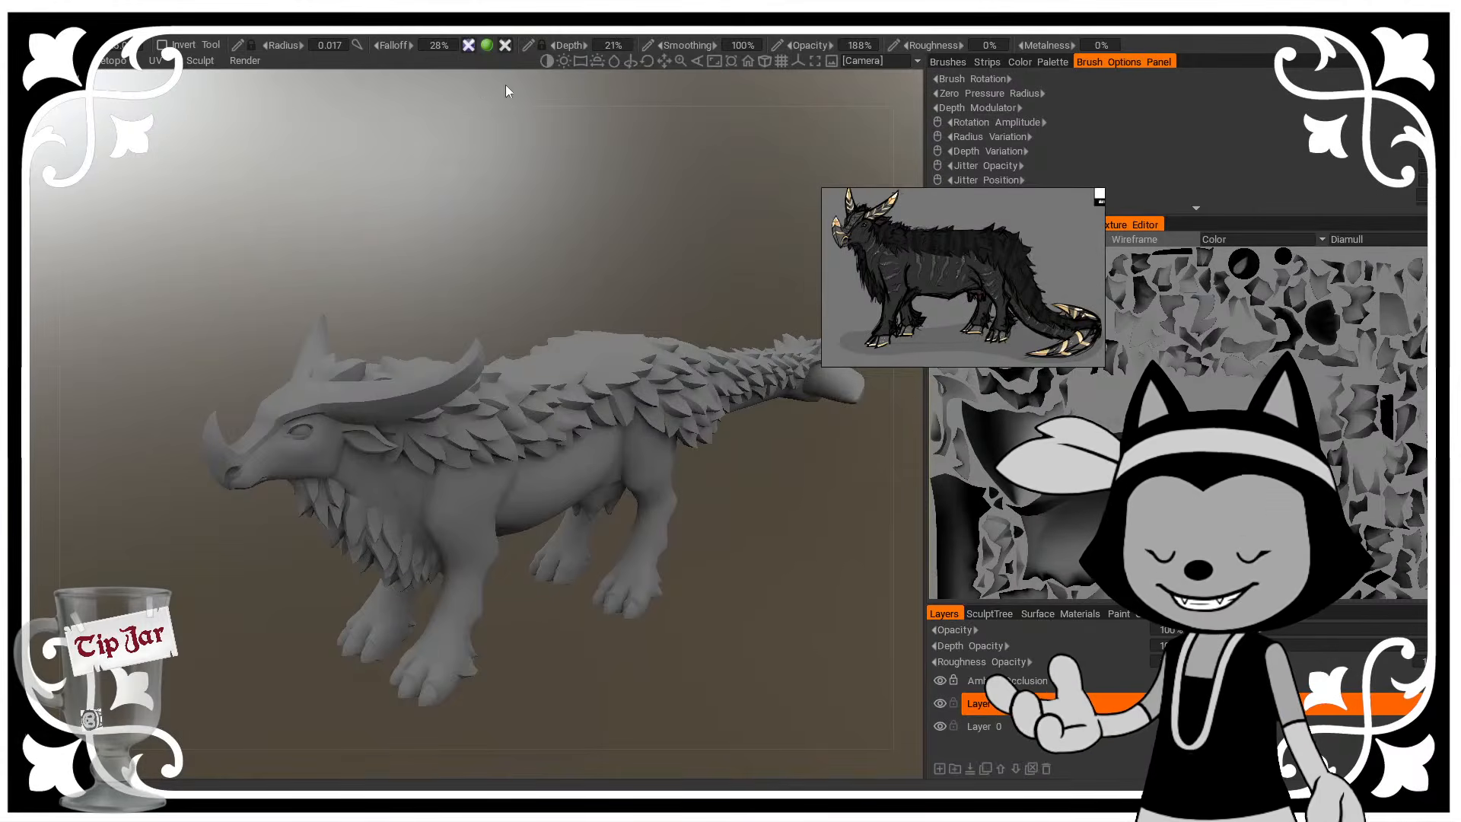
Look over the anatomy references, return to the creature concept art and move its floating window above the creature's head in the viewport
middle_click_drag(875, 274, 1294, 220)
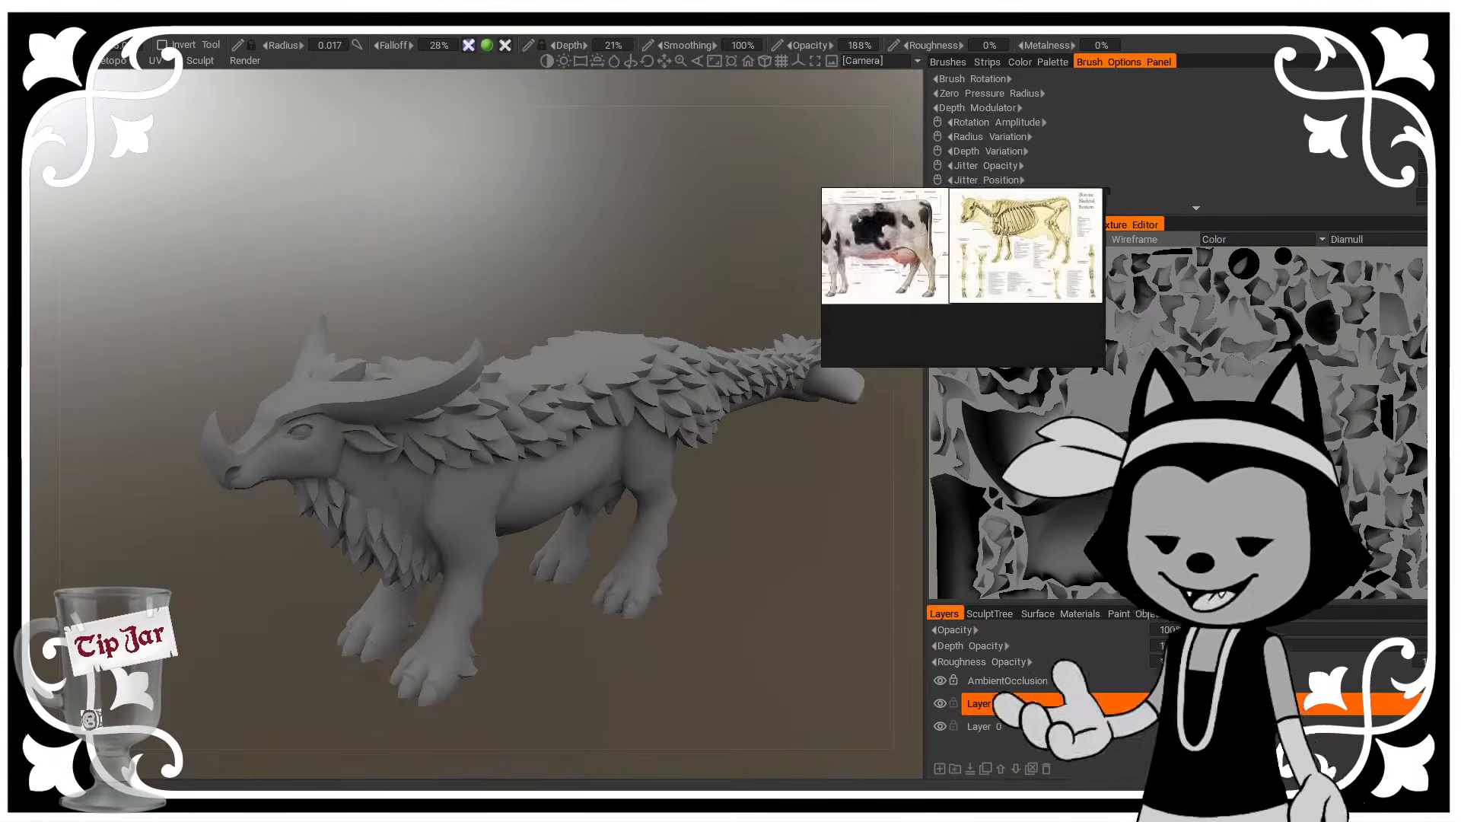
mouse_move(175, 16)
middle_mouse_down()
mouse_move(691, 153)
mouse_move(578, 195)
mouse_move(454, 284)
middle_mouse_up()
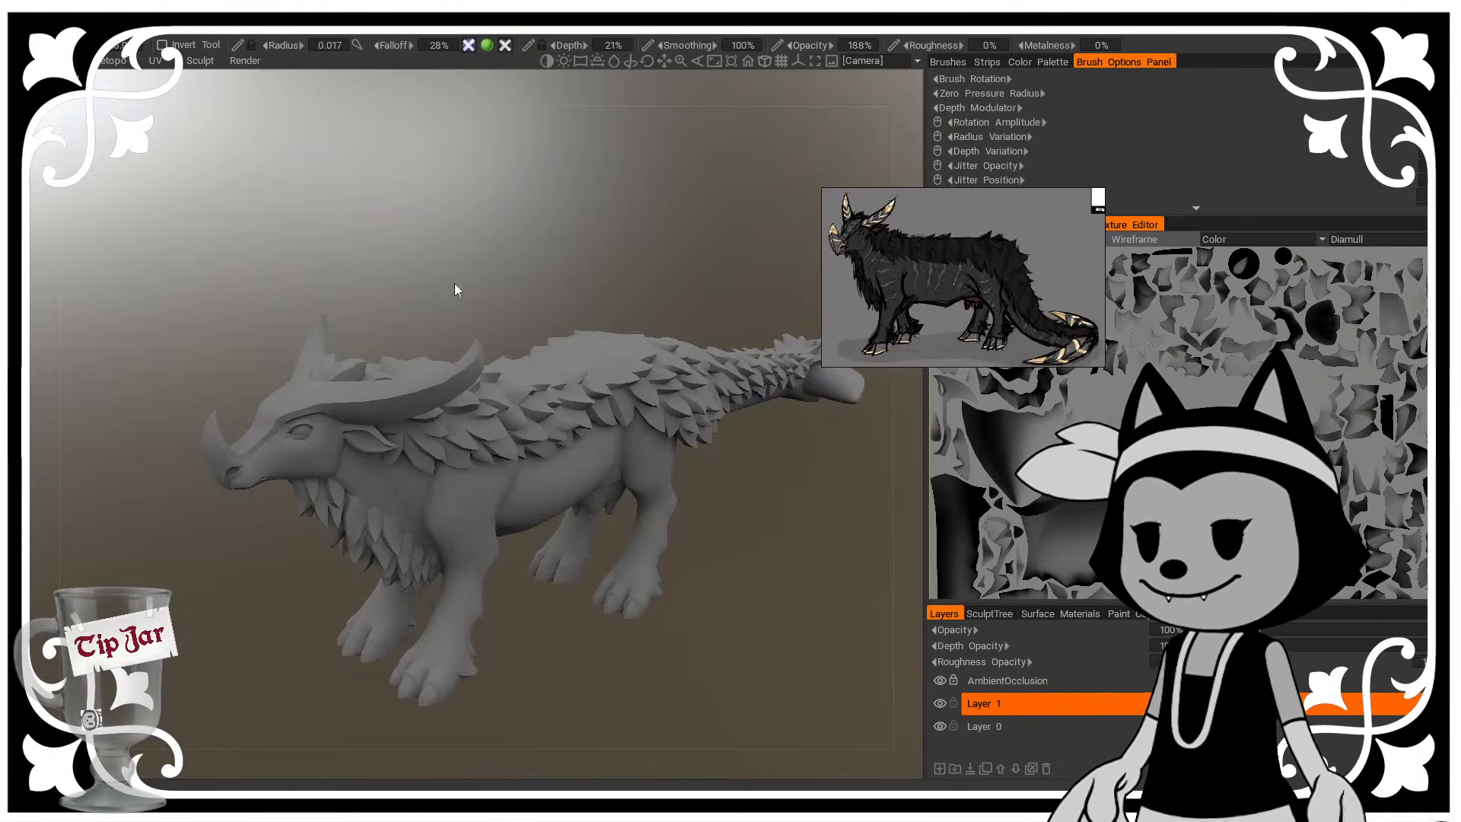
middle_click_drag(887, 256, 906, 245)
left_click_drag(906, 245, 138, 146)
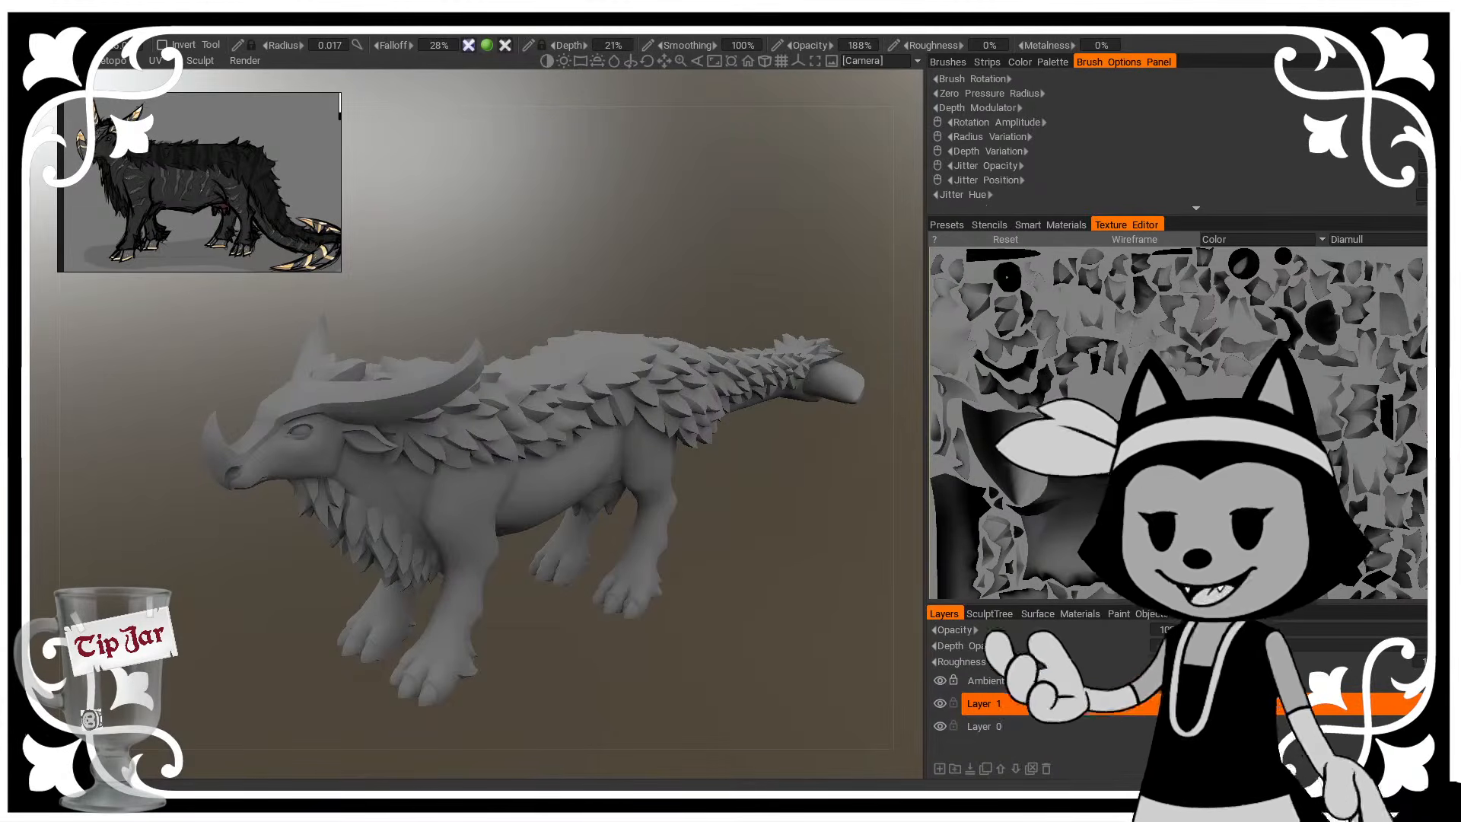
Display the model's wireframe and examine the topology of the head, chest fur, front leg and shoulder up close
key("w")
left_click_drag(574, 228, 671, 202)
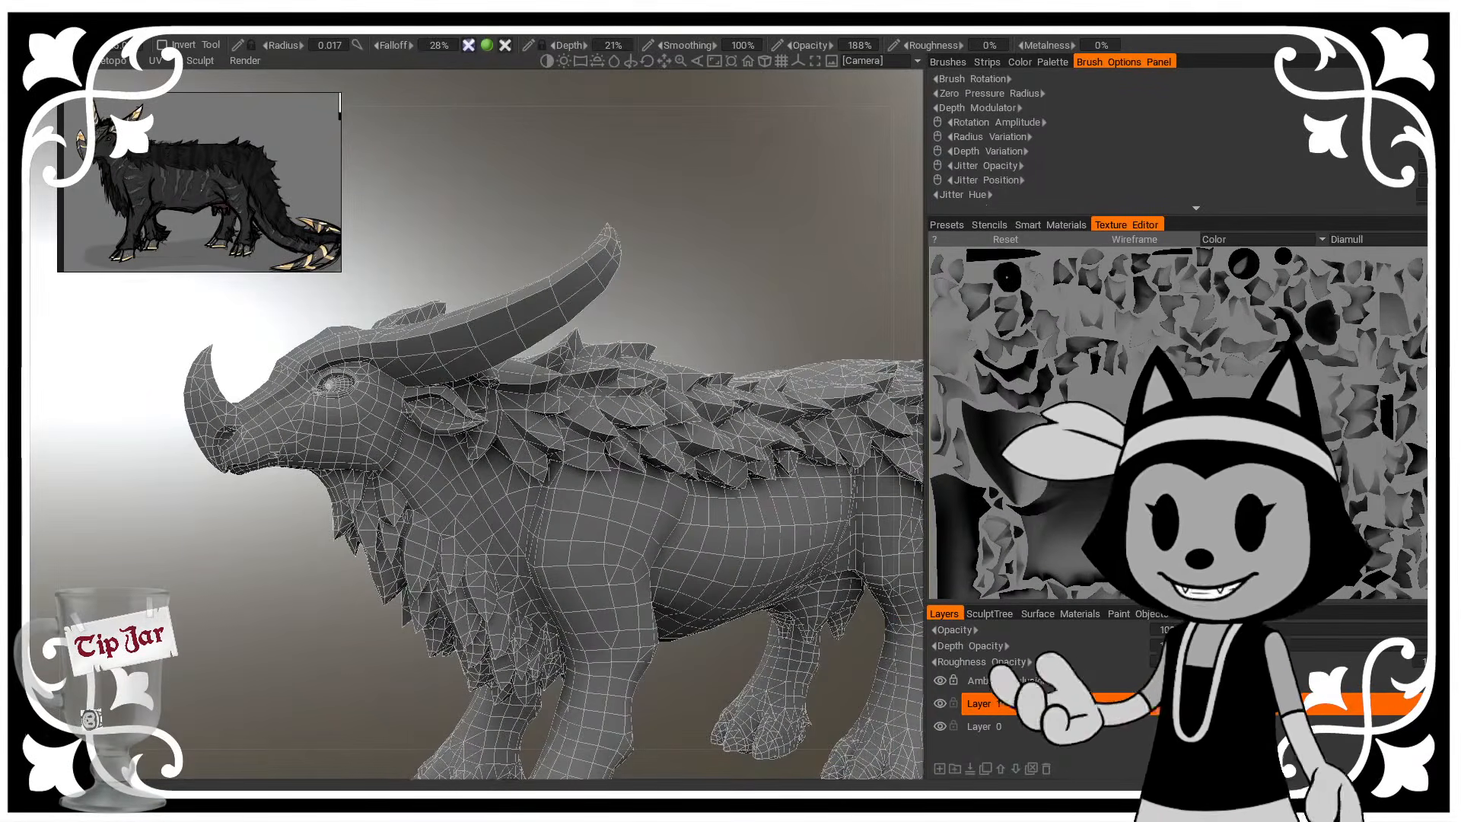
left_click_drag(837, 708, 327, 403)
scroll(653, 661, "up", 4)
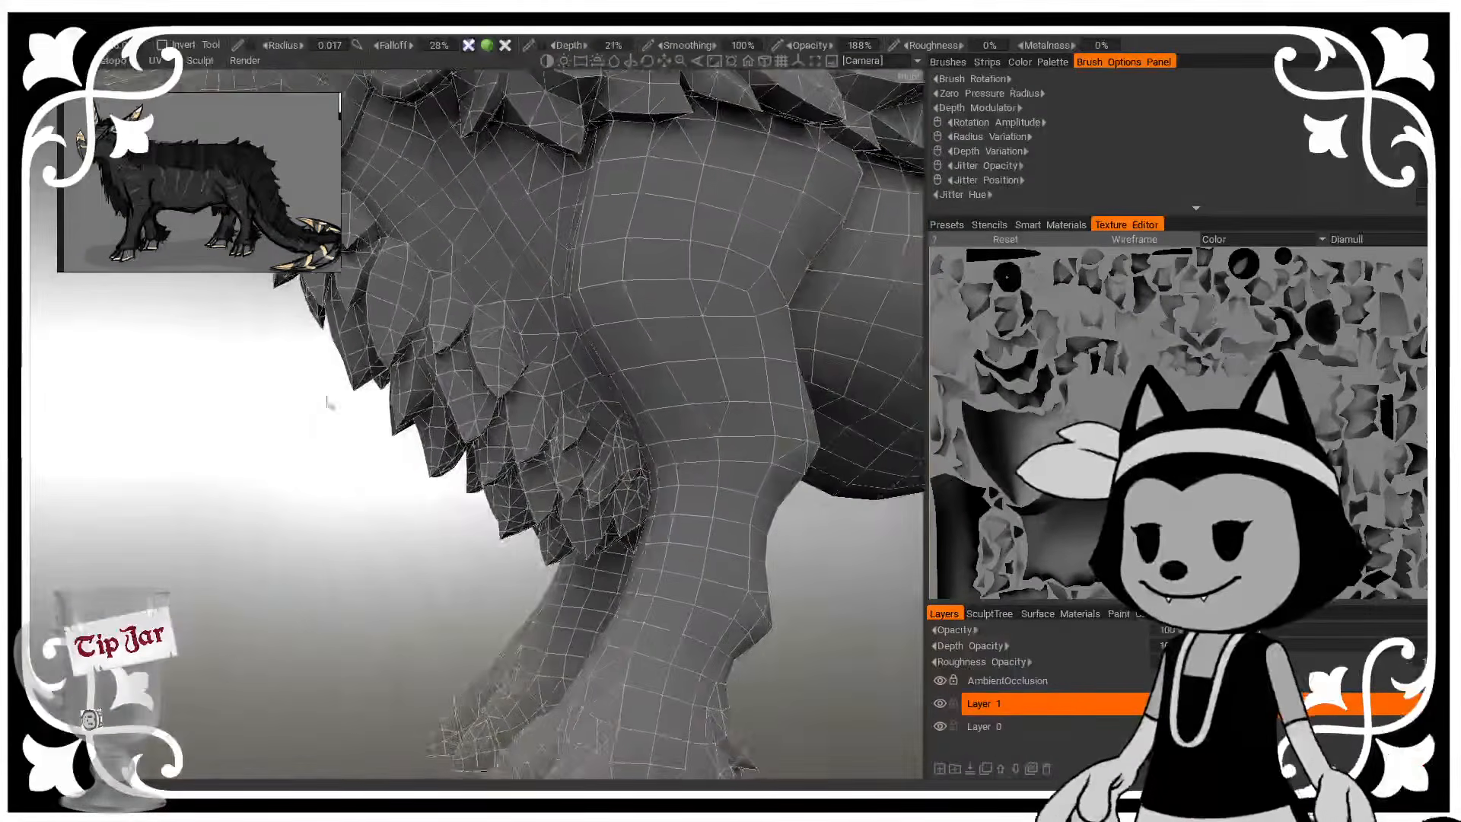
middle_click_drag(328, 402, 304, 698)
left_click_drag(686, 159, 742, 170)
middle_click_drag(744, 283, 646, 211)
right_click_drag(646, 211, 317, 512)
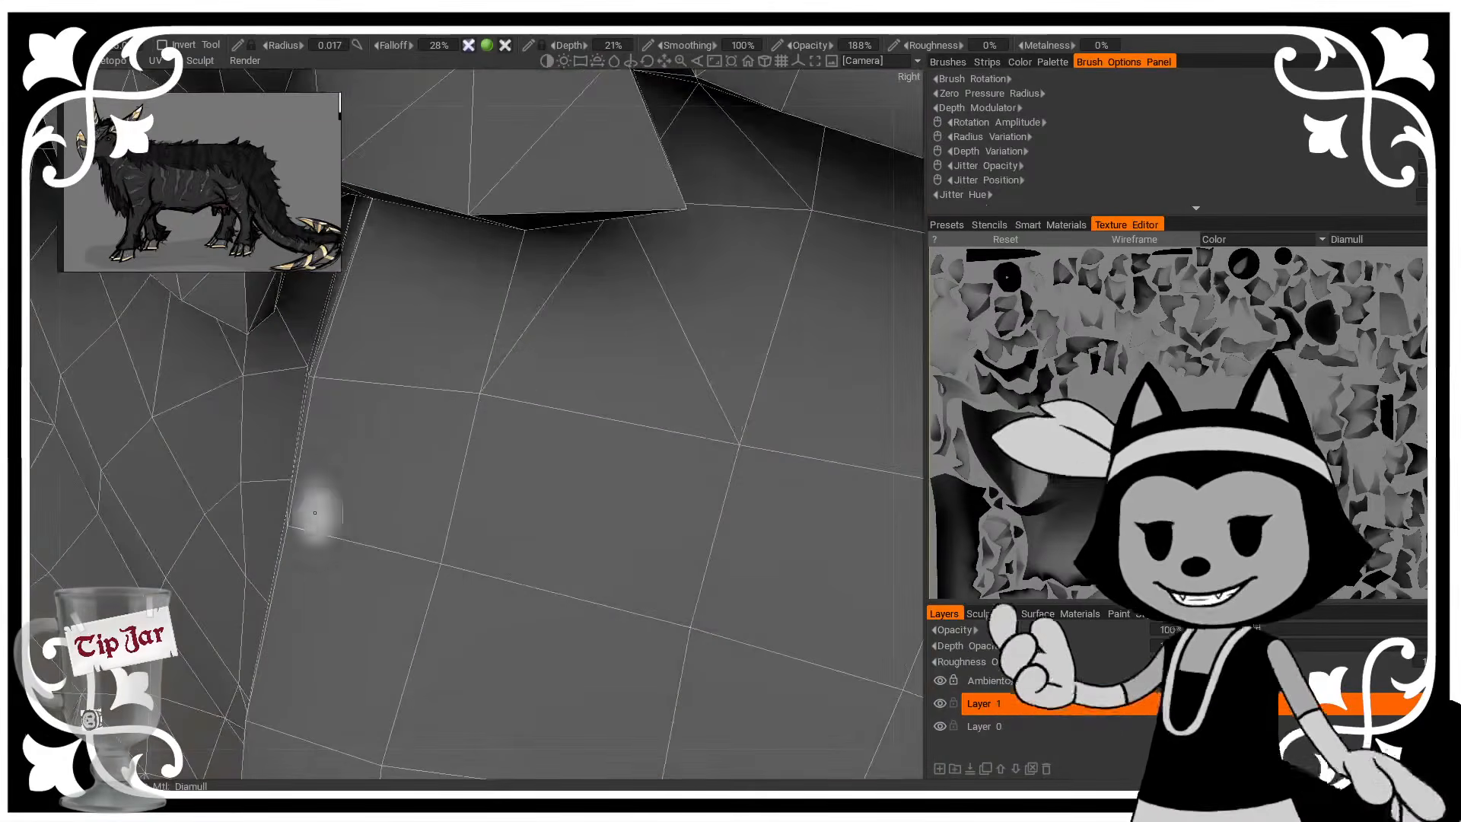
left_click_drag(609, 413, 381, 388, "alt")
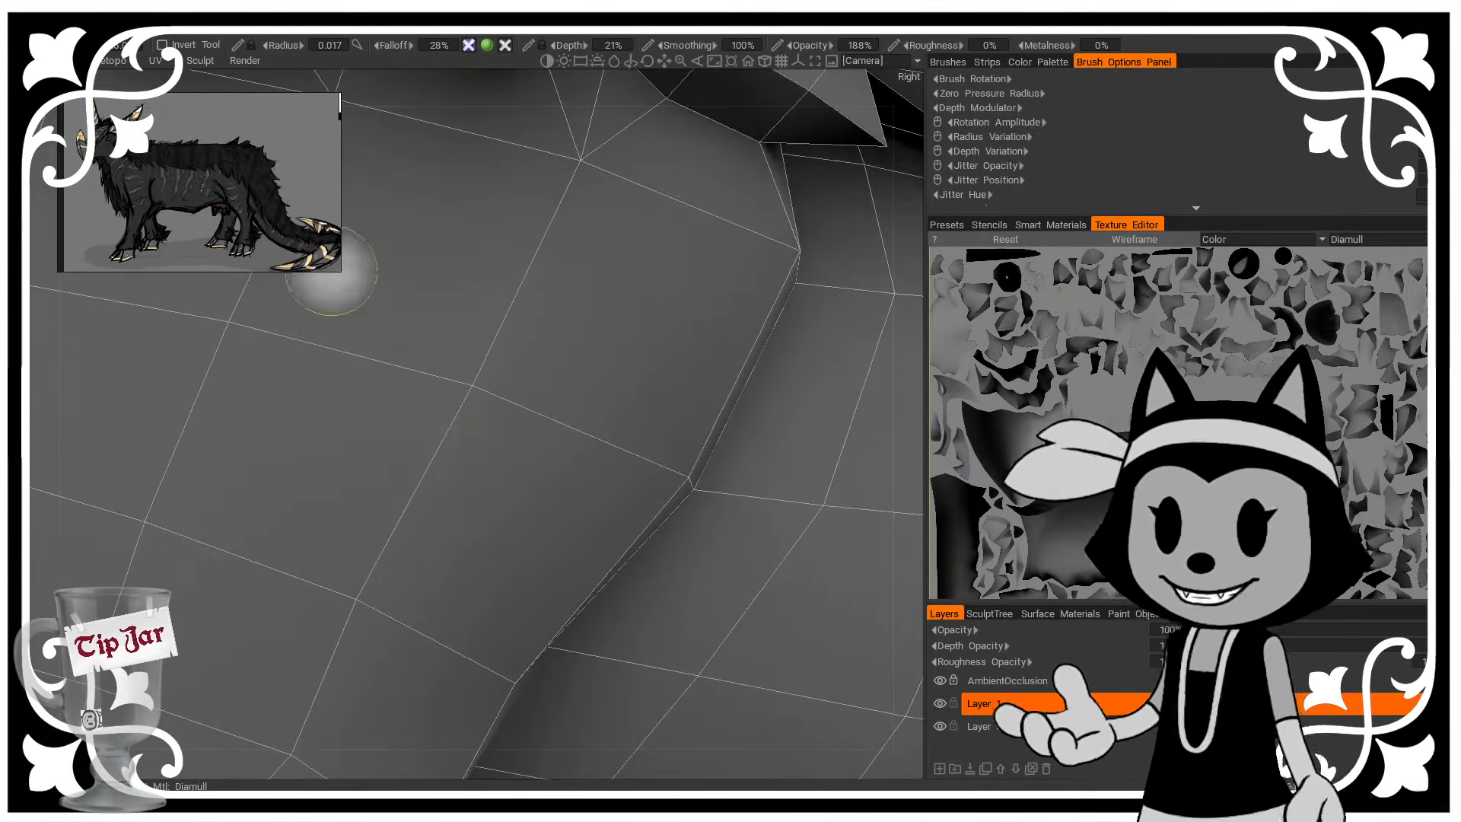
left_click_drag(318, 537, 533, 356, "alt")
right_click_drag(563, 544, 388, 453, "alt")
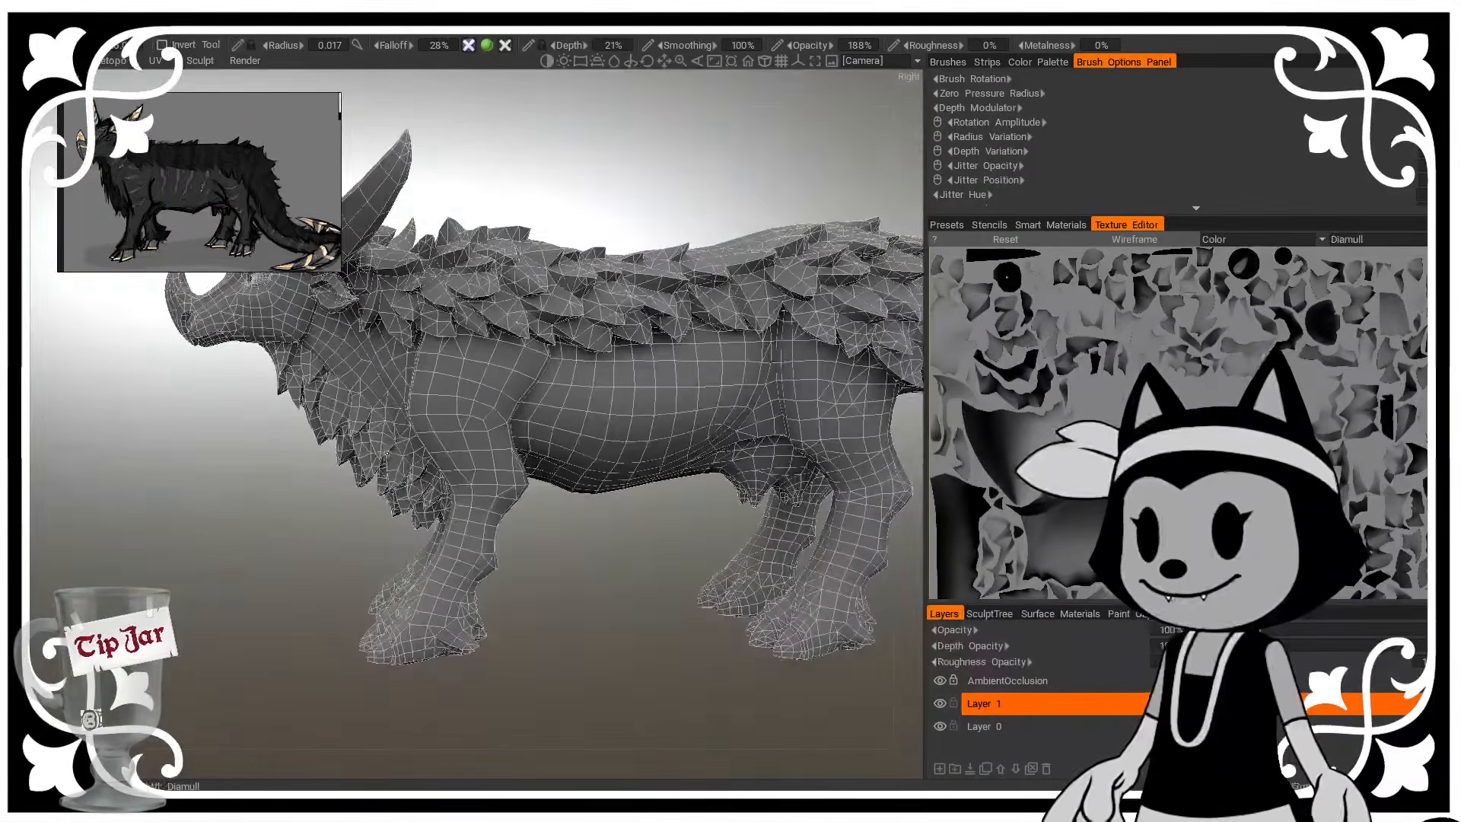
Examine the wireframe of the back's fur tufts and the flank from several angles and turn the wireframe off
left_click_drag(557, 550, 596, 608, "alt")
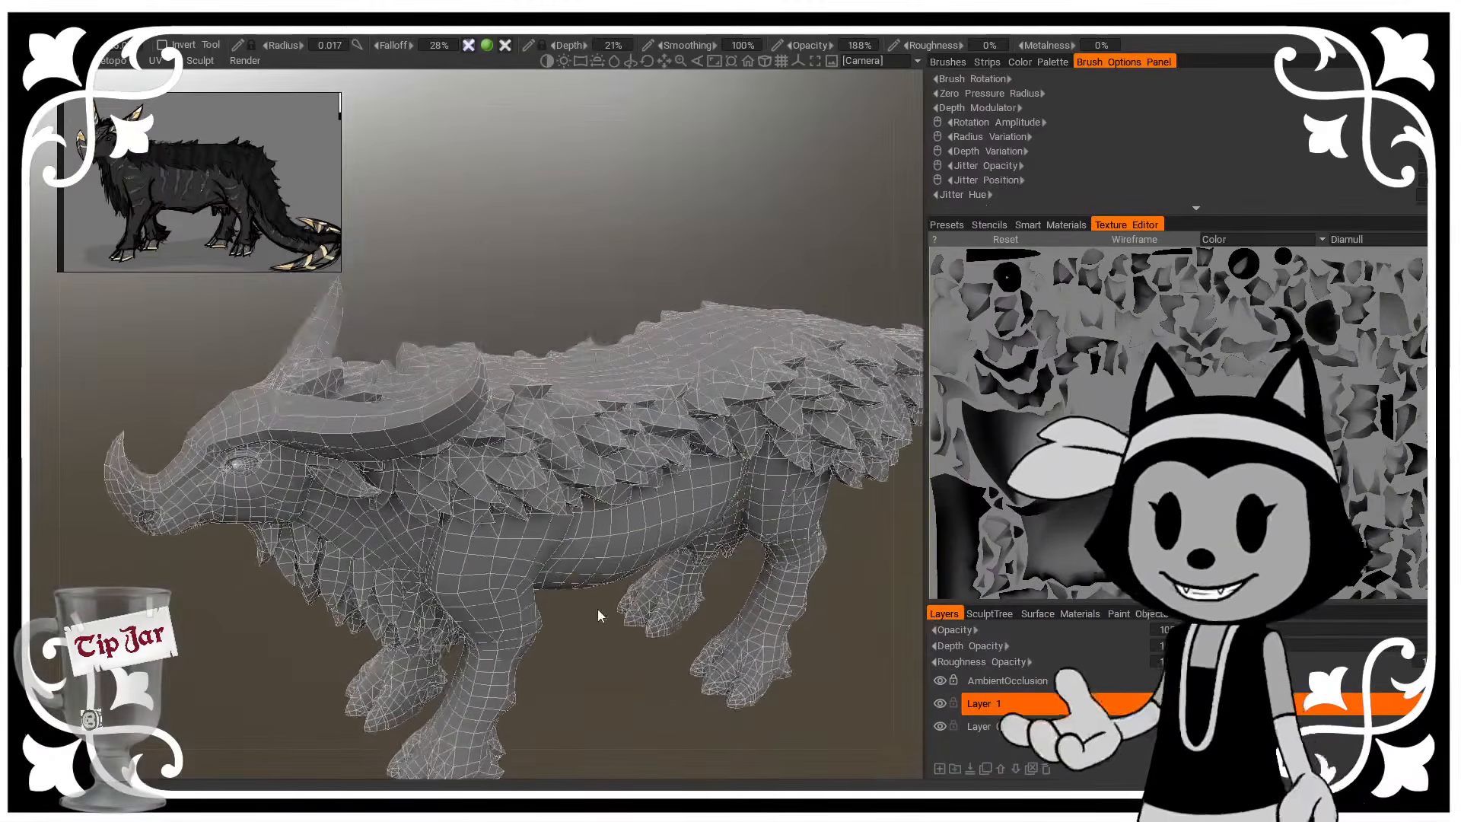
right_click_drag(498, 449, 560, 446, "alt")
left_click_drag(559, 447, 502, 383, "alt")
right_click_drag(503, 383, 515, 329, "alt")
mouse_move(515, 329)
left_mouse_down("alt")
mouse_move(495, 412)
mouse_move(293, 420)
left_mouse_up("alt")
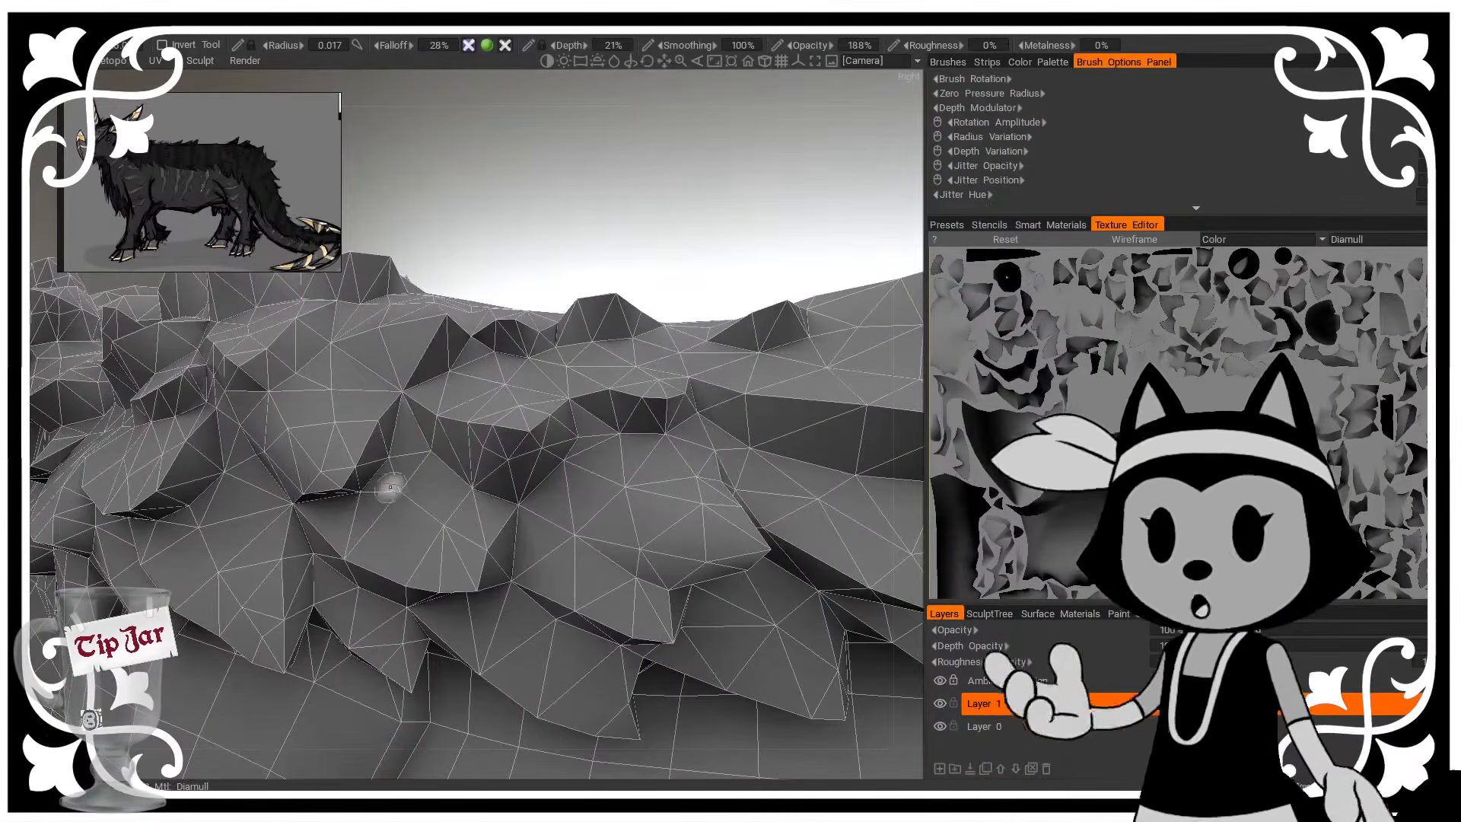
mouse_move(532, 532)
left_mouse_down("alt")
mouse_move(587, 532)
mouse_move(481, 523)
mouse_move(522, 505)
mouse_move(521, 424)
mouse_move(450, 340)
mouse_move(432, 450)
mouse_move(458, 441)
mouse_move(613, 482)
mouse_move(668, 525)
mouse_move(467, 530)
mouse_move(479, 464)
mouse_move(670, 423)
mouse_move(509, 401)
left_mouse_up("alt")
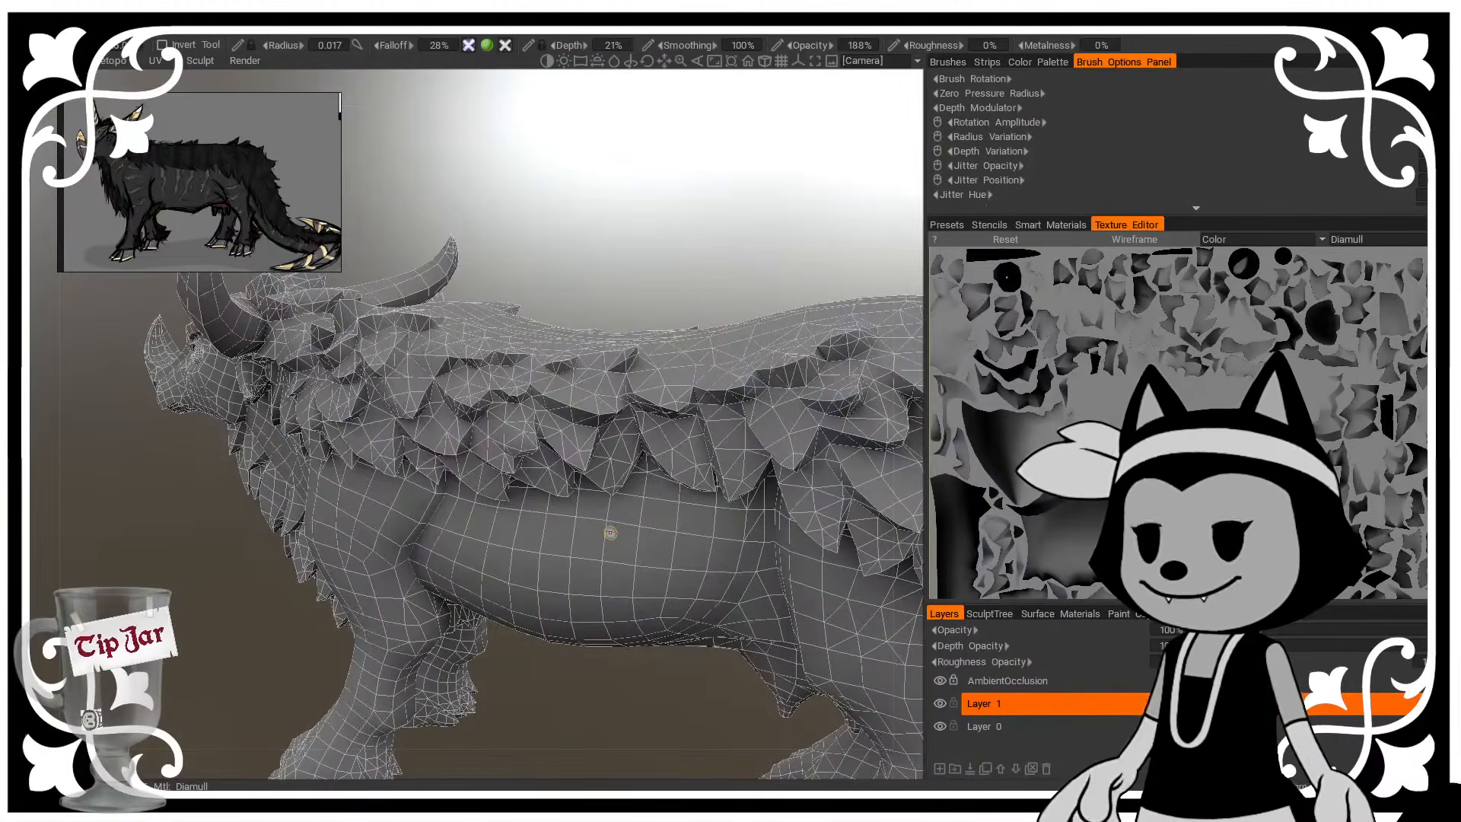
left_click_drag(556, 502, 649, 512, "alt")
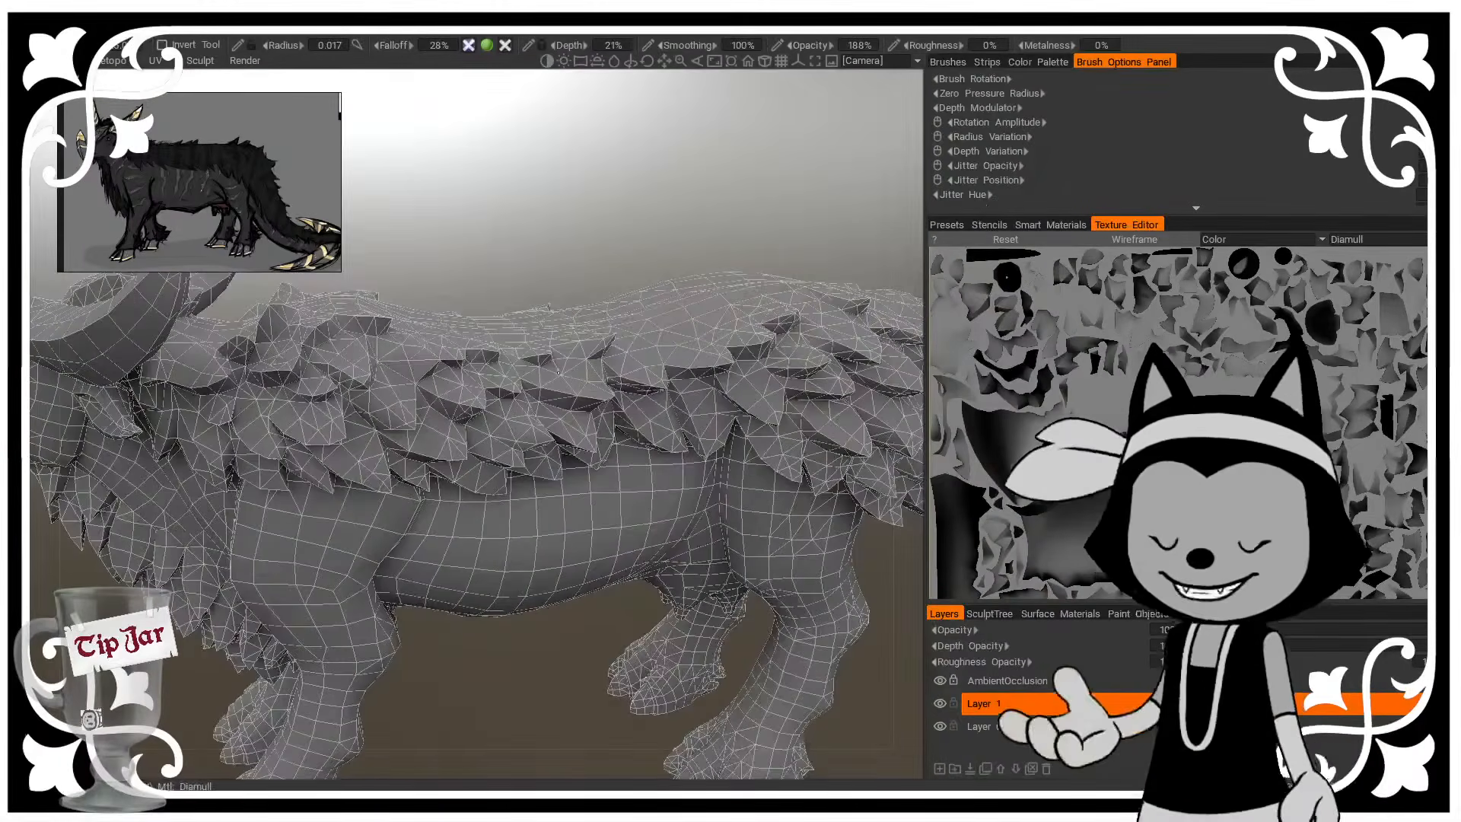
left_click_drag(483, 251, 539, 236, "alt")
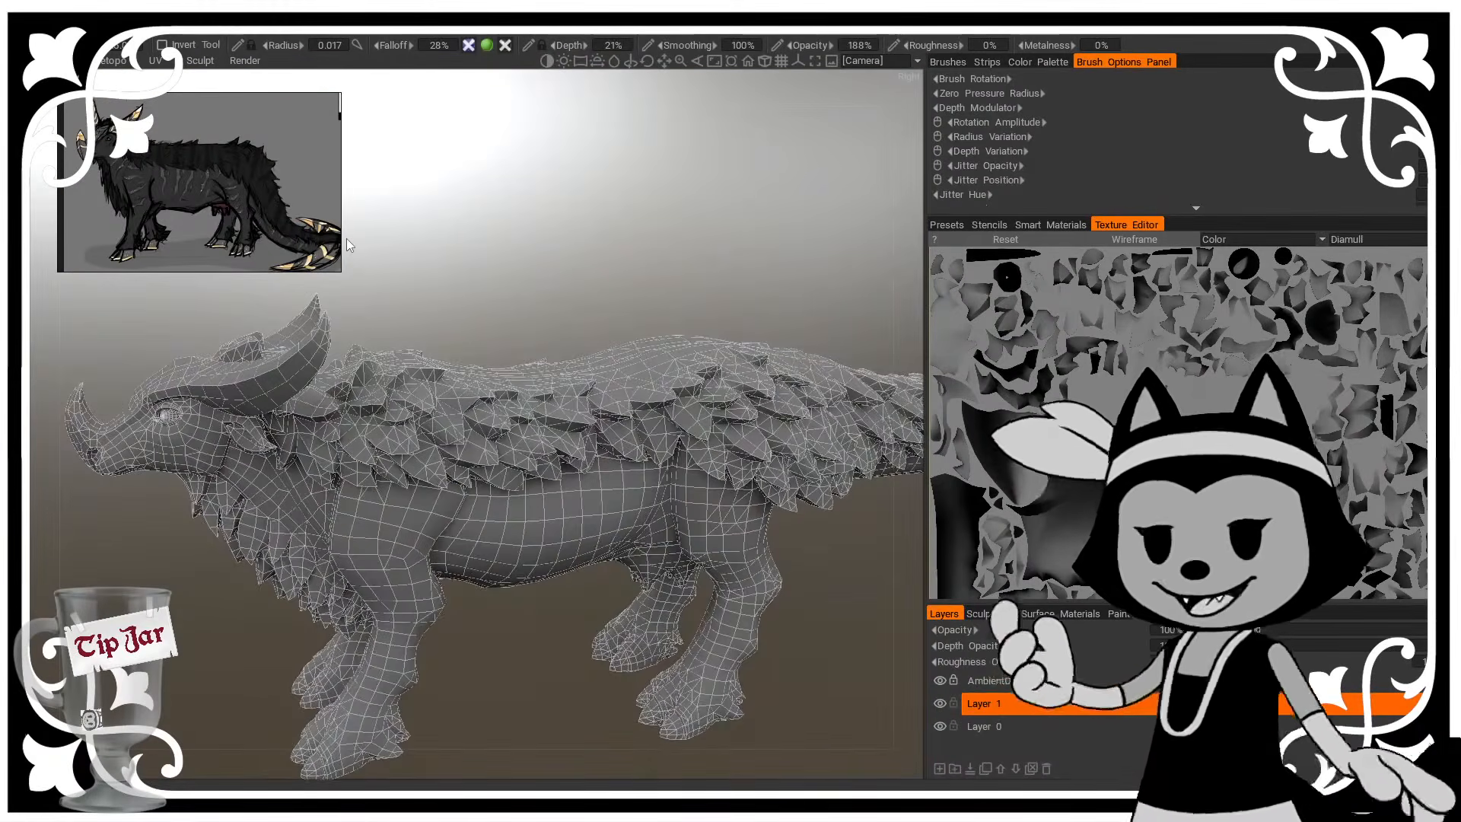
key("w")
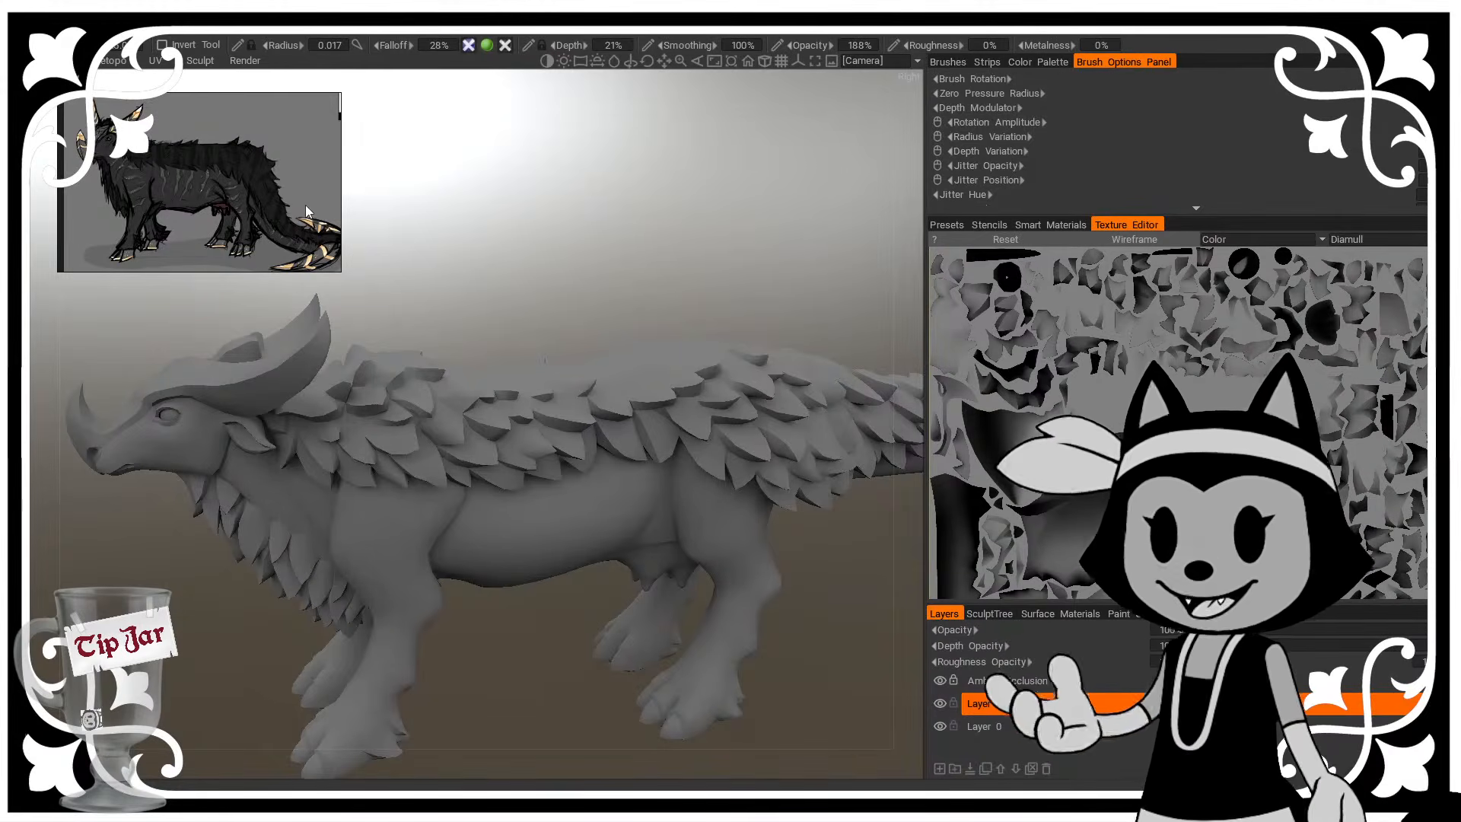
Tuck the floating reference tighter into the viewport corner and show the creature concept art in the Color Palette for color sampling
left_click_drag(305, 204, 279, 193)
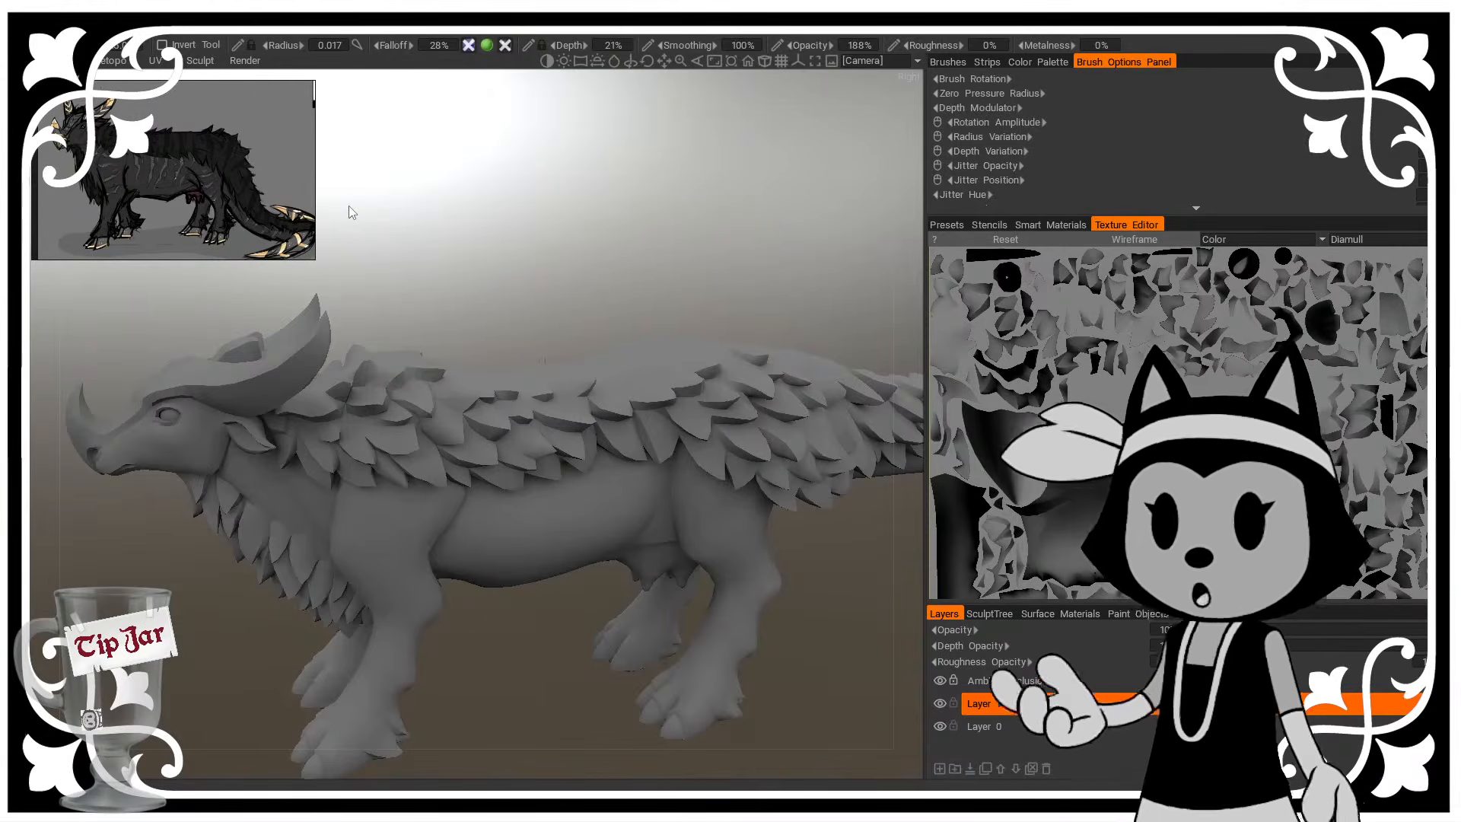
left_click_drag(520, 344, 732, 171)
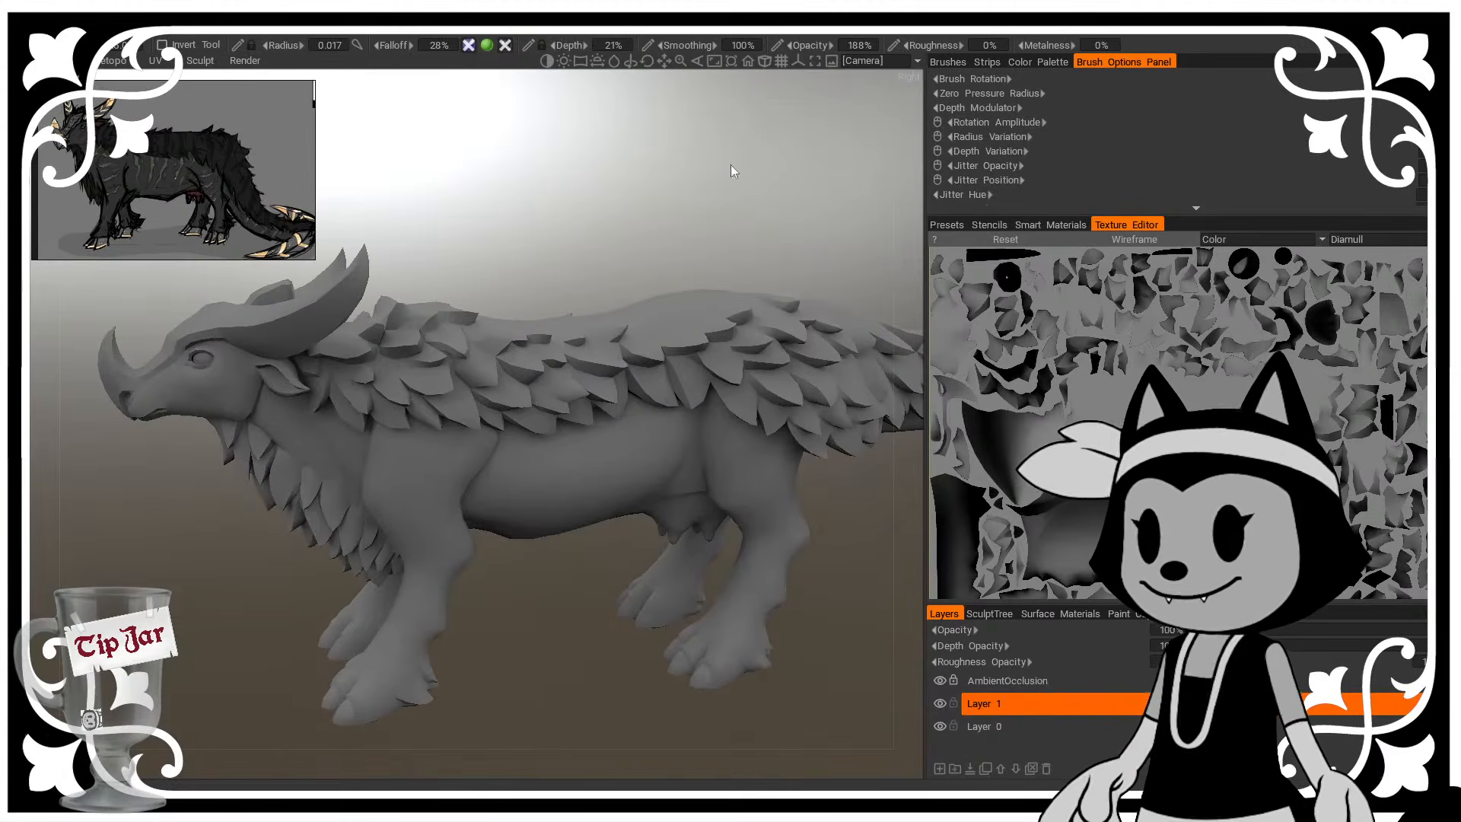
left_click(1041, 63)
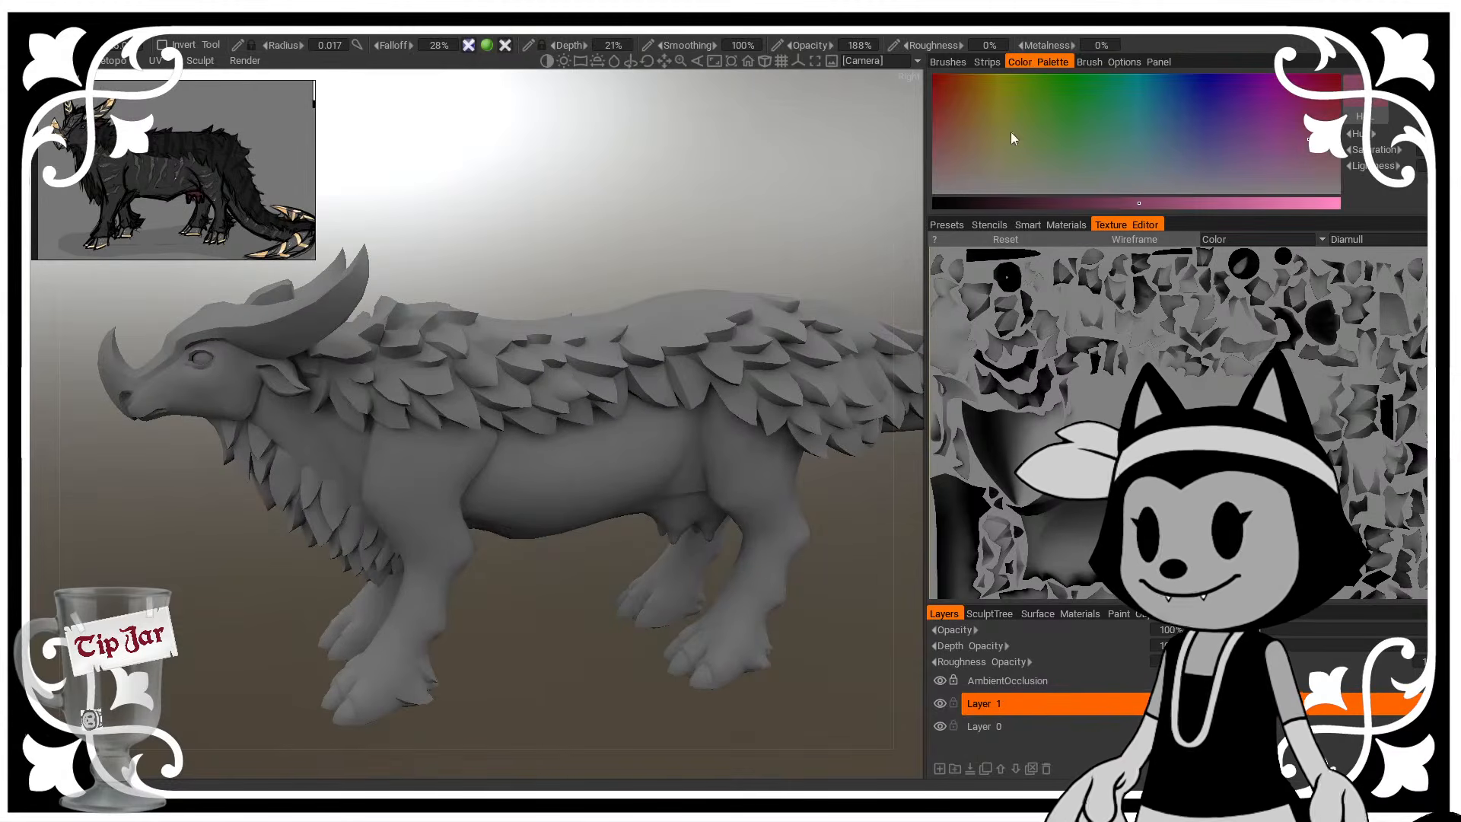
left_click(941, 681)
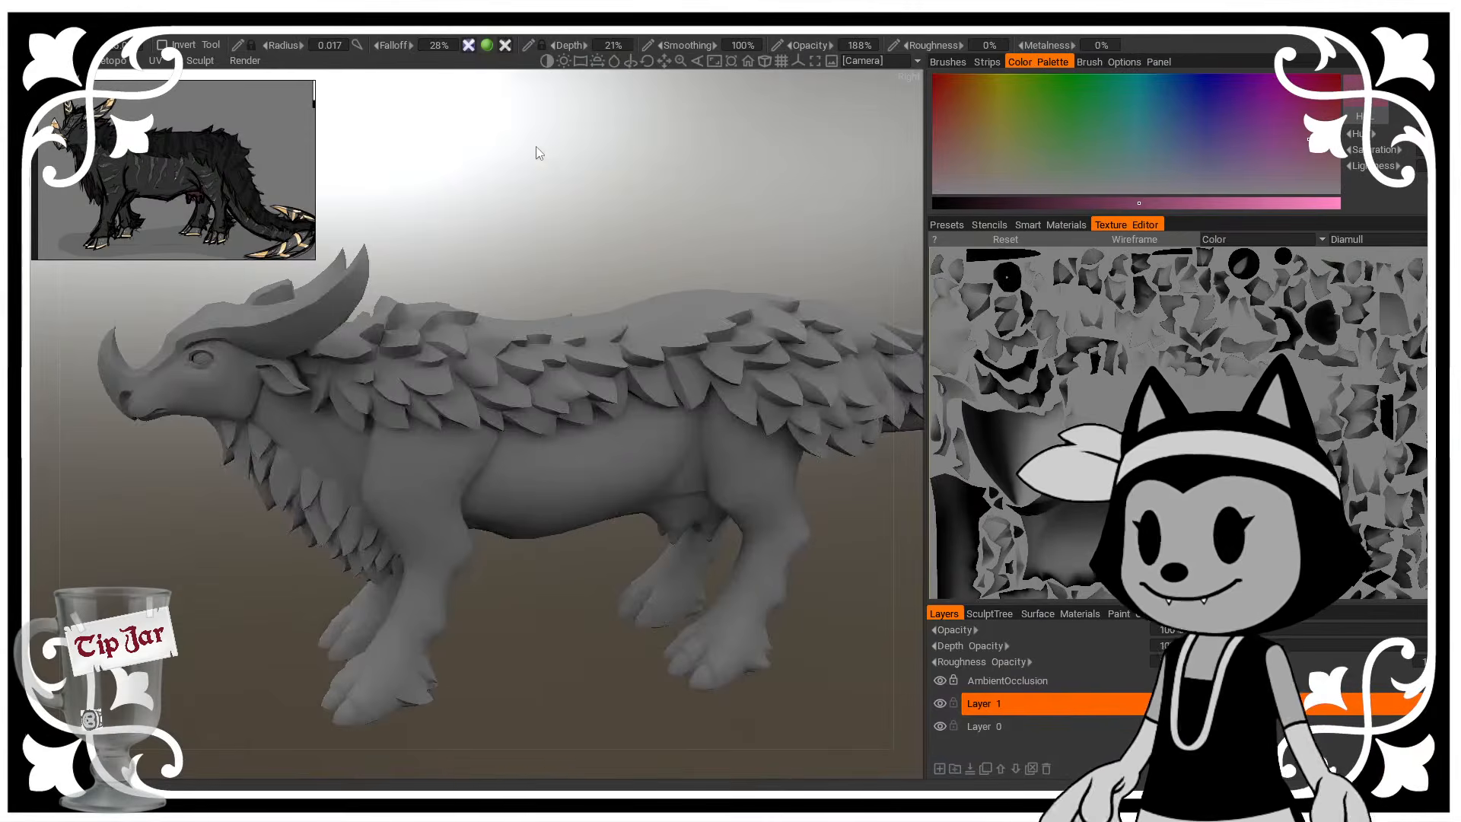
left_click_drag(536, 146, 682, 184)
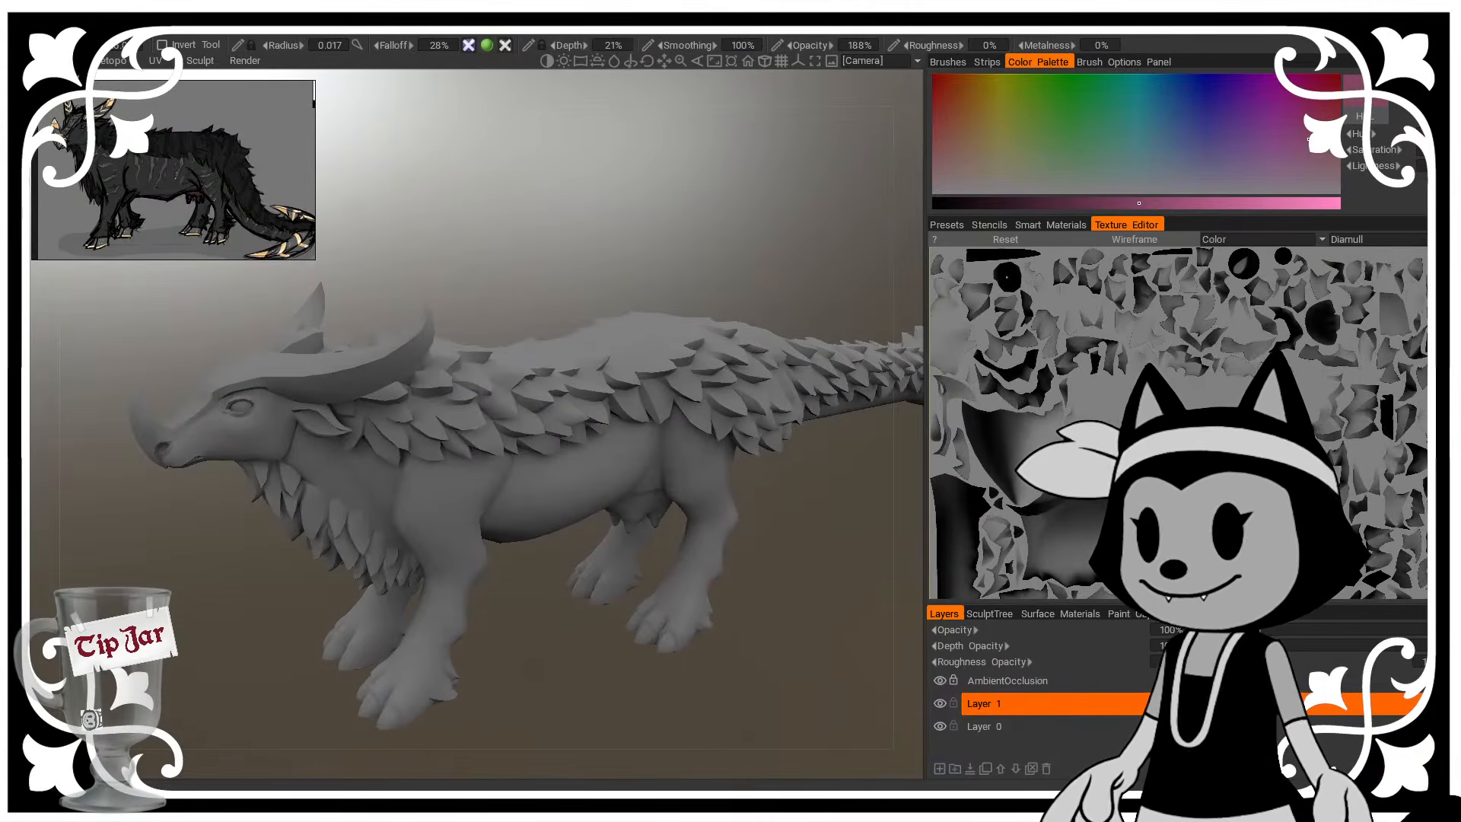
left_click(1410, 121)
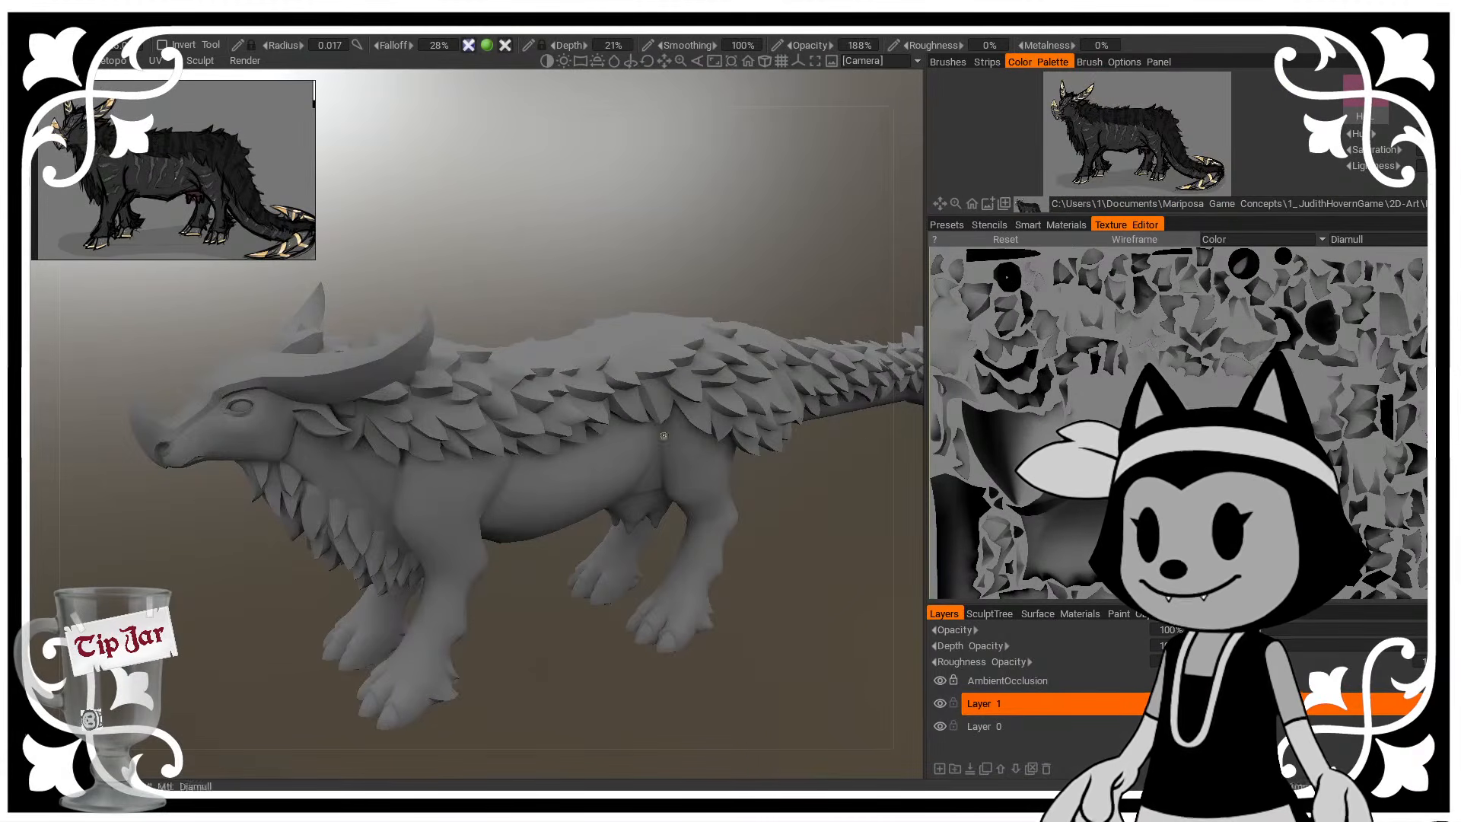
middle_click_drag(833, 308, 769, 298)
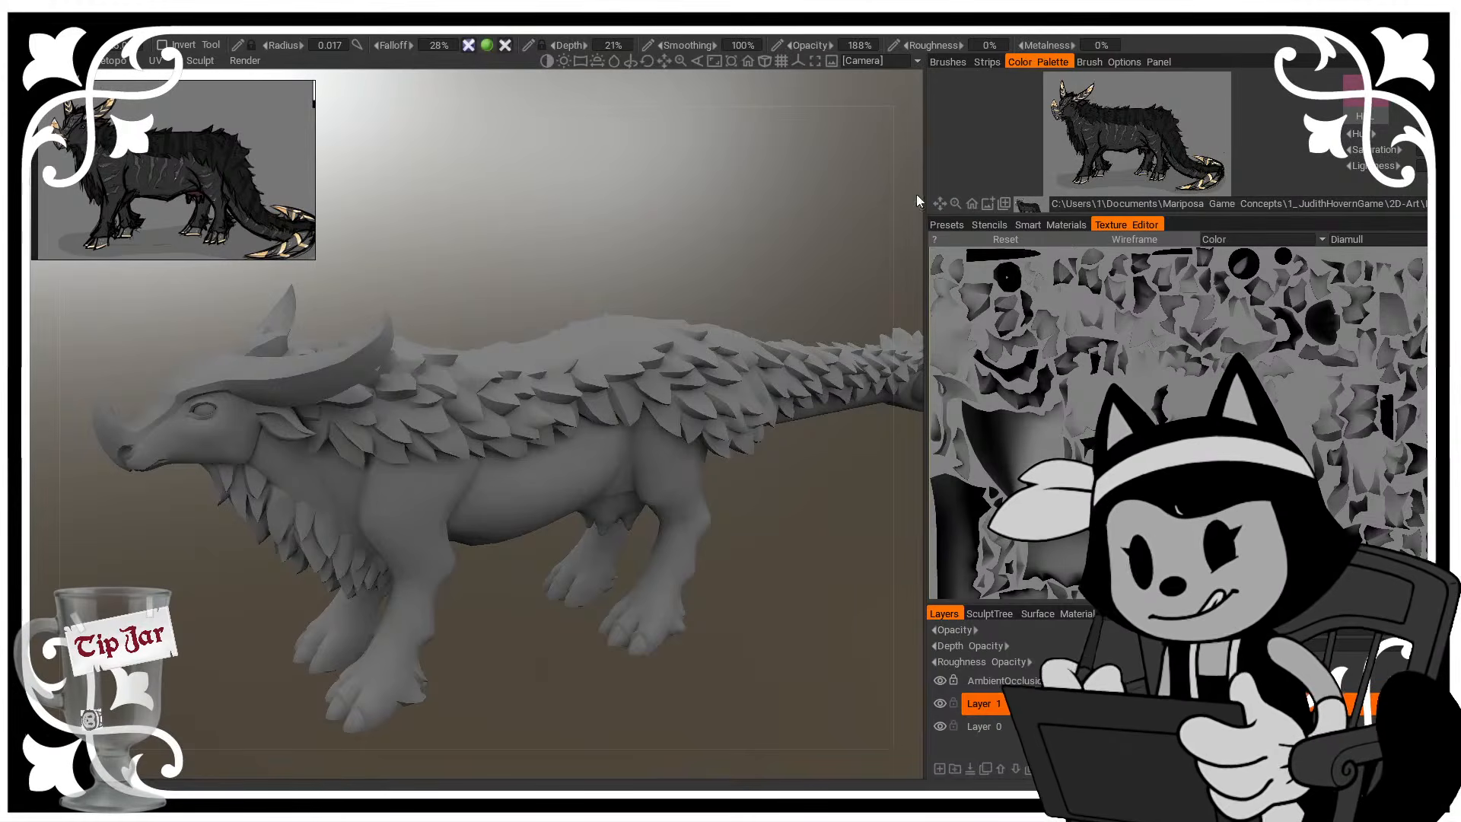
Sample a dark grey from the concept art, fill the model on Layer 1, and move the Smart Material Preview clear of the creature
scroll(1070, 134, "up", 5)
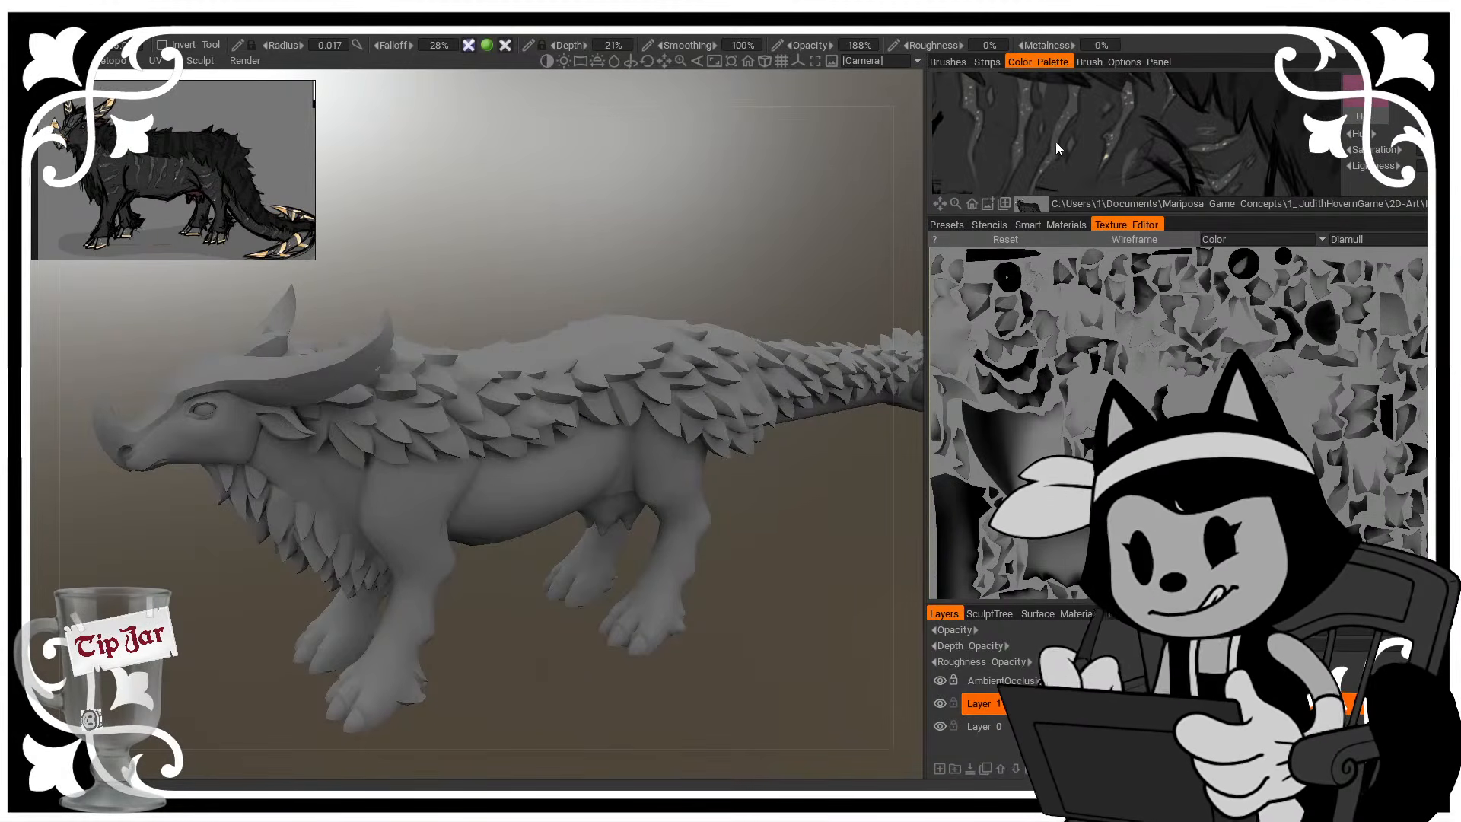
scroll(1080, 168, "down", 5)
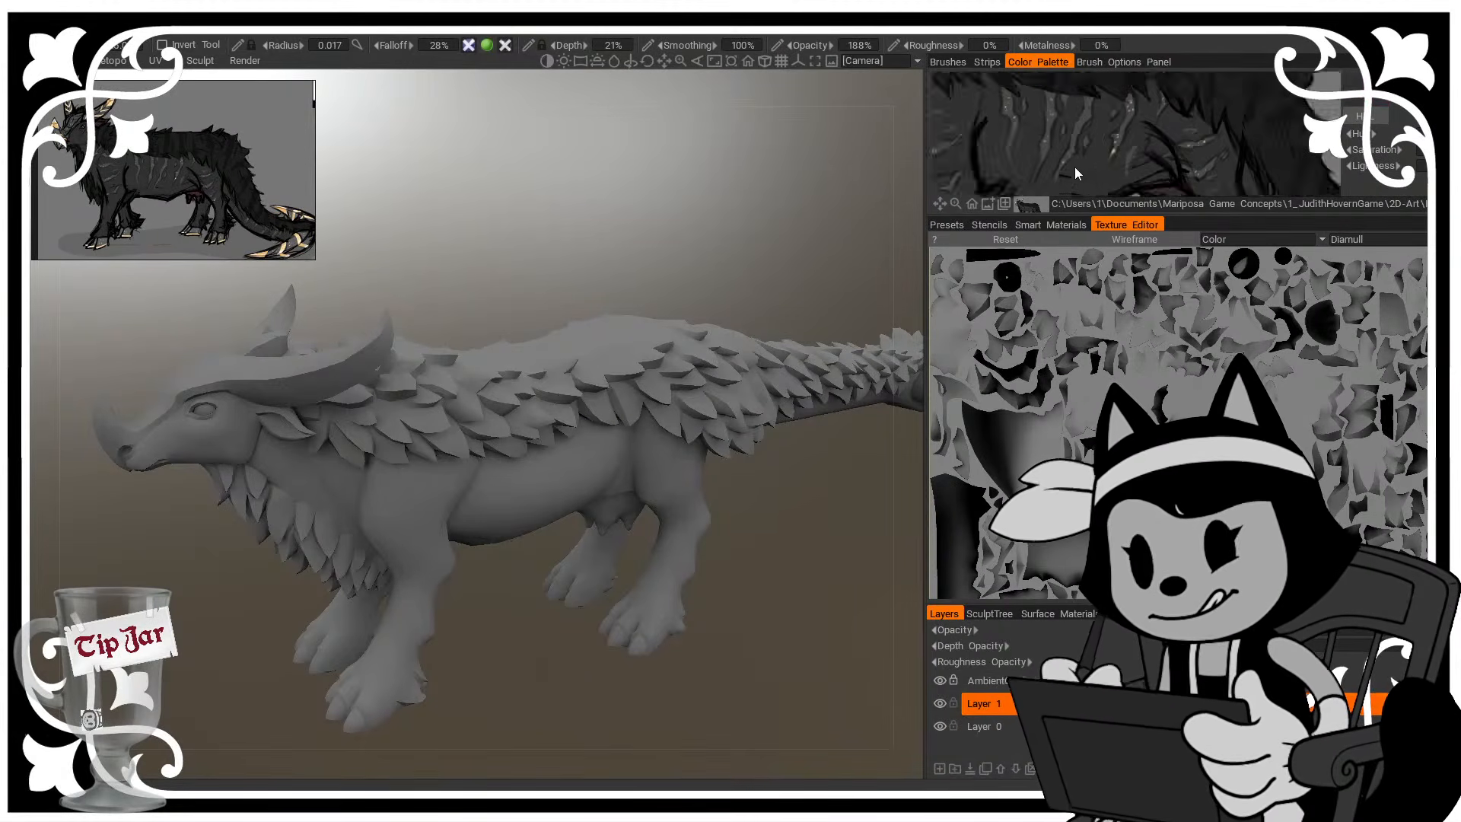
left_click(29, 499)
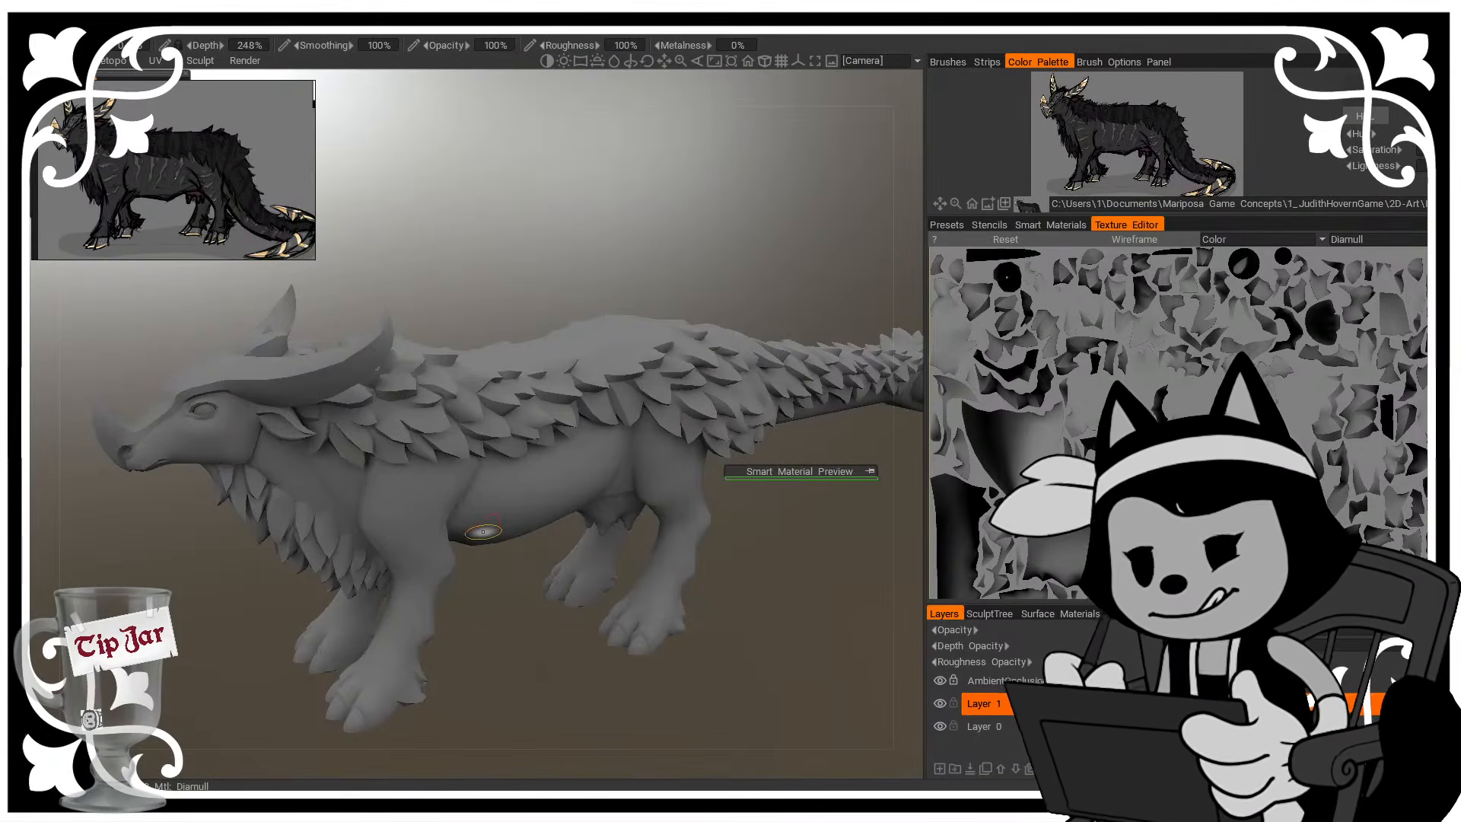
left_click(483, 532)
mouse_move(846, 487)
left_mouse_down()
mouse_move(816, 291)
mouse_move(843, 417)
left_mouse_up()
left_click_drag(814, 470, 842, 81)
left_click_drag(822, 137, 690, 253)
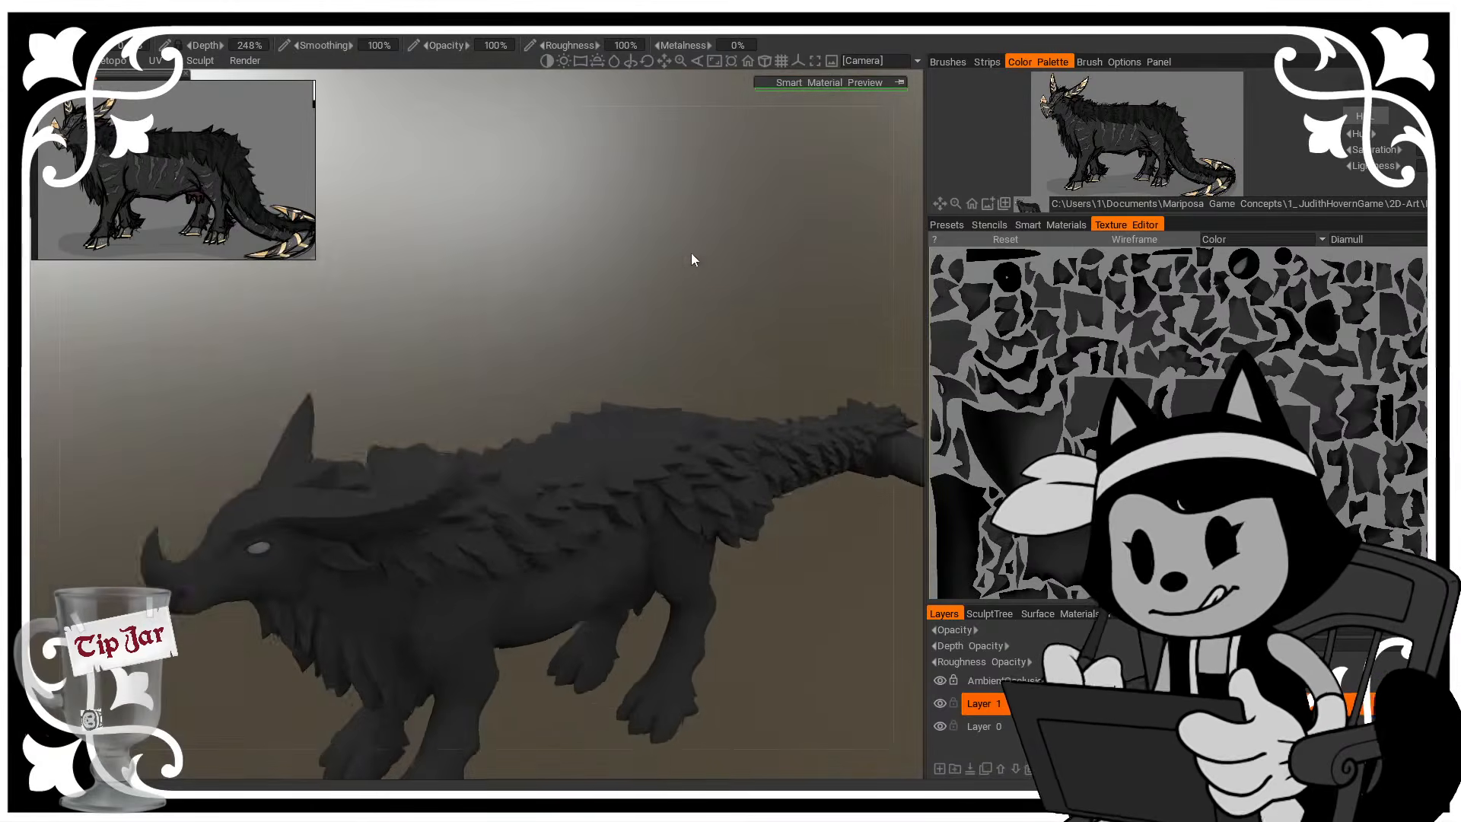
Sample a near-black shade from the concept art's back fur and refill the model on Layer 1 with it
right_click_drag(691, 252, 641, 308)
middle_click_drag(641, 307, 665, 229)
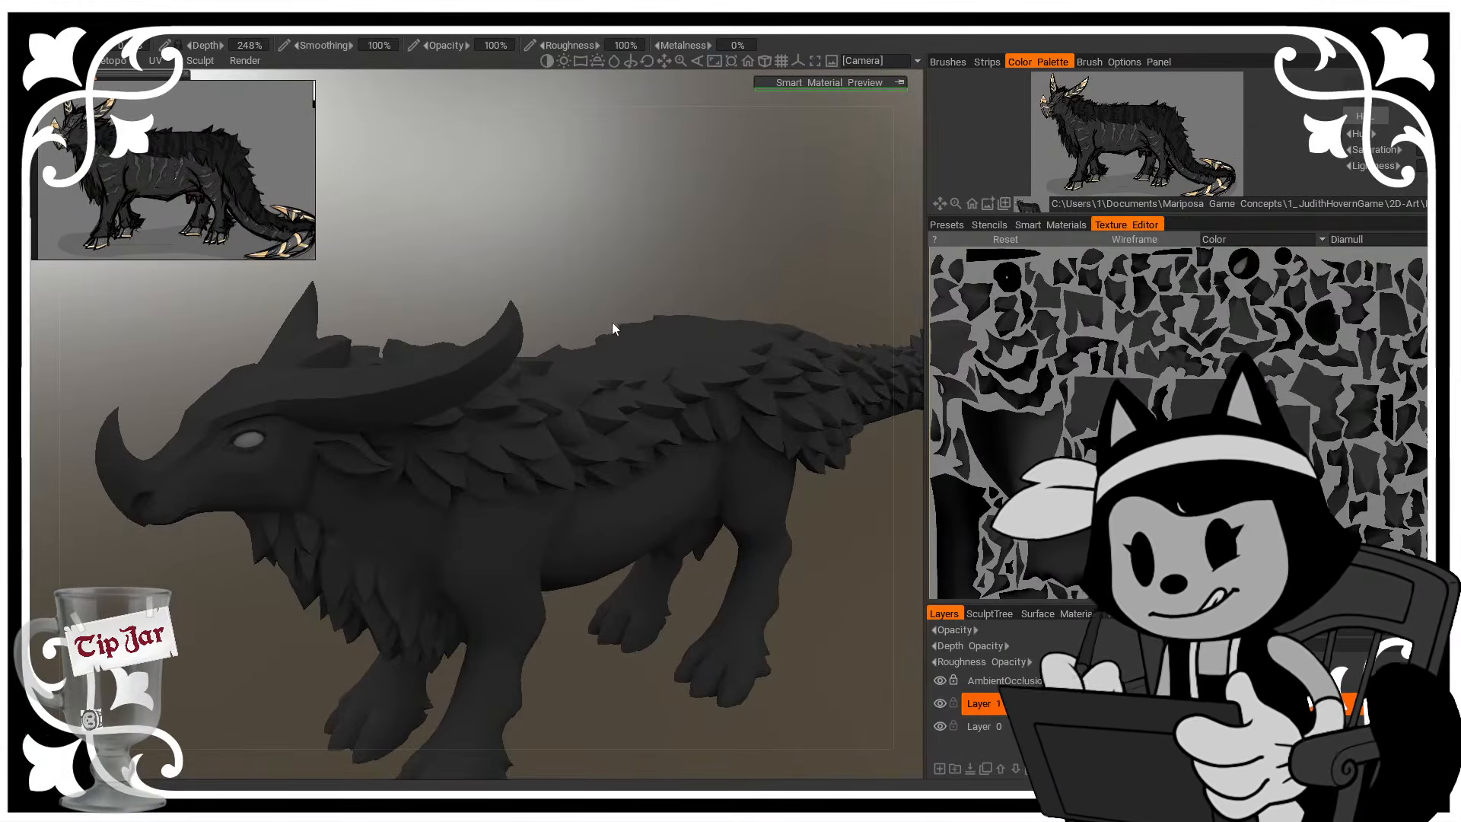
scroll(1092, 89, "up", 5)
middle_click_drag(1092, 89, 1066, 243)
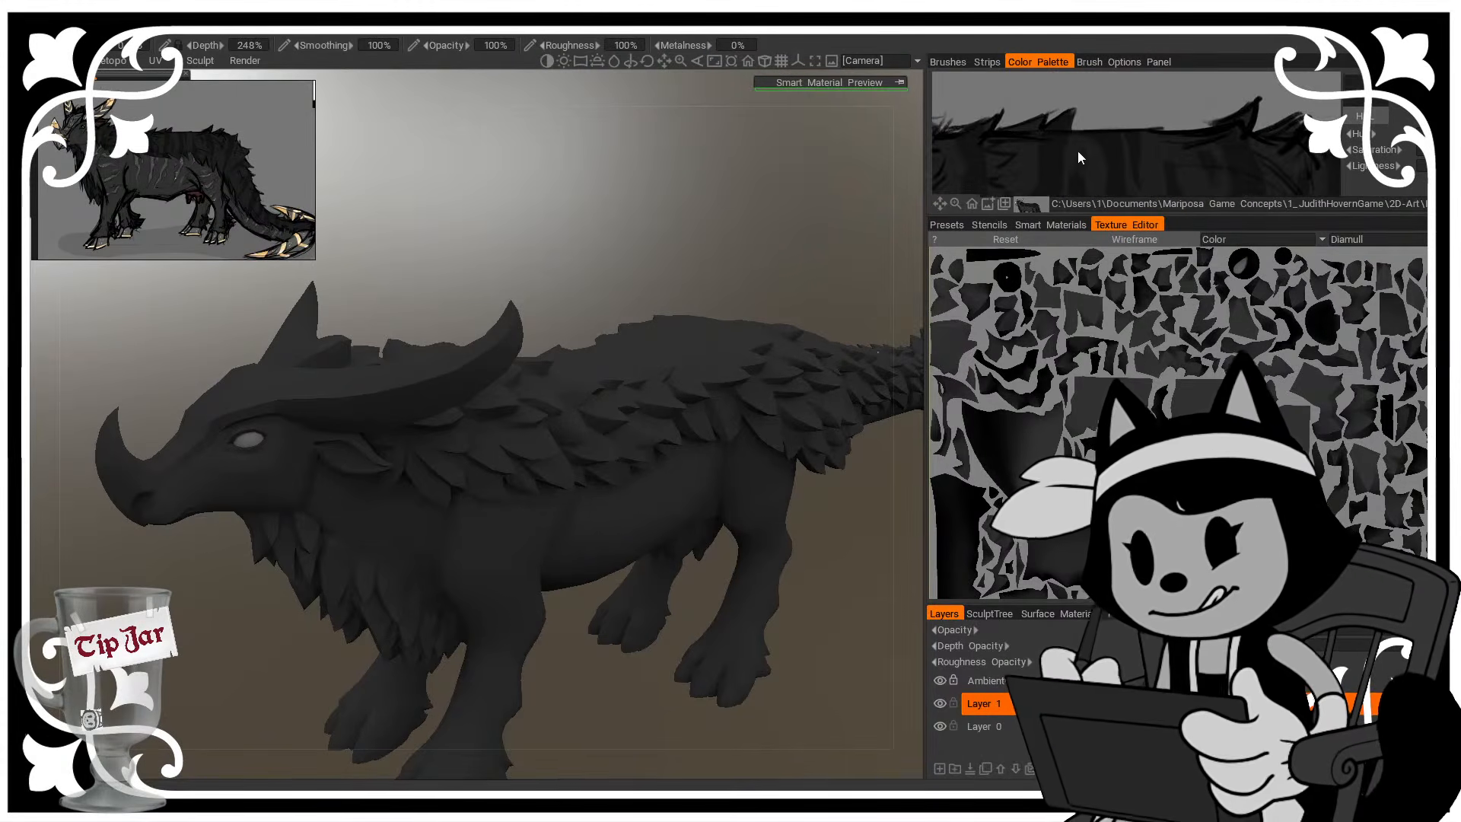
scroll(1076, 149, "down", 5)
left_click_drag(660, 213, 654, 183)
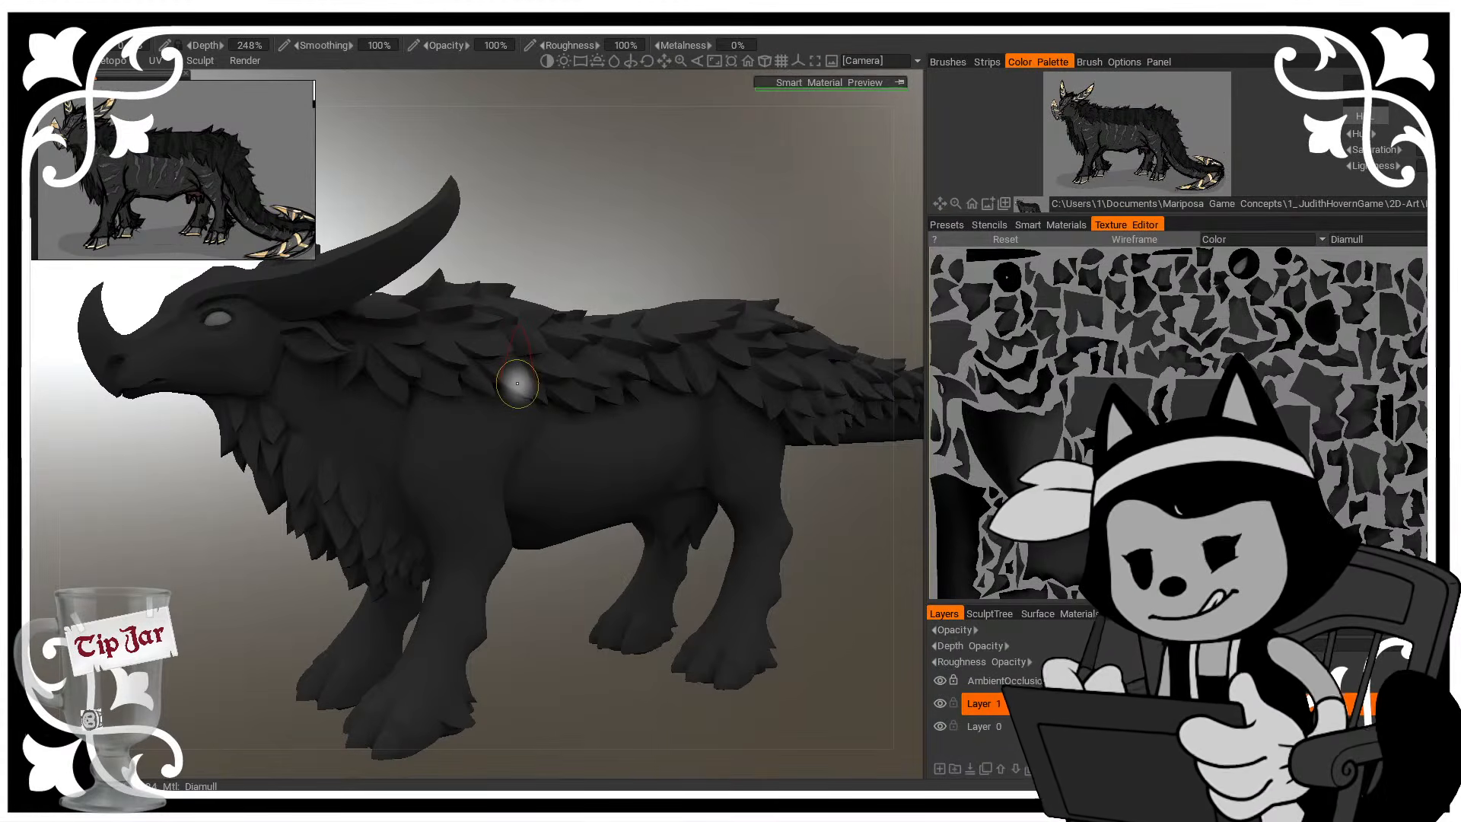
left_click(518, 384)
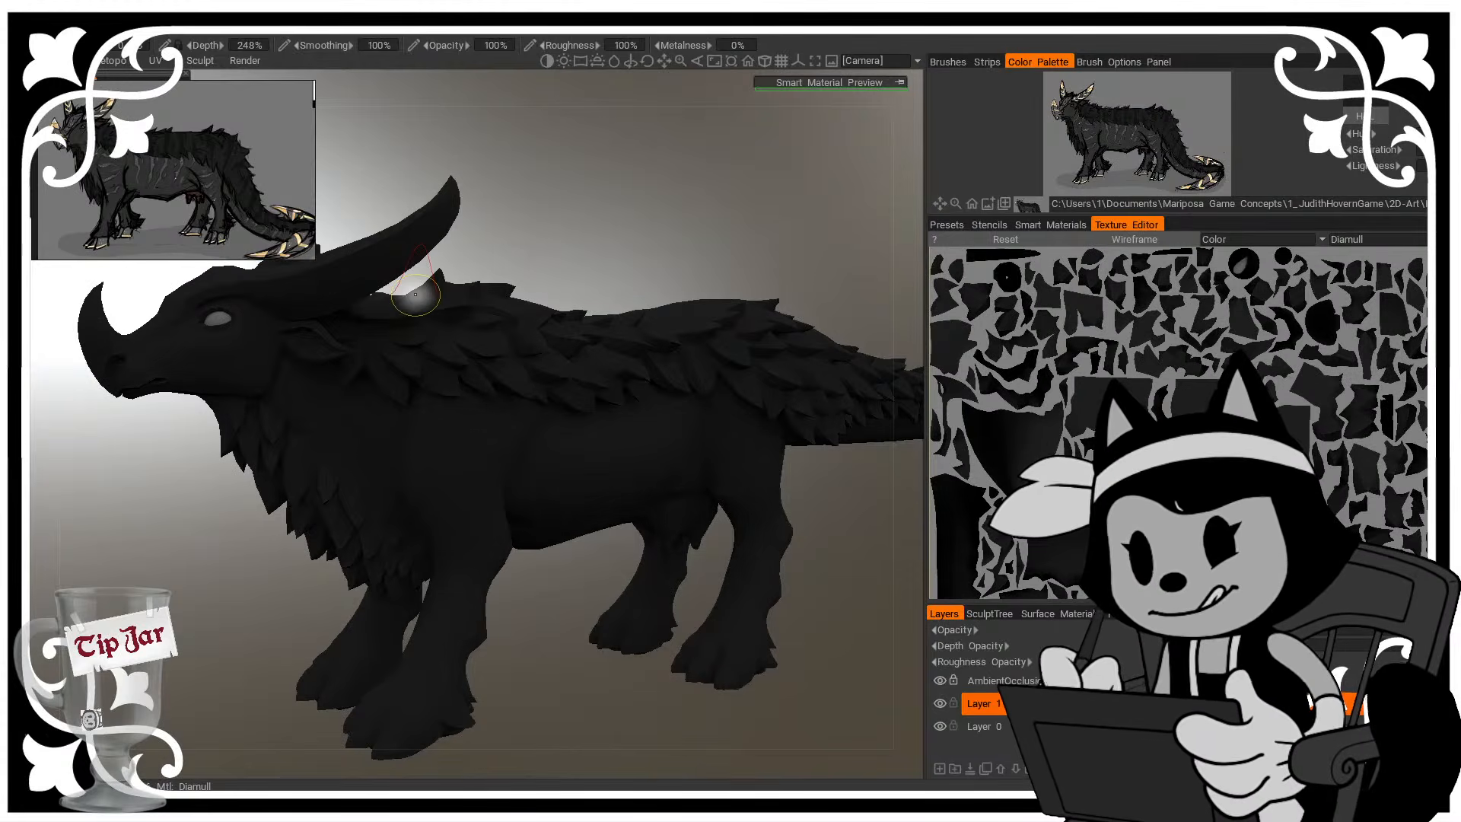
Sample the body's dark grey from a close-up of the concept art's flank and fill the leg UV islands on Layer 1
scroll(1110, 126, "up", 5)
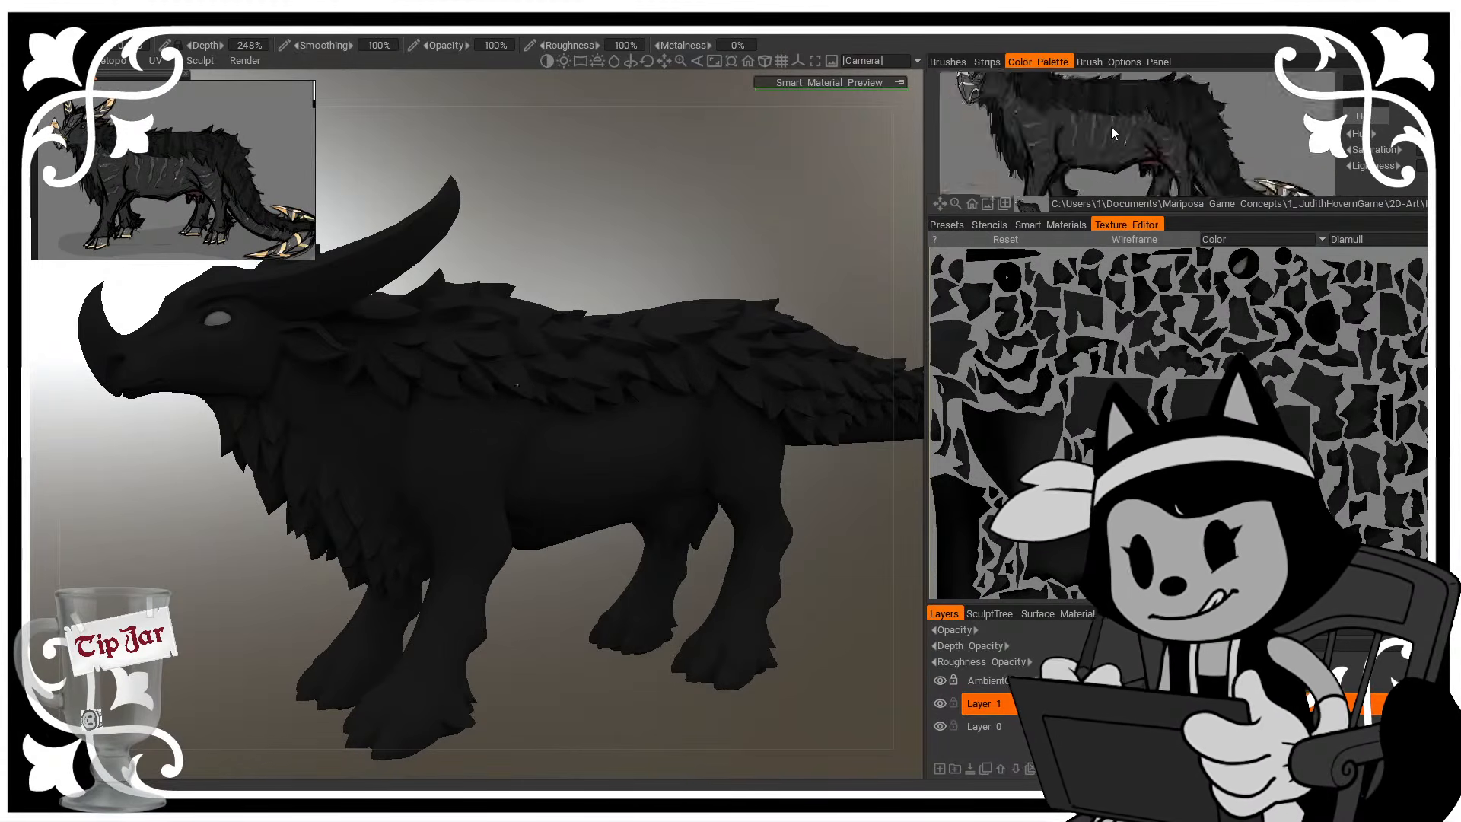
scroll(732, 242, "down", 5)
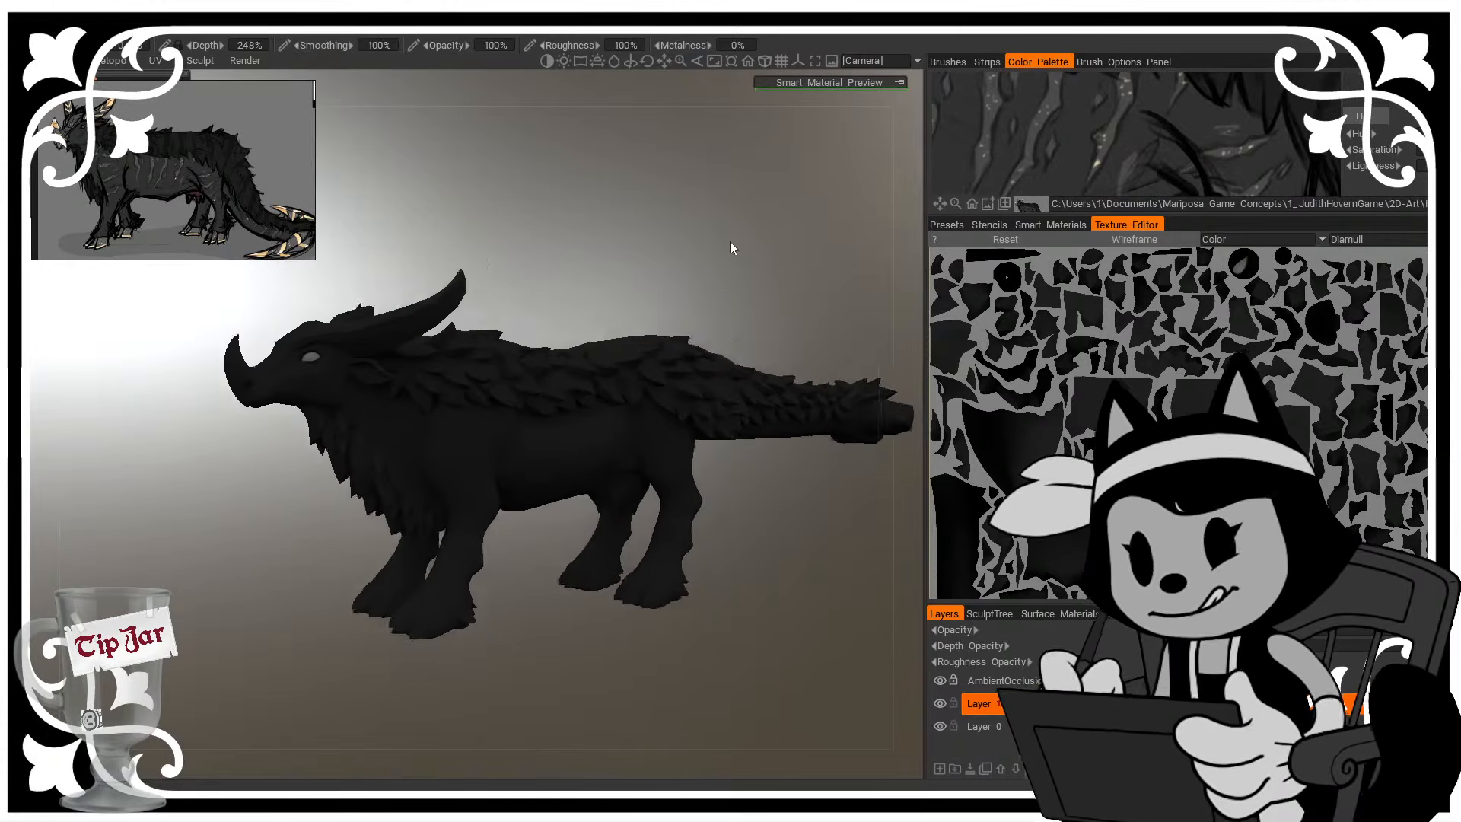
middle_click_drag(680, 243, 701, 227)
scroll(701, 227, "up", 1)
middle_click_drag(1156, 548, 1141, 402)
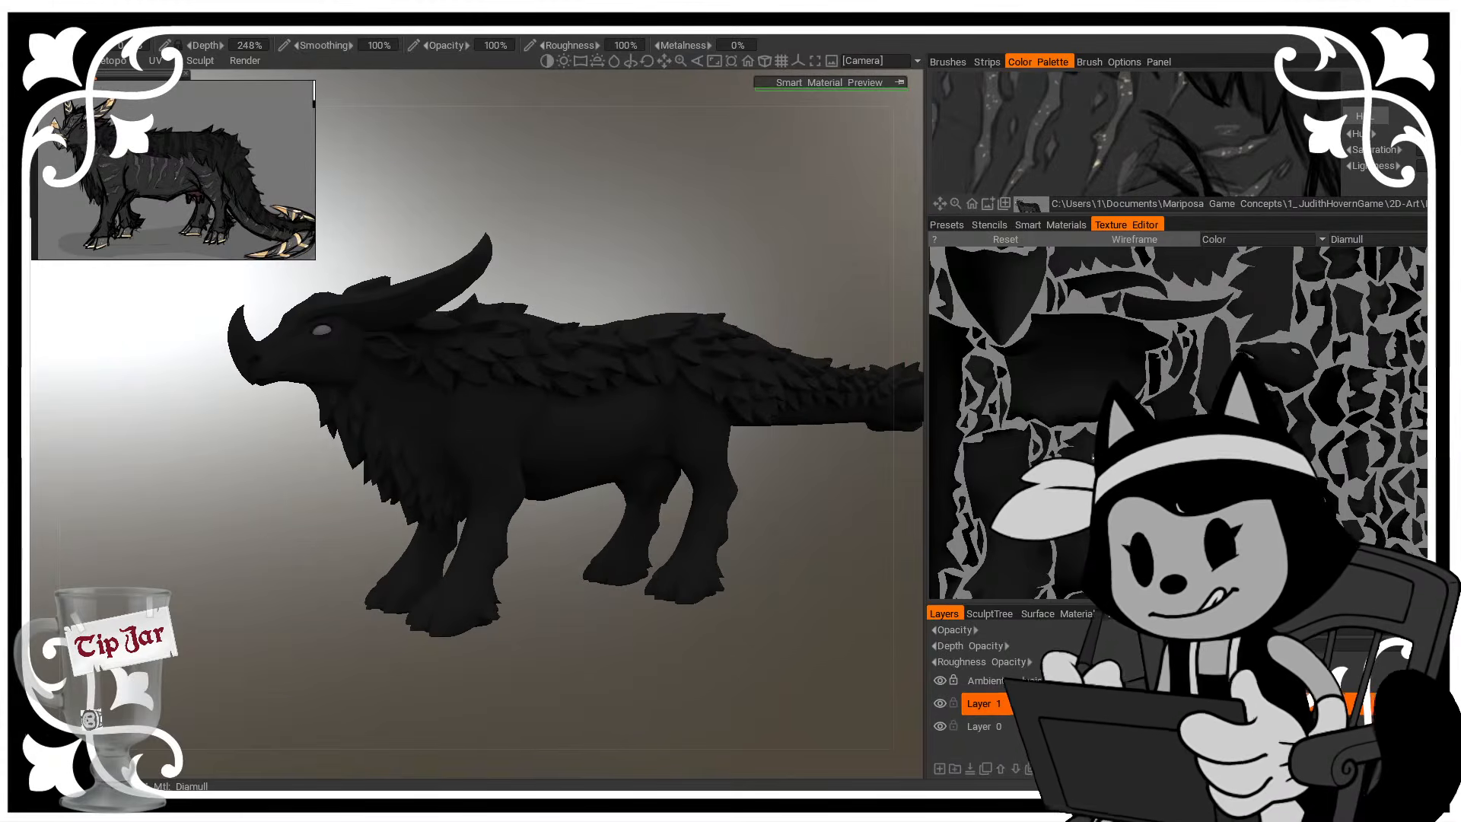
left_click(1093, 457)
left_click(1009, 487)
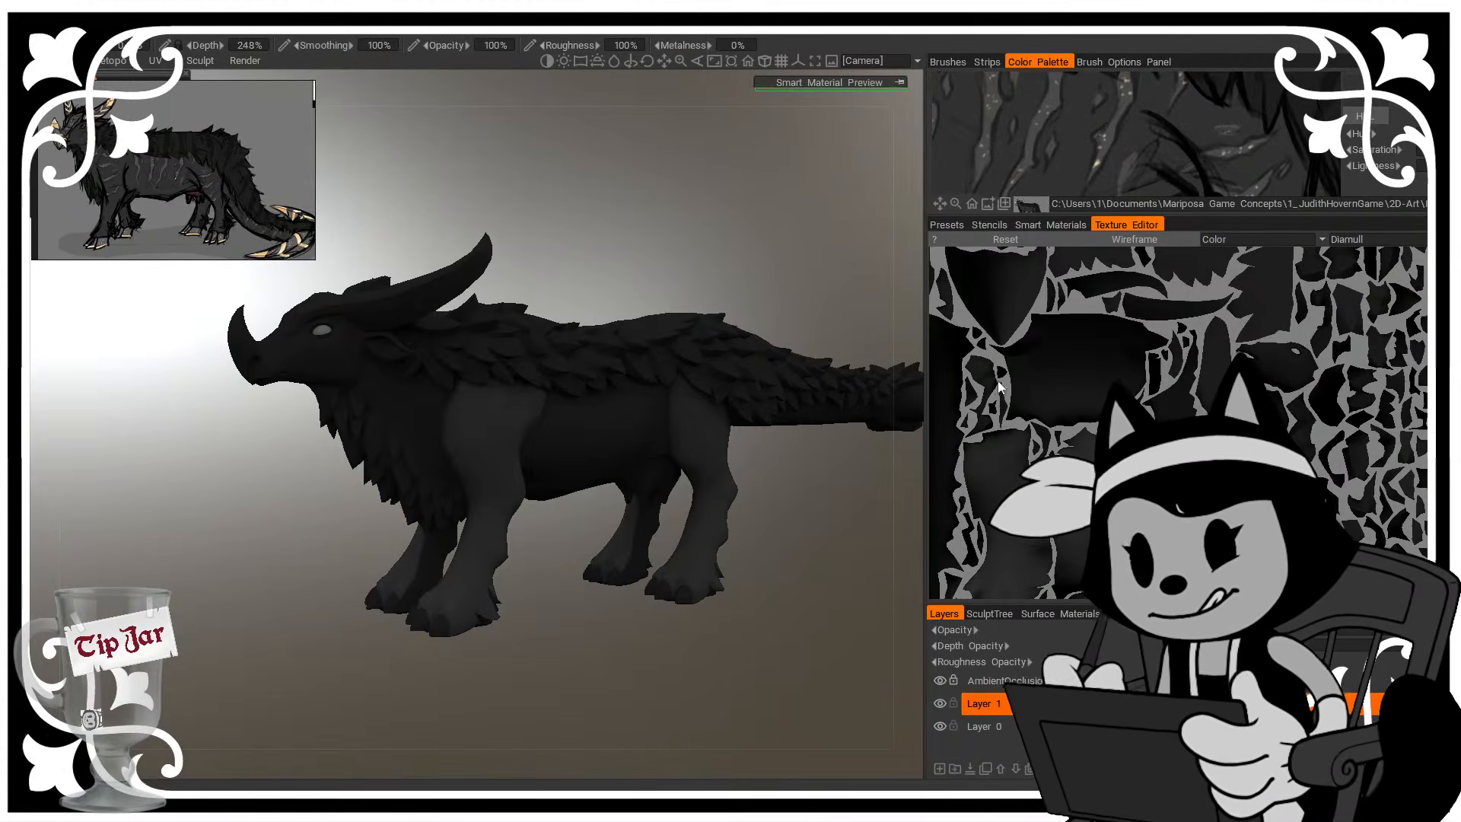
Fill the torso's UV island with the body's dark grey and undo the stray fill on a neighbouring island
left_click(1047, 372)
left_click(992, 303)
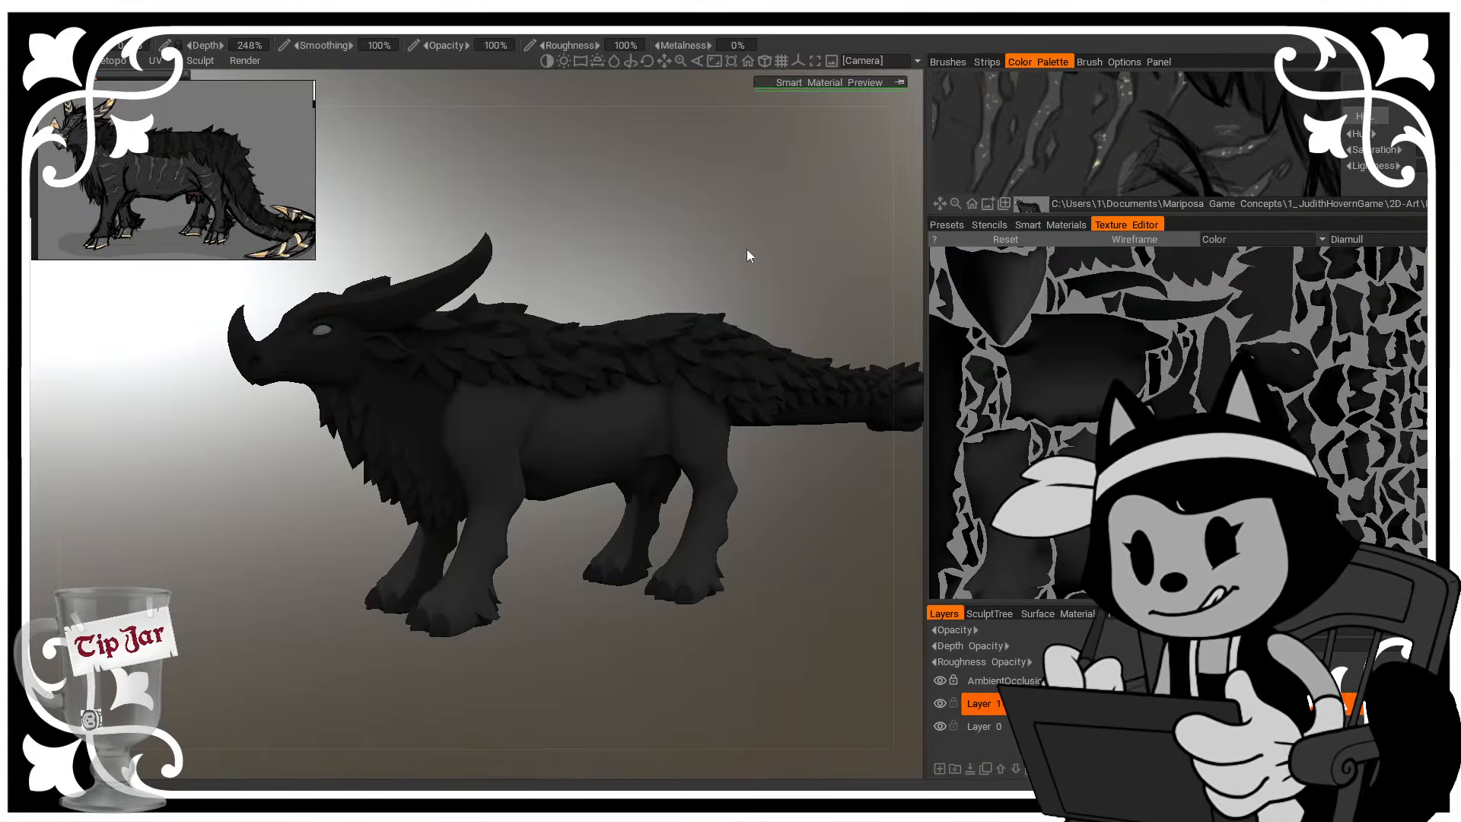
key("ctrl+z")
middle_click_drag(953, 434, 1020, 376)
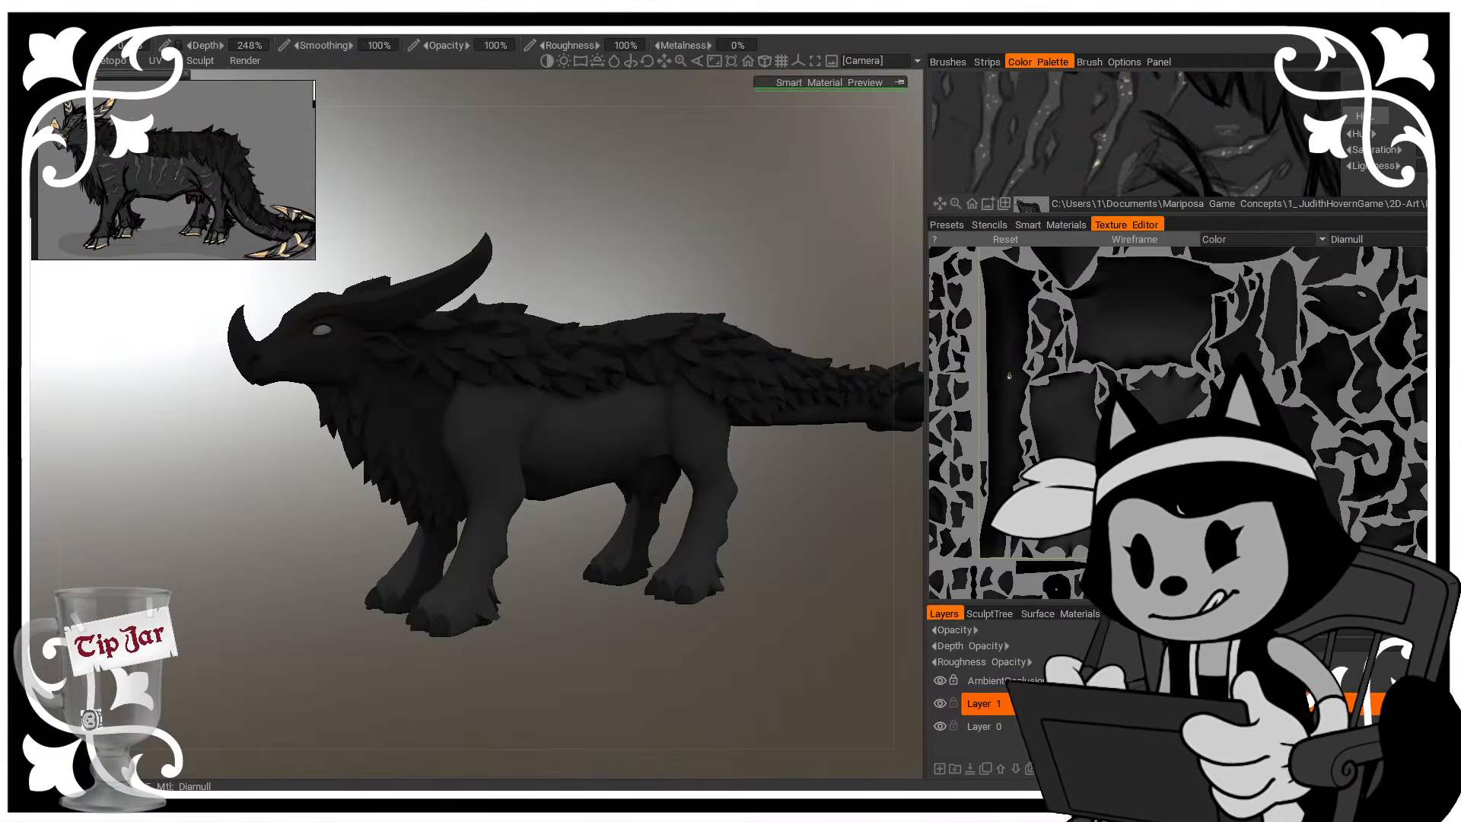
middle_click_drag(687, 265, 701, 275)
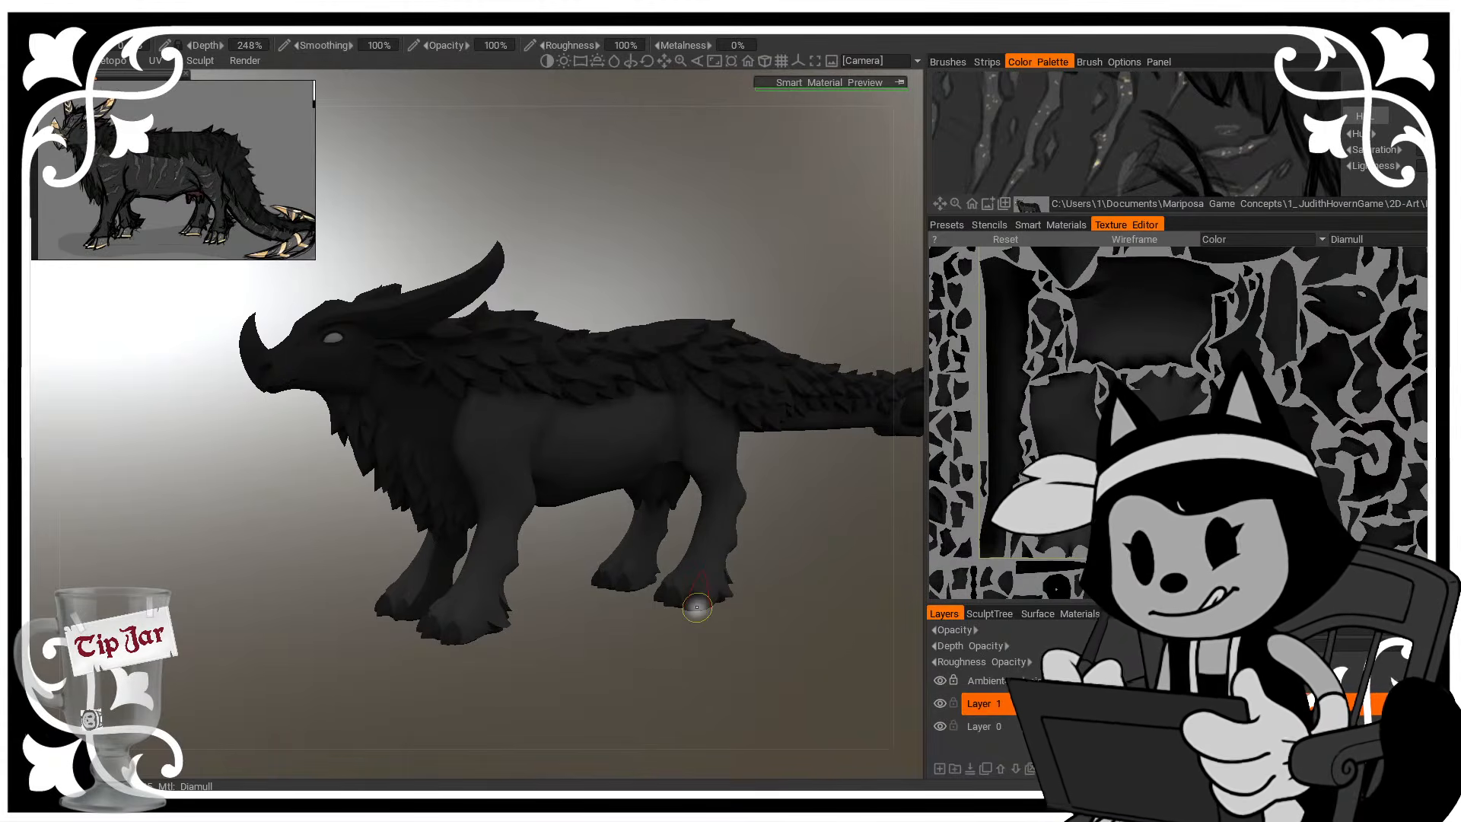
left_click(697, 607)
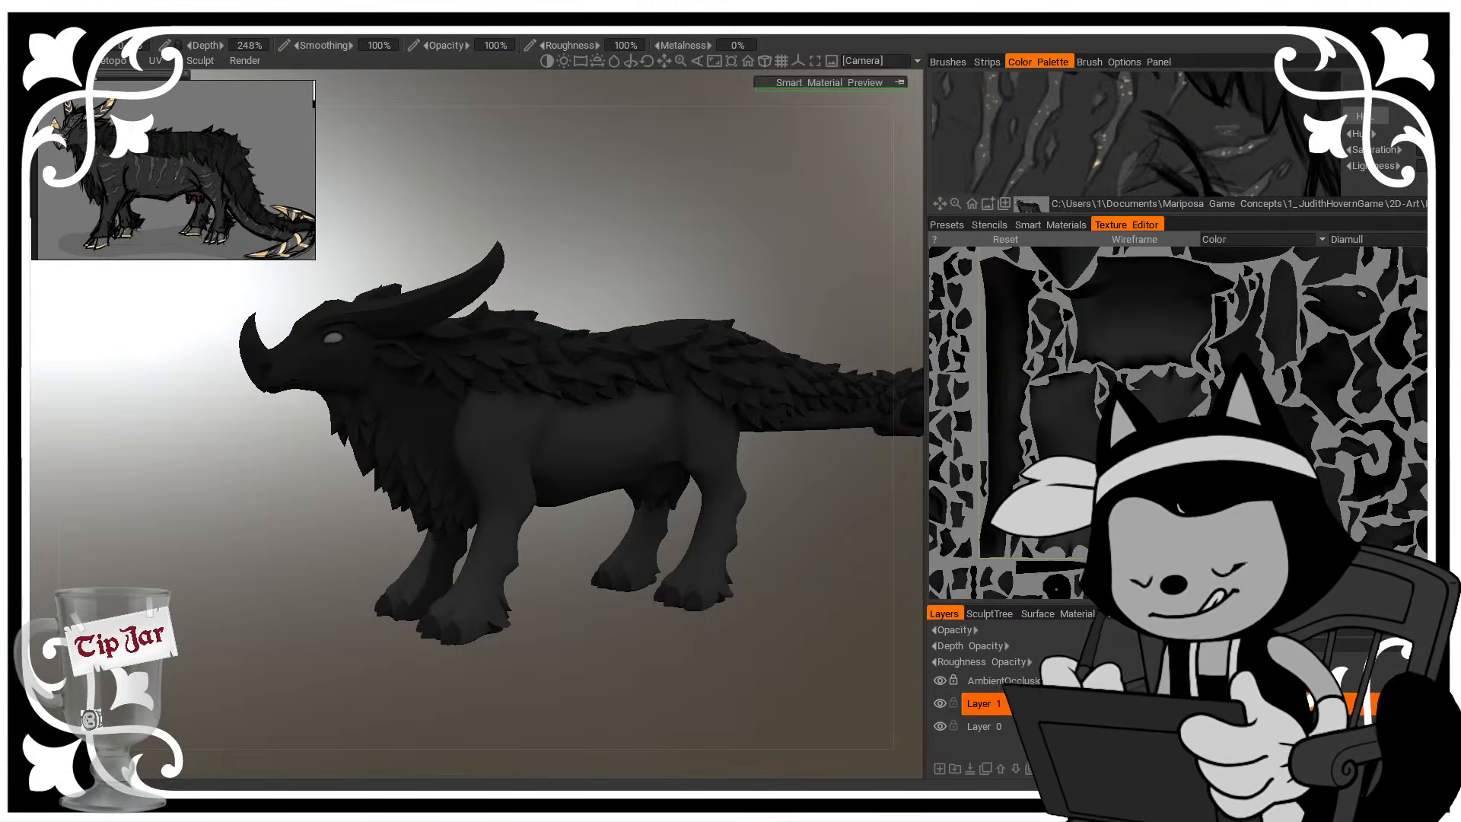
middle_click_drag(615, 684, 552, 664)
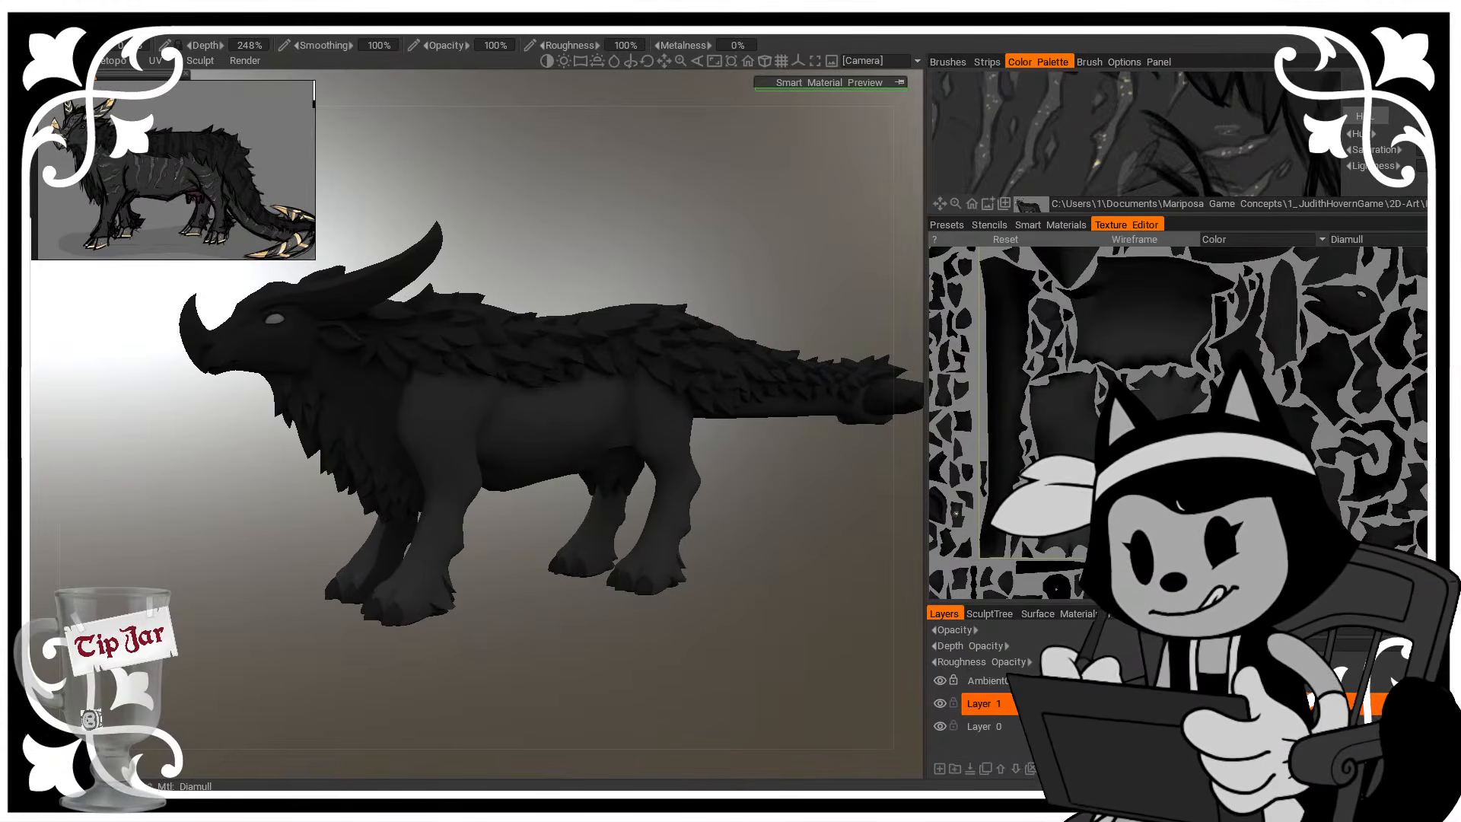
Fill the face and the chest beneath the mane with the same dark grey through their UV islands
left_click_drag(889, 572, 776, 606)
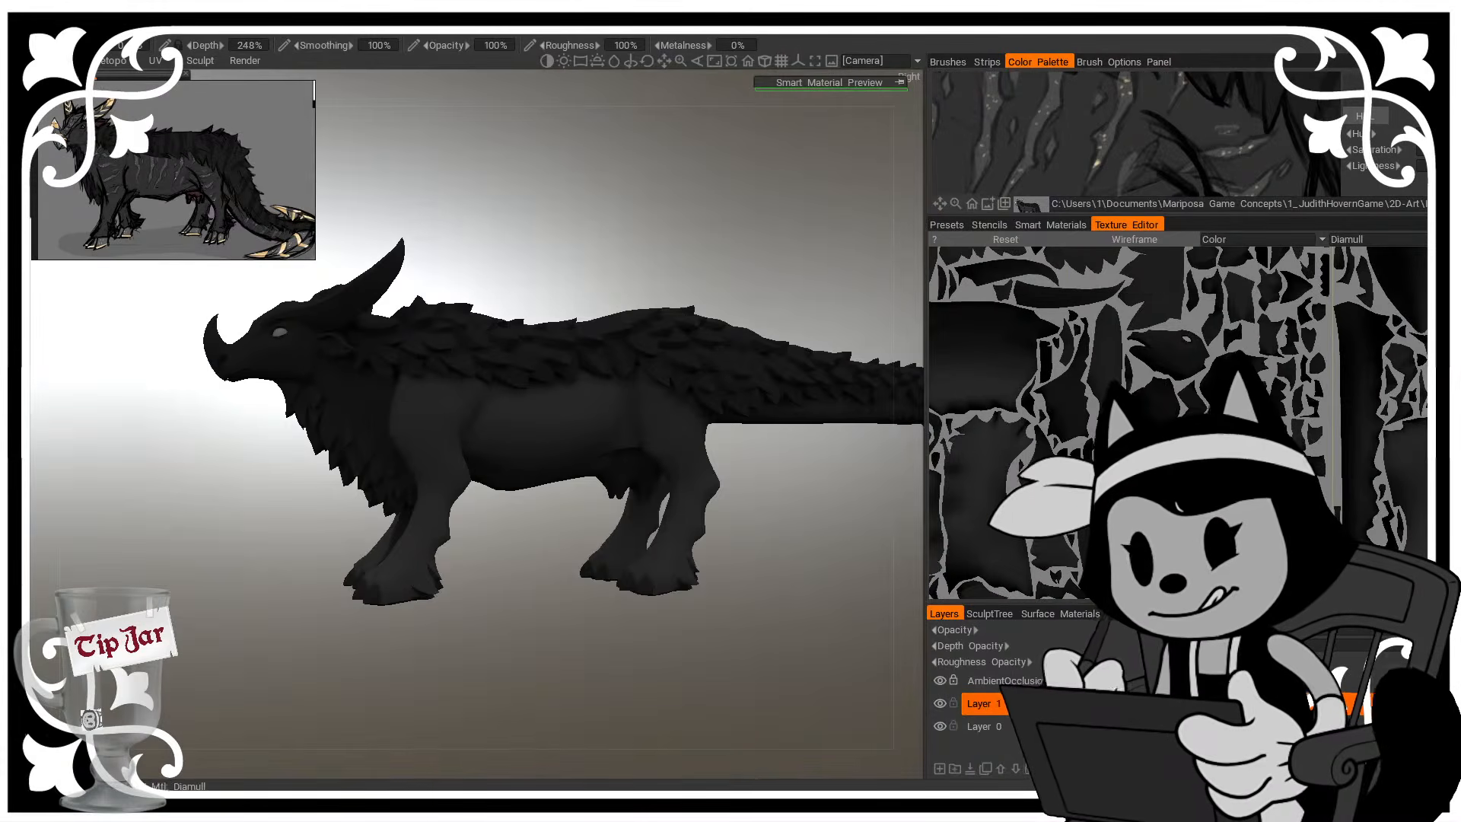
left_click_drag(811, 539, 723, 632)
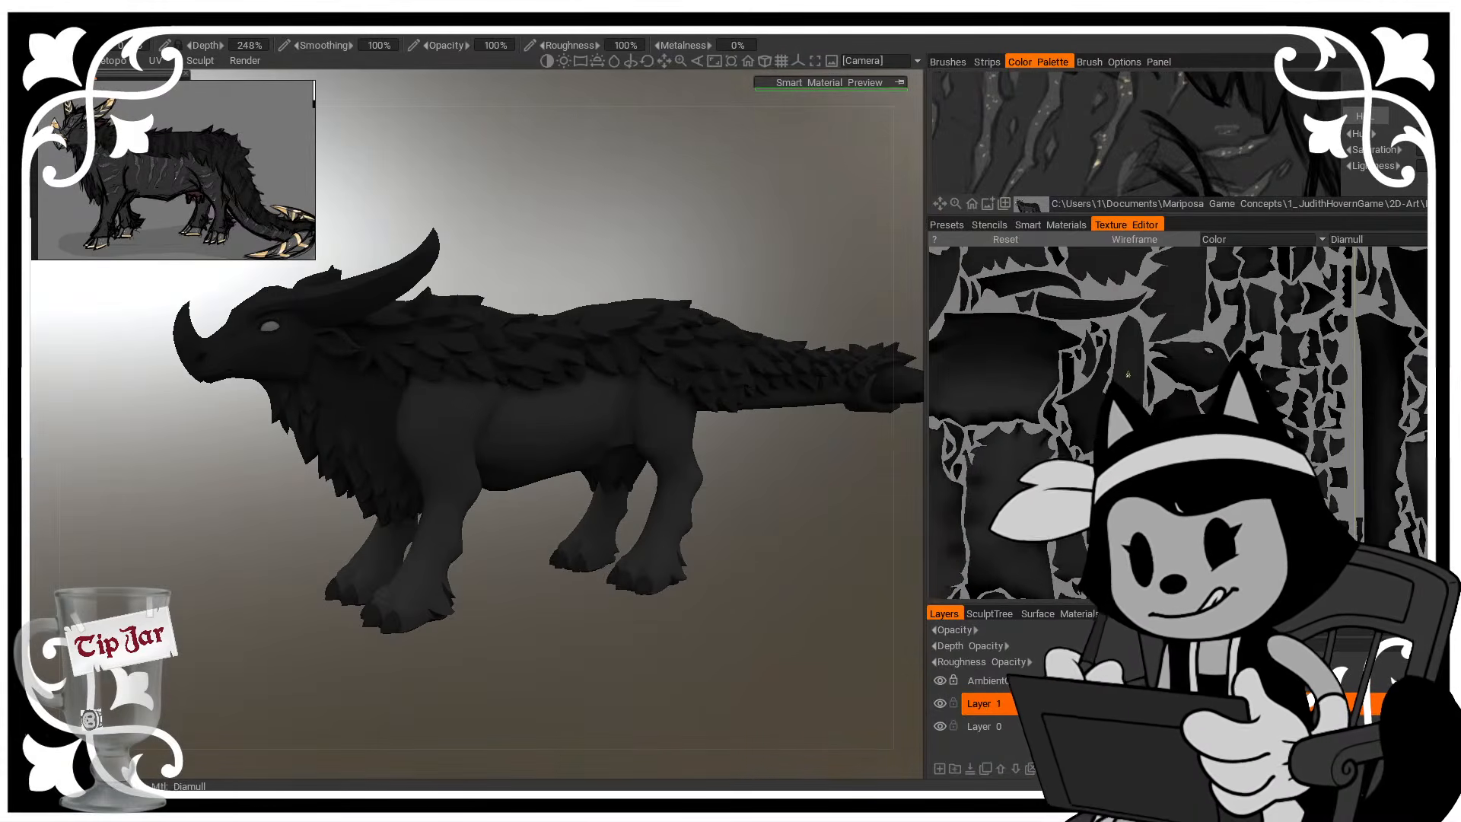
middle_click_drag(1014, 474, 1035, 484)
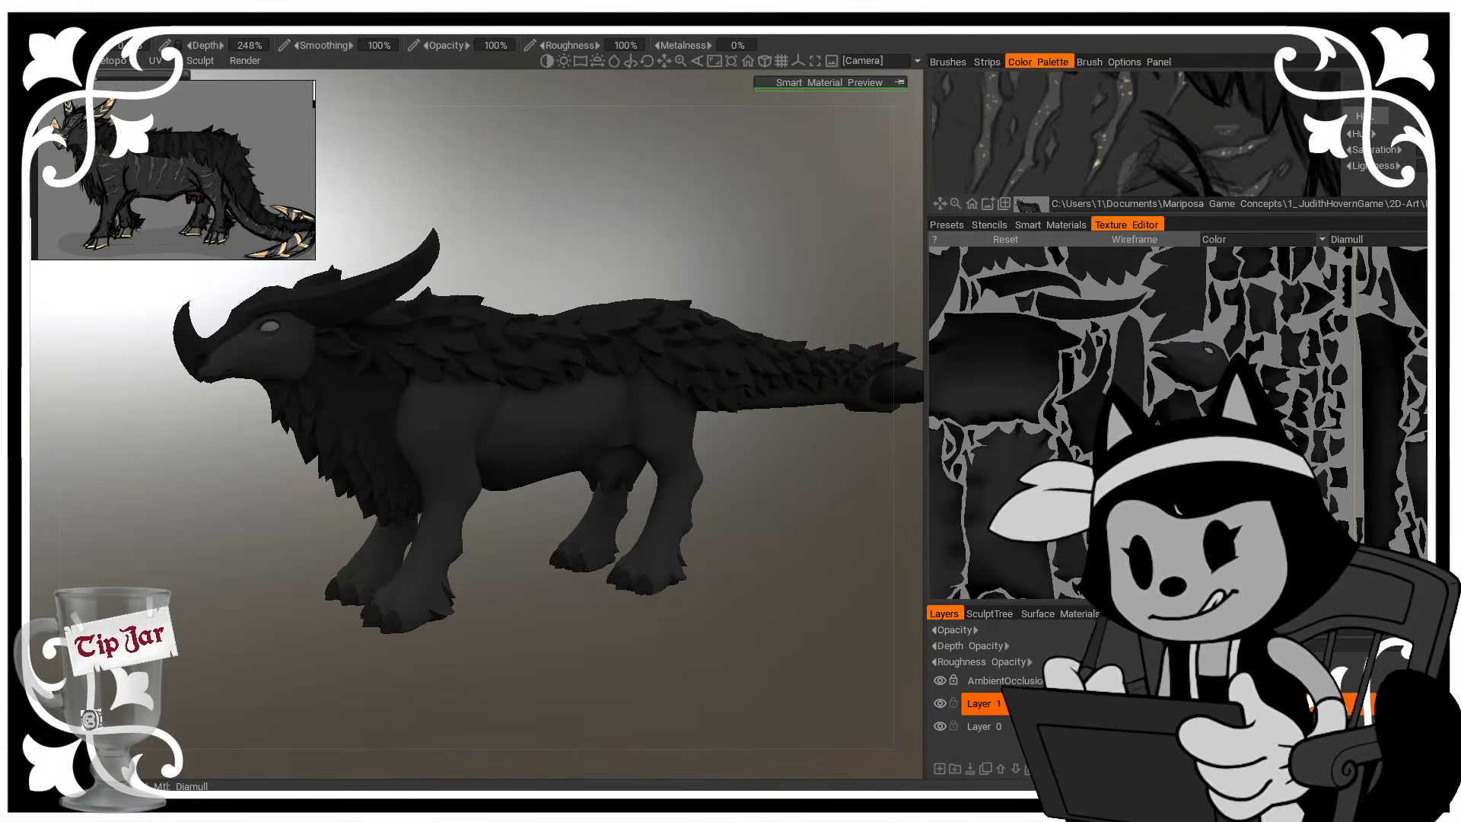
scroll(1169, 411, "down", 2)
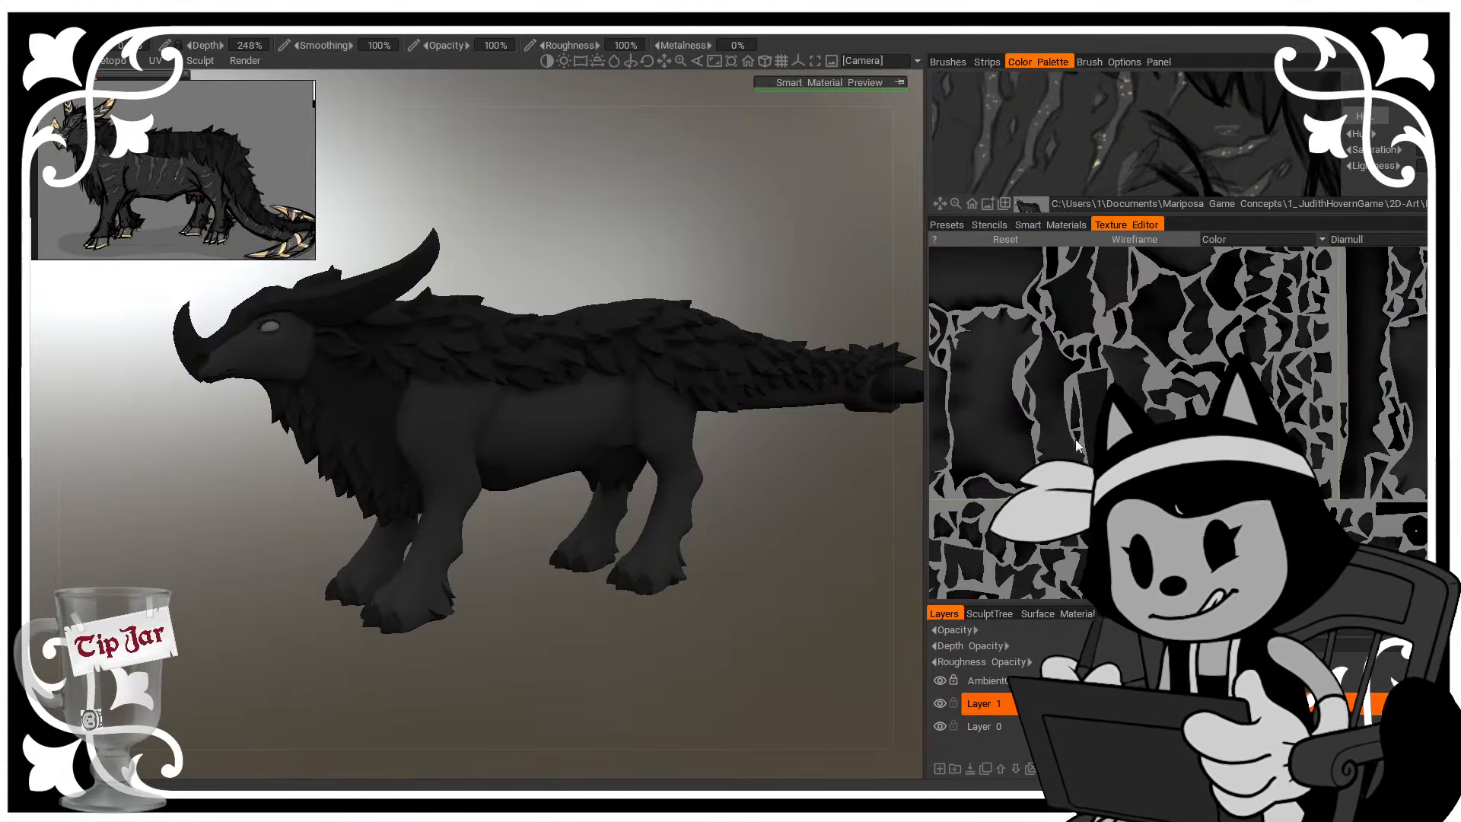
scroll(1075, 440, "up", 2)
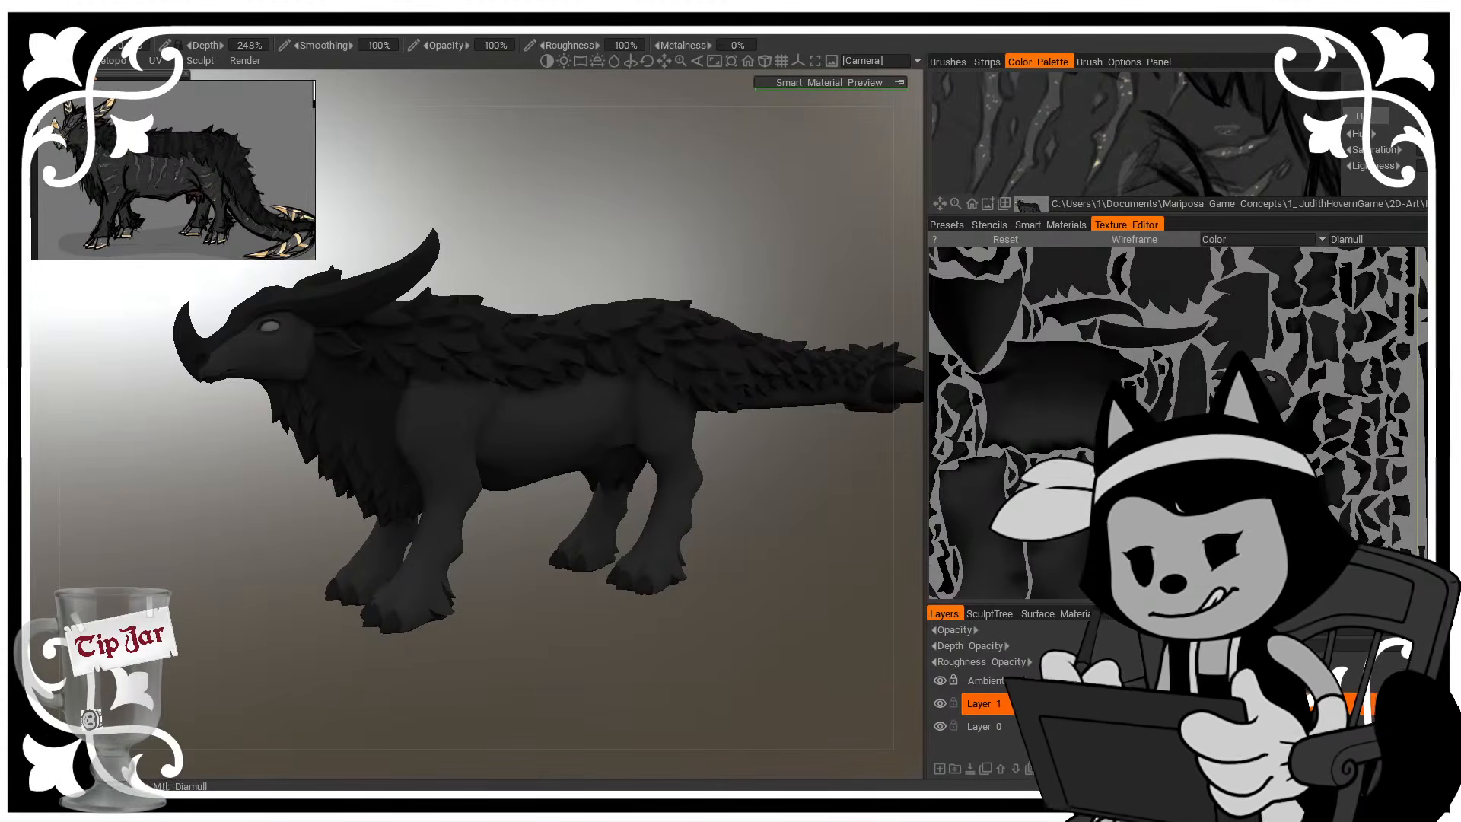
middle_click_drag(678, 598, 662, 541)
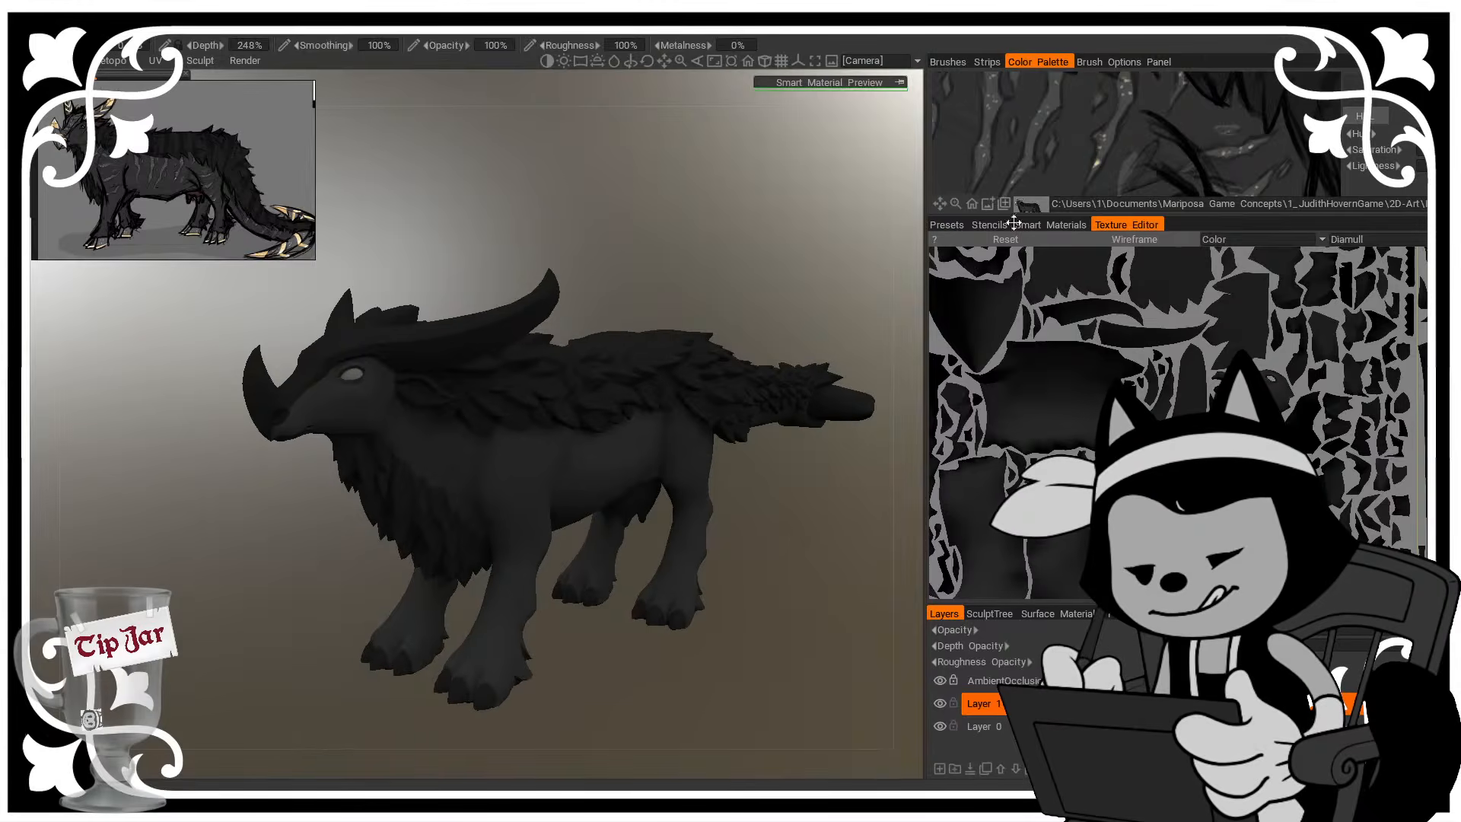
Bring the concept art's head into the Color Palette view, and fill the large horns' undersides on the model with a lighter grey
left_click_drag(939, 203, 1432, 390)
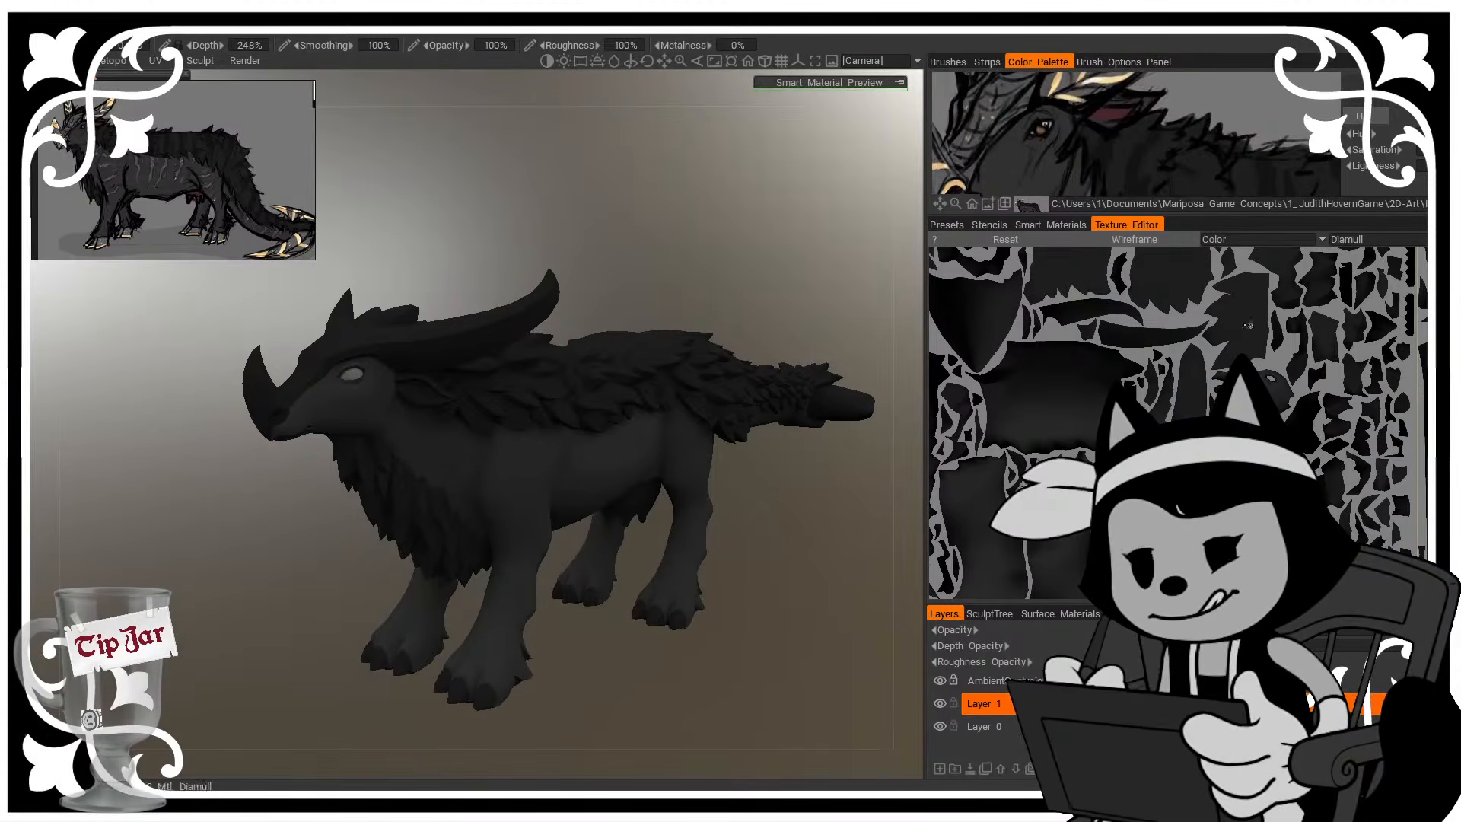
left_click_drag(940, 203, 1033, 180)
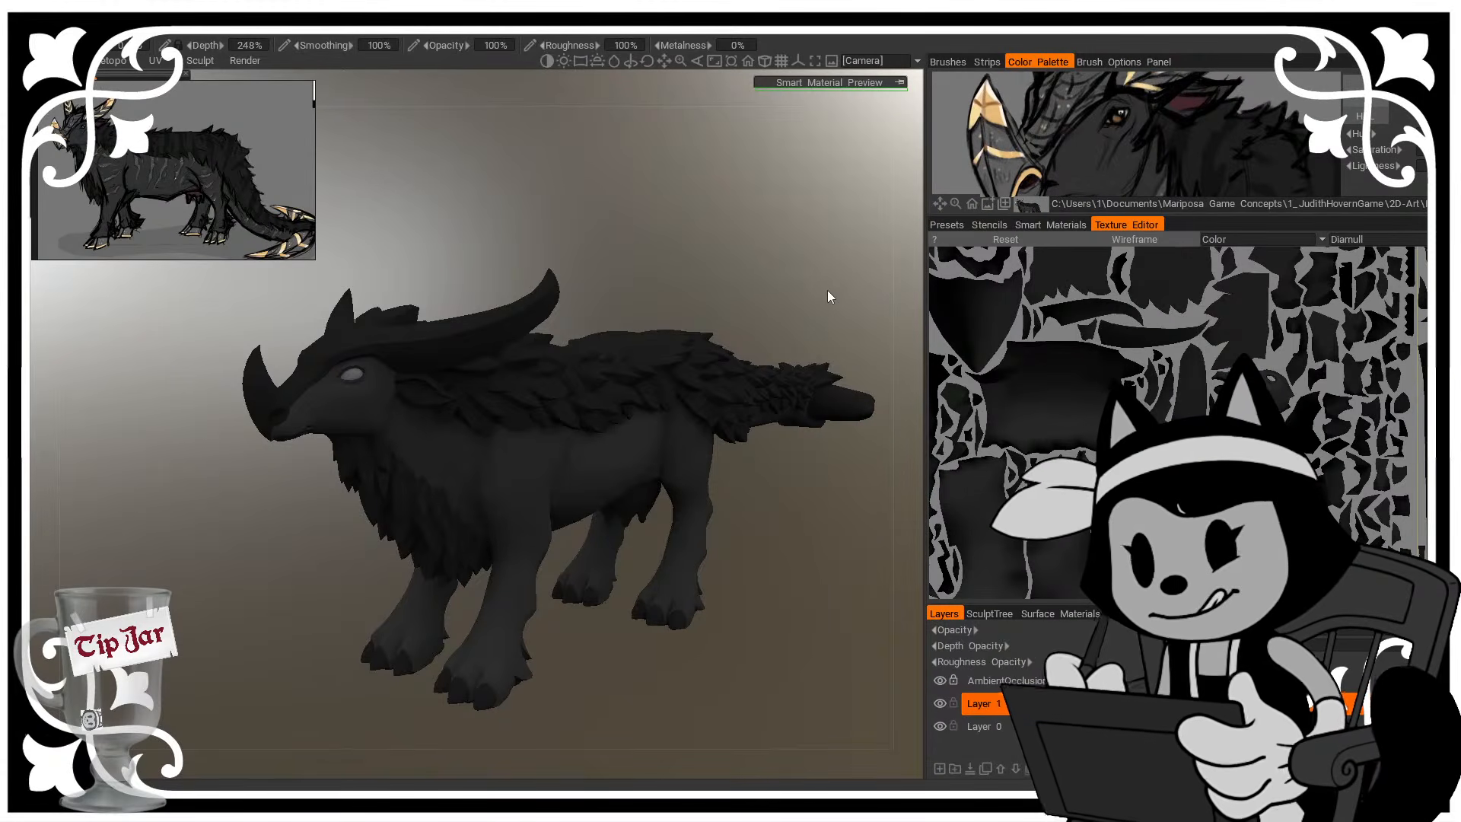
left_click_drag(802, 223, 522, 188)
right_click_drag(522, 187, 568, 172)
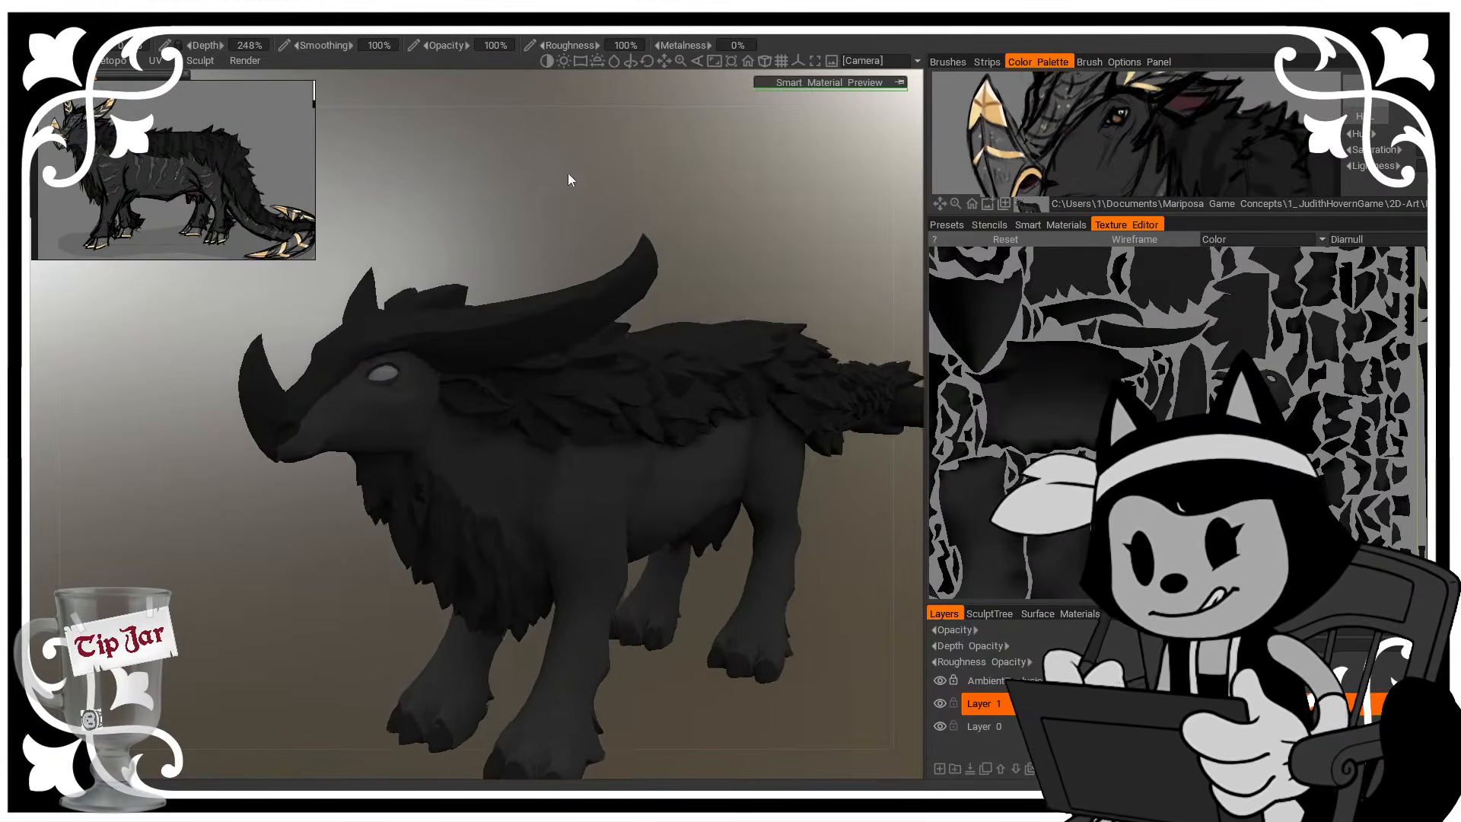
left_click_drag(567, 172, 607, 123)
right_click_drag(609, 125, 624, 130)
middle_click_drag(532, 129, 526, 175)
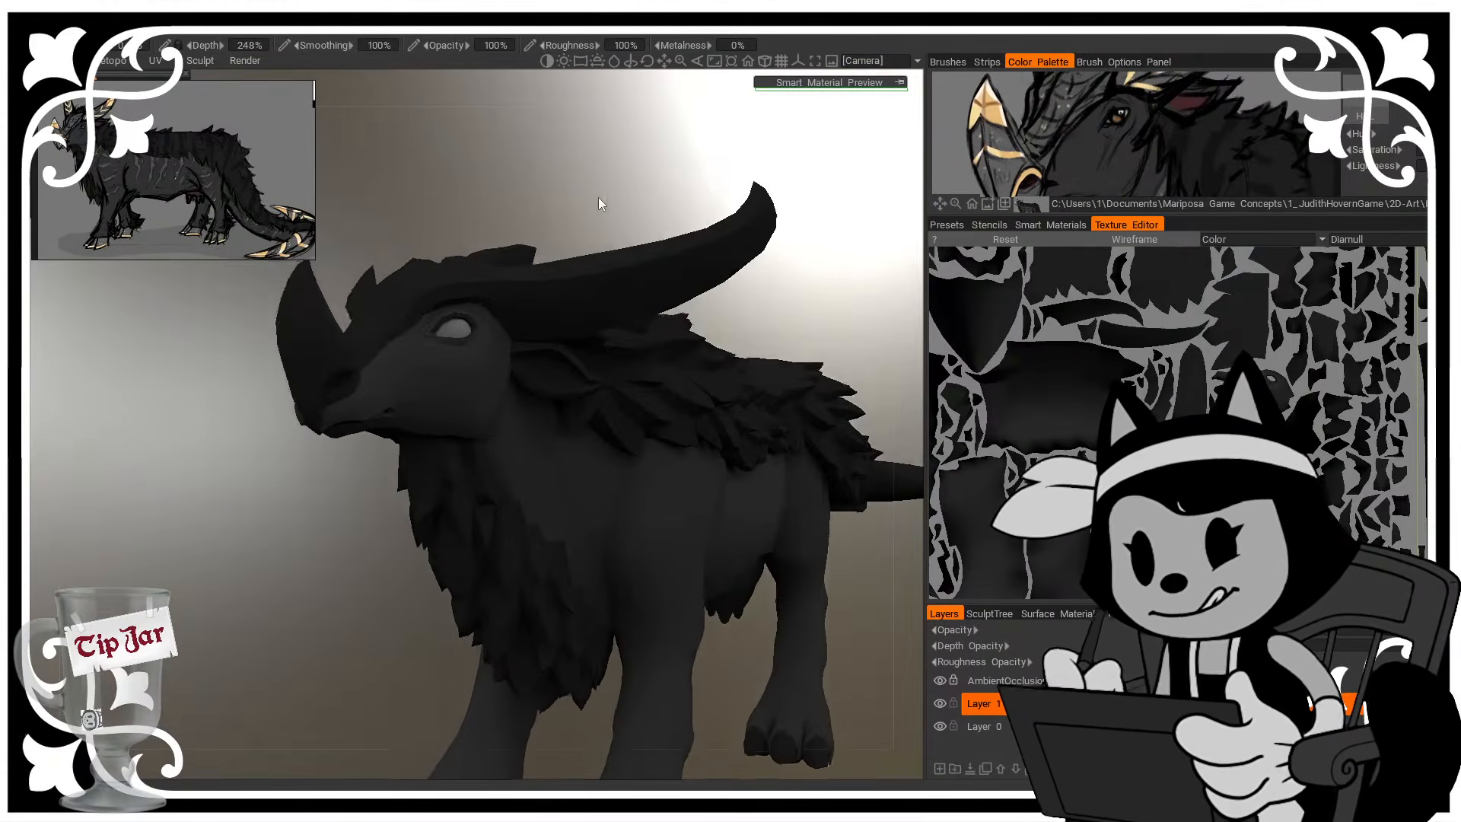
left_click_drag(598, 198, 572, 254)
right_click_drag(572, 254, 578, 184)
left_click_drag(580, 186, 626, 155)
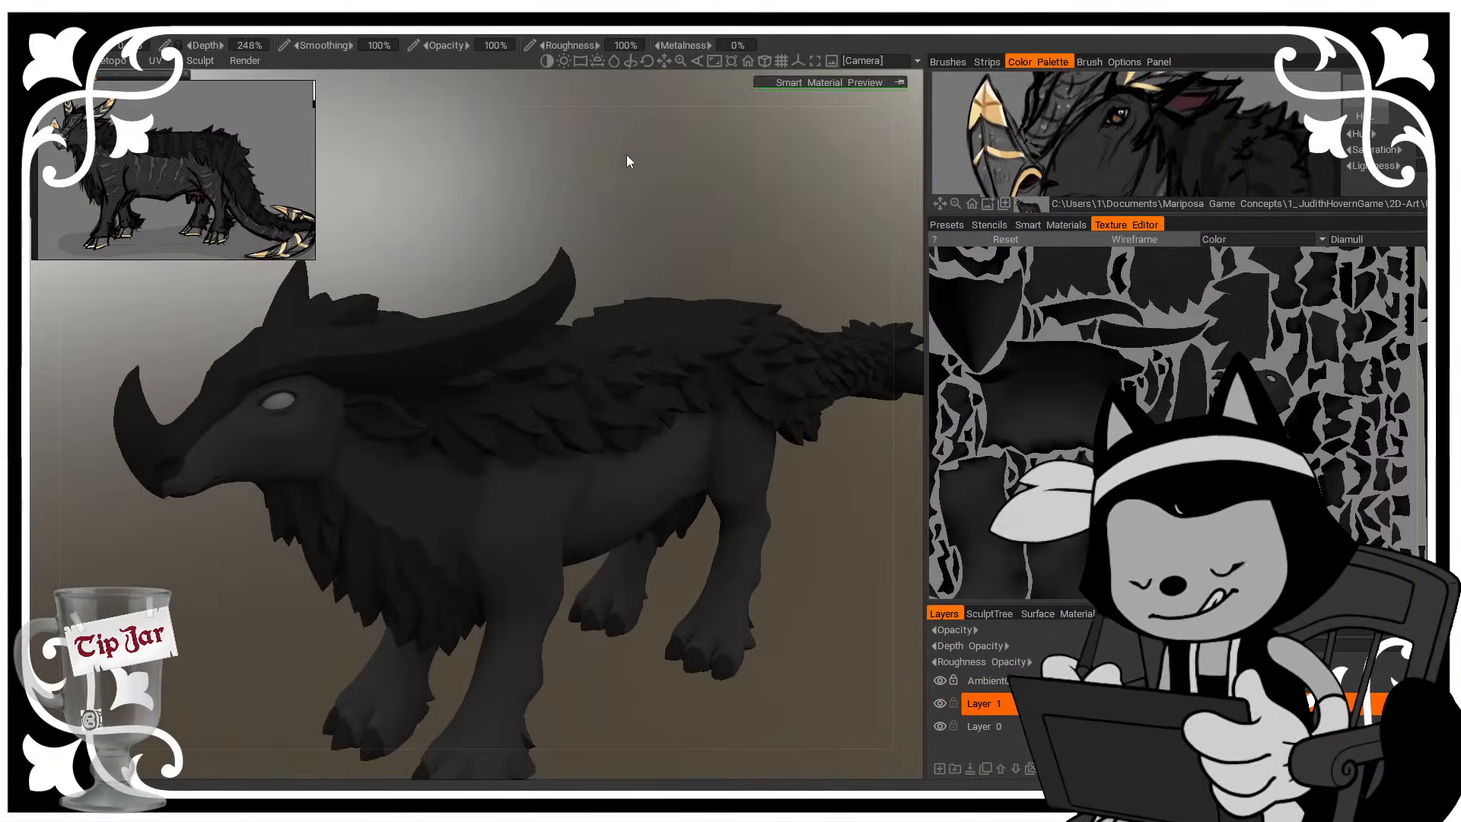
left_click(1124, 332)
left_click(1087, 315)
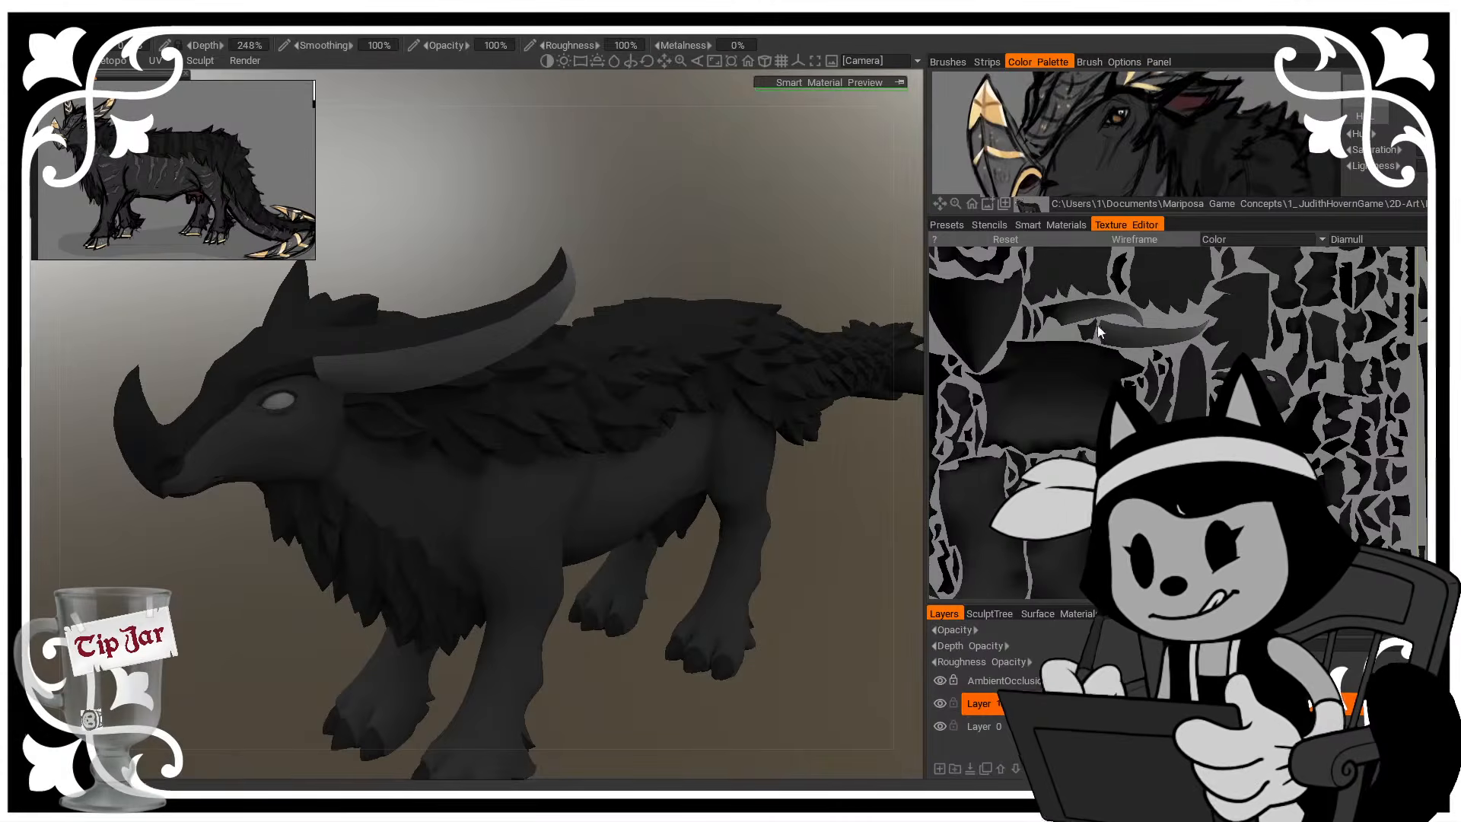
Fill the forehead plate between the nose horn and the large horns with the lighter grey
middle_click_drag(1226, 559, 1145, 395)
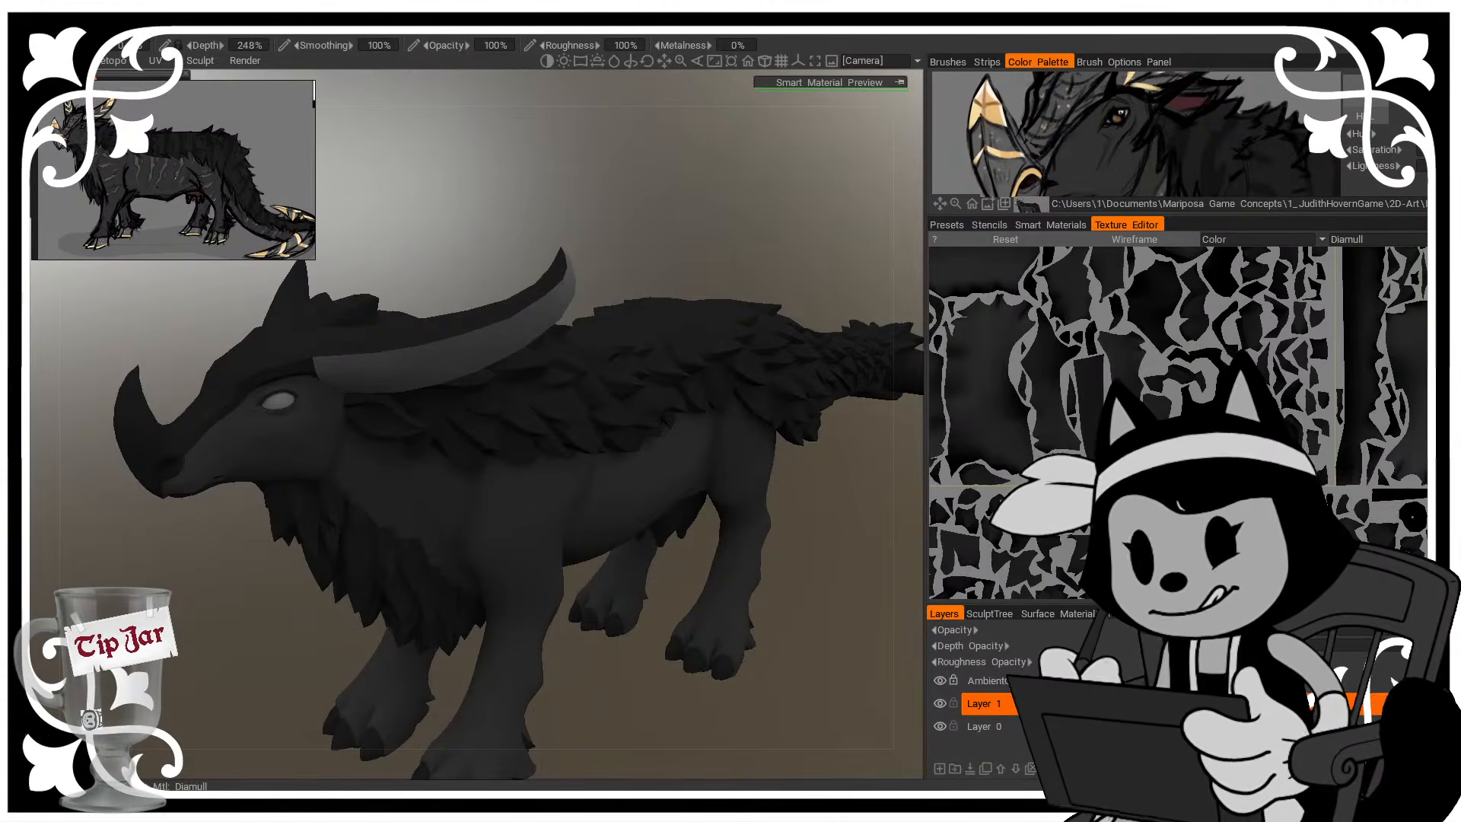
left_click(1159, 407)
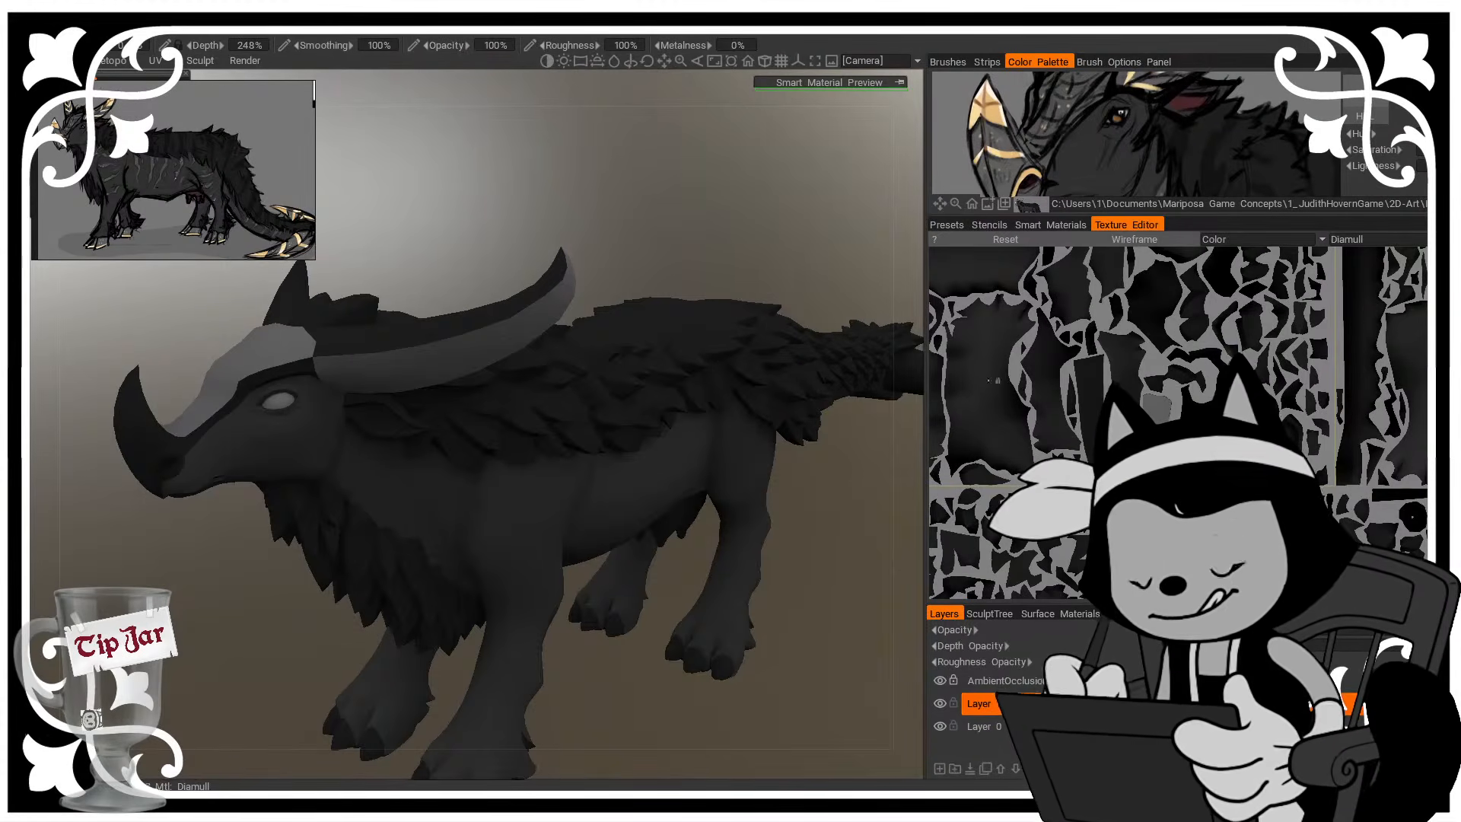
middle_click_drag(700, 271, 736, 286)
left_click_drag(673, 221, 723, 227)
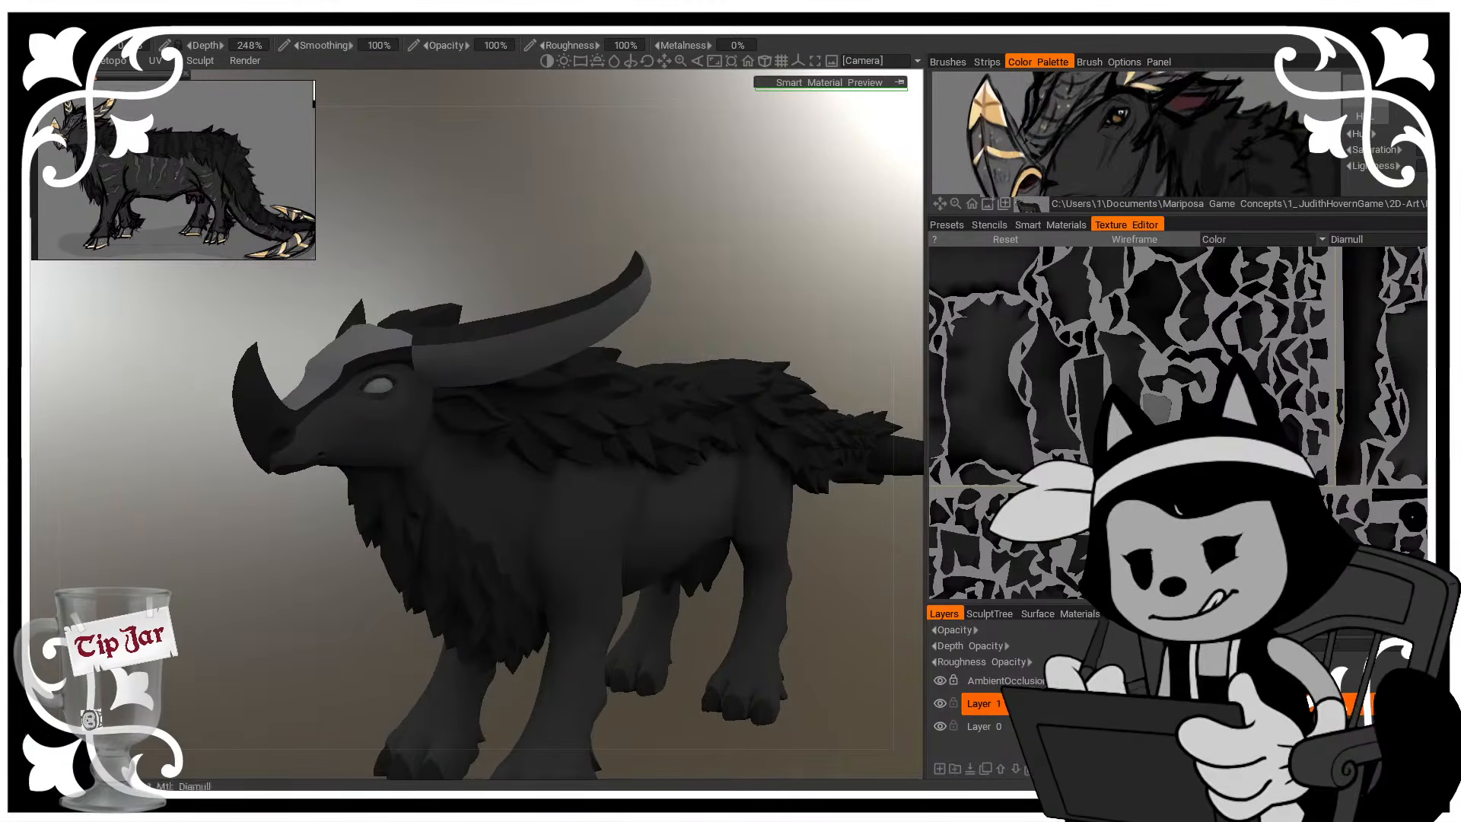
middle_click_drag(713, 322, 789, 352)
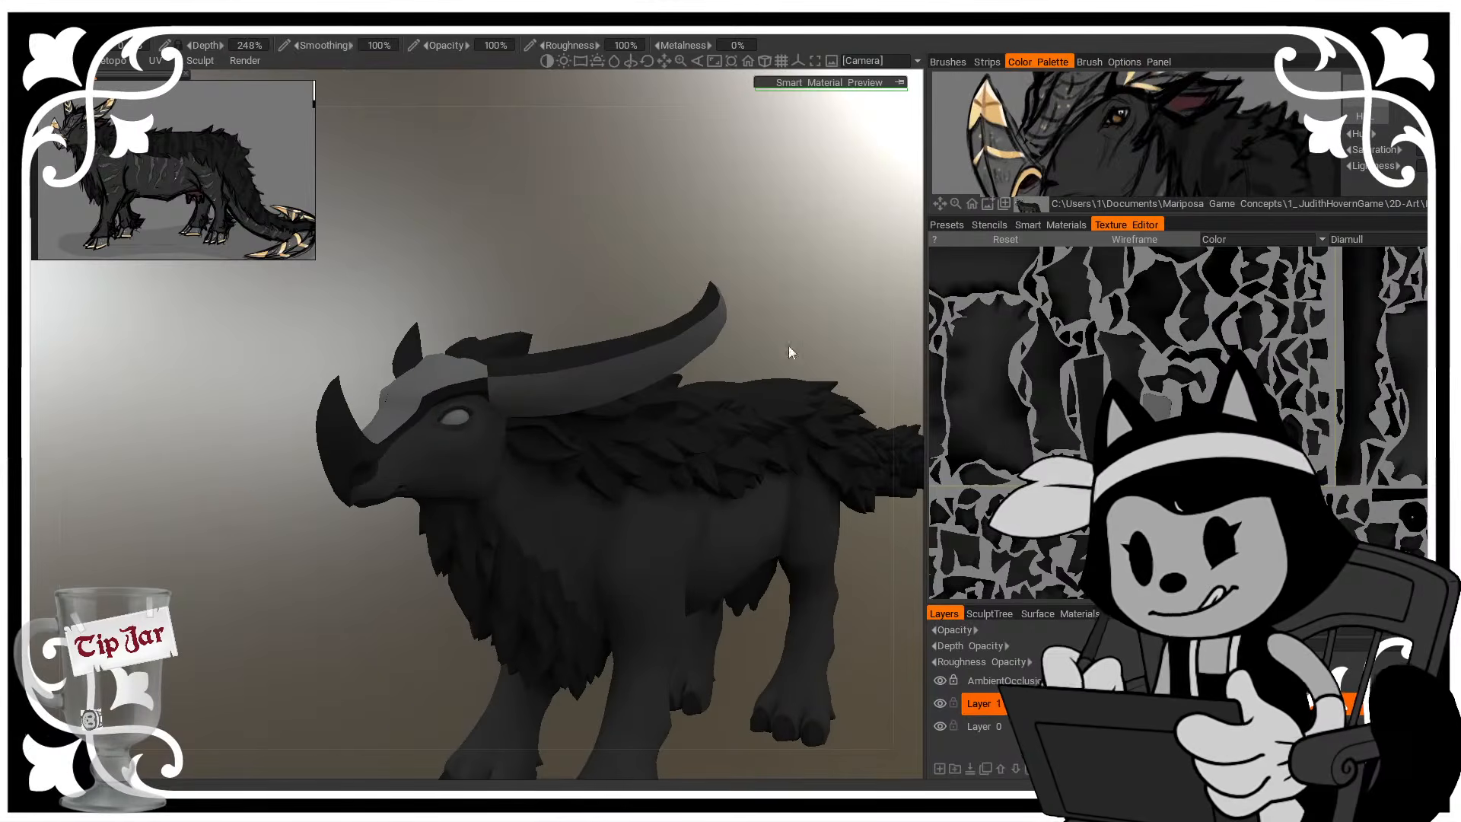
scroll(1065, 342, "up", 3)
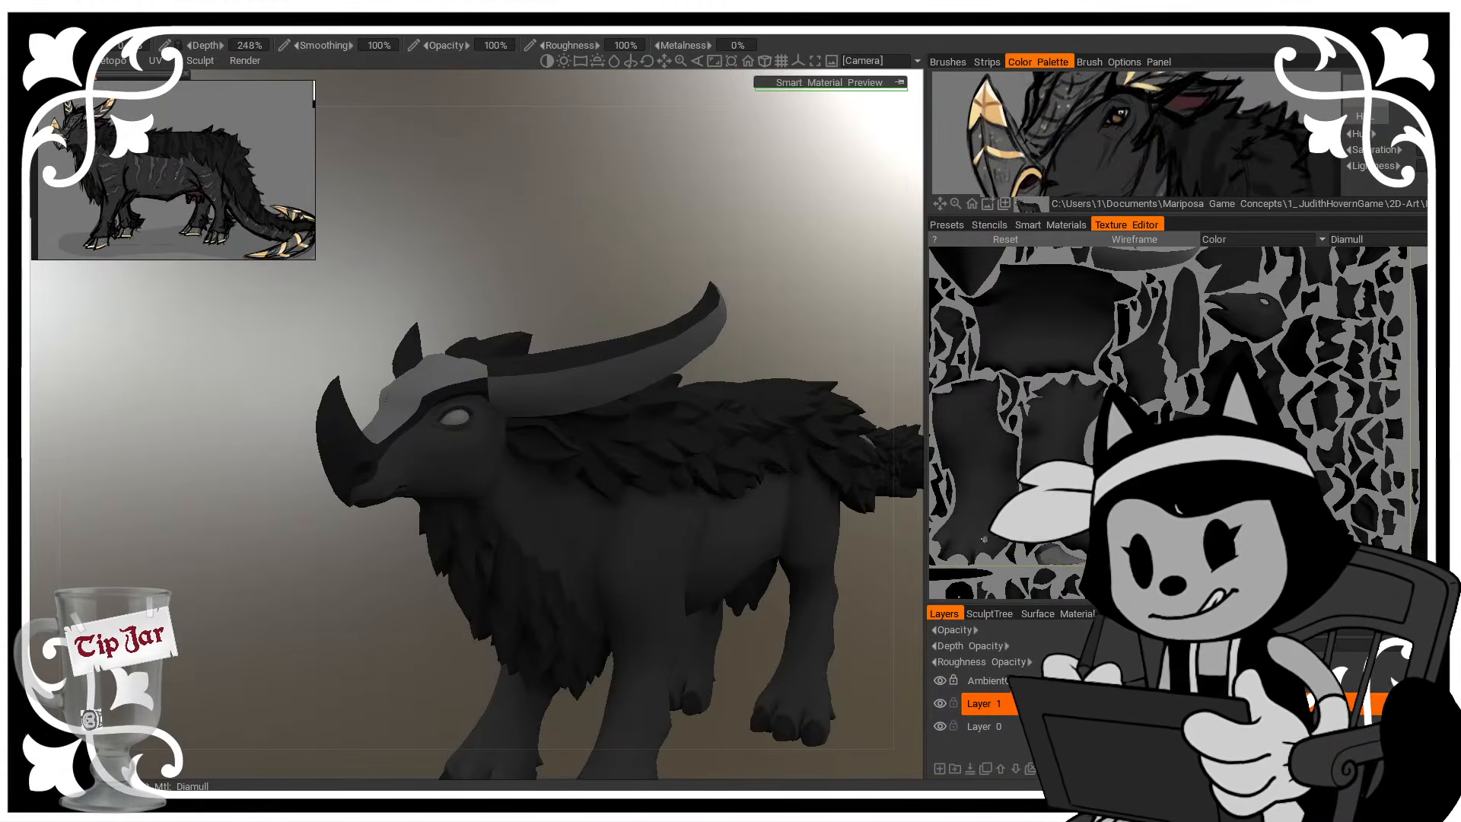
scroll(580, 189, "up", 2)
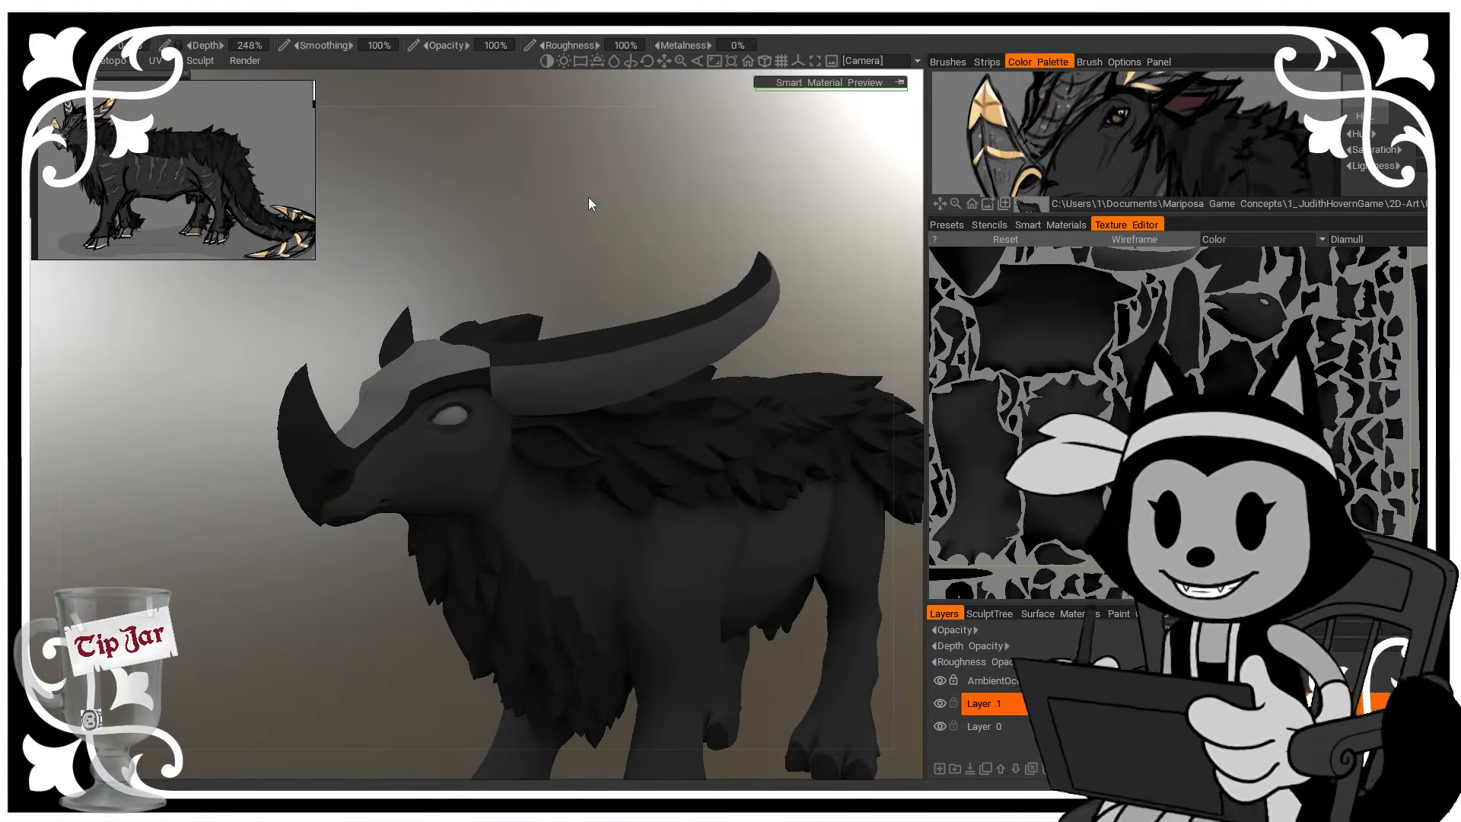
Pick a bright magenta-purple in the HSL2 color picker as the painting color
left_click(88, 179)
left_click(555, 404)
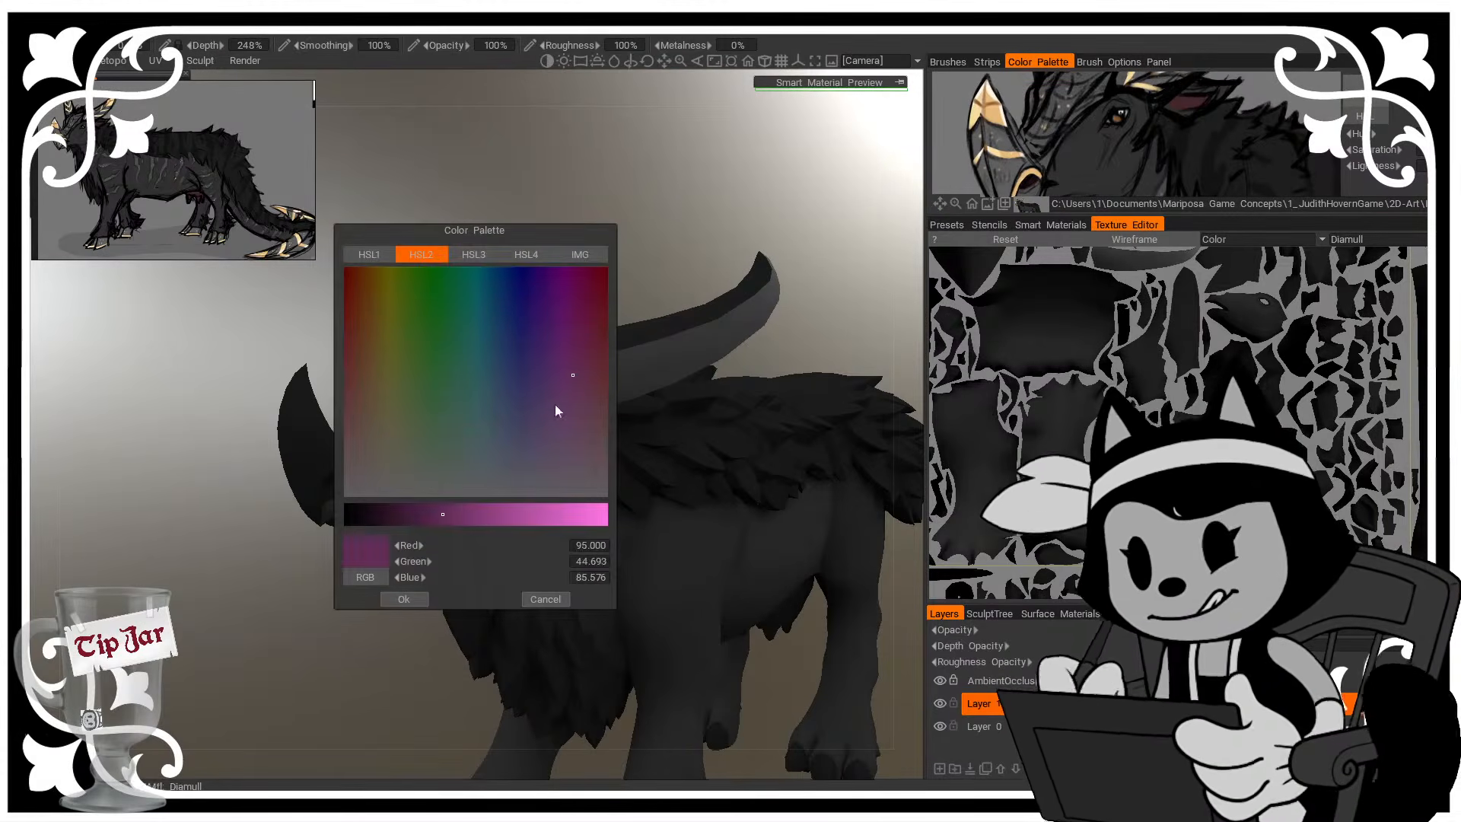
left_click(513, 520)
left_click(414, 600)
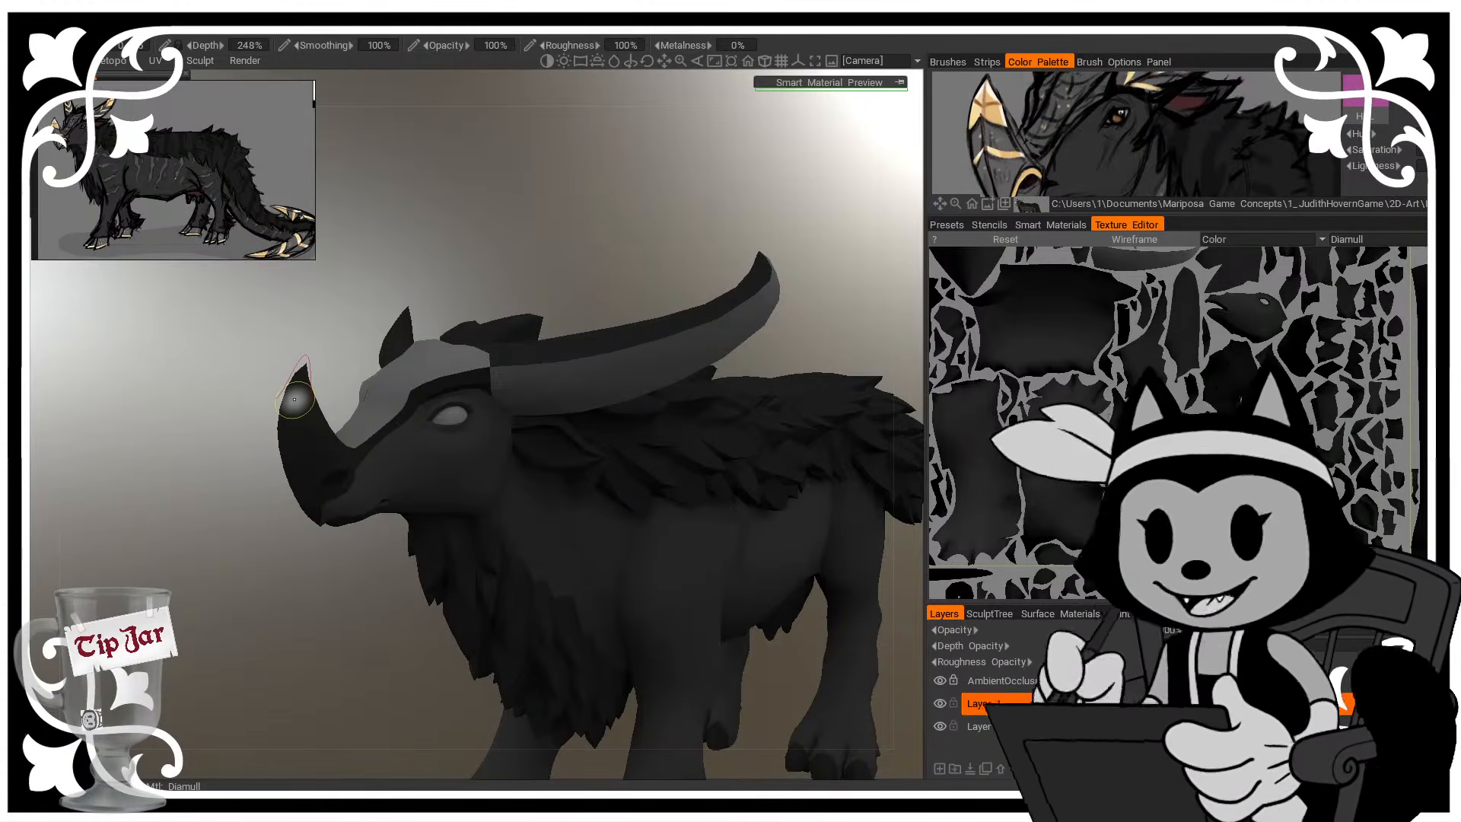
Mark the nose horn, the nostril plate and the brow strip with freehand magenta brush strokes
left_click_drag(171, 139, 316, 129)
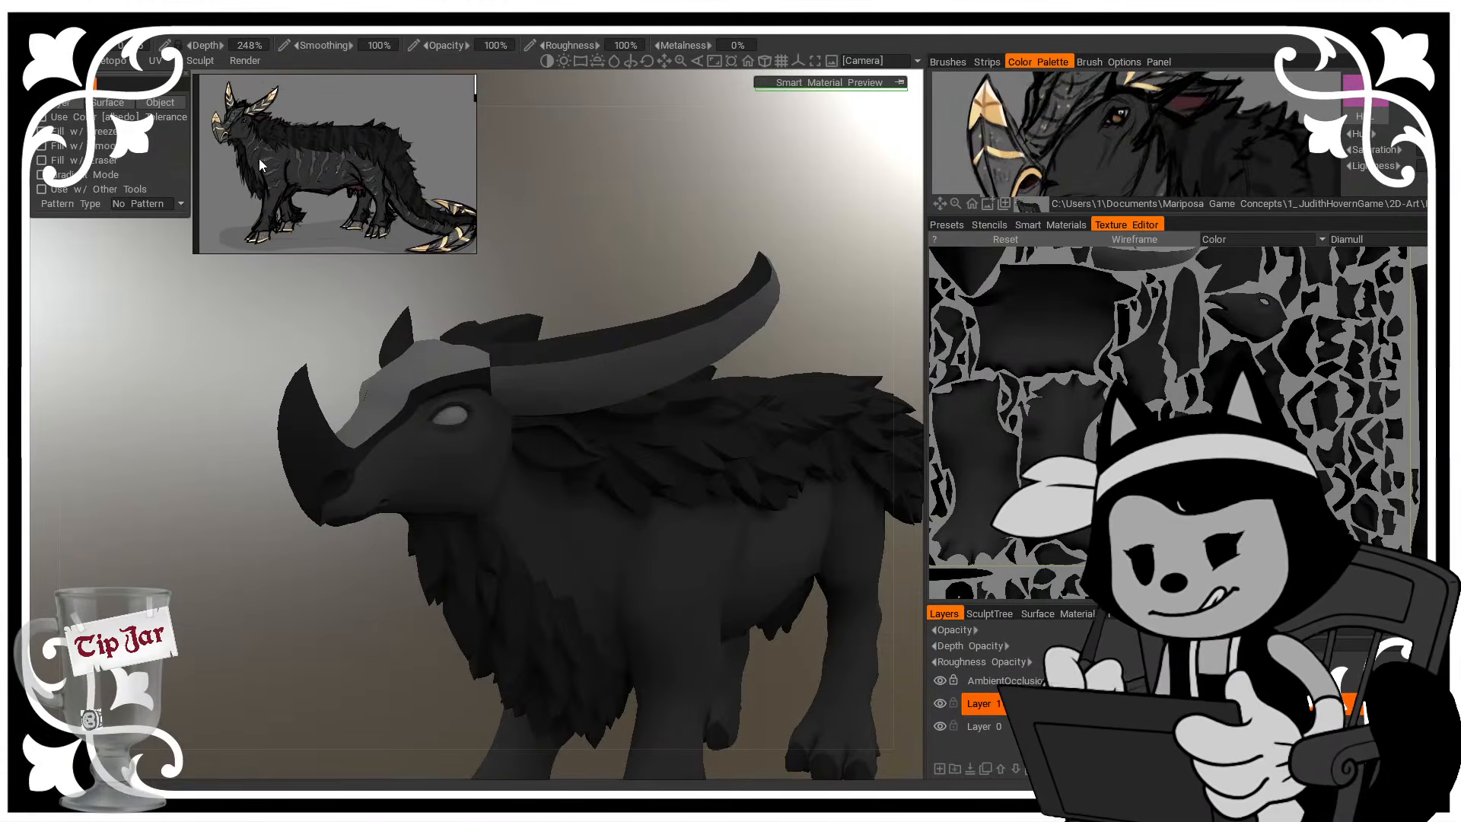
left_click_drag(220, 191, 83, 201)
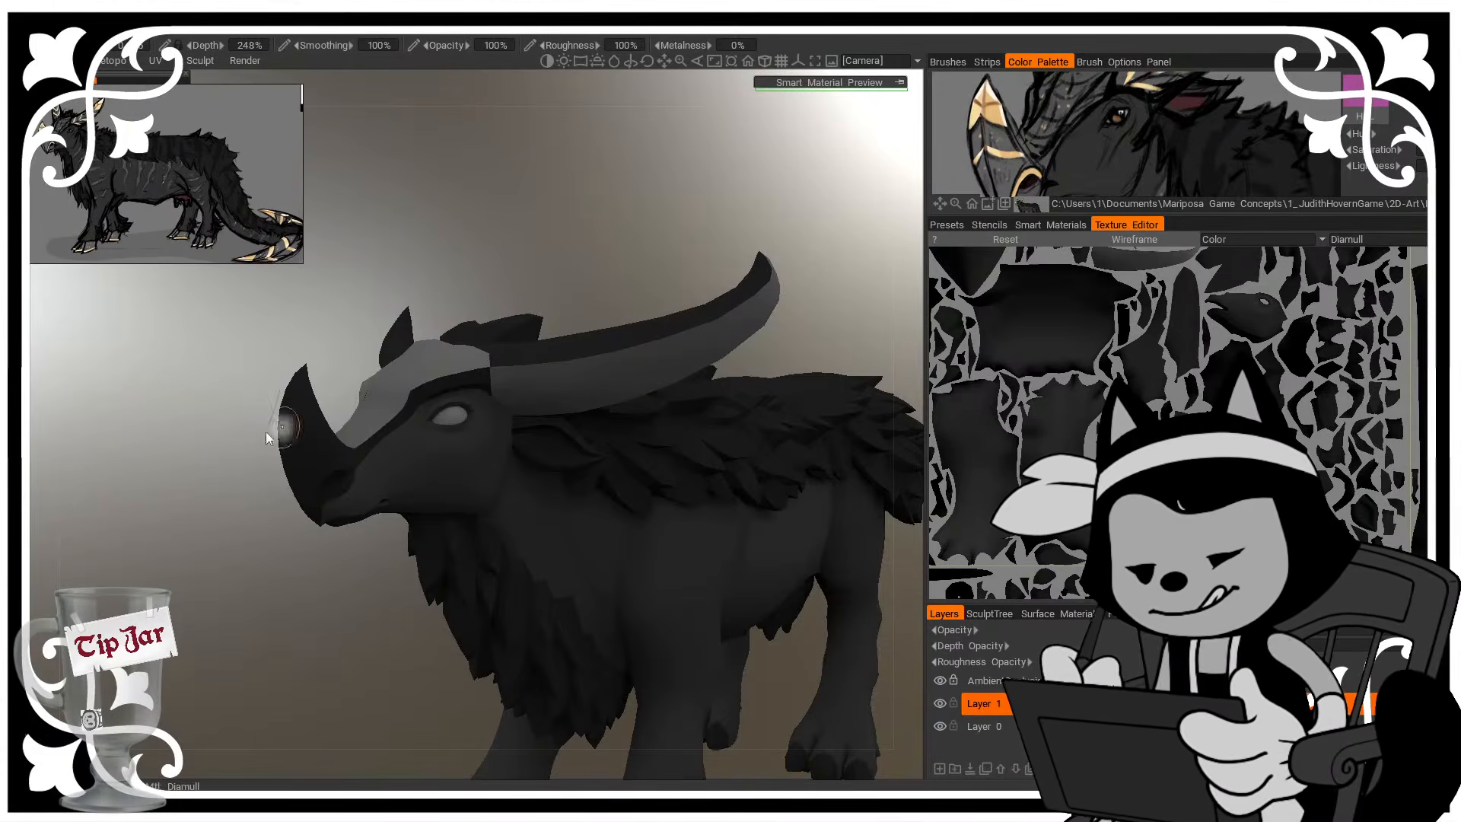
left_click(21, 258)
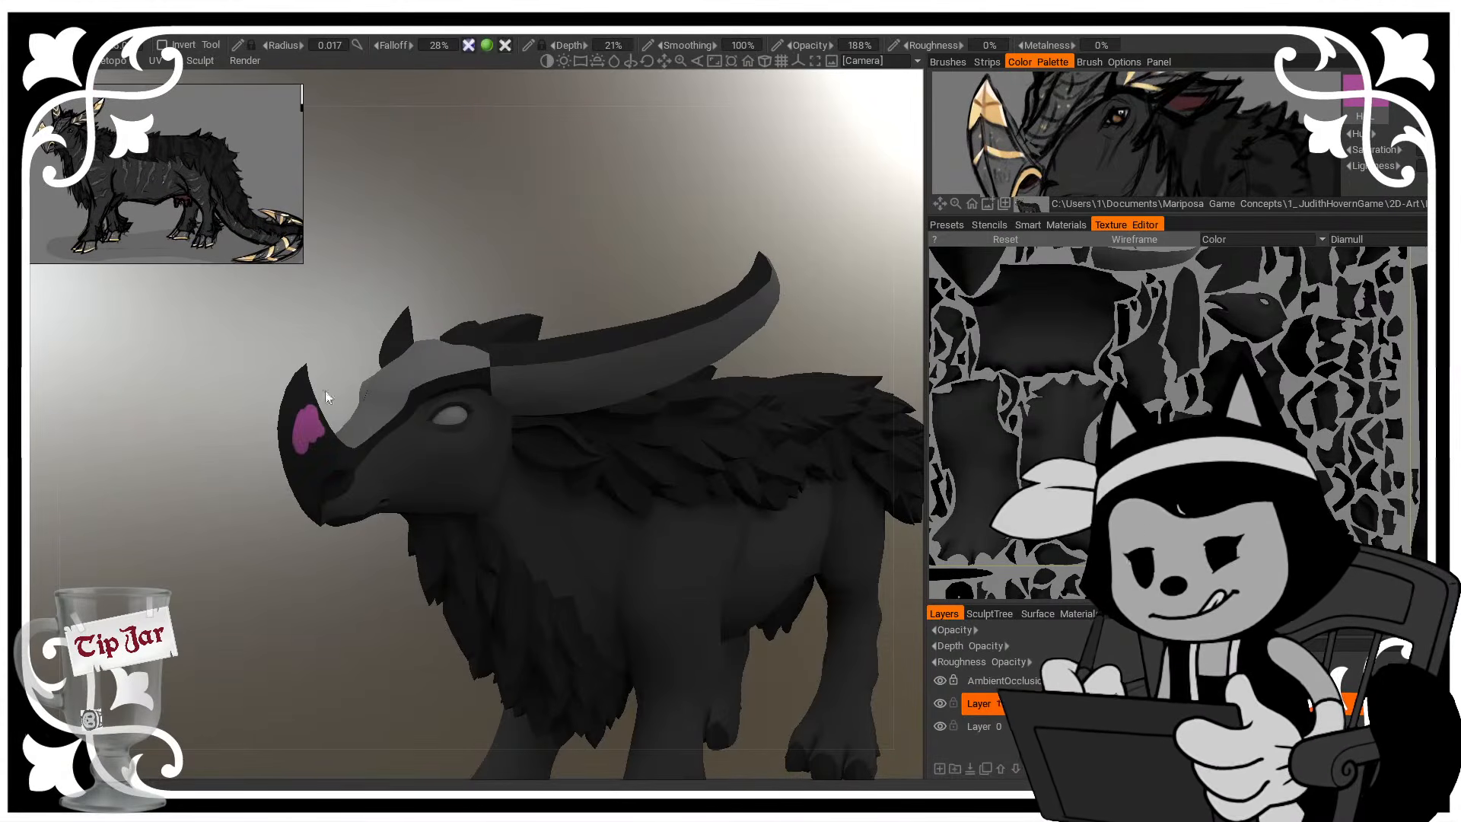
mouse_move(325, 397)
left_mouse_down()
mouse_move(258, 378)
mouse_move(427, 256)
left_mouse_up()
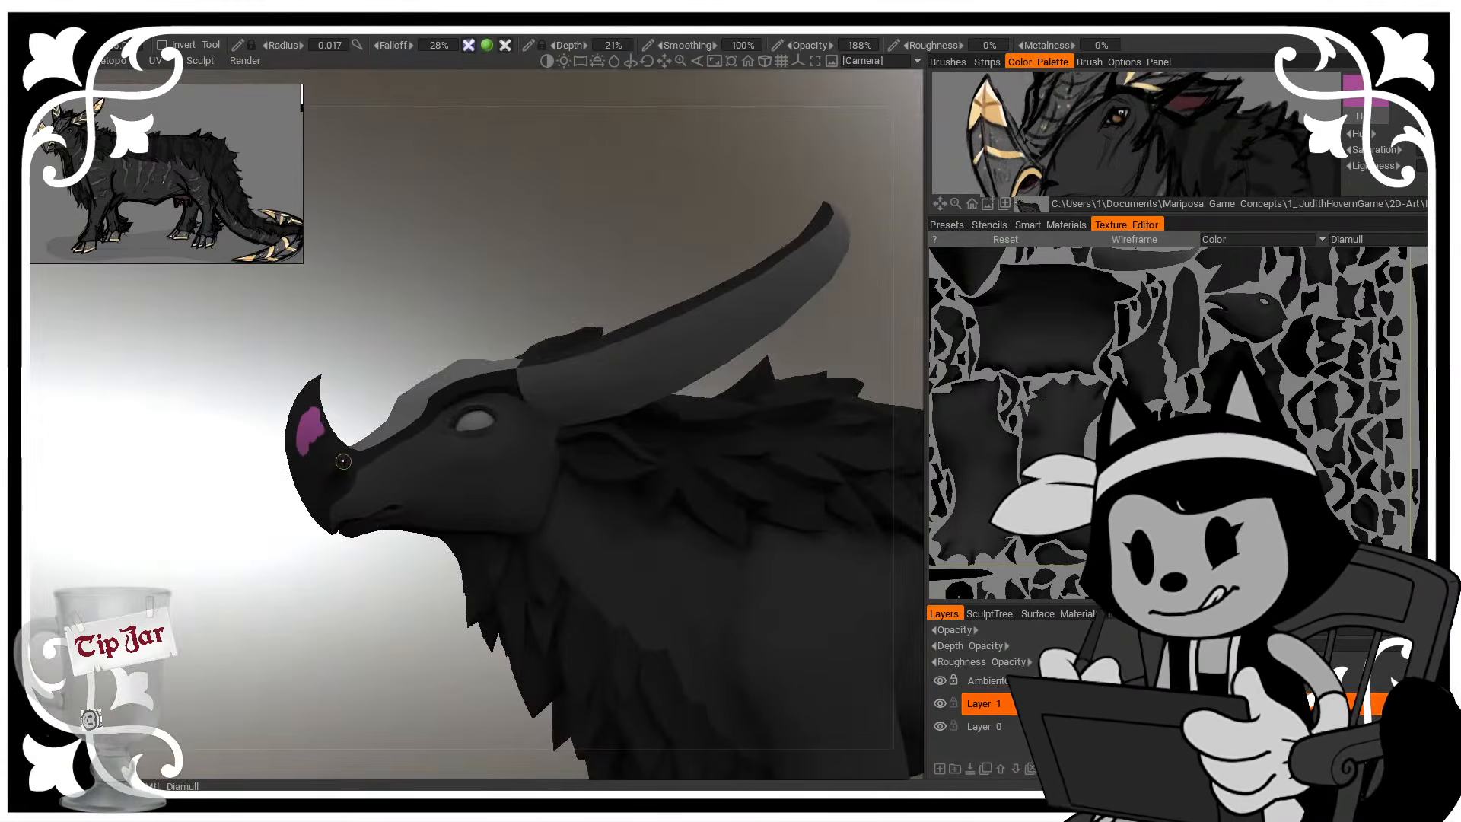
left_click_drag(355, 439, 426, 290)
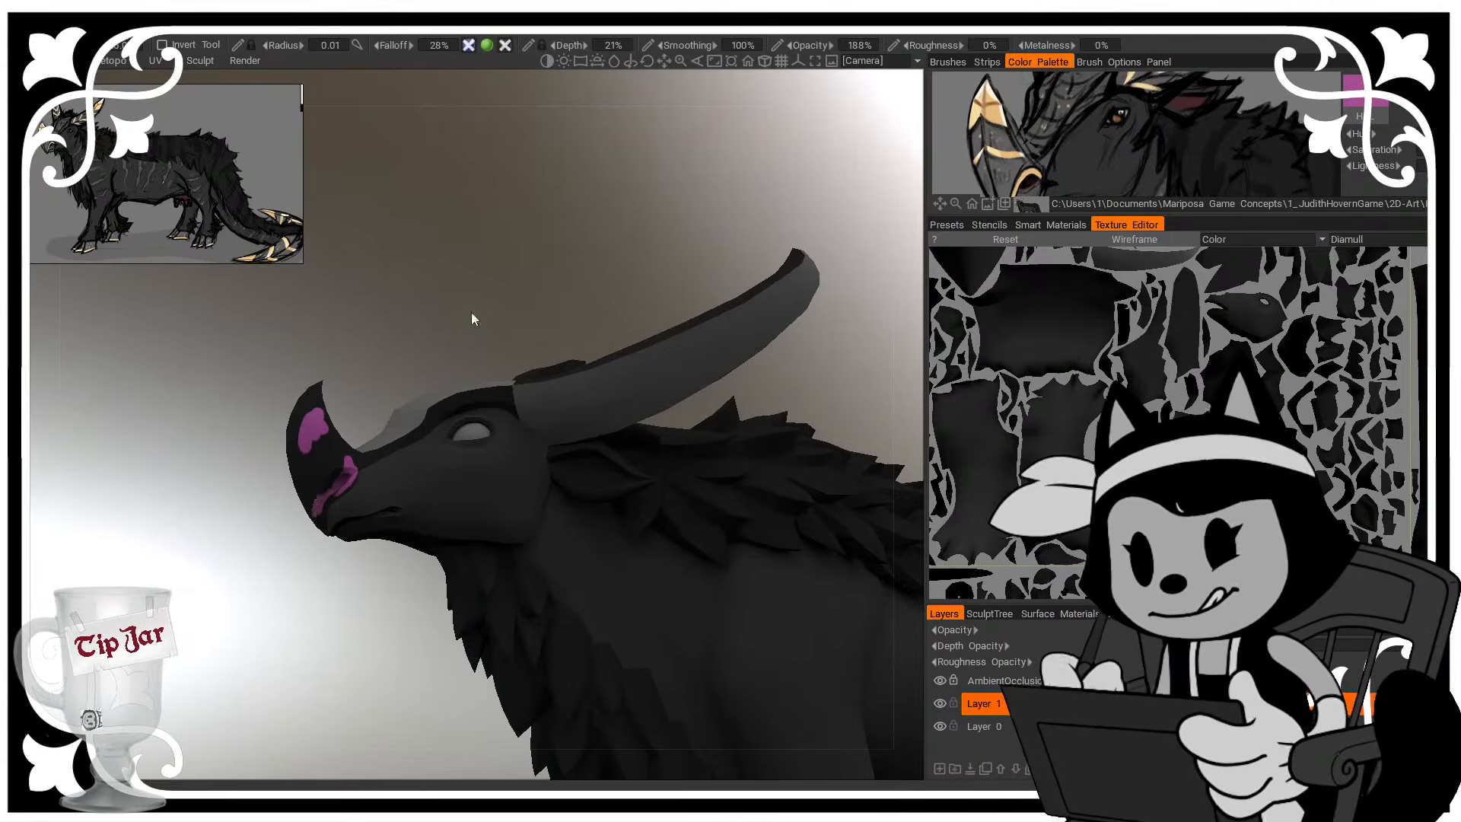
left_click_drag(472, 318, 498, 359)
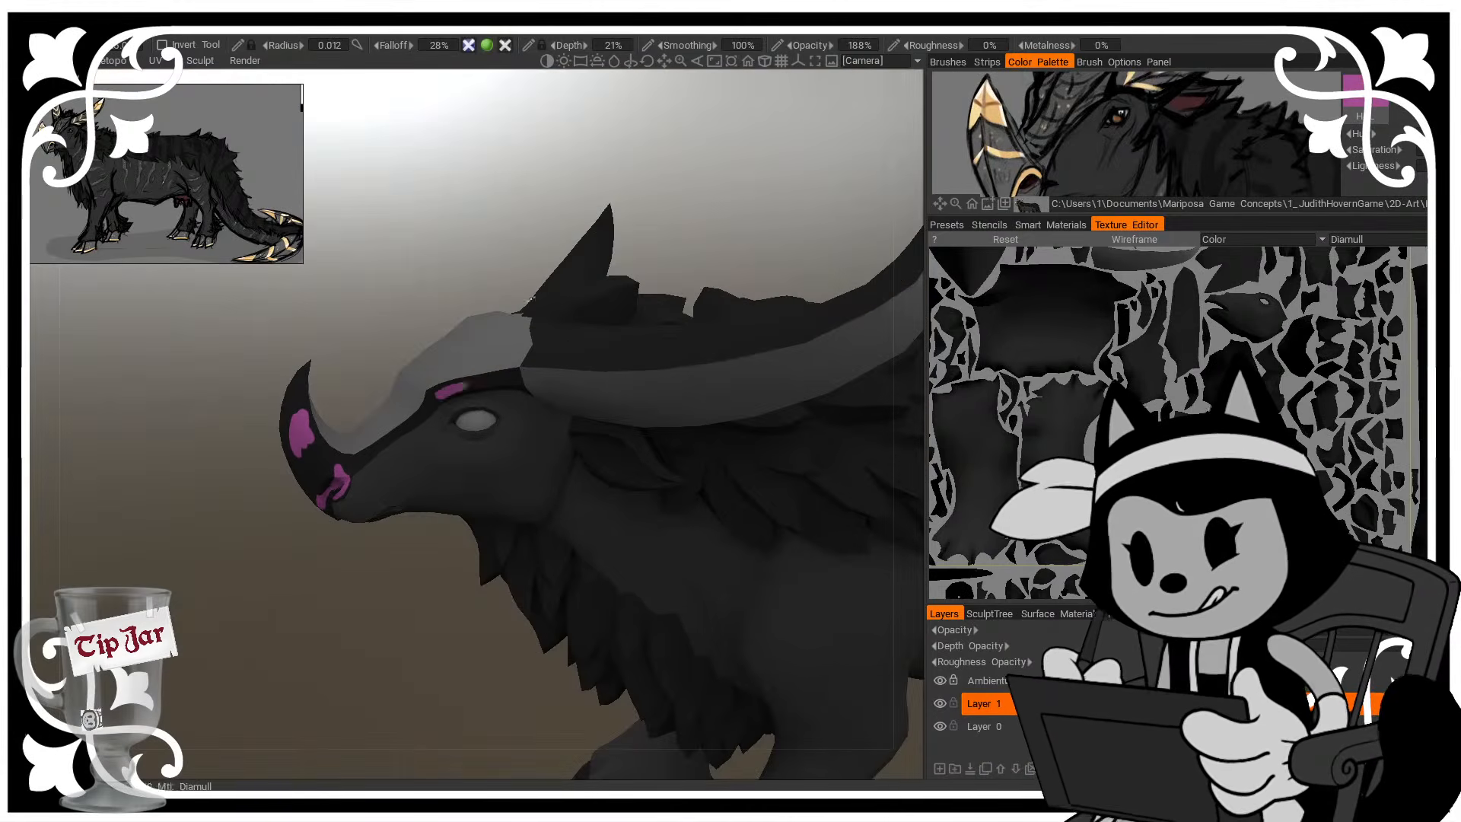
Paint magenta marking strokes along the dark upper sides of the large horns
left_click_drag(677, 197, 674, 256)
left_click_drag(582, 347, 618, 380)
mouse_move(554, 549)
left_mouse_down()
mouse_move(271, 613)
mouse_move(263, 586)
left_mouse_up()
left_click_drag(631, 435, 632, 441)
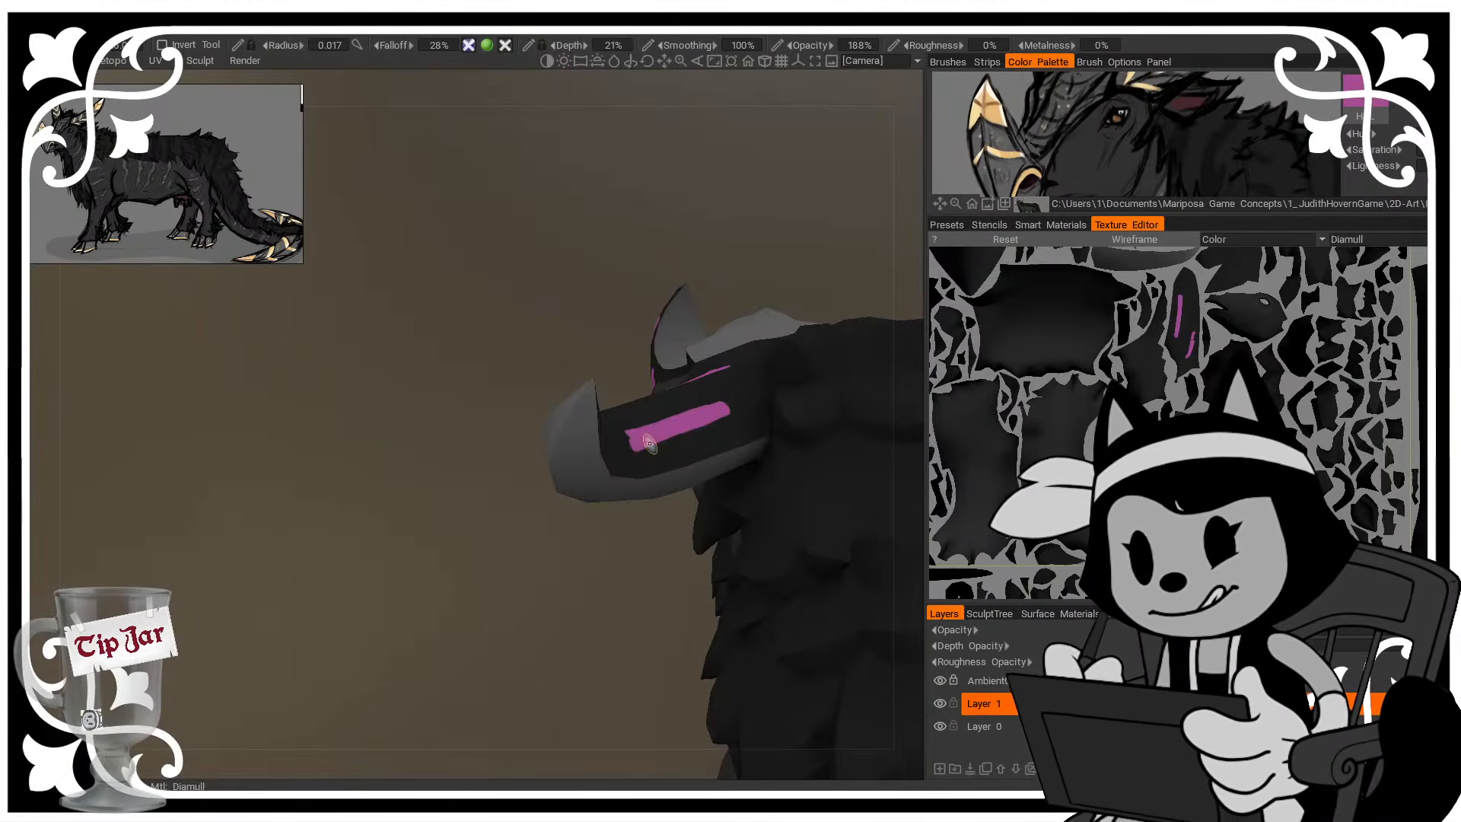
Mark both horn-like blades at the tail's end with short magenta strokes
left_click_drag(601, 517, 502, 525)
right_click_drag(502, 525, 446, 509)
left_click_drag(446, 509, 613, 509)
middle_click_drag(613, 509, 278, 434)
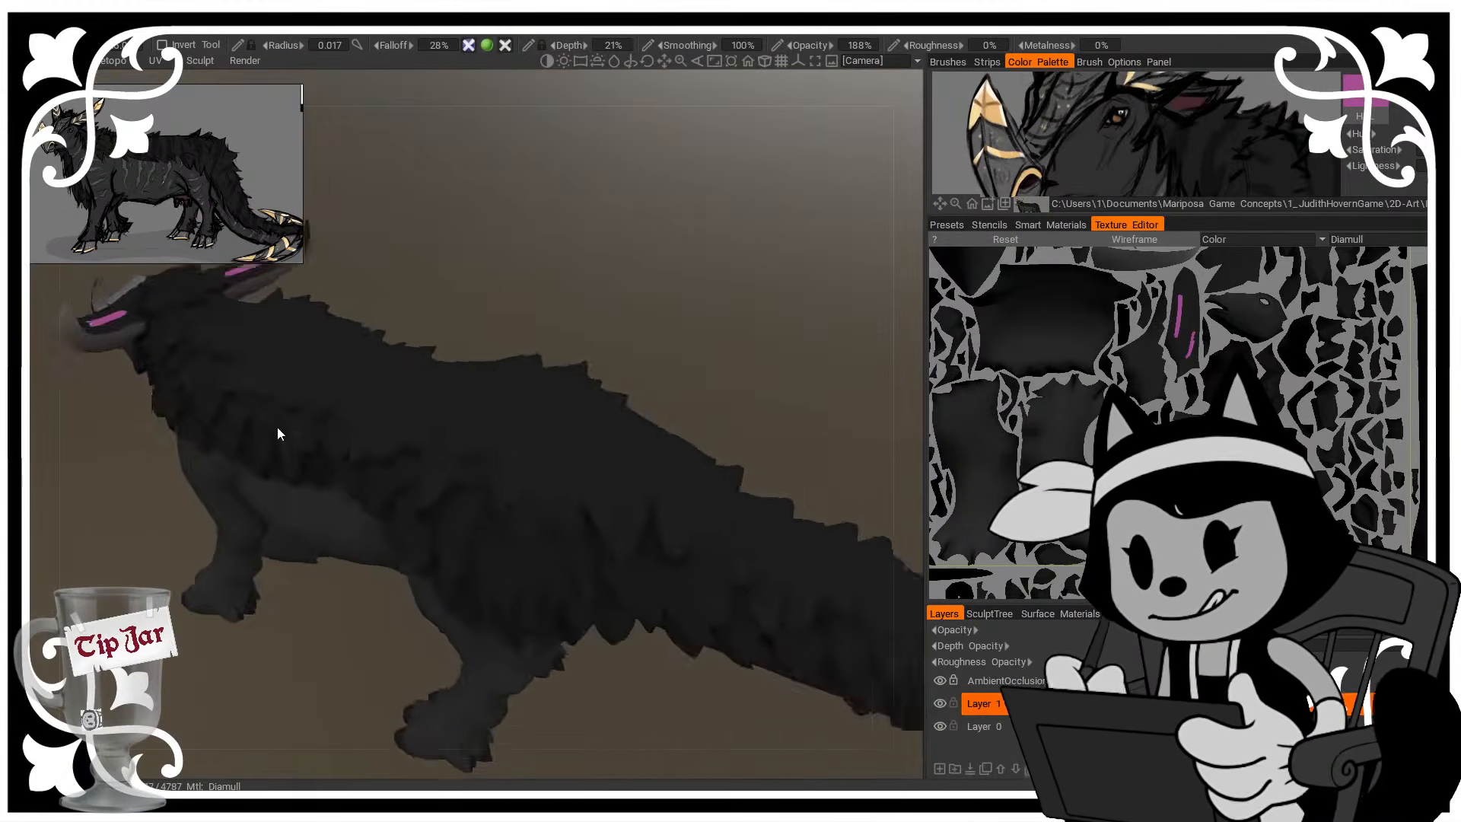
left_click_drag(278, 434, 306, 368)
right_click_drag(306, 368, 437, 398)
left_click_drag(437, 398, 242, 420)
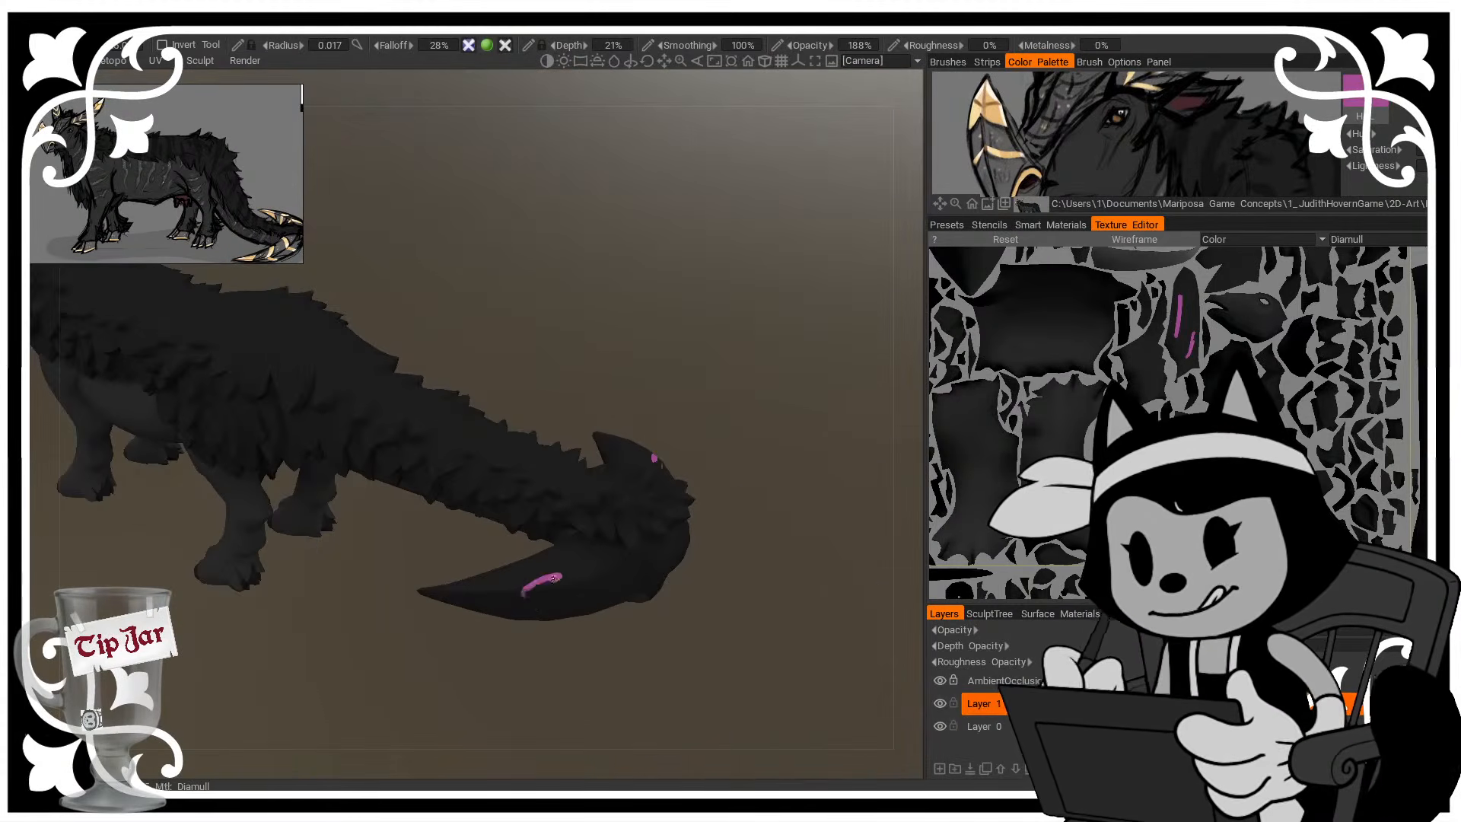
mouse_move(572, 680)
left_mouse_down()
mouse_move(688, 652)
mouse_move(662, 556)
left_mouse_up()
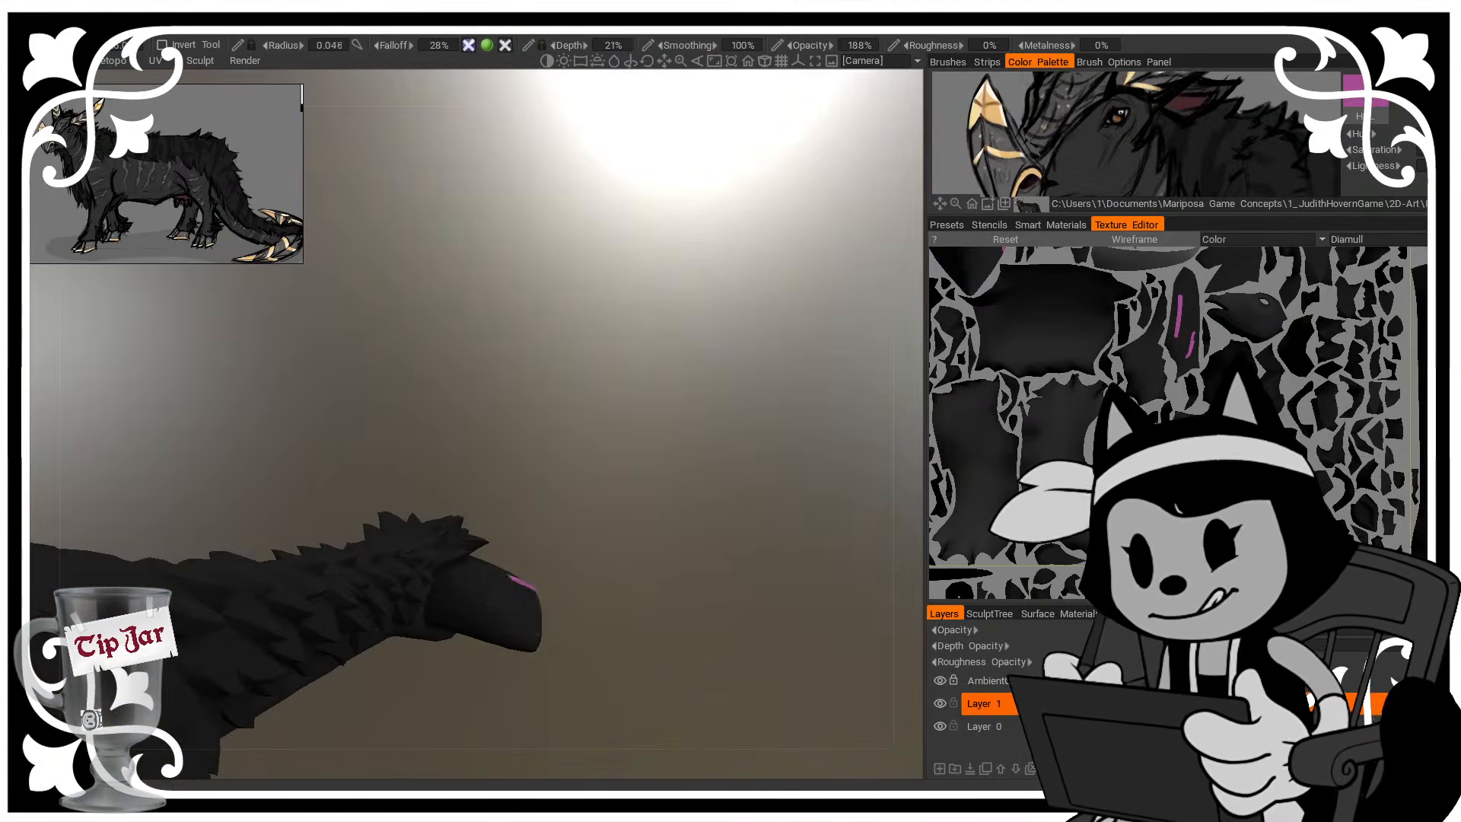
Cover the tips of the tail blades in magenta using a larger brush
left_click_drag(504, 589, 535, 637)
mouse_move(578, 628)
left_mouse_down()
mouse_move(614, 501)
mouse_move(496, 385)
mouse_move(511, 464)
left_mouse_up()
left_click_drag(544, 635, 576, 675)
mouse_move(550, 511)
left_mouse_down()
mouse_move(538, 492)
mouse_move(426, 464)
left_mouse_up()
left_click_drag(592, 608, 586, 630)
left_click_drag(544, 525, 659, 250)
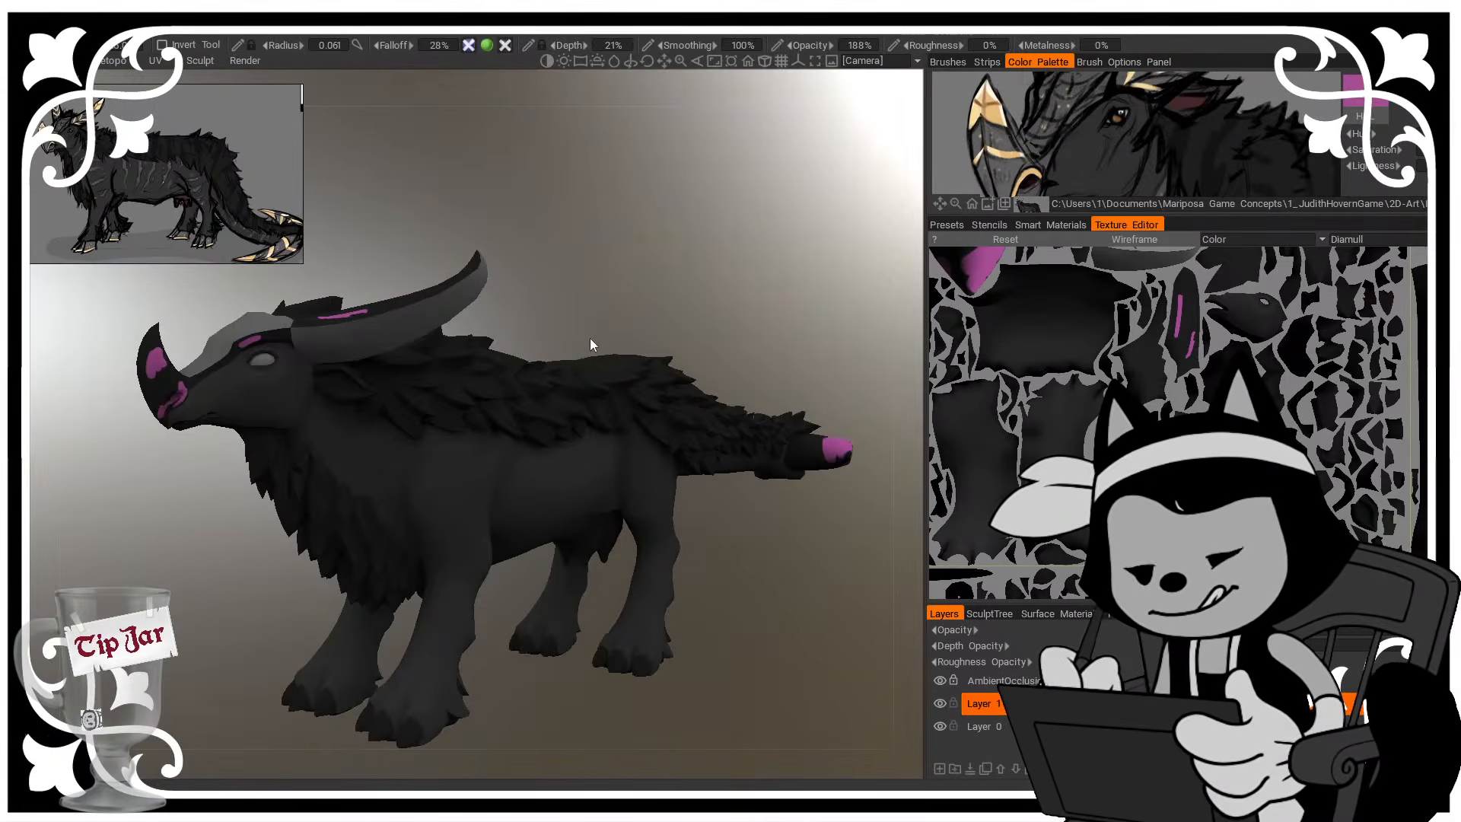
Try to mark the spurs and pads at the back of the front paws in magenta
left_click_drag(590, 344, 421, 666)
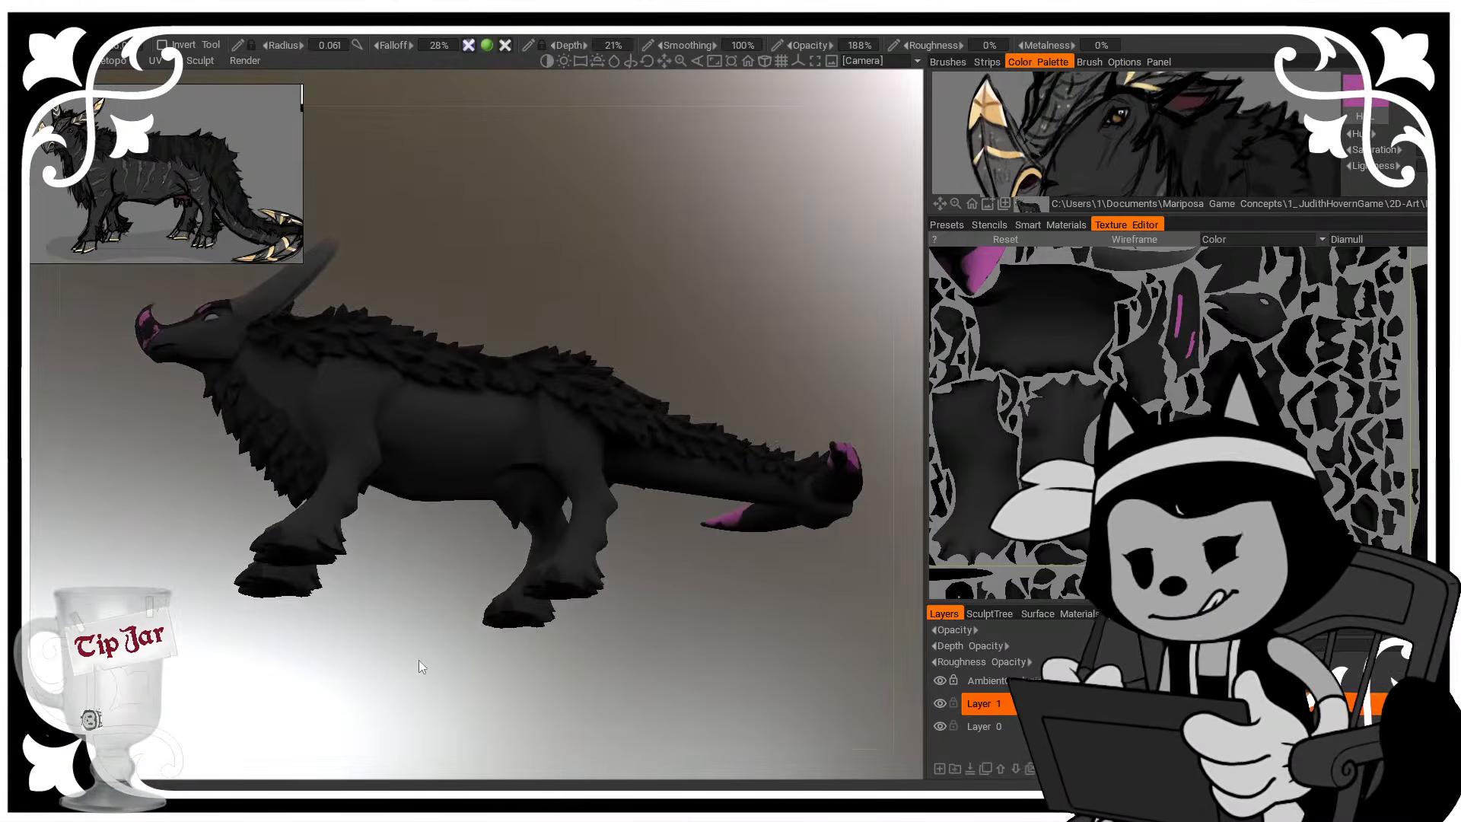
scroll(418, 660, "up", 3)
middle_click_drag(311, 590, 491, 475)
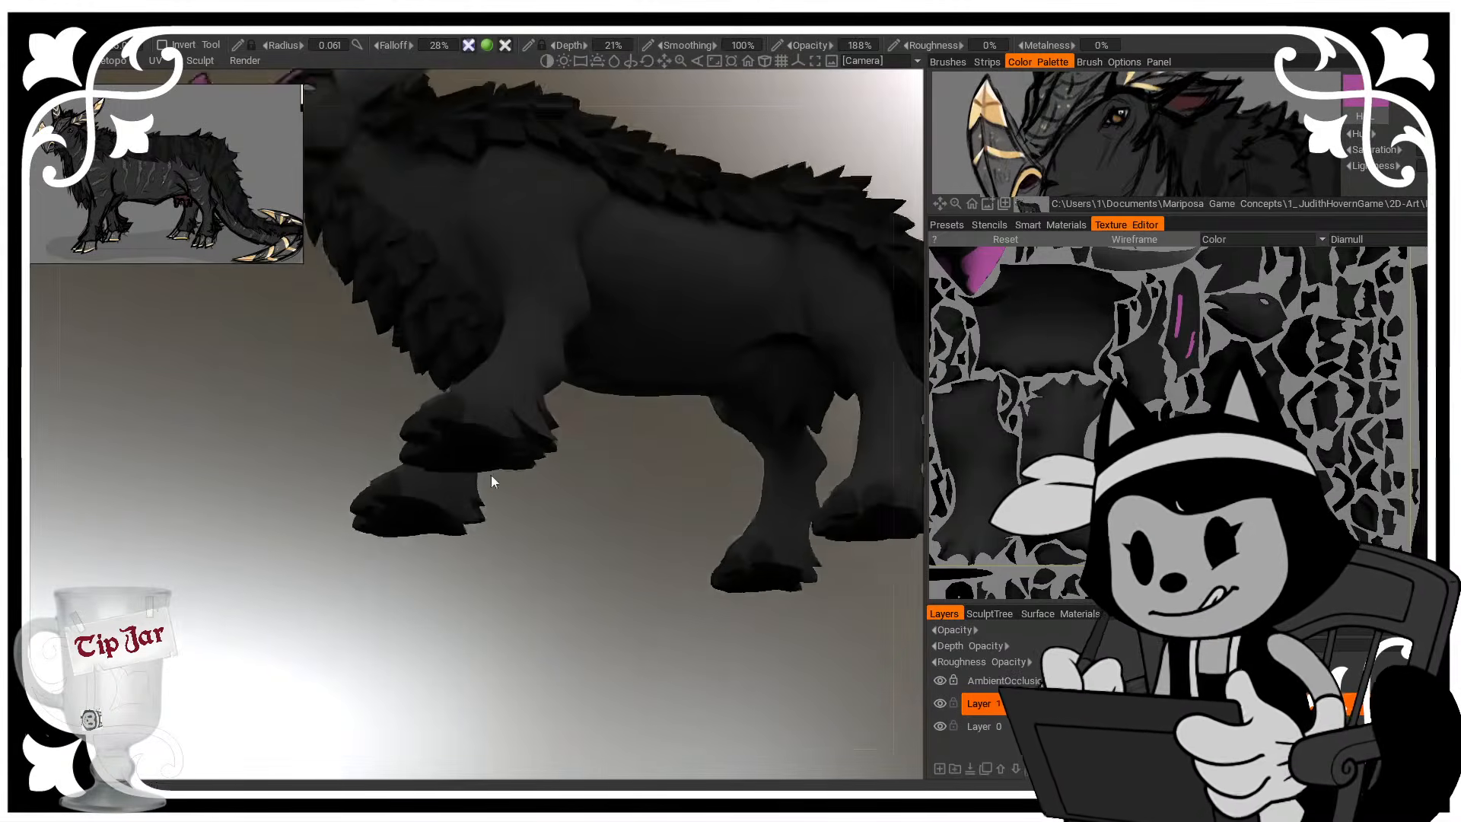
scroll(556, 499, "up", 3)
scroll(556, 500, "up", 3)
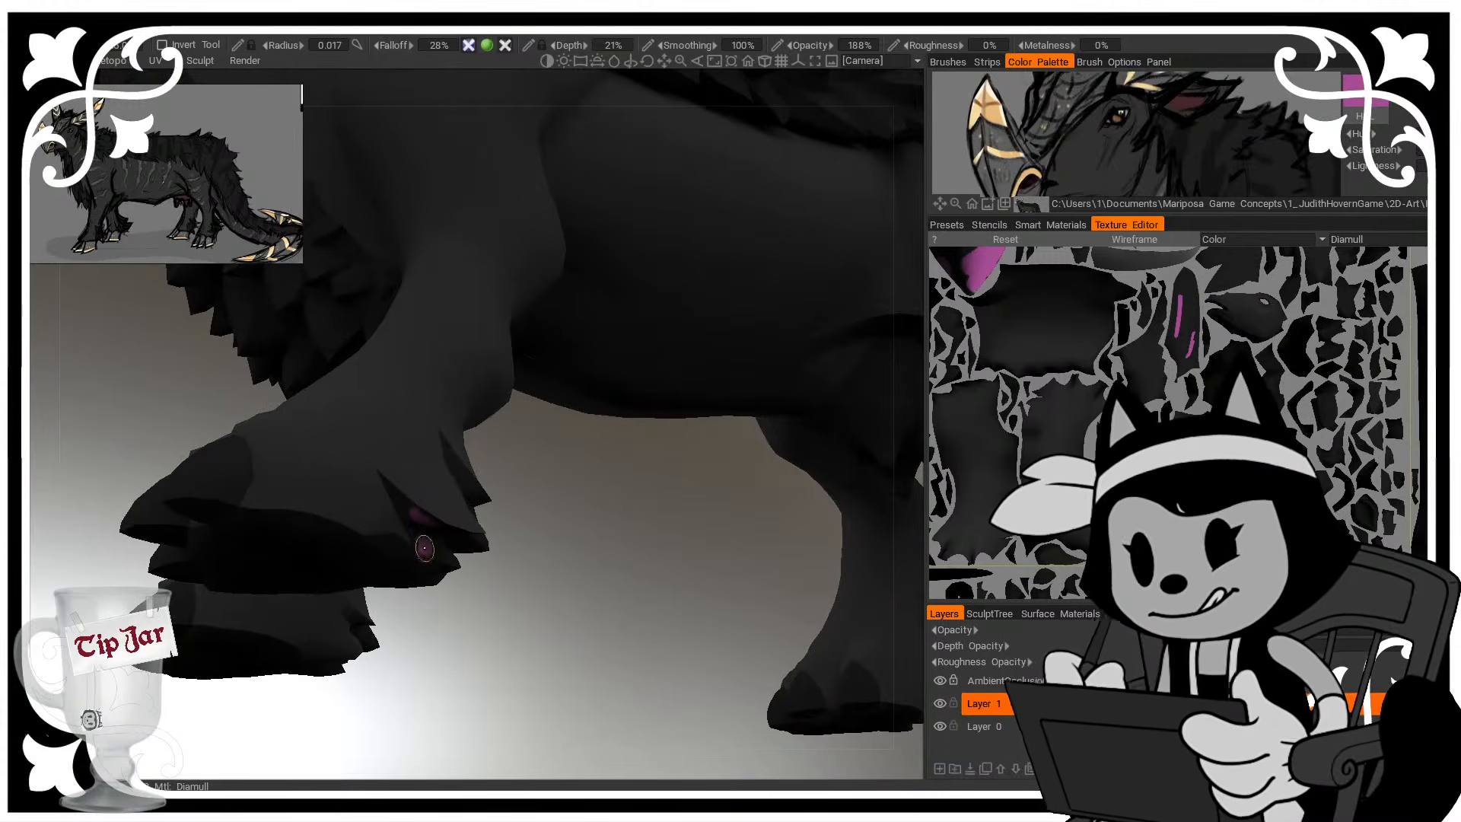
mouse_move(552, 668)
left_mouse_down()
mouse_move(418, 659)
mouse_move(368, 608)
left_mouse_up()
scroll(368, 578, "up", 3)
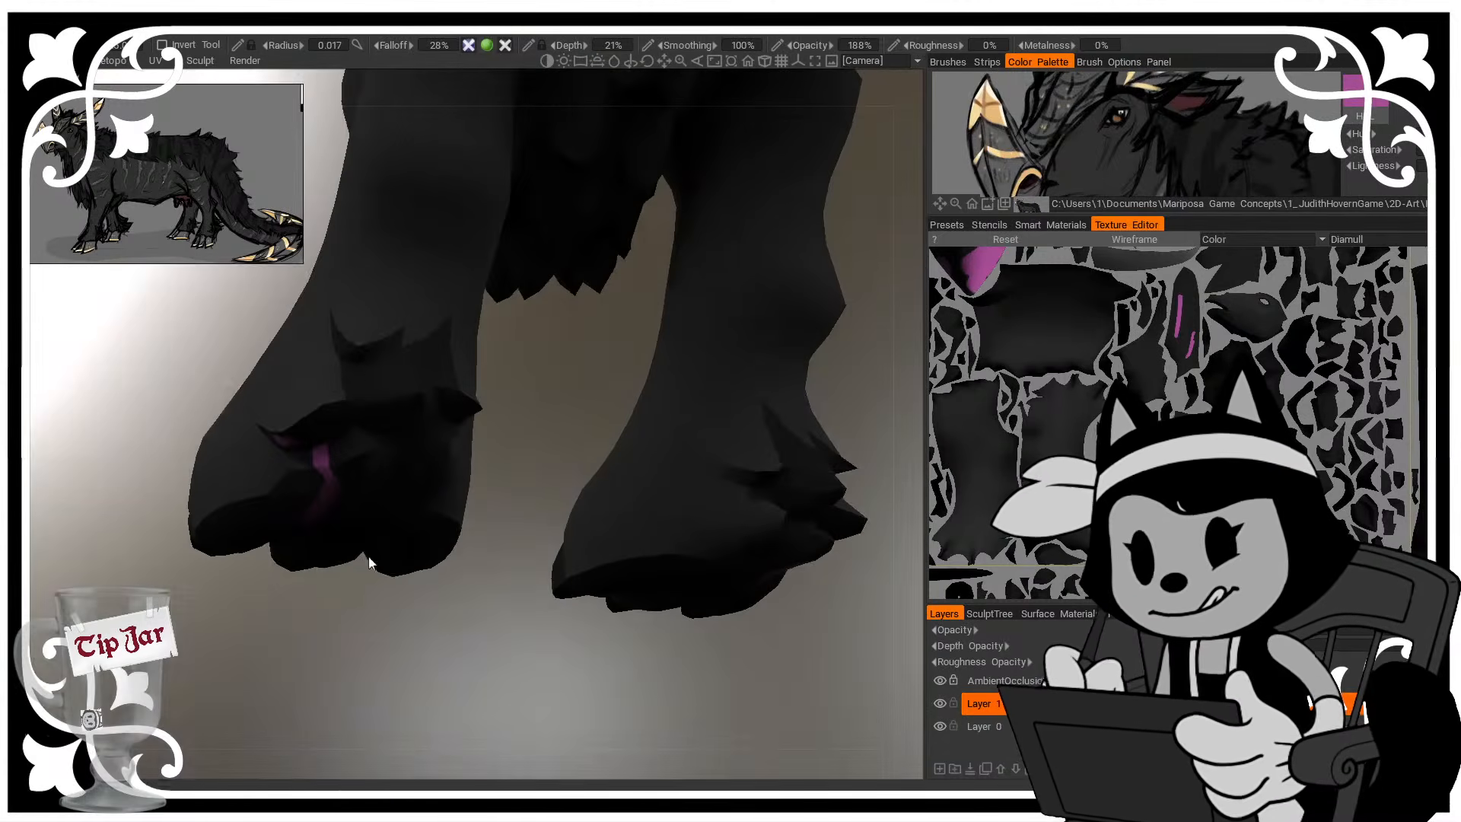
left_click_drag(366, 353, 394, 411)
left_click_drag(428, 579, 400, 514)
mouse_move(412, 382)
left_mouse_down()
mouse_move(418, 404)
mouse_move(444, 365)
mouse_move(393, 478)
left_mouse_up()
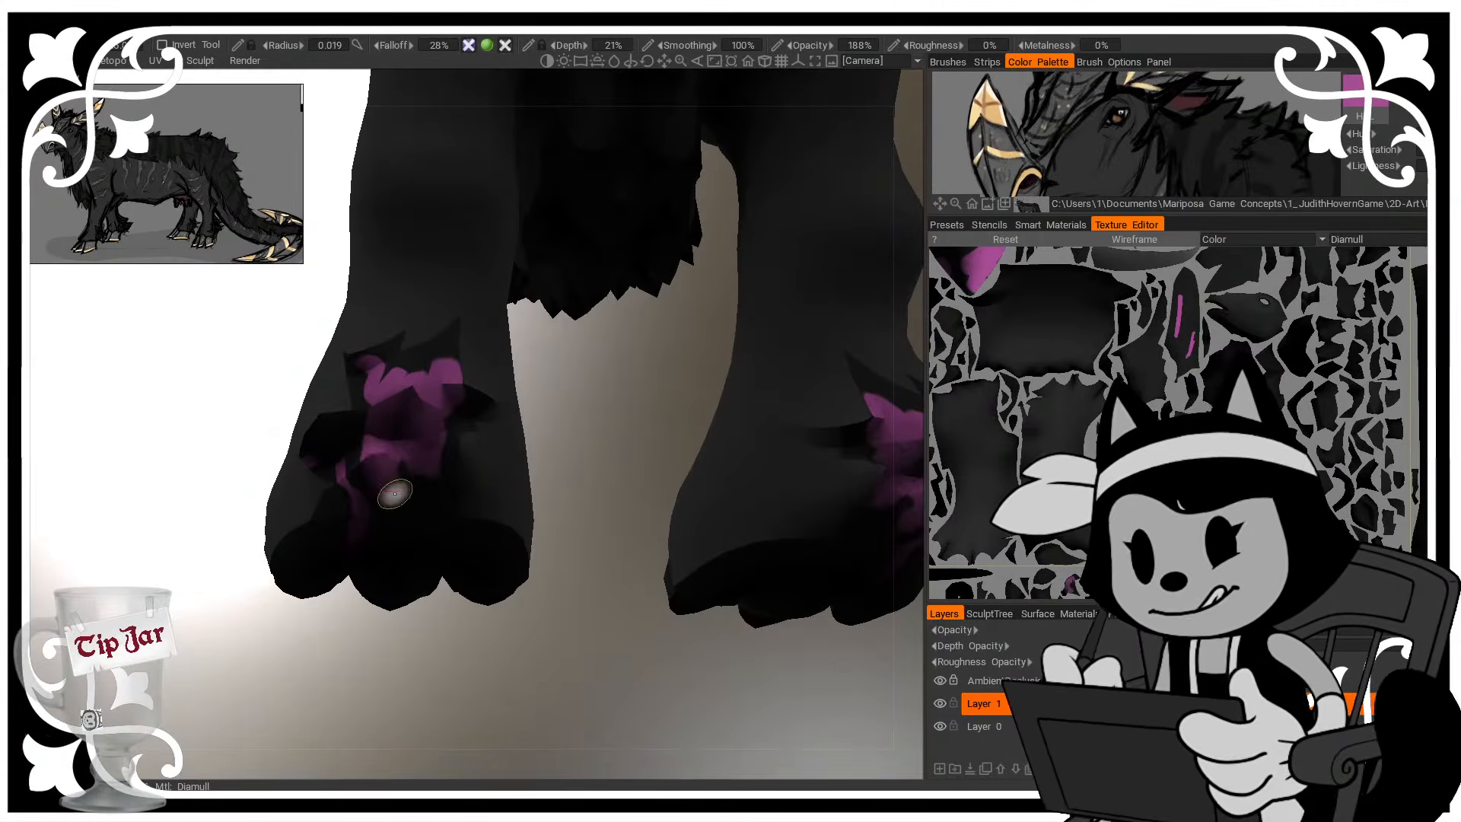
left_click_drag(552, 468, 514, 533)
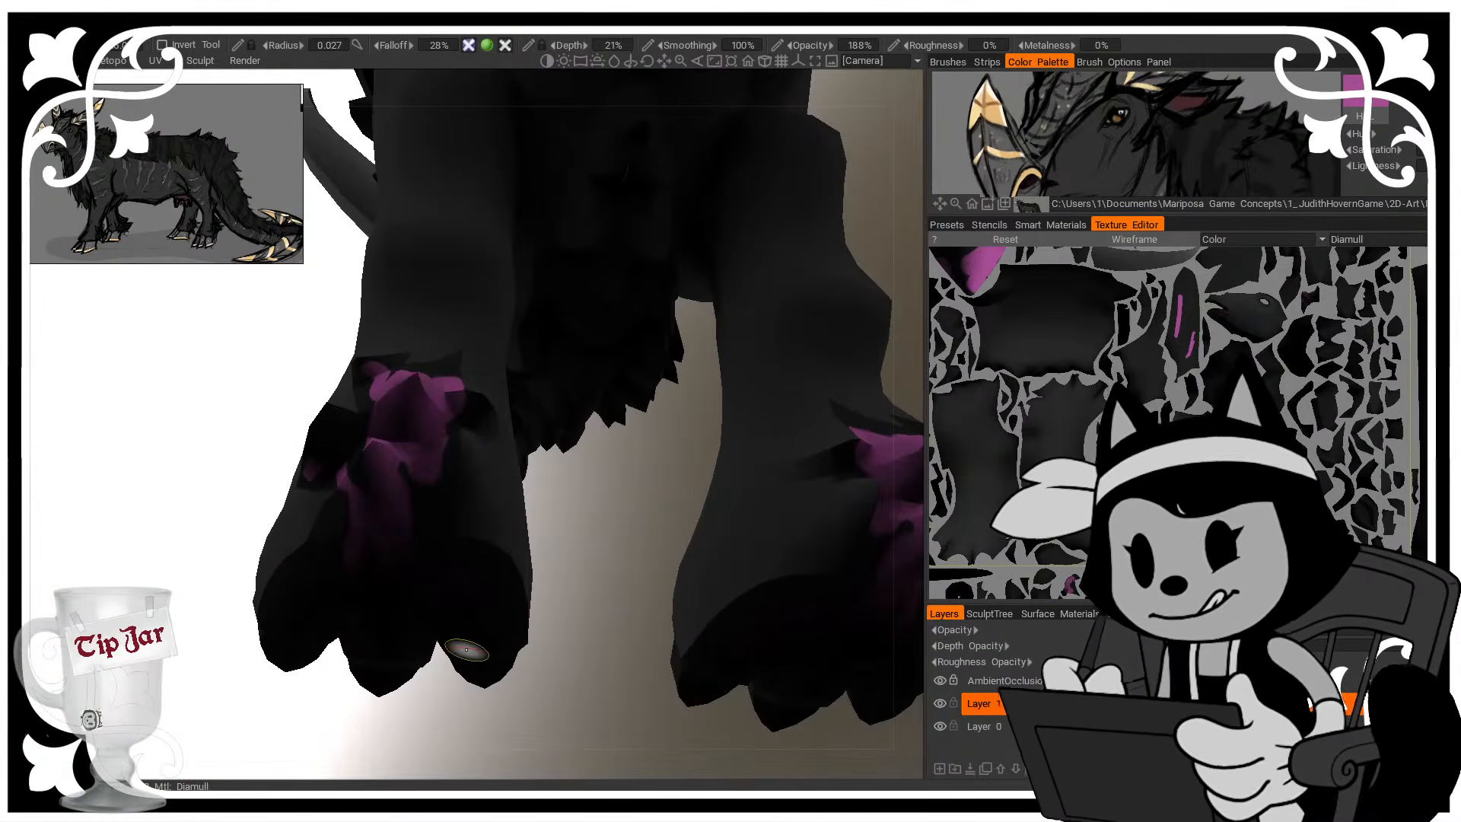
Check the legs in the concept art and undo the magenta strokes on the backs of the paws
scroll(1134, 134, "down", 5)
scroll(1108, 158, "up", 5)
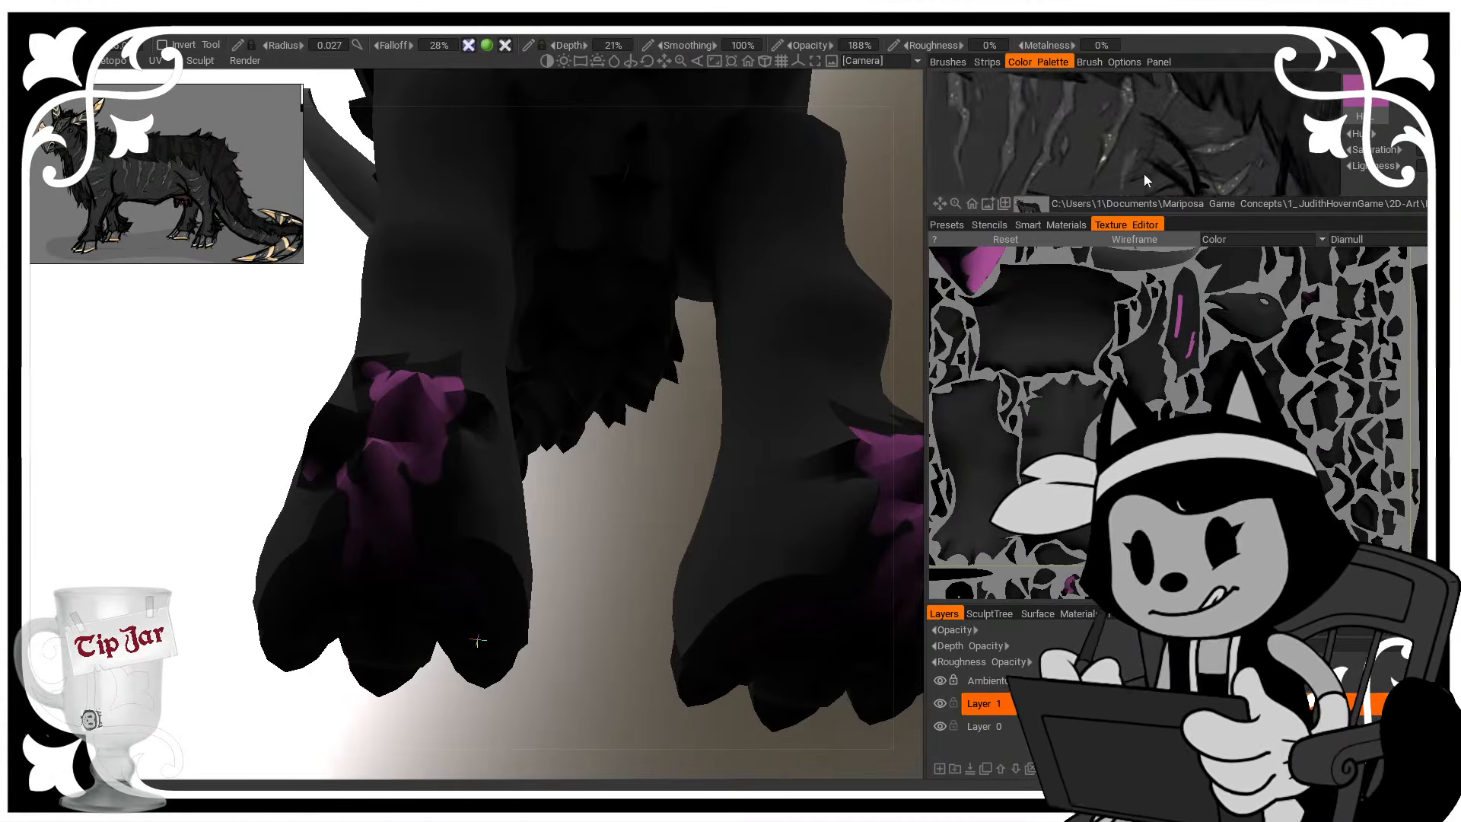
middle_click_drag(1144, 175, 1163, 102)
scroll(1141, 107, "down", 3)
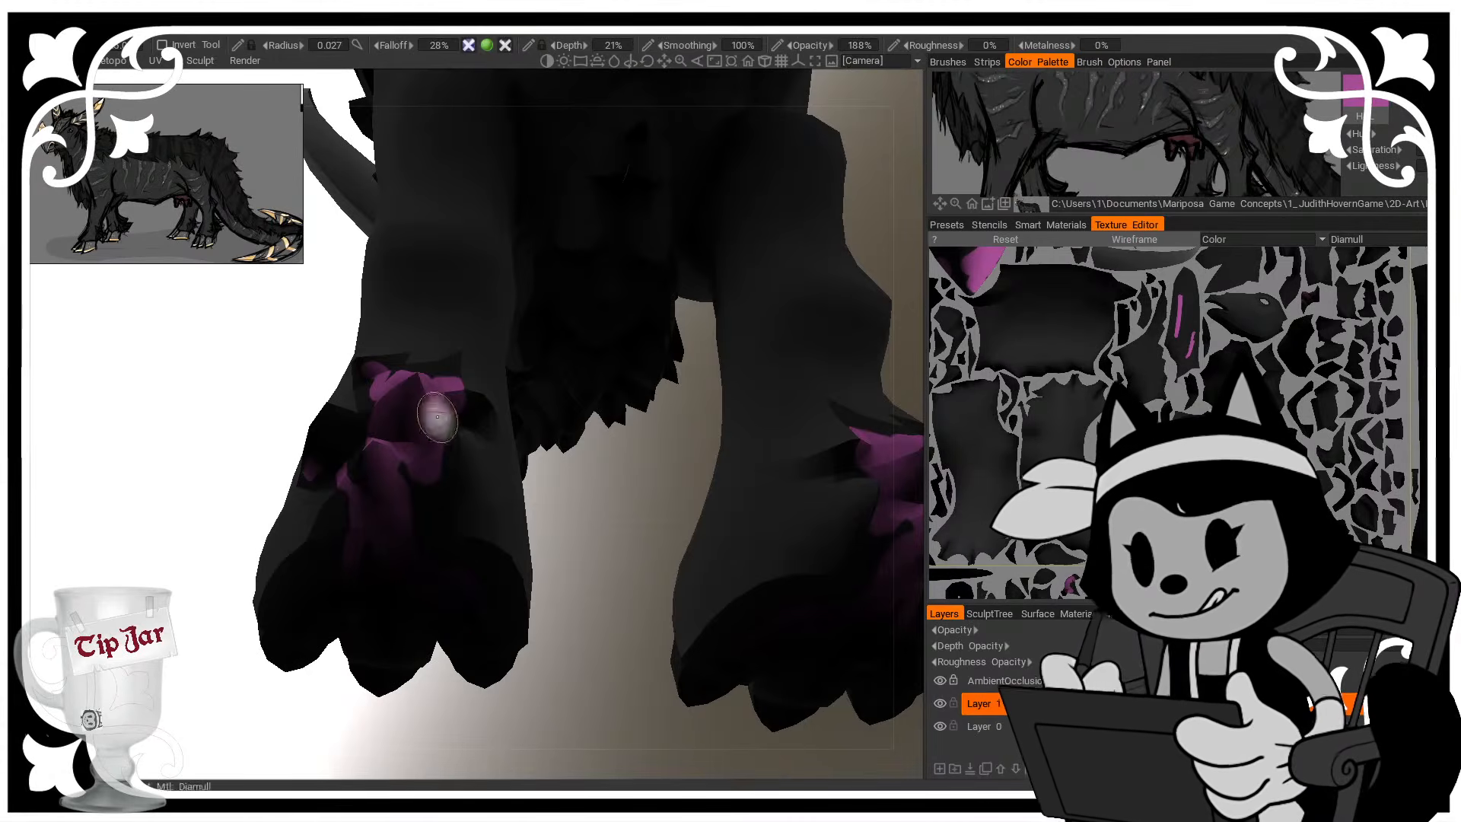
left_click_drag(169, 449, 673, 438)
key("ctrl+z")
key("ctrl+z")
key("ctrl+z")
scroll(250, 467, "down", 3)
middle_click_drag(672, 438, 674, 610)
scroll(662, 597, "down", 3)
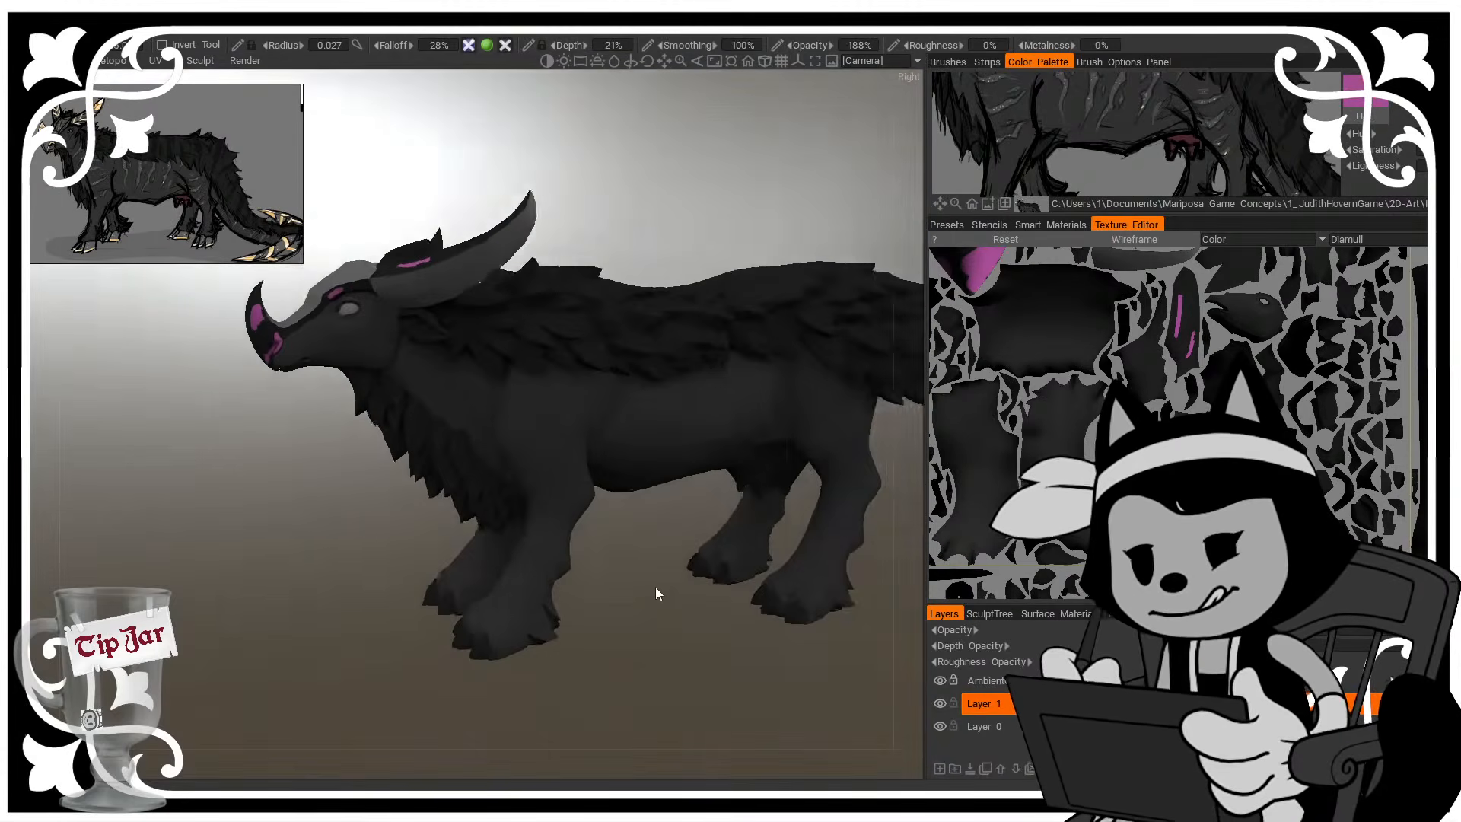
Bring the concept art's feet into the Color Palette view and dab magenta on the front claws of all paws
left_click_drag(1044, 187, 1108, 93)
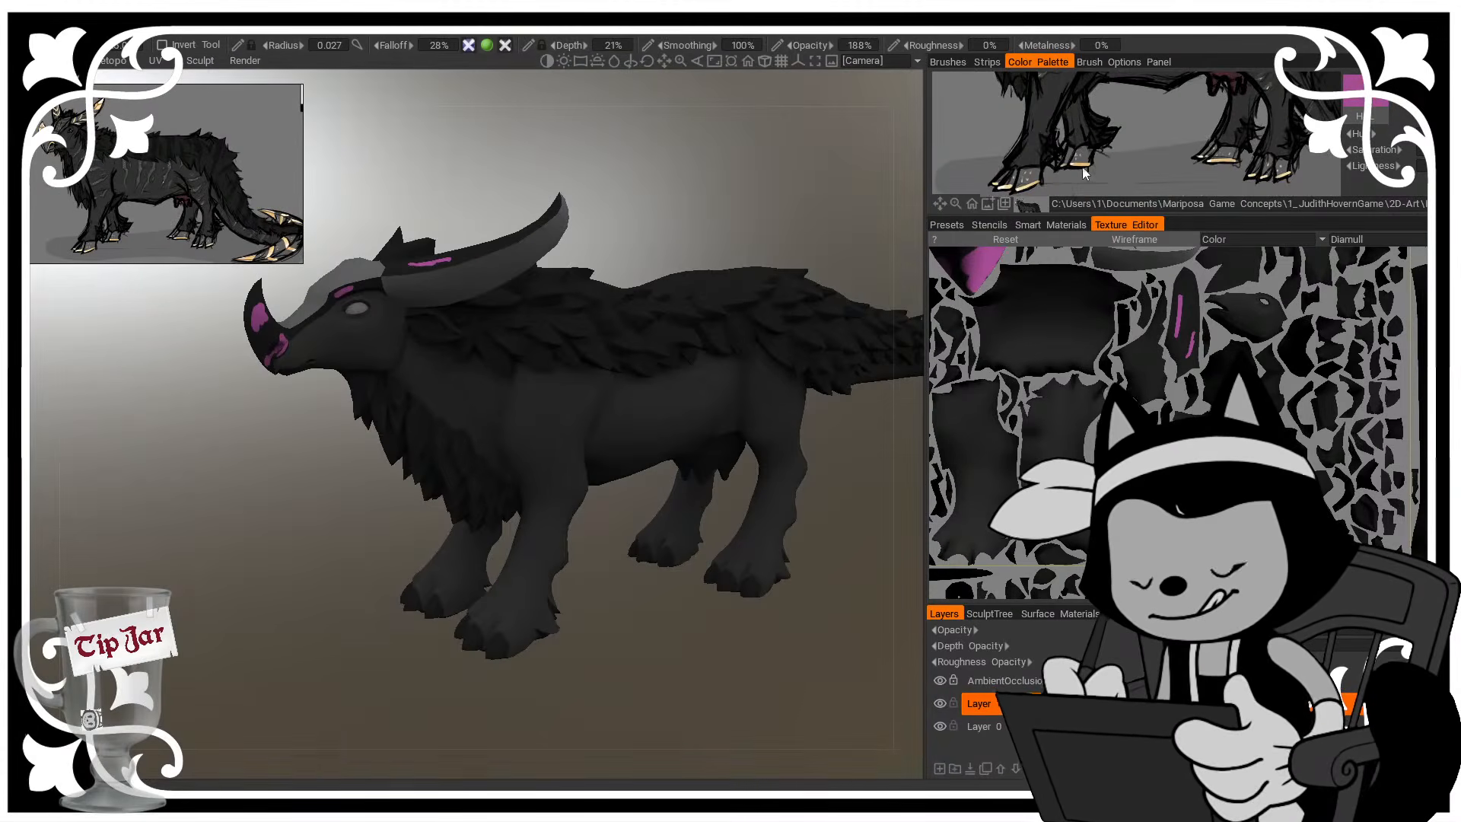
middle_click_drag(687, 674, 676, 598)
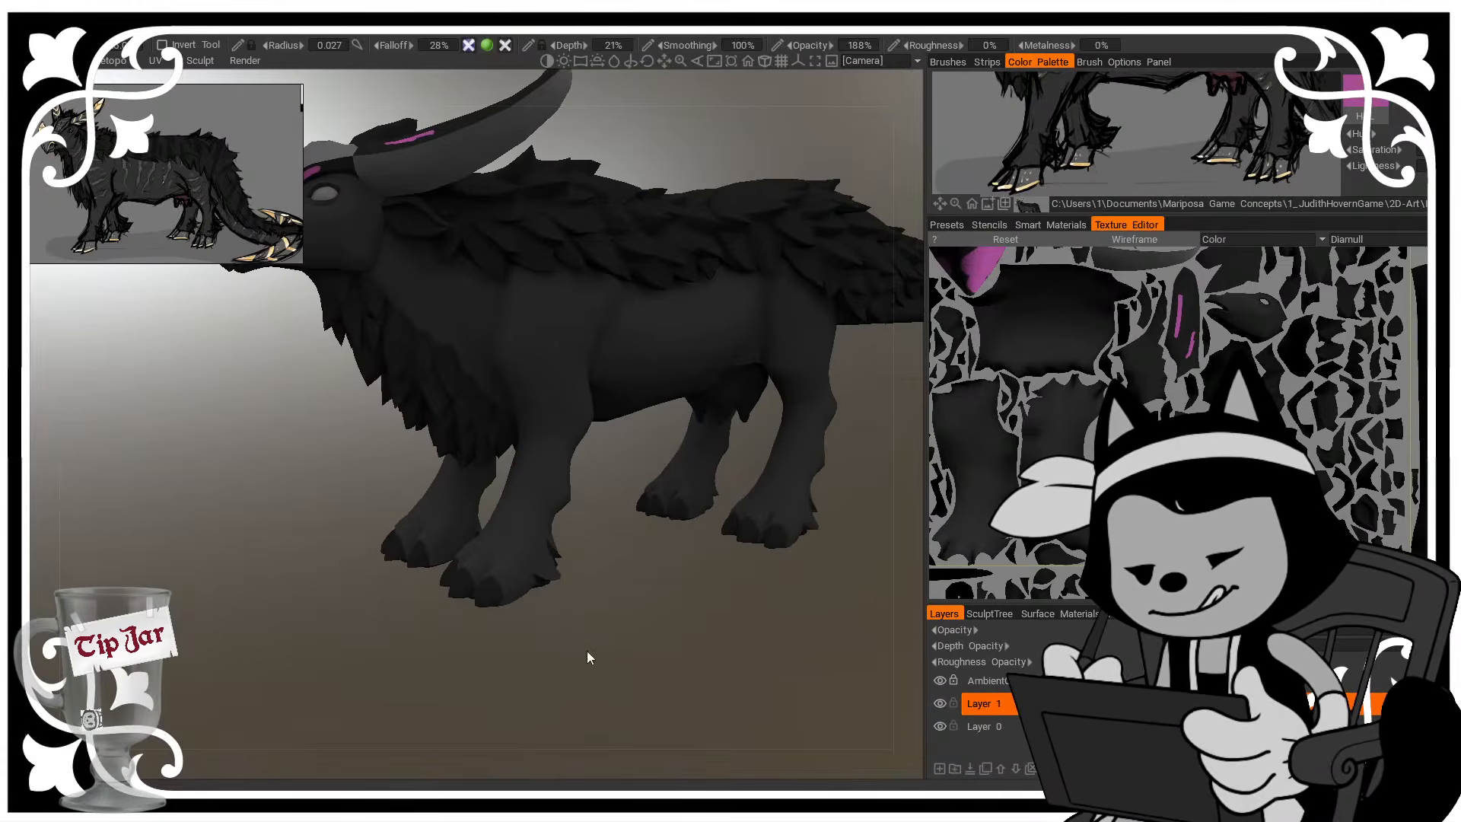
left_click_drag(588, 657, 520, 594)
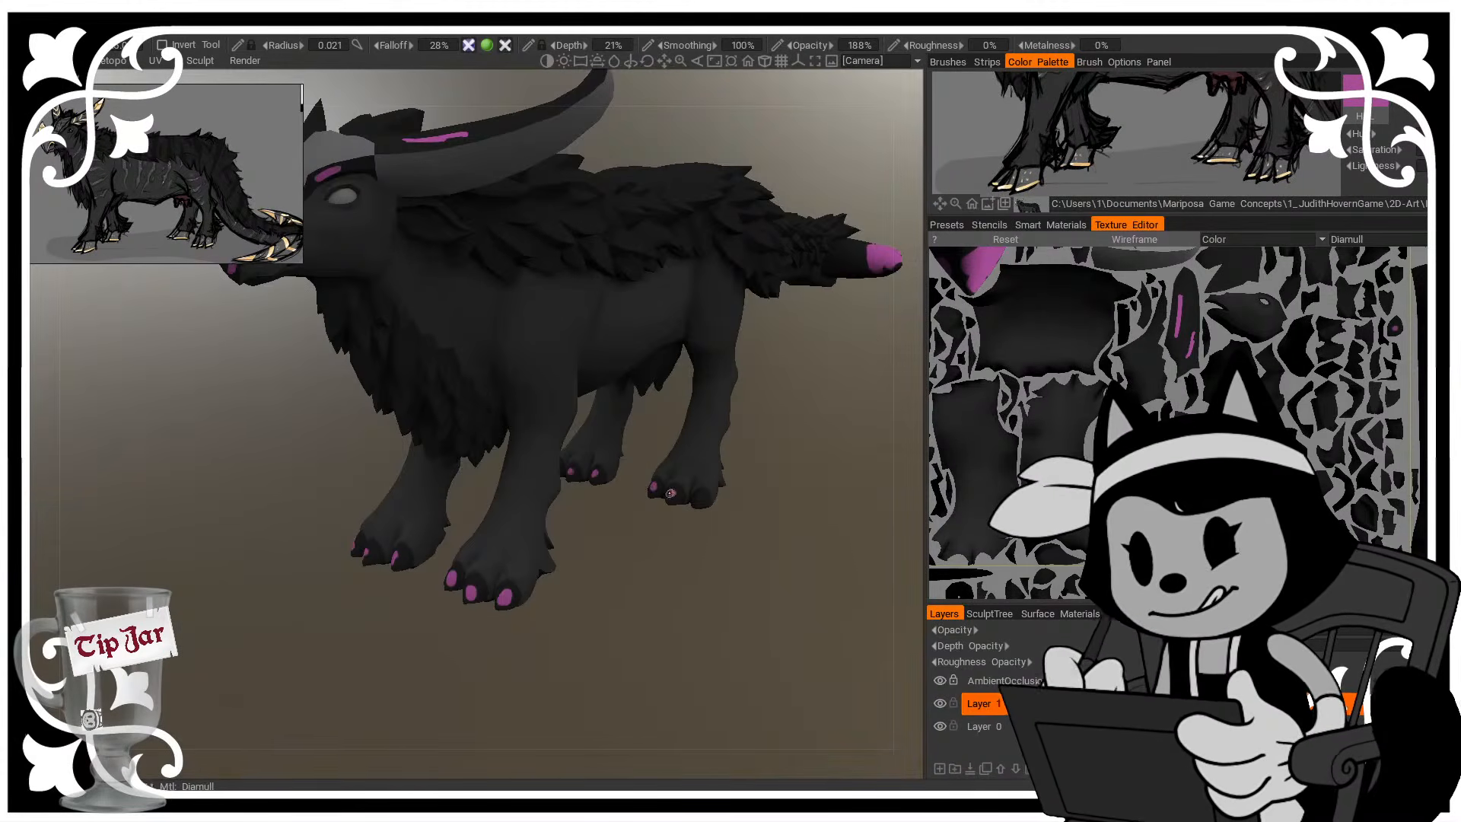
left_click_drag(697, 498, 697, 503)
left_click_drag(664, 626, 719, 396)
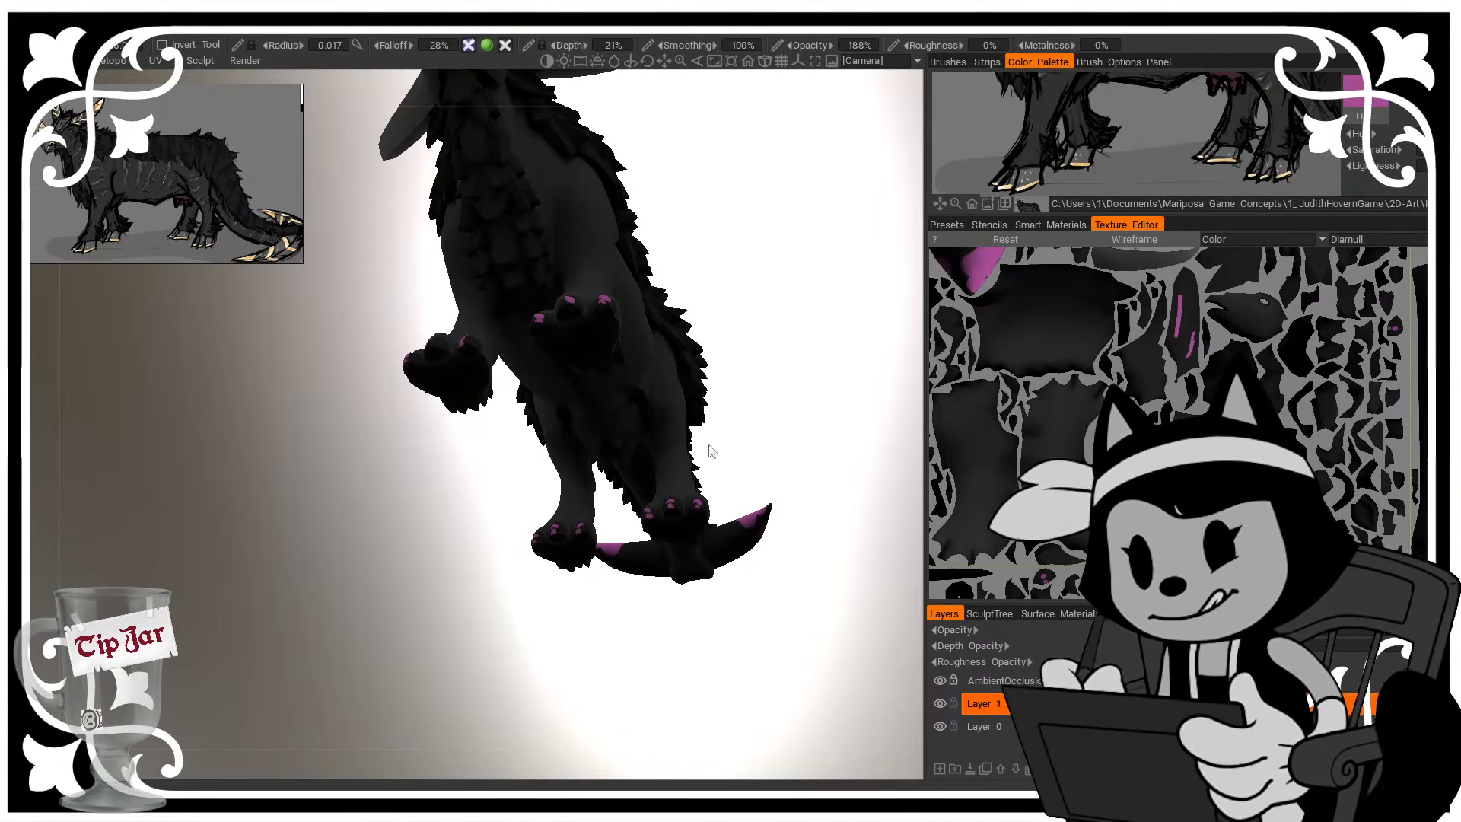
left_click_drag(742, 388, 752, 524)
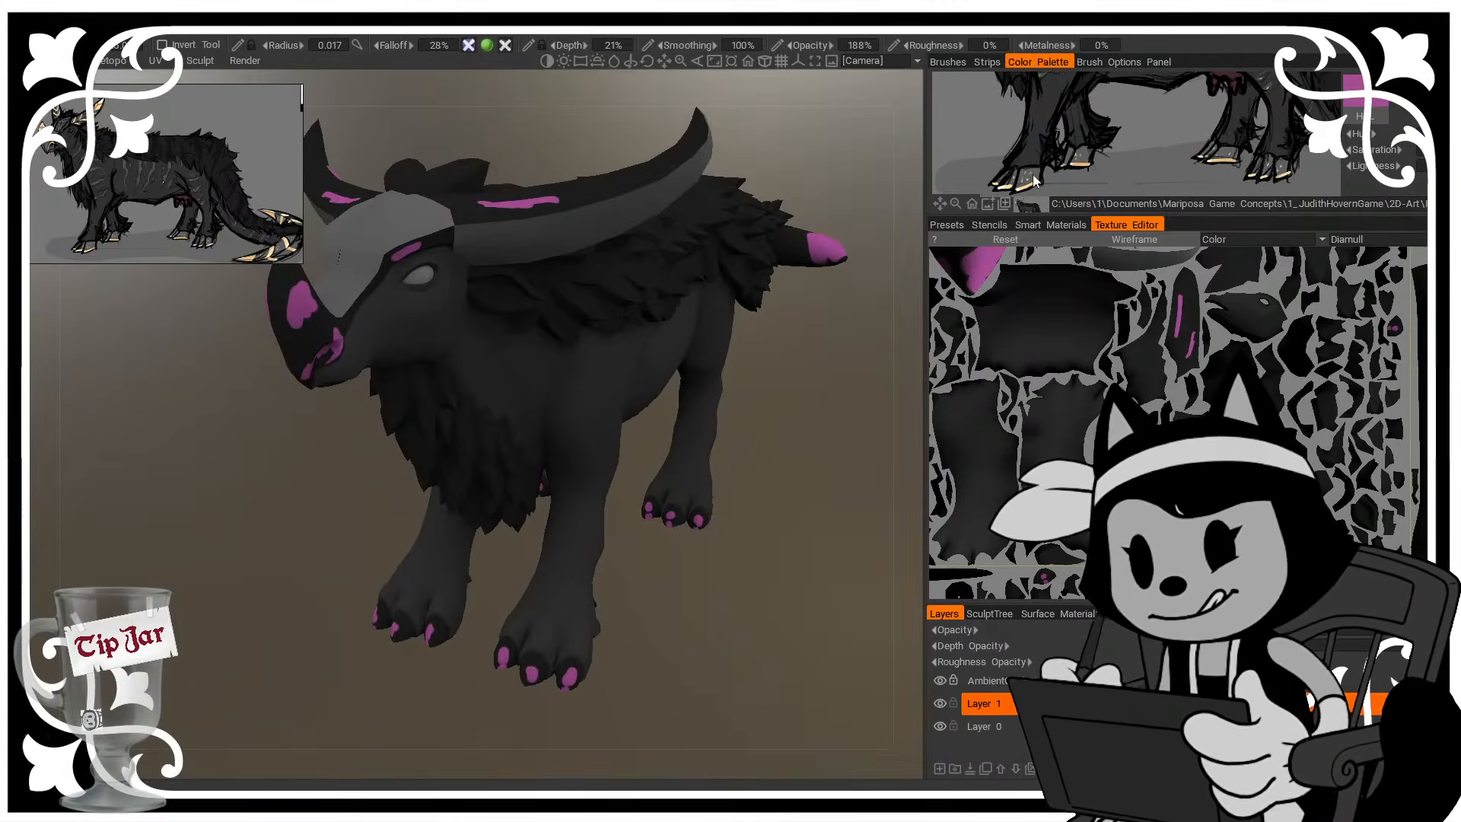
Fill the magenta-marked UV islands of the large horns, tail blades, nose horn and brow with the lighter grey
left_click(18, 488)
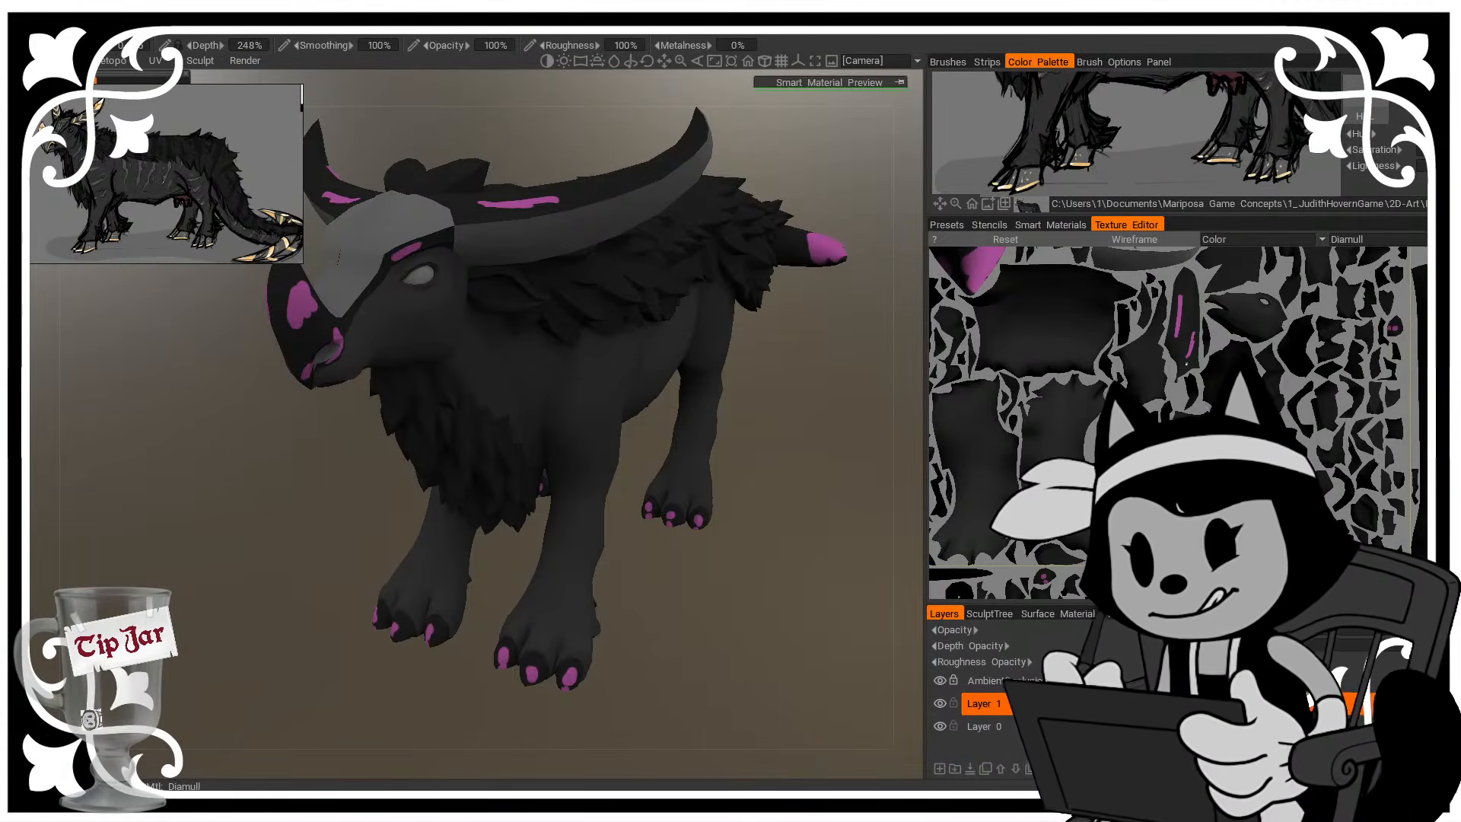
left_click(1186, 364)
mouse_move(1186, 364)
middle_mouse_down()
mouse_move(1290, 541)
mouse_move(1256, 579)
middle_mouse_up()
left_click(1037, 448)
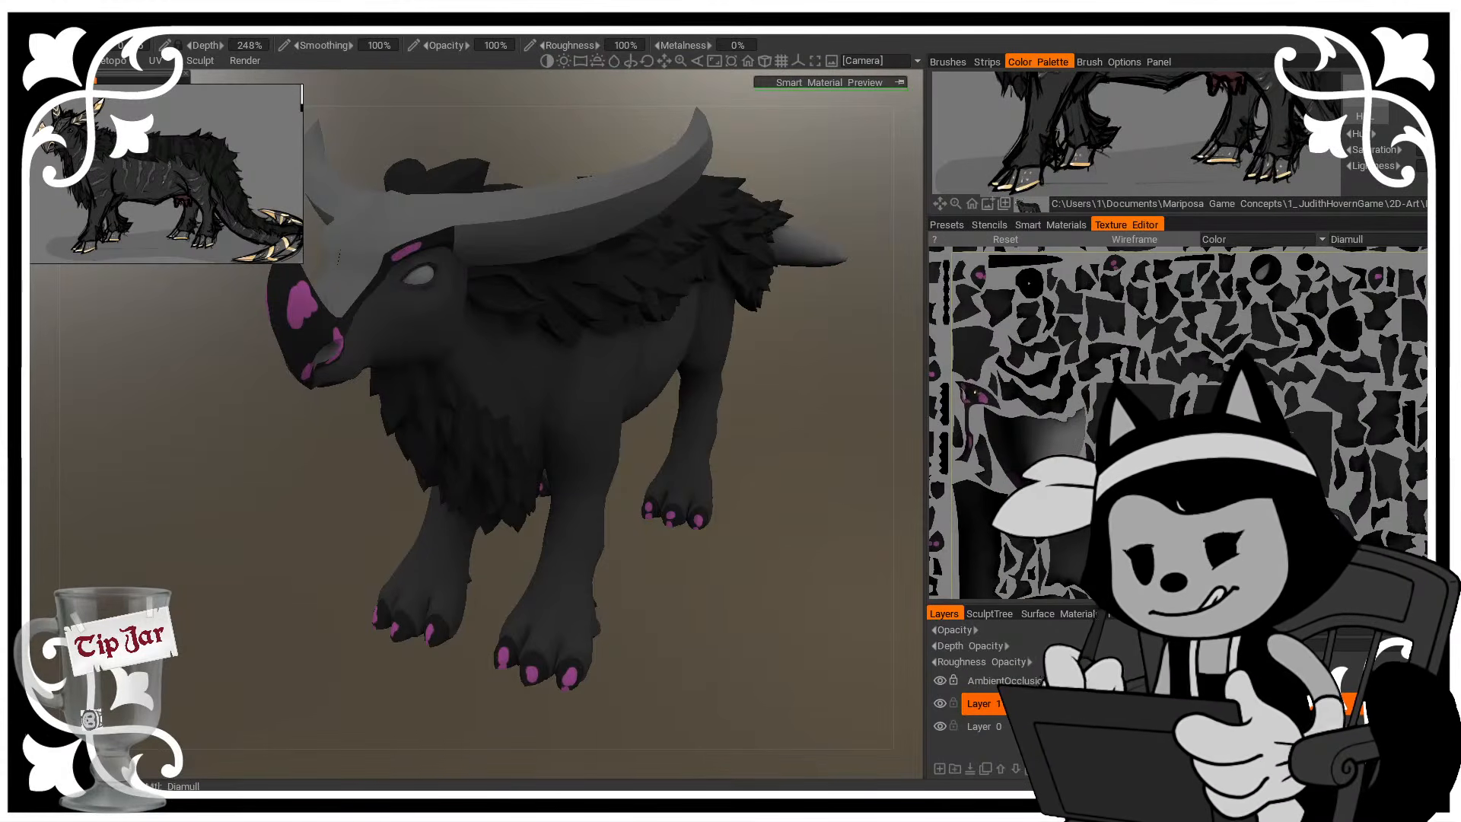
left_click(974, 392)
Fill the magenta-marked claw islands of all paws with the same lighter grey
left_click(982, 276)
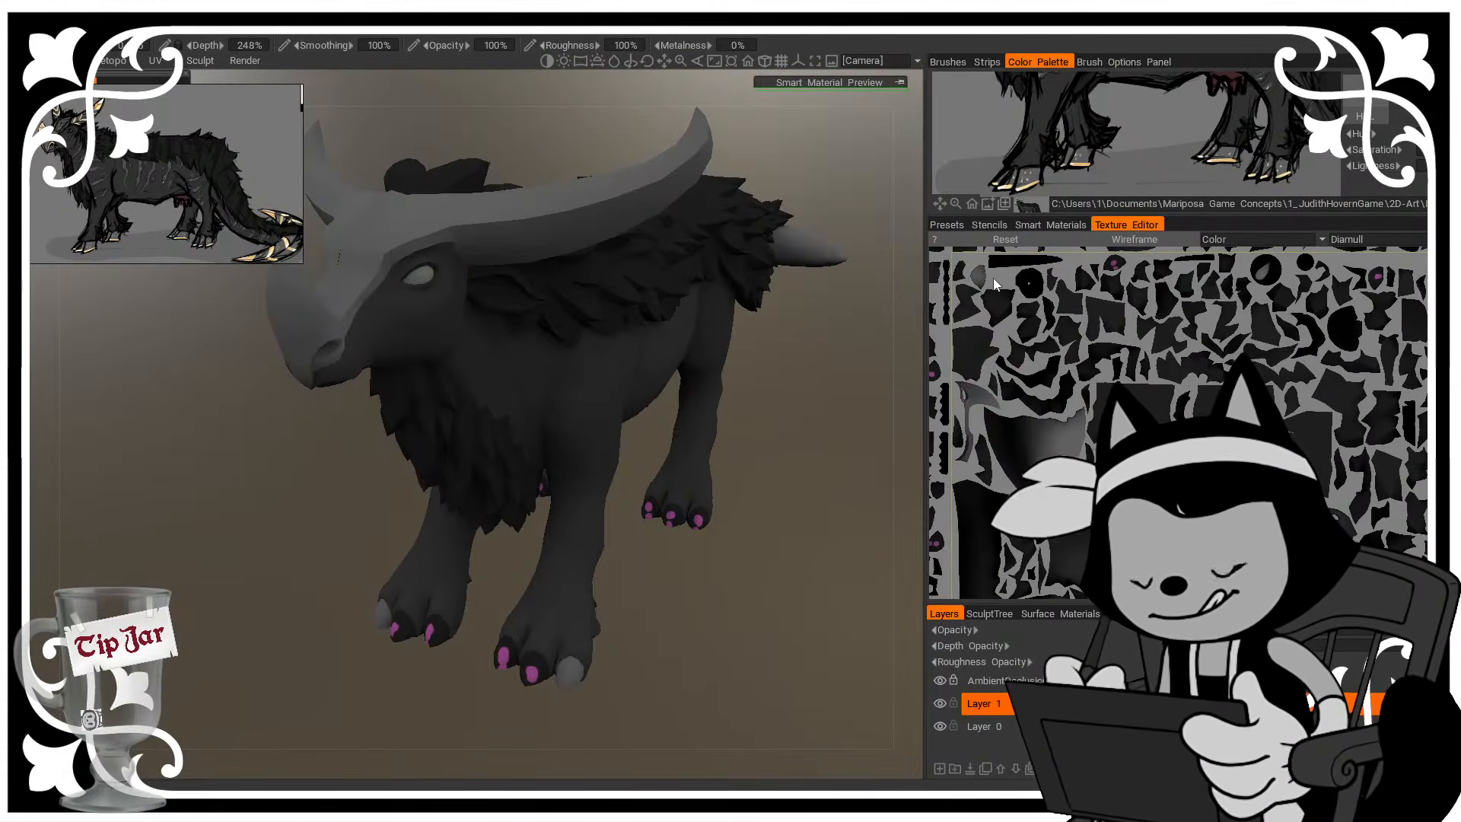
left_click(1114, 264)
left_click(1378, 277)
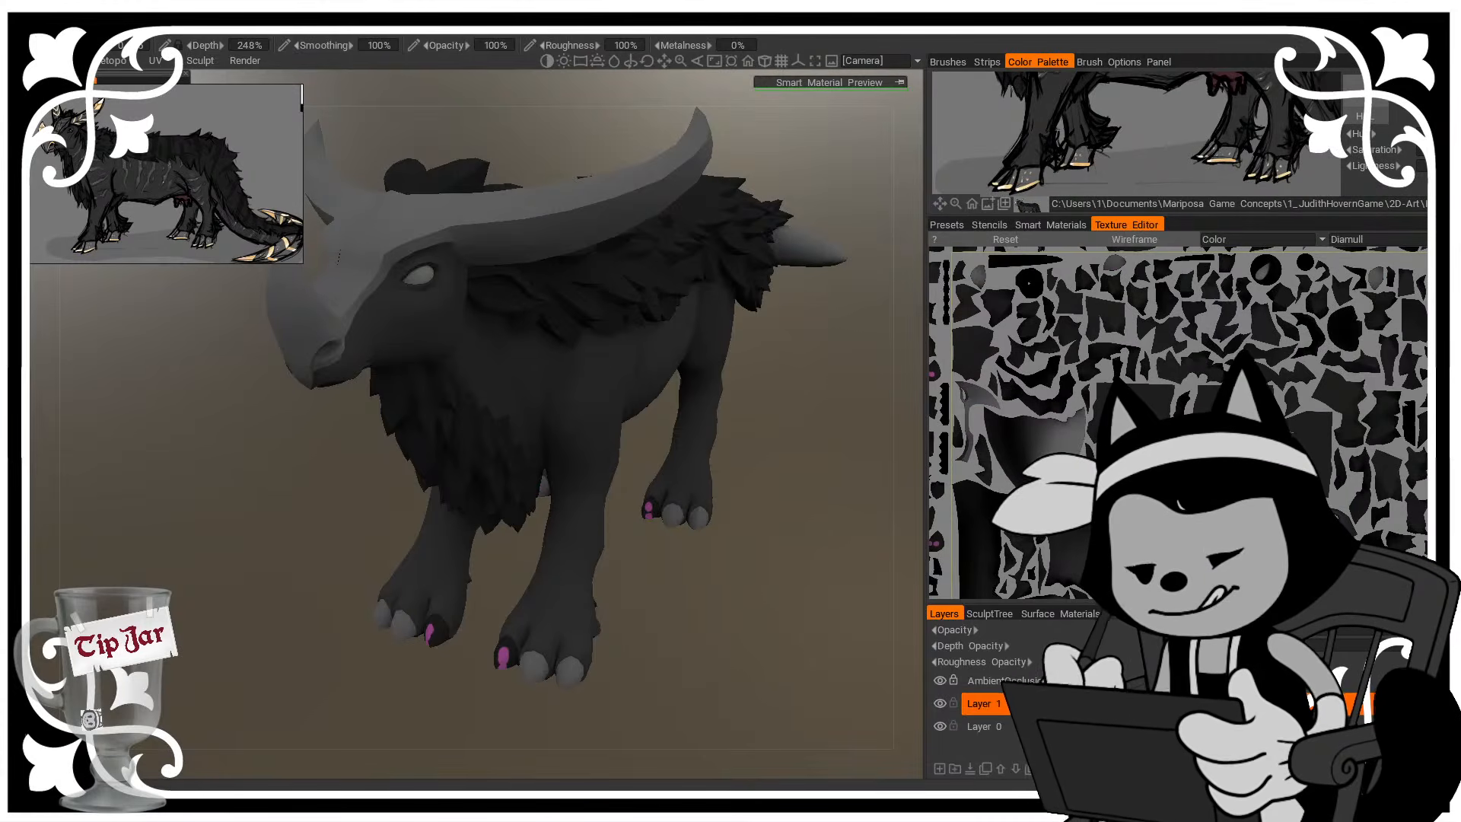
middle_click_drag(992, 396, 1336, 342)
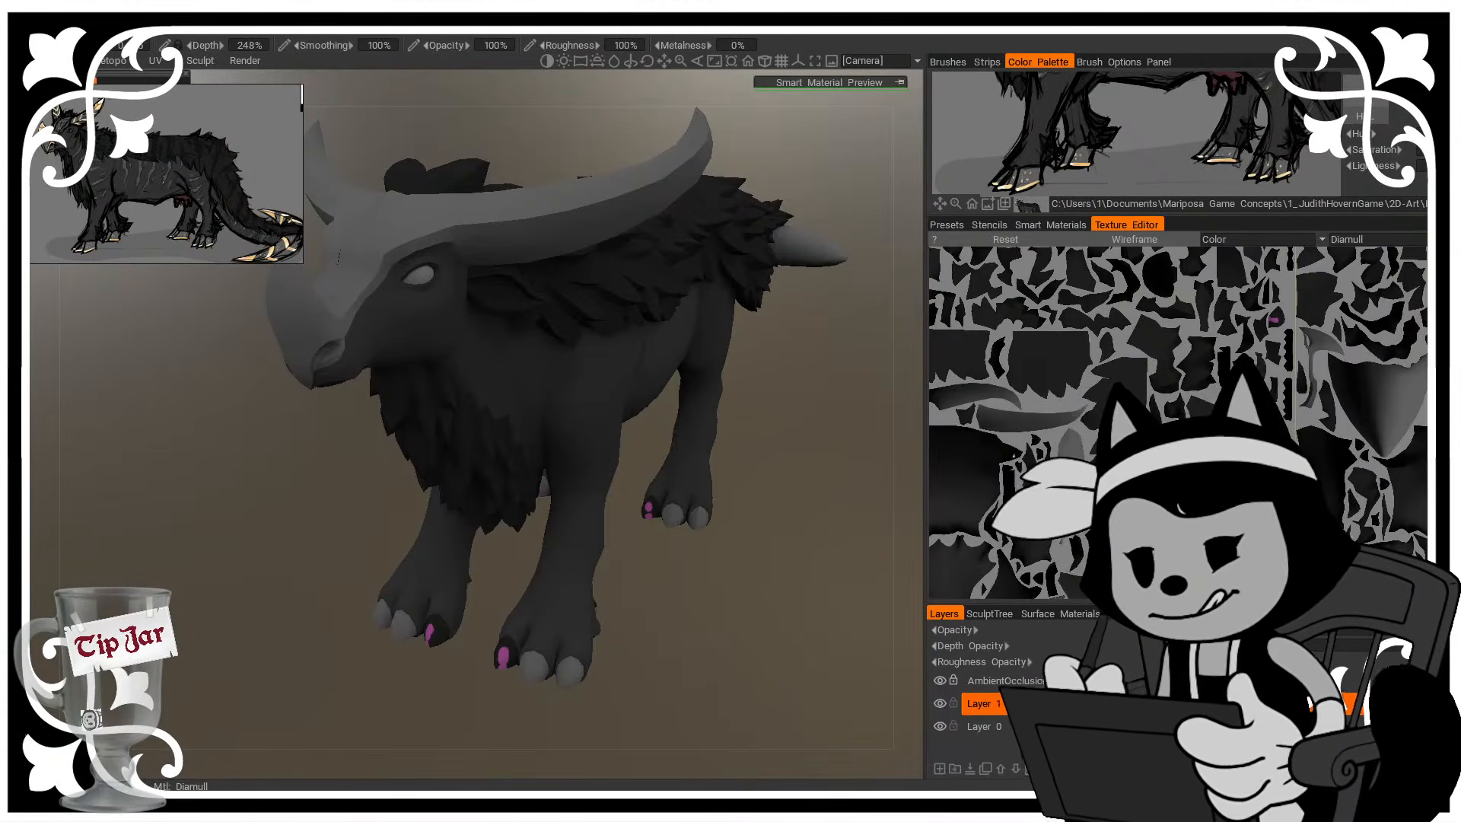
left_click(1275, 318)
left_click(648, 510)
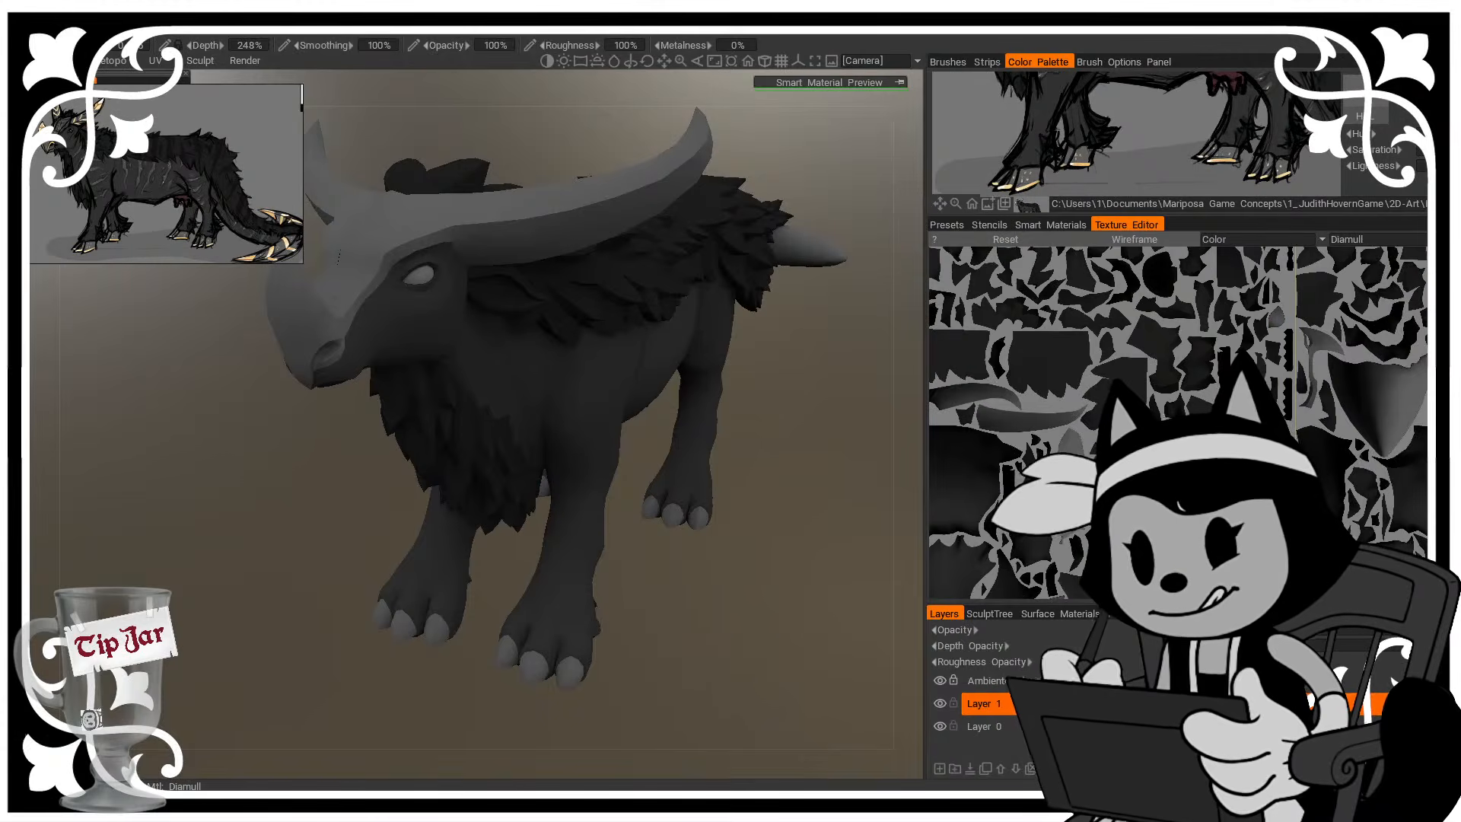
Examine the whole texture map and the creature's head, body and claws for areas still missing their base color
scroll(1307, 388, "down", 5)
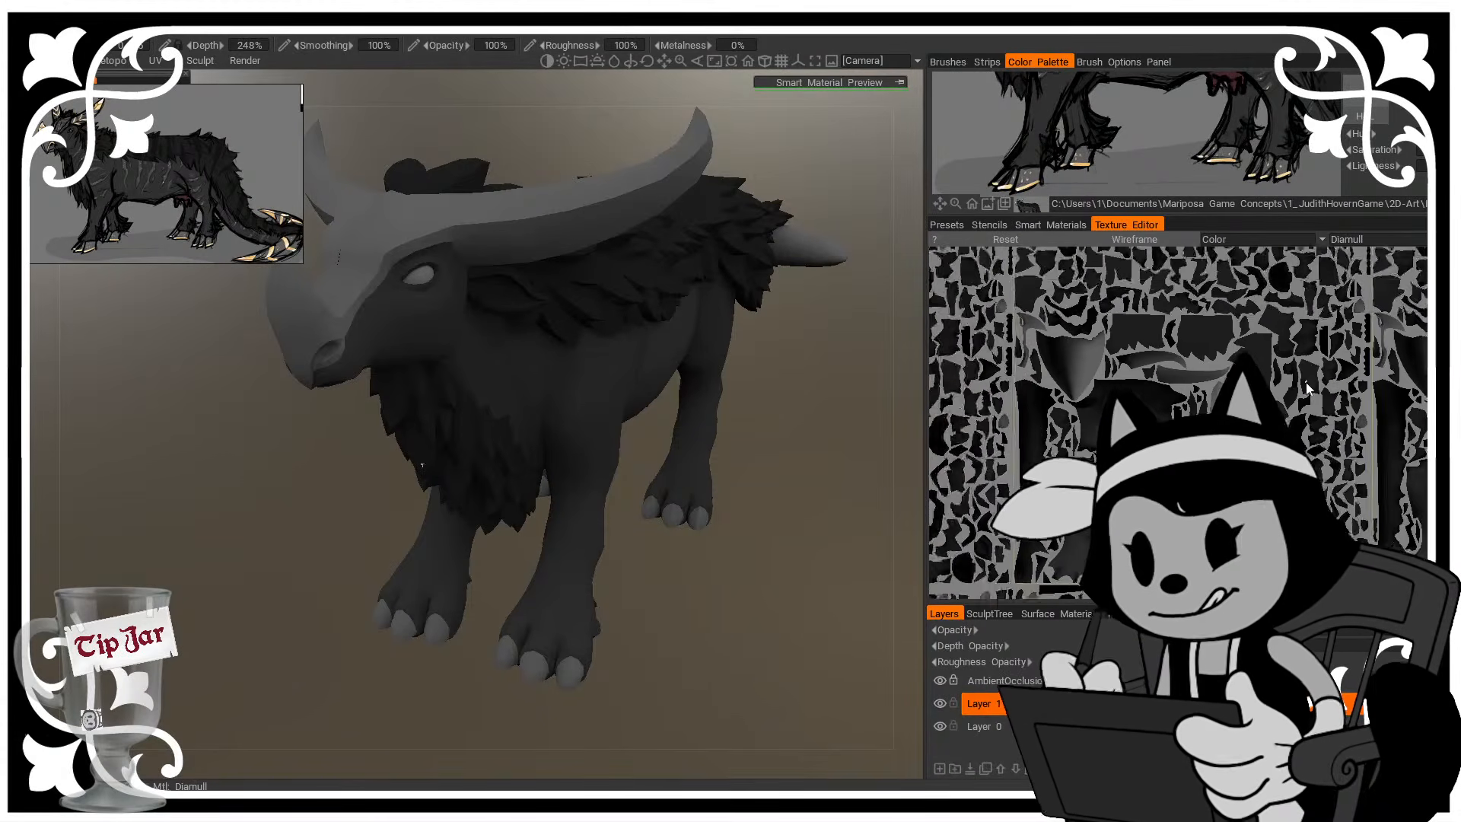
scroll(1307, 388, "up", 1)
scroll(742, 560, "down", 4)
left_click_drag(636, 625, 715, 622)
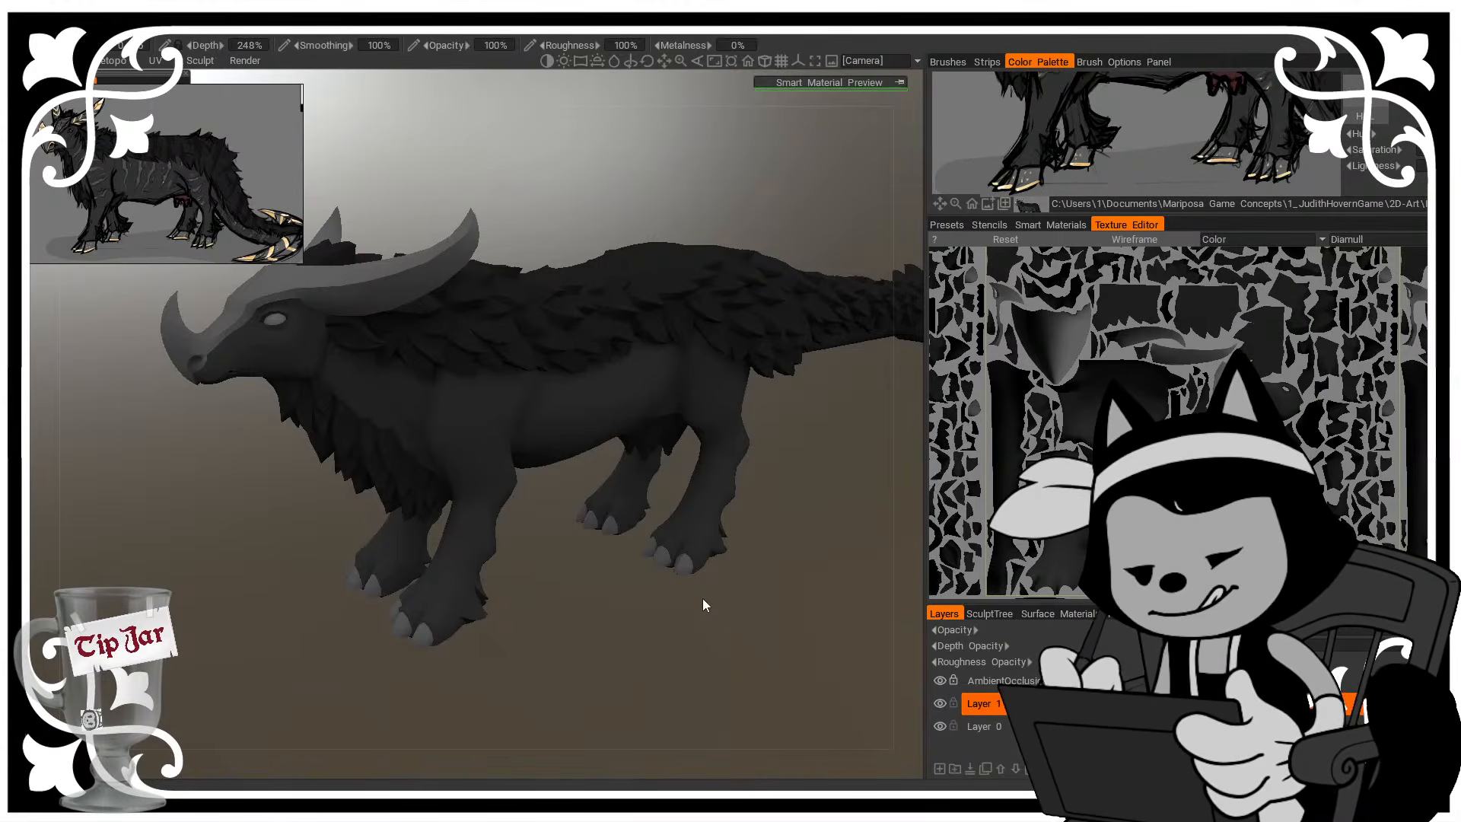
mouse_move(646, 662)
left_mouse_down()
mouse_move(654, 646)
mouse_move(744, 640)
mouse_move(678, 592)
left_mouse_up()
right_click_drag(677, 592, 727, 640)
middle_click_drag(728, 640, 794, 671)
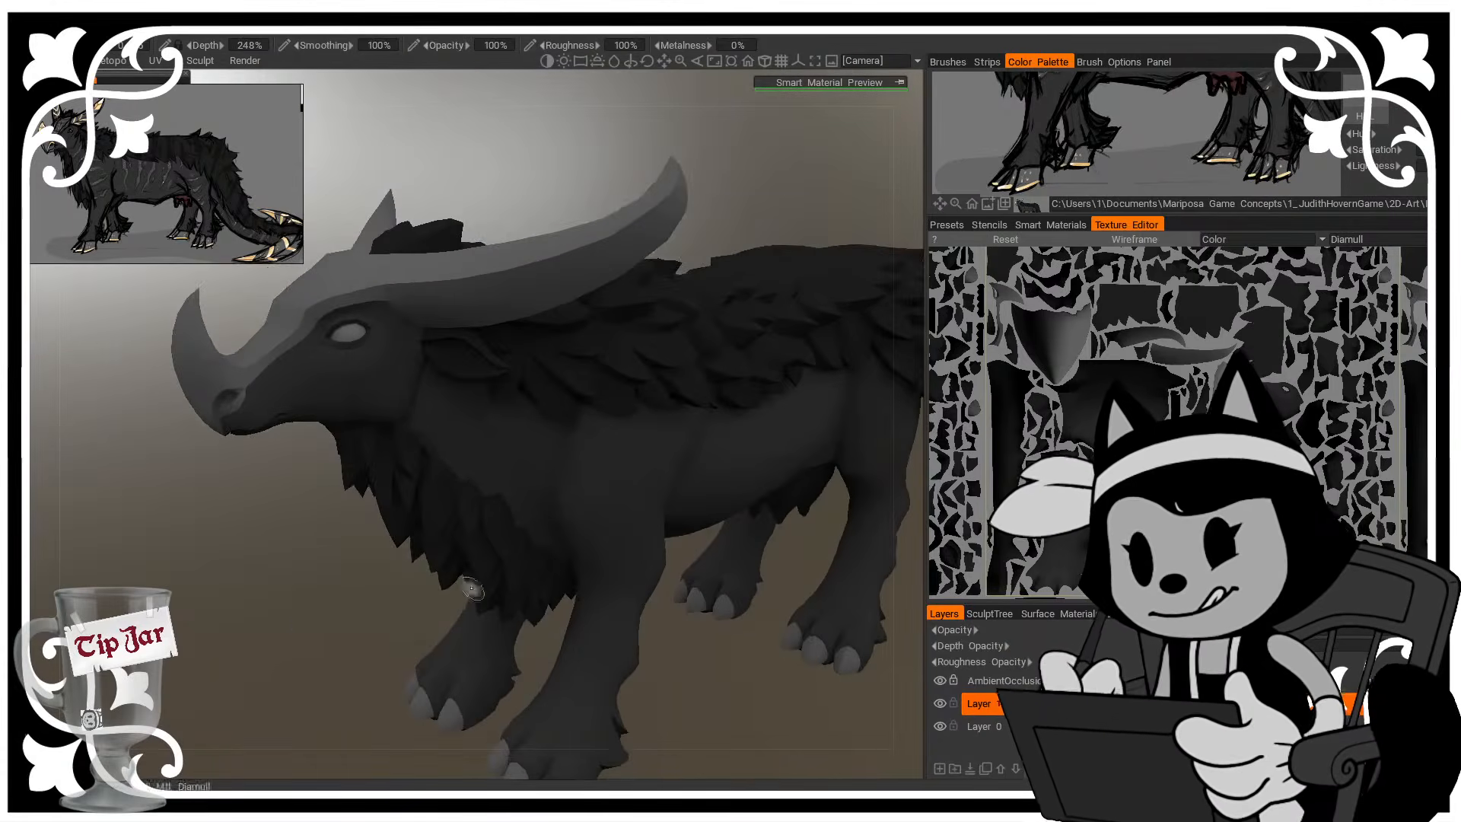
right_click_drag(363, 601, 426, 647)
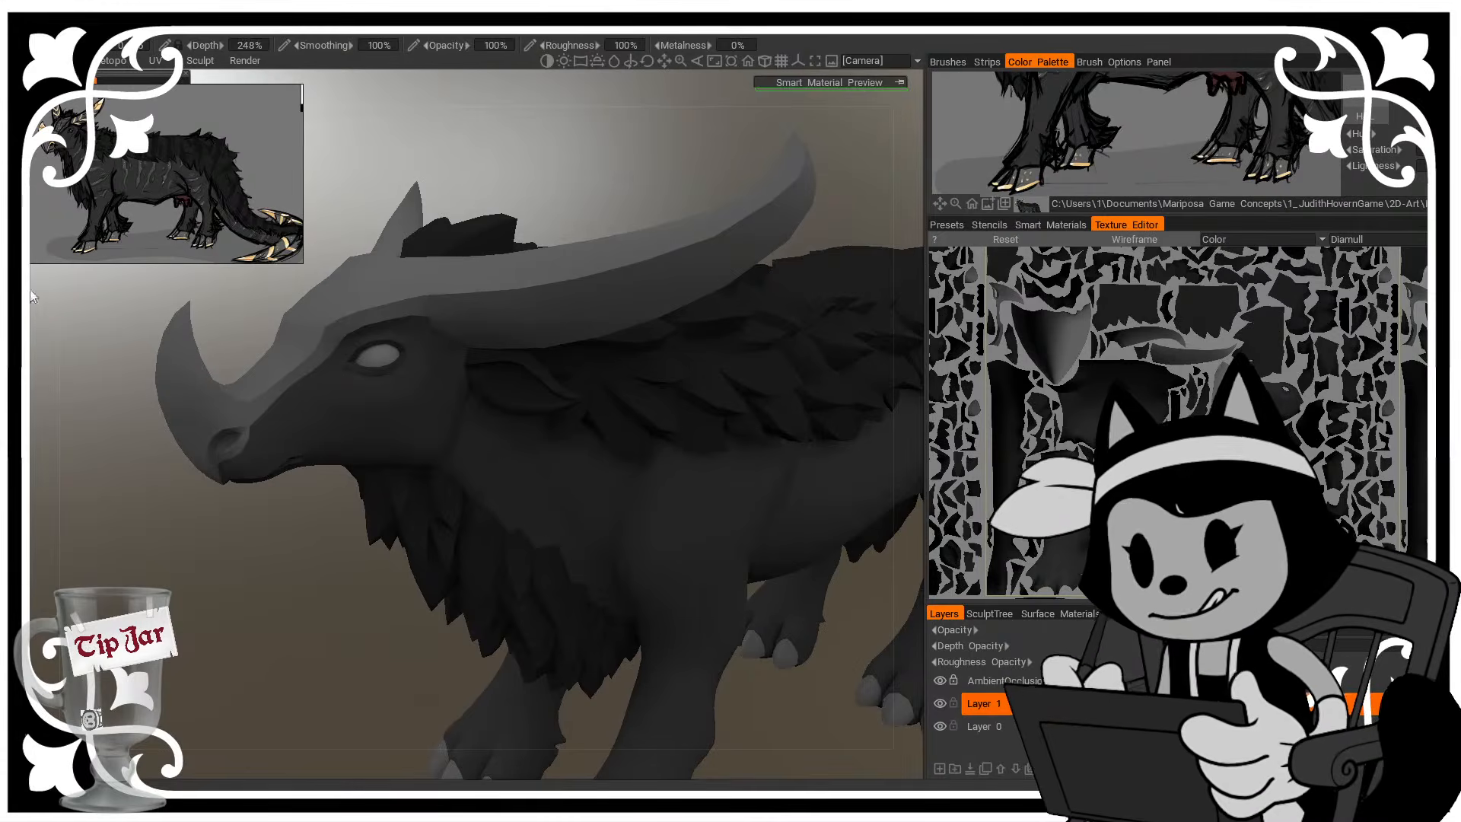
Pick a muted magenta and dab it inside the creature's ear to mark its UV island
left_click(17, 122)
left_click(17, 457)
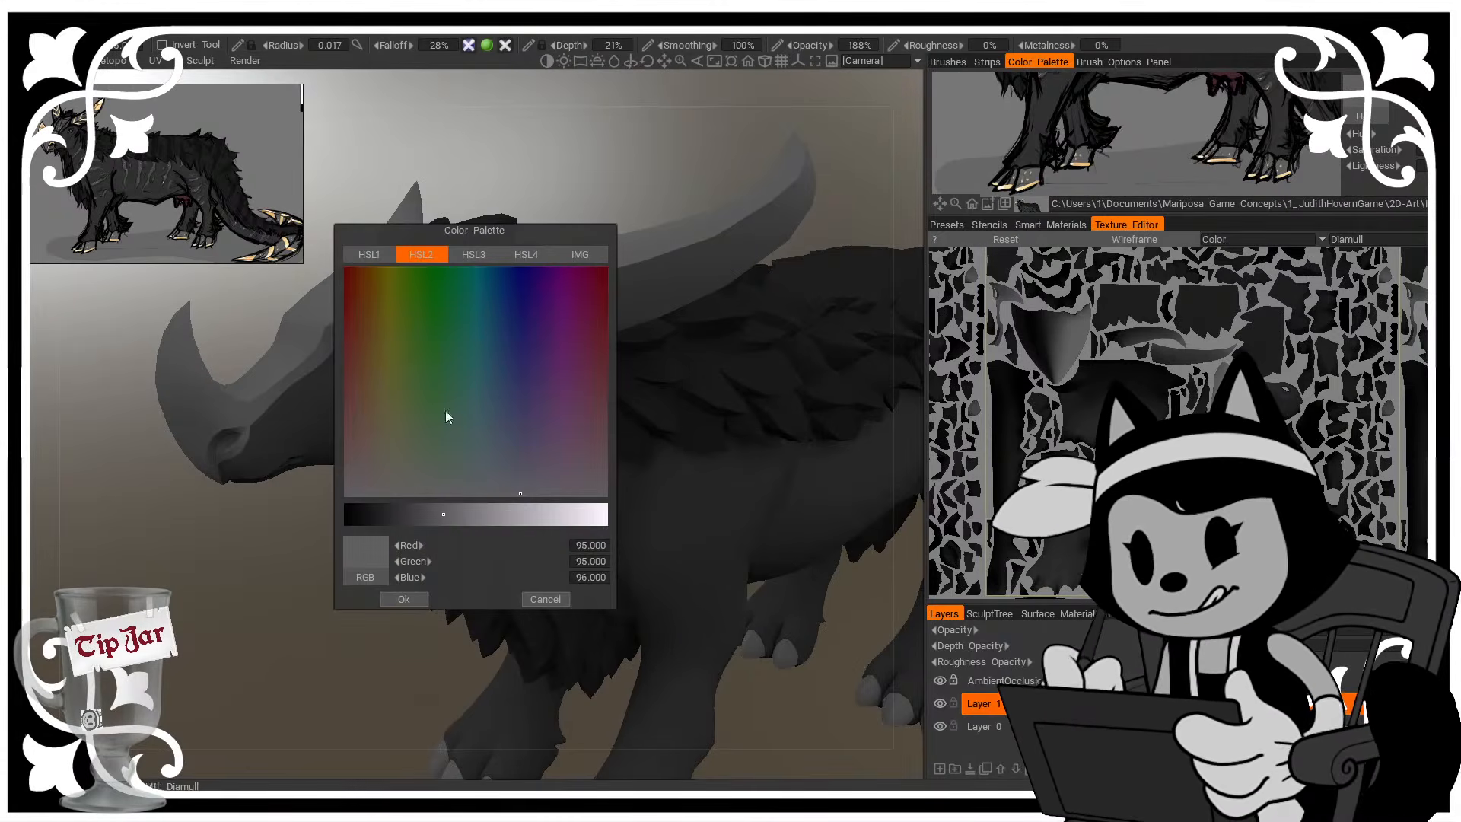
left_click(582, 337)
left_click(404, 599)
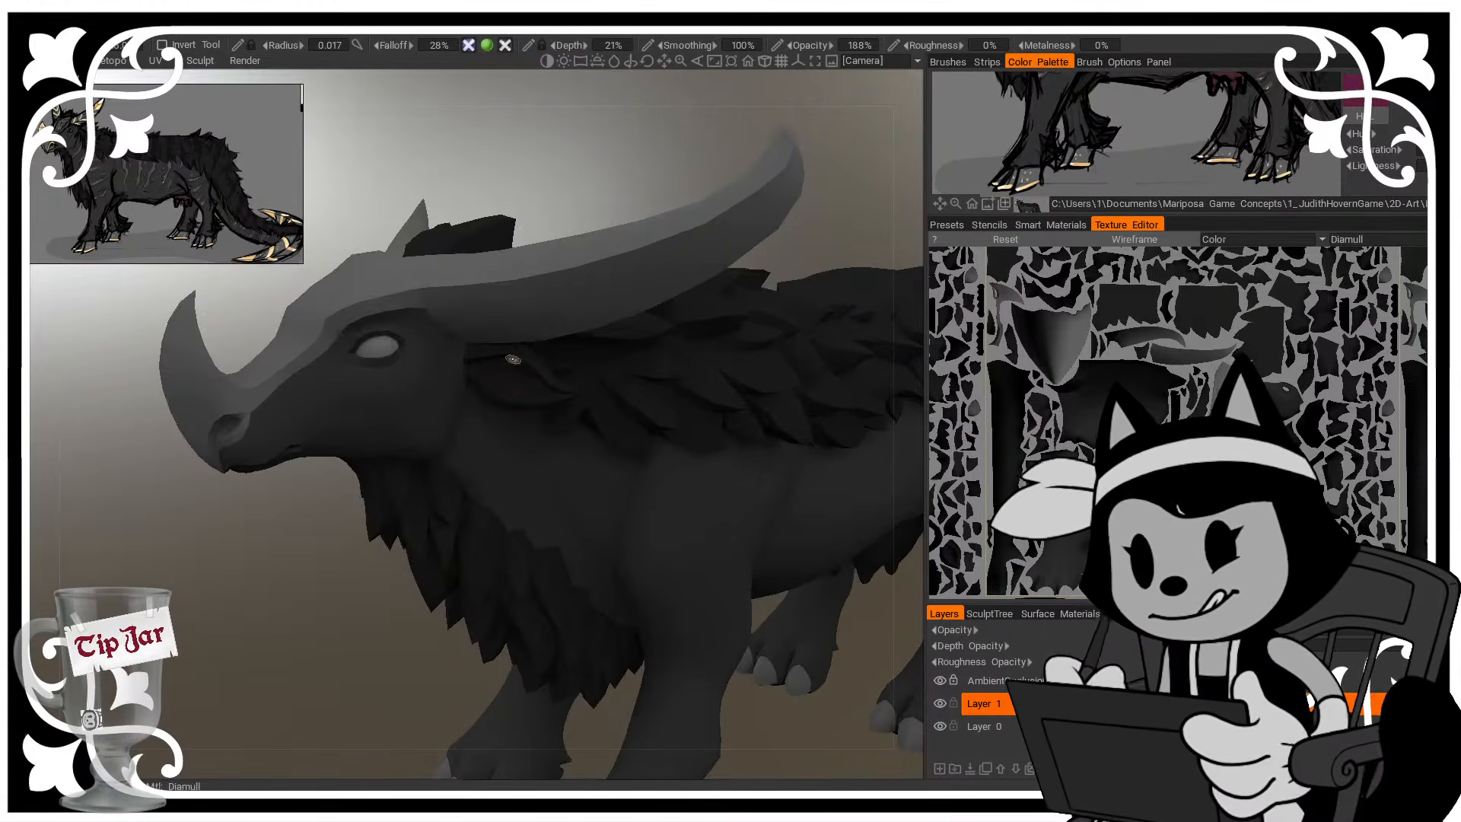
left_click_drag(463, 514, 353, 597)
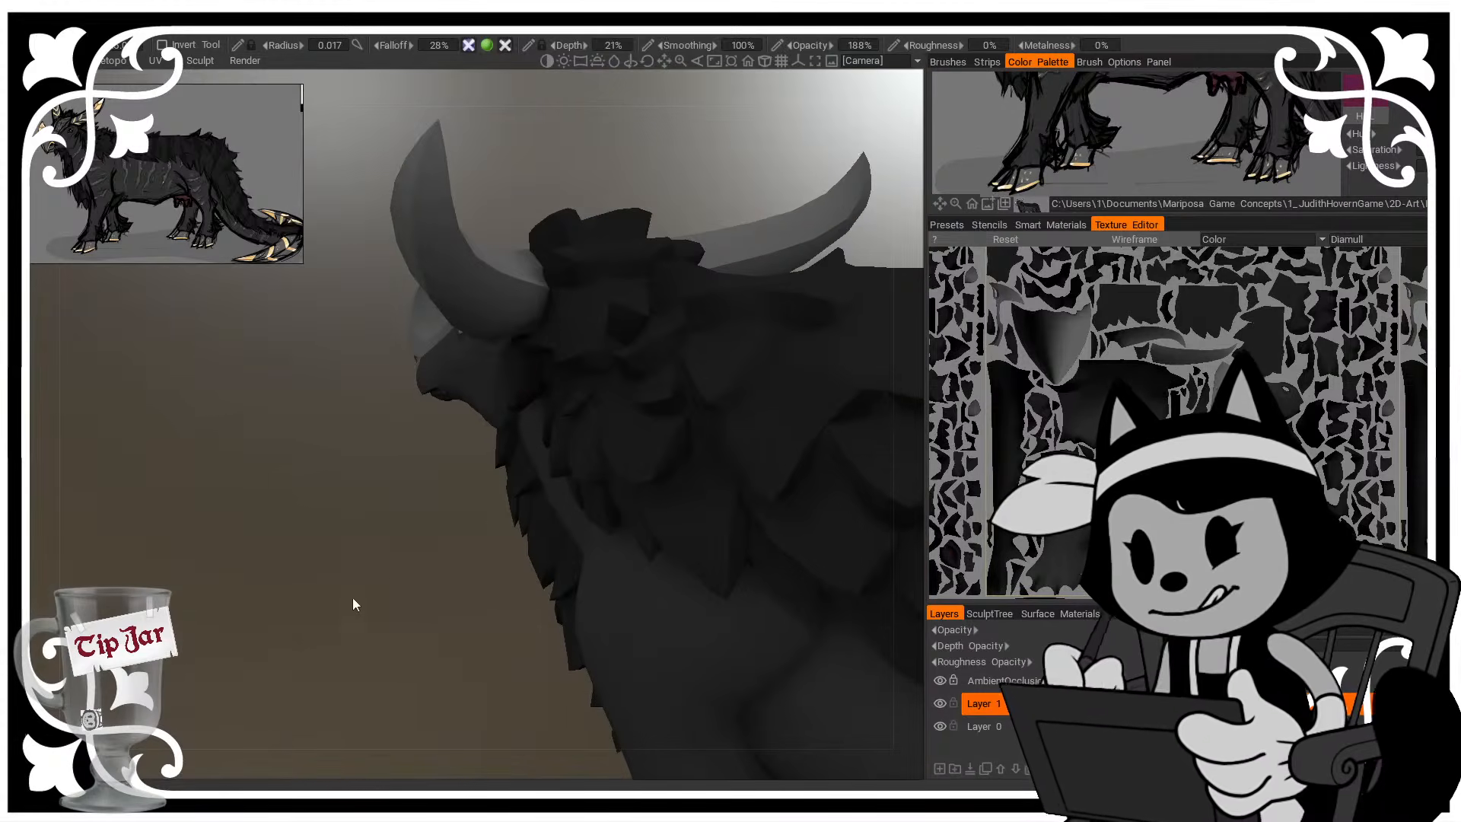
left_click_drag(459, 615, 548, 601)
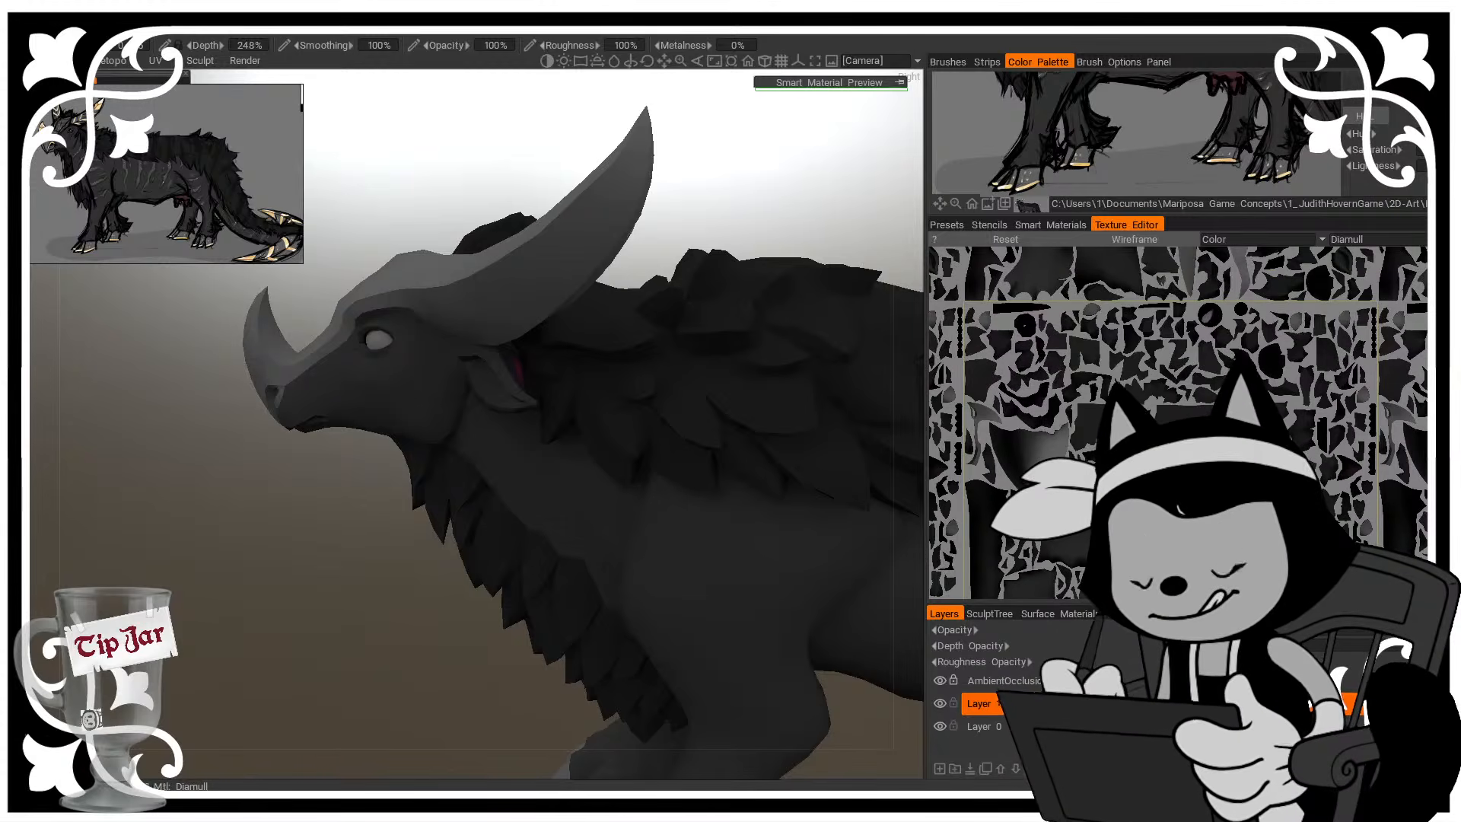
Locate the magenta-marked ear island in the texture map and fill it with the dark body grey
middle_click_drag(1237, 594, 1257, 408)
left_click_drag(496, 610, 386, 640)
scroll(1178, 422, "up", 6)
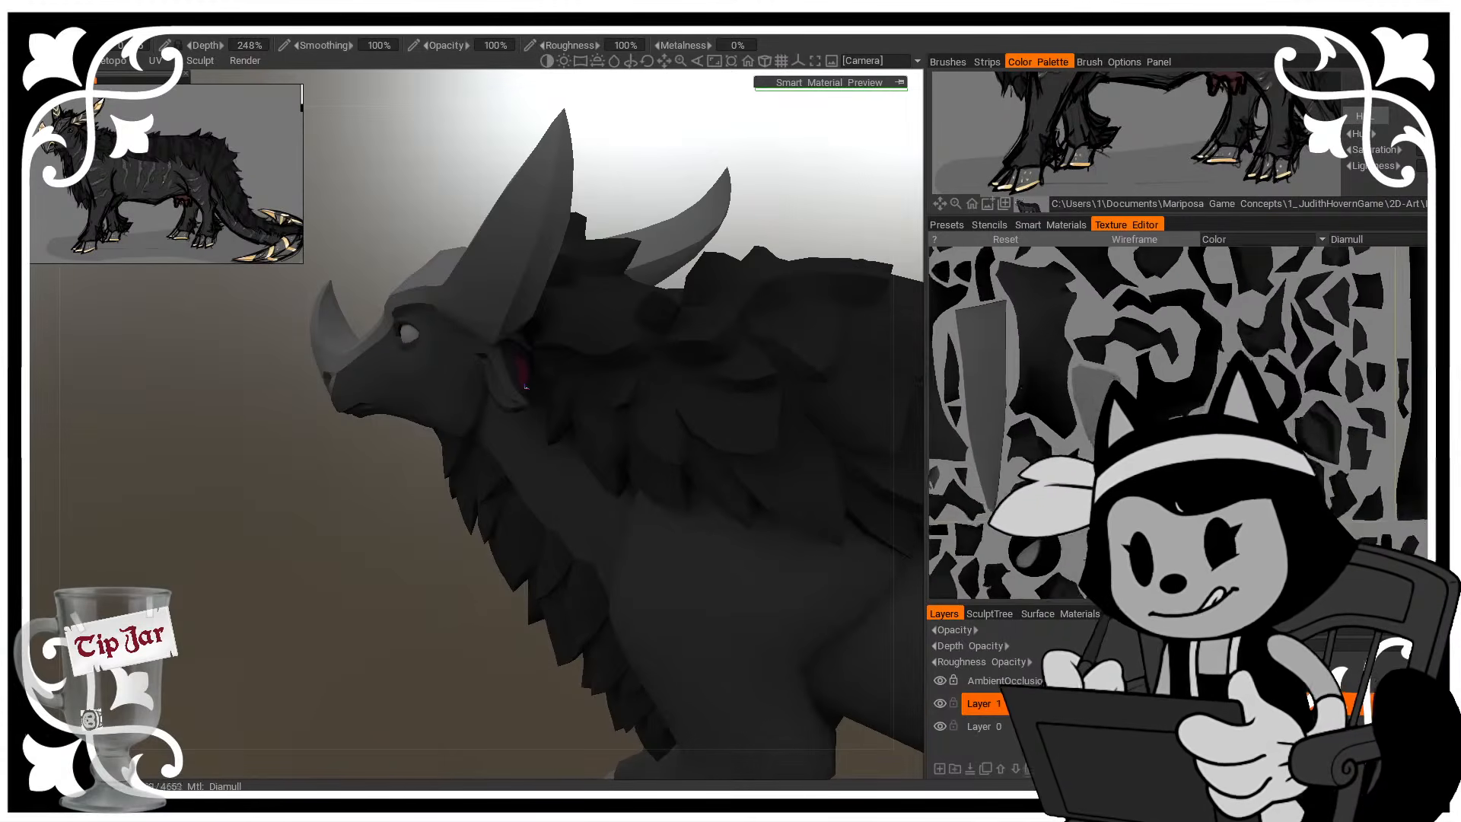
middle_click_drag(1172, 319, 1205, 563)
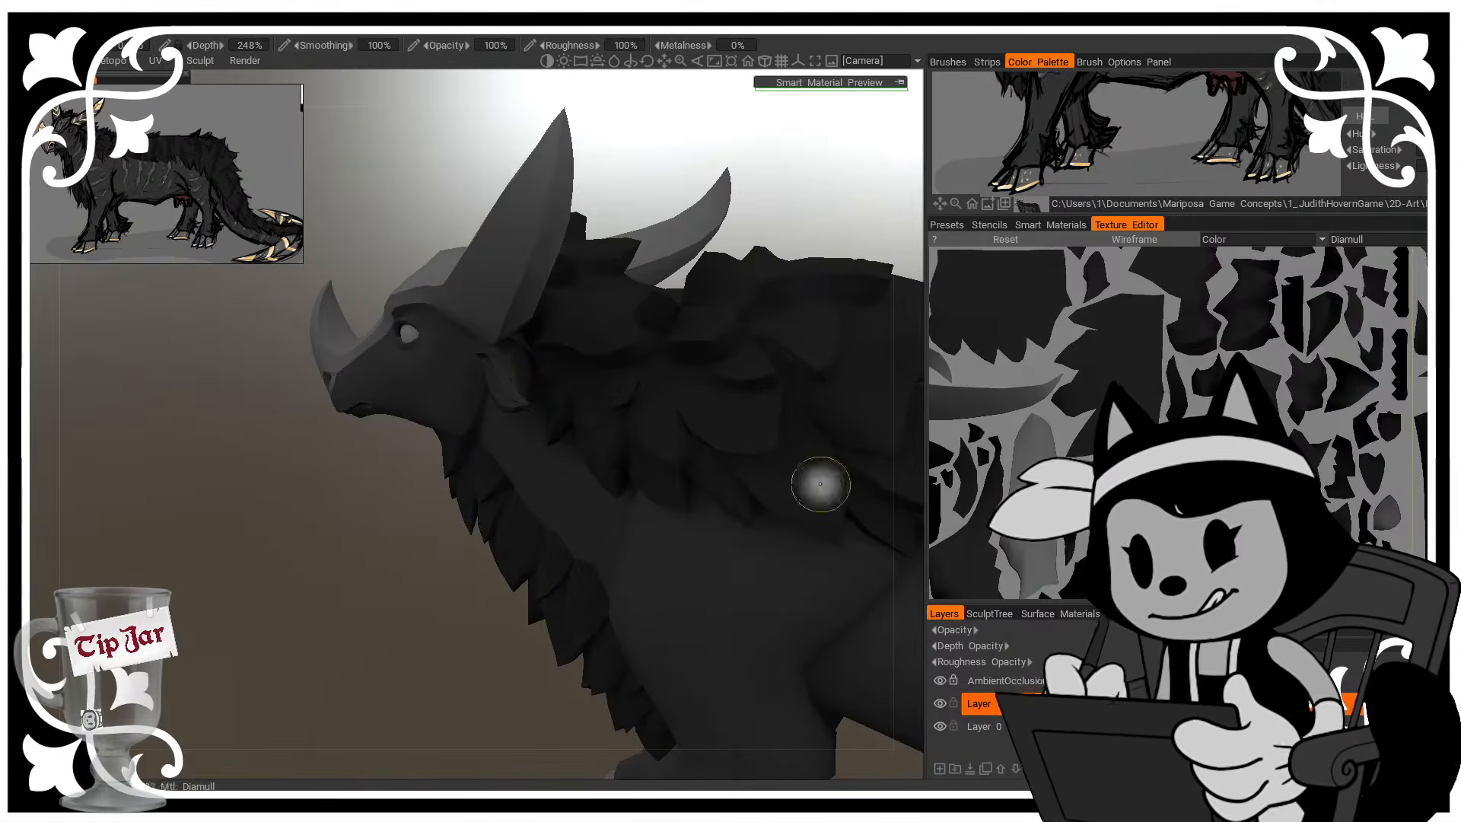
Frame the creature's body and bring the concept art's belly and udder into the Color Palette view
middle_click_drag(515, 512, 487, 439)
right_click_drag(486, 438, 455, 546)
left_click_drag(455, 546, 620, 551)
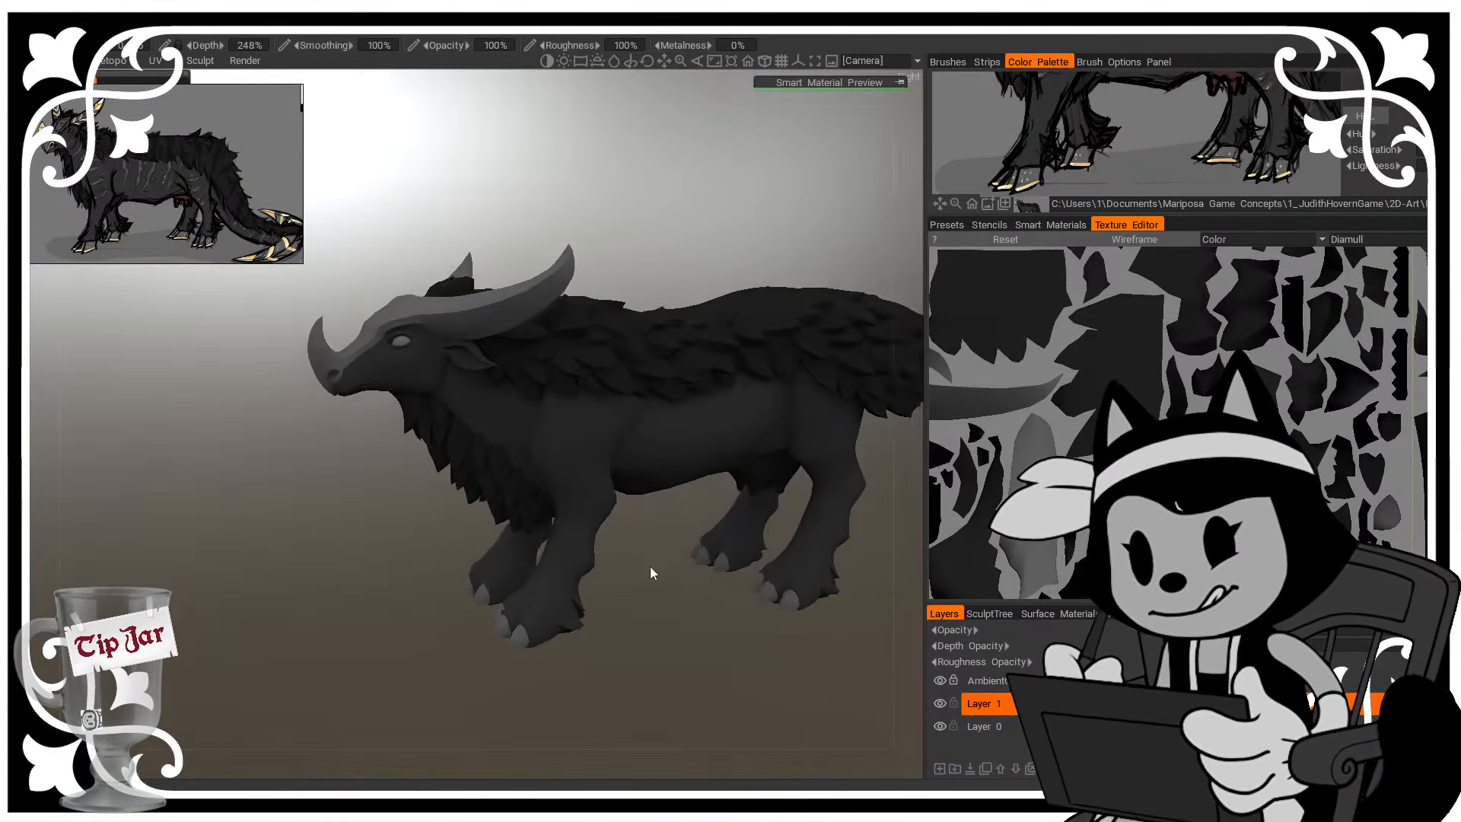
middle_click_drag(766, 546, 742, 543)
mouse_move(1061, 153)
middle_mouse_down()
mouse_move(1067, 232)
mouse_move(1090, 168)
middle_mouse_up()
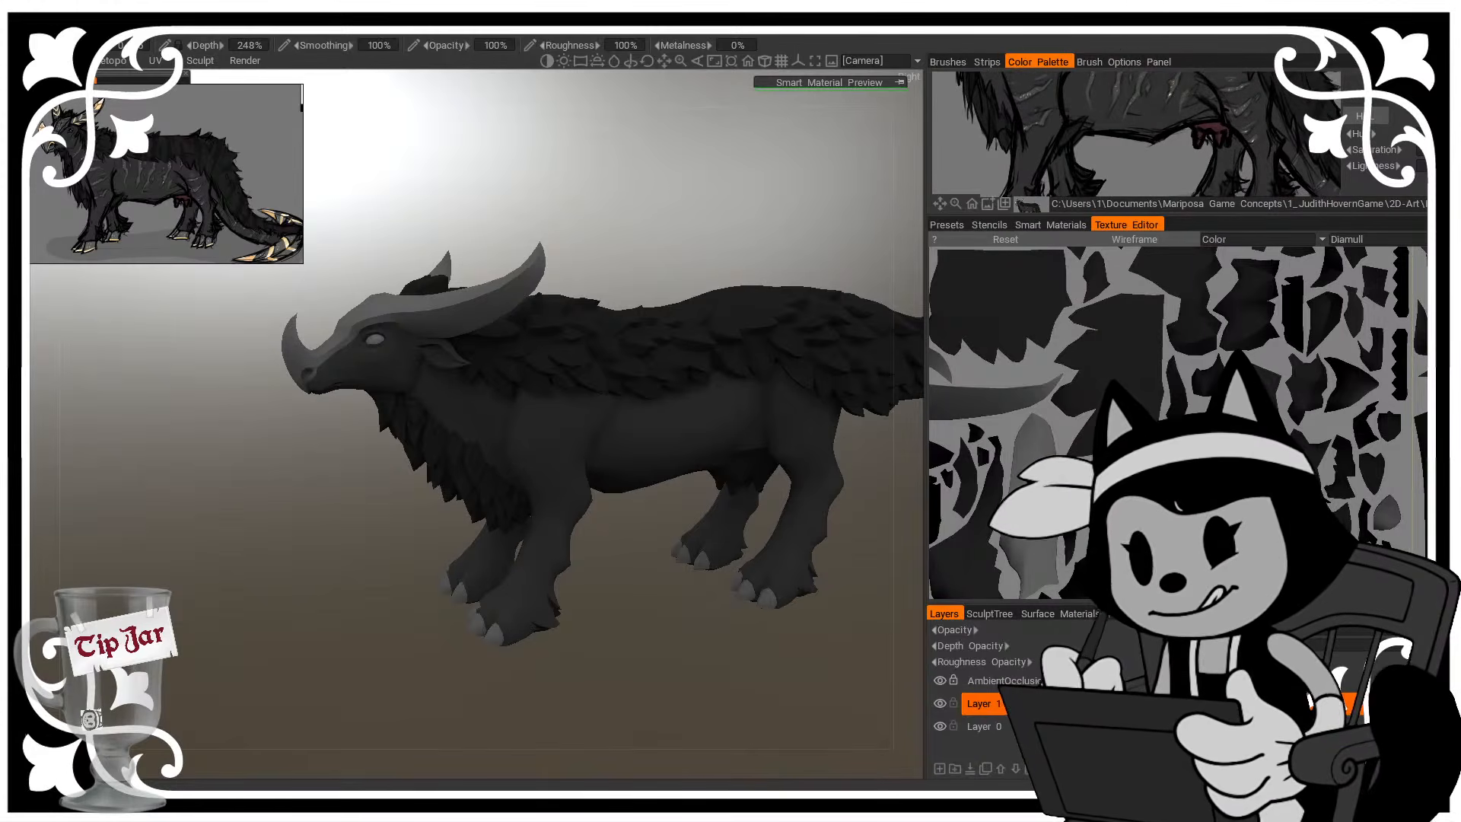
Choose a dark magenta and color the udder in front of the hind legs with it
left_click(17, 106)
left_click(16, 106)
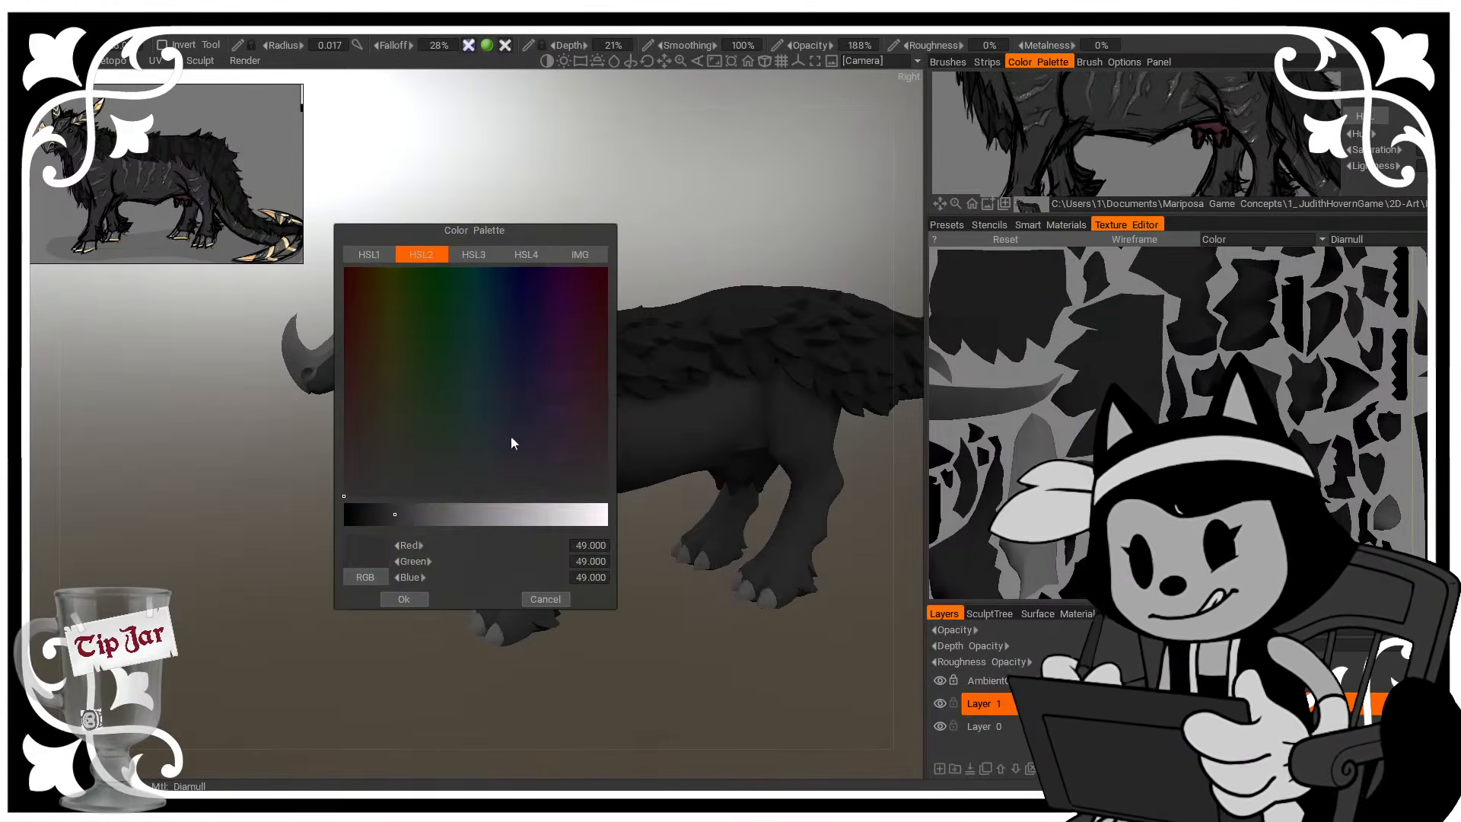
left_click_drag(559, 401, 576, 387)
left_click(404, 598)
scroll(744, 490, "up", 3)
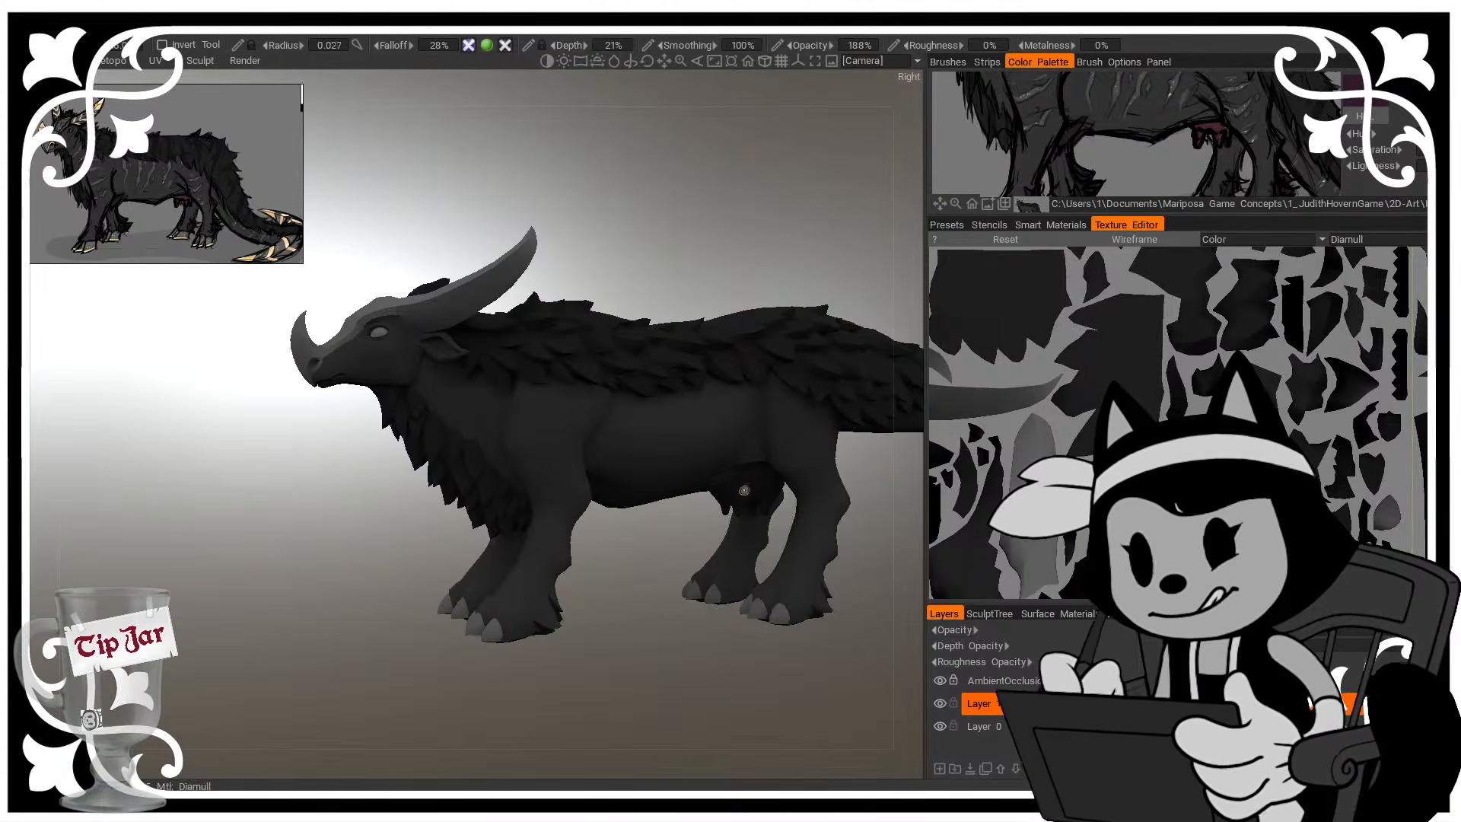
middle_click_drag(737, 520, 442, 707)
middle_click_drag(559, 647, 729, 698)
left_click(27, 511)
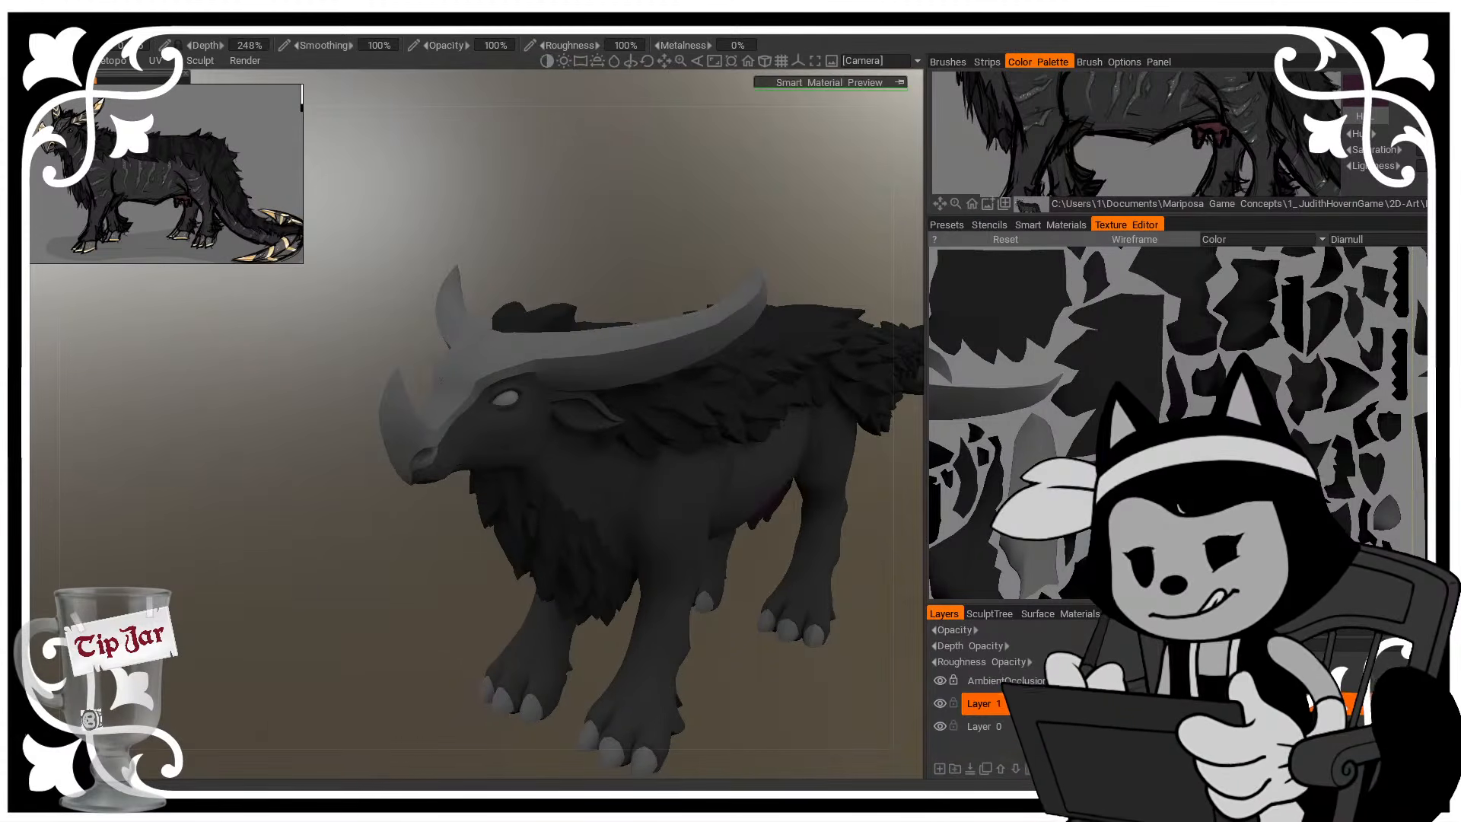
Mix a blue-grey of RGB 115, 128, 134 and fill the creature's eyes with it
left_click(22, 563)
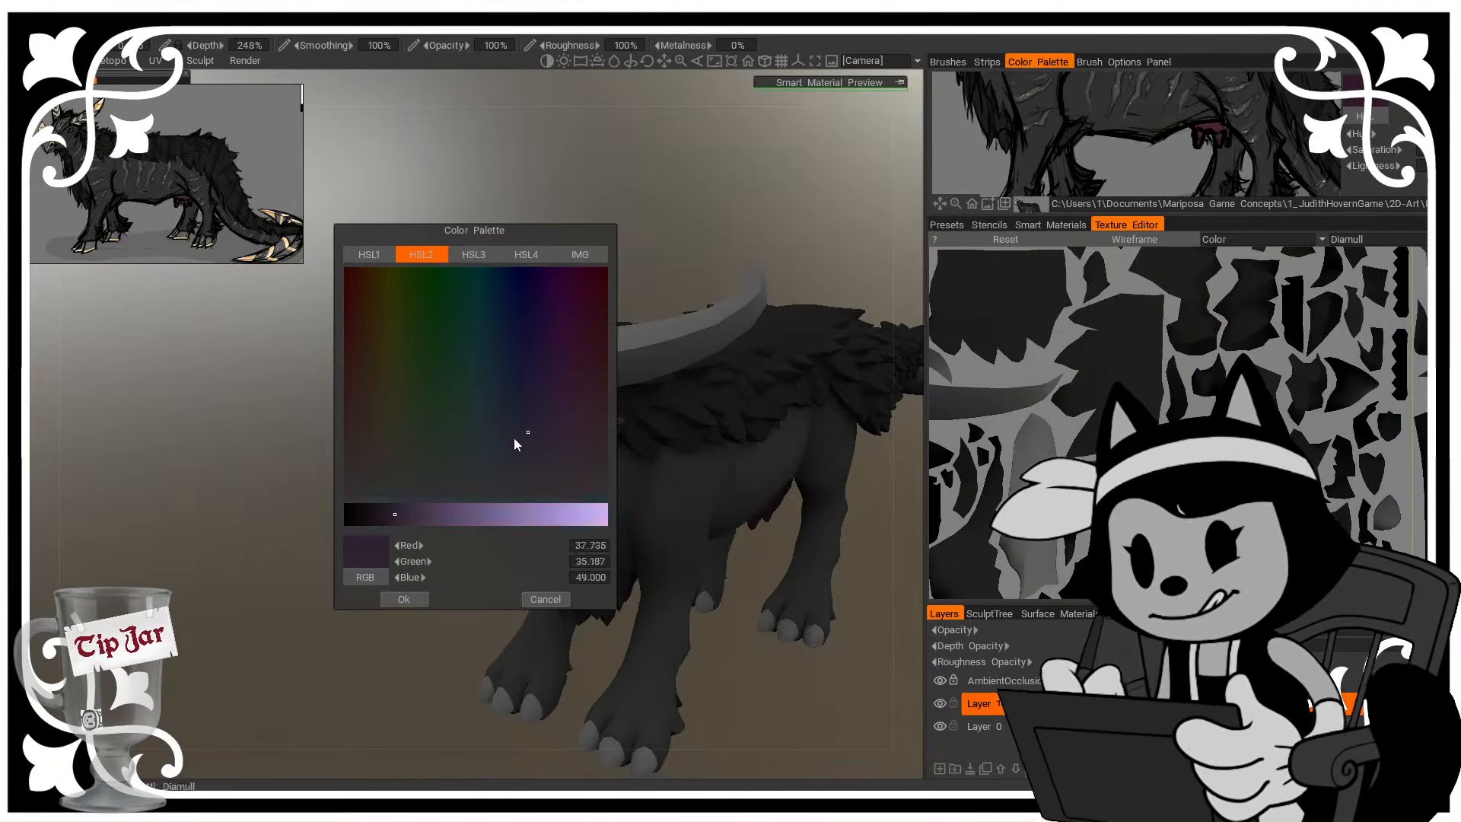
left_click_drag(512, 440, 347, 513)
left_click_drag(464, 482, 490, 463)
left_click(408, 599)
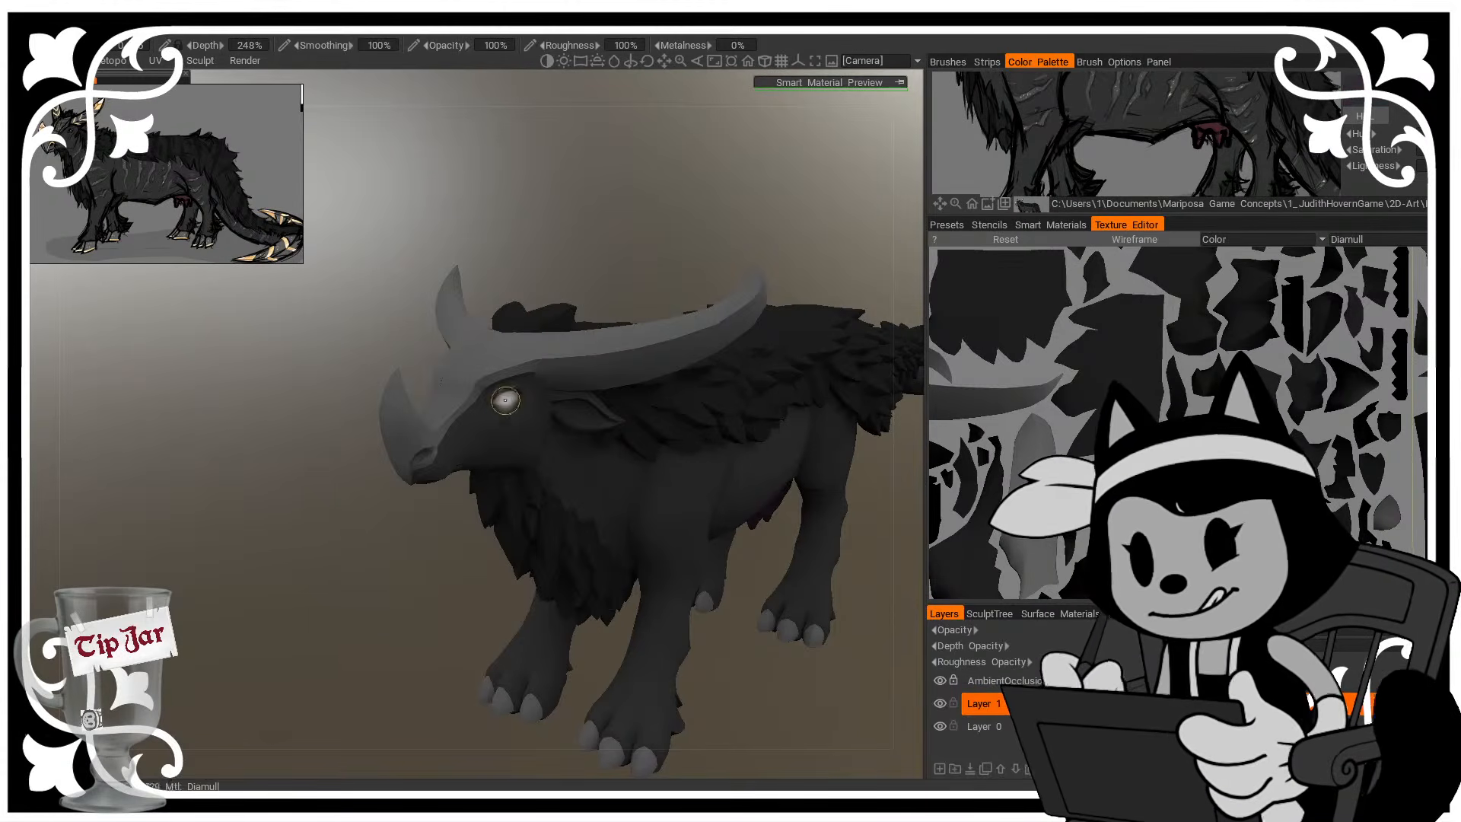
left_click(20, 112)
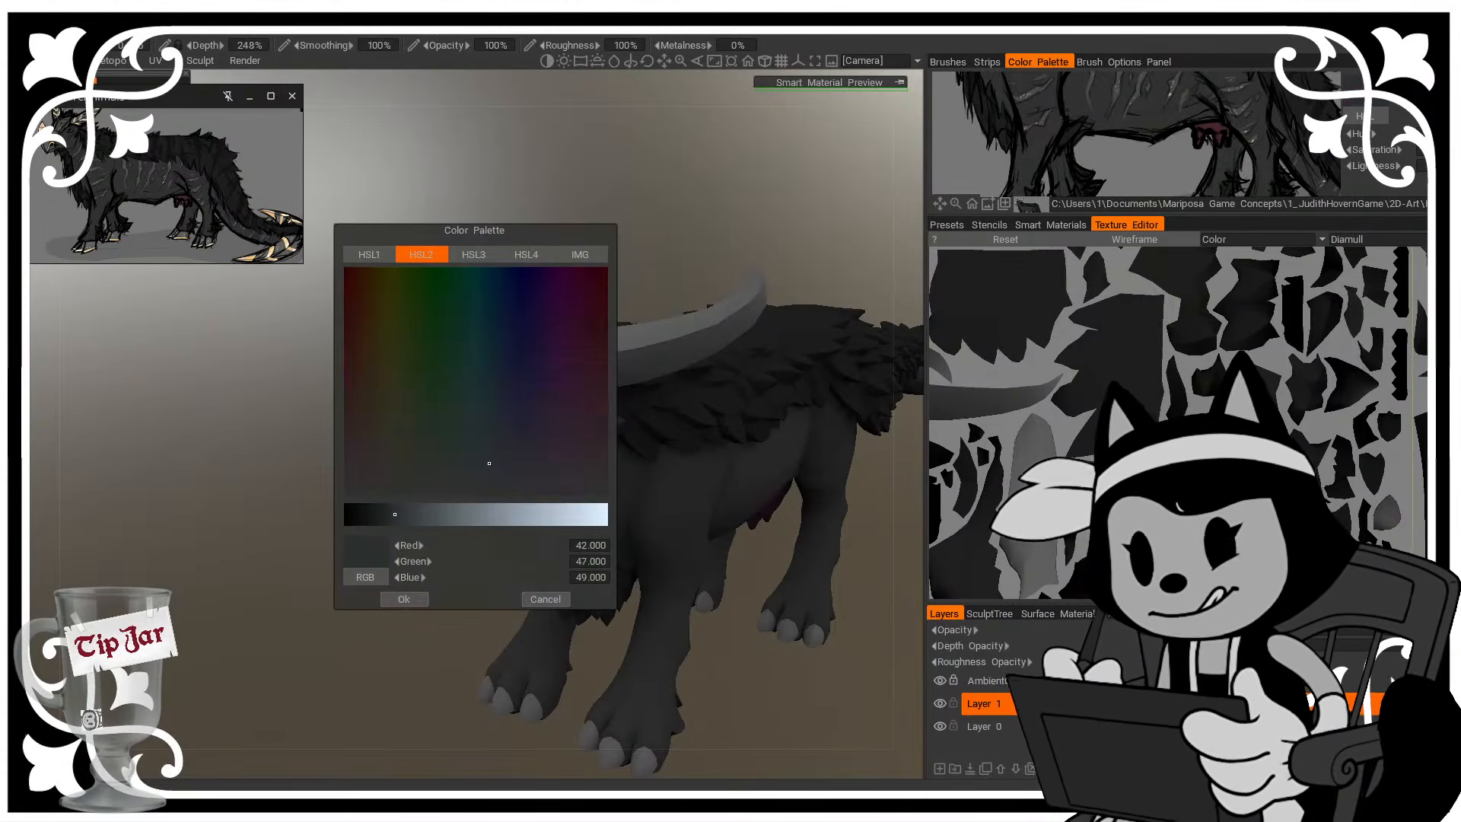
left_click(474, 515)
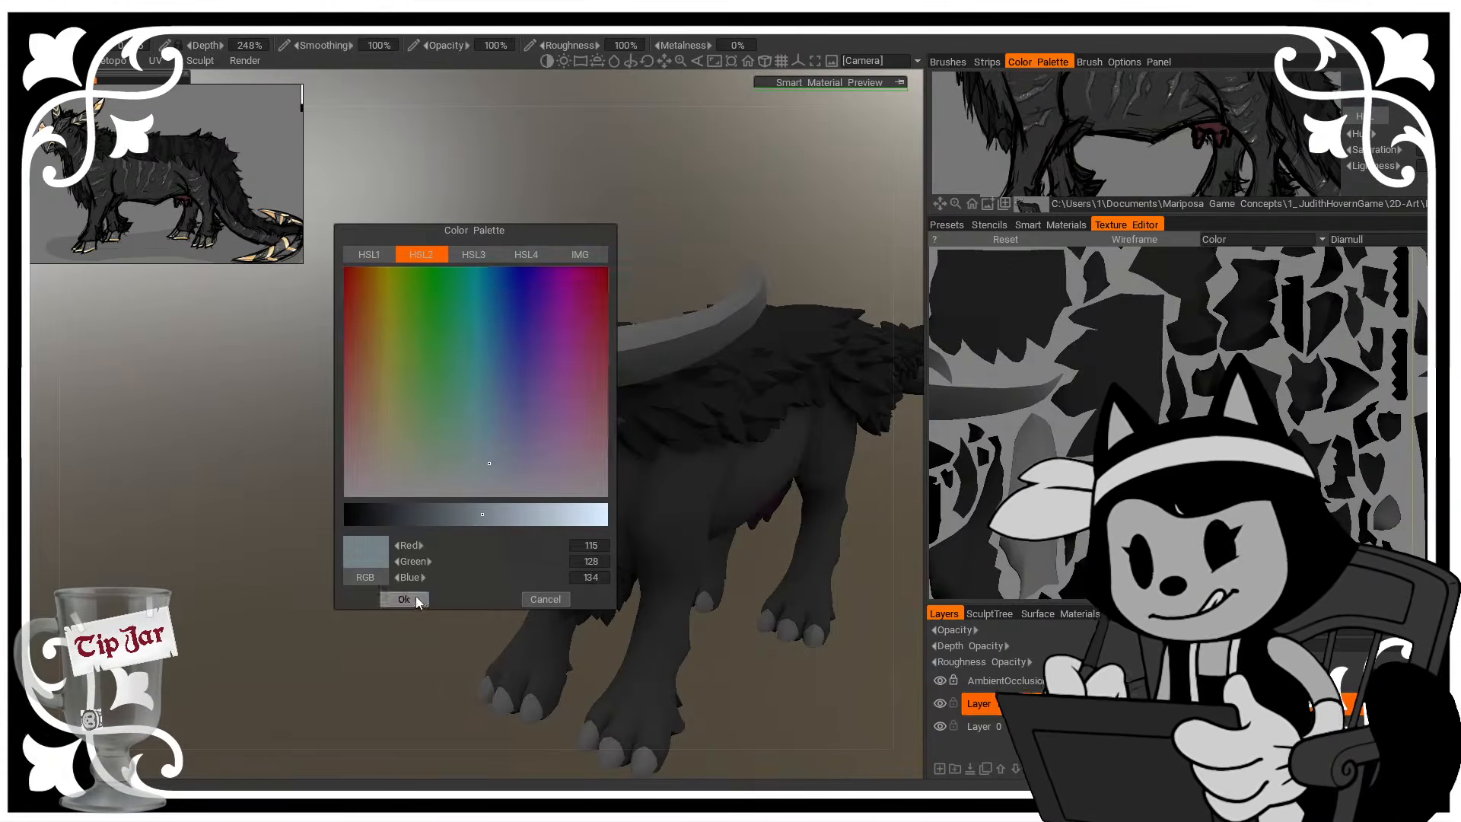
left_click(415, 597)
left_click_drag(447, 572, 370, 563)
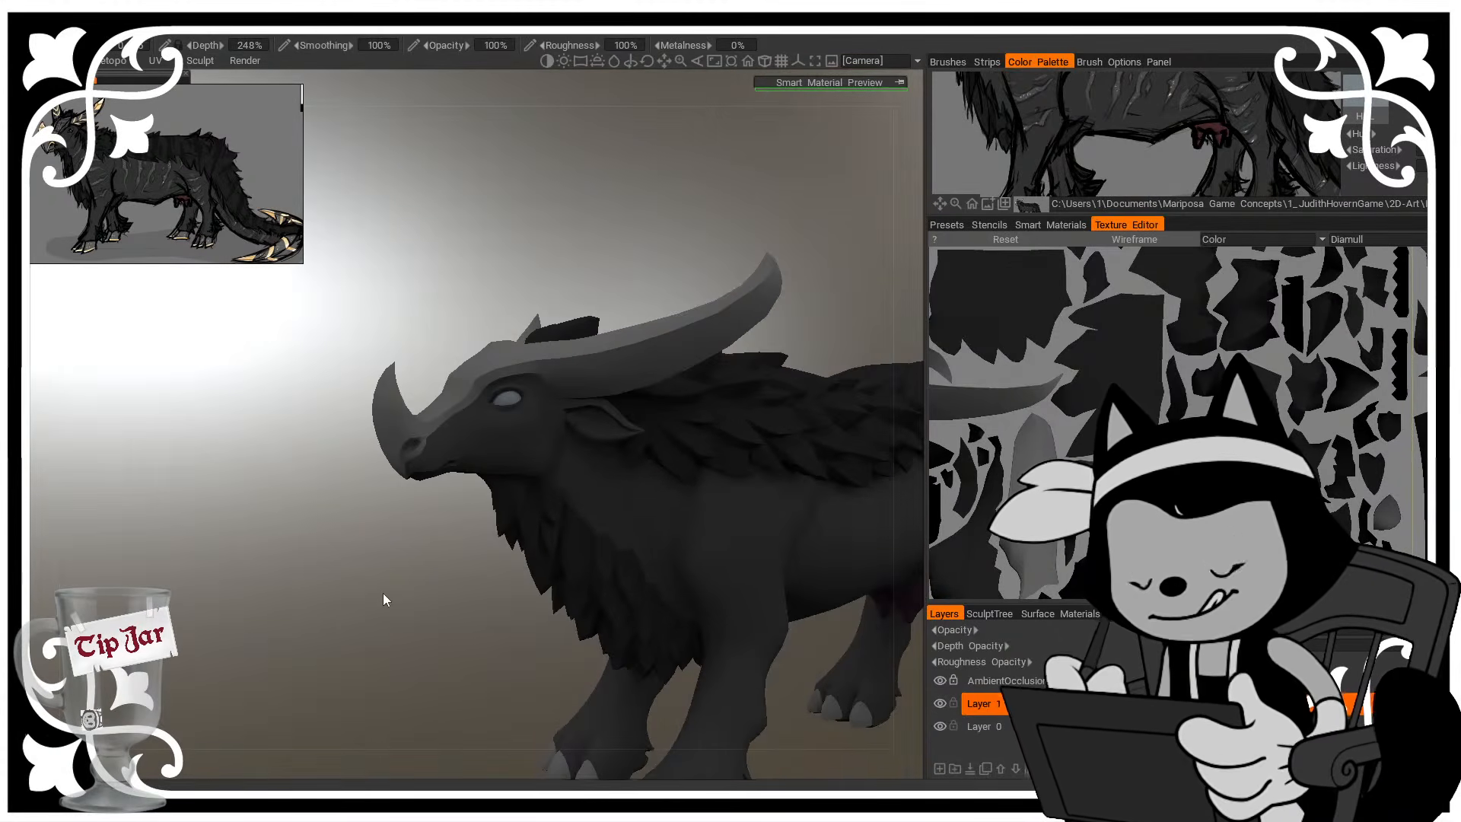
Fill the udder's UV island with a dark red matching the concept art
middle_click_drag(761, 523, 567, 509, "alt")
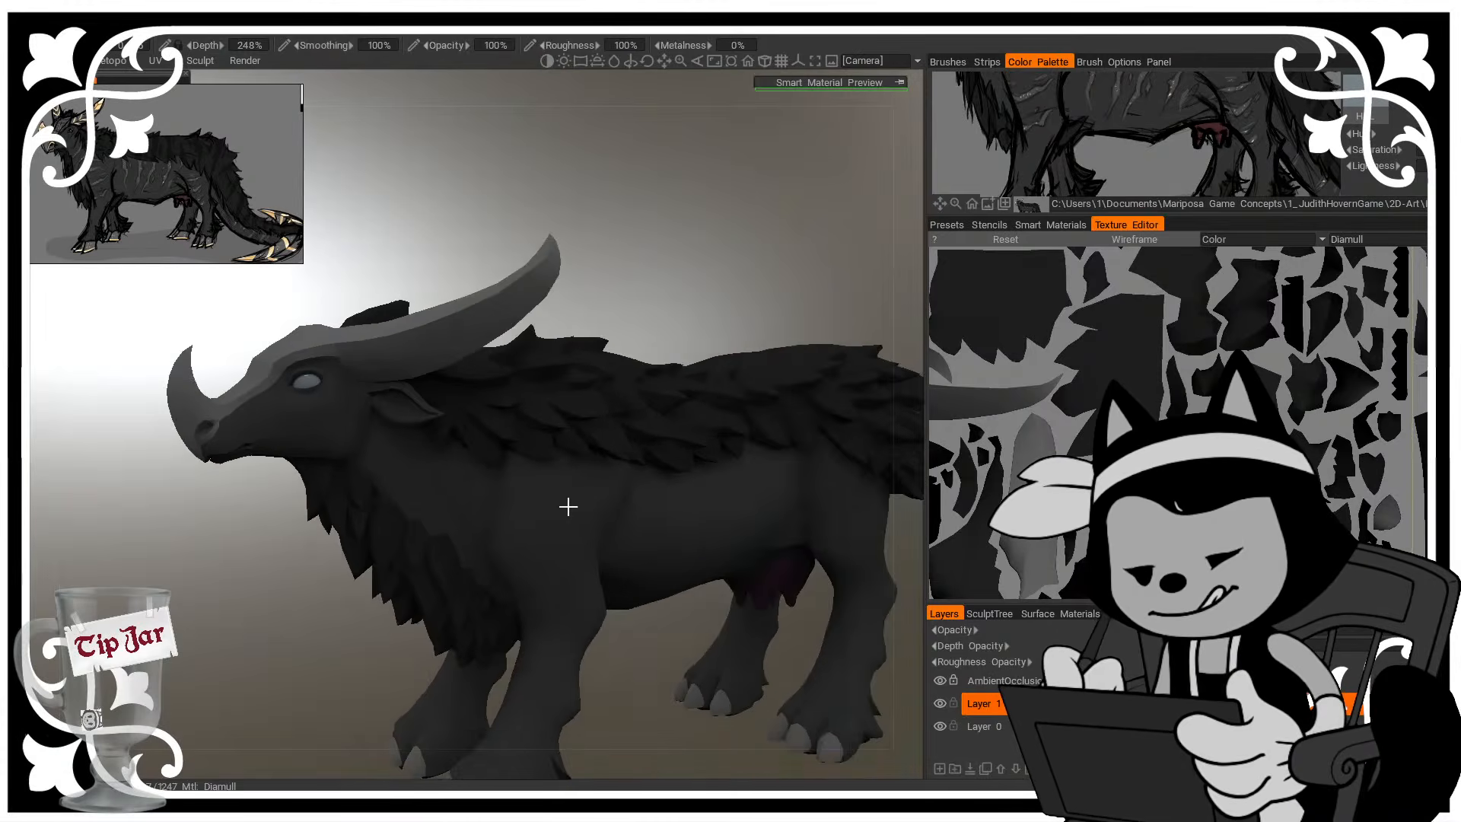
scroll(555, 505, "down", 2)
right_click_drag(624, 532, 633, 542, "alt")
left_click_drag(633, 539, 587, 529, "alt")
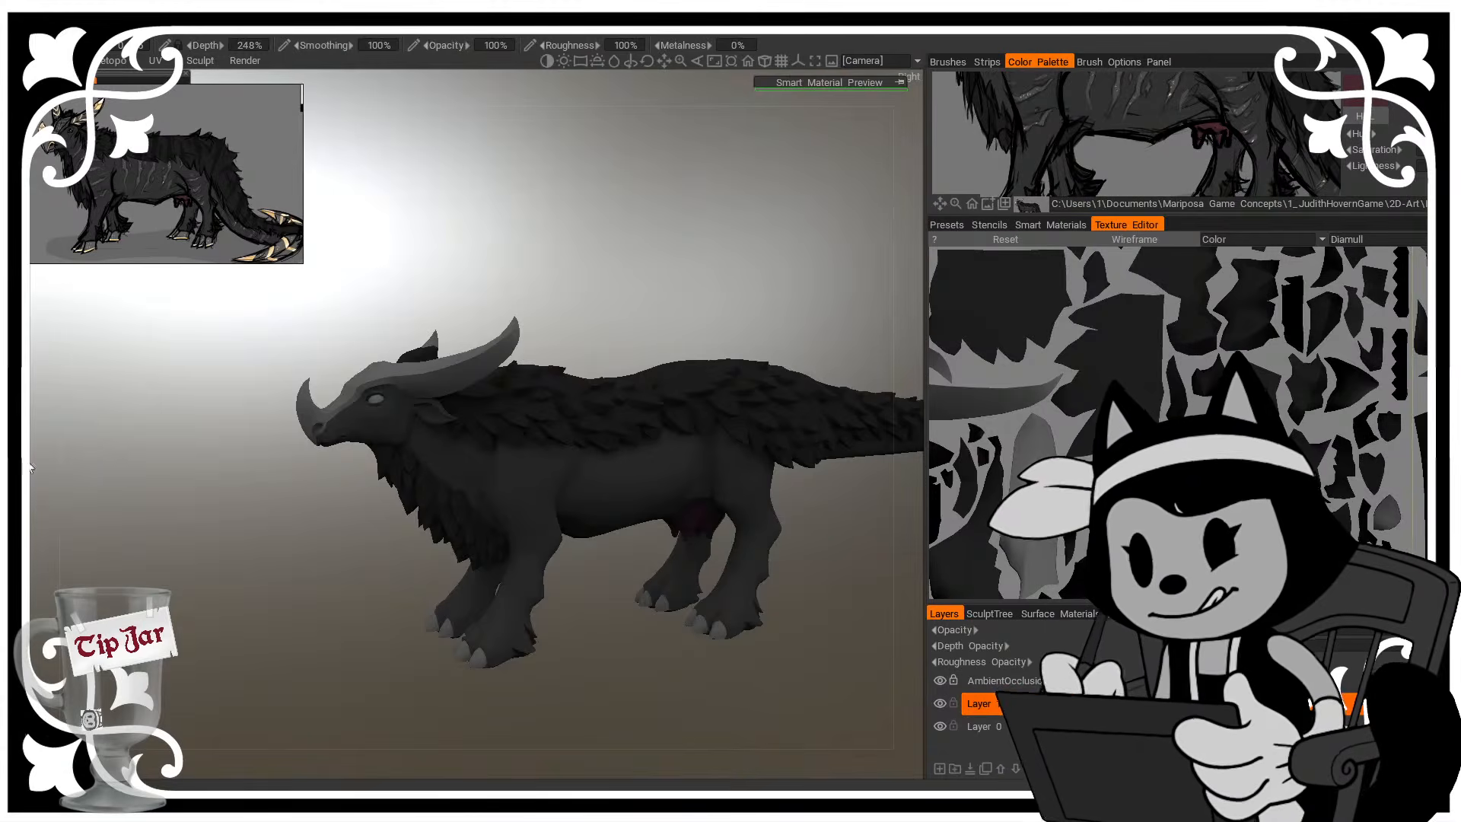
middle_click_drag(1136, 590, 1109, 359, "alt")
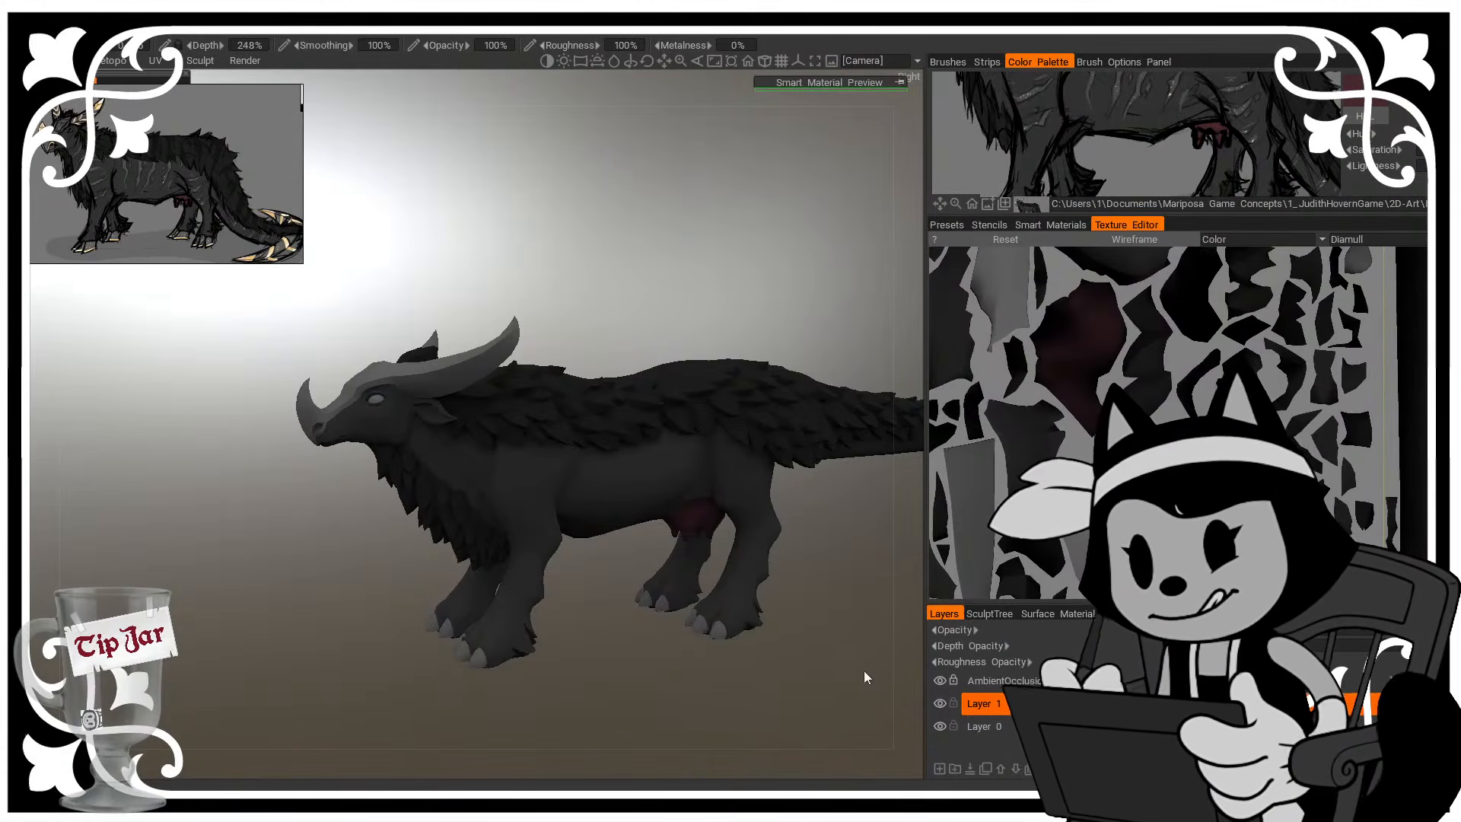
Examine the udder from below and the creature's whole body, comparing them with the concept art
left_click_drag(865, 677, 679, 501, "alt")
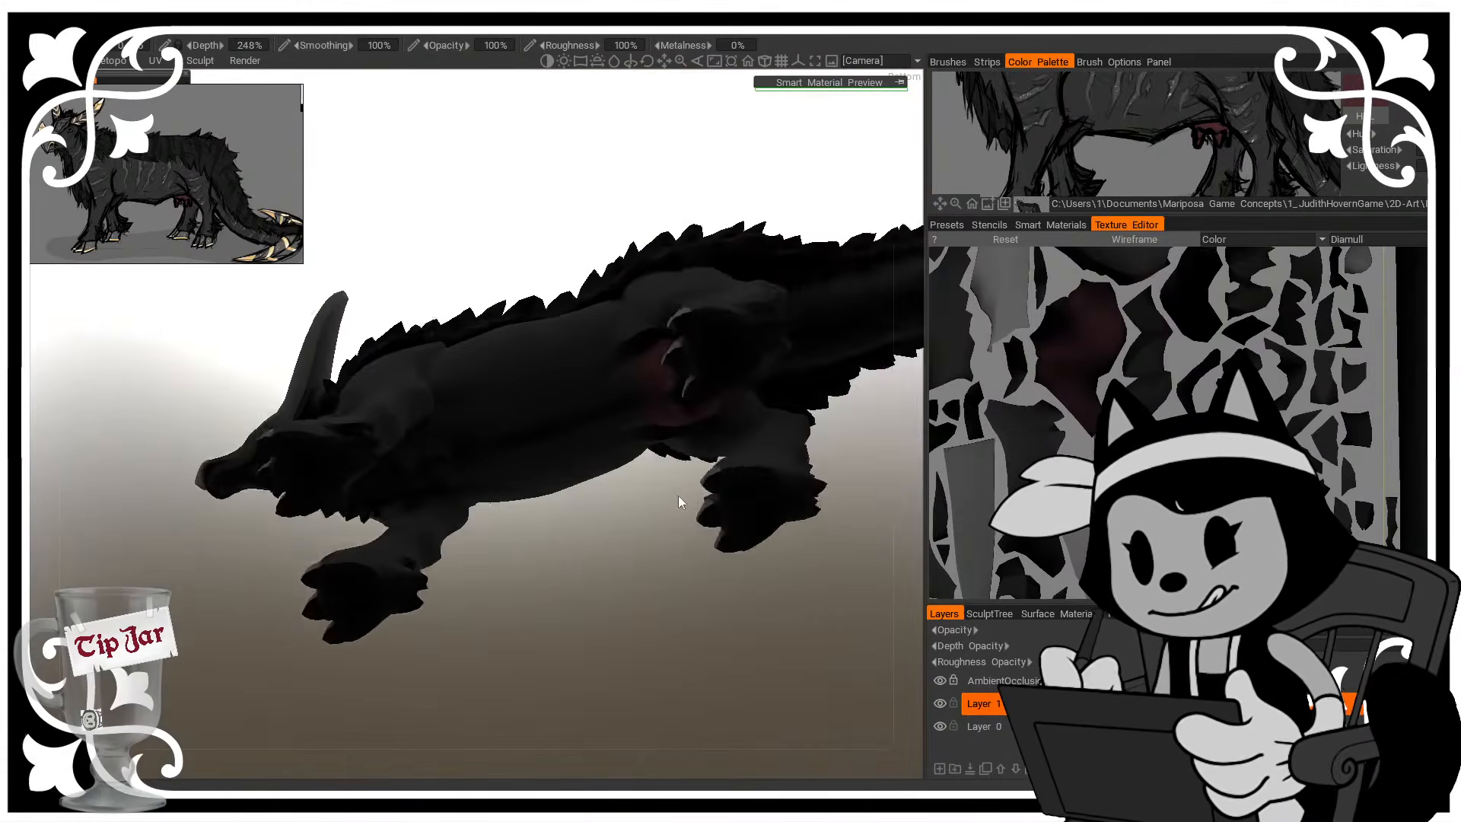
right_click_drag(678, 496, 675, 554, "alt")
left_click_drag(675, 554, 828, 477, "alt")
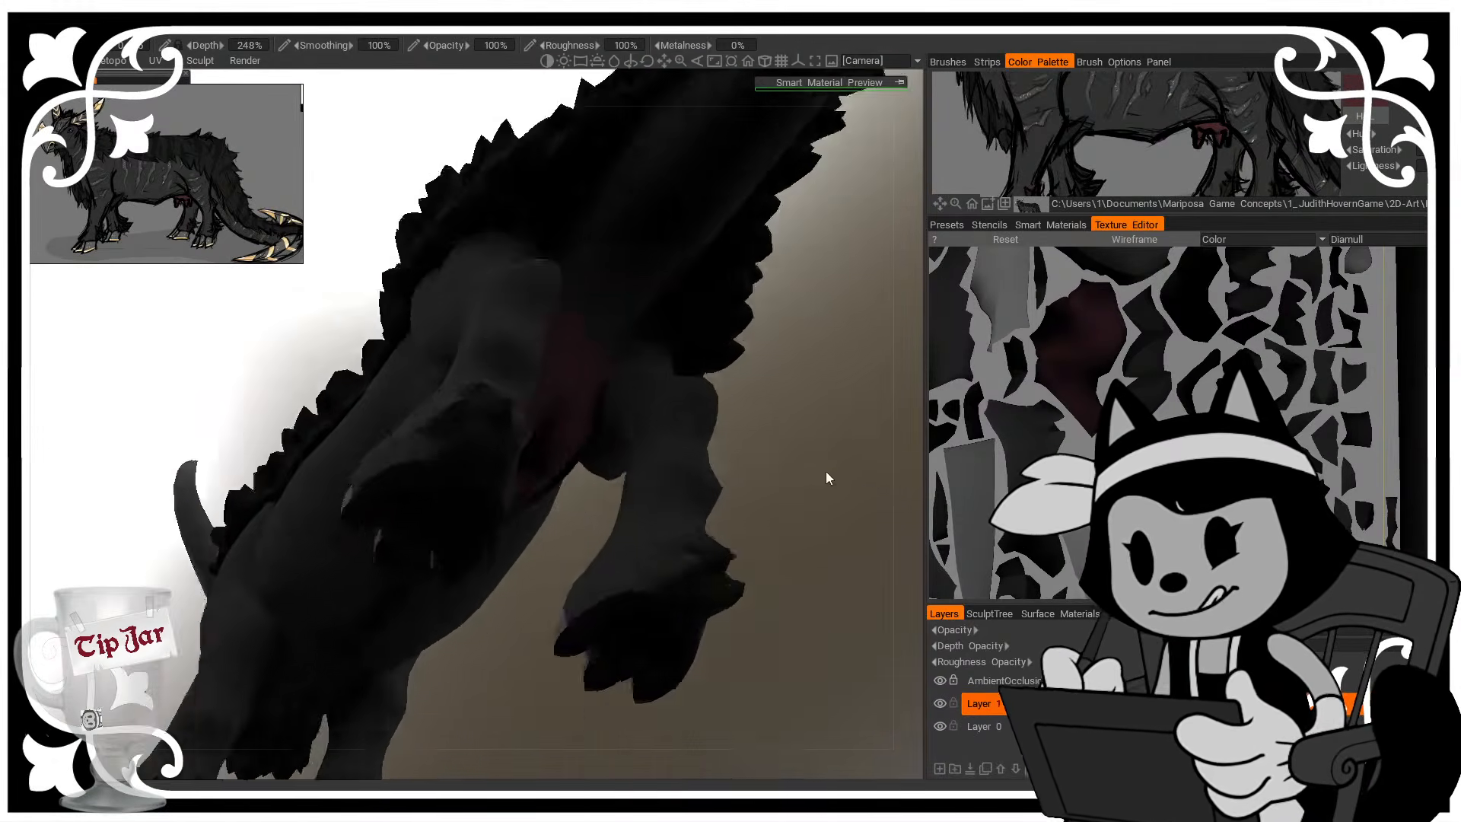
right_click_drag(828, 477, 860, 540, "alt")
mouse_move(860, 540)
left_mouse_down("alt")
mouse_move(901, 605)
mouse_move(851, 598)
left_mouse_up("alt")
mouse_move(634, 596)
middle_mouse_down("alt")
mouse_move(667, 515)
mouse_move(656, 363)
middle_mouse_up("alt")
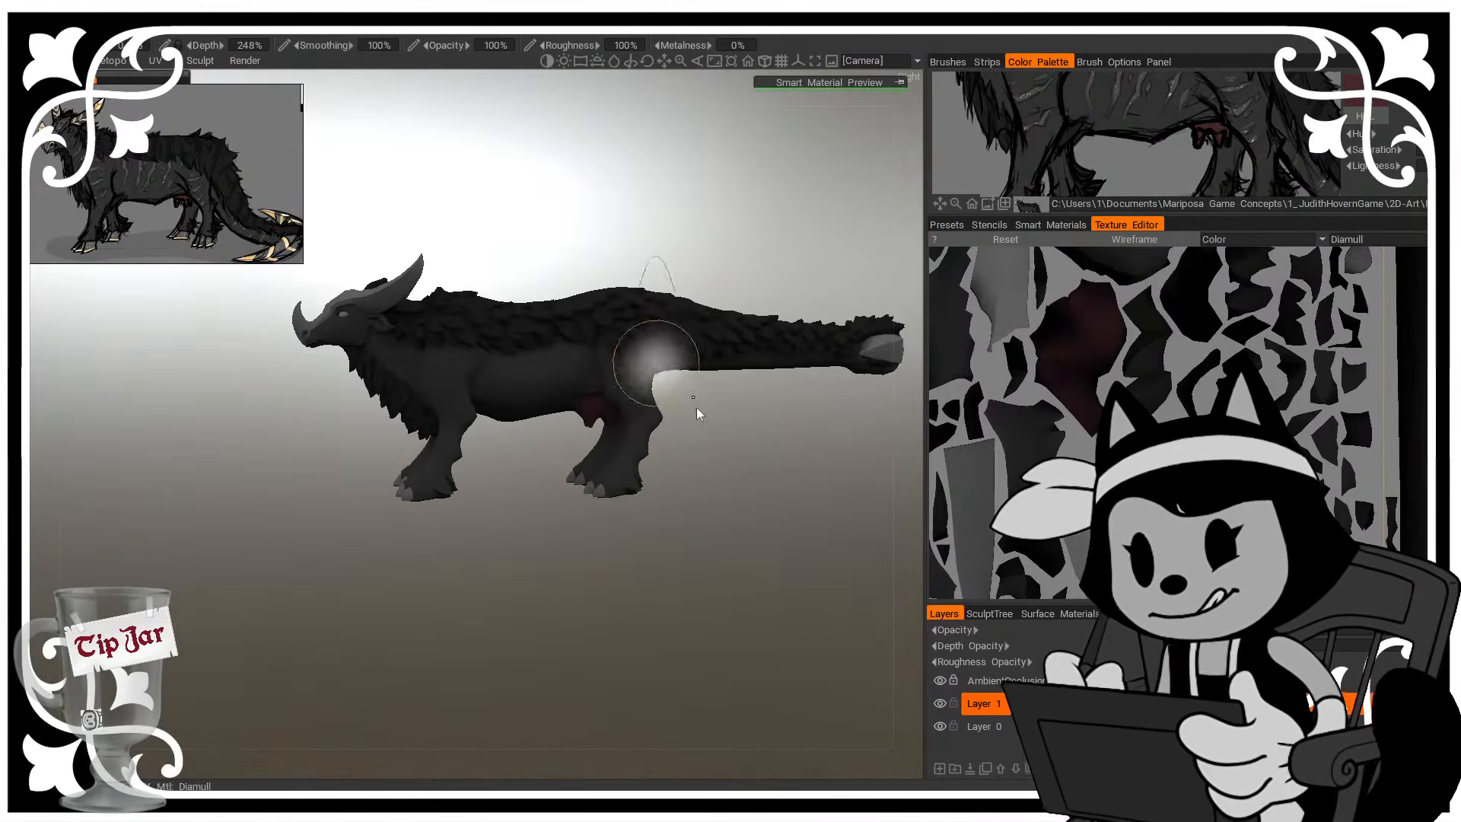
mouse_move(666, 468)
right_mouse_down("alt")
mouse_move(651, 559)
mouse_move(603, 624)
mouse_move(491, 605)
mouse_move(515, 606)
right_mouse_up("alt")
left_click_drag(515, 606, 874, 310, "alt")
scroll(1093, 179, "down", 4)
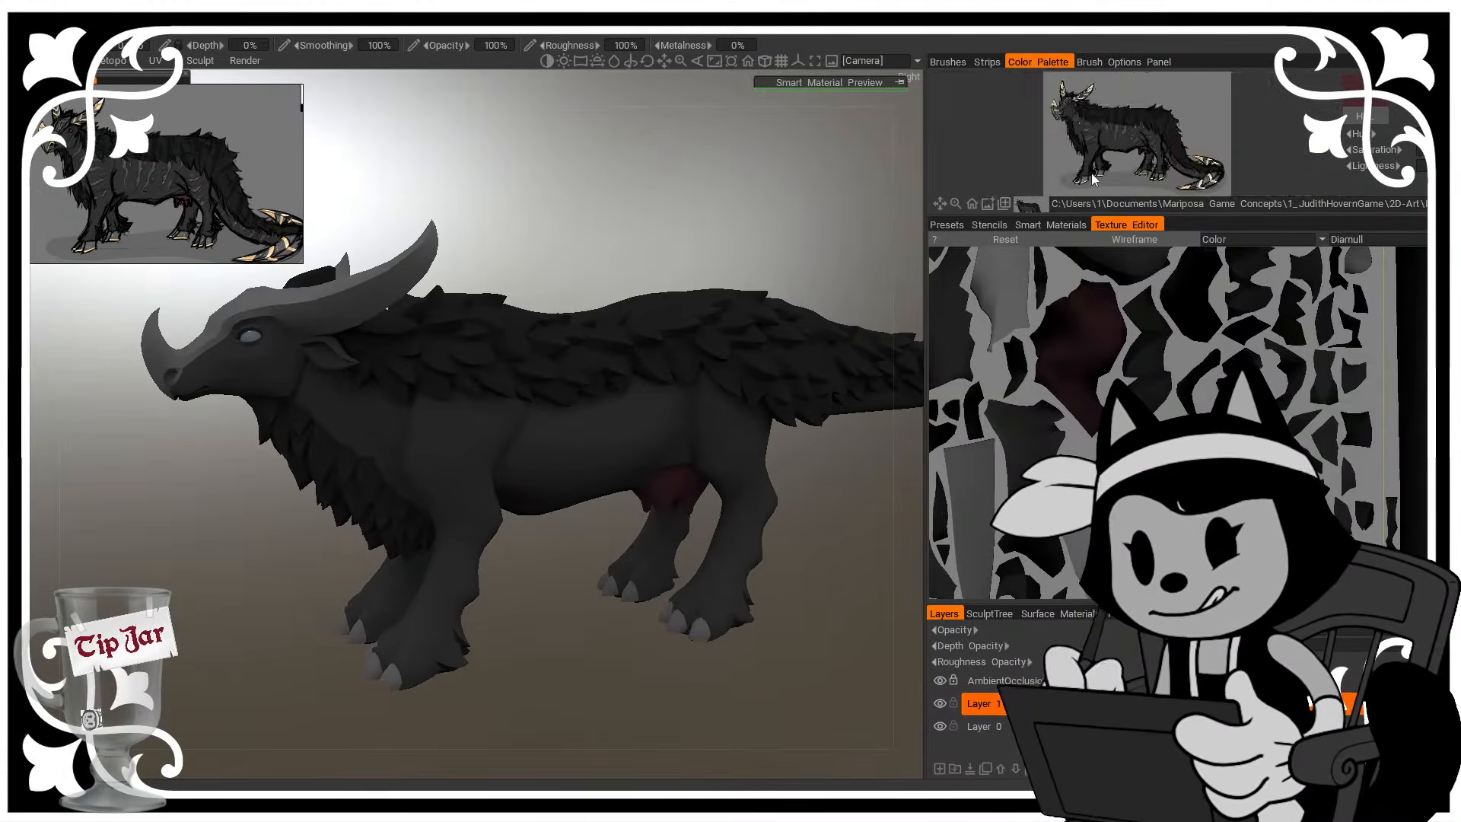
scroll(1093, 179, "up", 5)
scroll(1153, 180, "down", 3)
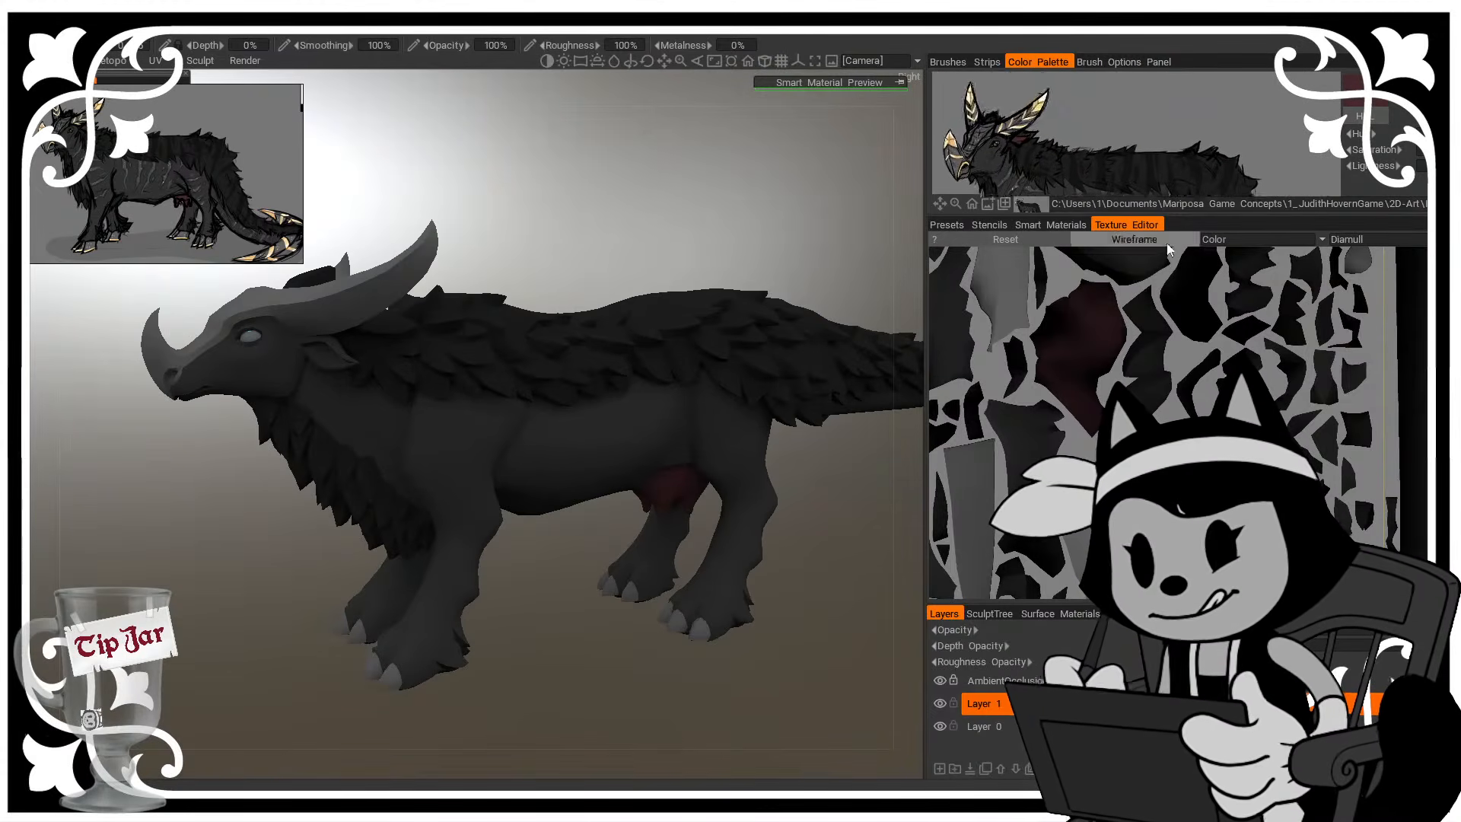
middle_click_drag(877, 196, 890, 202, "alt")
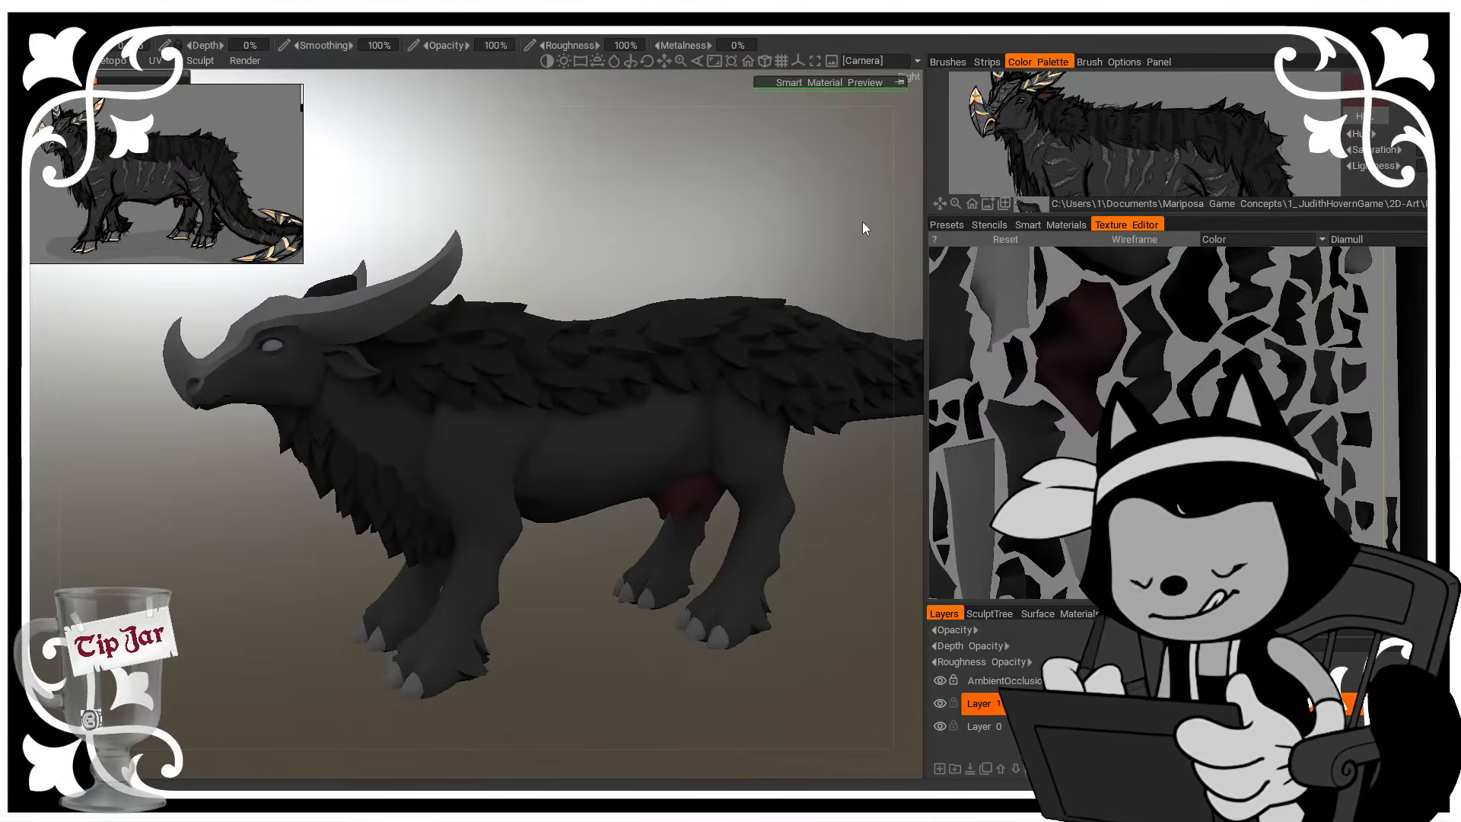
Add a new layer above the AmbientOcclusion layer and name it Overpaint
left_click(24, 108)
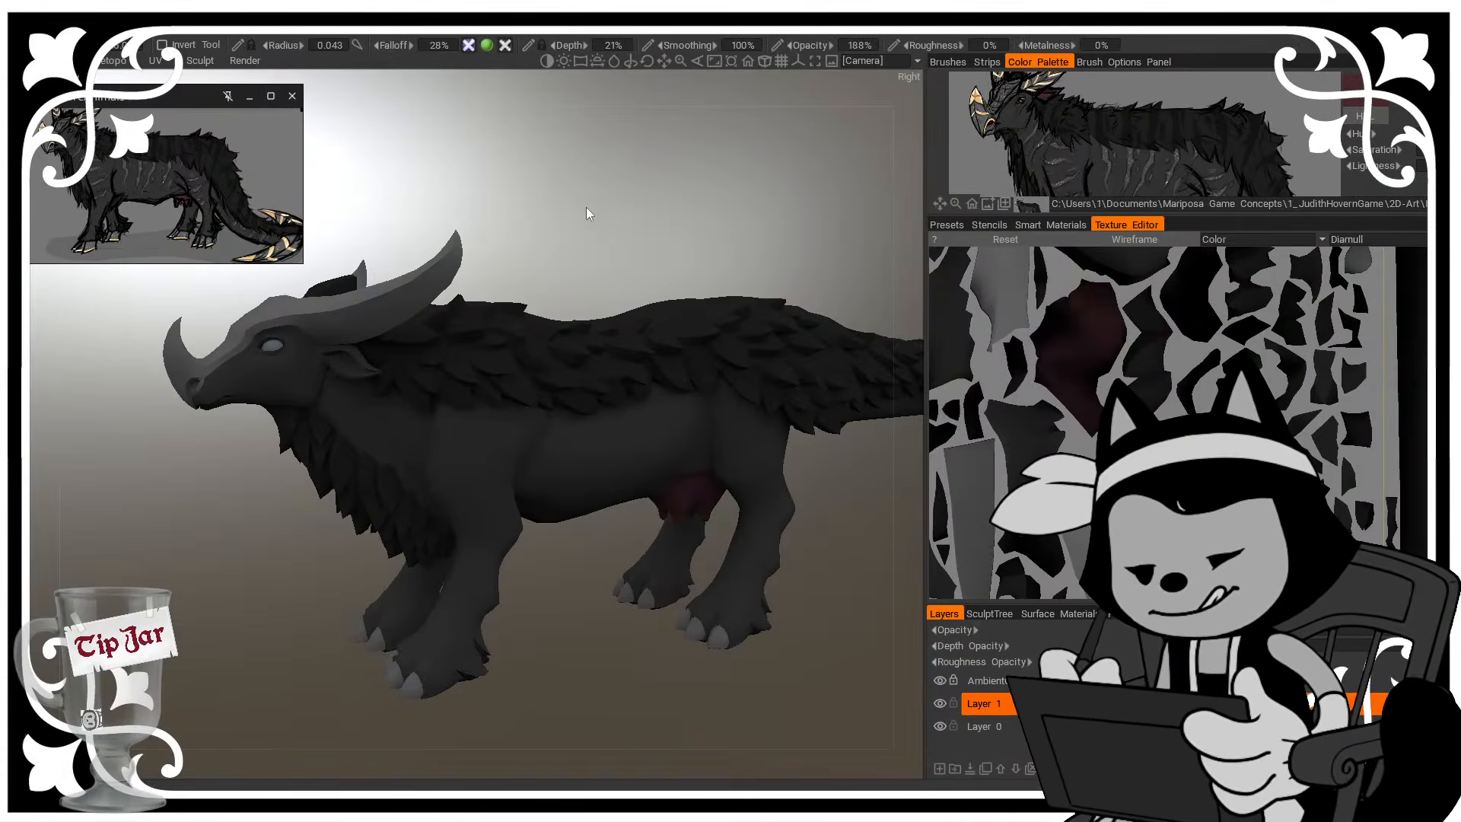
left_click_drag(586, 207, 563, 227)
left_click(1081, 680)
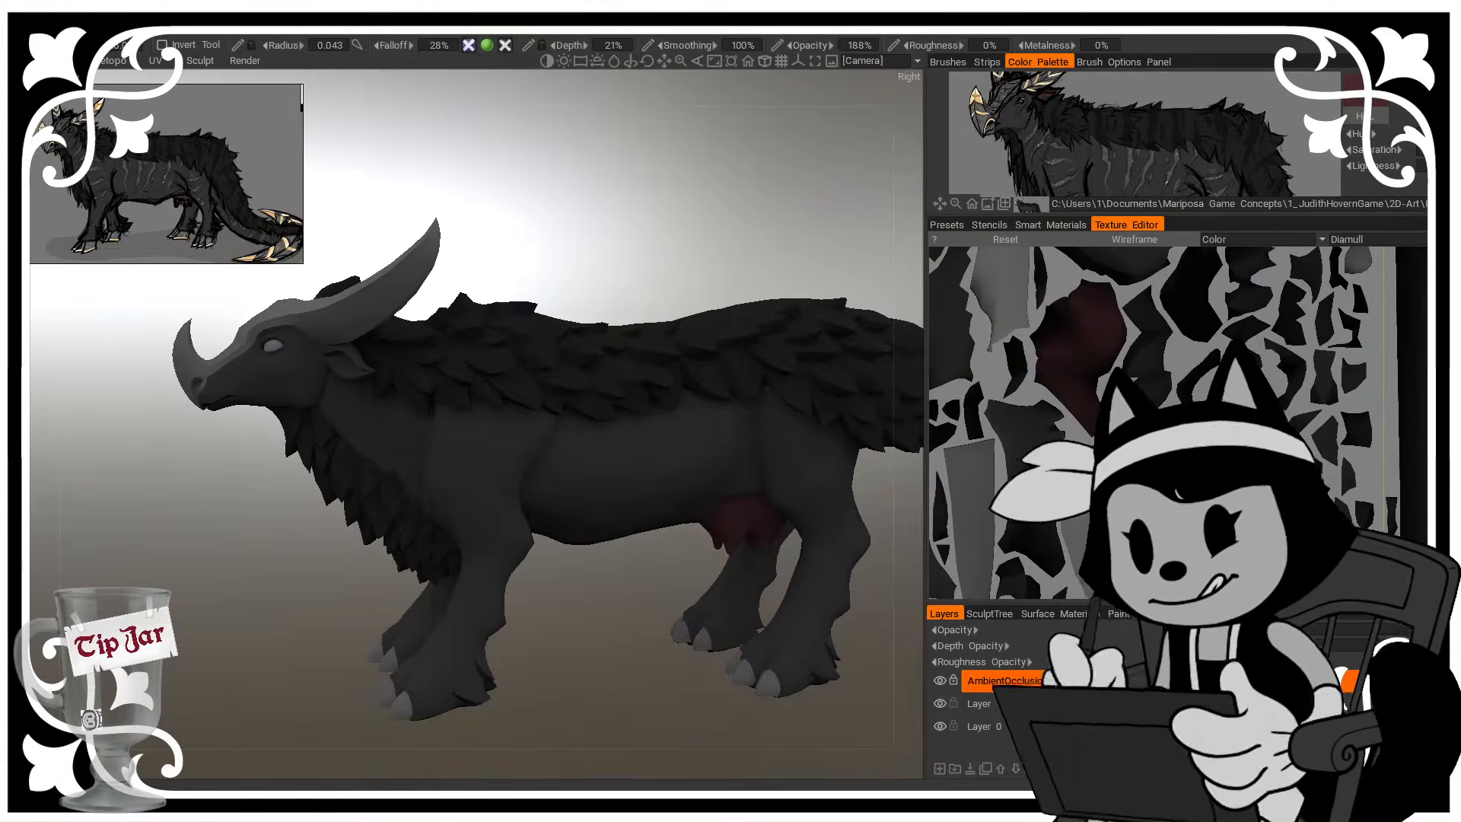
left_click_drag(639, 708, 702, 702)
left_click(939, 768)
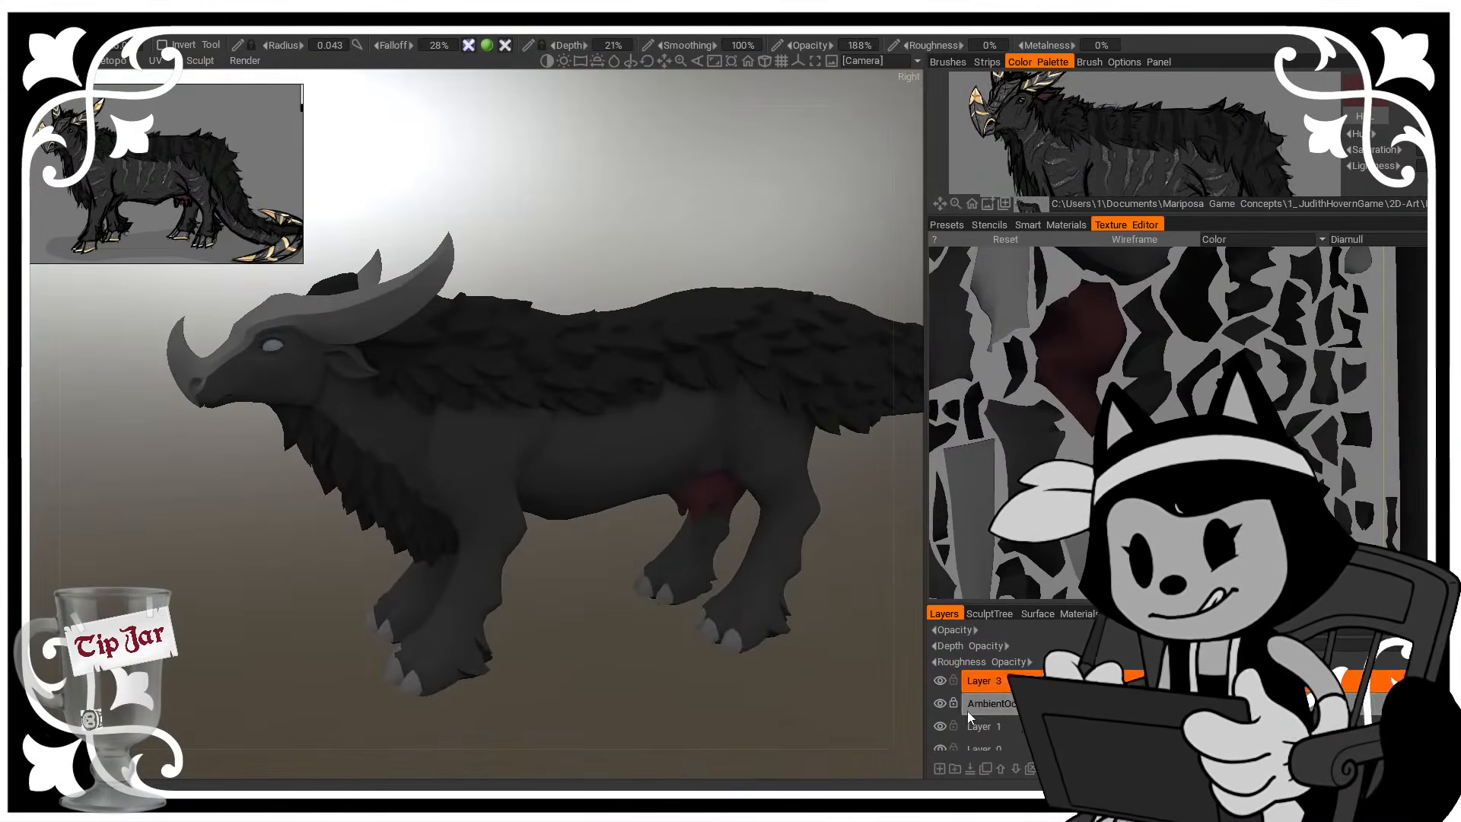
double_click(996, 679)
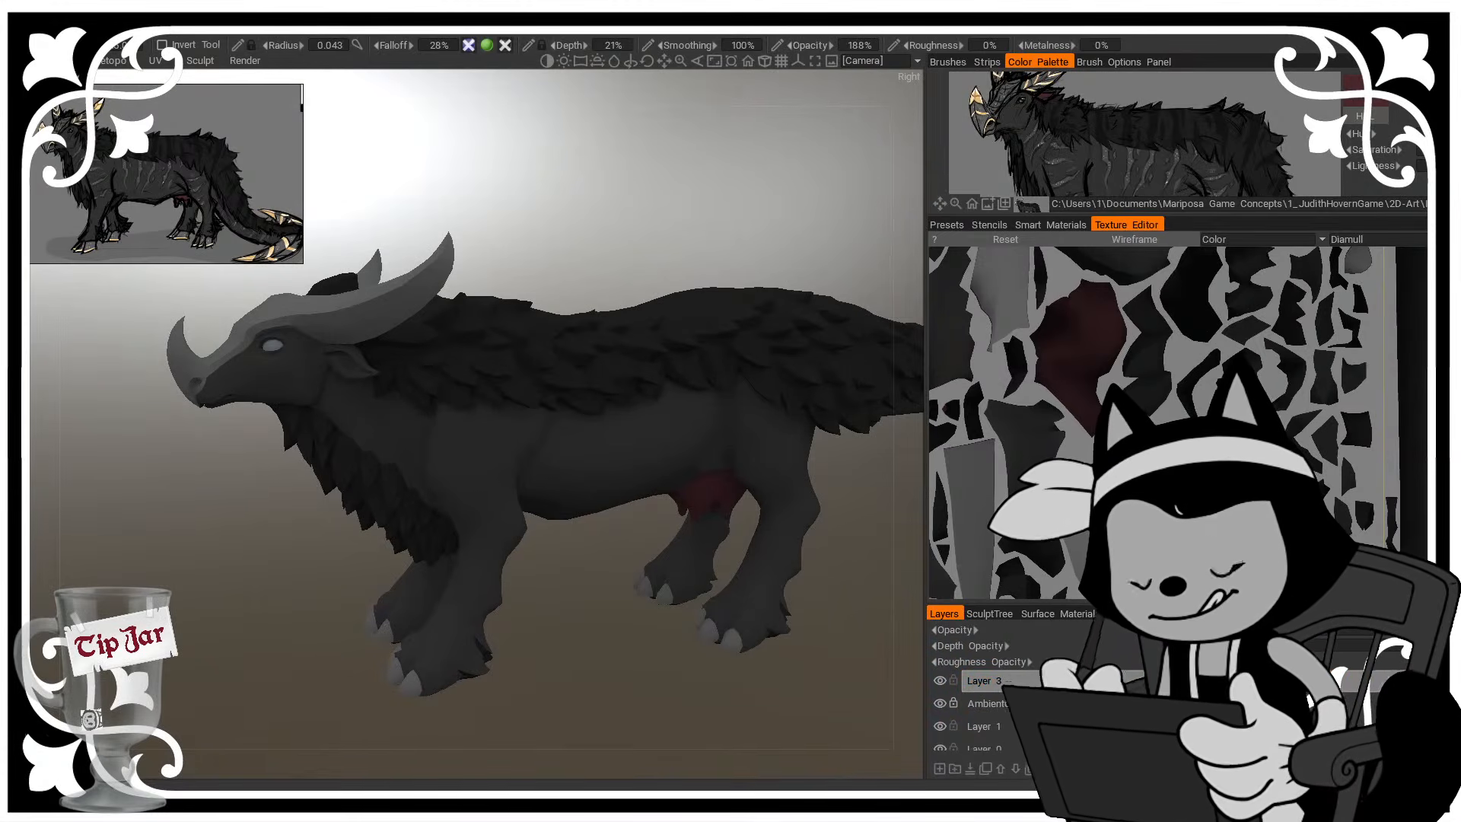
type("Overpaint")
key("Return")
left_click_drag(619, 712, 611, 682)
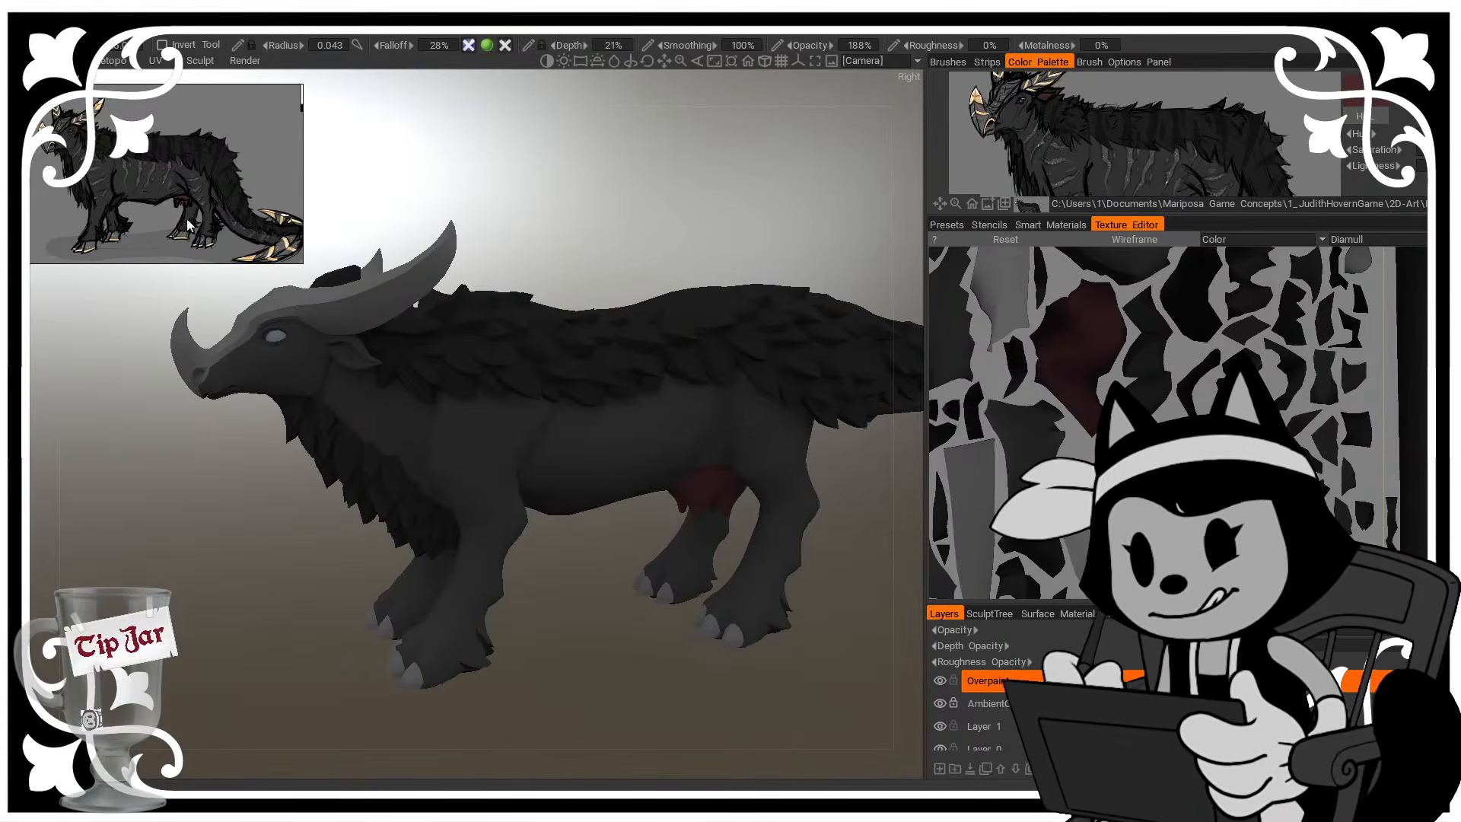
Frame the creature's head in close-up and examine the cattle photos on the reference board
middle_click_drag(182, 216, 174, 213)
left_click_drag(194, 219, 202, 204)
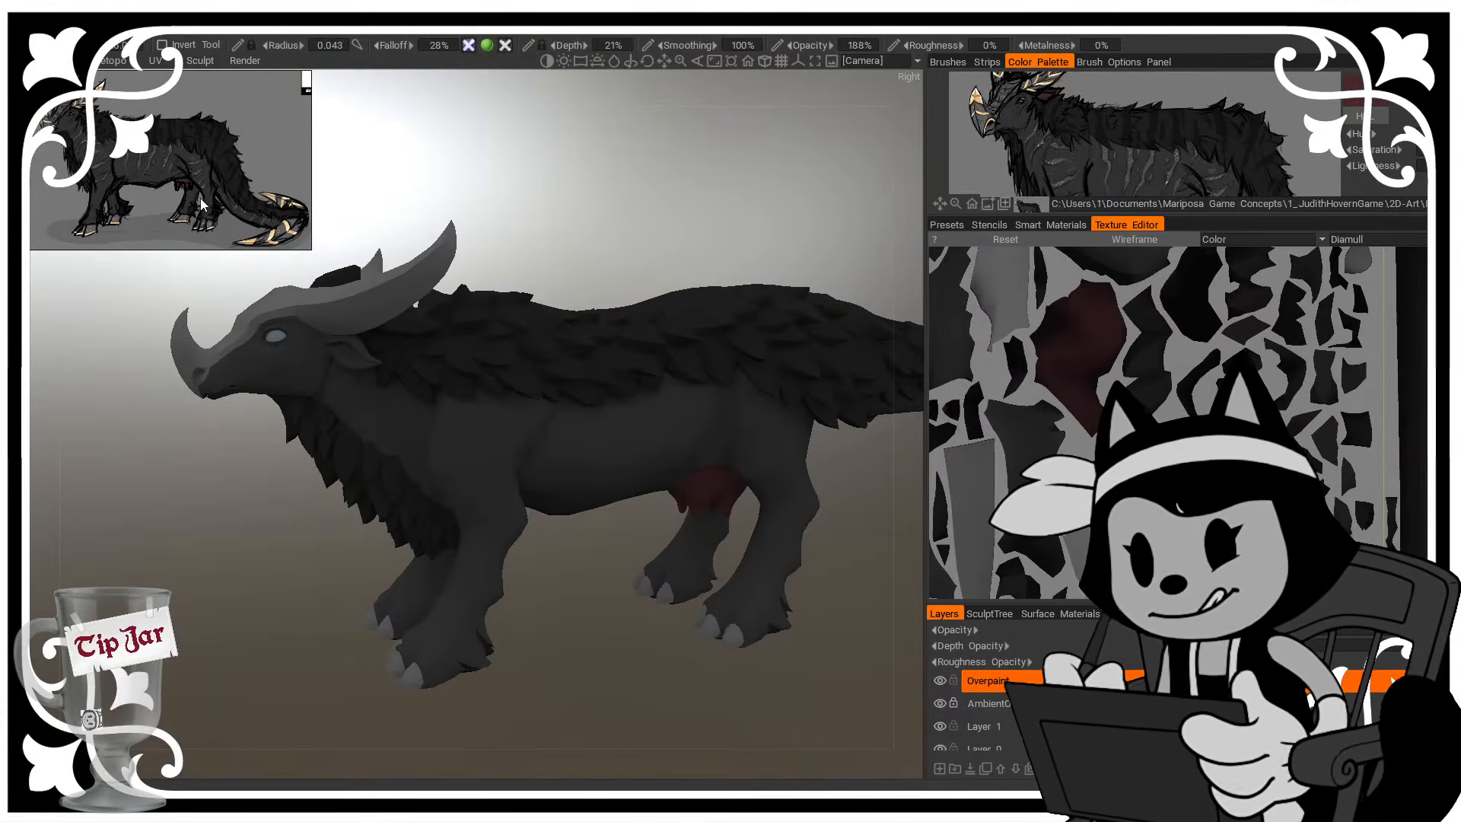
middle_click_drag(396, 187, 503, 213)
left_click_drag(748, 232, 763, 346)
scroll(768, 217, "up", 3)
scroll(731, 232, "up", 1)
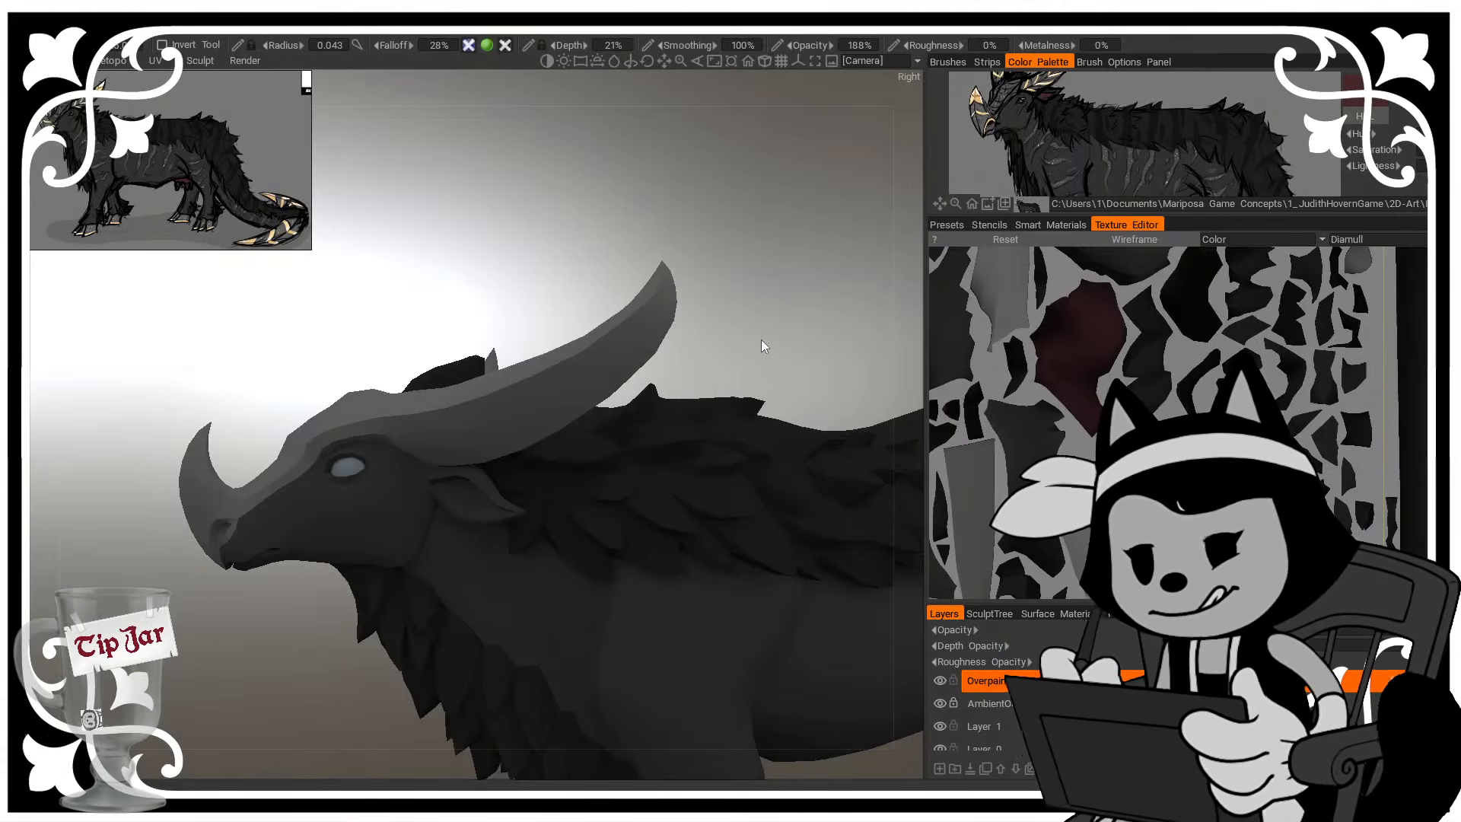
left_click_drag(761, 340, 473, 499)
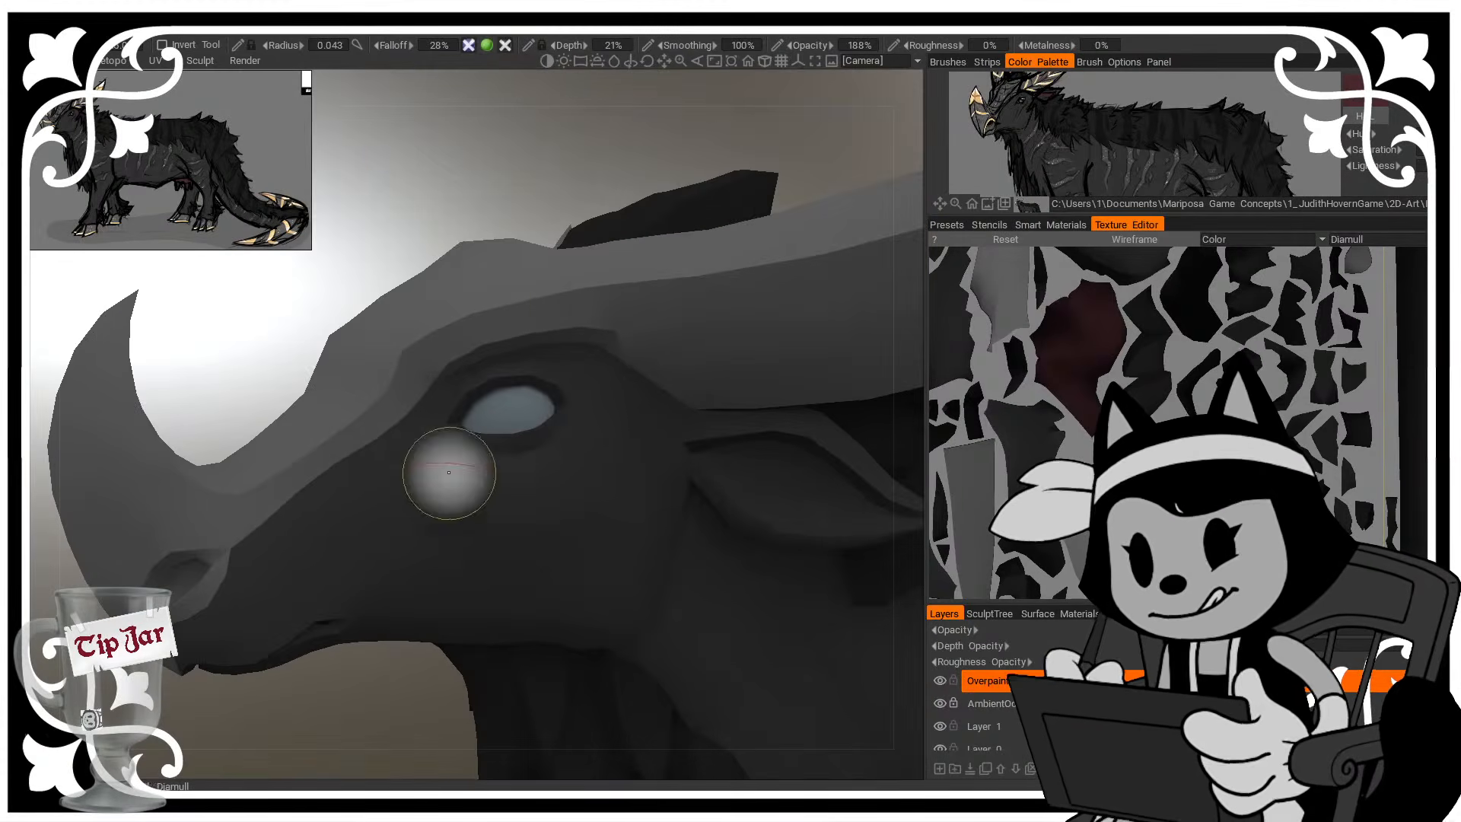
scroll(201, 164, "down", 7)
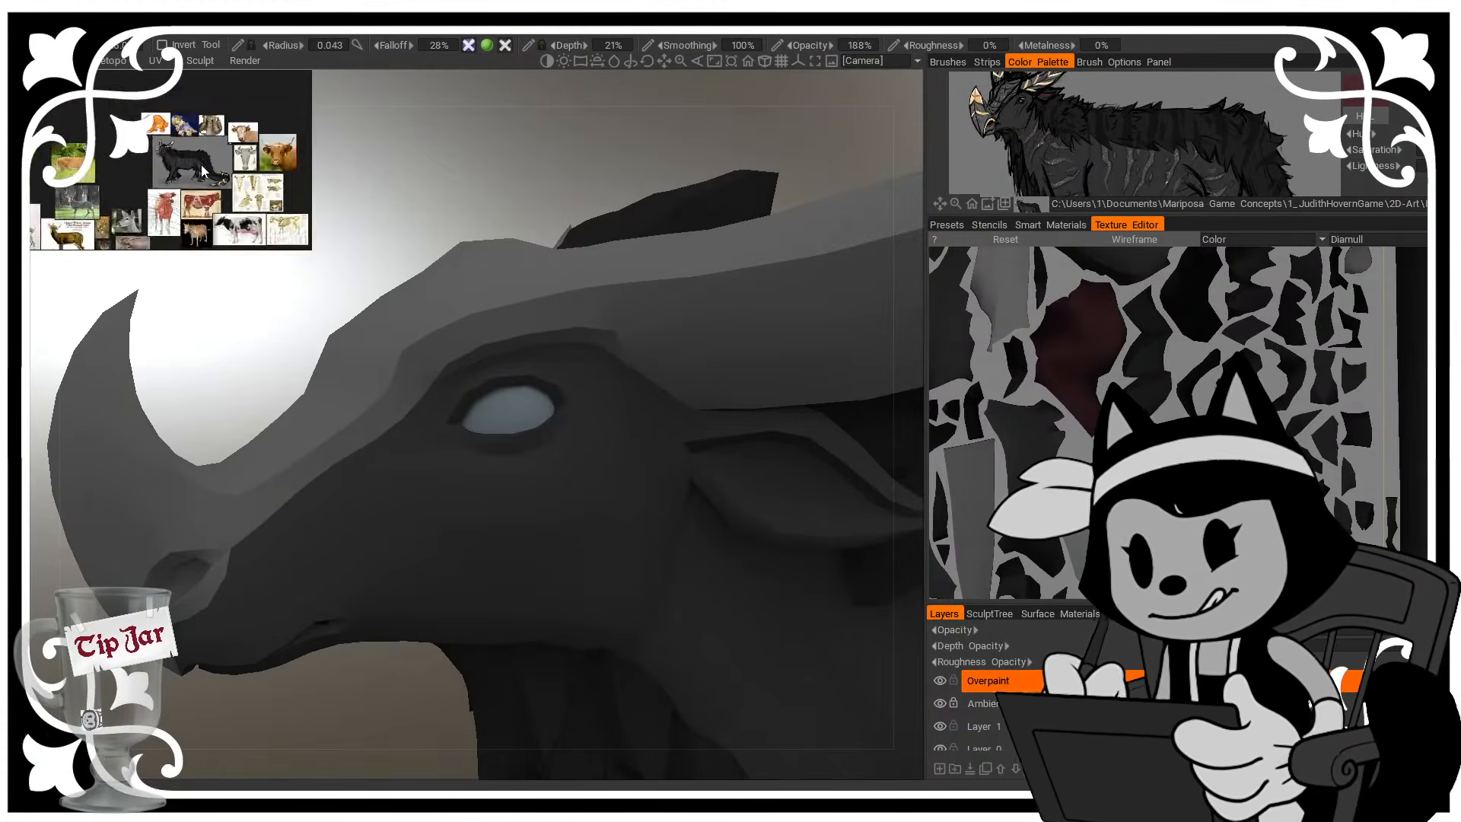
scroll(205, 161, "up", 2)
mouse_move(273, 145)
middle_mouse_down()
mouse_move(202, 143)
mouse_move(236, 135)
middle_mouse_up()
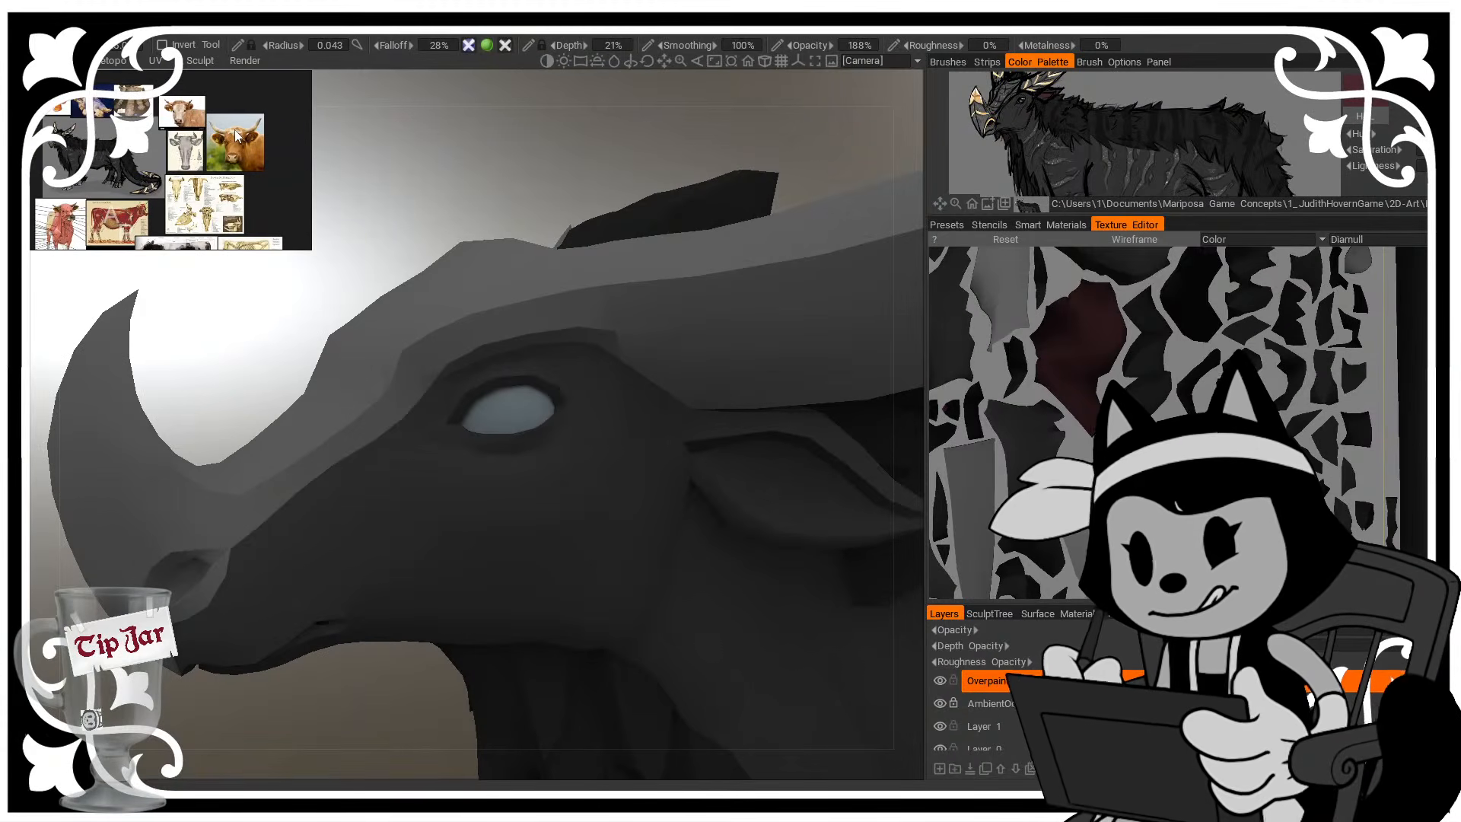
Enlarge the light brown cow's face on the reference board and compare it with the creature's head in side view
middle_click_drag(208, 186, 192, 115)
scroll(192, 118, "up", 10)
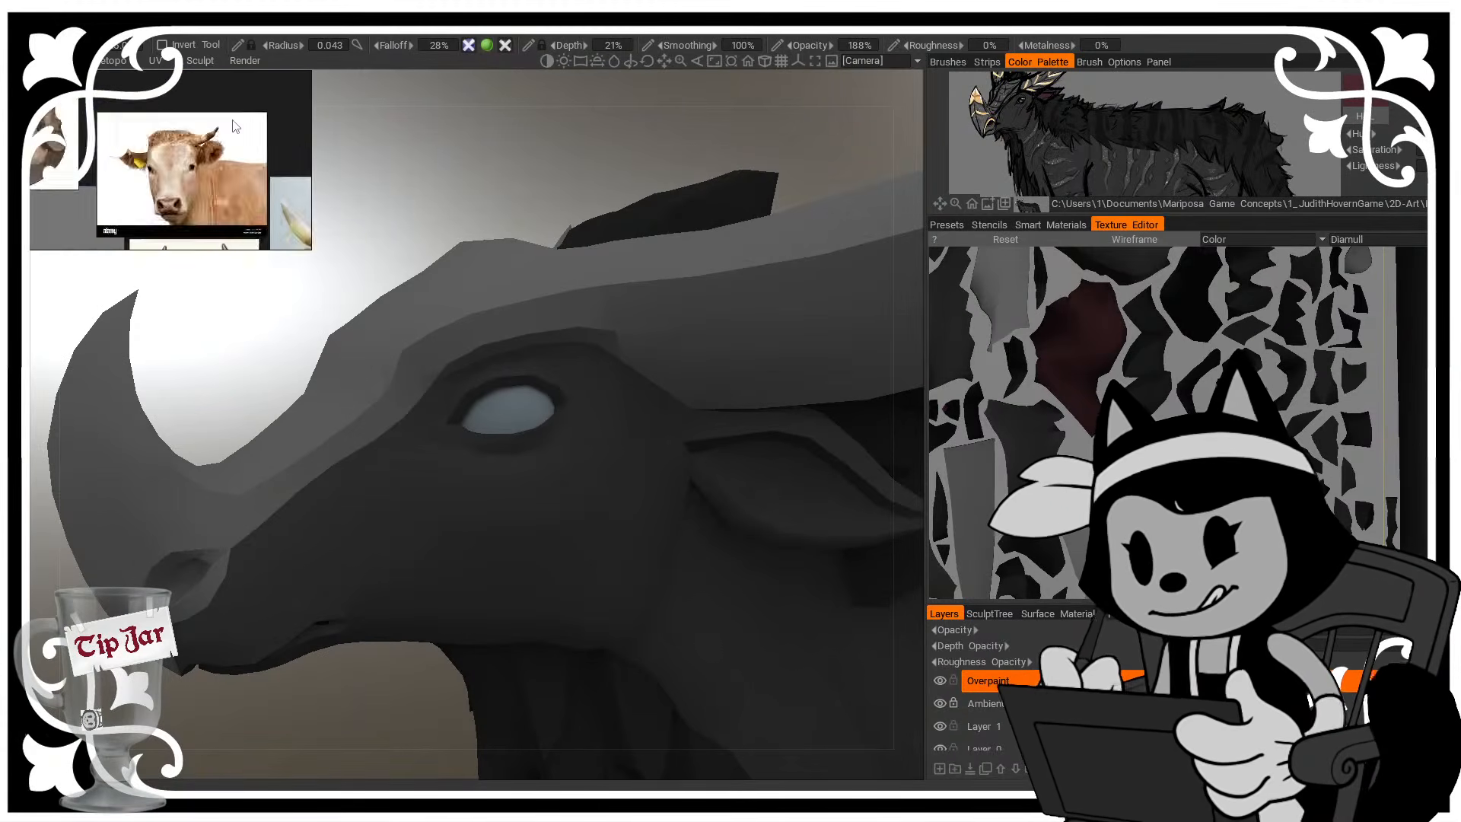
scroll(197, 160, "up", 2)
middle_click_drag(194, 155, 196, 112)
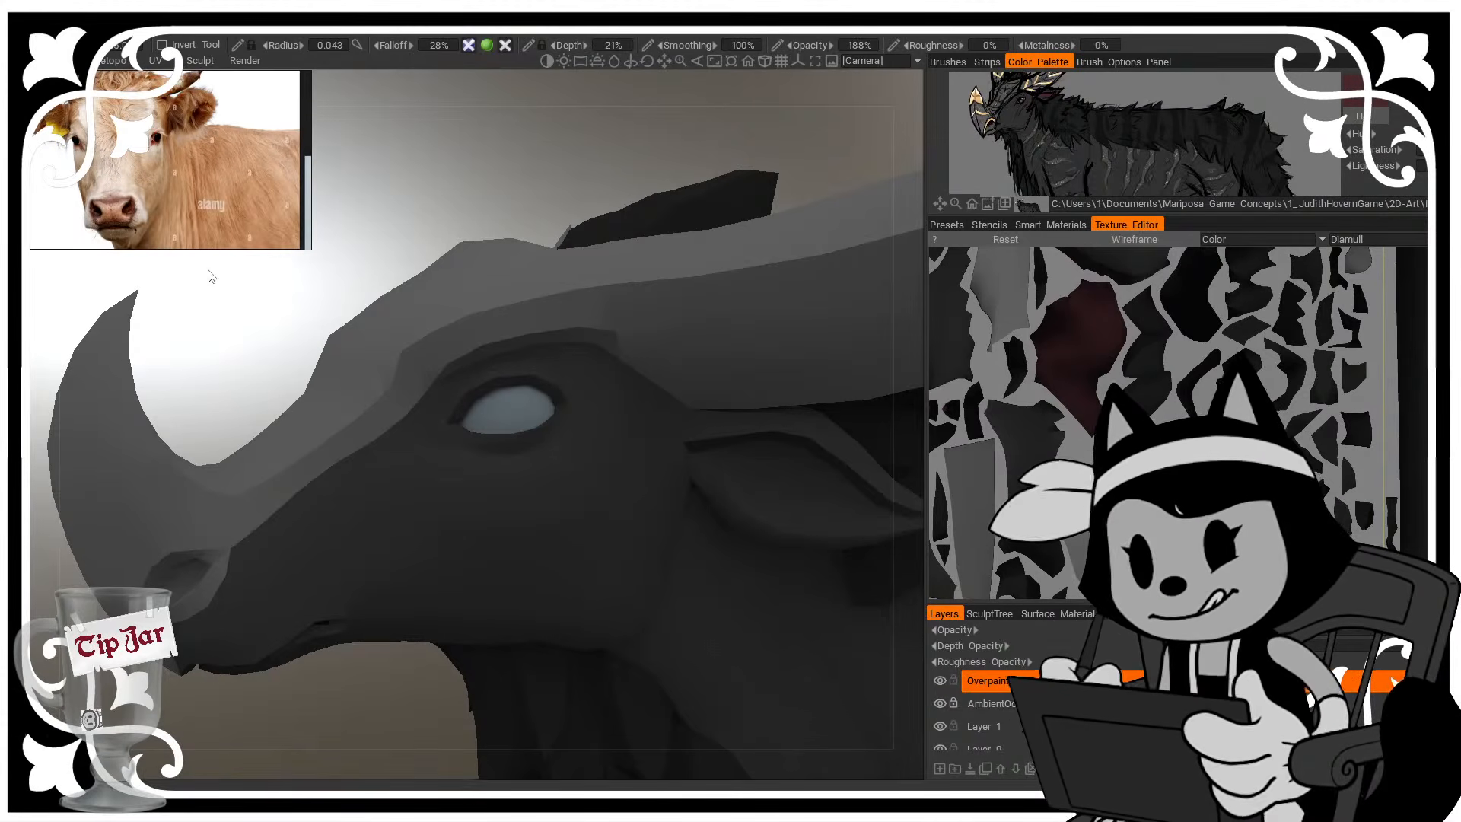
middle_click_drag(215, 332, 236, 336)
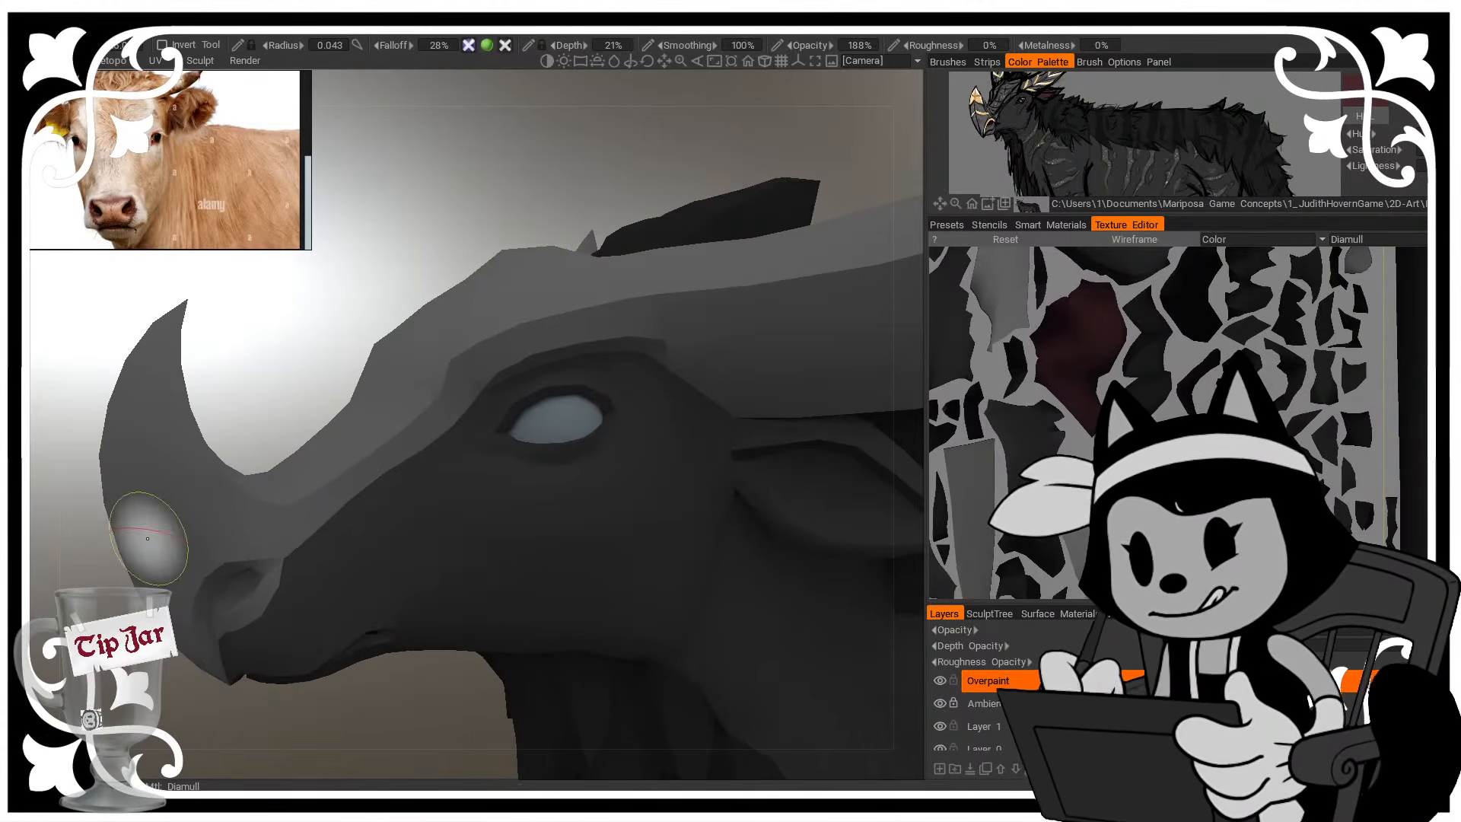
Sample the creature's dark gray face color and choose a slightly lighter neutral gray as the paint color
key("v")
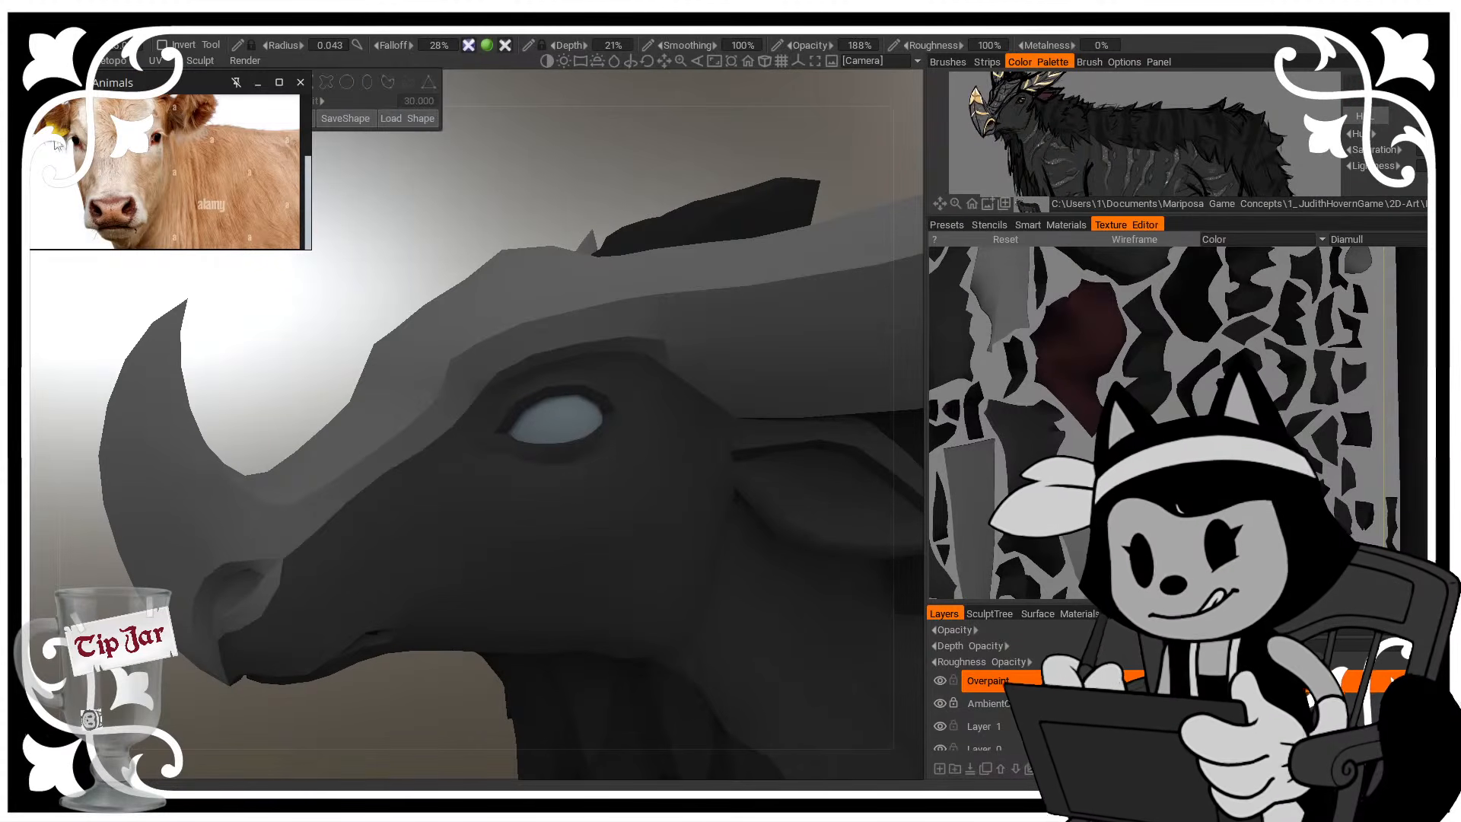
left_click(23, 191)
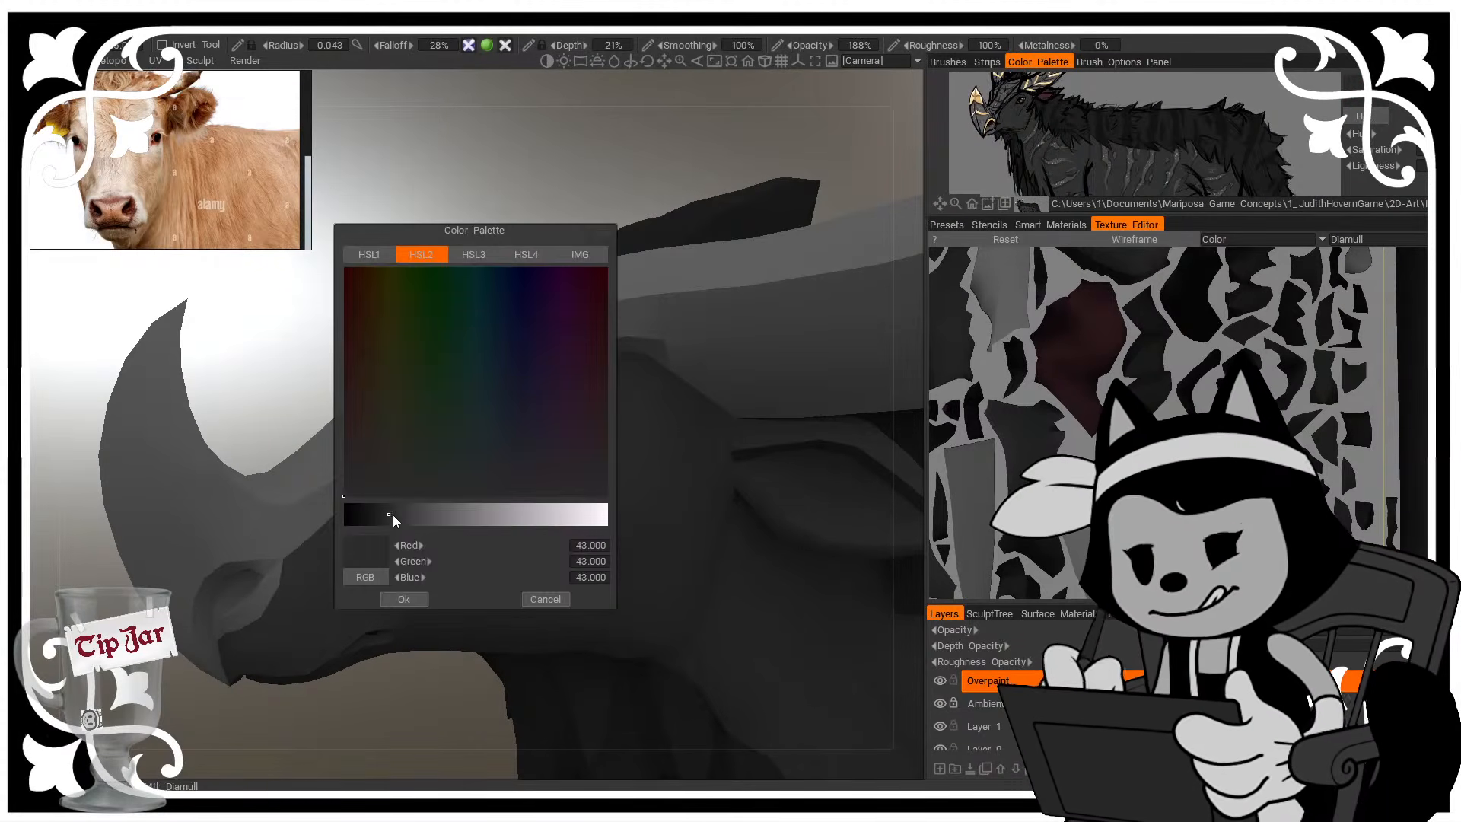
left_click_drag(391, 514, 403, 514)
left_click(403, 599)
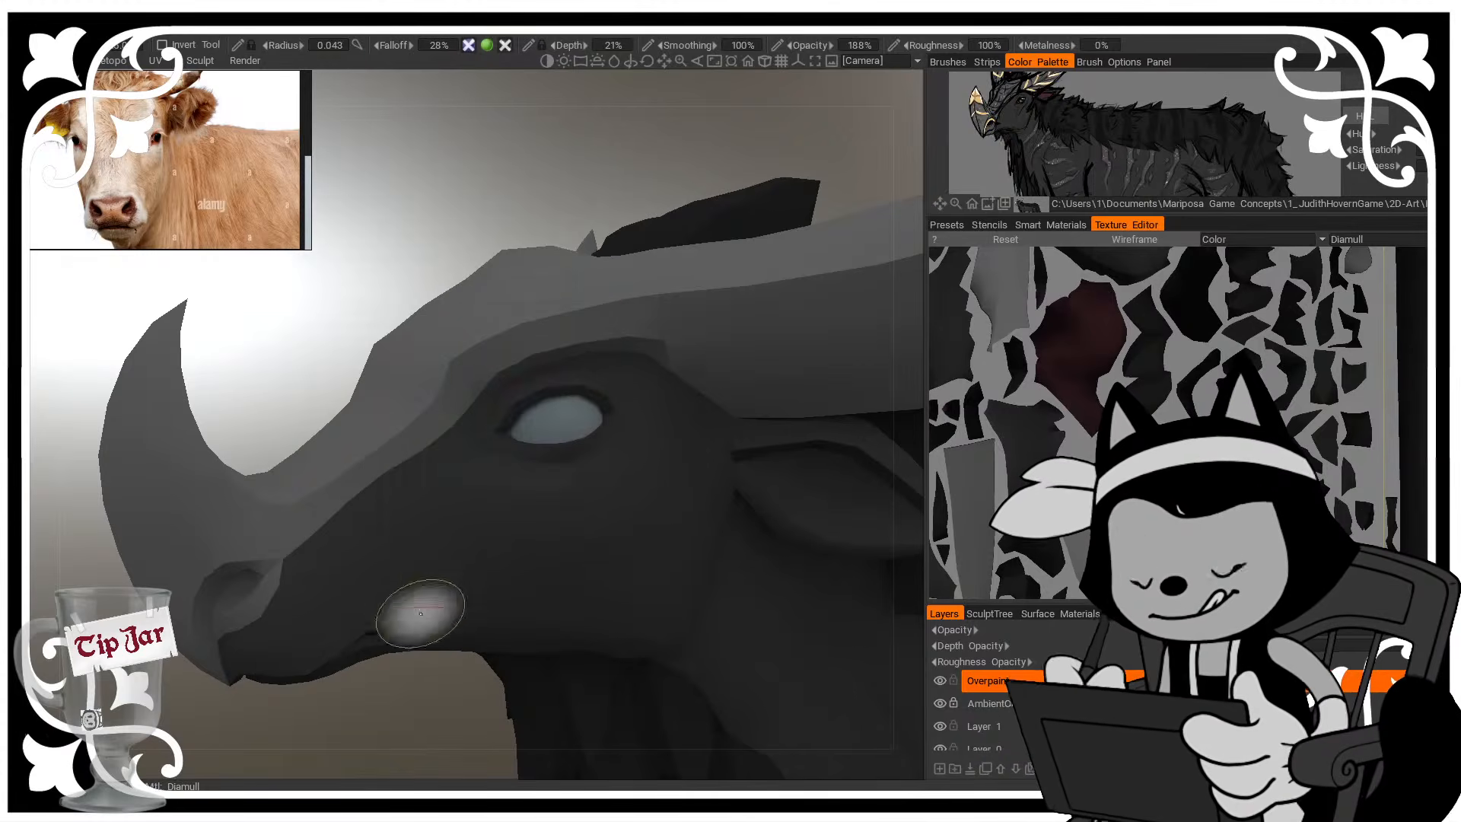
left_click(952, 62)
left_click(1023, 63)
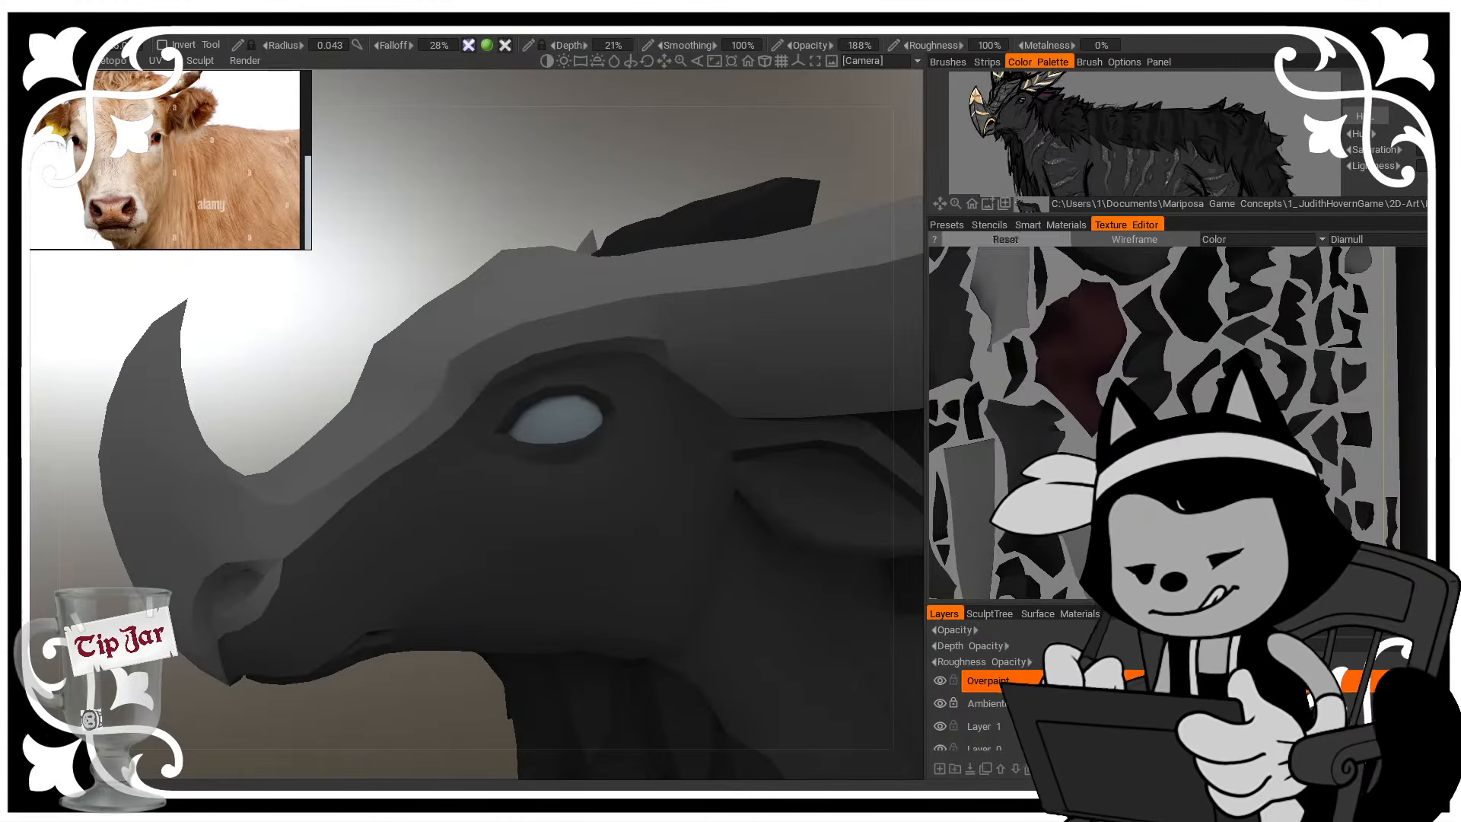
Show the wireframe and paint broad lighter gray strokes under the eye and down the cheek toward the muzzle
left_click_drag(403, 677, 464, 712)
key("w")
mouse_move(499, 502)
left_mouse_down()
mouse_move(586, 481)
mouse_move(609, 458)
left_mouse_up()
left_click_drag(418, 668, 394, 750)
right_click_drag(455, 503, 466, 491)
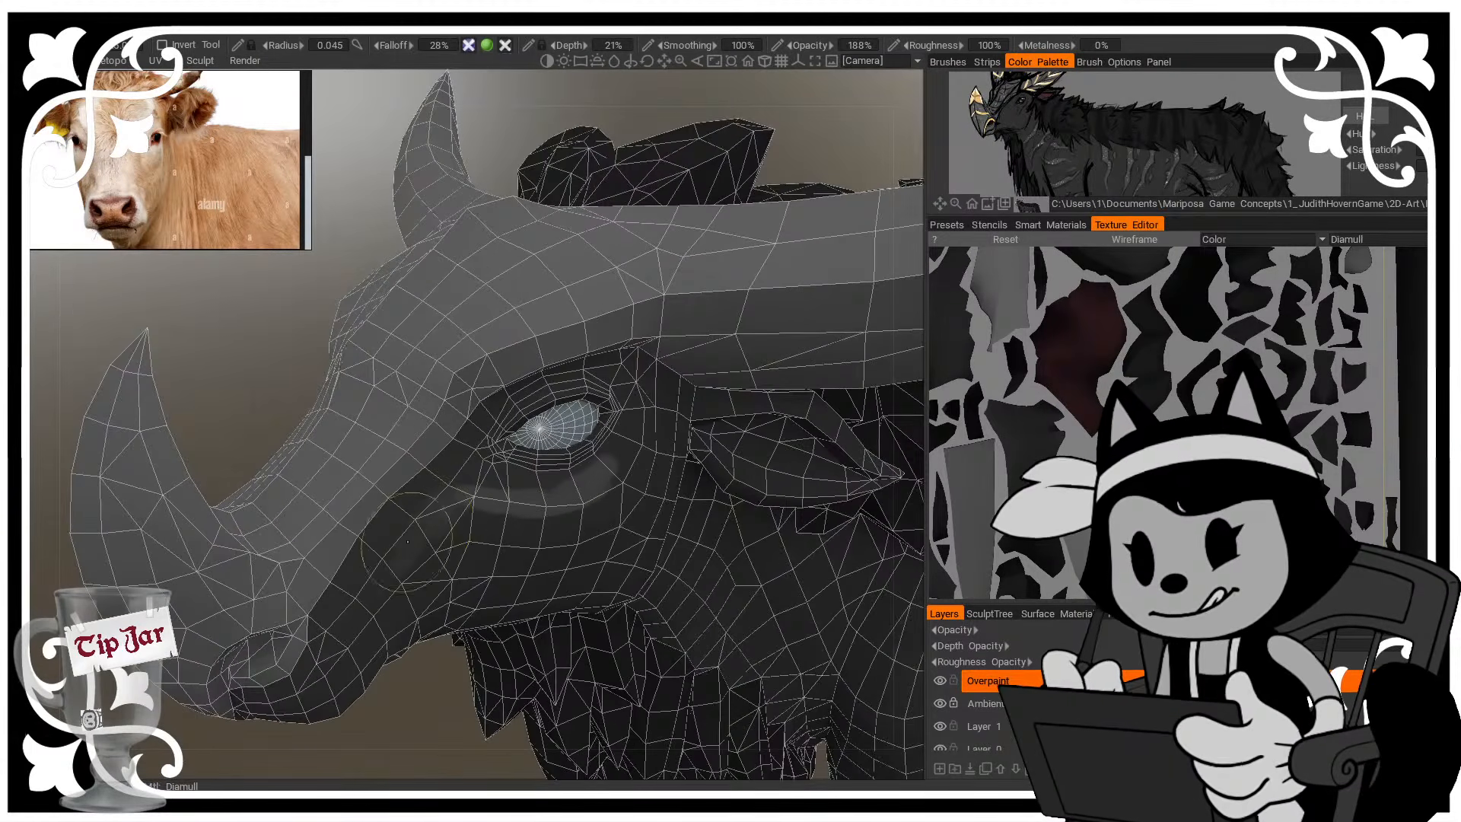
mouse_move(448, 497)
left_mouse_down()
mouse_move(576, 481)
mouse_move(635, 432)
left_mouse_up()
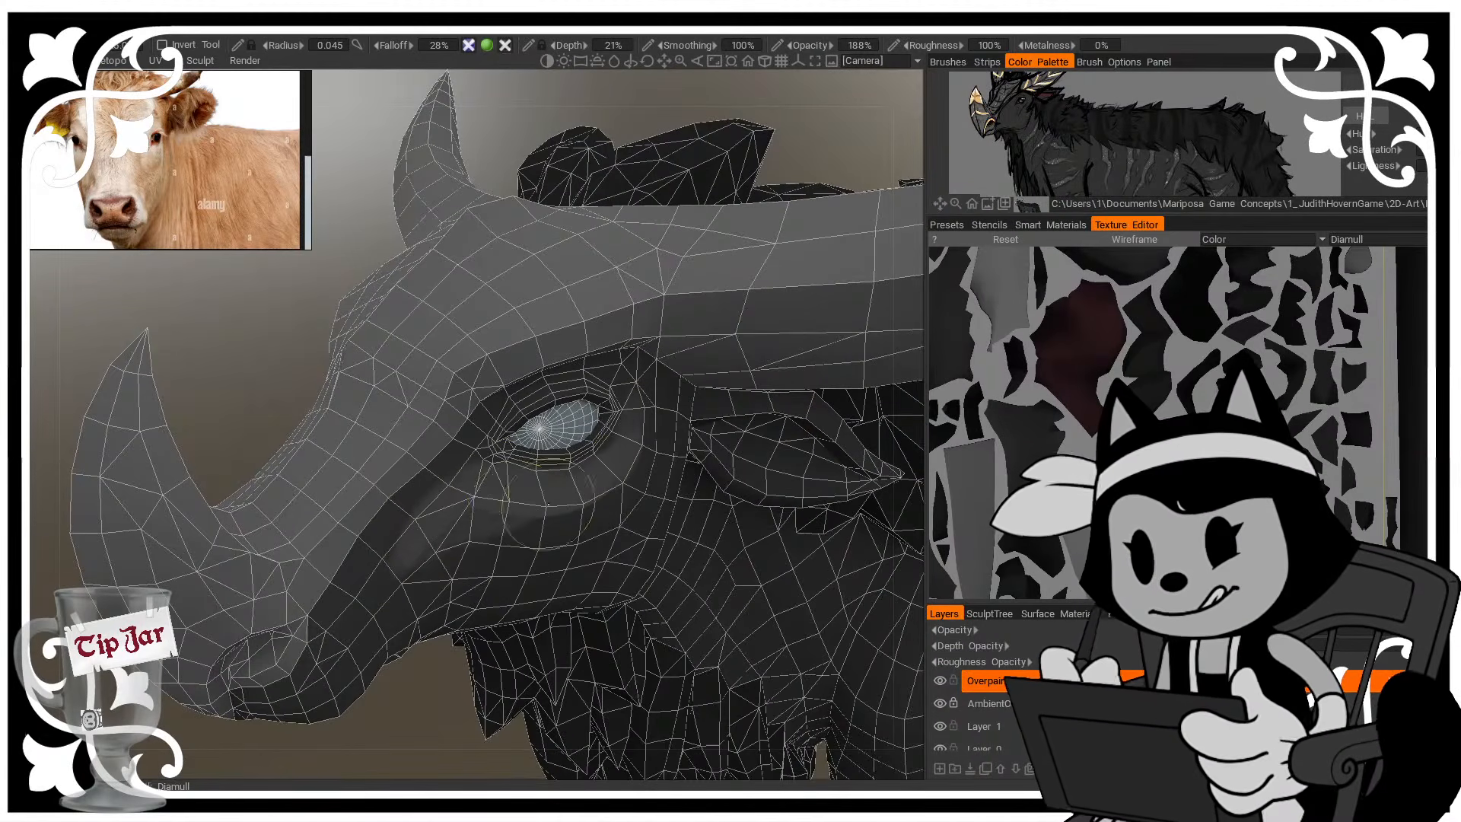
mouse_move(547, 506)
left_mouse_down()
mouse_move(106, 605)
mouse_move(320, 654)
left_mouse_up()
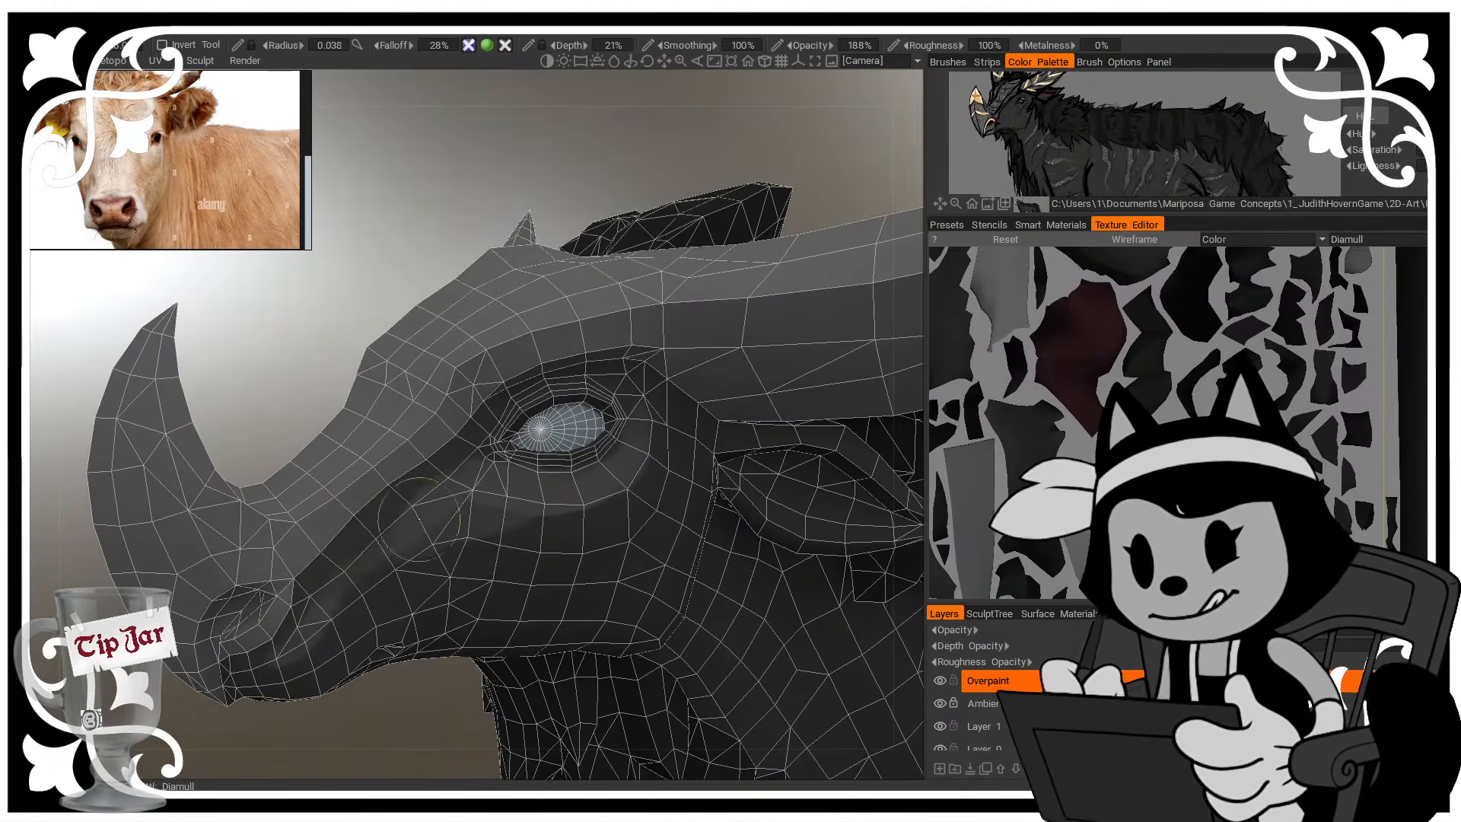
Reduce the brush radius from 0.035 toward 0.010 and refine the light shading along the snout ridge and around the eye
right_click_drag(420, 525, 426, 538)
mouse_move(548, 563)
right_mouse_down()
mouse_move(565, 563)
mouse_move(489, 620)
right_mouse_up()
left_click_drag(490, 620, 414, 701)
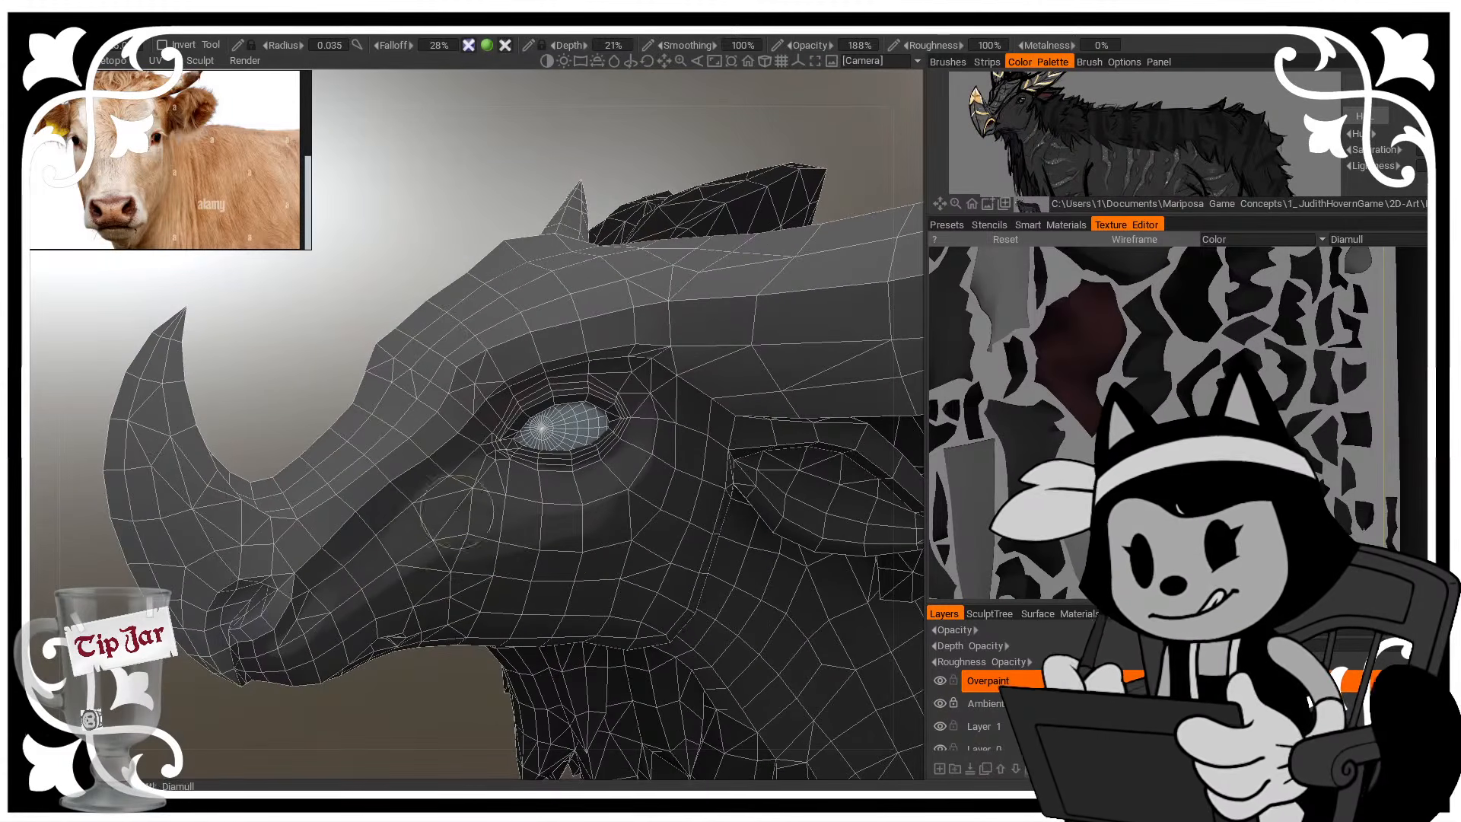
right_click_drag(455, 511, 462, 466)
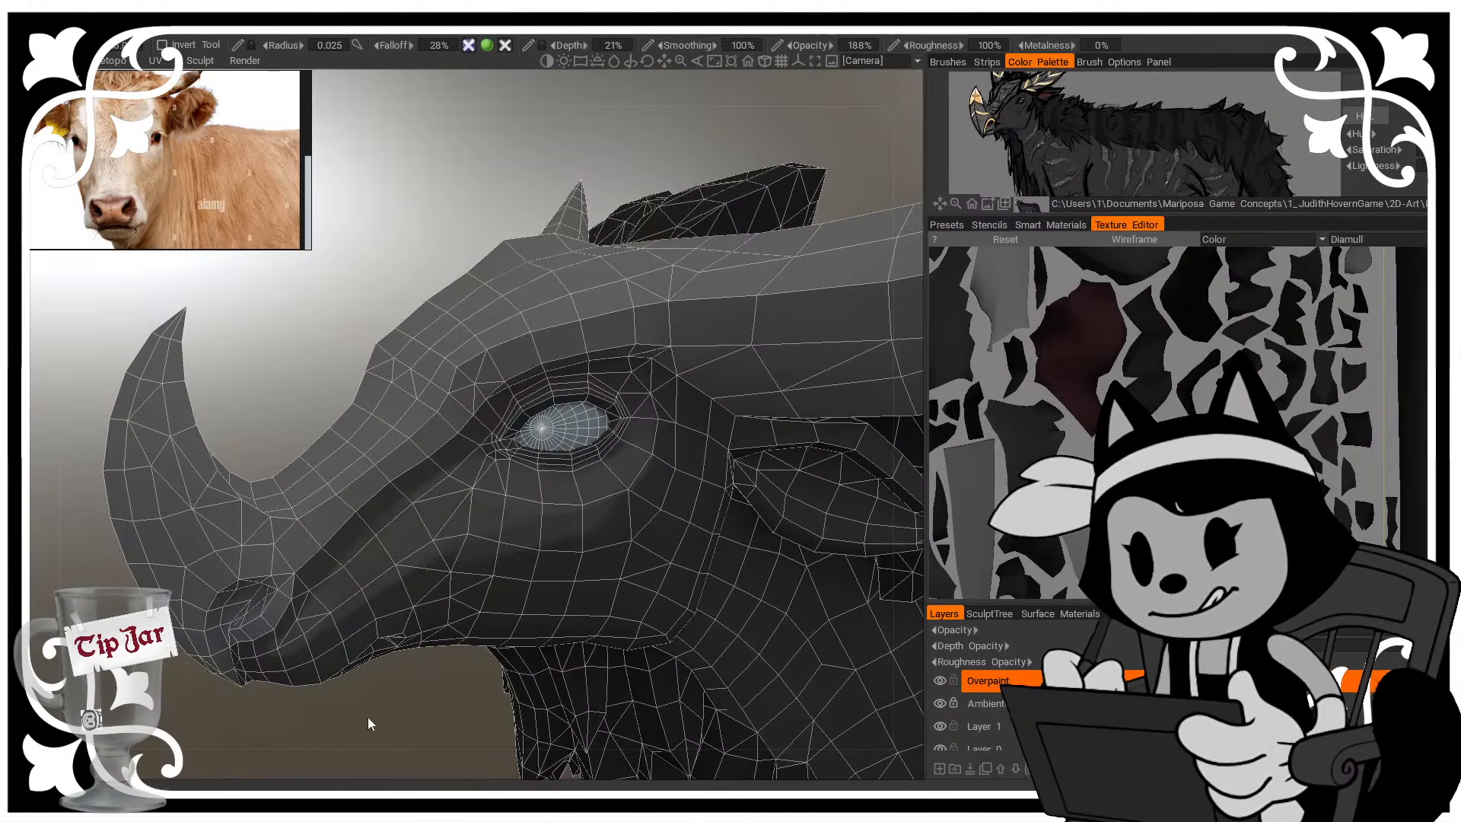
left_click_drag(368, 724, 382, 590)
right_click_drag(382, 590, 361, 541)
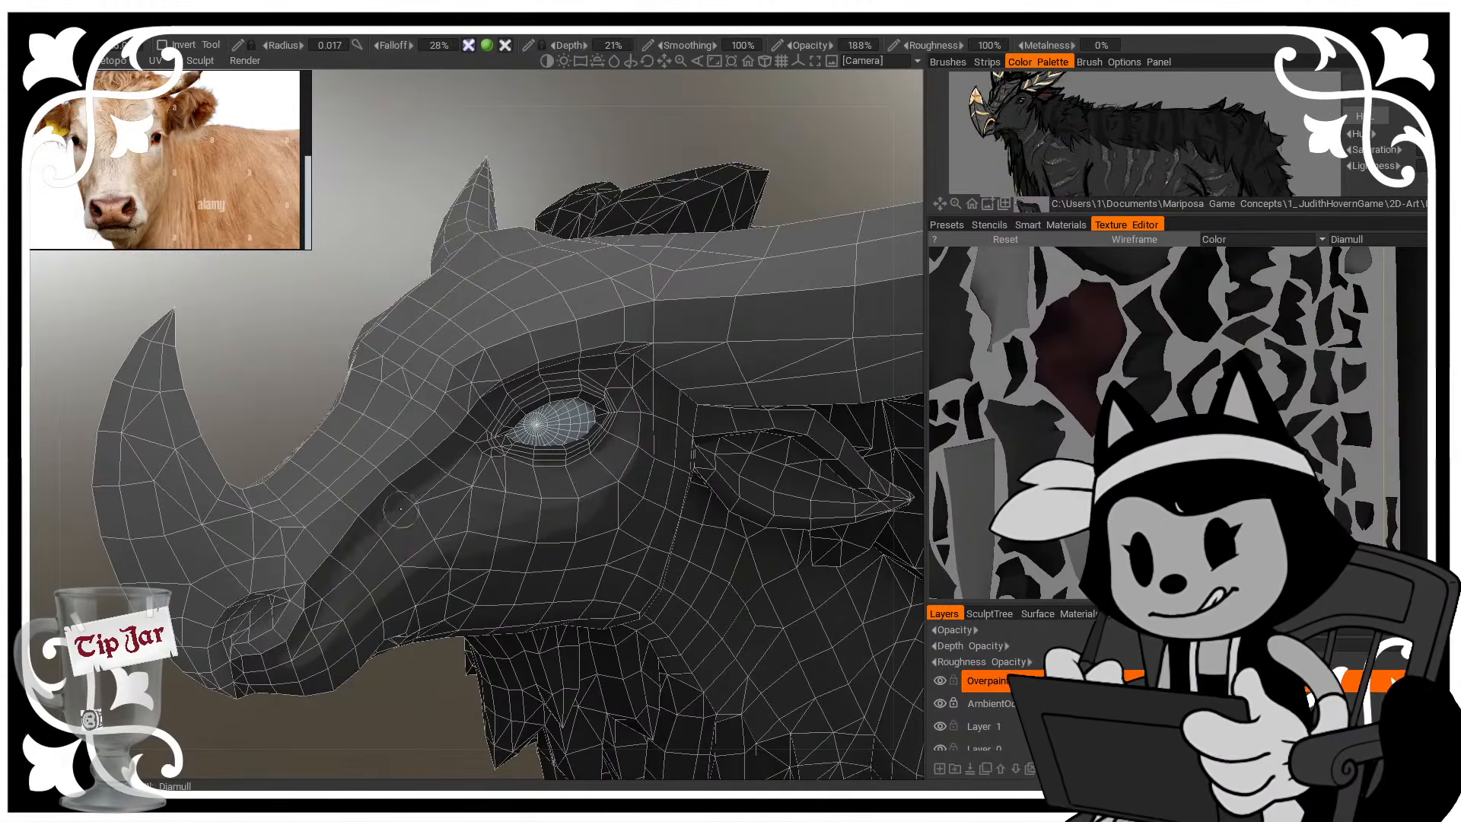
left_click_drag(415, 707, 409, 757)
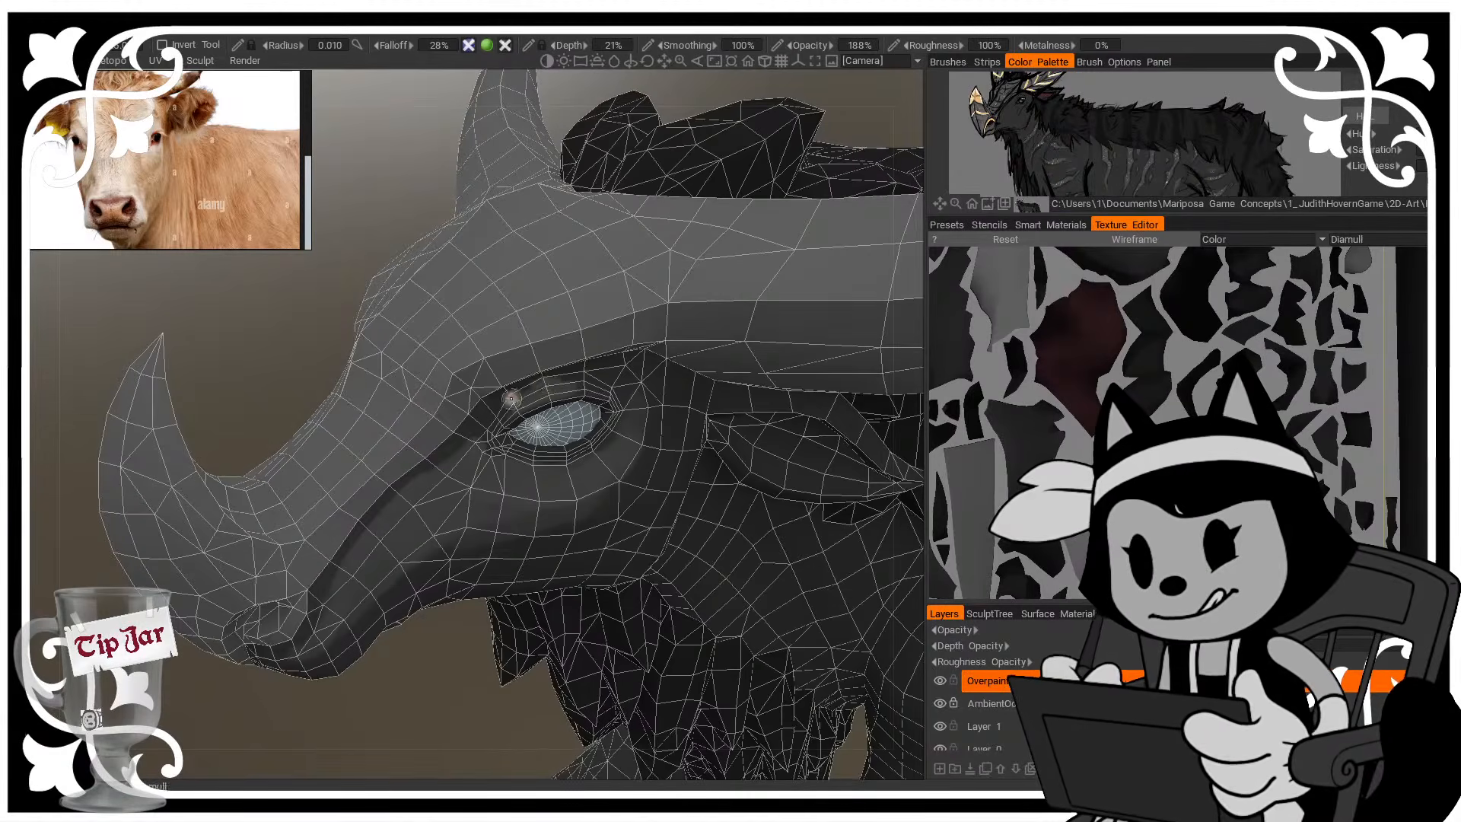
Hide the wireframe and paint the muzzle between nostril and mouth with a brush radius of about 0.028
middle_click_drag(563, 388, 547, 435)
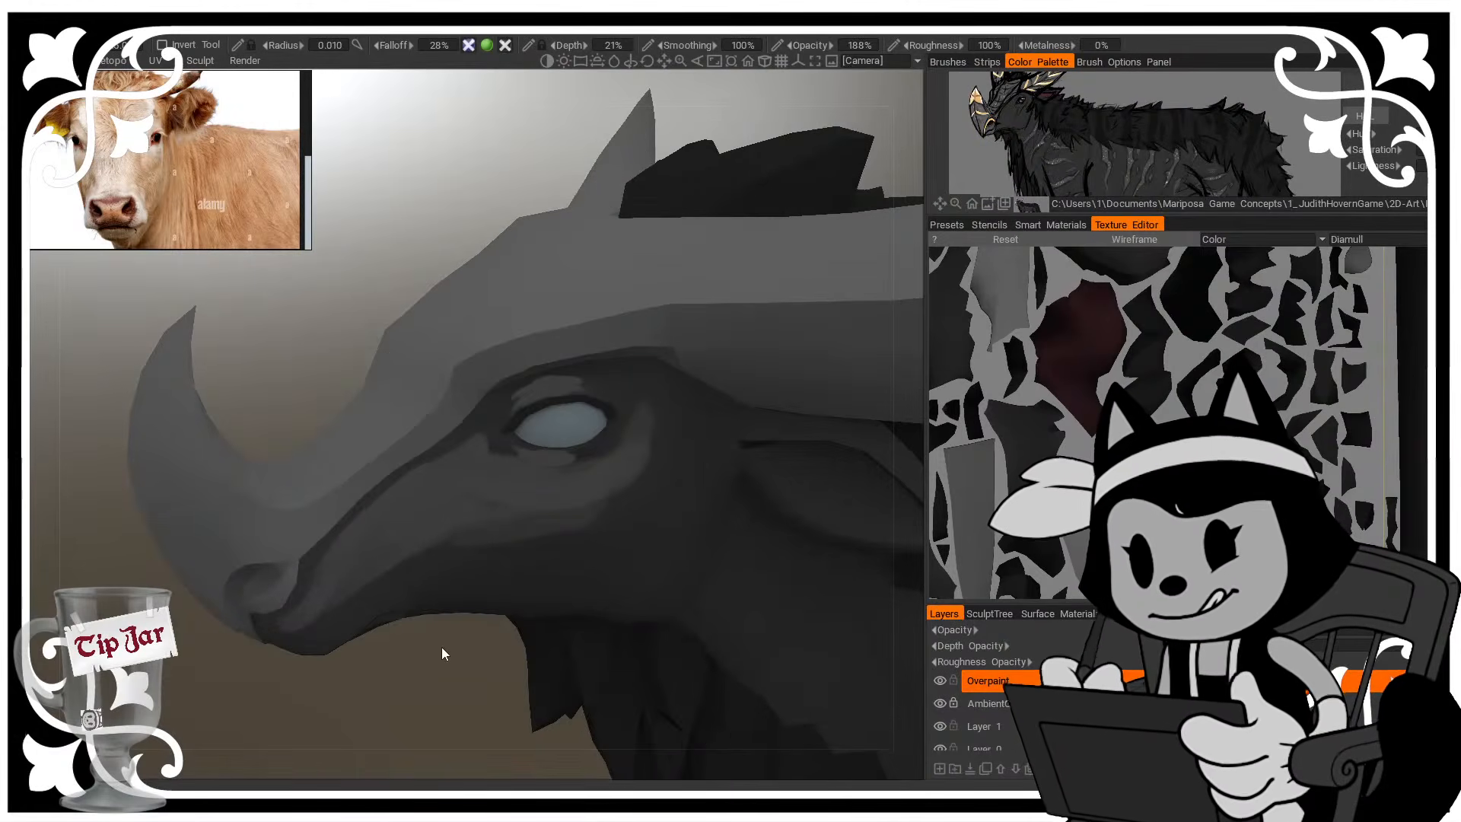
scroll(439, 578, "up", 2)
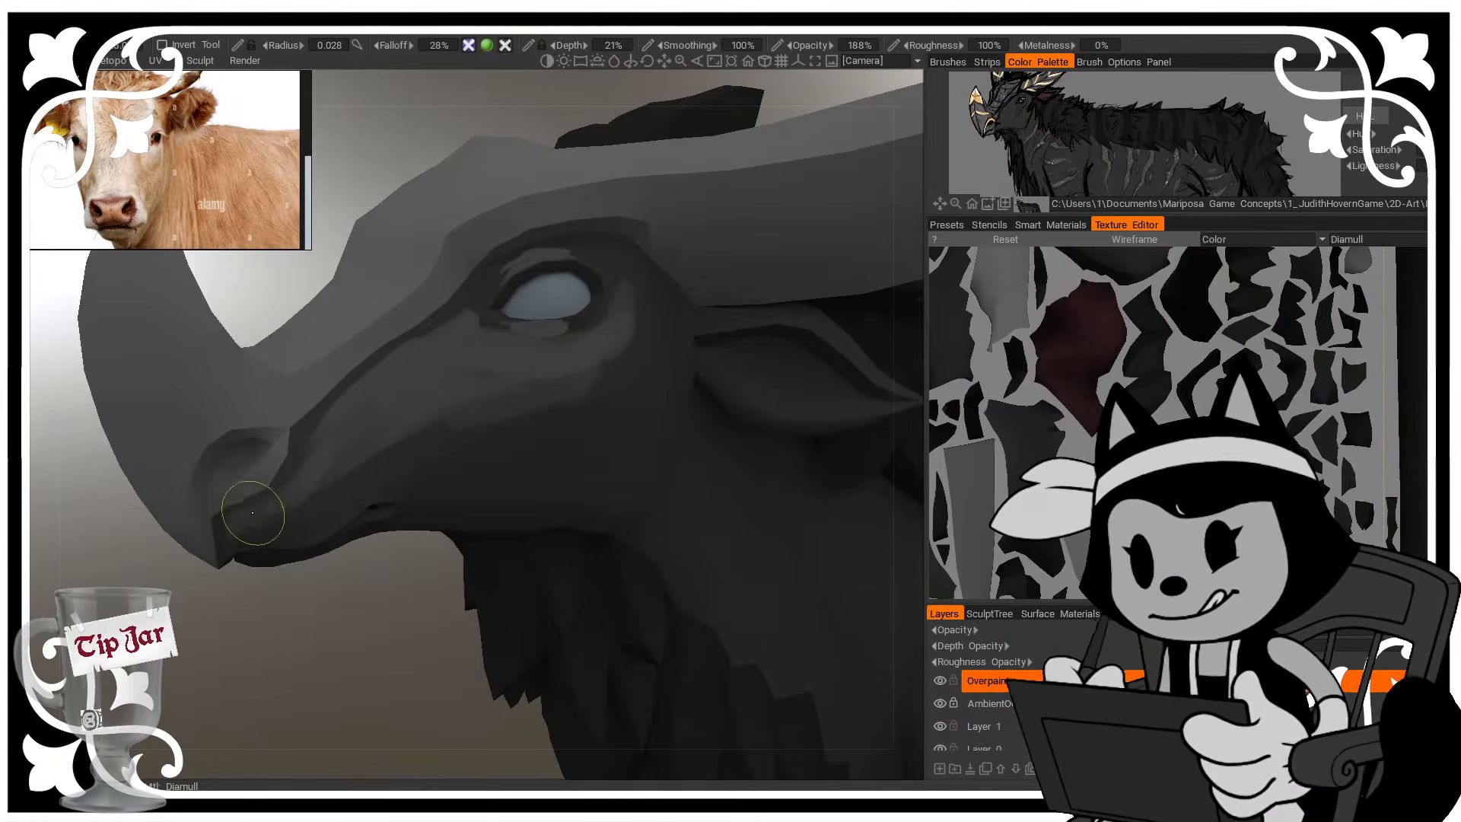
left_click_drag(284, 484, 268, 506)
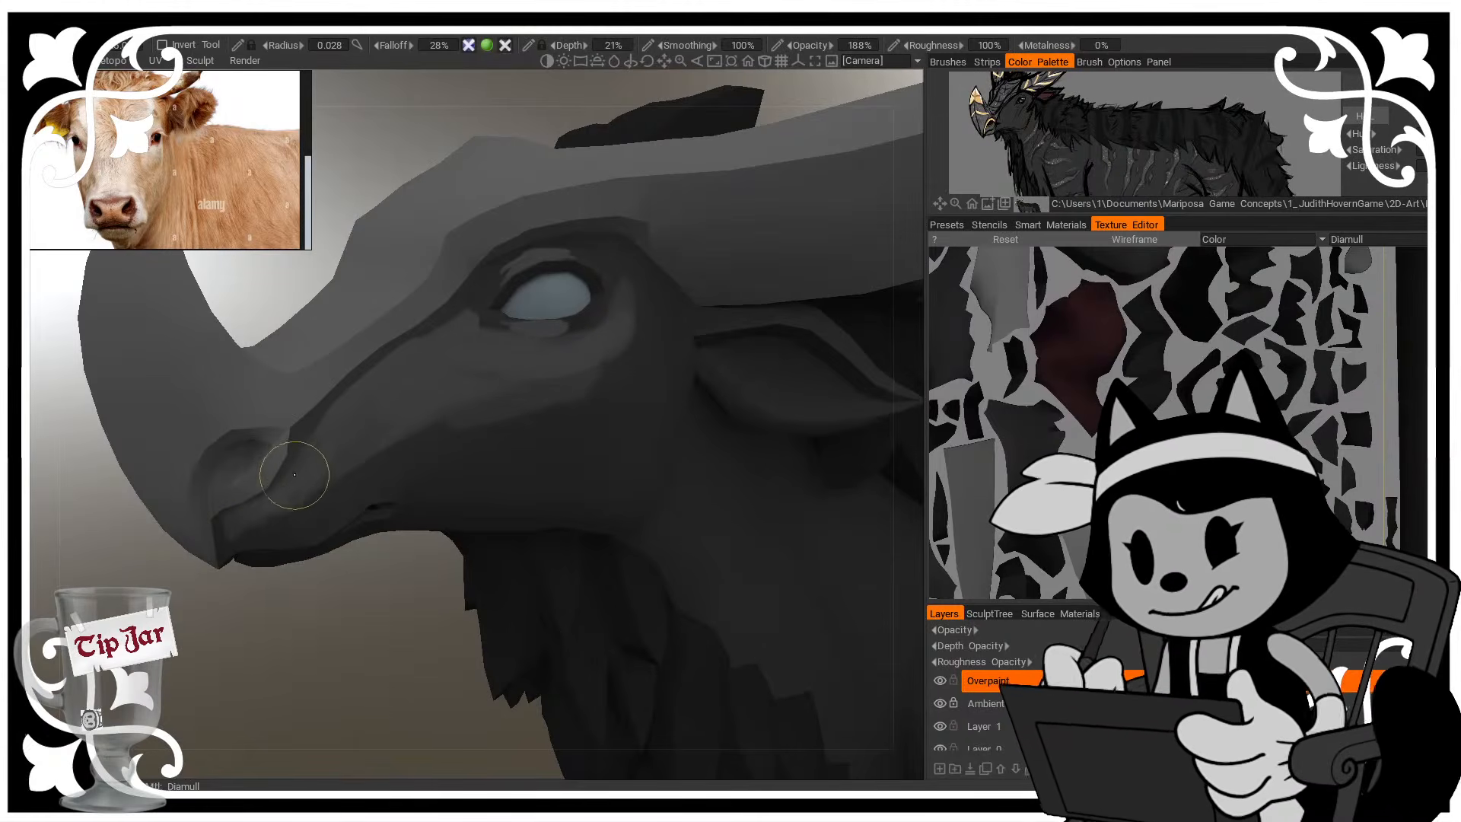
left_click_drag(353, 454, 304, 522, "alt")
right_click_drag(303, 522, 234, 523)
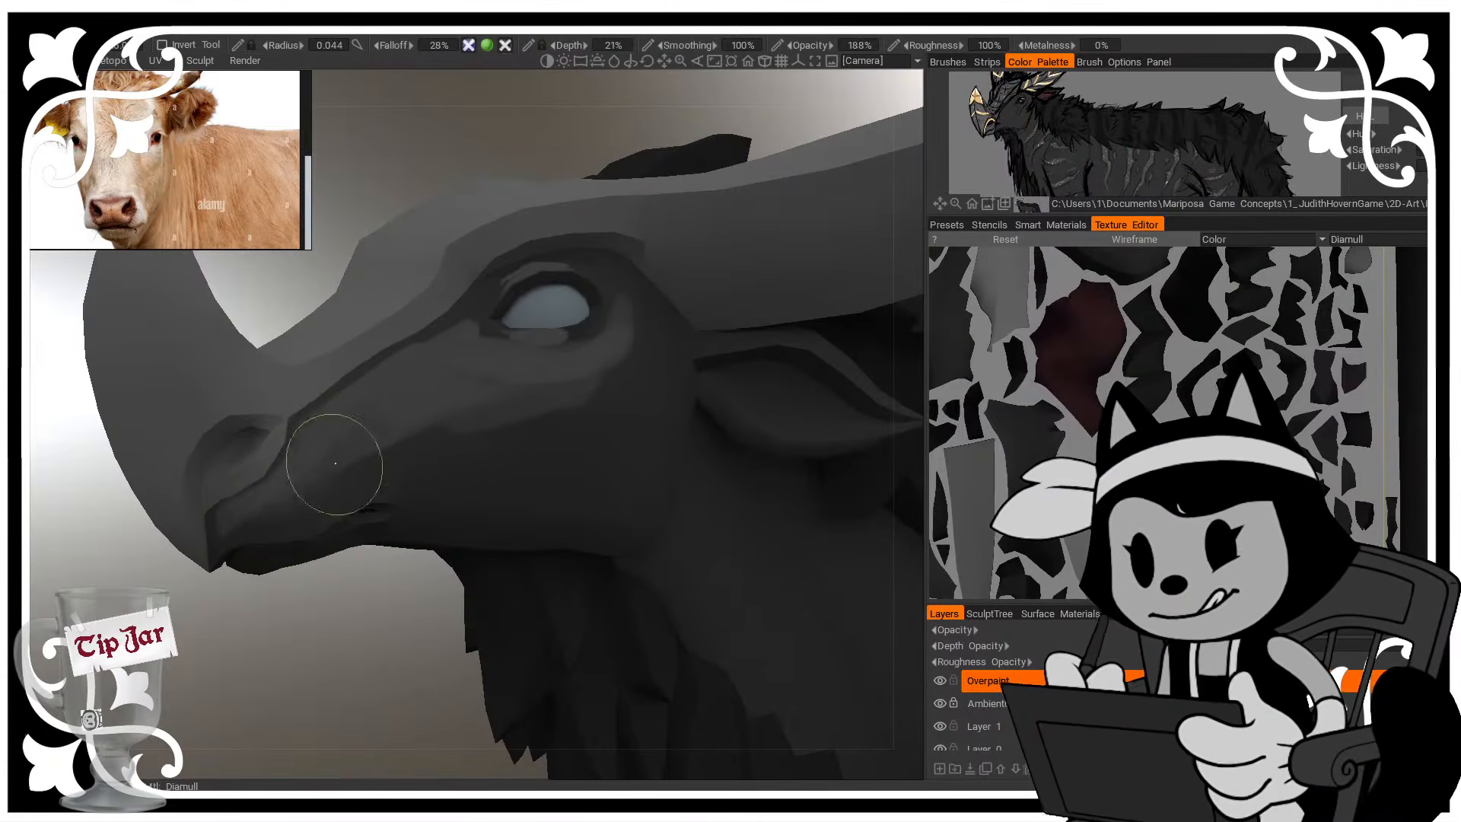
Blend the gray tones along the side of the snout and lower cheek with brush radii between 0.044 and 0.058
mouse_move(301, 477)
left_mouse_down()
mouse_move(388, 381)
mouse_move(420, 384)
left_mouse_up()
left_click_drag(342, 636, 422, 606)
right_click_drag(357, 447, 393, 439)
right_click_drag(678, 326, 545, 392)
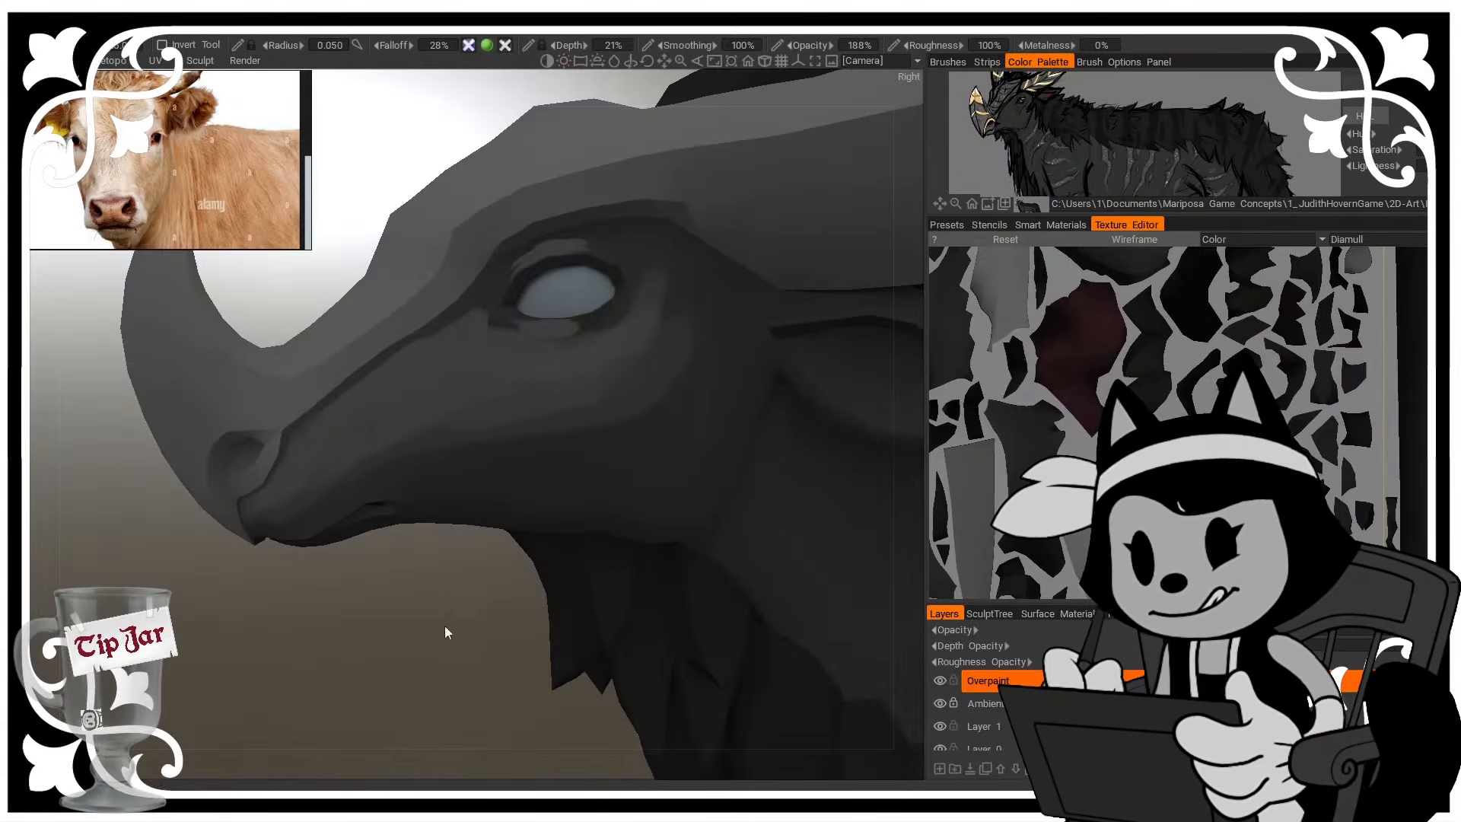
left_click_drag(444, 626, 437, 586)
right_click_drag(440, 526, 524, 518)
Paint a soft lighter edge along the rear corner of the jaw below the ear with brush radius 0.042
left_click_drag(671, 517, 711, 436)
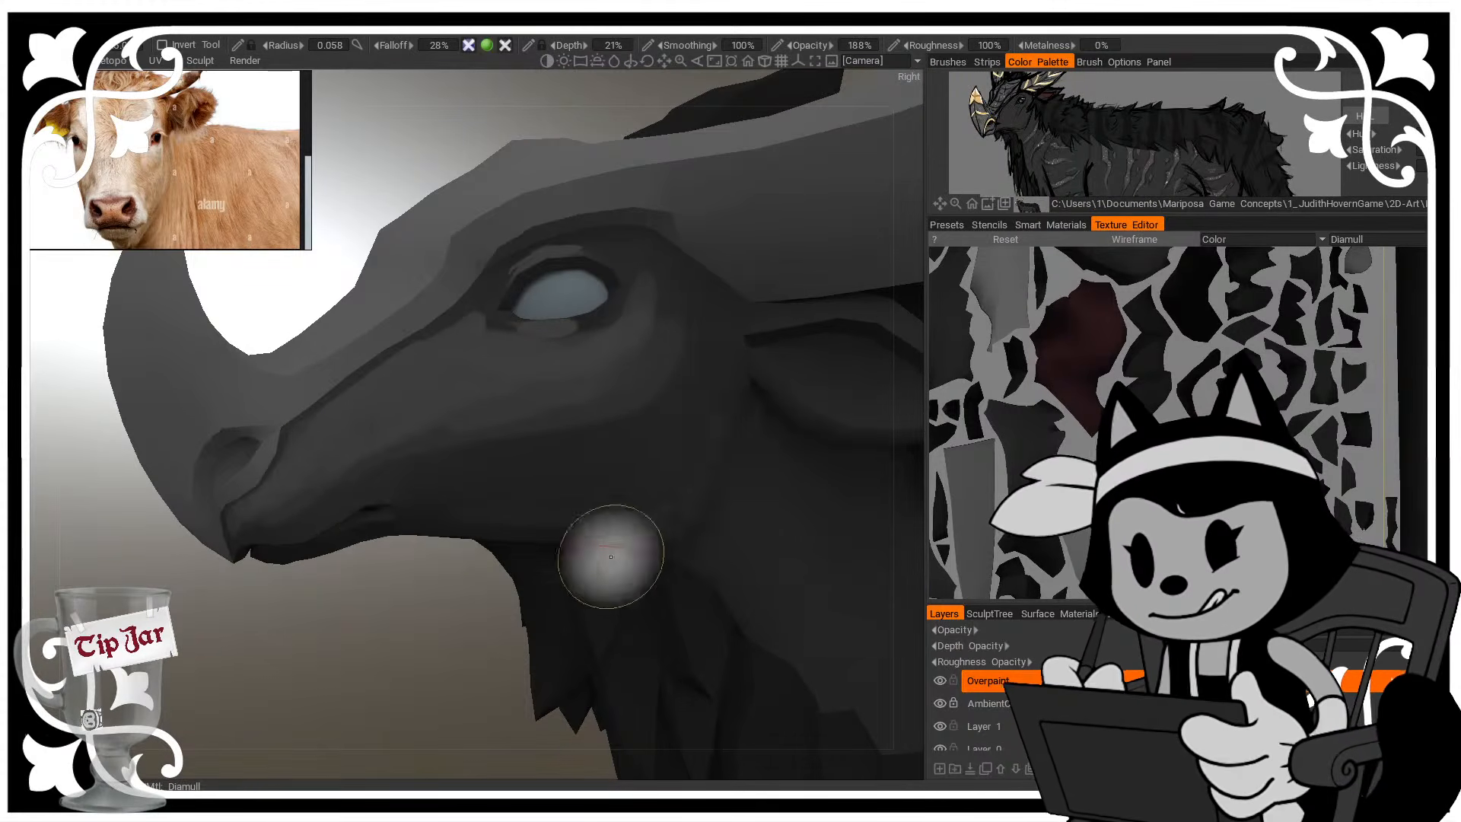
left_click_drag(613, 555, 647, 490, "alt")
right_click_drag(636, 487, 658, 484)
left_click_drag(728, 404, 696, 521)
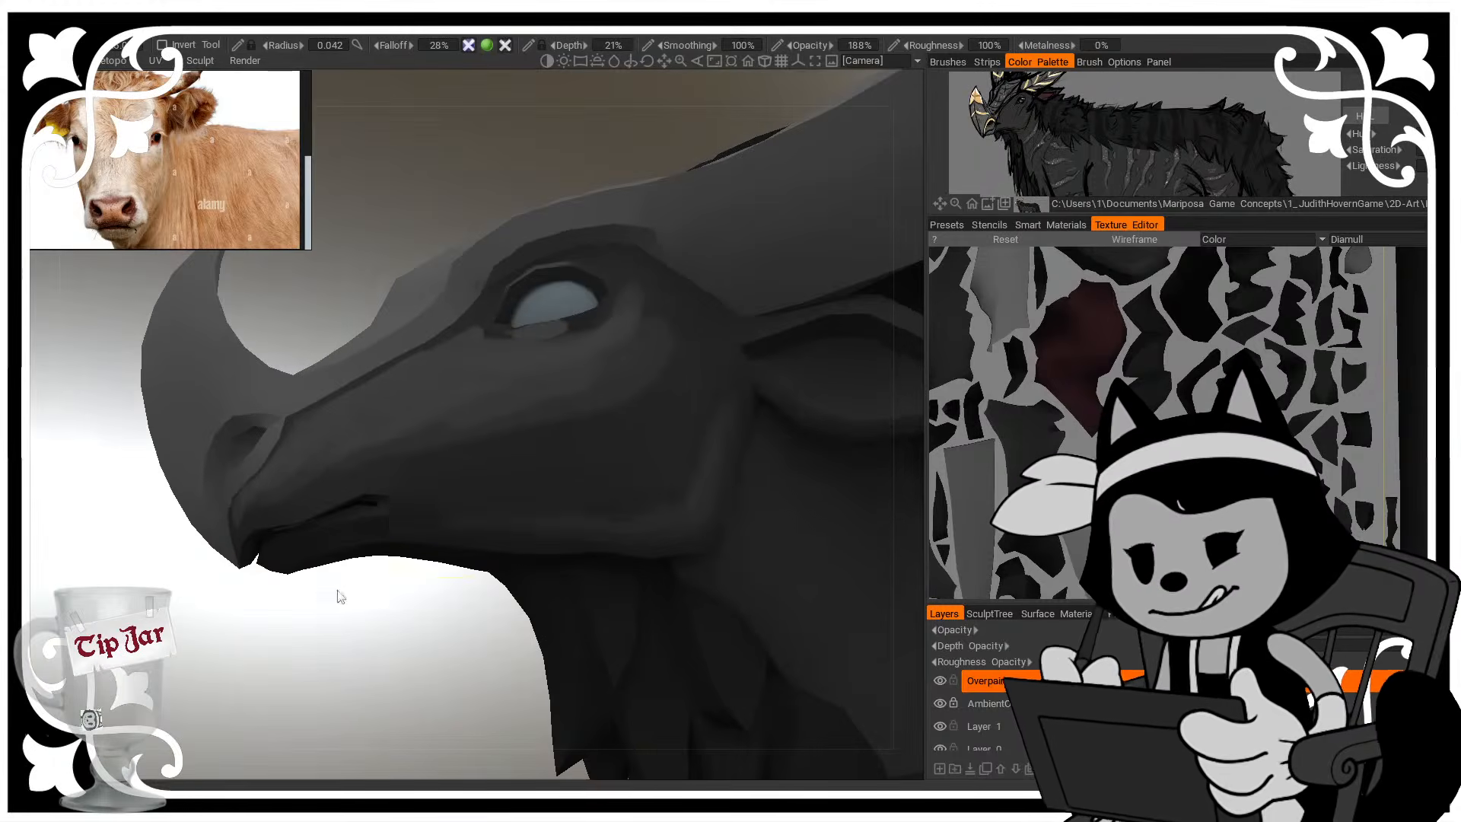
left_click_drag(340, 596, 472, 711)
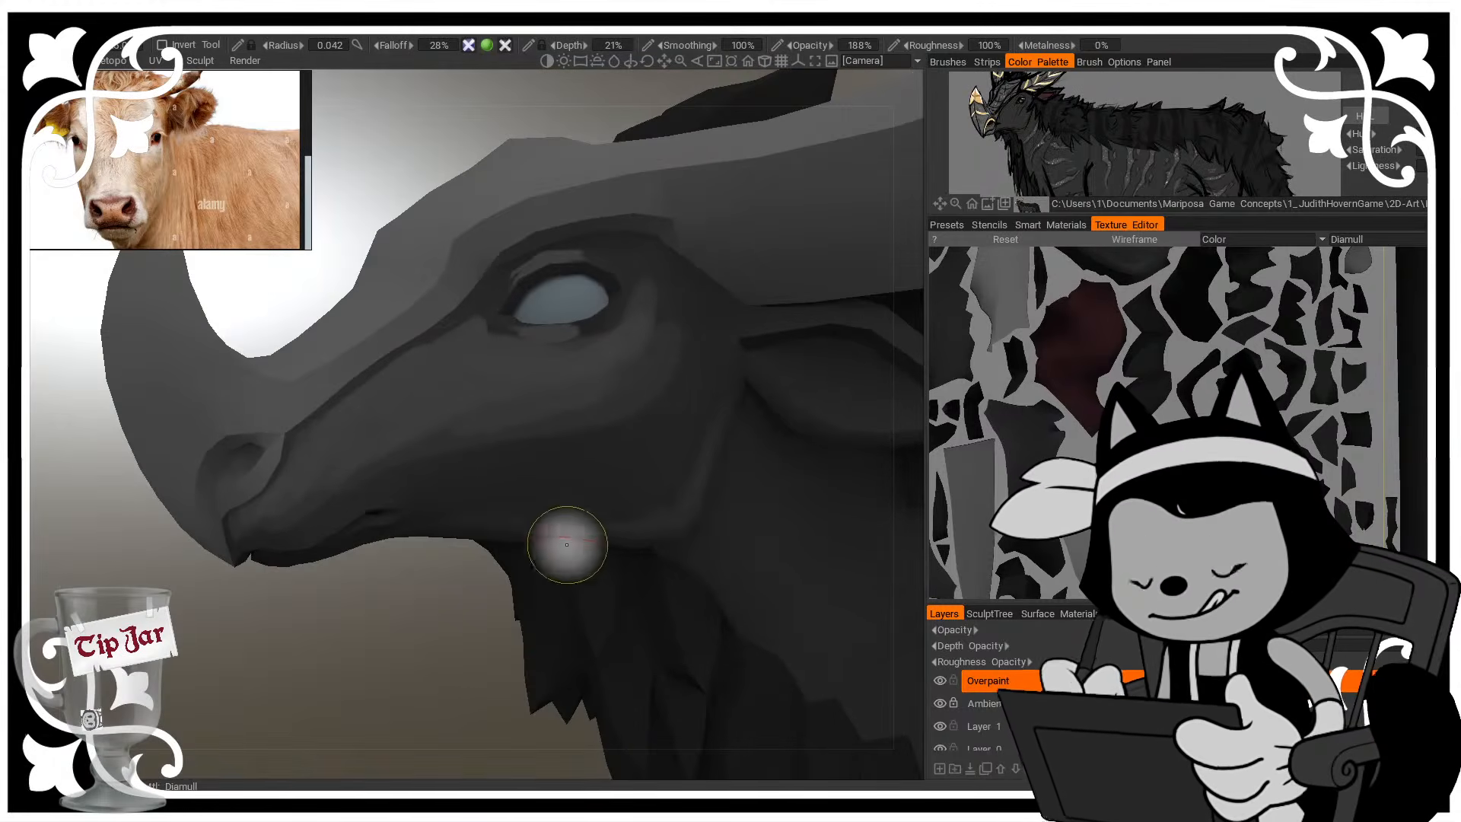
Shade the underside of the jaw and the lips near the mouth corner with brush radius 0.036
right_click_drag(508, 503, 429, 513)
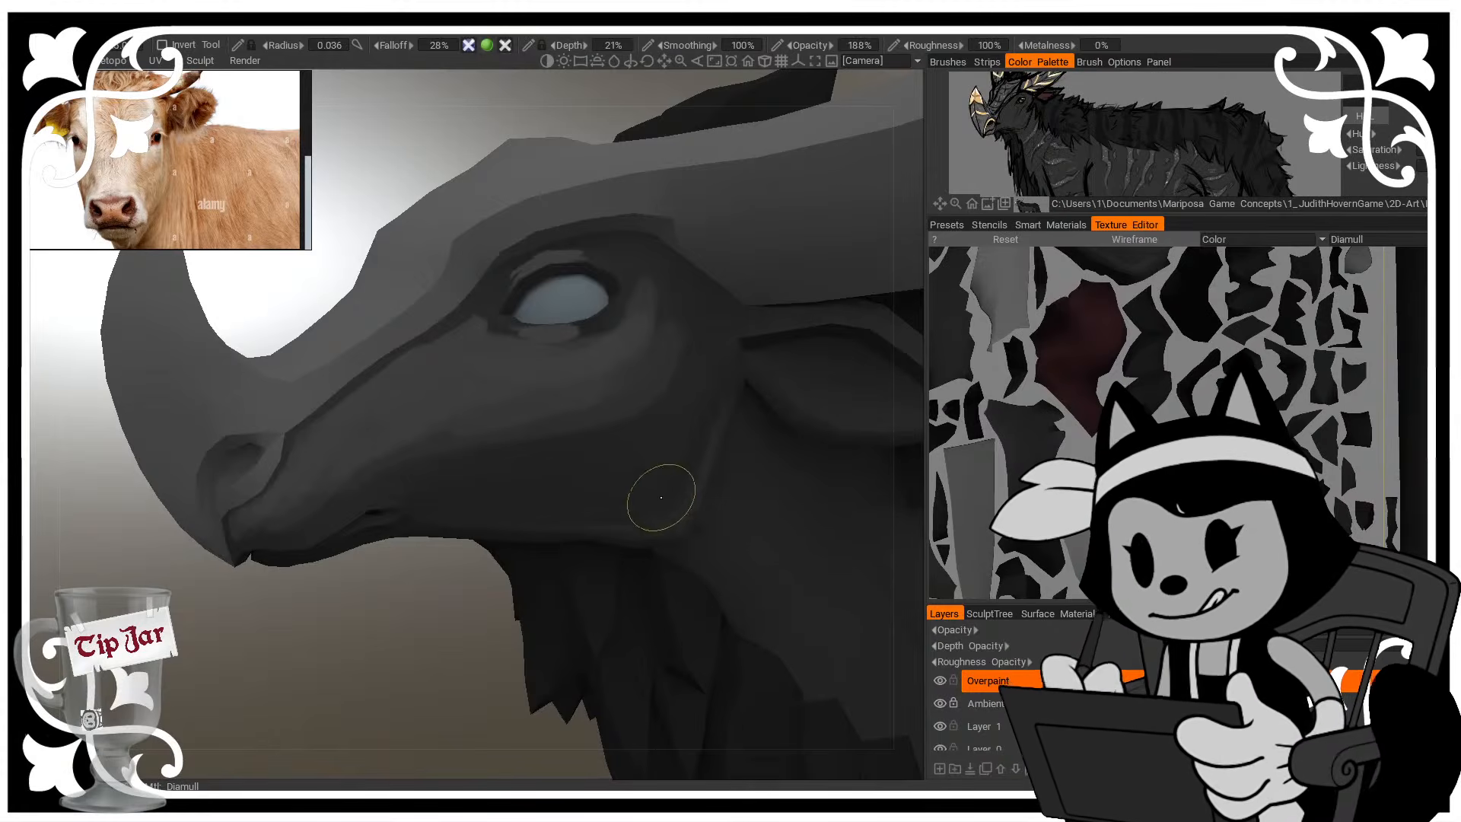
left_click_drag(387, 597, 372, 576)
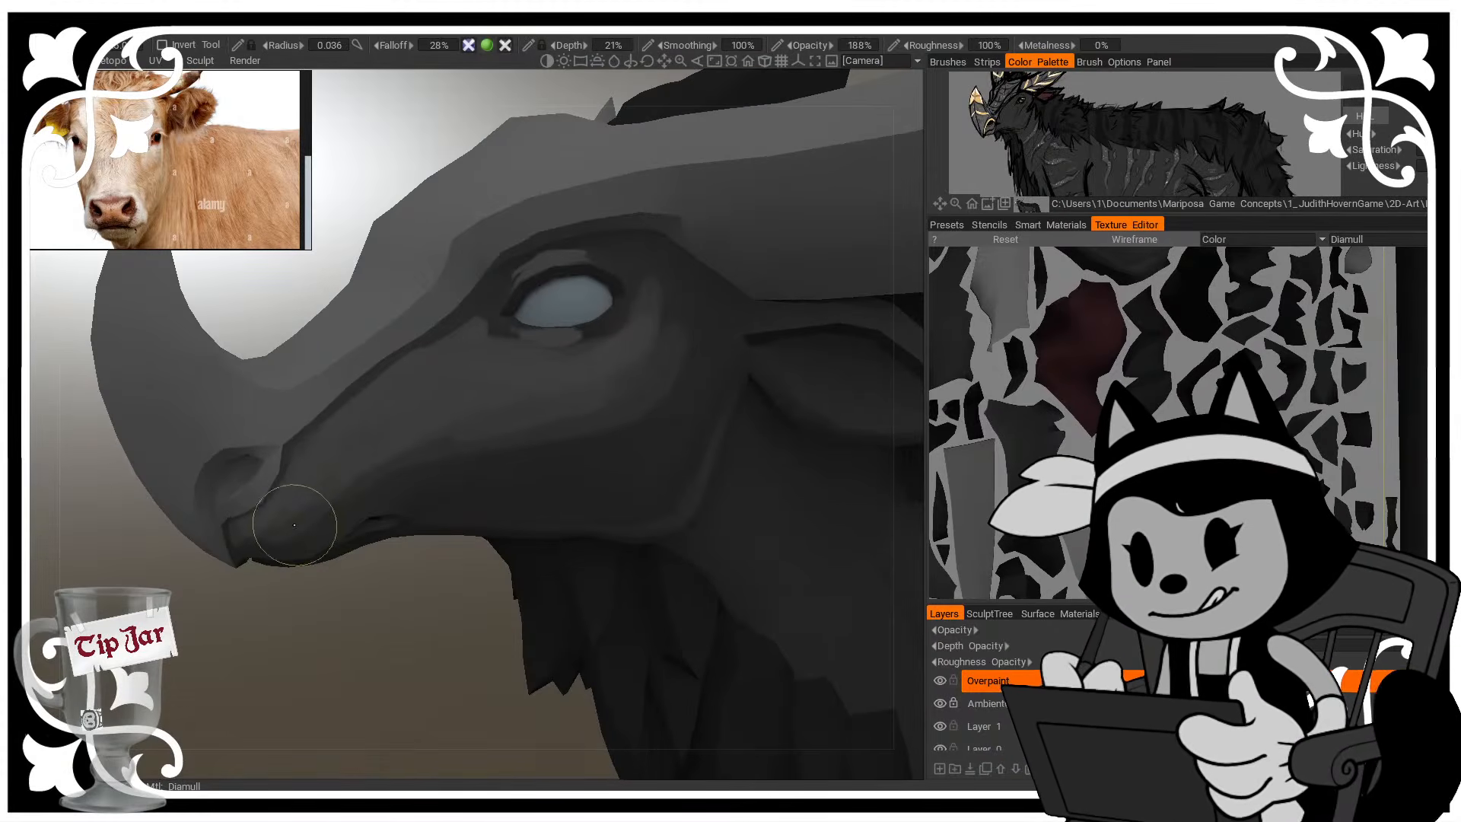
left_click_drag(346, 491, 366, 522)
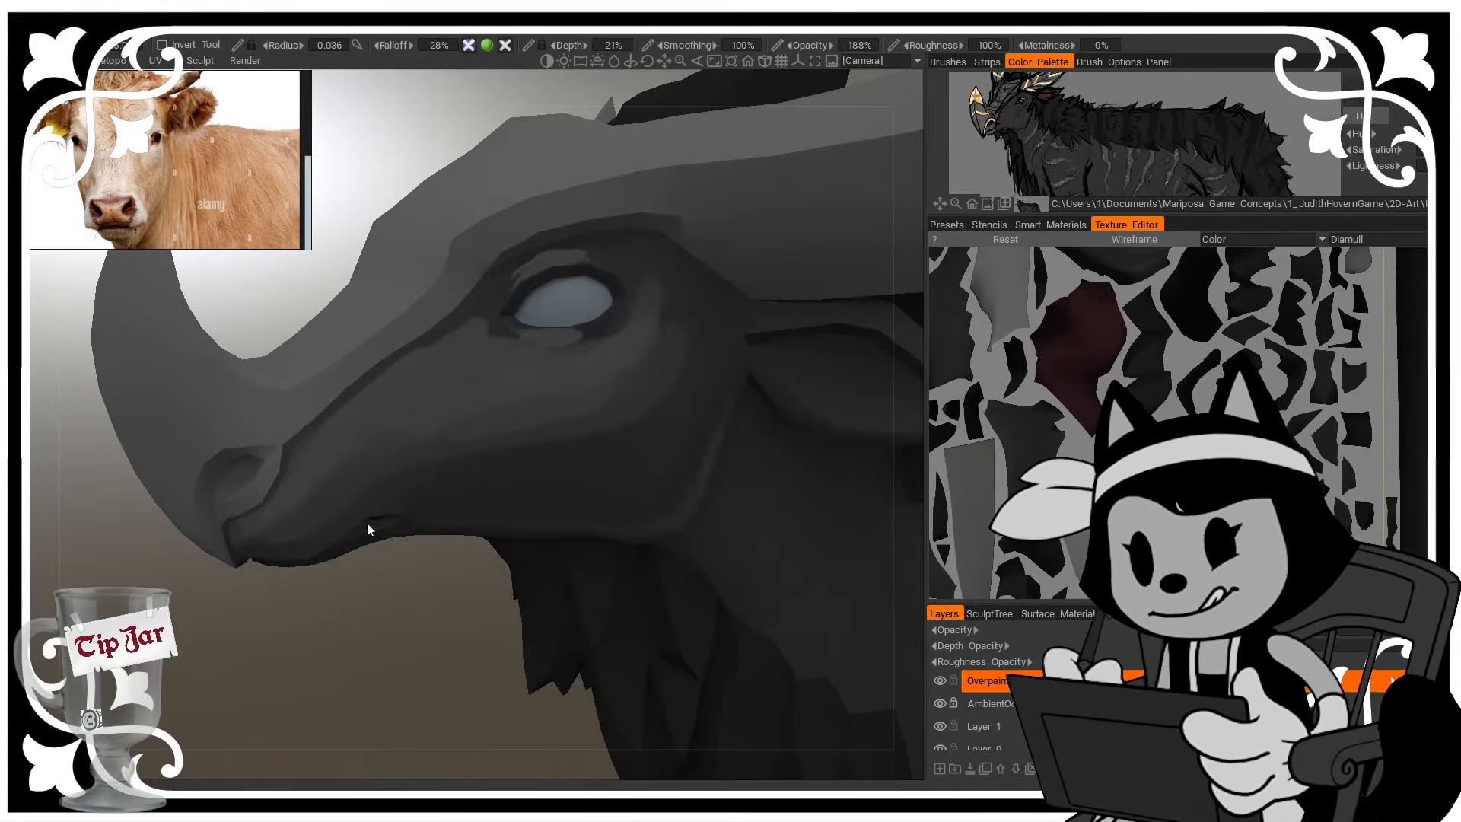
Enlarge the brush radius to 0.062 and smooth the shading across the cheek, below the eye and over the snout
key("bracketright")
key("bracketright")
key("bracketright")
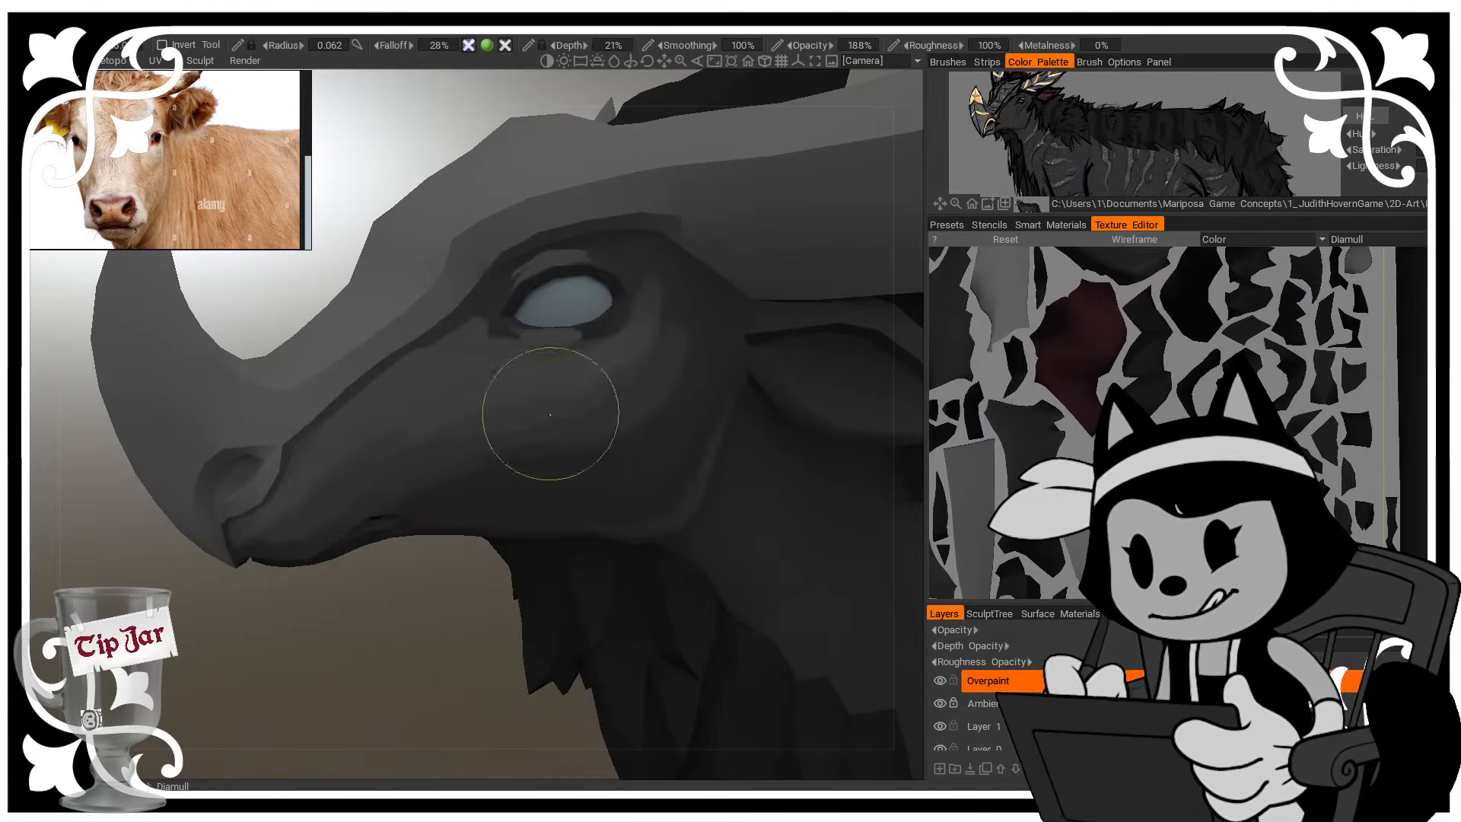
mouse_move(550, 414)
left_mouse_down()
mouse_move(375, 424)
mouse_move(449, 489)
mouse_move(327, 489)
mouse_move(291, 540)
mouse_move(354, 491)
mouse_move(481, 470)
left_mouse_up()
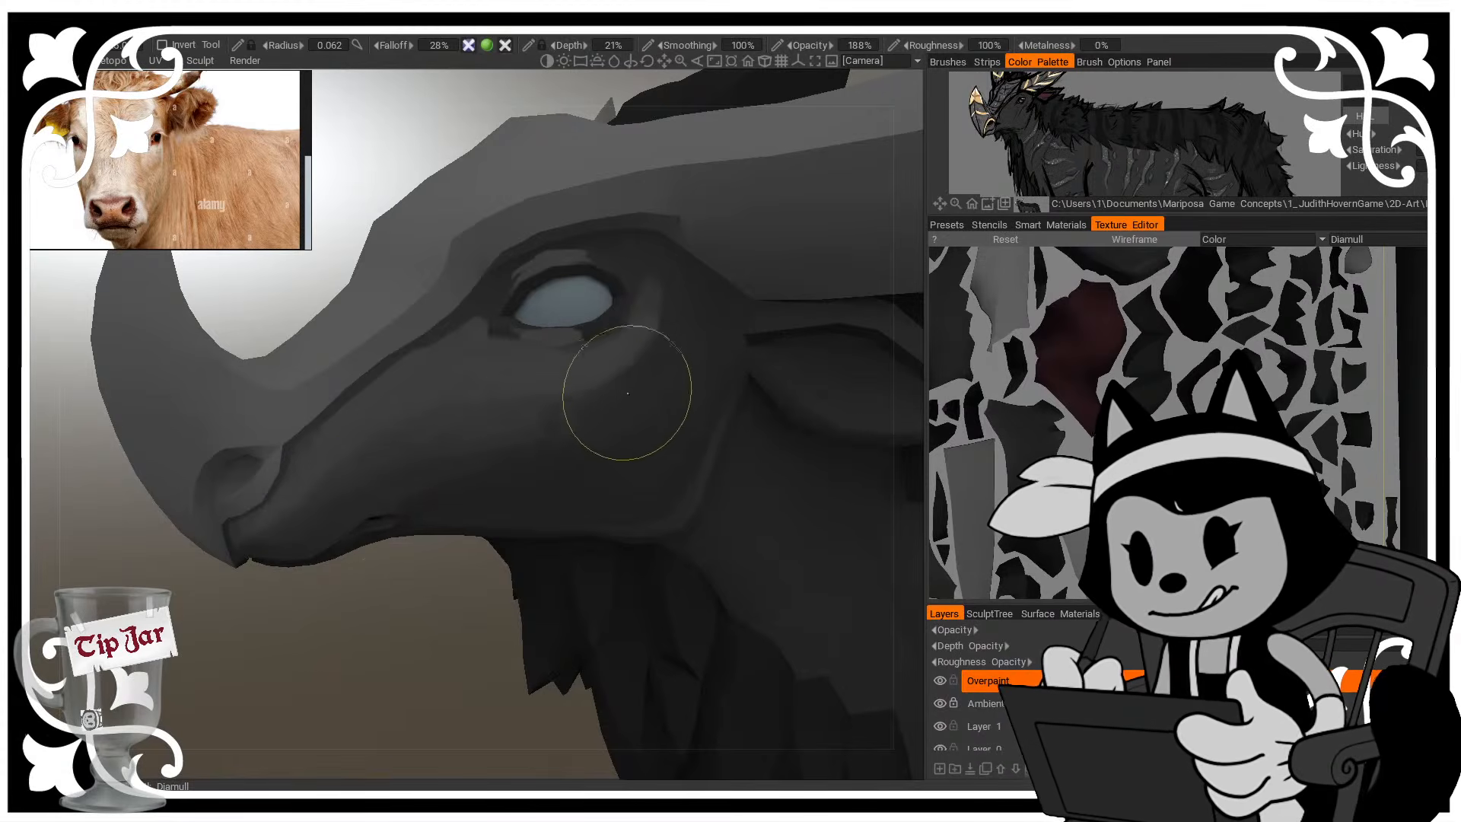
mouse_move(527, 411)
left_mouse_down()
mouse_move(447, 427)
mouse_move(259, 533)
left_mouse_up()
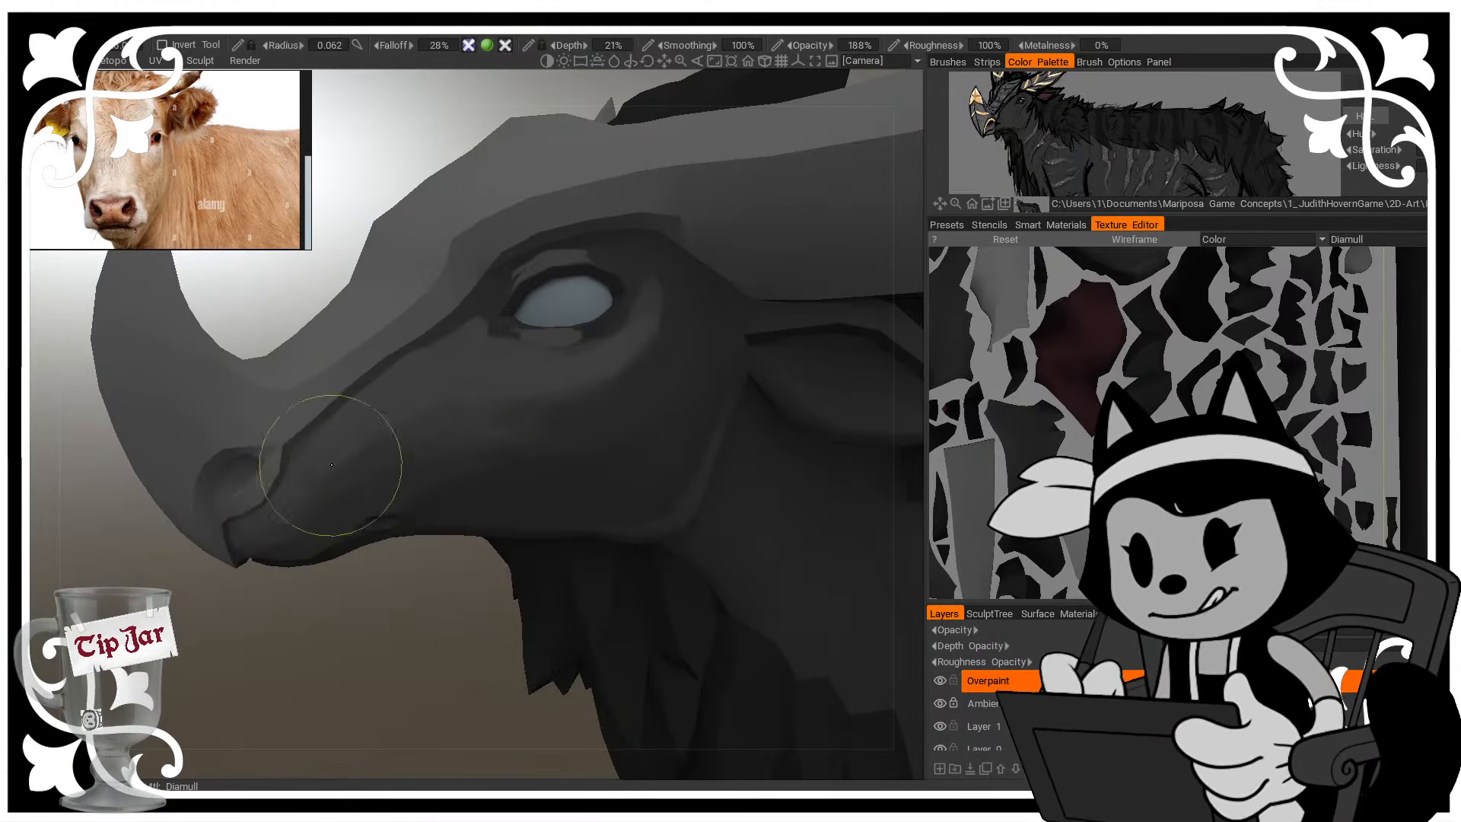
left_click_drag(331, 465, 363, 439)
left_click_drag(536, 407, 330, 498)
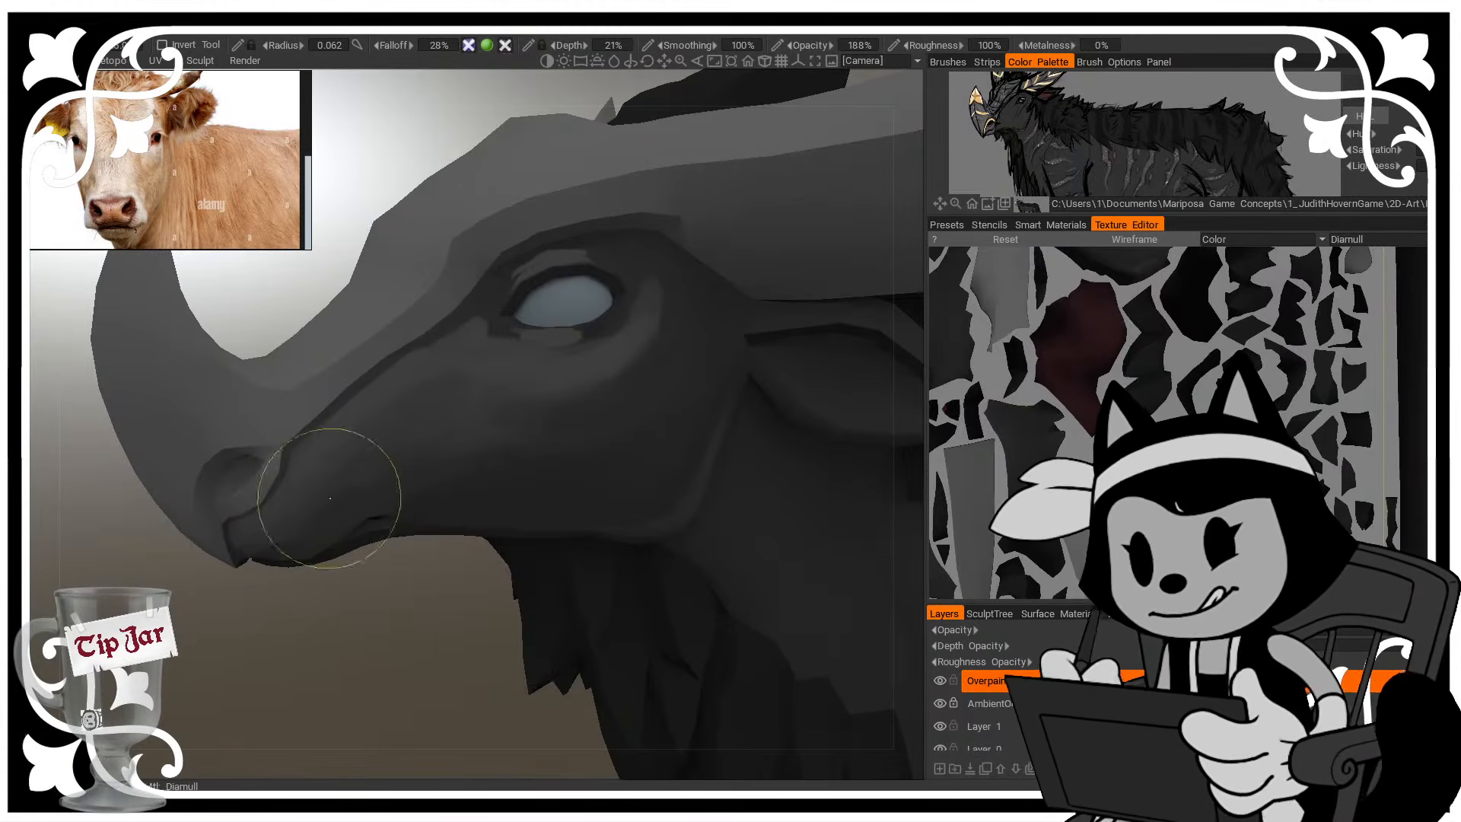
left_click_drag(367, 659, 396, 627)
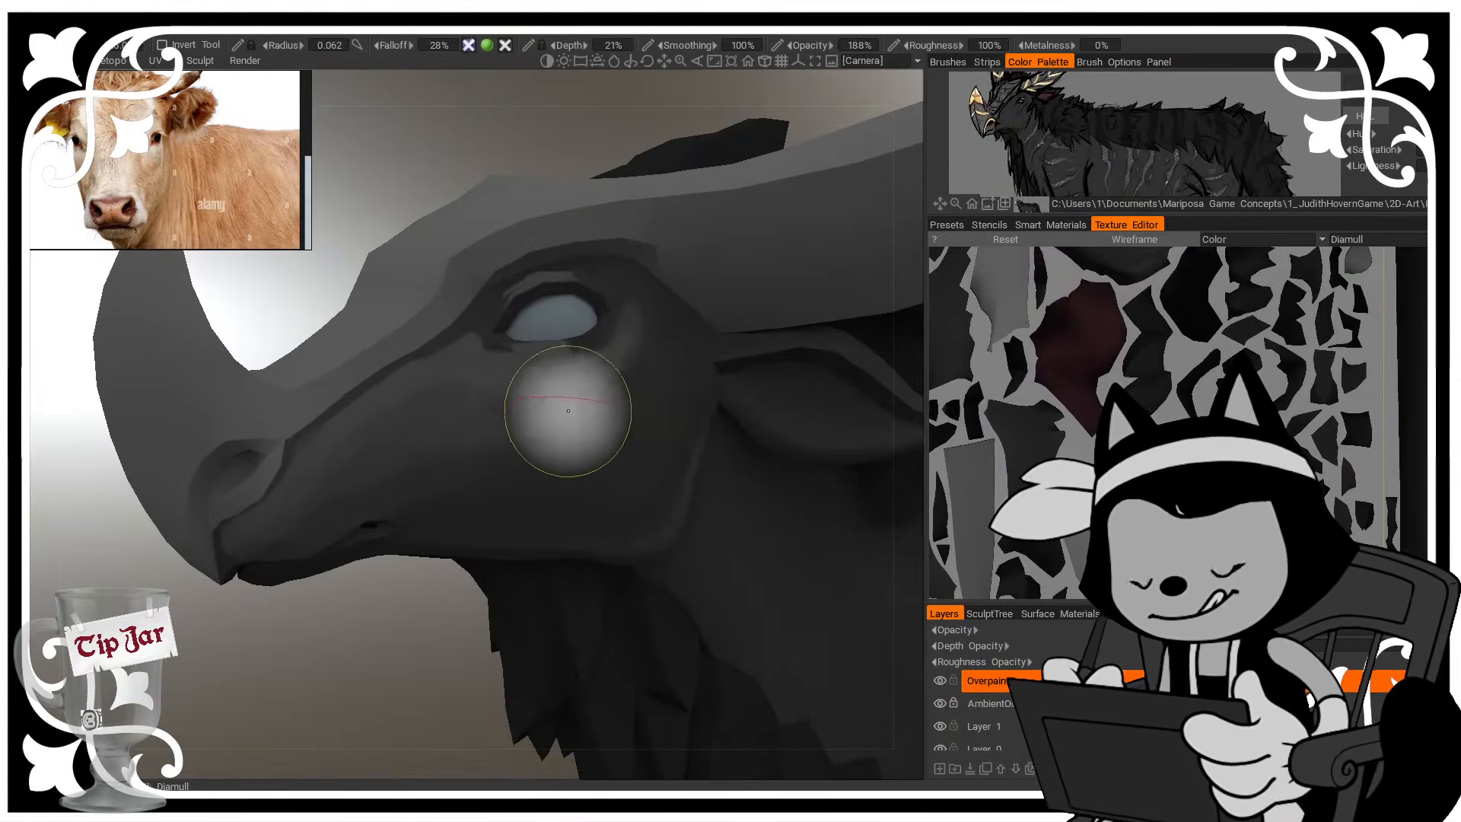
mouse_move(531, 423)
left_mouse_down()
mouse_move(652, 343)
mouse_move(643, 362)
left_mouse_up()
Raise the brush opacity to 200% and shade the lip line with brush radius 0.018
left_click_drag(329, 628, 346, 559)
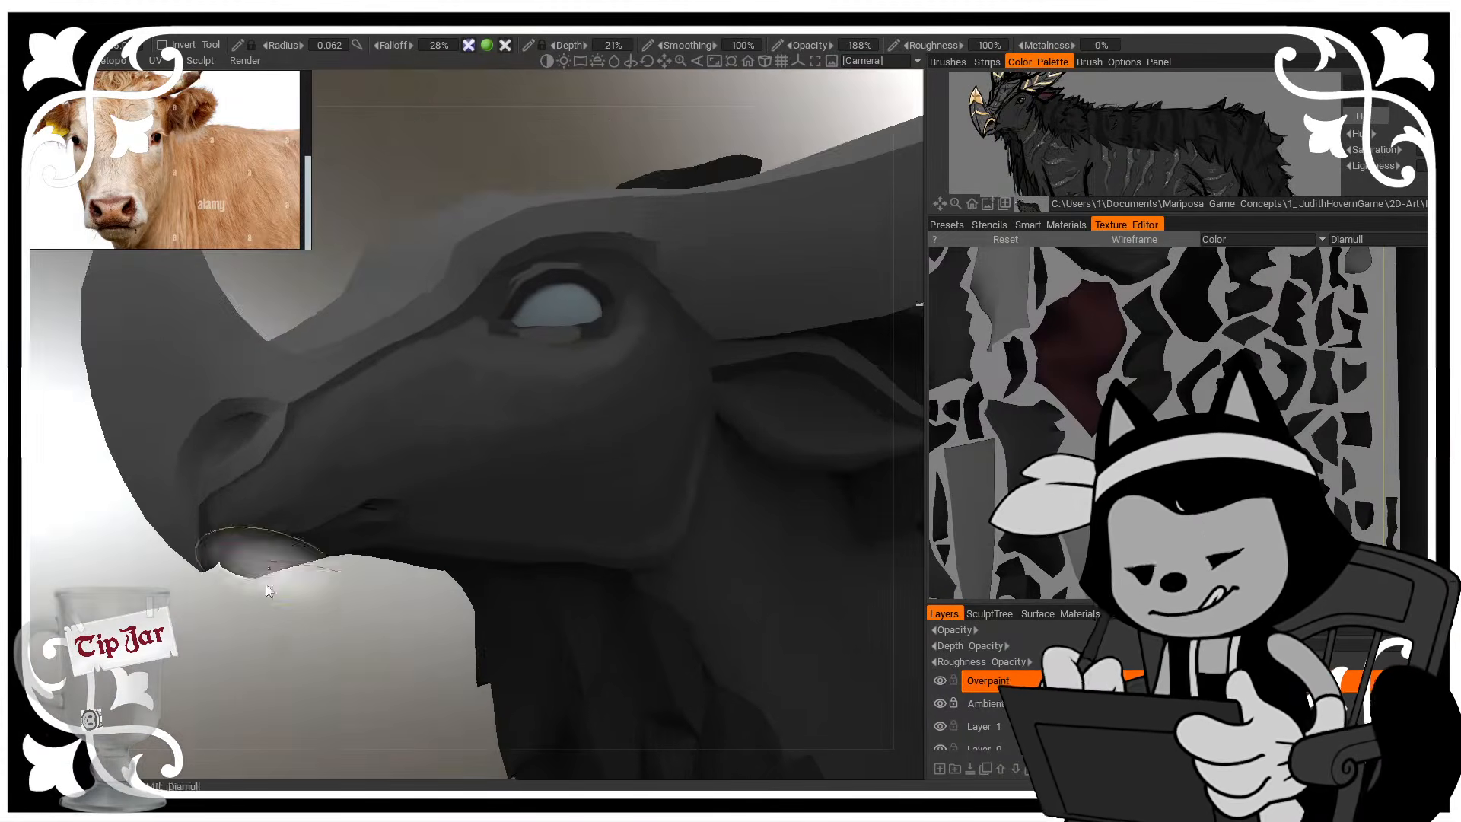
left_click_drag(266, 582, 286, 559)
right_click_drag(251, 522, 272, 509)
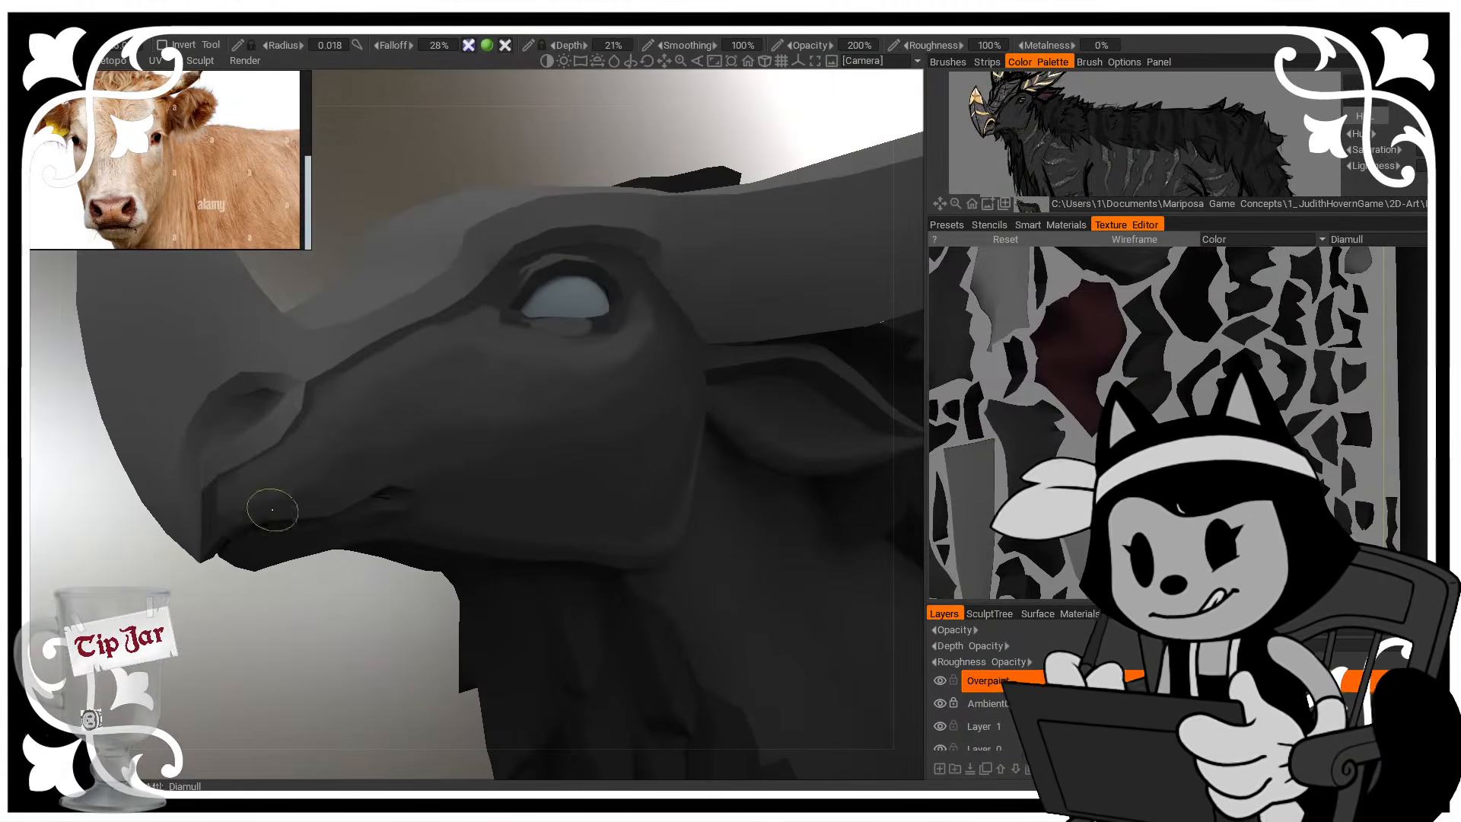
left_click_drag(299, 572, 263, 567)
right_click_drag(234, 512, 225, 504)
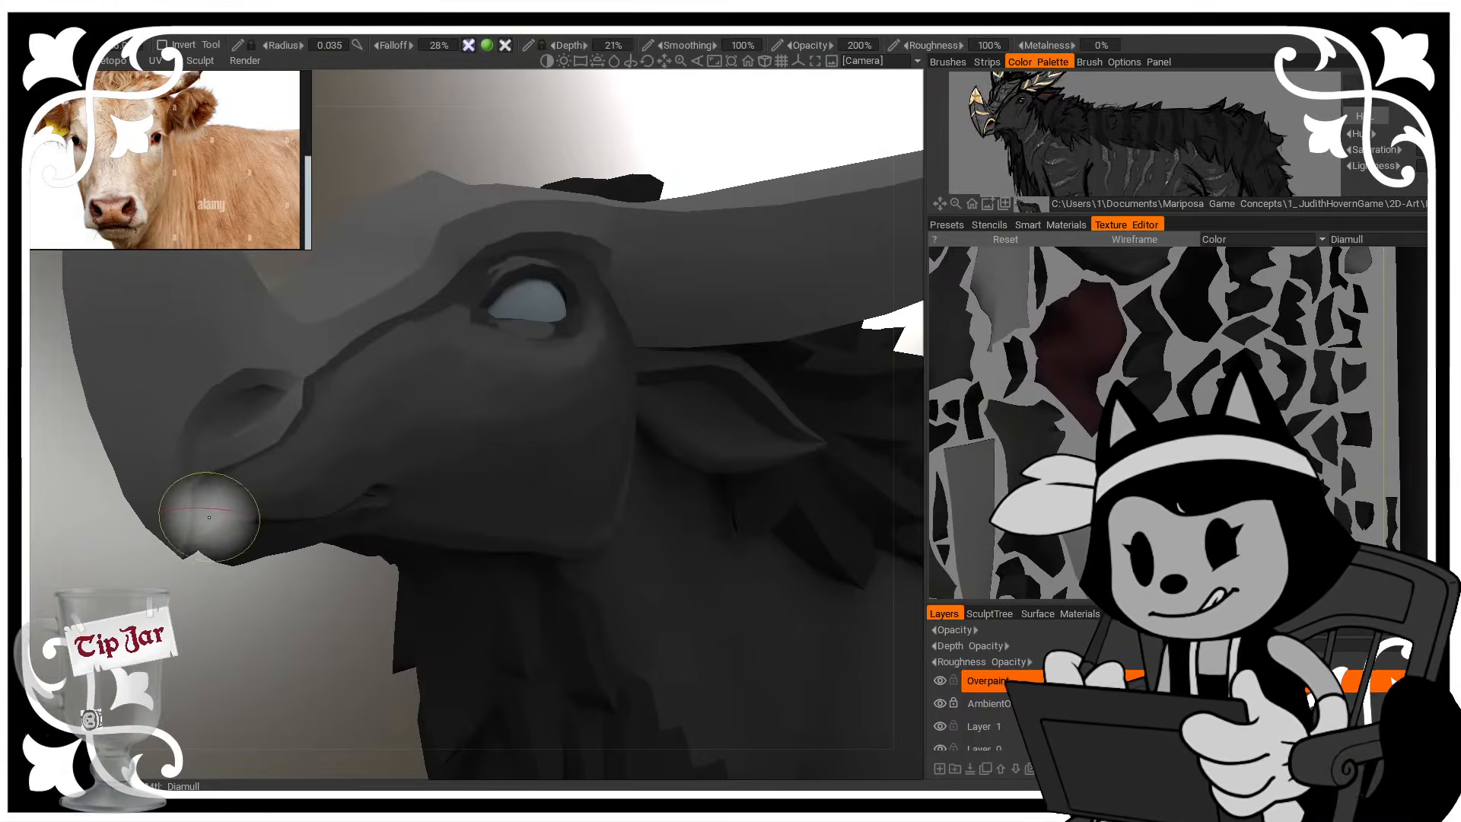
Refine the tip of the muzzle and front lip below the nostril, reducing the brush radius from 0.035 to 0.018
left_click_drag(213, 515, 209, 496)
left_click_drag(306, 583, 271, 630)
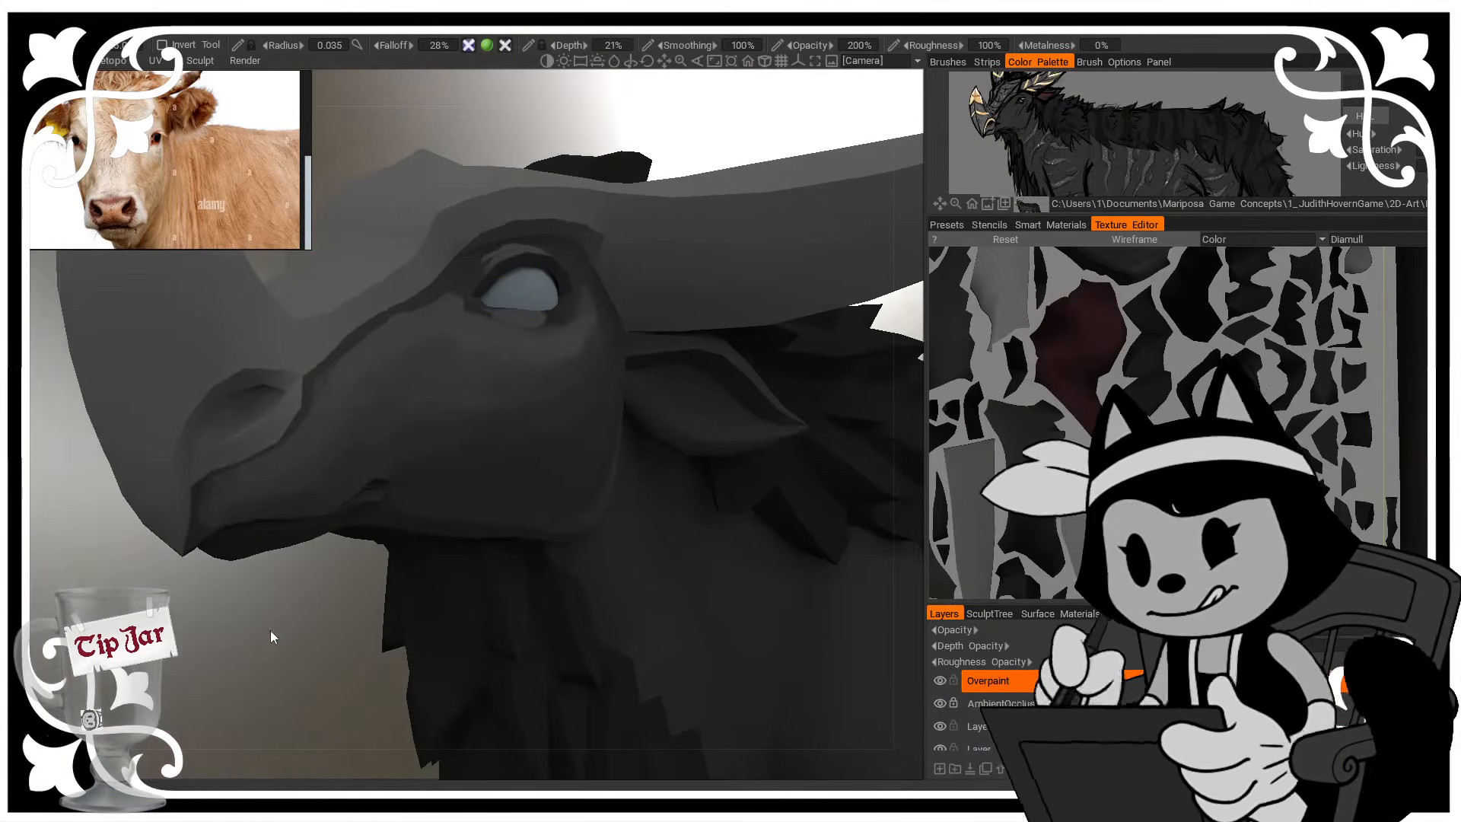
right_click_drag(227, 520, 207, 519)
left_click_drag(207, 520, 205, 506)
mouse_move(271, 662)
left_mouse_down()
mouse_move(266, 608)
mouse_move(228, 676)
left_mouse_up()
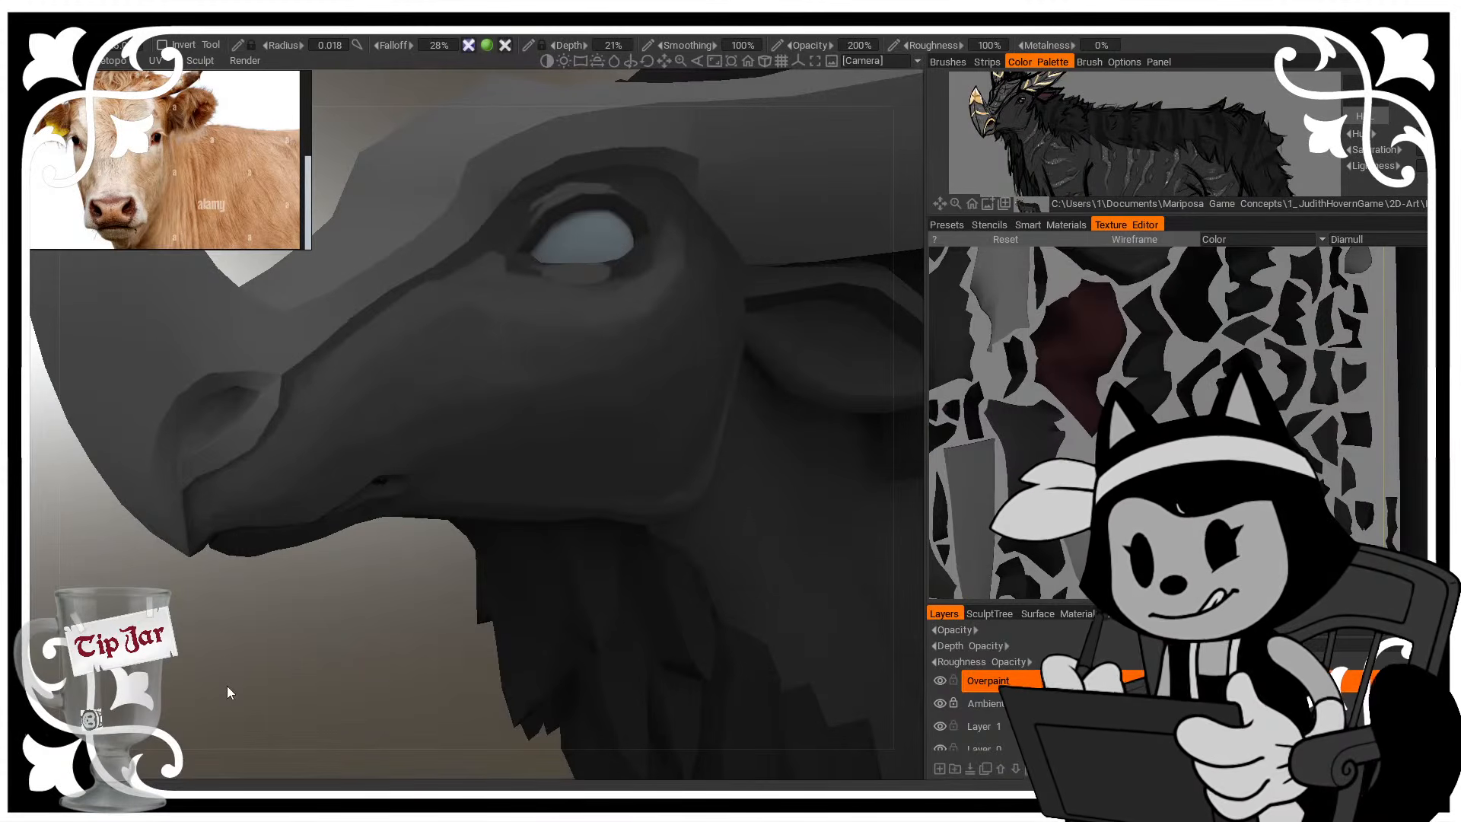
Enlarge the brush radius to 0.070 and paint soft shading on the cheek behind and below the eye
mouse_move(226, 686)
left_mouse_down()
mouse_move(368, 682)
mouse_move(346, 673)
mouse_move(346, 647)
left_mouse_up()
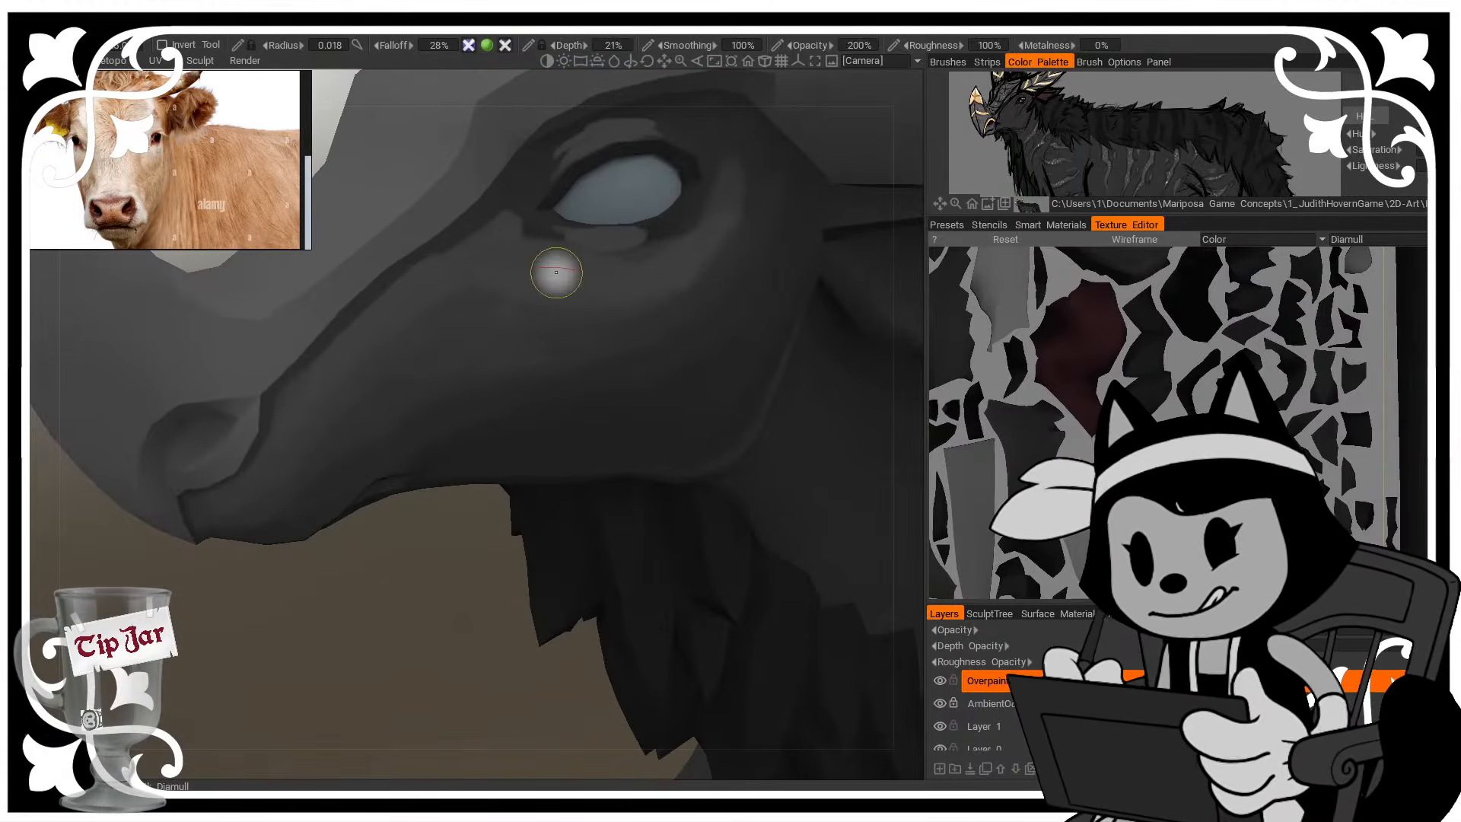
right_click_drag(798, 479, 631, 419, "alt")
left_click_drag(630, 419, 563, 434, "alt")
right_click_drag(563, 434, 610, 437, "alt")
mouse_move(609, 437)
left_mouse_down("alt")
mouse_move(518, 268)
mouse_move(586, 413)
left_mouse_up("alt")
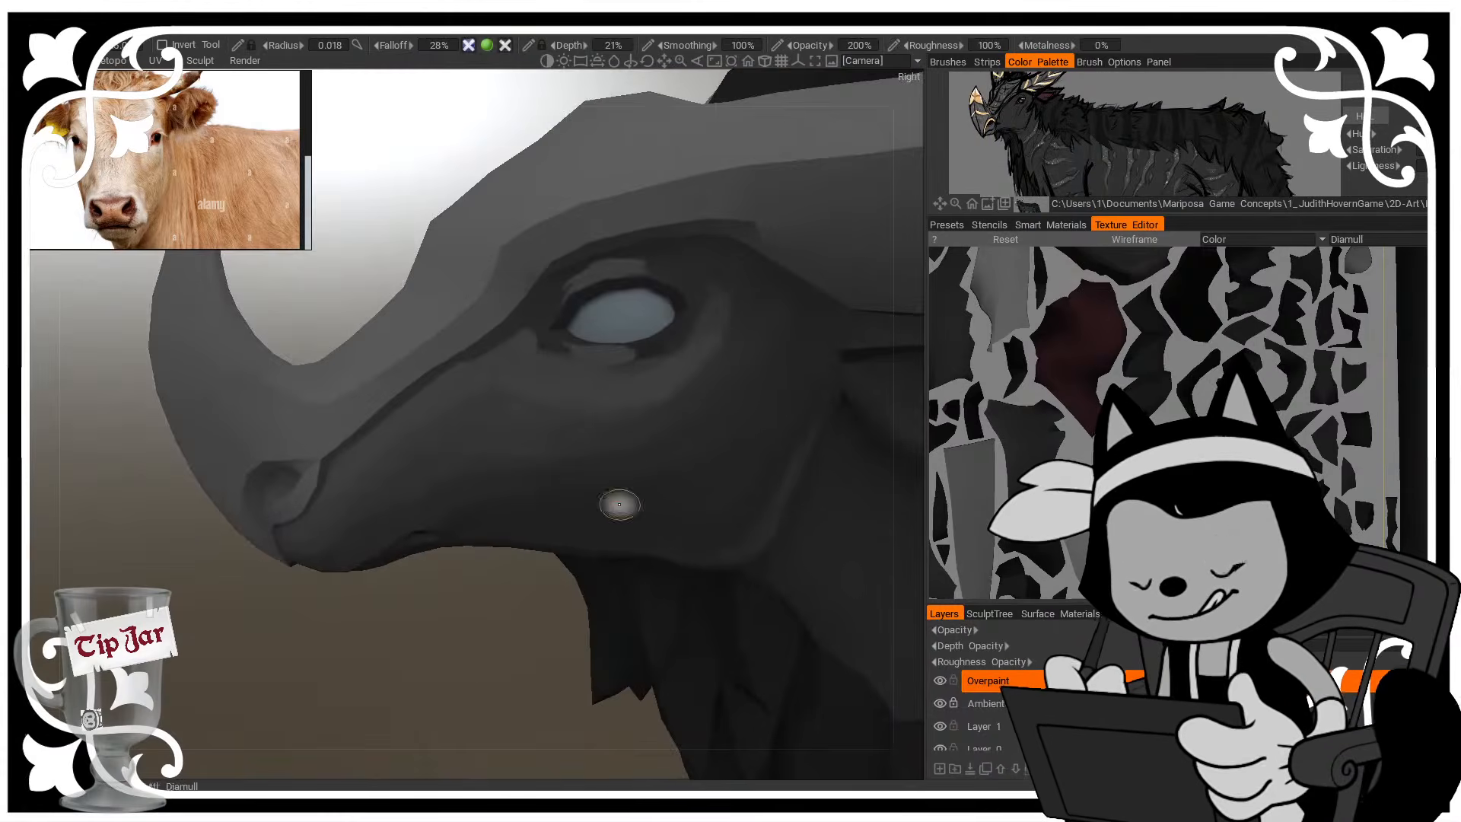
left_click_drag(620, 504, 495, 650, "alt")
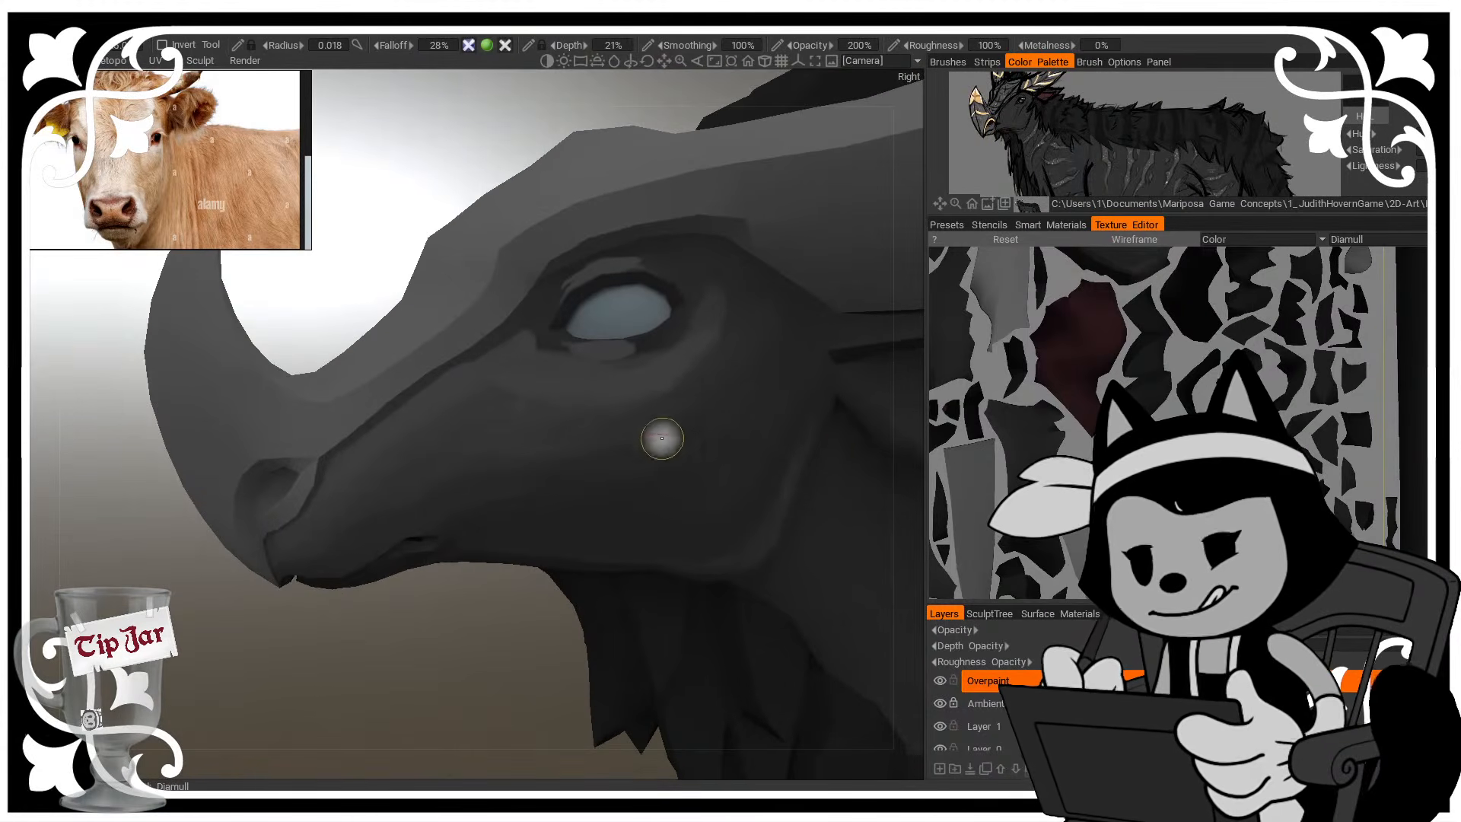
mouse_move(662, 434)
right_mouse_down()
mouse_move(630, 424)
mouse_move(678, 391)
right_mouse_up()
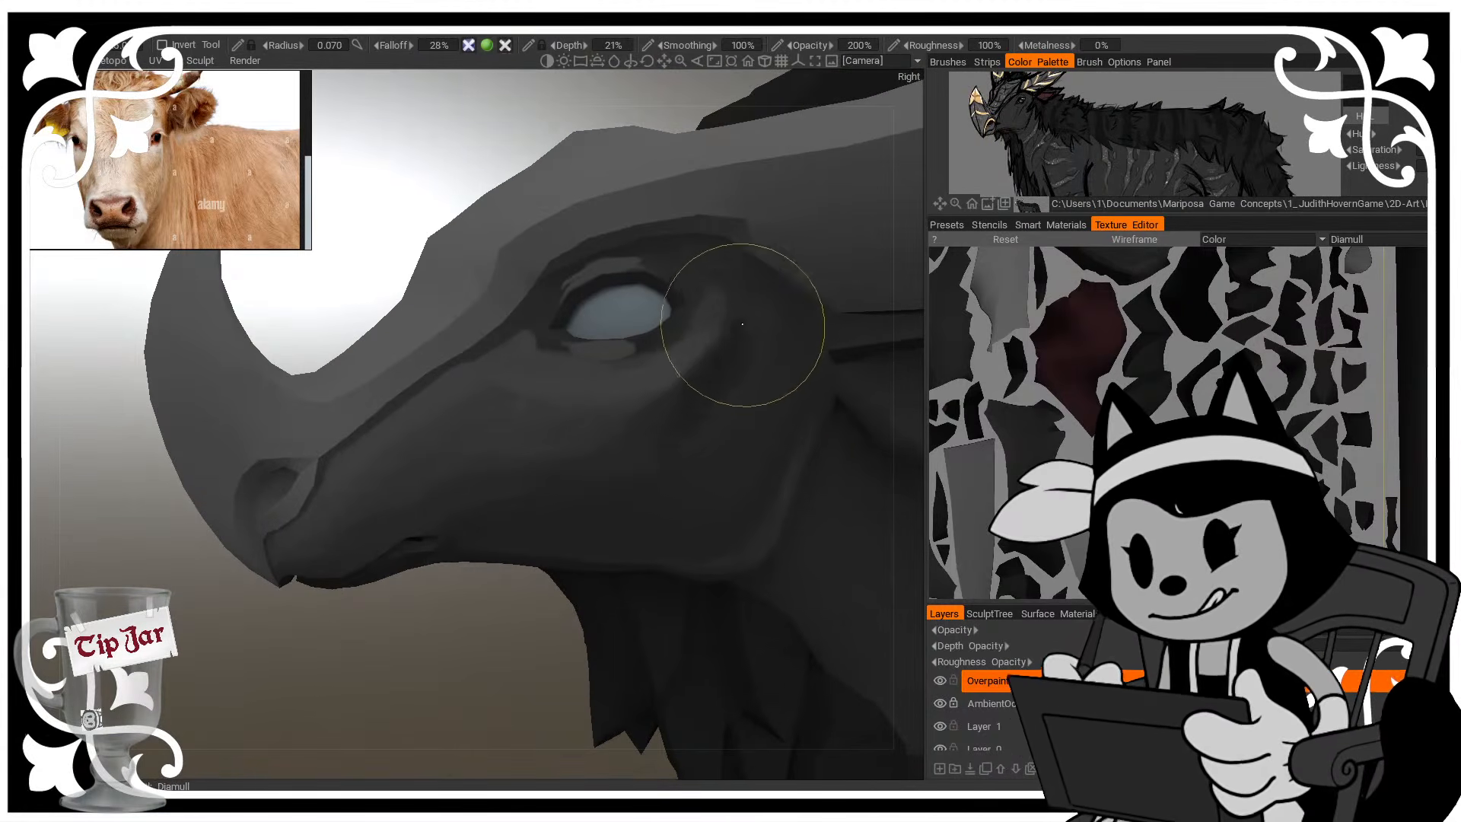
left_click_drag(461, 672, 455, 691, "alt")
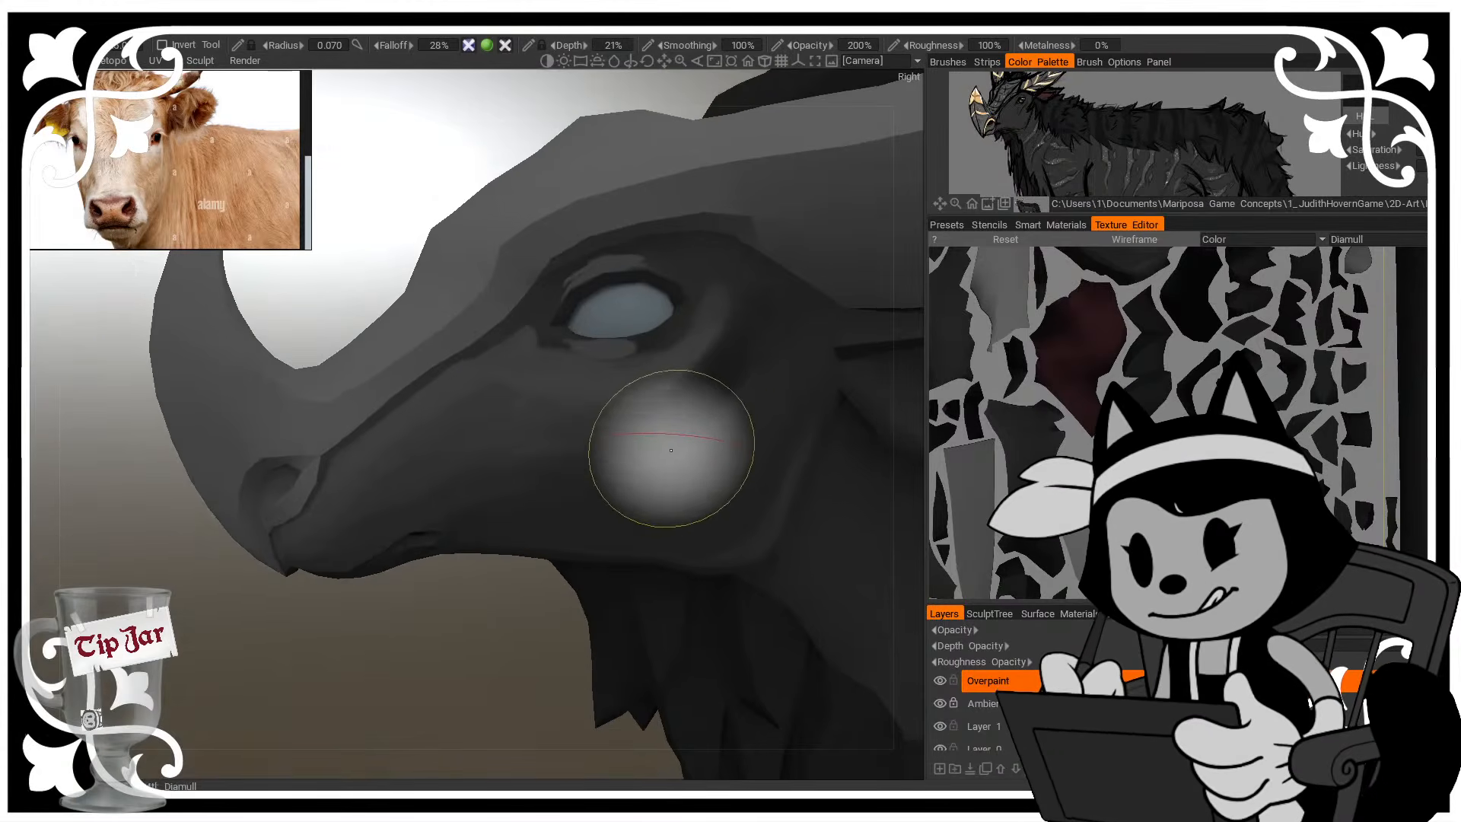
left_click_drag(761, 342, 726, 381)
mouse_move(696, 427)
left_mouse_down()
mouse_move(656, 421)
mouse_move(692, 385)
left_mouse_up()
Smooth the shading from the back of the eye socket down across the cheek
mouse_move(758, 298)
left_mouse_down("shift")
mouse_move(841, 365)
mouse_move(694, 522)
mouse_move(769, 352)
mouse_move(669, 448)
left_mouse_up("shift")
mouse_move(767, 342)
left_mouse_down("shift")
mouse_move(740, 410)
mouse_move(675, 469)
left_mouse_up("shift")
left_click_drag(548, 601, 513, 620, "alt")
left_click_drag(629, 470, 641, 457, "shift")
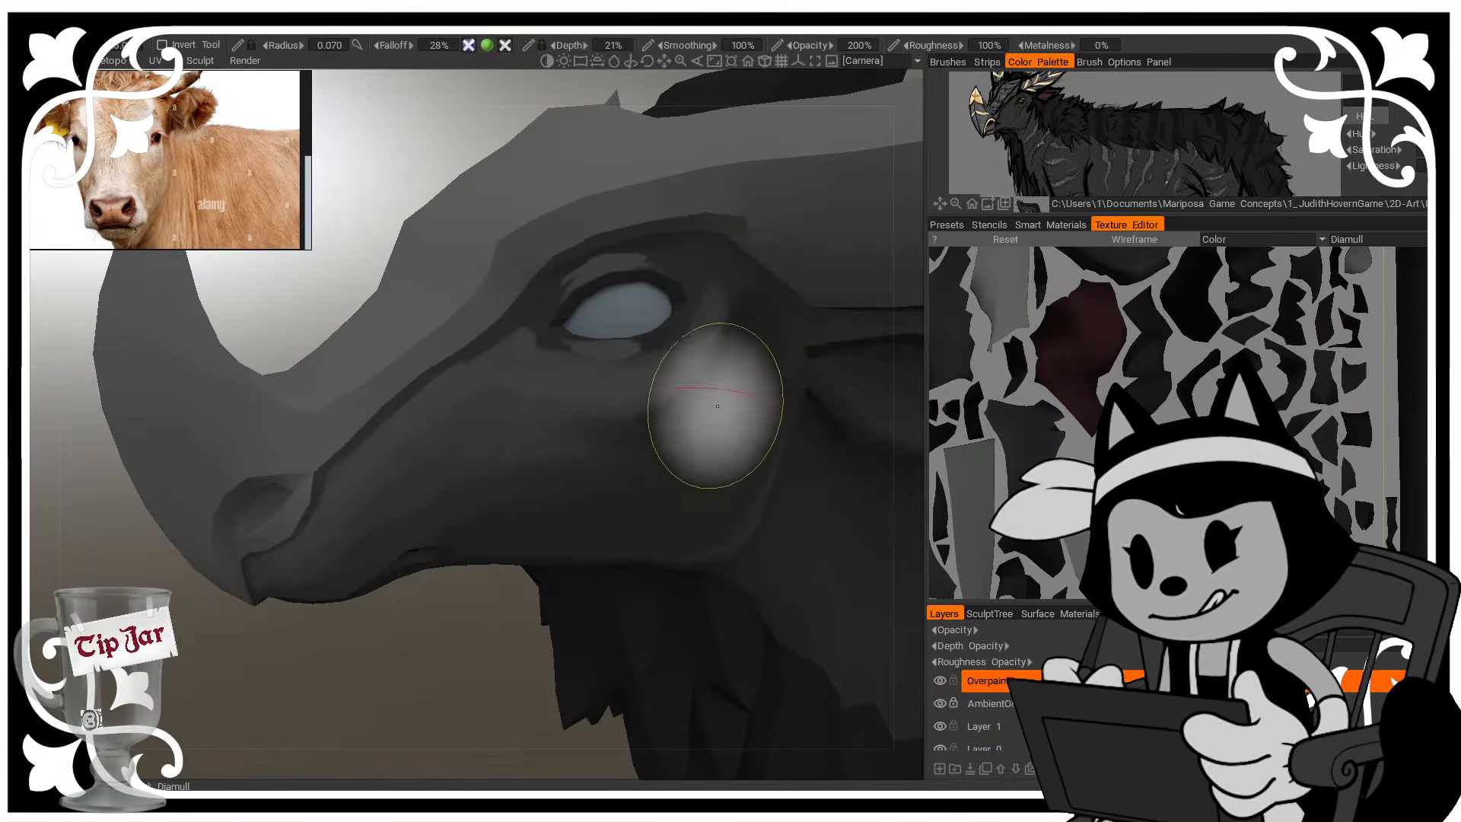
mouse_move(717, 406)
left_mouse_down("shift")
mouse_move(613, 466)
mouse_move(656, 458)
left_mouse_up("shift")
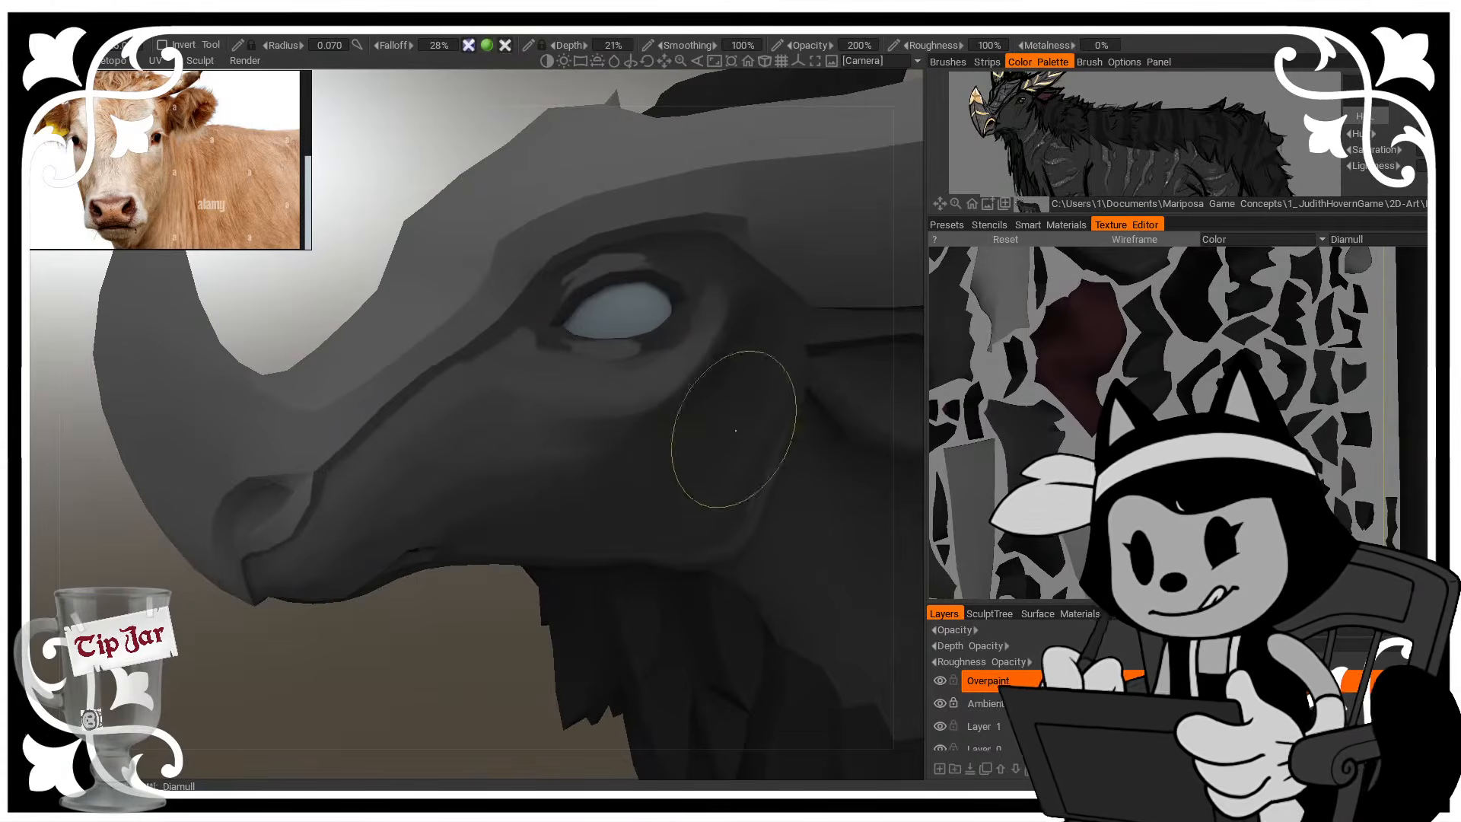
left_click_drag(532, 609, 458, 640)
left_click_drag(712, 398, 677, 420, "shift")
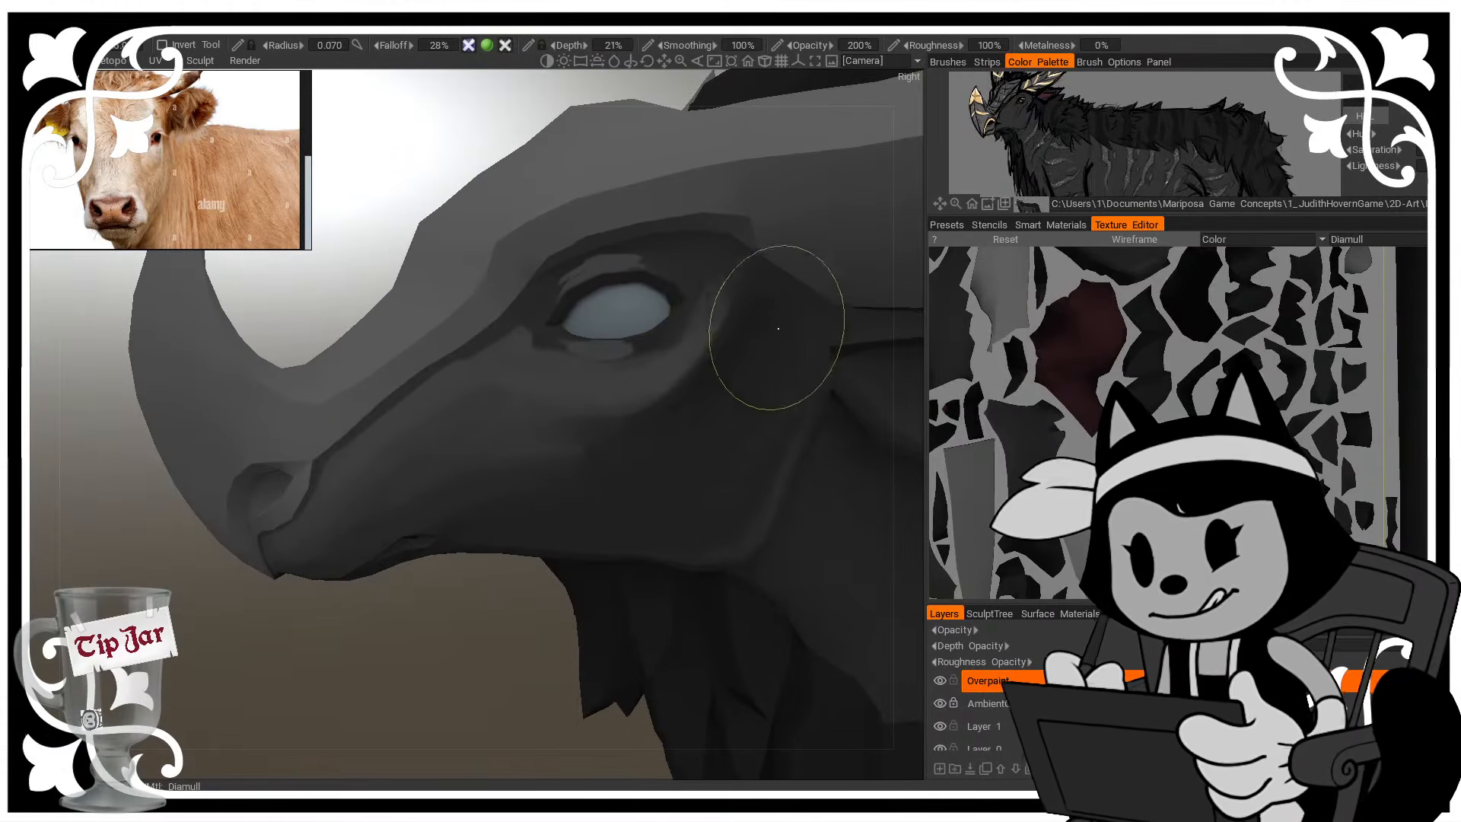
left_click_drag(701, 493, 766, 407, "shift")
Blend the tones of the mid-cheek, the jaw side and the rim behind the eye into each other
left_click_drag(519, 586, 542, 601)
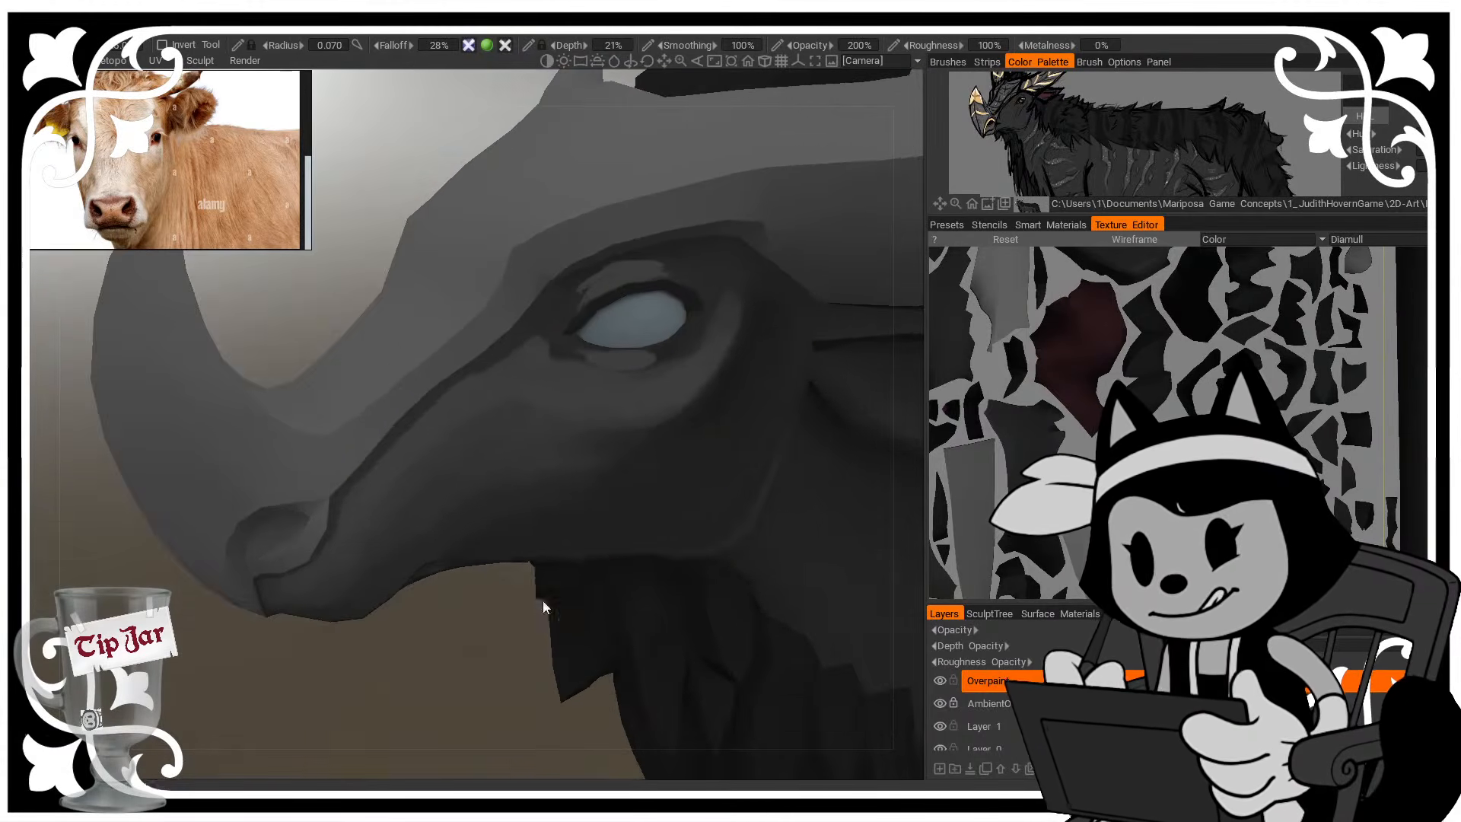
left_click_drag(574, 460, 617, 456, "shift")
left_click_drag(450, 641, 440, 601)
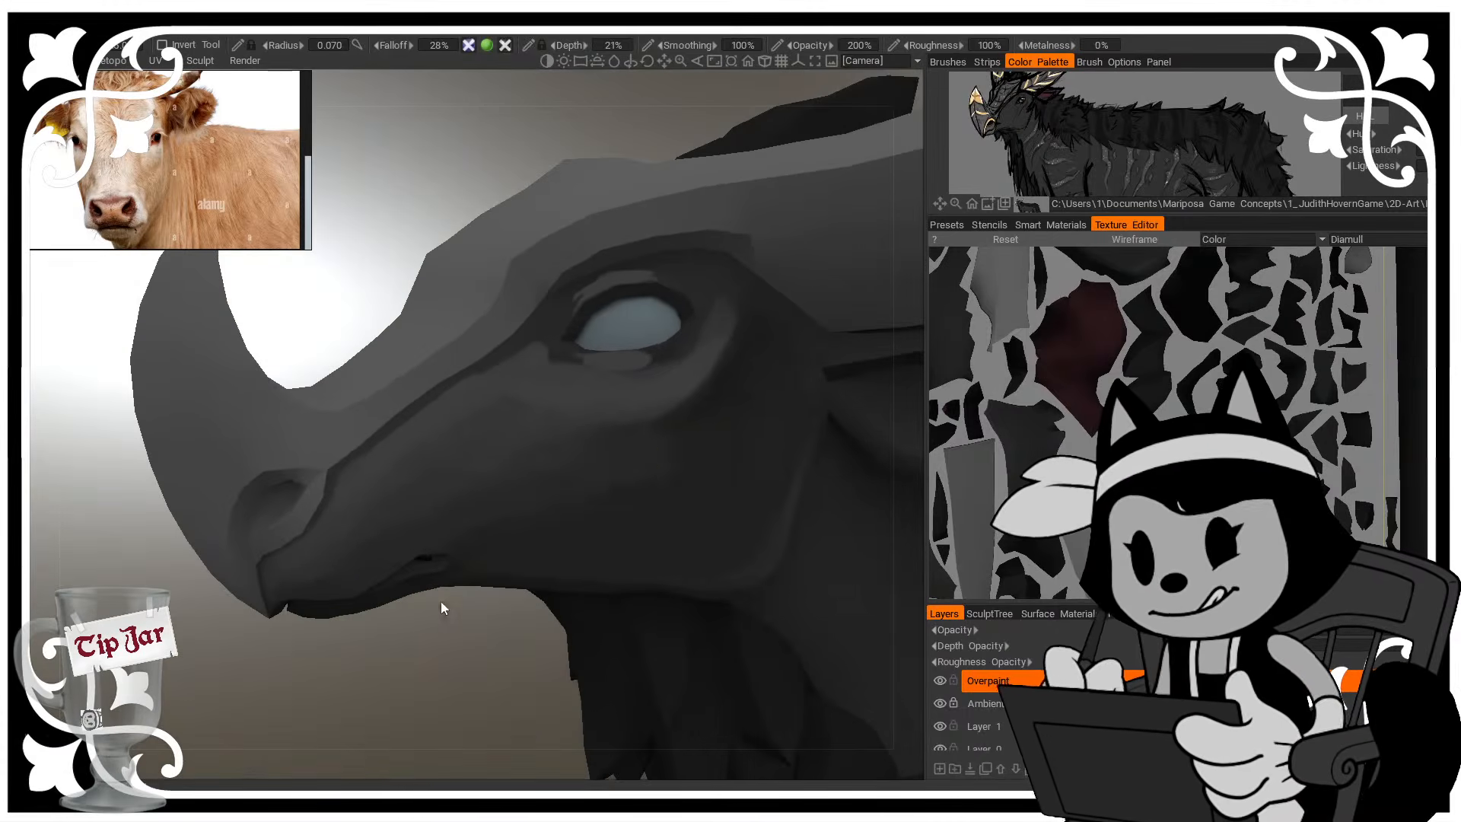
left_click_drag(842, 399, 673, 461, "shift")
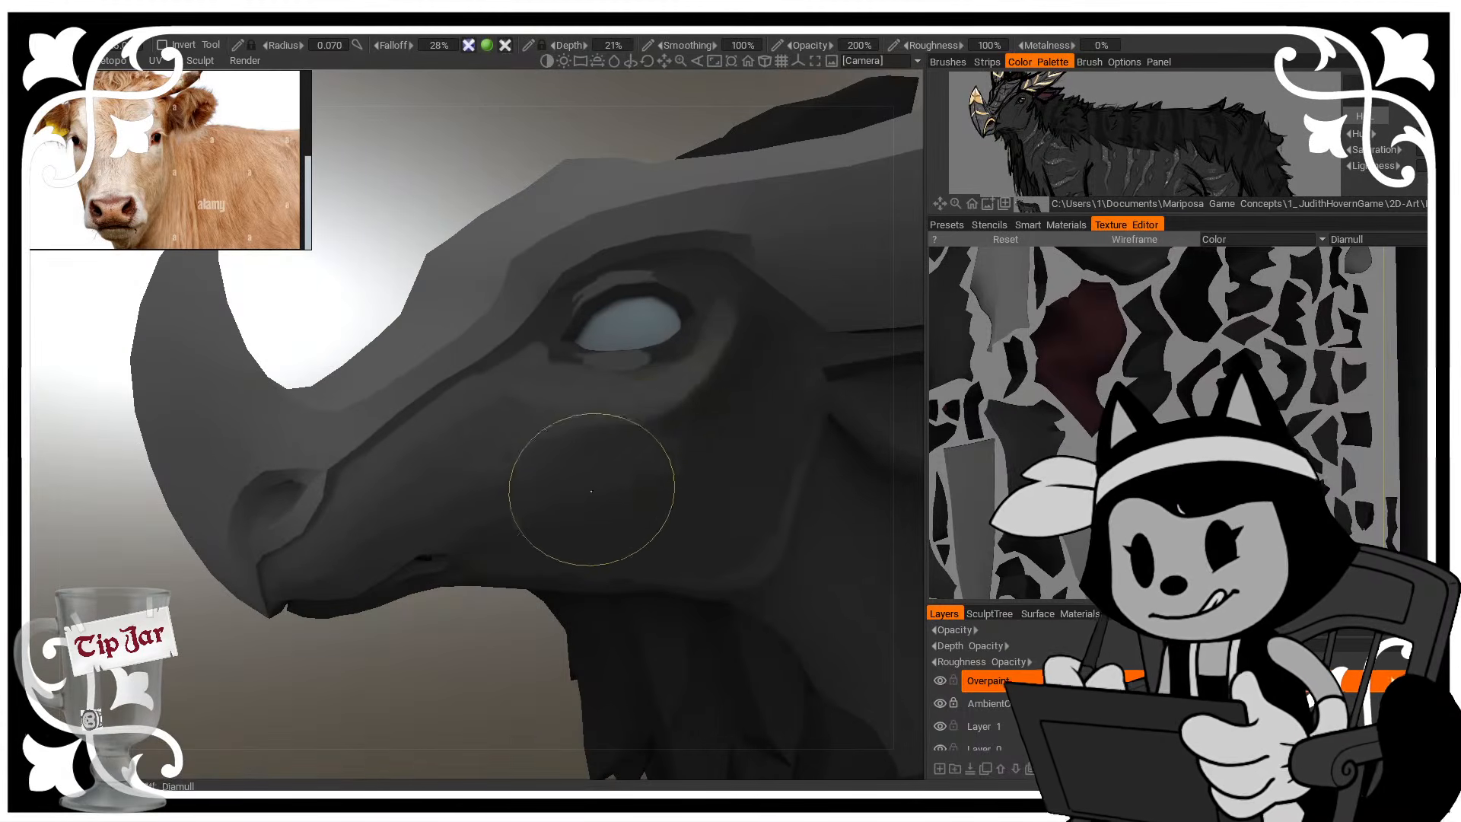
left_click_drag(476, 641, 487, 656)
left_click_drag(653, 473, 744, 356, "shift")
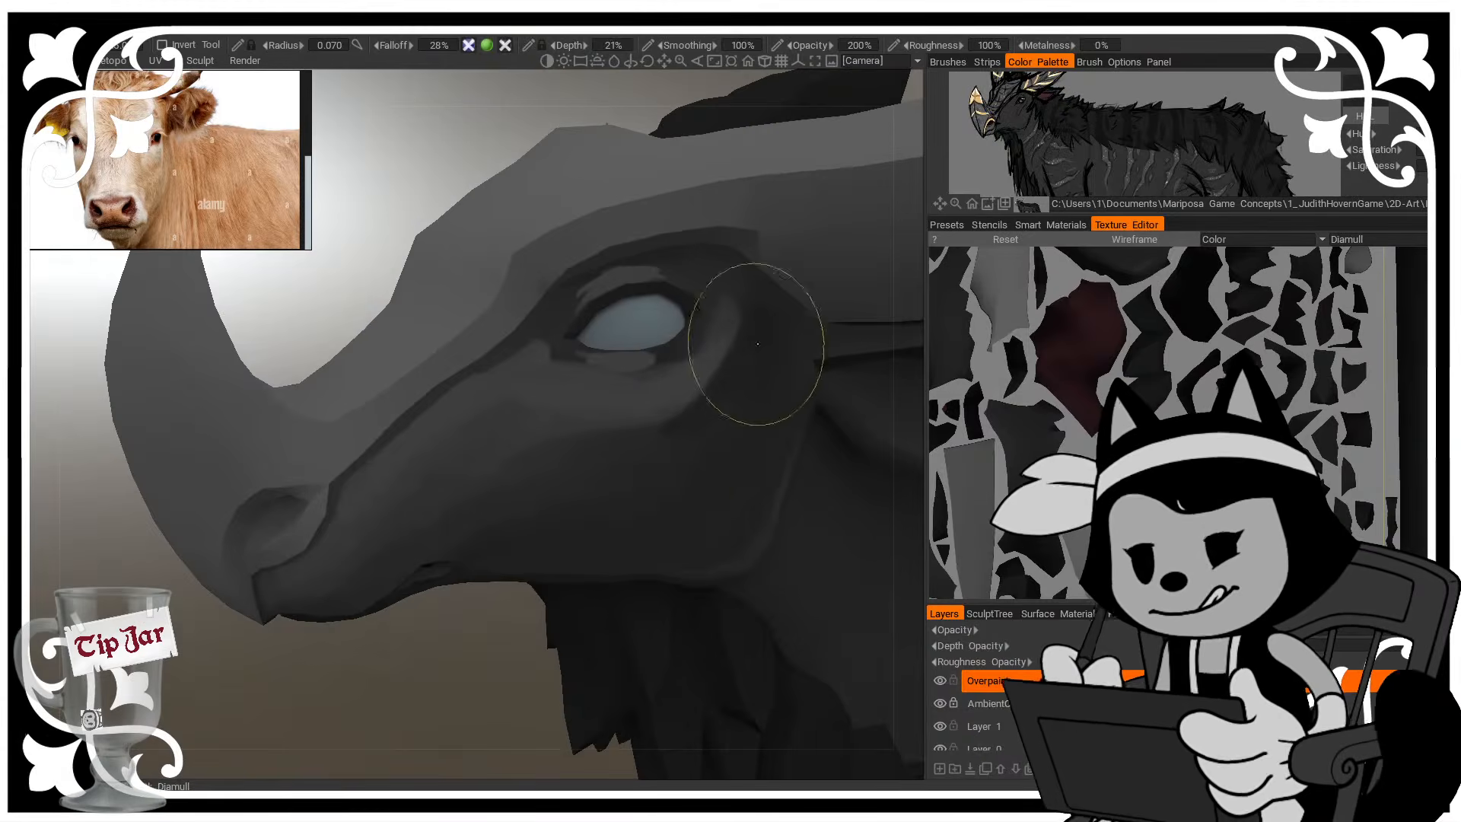
left_click_drag(508, 659, 518, 685)
left_click_drag(735, 313, 735, 299, "shift")
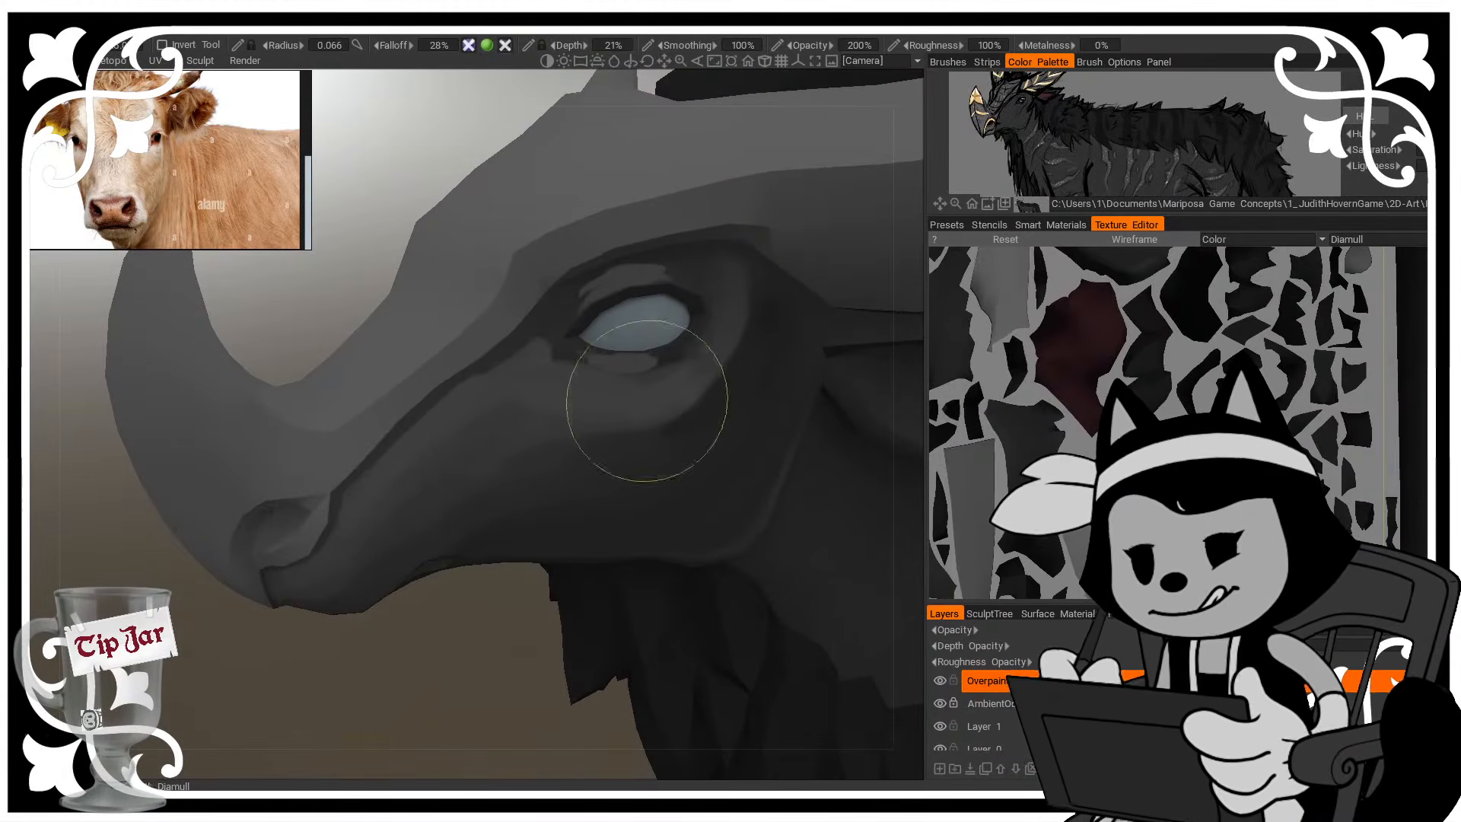
Sample the gray with RGB 62, 62, 62 and paint it across the cheek below the eye with brush radius 0.055
left_click(17, 365)
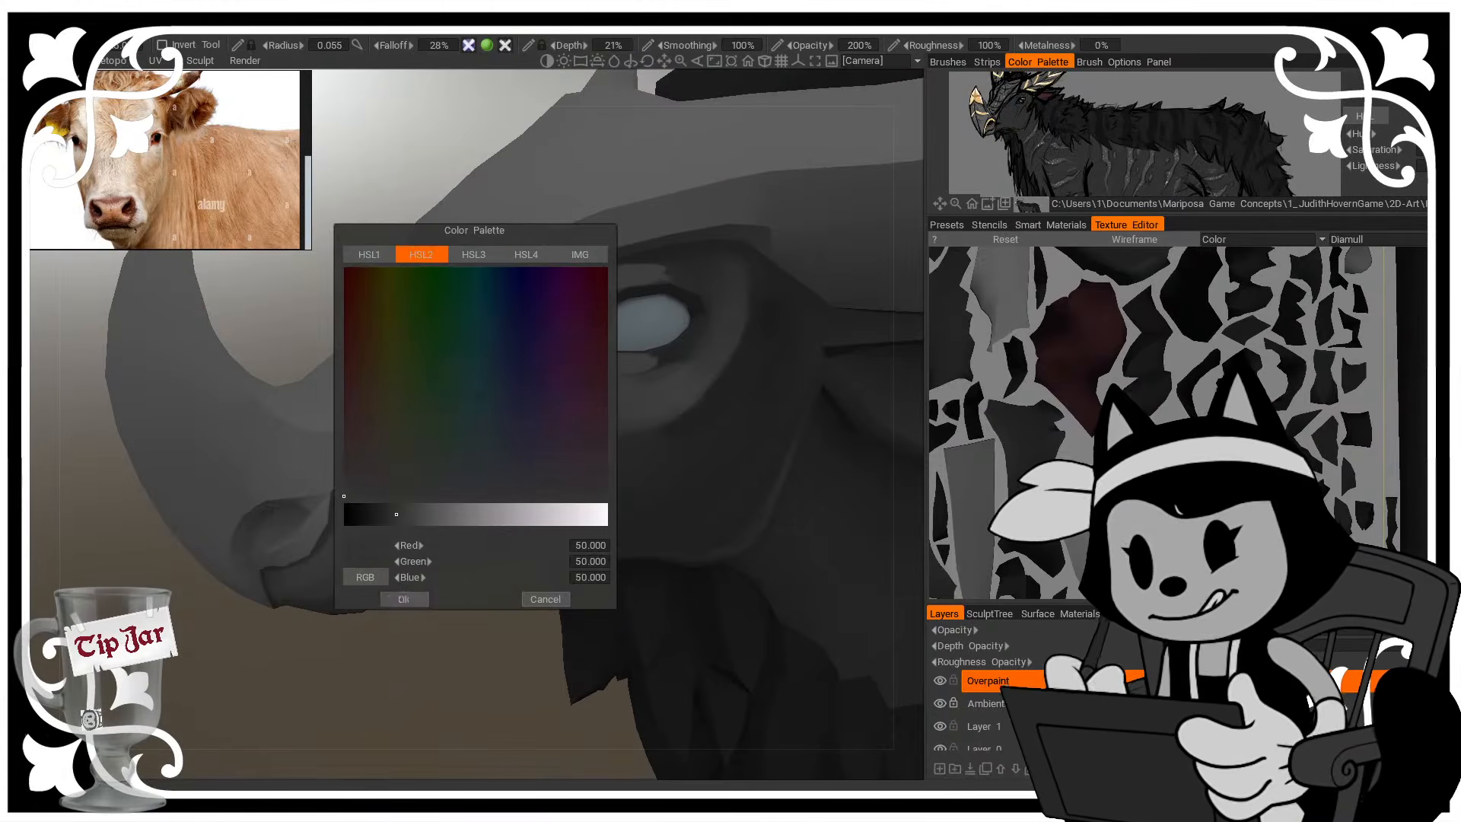
left_click(404, 598)
key("v")
left_click(16, 365)
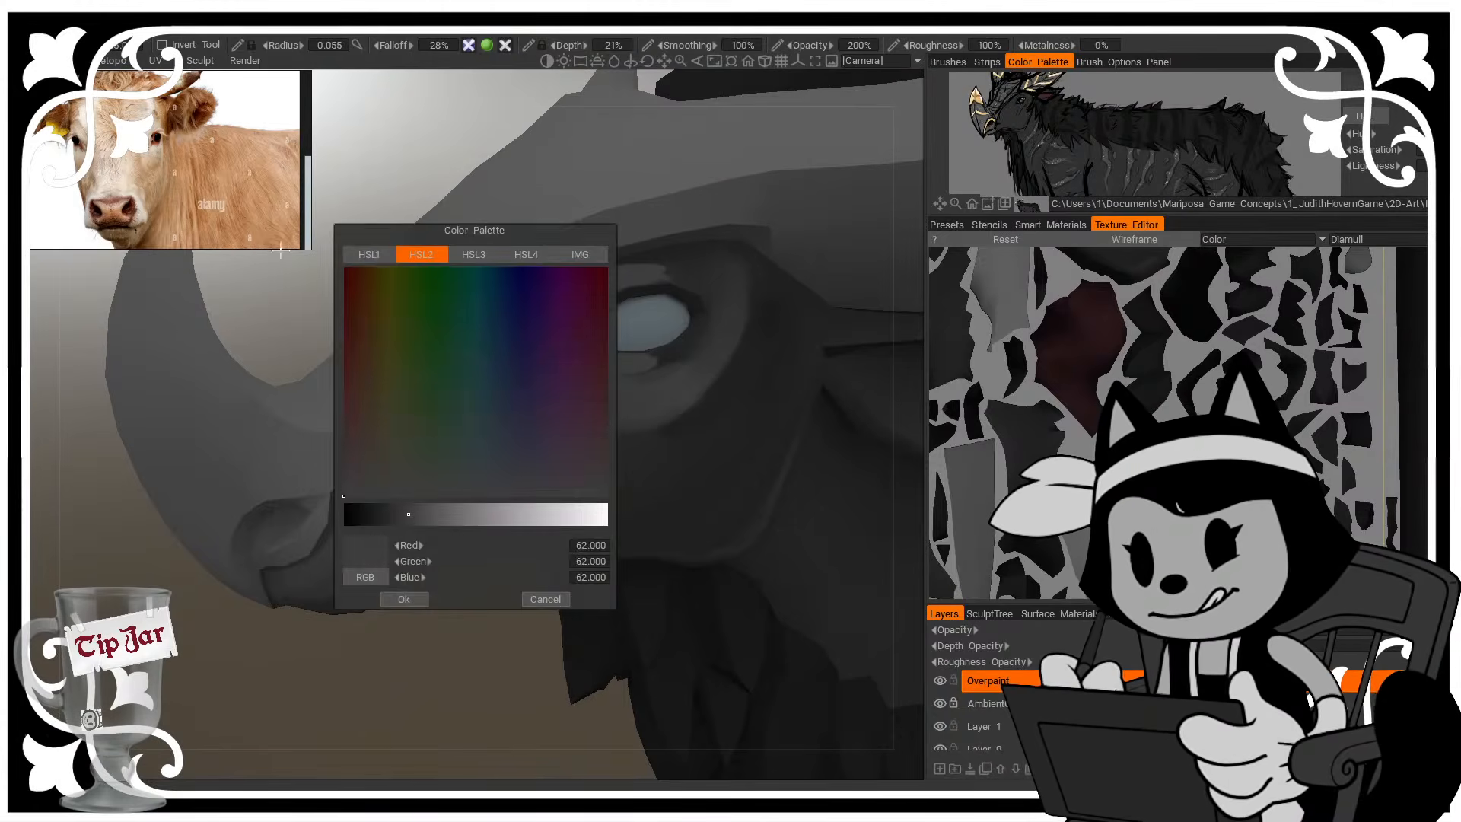
left_click(404, 598)
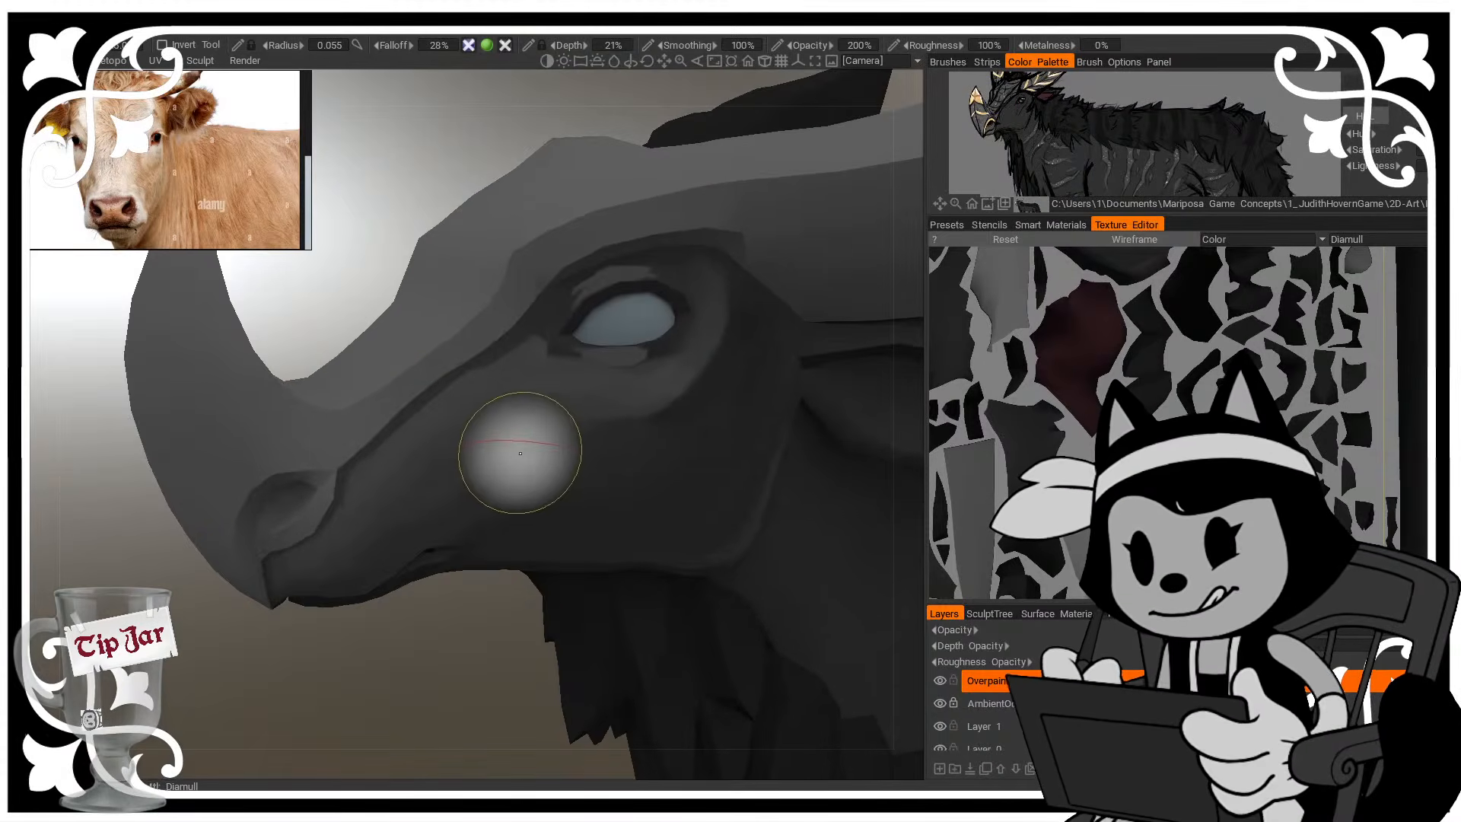
mouse_move(553, 445)
left_mouse_down()
mouse_move(476, 454)
mouse_move(491, 459)
left_mouse_up()
mouse_move(509, 582)
left_mouse_down()
mouse_move(490, 649)
mouse_move(481, 559)
left_mouse_up()
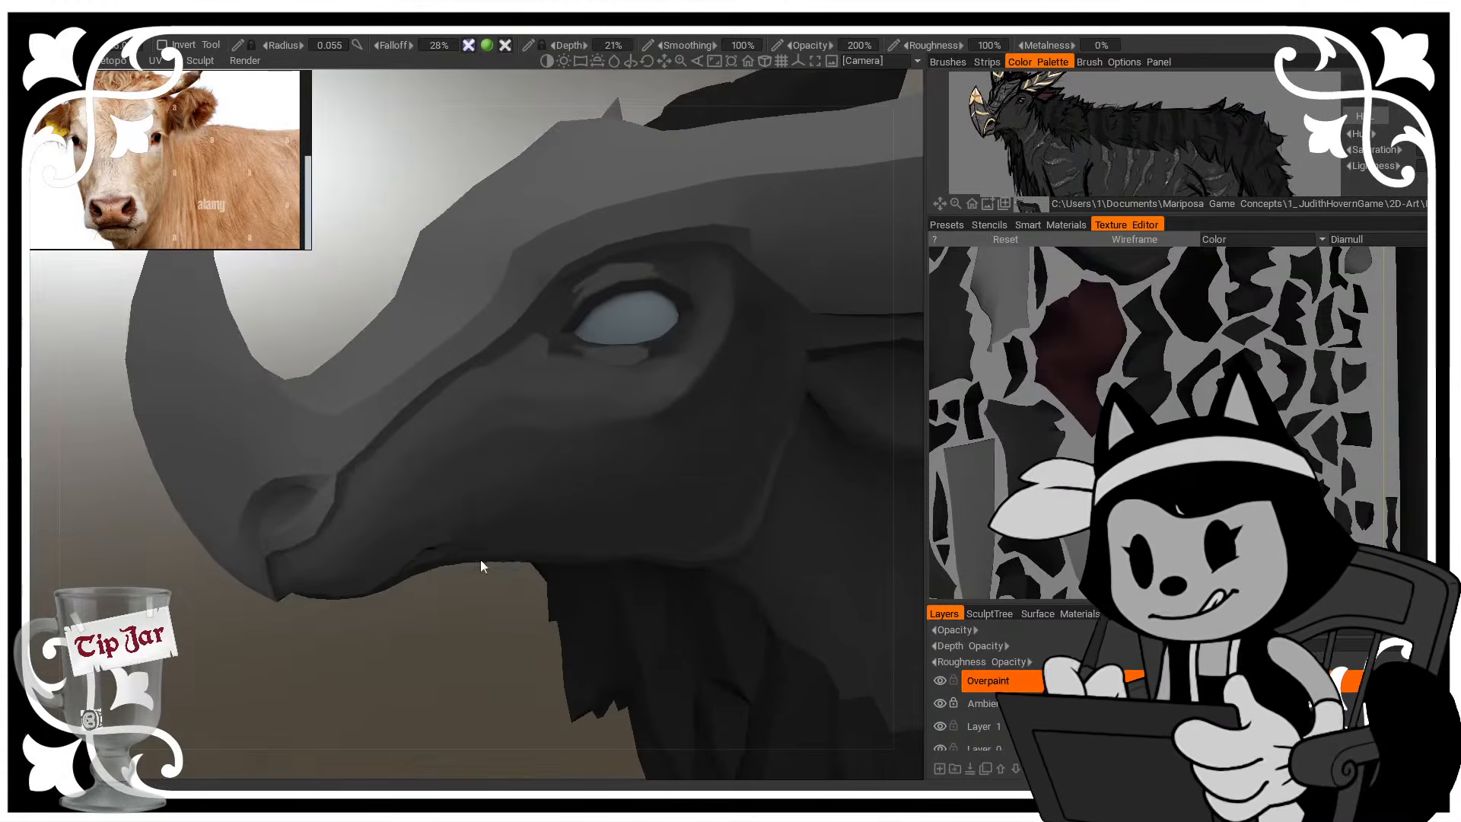
left_click_drag(430, 679, 419, 717)
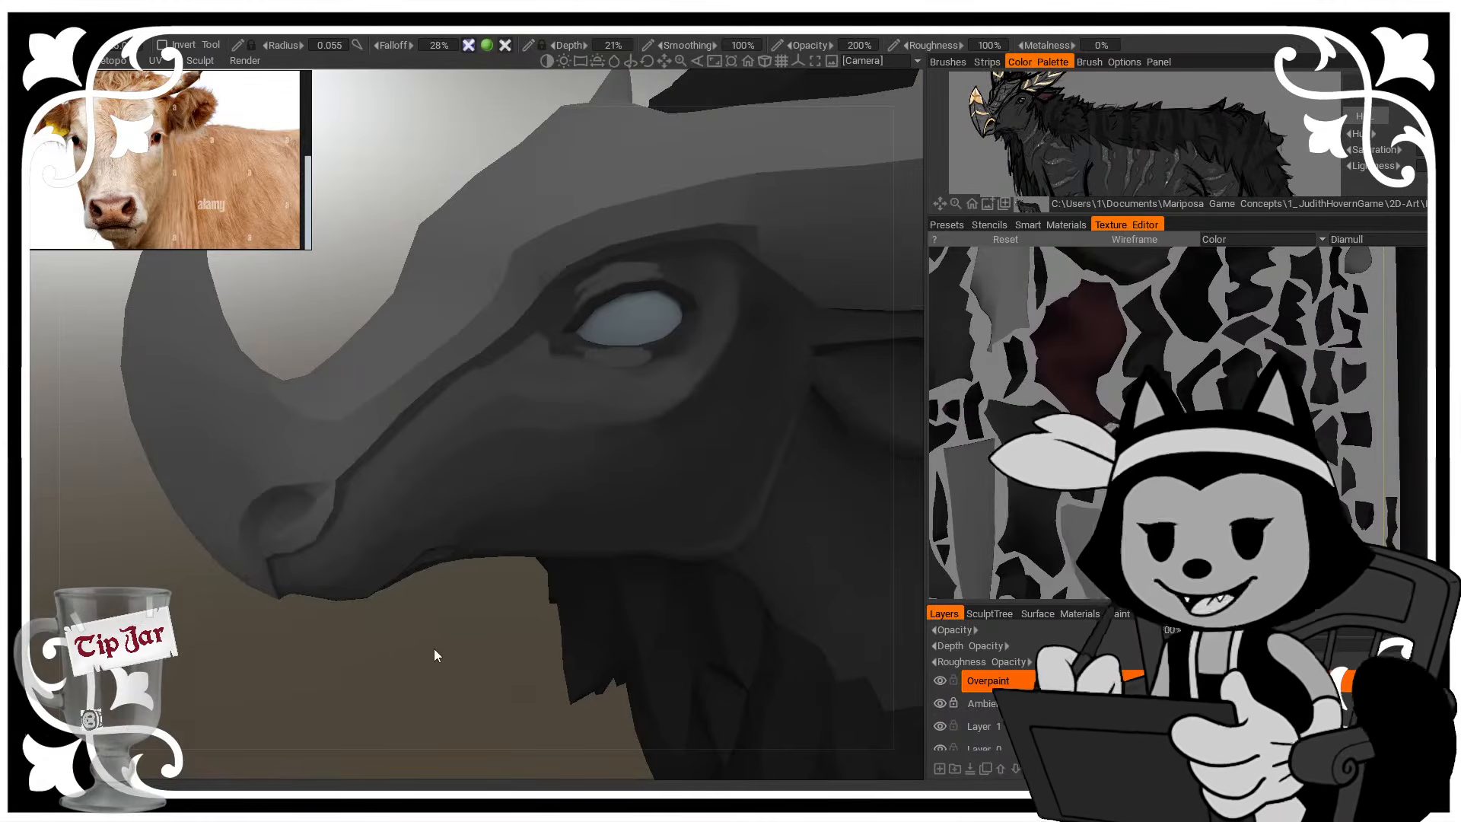
Shade the lower cheek and jaw behind the mouth, enlarging the brush radius to 0.096
mouse_move(433, 649)
left_mouse_down()
mouse_move(463, 659)
mouse_move(545, 499)
mouse_move(495, 483)
left_mouse_up()
left_click_drag(473, 564, 433, 482)
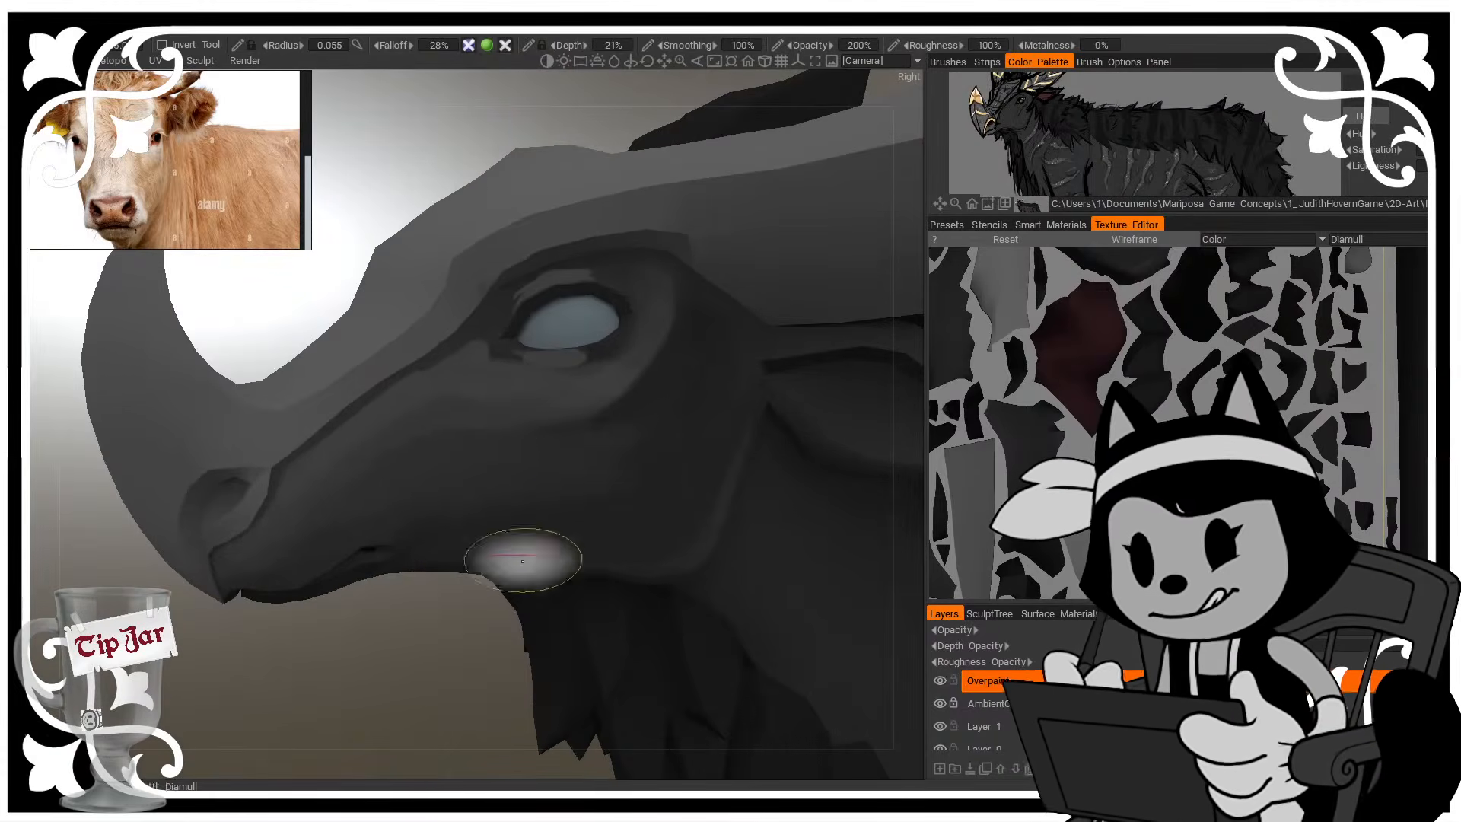
mouse_move(522, 609)
left_mouse_down()
mouse_move(505, 554)
mouse_move(554, 491)
left_mouse_up()
mouse_move(553, 492)
right_mouse_down()
mouse_move(620, 495)
mouse_move(499, 498)
right_mouse_up()
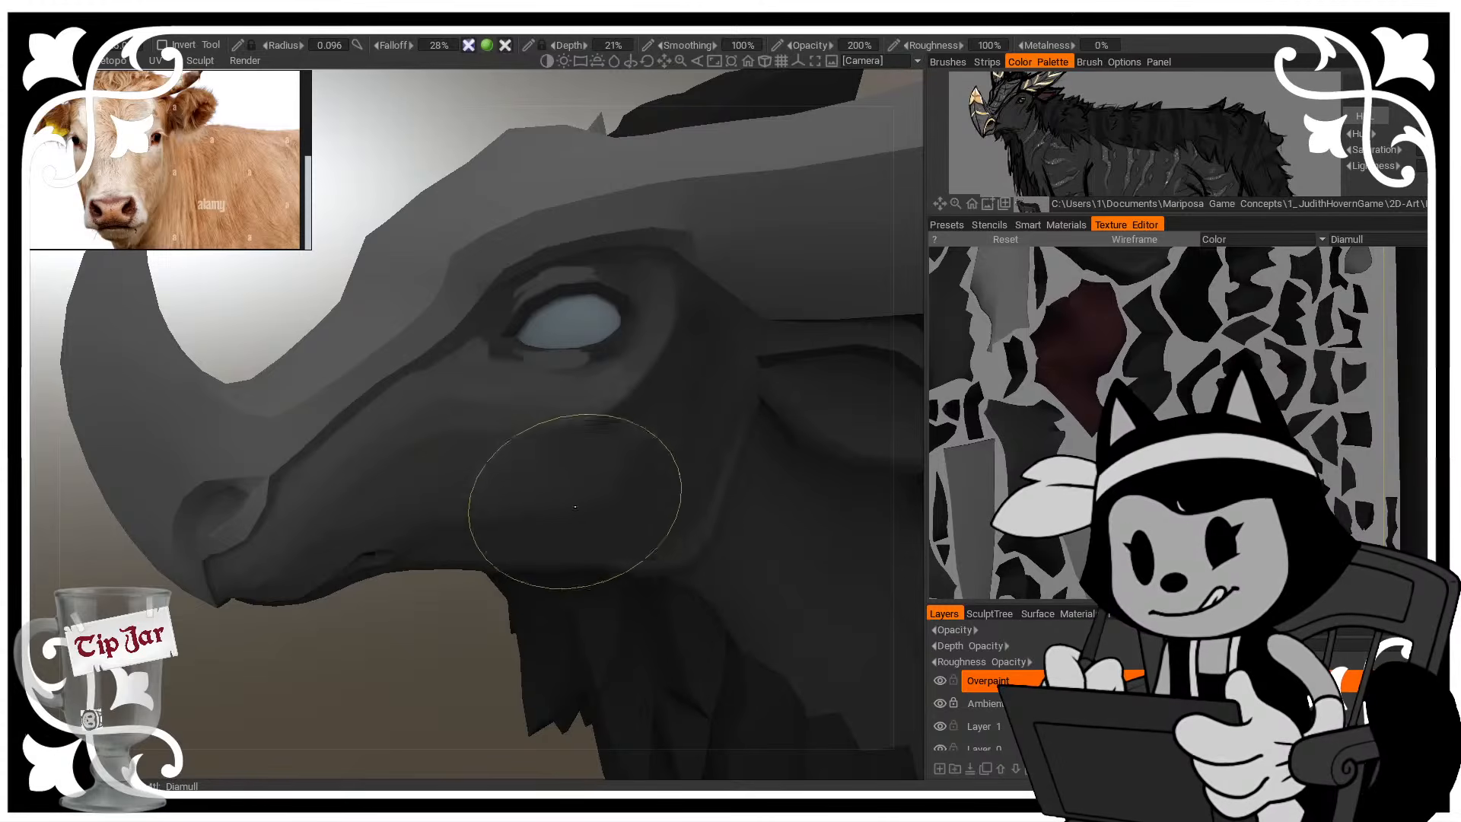
left_click_drag(445, 626, 412, 622)
Paint along the lower lip with brush radius 0.010, using the wireframe display as a guide
mouse_move(312, 588)
right_mouse_down()
mouse_move(251, 587)
mouse_move(293, 590)
right_mouse_up()
mouse_move(293, 590)
left_mouse_down()
mouse_move(327, 660)
mouse_move(217, 567)
left_mouse_up()
key("w")
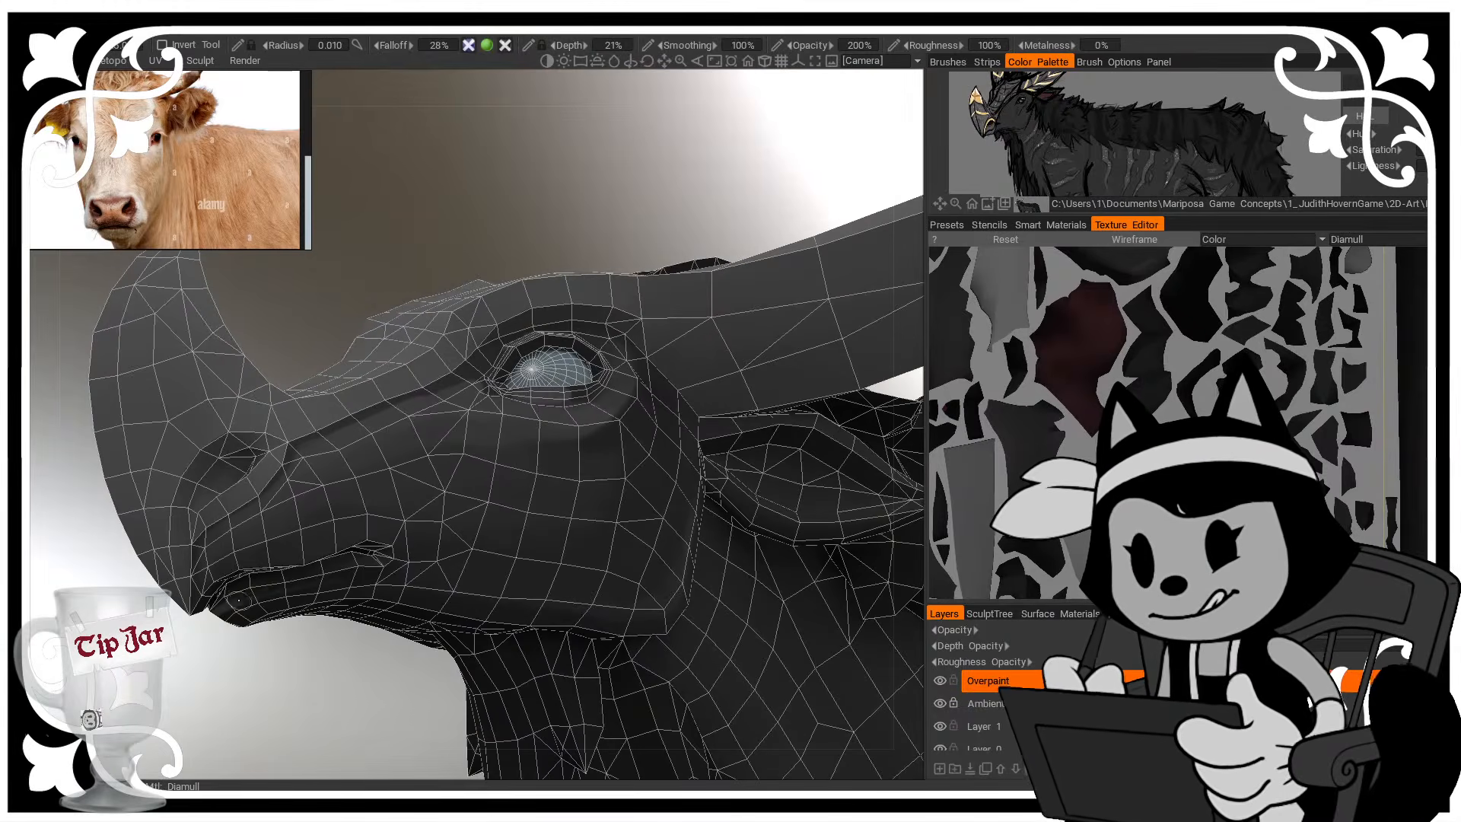
left_click_drag(294, 588, 391, 567)
key("w")
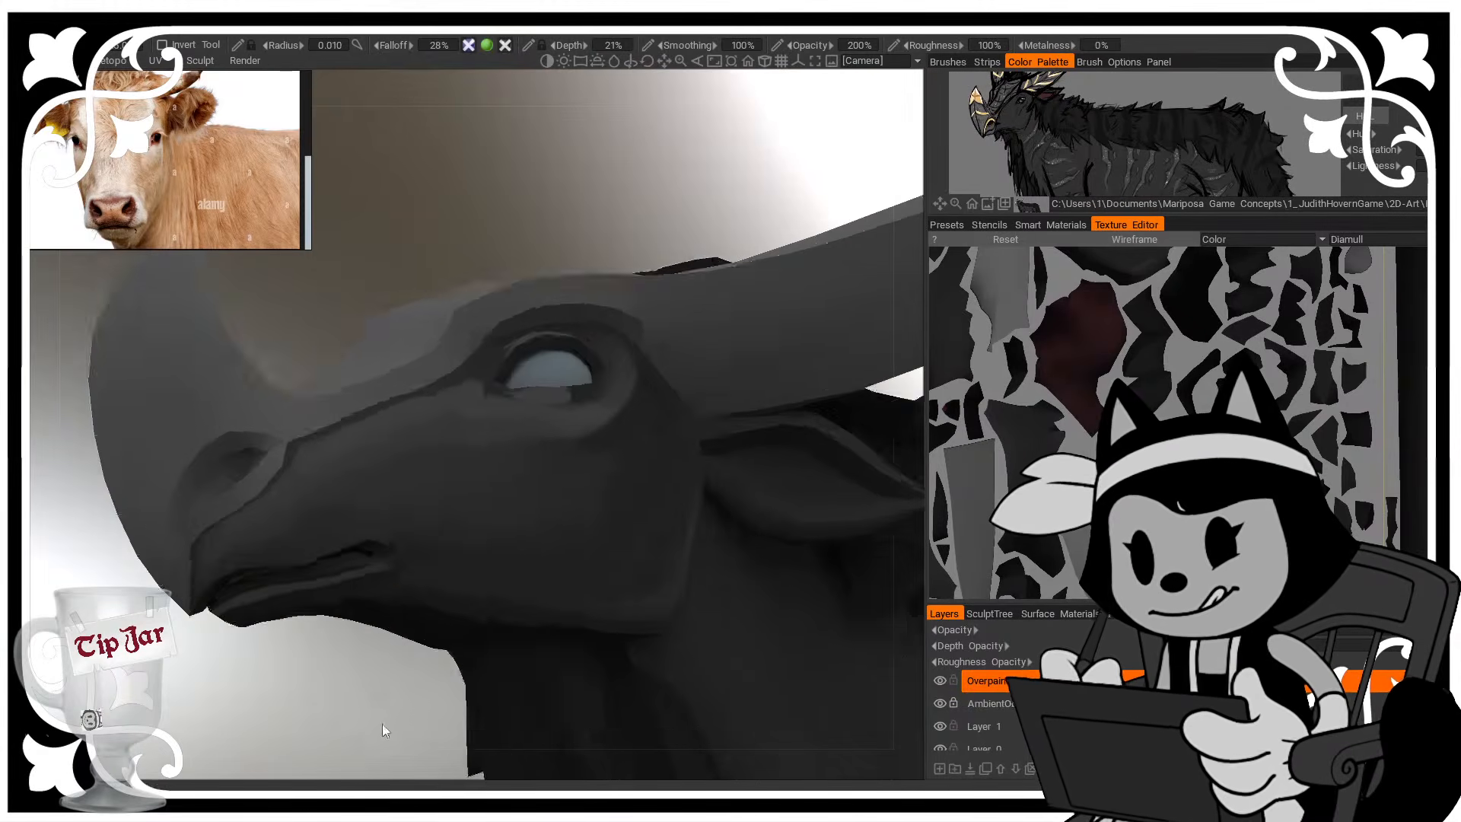
Build up the lower lip's shading from the chin to the mouth corner with brush radii of 0.032, 0.016 and 0.028
left_click_drag(385, 730, 359, 660)
right_click_drag(266, 601, 301, 586)
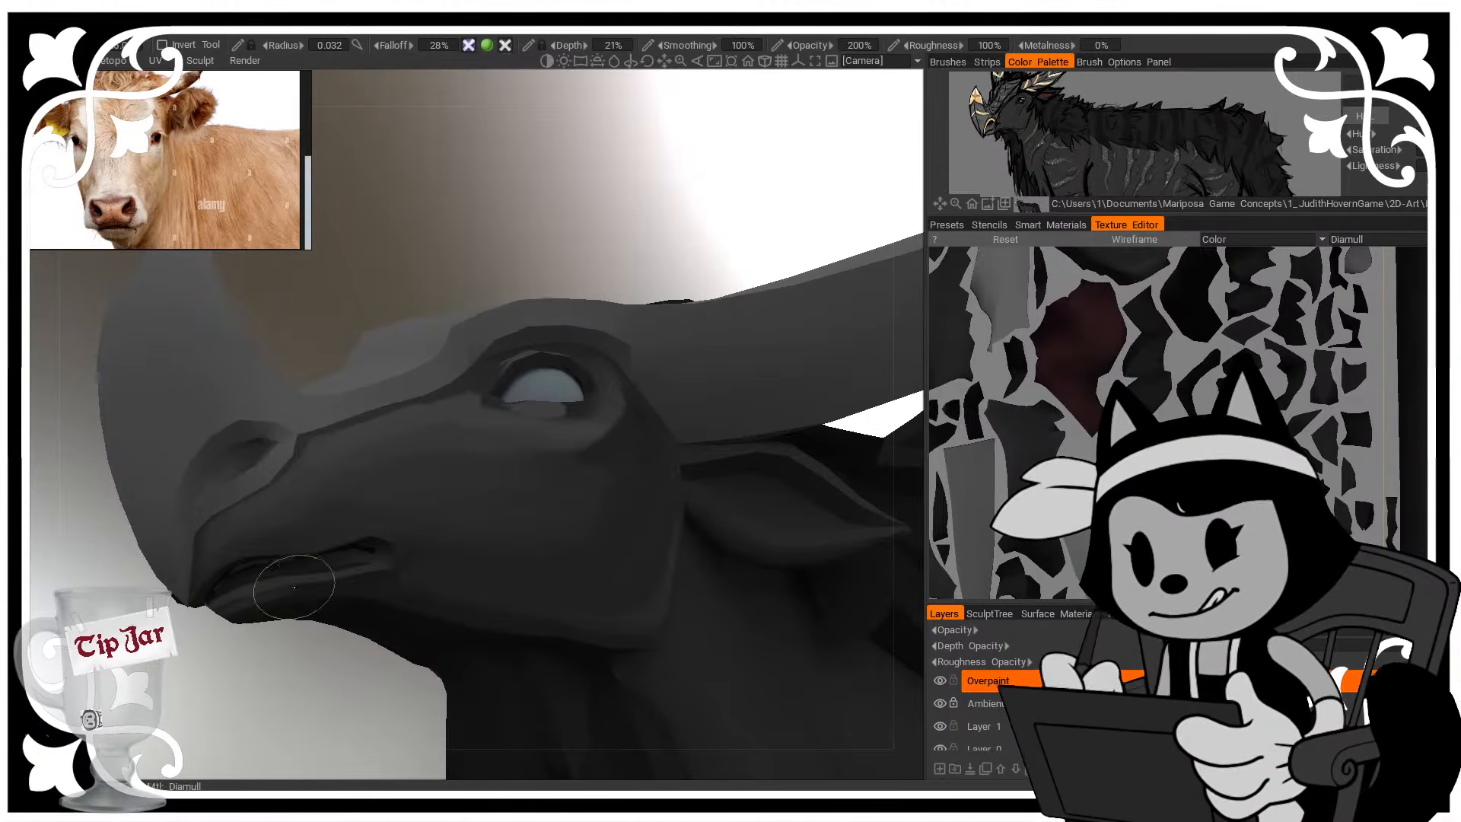
left_click_drag(301, 586, 365, 581)
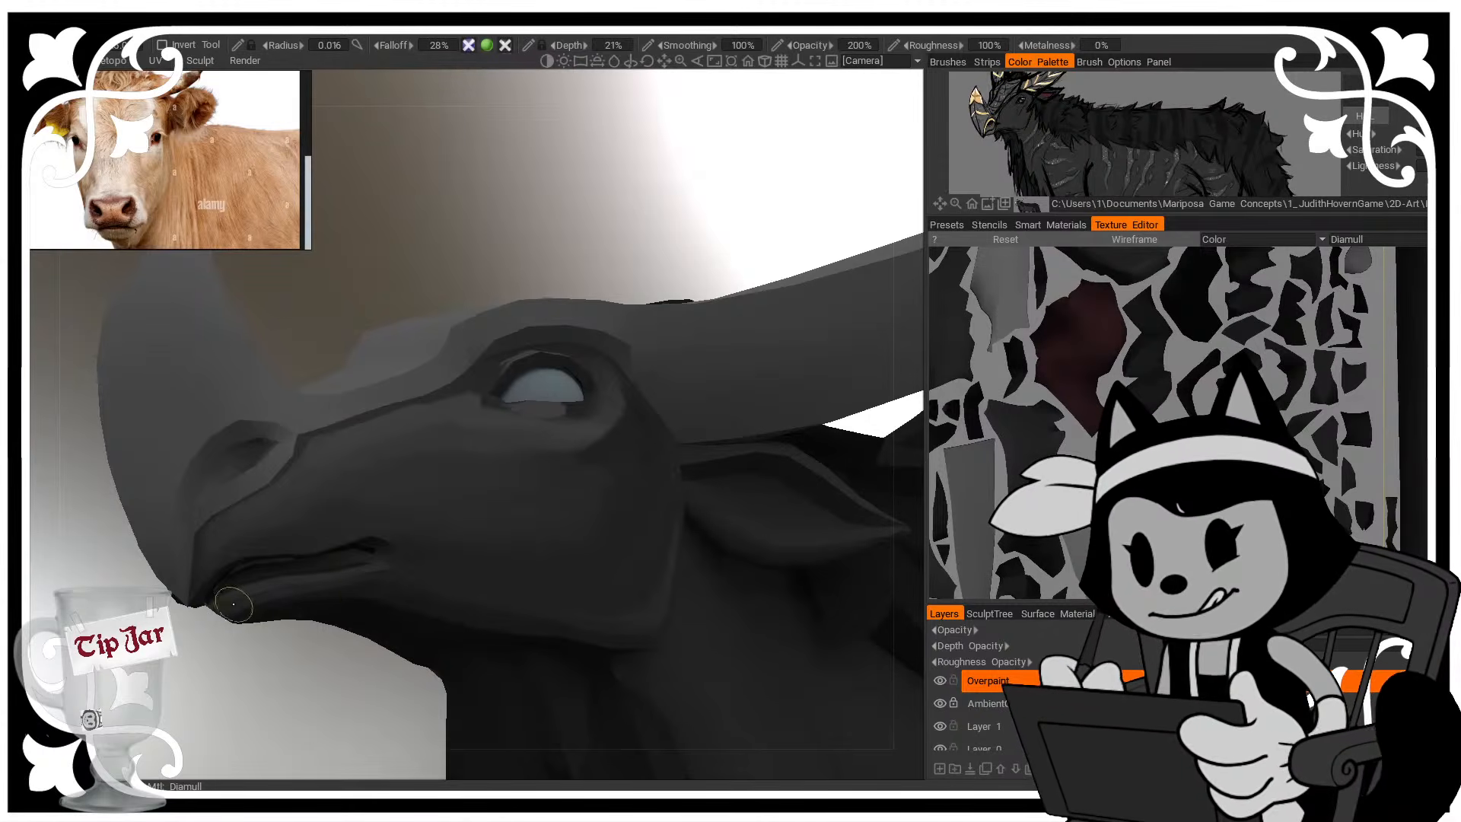
right_click_drag(278, 605, 255, 606)
left_click_drag(309, 694, 228, 699)
right_click_drag(247, 587, 267, 586)
left_click_drag(267, 586, 256, 588)
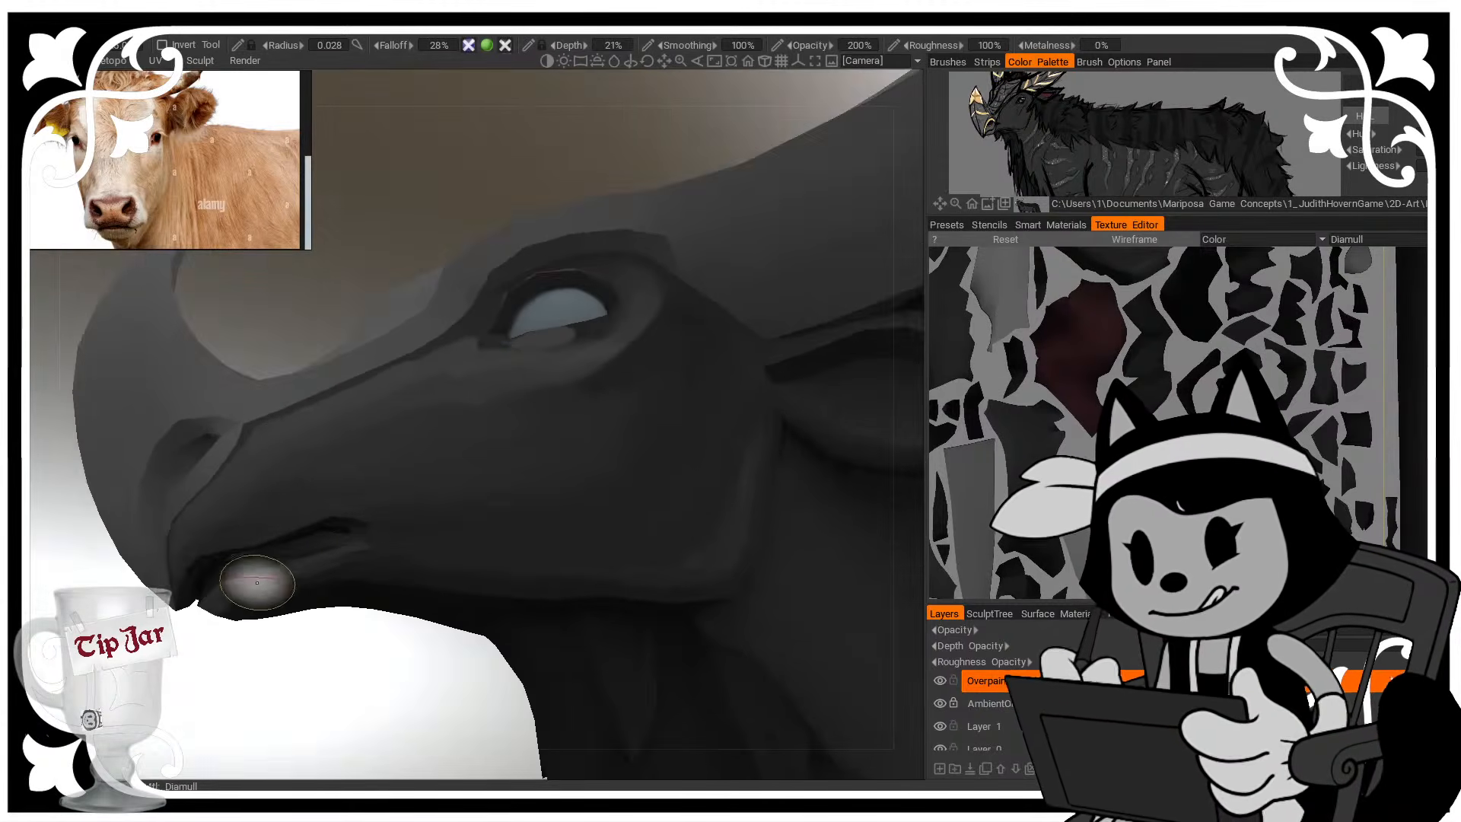
Refine the mouth corner and the end of the lower lip with brush radii of 0.019 and 0.015
left_click_drag(267, 691, 353, 690)
mouse_move(280, 572)
right_mouse_down()
mouse_move(300, 571)
mouse_move(278, 573)
right_mouse_up()
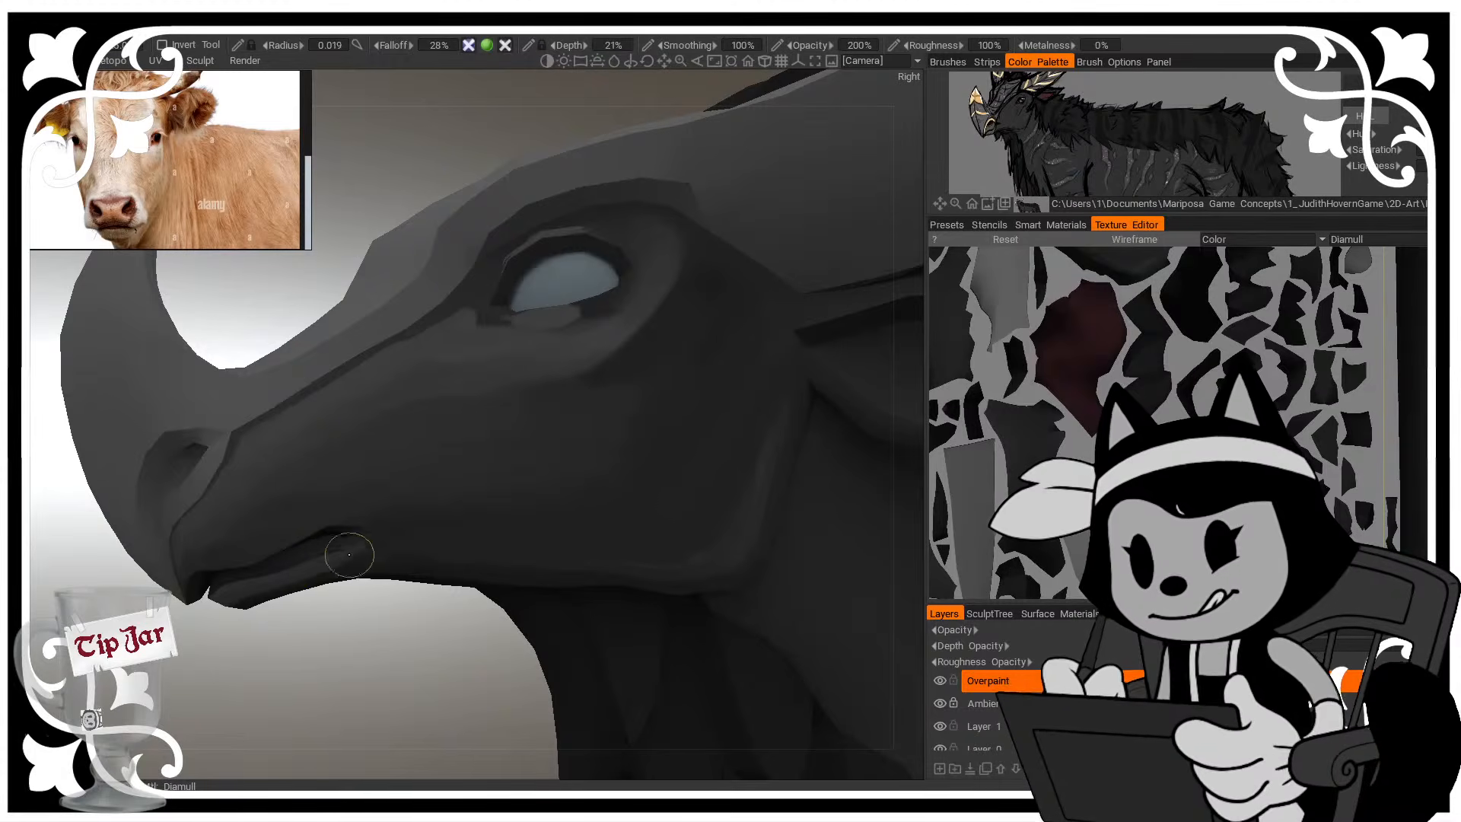
mouse_move(365, 527)
left_mouse_down()
mouse_move(356, 541)
mouse_move(377, 541)
left_mouse_up()
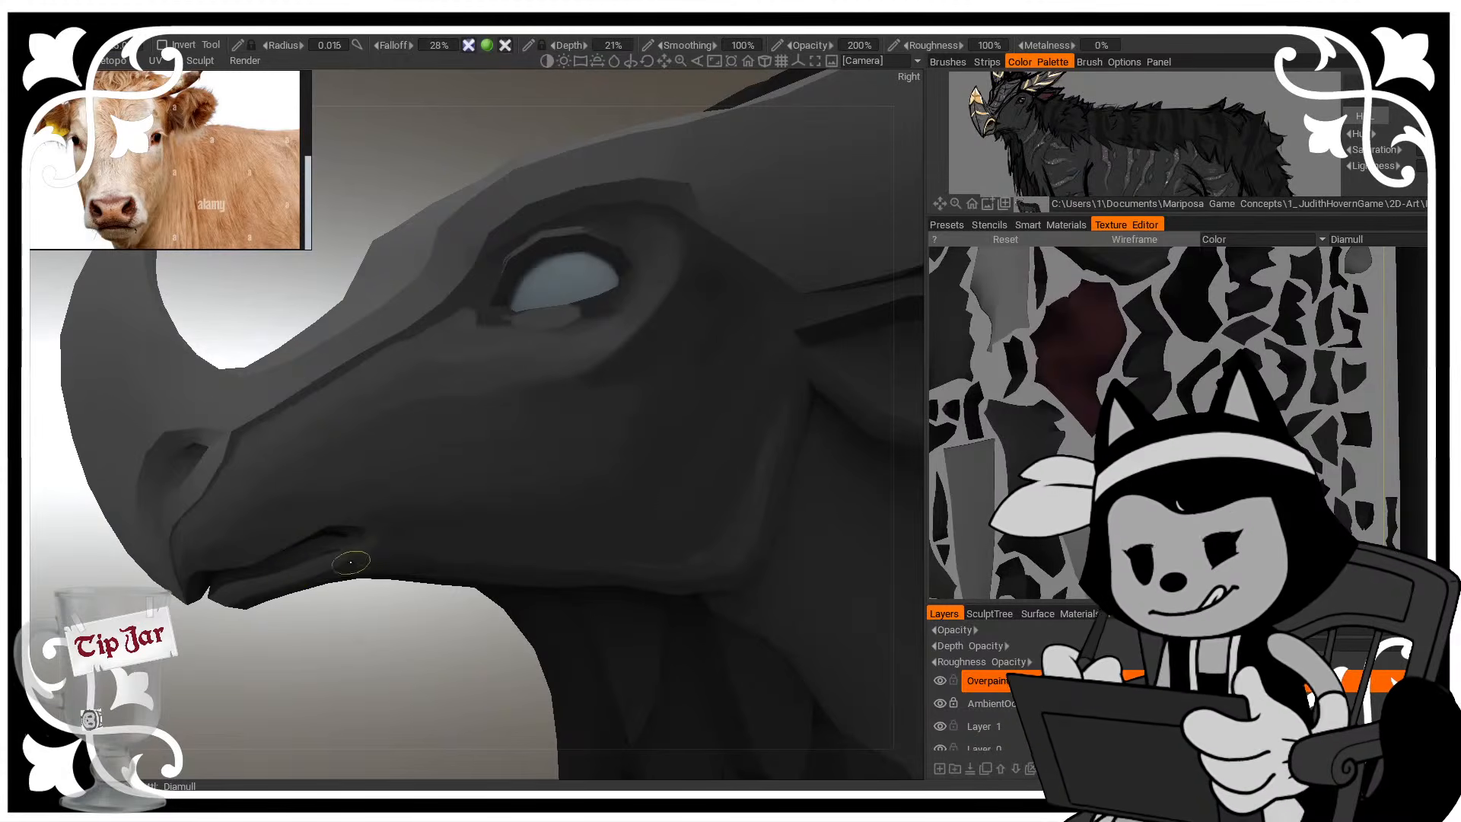
right_click_drag(333, 565, 353, 565)
mouse_move(388, 548)
left_mouse_down()
mouse_move(401, 542)
mouse_move(386, 545)
left_mouse_up()
left_click_drag(417, 653, 433, 656)
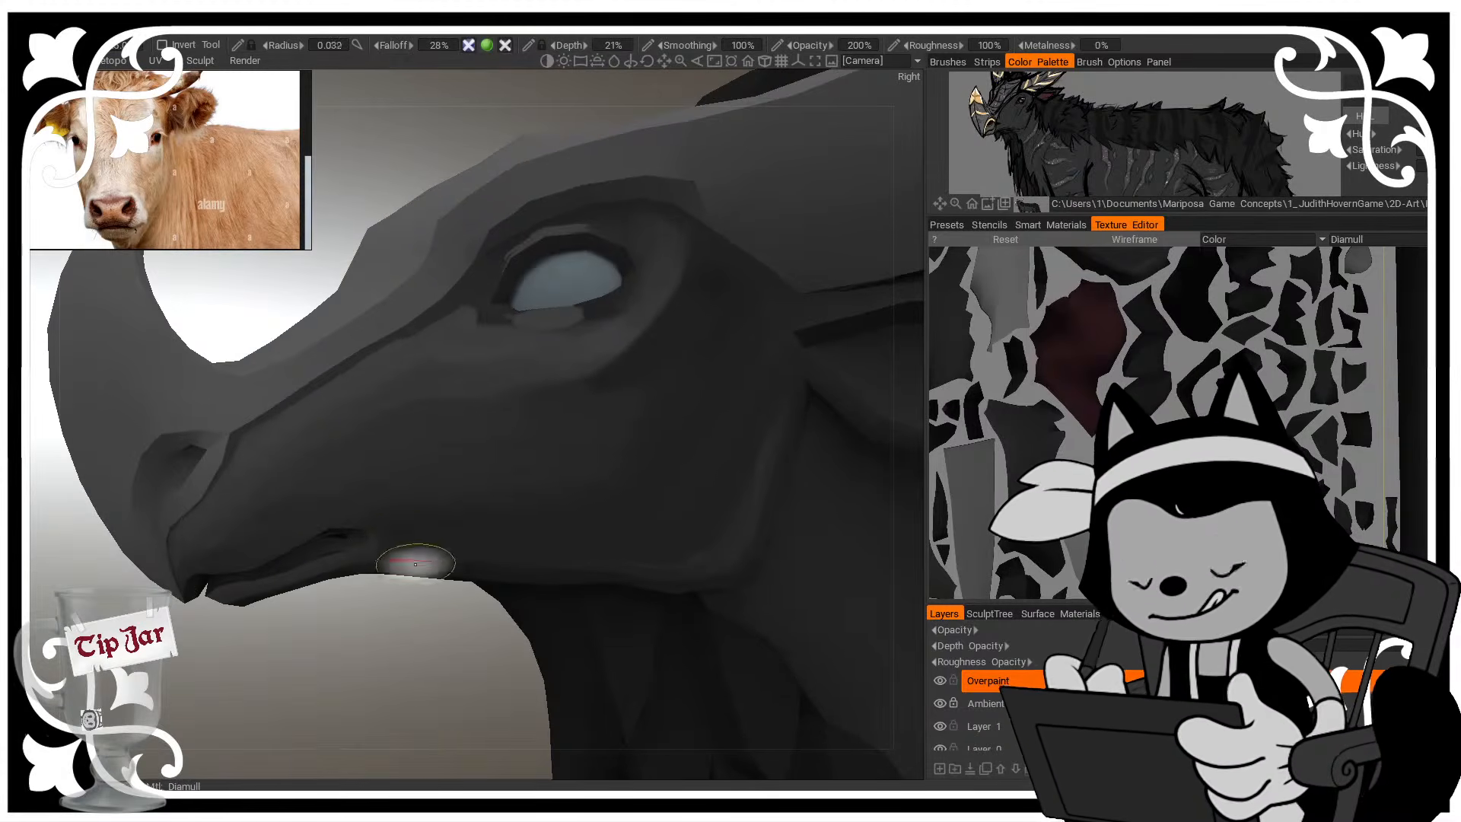
Shade the jaw edge just behind the mouth corner, enlarging the brush radius from 0.032 to 0.041
left_click_drag(362, 554, 404, 548)
right_click_drag(421, 544, 423, 543)
left_click_drag(430, 657, 426, 635)
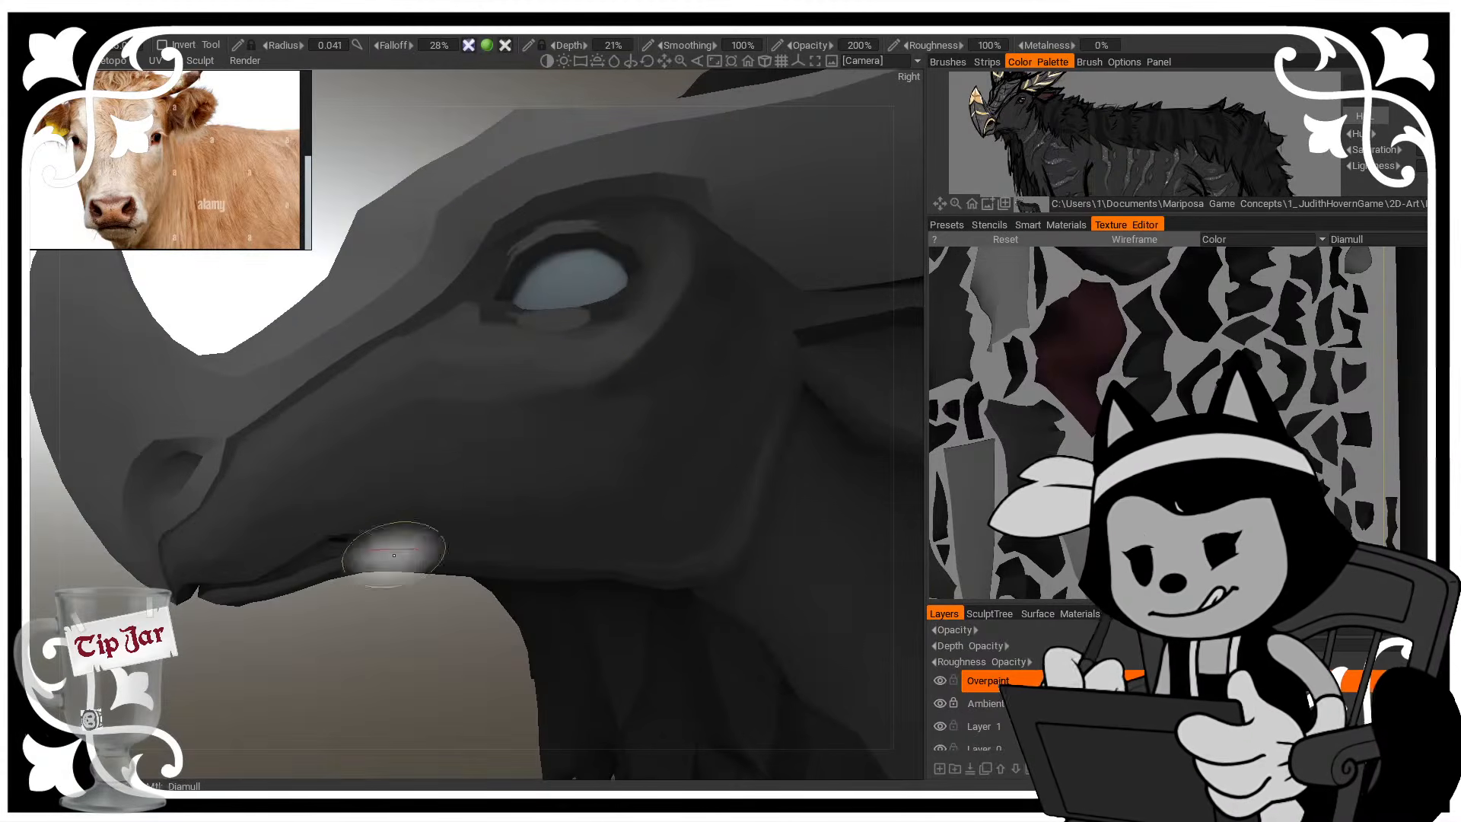
Shade the side of the snout between the nostril and the upper lip with brush radius 0.029
right_click_drag(306, 498, 296, 498)
left_click_drag(283, 672, 290, 620)
left_click_drag(229, 569, 298, 487)
left_click_drag(260, 533, 298, 490)
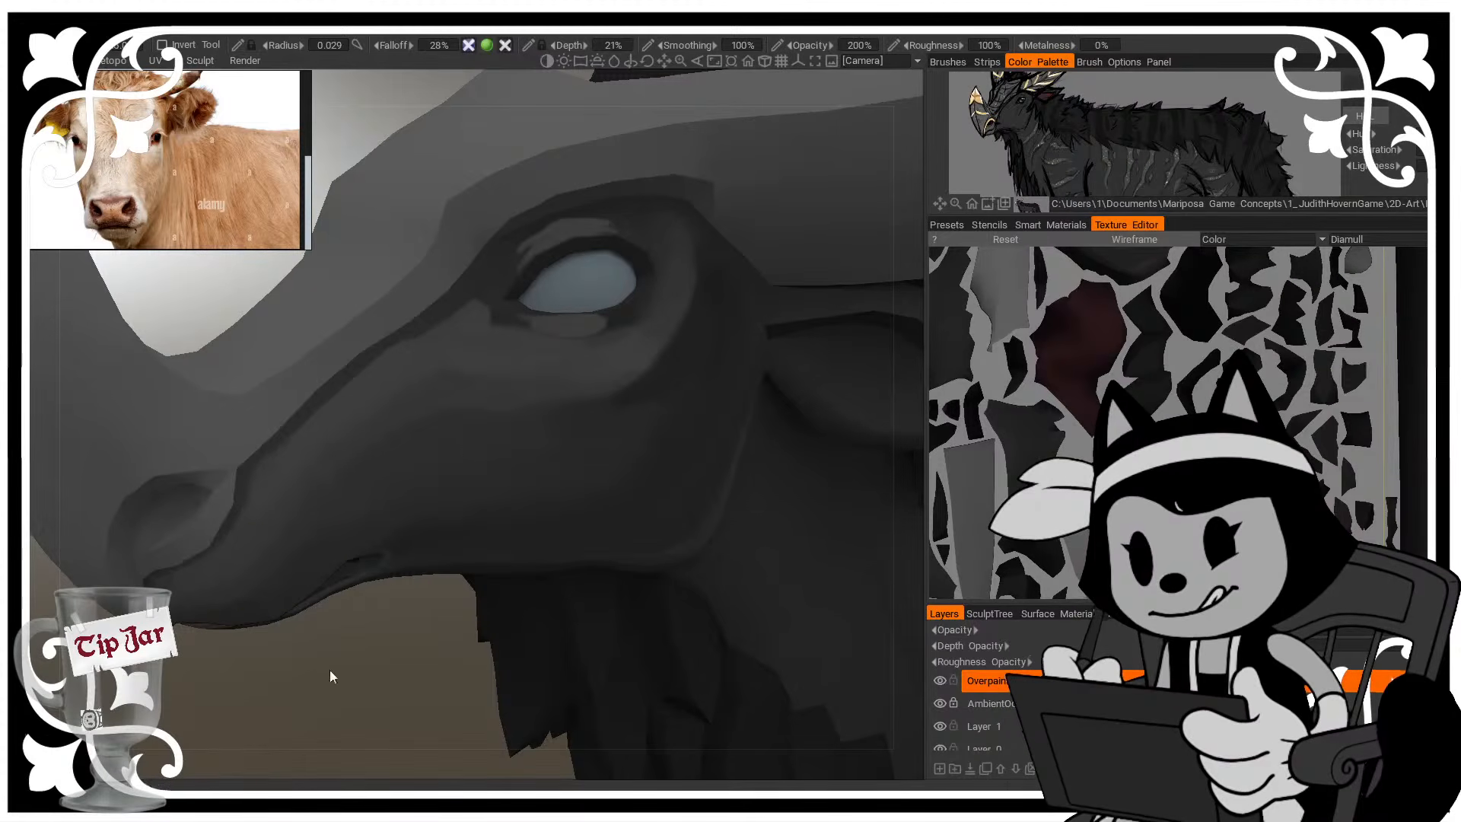
left_click_drag(330, 671, 318, 671)
mouse_move(288, 517)
left_mouse_down()
mouse_move(250, 567)
mouse_move(268, 516)
mouse_move(249, 566)
left_mouse_up()
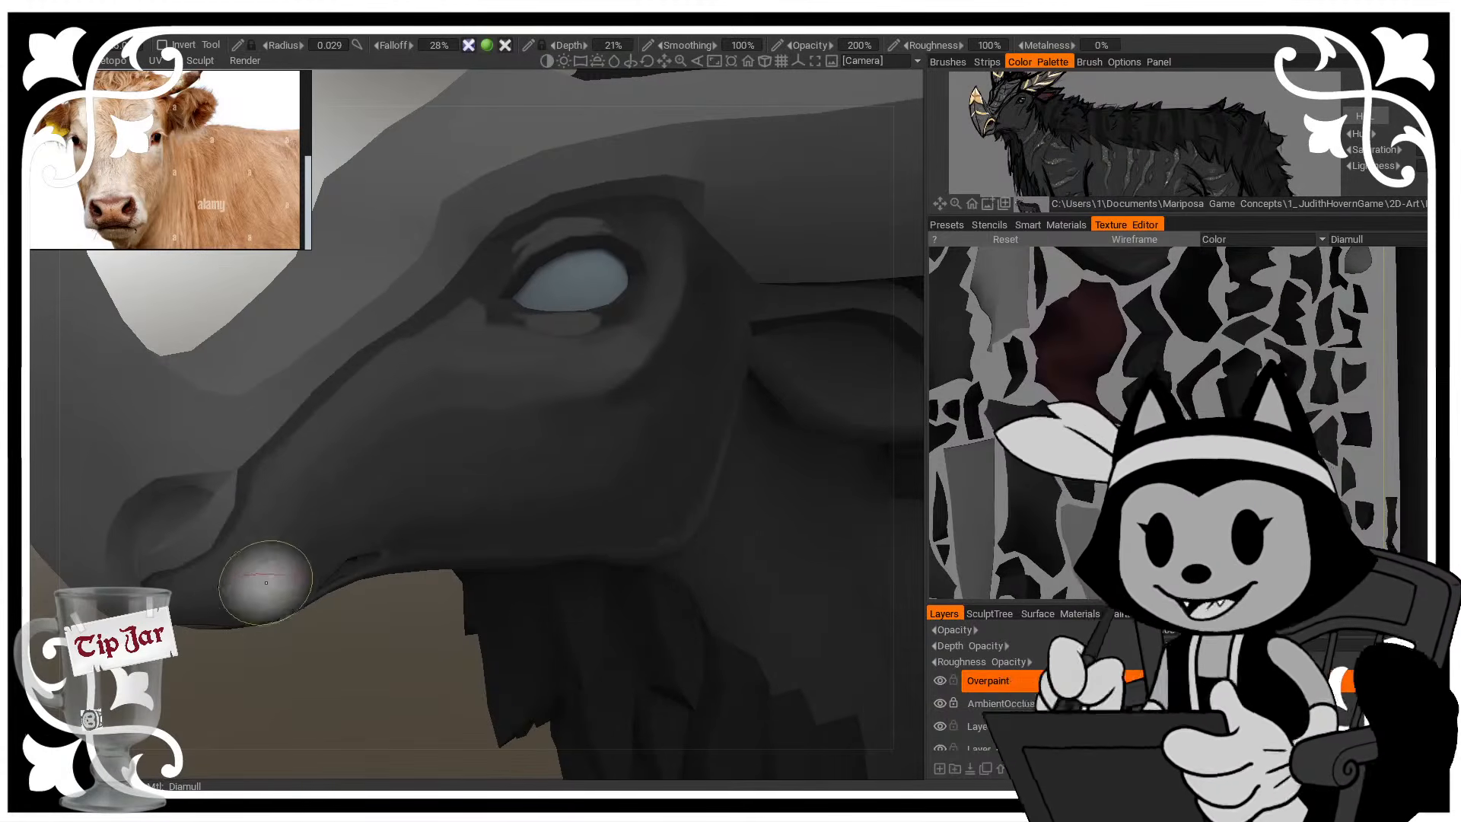
Touch up the upper lip behind the nostril and review the muzzle from different angles
left_click_drag(348, 617, 346, 636)
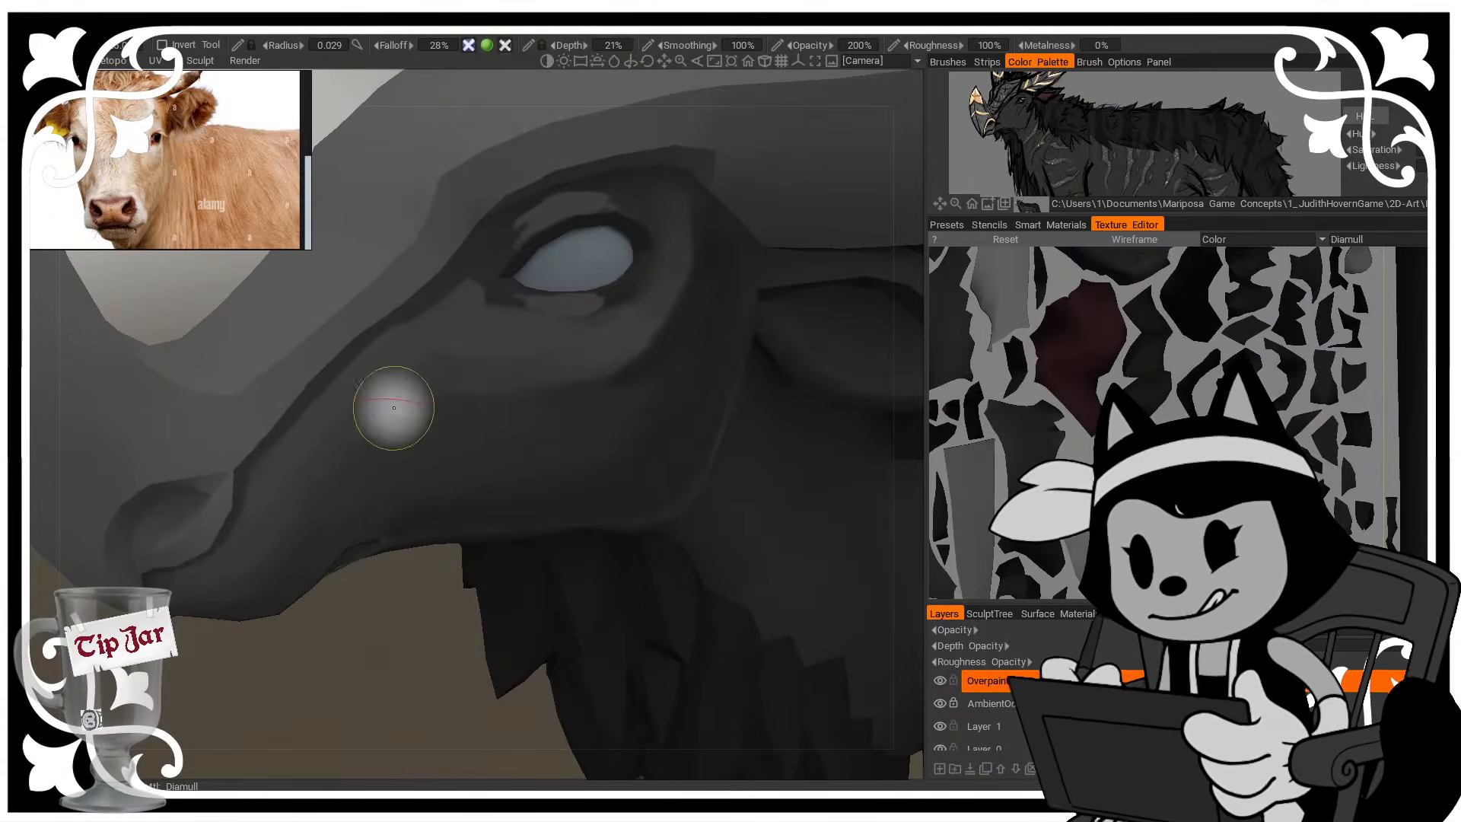
left_click_drag(244, 564, 273, 548)
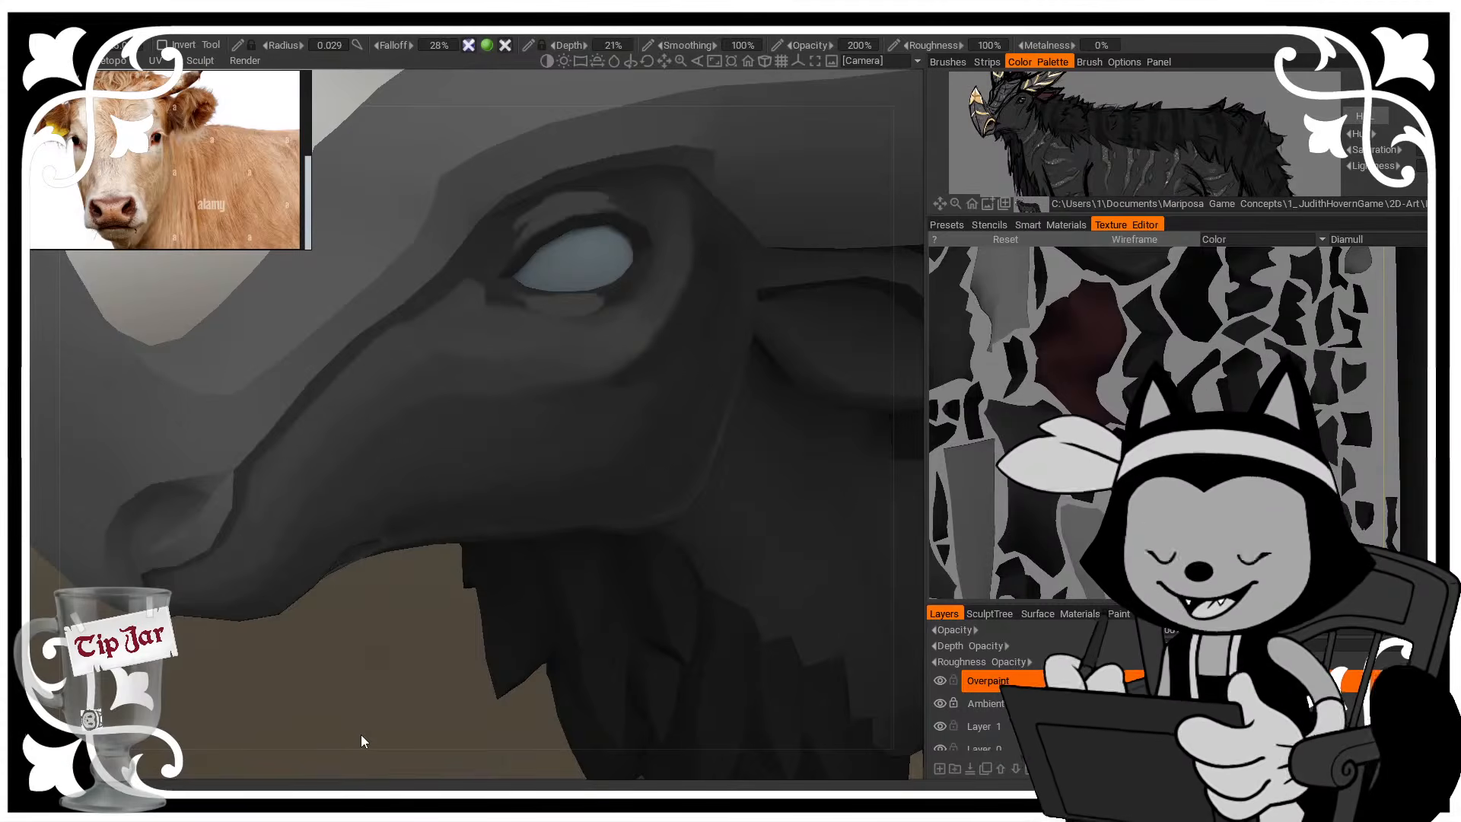
left_click_drag(360, 733, 363, 638)
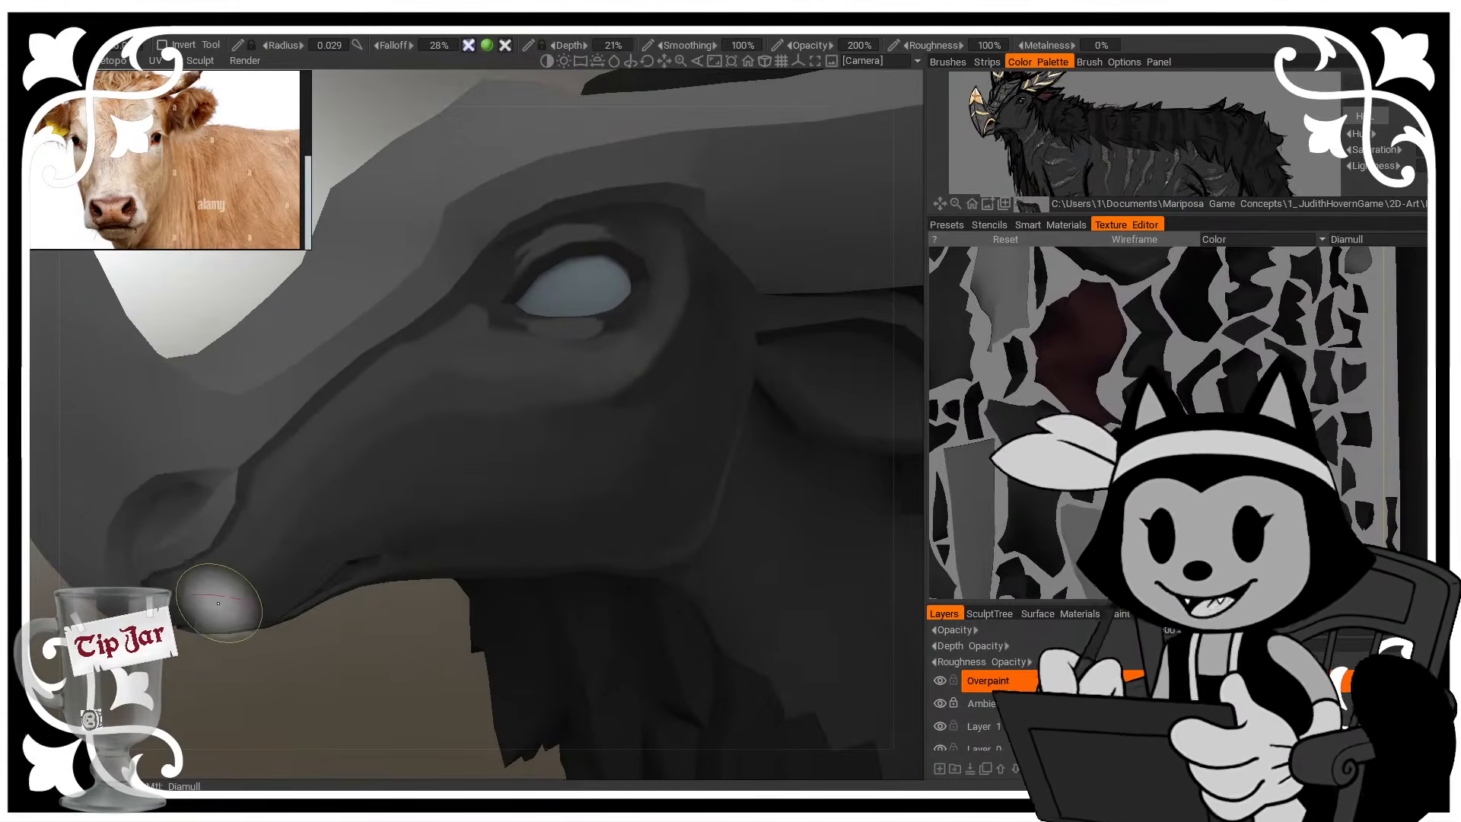
left_click_drag(207, 678, 204, 626)
left_click_drag(315, 684, 319, 637)
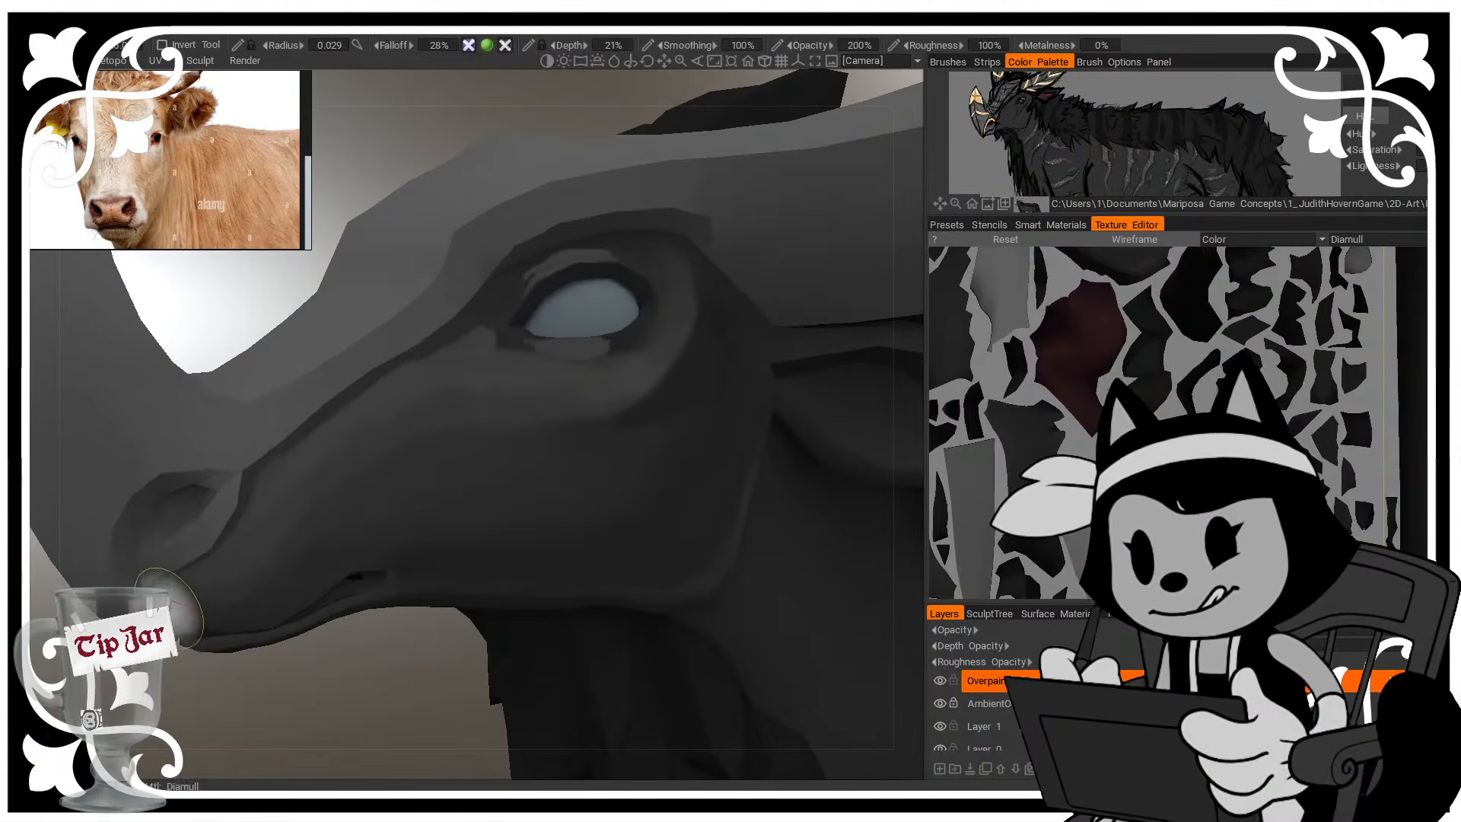
Examine the shaded head and muzzle from different angles and distances
left_click_drag(292, 677, 289, 716)
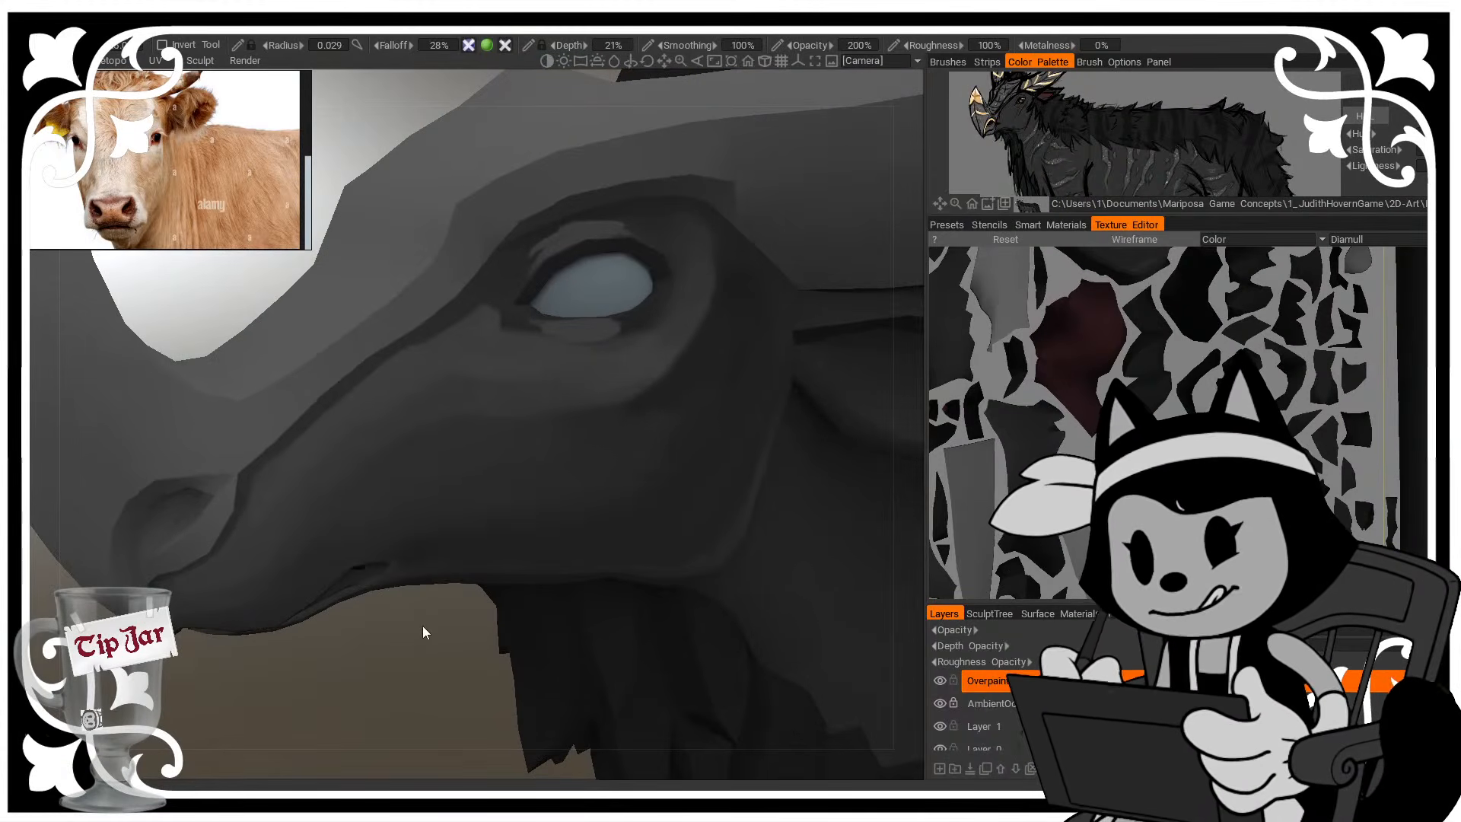
left_click_drag(445, 631, 385, 479)
scroll(505, 466, "up", 5)
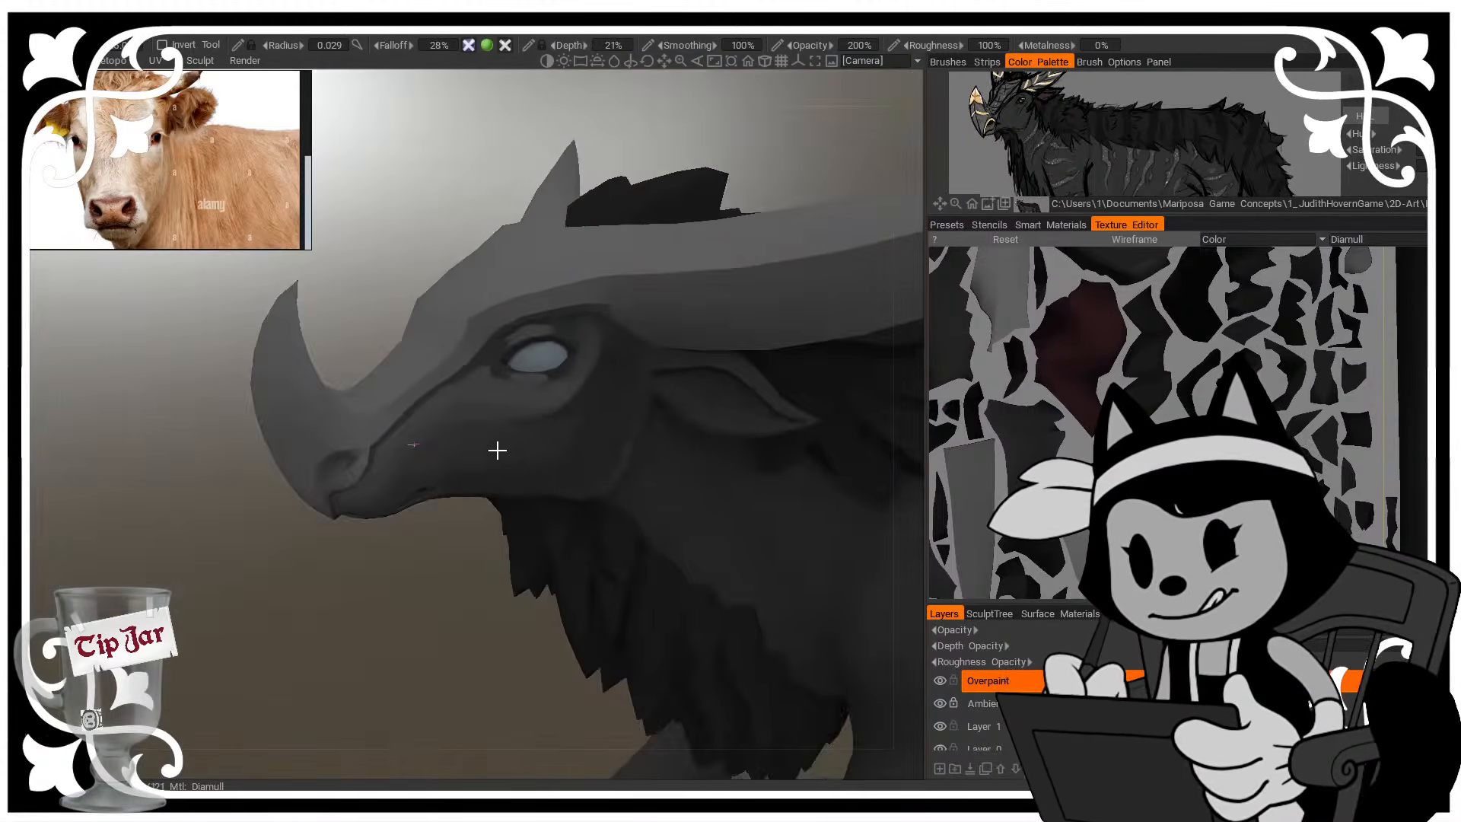
scroll(497, 451, "up", 3)
middle_click_drag(489, 489, 525, 535)
scroll(500, 506, "down", 3)
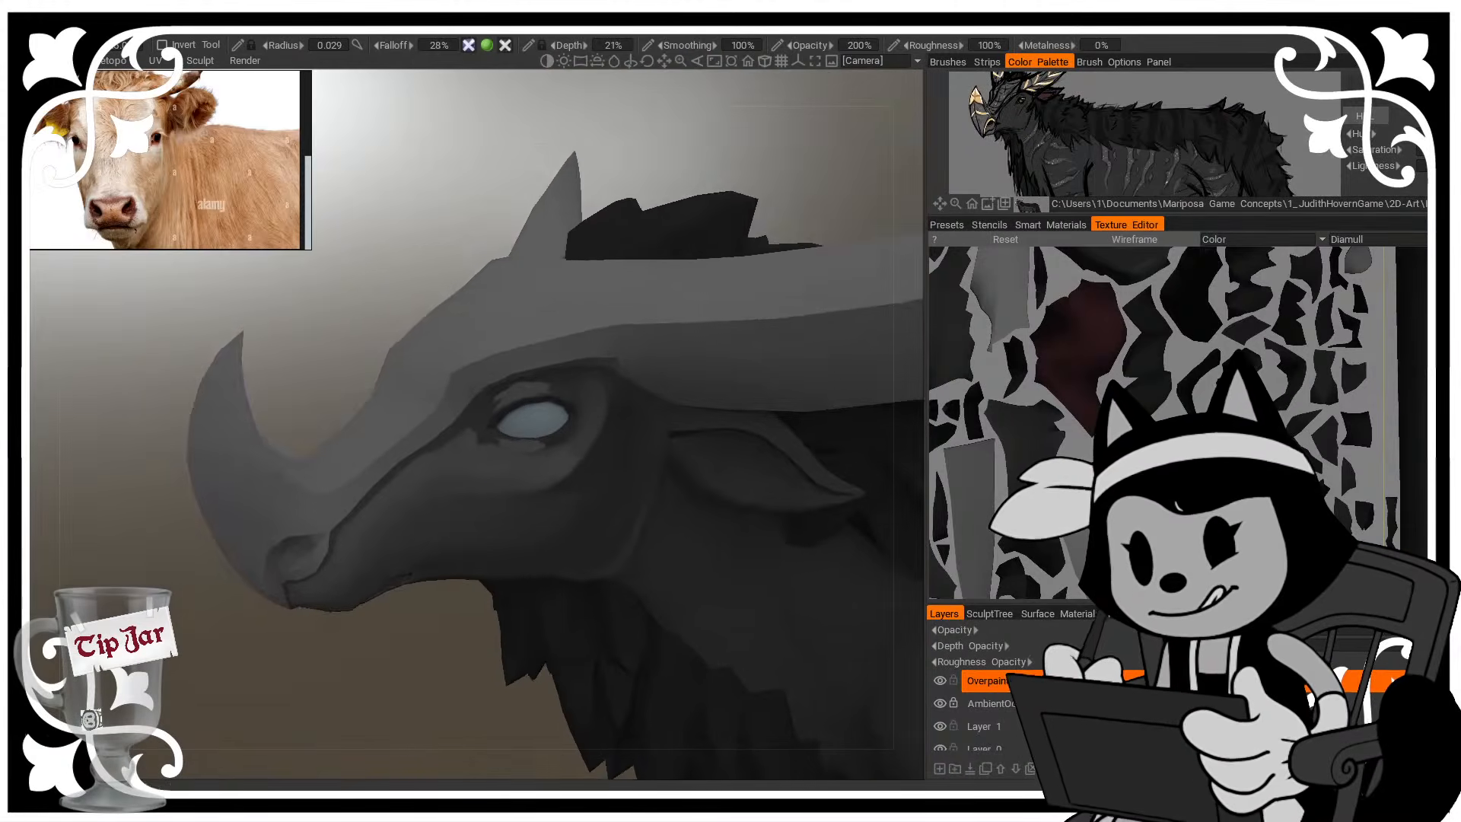
scroll(431, 505, "up", 2)
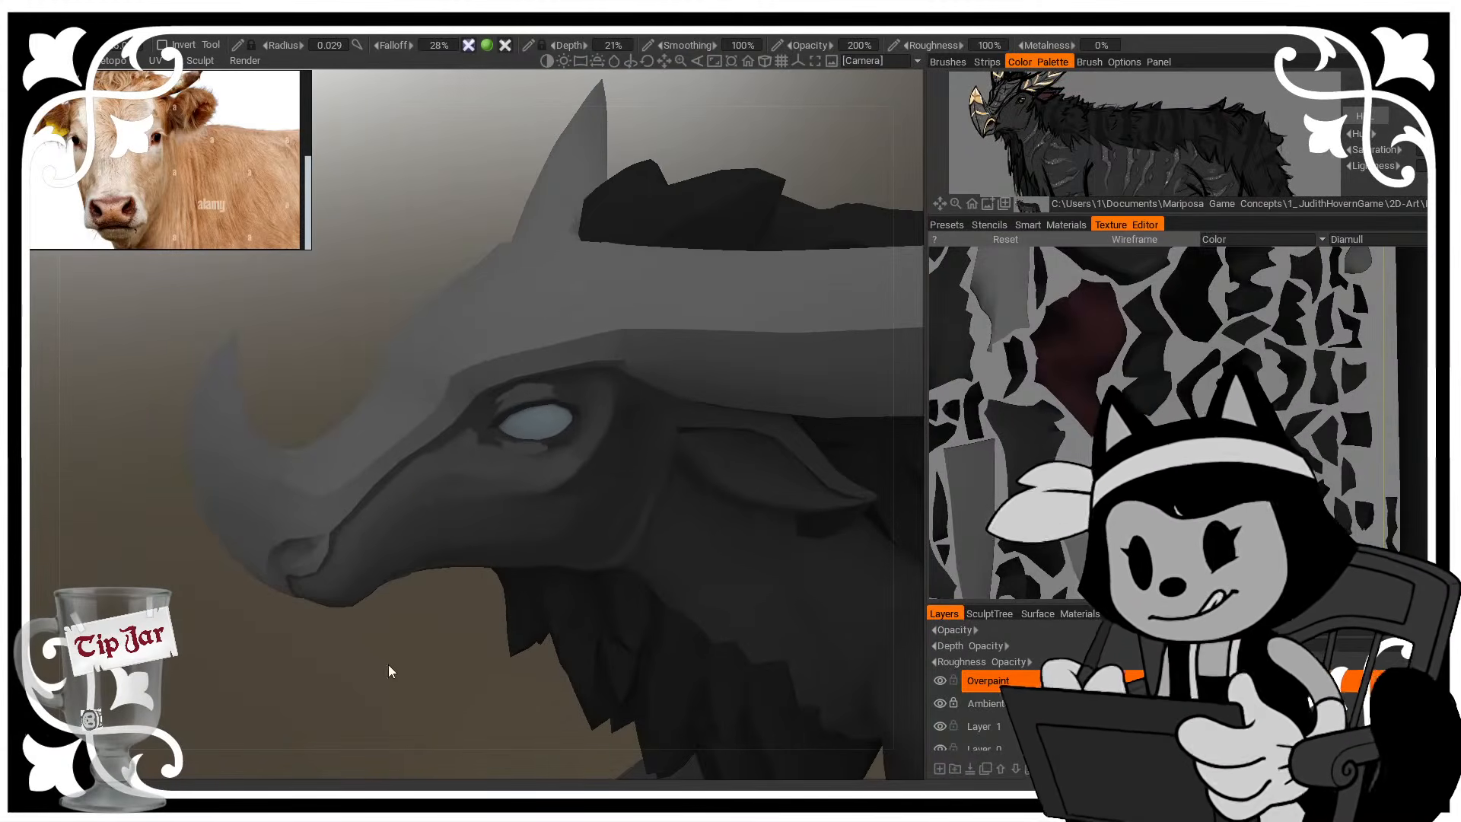
left_click_drag(411, 665, 464, 570)
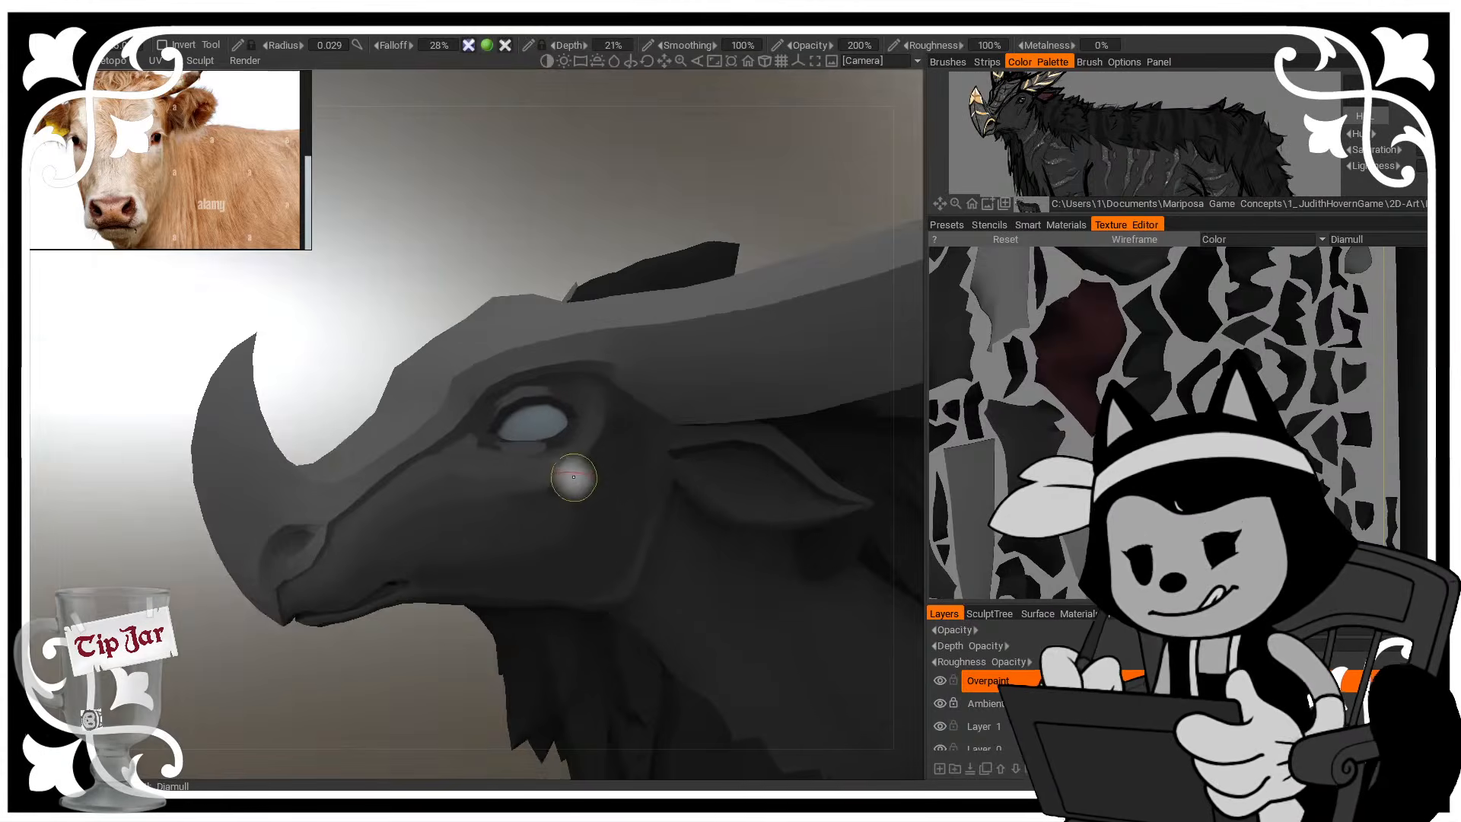
Shade the cheek below the eye, reducing the brush radius from 0.051 to 0.032
left_click_drag(412, 639, 417, 597)
mouse_move(525, 493)
left_mouse_down()
mouse_move(499, 493)
mouse_move(589, 468)
mouse_move(549, 499)
mouse_move(485, 490)
mouse_move(542, 506)
left_mouse_up()
left_click_drag(423, 673, 424, 702)
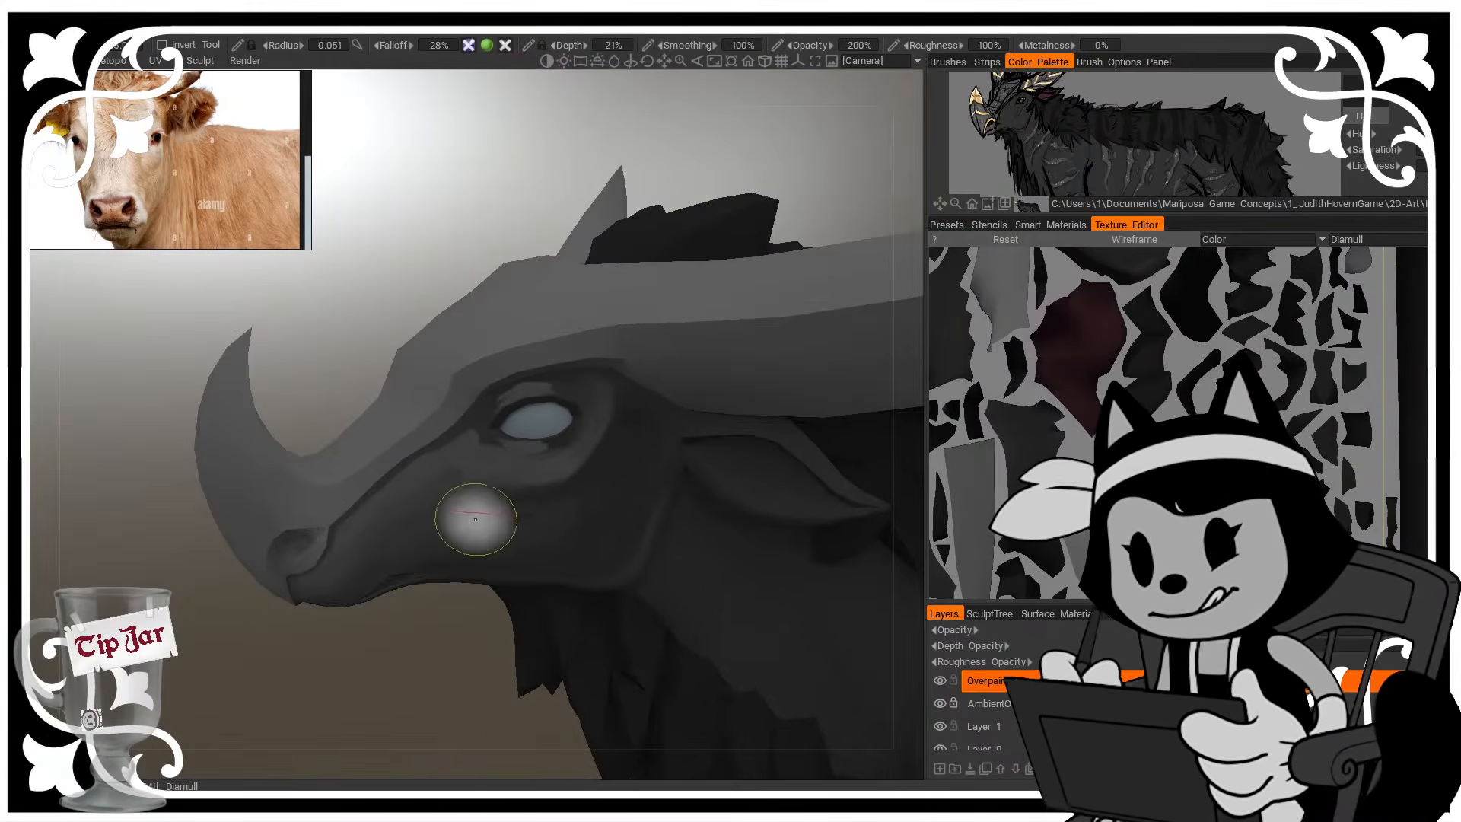
key("bracketleft")
key("bracketleft")
key("bracketleft")
key("bracketleft")
key("bracketleft")
mouse_move(482, 498)
left_mouse_down()
mouse_move(466, 491)
mouse_move(491, 494)
left_mouse_up()
left_click_drag(410, 687, 397, 690)
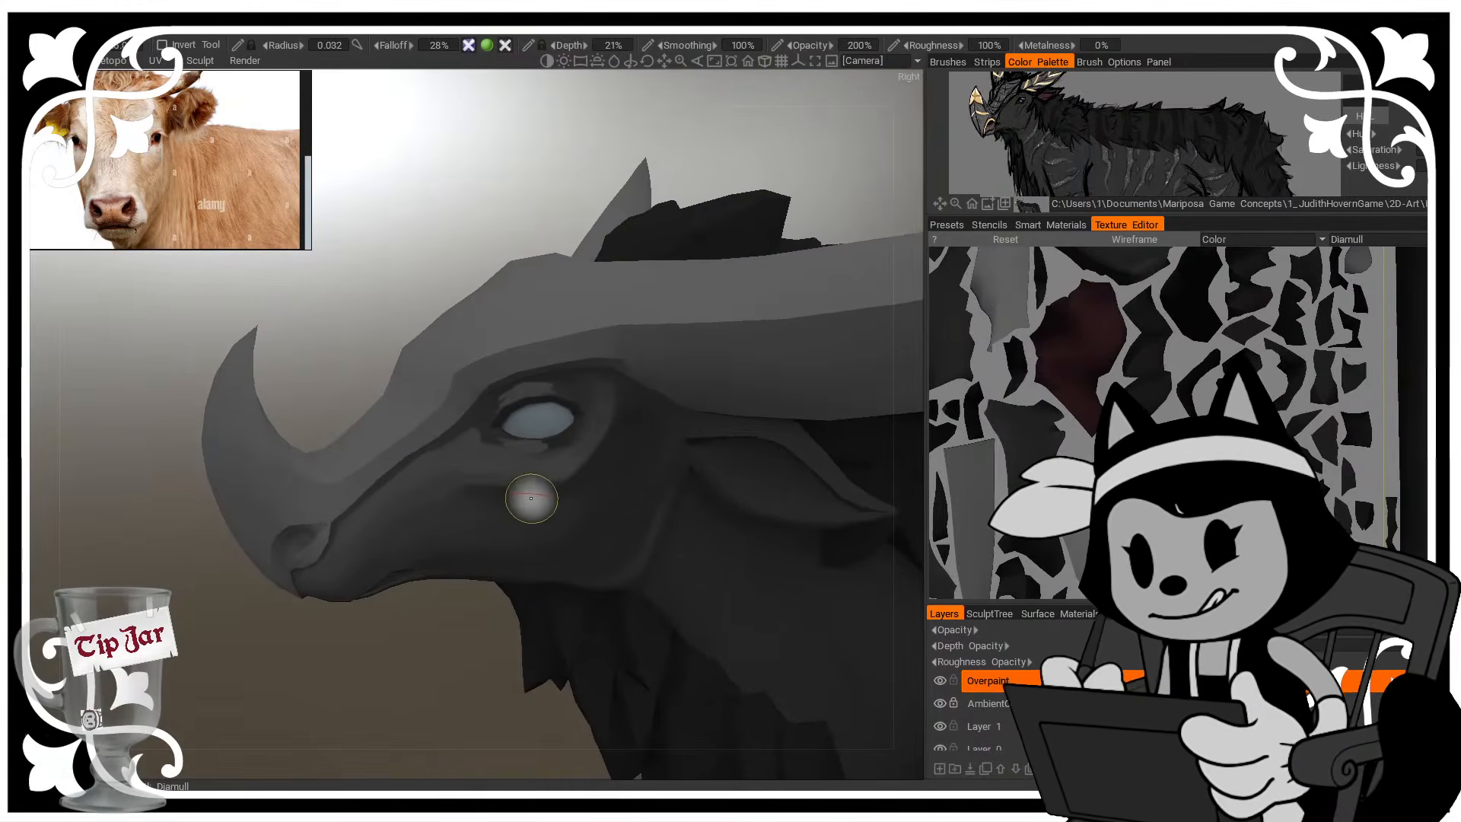
Refine the cheekbone shading below and behind the eye with brush radii of 0.038 and 0.026
key("w")
key("w")
key("bracketright")
key("bracketright")
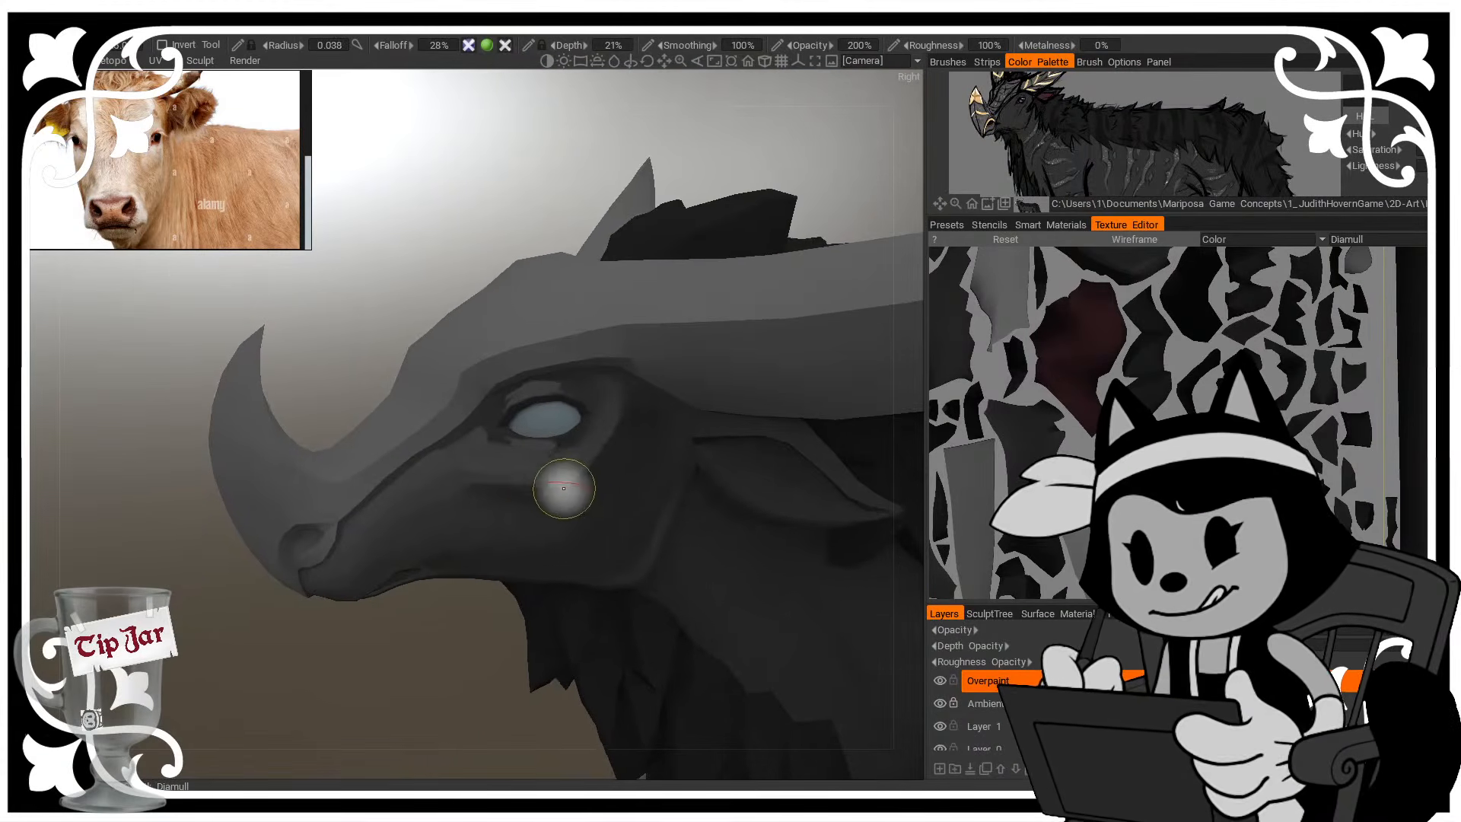
key("bracketleft")
key("bracketleft")
key("bracketleft")
key("bracketleft")
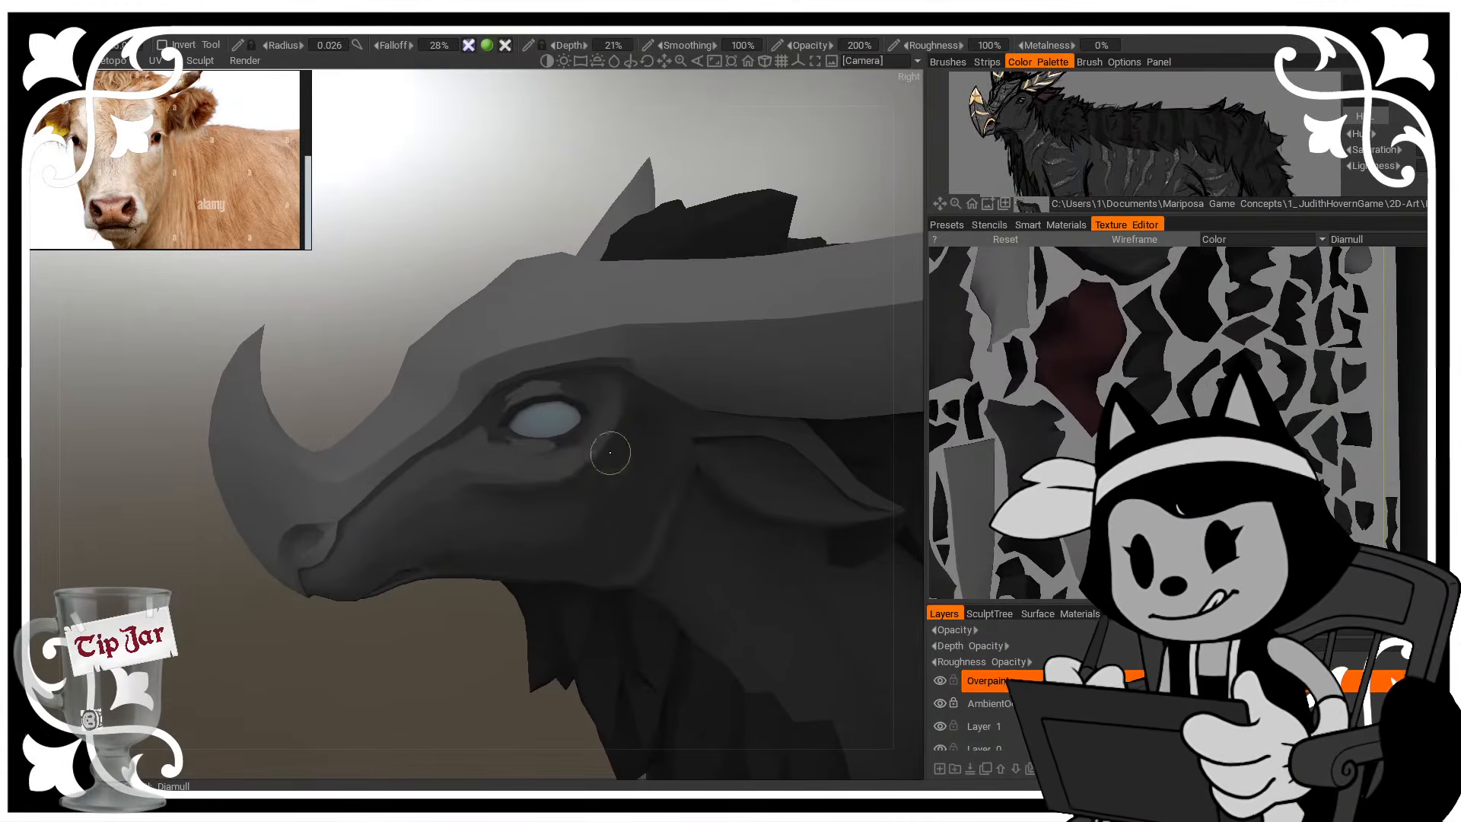
Blend the broad cheek area between the eye and jaw with a large brush, bringing the radius to 0.088
key("bracketright")
key("bracketright")
key("bracketright")
key("bracketright")
key("bracketright")
key("bracketright")
key("bracketright")
key("bracketright")
key("bracketright")
key("bracketright")
key("bracketright")
key("bracketright")
key("bracketright")
mouse_move(493, 500)
left_mouse_down()
mouse_move(595, 482)
mouse_move(544, 512)
left_mouse_up()
middle_click_drag(583, 518, 476, 636)
key("bracketleft")
key("bracketleft")
key("bracketleft")
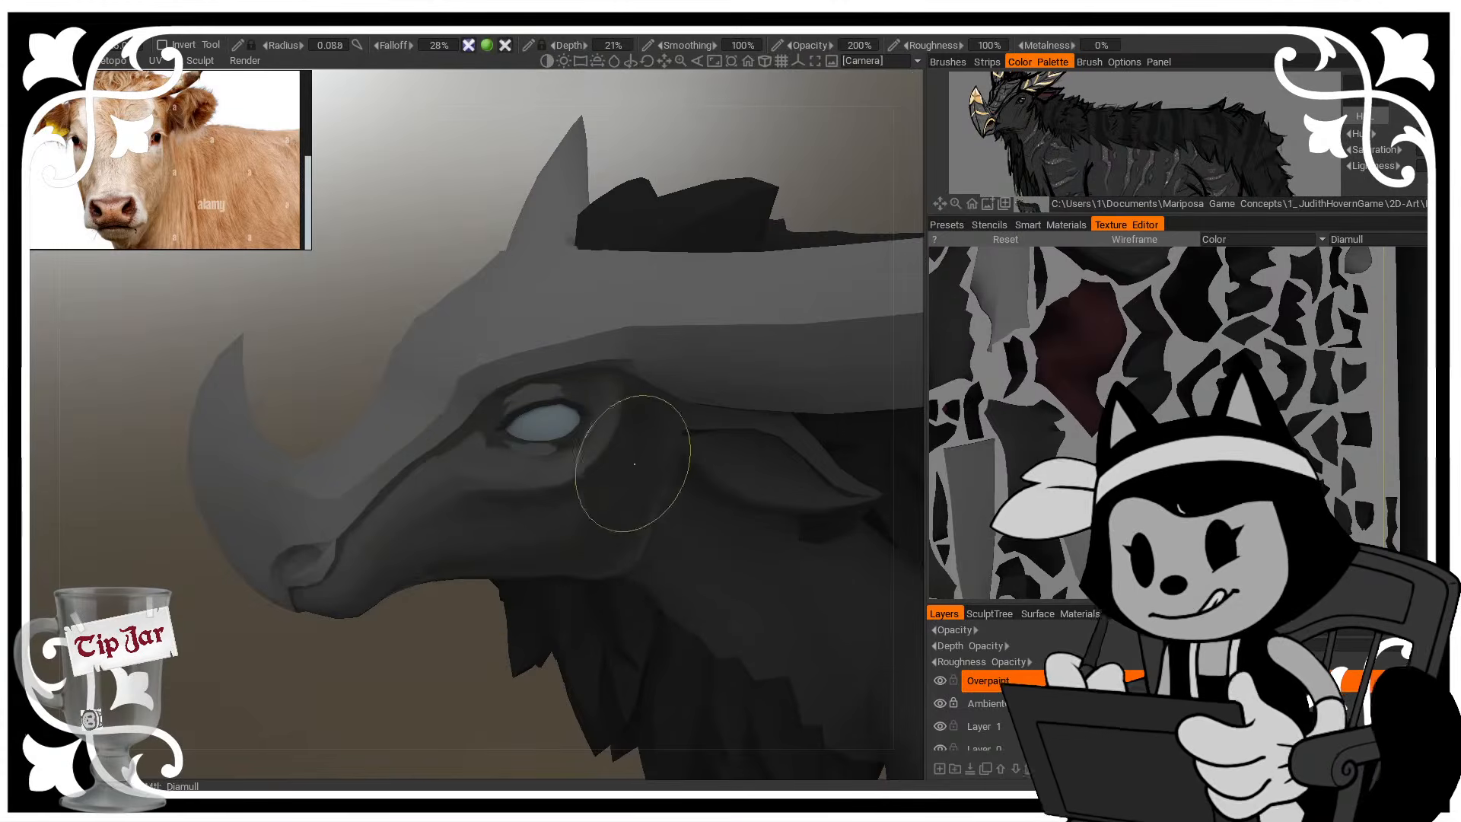
left_click_drag(473, 641, 542, 661)
left_click_drag(417, 650, 395, 605)
Shade the cheek between the eye and the mouth corner with brush radius 0.064
key("bracketleft")
key("bracketleft")
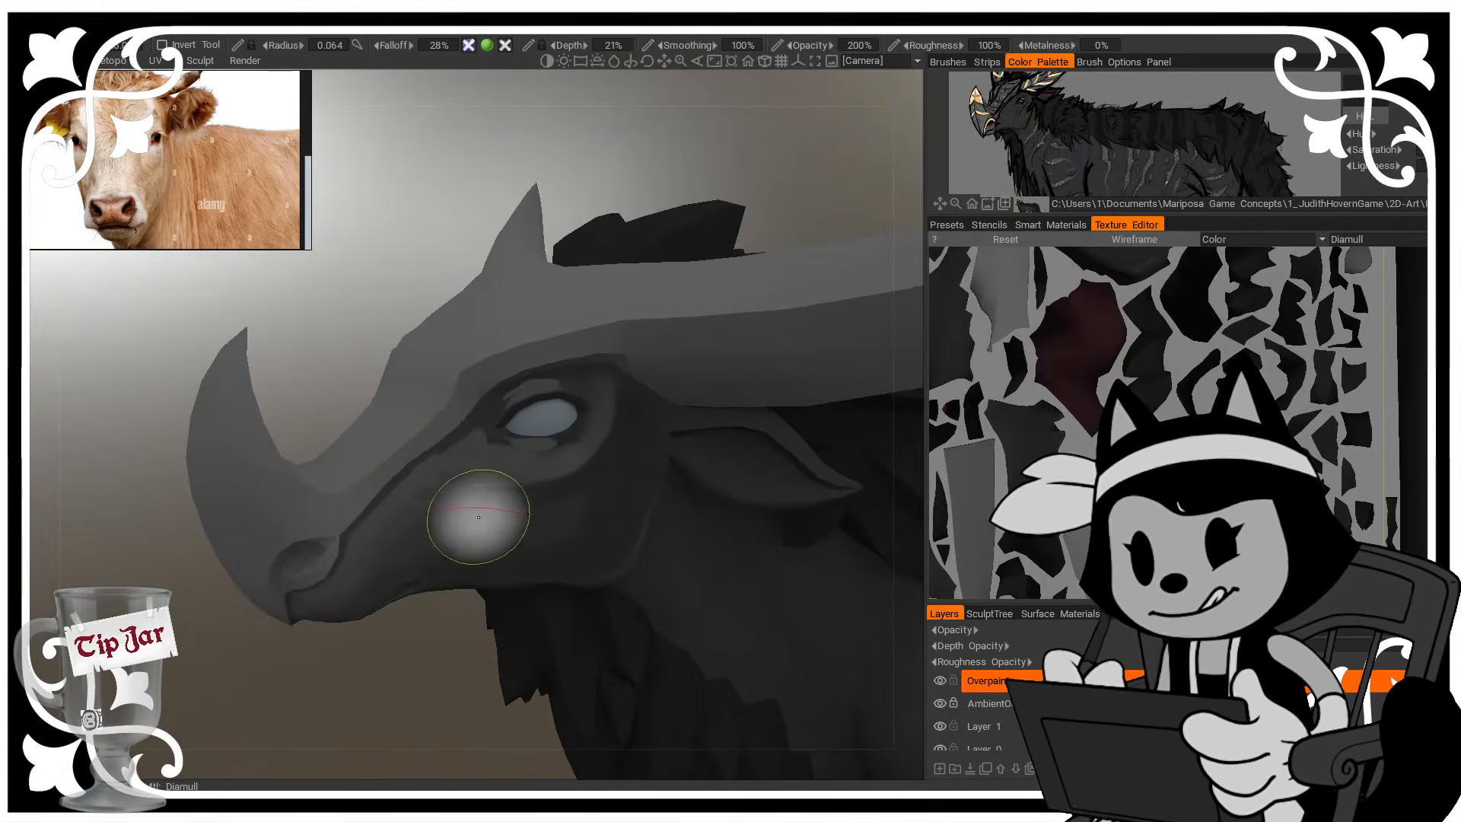
mouse_move(469, 511)
left_mouse_down()
mouse_move(442, 518)
mouse_move(553, 508)
left_mouse_up()
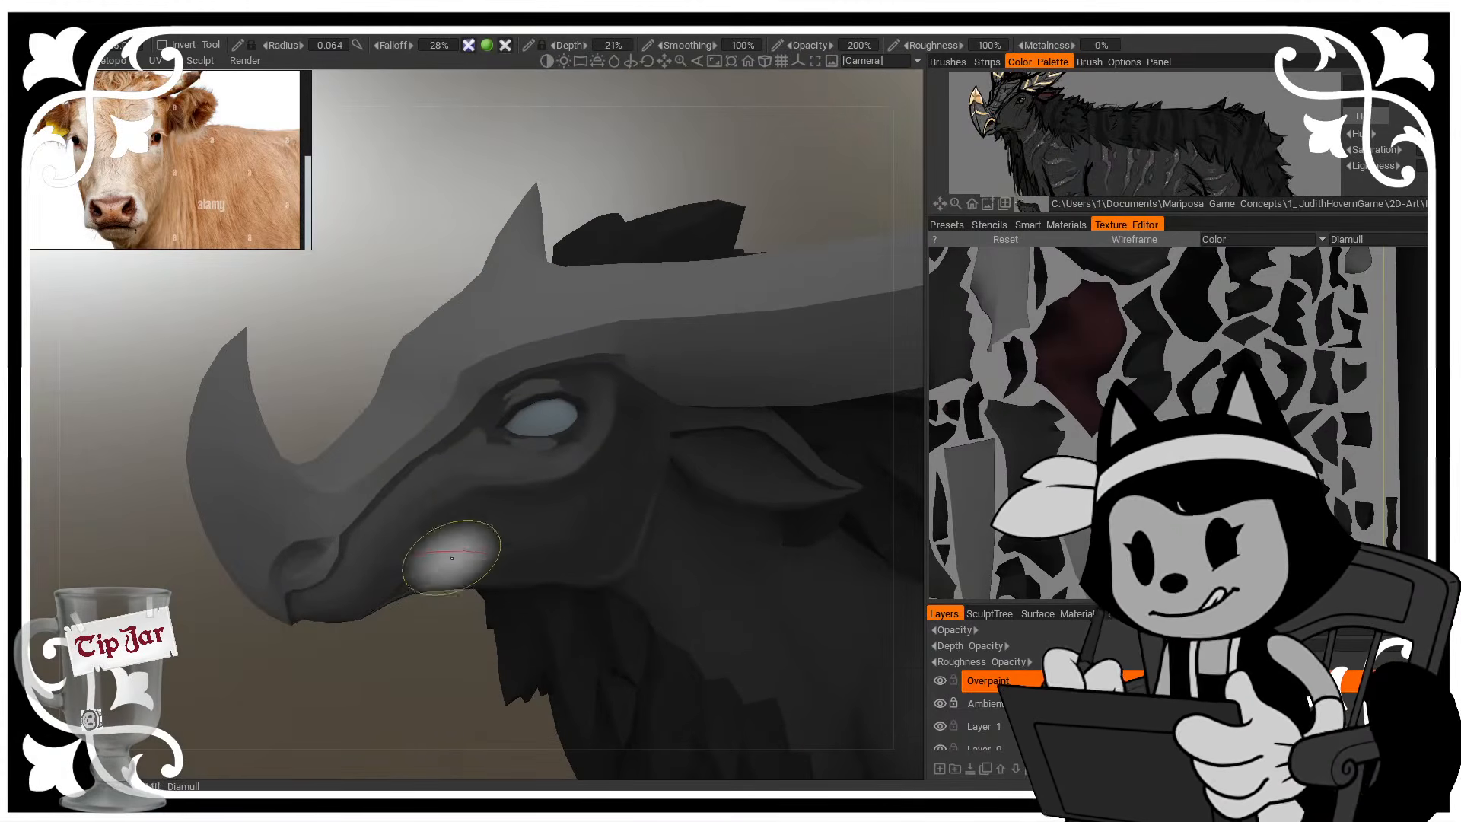
mouse_move(415, 663)
left_mouse_down()
mouse_move(402, 682)
mouse_move(391, 658)
mouse_move(414, 637)
left_mouse_up()
mouse_move(447, 542)
left_mouse_down()
mouse_move(502, 526)
mouse_move(471, 531)
left_mouse_up()
left_click_drag(399, 640, 411, 695)
mouse_move(442, 496)
left_mouse_down()
mouse_move(495, 482)
mouse_move(409, 546)
left_mouse_up()
left_click_drag(467, 655, 471, 630)
mouse_move(512, 483)
left_mouse_down()
mouse_move(408, 539)
mouse_move(439, 527)
left_mouse_up()
left_click_drag(478, 638, 460, 600)
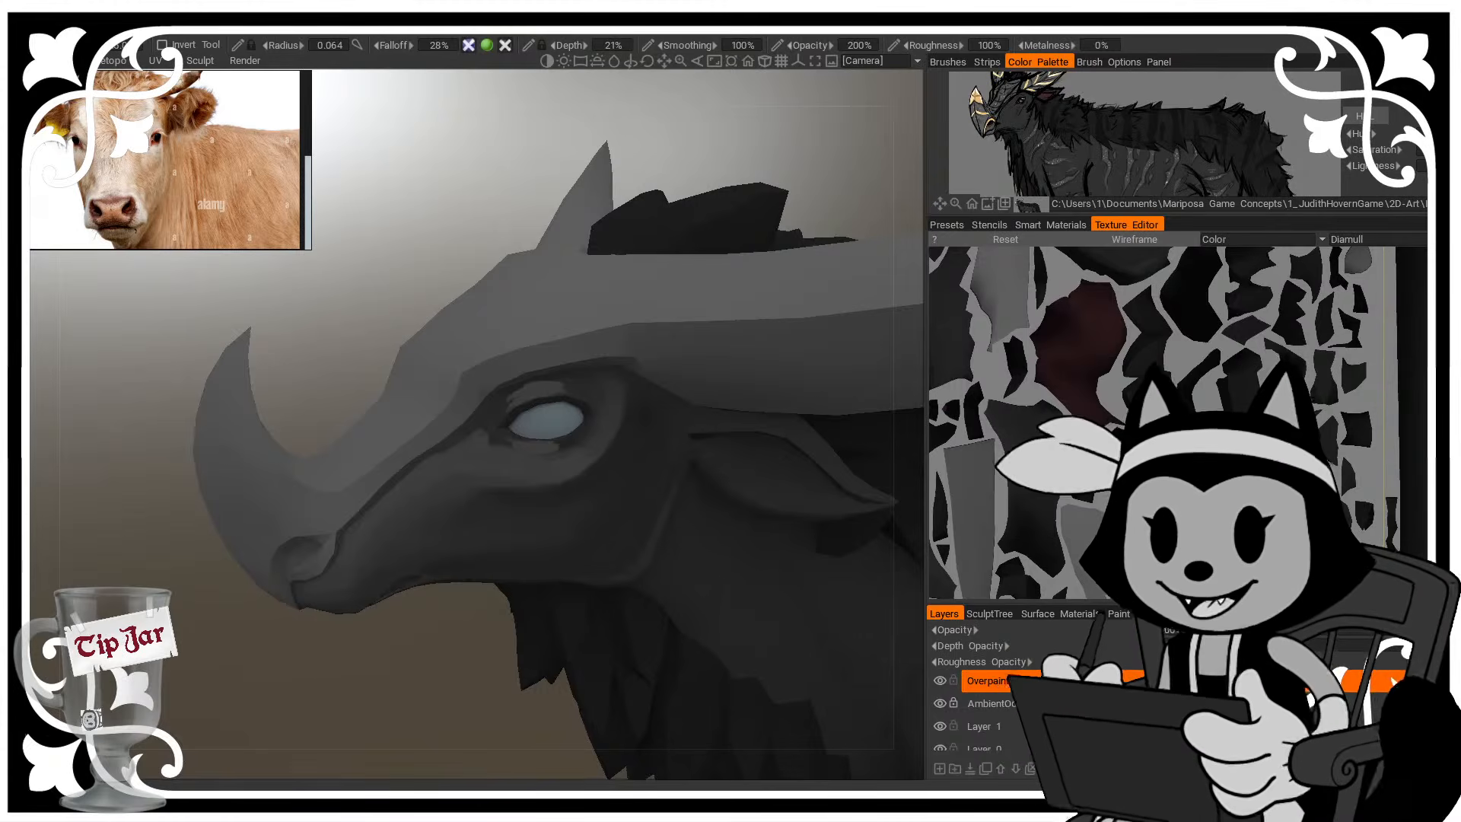
Review the cheek shading and the whole head profile from different angles and distances
left_click_drag(459, 487, 459, 511, "alt")
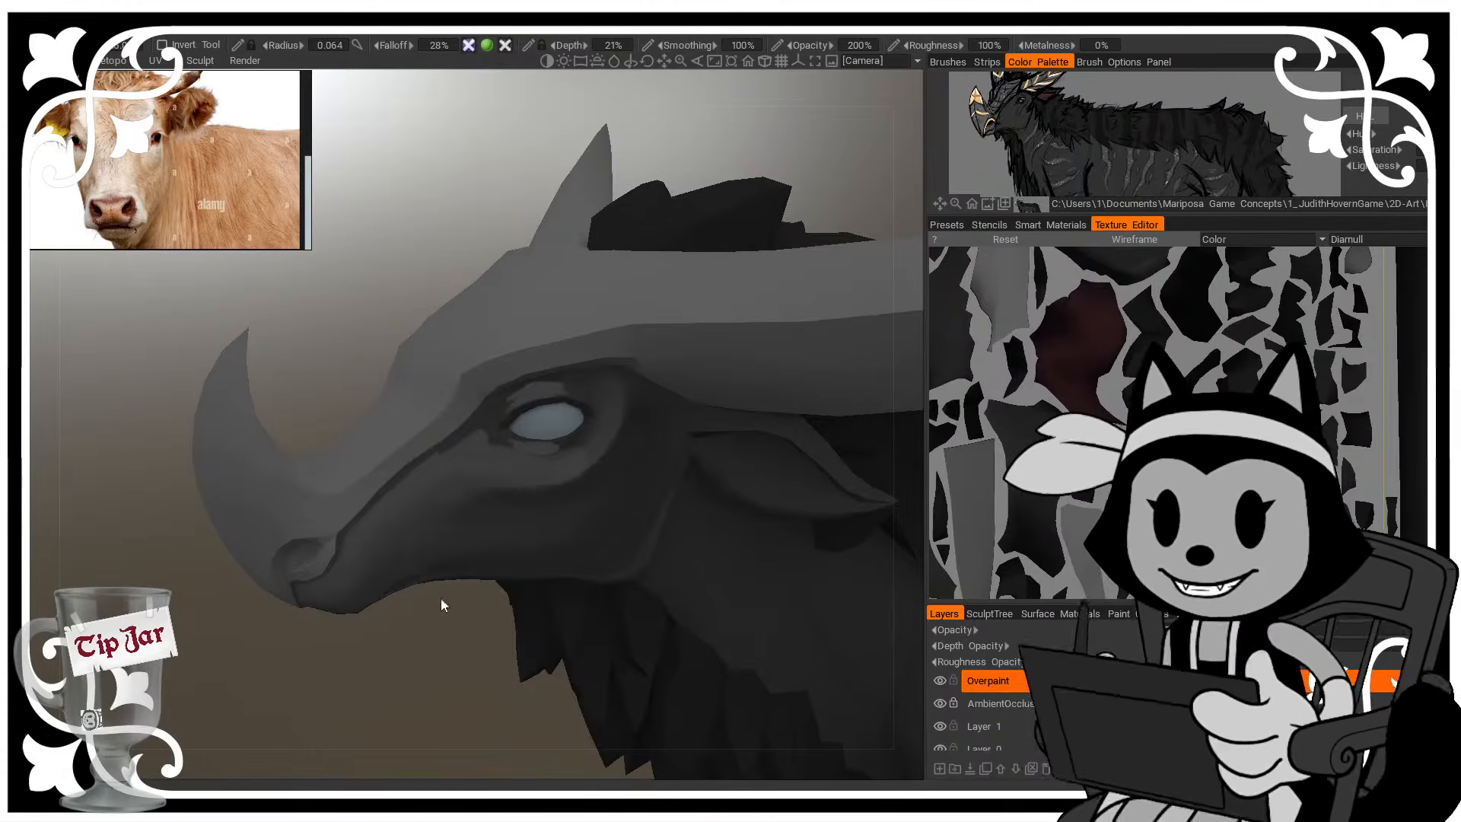
left_click_drag(441, 598, 362, 605)
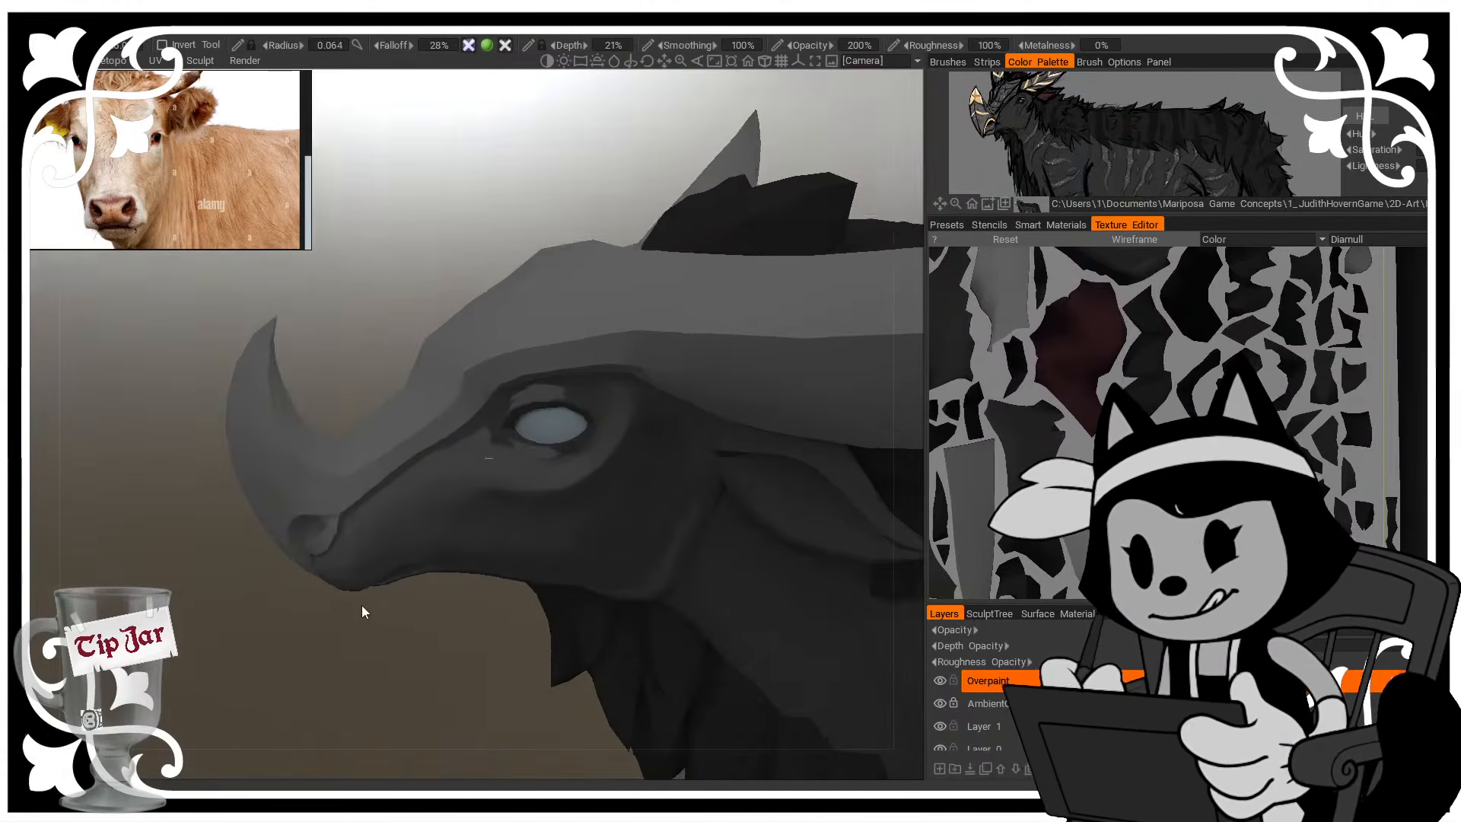
right_click_drag(400, 673, 344, 612)
mouse_move(344, 611)
left_mouse_down()
mouse_move(522, 591)
mouse_move(365, 593)
left_mouse_up()
right_click_drag(365, 533, 459, 592)
left_click_drag(459, 592, 429, 642)
right_click_drag(430, 642, 481, 645)
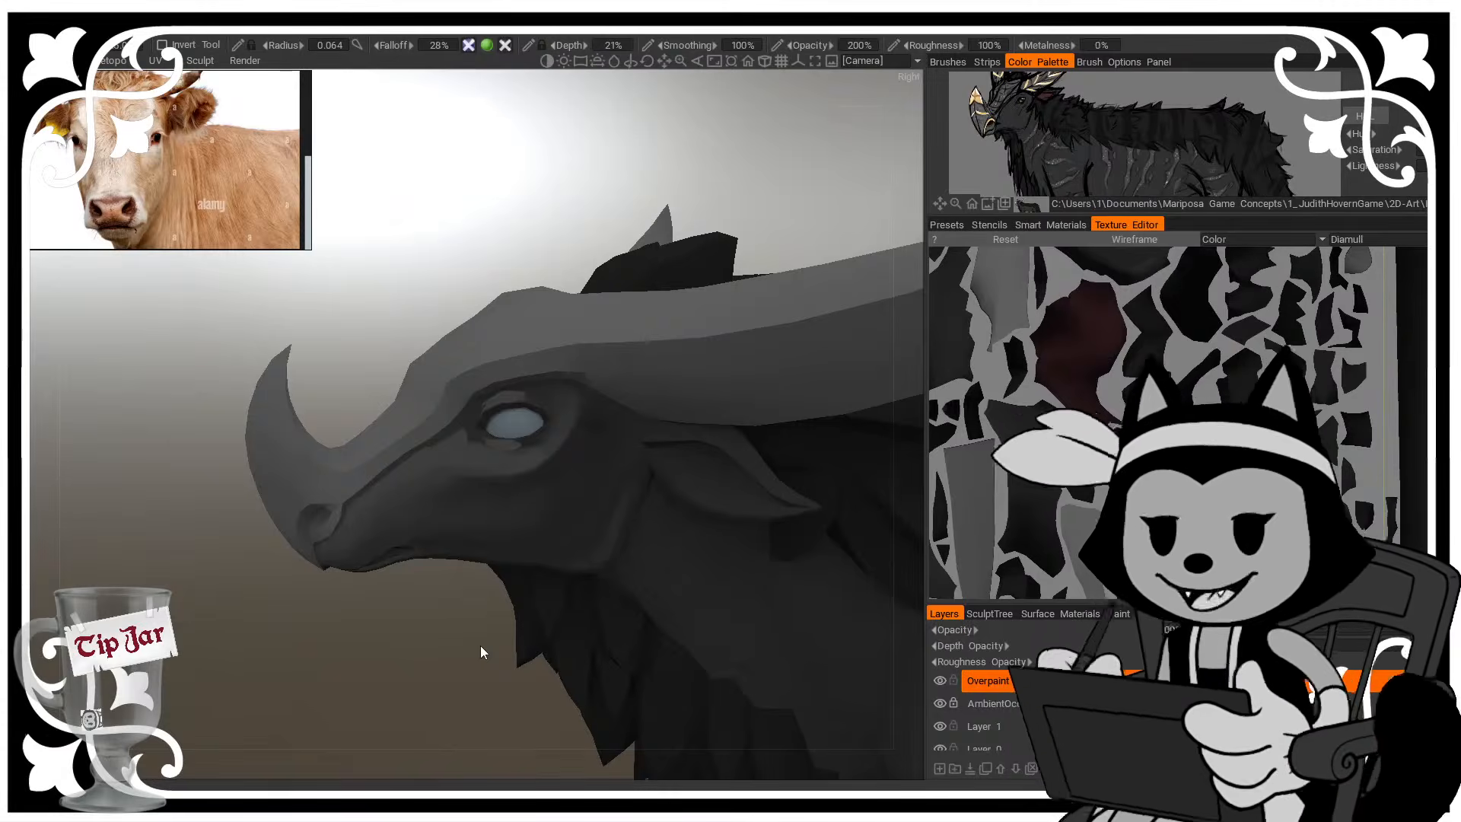
mouse_move(480, 646)
left_mouse_down()
mouse_move(419, 647)
mouse_move(492, 662)
left_mouse_up()
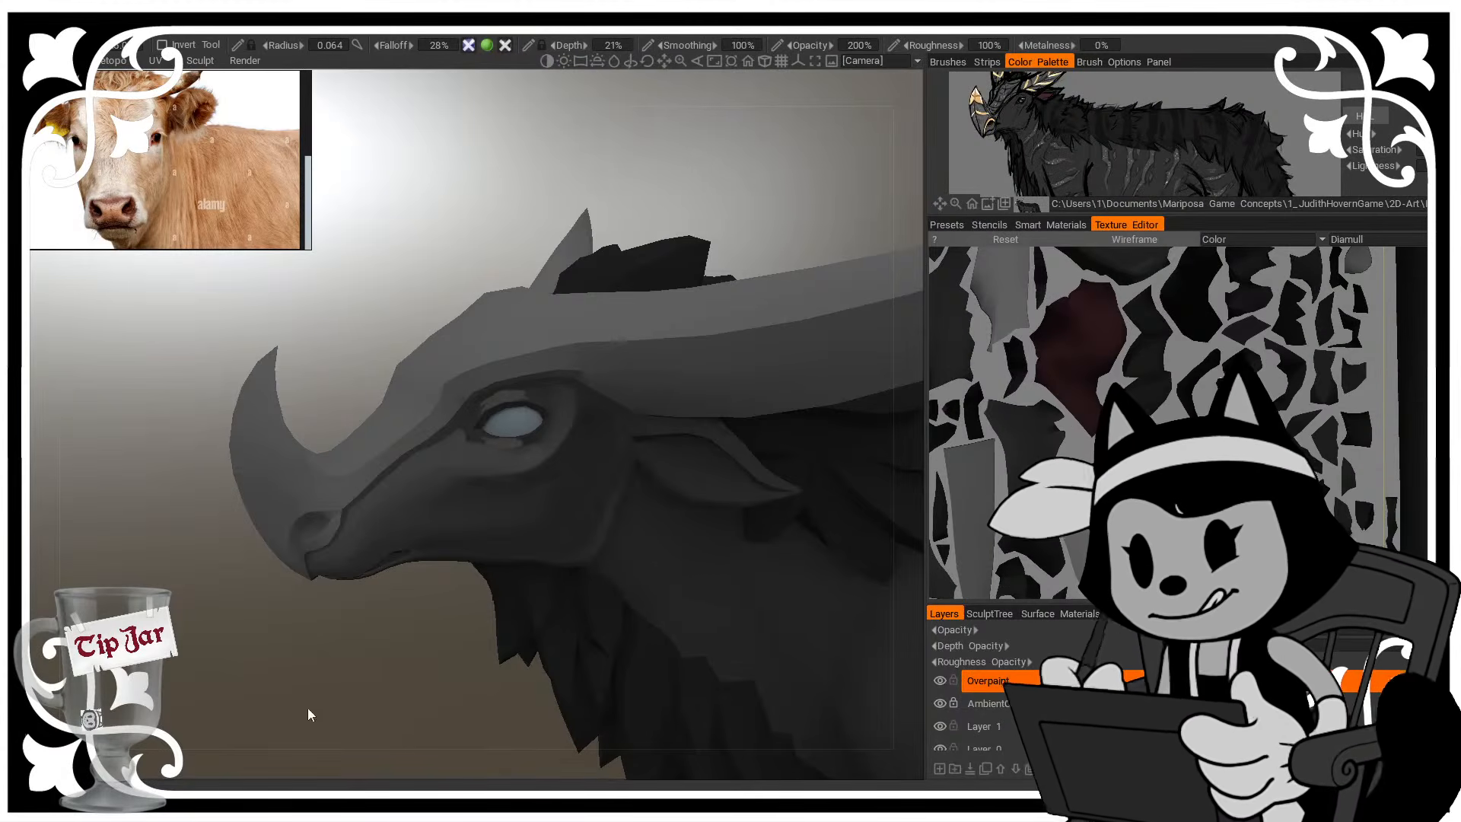
left_click_drag(283, 671, 401, 681)
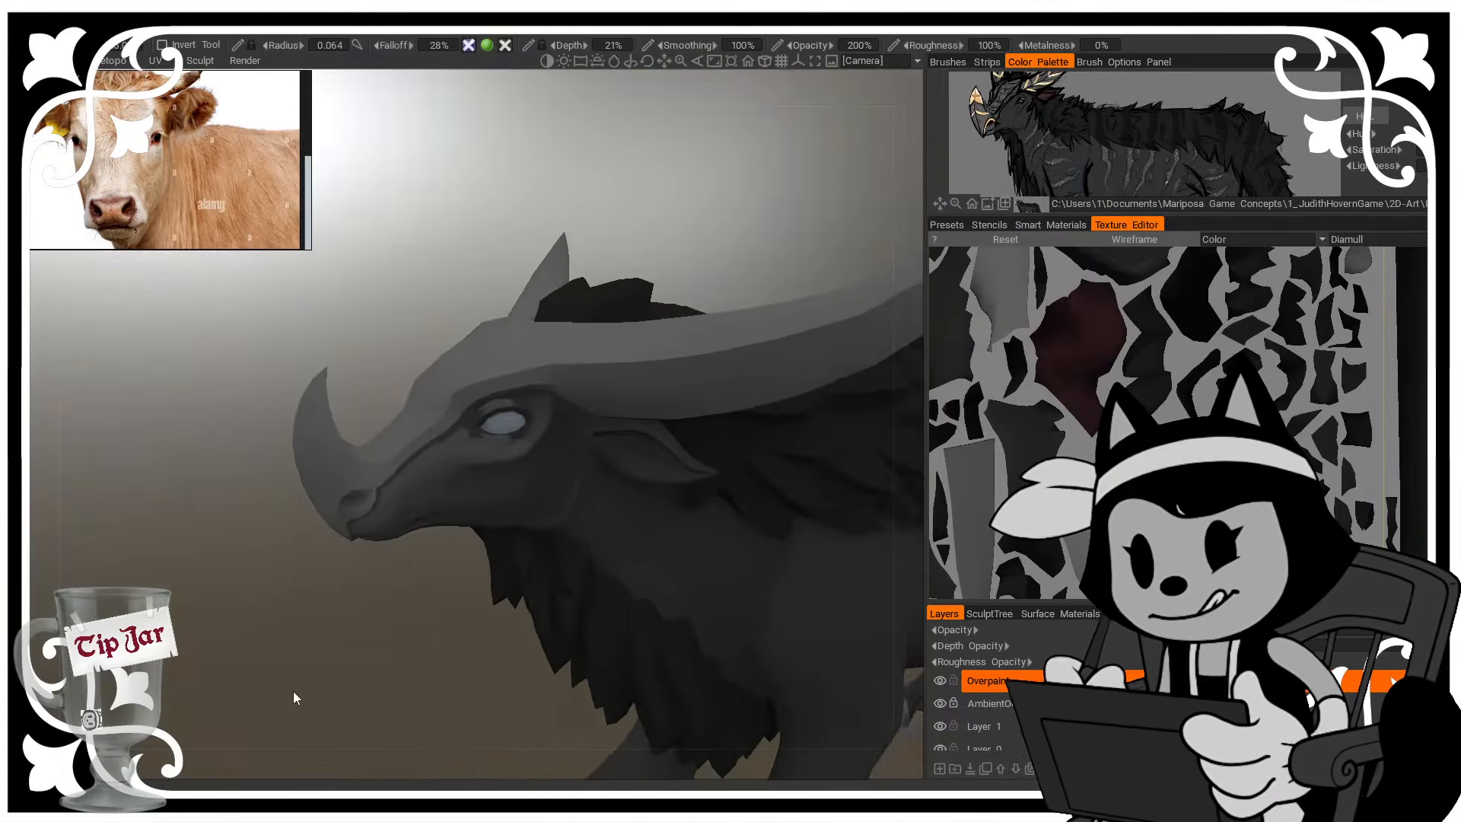
left_click_drag(294, 695, 401, 664)
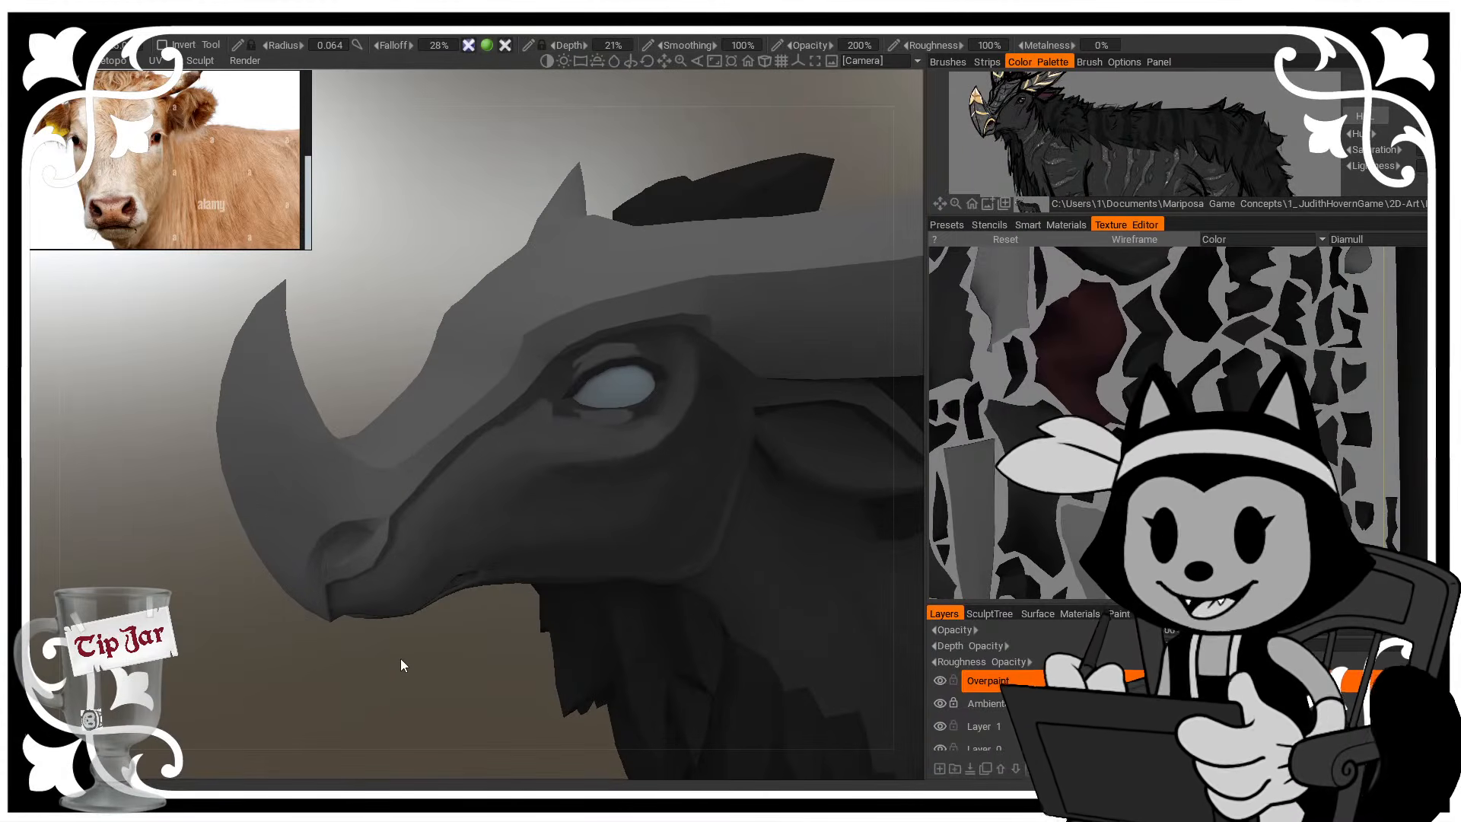
left_click_drag(401, 659, 351, 639)
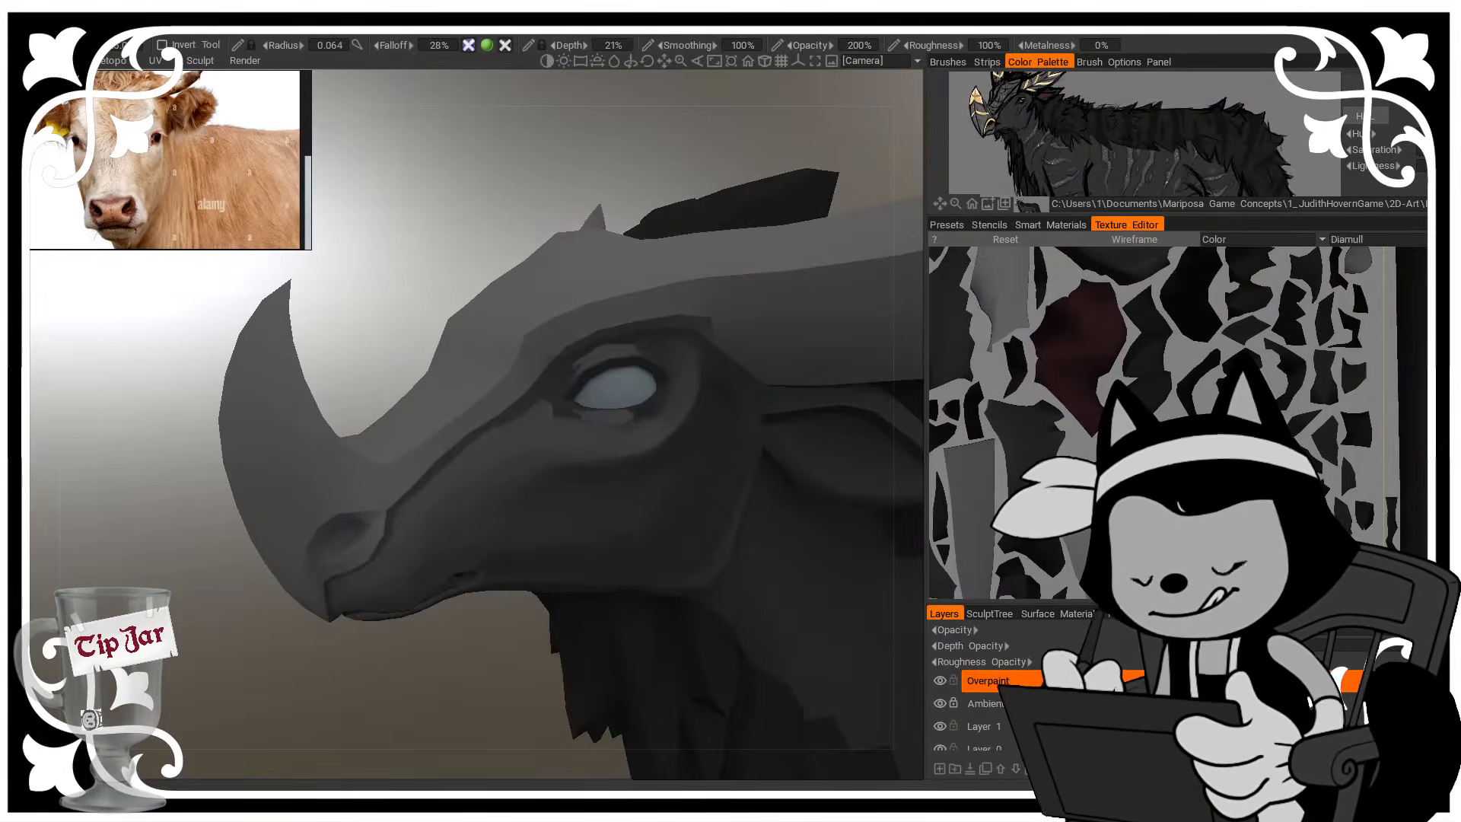
left_click_drag(295, 633, 320, 607)
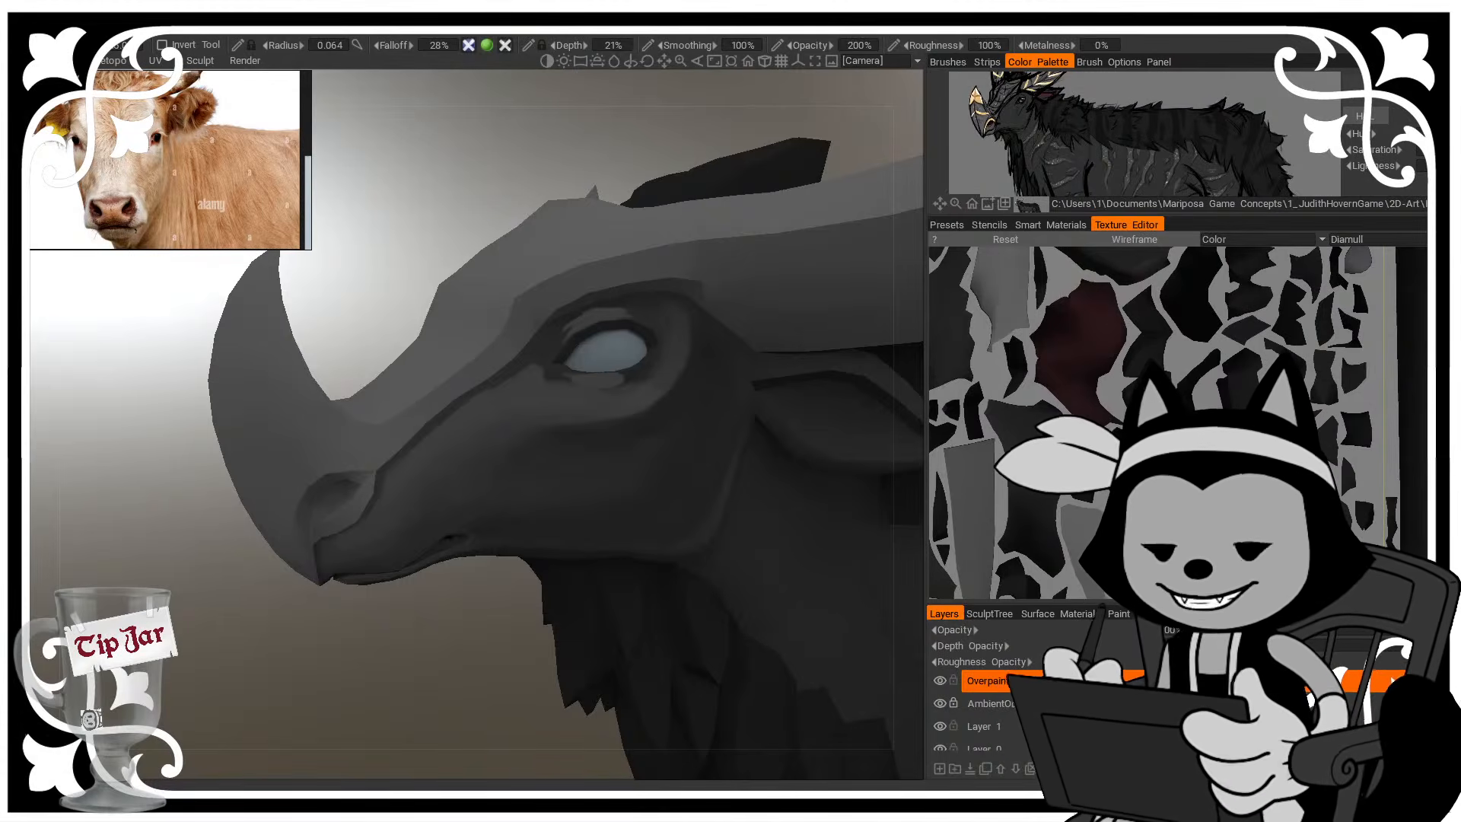
Paint the front corner of the eye and the start of the upper lid with brush radius 0.013
mouse_move(428, 805)
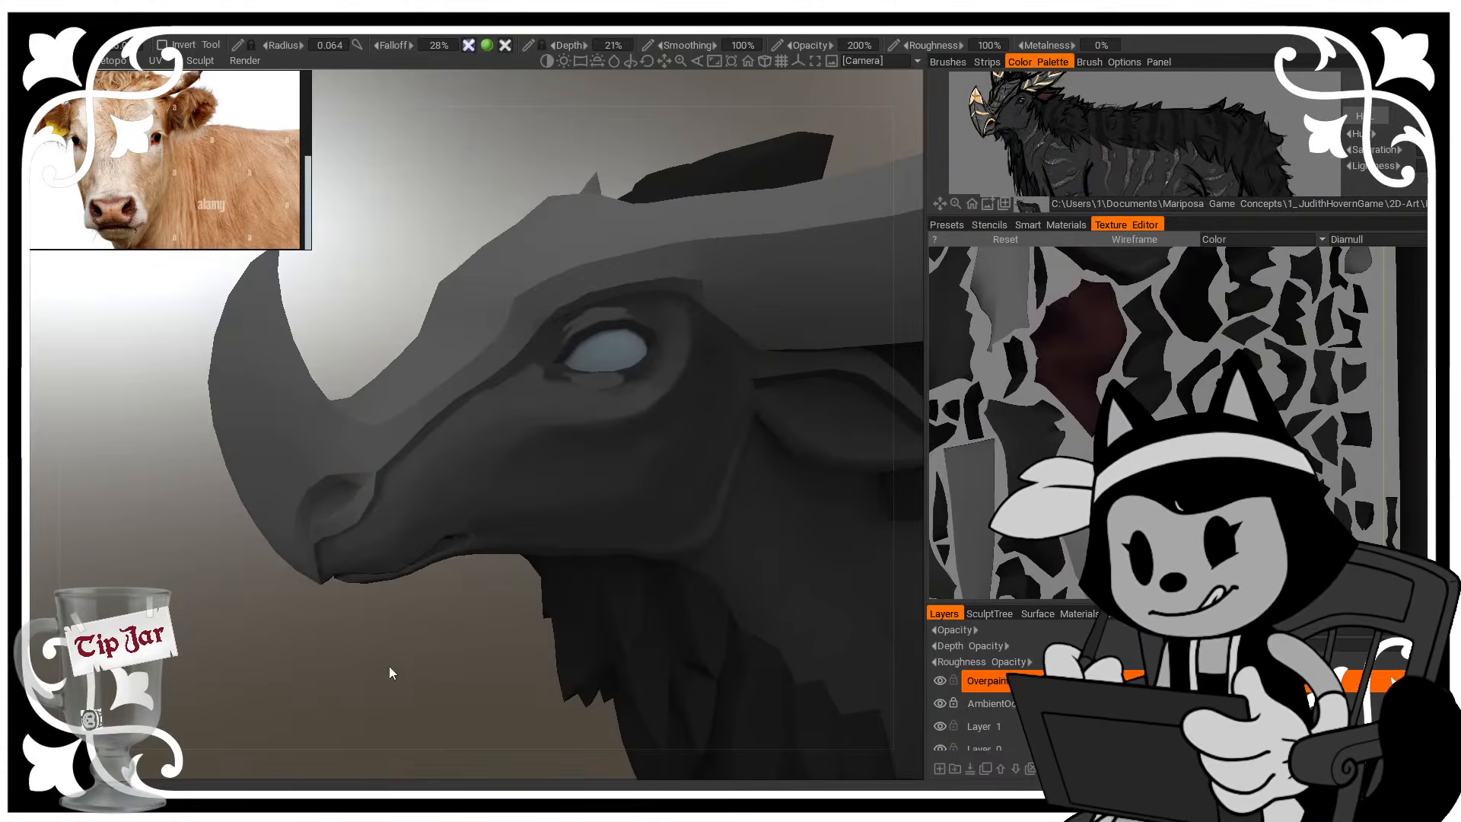
scroll(411, 677, "up", 3)
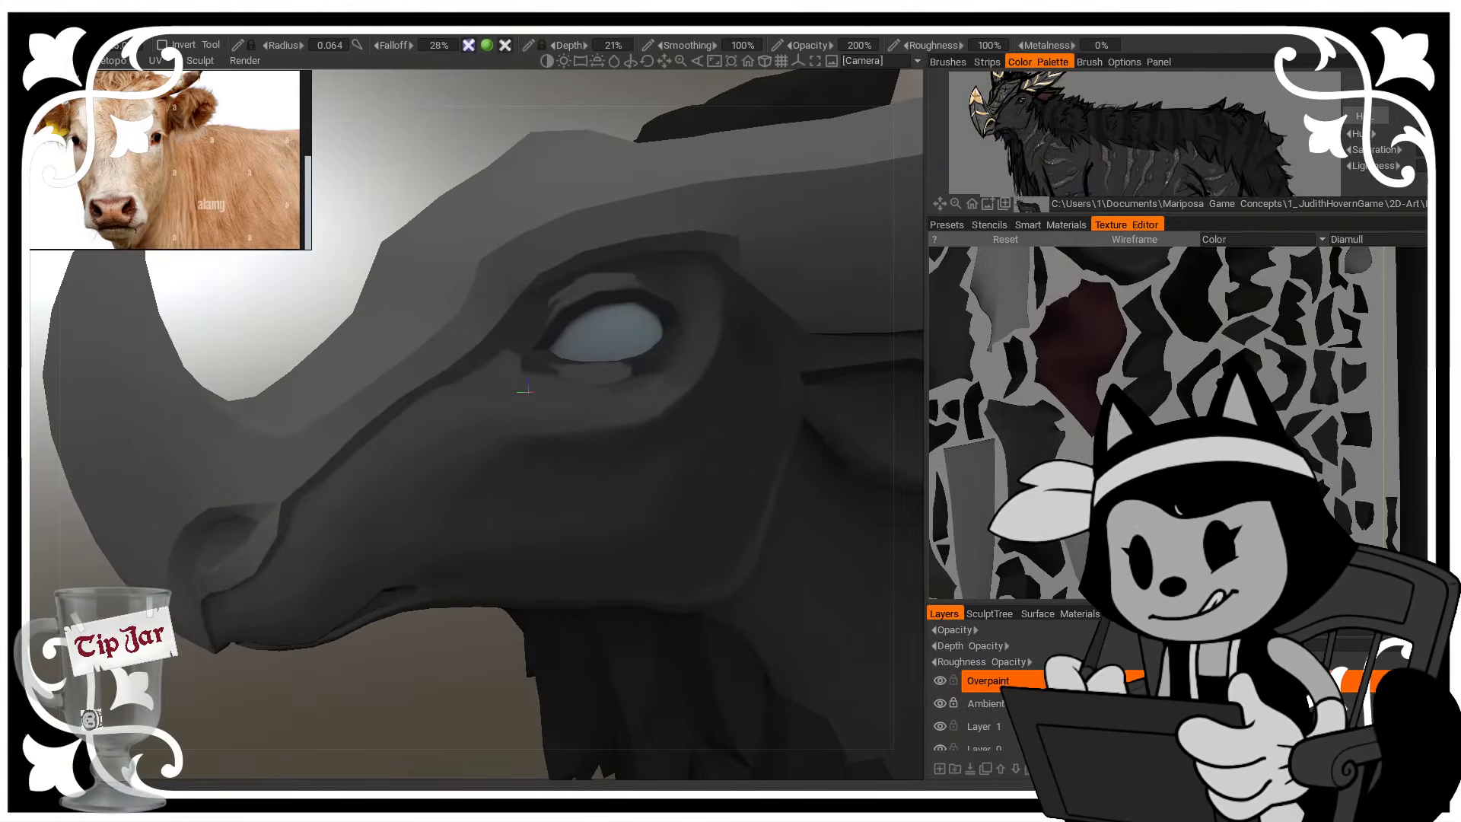
left_click_drag(502, 667, 606, 560)
scroll(846, 581, "down", 4)
scroll(607, 561, "up", 6)
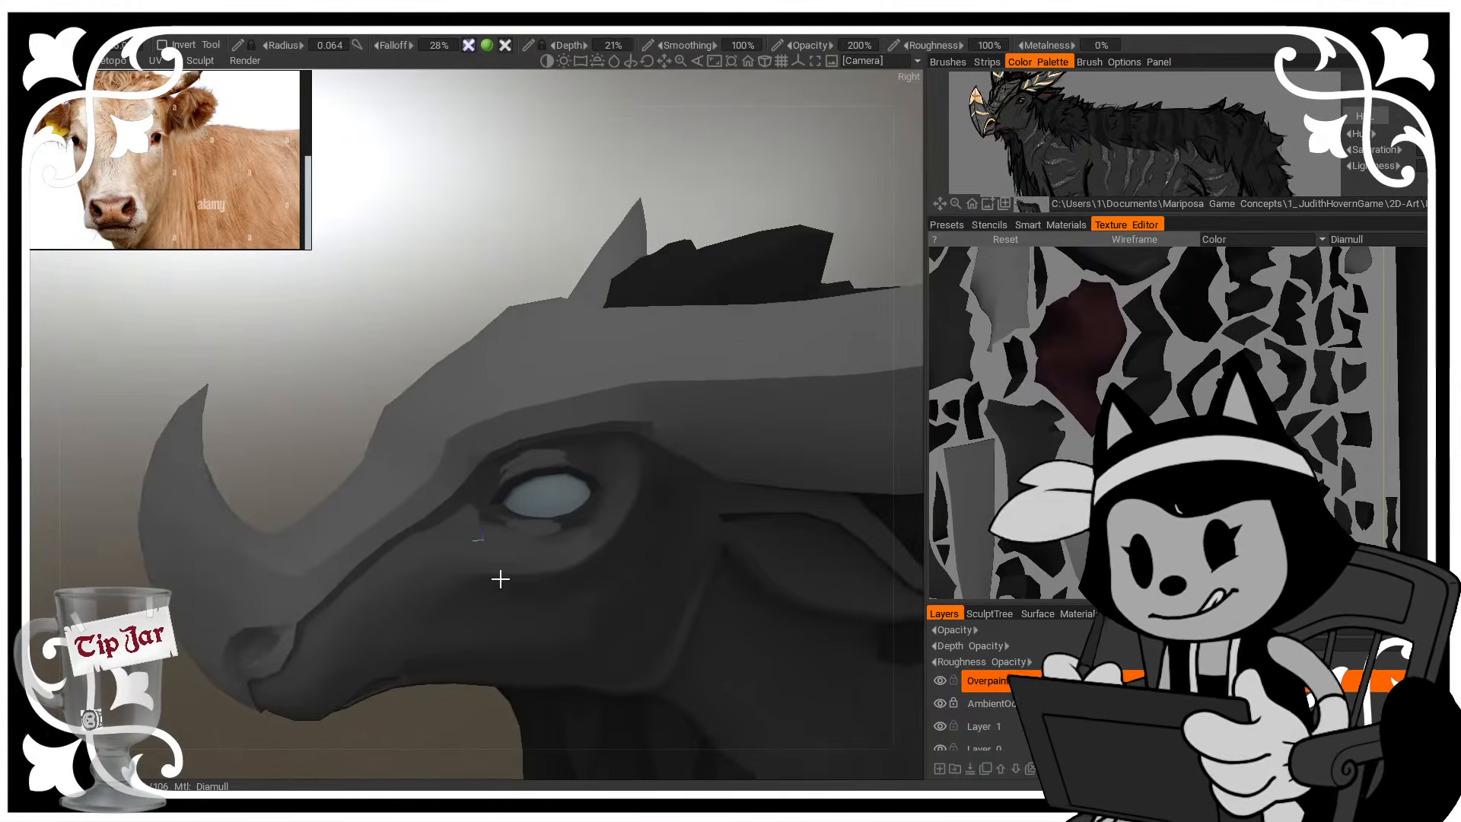
mouse_move(500, 579)
left_mouse_down()
mouse_move(619, 646)
mouse_move(584, 629)
left_mouse_up()
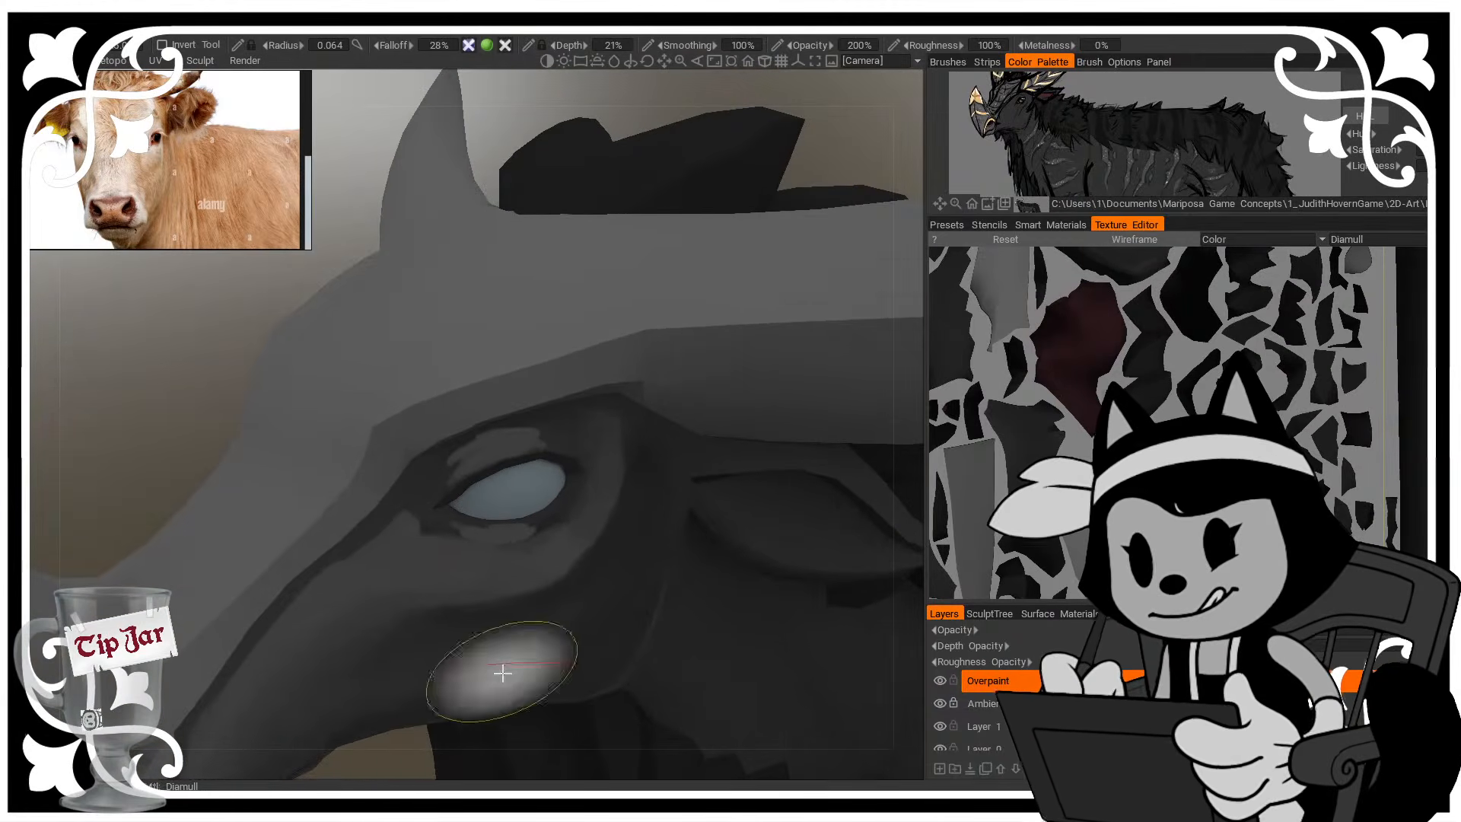
mouse_move(426, 466)
right_mouse_down()
mouse_move(465, 449)
mouse_move(440, 426)
mouse_move(445, 477)
right_mouse_up()
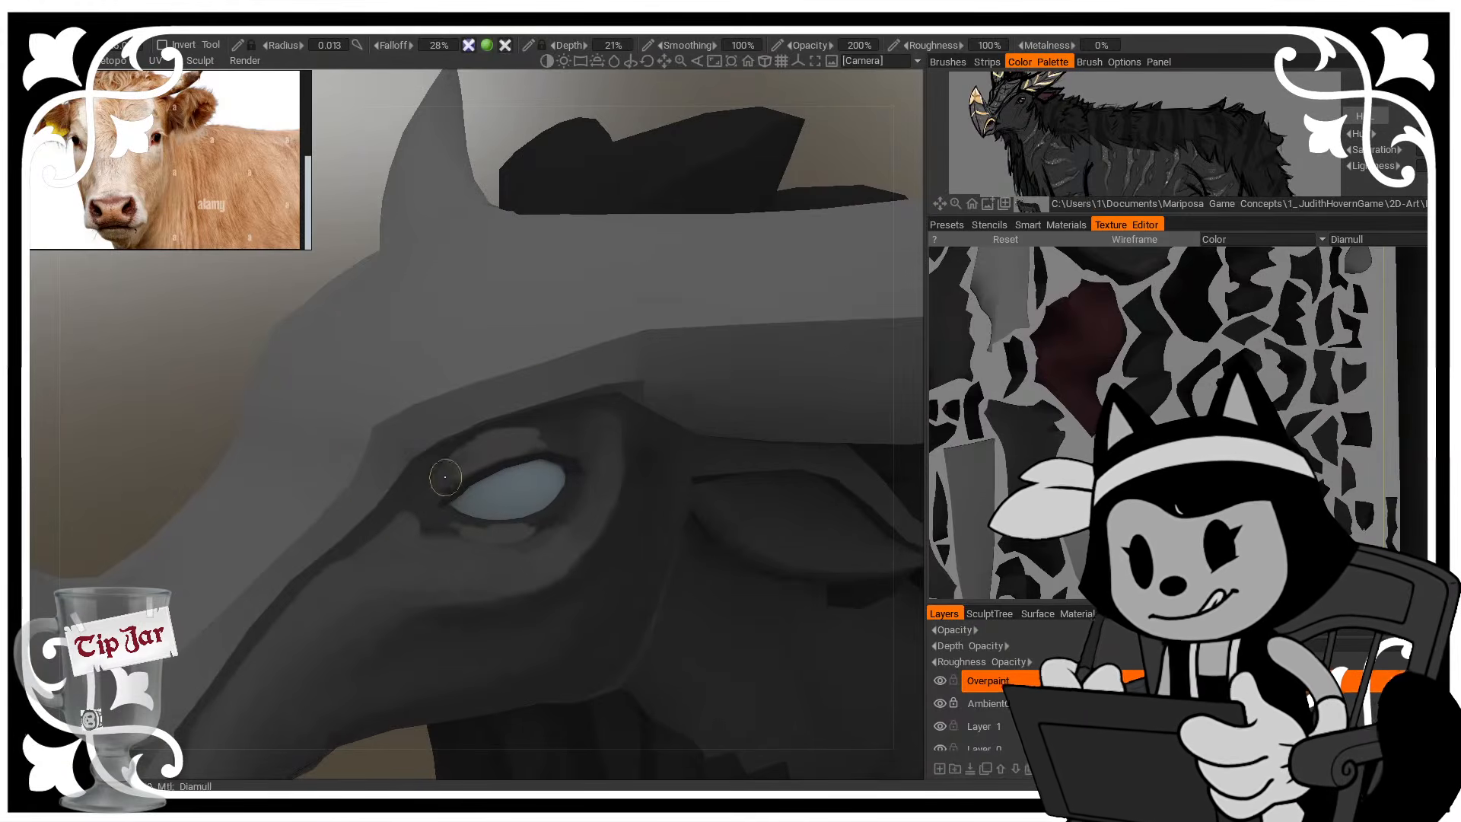
left_click_drag(445, 477, 477, 459)
left_click_drag(242, 381, 114, 361)
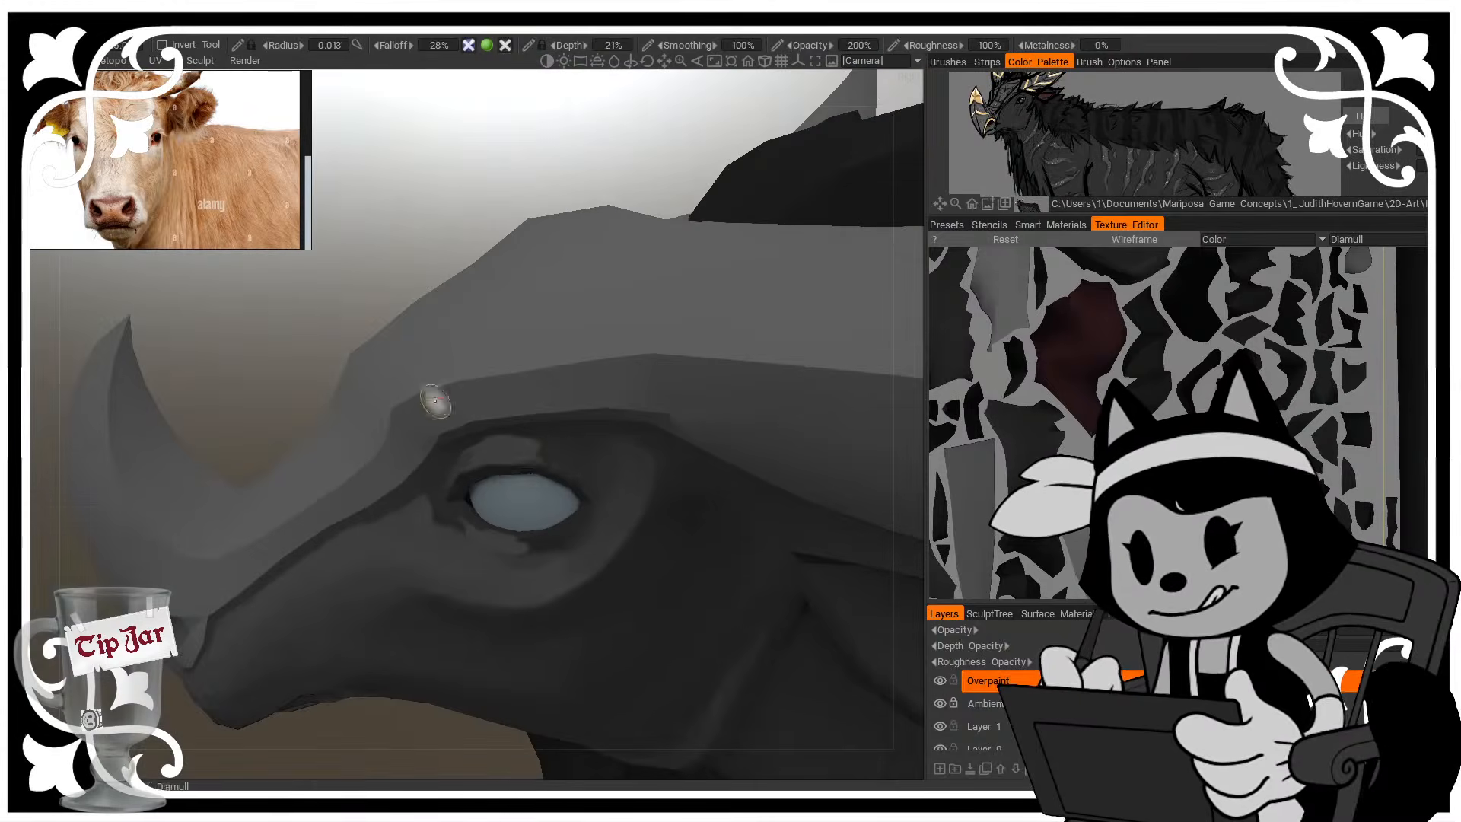
Blend the highlight on the upper eyelid with brush radius 0.017
mouse_move(435, 401)
right_mouse_down()
mouse_move(505, 452)
mouse_move(555, 456)
mouse_move(518, 452)
right_mouse_up()
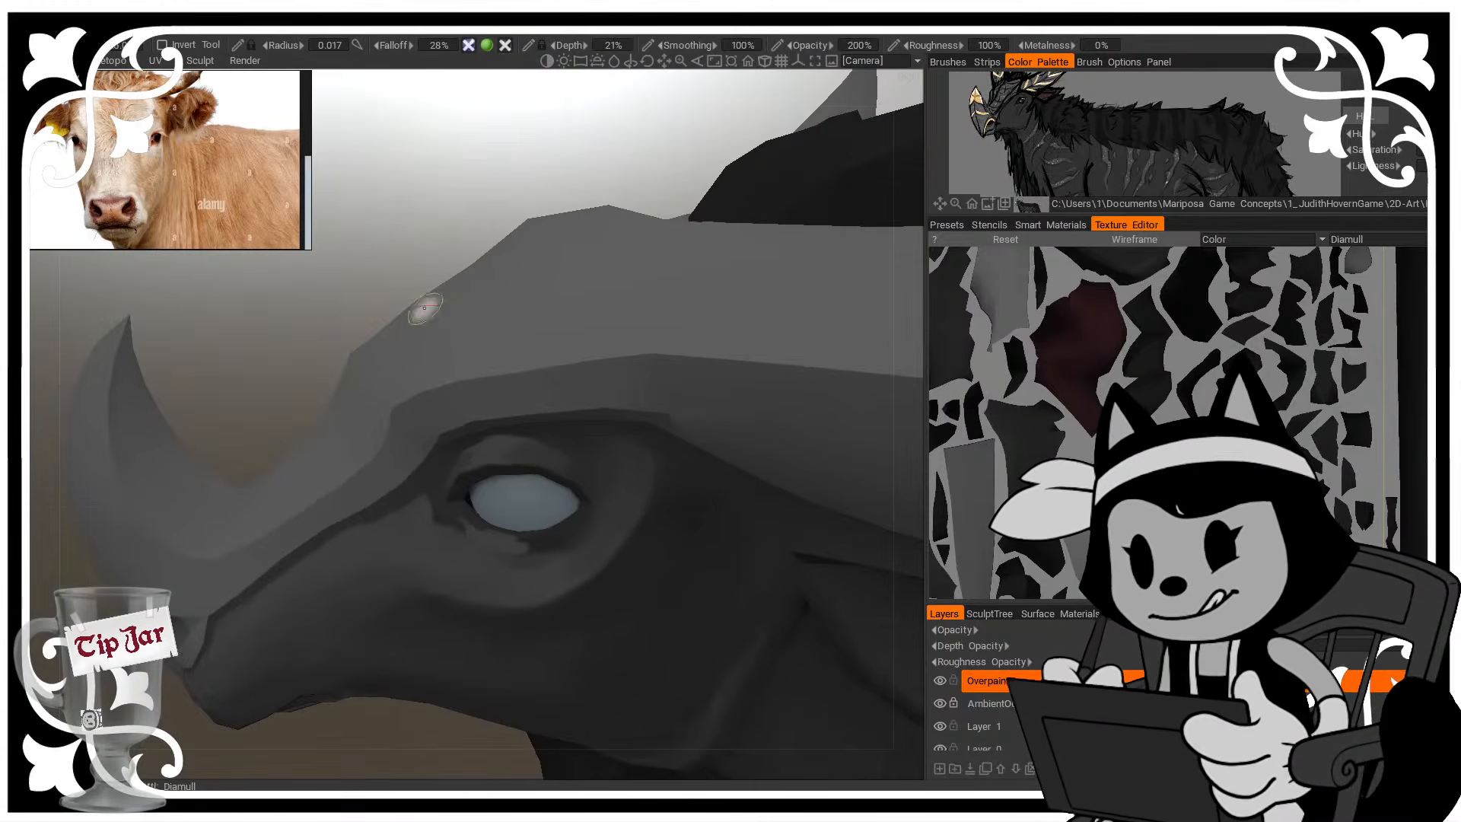
left_click_drag(424, 308, 422, 220)
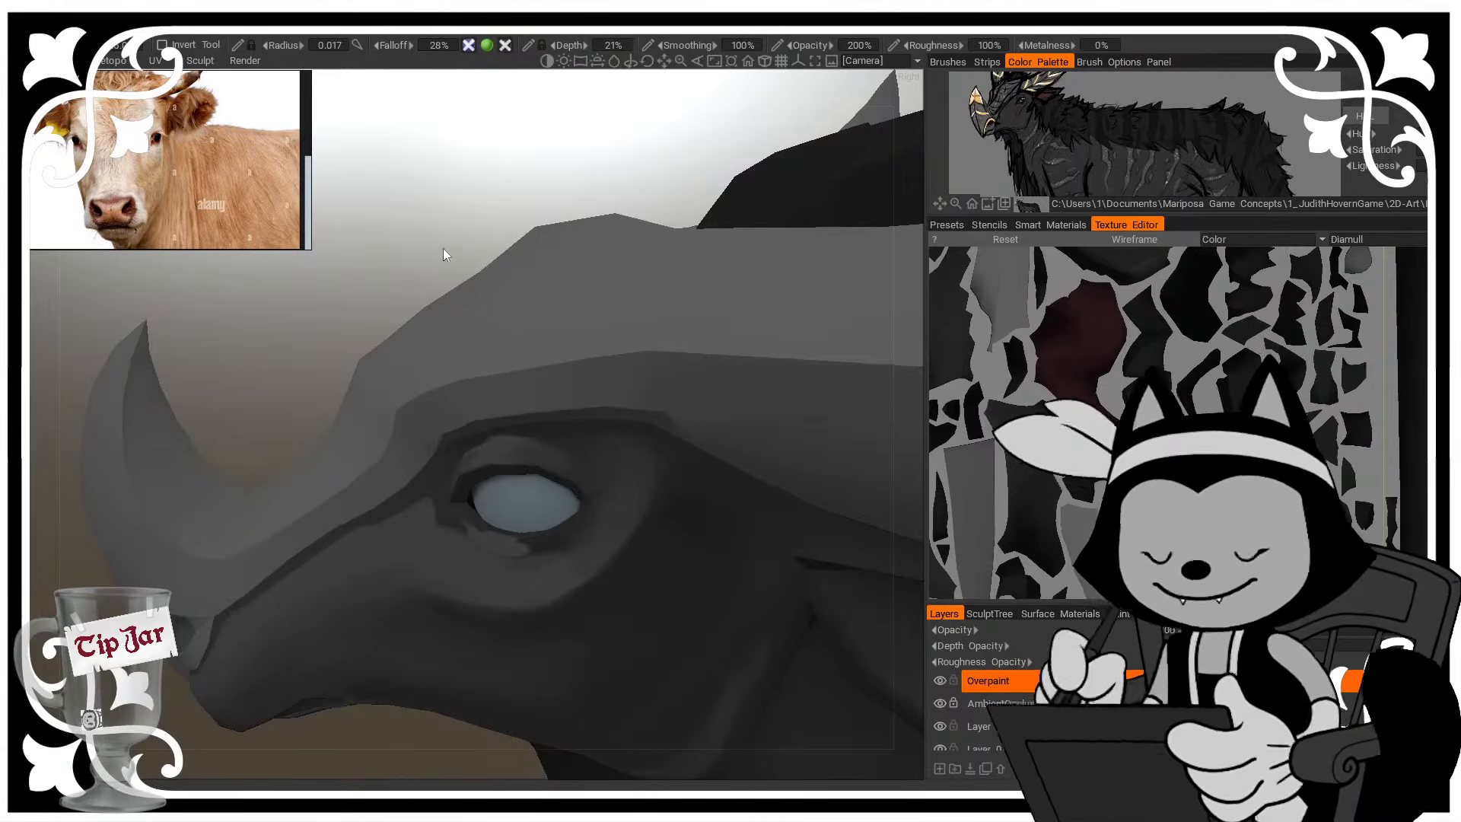
left_click_drag(443, 249, 470, 266)
right_click_drag(537, 458, 562, 464)
mouse_move(464, 255)
left_mouse_down()
mouse_move(606, 202)
mouse_move(599, 236)
left_mouse_up()
Smooth the shading around the front corner of the eye with brush radii of 0.024 and 0.014
right_click_drag(450, 508, 467, 498)
left_click_drag(470, 487, 449, 496)
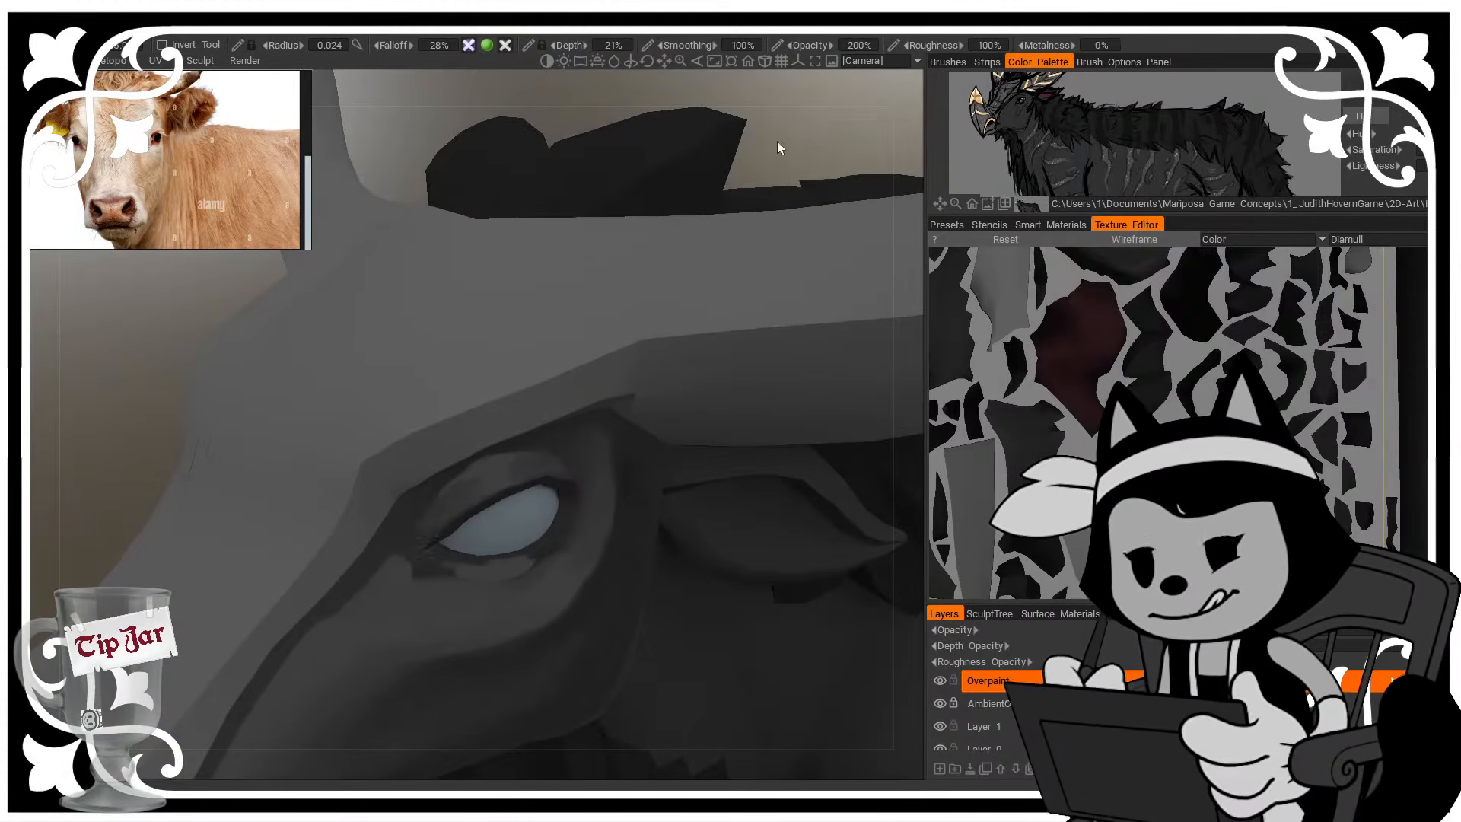
left_click_drag(778, 140, 805, 105)
right_click_drag(473, 528, 447, 534)
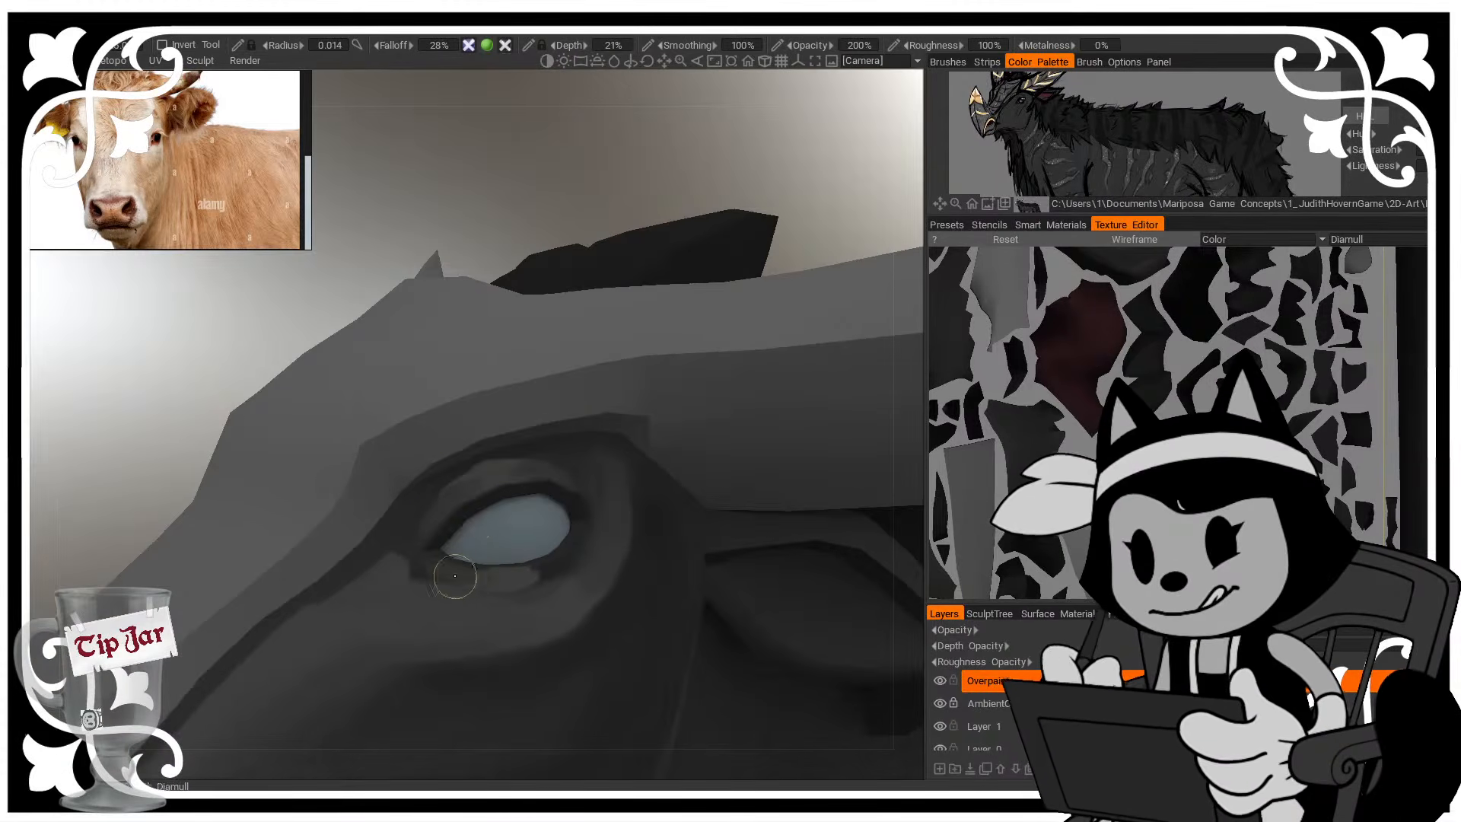
left_click_drag(503, 215, 527, 196)
Blend the light patch on the lower eyelid toward the rear corner with brush radii of 0.022 and 0.015
right_click_drag(473, 580, 521, 581)
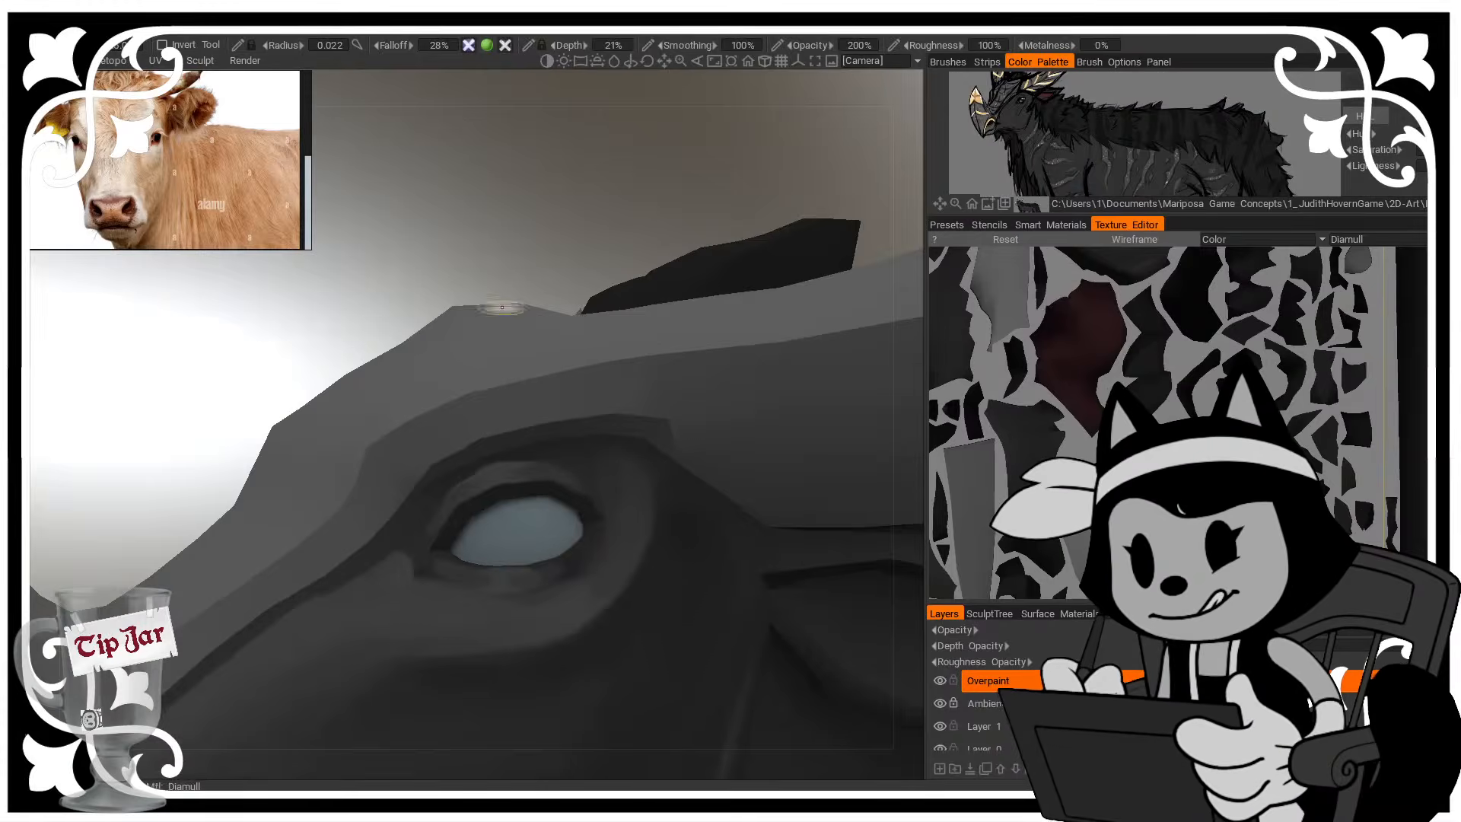
left_click_drag(502, 284, 527, 305)
right_click_drag(534, 577, 522, 576)
left_click_drag(573, 556, 583, 552)
left_click_drag(572, 208, 591, 227)
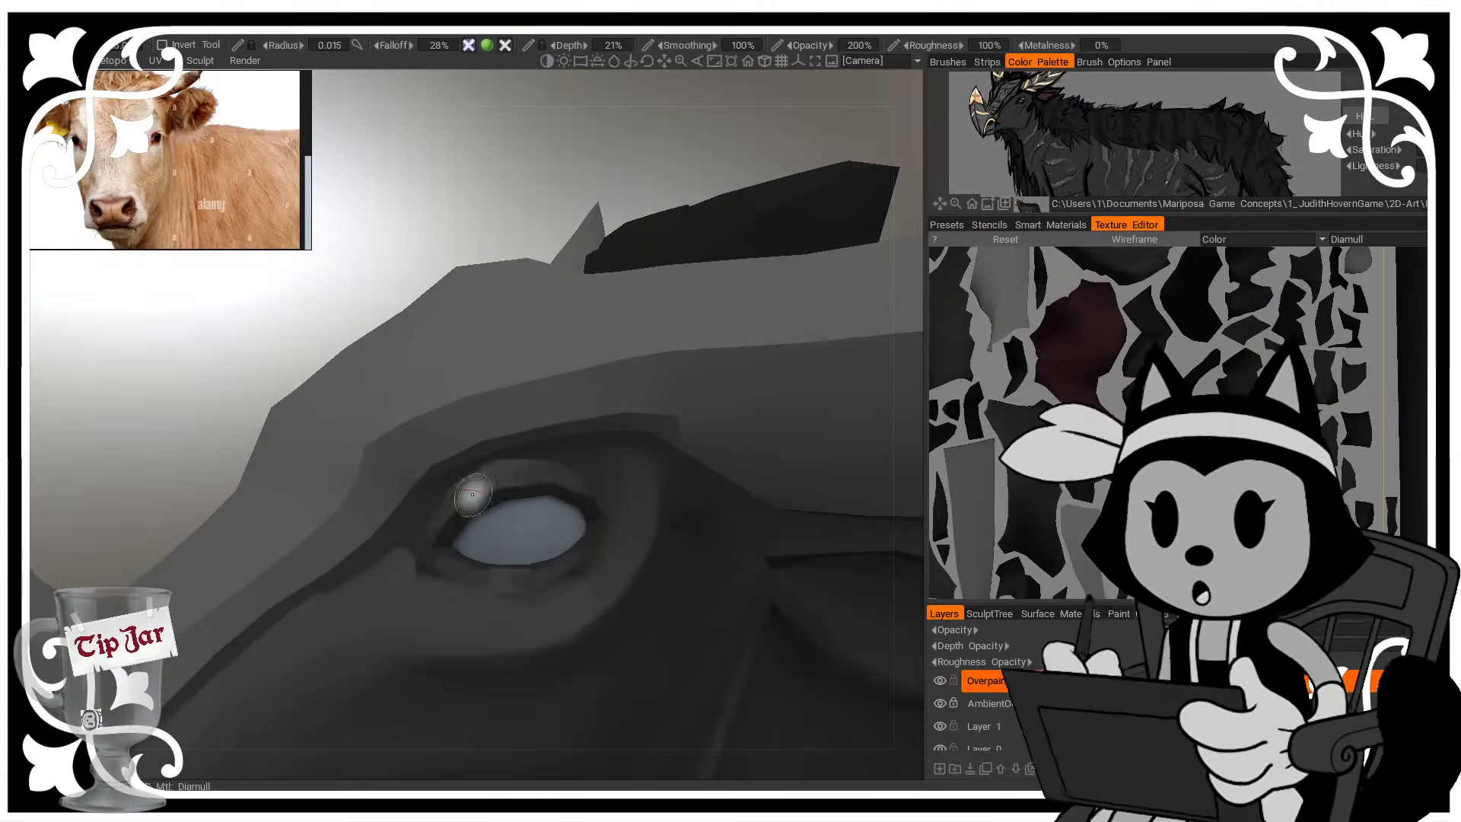
Refine the lower eyelid rim with brush radius 0.01, then soften it with radius 0.023
right_click_drag(501, 573, 459, 565)
mouse_move(459, 564)
left_mouse_down()
mouse_move(531, 570)
mouse_move(520, 561)
left_mouse_up()
left_click_drag(368, 215, 389, 228)
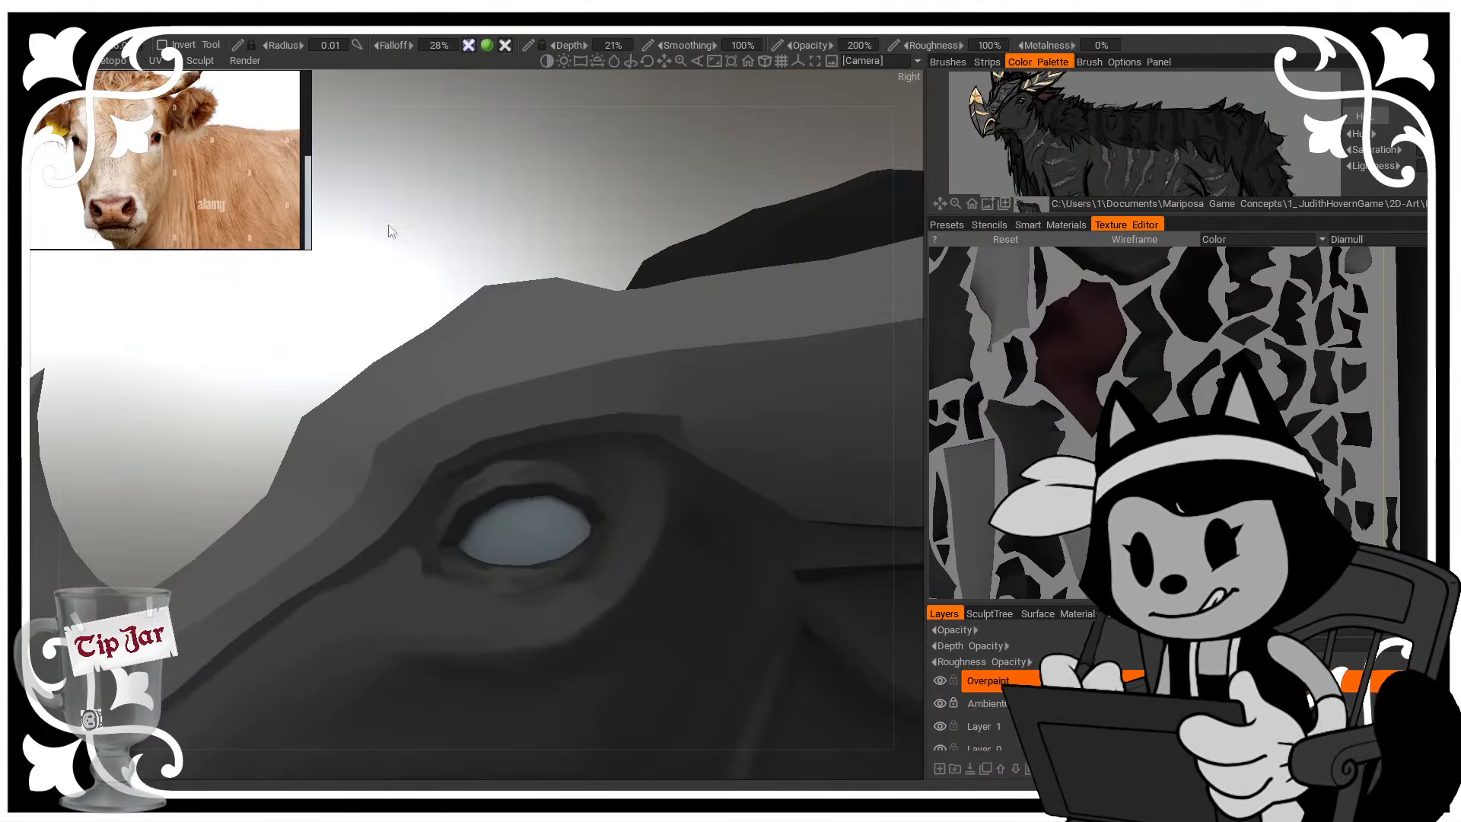
right_click_drag(455, 578, 466, 578)
left_click_drag(466, 578, 515, 577)
right_click_drag(516, 576, 525, 579)
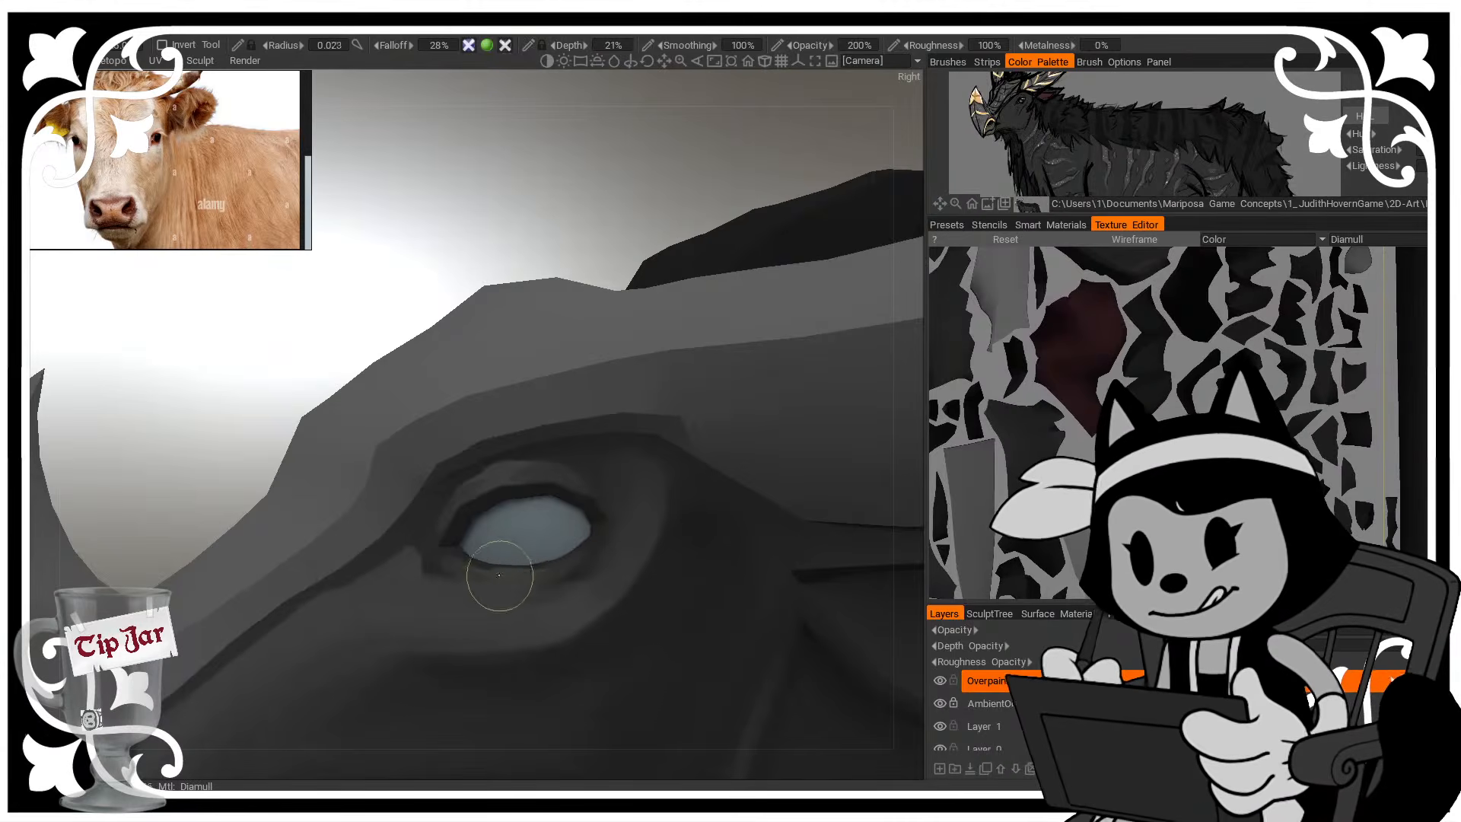
Soften the lower eyelid with brush radius 0.023, then refine the upper eyelid shading with radii of 0.01 and 0.011
left_click_drag(496, 584, 525, 580)
right_click_drag(525, 581, 457, 559)
mouse_move(402, 375)
left_mouse_down()
mouse_move(486, 236)
mouse_move(588, 213)
mouse_move(495, 228)
left_mouse_up()
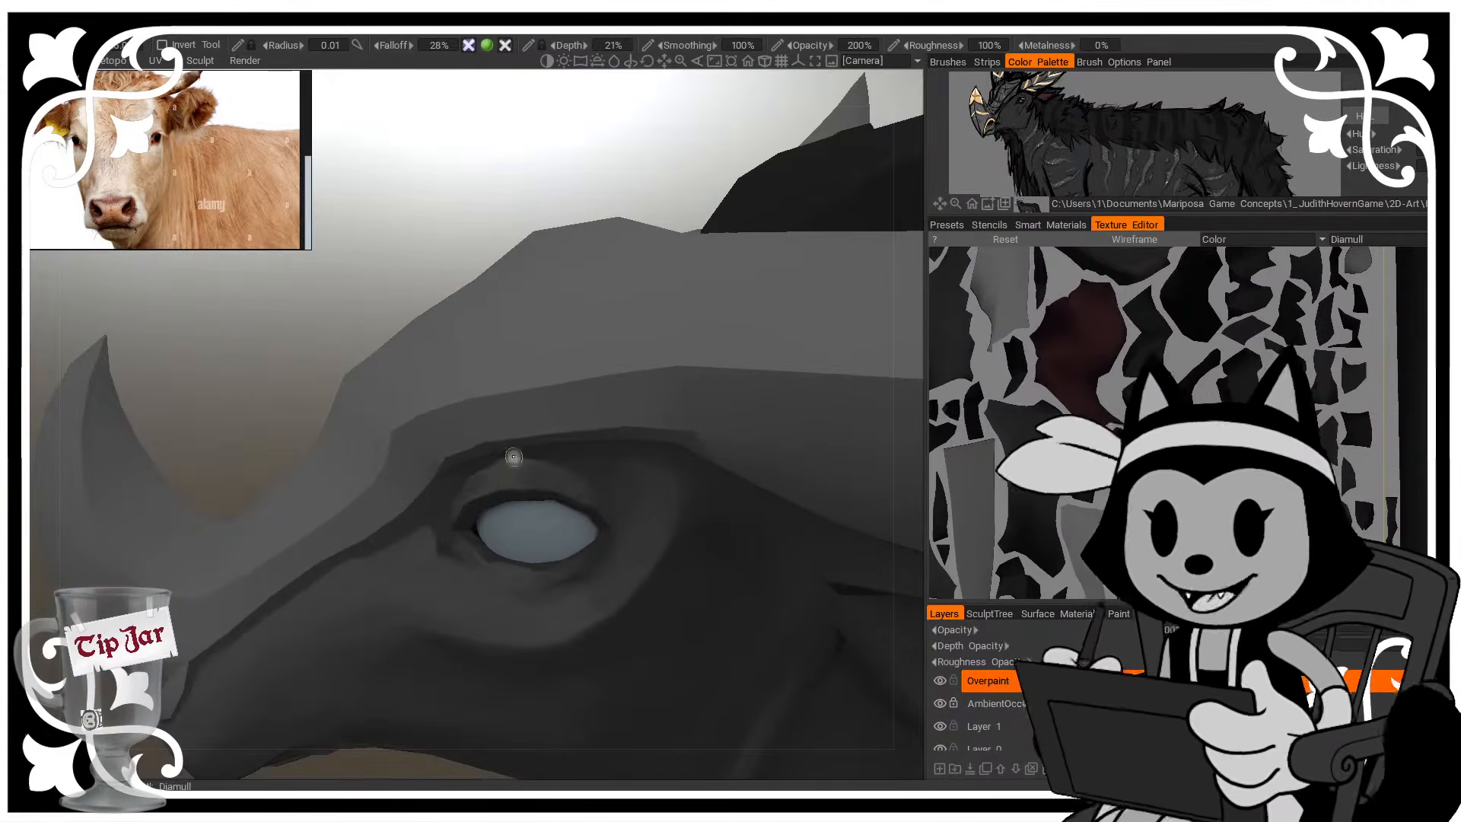
mouse_move(525, 483)
left_mouse_down()
mouse_move(560, 487)
mouse_move(534, 494)
left_mouse_up()
mouse_move(469, 228)
left_mouse_down()
mouse_move(482, 218)
mouse_move(548, 335)
left_mouse_up()
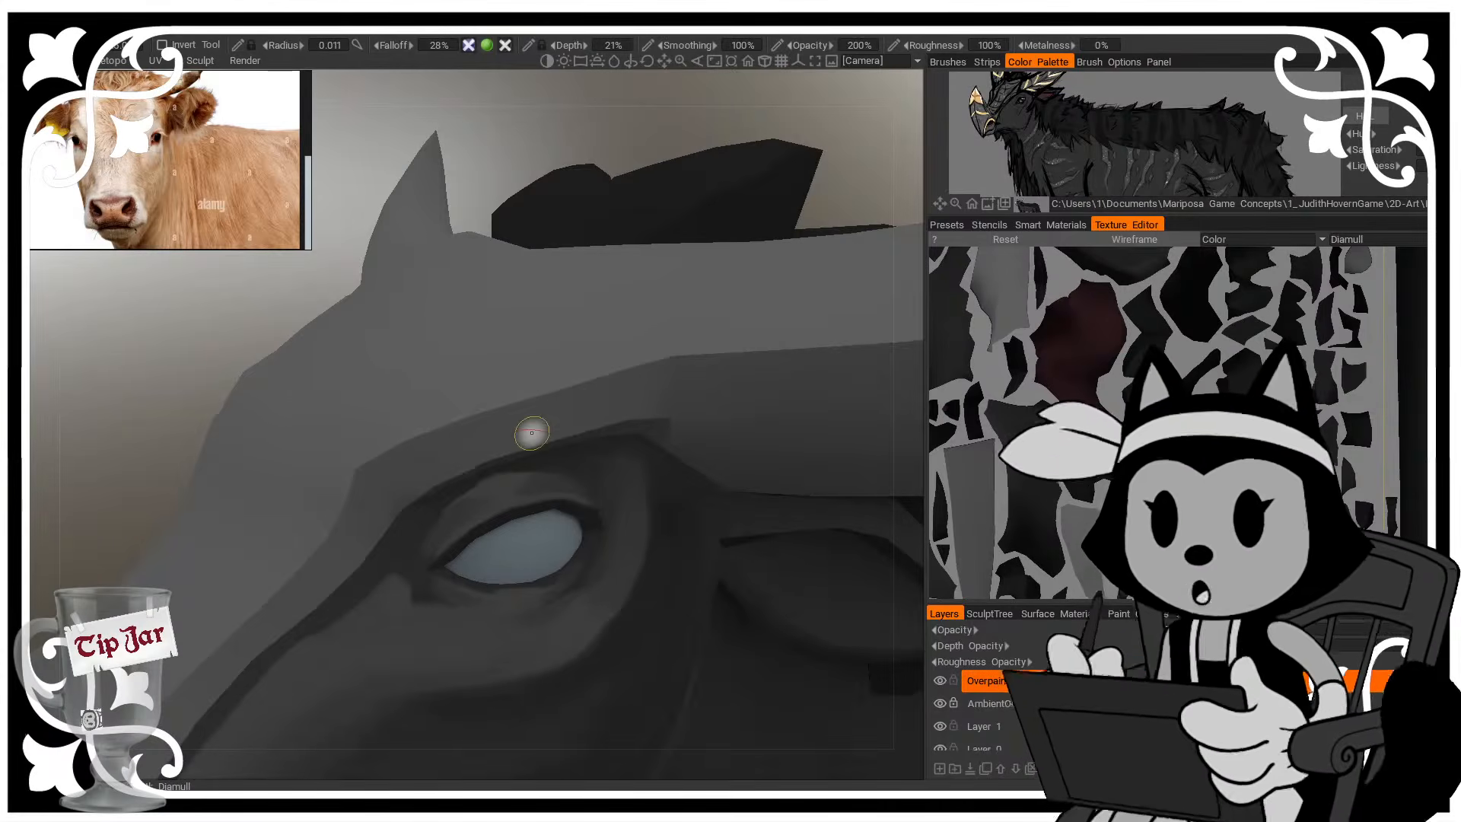
mouse_move(583, 463)
left_mouse_down("alt")
mouse_move(619, 436)
mouse_move(590, 402)
left_mouse_up("alt")
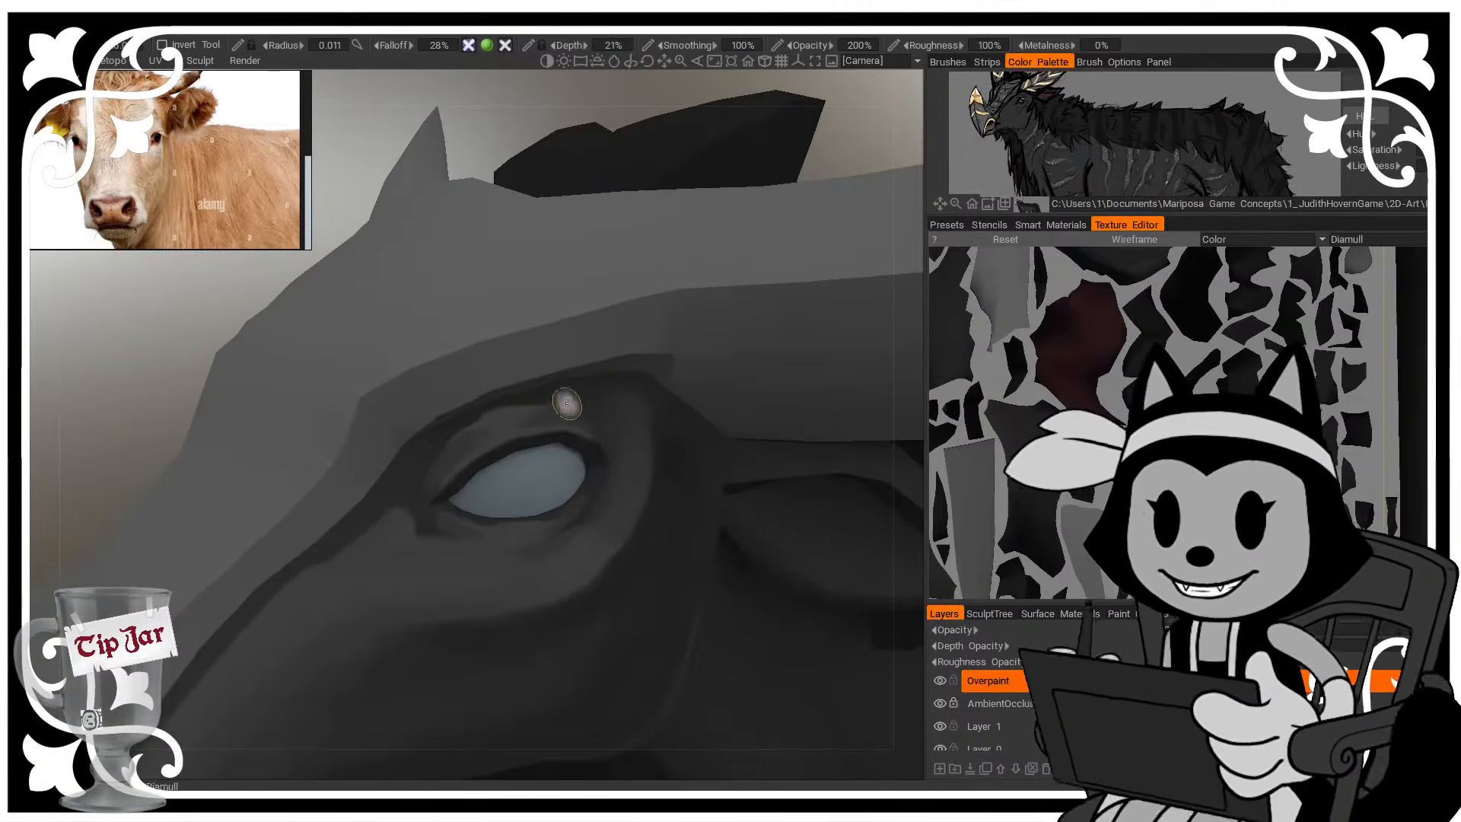
Refine the shading in front of the eye's front corner with brush radii of 0.01 and 0.011
left_click_drag(455, 126, 508, 149)
key("bracketright")
key("bracketright")
left_click_drag(420, 505, 422, 519)
key("bracketleft")
key("bracketleft")
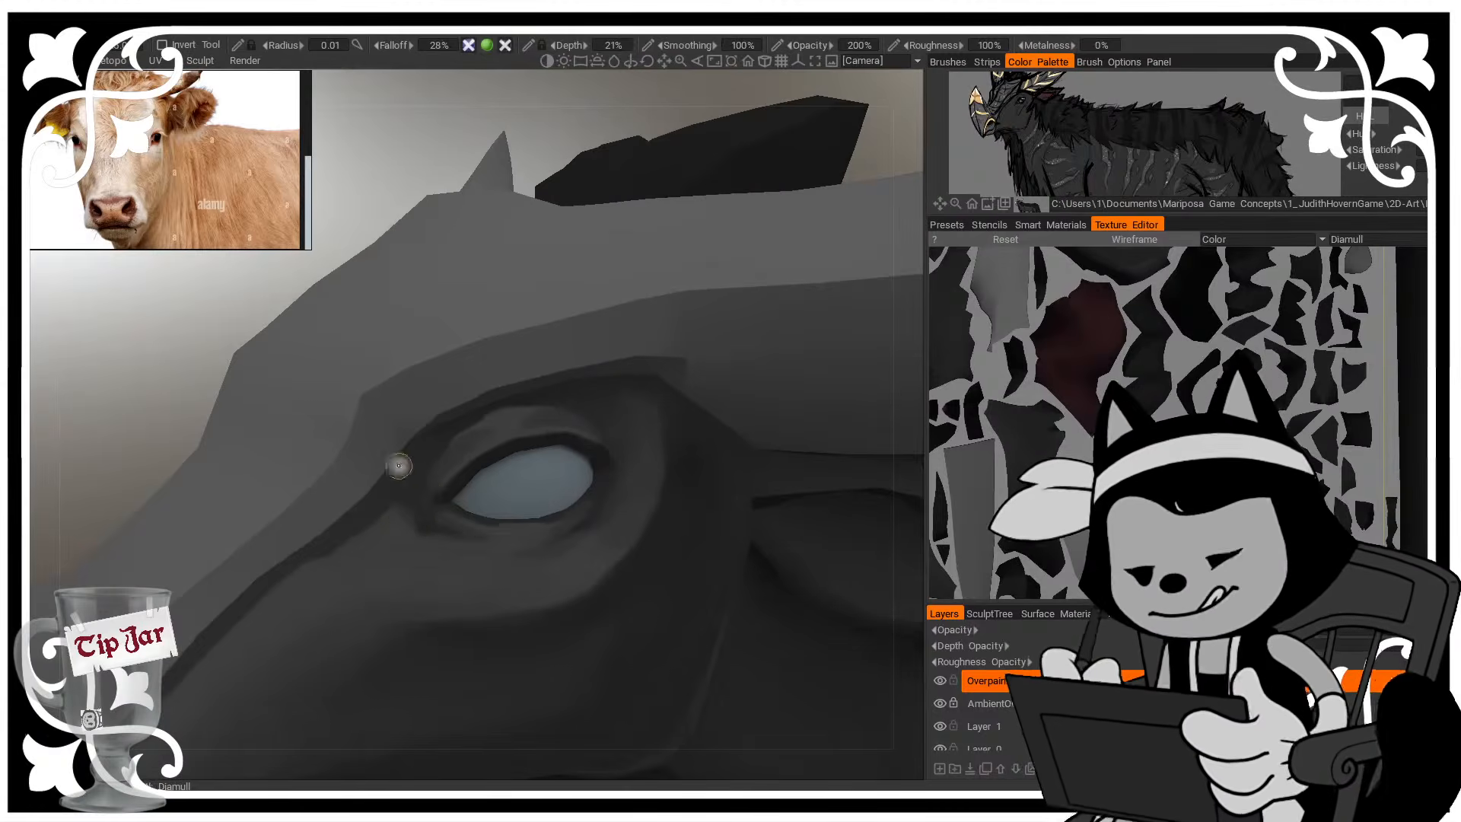
left_click_drag(339, 220, 367, 240)
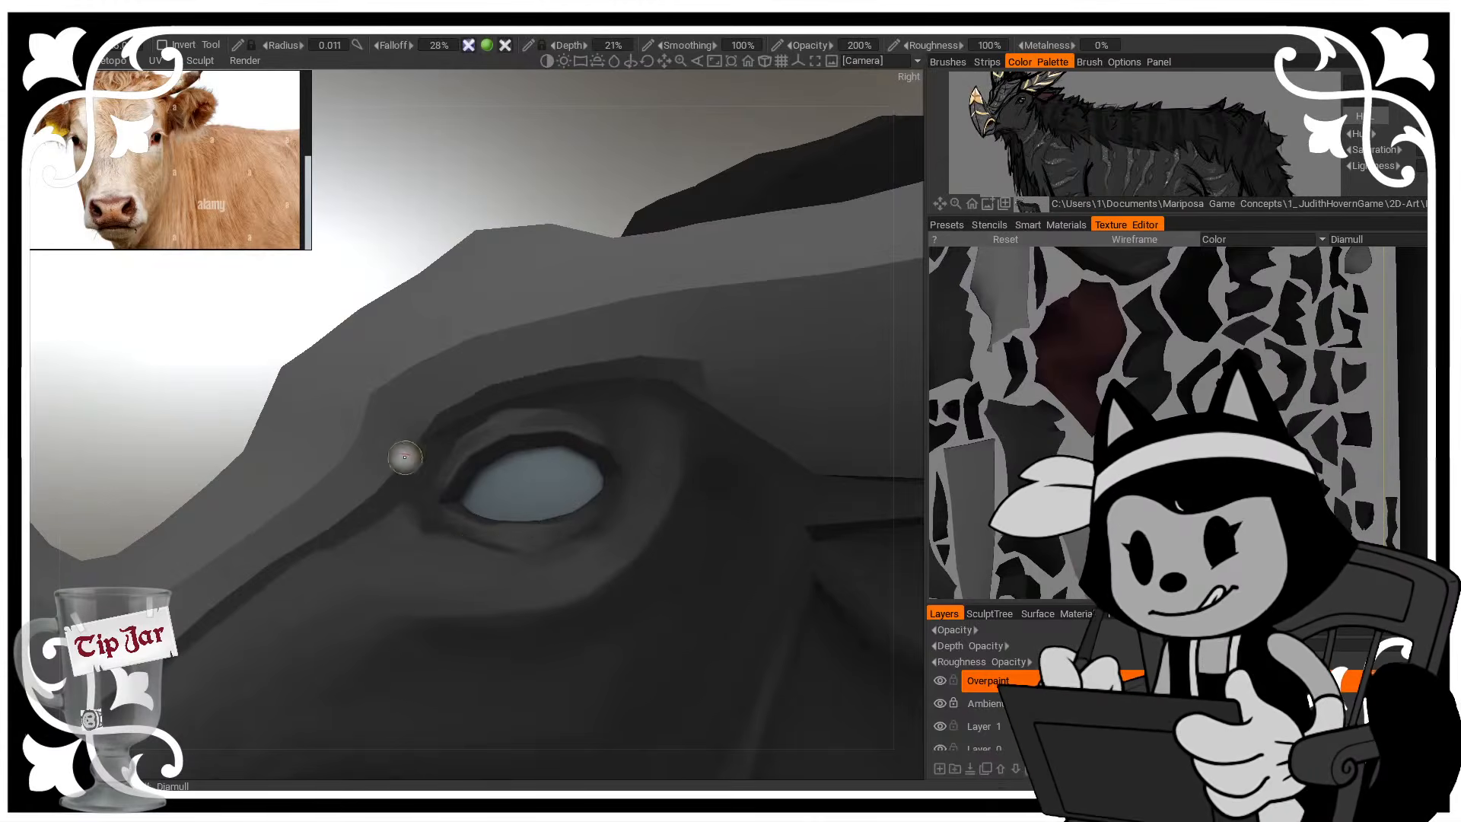
key("bracketright")
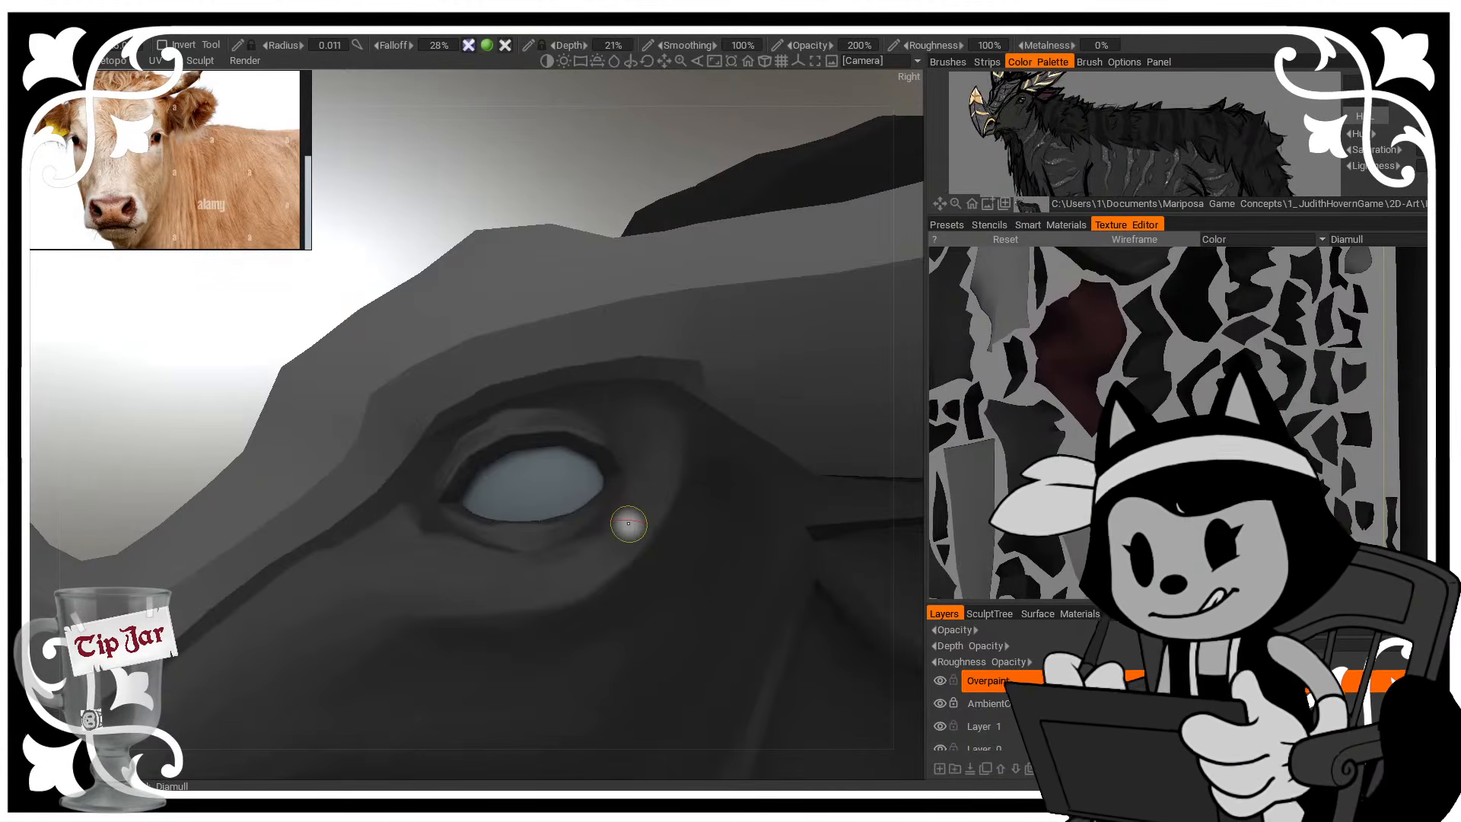
Set the paint color to a darker grey with red, green and blue at 20.576
left_click(16, 426)
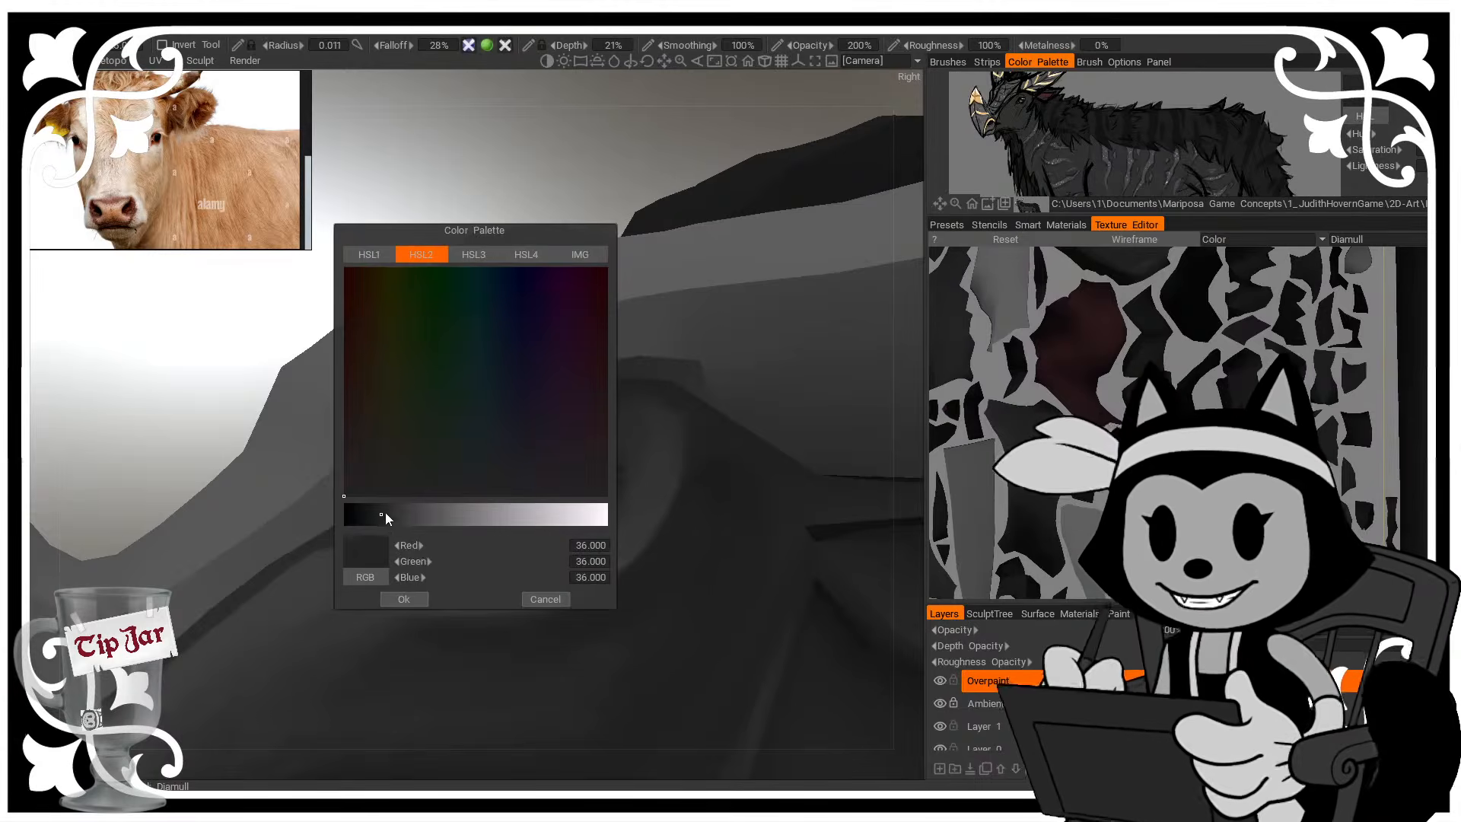
left_click_drag(378, 518, 366, 521)
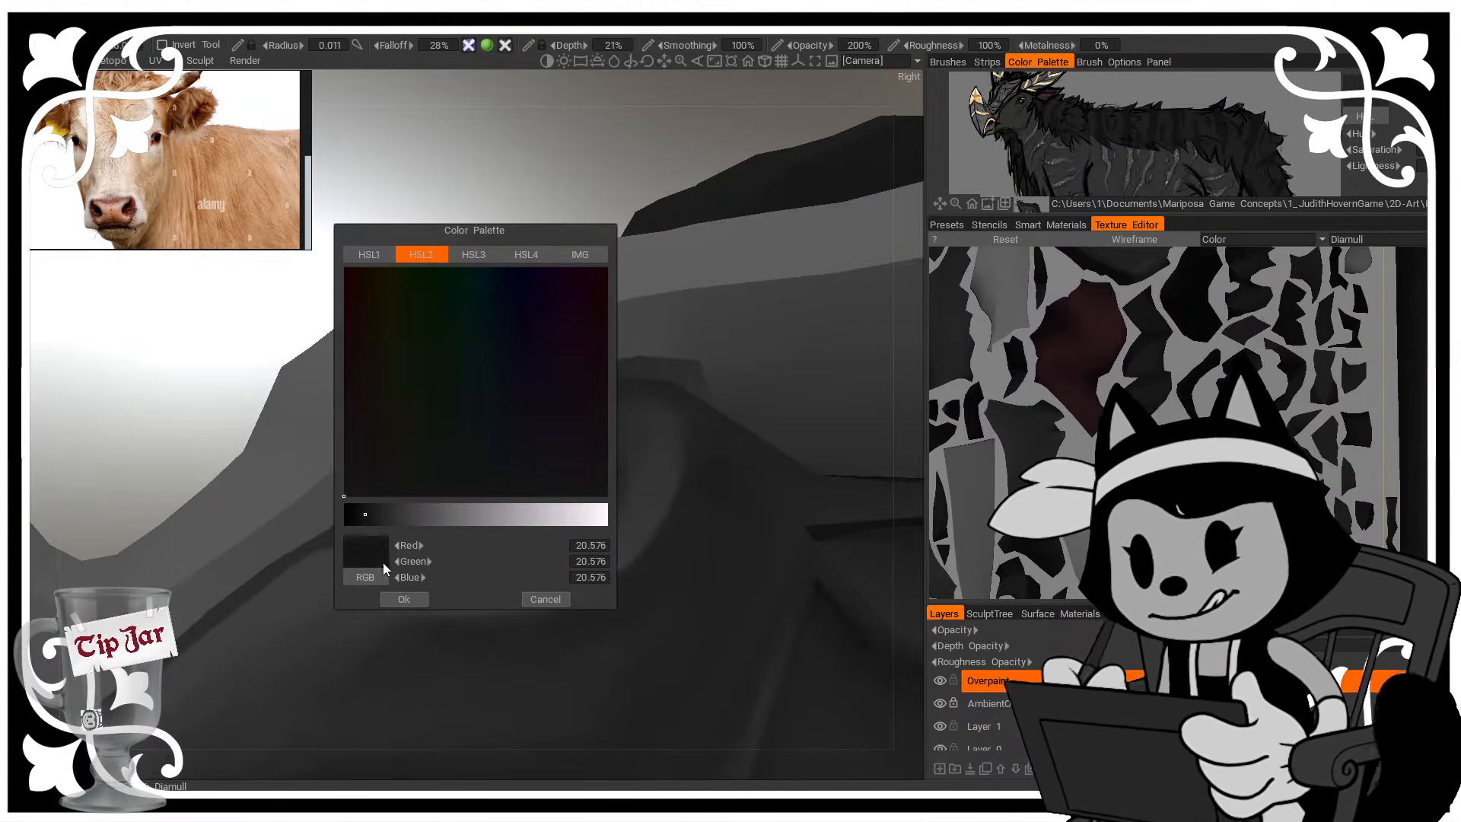
left_click(403, 599)
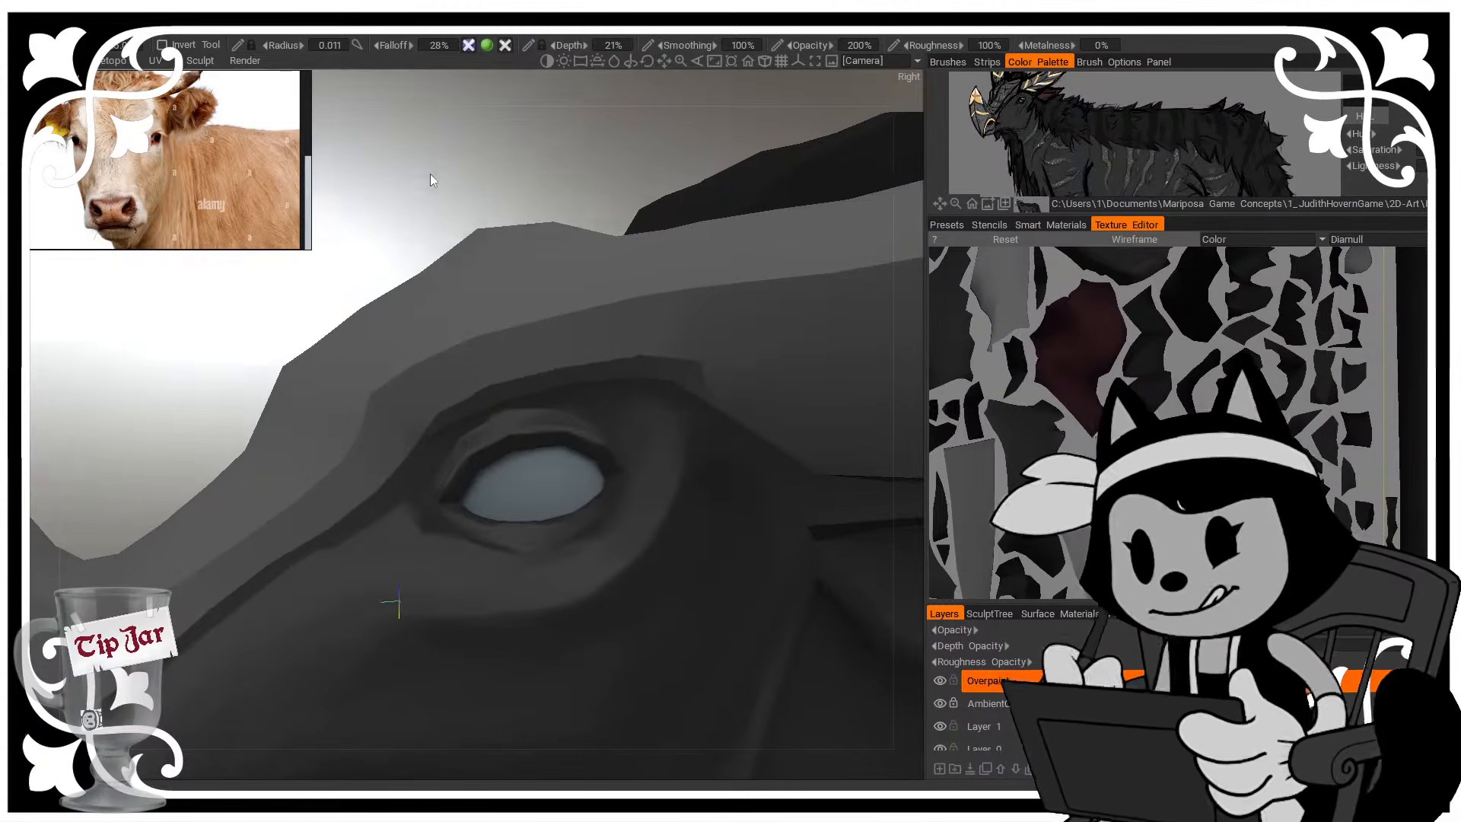
Paint a dark crease at the front corner of the eye with brush radii of 0.011 and 0.01
left_click_drag(437, 189, 454, 166)
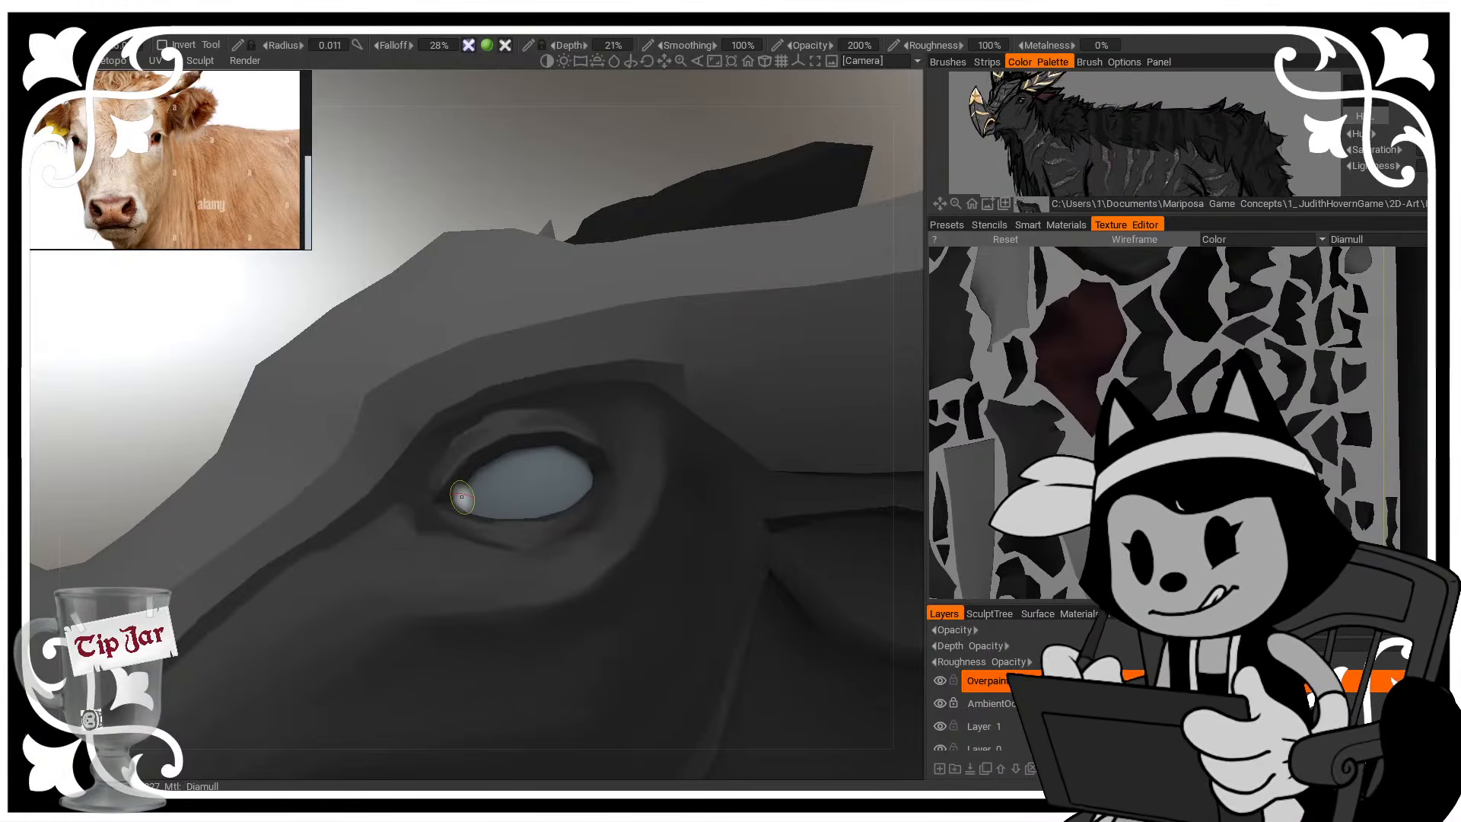
left_click_drag(513, 169, 505, 184)
key("bracketleft")
left_click_drag(449, 501, 434, 503)
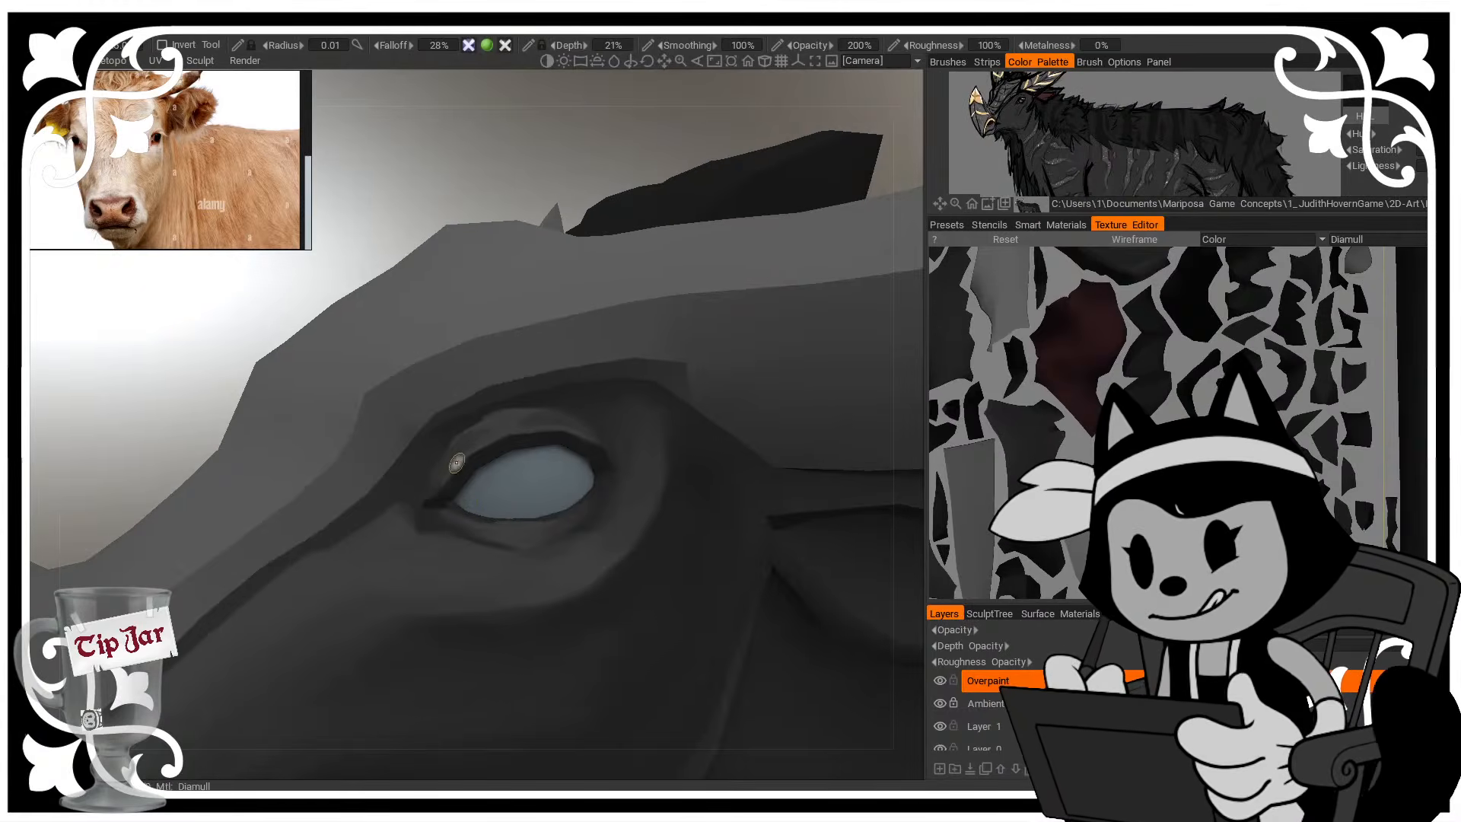
left_click_drag(441, 169, 436, 182)
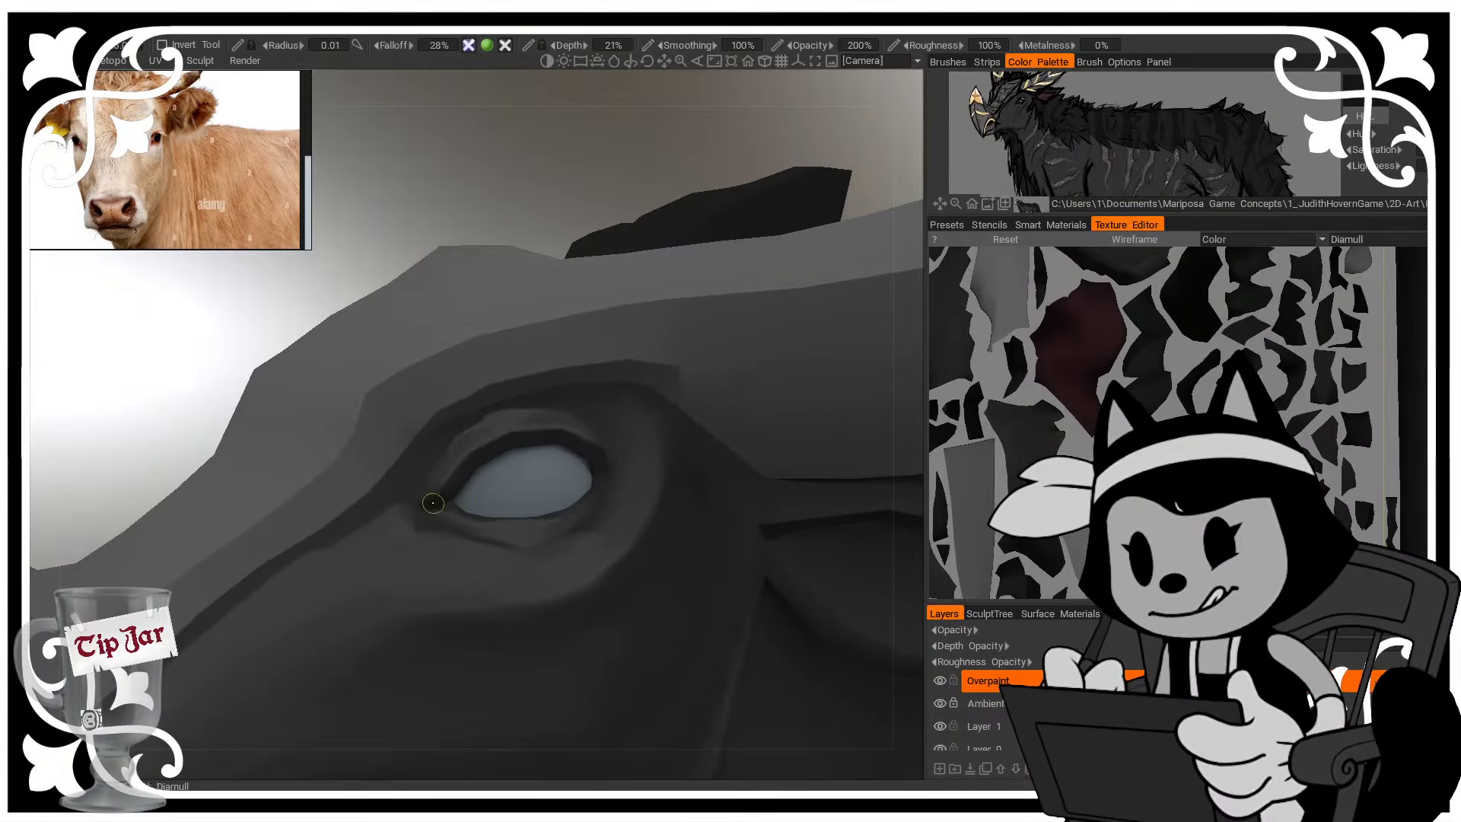
left_click_drag(505, 235, 459, 251)
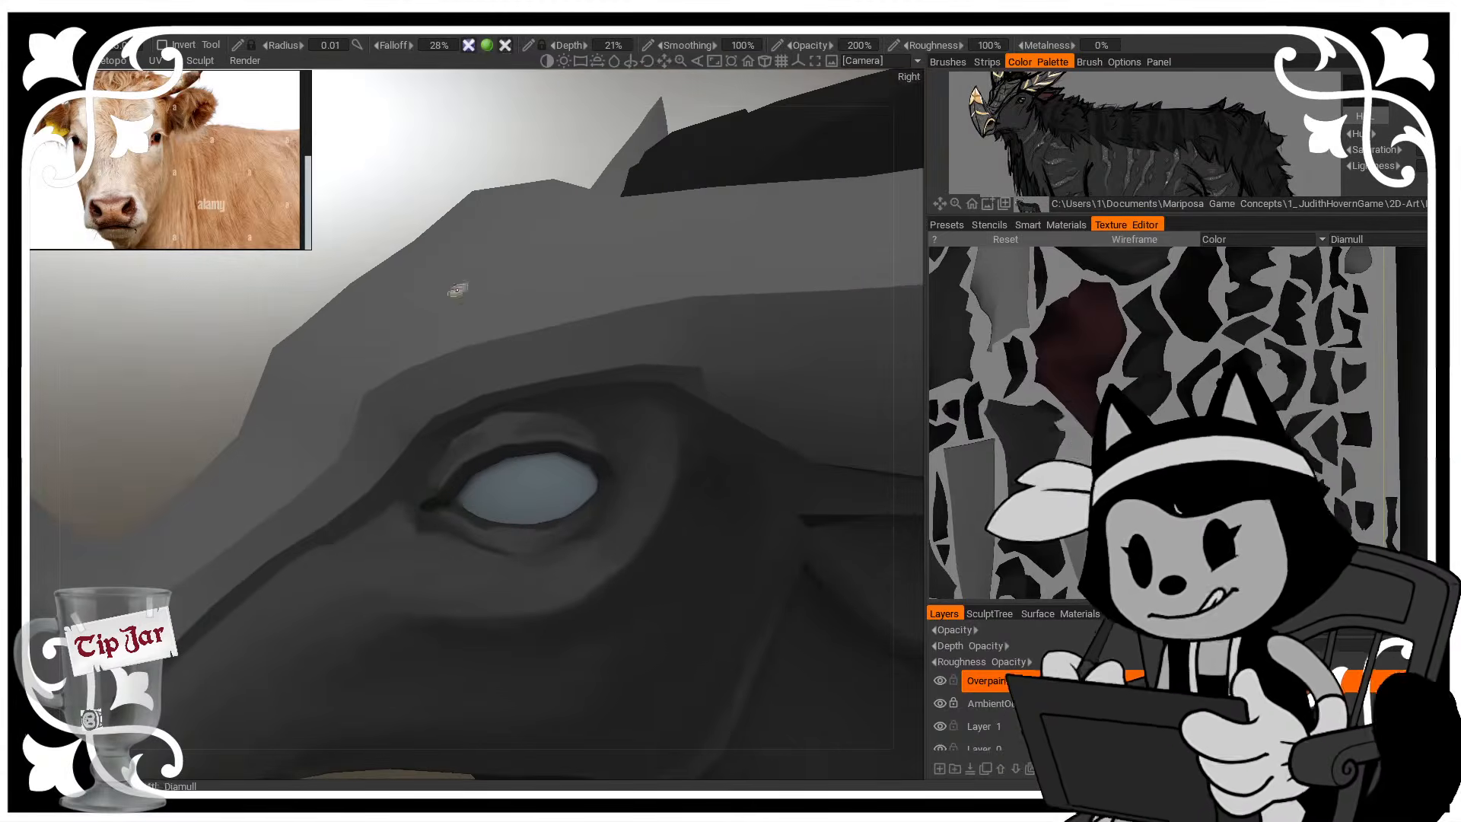
Darken the rear corner of the eye and extend the front corner crease forward with brush radius 0.01
left_click_drag(502, 175, 431, 168)
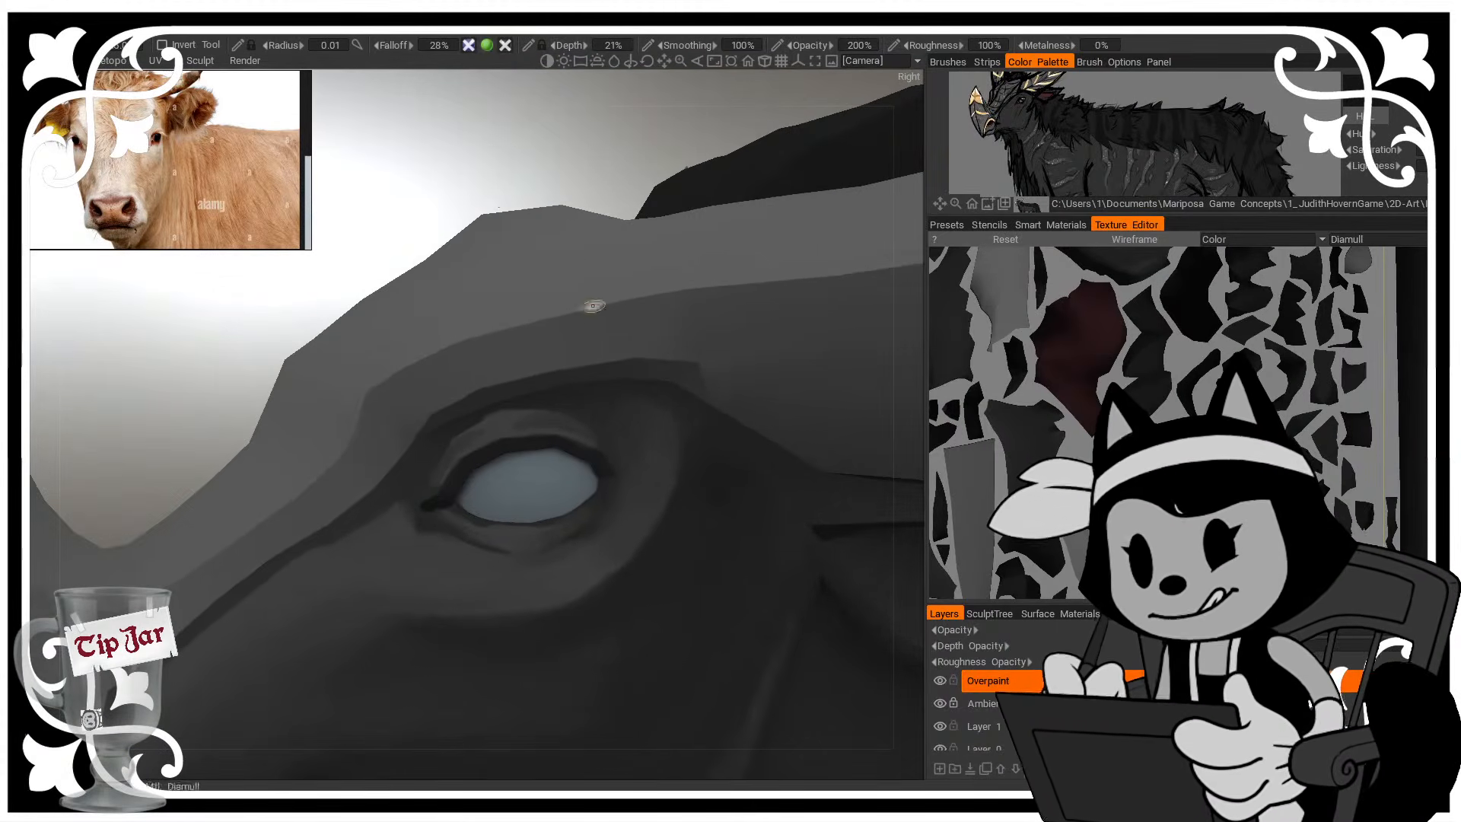
left_click_drag(532, 187, 506, 174)
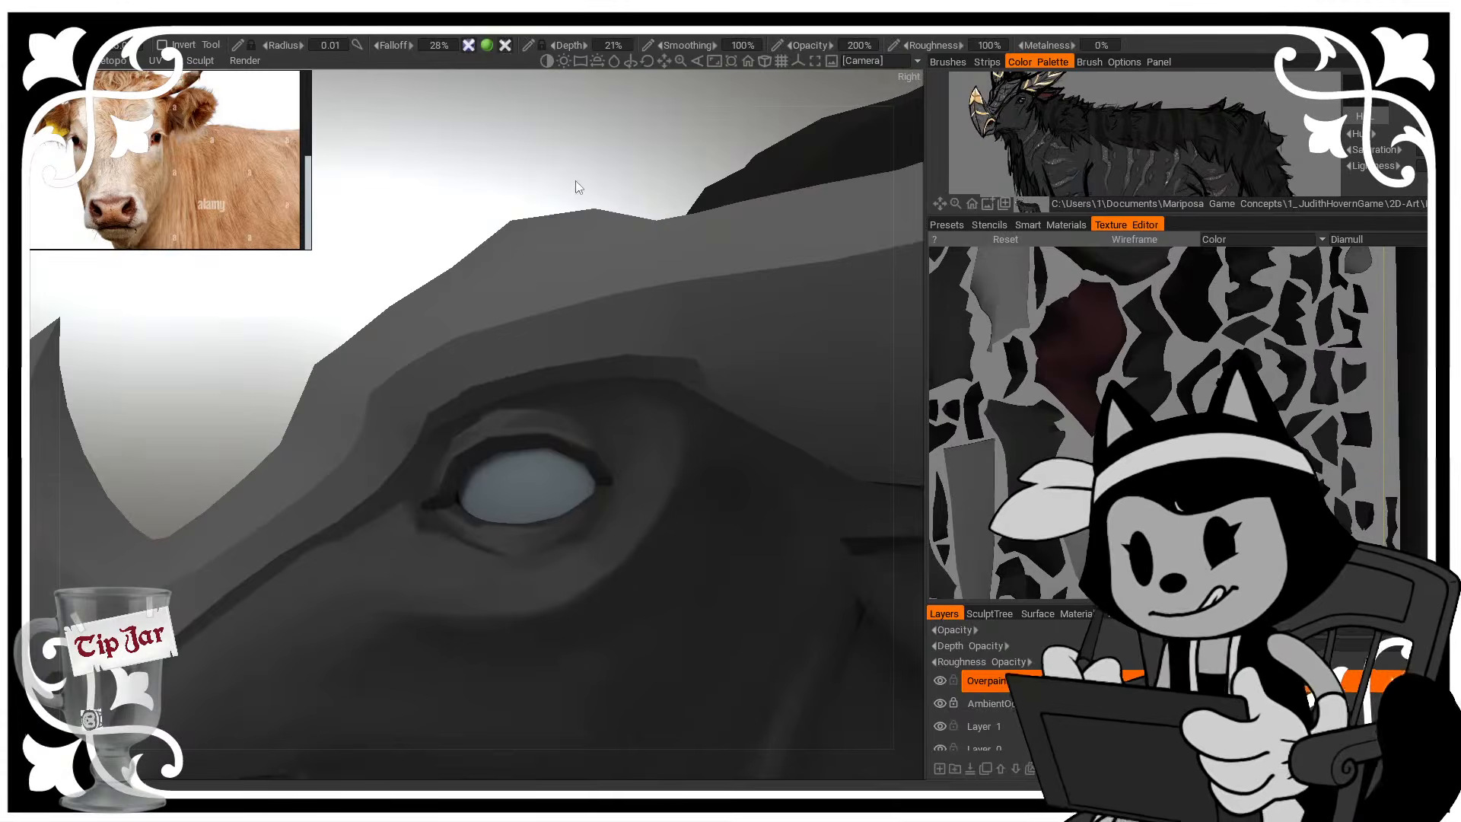
mouse_move(601, 485)
left_mouse_down("alt")
mouse_move(601, 148)
mouse_move(407, 515)
left_mouse_up("alt")
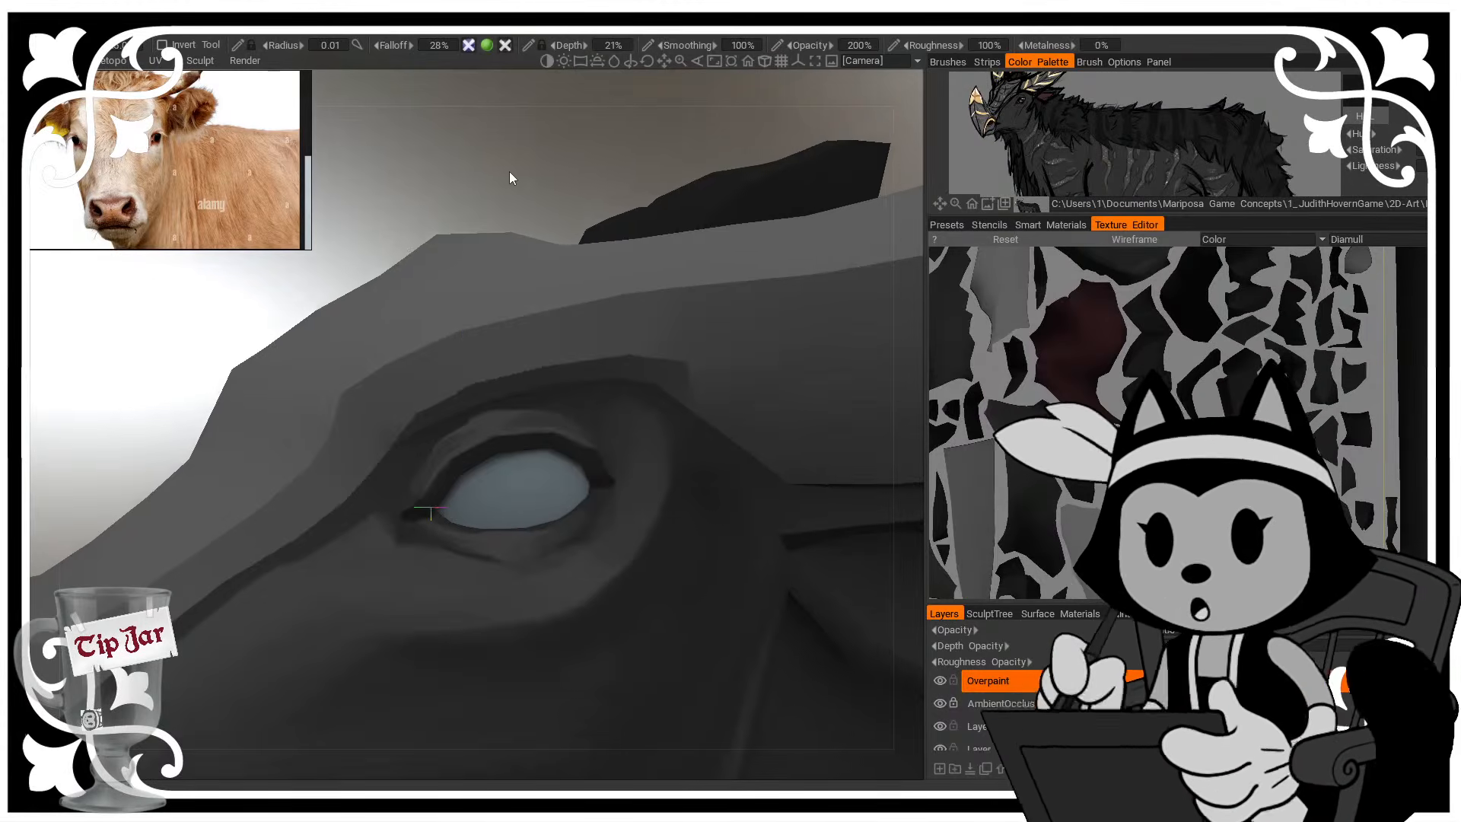
Shape the dark outline around the eye's front corner against the mesh wireframe, using brush radii from 0.01 to 0.012
left_click_drag(508, 176, 482, 201)
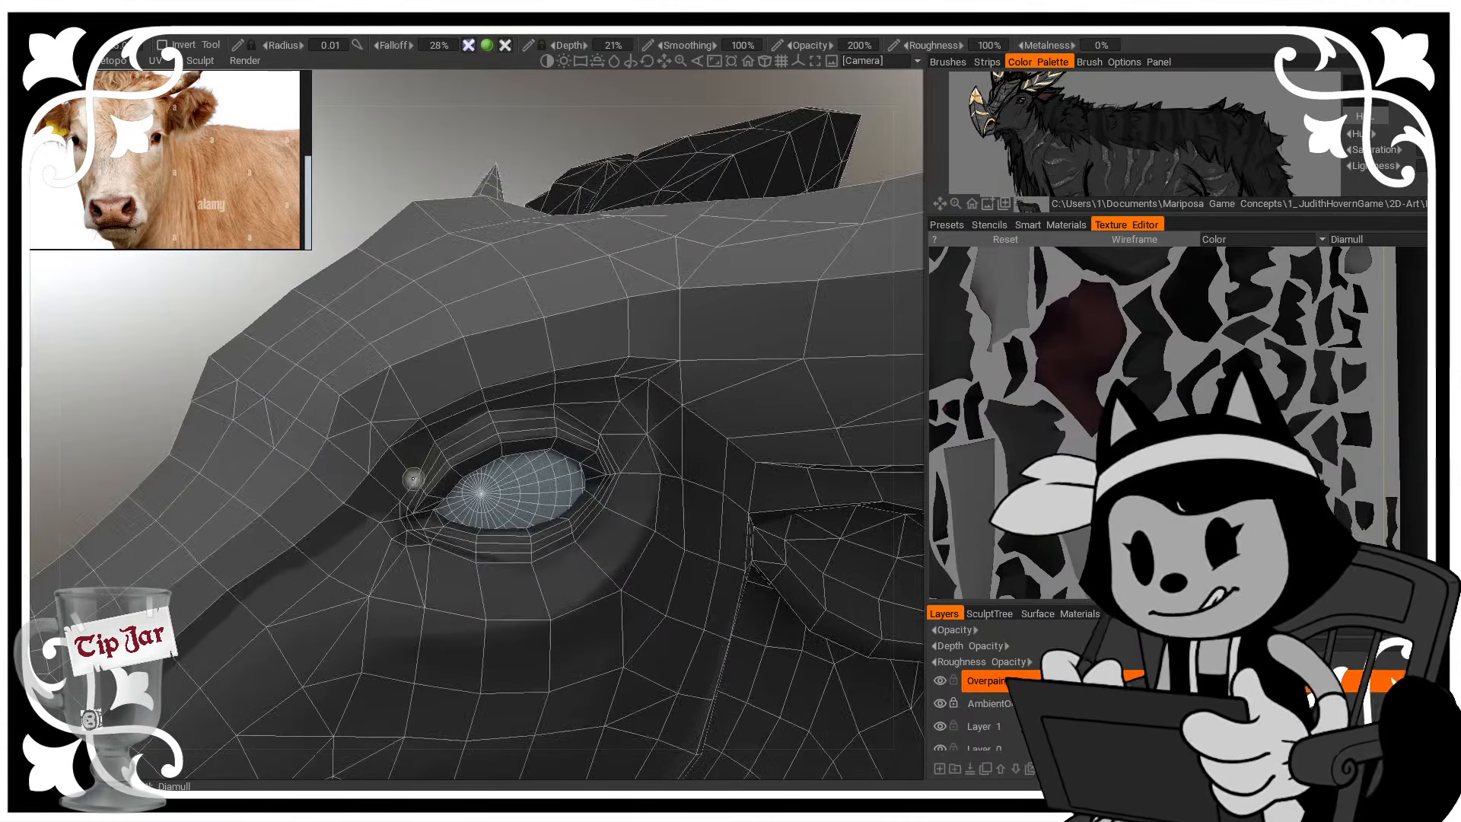
left_click_drag(553, 146, 538, 129)
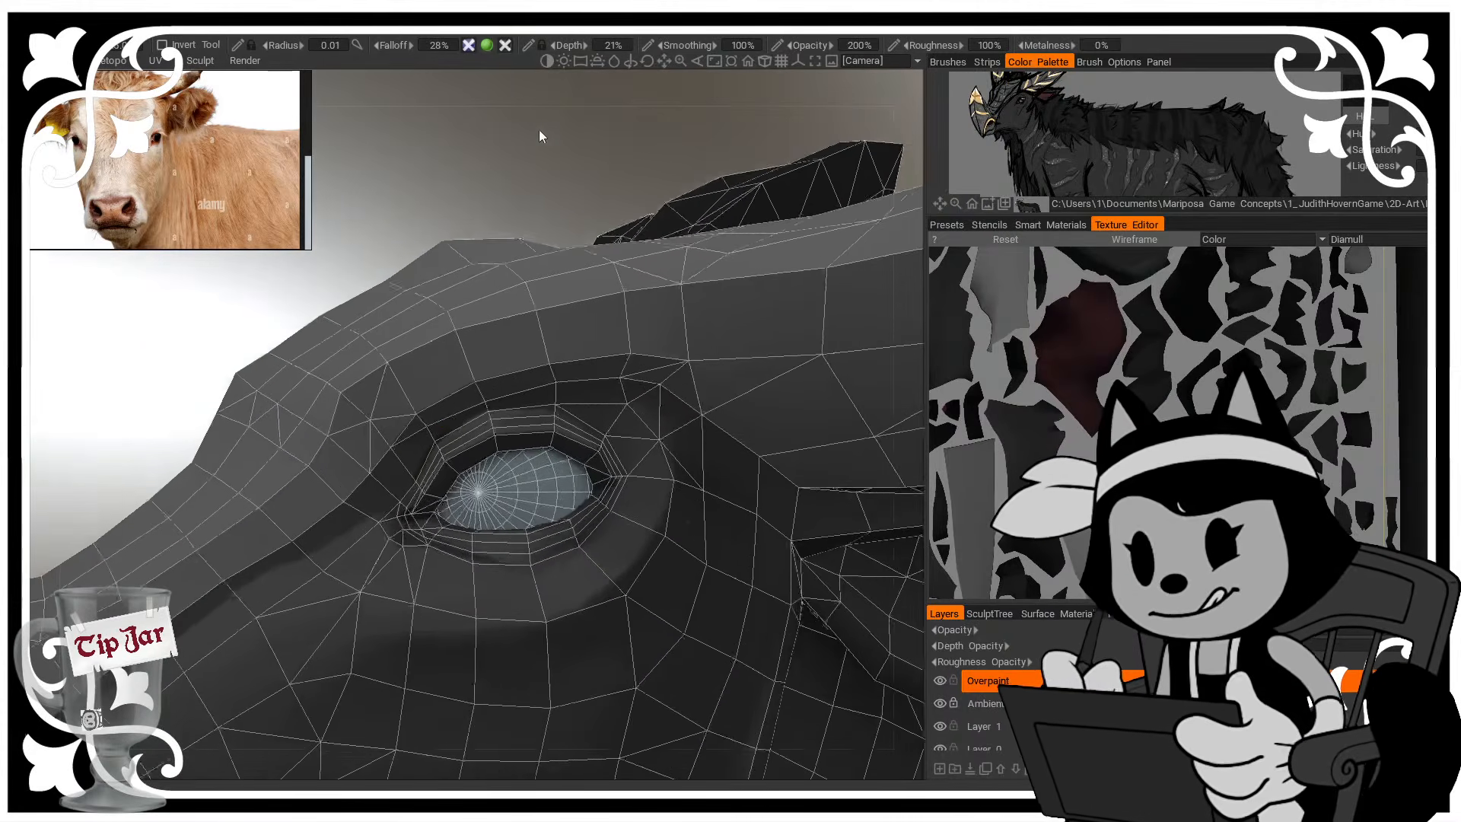
left_click_drag(413, 482, 396, 507)
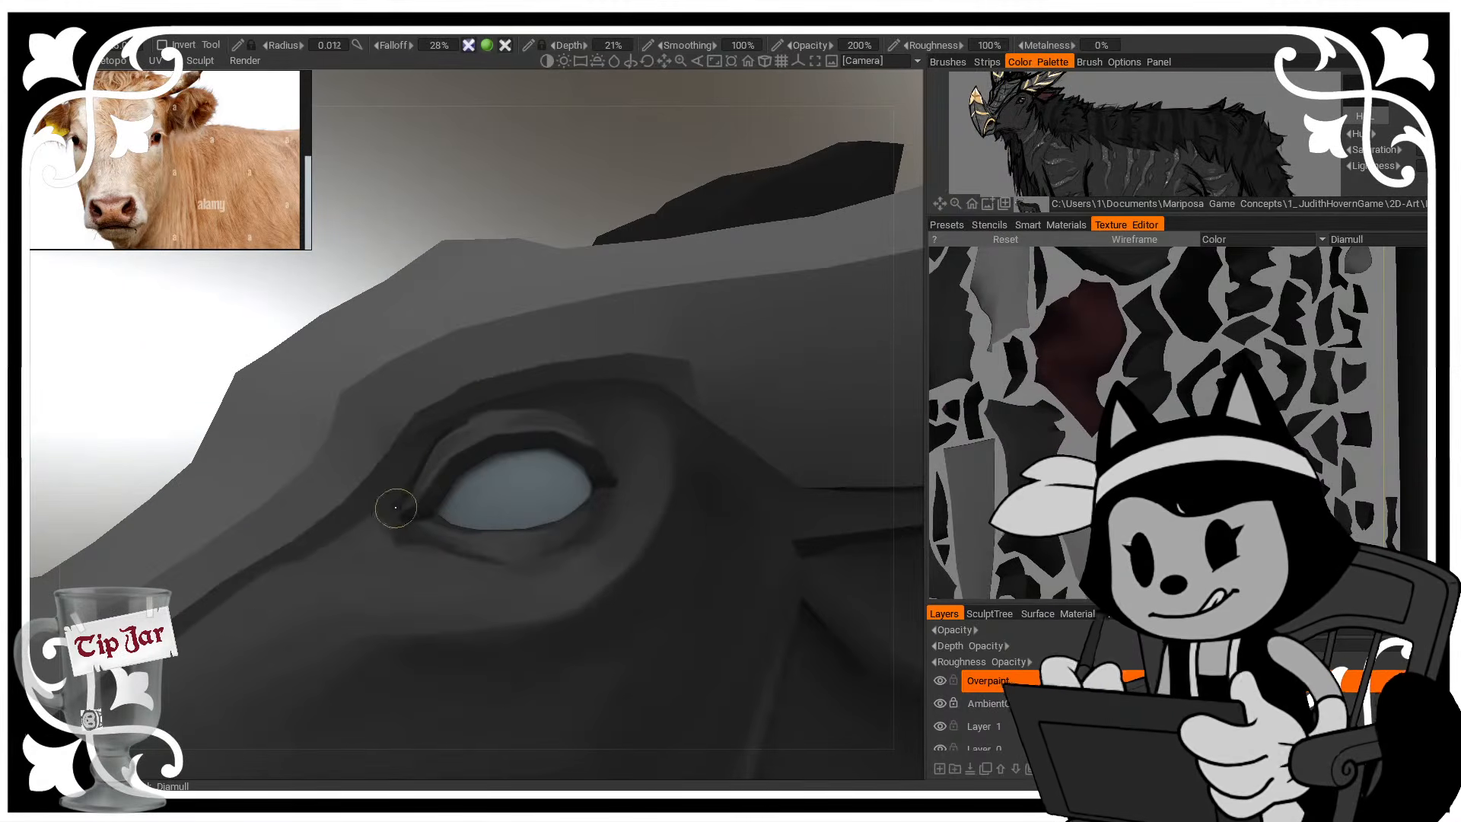
key("w")
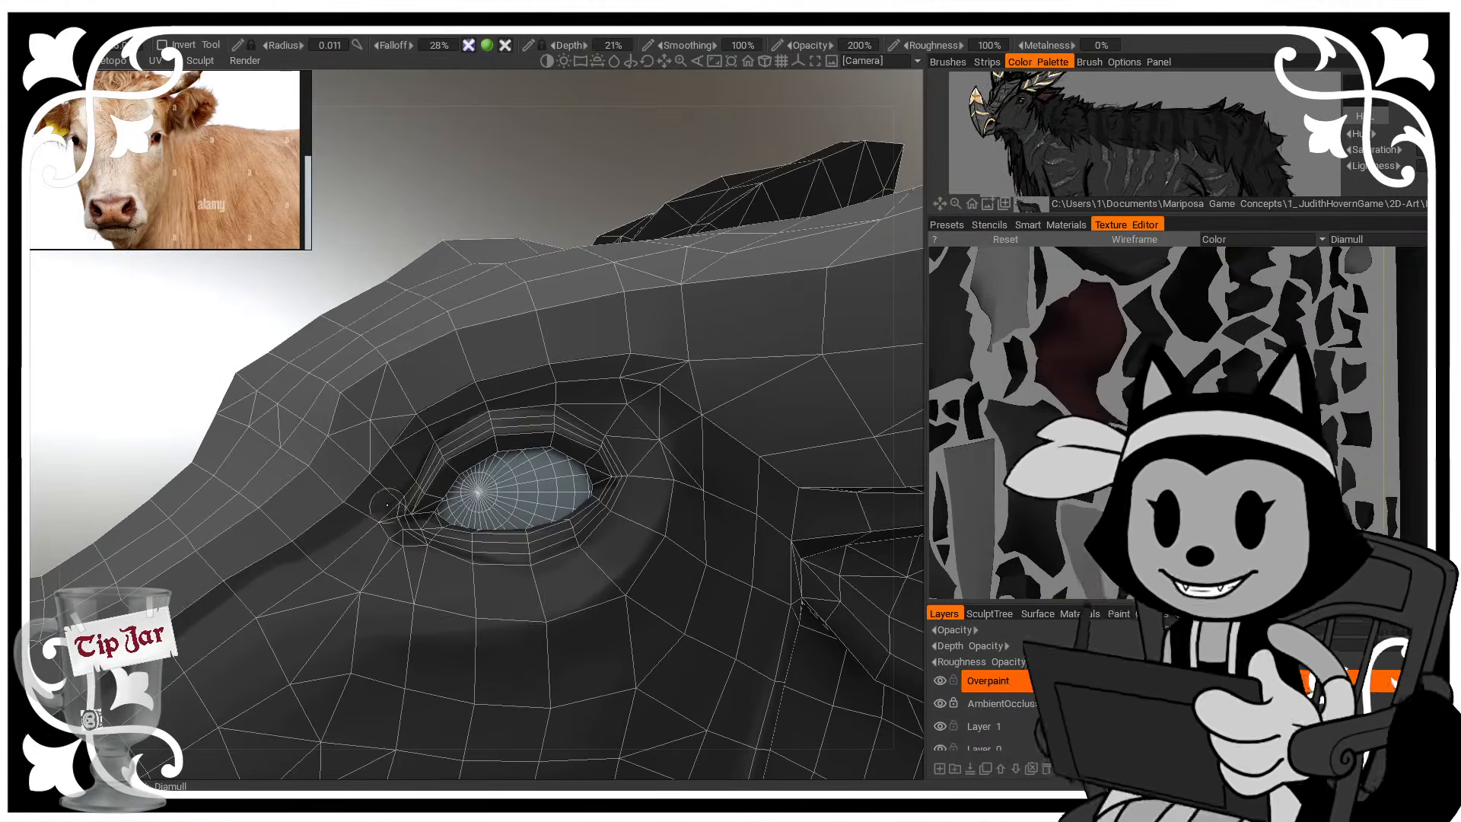
key("w")
left_click_drag(414, 203, 394, 199)
key("w")
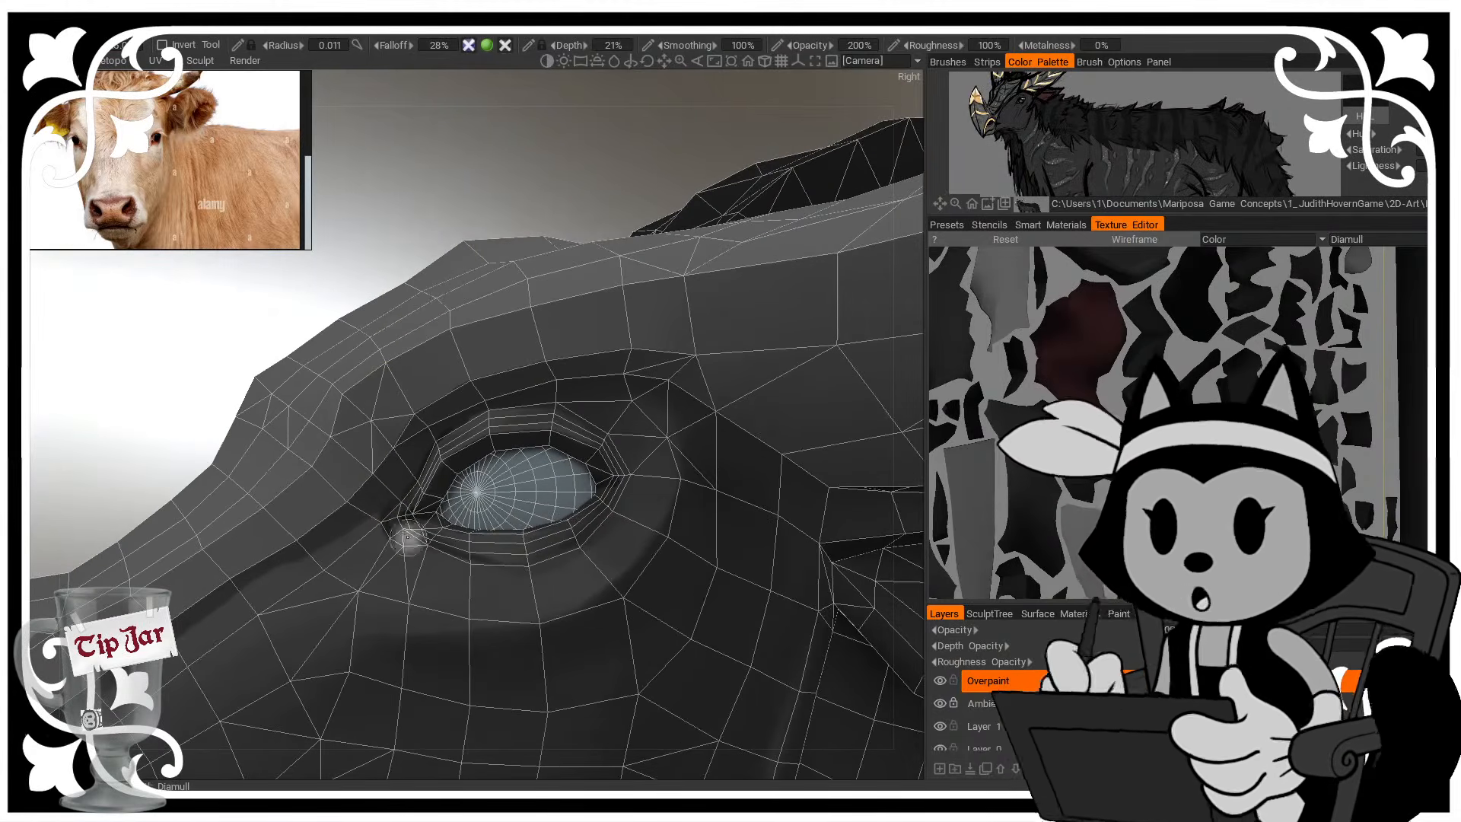
key("w")
key("w")
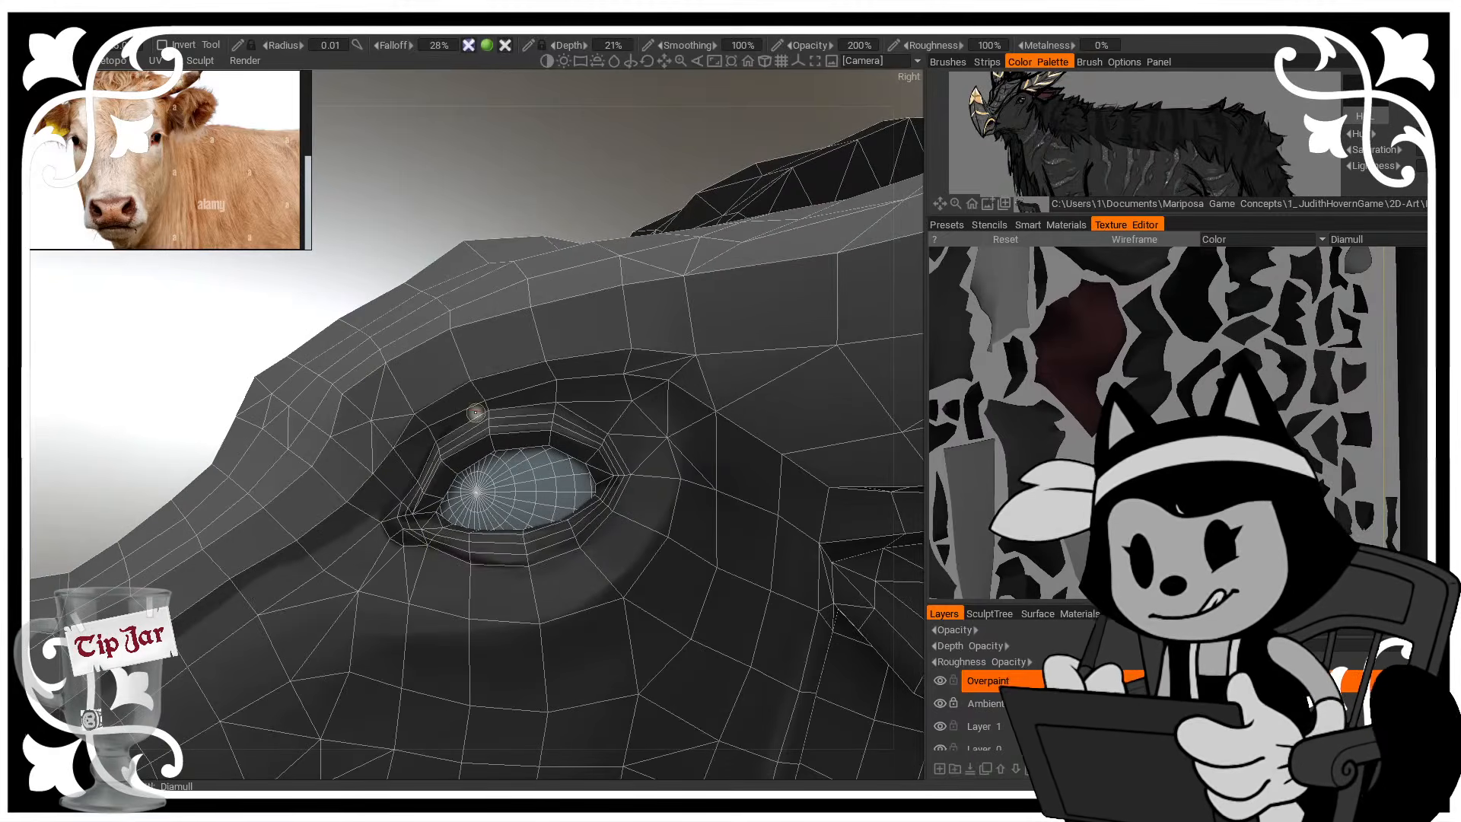
Paint the dark crease along the lower eyelid back from the front corner with brush radius 0.01
key("w")
left_click_drag(535, 184, 576, 224)
key("w")
key("w")
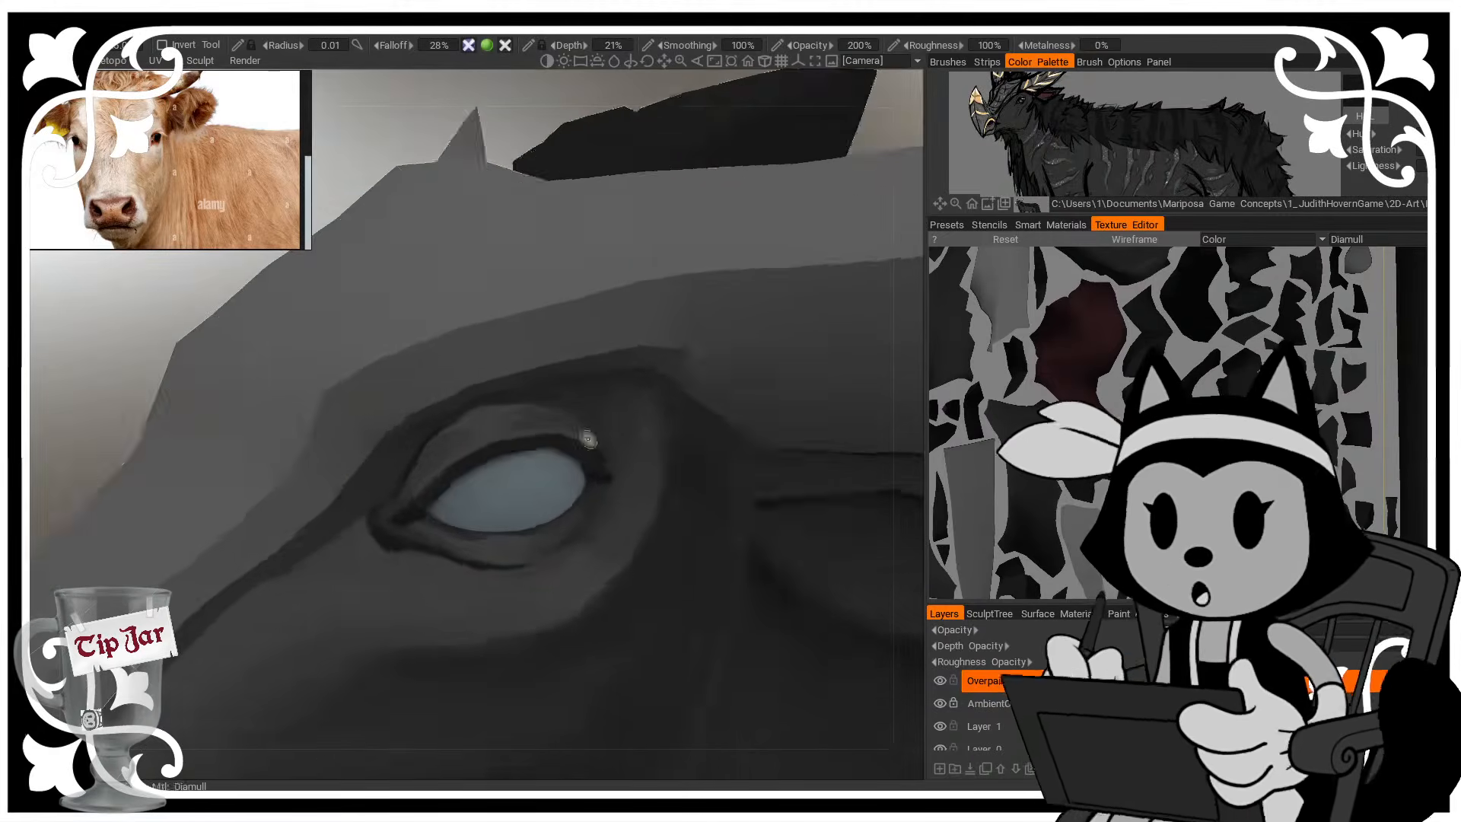
left_click_drag(424, 149, 390, 127)
Outline the eyelid fold around the rear corner of the eye along the wireframe loops with brush radii of 0.01 and 0.011
key("w")
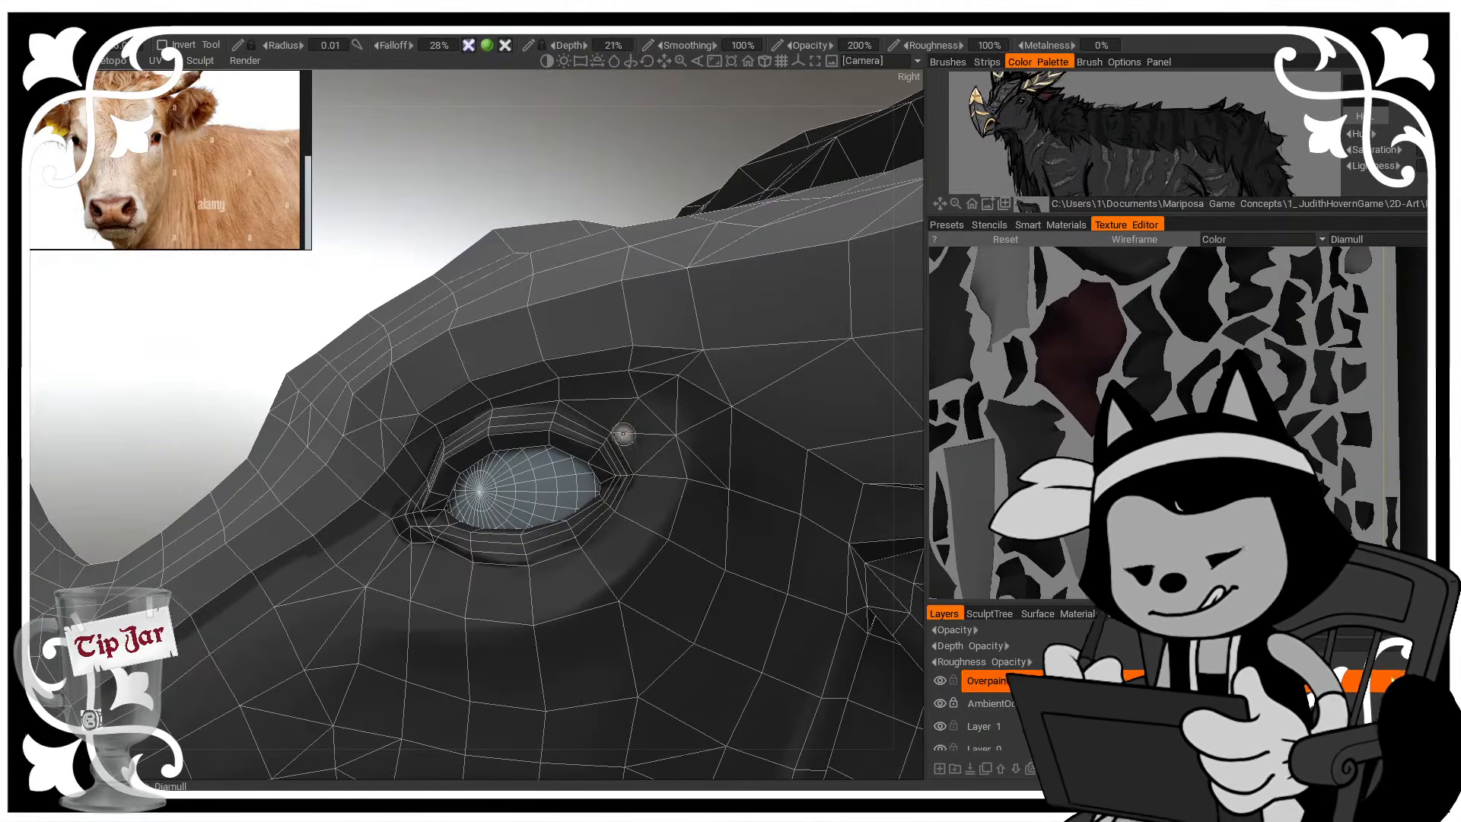
key("w")
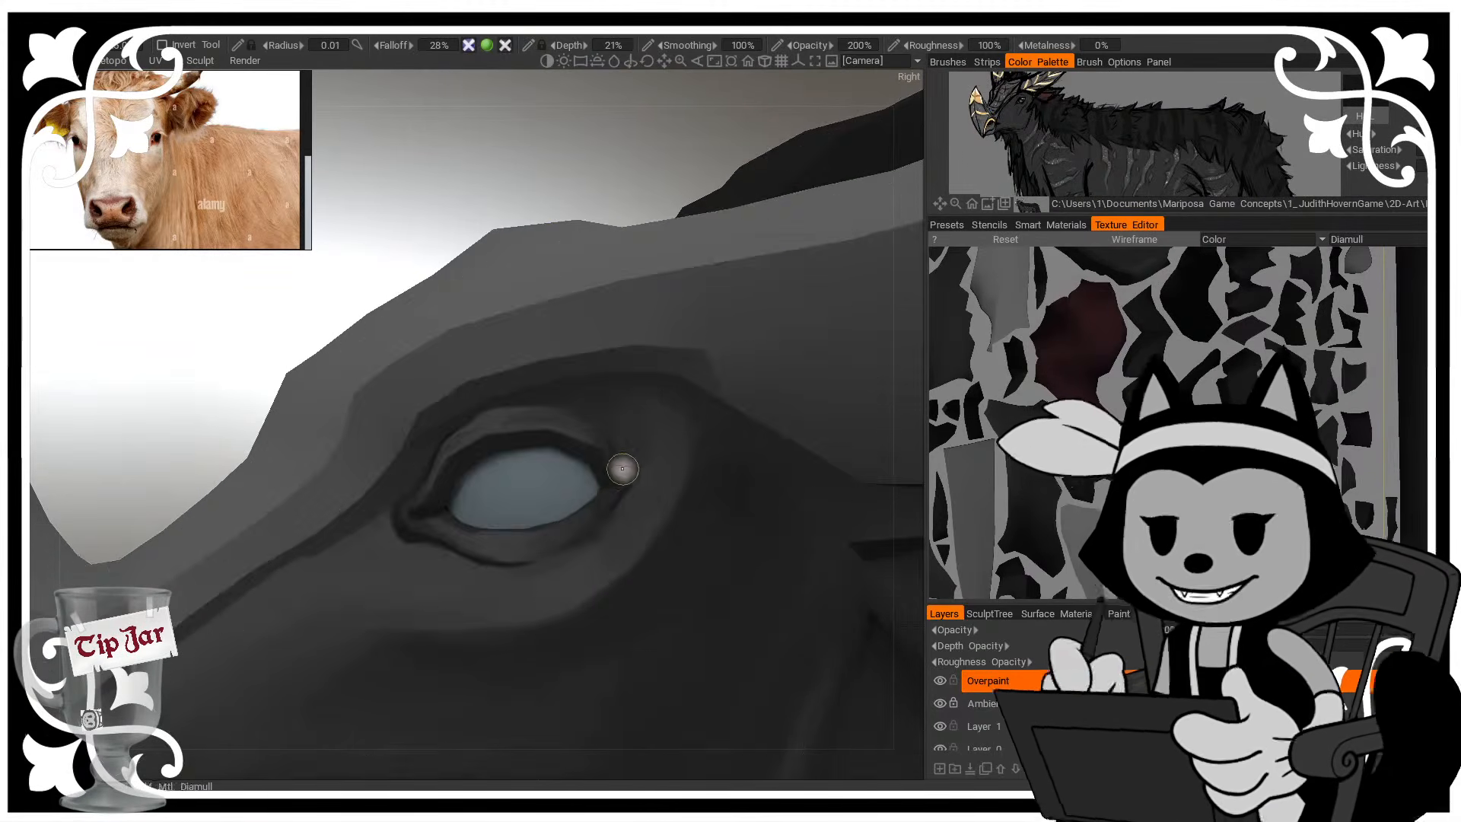
key("w")
key("w")
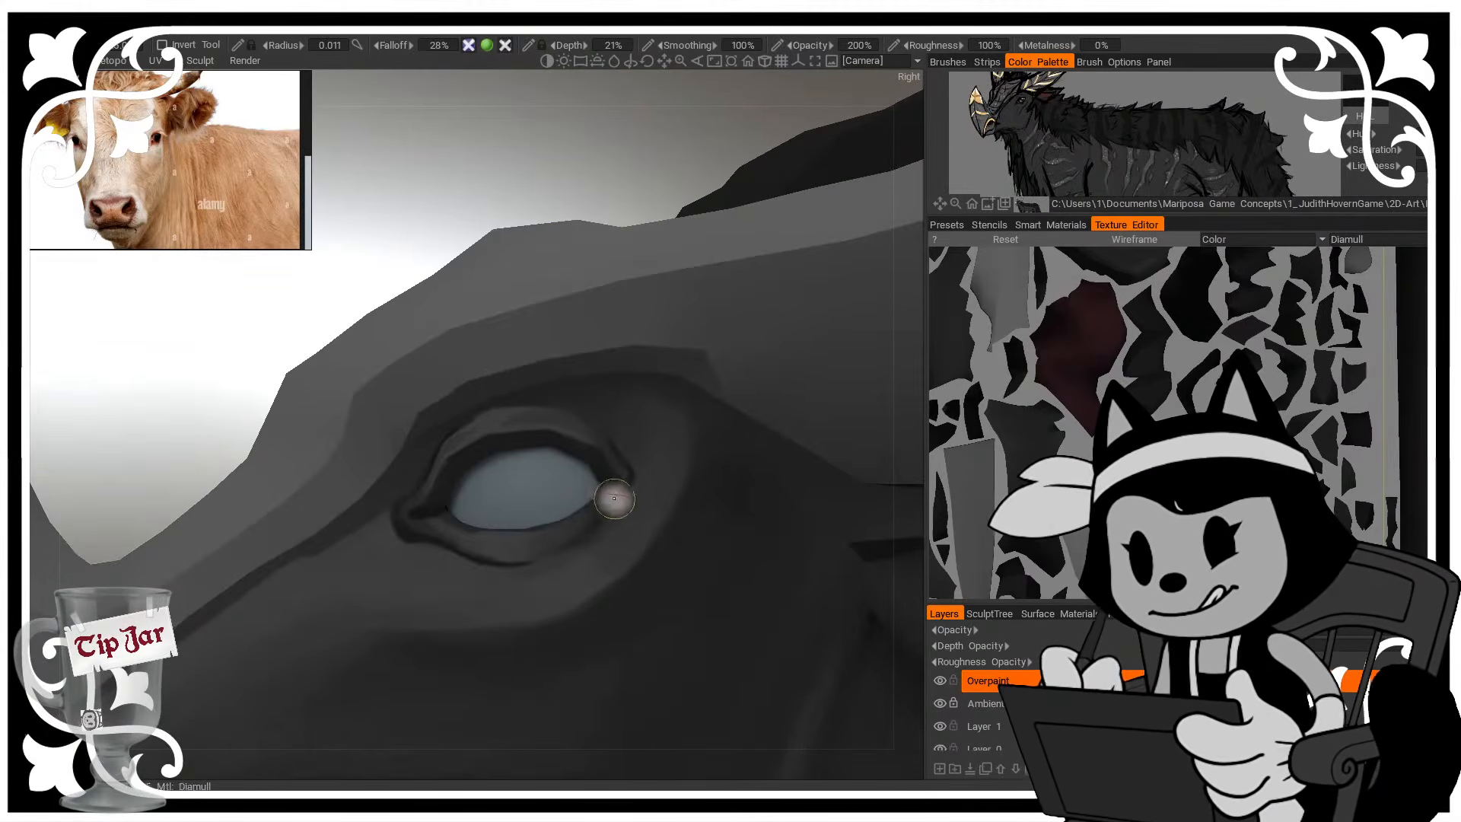
left_click_drag(590, 248, 575, 344, "alt")
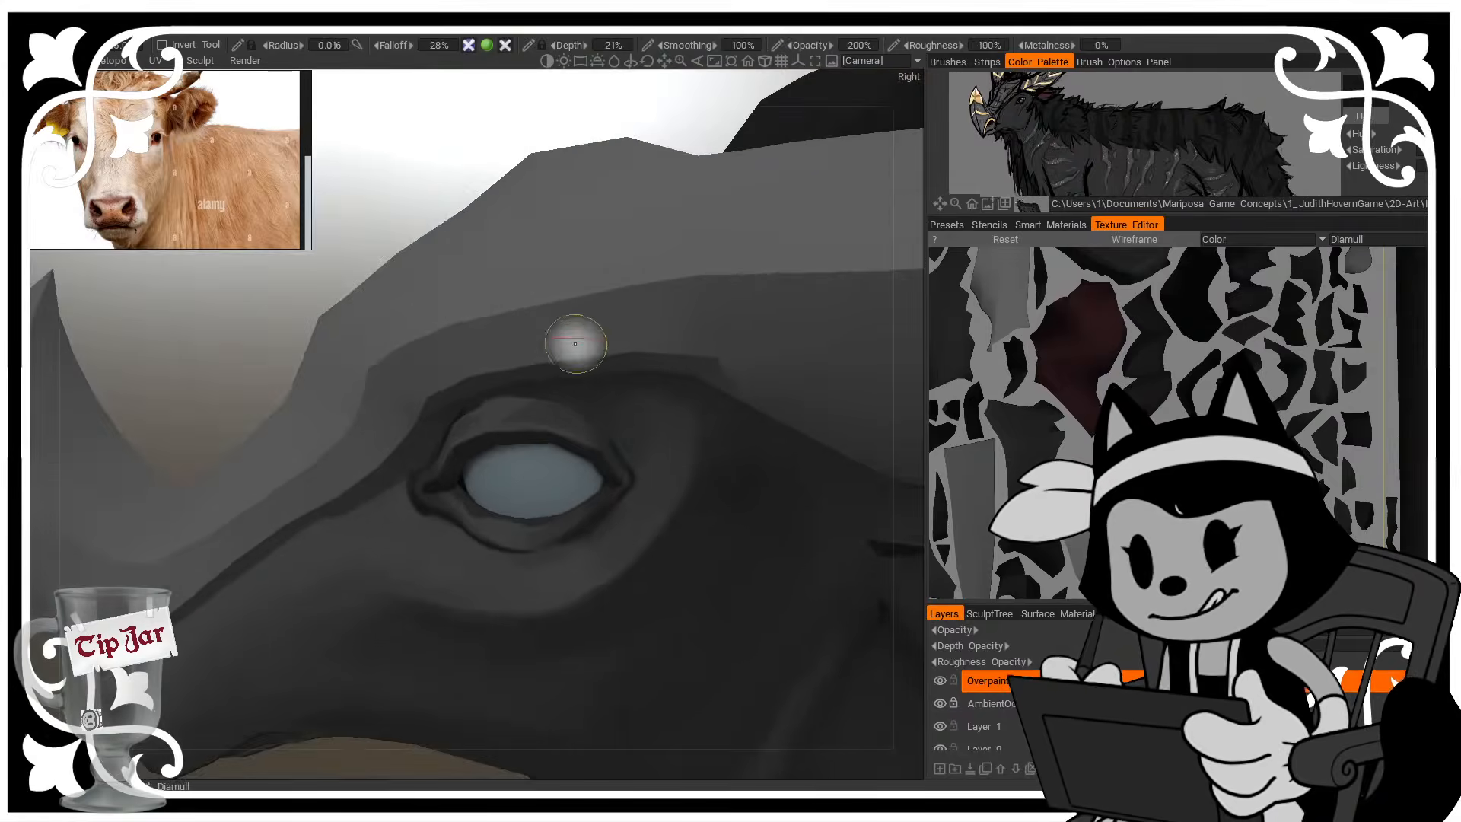
Paint the dark crease along the upper eyelid's outer edge with brush radius 0.01, checking it against the wireframe
key("w")
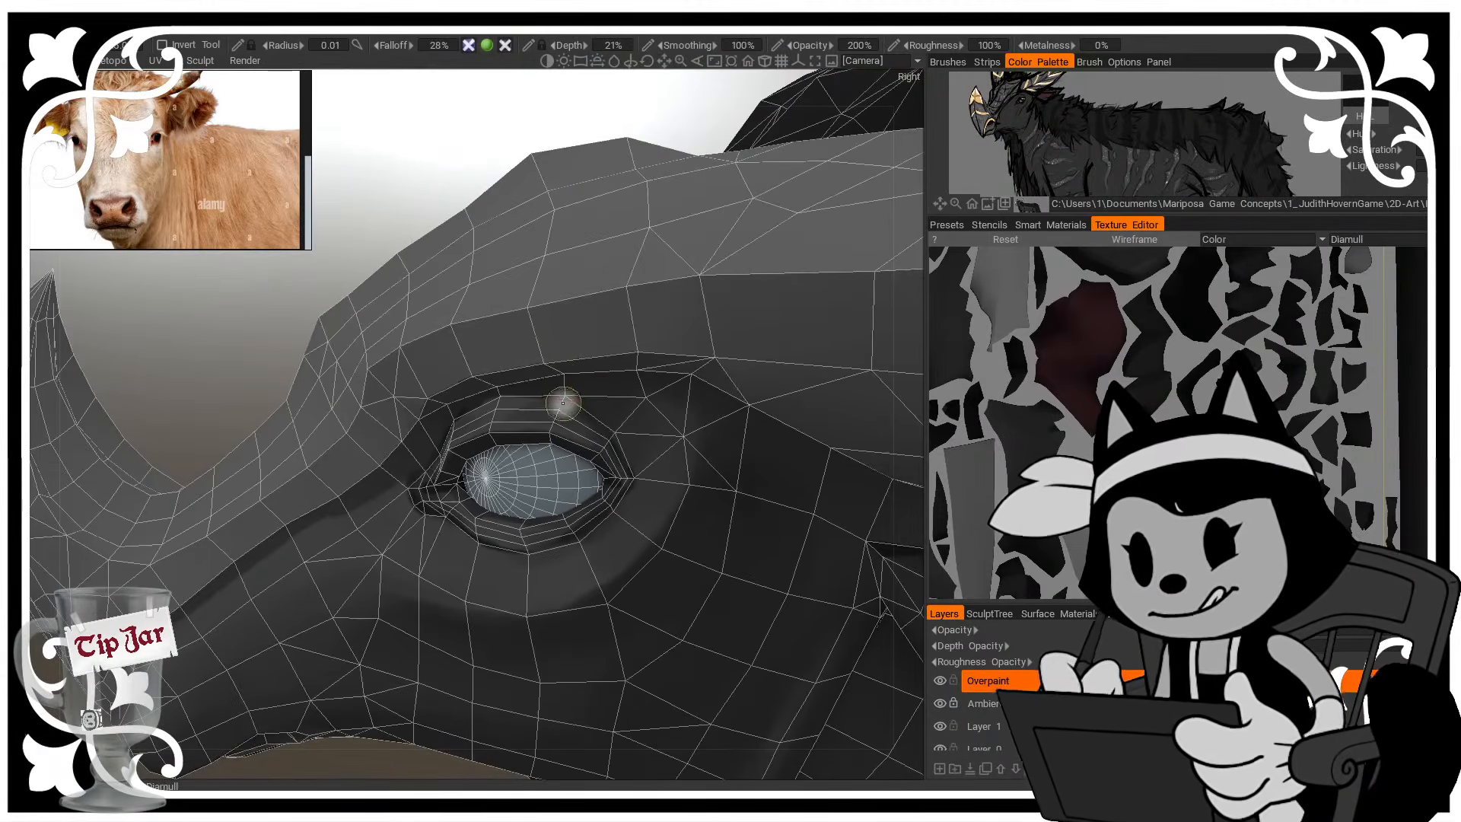
key("w")
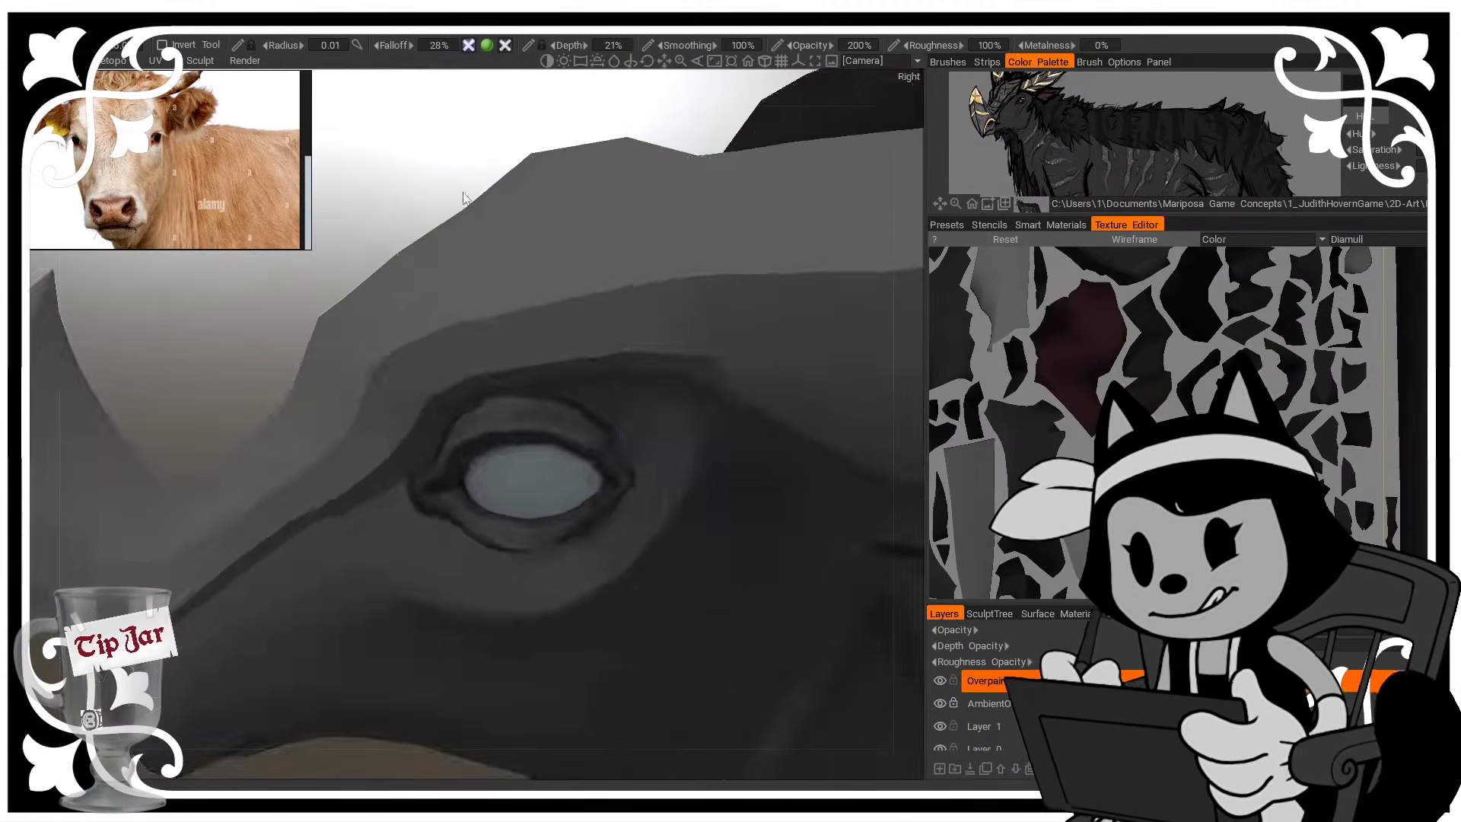
left_click_drag(431, 155, 586, 163)
key("w")
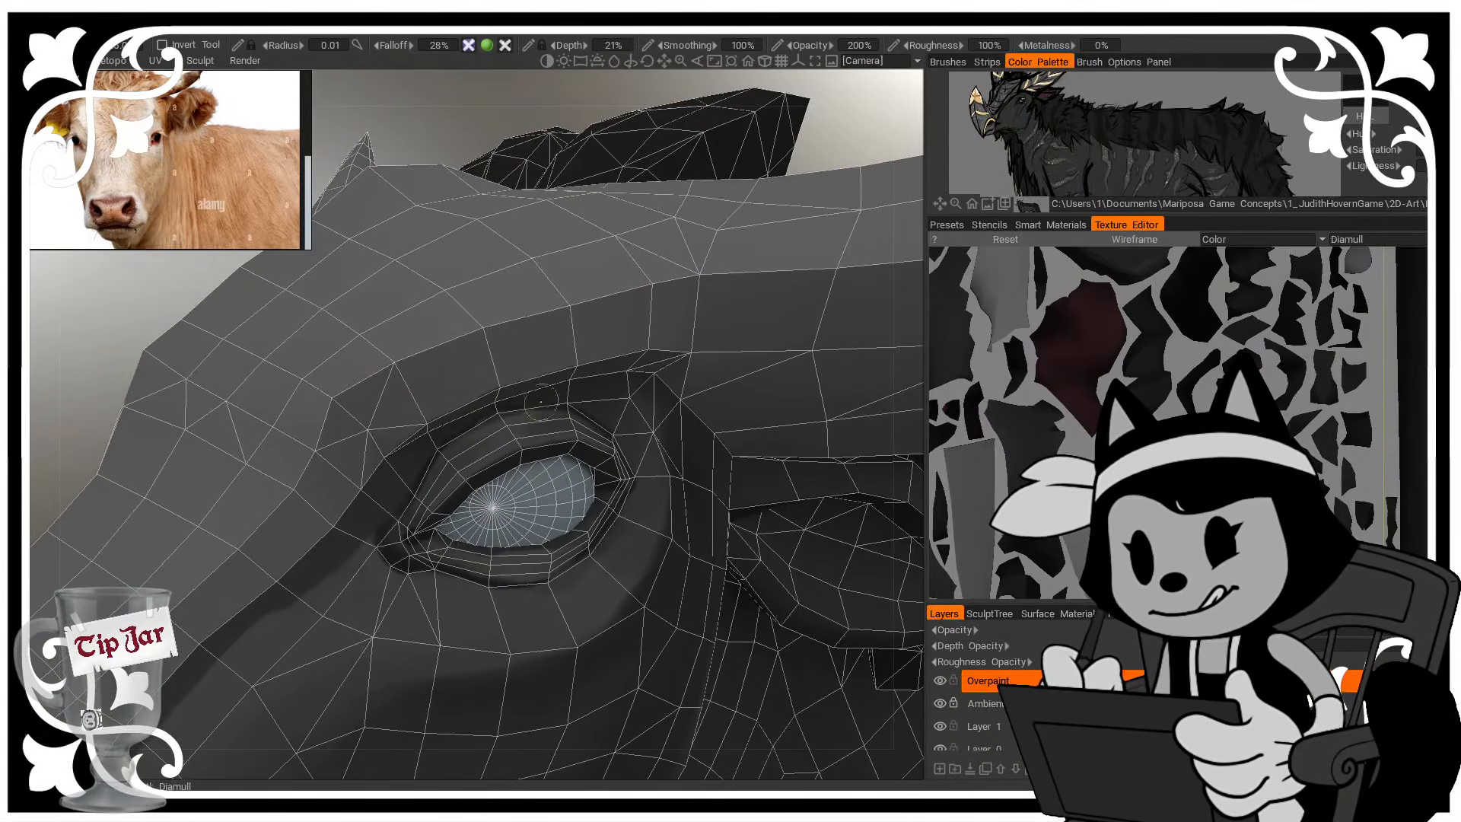
key("w")
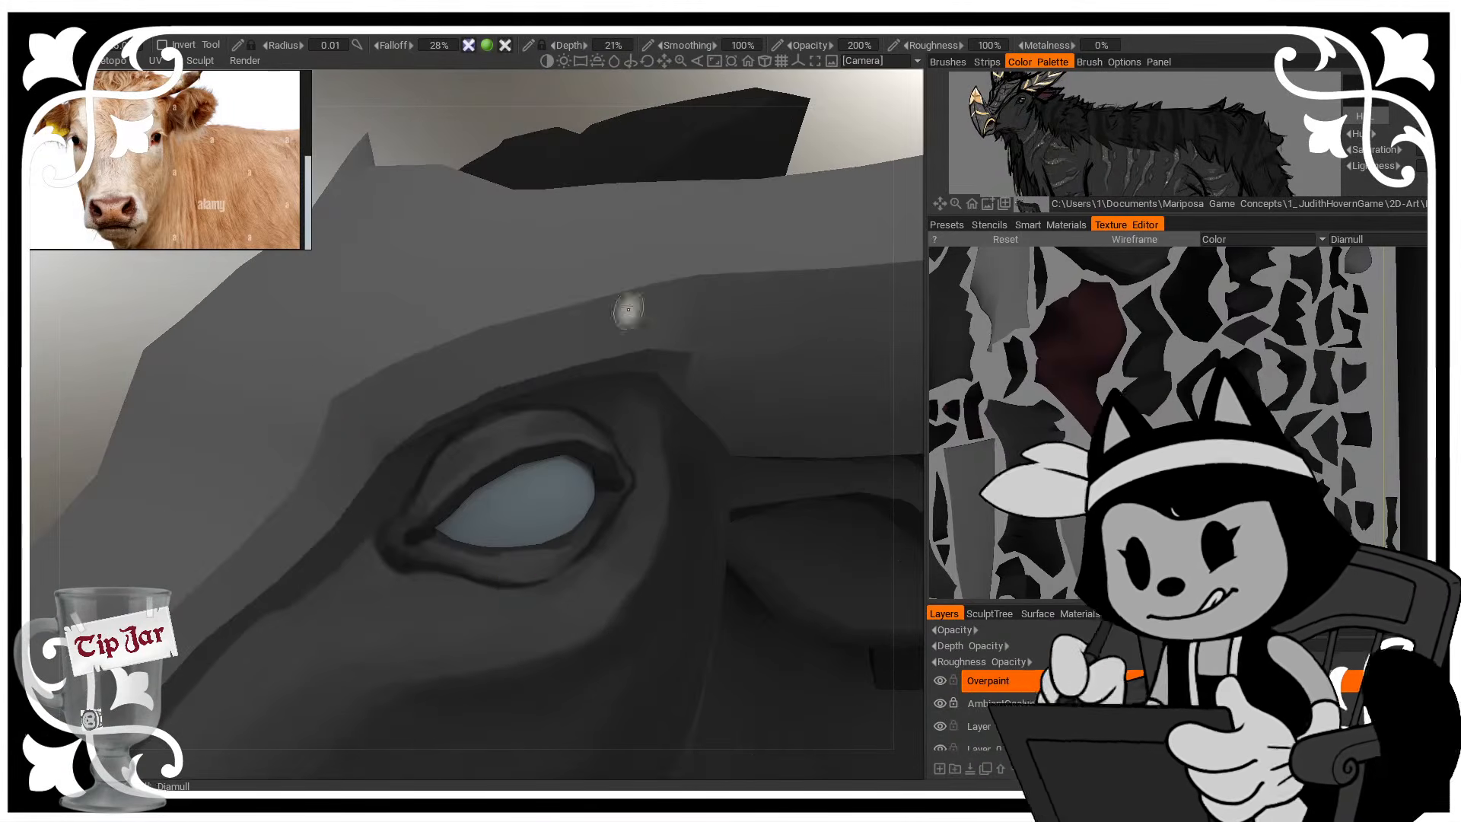
Blend the shading between the front corner of the eye and the upper eyelid with brush radius 0.023
left_click_drag(795, 163, 811, 174)
key("bracketright")
key("bracketright")
key("bracketright")
key("bracketright")
key("bracketright")
key("bracketright")
key("bracketright")
key("bracketright")
left_click_drag(394, 508, 418, 465)
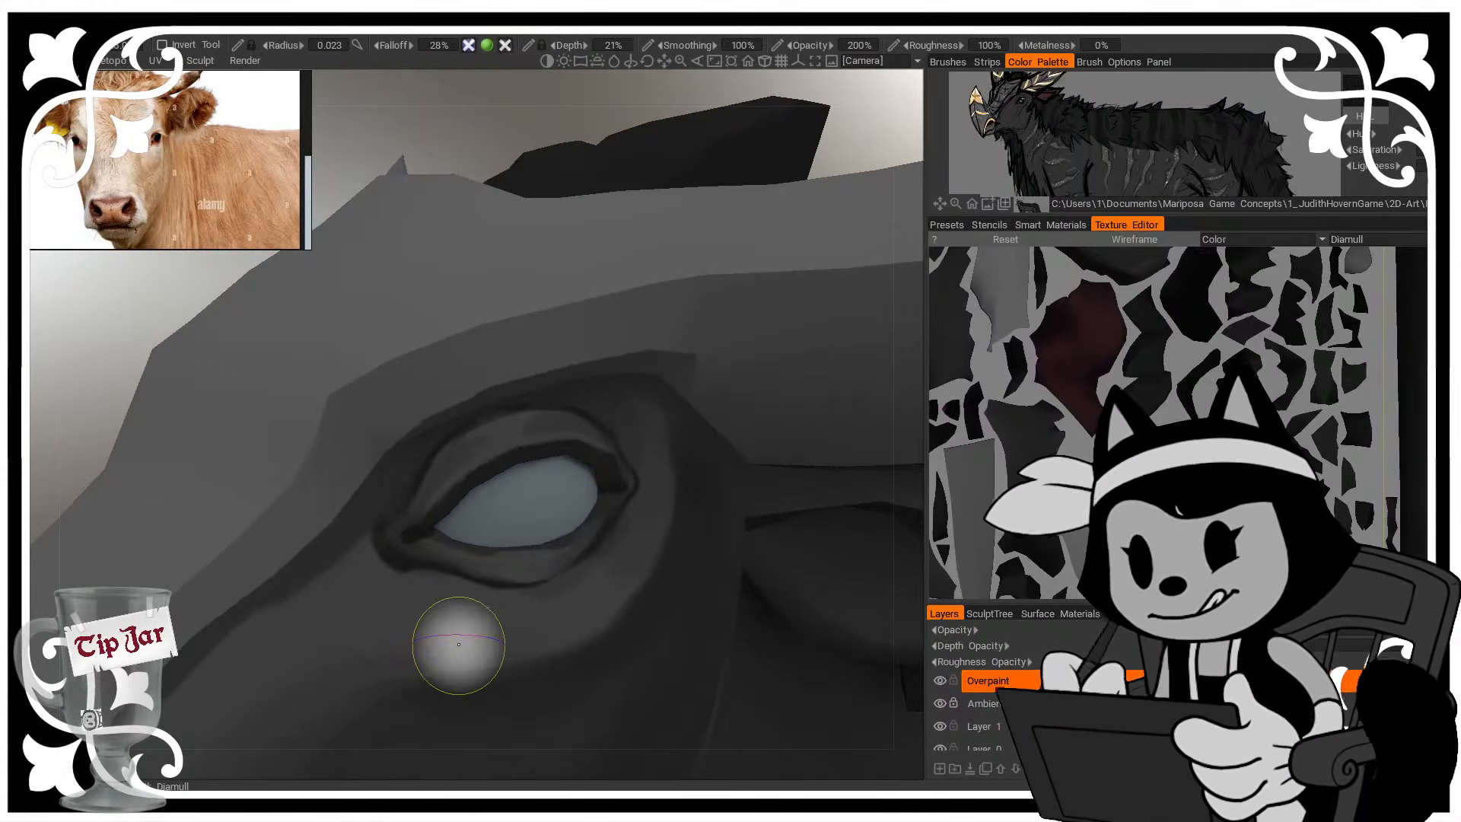
Soften the dark area in front of the upper eyelid with a larger brush of radius 0.036
key("bracketright")
key("bracketright")
key("bracketright")
key("bracketright")
key("bracketright")
left_click_drag(492, 156, 506, 186)
left_click_drag(426, 467, 411, 465)
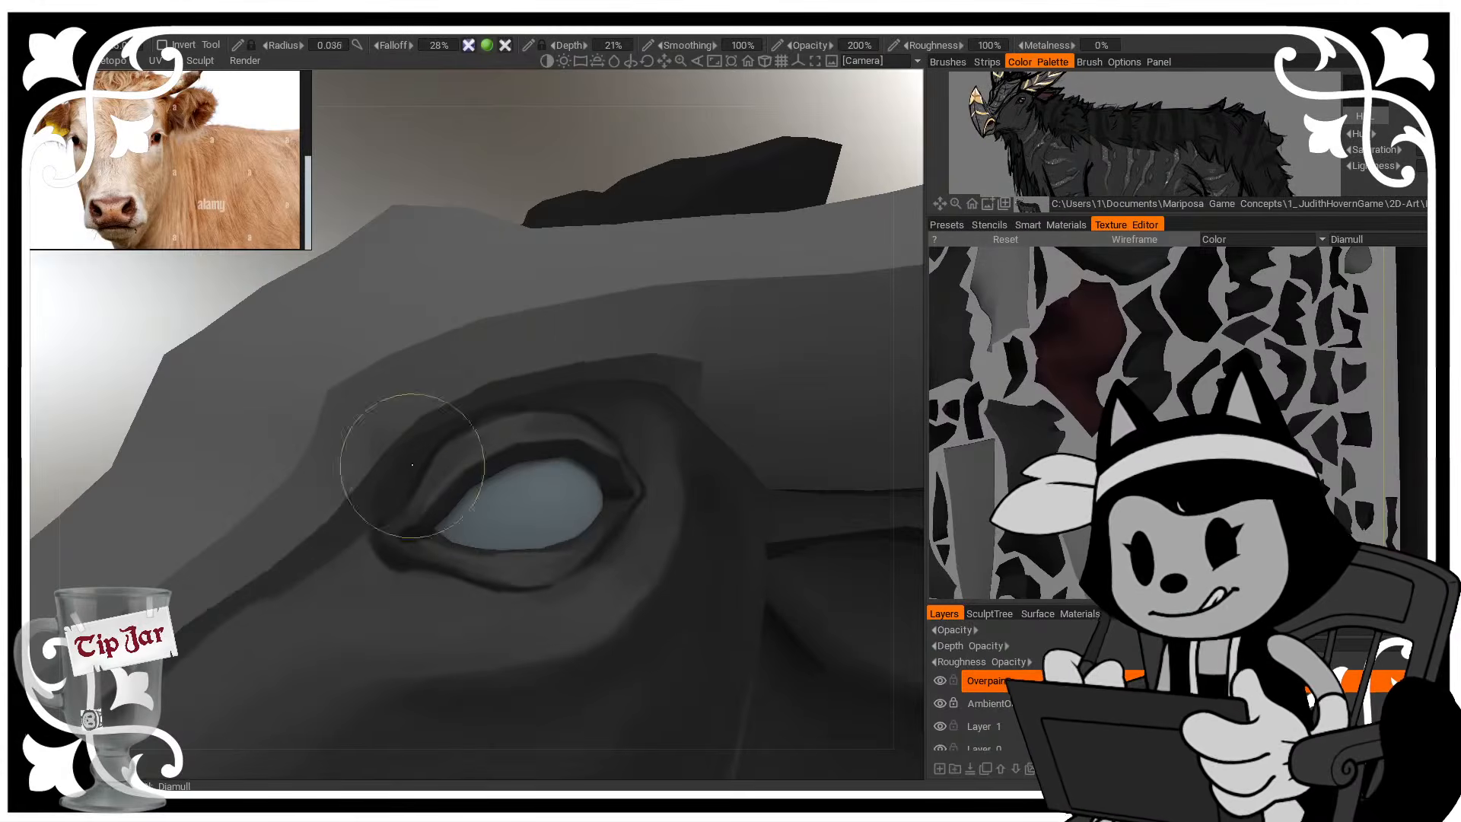
Blend the shading around the front corner of the eye with brush radii of 0.034 and 0.026
key("bracketleft")
key("bracketleft")
key("bracketleft")
key("bracketleft")
key("bracketleft")
key("bracketleft")
key("bracketleft")
mouse_move(522, 185)
left_mouse_down()
mouse_move(526, 204)
mouse_move(532, 139)
left_mouse_up()
key("bracketright")
key("bracketright")
key("bracketright")
key("bracketright")
key("bracketright")
key("bracketright")
key("bracketright")
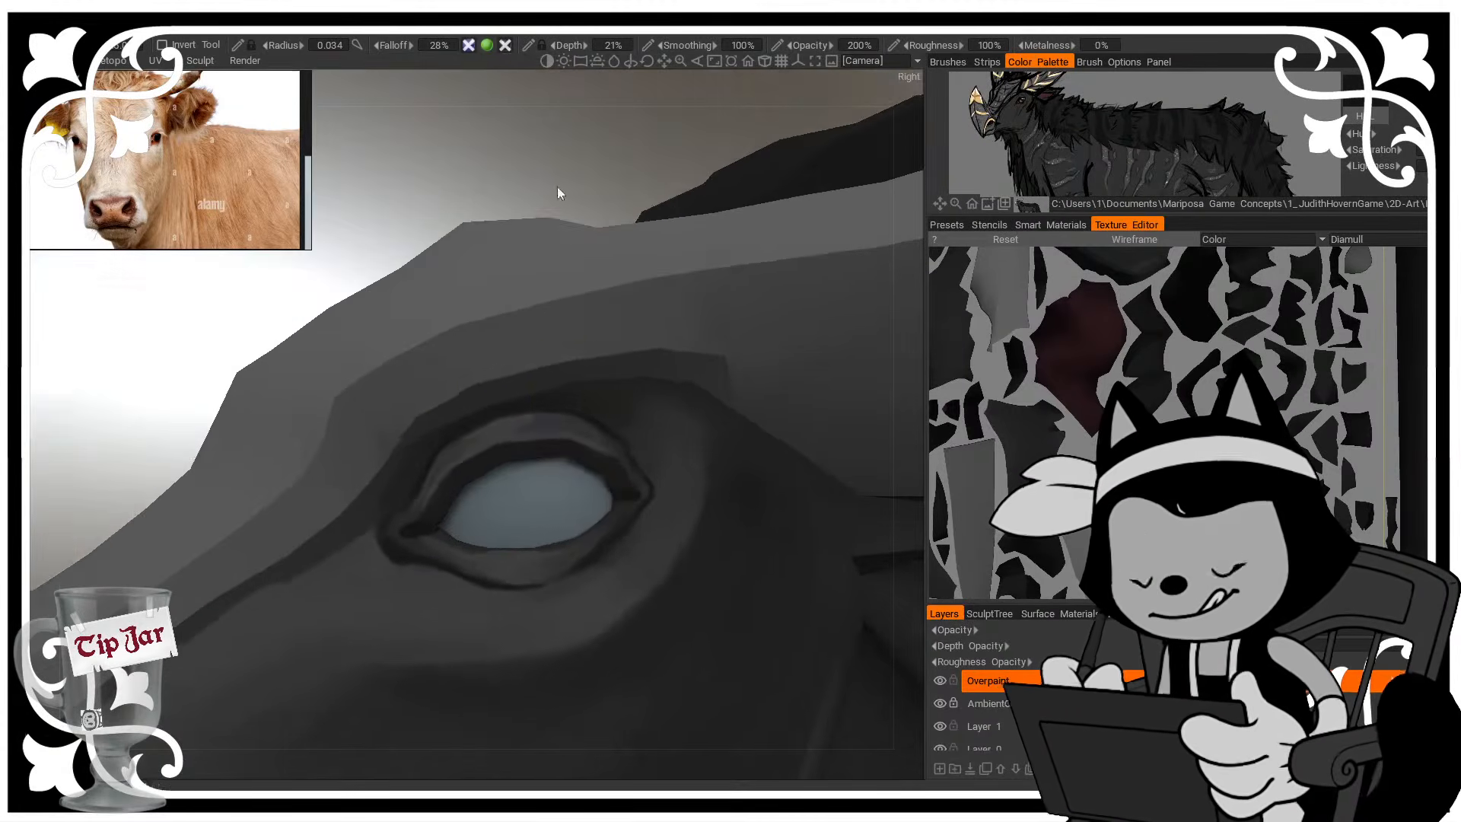
left_click_drag(557, 193, 533, 228)
key("bracketleft")
key("bracketleft")
key("bracketleft")
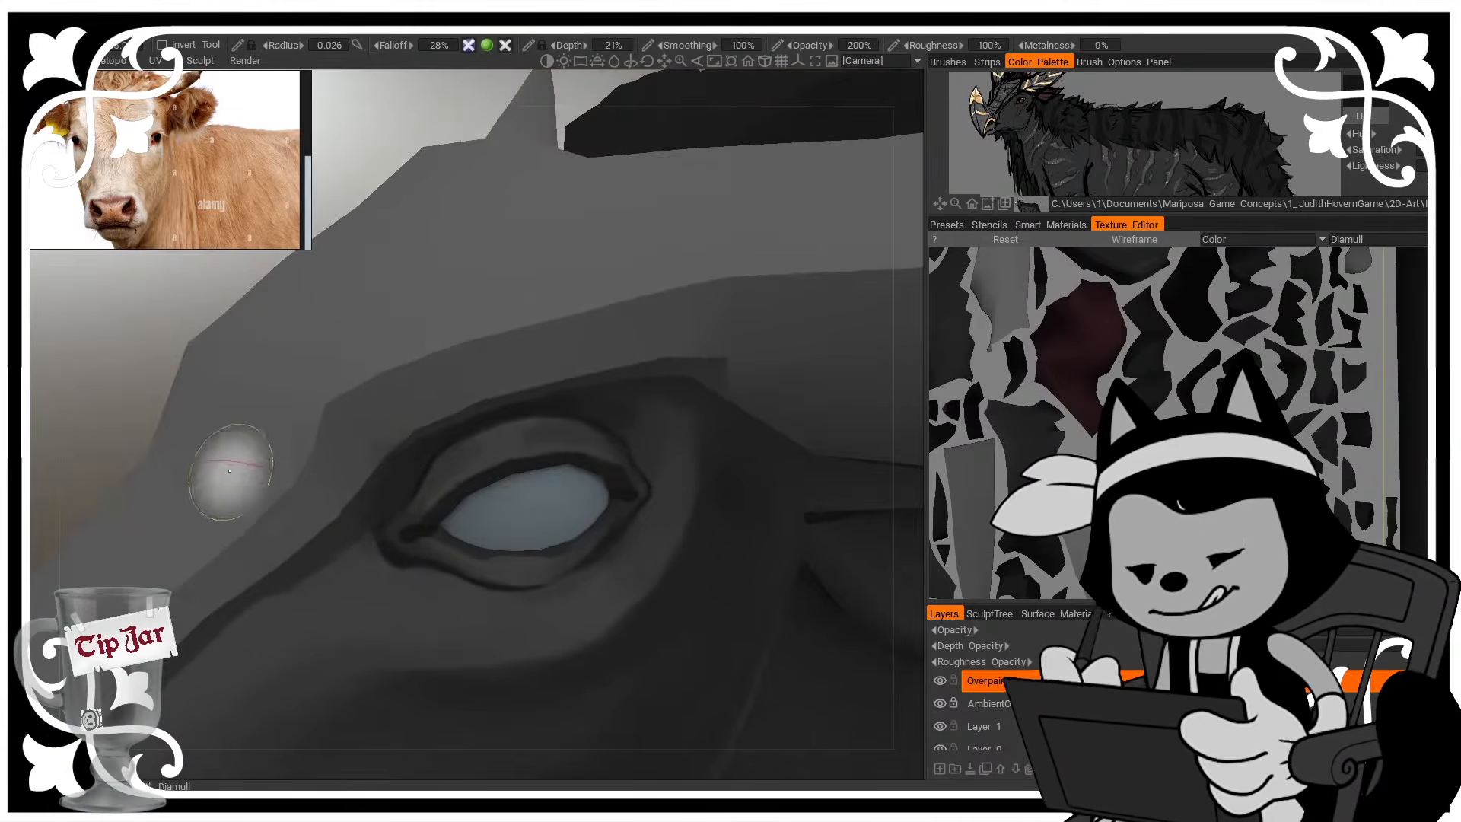
Shade the rear part of the lower eyelid toward the rear corner with brush radii of 0.020 and 0.026
left_click_drag(230, 470, 423, 424, "alt")
key("bracketleft")
key("bracketleft")
key("bracketleft")
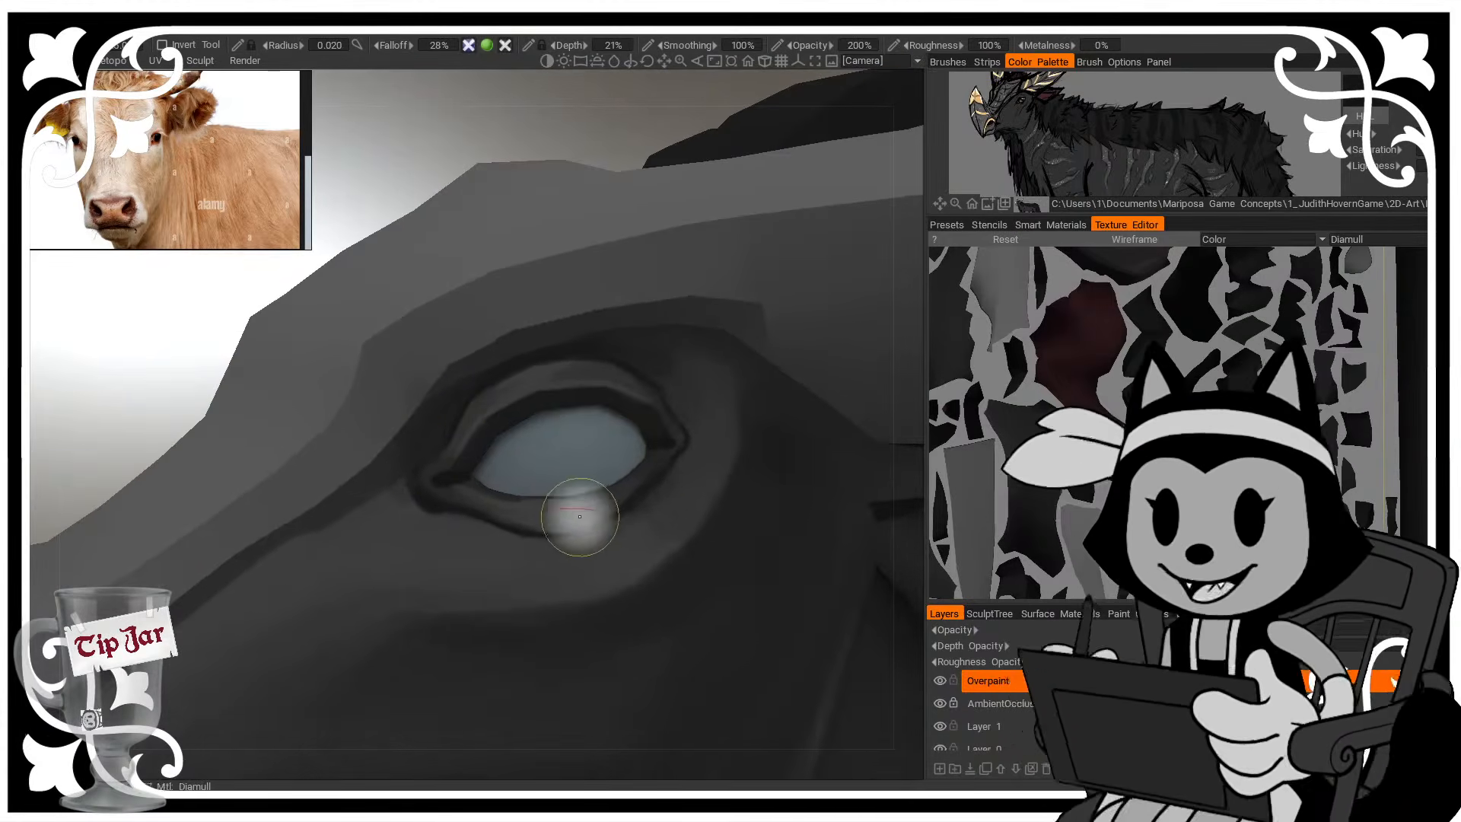
left_click_drag(597, 512, 635, 493)
left_click_drag(601, 142, 643, 161)
key("bracketright")
key("bracketright")
key("bracketright")
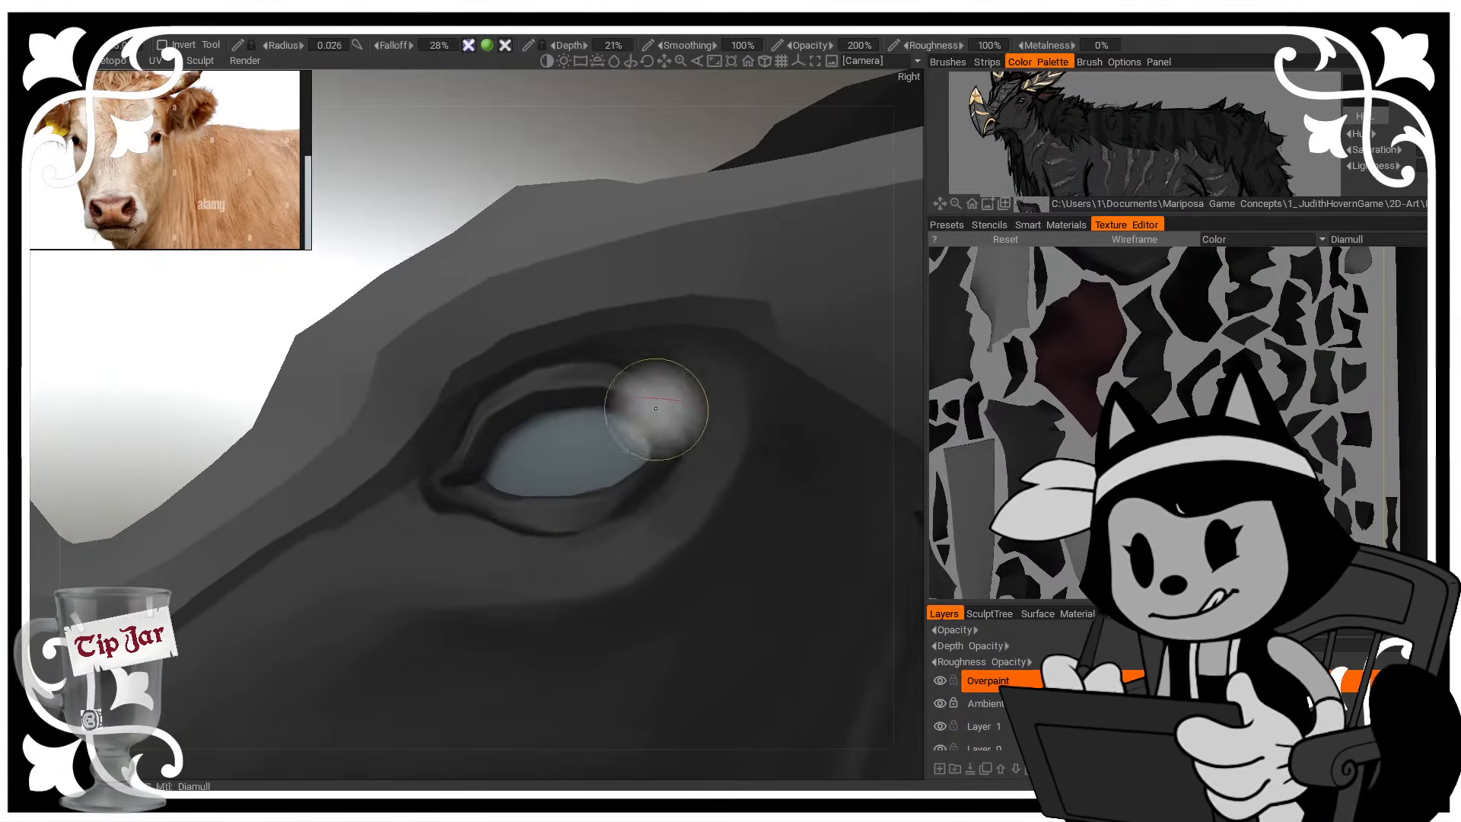
left_click_drag(590, 508, 622, 502)
left_click_drag(564, 132, 601, 149)
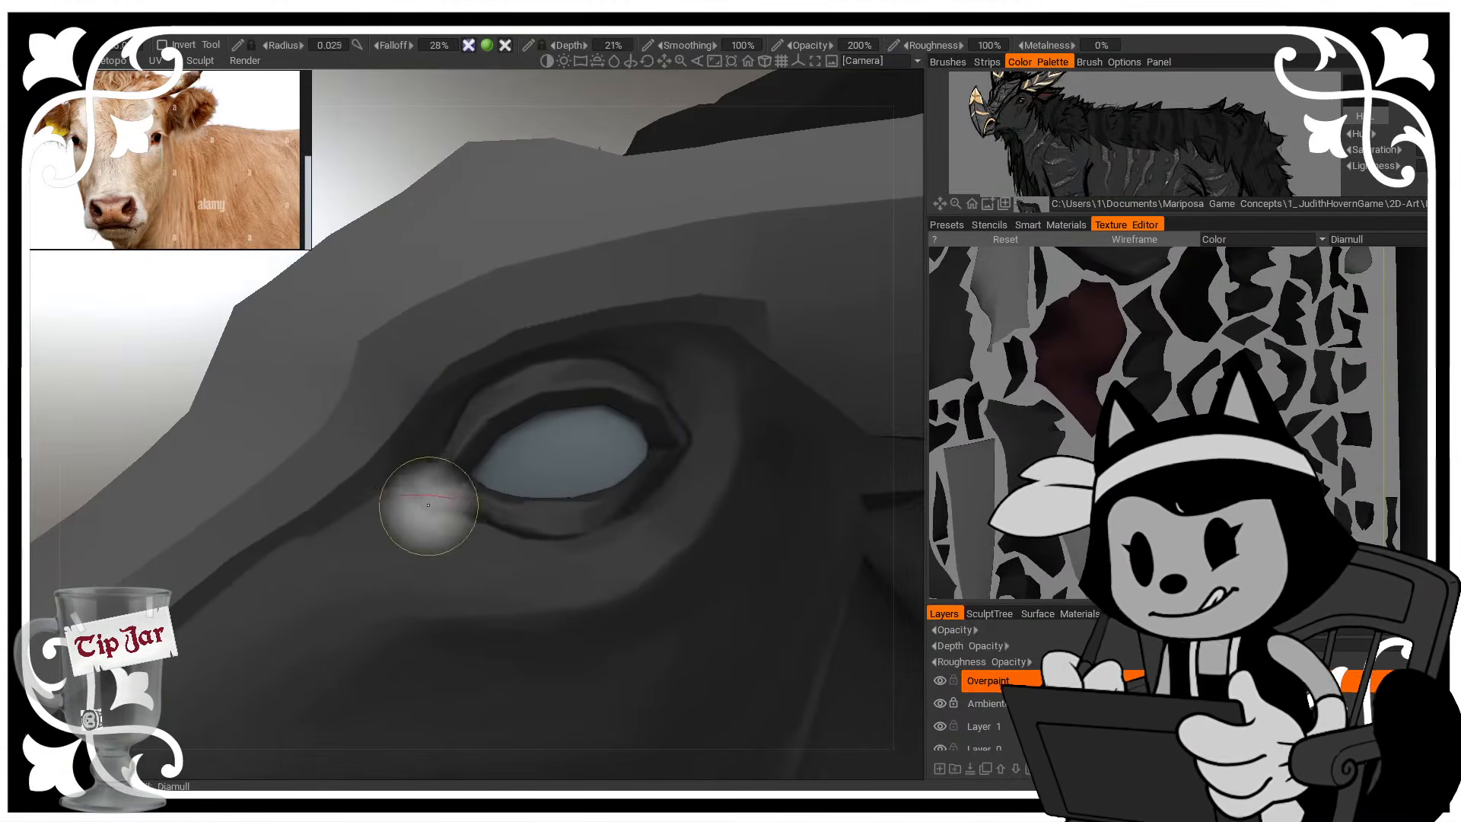
Define the crease under the lower eyelid from the front corner backward, reducing the brush radius from 0.018 to 0.01
key("bracketleft")
key("bracketleft")
key("bracketleft")
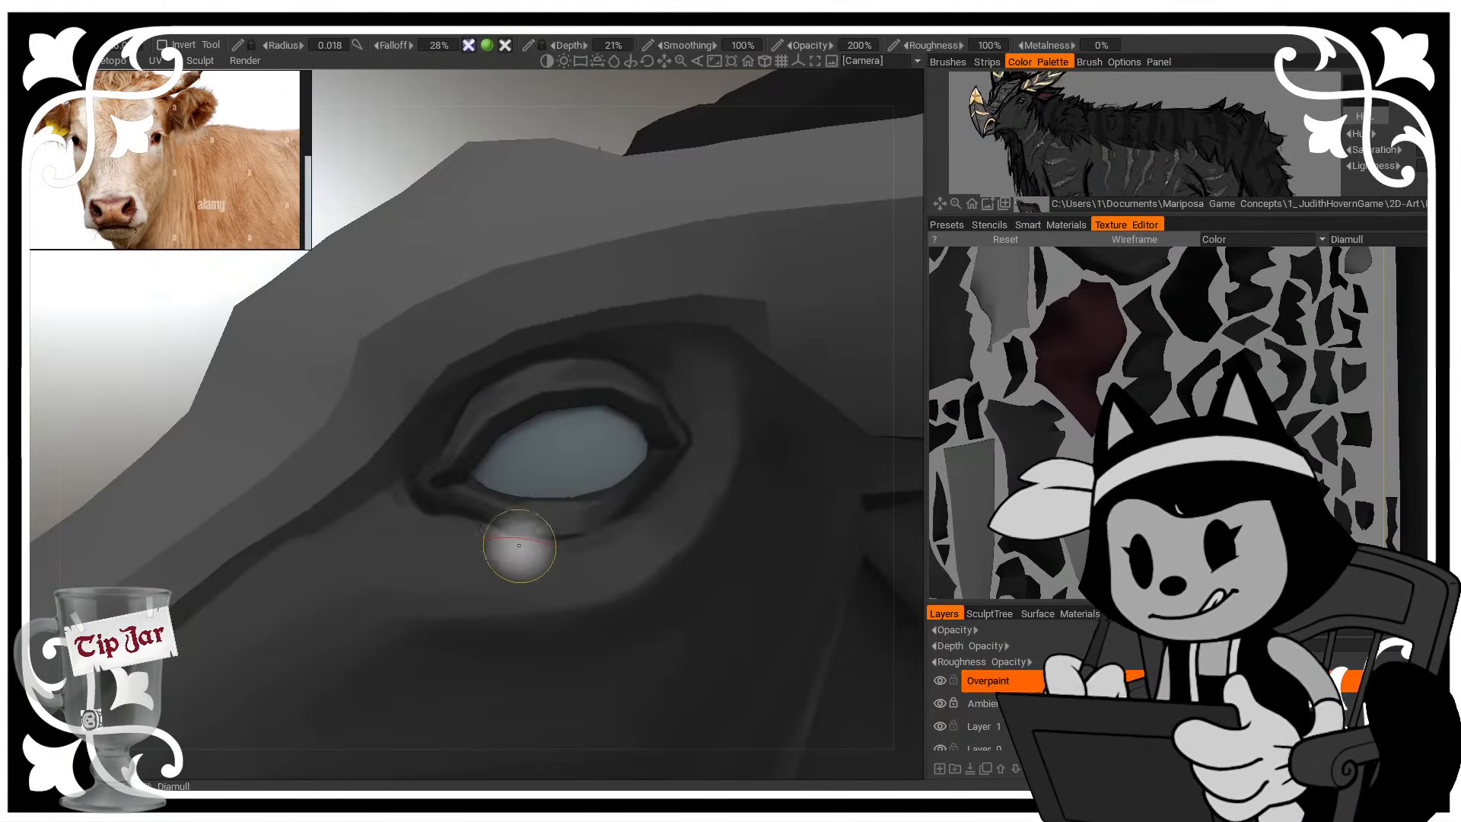
key("bracketleft")
key("bracketleft")
key("bracketleft")
key("bracketleft")
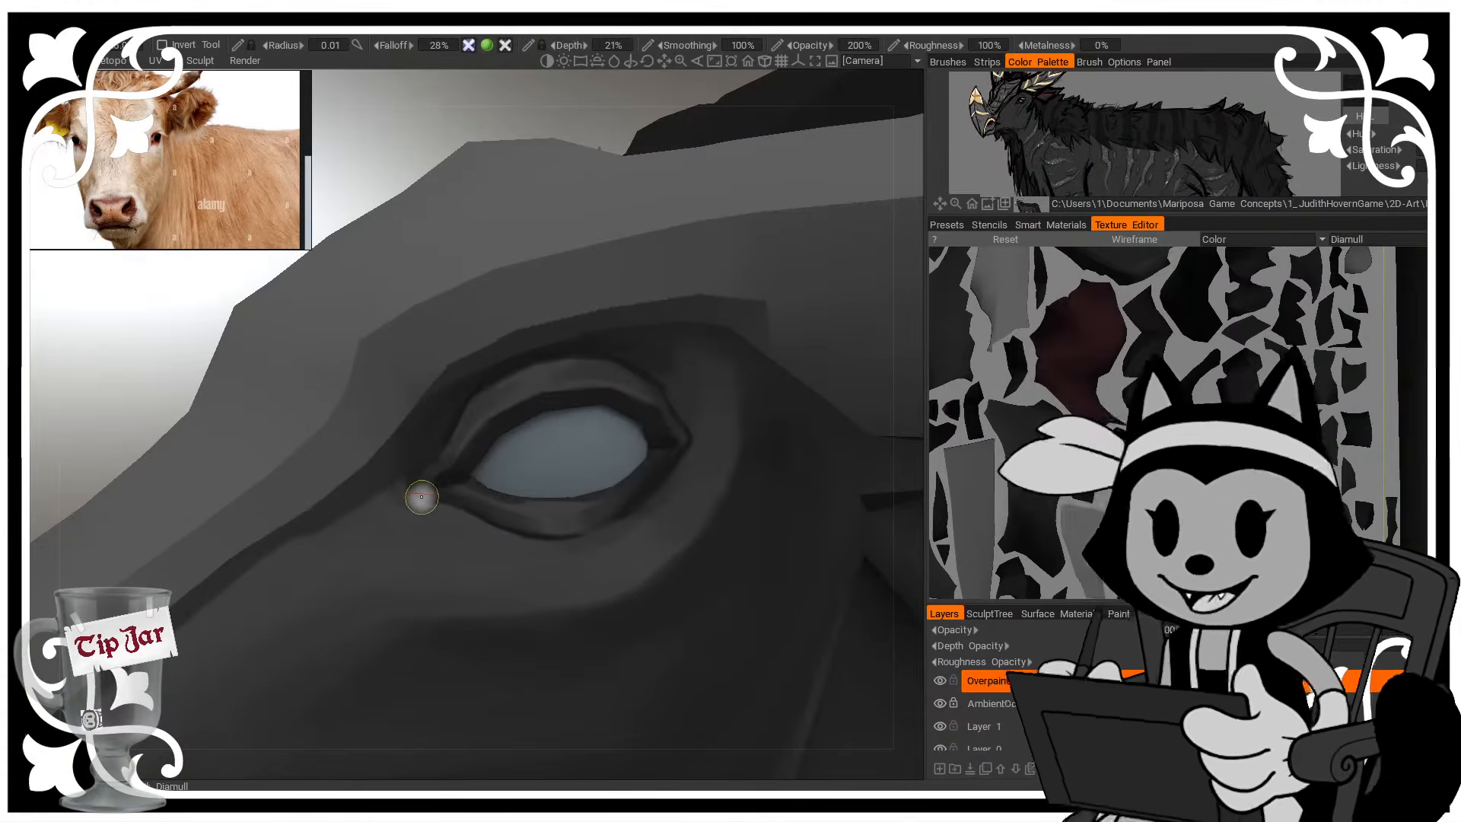
mouse_move(437, 500)
left_mouse_down()
mouse_move(551, 528)
mouse_move(502, 517)
mouse_move(520, 525)
left_mouse_up()
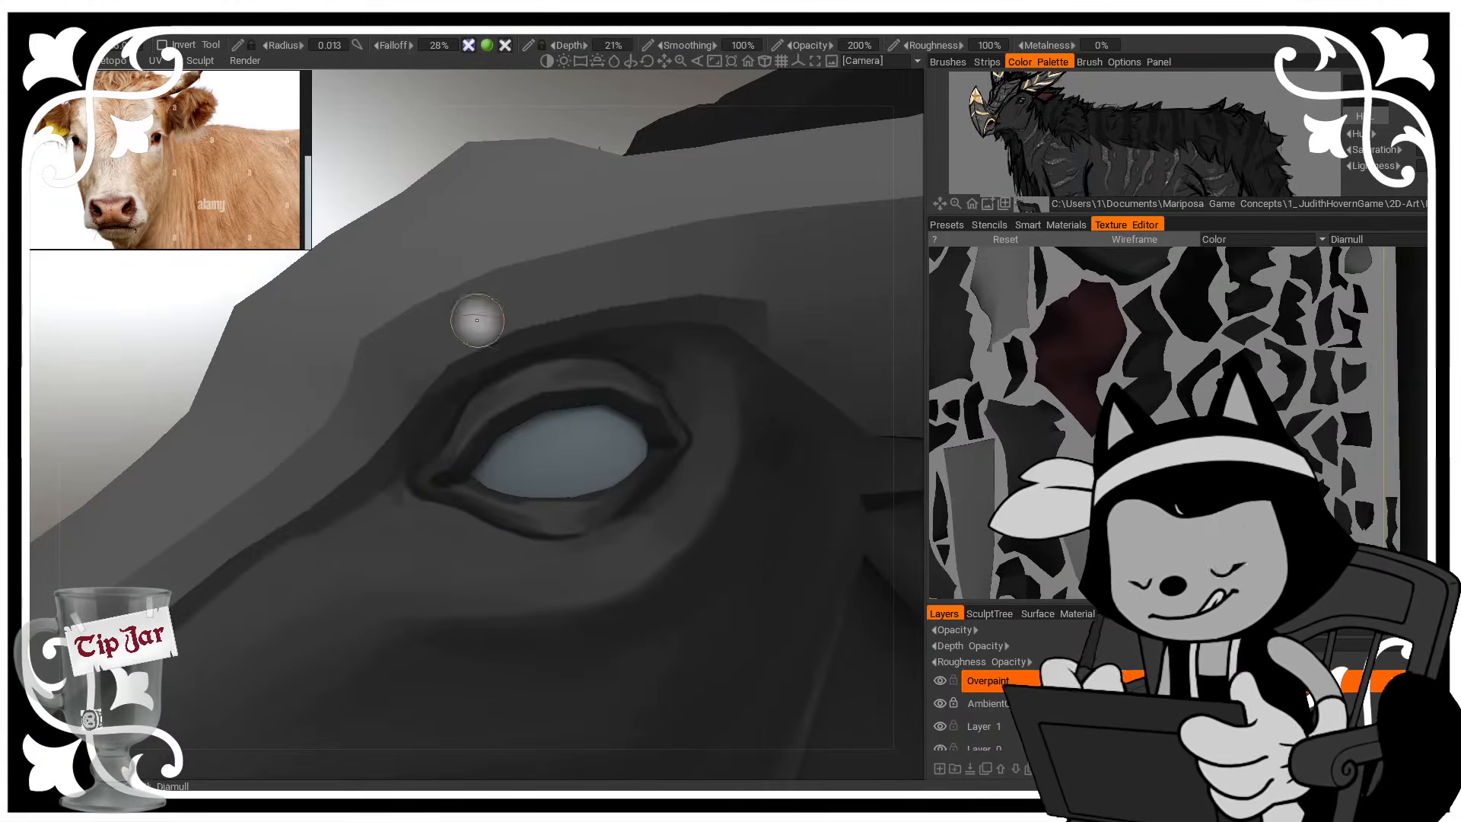
Darken the rear corner of the eye and blend the adjoining lower eyelid with brush radii of 0.013 to 0.022
left_click_drag(657, 472, 675, 450)
key("[")
key("]")
key("]")
key("]")
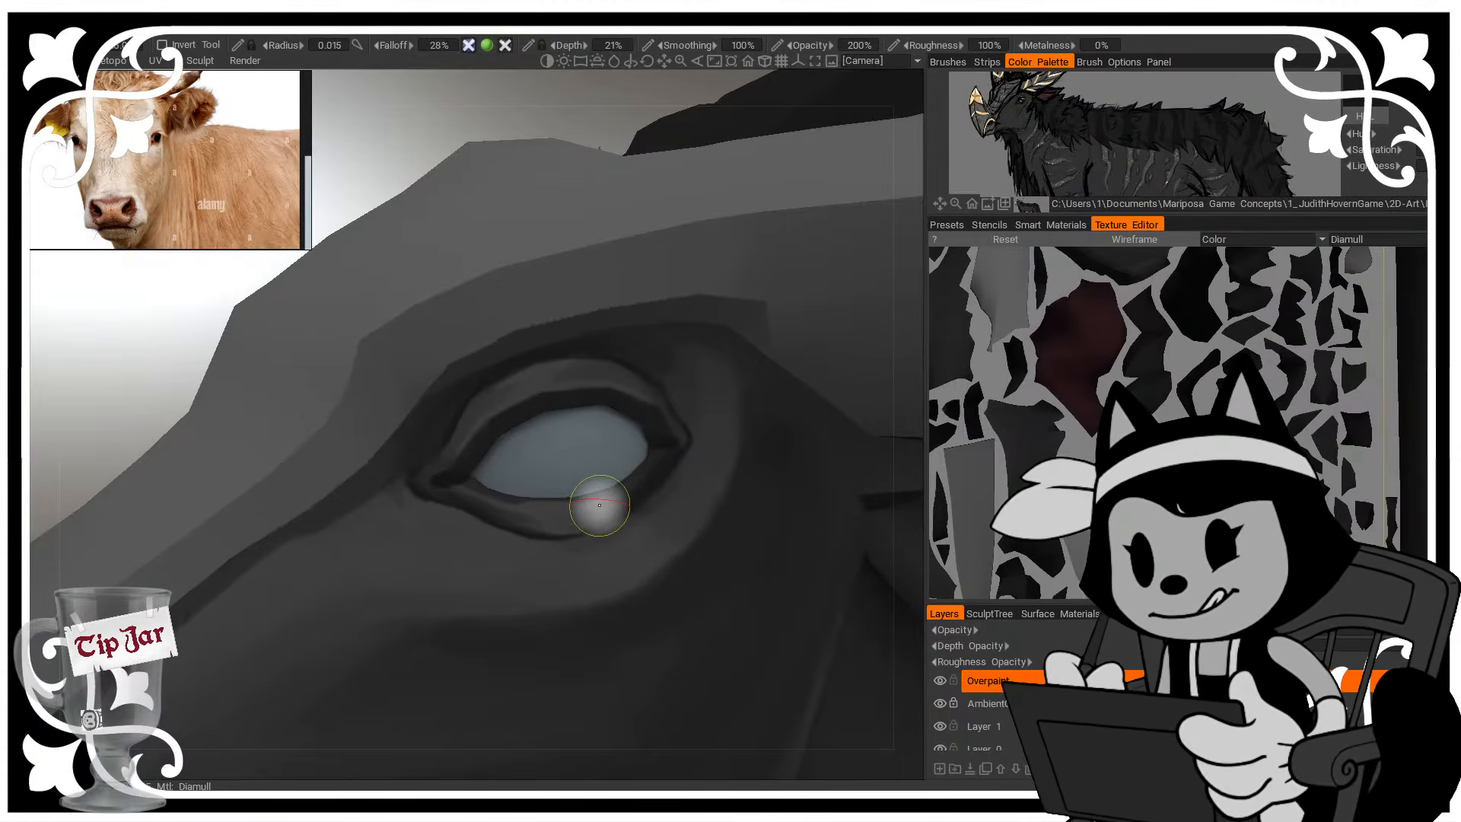
key("]")
key("]")
key("]")
key("]")
key("]")
key("]")
key("]")
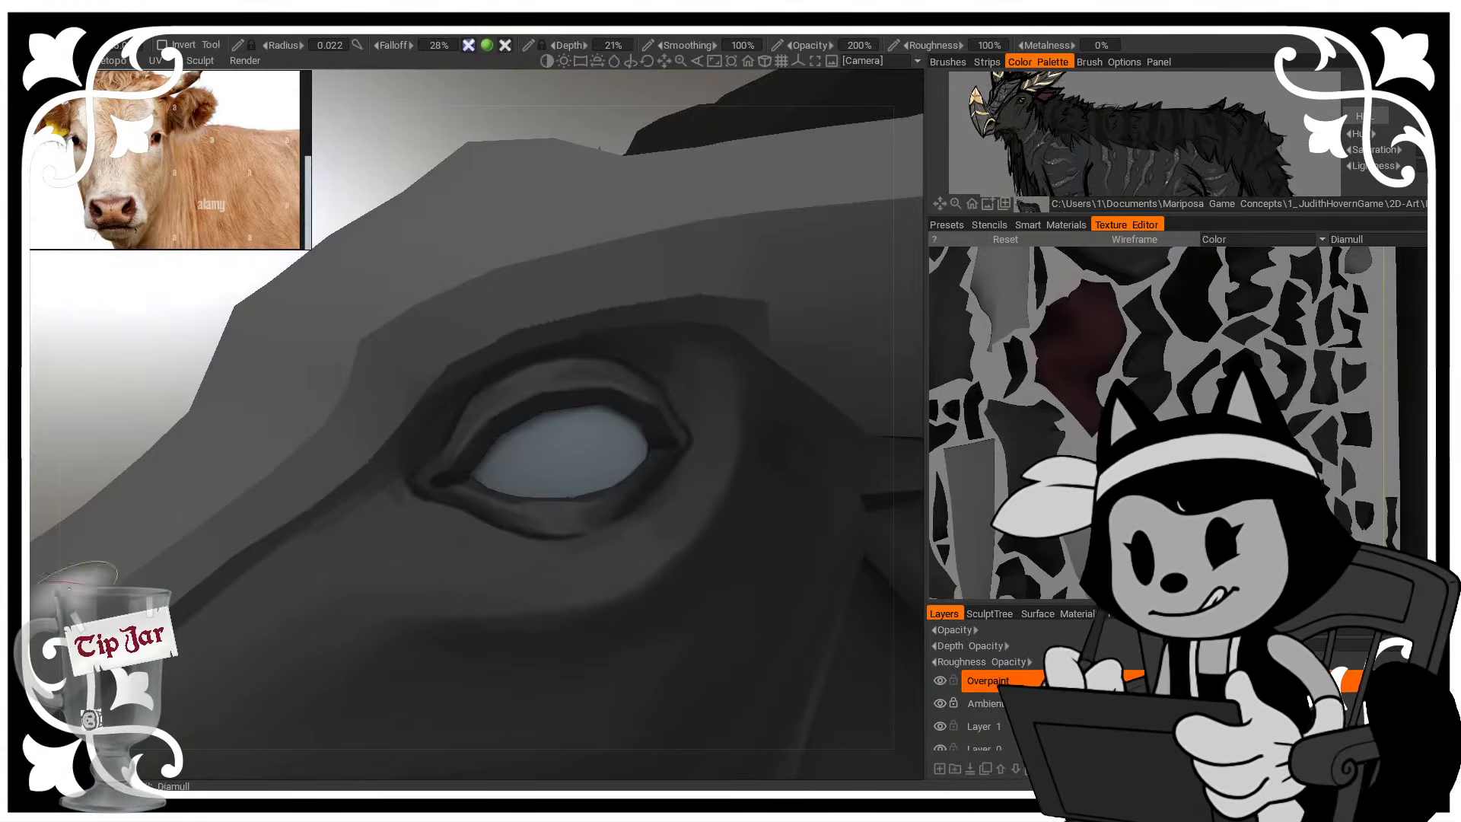
Examine the painted eye from the front and side of the head, at a distance and up close
right_click_drag(576, 647, 558, 568, "alt")
mouse_move(557, 567)
left_mouse_down("alt")
mouse_move(782, 470)
mouse_move(522, 471)
left_mouse_up("alt")
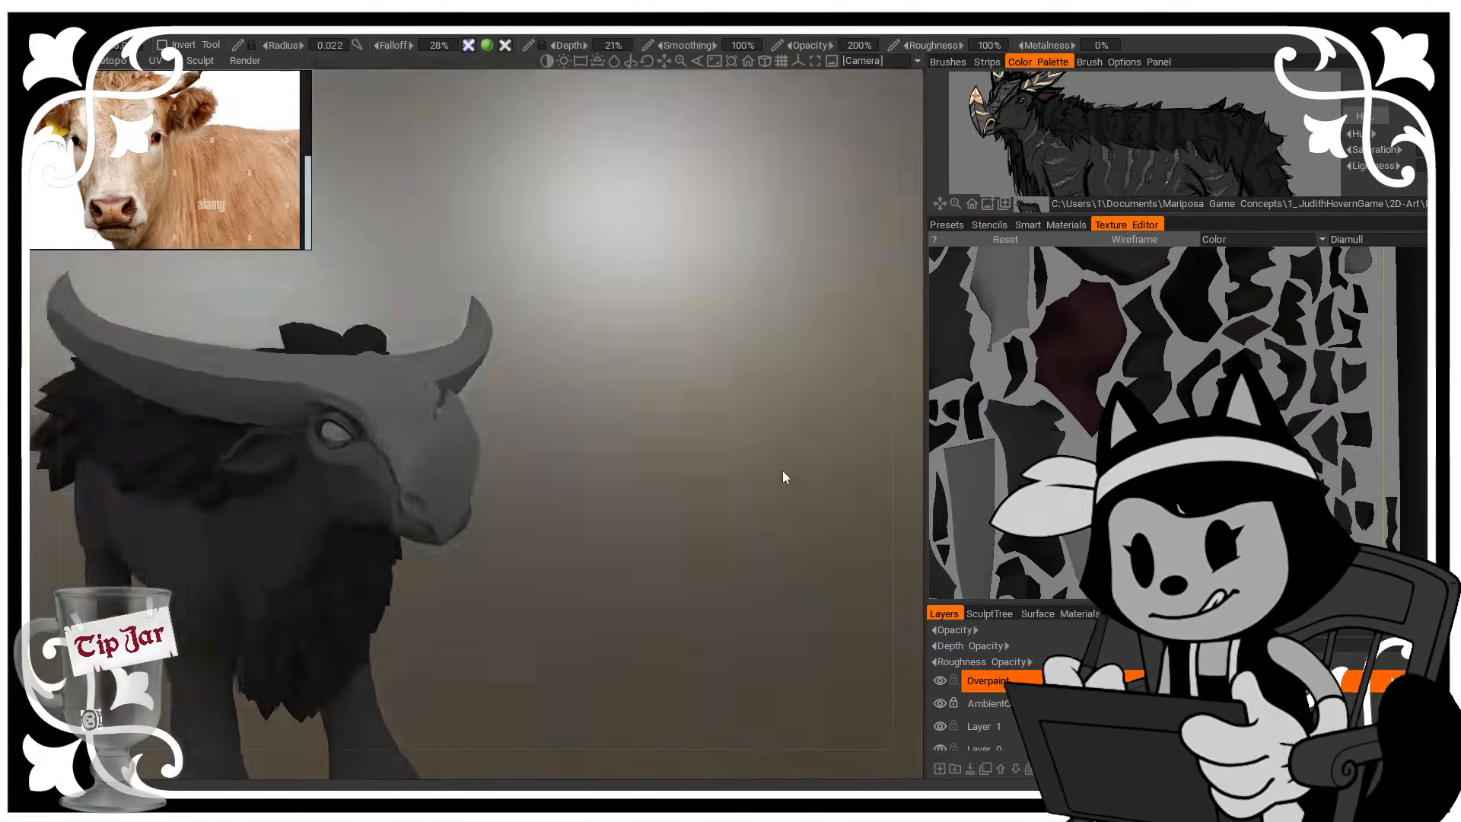
right_click_drag(522, 472, 616, 500, "alt")
left_click_drag(616, 500, 582, 509, "alt")
right_click_drag(582, 509, 591, 494, "alt")
left_click_drag(591, 495, 700, 477, "alt")
right_click_drag(700, 477, 640, 490, "alt")
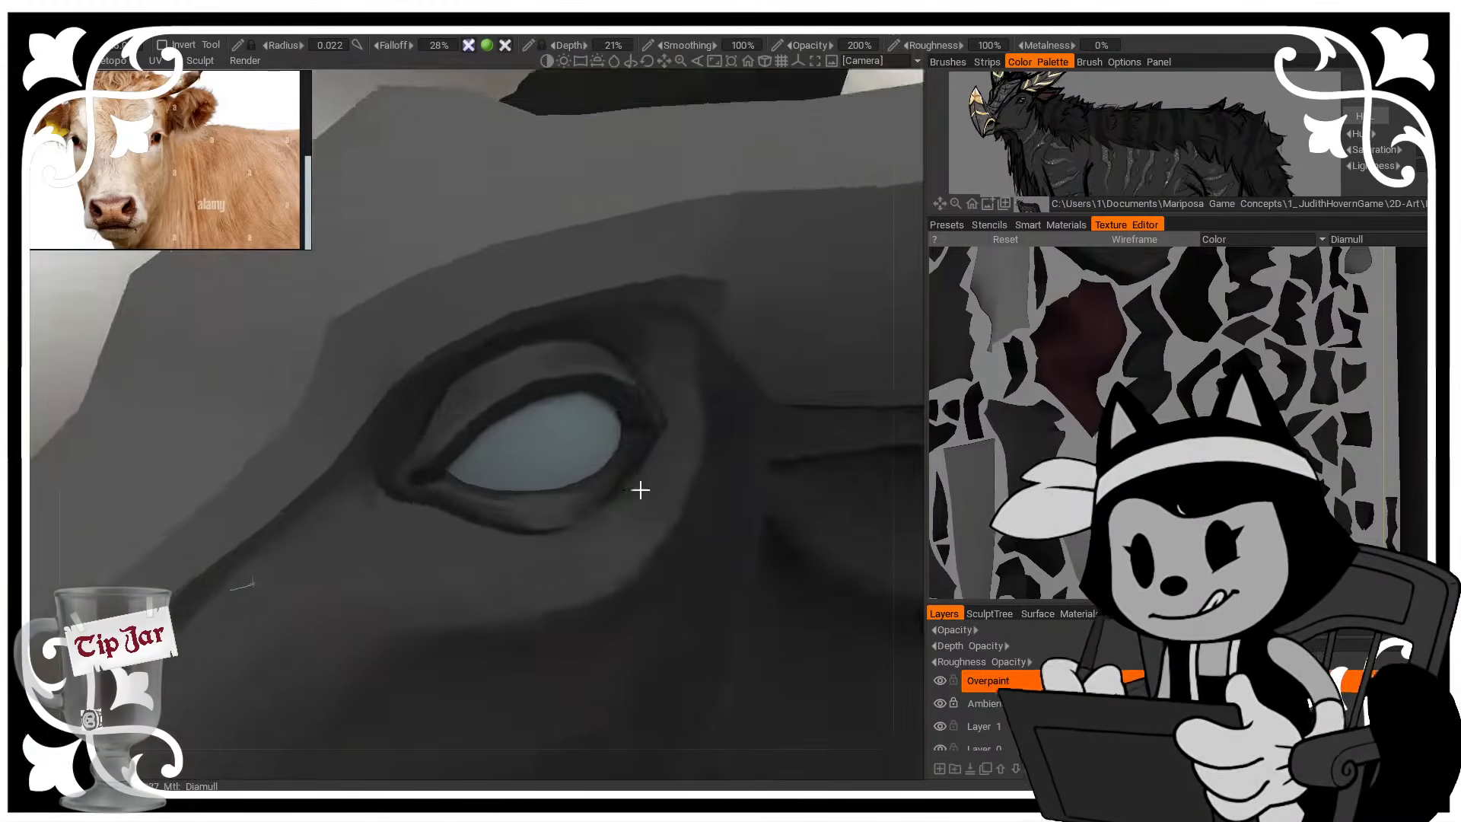
left_click_drag(641, 490, 579, 455, "alt")
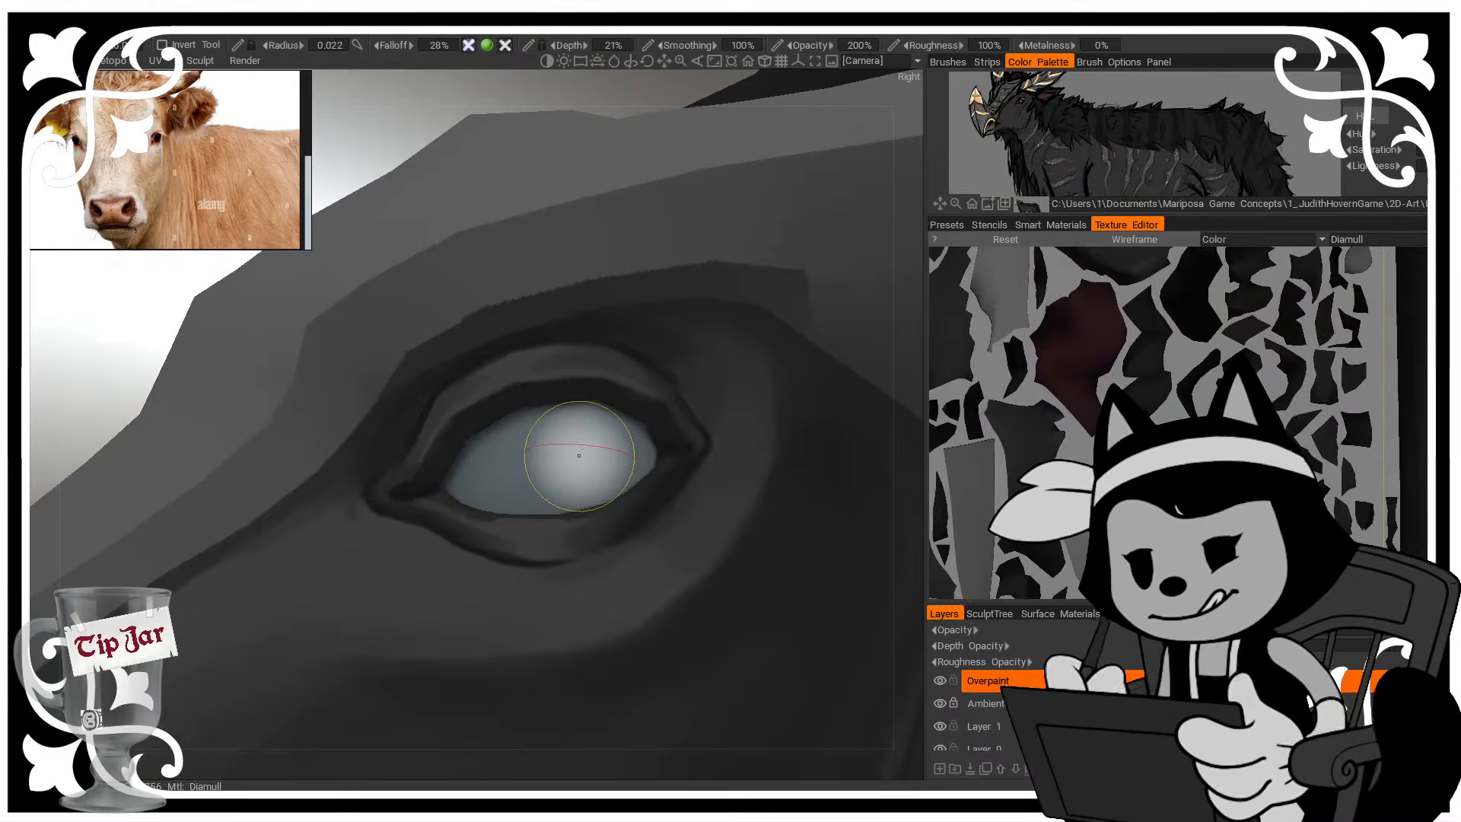
right_click_drag(520, 577, 466, 555, "alt")
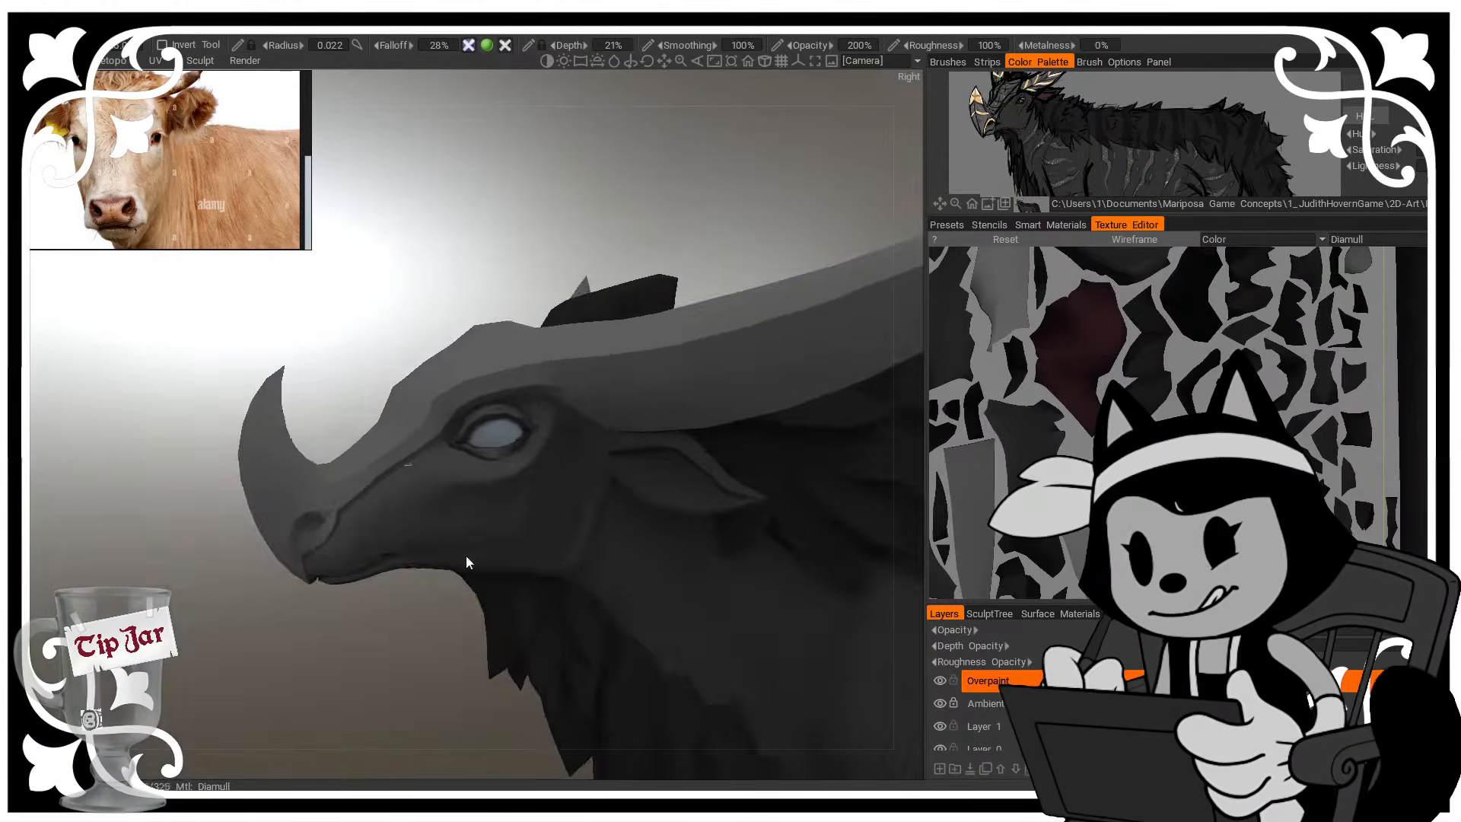
left_click_drag(466, 556, 615, 530, "alt")
right_click_drag(614, 529, 573, 495, "alt")
left_click_drag(572, 494, 448, 431, "alt")
right_click_drag(449, 431, 587, 485, "alt")
left_click_drag(588, 485, 588, 450, "alt")
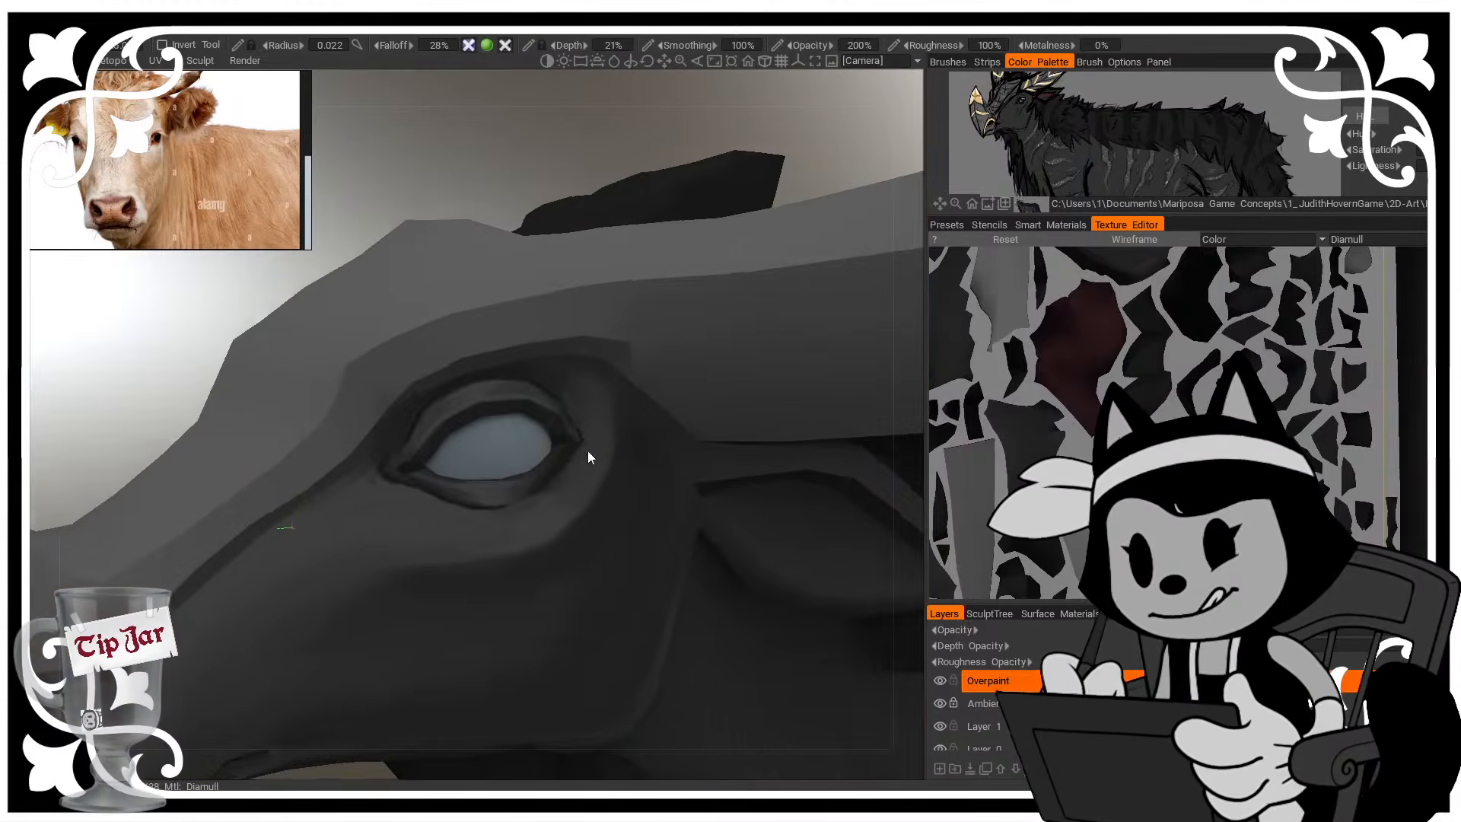
right_click_drag(587, 450, 597, 454, "alt")
Choose a darker grey and paint the upper eyelid's inner rim along the wireframe with a brush radius of 0.01 and smaller
key("c")
left_click_drag(406, 515, 374, 515)
left_click(395, 593)
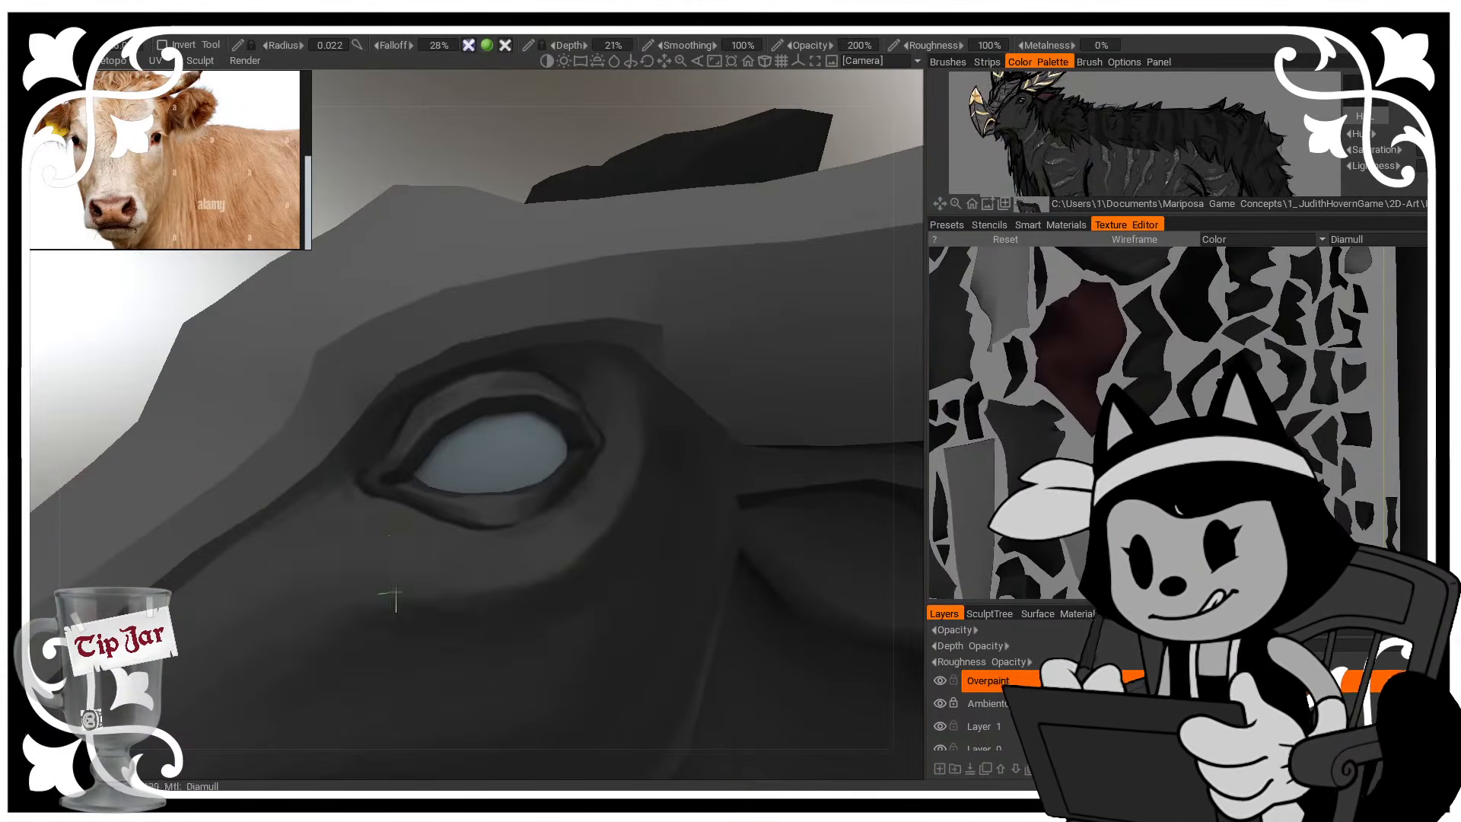
right_click_drag(401, 564, 494, 528, "alt")
key("w")
key("bracketleft")
key("bracketleft")
key("bracketleft")
key("bracketleft")
key("bracketleft")
key("bracketleft")
key("bracketleft")
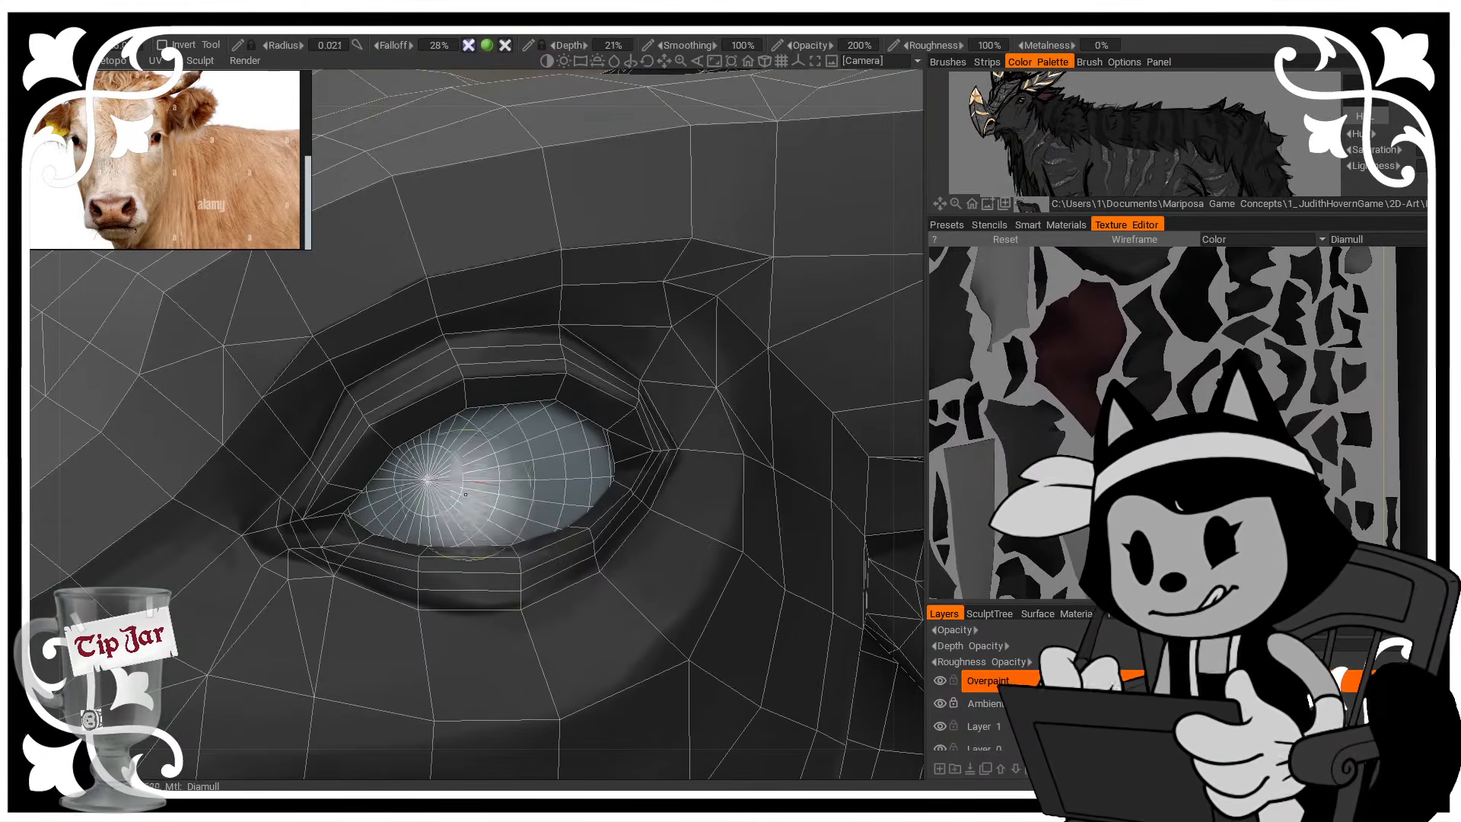
left_click_drag(448, 408, 441, 368, "alt")
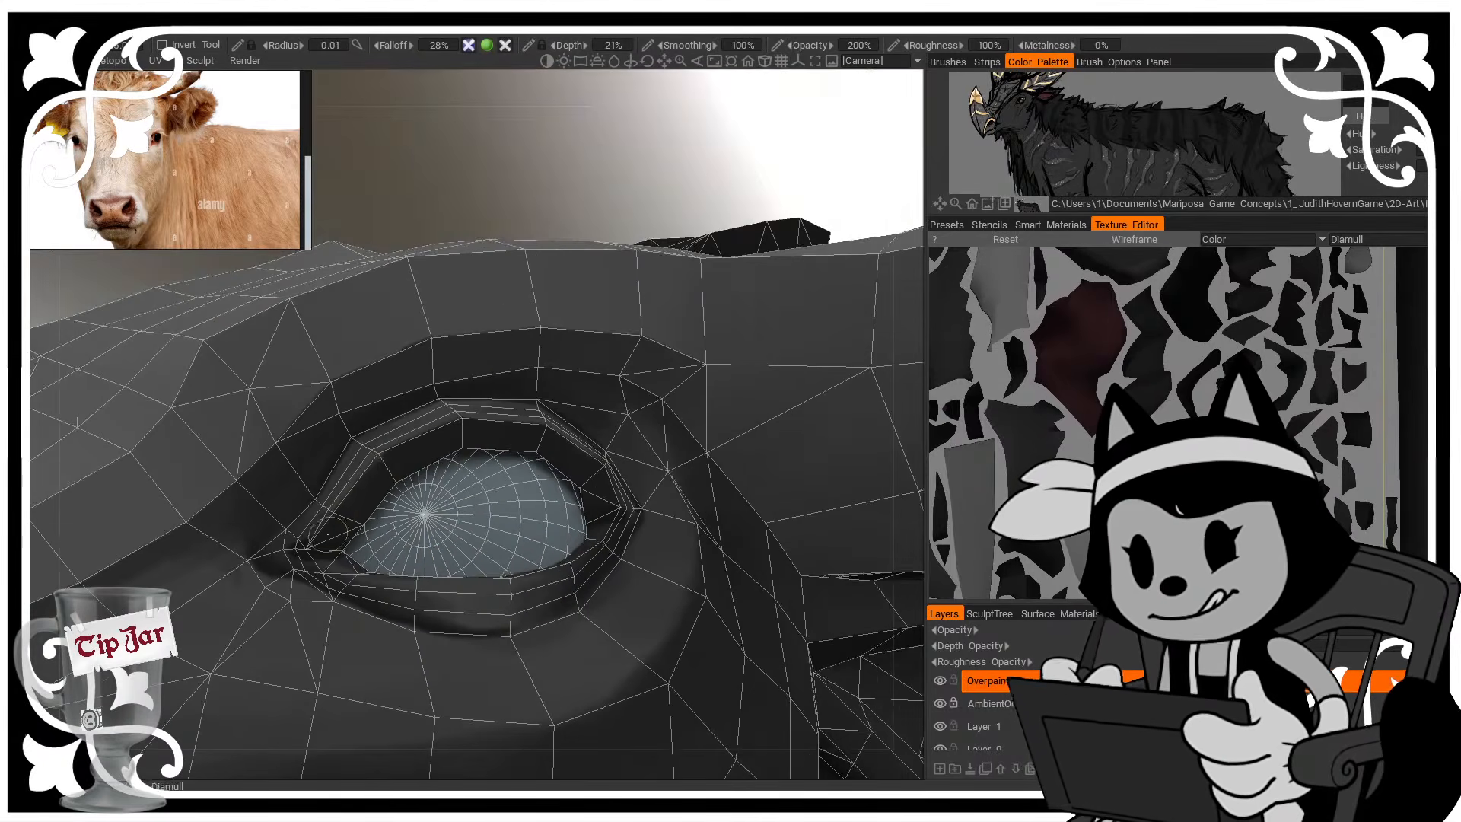
left_click_drag(437, 432, 373, 481, "alt")
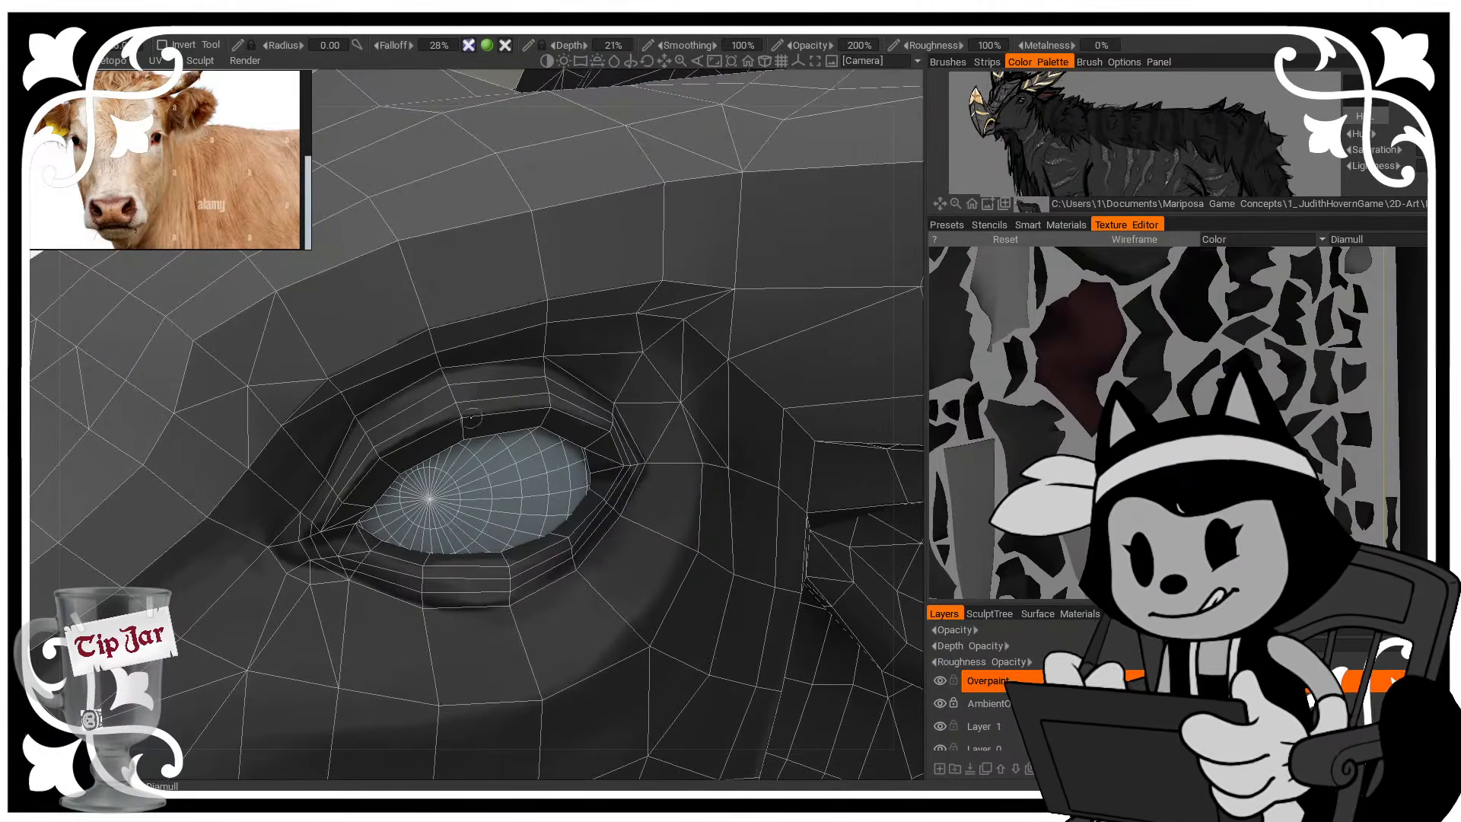
left_click_drag(505, 469, 362, 565, "alt")
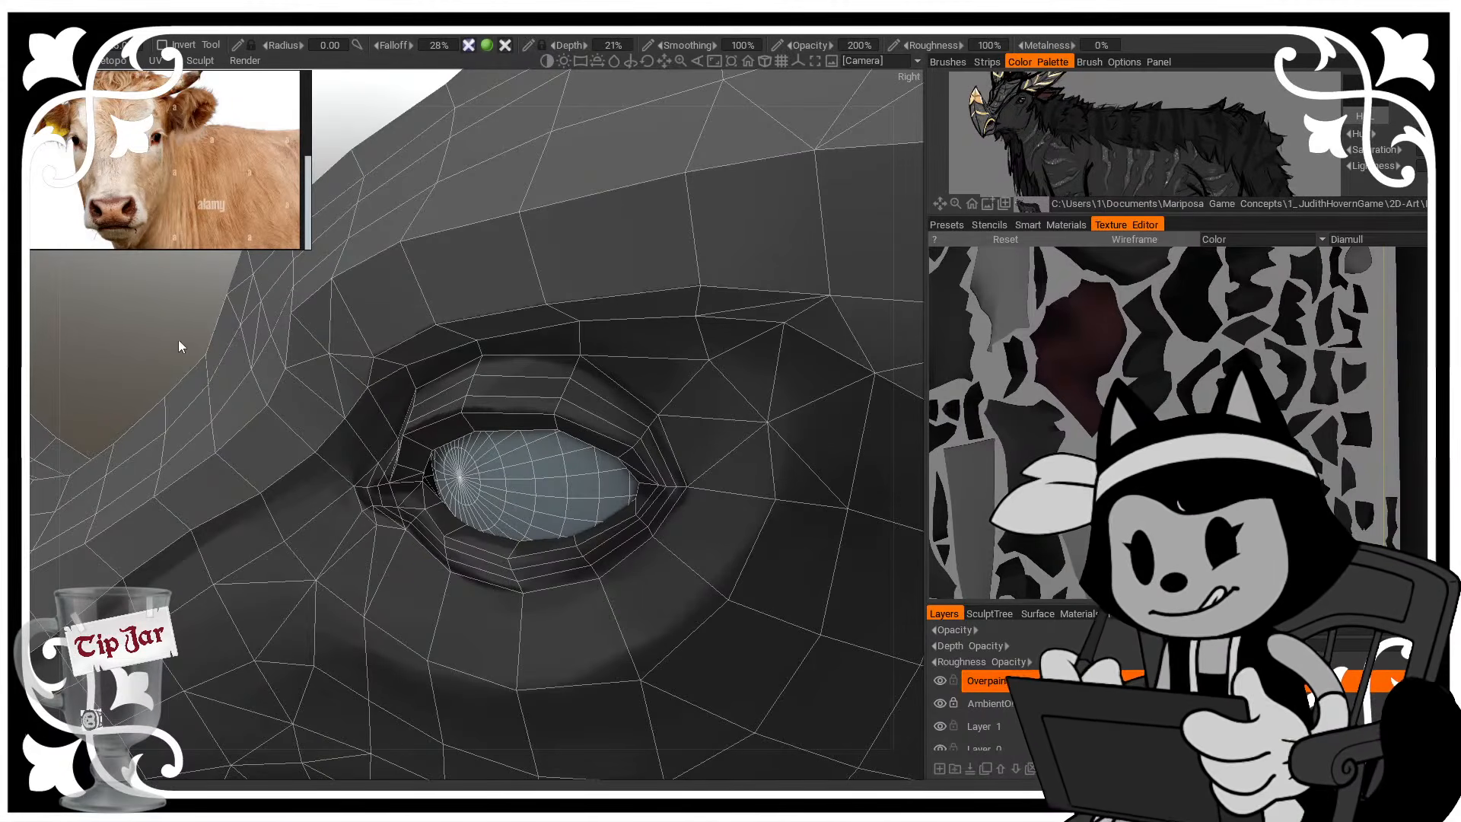
left_click_drag(178, 340, 153, 334)
key("w")
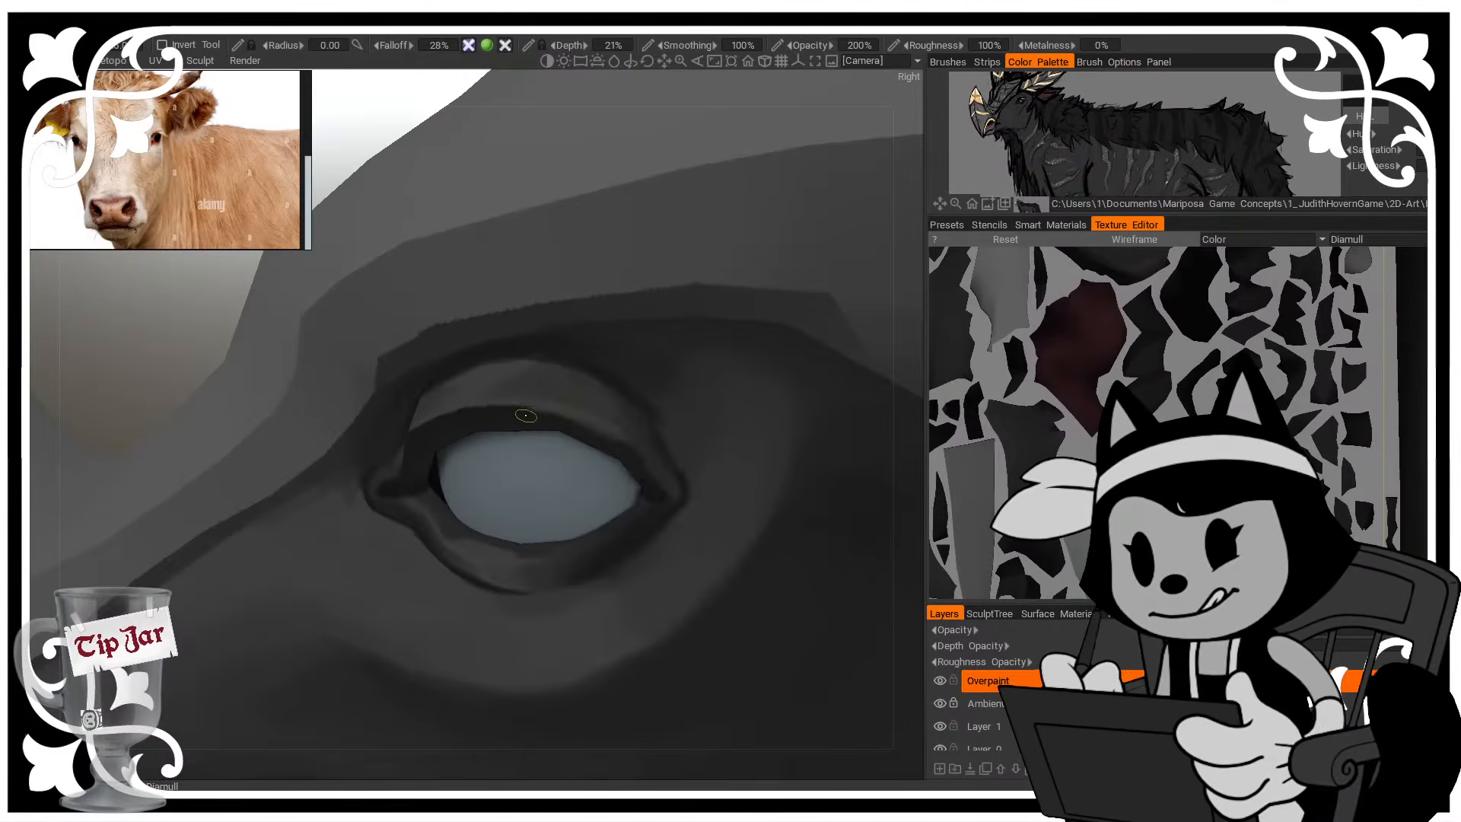
Set the paint colour to near-black RGB 15.432 and darken the upper eyelid's inner rim, checking it against the wireframe
left_click(18, 426)
left_click_drag(366, 517, 359, 515)
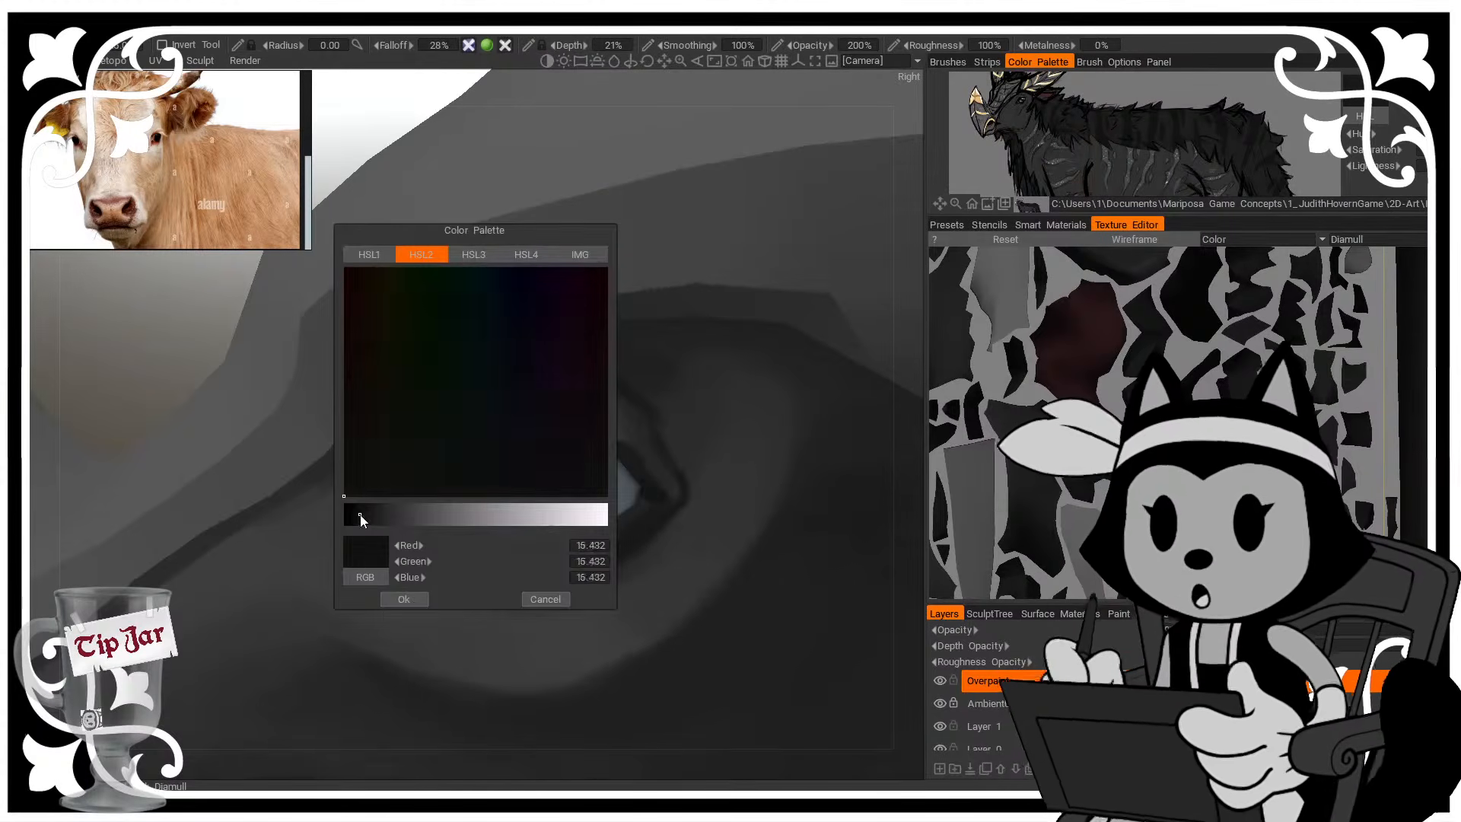
left_click(399, 600)
left_click_drag(134, 378, 214, 336)
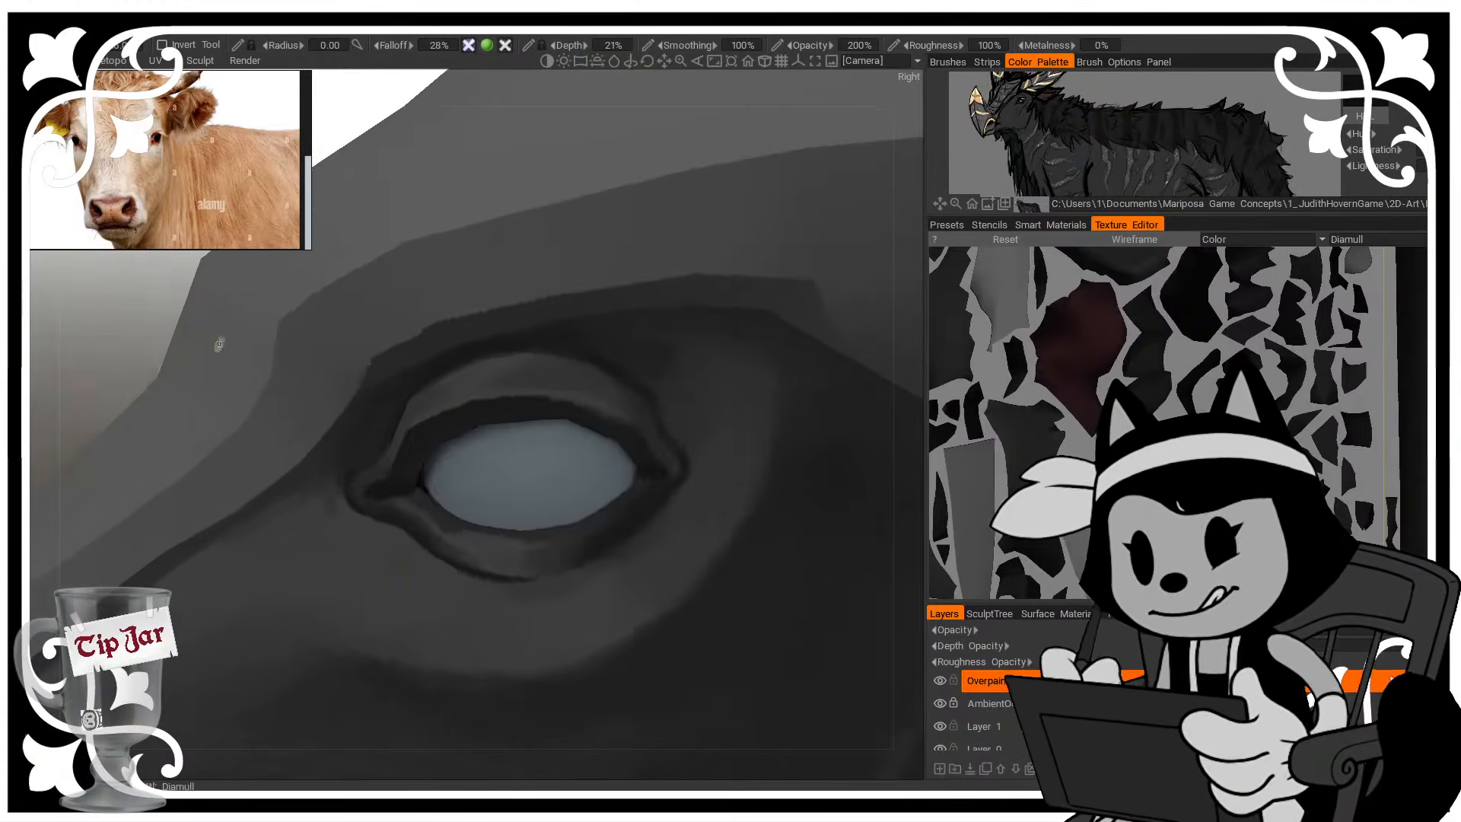
key("w")
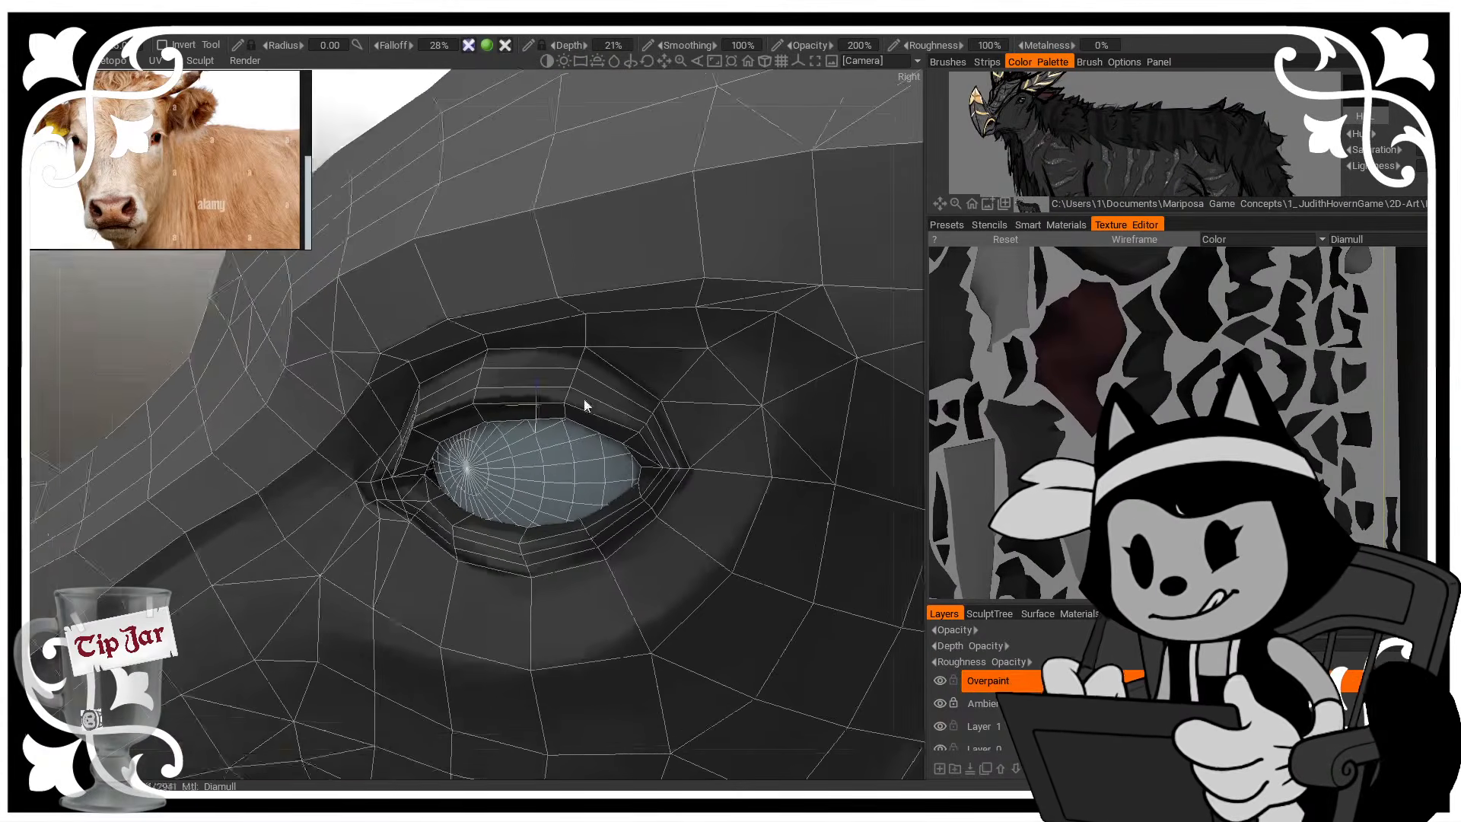
scroll(587, 401, "up", 3)
key("w")
key("w")
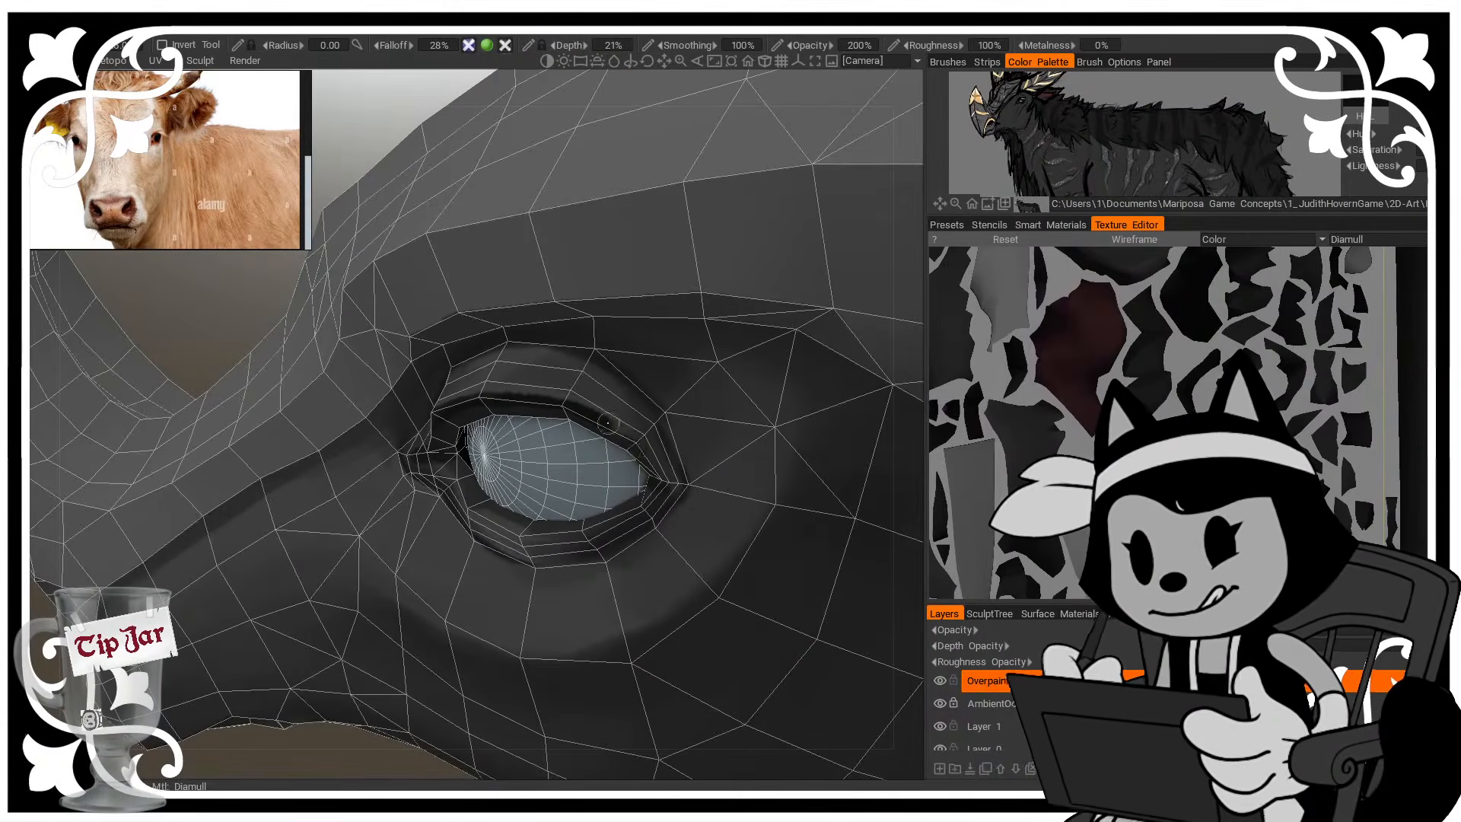
left_click_drag(643, 340, 707, 315, "alt")
key("w")
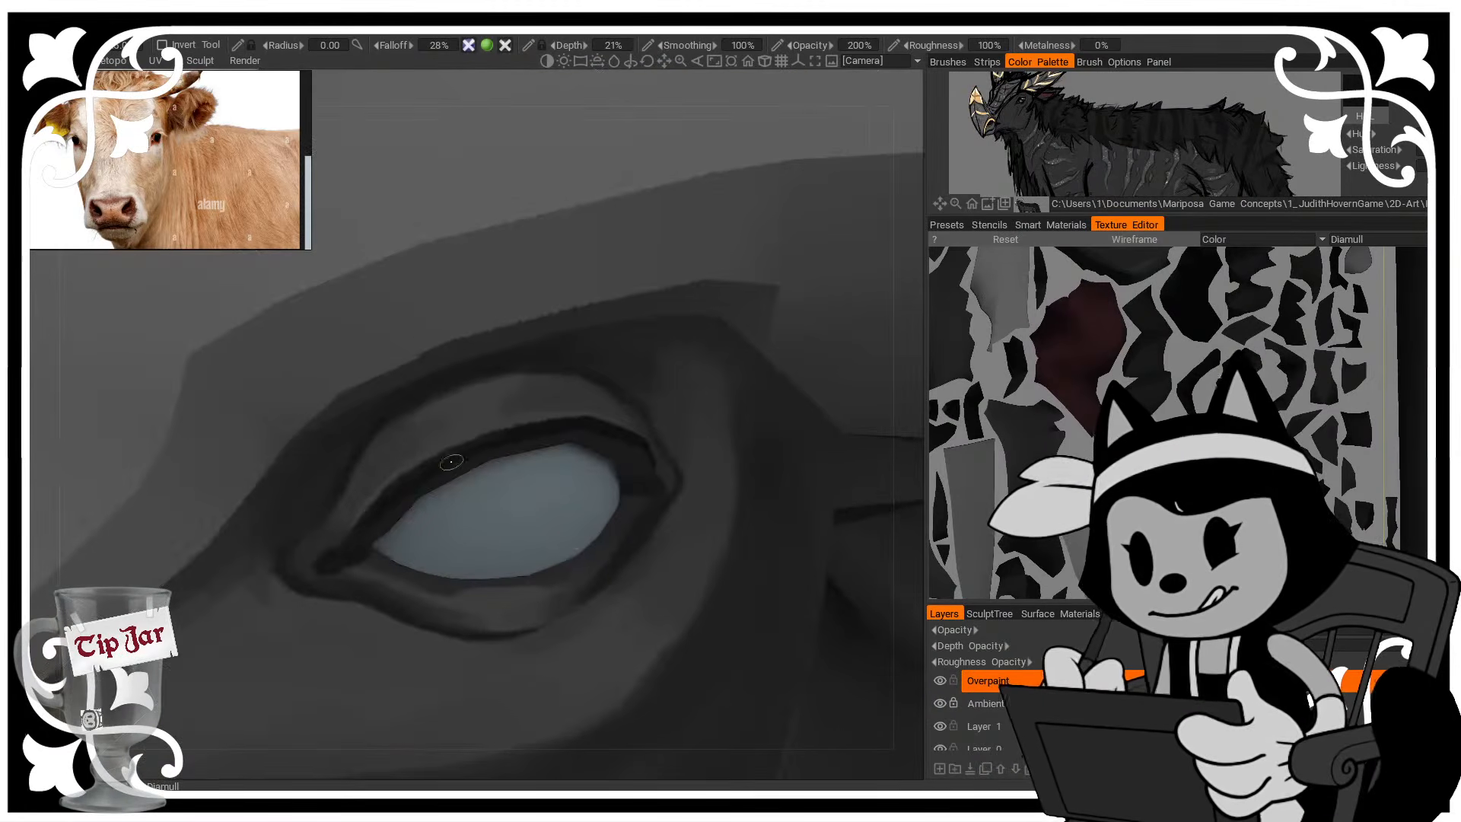
left_click_drag(500, 444, 471, 423, "alt")
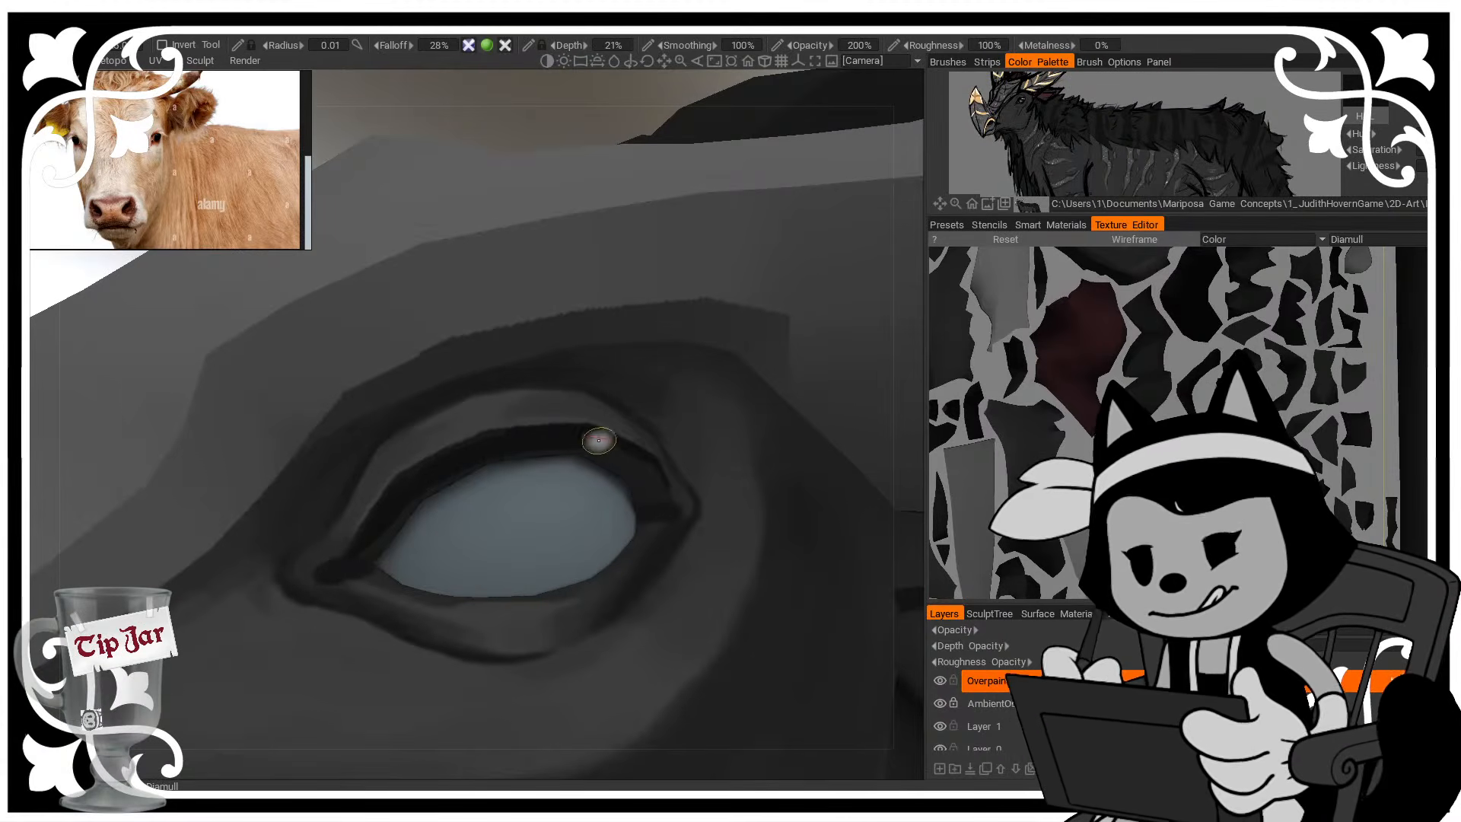
Paint the near-black band along the lower eyelid's inner rim from the front corner, following the wireframe loops
mouse_move(639, 459)
left_mouse_down("alt")
mouse_move(601, 449)
mouse_move(669, 495)
mouse_move(545, 417)
mouse_move(375, 522)
mouse_move(368, 554)
mouse_move(391, 538)
mouse_move(521, 597)
mouse_move(493, 584)
left_mouse_up("alt")
key("w")
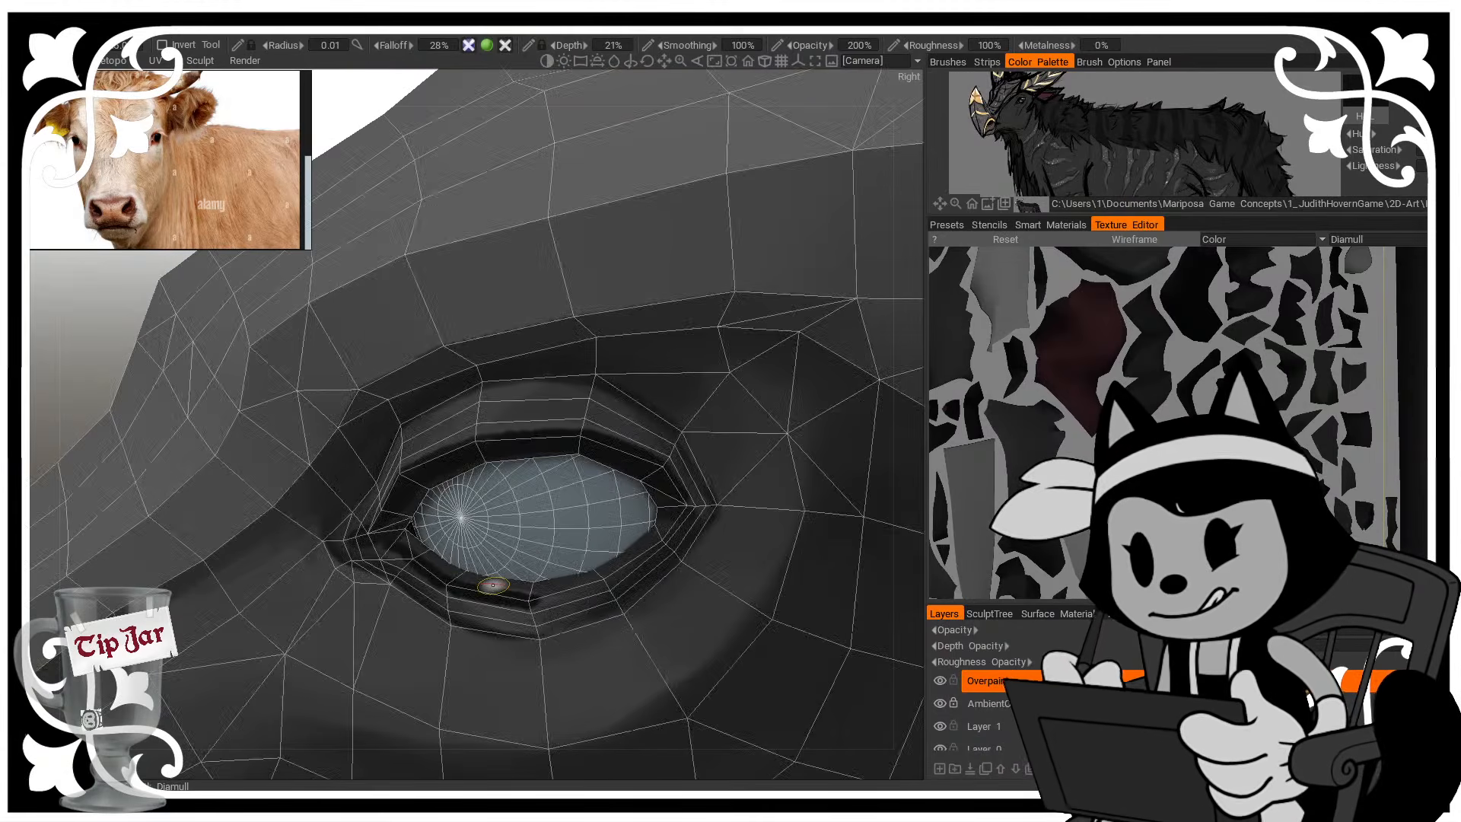
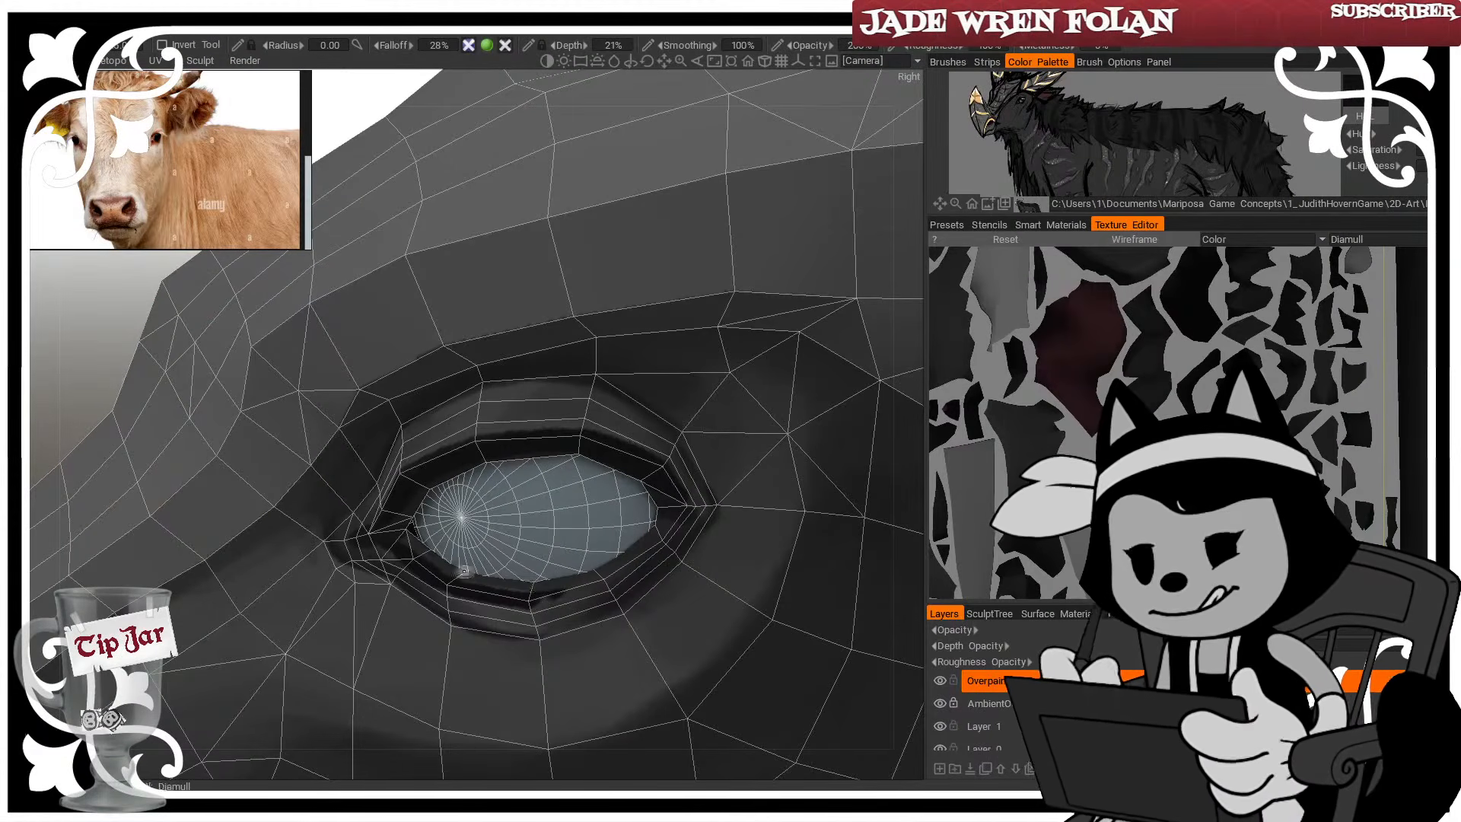
left_click_drag(99, 324, 70, 326)
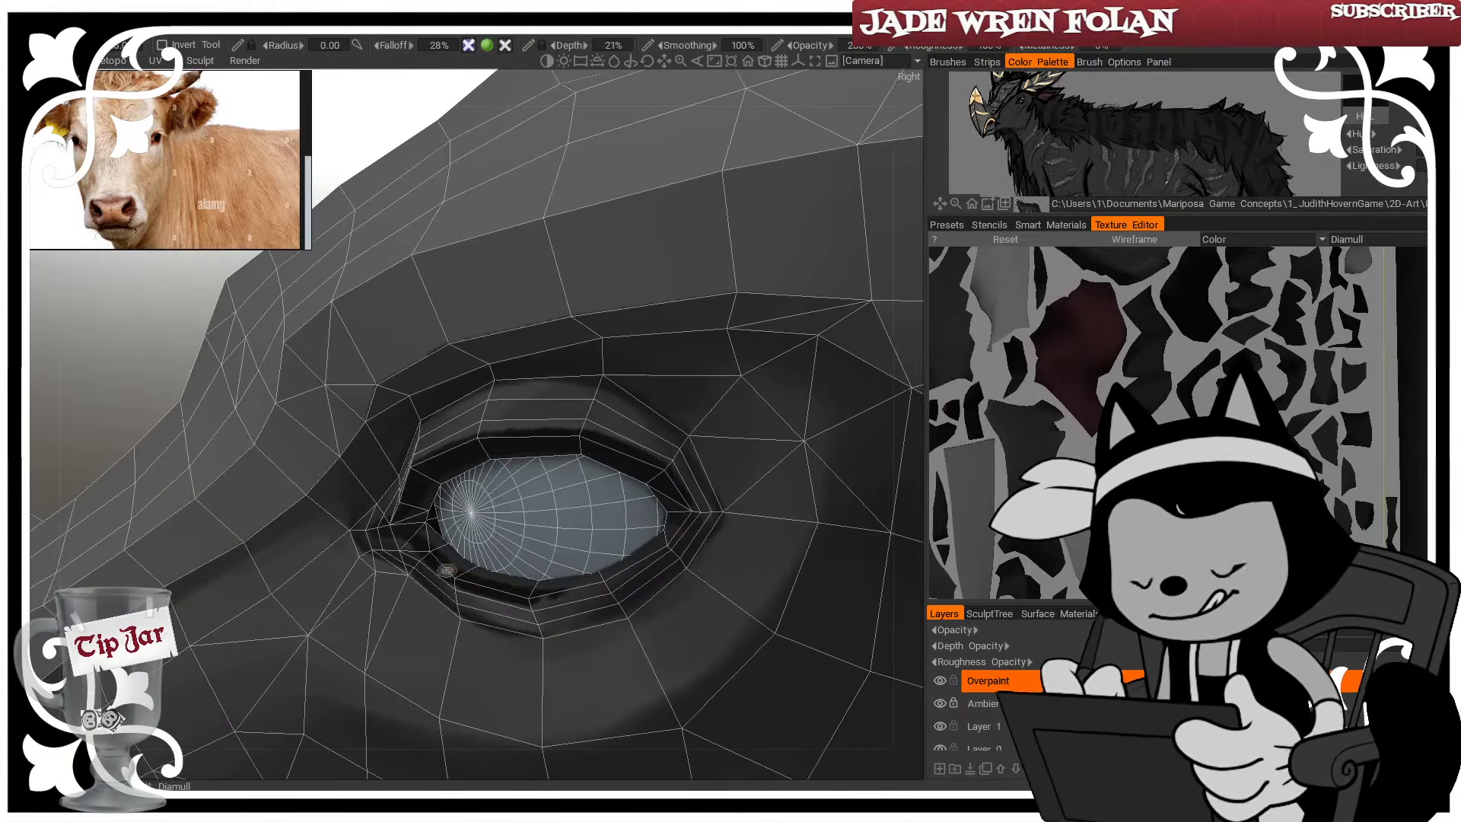
left_click_drag(127, 367, 303, 352)
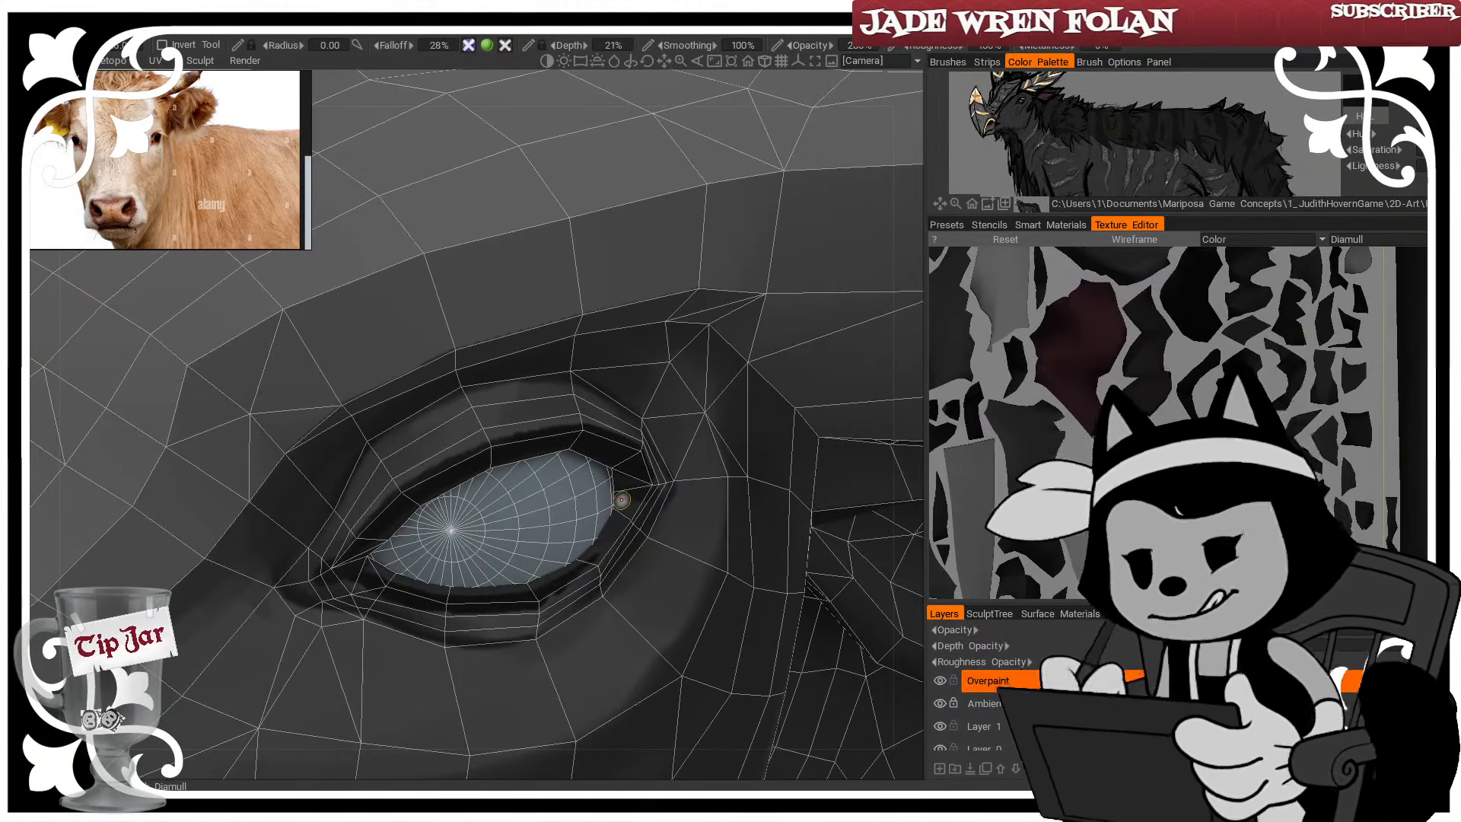
Examine the eye of the tan cow reference up close, including its lid rims and inner corner
scroll(167, 99, "up", 8)
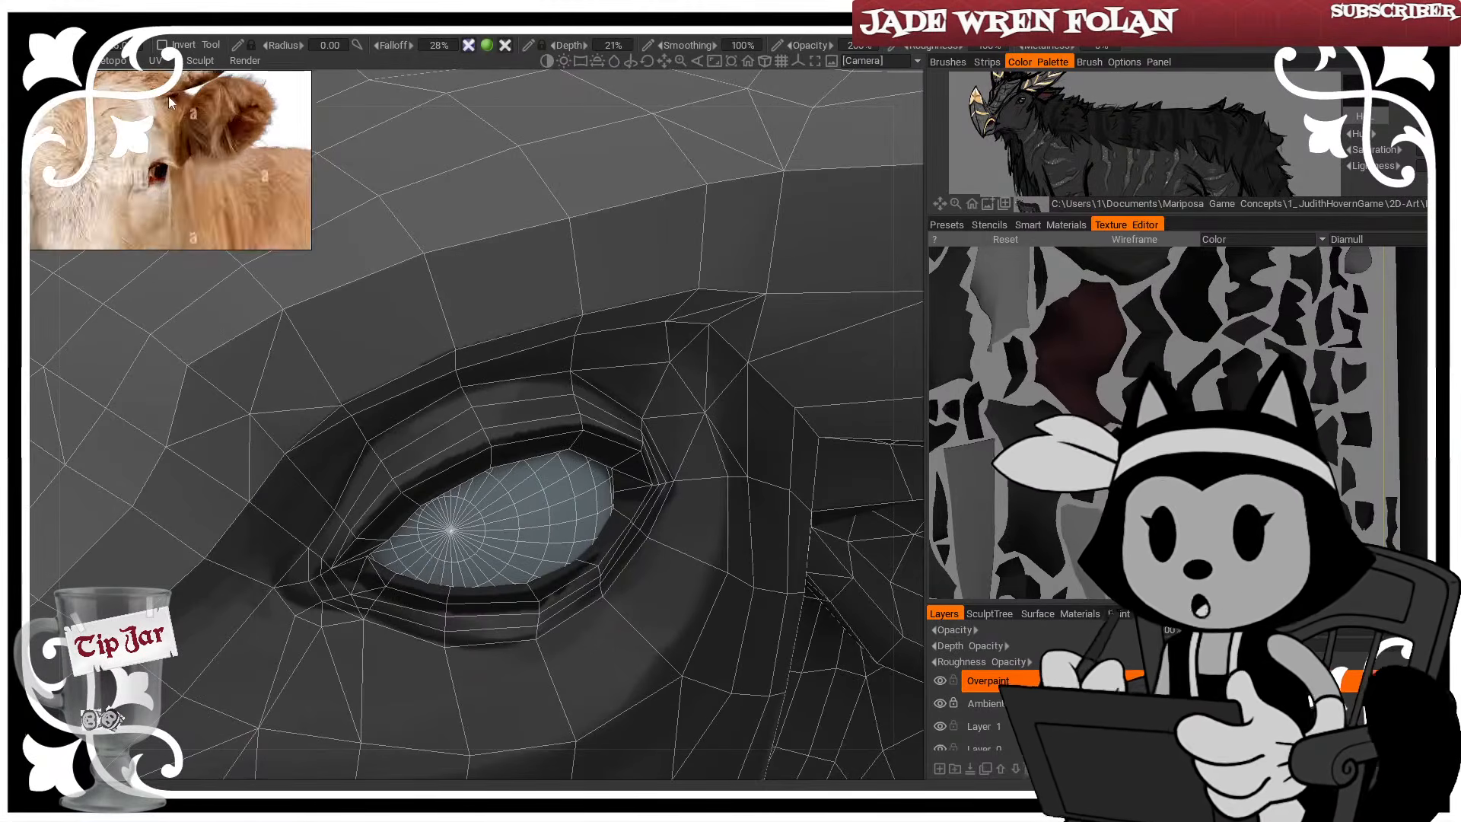
middle_click_drag(157, 194, 204, 100)
scroll(203, 101, "up", 3)
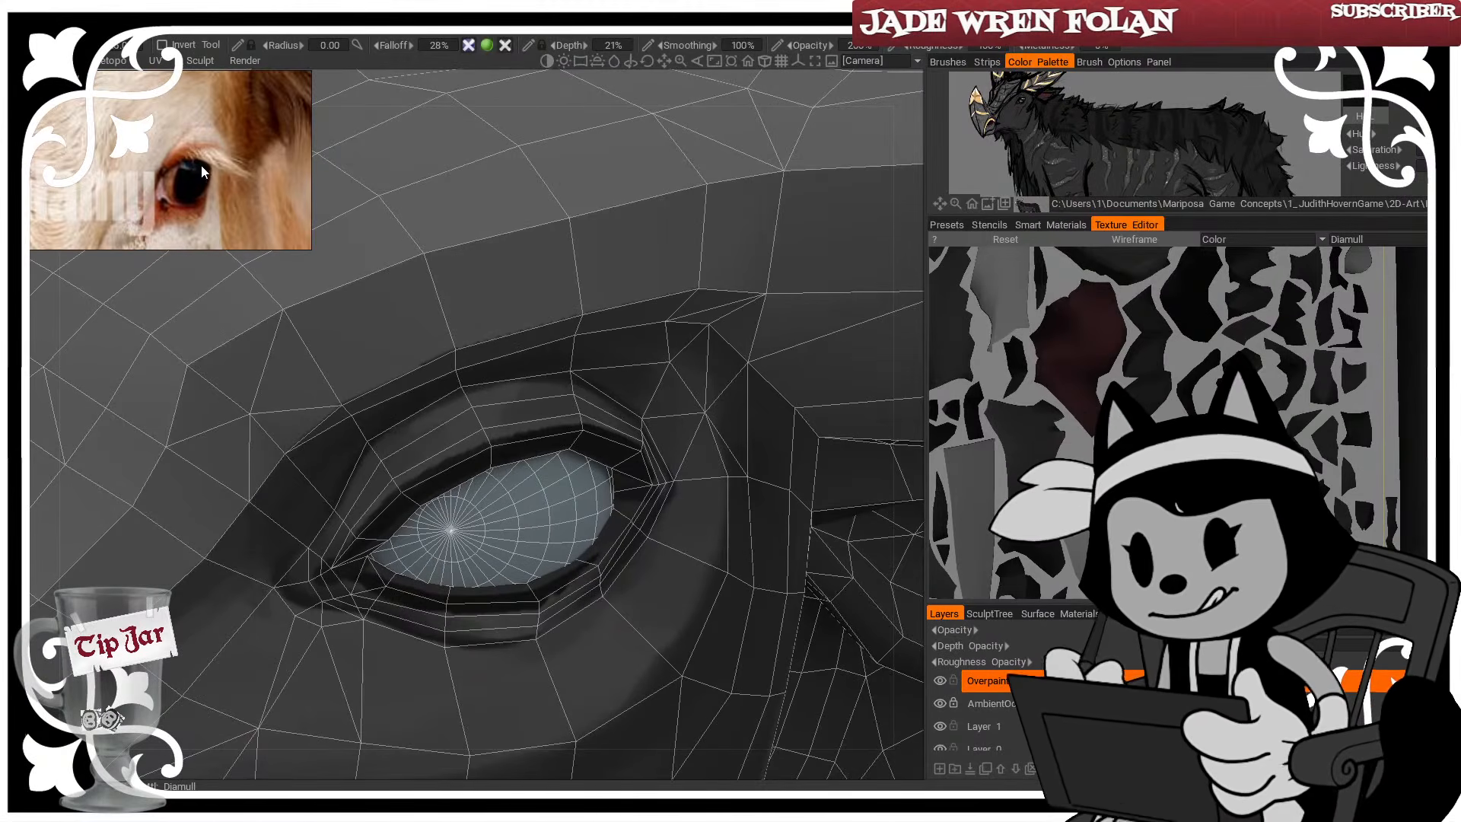
scroll(204, 155, "down", 5)
mouse_move(200, 168)
middle_mouse_down()
mouse_move(194, 108)
mouse_move(184, 158)
middle_mouse_up()
middle_click_drag(525, 367, 499, 361)
left_click_drag(500, 360, 480, 354, "alt")
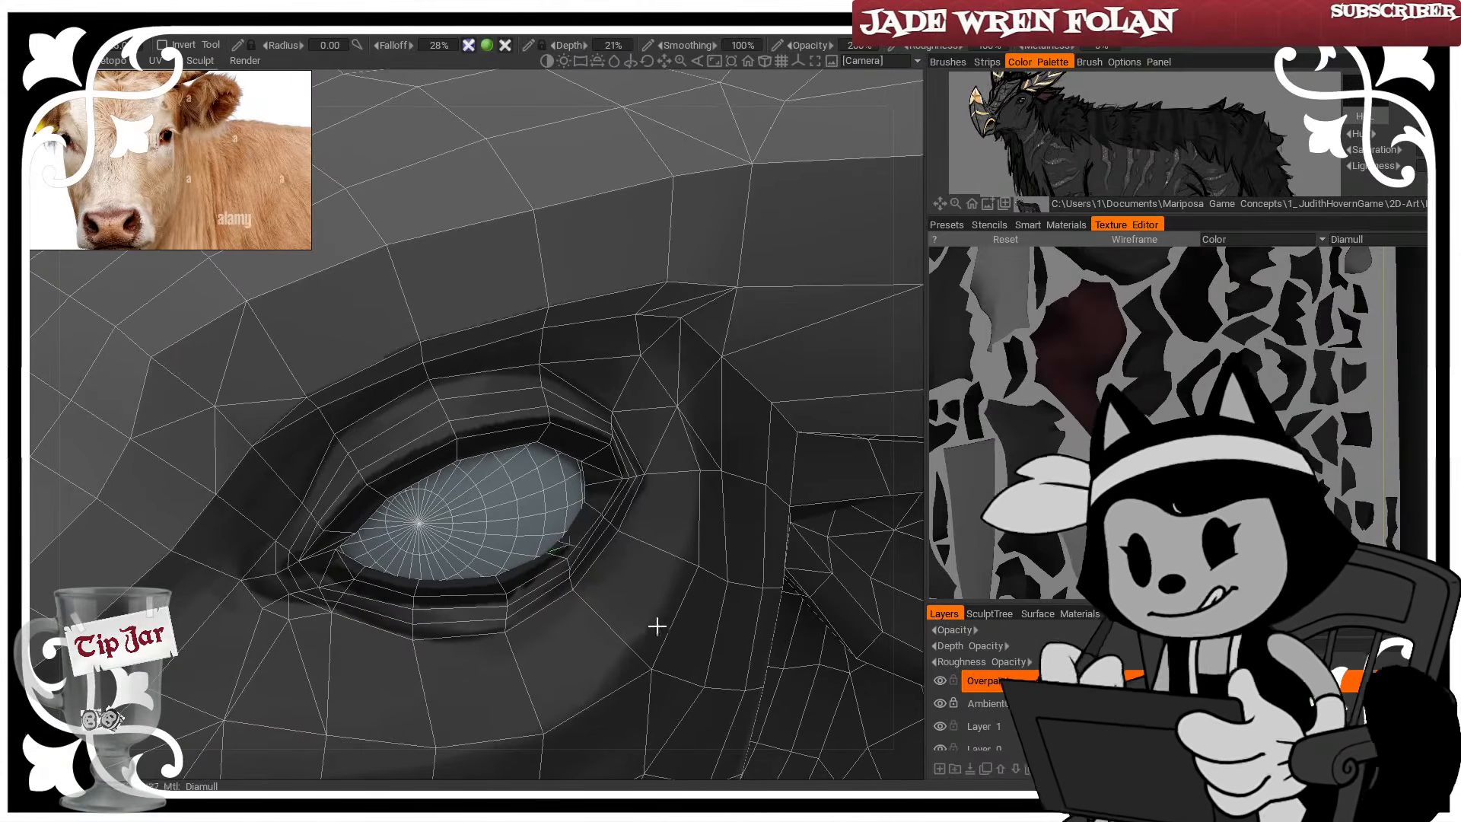
Extend the near-black band along the lower eyelid's inner rim to the back corner, checking it against the wireframe
left_click_drag(607, 537, 574, 546, "alt")
key("w")
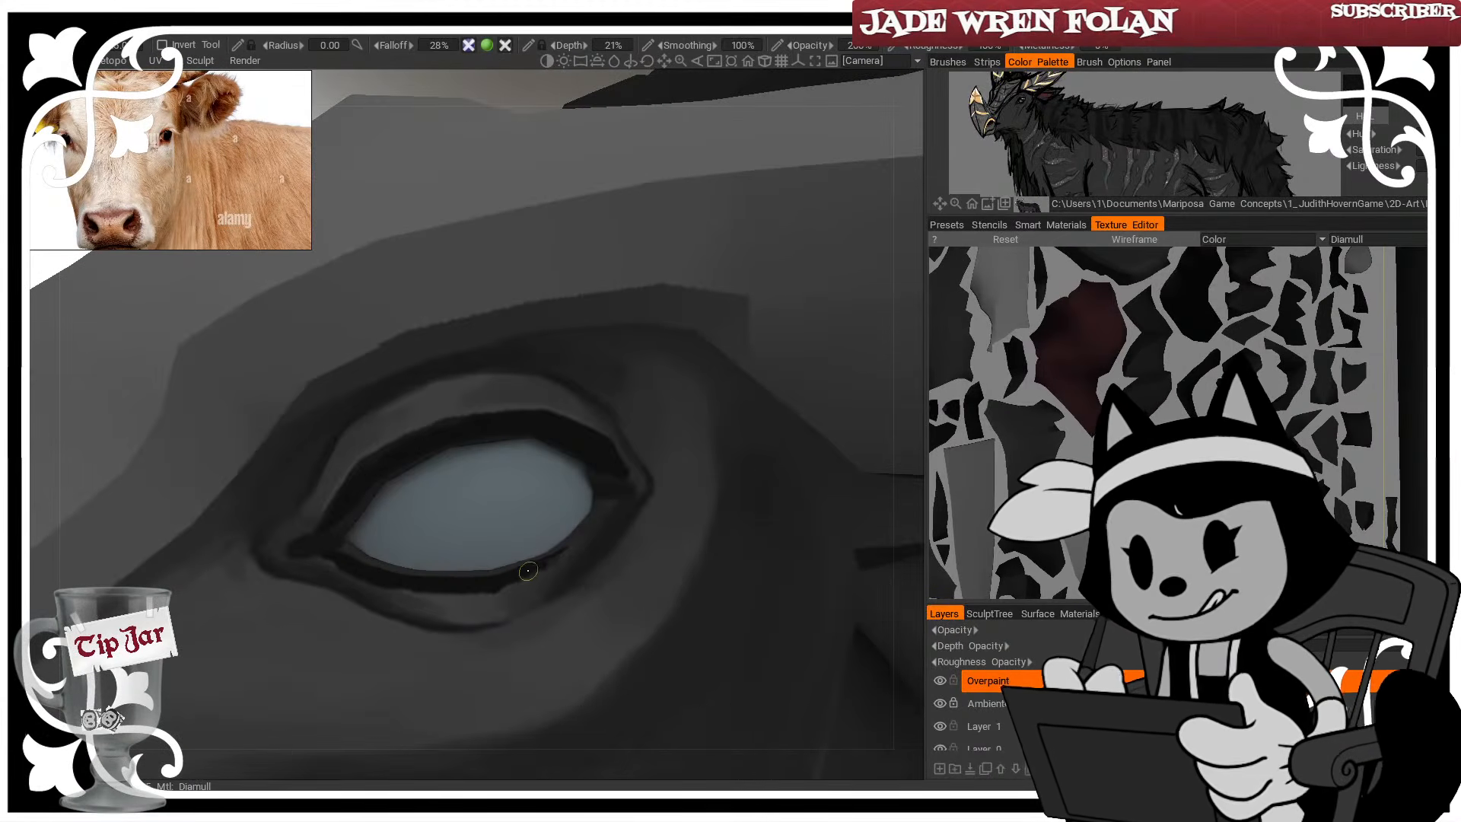
key("w")
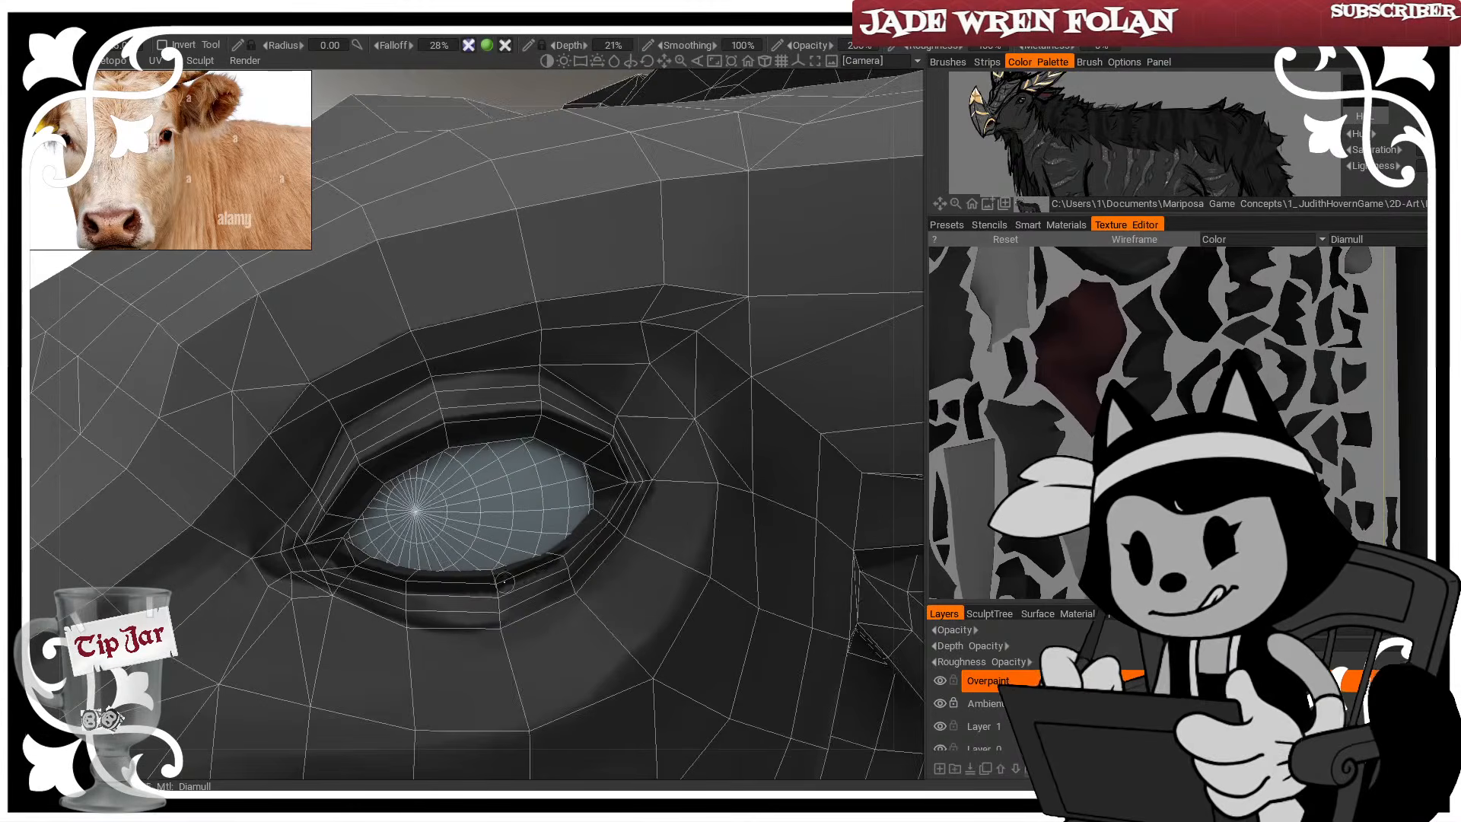
left_click_drag(654, 467, 613, 509, "alt")
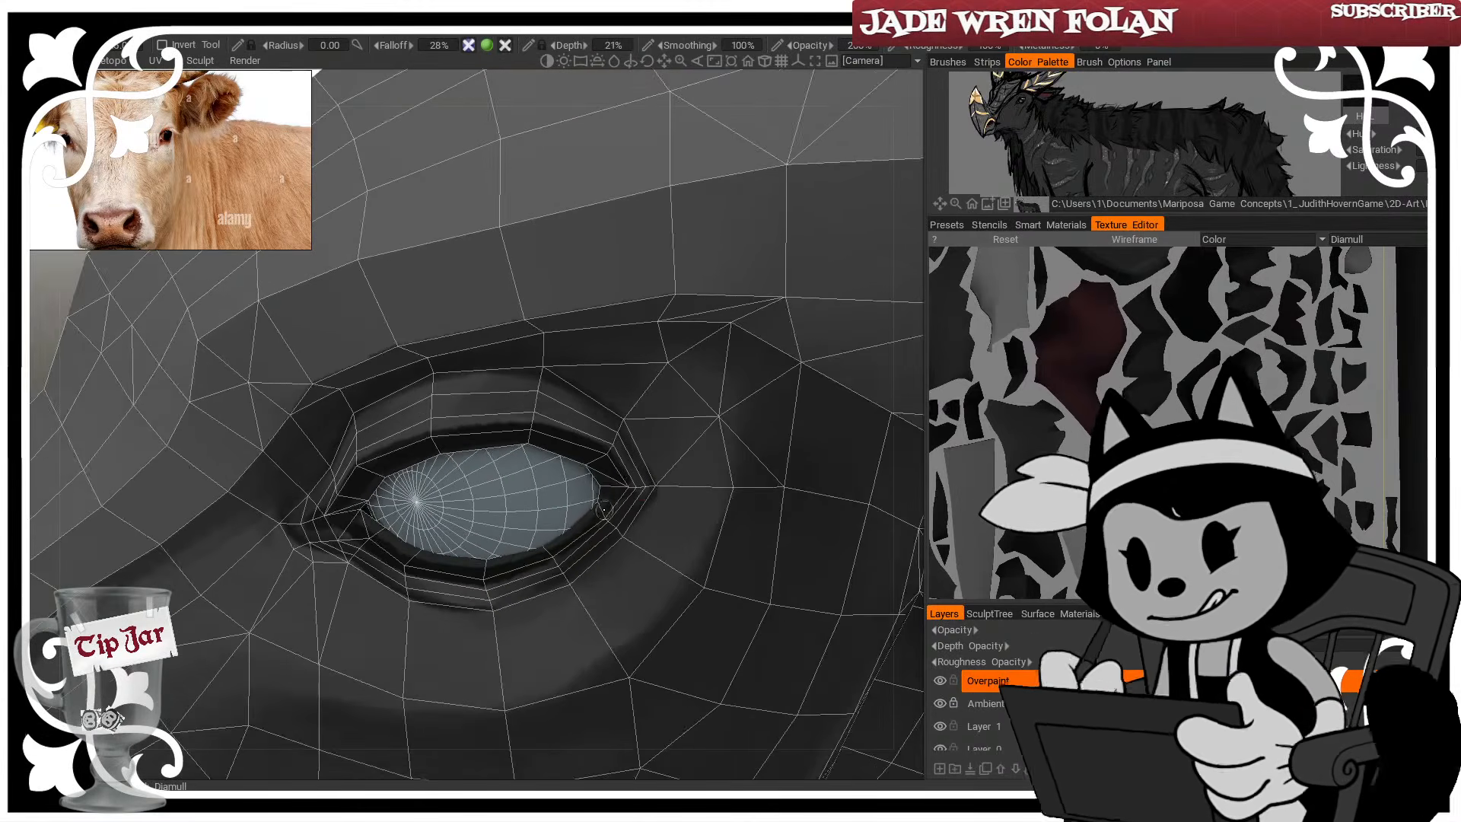
key("w")
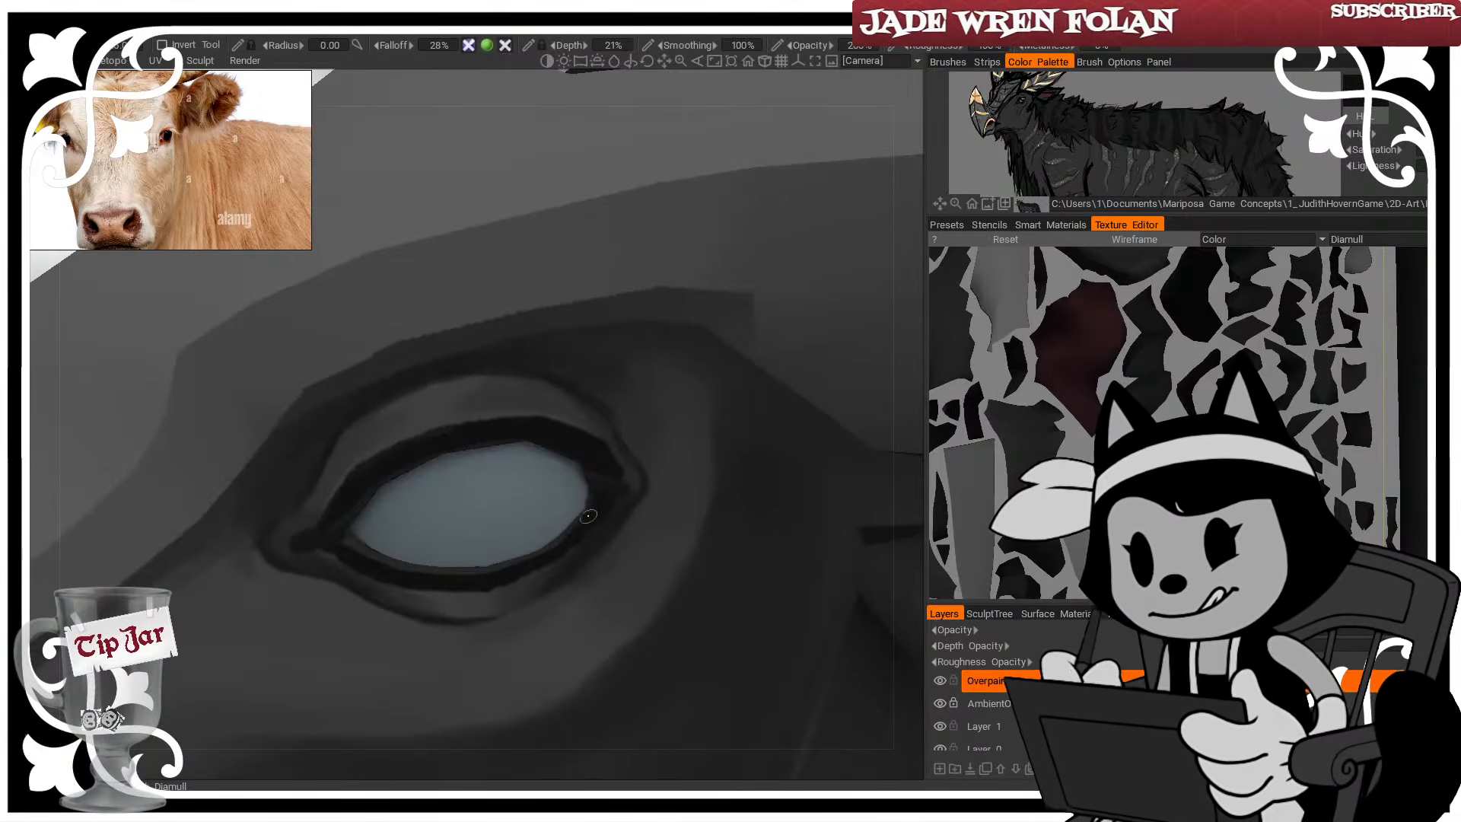
left_click_drag(509, 565, 512, 522, "alt")
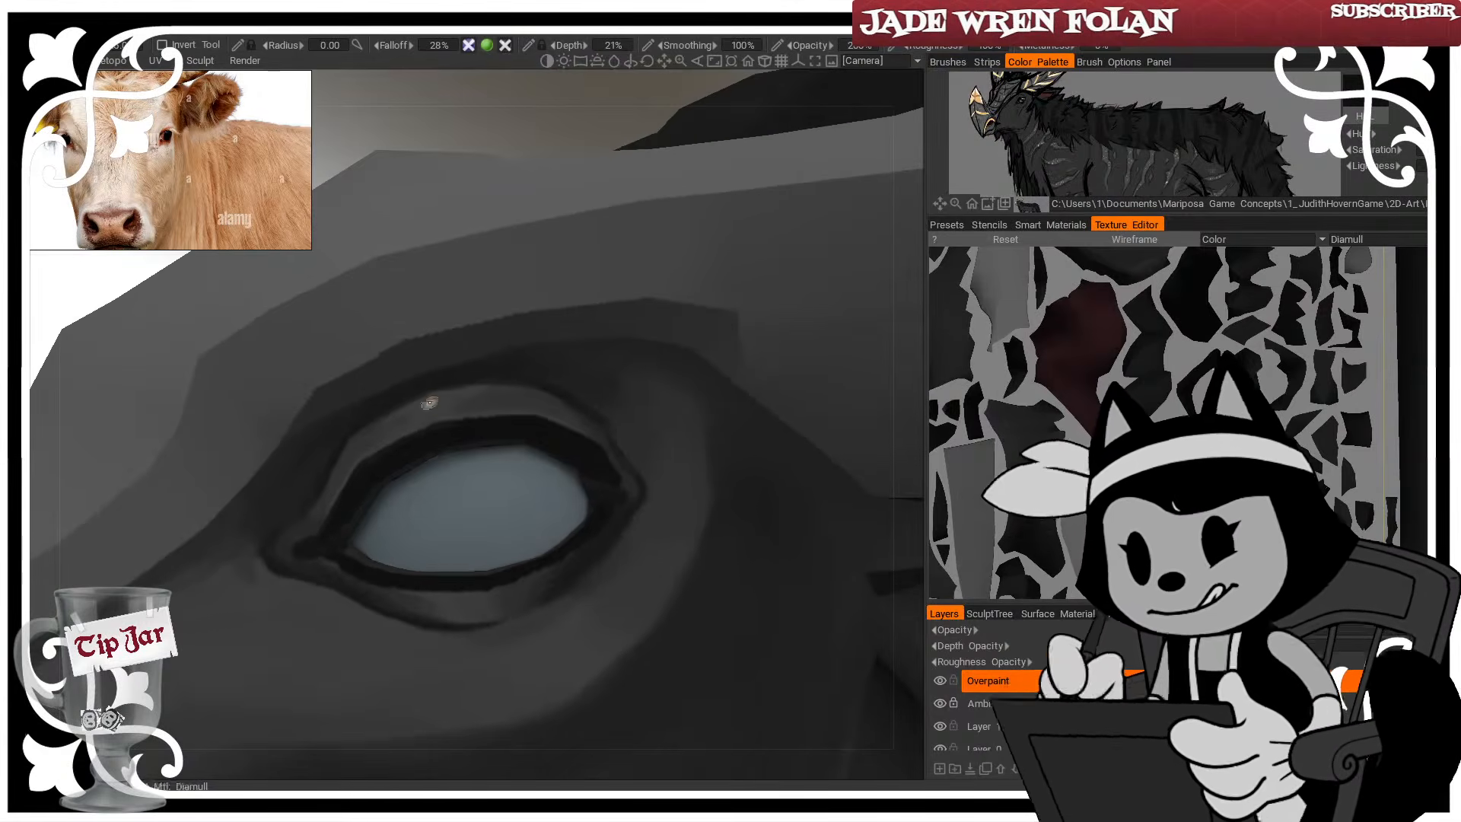
Try painting a few short near-black eyelashes rising from the rear half of the upper eyelid's rim
key("w")
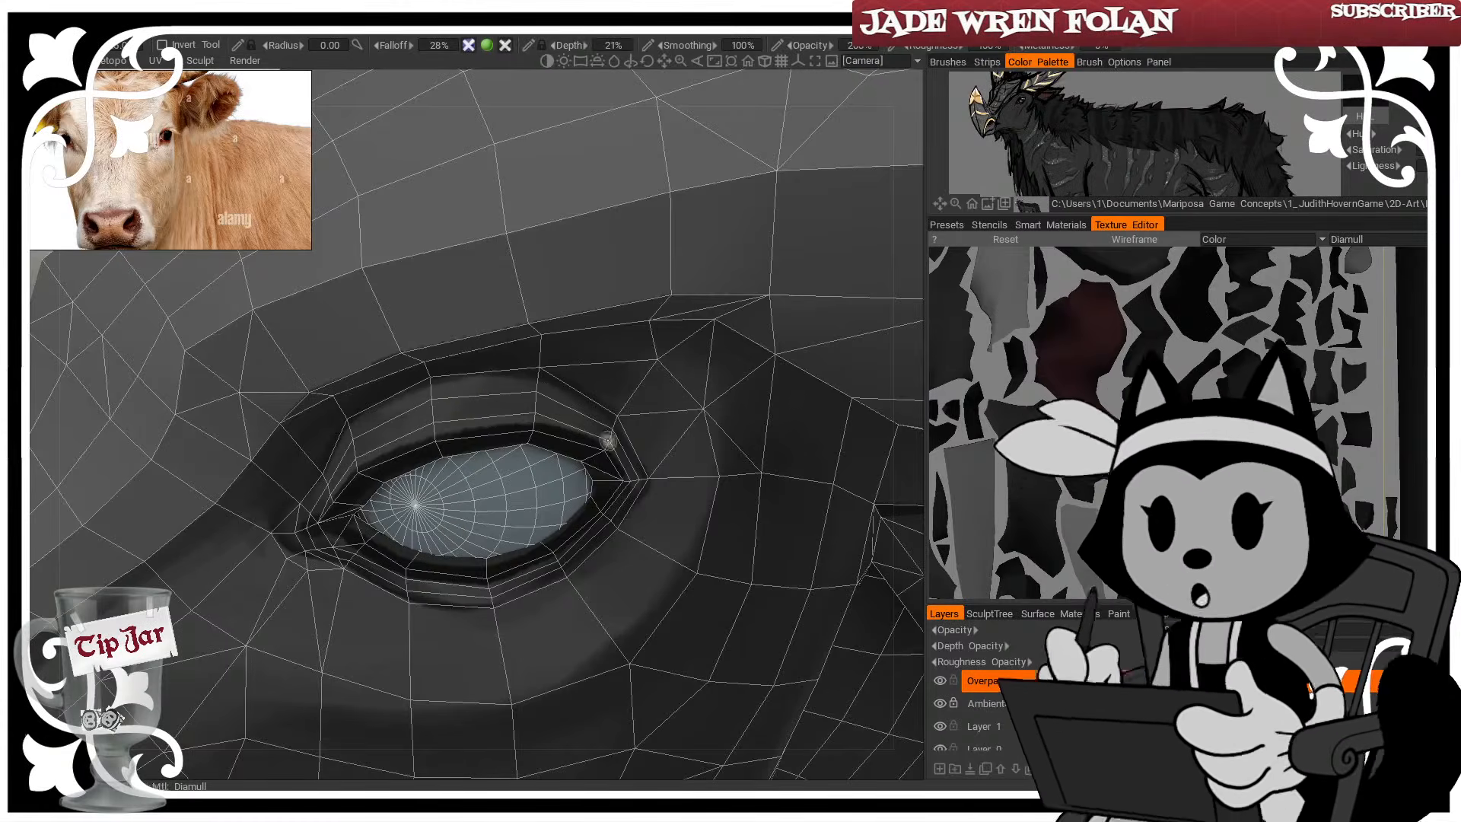
key("w")
mouse_move(509, 392)
left_mouse_down()
mouse_move(480, 423)
mouse_move(559, 420)
left_mouse_up()
key("w")
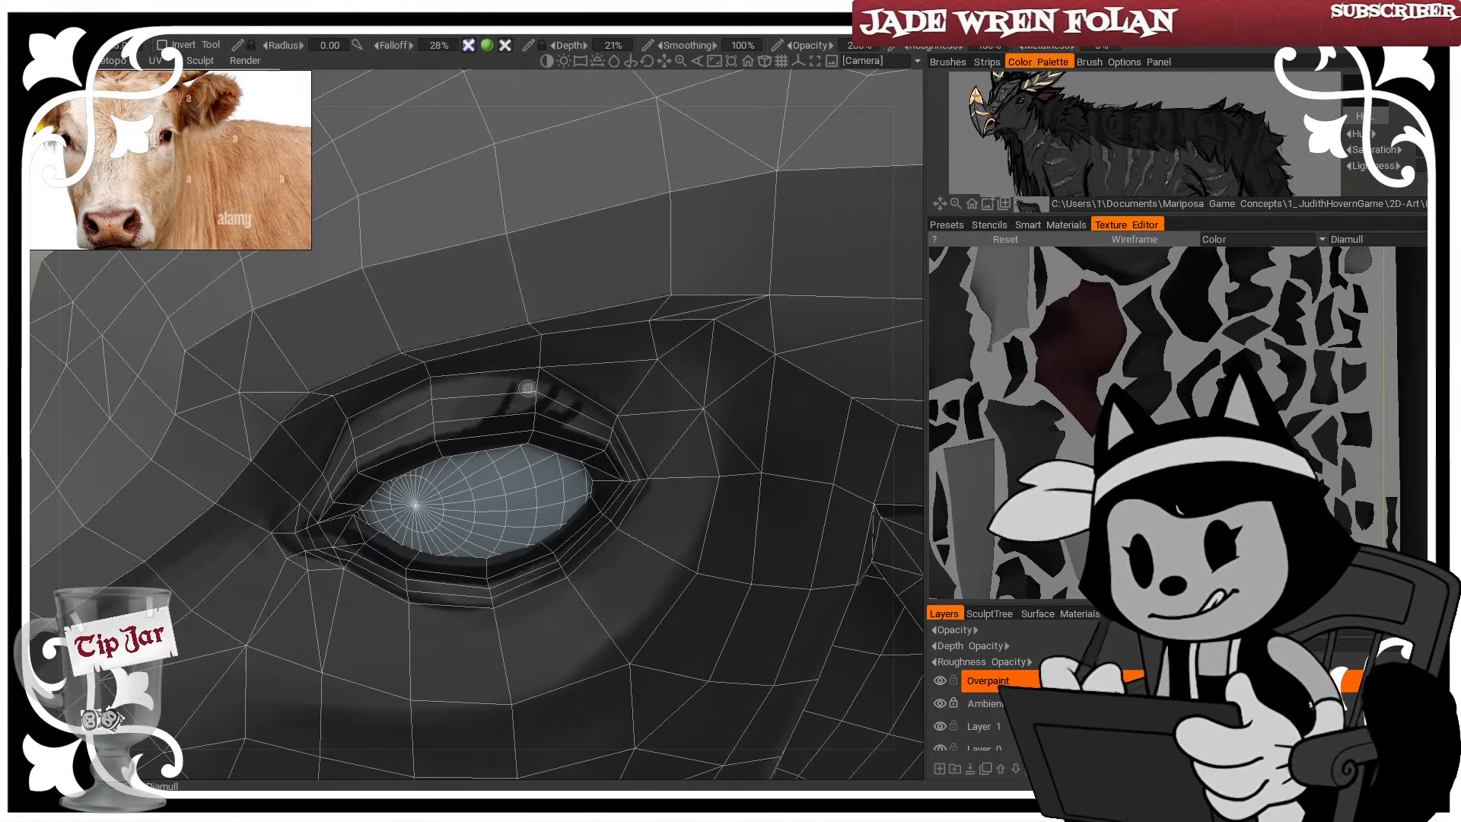
key("w")
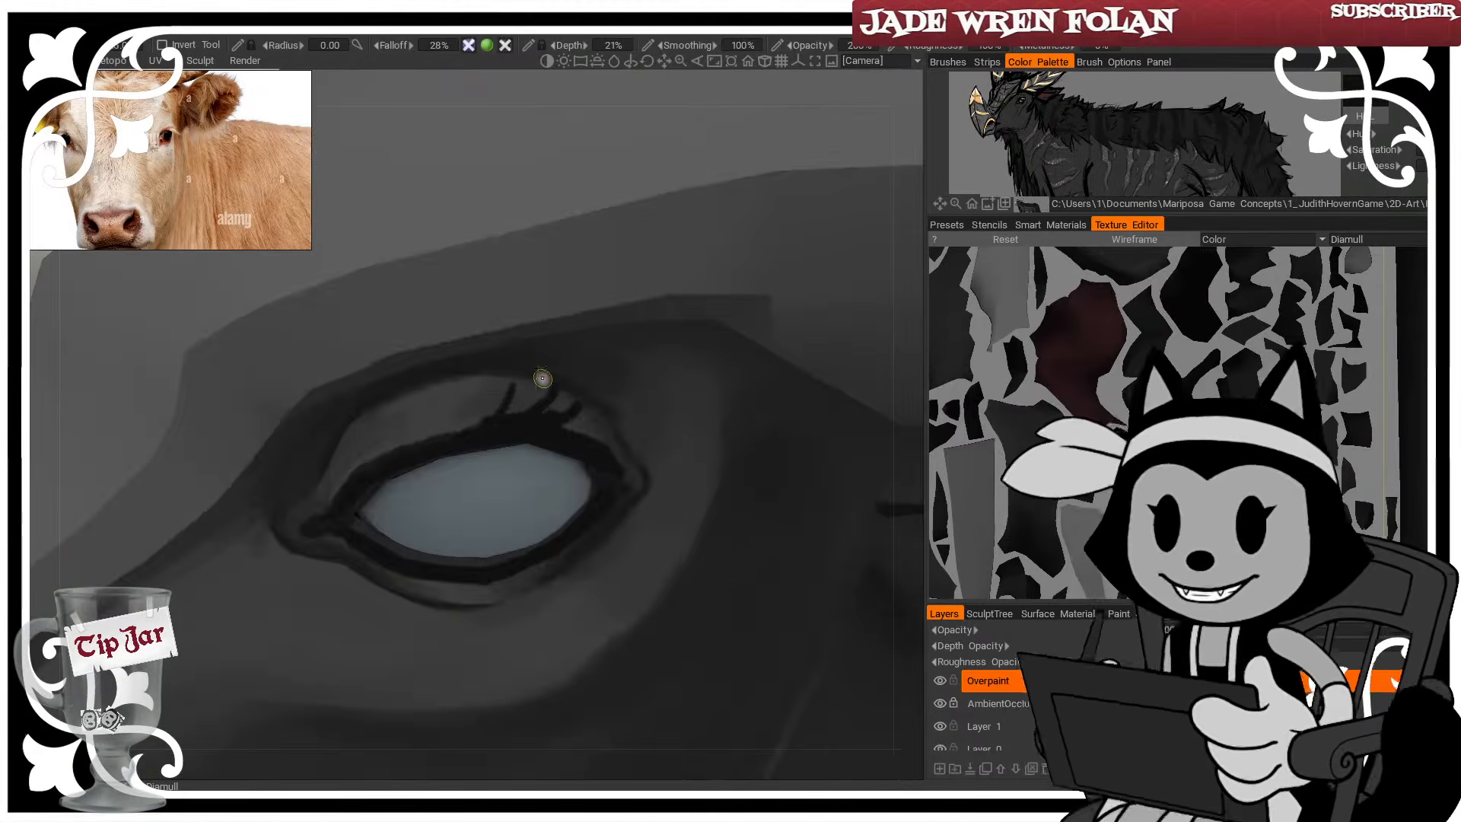
Undo the eyelash strokes on the upper eyelid
scroll(502, 489, "down", 5)
mouse_move(502, 489)
left_mouse_down("alt")
mouse_move(580, 479)
mouse_move(493, 479)
mouse_move(525, 474)
mouse_move(572, 503)
mouse_move(510, 525)
left_mouse_up("alt")
scroll(576, 484, "up", 3)
key("ctrl+z")
key("ctrl+z")
key("ctrl+z")
scroll(495, 479, "down", 5)
scroll(532, 479, "up", 5)
Even out the near-black inner rim around the upper and lower eyelids, following the wireframe loops
key("w")
left_click_drag(610, 431, 634, 428, "alt")
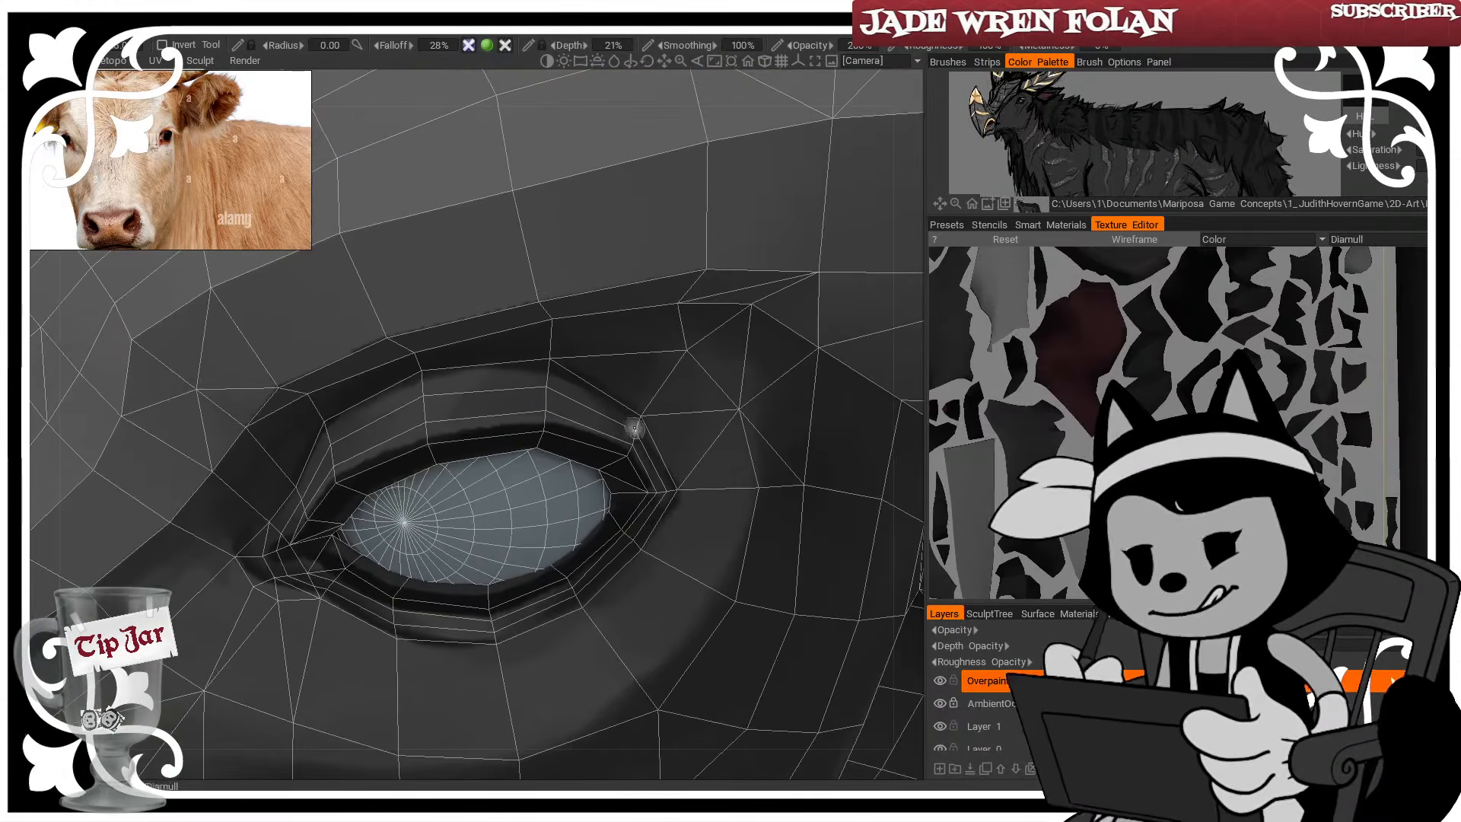
left_click_drag(418, 475, 457, 461, "alt")
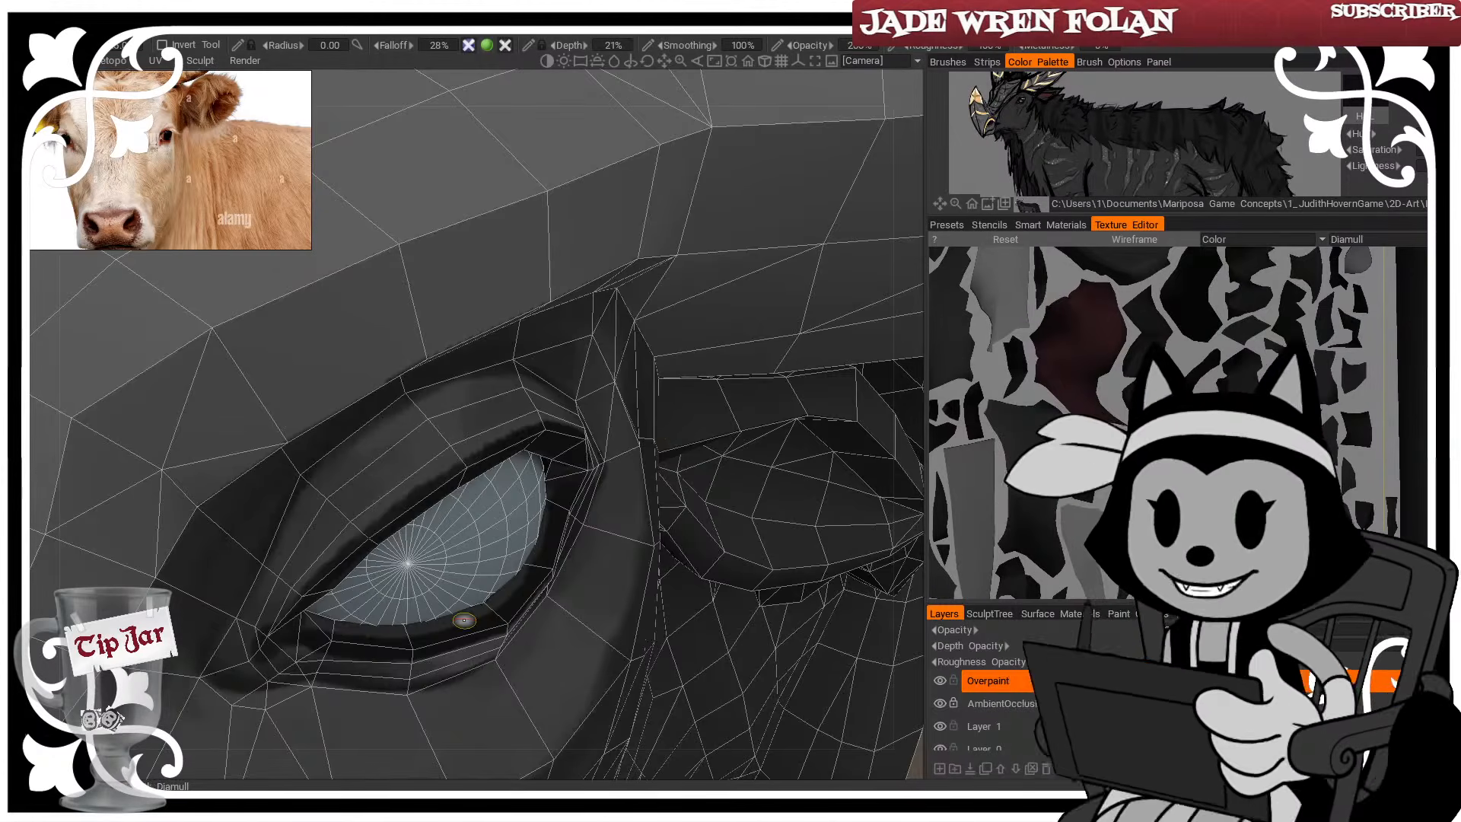
key("w")
middle_click_drag(492, 614, 542, 554, "alt")
left_click_drag(542, 554, 439, 472, "alt")
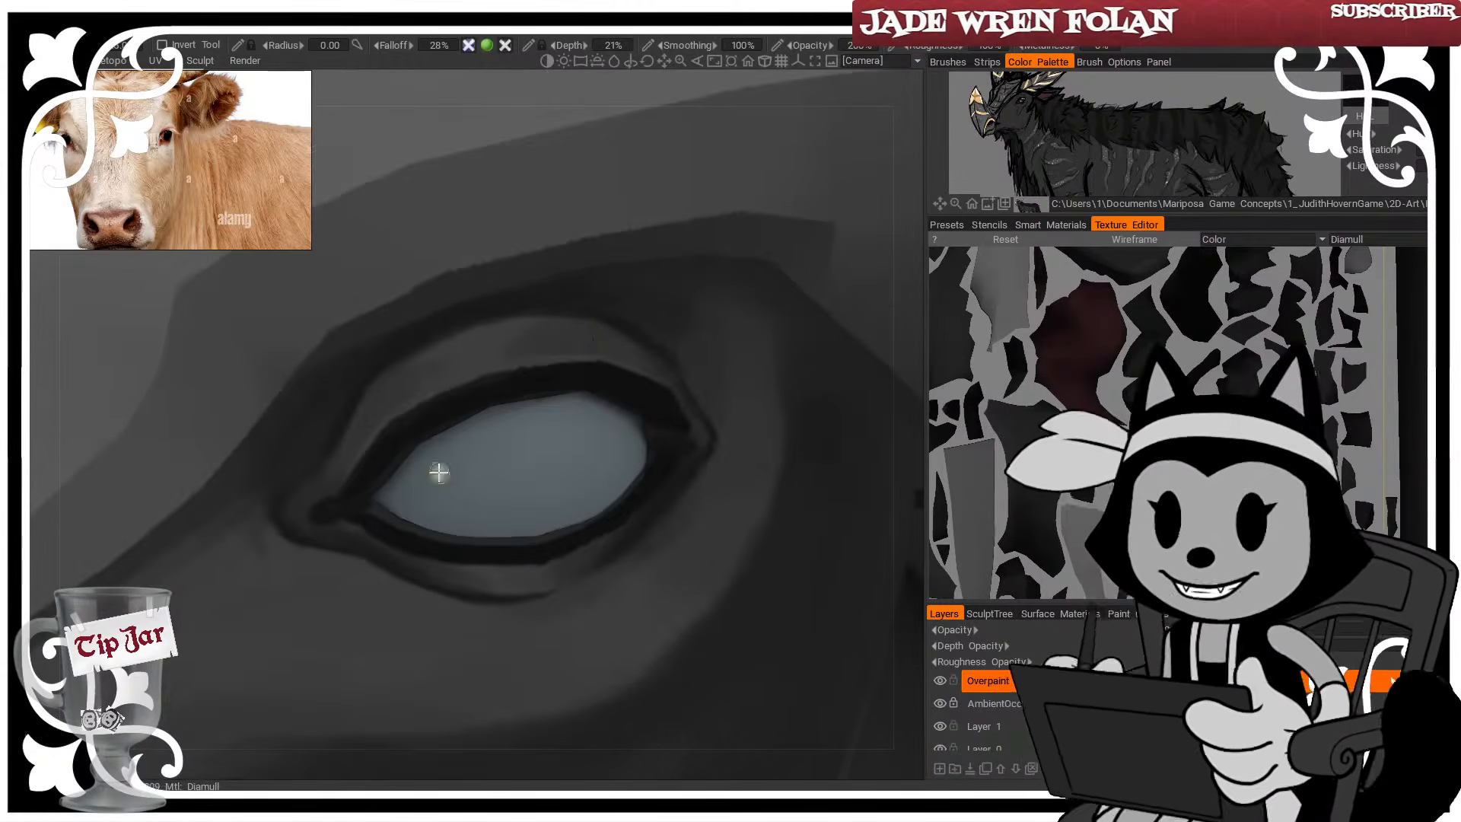
key("w")
key("w")
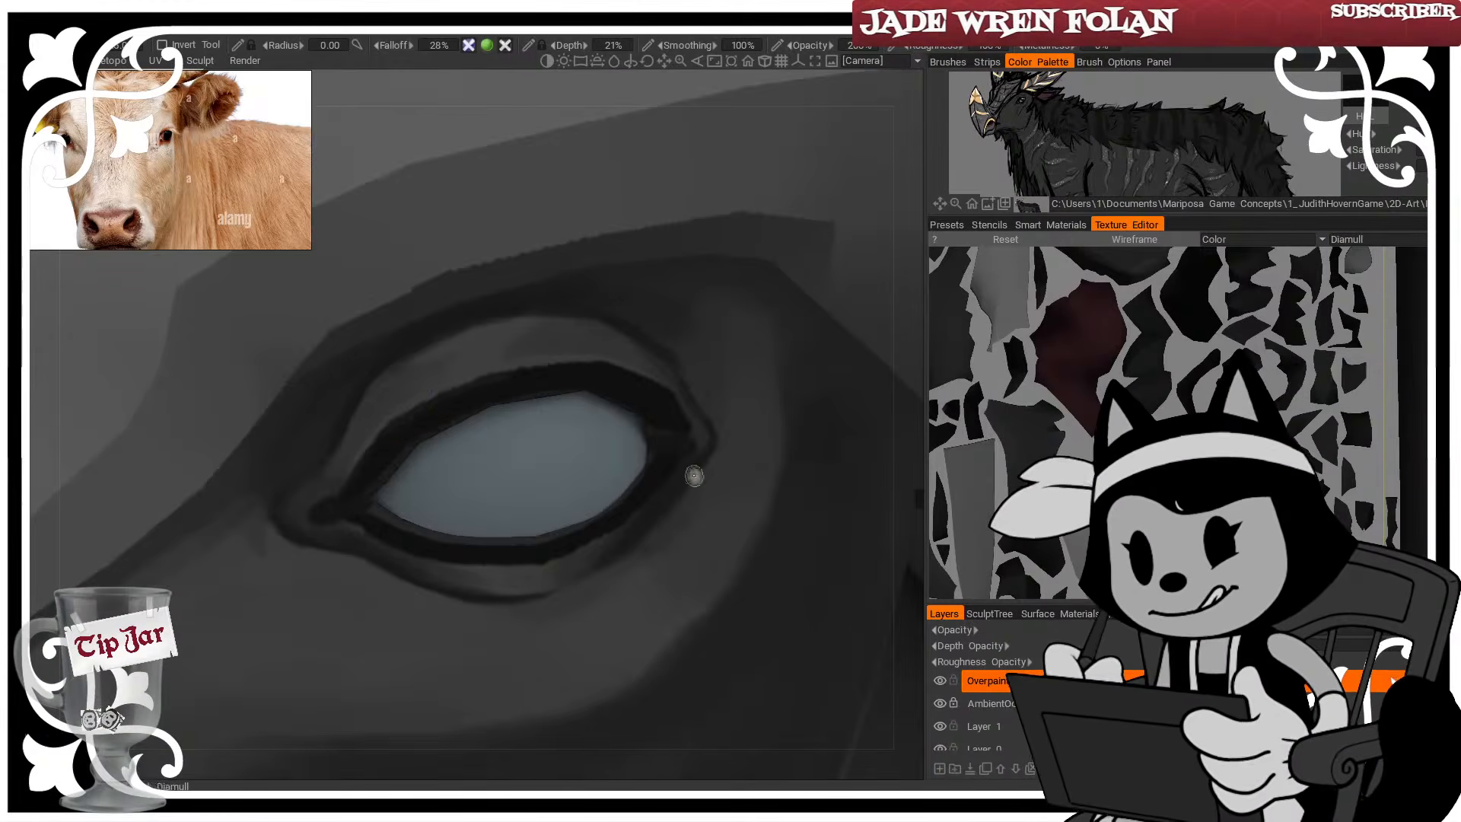
mouse_move(694, 475)
left_mouse_down("alt")
mouse_move(685, 496)
mouse_move(424, 414)
mouse_move(525, 389)
left_mouse_up("alt")
key("w")
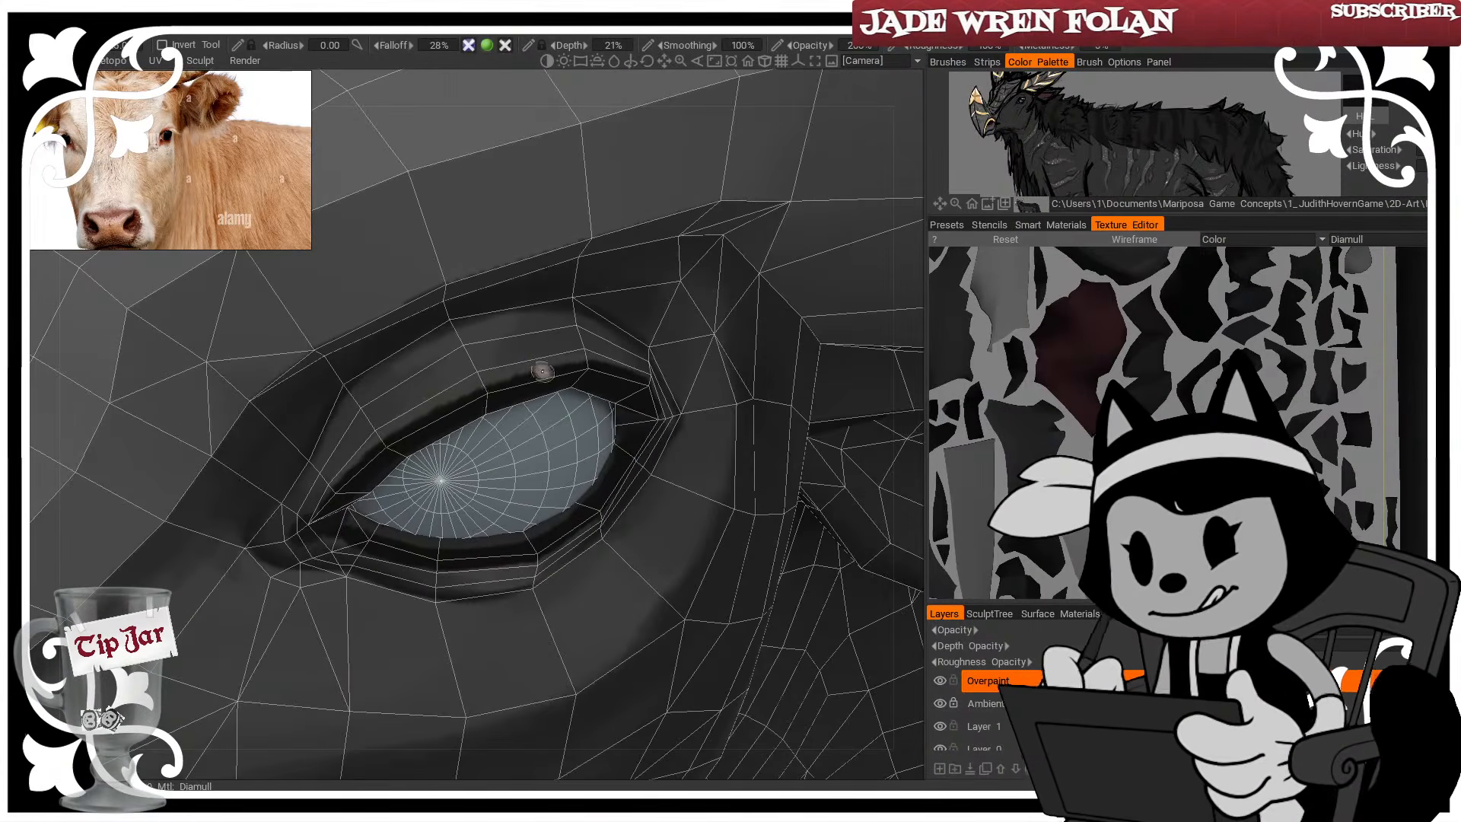
key("w")
Refine the near-black rim toward the eye's front and back corners, comparing the shaded and wireframe displays
left_click_drag(436, 441, 401, 499, "alt")
key("w")
key("w")
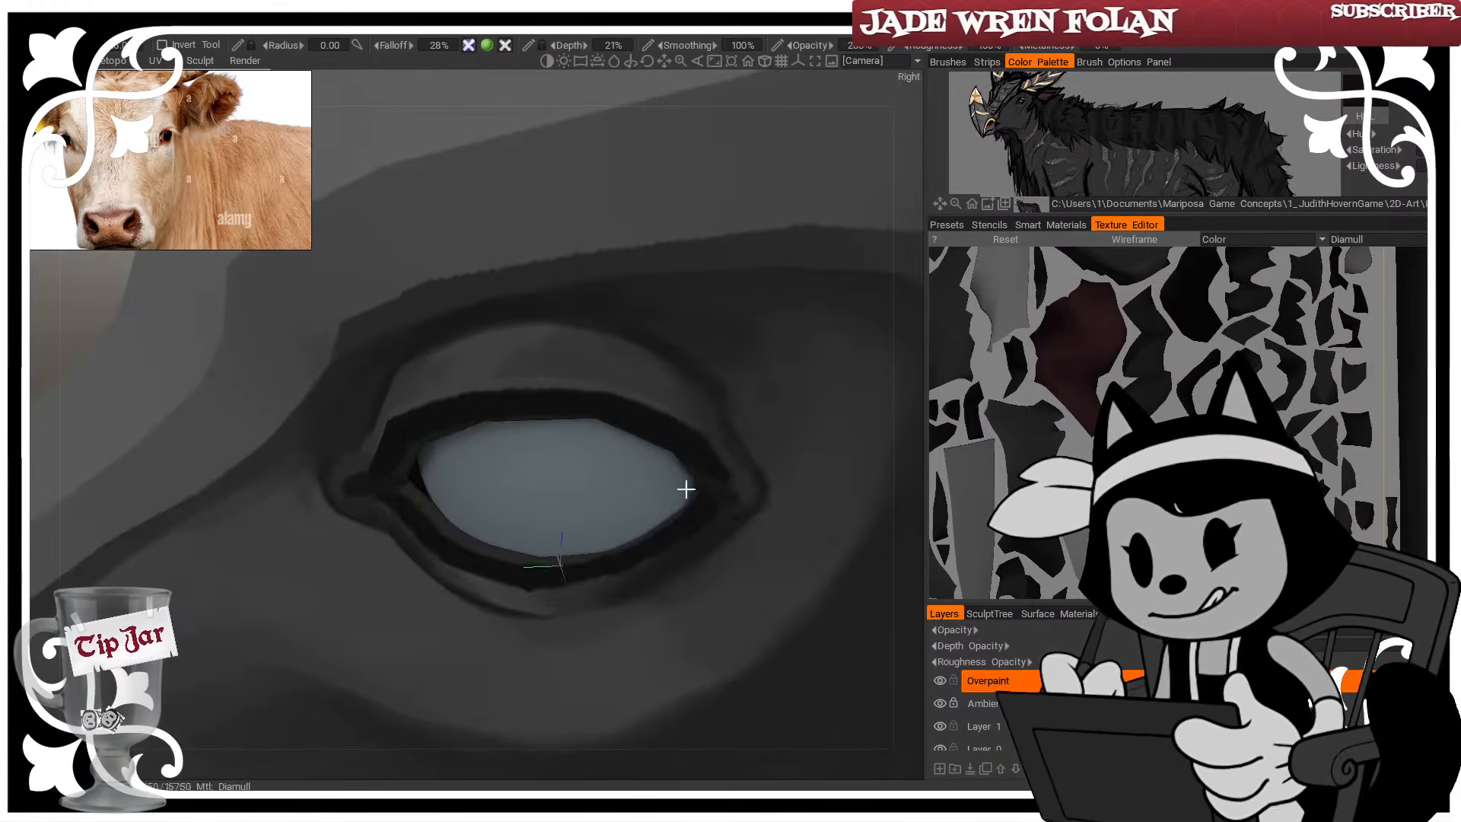
key("w")
left_click_drag(686, 490, 570, 582, "alt")
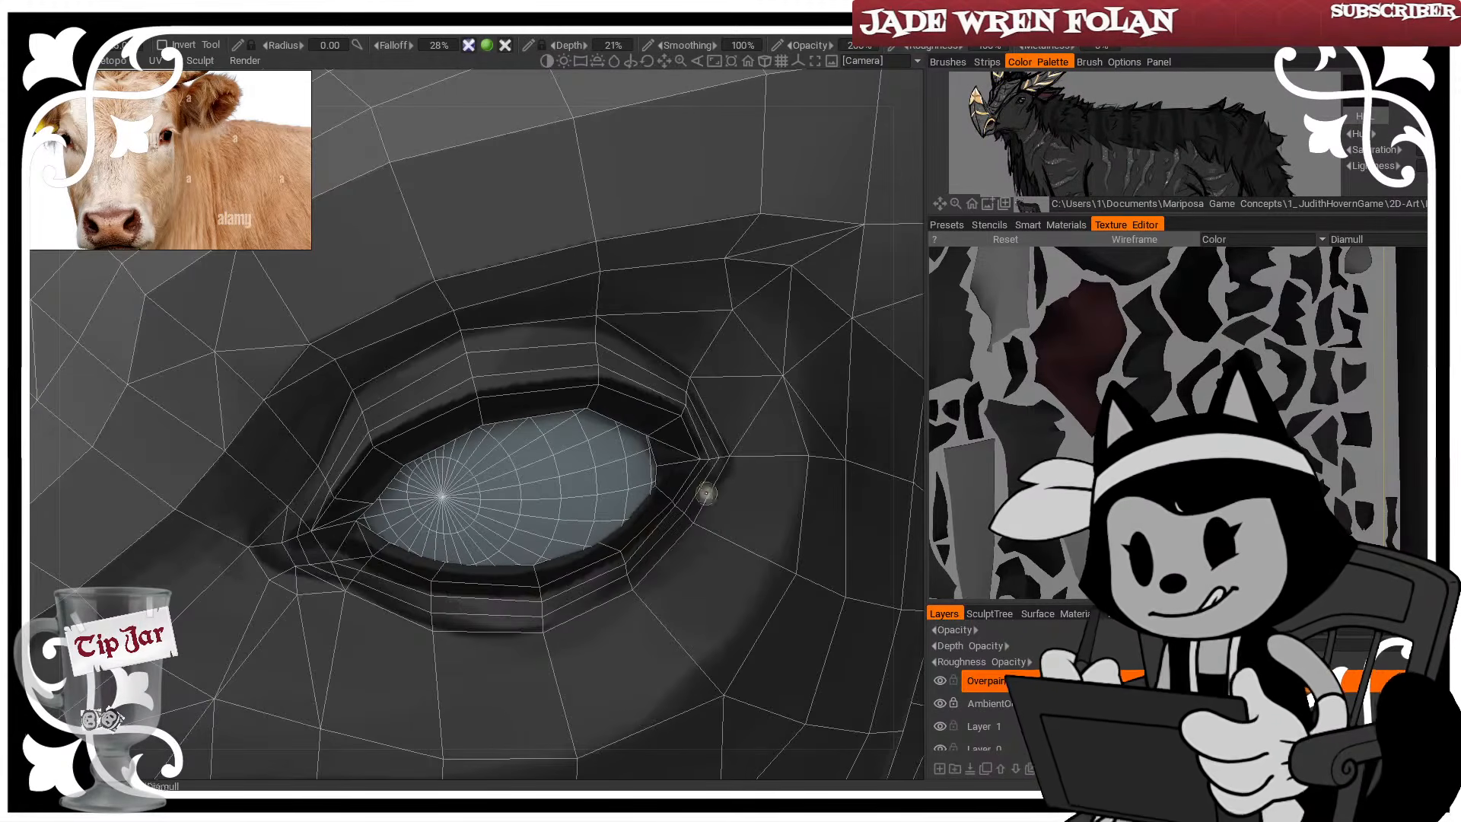
left_click_drag(706, 493, 612, 563, "alt")
key("w")
key("w")
key("w")
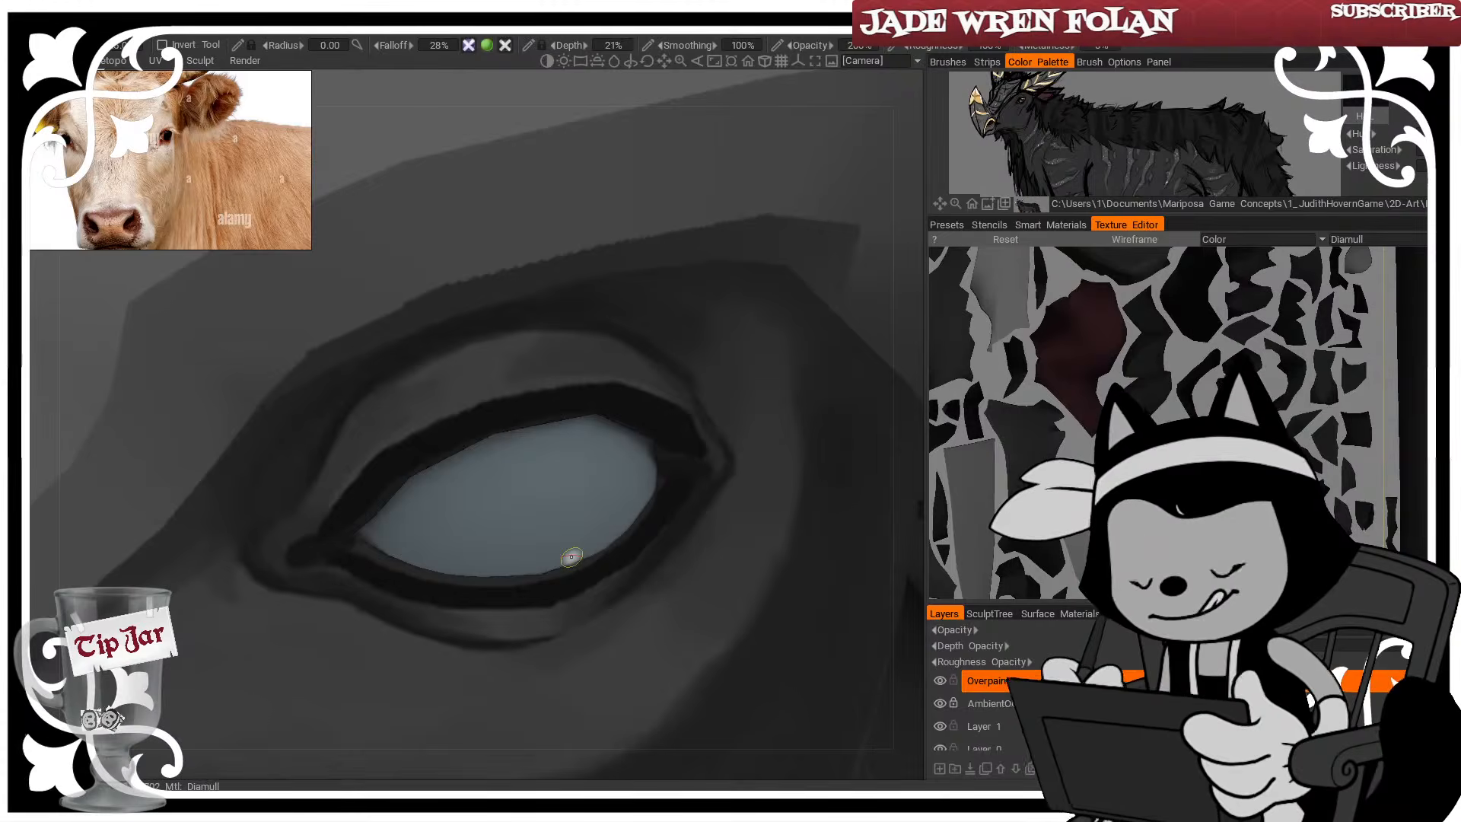
key("w")
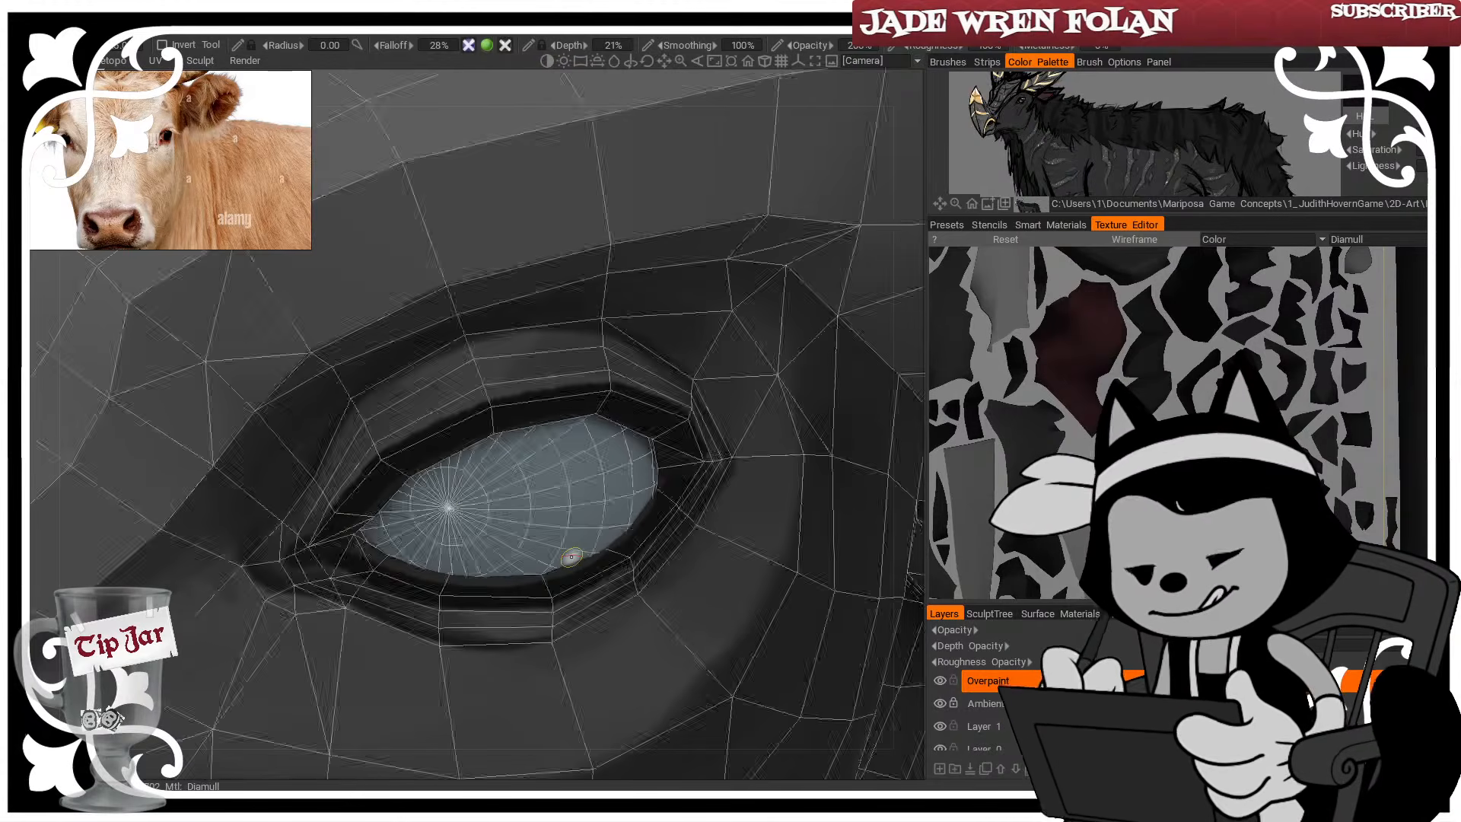
key("w")
Choose a muted dark red and paint the tear duct at the eye's front corner
left_click_drag(571, 556, 395, 494, "alt")
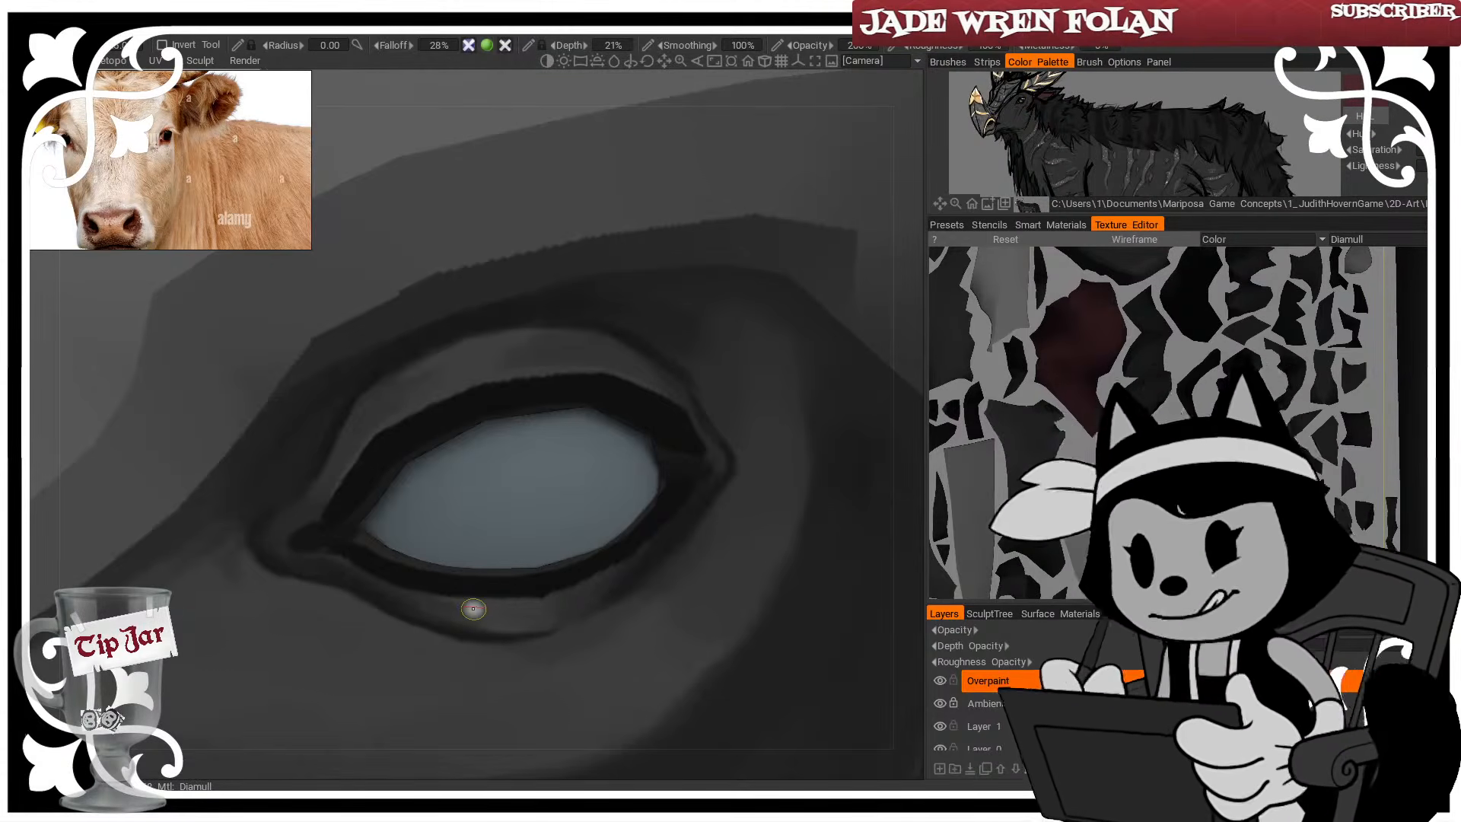
key("w")
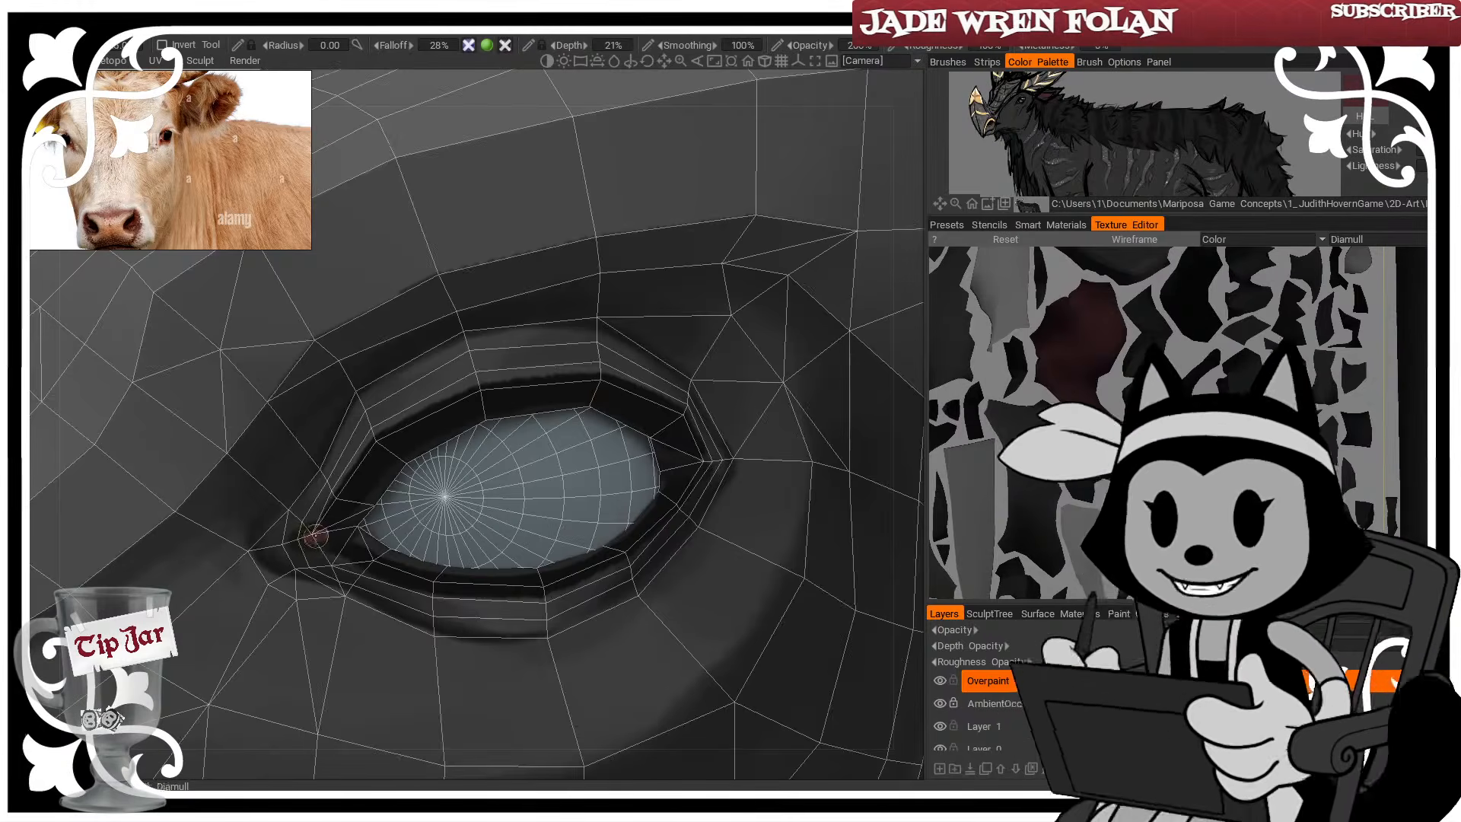
key("w")
left_click_drag(317, 537, 349, 528)
left_click_drag(338, 531, 352, 535, "alt")
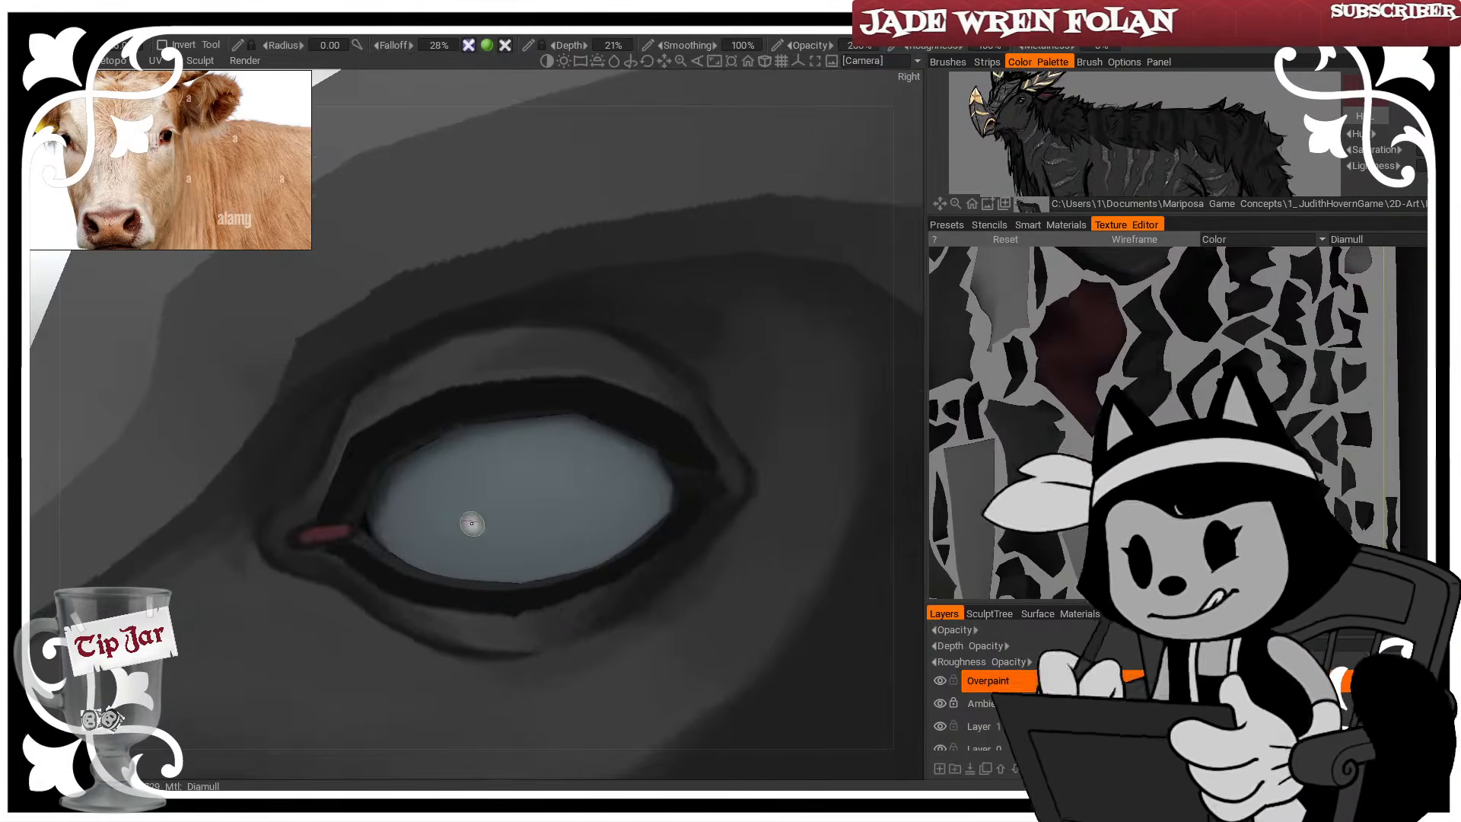
Paint a thin dark red line from the tear duct along the front of the upper and lower eyelids' inner edges
key("w")
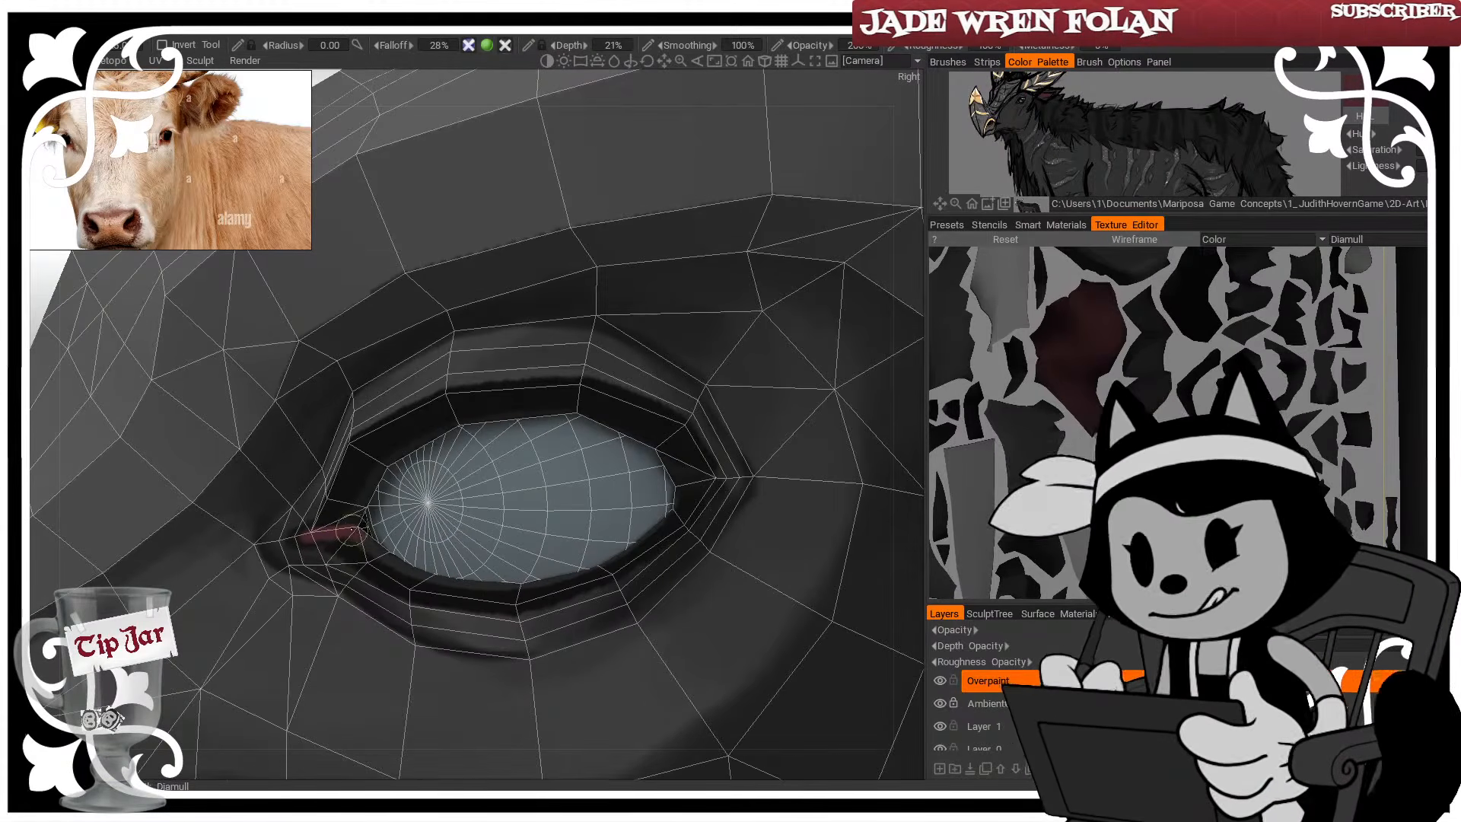
mouse_move(352, 530)
left_mouse_down()
mouse_move(411, 403)
mouse_move(479, 369)
left_mouse_up()
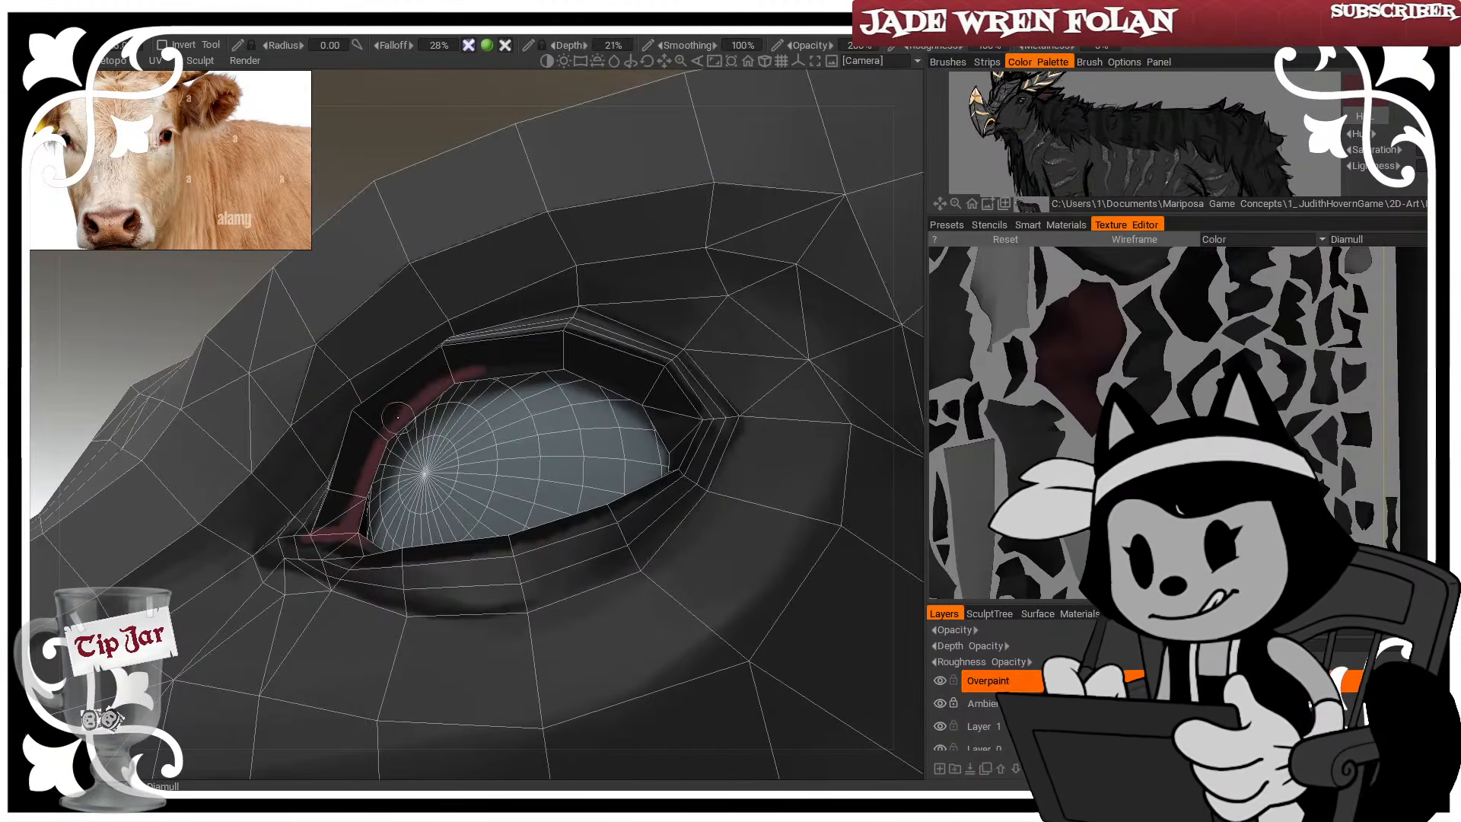
key("w")
left_click_drag(434, 427, 391, 459, "alt")
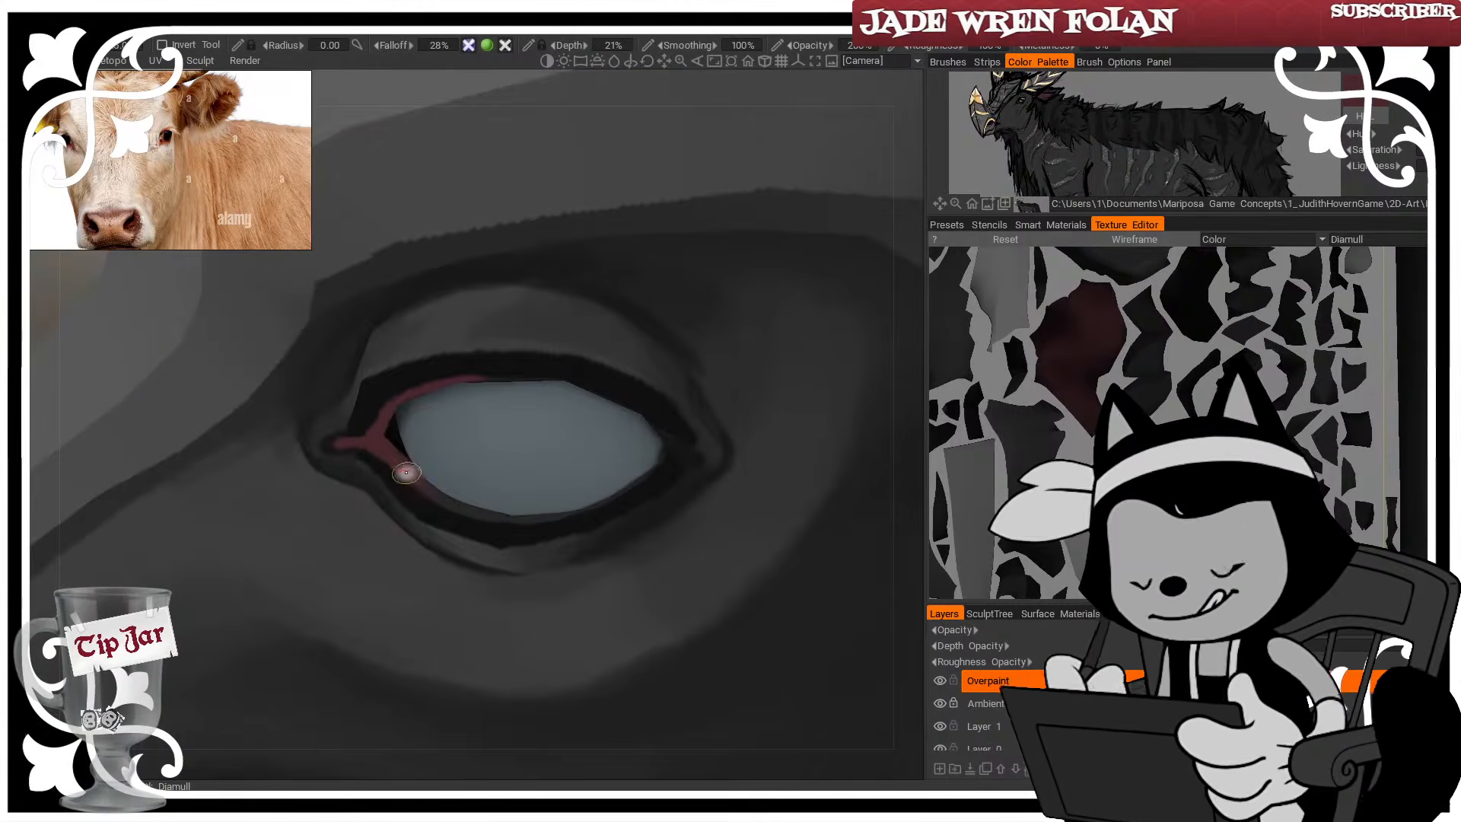
mouse_move(387, 451)
left_mouse_down("alt")
mouse_move(407, 485)
mouse_move(699, 445)
left_mouse_up("alt")
Continue the dark red line along the lower eyelid, around the back corner and across the rest of the upper eyelid's edge
mouse_move(450, 513)
left_mouse_down()
mouse_move(505, 495)
mouse_move(553, 446)
mouse_move(567, 379)
left_mouse_up()
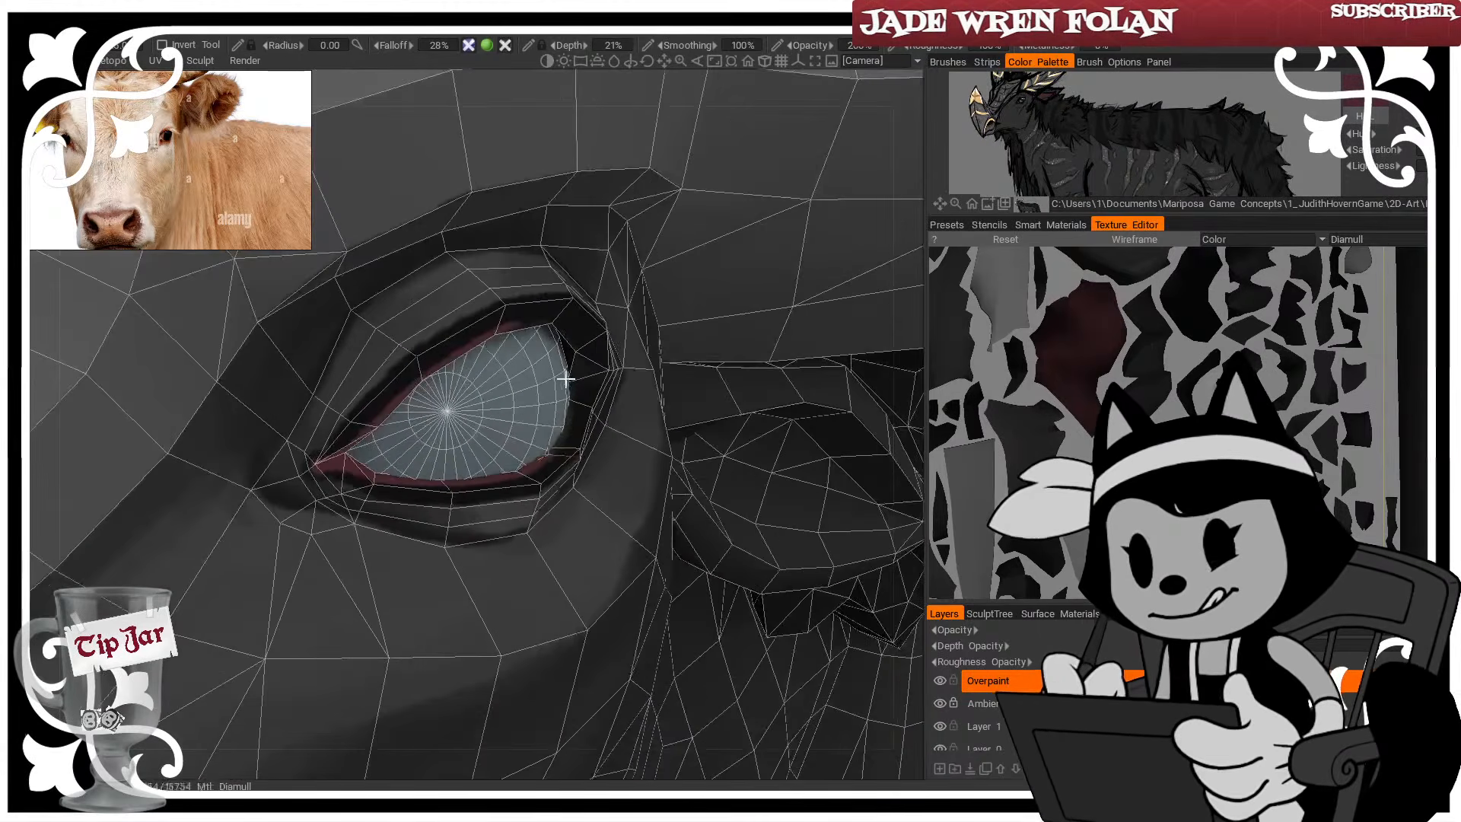
mouse_move(553, 450)
left_mouse_down()
mouse_move(624, 342)
mouse_move(582, 335)
left_mouse_up()
key("w")
key("w")
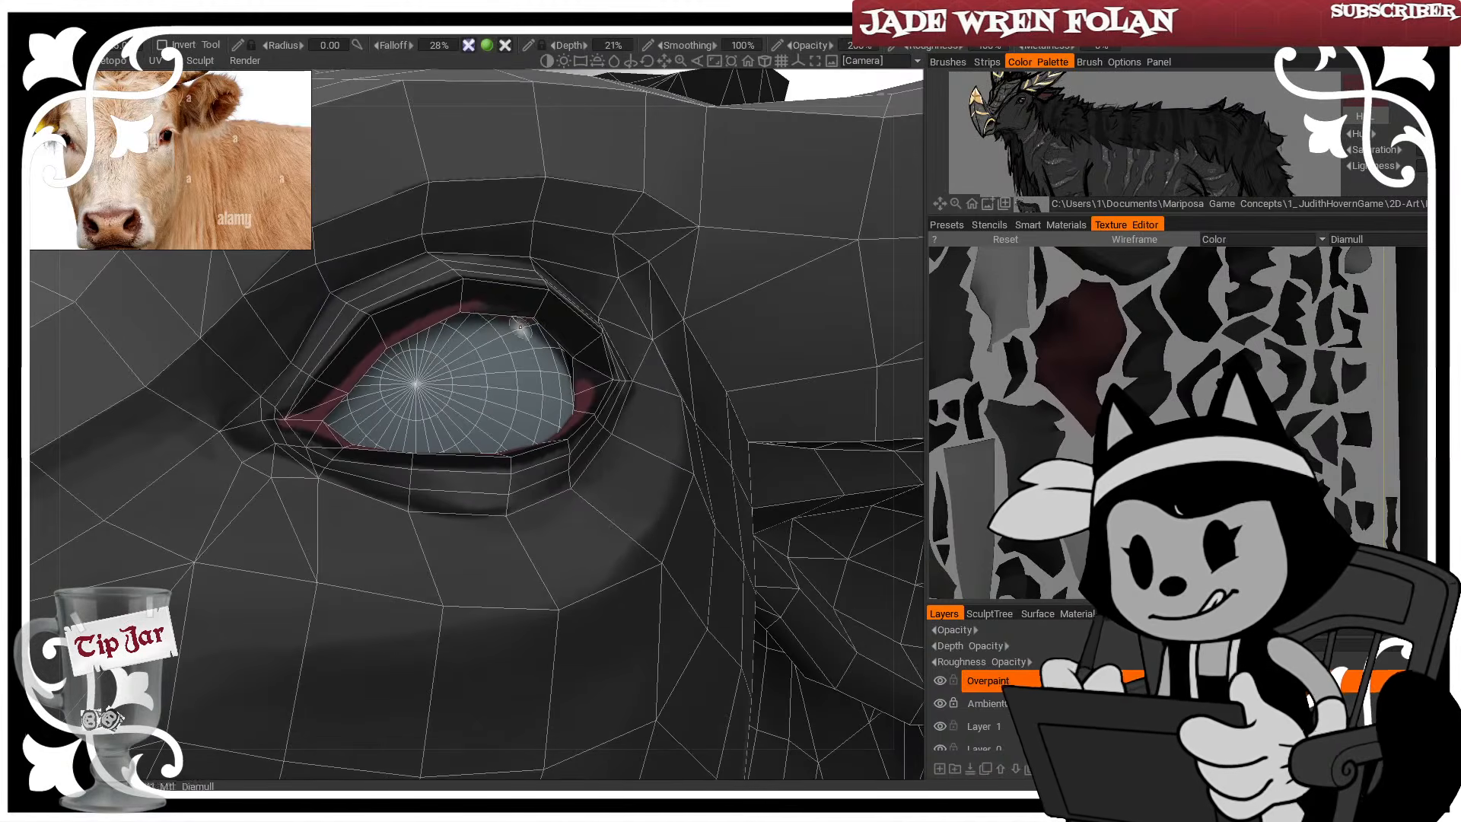
mouse_move(487, 312)
left_mouse_down()
mouse_move(535, 325)
mouse_move(470, 310)
mouse_move(554, 331)
mouse_move(584, 381)
left_mouse_up()
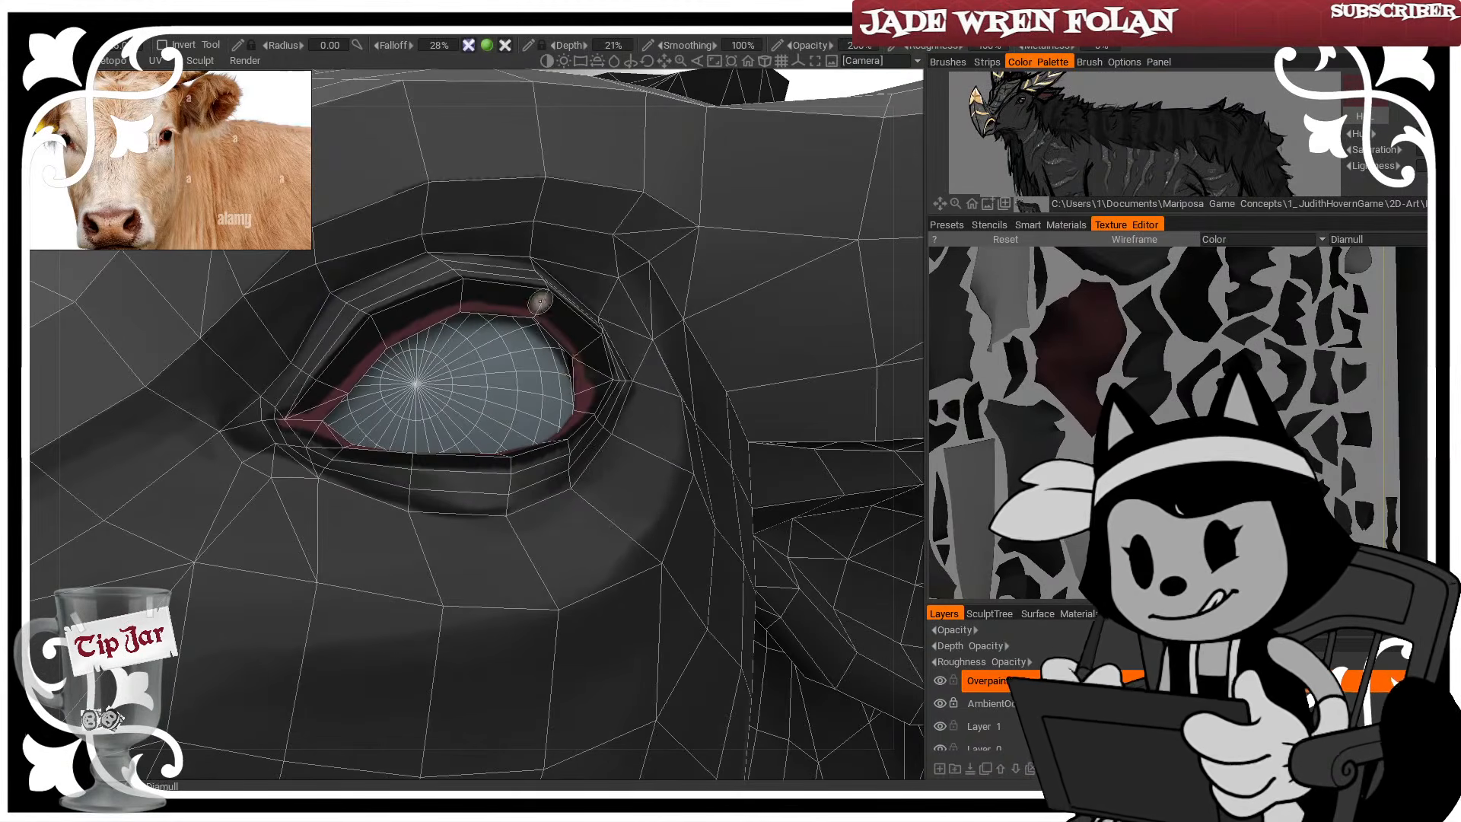
Examine the red-rimmed eye from several angles, up close and with the whole creature in view
key("w")
right_click_drag(643, 312, 511, 434, "alt")
left_click_drag(511, 433, 474, 474, "alt")
right_click_drag(473, 473, 433, 532, "alt")
left_click_drag(434, 533, 486, 505, "alt")
right_click_drag(487, 505, 578, 456, "alt")
left_click_drag(578, 456, 523, 498, "alt")
right_click_drag(522, 496, 557, 509, "alt")
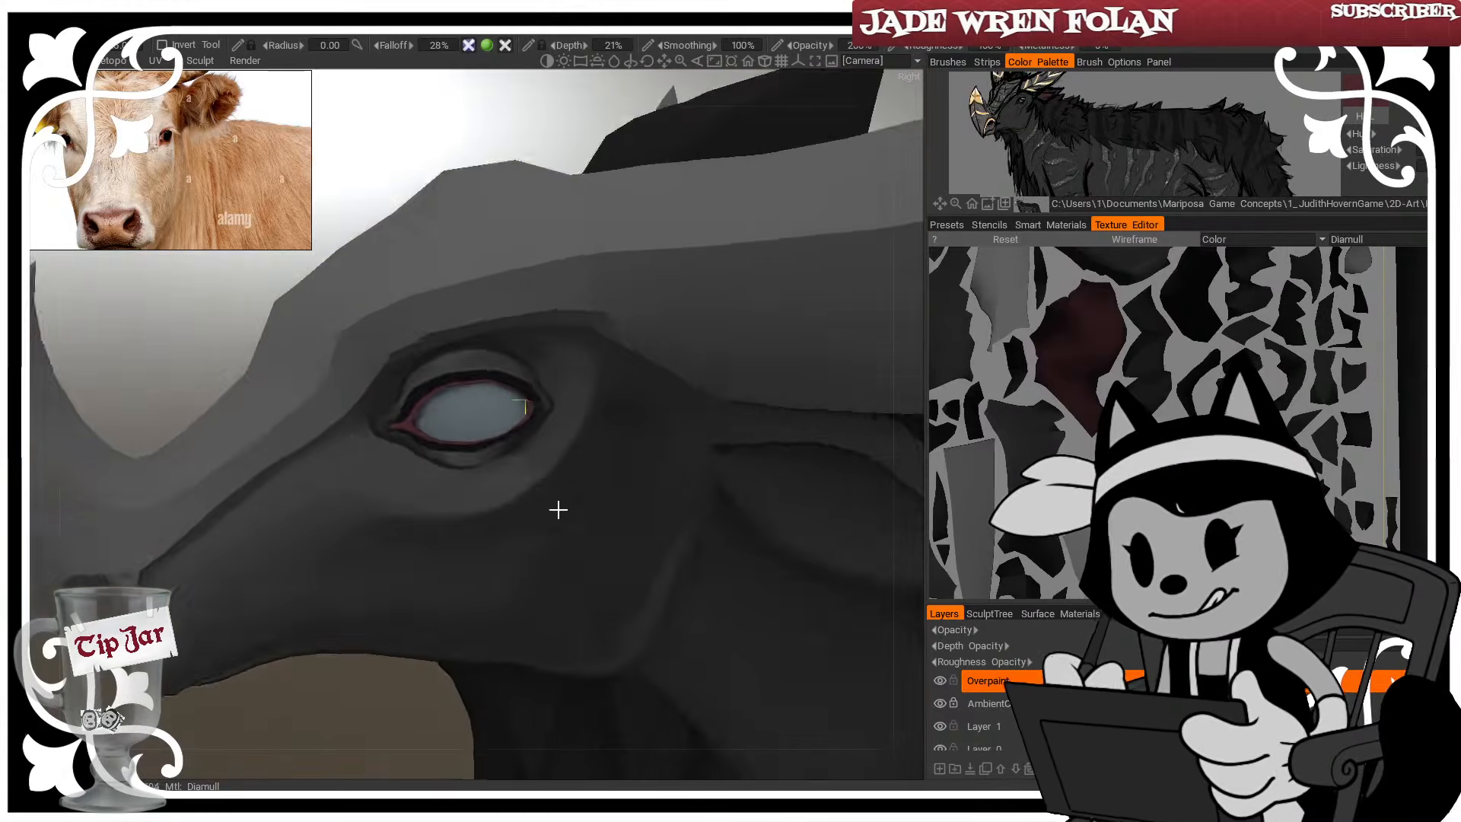
left_click_drag(557, 509, 632, 524, "alt")
right_click_drag(631, 524, 564, 463, "alt")
left_click_drag(567, 468, 542, 469, "alt")
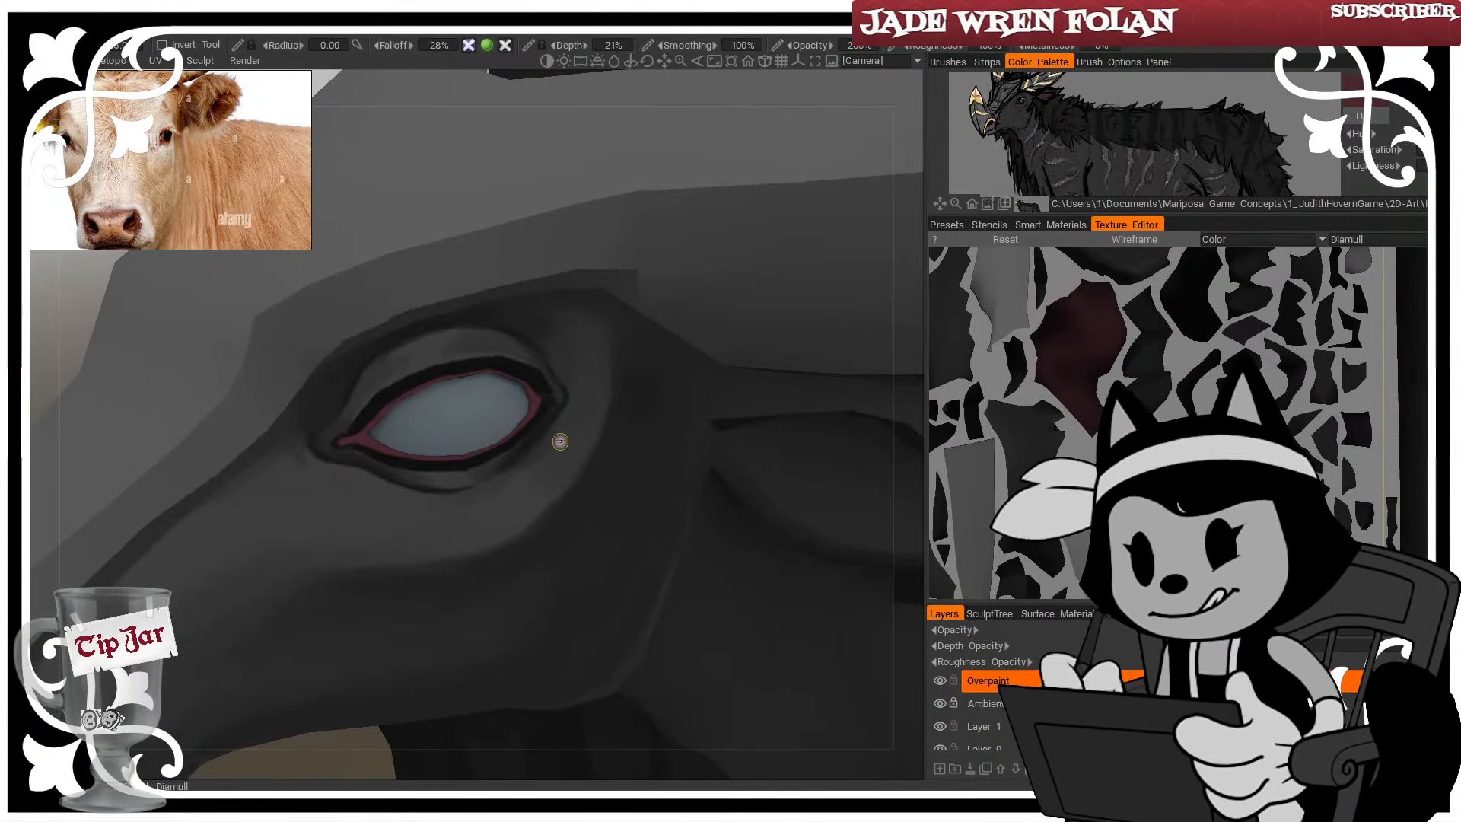
scroll(563, 445, "down", 10)
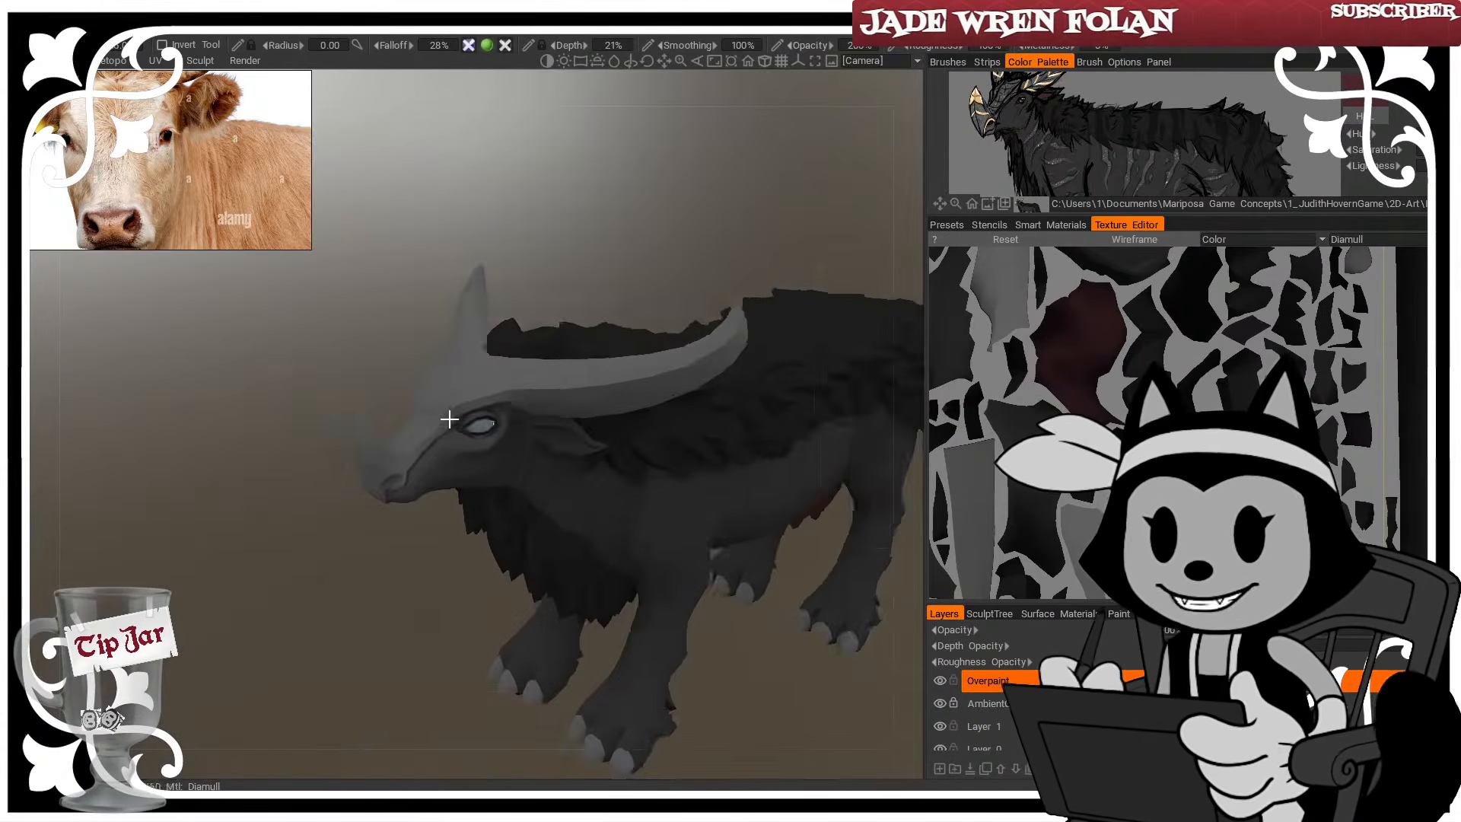
right_click_drag(447, 418, 534, 470, "alt")
mouse_move(535, 470)
left_mouse_down("alt")
mouse_move(659, 423)
mouse_move(510, 438)
left_mouse_up("alt")
scroll(460, 443, "up", 8)
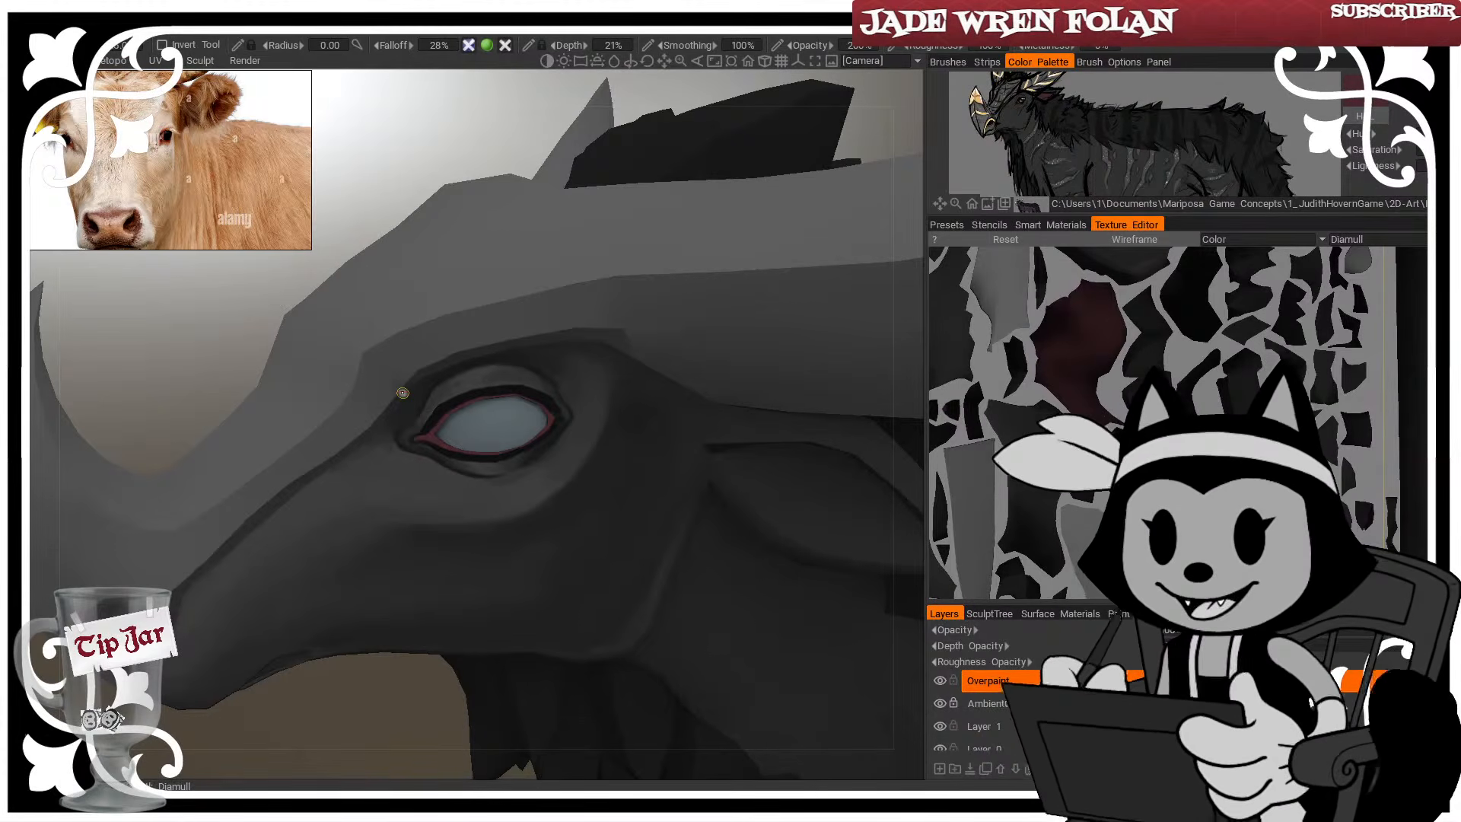
Paint dark grey shading along the rear underside of the jaw and up its back edge beside the neck
left_click_drag(335, 702, 482, 530)
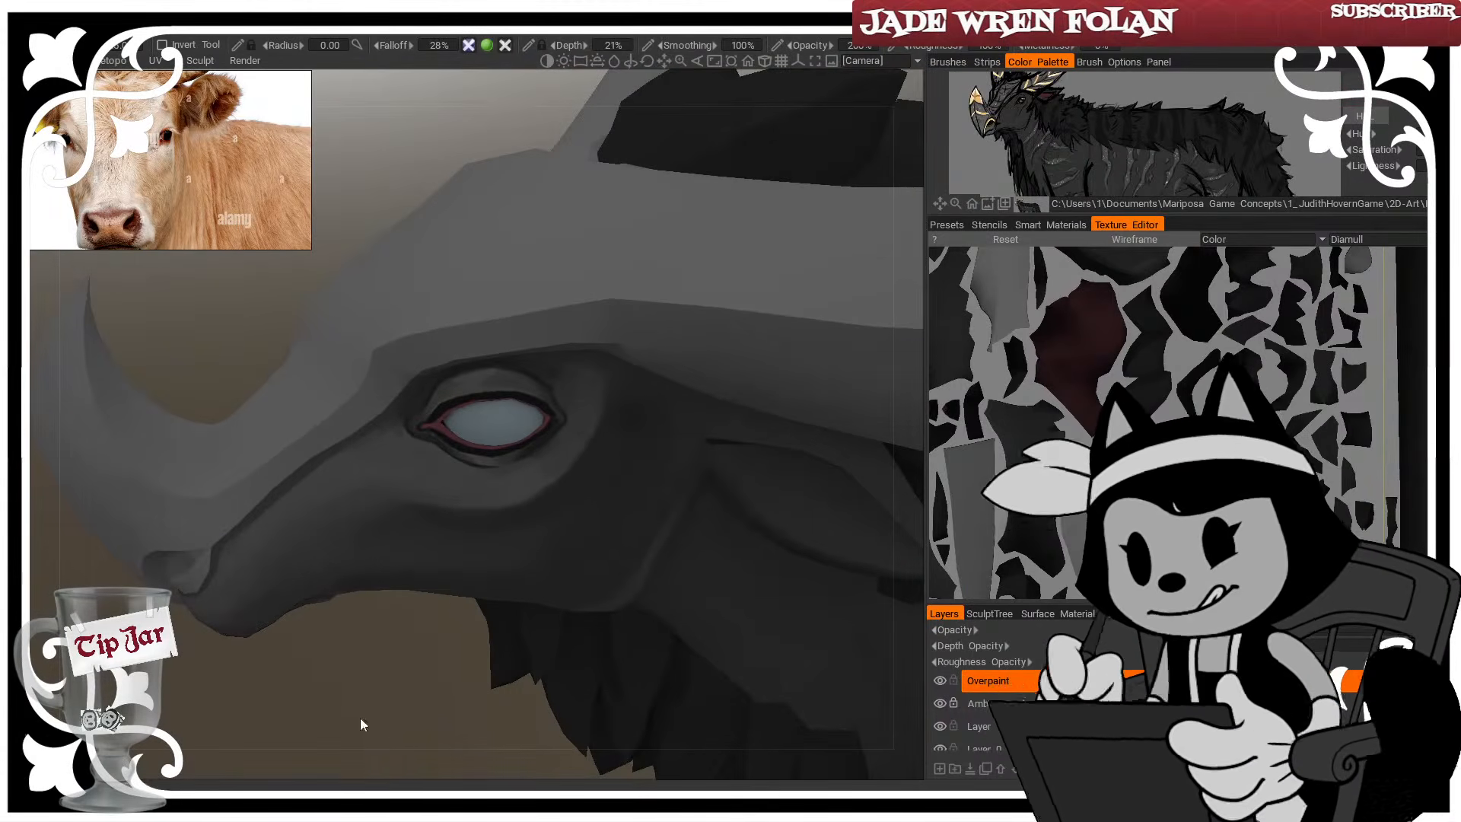
right_click_drag(532, 488, 554, 454)
mouse_move(499, 496)
left_mouse_down()
mouse_move(394, 662)
mouse_move(472, 613)
mouse_move(364, 695)
mouse_move(426, 700)
left_mouse_up()
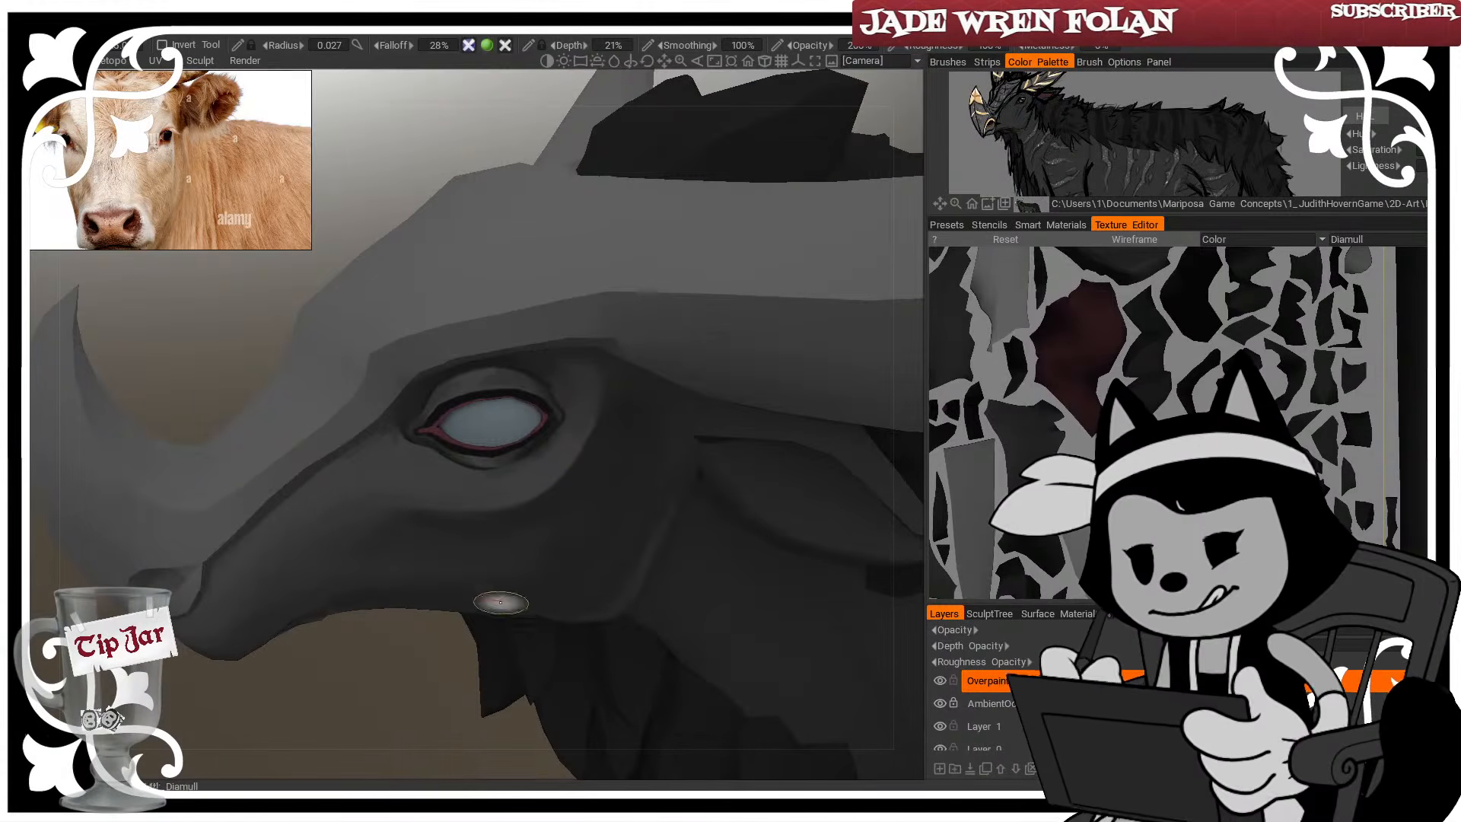
mouse_move(498, 605)
left_mouse_down()
mouse_move(509, 614)
mouse_move(601, 512)
mouse_move(435, 522)
mouse_move(473, 554)
mouse_move(411, 615)
left_mouse_up()
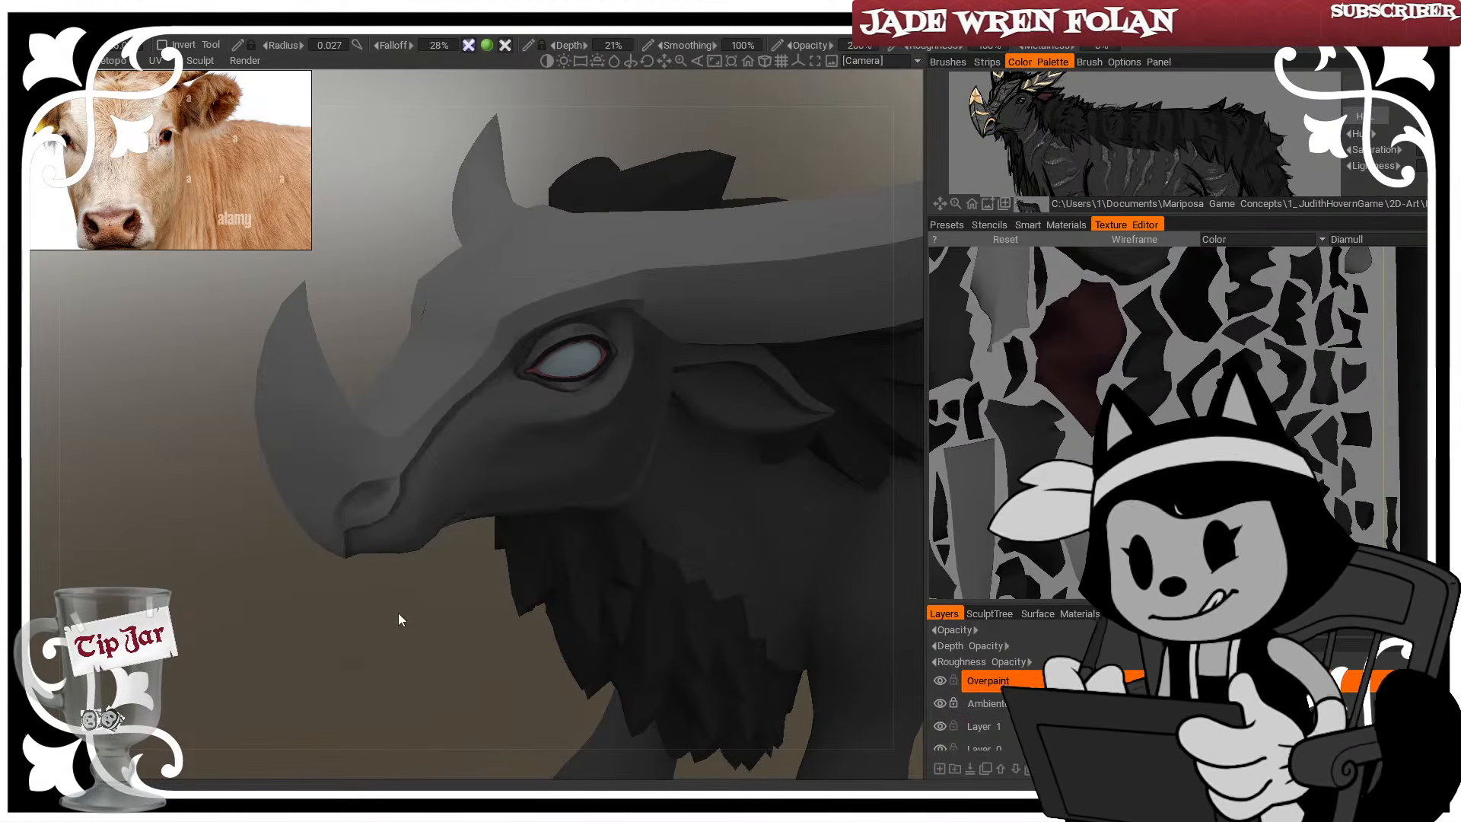
mouse_move(399, 613)
left_mouse_down()
mouse_move(329, 669)
mouse_move(311, 651)
mouse_move(362, 607)
mouse_move(361, 583)
mouse_move(356, 622)
mouse_move(271, 619)
mouse_move(405, 697)
mouse_move(652, 466)
left_mouse_up()
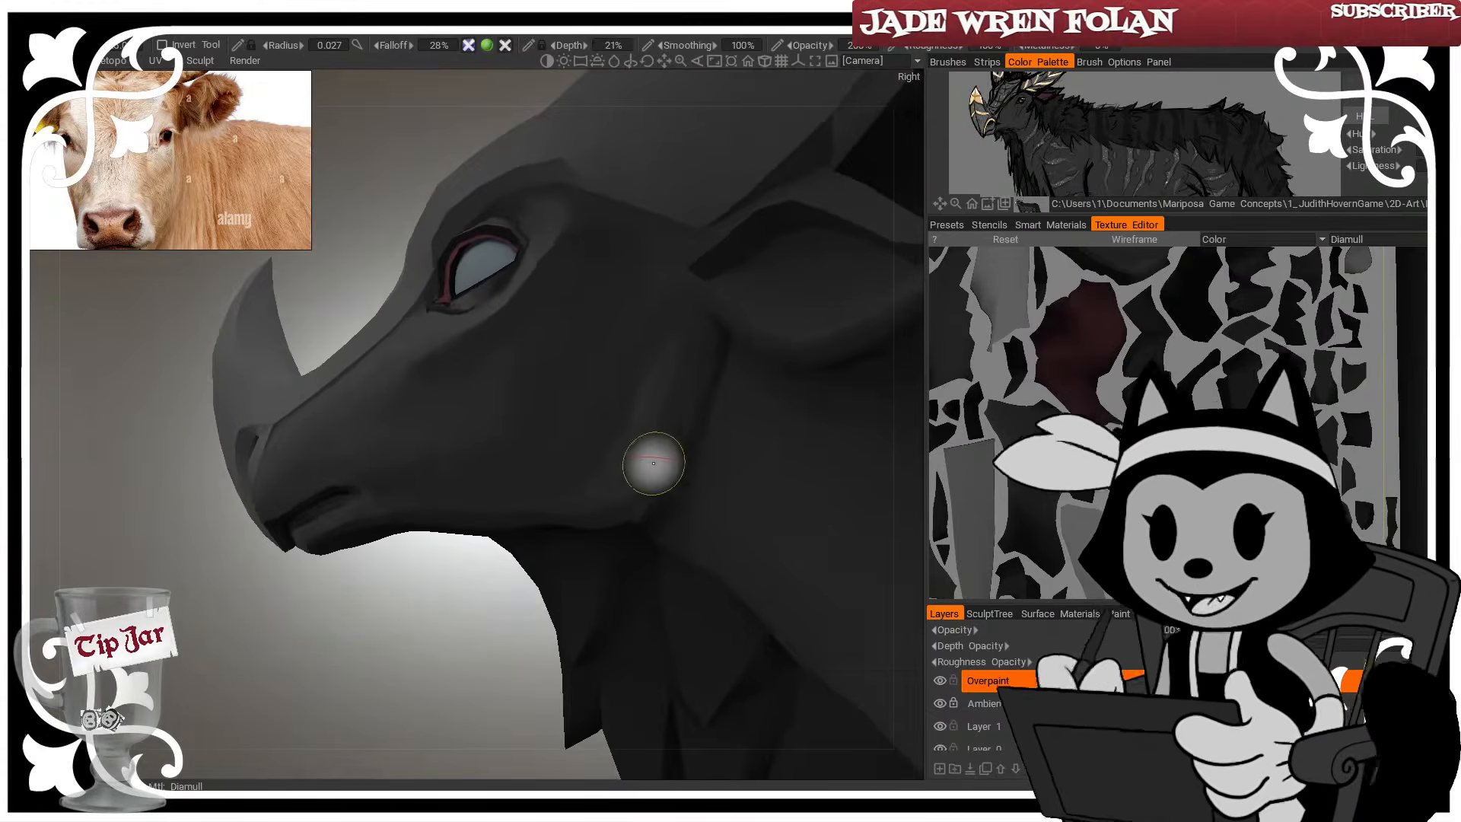
left_click_drag(603, 513, 645, 503)
key("bracketright")
mouse_move(390, 675)
left_mouse_down()
mouse_move(425, 674)
mouse_move(440, 632)
mouse_move(645, 641)
mouse_move(572, 676)
mouse_move(417, 643)
mouse_move(392, 608)
left_mouse_up()
left_click_drag(597, 512, 646, 484)
left_click_drag(667, 432, 687, 370)
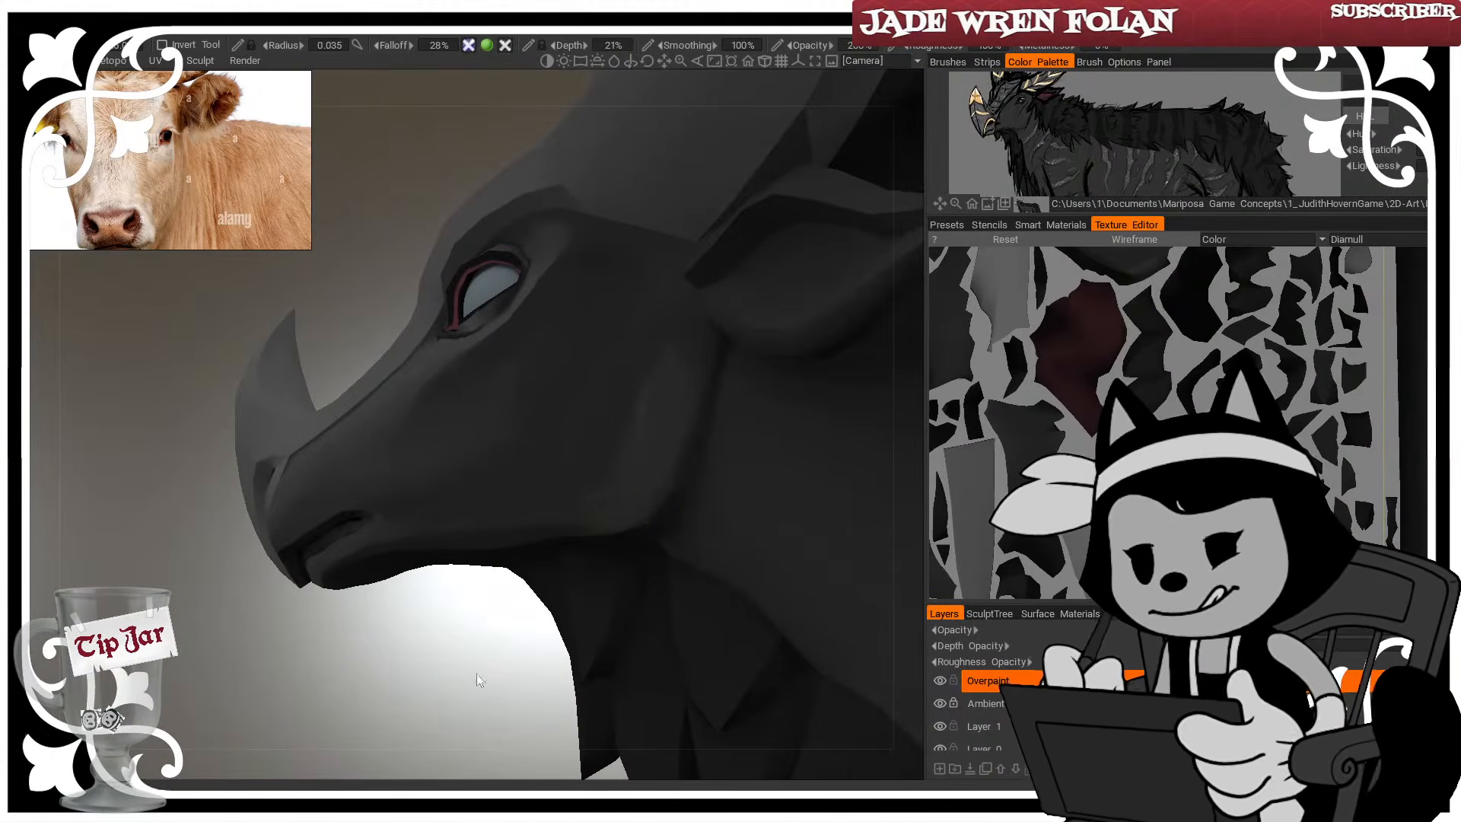
Smooth the shading along the lower edge of the jaw toward its back corner
left_click_drag(480, 677, 483, 633)
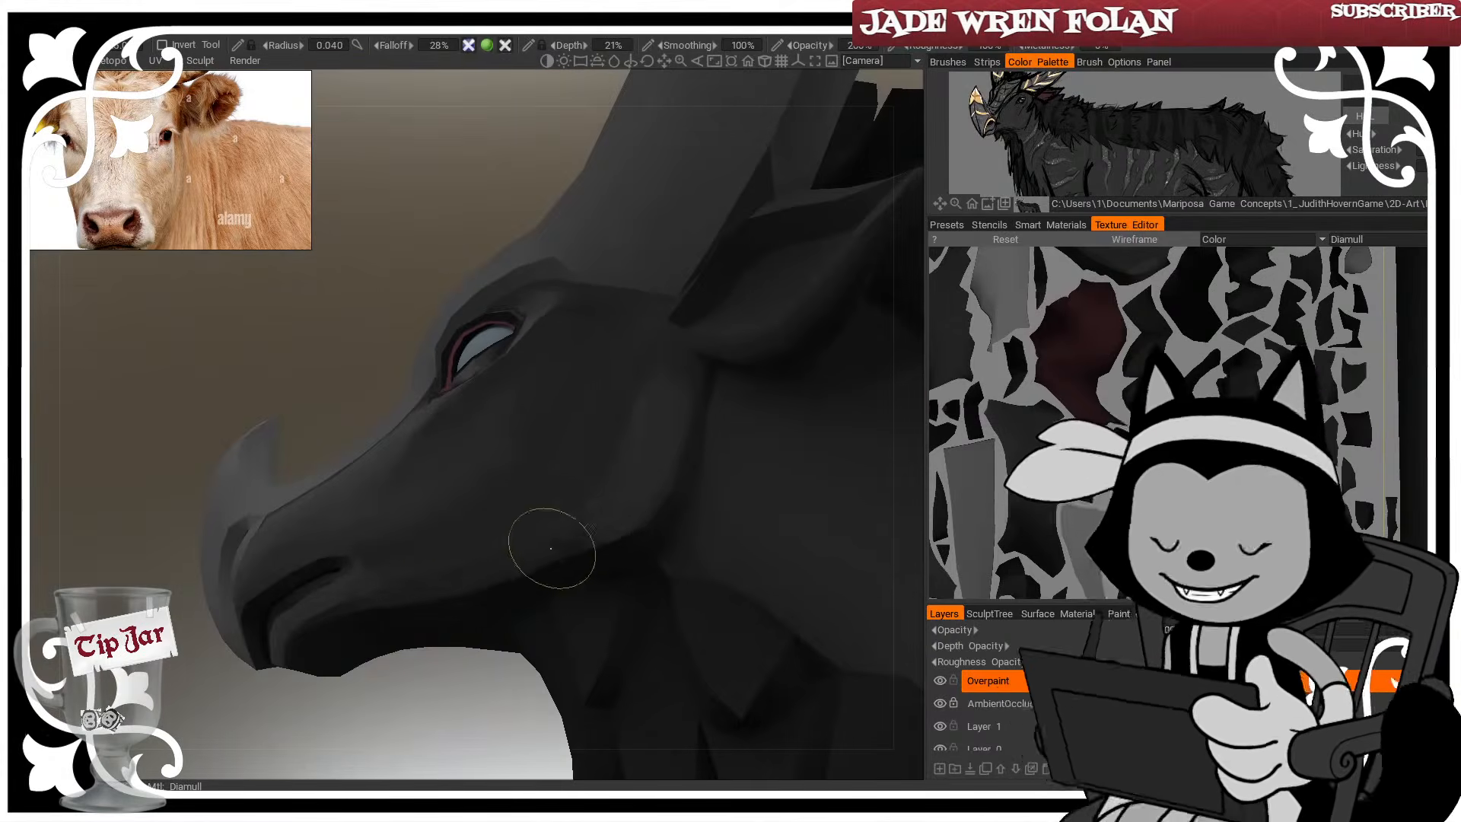
left_click_drag(540, 542, 636, 512, "shift")
left_click_drag(451, 671, 438, 707)
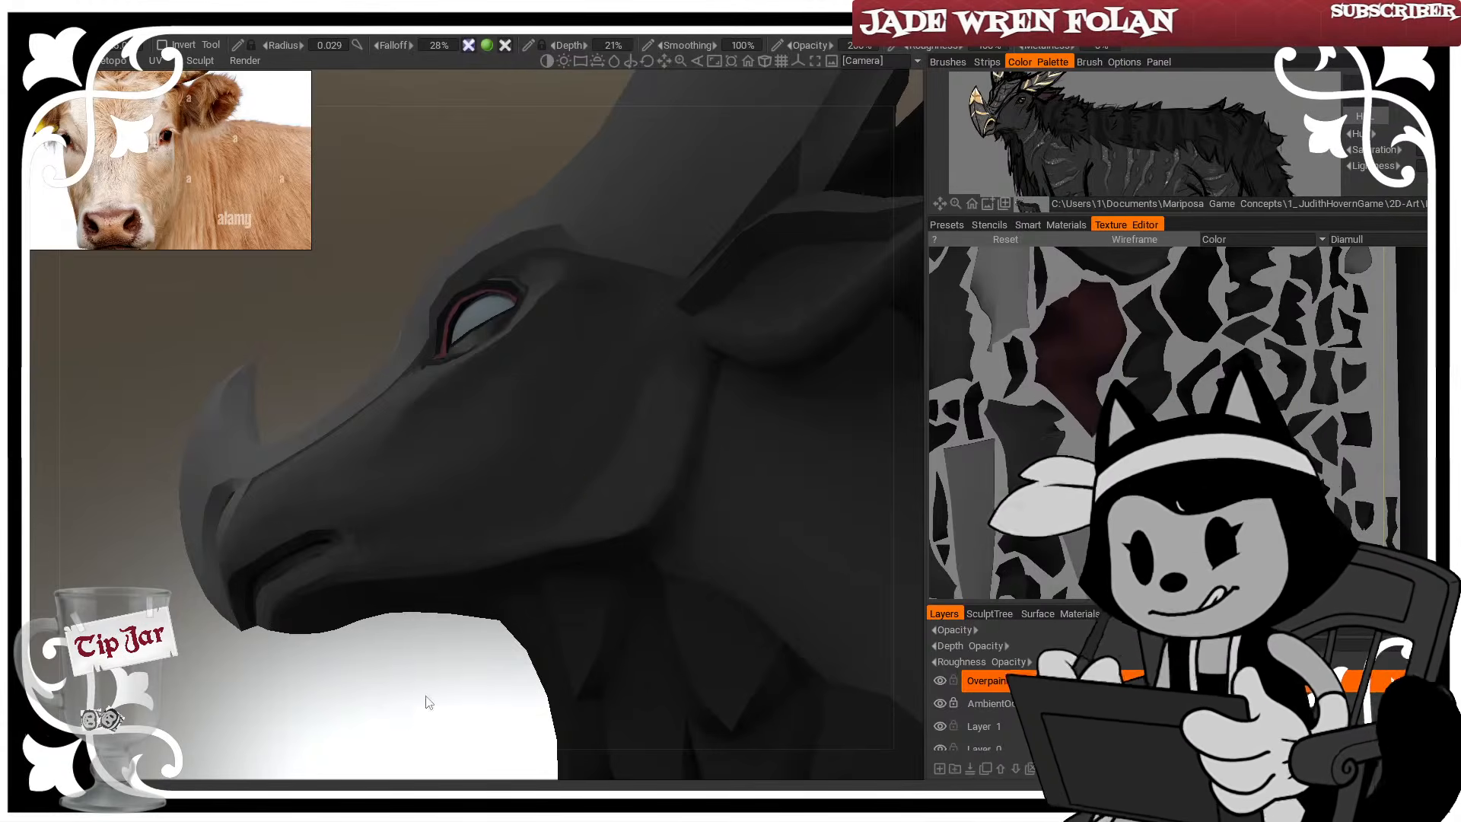
left_click_drag(440, 711, 434, 685)
Enlarge the brush and blend the grey shading on the rear cheek above the jaw corner
key("bracketright")
key("bracketright")
key("bracketright")
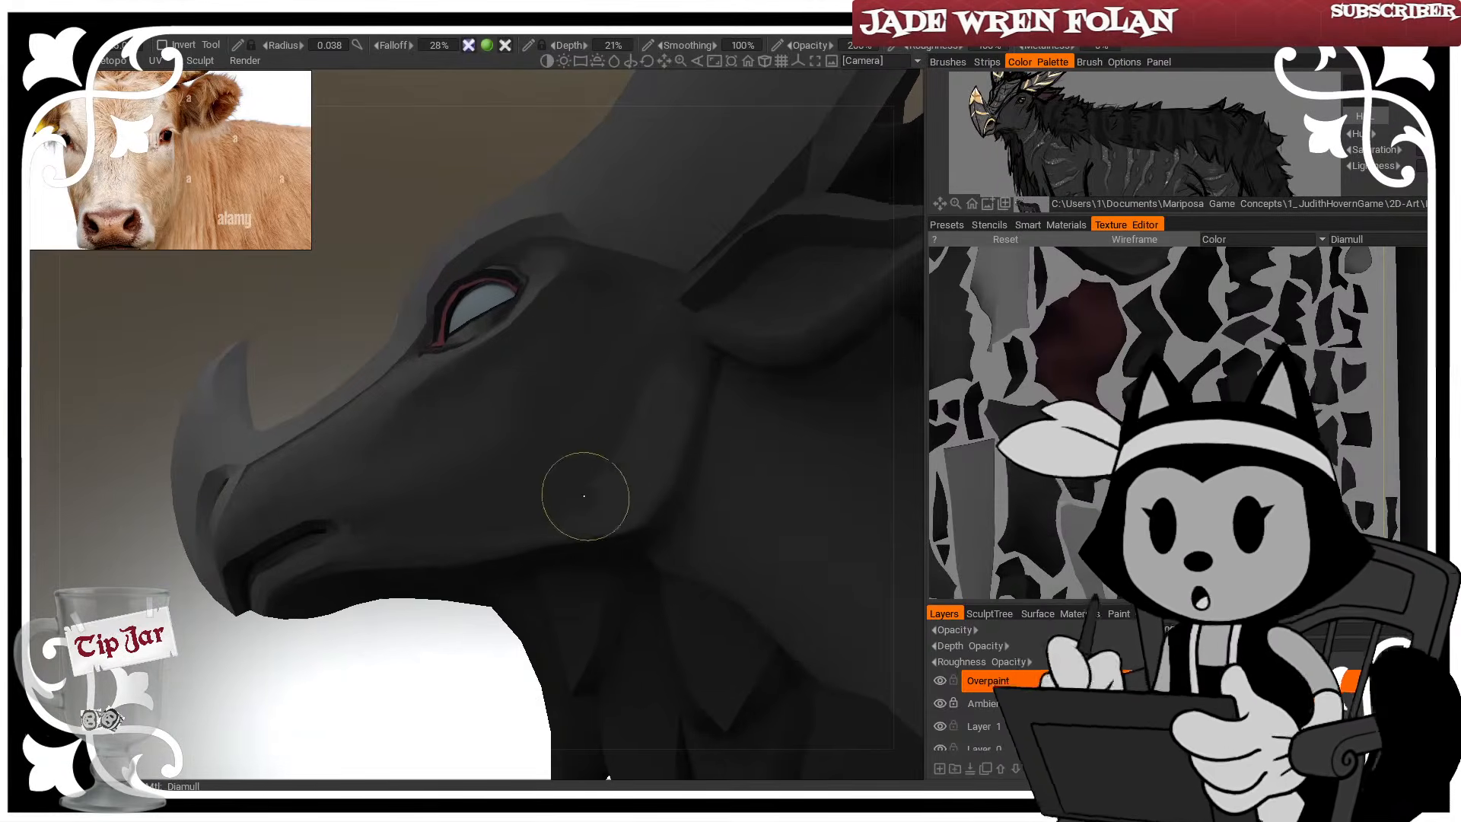
mouse_move(584, 496)
left_mouse_down()
mouse_move(637, 400)
mouse_move(594, 489)
left_mouse_up()
key("bracketright")
key("bracketright")
key("bracketright")
left_click_drag(473, 646, 476, 613)
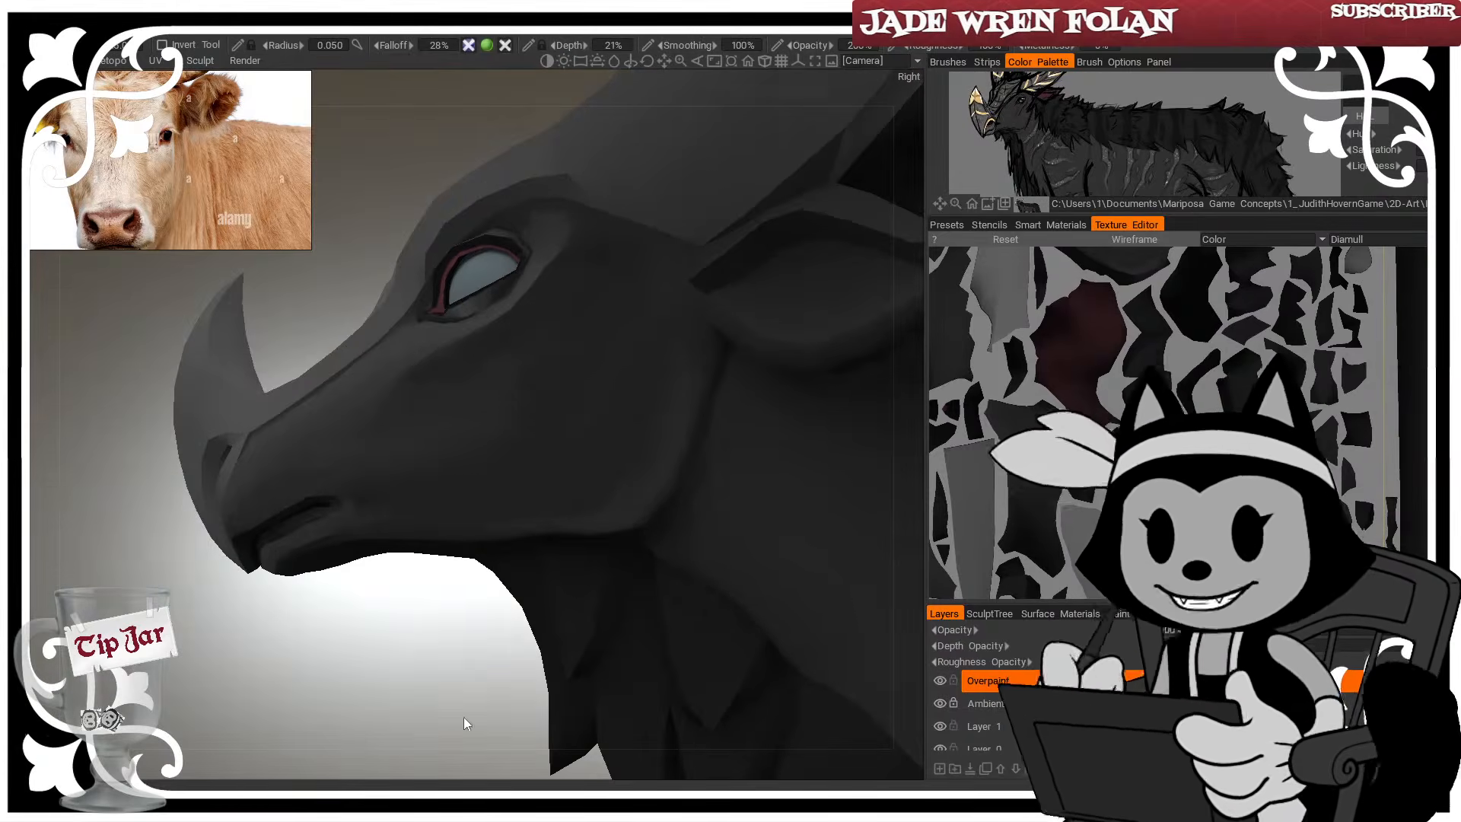
left_click_drag(464, 717, 485, 714)
Examine the shaded cheek, jaw and mouth from several angles, from the whole head to a closer view
left_click_drag(555, 681, 376, 518)
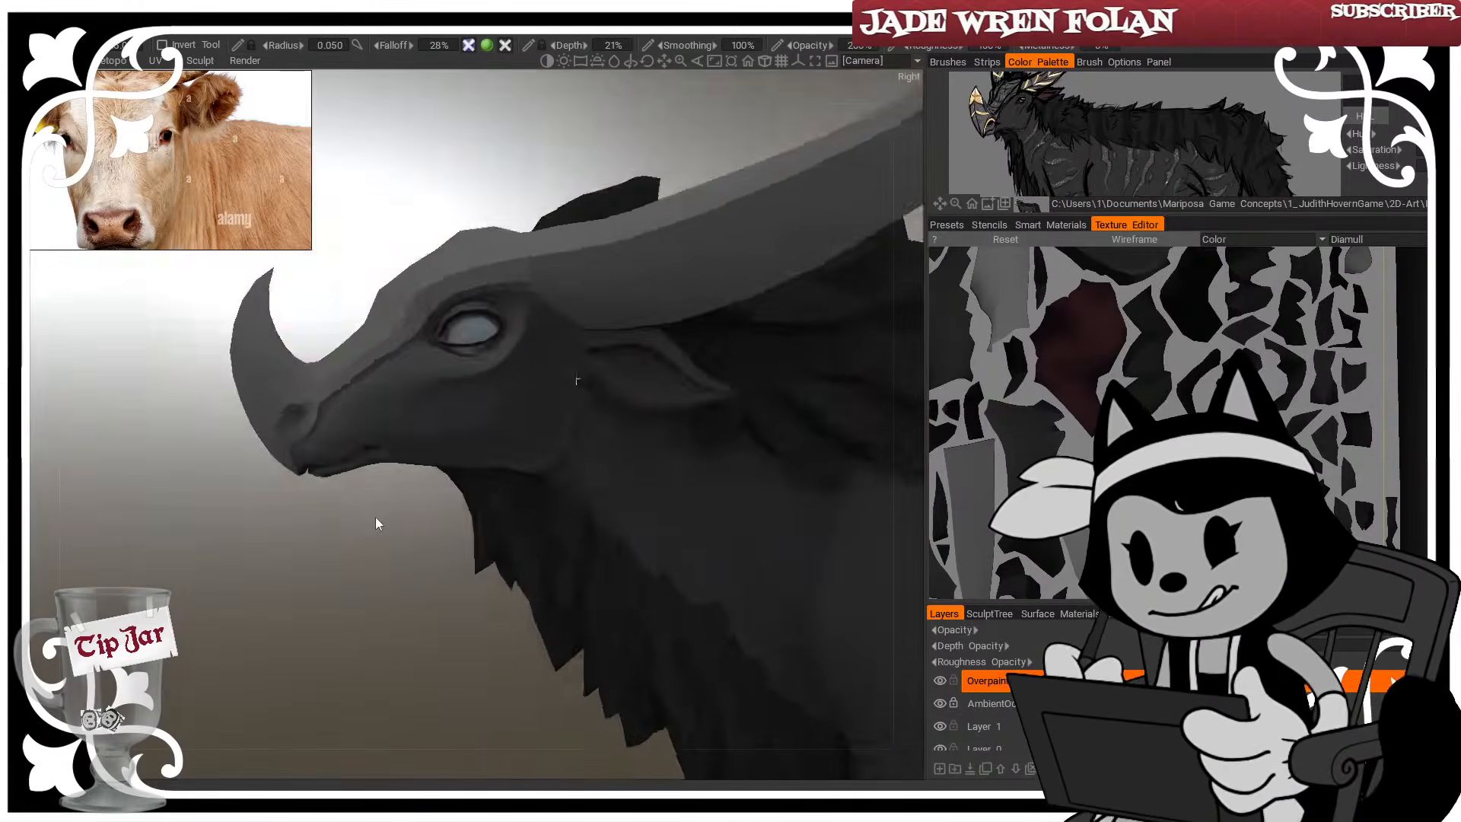
right_click_drag(376, 517, 388, 624)
right_click_drag(322, 659, 340, 627)
left_click_drag(340, 627, 359, 631)
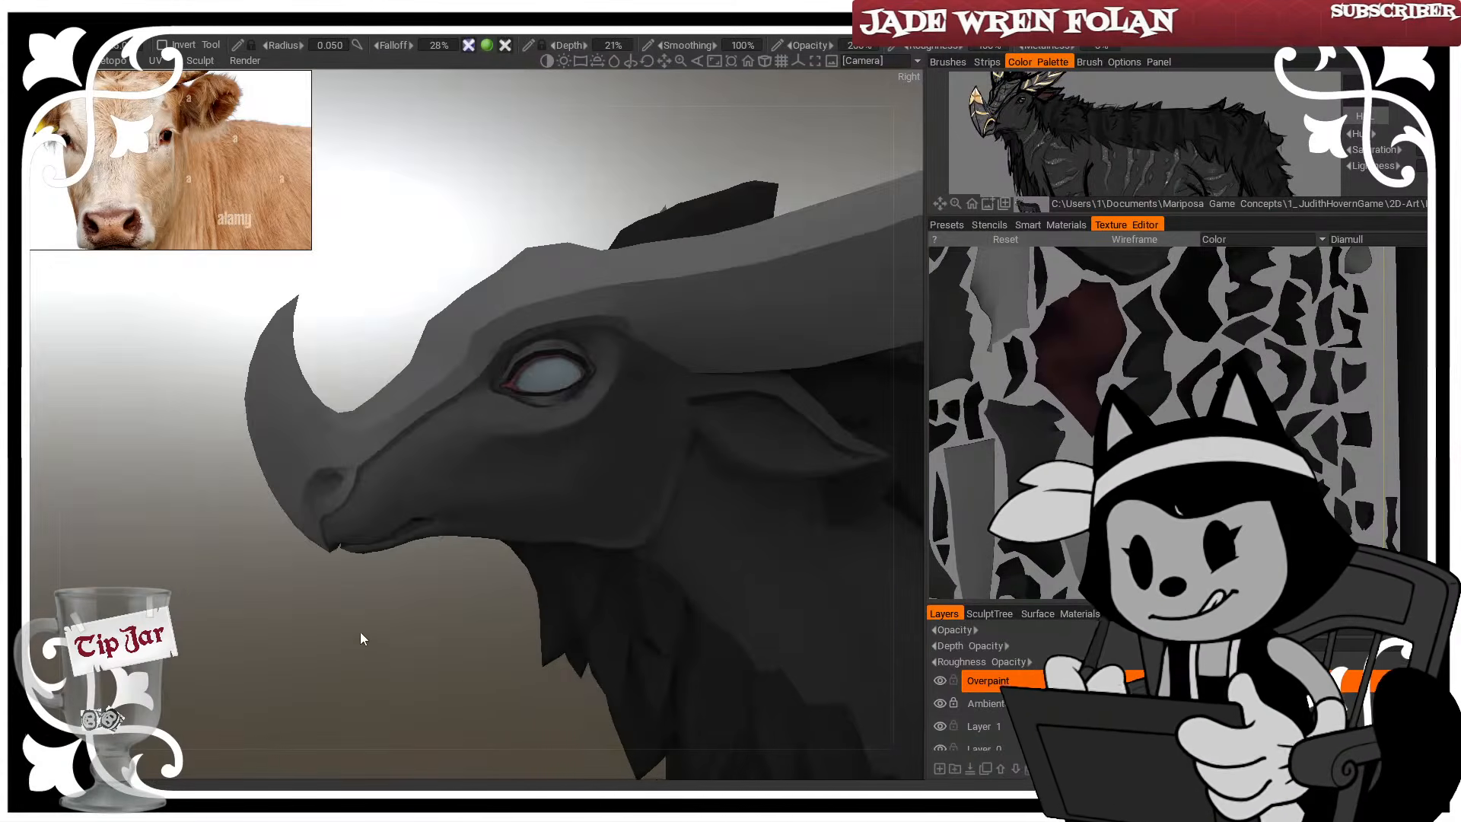
right_click_drag(359, 631, 407, 703)
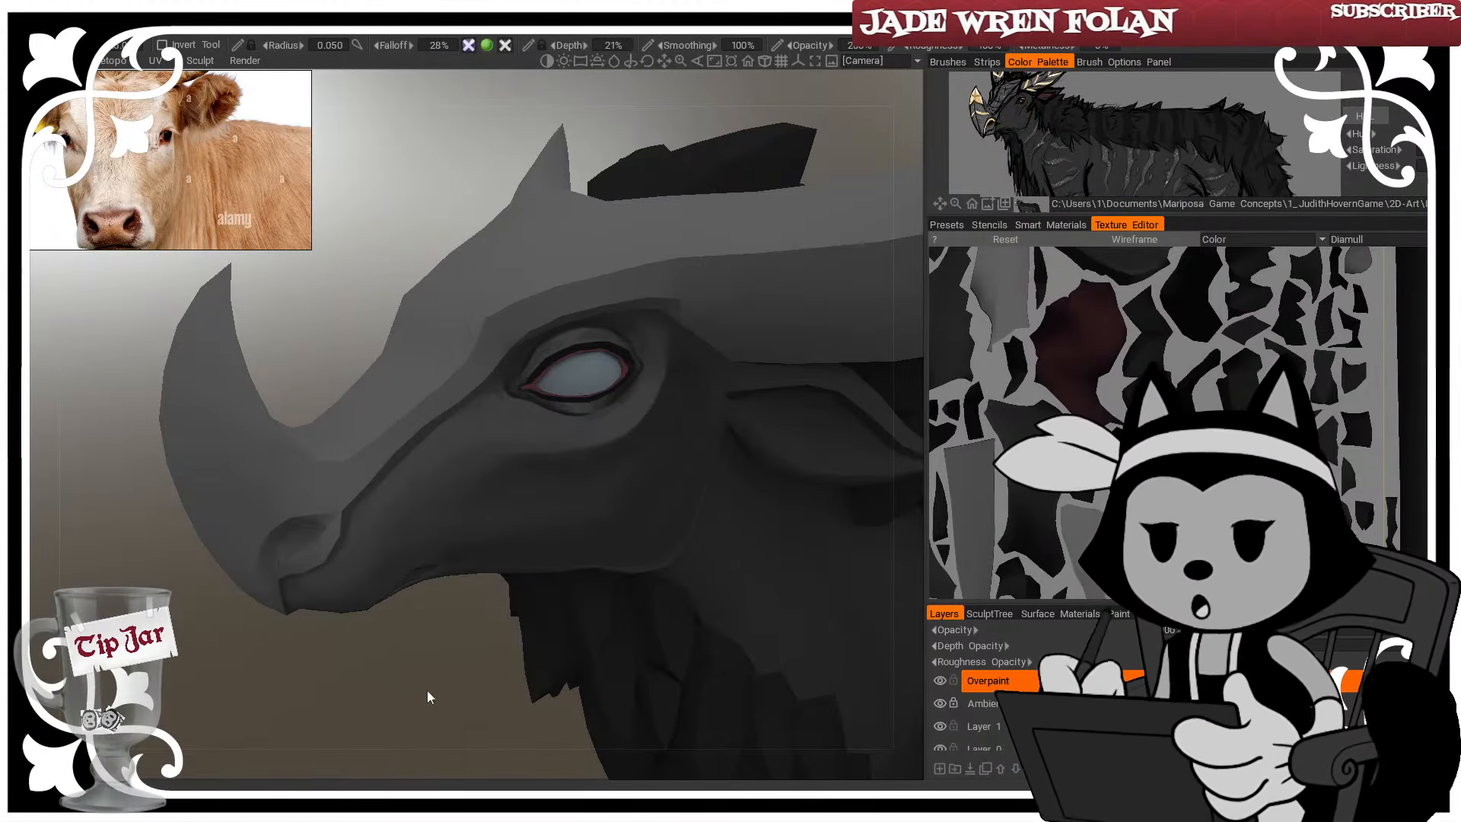
key("bracketleft")
key("bracketleft")
key("bracketleft")
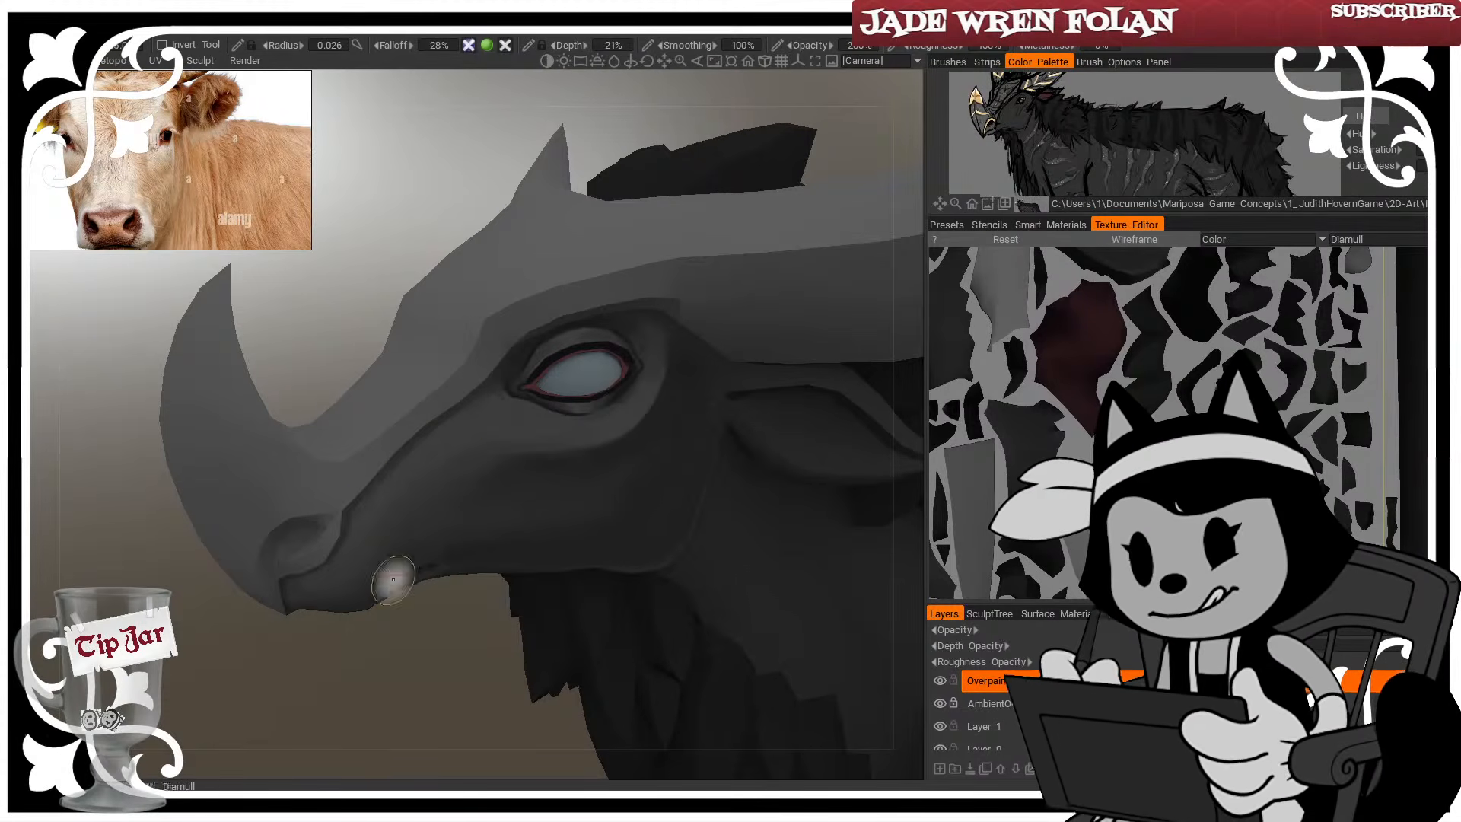
mouse_move(422, 621)
left_mouse_down()
mouse_move(410, 652)
mouse_move(424, 665)
left_mouse_up()
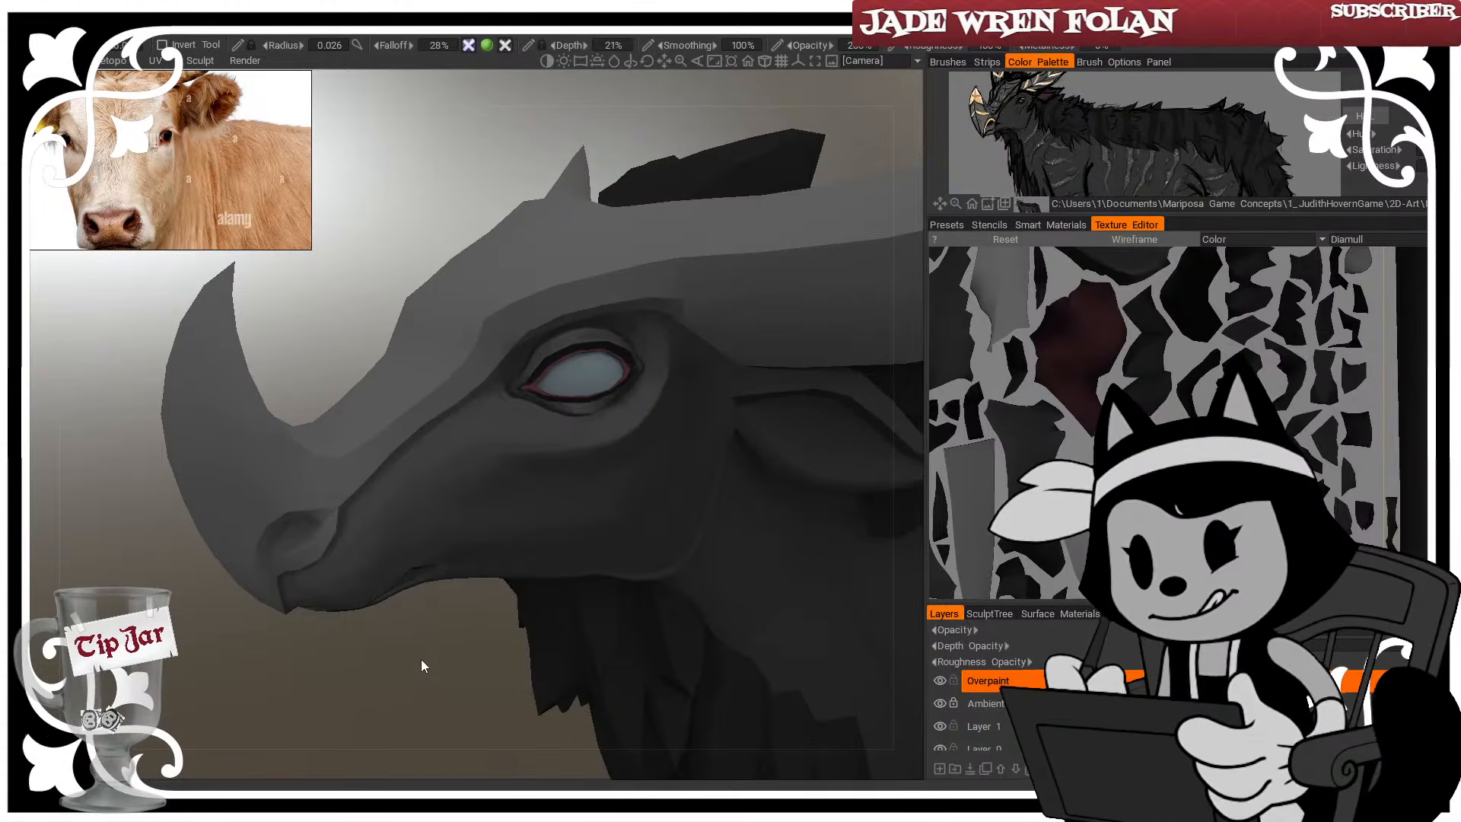
middle_click_drag(421, 658, 372, 703)
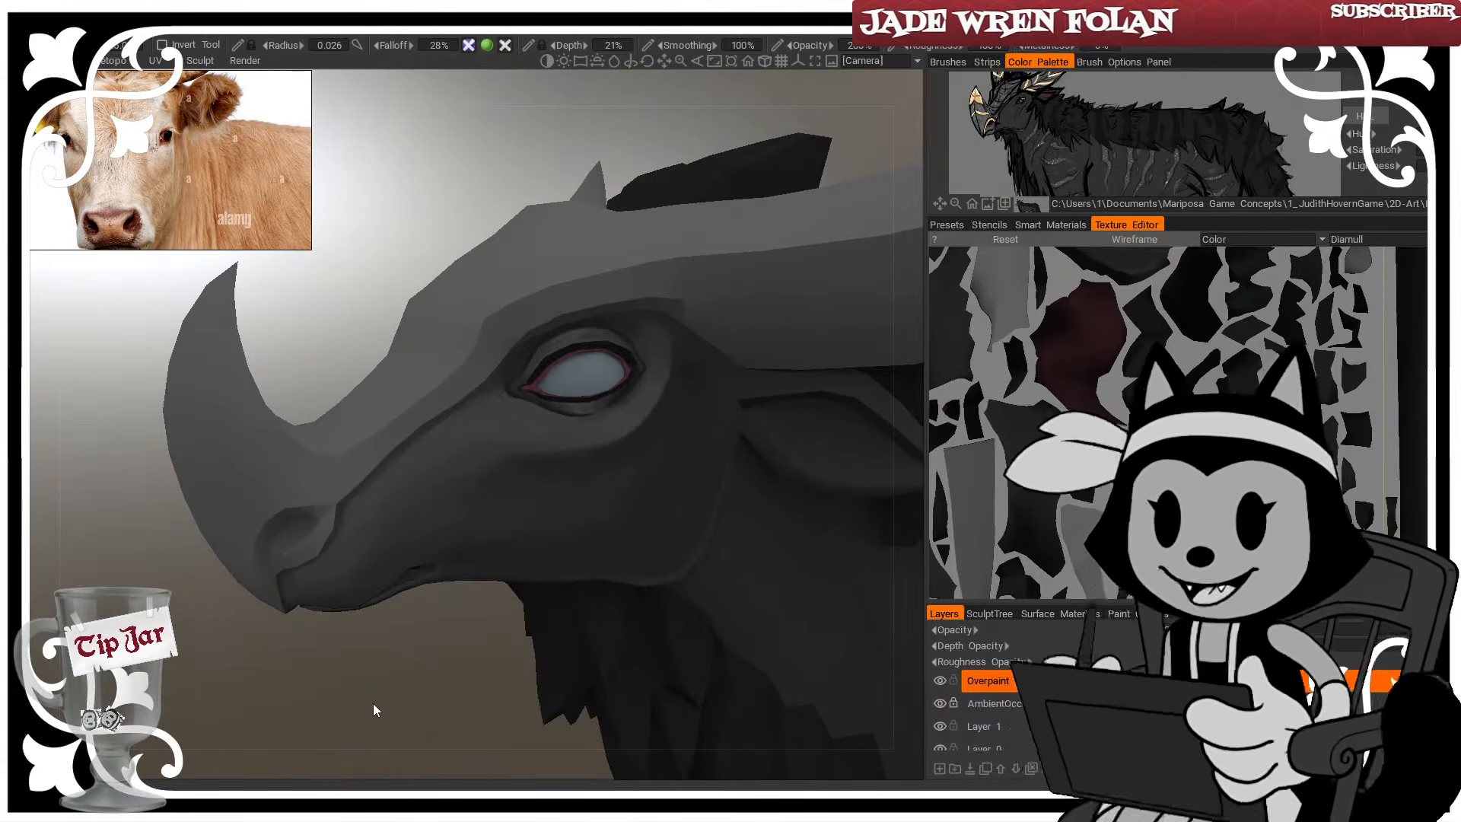
middle_click_drag(373, 703, 404, 663)
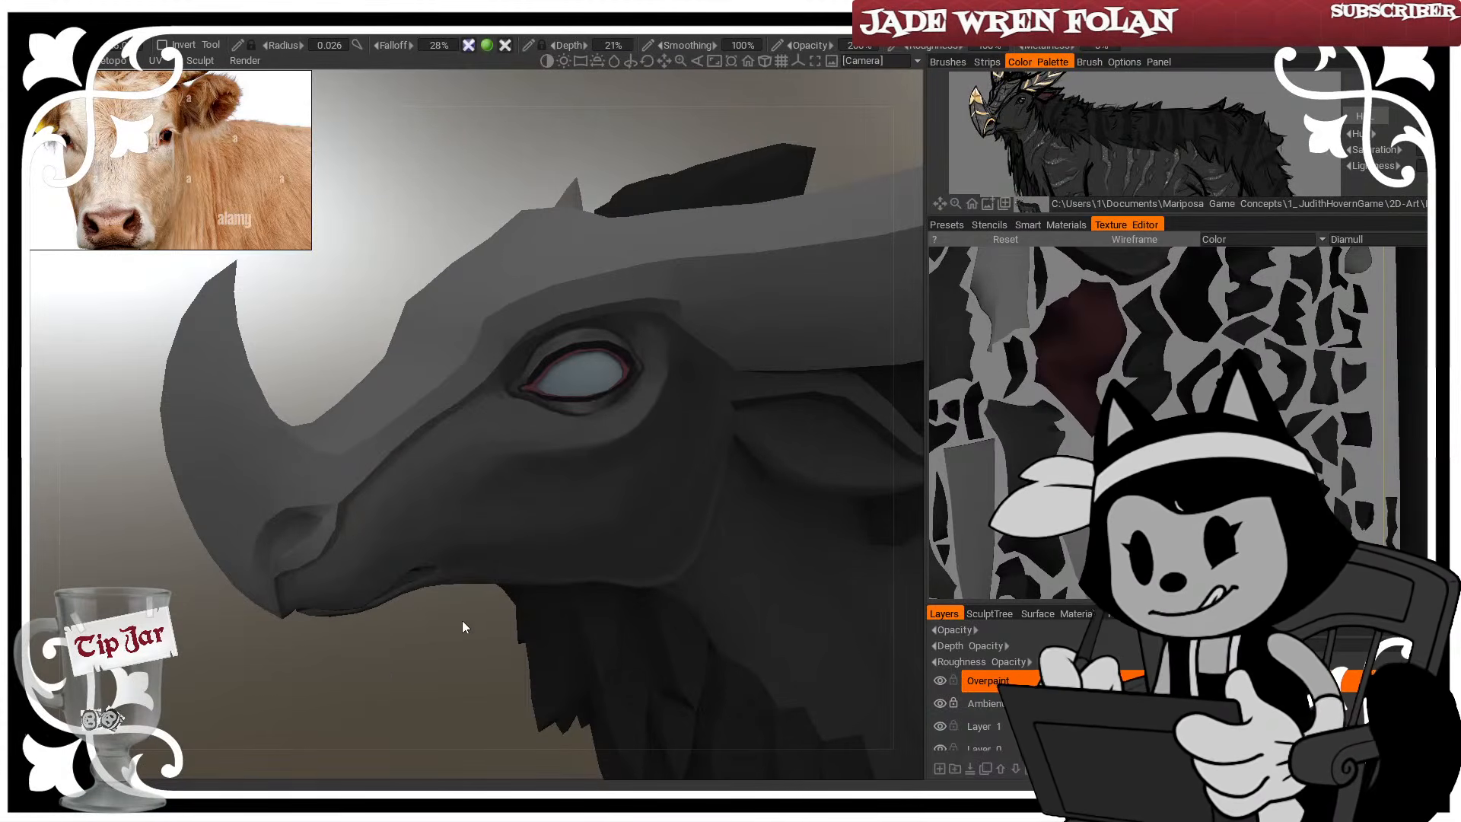
middle_click_drag(412, 592, 581, 456)
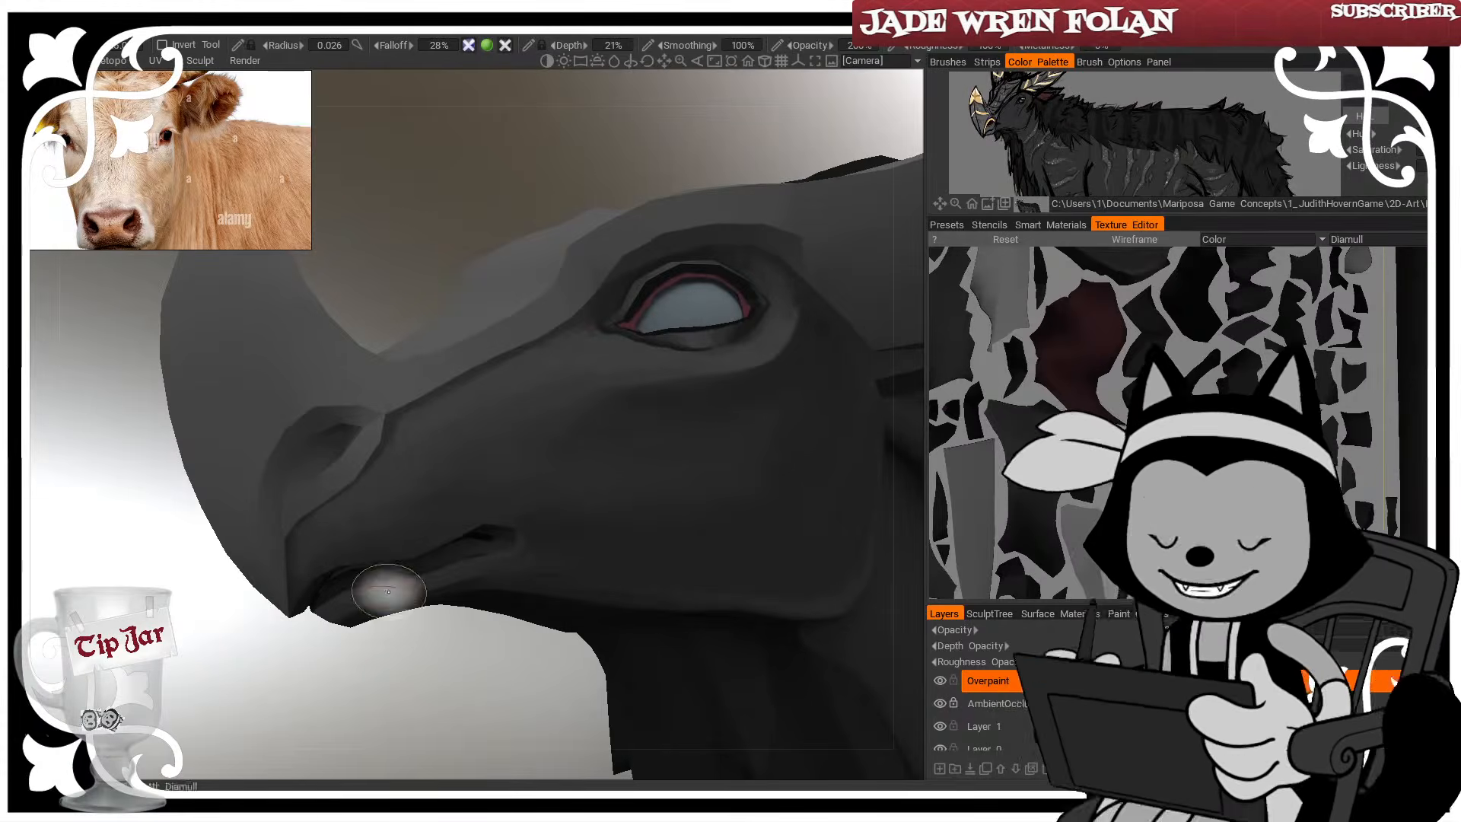
left_click_drag(381, 691, 394, 679)
Reduce the brush radius to 0.011 and sample the dark red from the eye's inner lining
right_click_drag(388, 600, 358, 601)
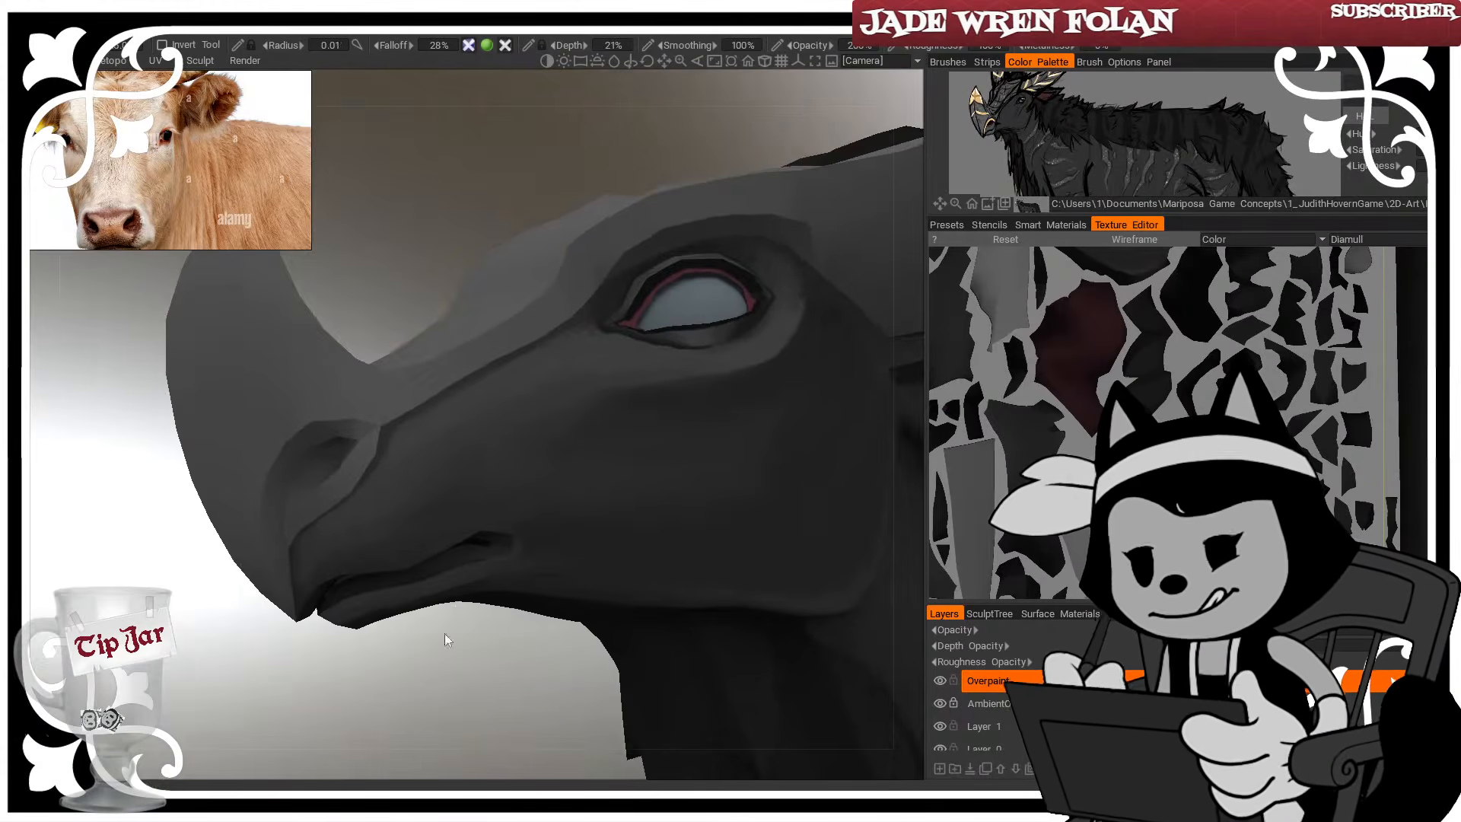
left_click_drag(448, 634, 480, 624)
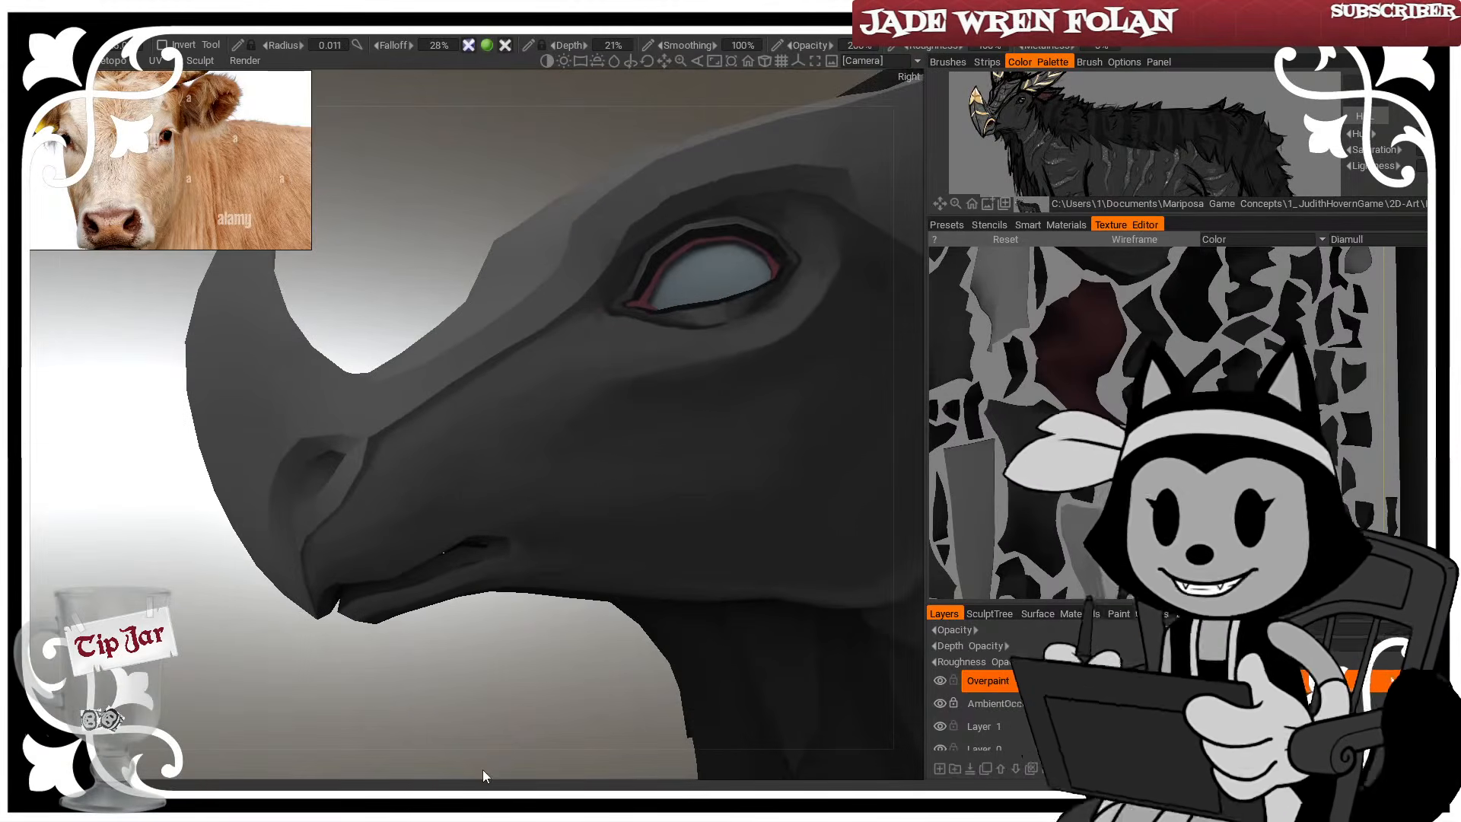
left_click_drag(482, 769, 693, 553)
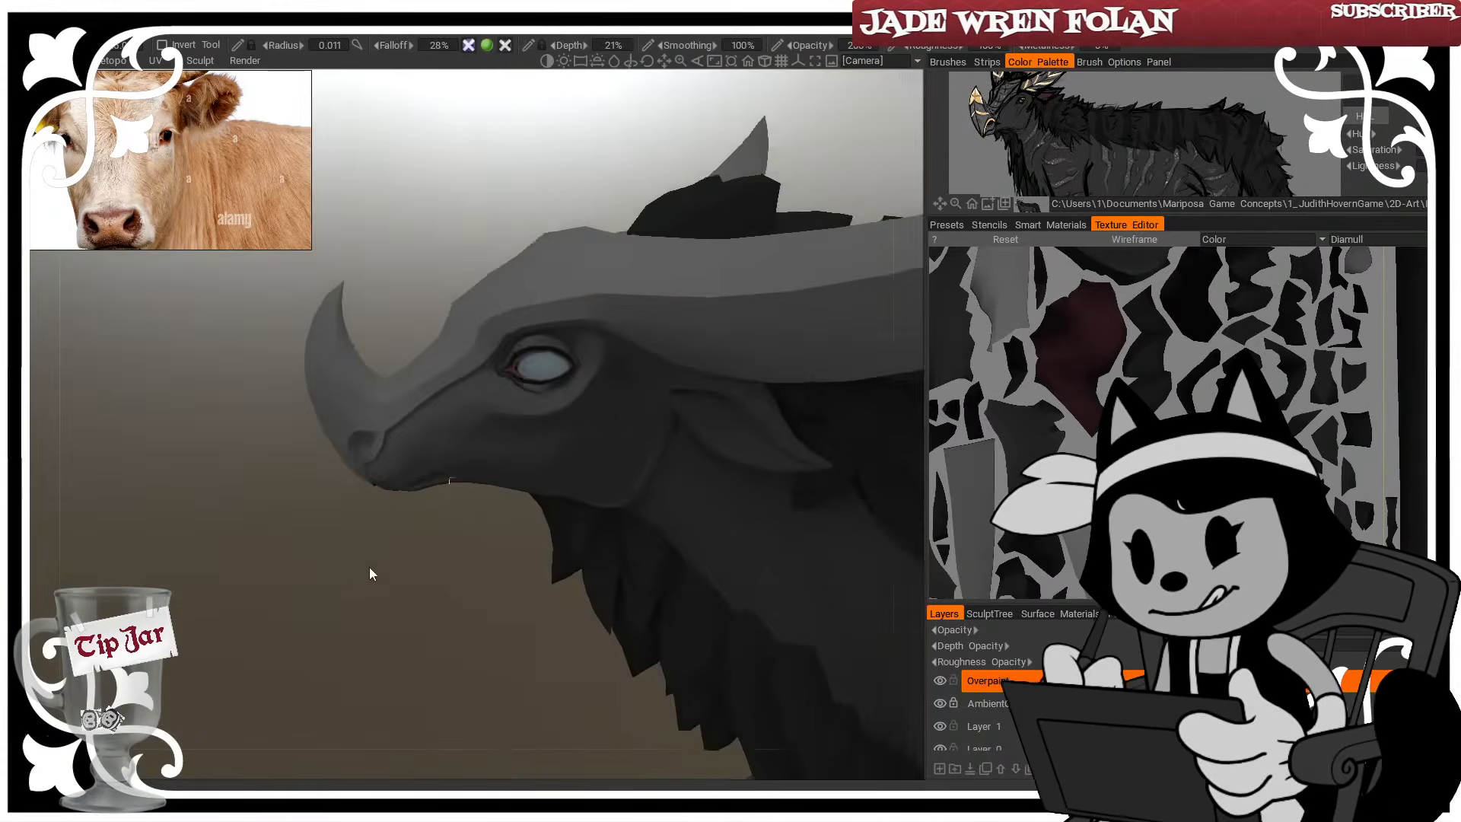
left_click_drag(542, 500, 502, 497, "alt")
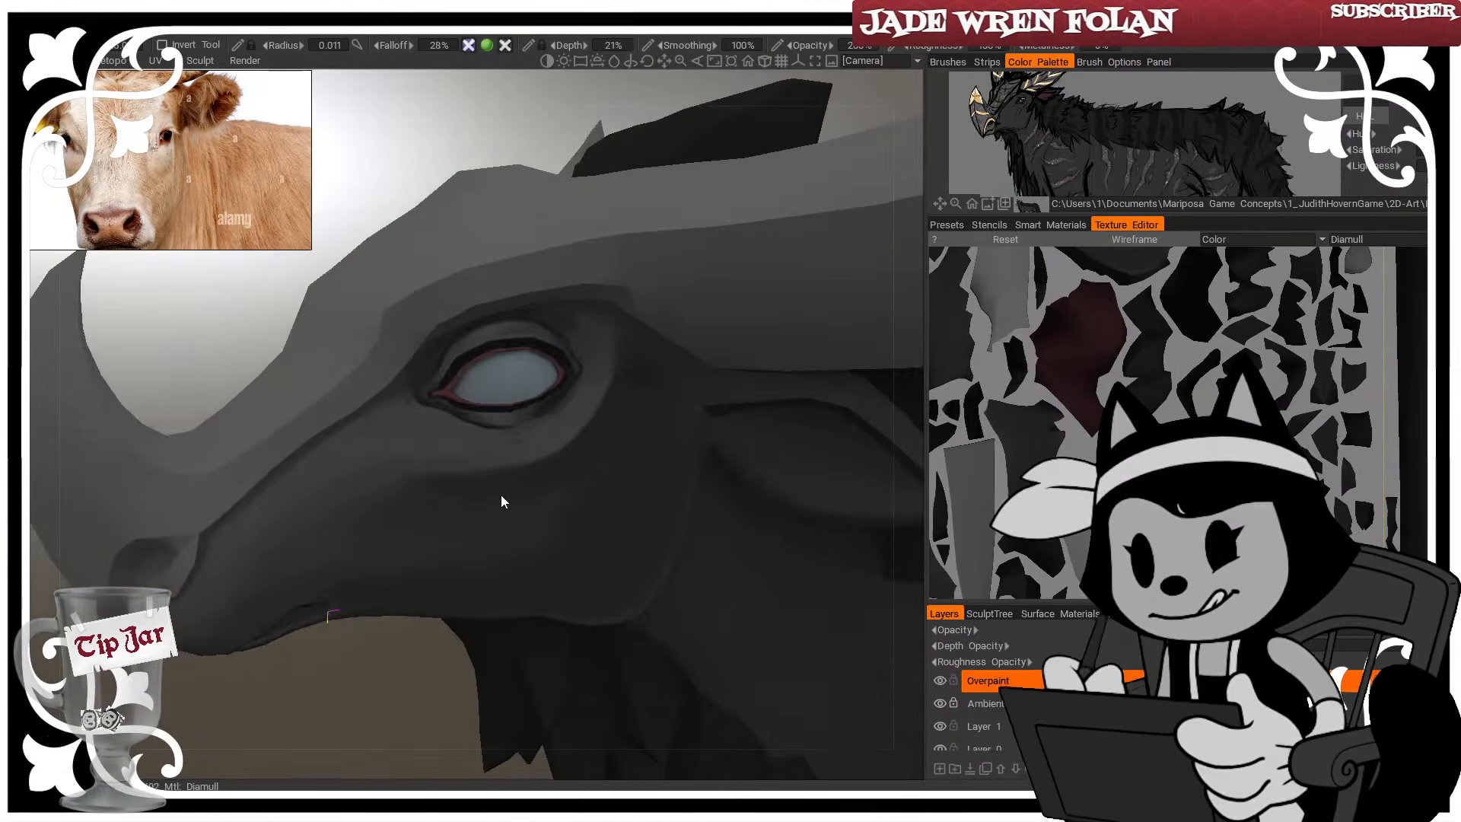
right_click_drag(502, 497, 538, 554, "alt")
left_click_drag(538, 555, 488, 557, "alt")
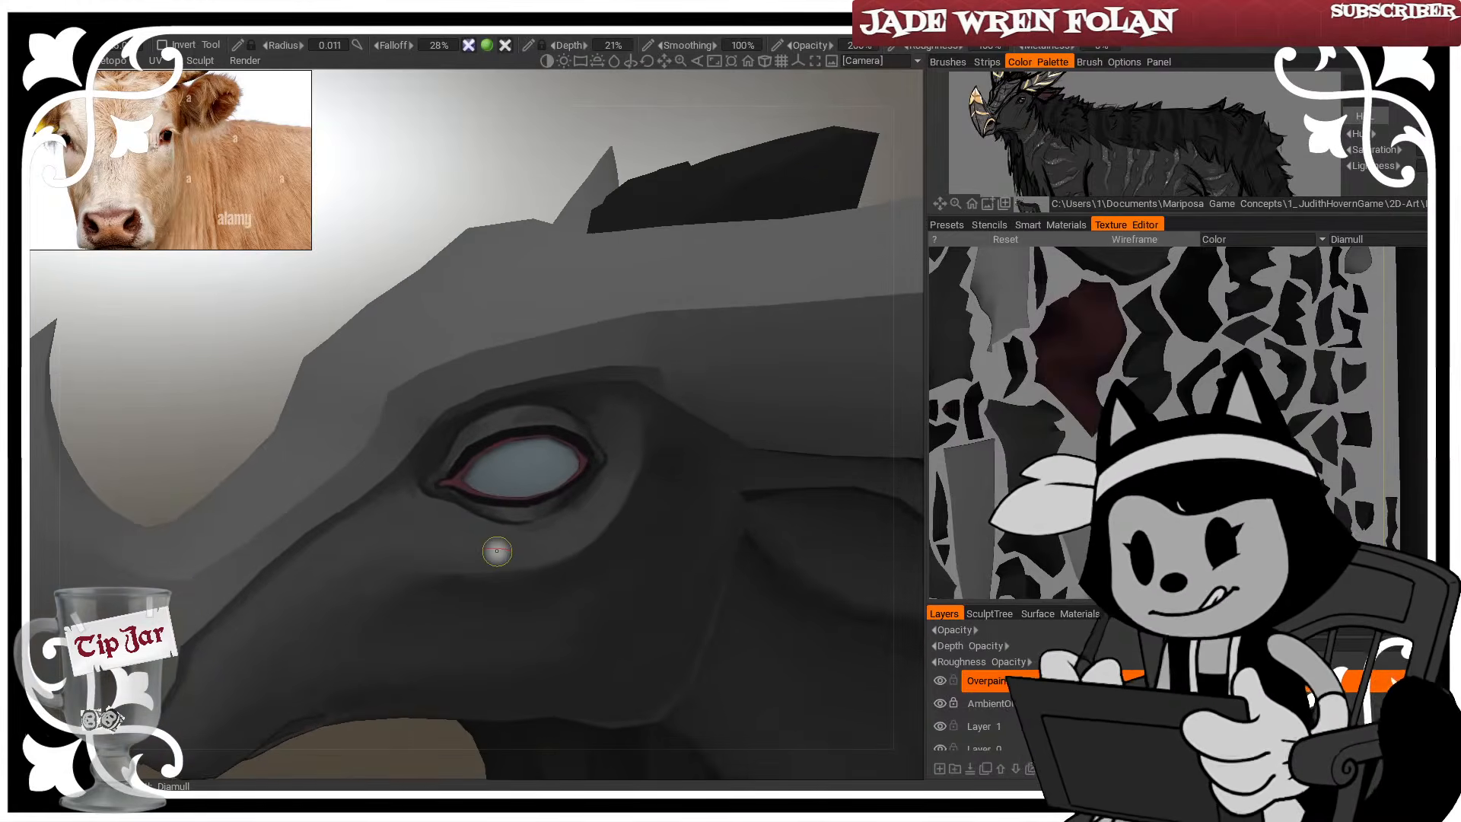
right_click_drag(497, 551, 558, 522, "alt")
left_click_drag(557, 522, 533, 509, "alt")
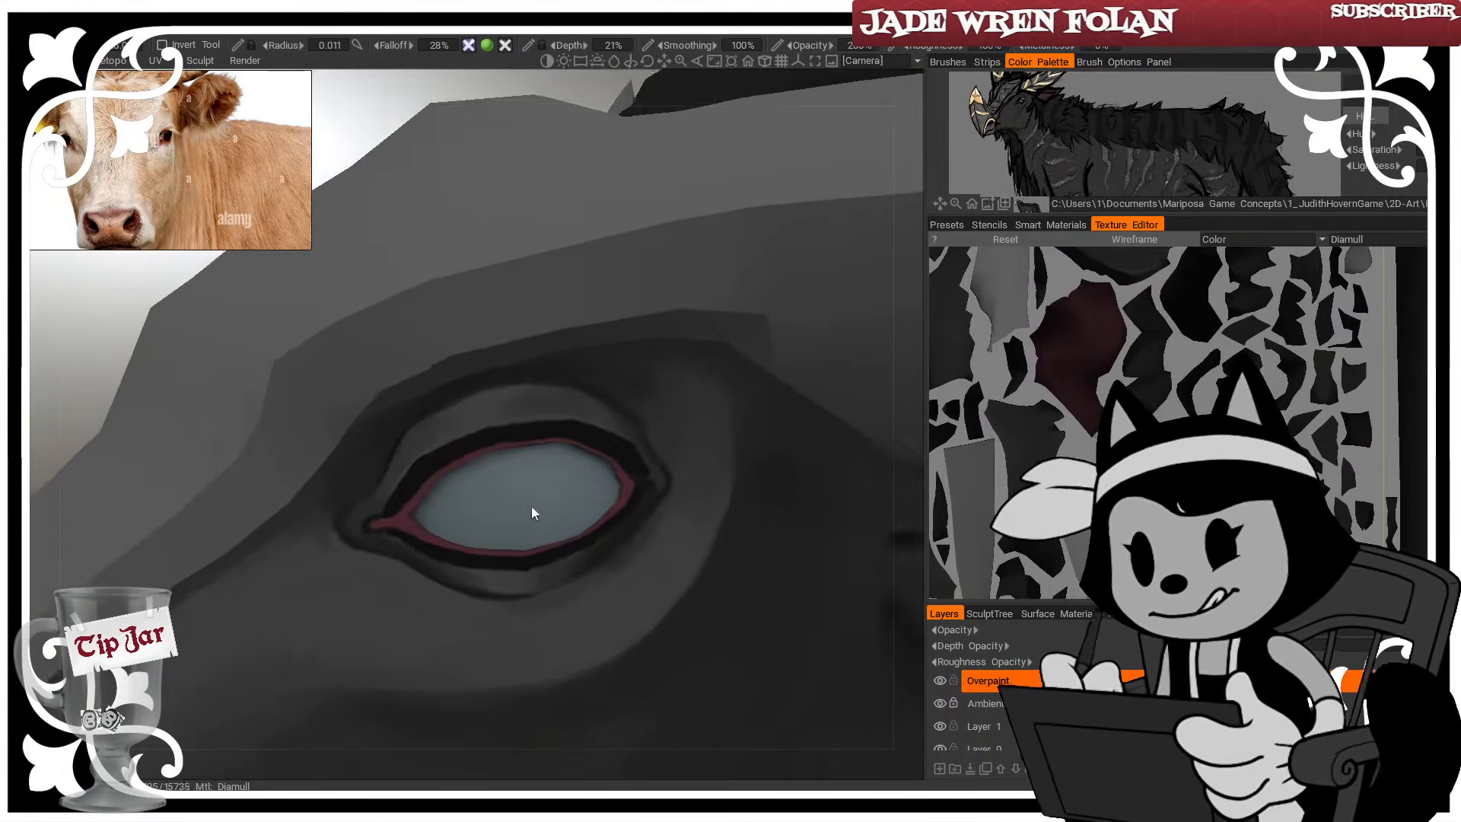
right_click_drag(533, 508, 541, 413, "alt")
key("v")
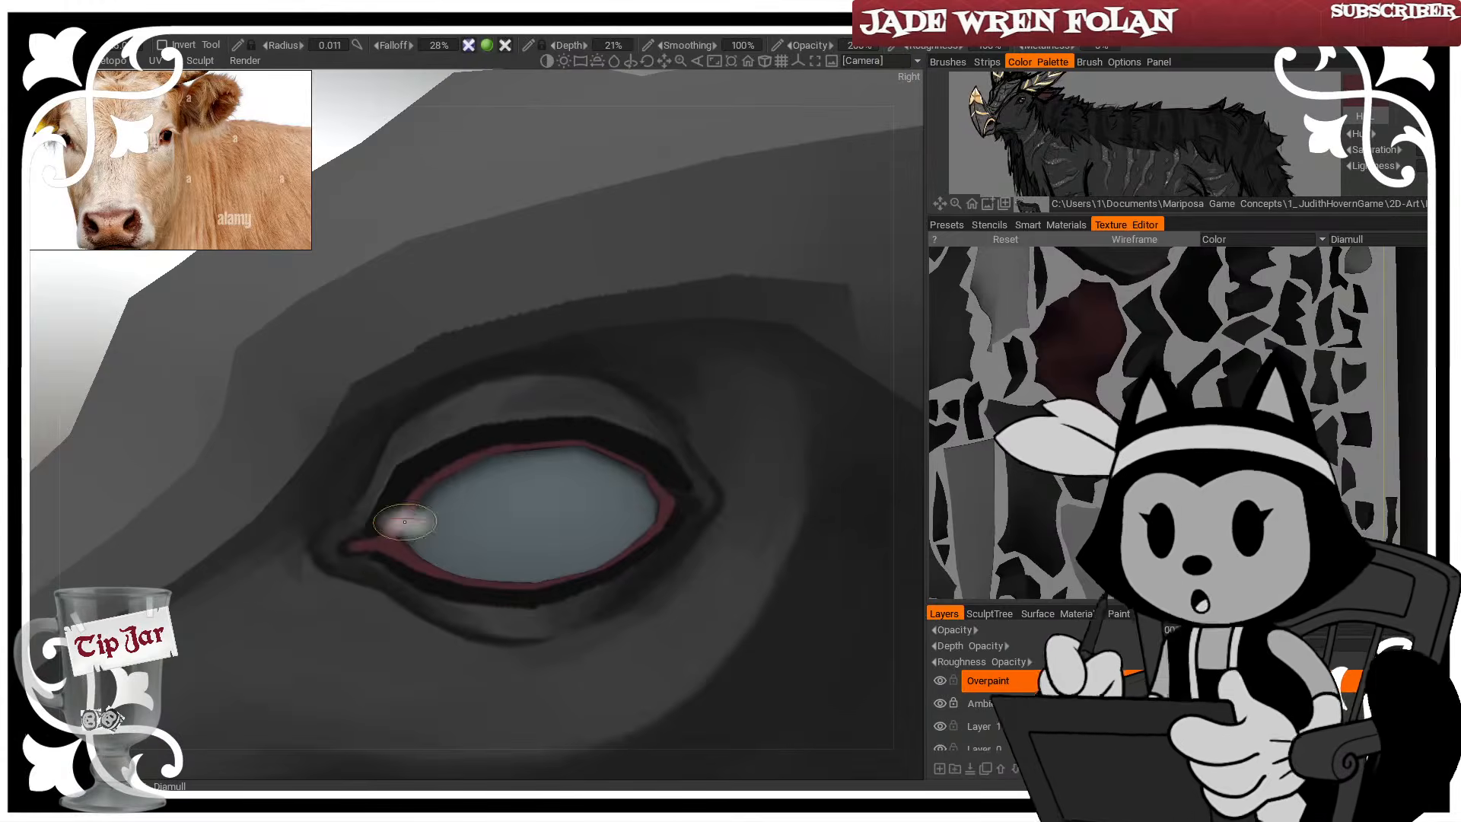
Shrink the brush and paint the dark red inner rim into the eye's front corner on the Overpaint layer
right_click_drag(383, 539, 372, 540)
left_click_drag(371, 540, 395, 518)
left_click_drag(157, 397, 146, 373, "alt")
left_click_drag(351, 545, 374, 556)
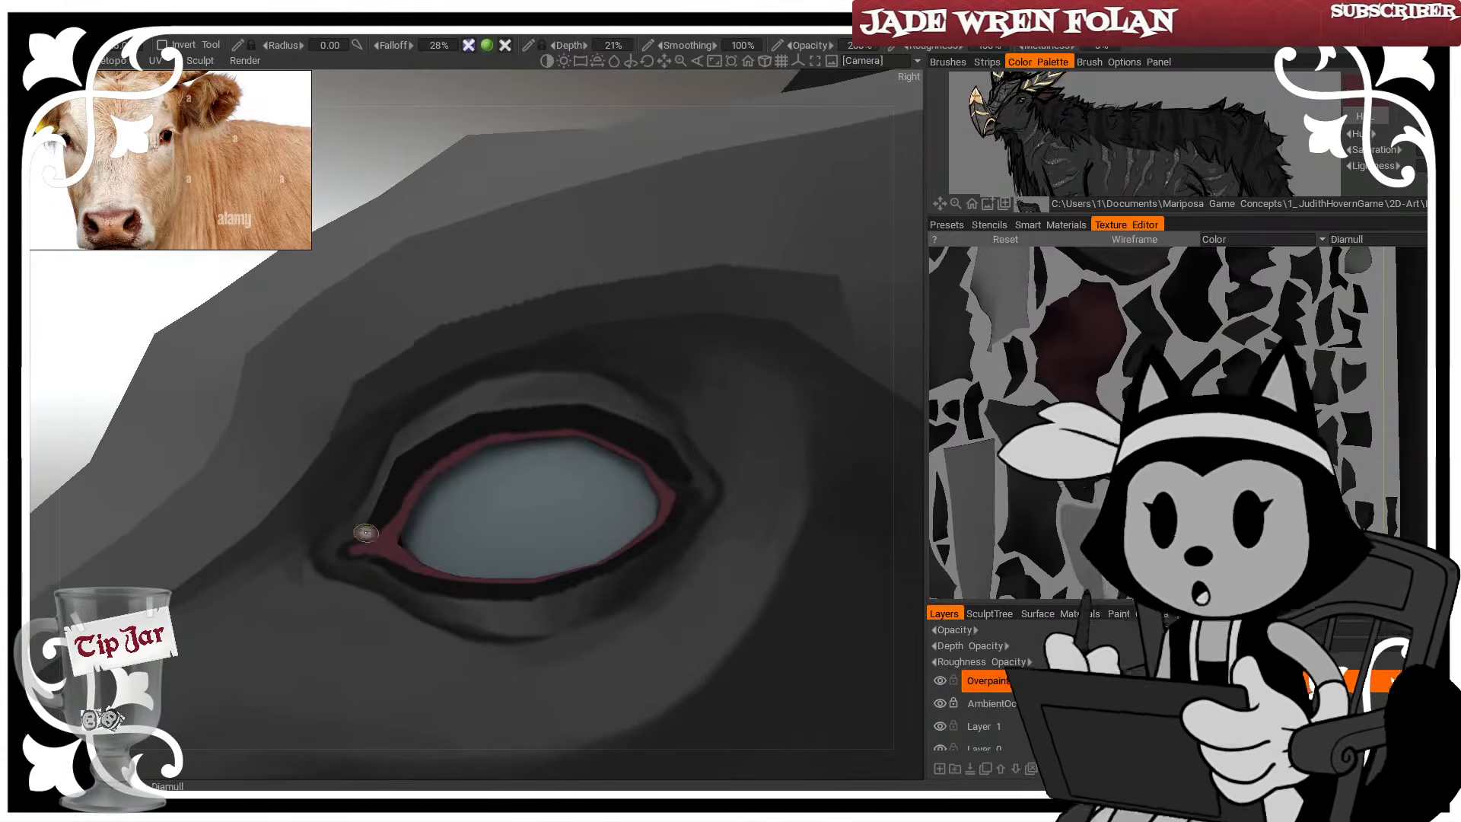
Darken the red brush colour to about RGB 57, 30, 35 and shade the rim at the eye's front corner
key("c")
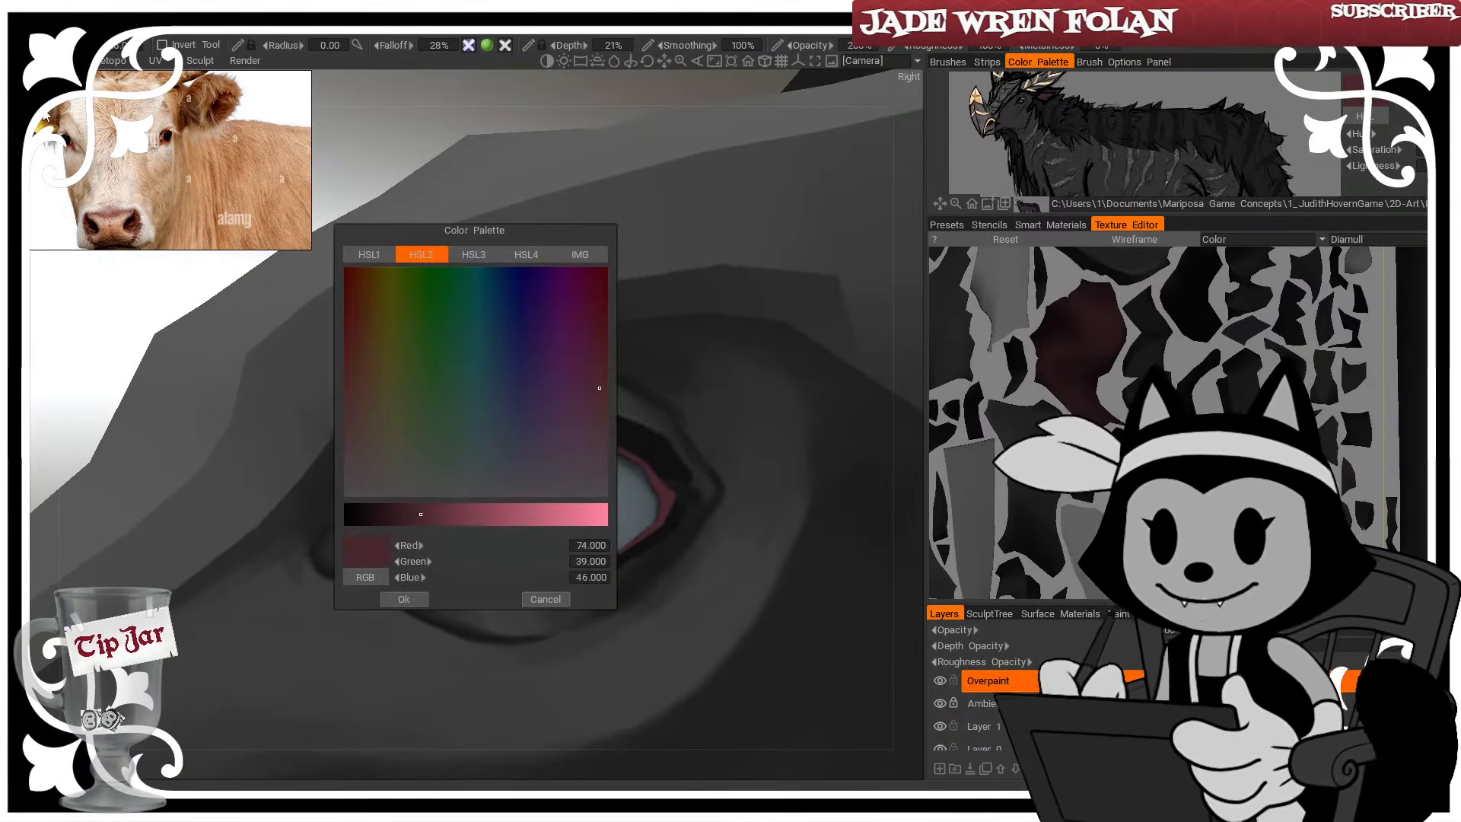
left_click_drag(414, 517, 401, 517)
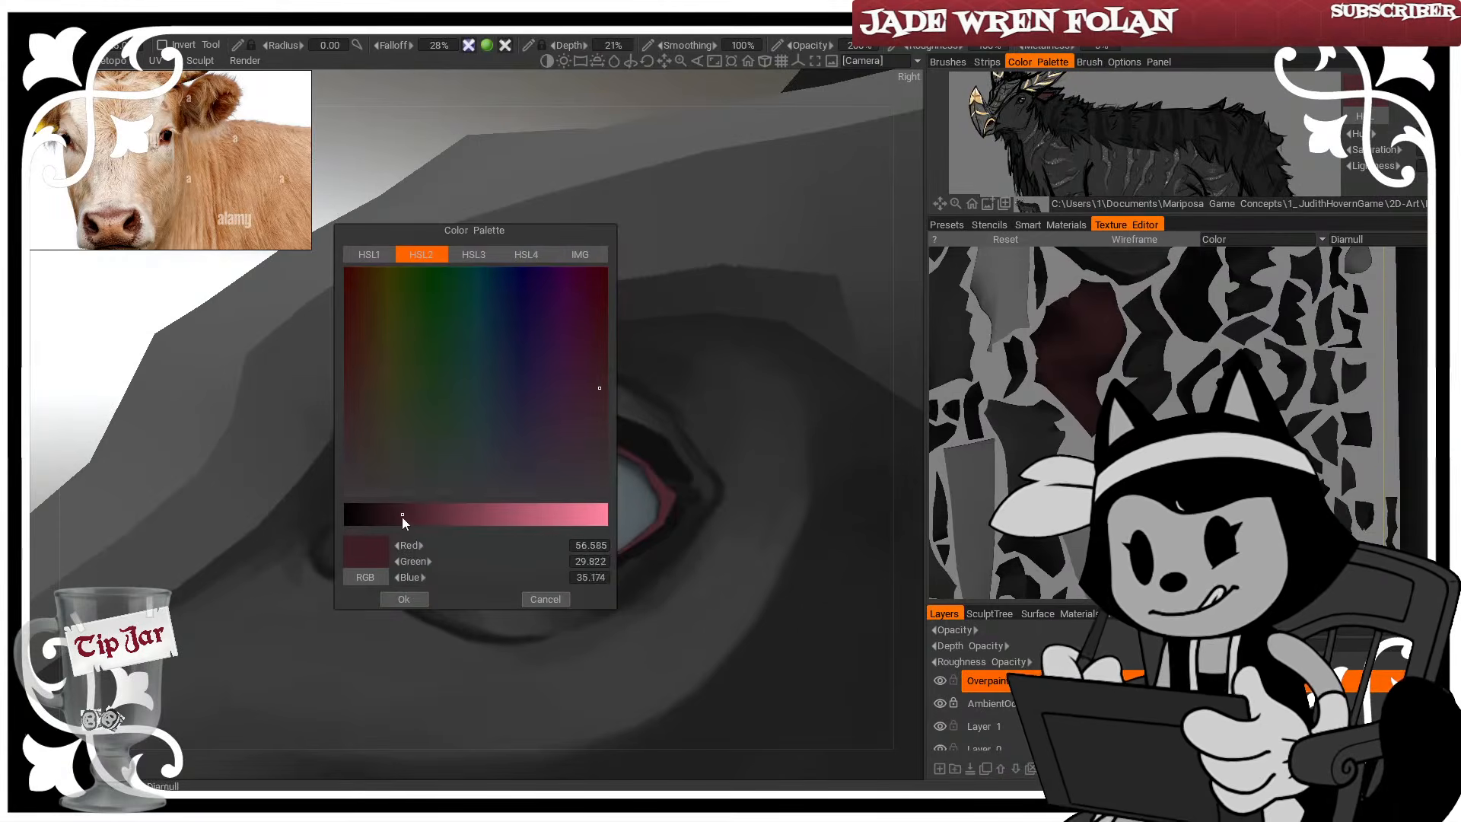
left_click(404, 599)
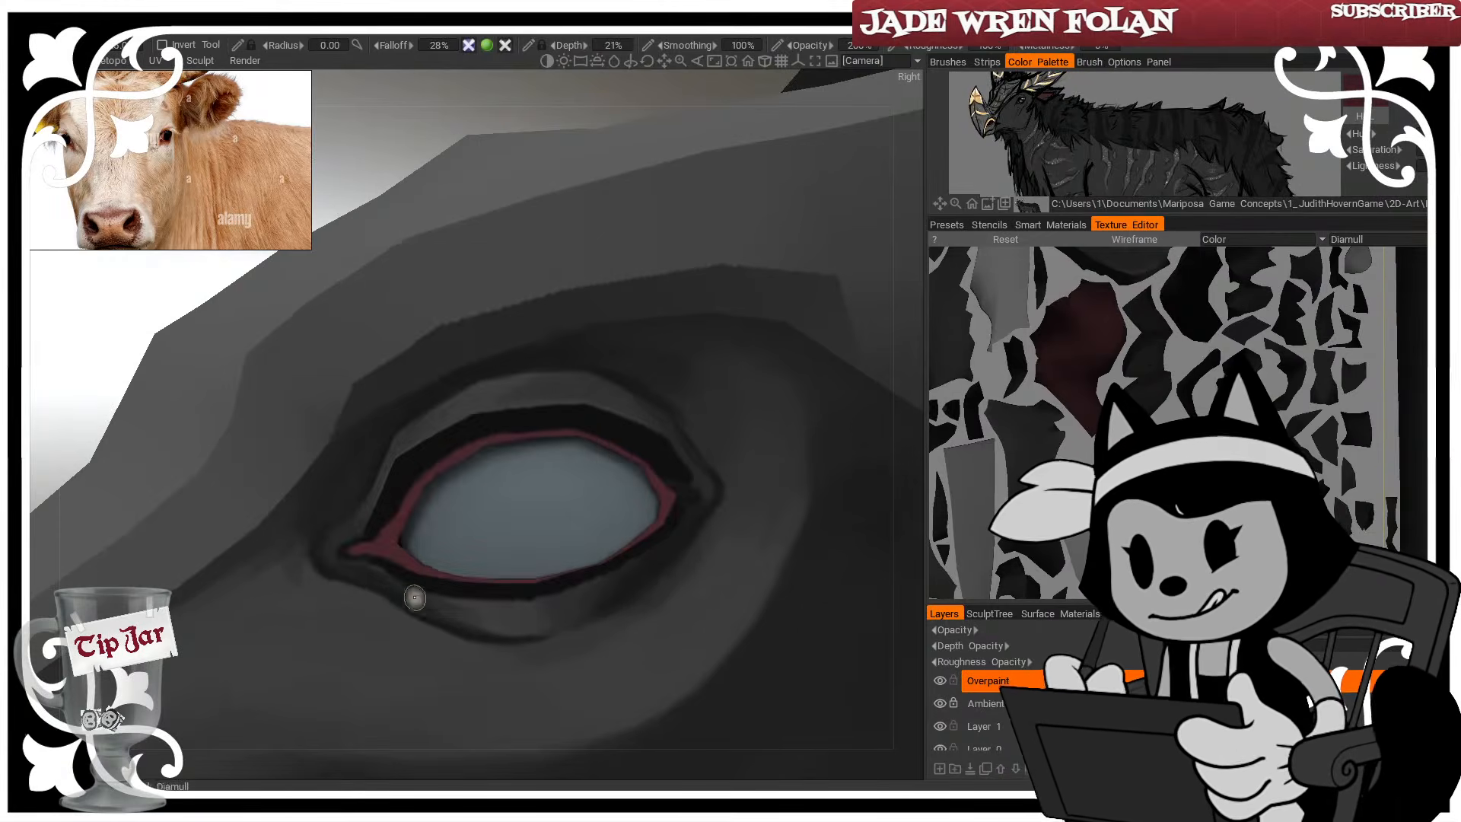
left_click_drag(118, 356, 119, 340)
left_click_drag(403, 506, 387, 537)
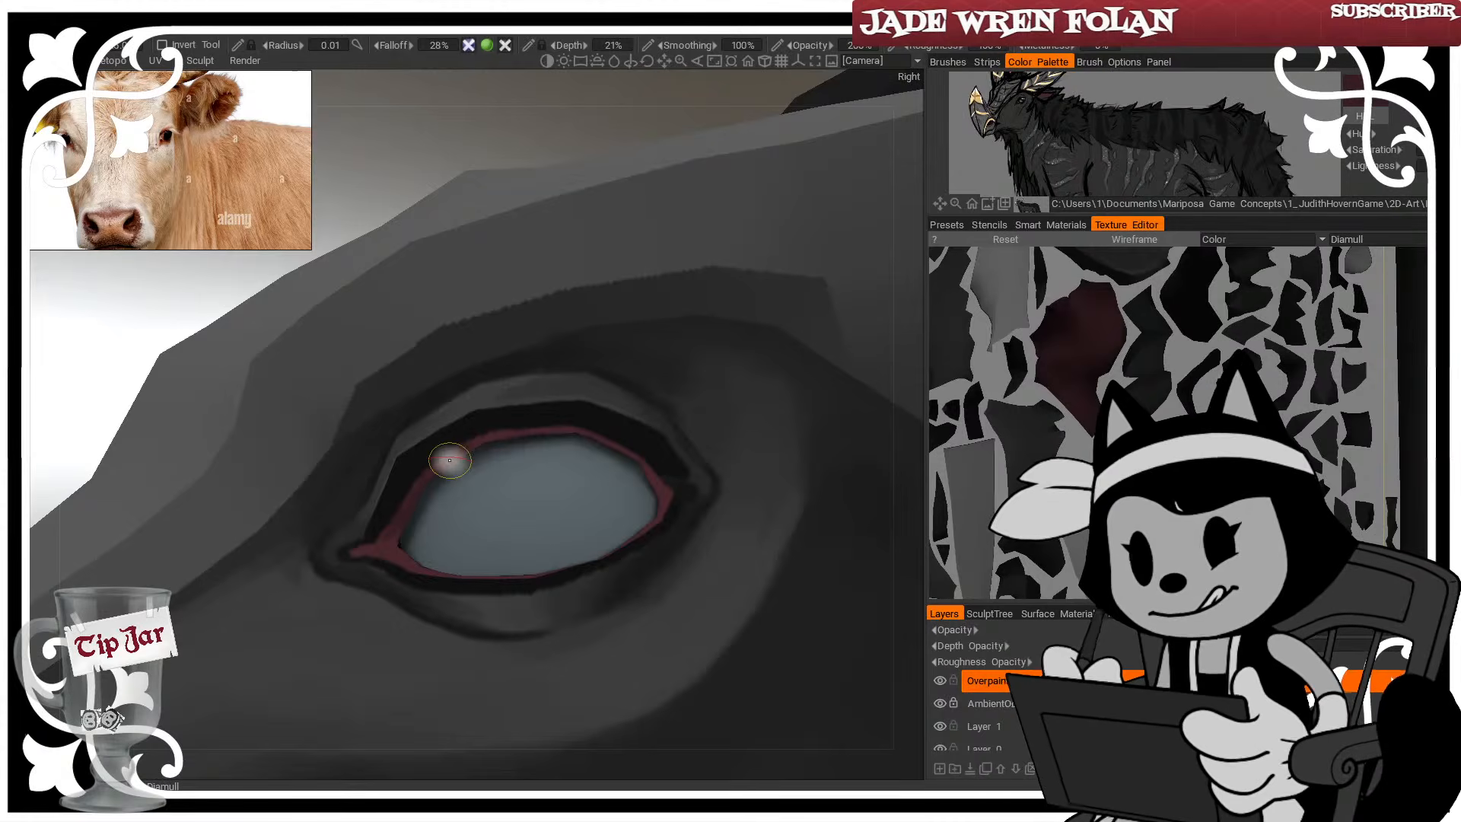
Shade the red rim along the upper eyelid from the front corner to the back corner
left_click_drag(418, 192, 418, 176)
left_click_drag(490, 432, 456, 451)
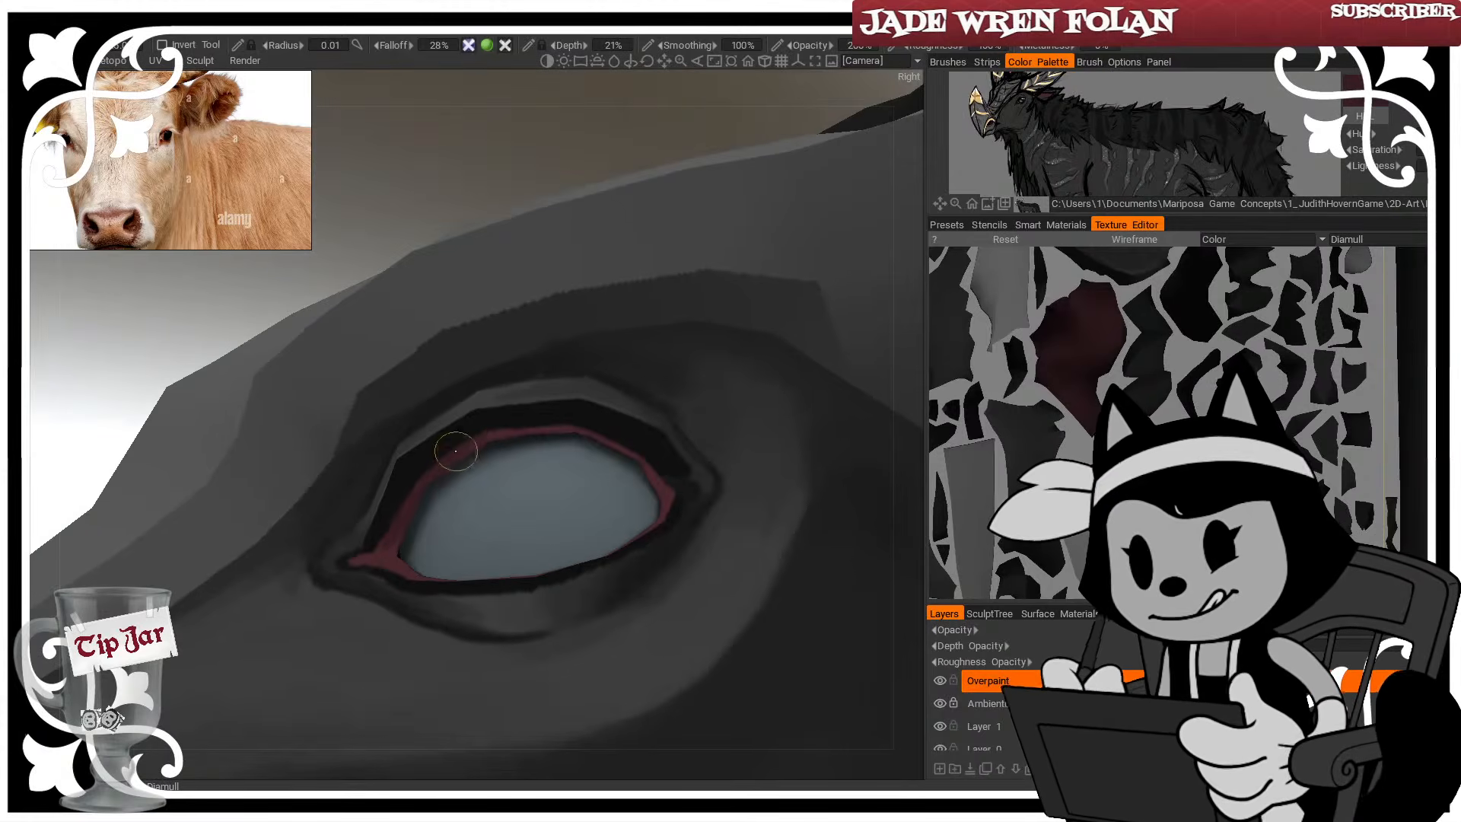
left_click_drag(473, 193, 459, 163)
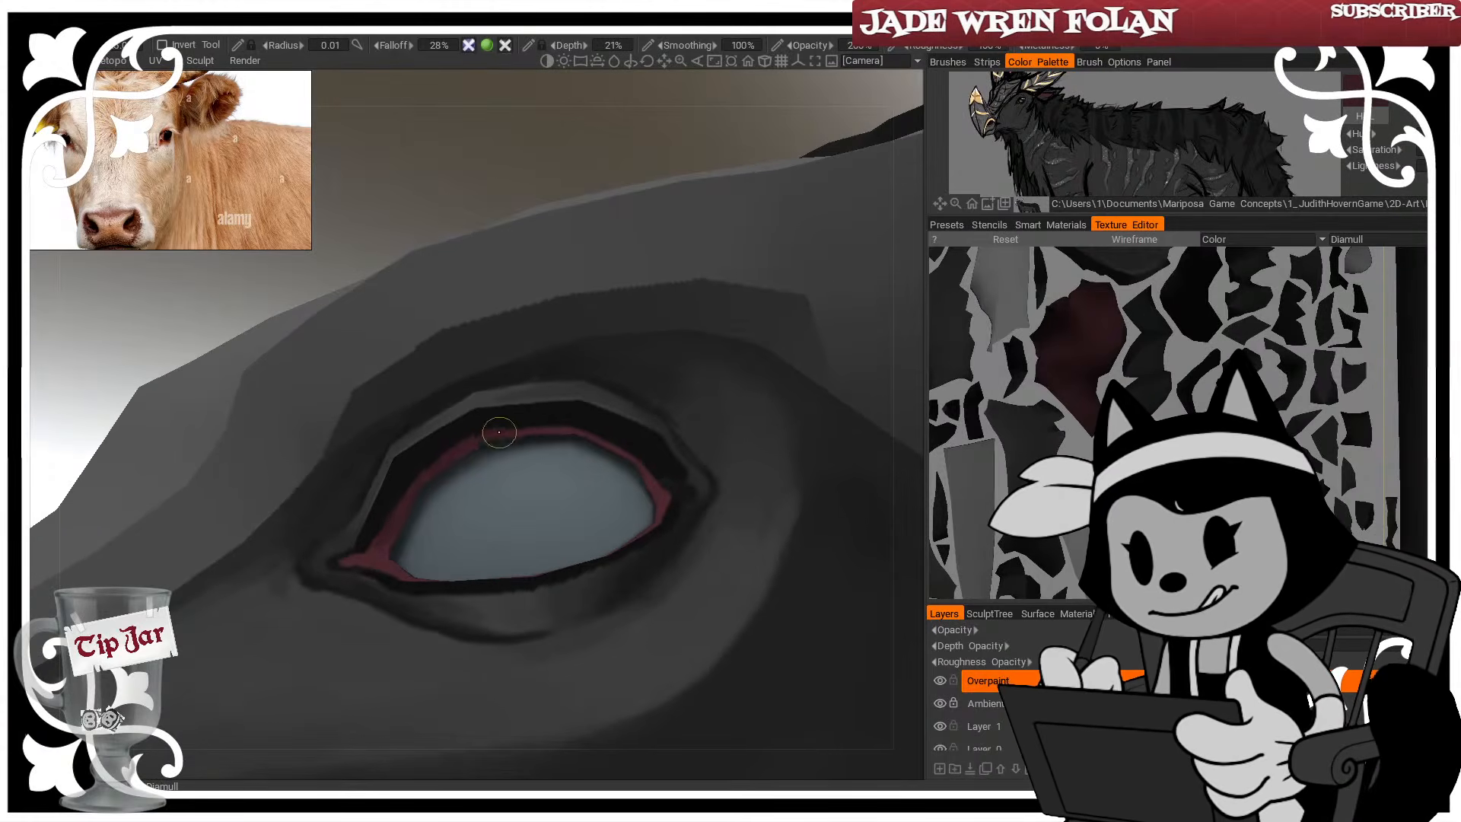
mouse_move(499, 432)
left_mouse_down()
mouse_move(603, 440)
mouse_move(650, 483)
left_mouse_up()
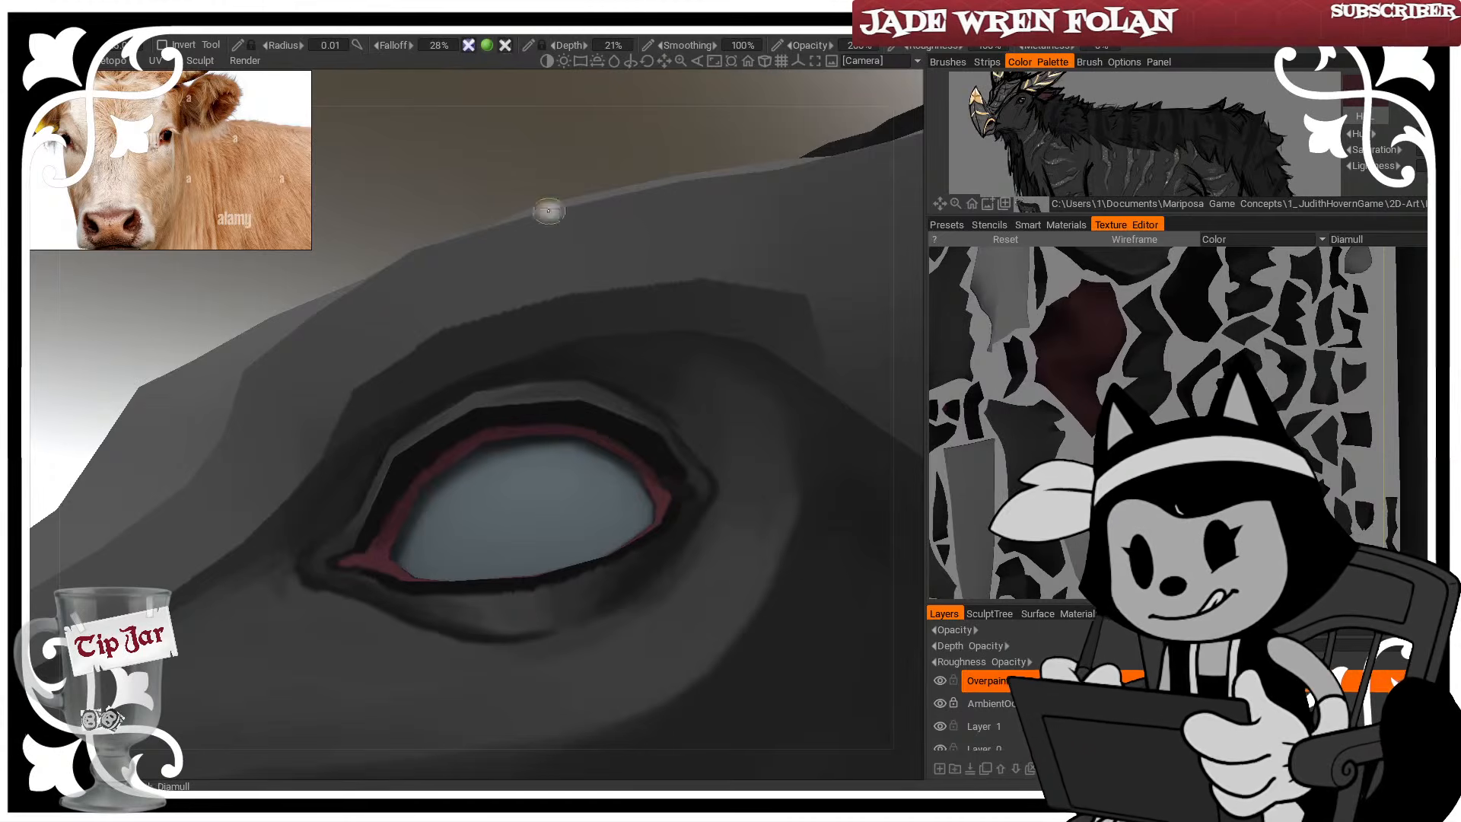
left_click_drag(547, 210, 557, 199)
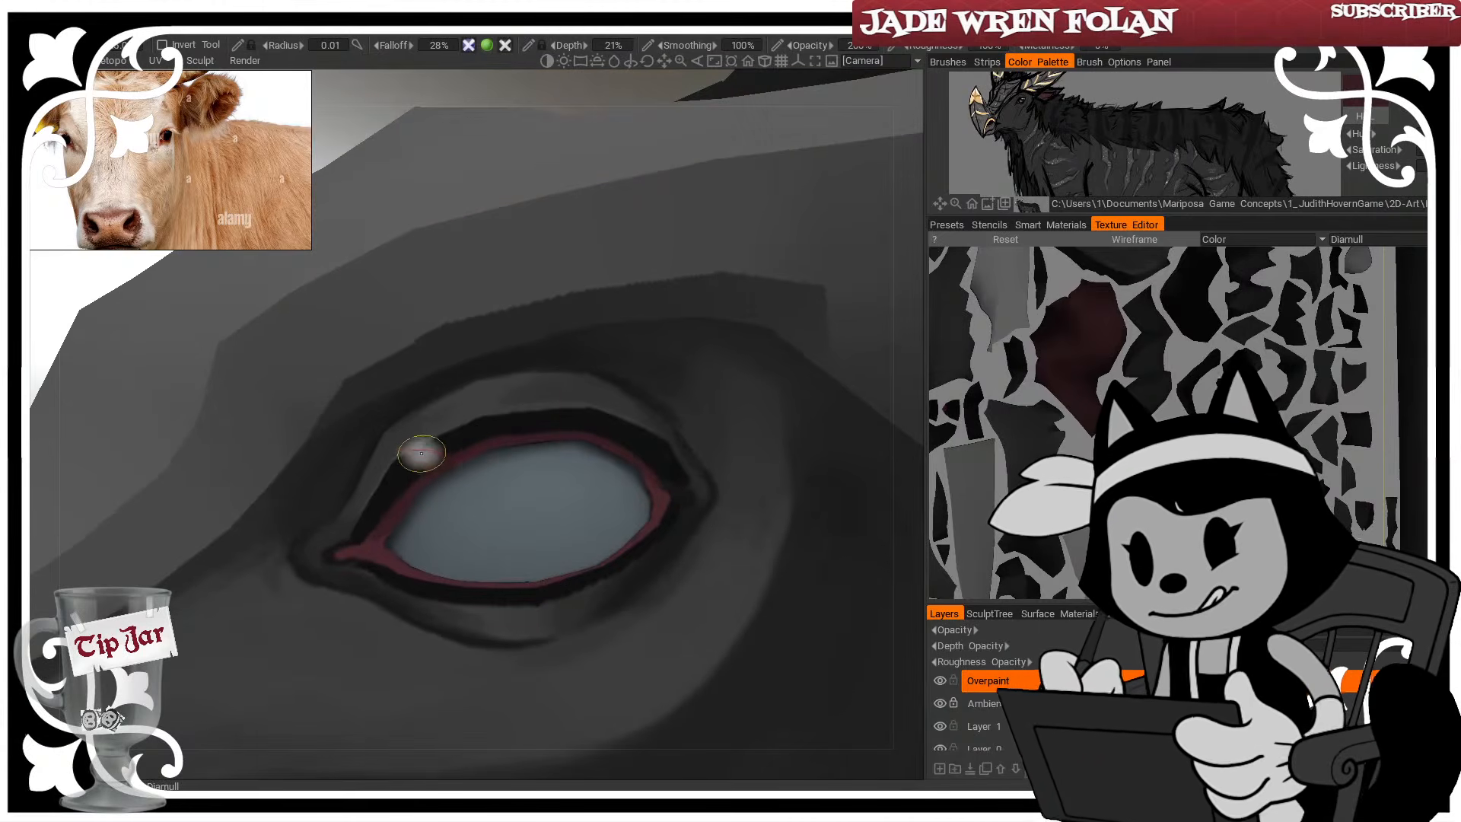
left_click(420, 453)
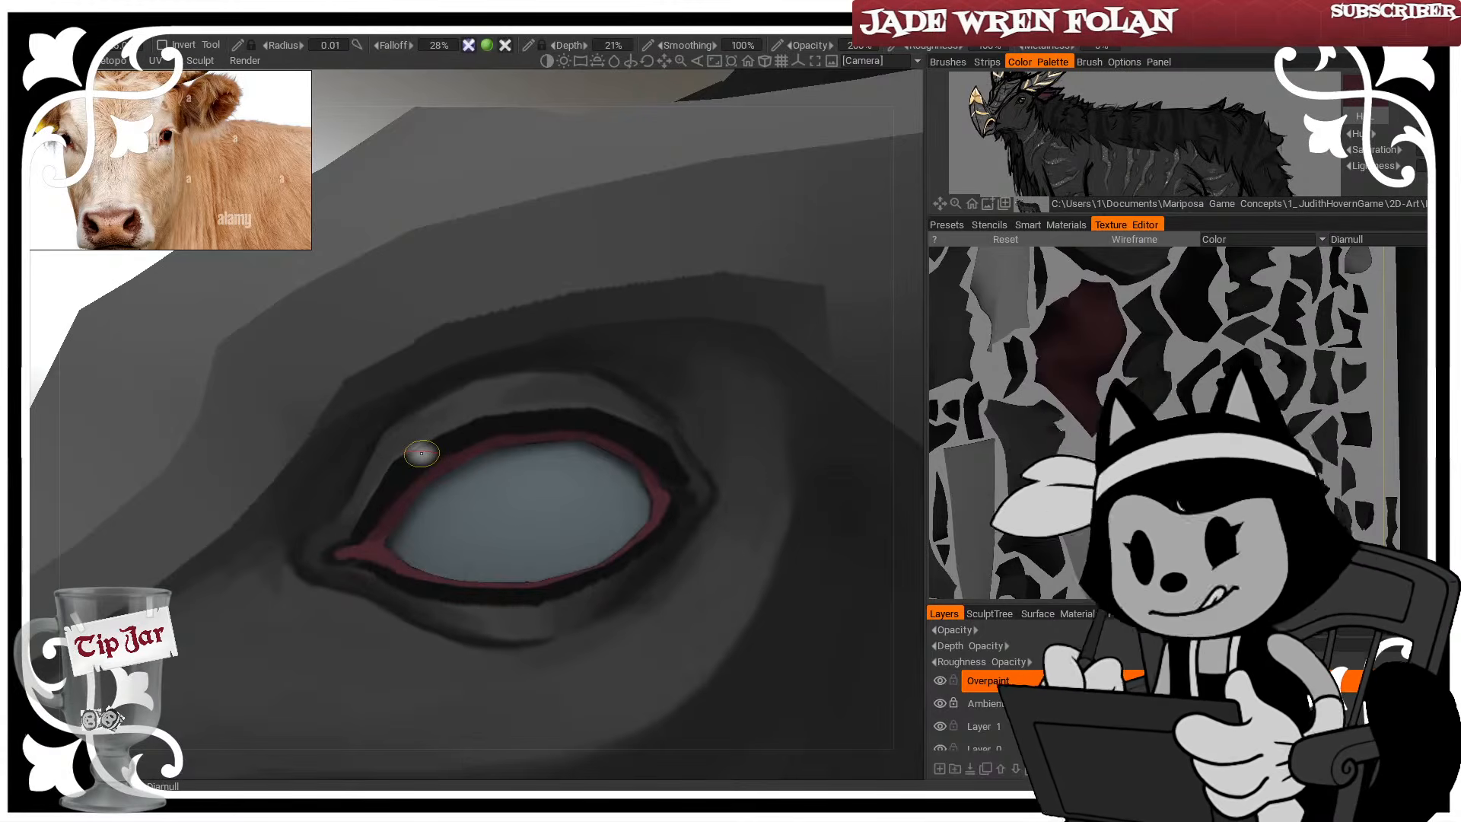
mouse_move(421, 452)
left_mouse_down()
mouse_move(460, 453)
mouse_move(483, 404)
left_mouse_up()
Refine the red tear duct at the eye's front corner with a smaller brush
left_click_drag(494, 183, 470, 143)
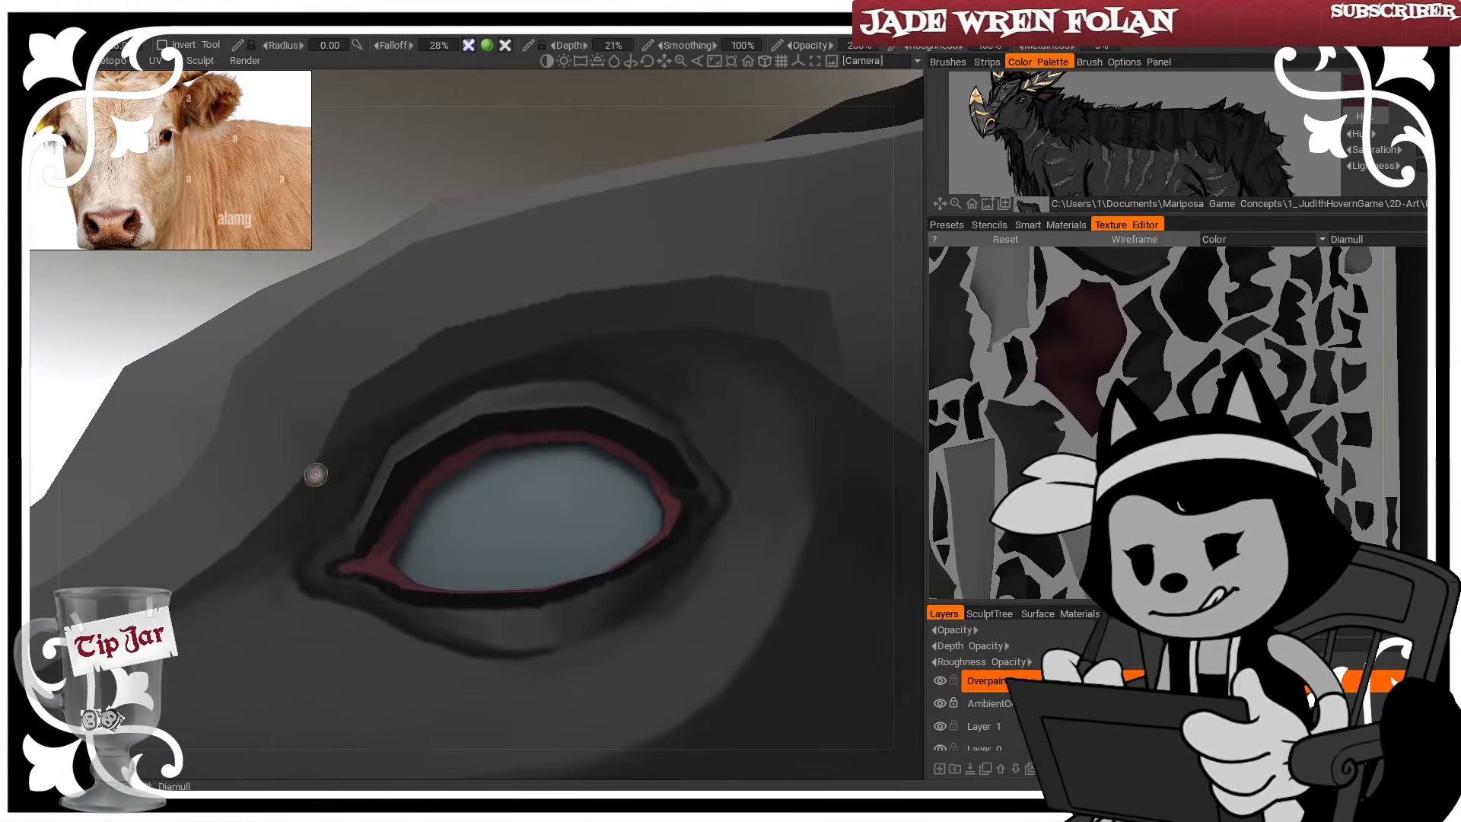
left_click_drag(340, 566, 394, 529)
key("bracketleft")
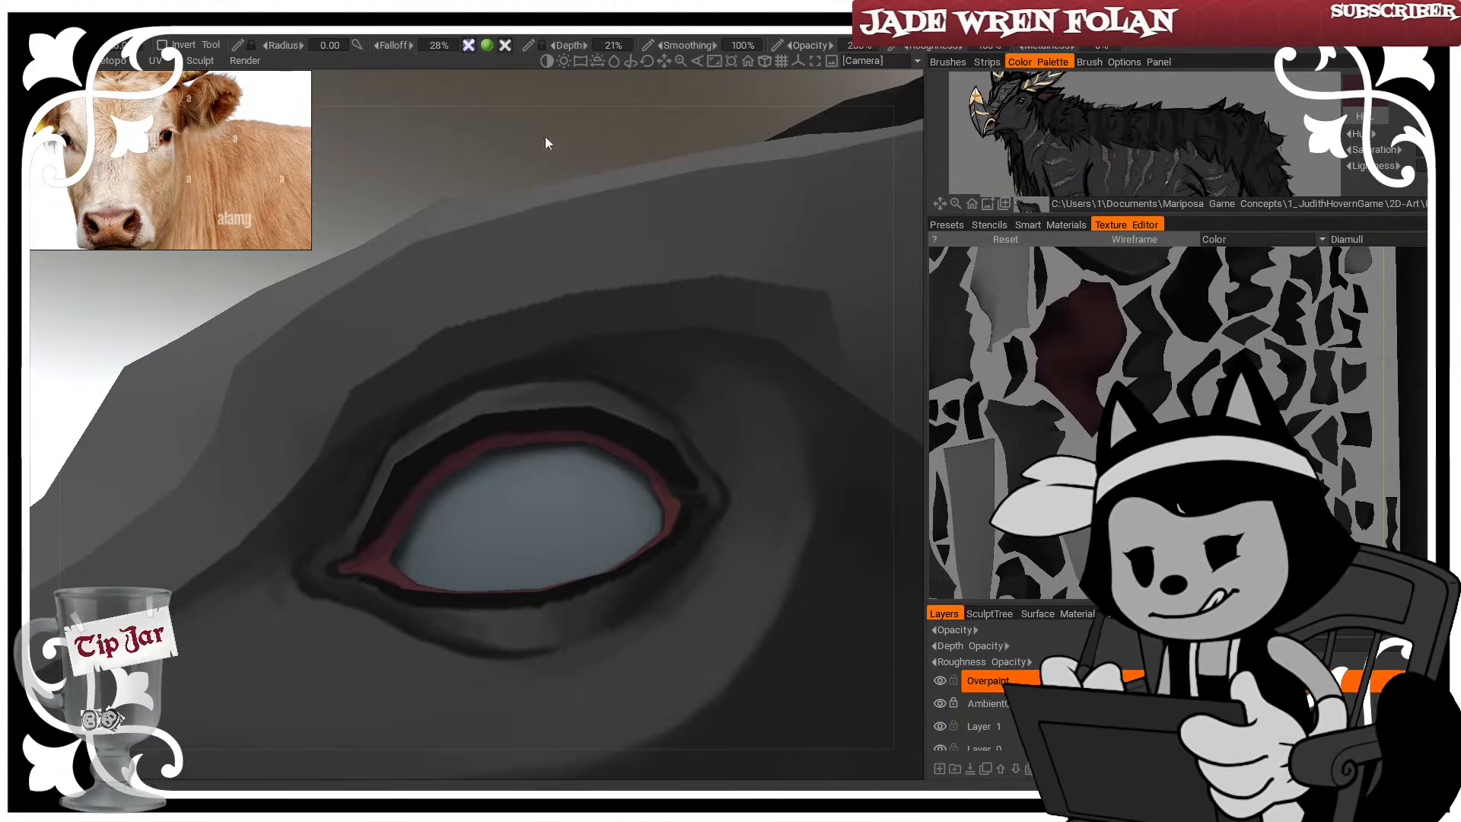
Examine the painted eyelid rim from several angles, both close up and against the whole face
left_click_drag(513, 180, 518, 161)
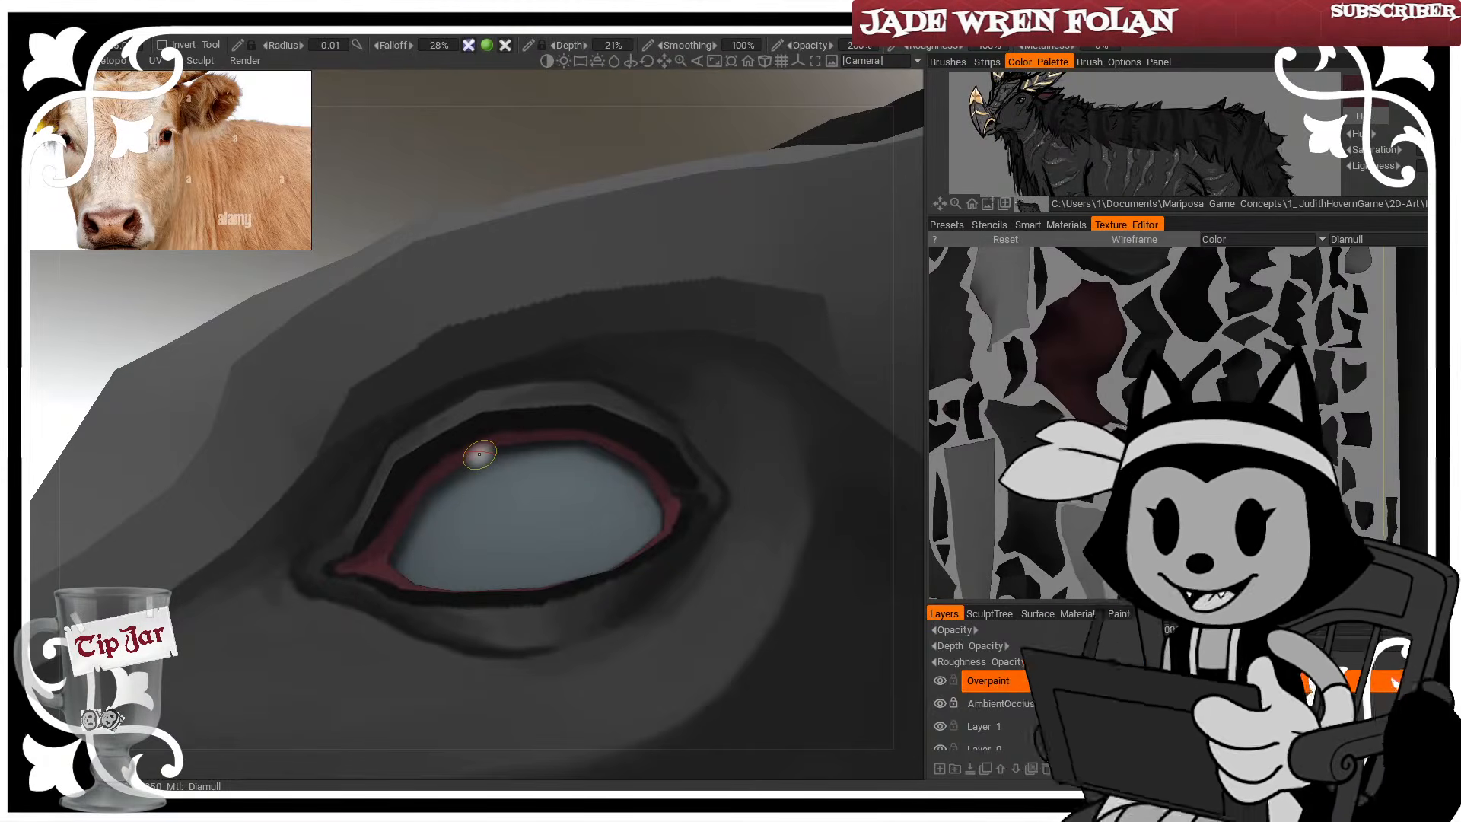
left_click_drag(477, 172, 484, 180)
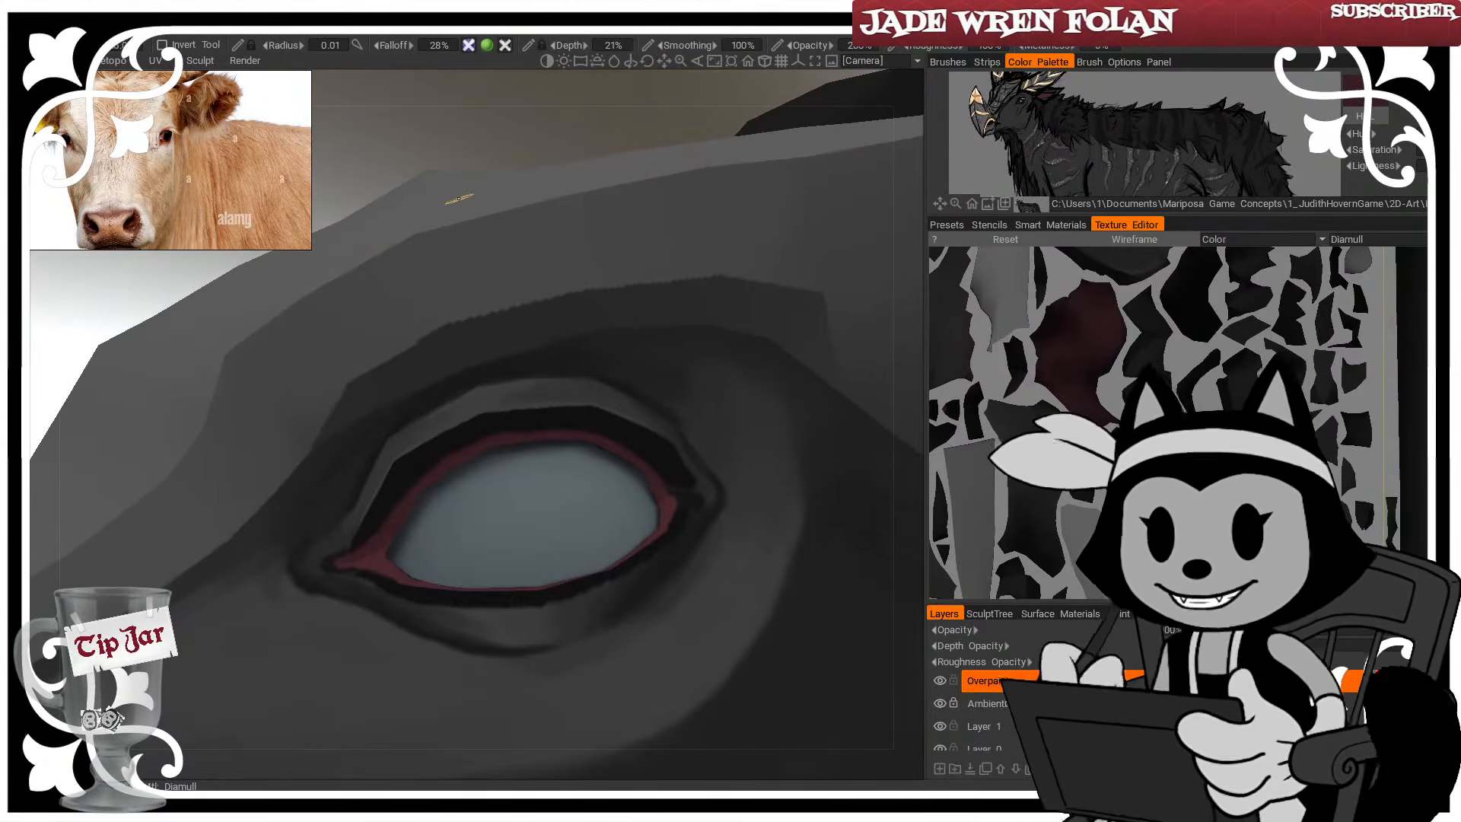
left_click_drag(422, 148, 417, 166)
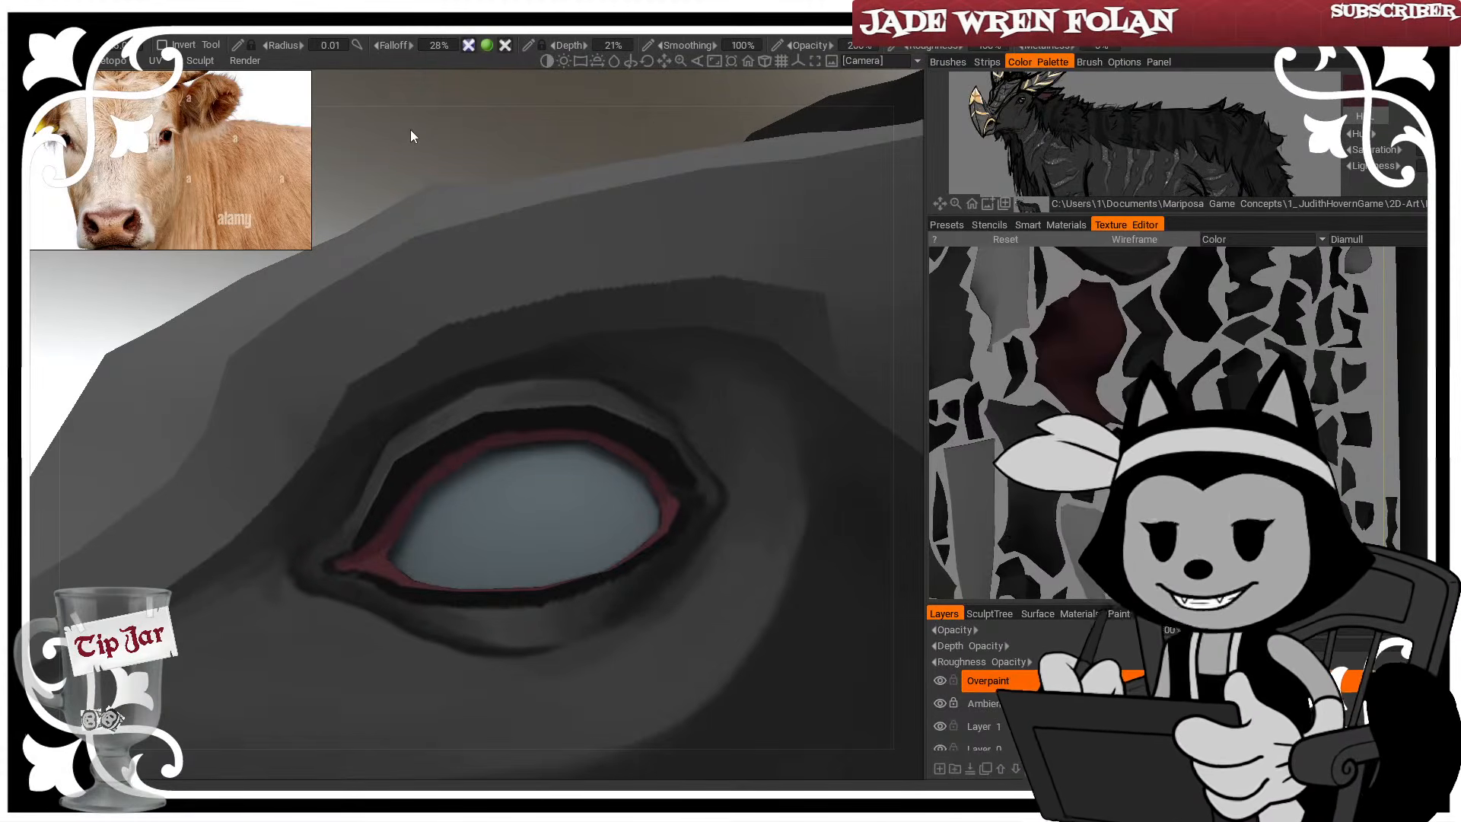
left_click_drag(437, 163, 436, 147)
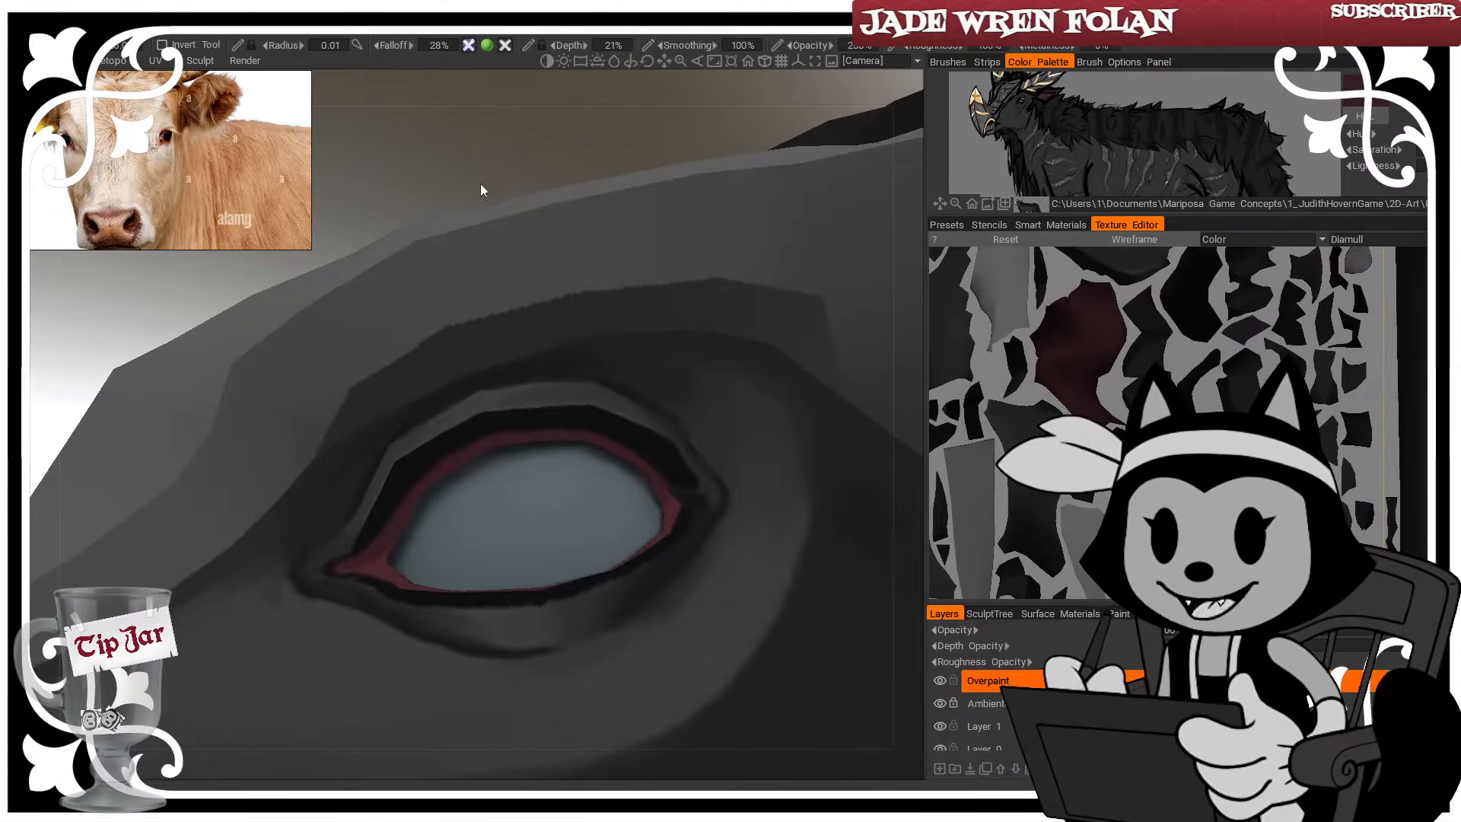
left_click_drag(483, 188, 524, 219)
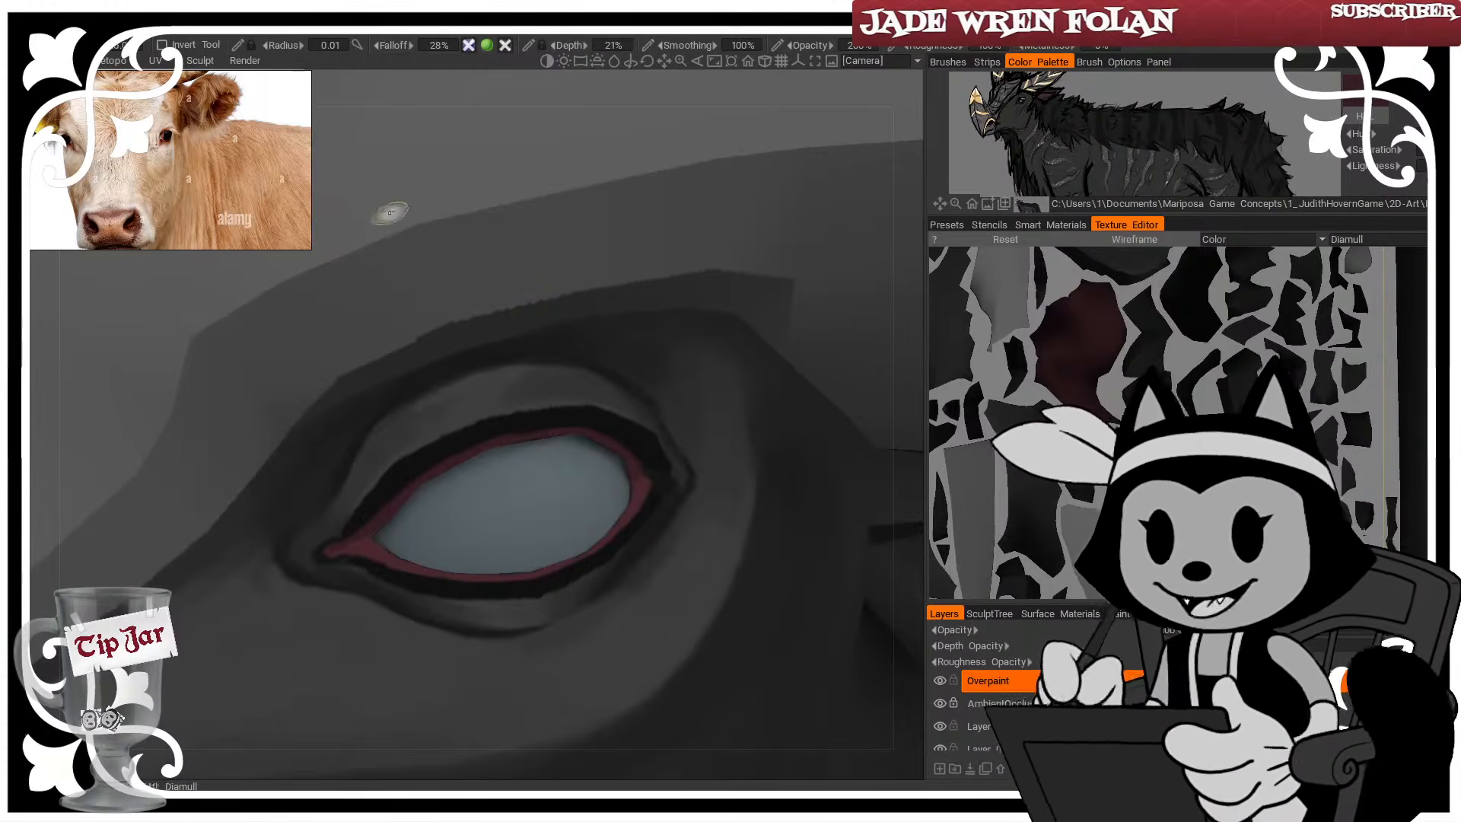
mouse_move(494, 356)
left_mouse_down("alt")
mouse_move(518, 391)
mouse_move(508, 407)
left_mouse_up("alt")
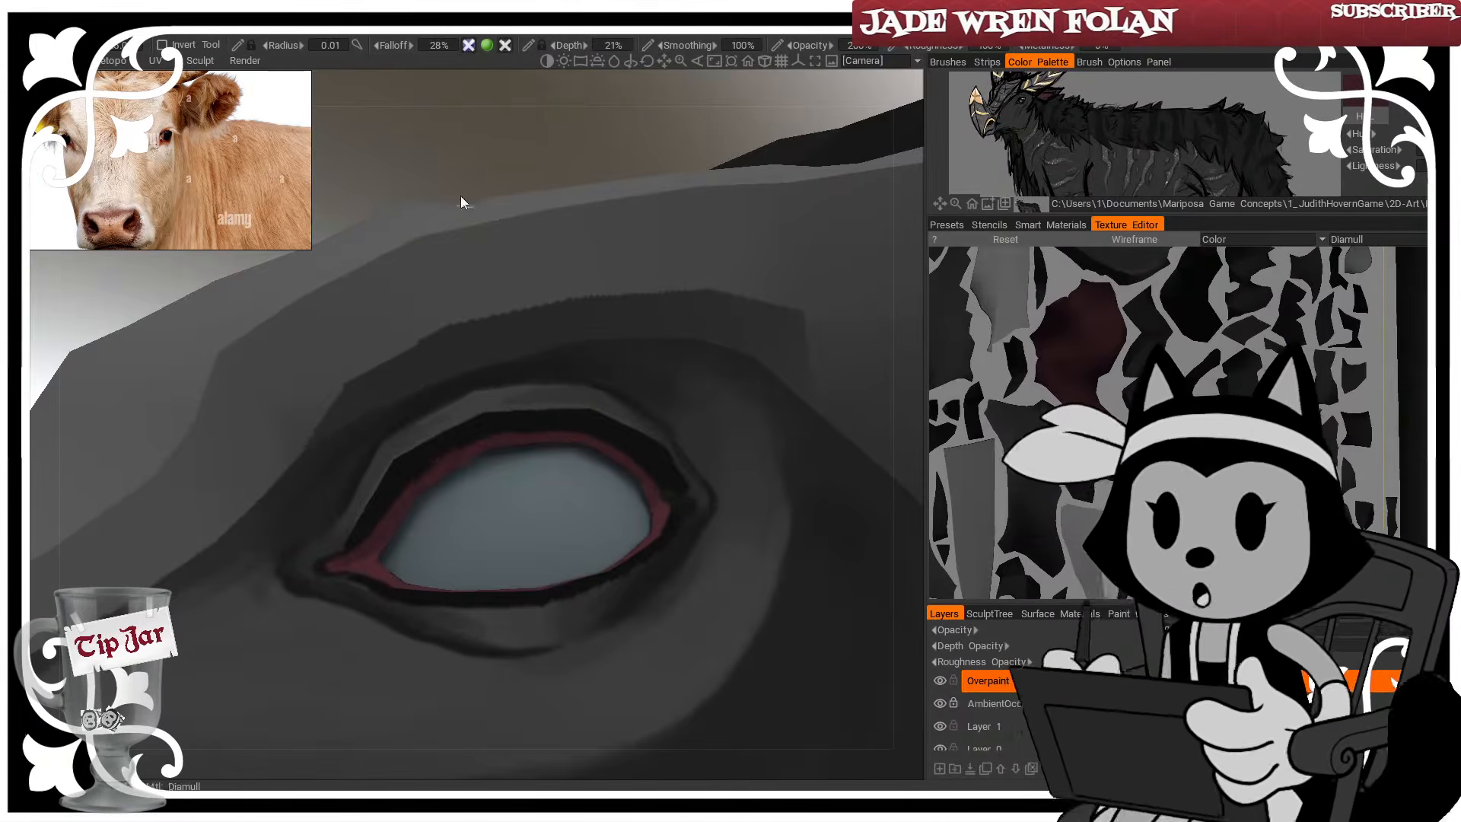
left_click_drag(459, 203, 464, 171, "alt")
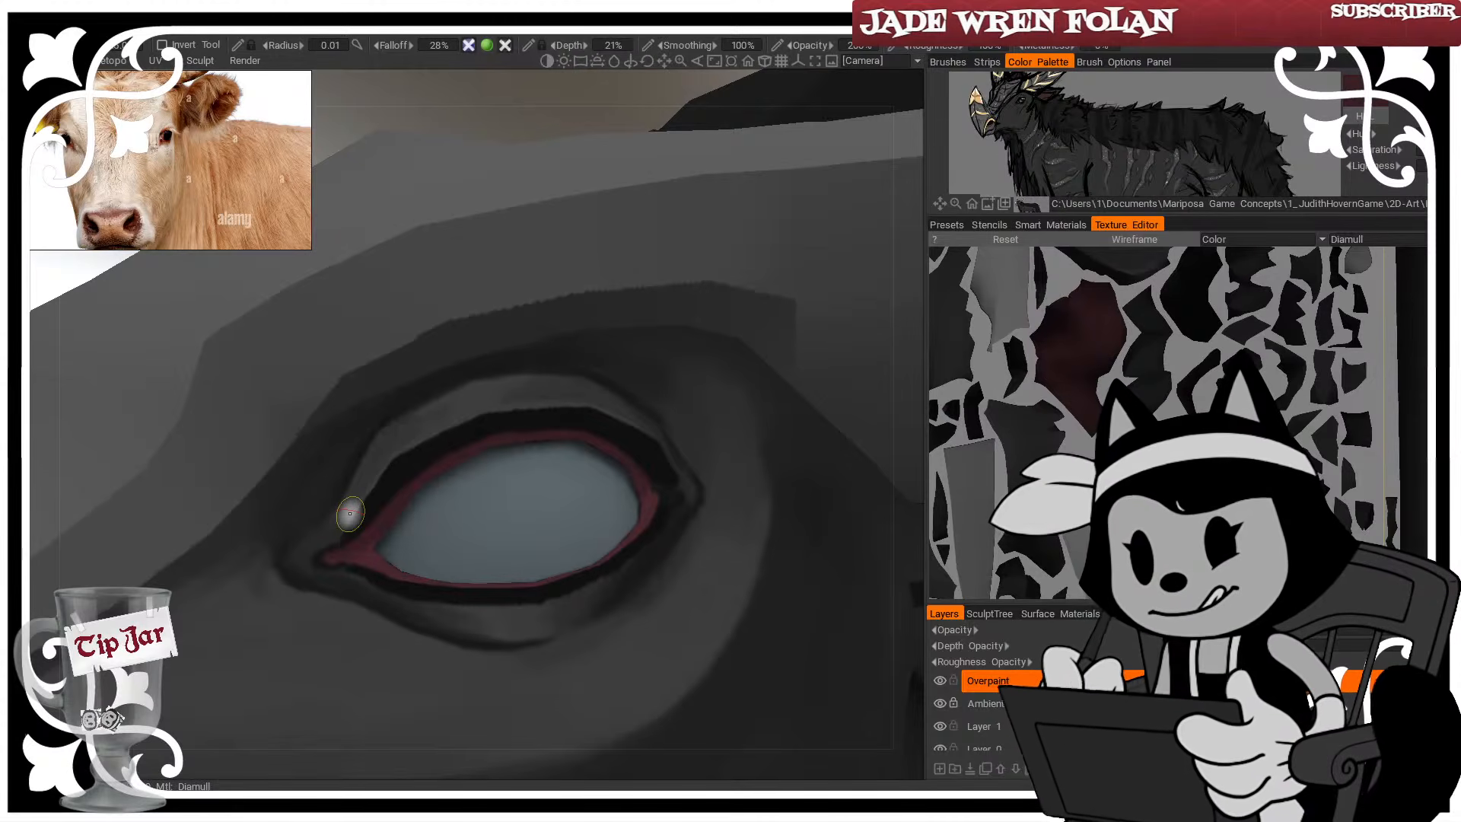
left_click_drag(350, 513, 386, 505, "alt")
right_click_drag(386, 506, 361, 466, "alt")
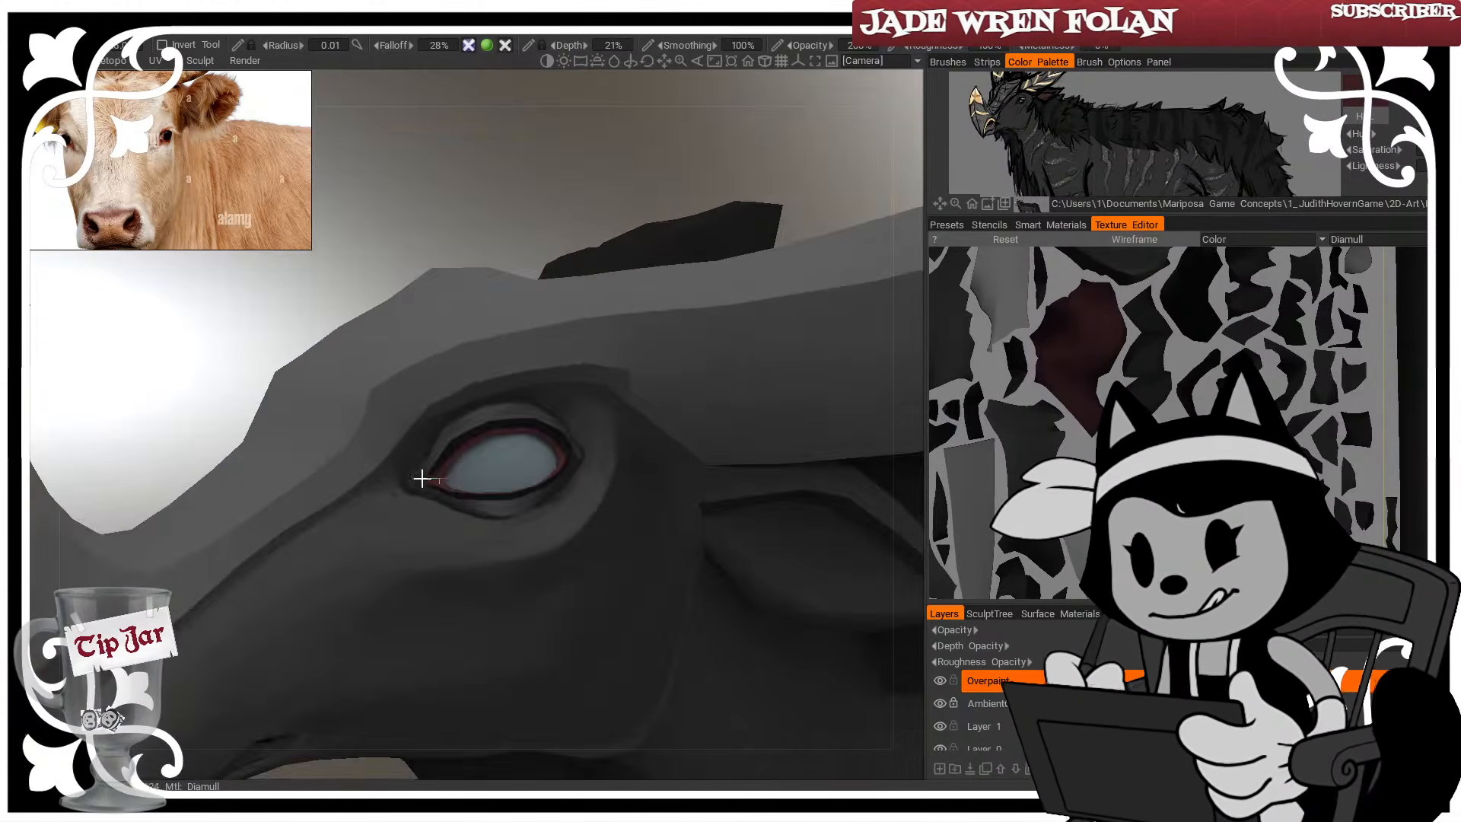
mouse_move(420, 479)
left_mouse_down("alt")
mouse_move(515, 519)
mouse_move(604, 532)
mouse_move(574, 614)
mouse_move(382, 511)
left_mouse_up("alt")
right_click_drag(382, 511, 408, 521, "alt")
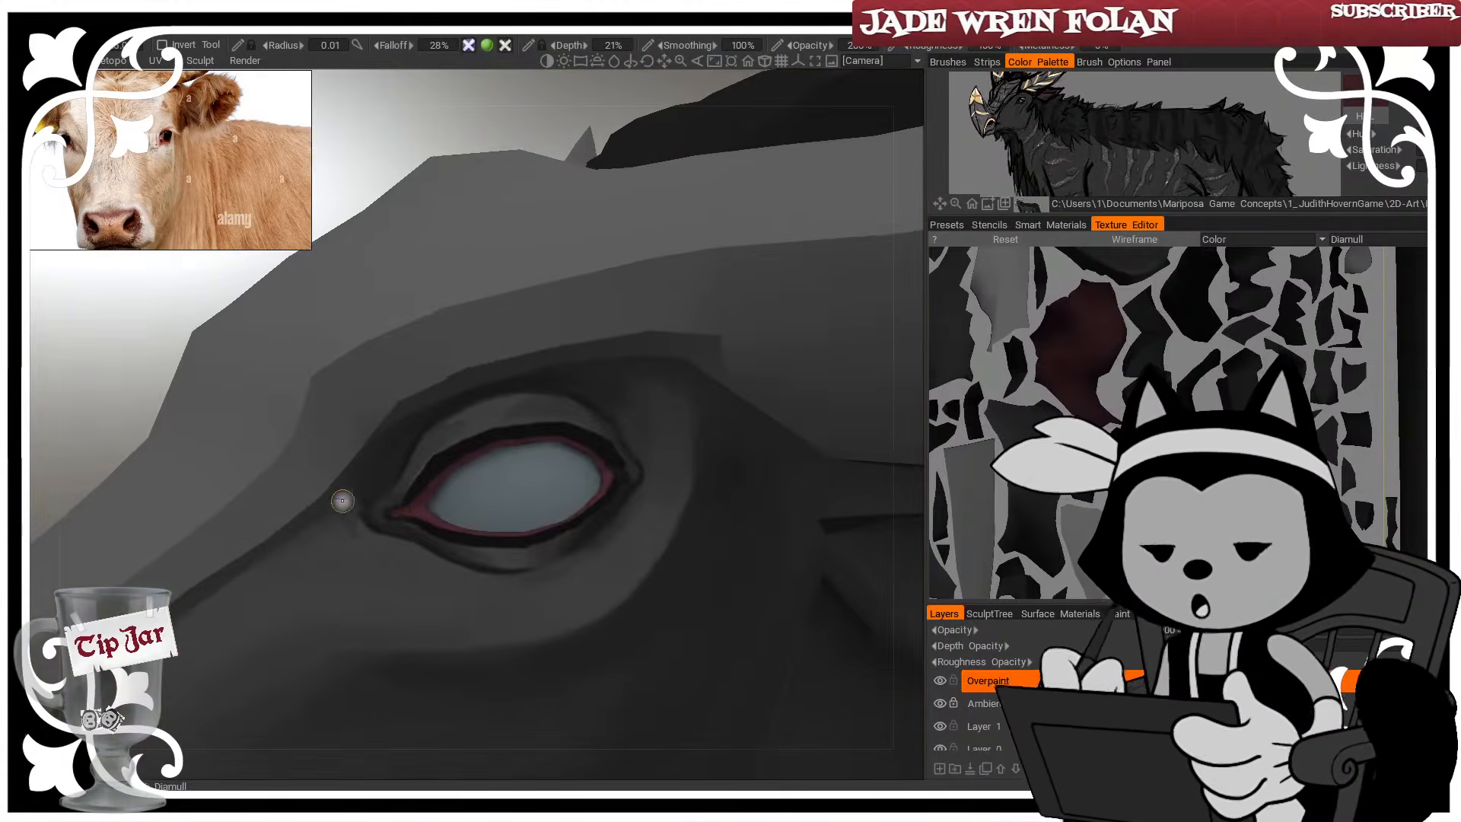
Touch up the front half of the upper eyelid's edge and check the eye from several angles
left_click_drag(343, 495, 271, 505, "alt")
left_click_drag(408, 449, 444, 429)
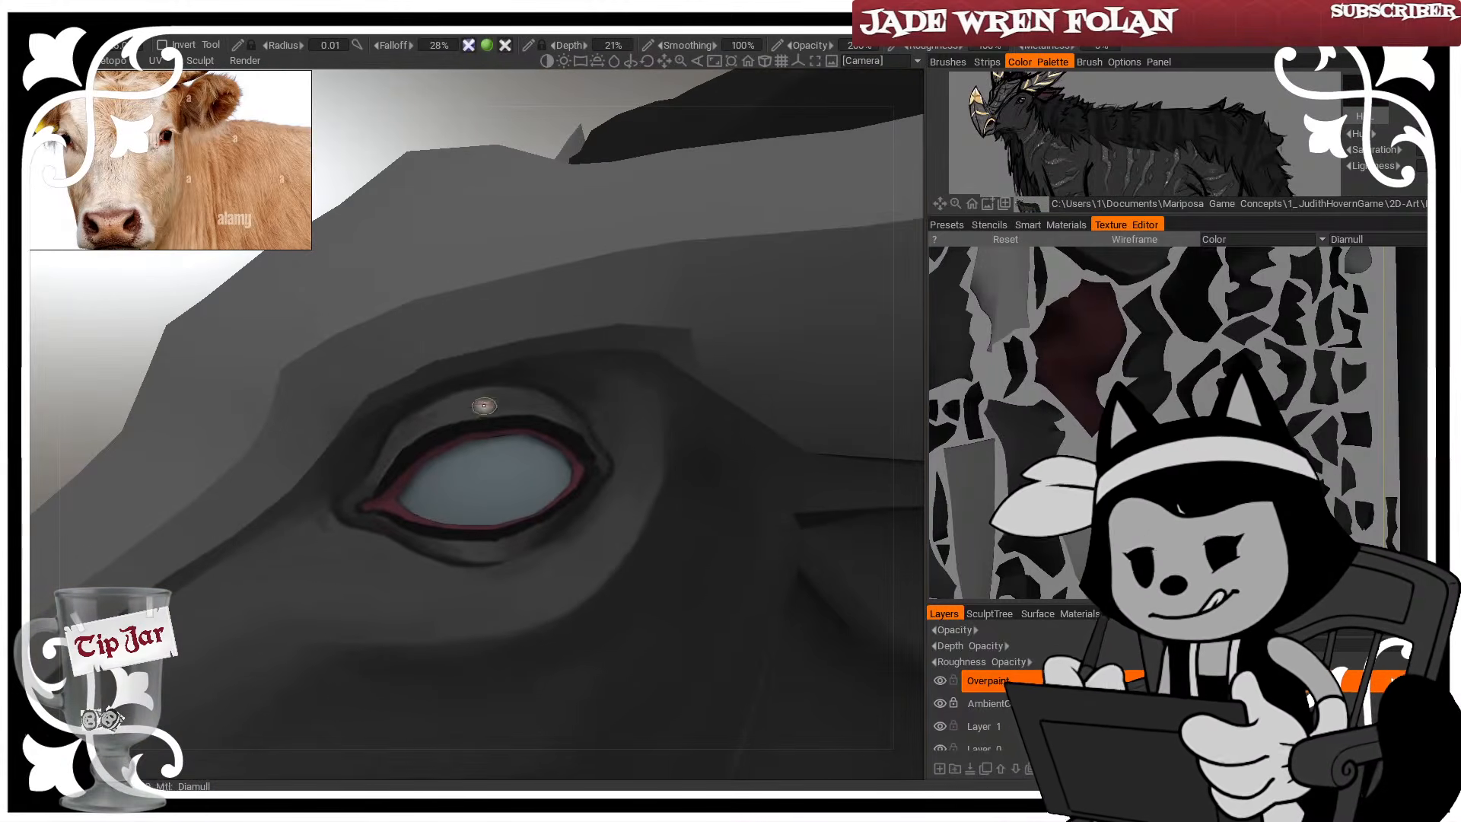
mouse_move(511, 137)
left_mouse_down()
mouse_move(549, 141)
mouse_move(467, 169)
left_mouse_up()
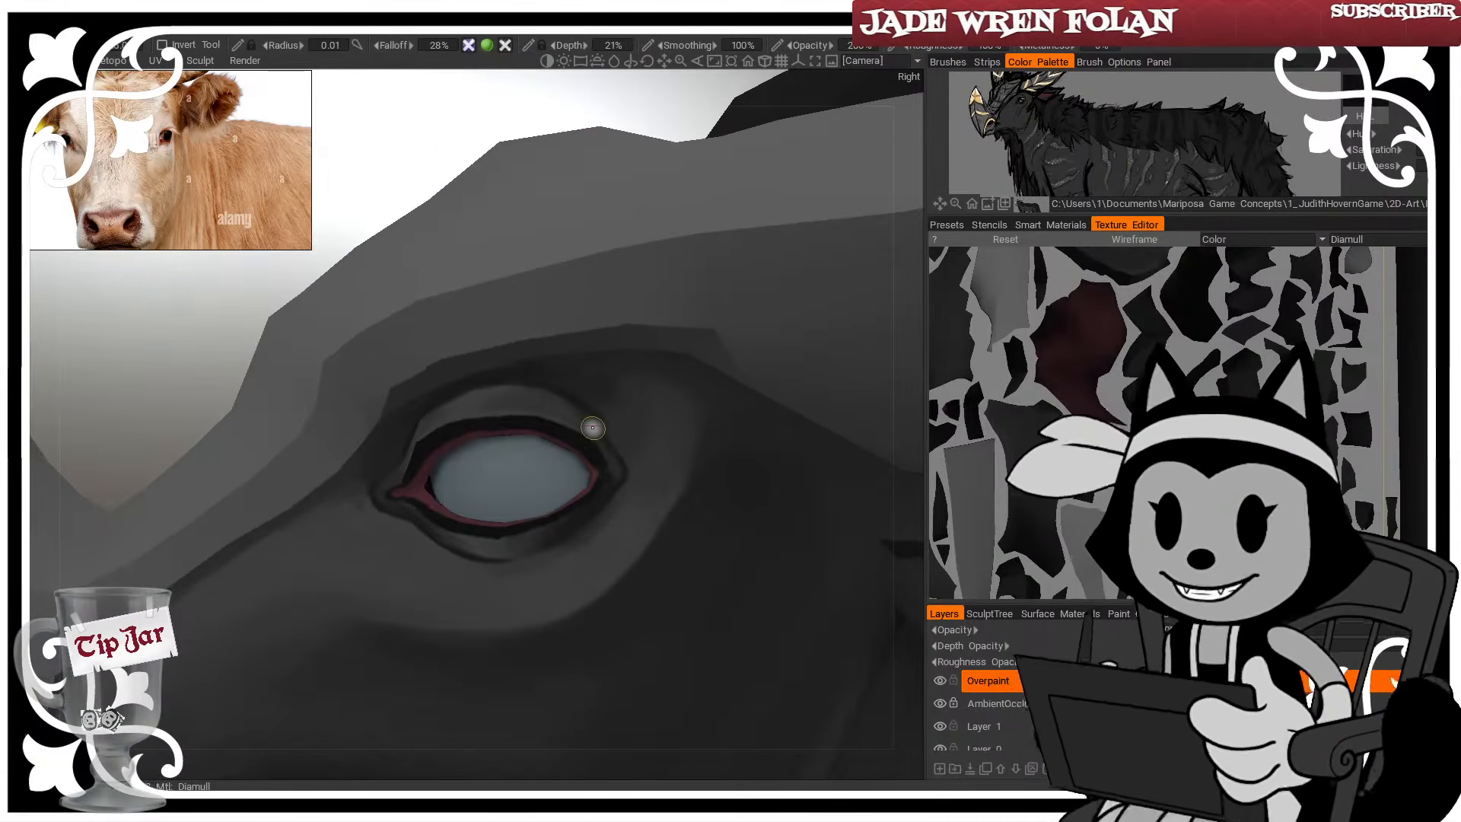
left_click_drag(166, 366, 163, 340)
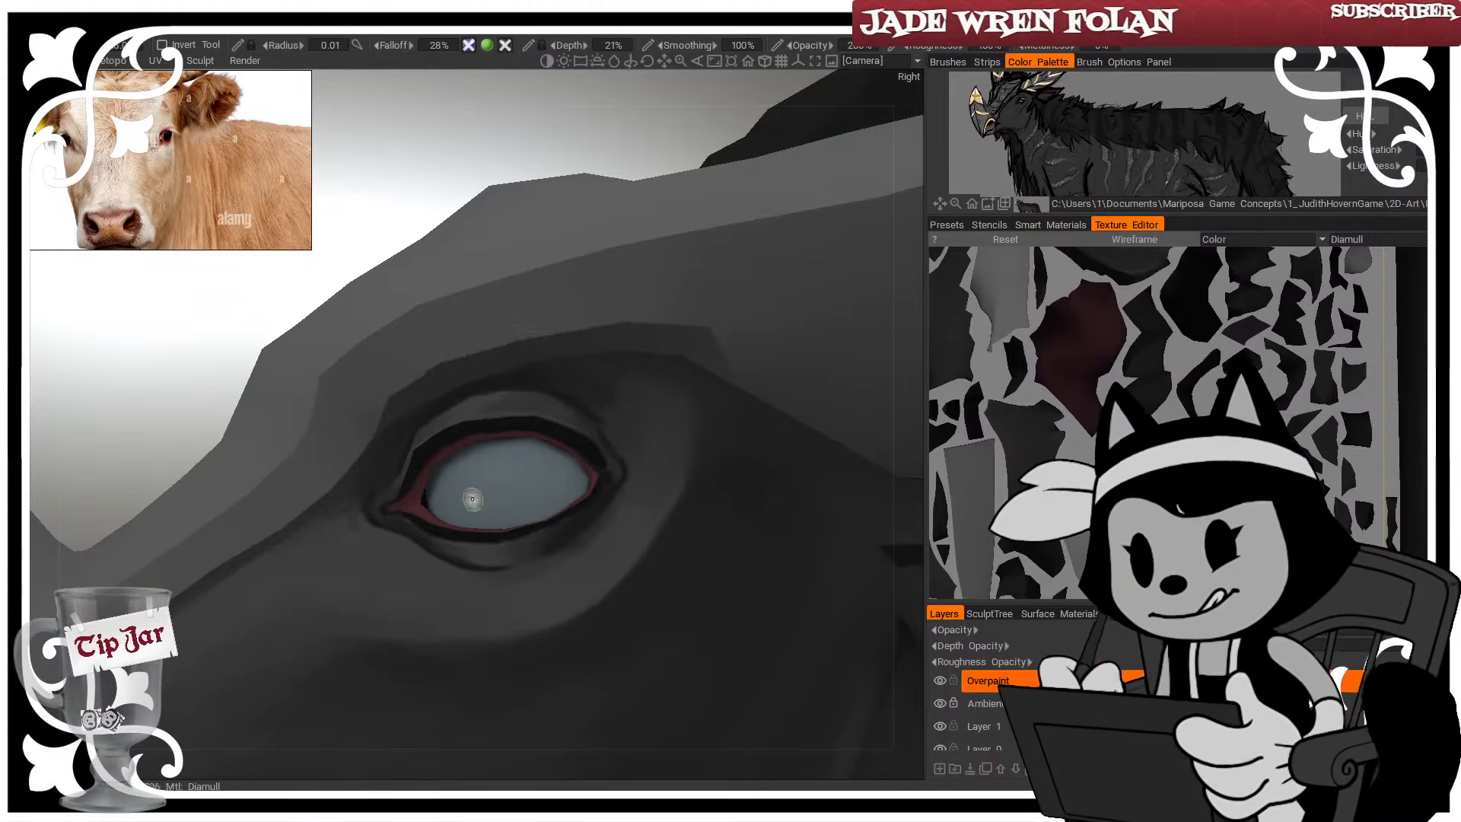
left_click_drag(430, 190, 552, 194)
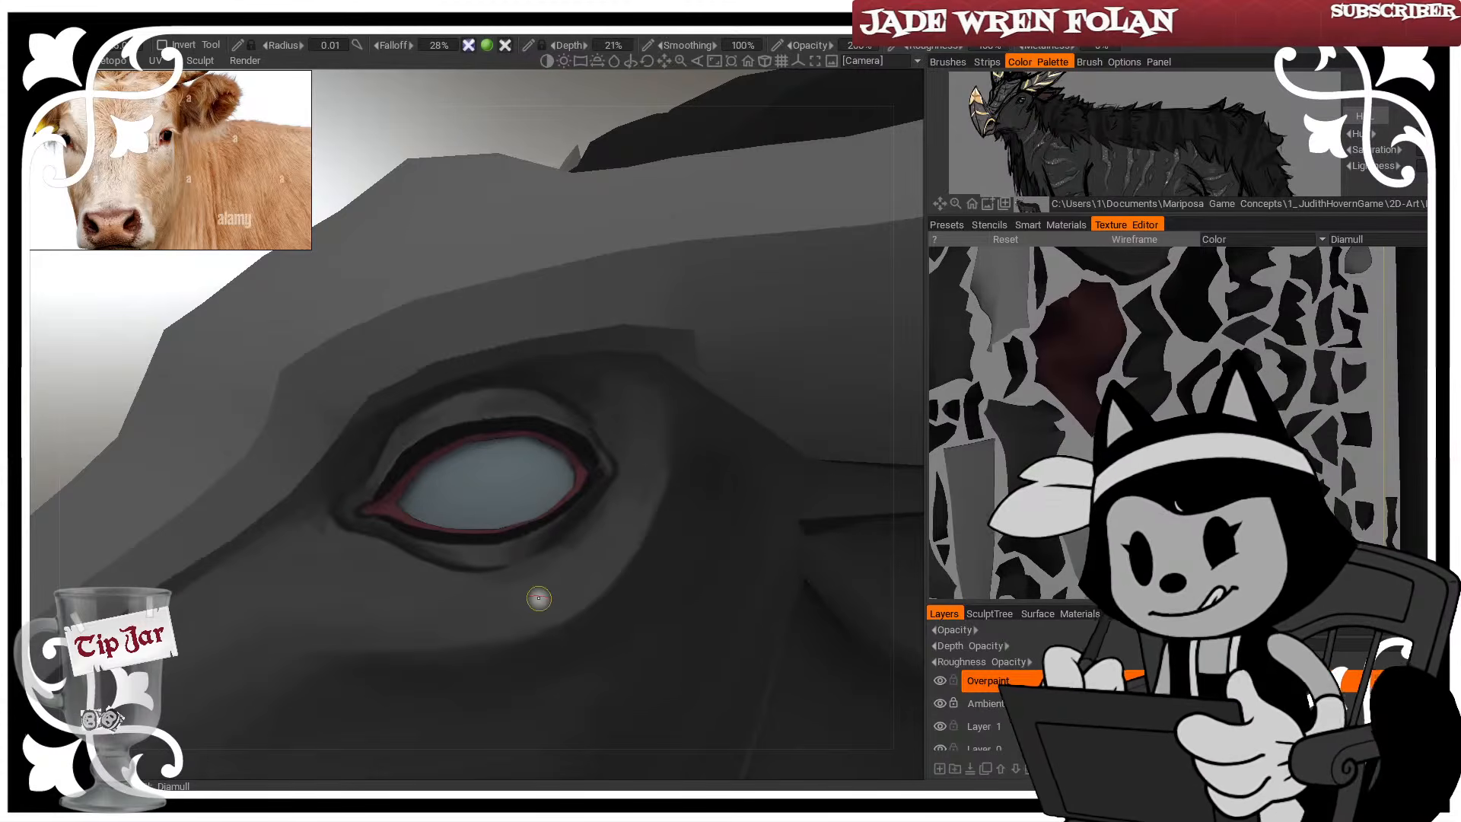
right_click_drag(535, 596, 474, 580, "alt")
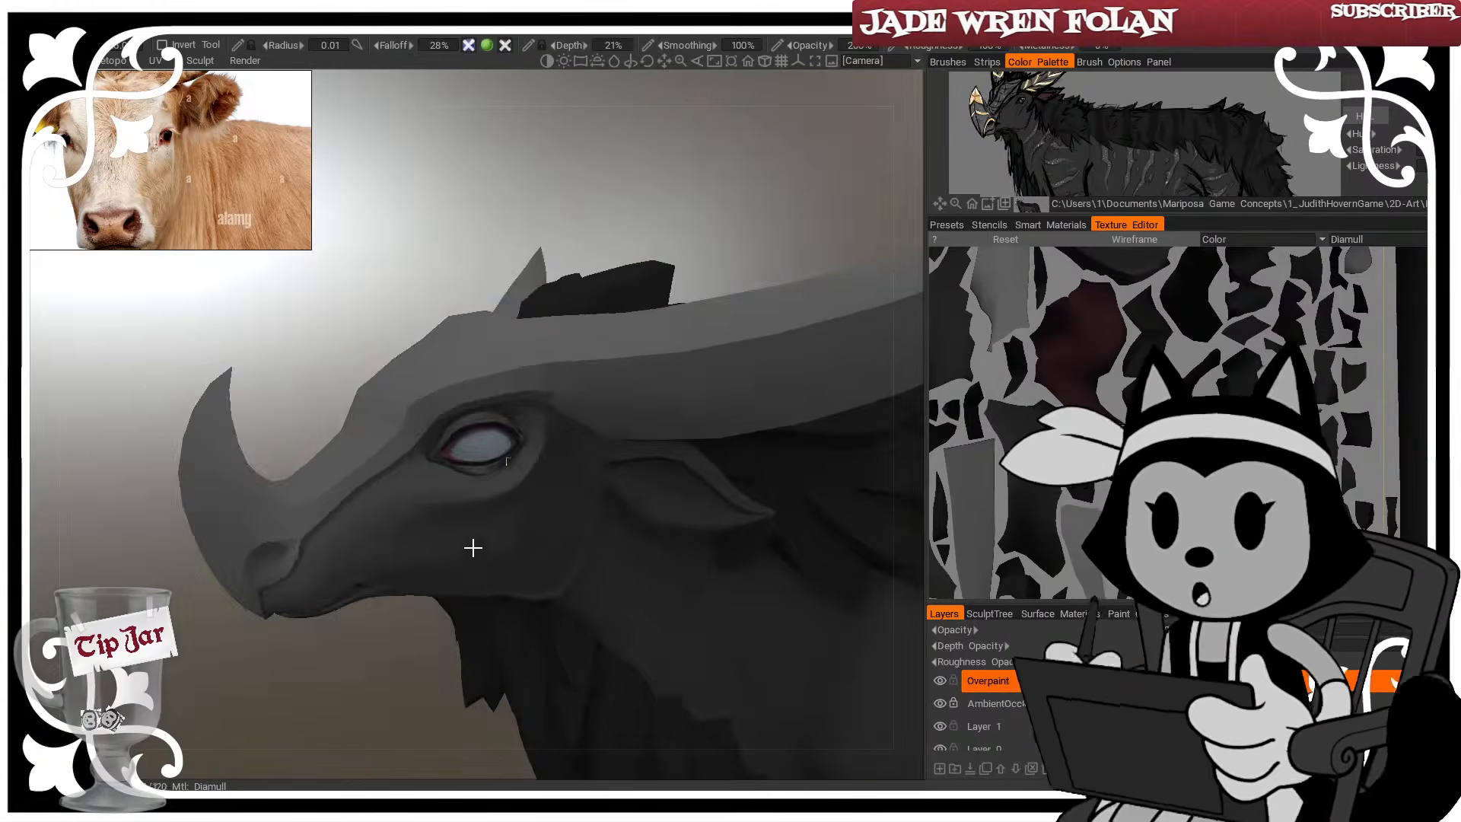
mouse_move(473, 547)
left_mouse_down("alt")
mouse_move(563, 571)
mouse_move(462, 546)
left_mouse_up("alt")
right_click_drag(462, 546, 505, 581, "alt")
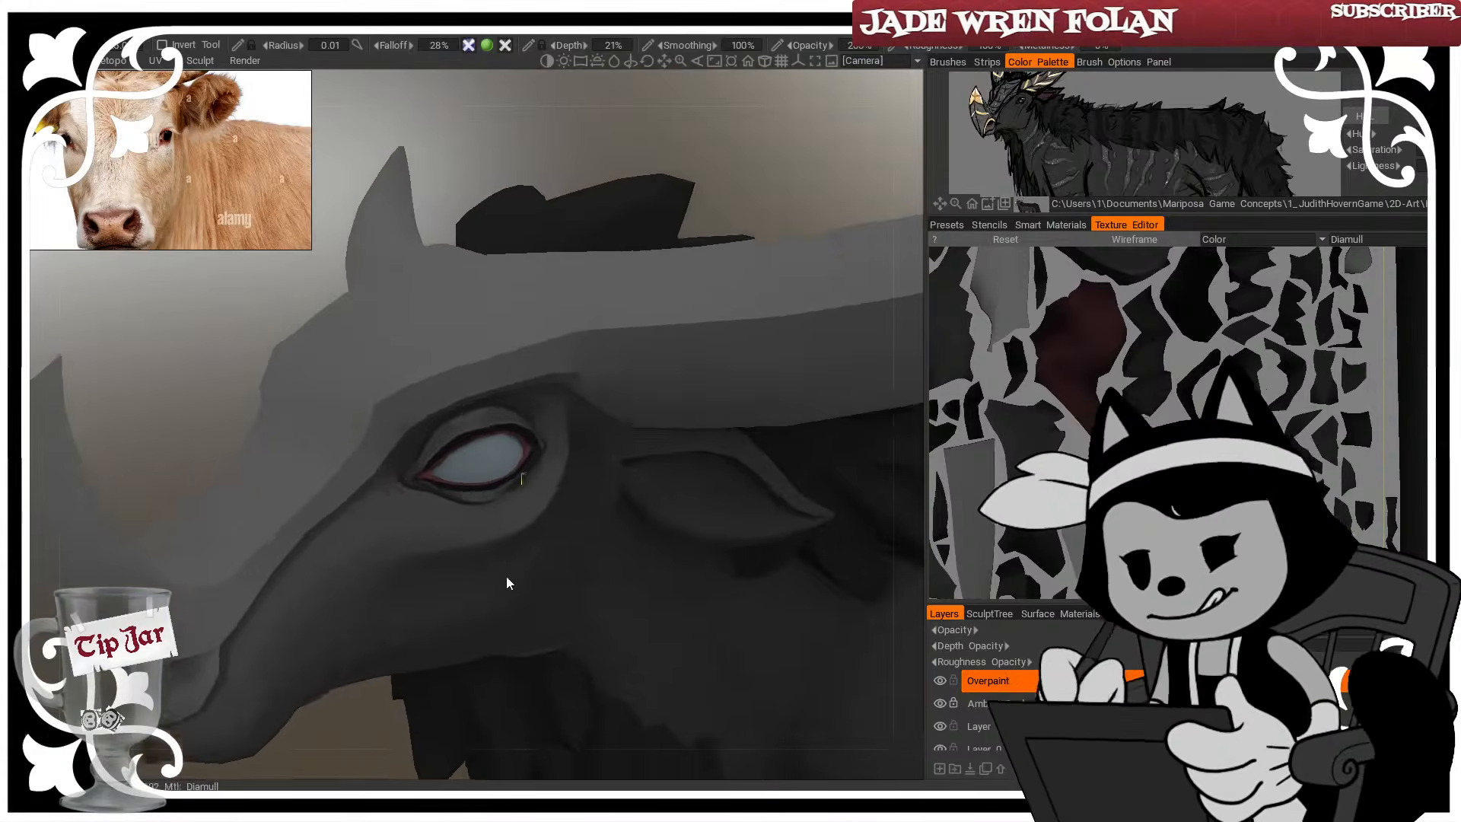
mouse_move(505, 581)
left_mouse_down("alt")
mouse_move(460, 580)
mouse_move(473, 571)
left_mouse_up("alt")
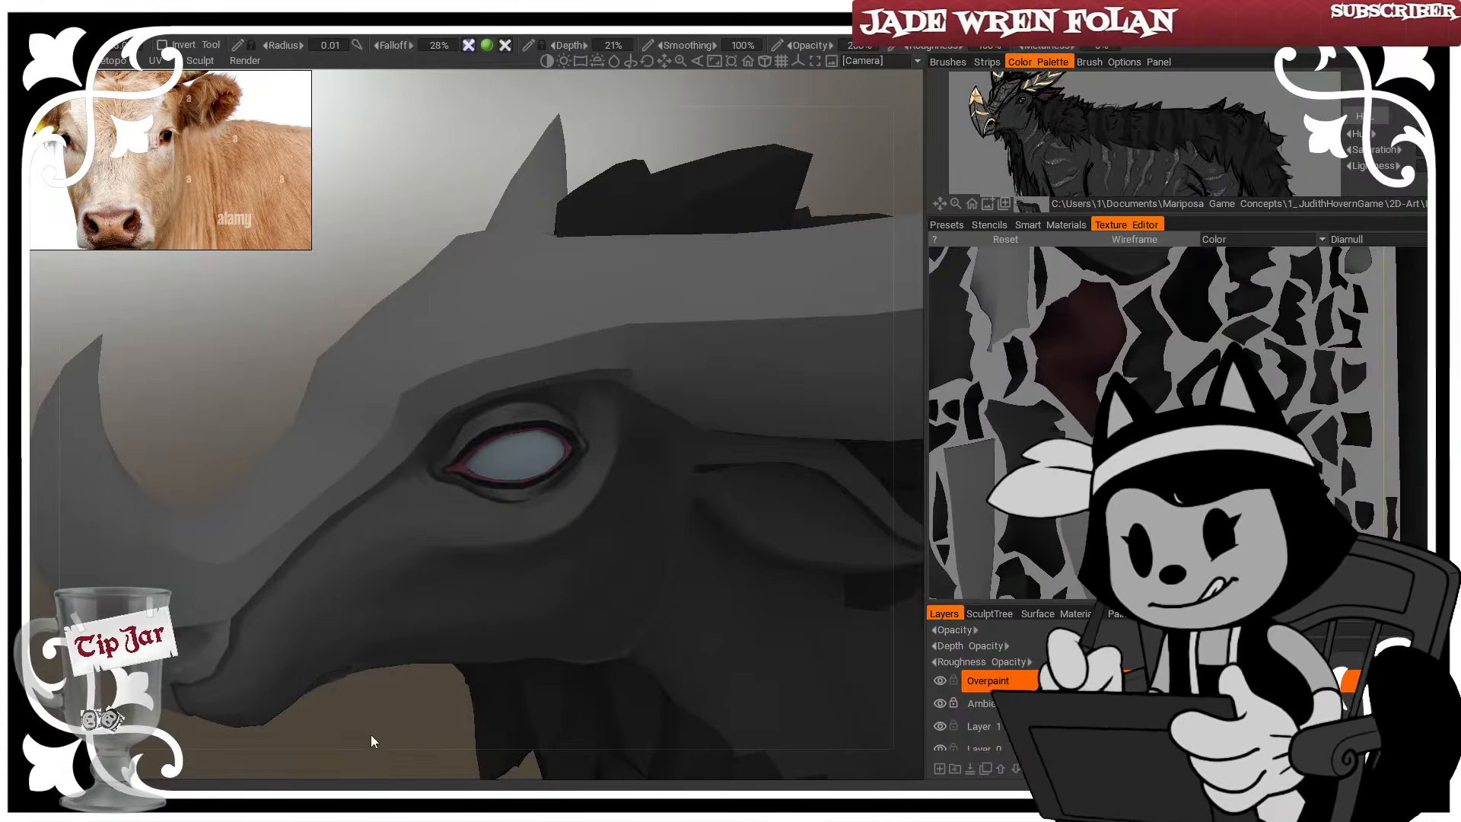
Enlarge the brush radius to 0.027 and inspect the side of the head from the eye to the ear
left_click_drag(372, 733, 339, 696)
key("bracketright")
key("bracketright")
key("bracketright")
key("bracketright")
key("bracketright")
key("bracketright")
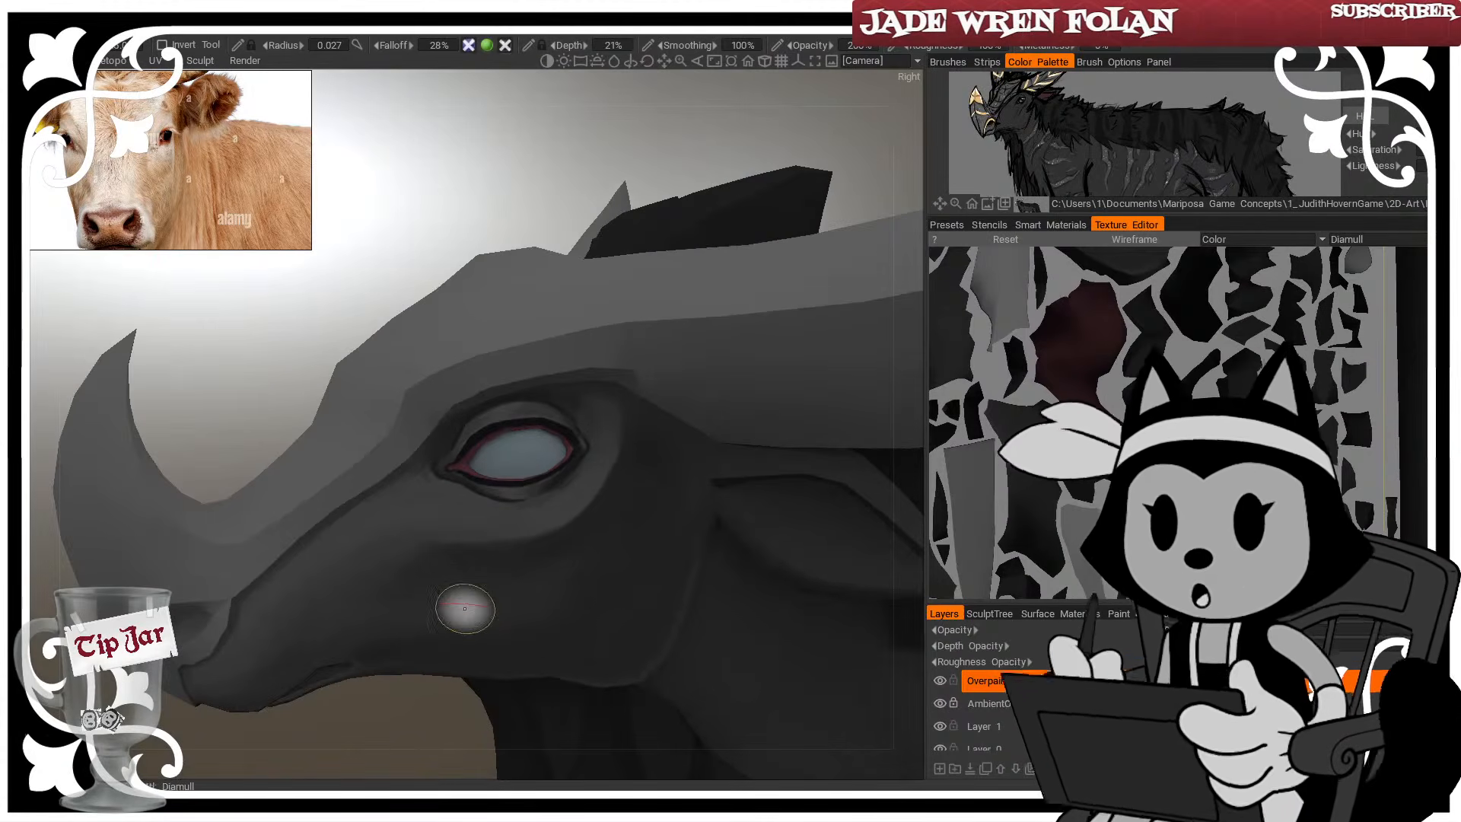
right_click_drag(464, 607, 423, 595, "alt")
mouse_move(422, 596)
left_mouse_down("alt")
mouse_move(544, 553)
mouse_move(496, 540)
left_mouse_up("alt")
right_click_drag(496, 540, 516, 564, "alt")
middle_click_drag(516, 565, 398, 564, "alt")
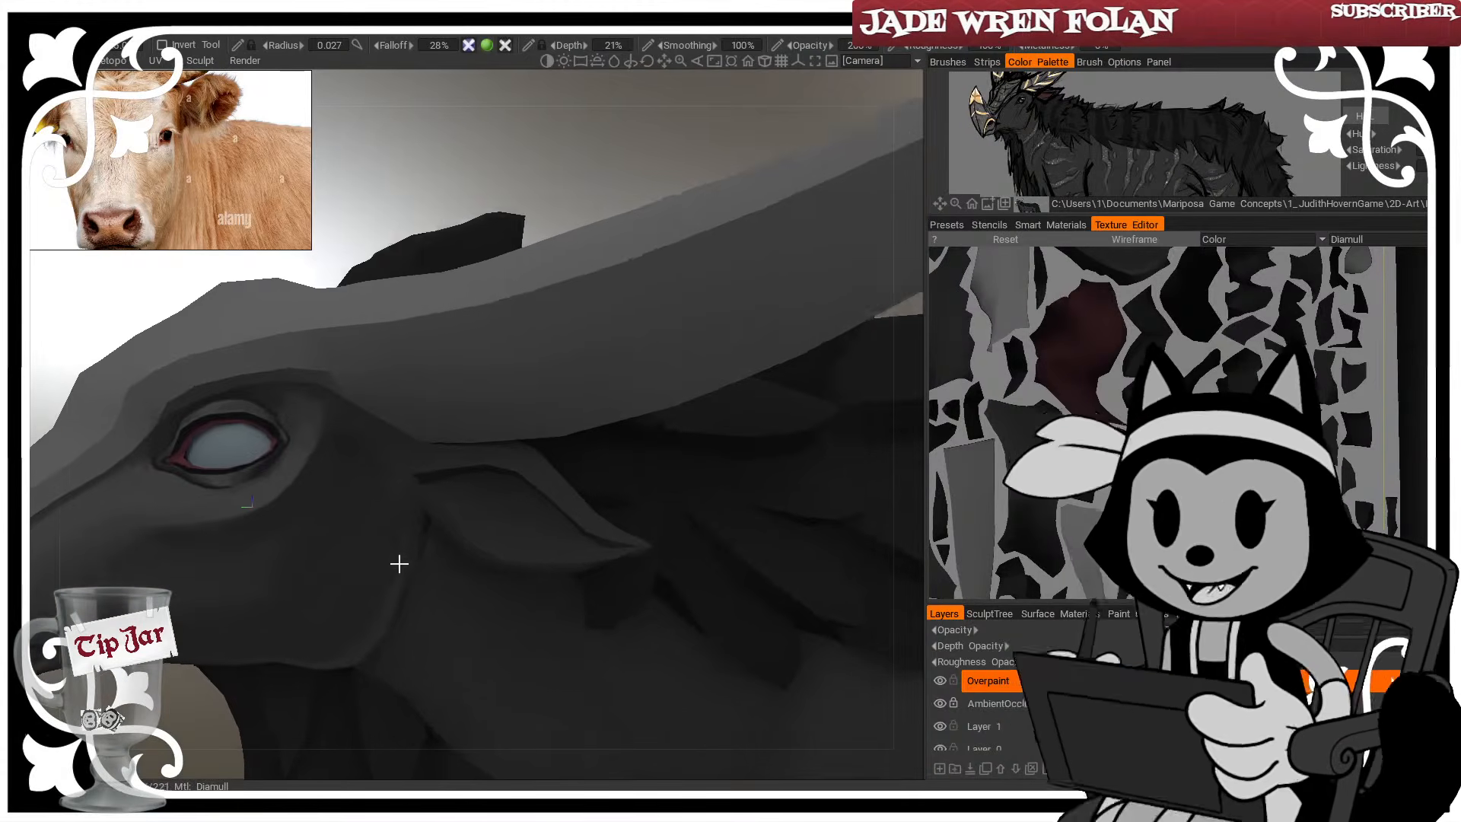
left_click_drag(398, 563, 372, 564, "alt")
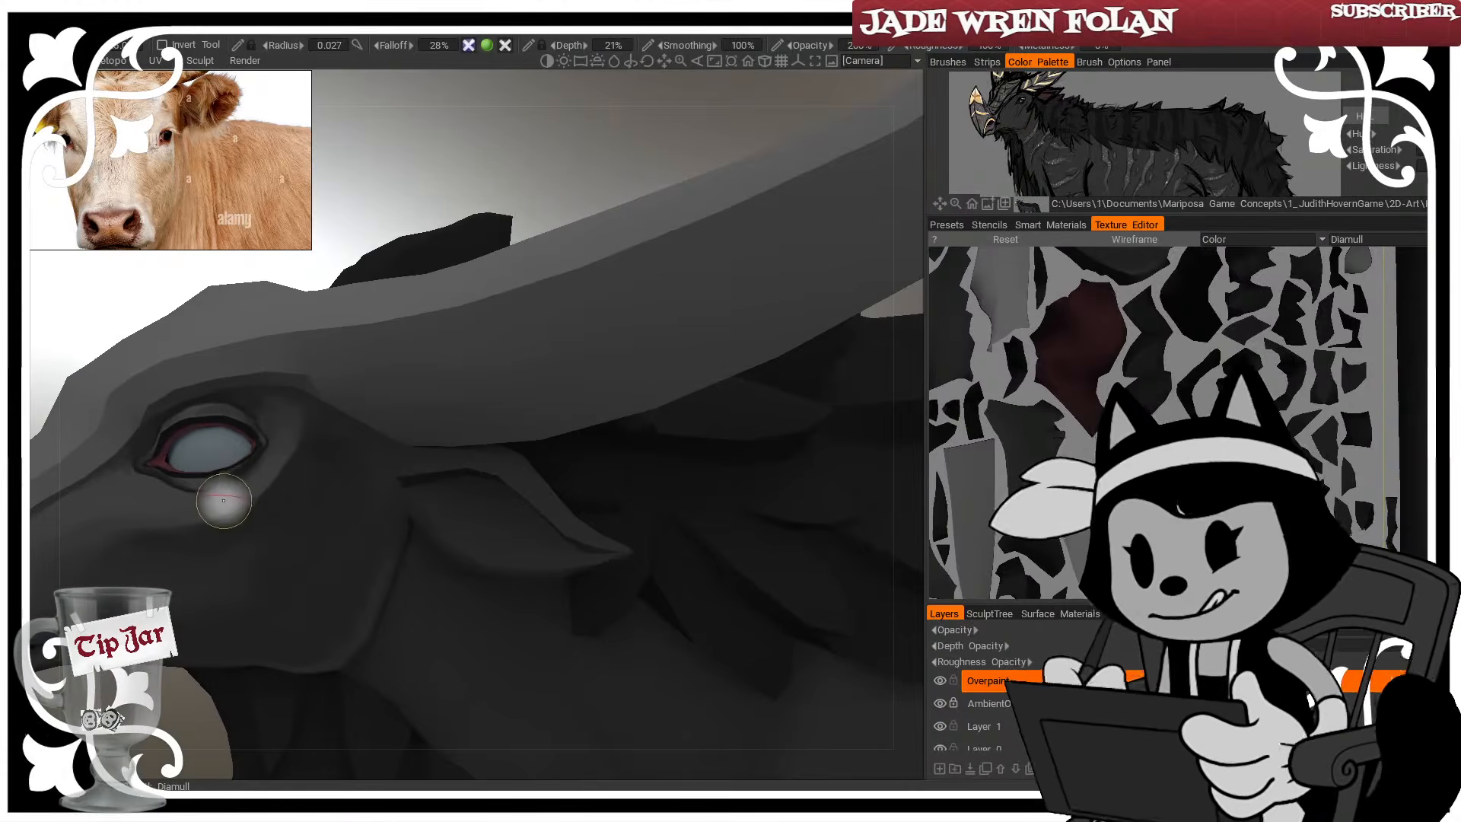
Reduce the brush radius to 0.012 and paint a thin rim along the ear's lower edge
left_click_drag(540, 205, 564, 175)
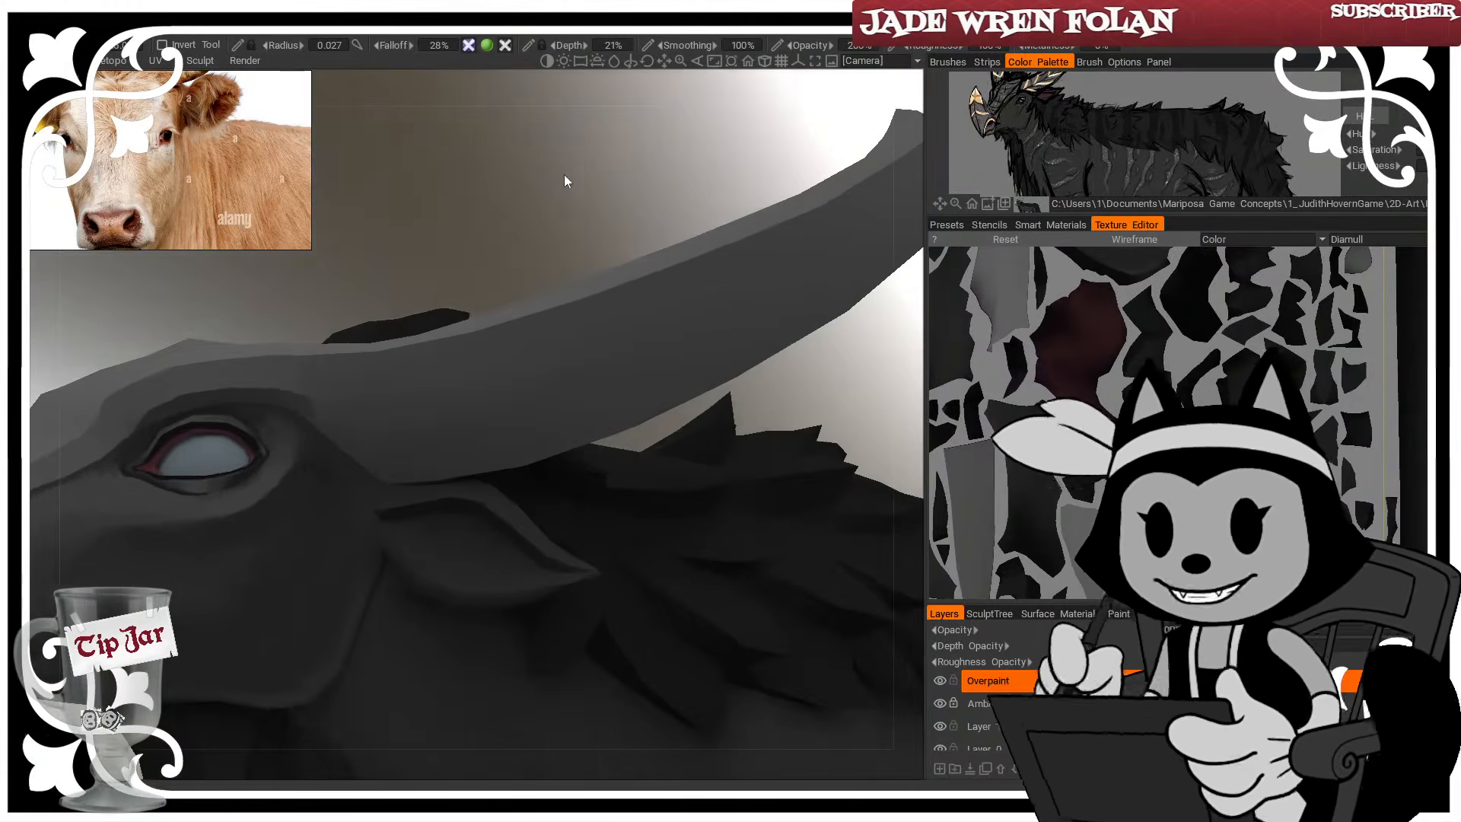
key("bracketleft")
key("bracketleft")
left_click_drag(384, 531, 473, 596)
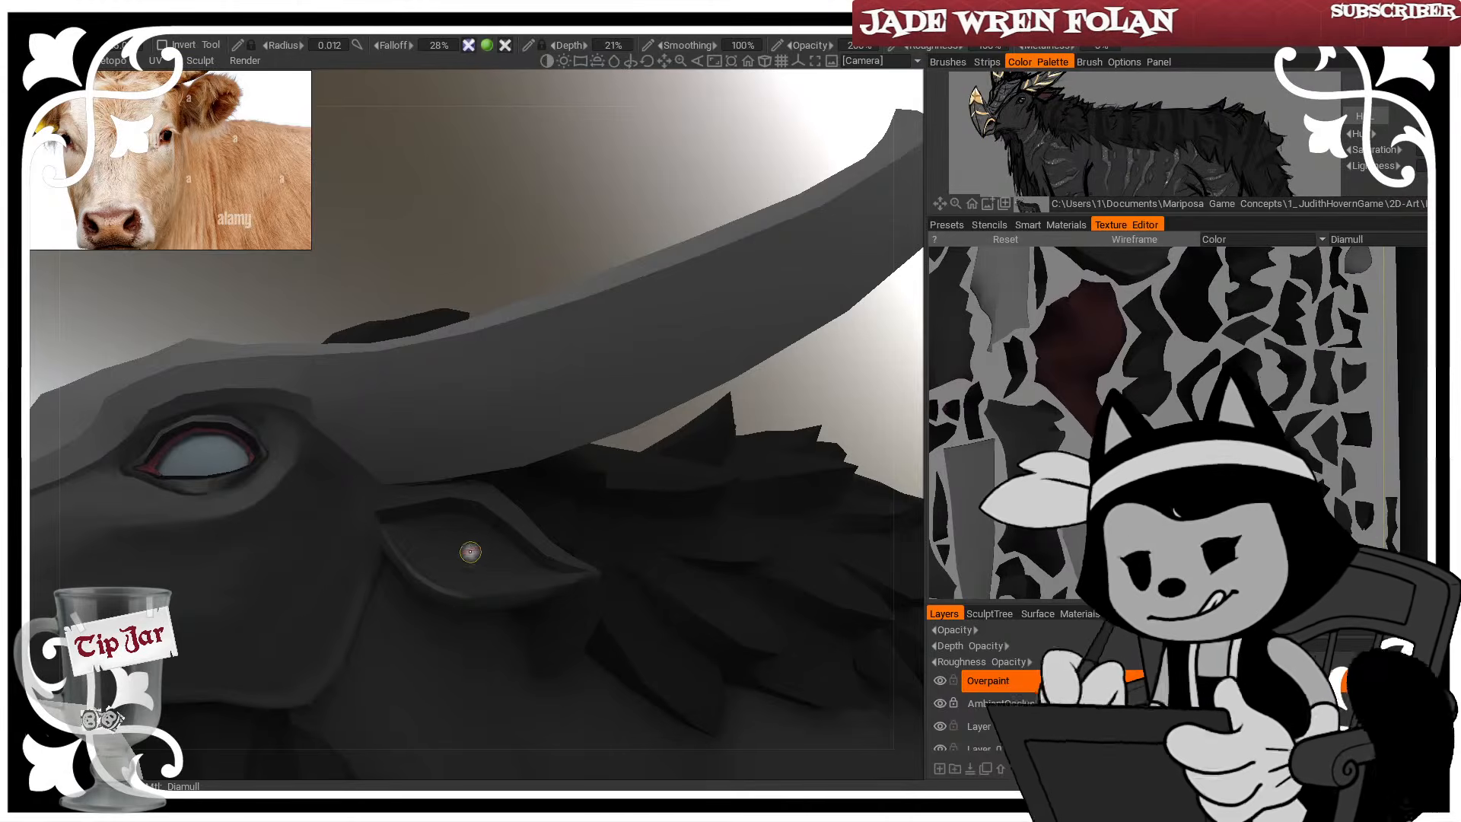
left_click_drag(485, 430, 553, 385, "alt")
left_click_drag(534, 202, 526, 222)
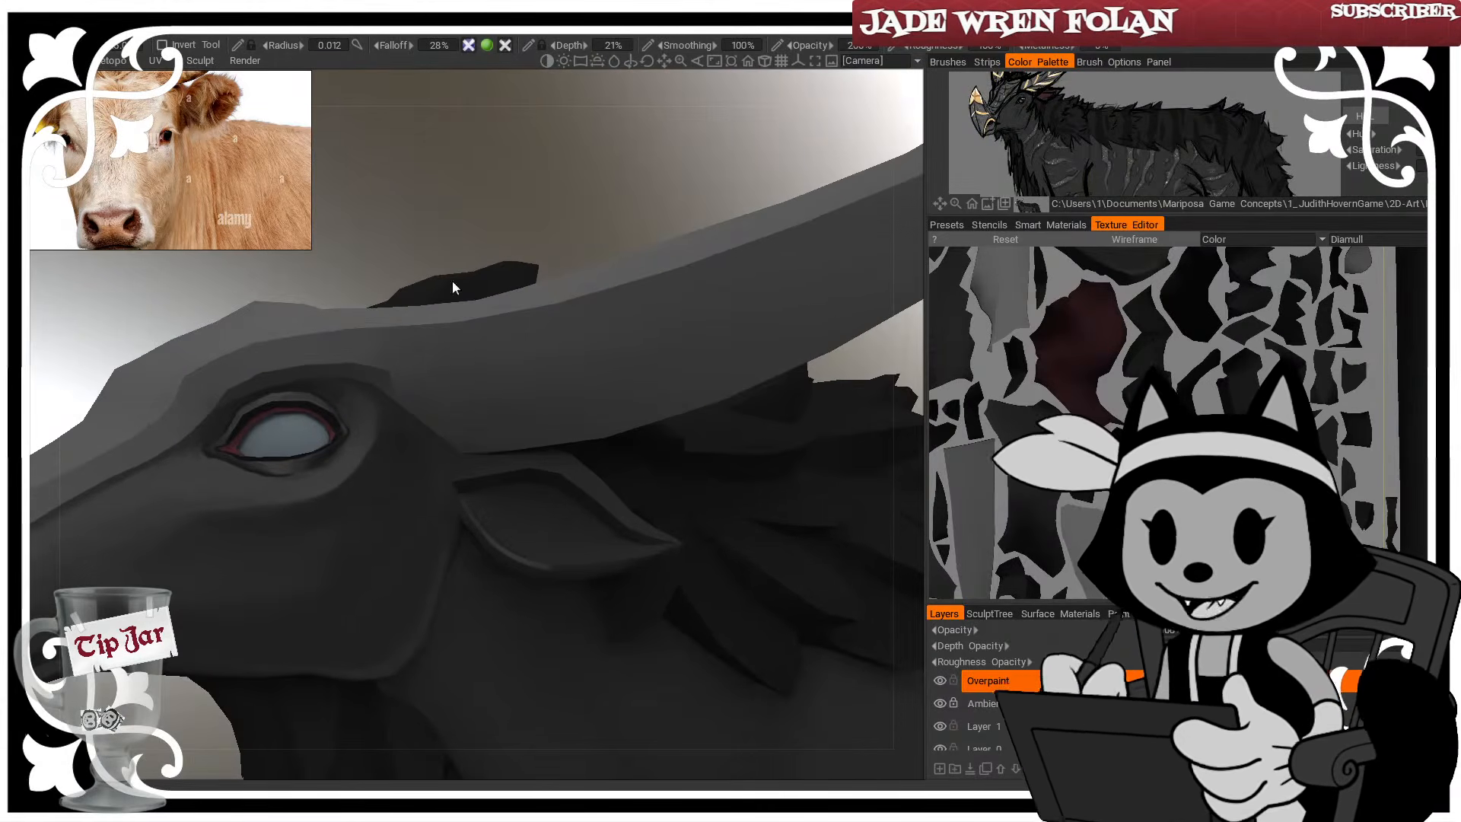
right_click_drag(490, 378, 518, 385, "alt")
middle_click_drag(518, 385, 491, 355, "alt")
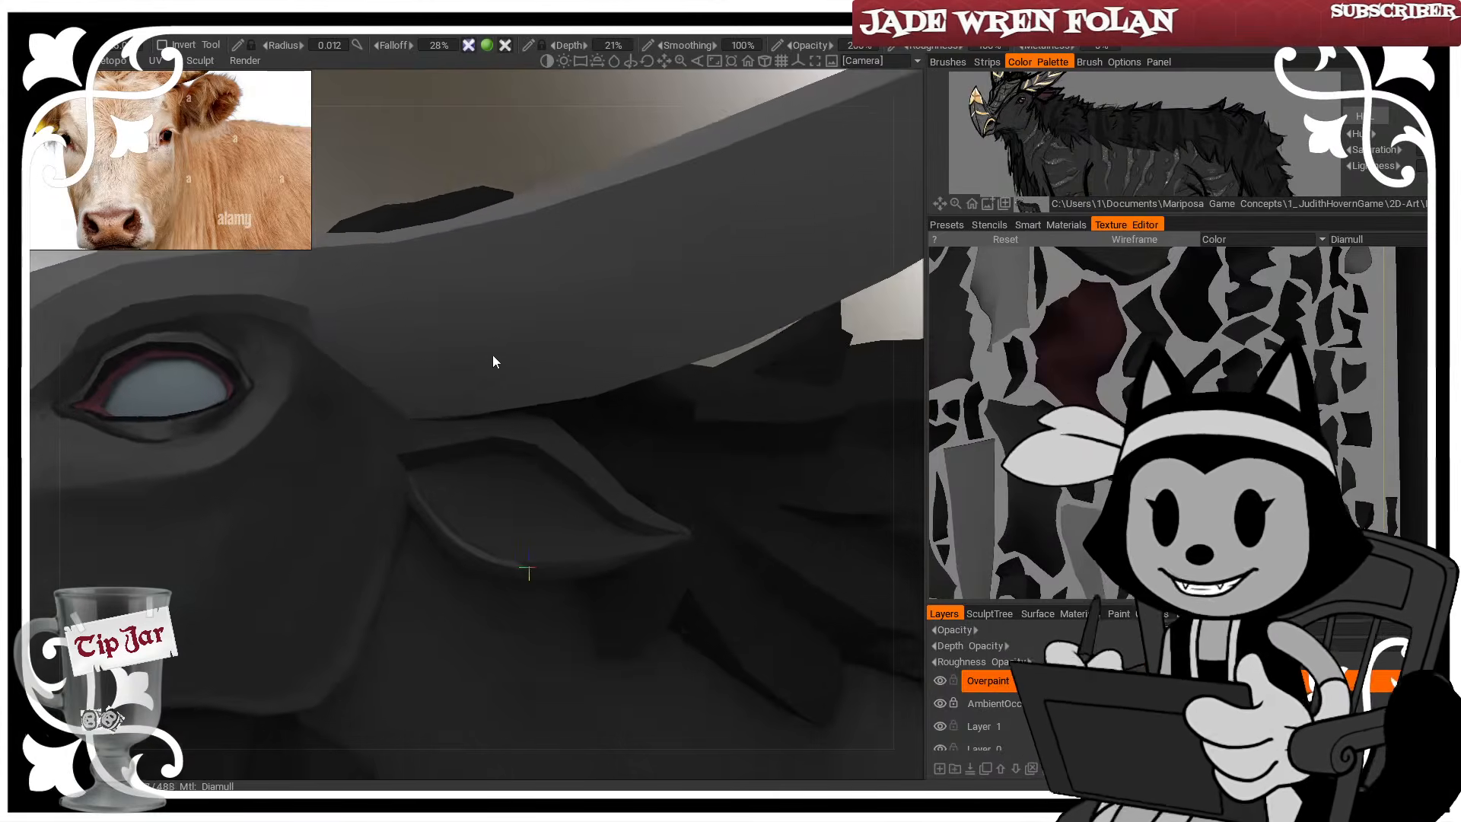
Show the wireframe over the ear and, with brush radius 0.01, paint along the front half of its lower rim
right_click_drag(492, 355, 517, 367, "alt")
middle_click_drag(517, 367, 477, 350, "alt")
key("w")
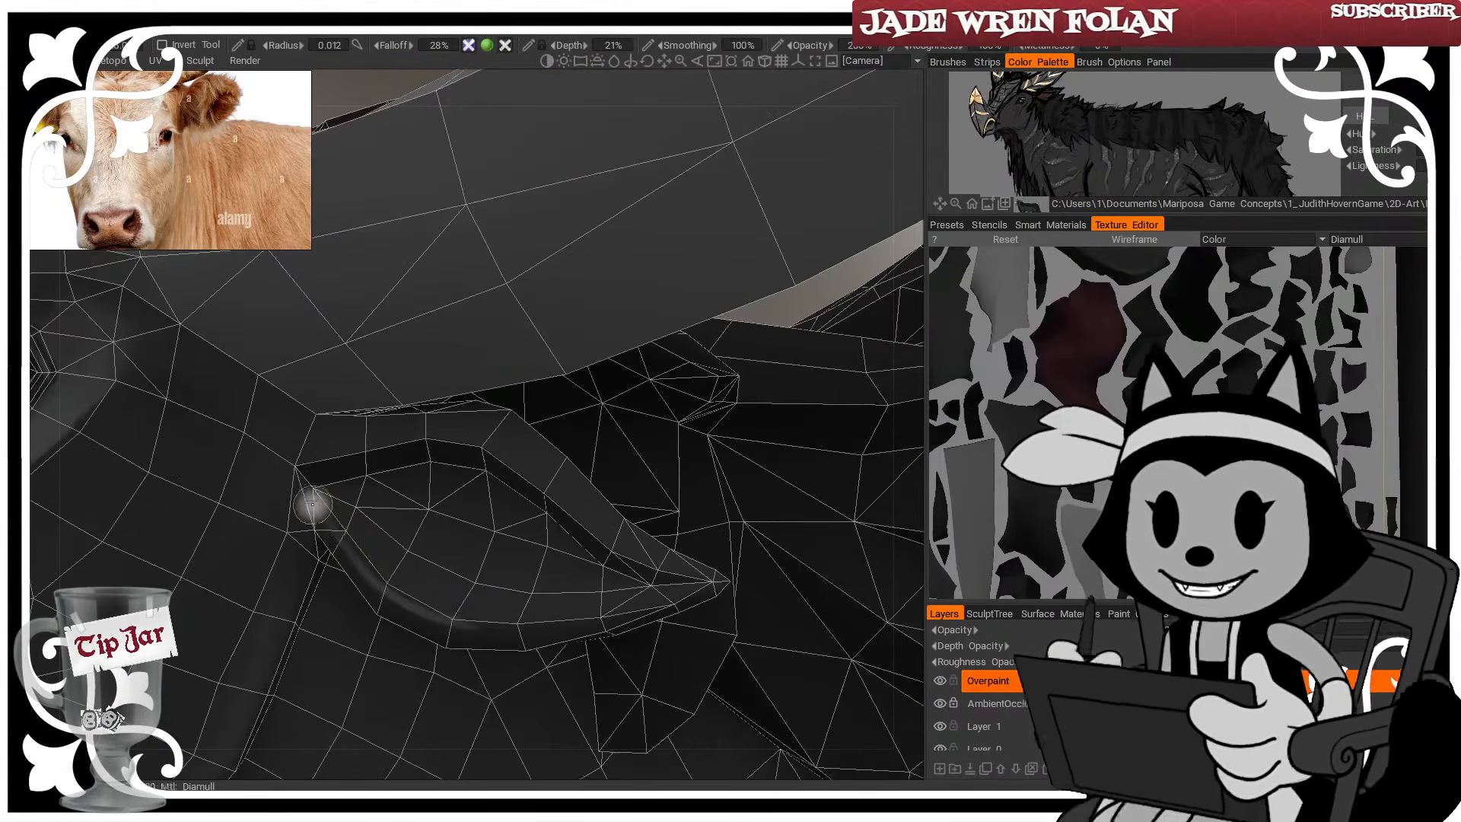
key("[")
left_click_drag(325, 511, 366, 564)
left_click_drag(367, 569, 511, 627)
left_click_drag(785, 327, 770, 344)
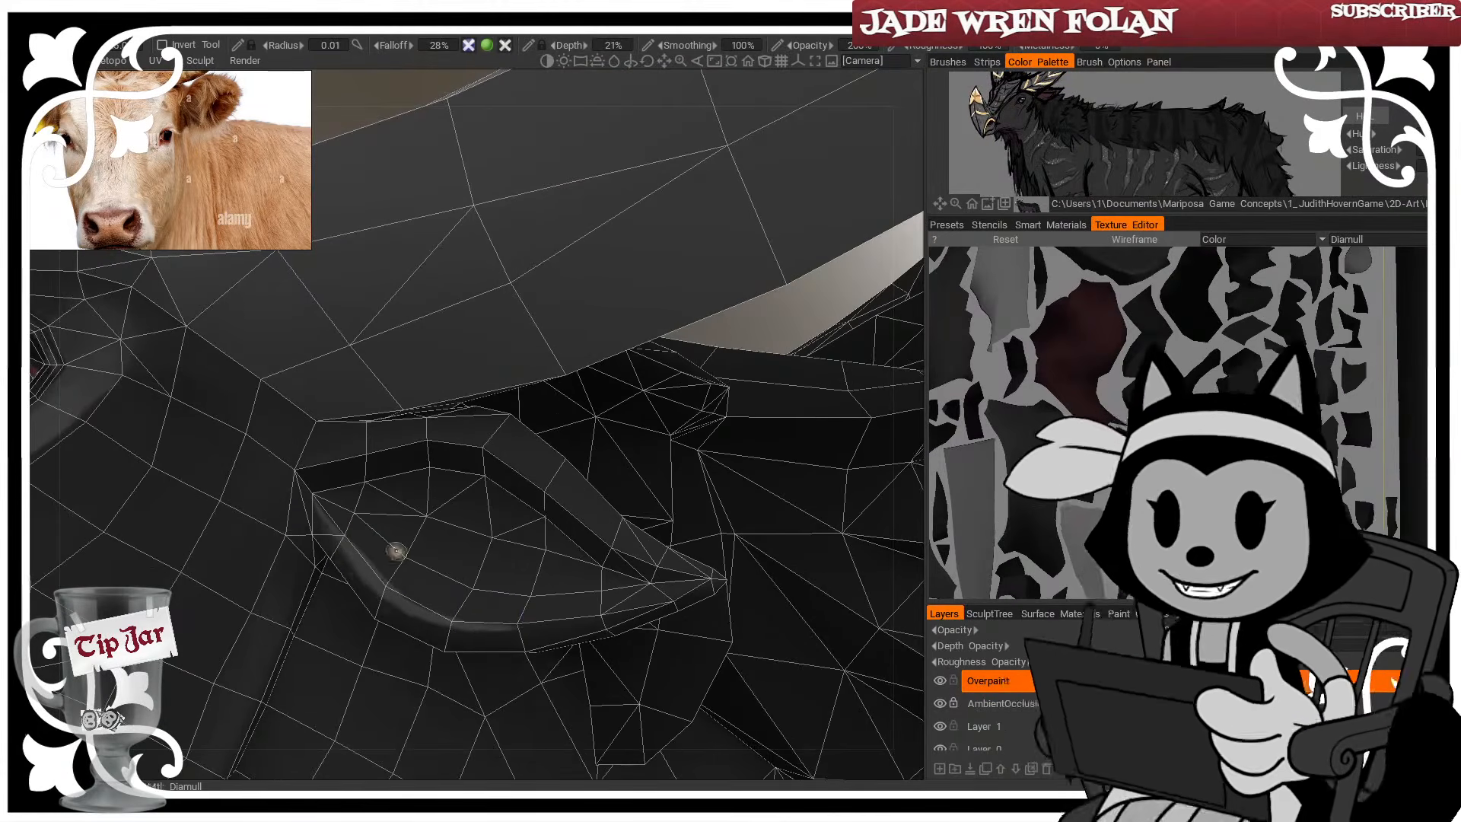
Thicken the front of the ear's lower rim with a larger brush, and extend the rim towards the tip at radius 0.01
key("bracketright")
key("bracketright")
mouse_move(342, 561)
left_mouse_down()
mouse_move(398, 620)
mouse_move(479, 635)
mouse_move(455, 627)
left_mouse_up()
key("bracketleft")
key("bracketleft")
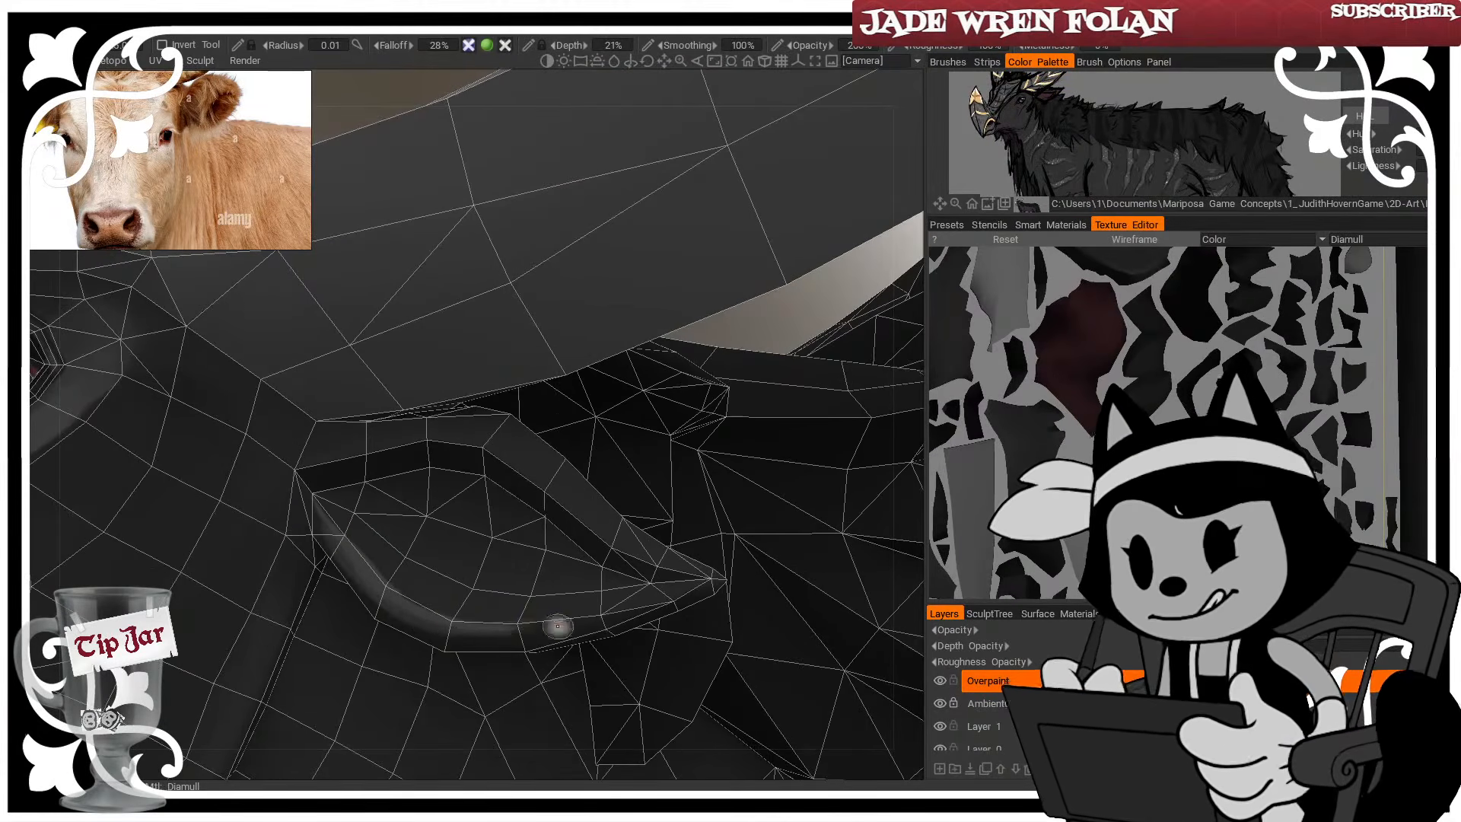
mouse_move(558, 625)
left_mouse_down()
mouse_move(509, 626)
mouse_move(612, 611)
left_mouse_up()
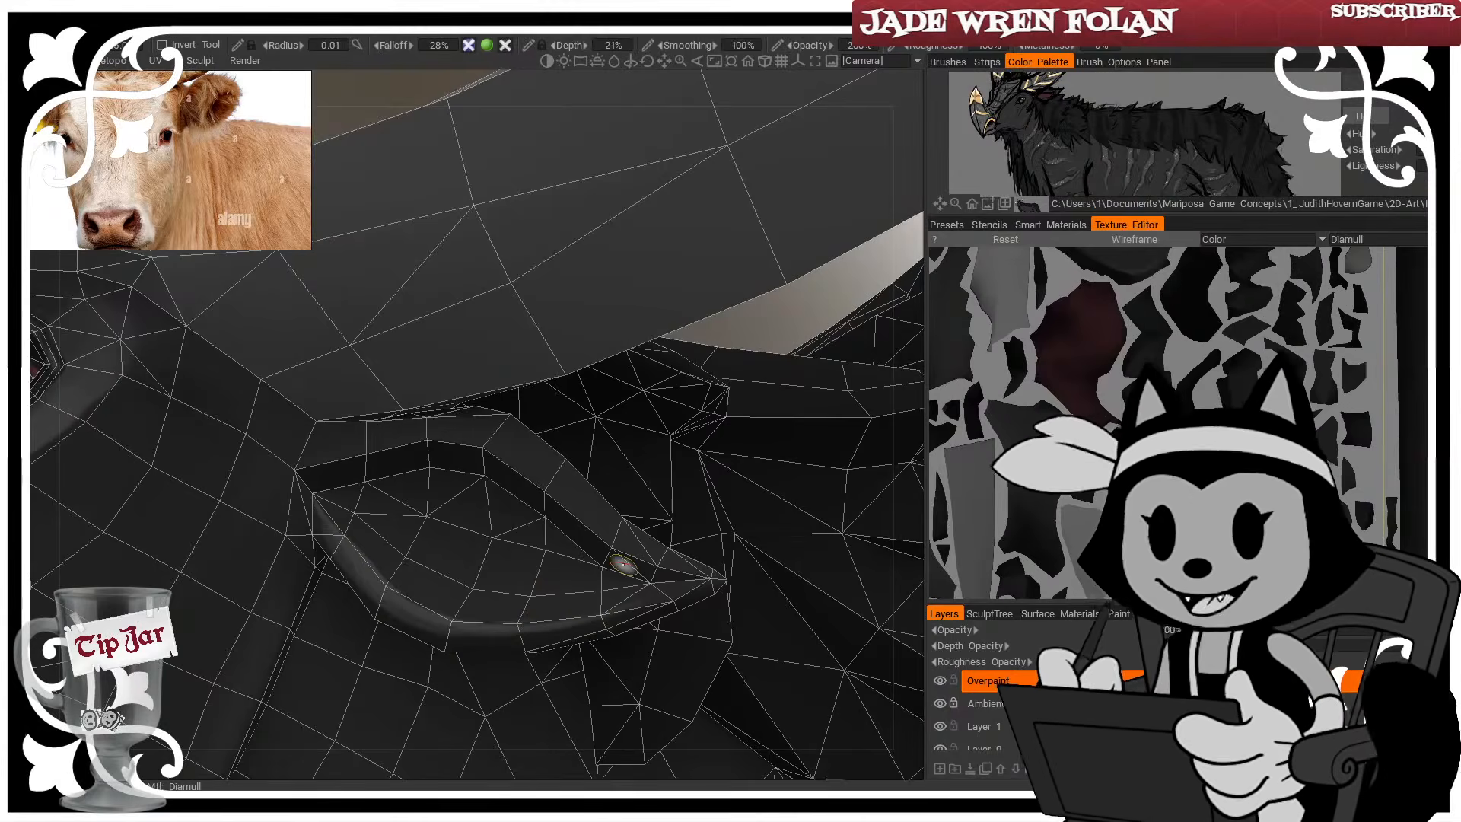
Select a dark red and block in the lower half of the inner ear, switching between brush radii 0.01 and 0.016
left_click(1045, 98)
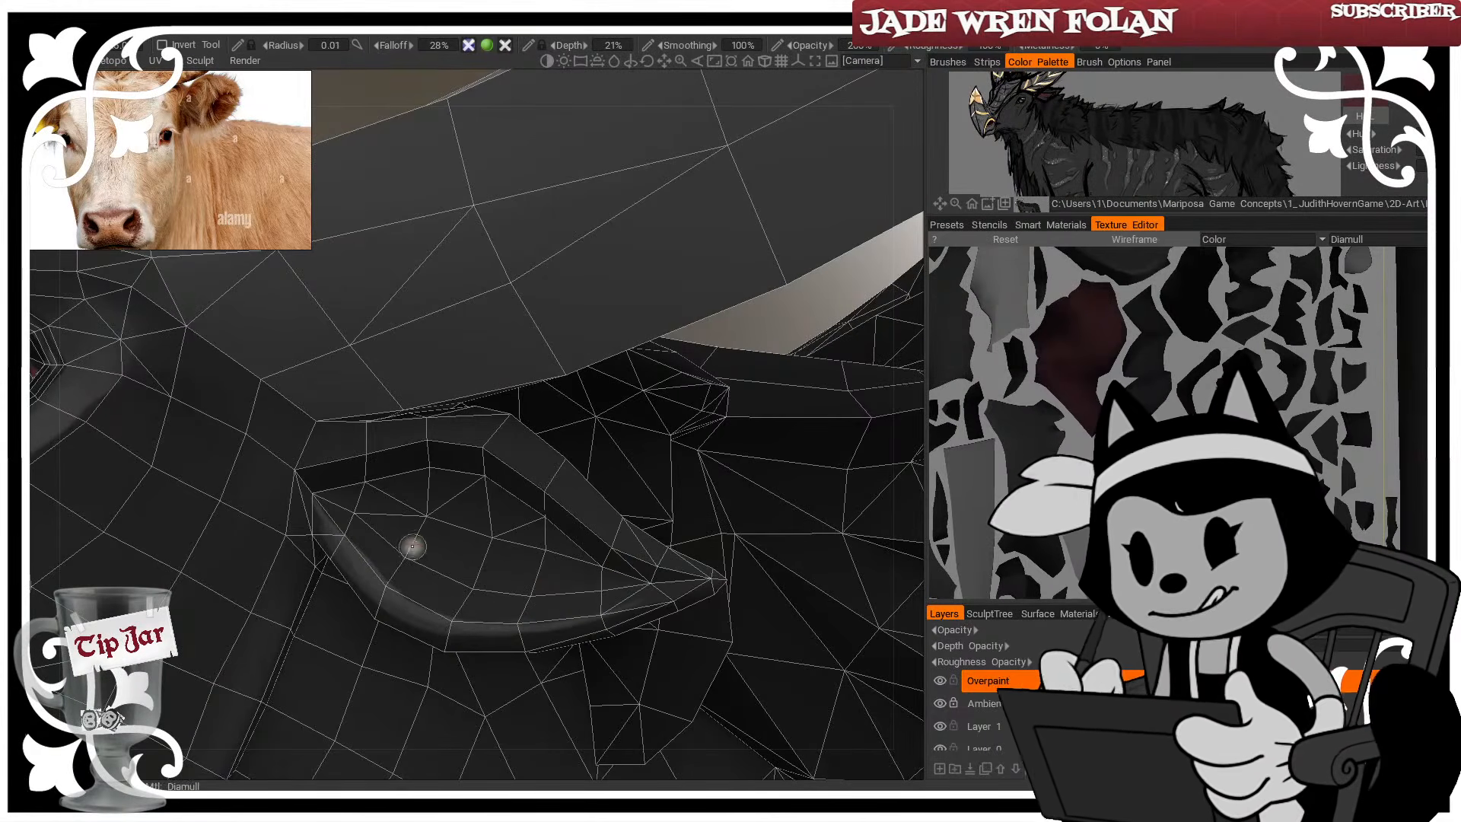
mouse_move(381, 525)
left_mouse_down()
mouse_move(432, 556)
mouse_move(510, 570)
left_mouse_up()
mouse_move(755, 326)
left_mouse_down()
mouse_move(789, 311)
mouse_move(629, 413)
left_mouse_up()
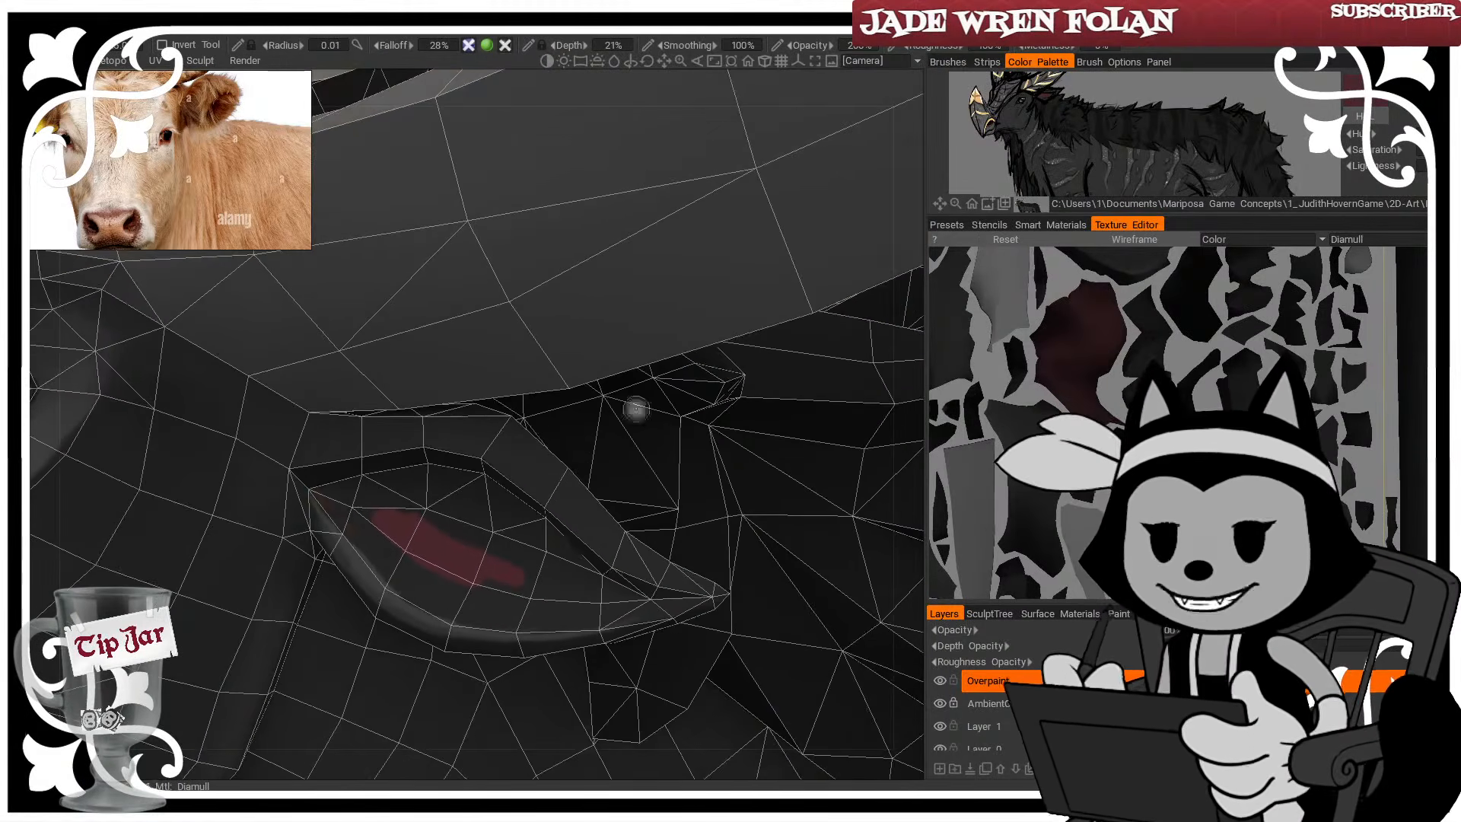
mouse_move(320, 493)
left_mouse_down()
mouse_move(408, 582)
mouse_move(456, 590)
left_mouse_up()
key("bracketright")
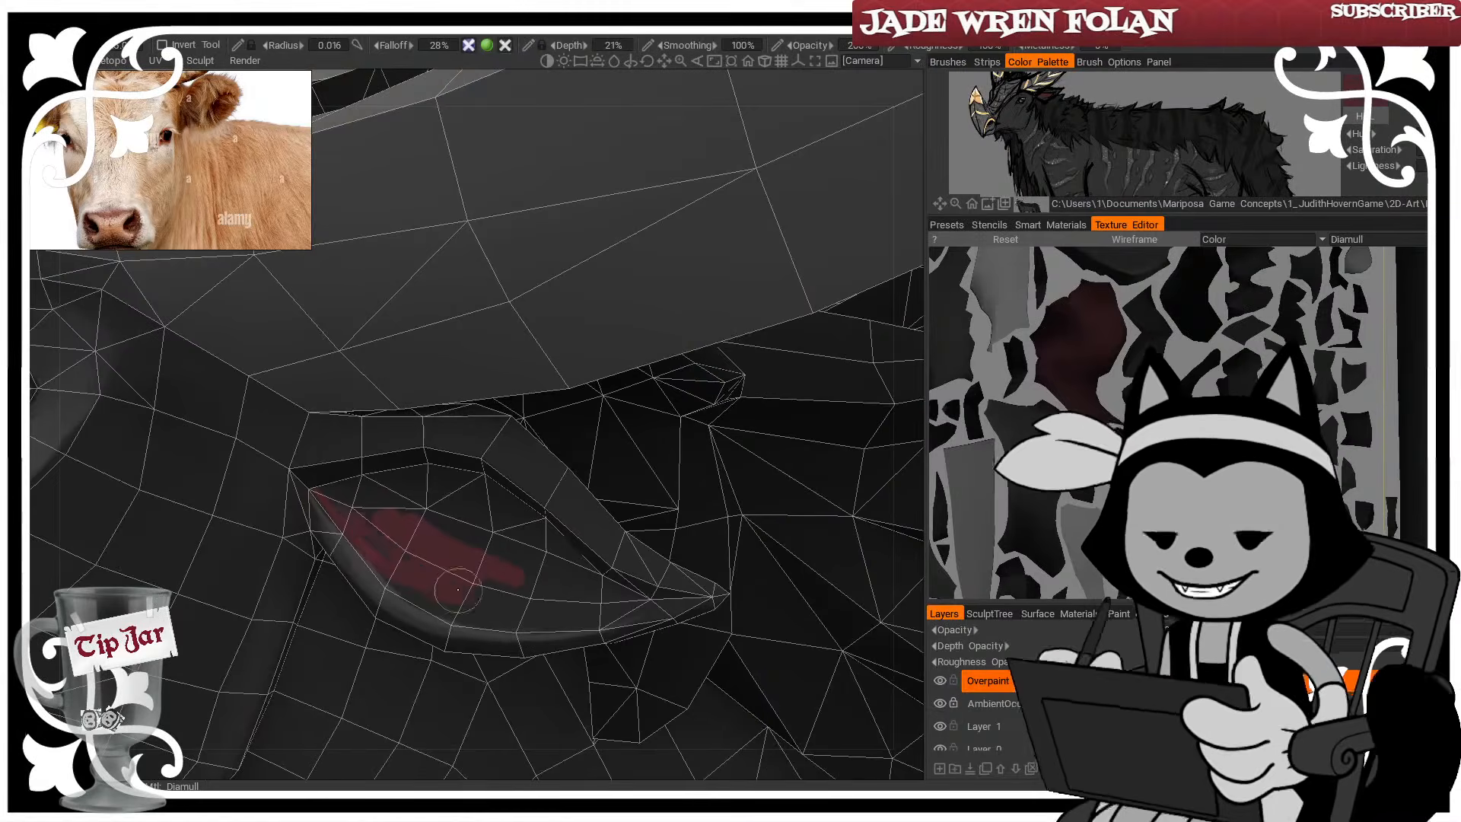
left_click_drag(351, 516, 548, 591)
key("bracketleft")
mouse_move(397, 573)
left_mouse_down()
mouse_move(449, 609)
mouse_move(506, 619)
left_mouse_up()
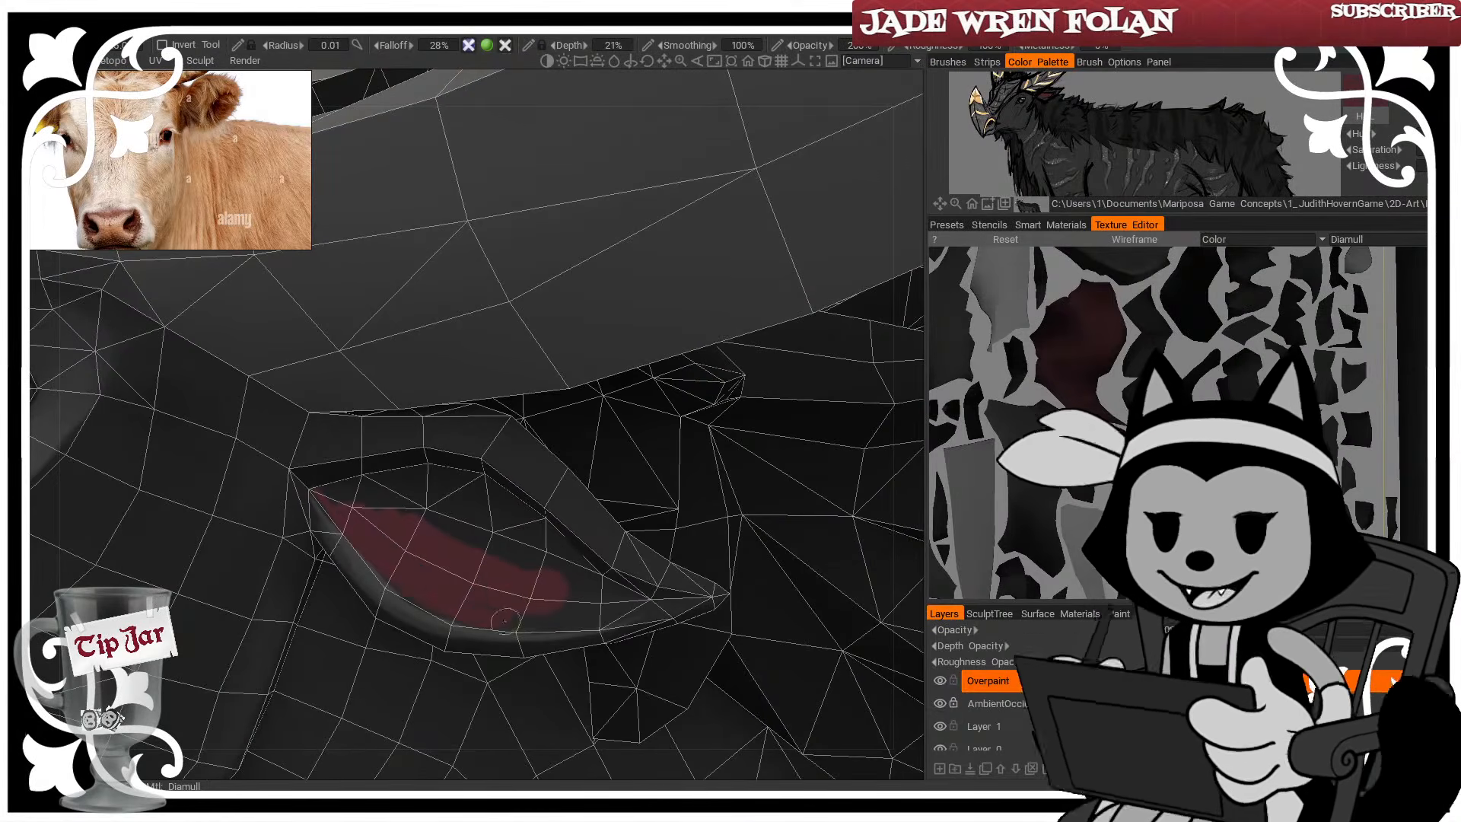
mouse_move(415, 595)
left_mouse_down()
mouse_move(583, 618)
mouse_move(612, 604)
left_mouse_up()
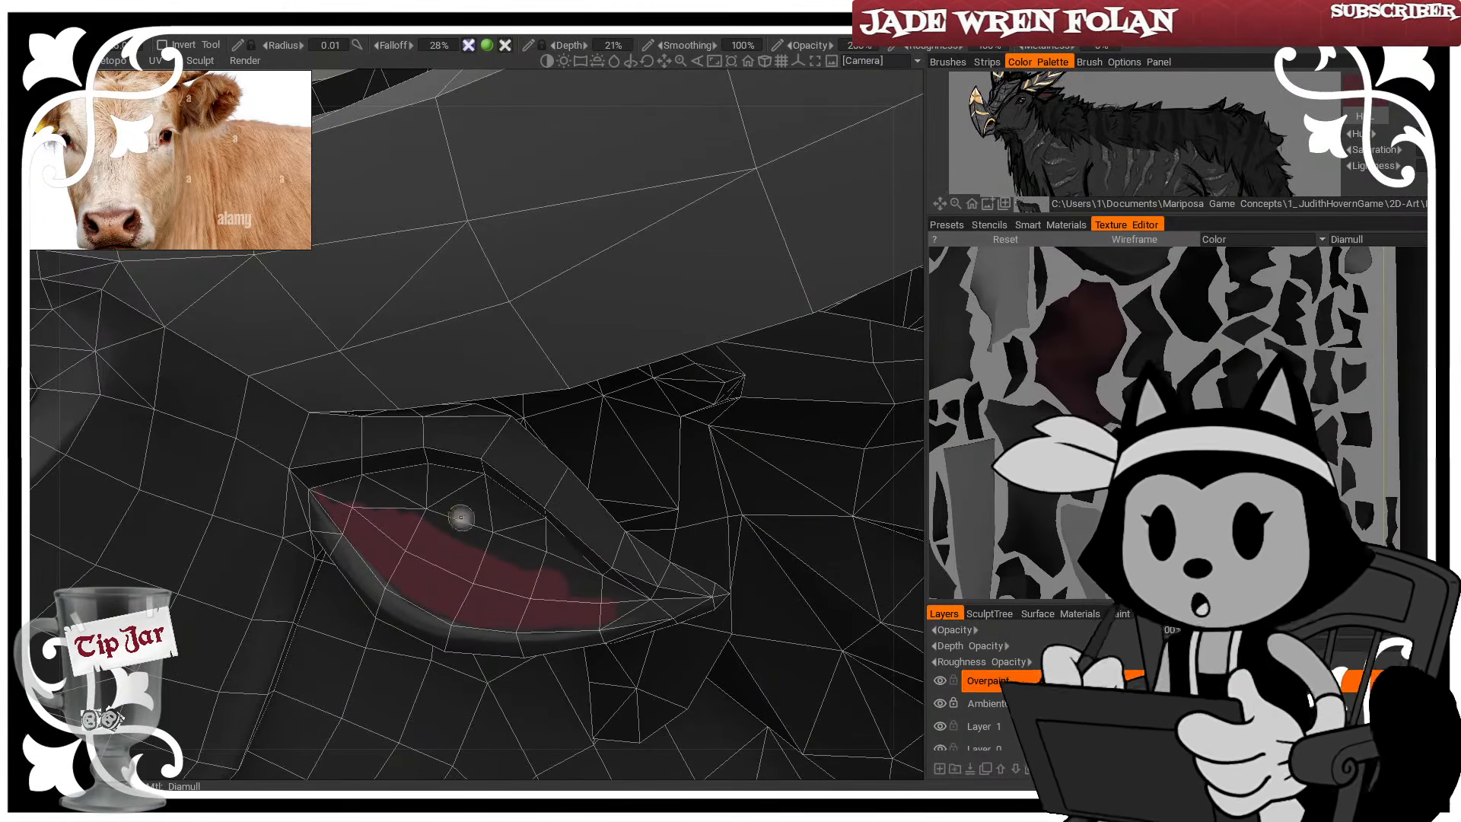
Fill the upper part of the inner ear with the same dark red and carry it towards the rear tip
left_click_drag(370, 482, 343, 467, "alt")
mouse_move(375, 535)
left_mouse_down()
mouse_move(442, 537)
mouse_move(501, 567)
left_mouse_up()
left_click_drag(474, 471, 593, 395, "alt")
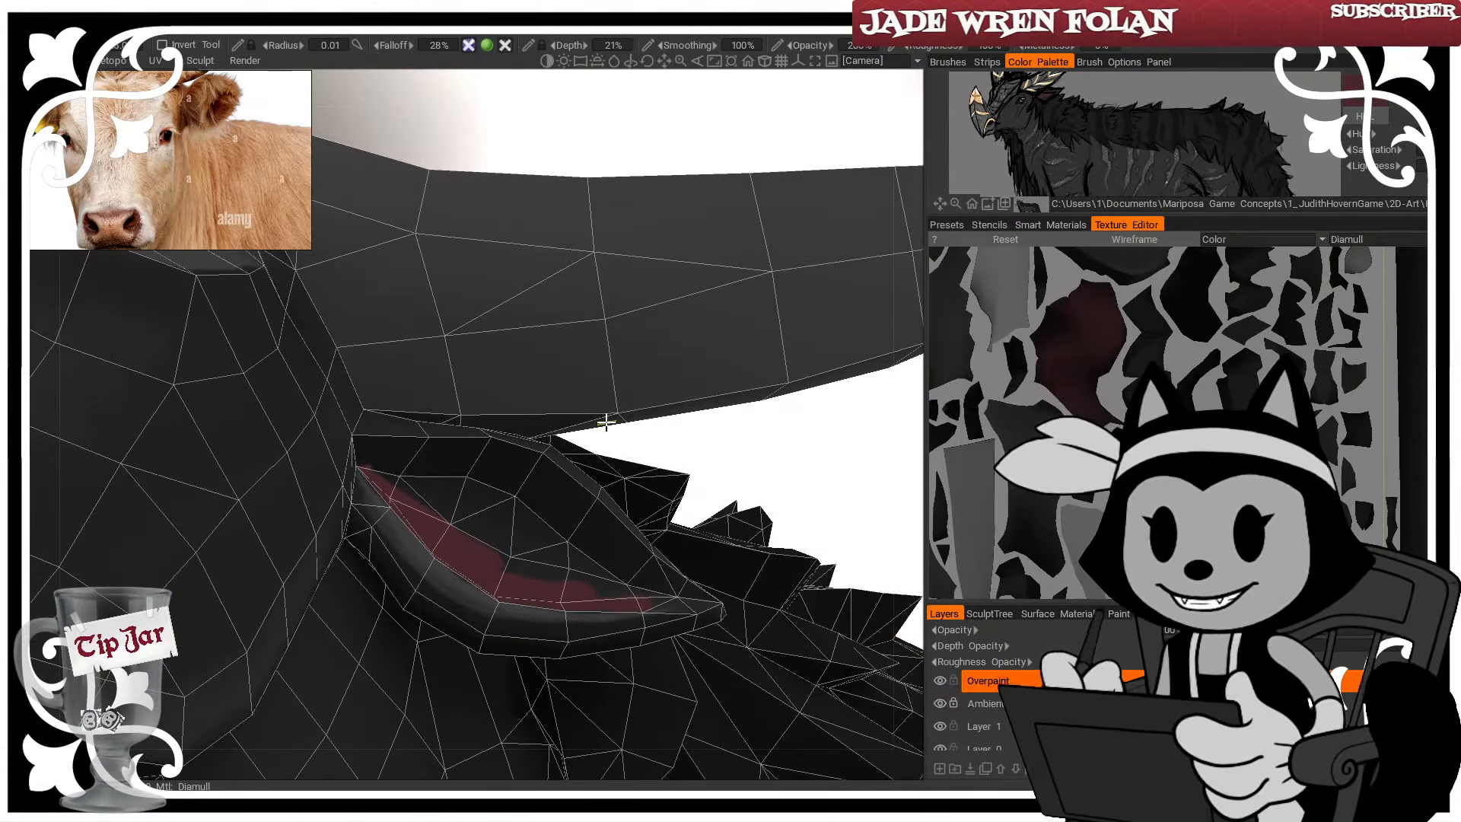
left_click_drag(840, 449, 798, 533)
right_click_drag(449, 535, 473, 535)
left_click_drag(426, 522, 562, 567)
left_click_drag(799, 385, 769, 476)
right_click_drag(519, 519, 505, 519)
mouse_move(605, 572)
left_mouse_down()
mouse_move(546, 536)
mouse_move(605, 575)
left_mouse_up()
right_click_drag(621, 583, 616, 583)
mouse_move(638, 587)
left_mouse_down()
mouse_move(695, 598)
mouse_move(638, 592)
left_mouse_up()
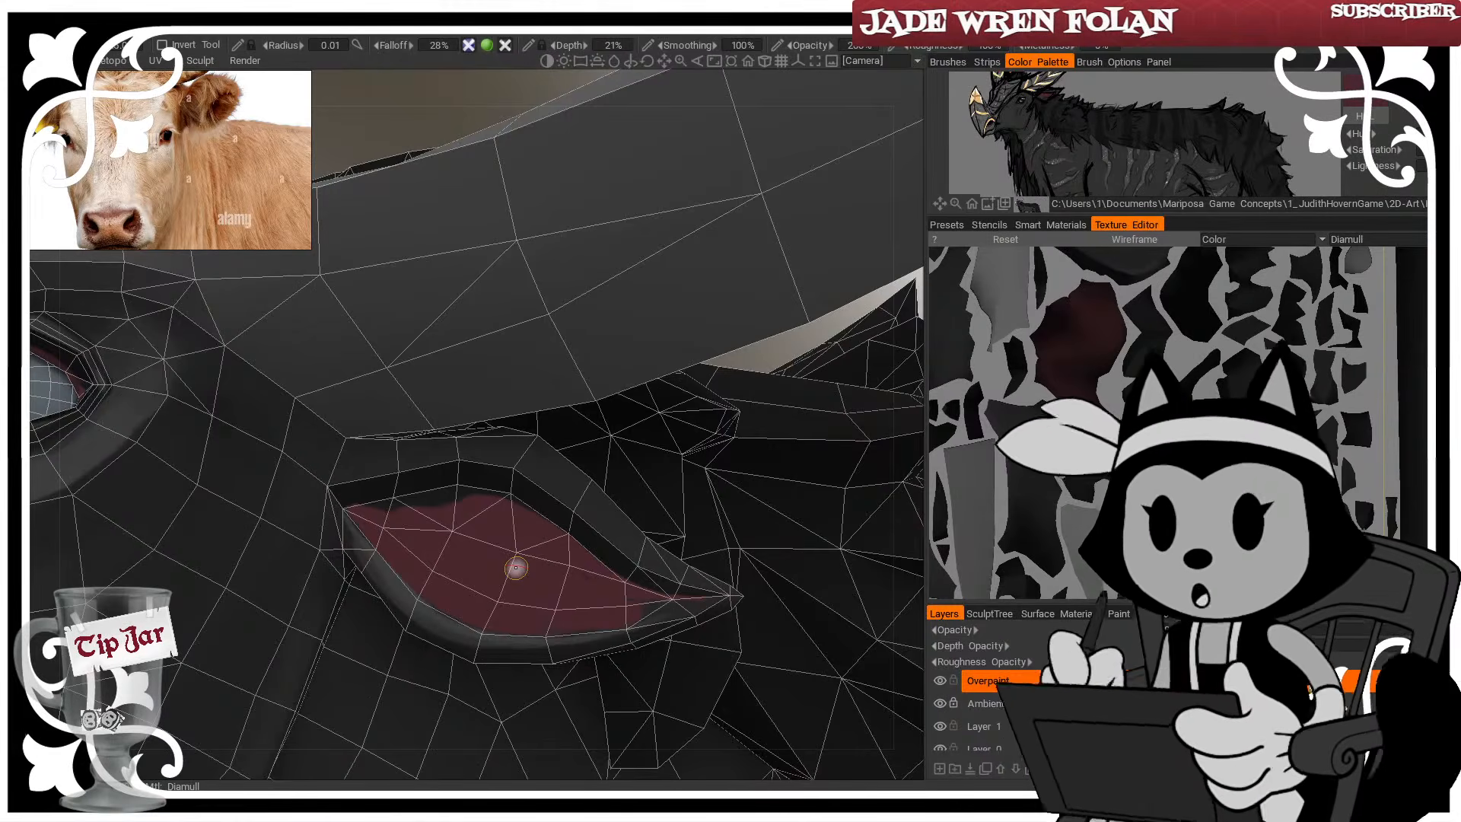
Clean up the red fill's outline along the inner ear's upper edge and rear tip, checking it with and without the wireframe
key("w")
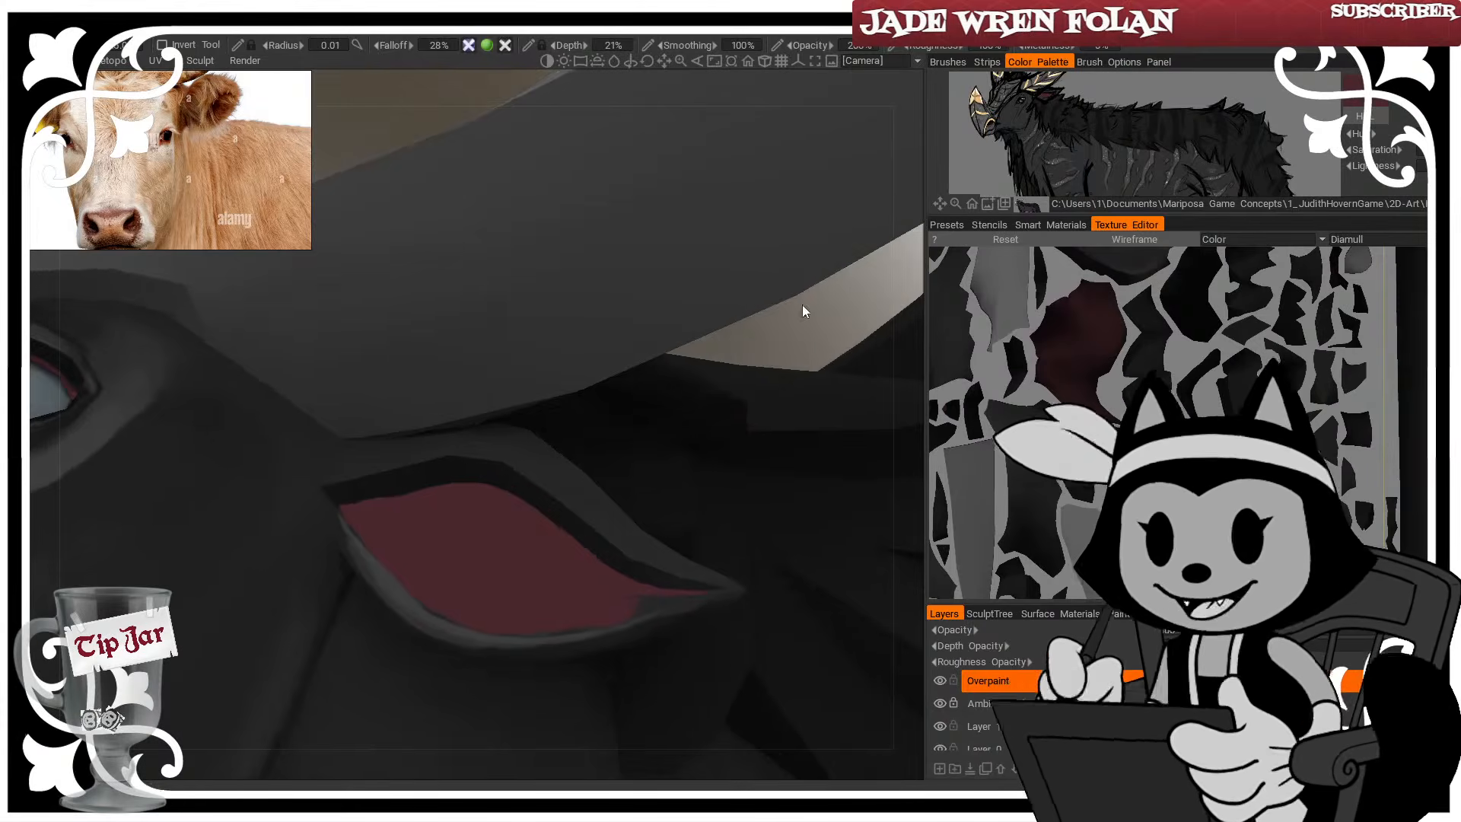
key("w")
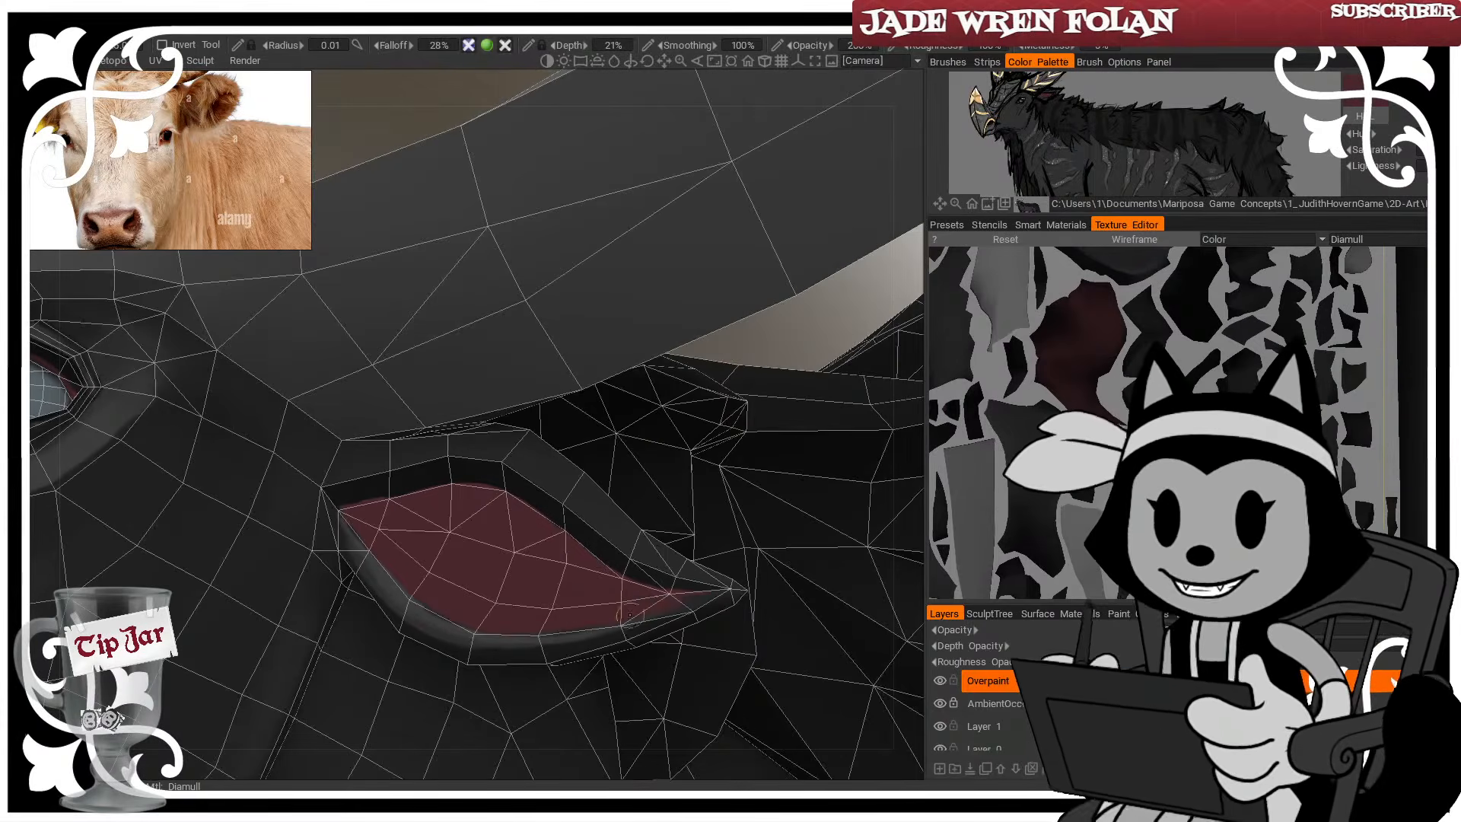
mouse_move(643, 431)
middle_mouse_down()
mouse_move(819, 341)
mouse_move(775, 390)
middle_mouse_up()
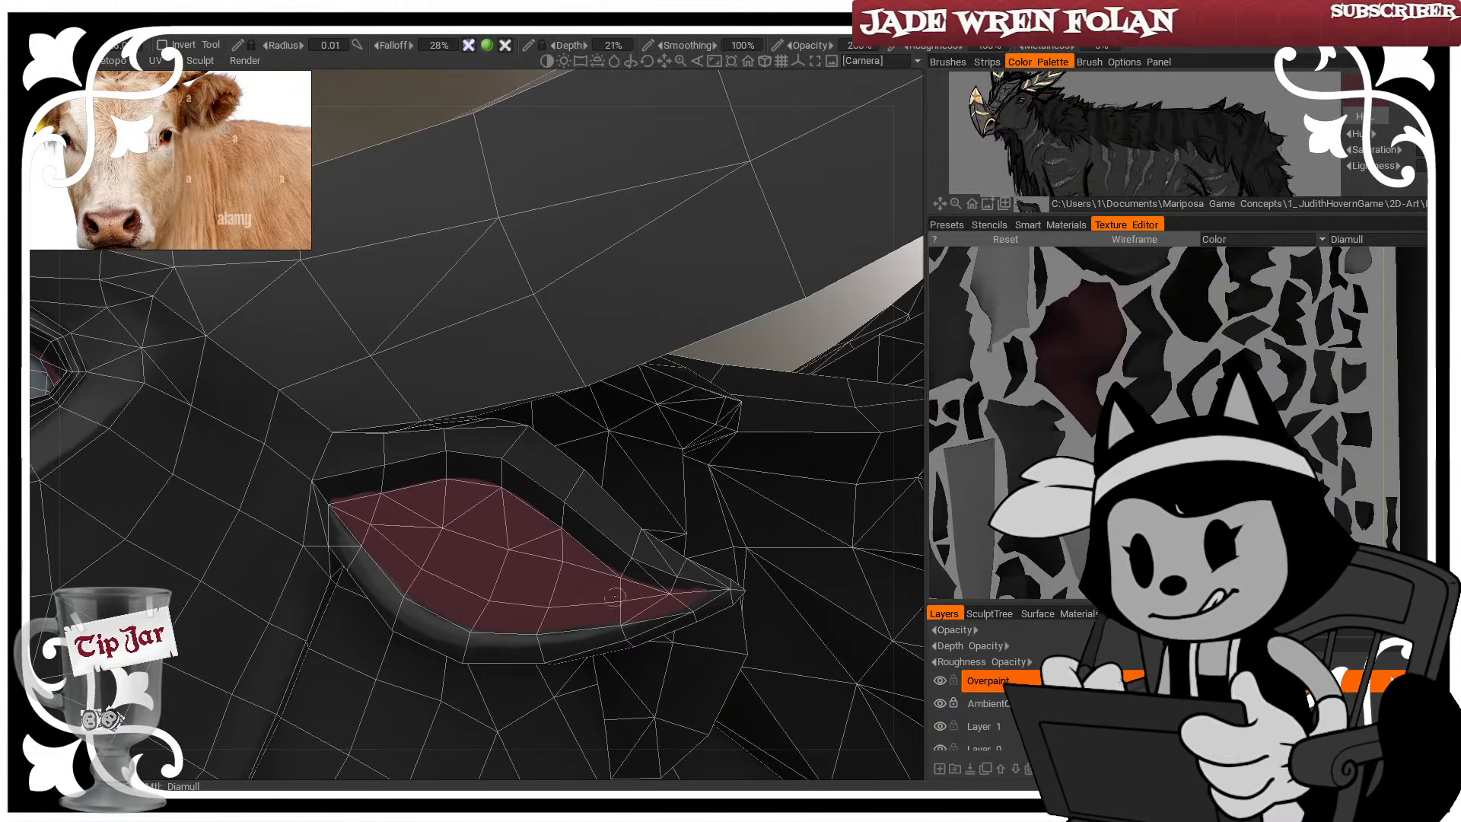
key("w")
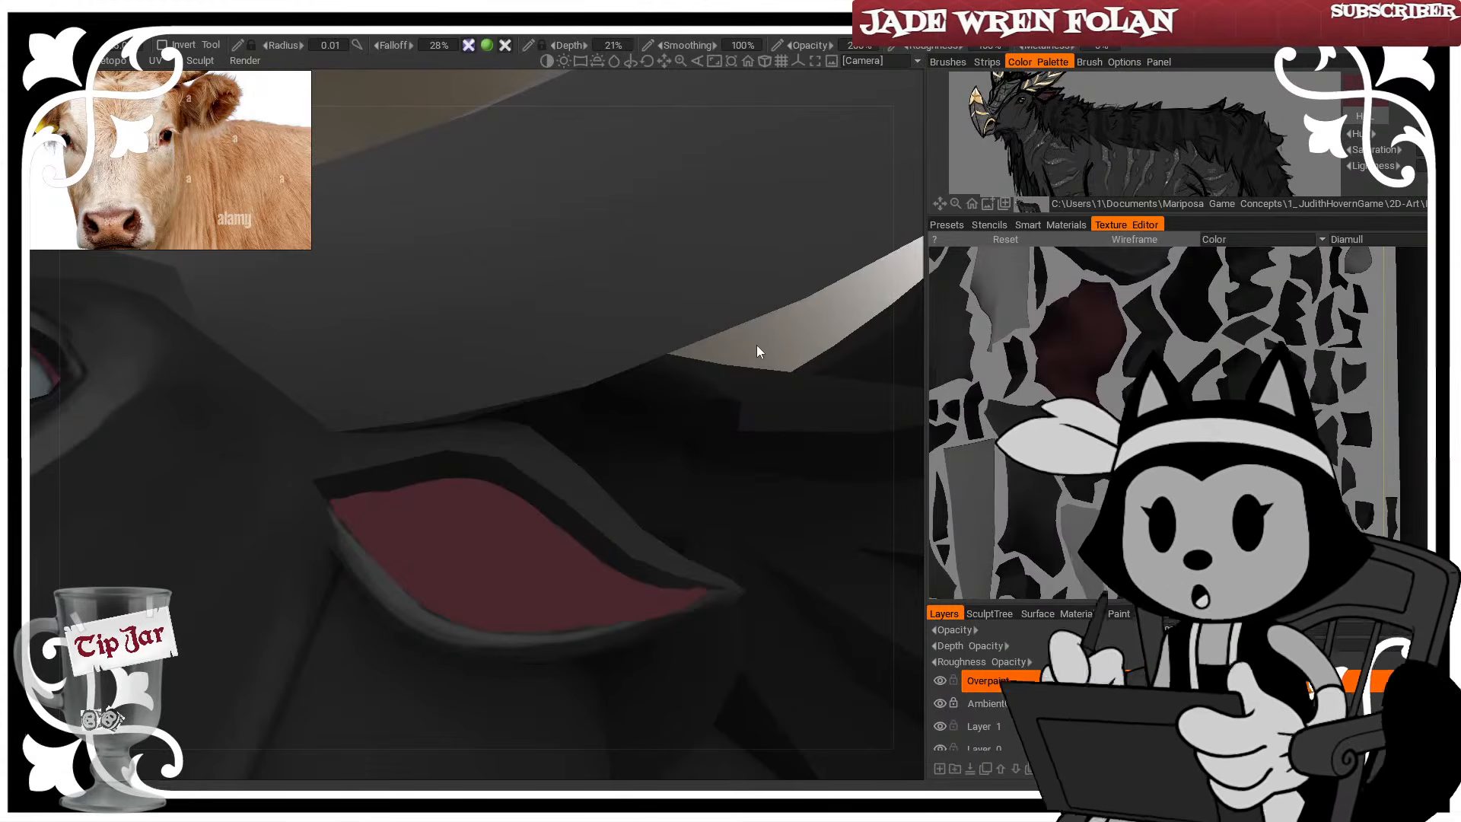
key("w")
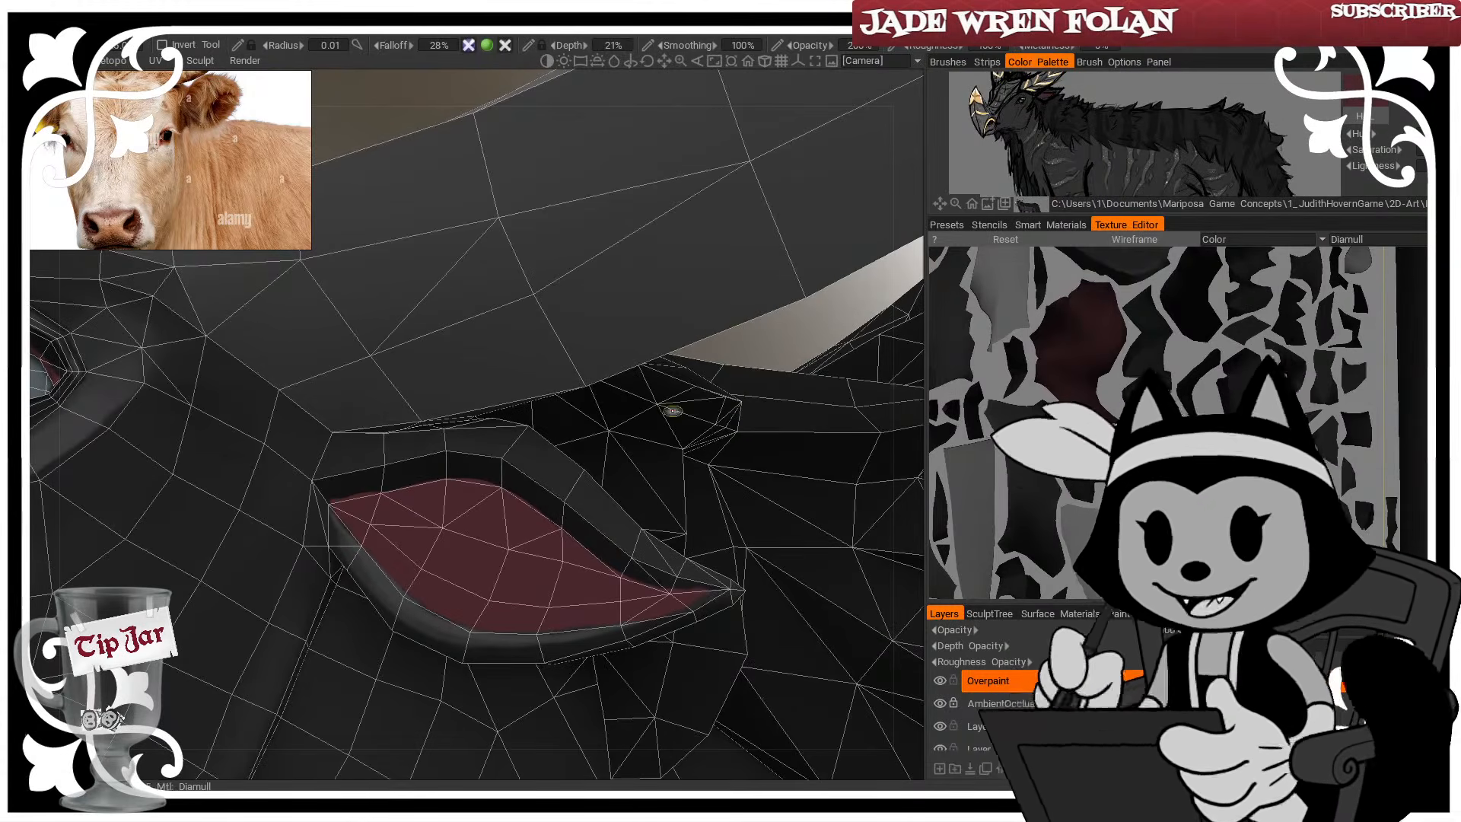
mouse_move(747, 345)
left_mouse_down()
mouse_move(770, 333)
mouse_move(754, 340)
left_mouse_up()
mouse_move(346, 496)
left_mouse_down()
mouse_move(519, 500)
mouse_move(548, 522)
mouse_move(392, 486)
mouse_move(519, 488)
mouse_move(649, 587)
left_mouse_up()
left_click_drag(558, 524, 679, 576)
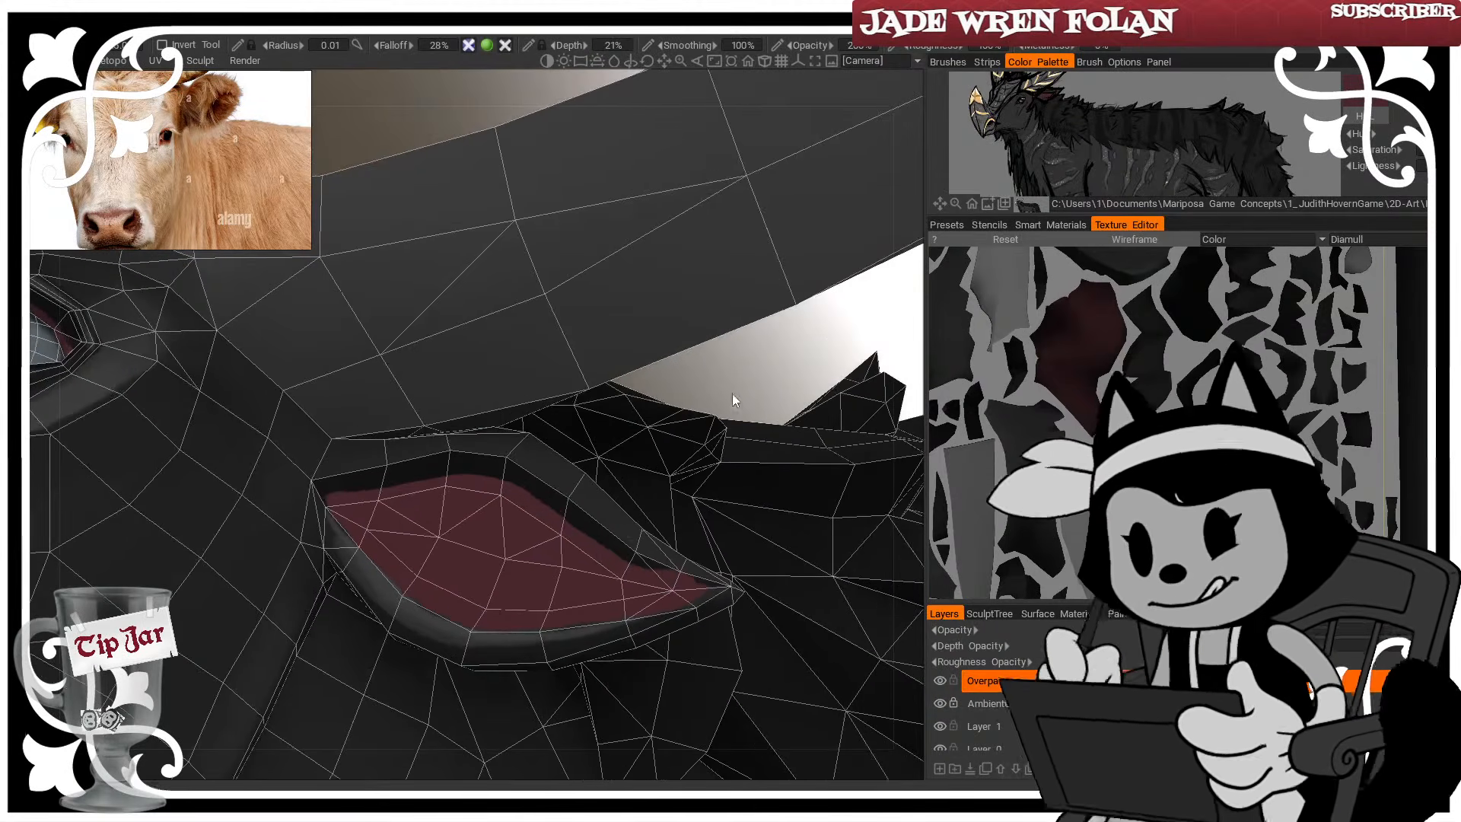
Smooth the red's upper edge with a small brush and pull the colour into the inner ear's front and rear corners
scroll(593, 538, "up", 5)
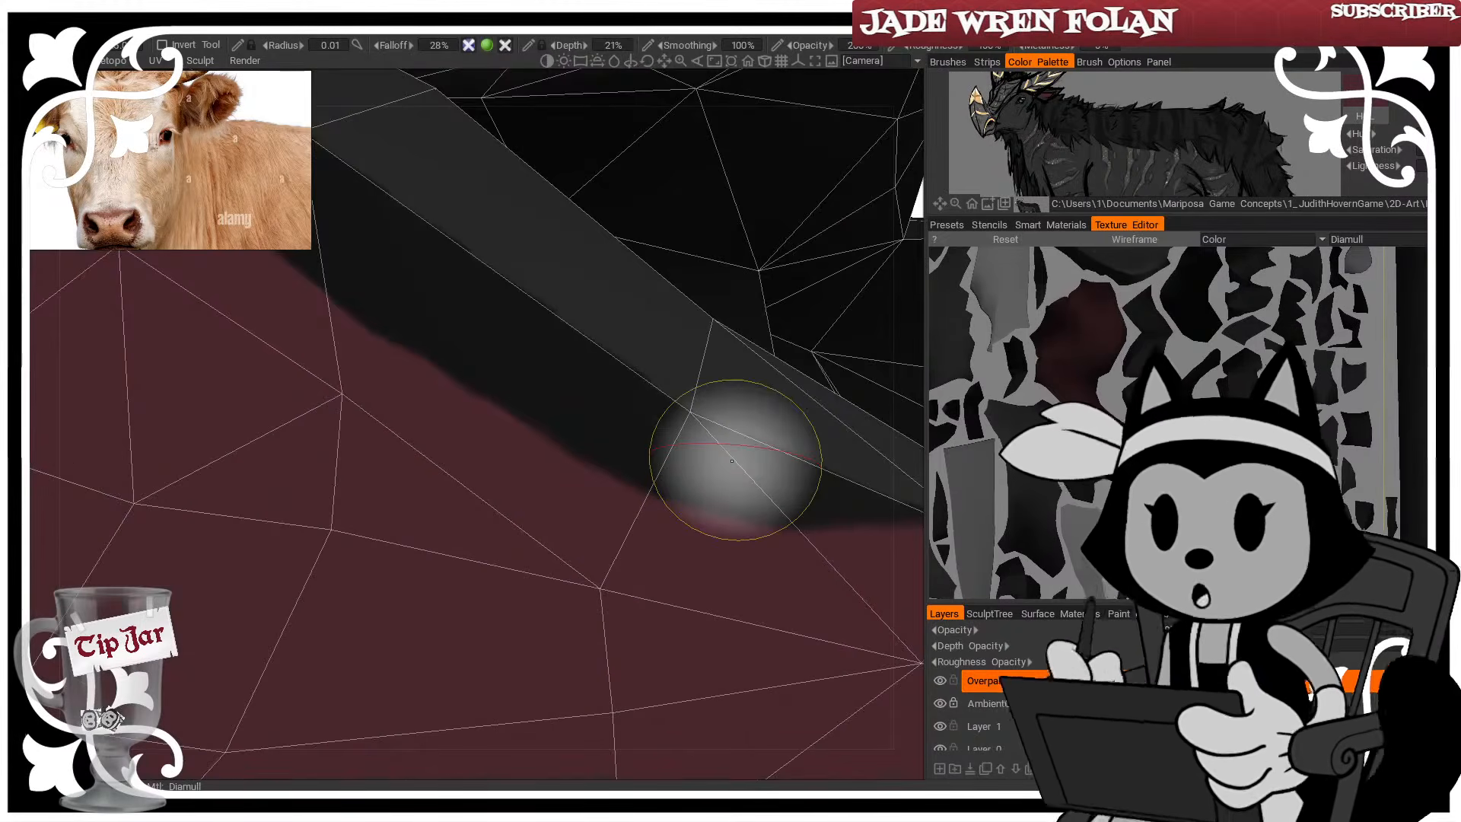
scroll(782, 665, "down", 5)
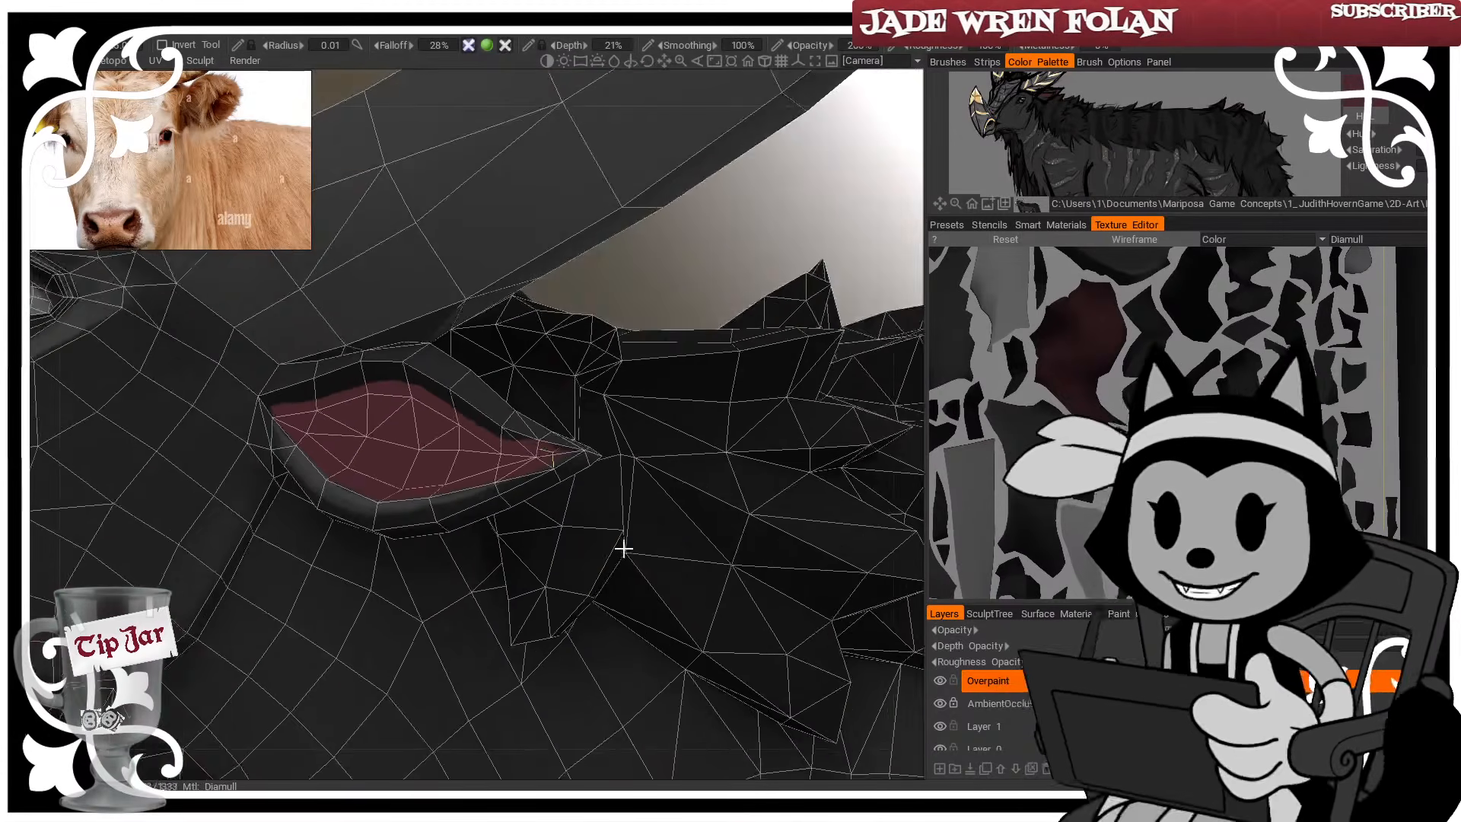
scroll(623, 549, "up", 4)
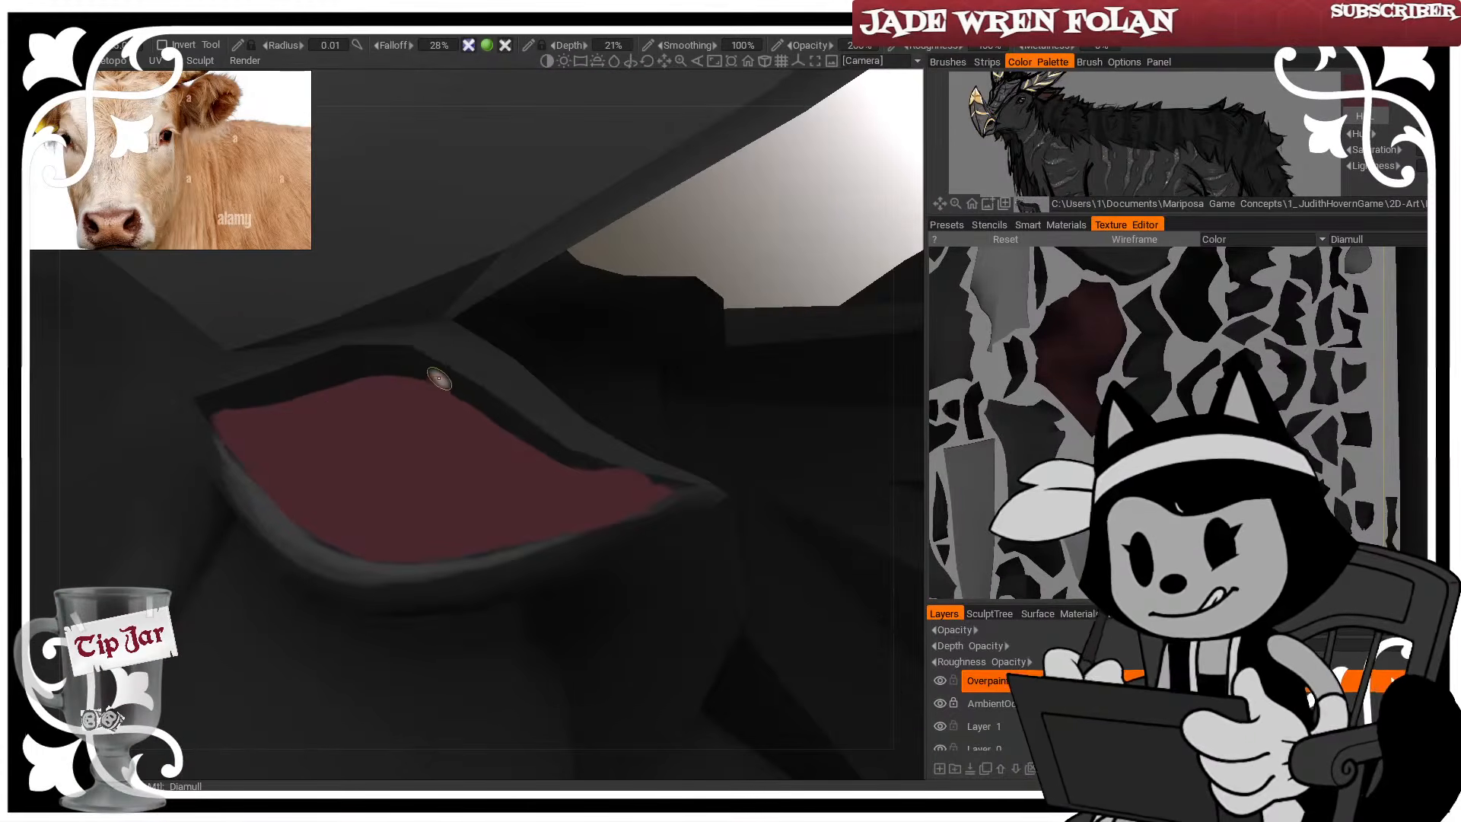
left_click_drag(732, 235, 711, 261)
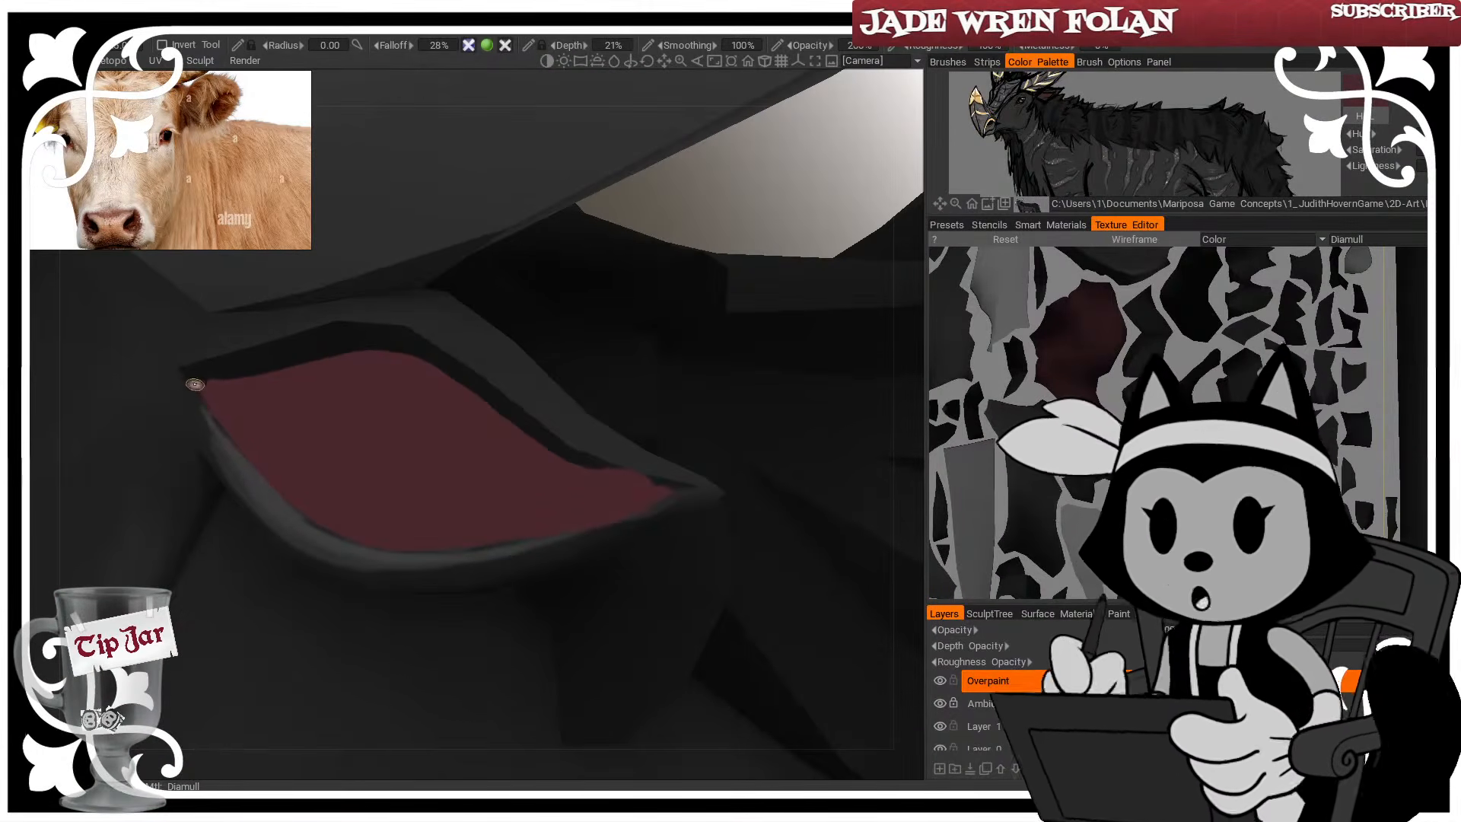
mouse_move(195, 384)
left_mouse_down()
mouse_move(255, 456)
mouse_move(358, 518)
mouse_move(186, 376)
left_mouse_up()
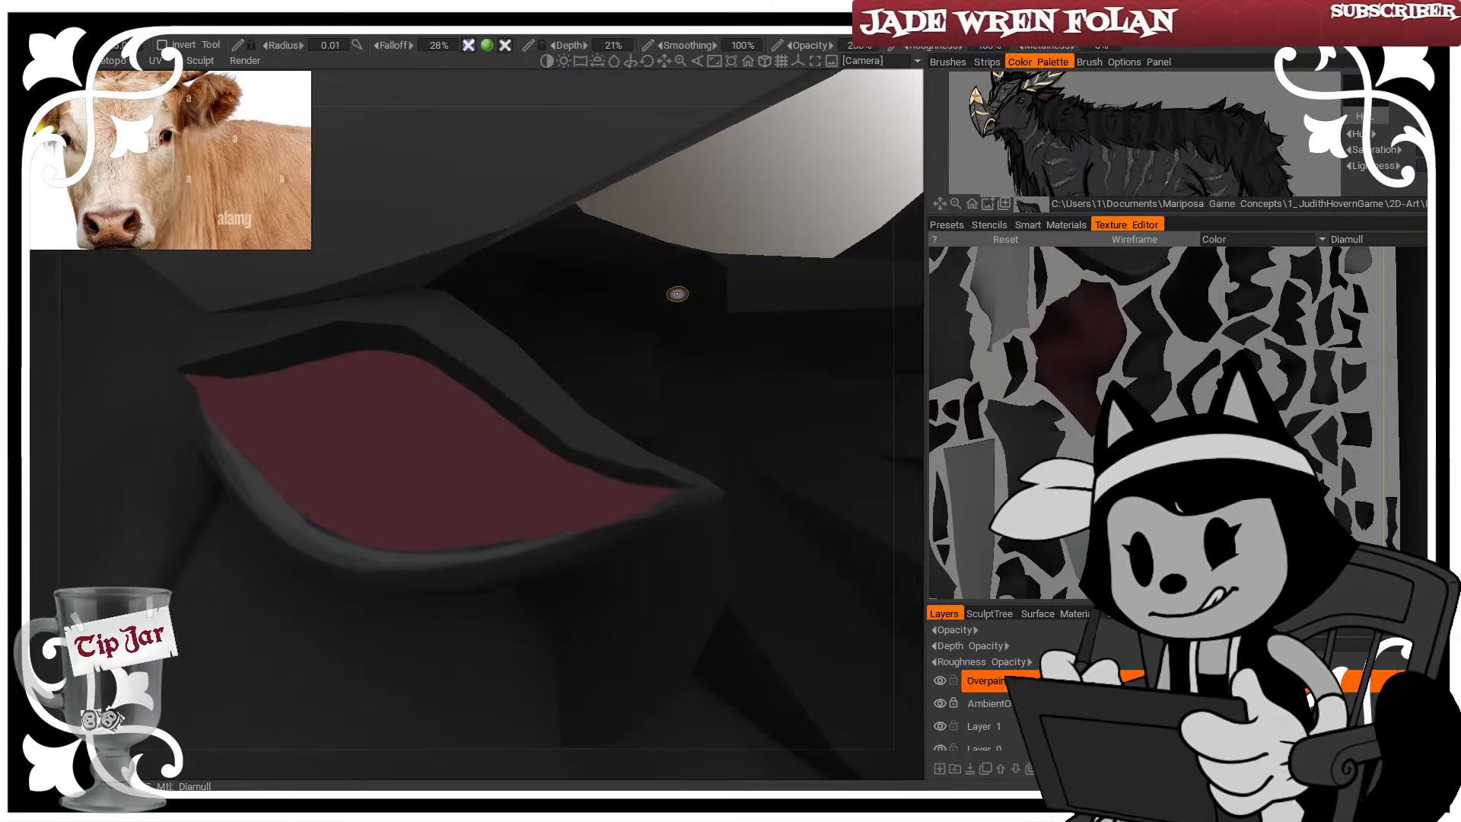
Examine the red inner ear from several angles and distances, with and without the wireframe
right_click_drag(678, 495, 647, 293, "alt")
left_click_drag(647, 294, 660, 346, "alt")
right_click_drag(661, 344, 694, 388, "alt")
left_click_drag(695, 388, 636, 352, "alt")
key("w")
key("w")
key("w")
left_click_drag(738, 200, 790, 130, "alt")
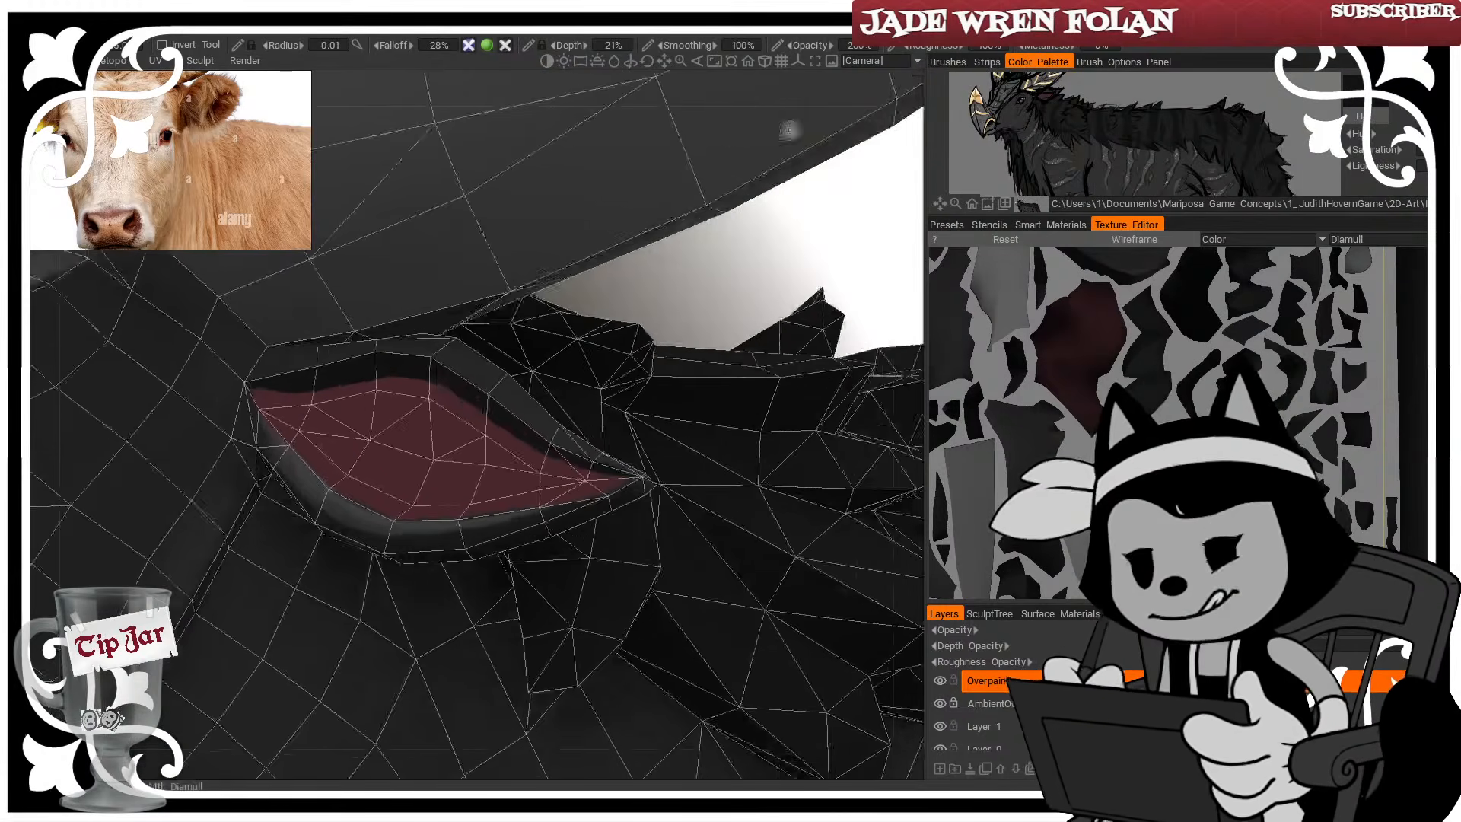
Sharpen the front corner of the dark shadow above the red inner ear, using the wireframe to check the geometry
key("w")
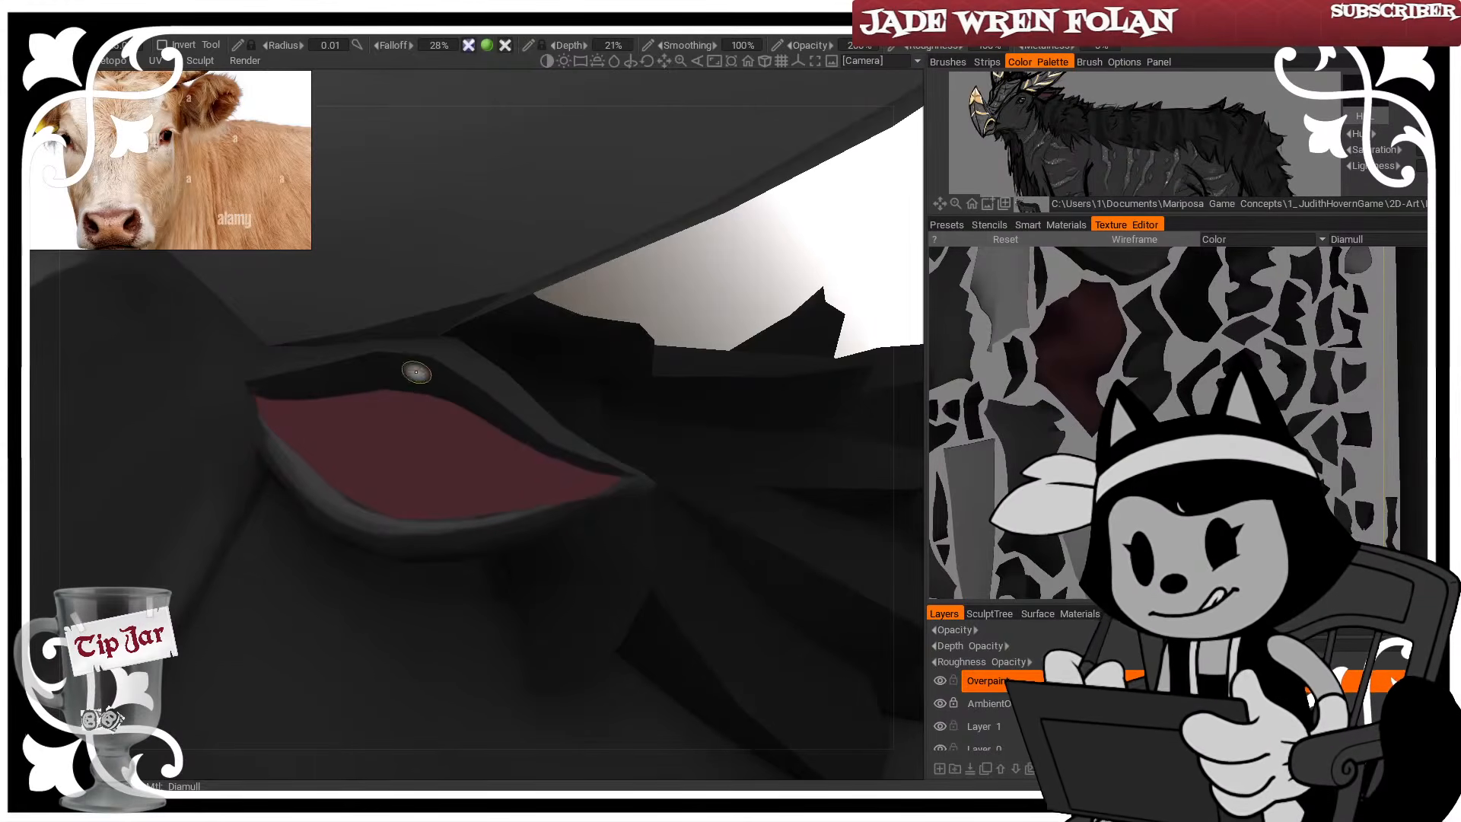
key("w")
key("w")
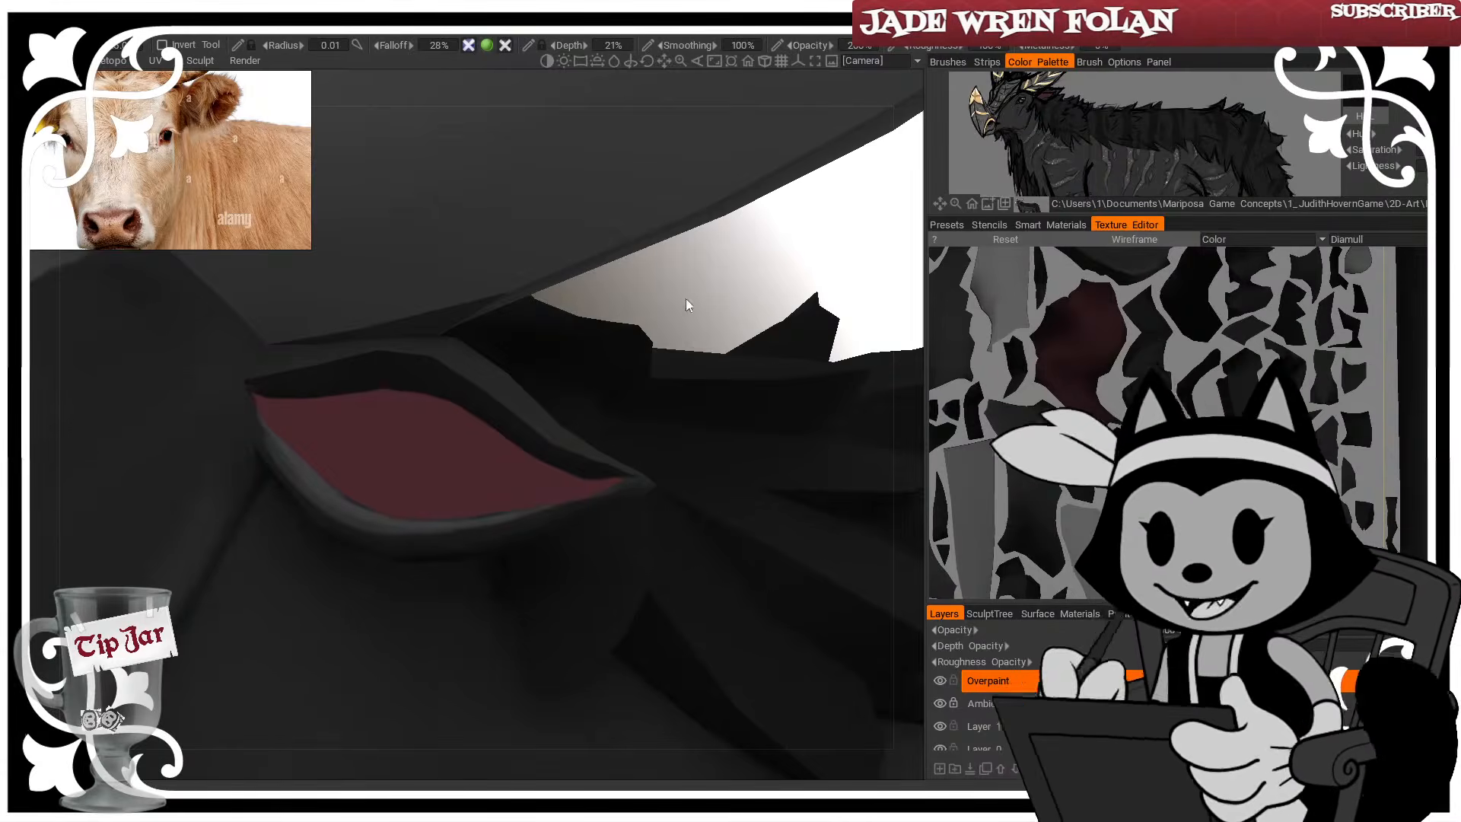
left_click_drag(686, 299, 672, 309)
key("w")
key("w")
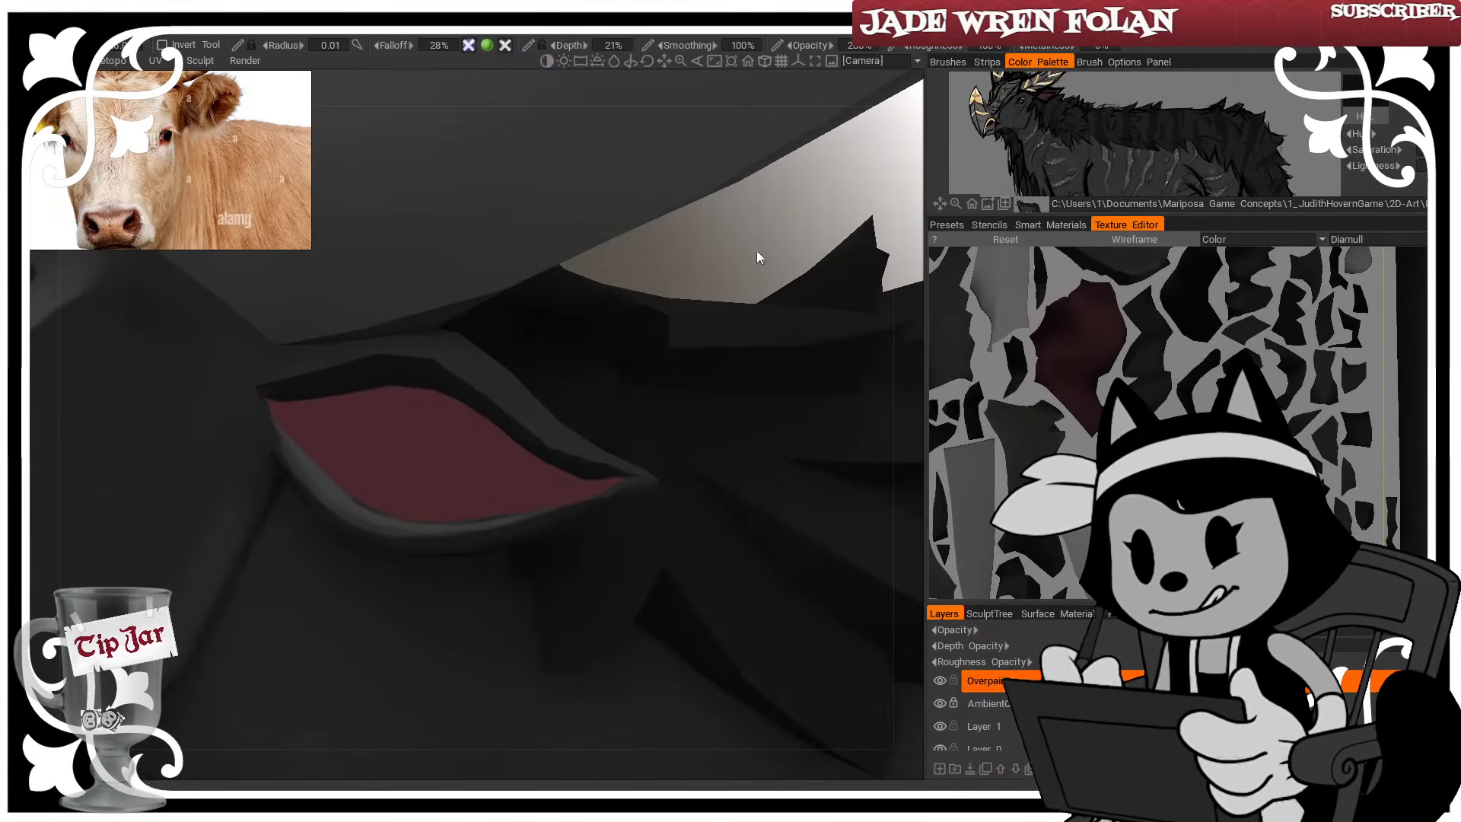
left_click_drag(756, 251, 736, 266)
key("w")
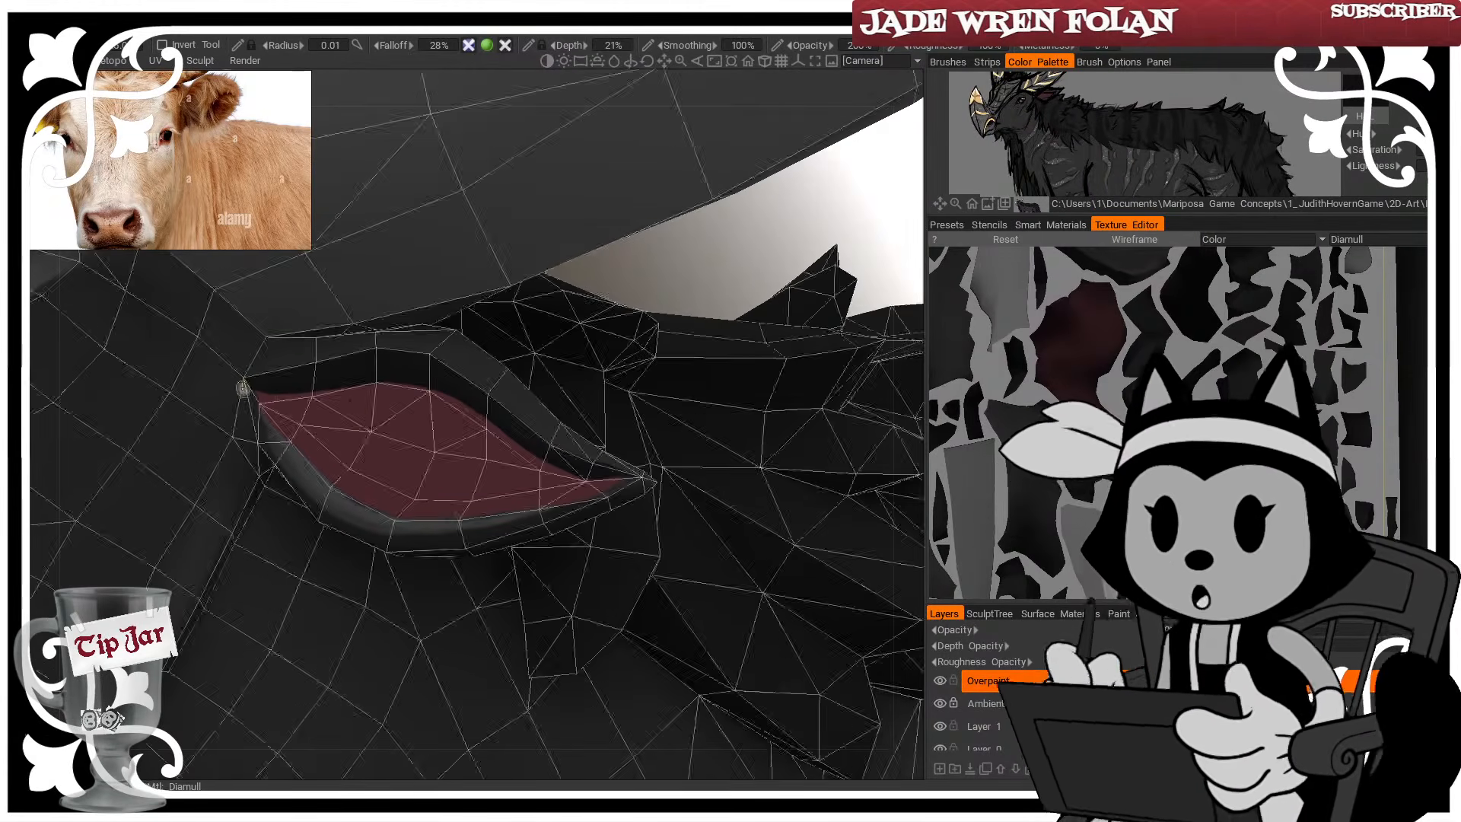
key("w")
left_click_drag(502, 289, 726, 259)
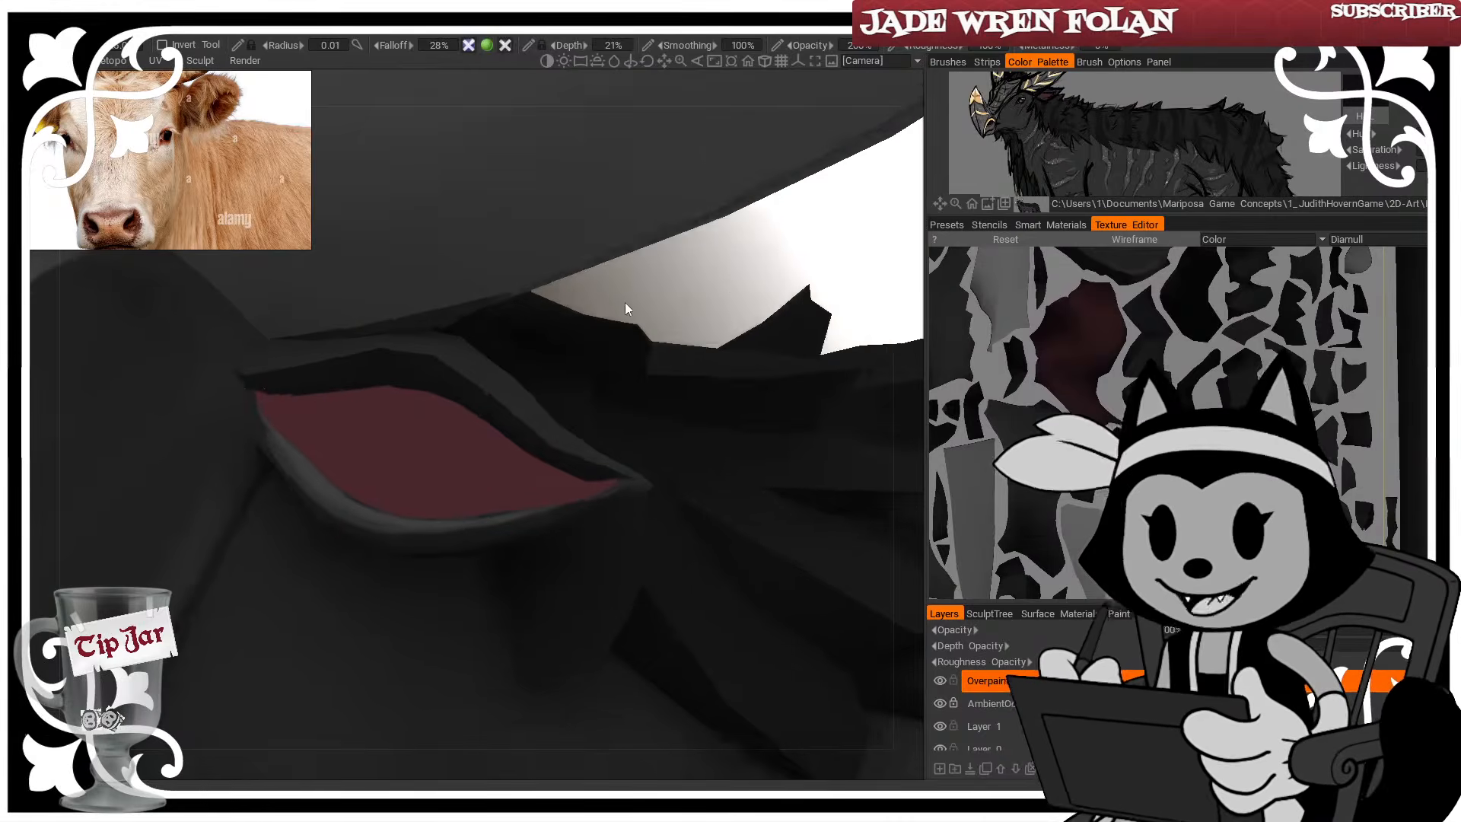
Paint a dark line between the red inner ear and the lower rim, from the front corner along the front half
left_click_drag(626, 307, 515, 327)
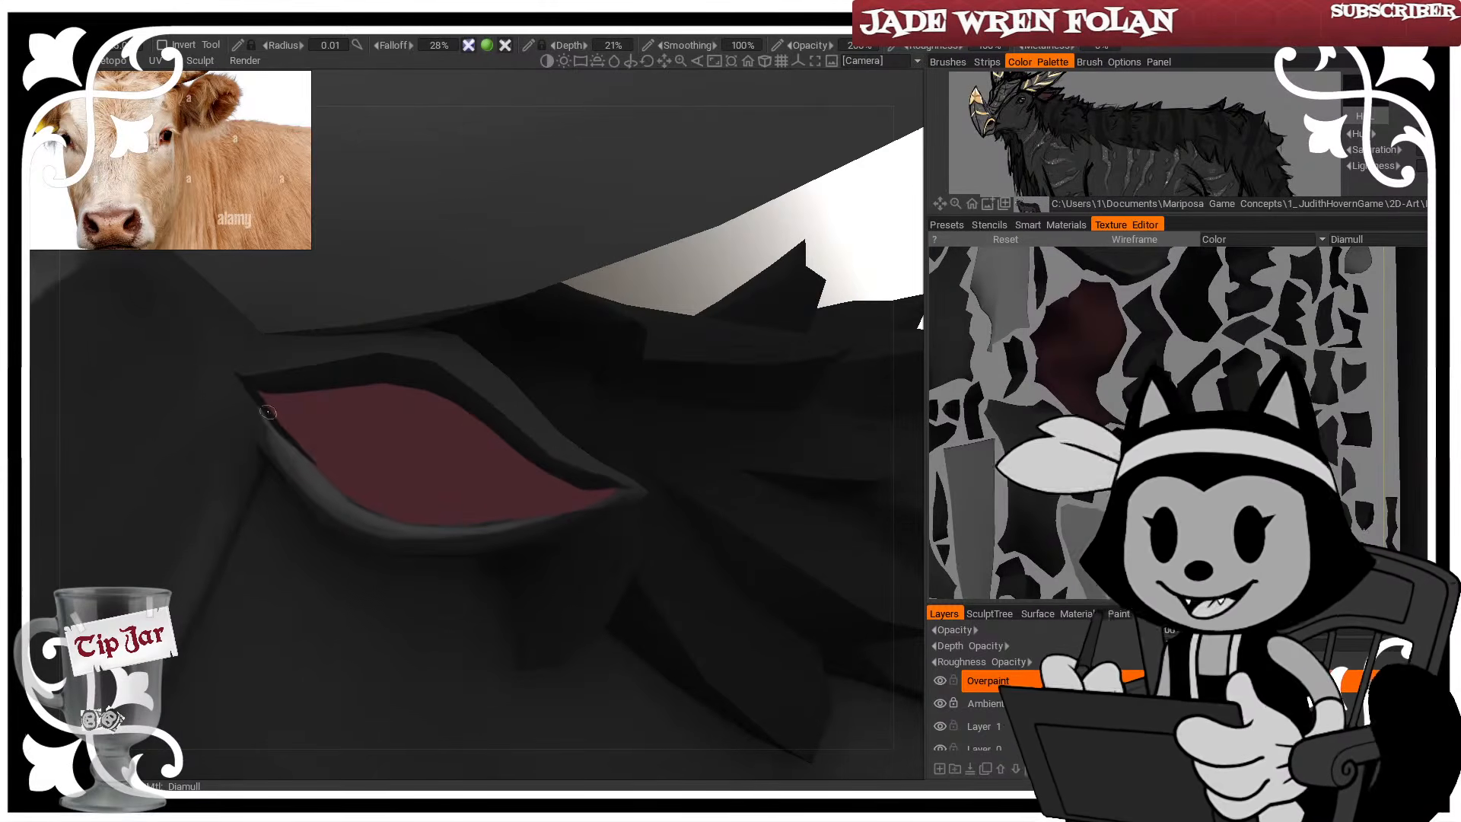
mouse_move(681, 272)
left_mouse_down()
mouse_move(665, 274)
mouse_move(670, 233)
mouse_move(711, 243)
mouse_move(723, 277)
left_mouse_up()
key("w")
key("w")
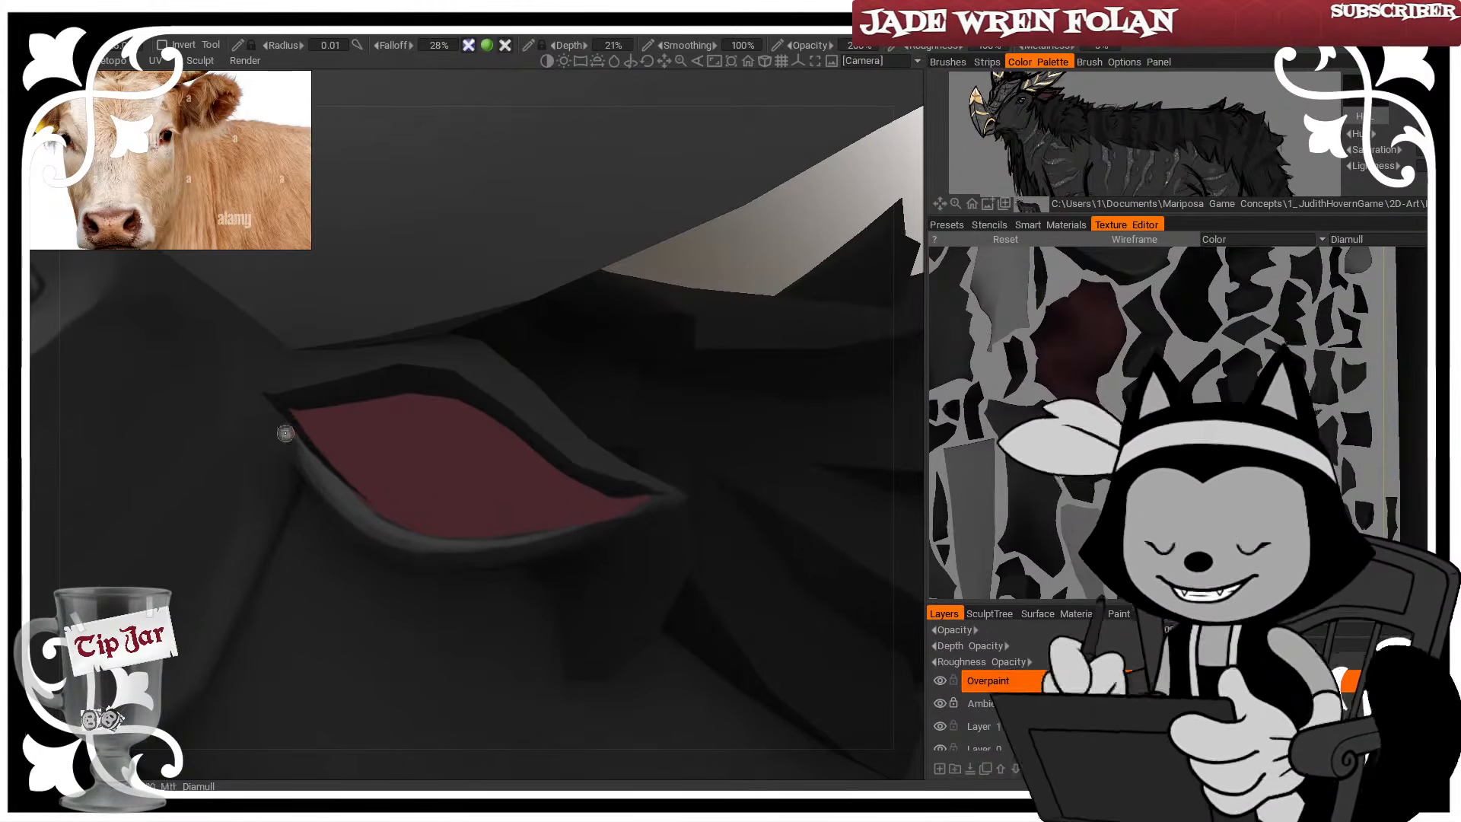
mouse_move(290, 421)
left_mouse_down()
mouse_move(357, 493)
mouse_move(439, 535)
left_mouse_up()
key("w")
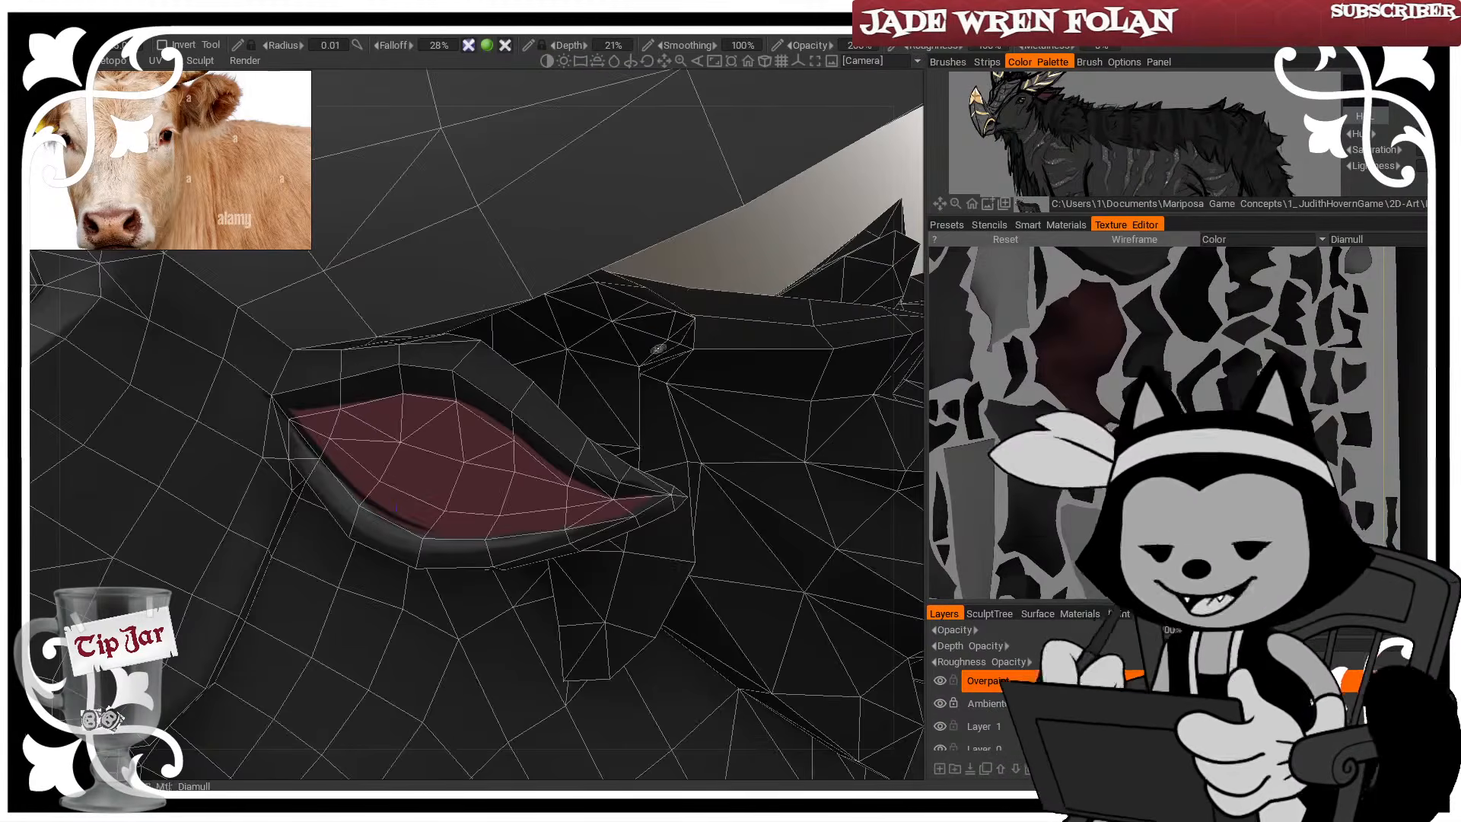
key("w")
Continue the dark line beneath the red inner ear to the rear tip, joining it to the upper shadow
left_click_drag(370, 503, 481, 532)
left_click_drag(648, 326, 607, 315, "alt")
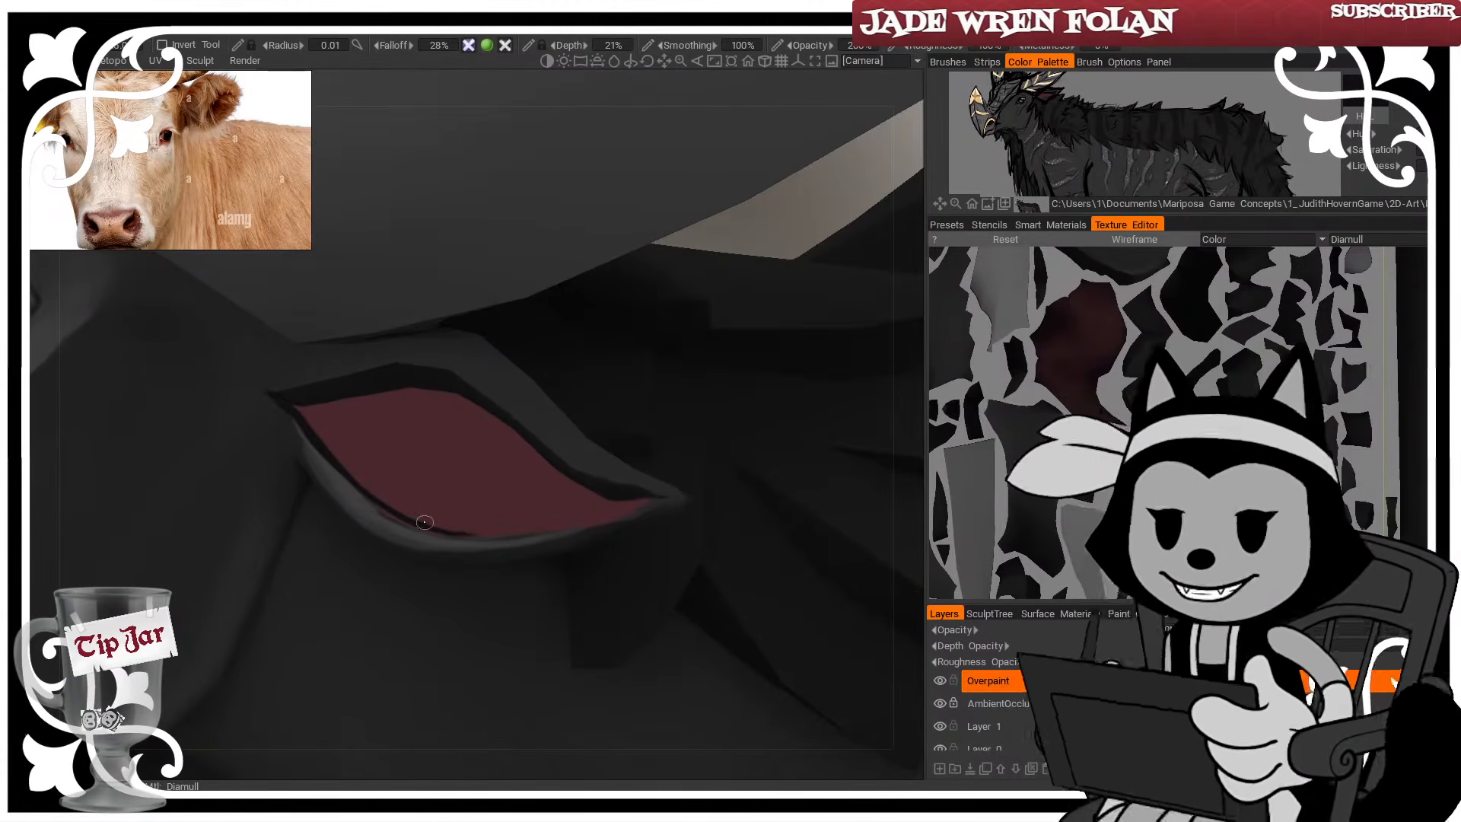
mouse_move(425, 522)
left_mouse_down()
mouse_move(543, 527)
mouse_move(643, 499)
left_mouse_up()
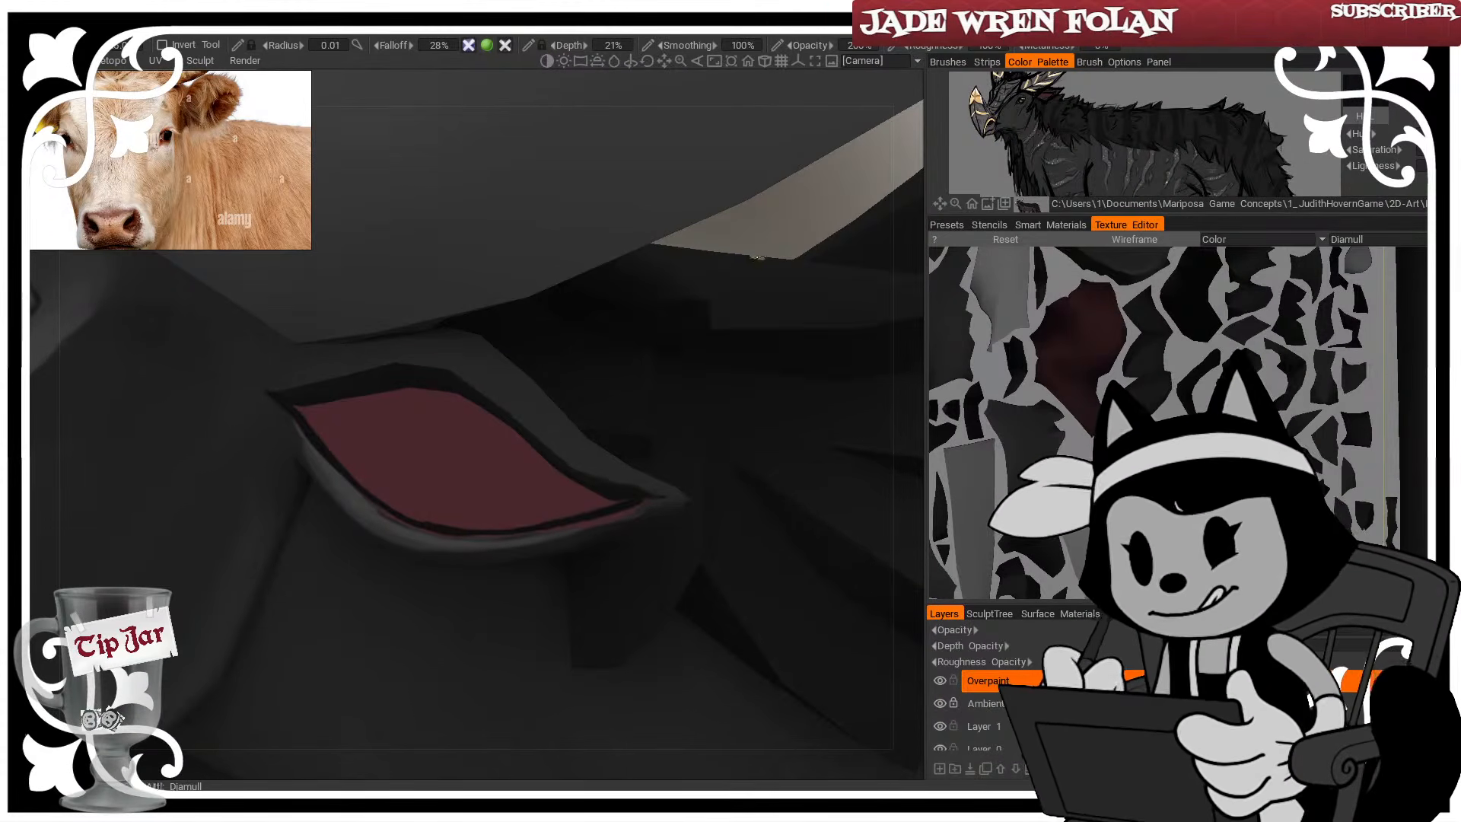
left_click_drag(757, 256, 769, 219, "alt")
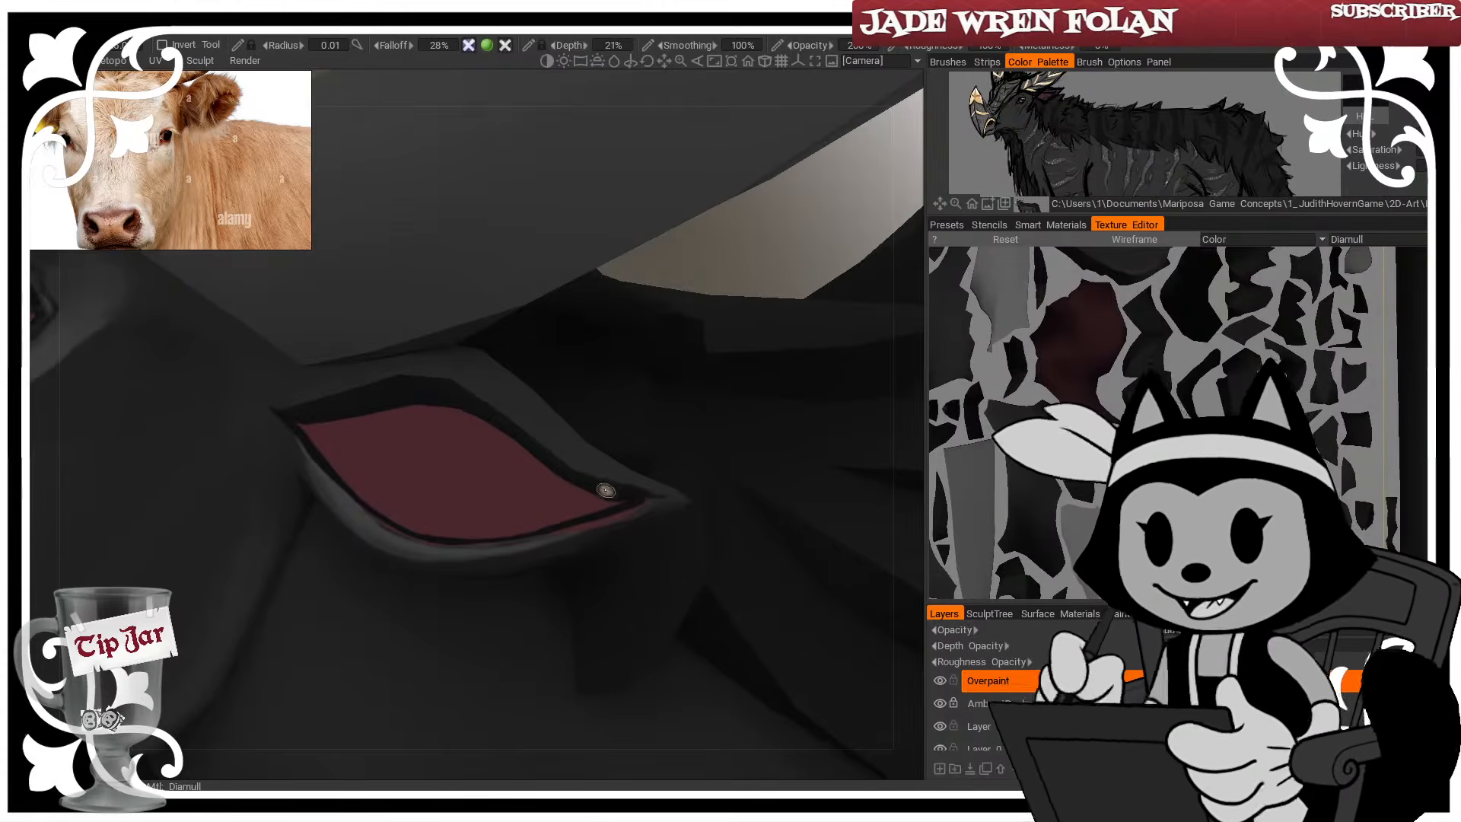
Paint a soft lighter highlight along the ear's upper rim above the dark shadow and touch up the front of the lower rim
mouse_move(644, 380)
left_mouse_down("alt")
mouse_move(754, 266)
mouse_move(693, 279)
mouse_move(743, 221)
mouse_move(715, 244)
left_mouse_up("alt")
left_click_drag(640, 272, 714, 289, "alt")
key("bracketright")
left_click_drag(359, 352, 455, 359)
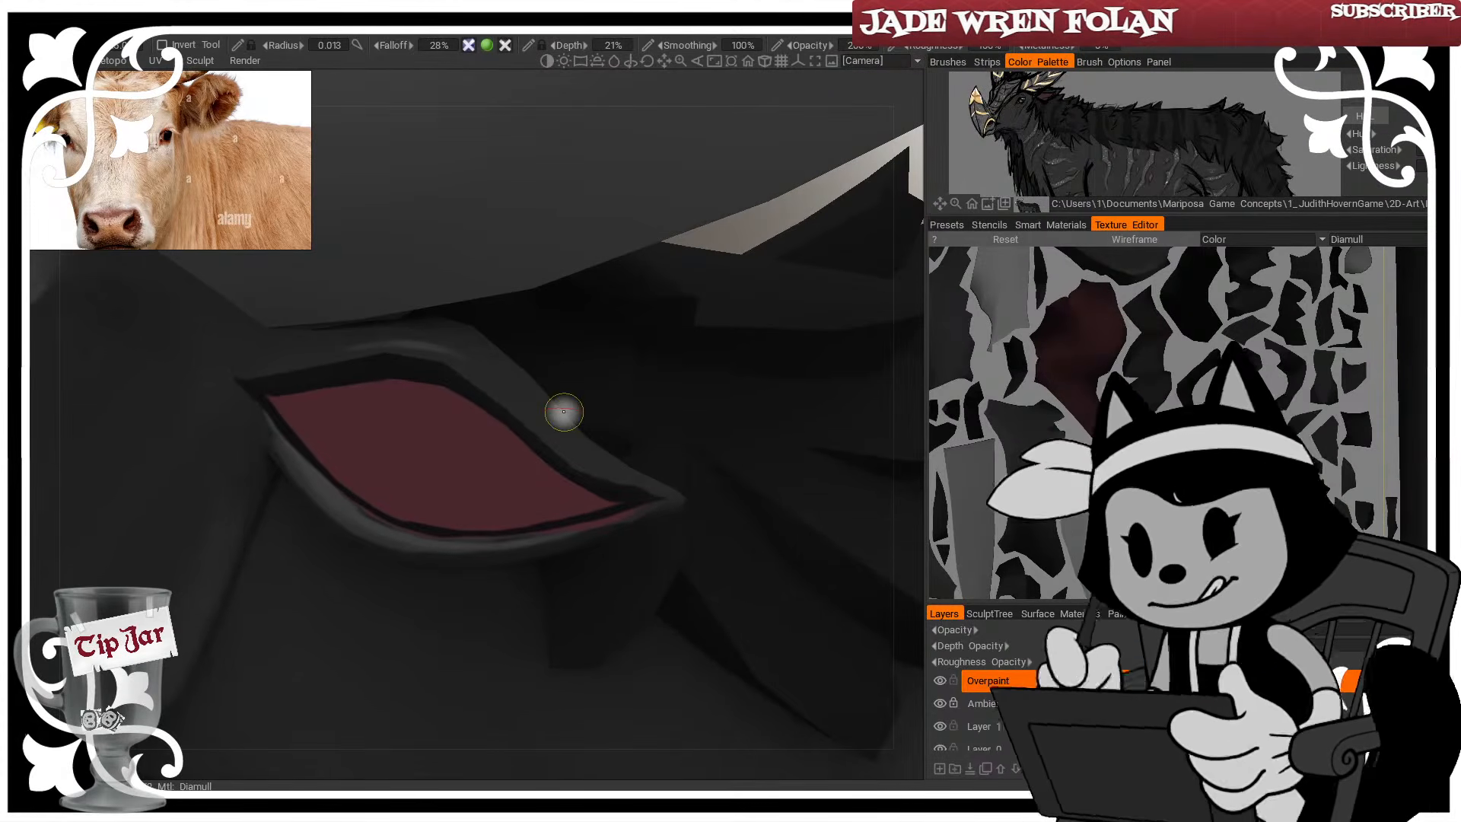
mouse_move(247, 402)
left_mouse_down()
mouse_move(379, 516)
mouse_move(419, 473)
left_mouse_up()
left_click_drag(721, 243, 734, 228, "alt")
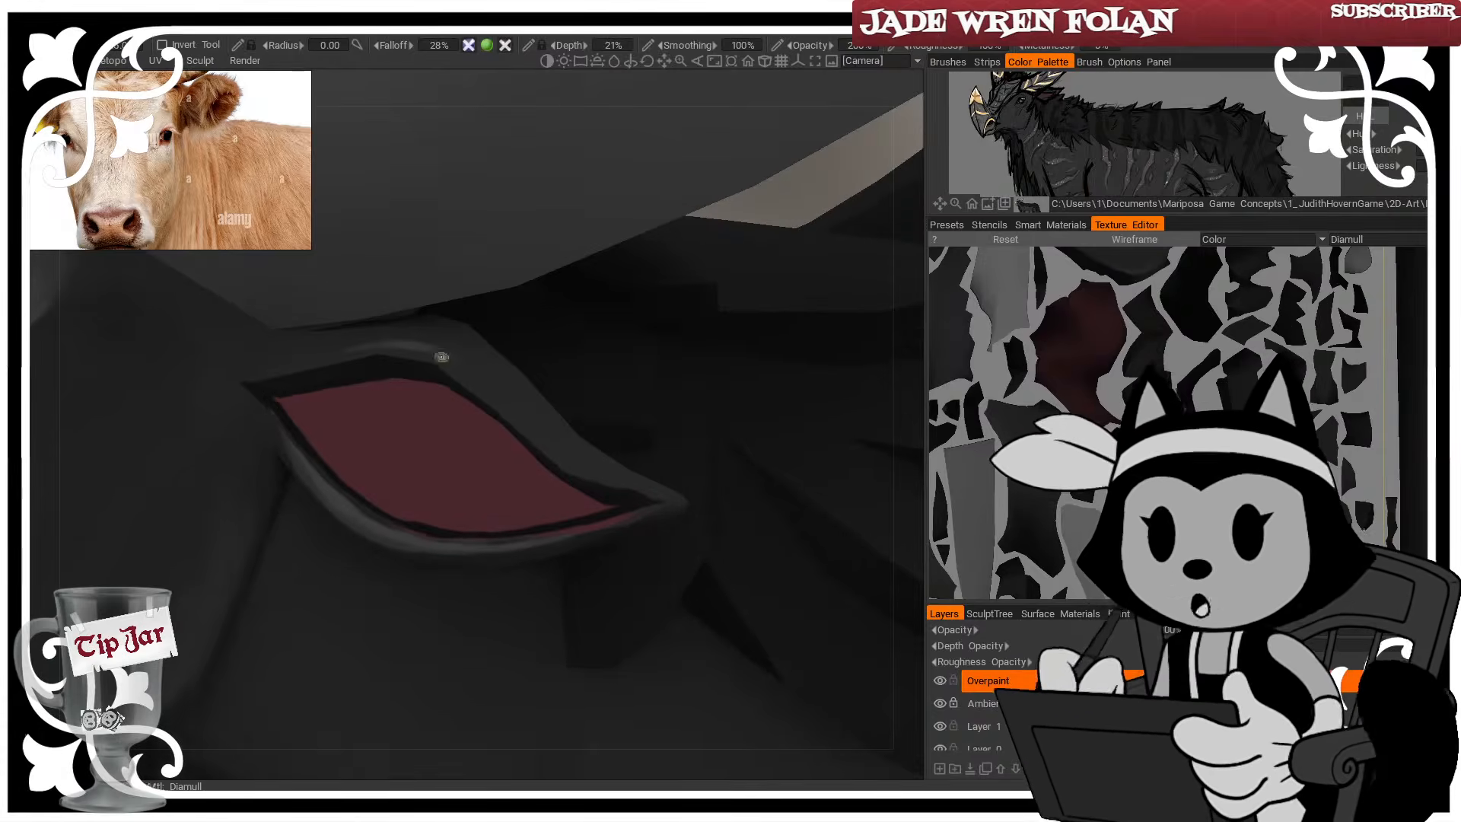
Cover the stray red outside the dark line along the rear half of the ear's lower rim
mouse_move(485, 539)
left_mouse_down()
mouse_move(604, 522)
mouse_move(607, 498)
left_mouse_up()
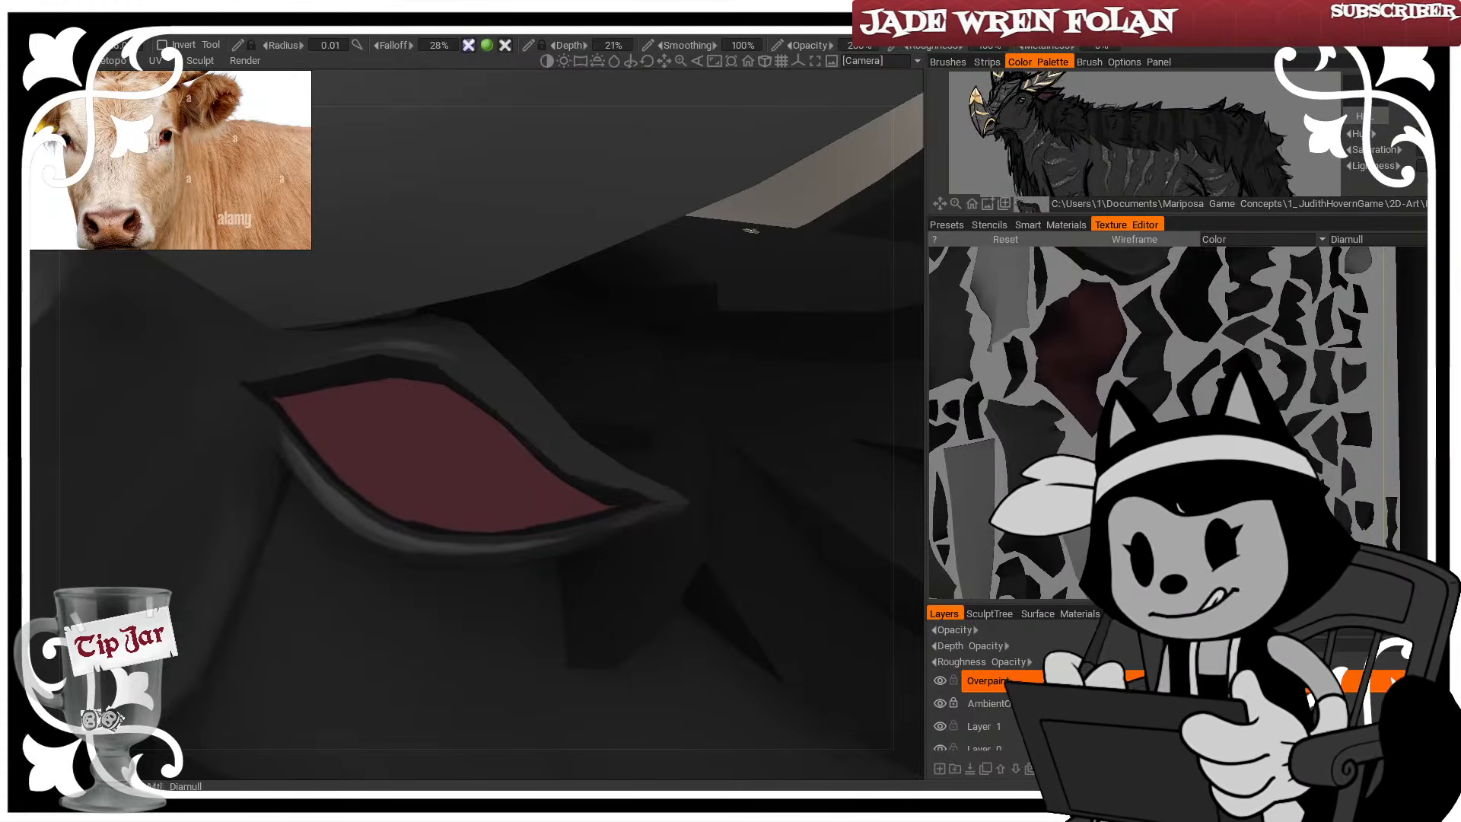
left_click_drag(776, 209, 792, 192, "alt")
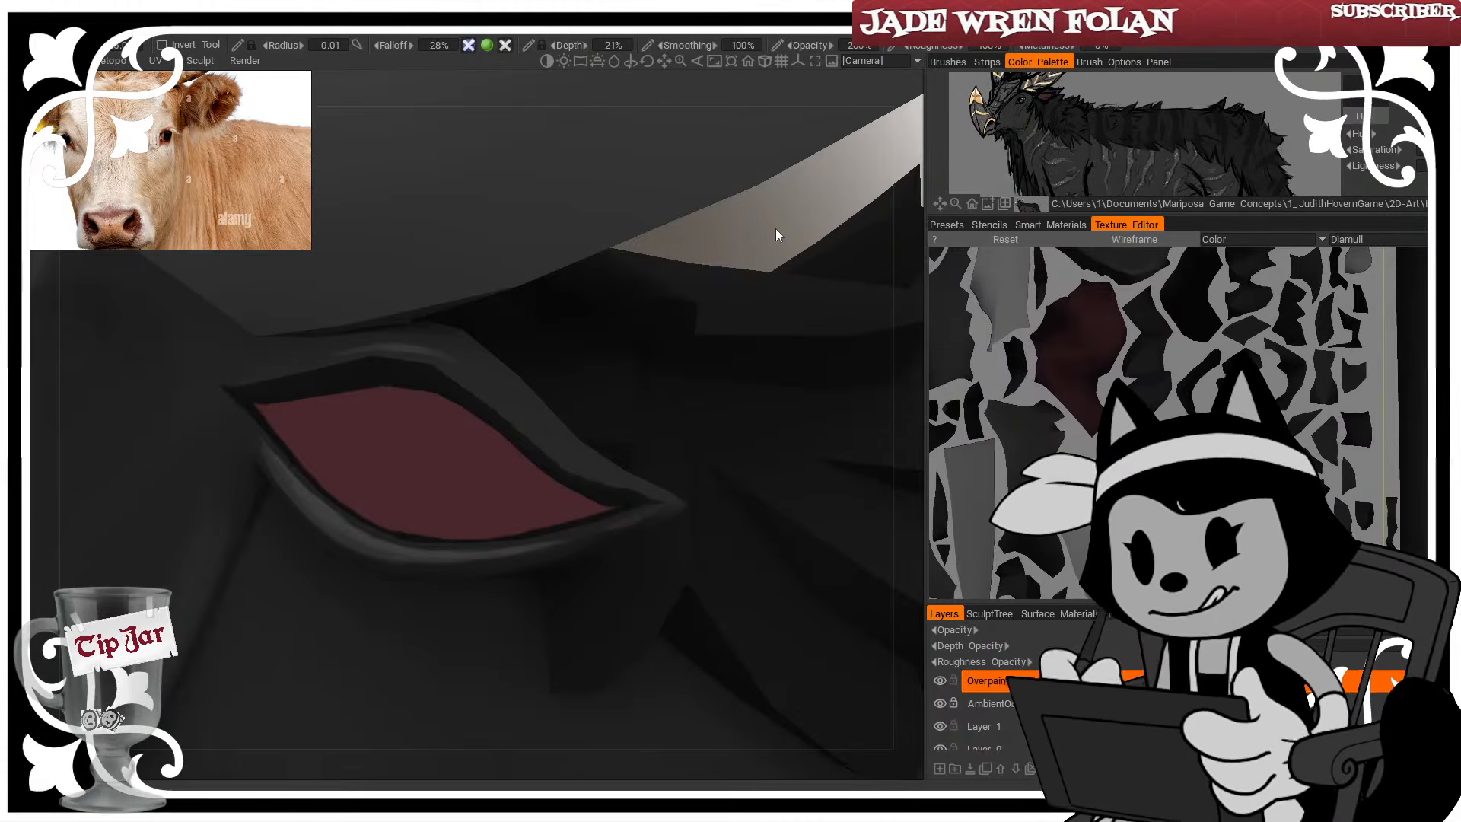
mouse_move(701, 244)
left_mouse_down()
mouse_move(719, 234)
mouse_move(687, 262)
left_mouse_up()
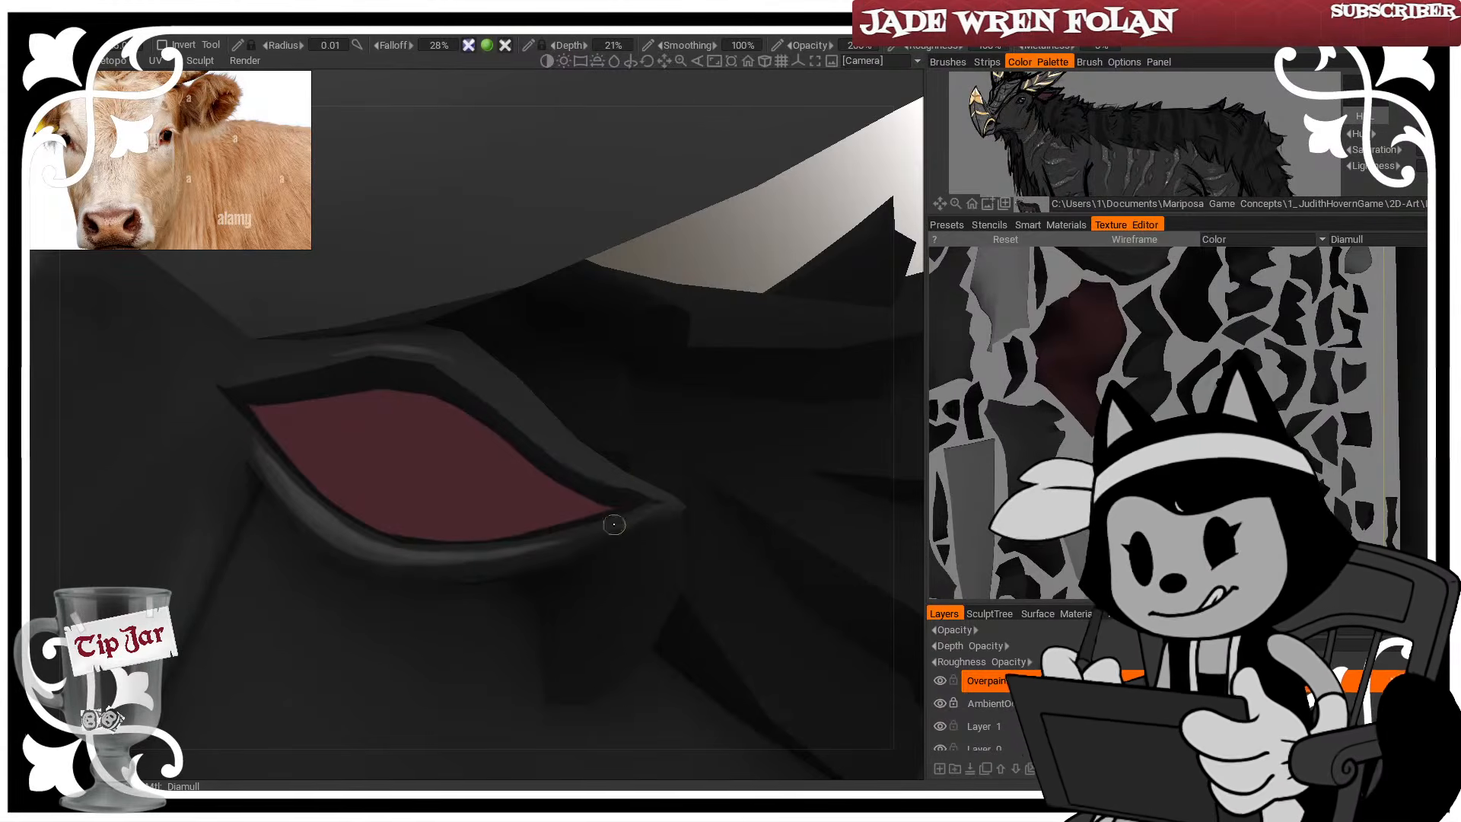
mouse_move(680, 253)
left_mouse_down()
mouse_move(665, 253)
mouse_move(682, 261)
left_mouse_up()
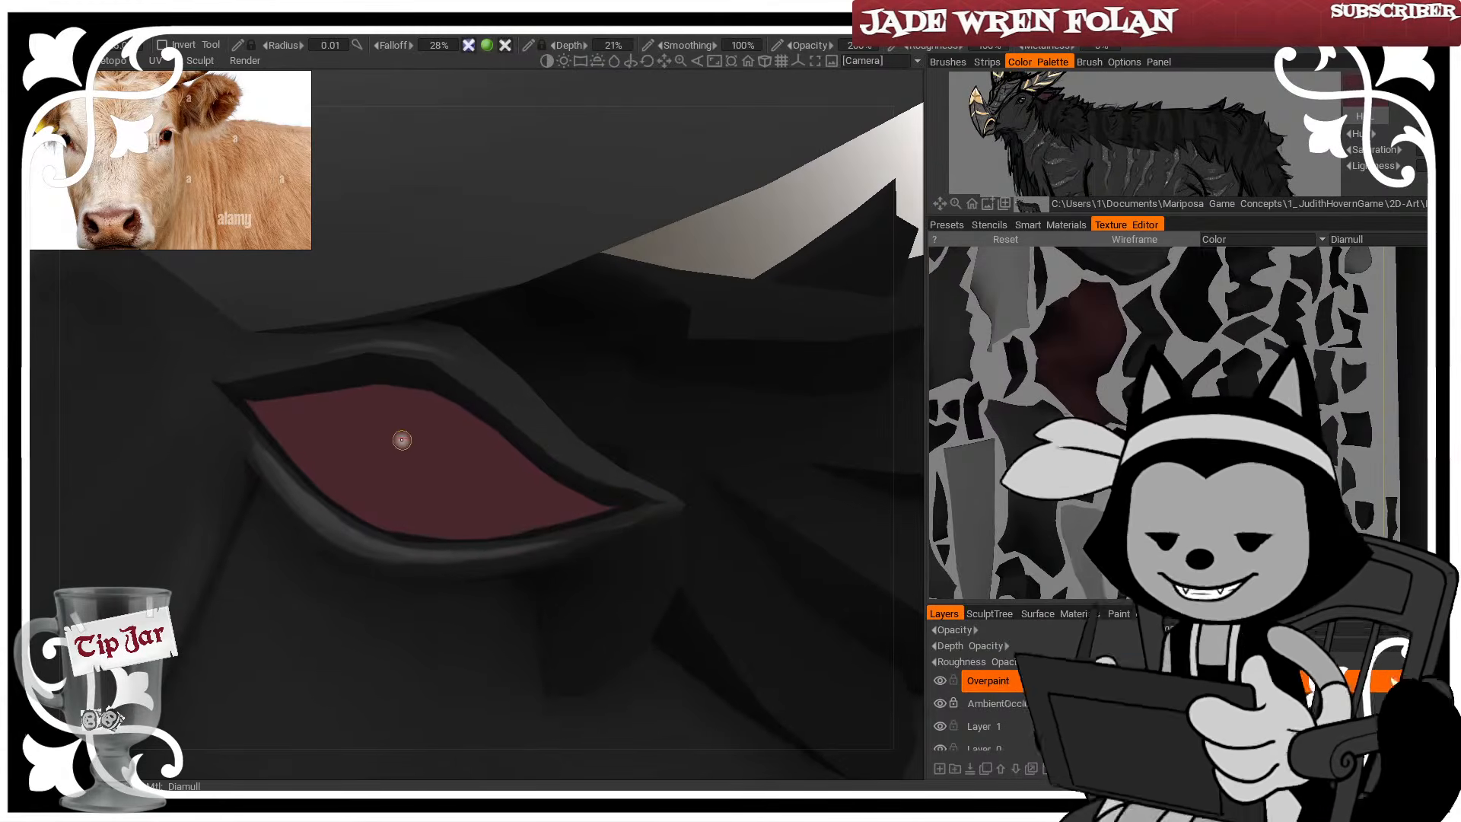
Choose a lighter muted pink and paint it with an enlarged brush over the lower middle of the red inner ear
key("c")
left_click_drag(423, 517, 456, 514)
left_click(600, 408)
left_click(423, 596)
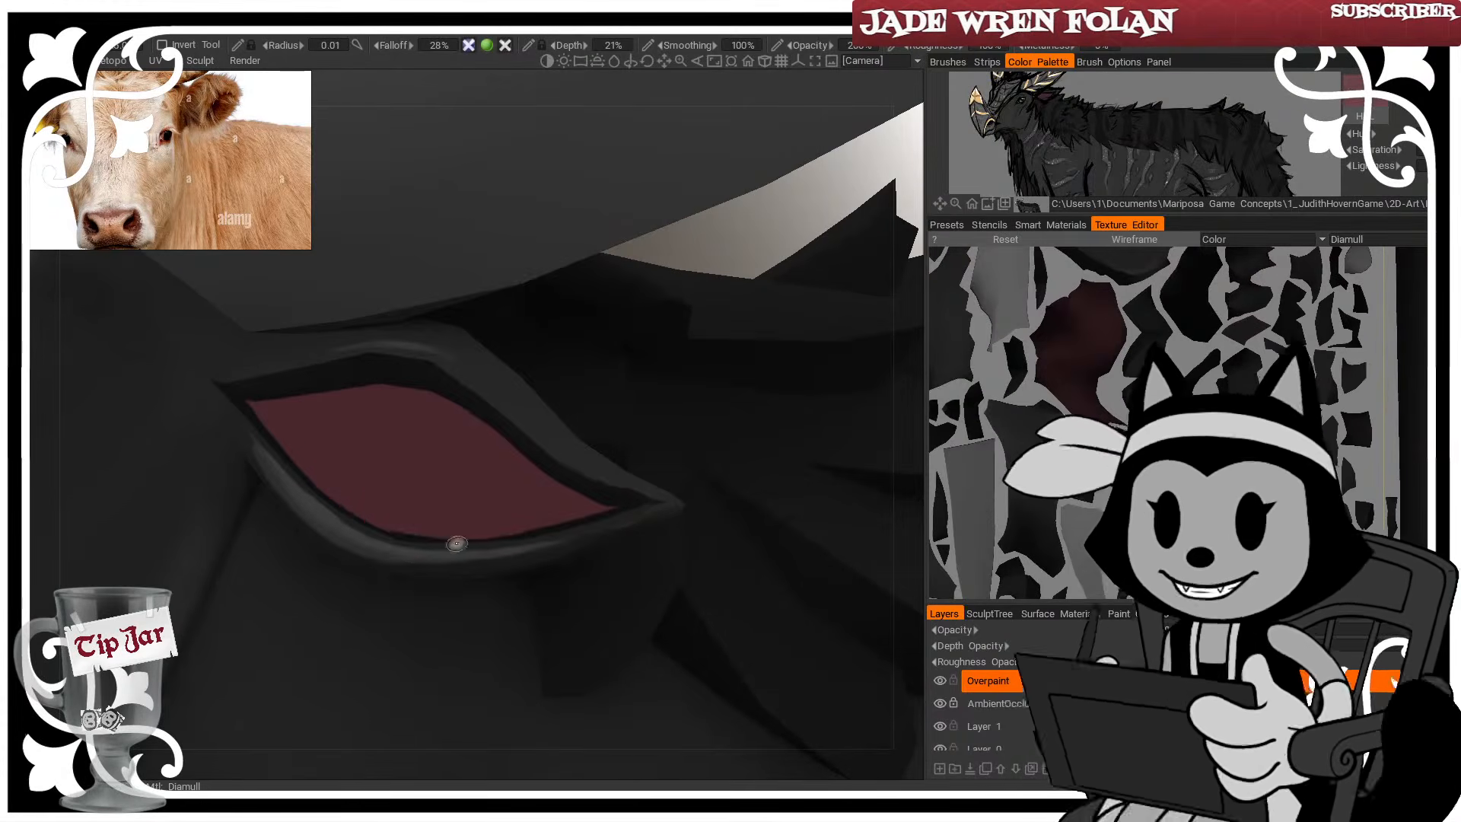
key("bracketright")
key("bracketright")
key("bracketright")
key("bracketright")
key("bracketright")
key("bracketright")
key("bracketright")
key("bracketright")
mouse_move(339, 466)
left_mouse_down()
mouse_move(424, 482)
mouse_move(329, 487)
left_mouse_up()
left_click_drag(537, 484, 565, 499, "shift")
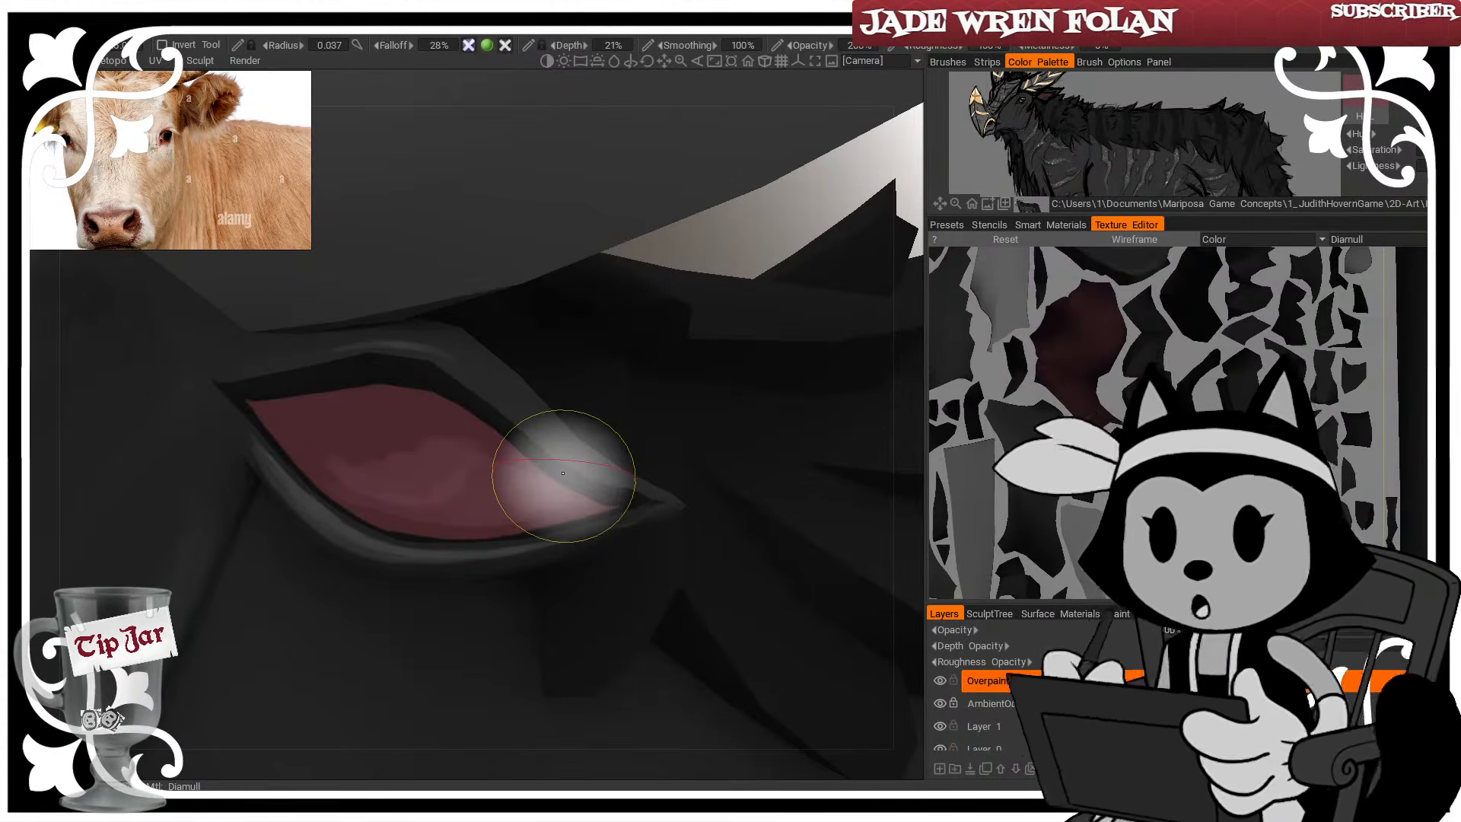
Extend the lighter pink along the lower half of the inner ear, toward both the front corner and the rear tip
key("bracketleft")
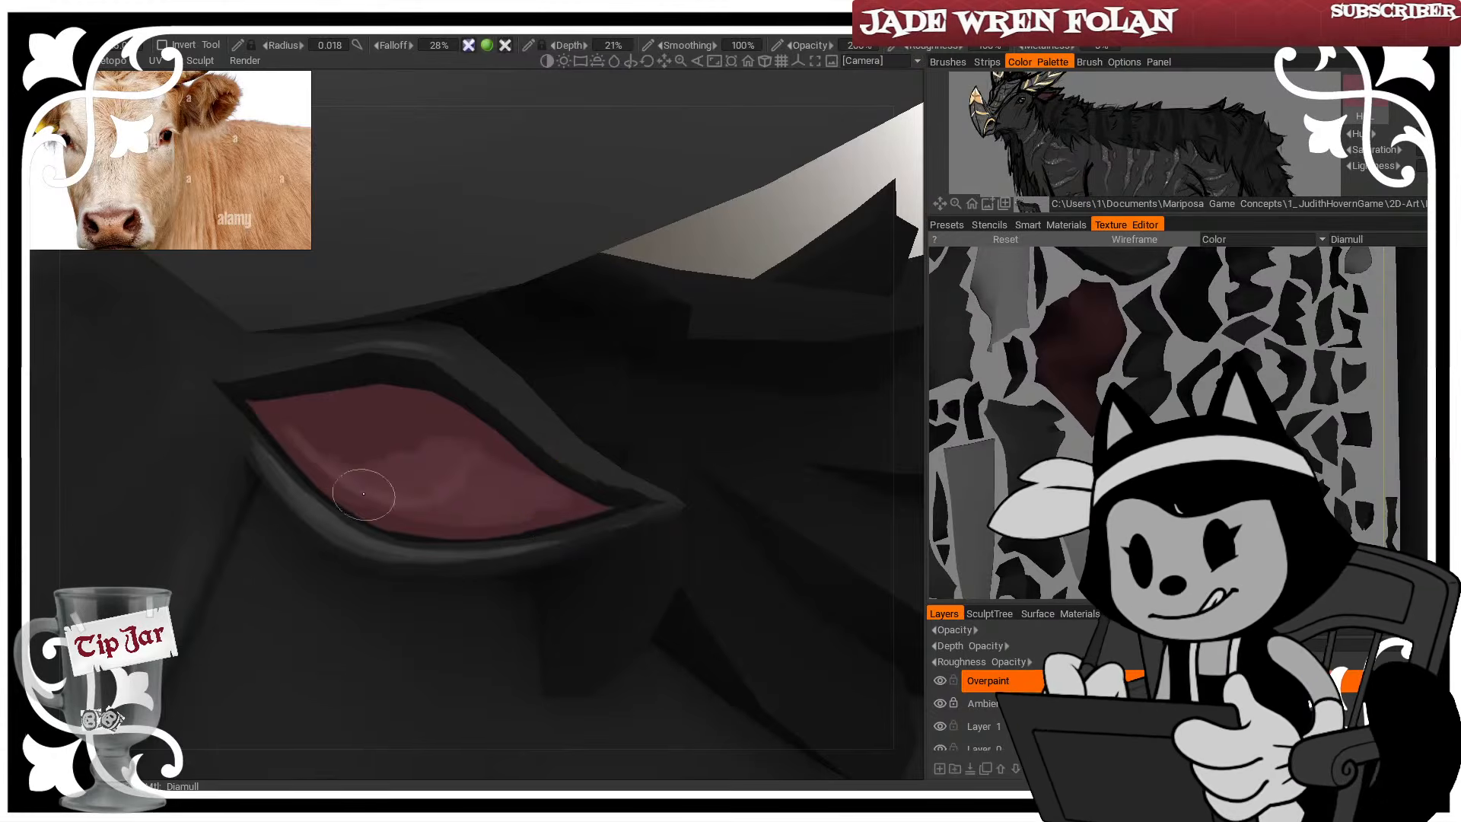
key("bracketright")
key("bracketright")
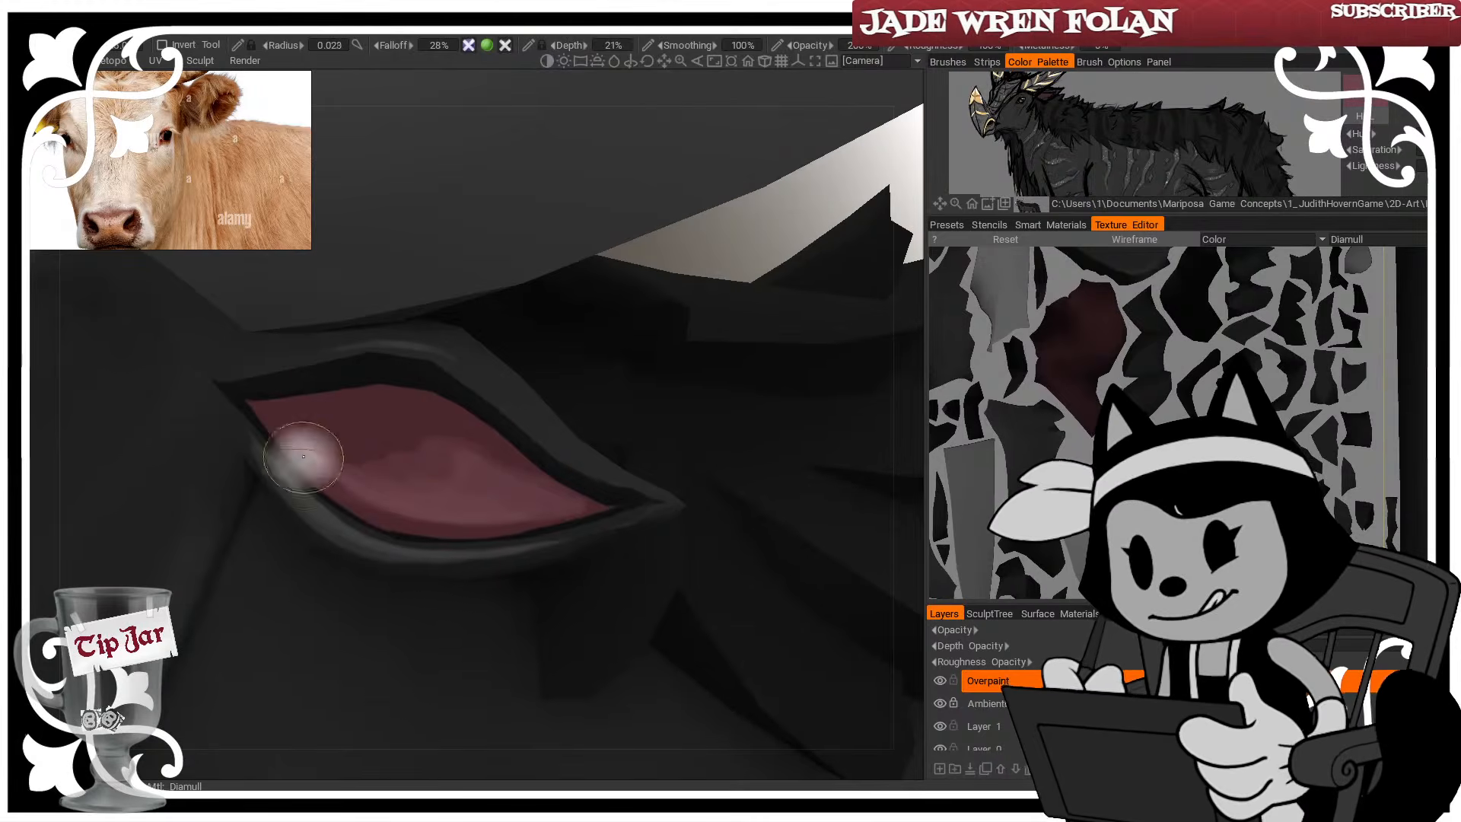
key("bracketleft")
left_click_drag(439, 517, 532, 511)
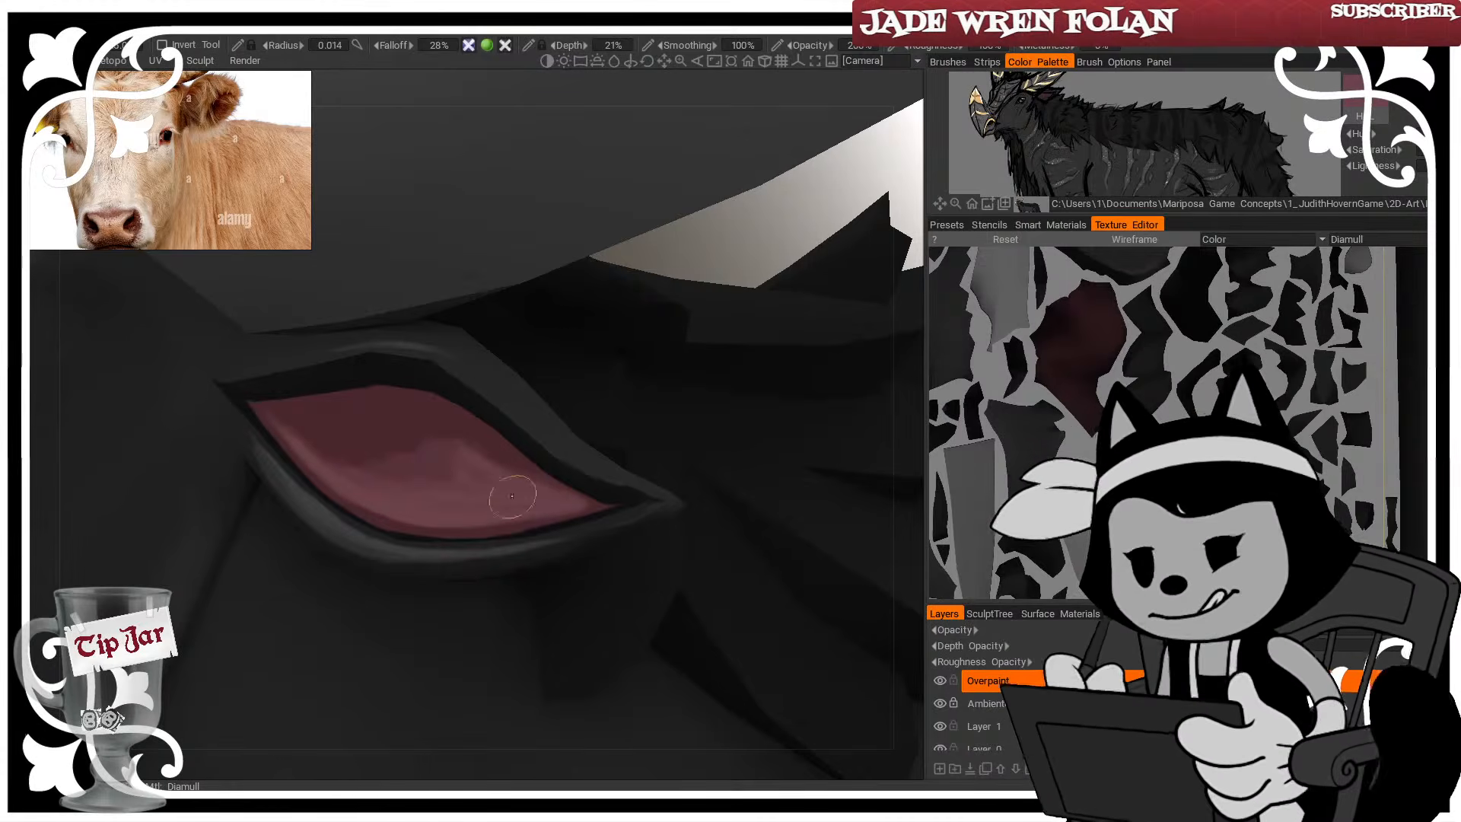
Smooth the pink patches and spread the lighter tone upward across the middle of the inner ear
mouse_move(366, 478)
left_mouse_down("shift")
mouse_move(335, 461)
mouse_move(458, 469)
mouse_move(466, 451)
mouse_move(369, 460)
mouse_move(309, 417)
left_mouse_up("shift")
mouse_move(408, 418)
left_mouse_down("shift")
mouse_move(273, 413)
mouse_move(350, 464)
mouse_move(261, 408)
mouse_move(385, 473)
mouse_move(291, 444)
mouse_move(415, 502)
mouse_move(343, 476)
mouse_move(357, 487)
mouse_move(445, 499)
mouse_move(304, 456)
mouse_move(516, 489)
mouse_move(432, 499)
mouse_move(340, 474)
mouse_move(341, 461)
mouse_move(493, 490)
mouse_move(511, 479)
left_mouse_up("shift")
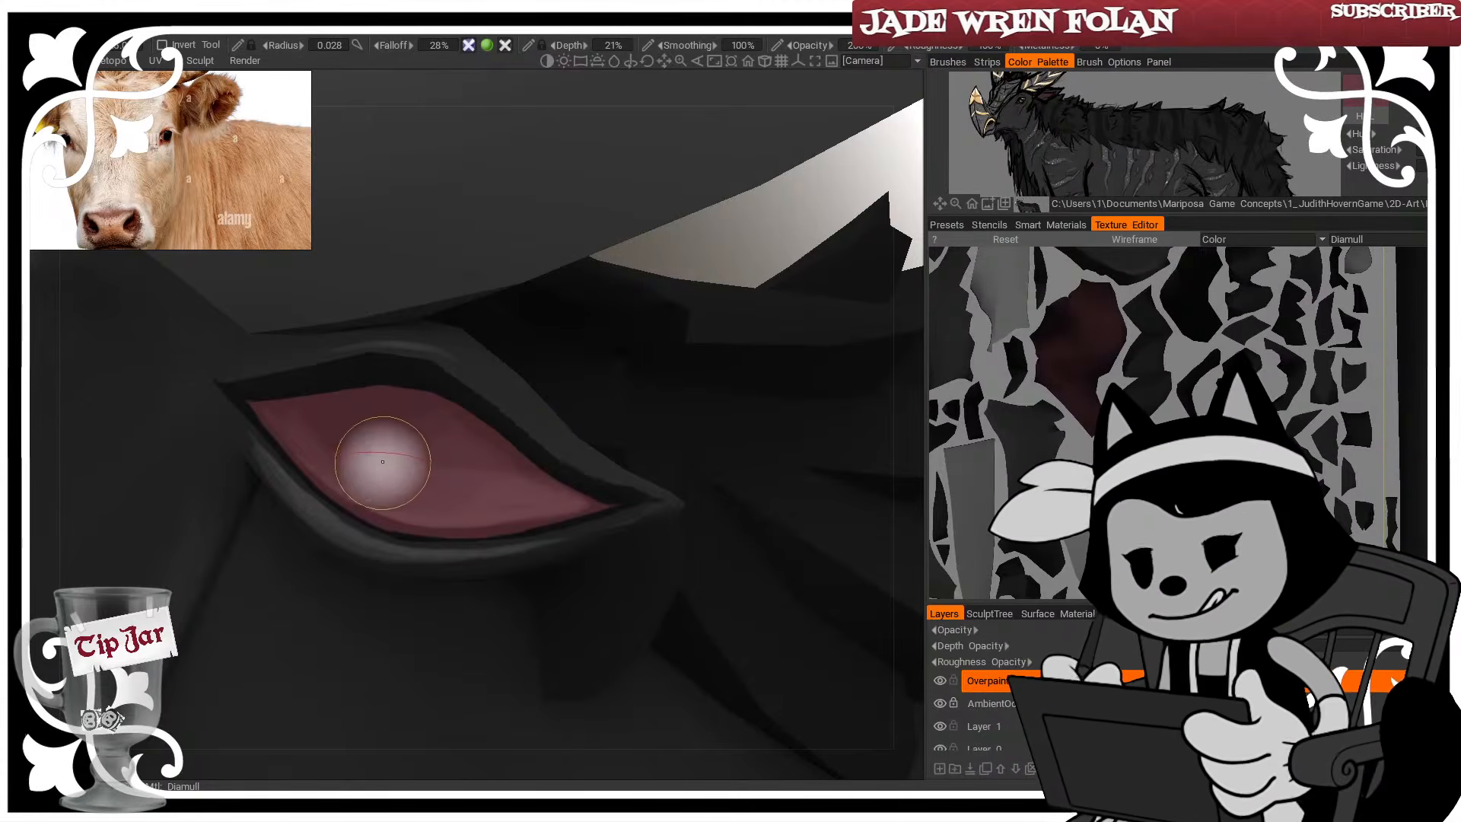
right_click_drag(383, 469, 369, 469)
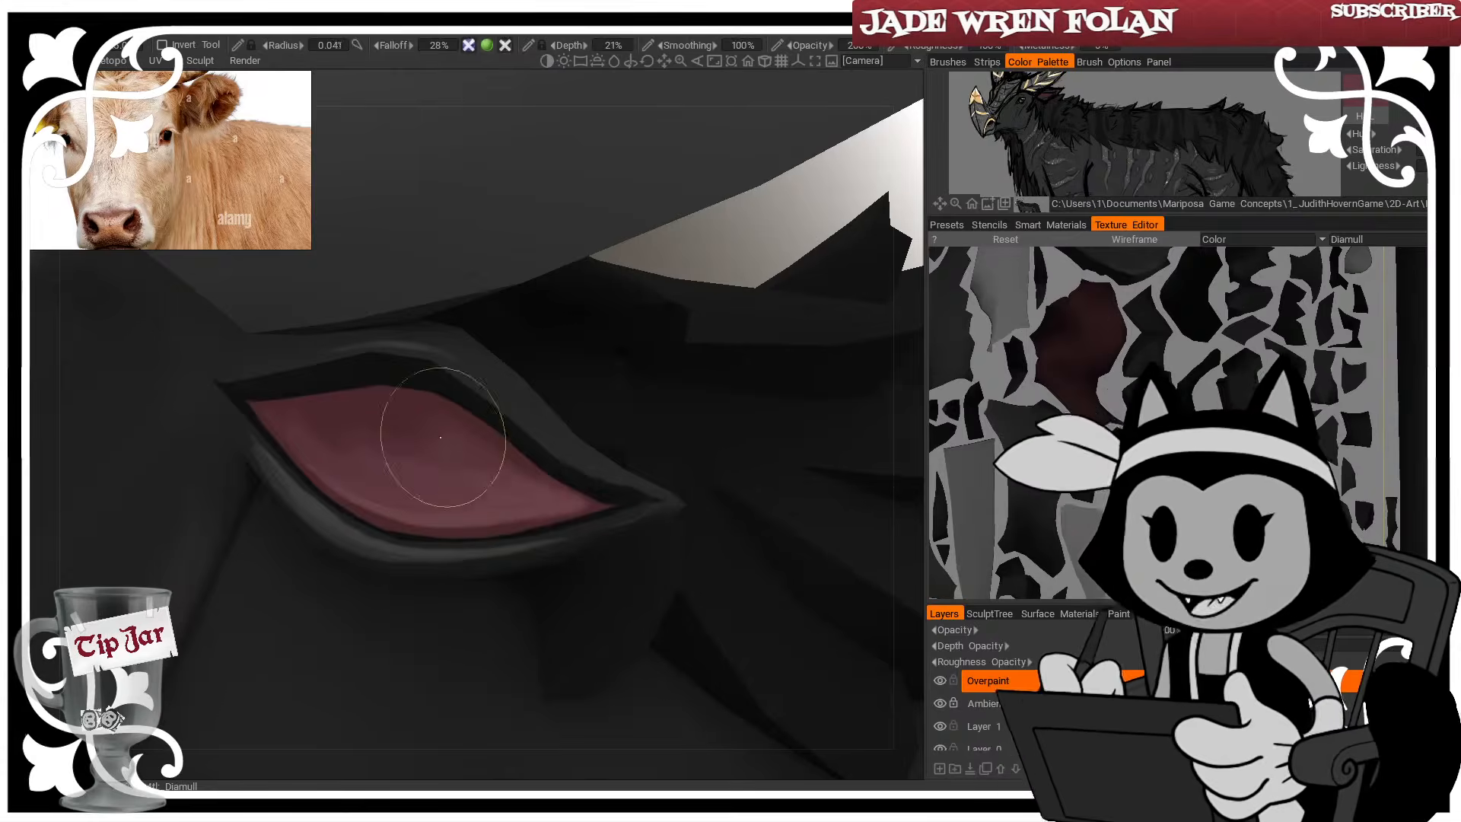
mouse_move(470, 479)
left_mouse_down()
mouse_move(390, 473)
mouse_move(462, 464)
left_mouse_up()
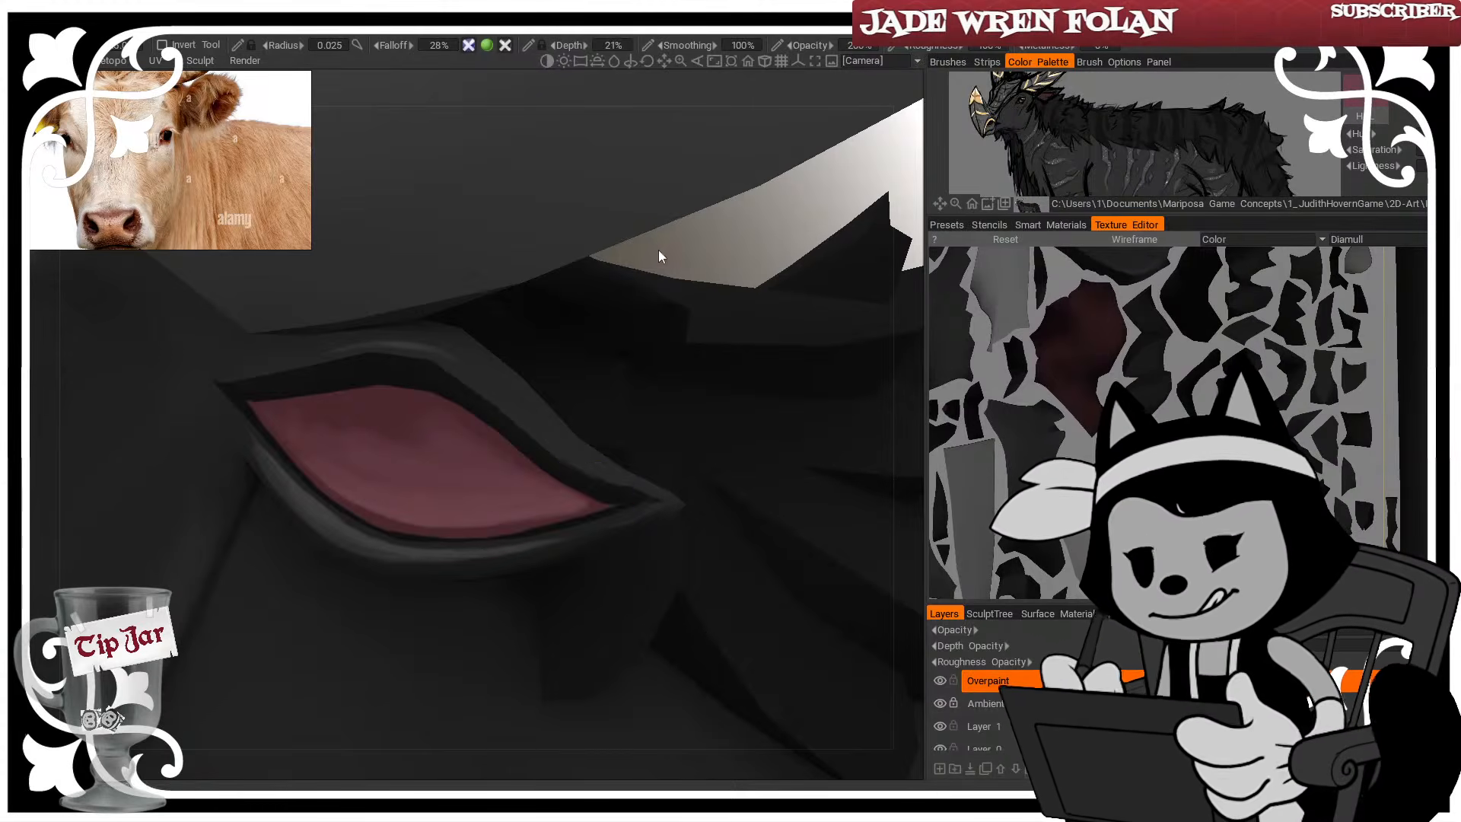
mouse_move(712, 262)
left_mouse_down()
mouse_move(714, 243)
mouse_move(718, 257)
left_mouse_up()
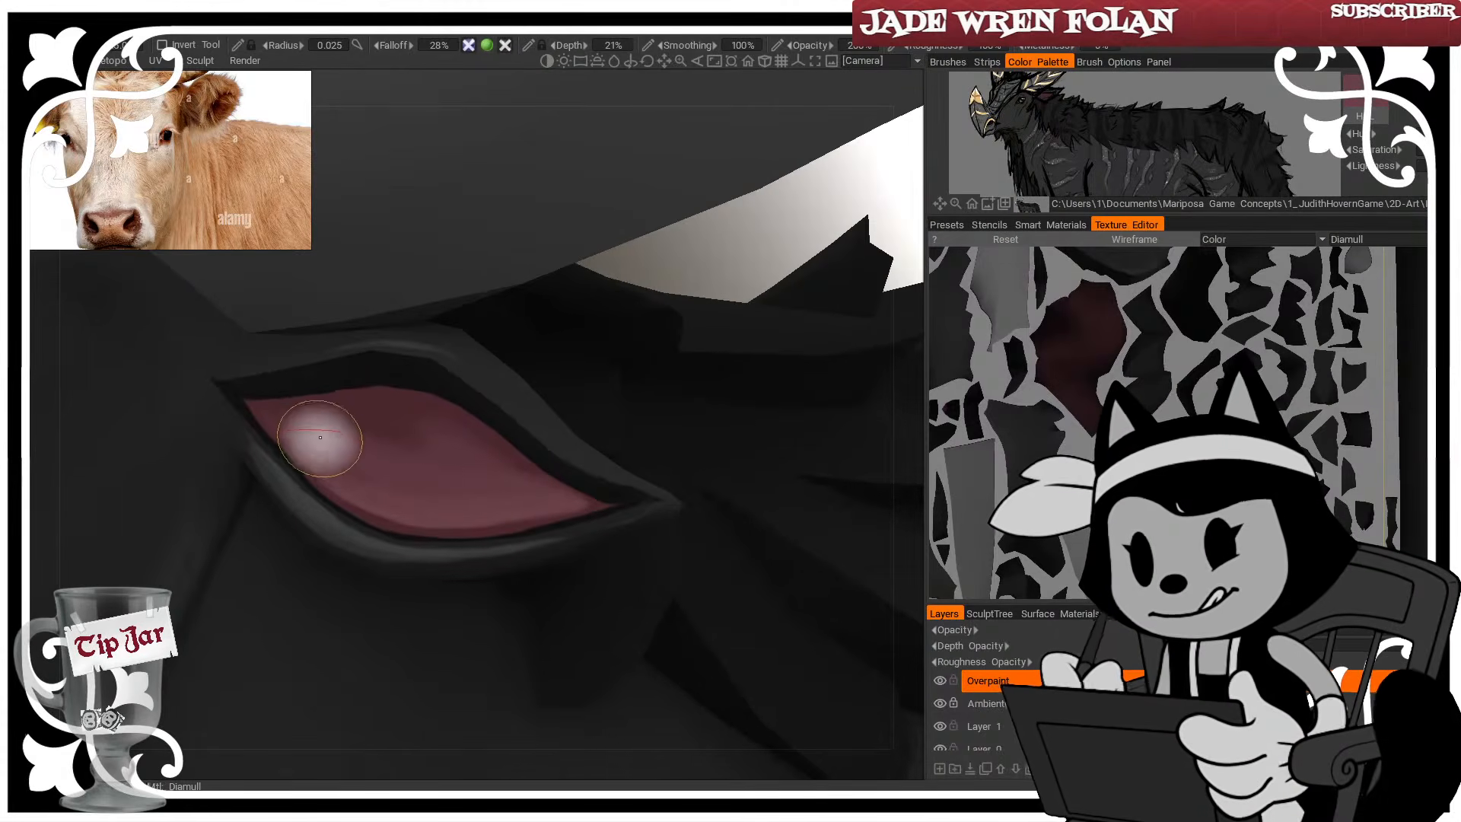
right_click_drag(314, 432, 322, 433)
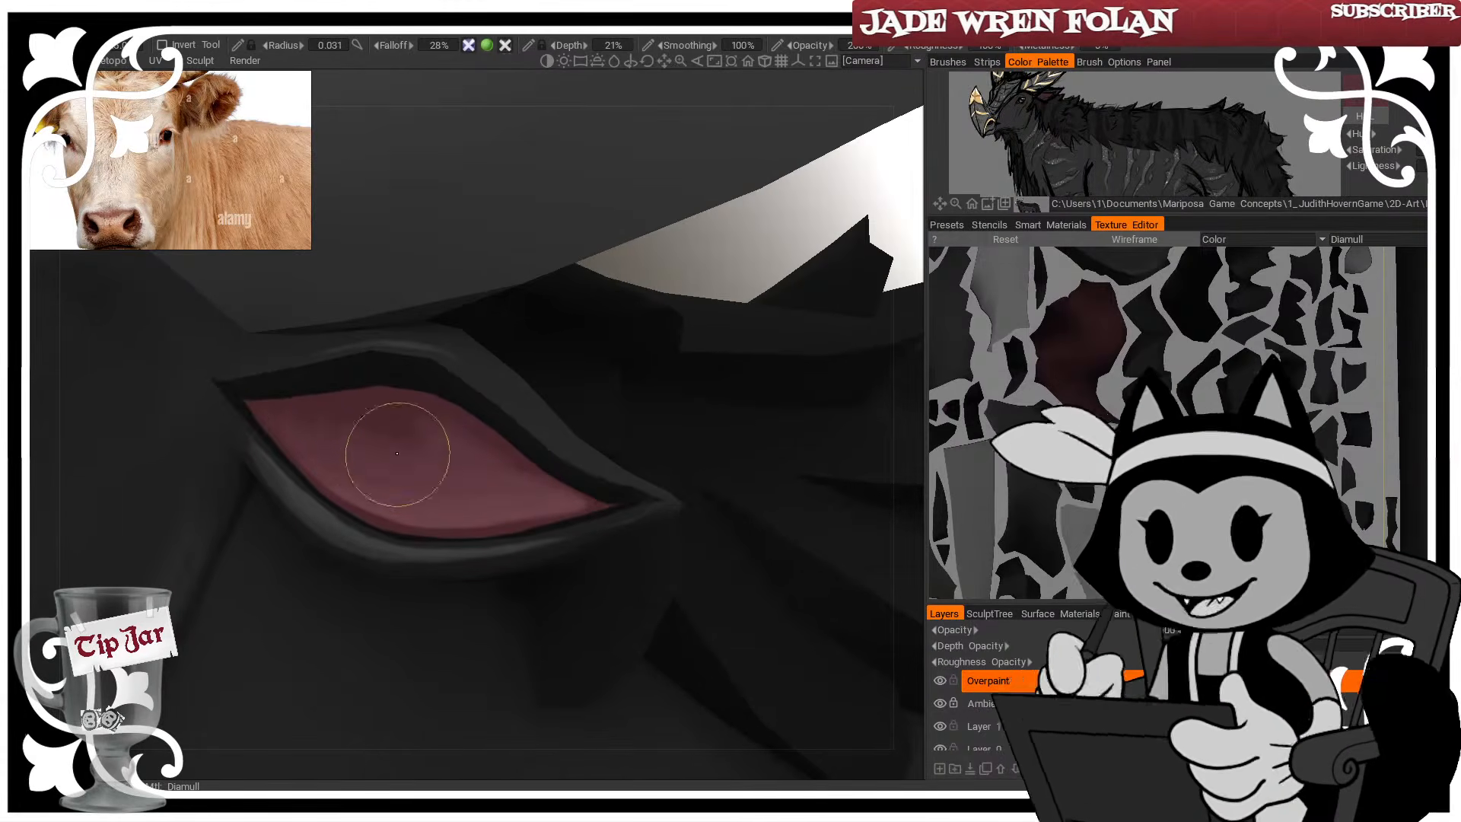
Blend the lighter pink through the upper half of the inner ear to even out the shading
left_click_drag(372, 432, 472, 450)
left_click_drag(713, 262, 700, 254)
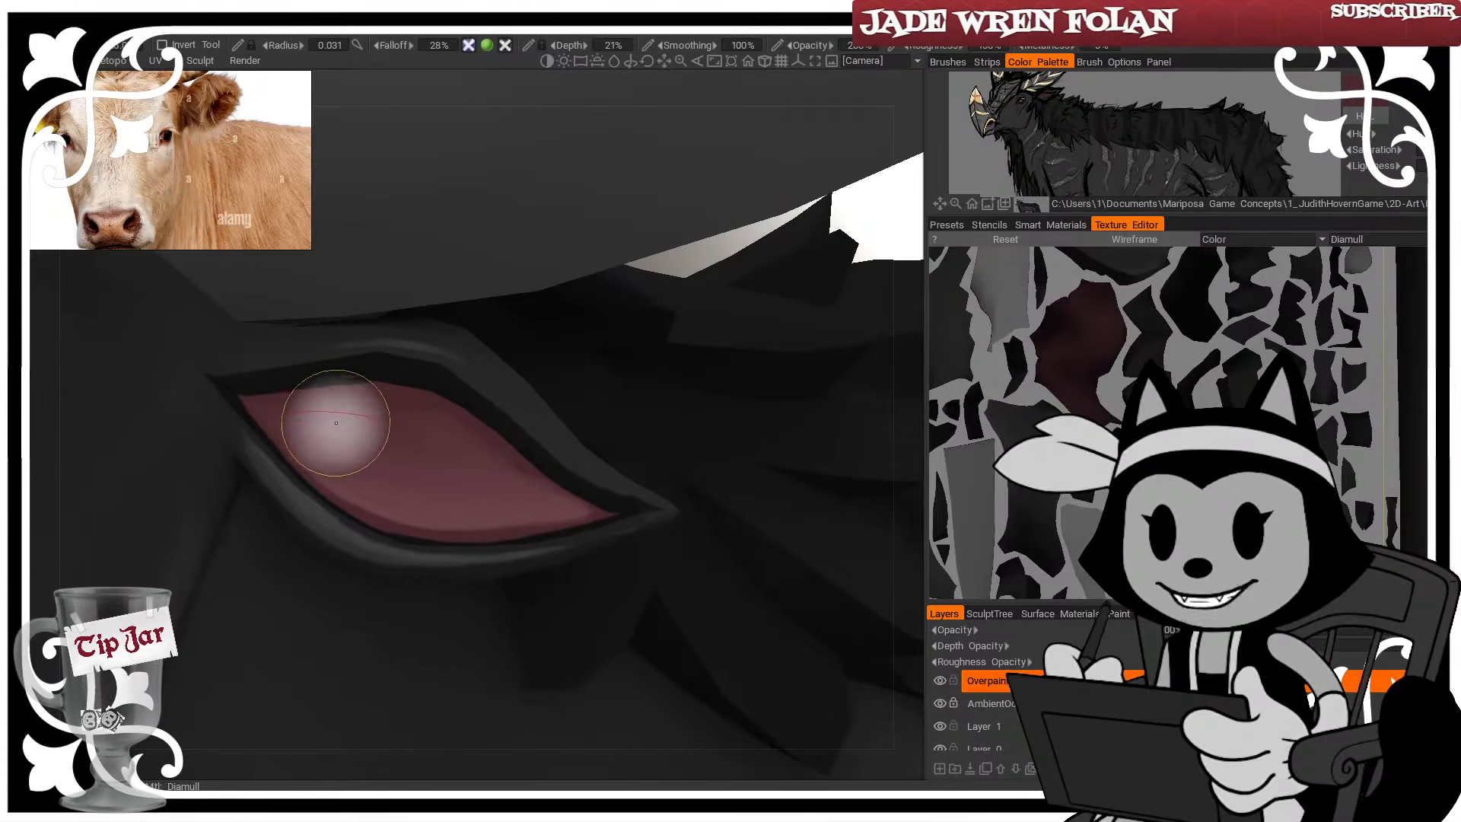
left_click_drag(374, 416, 522, 451)
left_click_drag(676, 255, 669, 237)
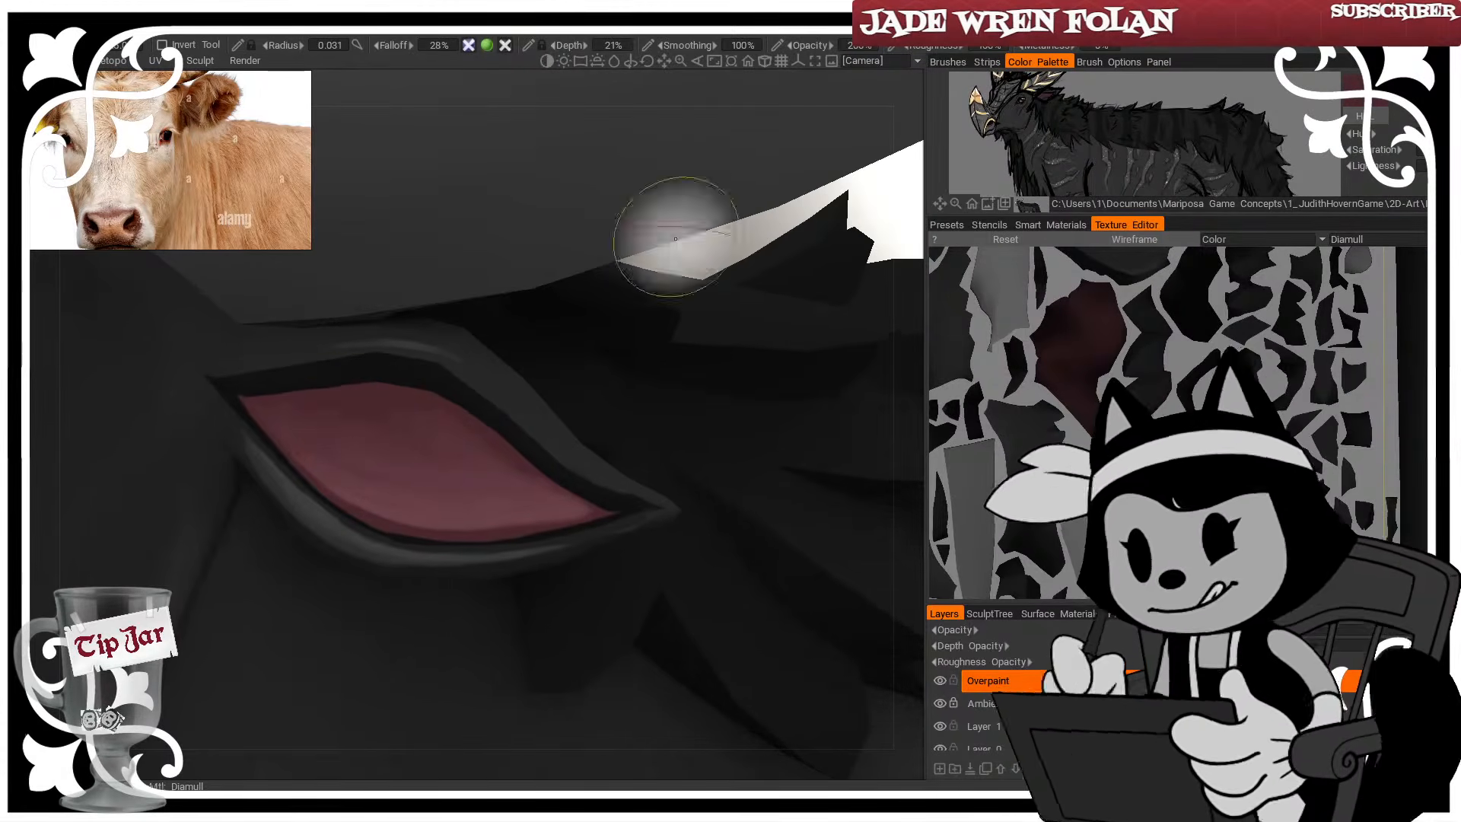
mouse_move(390, 408)
left_mouse_down()
mouse_move(311, 418)
mouse_move(423, 417)
left_mouse_up()
left_click_drag(678, 262, 677, 272)
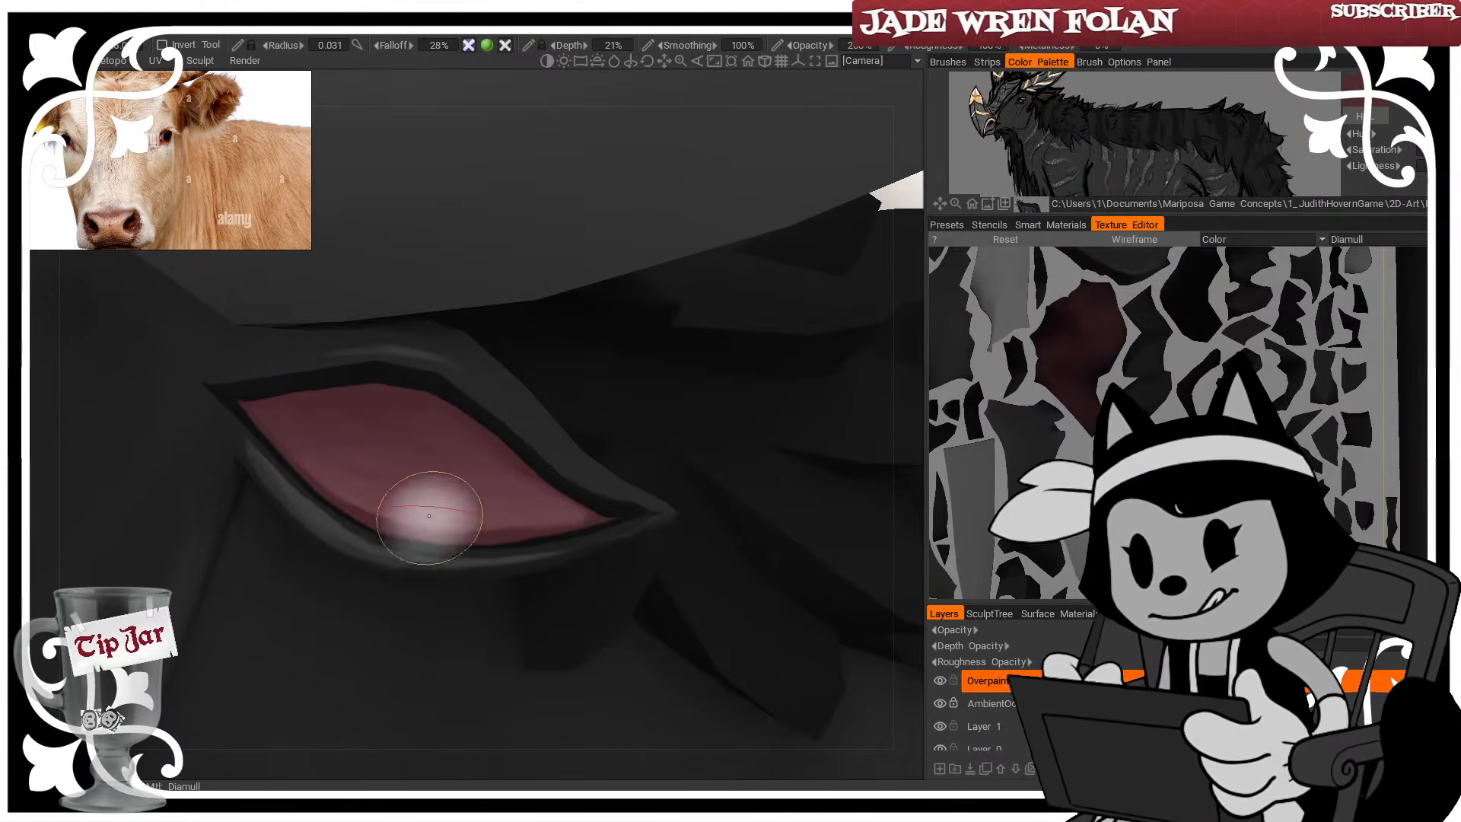
Refine the inner ear's lower edge toward the rear corner with the brush radius reduced to 0.010
key("v")
mouse_move(587, 474)
left_mouse_down("alt")
mouse_move(435, 476)
mouse_move(457, 469)
mouse_move(465, 490)
left_mouse_up("alt")
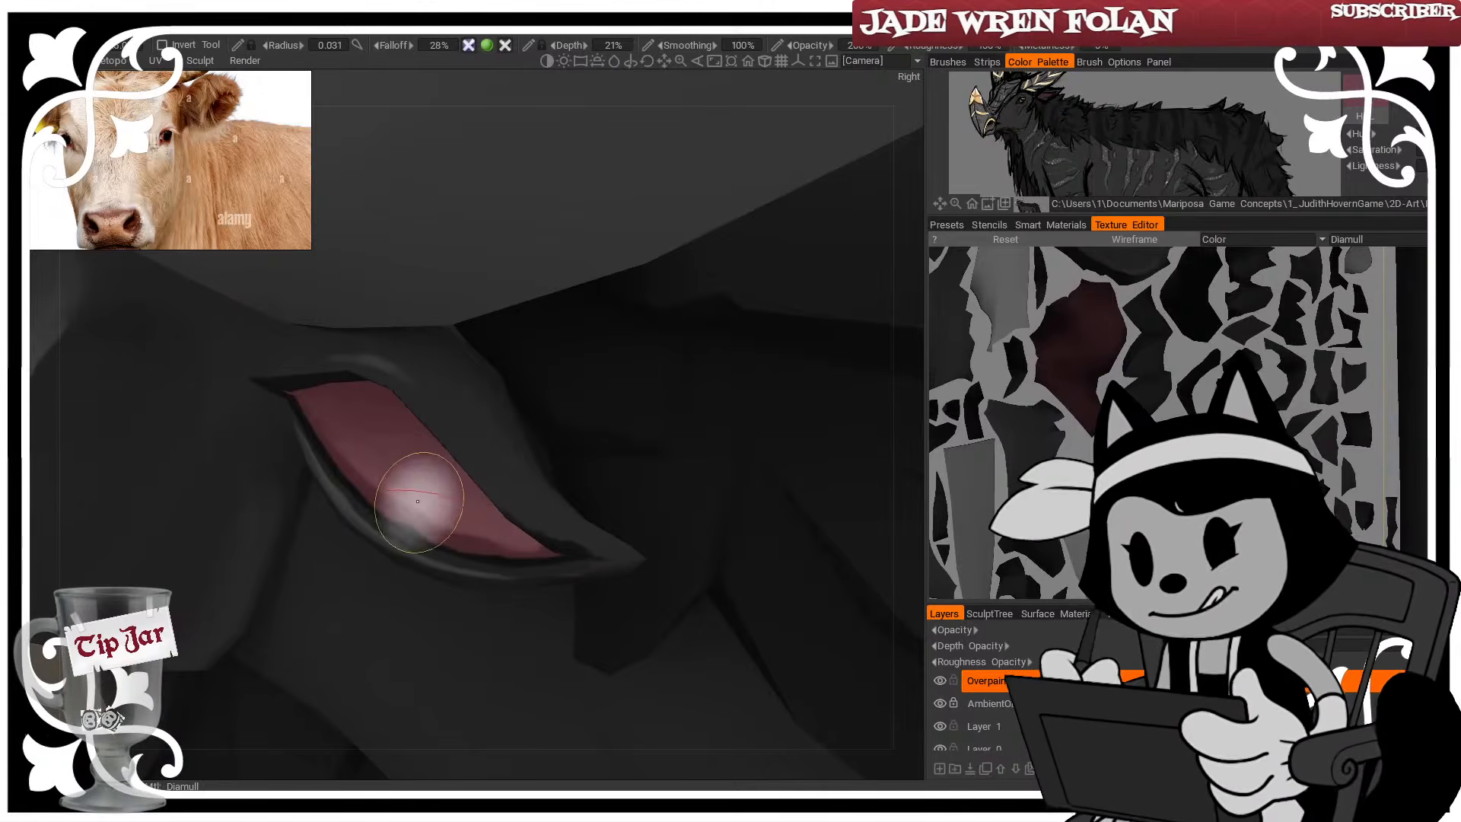
key("[")
key("[")
key("[")
key("[")
key("[")
key("[")
left_click_drag(412, 495, 476, 517, "alt")
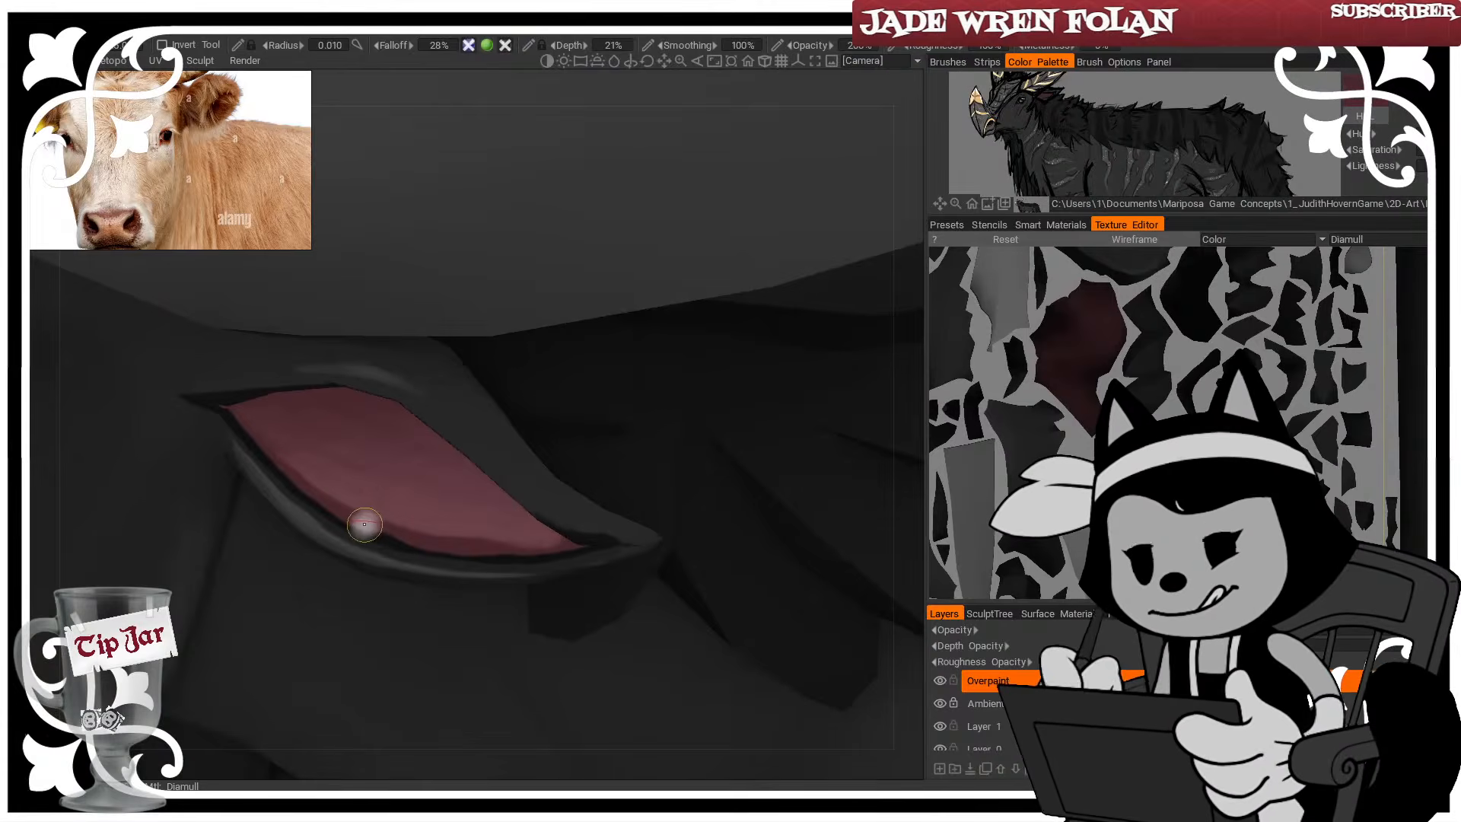
mouse_move(496, 467)
left_mouse_down("alt")
mouse_move(571, 349)
mouse_move(590, 475)
left_mouse_up("alt")
left_click_drag(537, 523, 418, 489, "alt")
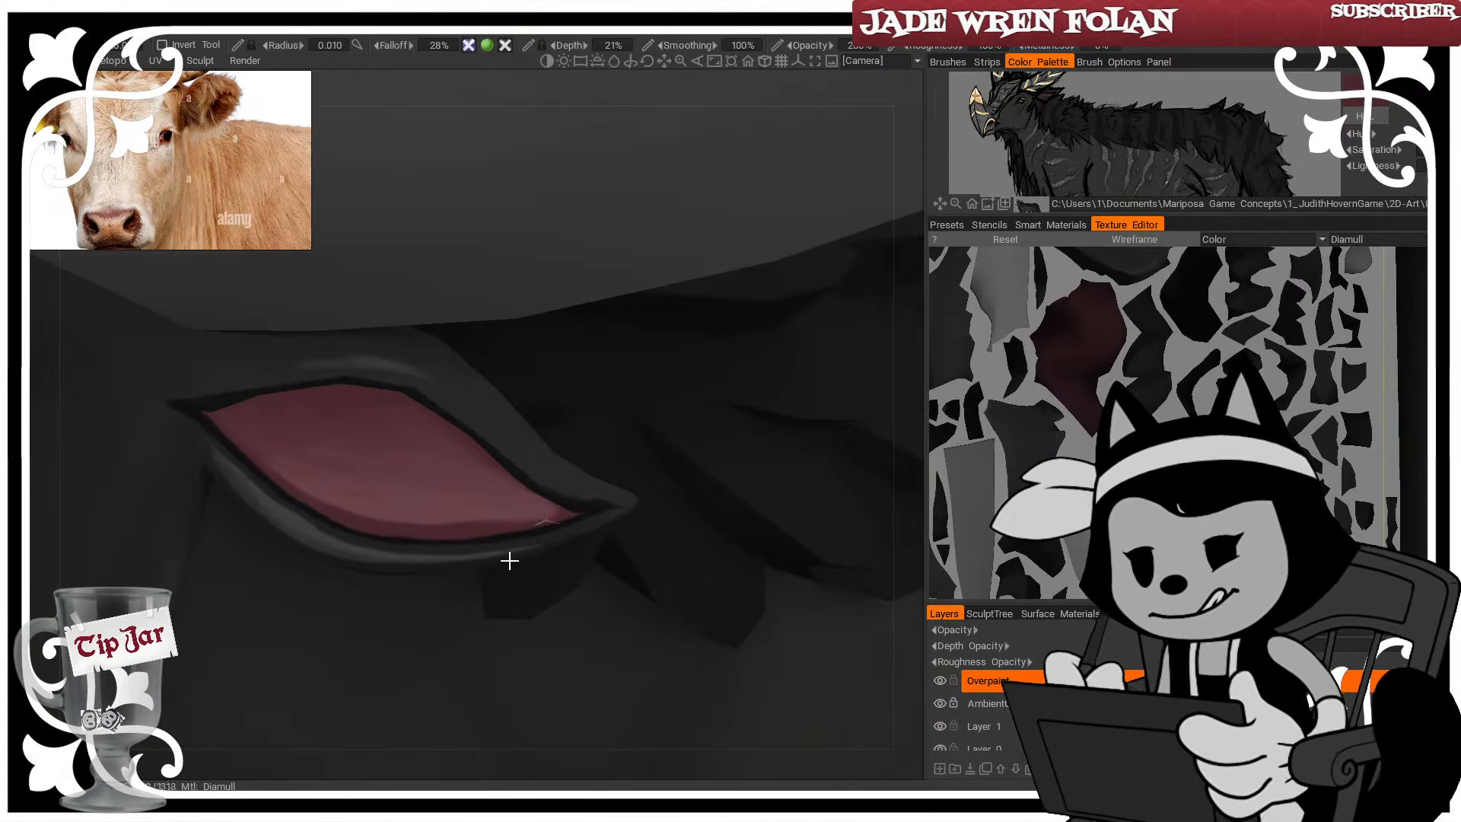
left_click_drag(509, 558, 470, 494, "alt")
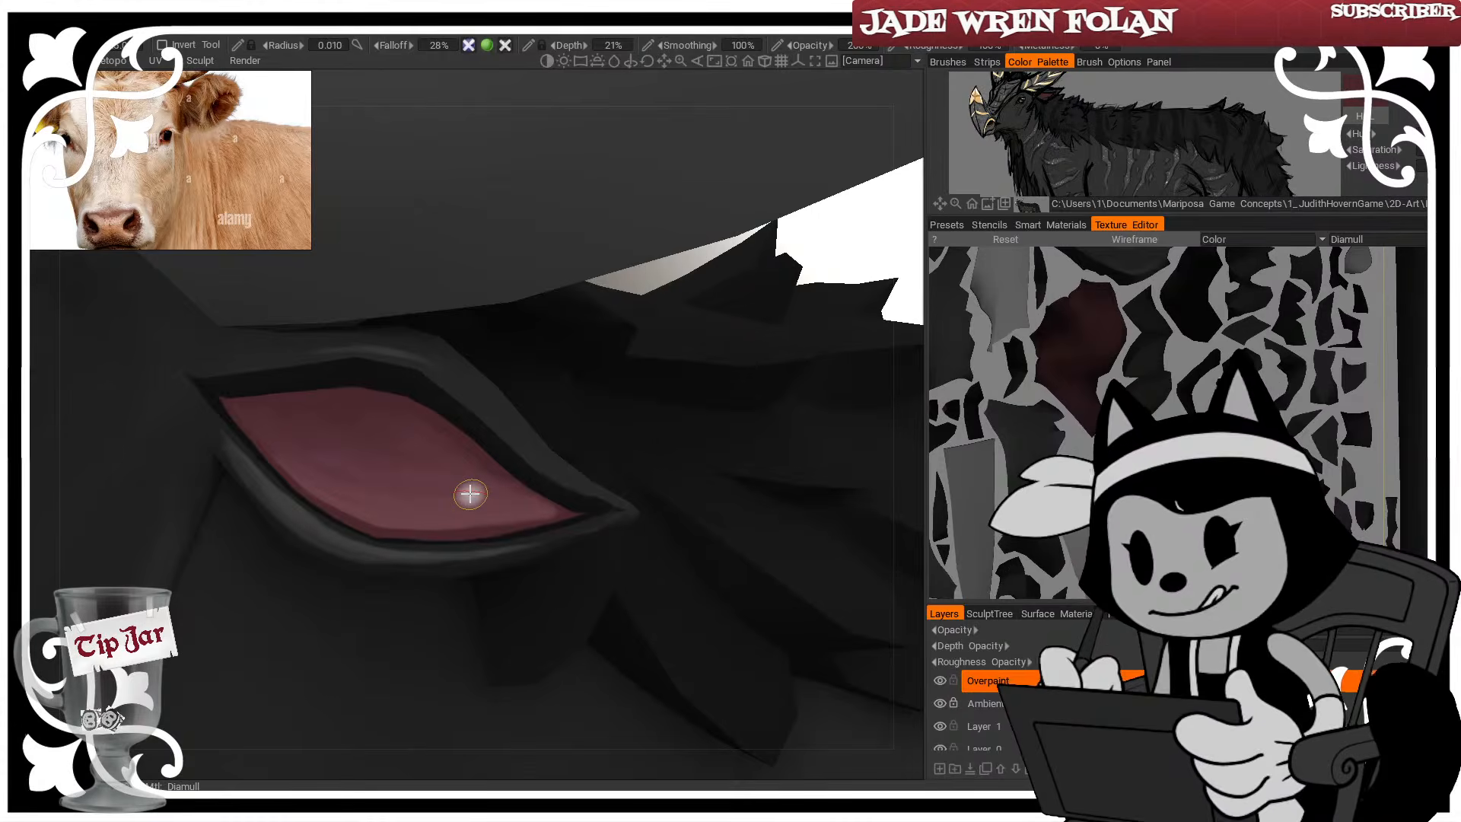
Examine the shaded ear against the whole head, the eye and the horn, and return to a close view
scroll(630, 496, "down", 12)
mouse_move(515, 427)
left_mouse_down("alt")
mouse_move(560, 478)
mouse_move(612, 455)
mouse_move(505, 418)
left_mouse_up("alt")
scroll(522, 459, "up", 10)
scroll(595, 432, "up", 1)
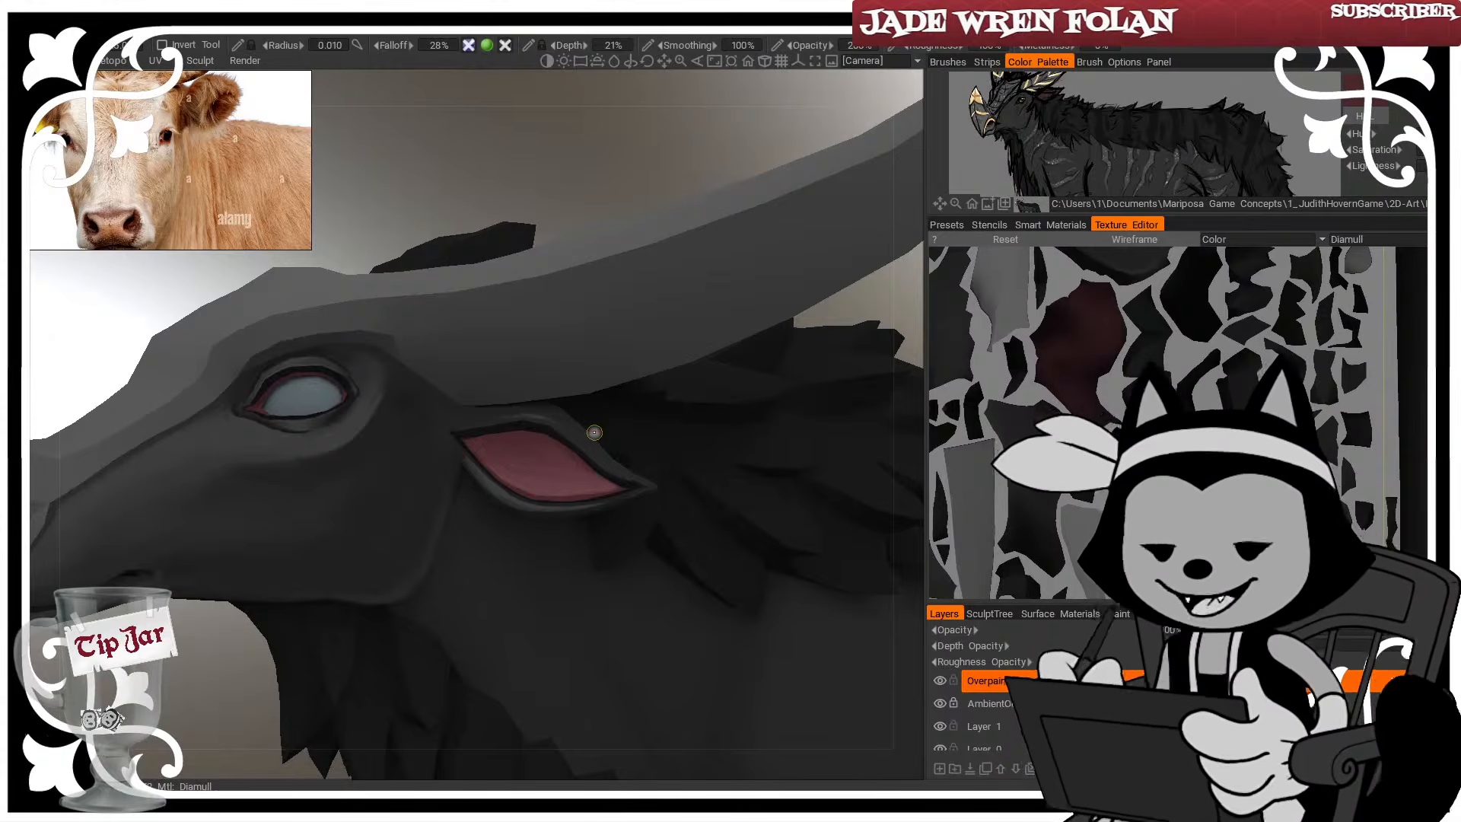
right_click_drag(594, 432, 632, 437, "alt")
middle_click_drag(630, 439, 505, 466, "alt")
right_click_drag(505, 465, 480, 459, "alt")
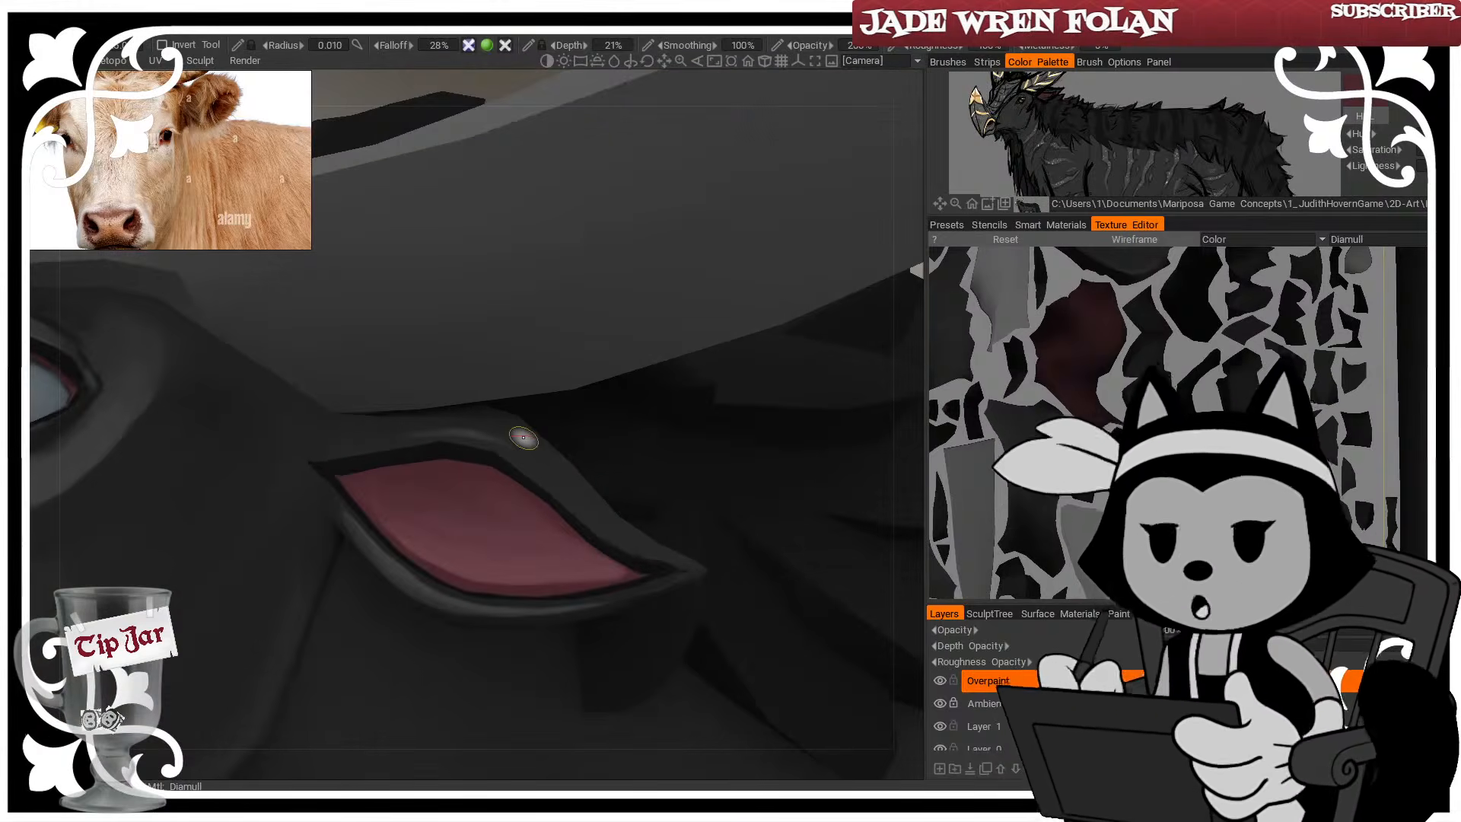
left_click_drag(344, 112, 345, 102)
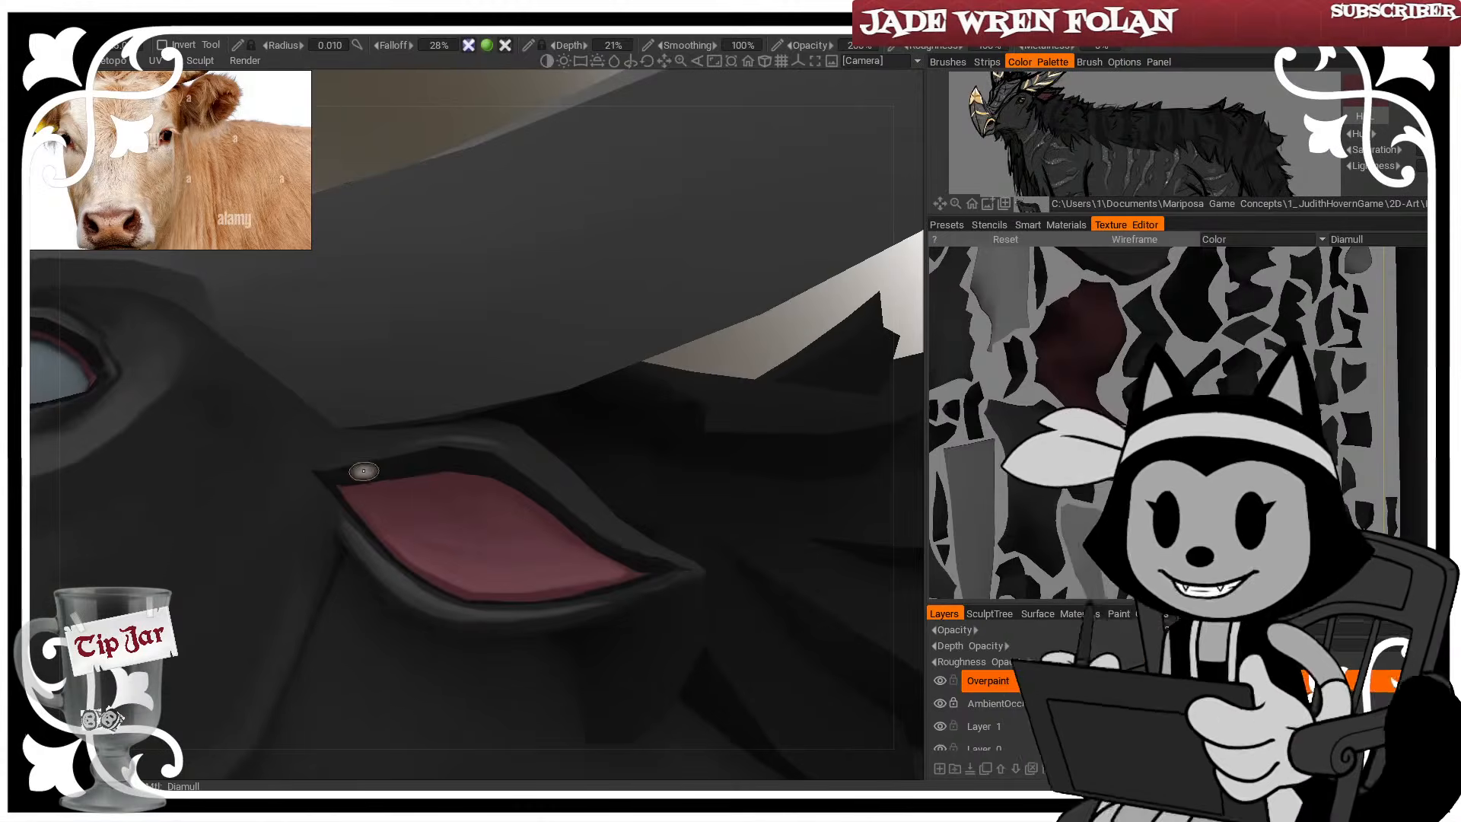
Sample the dark shadow colour and paint ragged, hair-like strokes over the front half of the pink inner ear's upper edge
key("v")
left_click_drag(754, 335, 741, 345)
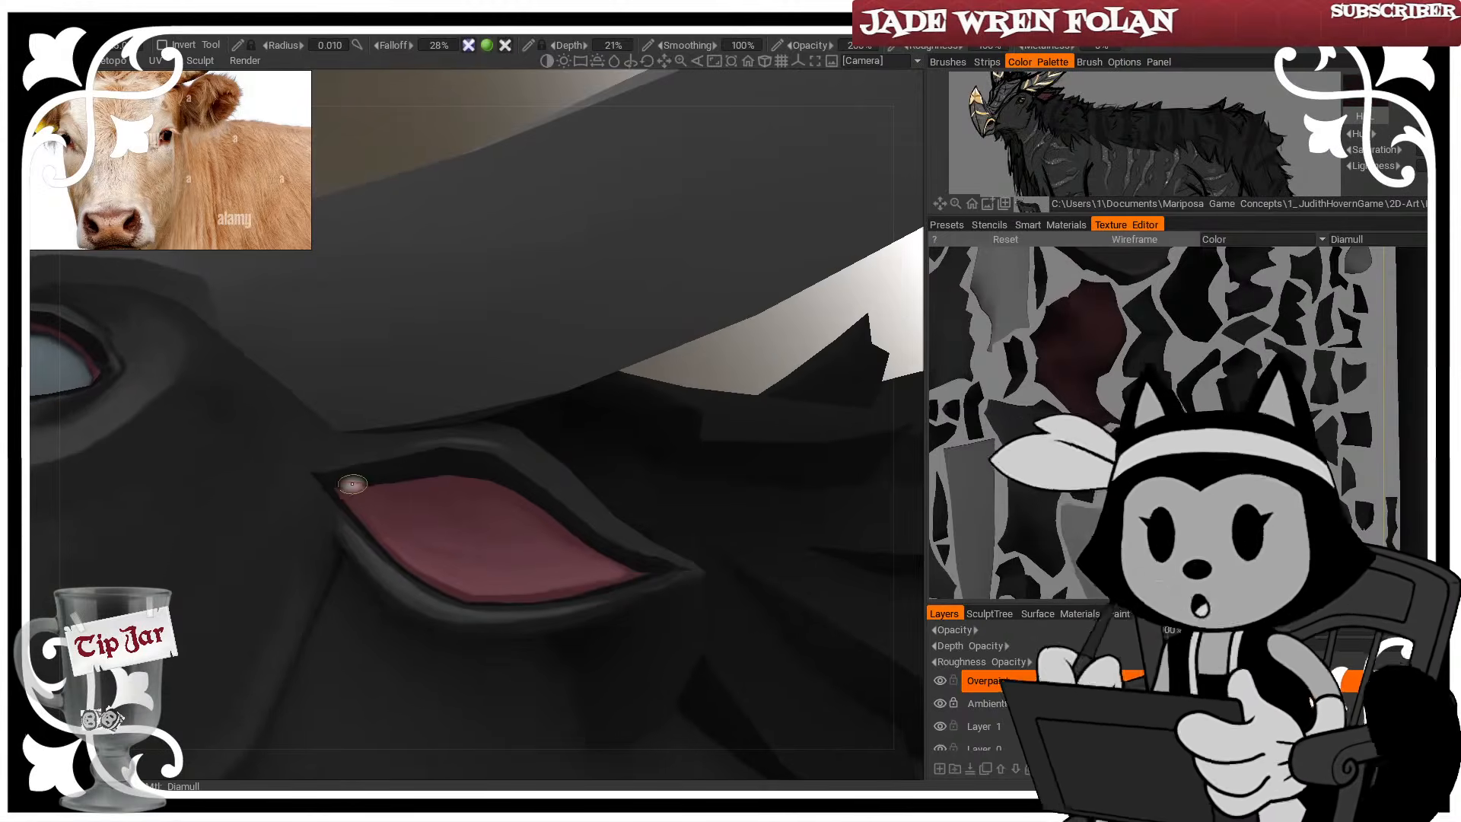
left_click_drag(335, 483, 449, 476)
left_click_drag(689, 369, 711, 365)
key("ctrl+z")
mouse_move(350, 492)
left_mouse_down()
mouse_move(330, 482)
mouse_move(444, 472)
mouse_move(516, 504)
left_mouse_up()
left_click_drag(447, 467, 483, 475)
left_click_drag(616, 399, 591, 401, "alt")
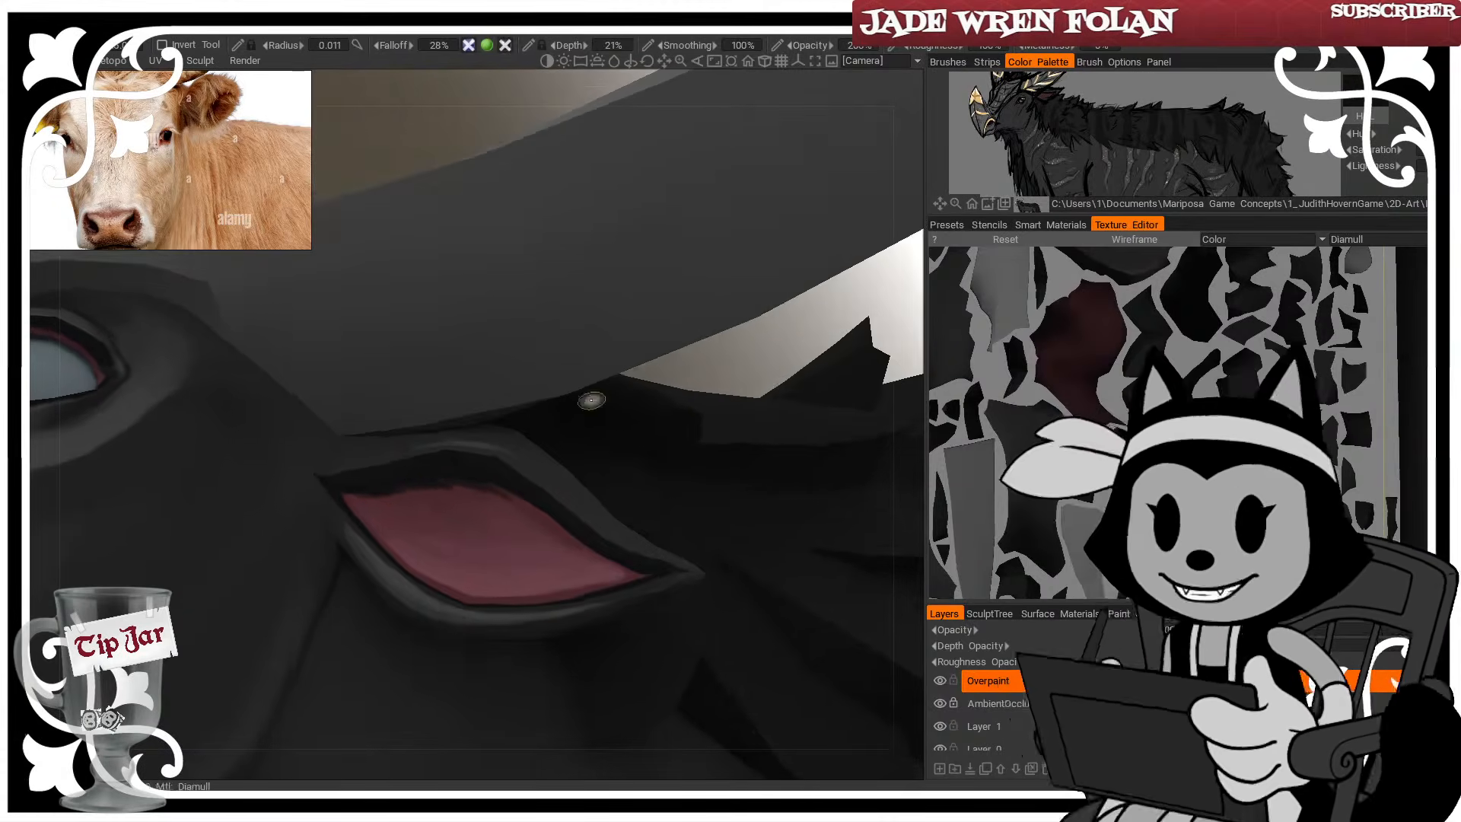
Continue the dark hair-like strokes along the pink inner ear's upper edge toward the rear
left_click_drag(479, 482, 459, 476)
left_click_drag(722, 388, 747, 391, "alt")
mouse_move(394, 489)
left_mouse_down()
mouse_move(343, 487)
mouse_move(497, 490)
left_mouse_up()
left_click_drag(520, 501, 547, 524)
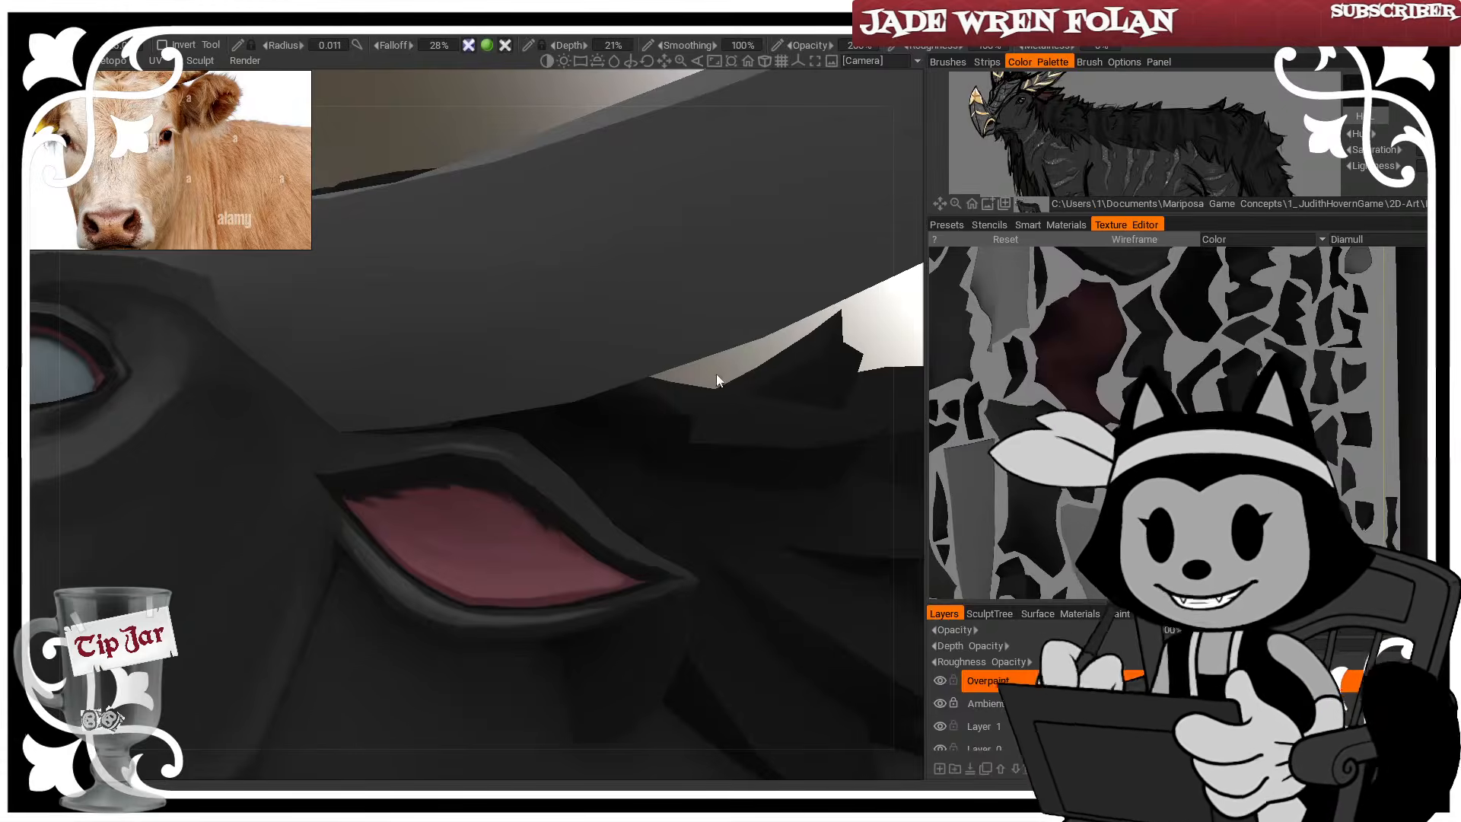
left_click_drag(717, 374, 725, 346)
left_click_drag(509, 499, 547, 524)
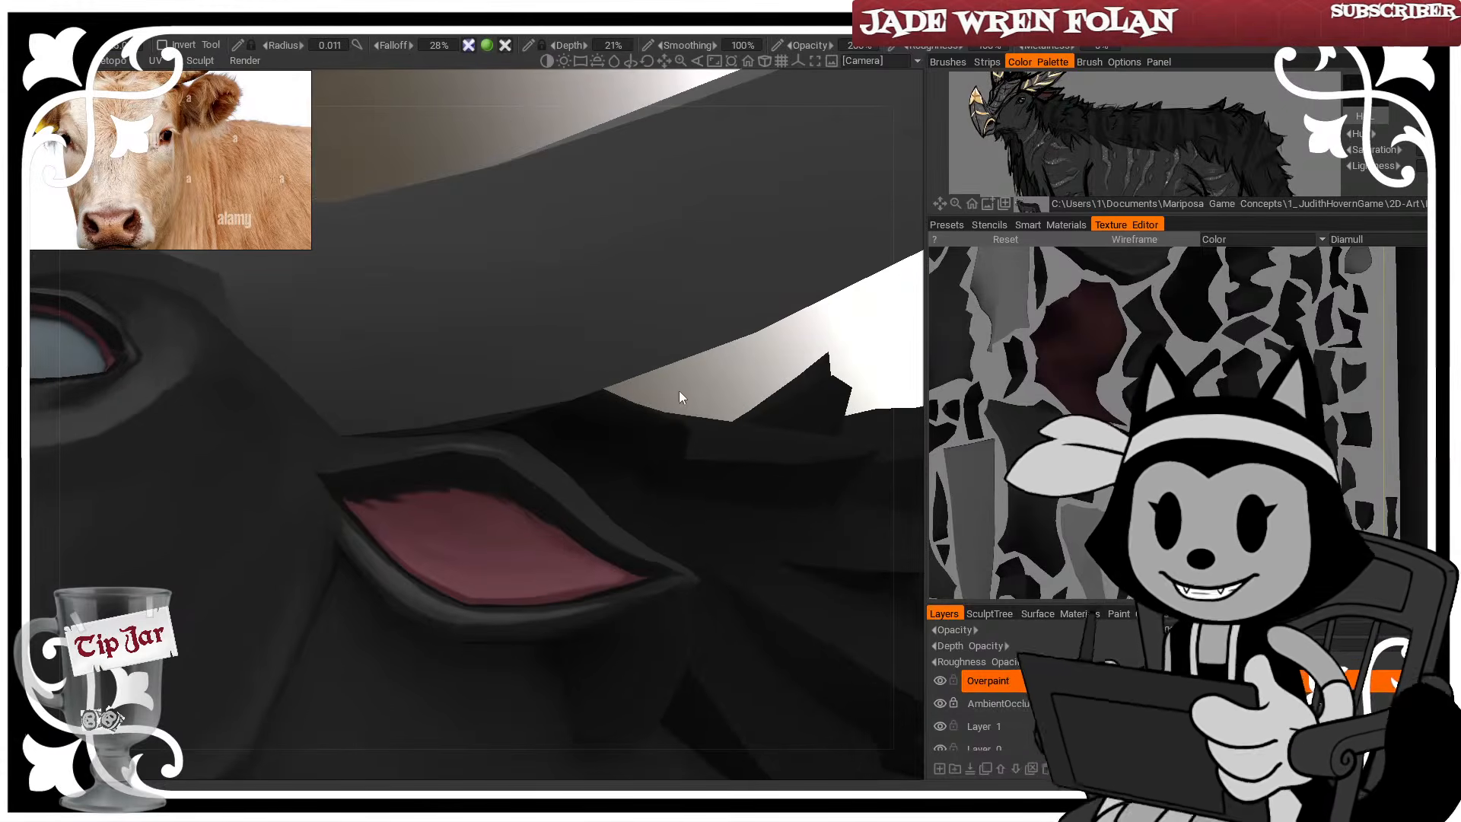
mouse_move(685, 389)
left_mouse_down()
mouse_move(682, 404)
mouse_move(705, 373)
left_mouse_up()
Feather the outer edge of the dark shadow into the ear's upper rim, from the front corner toward the rear tip
key("]")
left_click_drag(332, 477, 430, 456)
key("[")
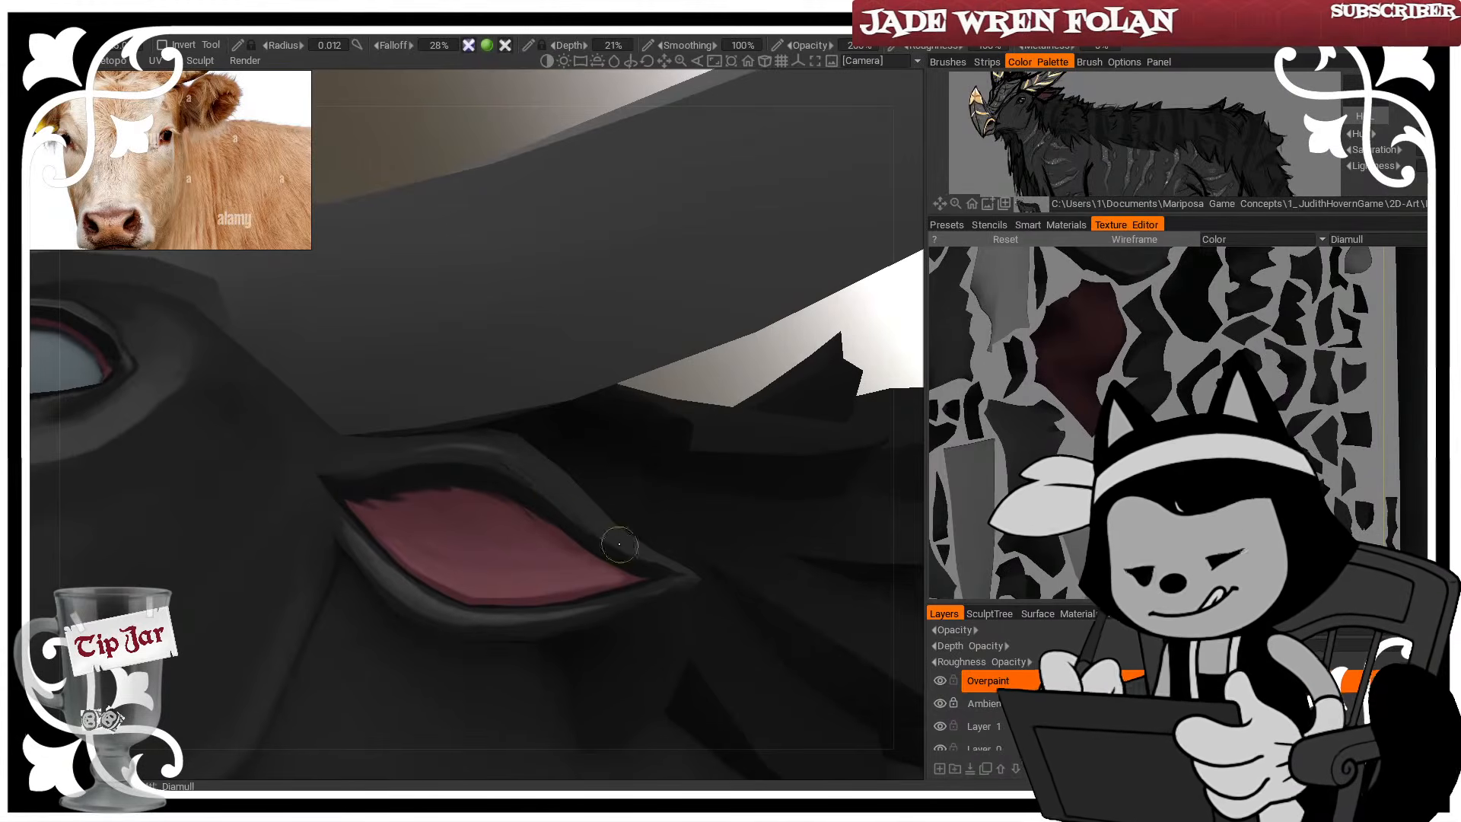
left_click_drag(734, 382, 723, 385)
key("[")
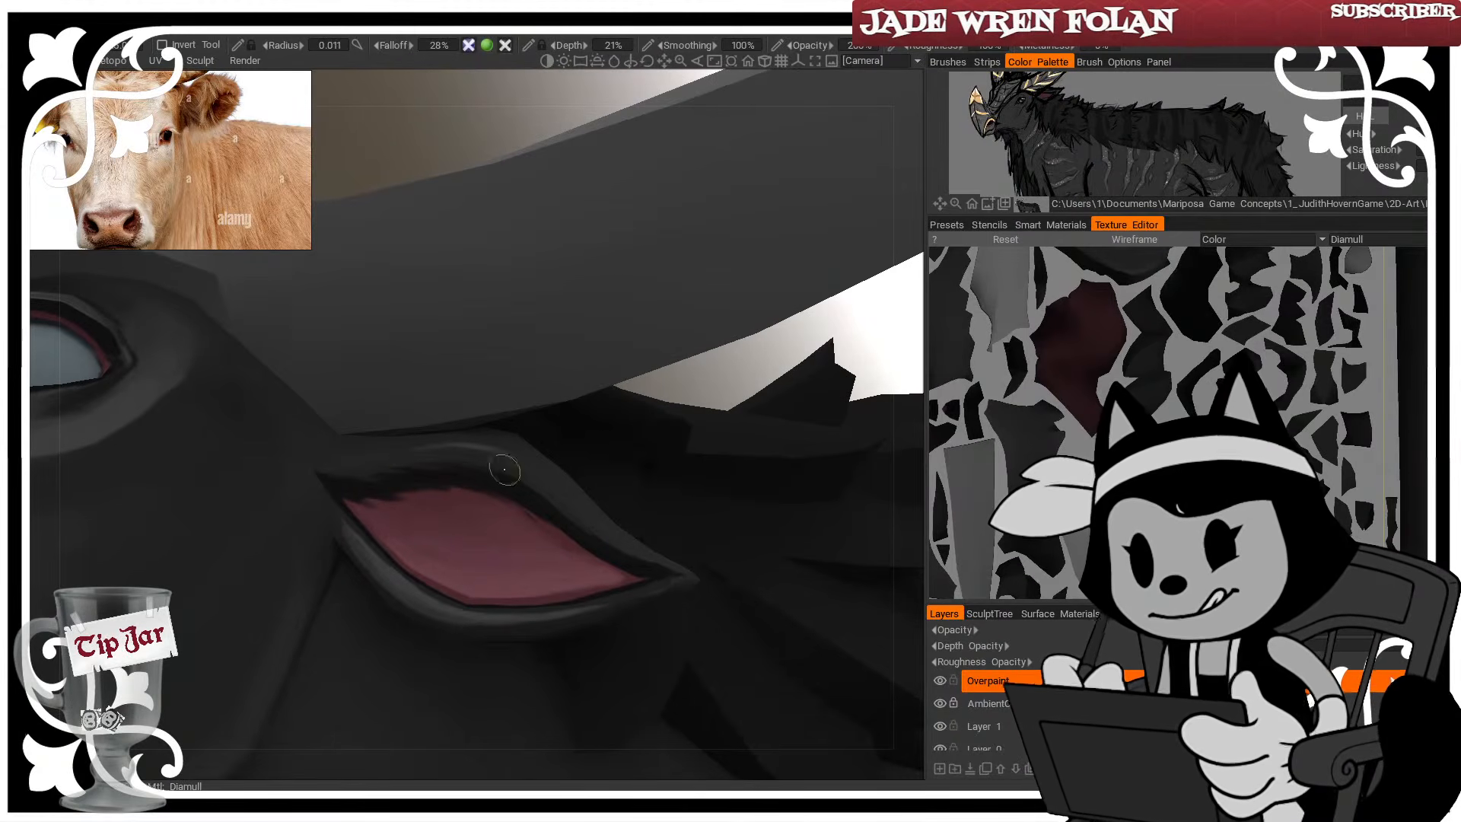
left_click_drag(489, 459, 555, 512)
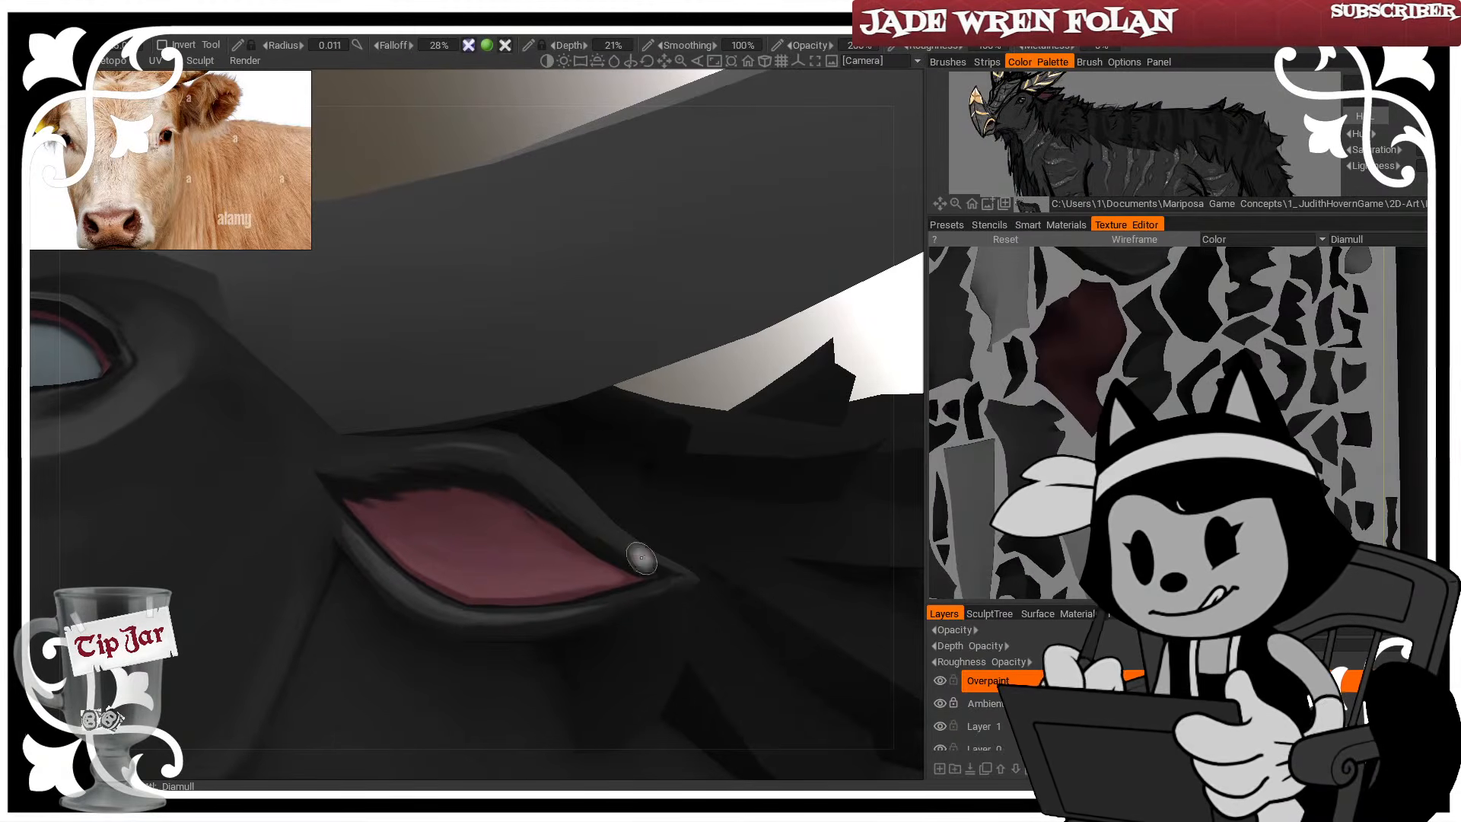
mouse_move(778, 377)
left_mouse_down()
mouse_move(707, 420)
mouse_move(659, 425)
left_mouse_up()
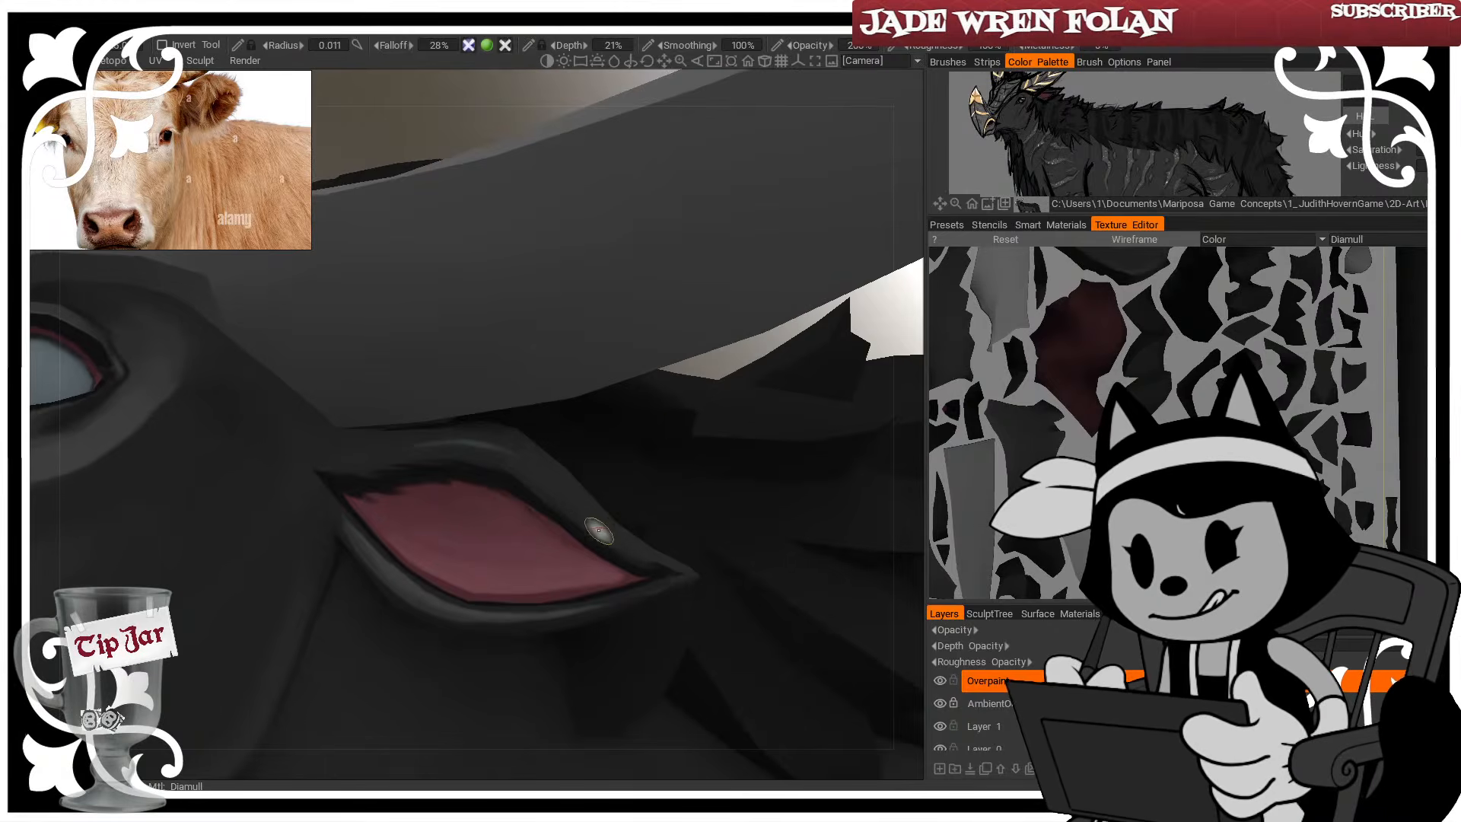
mouse_move(723, 369)
left_mouse_down()
mouse_move(731, 335)
mouse_move(676, 351)
left_mouse_up()
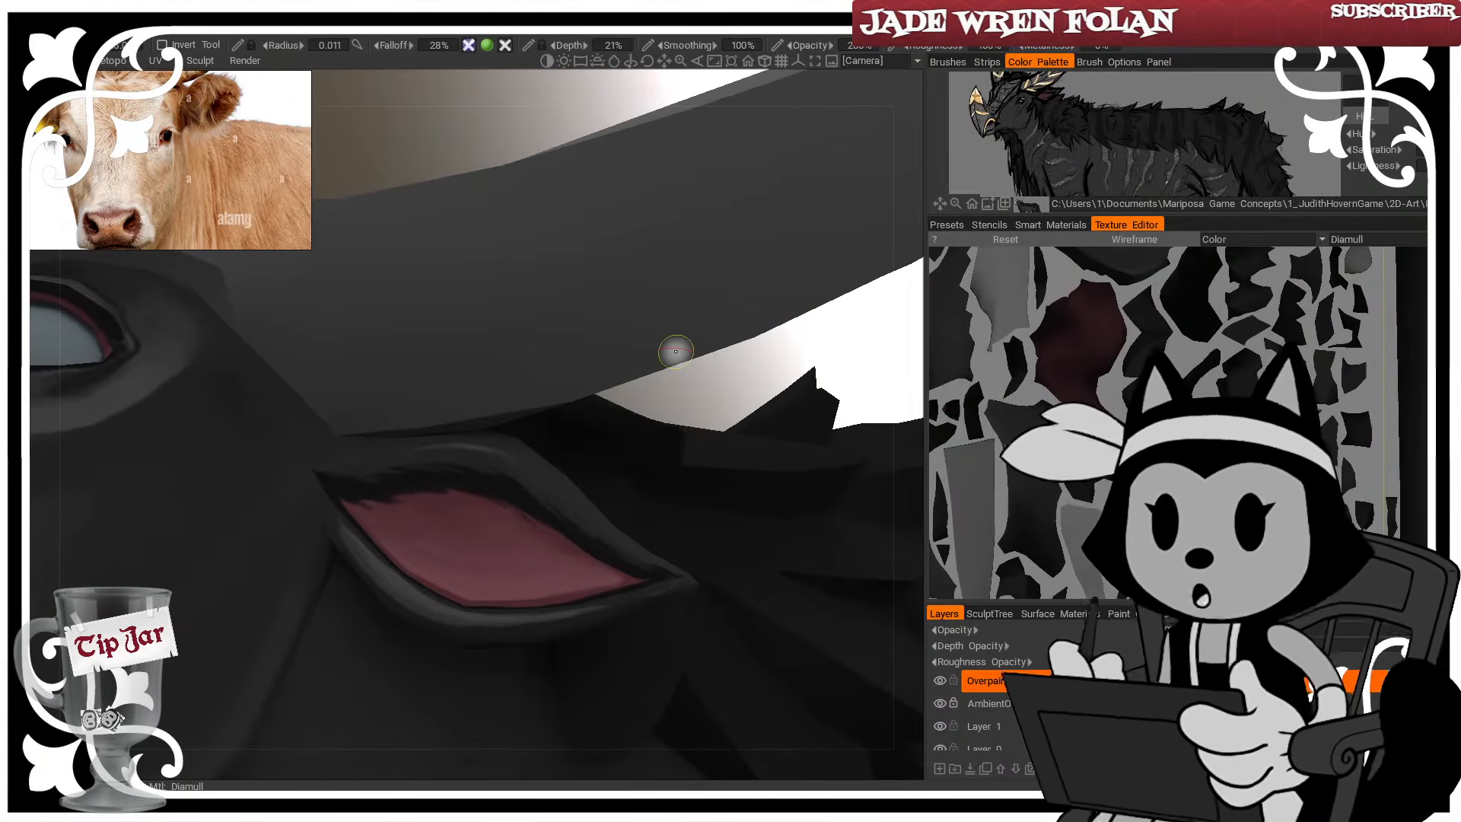
Refine the dark, hair-like strokes along the upper edge of the pink inner ear
mouse_move(705, 423)
left_mouse_down()
mouse_move(685, 414)
mouse_move(675, 437)
mouse_move(495, 431)
left_mouse_up()
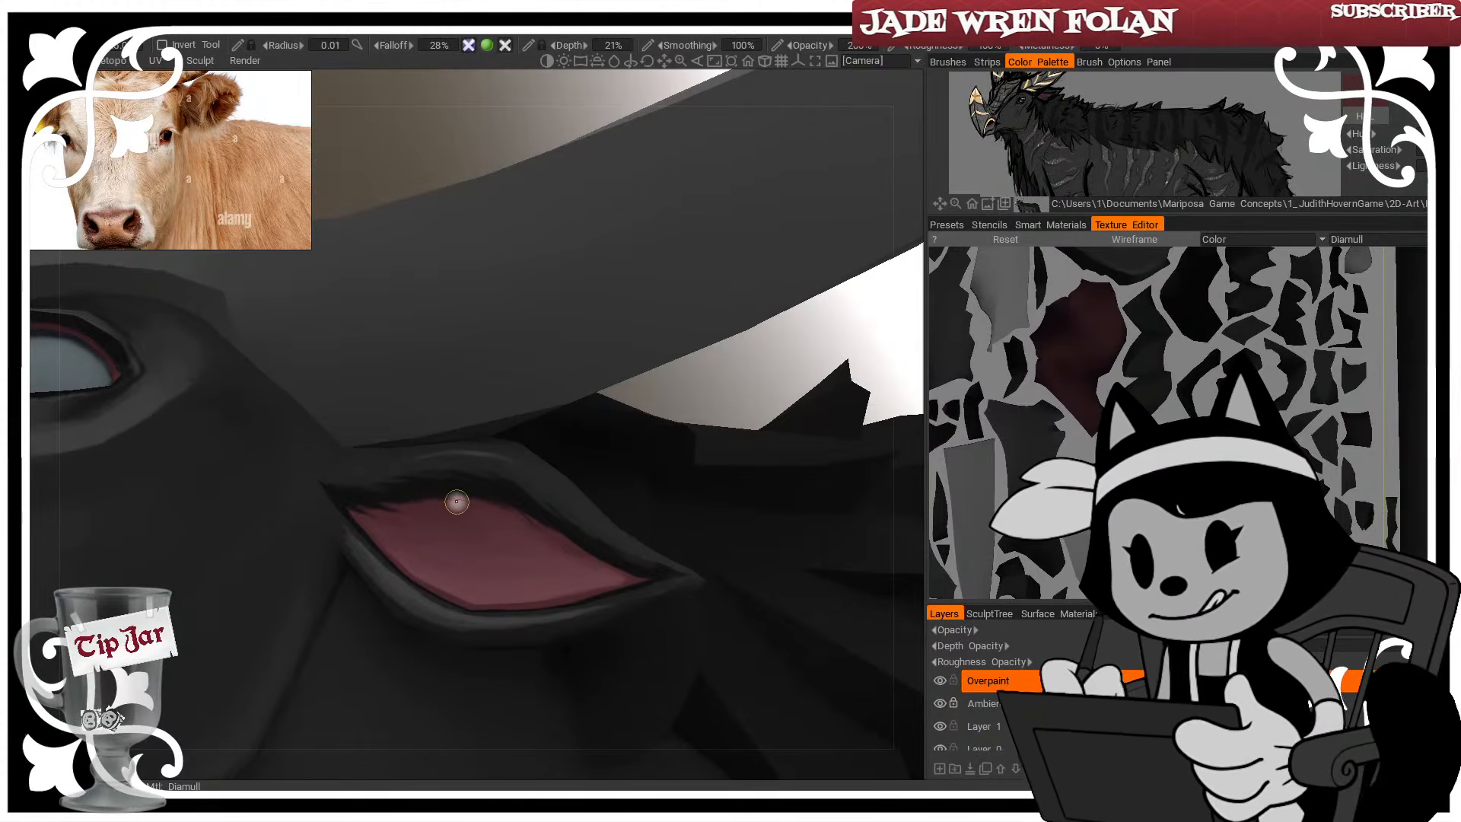
left_click_drag(456, 502, 425, 492)
left_click_drag(670, 407, 697, 391)
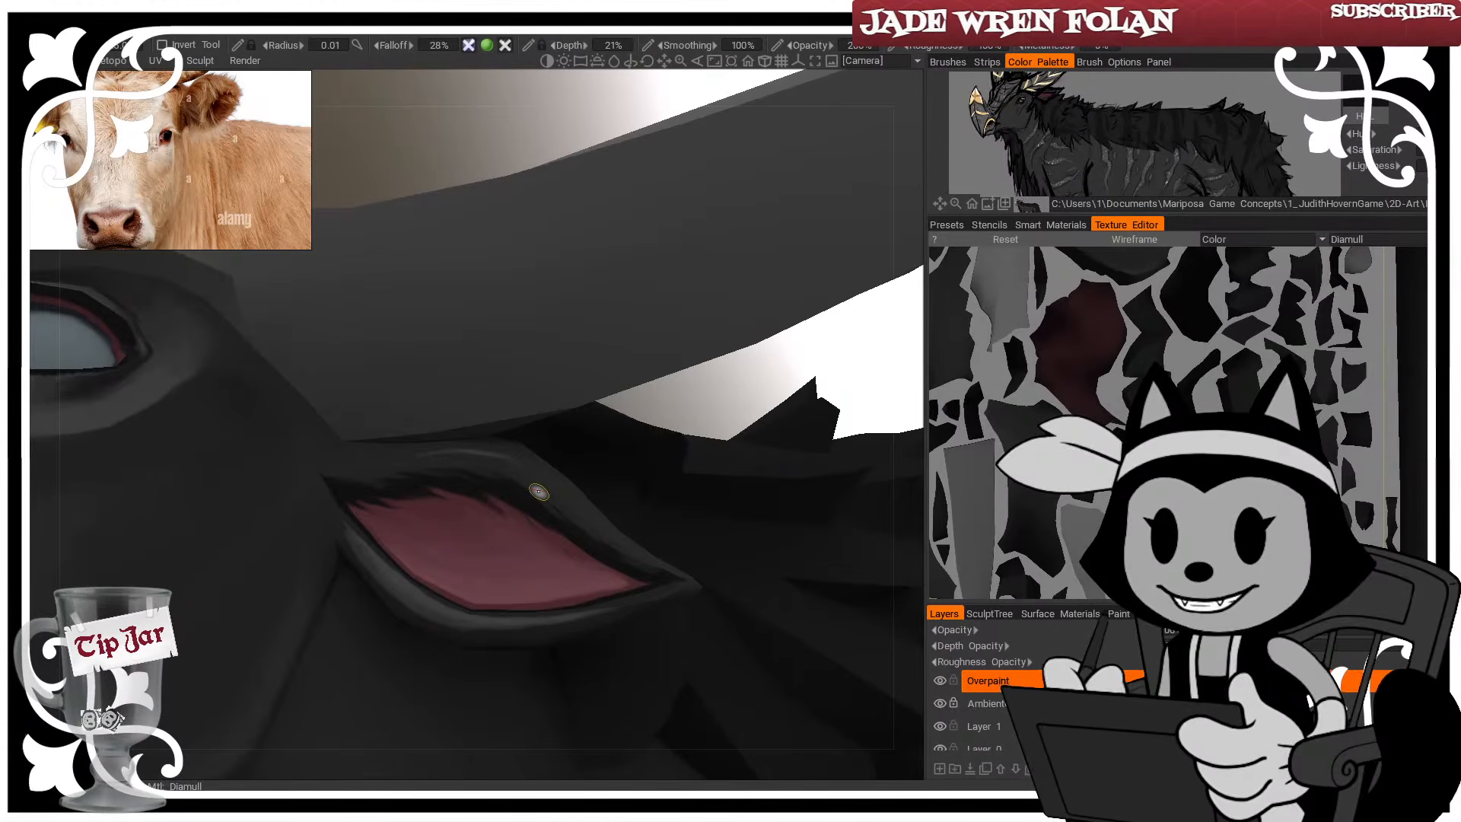
left_click_drag(686, 406, 695, 420)
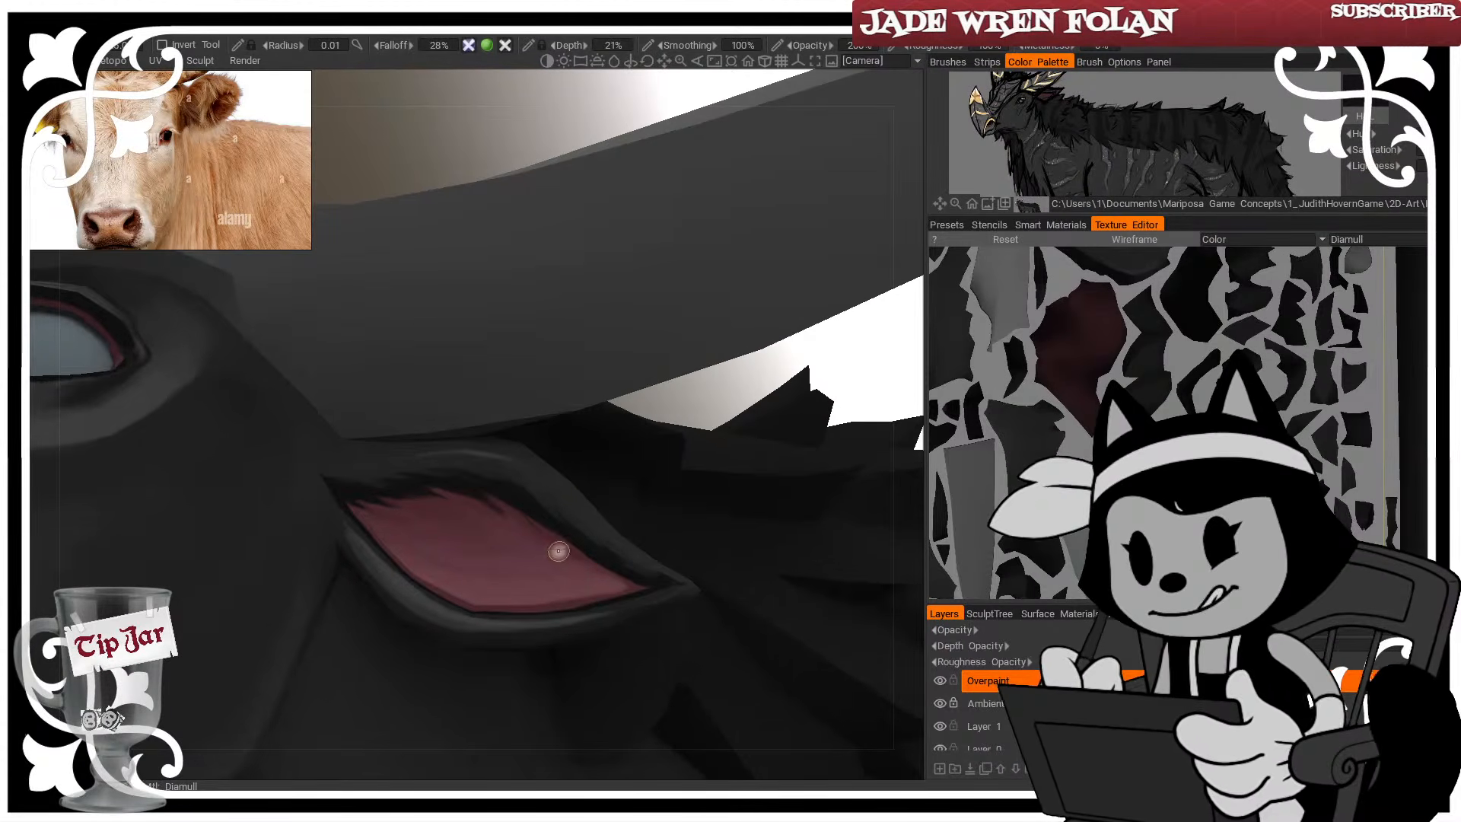
Sample the inner ear's dark pink and set a darker shade of it as the paint colour
key("v")
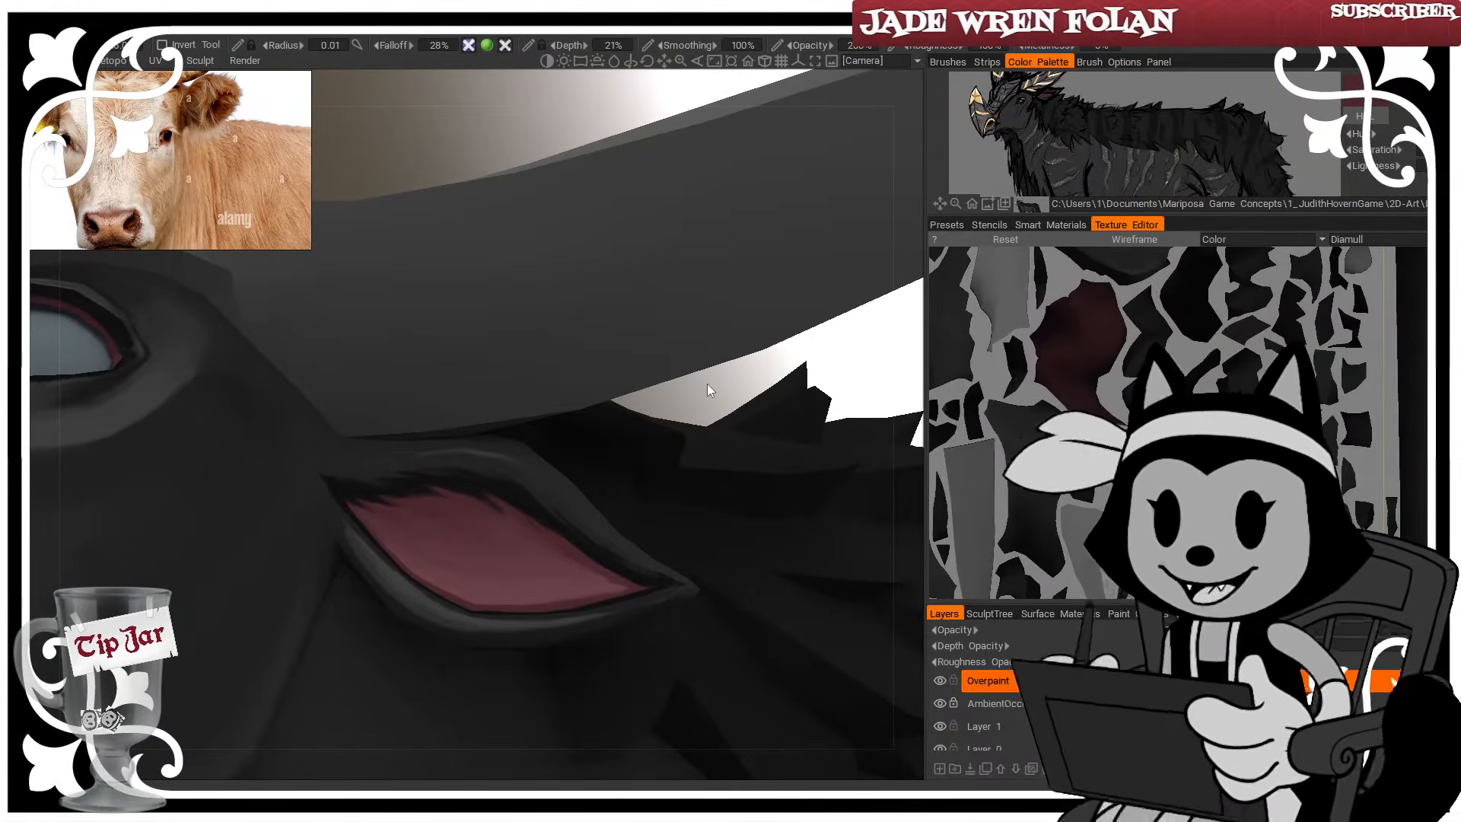
left_click(67, 138)
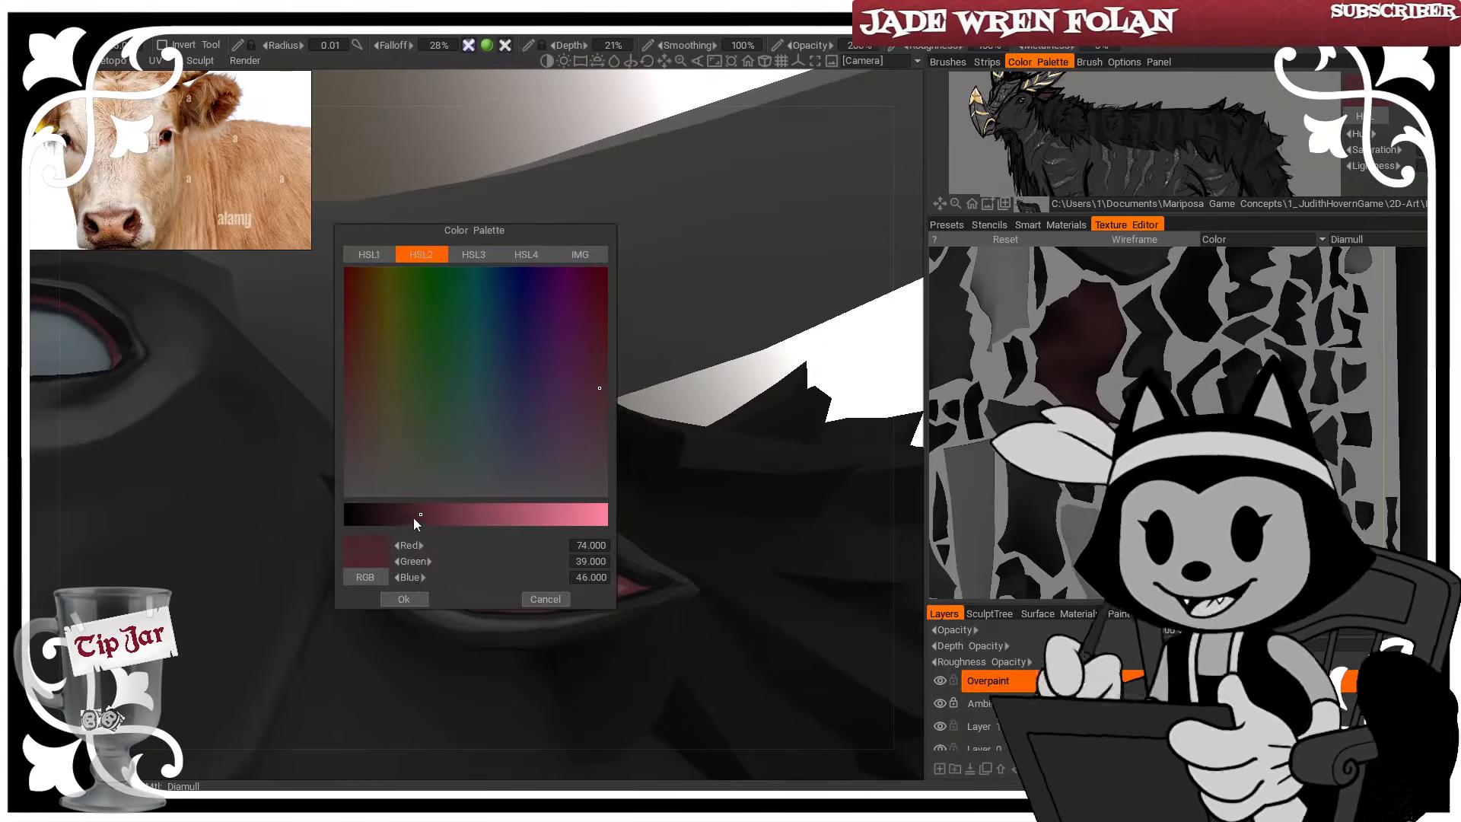
left_click_drag(413, 518, 402, 509)
left_click(404, 599)
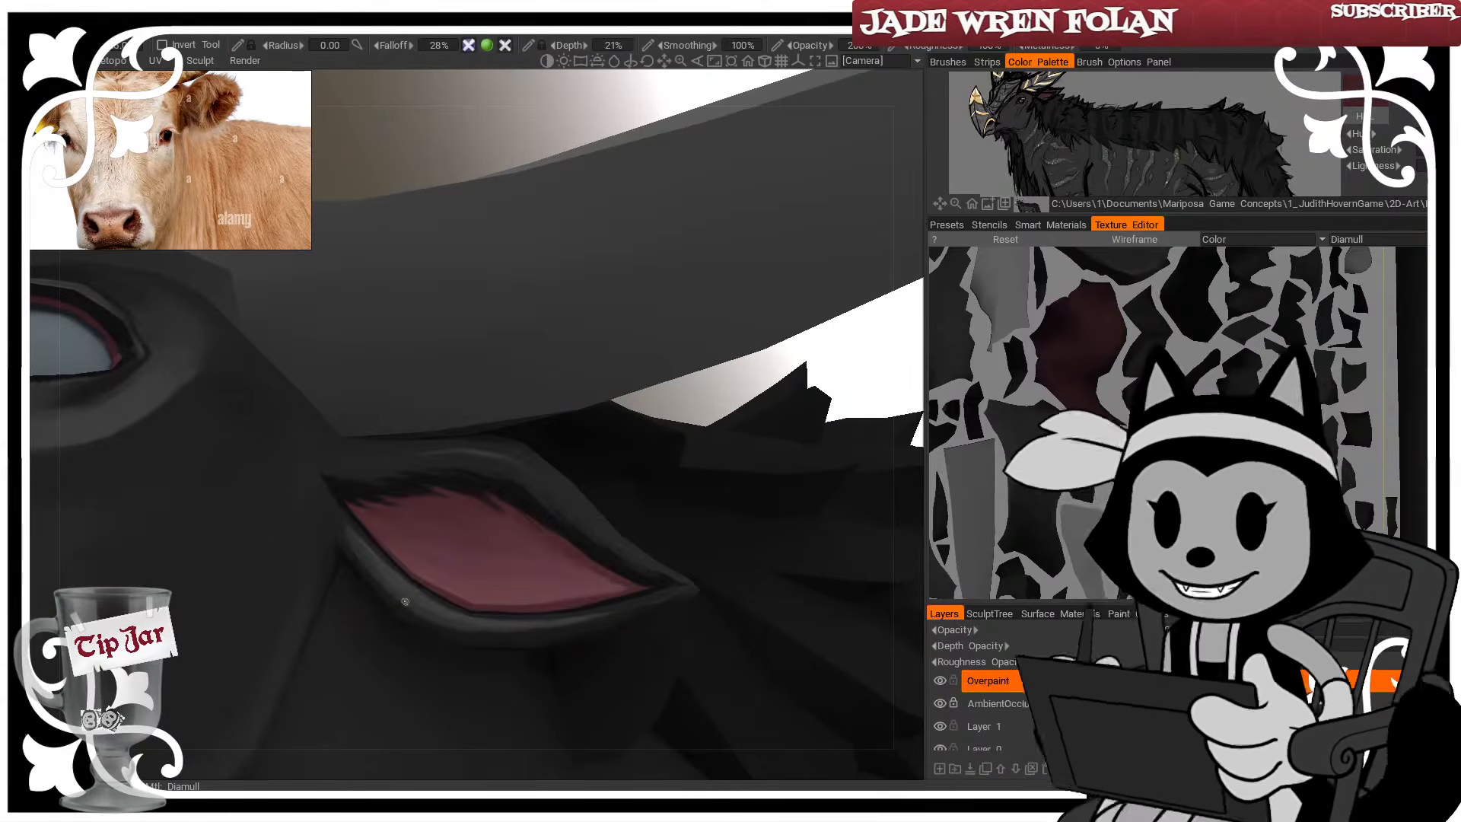
Paint a dark pink shadow beneath the hair strokes in the upper middle of the inner ear
mouse_move(407, 528)
right_mouse_down()
mouse_move(441, 522)
mouse_move(381, 509)
mouse_move(440, 515)
mouse_move(434, 482)
mouse_move(528, 537)
right_mouse_up()
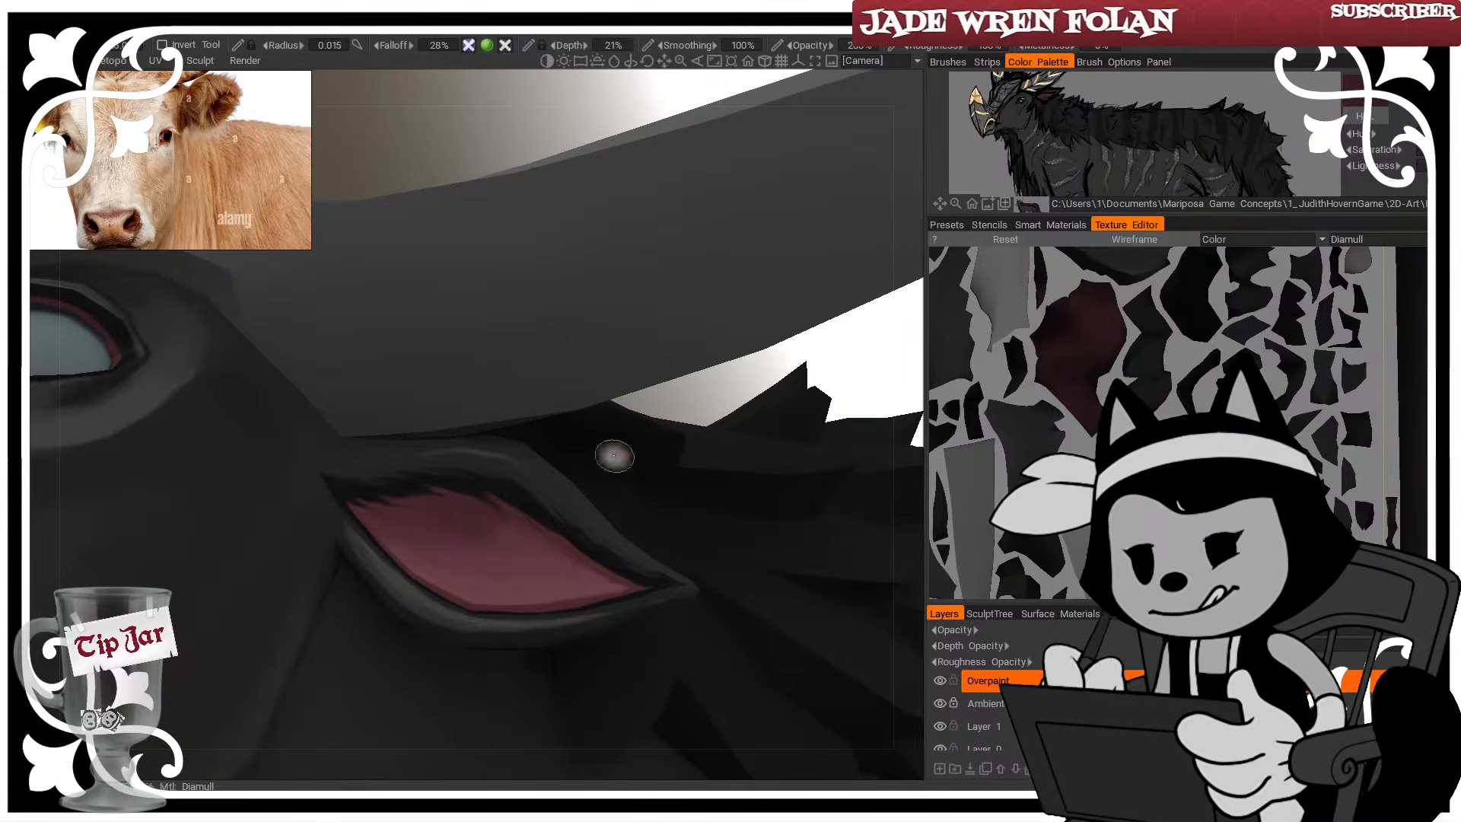
left_click_drag(614, 456, 477, 516, "alt")
mouse_move(477, 516)
right_mouse_down()
mouse_move(395, 524)
mouse_move(457, 522)
mouse_move(421, 520)
right_mouse_up()
key("bracketleft")
key("bracketleft")
key("bracketleft")
key("bracketleft")
key("bracketleft")
key("bracketleft")
key("bracketleft")
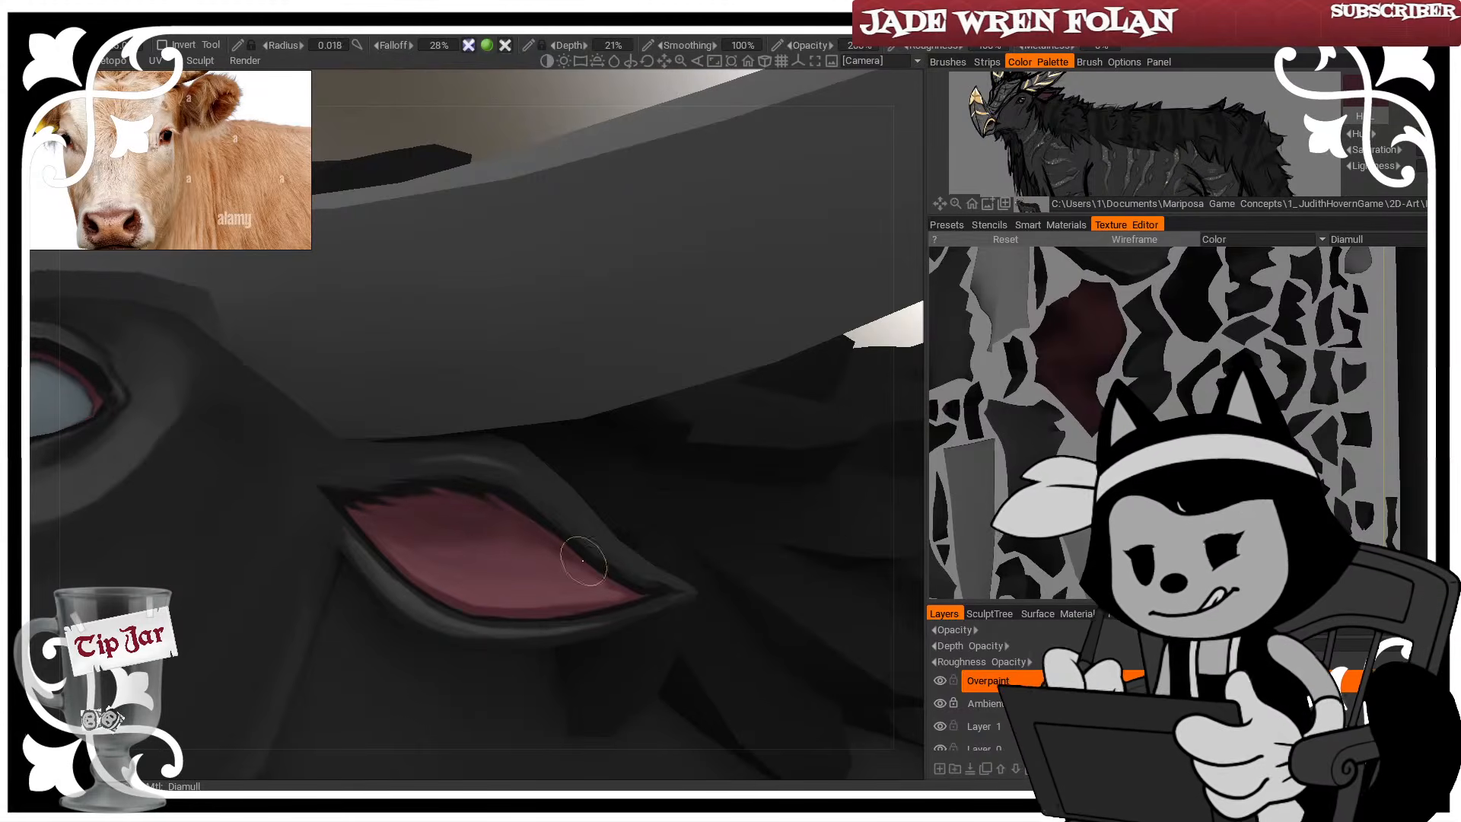
Blend the shadow across the middle of the pink inner ear with a larger brush, reducing its radius to 0.025
key("bracketright")
key("bracketright")
key("bracketright")
key("bracketright")
key("bracketright")
key("bracketright")
key("bracketright")
key("bracketright")
key("bracketright")
key("bracketright")
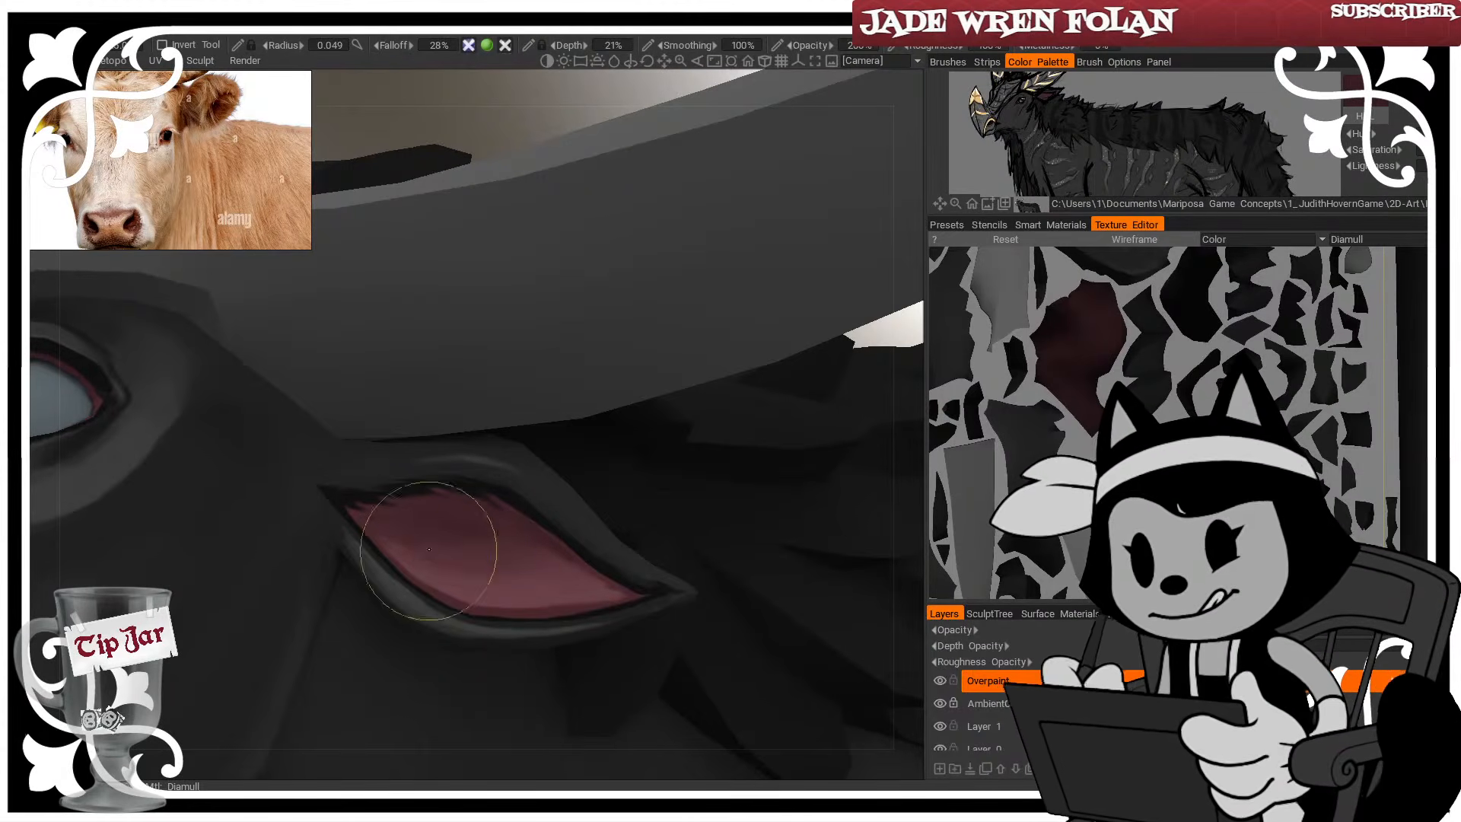
key("bracketleft")
key("bracketleft")
key("bracketleft")
key("bracketleft")
key("bracketleft")
left_click(465, 512)
key("bracketleft")
key("bracketleft")
key("bracketleft")
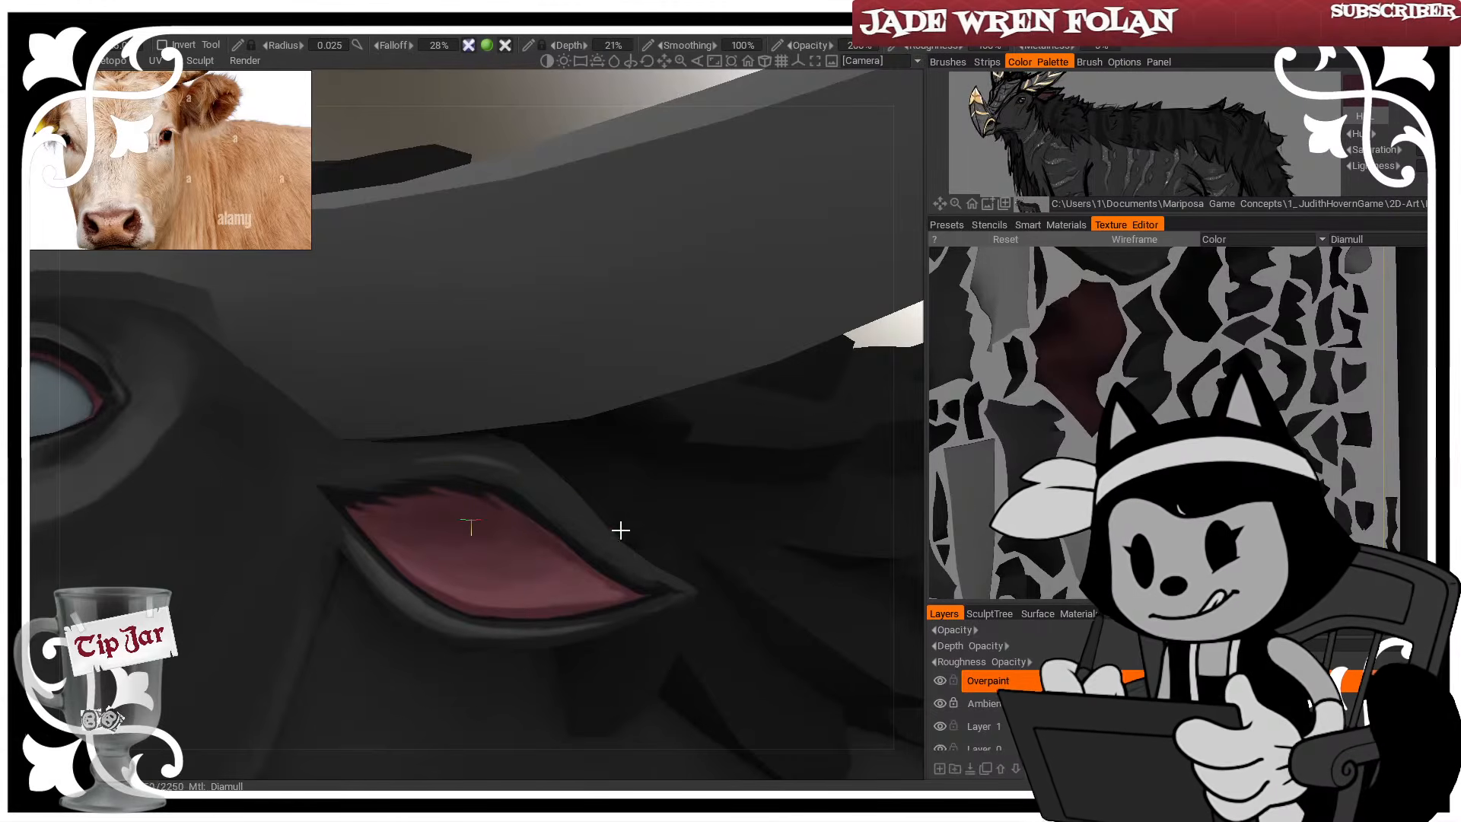
Paint lighter grey strokes over the ear's upper rim, from the front corner toward the rear tip
scroll(619, 528, "down", 5)
scroll(560, 482, "up", 5)
scroll(584, 499, "up", 3)
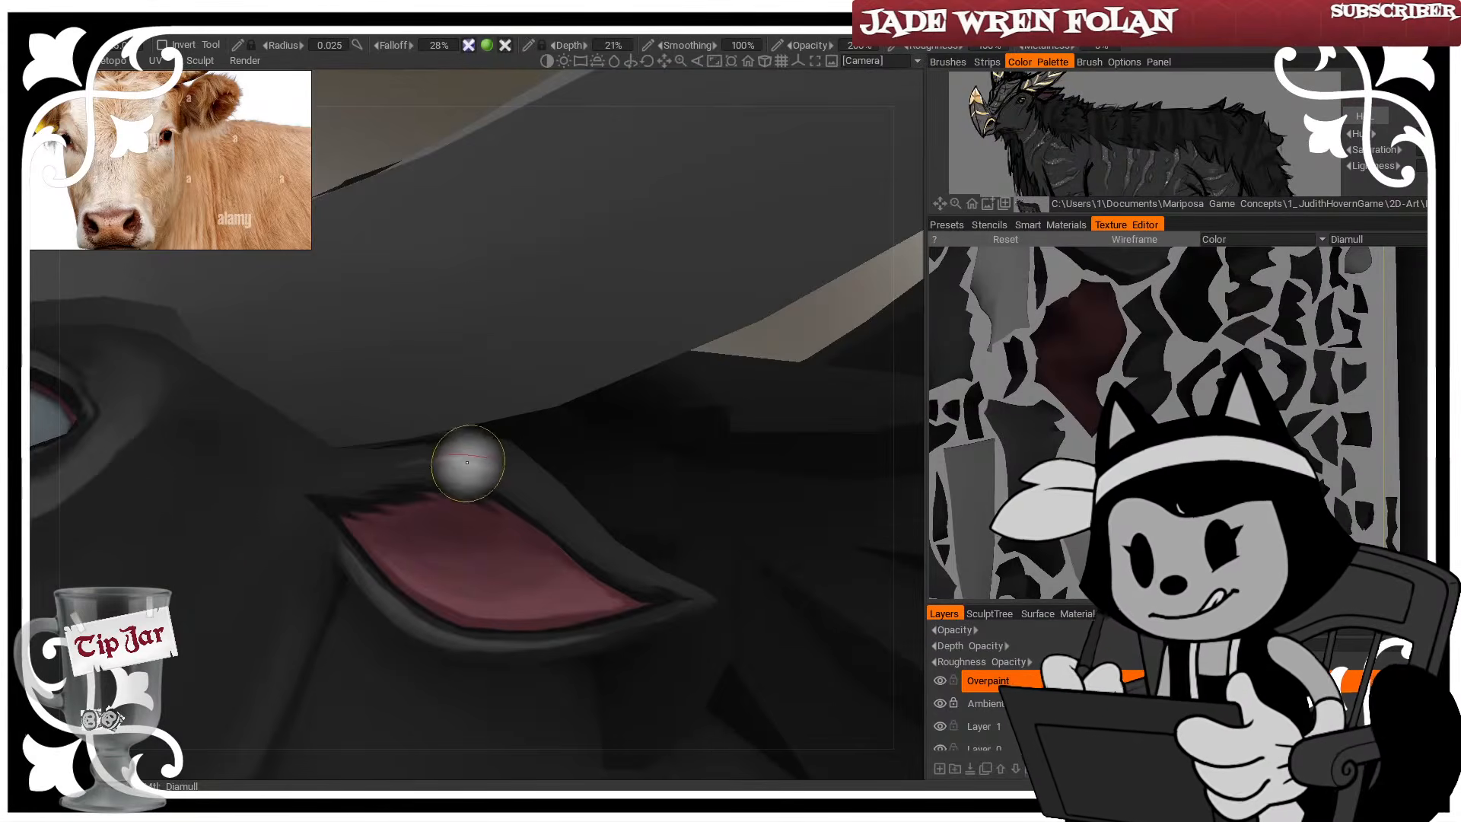
left_click_drag(773, 345, 705, 357)
right_click_drag(376, 489, 352, 490)
left_click_drag(330, 464, 372, 476)
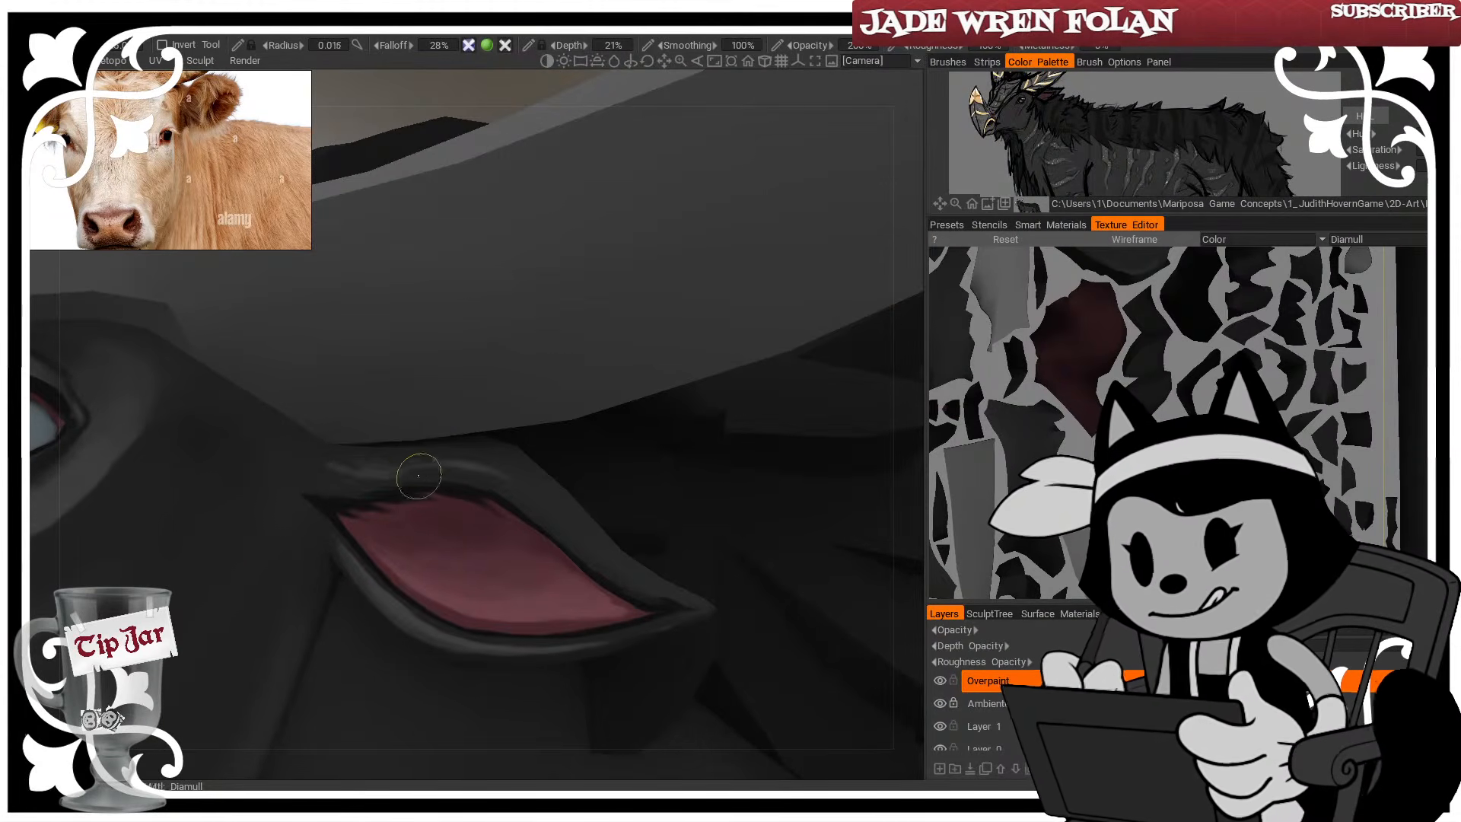
right_click_drag(465, 463, 460, 463)
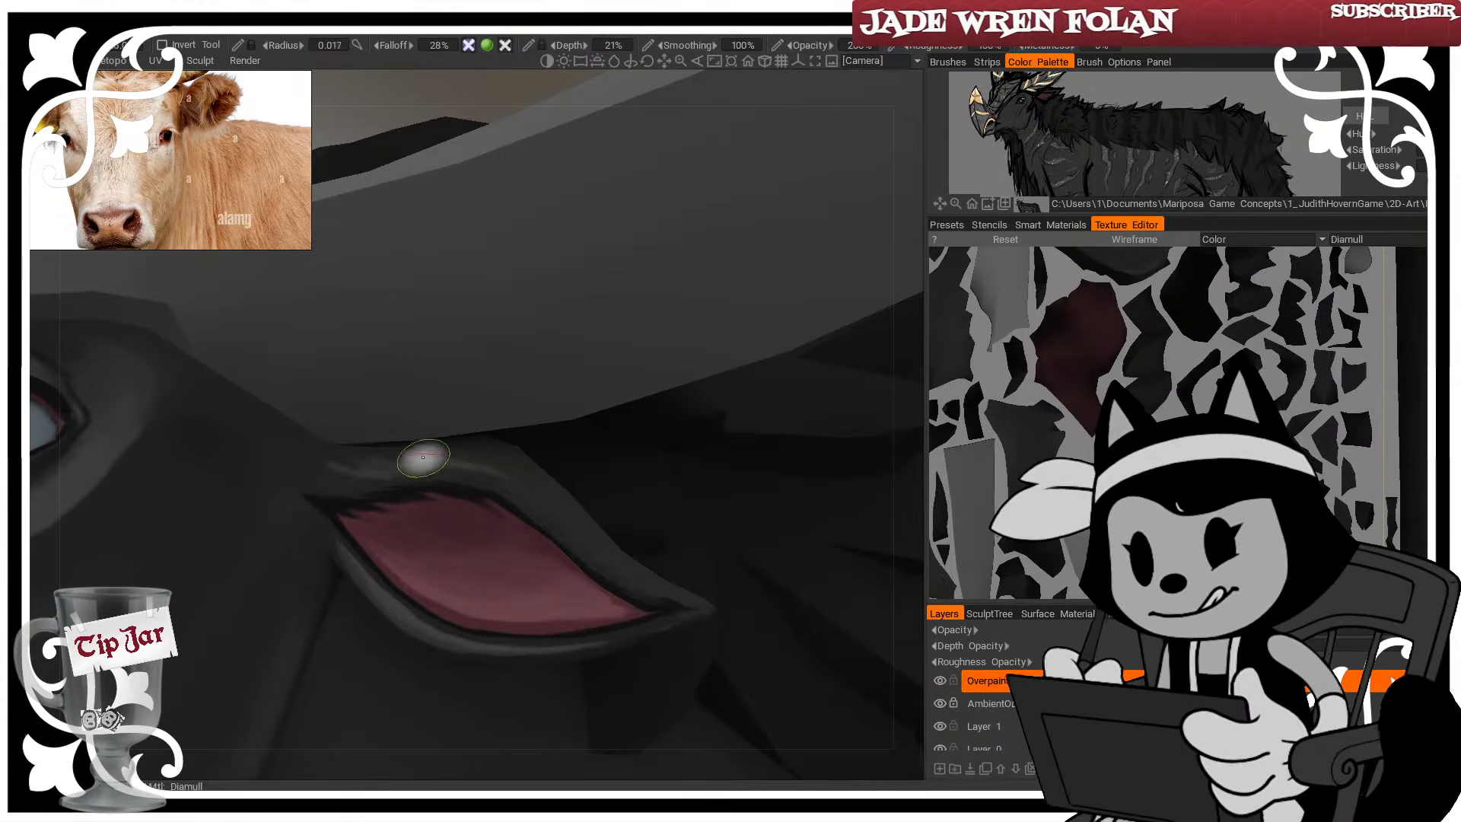
mouse_move(424, 459)
left_mouse_down()
mouse_move(512, 479)
mouse_move(579, 520)
left_mouse_up()
right_click_drag(589, 525, 585, 525)
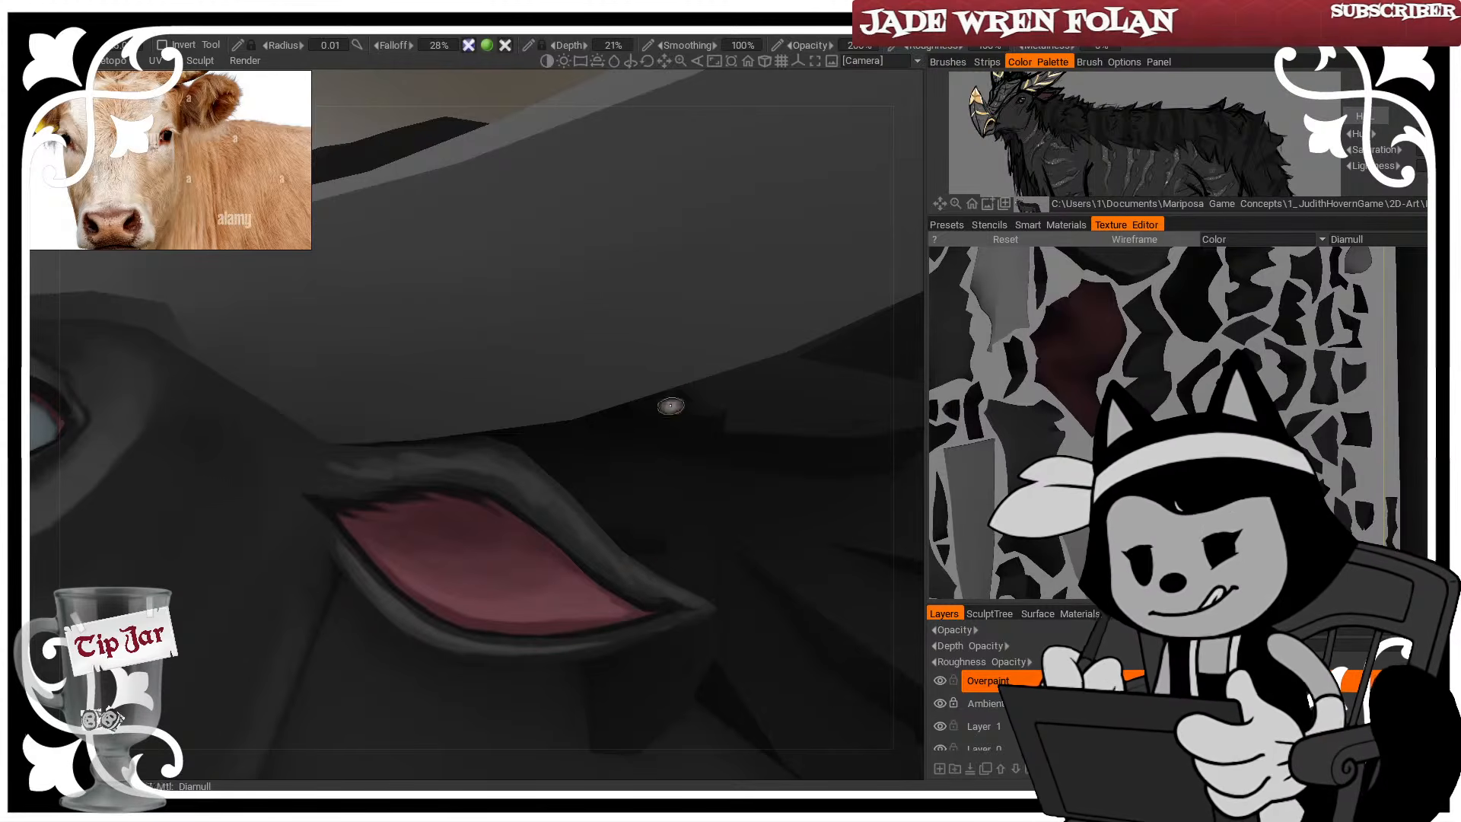
Add fine, hair-like grey strokes along the ear's upper rim with a brush radius of 0.01
left_click_drag(549, 360, 509, 460, "alt")
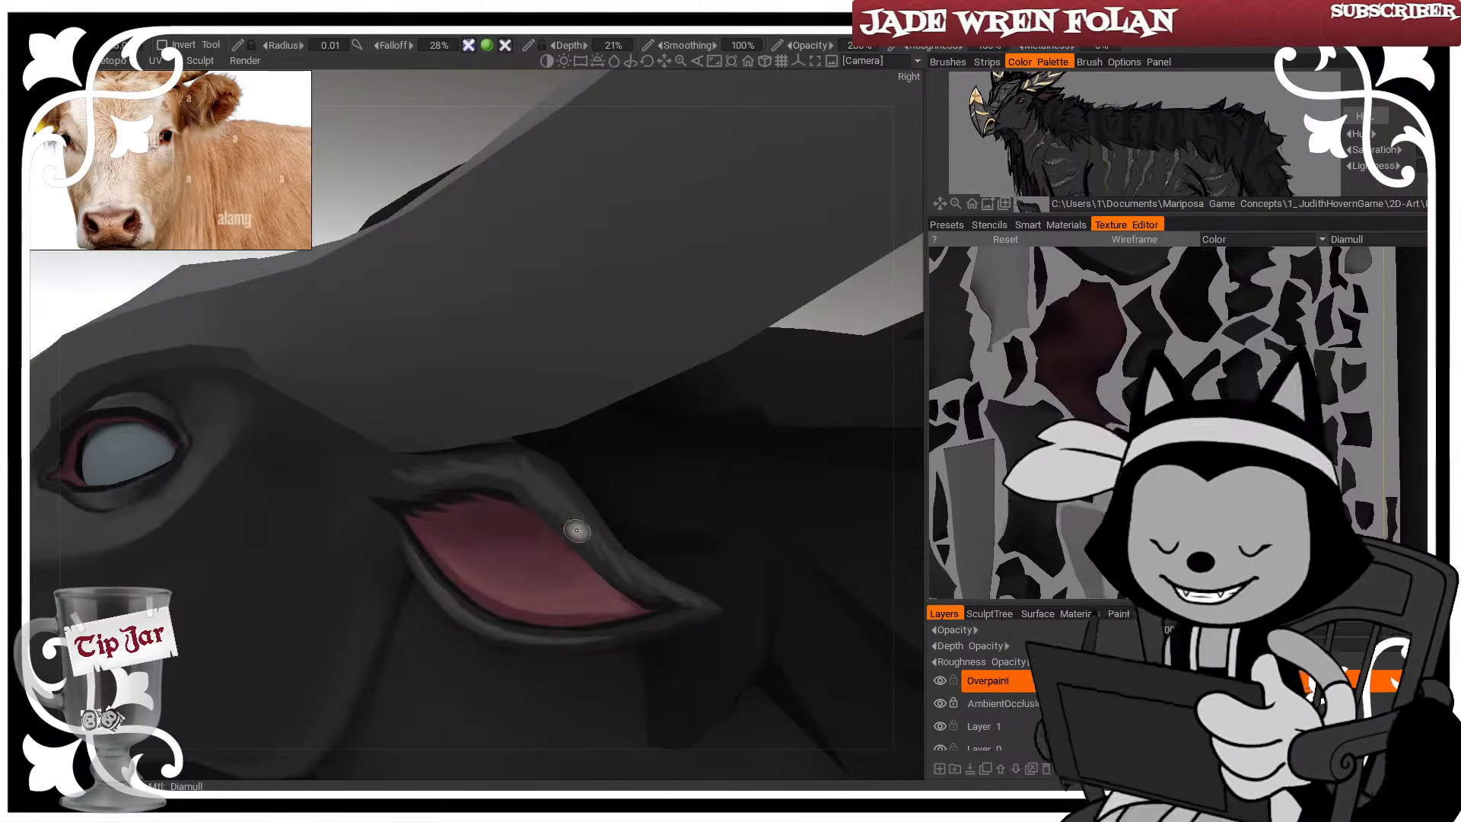
left_click_drag(576, 530, 555, 487, "alt")
mouse_move(455, 439)
left_mouse_down()
mouse_move(437, 459)
mouse_move(432, 384)
left_mouse_up()
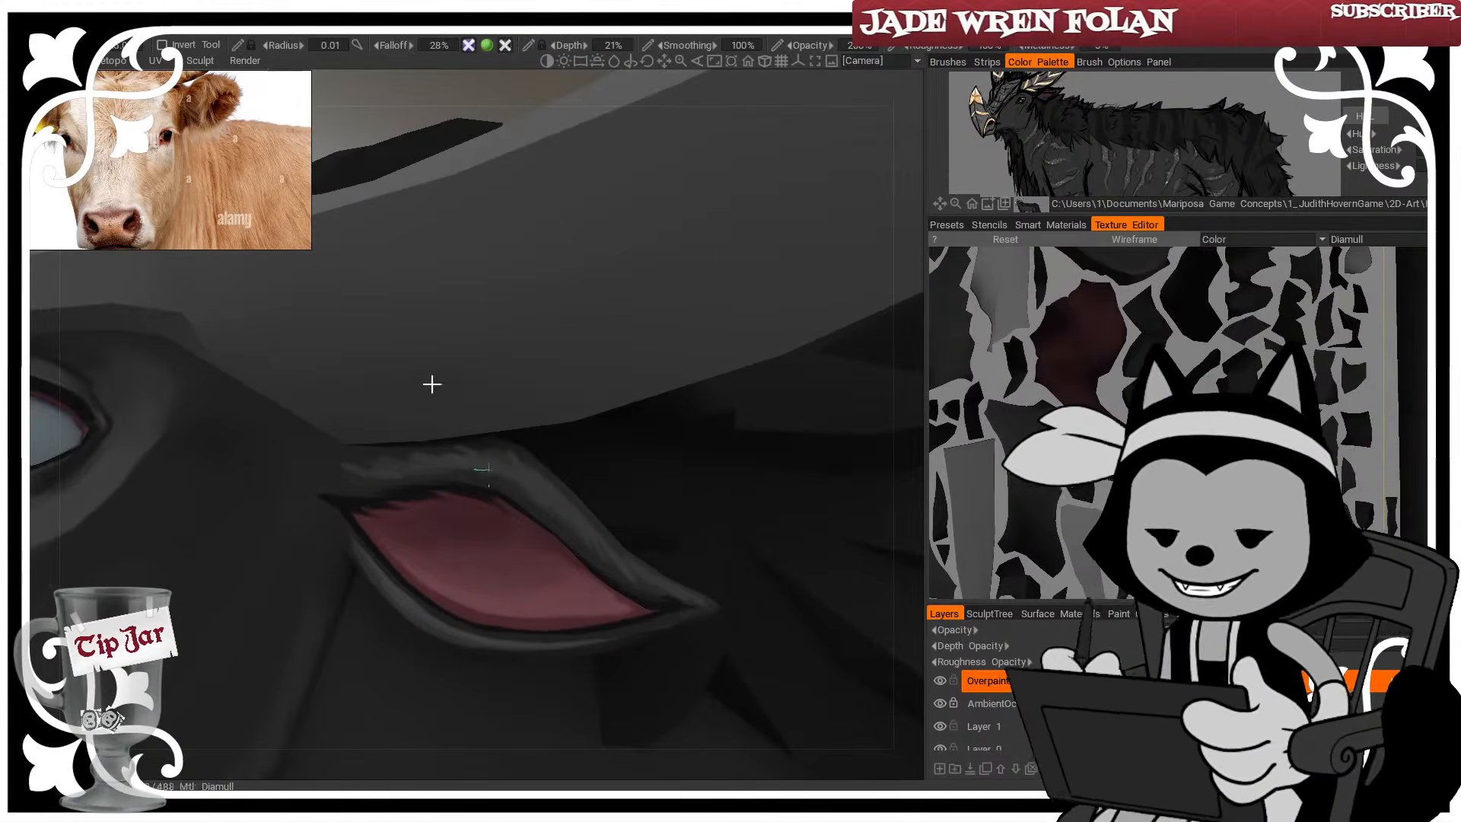
left_click_drag(364, 476, 449, 459)
left_click_drag(531, 490, 536, 493, "alt")
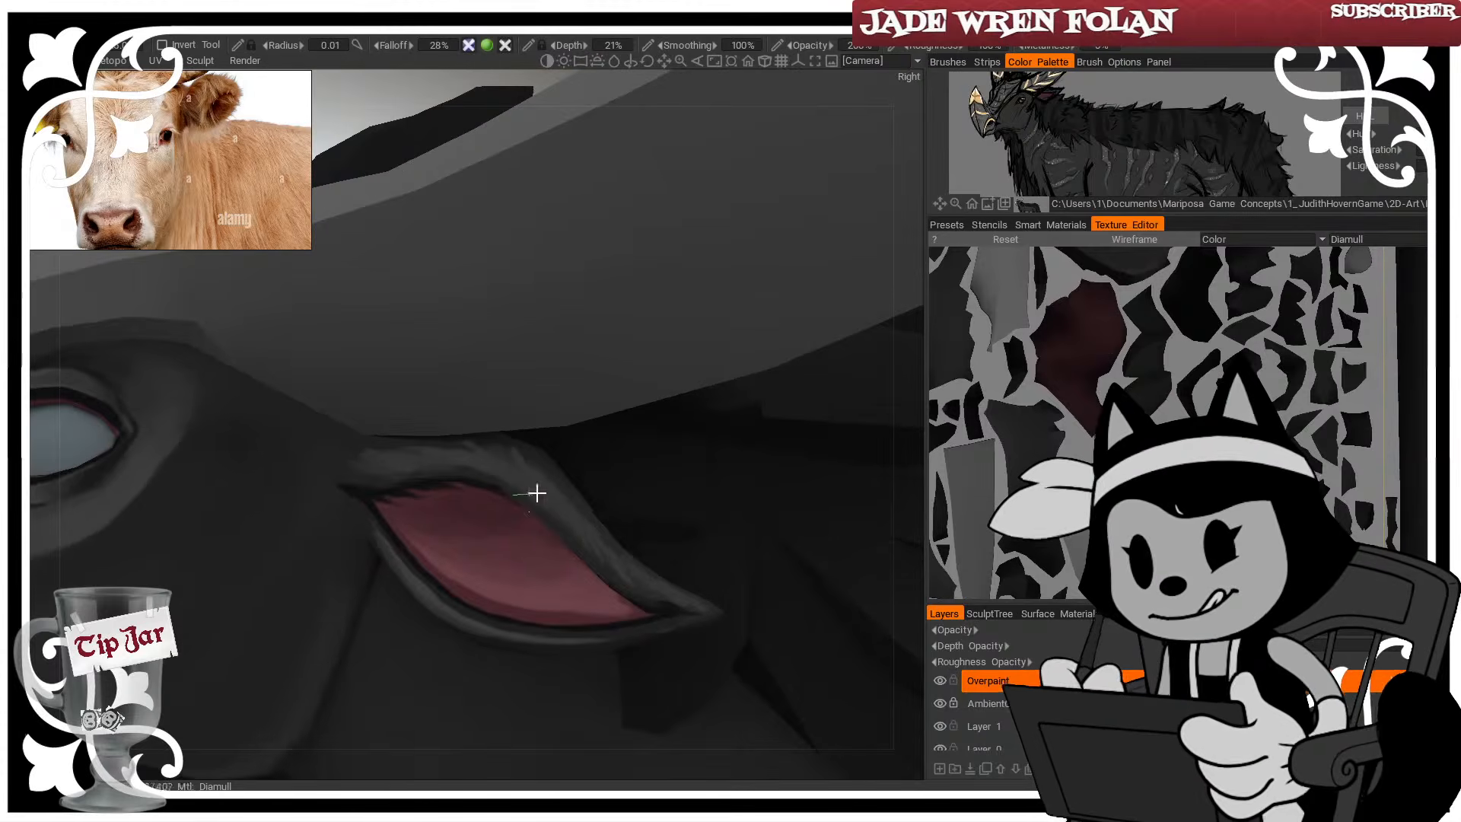
left_click_drag(611, 554, 724, 528)
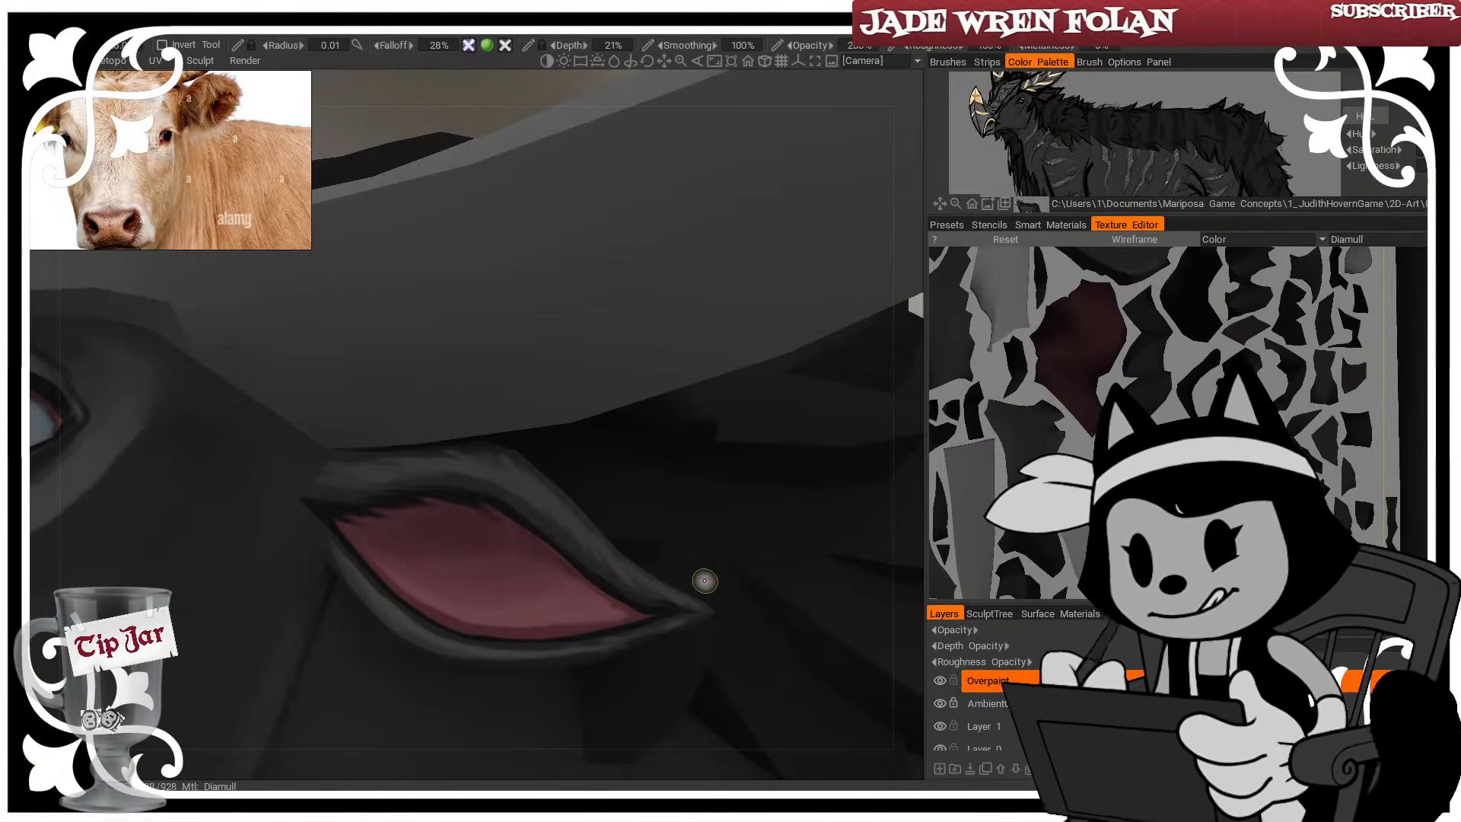
Shade the area around and behind the eye with a larger soft brush, ending at a radius of 0.042
right_click_drag(705, 581, 541, 512, "alt")
left_click_drag(541, 512, 491, 545, "alt")
right_click_drag(491, 546, 504, 558, "alt")
middle_click_drag(503, 558, 597, 571, "alt")
right_click_drag(597, 571, 604, 585, "alt")
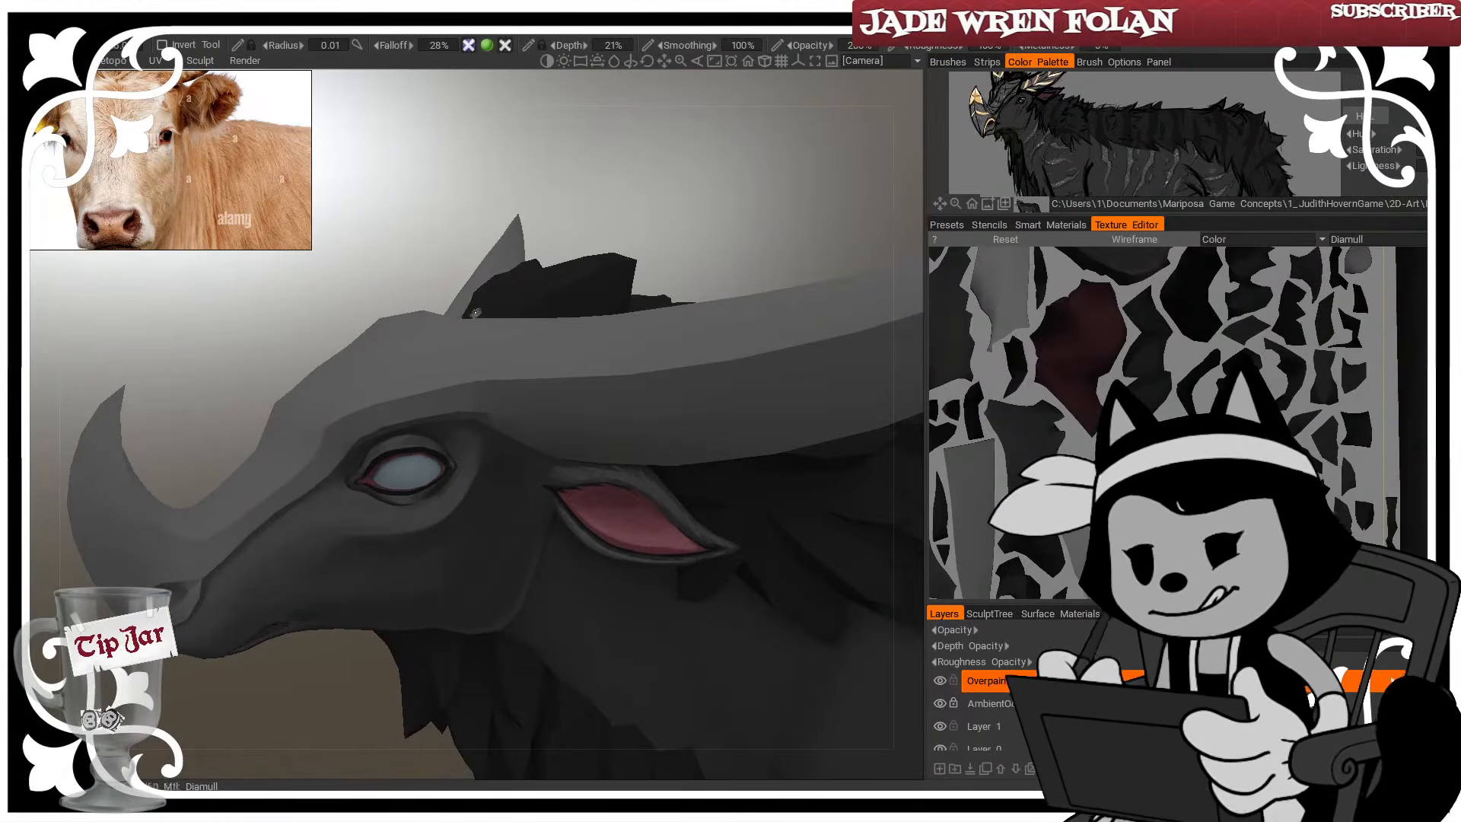
right_click_drag(484, 168, 501, 172, "alt")
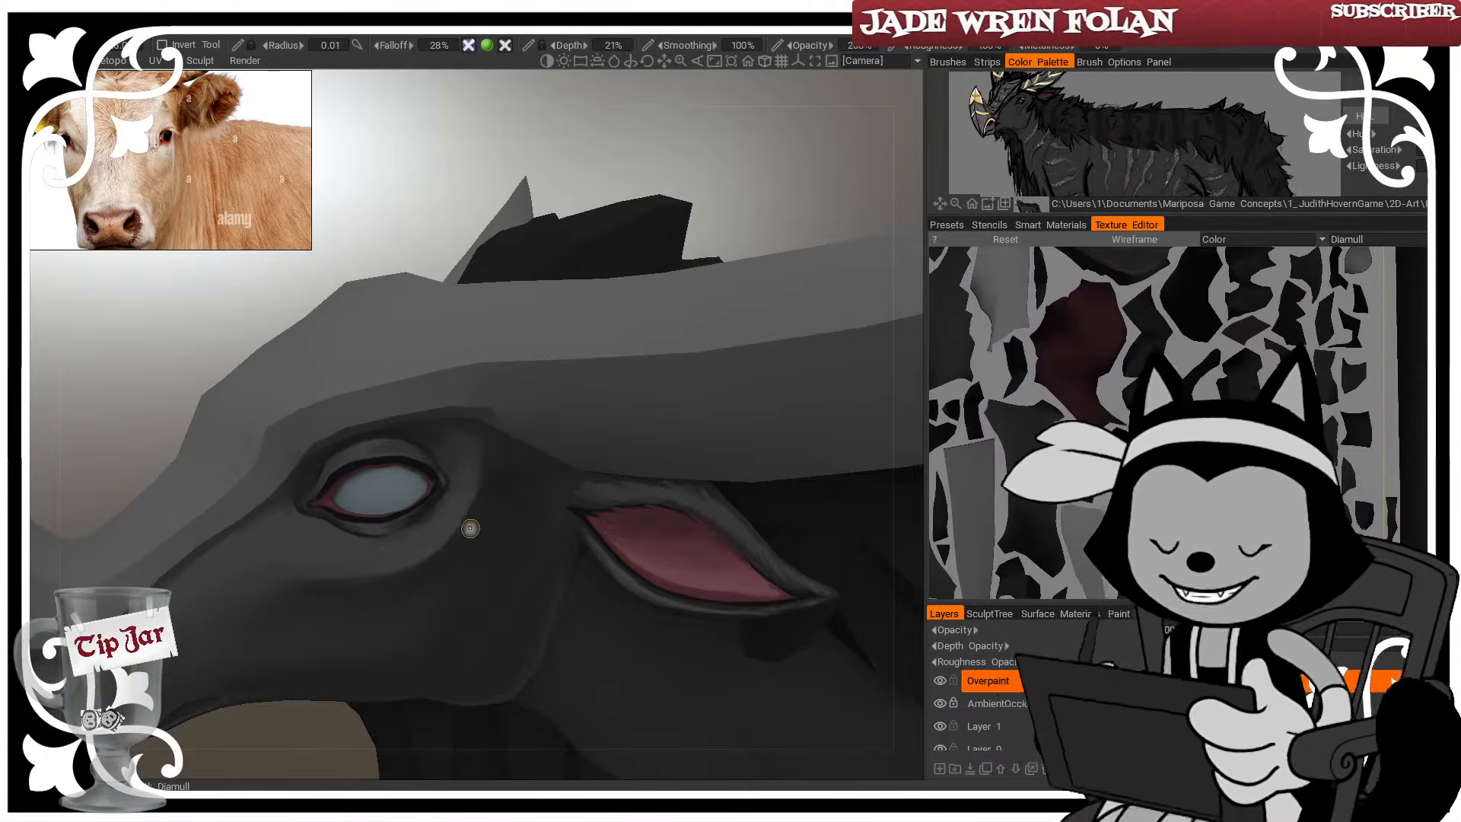
key("bracketright")
key("bracketright")
key("bracketright")
key("bracketright")
key("bracketright")
key("bracketright")
key("bracketright")
key("bracketright")
key("bracketright")
key("bracketright")
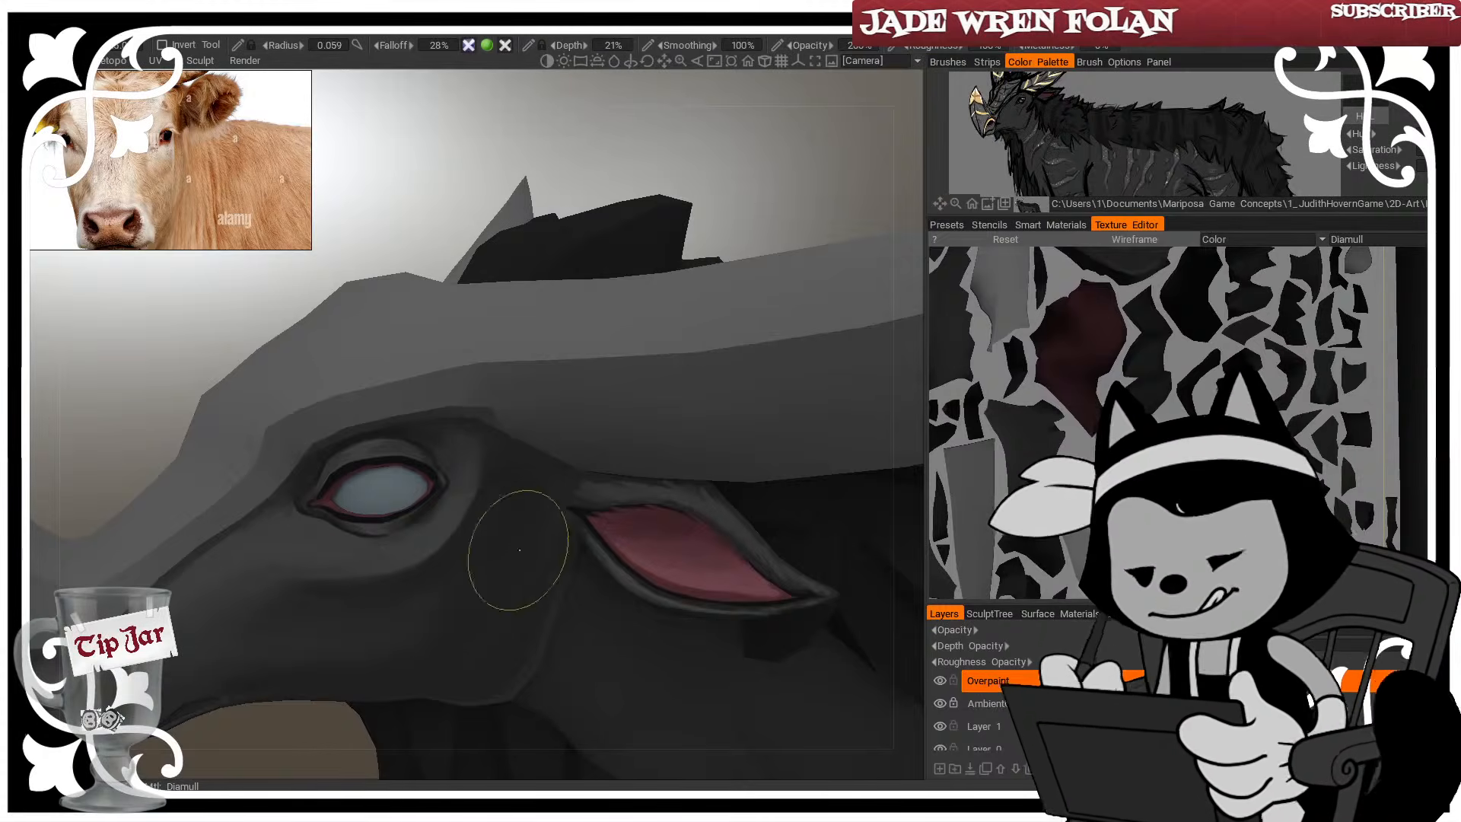
key("bracketleft")
key("bracketleft")
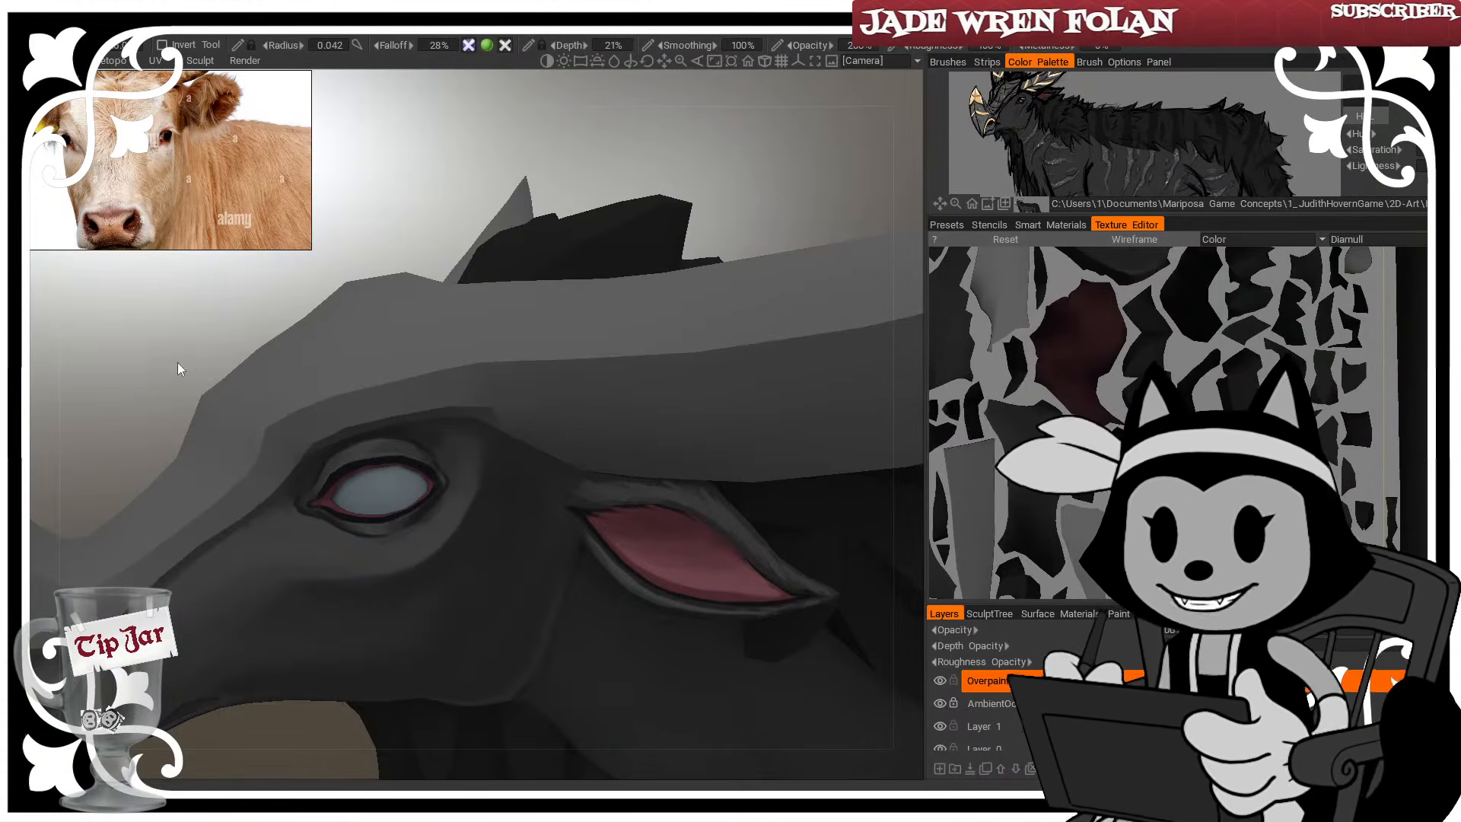
Examine the shaded eye and ear against the whole head and upper body, and return to a close view
middle_click_drag(319, 445, 398, 414, "alt")
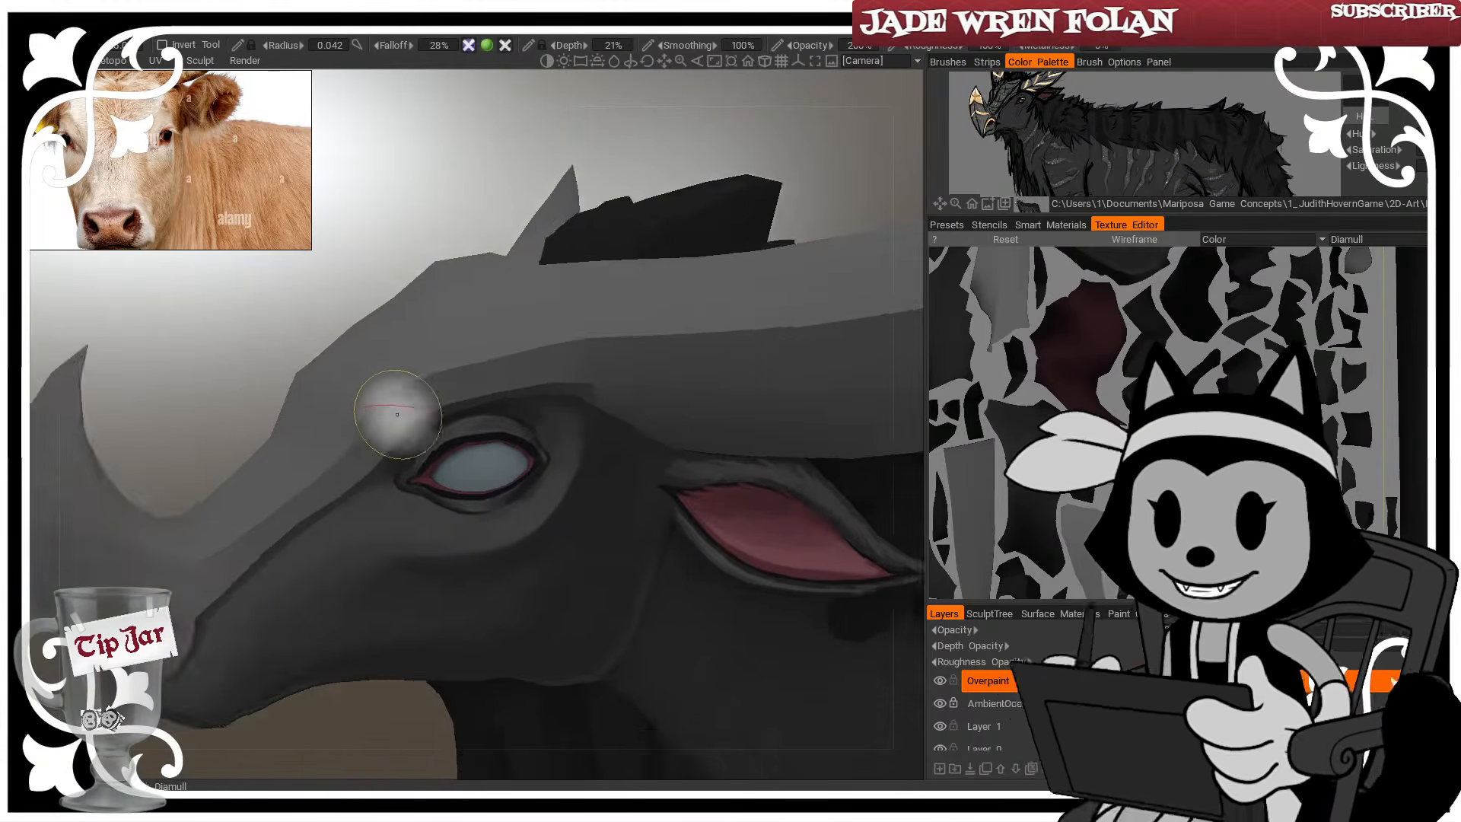
right_click_drag(398, 414, 368, 437, "alt")
mouse_move(369, 436)
left_mouse_down("alt")
mouse_move(440, 403)
mouse_move(545, 434)
mouse_move(367, 454)
left_mouse_up("alt")
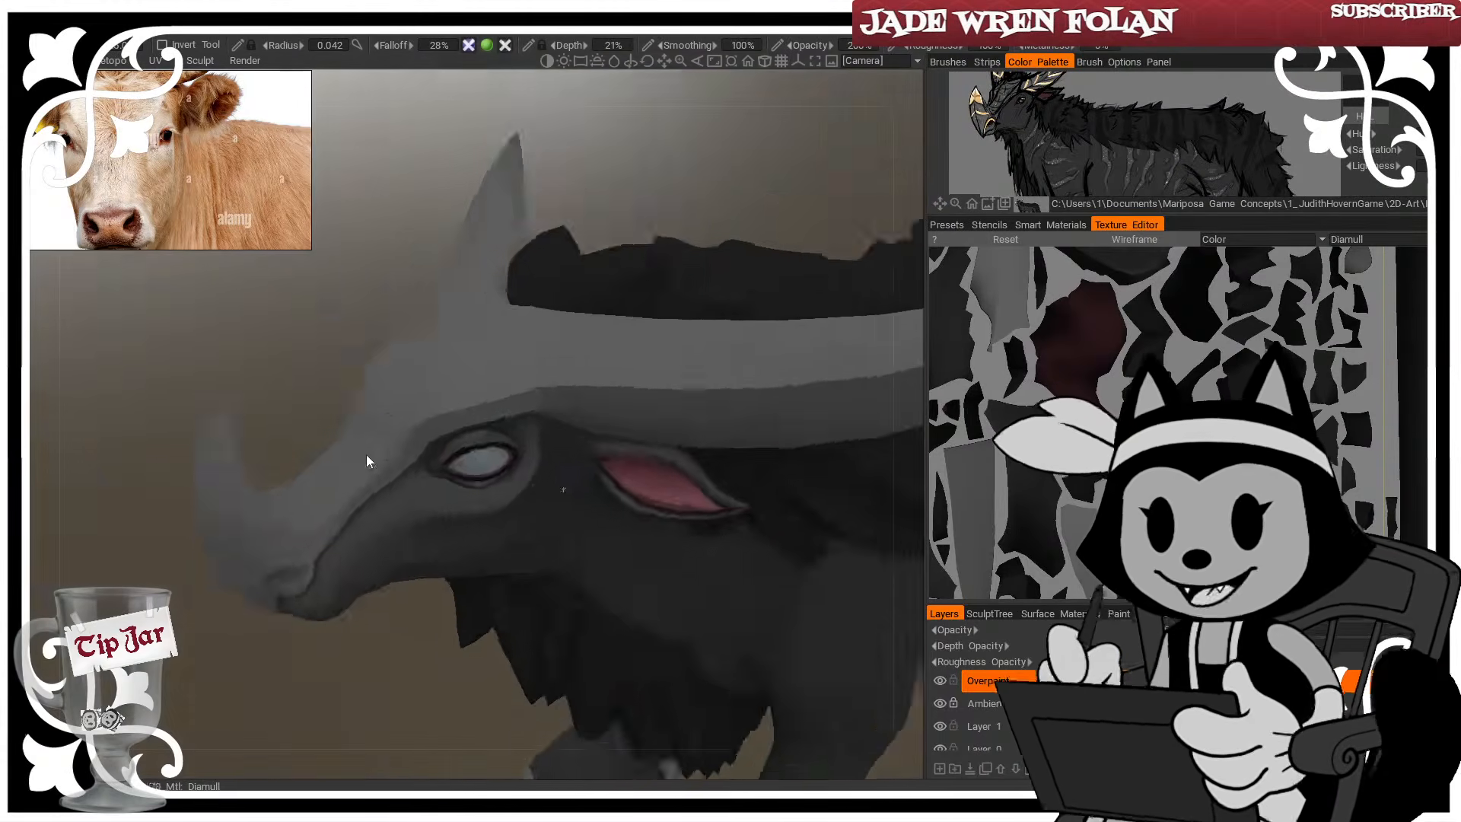
right_click_drag(366, 454, 387, 481, "alt")
right_click_drag(366, 701, 333, 687, "alt")
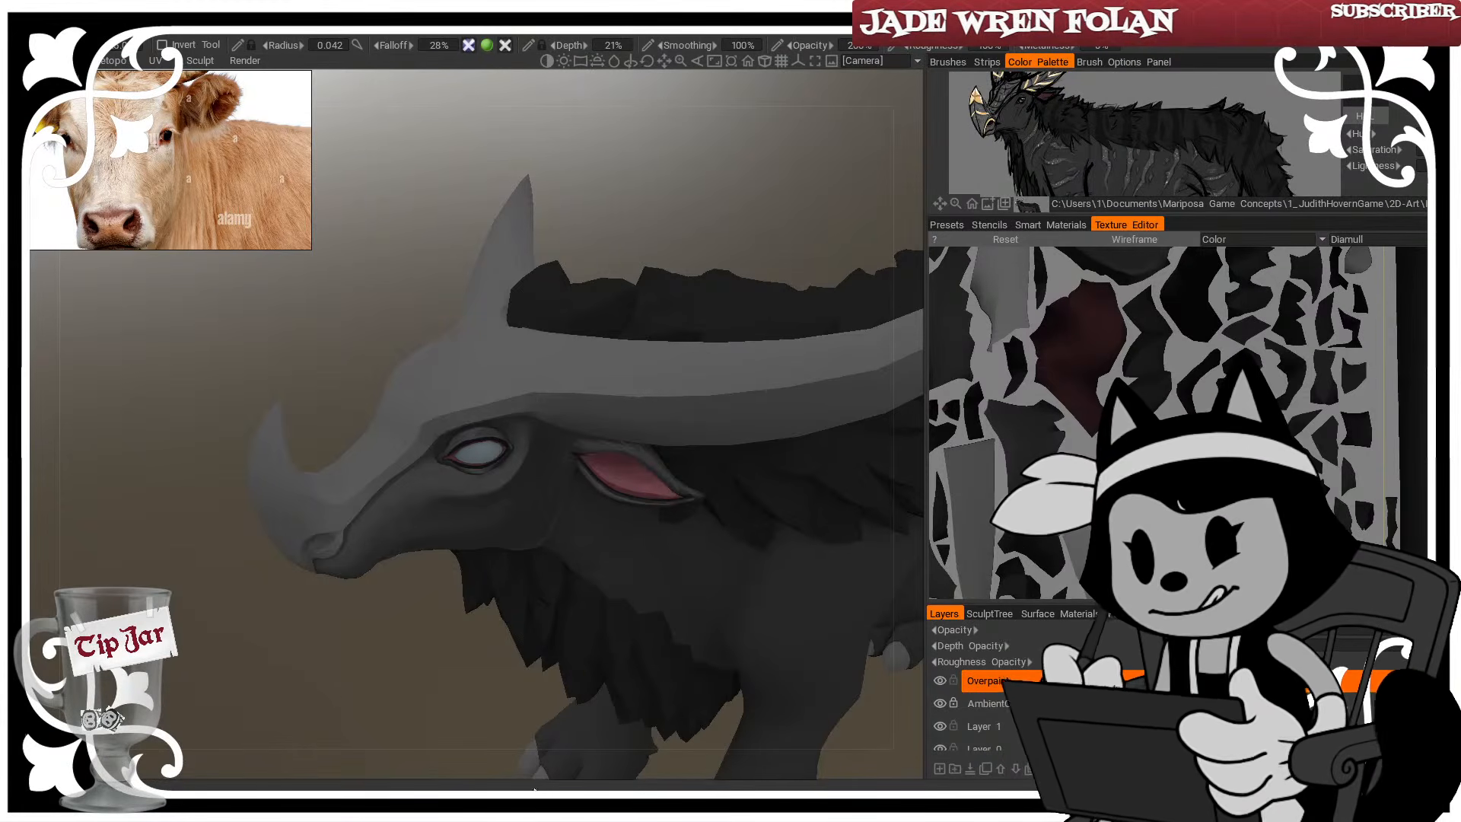
left_click_drag(289, 388, 330, 387)
scroll(333, 450, "down", 5)
scroll(388, 419, "up", 8)
scroll(388, 419, "up", 1)
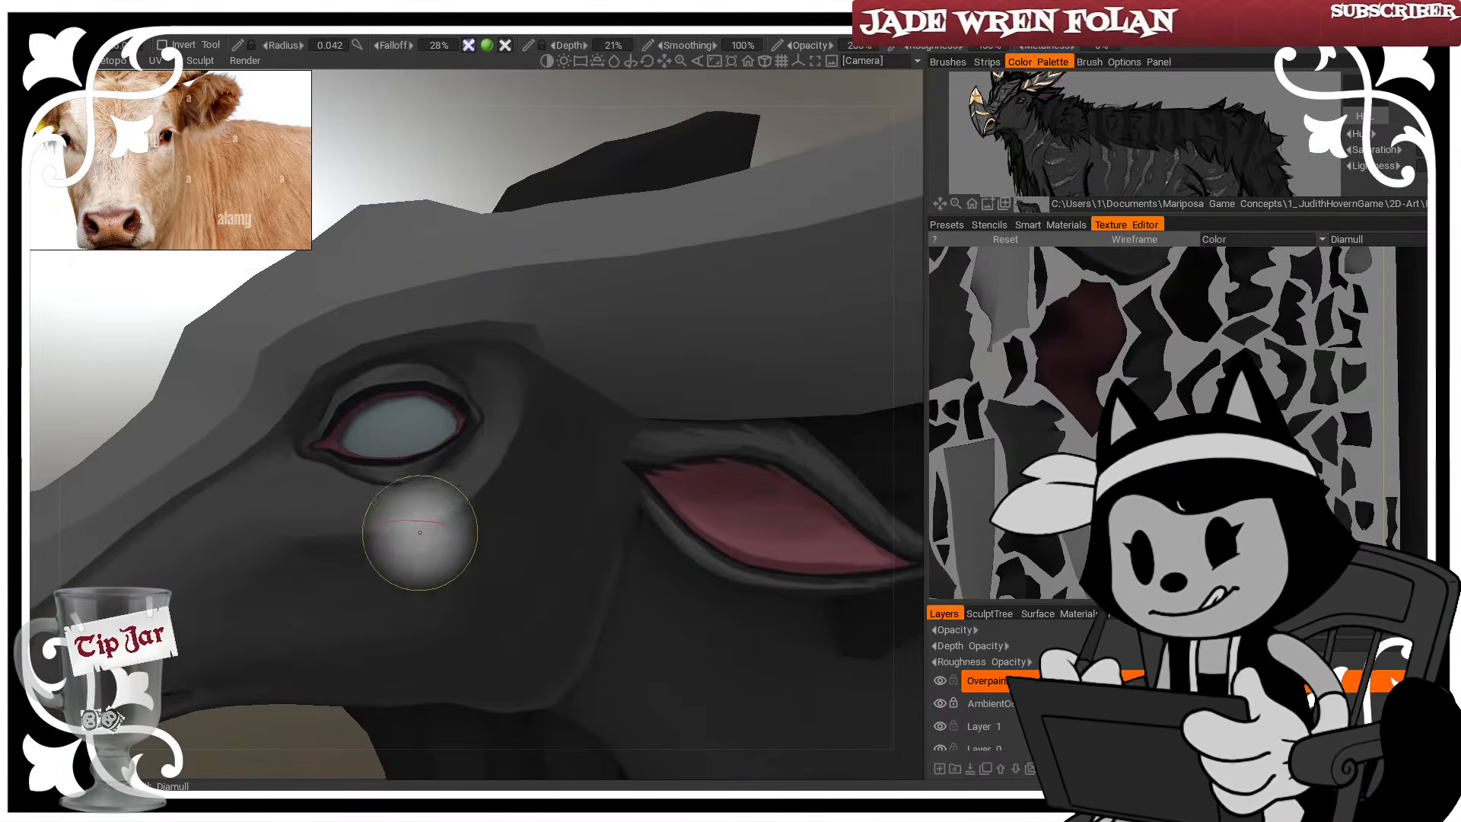
Sample the grey below the eye and paint small feathered strokes along the lower rear edge of the lighter eye patch
key("bracketleft")
key("bracketleft")
key("bracketleft")
key("bracketleft")
key("bracketleft")
key("bracketleft")
key("bracketleft")
key("v")
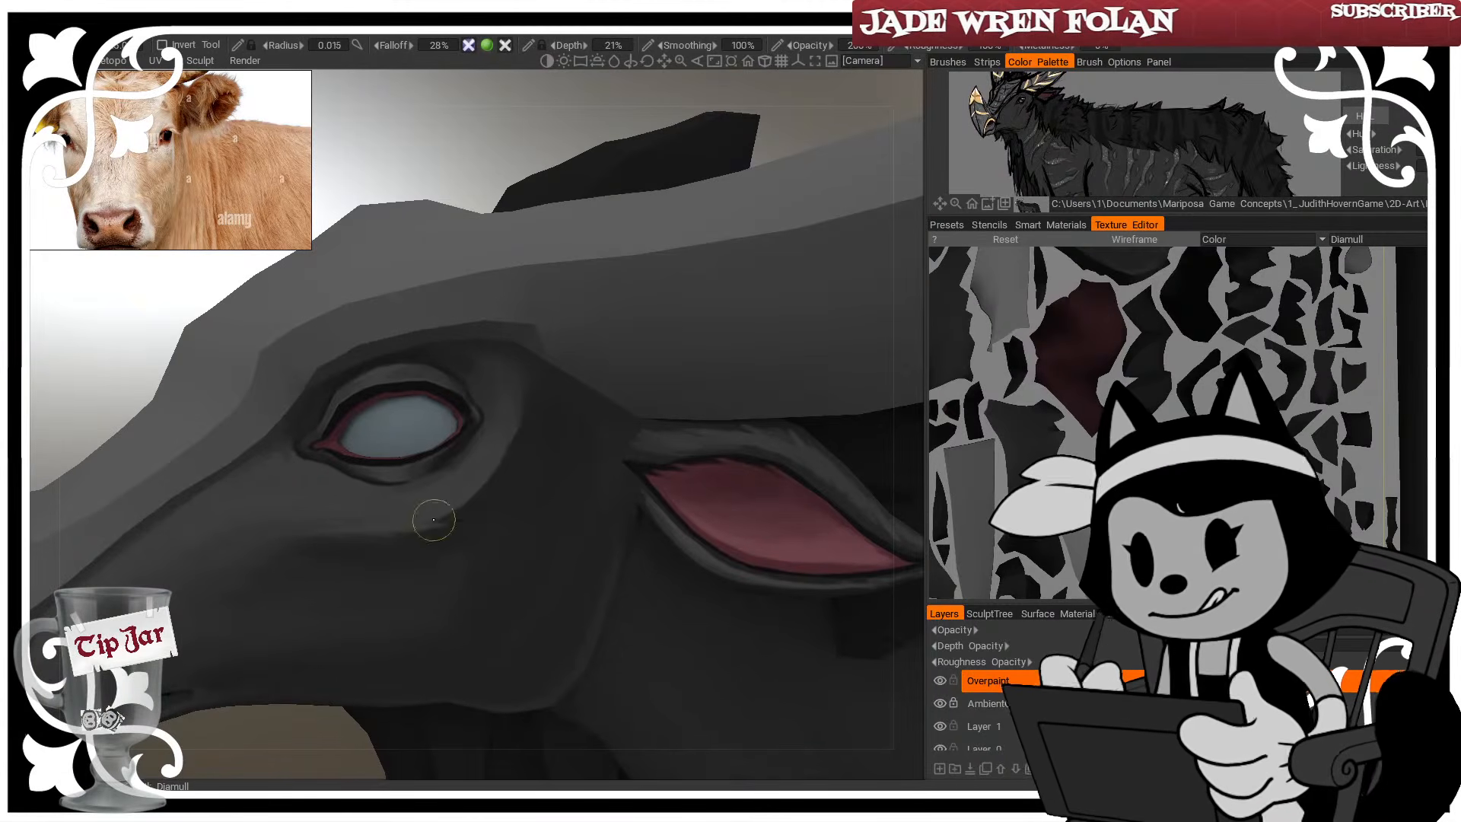
key("bracketright")
key("bracketleft")
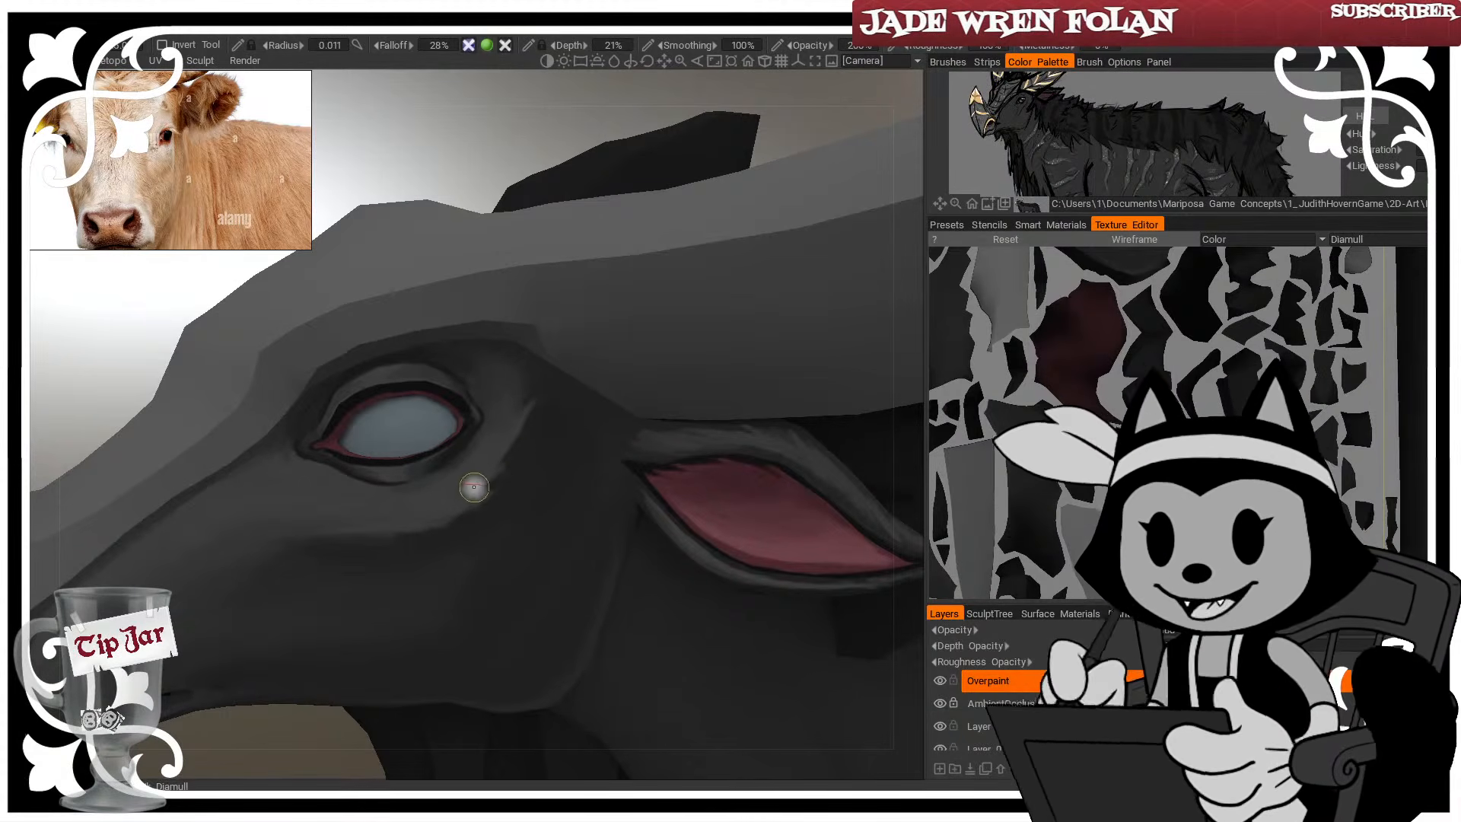
Continue the feathered, fur-like strokes up behind the eye toward the brow
left_click_drag(490, 460, 534, 352)
key("]")
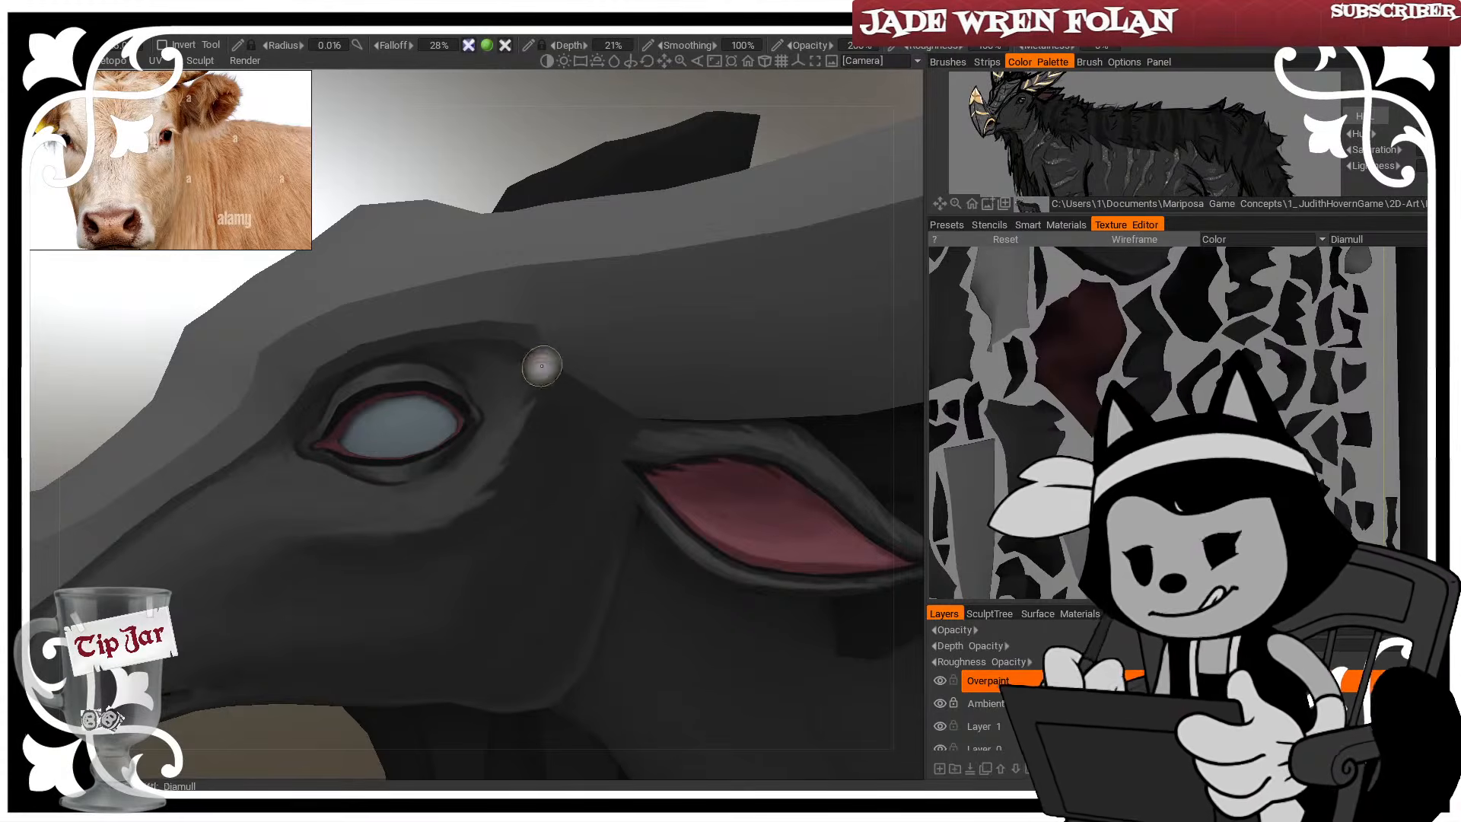
key("[")
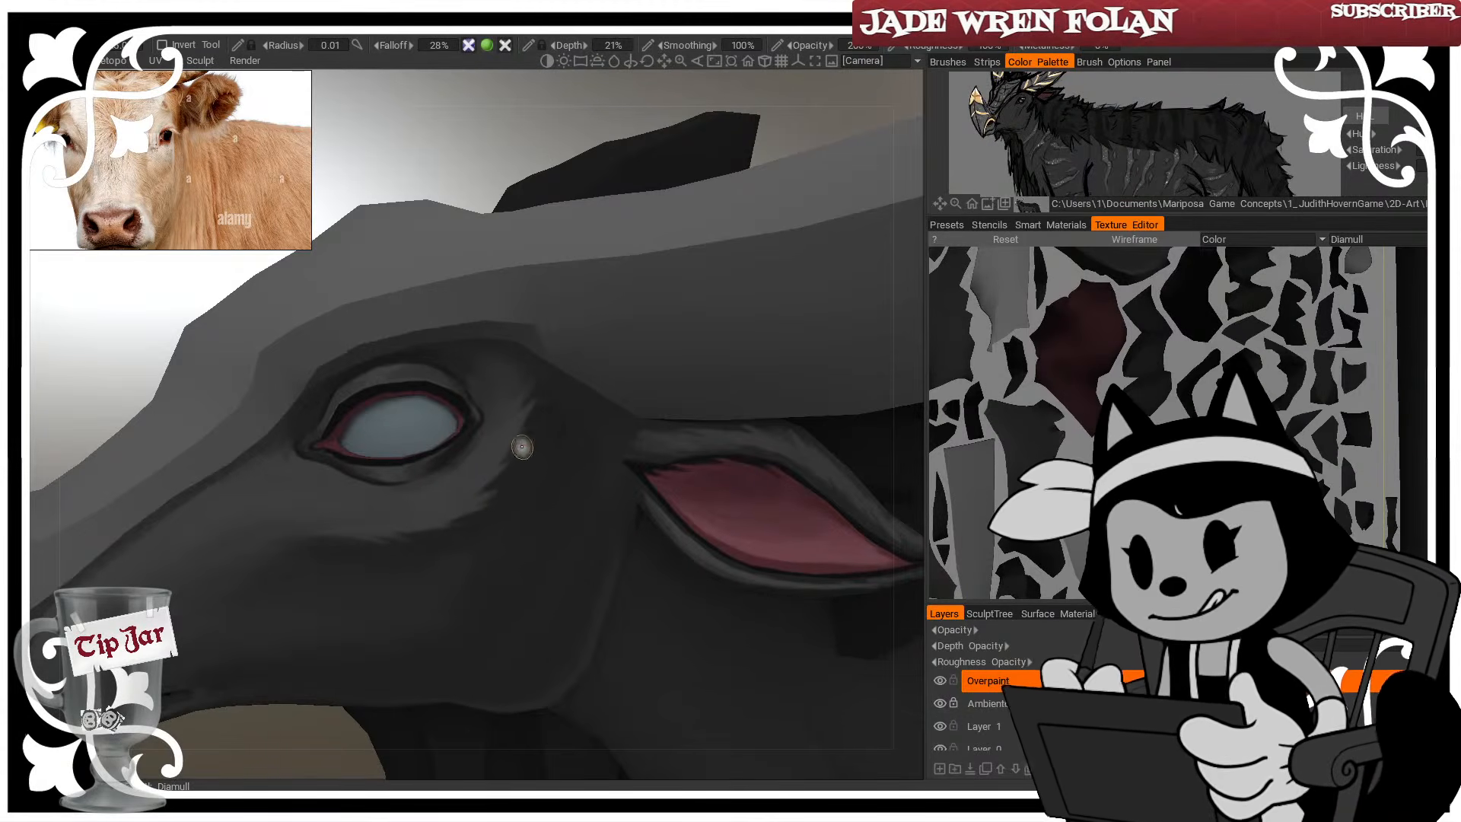
Examine the feathered eye patch from several angles and inspect the muzzle and mouth
right_click_drag(558, 668, 521, 606, "alt")
left_click_drag(522, 607, 600, 607, "alt")
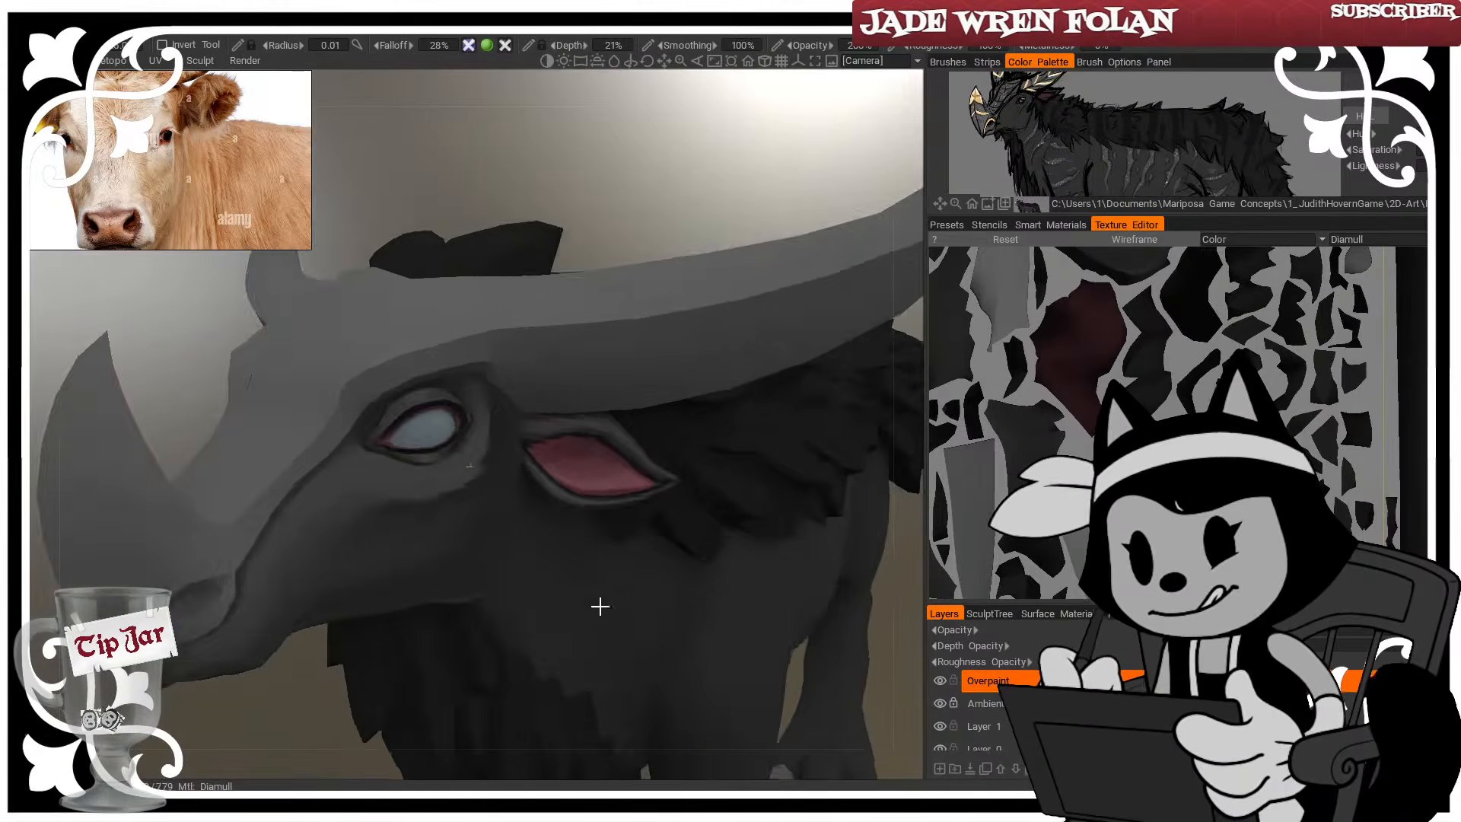
right_click_drag(600, 606, 490, 579, "alt")
left_click_drag(491, 579, 535, 581, "alt")
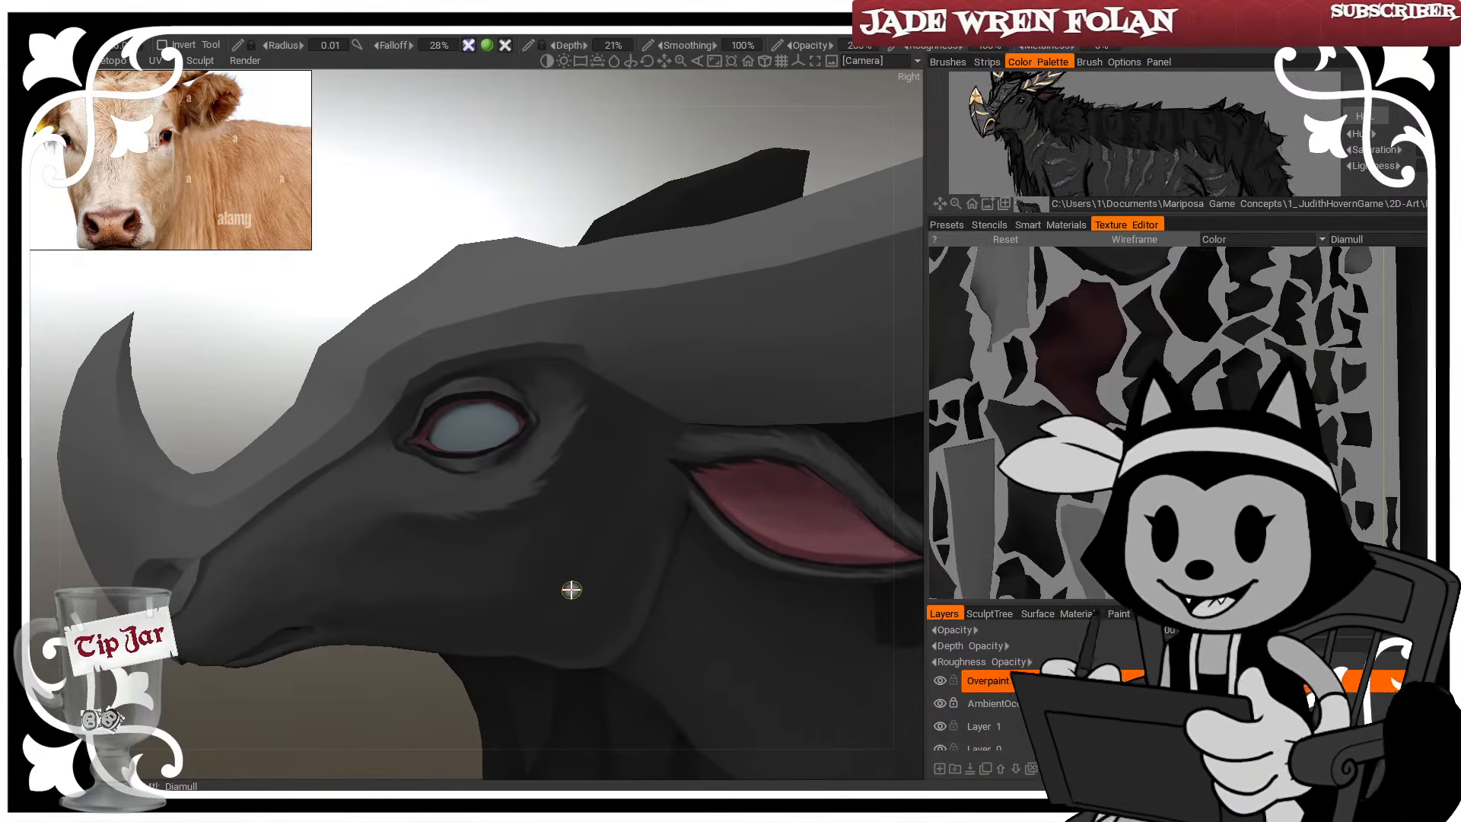
middle_click_drag(571, 590, 633, 580, "alt")
left_click_drag(323, 655, 376, 660, "alt")
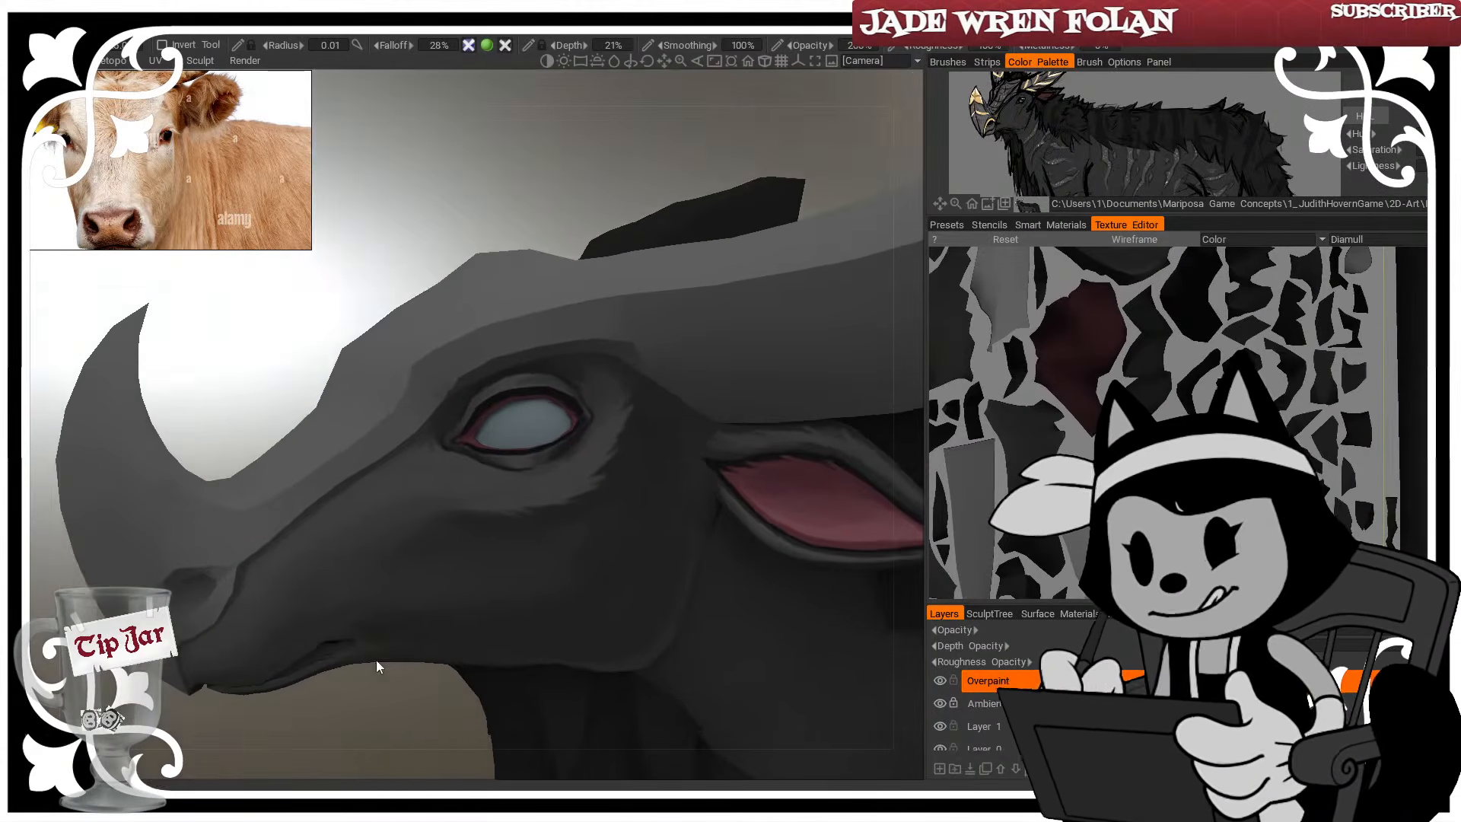
mouse_move(267, 738)
left_mouse_down()
mouse_move(318, 740)
mouse_move(289, 707)
left_mouse_up()
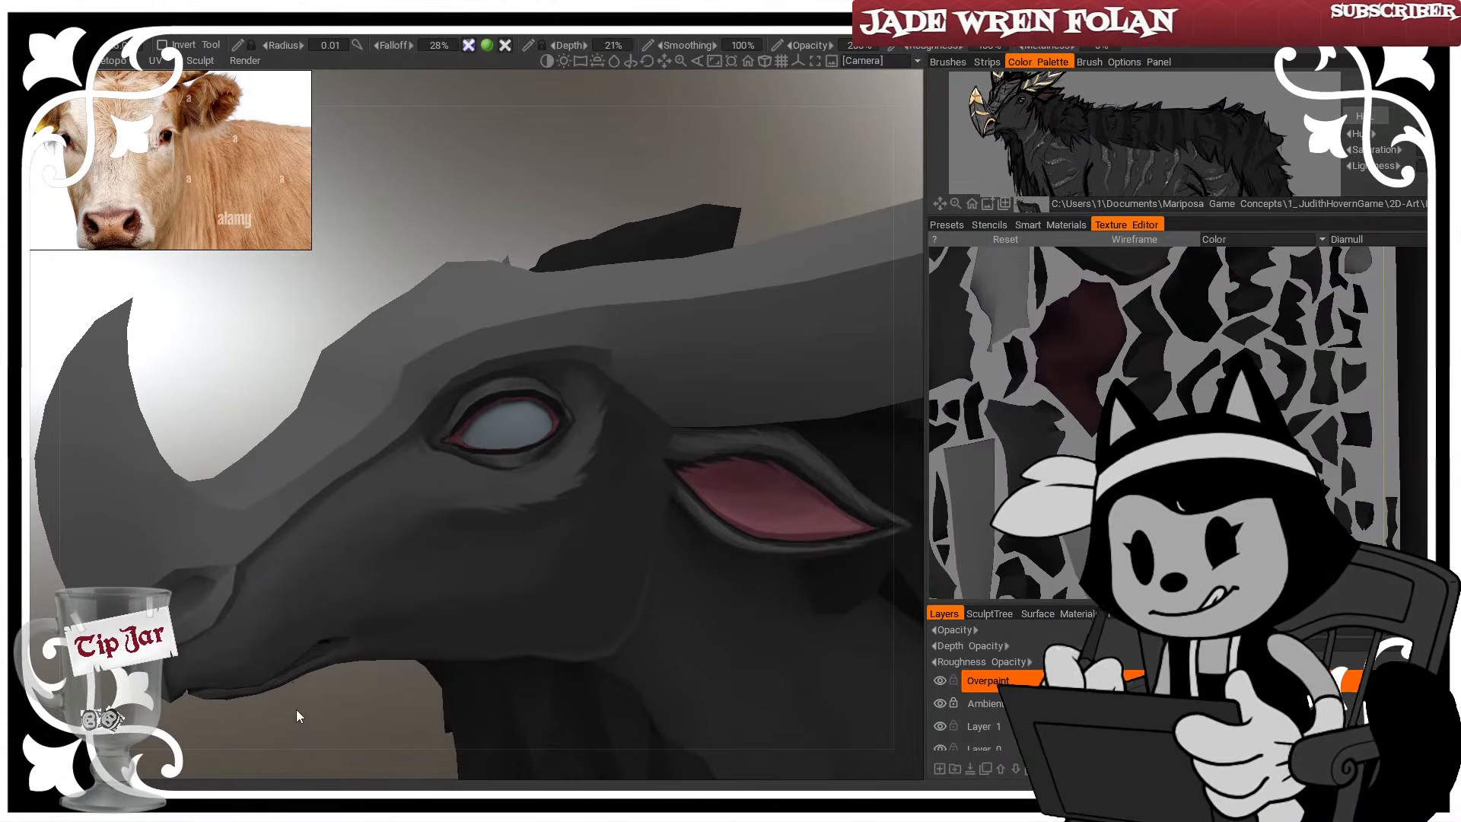
middle_click_drag(356, 637, 431, 541, "alt")
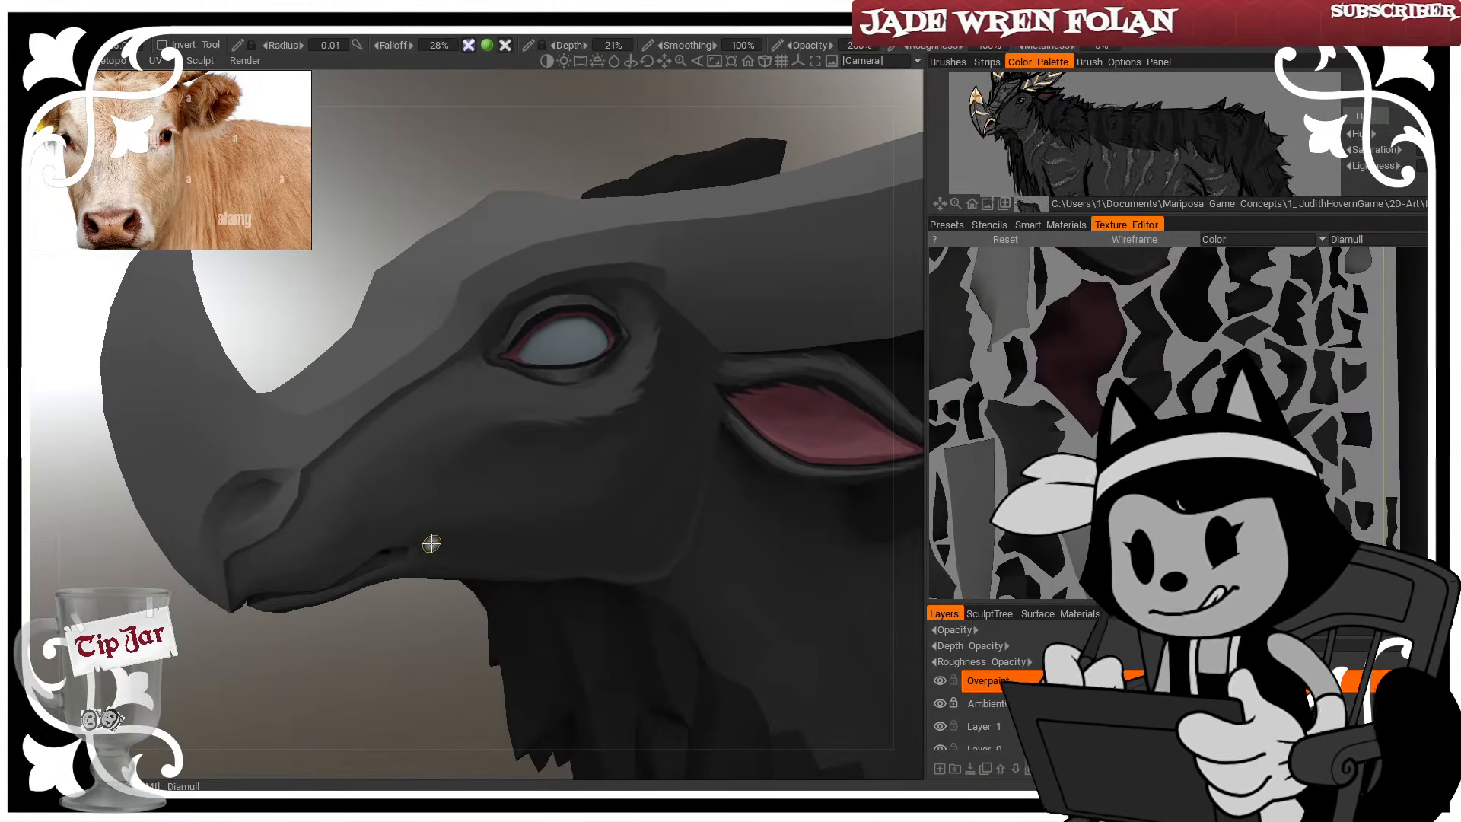
Refine the dark shading along the lips and mouth line of the muzzle
left_click_drag(432, 542, 666, 680, "alt")
mouse_move(453, 668)
left_mouse_down()
mouse_move(358, 636)
mouse_move(385, 664)
left_mouse_up()
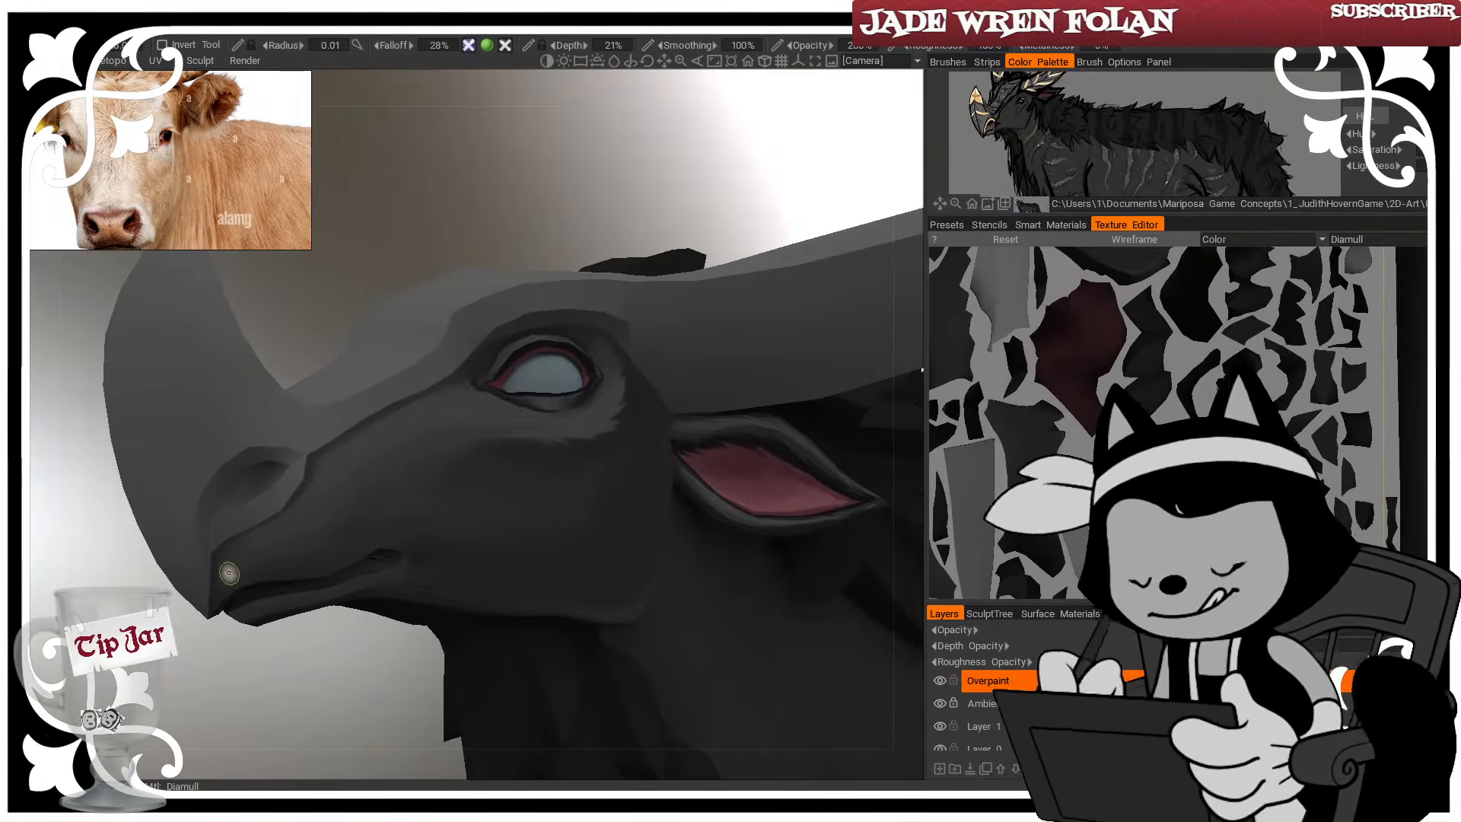
mouse_move(292, 682)
left_mouse_down()
mouse_move(274, 694)
mouse_move(295, 711)
left_mouse_up()
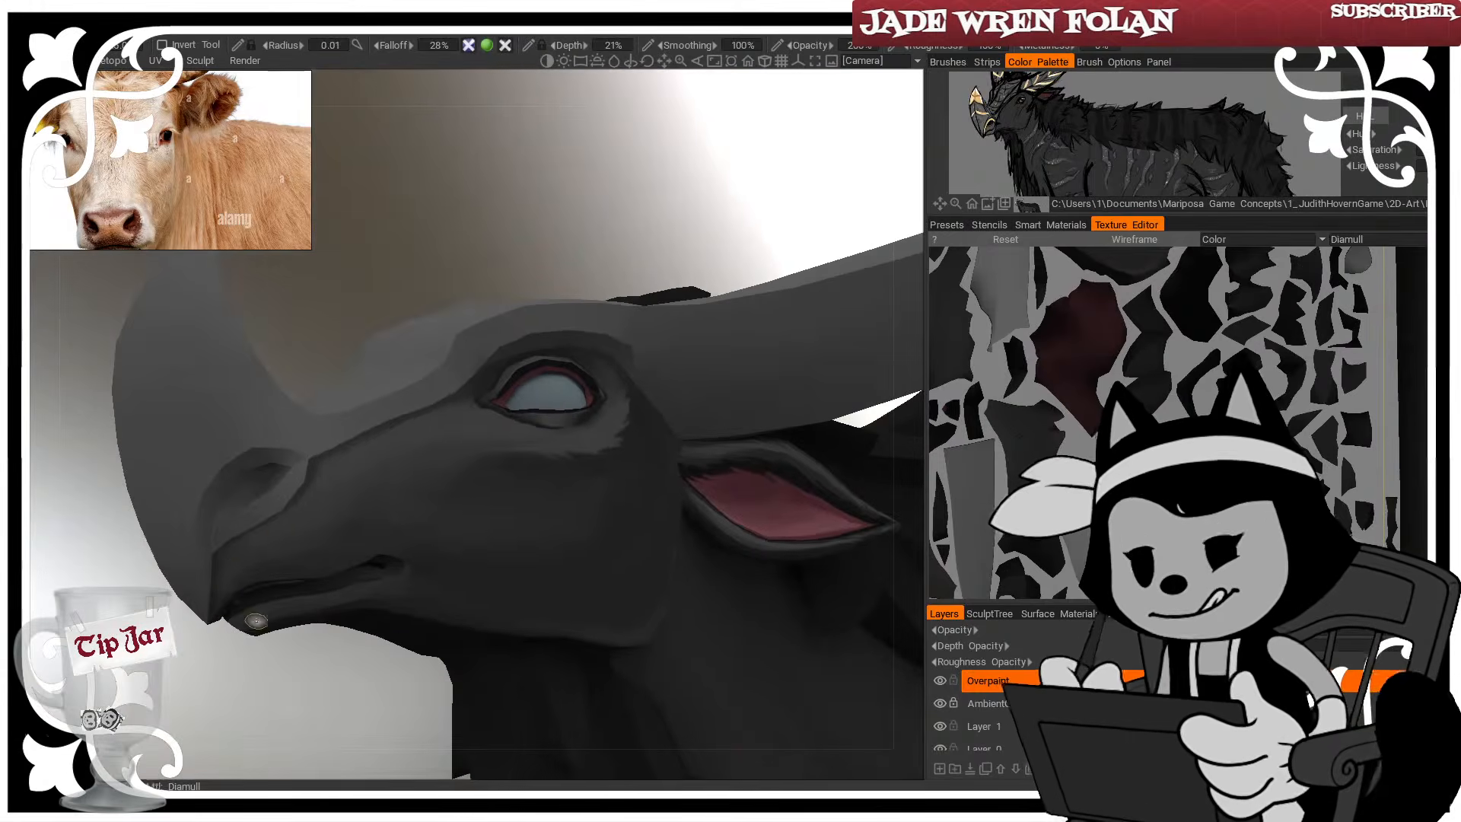
left_click_drag(361, 671, 315, 551)
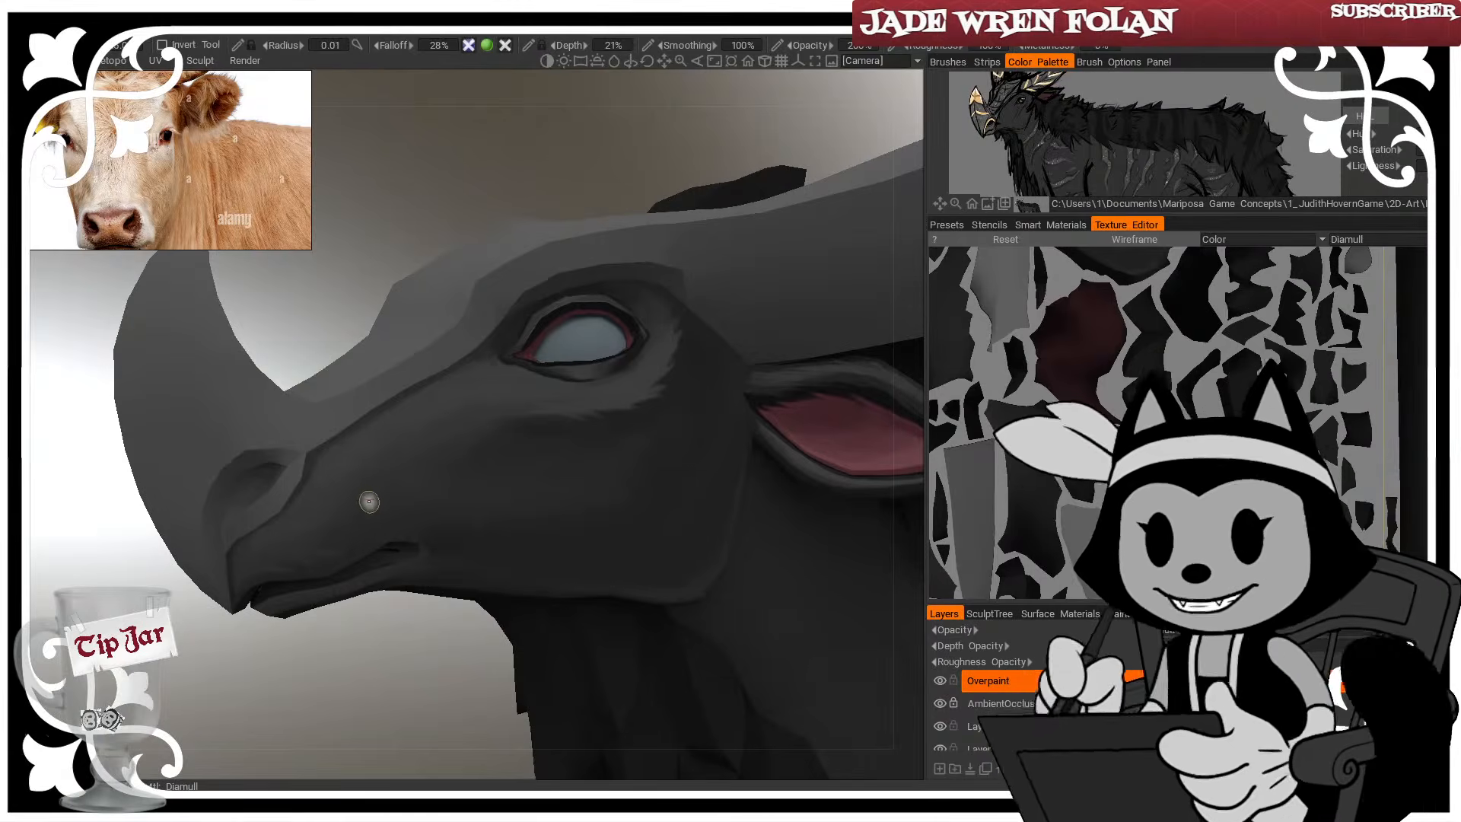
left_click_drag(357, 683, 332, 732)
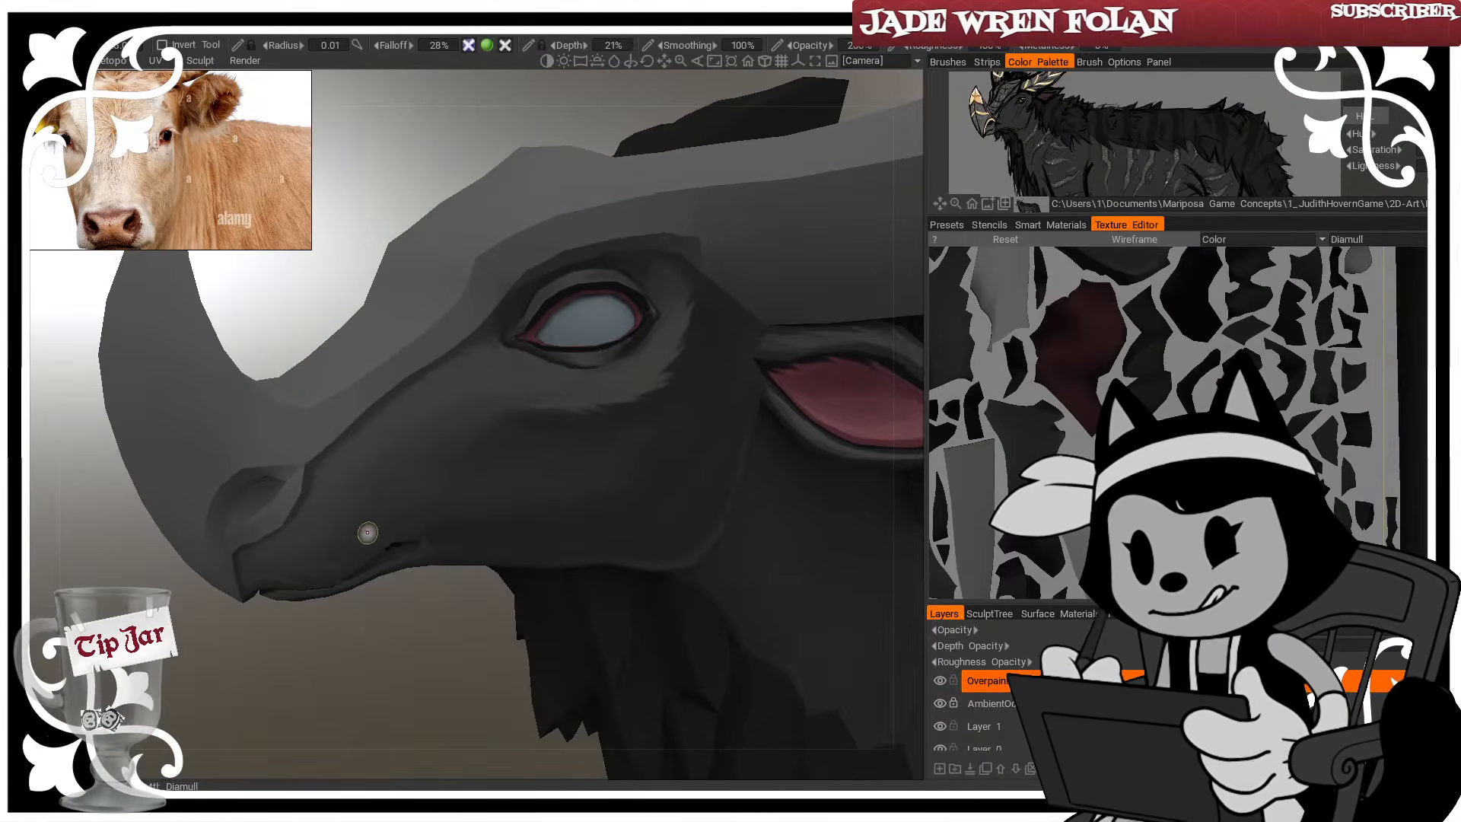
left_click_drag(377, 636, 355, 586)
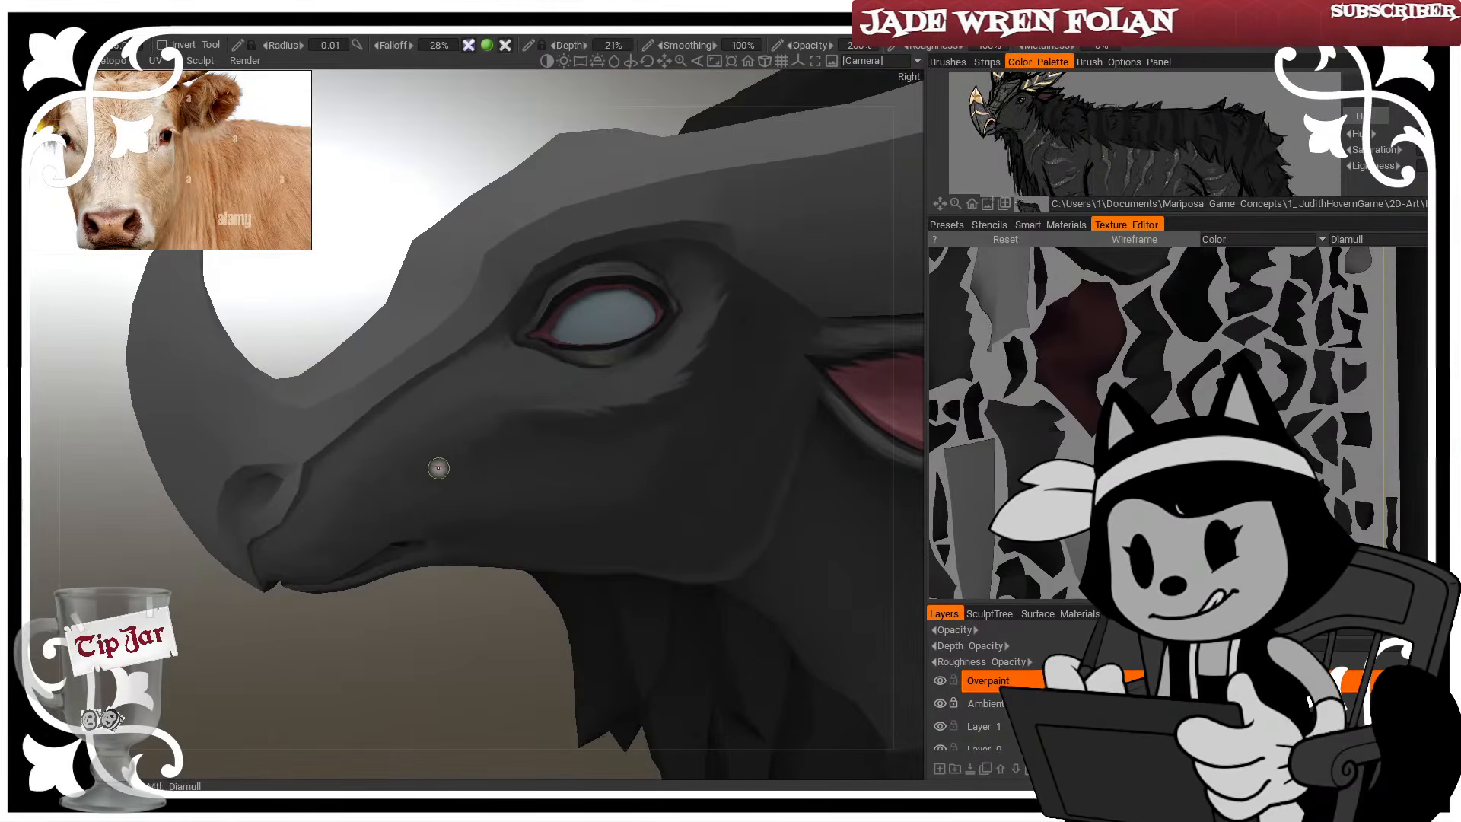
left_click_drag(447, 658, 451, 600)
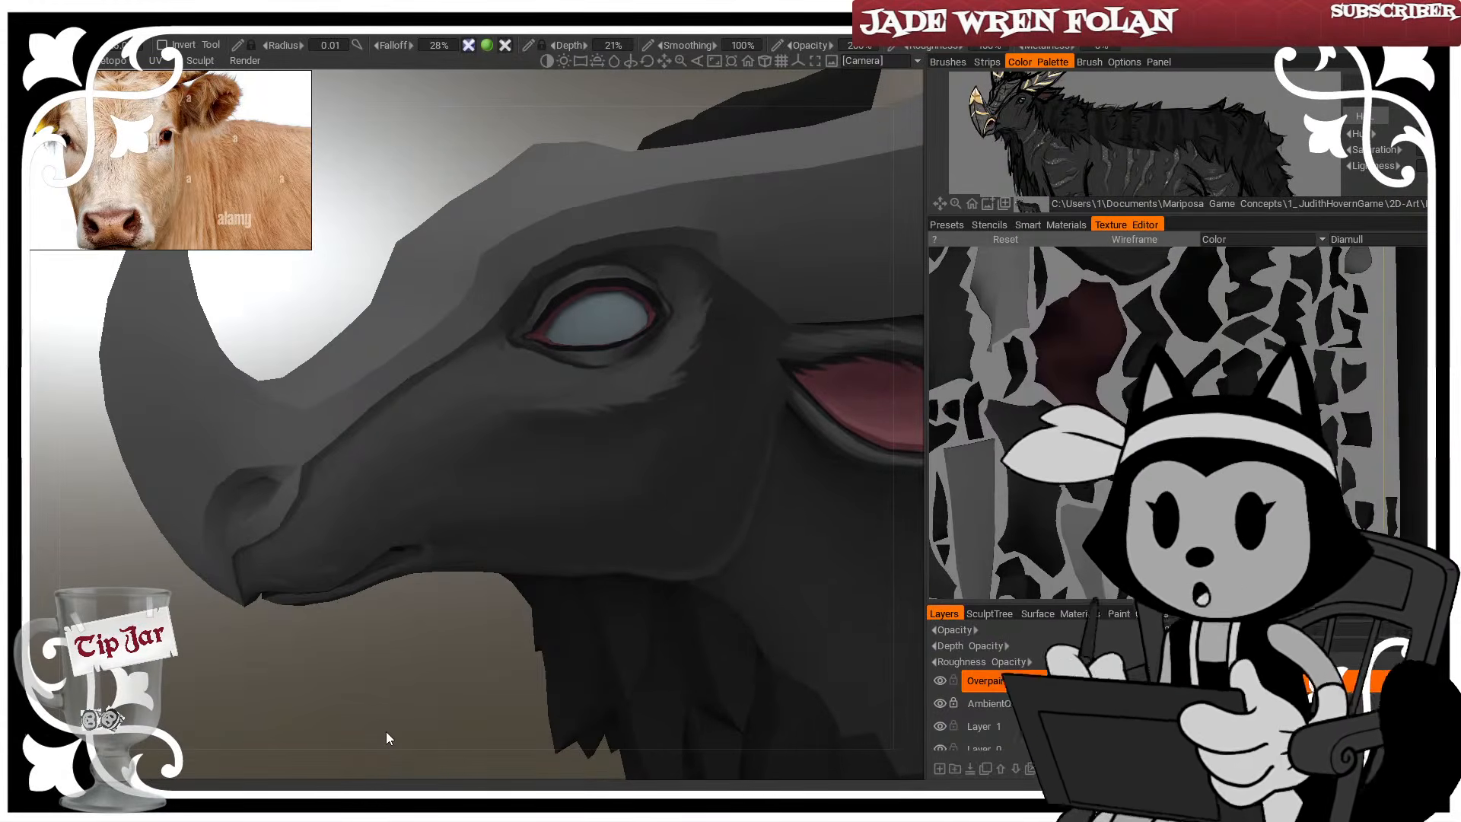
left_click_drag(408, 663, 255, 588)
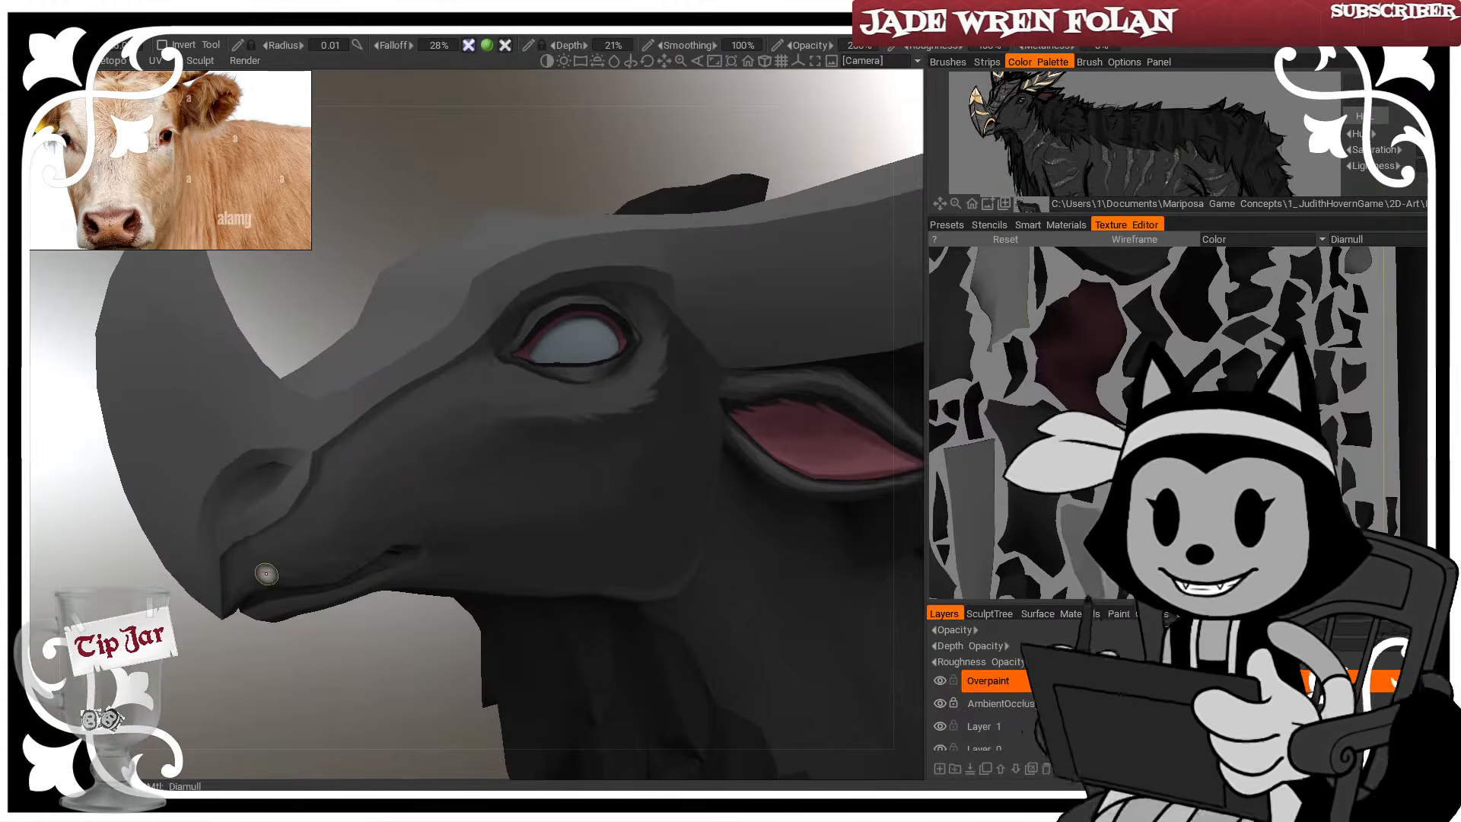
Examine the muzzle, cheek and jaw from several angles and distances
left_click_drag(382, 618, 437, 608)
left_click_drag(427, 732, 401, 623)
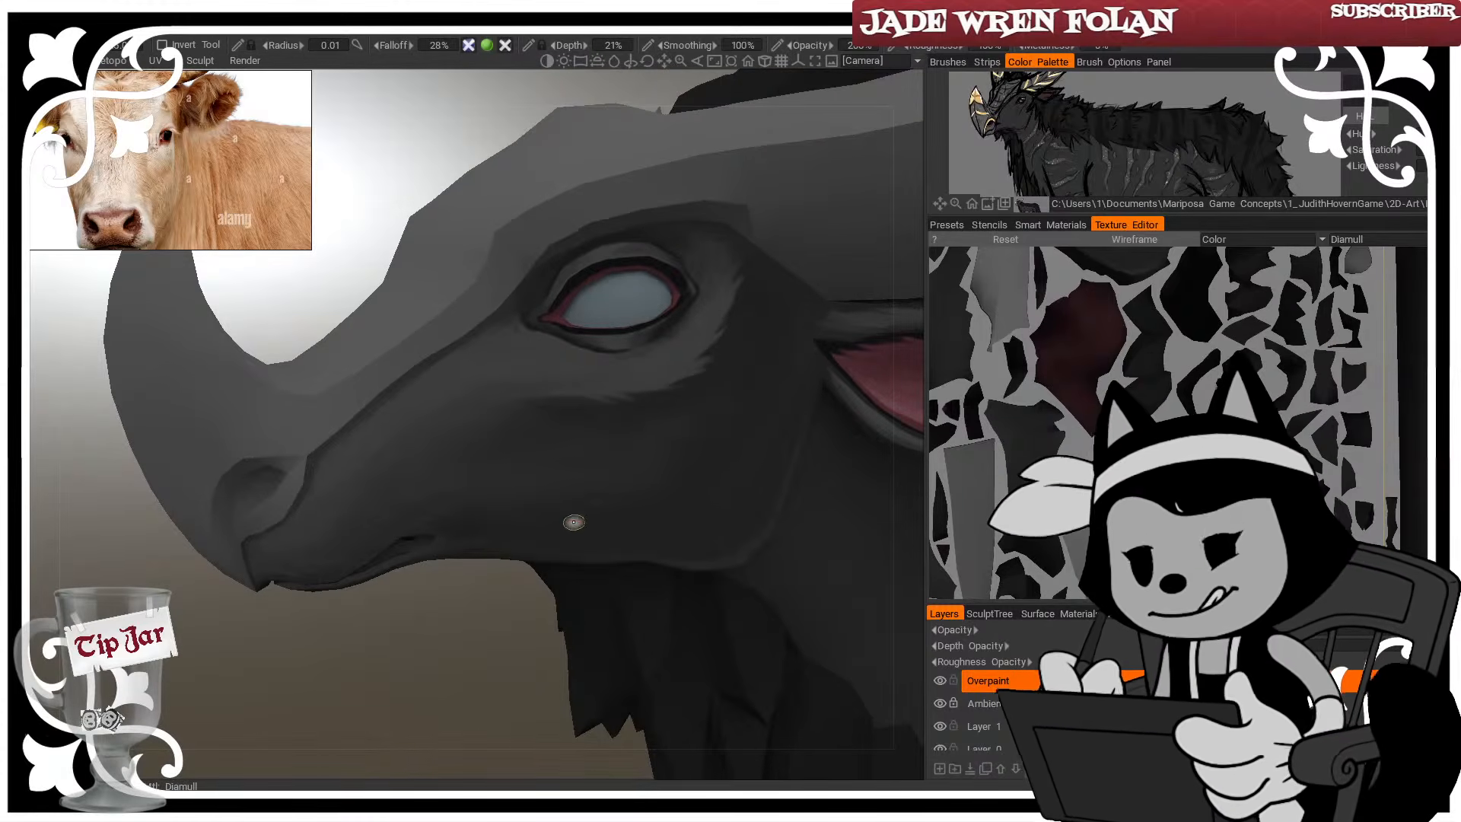
left_click_drag(398, 647, 435, 661)
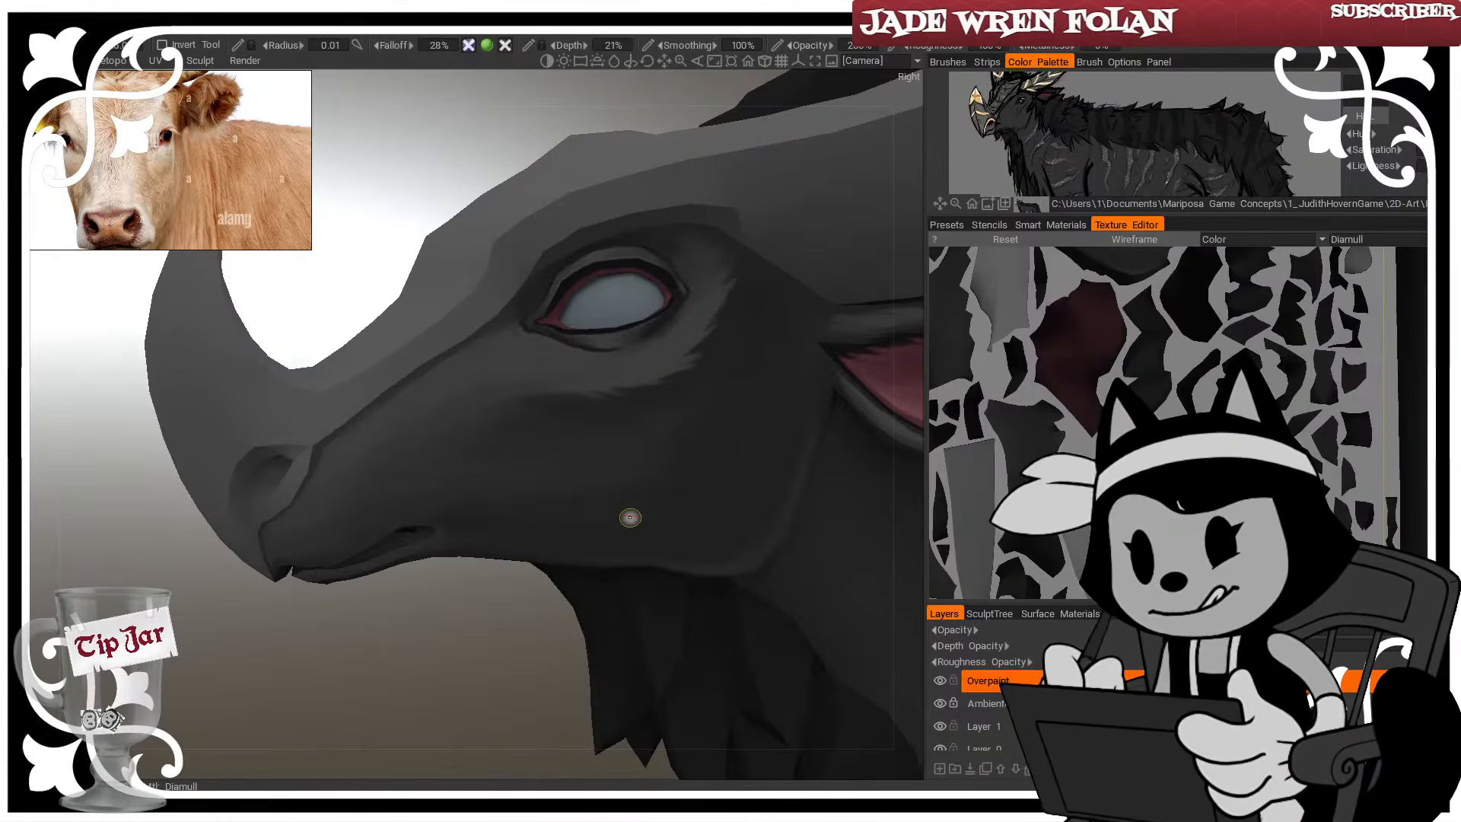
left_click_drag(414, 685, 413, 685)
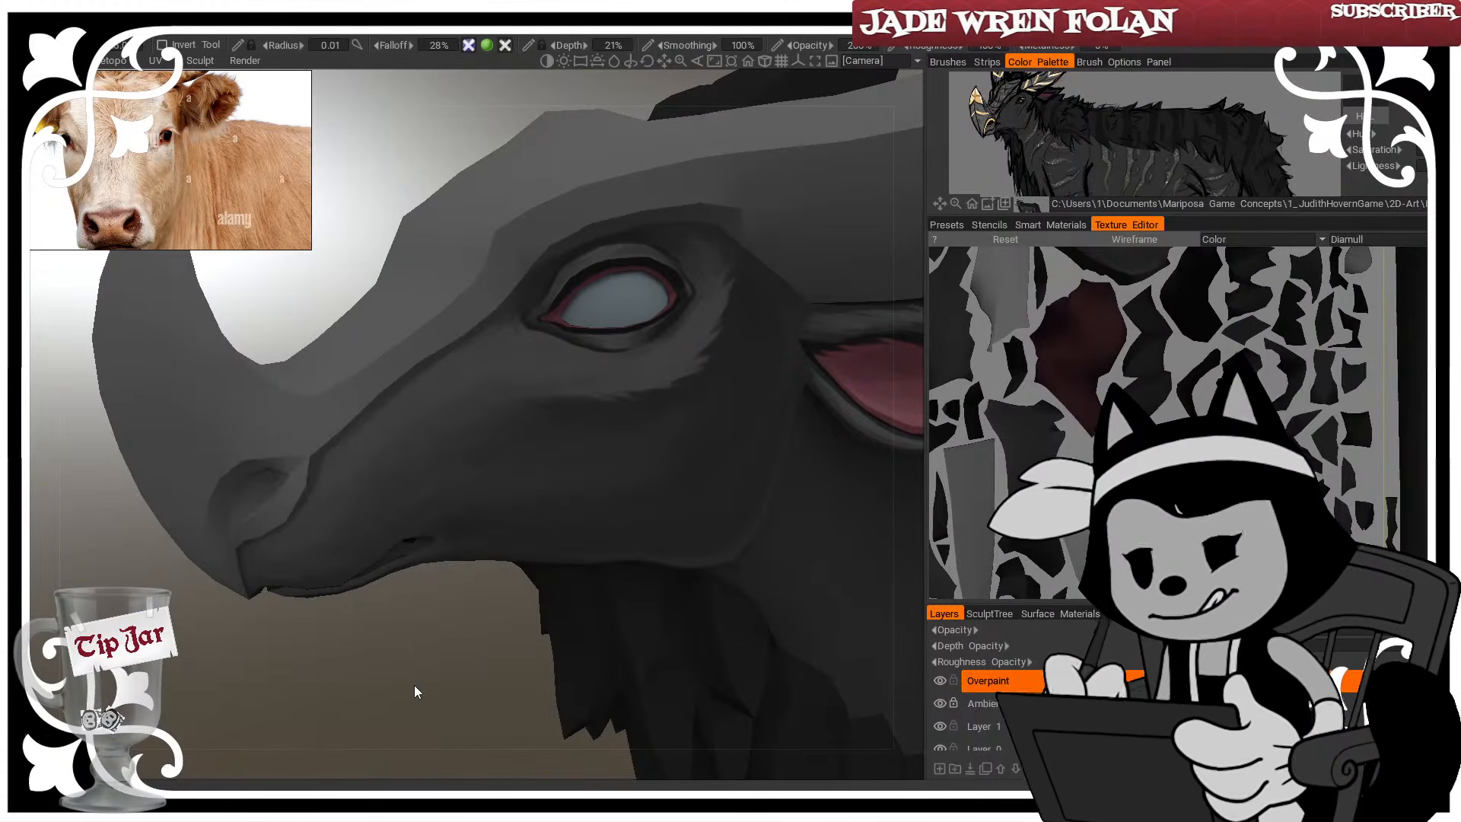
left_click_drag(413, 684, 325, 677)
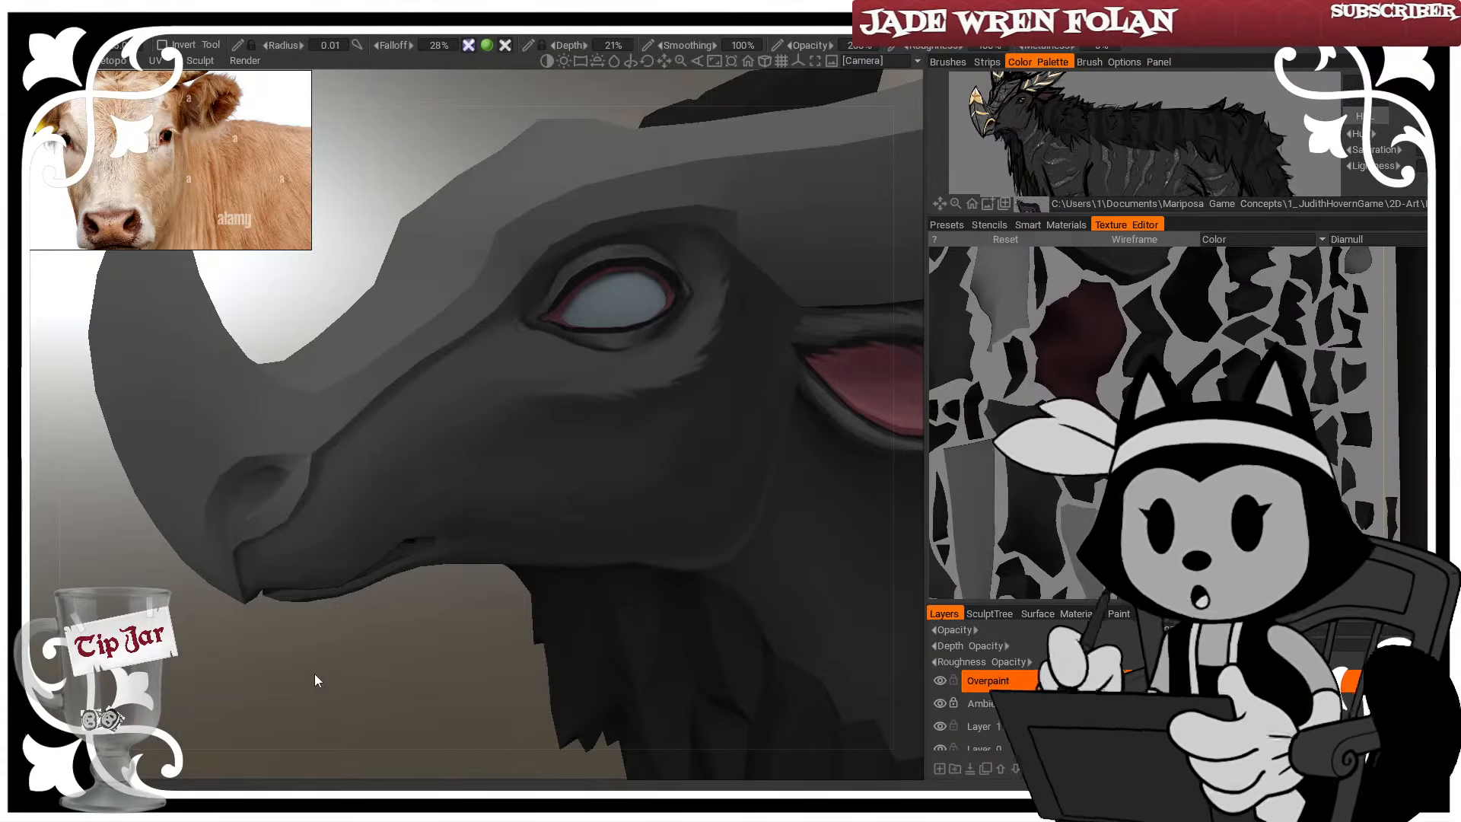
left_click_drag(315, 674, 398, 662)
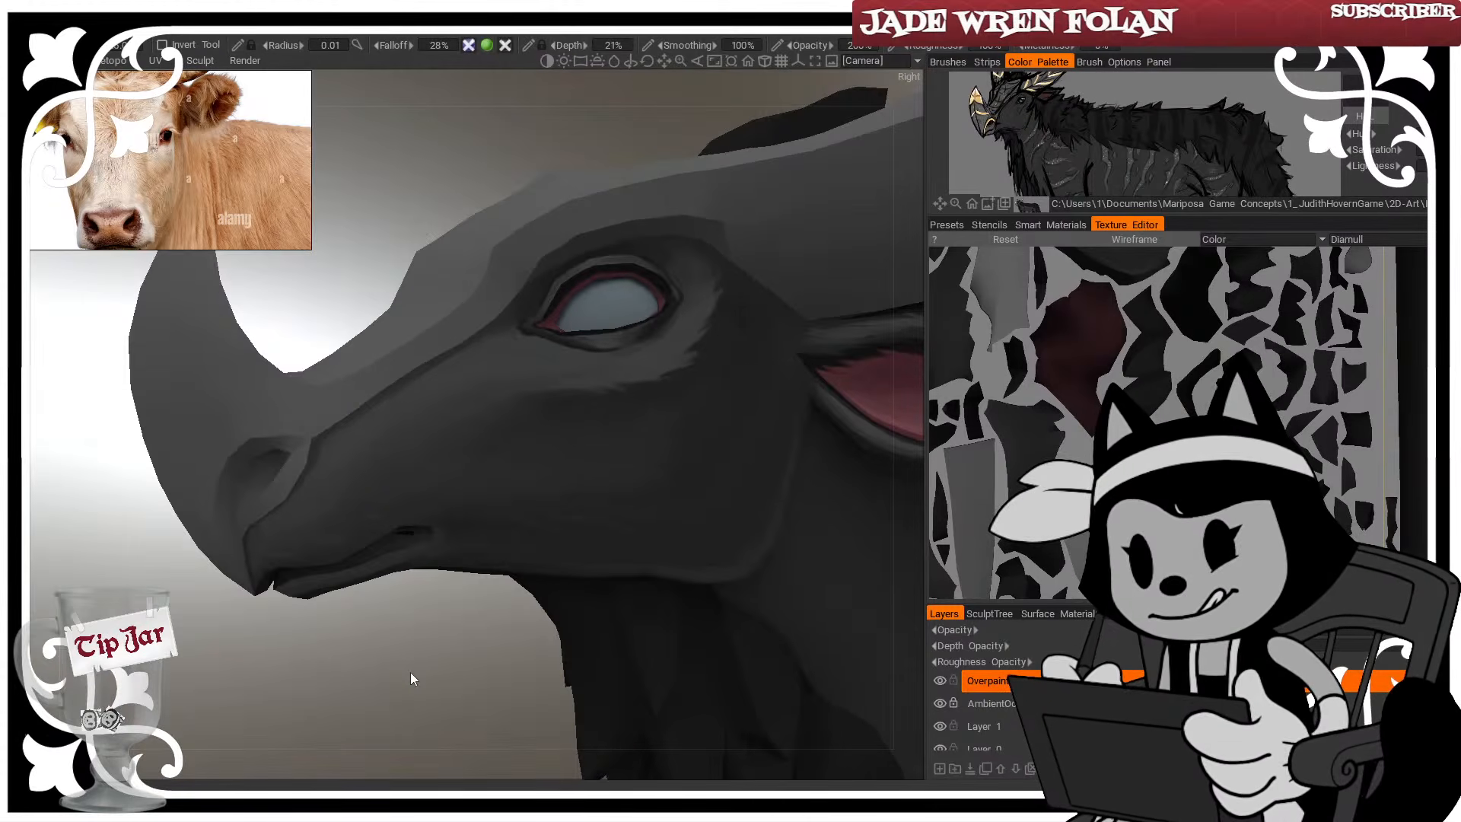
scroll(344, 595, "down", 5)
left_click_drag(344, 595, 421, 613)
scroll(555, 462, "up", 3)
scroll(556, 463, "up", 5)
scroll(482, 518, "up", 3)
left_click_drag(482, 518, 472, 528)
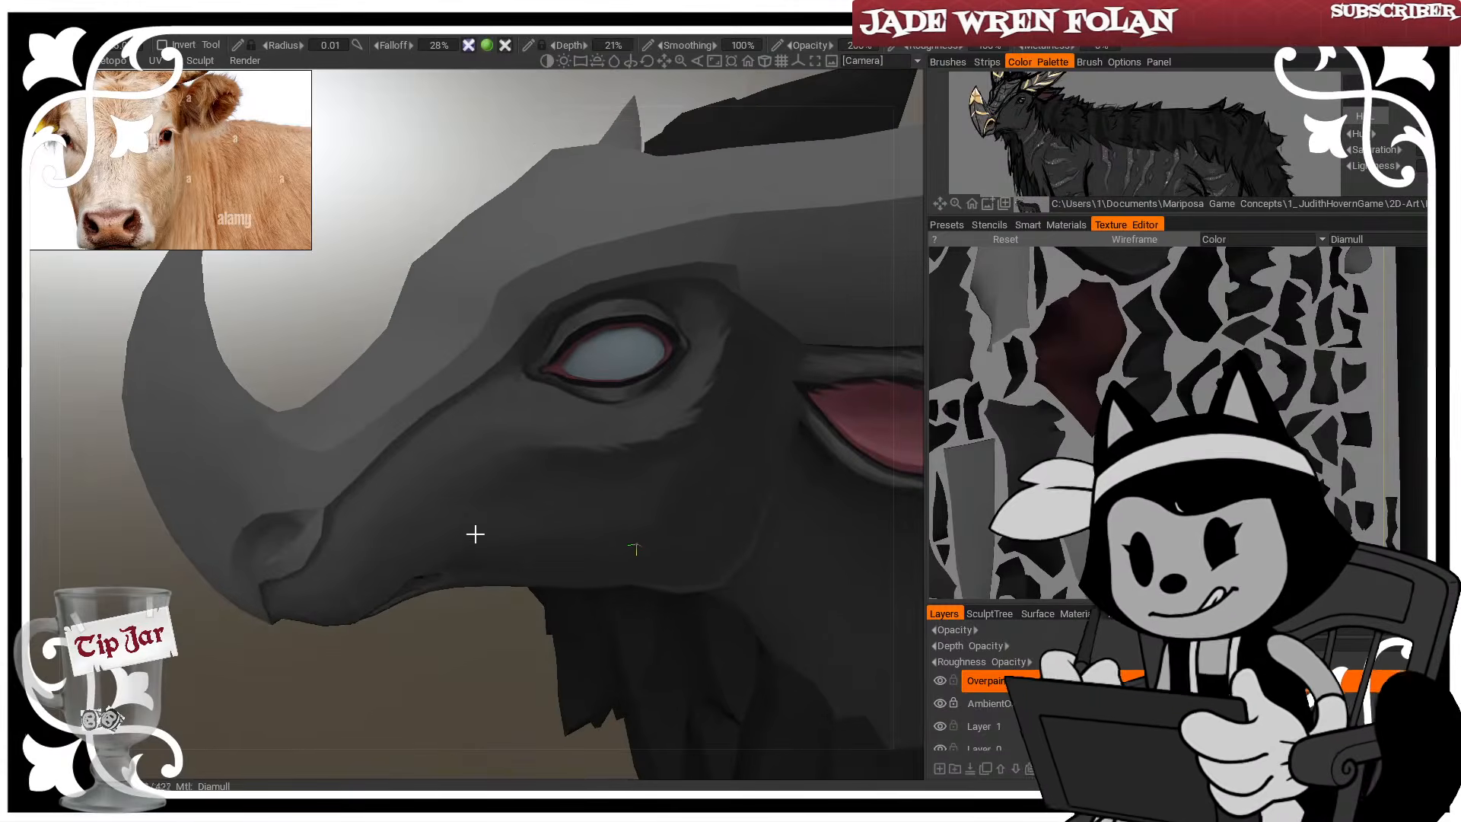
Paint a lighter grey edge along the lower lip up to the corner of the mouth
mouse_move(448, 680)
left_mouse_down()
mouse_move(415, 658)
mouse_move(458, 671)
left_mouse_up()
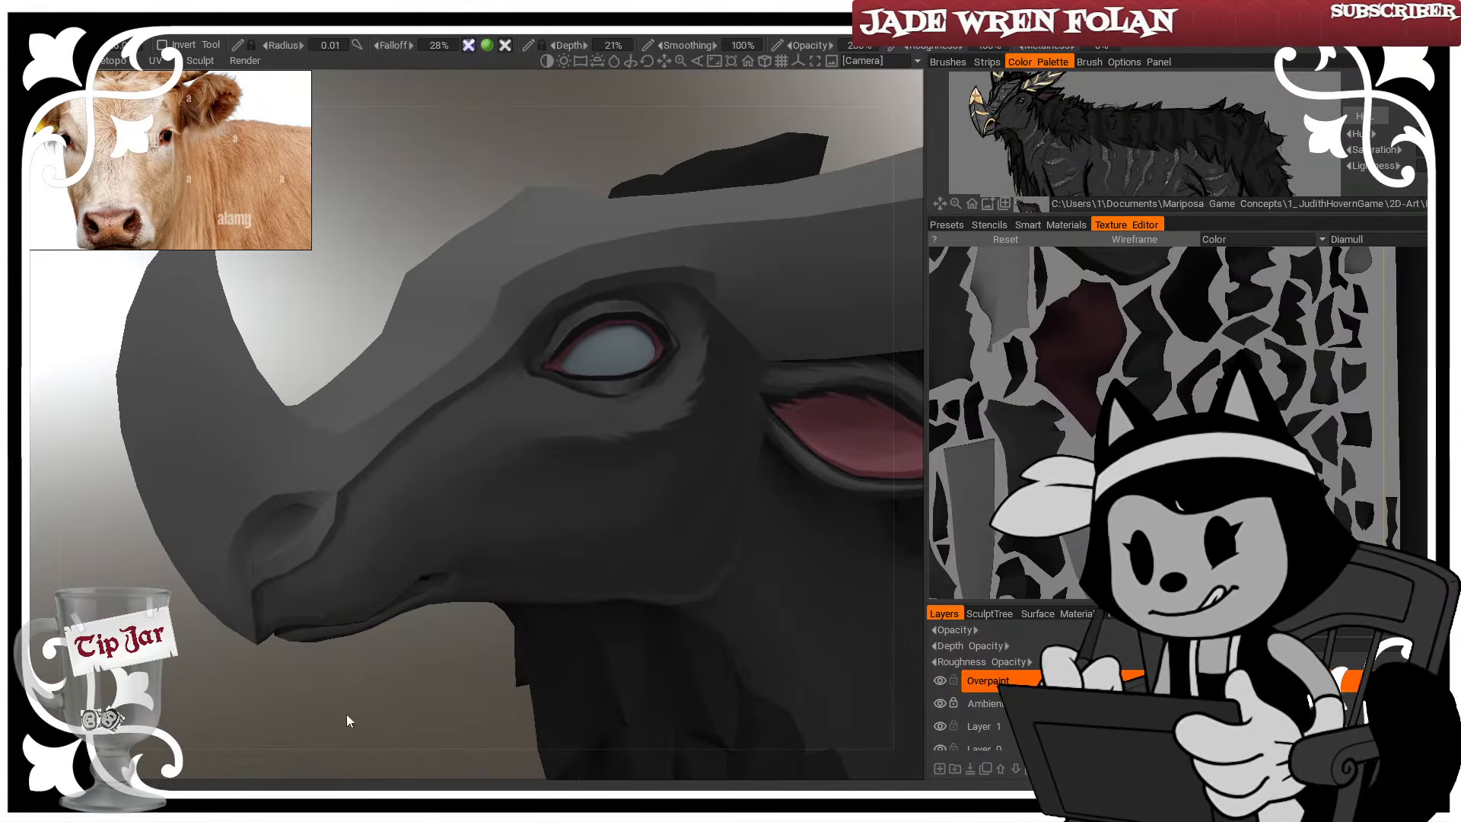
mouse_move(345, 714)
left_mouse_down()
mouse_move(303, 617)
mouse_move(263, 654)
left_mouse_up()
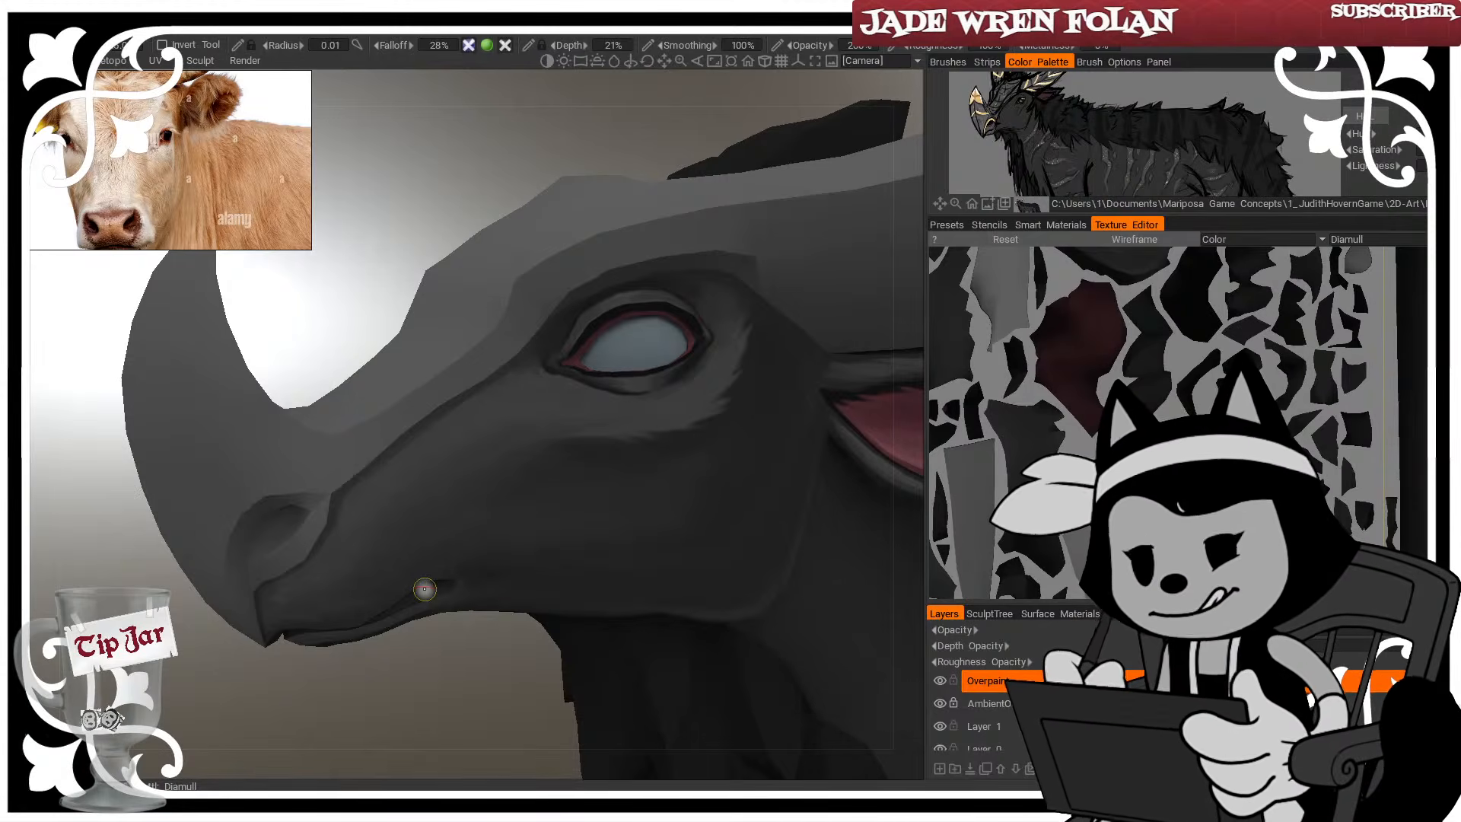
mouse_move(449, 753)
left_mouse_down()
mouse_move(458, 697)
mouse_move(409, 723)
mouse_move(375, 671)
mouse_move(330, 662)
mouse_move(338, 643)
mouse_move(371, 690)
mouse_move(365, 660)
left_mouse_up()
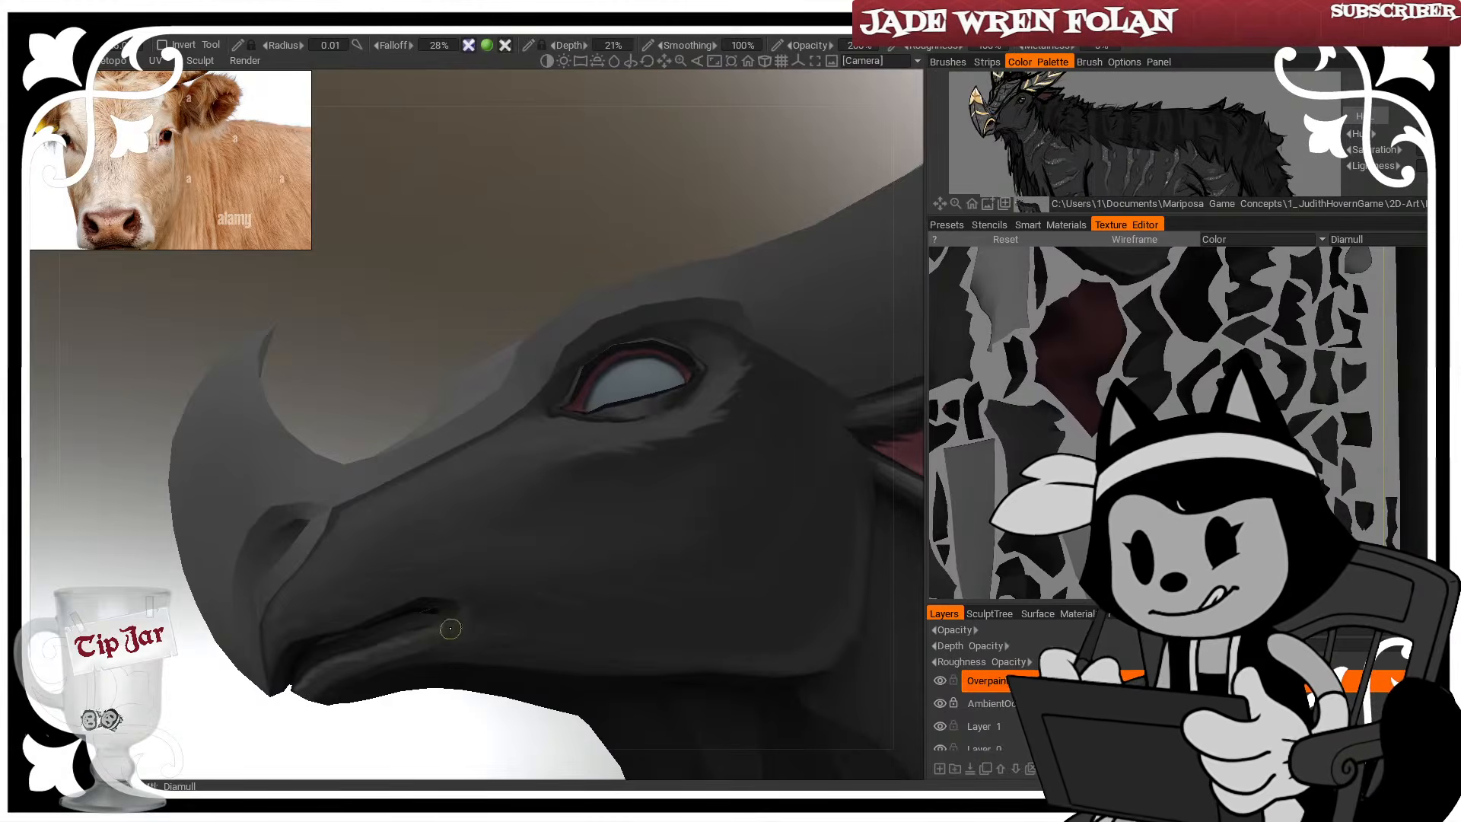
mouse_move(451, 628)
left_mouse_down("alt")
mouse_move(427, 746)
mouse_move(461, 622)
left_mouse_up("alt")
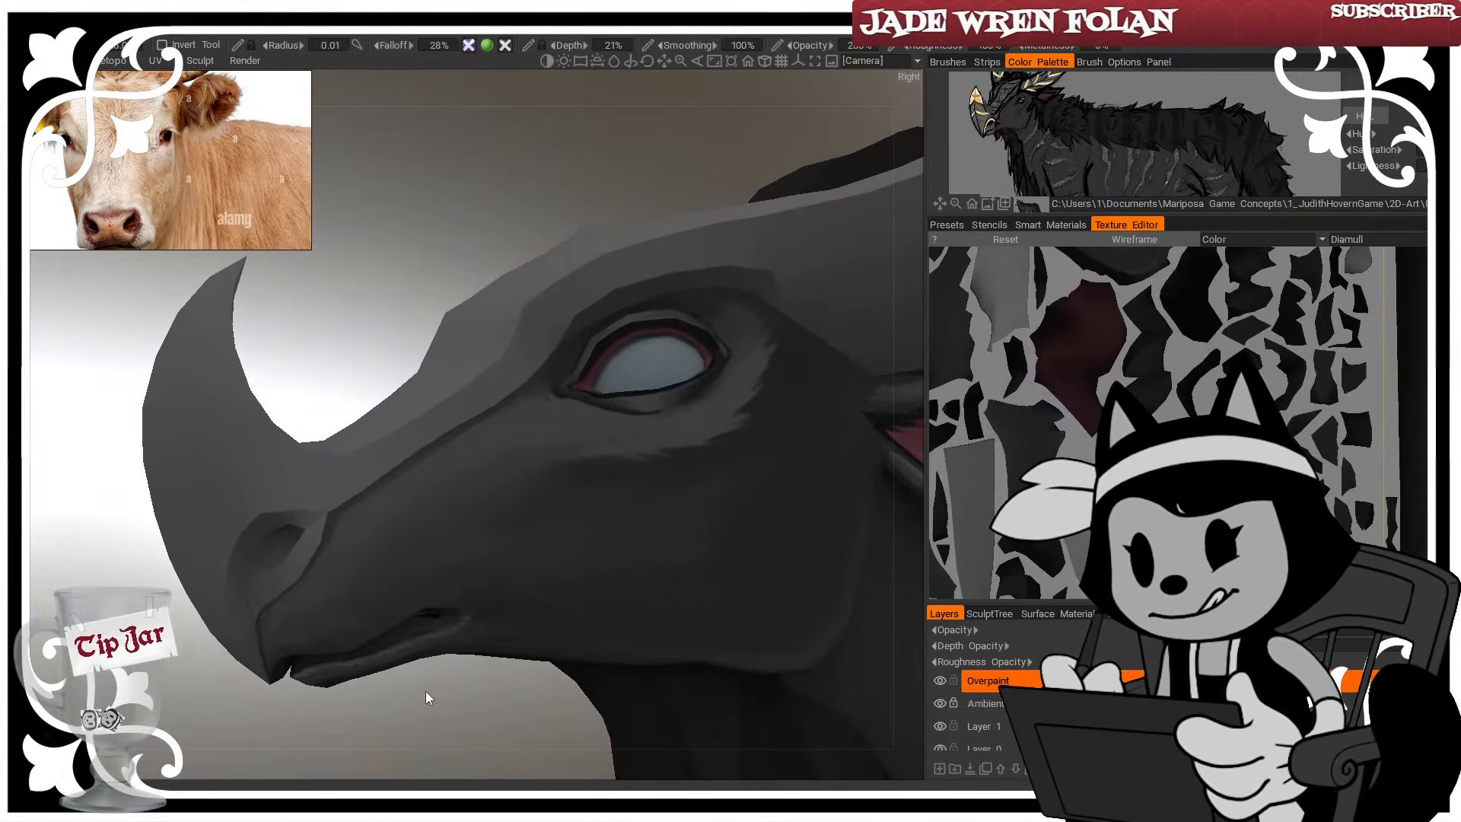
left_click_drag(425, 726, 449, 726, "alt")
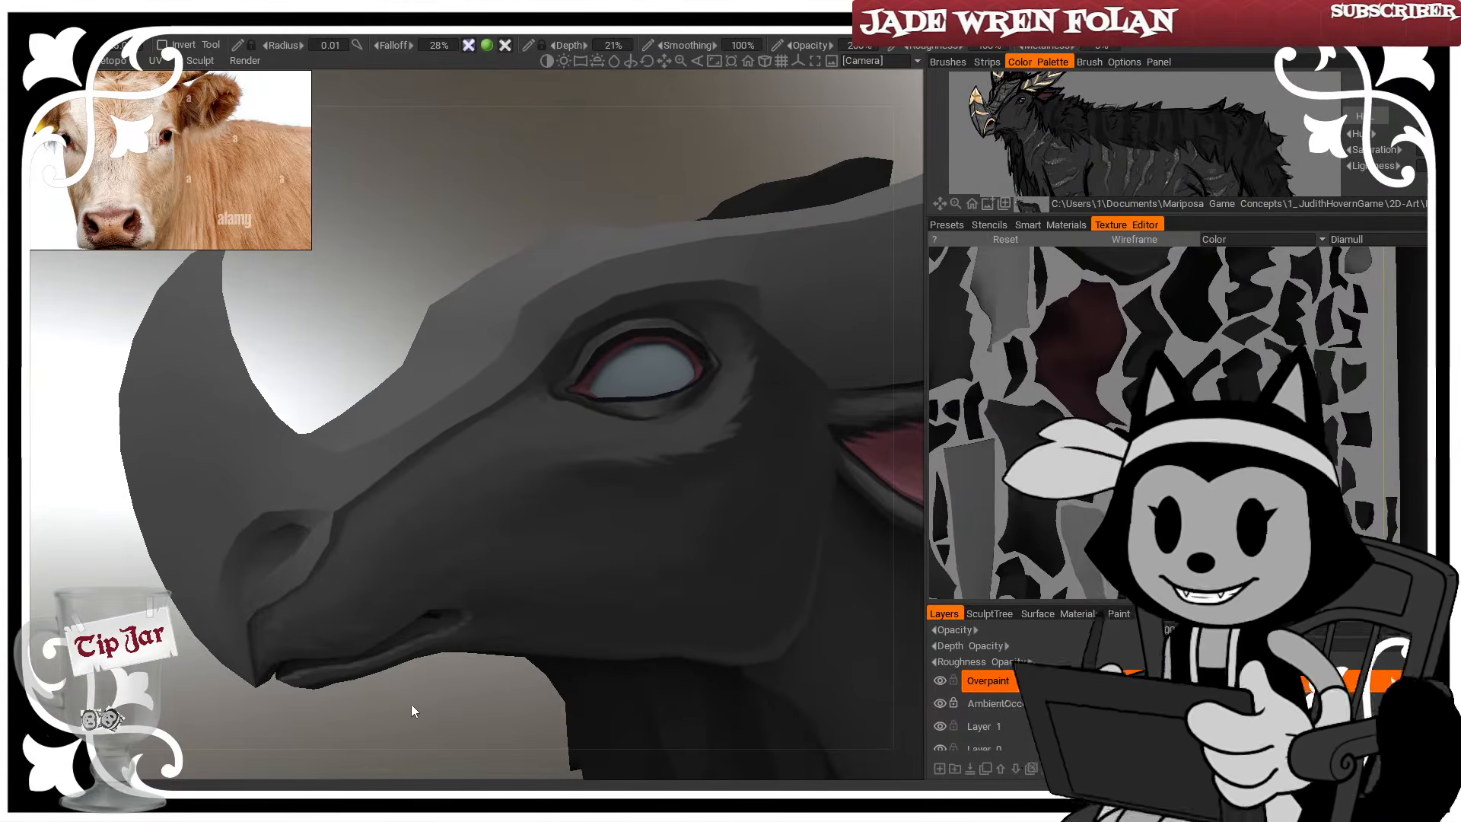
Blend the grey shading around the corner of the mouth, varying the brush radius between 0.01 and 0.016
mouse_move(391, 721)
left_mouse_down("alt")
mouse_move(469, 673)
mouse_move(473, 613)
left_mouse_up("alt")
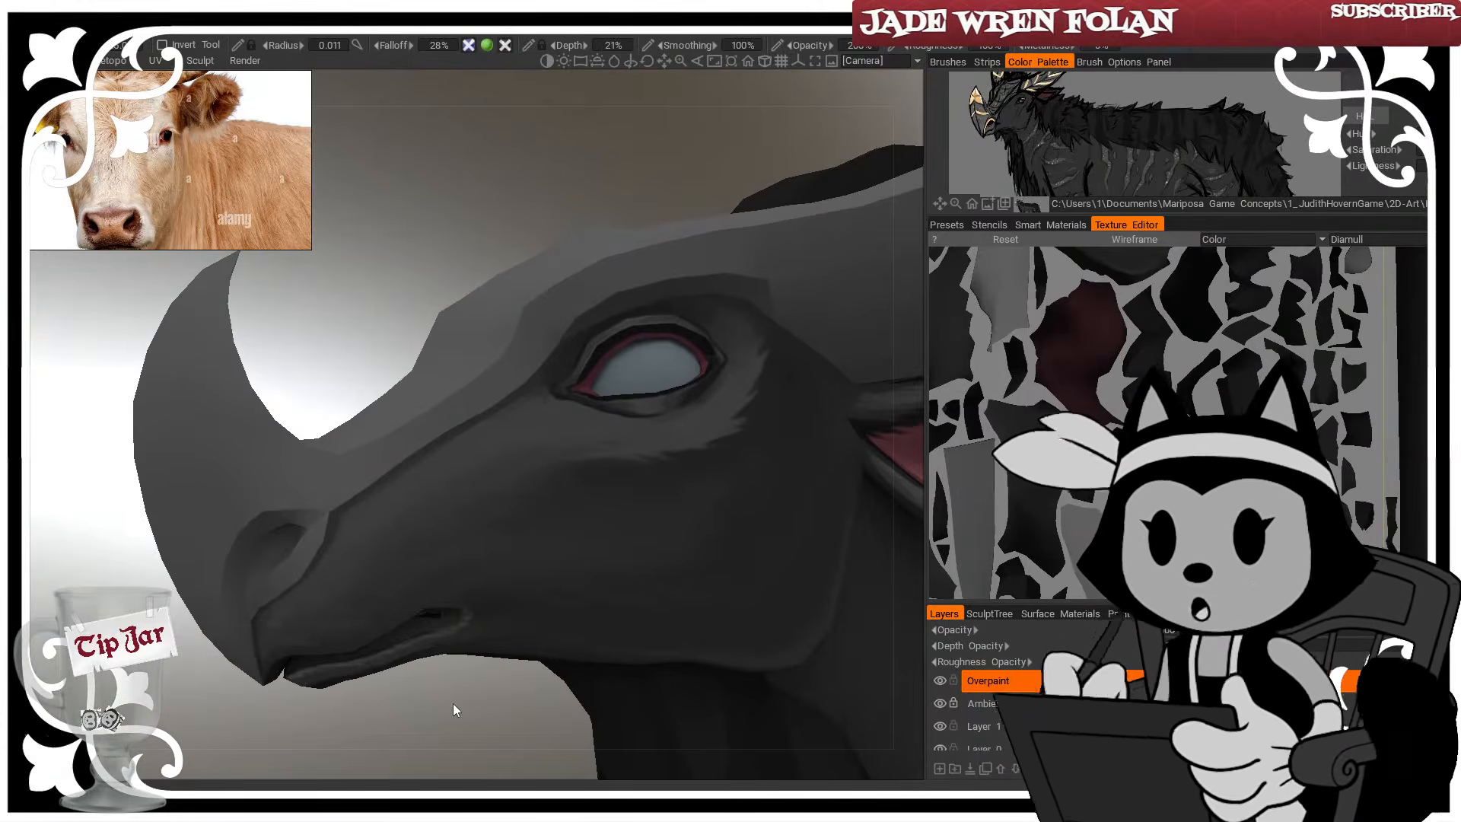
mouse_move(460, 700)
left_mouse_down("alt")
mouse_move(472, 711)
mouse_move(453, 660)
left_mouse_up("alt")
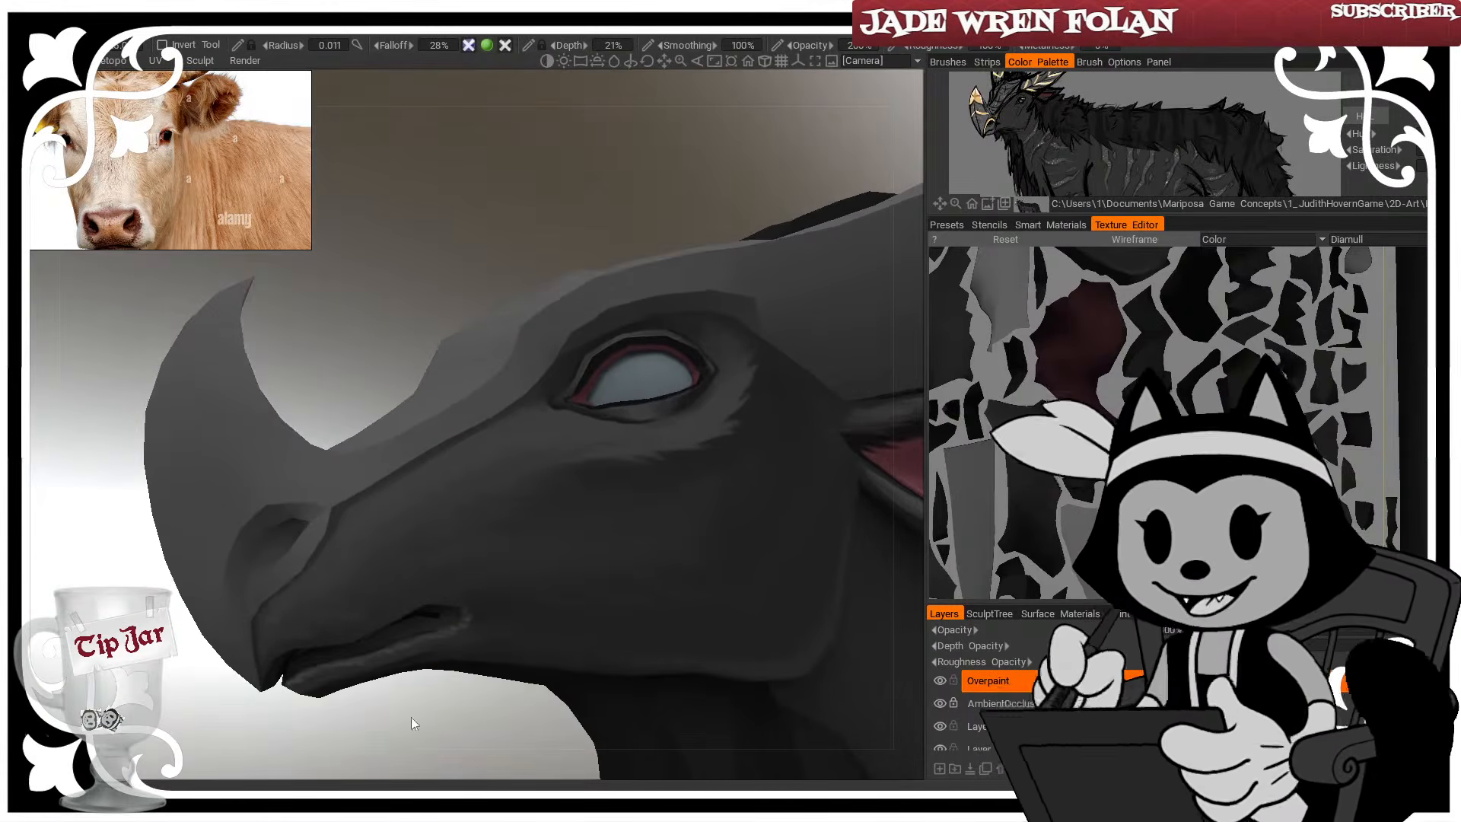
mouse_move(352, 730)
left_mouse_down("alt")
mouse_move(319, 677)
mouse_move(381, 653)
left_mouse_up("alt")
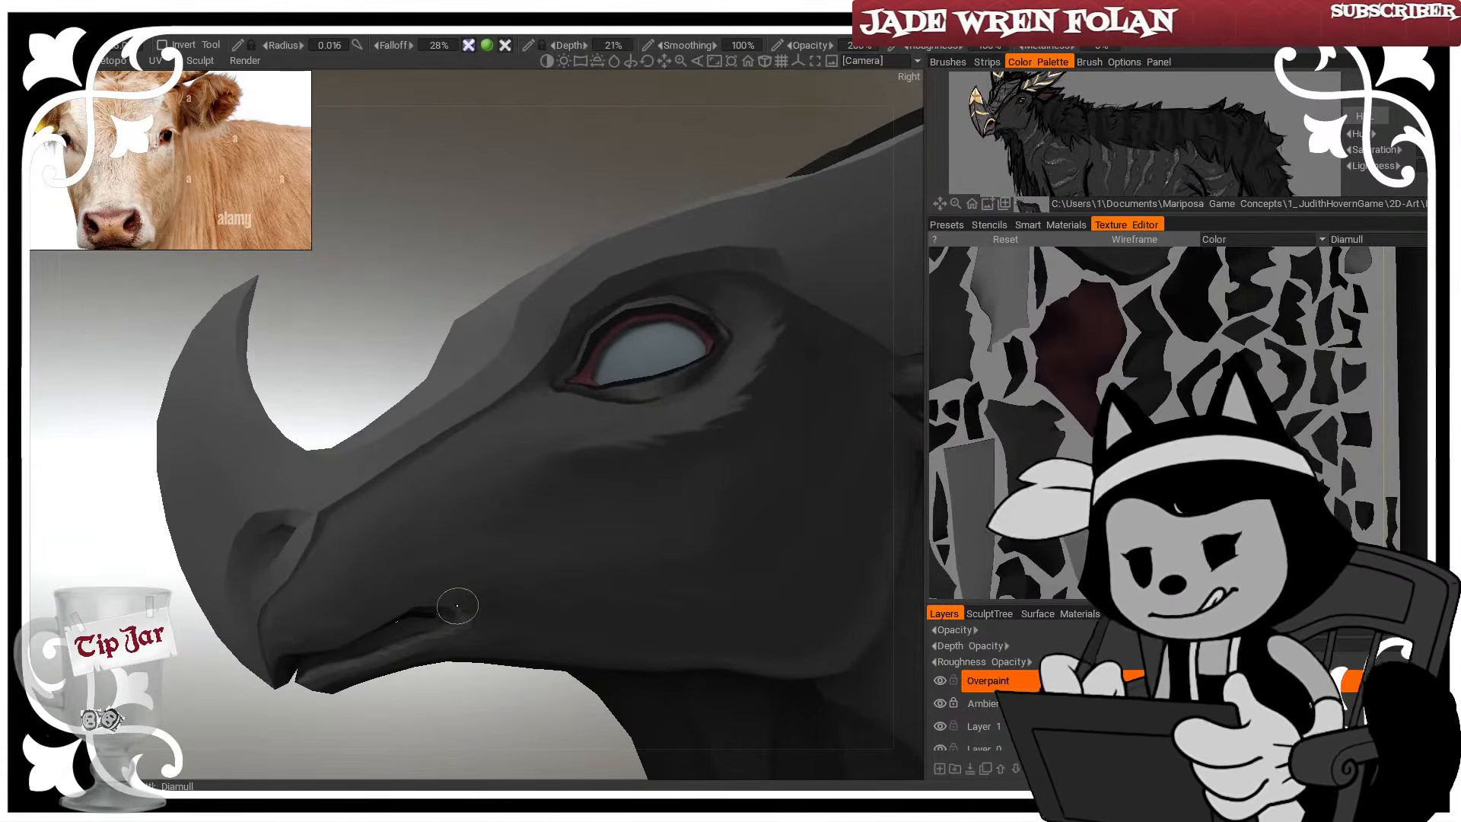
left_click_drag(464, 697, 481, 726, "alt")
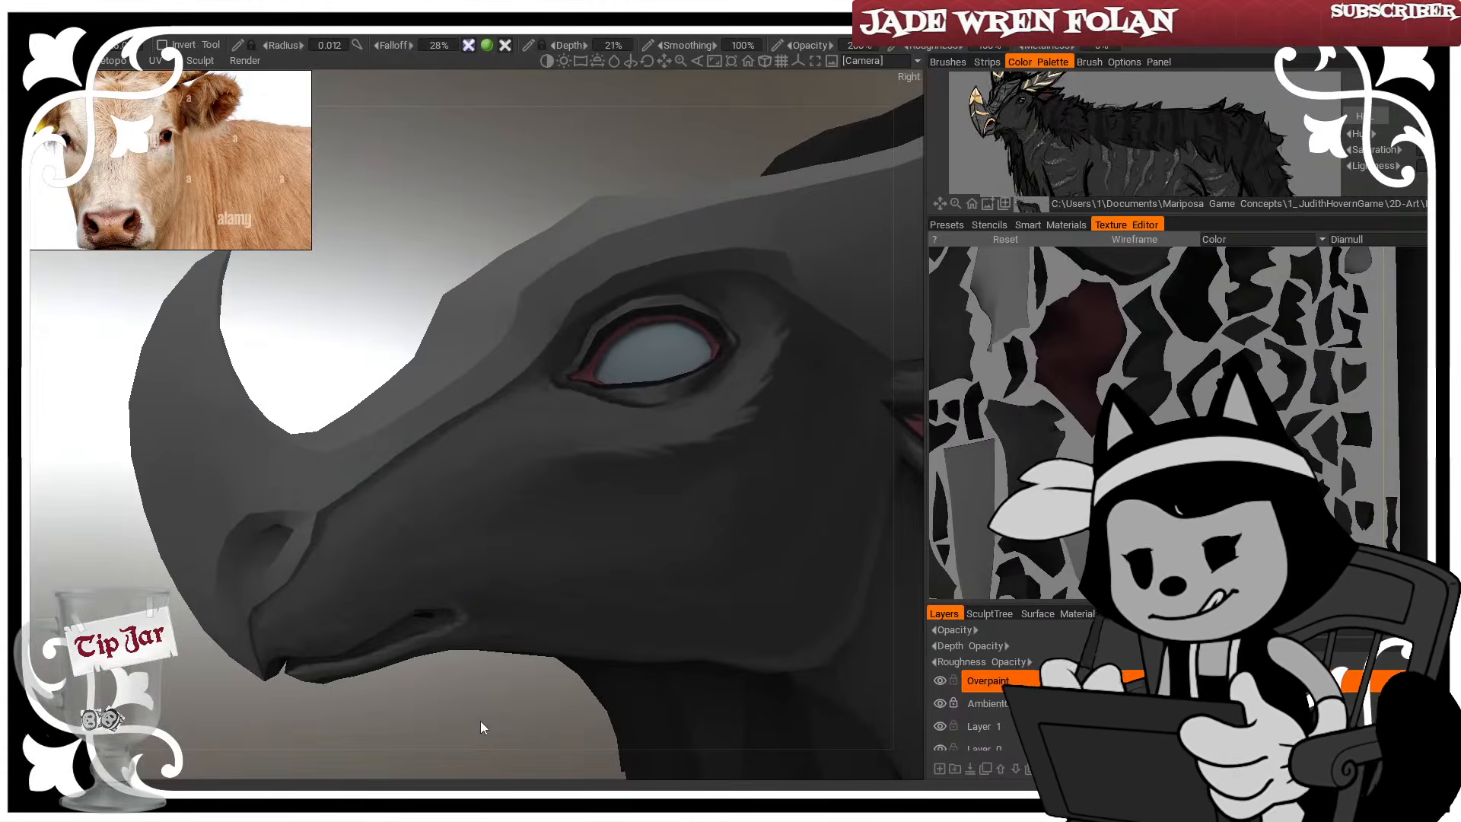
mouse_move(481, 720)
left_mouse_down("alt")
mouse_move(447, 693)
mouse_move(434, 725)
mouse_move(453, 681)
left_mouse_up("alt")
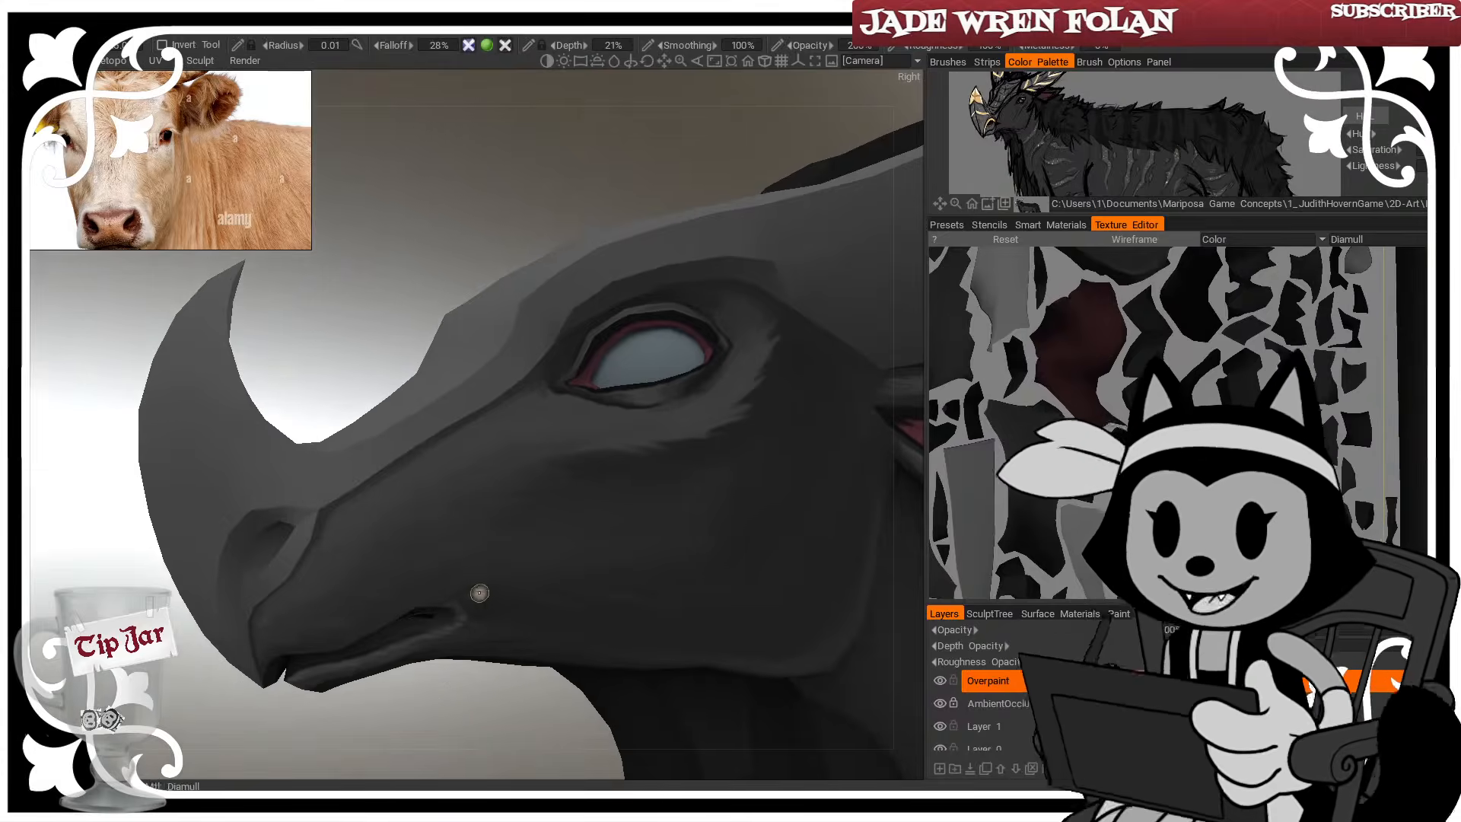
key("]")
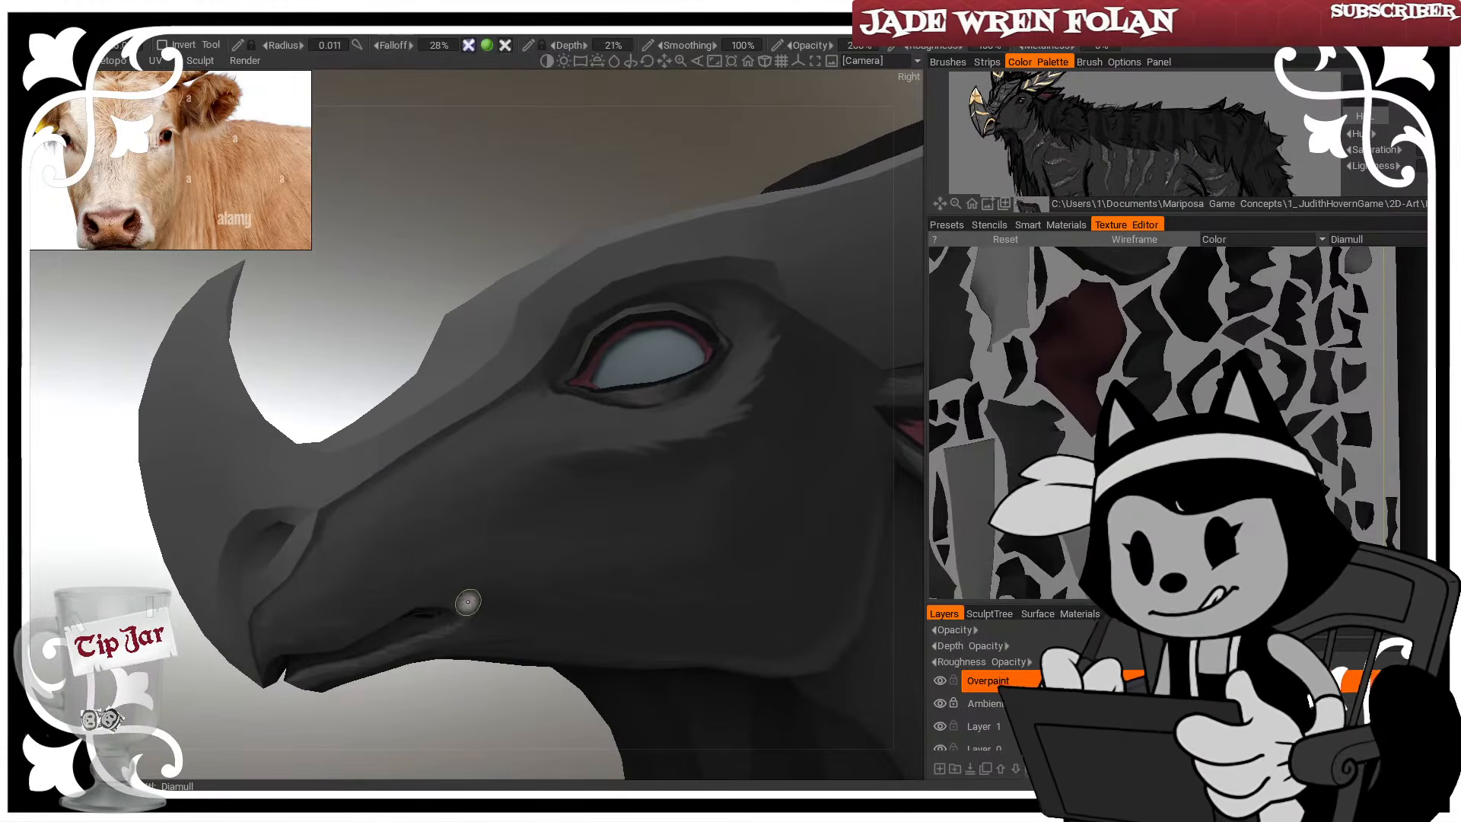
Soften the mouth corner with a brush radius of 0.018, and paint small strokes above the upper lip at radius 0.01
mouse_move(457, 674)
left_mouse_down()
mouse_move(460, 701)
mouse_move(460, 669)
left_mouse_up()
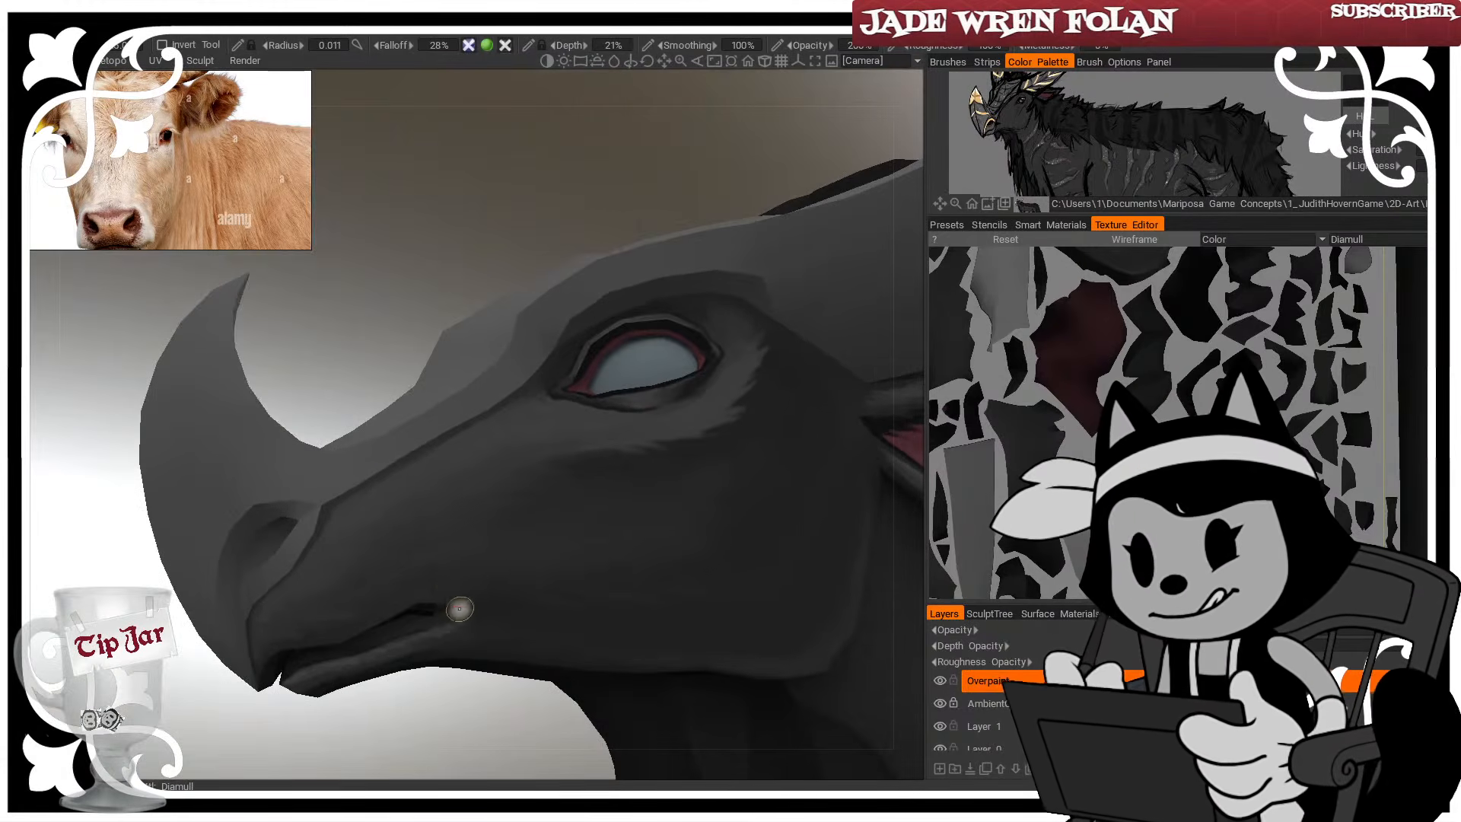
right_click_drag(456, 605, 470, 608)
mouse_move(466, 738)
left_mouse_down()
mouse_move(477, 719)
mouse_move(416, 687)
left_mouse_up()
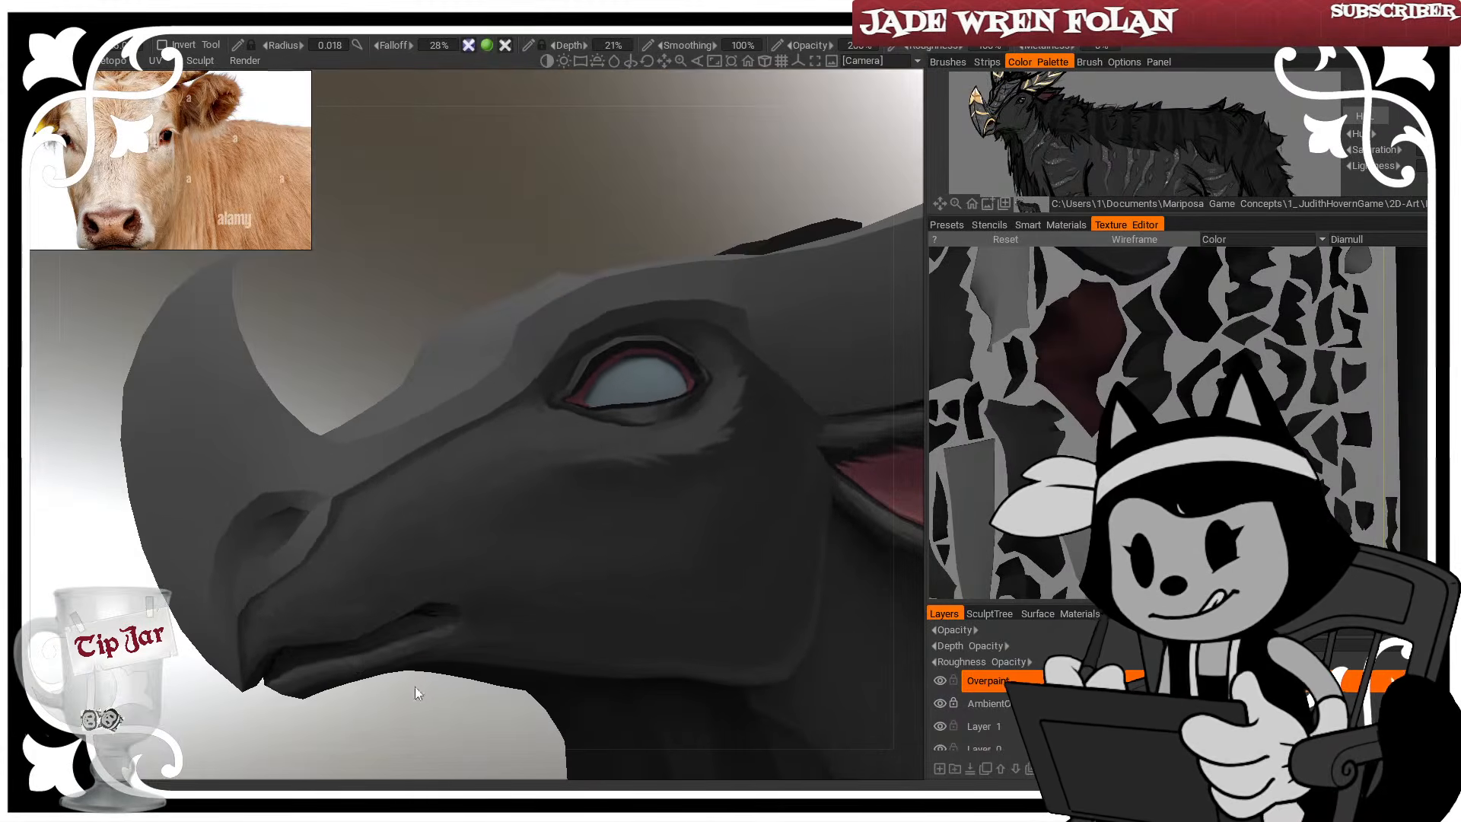
right_click_drag(271, 638, 251, 647)
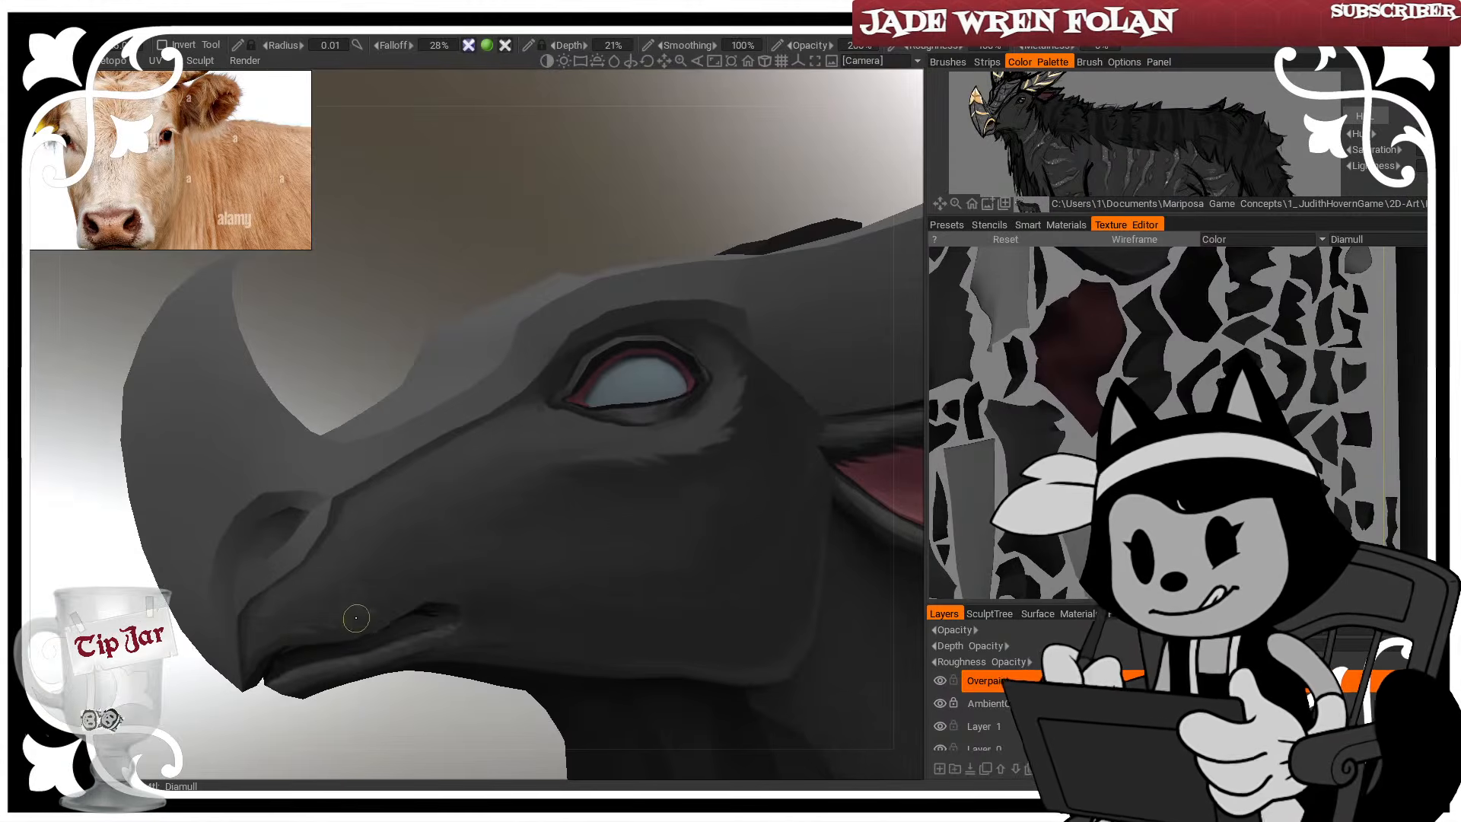
left_click_drag(357, 617, 377, 606)
left_click_drag(380, 696, 353, 682)
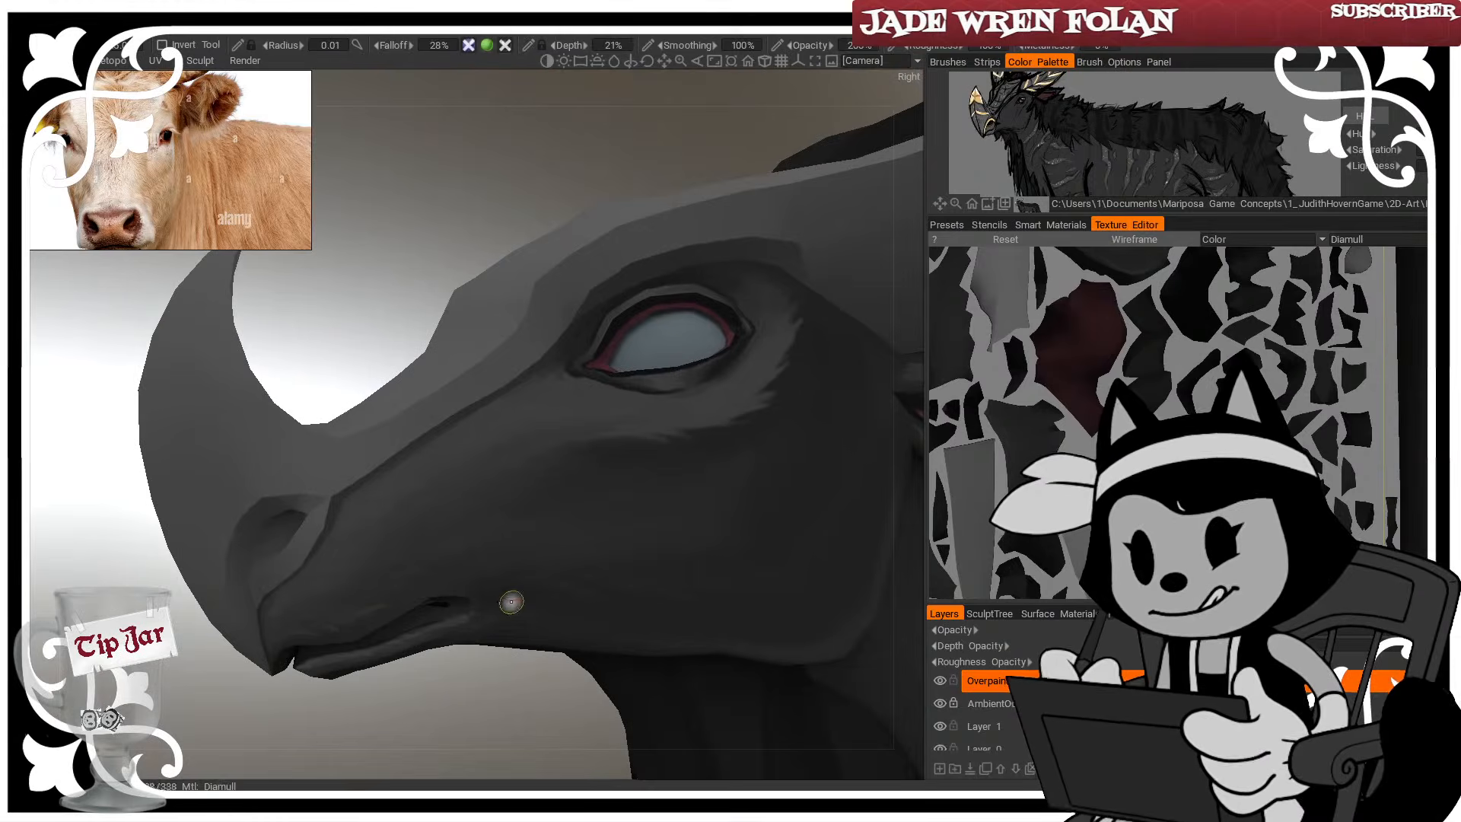
Examine the shaded mouth against the whole head and return to a close view of the muzzle
scroll(504, 567, "down", 2)
left_click_drag(502, 564, 556, 554)
scroll(571, 557, "up", 1)
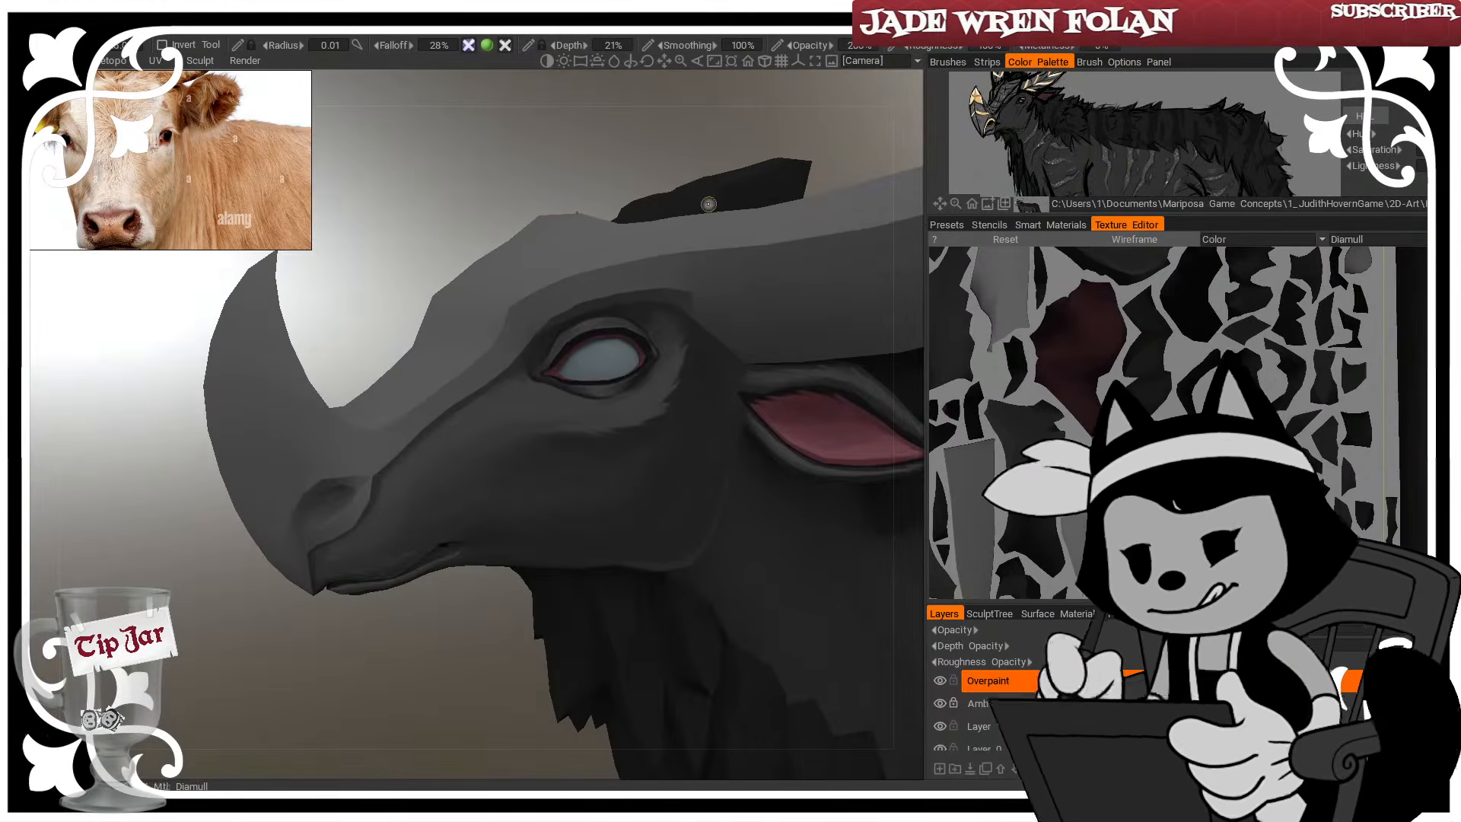
mouse_move(590, 429)
middle_mouse_down()
mouse_move(632, 492)
mouse_move(586, 469)
mouse_move(512, 480)
mouse_move(581, 512)
mouse_move(606, 471)
mouse_move(568, 423)
mouse_move(564, 479)
mouse_move(674, 455)
mouse_move(559, 481)
middle_mouse_up()
scroll(567, 424, "up", 3)
middle_click_drag(448, 508, 517, 426)
scroll(518, 487, "up", 3)
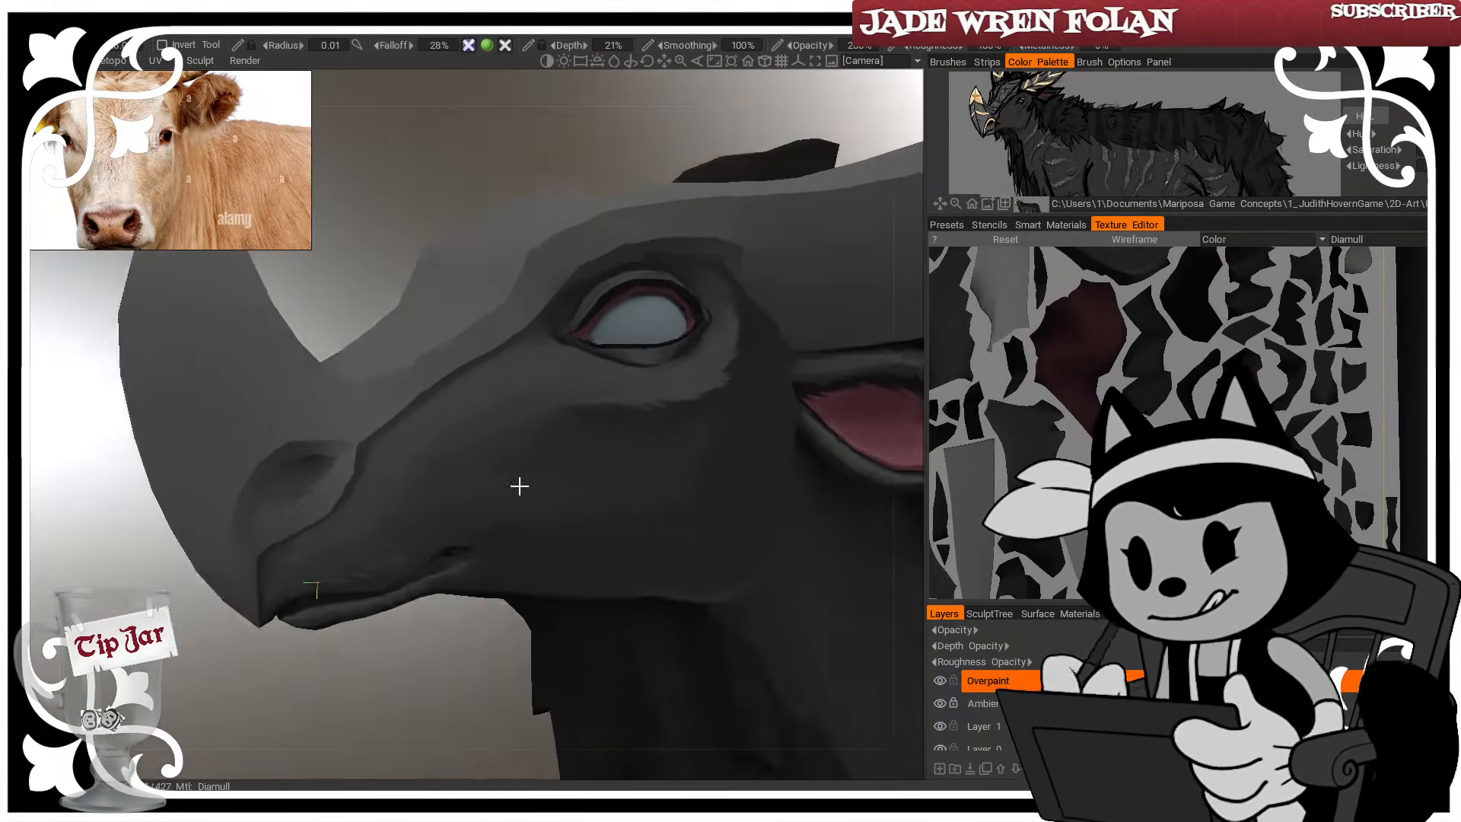
middle_click_drag(518, 486, 537, 423)
scroll(526, 441, "up", 2)
middle_click_drag(497, 530, 501, 490)
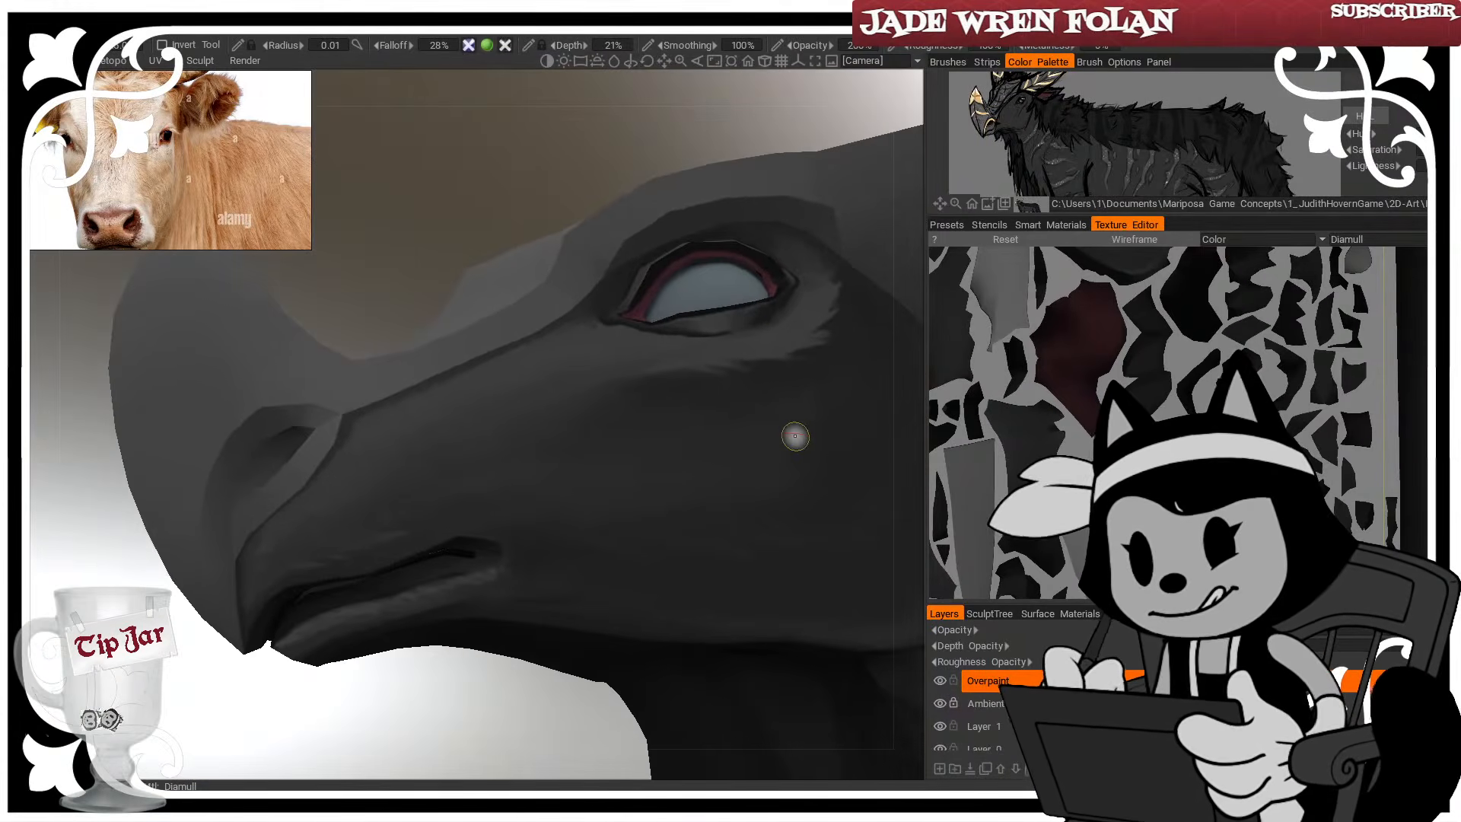
Paint dark red inside the mouth along the lower lip with a brush radius of 0.01
middle_click_drag(431, 689, 455, 646)
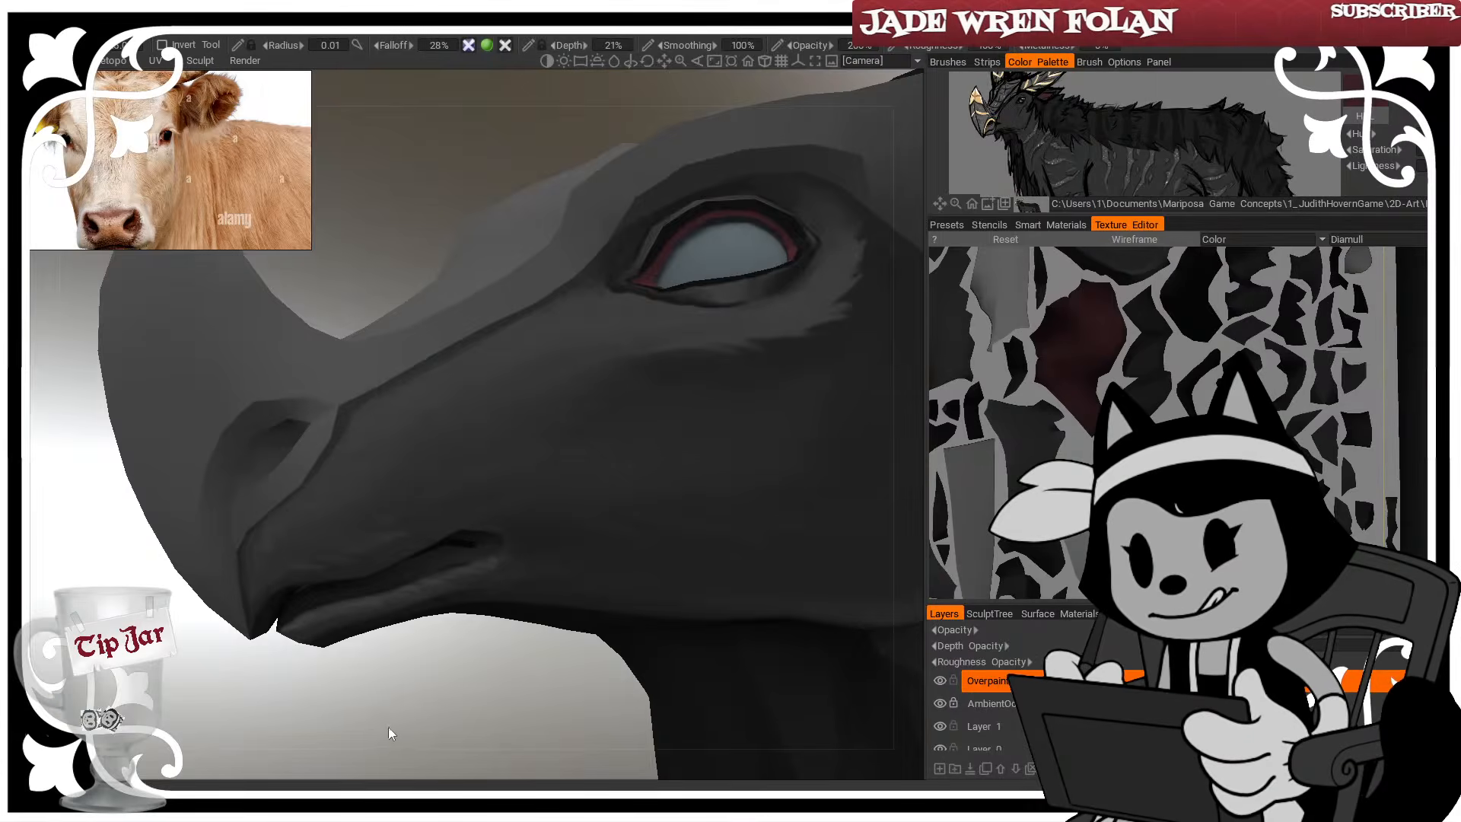
middle_click_drag(388, 728, 384, 739)
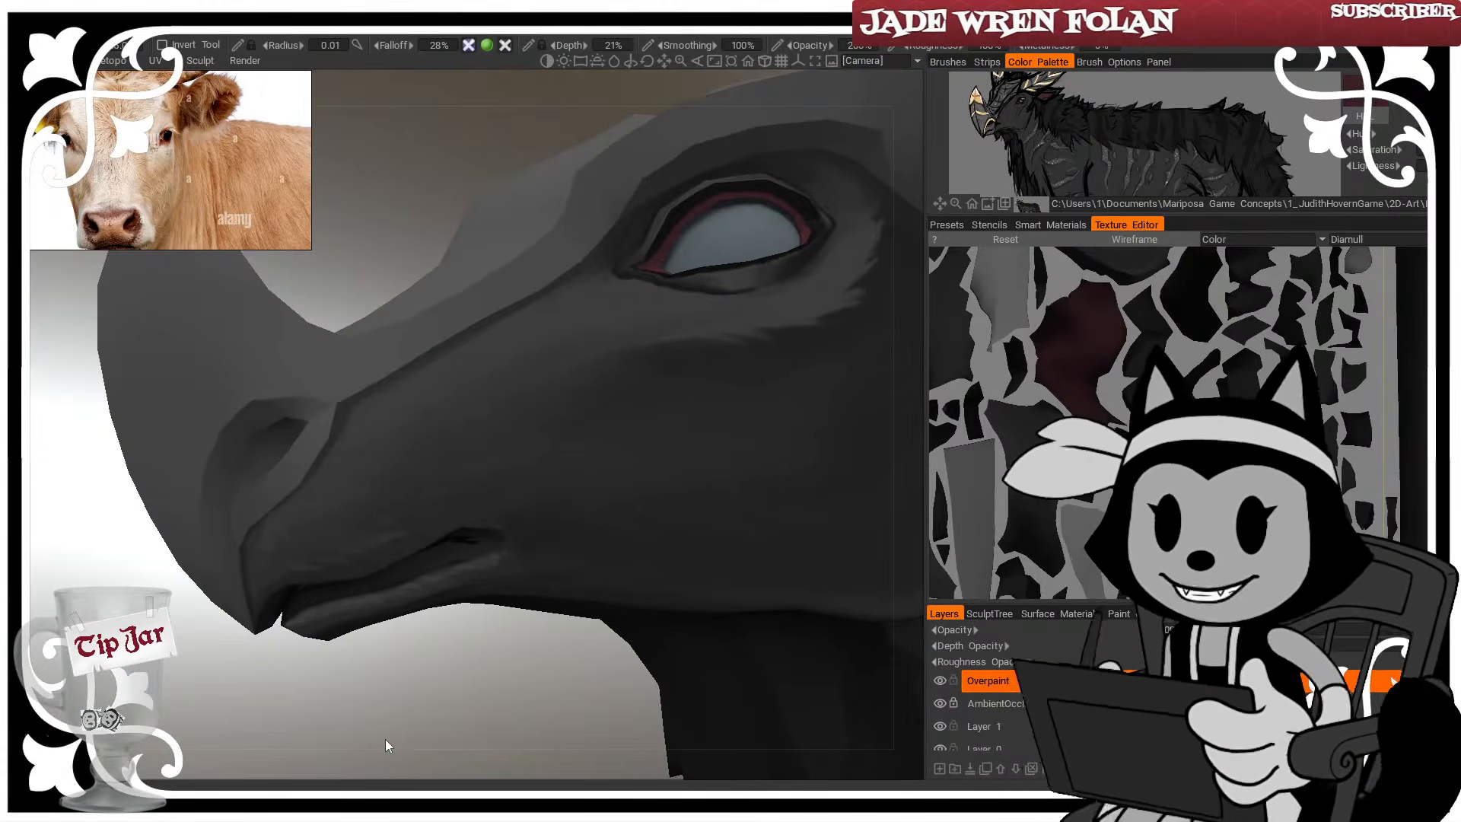
middle_click_drag(379, 687, 381, 648)
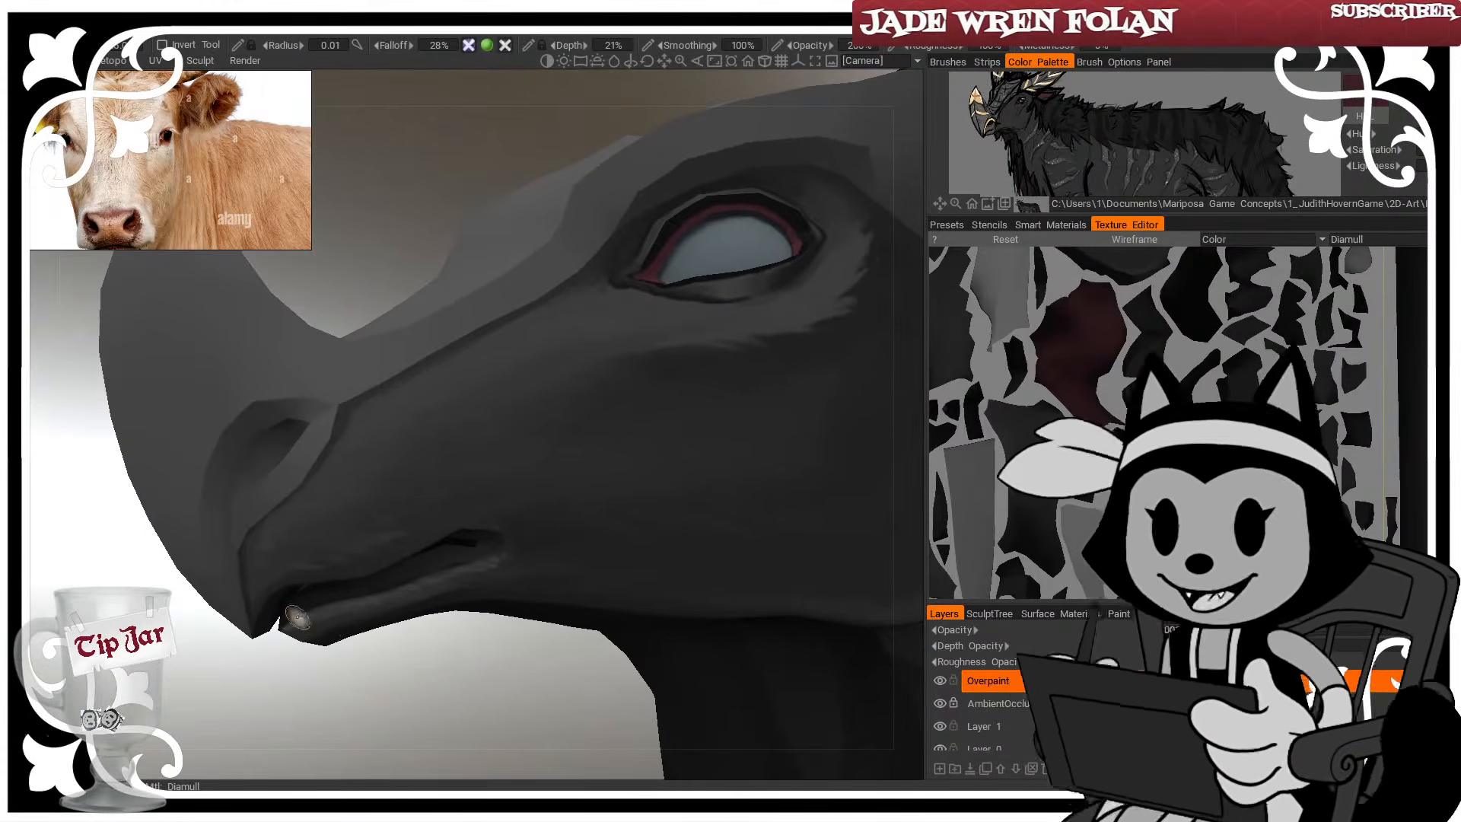
left_click_drag(368, 682, 364, 702)
left_click_drag(294, 610, 437, 564)
middle_click_drag(363, 718, 332, 707)
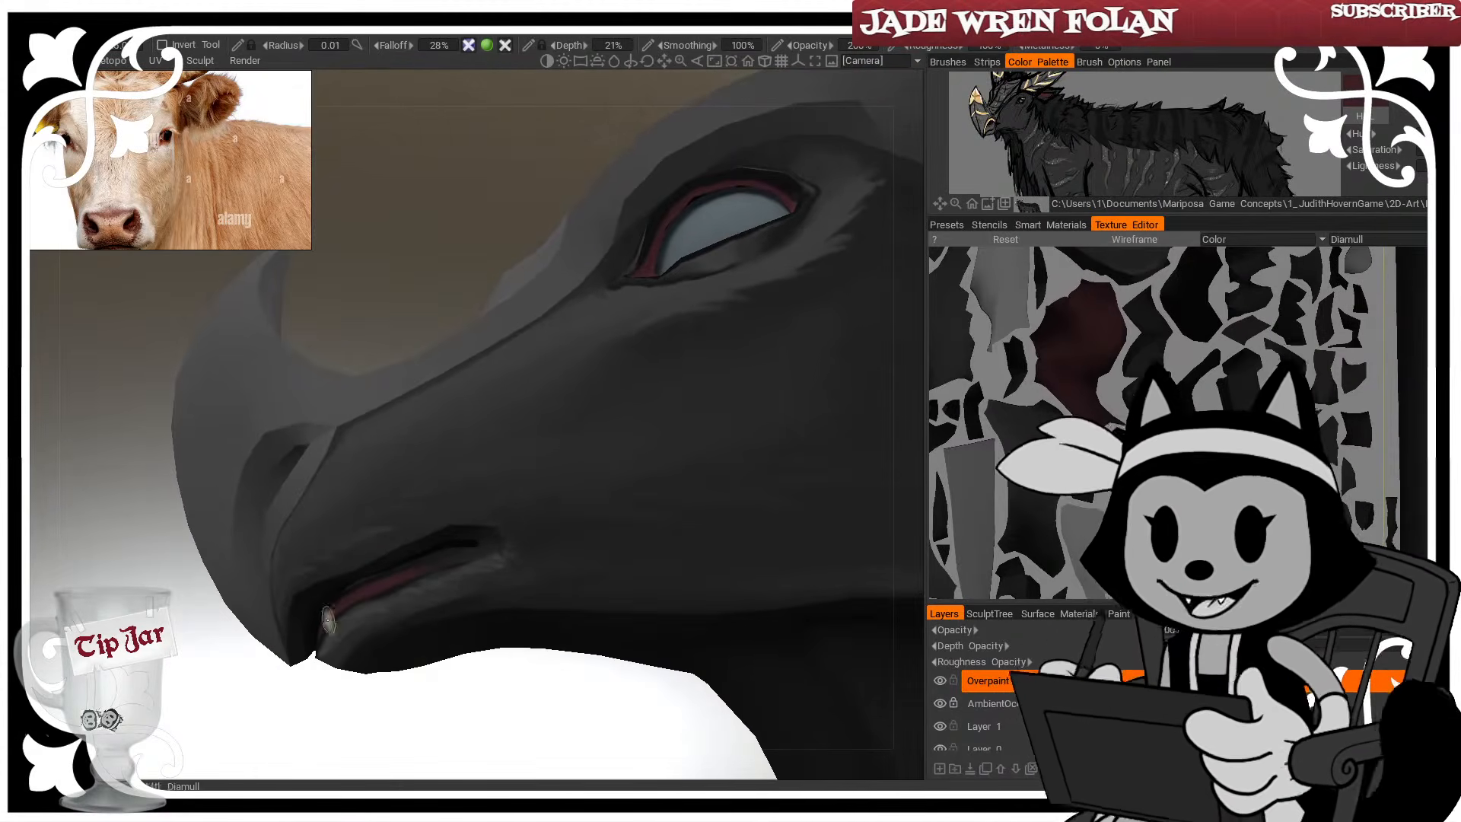
left_click_drag(300, 638, 307, 609)
Extend the dark red around the inside of both lips to the mouth corner, varying the brush radius between 0.01 and 0.017
left_click_drag(357, 731, 344, 681)
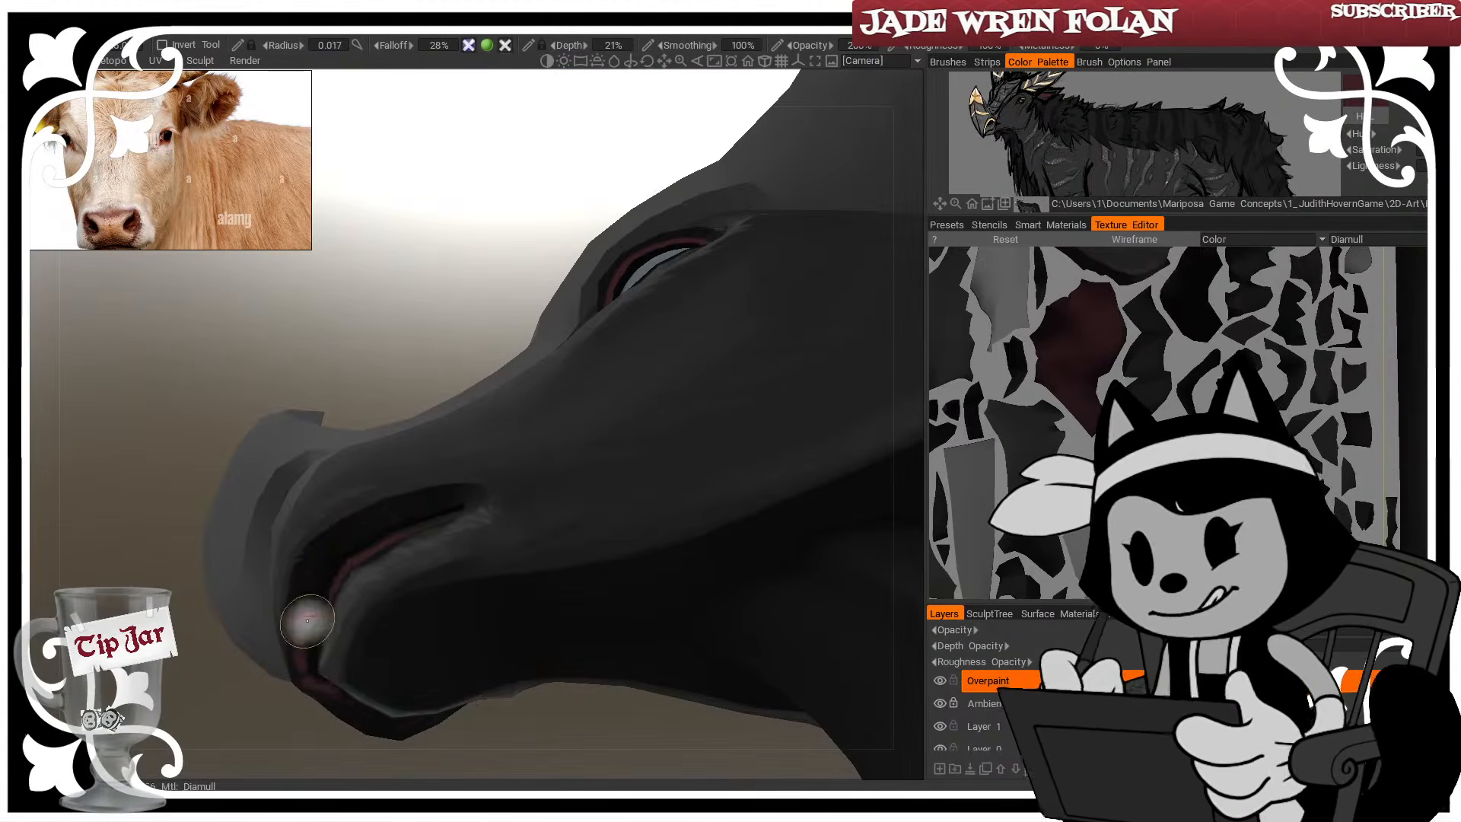
left_click_drag(308, 620, 347, 541)
left_click_drag(308, 591, 415, 505)
mouse_move(452, 403)
left_mouse_down()
mouse_move(437, 377)
mouse_move(457, 423)
mouse_move(447, 399)
left_mouse_up()
mouse_move(280, 613)
left_mouse_down()
mouse_move(267, 631)
mouse_move(320, 704)
left_mouse_up()
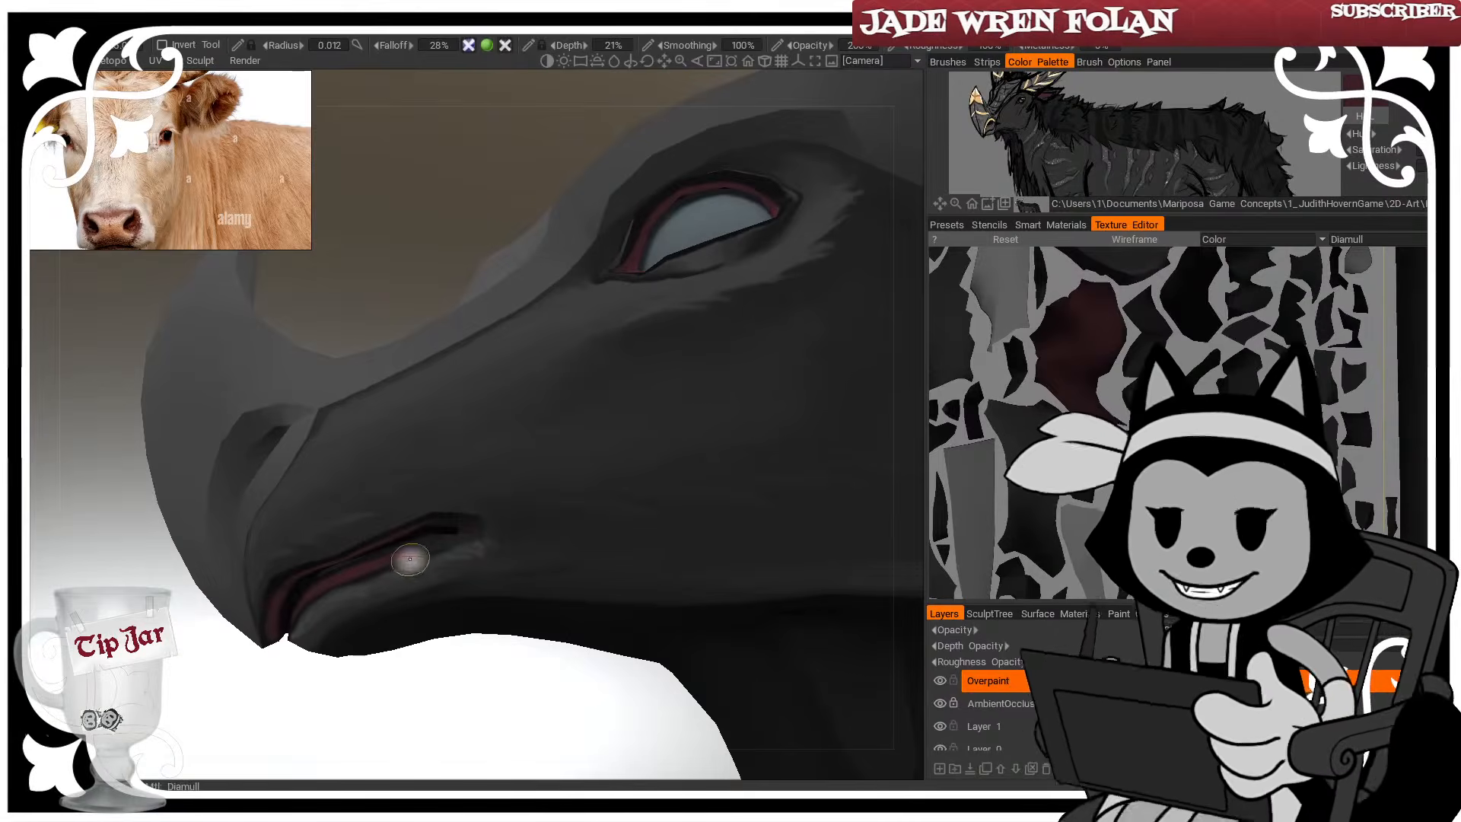
left_click_drag(447, 688, 404, 677)
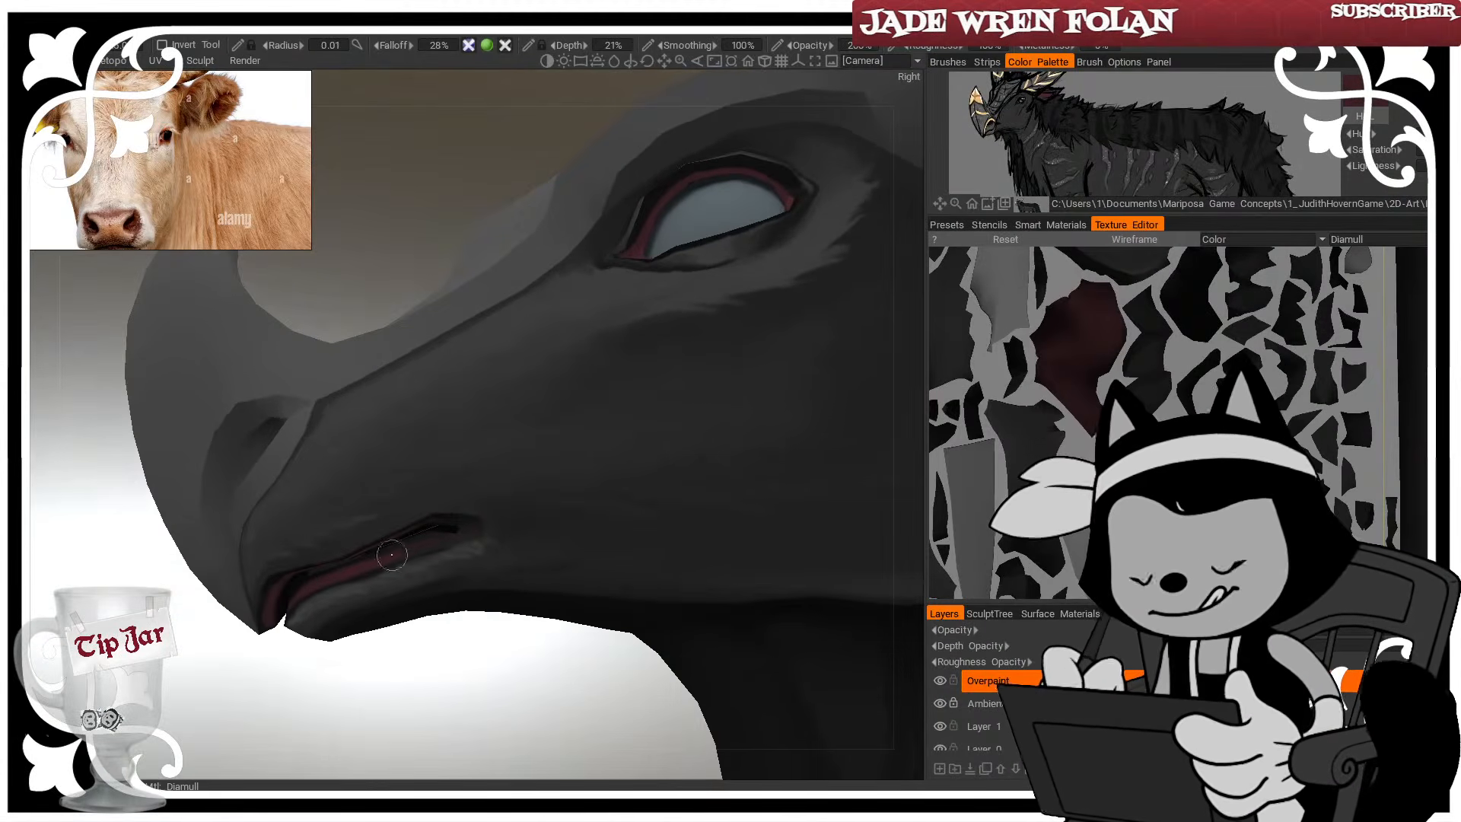
right_click_drag(439, 600, 388, 418)
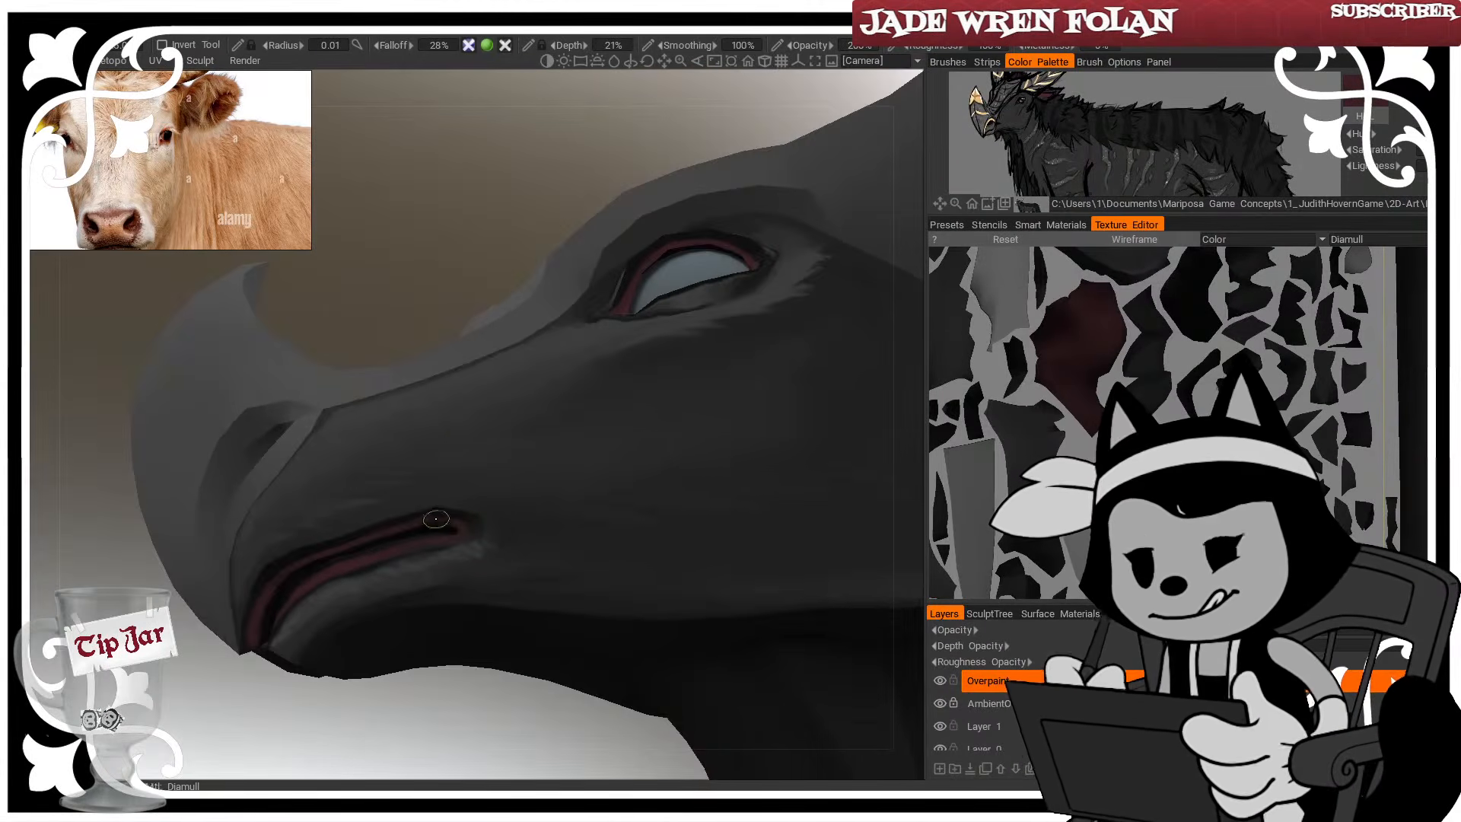
mouse_move(421, 473)
right_mouse_down()
mouse_move(451, 522)
mouse_move(445, 713)
mouse_move(292, 585)
right_mouse_up()
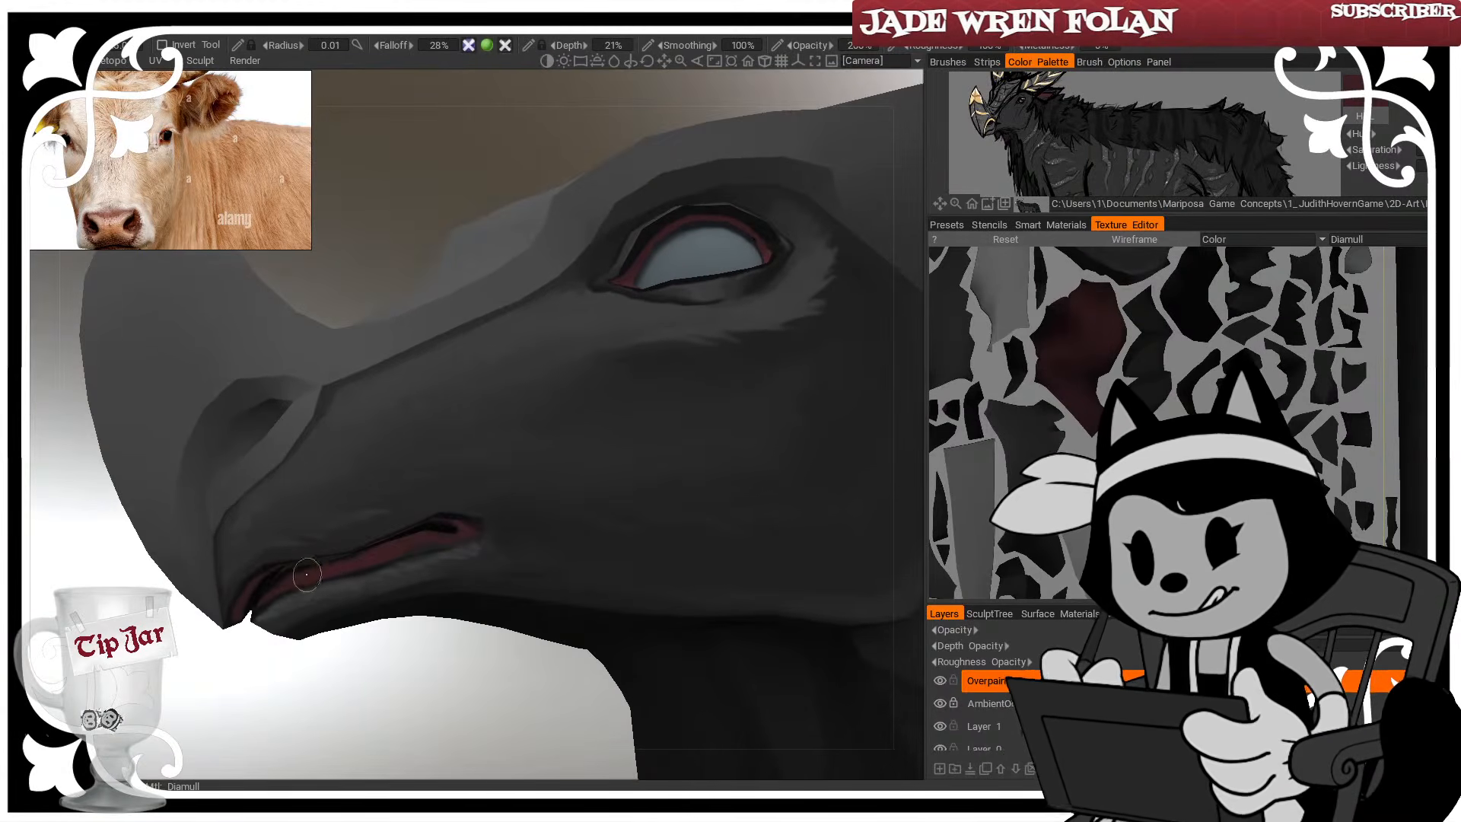
Choose a darker shade of the red and paint it along the mouth opening from the front to the corner
mouse_move(332, 679)
right_mouse_down()
mouse_move(323, 695)
mouse_move(328, 673)
right_mouse_up()
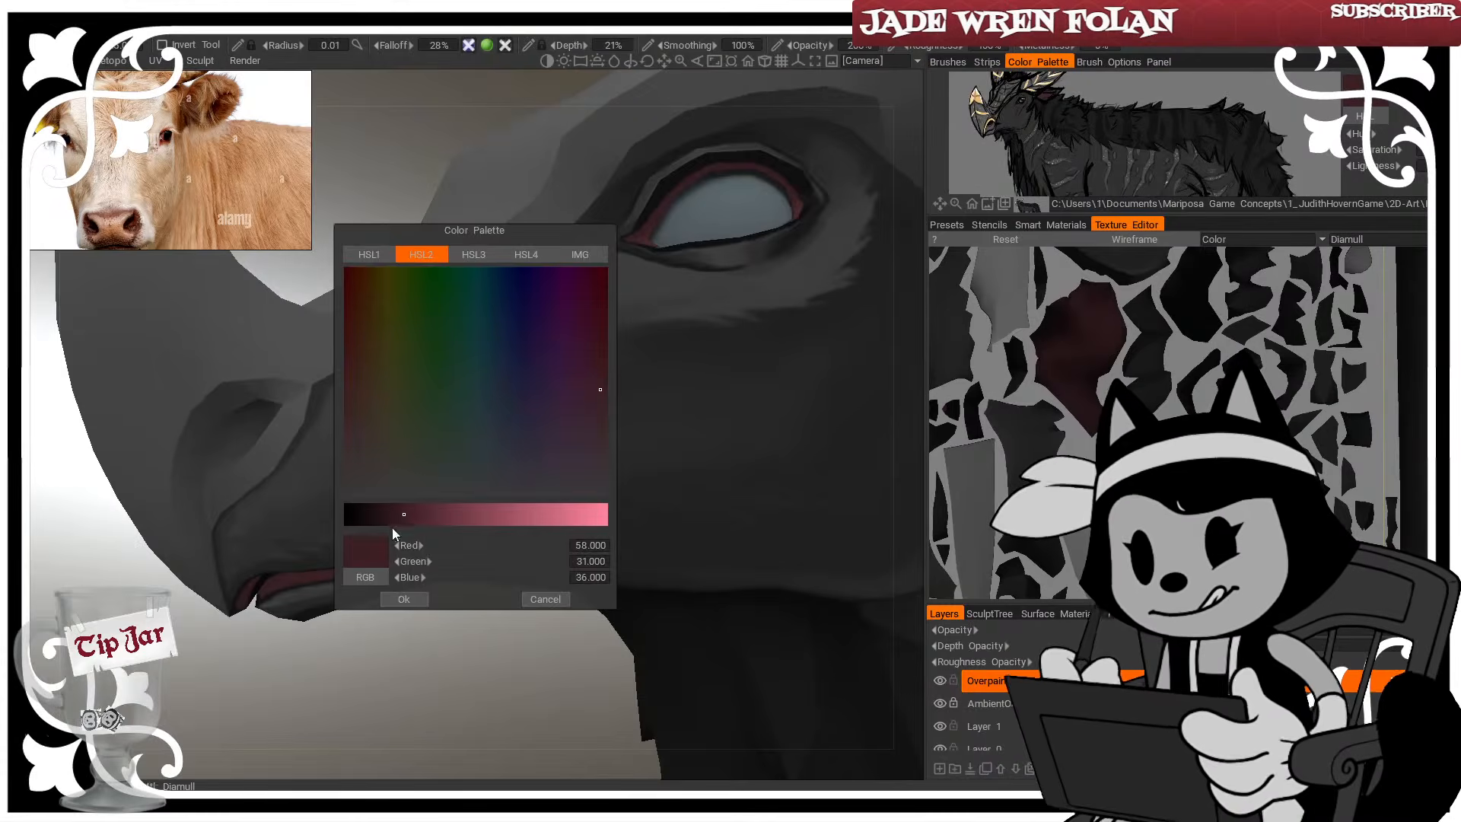
left_click(387, 517)
left_click(398, 599)
left_click_drag(376, 604, 324, 633)
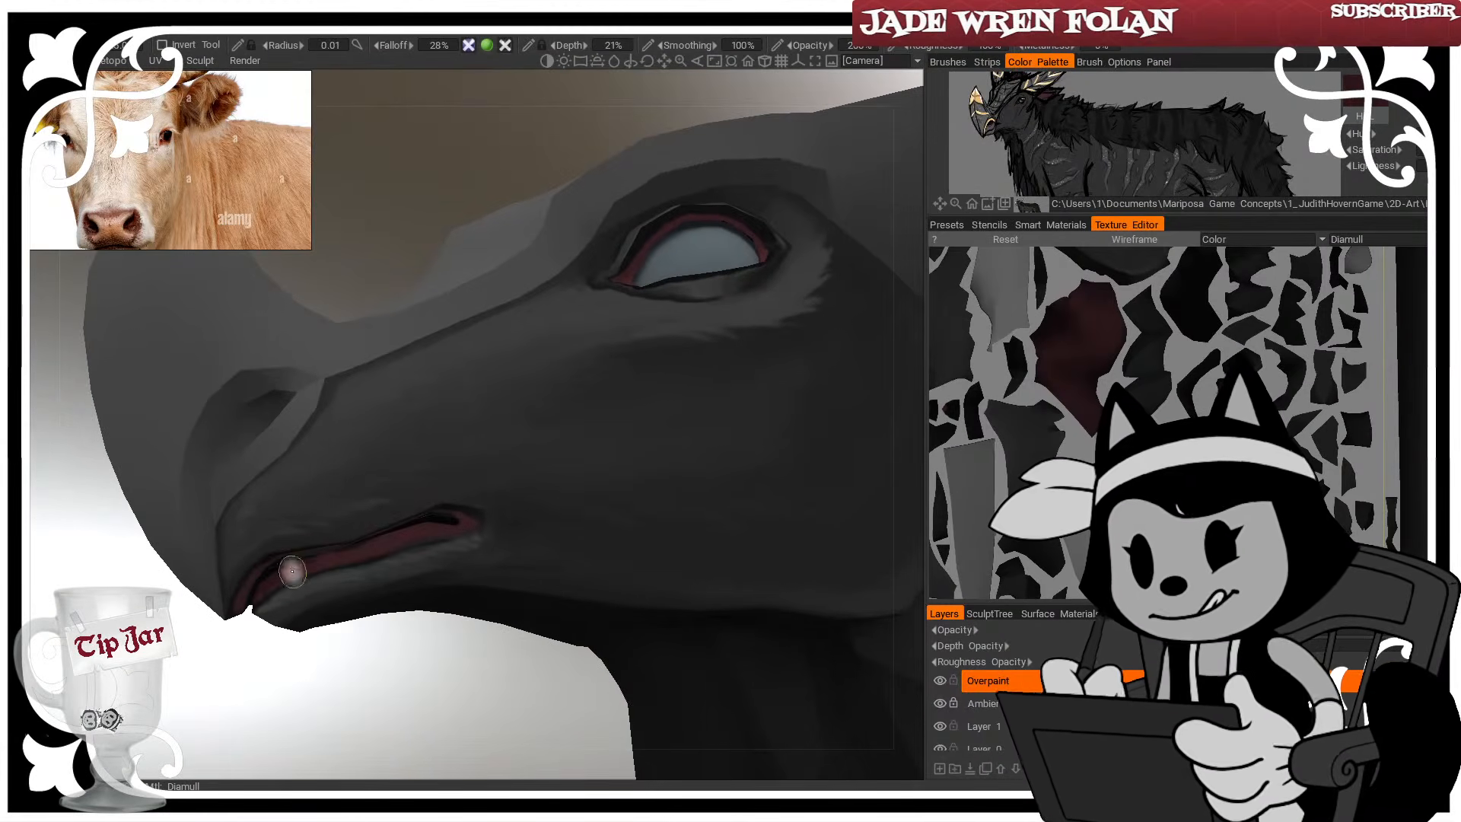
left_click_drag(292, 571, 461, 518)
left_click_drag(342, 683, 287, 652)
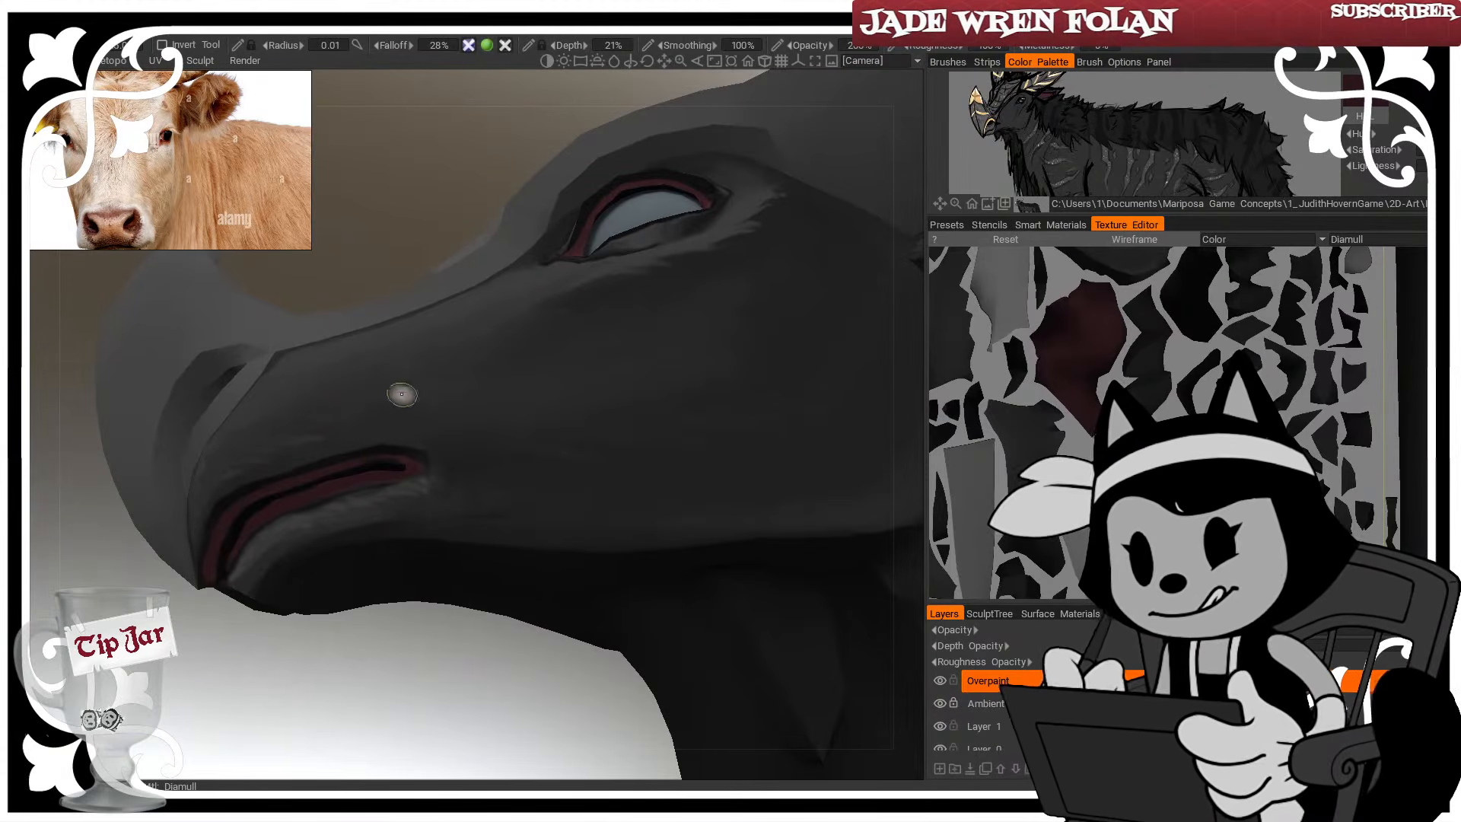
Examine the red mouth from several angles and against the whole head, ear and neck
mouse_move(430, 669)
left_mouse_down()
mouse_move(417, 467)
mouse_move(355, 491)
left_mouse_up()
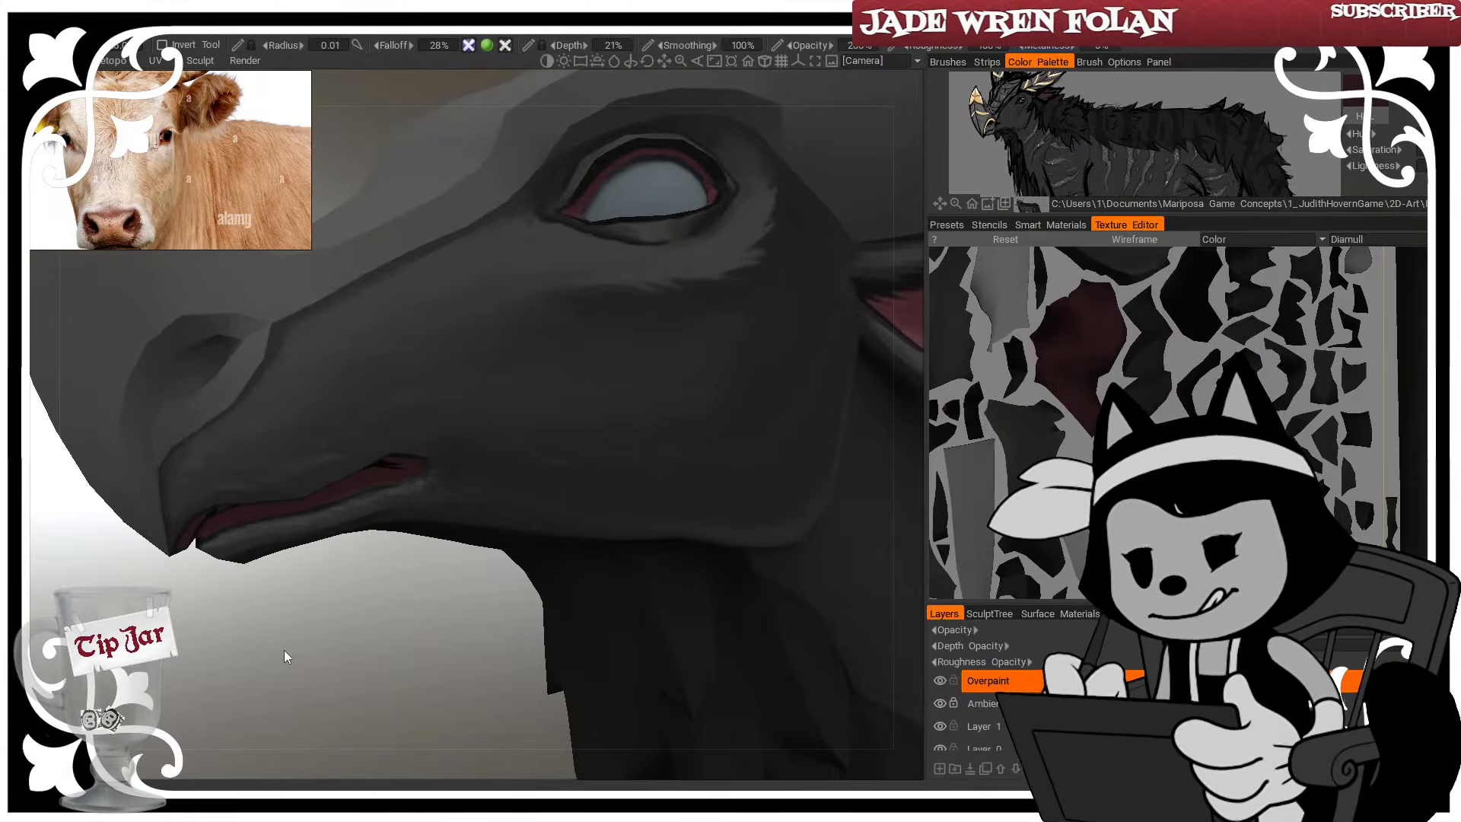
scroll(285, 650, "down", 5)
left_click_drag(314, 615, 519, 597)
left_click_drag(600, 609, 350, 563)
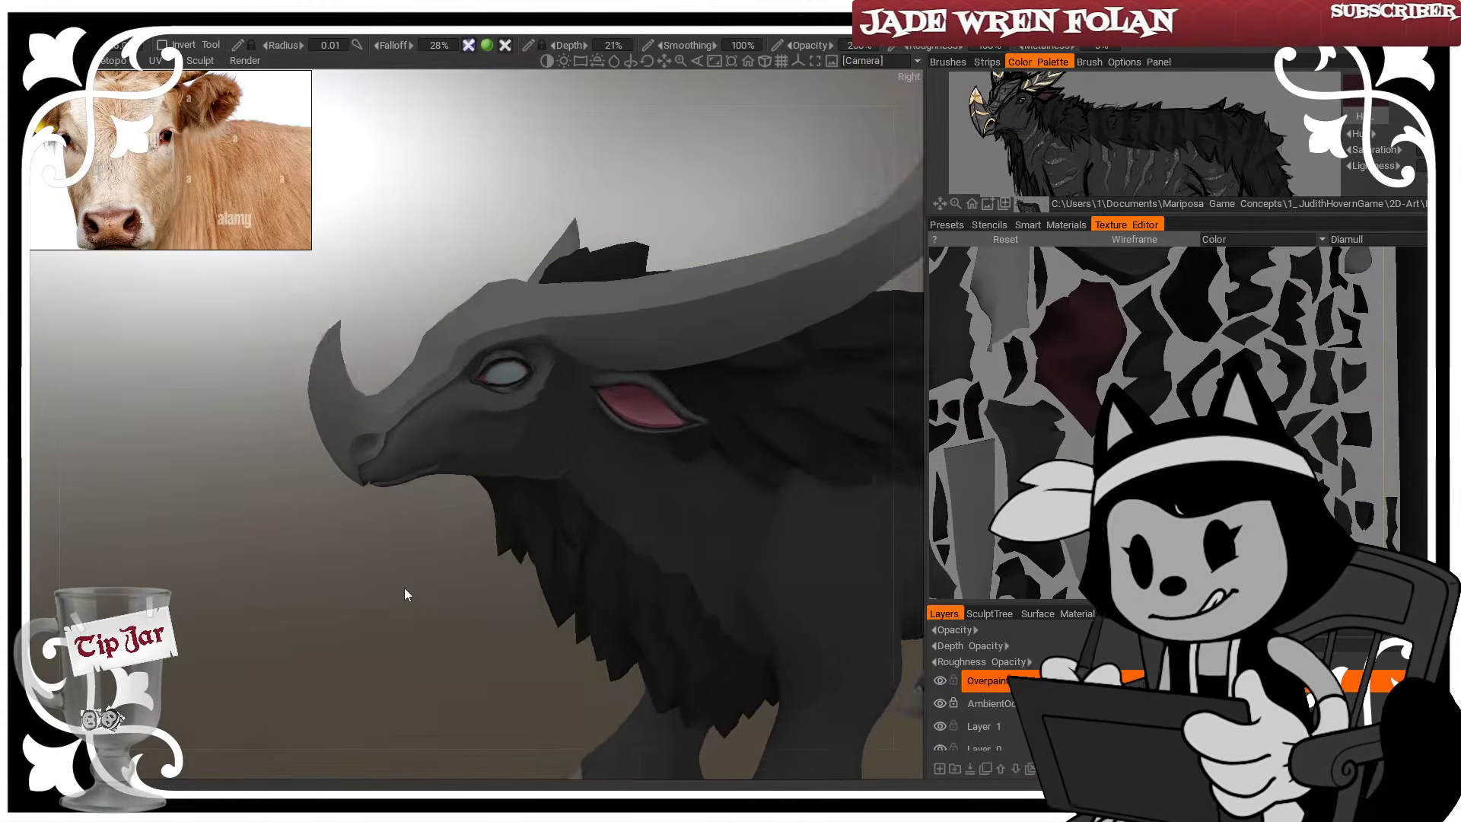
right_click_drag(404, 588, 506, 584)
middle_click_drag(506, 585, 309, 577)
right_click_drag(266, 666, 232, 664)
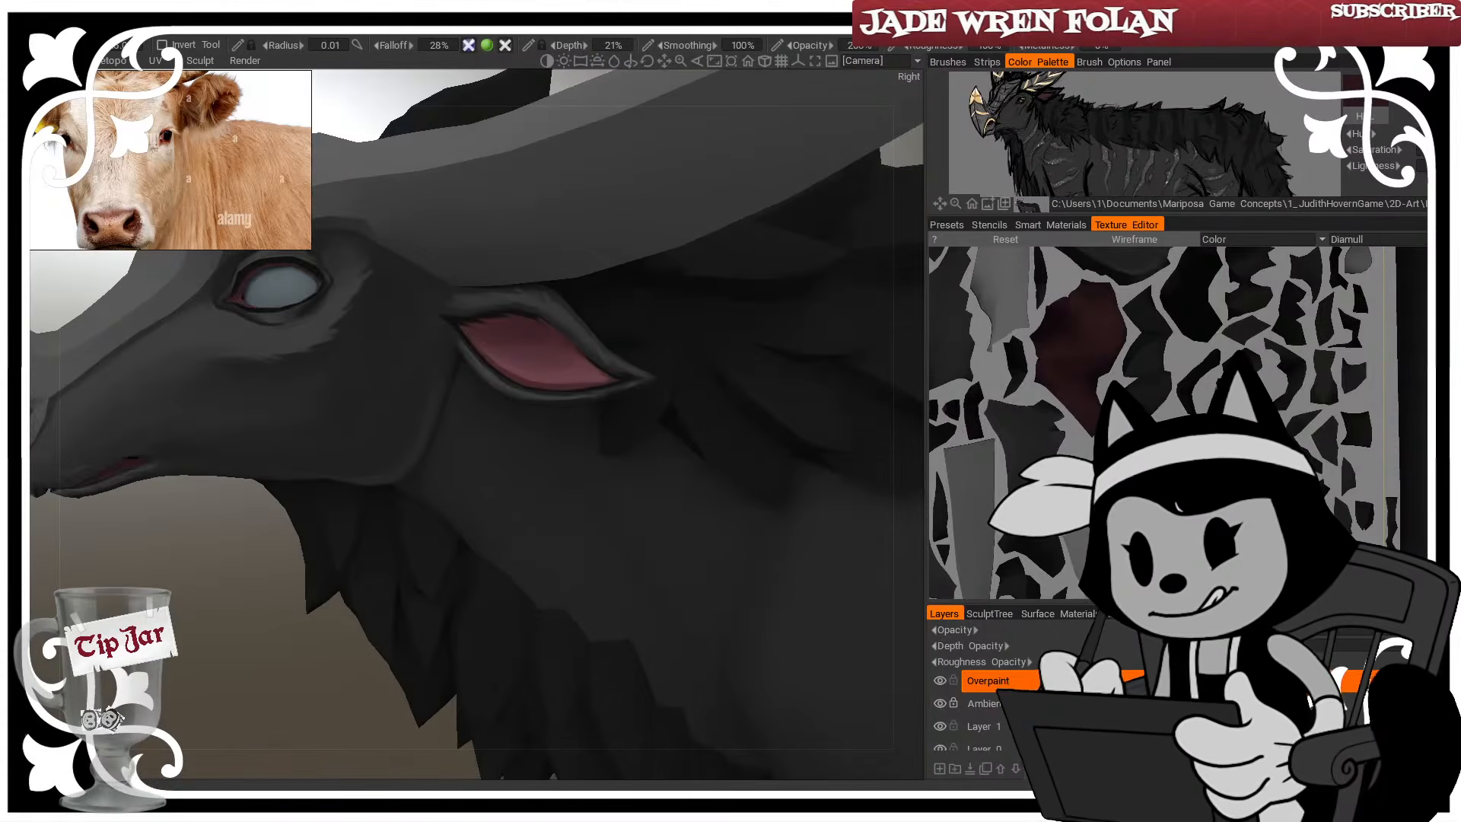
left_click_drag(255, 623, 245, 699)
Show the wireframe and paint a light grey diagonal stroke down the side of the neck below the ear at radius 0.057
mouse_move(466, 541)
right_mouse_down()
mouse_move(566, 451)
mouse_move(705, 401)
right_mouse_up()
key("w")
middle_click_drag(704, 401, 600, 355, "alt")
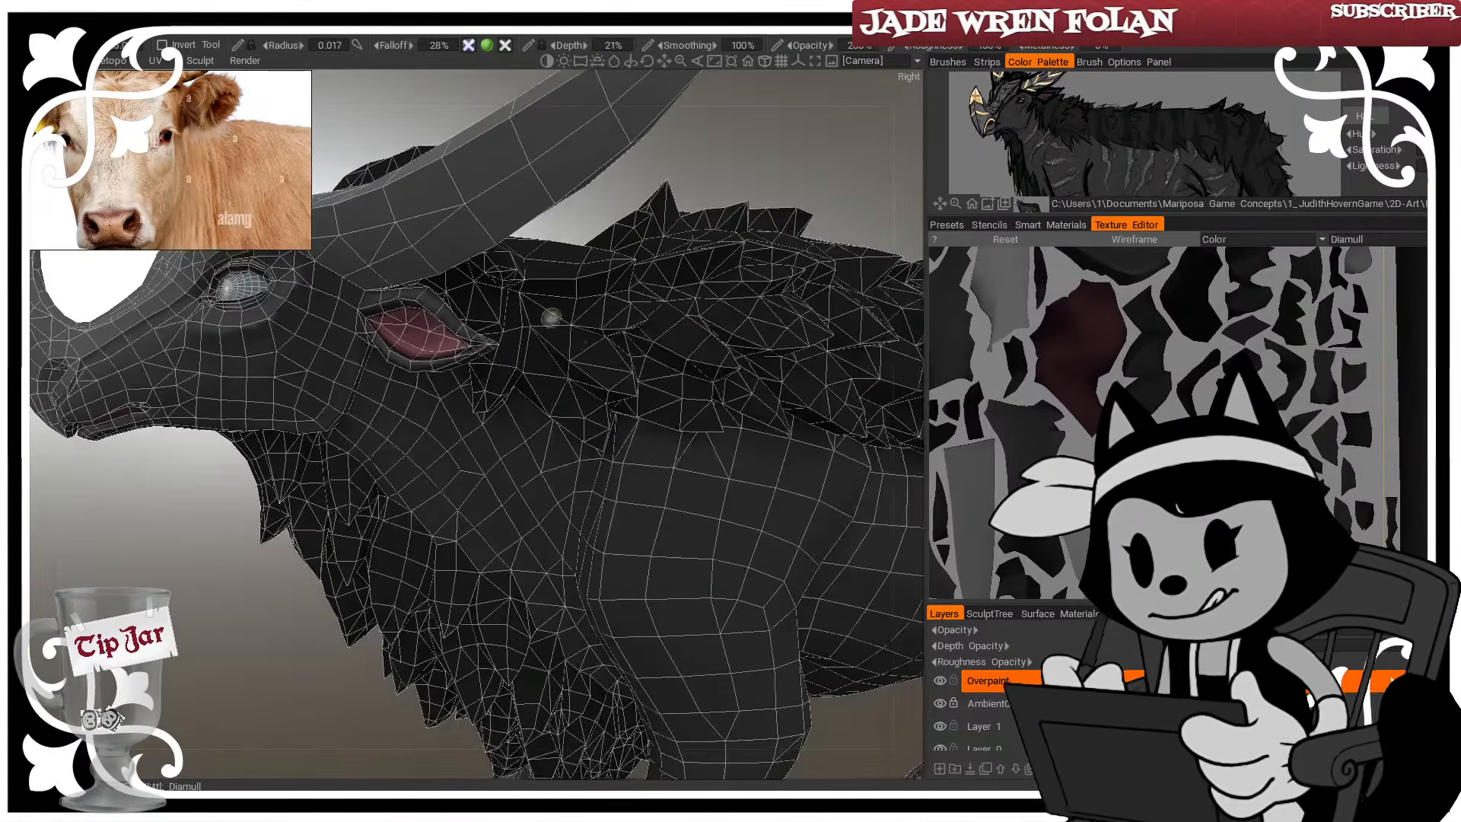
key("w")
key("w")
right_click_drag(493, 429, 501, 443)
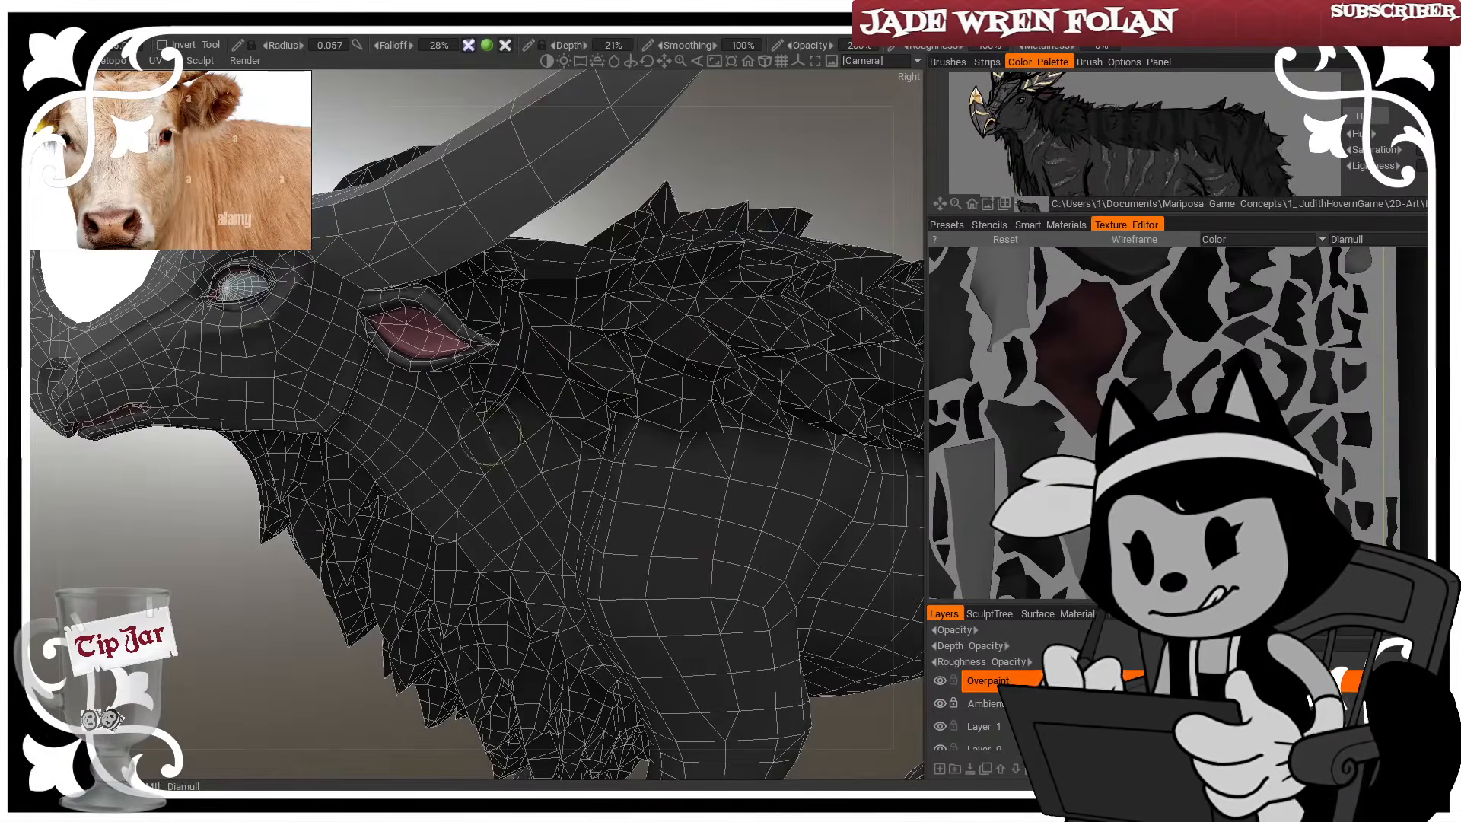
mouse_move(487, 430)
left_mouse_down()
mouse_move(562, 562)
mouse_move(556, 548)
left_mouse_up()
left_click_drag(732, 173, 739, 130)
right_click_drag(500, 437, 512, 438)
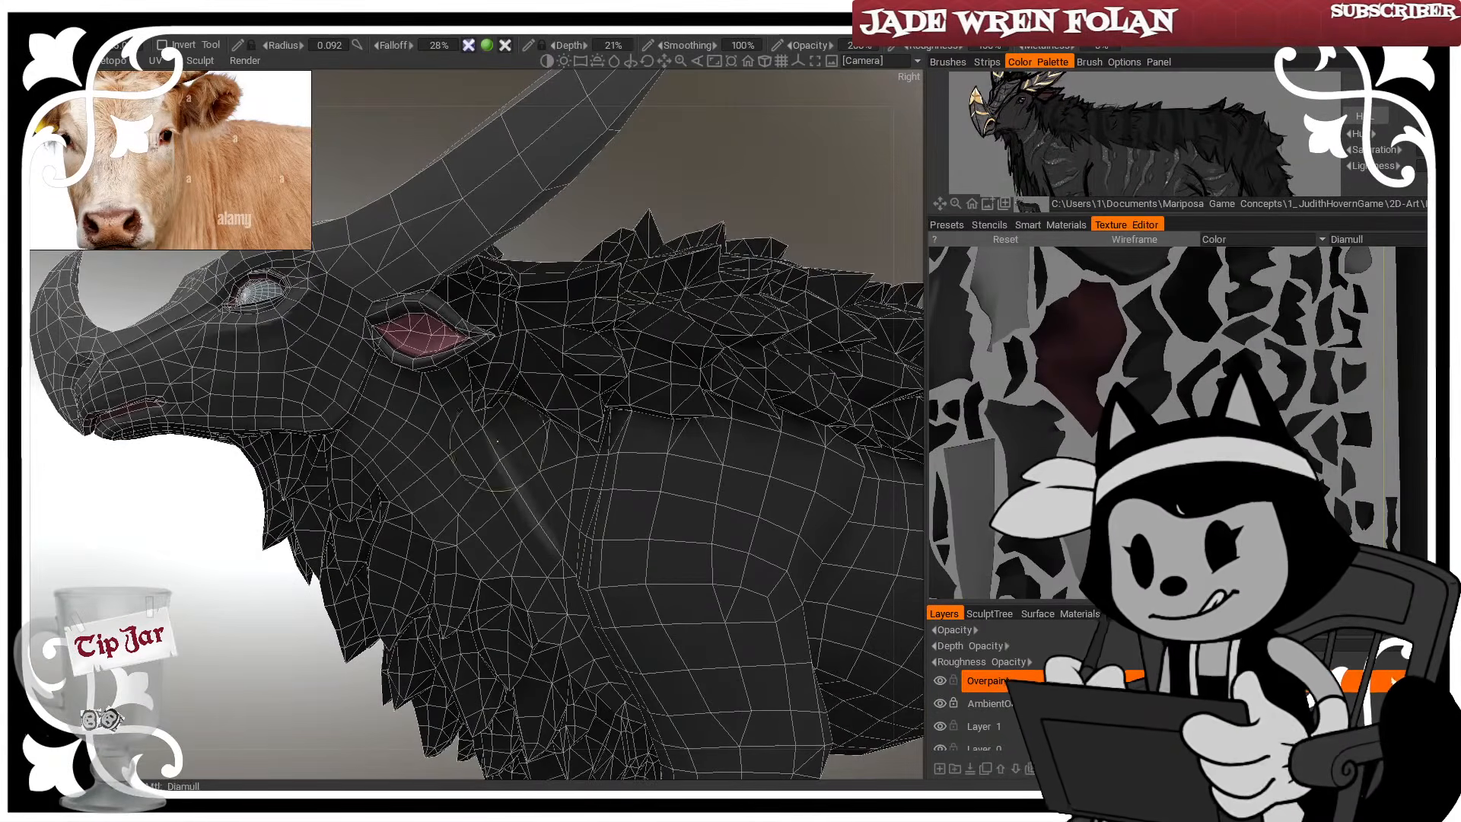
Shade around the neck stroke at radius 0.092, extend it up to the ear at radius 0.056, and hide the wireframe
left_click_drag(493, 434, 542, 528)
left_click_drag(694, 189, 729, 165)
right_click_drag(470, 399, 457, 394)
left_click_drag(456, 382, 562, 568)
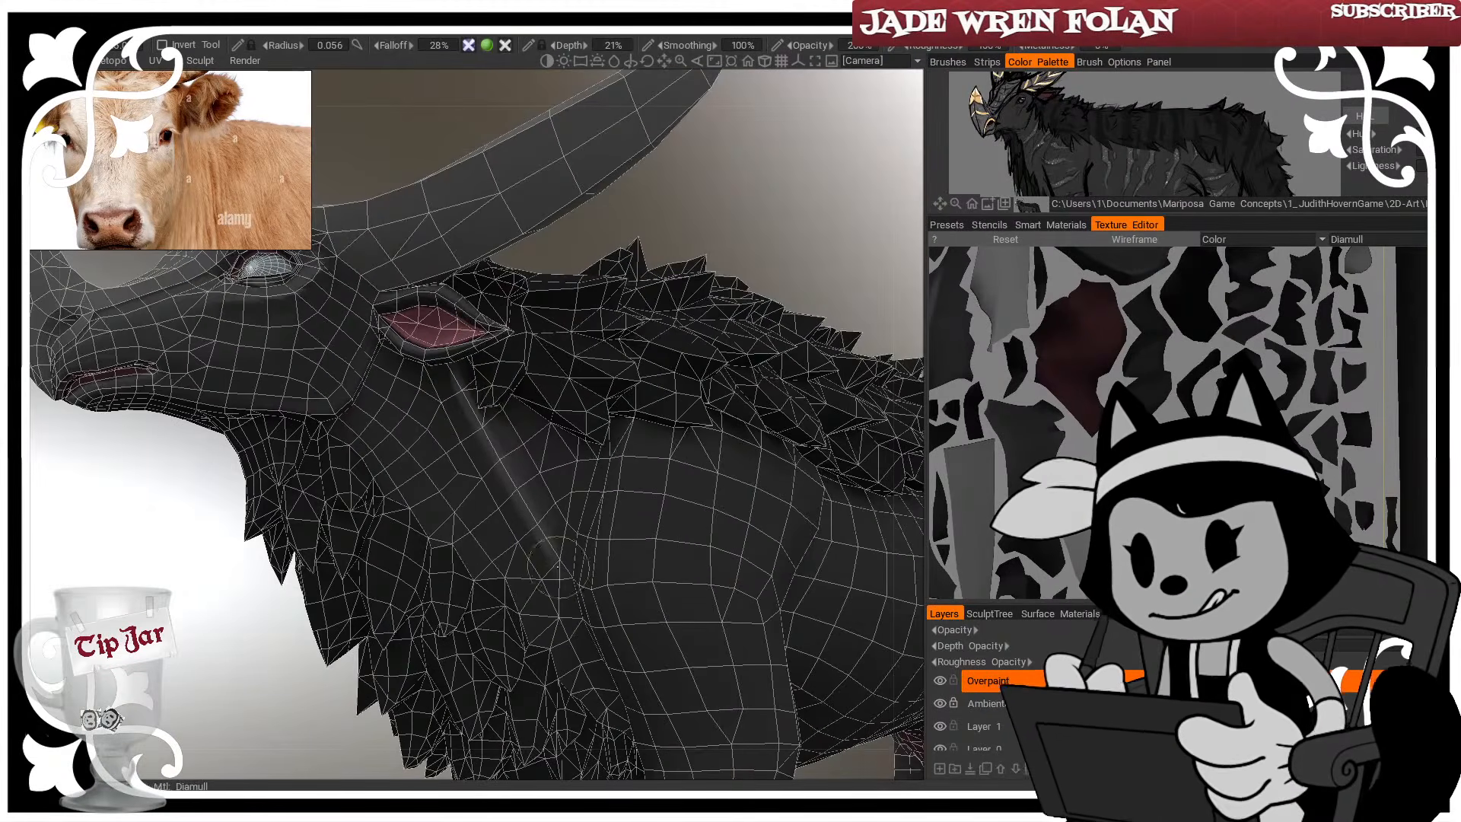
key("w")
left_click_drag(720, 199, 726, 218)
left_click_drag(499, 424, 567, 545)
scroll(548, 480, "down", 3)
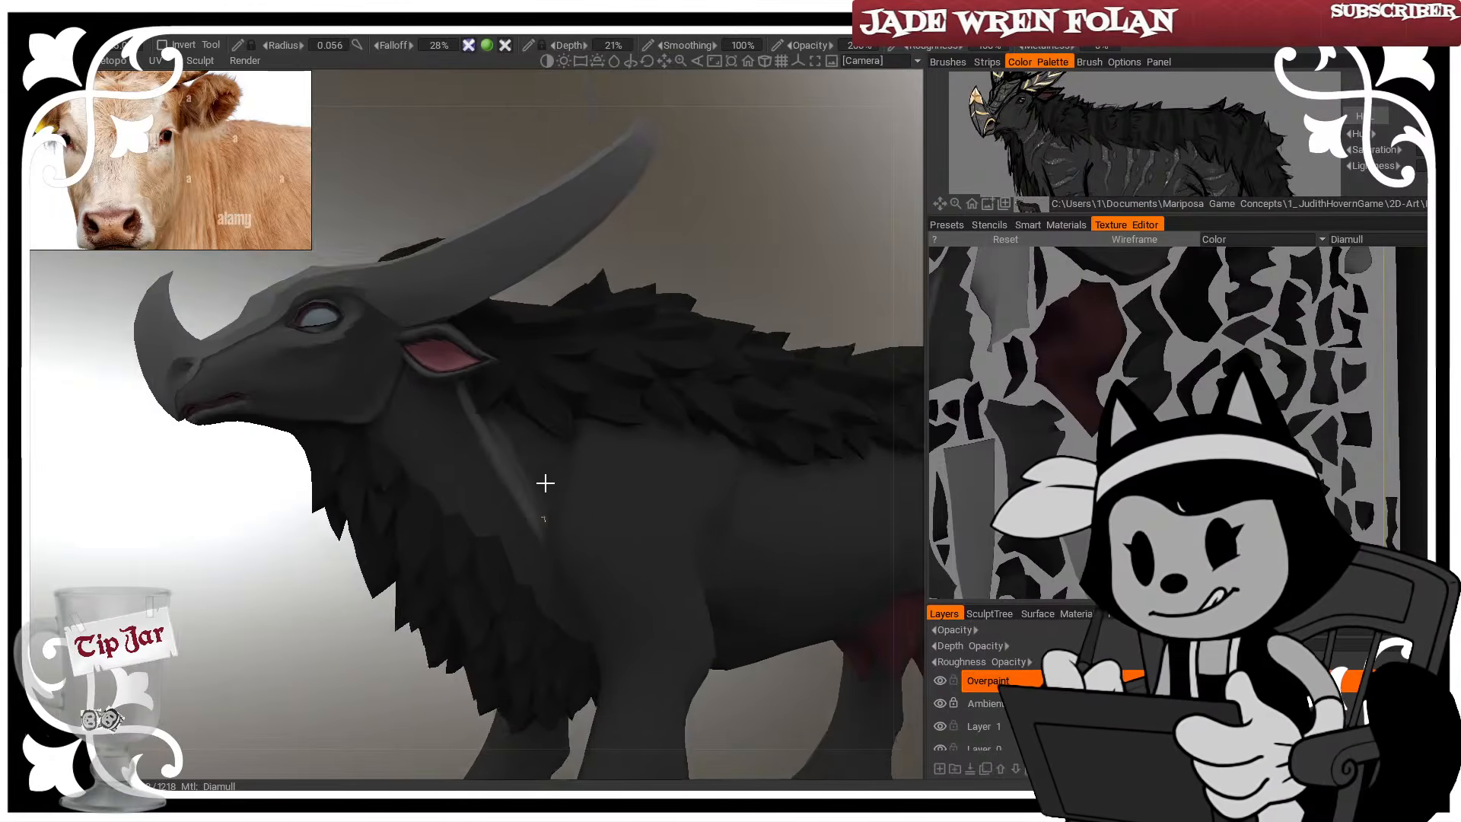
middle_click_drag(545, 483, 491, 464, "alt")
scroll(491, 464, "up", 2)
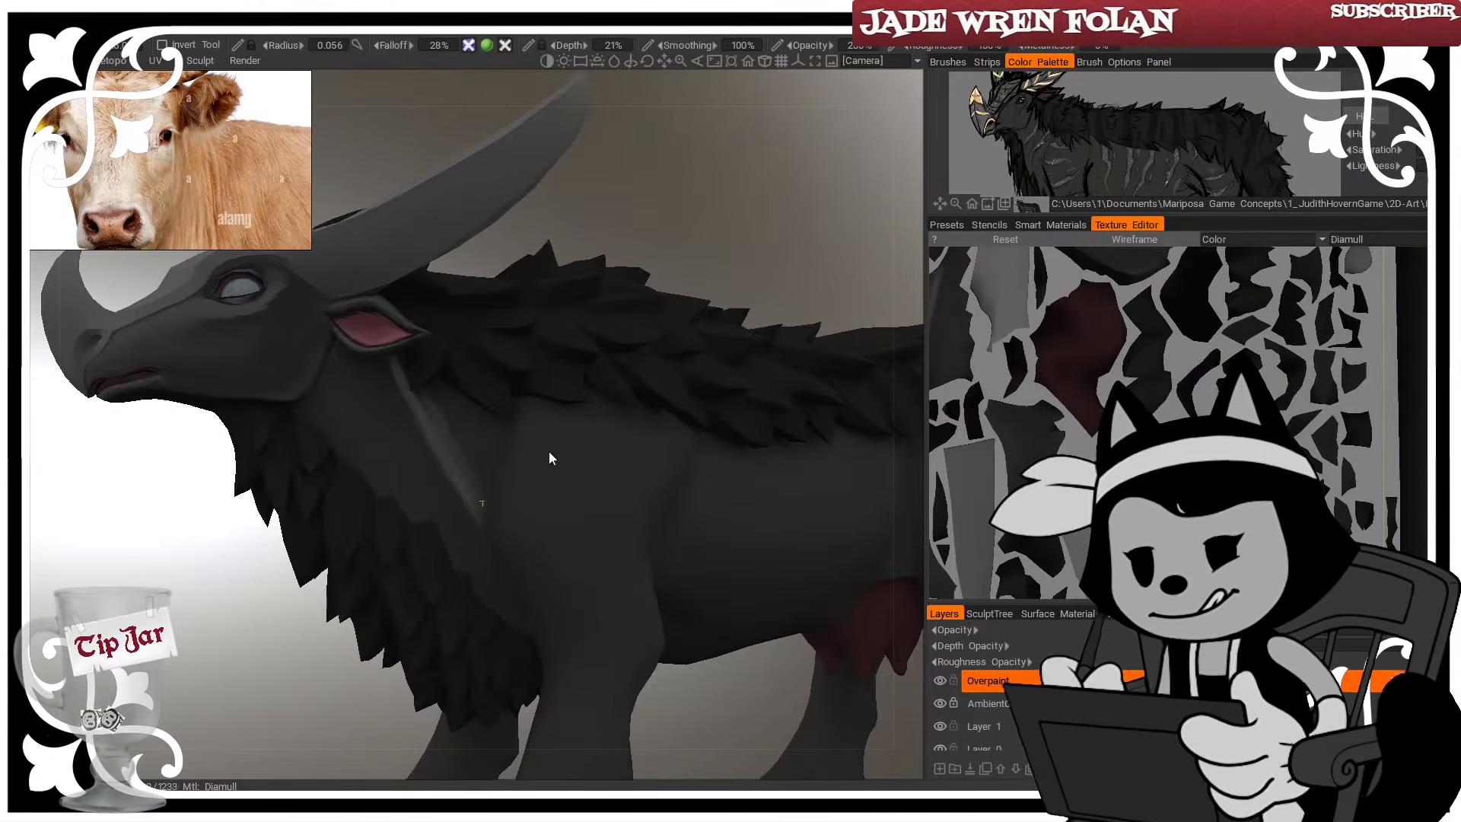
scroll(554, 454, "up", 2)
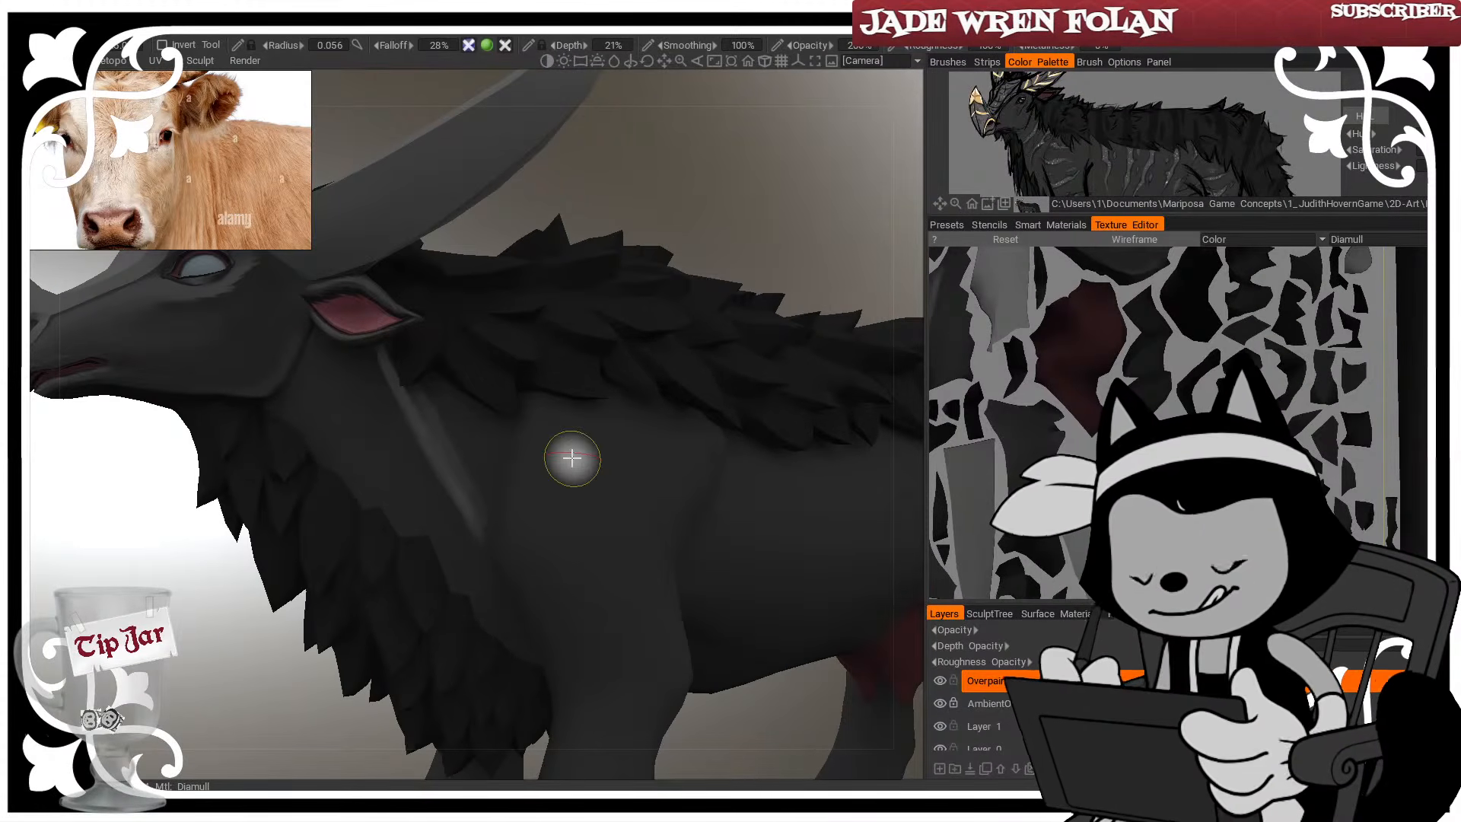
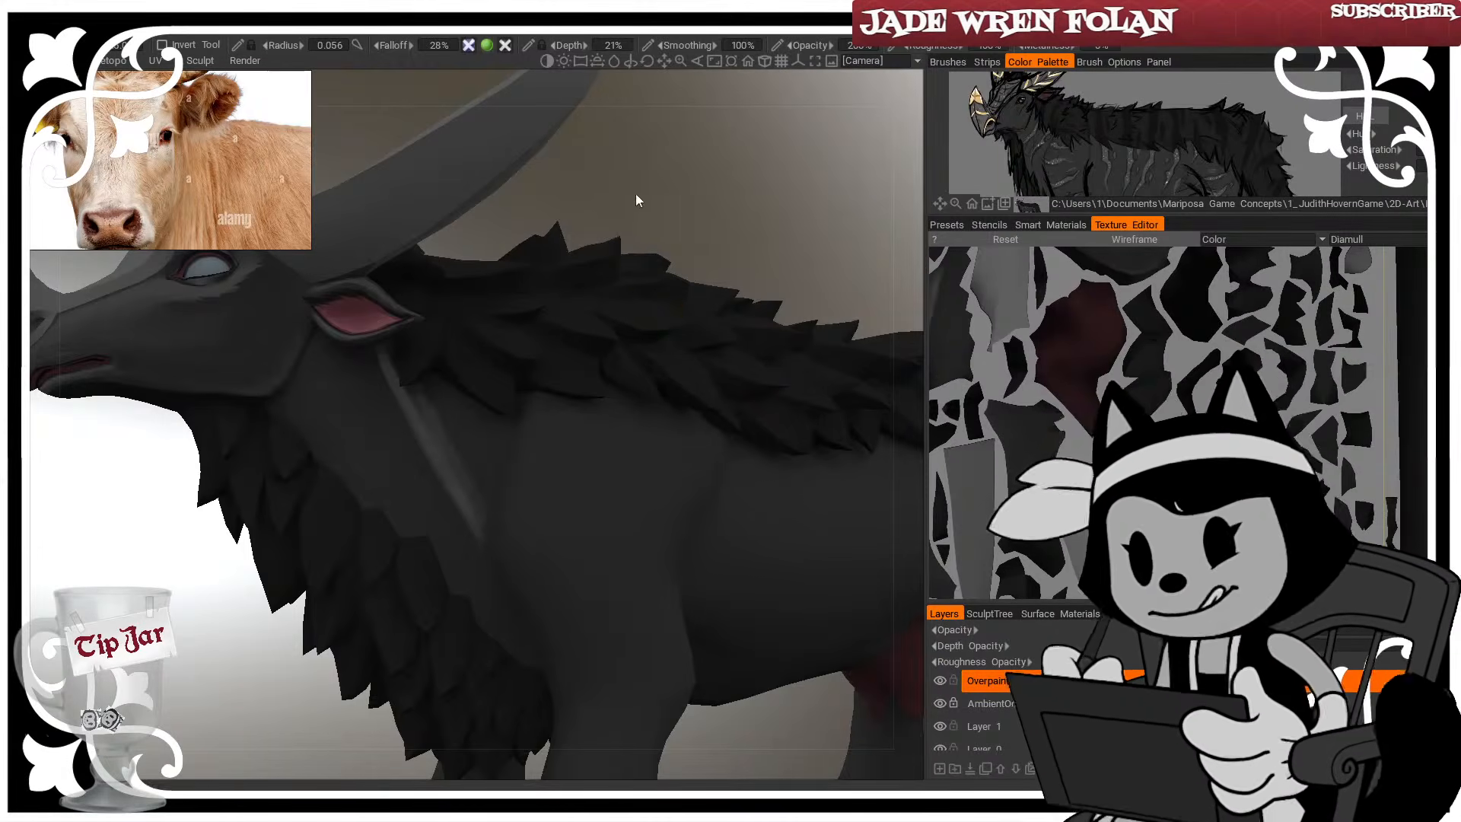
Enlarge the brush radius to 0.147 and blend broad soft shading from the jaw down the side of the neck
key("bracketright")
key("bracketright")
key("bracketright")
key("bracketright")
key("bracketright")
left_click_drag(475, 232, 535, 238)
key("bracketright")
key("bracketright")
key("bracketright")
key("bracketright")
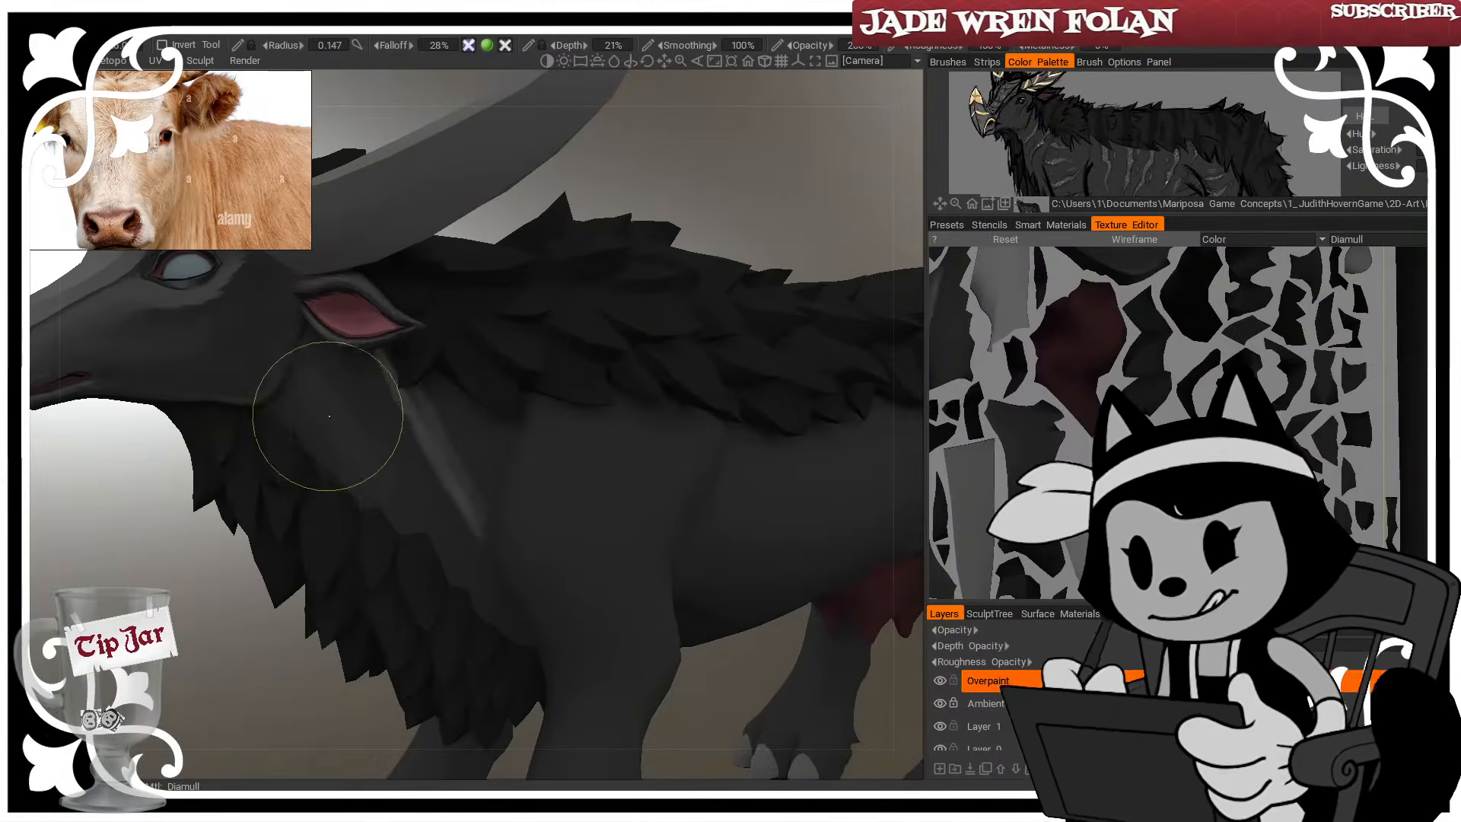
left_click_drag(300, 359, 471, 557)
middle_click_drag(472, 557, 588, 604)
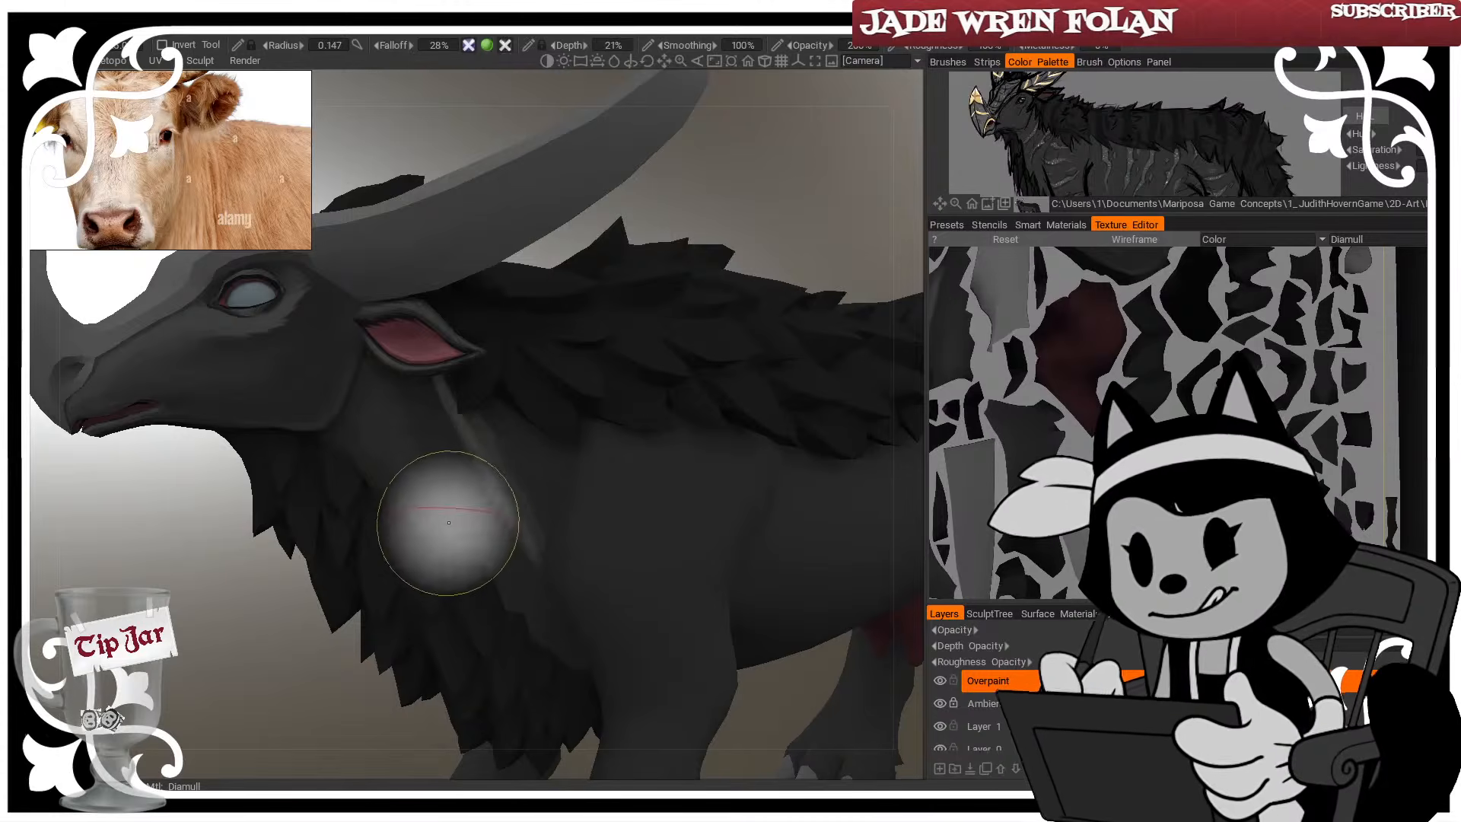
Check the neck's topology in wireframe and paint broad lighter grey shading along the neck in front of the diagonal ridge
key("w")
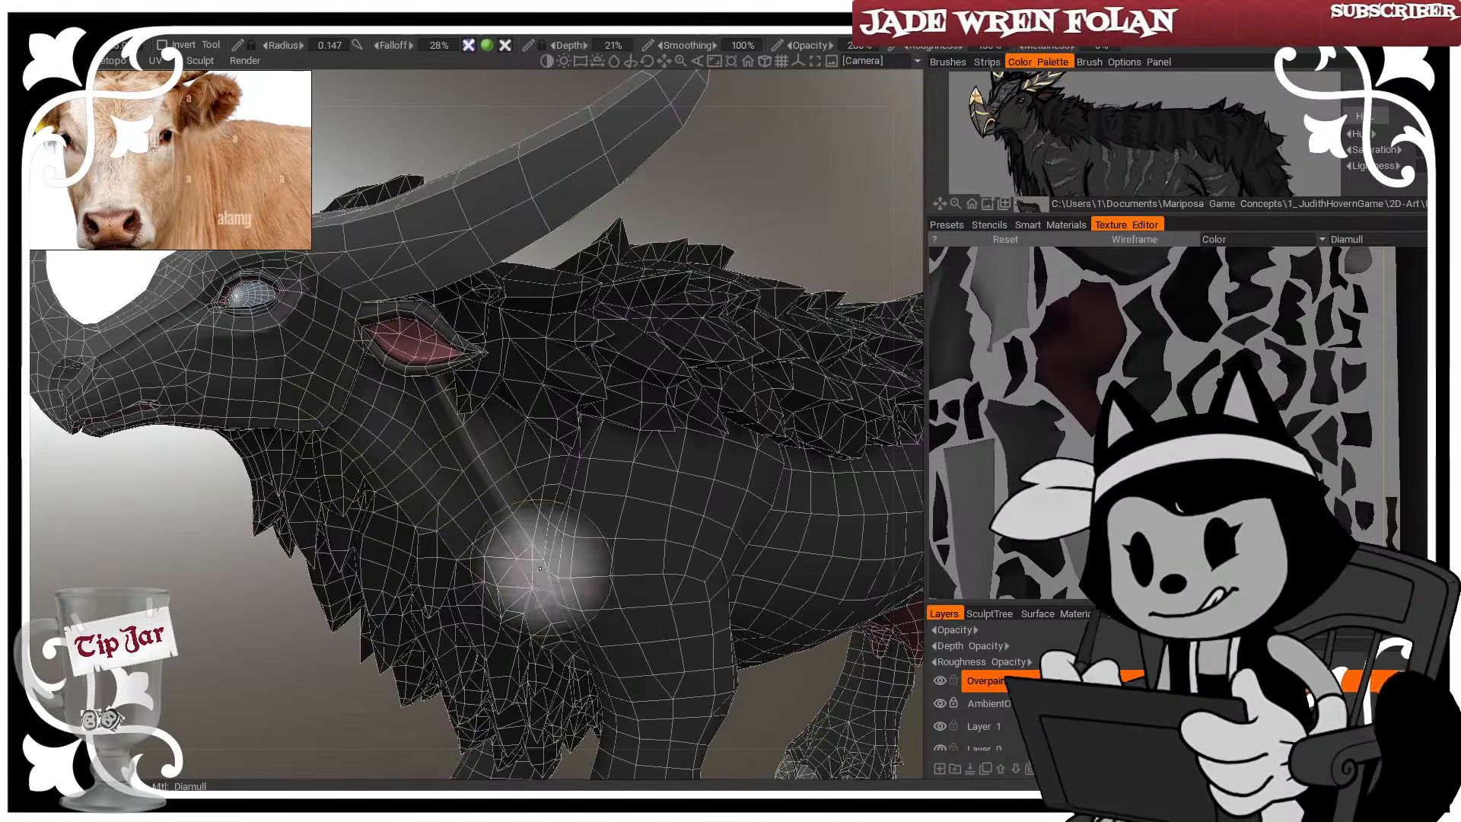
key("w")
mouse_move(496, 566)
left_mouse_down()
mouse_move(491, 540)
mouse_move(533, 554)
left_mouse_up()
left_click_drag(634, 217, 648, 216)
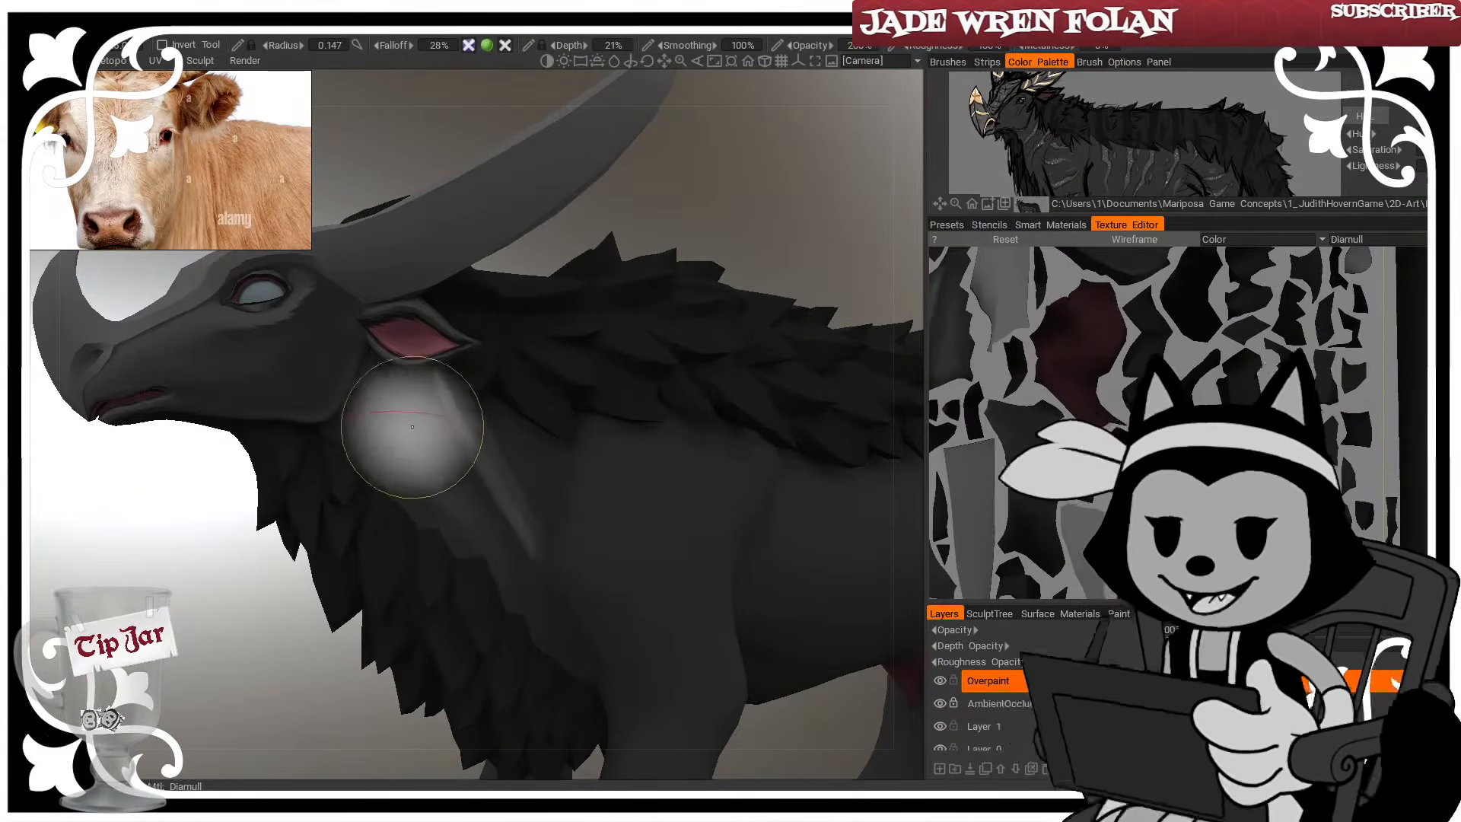
key("w")
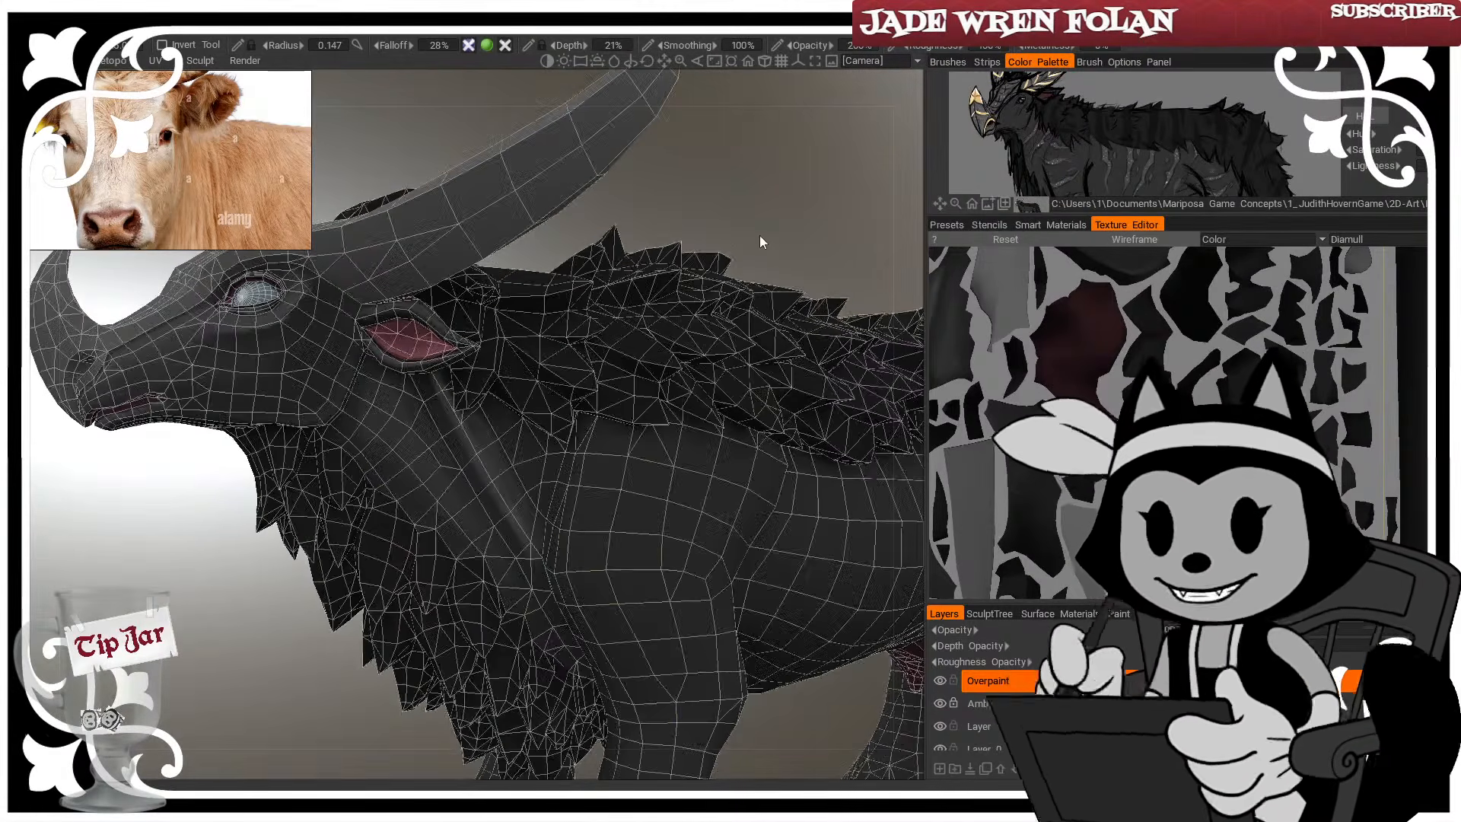
key("w")
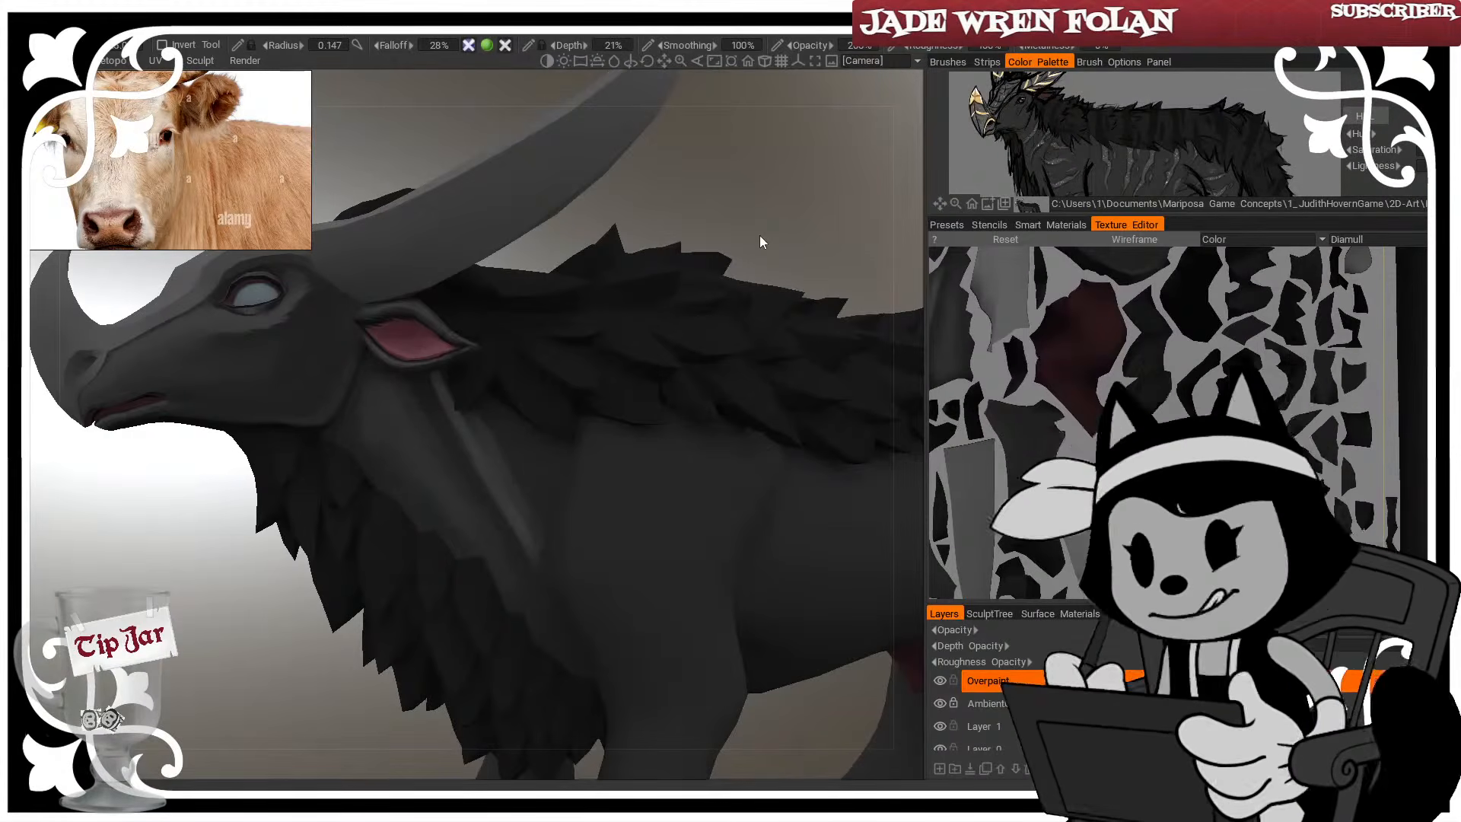
left_click_drag(760, 236, 748, 256)
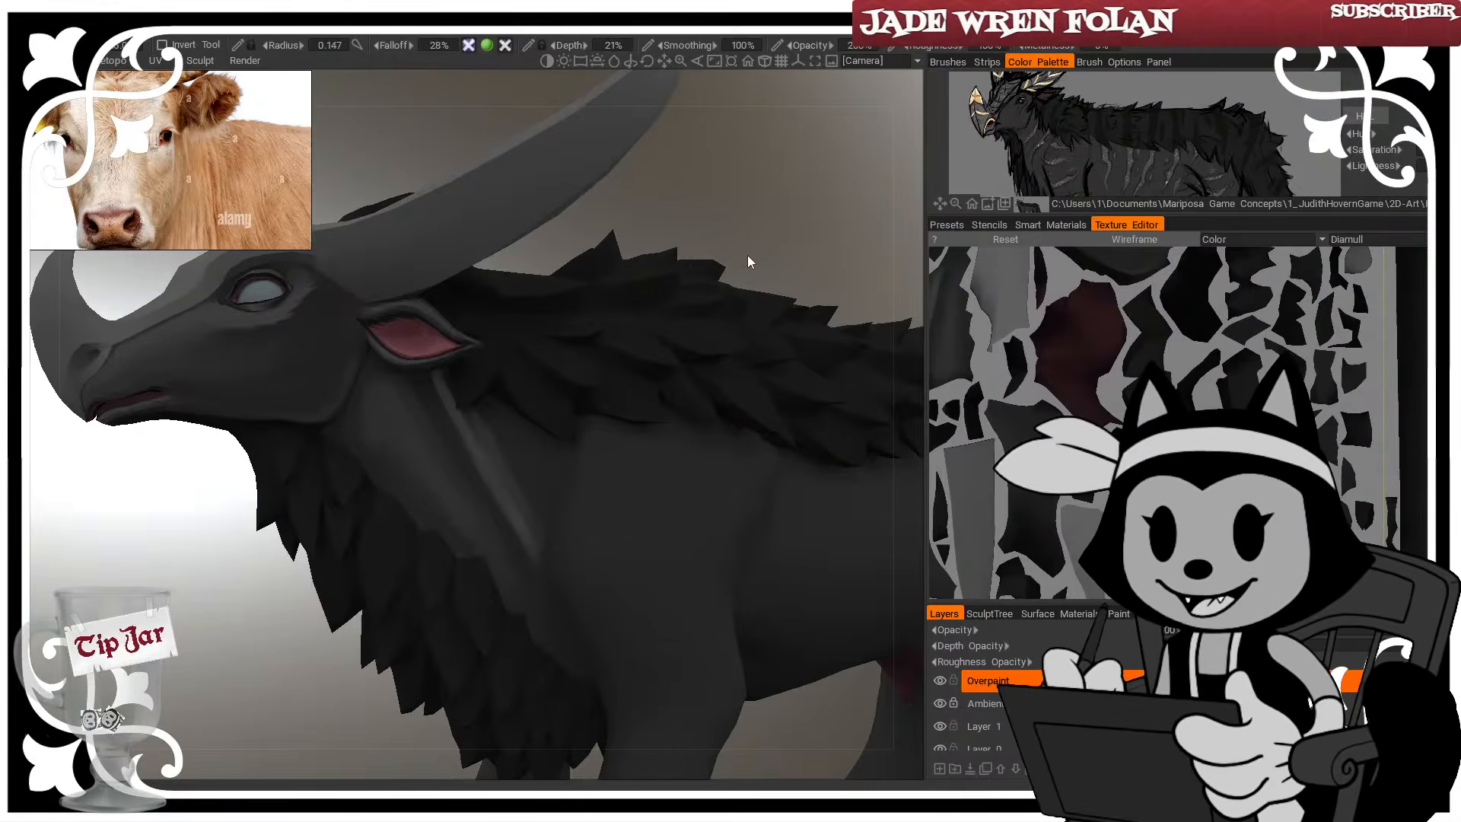
Refine the shading along the neck's diagonal ridge, reducing the brush radius to 0.092 and then to about 0.035
key("bracketleft")
key("bracketleft")
key("bracketleft")
key("bracketleft")
key("bracketleft")
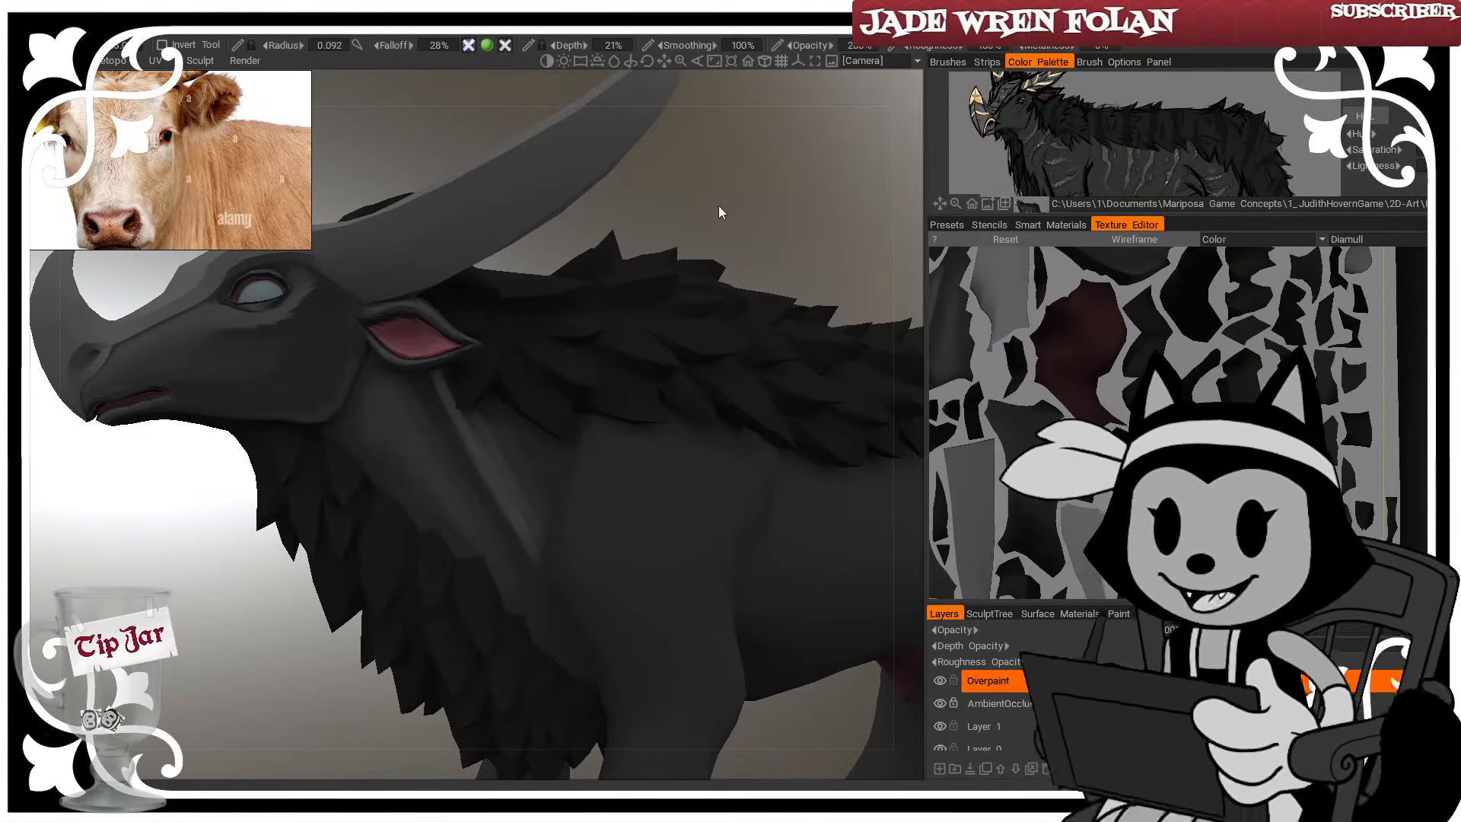
left_click_drag(721, 213, 749, 256)
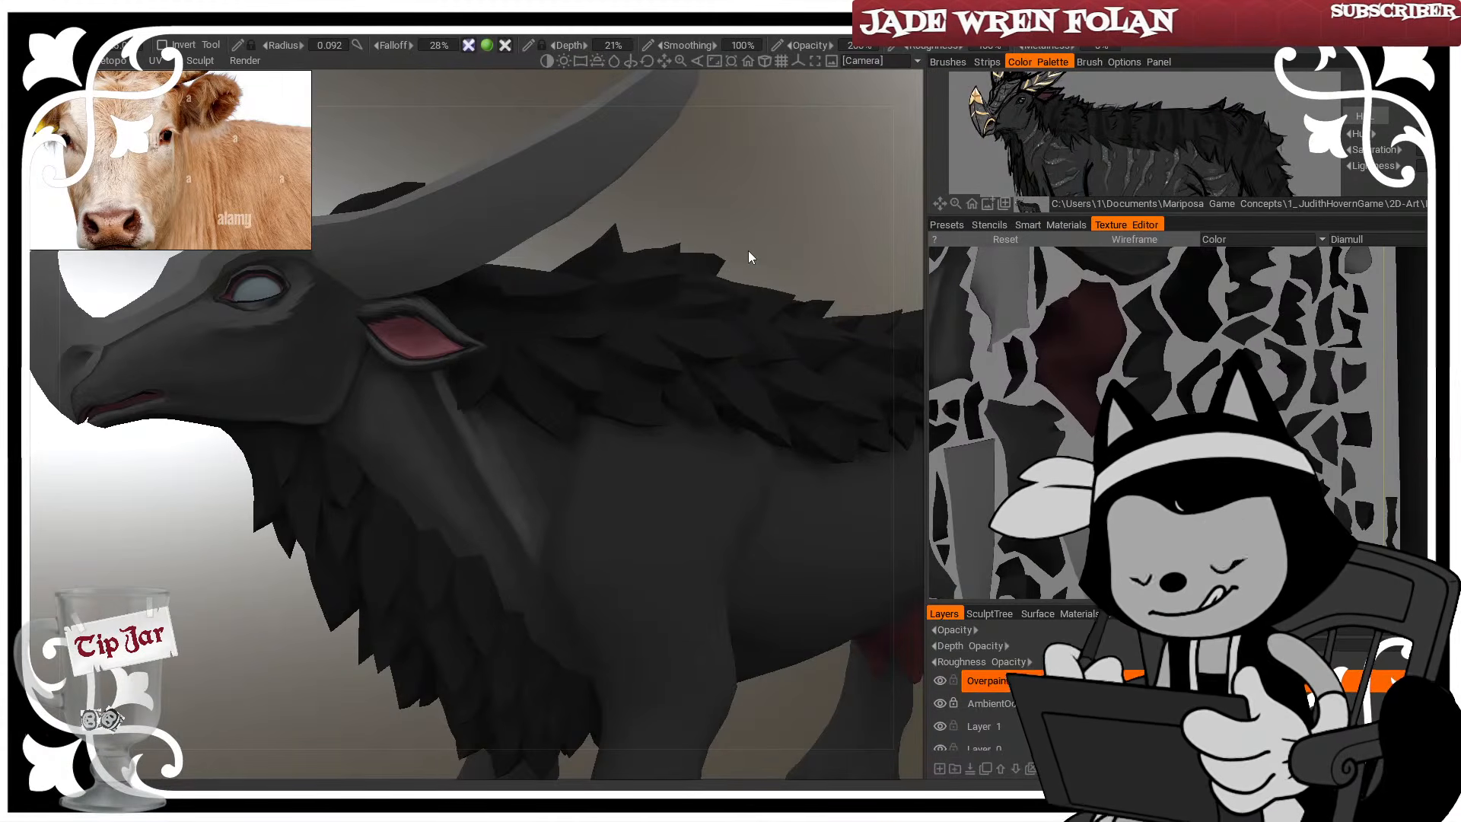
mouse_move(727, 198)
left_mouse_down()
mouse_move(755, 213)
mouse_move(732, 205)
left_mouse_up()
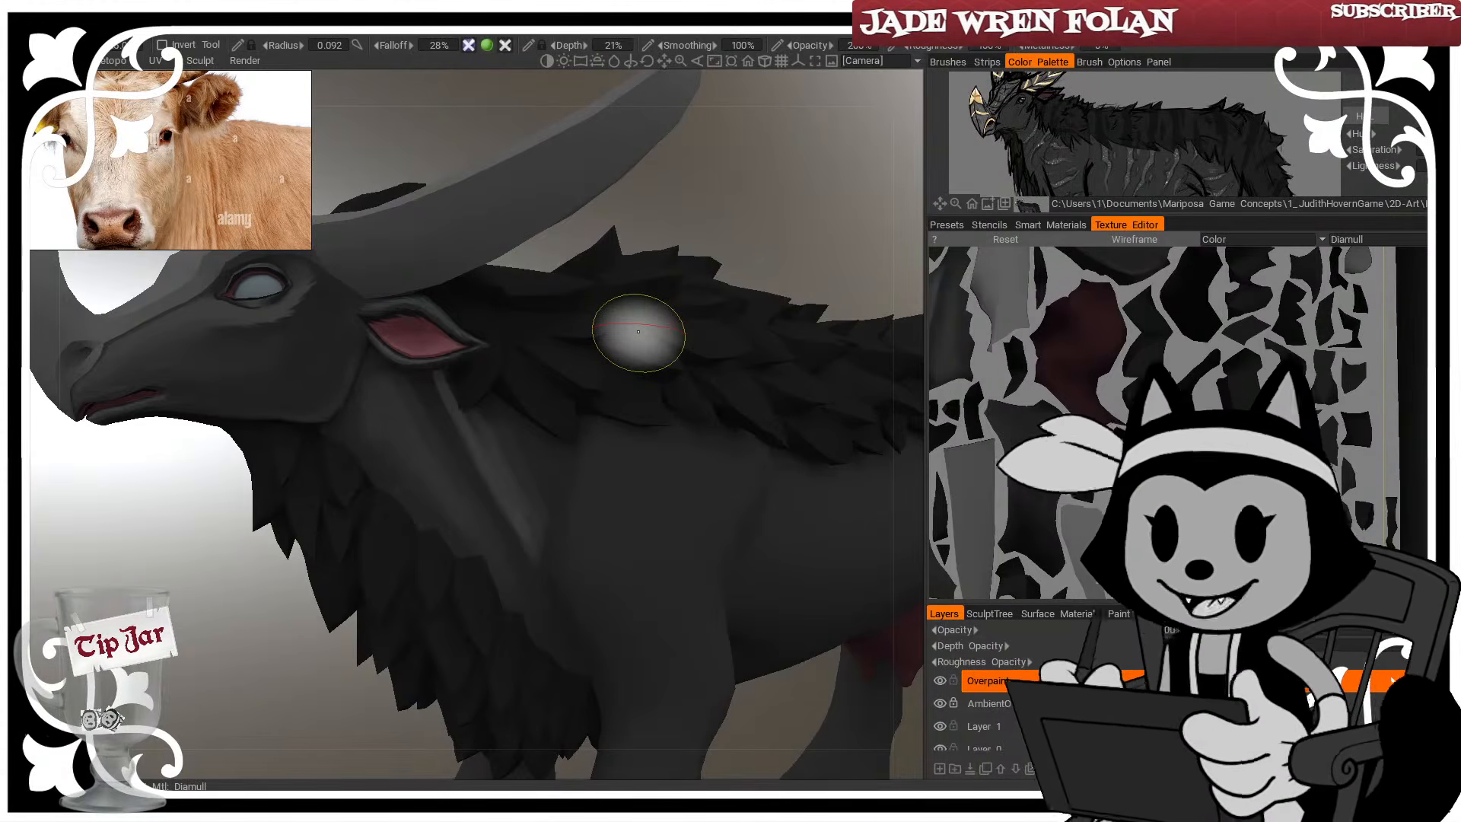
left_click_drag(778, 238, 773, 190)
right_click_drag(473, 421, 434, 421)
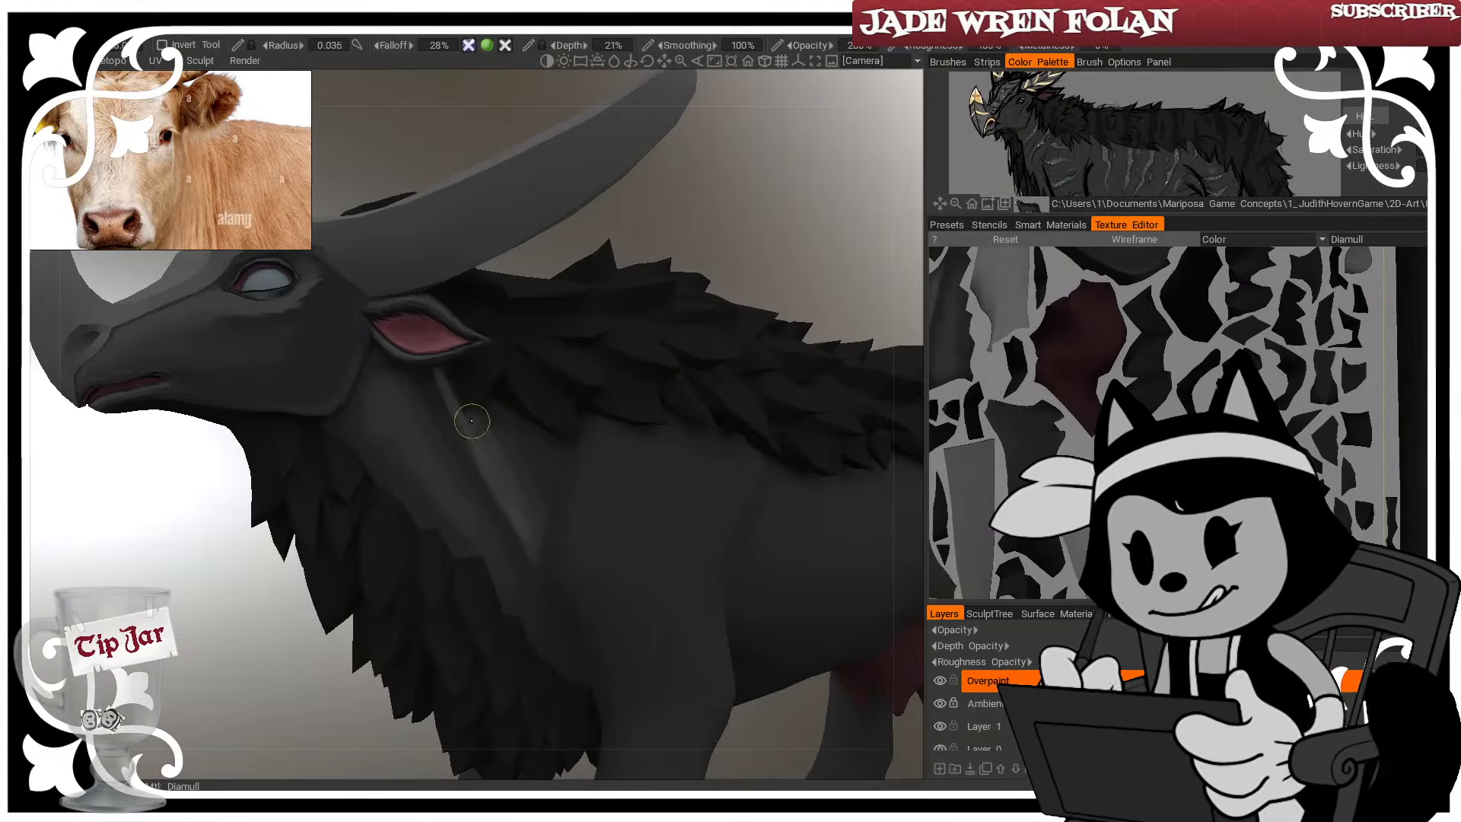
left_click_drag(765, 218, 784, 185)
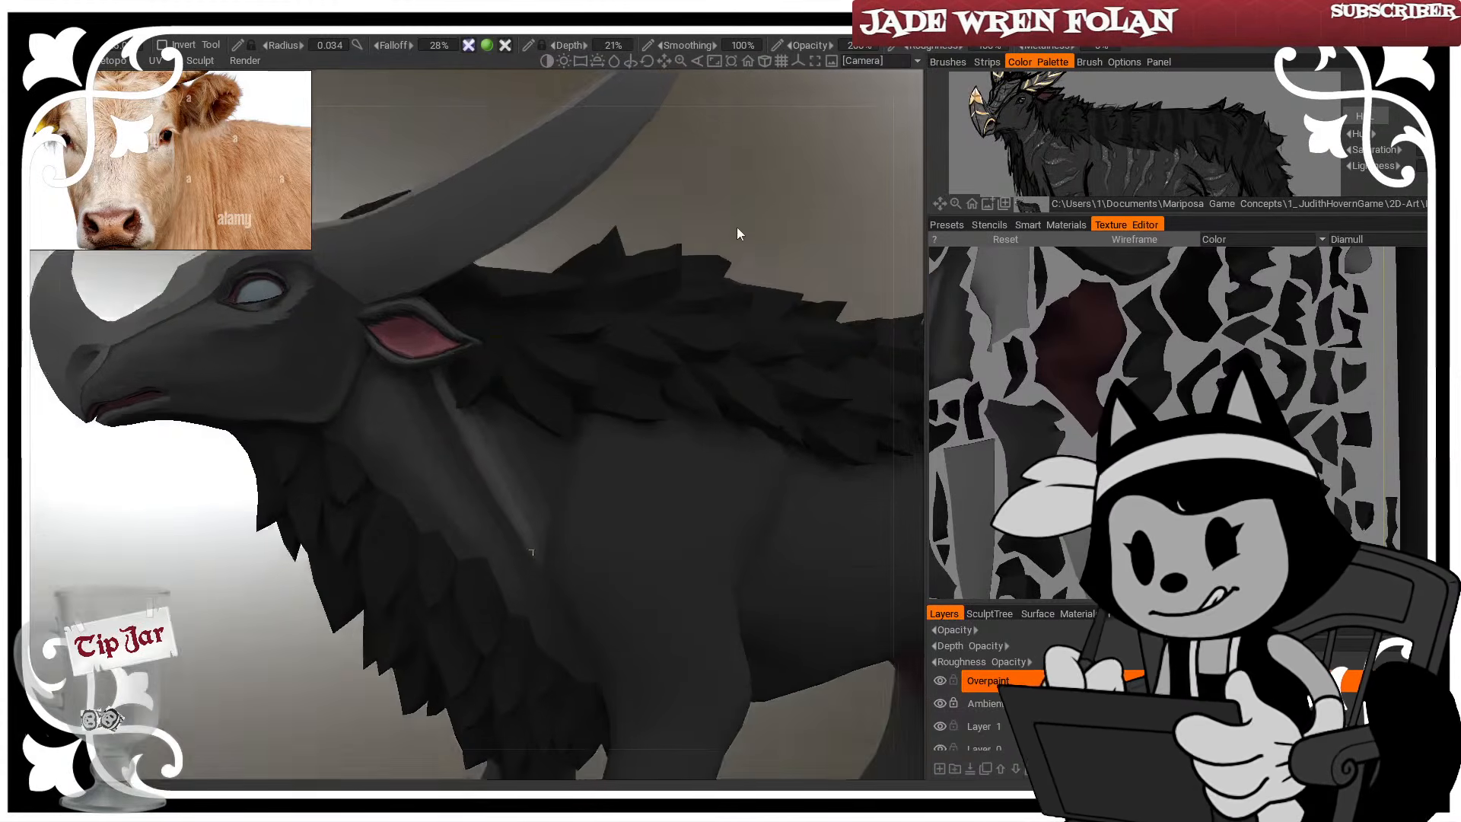
Inspect the neck and head shading from several angles, with and without the wireframe
mouse_move(737, 232)
left_mouse_down()
mouse_move(749, 221)
mouse_move(732, 205)
left_mouse_up()
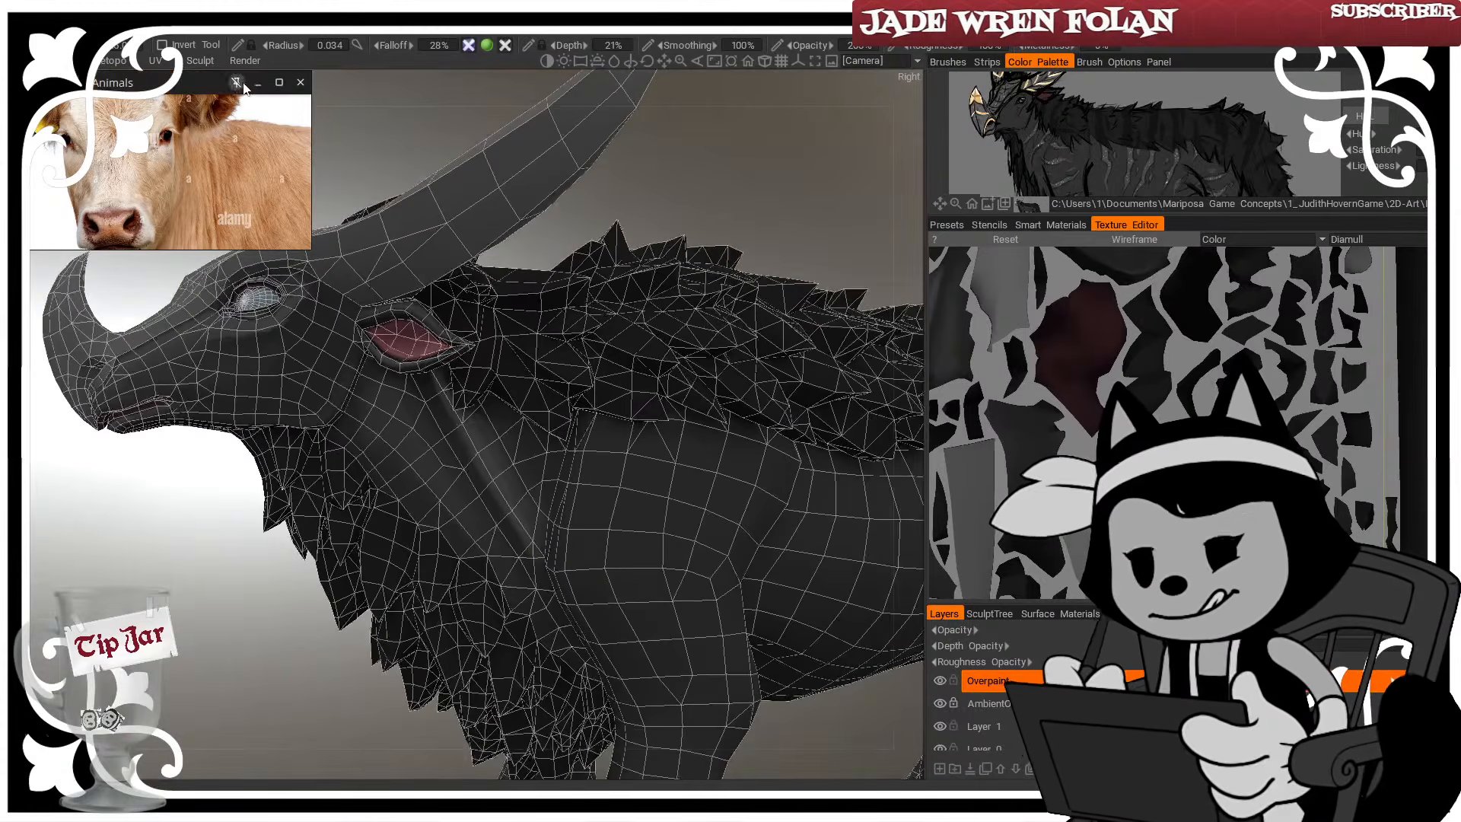
right_click_drag(778, 143, 816, 204)
left_click_drag(815, 204, 617, 201)
left_click_drag(488, 149, 677, 133)
right_click_drag(677, 133, 726, 186)
left_click_drag(724, 130, 837, 214)
right_click_drag(837, 215, 787, 208)
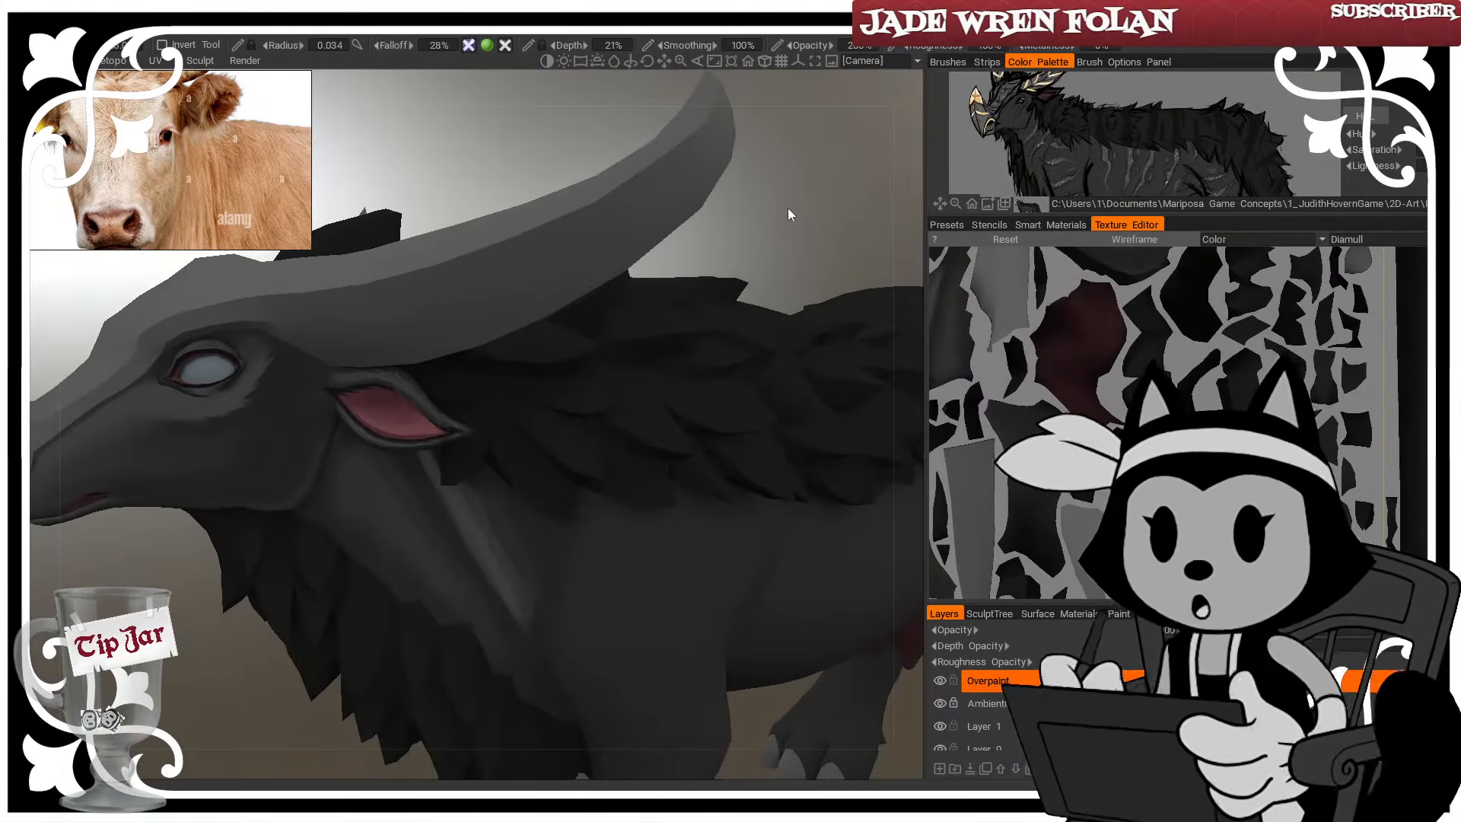
left_click_drag(787, 208, 792, 210)
key("w")
mouse_move(834, 166)
left_mouse_down()
mouse_move(734, 216)
mouse_move(761, 268)
left_mouse_up()
key("w")
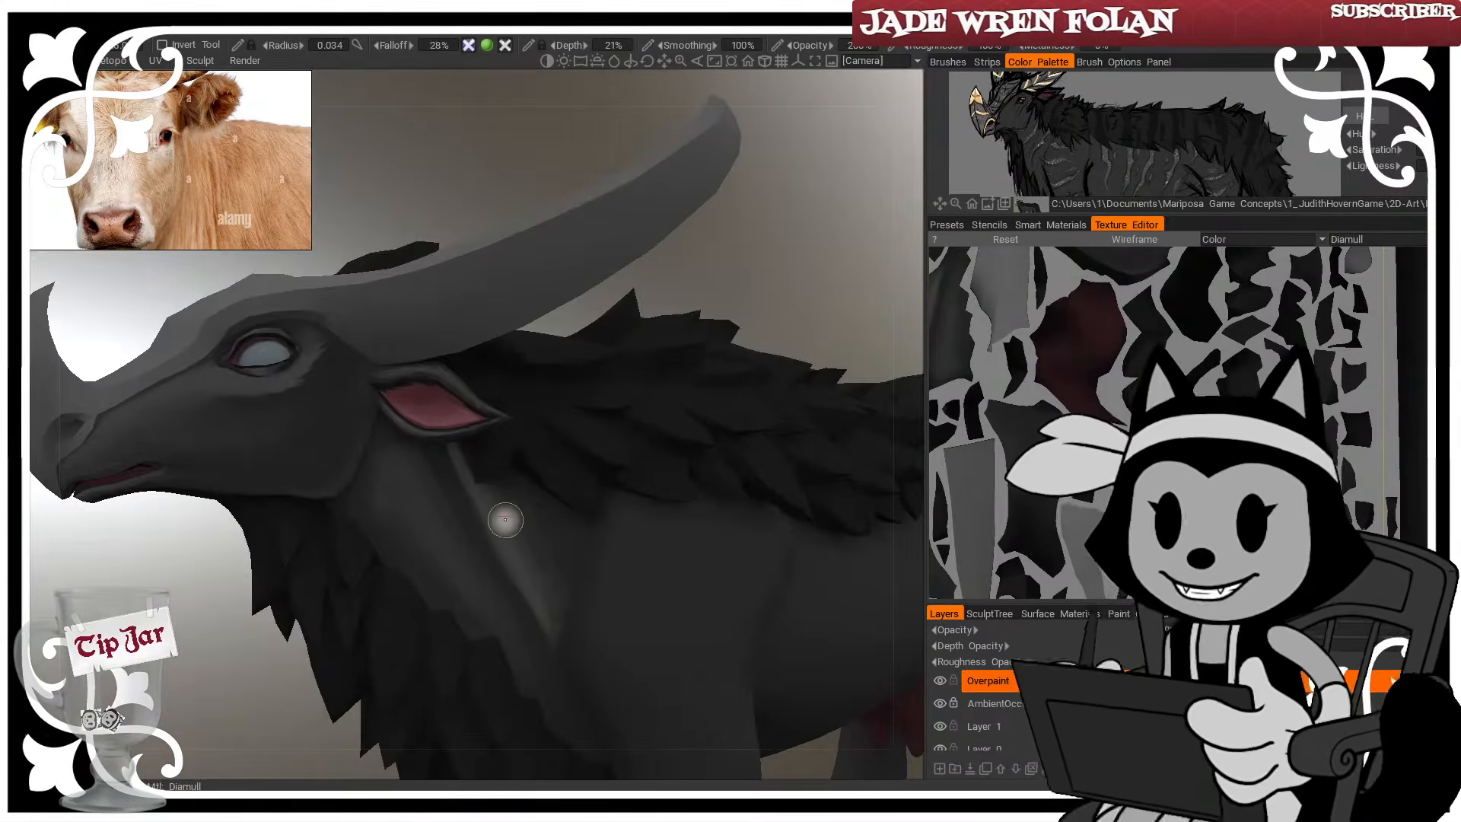
Show the wireframe, enlarge the brush radius to between about 0.095 and 0.111, and blend soft shading over the lower neck around the diagonal ridge
key("w")
key("bracketright")
key("bracketright")
key("bracketright")
key("bracketright")
key("bracketright")
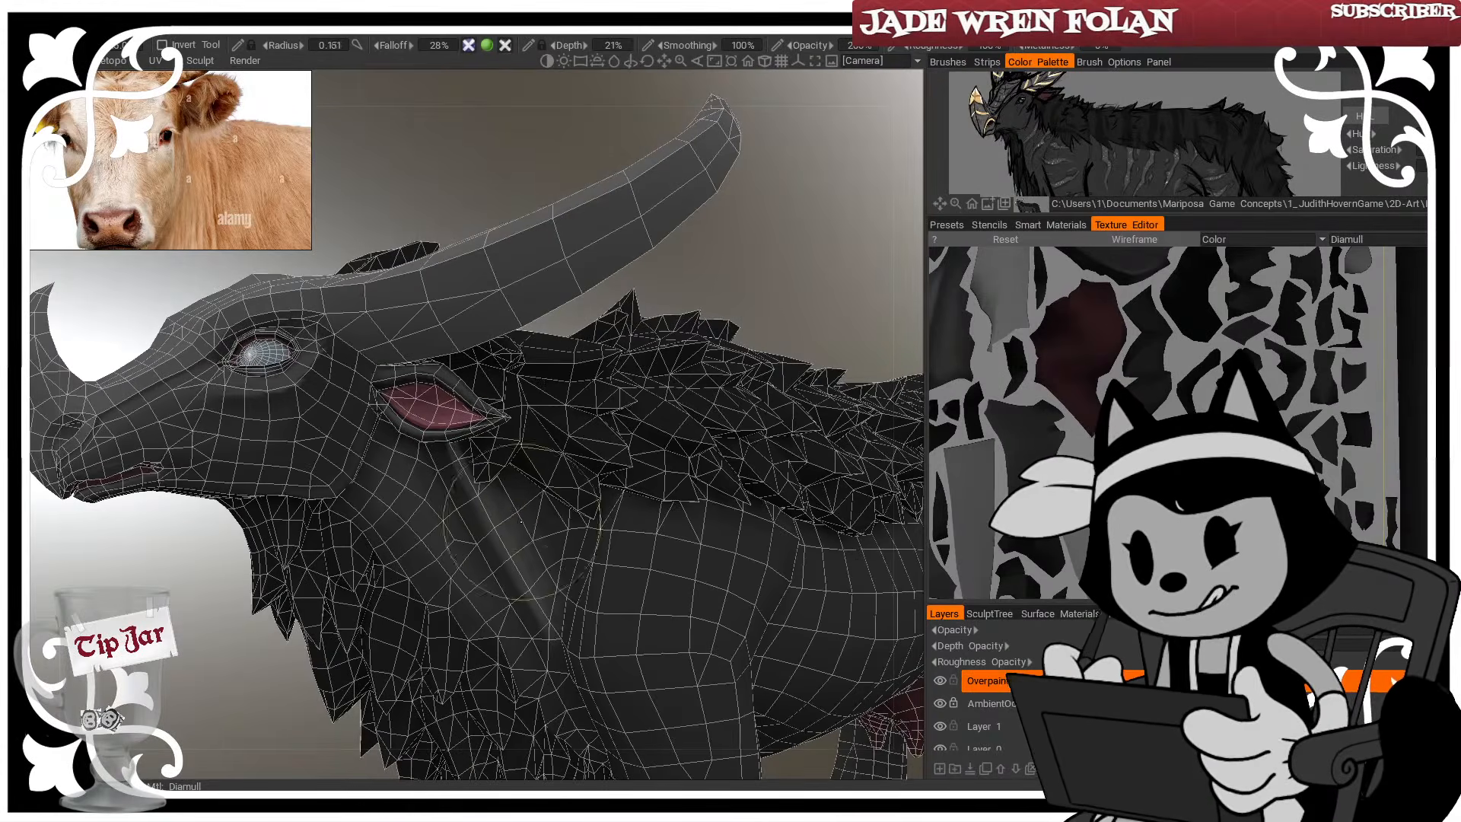
mouse_move(764, 233)
left_mouse_down()
mouse_move(753, 255)
mouse_move(728, 254)
left_mouse_up()
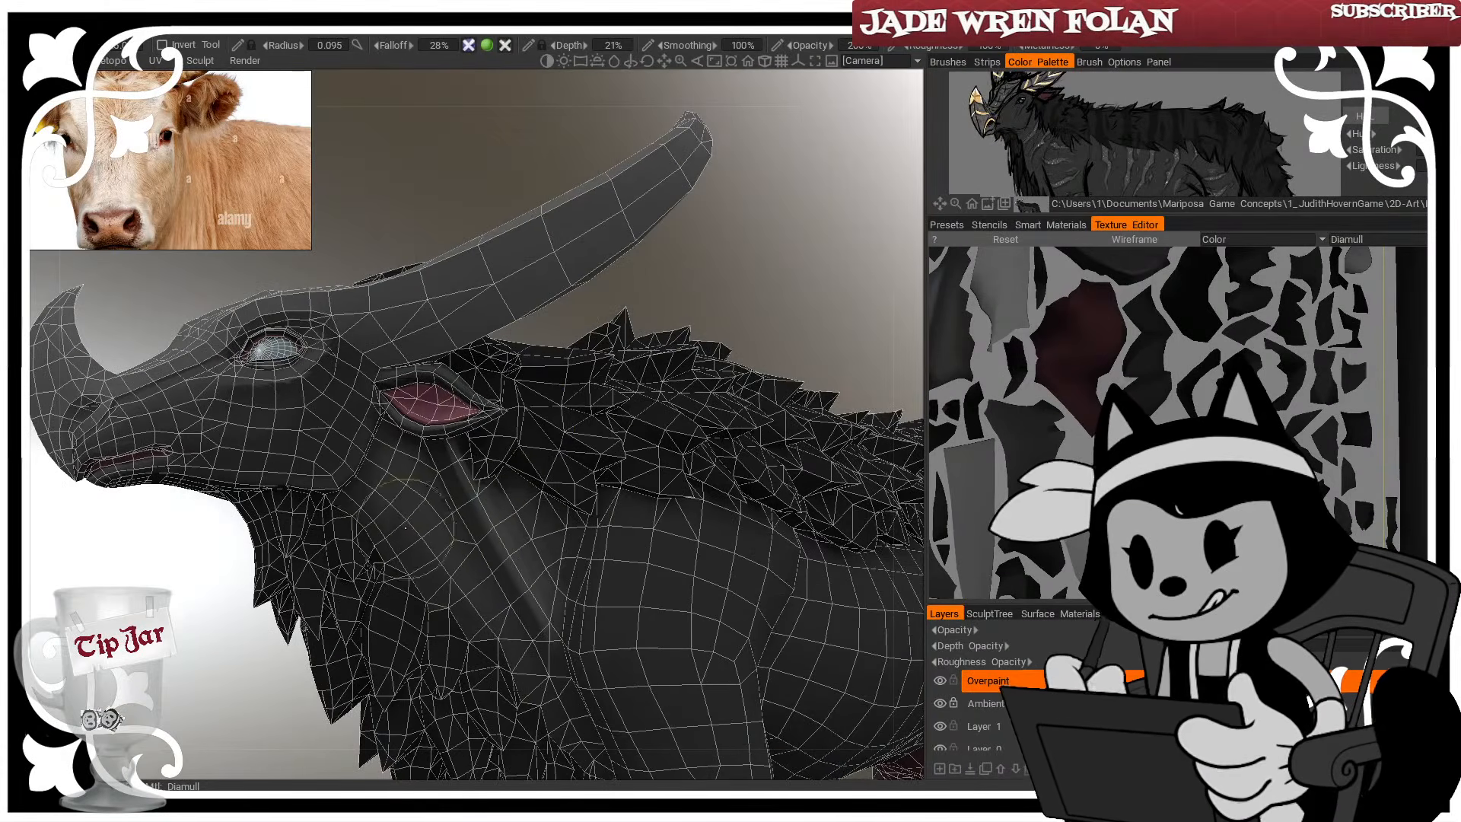
key("bracketright")
key("bracketright")
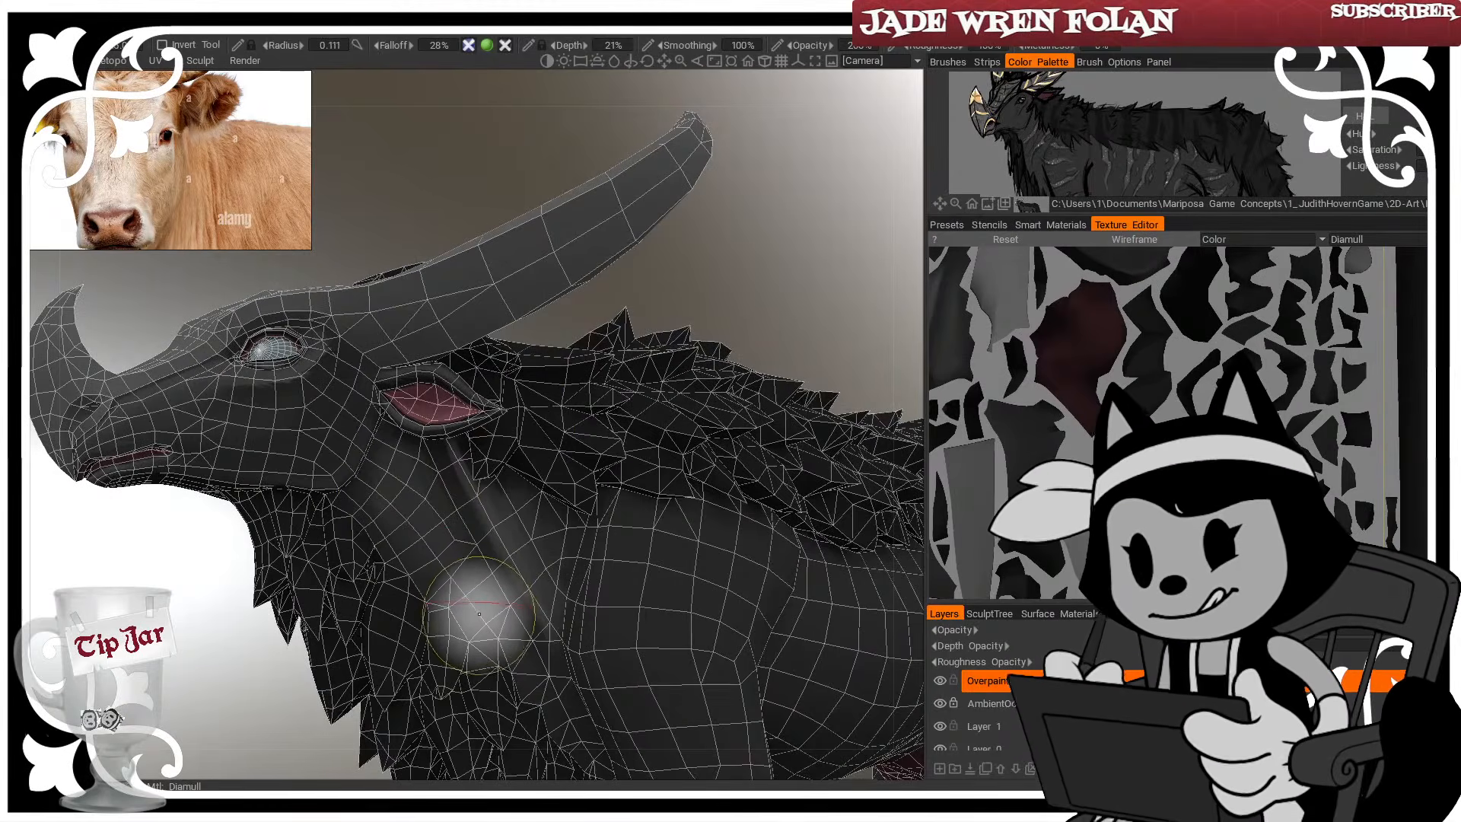
Reduce the brush radius to 0.049, refine the lighter shading behind the neck's diagonal ridge, and hide the wireframe
key("bracketleft")
key("bracketleft")
key("bracketleft")
key("bracketleft")
key("bracketleft")
key("bracketleft")
key("bracketleft")
key("bracketleft")
key("bracketleft")
key("bracketleft")
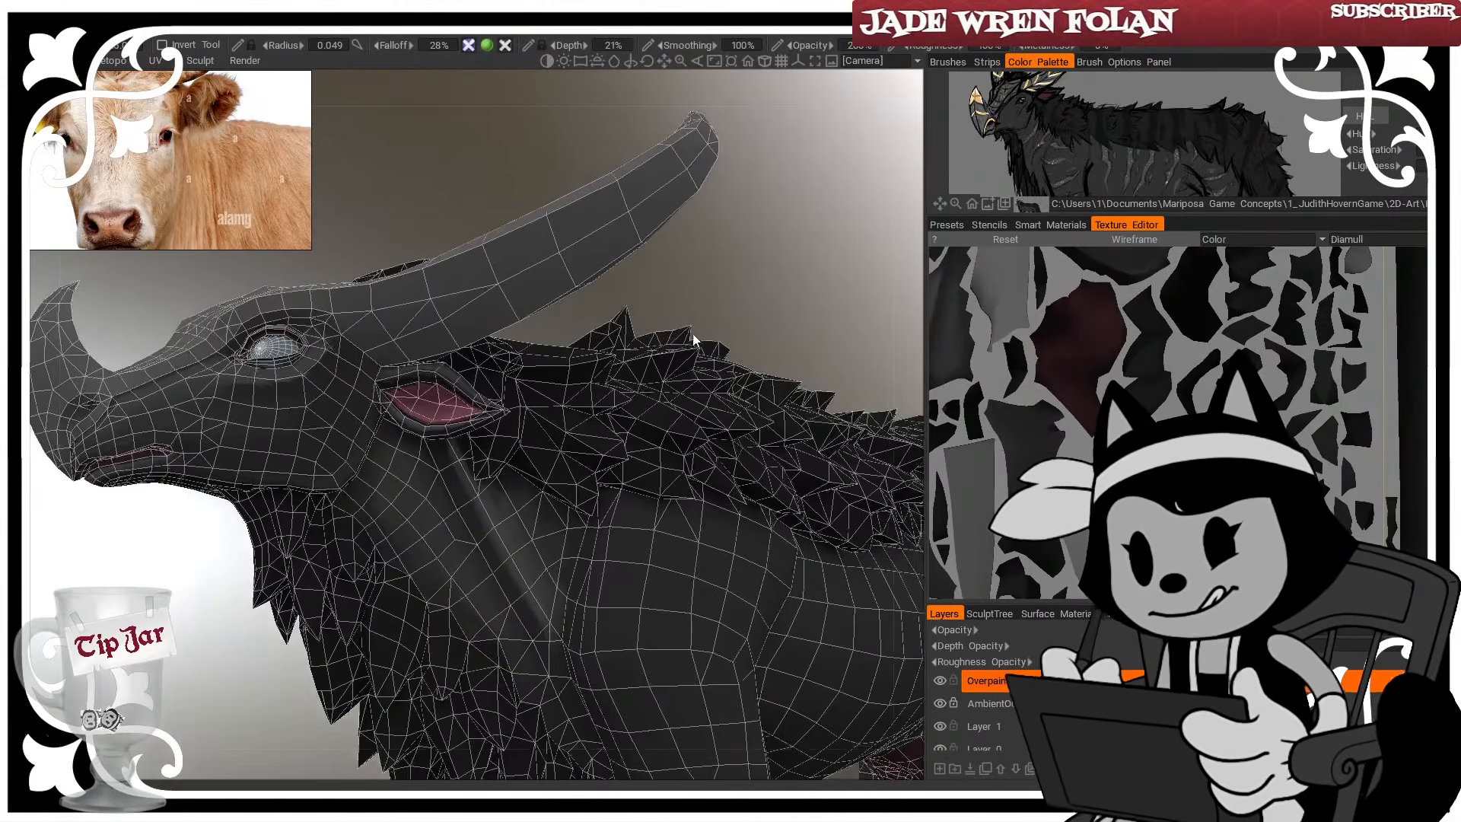
key("w")
mouse_move(717, 309)
left_mouse_down()
mouse_move(732, 295)
mouse_move(728, 312)
left_mouse_up()
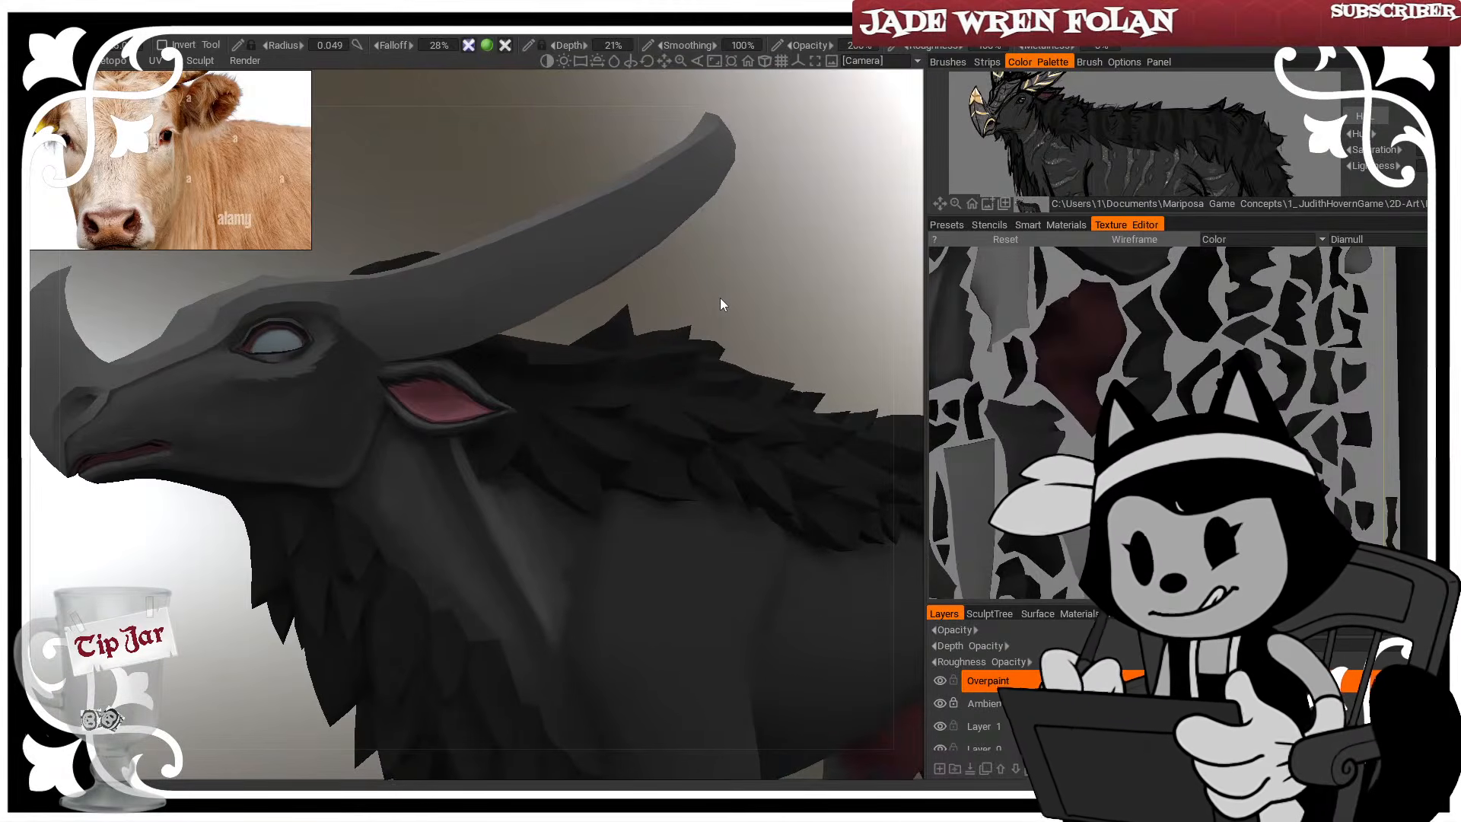
Compare the neck shading with and without the wireframe and examine it from the side and the front
key("w")
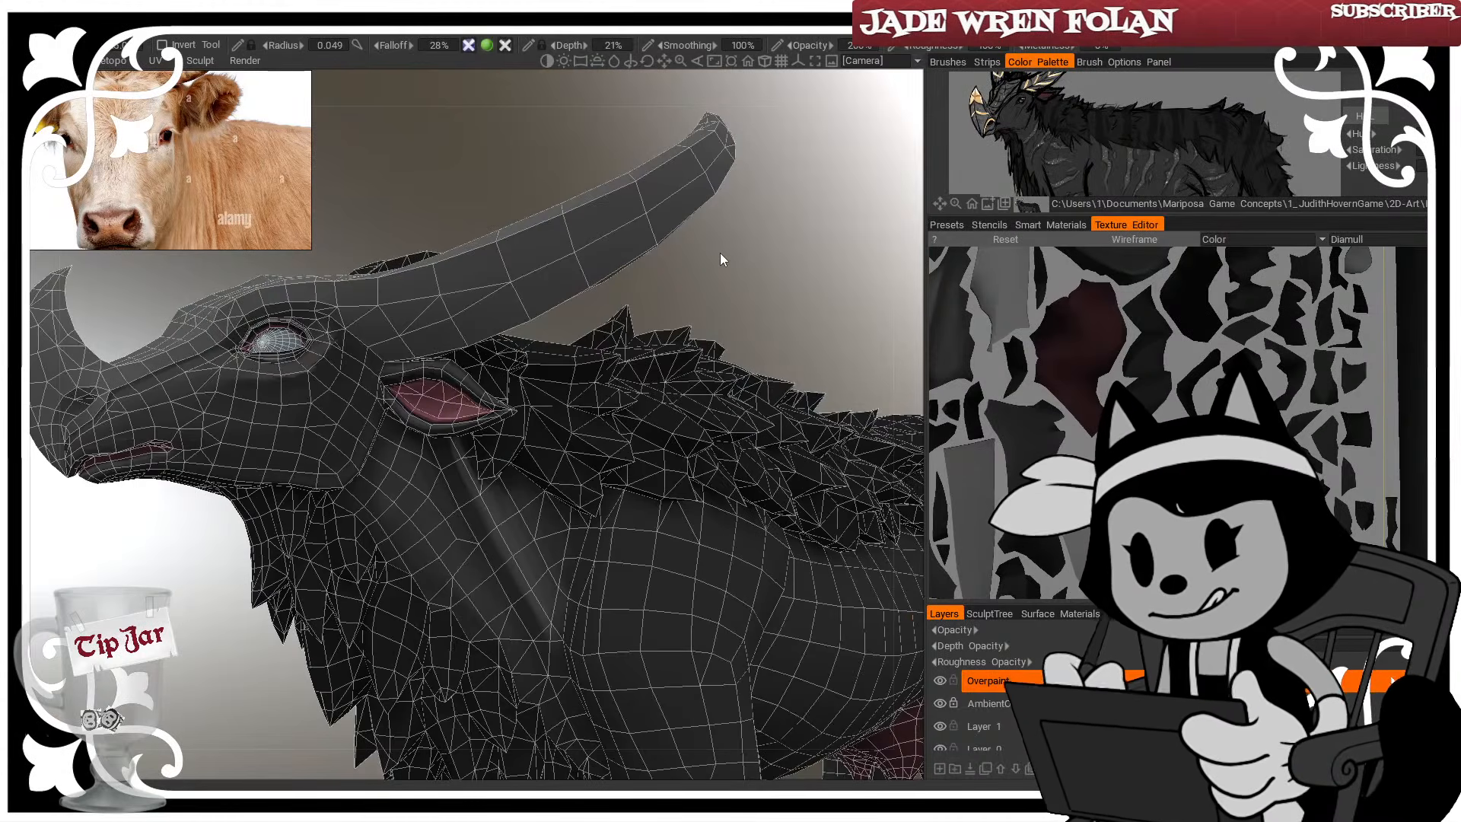
key("w")
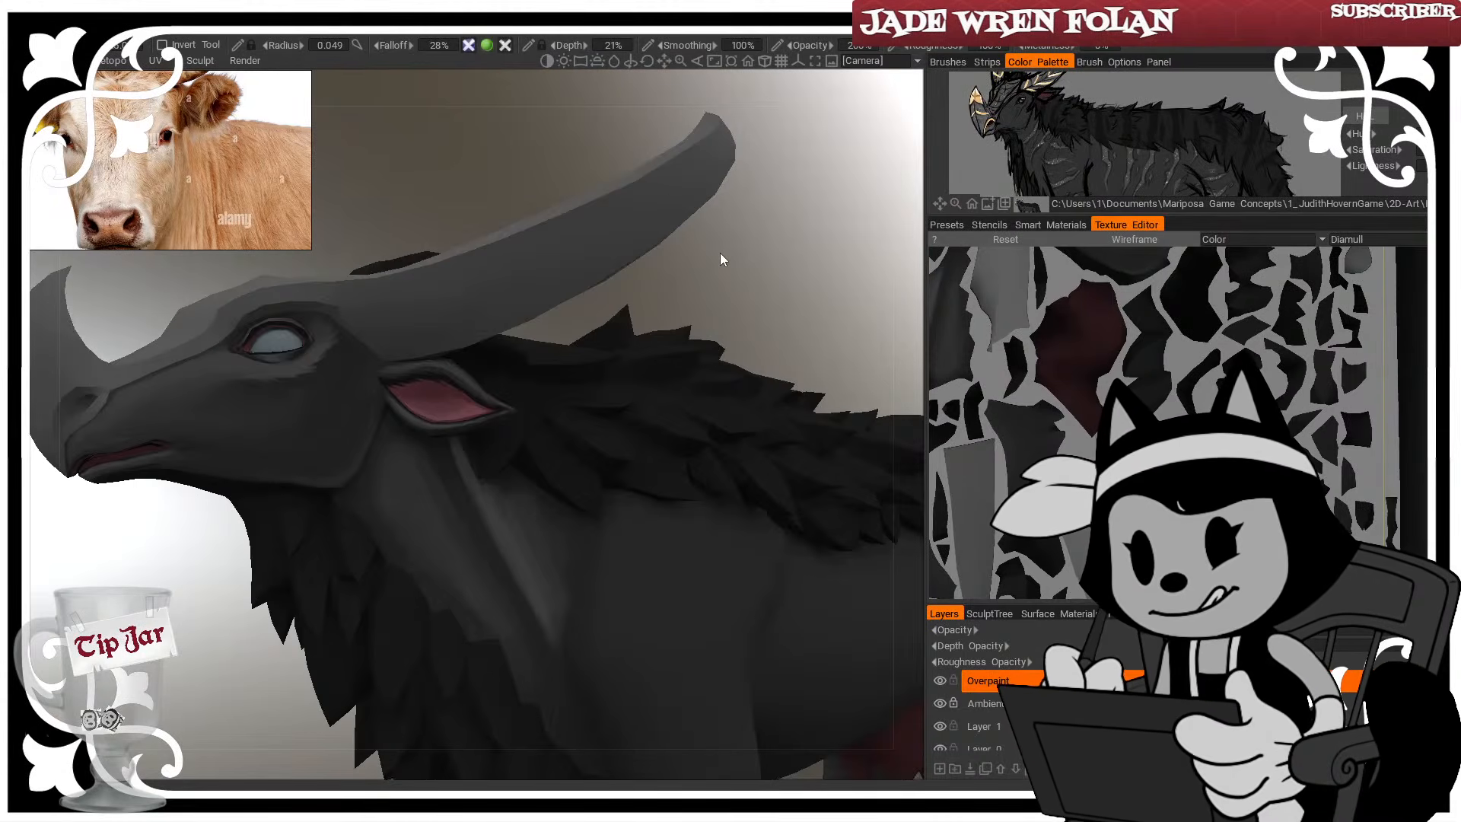
key("w")
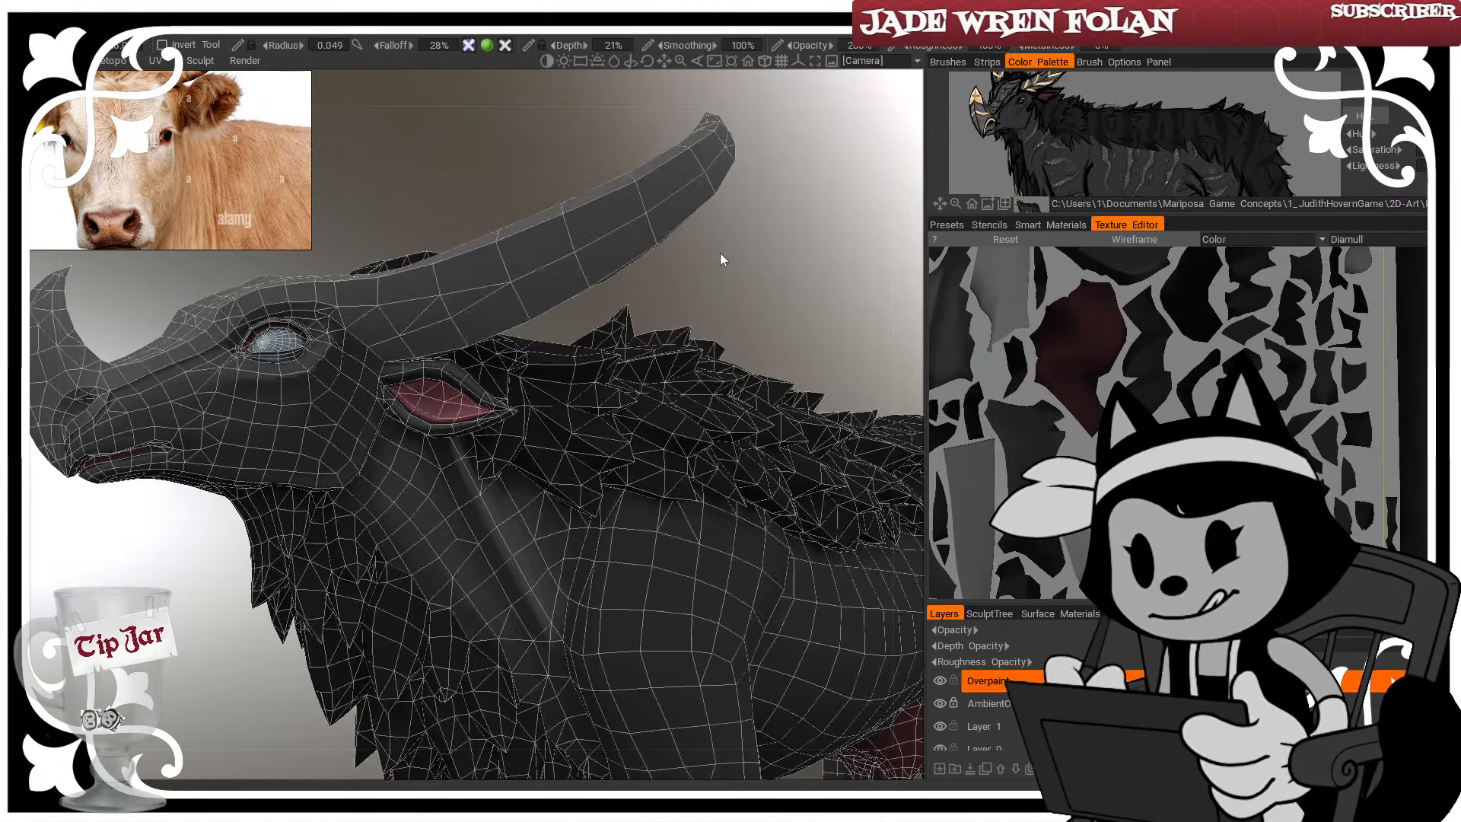
key("w")
scroll(720, 258, "down", 3)
left_click_drag(720, 263, 706, 307)
scroll(703, 297, "up", 3)
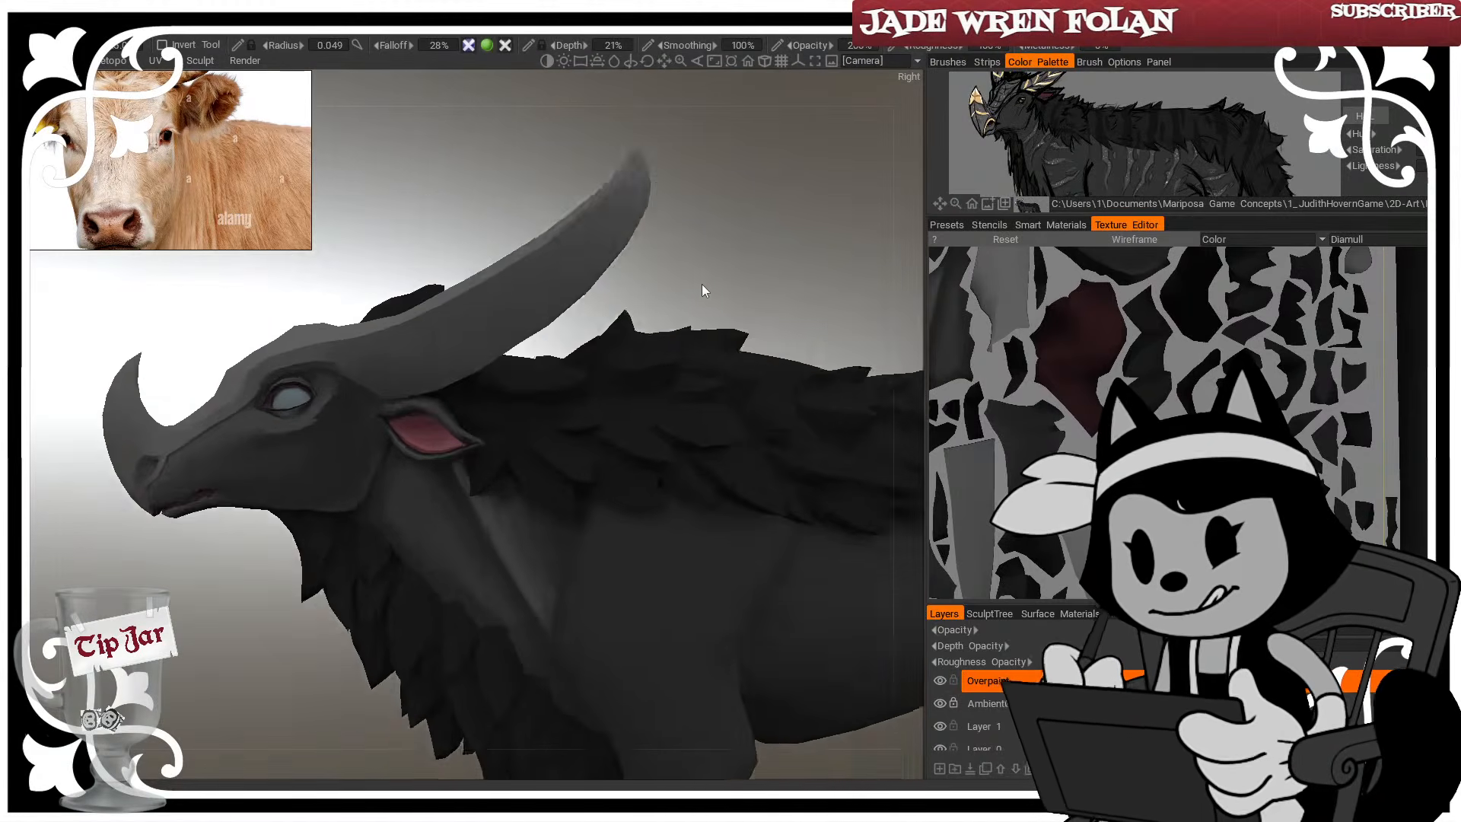
middle_click_drag(702, 285, 617, 211)
left_click_drag(618, 212, 727, 209)
middle_click_drag(727, 208, 746, 136)
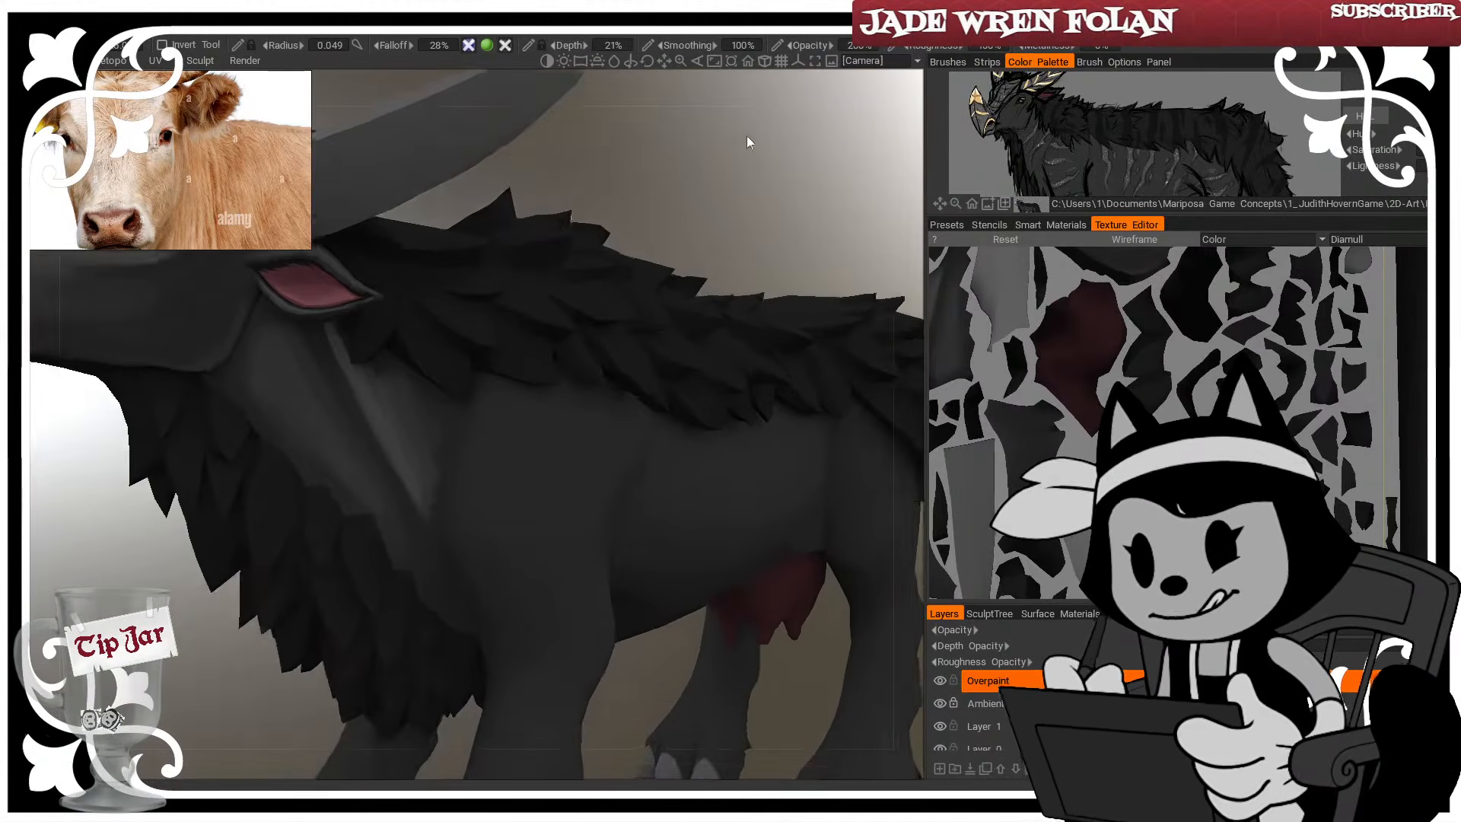
left_click_drag(773, 184, 793, 172)
left_click_drag(656, 156, 760, 140)
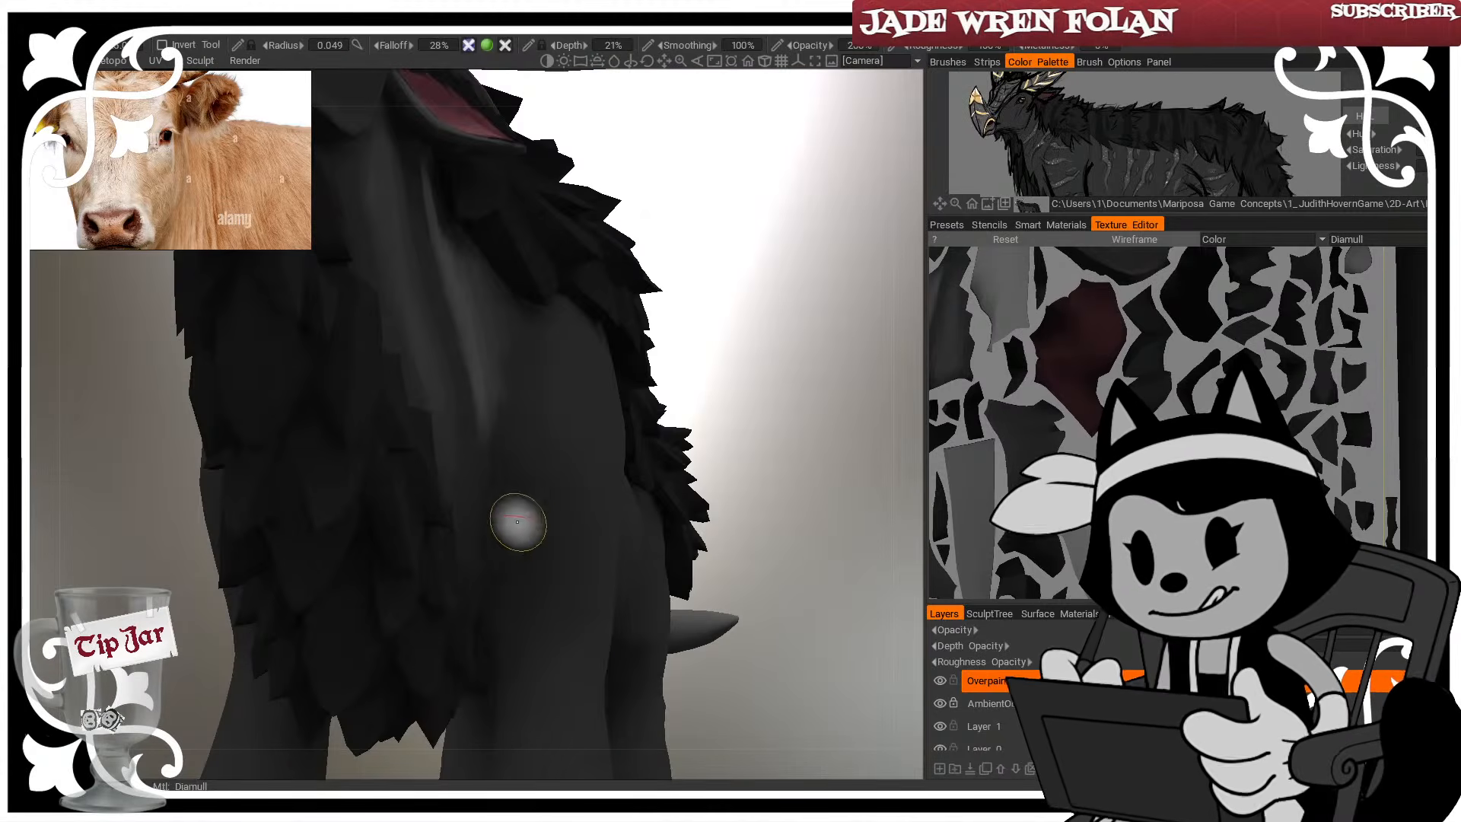
left_click_drag(748, 402, 775, 433)
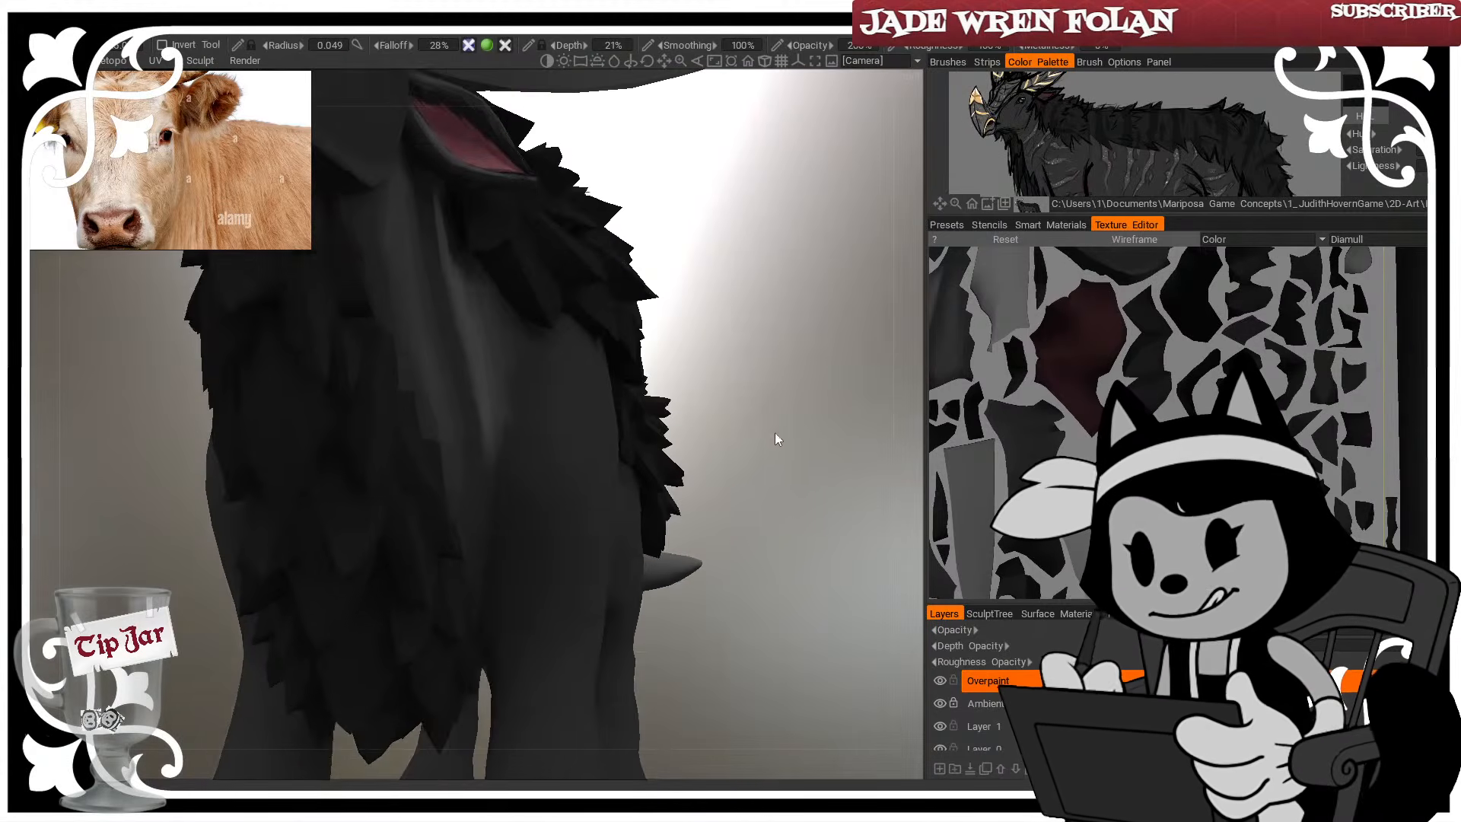
Shade the boundary between the lower neck and the shoulder from the front, reducing the brush radius to 0.027
key("w")
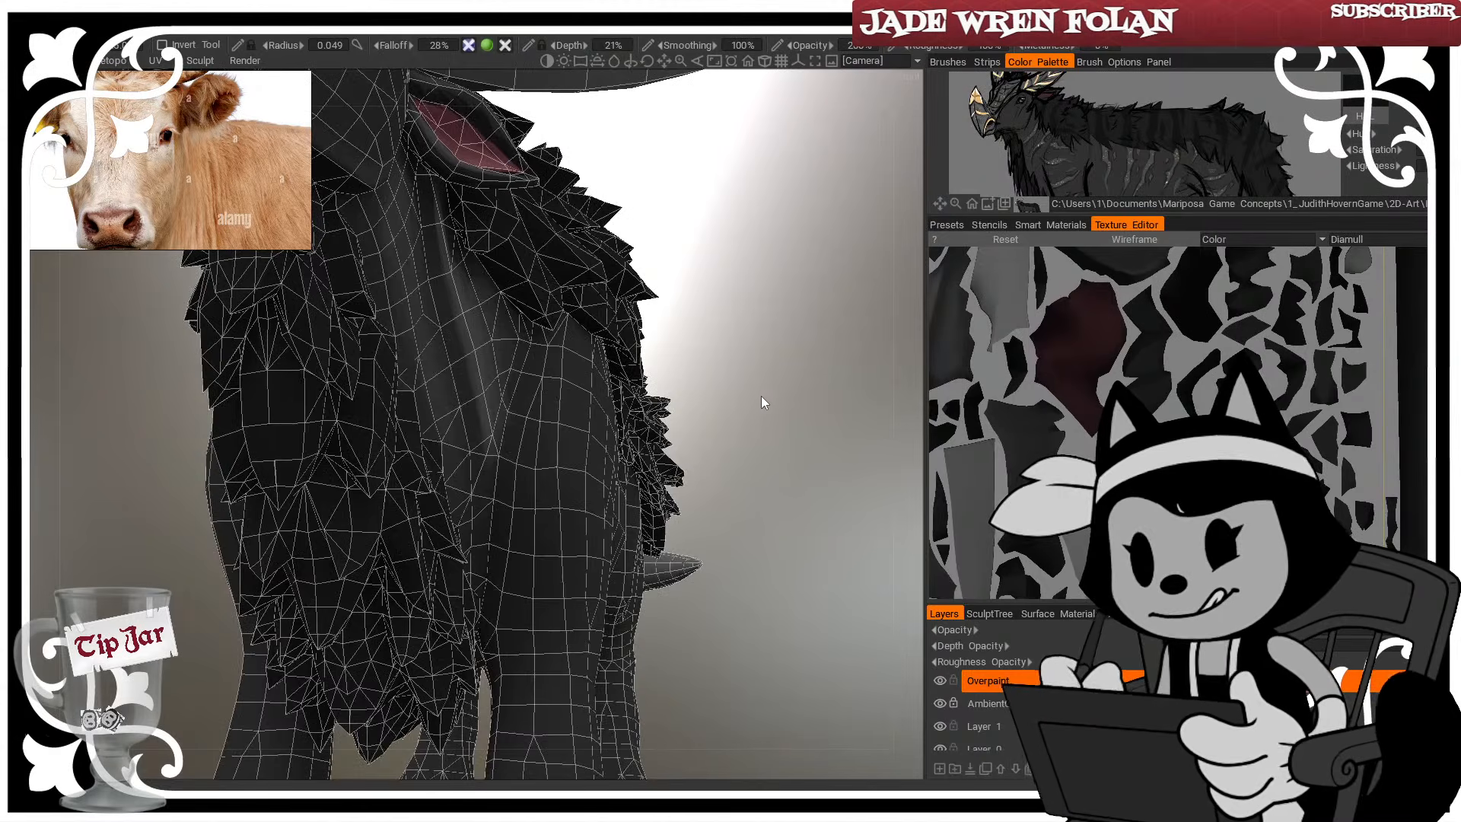
key("w")
left_click_drag(764, 415, 775, 412)
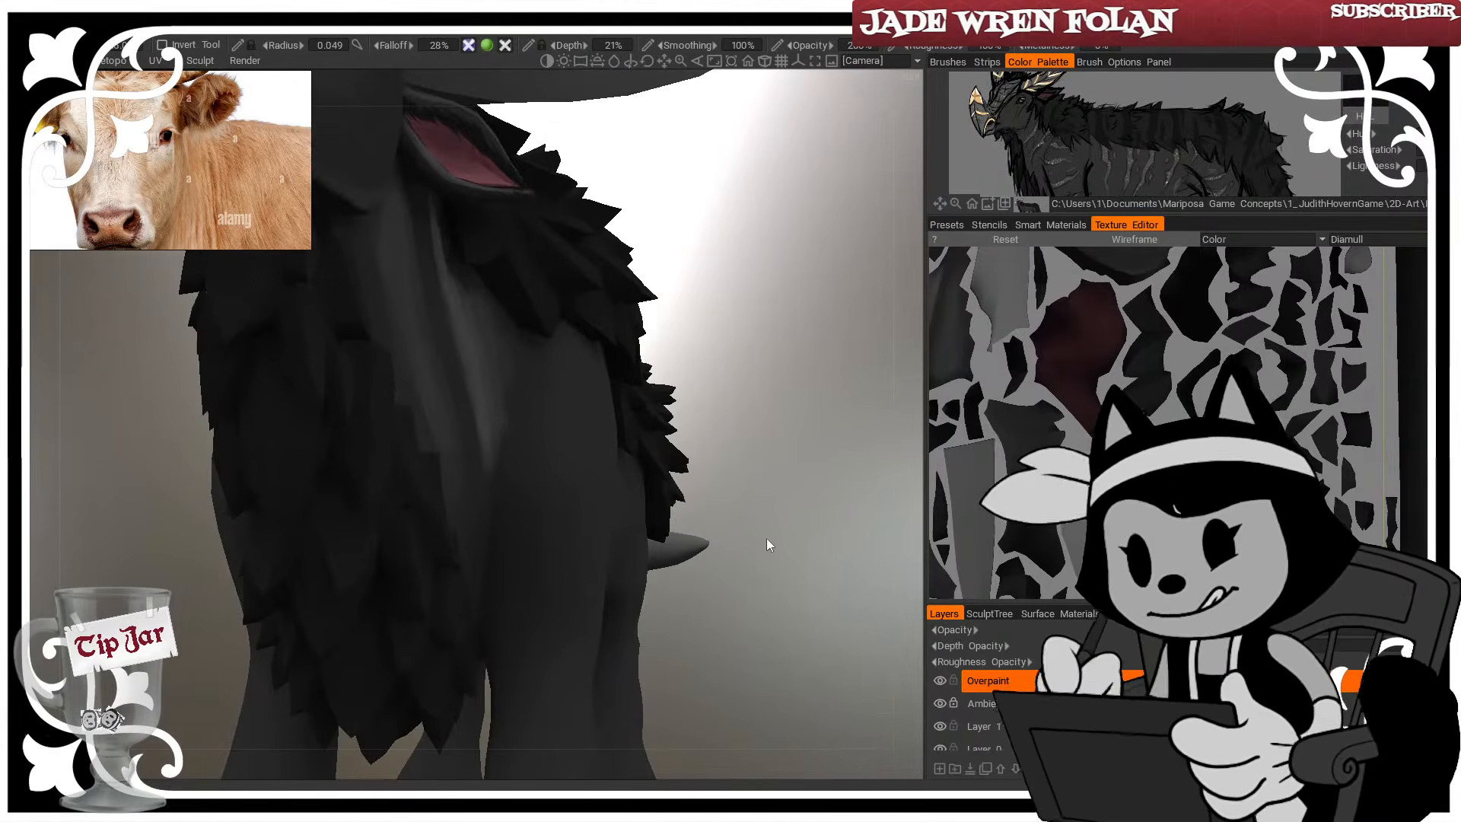
left_click_drag(766, 537, 749, 466)
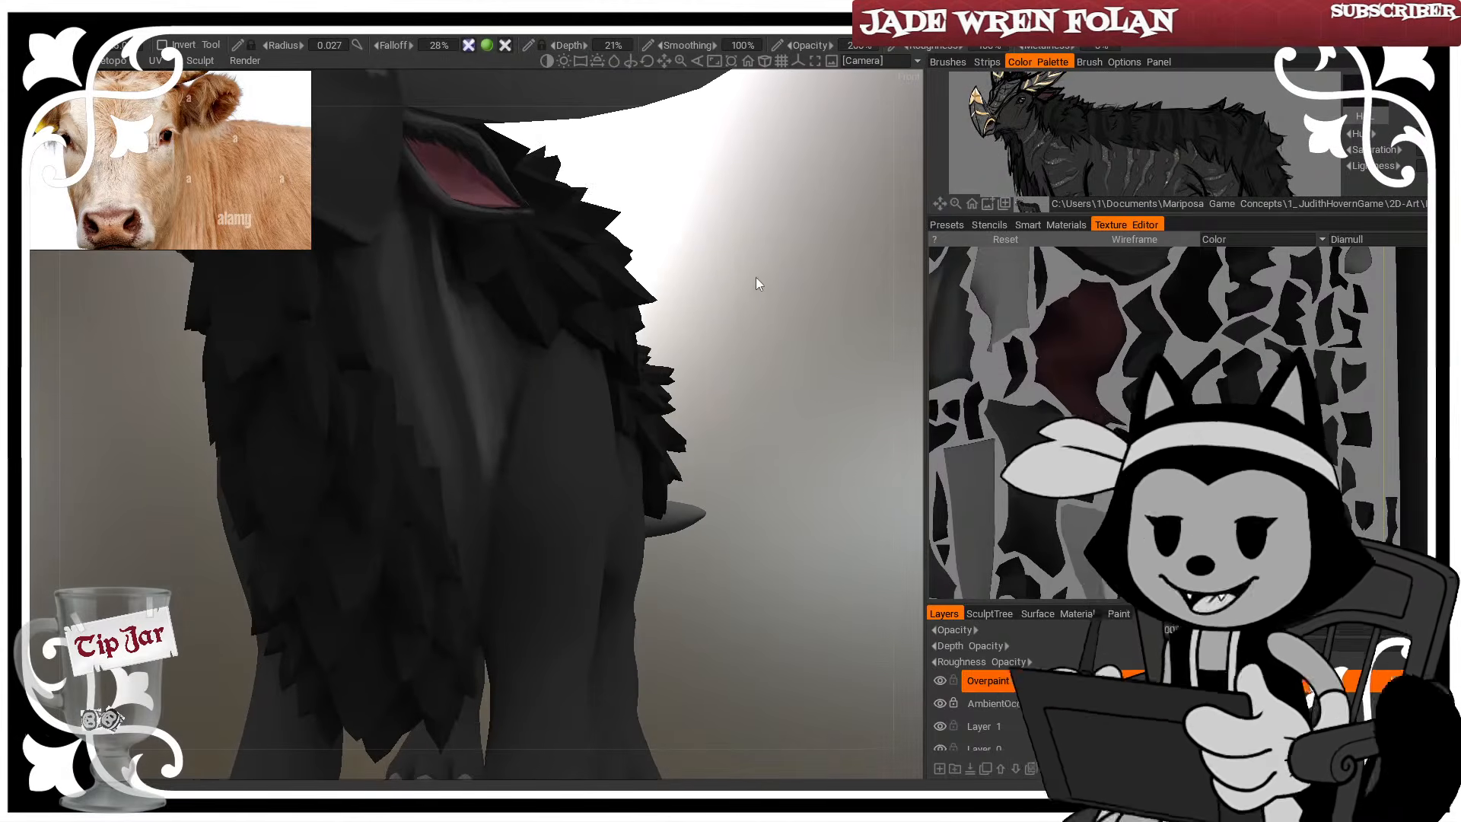
key("w")
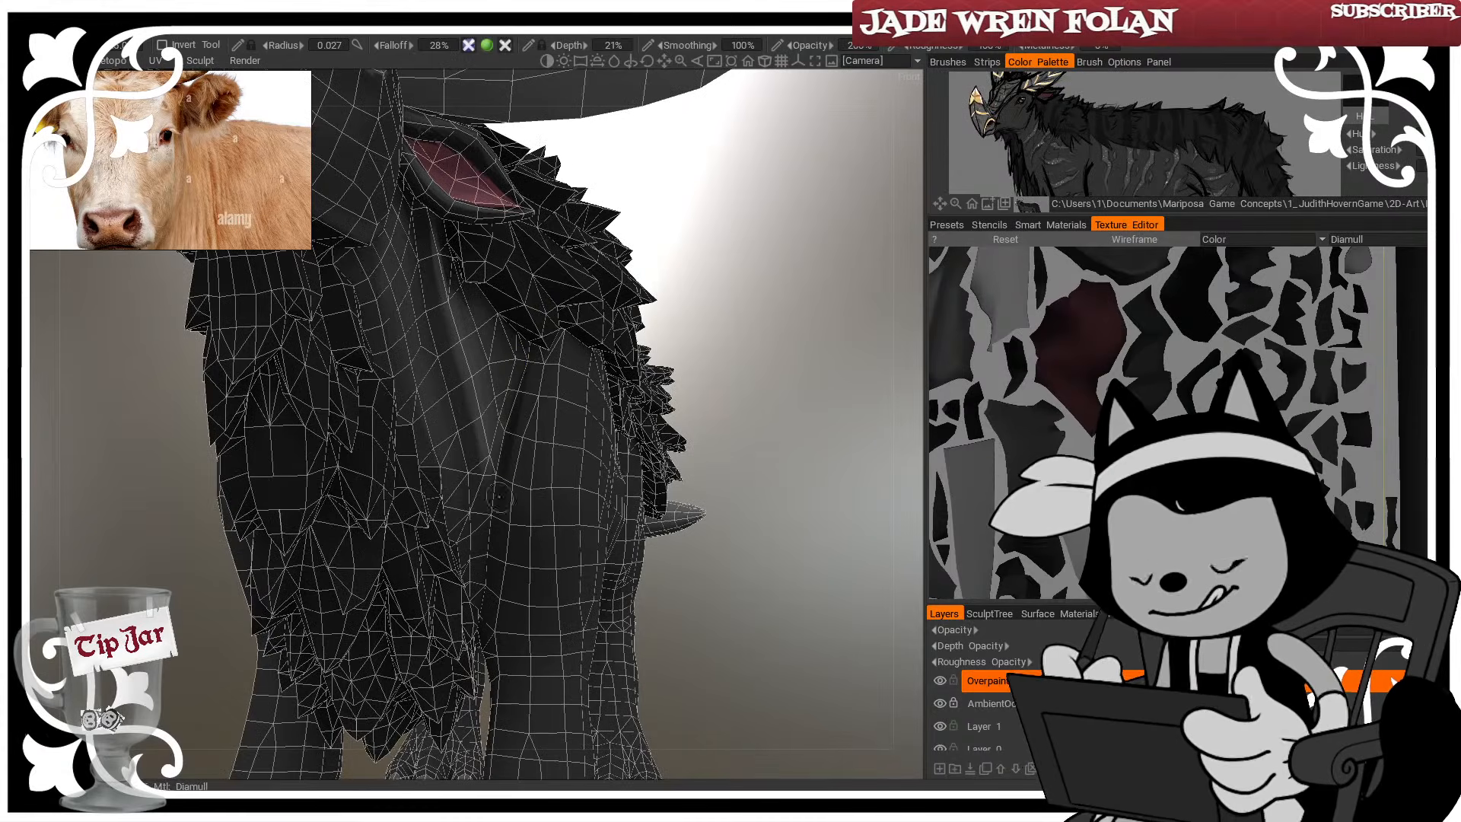
key("w")
left_click_drag(654, 268, 508, 356)
key("w")
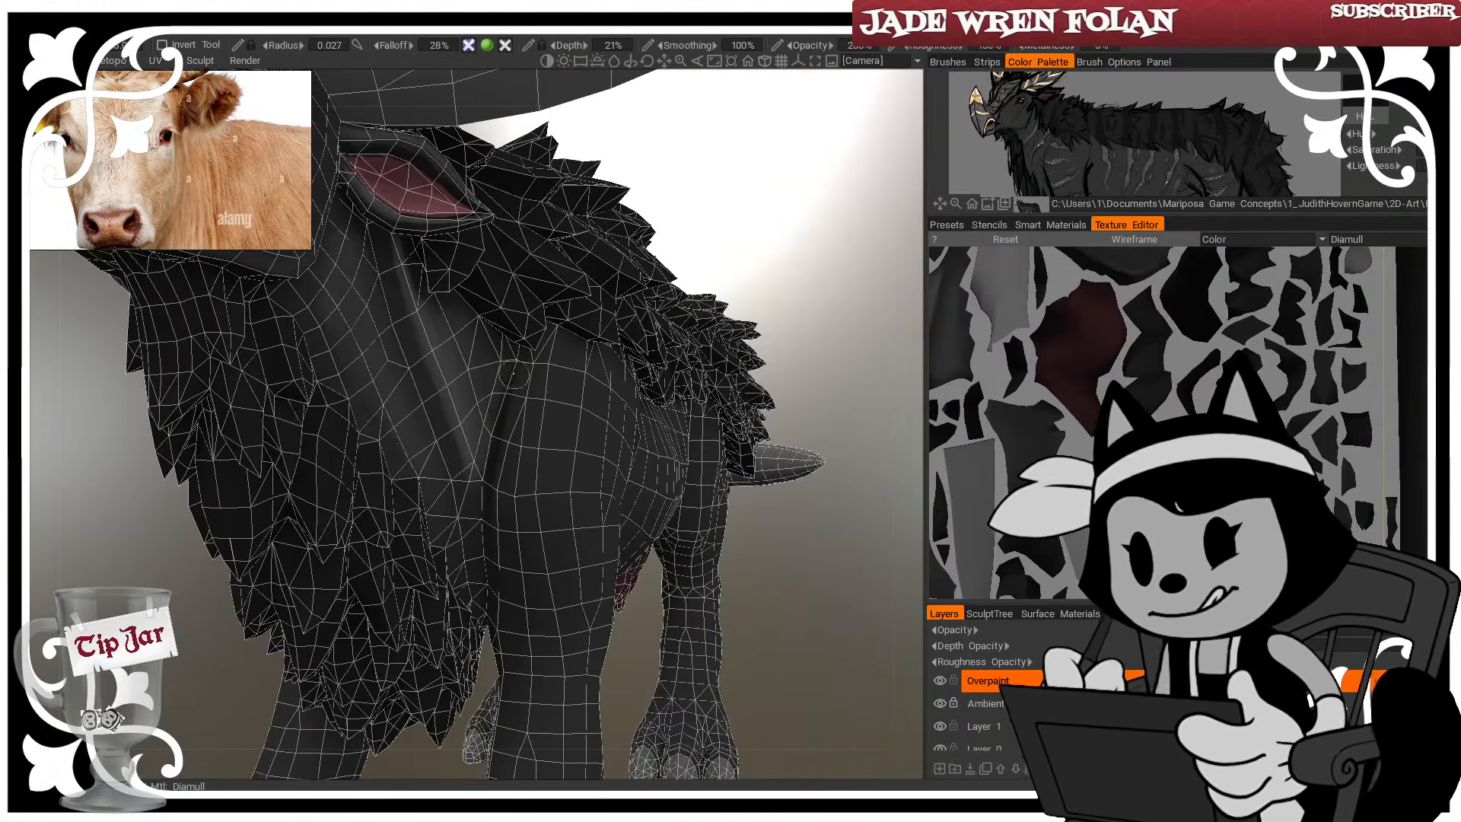
key("w")
left_click_drag(770, 274, 595, 325)
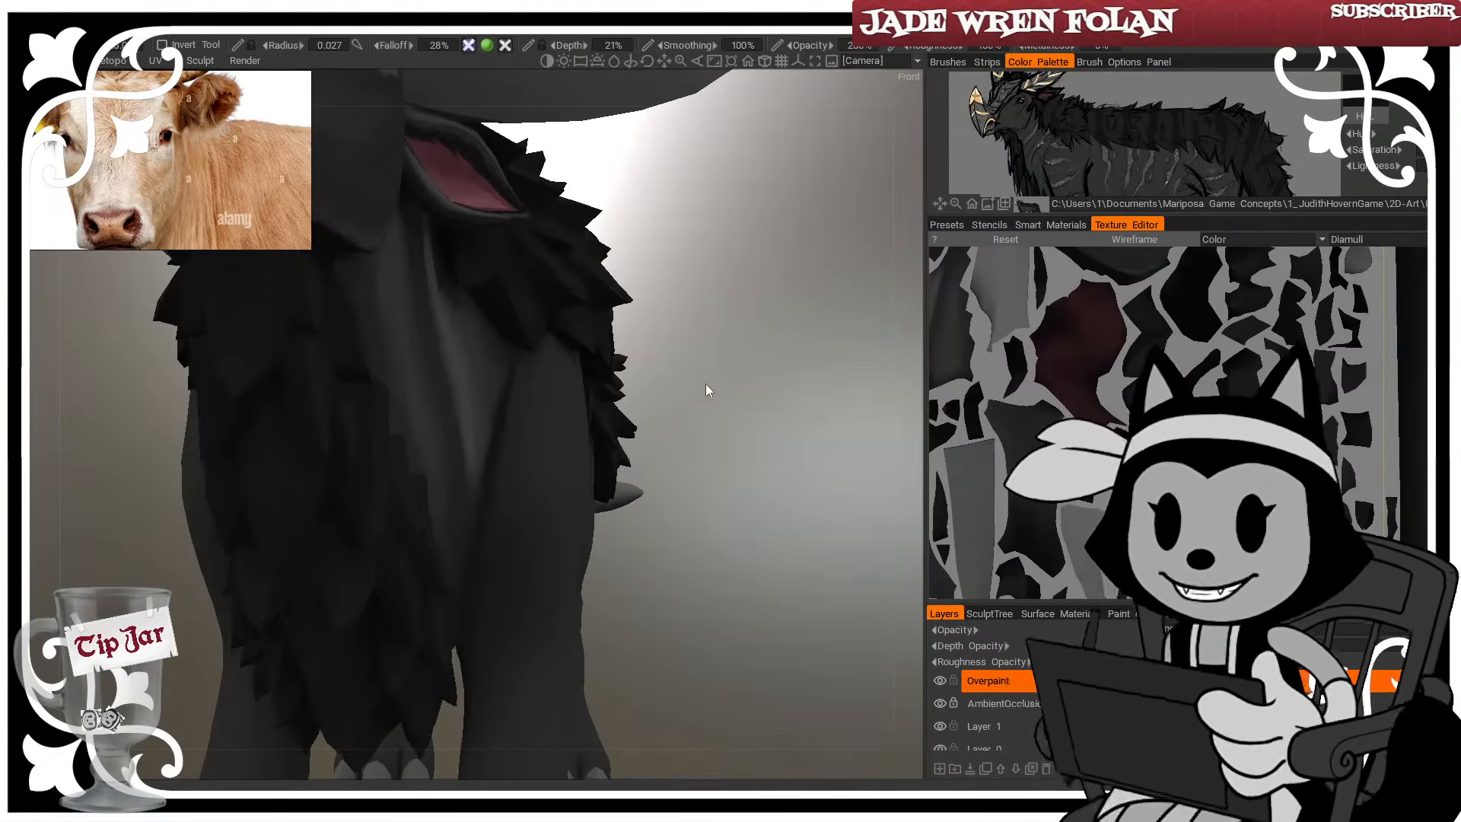
left_click_drag(706, 389, 723, 326)
Enlarge the brush radius to 0.095 and then 0.207, and blend soft shading over the front of the upper foreleg
key("w")
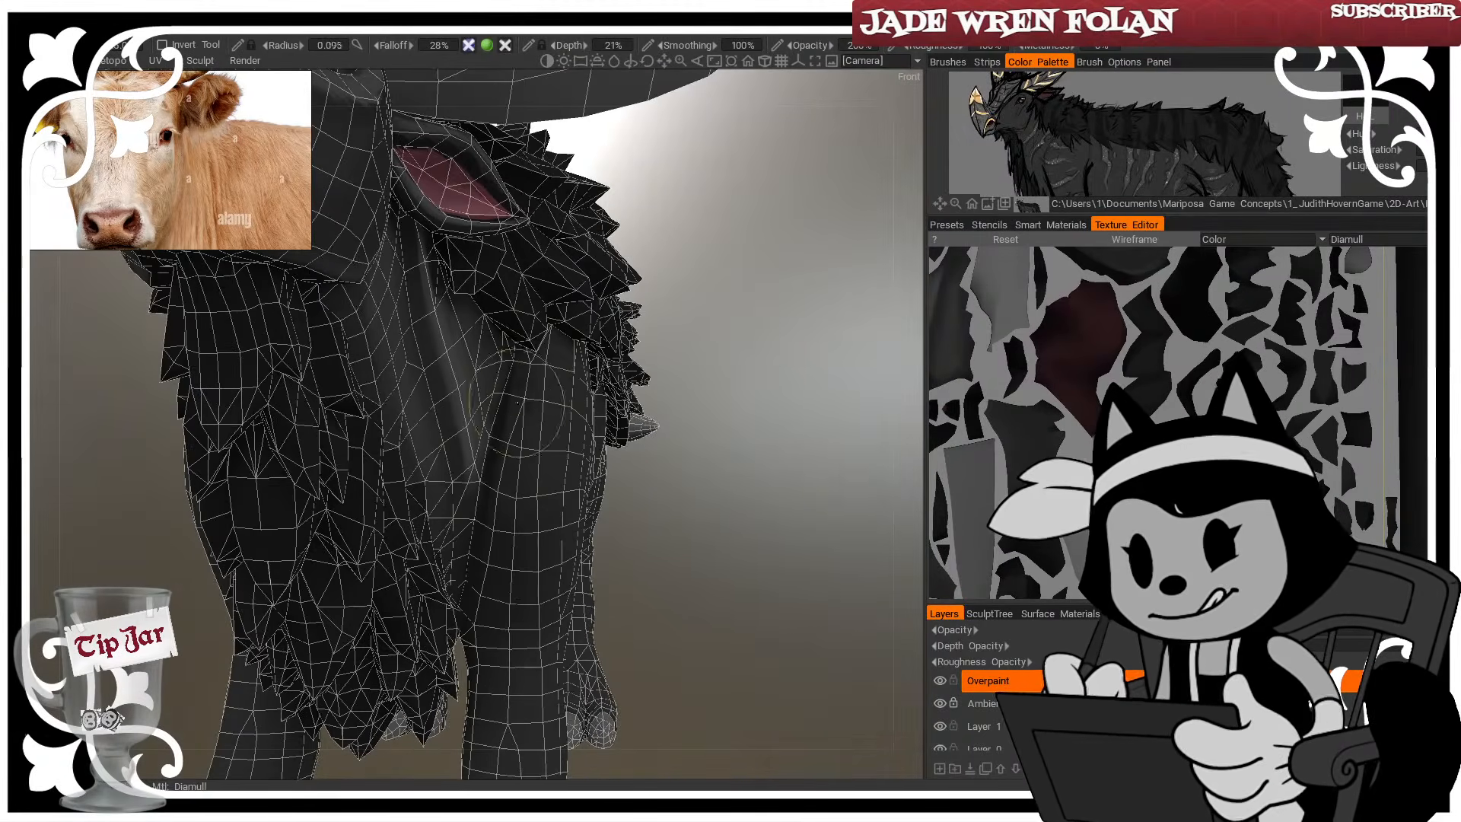
right_click_drag(554, 523, 654, 525)
key("w")
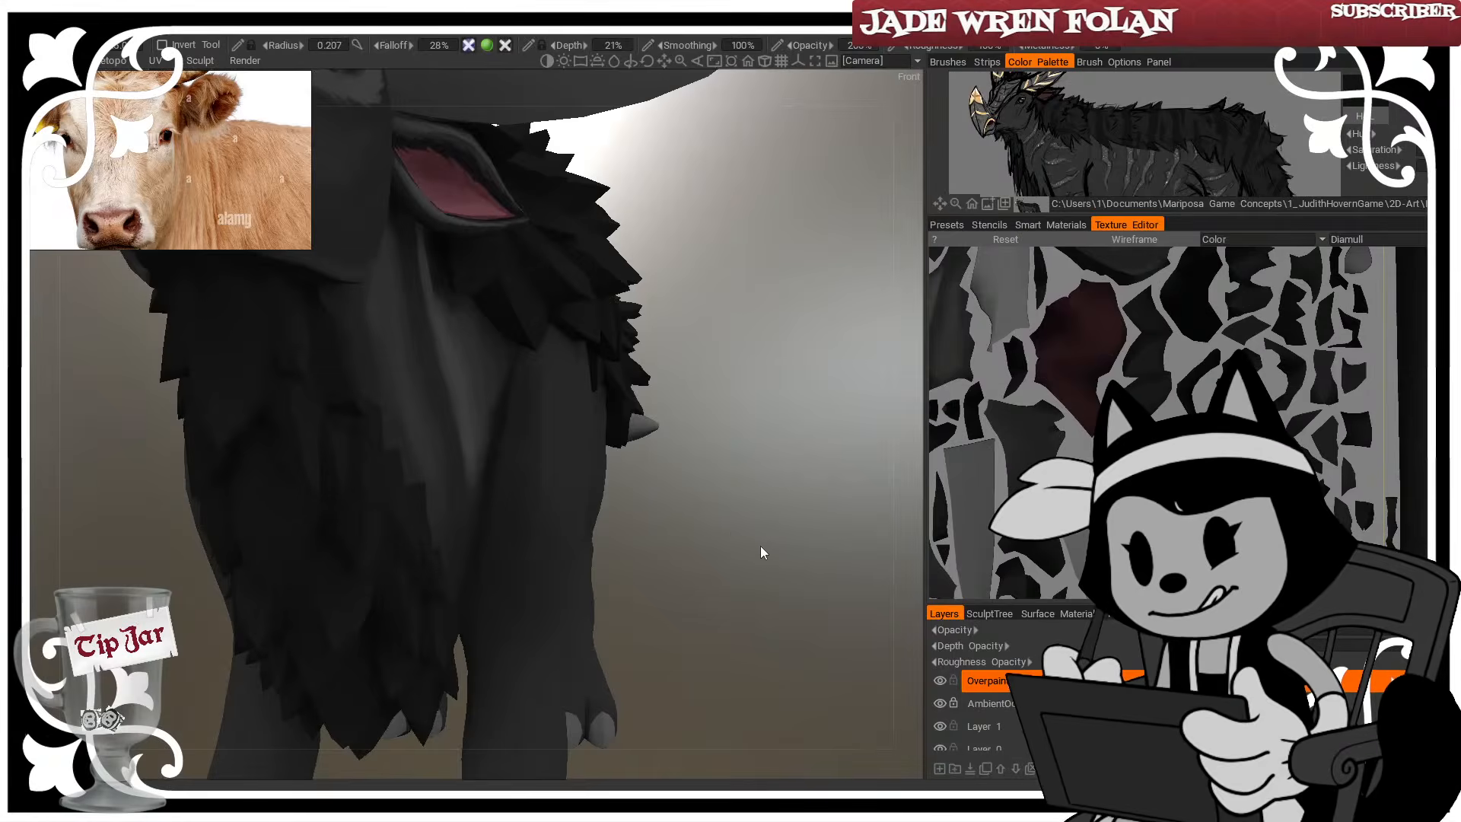
Paint a dark crease between the shoulder and the belly behind the foreleg, with brush radii of 0.063 and 0.057
mouse_move(763, 553)
left_mouse_down()
mouse_move(593, 541)
mouse_move(322, 577)
mouse_move(257, 514)
mouse_move(322, 490)
mouse_move(283, 505)
mouse_move(353, 399)
mouse_move(337, 640)
mouse_move(351, 620)
left_mouse_up()
key("w")
right_click_drag(515, 381, 434, 373)
left_click_drag(358, 479, 426, 442)
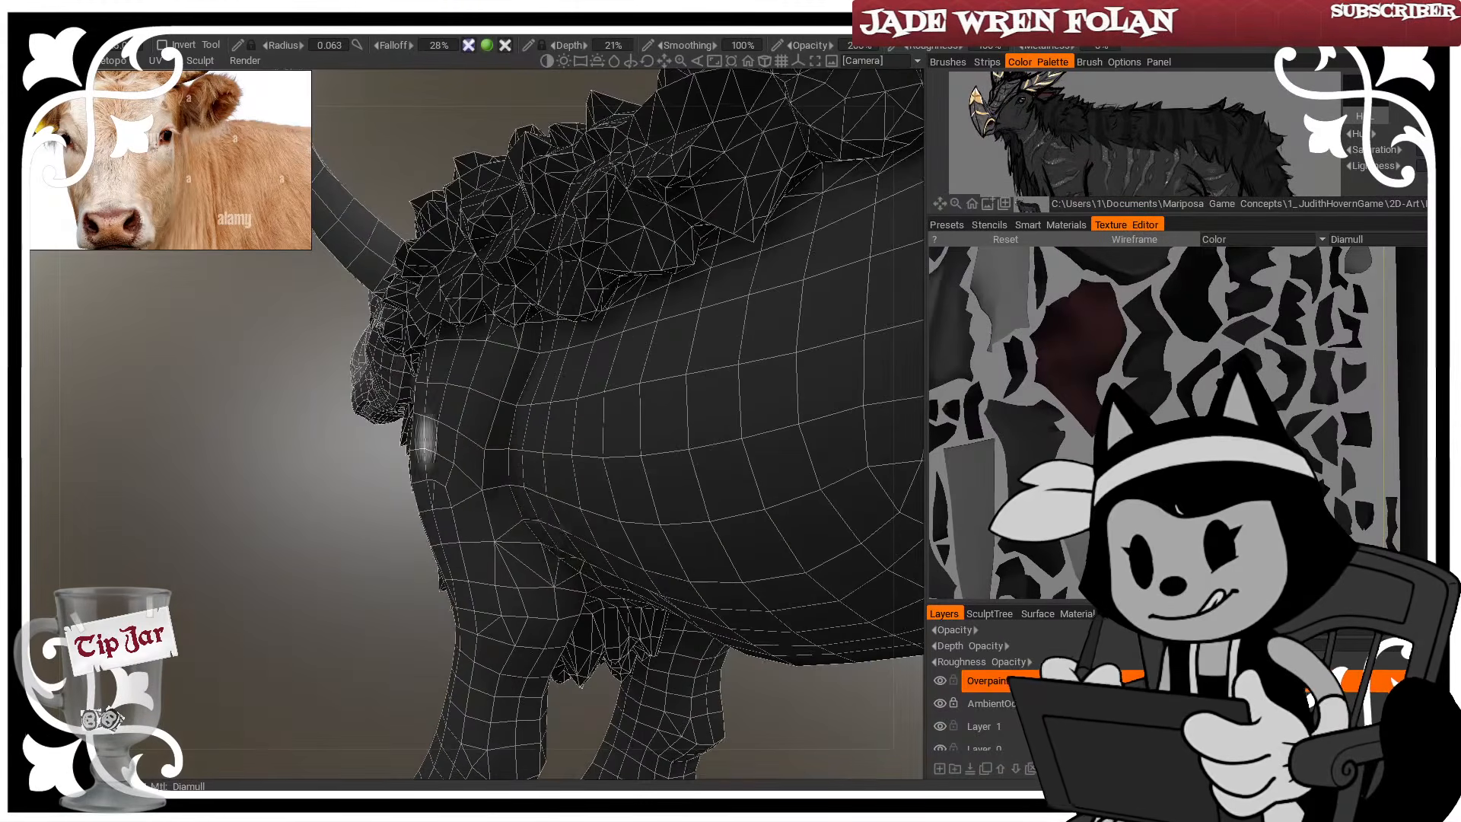
mouse_move(498, 487)
left_mouse_down()
mouse_move(538, 557)
mouse_move(535, 539)
left_mouse_up()
right_click_drag(535, 538, 518, 526)
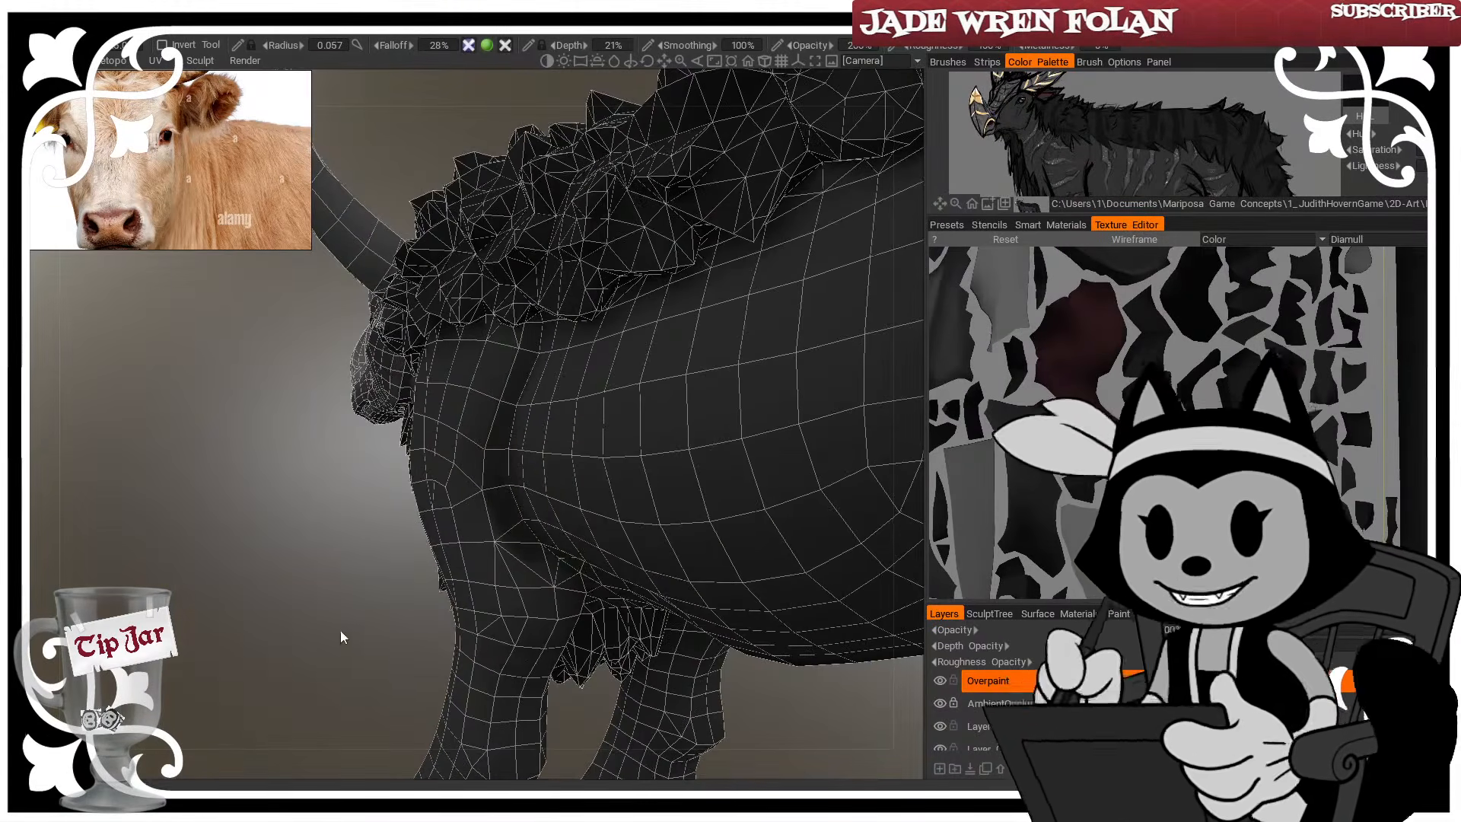
left_click_drag(340, 630, 377, 628)
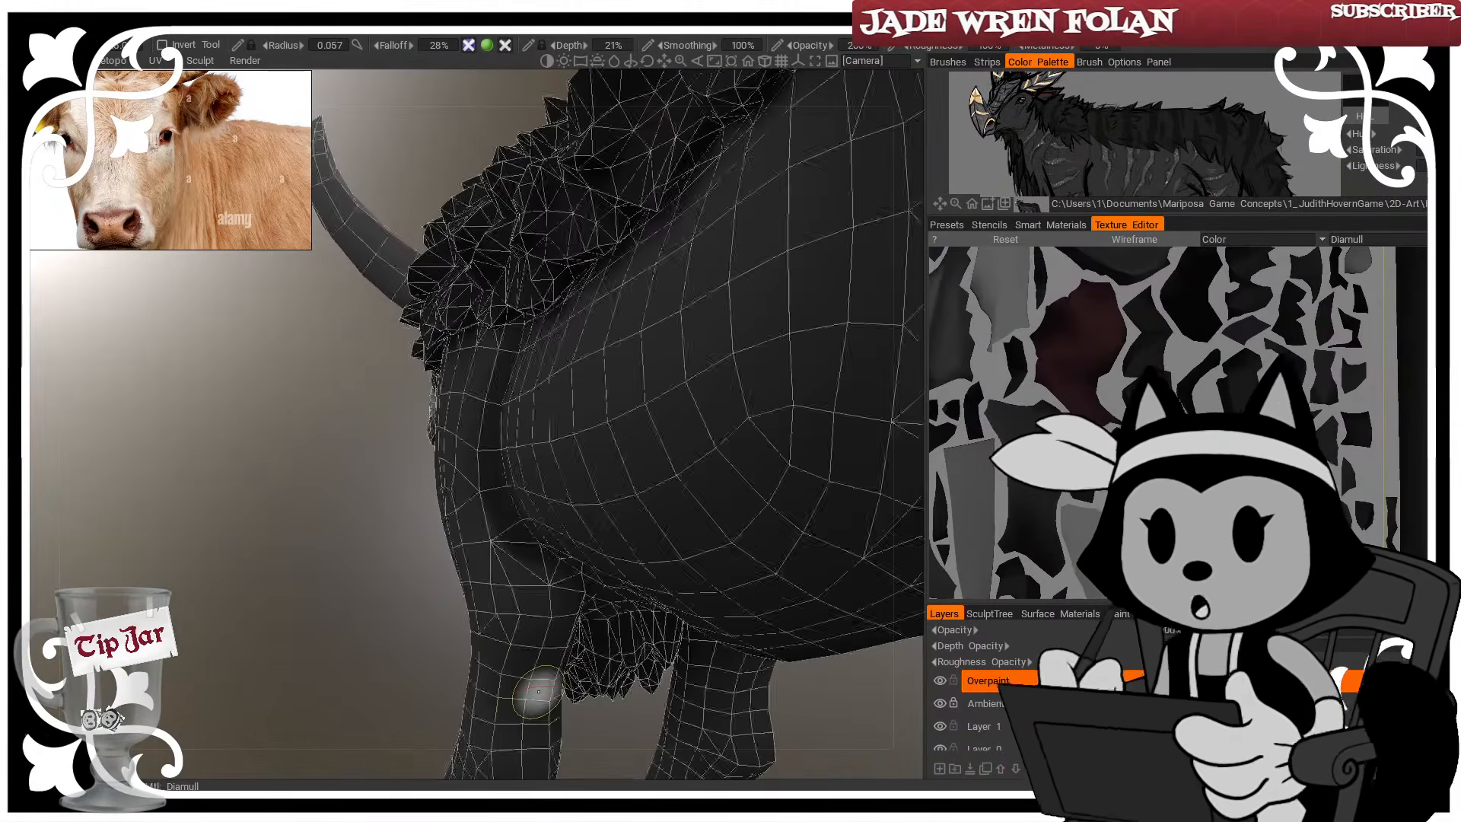
Reduce the brush radius to 0.033 and then 0.023, and sharpen the crease behind the shoulder up to the mane
key("w")
left_click_drag(335, 633, 415, 625)
key("[")
key("[")
key("[")
key("[")
key("[")
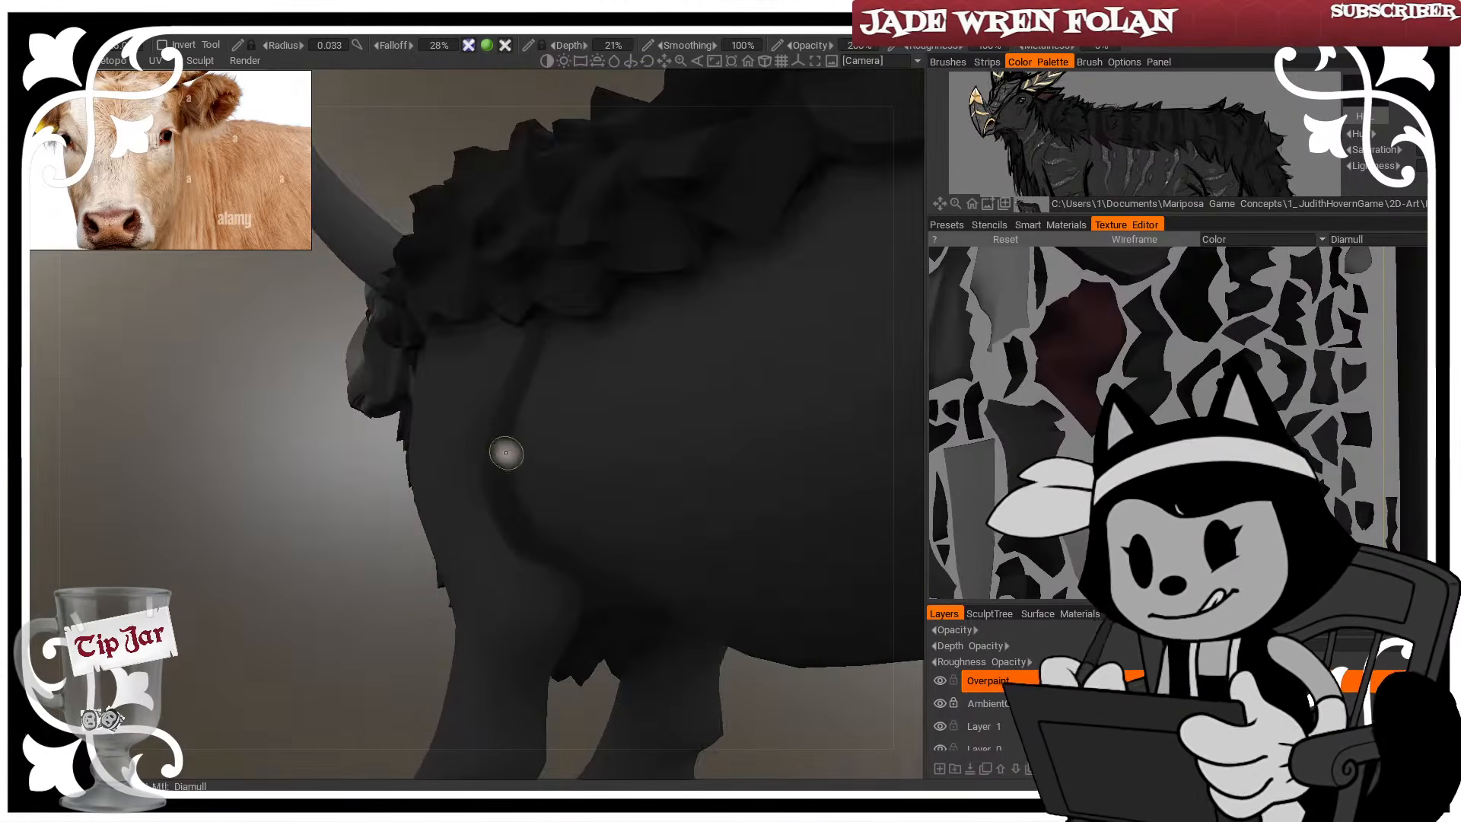
left_click_drag(351, 697, 450, 554)
key("w")
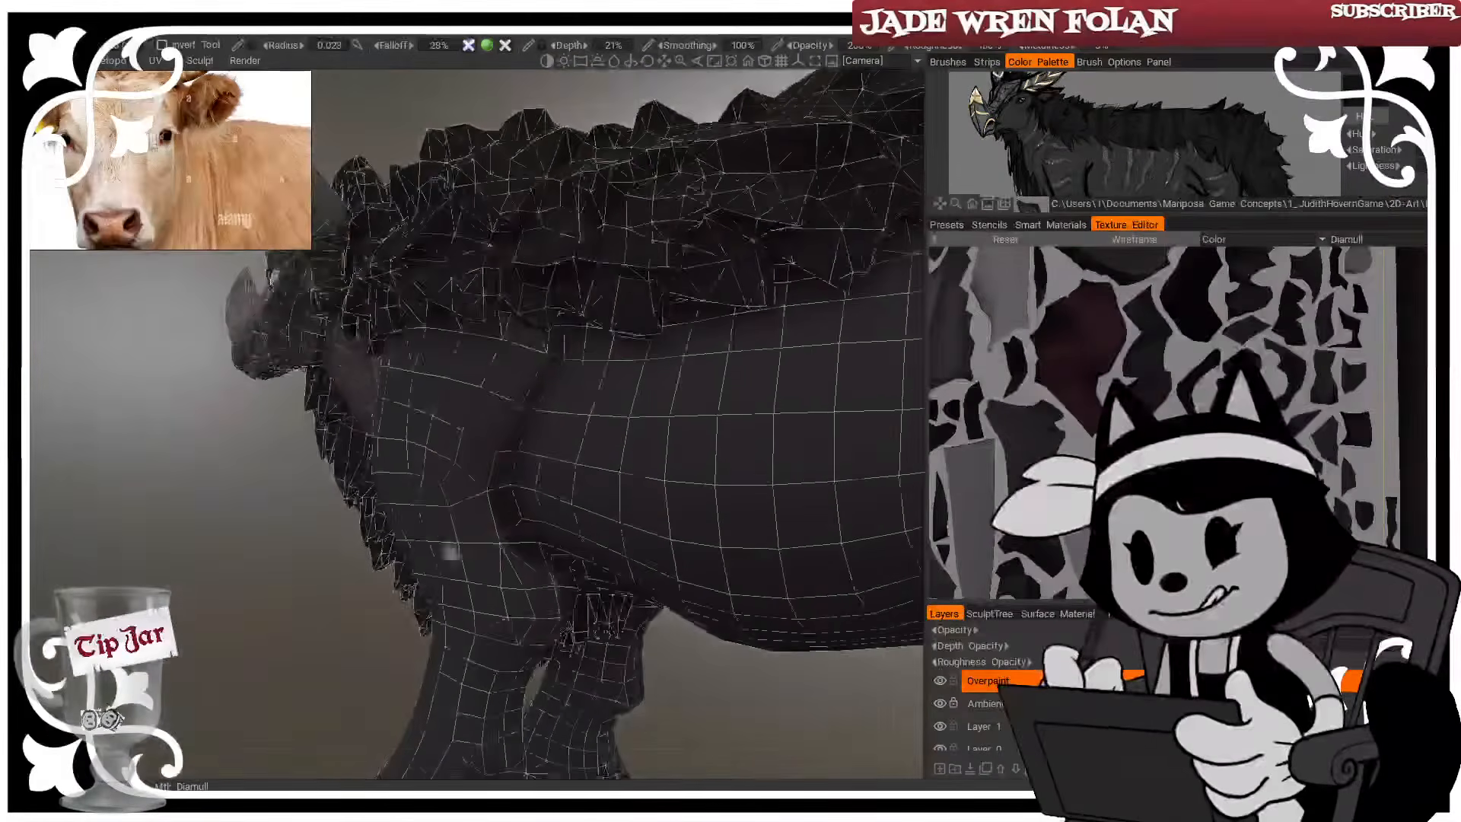
key("w")
left_click_drag(518, 454, 547, 347)
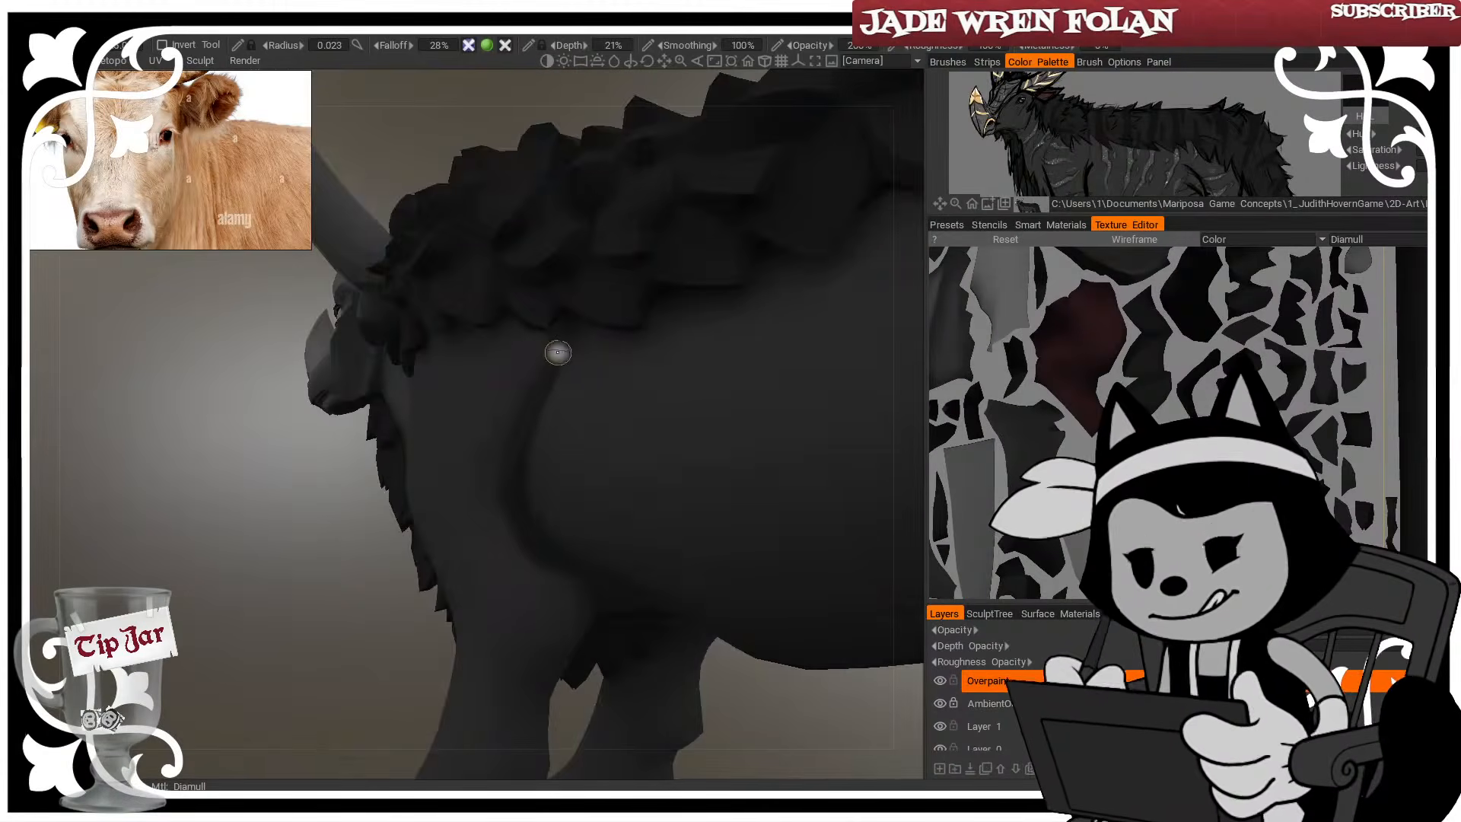
Refine the shoulder crease at radius 0.031, then enlarge the brush radius to 0.086 and soften the shading around the elbow
key("w")
left_click_drag(379, 746, 351, 742)
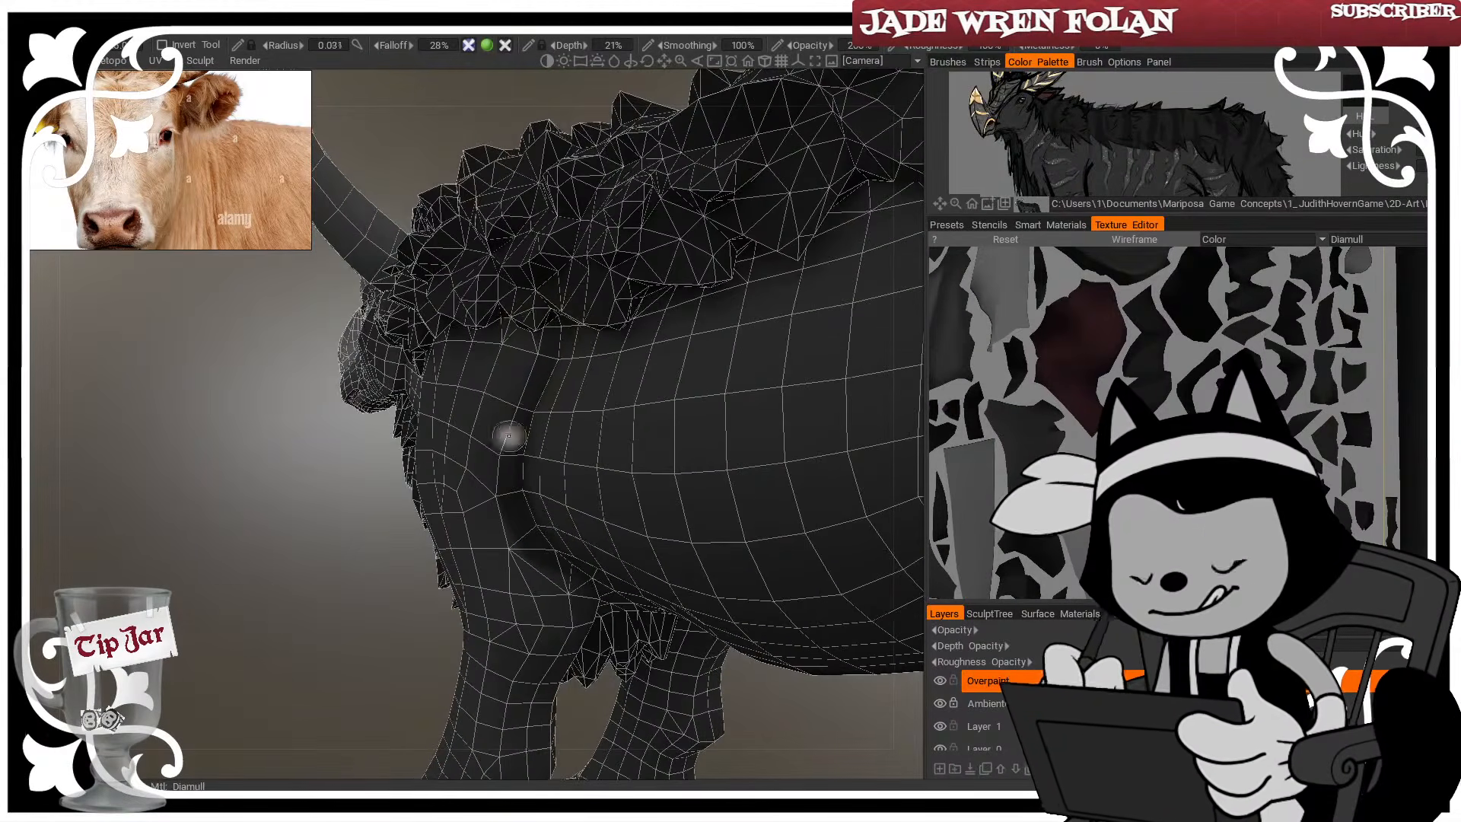
key("]")
key("]")
key("]")
key("]")
key("]")
key("]")
key("]")
key("]")
key("]")
key("]")
key("]")
key("]")
key("]")
key("]")
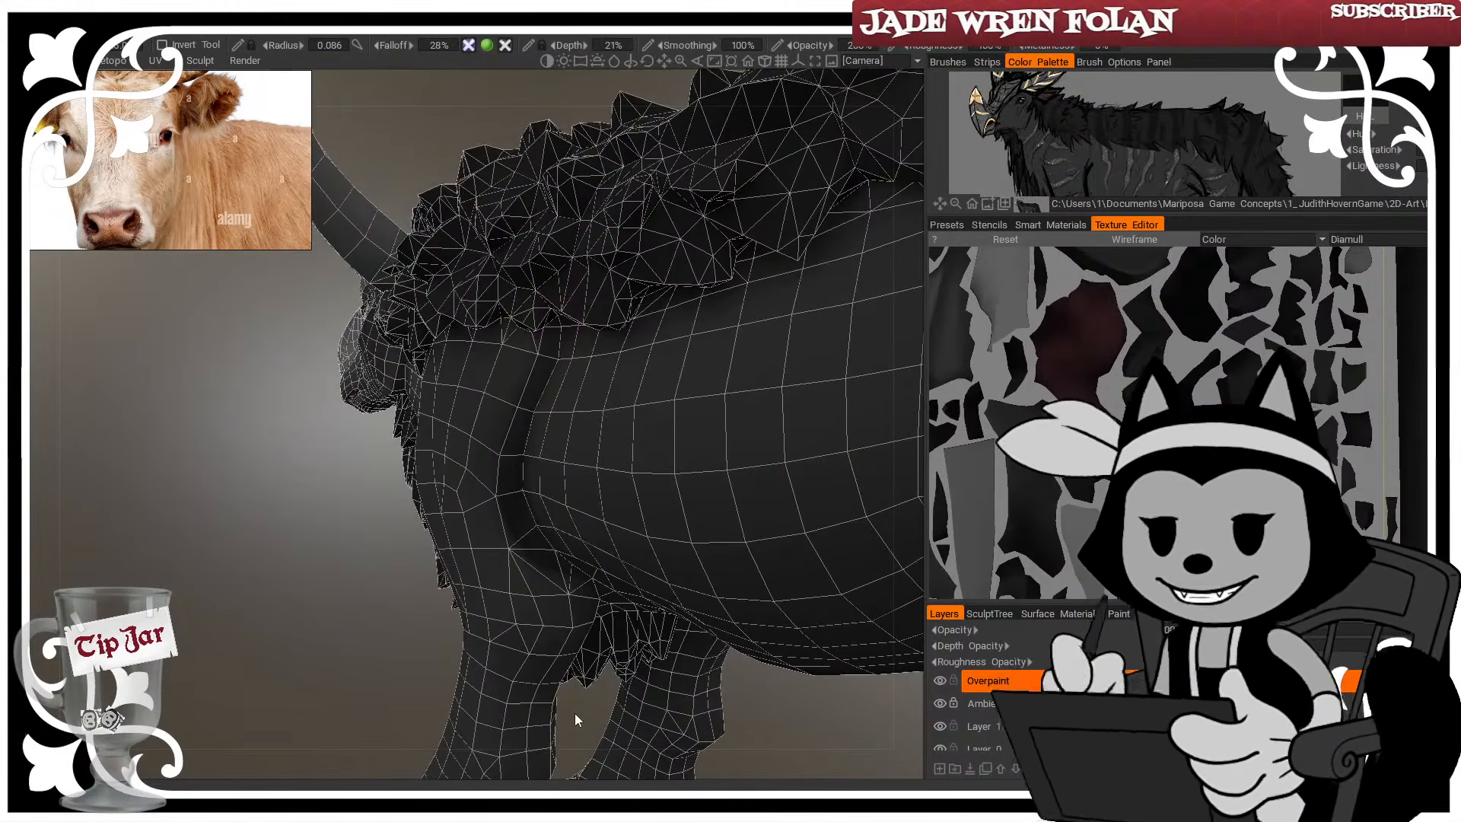
key("w")
left_click_drag(573, 714, 562, 548)
key("w")
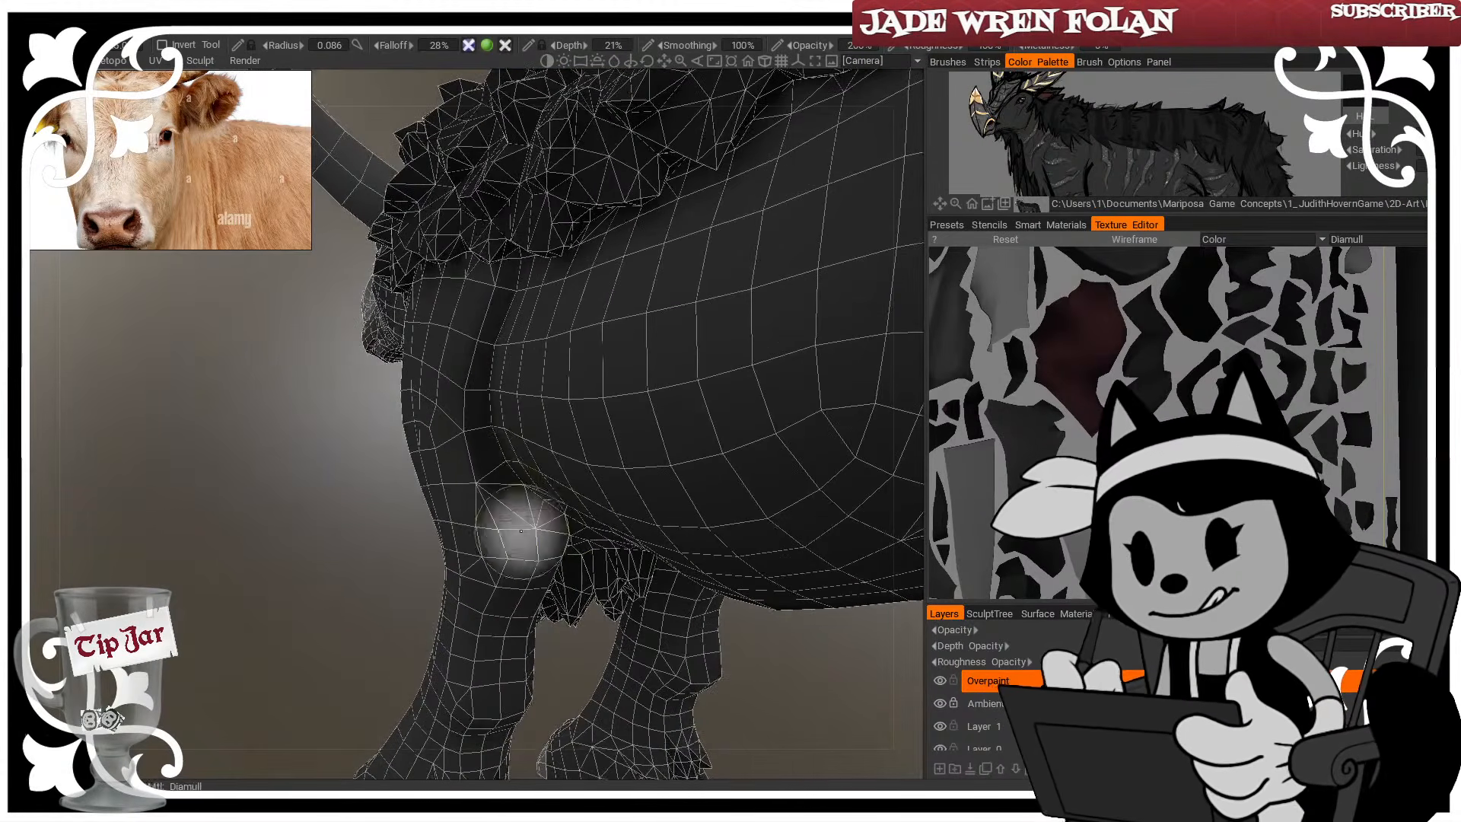
mouse_move(388, 601)
left_mouse_down()
mouse_move(306, 627)
mouse_move(361, 661)
mouse_move(335, 685)
mouse_move(346, 673)
left_mouse_up()
key("w")
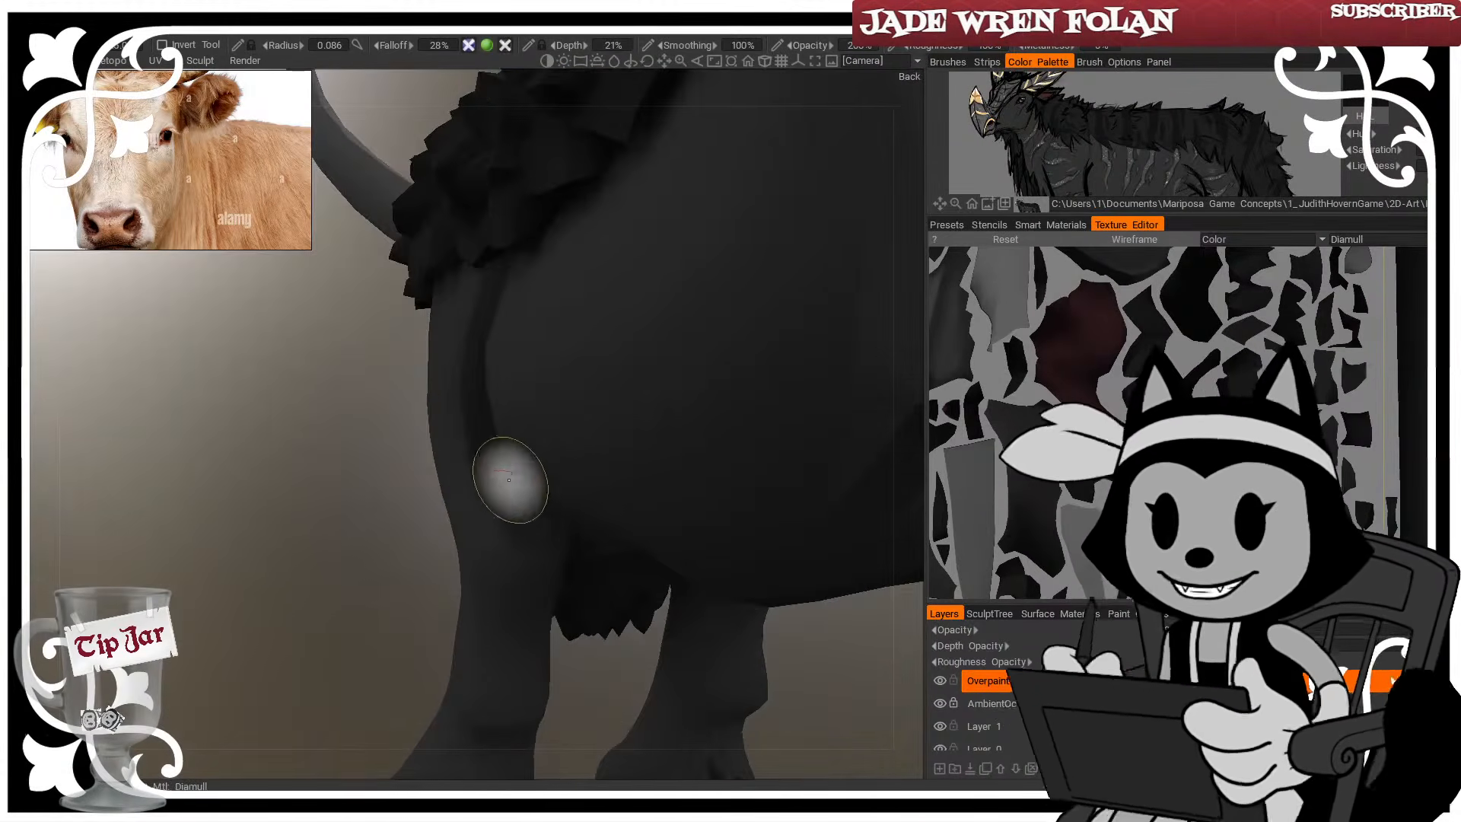
Reduce the brush radius to 0.032, refine the lower end of the shoulder crease at the elbow, and check it from the side
left_click_drag(397, 591, 480, 591)
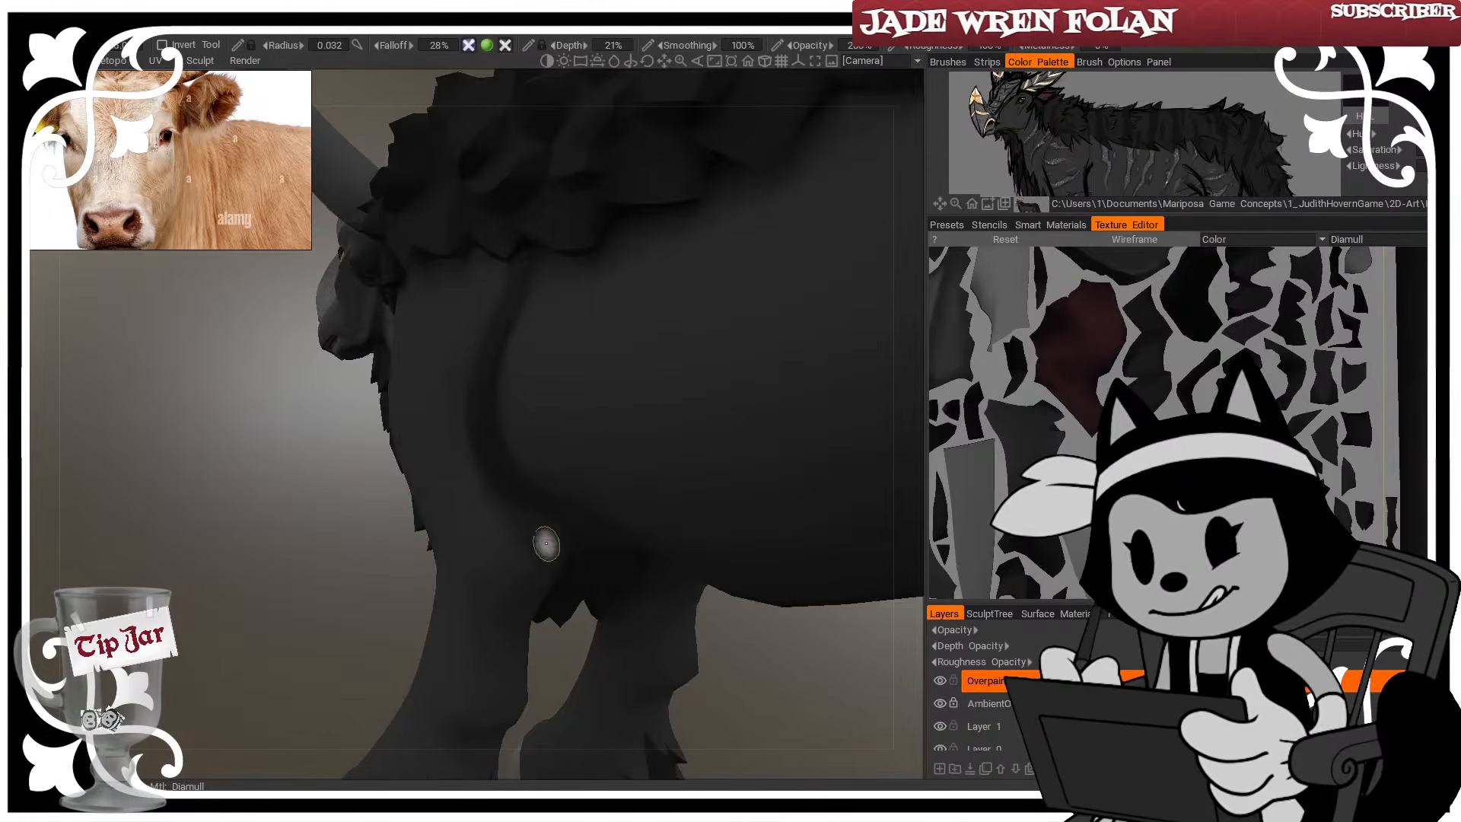
left_click_drag(319, 696, 479, 675)
key("w")
key("w")
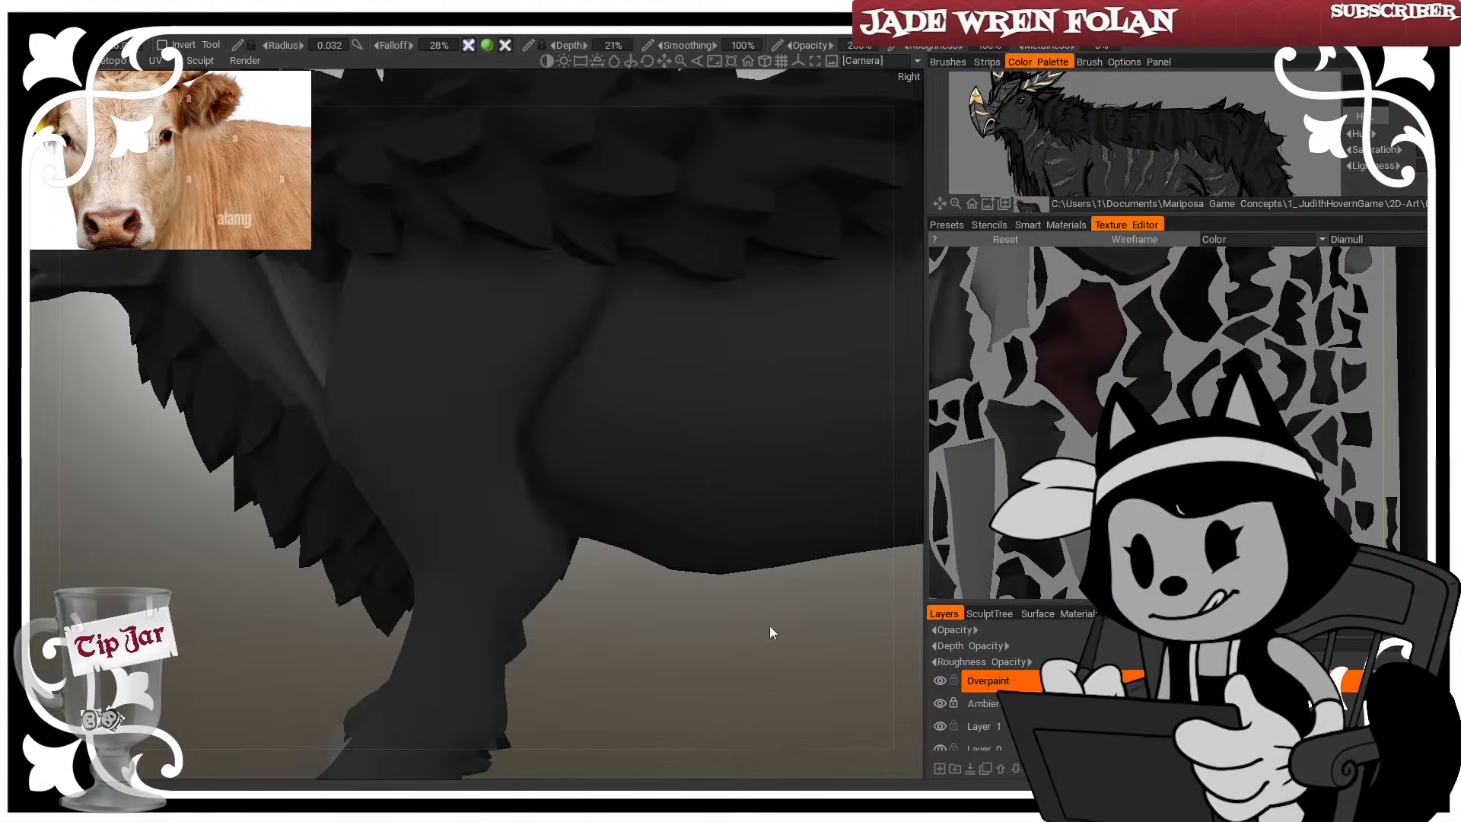
Enlarge the brush radius to 0.084 and shade the upper foreleg beside the neck muscles, checking the form against the wireframe
right_click_drag(769, 626, 587, 592)
mouse_move(588, 592)
left_mouse_down()
mouse_move(720, 603)
mouse_move(597, 603)
left_mouse_up()
right_click_drag(597, 603, 636, 609)
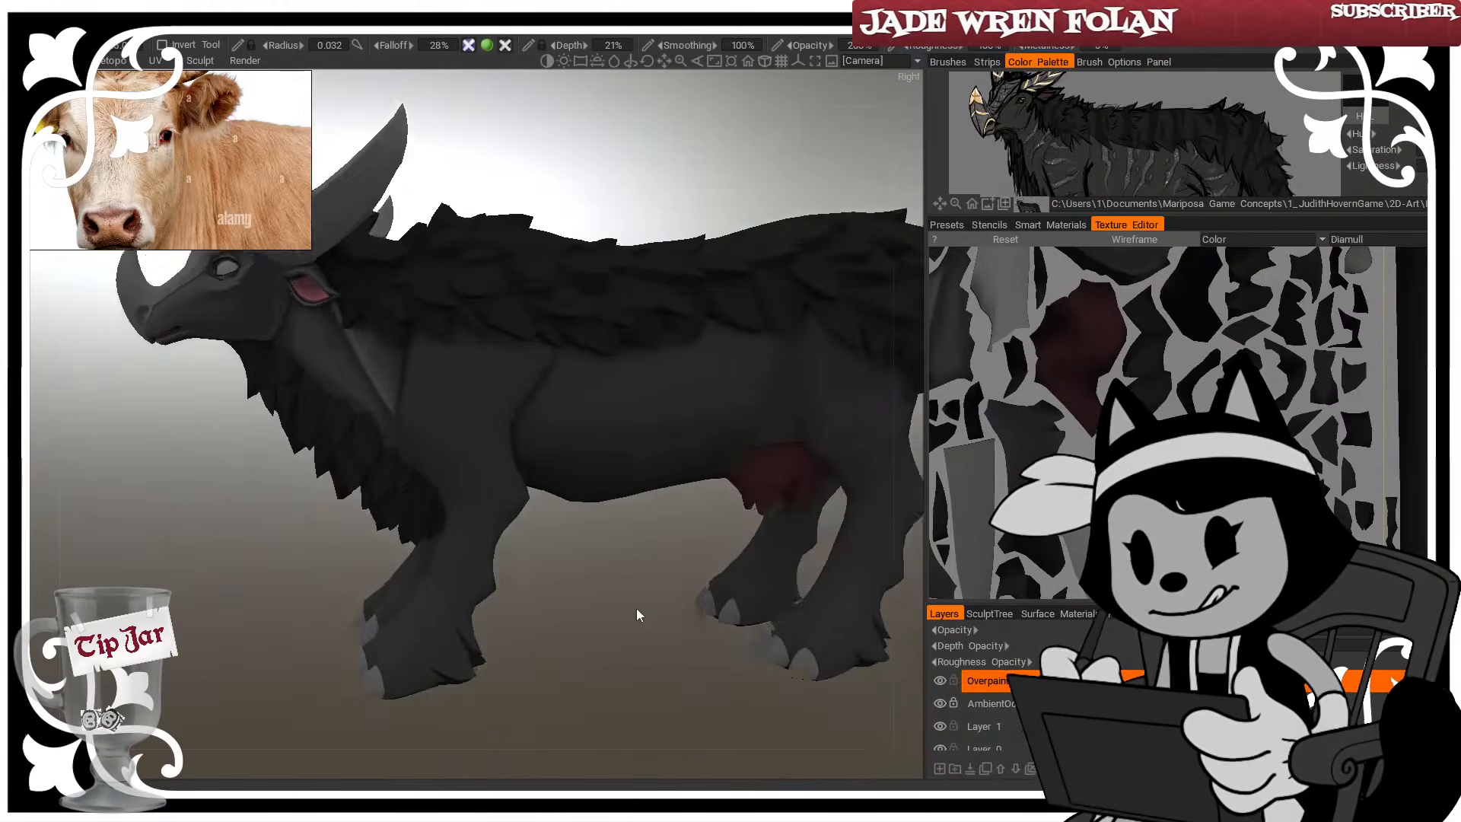
left_click_drag(636, 609, 754, 619)
right_click_drag(754, 619, 784, 633)
mouse_move(784, 633)
left_mouse_down()
mouse_move(829, 642)
mouse_move(744, 493)
mouse_move(516, 378)
left_mouse_up()
key("w")
key("w")
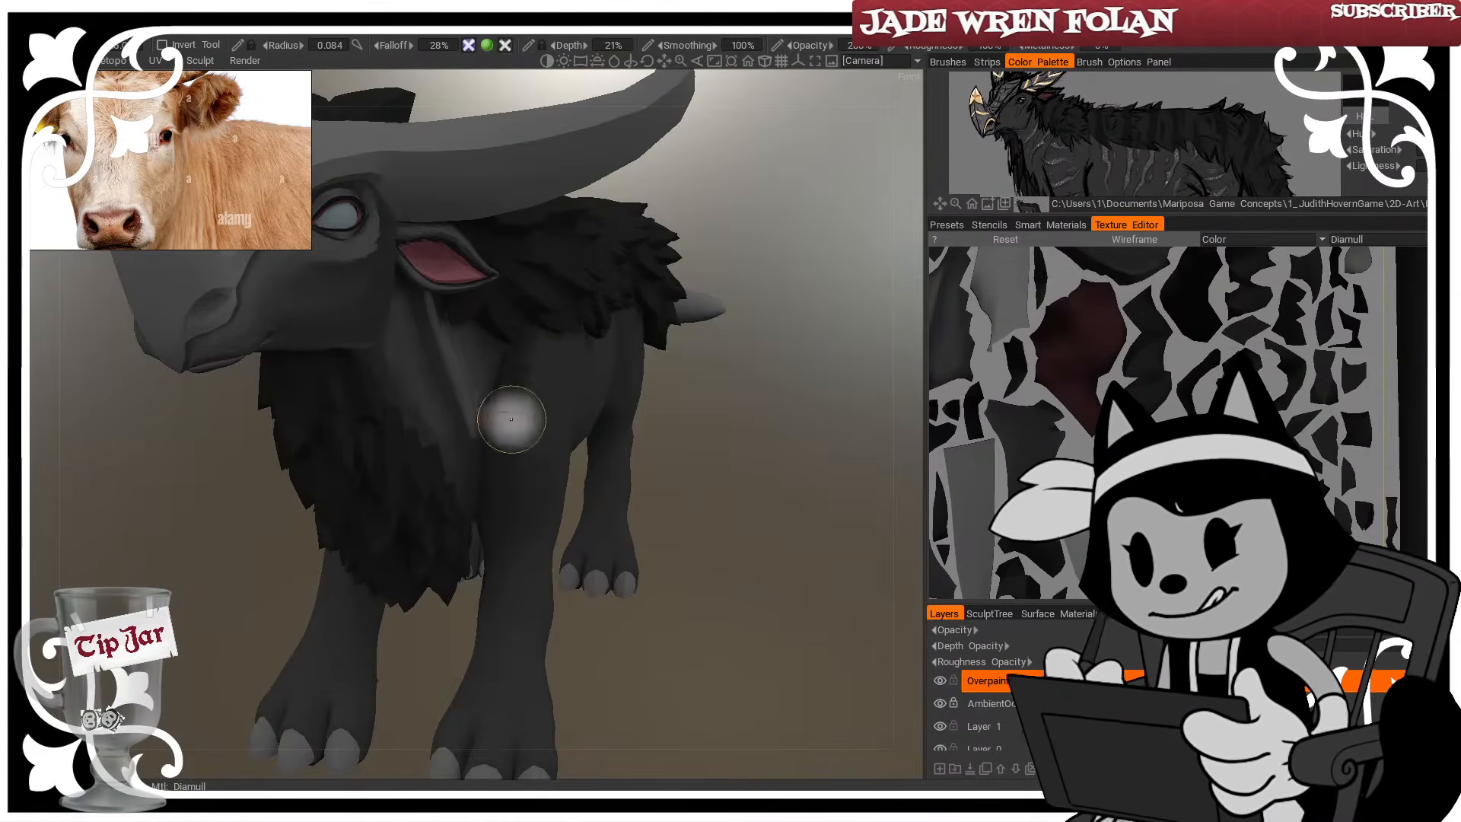
left_click_drag(515, 434, 736, 408)
key("w")
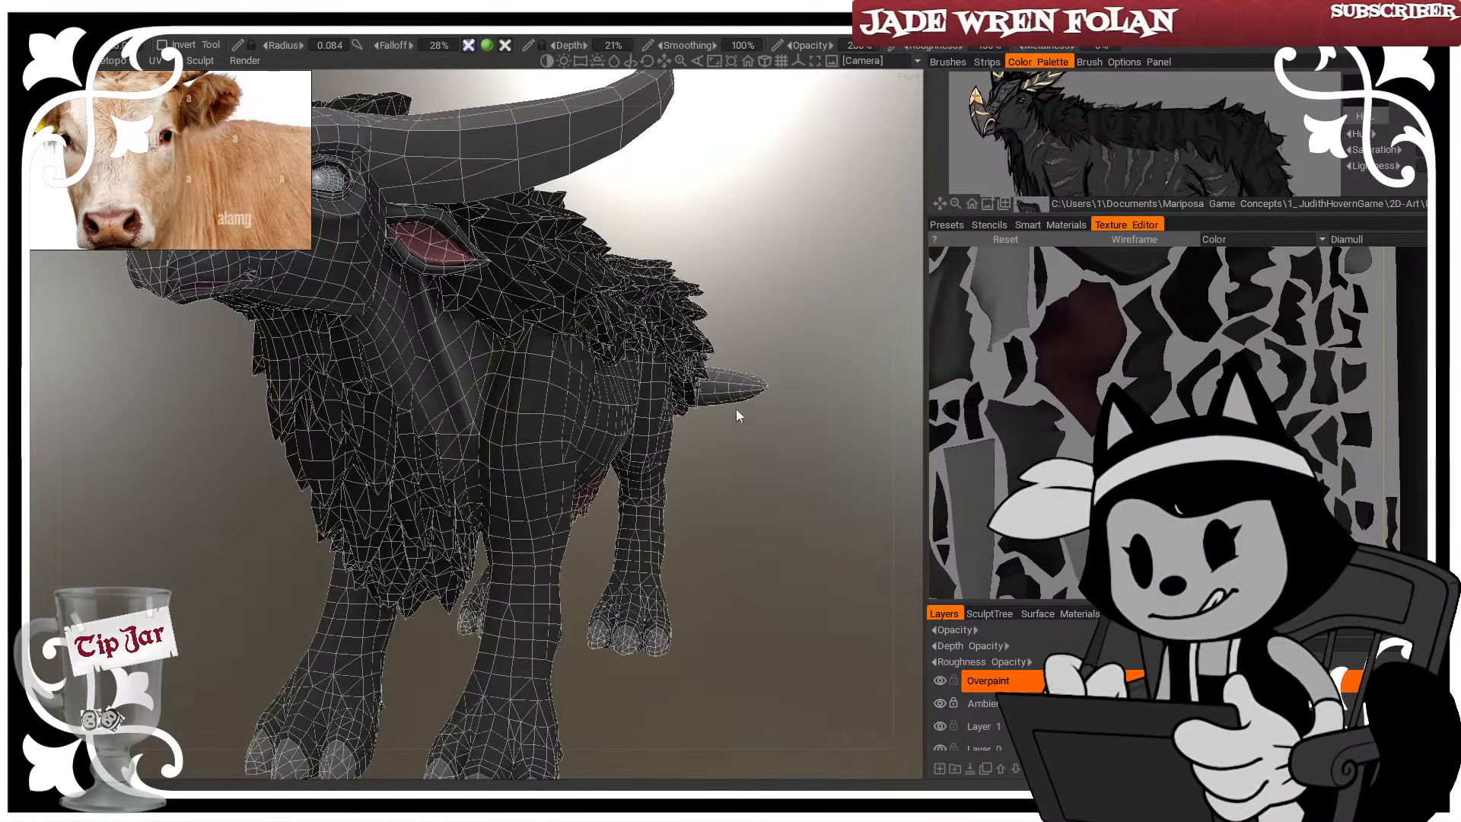
key("w")
Enlarge the brush radius to 0.143 and darken the insides of the forelegs below the chest mane
mouse_move(852, 544)
left_mouse_down()
mouse_move(767, 520)
mouse_move(661, 430)
left_mouse_up()
key("w")
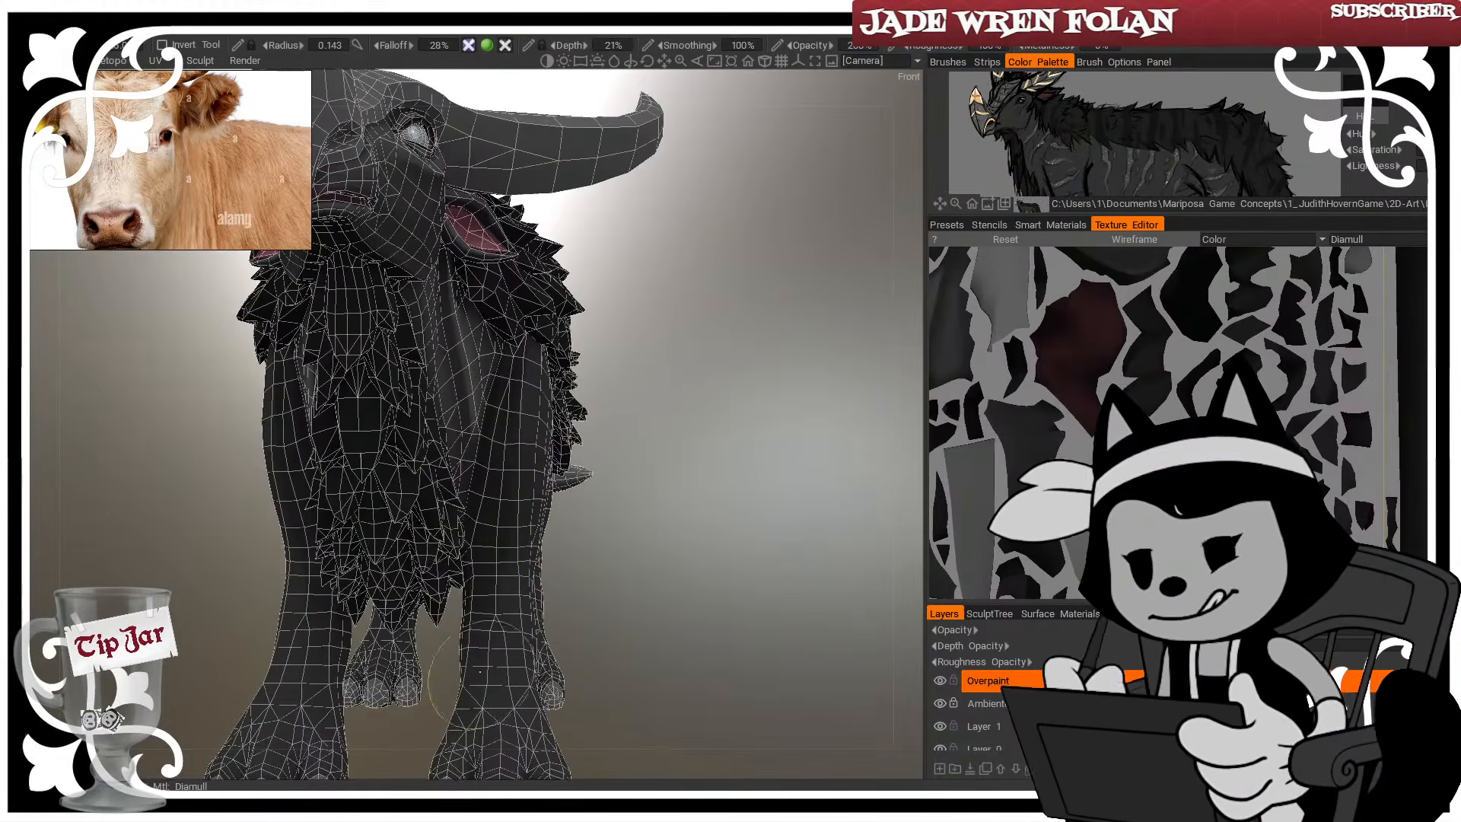
key("w")
middle_click_drag(765, 674, 738, 572)
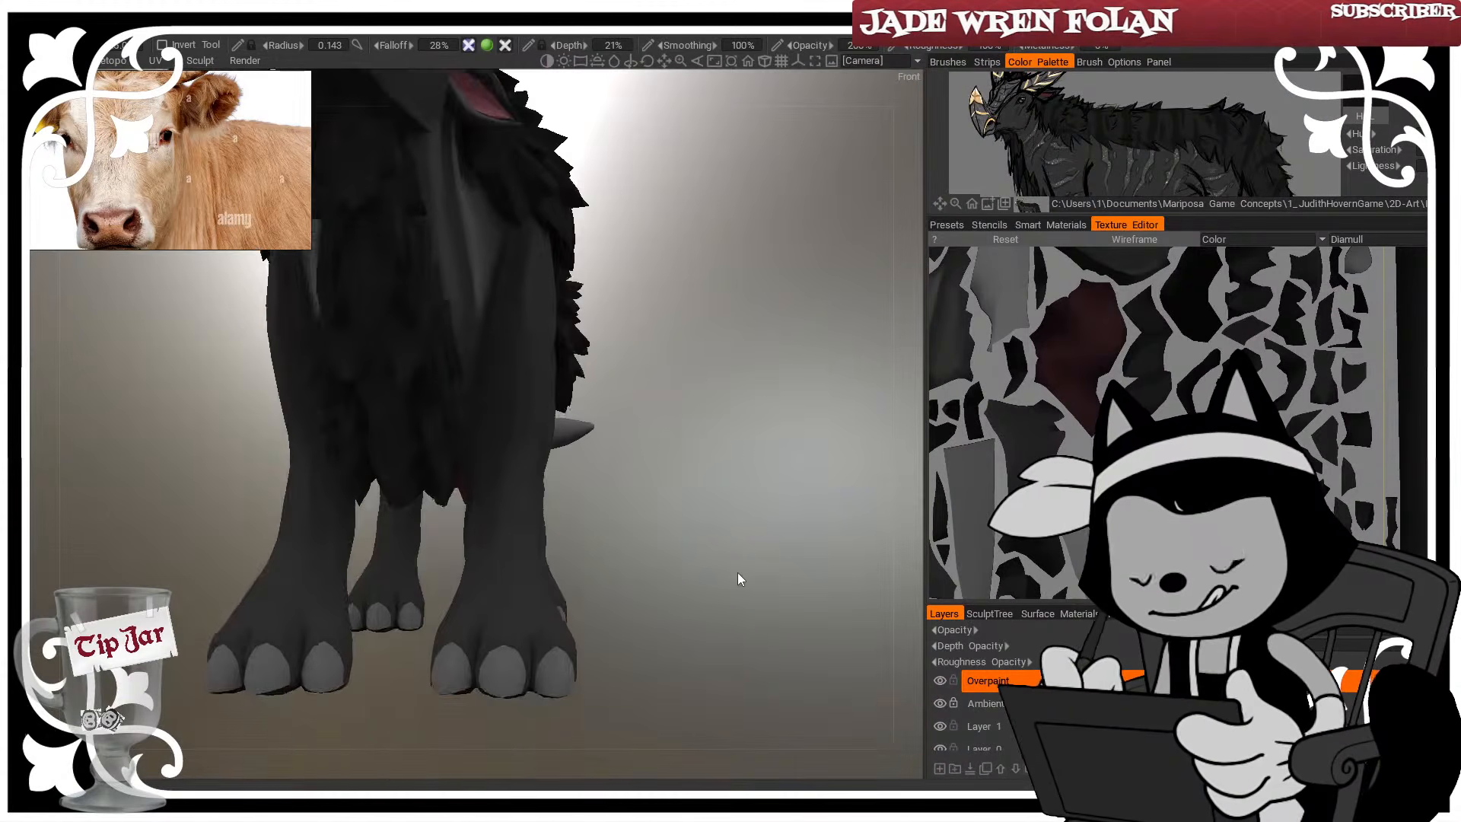
mouse_move(737, 573)
left_mouse_down()
mouse_move(709, 545)
mouse_move(578, 571)
mouse_move(635, 486)
mouse_move(790, 506)
left_mouse_up()
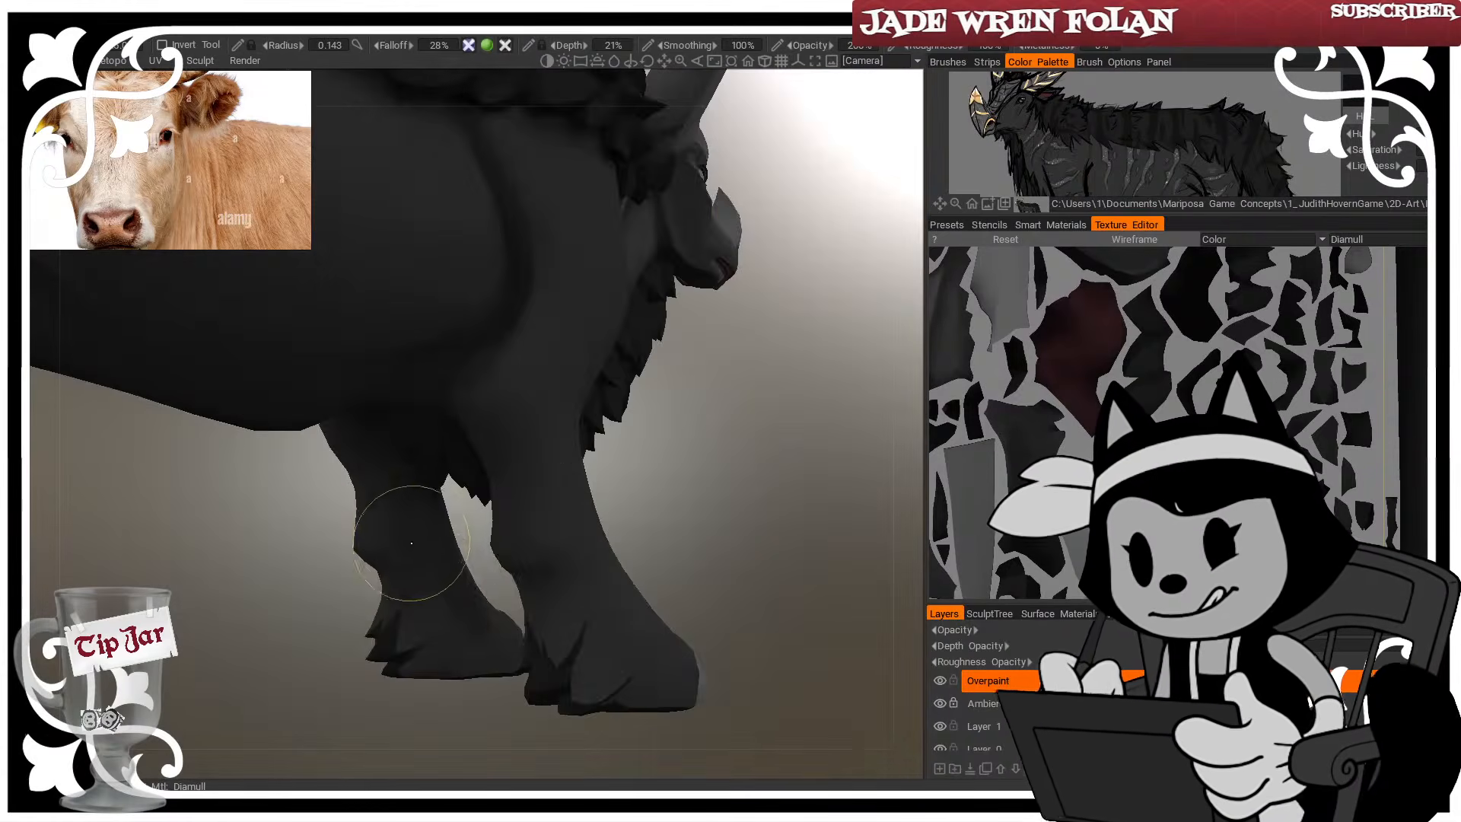
key("w")
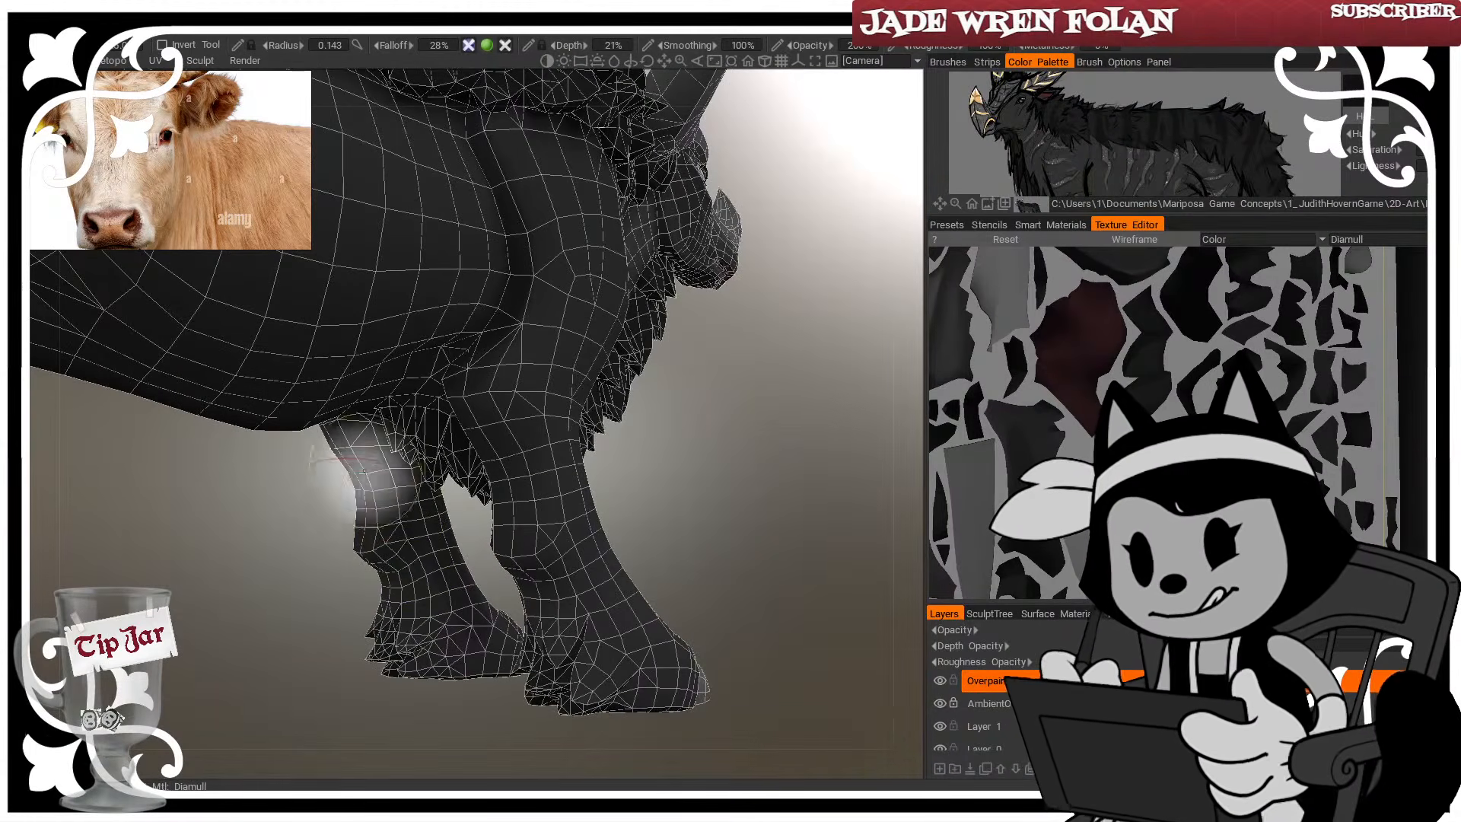
Reduce the brush radius to 0.089 and shade the inner side of the far foreleg down to the foot
key("[")
key("[")
key("[")
key("[")
key("[")
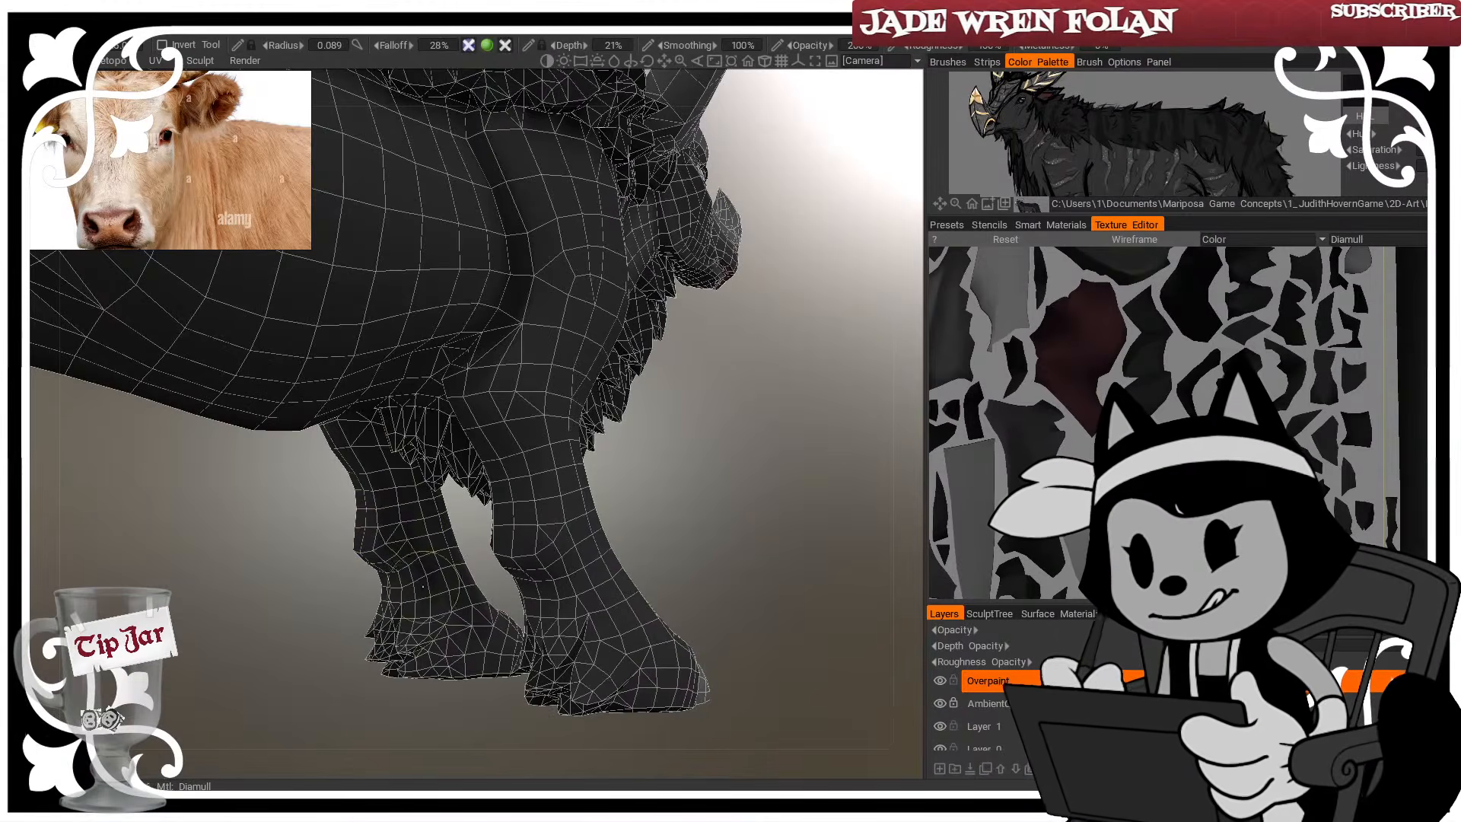
key("w")
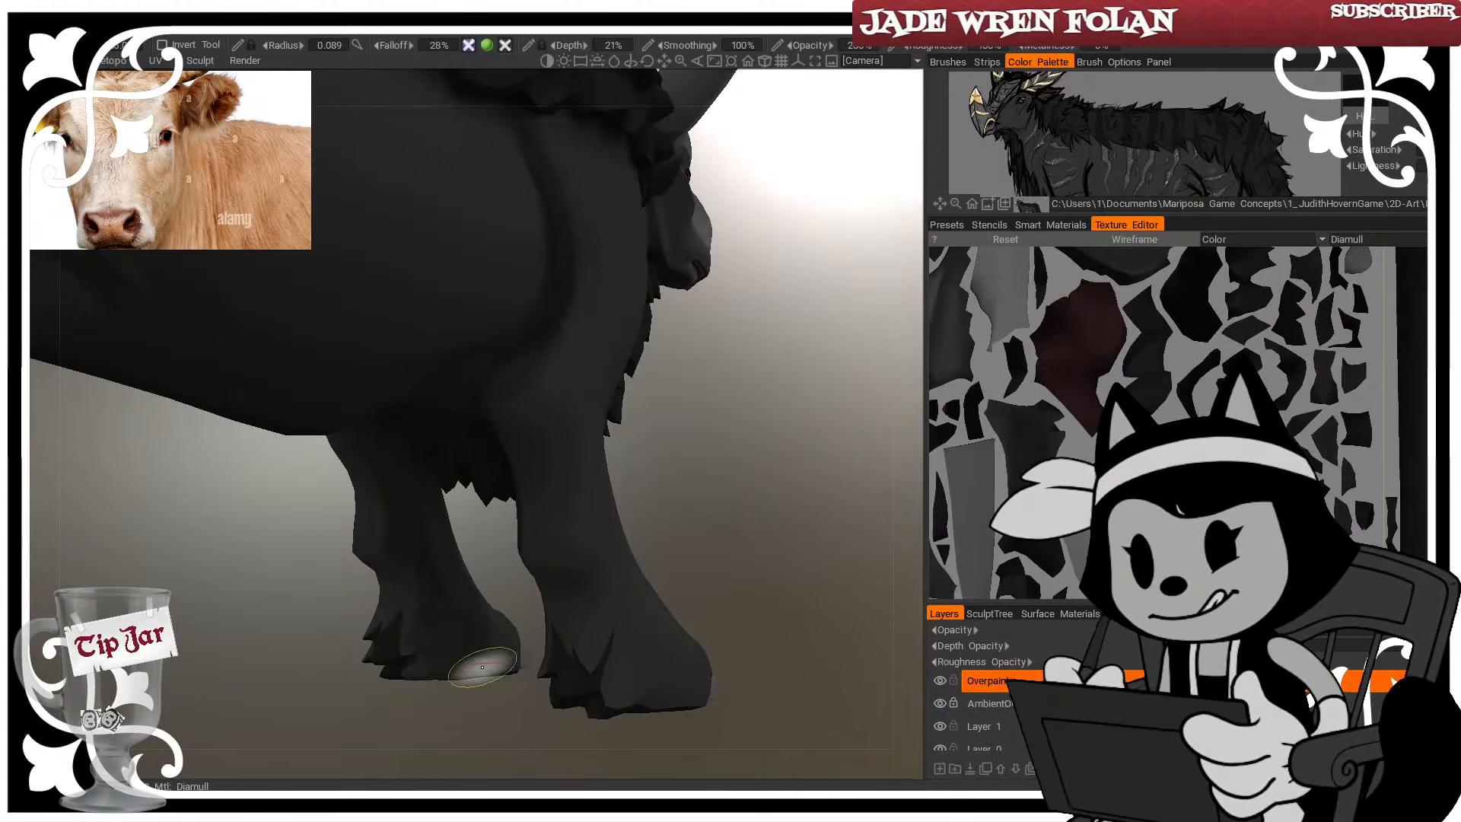
left_click_drag(494, 688, 618, 729)
Enlarge the brush radius to 0.108 and then 0.134, and shade the lower foreleg above the foot from behind
key("w")
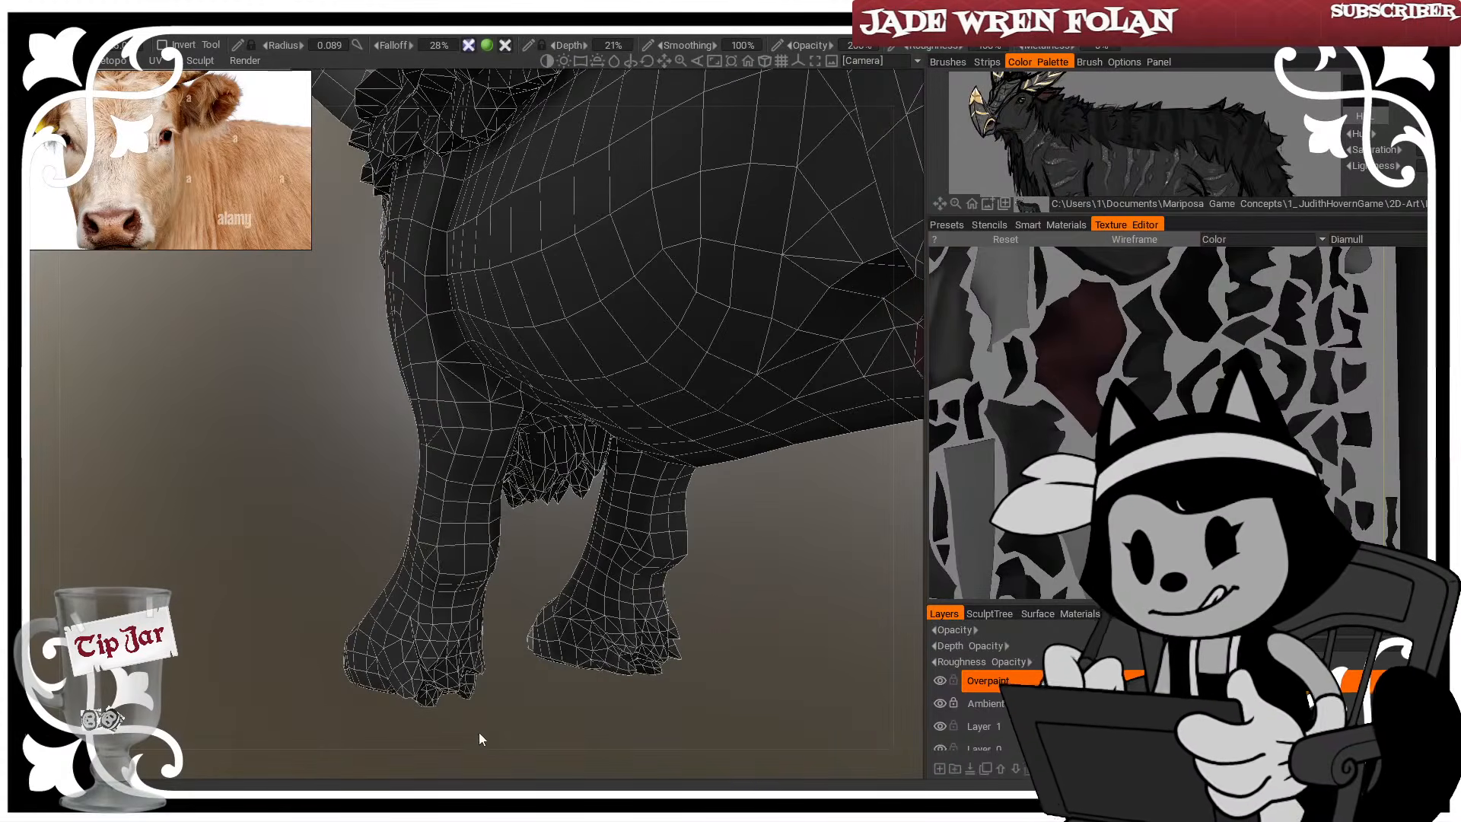
key("]")
key("]")
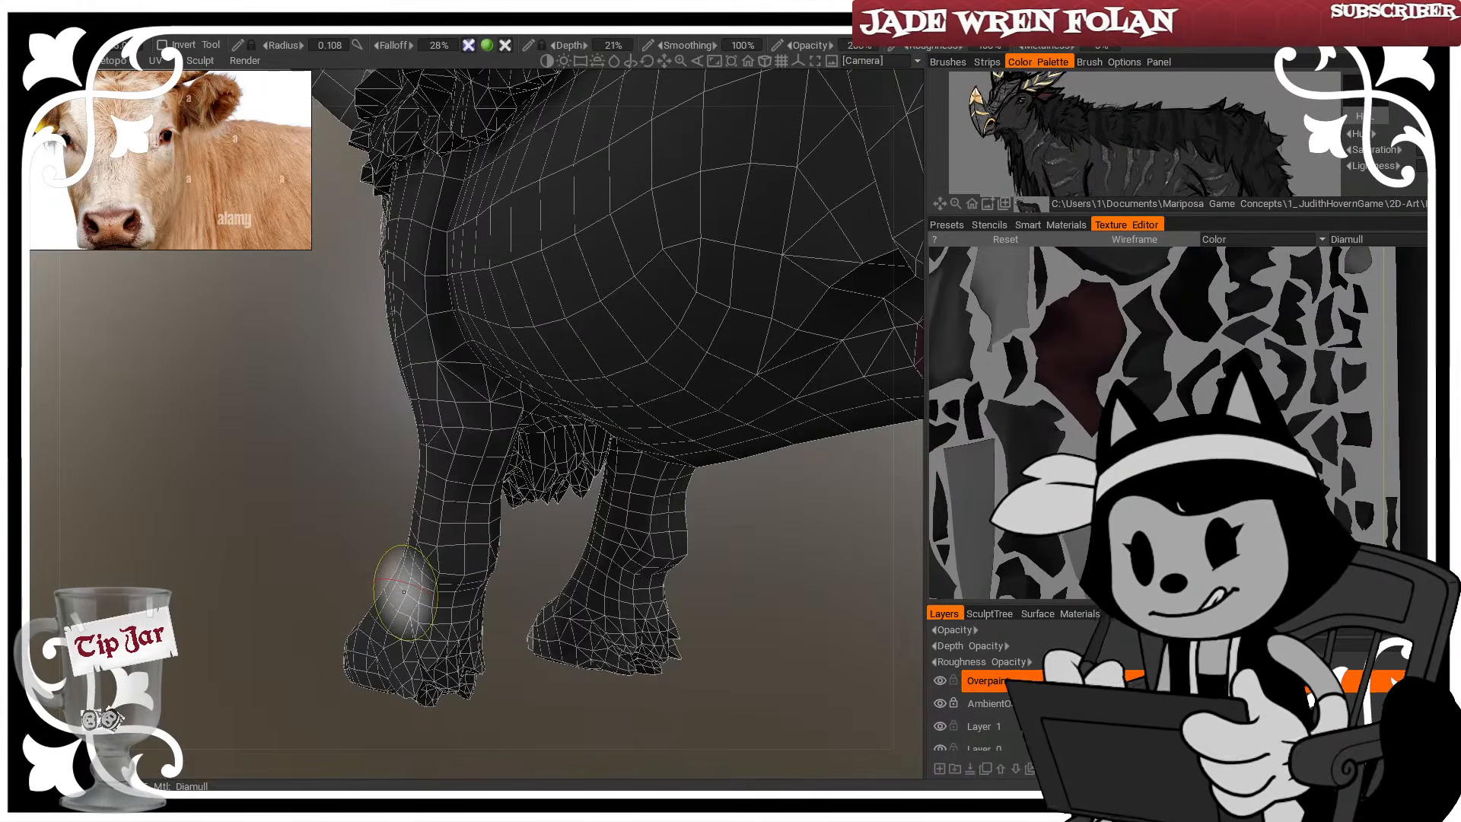
key("]")
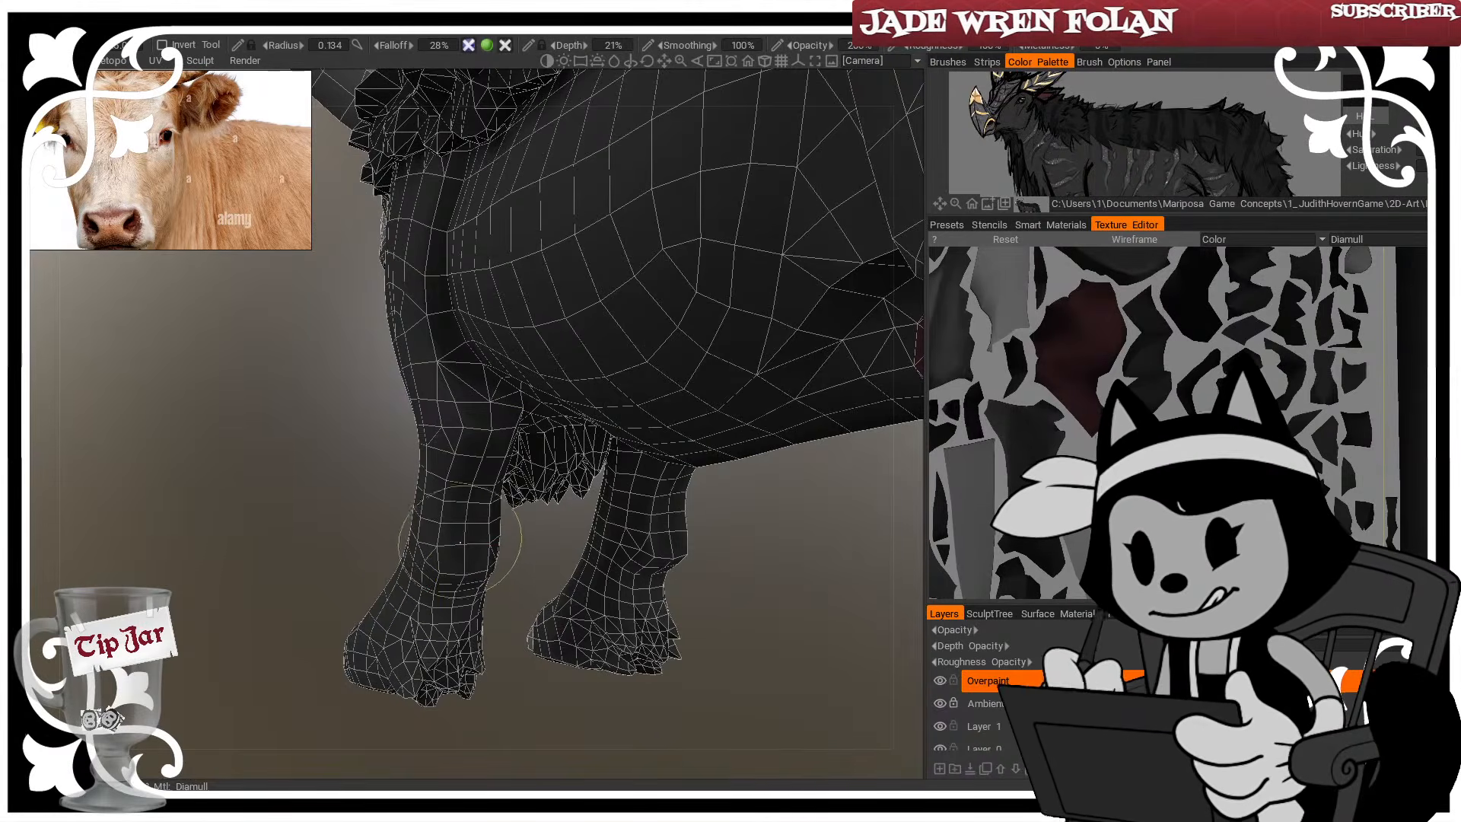
key("w")
left_click_drag(531, 549, 498, 575)
key("w")
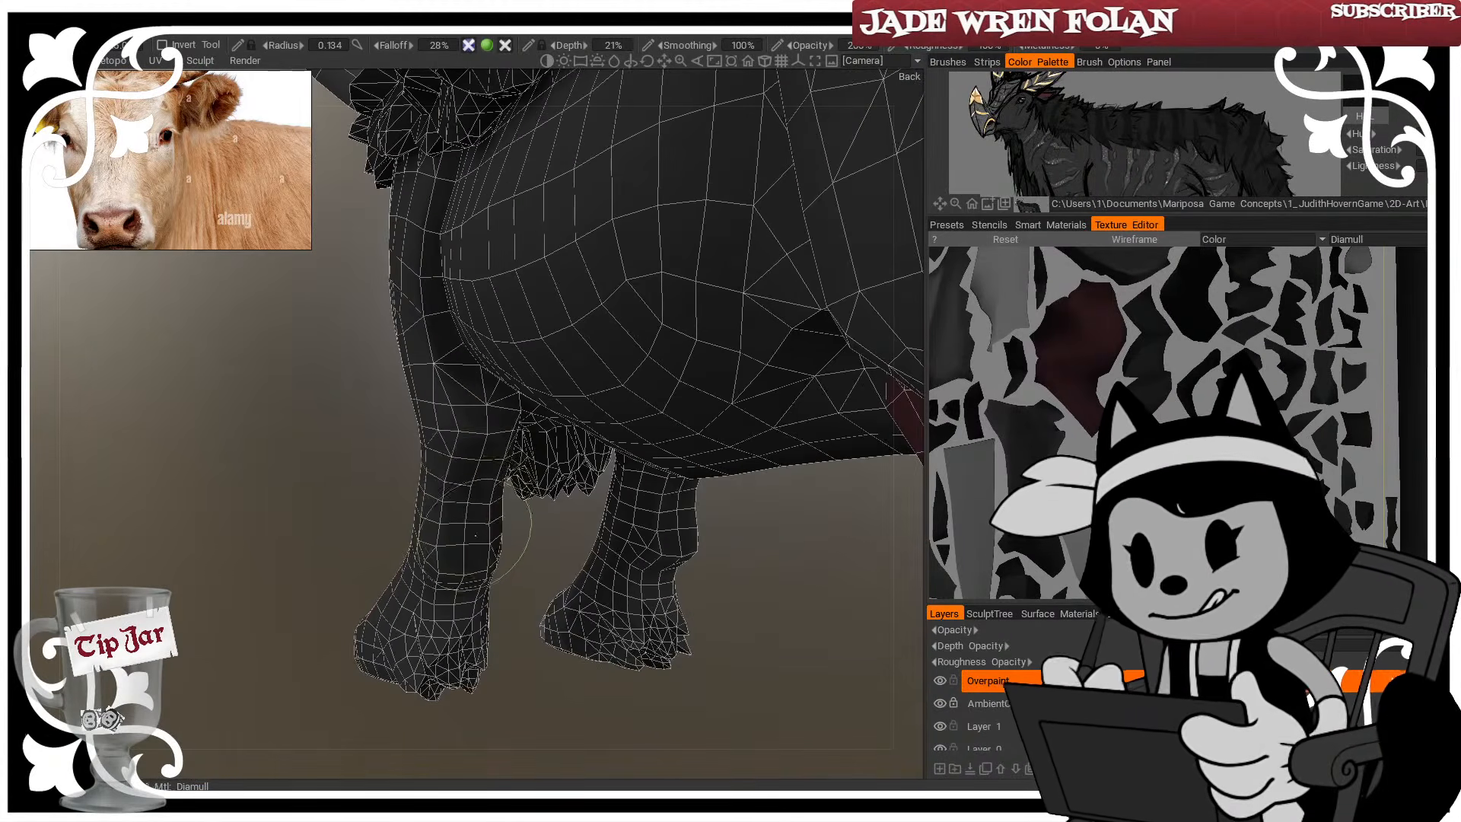
key("w")
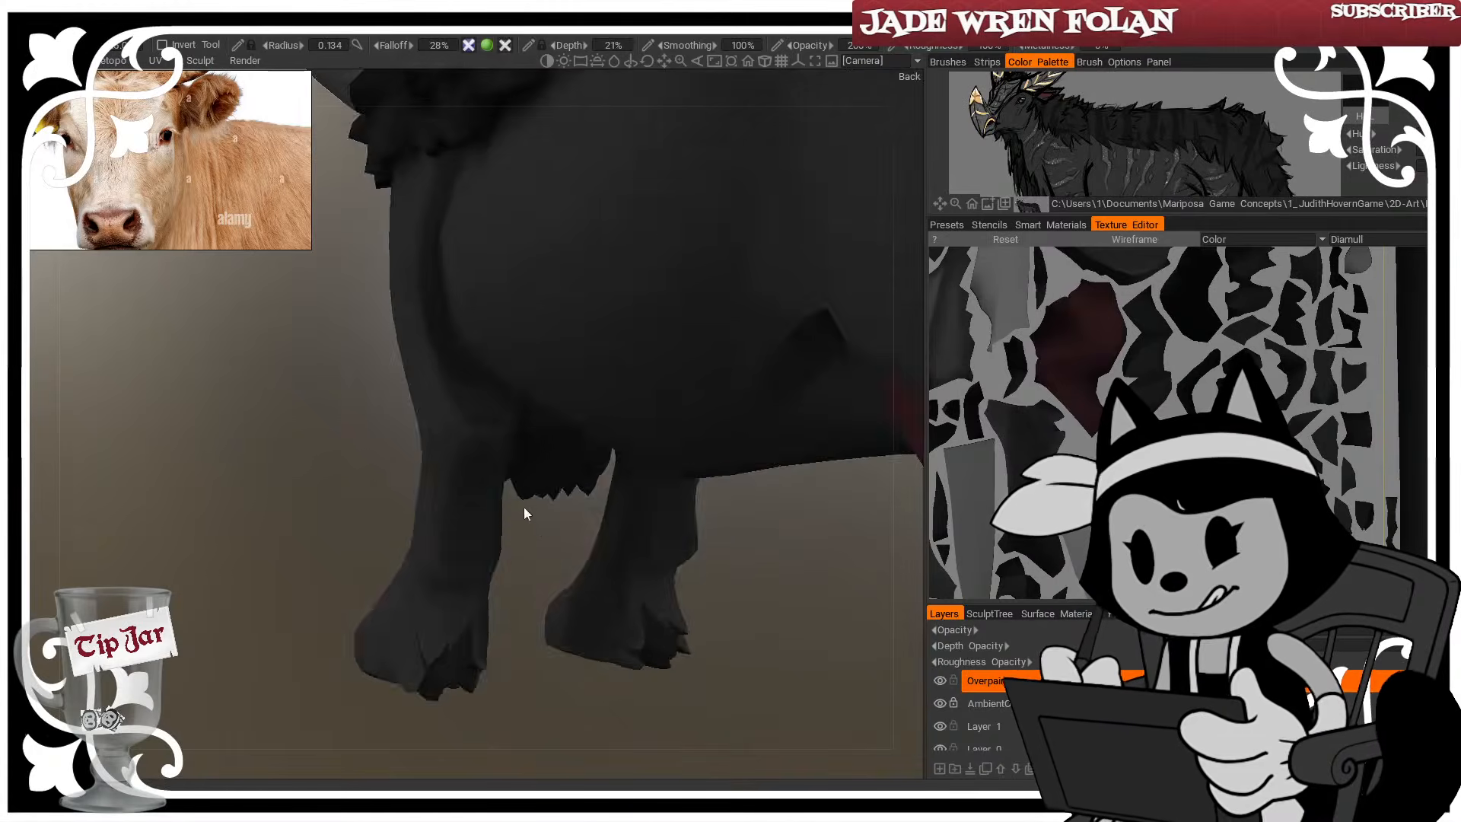
Deepen the shading on the back of the lower foreleg at radius 0.134, comparing it with the wireframe
mouse_move(524, 507)
left_mouse_down()
mouse_move(604, 496)
mouse_move(519, 509)
mouse_move(525, 578)
mouse_move(483, 603)
mouse_move(503, 586)
mouse_move(503, 636)
mouse_move(418, 670)
mouse_move(450, 634)
mouse_move(537, 641)
left_mouse_up()
key("w")
key("w")
key("w")
key("w")
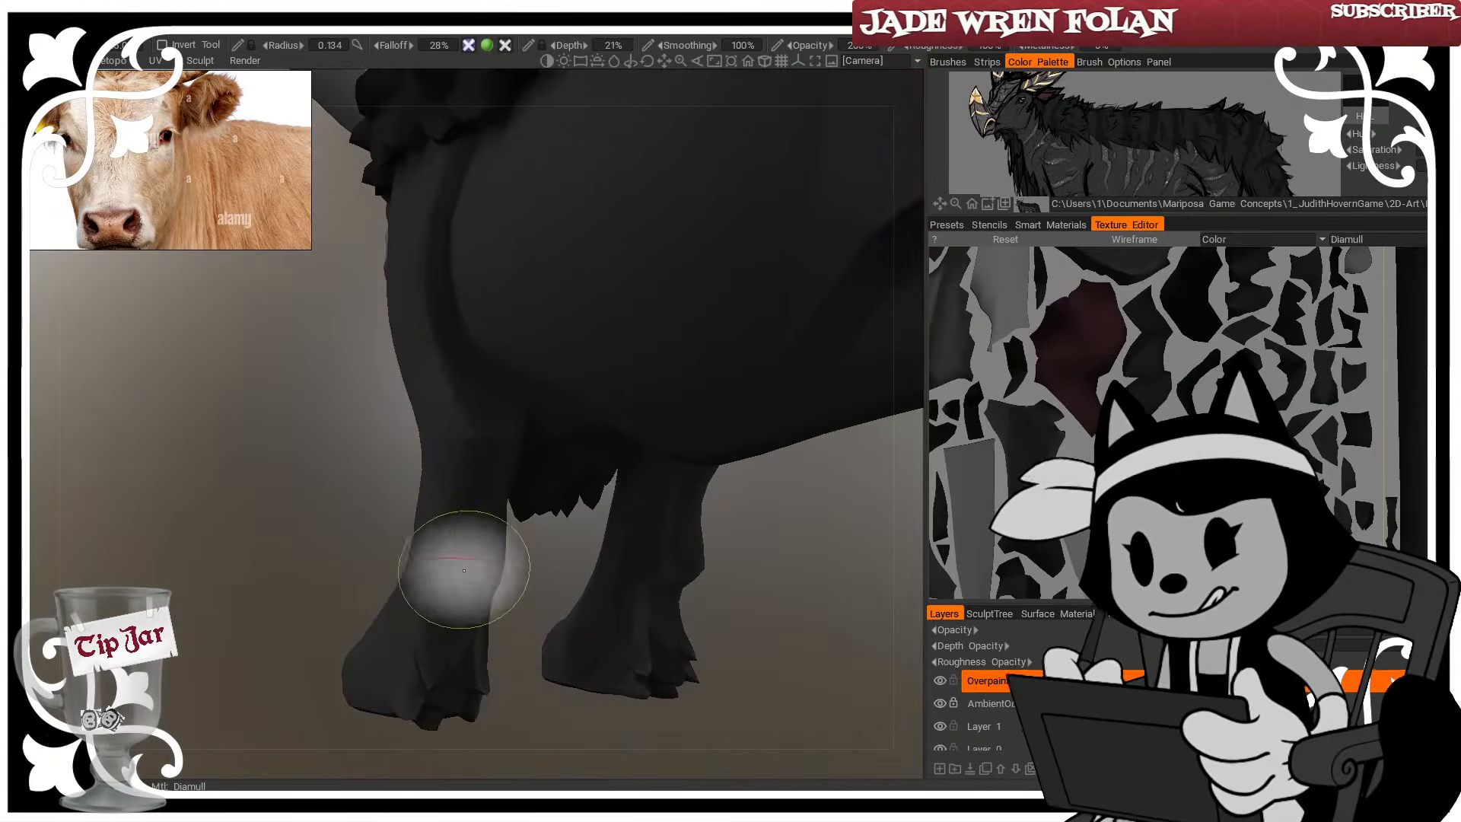
mouse_move(462, 568)
left_mouse_down()
mouse_move(479, 495)
mouse_move(481, 563)
left_mouse_up()
left_click_drag(525, 582, 600, 627)
key("w")
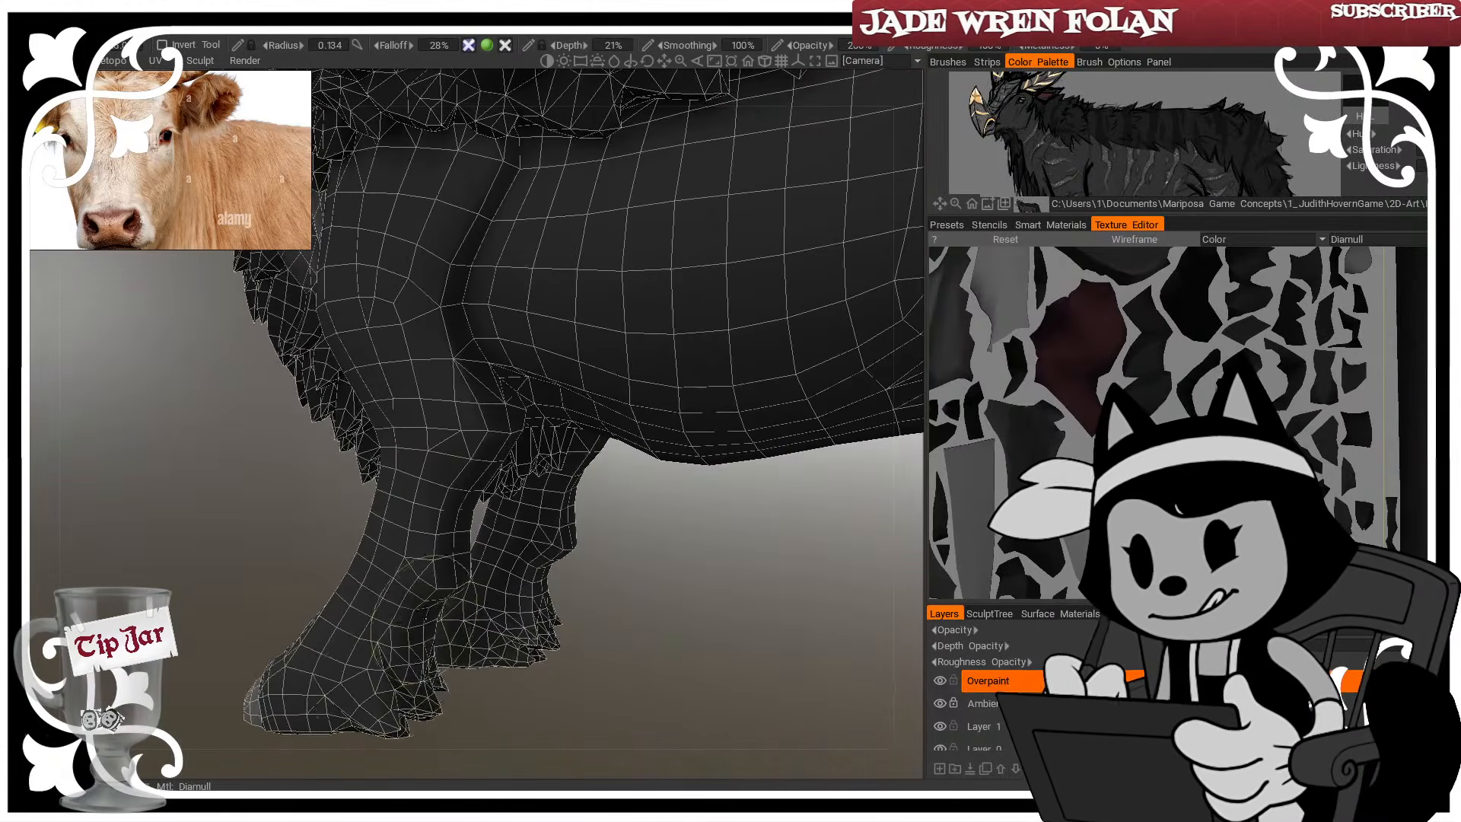
key("w")
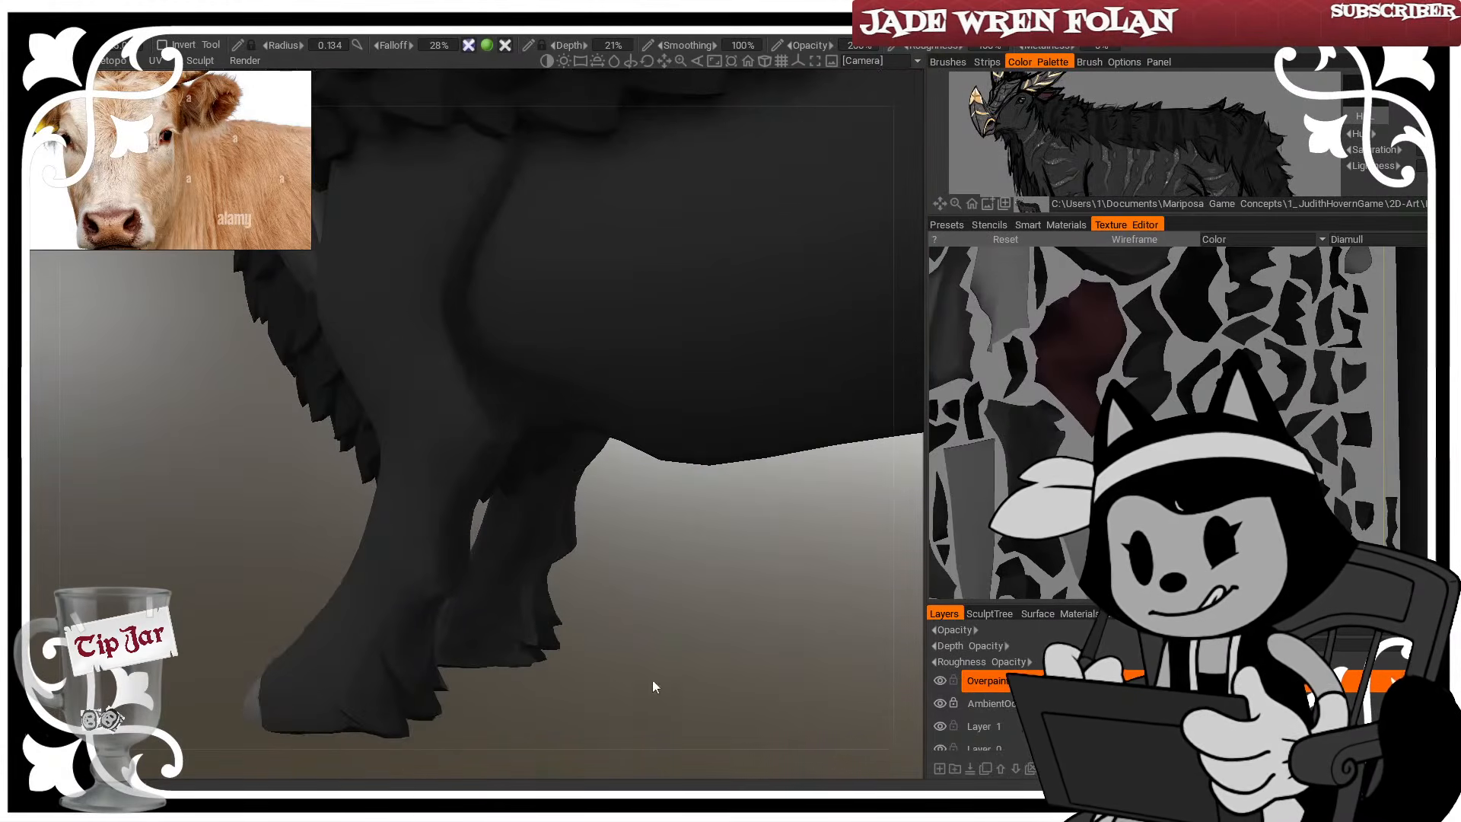
Check the forelegs from the side and front, and set the brush radius to 0.241 and then 0.059 for their shading
right_click_drag(728, 688, 757, 618)
left_click_drag(758, 619, 775, 610)
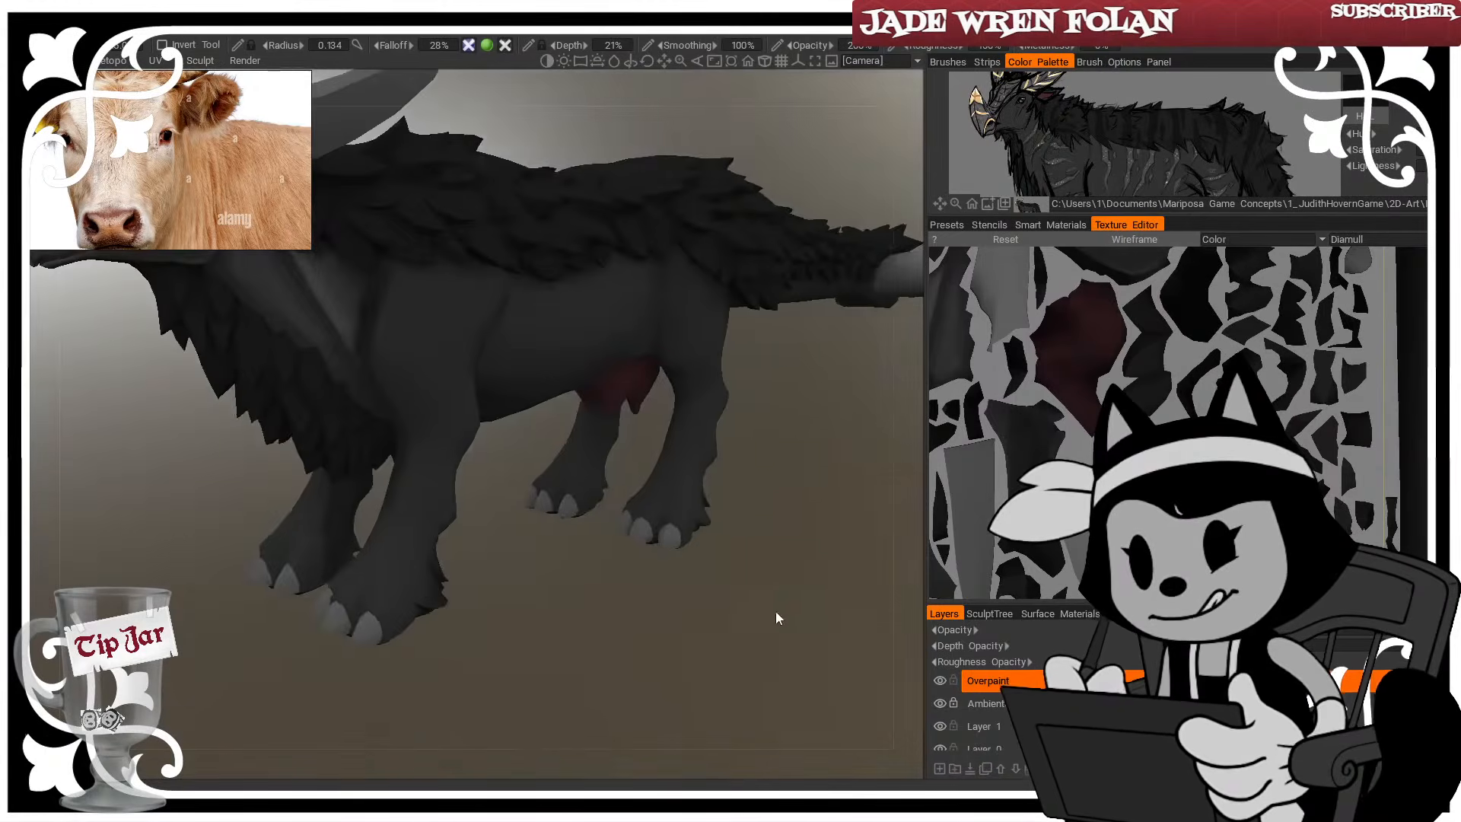
left_click_drag(656, 615, 760, 618)
right_click_drag(759, 618, 666, 620)
middle_click_drag(666, 621, 773, 573)
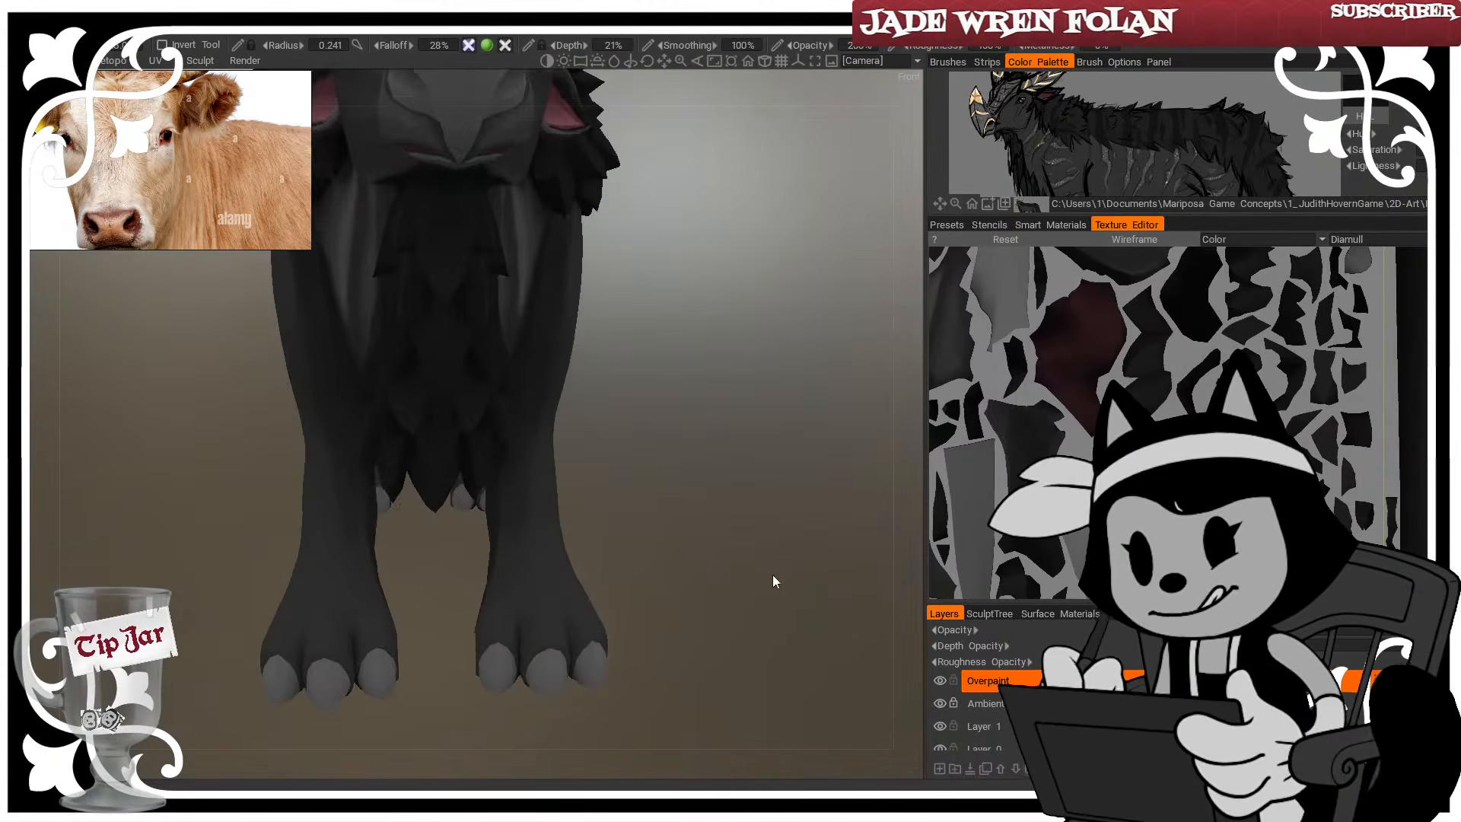
left_click_drag(773, 573, 636, 607)
mouse_move(636, 614)
right_mouse_down()
mouse_move(604, 677)
mouse_move(512, 621)
right_mouse_up()
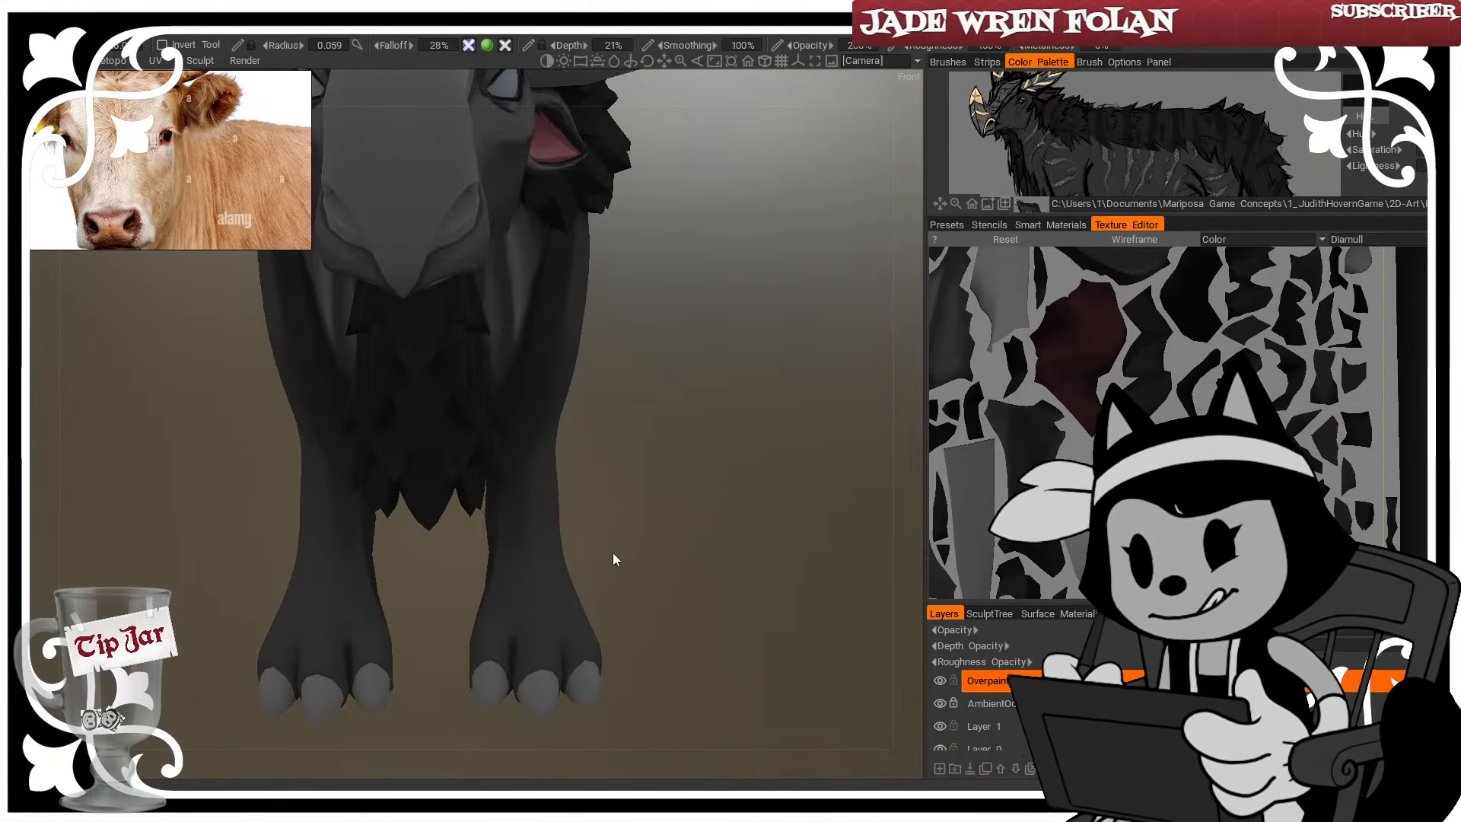
Reduce the brush radius to 0.055 and shade the inner surface of the forefoot above the toes
middle_click_drag(613, 560, 652, 397)
key("w")
left_click_drag(651, 399, 870, 505)
key("w")
right_click_drag(871, 505, 548, 506)
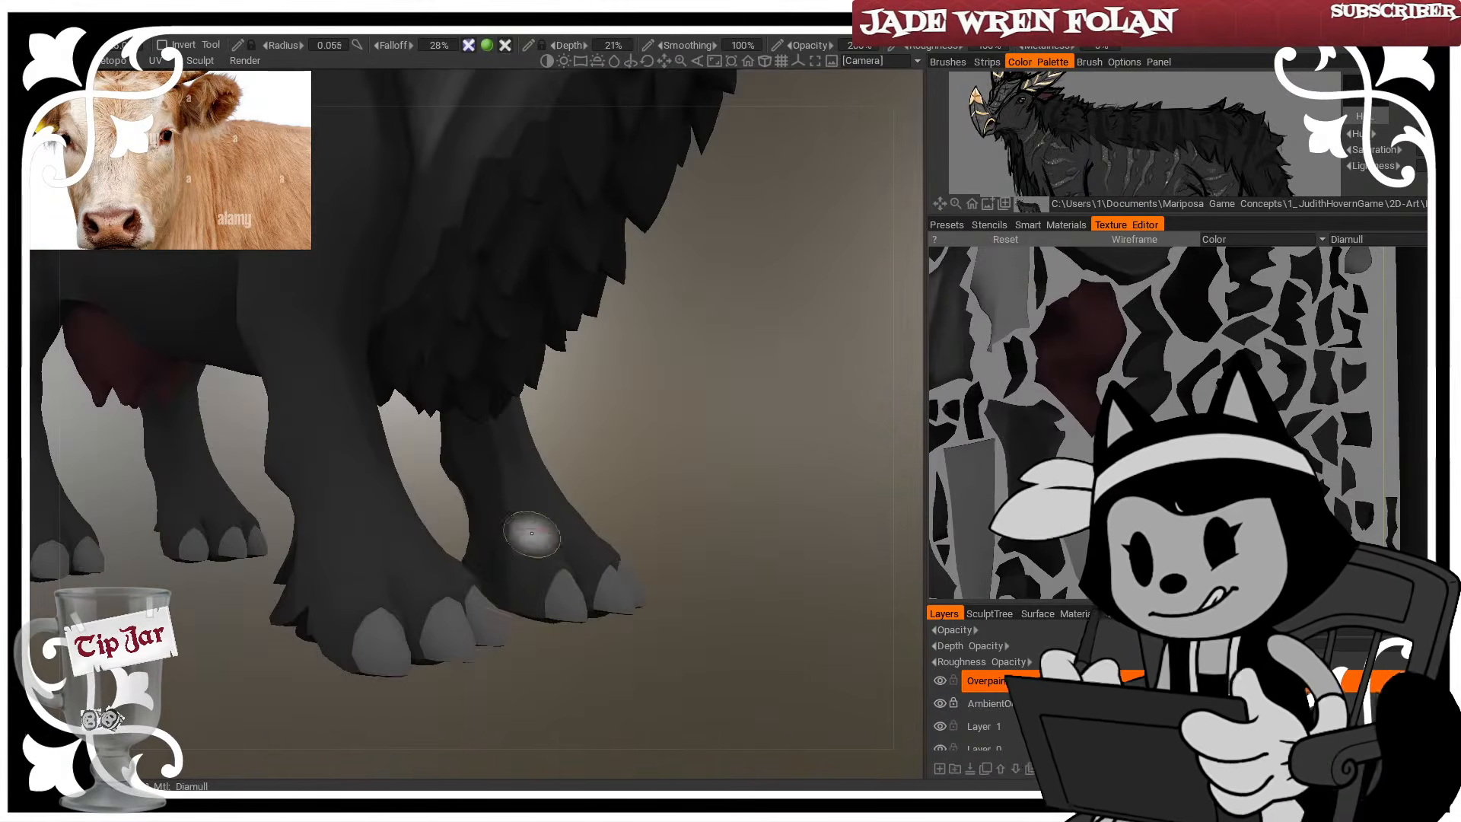
Enlarge the brush radius to 0.177 and broadly darken the forefeet around the toes and rear tufts
mouse_move(563, 445)
left_mouse_down()
mouse_move(520, 543)
mouse_move(834, 414)
mouse_move(424, 490)
mouse_move(424, 472)
left_mouse_up()
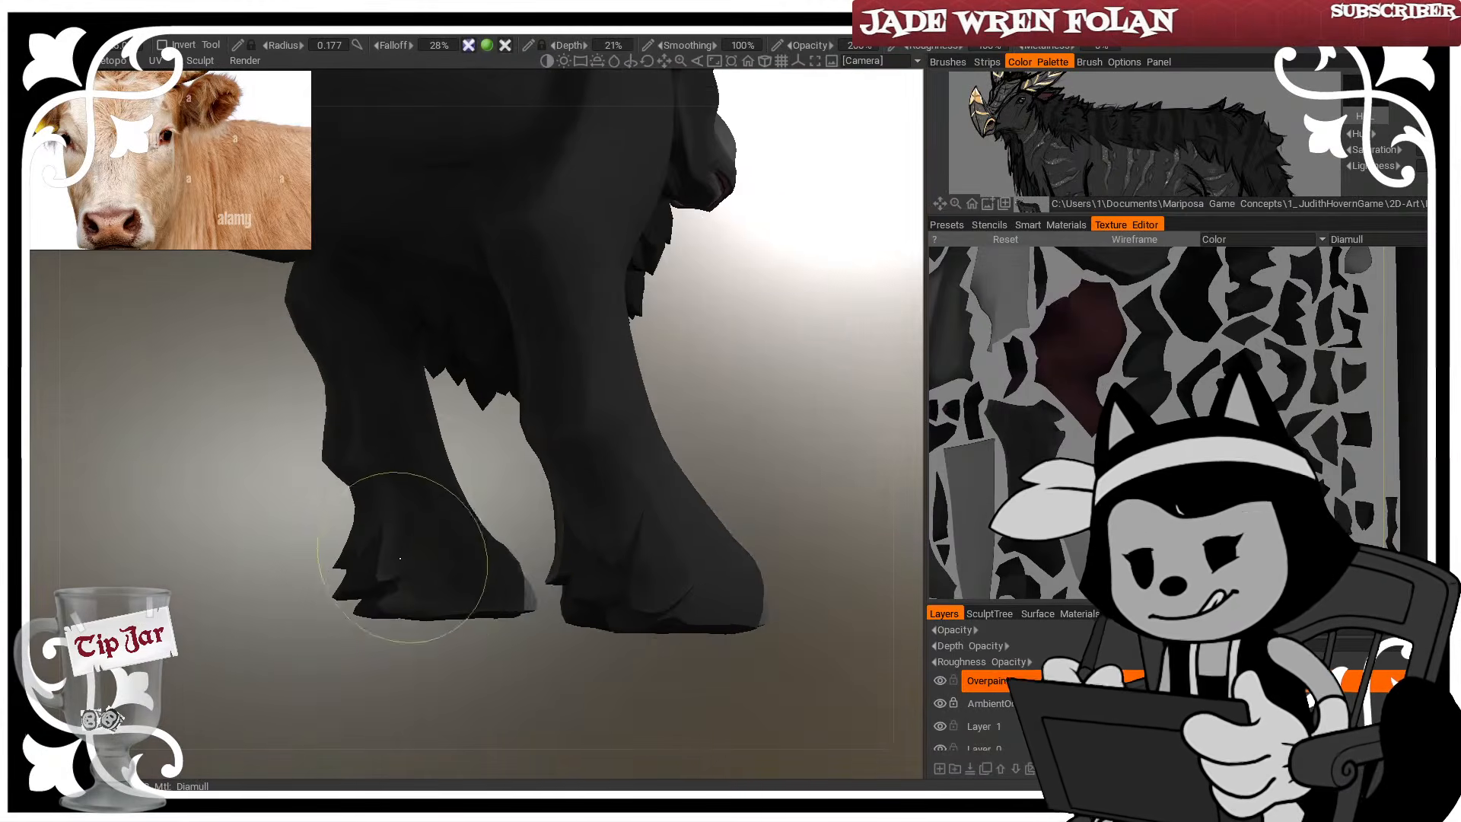
scroll(589, 523, "up", 5)
mouse_move(589, 523)
left_mouse_down()
mouse_move(786, 525)
mouse_move(721, 570)
mouse_move(894, 569)
mouse_move(570, 571)
left_mouse_up()
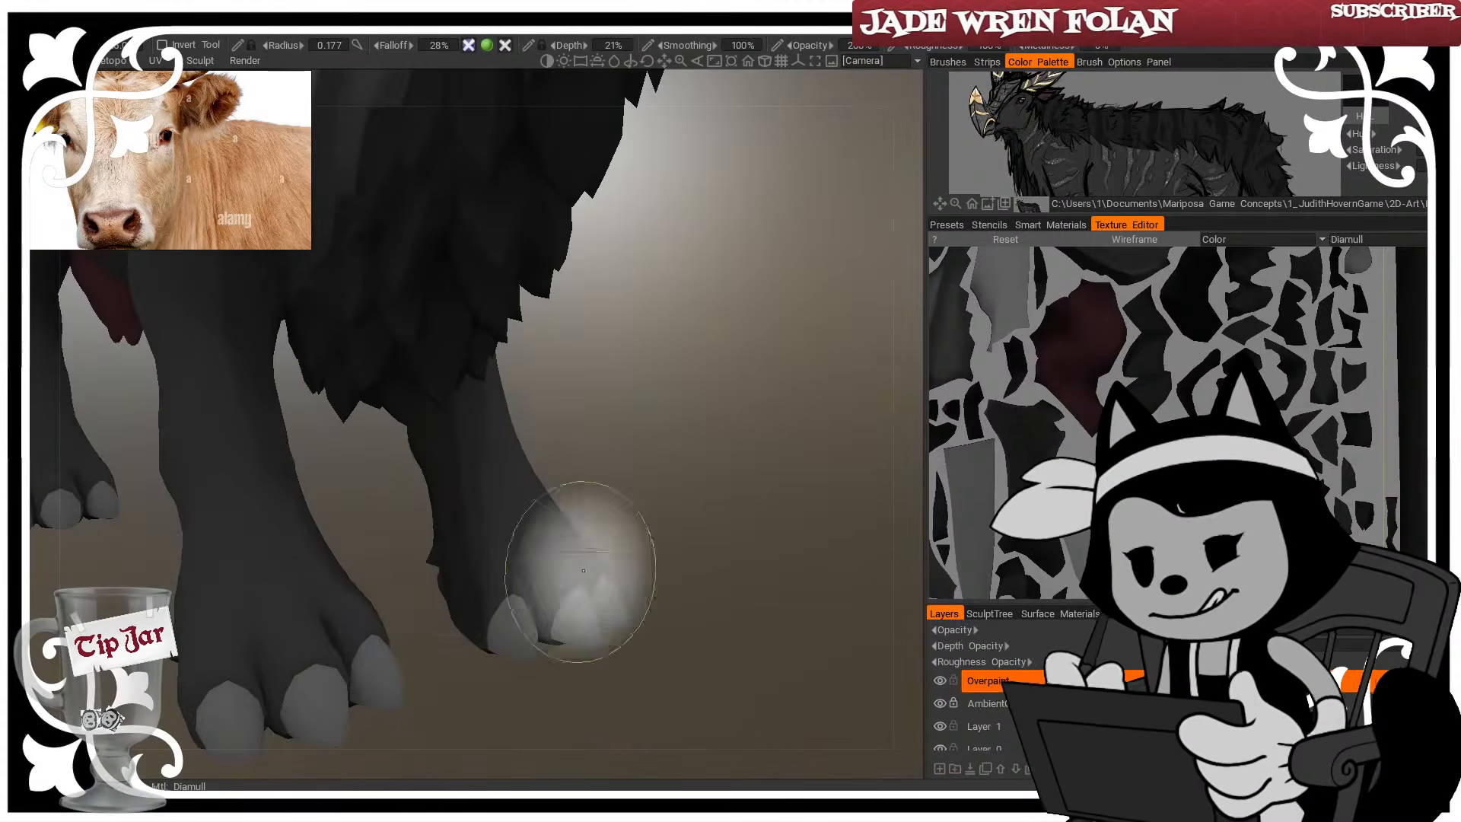
Paint a dark crease between the inner and middle toes at radii 0.049, 0.022 and 0.031, and soften it at 0.092
mouse_move(471, 456)
left_mouse_down()
mouse_move(554, 417)
mouse_move(490, 569)
mouse_move(558, 425)
left_mouse_up()
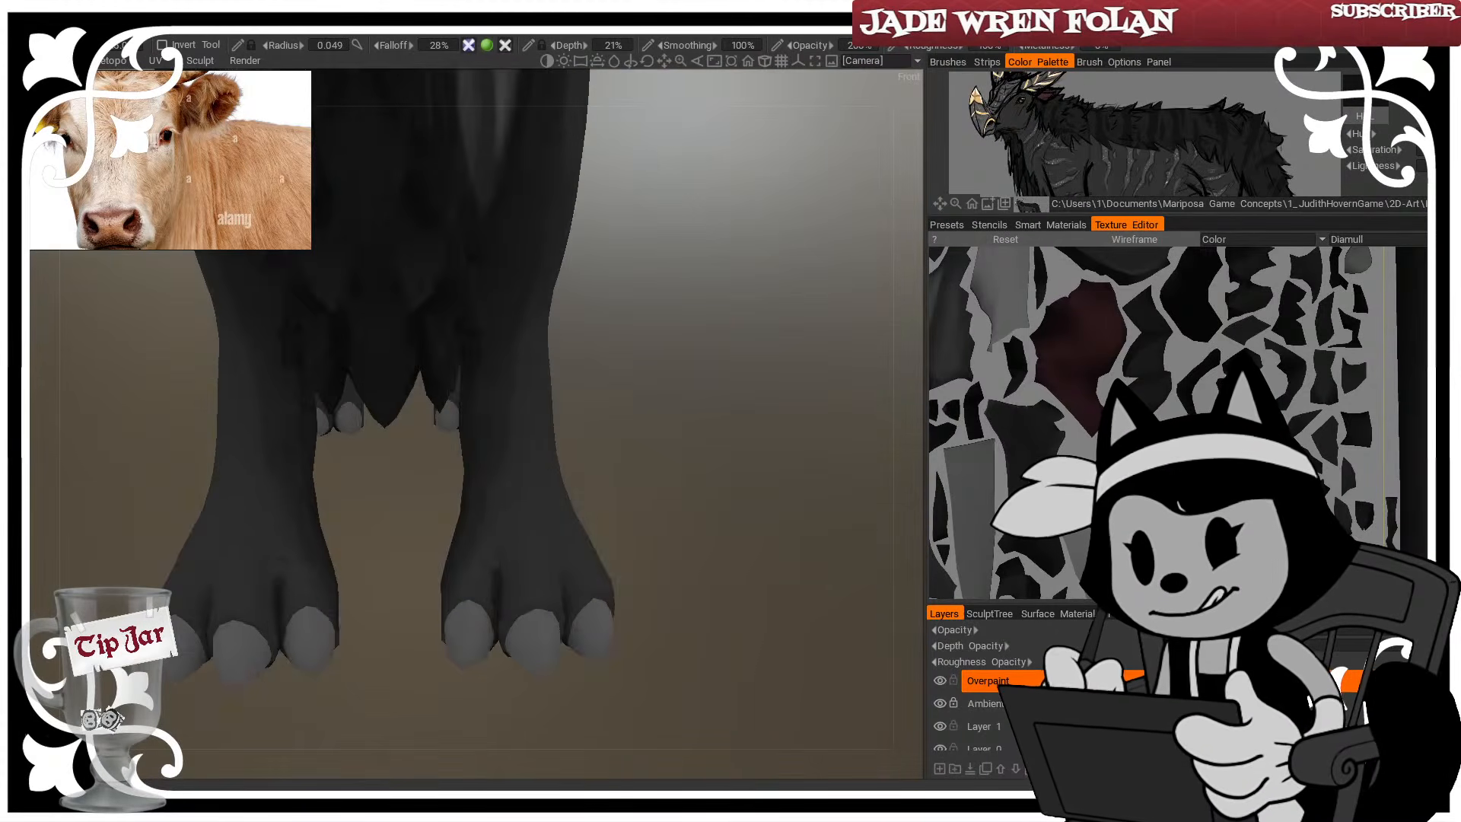
mouse_move(824, 738)
left_mouse_down()
mouse_move(837, 583)
mouse_move(785, 482)
mouse_move(489, 512)
left_mouse_up()
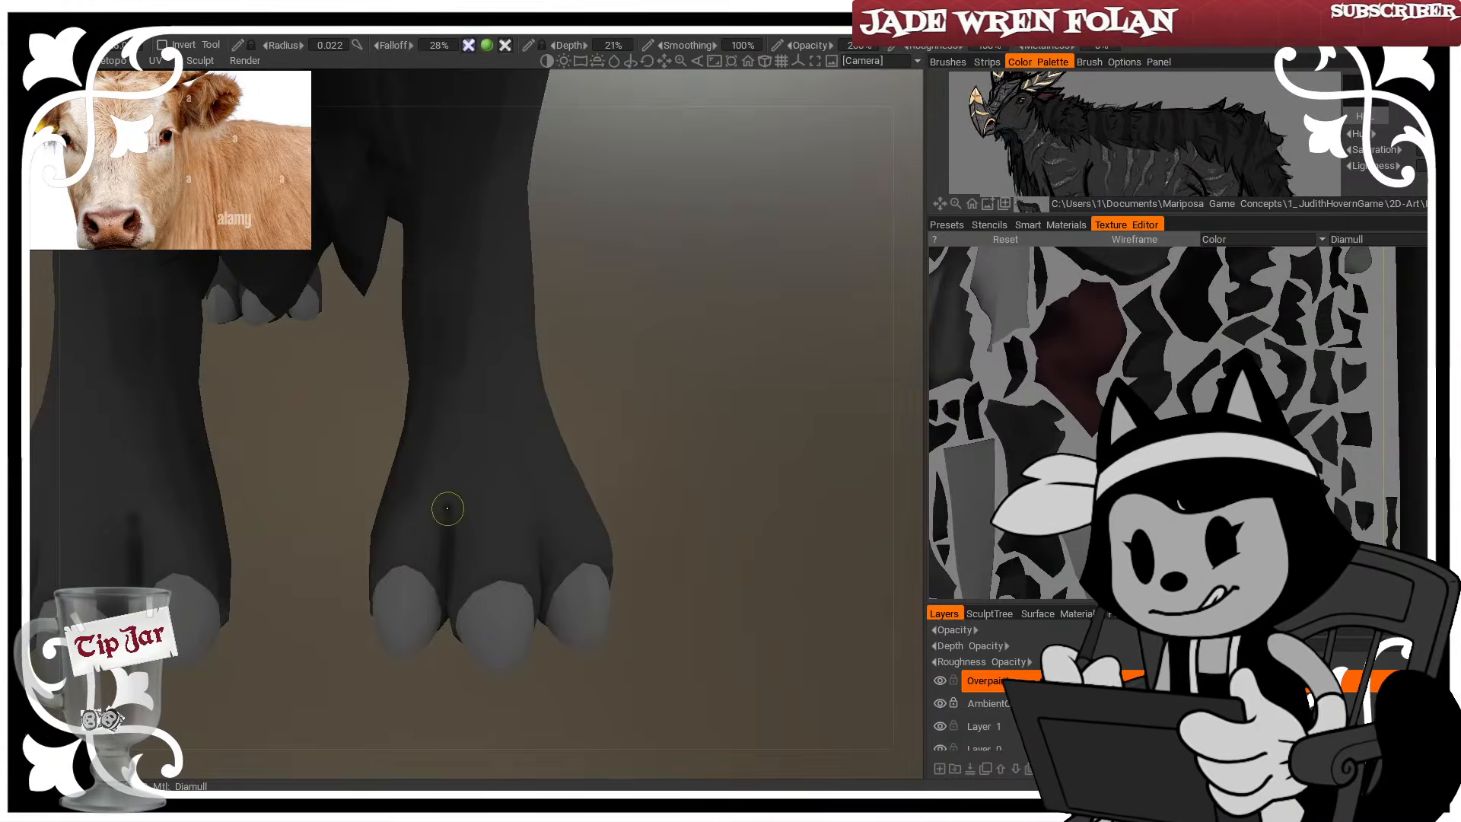
left_click_drag(580, 408, 537, 443)
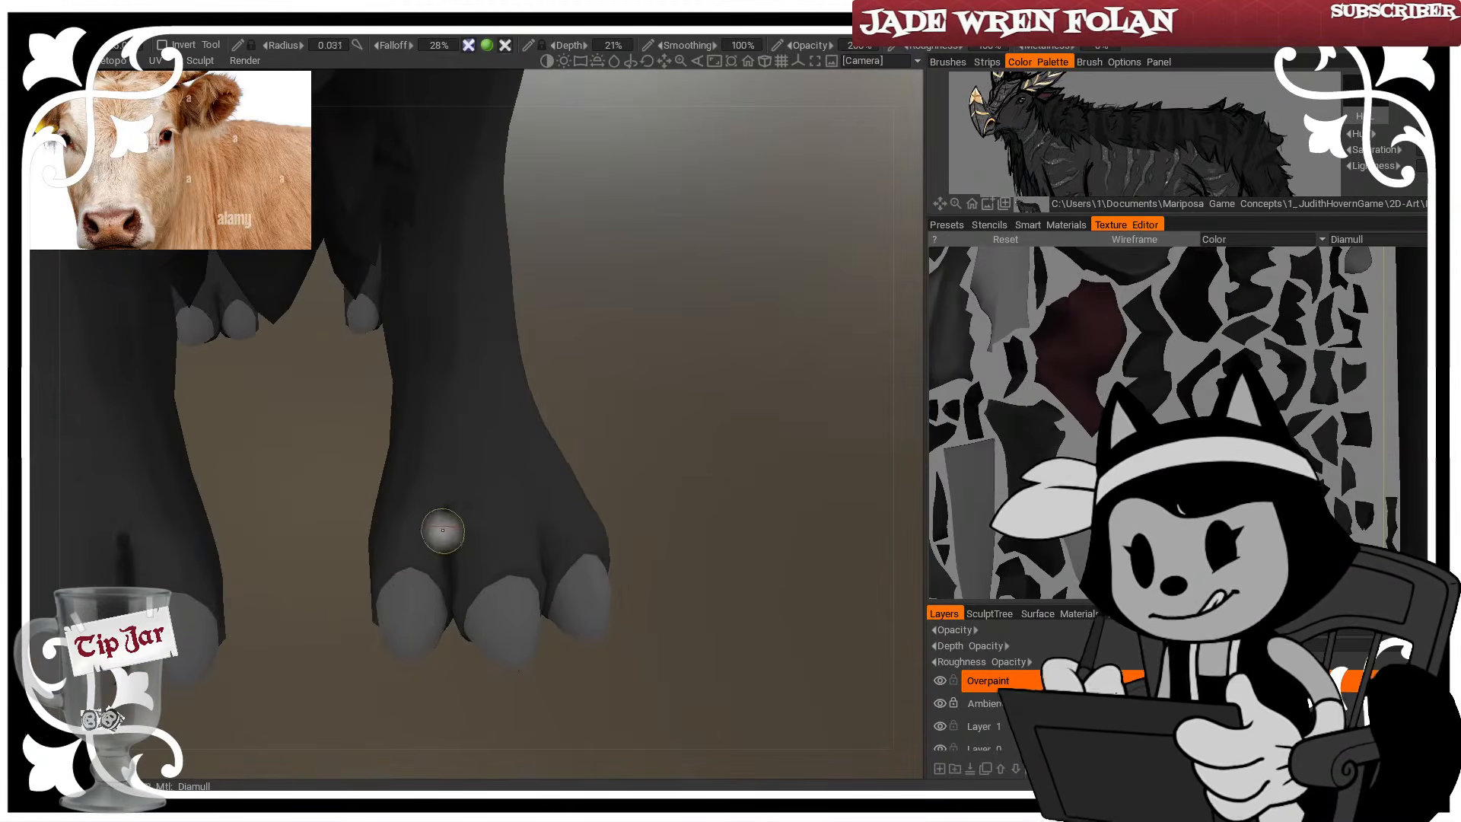
right_click_drag(442, 530, 483, 532)
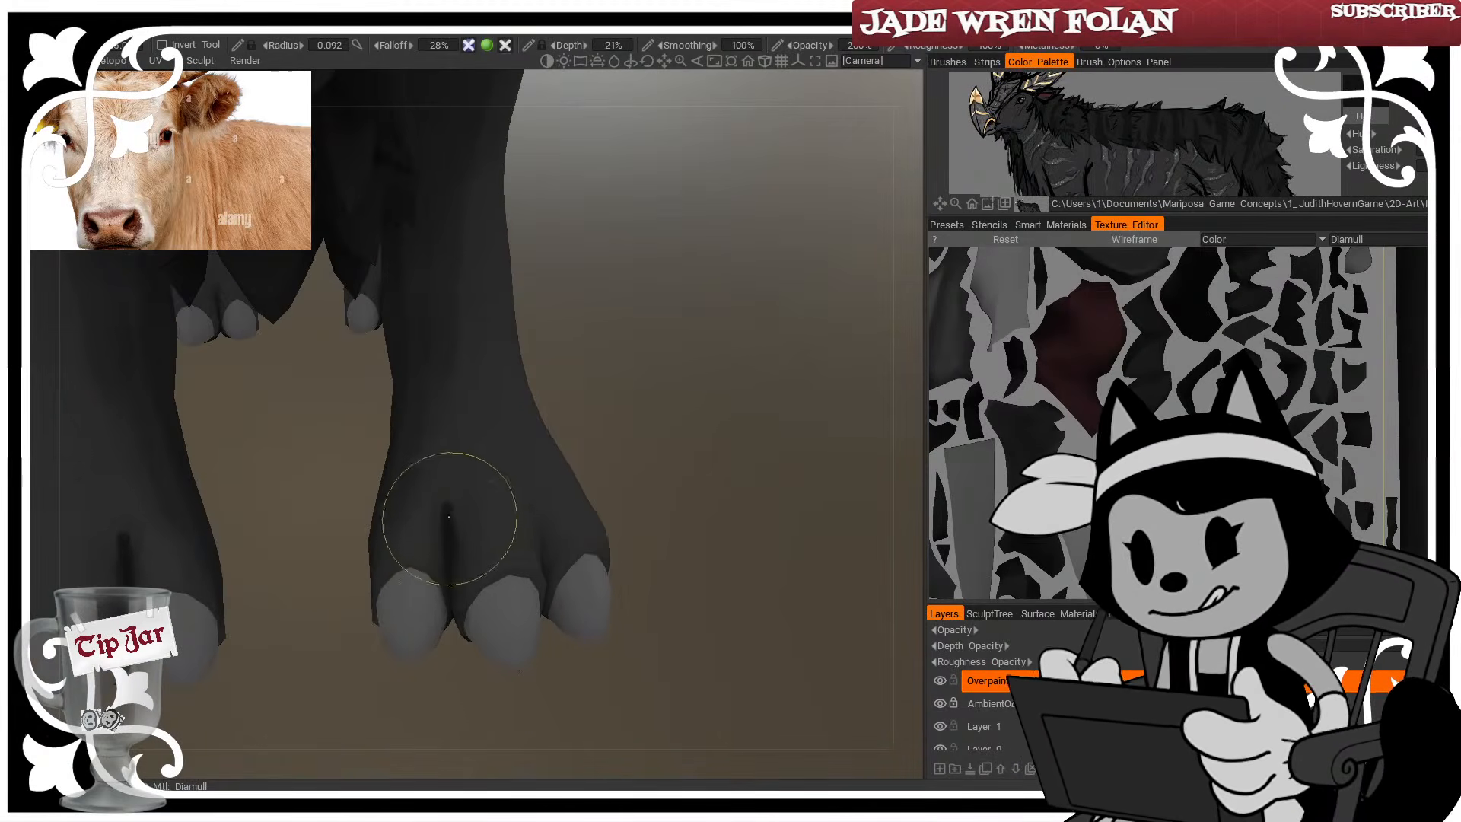
left_click_drag(678, 434, 608, 449)
Paint a dark crease between the middle and outer toes at radius 0.021, and blend it at radii 0.081 and 0.114
right_click_drag(553, 549, 515, 549)
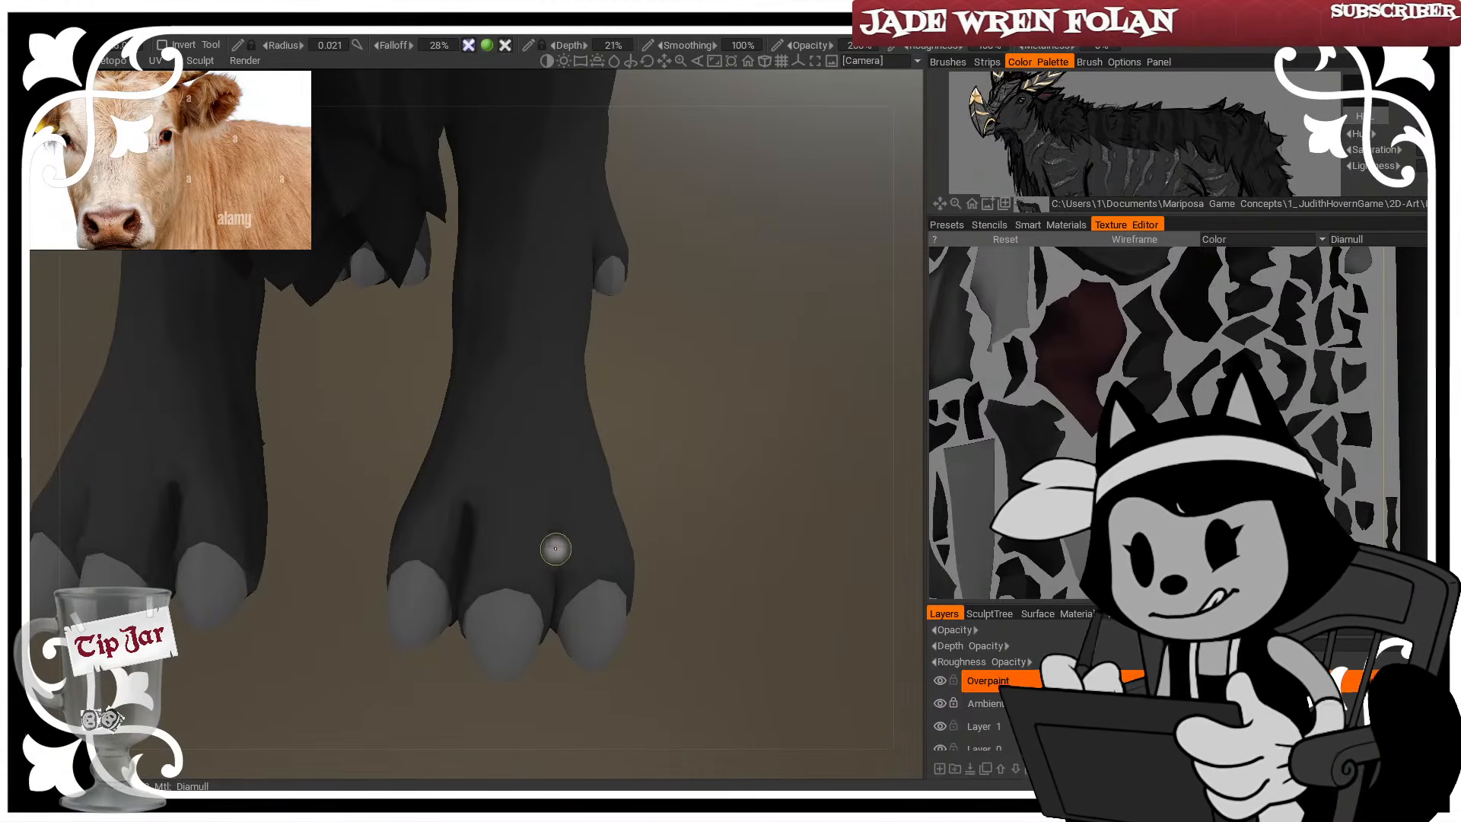
left_click_drag(640, 479, 555, 555)
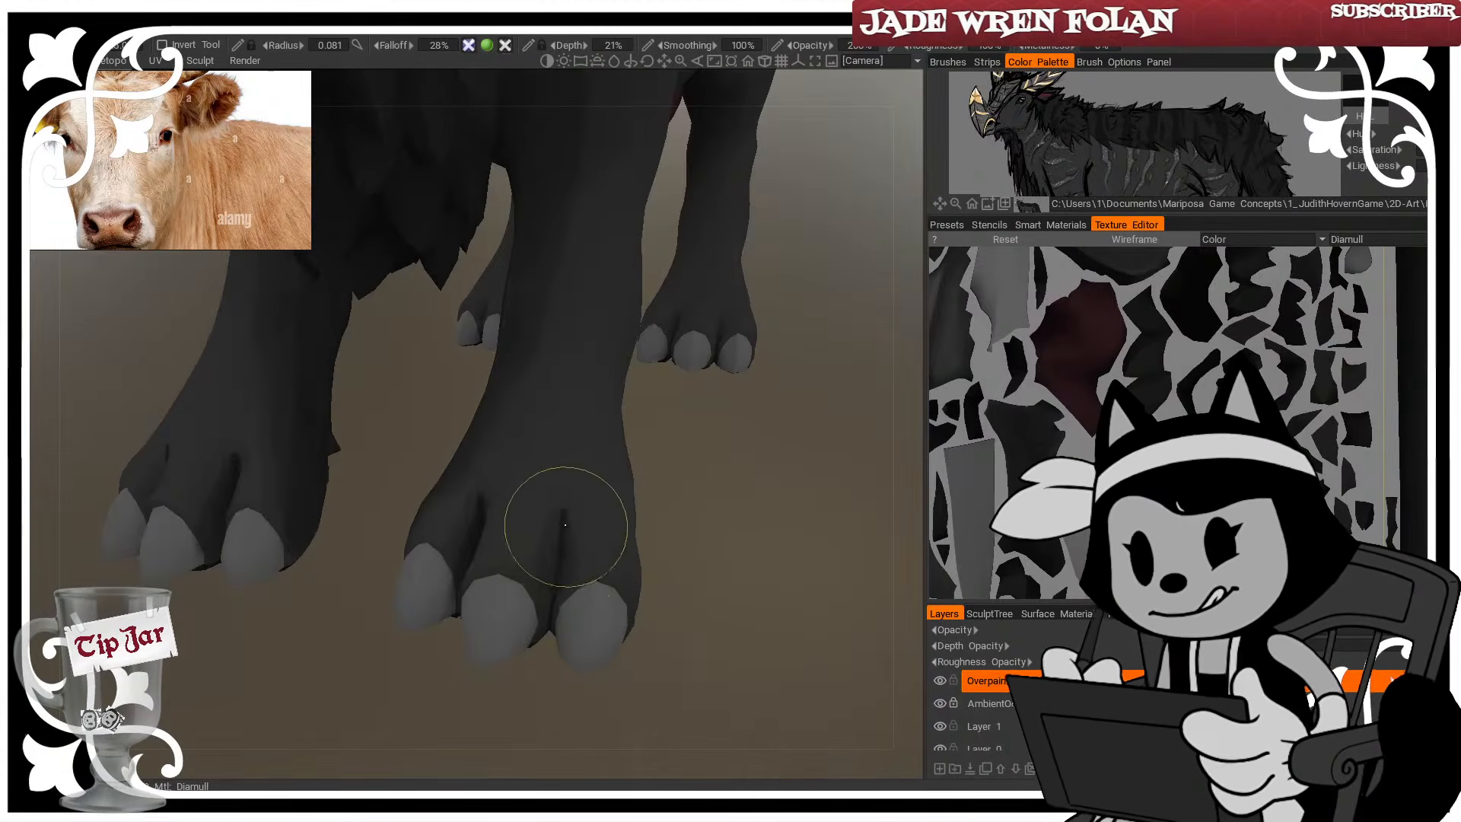
left_click_drag(670, 498, 609, 525)
right_click_drag(569, 538, 595, 538)
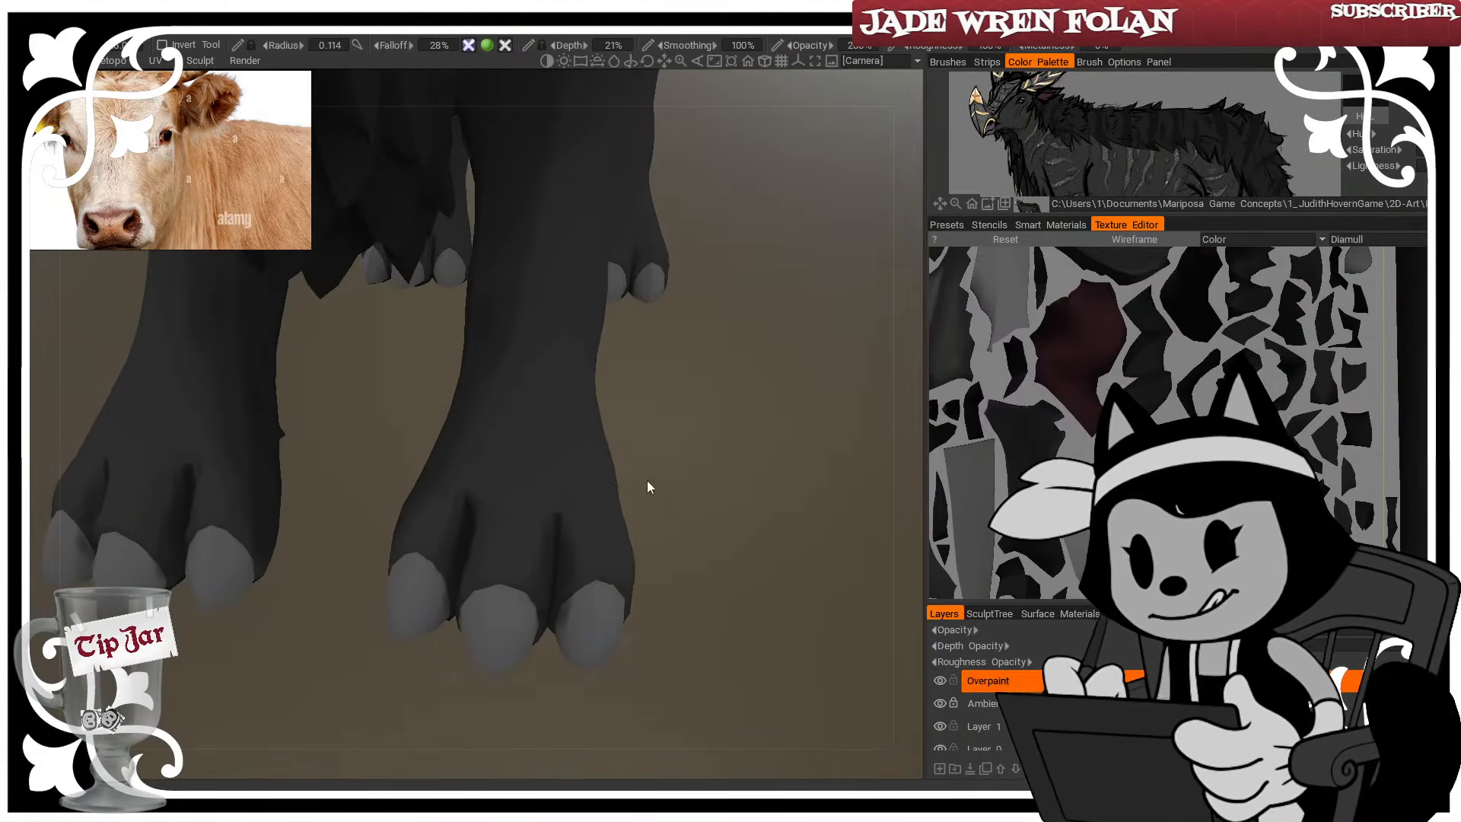
Reduce the brush radius to 0.086 and refine the shading around the crease between the inner and middle toes
left_click_drag(646, 481, 662, 450)
right_click_drag(471, 542, 450, 541)
left_click_drag(687, 427, 746, 449)
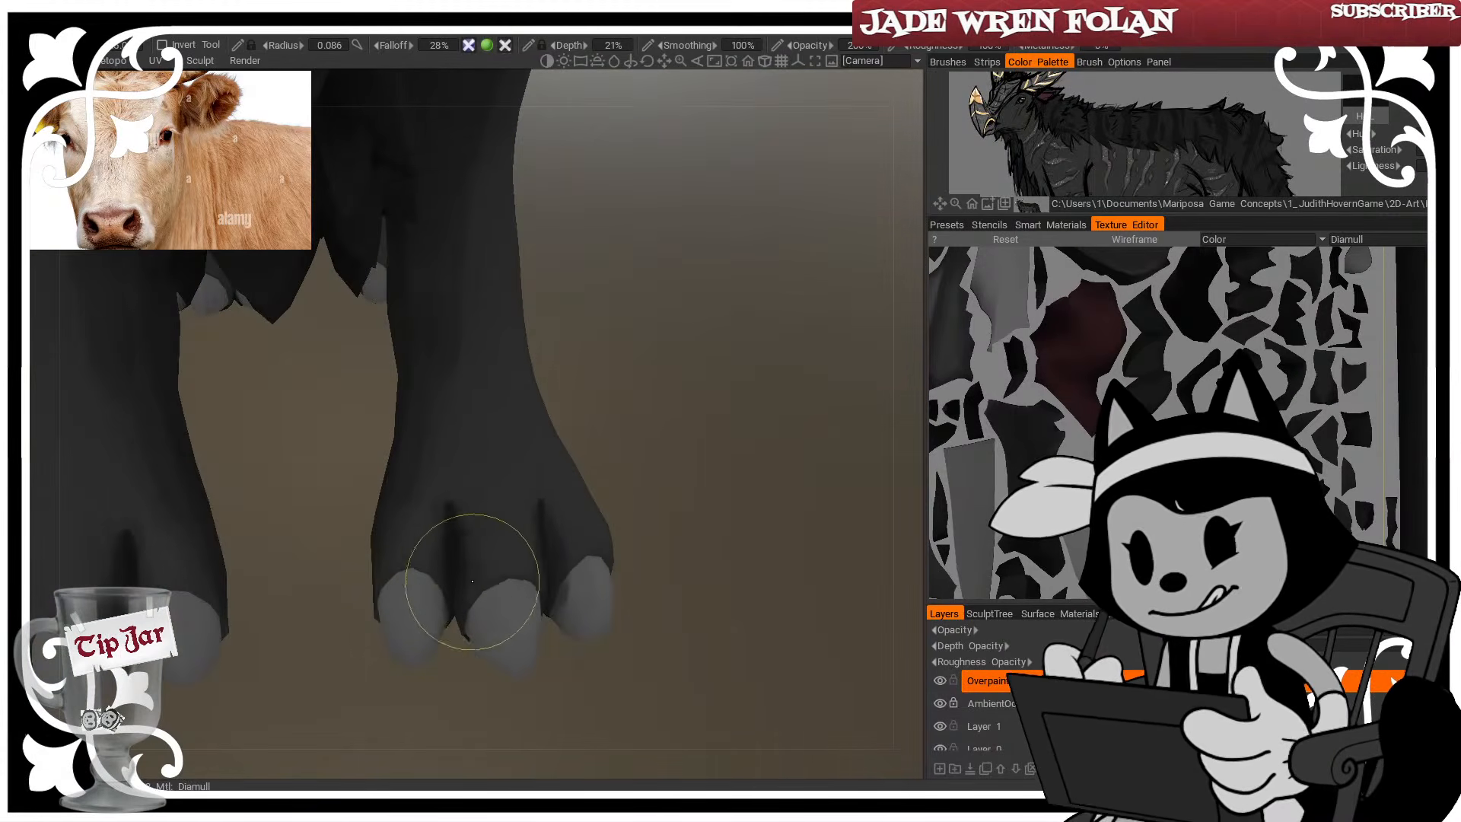
right_click_drag(464, 583, 459, 575)
right_click_drag(482, 527, 484, 525)
left_click_drag(731, 423, 678, 433)
Soften the top and outer side of the forefoot at radii 0.118 and 0.133, and check it from the side
right_click_drag(500, 576, 521, 576)
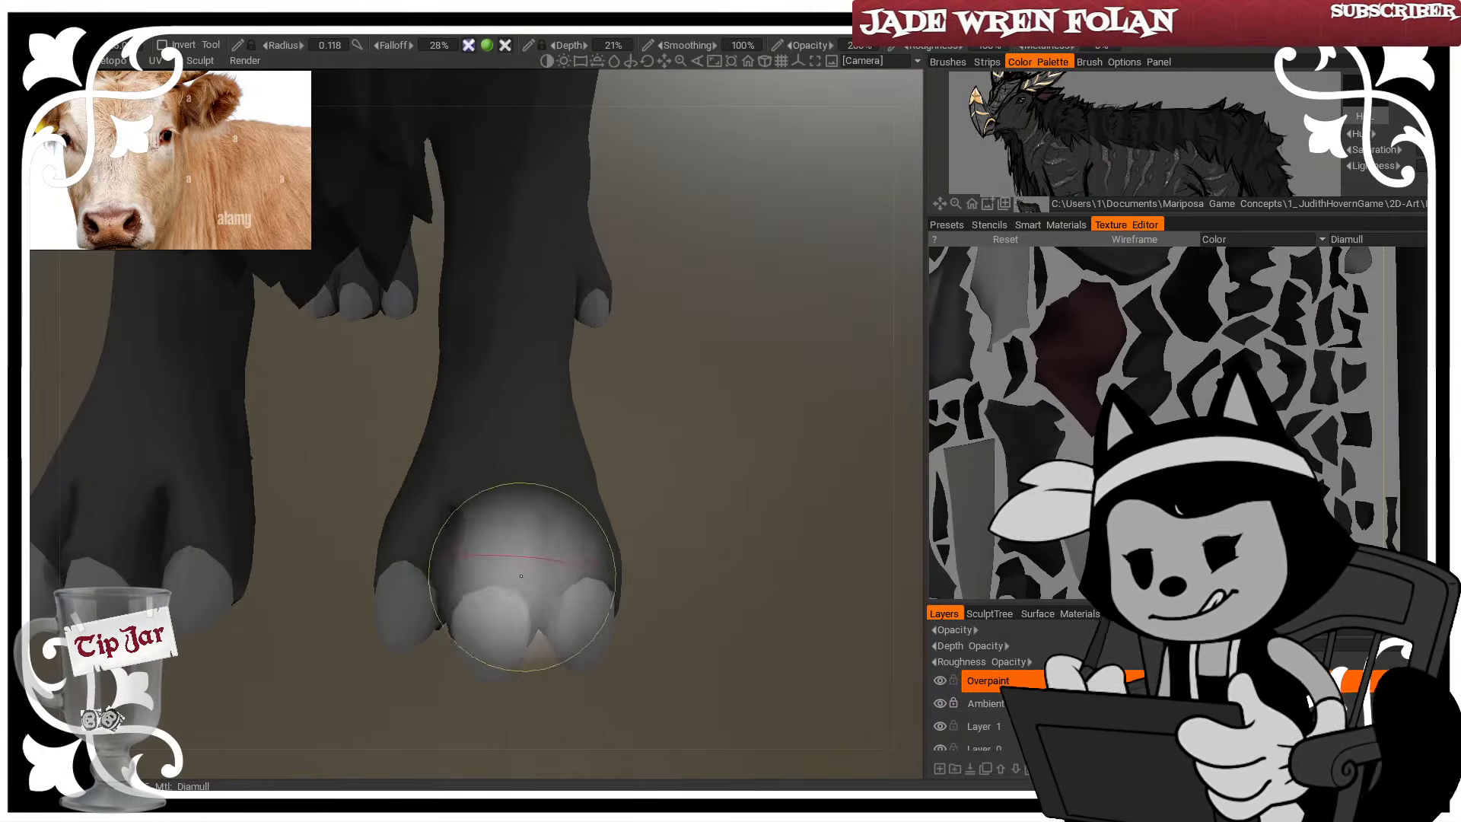
left_click_drag(521, 576, 555, 545)
left_click_drag(495, 496, 474, 509)
left_click_drag(712, 430, 594, 407)
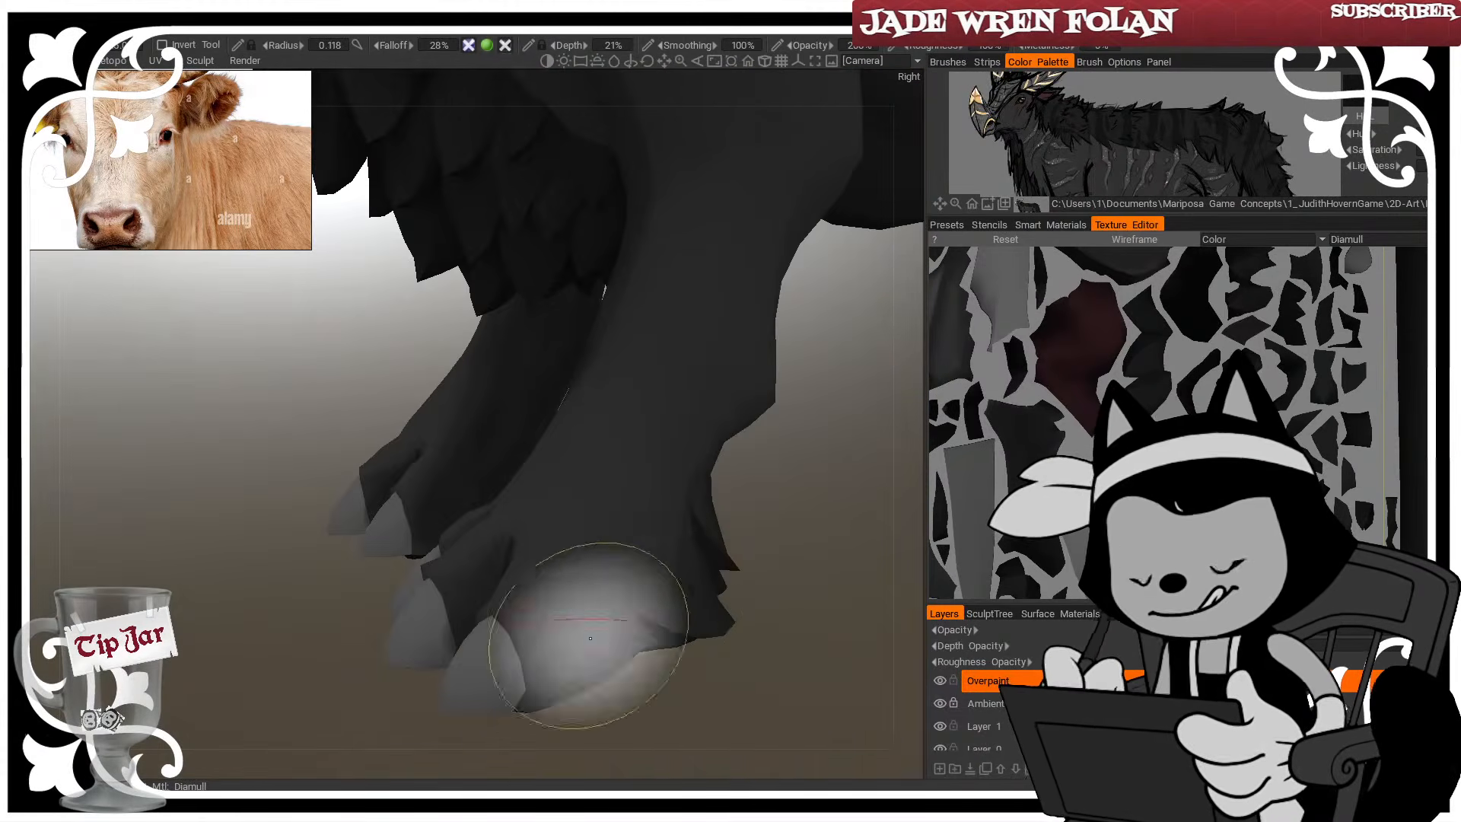
mouse_move(590, 638)
right_mouse_down()
mouse_move(677, 642)
mouse_move(683, 668)
right_mouse_up()
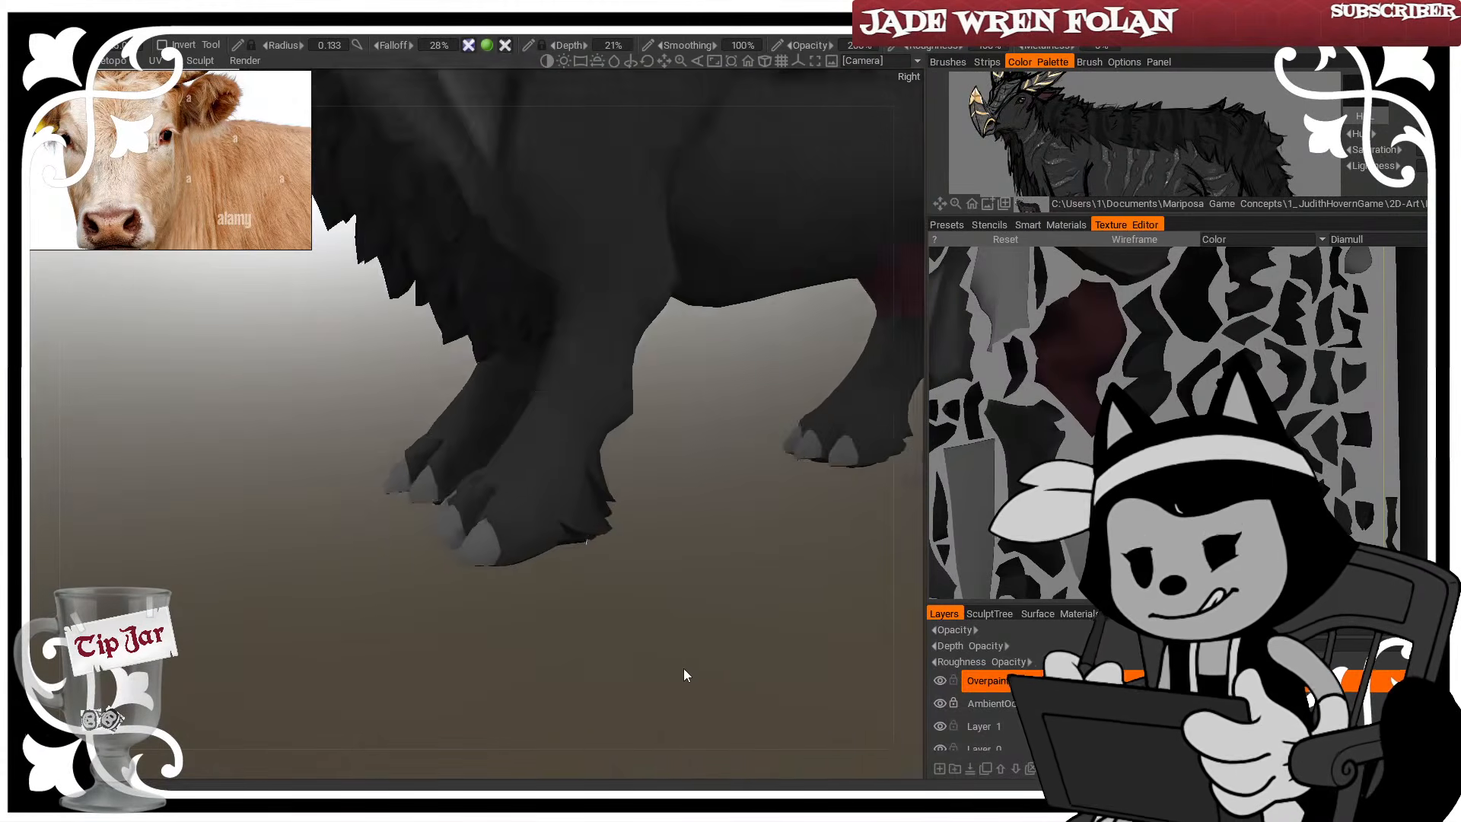
left_click_drag(683, 668, 636, 658)
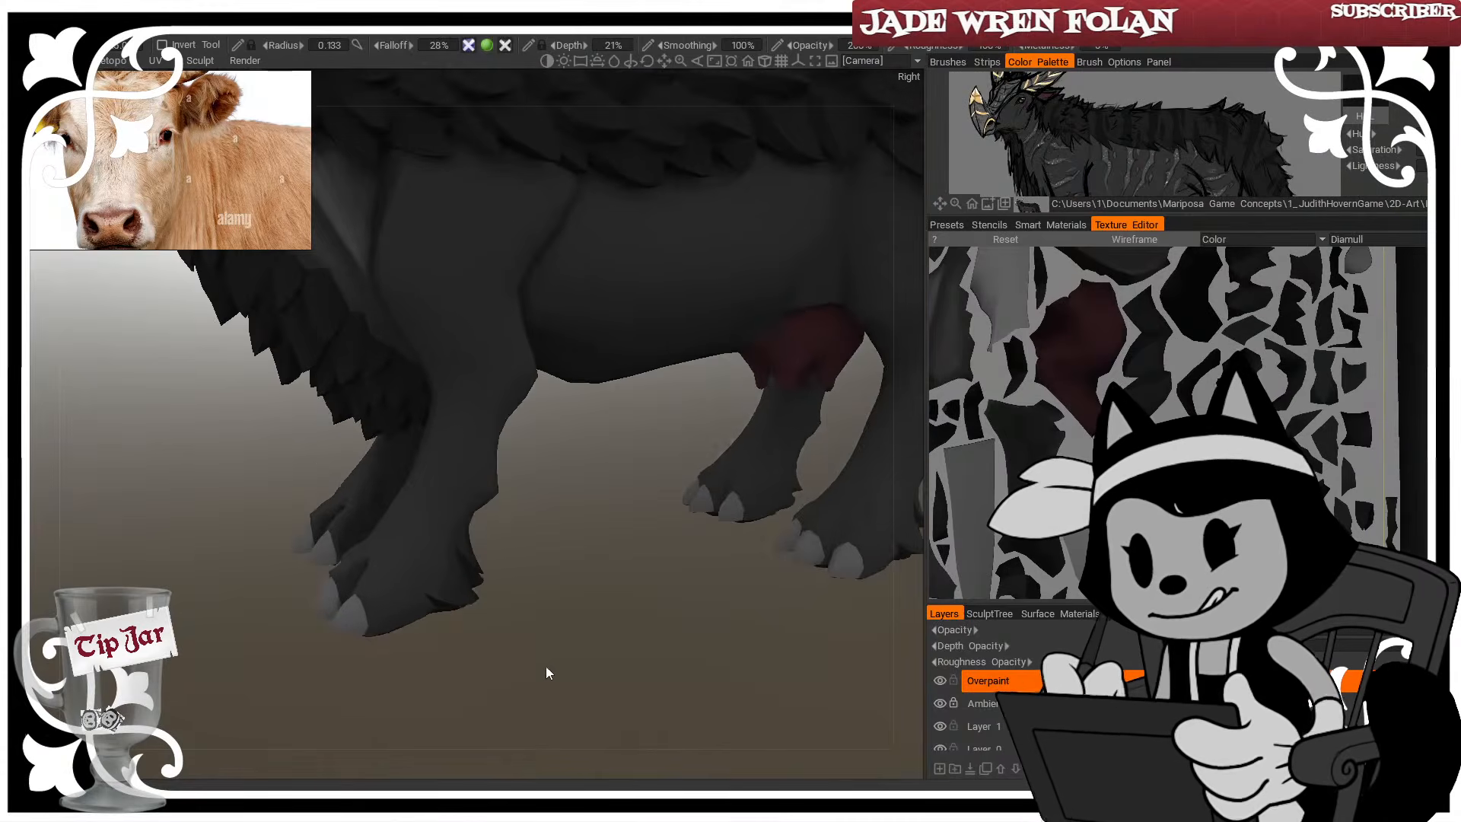
Shade the outer side and underside of the forefeet at radii 0.200 and 0.133
left_click_drag(546, 665, 490, 602)
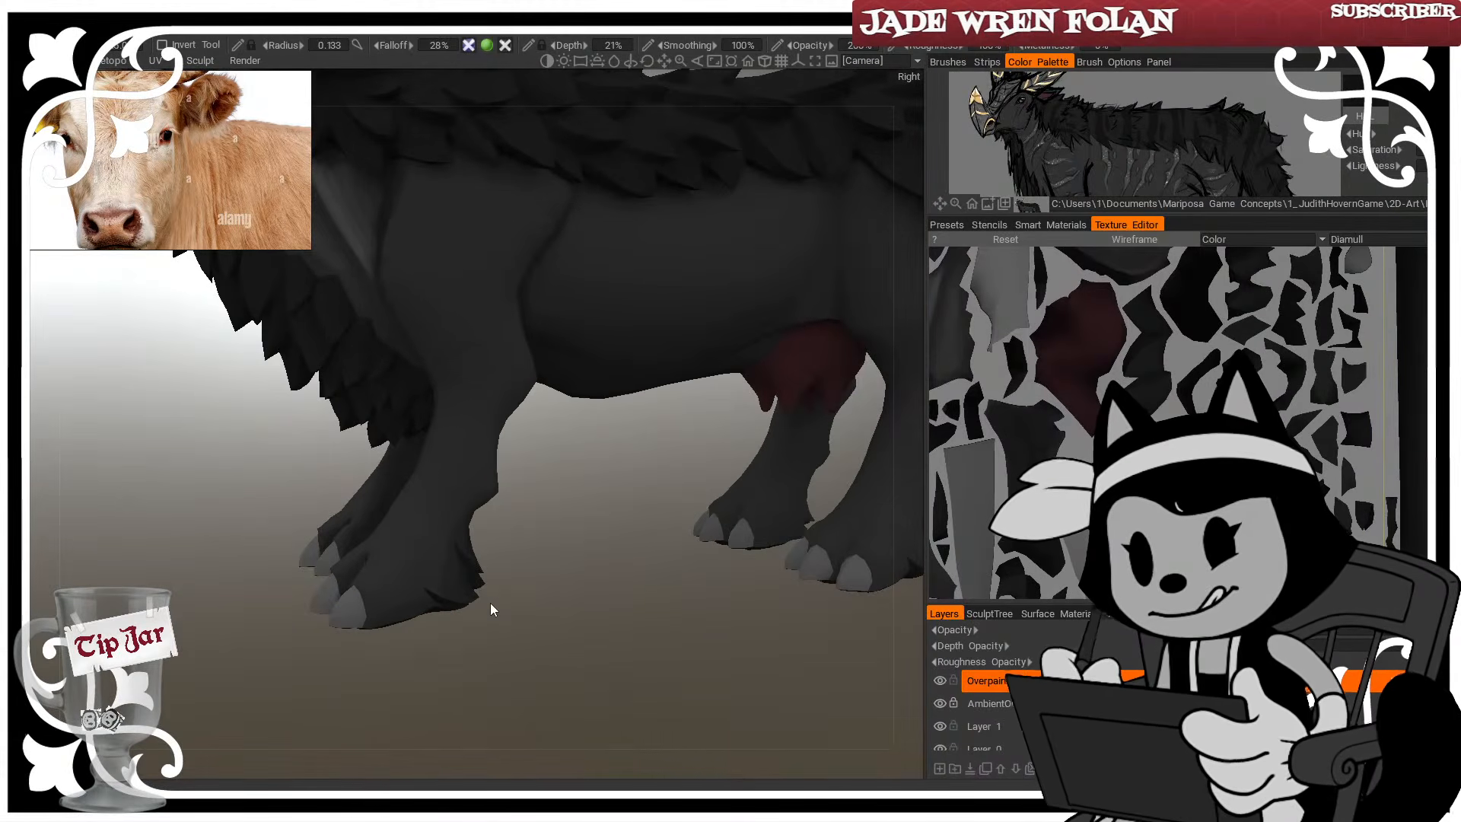
left_click_drag(490, 602, 472, 561)
right_click_drag(430, 586, 487, 587)
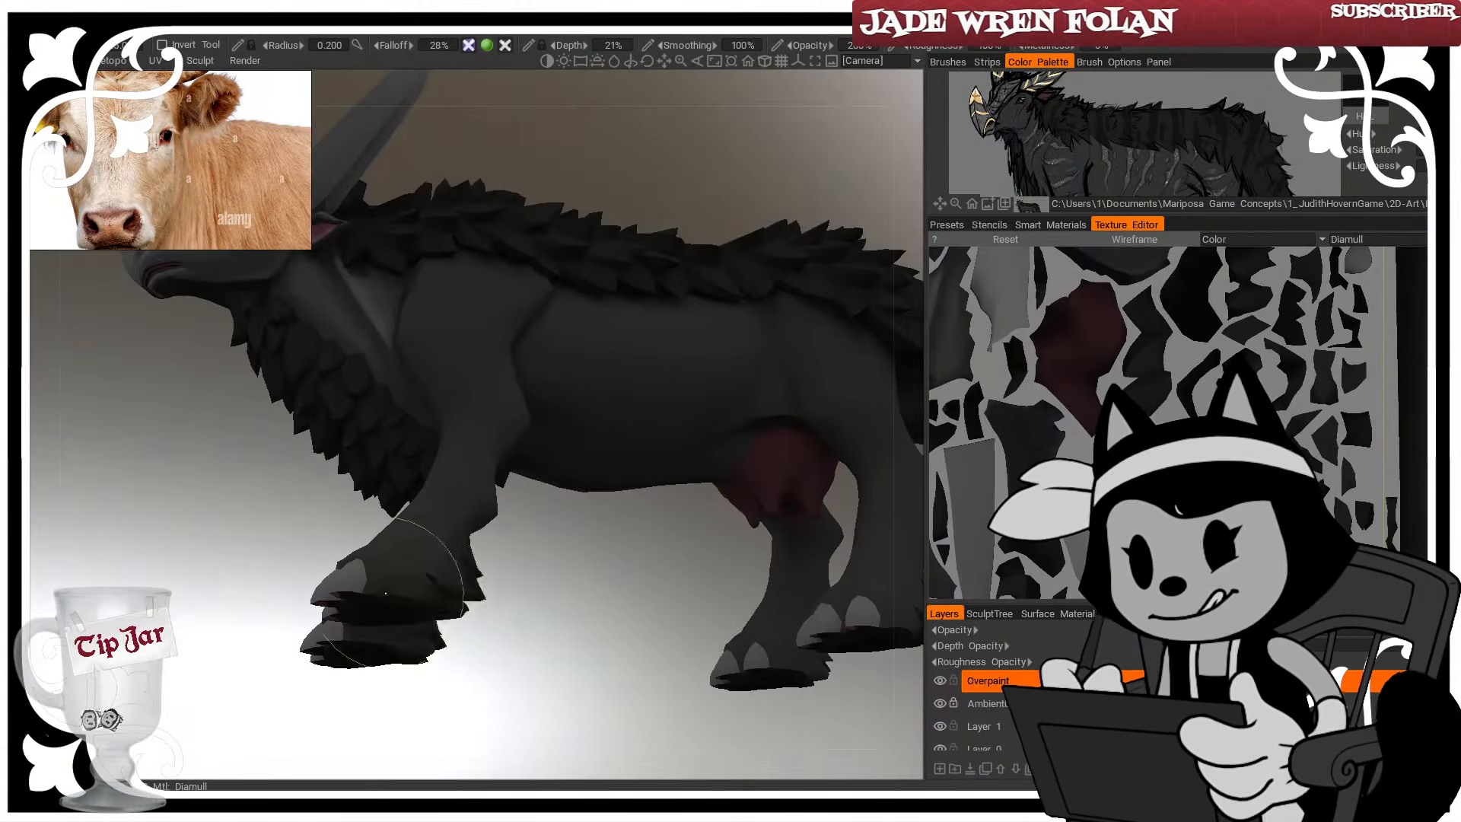
mouse_move(438, 601)
left_mouse_down()
mouse_move(616, 597)
mouse_move(709, 565)
mouse_move(792, 572)
left_mouse_up()
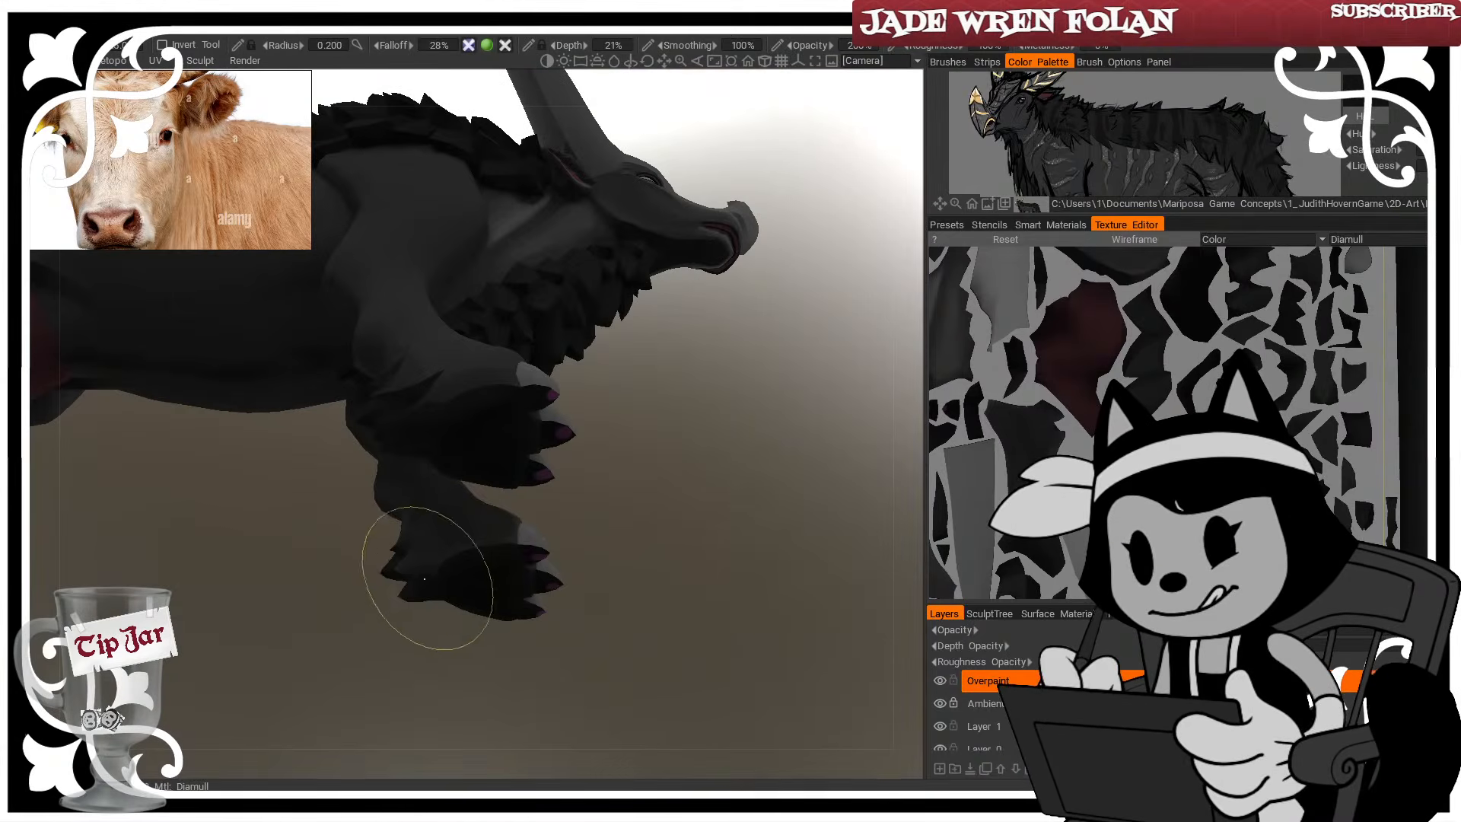
right_click_drag(487, 559, 457, 559)
left_click_drag(674, 519, 678, 544)
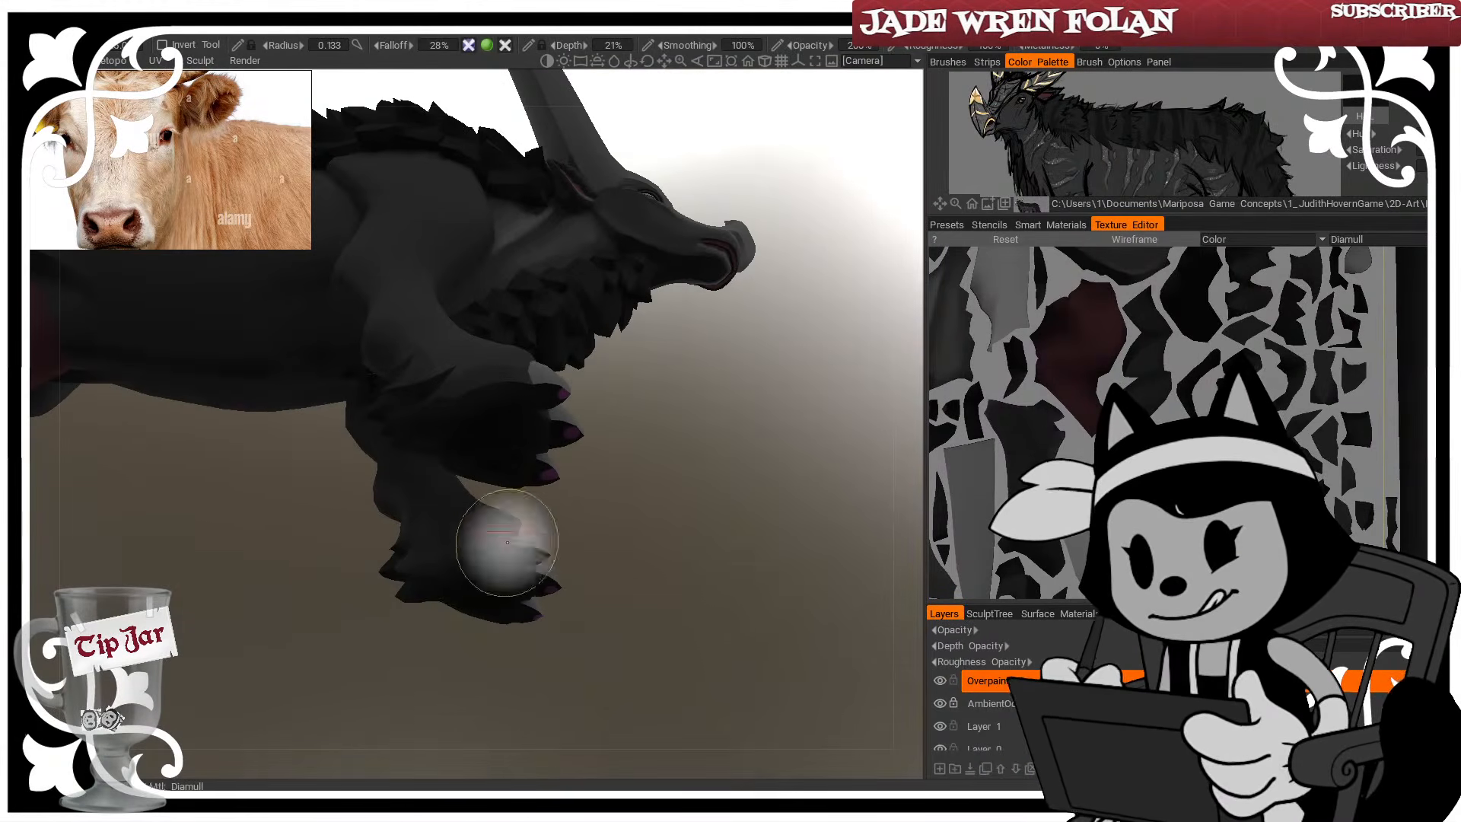
Shade the inner side of the foreleg and elbow at radius 0.161
mouse_move(525, 544)
left_mouse_down()
mouse_move(531, 637)
mouse_move(580, 660)
mouse_move(425, 649)
mouse_move(507, 700)
mouse_move(371, 683)
mouse_move(362, 665)
left_mouse_up()
right_click_drag(323, 654, 353, 639)
left_click_drag(531, 610, 392, 608)
right_click_drag(454, 458, 444, 459)
Refine the crease behind the shoulder at radii 0.046 and 0.142, using the wireframe overlay as a guide
key("w")
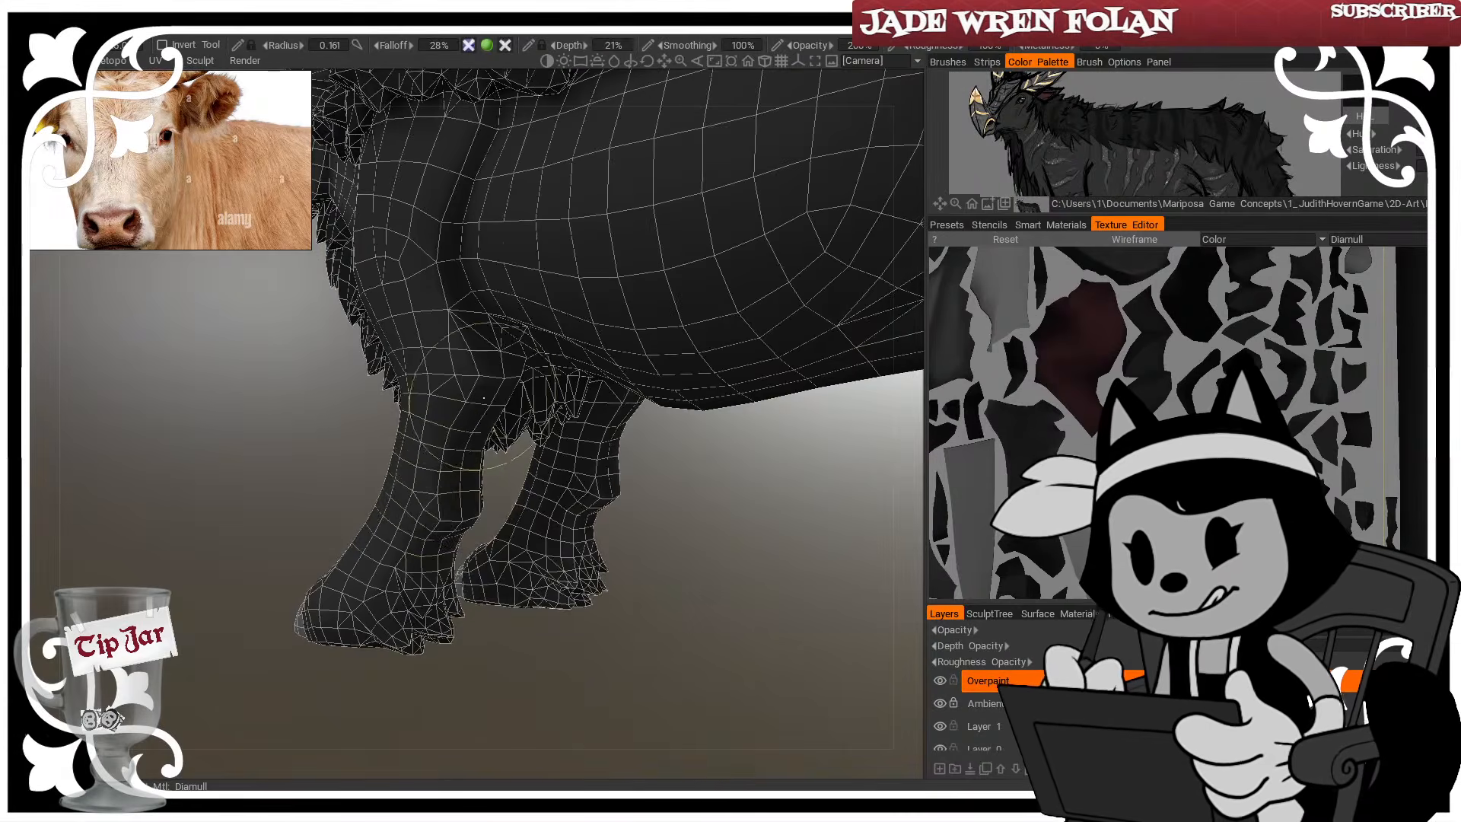
mouse_move(483, 398)
left_mouse_down()
mouse_move(504, 493)
mouse_move(779, 652)
mouse_move(633, 732)
left_mouse_up()
right_click_drag(417, 330, 423, 361)
left_click_drag(492, 461, 539, 479)
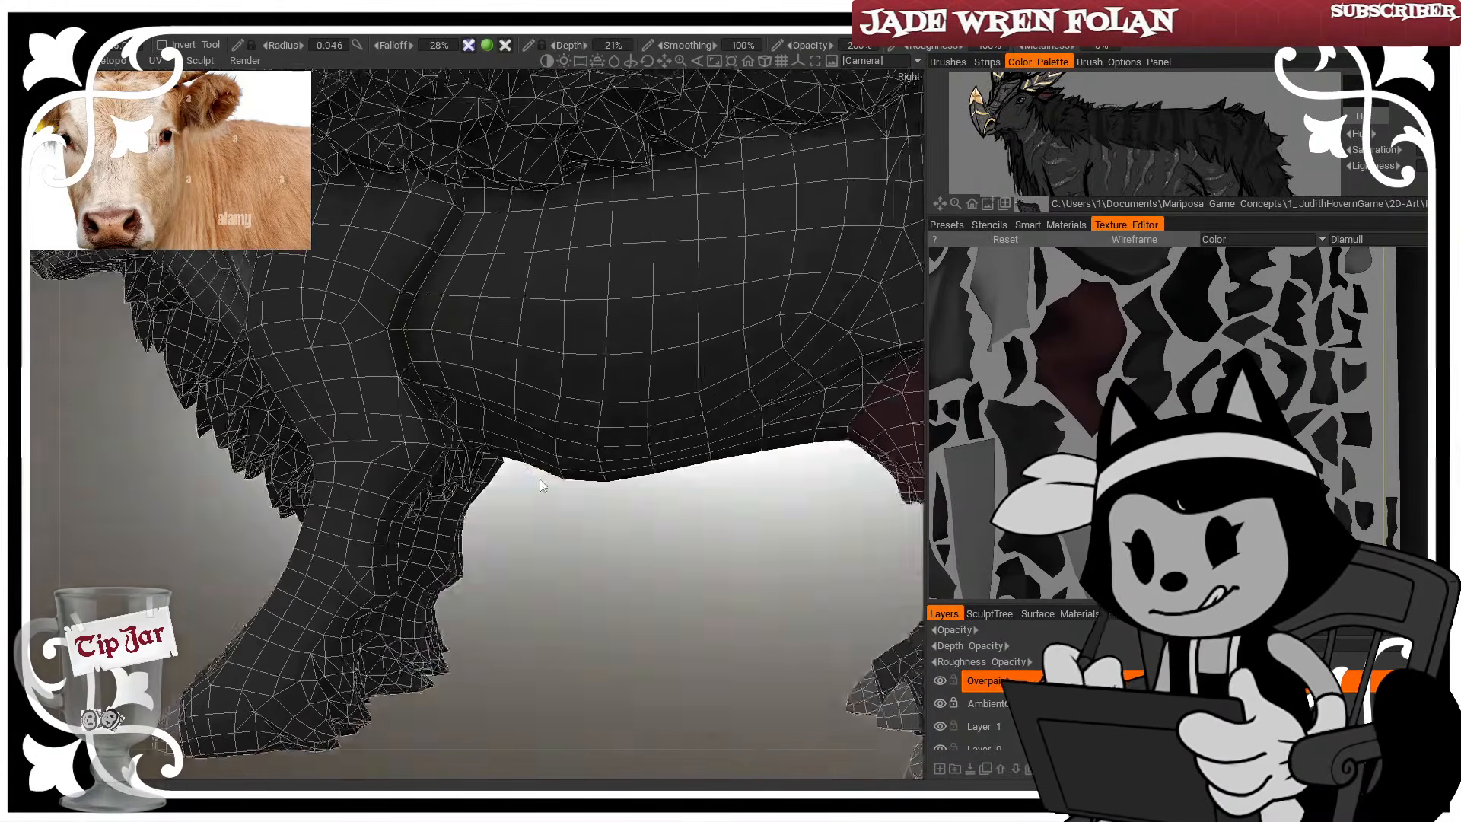
right_click_drag(421, 307, 419, 326)
left_click_drag(563, 536, 594, 583)
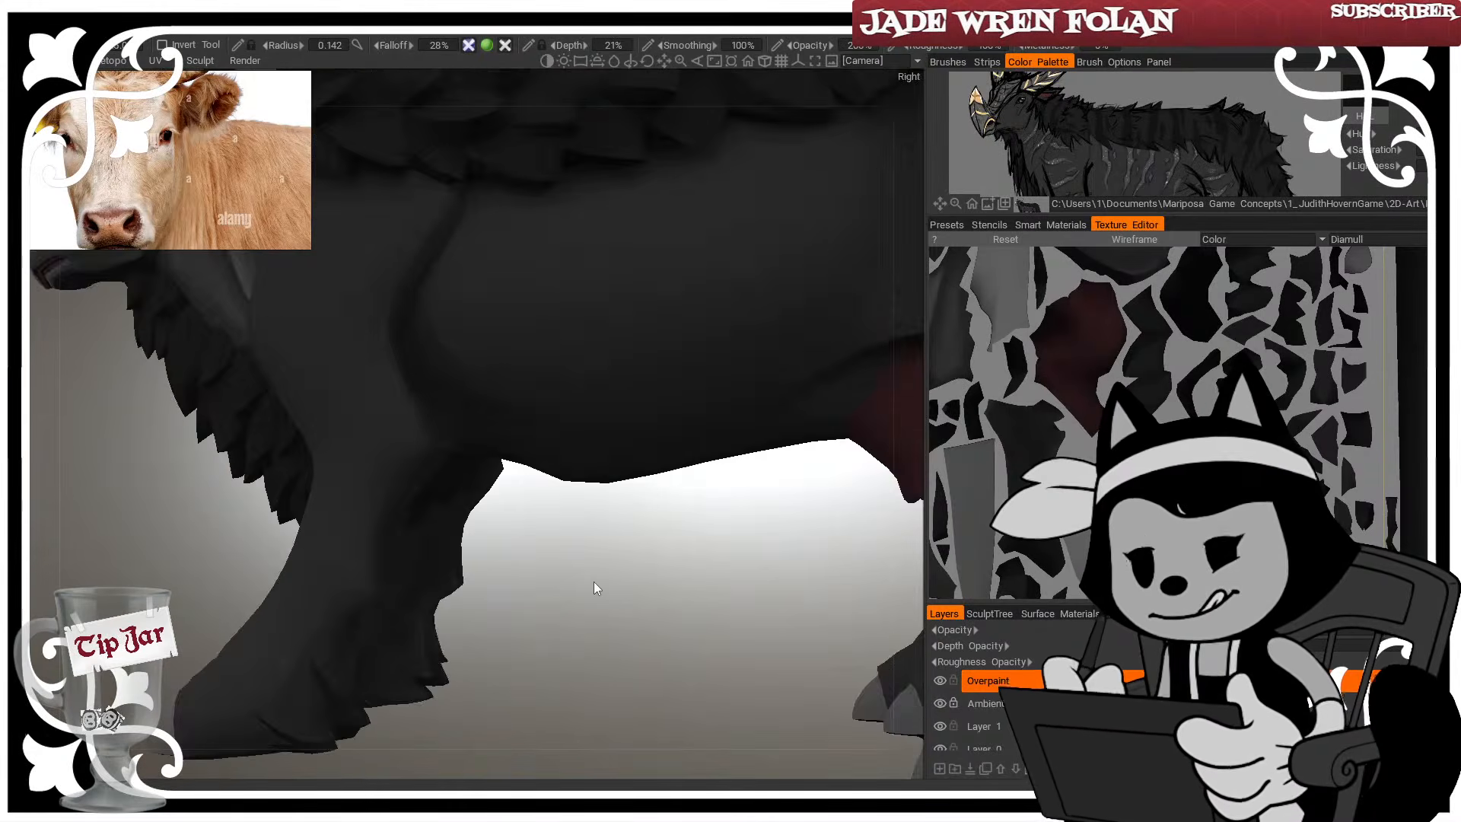
Shade the front of the foreleg between the upper leg and the forefoot at radius 0.142
right_click_drag(594, 582, 568, 581)
left_click_drag(568, 581, 596, 601)
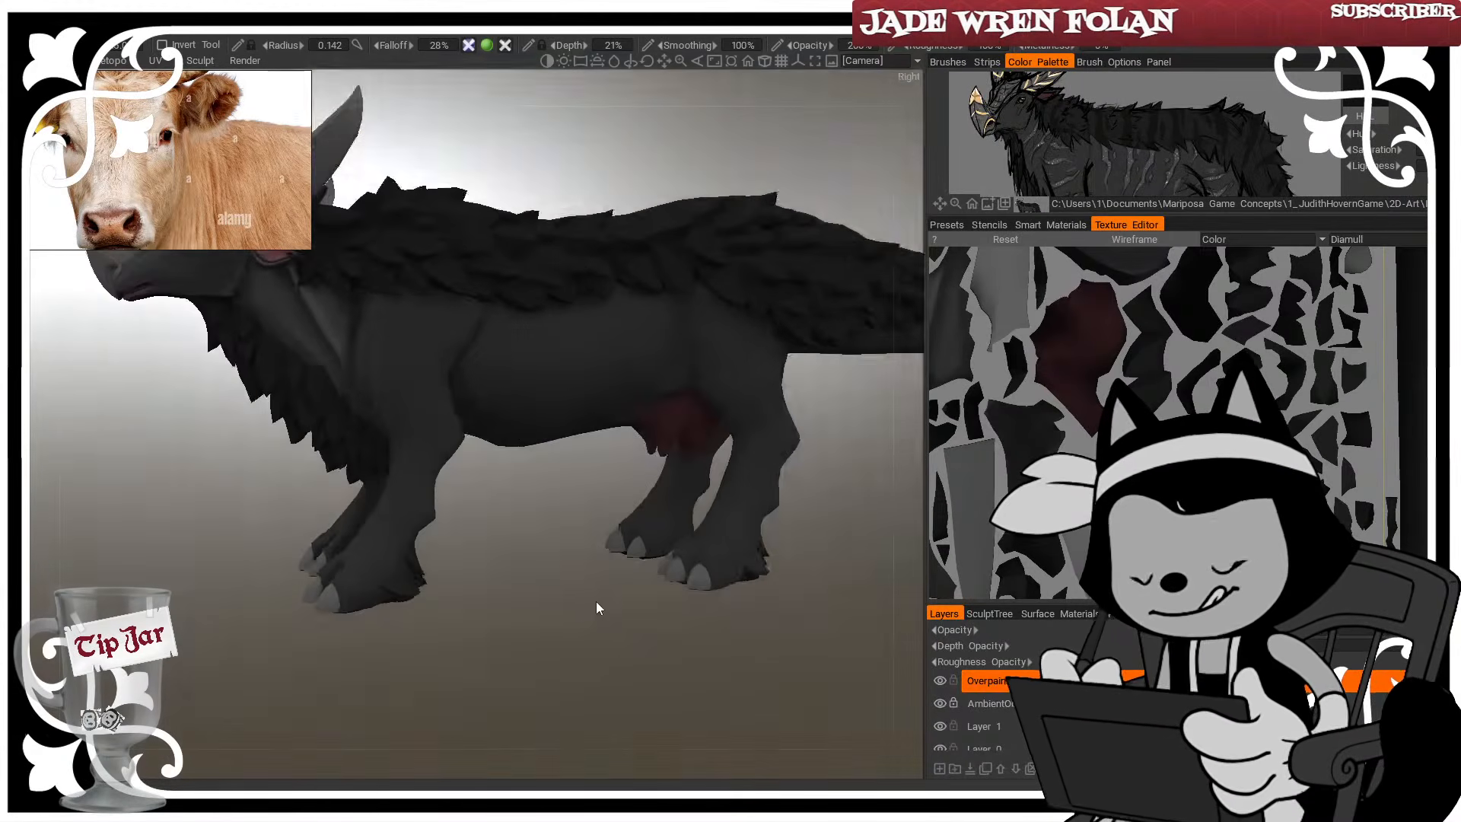
right_click_drag(596, 601, 595, 623)
mouse_move(595, 624)
left_mouse_down()
mouse_move(761, 633)
mouse_move(724, 614)
mouse_move(769, 608)
left_mouse_up()
mouse_move(466, 593)
left_mouse_down()
mouse_move(483, 458)
mouse_move(471, 555)
left_mouse_up()
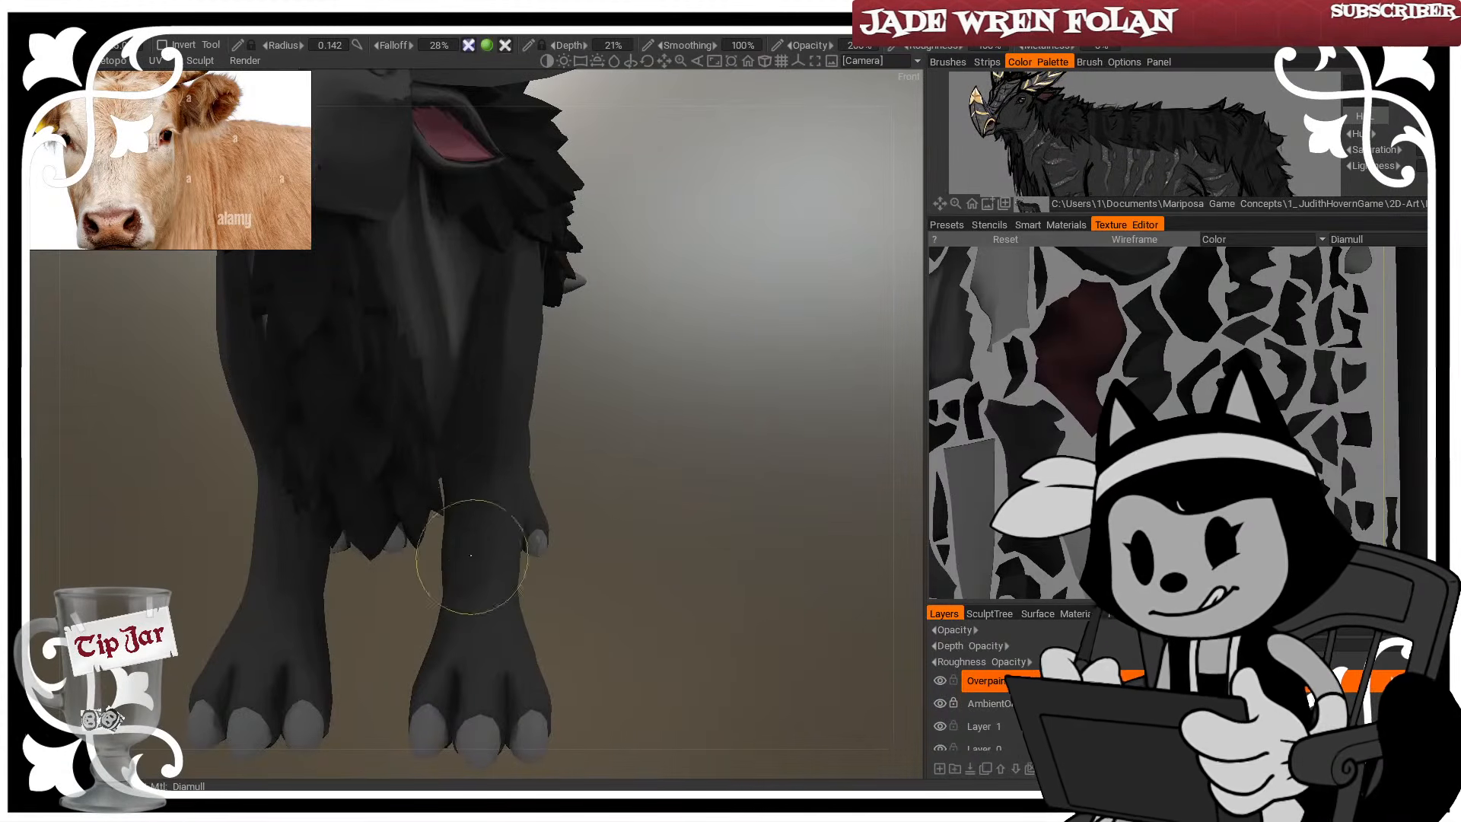
left_click_drag(563, 527, 597, 526)
left_click_drag(470, 600, 477, 554)
left_click_drag(601, 506, 531, 494)
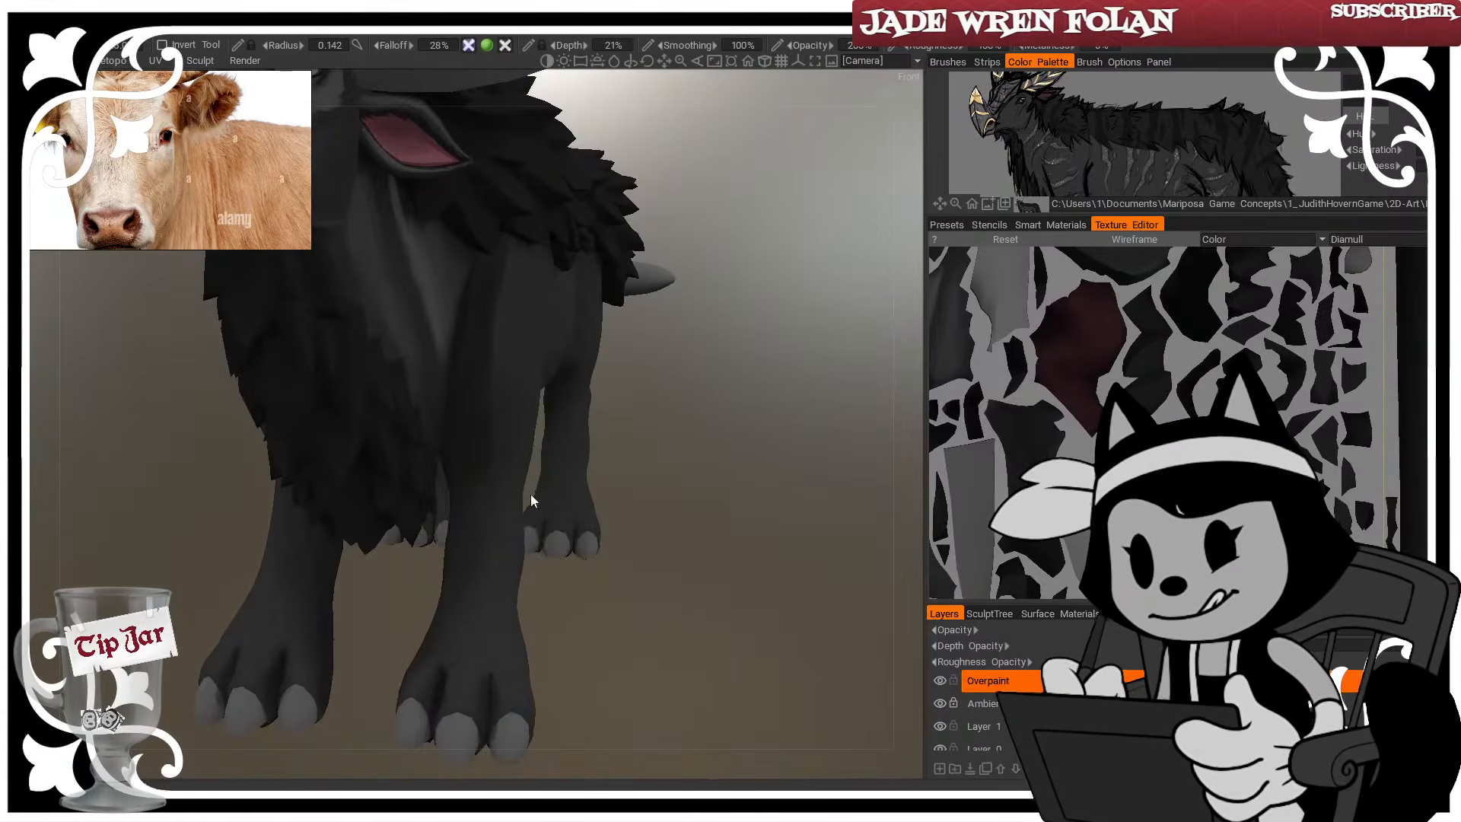
mouse_move(482, 587)
left_mouse_down()
mouse_move(488, 422)
mouse_move(487, 482)
left_mouse_up()
left_click_drag(497, 301, 502, 384)
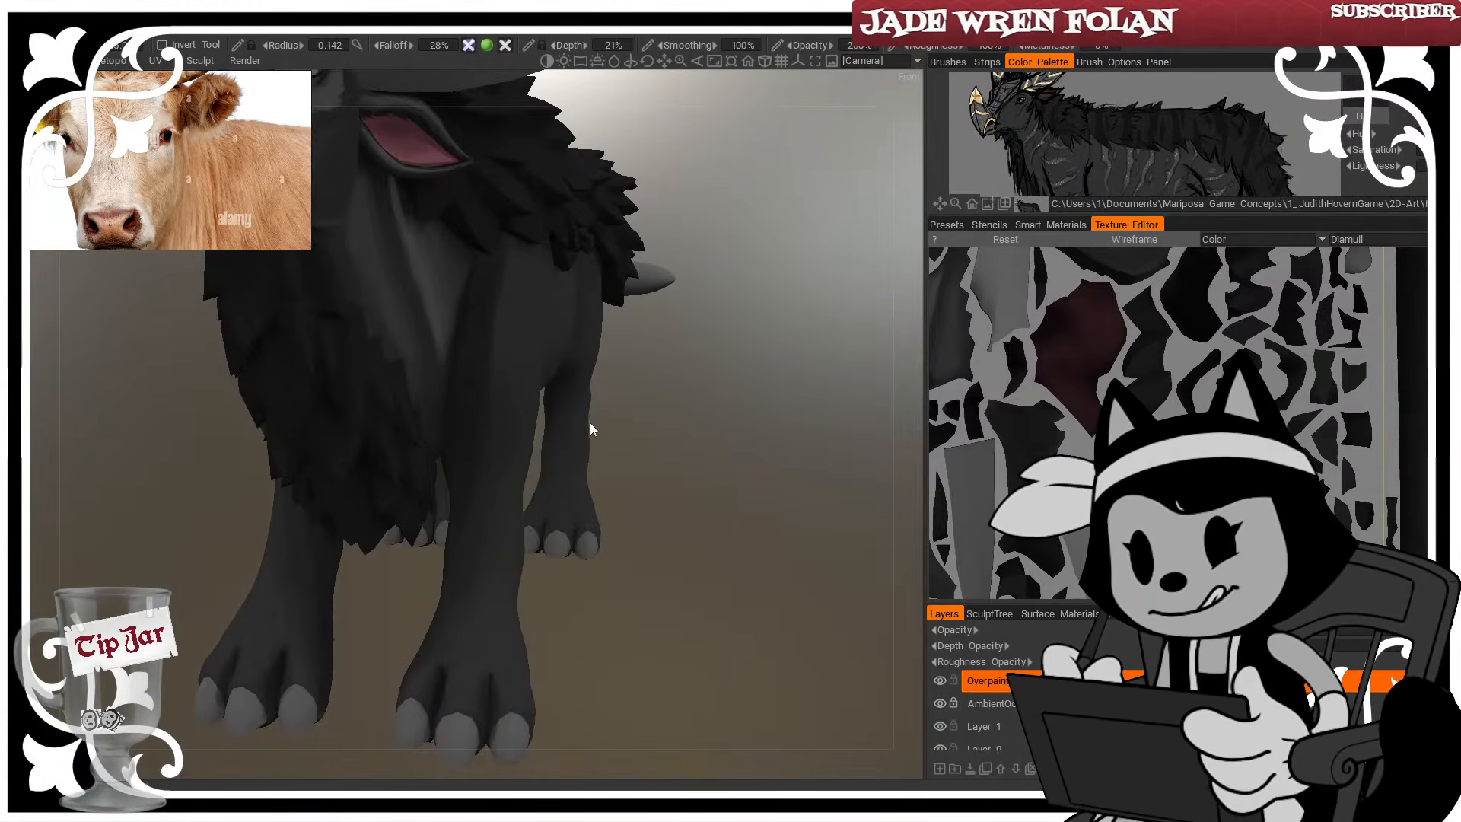
Reduce the brush radius to 0.049 and refine the shading along the foreleg
key("bracketleft")
key("bracketleft")
key("bracketleft")
key("bracketleft")
key("bracketleft")
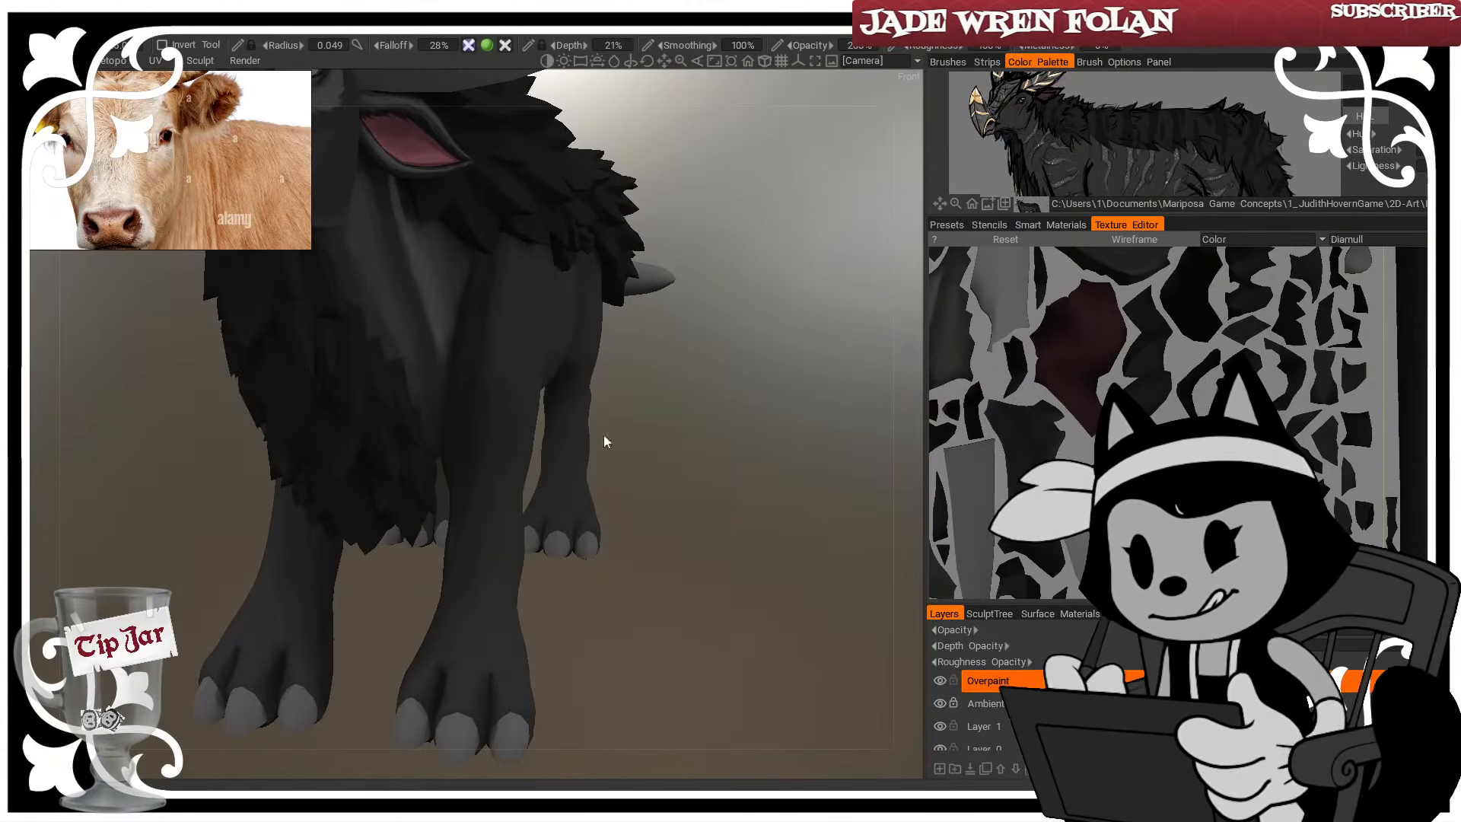
left_click_drag(604, 435, 631, 420)
Enlarge the brush and blend the front of the lower foreleg at radii 0.122 and 0.126
key("bracketright")
key("bracketright")
key("bracketright")
key("bracketright")
key("bracketright")
key("bracketright")
key("bracketright")
key("bracketright")
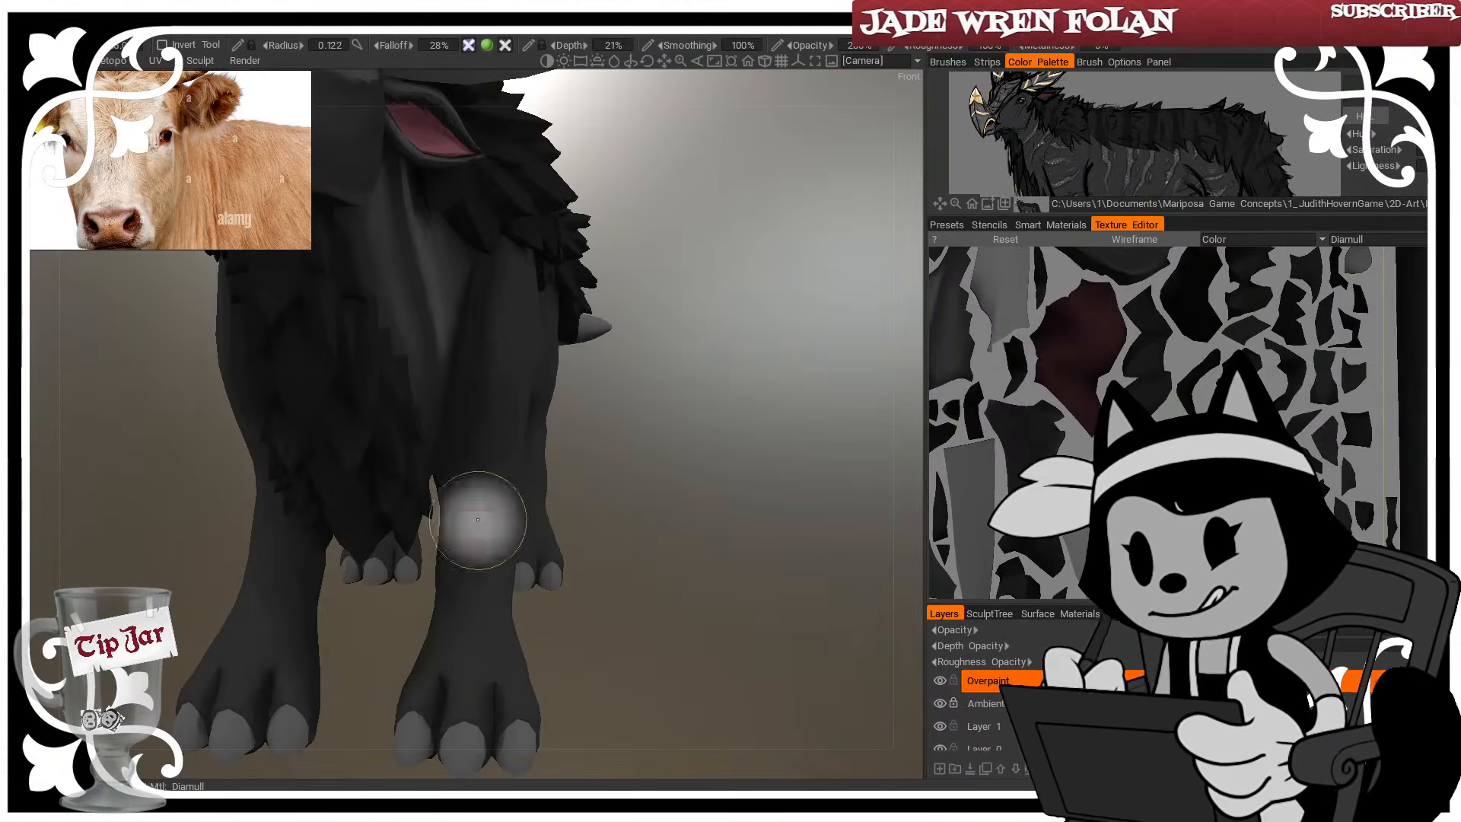
mouse_move(605, 536)
left_mouse_down()
mouse_move(652, 528)
mouse_move(685, 554)
left_mouse_up()
key("bracketright")
key("bracketright")
left_click_drag(580, 505, 498, 494)
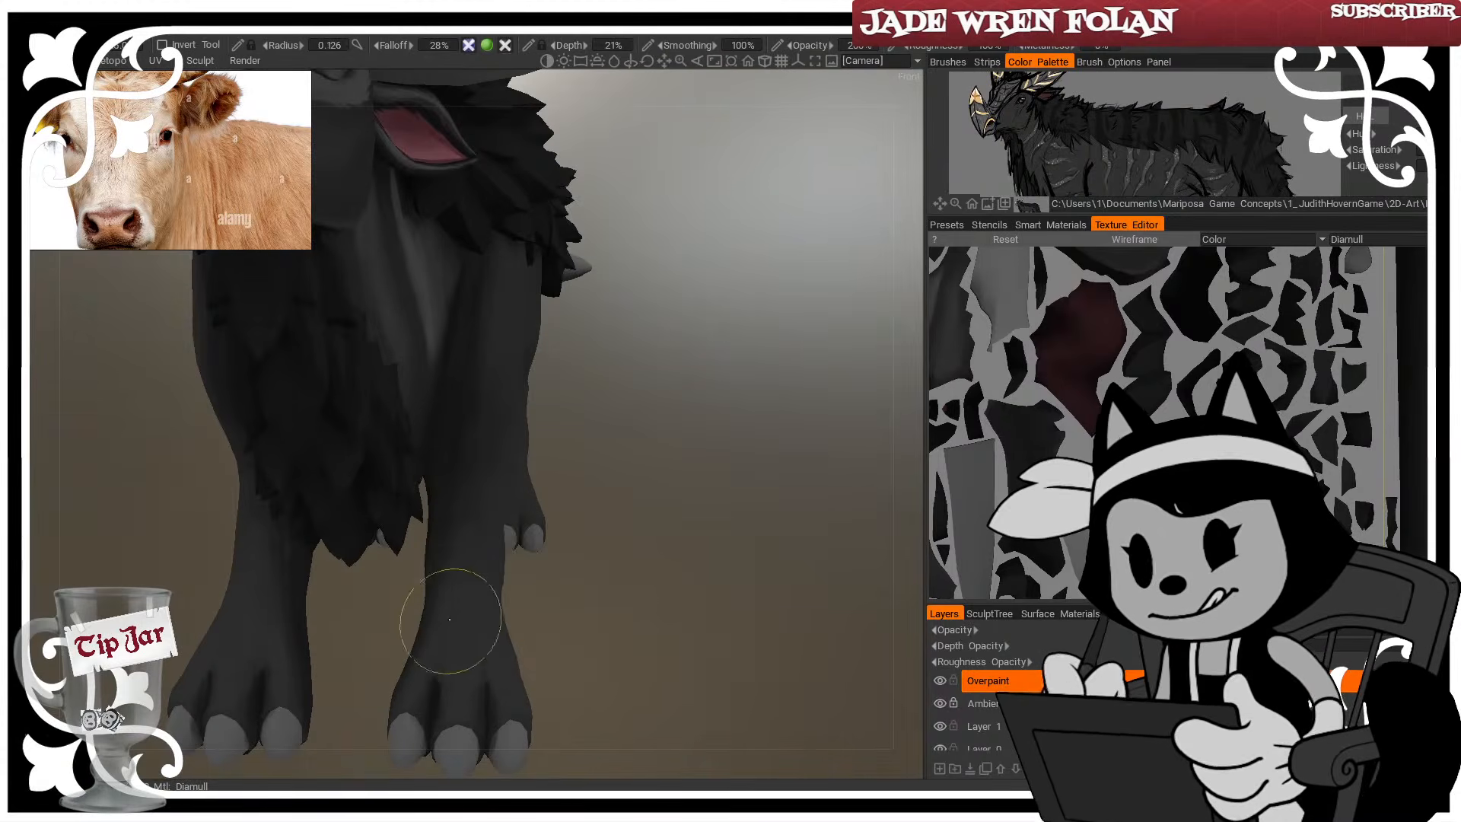
left_click_drag(463, 548, 471, 569)
Reduce the brush radius to 0.045 and refine the shading above the toes of the forefoot
key("bracketleft")
key("bracketleft")
key("bracketleft")
left_click_drag(585, 594, 708, 592)
key("bracketleft")
key("bracketleft")
key("bracketleft")
key("bracketleft")
key("bracketleft")
key("bracketleft")
key("bracketleft")
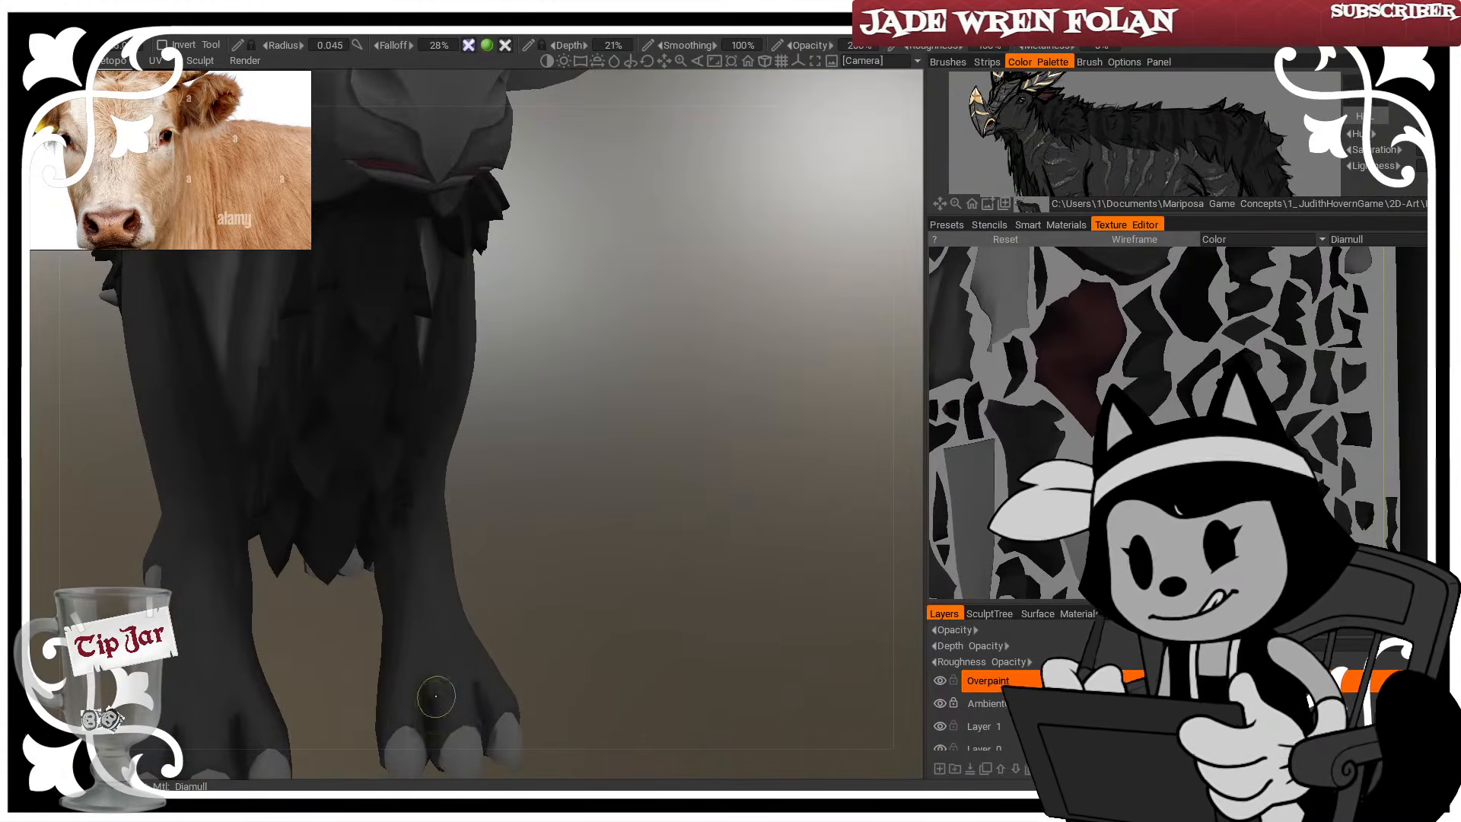
left_click_drag(679, 495, 572, 497)
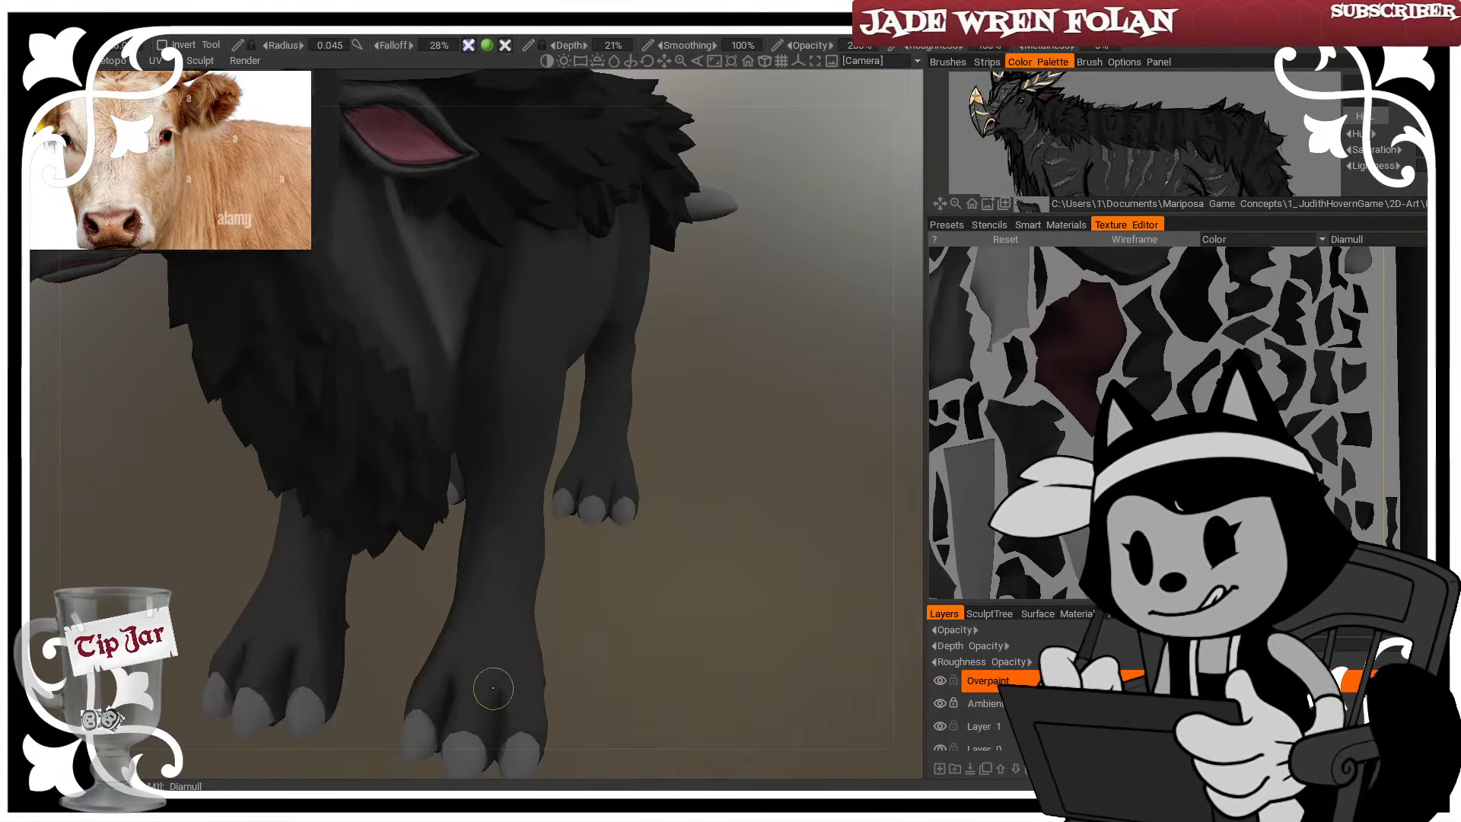
Blend the shading around the front of the knee up to radius 0.126, and check the leg against the wireframe
right_click_drag(541, 618, 575, 595)
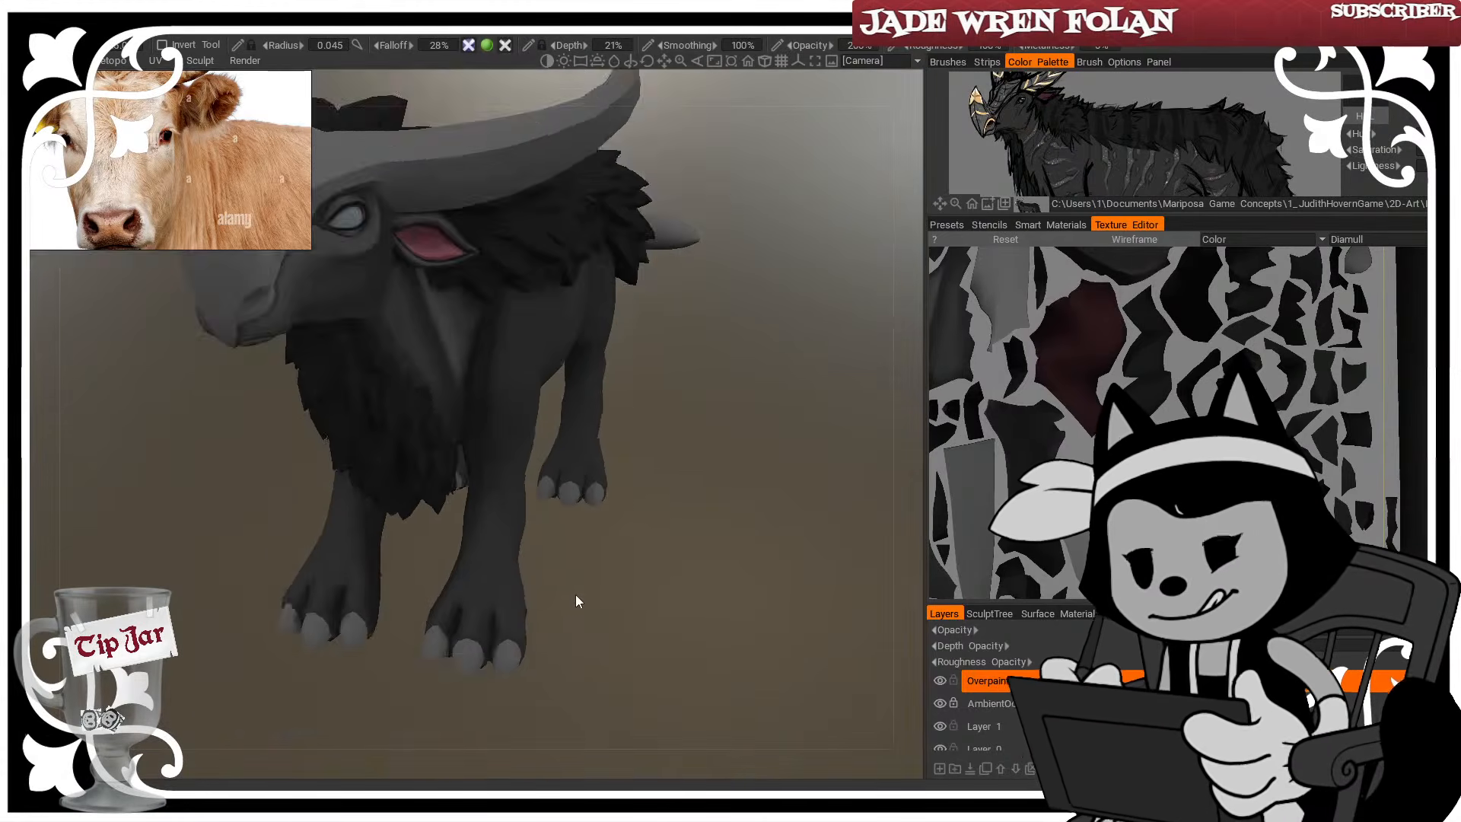
left_click_drag(576, 595, 479, 576)
left_click_drag(595, 670, 642, 606)
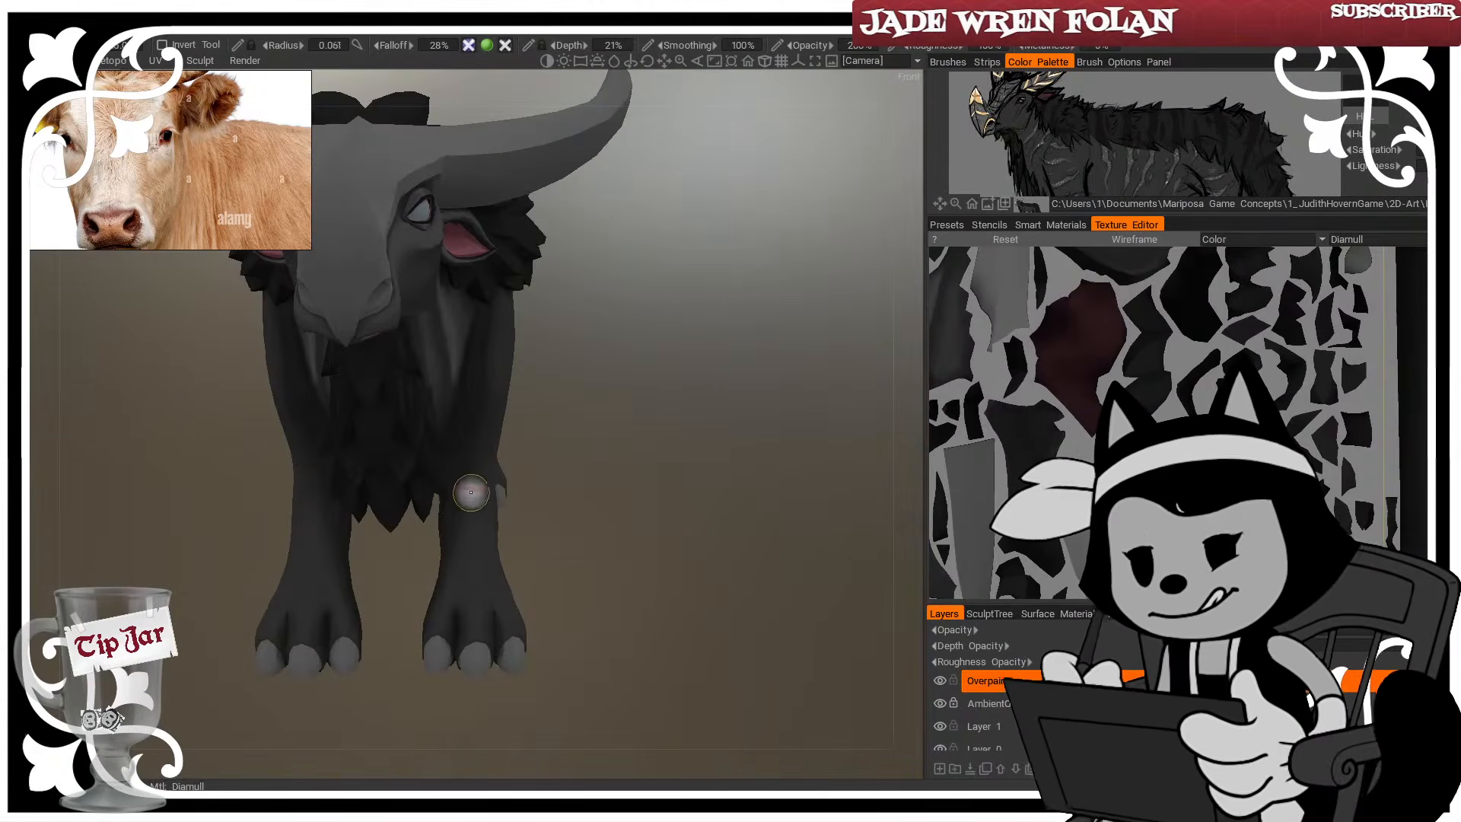
left_click_drag(592, 642, 671, 659)
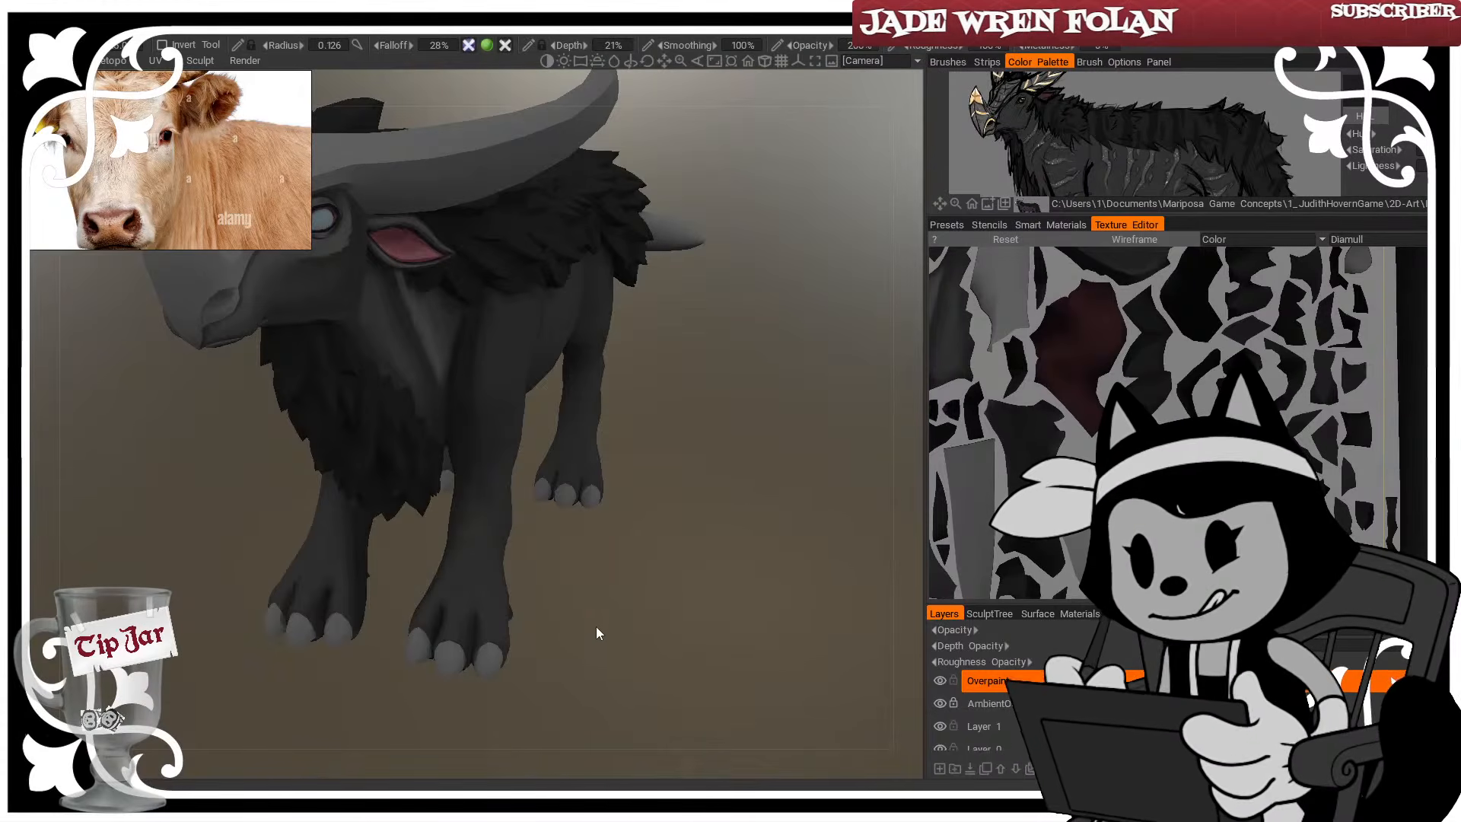
left_click_drag(499, 505, 528, 584)
key("w")
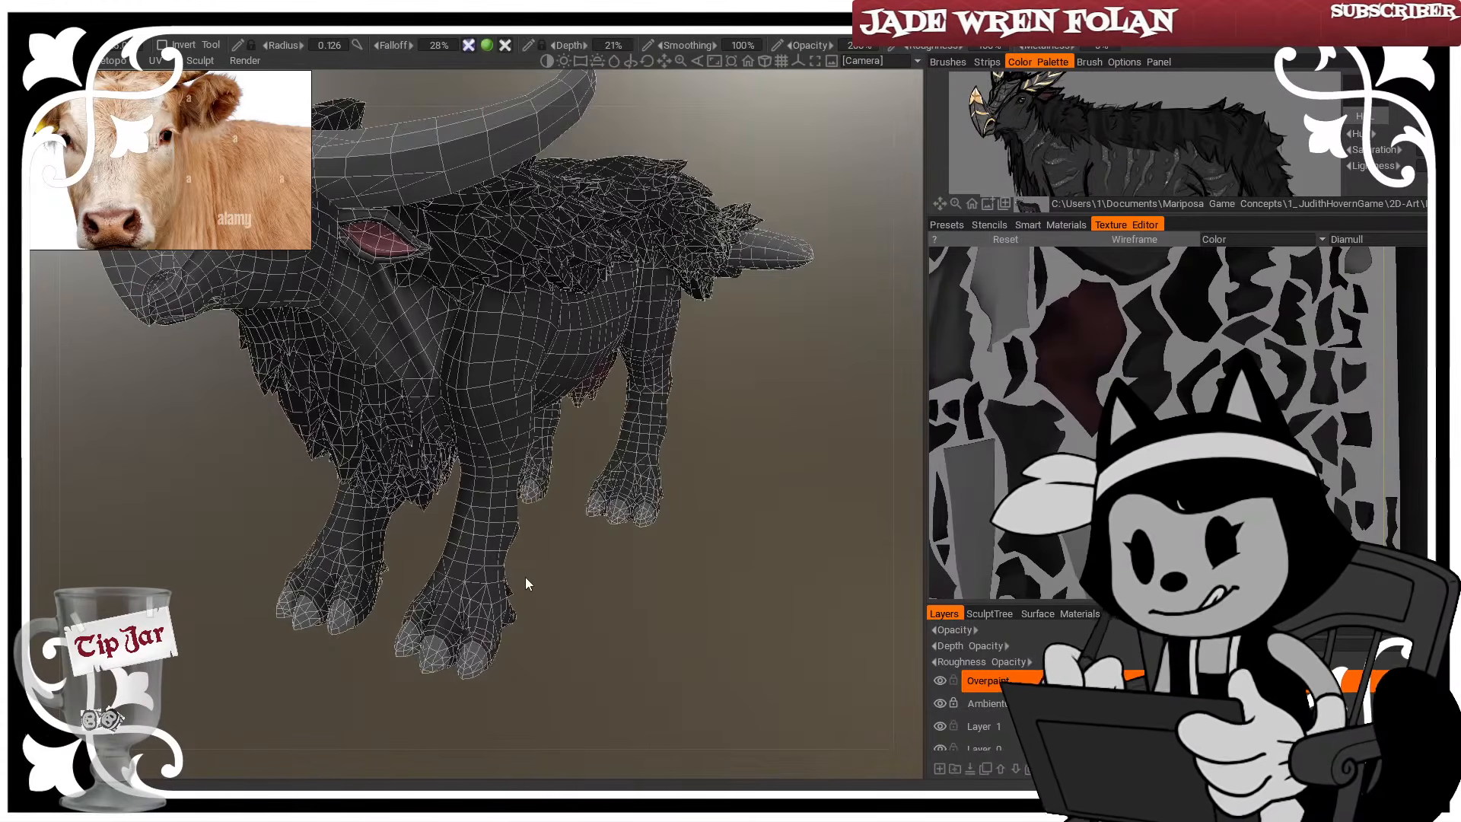
key("w")
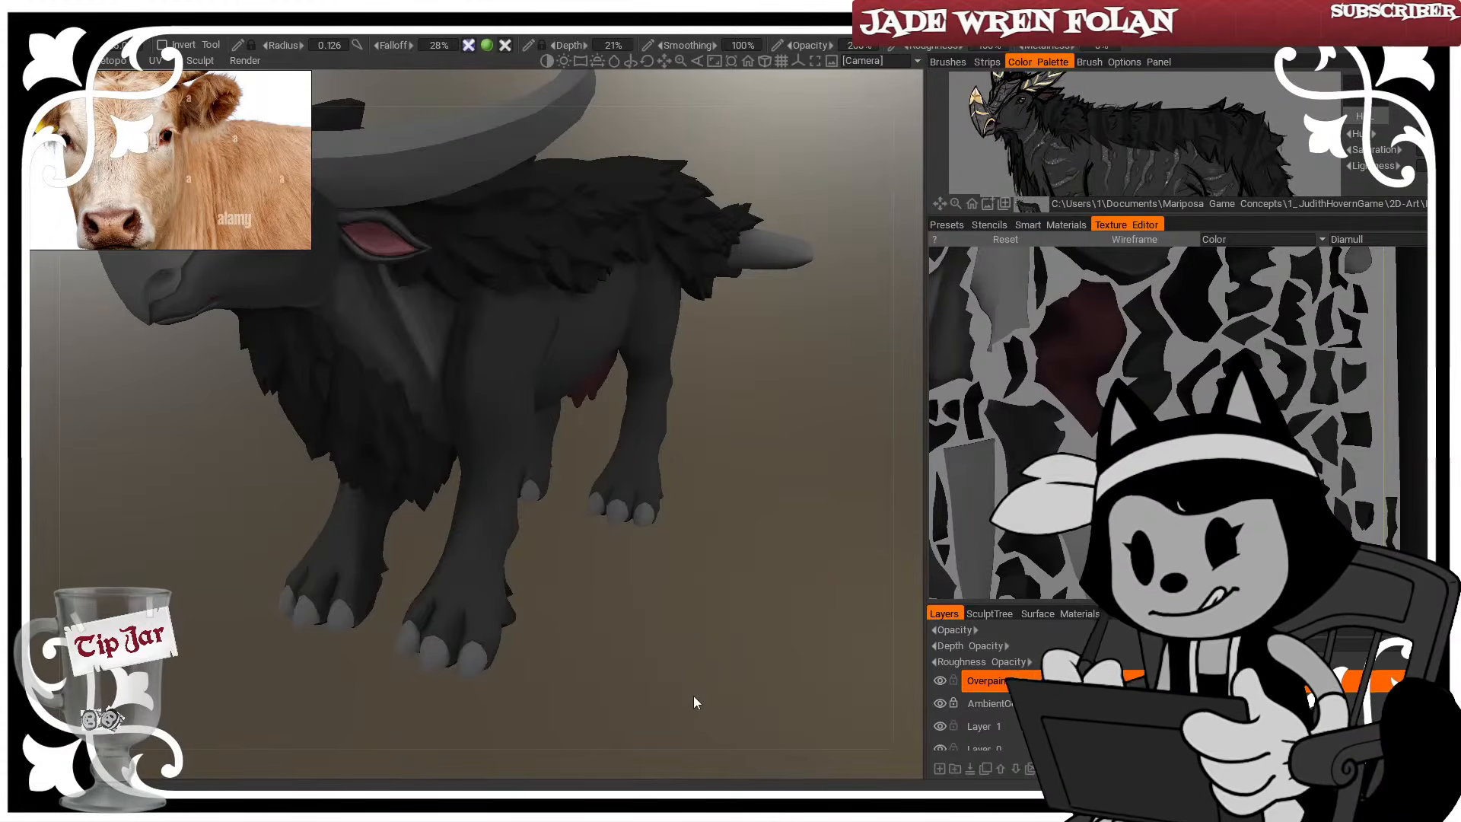
Examine the shading of the whole creature from both front three-quarter views and from the side
left_click_drag(591, 609, 582, 600)
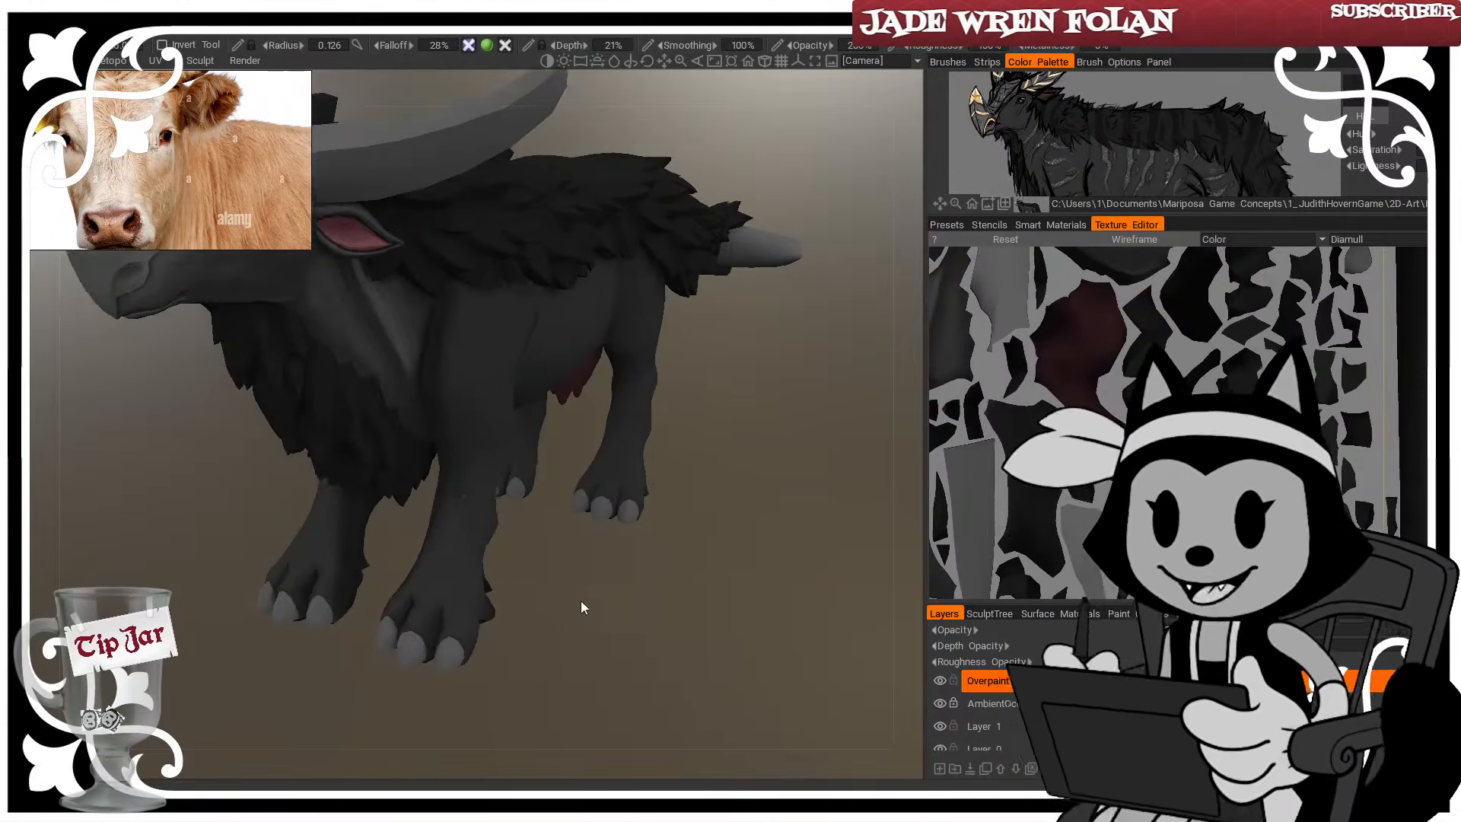
right_click_drag(581, 600, 692, 600)
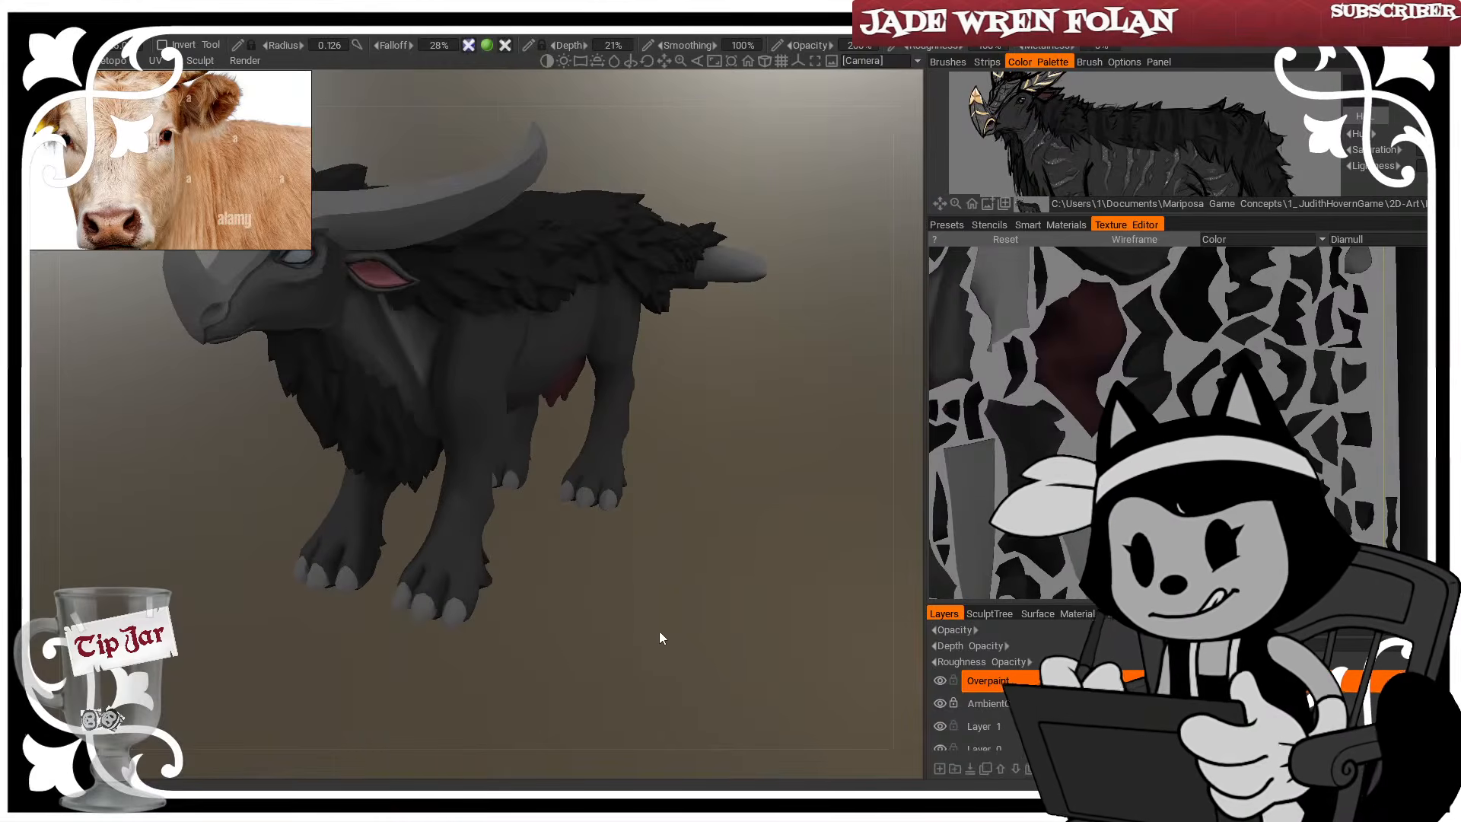
left_click_drag(664, 640, 583, 649)
right_click_drag(583, 649, 553, 619)
left_click_drag(554, 618, 643, 609)
right_click_drag(642, 609, 675, 555)
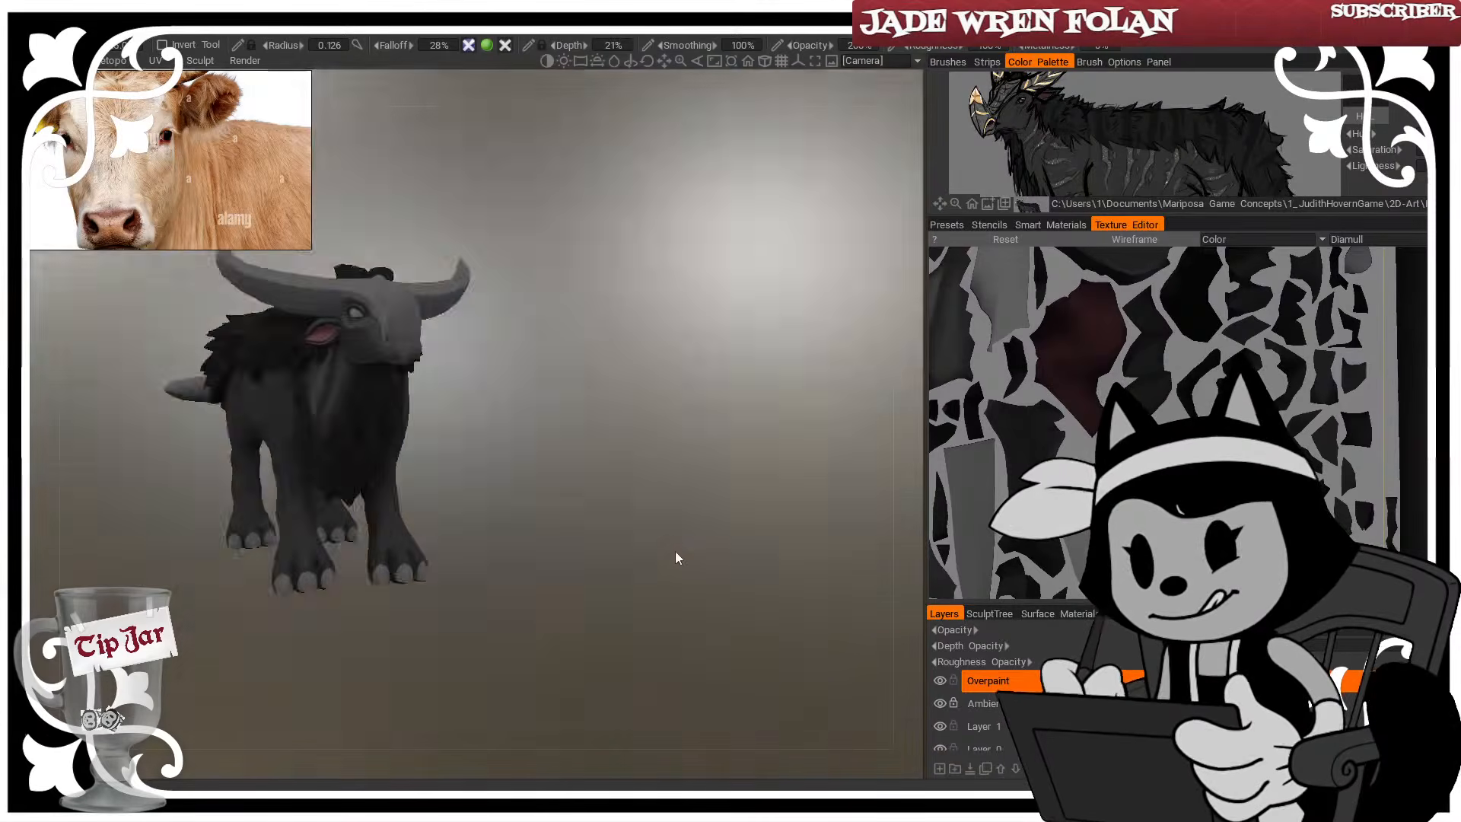
left_click_drag(675, 555, 512, 528)
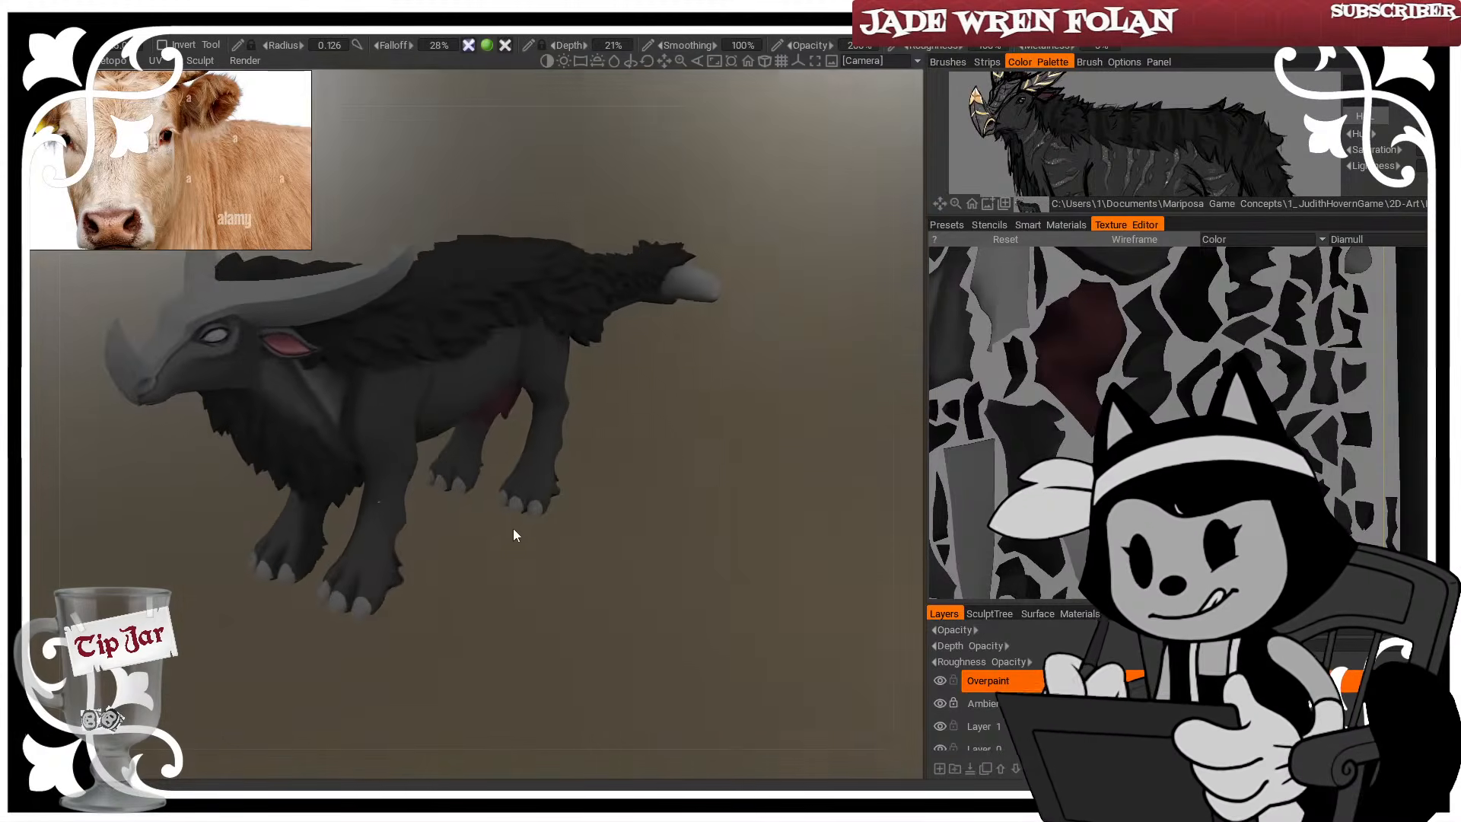
mouse_move(561, 593)
left_mouse_down()
mouse_move(509, 570)
mouse_move(573, 600)
left_mouse_up()
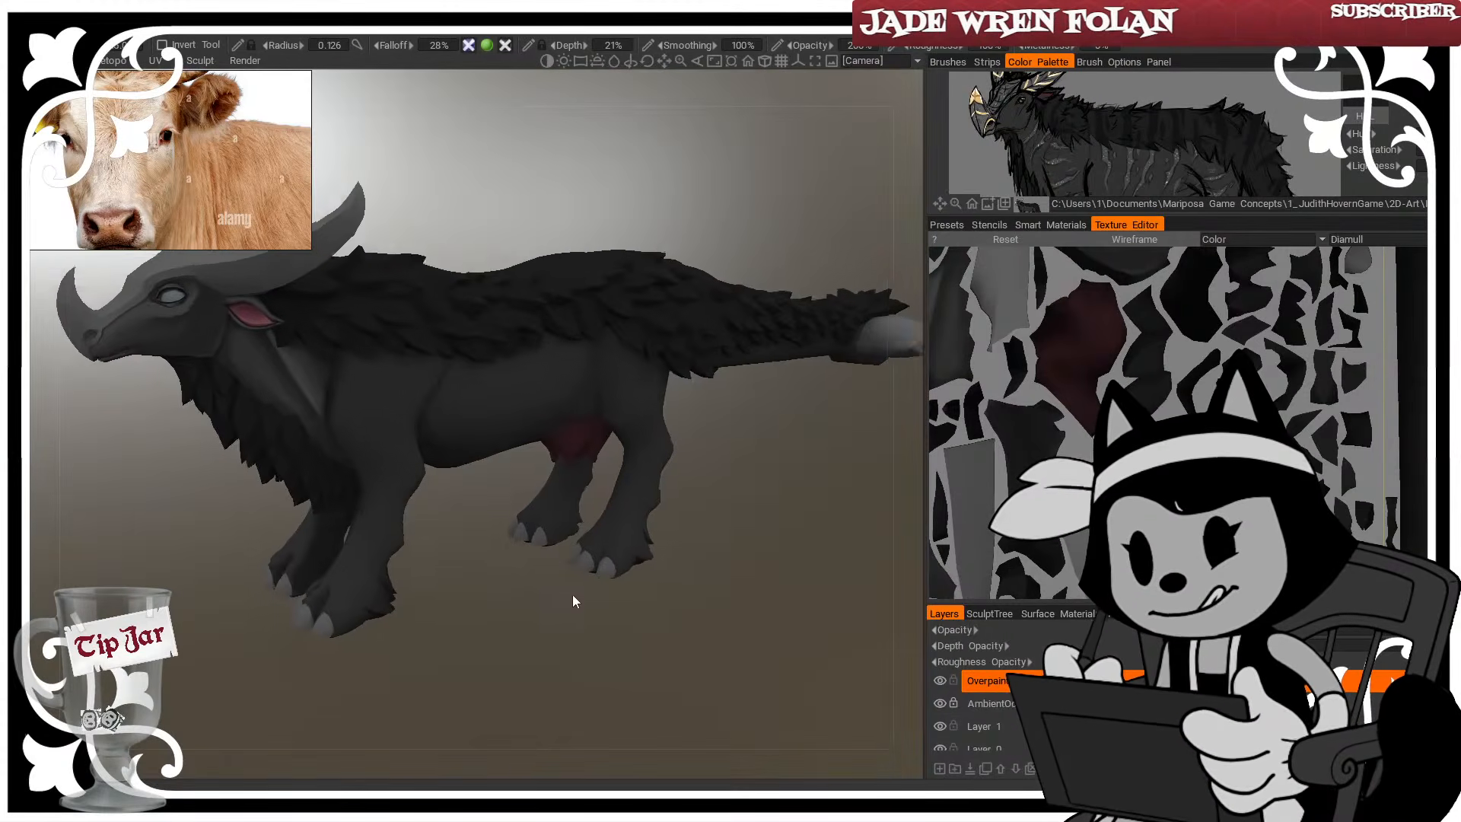
left_click_drag(501, 567, 542, 621)
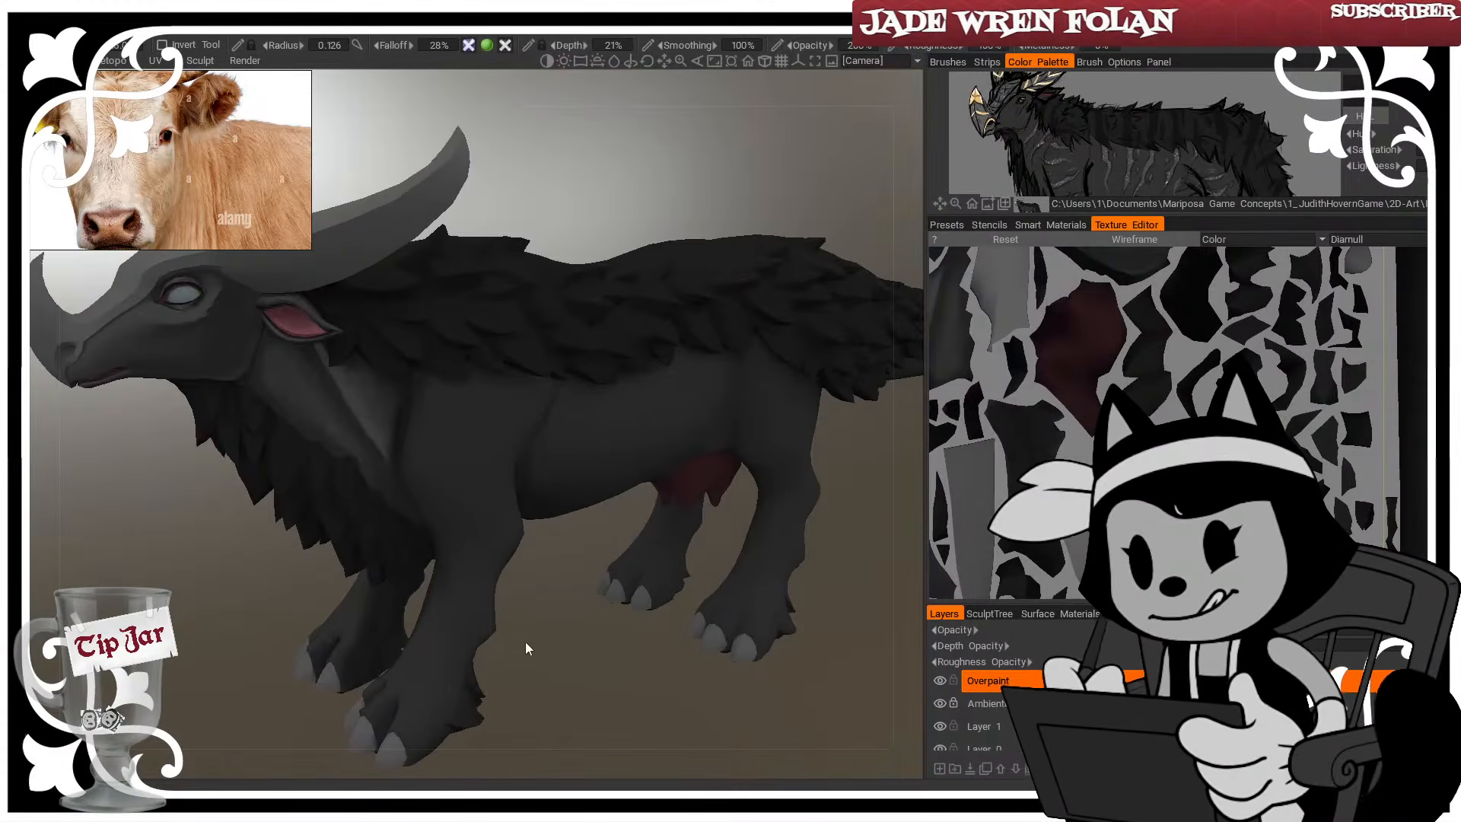
left_click_drag(580, 630, 557, 637)
Paint a lighter highlight down the front edge of the shoulder at radius 0.089, and check it against the wireframe
mouse_move(432, 436)
right_mouse_down()
mouse_move(453, 435)
mouse_move(420, 430)
mouse_move(428, 398)
right_mouse_up()
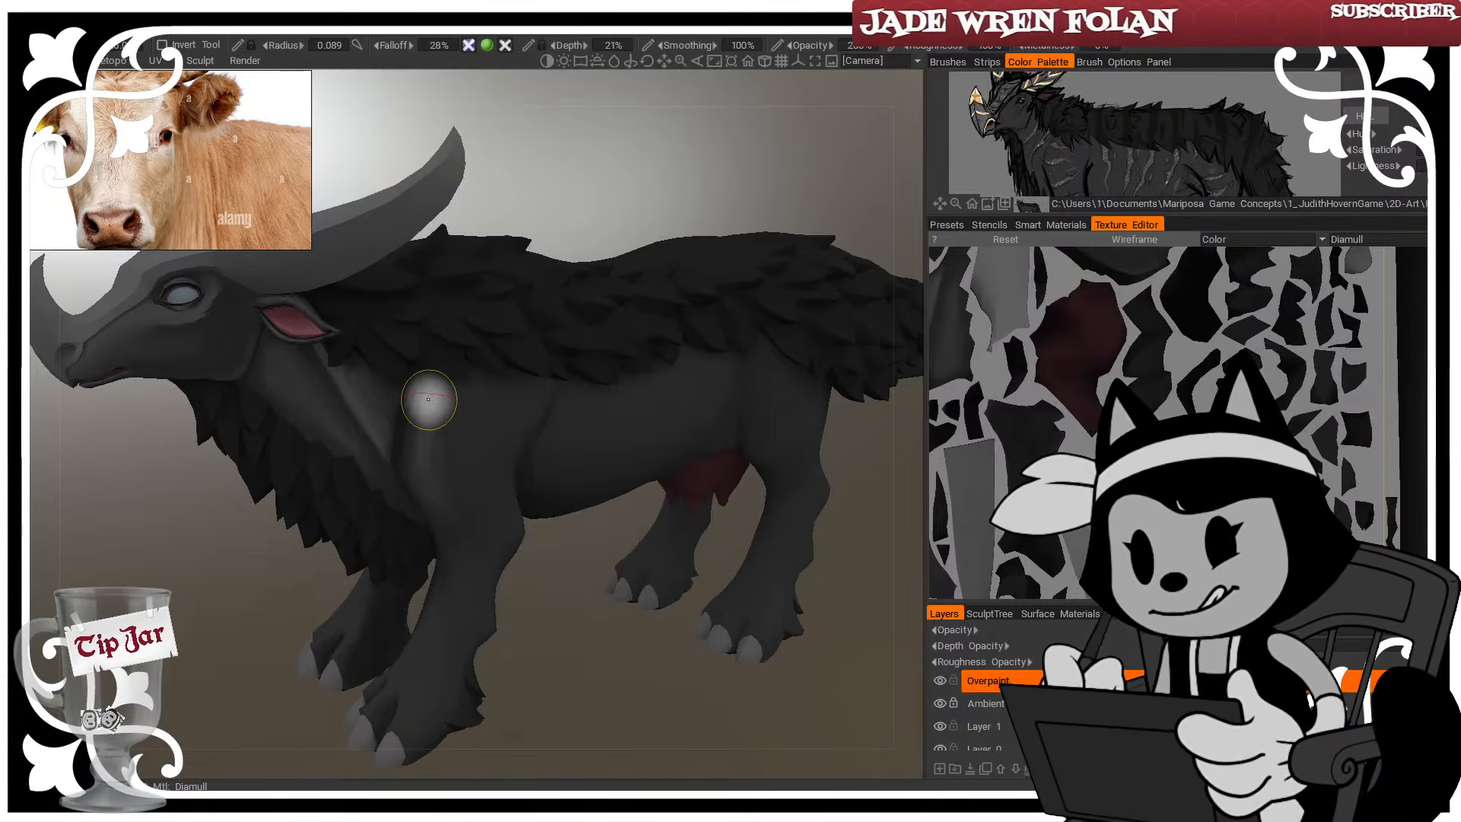
key("w")
mouse_move(585, 680)
left_mouse_down()
mouse_move(575, 697)
mouse_move(515, 657)
mouse_move(604, 675)
mouse_move(577, 681)
mouse_move(591, 683)
left_mouse_up()
key("w")
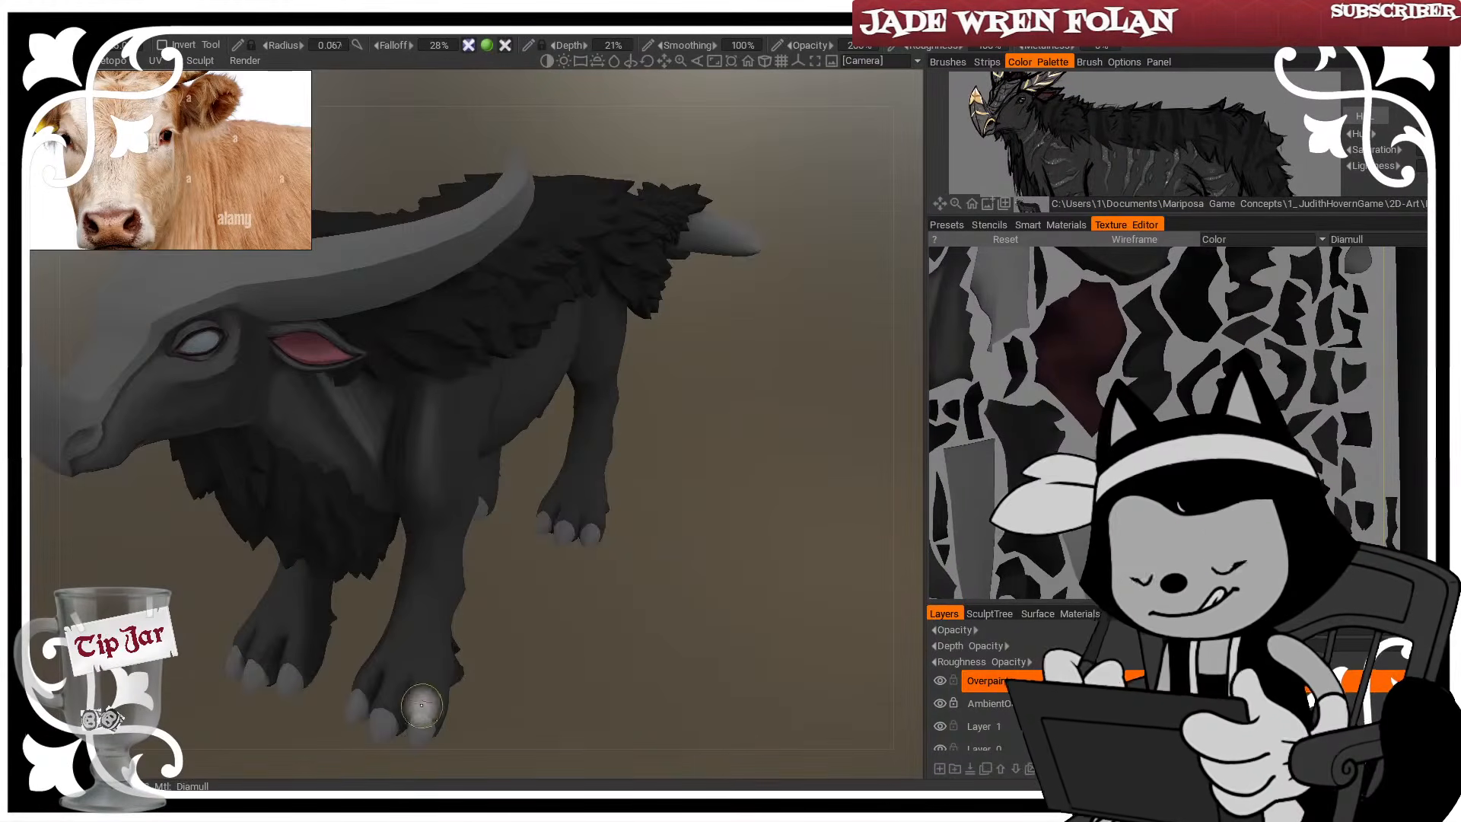
Paint lighter highlights along the tops of the forefoot's toes at radii 0.056, 0.036, 0.031 and 0.027
right_click_drag(423, 706, 410, 706)
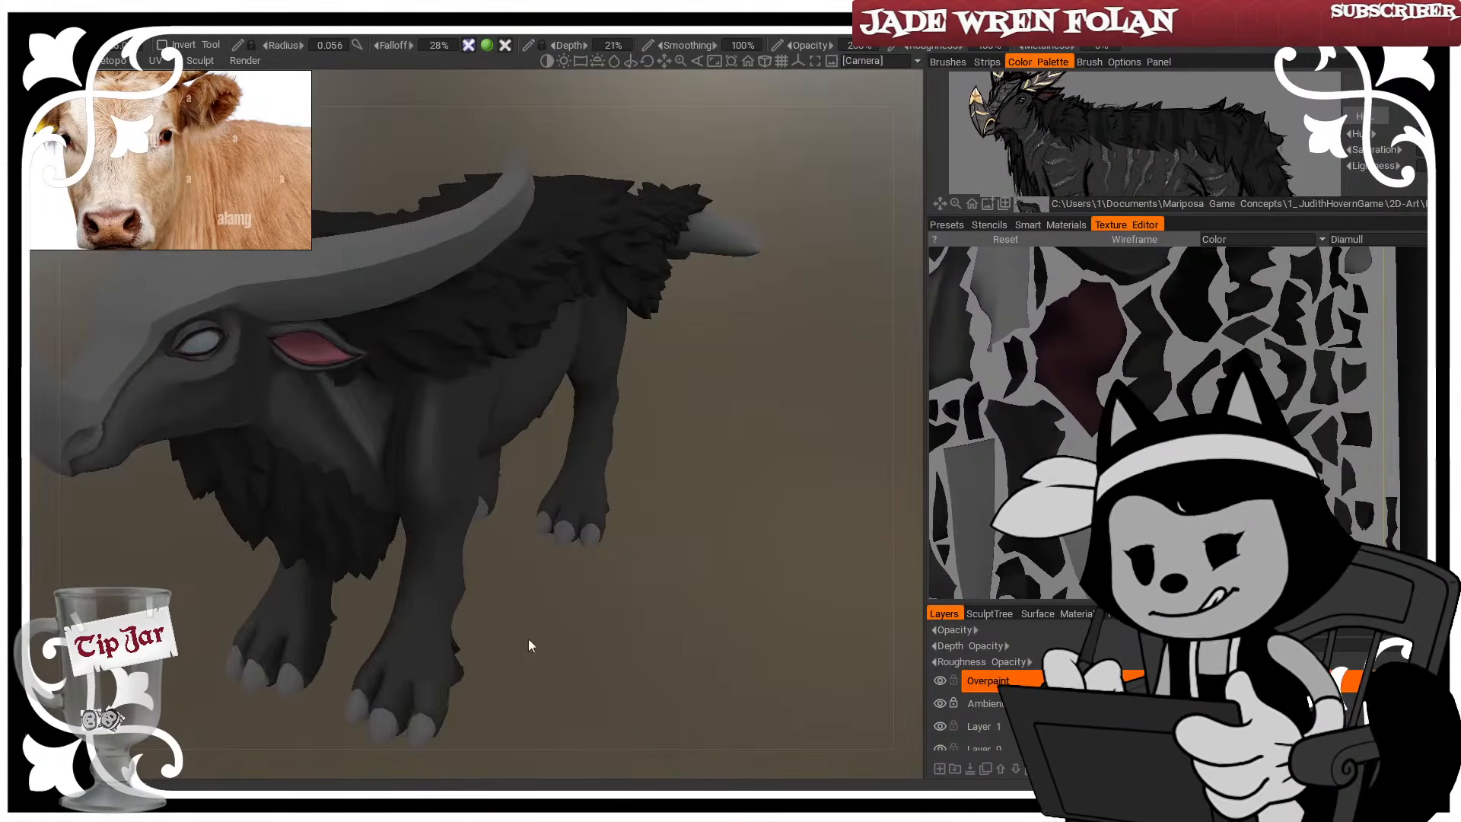
left_click_drag(531, 645, 383, 705)
right_click_drag(383, 705, 379, 705)
left_click_drag(511, 626, 601, 601)
right_click_drag(370, 706, 343, 705)
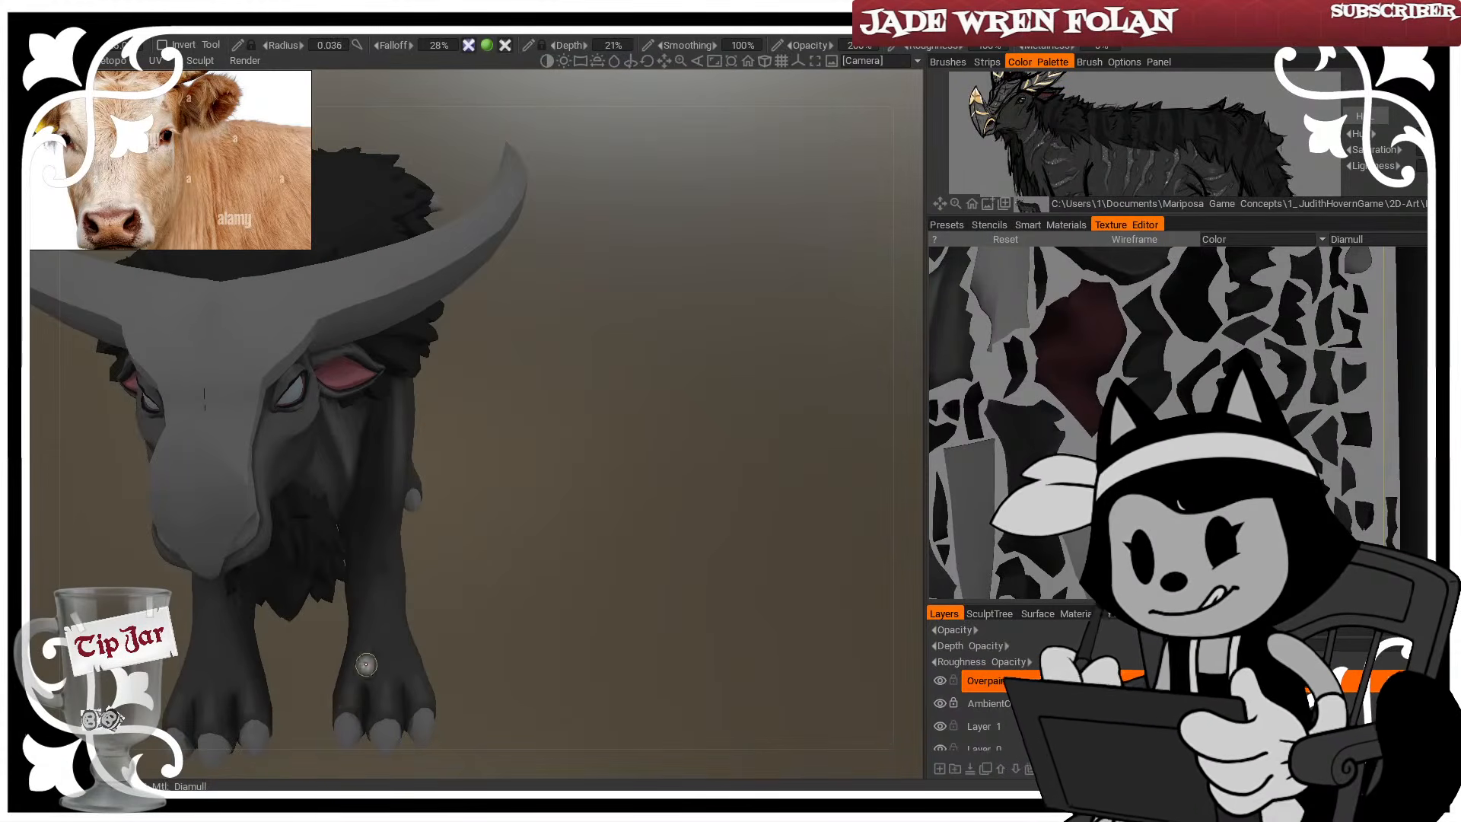
left_click_drag(414, 678, 383, 705)
right_click_drag(389, 706, 382, 706)
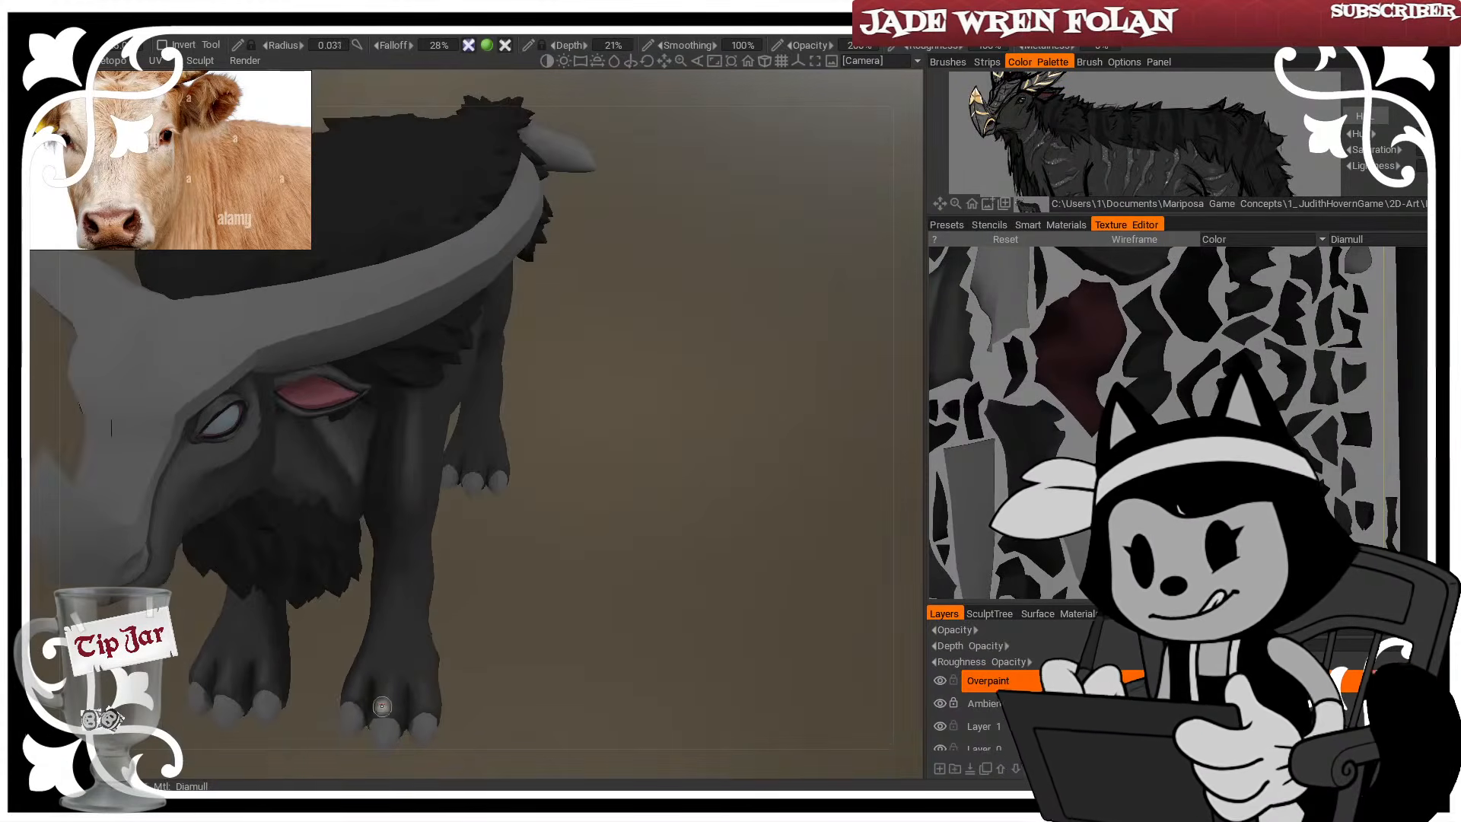
left_click_drag(471, 665, 426, 677)
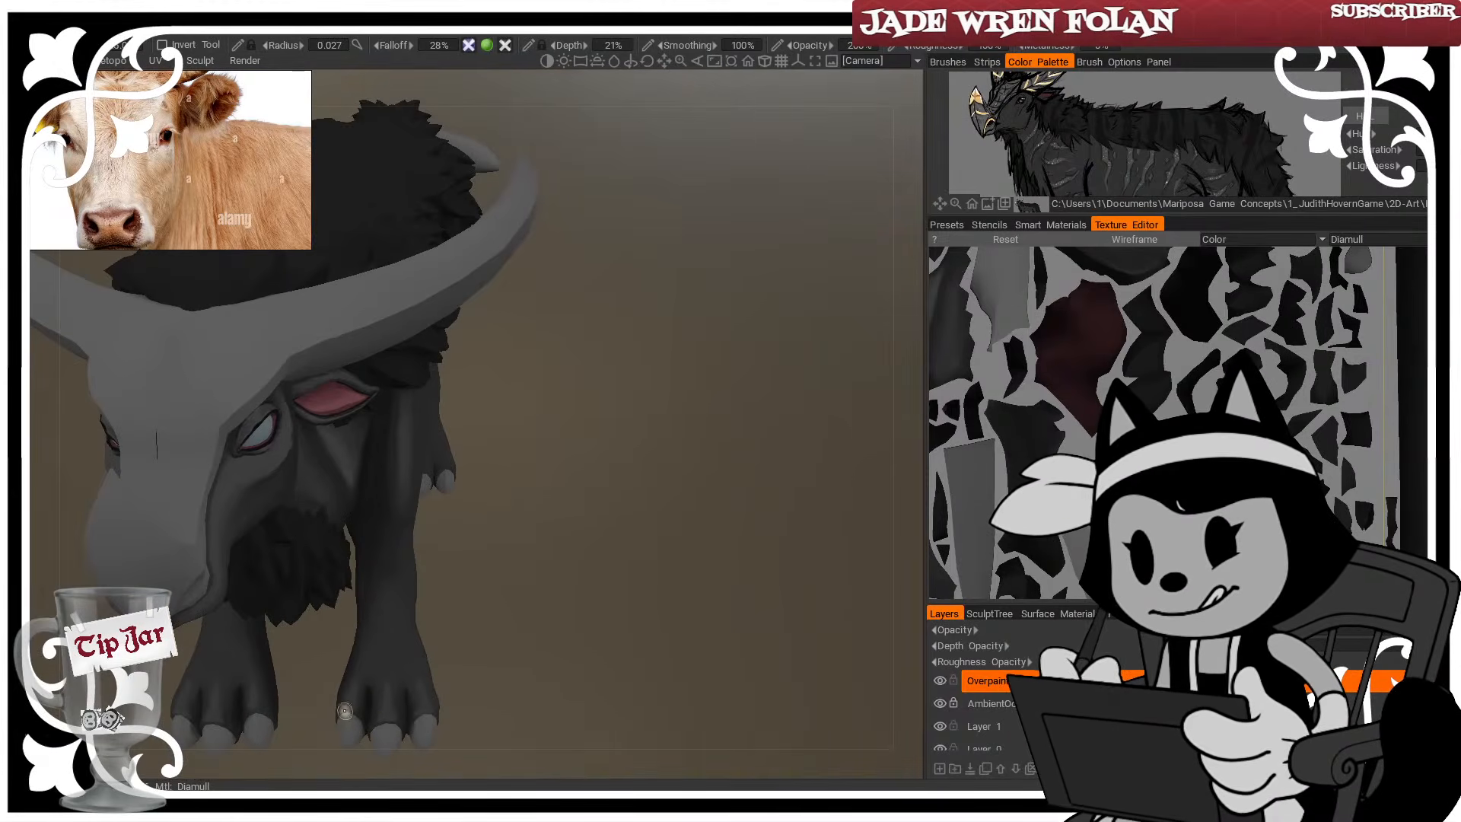
mouse_move(416, 691)
right_mouse_down()
mouse_move(387, 712)
mouse_move(359, 681)
right_mouse_up()
Lighten the flank behind the shoulder with soft strokes at brush radii 0.343, 0.251, 0.152 and 0.139
left_click_drag(355, 681, 530, 628)
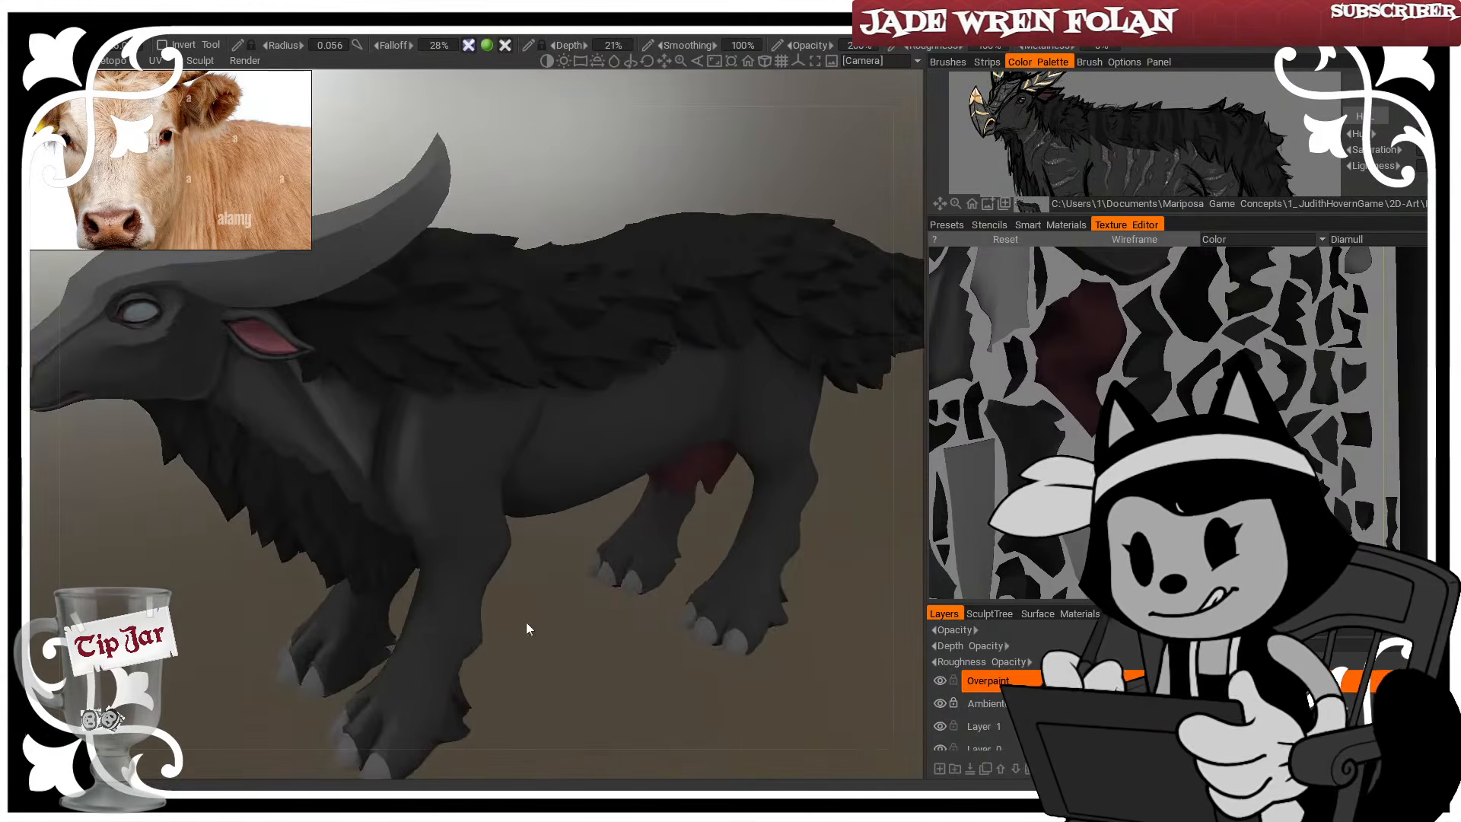
left_click_drag(581, 669, 638, 620)
right_click_drag(578, 415, 525, 426)
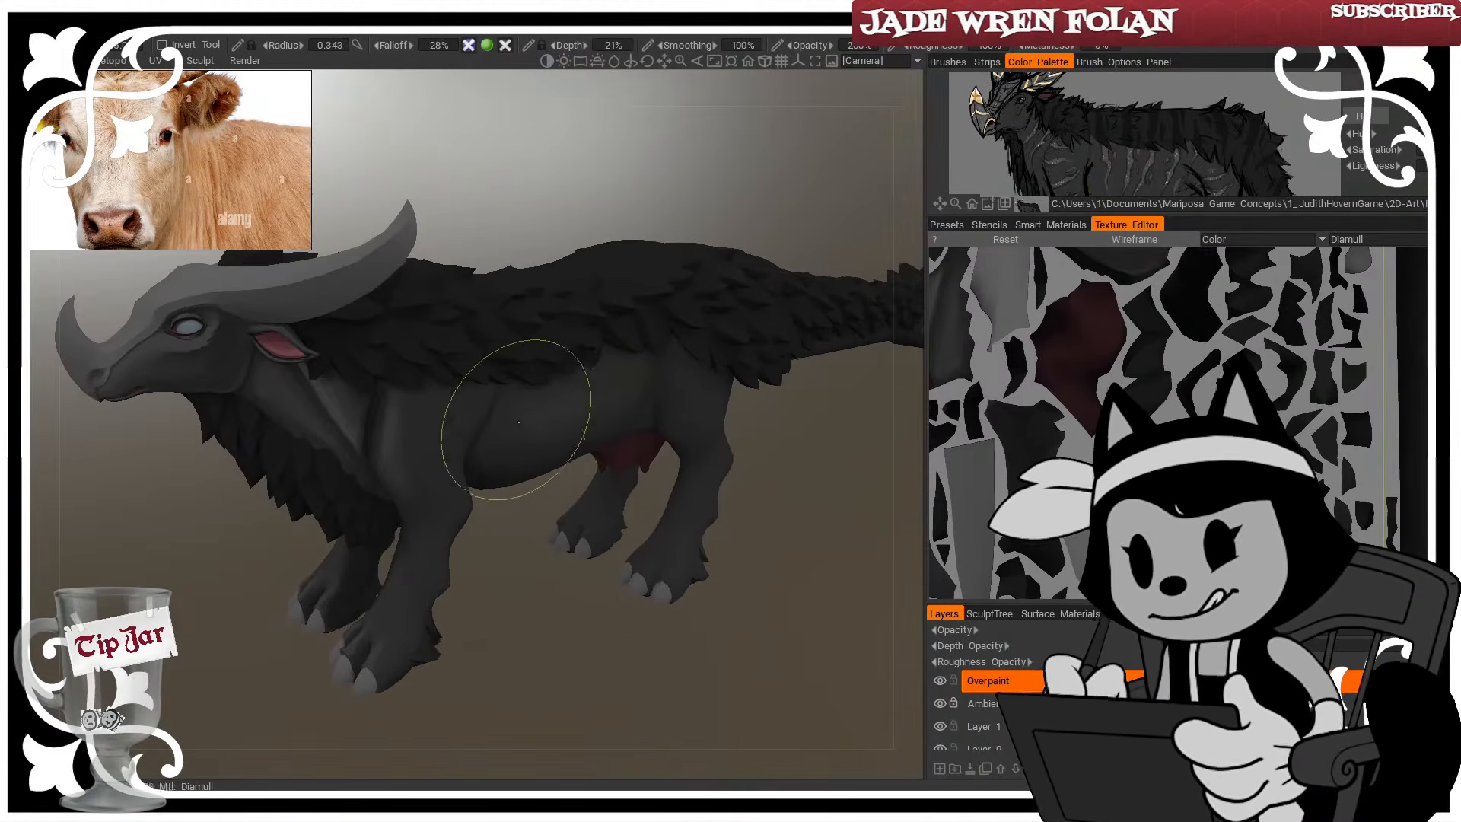
left_click_drag(518, 528, 475, 502)
mouse_move(533, 446)
right_mouse_down()
mouse_move(511, 403)
mouse_move(596, 397)
mouse_move(621, 378)
right_mouse_up()
left_click_drag(578, 519, 546, 527)
right_click_drag(537, 426, 506, 424)
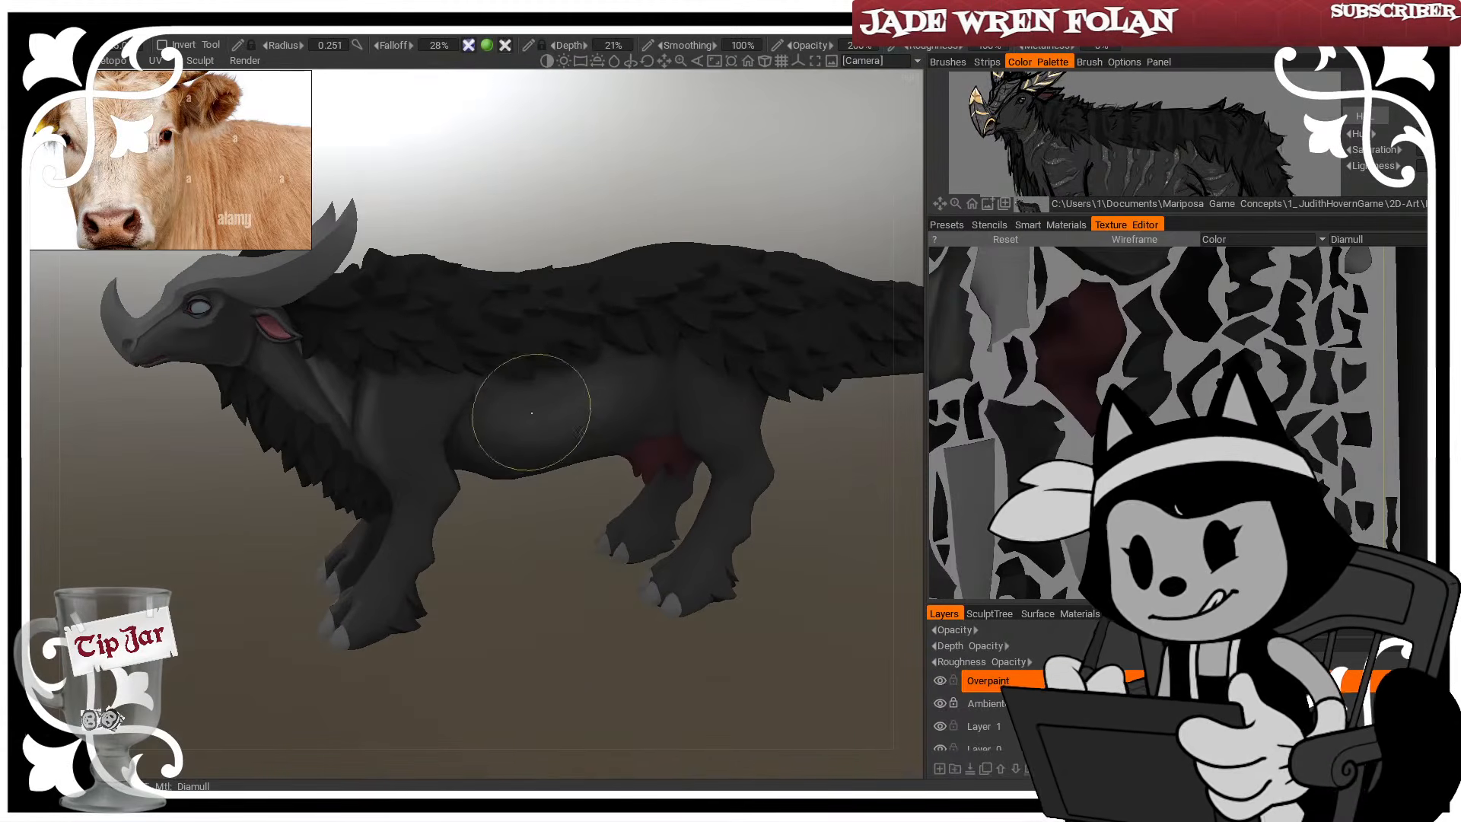
right_click(533, 427)
left_click_drag(512, 588, 523, 540)
right_click_drag(530, 448, 510, 442)
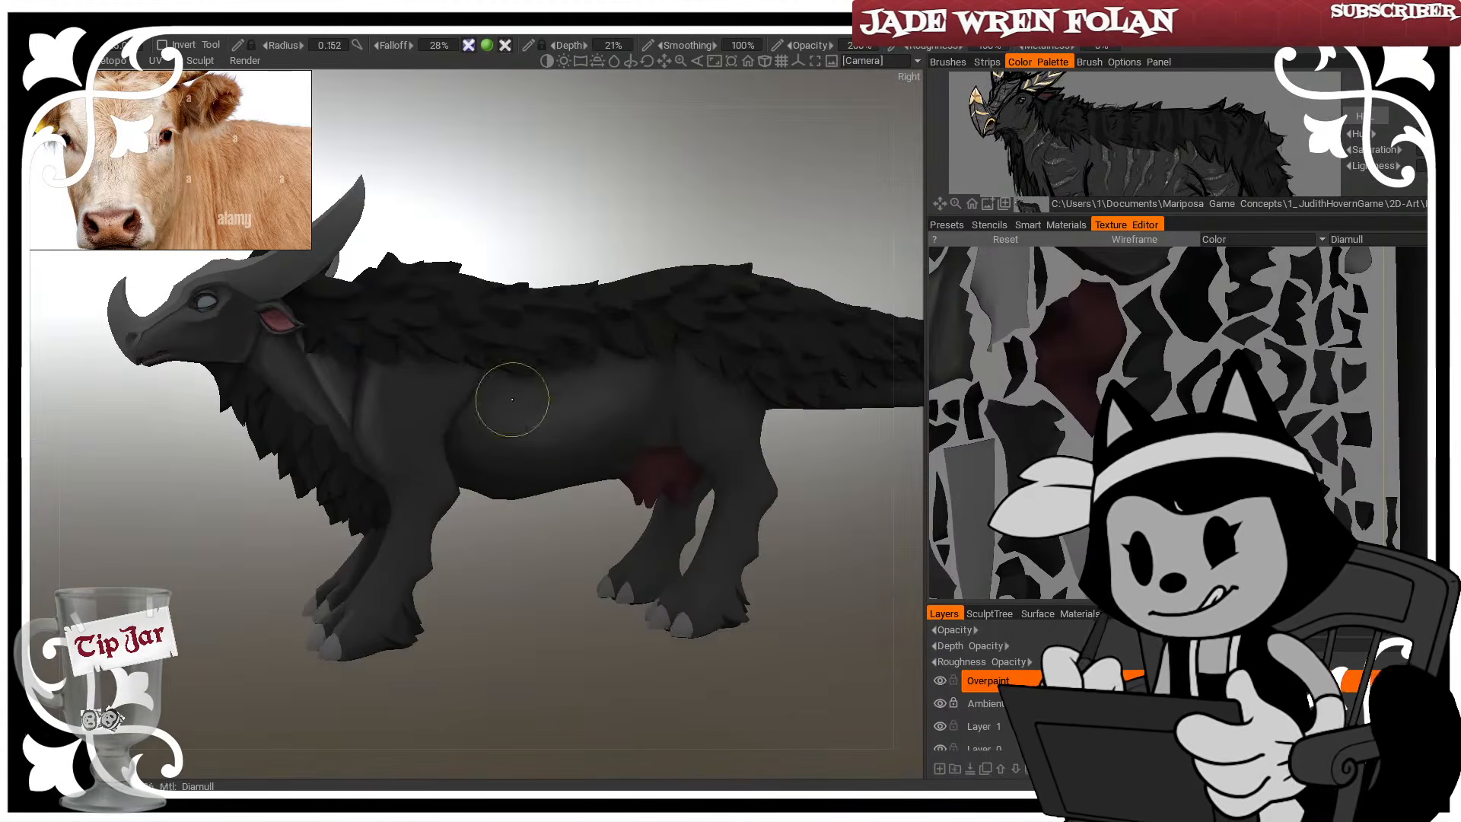
right_click_drag(596, 386, 586, 398)
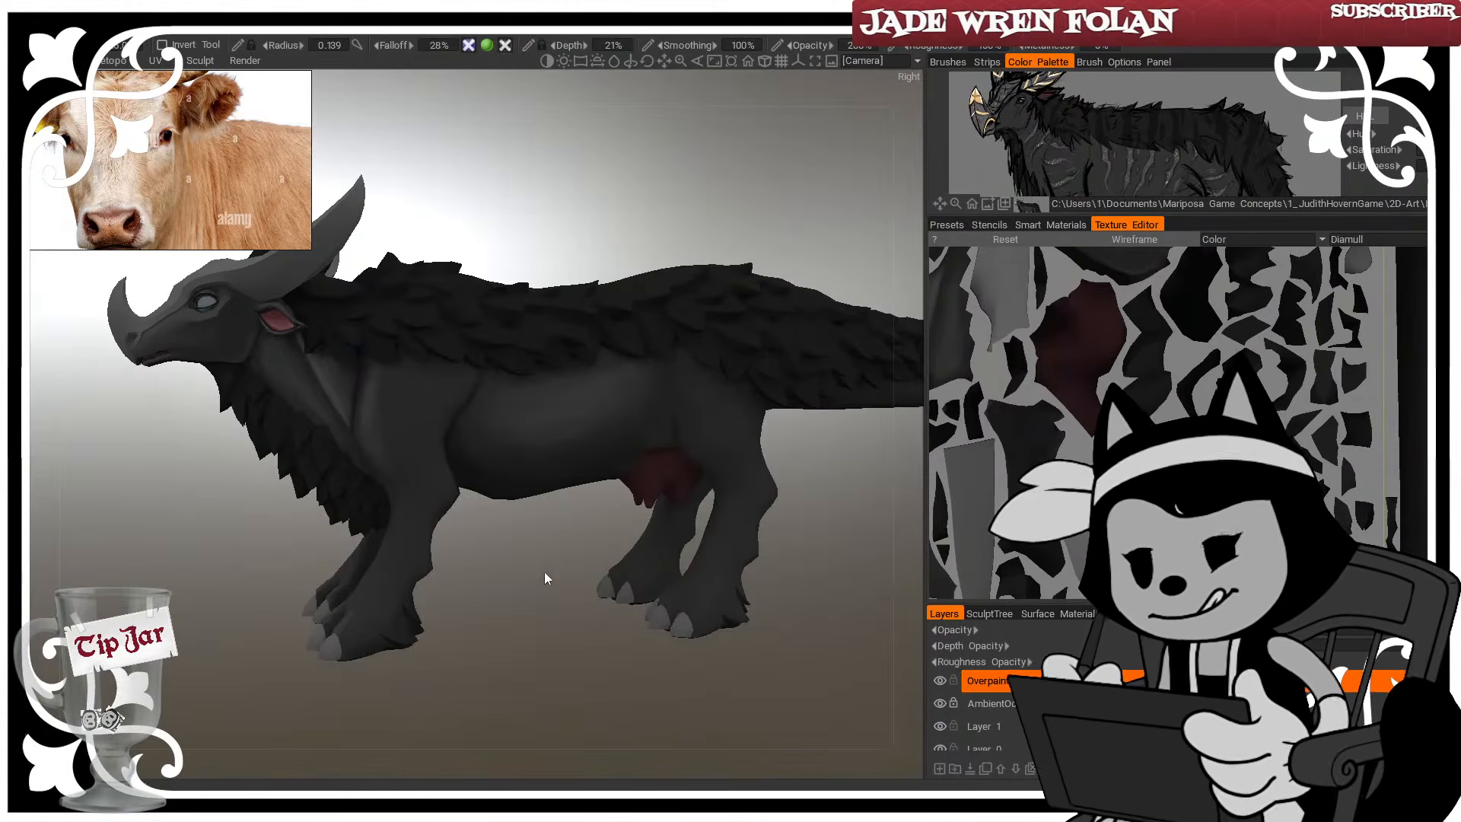
Paint a broader highlight along the middle and rear of the flank at radii 0.190 and 0.268
mouse_move(545, 578)
left_mouse_down()
mouse_move(563, 589)
mouse_move(525, 613)
left_mouse_up()
right_click_drag(547, 458, 561, 452)
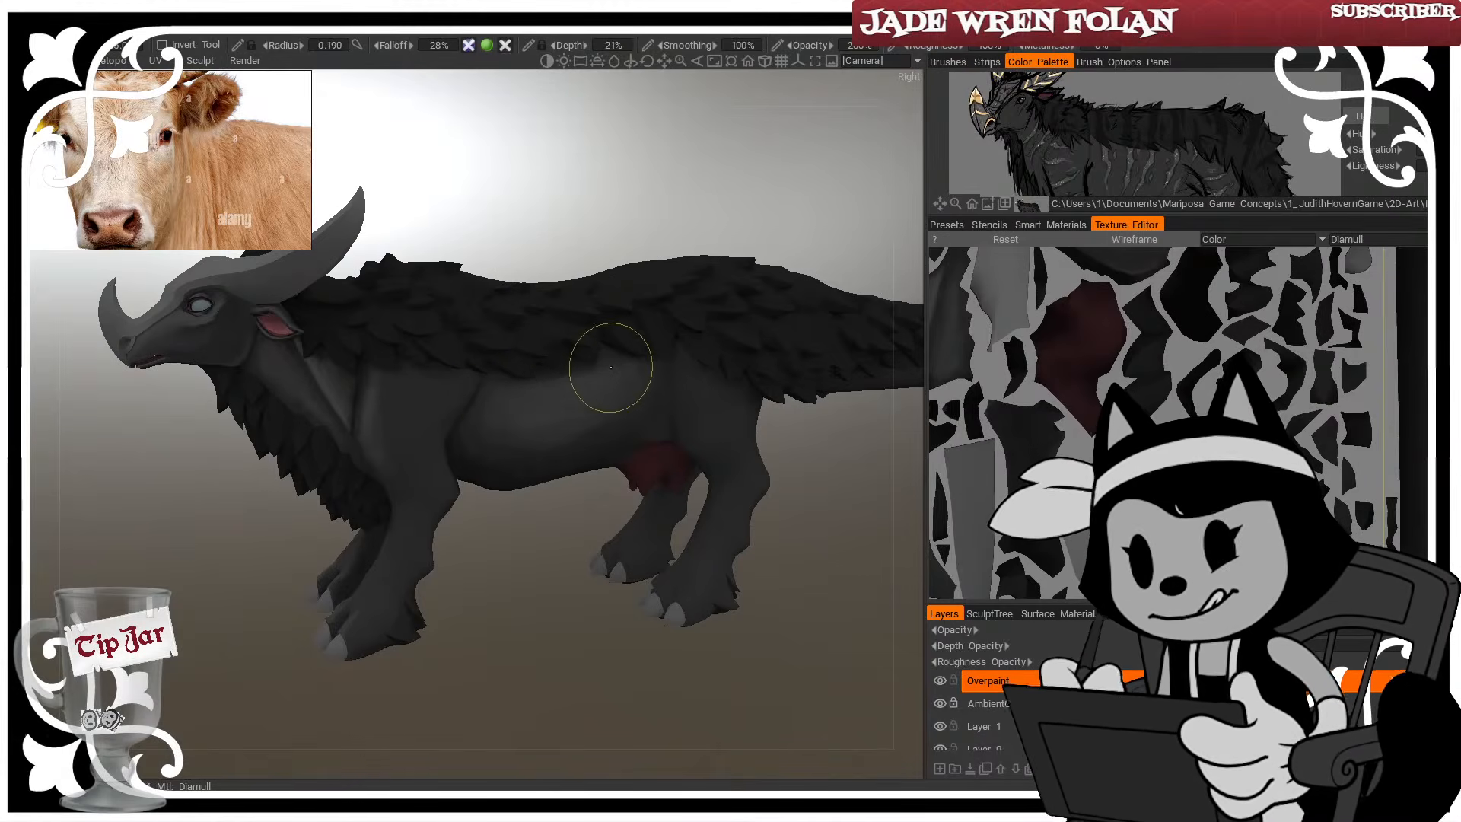
right_click_drag(733, 341, 749, 339)
right_click_drag(573, 430, 570, 431)
left_click_drag(531, 563, 514, 554)
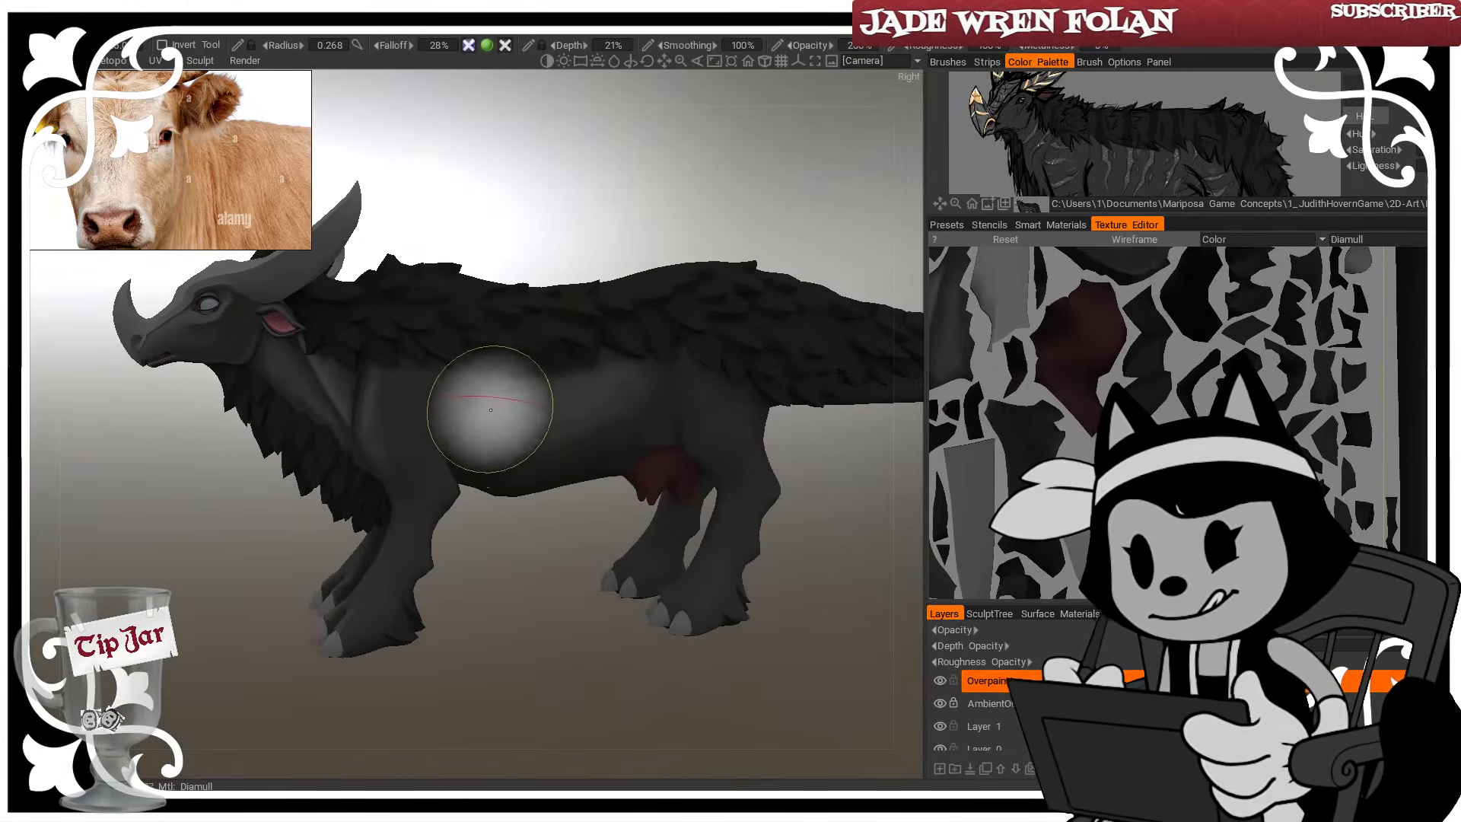
left_click_drag(490, 437, 626, 411)
mouse_move(535, 440)
left_mouse_down()
mouse_move(643, 394)
mouse_move(564, 411)
mouse_move(638, 393)
left_mouse_up()
left_click_drag(539, 562, 525, 526)
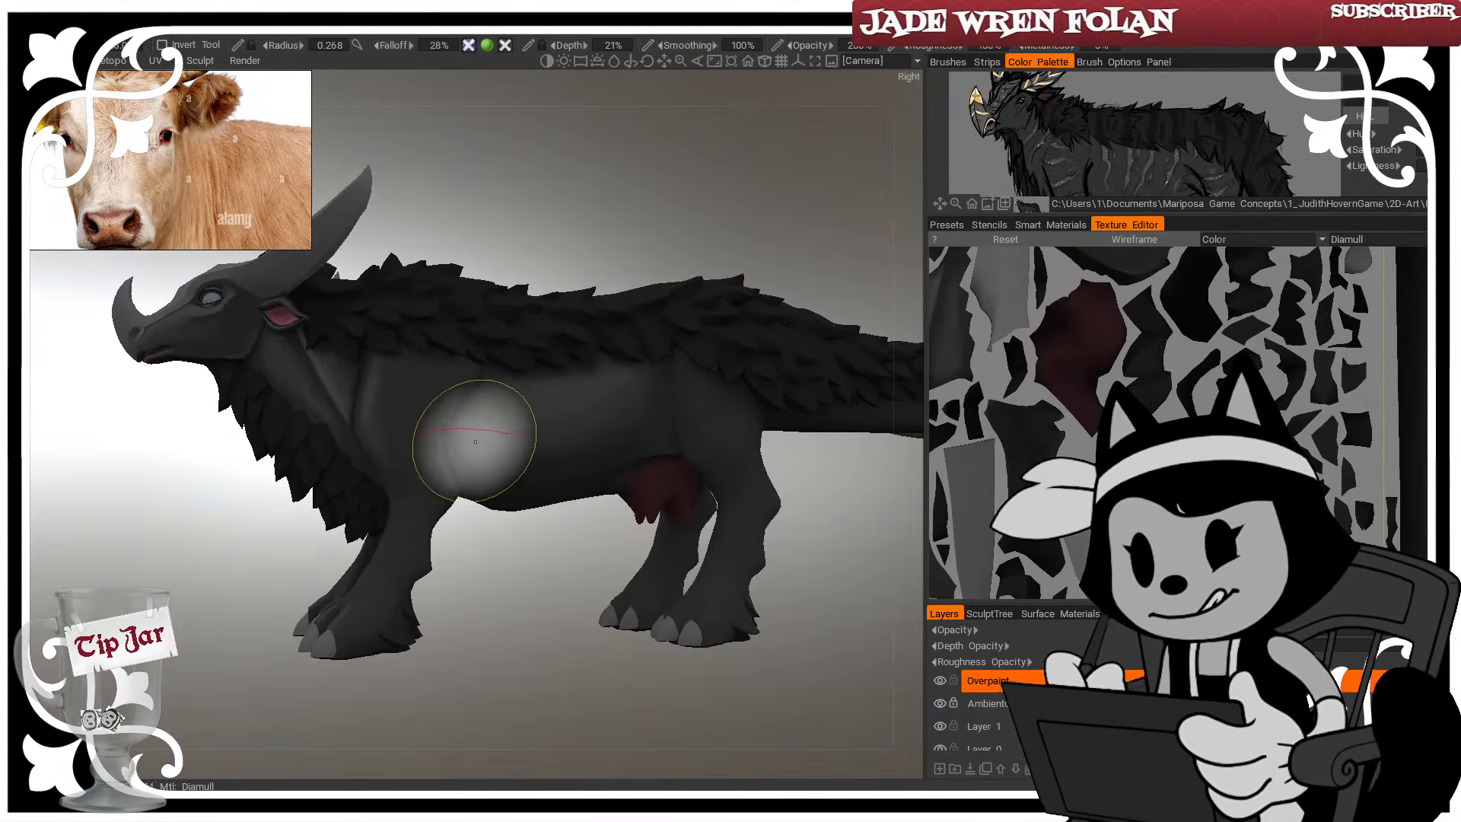
Blend the flank's shading from the belly up to the fur line at radius 0.268
middle_click_drag(553, 519, 554, 501)
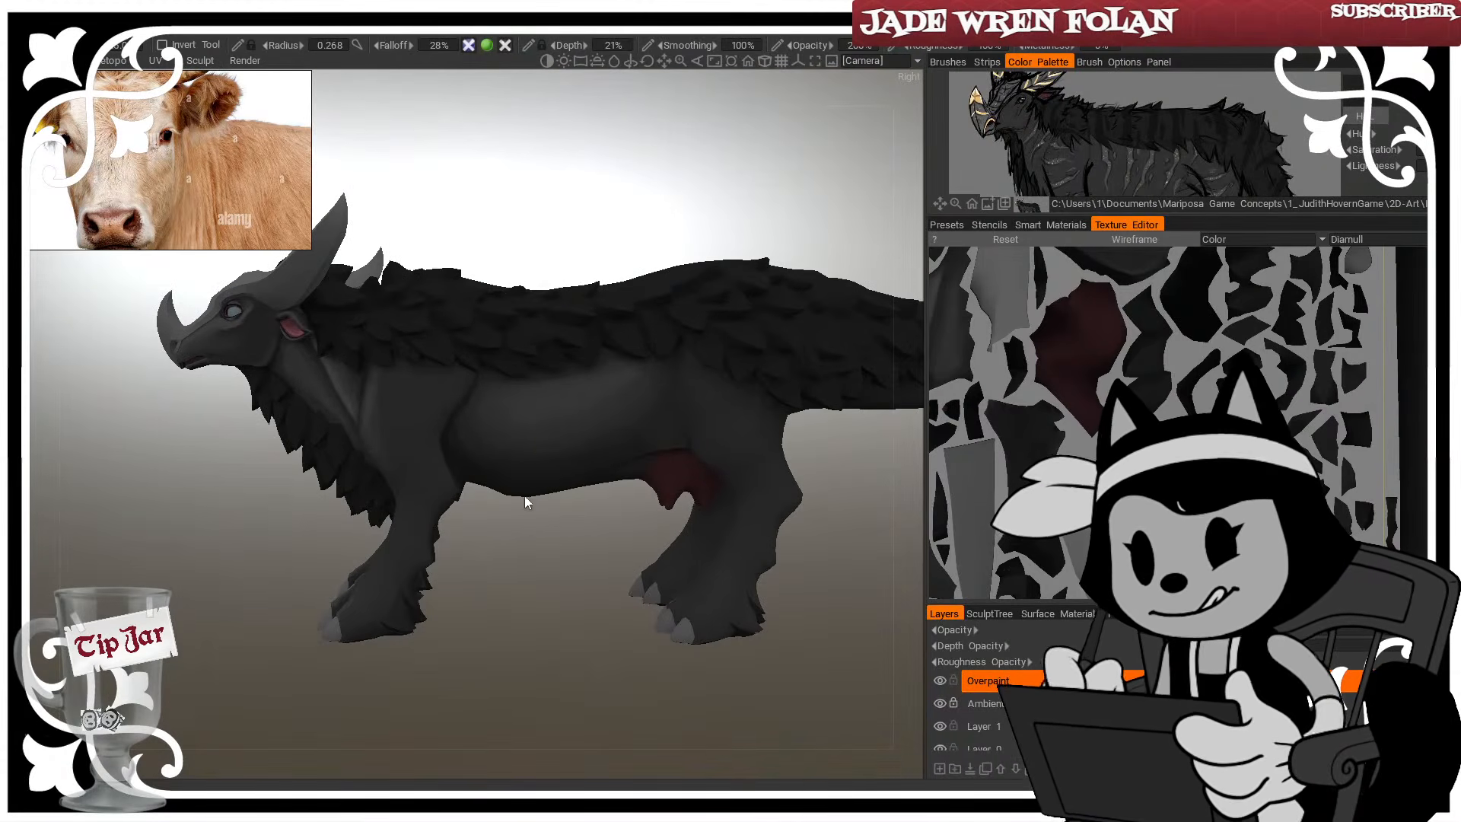
left_click_drag(527, 506, 565, 520)
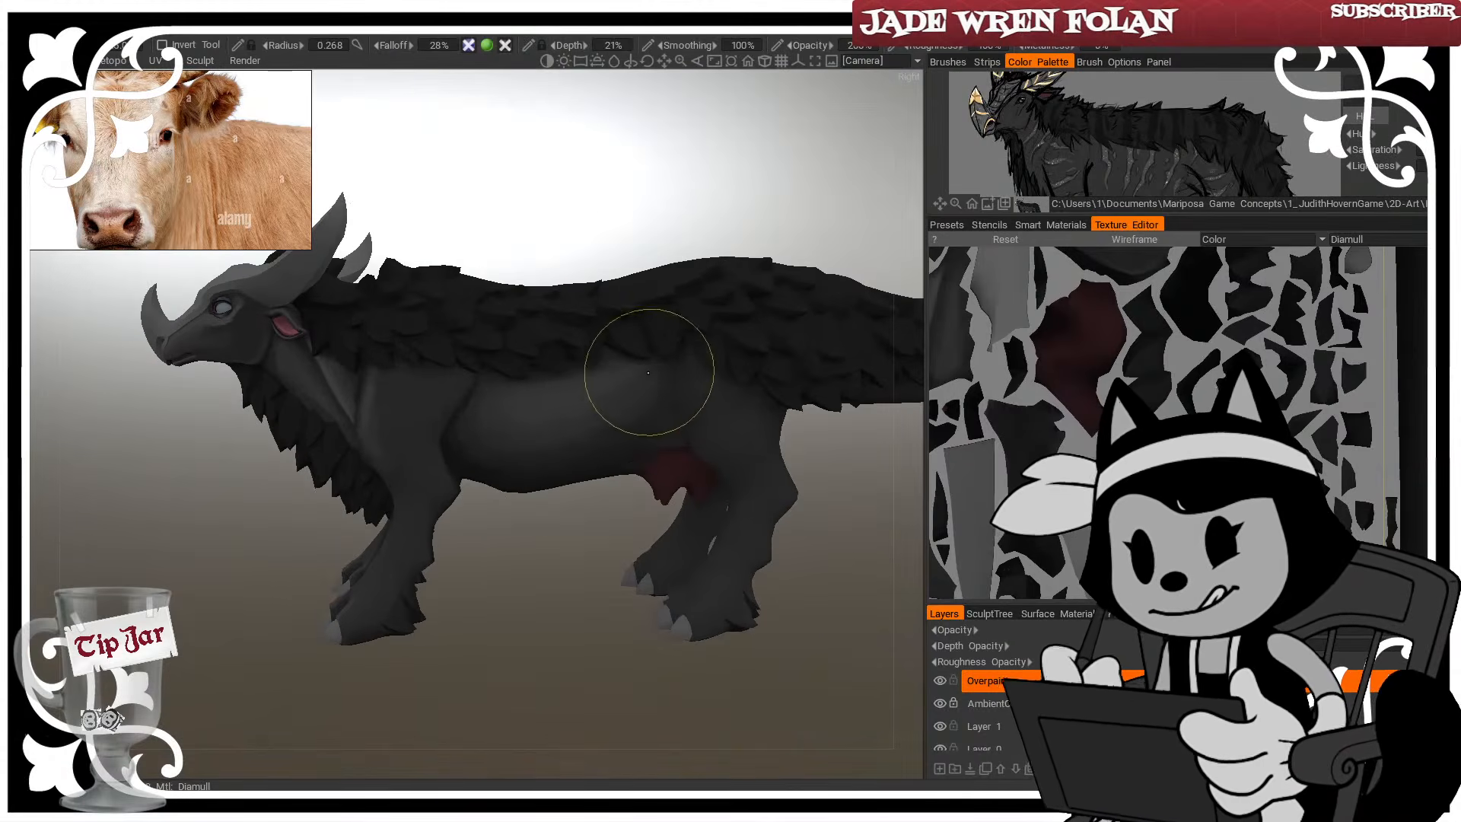
left_click_drag(515, 449, 587, 424)
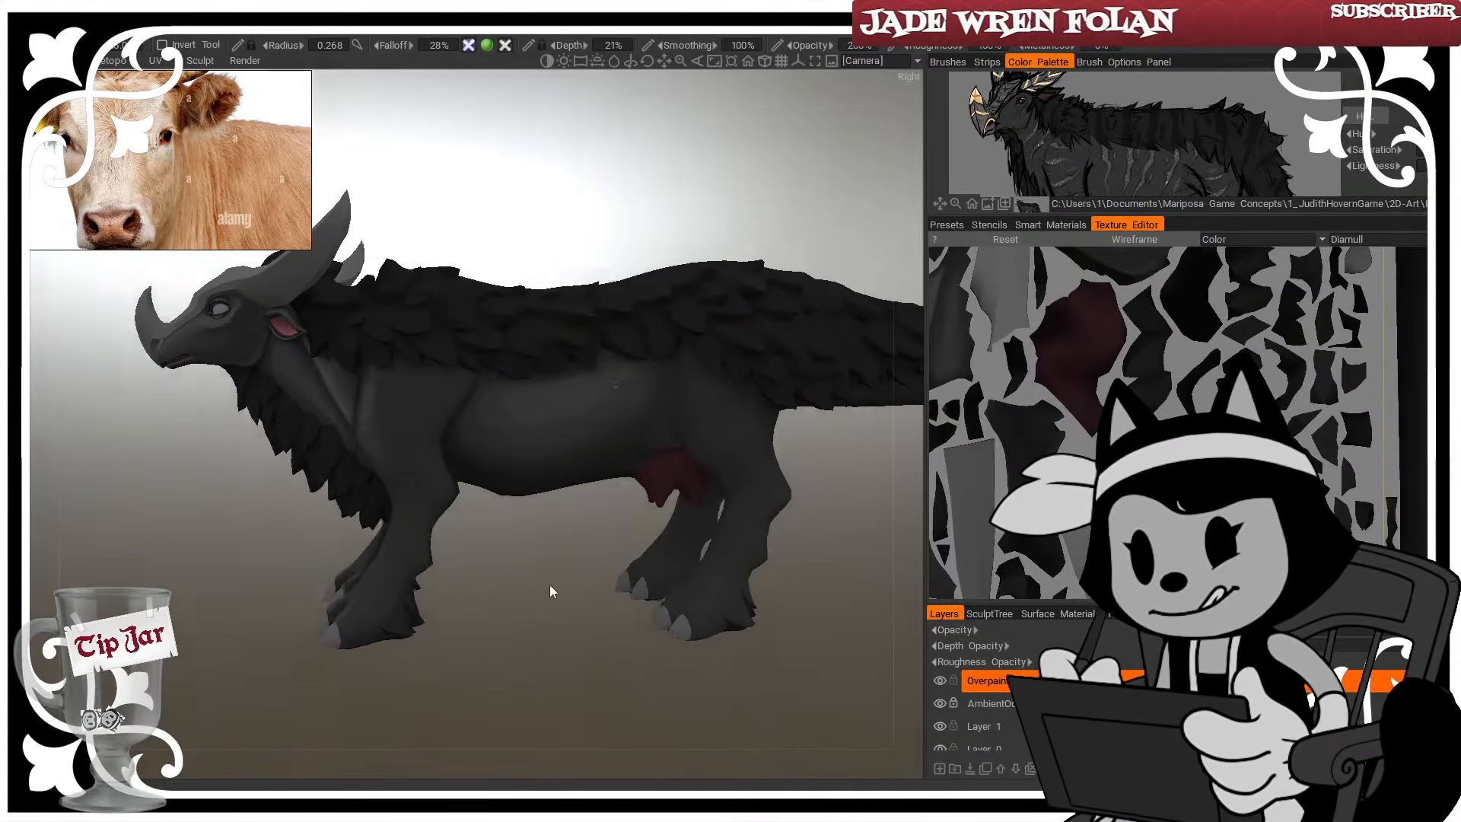
left_click_drag(549, 584, 624, 378)
left_click_drag(536, 564, 578, 424)
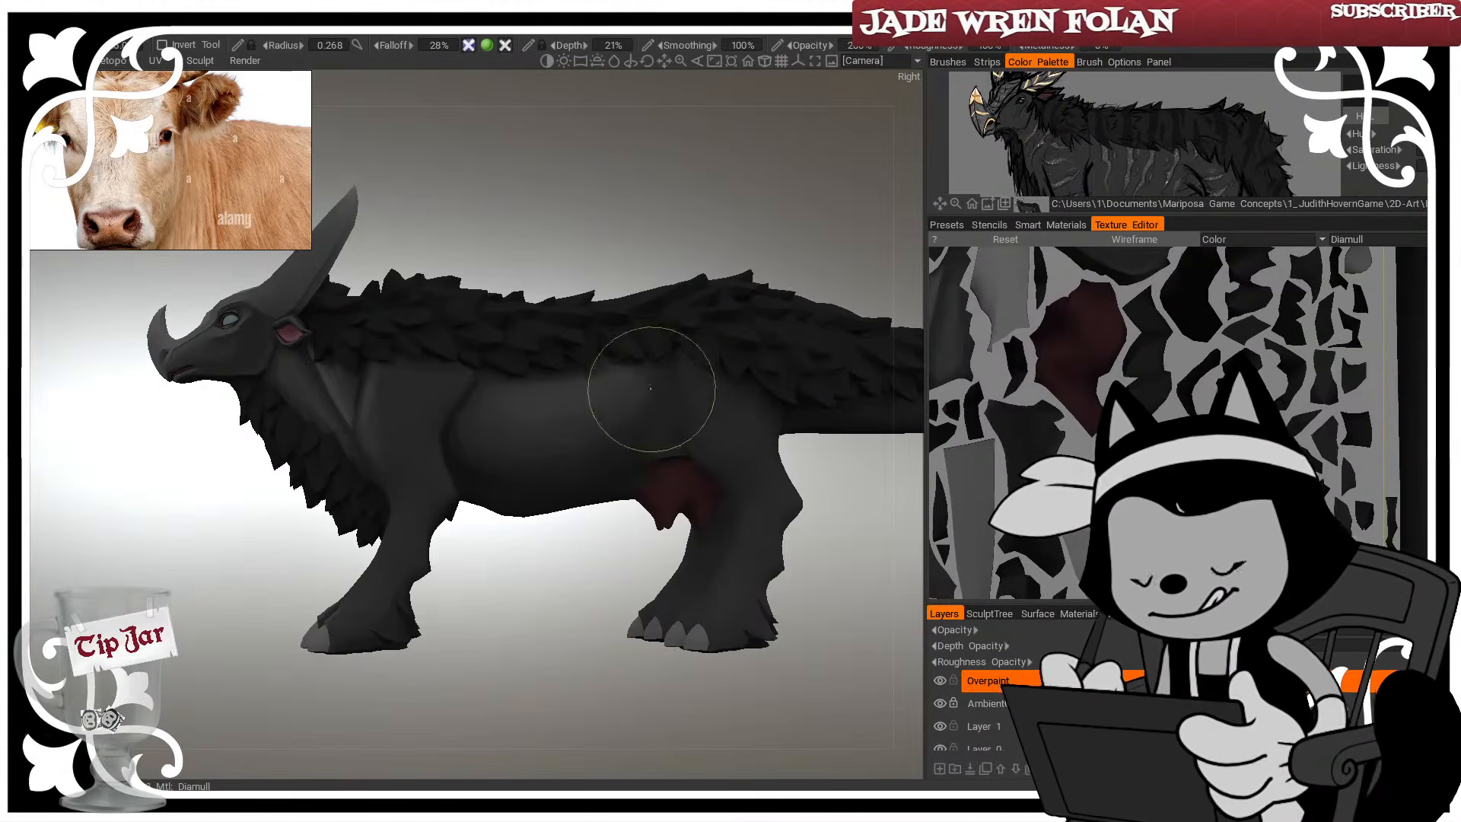
mouse_move(567, 537)
left_mouse_down()
mouse_move(548, 584)
mouse_move(592, 677)
mouse_move(614, 681)
left_mouse_up()
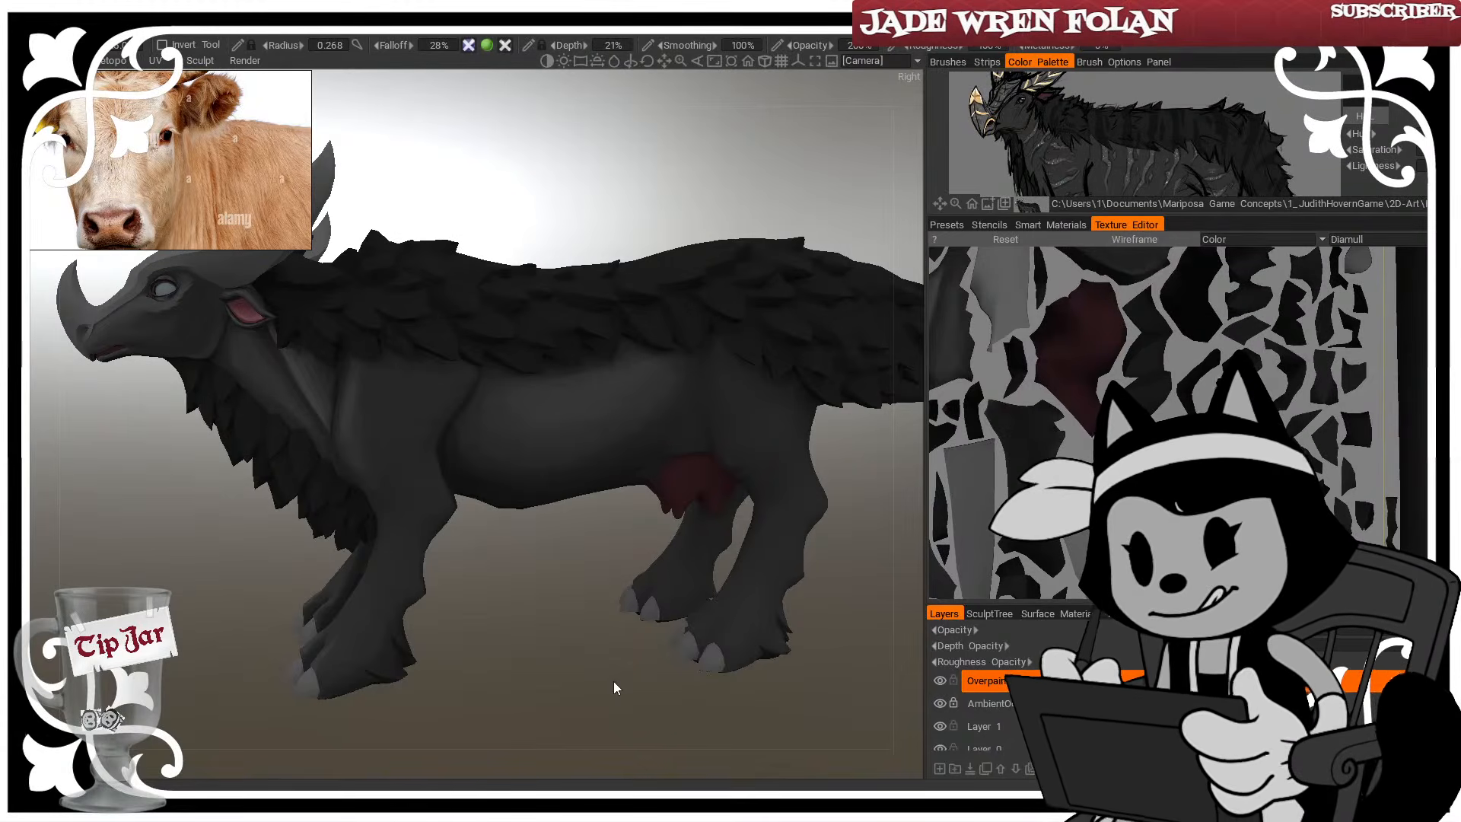
Paint a lighter highlight down the hind leg's thigh at radius 0.131, checking its placement against the wireframe
scroll(555, 679, "up", 2)
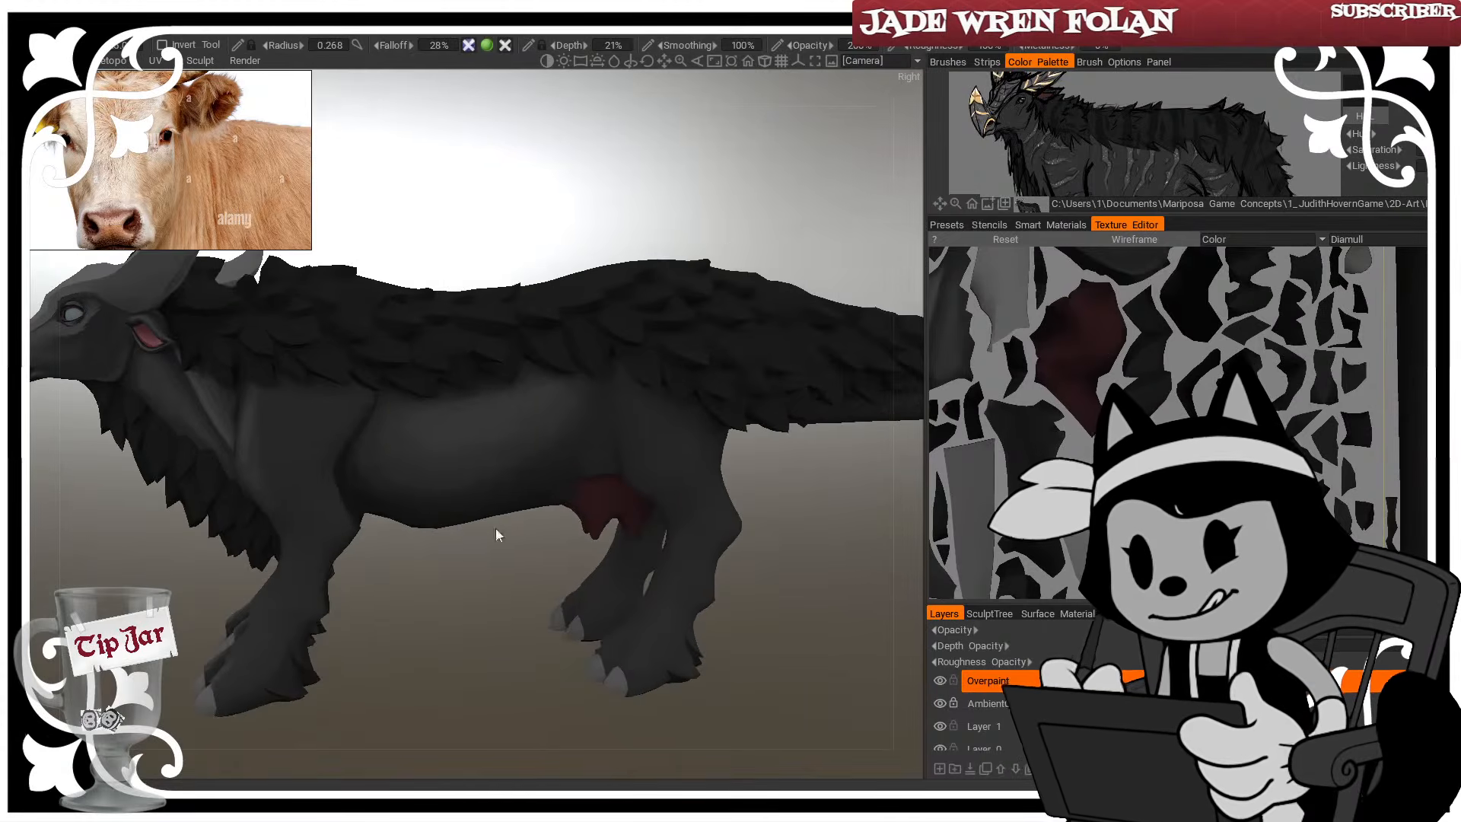
key("w")
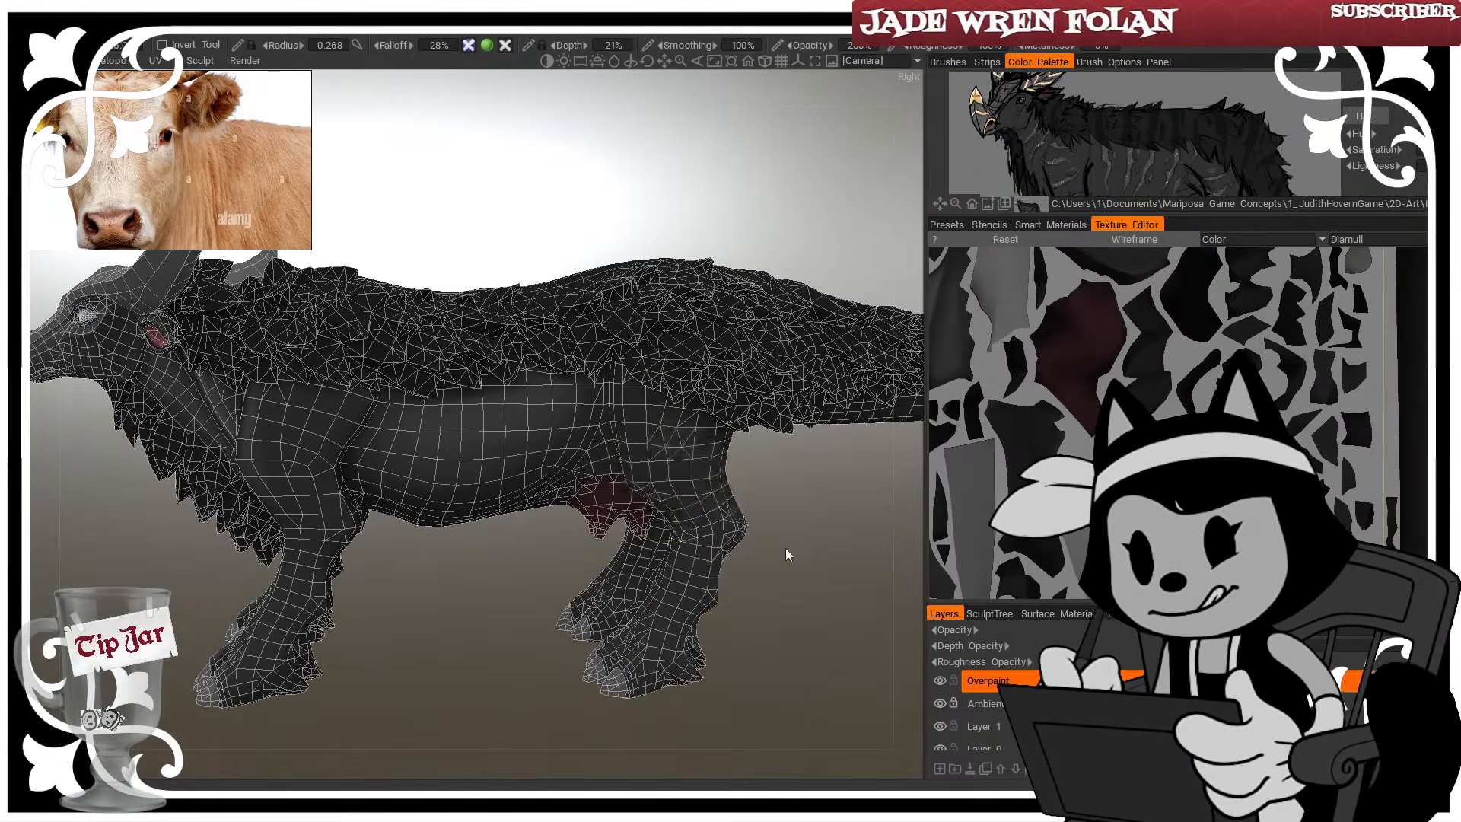
key("[")
key("[")
key("[")
key("[")
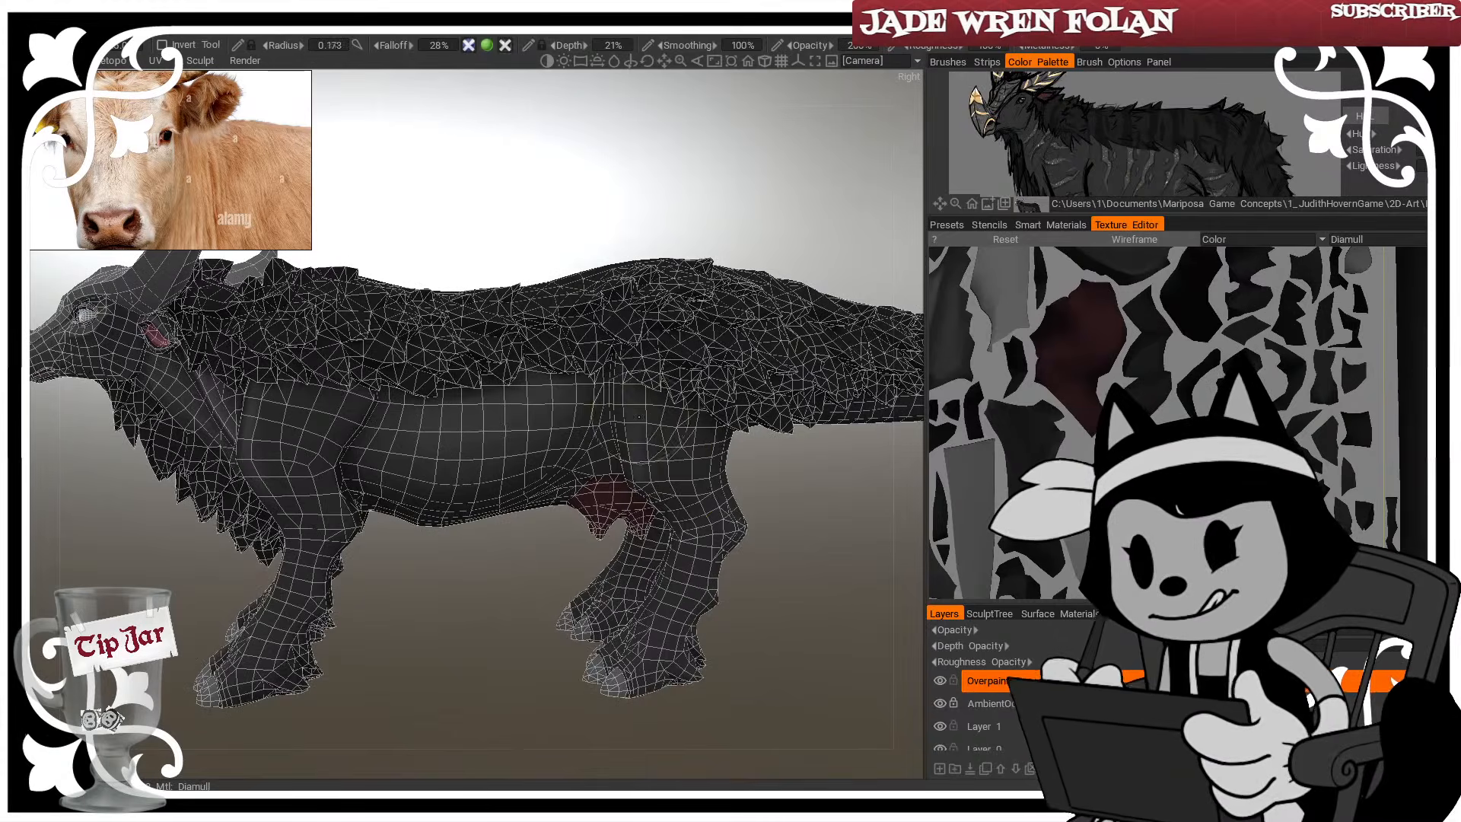
key("bracketleft")
key("w")
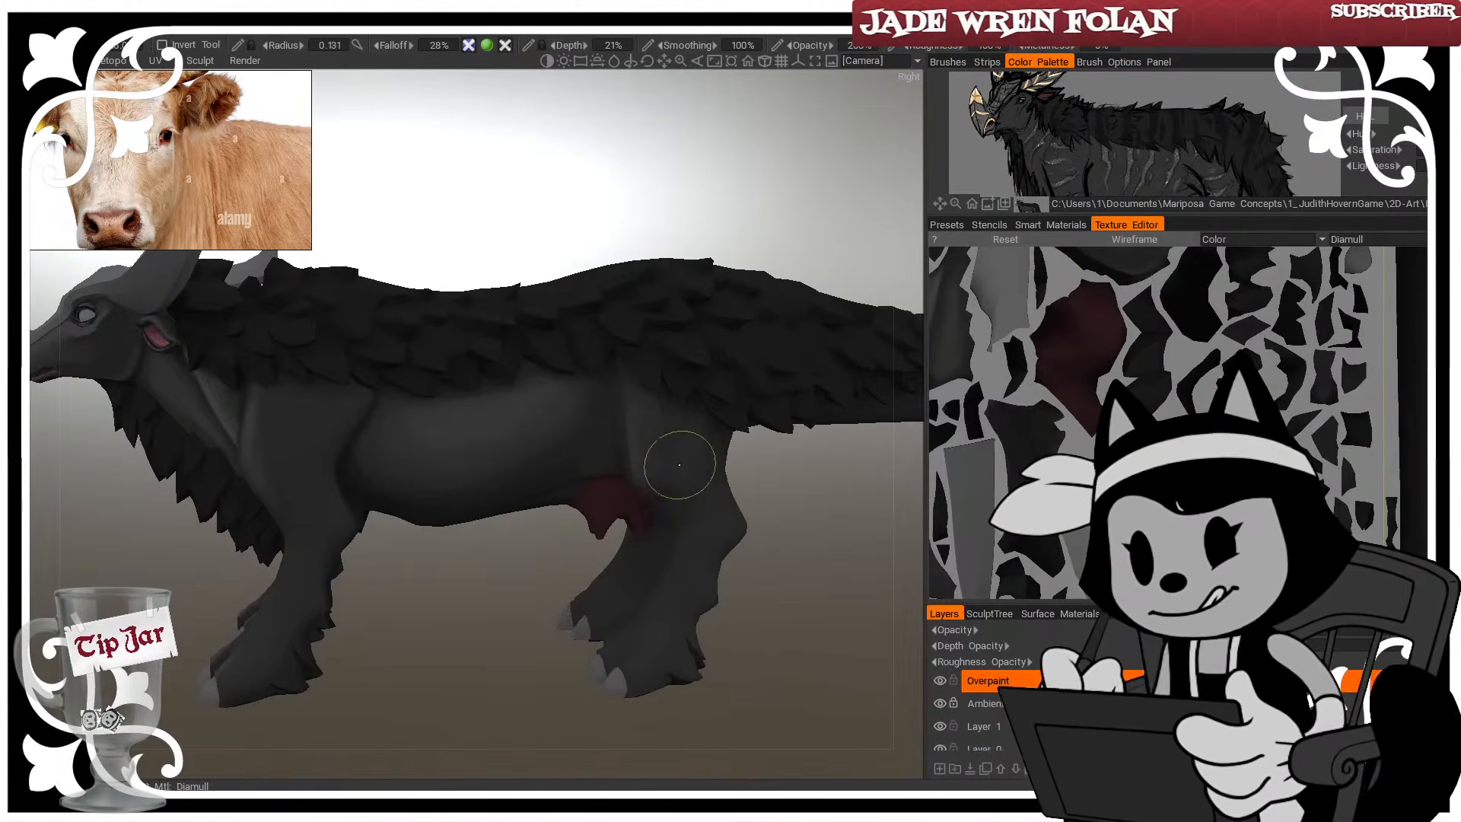
mouse_move(693, 480)
left_mouse_down("shift")
mouse_move(707, 497)
mouse_move(696, 524)
left_mouse_up("shift")
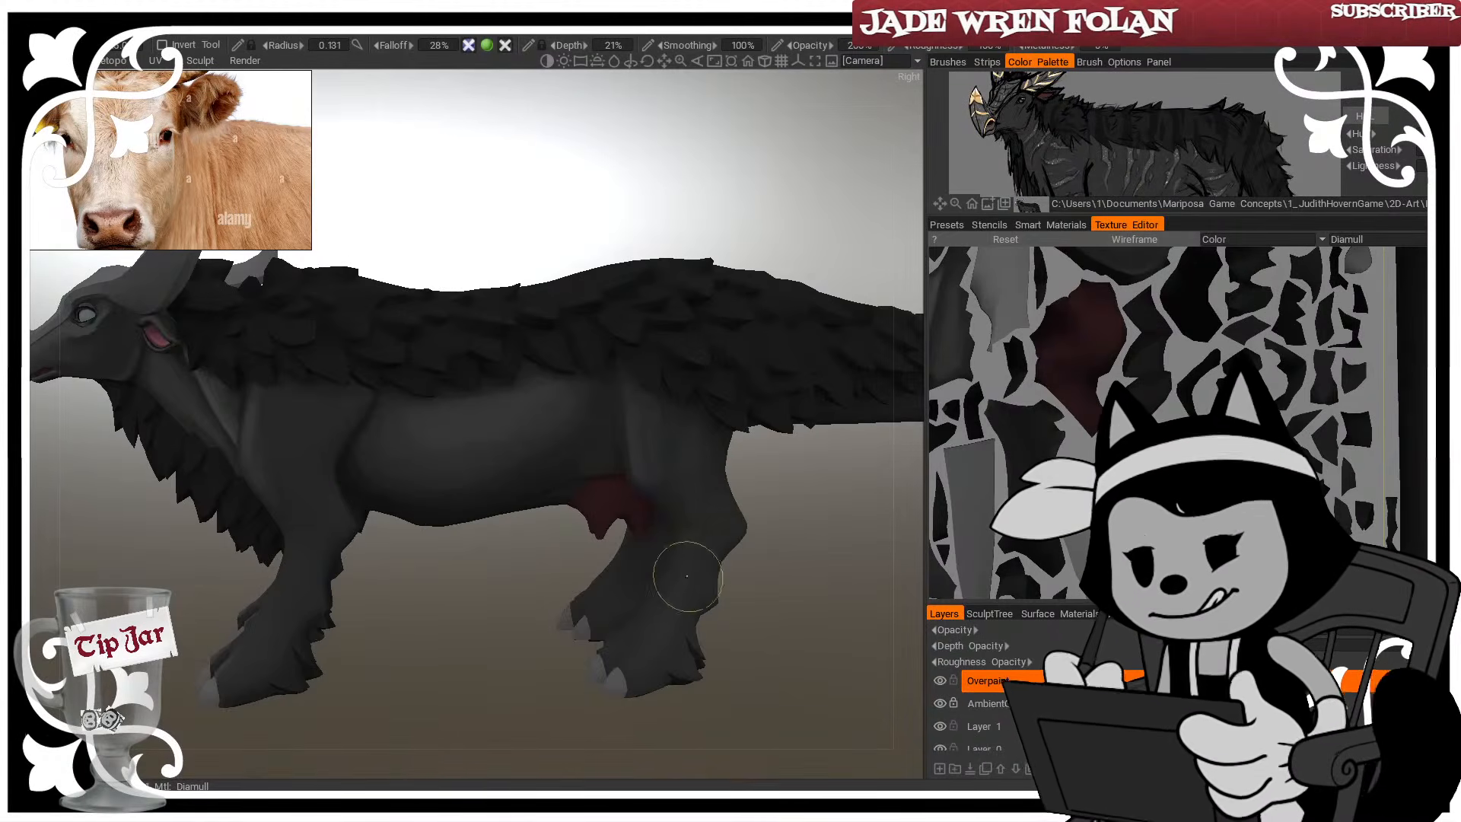
Paint lighter highlights on the hind foot and its toes at radii 0.099 and 0.051
scroll(825, 646, "up", 4)
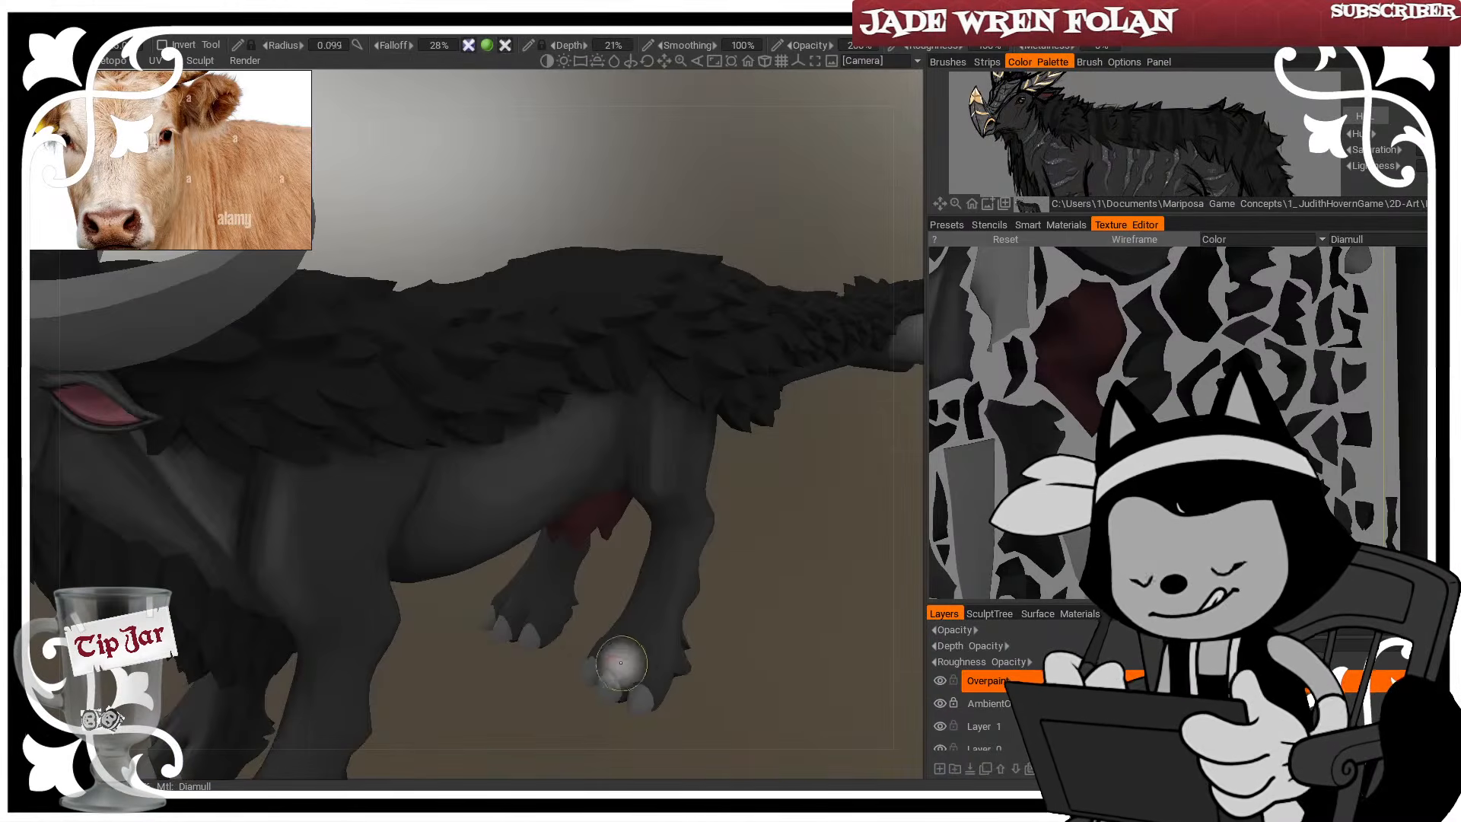
left_click_drag(638, 647, 652, 665, "shift")
mouse_move(745, 572)
left_mouse_down()
mouse_move(775, 568)
mouse_move(588, 653)
left_mouse_up()
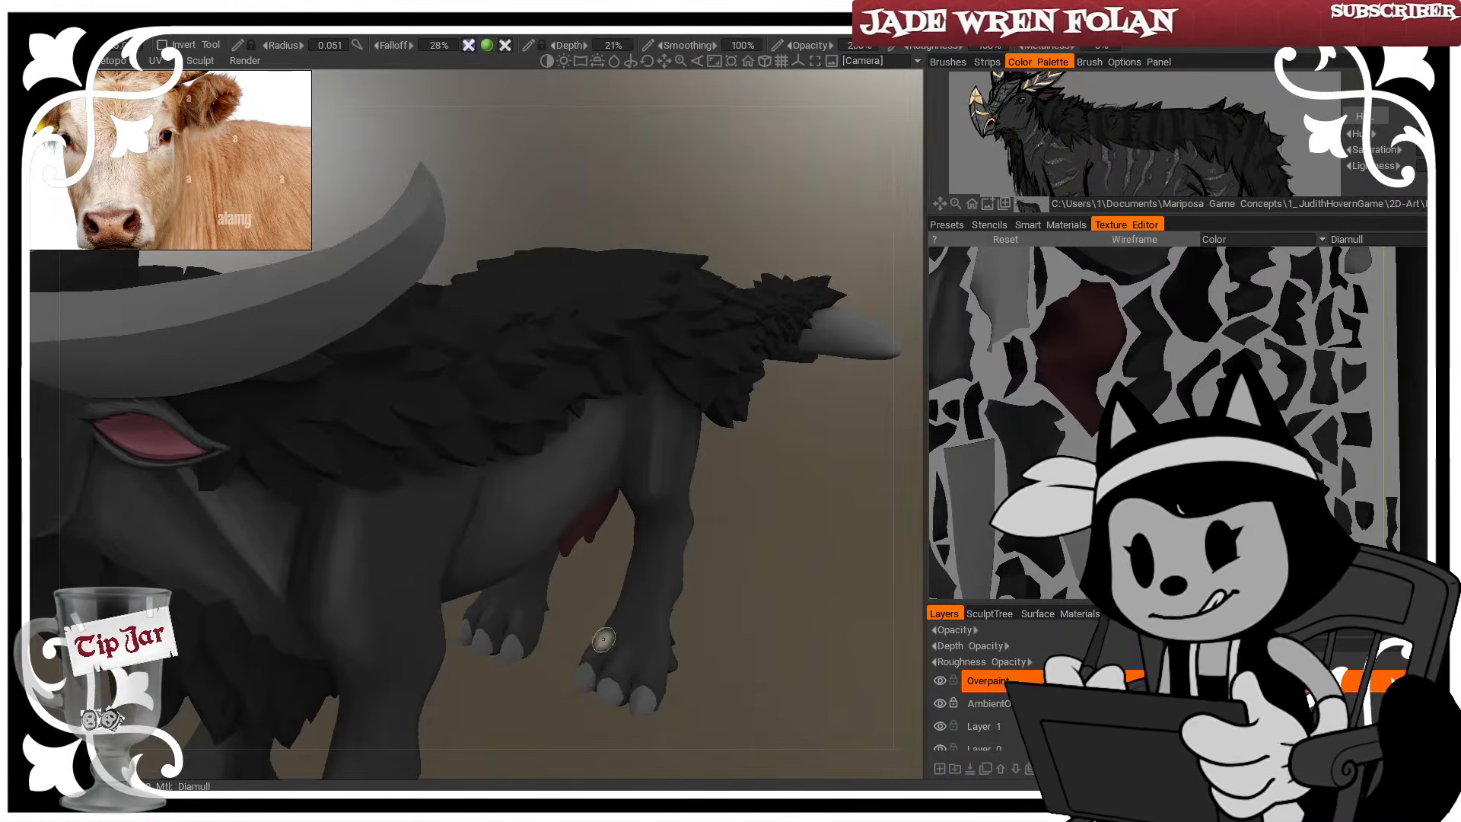
Examine the shading of the shoulder, flank and hind leg from the front and side, with and without the wireframe
left_click_drag(741, 639, 750, 561)
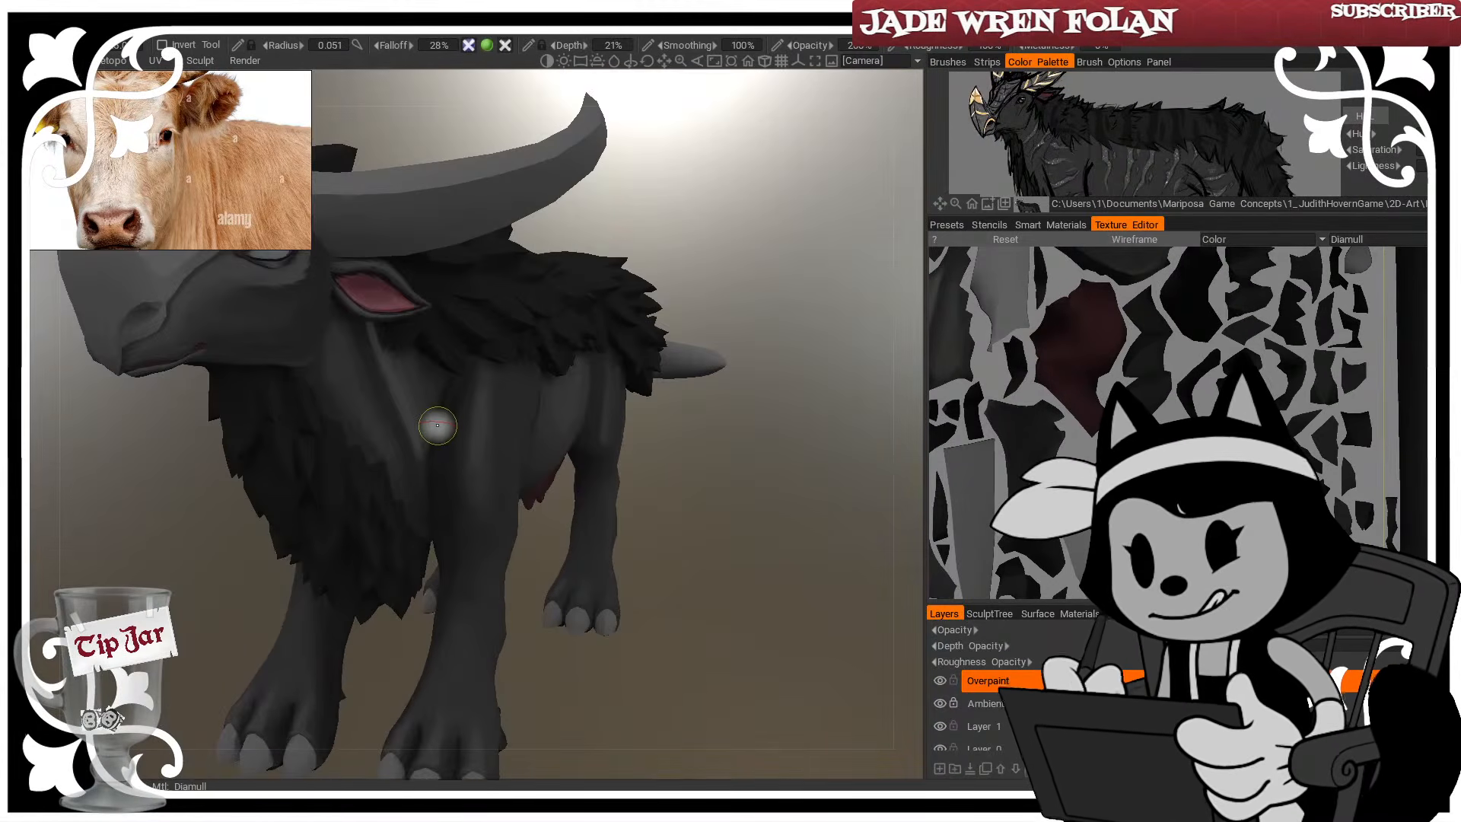
left_click_drag(661, 551, 664, 553)
key("w")
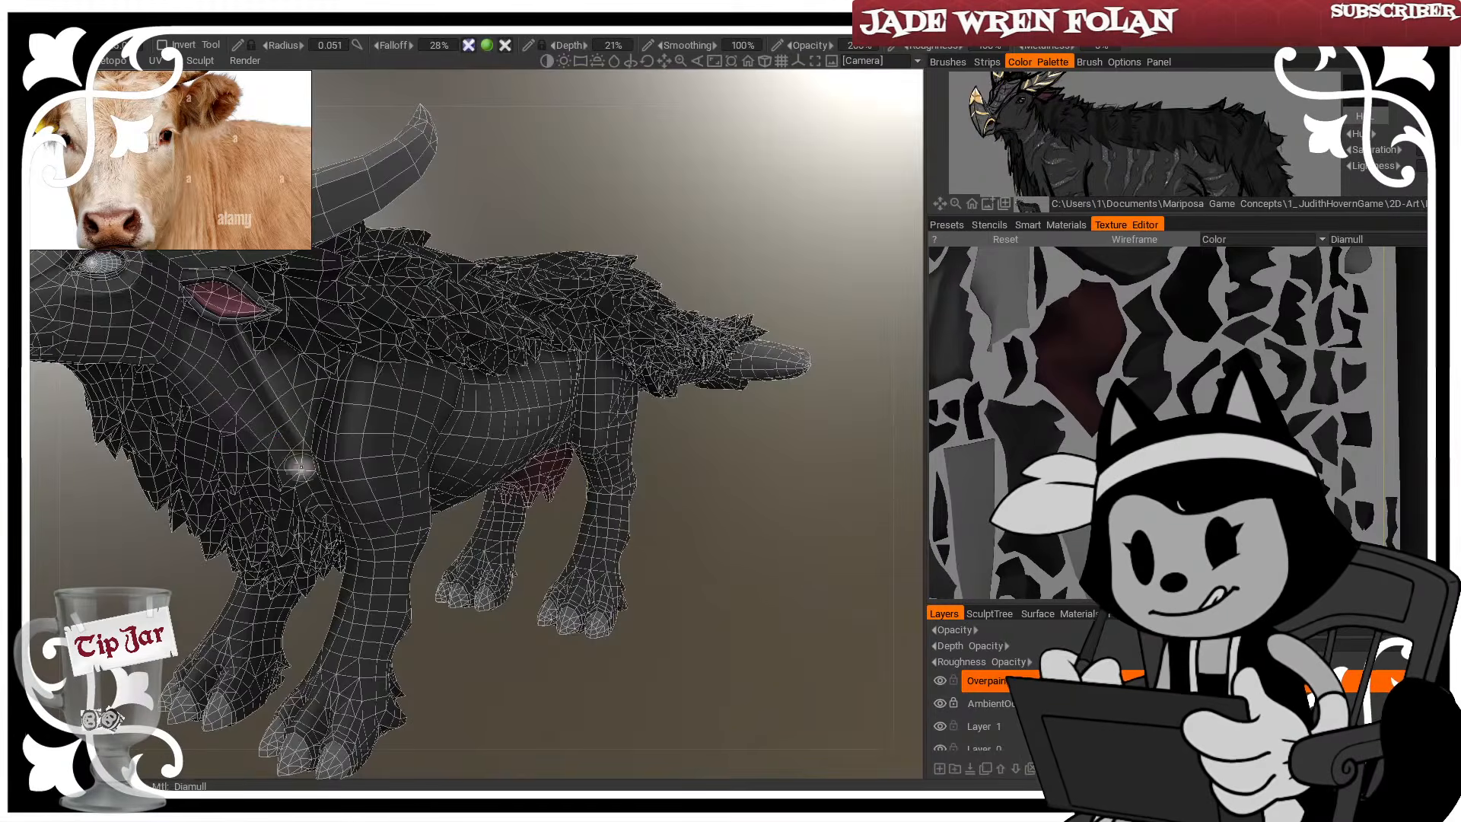
key("w")
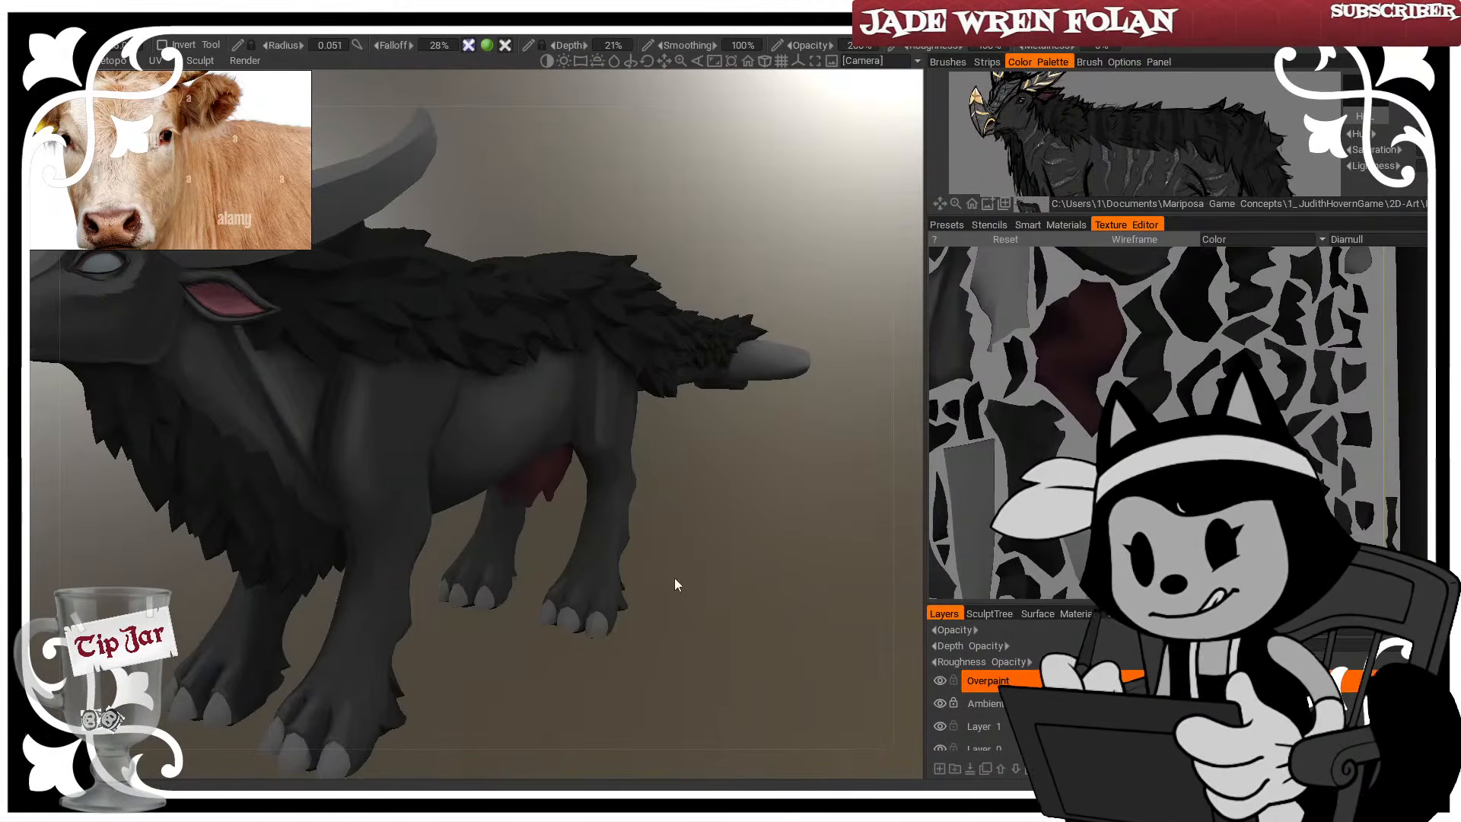
scroll(674, 578, "down", 2)
left_click_drag(674, 578, 559, 569)
middle_click_drag(559, 569, 491, 567)
scroll(710, 523, "up", 3)
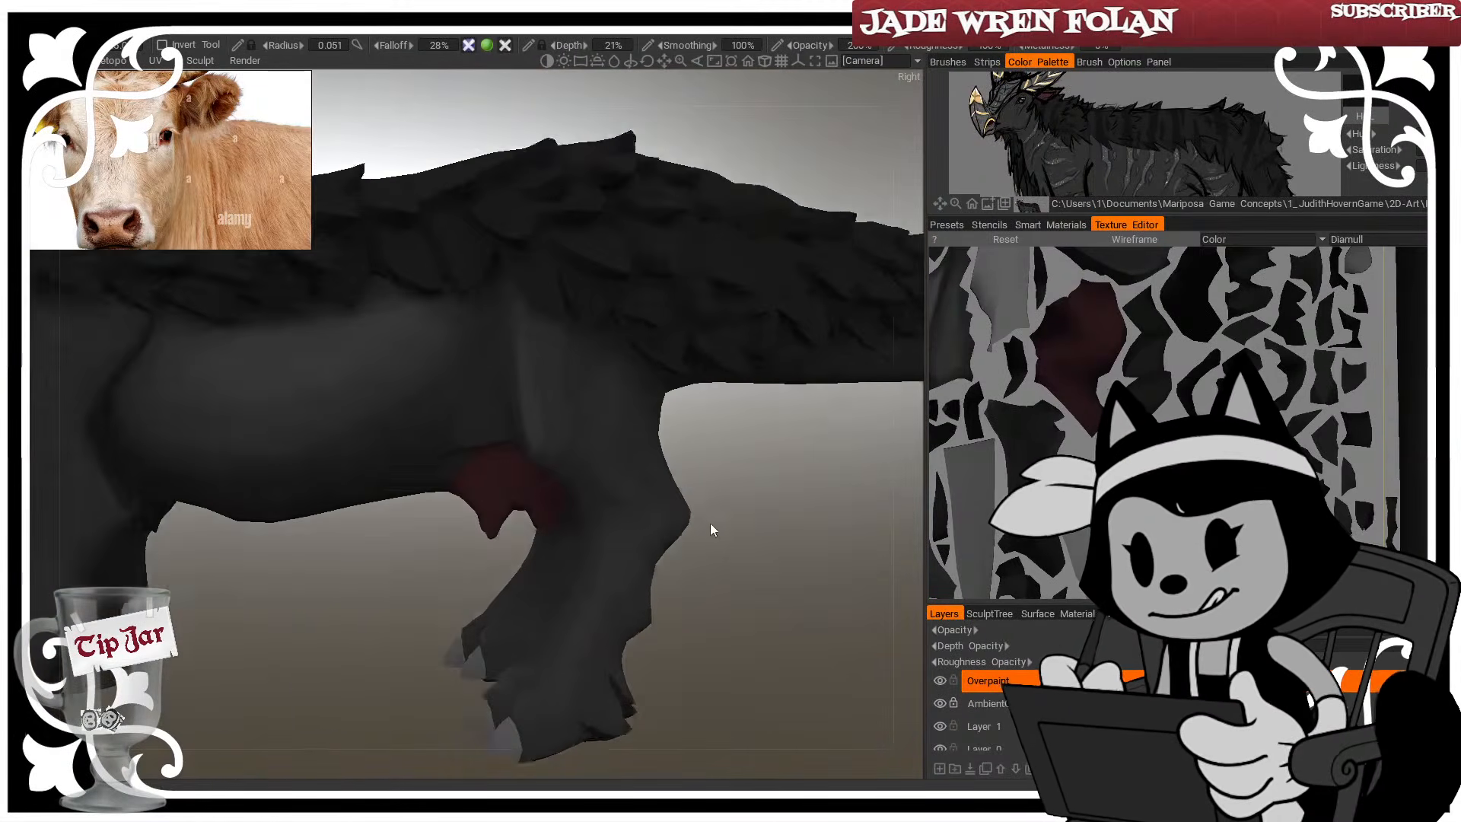
middle_click_drag(709, 522, 672, 601)
scroll(662, 450, "down", 1)
left_click_drag(719, 593, 787, 604)
middle_click_drag(788, 605, 738, 601)
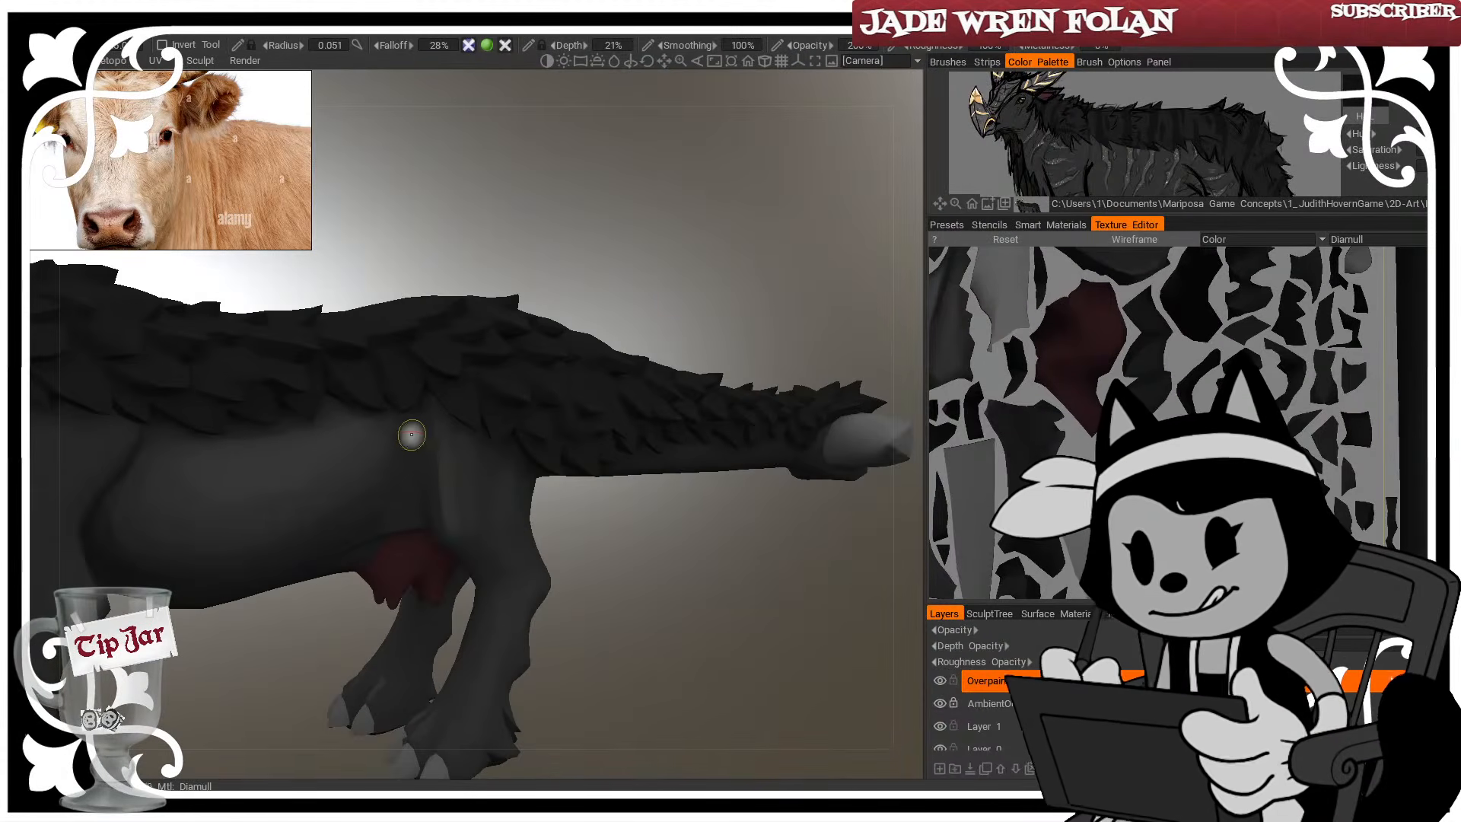
Shade the crease between the flank and the hind leg at radius 0.115, following the wireframe
key("w")
key("w")
left_click_drag(519, 257, 602, 200)
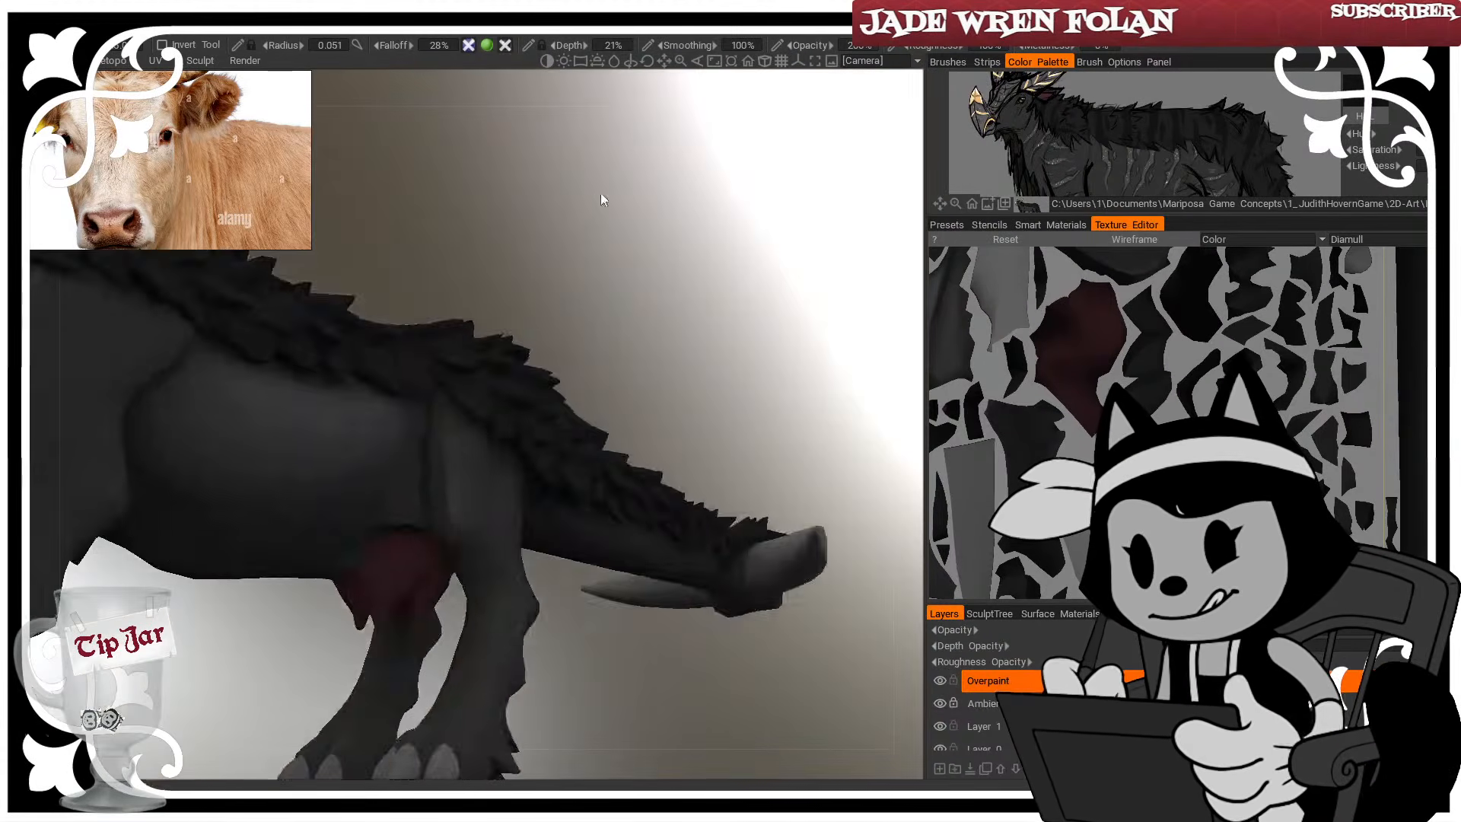
key("w")
key("bracketright")
key("bracketright")
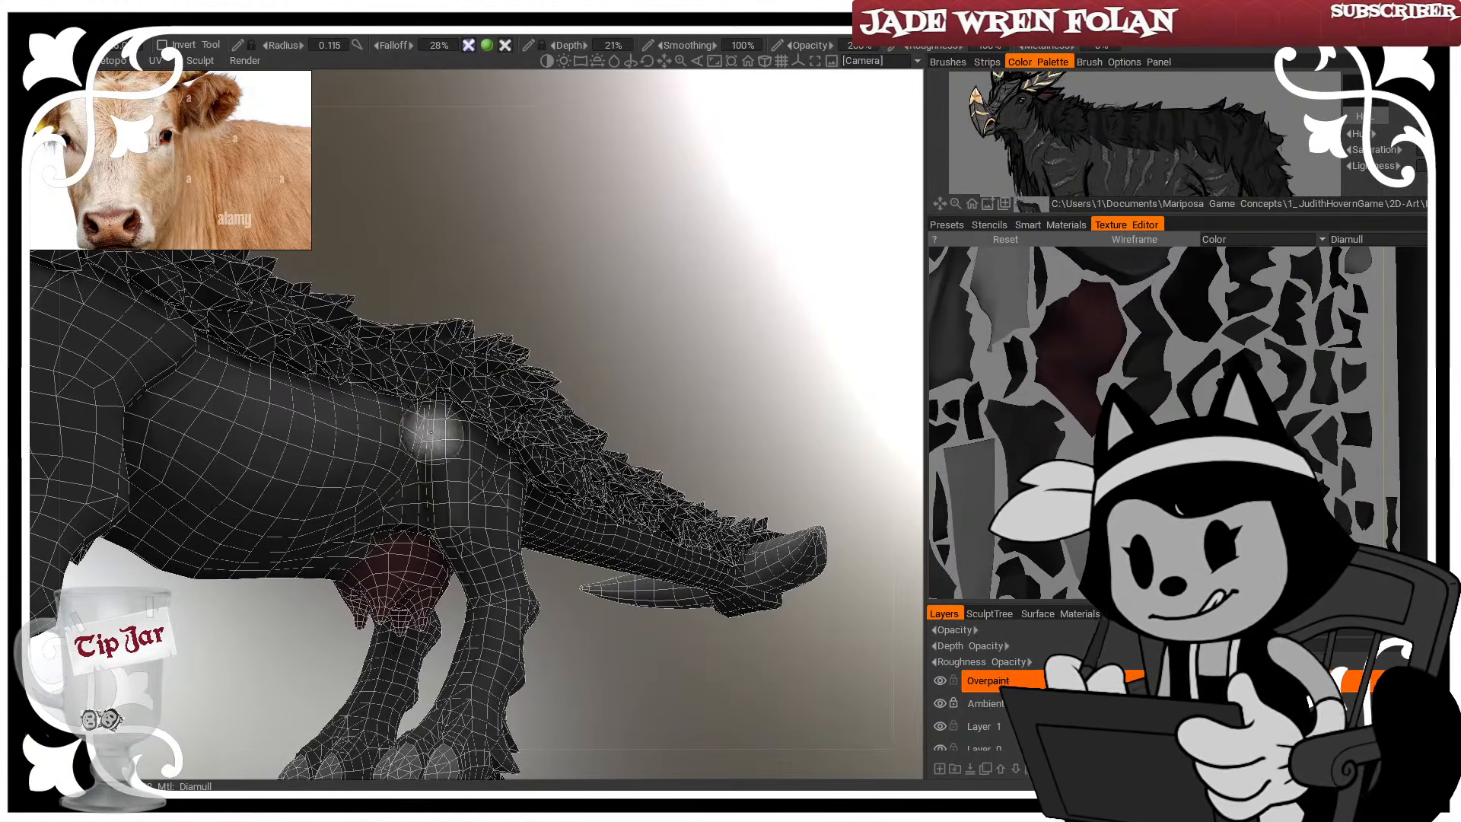
key("w")
left_click_drag(601, 308, 469, 321)
key("w")
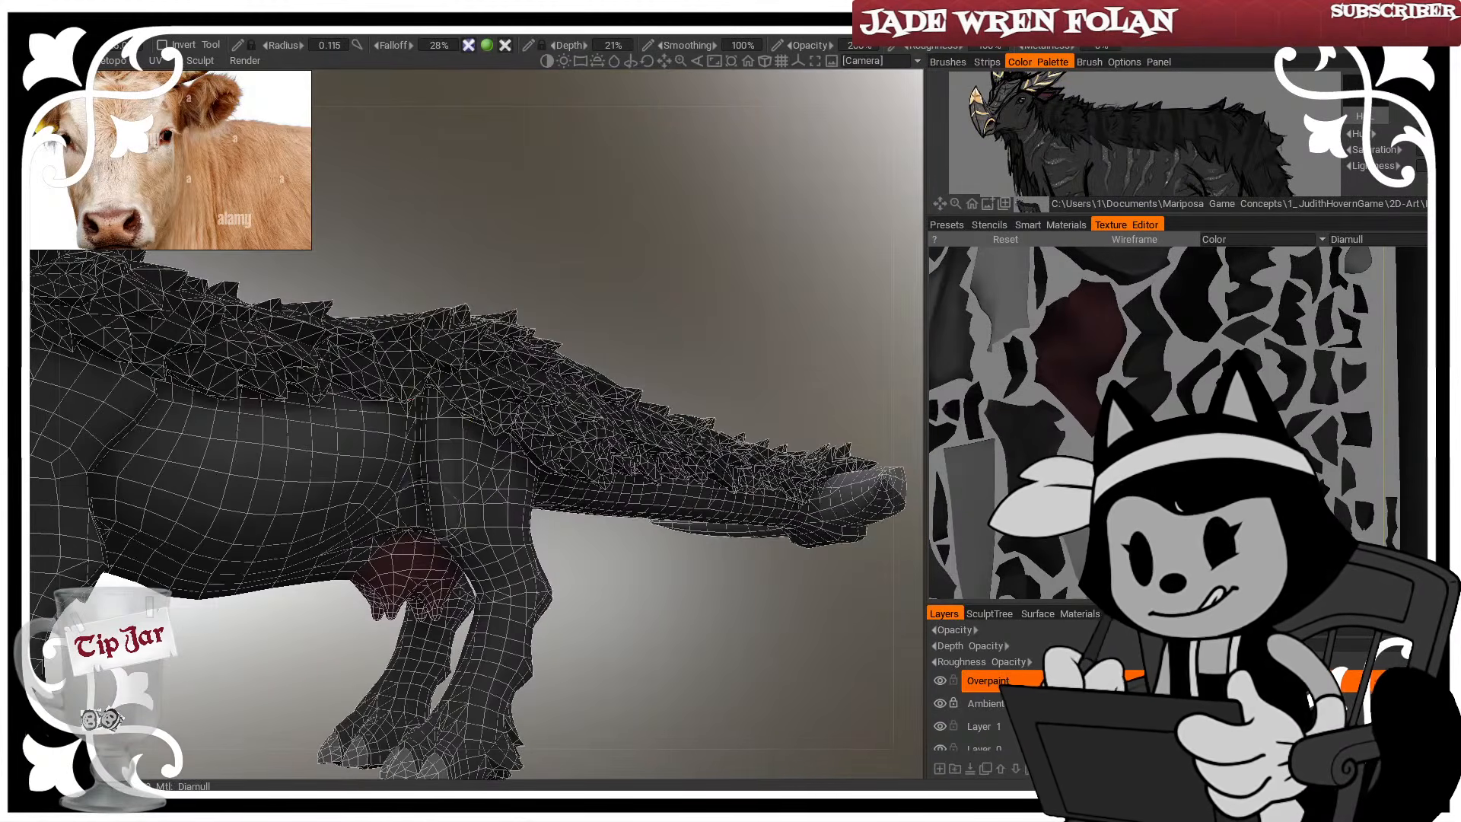
scroll(516, 303, "up", 2)
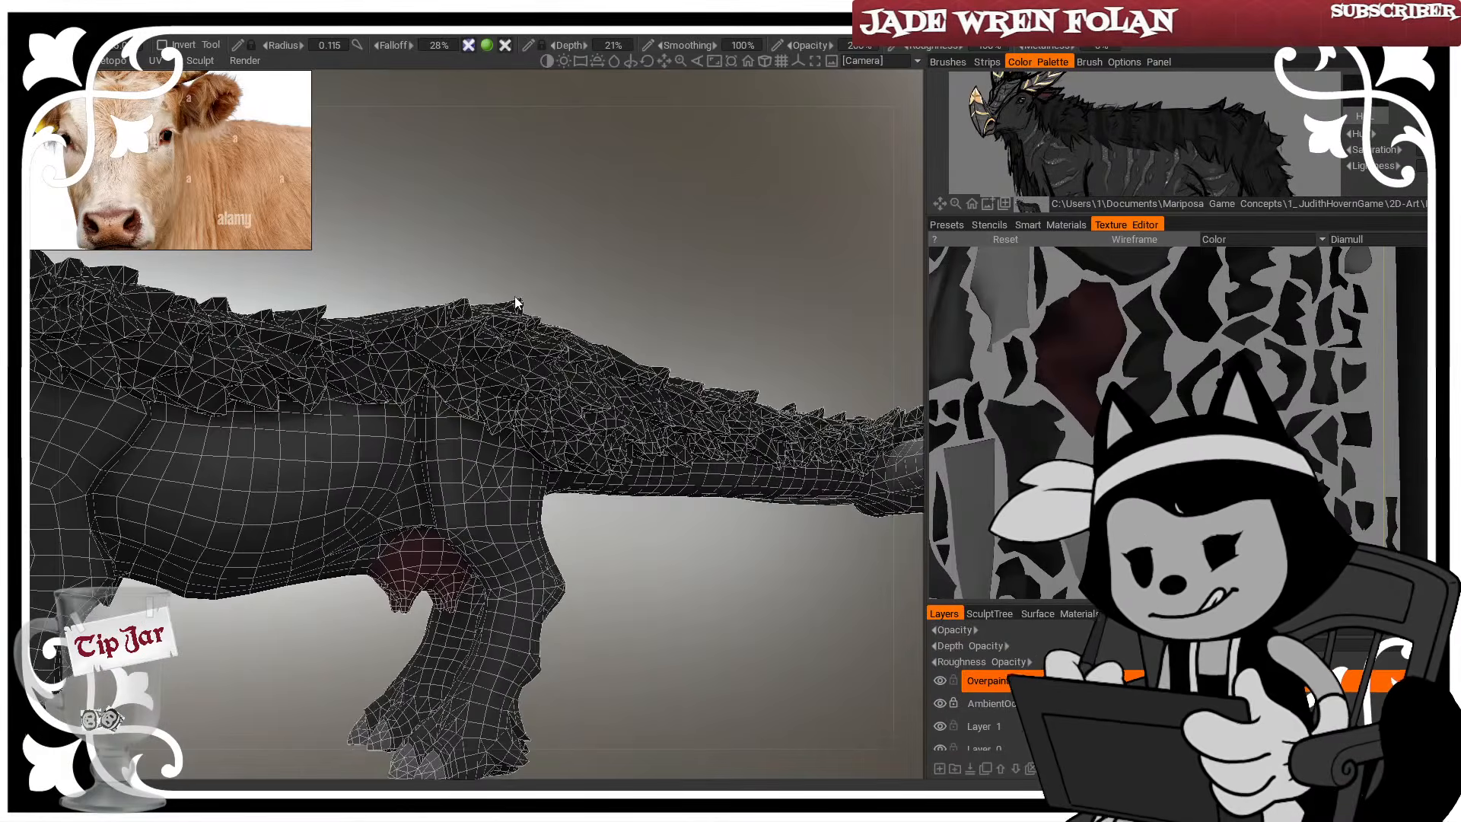
left_click_drag(493, 245, 621, 226)
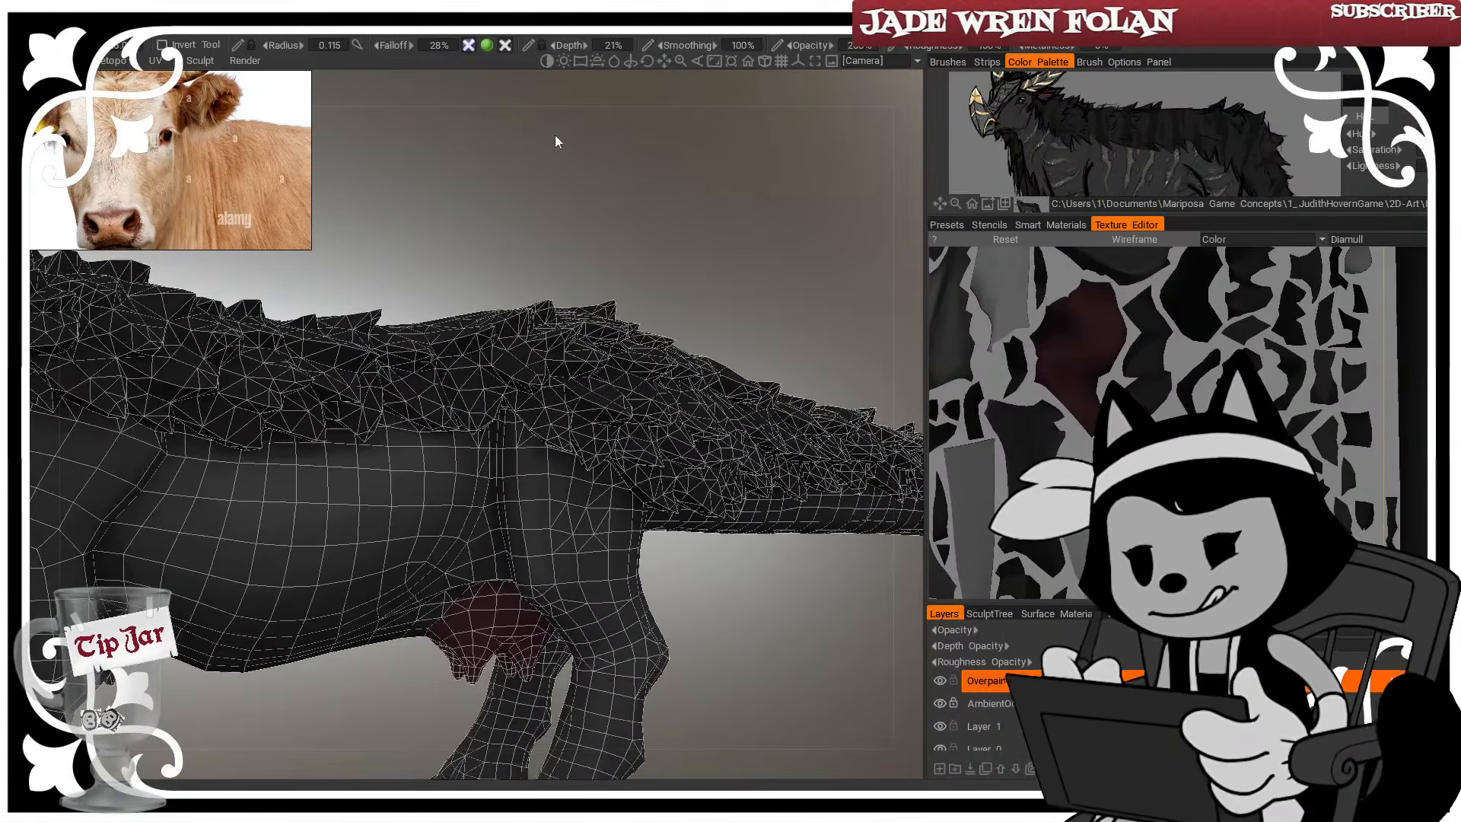
Shade the rear flank in front of the hind-leg crease at radii 0.102 and 0.163, checking it against the wireframe
key("1")
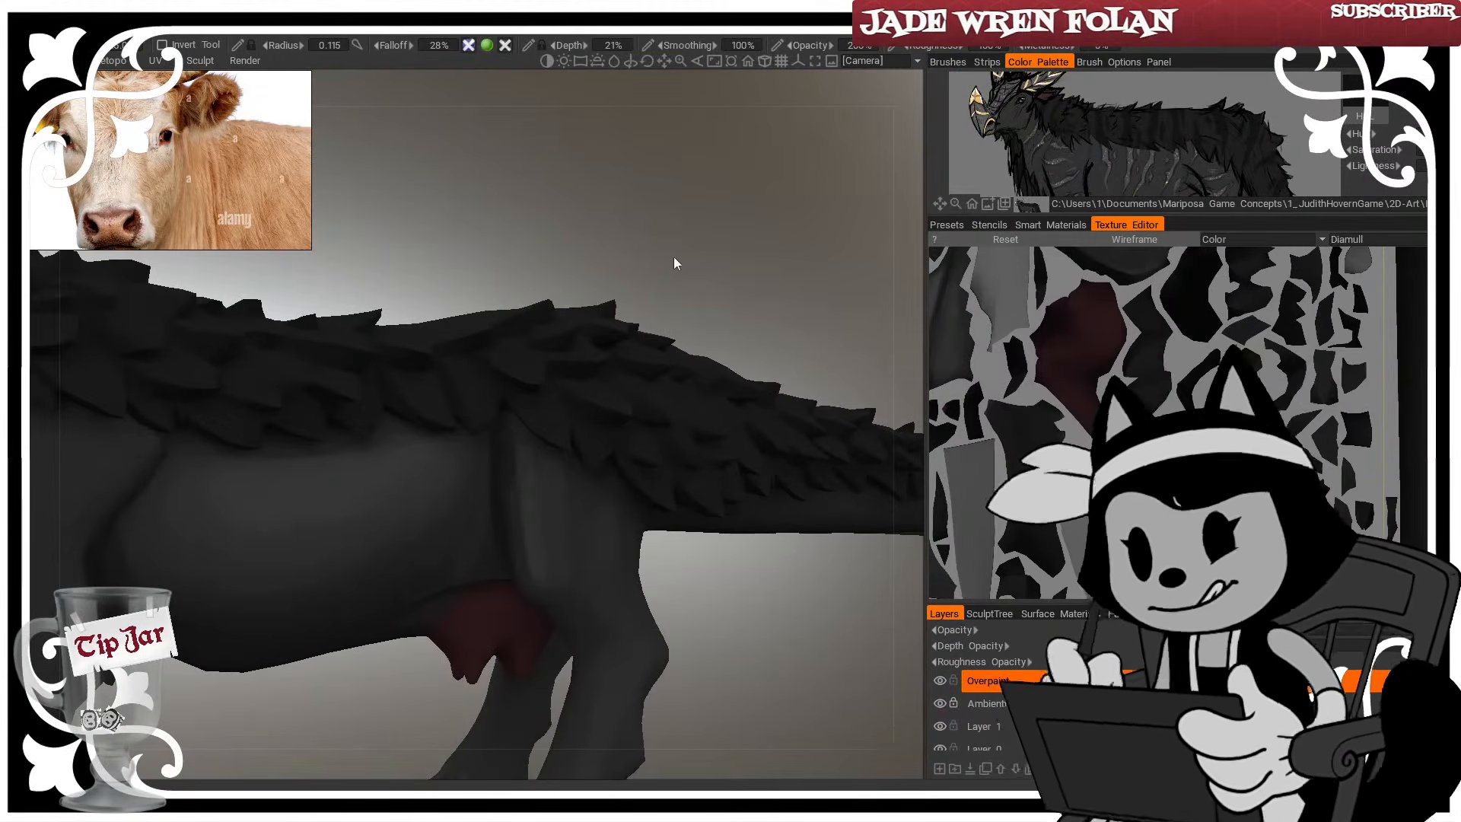
mouse_move(689, 290)
left_mouse_down()
mouse_move(695, 232)
mouse_move(651, 221)
left_mouse_up()
key("6")
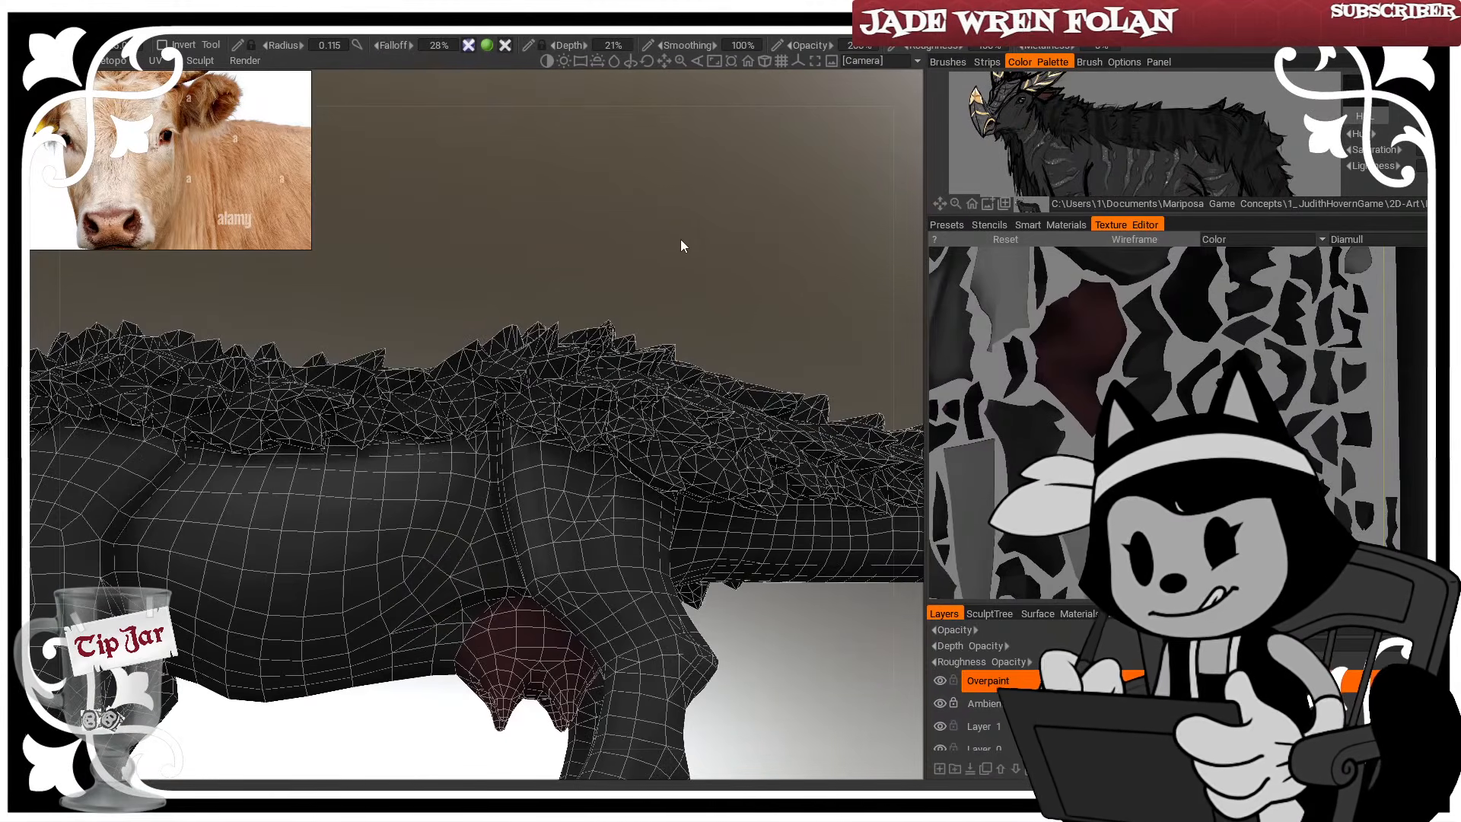
key("[")
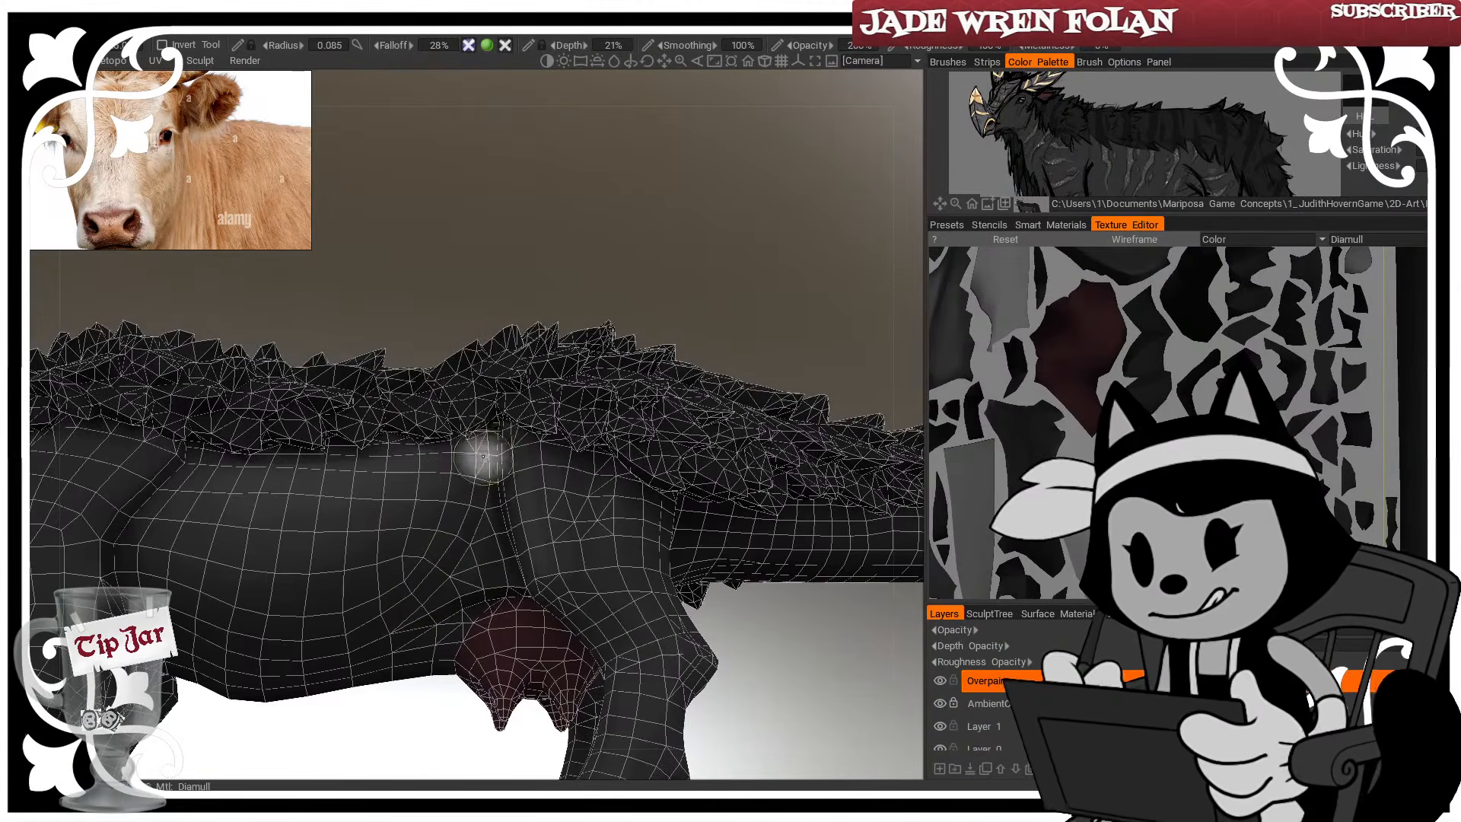
left_click_drag(586, 305, 575, 371)
key("6")
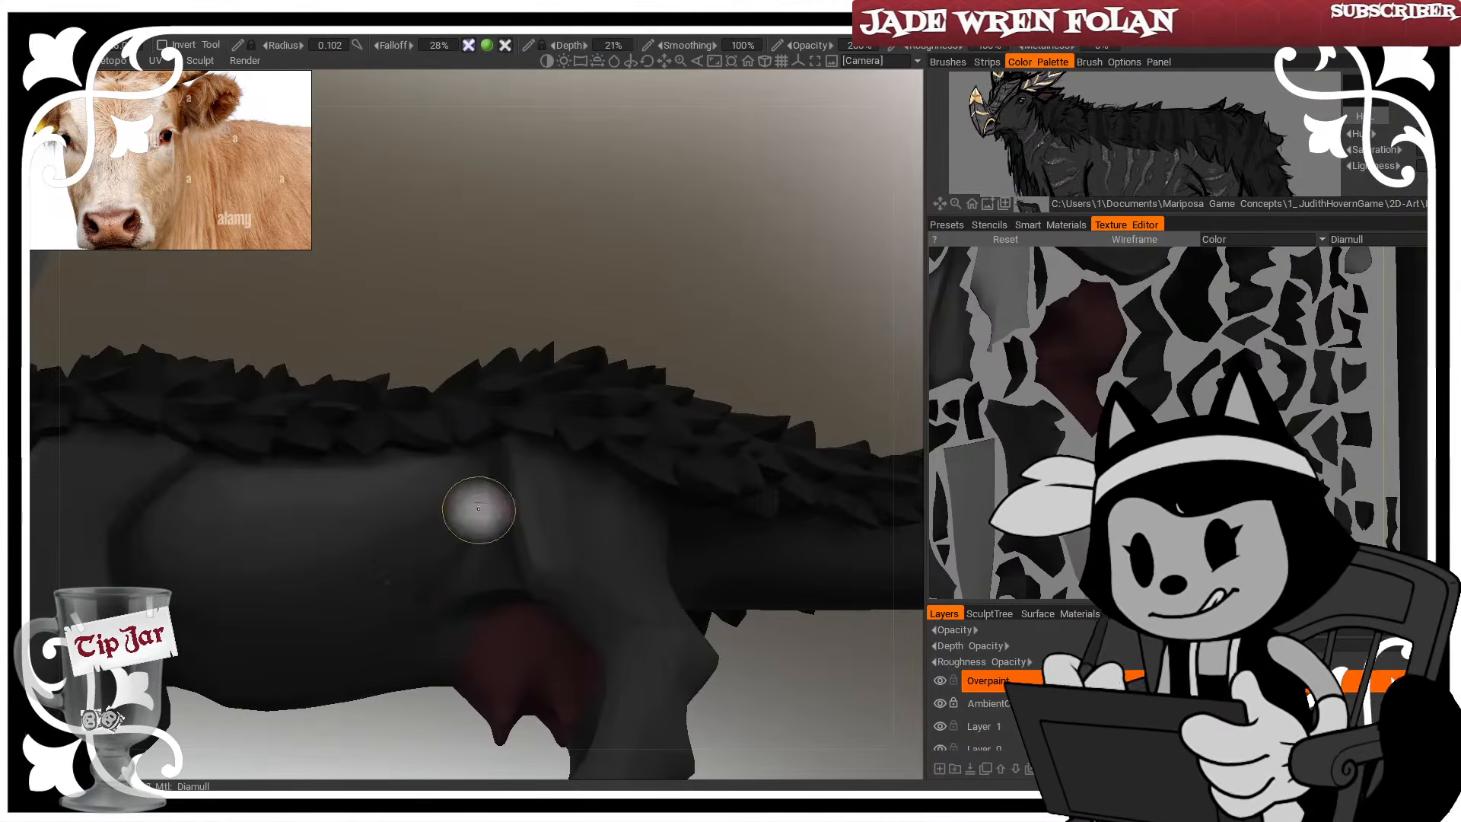
key("]")
key("]")
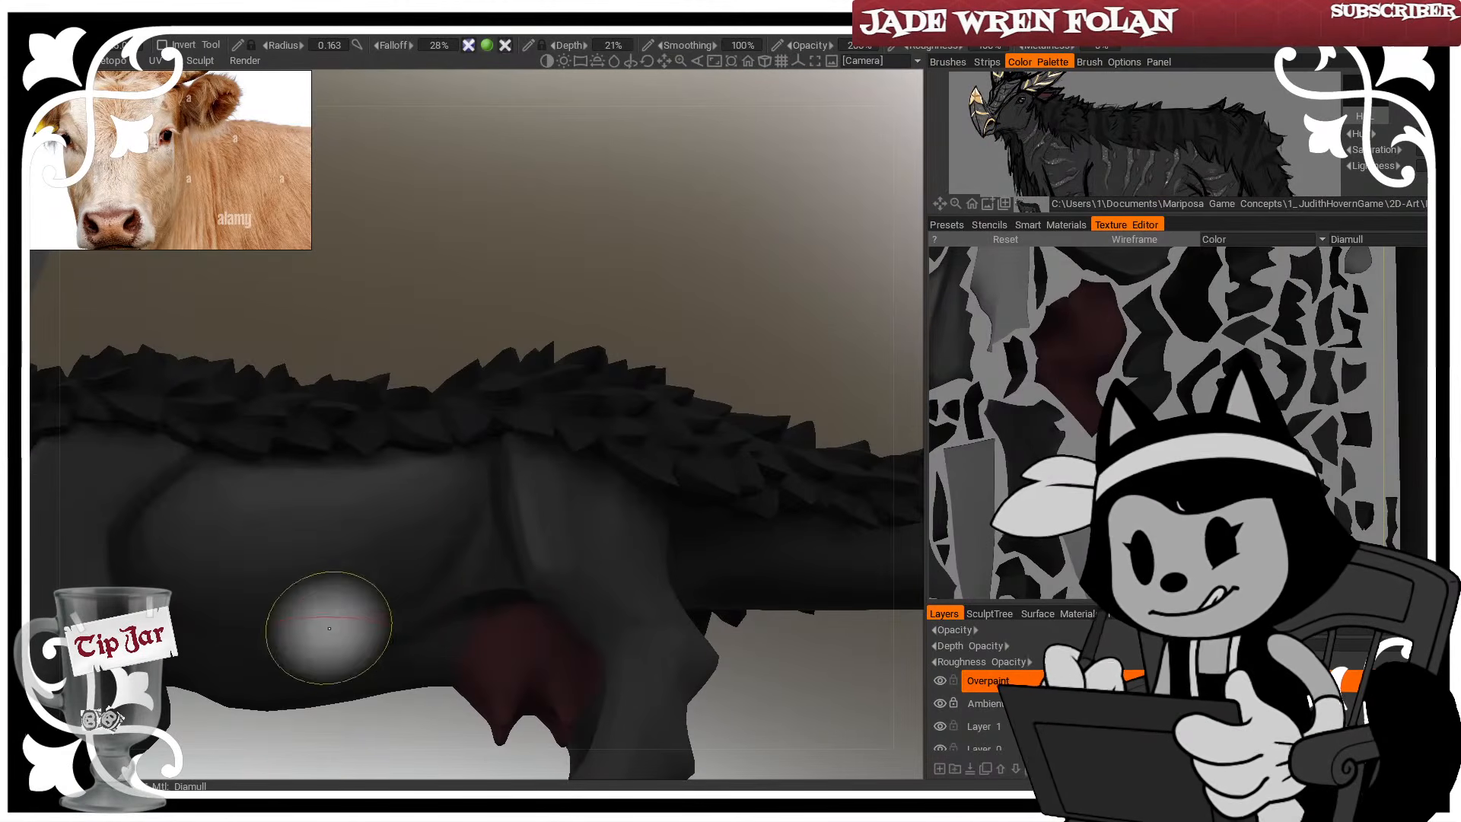
mouse_move(453, 522)
left_mouse_down()
mouse_move(486, 470)
mouse_move(489, 495)
left_mouse_up()
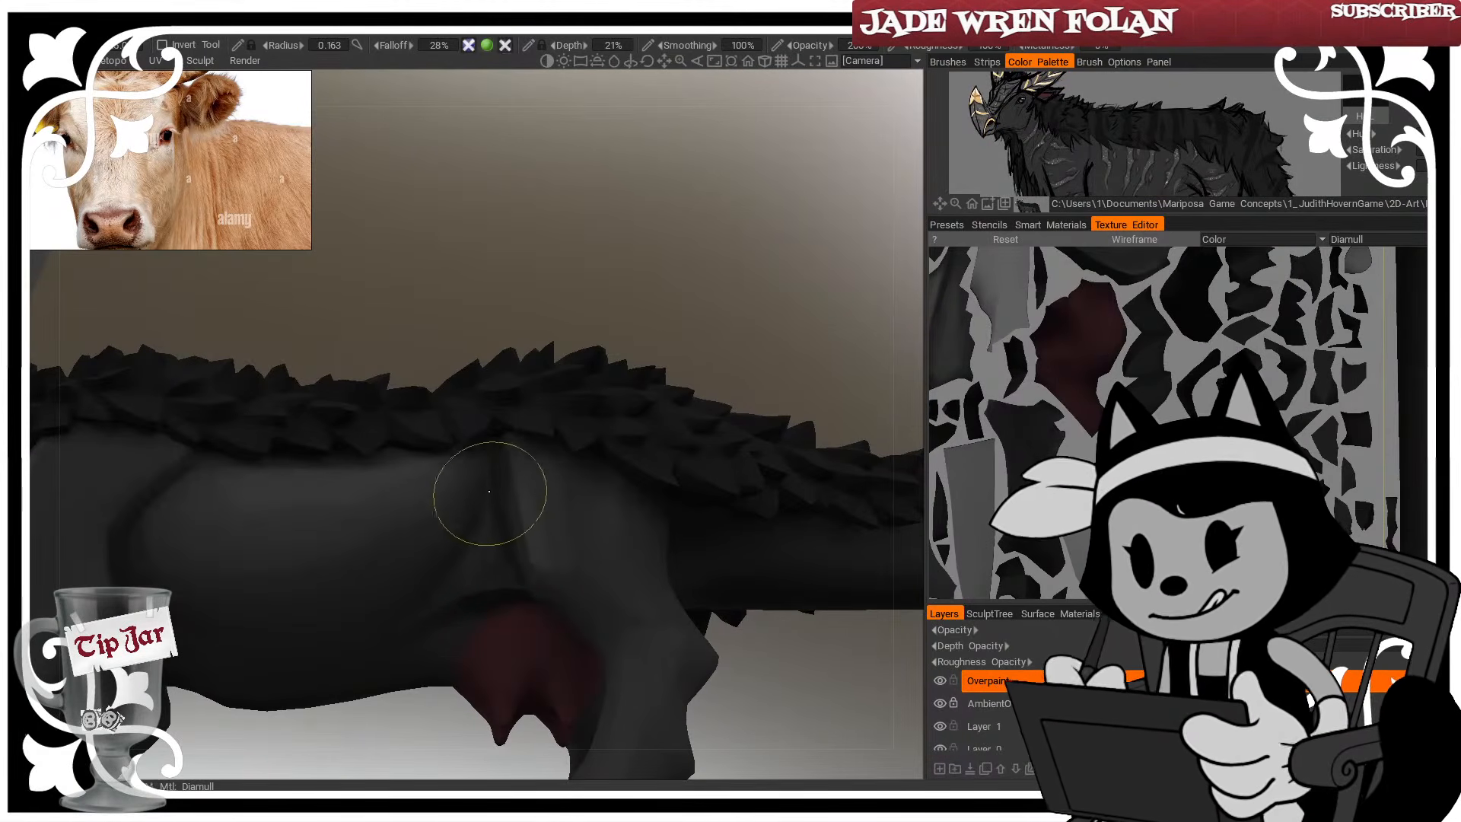
Blend the upper flank beside the hind-leg crease with a broad brush at radius 0.196
left_click_drag(662, 297, 683, 376)
key("[")
key("[")
left_click_drag(665, 268, 636, 295)
key("]")
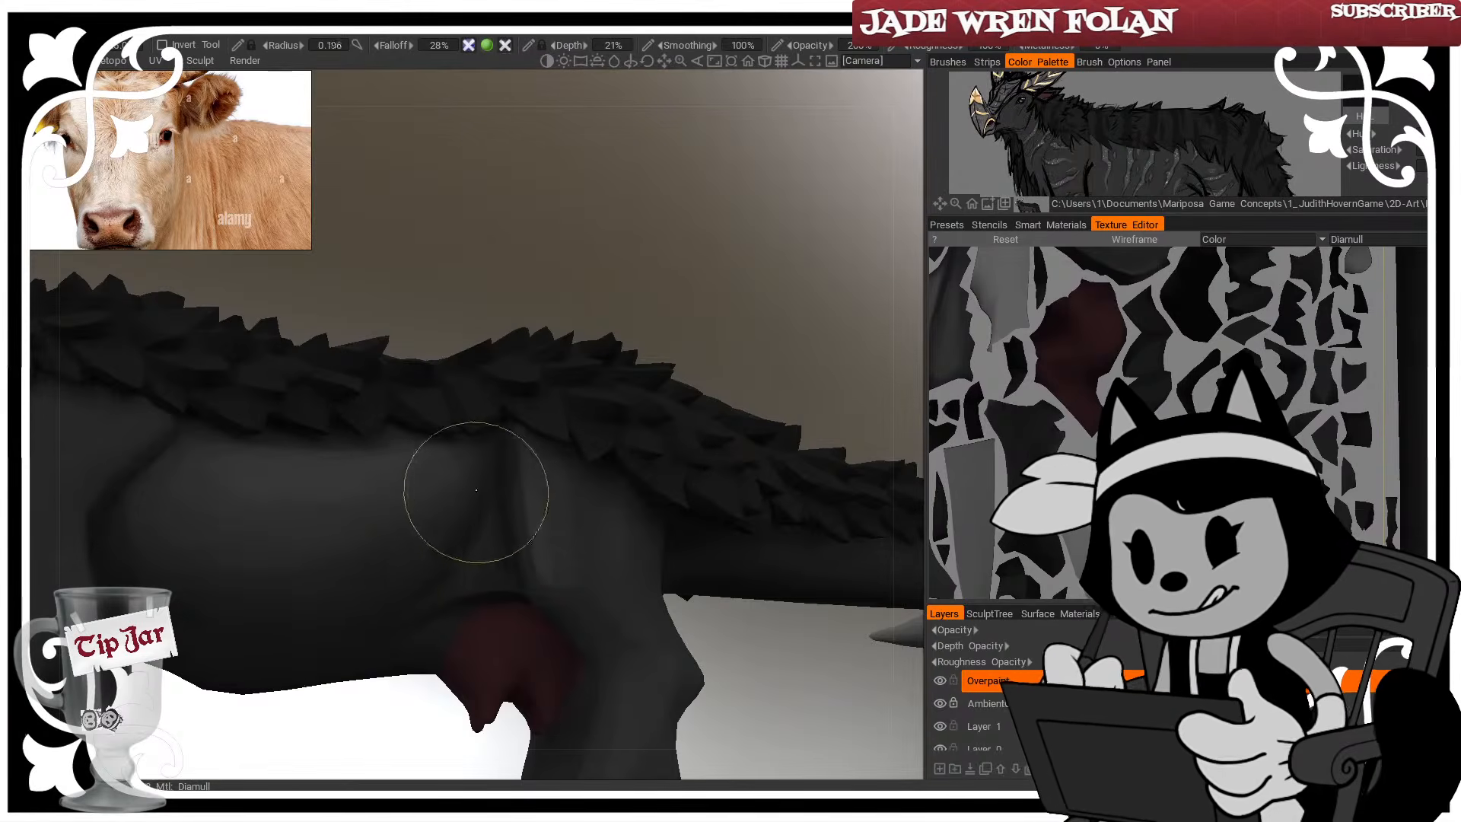
mouse_move(382, 293)
left_mouse_down()
mouse_move(436, 298)
mouse_move(513, 346)
left_mouse_up()
Define the skin fold between the flank and the thigh with finer shading at radii 0.068 and 0.041
key("[")
key("[")
right_click_drag(395, 609, 369, 629)
left_click_drag(685, 354, 550, 417)
mouse_move(432, 571)
right_mouse_down()
mouse_move(418, 545)
mouse_move(440, 556)
right_mouse_up()
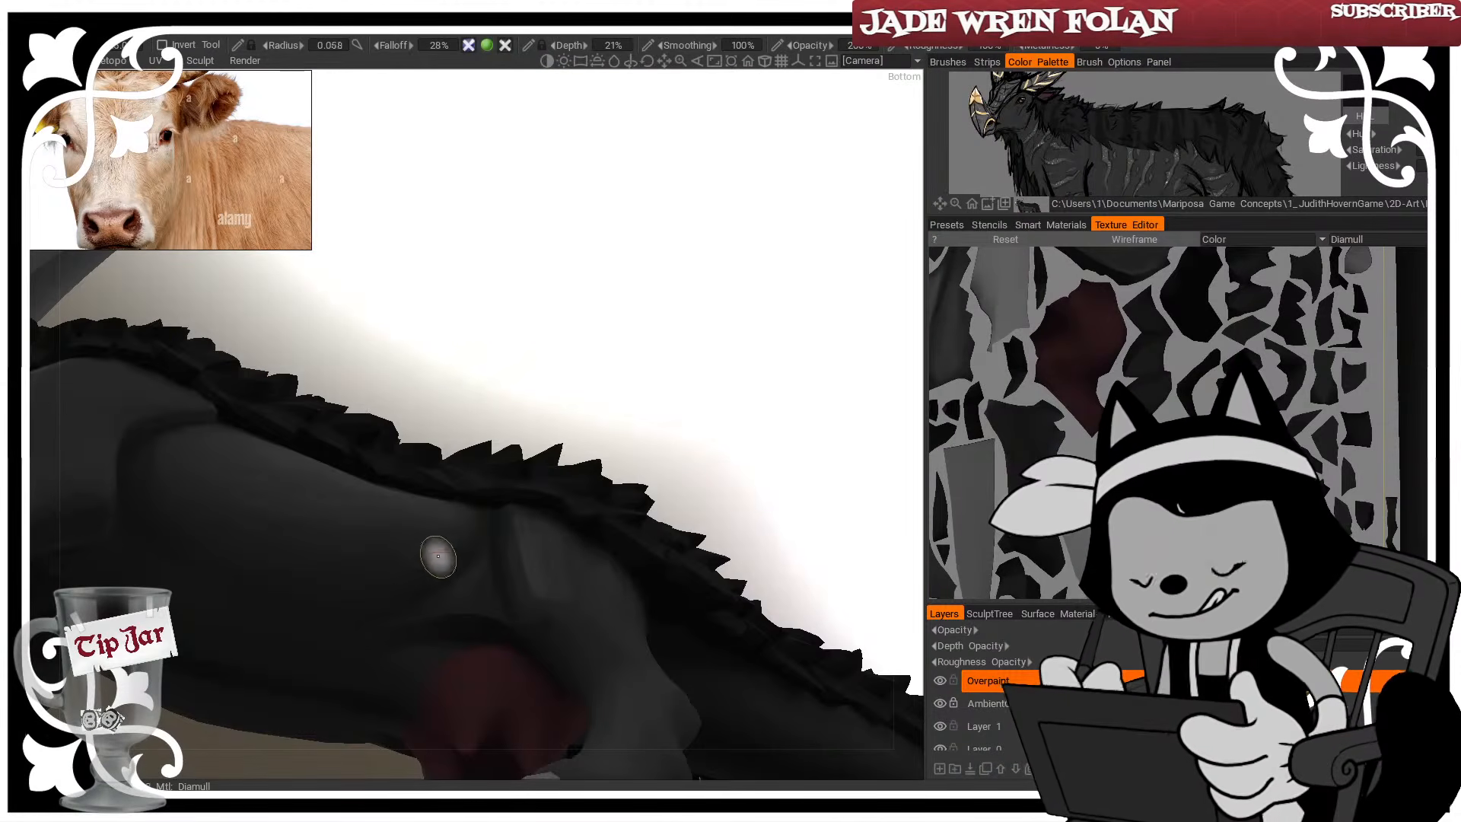
mouse_move(601, 335)
left_mouse_down()
mouse_move(620, 406)
mouse_move(483, 513)
left_mouse_up()
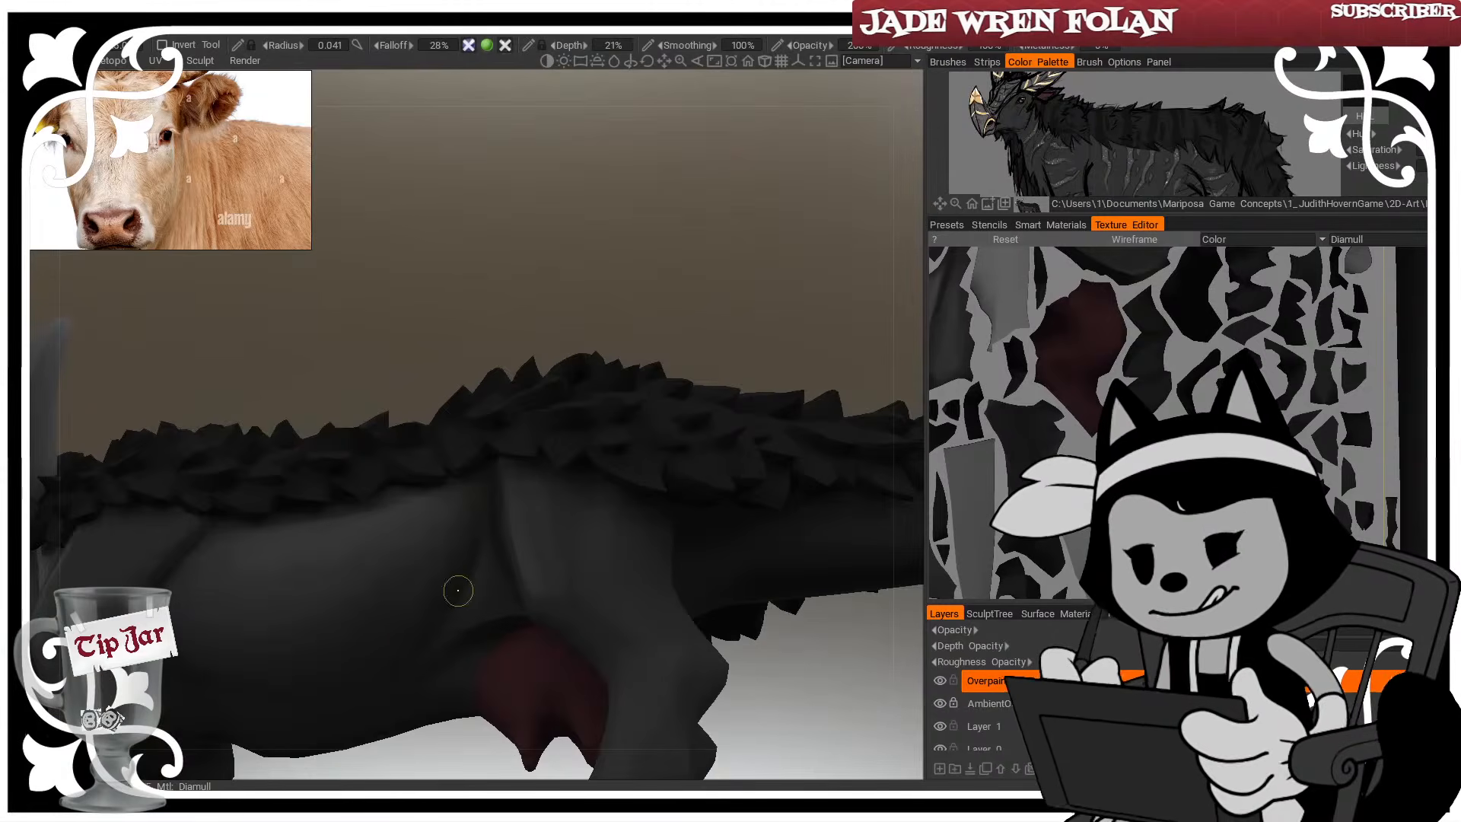
Deepen the shading along the flank fold and above the udder at radii 0.056 and 0.062
left_click_drag(664, 303, 763, 307)
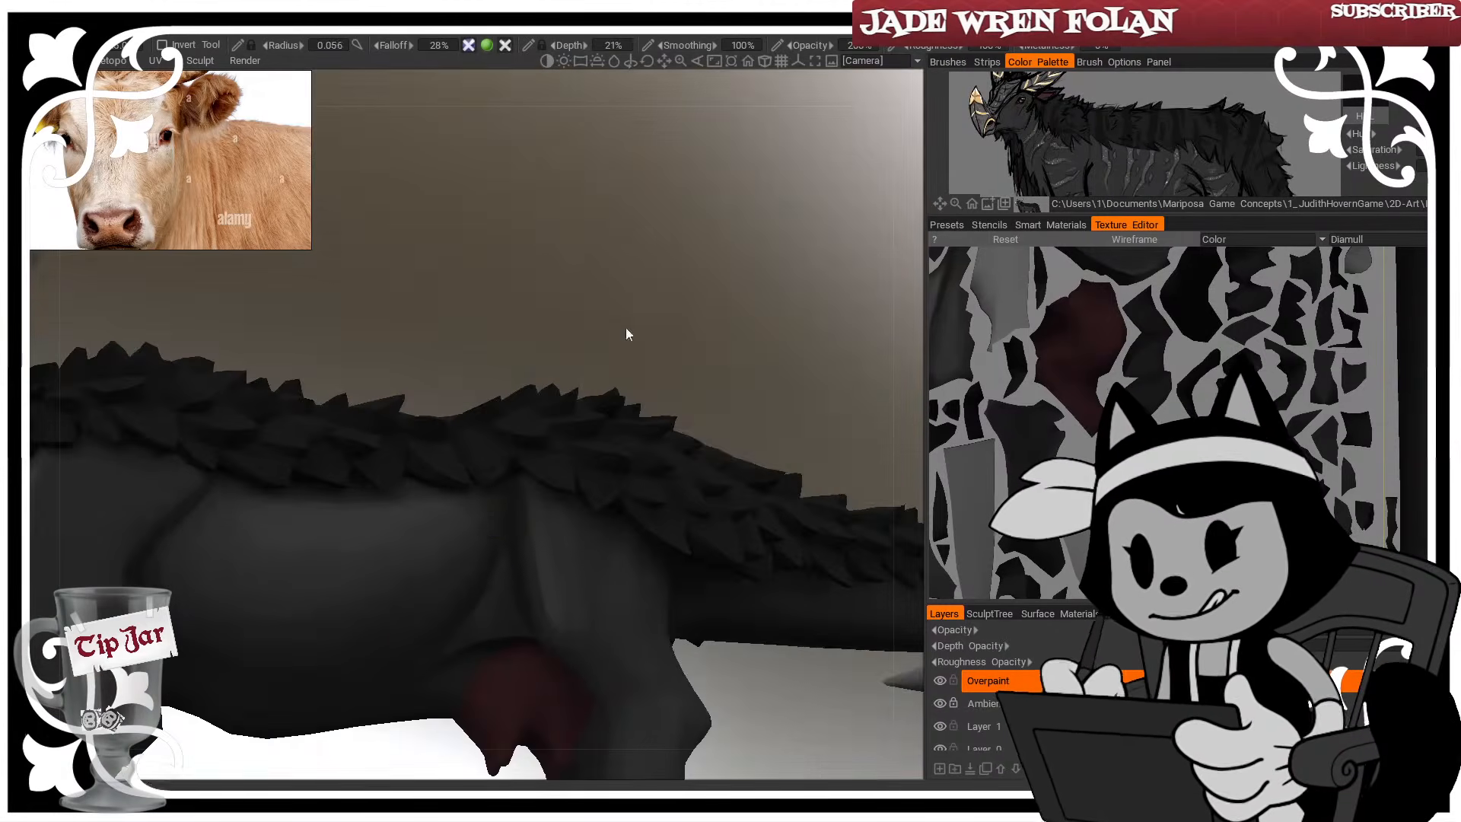
left_click_drag(626, 328, 614, 347)
right_click_drag(491, 509, 509, 509)
right_click_drag(486, 583, 506, 583)
right_click_drag(520, 445, 544, 445)
mouse_move(656, 308)
left_mouse_down()
mouse_move(642, 323)
mouse_move(664, 335)
left_mouse_up()
right_click_drag(469, 610, 435, 612)
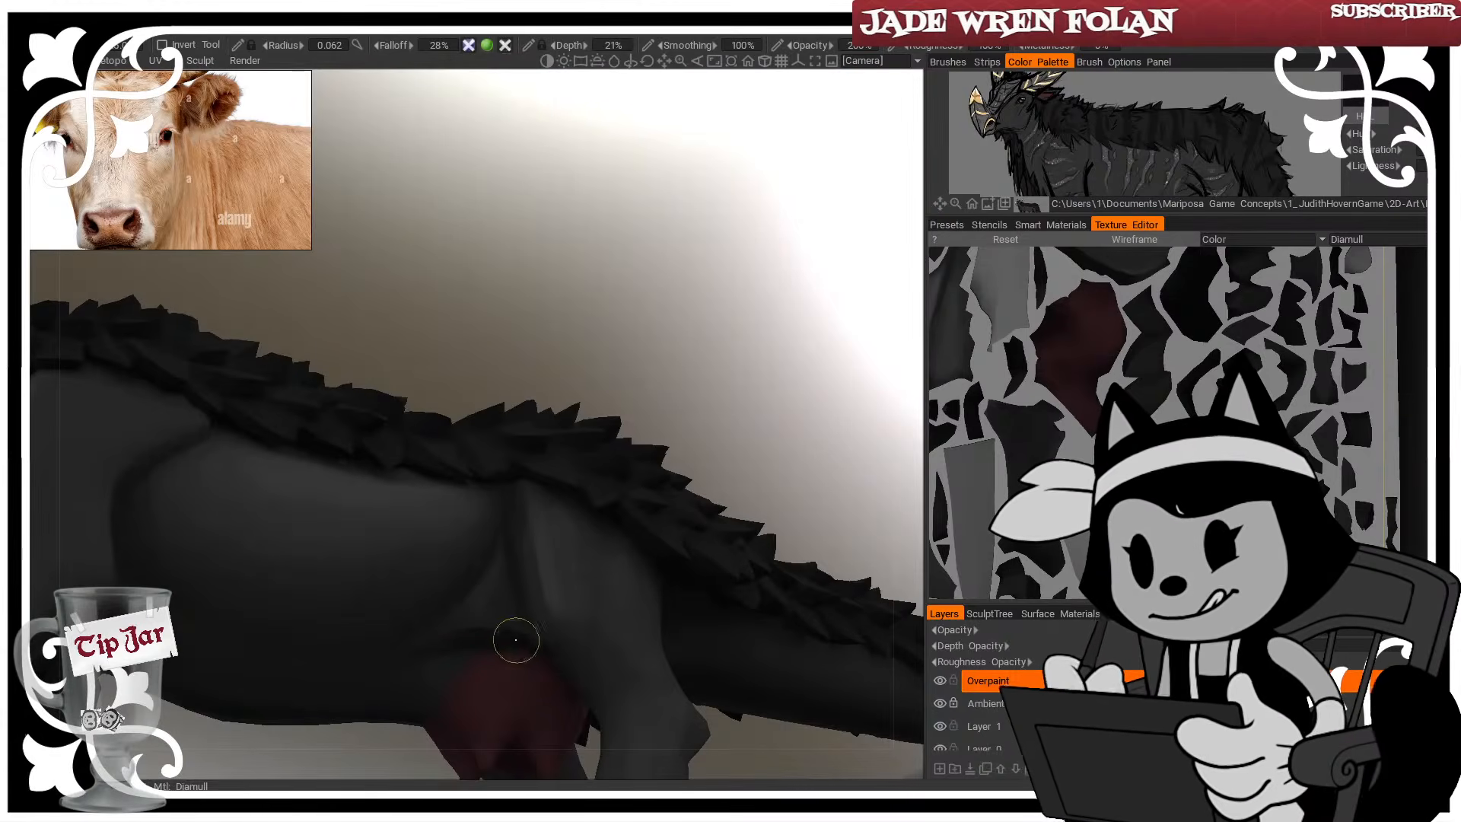
mouse_move(707, 416)
left_mouse_down()
mouse_move(782, 423)
mouse_move(730, 396)
mouse_move(620, 435)
mouse_move(660, 403)
left_mouse_up()
right_click_drag(569, 509, 551, 512)
mouse_move(689, 385)
left_mouse_down()
mouse_move(752, 373)
mouse_move(644, 257)
mouse_move(590, 439)
mouse_move(630, 385)
mouse_move(605, 502)
left_mouse_up()
Shade the front of the hind leg's thigh at radius 0.127, comparing it with the wireframe
key("w")
key("w")
key("w")
key("bracketright")
key("bracketright")
key("bracketright")
key("bracketright")
key("bracketright")
key("bracketright")
key("w")
left_click_drag(578, 589, 604, 565)
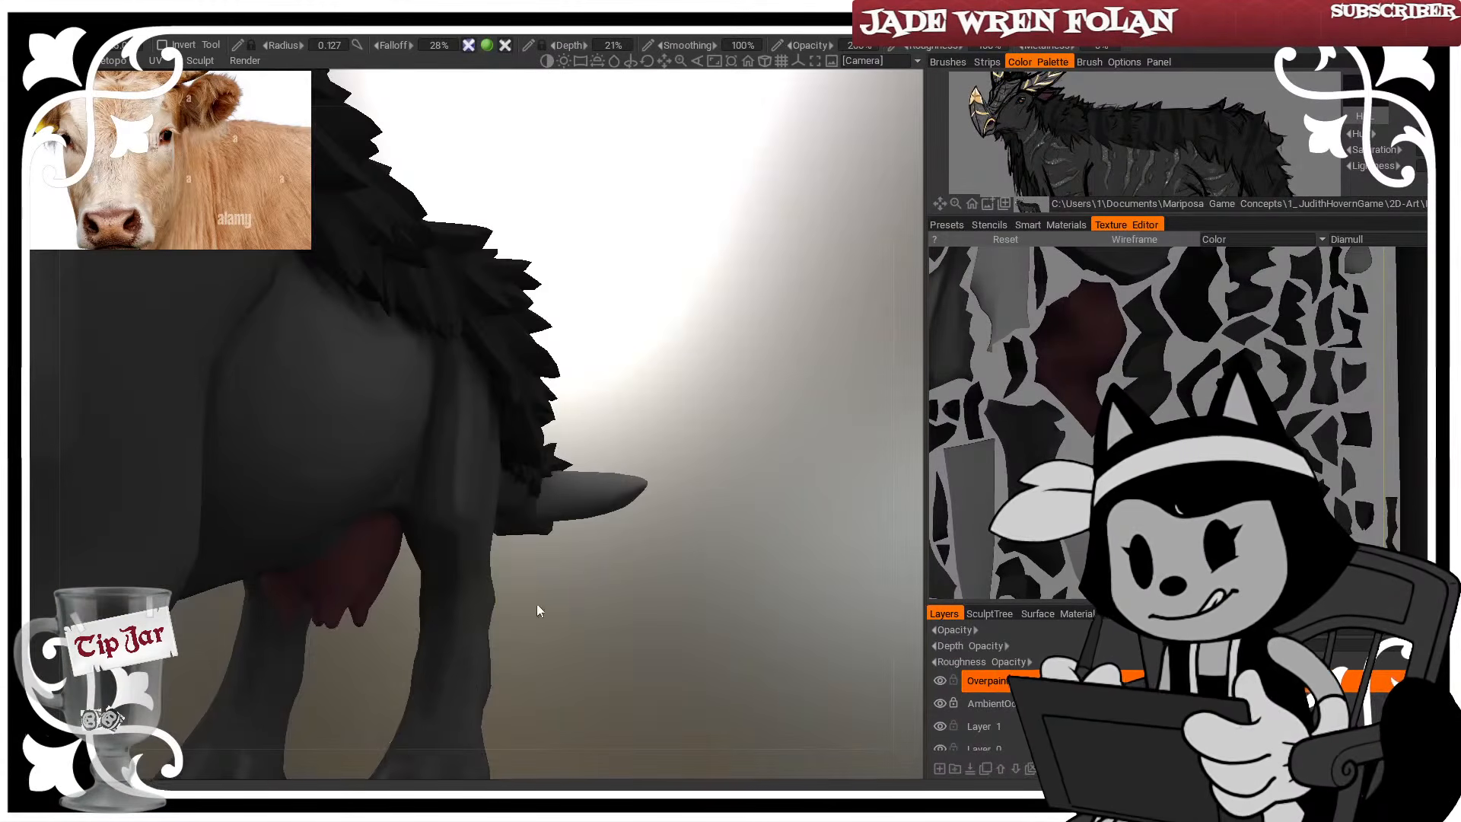
mouse_move(536, 605)
left_mouse_down()
mouse_move(437, 582)
mouse_move(510, 575)
left_mouse_up()
key("w")
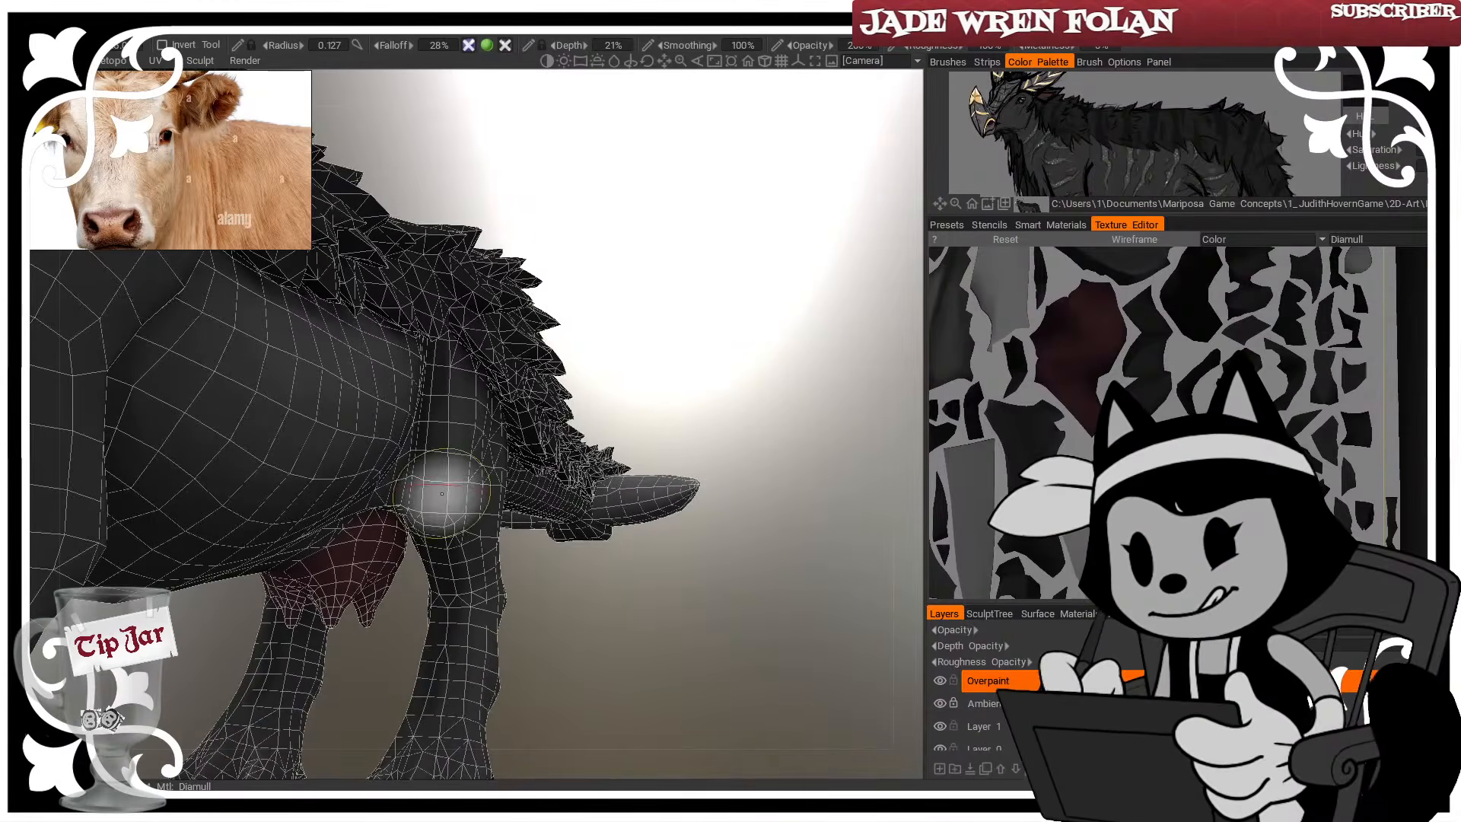
Refine the shading where the thigh meets the lower hind leg at radius 0.051
key("bracketleft")
key("bracketleft")
key("bracketleft")
key("bracketleft")
key("bracketleft")
key("bracketleft")
key("bracketleft")
key("bracketleft")
key("bracketleft")
key("bracketleft")
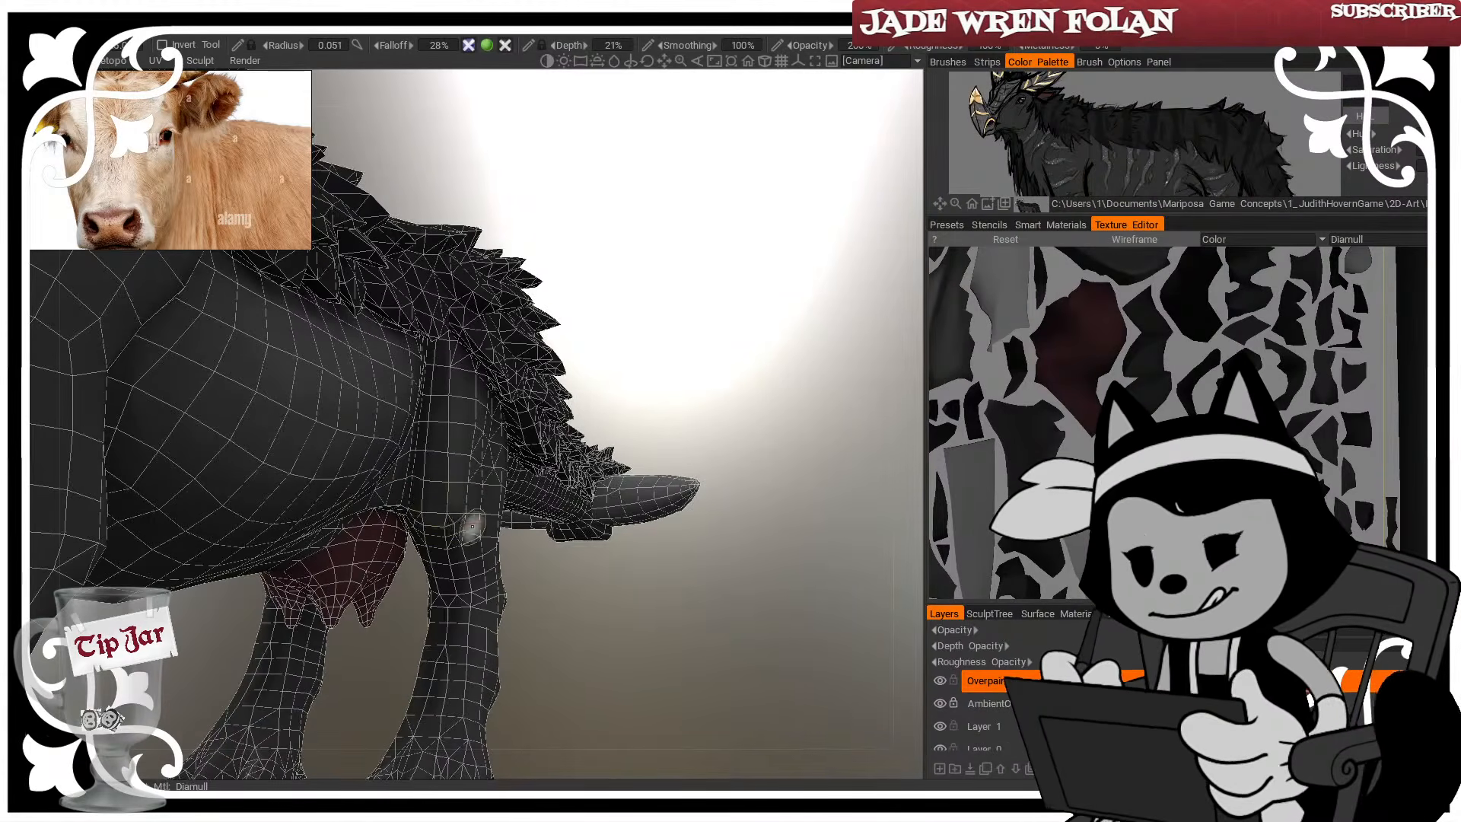
key("w")
left_click_drag(587, 653, 511, 557)
left_click_drag(555, 468, 495, 533)
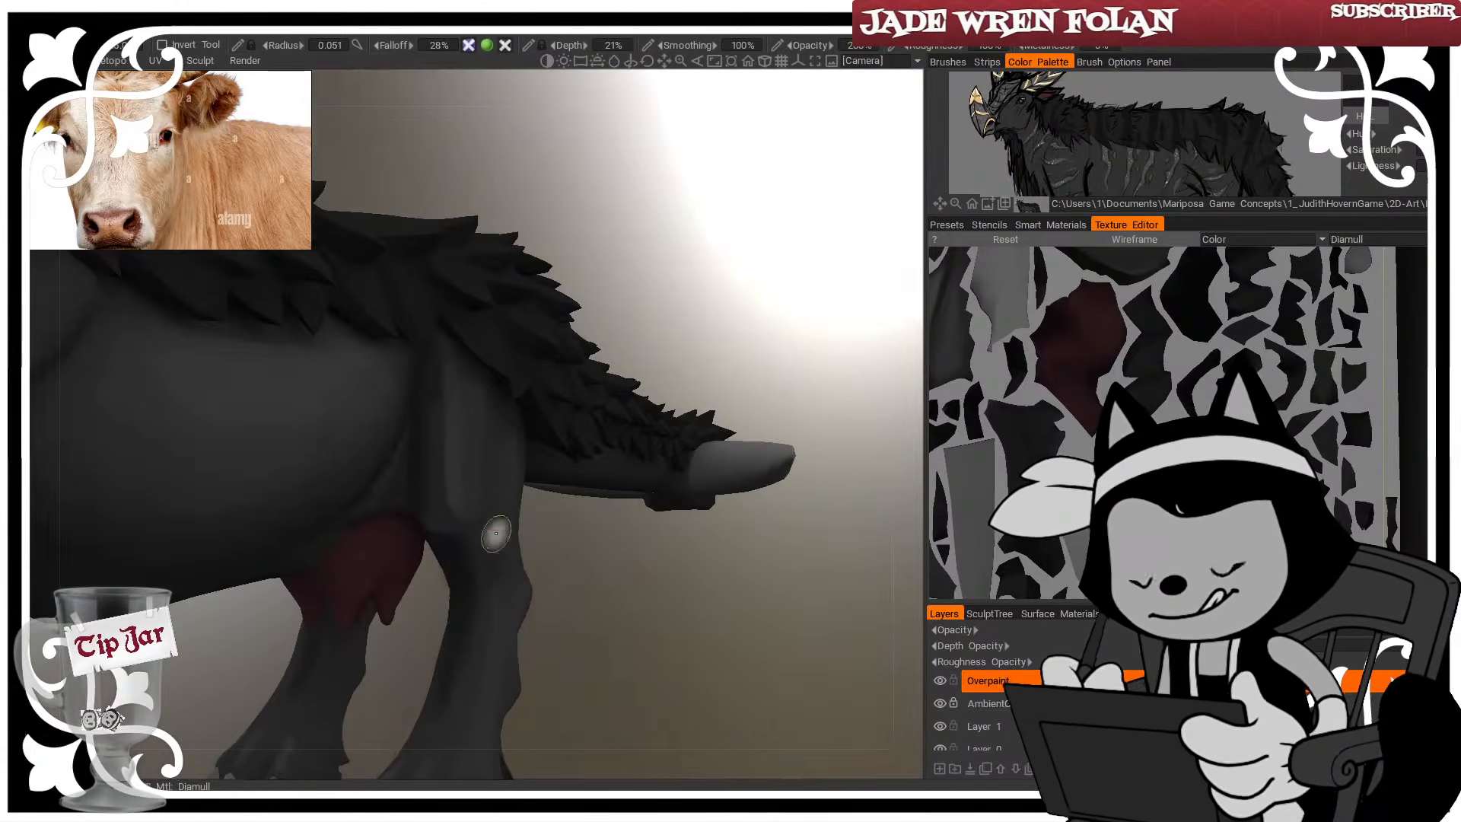
Examine the hind legs, tail and udder from behind and below, with and without the wireframe
mouse_move(641, 577)
left_mouse_down()
mouse_move(650, 633)
mouse_move(449, 601)
left_mouse_up()
right_click_drag(538, 472, 535, 392)
key("bracketright")
key("w")
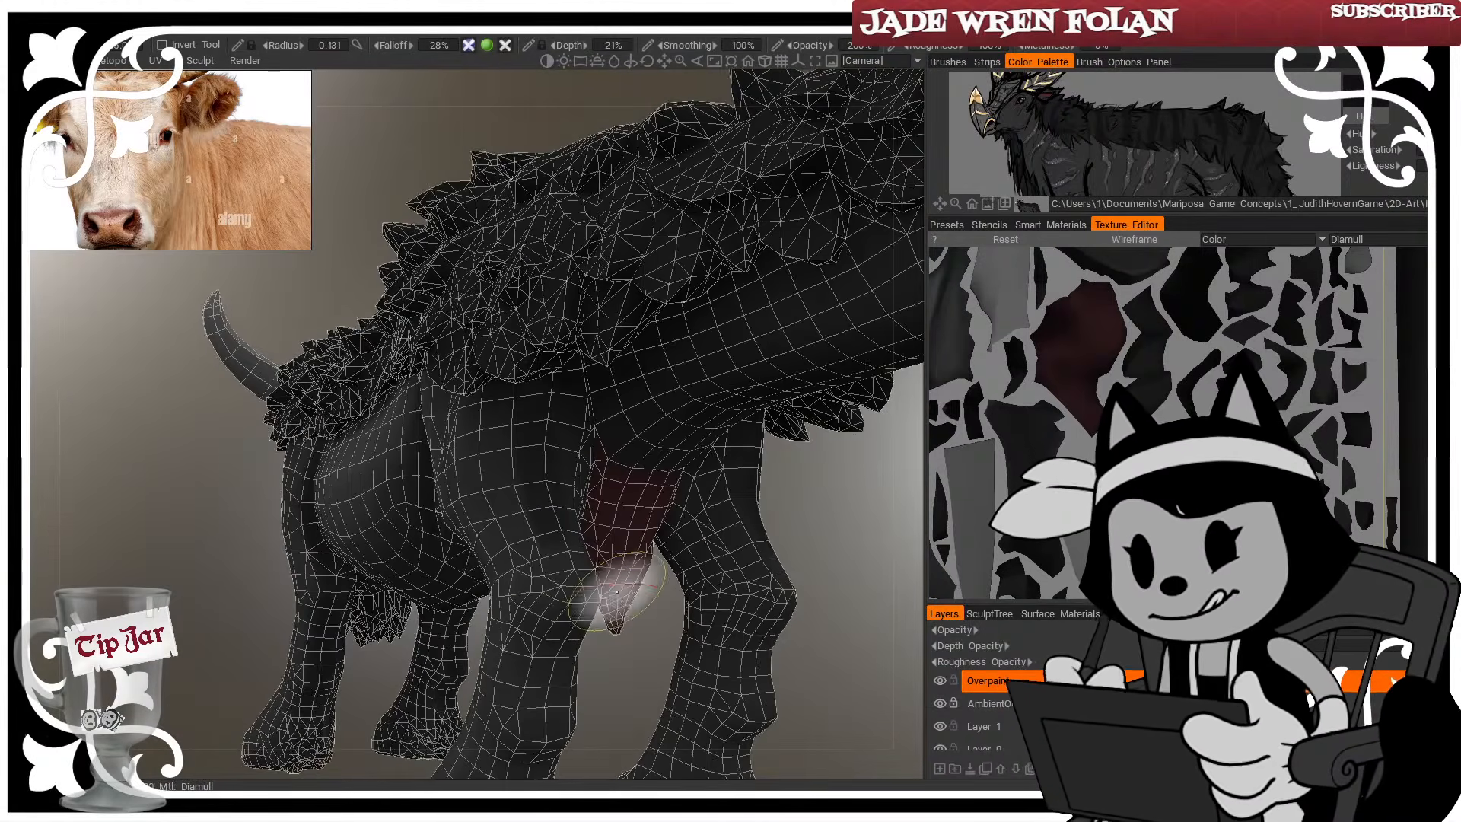
right_click_drag(616, 592, 582, 581, "alt")
left_click_drag(583, 581, 468, 561, "alt")
middle_click_drag(468, 557, 413, 555)
key("w")
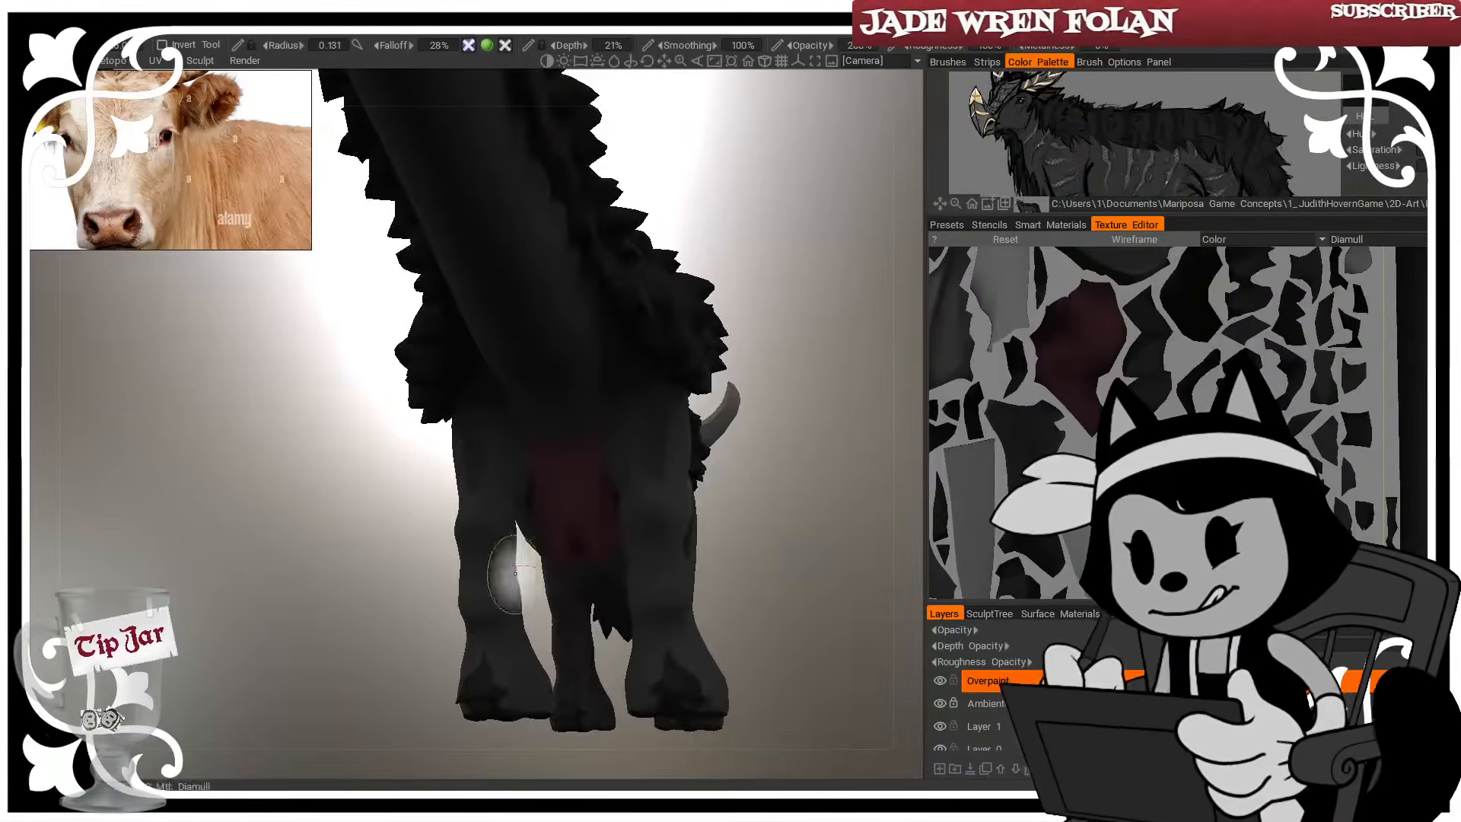
Reduce the brush radius to 0.030 and examine the creature's hind legs and udder from behind and from the side
left_click_drag(796, 541, 723, 477)
key("bracketleft")
key("bracketleft")
key("bracketleft")
key("bracketleft")
key("bracketleft")
key("bracketleft")
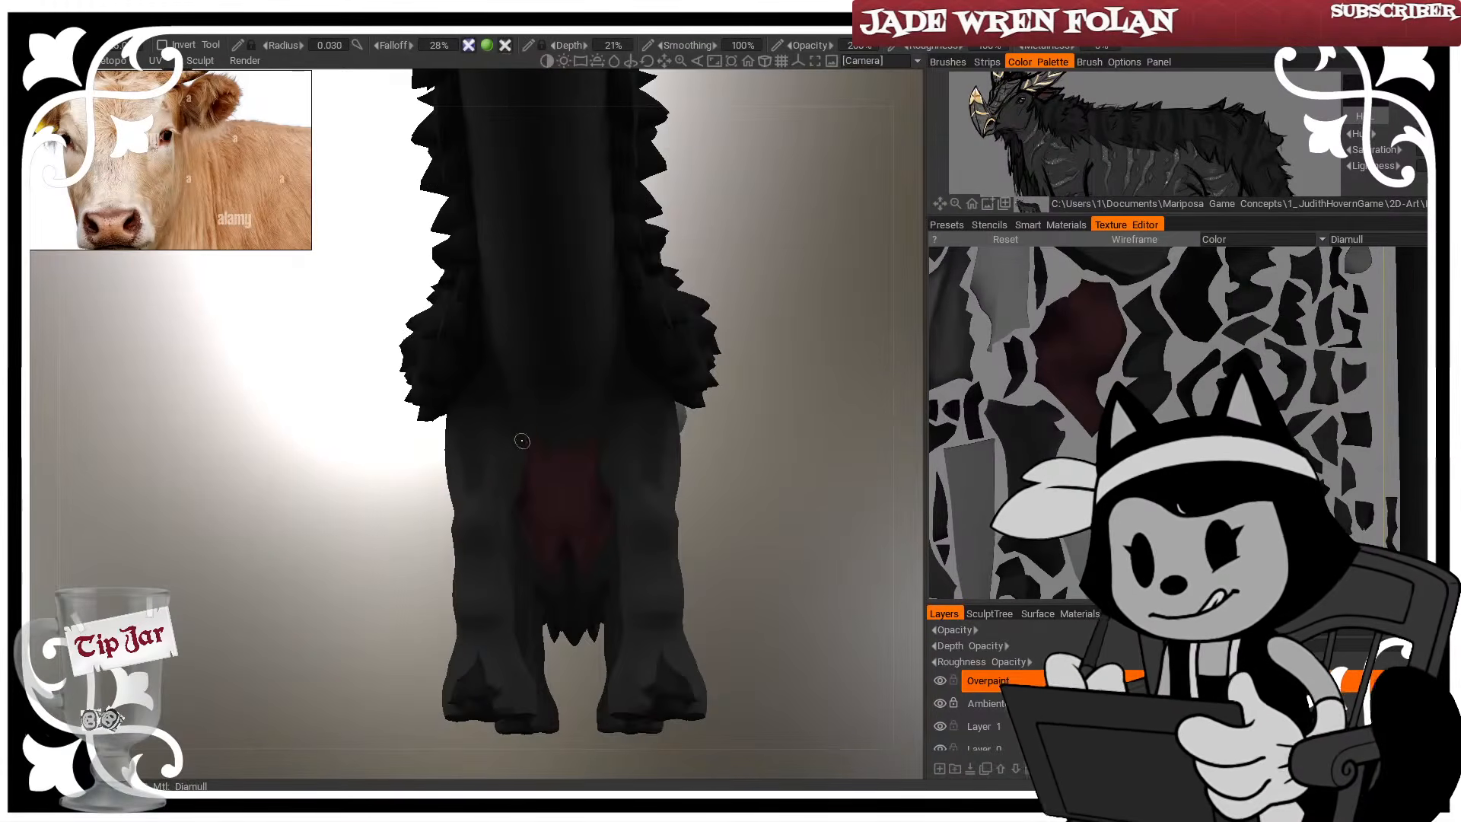
mouse_move(770, 296)
left_mouse_down()
mouse_move(534, 443)
mouse_move(617, 375)
left_mouse_up()
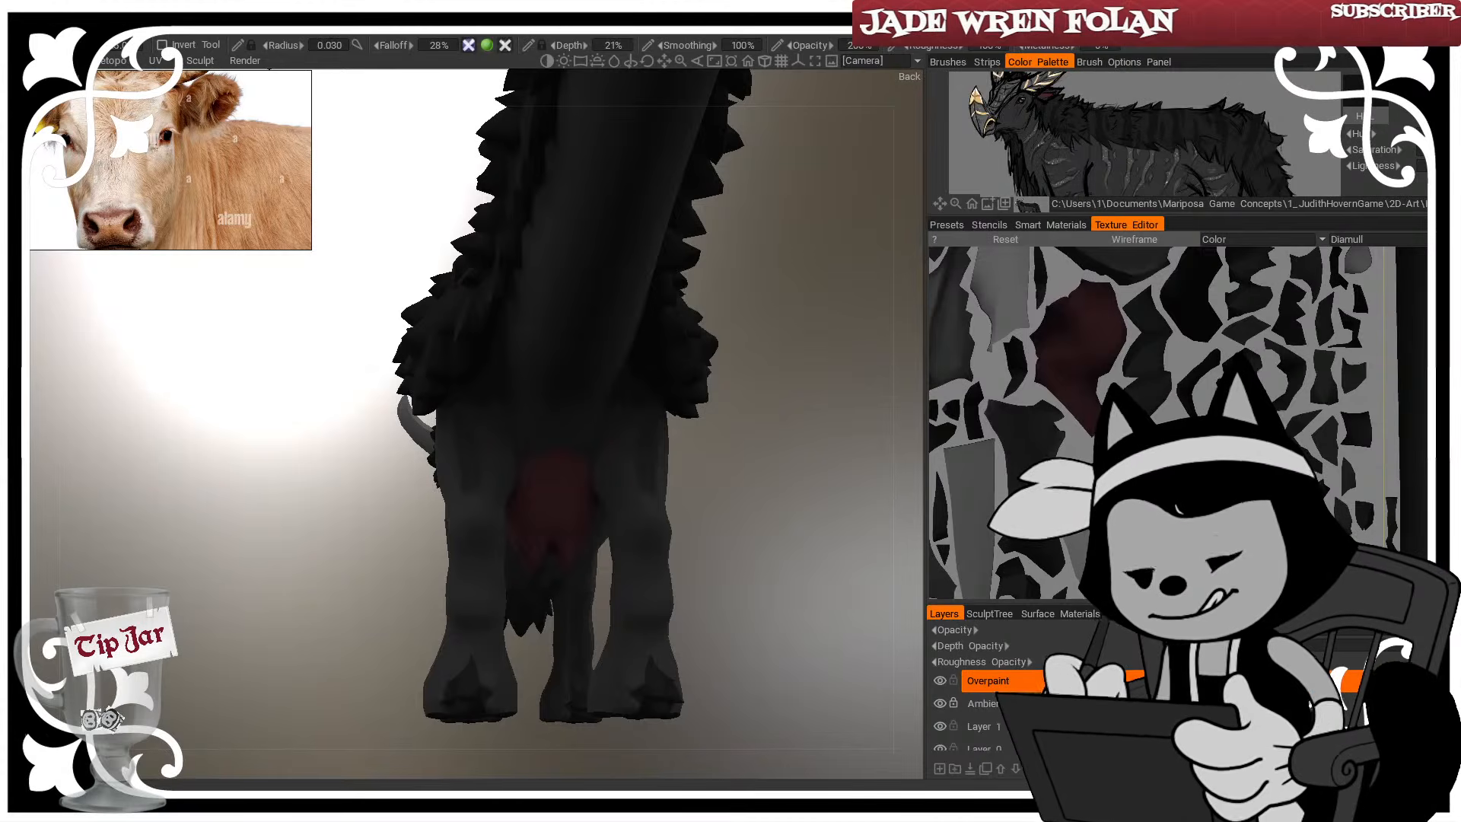
left_click_drag(843, 480, 837, 436)
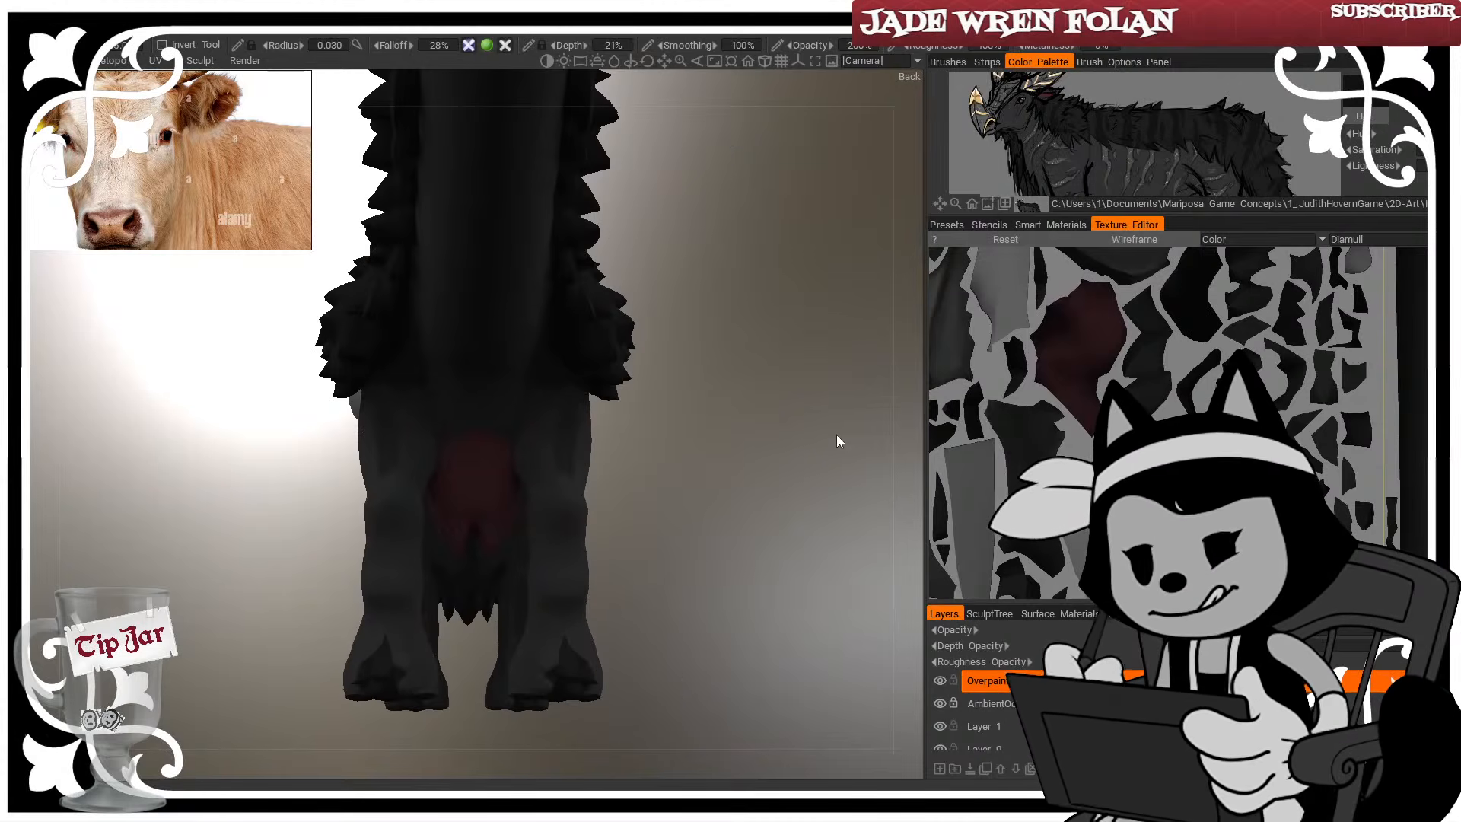
mouse_move(730, 496)
left_mouse_down()
mouse_move(812, 512)
mouse_move(734, 496)
left_mouse_up()
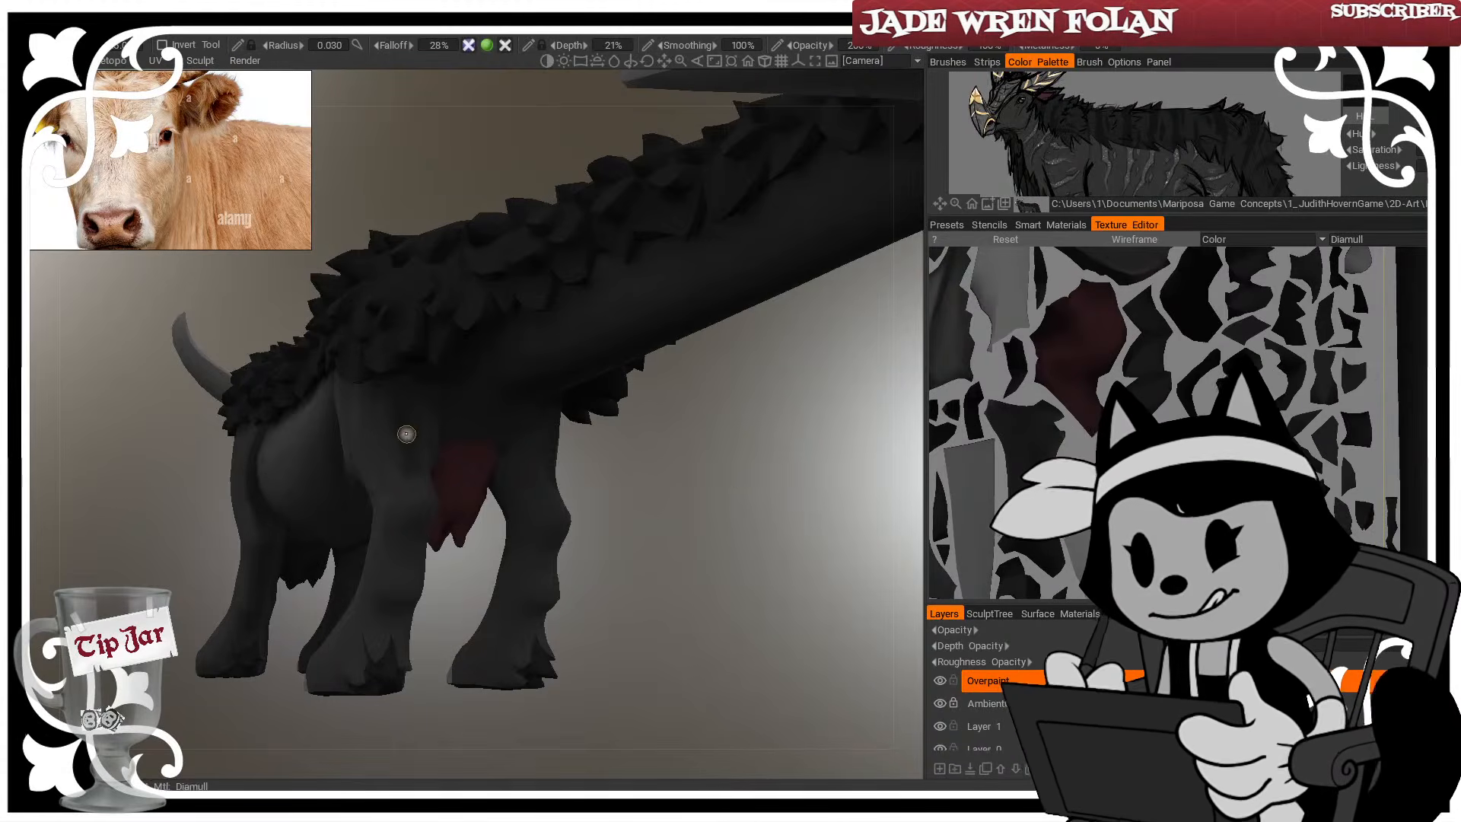
left_click_drag(761, 458, 571, 378)
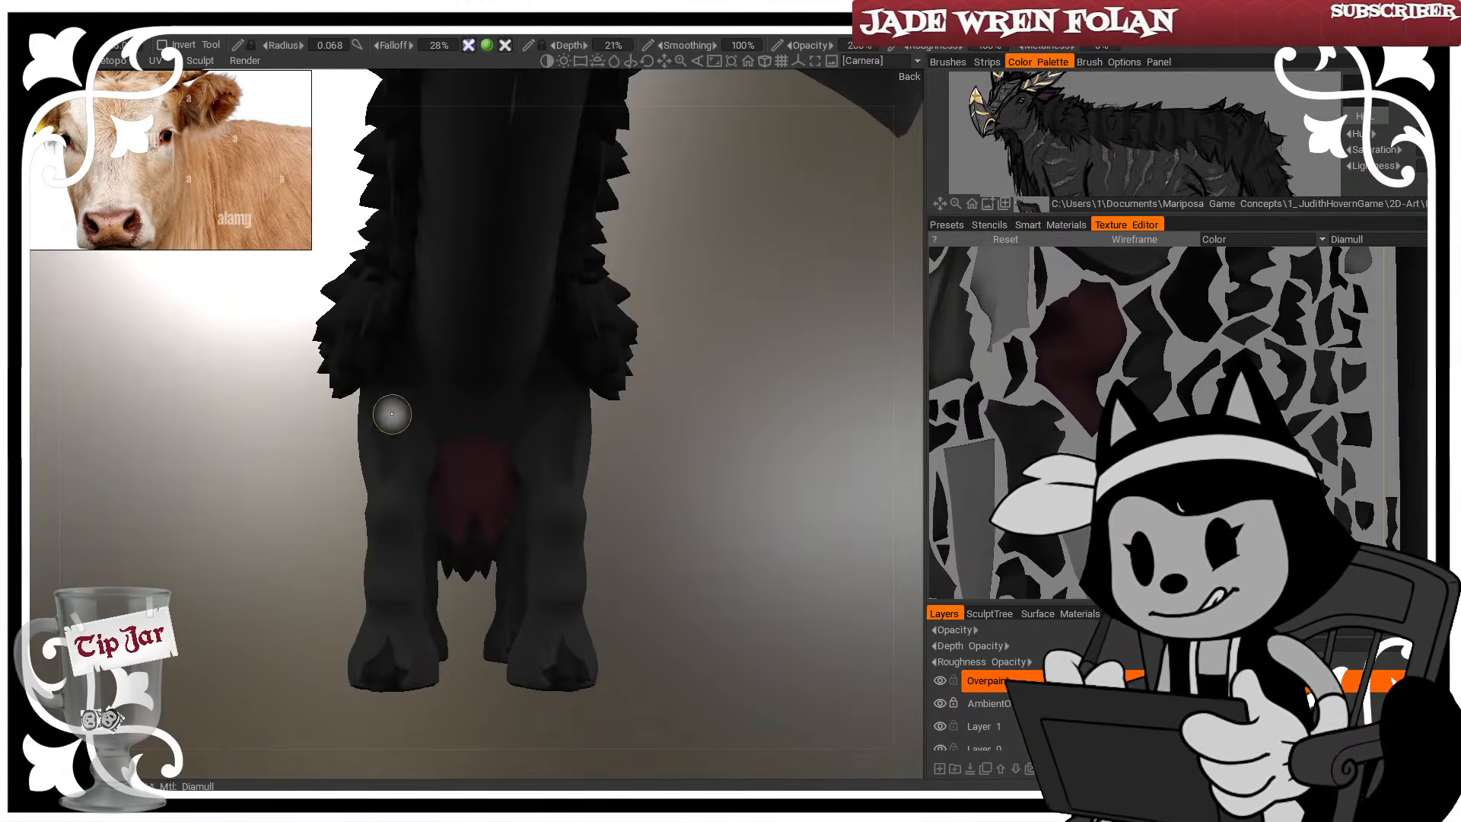
Check the mesh of the hind legs with the wireframe overlay and reduce the brush radius to 0.019
key("w")
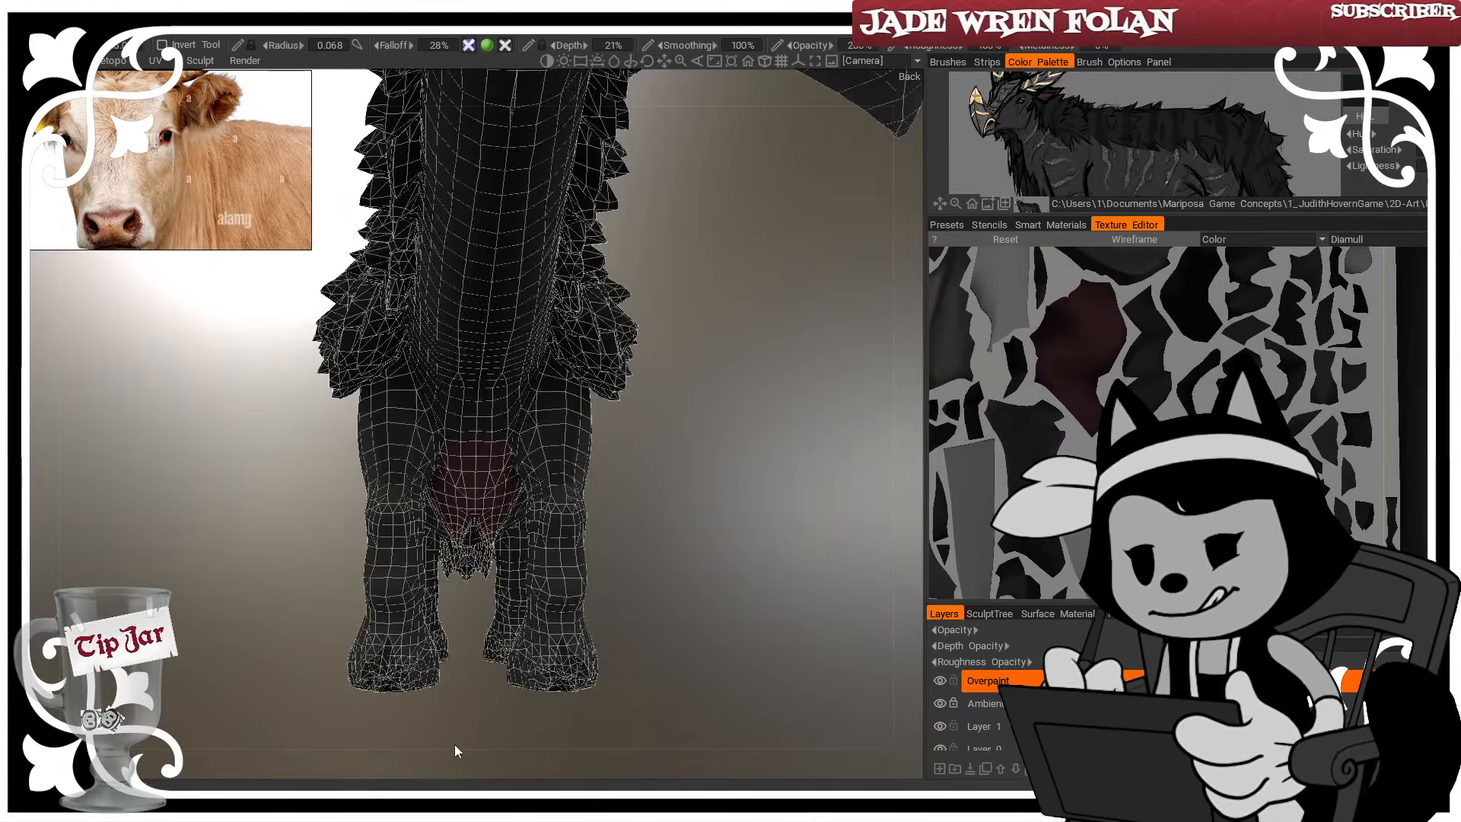
key("w")
key("w")
left_click_drag(727, 399, 623, 434)
key("w")
key("w")
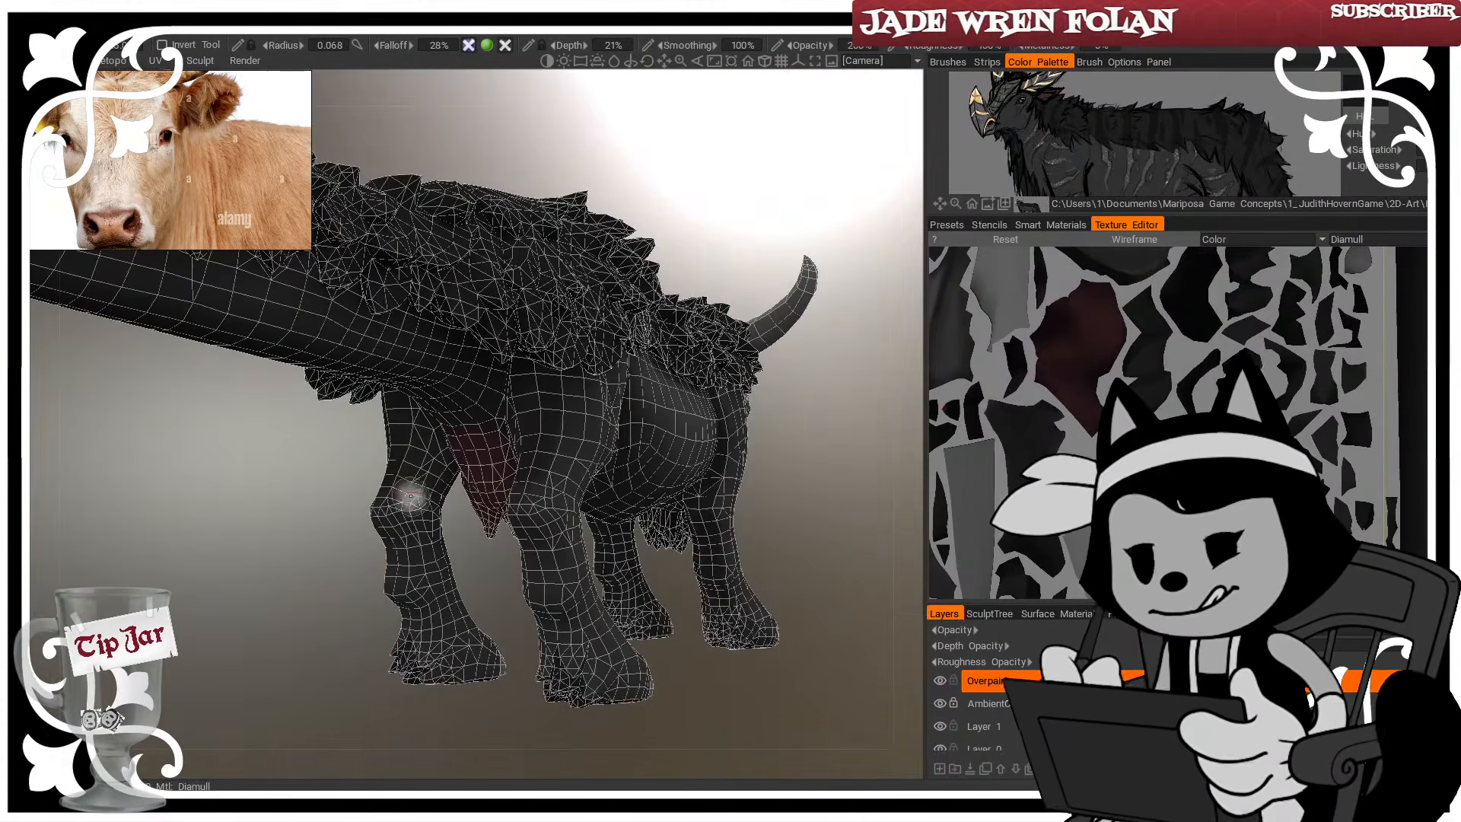
key("bracketleft")
key("bracketleft")
key("bracketleft")
key("bracketleft")
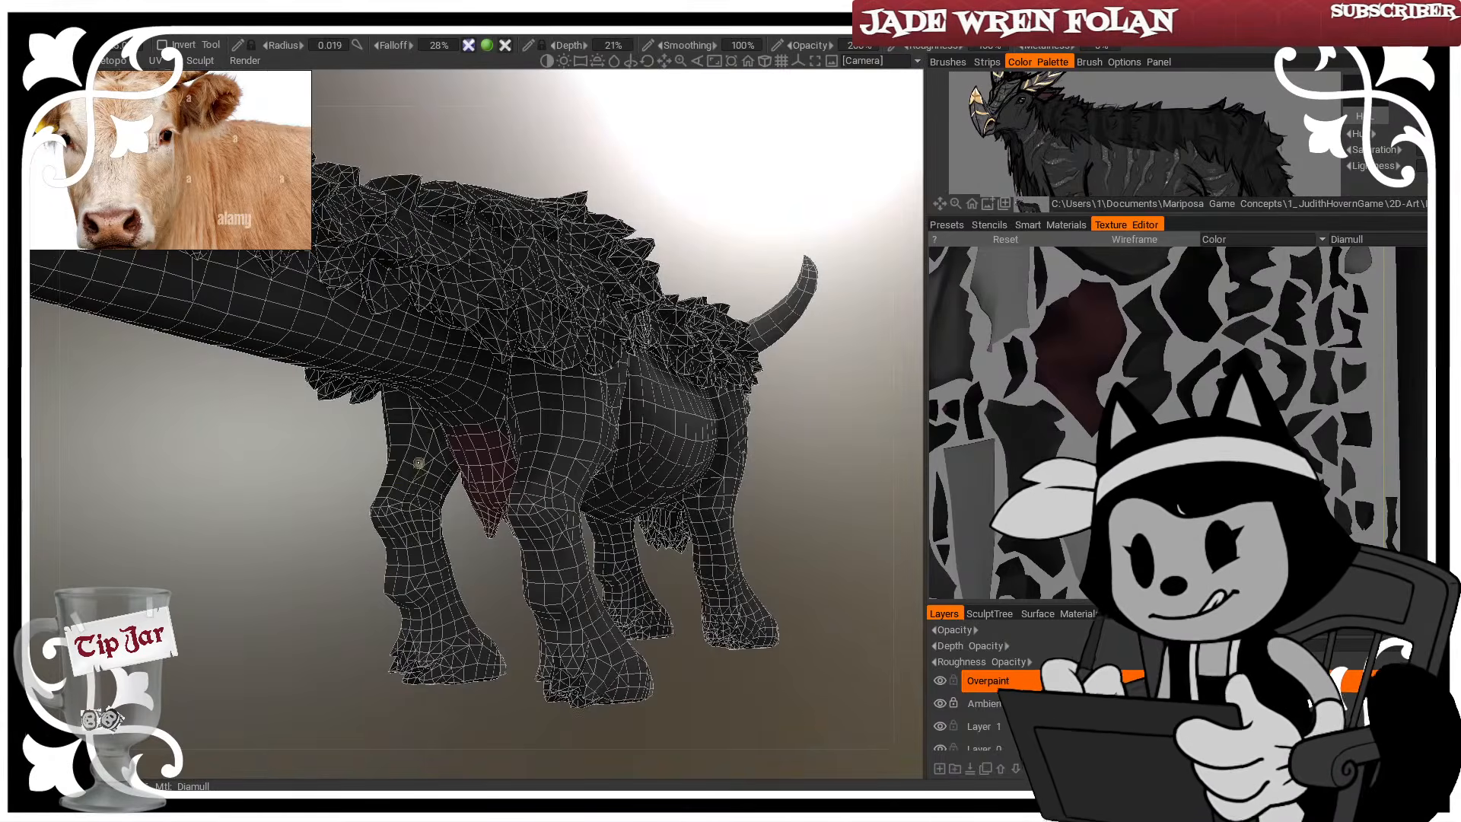
key("w")
key("w")
Enlarge the brush radius to 0.185 and compare the creature's legs with the wireframe overlay on and off
left_click_drag(491, 576, 464, 605)
key("bracketright")
key("bracketright")
key("bracketright")
key("bracketright")
key("bracketright")
key("bracketright")
key("bracketright")
key("bracketright")
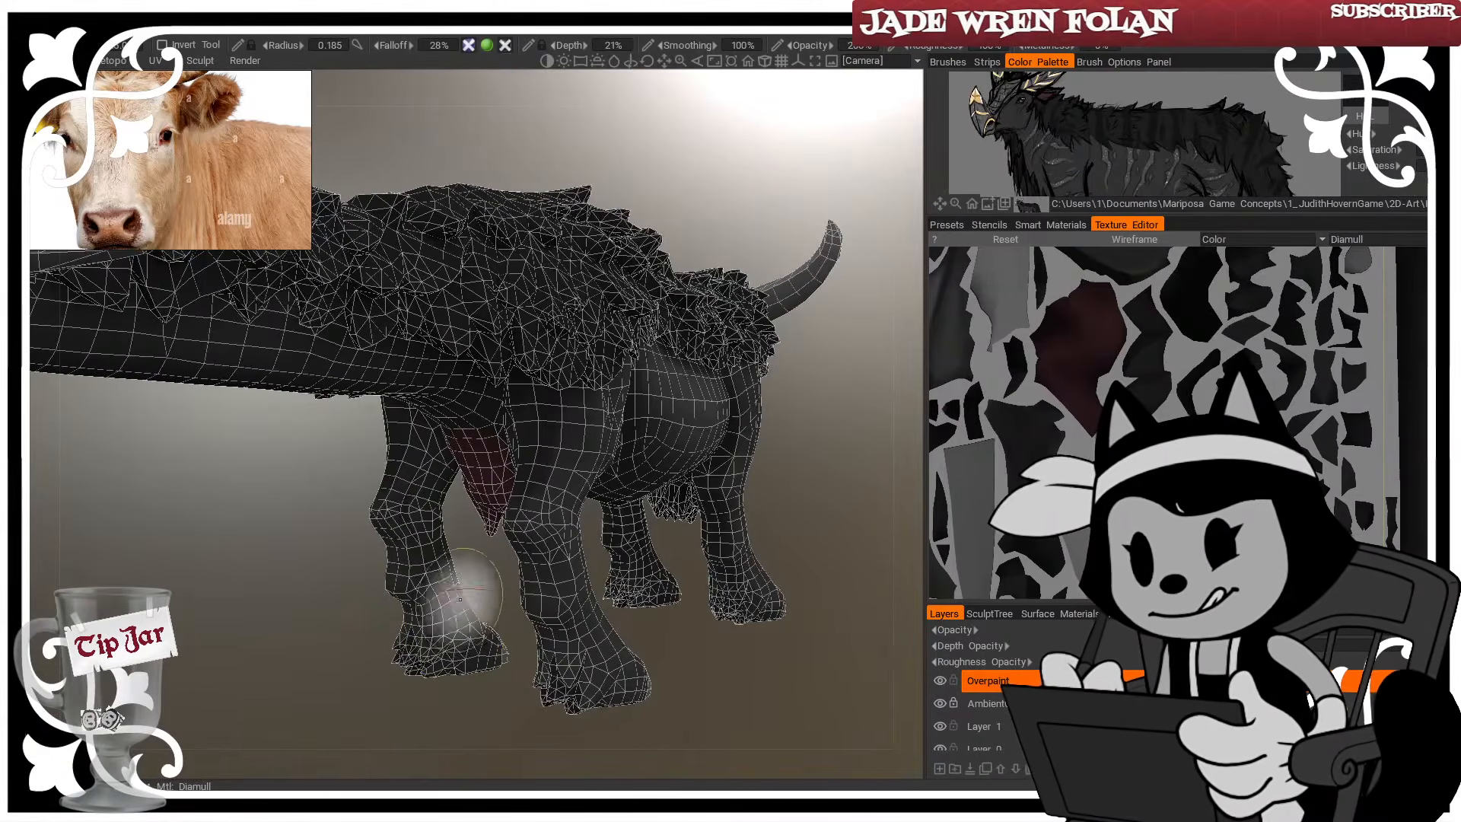
mouse_move(458, 598)
left_mouse_down()
mouse_move(419, 545)
mouse_move(469, 550)
mouse_move(433, 508)
left_mouse_up()
key("w")
left_click_drag(477, 592, 454, 671)
key("w")
key("w")
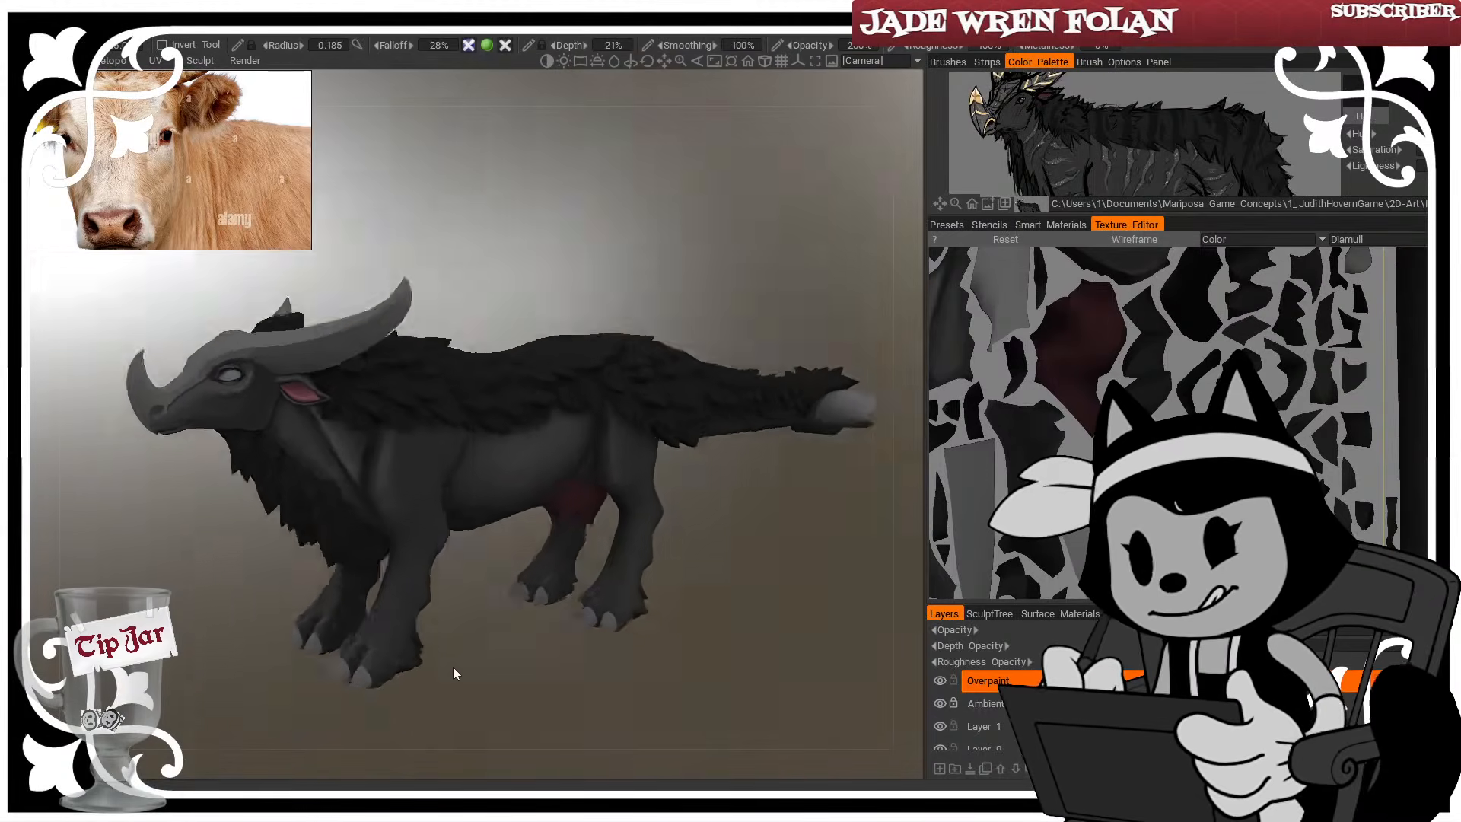
Examine the udder, inner hind legs and hind feet up close from both sides and from the front
right_click_drag(453, 672, 478, 683)
left_click_drag(479, 682, 394, 656)
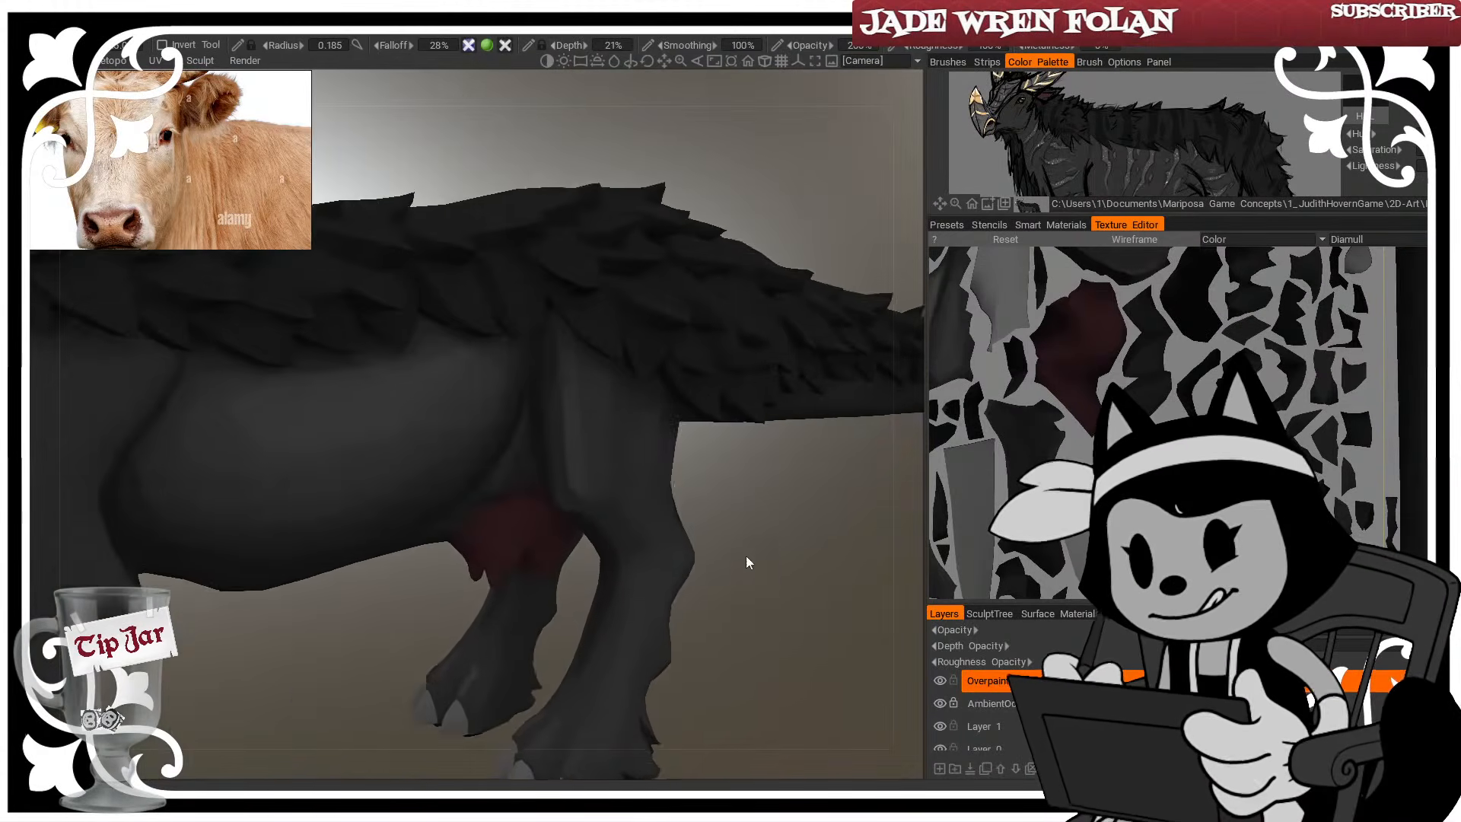
left_click_drag(743, 562, 863, 544)
mouse_move(652, 615)
left_mouse_down()
mouse_move(782, 574)
mouse_move(620, 652)
mouse_move(496, 552)
mouse_move(472, 570)
left_mouse_up()
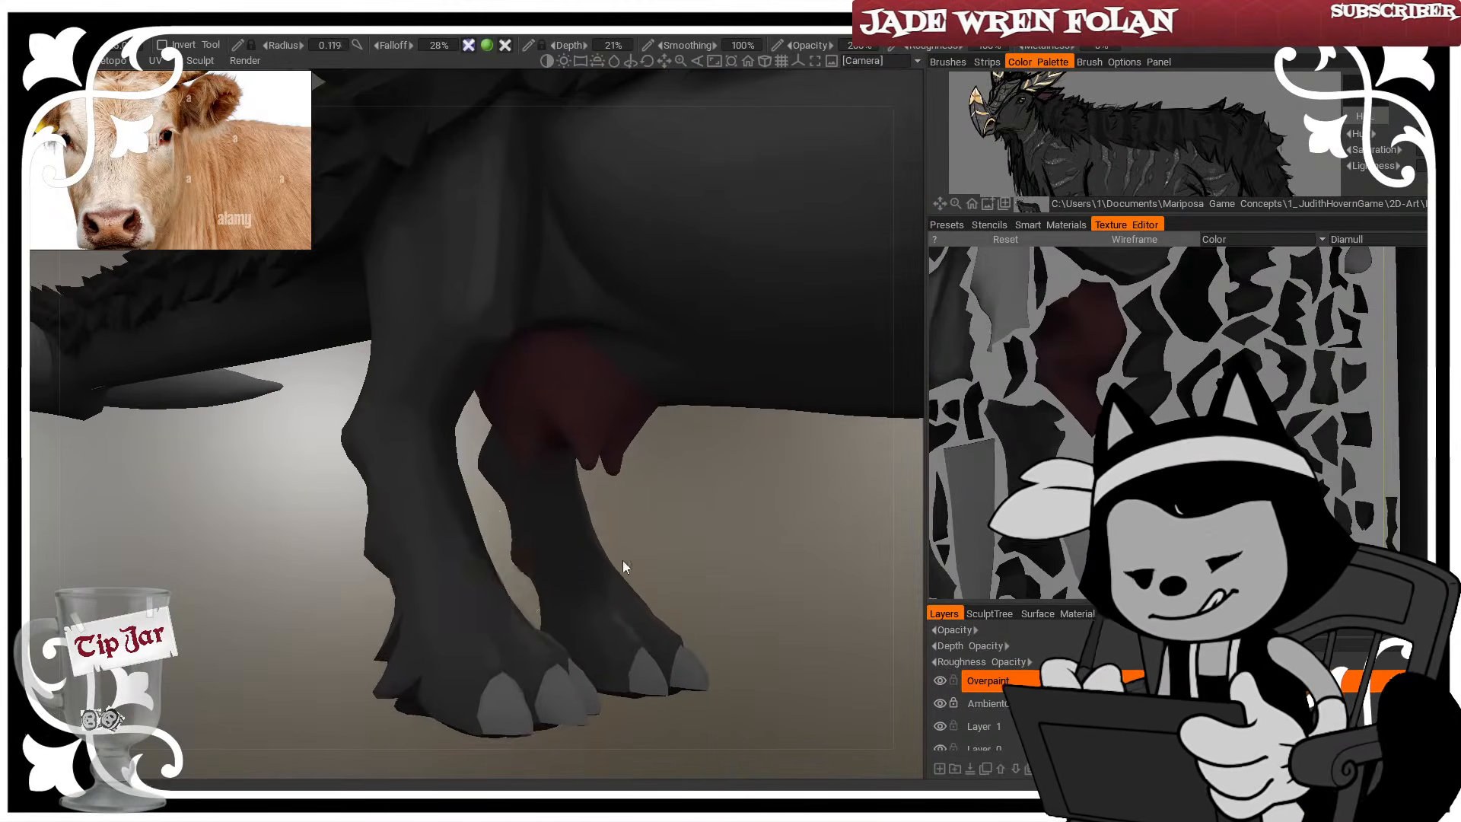
mouse_move(622, 561)
left_mouse_down()
mouse_move(603, 610)
mouse_move(577, 606)
mouse_move(592, 637)
left_mouse_up()
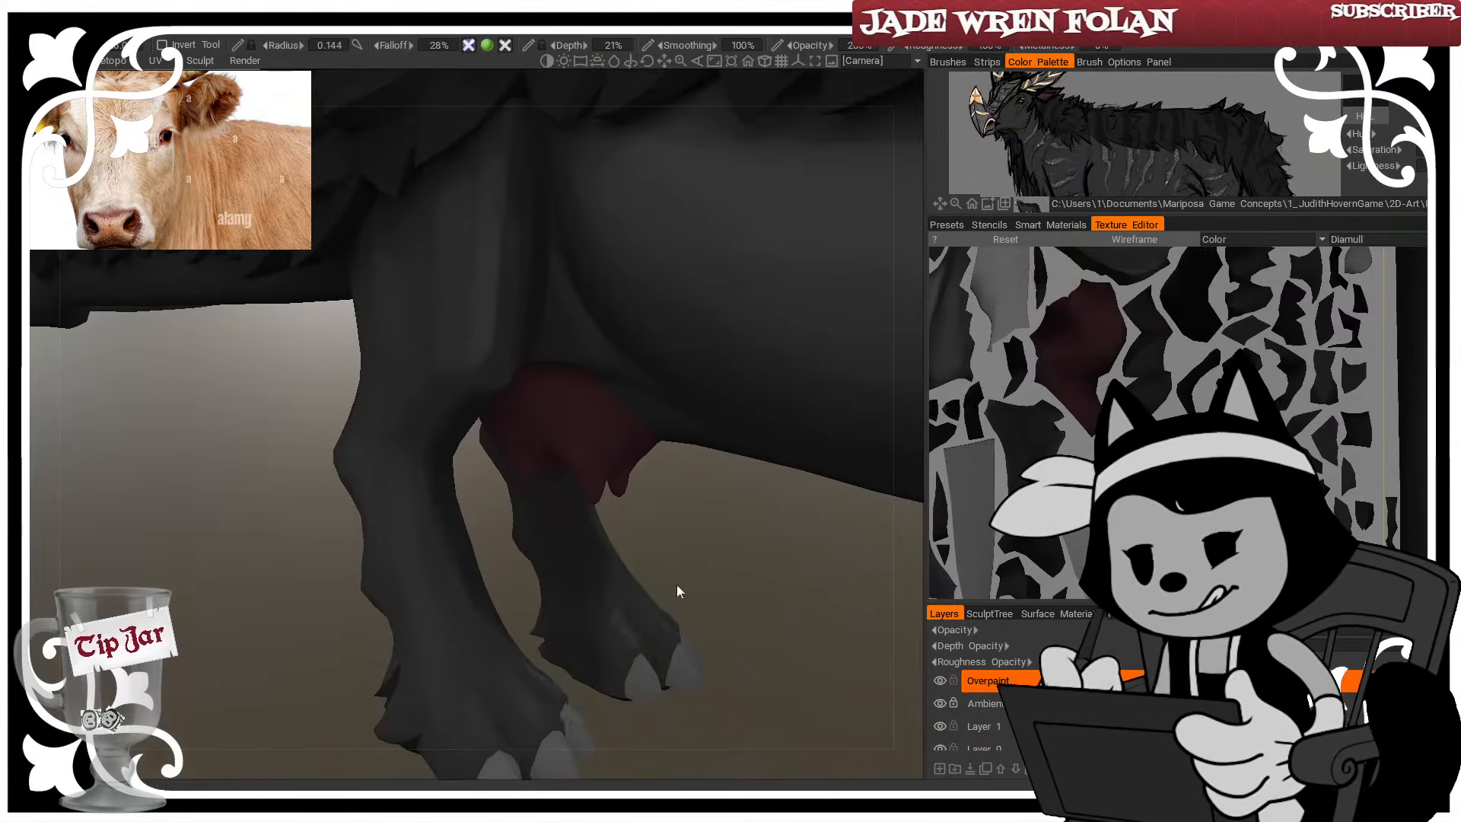
mouse_move(678, 590)
left_mouse_down()
mouse_move(643, 561)
mouse_move(535, 563)
mouse_move(693, 676)
left_mouse_up()
right_click_drag(693, 677, 699, 645)
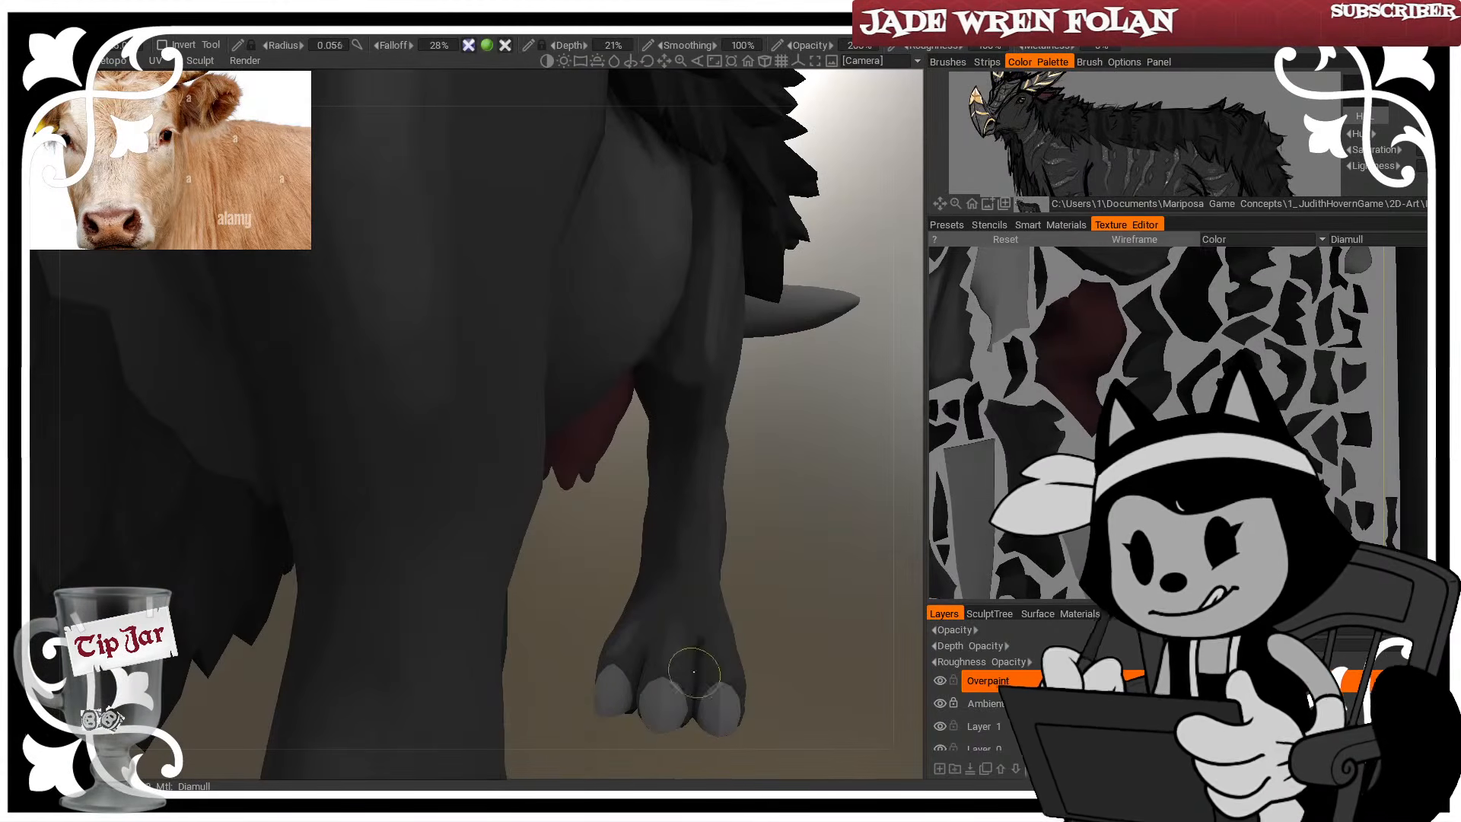
mouse_move(694, 710)
left_mouse_down()
mouse_move(776, 571)
mouse_move(642, 659)
left_mouse_up()
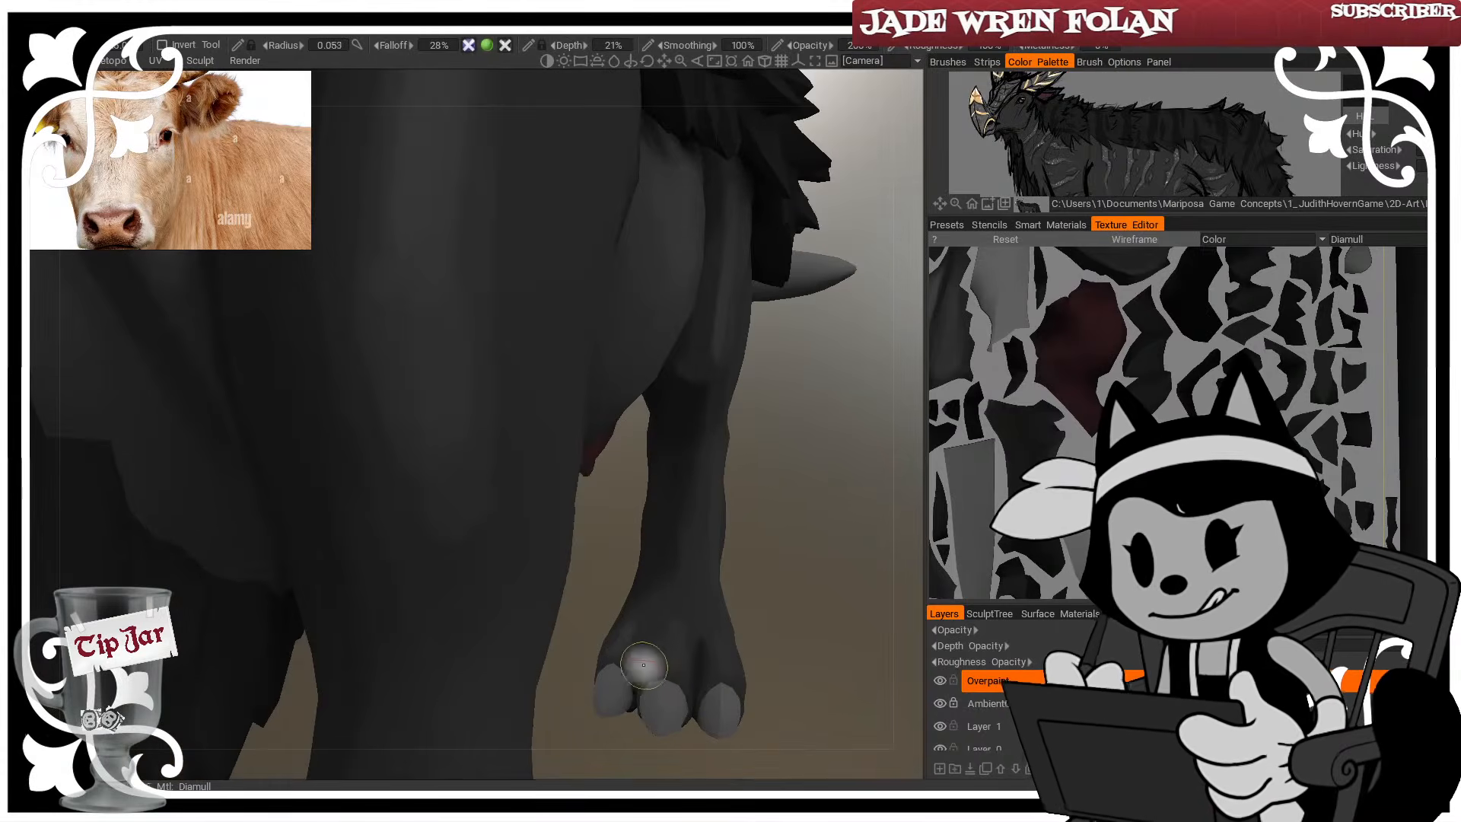
right_click_drag(642, 659, 648, 639)
left_click_drag(647, 643, 857, 528)
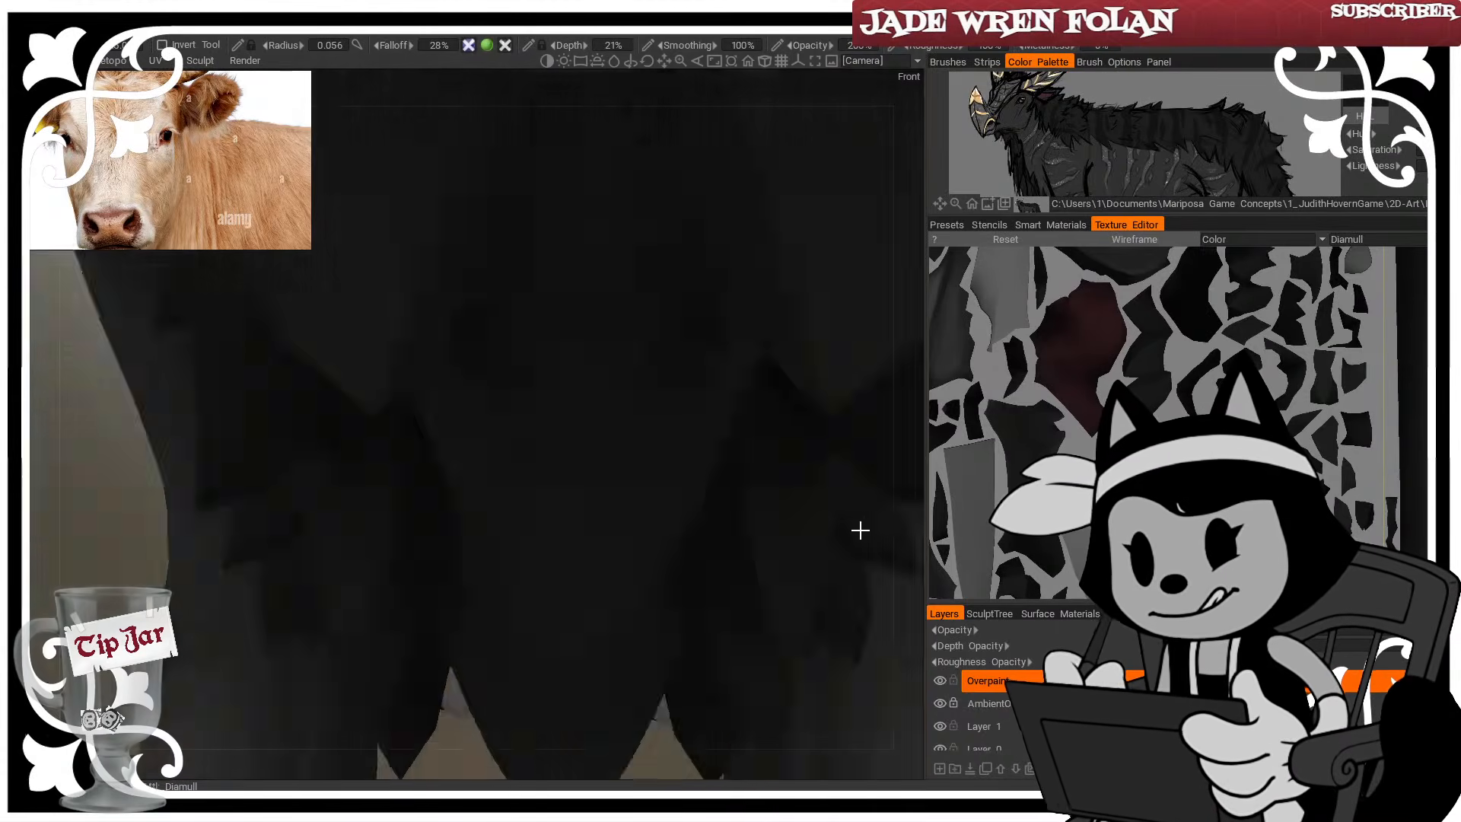
scroll(856, 524, "down", 3)
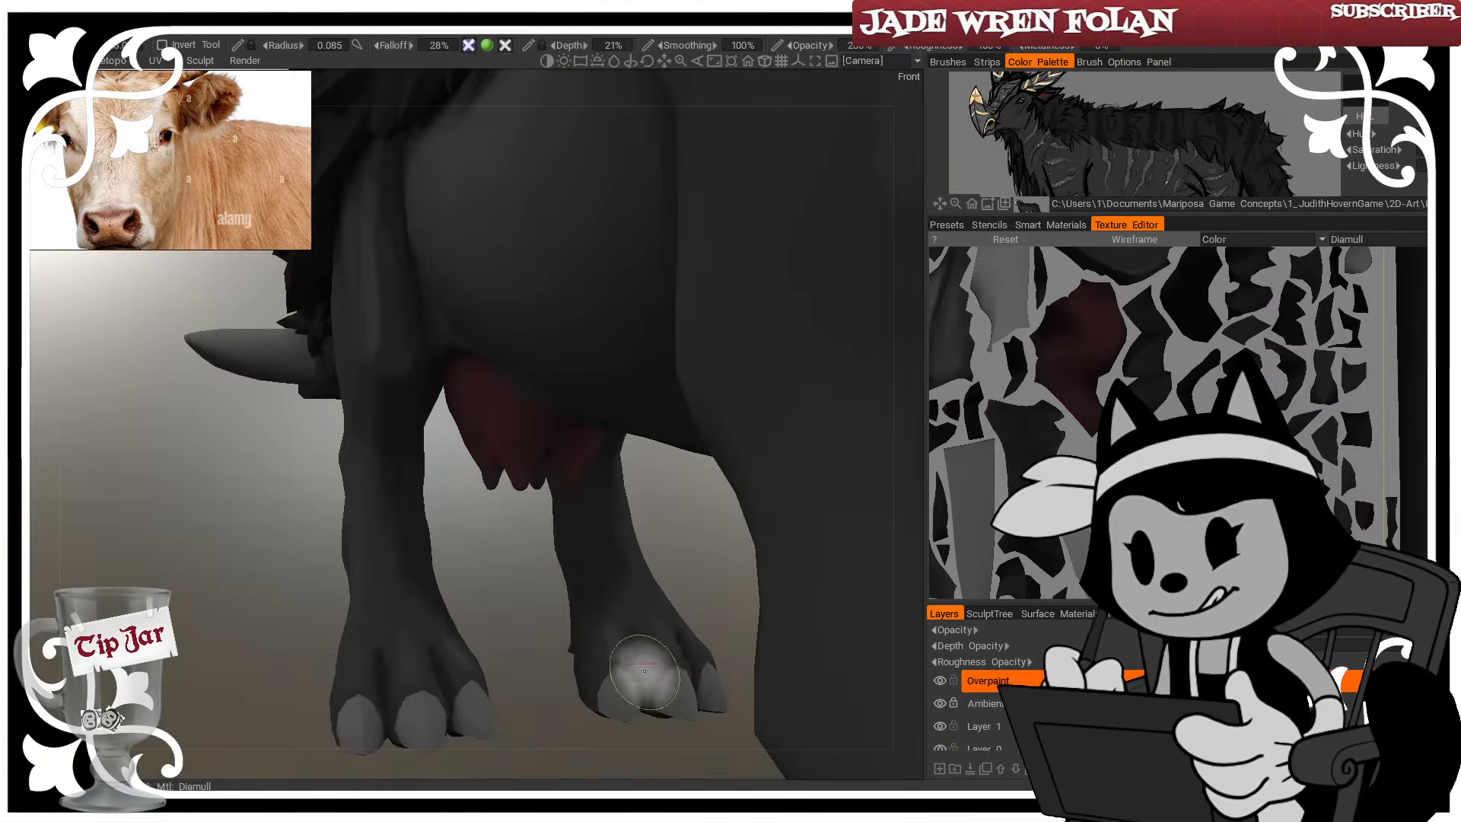
left_click_drag(624, 654, 654, 561)
right_click_drag(609, 660, 612, 674)
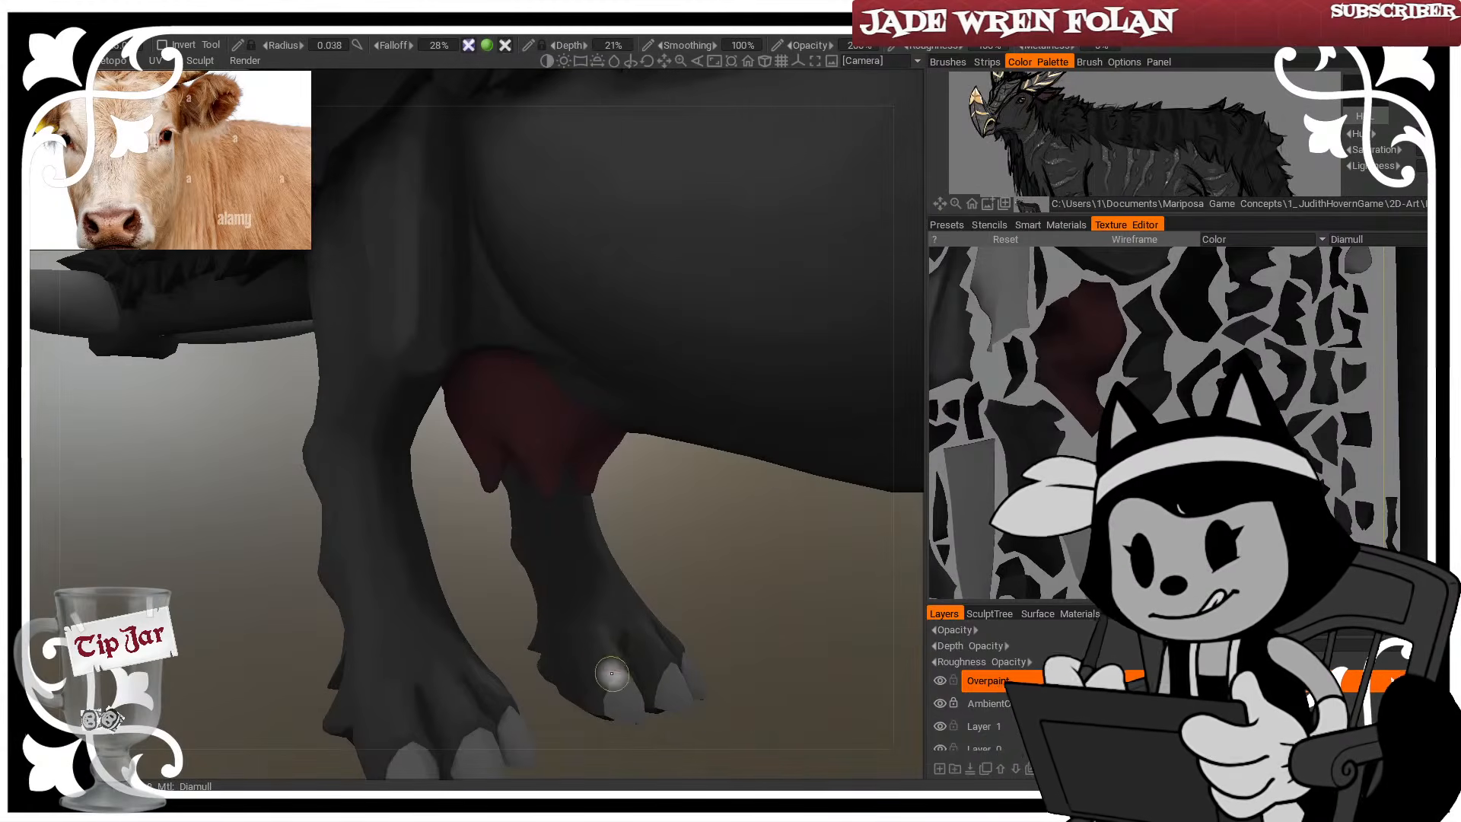
Adjust the brush radius to 0.099 and inspect the lower hind legs with and without the wireframe
key("bracketright")
key("bracketright")
key("bracketright")
key("bracketright")
key("bracketright")
key("bracketright")
key("bracketright")
key("bracketright")
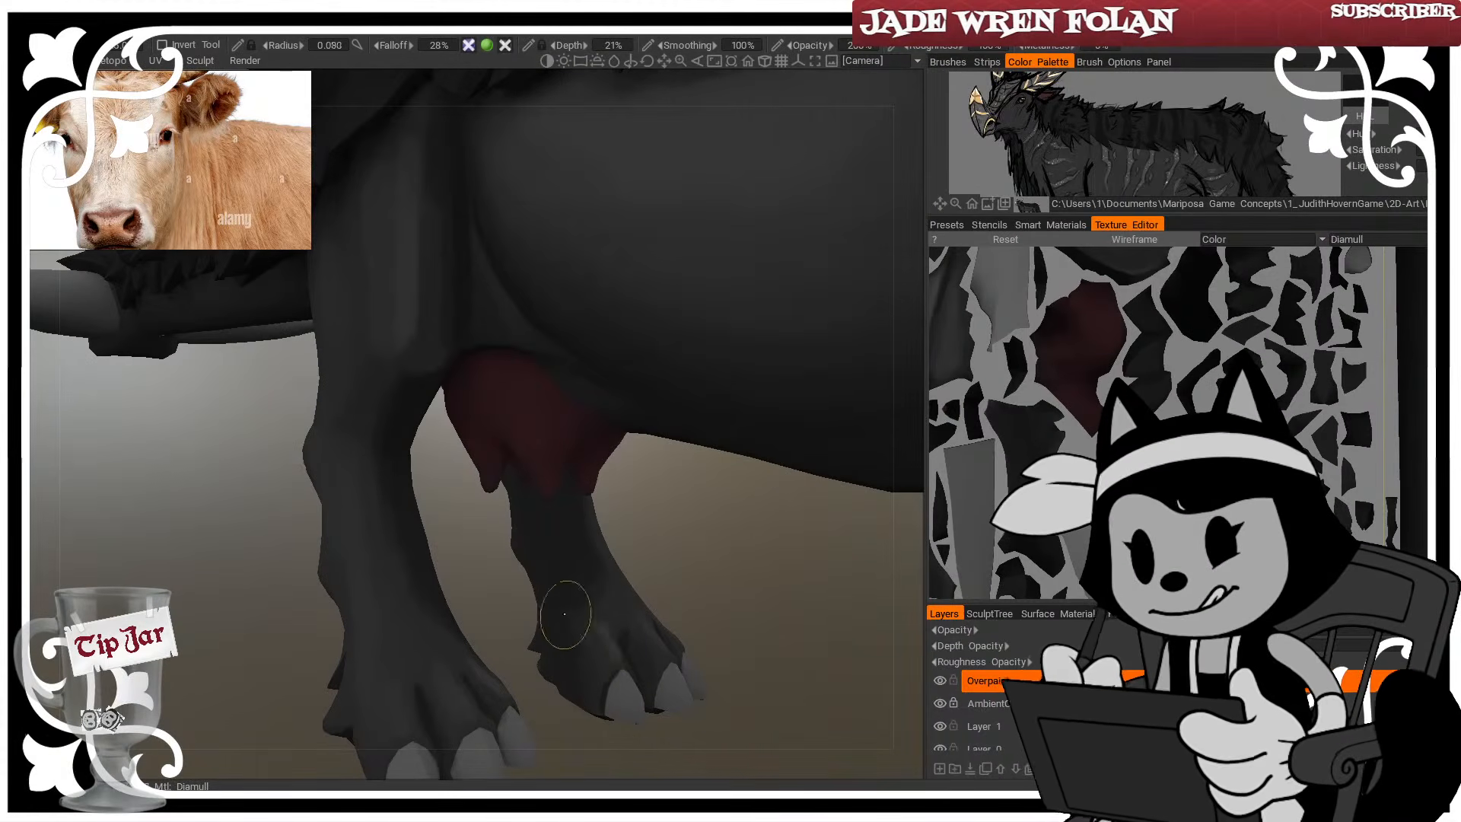
mouse_move(635, 598)
left_mouse_down()
mouse_move(701, 531)
mouse_move(895, 533)
left_mouse_up()
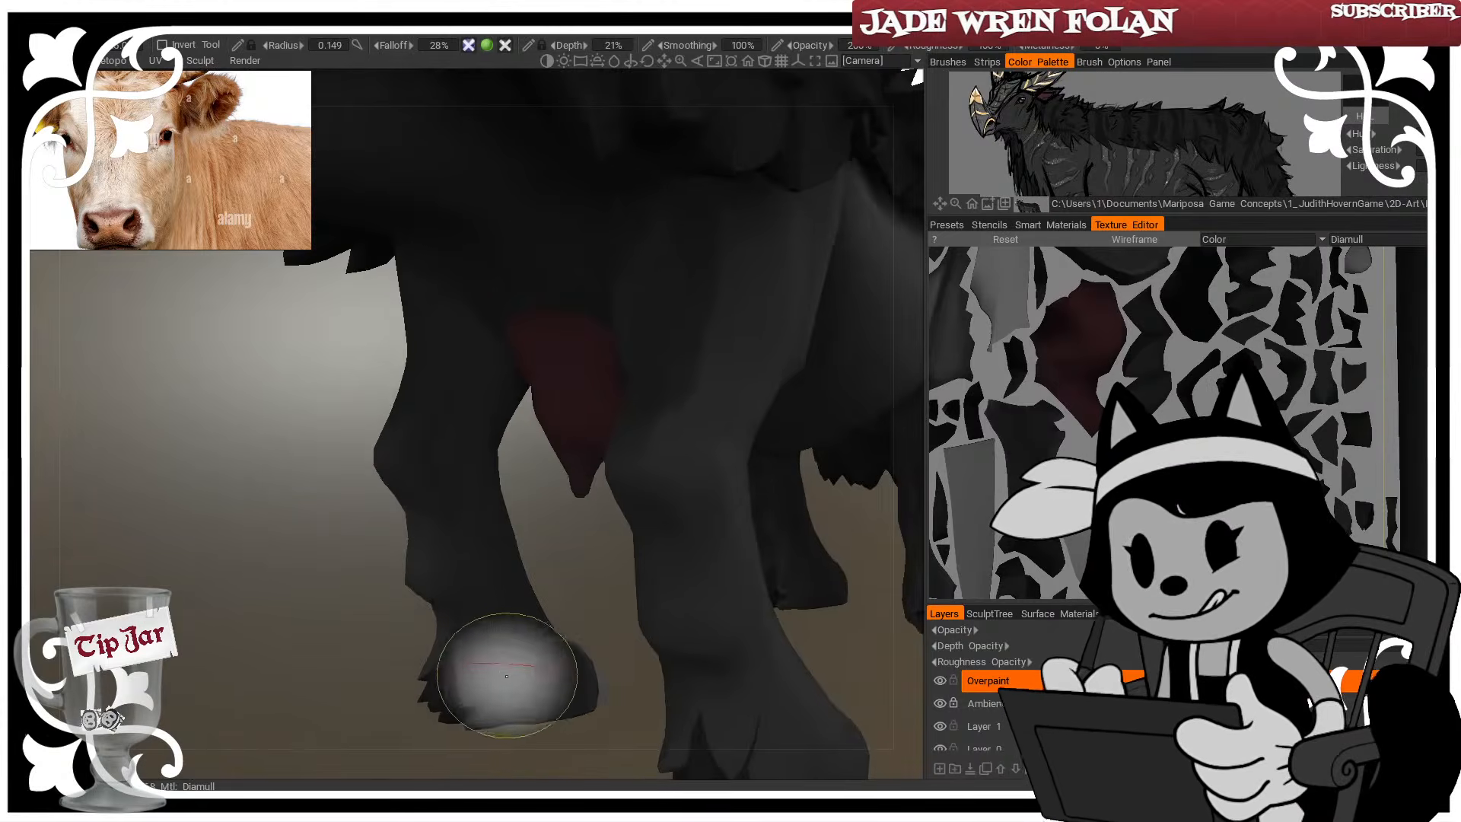
key("bracketleft")
key("bracketleft")
key("w")
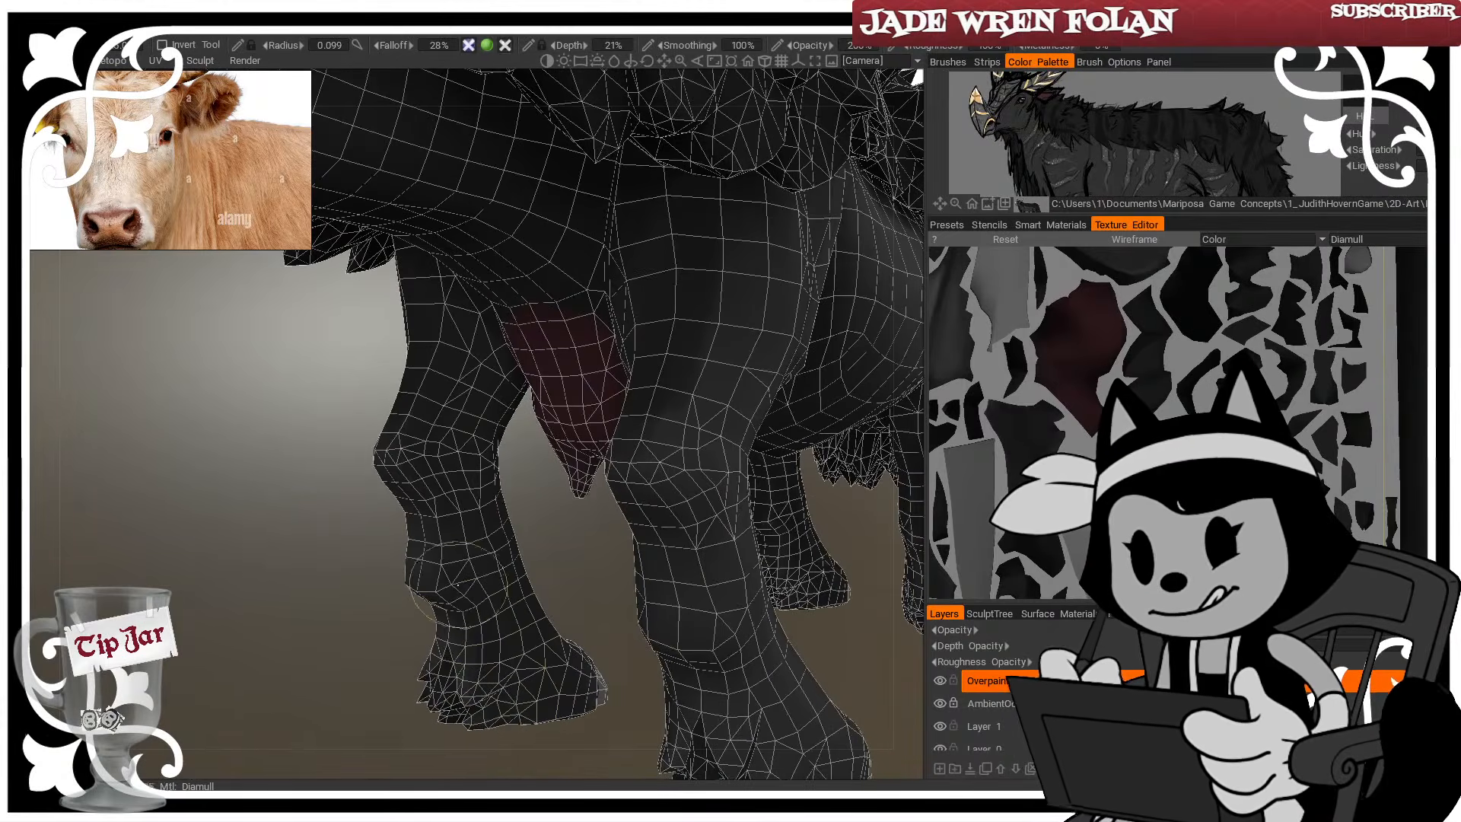
key("w")
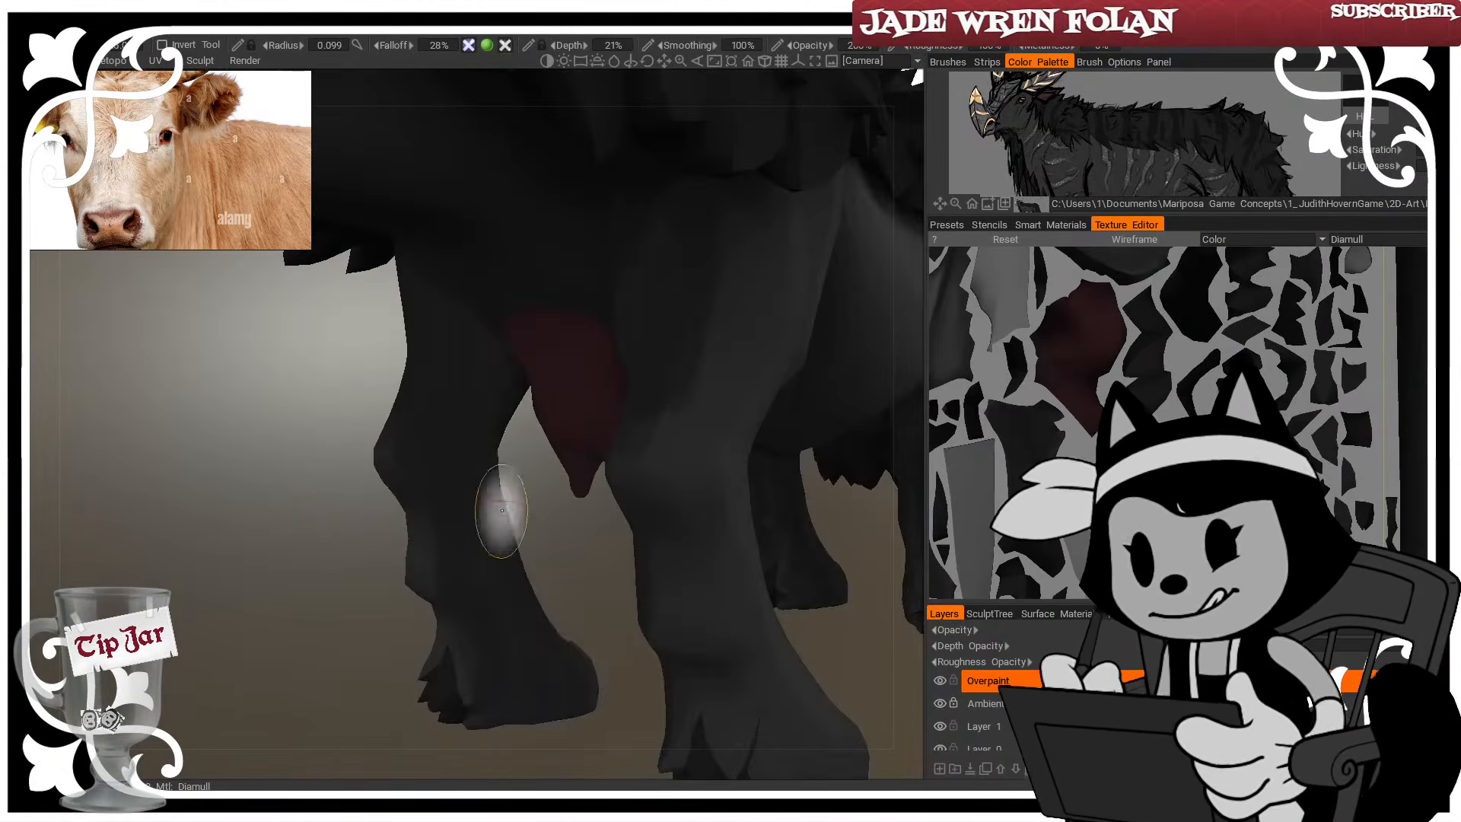
Set the brush radius to 0.123 and inspect the wireframe around the udder and hind legs from behind
mouse_move(567, 585)
left_mouse_down()
mouse_move(613, 560)
mouse_move(668, 565)
mouse_move(629, 587)
left_mouse_up()
key("bracketright")
key("bracketright")
key("bracketright")
mouse_move(551, 616)
left_mouse_down()
mouse_move(606, 608)
mouse_move(593, 609)
left_mouse_up()
key("w")
key("bracketleft")
key("bracketleft")
left_click_drag(562, 703, 572, 763)
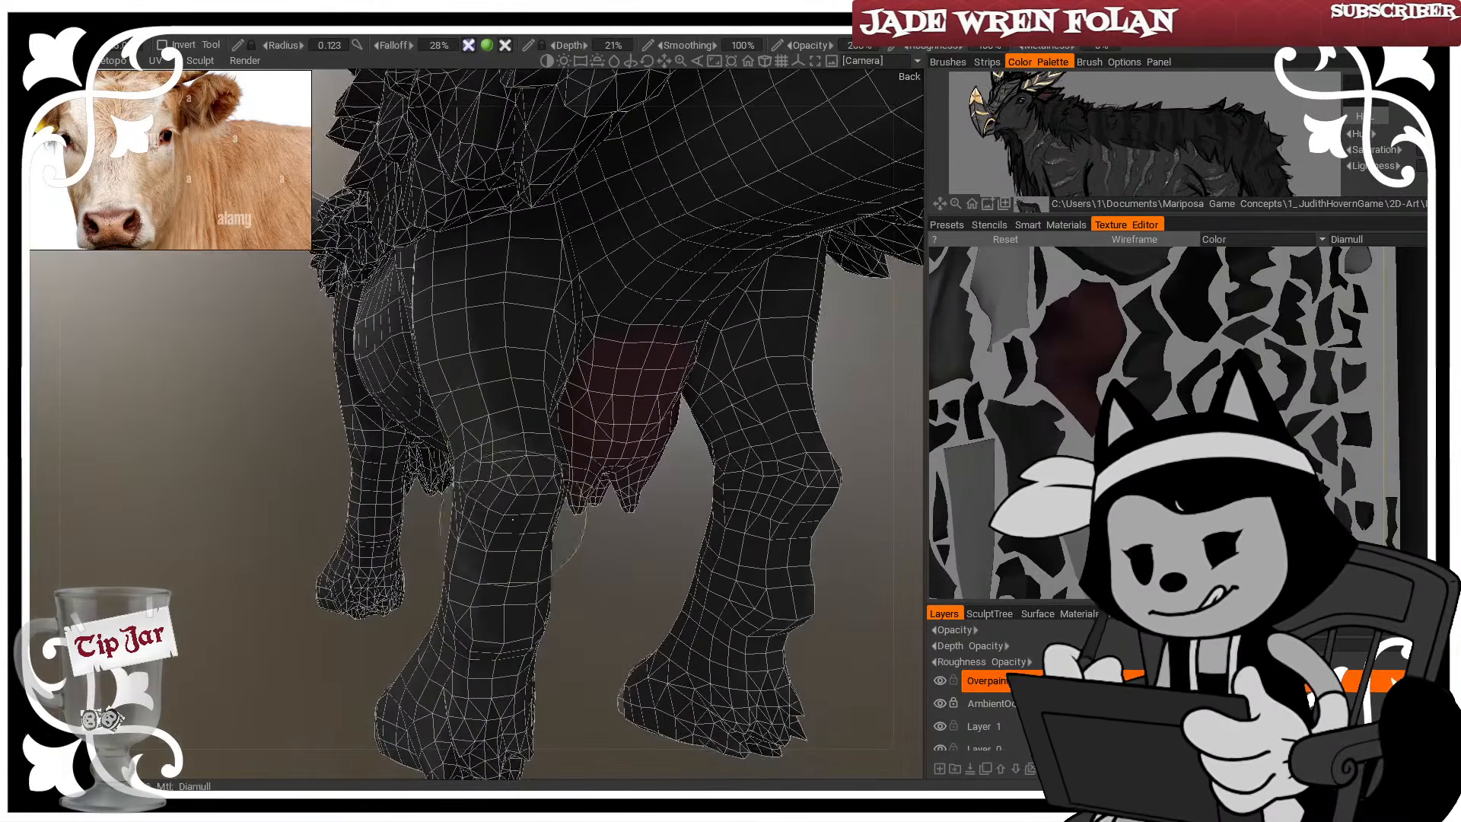
key("w")
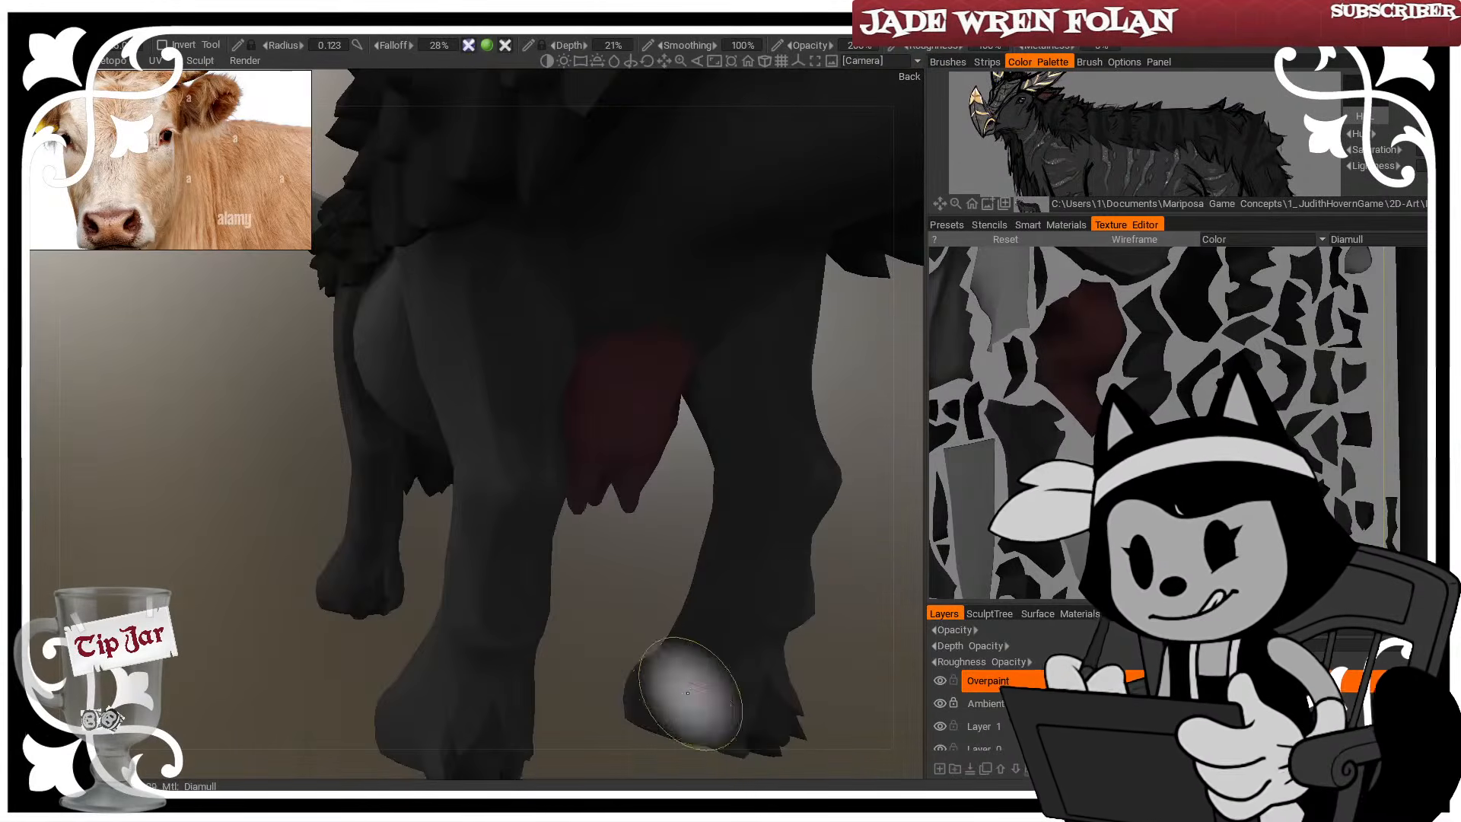
Review the shading of the hindquarters, then the creature's full side profile
scroll(682, 691, "down", 5)
left_click_drag(682, 692, 817, 584)
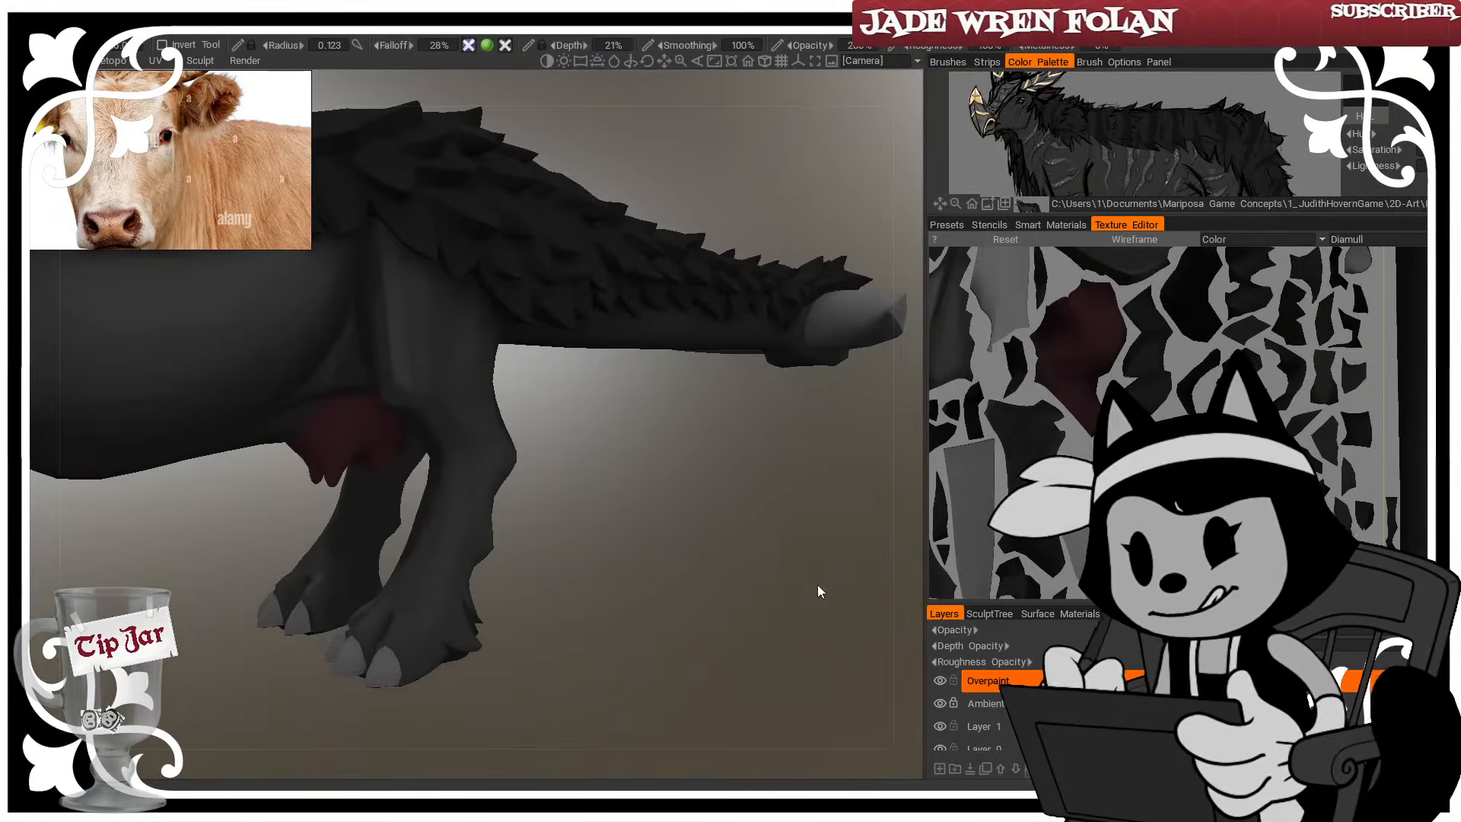
mouse_move(738, 551)
left_mouse_down()
mouse_move(768, 560)
mouse_move(707, 624)
left_mouse_up()
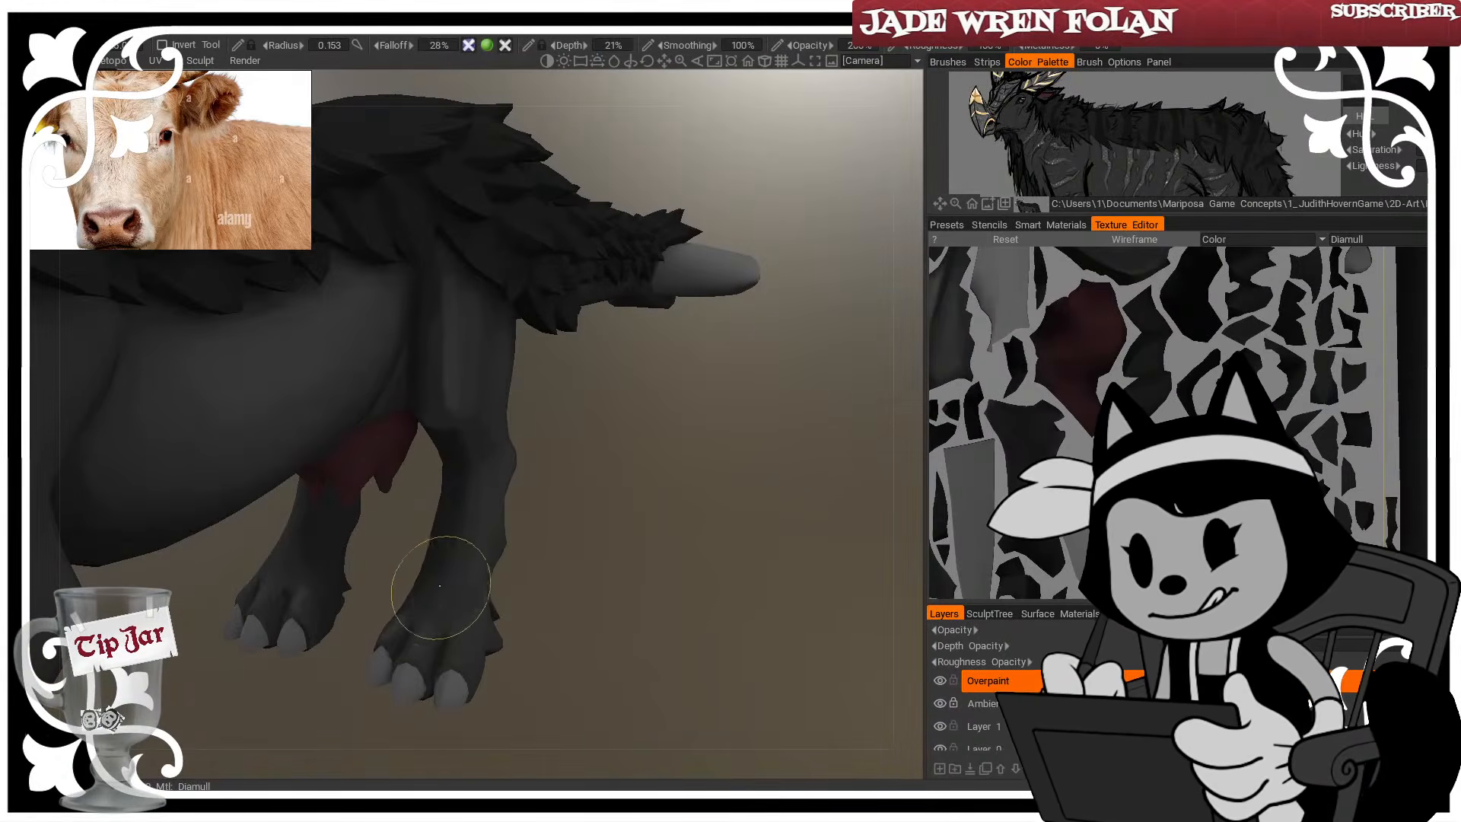
mouse_move(491, 457)
left_mouse_down()
mouse_move(531, 443)
mouse_move(487, 461)
left_mouse_up()
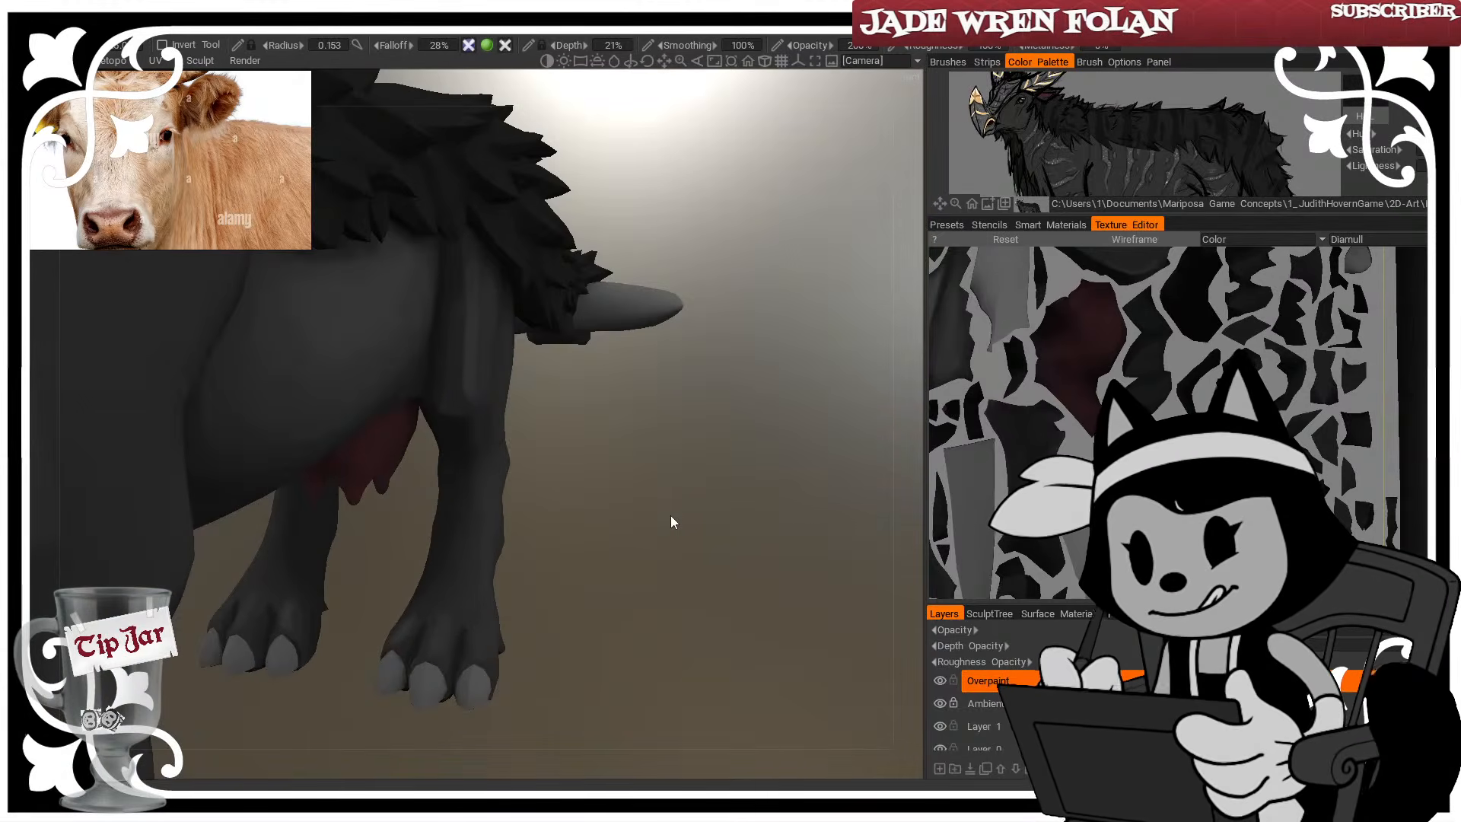
scroll(683, 516, "down", 5)
left_click_drag(669, 532, 499, 680)
middle_click_drag(499, 680, 534, 628)
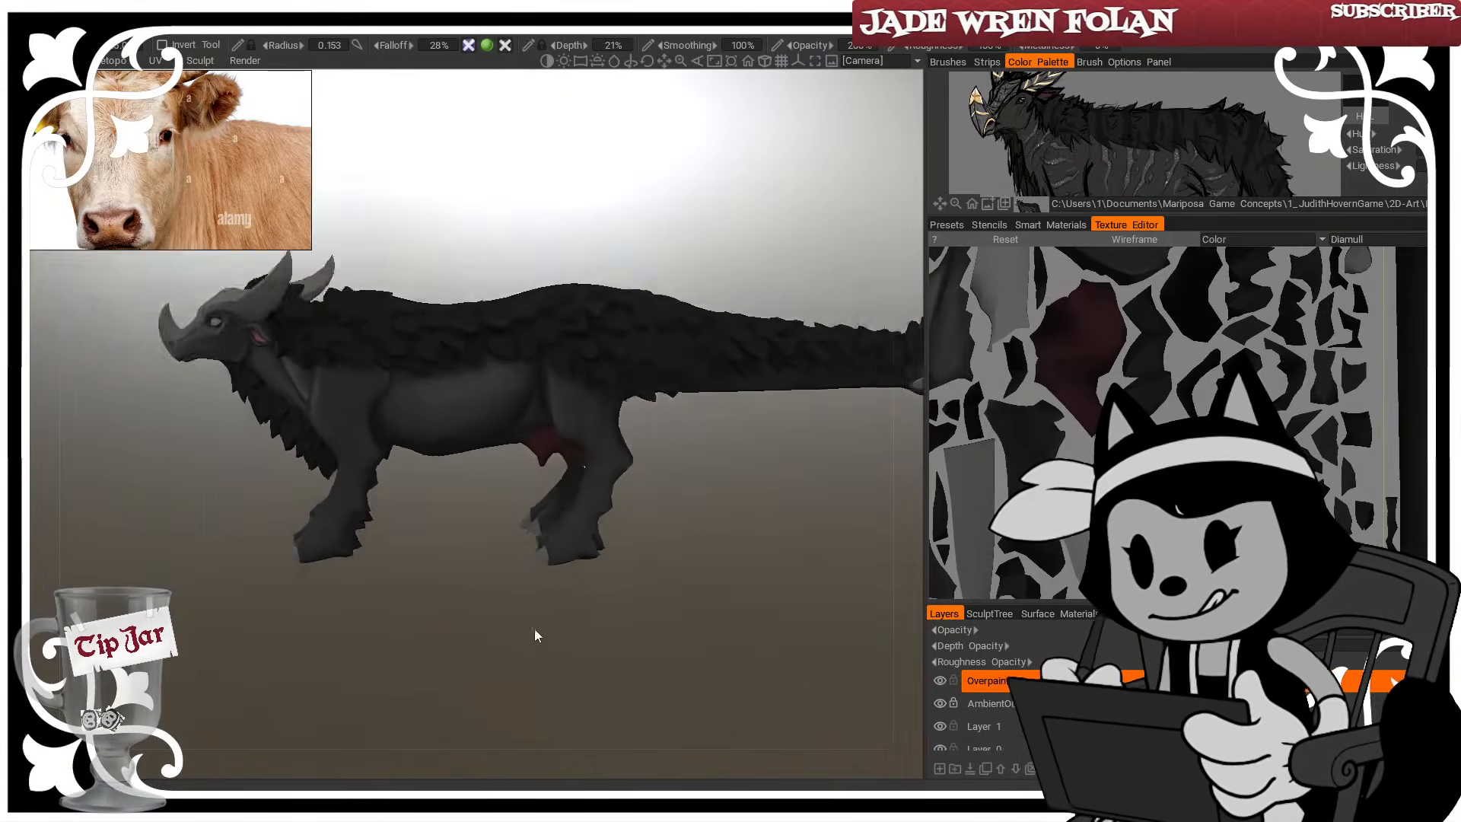
Examine the creature's front legs, chest and head from the three-quarter side and the front
right_click_drag(534, 628, 532, 590)
mouse_move(532, 590)
left_mouse_down()
mouse_move(610, 607)
mouse_move(550, 595)
left_mouse_up()
right_click_drag(550, 595, 554, 625)
mouse_move(555, 625)
left_mouse_down()
mouse_move(385, 596)
mouse_move(477, 596)
mouse_move(527, 630)
left_mouse_up()
right_click_drag(526, 630, 486, 668)
middle_click_drag(485, 668, 531, 650)
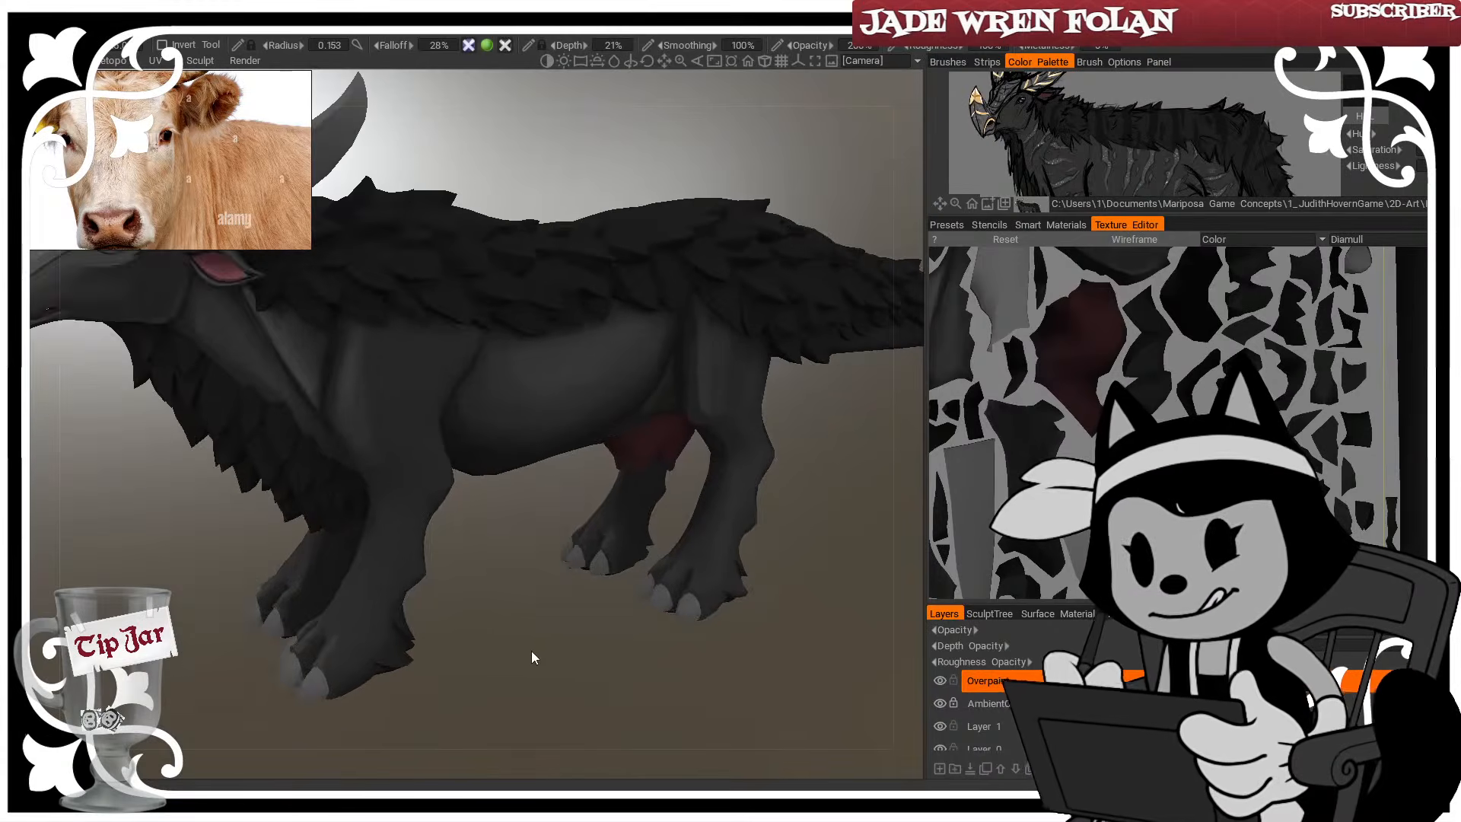
left_click_drag(531, 650, 636, 662)
middle_click_drag(636, 662, 578, 668)
mouse_move(578, 669)
left_mouse_down()
mouse_move(662, 626)
mouse_move(750, 512)
mouse_move(639, 555)
left_mouse_up()
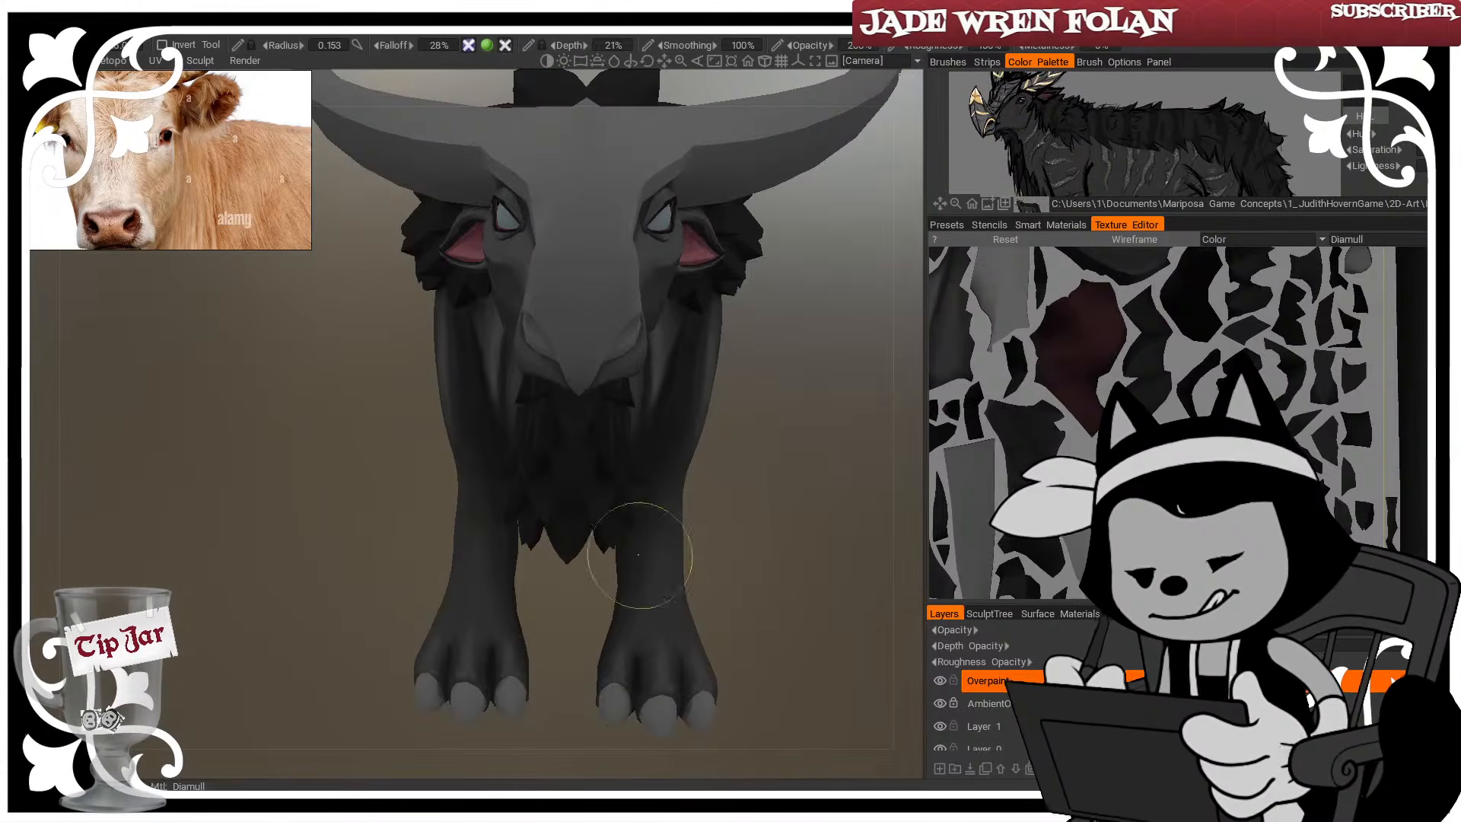
left_click_drag(834, 537, 607, 537)
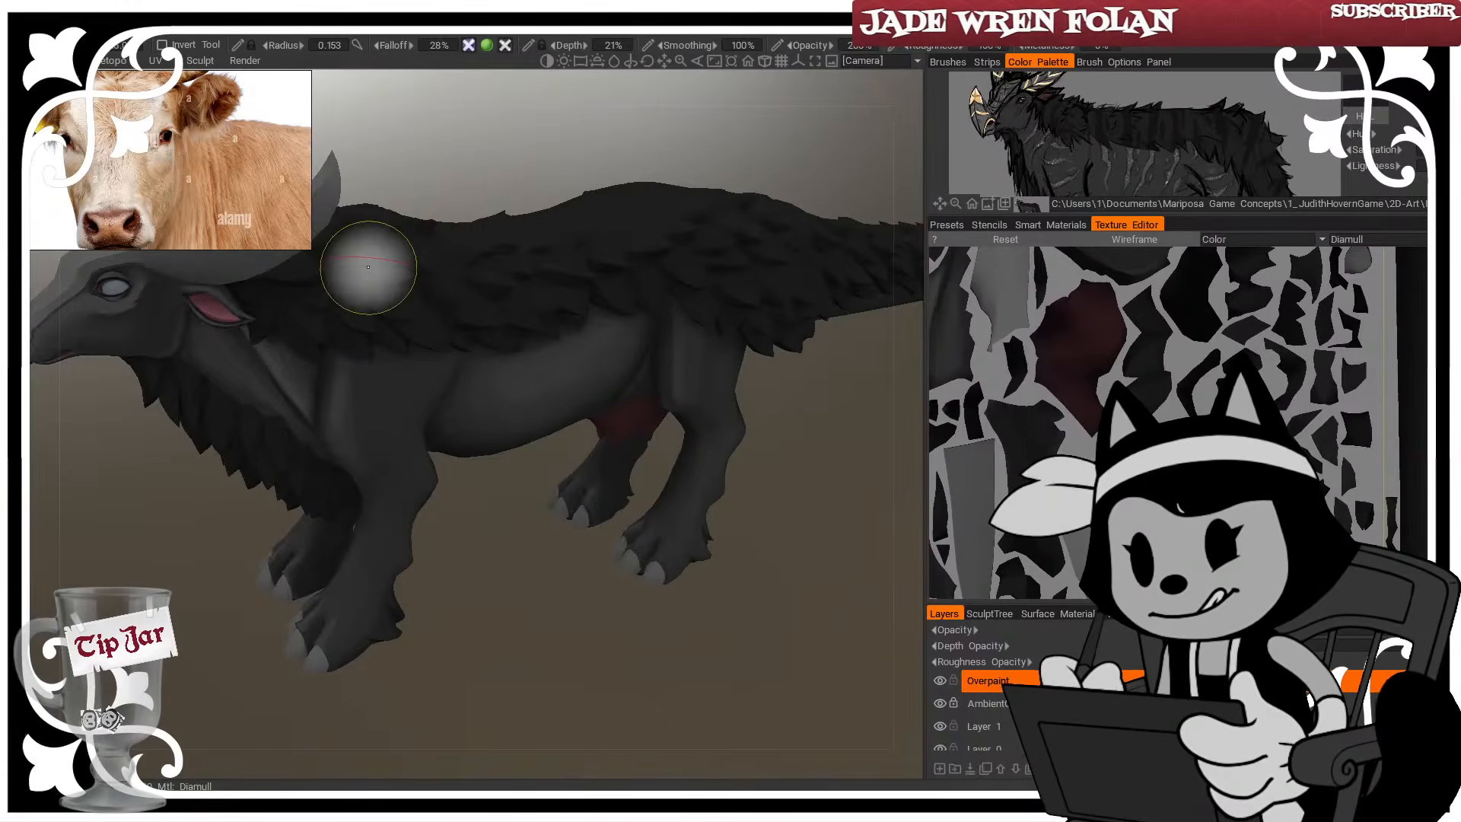
Browse the animal reference board and frame the side-view anatomy diagram of the black-and-white cow
scroll(257, 215, "down", 2)
scroll(172, 160, "down", 4)
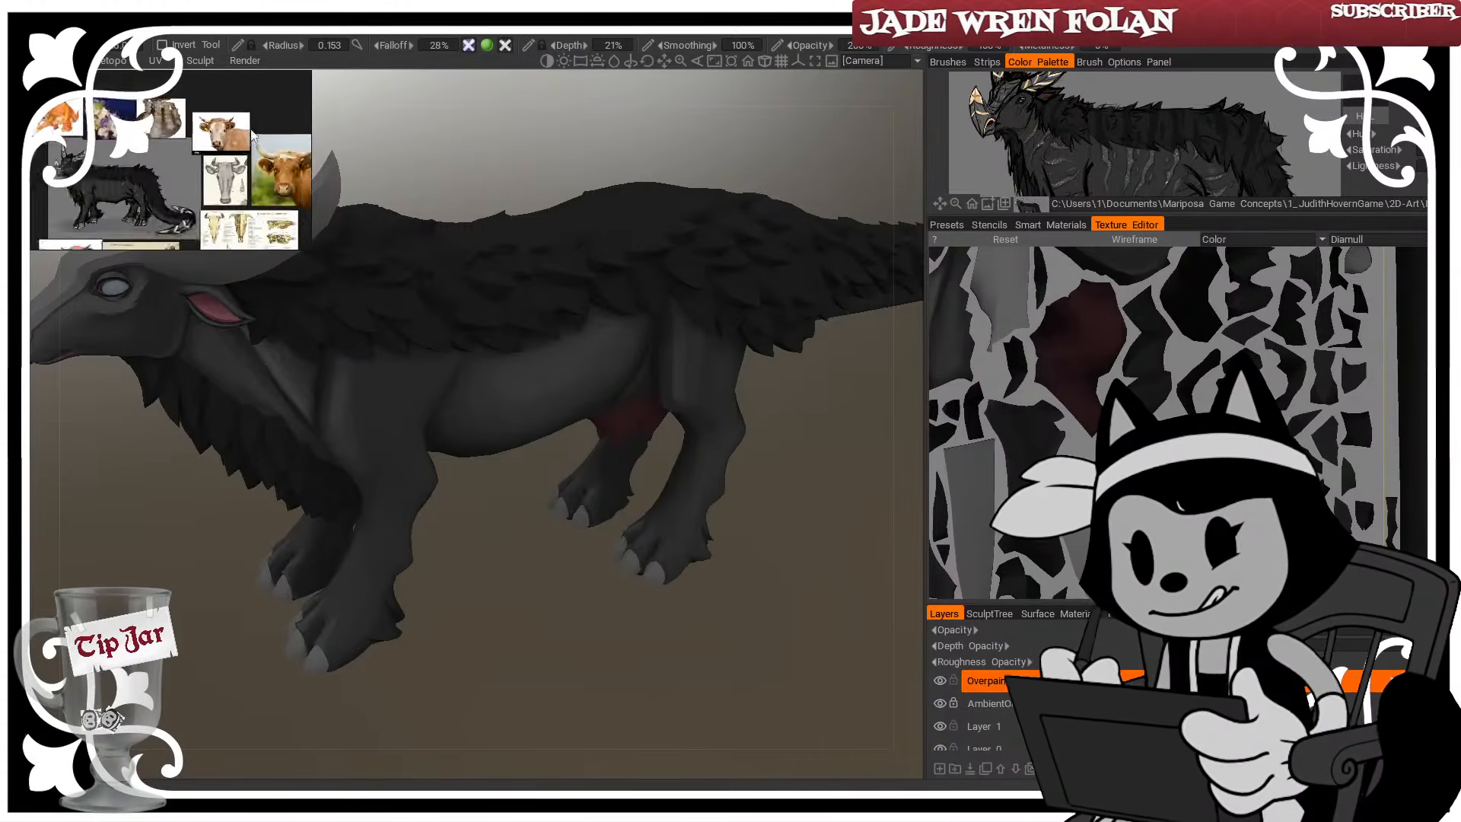
scroll(111, 156, "up", 5)
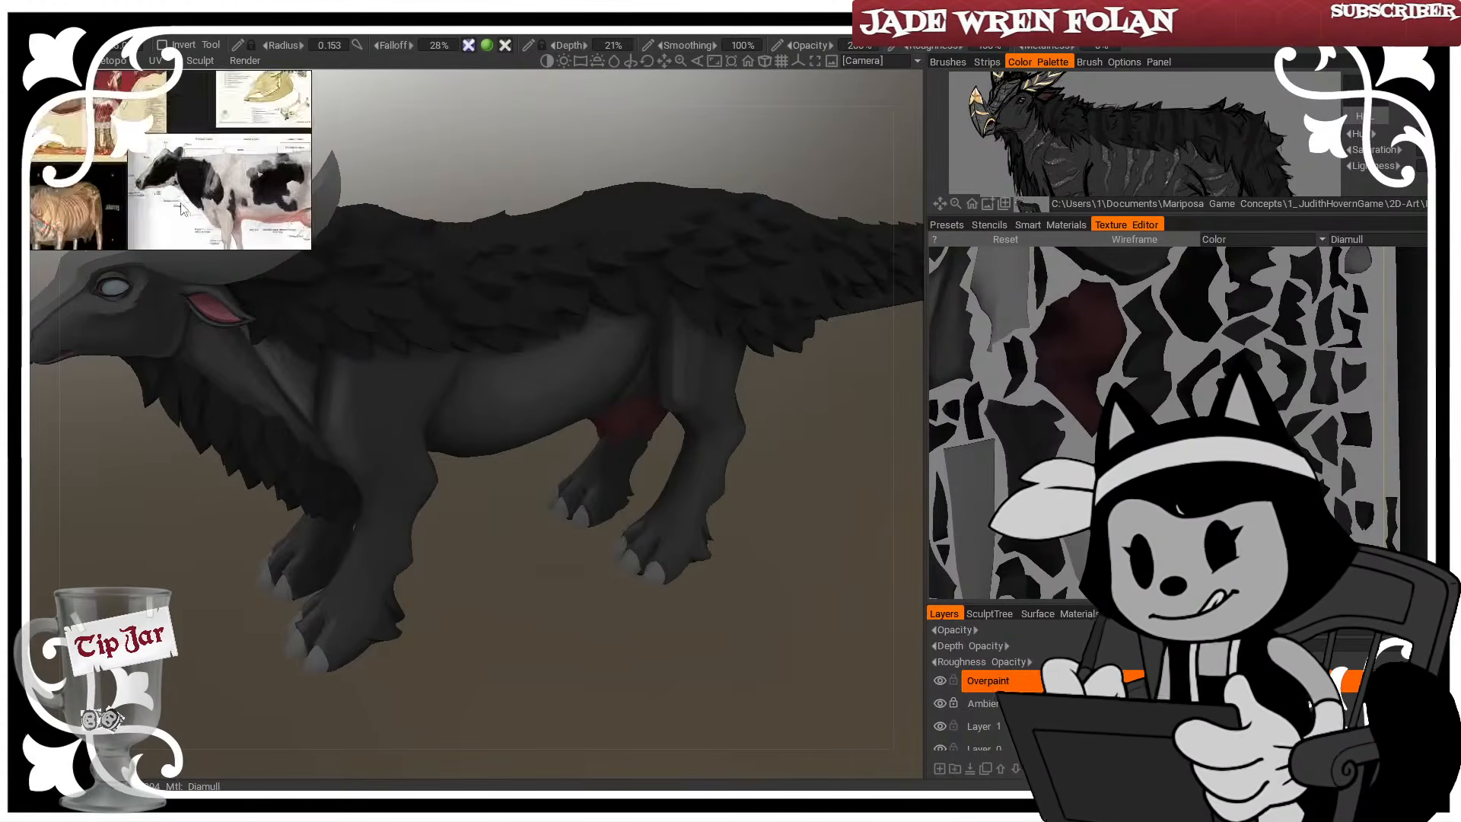
middle_click_drag(110, 156, 317, 144)
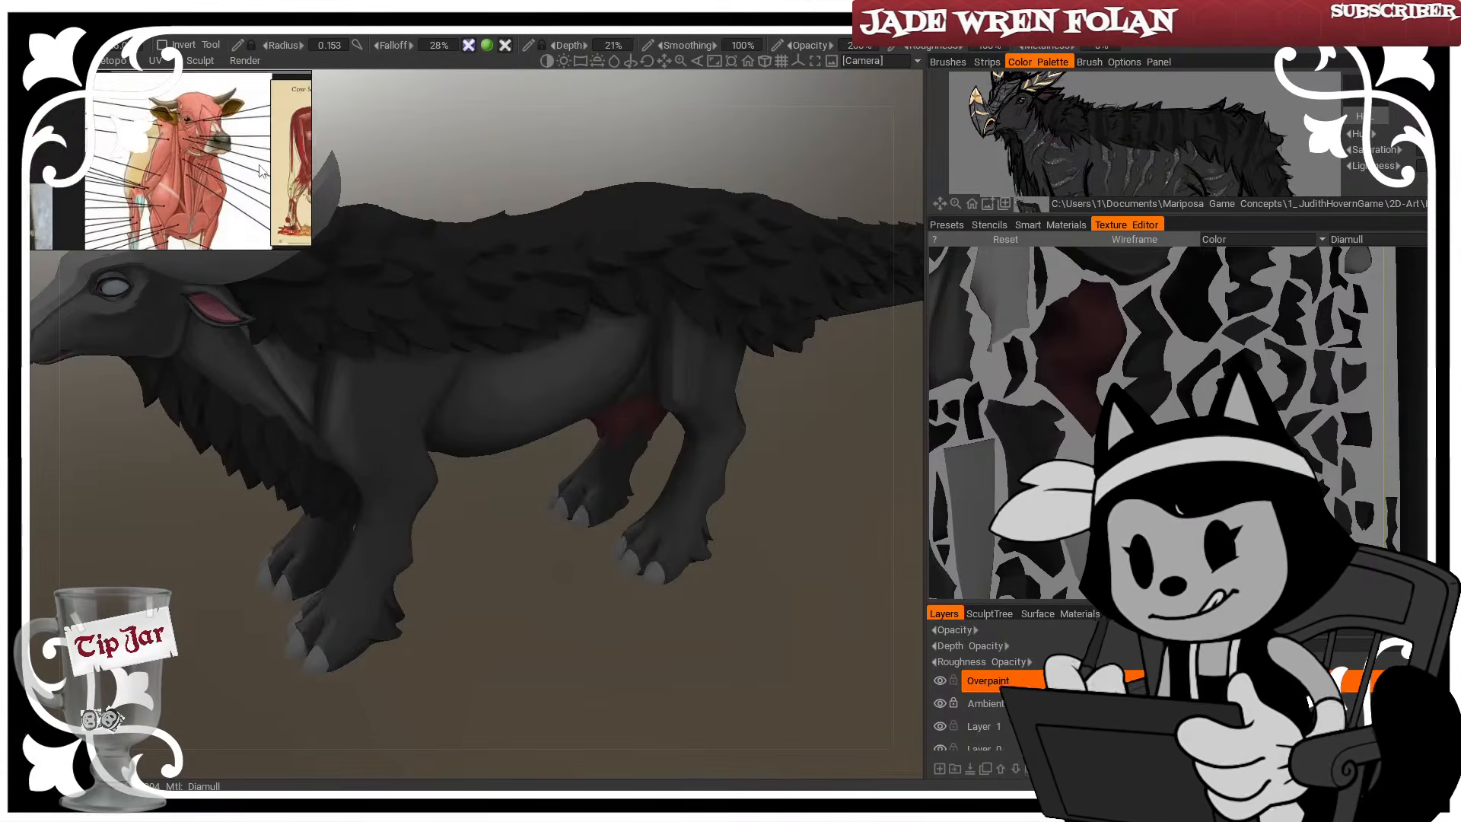
scroll(255, 158, "down", 5)
middle_click_drag(286, 226, 187, 238)
scroll(156, 140, "up", 4)
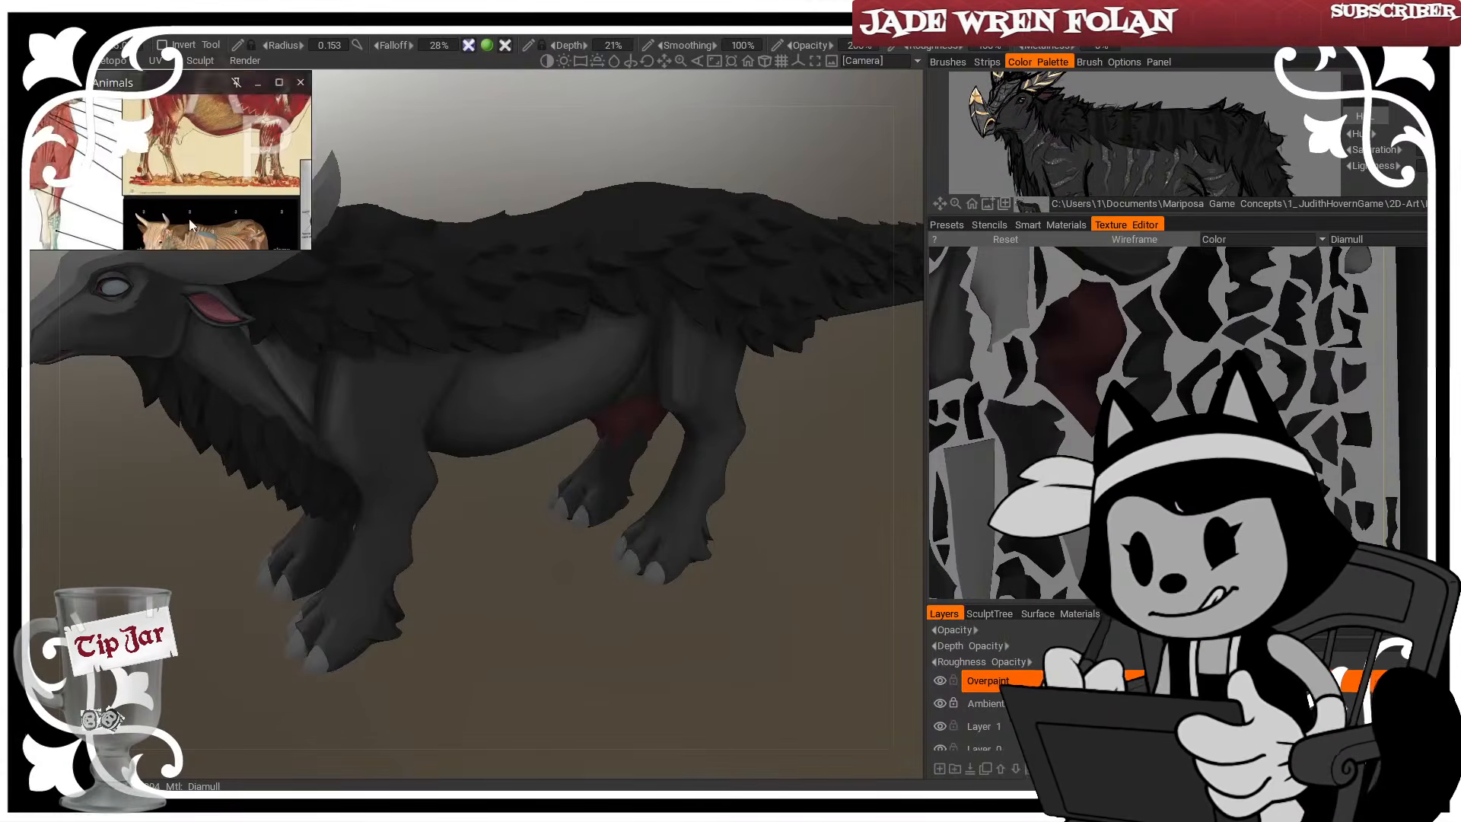
middle_click_drag(262, 156, 98, 162)
scroll(595, 592, "down", 3)
scroll(623, 619, "up", 5)
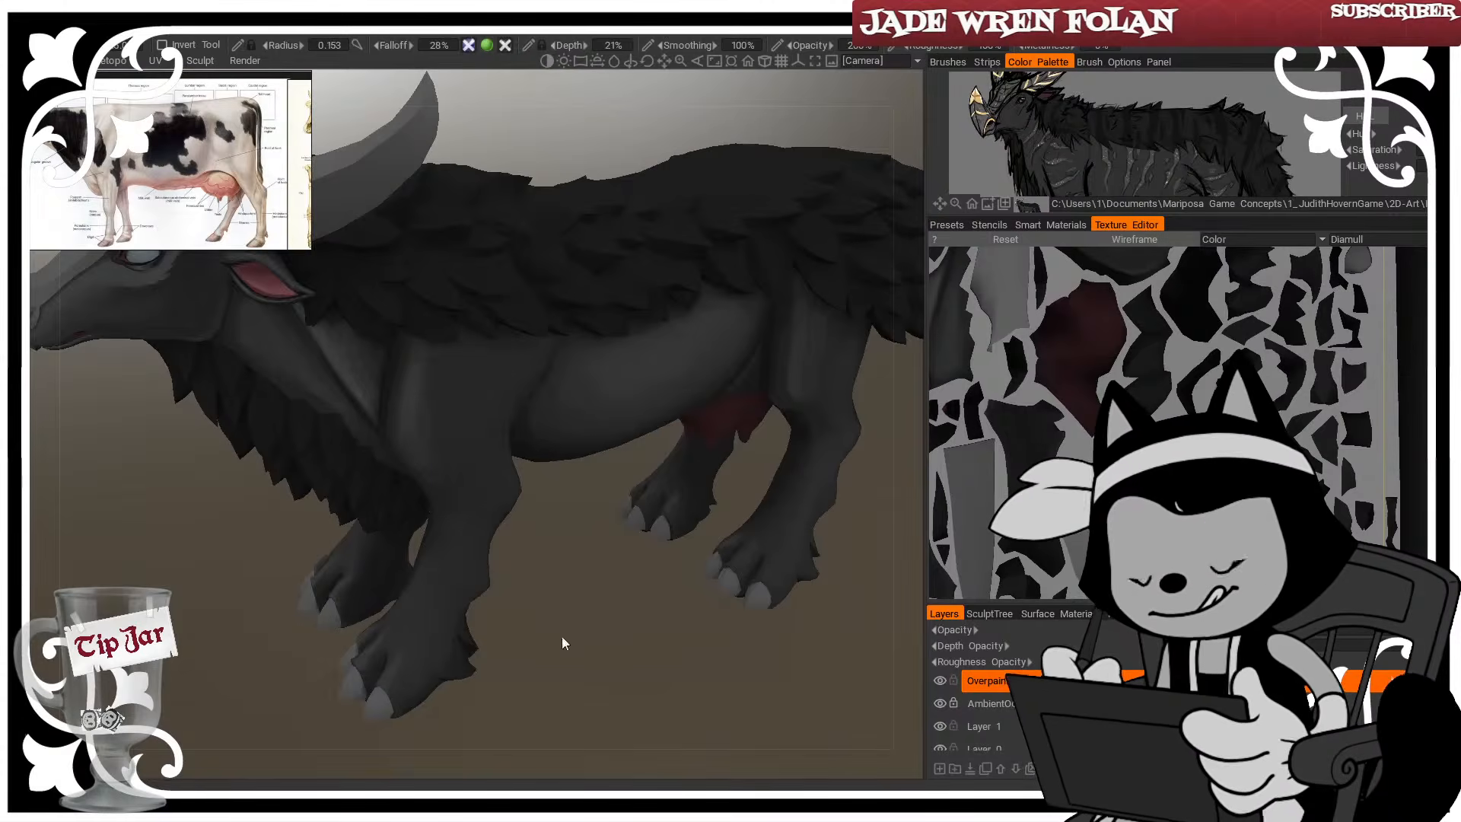
Reduce the brush radius to 0.075 and shade the muscles of the creature's near front shoulder
left_click_drag(561, 636, 557, 605)
key("bracketright")
key("bracketright")
key("bracketright")
key("bracketright")
key("bracketright")
key("bracketleft")
key("bracketleft")
key("bracketleft")
key("bracketleft")
key("bracketleft")
key("bracketleft")
key("bracketleft")
key("bracketleft")
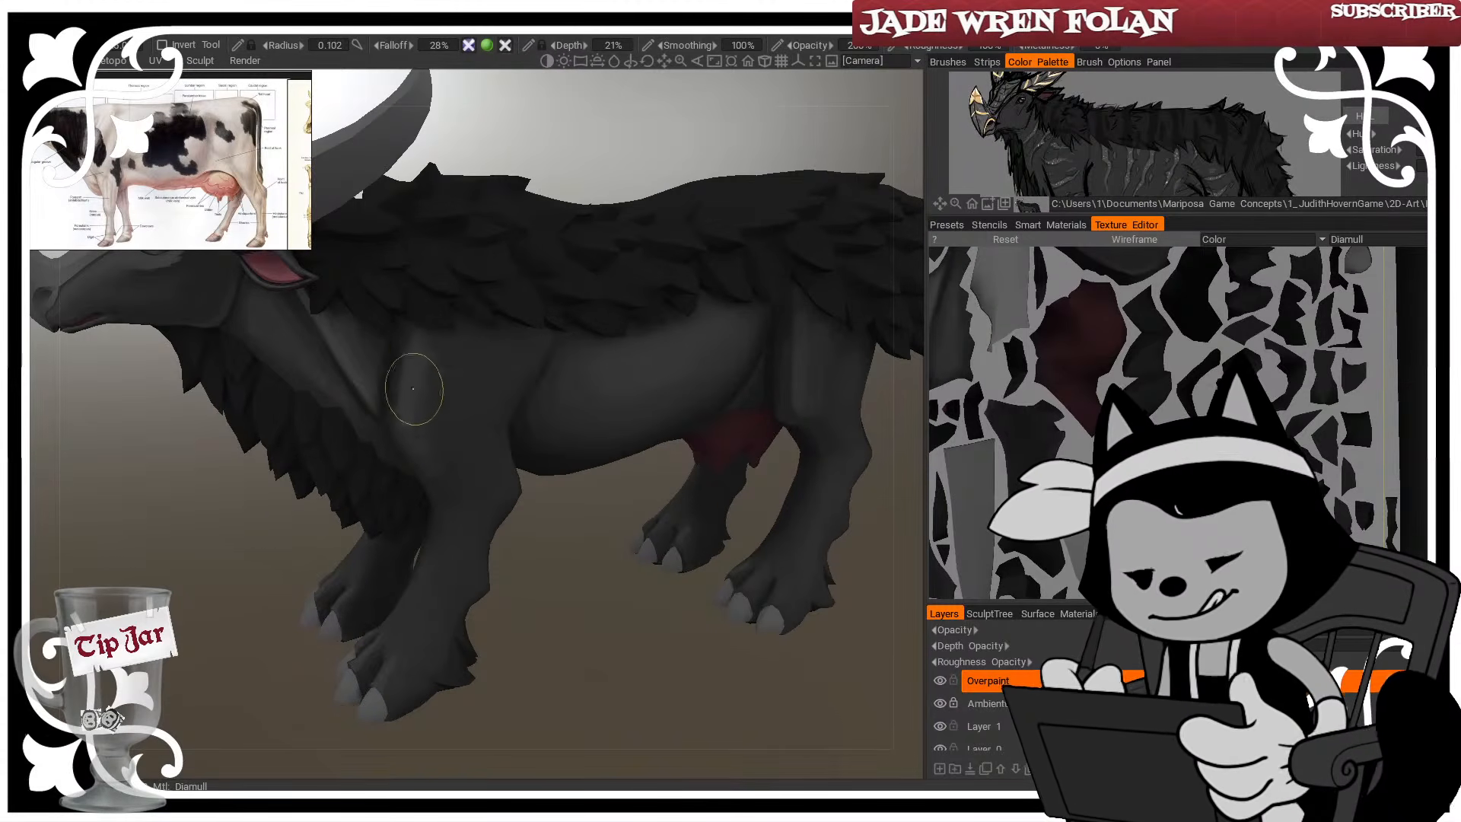
left_click_drag(551, 549, 440, 408)
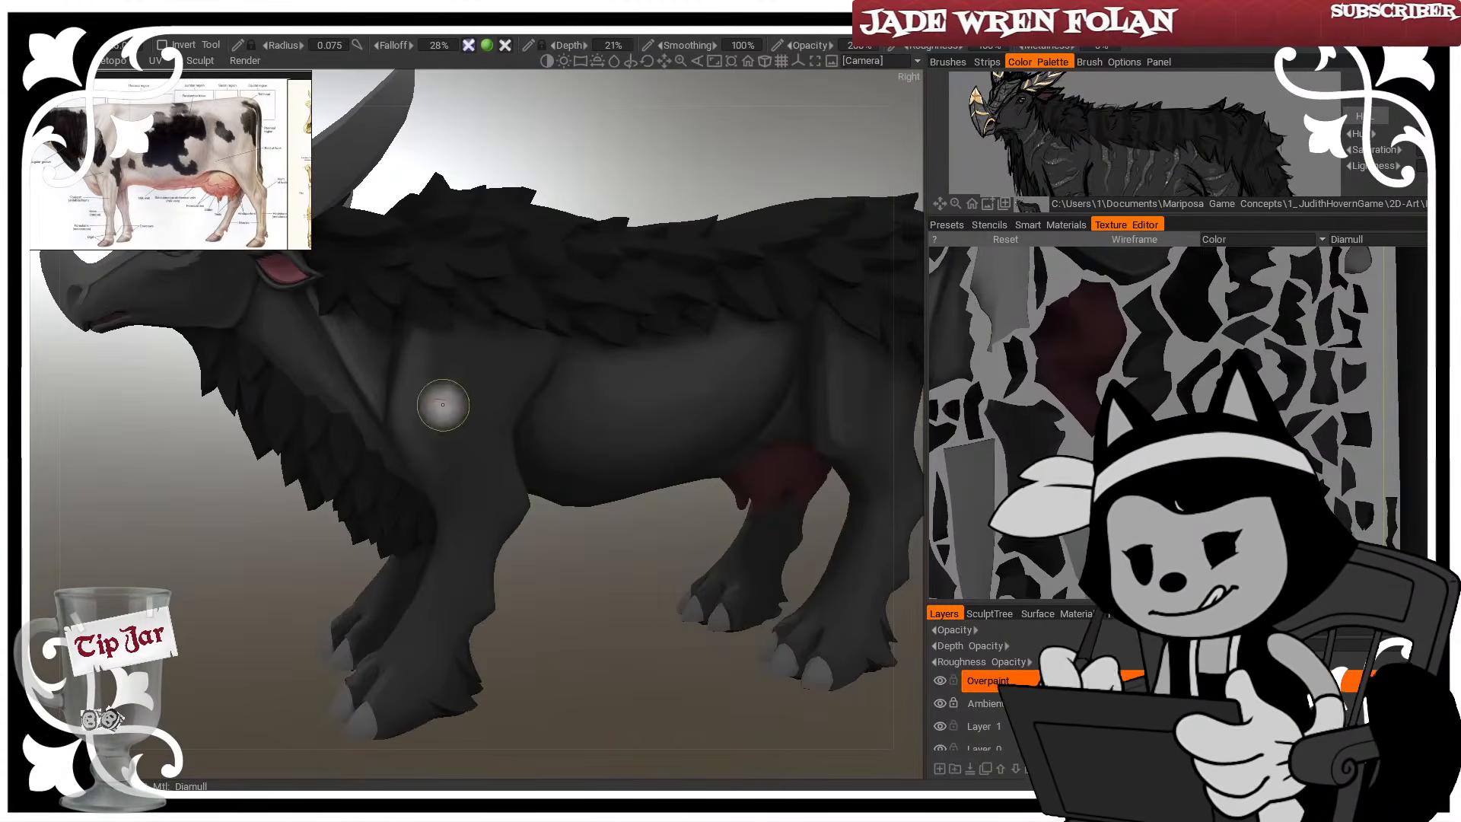
Enlarge the brush radius through 0.116 to 0.153 and blend soft tones across the shoulder and upper foreleg
key("bracketright")
key("bracketright")
key("bracketright")
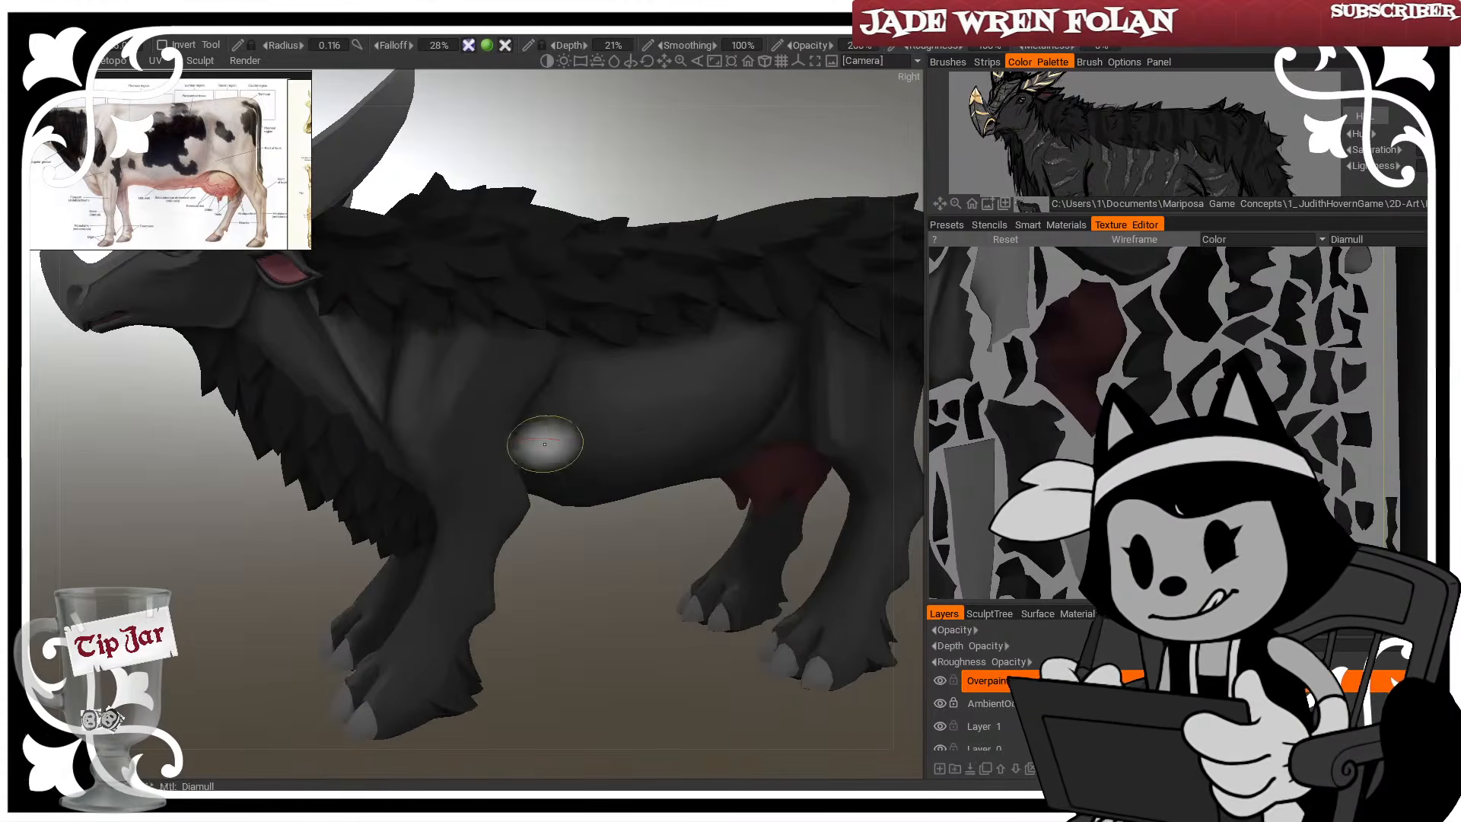
left_click_drag(552, 510, 484, 373)
key("bracketright")
key("bracketright")
left_click_drag(591, 578, 563, 544)
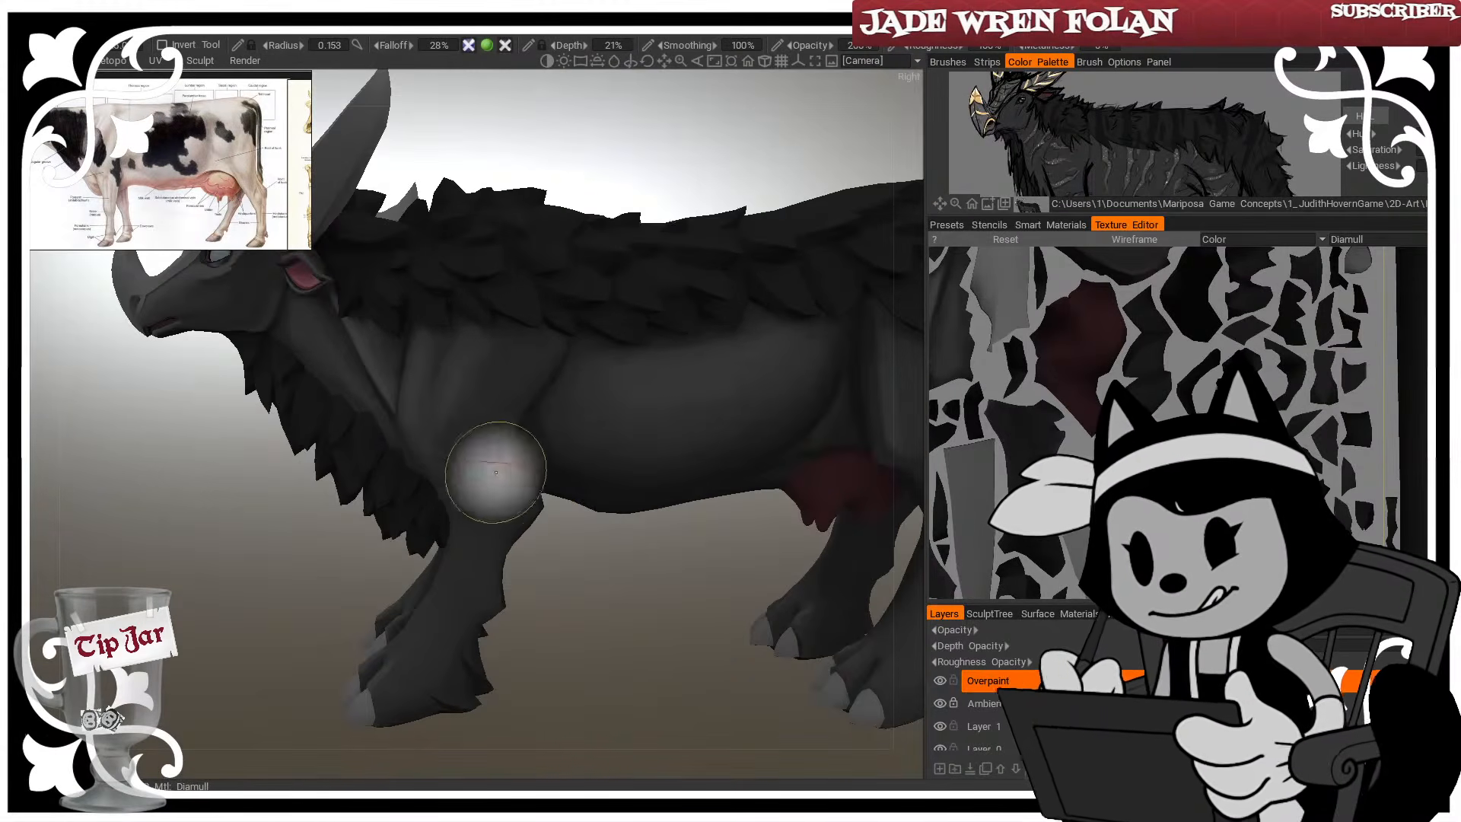
Shade the upper foreleg around the elbow, using brush radii of 0.119 and 0.153
key("bracketleft")
key("bracketleft")
mouse_move(492, 411)
left_mouse_down()
mouse_move(493, 426)
mouse_move(502, 405)
mouse_move(489, 490)
mouse_move(493, 476)
left_mouse_up()
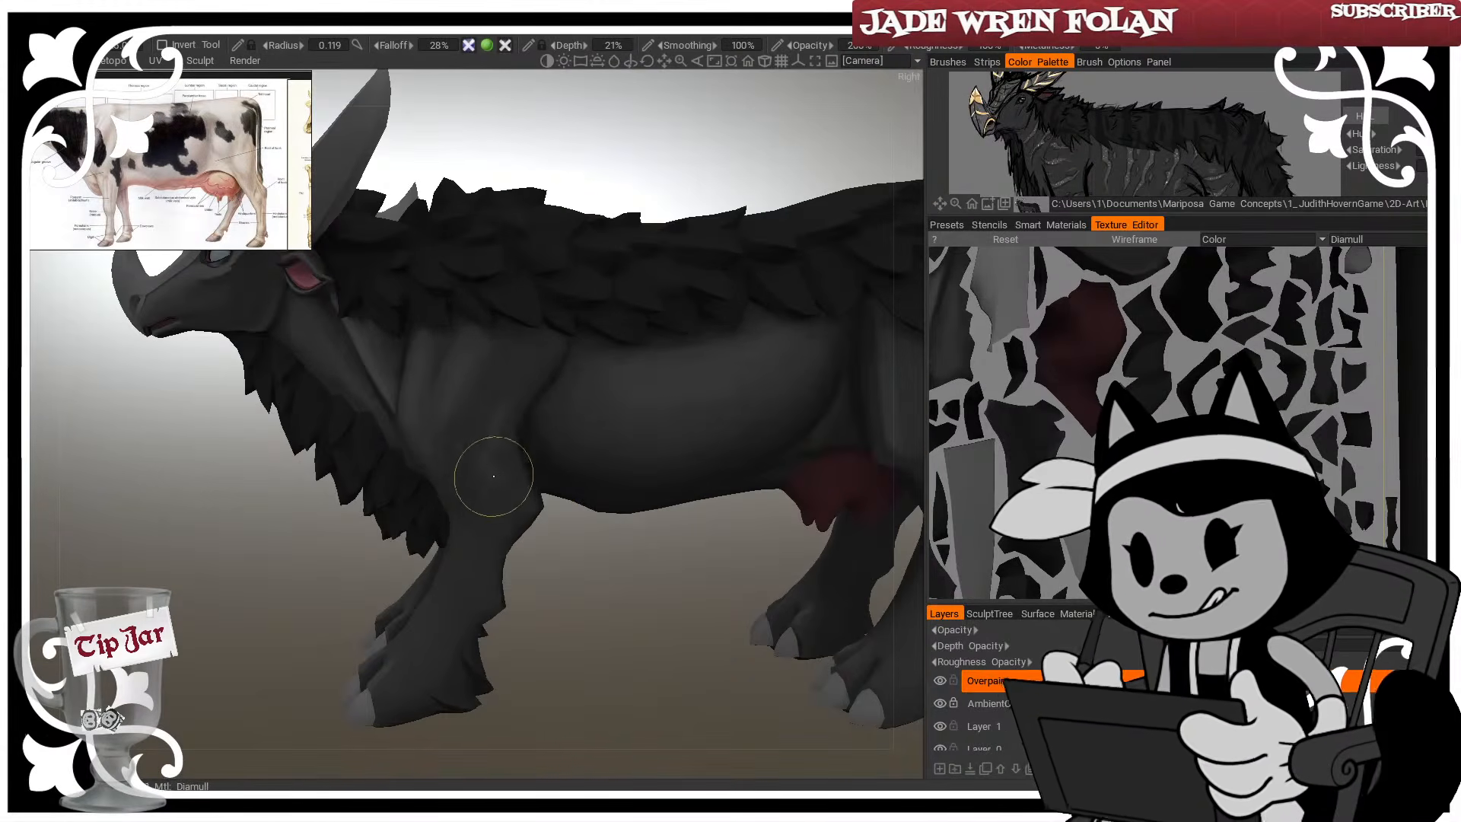
key("bracketright")
key("bracketright")
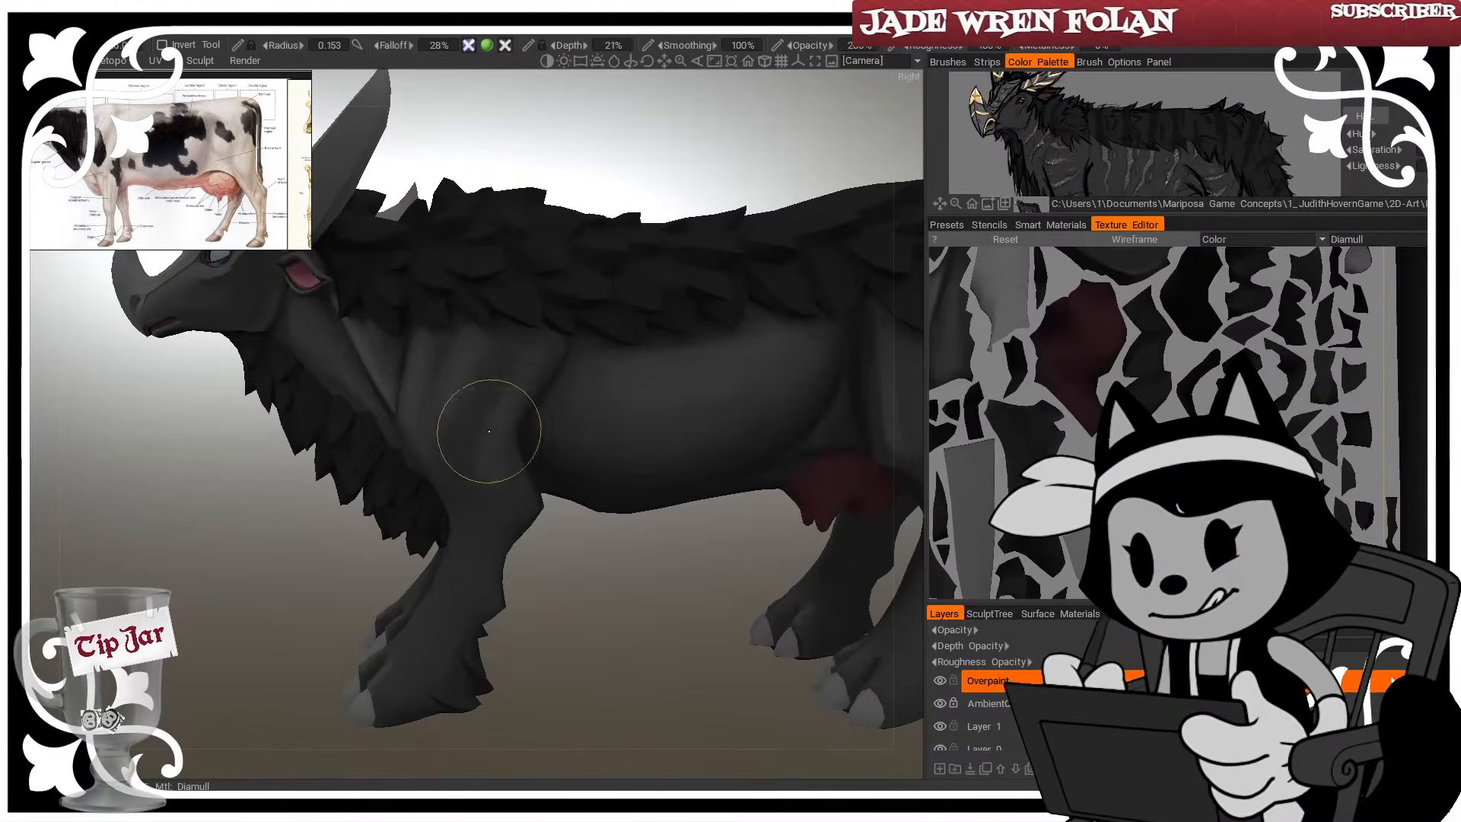
left_click_drag(500, 505, 505, 495)
left_click_drag(582, 618, 623, 629)
left_click_drag(500, 500, 428, 424)
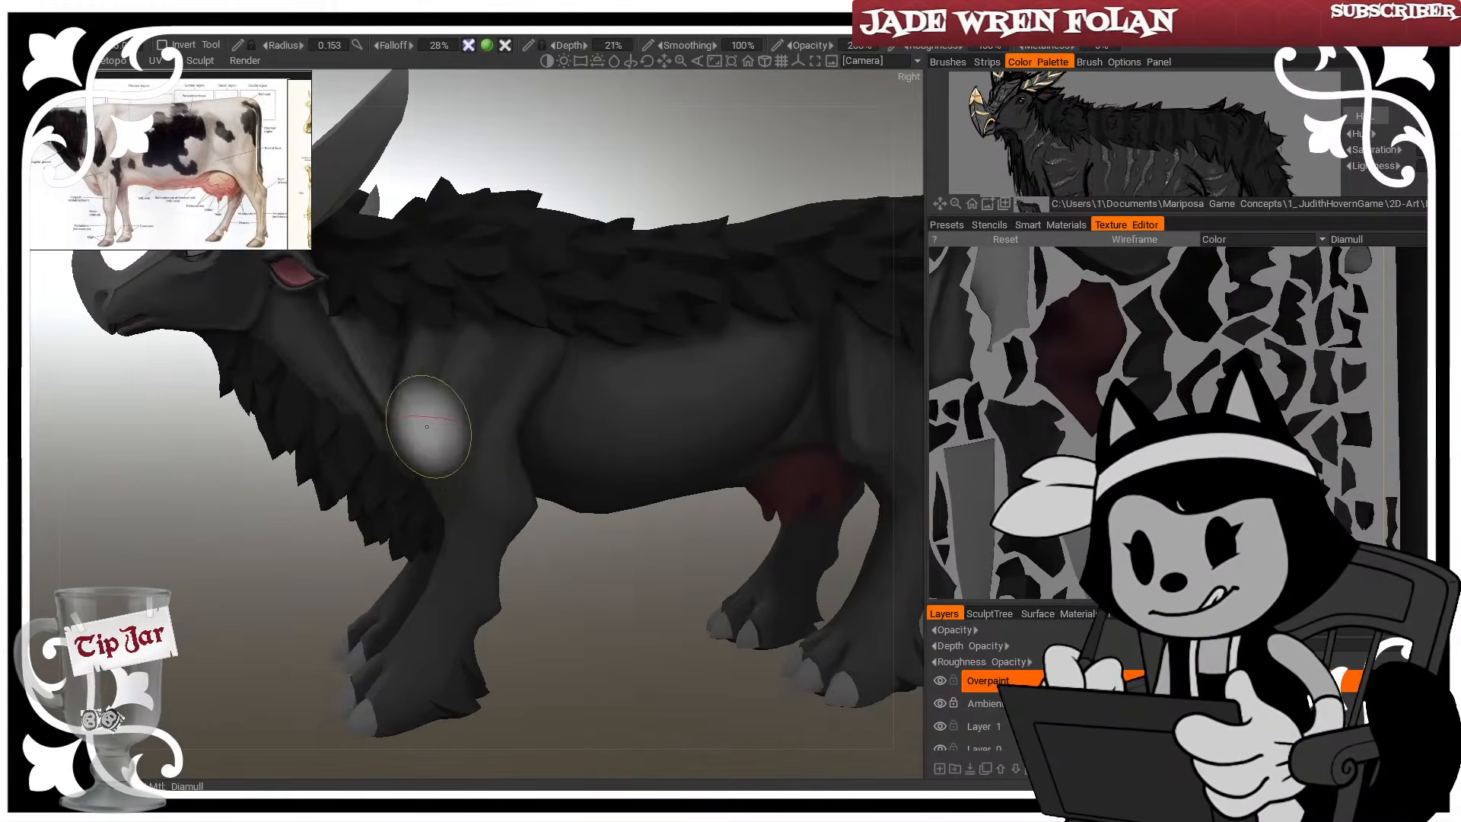
Set the brush radius to 0.070 and define the front edge of the shoulder and the elbow
key("bracketleft")
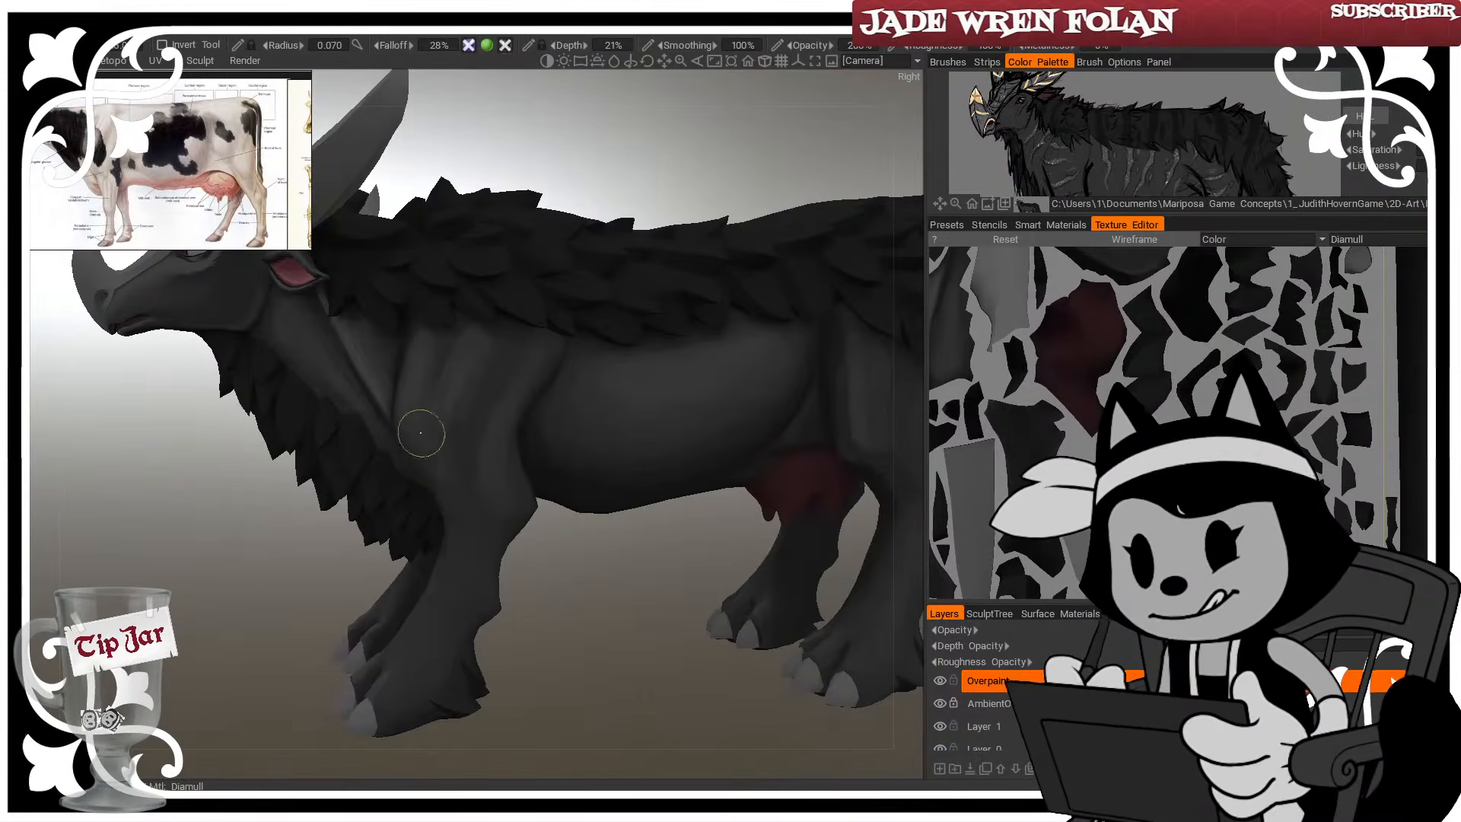
left_click_drag(544, 614, 565, 620)
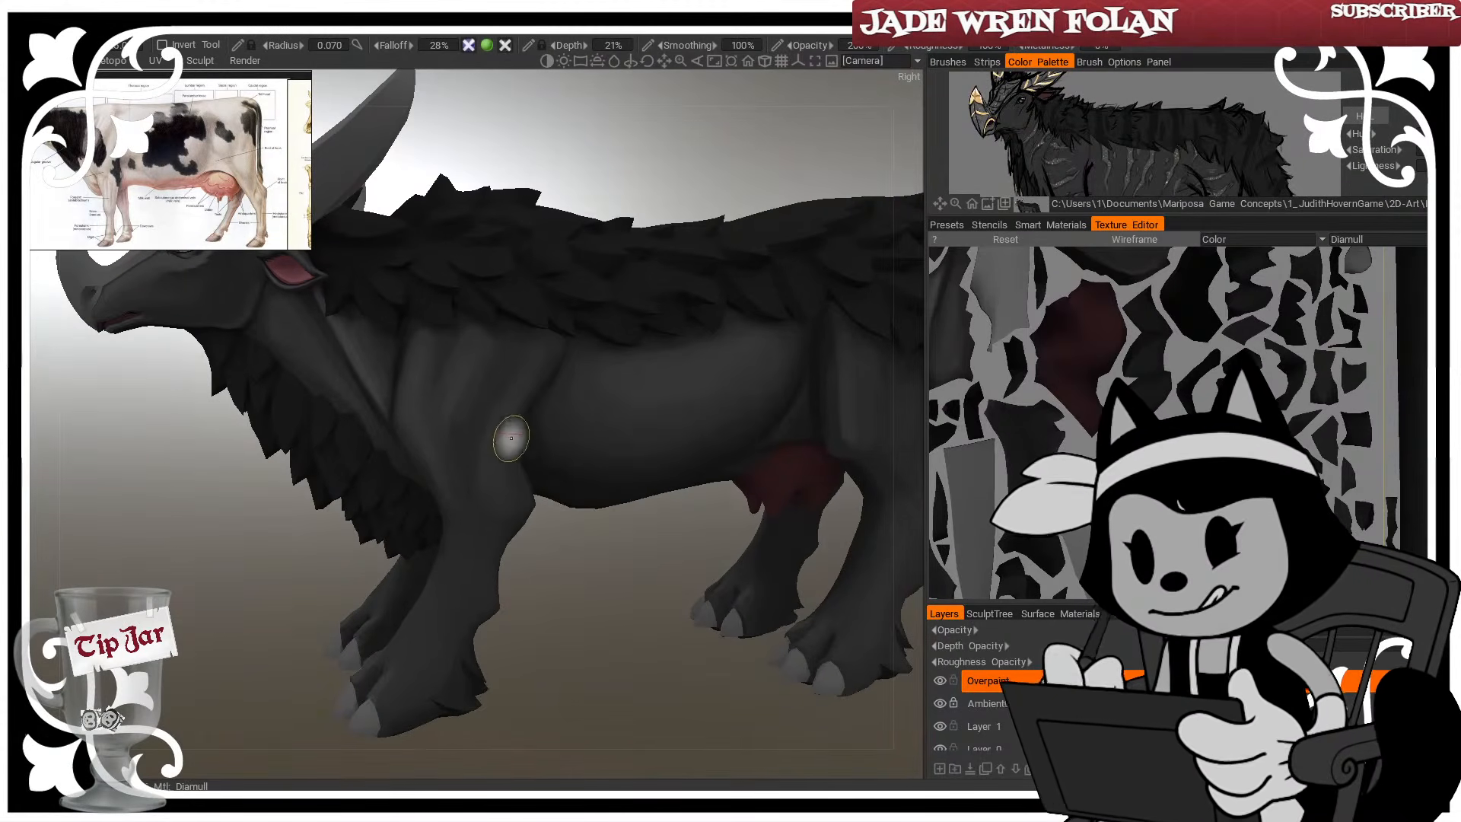
mouse_move(509, 437)
left_mouse_down()
mouse_move(503, 495)
mouse_move(450, 506)
mouse_move(501, 503)
left_mouse_up()
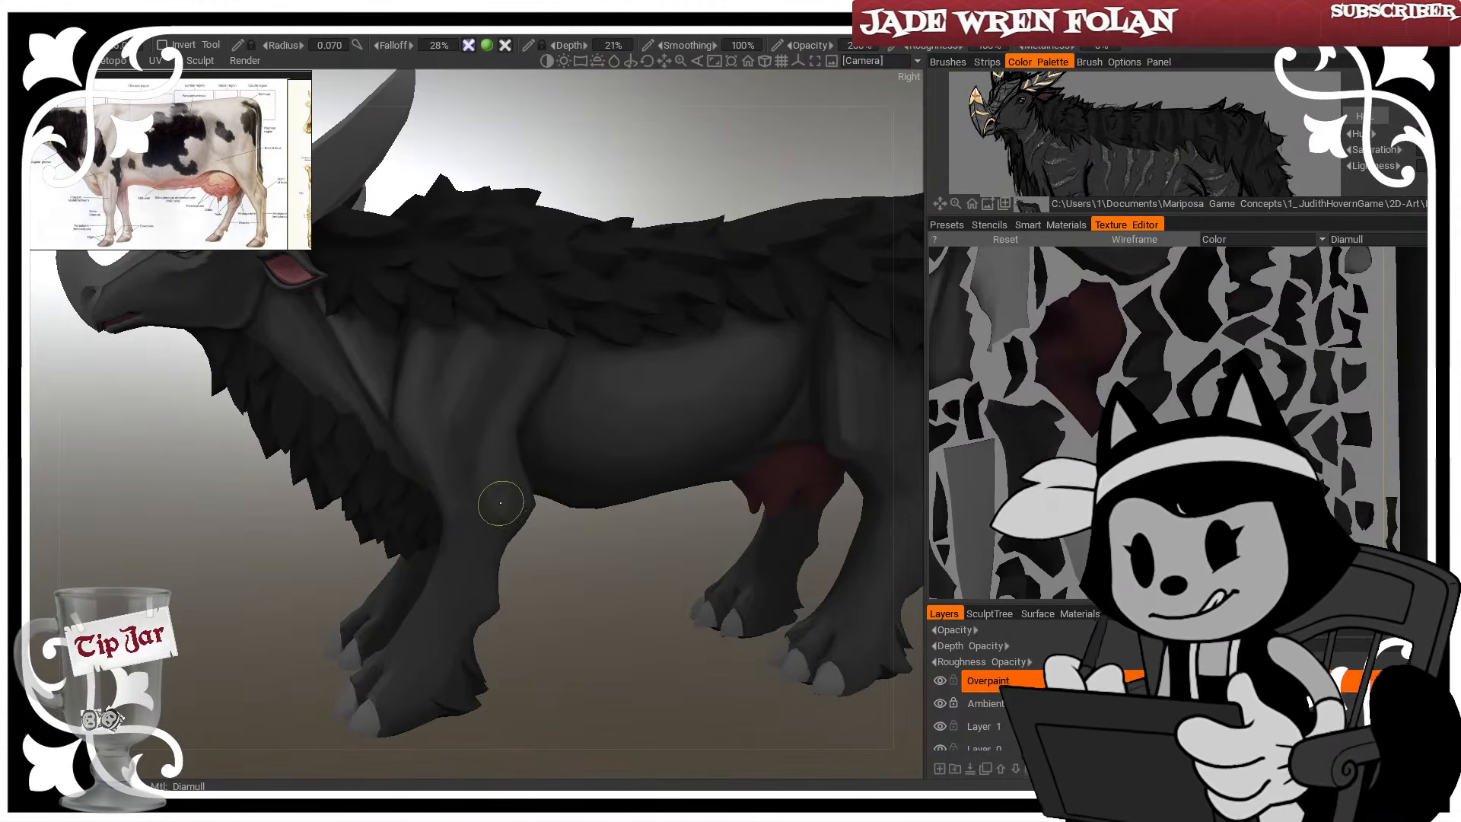
left_click_drag(594, 607, 512, 587)
left_click_drag(535, 519, 525, 493)
mouse_move(569, 600)
left_mouse_down()
mouse_move(637, 633)
mouse_move(616, 591)
left_mouse_up()
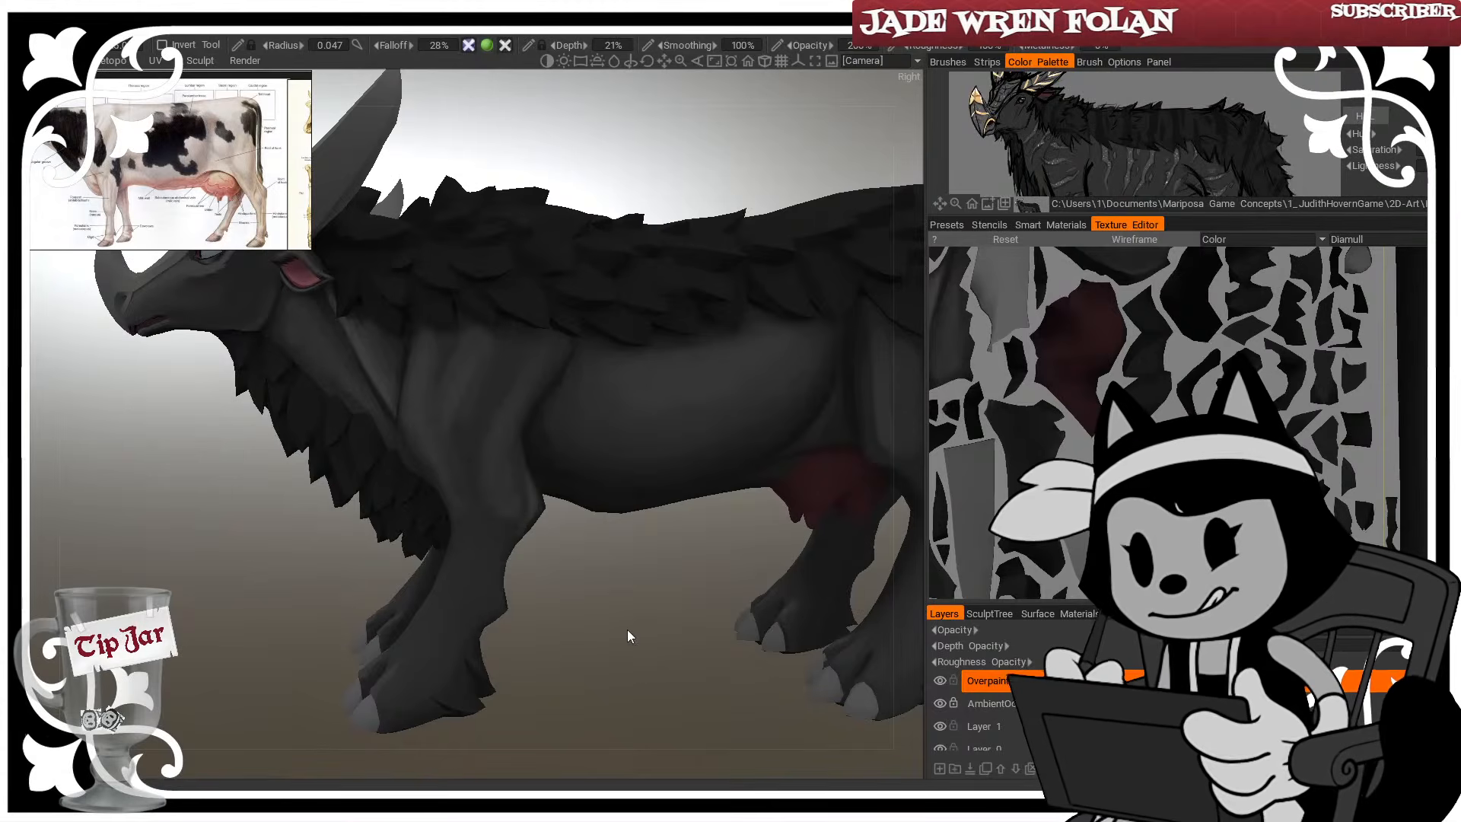
Paint finer muscle contours around the elbow and upper forearm with a 0.047 brush radius
left_click_drag(627, 628, 529, 590)
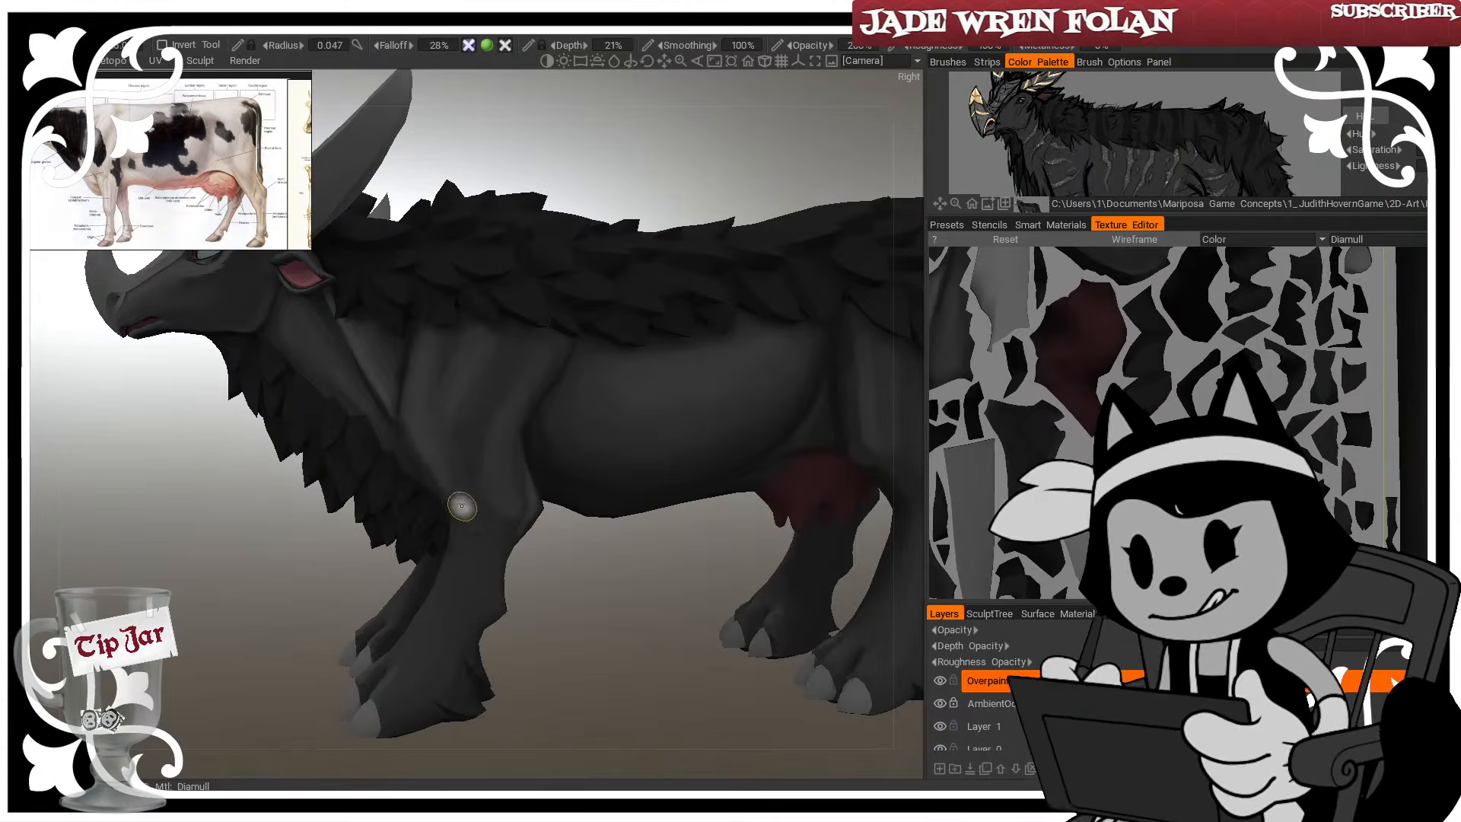
left_click_drag(537, 597, 653, 637)
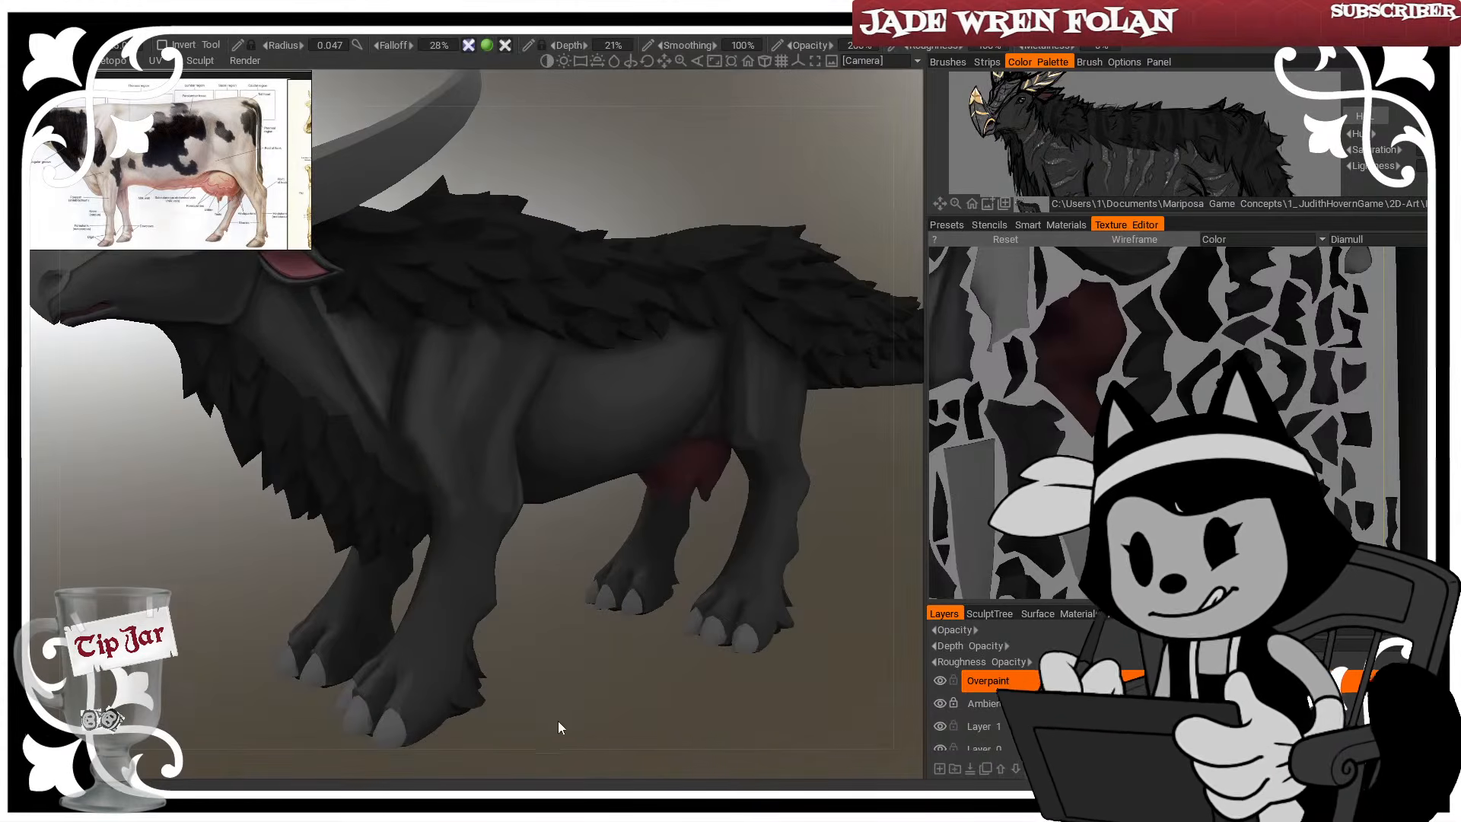
left_click_drag(559, 720, 544, 700)
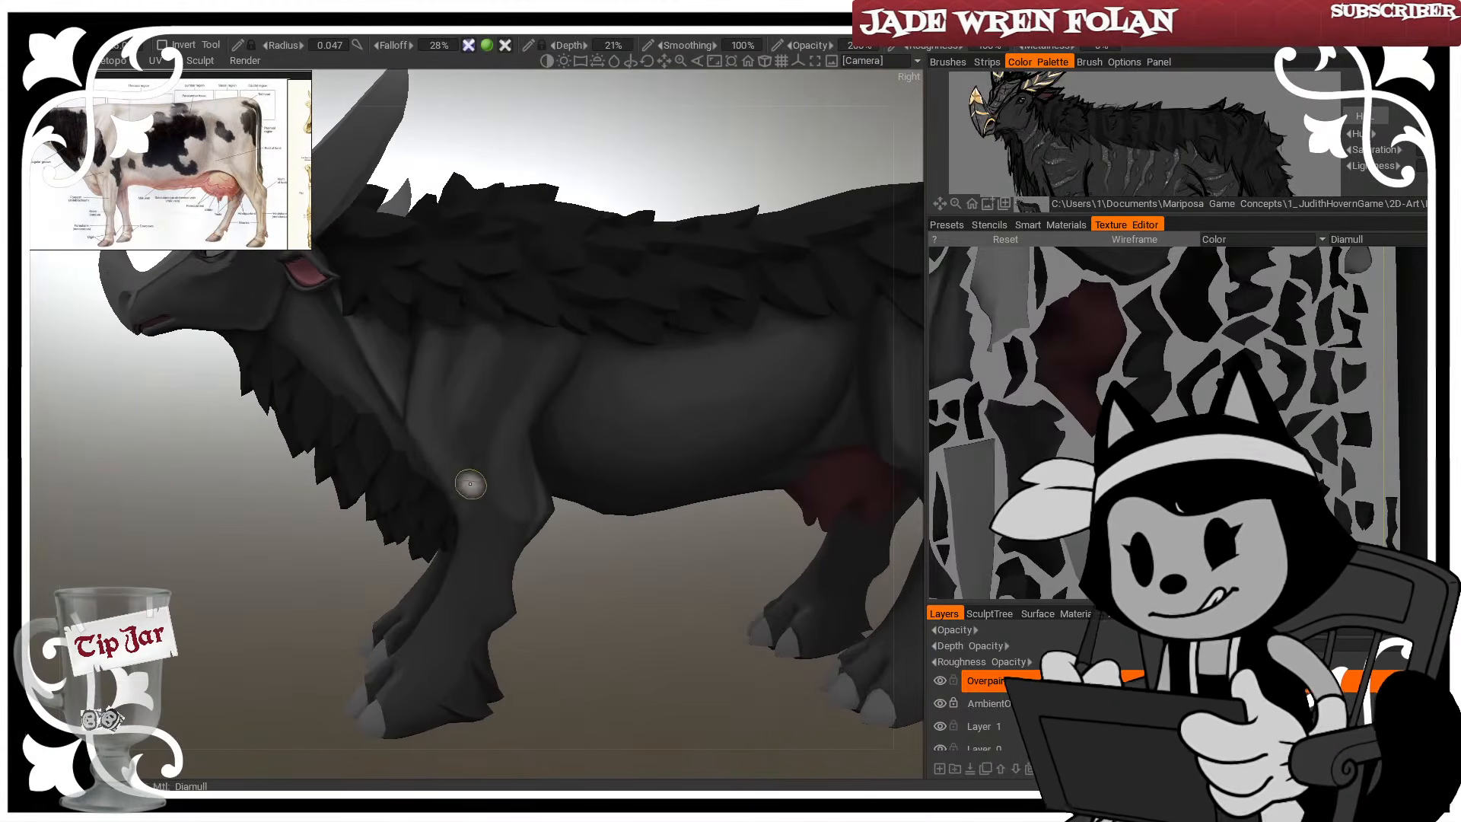
left_click_drag(569, 665, 569, 634)
left_click_drag(584, 520, 556, 526)
Set the brush radius to 0.084 and shade the near foreleg below the elbow
right_click_drag(505, 554, 525, 553)
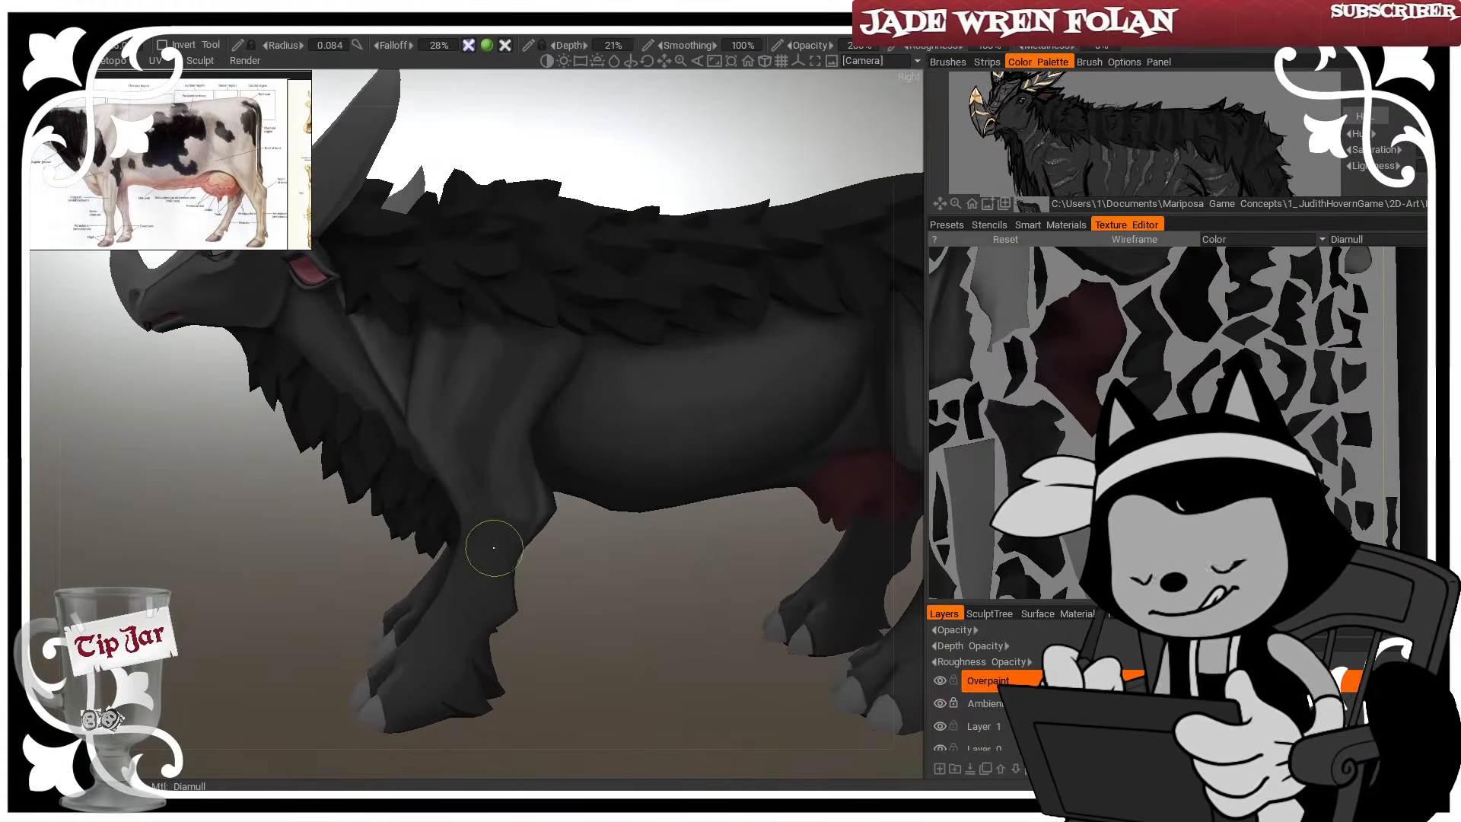
mouse_move(492, 548)
left_mouse_down()
mouse_move(492, 530)
mouse_move(486, 563)
left_mouse_up()
right_click_drag(476, 597, 467, 601)
left_click_drag(546, 590, 564, 565)
right_click_drag(490, 589, 505, 586)
left_click_drag(487, 592, 469, 607)
left_click_drag(581, 604, 598, 607)
Set the brush radius to 0.072 and continue shading down the front of the lower foreleg
right_click_drag(475, 569, 470, 569)
mouse_move(466, 576)
left_mouse_down()
mouse_move(456, 599)
mouse_move(558, 595)
left_mouse_up()
right_click_drag(456, 601, 453, 602)
left_click_drag(456, 615, 475, 609)
left_click_drag(565, 603, 526, 584)
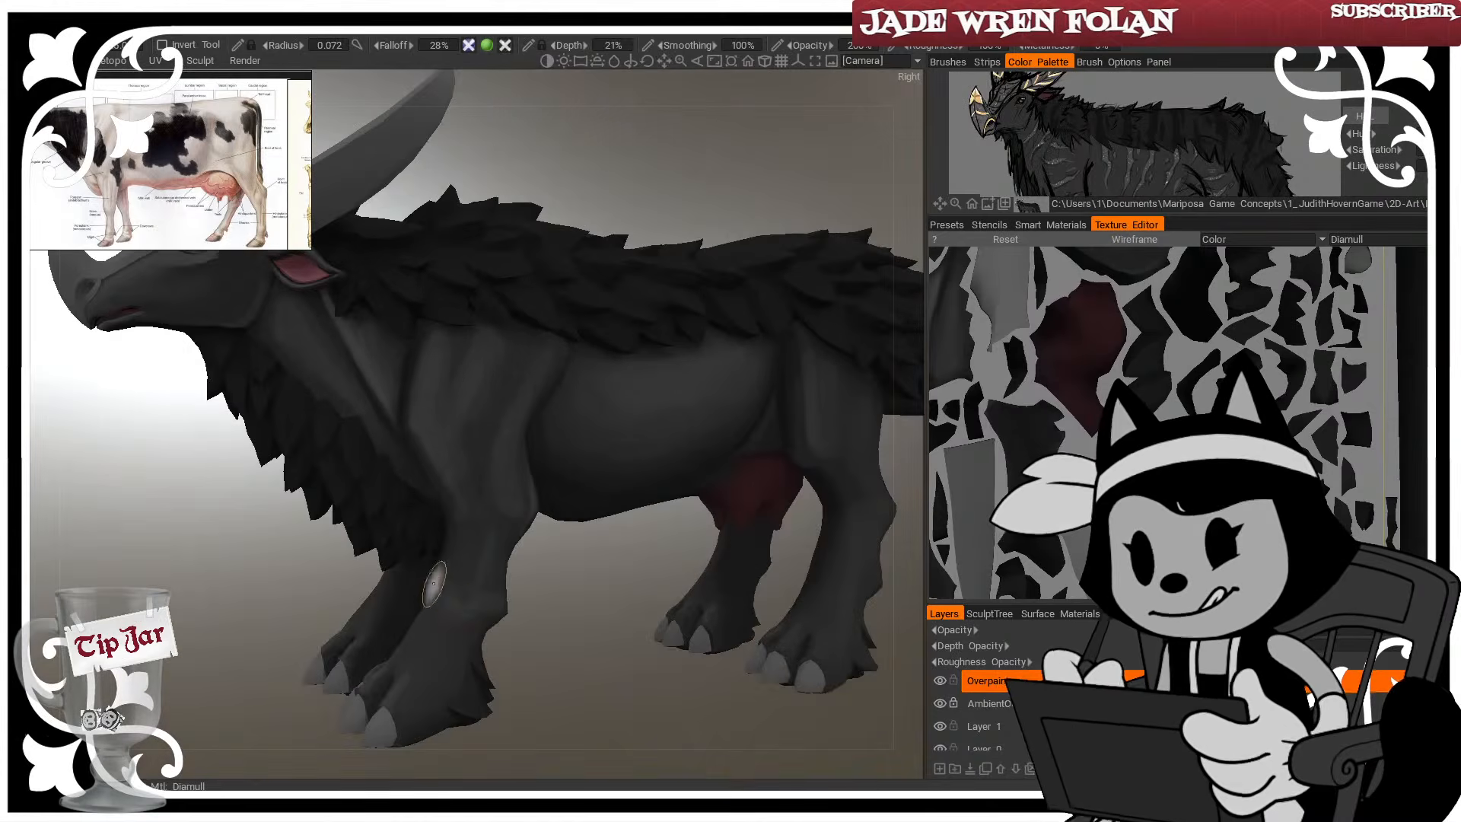
Adjust the brush radius to 0.074 and shade the near foreleg's lower shaft and back edge
right_click_drag(440, 582, 487, 563)
mouse_move(465, 590)
left_mouse_down()
mouse_move(445, 593)
mouse_move(459, 618)
left_mouse_up()
left_click_drag(560, 586, 530, 585)
right_click_drag(473, 587, 466, 586)
left_click_drag(464, 590, 462, 609)
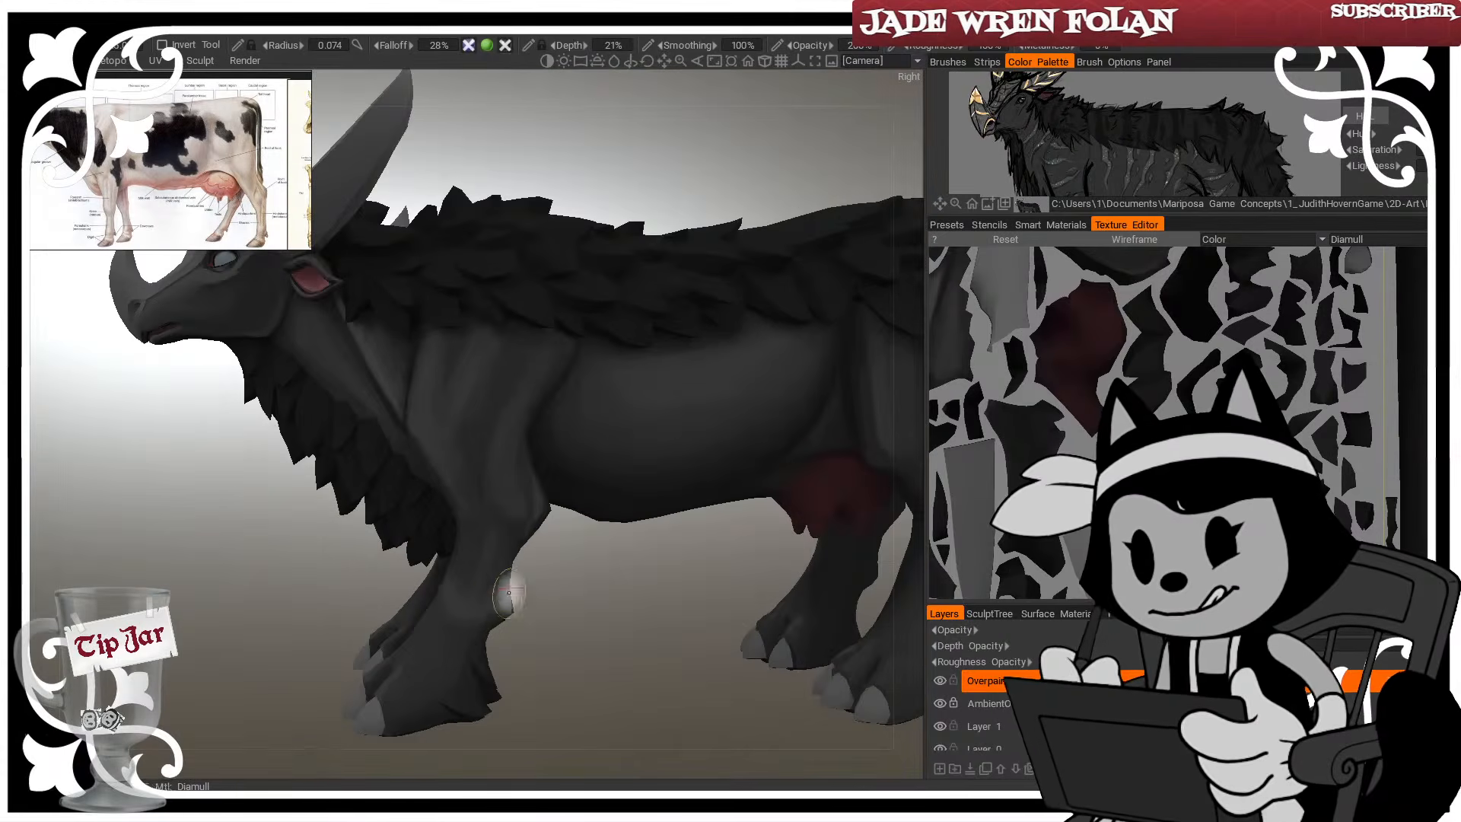
left_click_drag(559, 586, 554, 607)
mouse_move(483, 540)
left_mouse_down()
mouse_move(464, 600)
mouse_move(482, 571)
mouse_move(590, 593)
left_mouse_up()
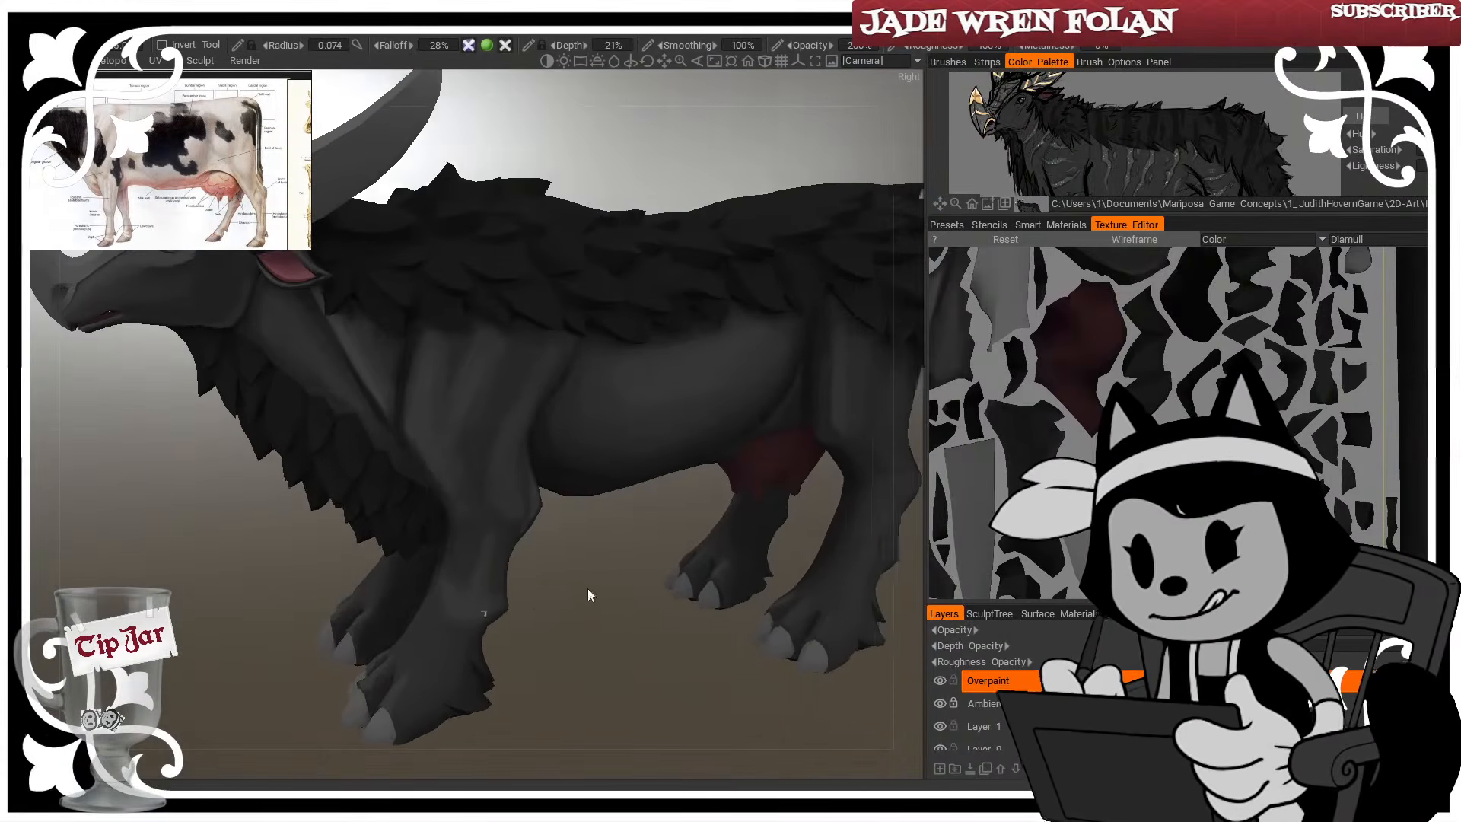
Reduce the brush radius to 0.054 and paint tendon-like streaks down the near forearm
right_click_drag(463, 553, 459, 552)
left_click_drag(461, 541, 463, 547)
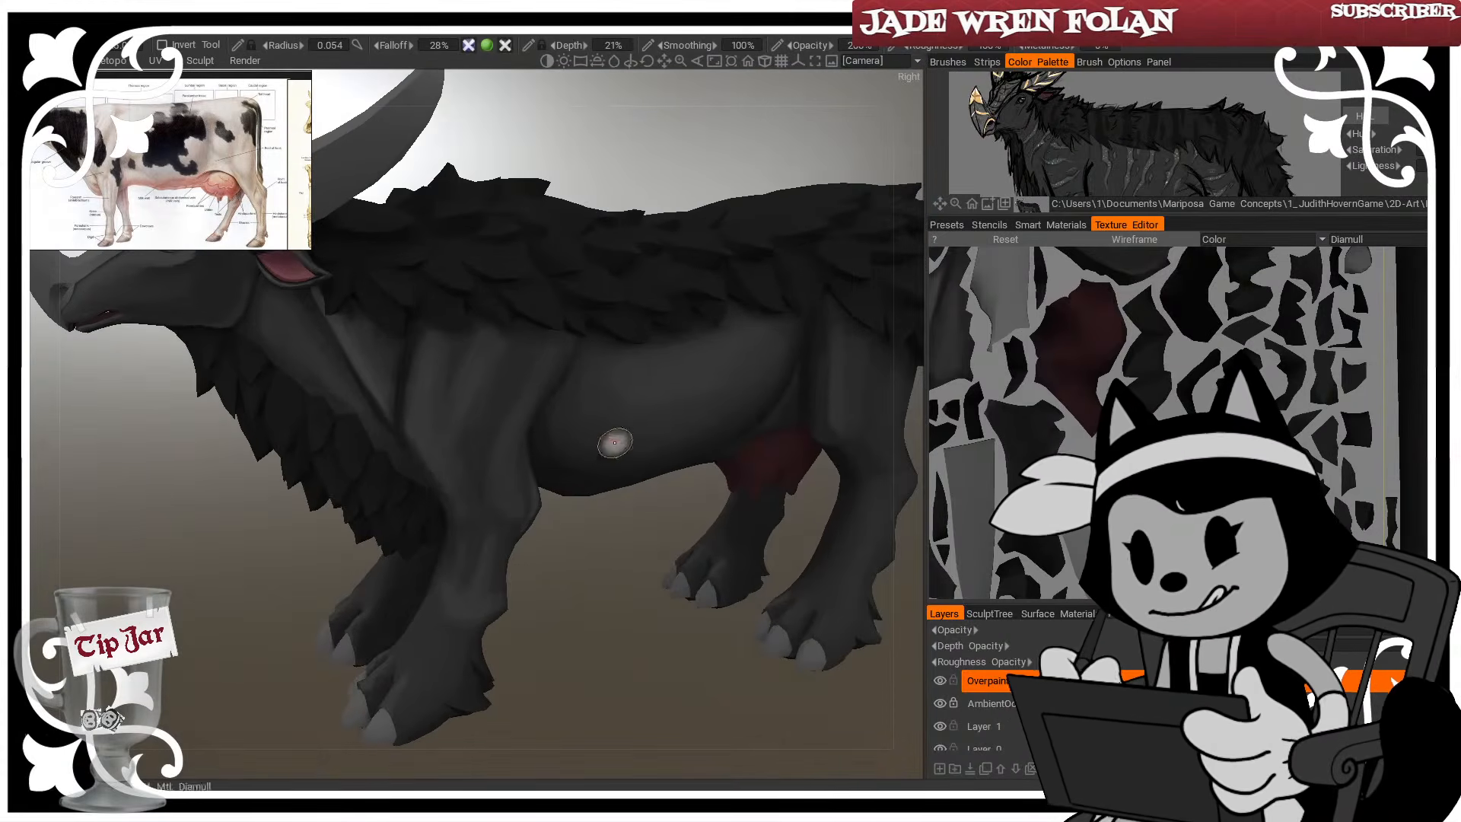
left_click_drag(596, 526, 515, 489)
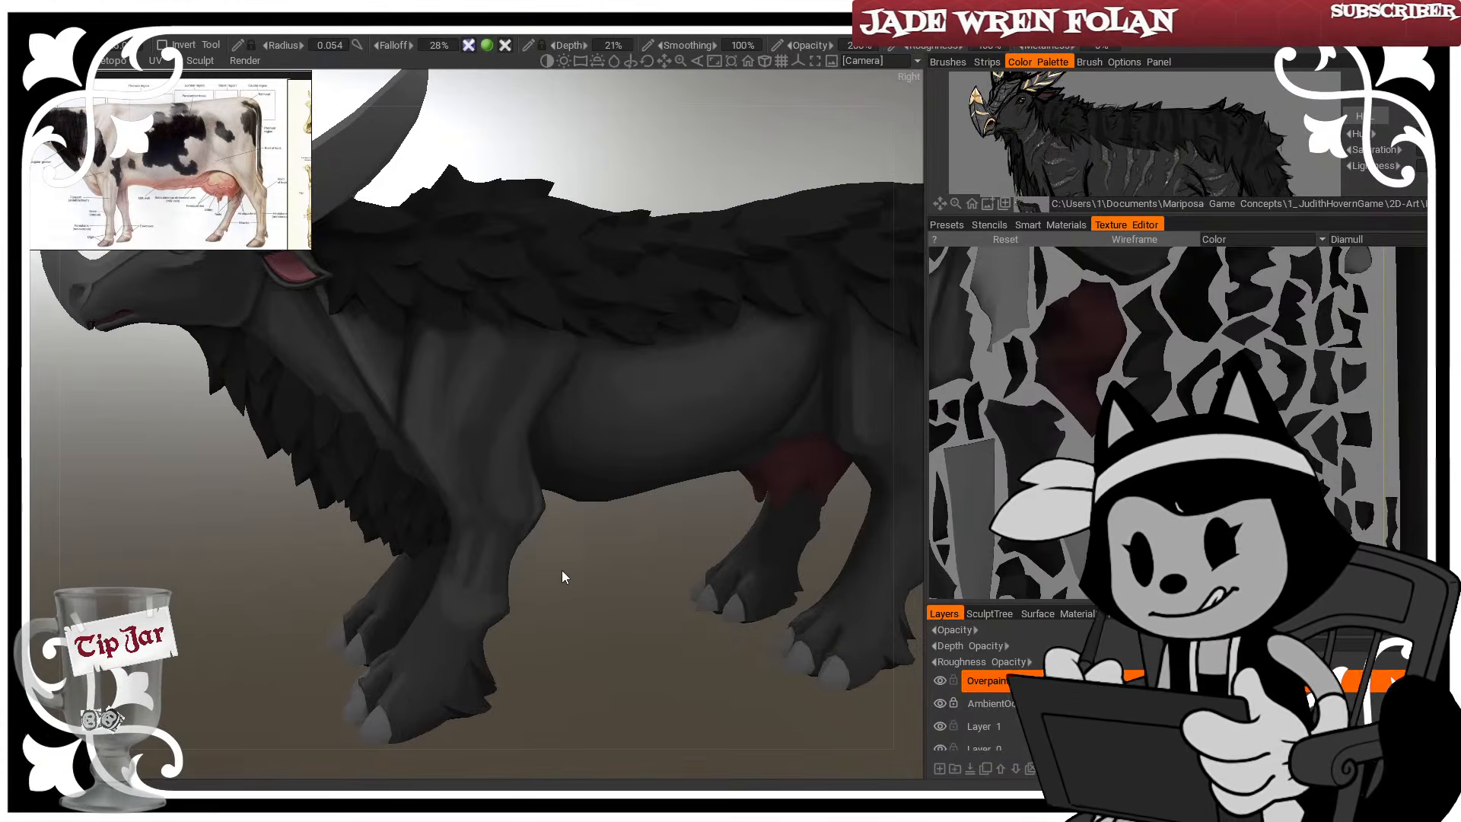
left_click_drag(561, 569, 623, 576)
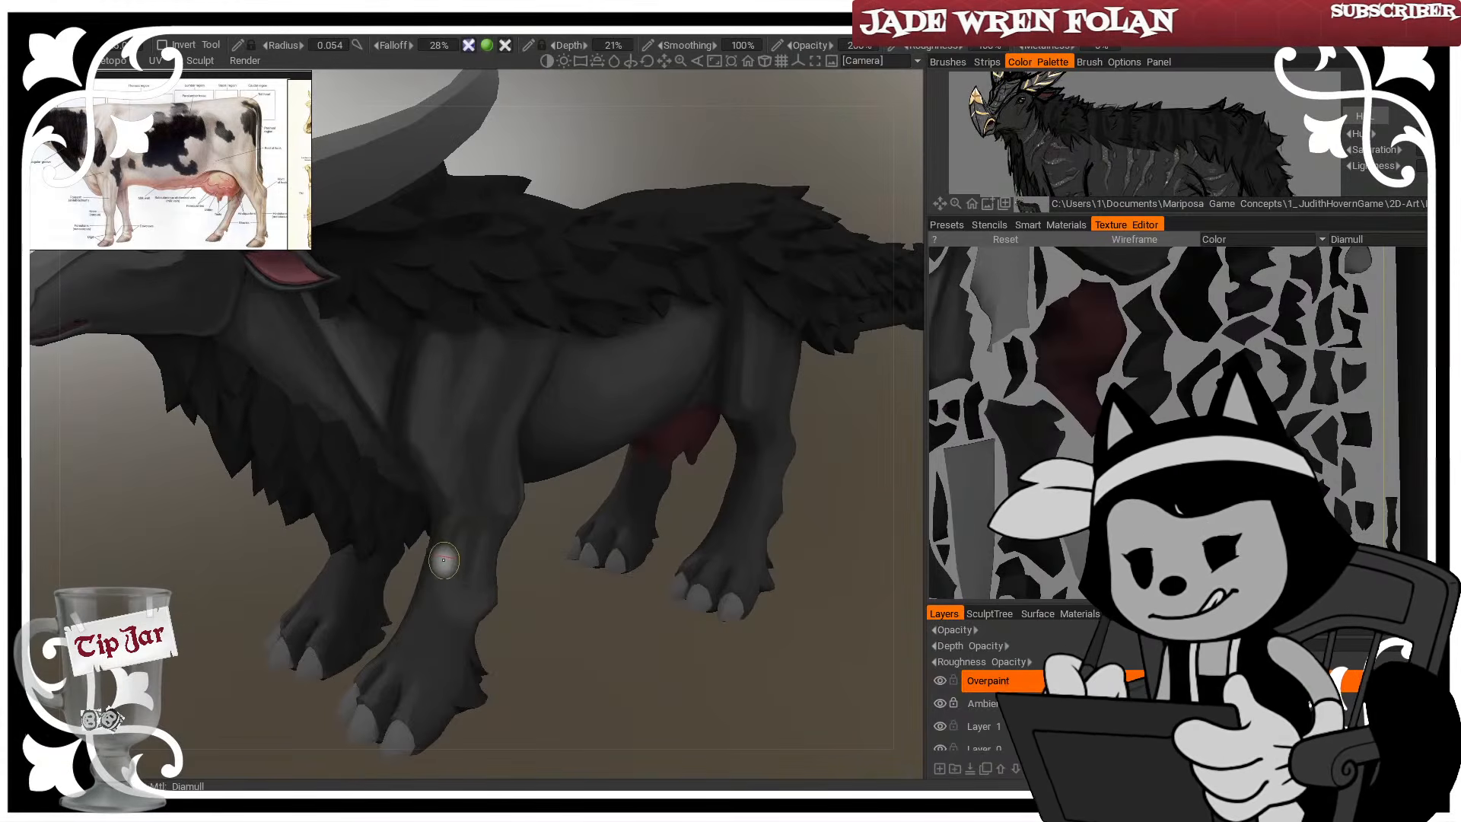
left_click_drag(537, 586, 566, 611)
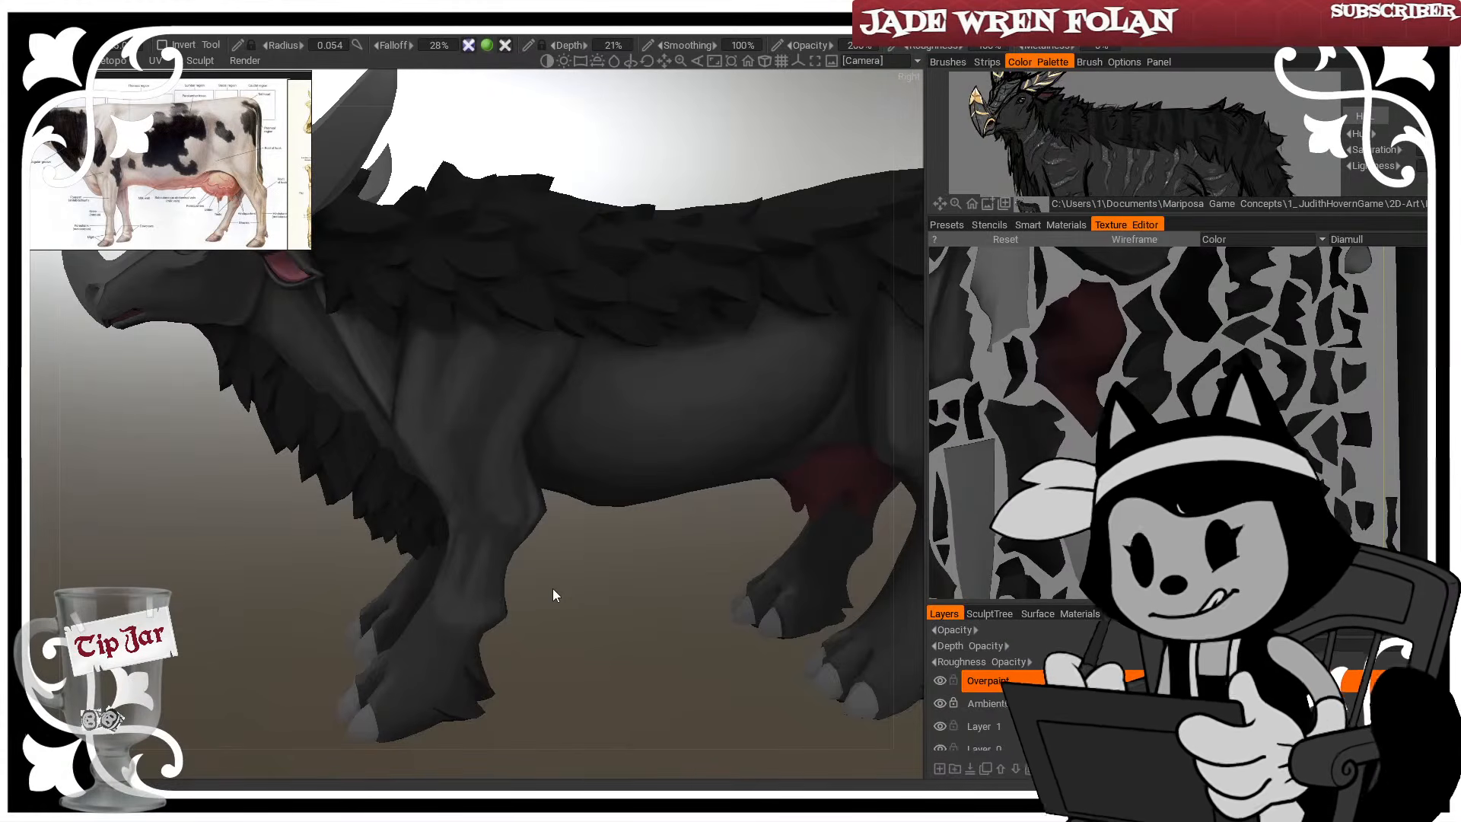
mouse_move(554, 595)
left_mouse_down()
mouse_move(581, 622)
mouse_move(555, 620)
left_mouse_up()
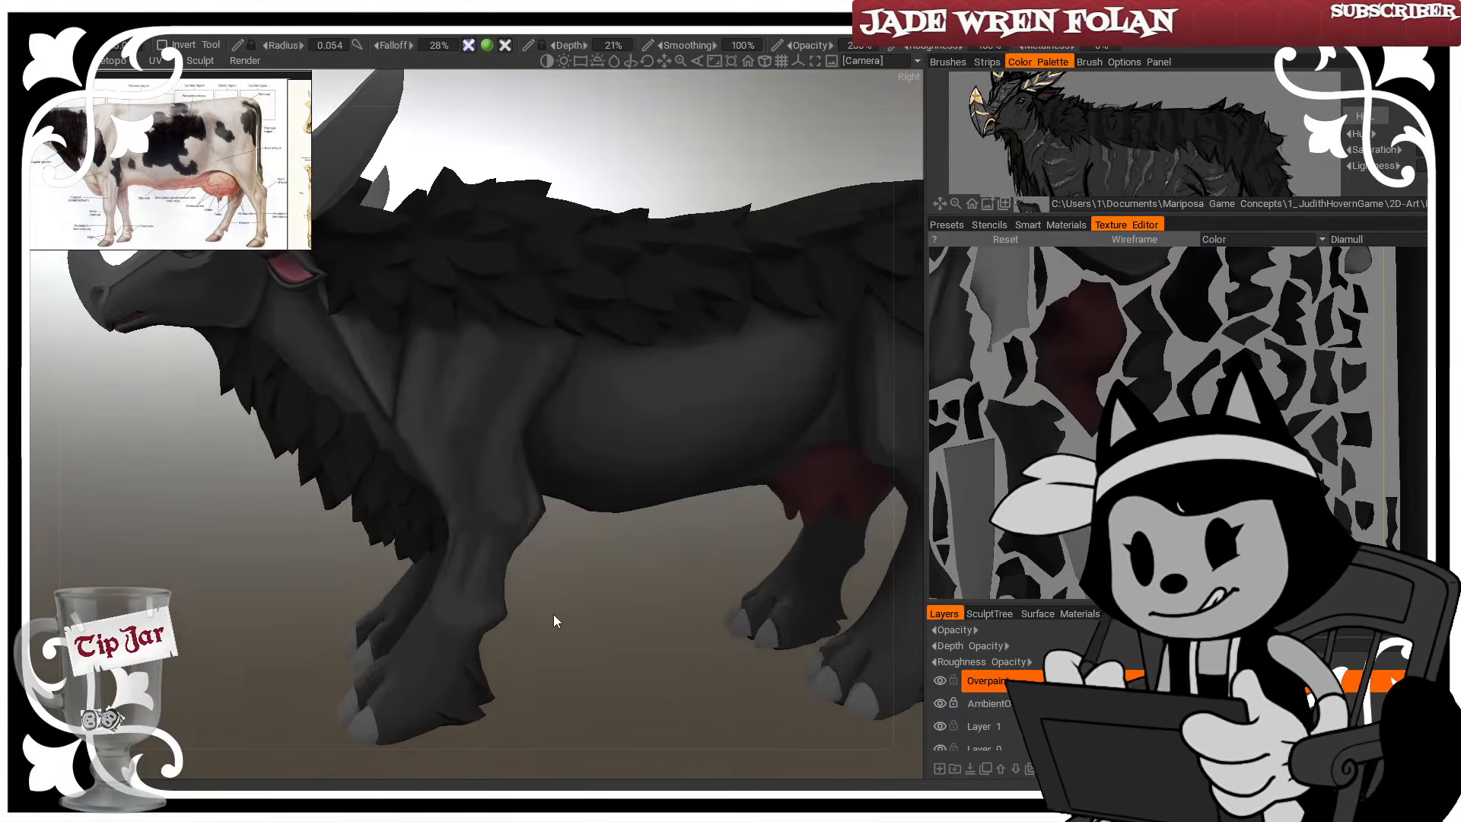
left_click_drag(519, 569, 570, 585)
Enlarge the brush radius to 0.098 and smooth the shading from the lower foreleg into the front foot
mouse_move(571, 586)
right_mouse_down()
mouse_move(549, 622)
mouse_move(508, 544)
right_mouse_up()
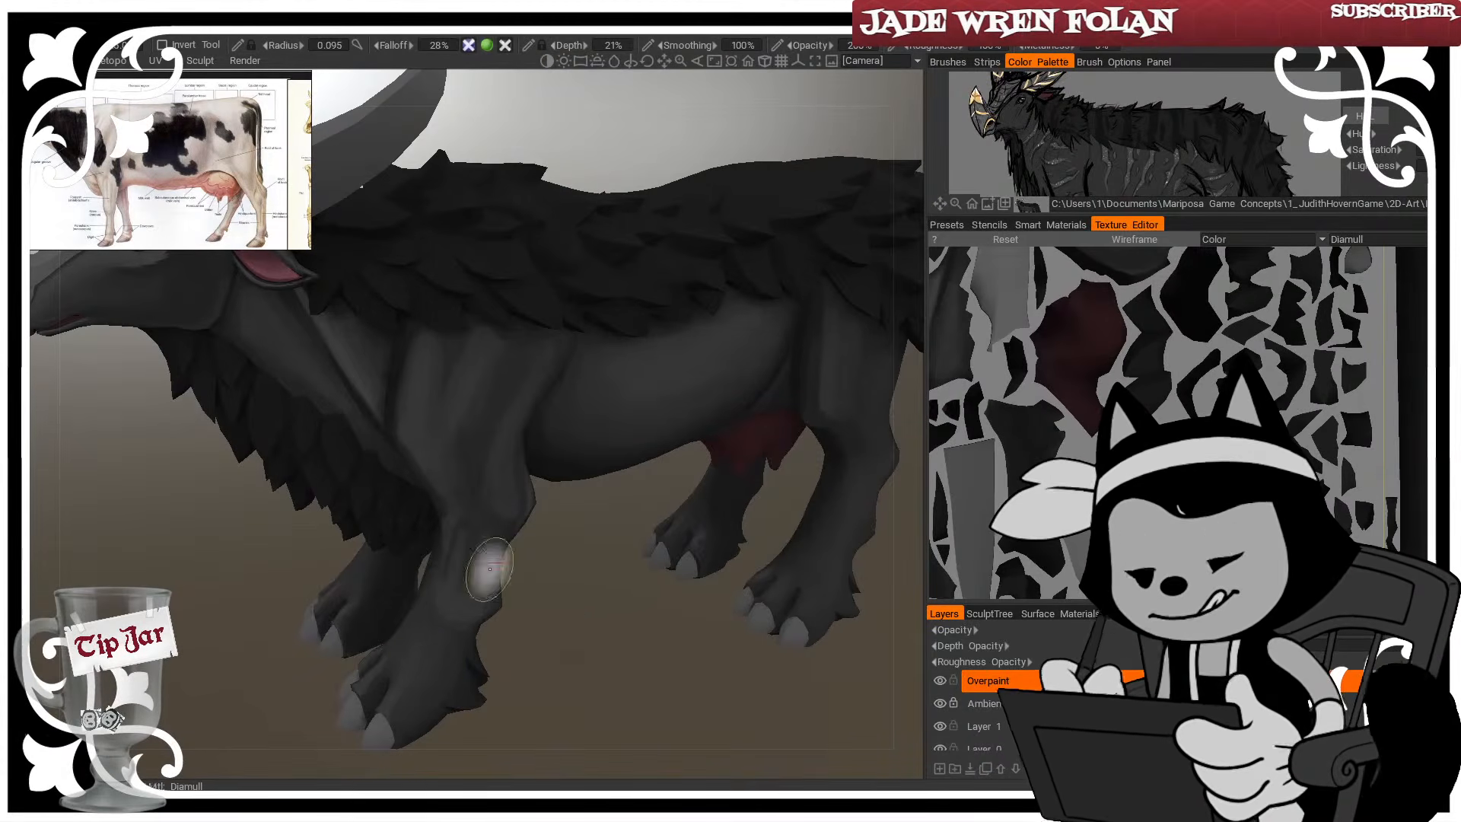
right_click_drag(391, 678, 467, 603)
left_click_drag(466, 603, 454, 624, "shift")
right_click_drag(454, 624, 487, 623)
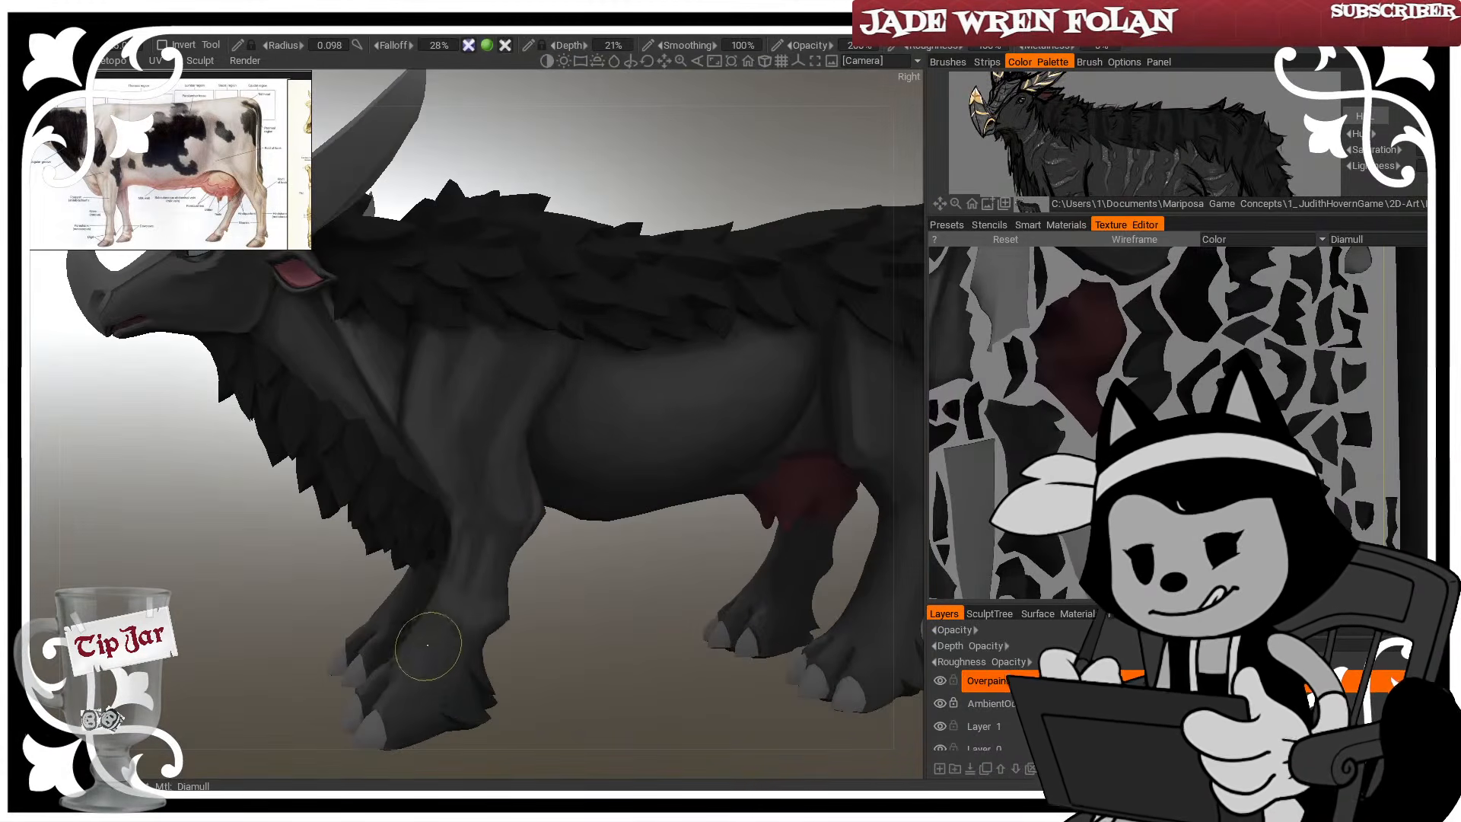
Shade the top and toes of the near front foot from the front, using brush radii of 0.087 and 0.056
left_click_drag(541, 619, 400, 671)
right_click_drag(388, 679, 407, 624)
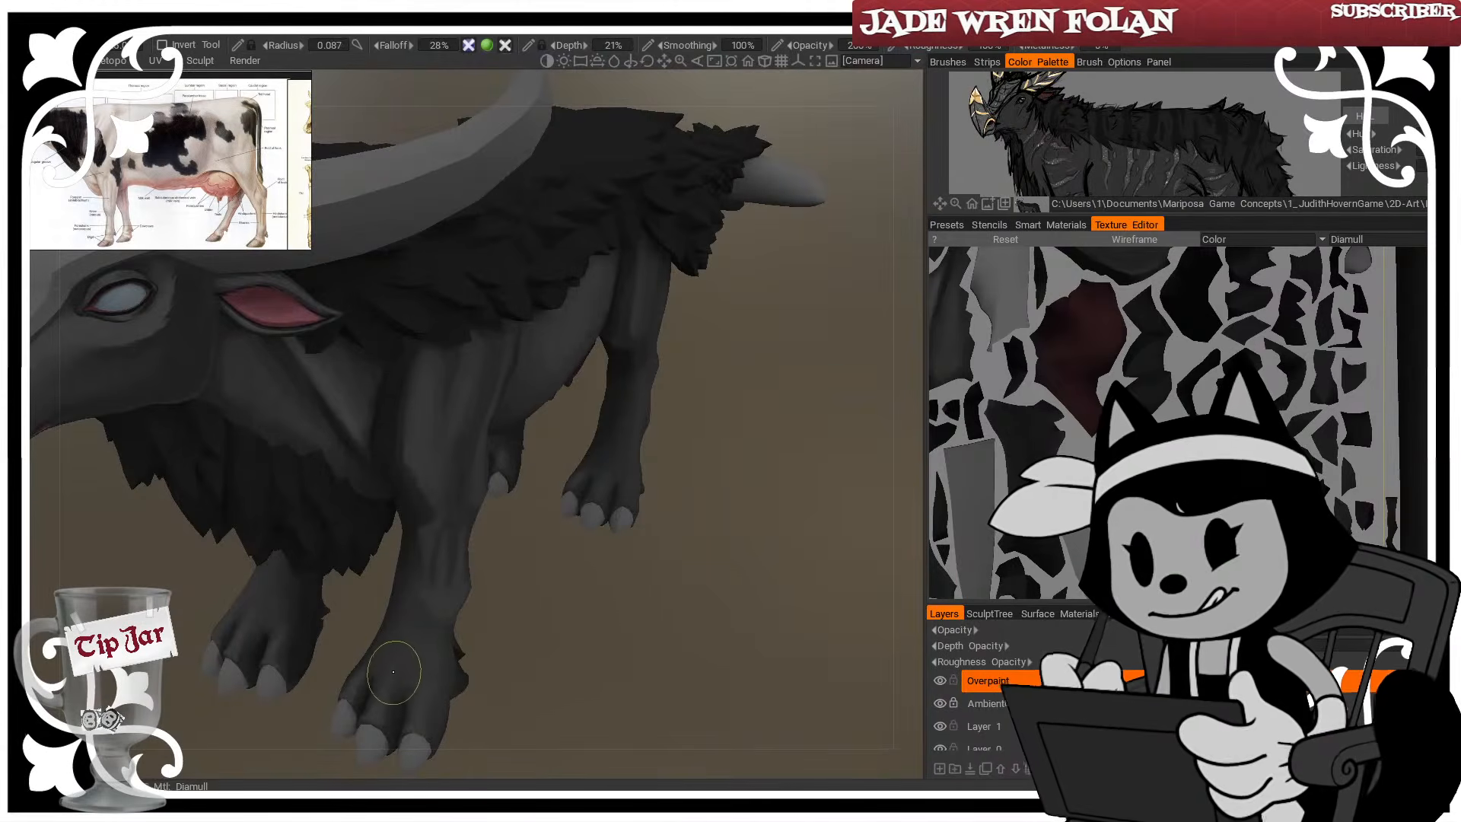
mouse_move(499, 622)
left_mouse_down()
mouse_move(403, 646)
mouse_move(609, 601)
mouse_move(395, 675)
mouse_move(488, 616)
left_mouse_up()
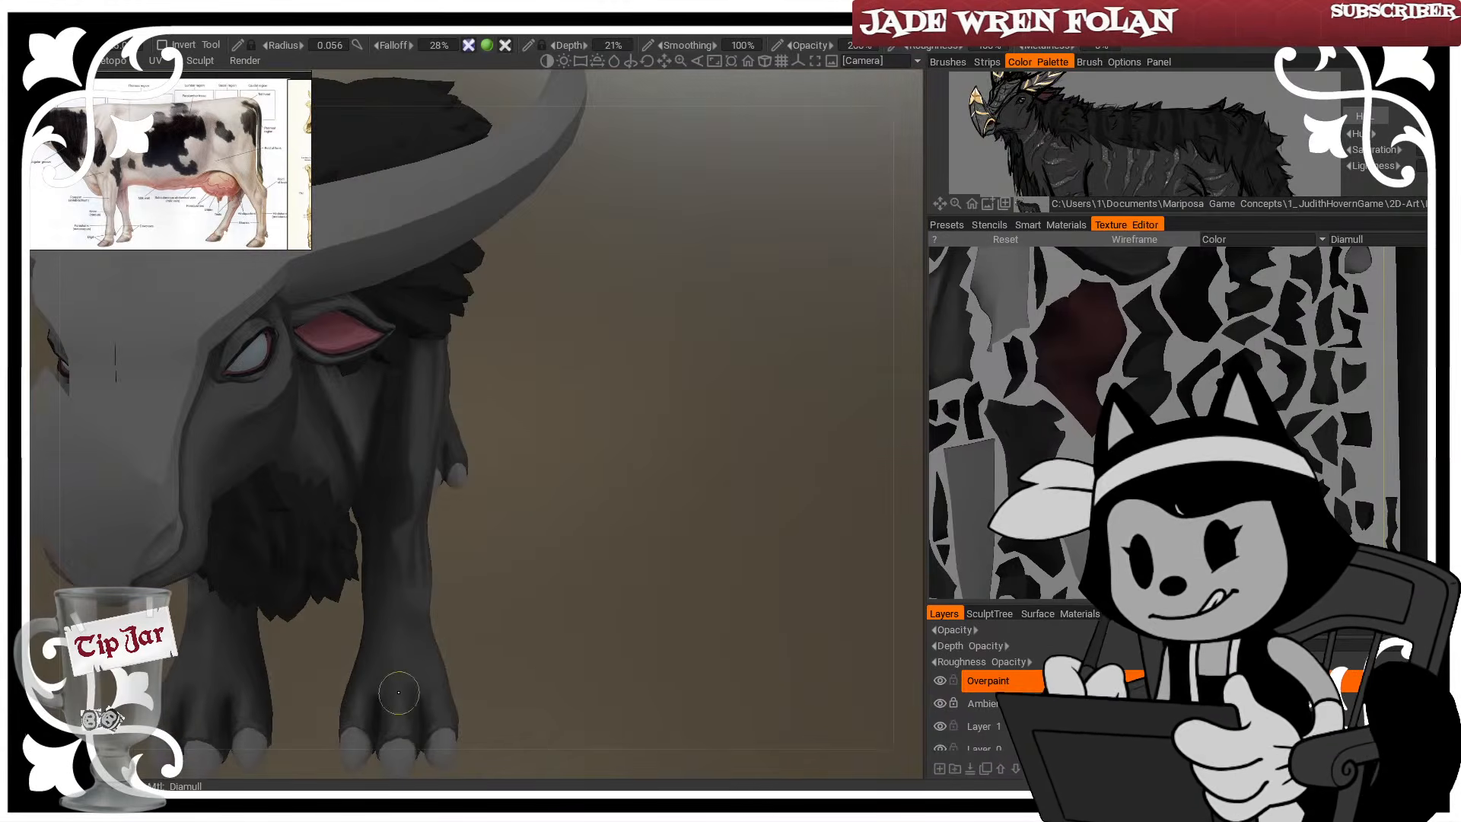
left_click_drag(750, 552, 525, 493)
left_click_drag(443, 683, 406, 744)
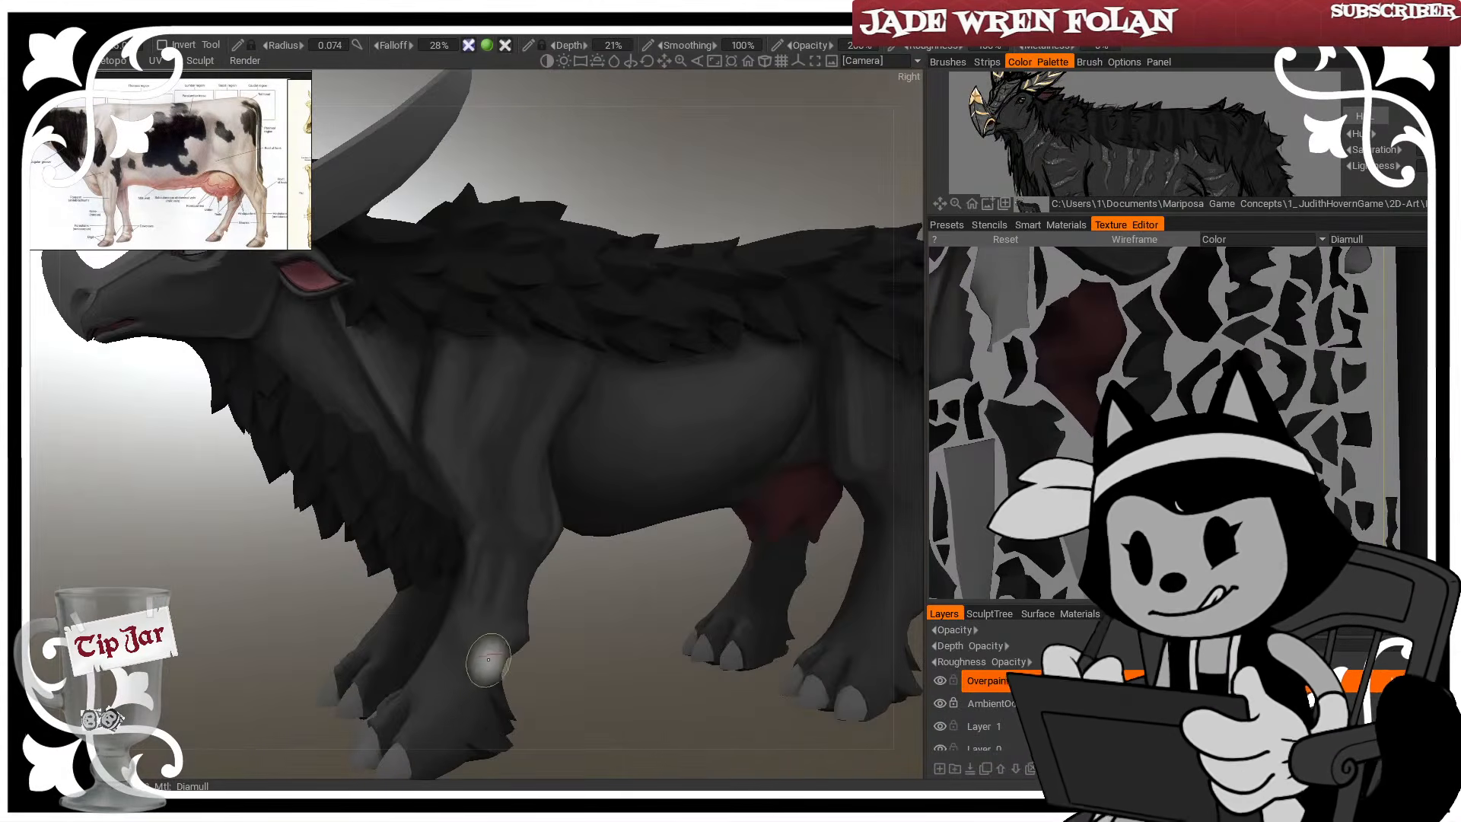
Reduce the brush radius to 0.049 and refine the near foreleg's shading from the side
right_click_drag(535, 656, 594, 668)
left_click_drag(595, 668, 533, 639)
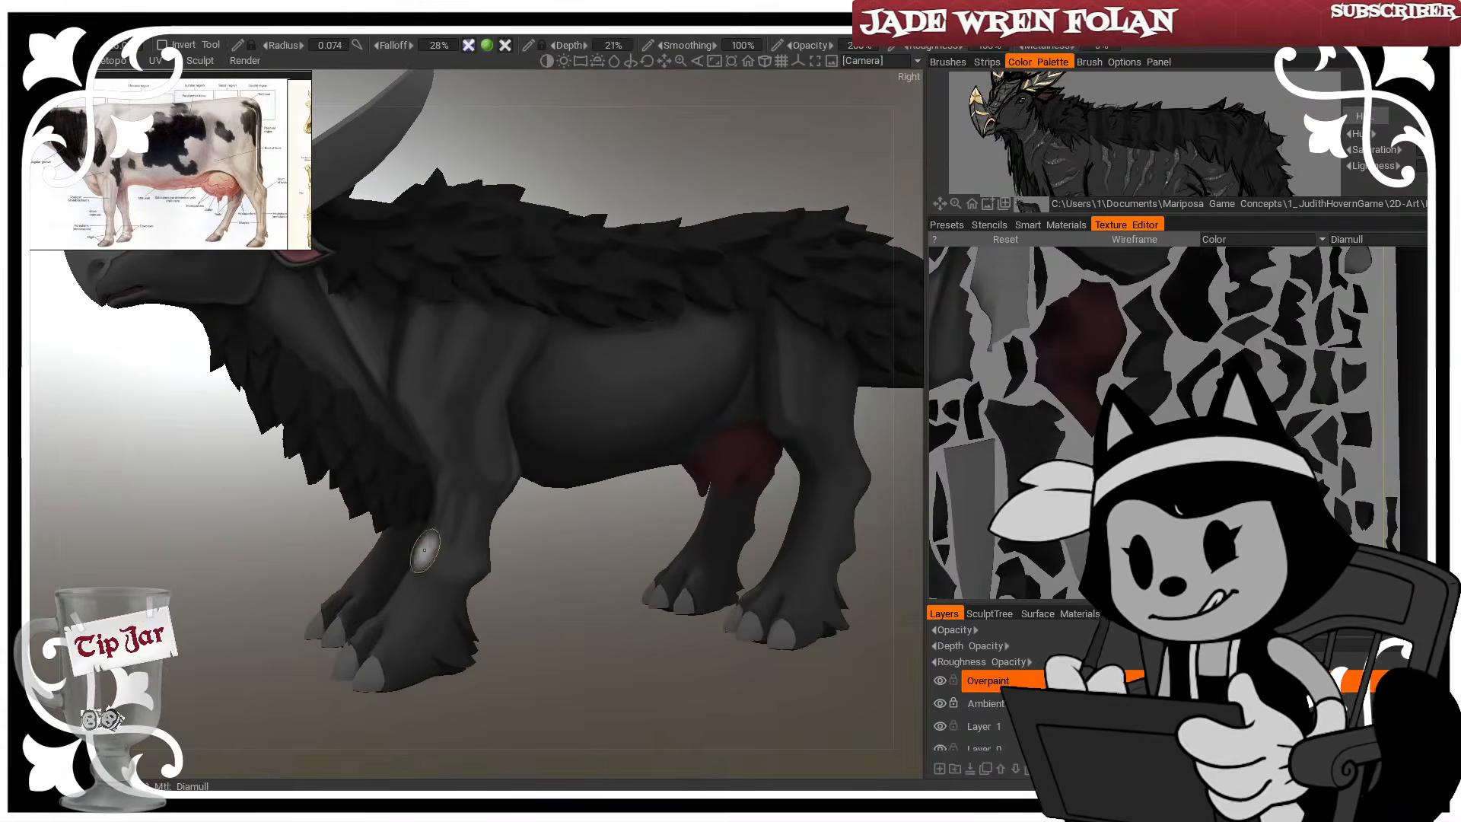
key("bracketleft")
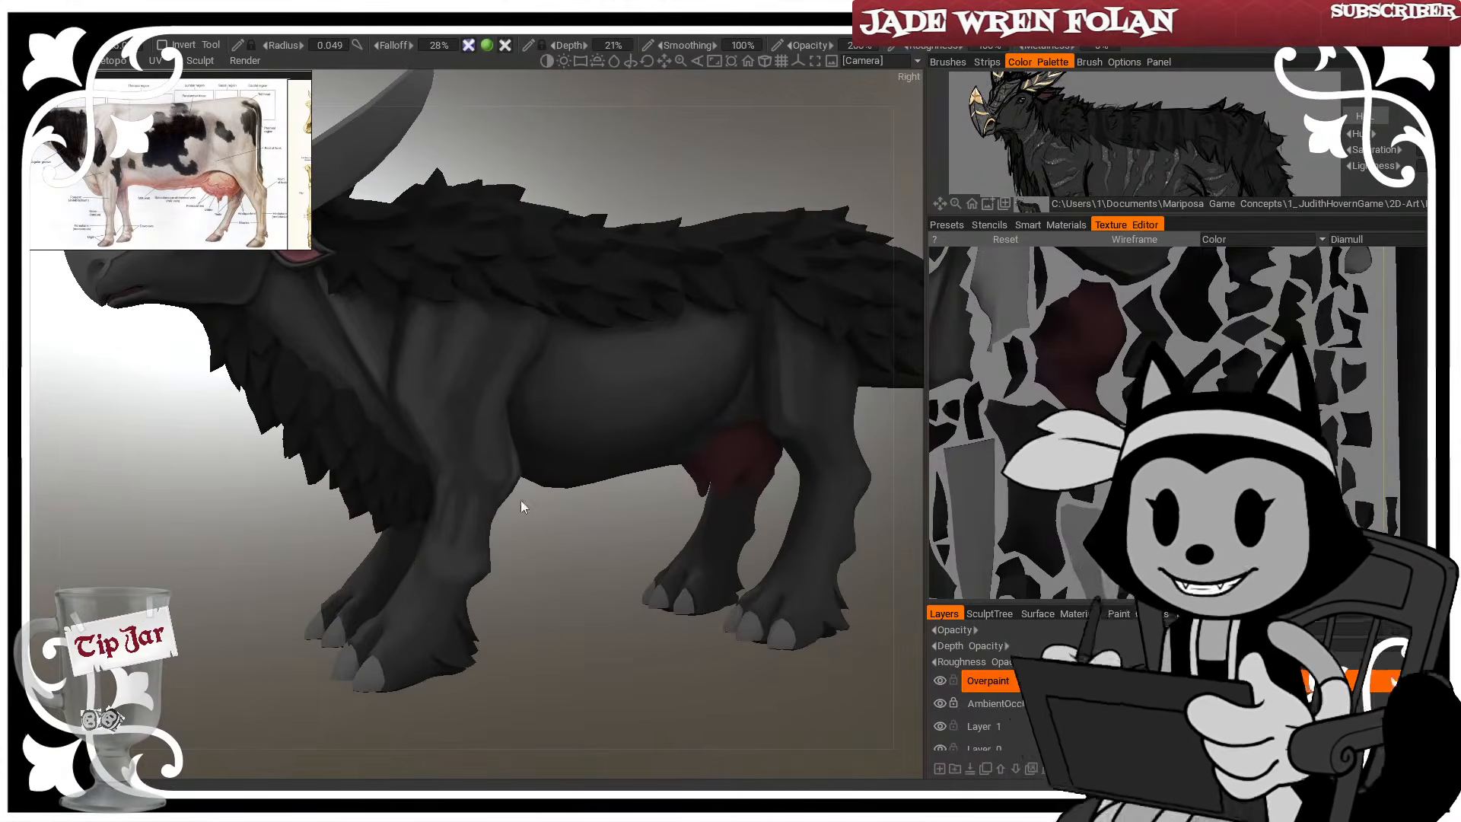
Adjust the brush radius between 0.046 and 0.074 and shade the near front ankle just above the foot
left_click_drag(520, 500, 487, 545)
key("bracketleft")
key("bracketright")
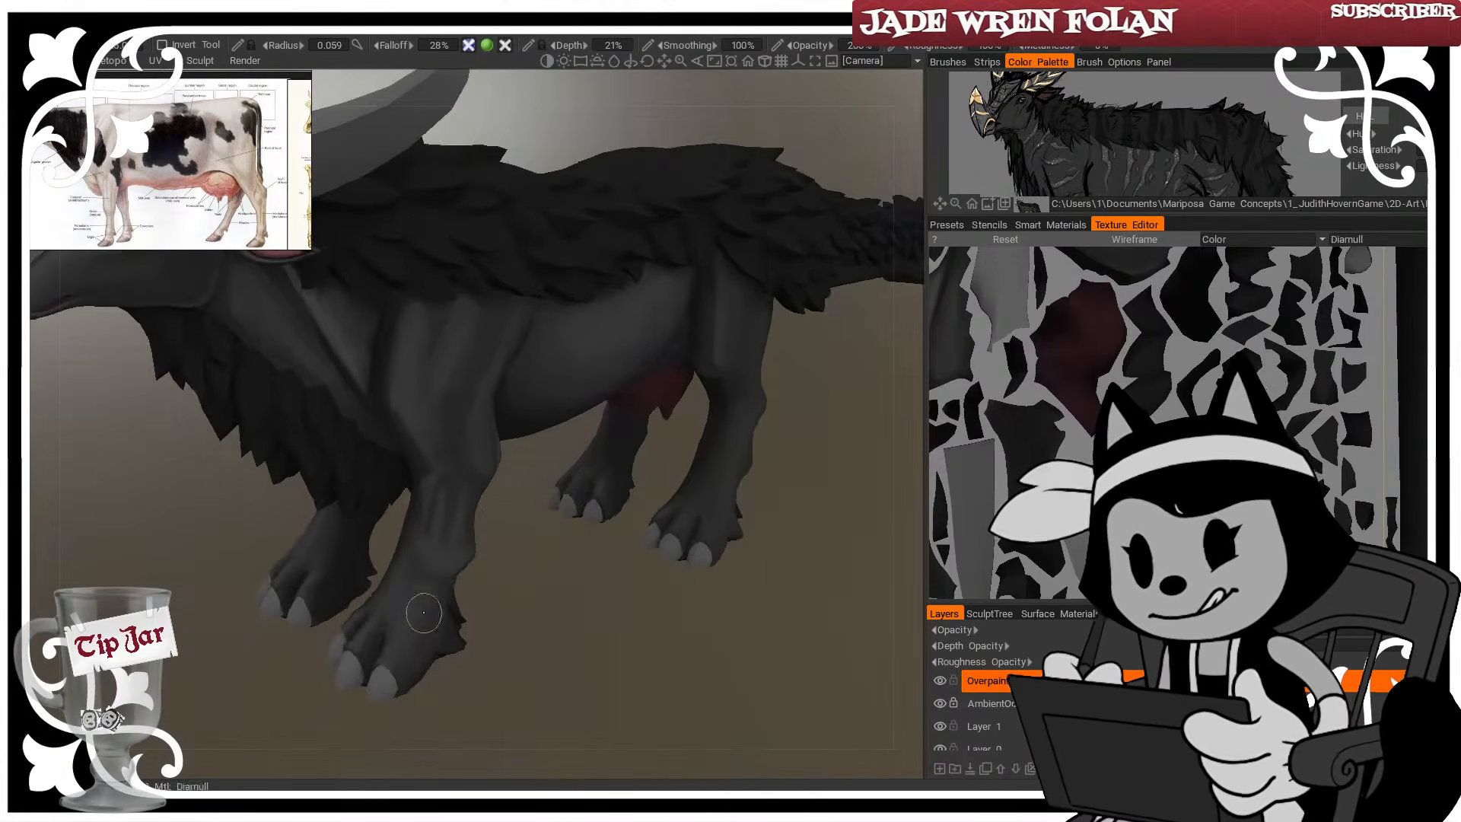
left_click_drag(534, 594, 486, 525)
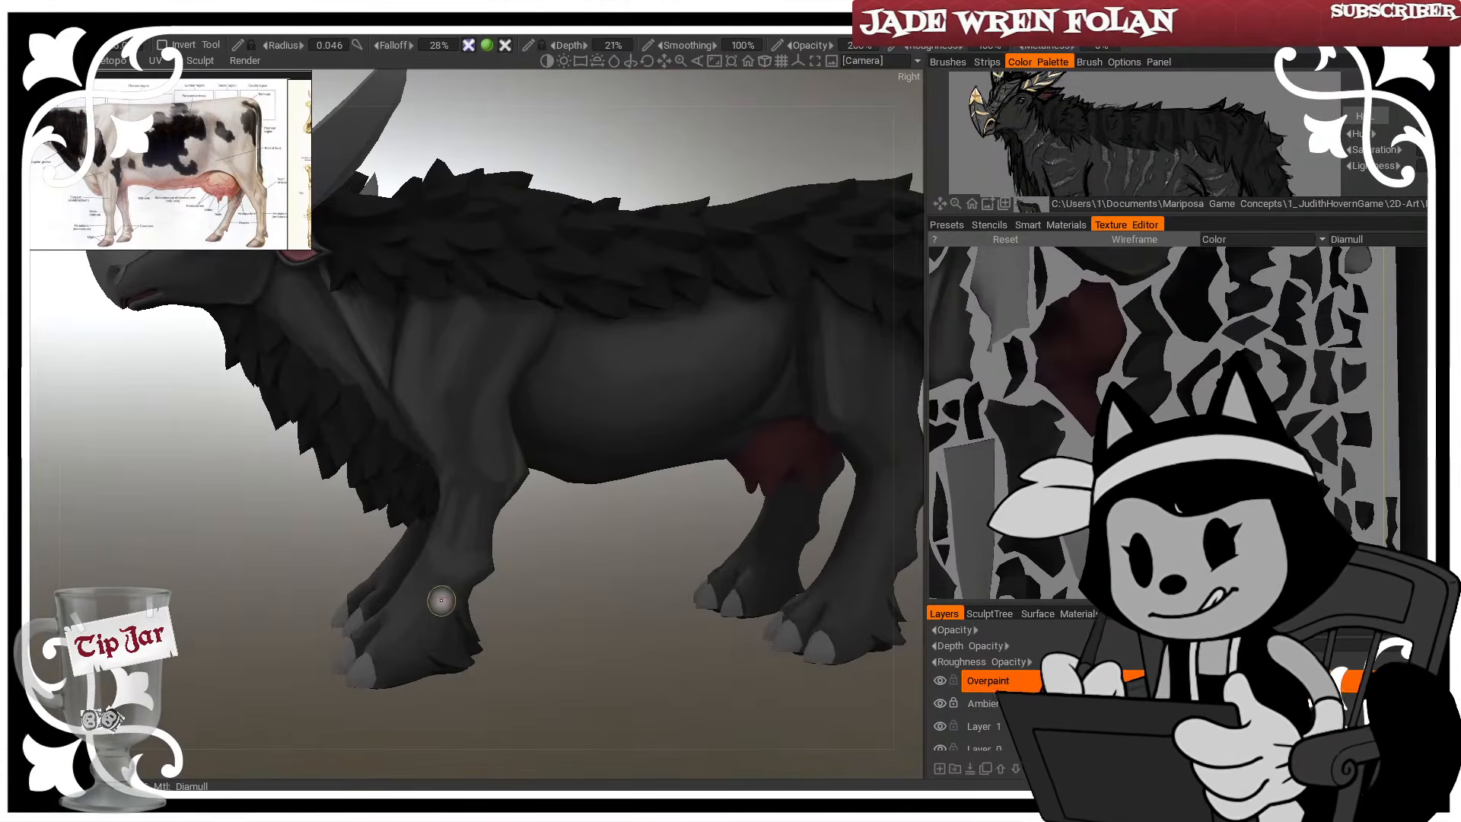
key("bracketright")
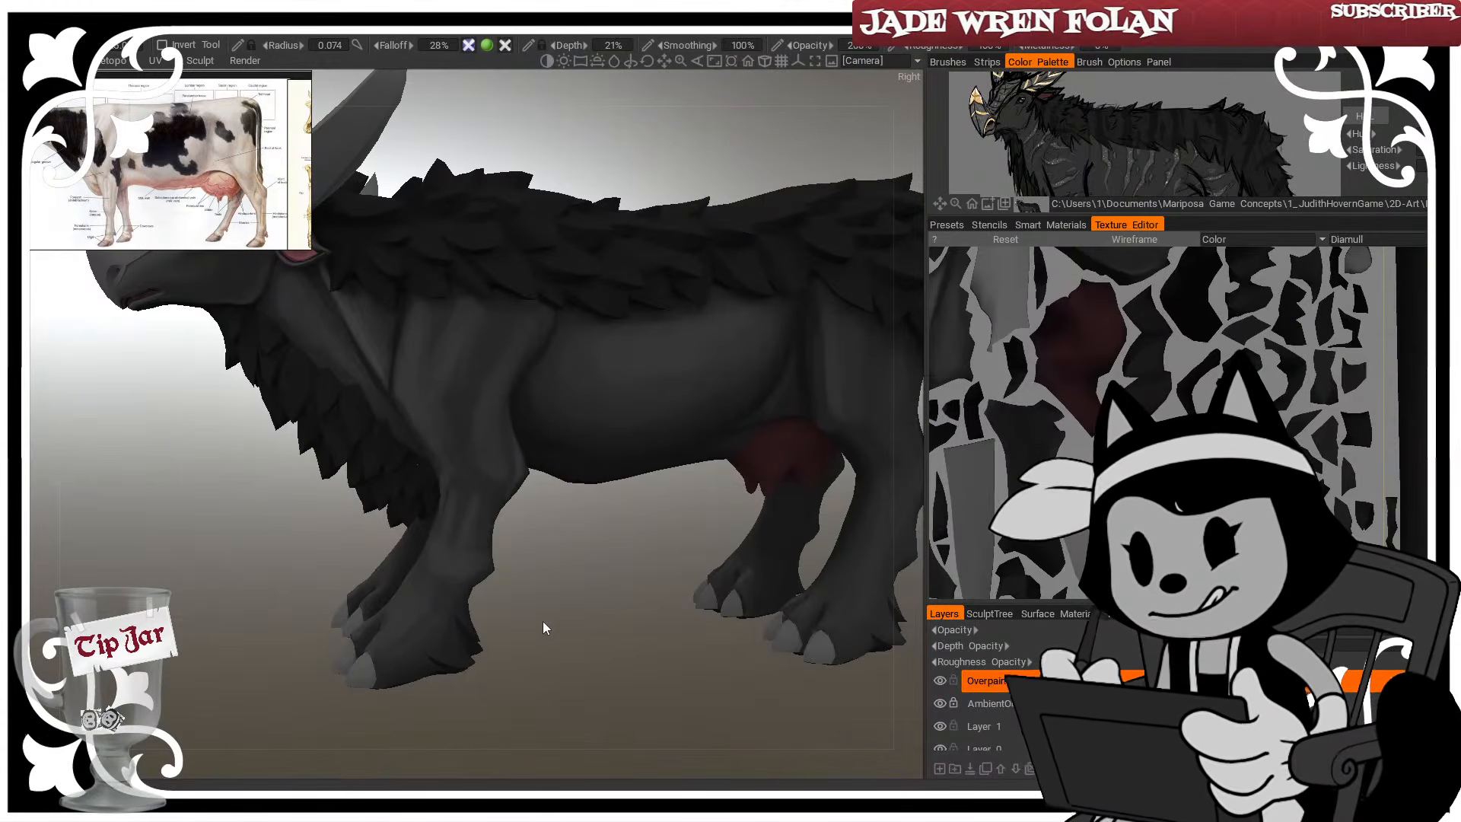
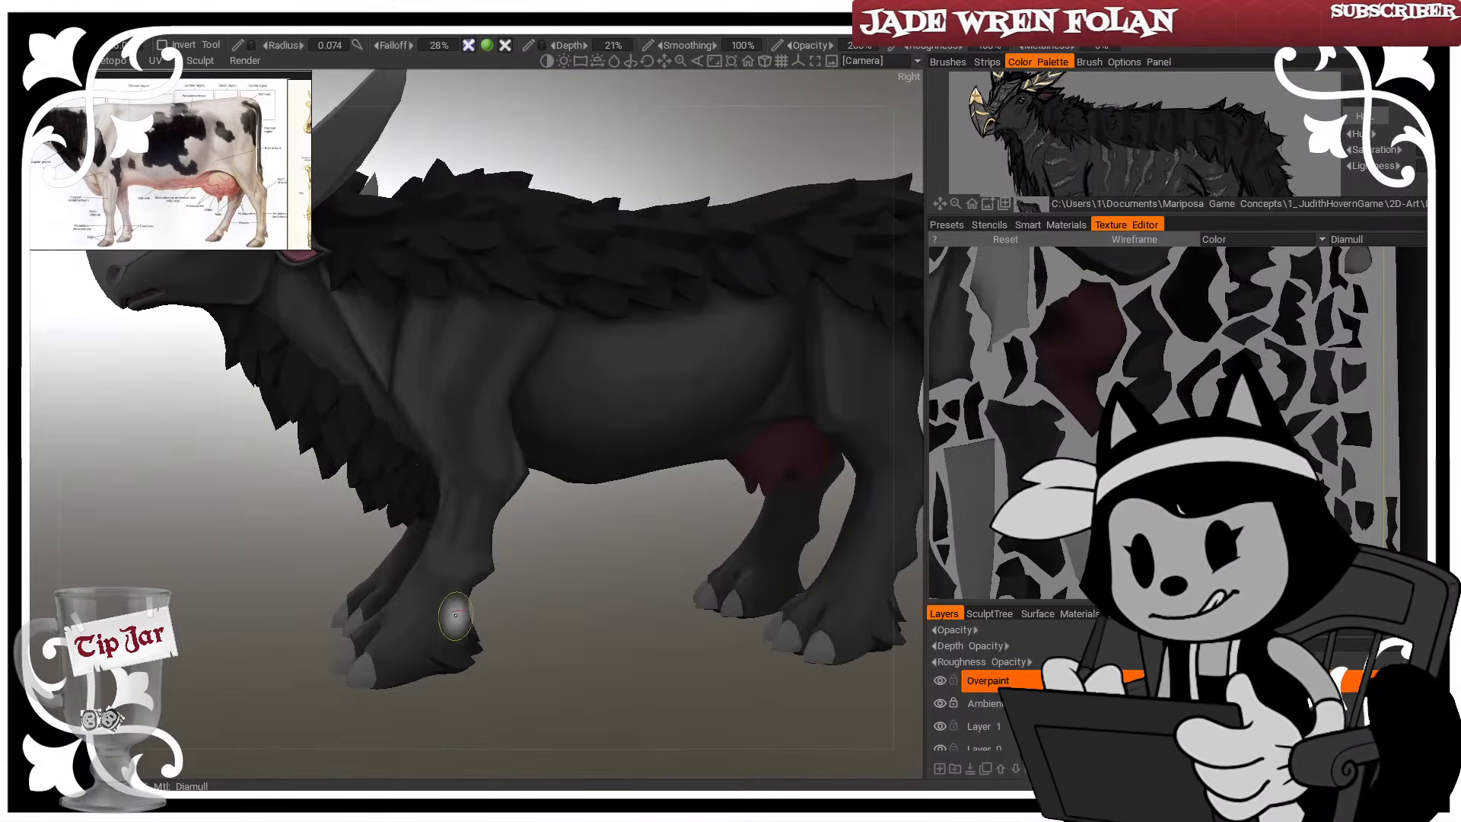
Shade the near foreleg from the knee down to the ankle with brush radii of 0.074 and 0.056
scroll(415, 567, "up", 2)
scroll(424, 586, "up", 3)
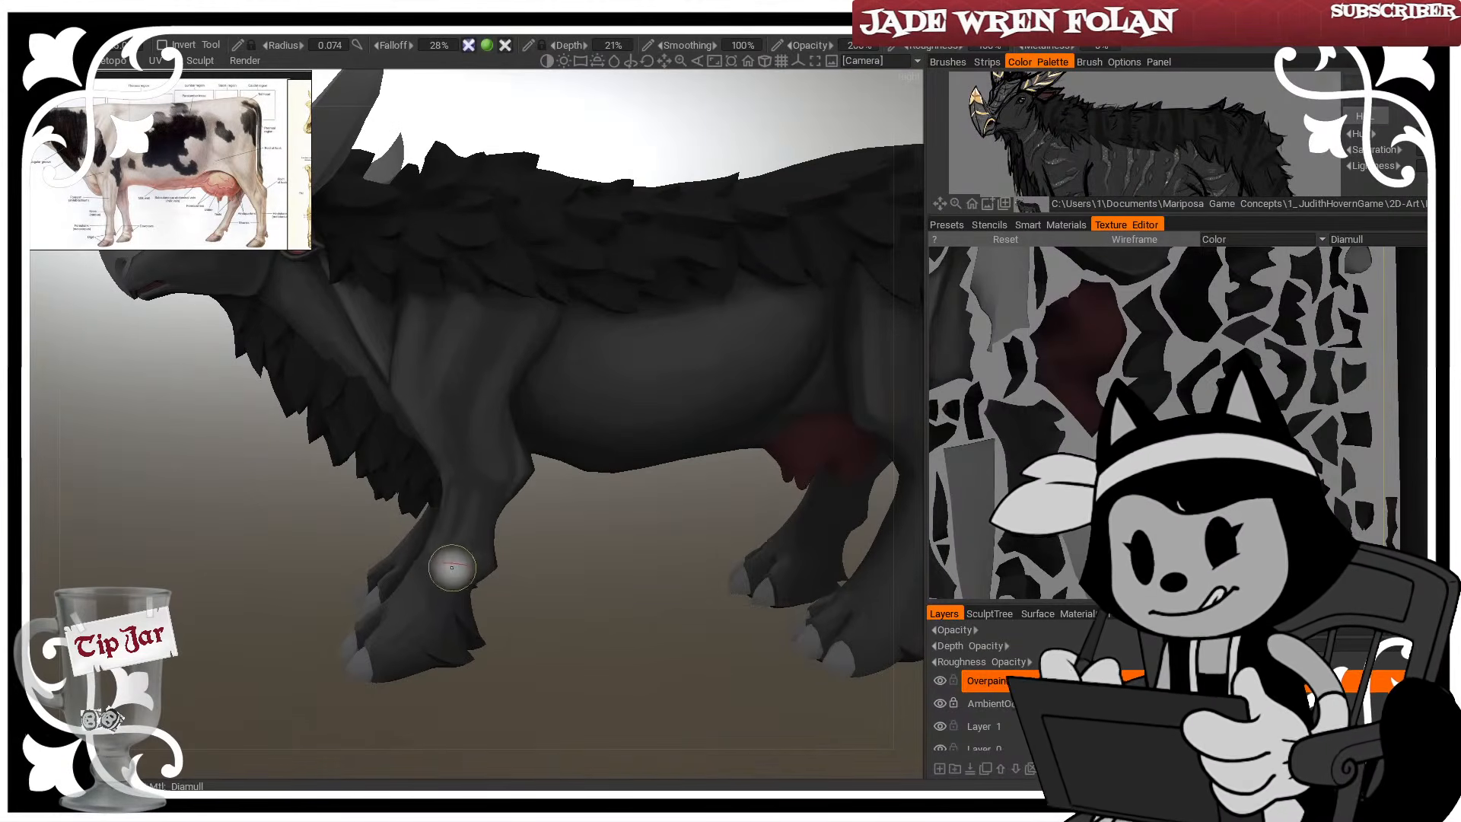
left_click_drag(451, 493, 452, 545)
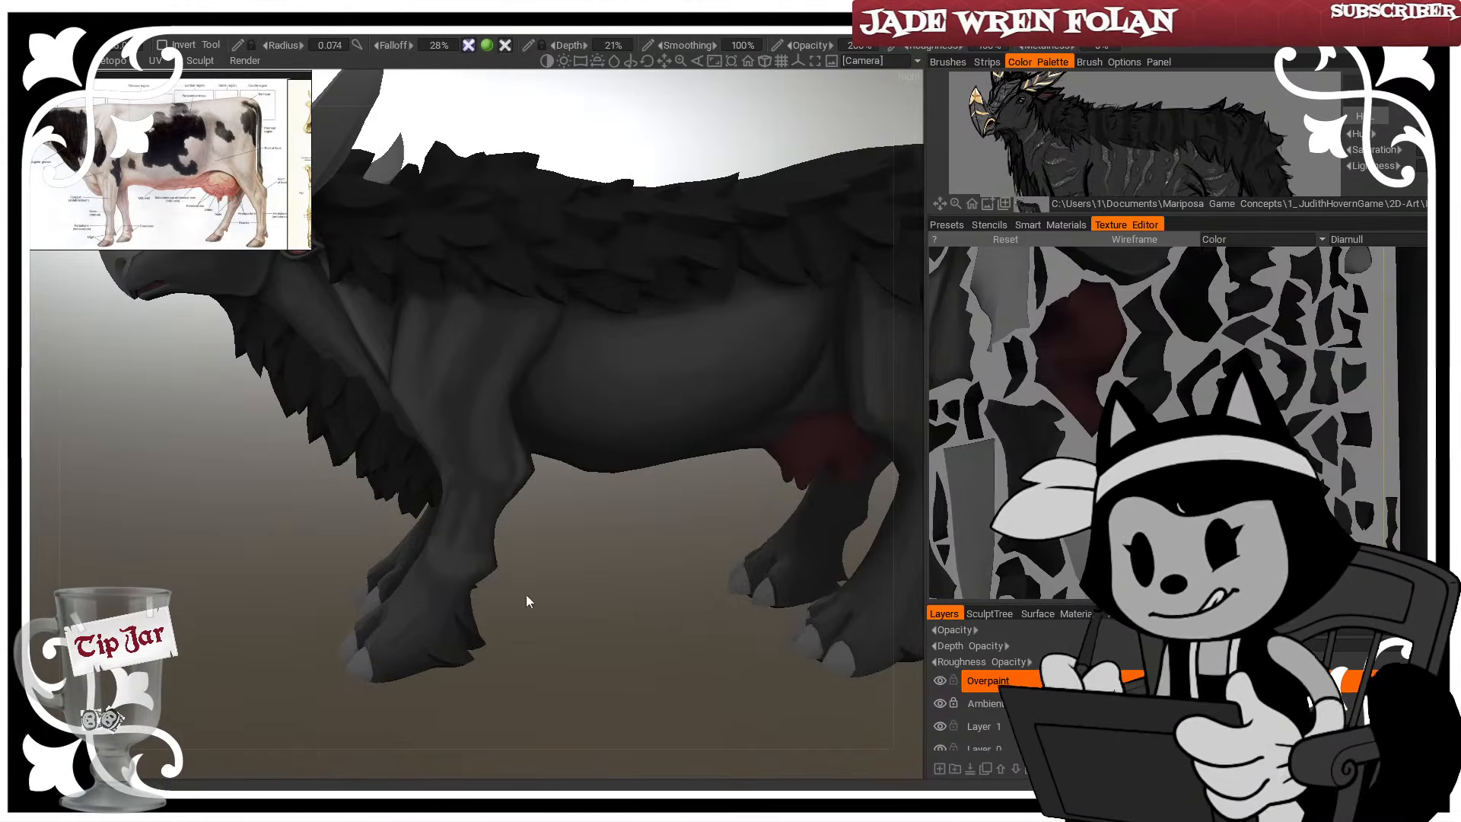
left_click_drag(526, 595, 511, 593)
mouse_move(454, 494)
left_mouse_down()
mouse_move(451, 536)
mouse_move(457, 516)
left_mouse_up()
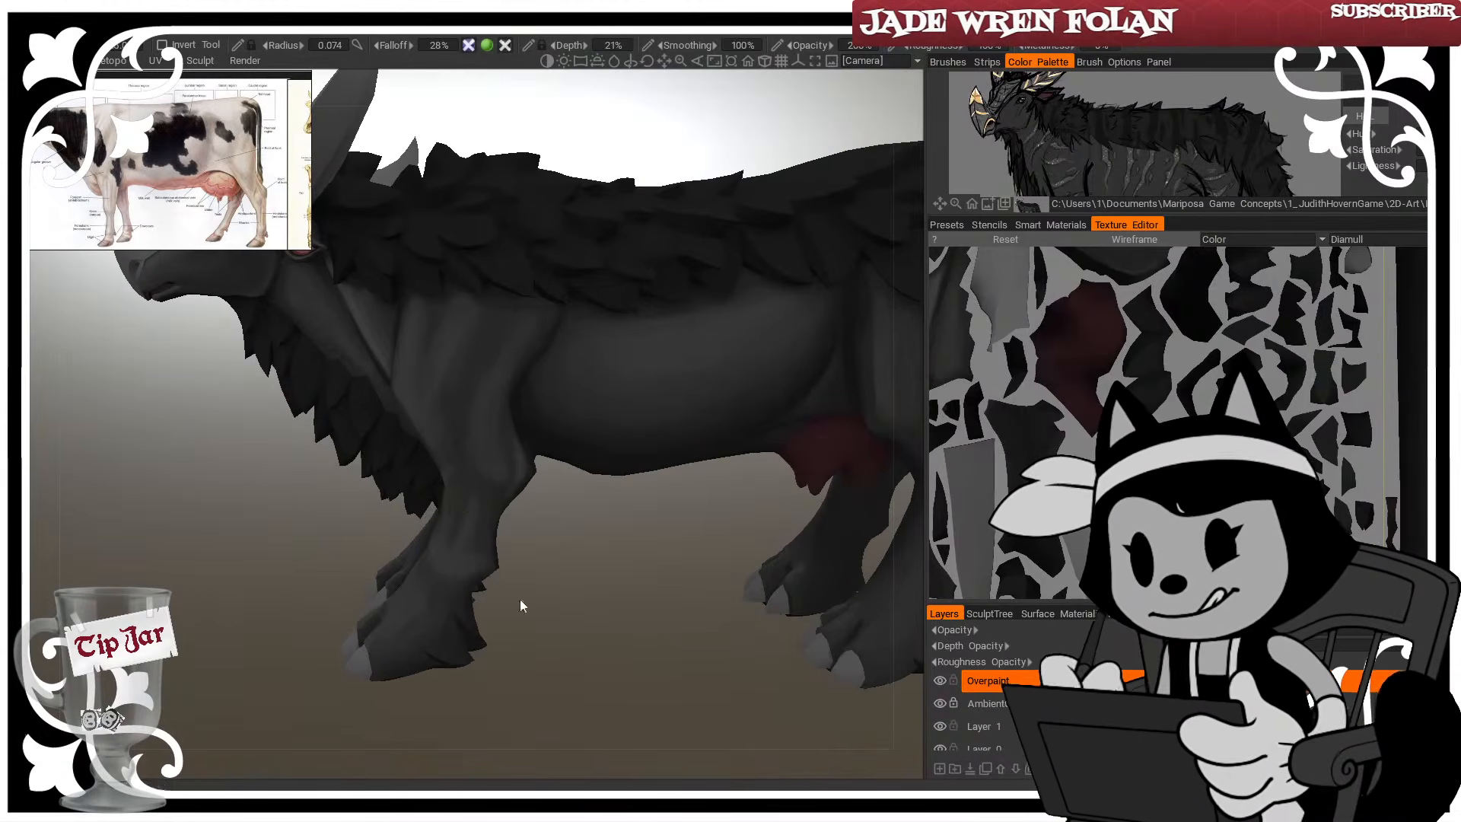
left_click_drag(522, 603, 504, 595)
mouse_move(481, 489)
left_mouse_down()
mouse_move(480, 558)
mouse_move(444, 568)
mouse_move(462, 565)
left_mouse_up()
mouse_move(557, 542)
left_mouse_down()
mouse_move(535, 541)
mouse_move(549, 573)
mouse_move(528, 577)
mouse_move(578, 595)
mouse_move(601, 564)
left_mouse_up()
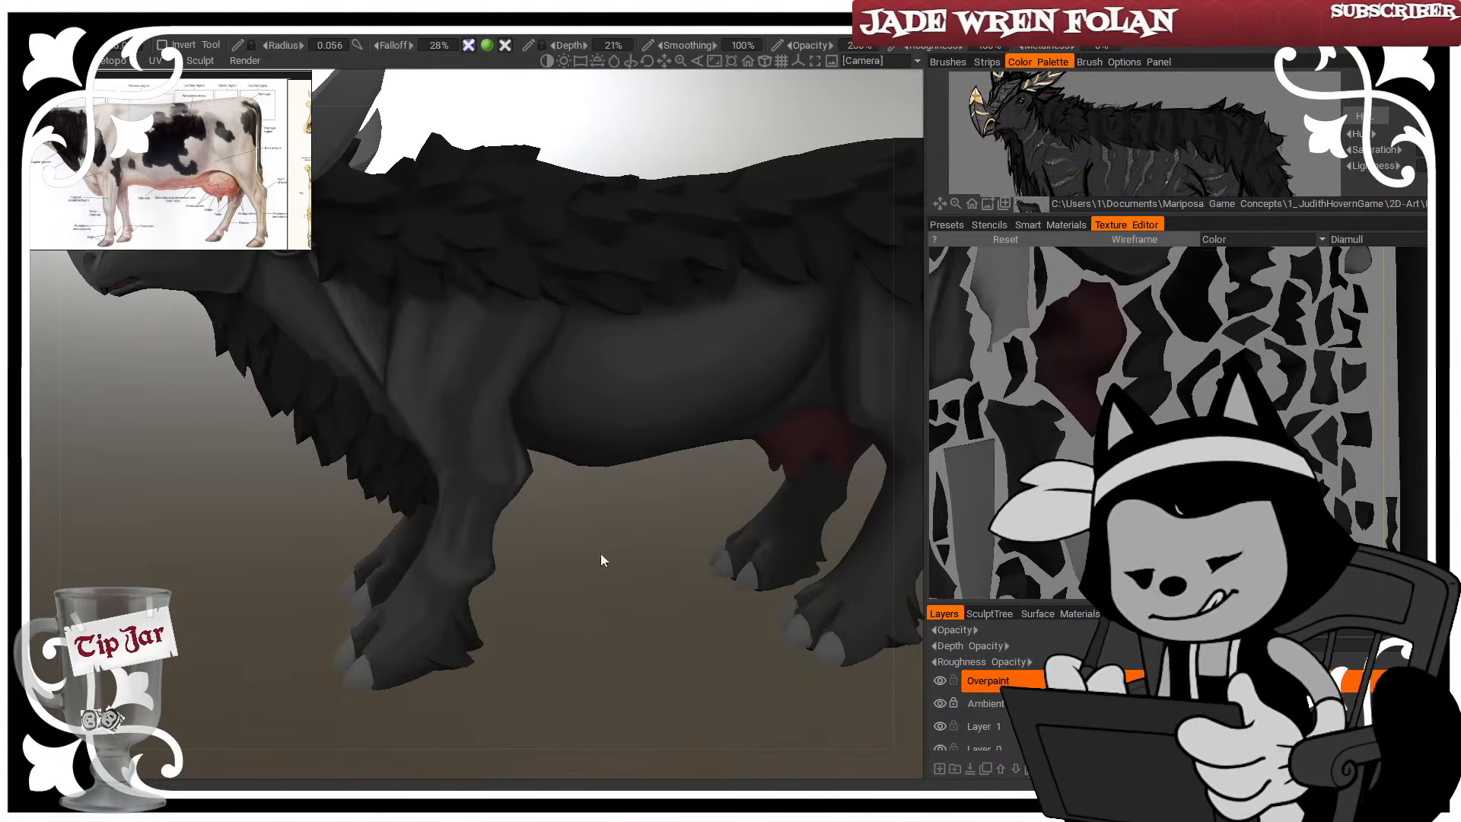
Shade the upper front edge of the near hind thigh with the 0.056 brush radius
right_click_drag(472, 697, 477, 641)
left_click_drag(478, 640, 489, 620)
right_click_drag(489, 620, 542, 637)
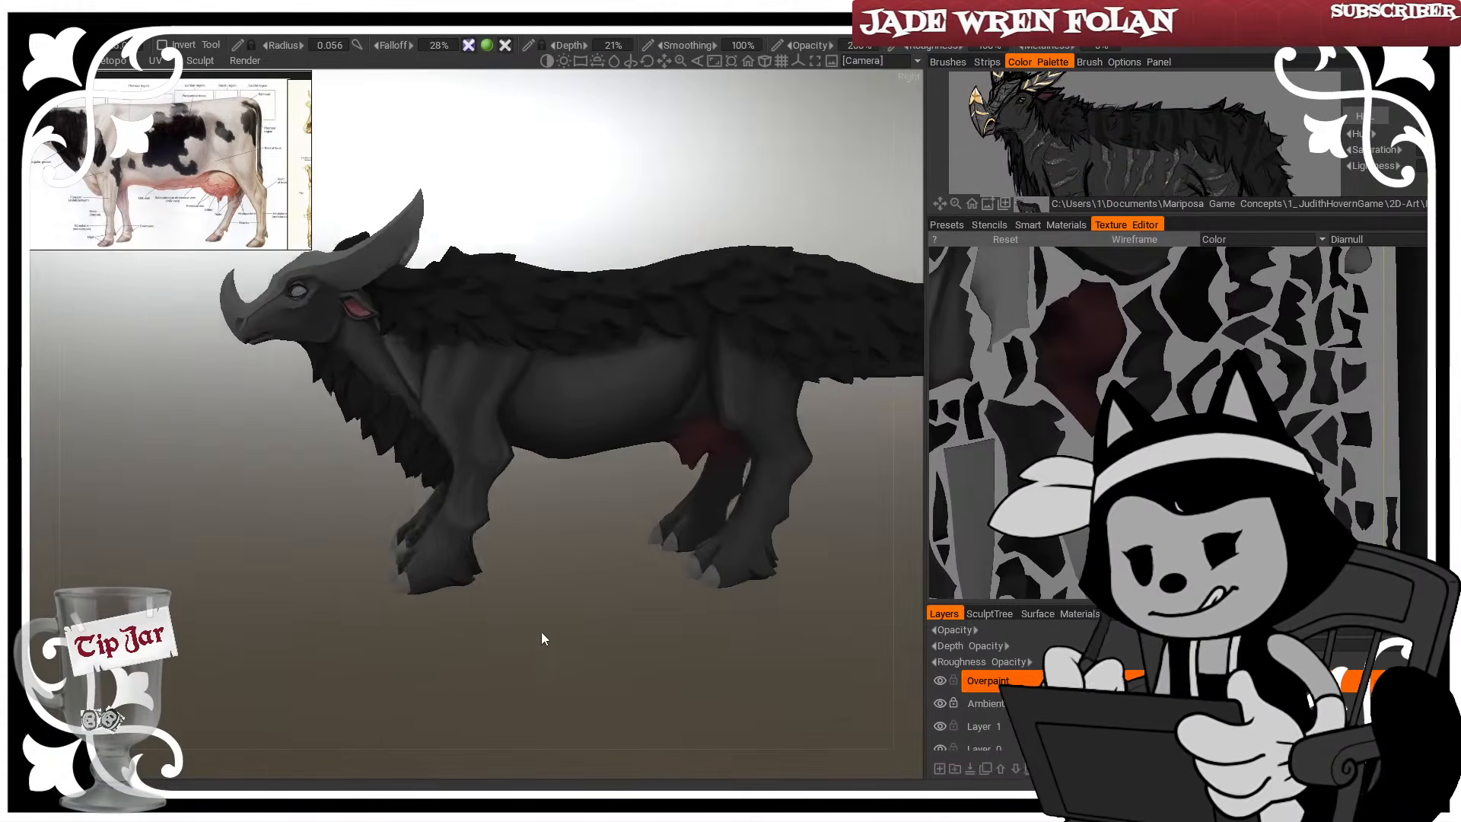
middle_click_drag(542, 637, 457, 656)
left_click_drag(495, 708, 607, 683)
right_click_drag(672, 664, 750, 656)
middle_click_drag(750, 656, 557, 685)
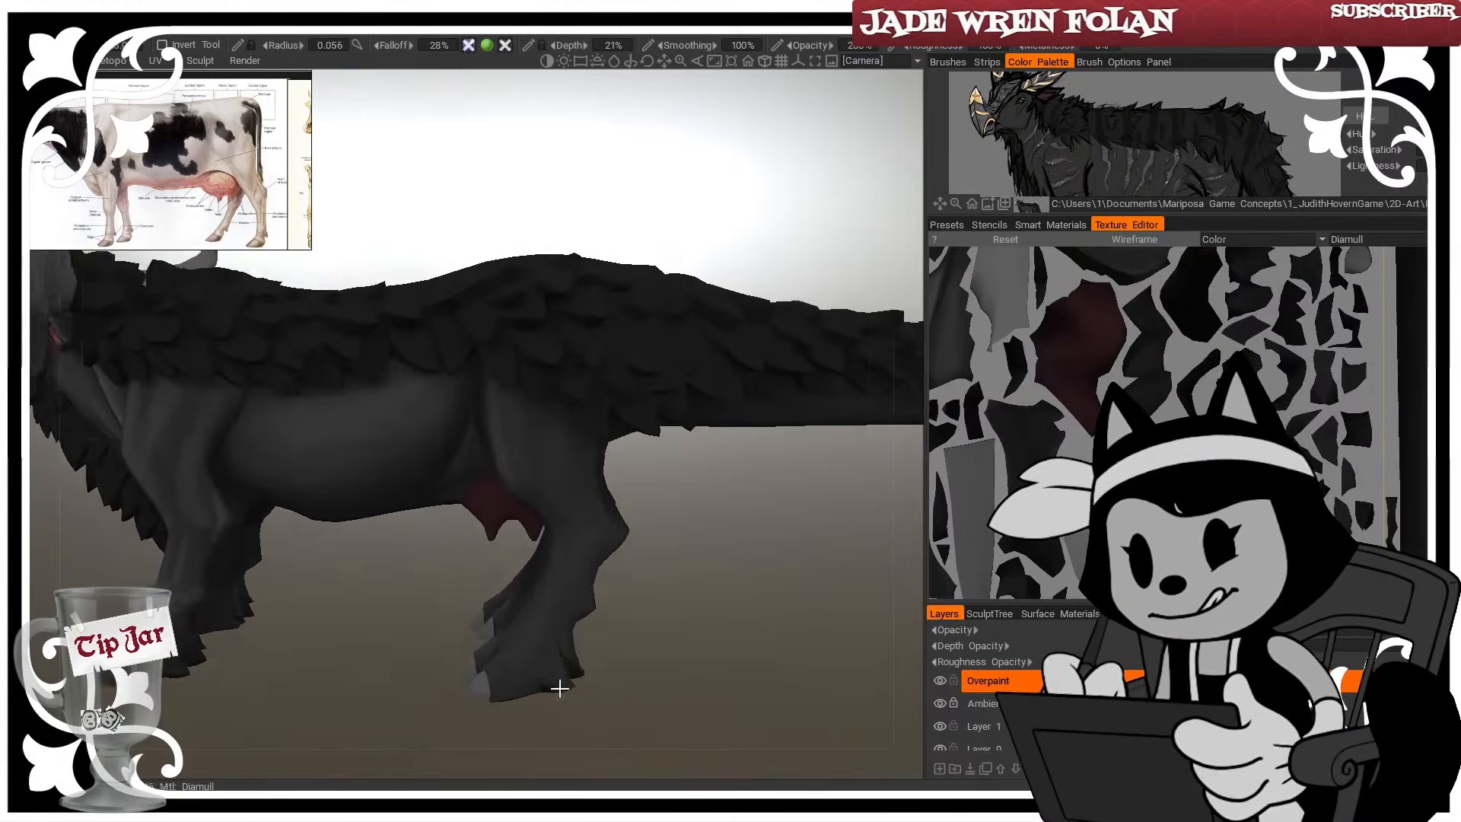
left_click_drag(501, 412, 499, 408)
left_click_drag(679, 562, 691, 559)
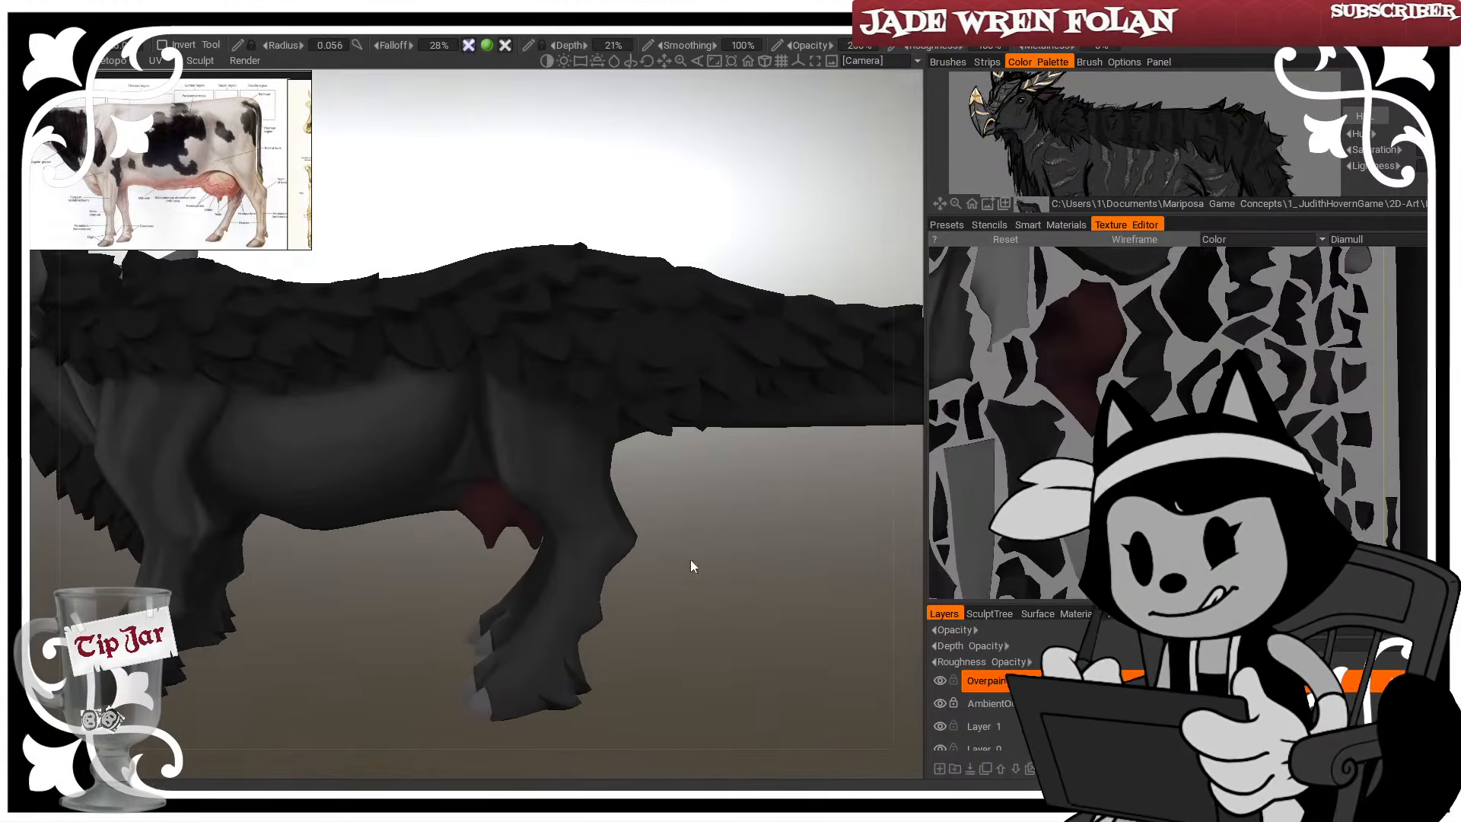
Enlarge the brush radius to 0.069 and shade the middle of the near hind thigh
right_click_drag(553, 485, 580, 485)
left_click_drag(556, 471, 559, 460)
right_click_drag(559, 460, 541, 461)
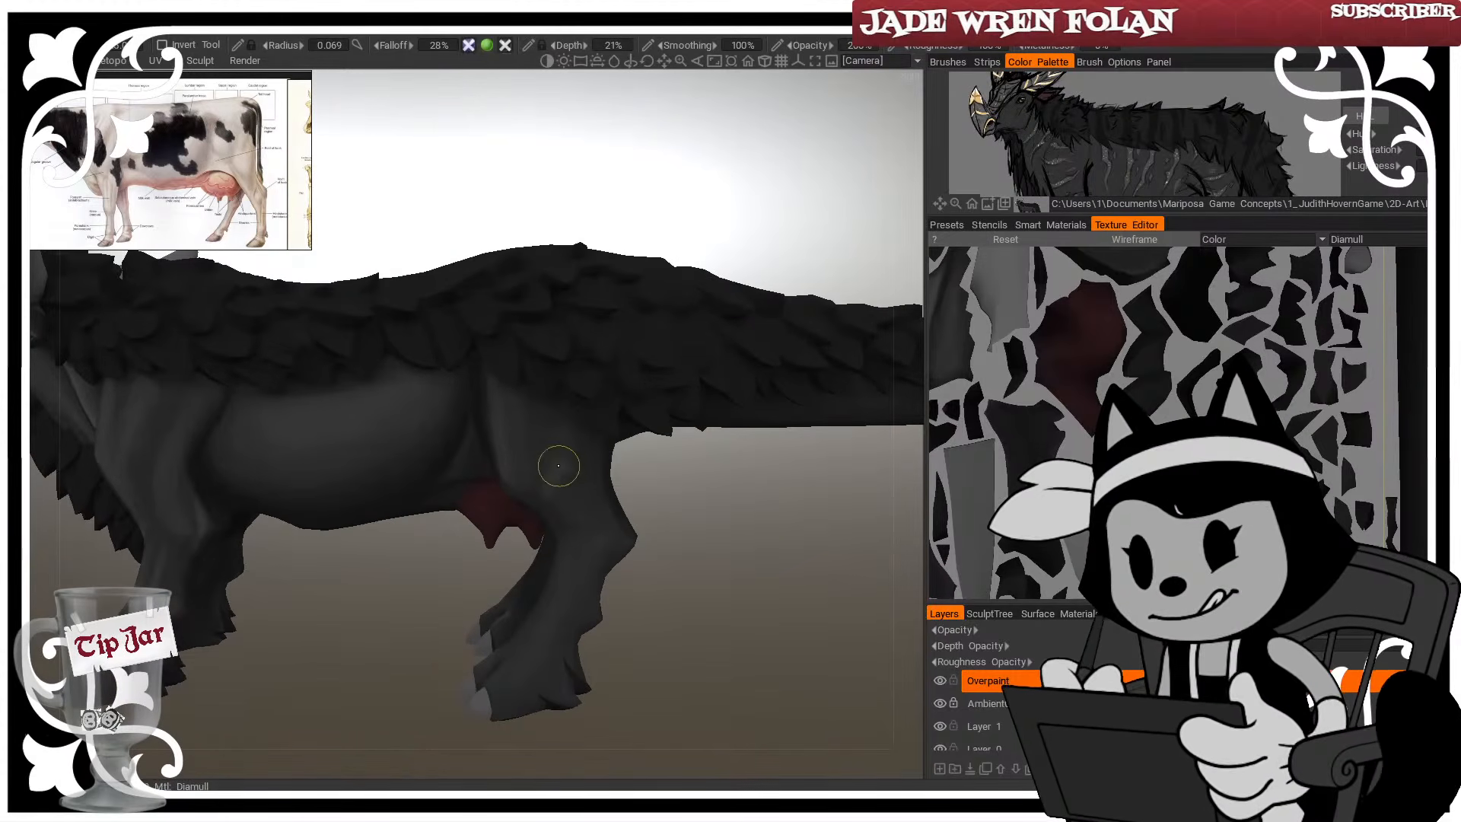
mouse_move(556, 483)
left_mouse_down()
mouse_move(559, 504)
mouse_move(553, 484)
left_mouse_up()
Reduce the brush radius to 0.049 and 0.041 and define the muscle edges from the lower hind thigh to the hock
right_click_drag(553, 484, 543, 490)
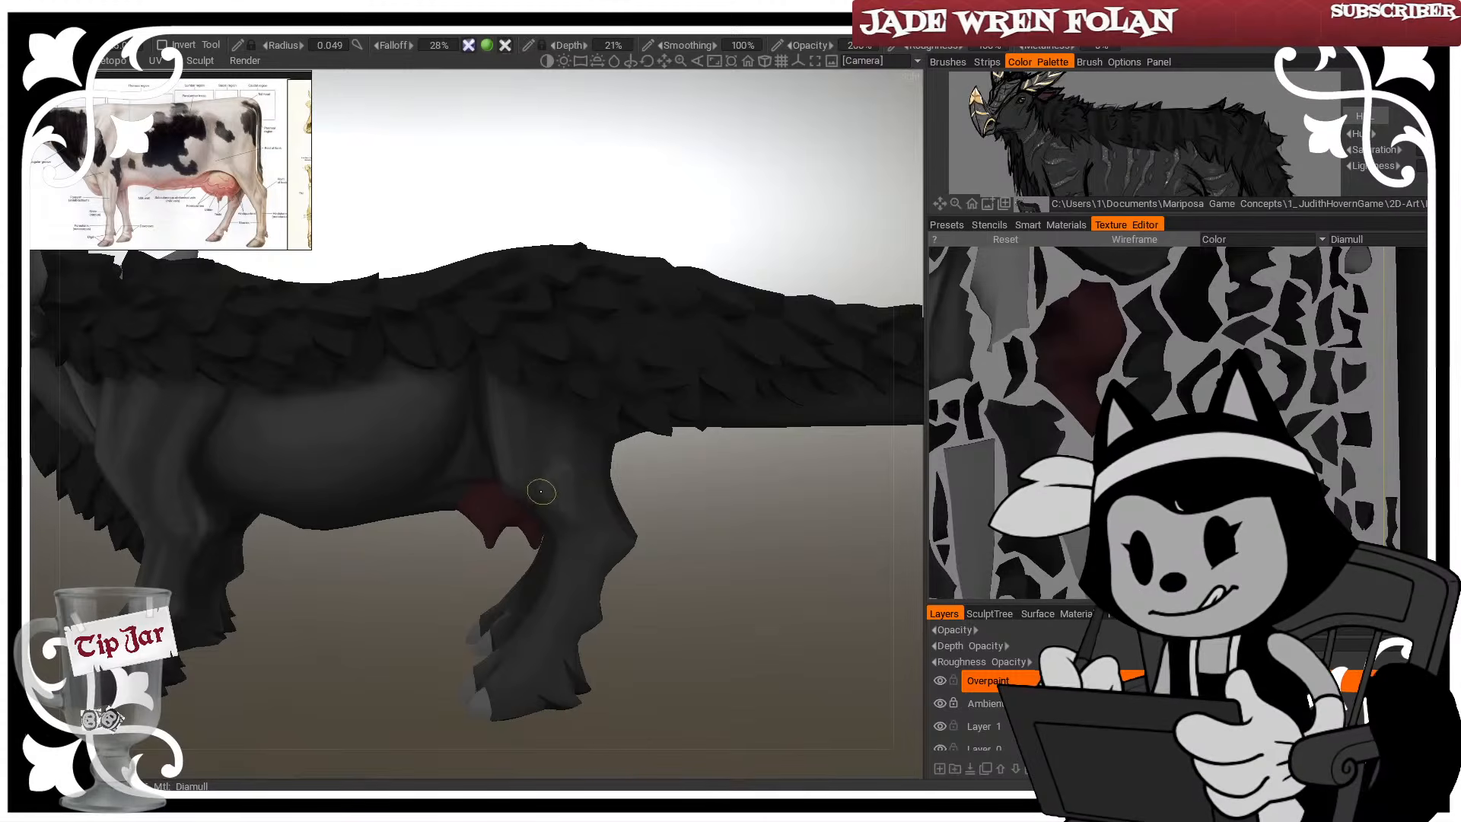
left_click_drag(651, 537, 674, 537)
mouse_move(618, 537)
right_mouse_down()
mouse_move(538, 509)
mouse_move(563, 537)
right_mouse_up()
left_click_drag(663, 528, 682, 522)
right_click_drag(618, 506, 607, 506)
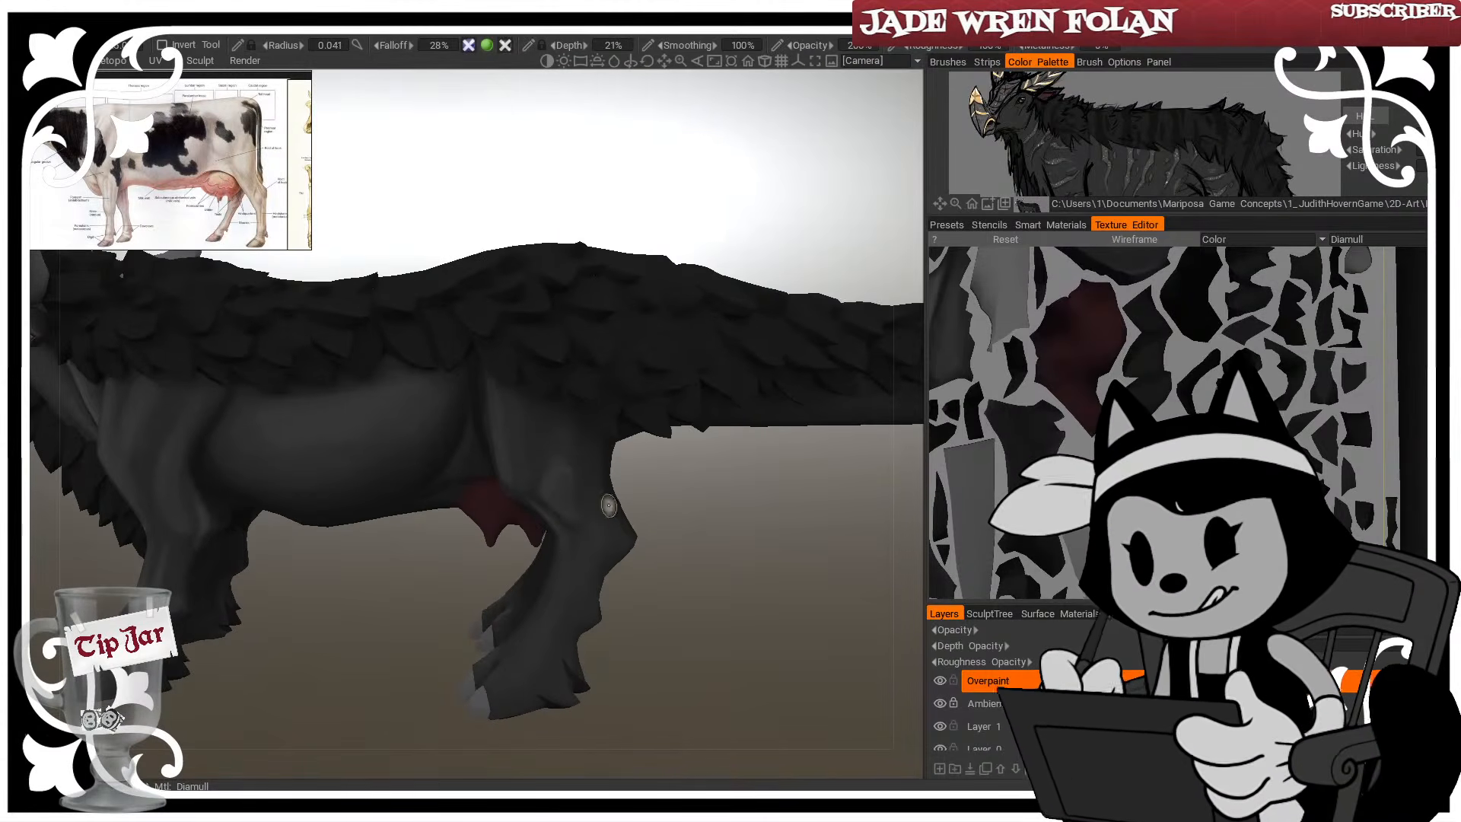
left_click_drag(608, 506, 620, 543)
Enlarge the brush radius through 0.071 and 0.104 to 0.171 and smooth the muscle shading across the near hind thigh
right_click_drag(555, 408, 577, 472)
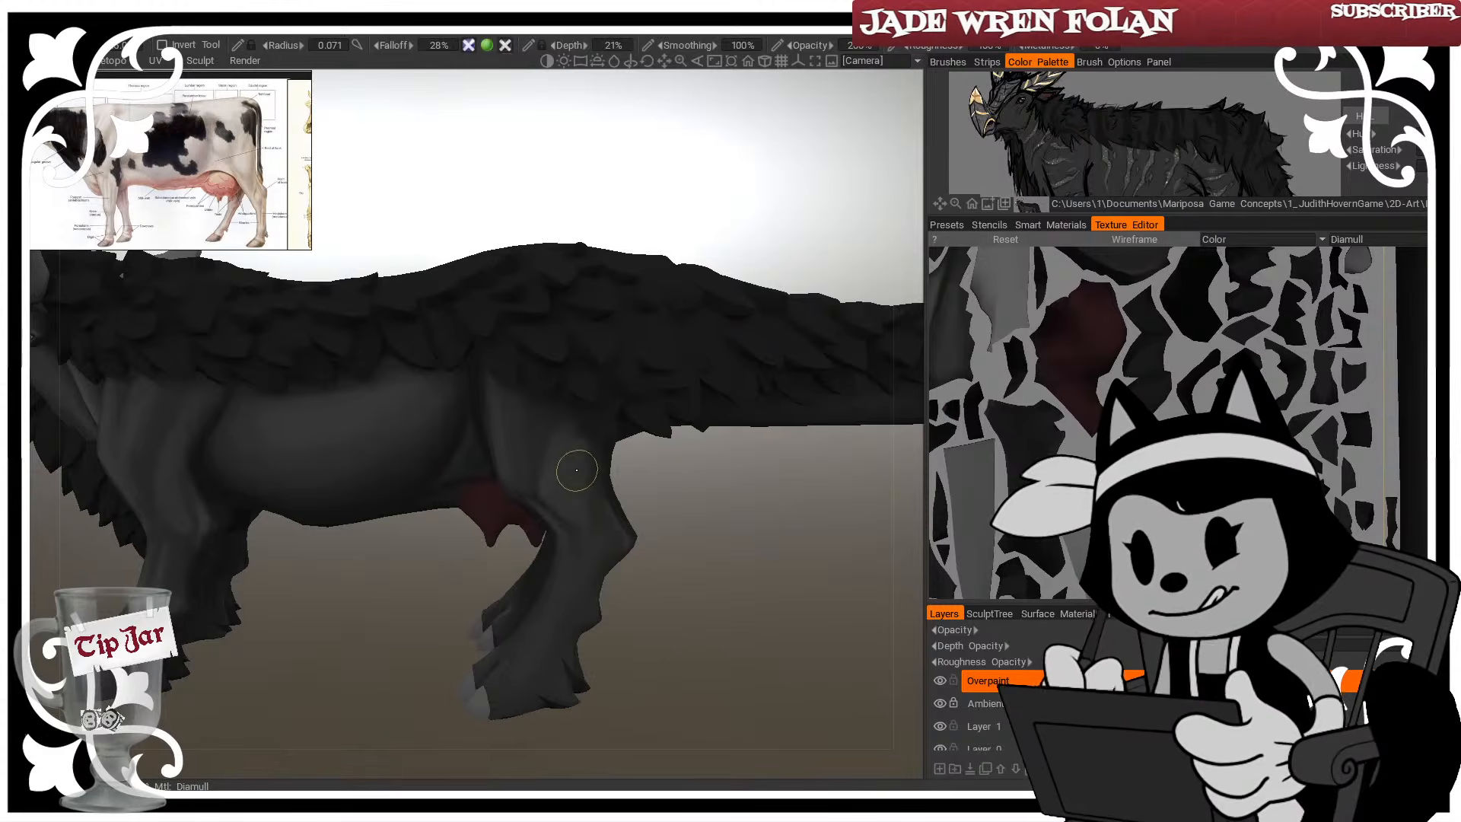
left_click_drag(705, 584, 702, 646)
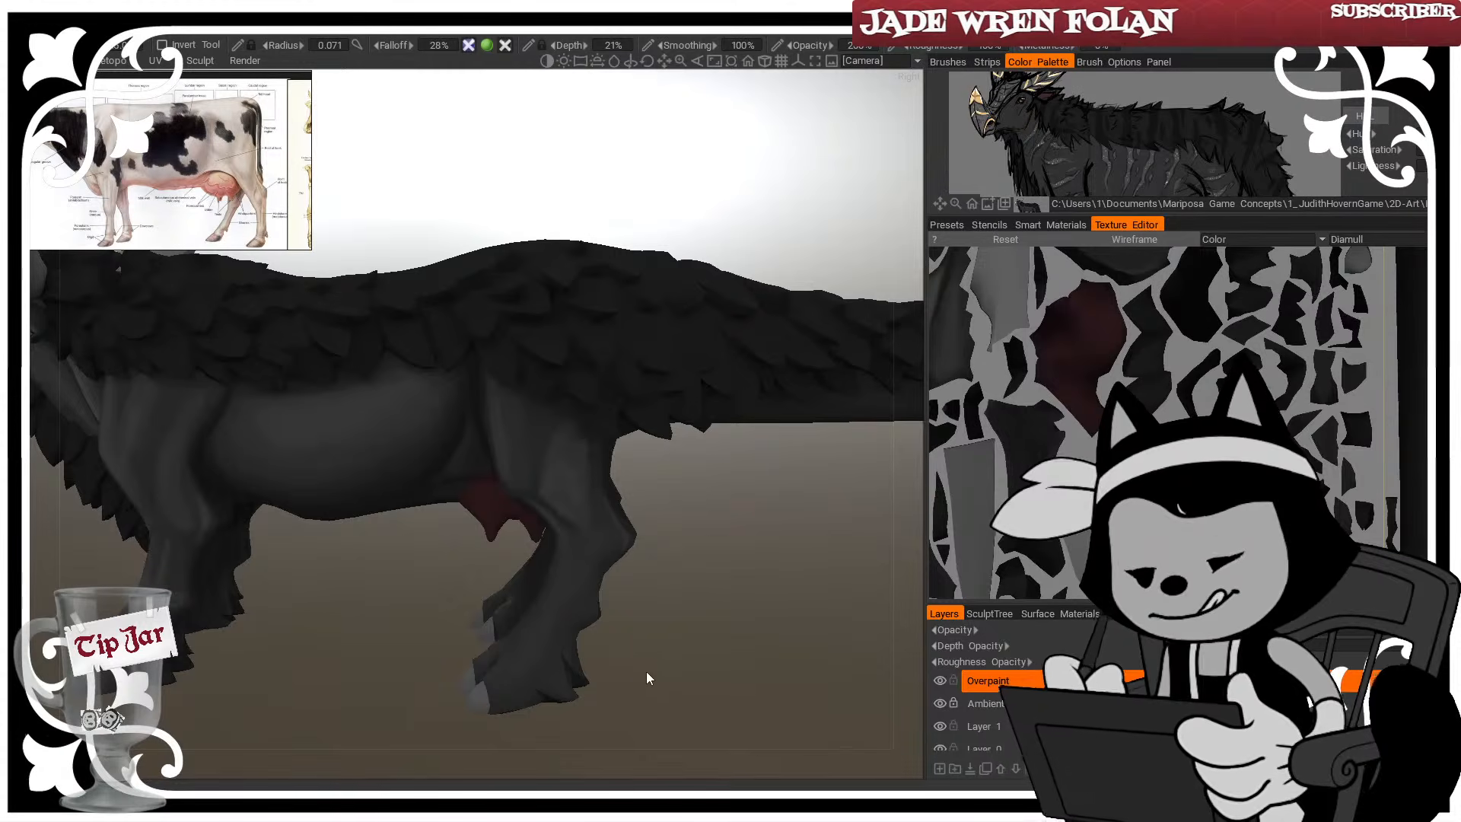
right_click_drag(495, 452, 500, 438)
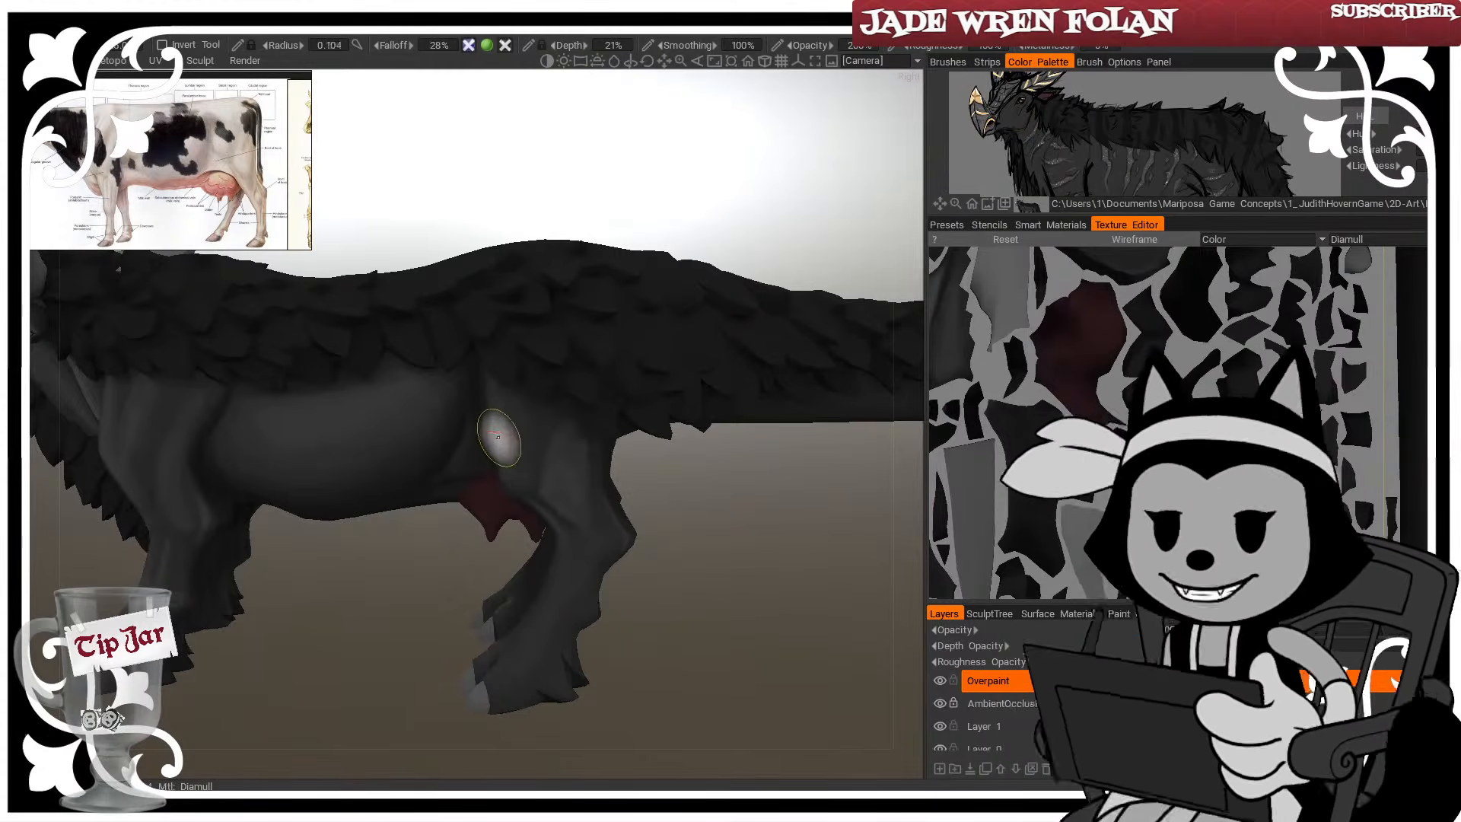
left_click_drag(512, 470, 521, 434, "shift")
left_click_drag(714, 595, 732, 628)
right_click_drag(509, 428, 513, 458)
left_click_drag(681, 504, 683, 551)
right_click_drag(585, 412, 584, 387)
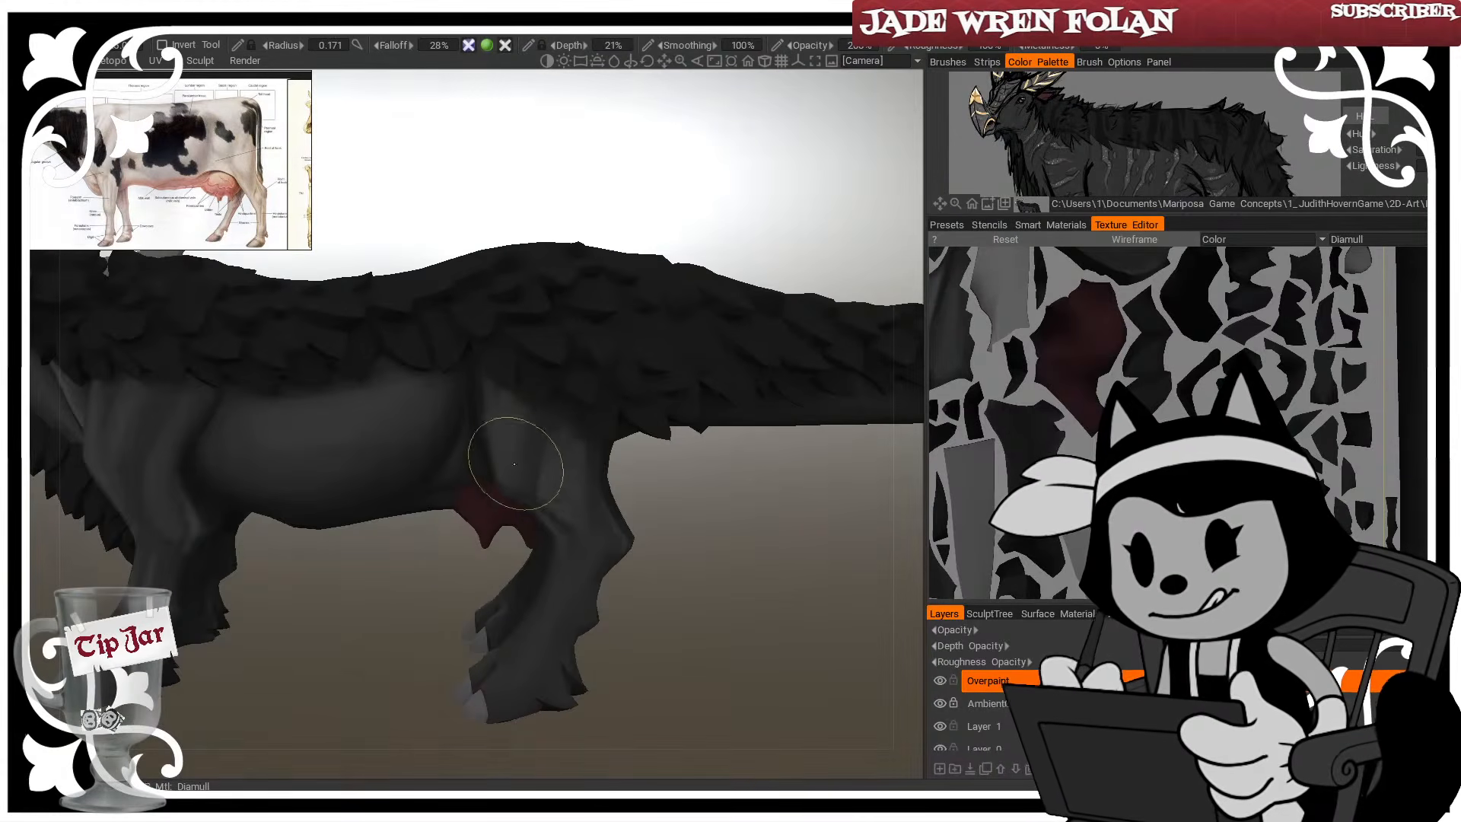
left_click_drag(515, 459, 522, 476, "shift")
left_click_drag(709, 576, 708, 606)
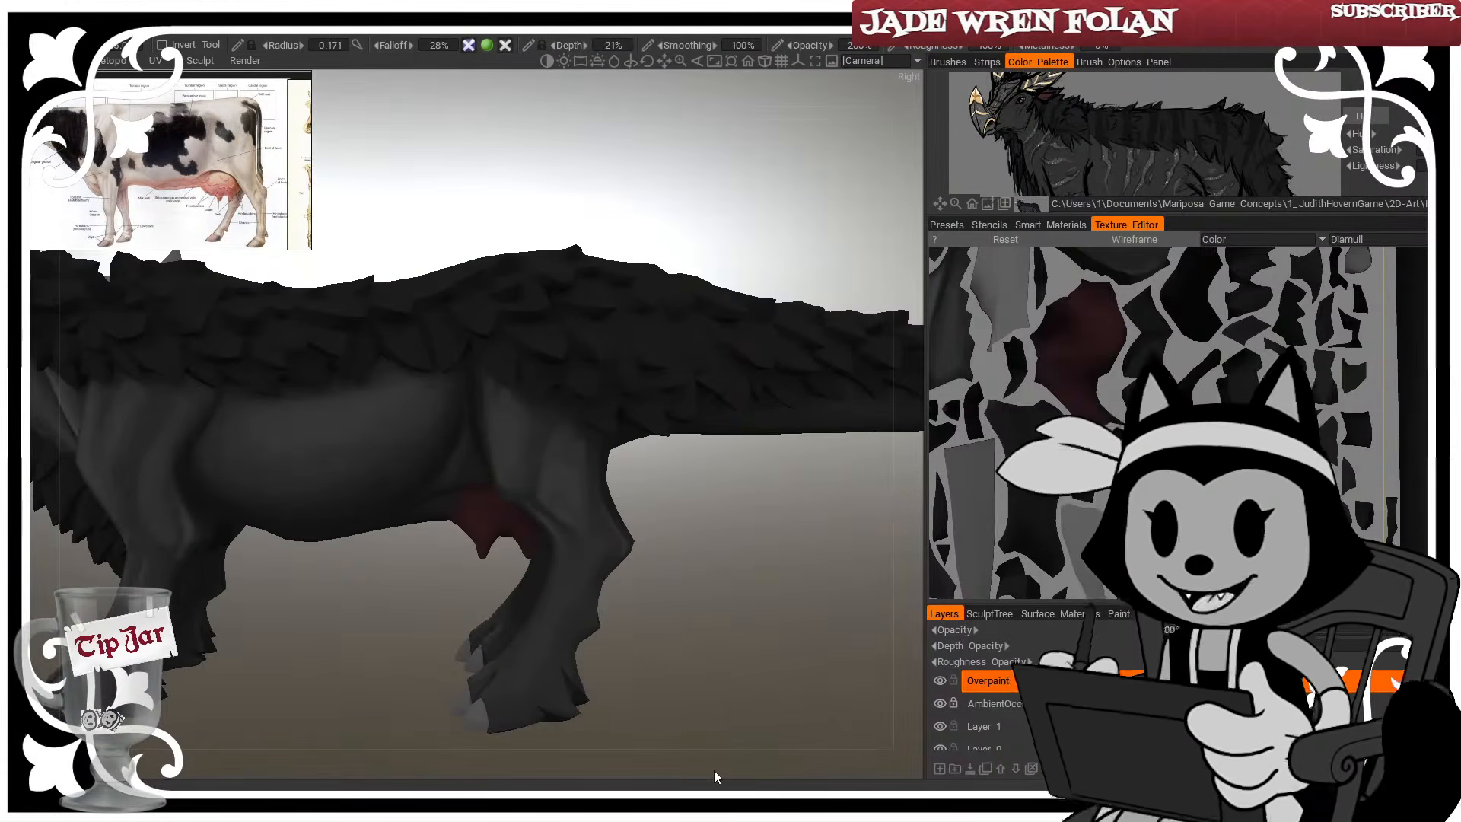
Reduce the brush radius to 0.065 and smooth the shading on the lower part of the near hind thigh
right_click_drag(590, 706, 590, 709)
left_click_drag(559, 489, 553, 477, "shift")
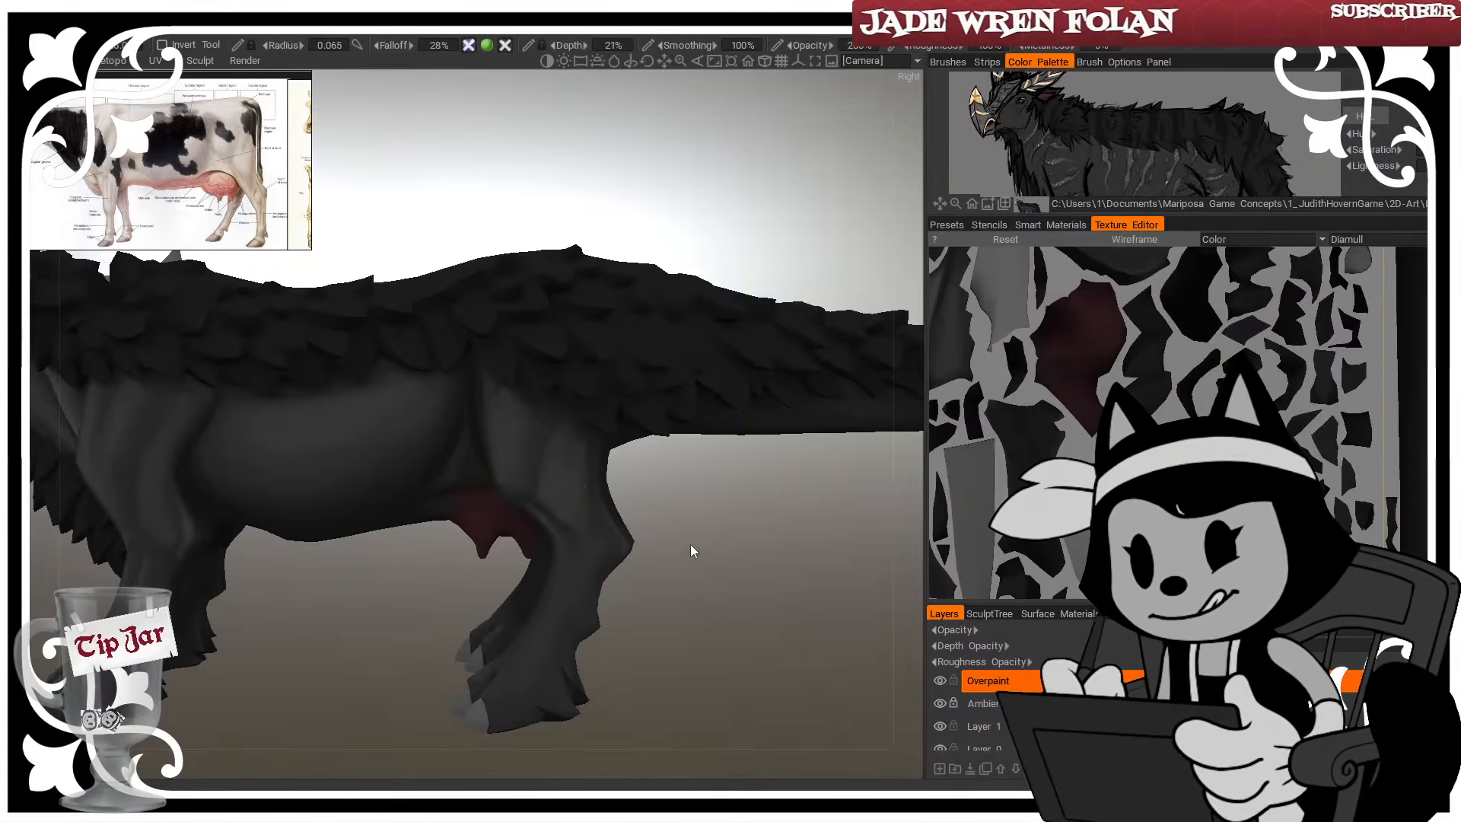
left_click_drag(692, 549, 701, 639)
left_click_drag(679, 517, 675, 562)
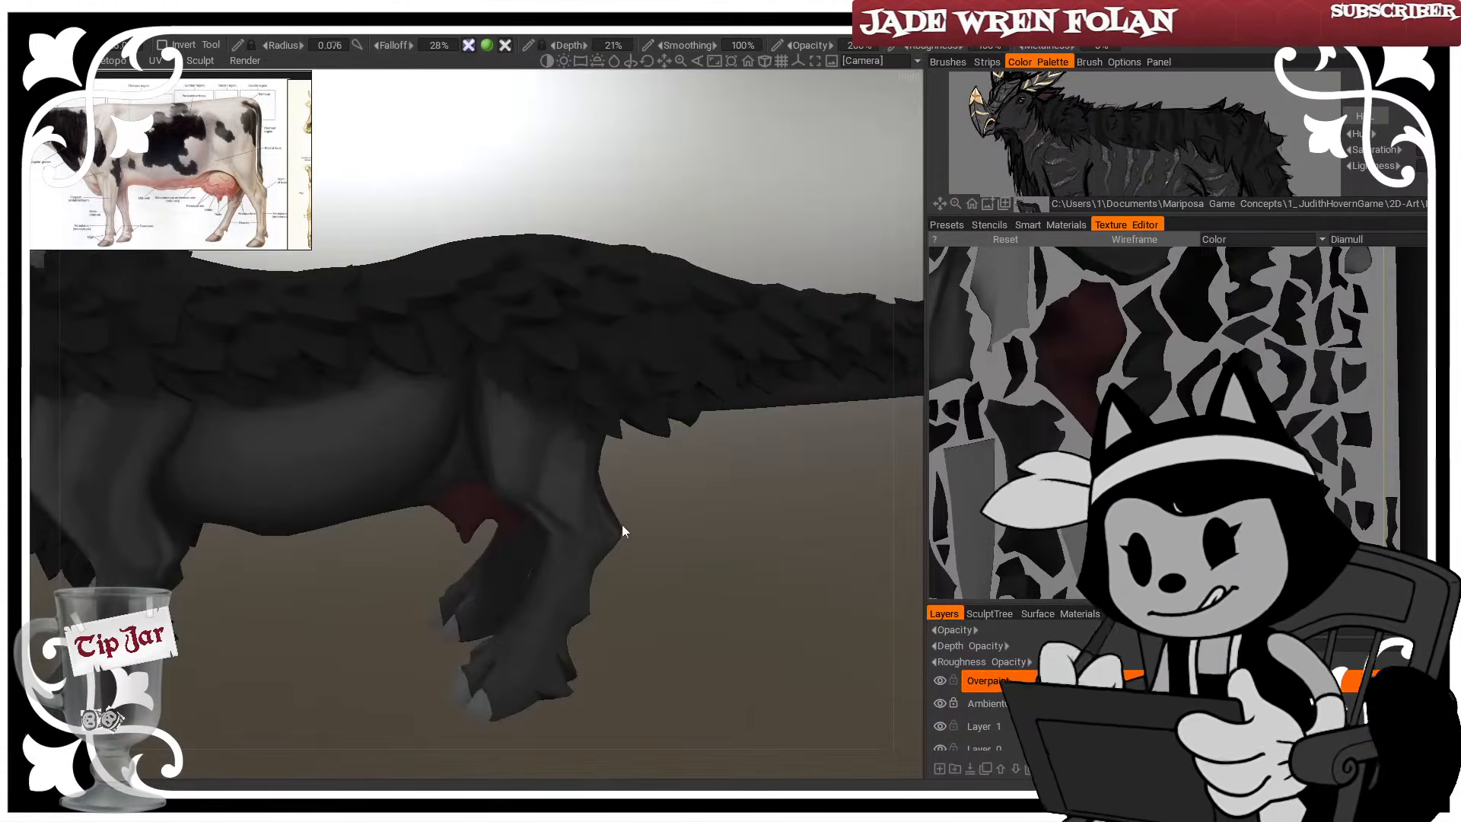
Enlarge the brush radius to 0.121 and shade the near hind leg between hock and foot
right_click_drag(564, 566, 556, 547)
left_click_drag(534, 623, 560, 573)
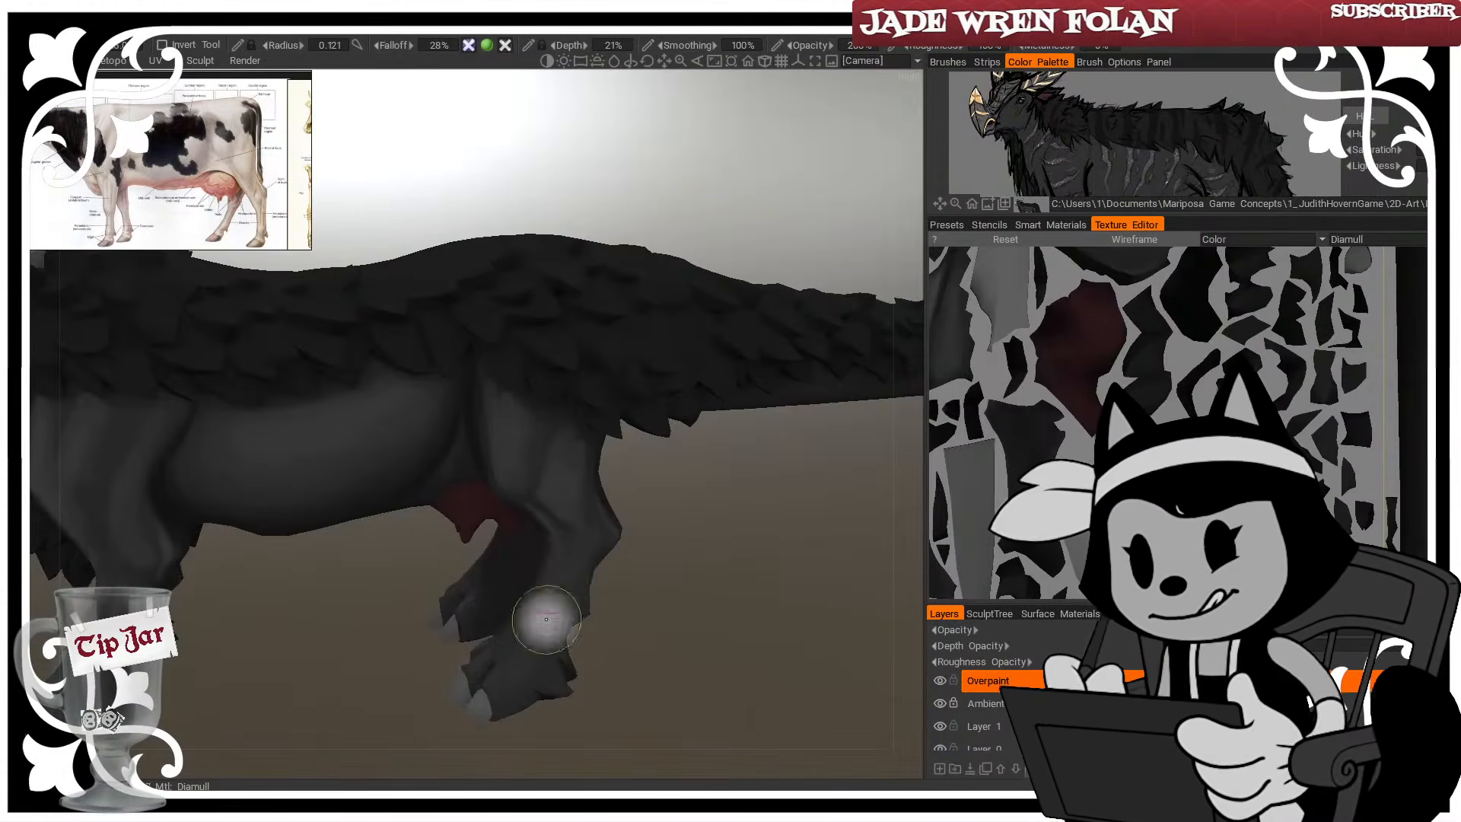
left_click_drag(671, 598, 667, 518)
Shade the back of the near hind leg around the hock from a rear angle with a brush radius of 0.067
right_click_drag(618, 516, 604, 516)
left_click_drag(681, 517, 618, 509)
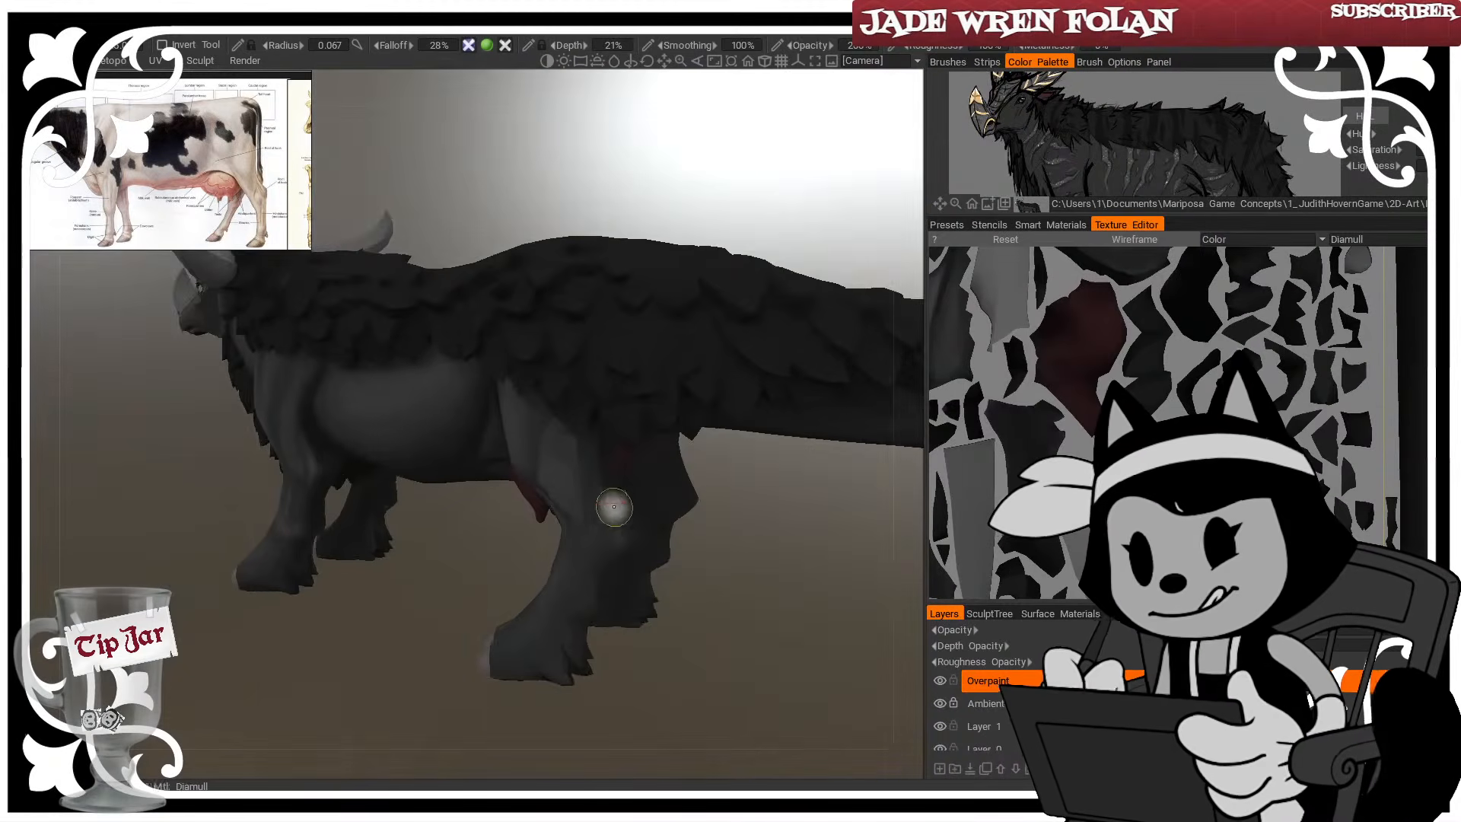
right_click_drag(614, 507, 602, 497)
left_click_drag(611, 544, 619, 539)
left_click_drag(706, 519, 800, 496)
right_click_drag(581, 489, 591, 488)
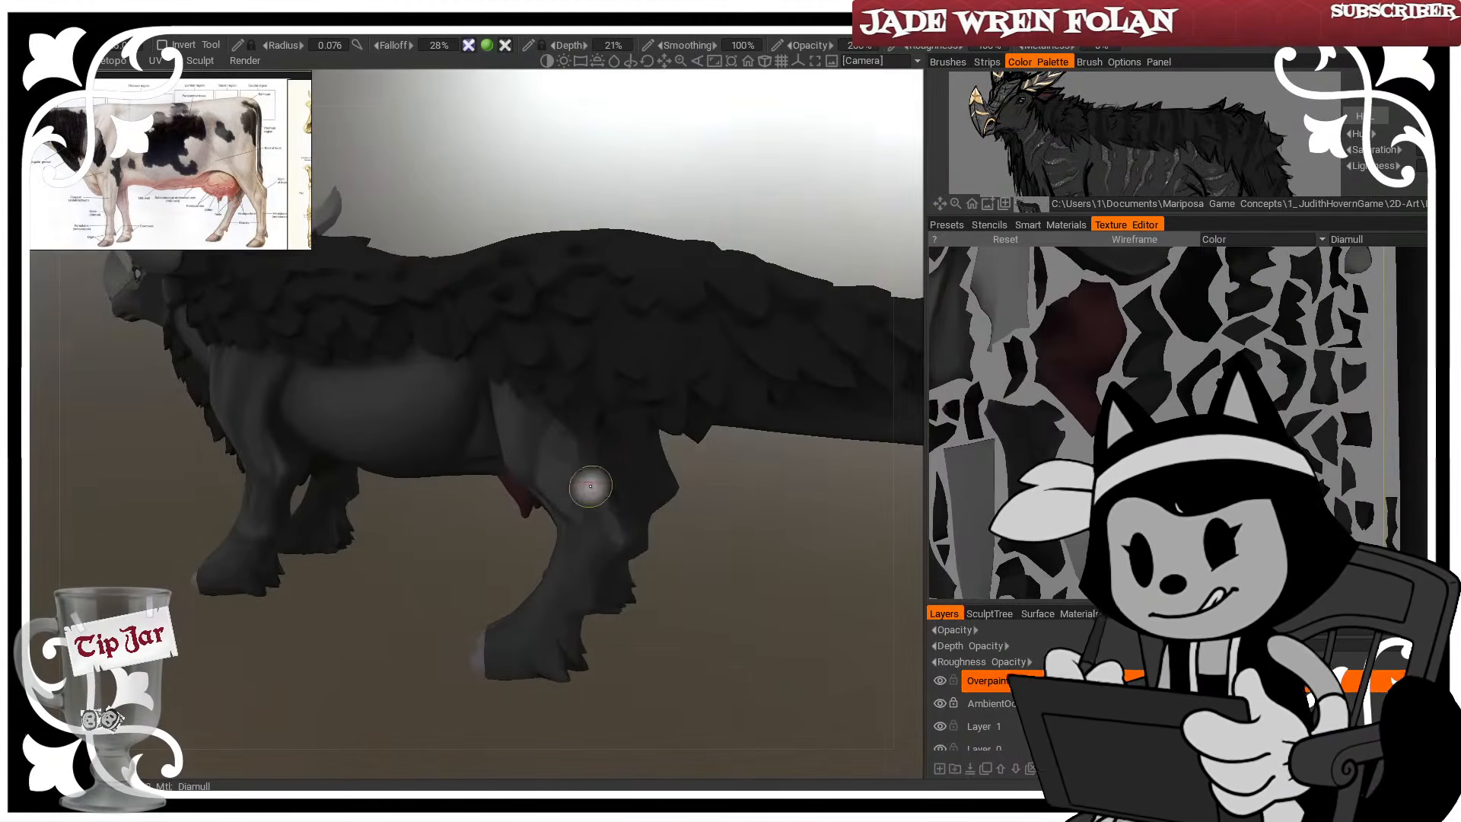
Refine the tendon shading above the near hind hock with brush radii of 0.076 and 0.050
left_click_drag(591, 488, 607, 523)
left_click_drag(659, 577, 707, 570)
left_click_drag(608, 545, 660, 502)
right_click_drag(612, 533, 602, 534)
mouse_move(617, 538)
left_mouse_down()
mouse_move(620, 554)
mouse_move(668, 557)
mouse_move(662, 473)
left_mouse_up()
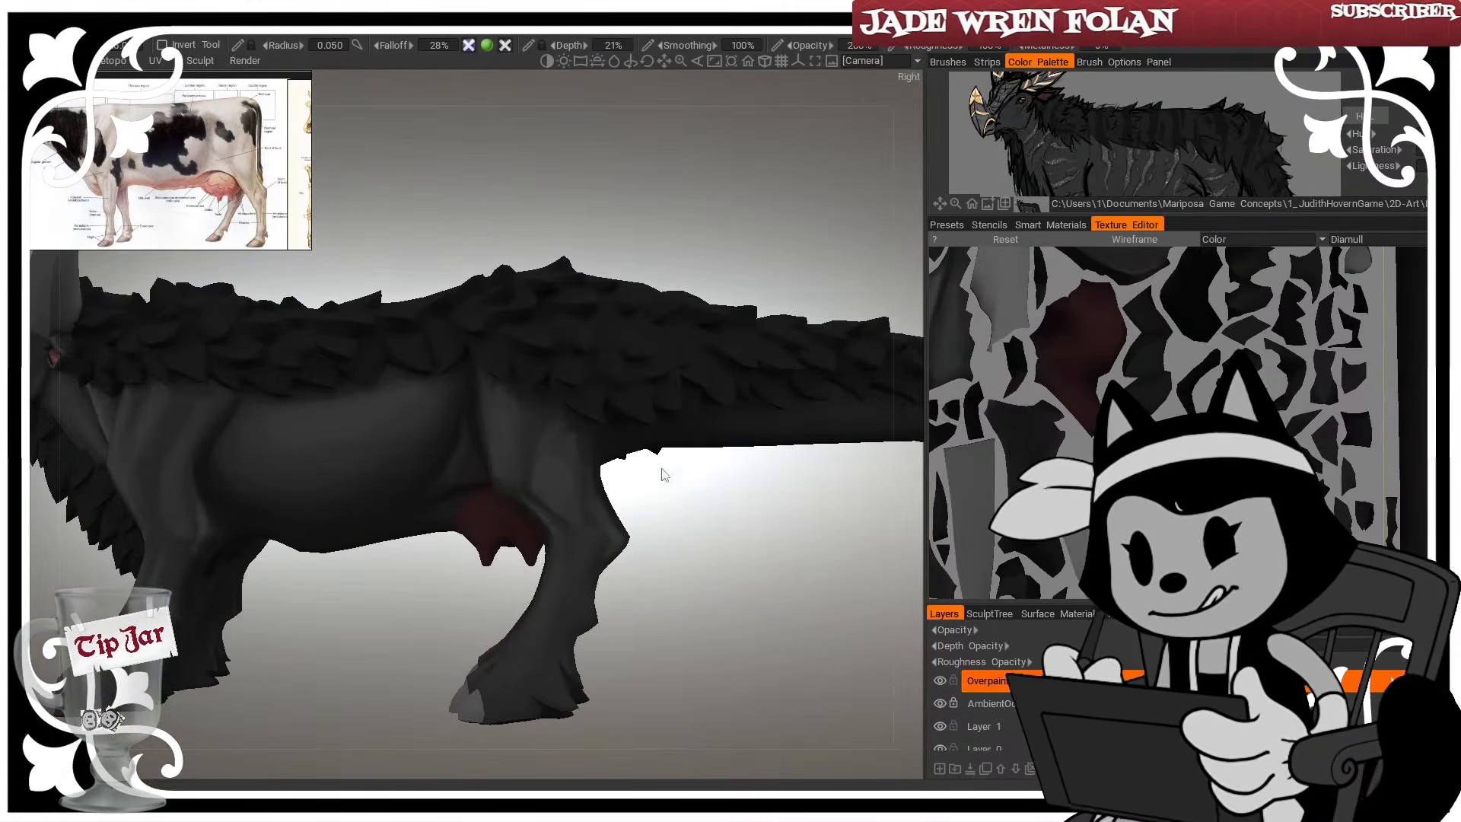
Paint long shading strokes from the near hind hock down the lower leg
right_click_drag(574, 521, 594, 523)
left_click_drag(582, 557, 569, 635)
right_click_drag(563, 566, 551, 569)
left_click_drag(556, 544, 547, 604)
left_click_drag(644, 566, 658, 606)
left_click_drag(561, 549, 537, 609)
right_click_drag(522, 624, 546, 618)
mouse_move(662, 572)
left_mouse_down()
mouse_move(707, 559)
mouse_move(714, 525)
left_mouse_up()
Resize the brush and blend the lower hind leg's shading down toward the ankle
right_click_drag(617, 534, 597, 531)
left_click_drag(597, 531, 566, 626)
mouse_move(573, 568)
left_mouse_down()
mouse_move(544, 668)
mouse_move(528, 665)
left_mouse_up()
left_click_drag(622, 568, 639, 599)
right_click_drag(546, 606, 557, 605)
mouse_move(556, 604)
left_mouse_down()
mouse_move(534, 659)
mouse_move(548, 637)
left_mouse_up()
Shade the top and toes of the near hind foot with brush radii of 0.106 and 0.100
mouse_move(666, 590)
left_mouse_down()
mouse_move(703, 598)
mouse_move(723, 635)
left_mouse_up()
right_click_drag(502, 703, 483, 702)
left_click_drag(505, 684, 491, 711)
left_click_drag(646, 601, 646, 585)
mouse_move(510, 695)
left_mouse_down()
mouse_move(513, 672)
mouse_move(512, 701)
left_mouse_up()
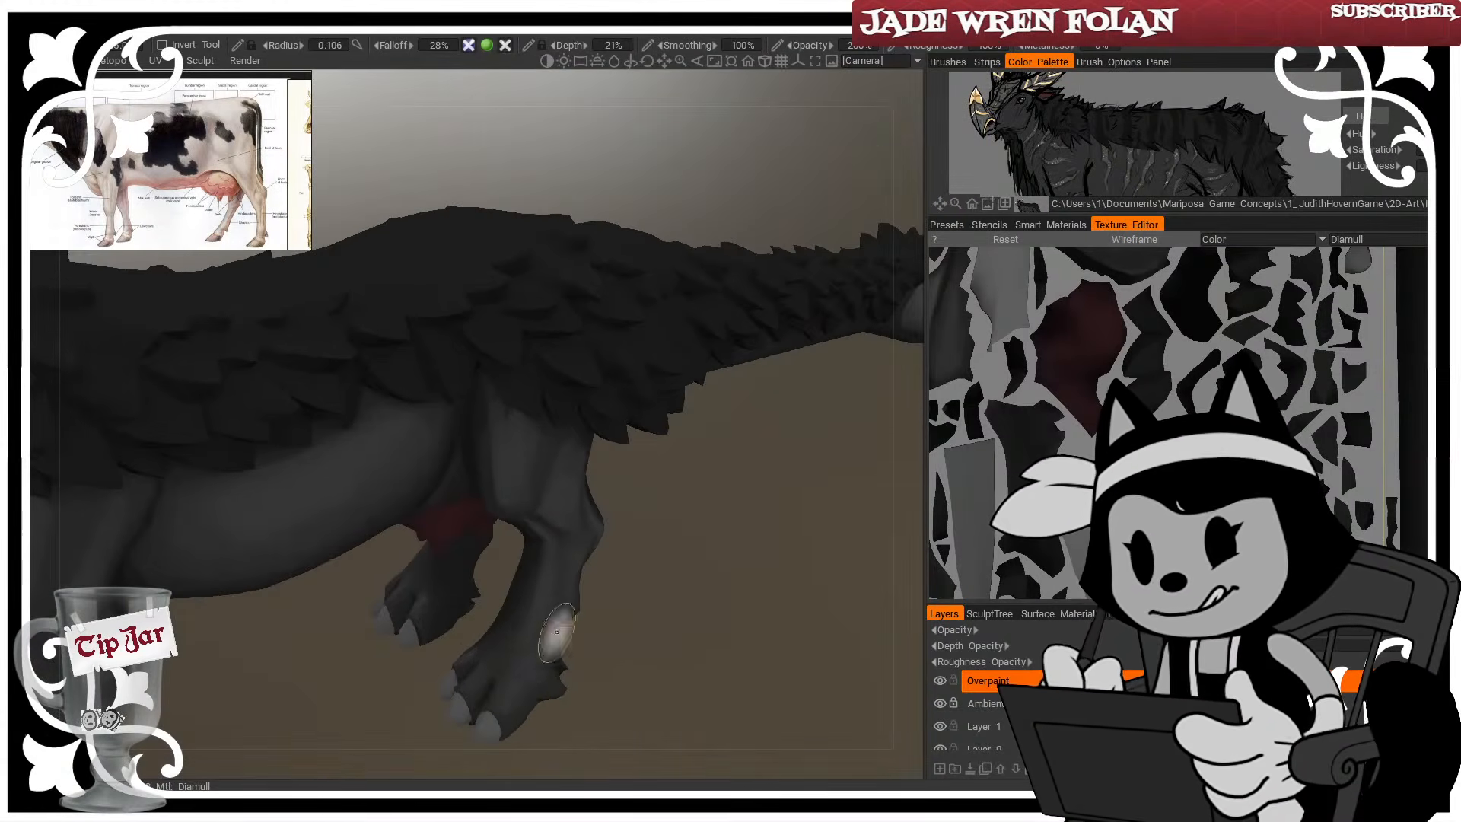
left_click_drag(635, 598, 673, 601)
left_click_drag(493, 680, 497, 657)
right_click_drag(497, 657, 503, 654)
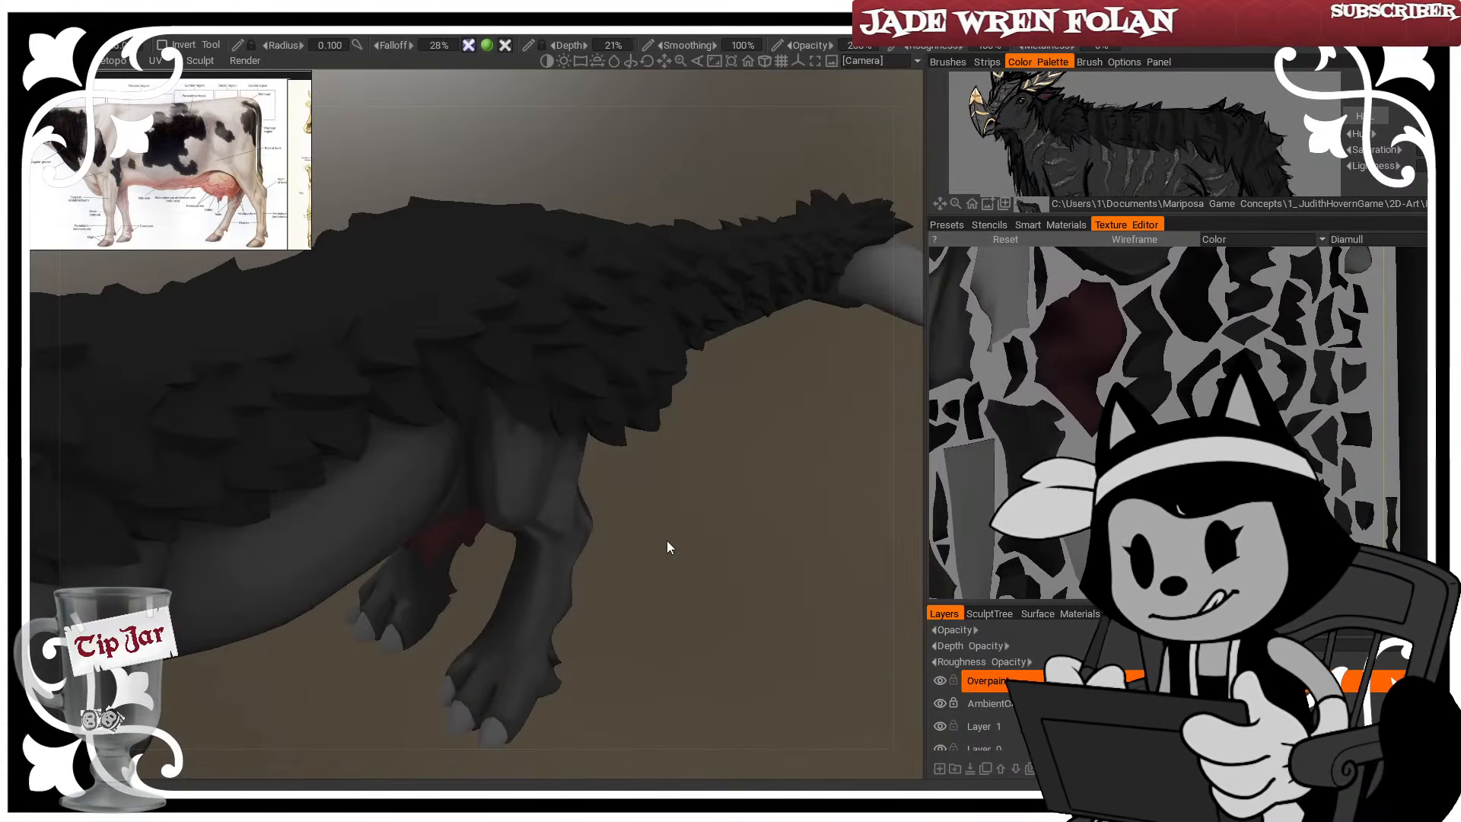
left_click_drag(489, 679, 504, 658)
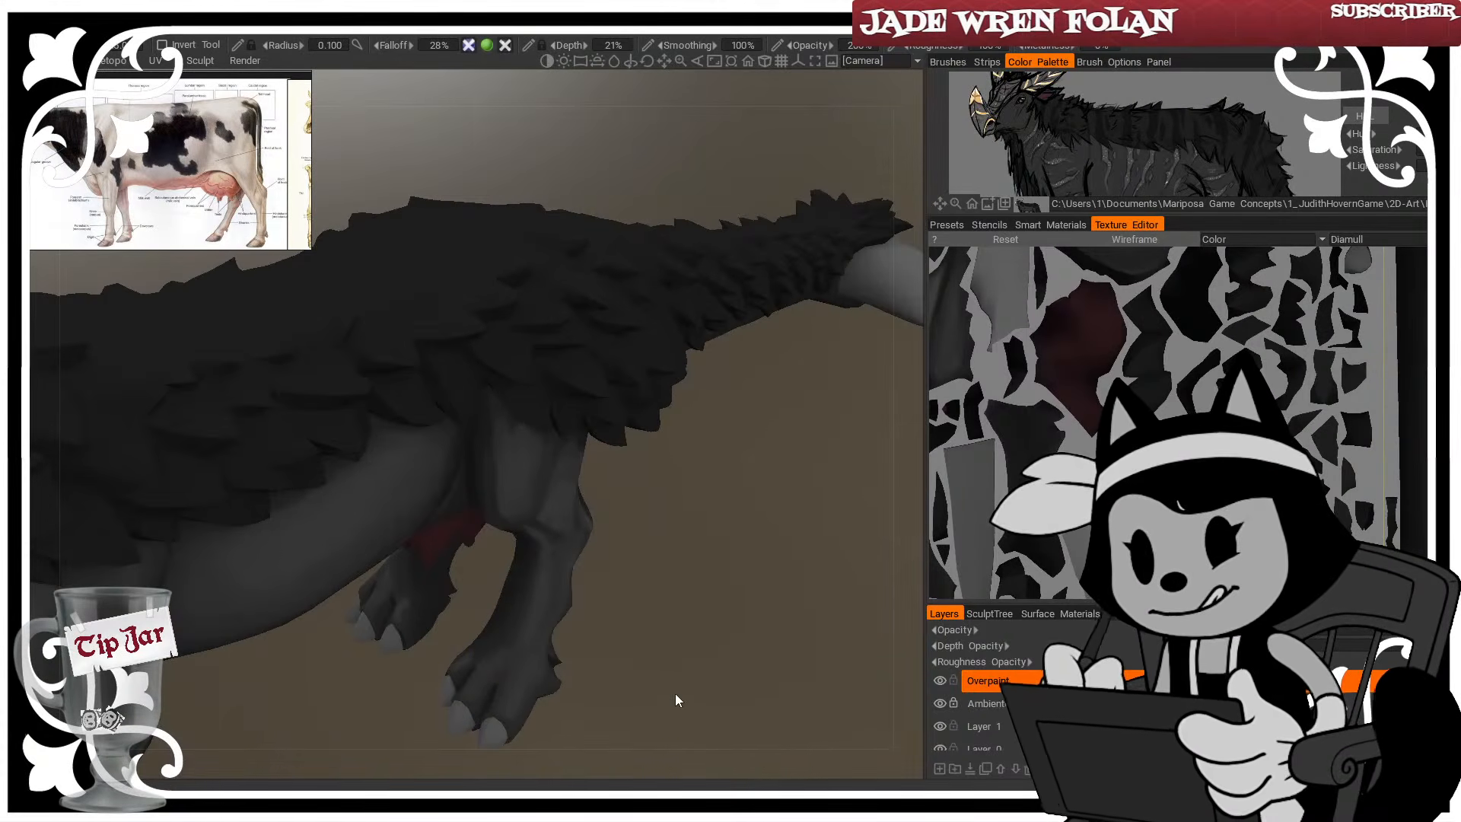
Examine the leg shading on the whole creature from the side and front-side angles
right_click_drag(674, 692, 605, 671)
left_click_drag(604, 671, 491, 636)
middle_click_drag(532, 677, 578, 683)
right_click_drag(579, 683, 551, 676)
left_click_drag(551, 675, 595, 658)
right_click_drag(595, 659, 625, 666)
left_click_drag(626, 667, 592, 673)
right_click_drag(592, 673, 614, 683)
middle_click_drag(441, 655, 522, 688)
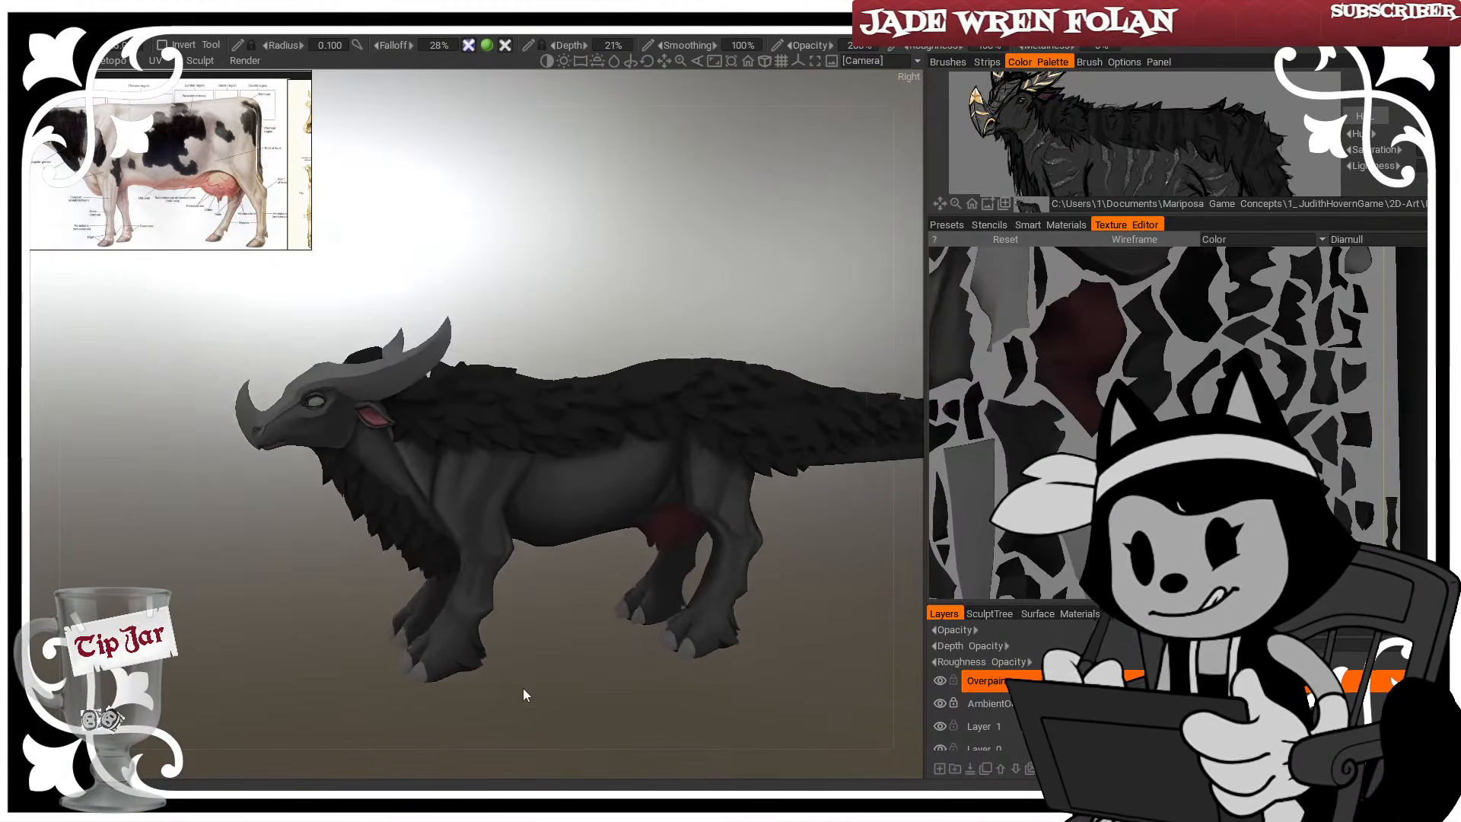
left_click_drag(522, 688, 467, 637)
Paint the flank's skin fold above the udder with a 0.033 brush radius, then enlarge the radius to 0.117 for blending
right_click_drag(467, 637, 505, 661)
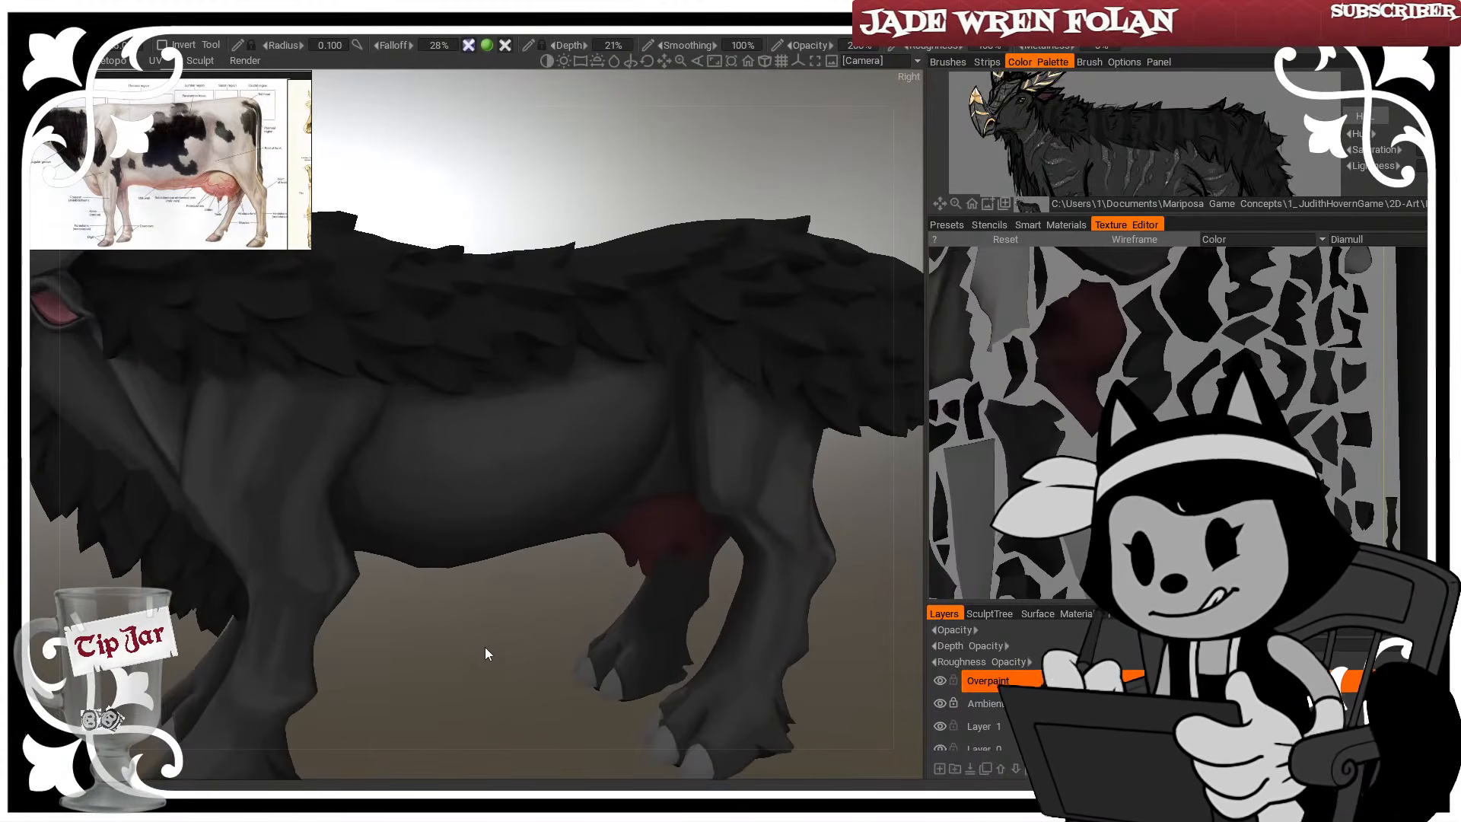
mouse_move(636, 496)
left_mouse_down()
mouse_move(678, 489)
mouse_move(664, 487)
left_mouse_up()
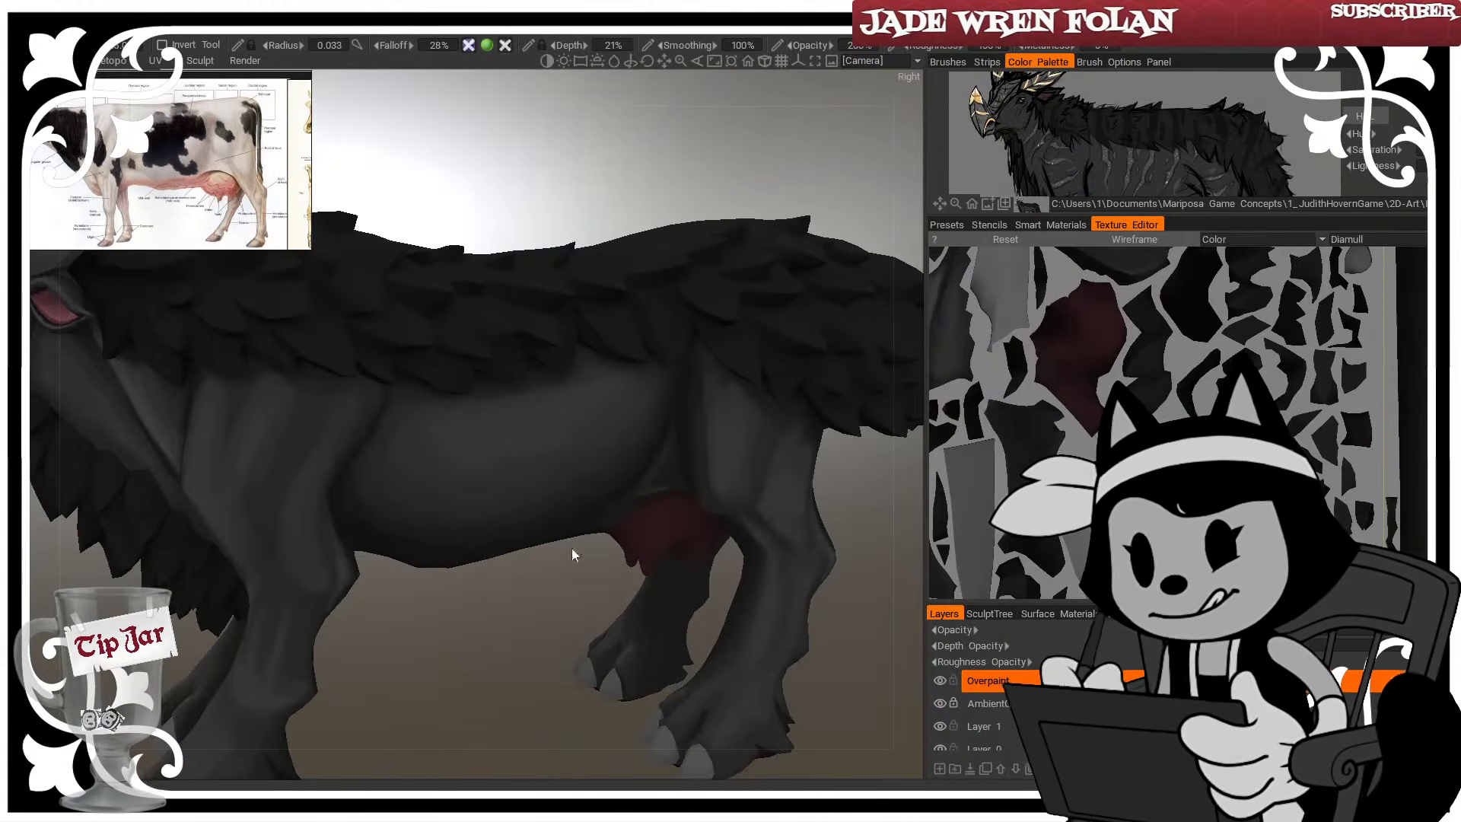
left_click_drag(572, 548, 533, 544)
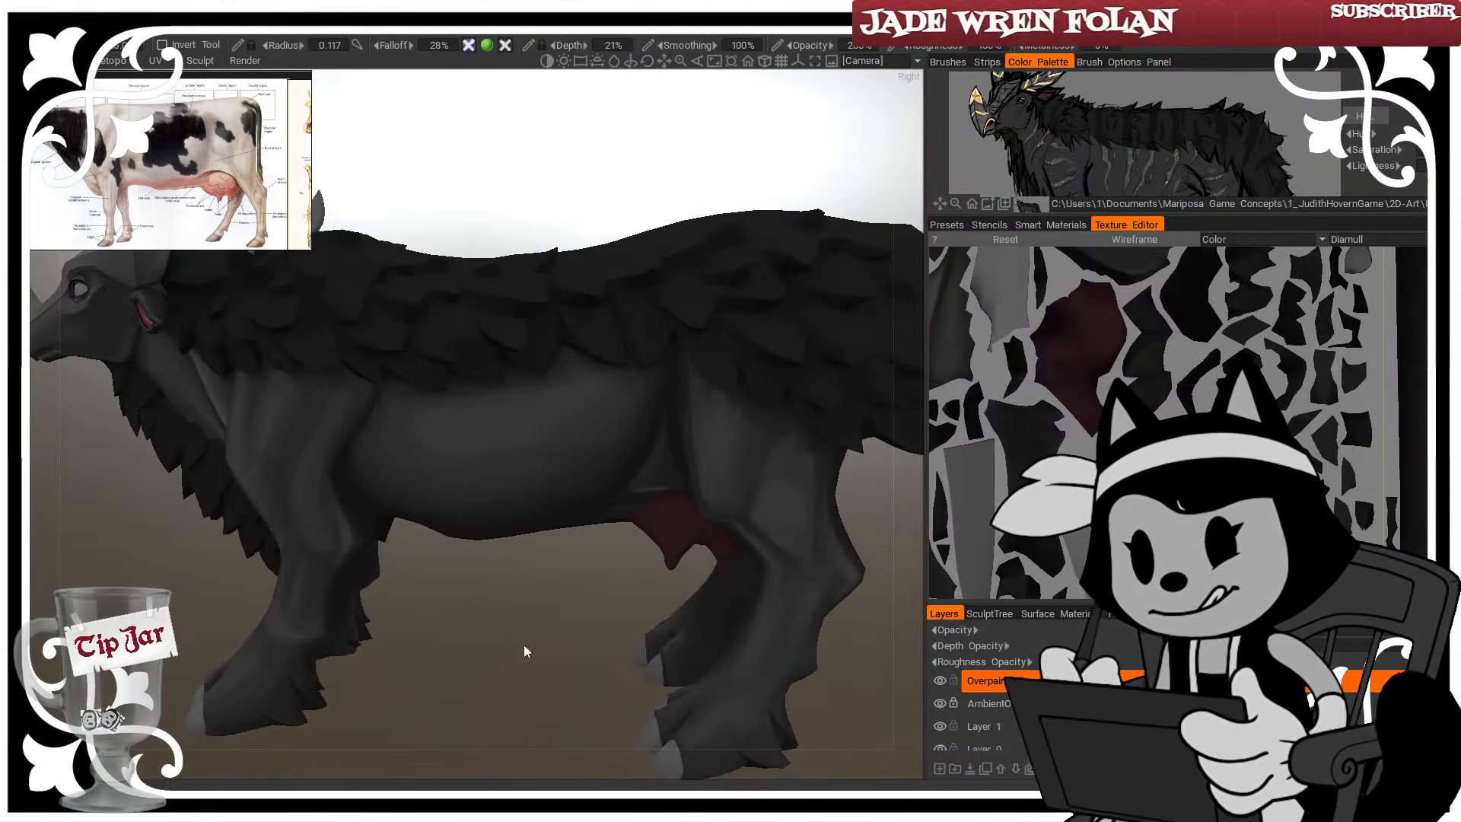
left_click_drag(524, 652, 541, 515)
left_click_drag(491, 262, 530, 342)
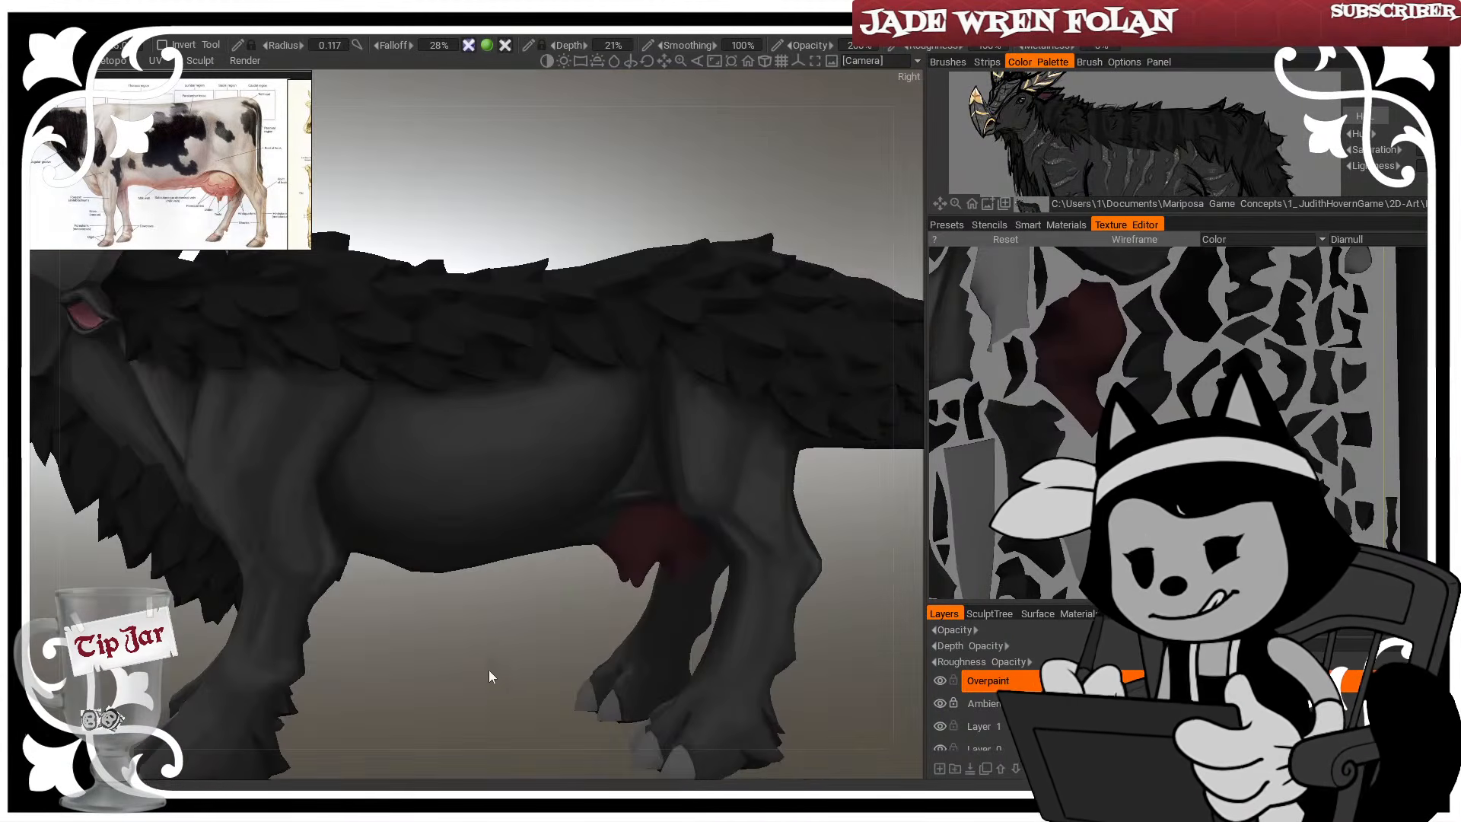
Reduce the brush radius to 0.069 and shade the belly's lower edge behind the near foreleg
key("bracketleft")
key("bracketleft")
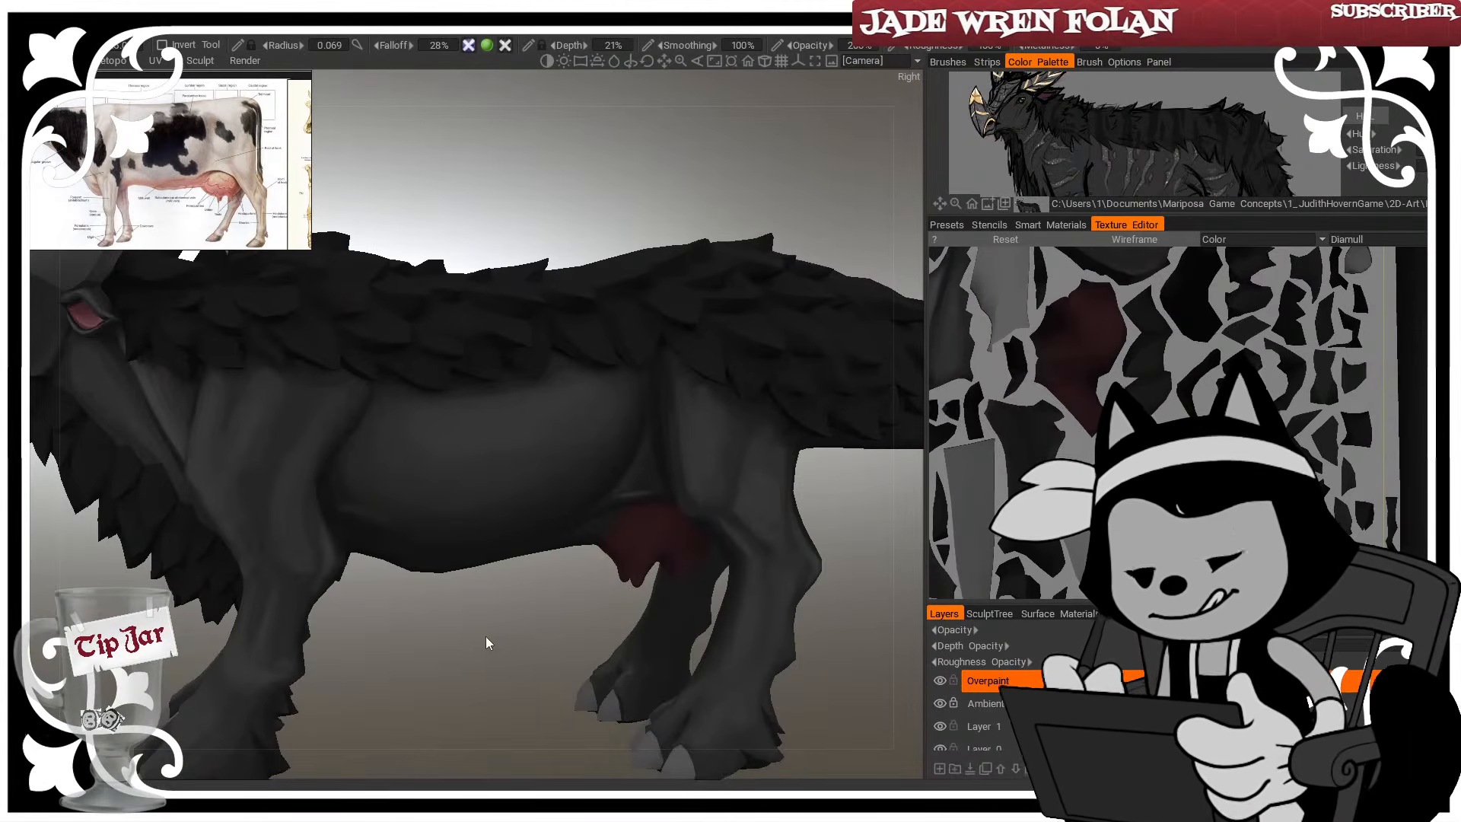
mouse_move(479, 642)
left_mouse_down()
mouse_move(461, 585)
mouse_move(522, 636)
mouse_move(485, 593)
mouse_move(471, 635)
mouse_move(531, 675)
left_mouse_up()
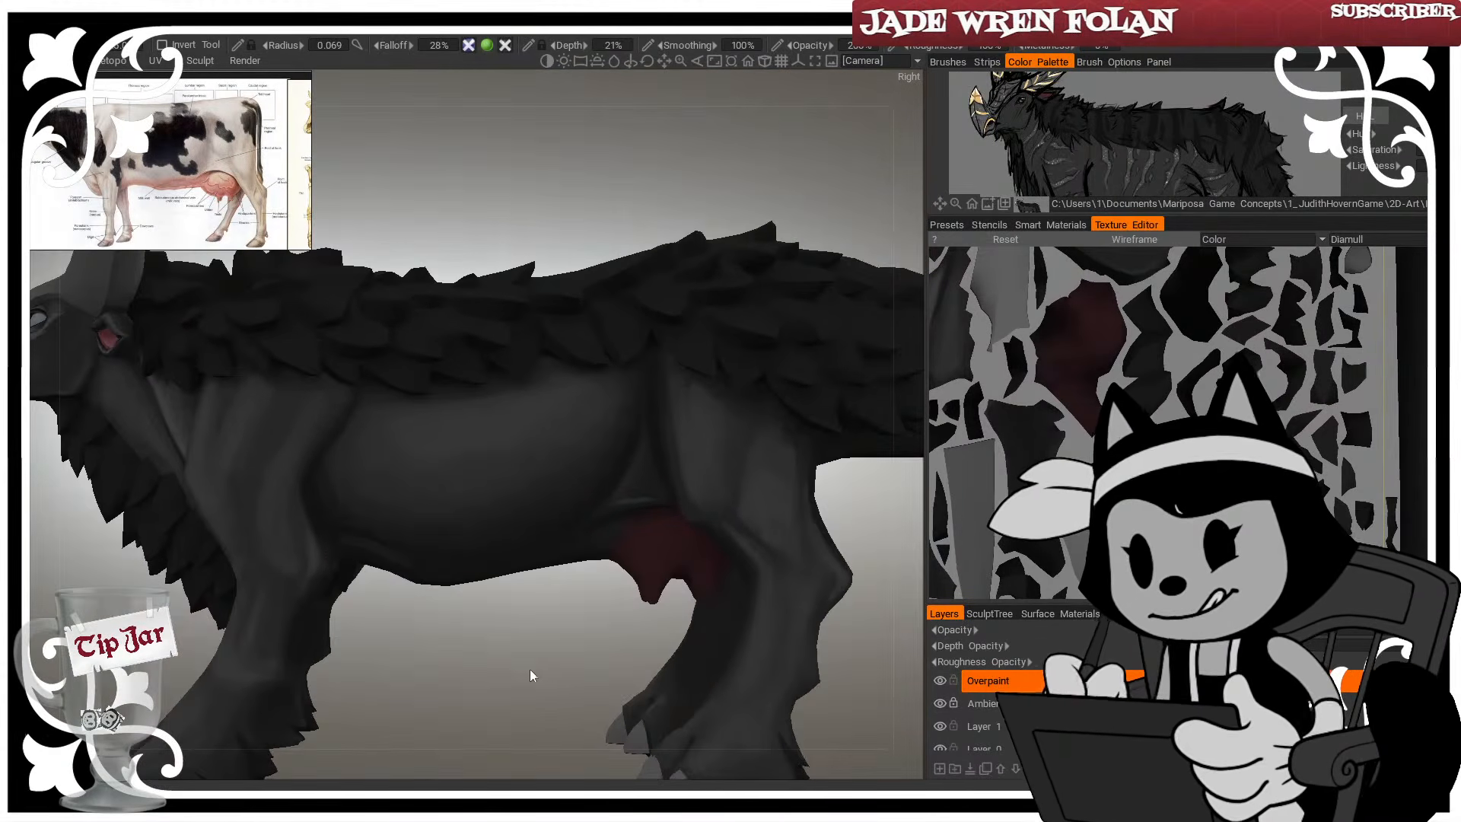
Examine the belly and leg shading on the whole creature from the side and front-side angles
right_click_drag(541, 675, 479, 657)
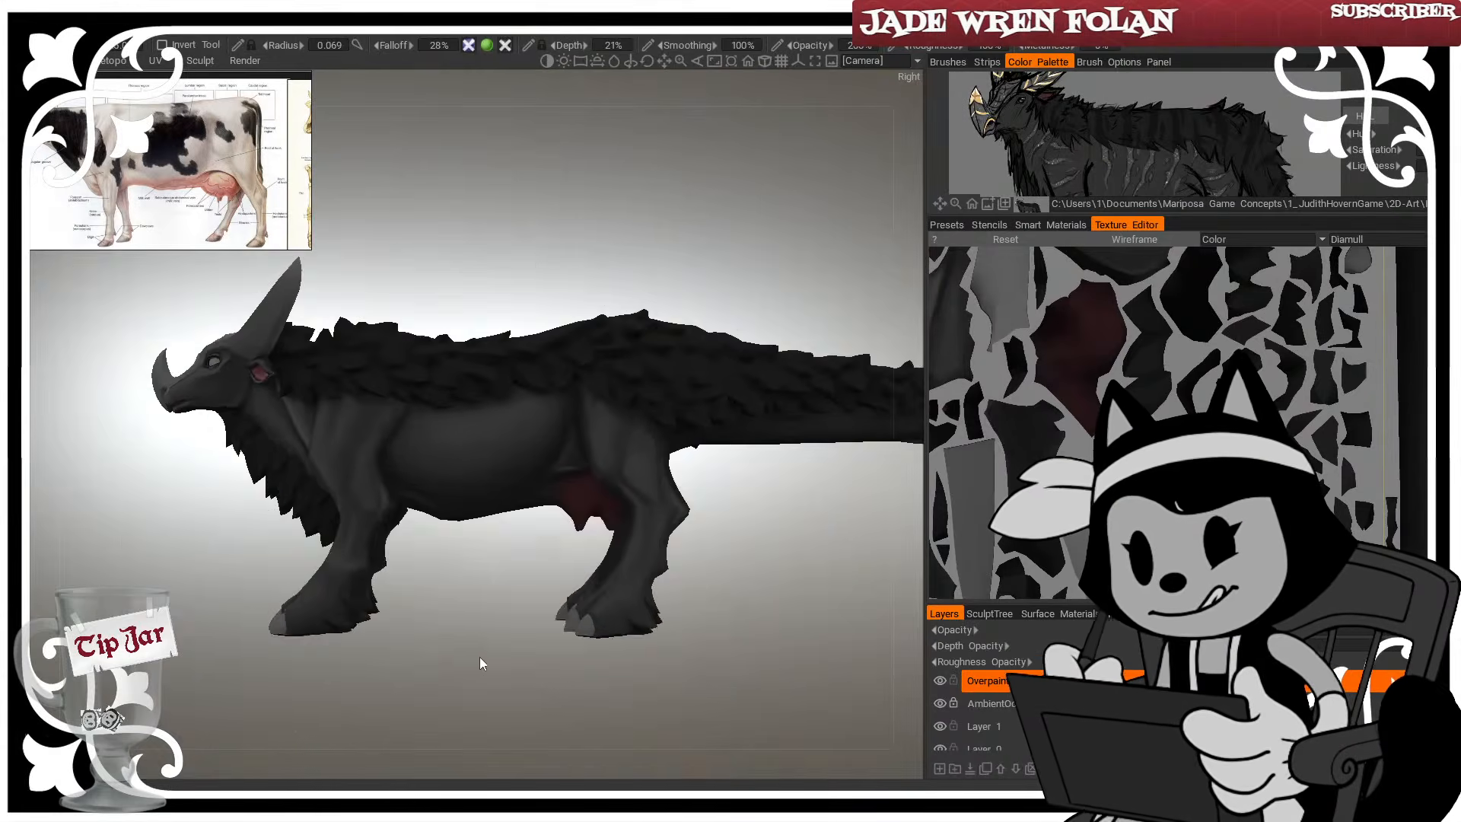
left_click_drag(479, 657, 461, 648)
middle_click_drag(461, 646, 495, 661)
right_click_drag(495, 661, 511, 658)
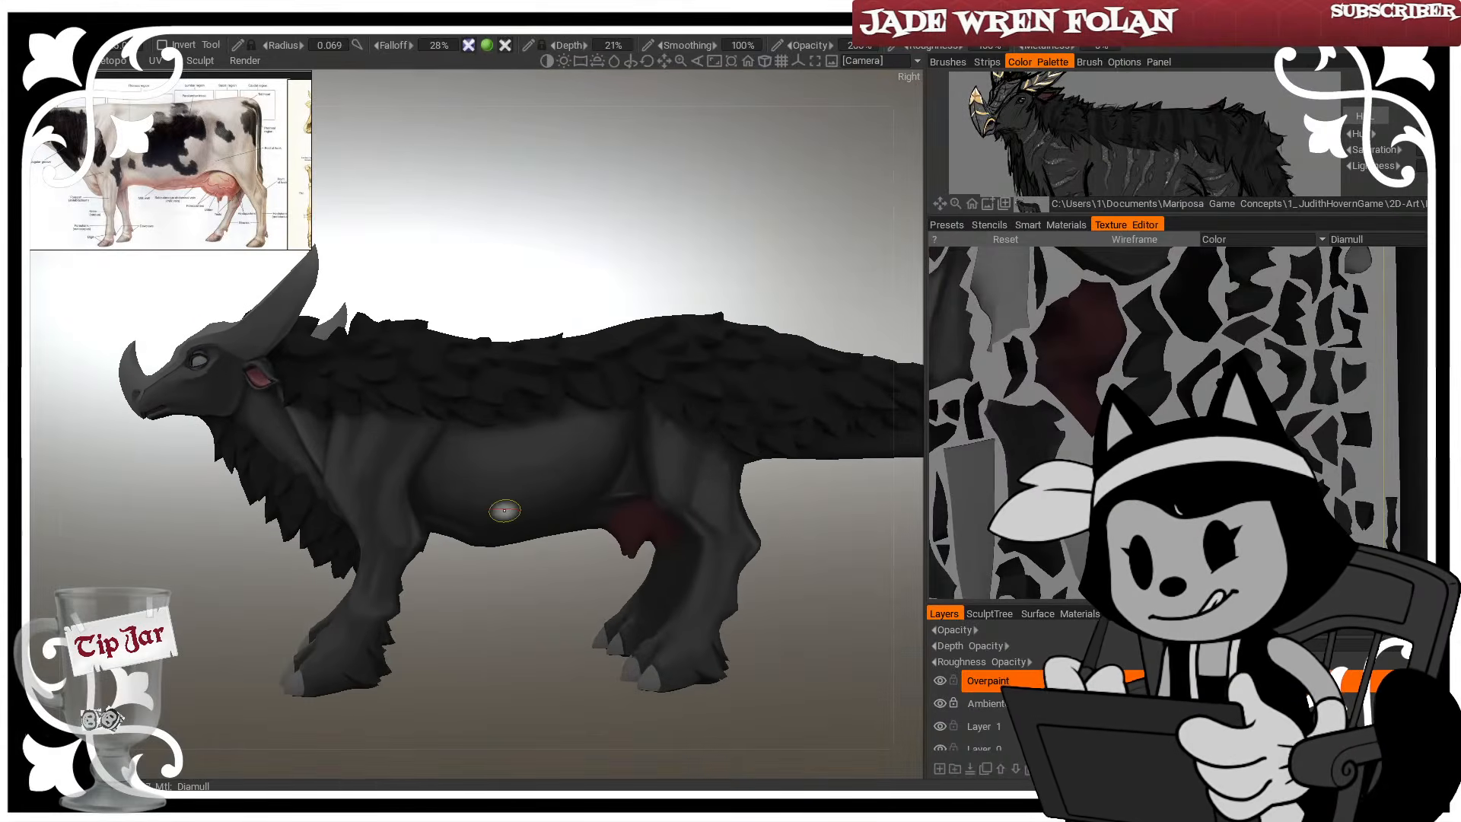
left_click_drag(436, 470, 456, 462)
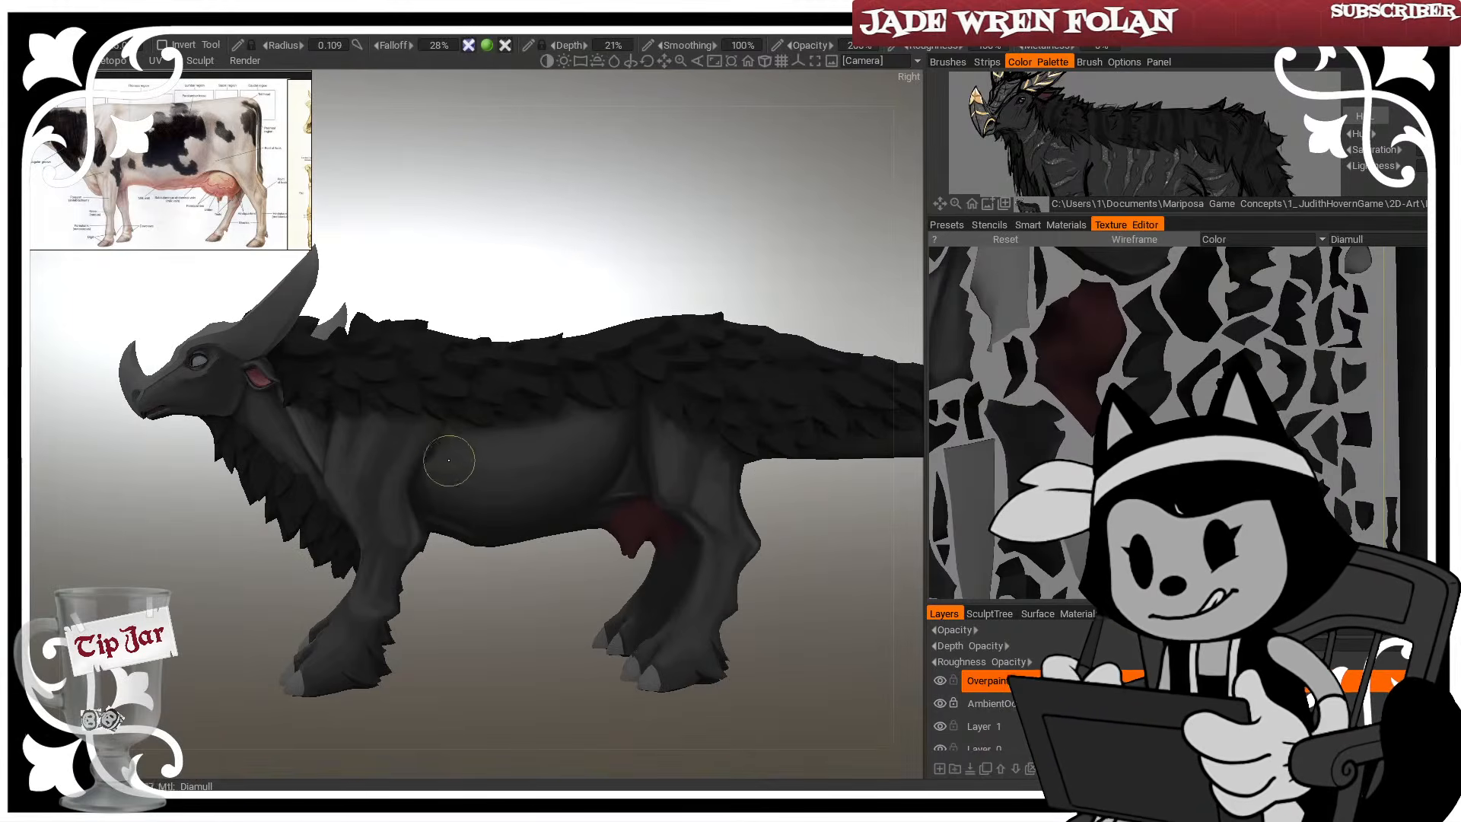
left_click_drag(505, 668, 527, 683)
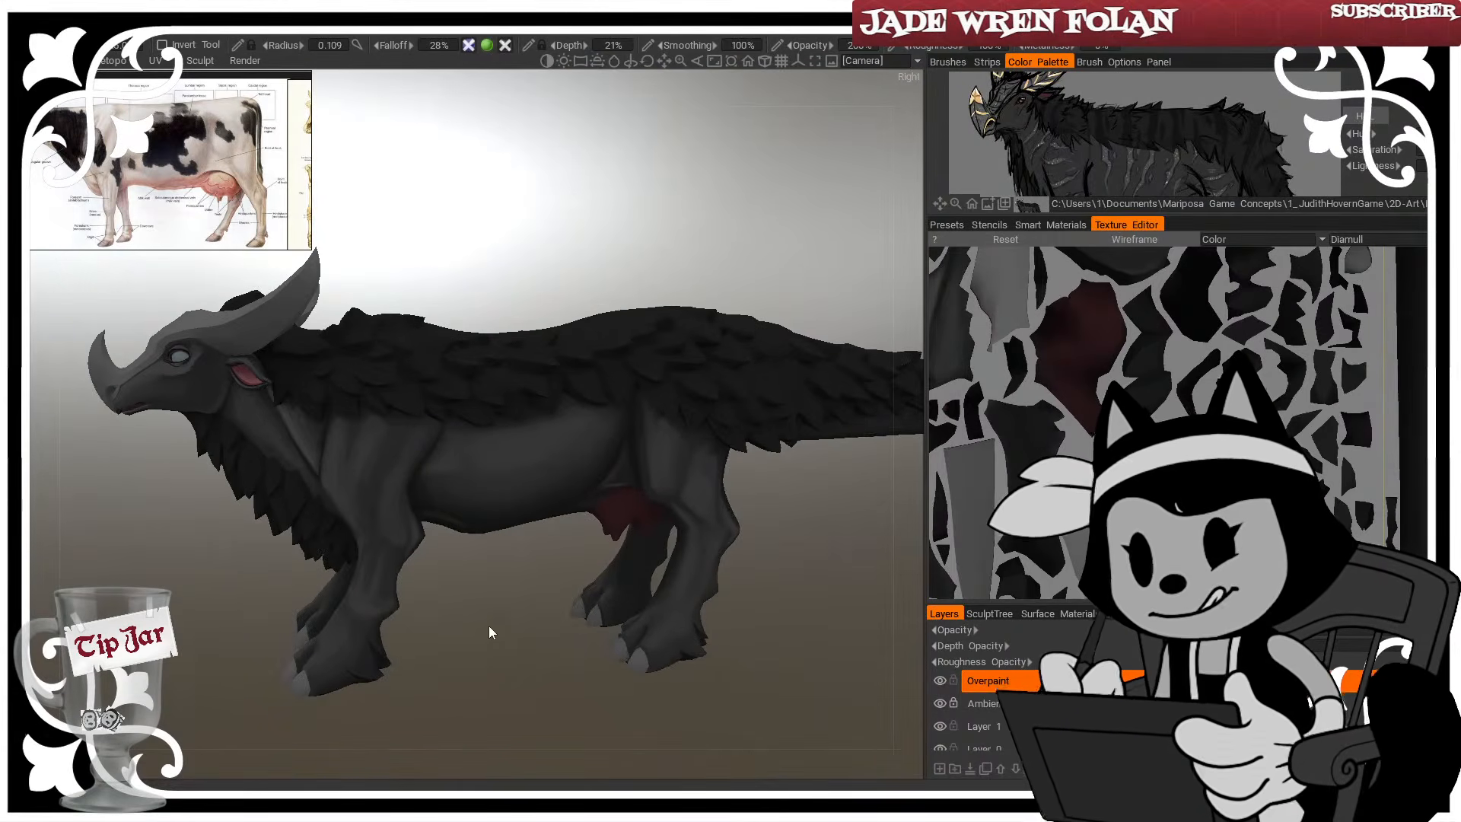
mouse_move(489, 626)
left_mouse_down()
mouse_move(528, 643)
mouse_move(709, 644)
mouse_move(532, 649)
mouse_move(508, 698)
mouse_move(522, 632)
mouse_move(629, 636)
mouse_move(524, 646)
mouse_move(470, 689)
mouse_move(487, 715)
mouse_move(619, 663)
mouse_move(862, 646)
mouse_move(482, 639)
left_mouse_up()
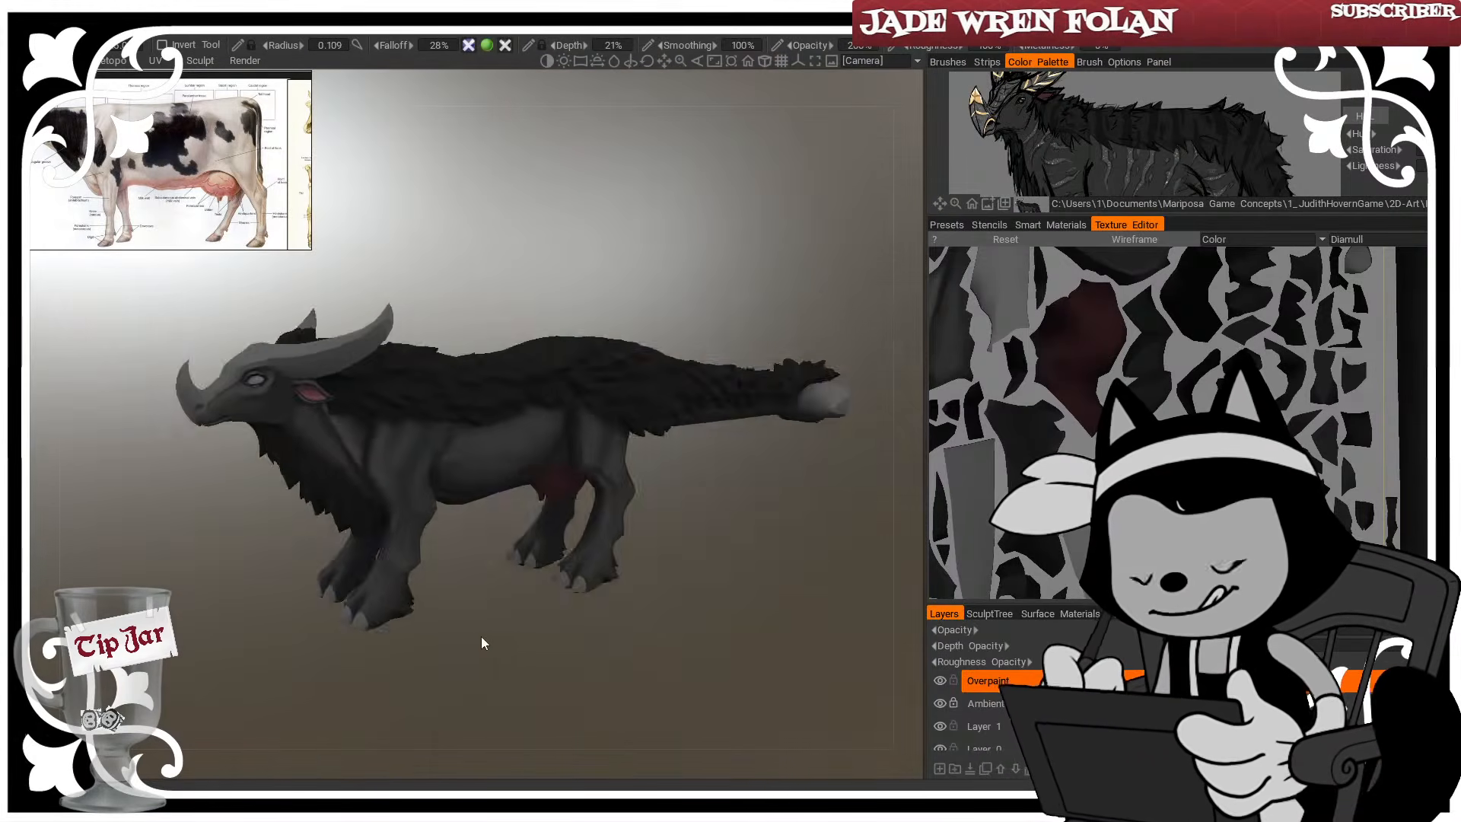
Switch to the Fill tool for the creature's eye and lighten the eyeball's grey-blue paint colour to RGB 139, 150, 154
scroll(467, 597, "up", 5)
middle_click_drag(465, 598, 737, 632)
scroll(451, 301, "up", 3)
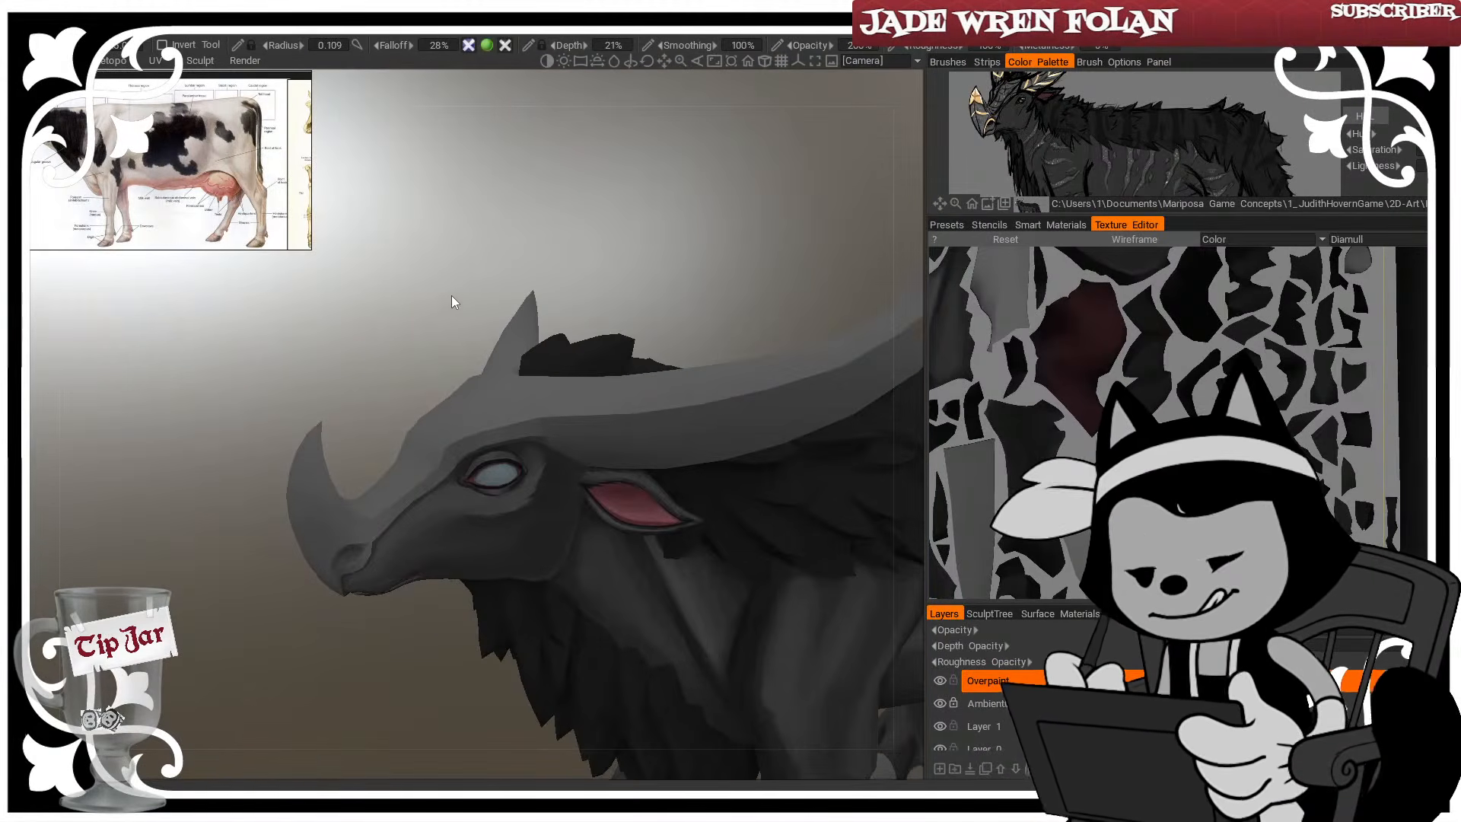
scroll(417, 321, "up", 3)
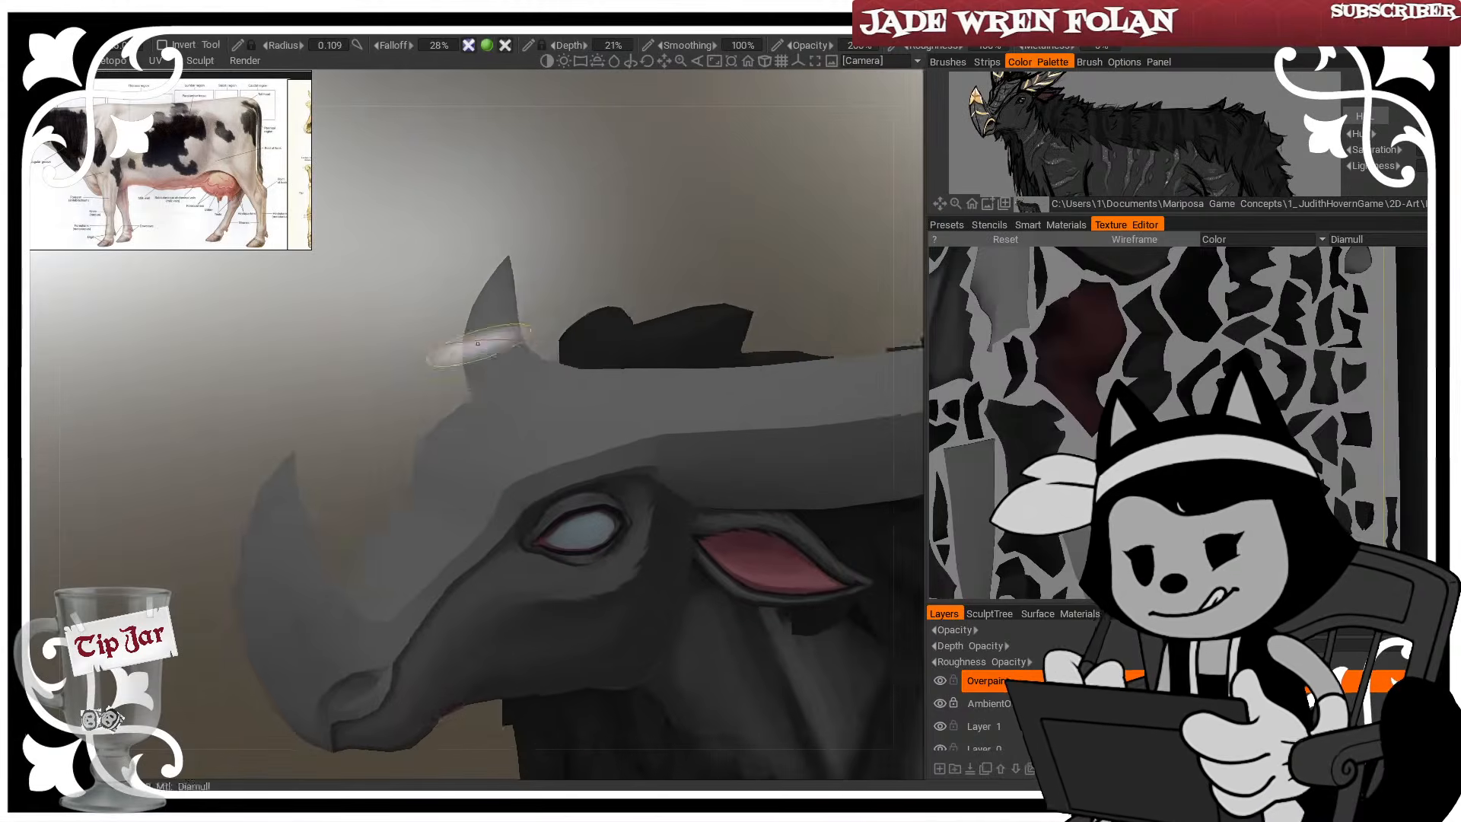
middle_click_drag(414, 345, 386, 295)
scroll(426, 271, "down", 2)
scroll(494, 370, "up", 3)
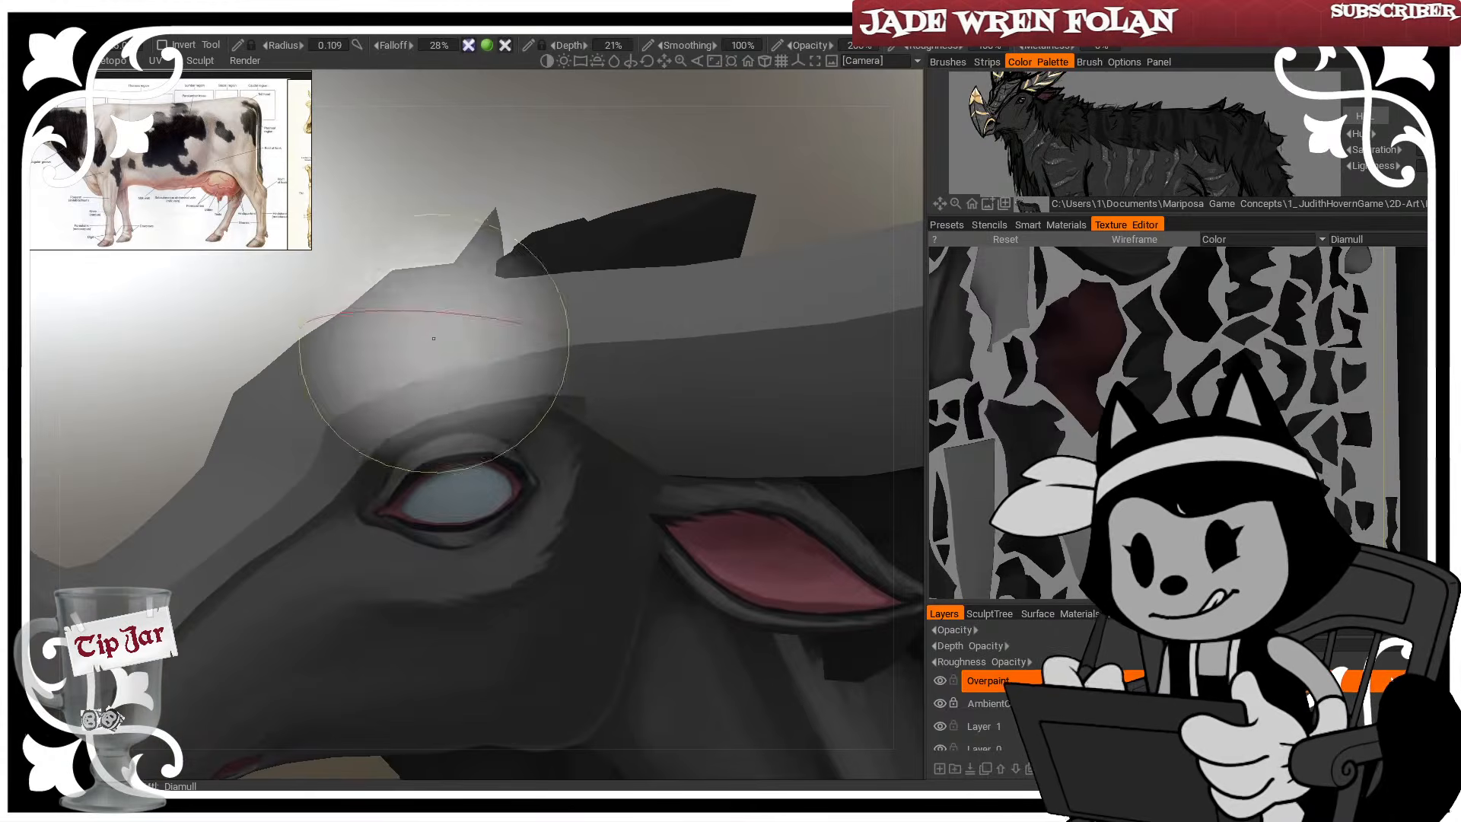
scroll(467, 498, "up", 2)
left_click(17, 549)
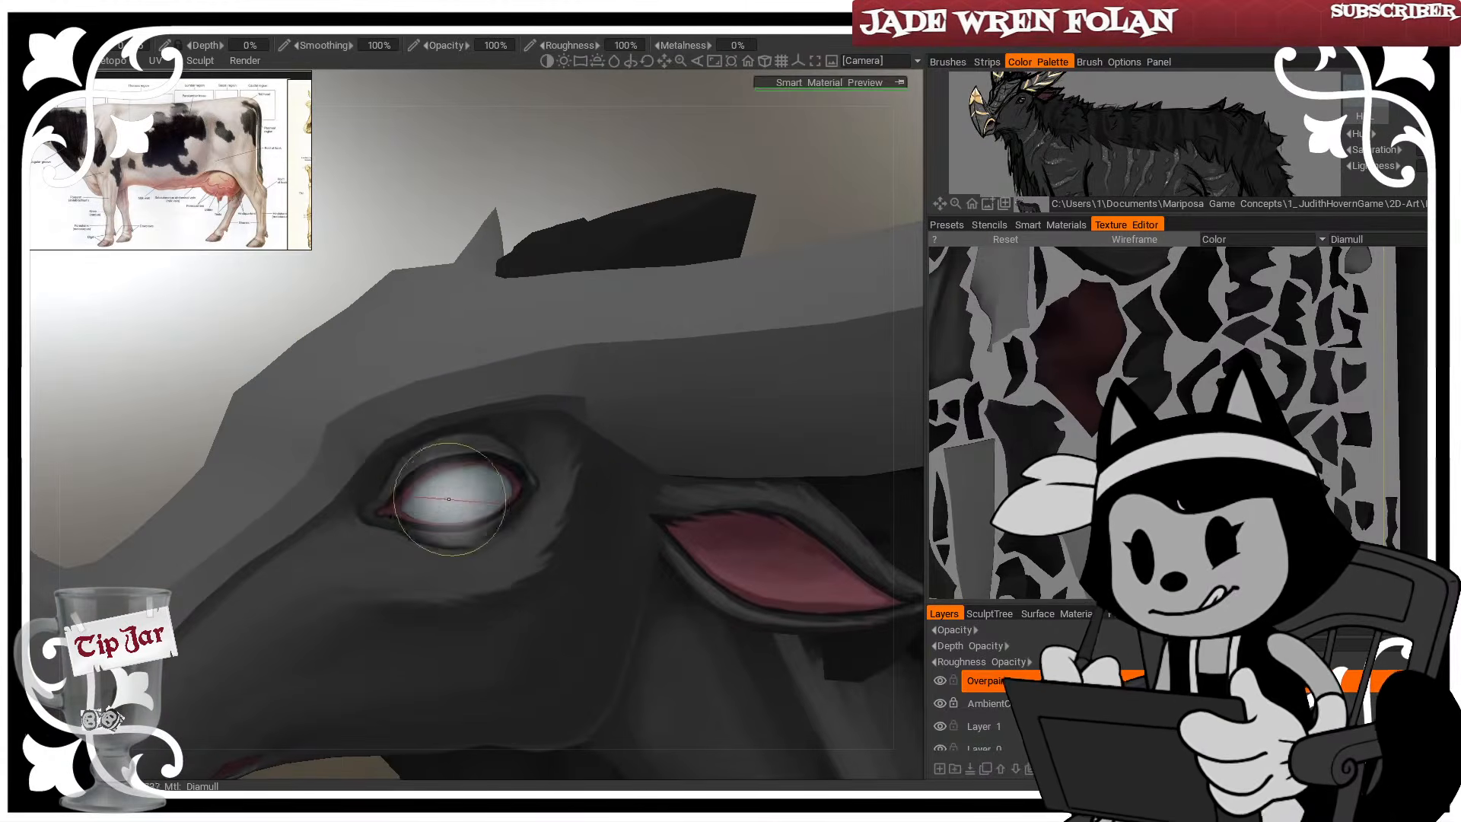
left_click(17, 319)
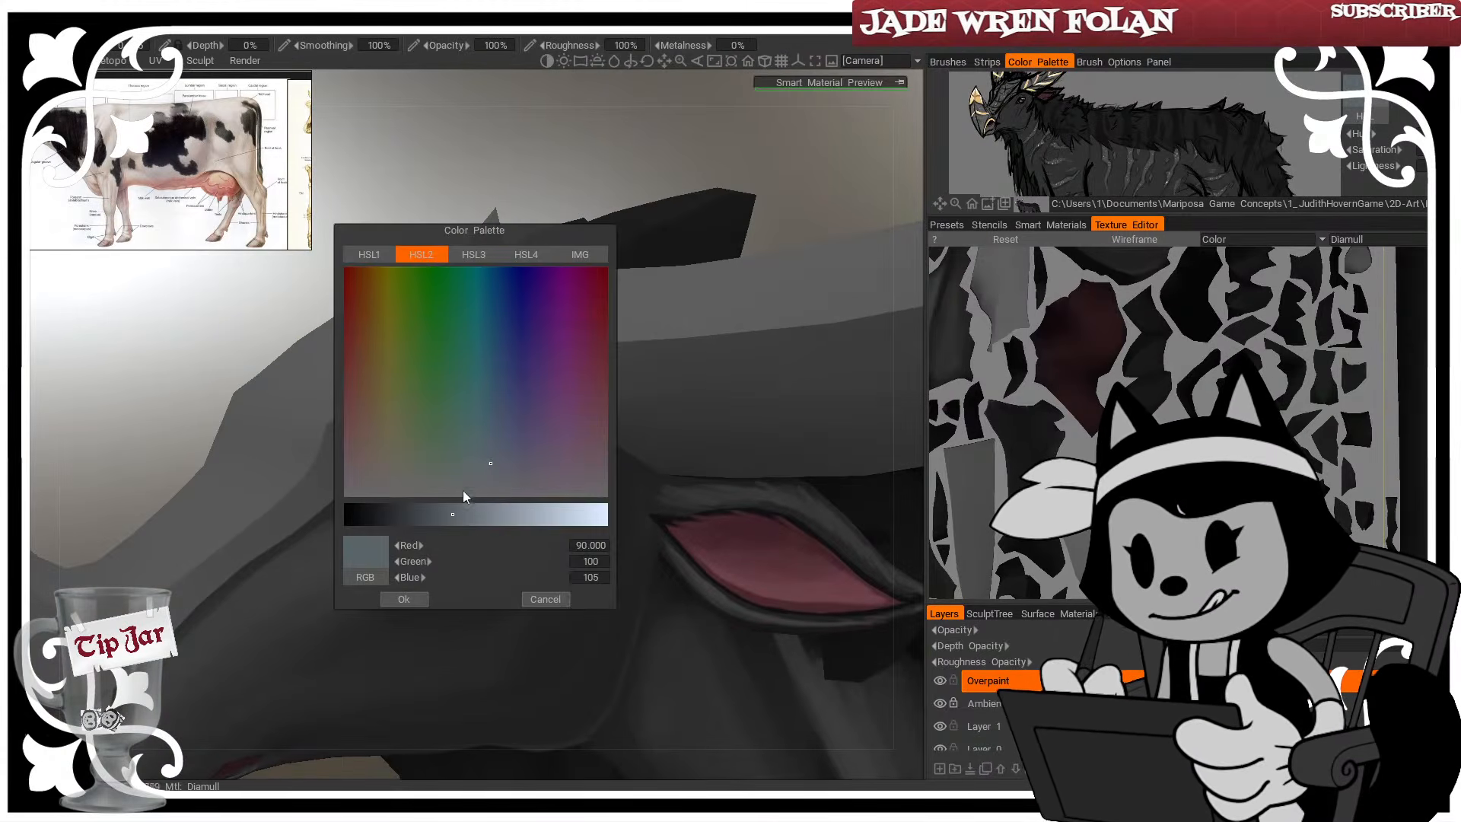
left_click(503, 515)
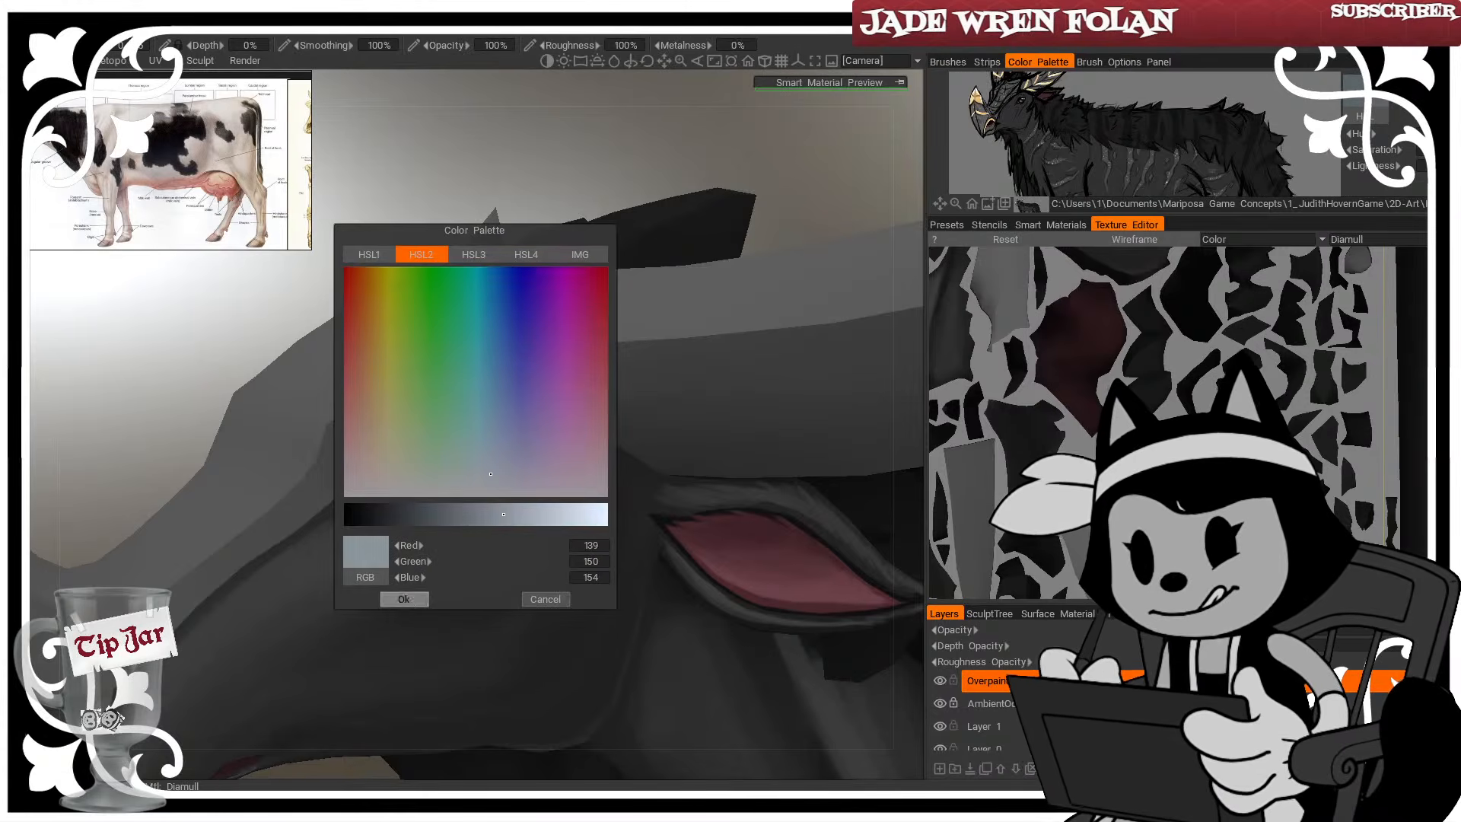
left_click(403, 598)
Desaturate and brighten the paint colour to RGB 239, 241, 241, try filling the eyeball with it and show the wireframe
left_click(16, 319)
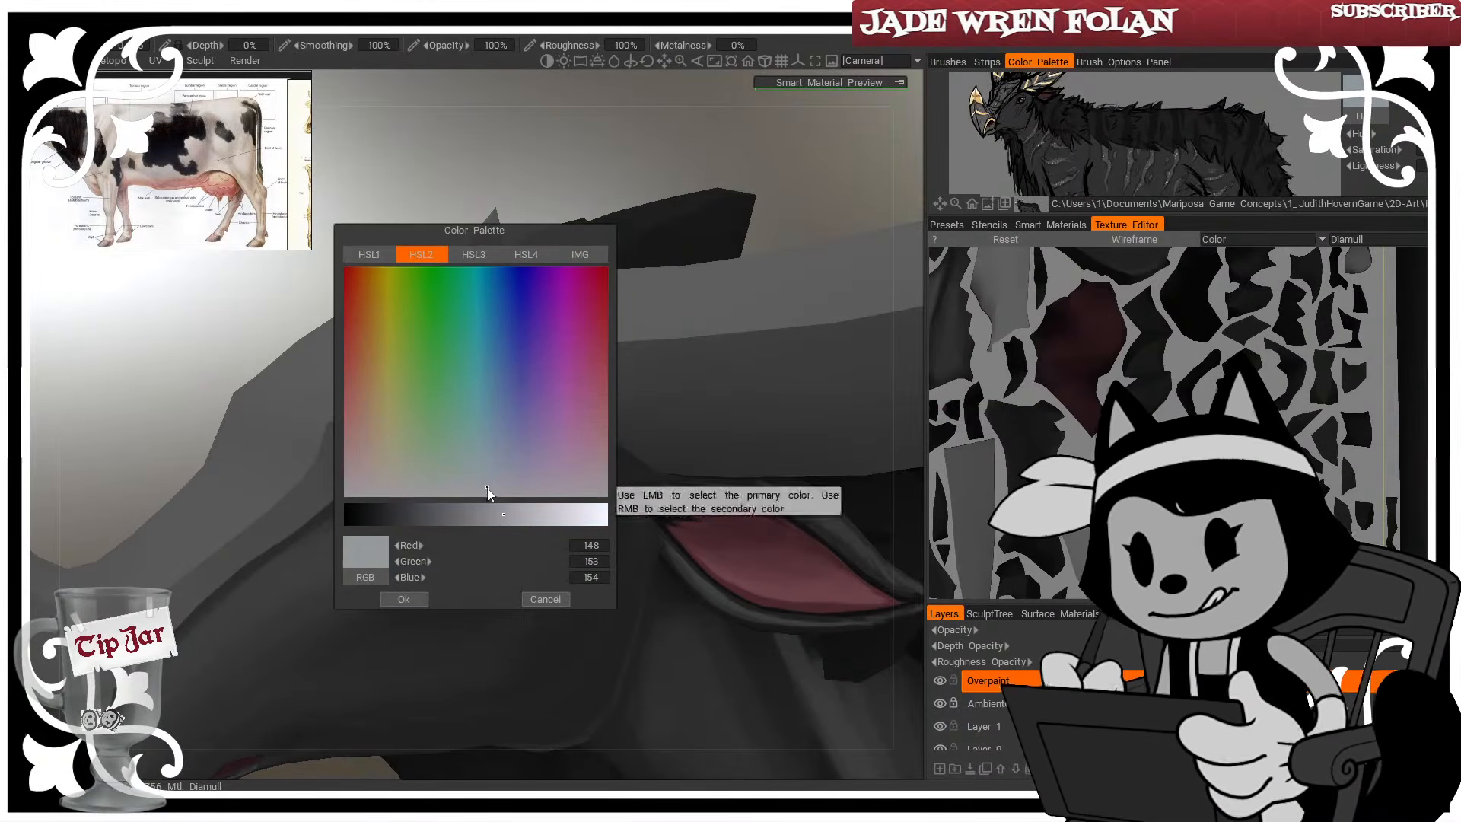
left_click_drag(486, 487, 485, 496)
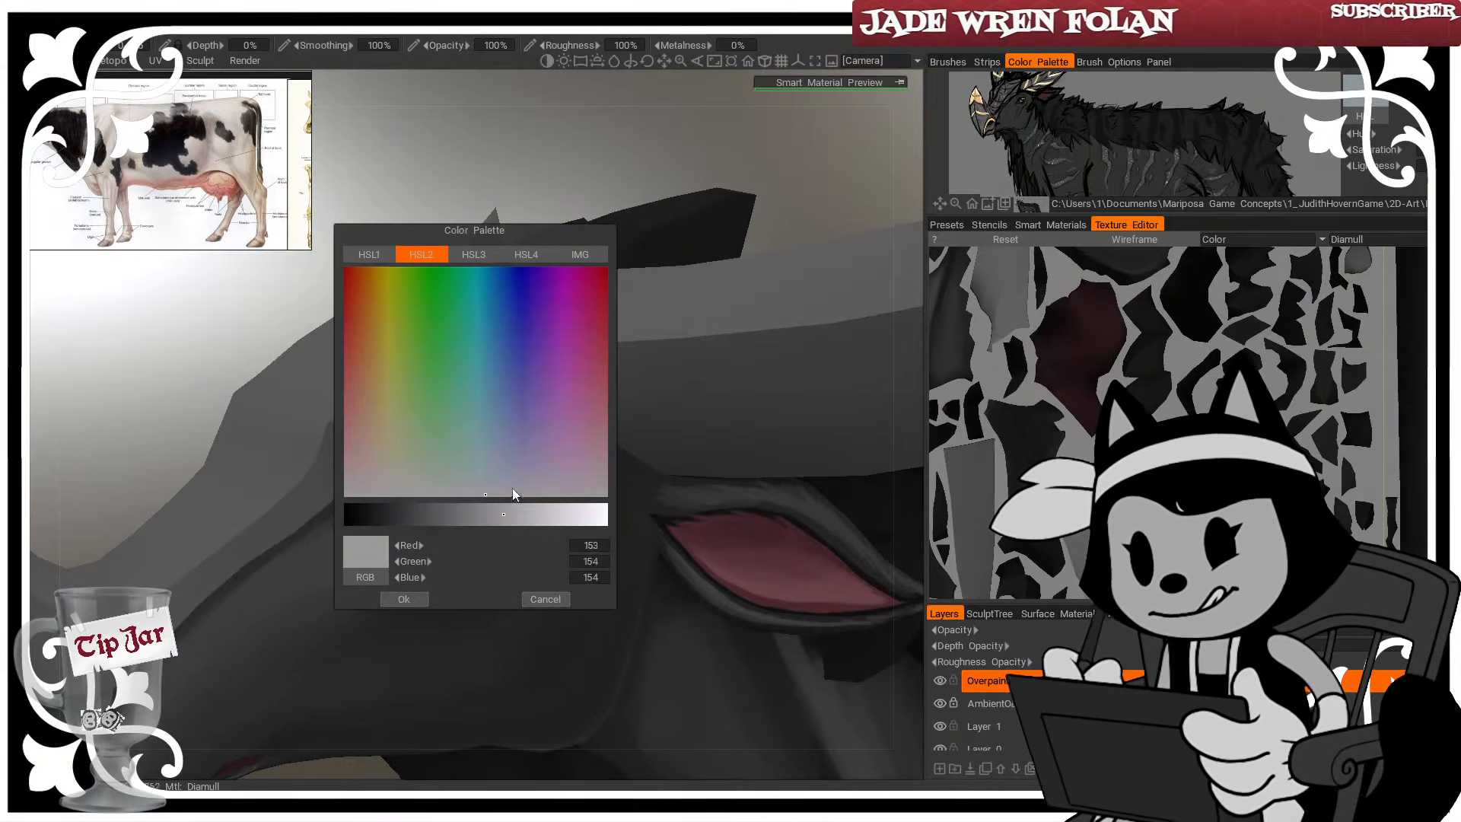
left_click(586, 516)
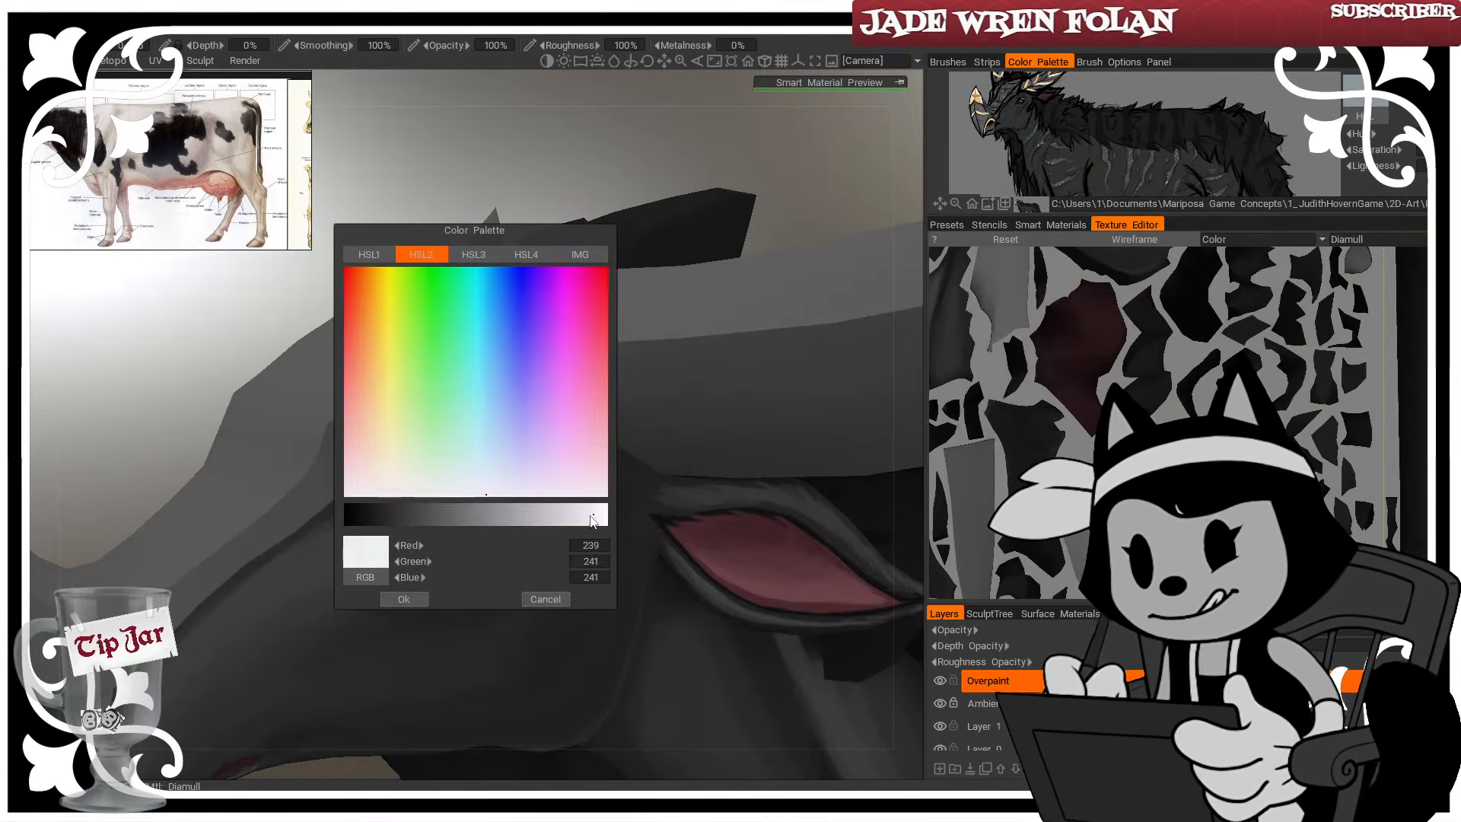
left_click(404, 598)
left_click_drag(453, 491, 455, 491)
key("w")
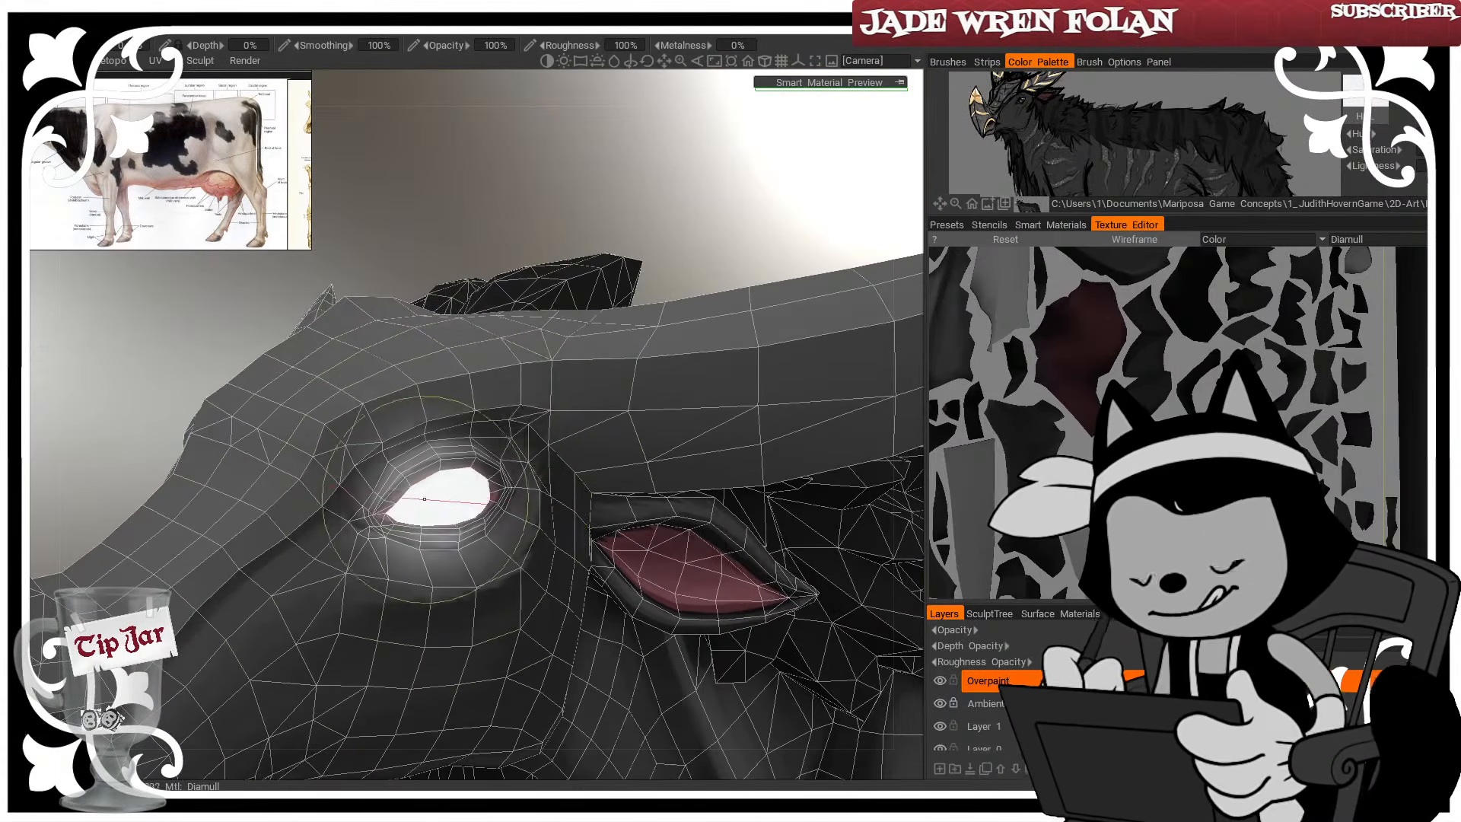
Brush the eyeball near-white at radii of 0.088 and 0.093, enlarge the radius to 0.149 and hide the wireframe
key("e")
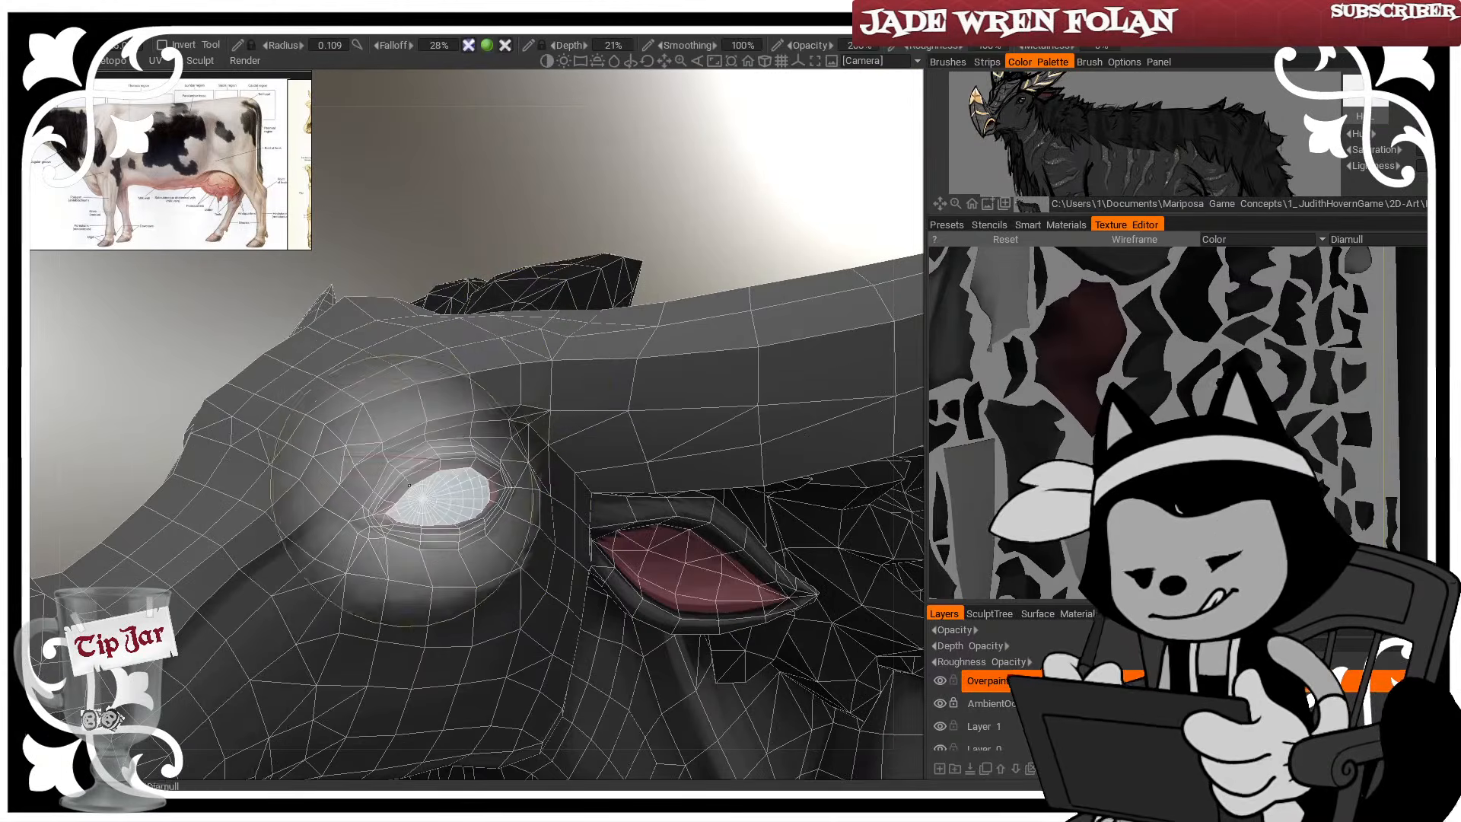
right_click_drag(449, 498, 429, 499)
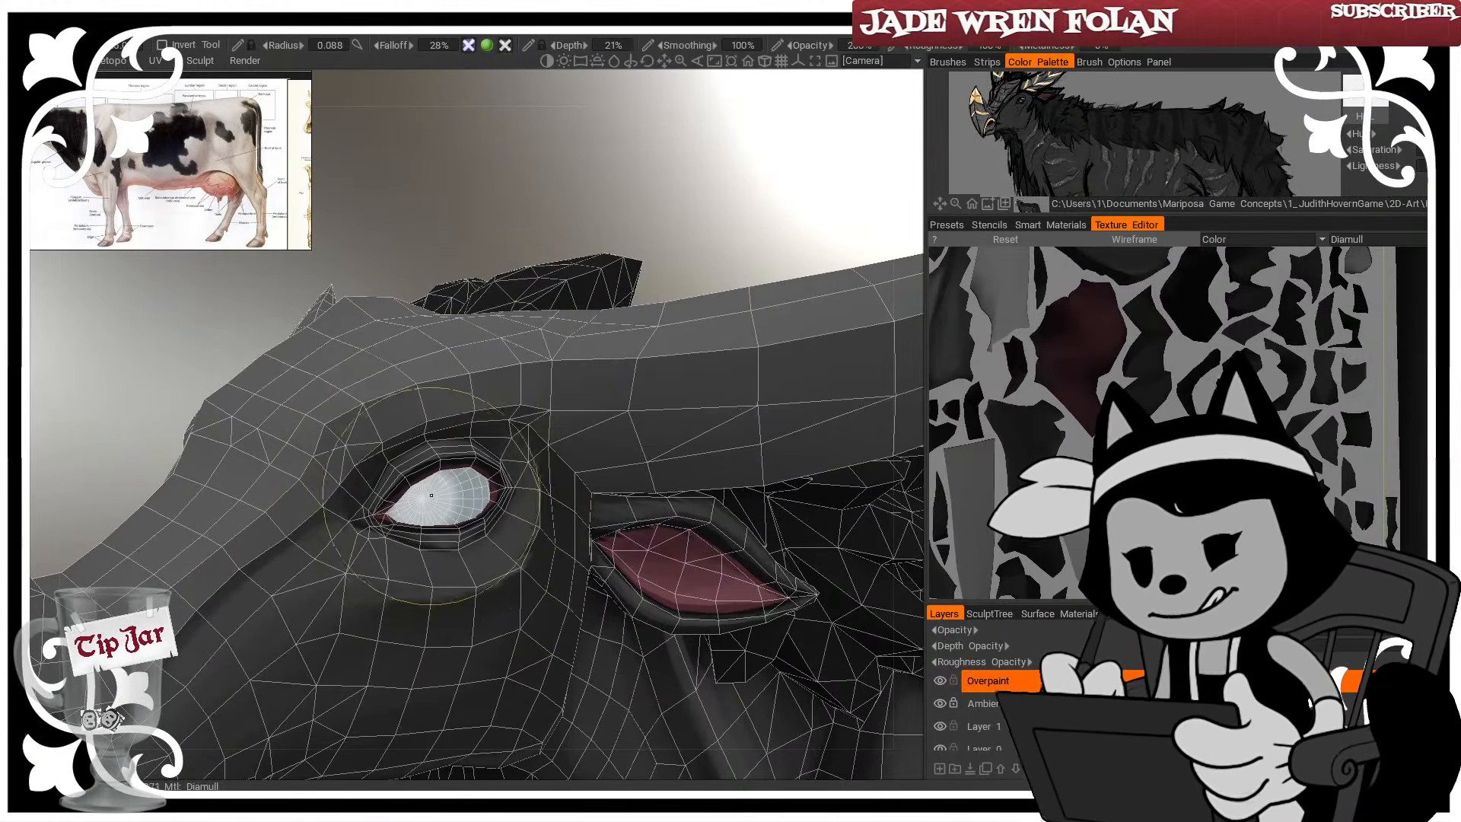
right_click_drag(438, 420, 474, 420)
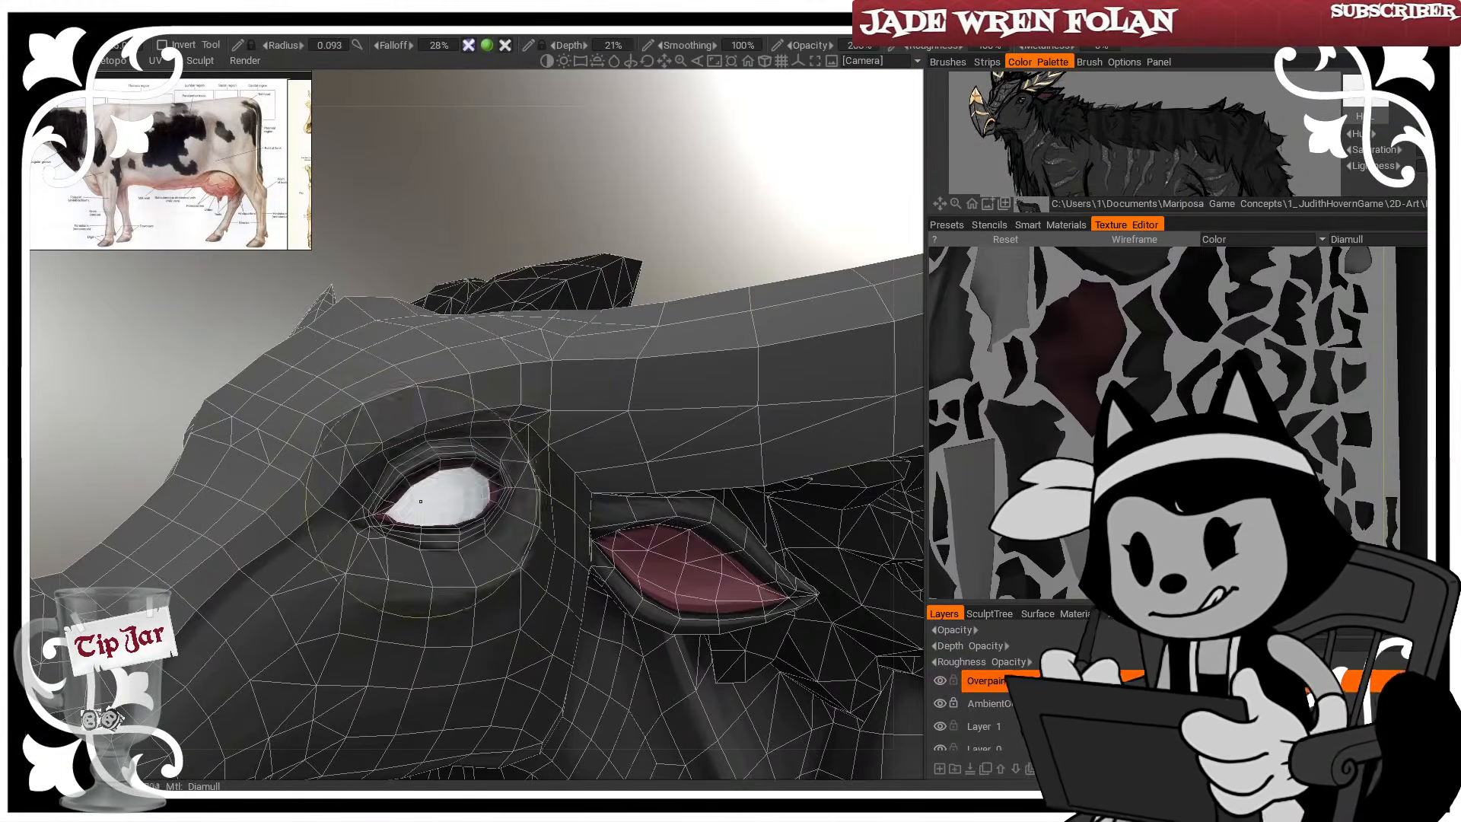
right_click_drag(413, 496, 430, 496)
middle_click_drag(430, 496, 554, 198)
key("w")
key("w")
key("w")
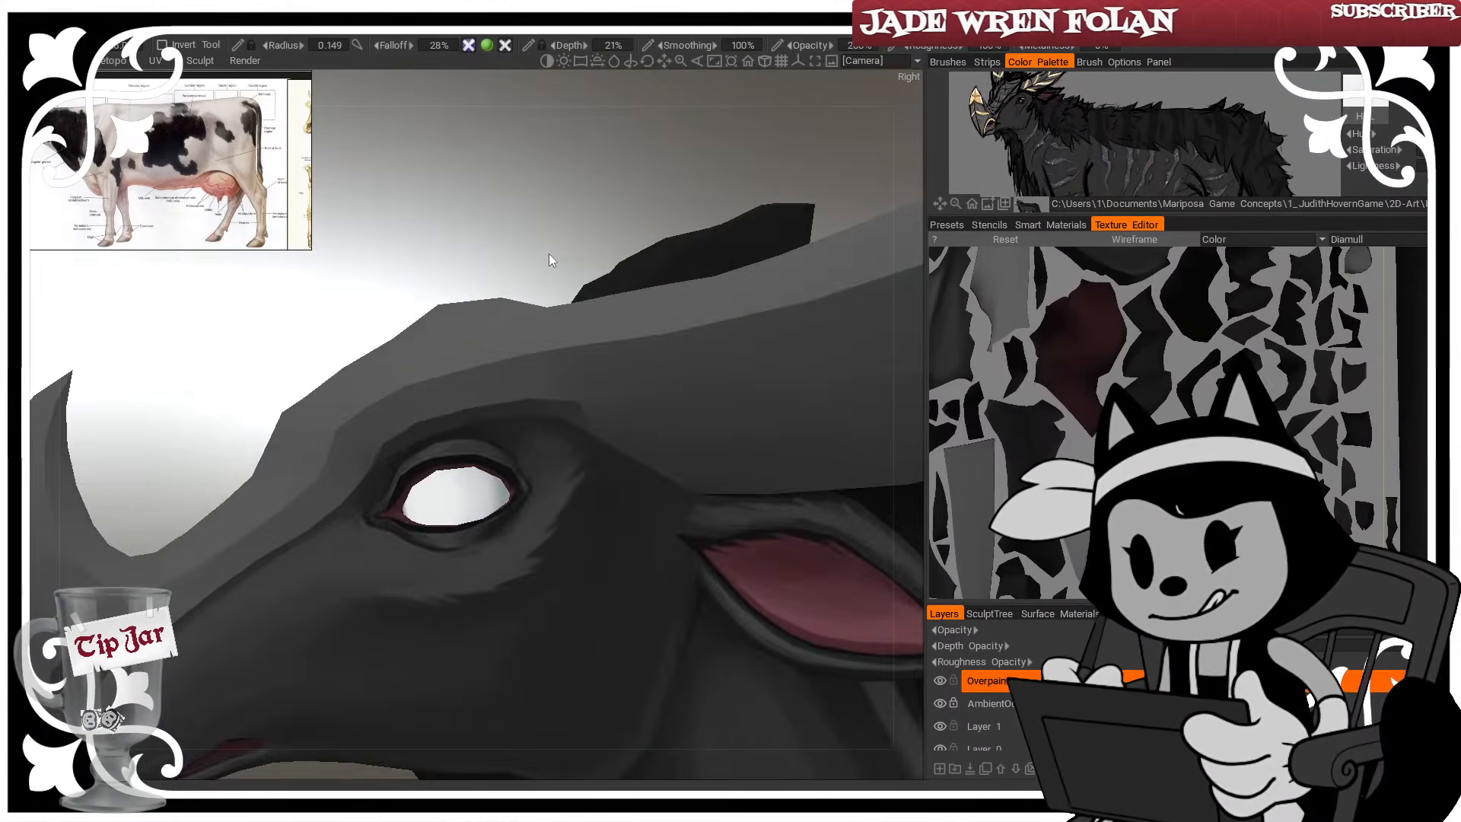
Examine the whitened eye on the head, then study the brown cow's eyes up close on the reference board
scroll(549, 253, "down", 6)
mouse_move(550, 253)
middle_mouse_down()
mouse_move(715, 258)
mouse_move(538, 228)
middle_mouse_up()
scroll(538, 228, "up", 5)
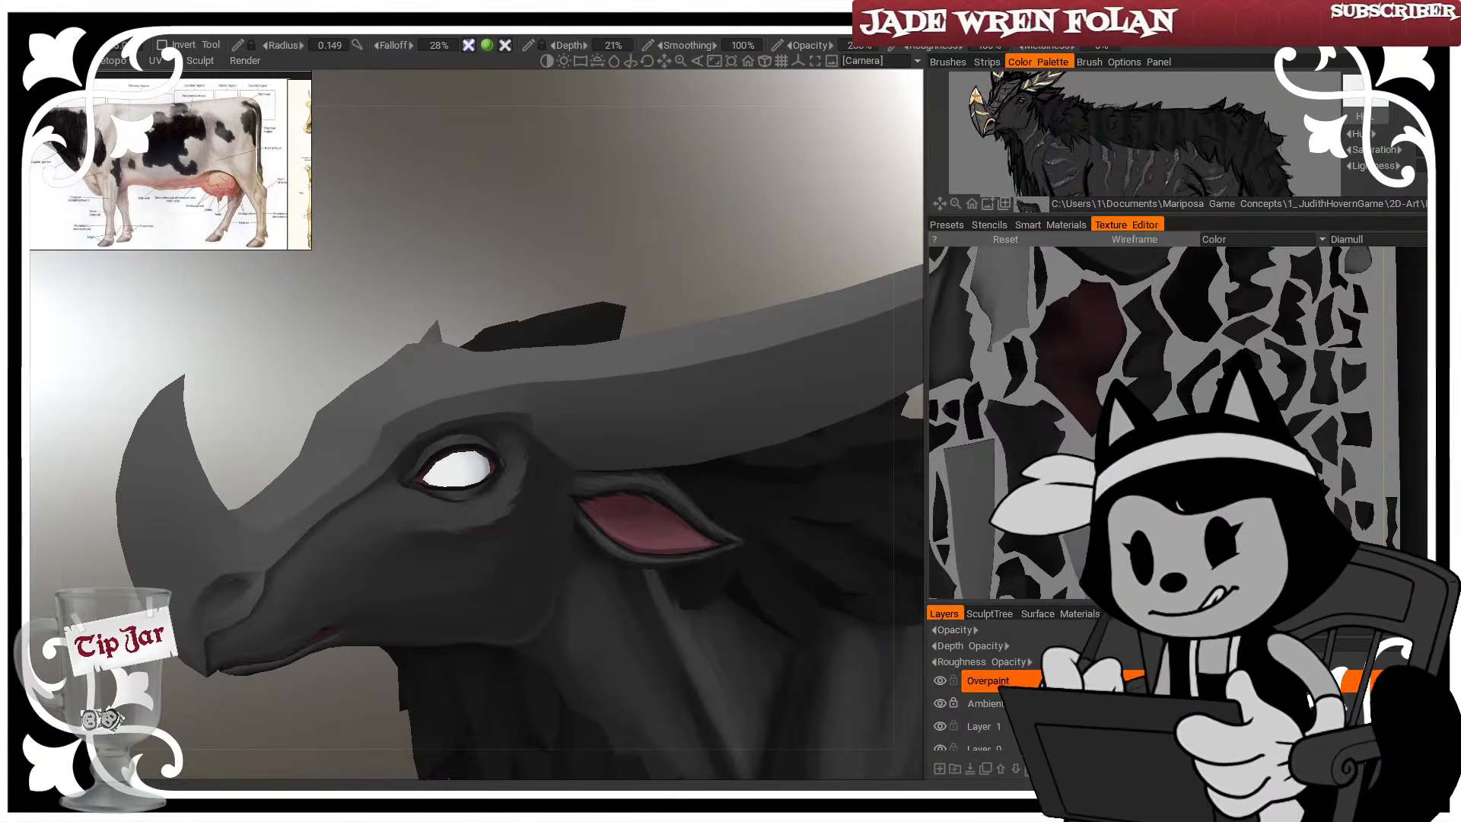
scroll(257, 157, "down", 3)
middle_click_drag(231, 121, 297, 162)
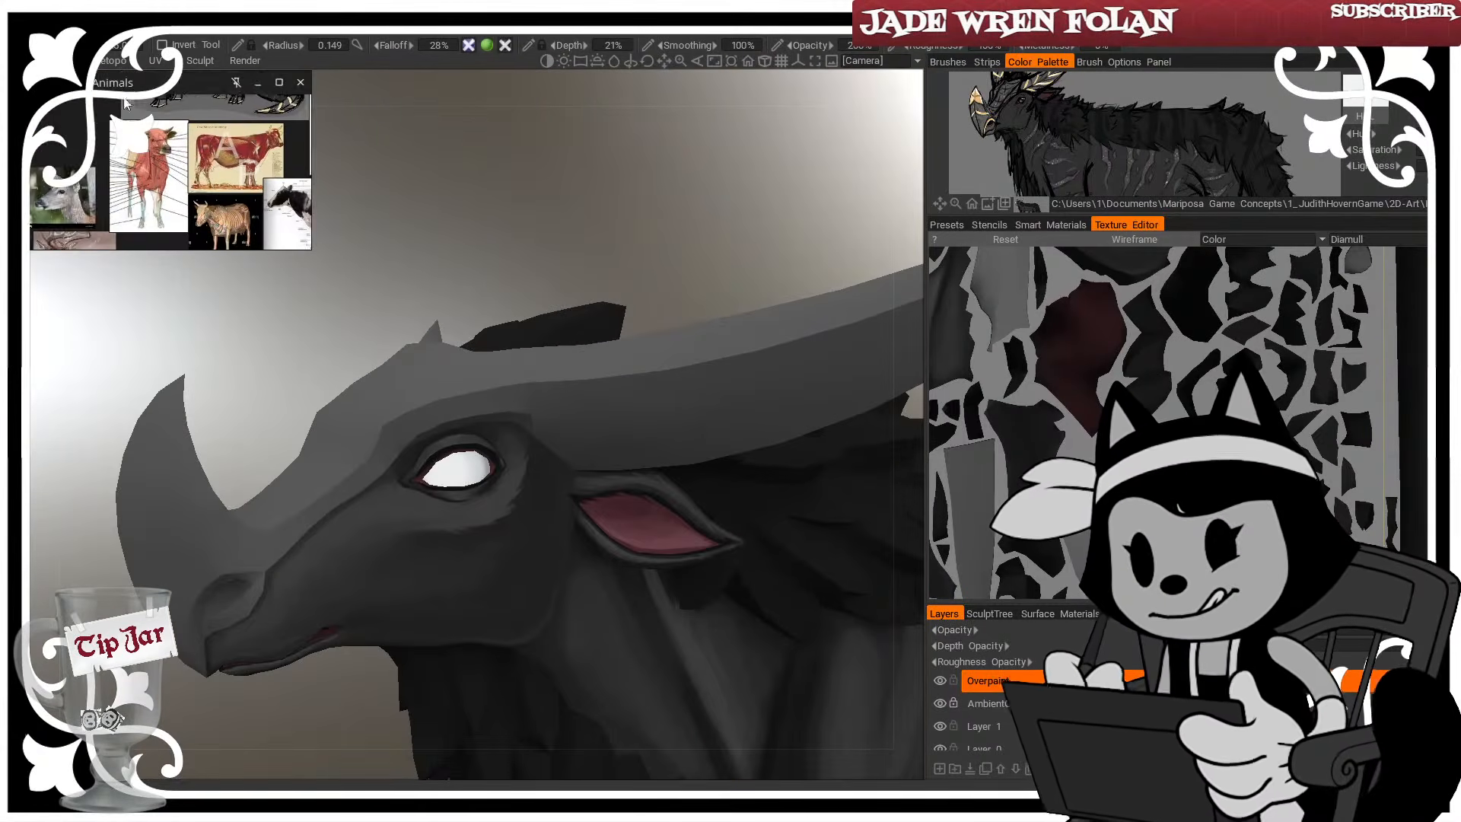
mouse_move(125, 99)
middle_mouse_down()
mouse_move(129, 231)
mouse_move(104, 162)
middle_mouse_up()
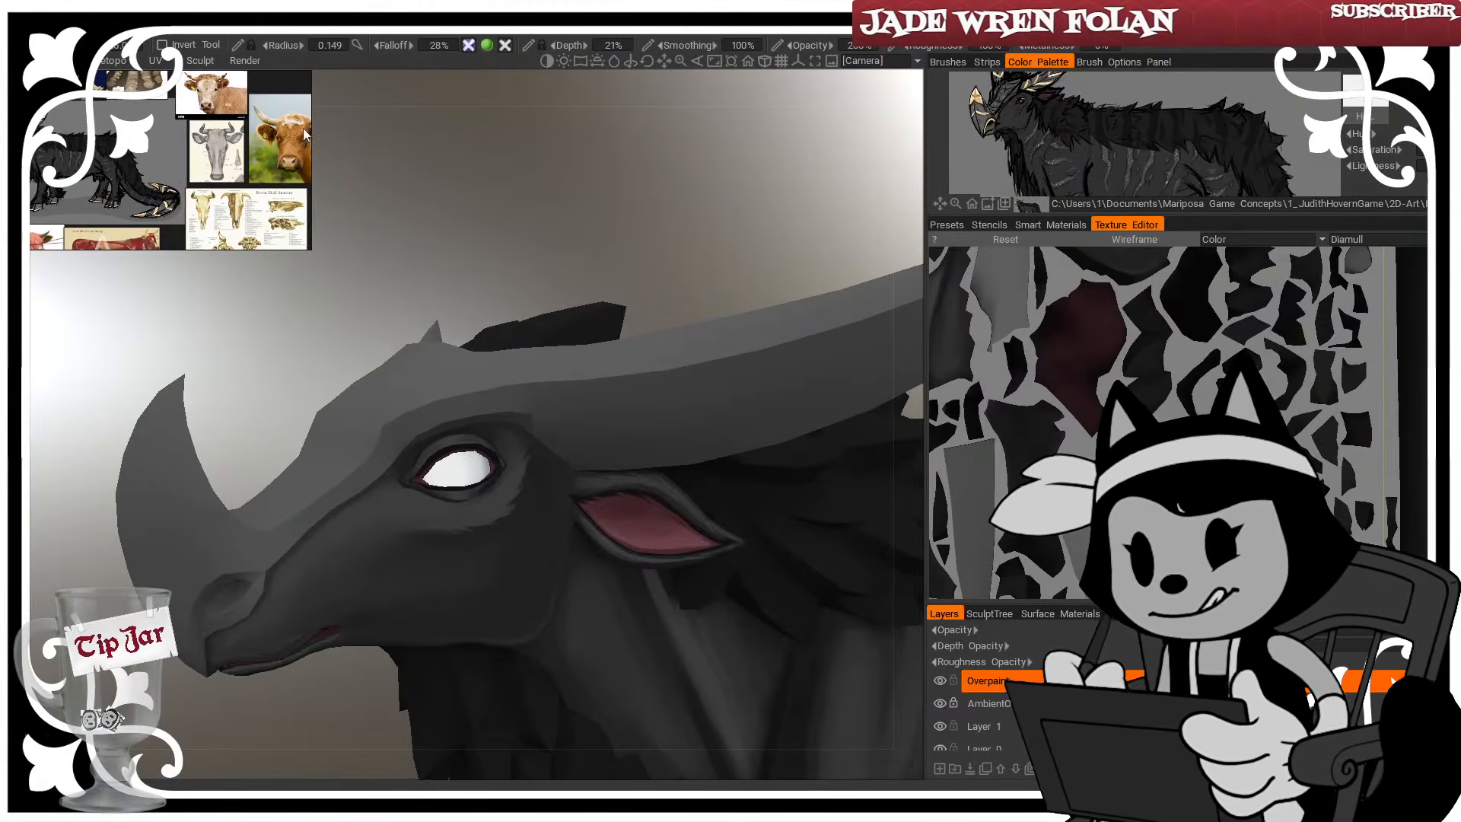
middle_click_drag(302, 128, 220, 133)
scroll(220, 144, "up", 6)
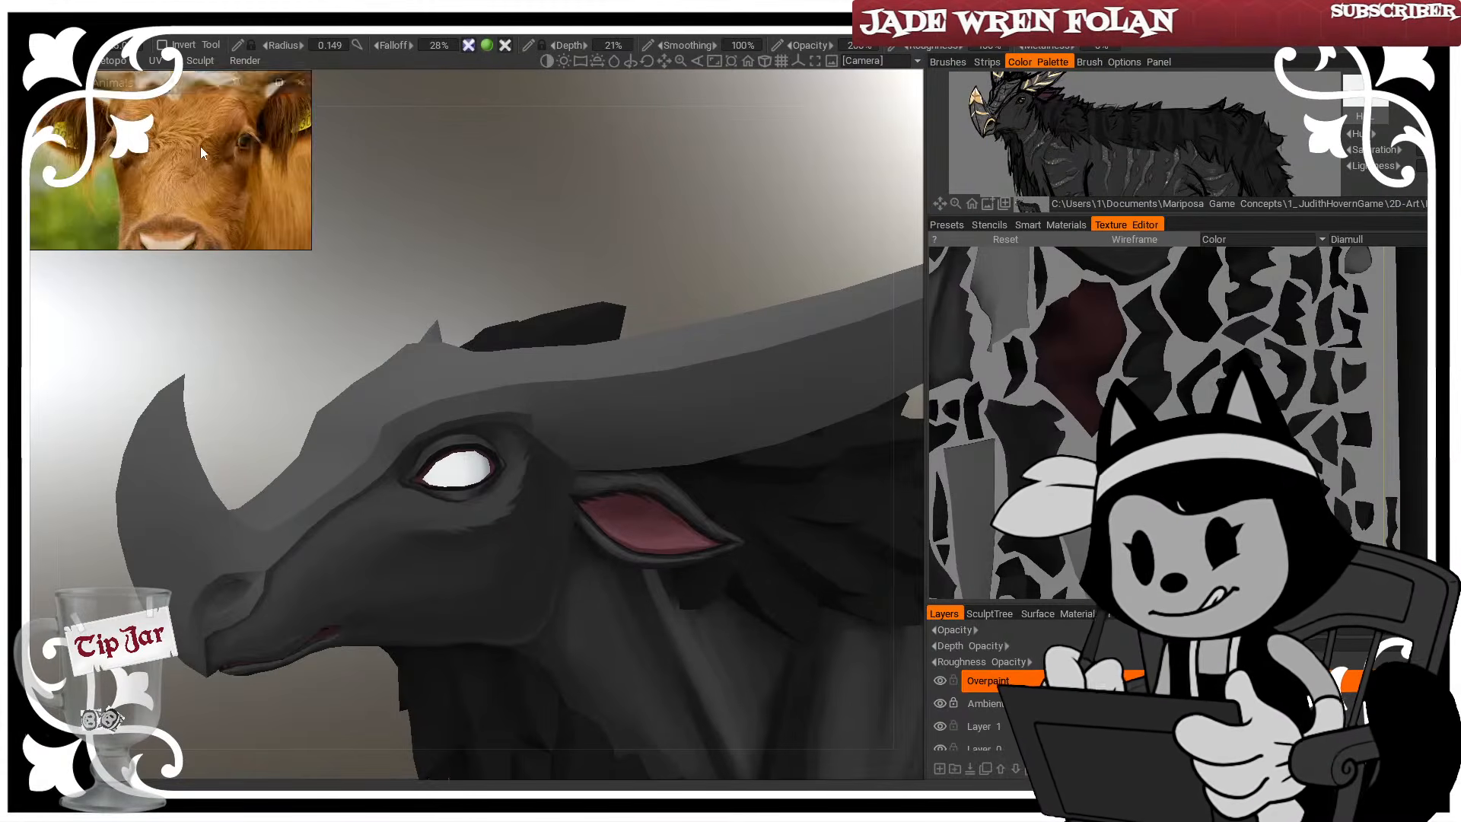
scroll(203, 153, "up", 3)
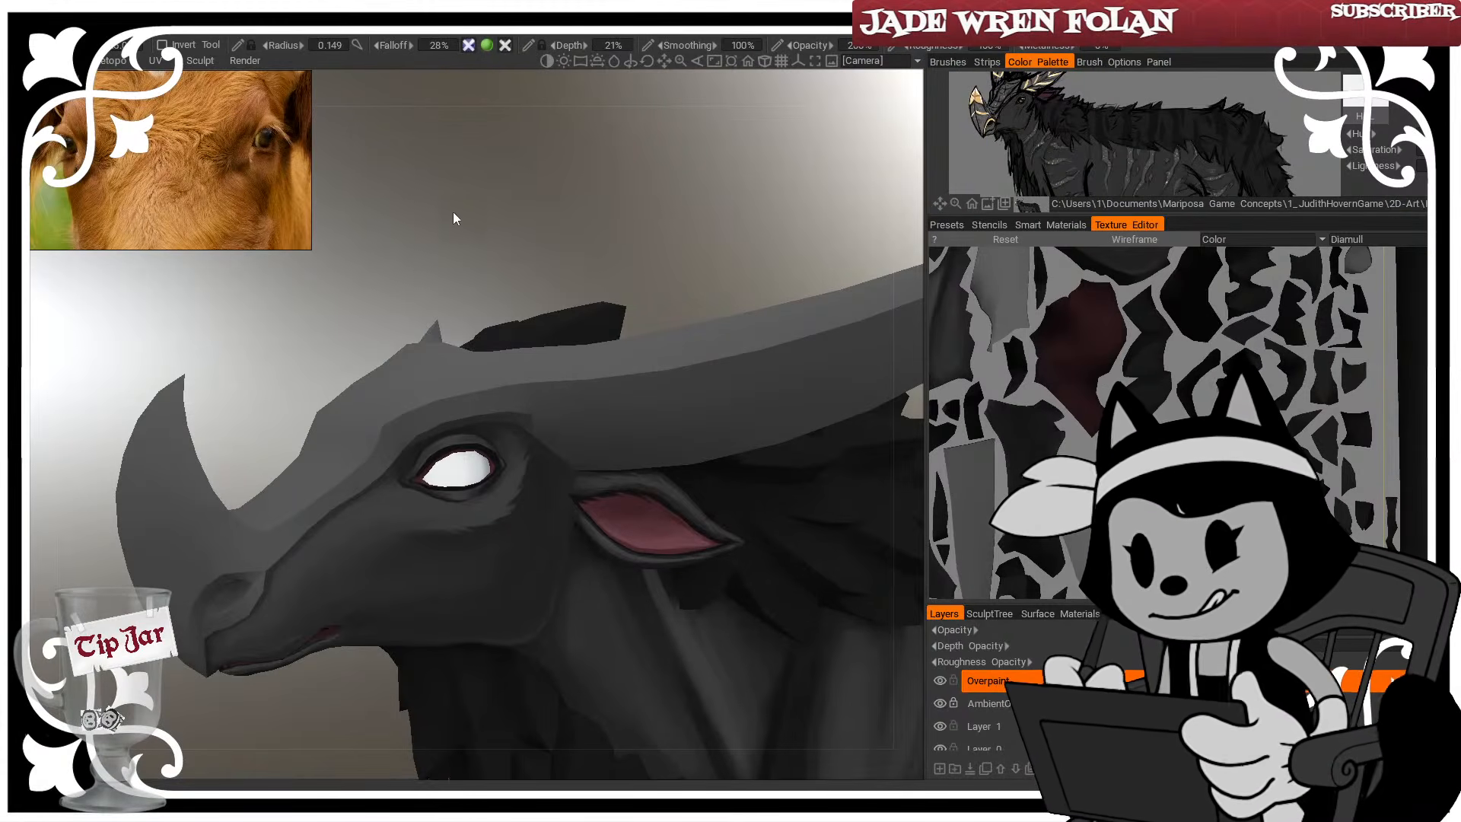
Sample the iris's orange-brown from the concept art's eye and darken it to a deep brown, with the model's wireframe shown
right_click_drag(454, 212, 513, 217)
key("w")
middle_click_drag(513, 217, 563, 219)
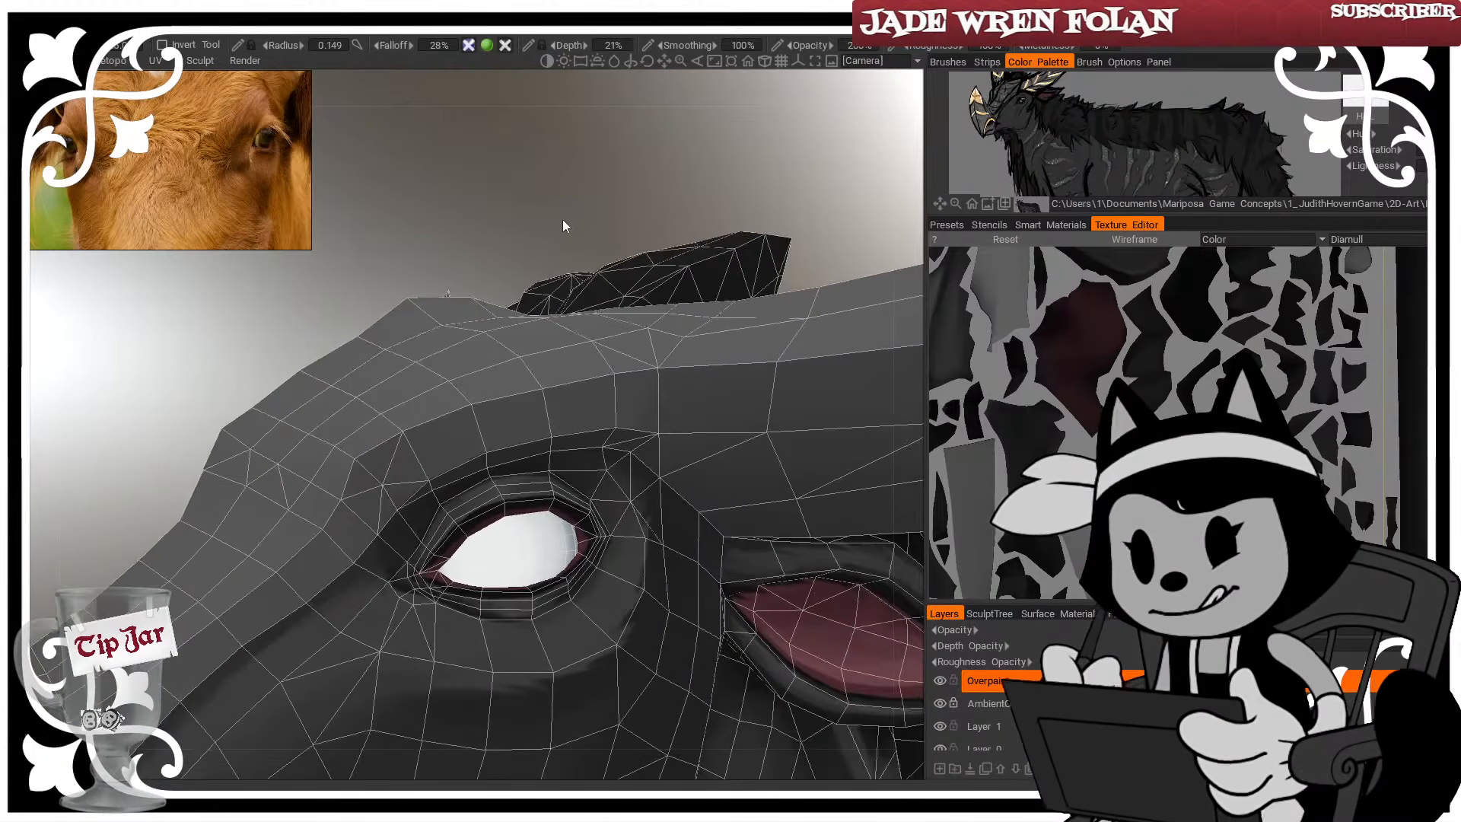
left_click_drag(528, 187, 486, 193)
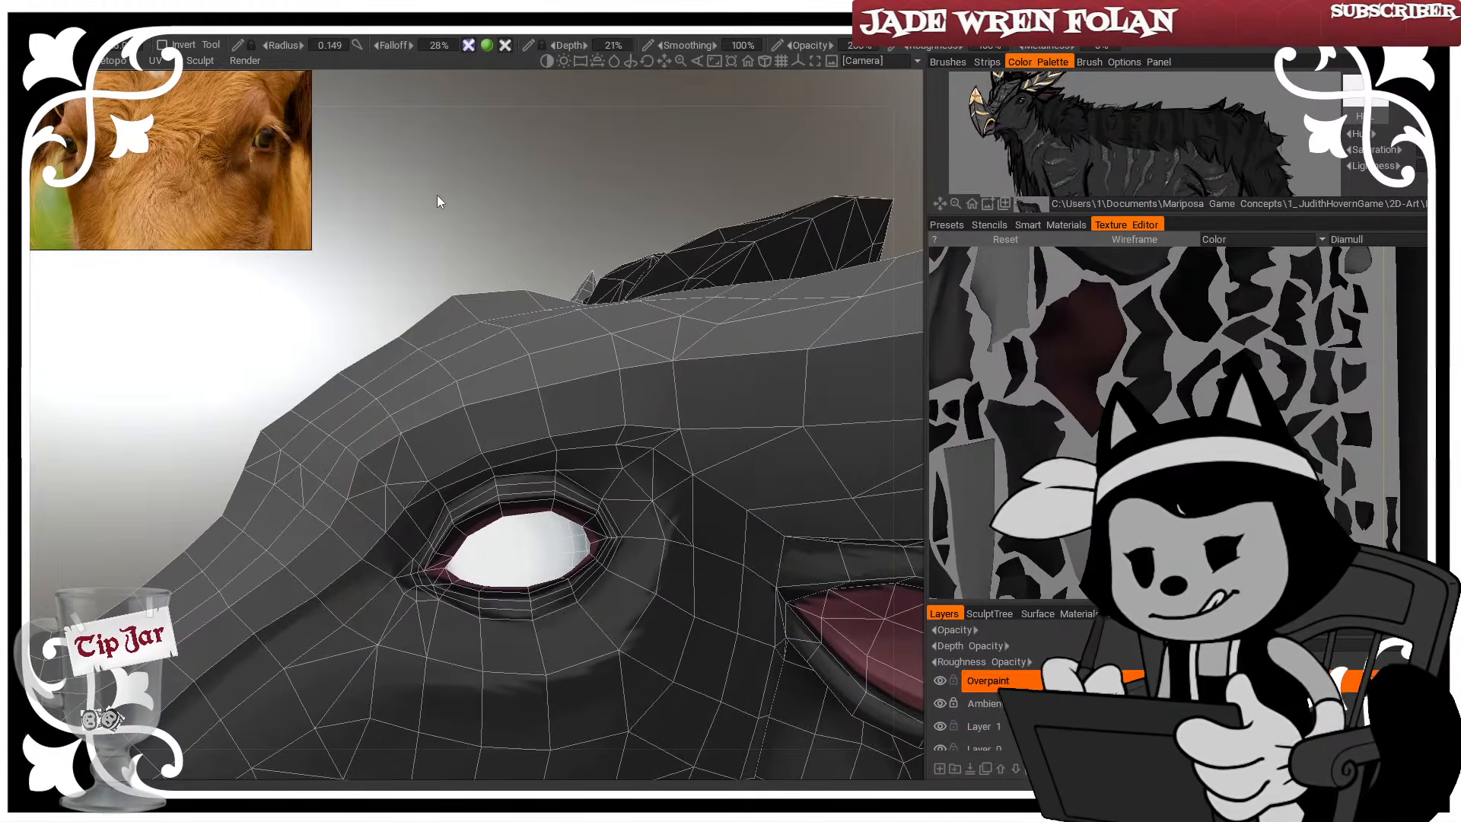
scroll(1087, 155, "up", 5)
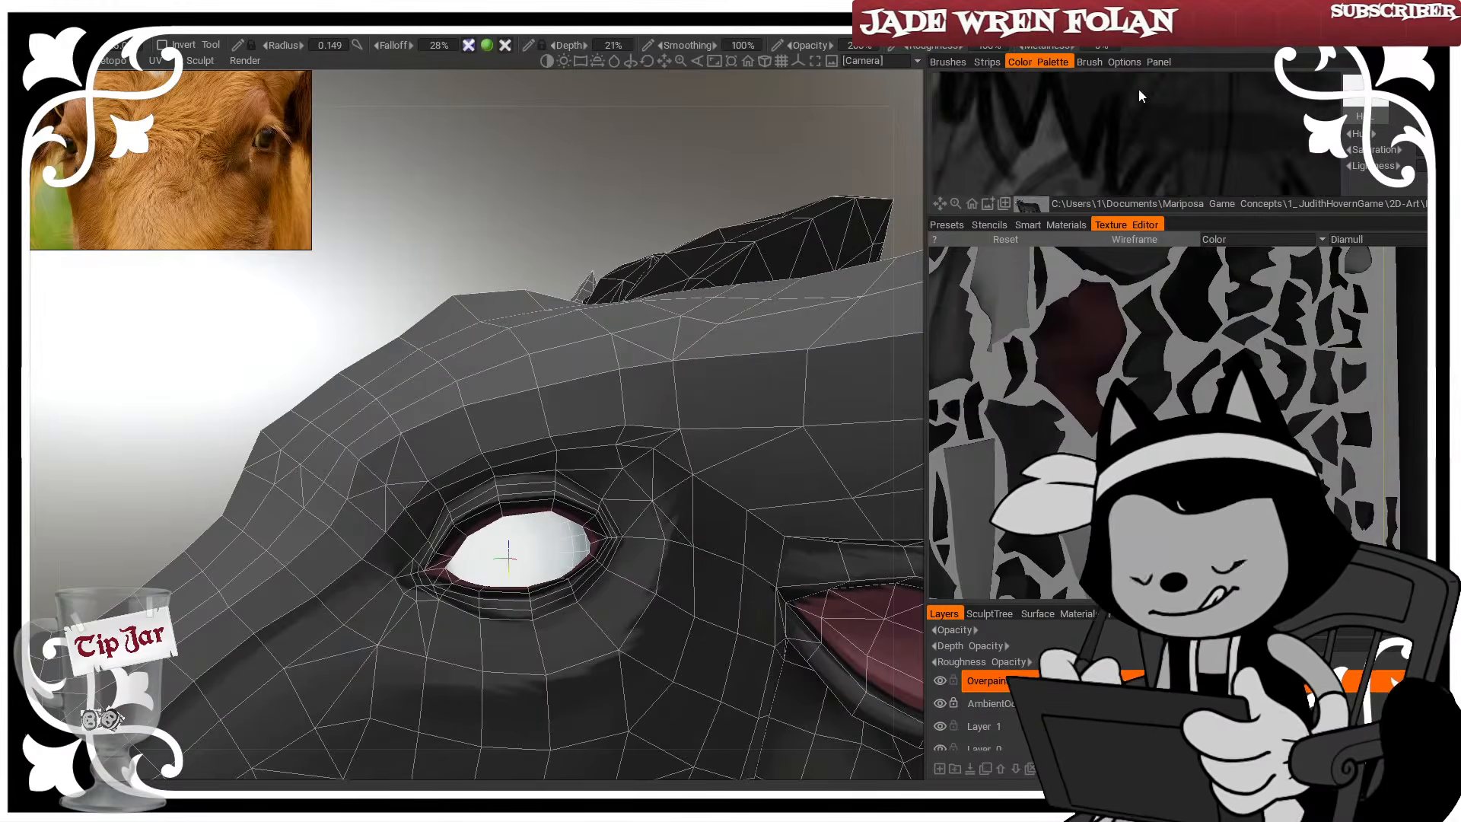
scroll(1117, 144, "down", 2)
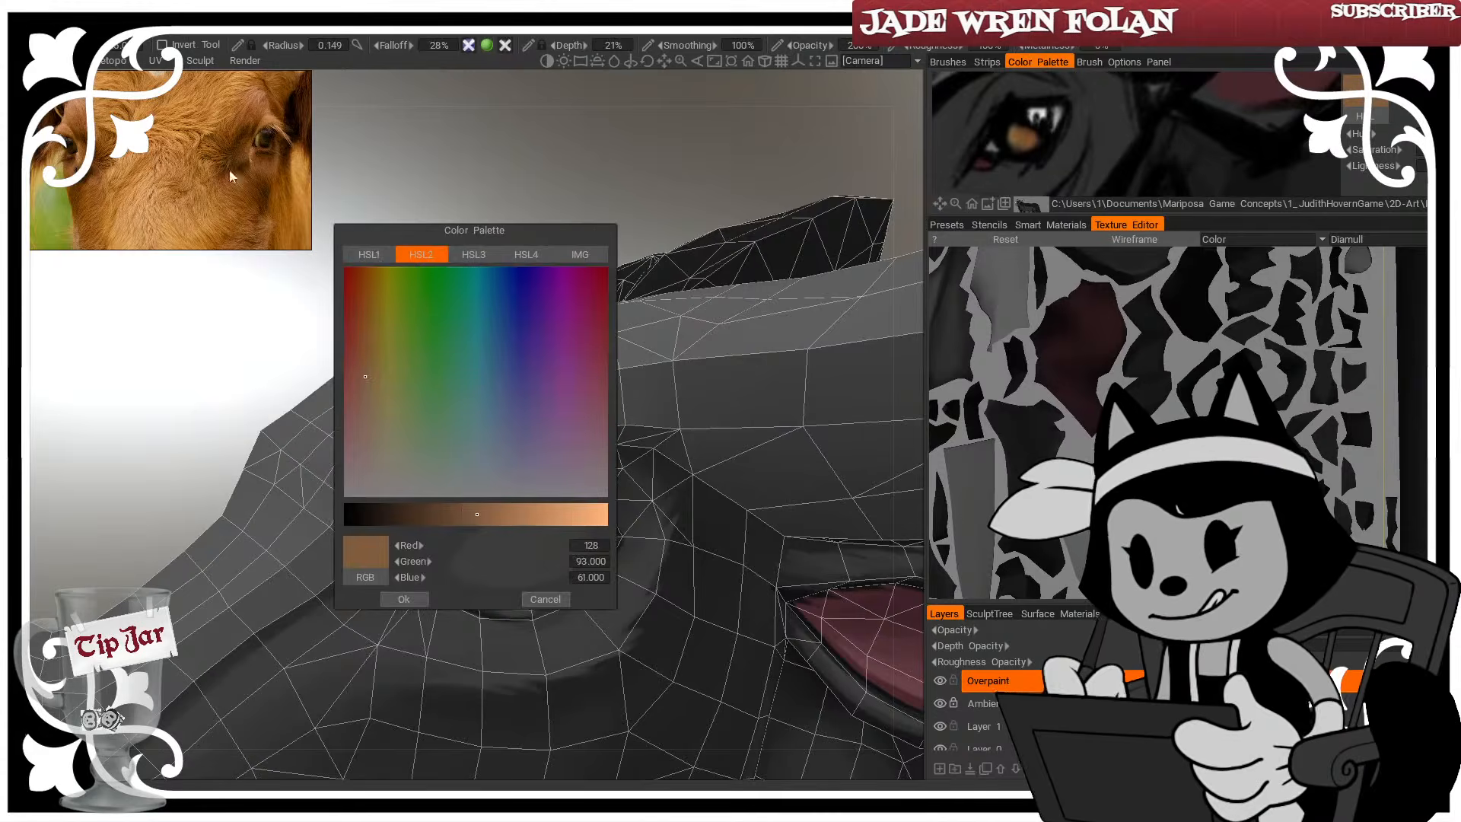
left_click_drag(477, 523, 411, 525)
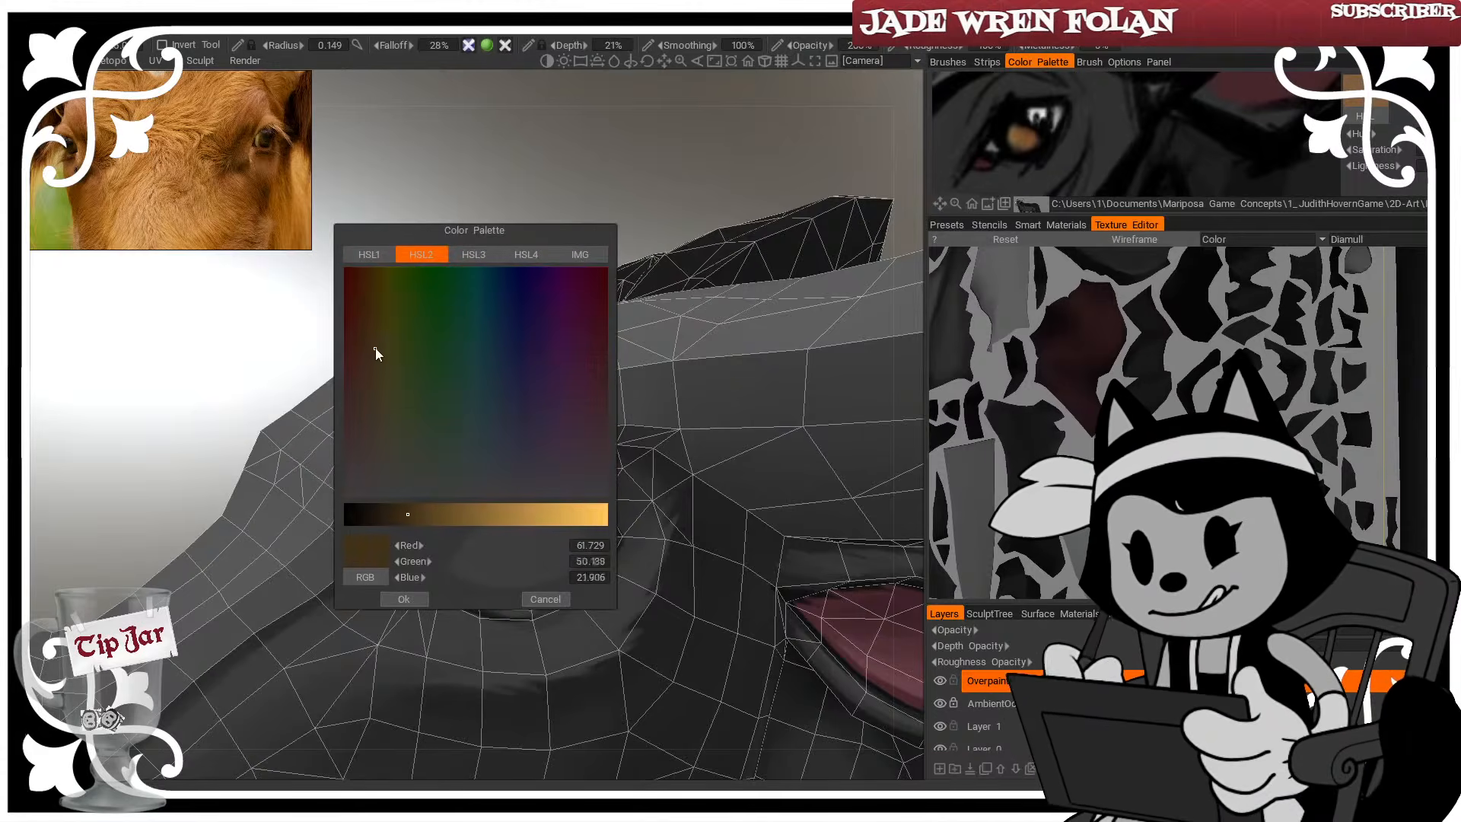
left_click_drag(375, 351, 362, 339)
left_click(398, 600)
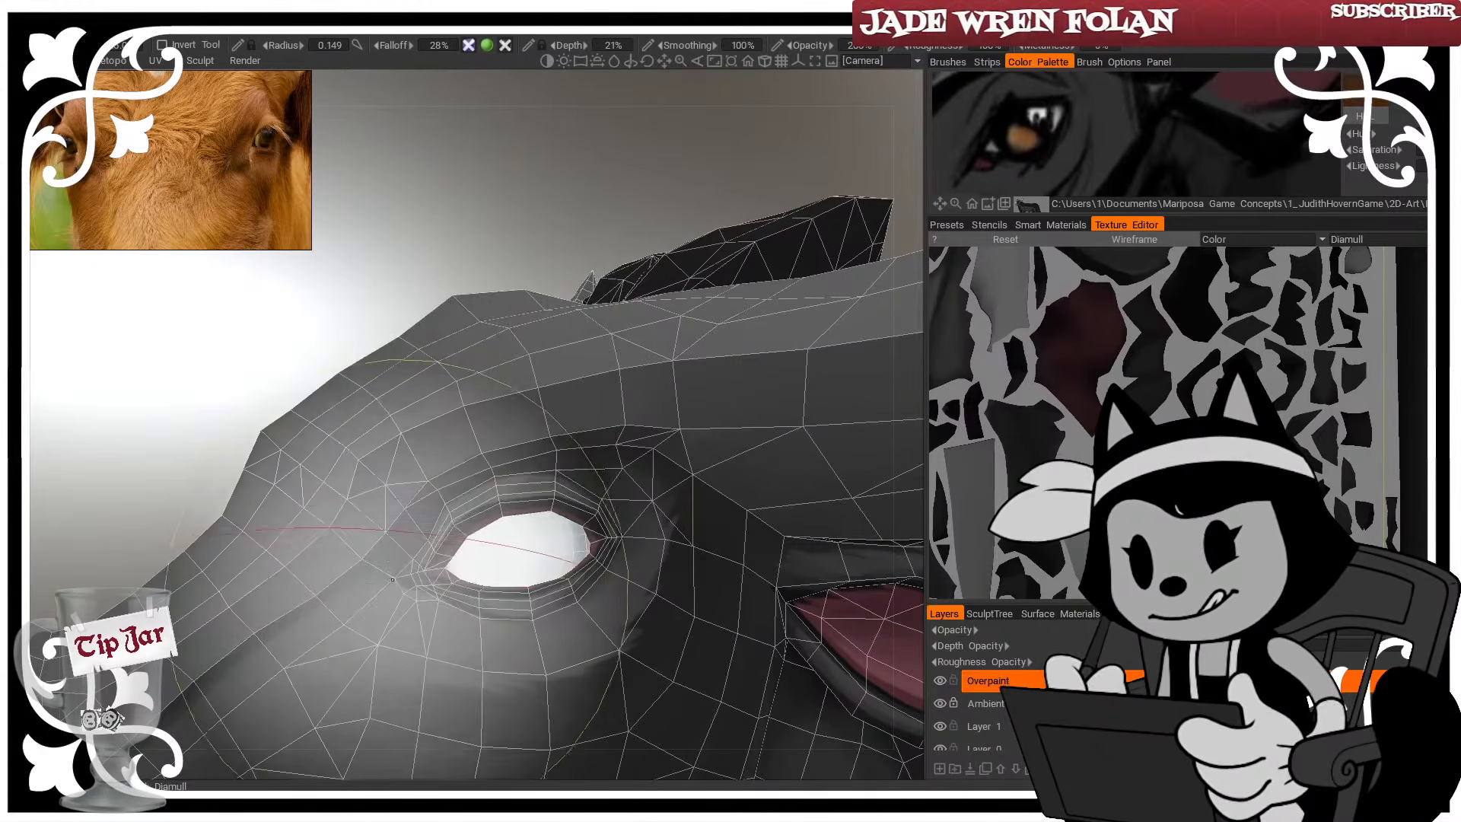
Try a dark brown iris on the eyeball with a 0.026 brush radius and view it without the wireframe
mouse_move(495, 212)
left_mouse_down()
mouse_move(506, 185)
mouse_move(513, 234)
left_mouse_up()
key("bracketleft")
key("bracketleft")
key("bracketleft")
key("bracketleft")
key("bracketleft")
key("bracketleft")
left_click_drag(580, 287, 633, 292)
left_click(480, 553)
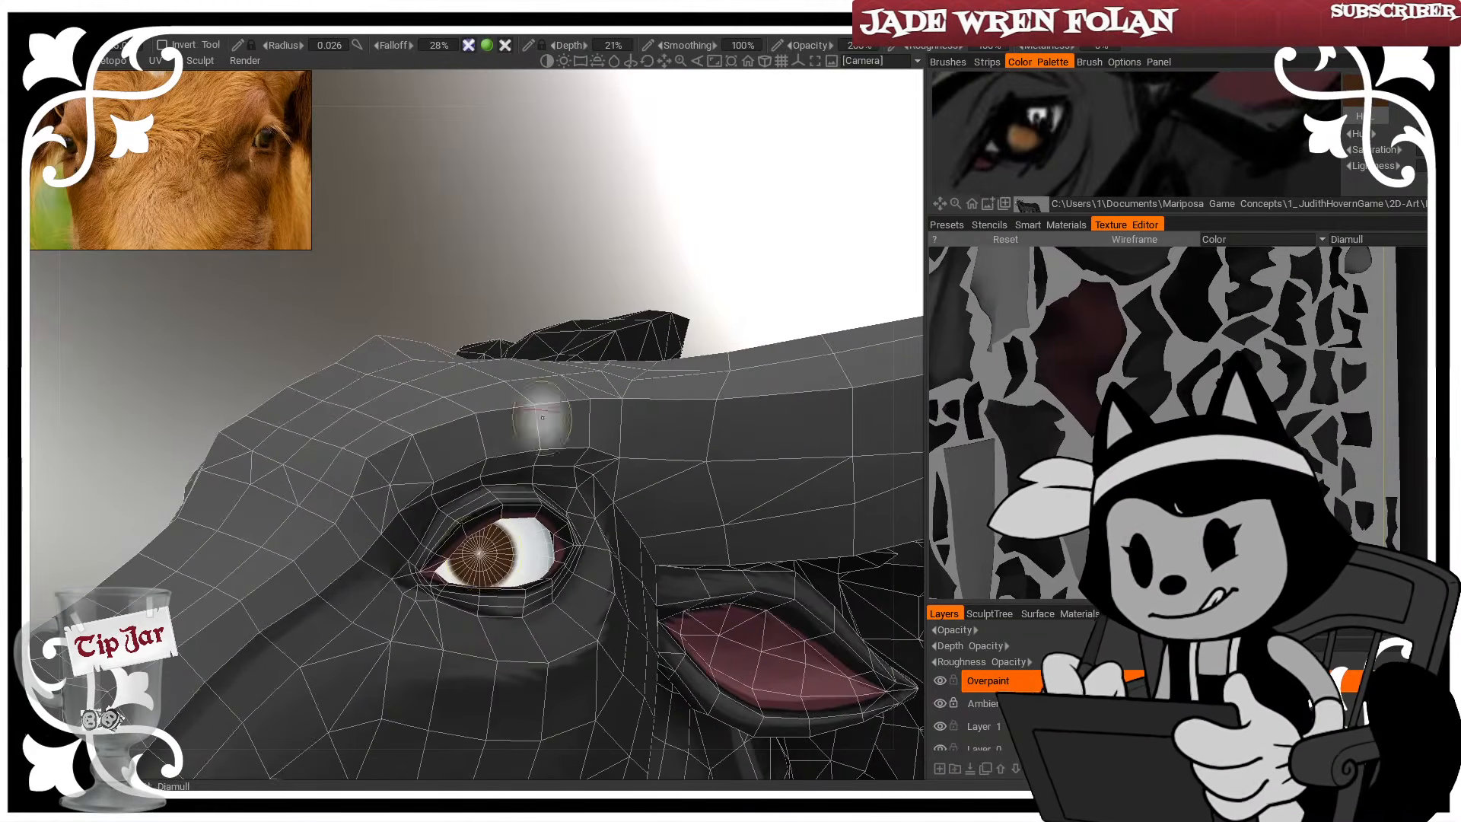
key("w")
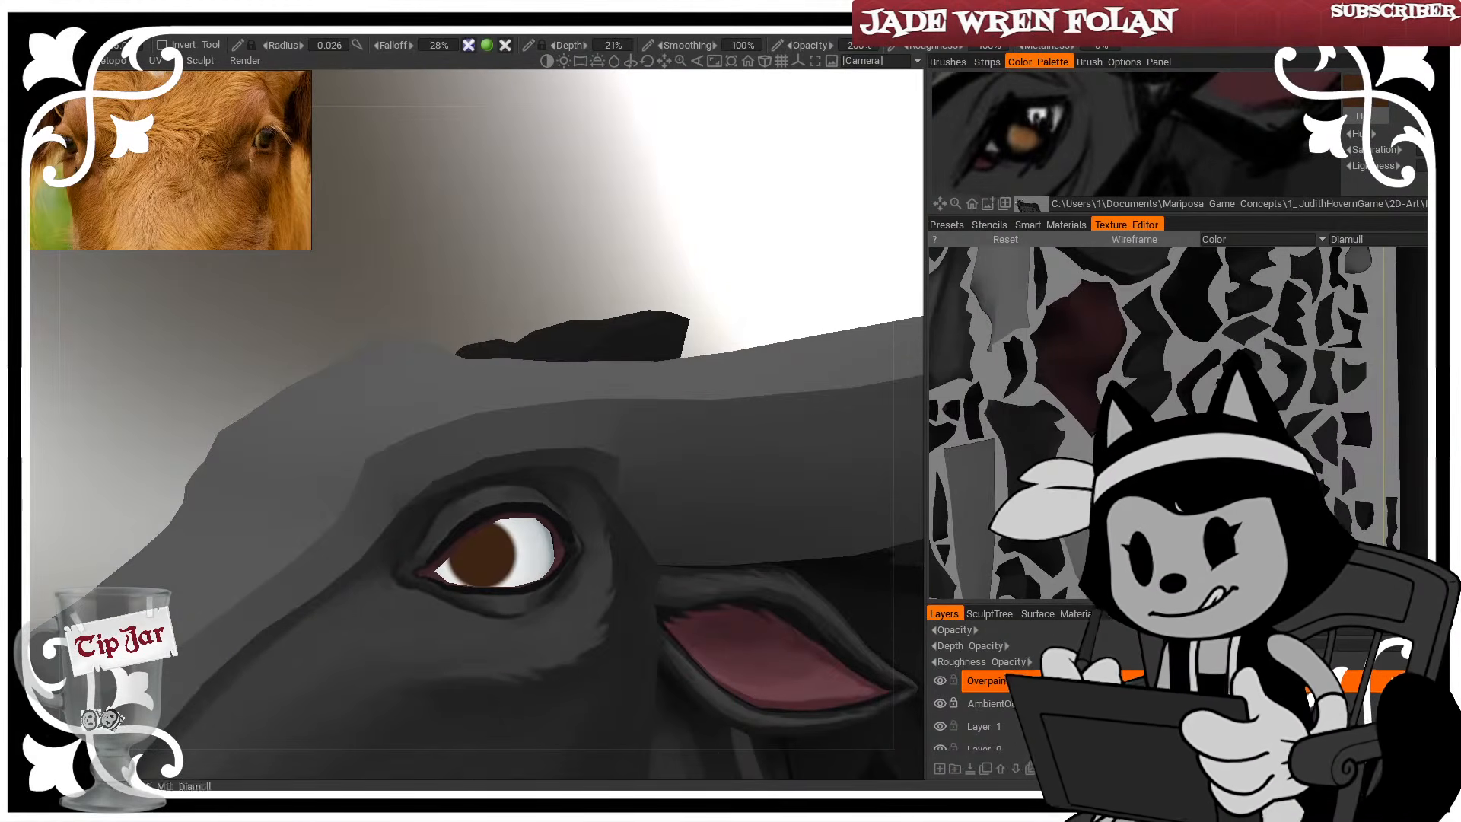
Bring the eyeball's UV island up close in the texture editor and undo the brown iris
scroll(1225, 411, "down", 8)
scroll(1178, 423, "up", 10)
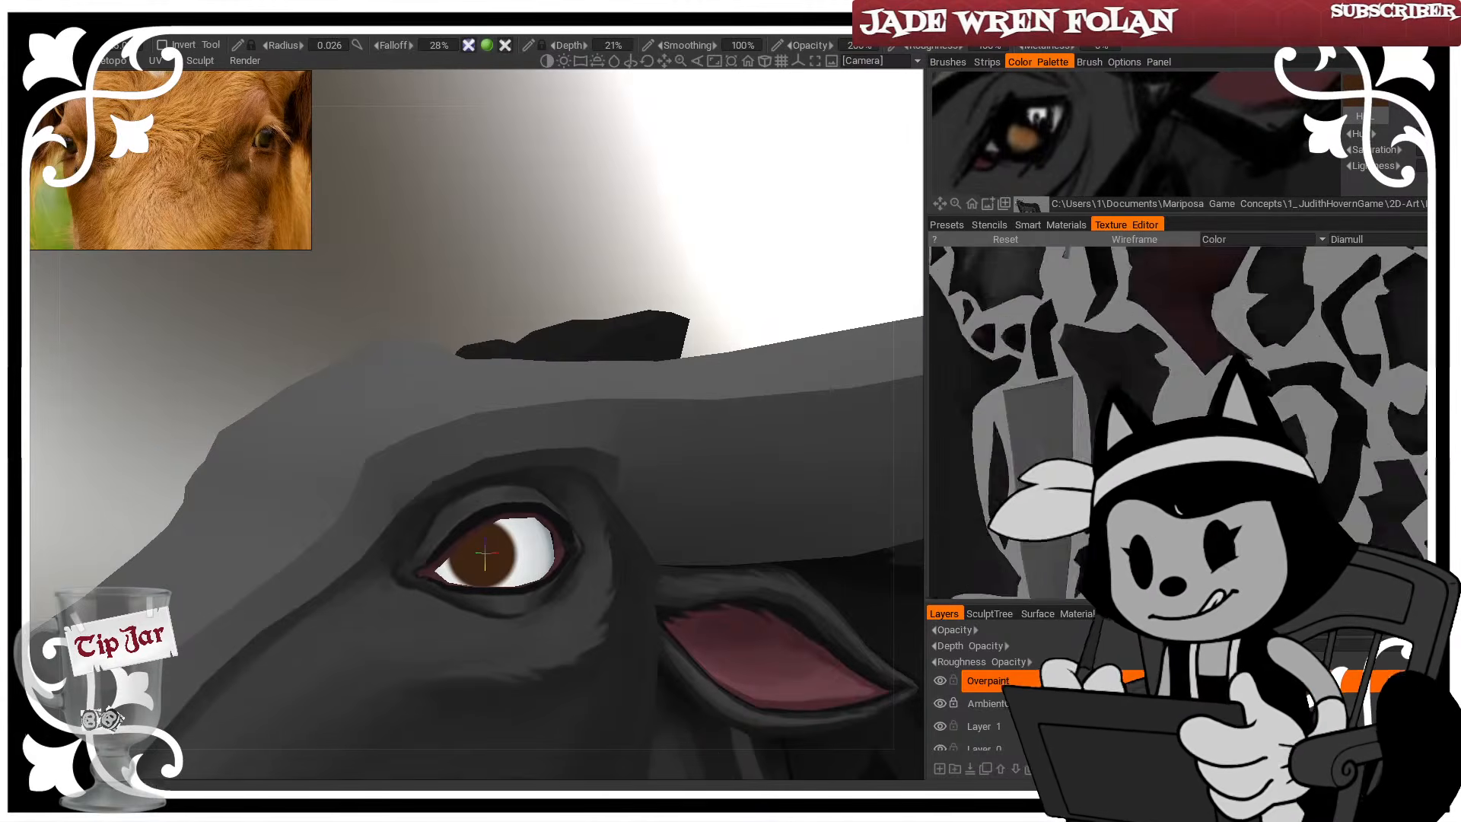
middle_click_drag(1108, 379, 1157, 414)
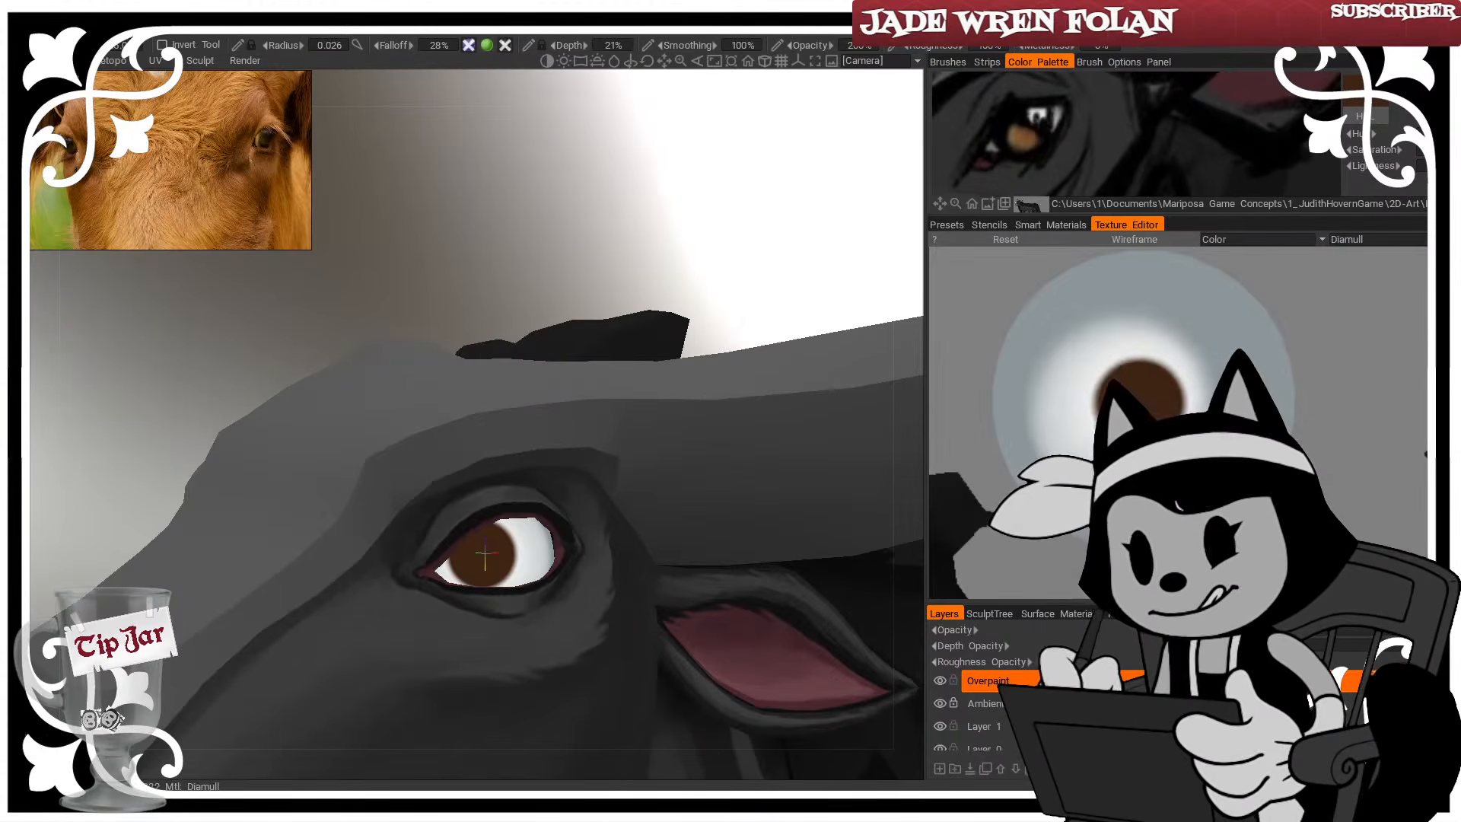
key("ctrl+z")
left_click(1150, 242)
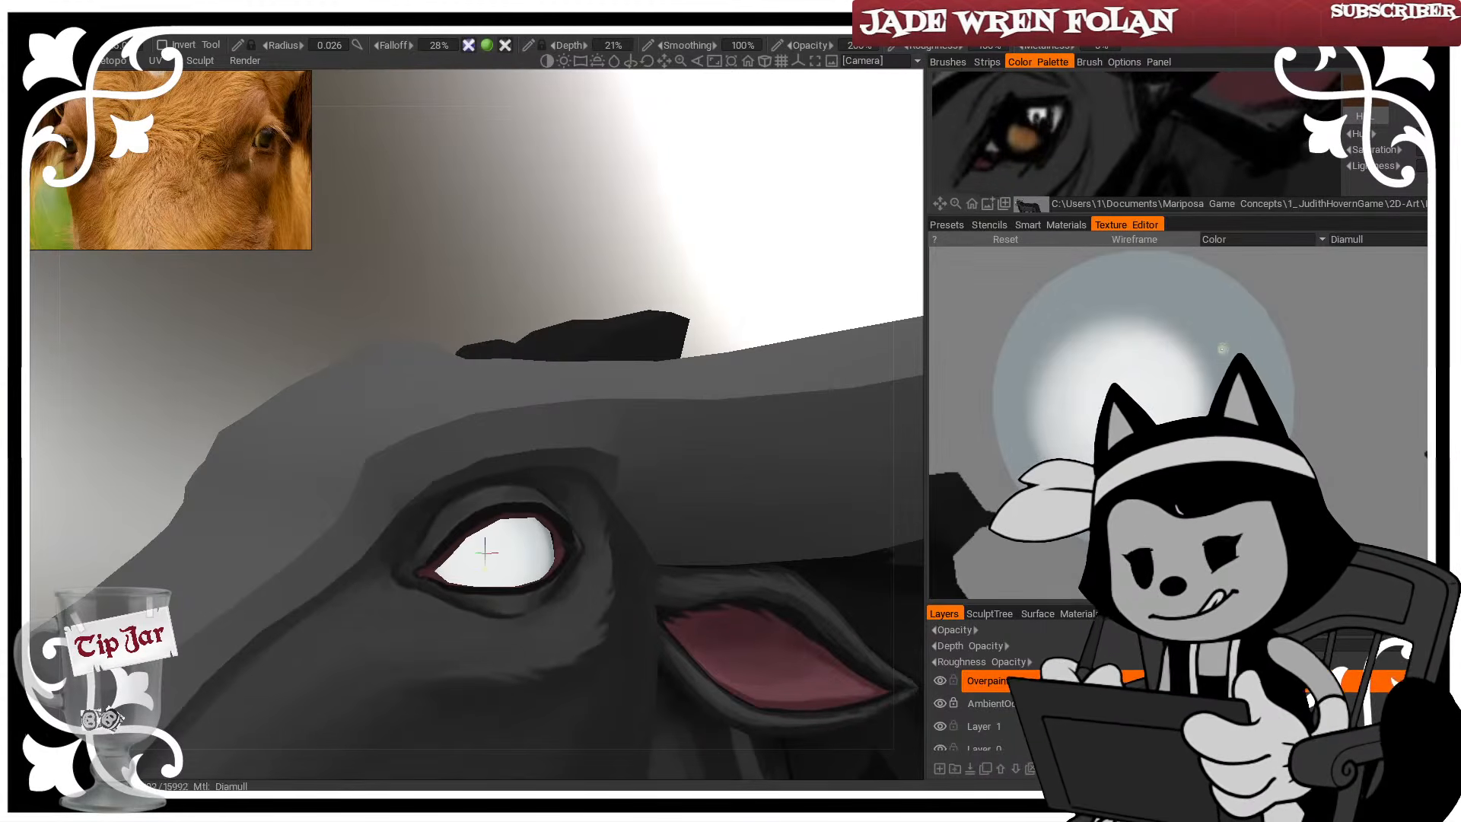
Try a larger dark brown iris at the centre of the eyeball's UV island, with the wireframe shown and the brush radius enlarged, and undo it
scroll(1207, 301, "up", 8)
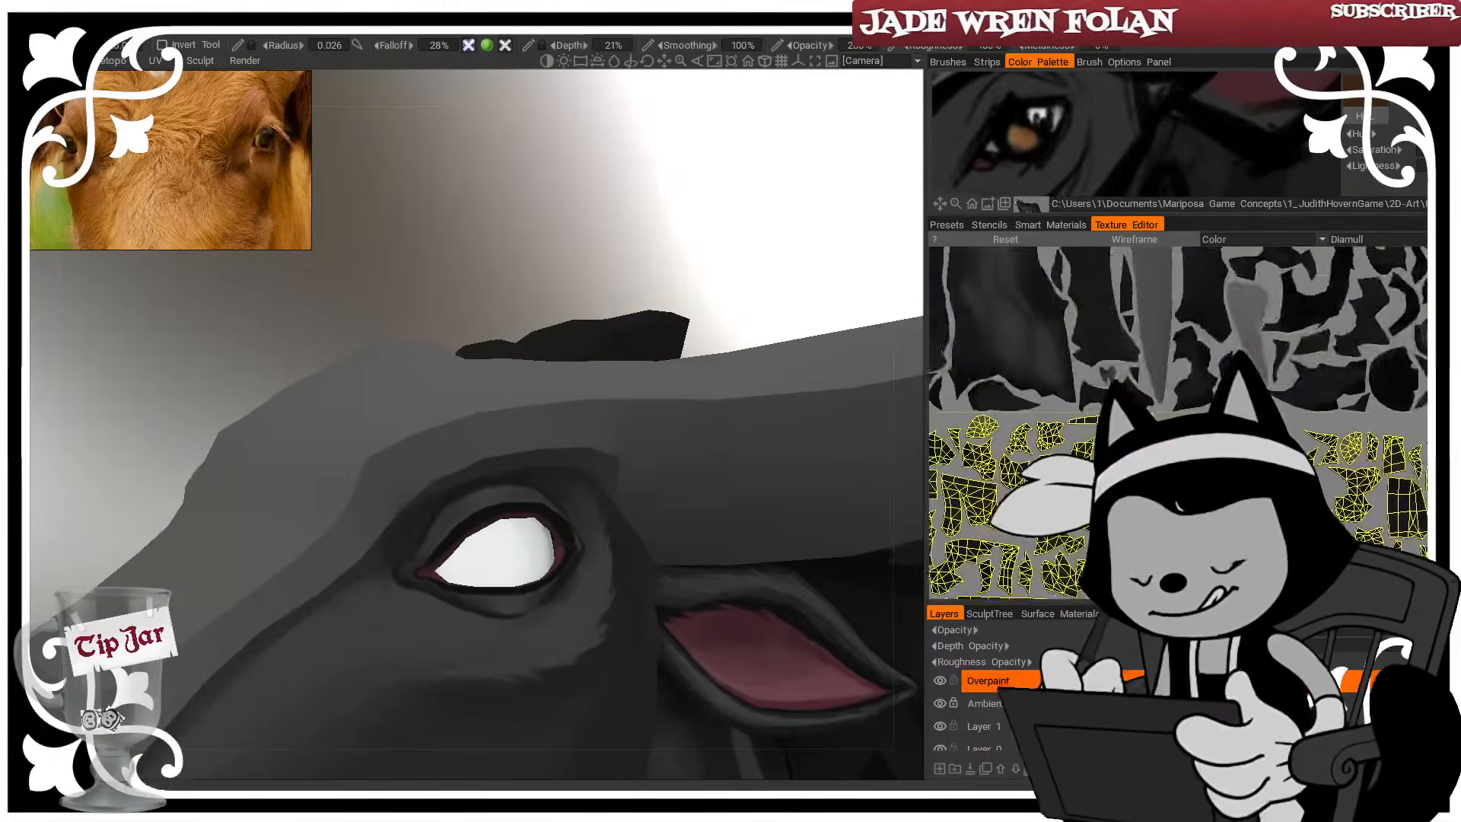
scroll(1176, 405, "down", 4)
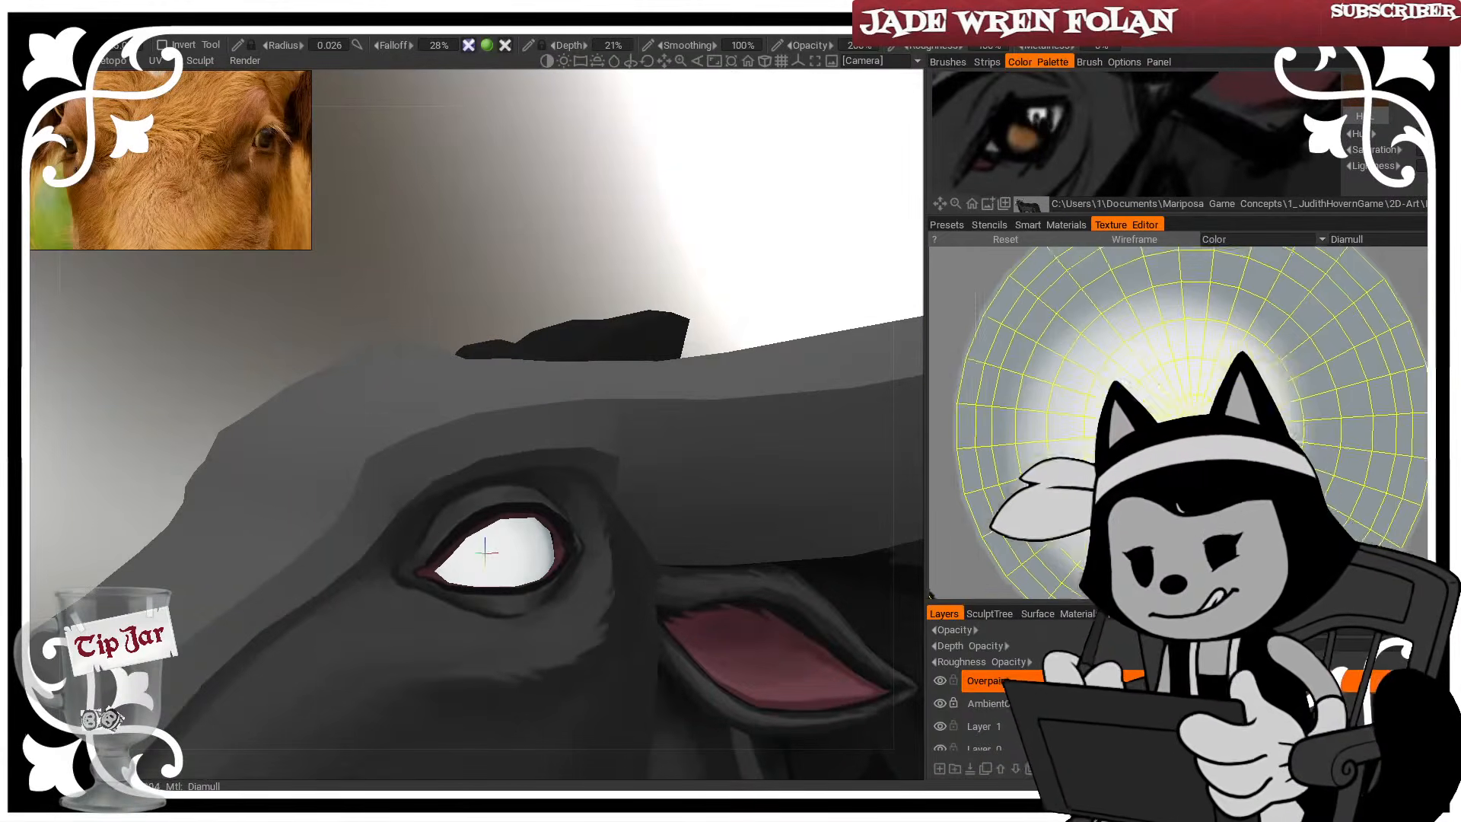
middle_click_drag(1173, 398, 1178, 403)
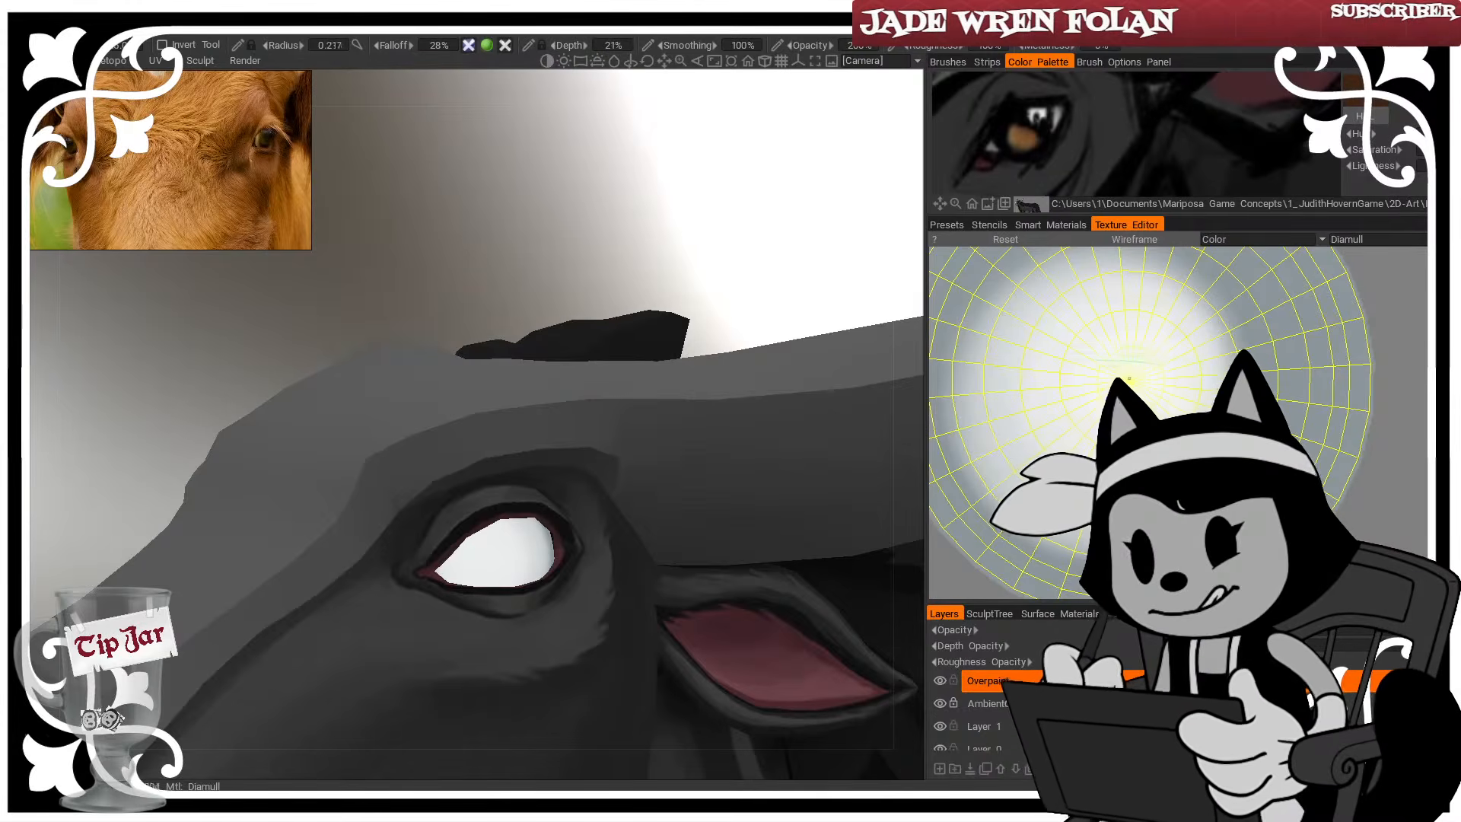
key("bracketright")
key("bracketright")
key("bracketright")
key("bracketright")
key("bracketright")
left_click(1130, 380)
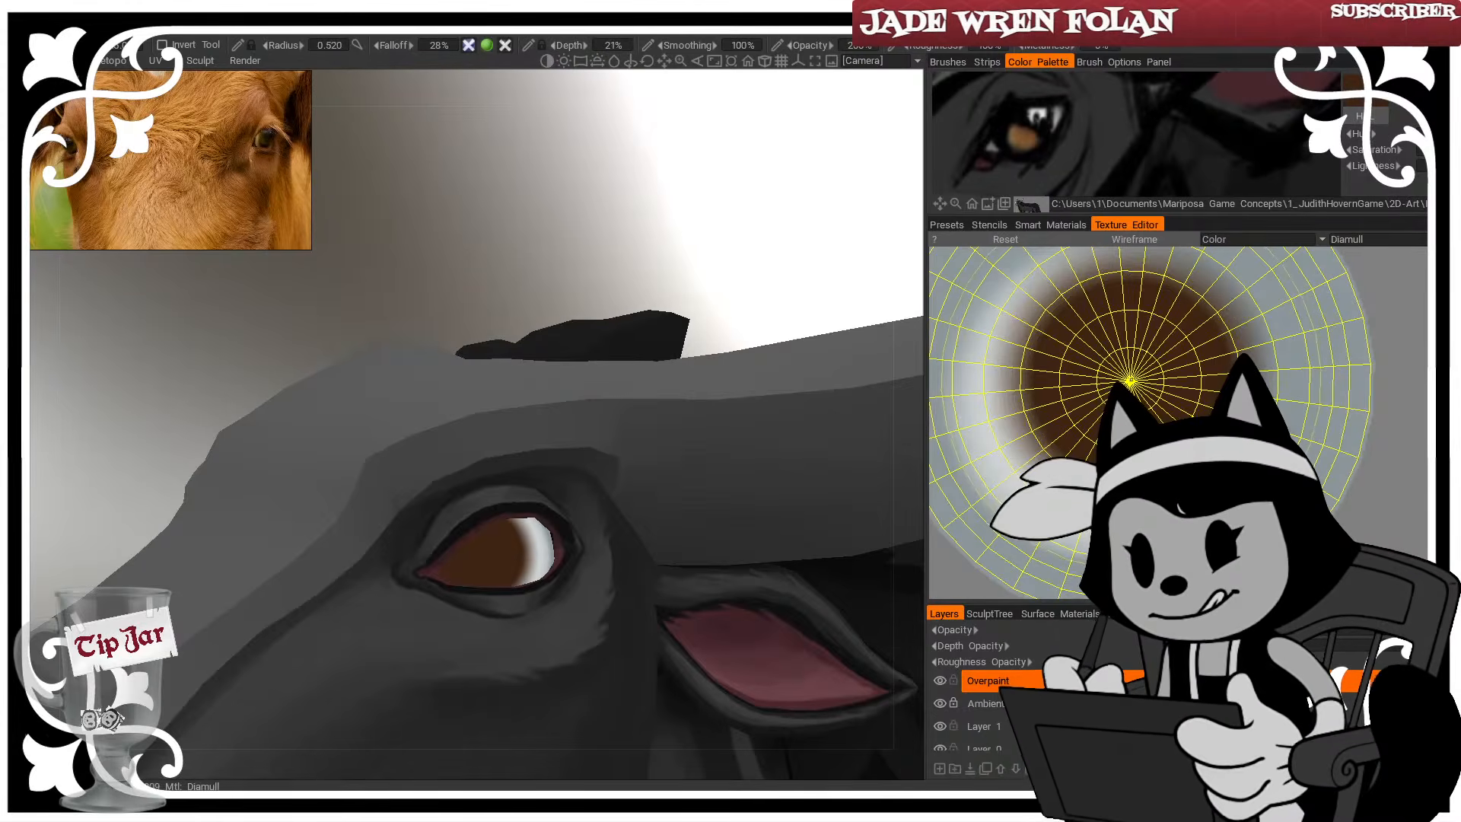
left_click(1130, 379)
right_click_drag(1129, 379, 1095, 379)
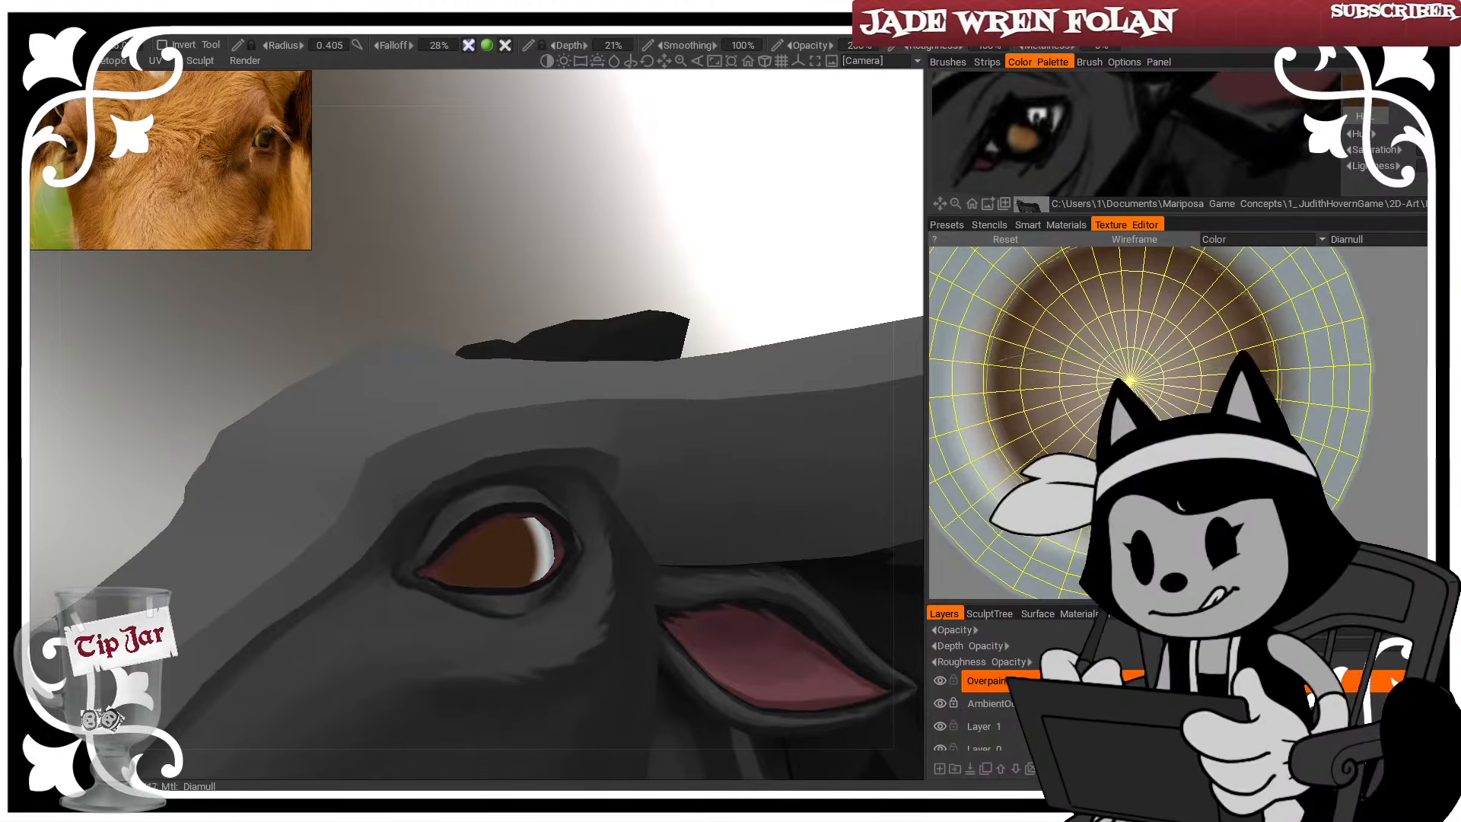
key("ctrl+z")
key("ctrl+z")
Paint a dark brown iris at the centre of the eyeball's UV island with a 0.405 brush radius
left_click_drag(788, 170, 728, 281)
mouse_move(728, 281)
right_mouse_down()
mouse_move(711, 213)
mouse_move(691, 210)
right_mouse_up()
middle_click_drag(692, 210, 678, 215)
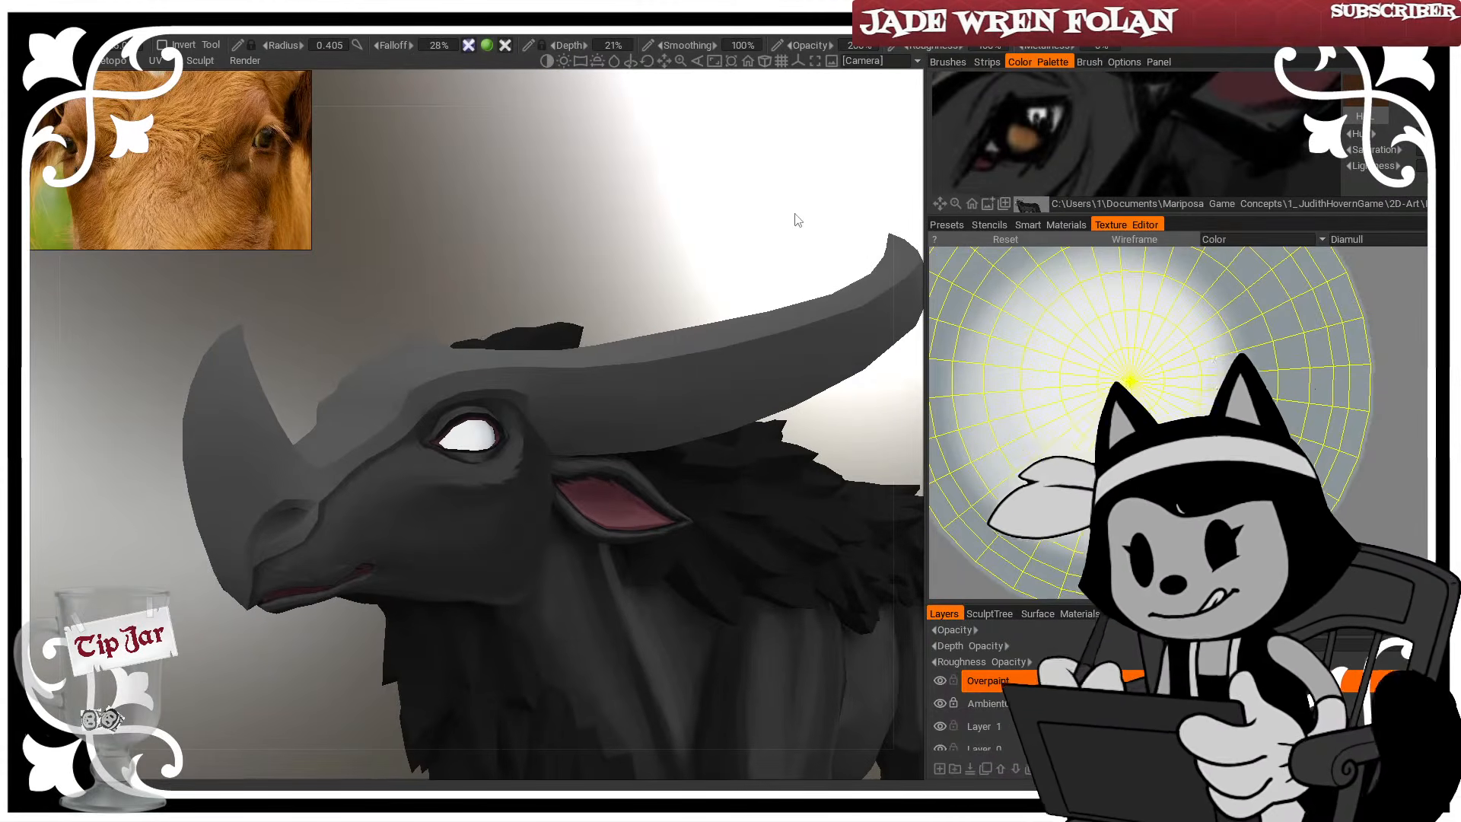
middle_click_drag(1372, 476, 1362, 488)
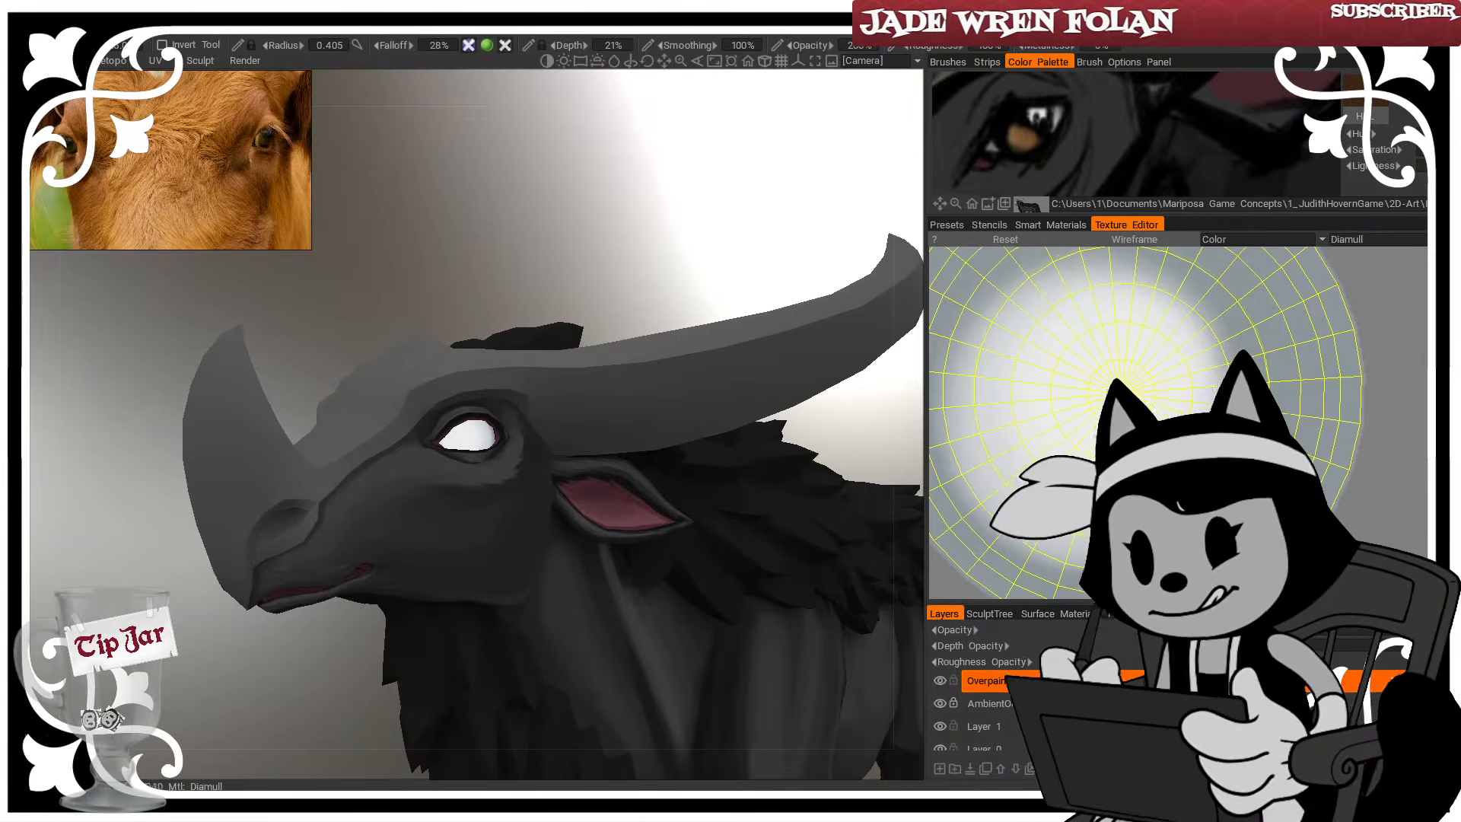
left_click(1120, 391)
left_click(1120, 392)
Enlarge and solidify the dark brown iris on the eyeball's UV island with repeated 0.431-radius dabs
key("[")
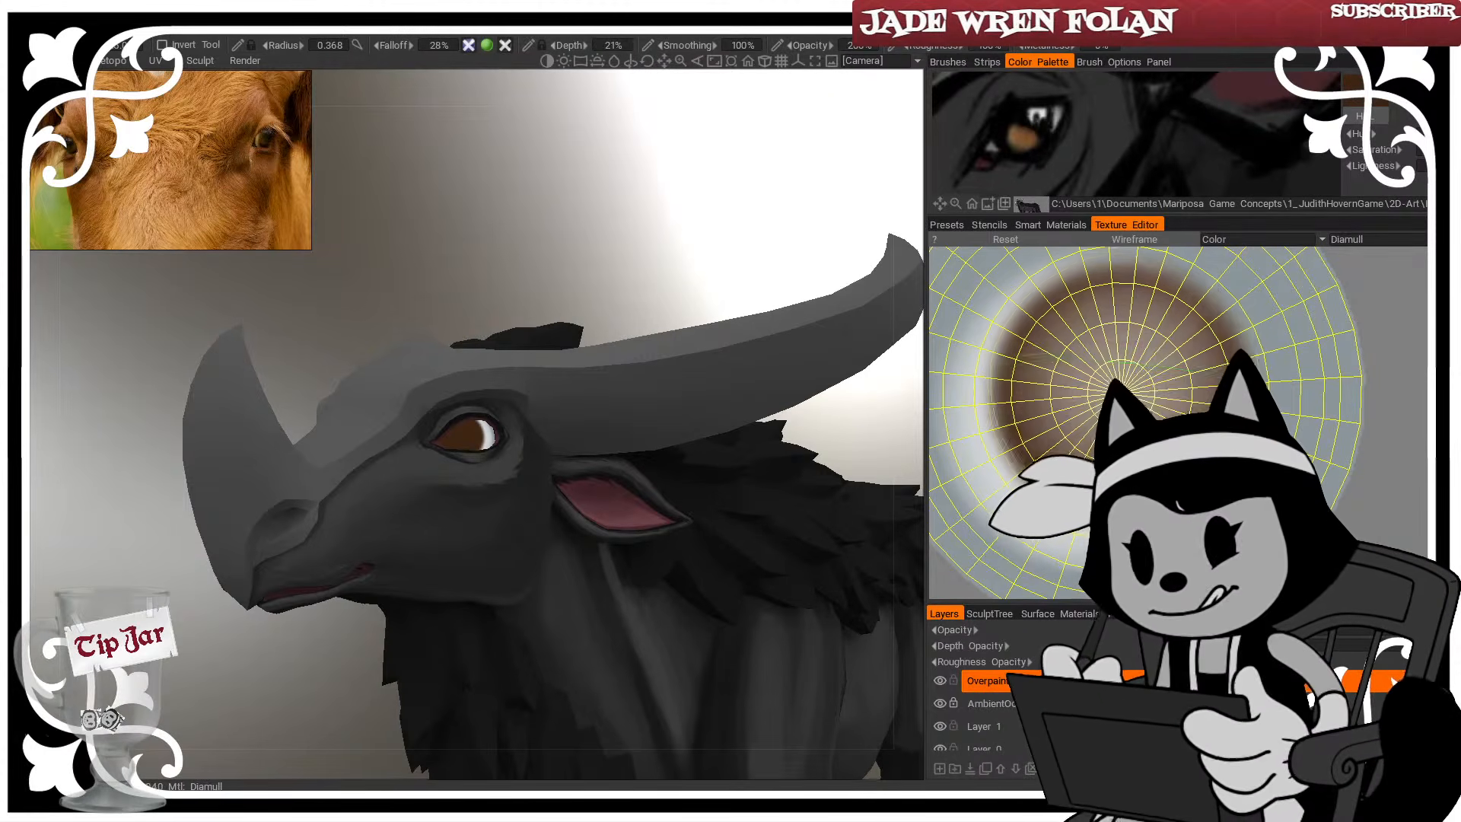
mouse_move(652, 273)
left_mouse_down()
mouse_move(540, 244)
mouse_move(639, 235)
left_mouse_up()
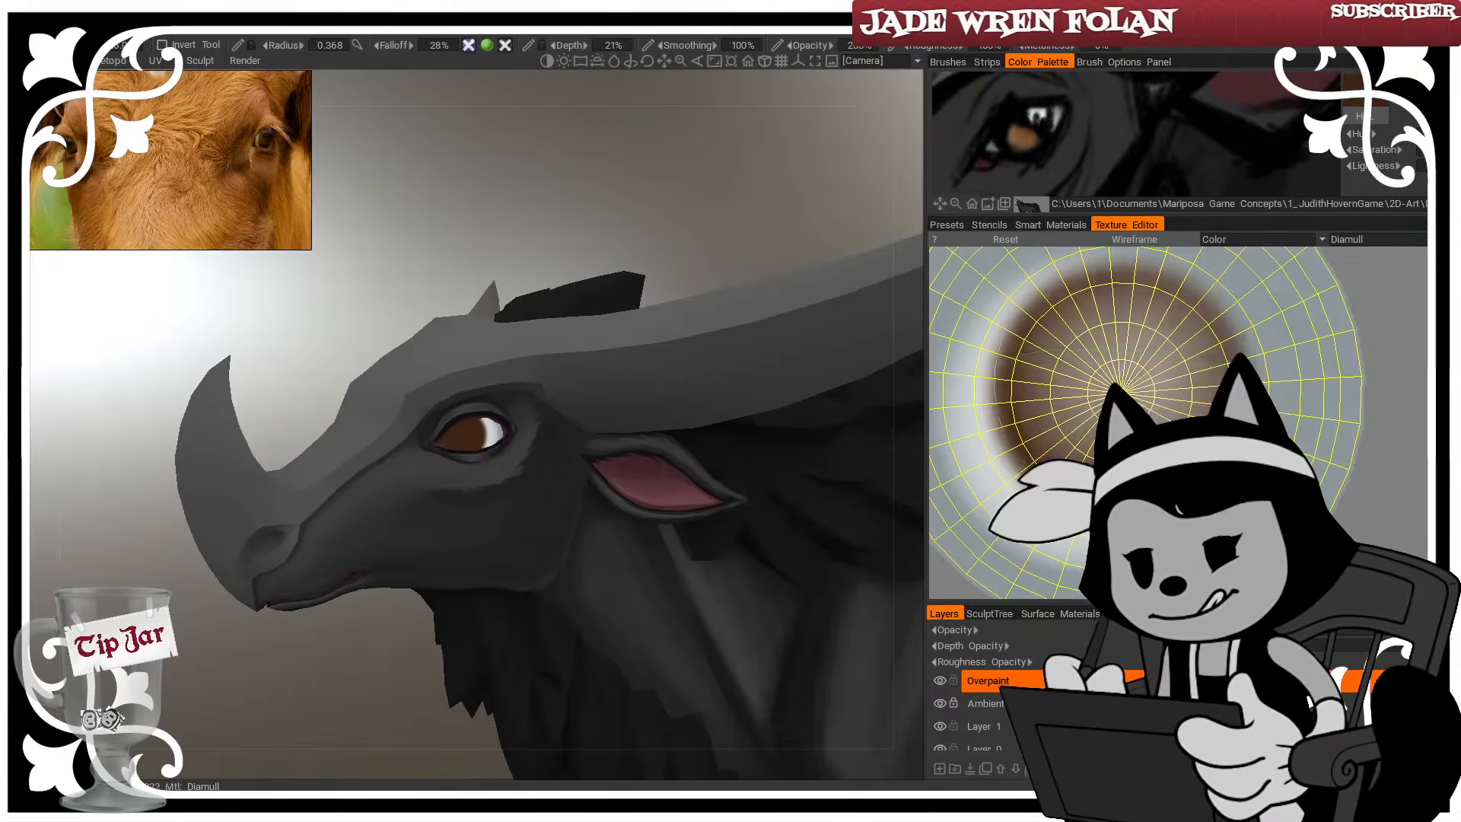
key("]")
left_click(1120, 391)
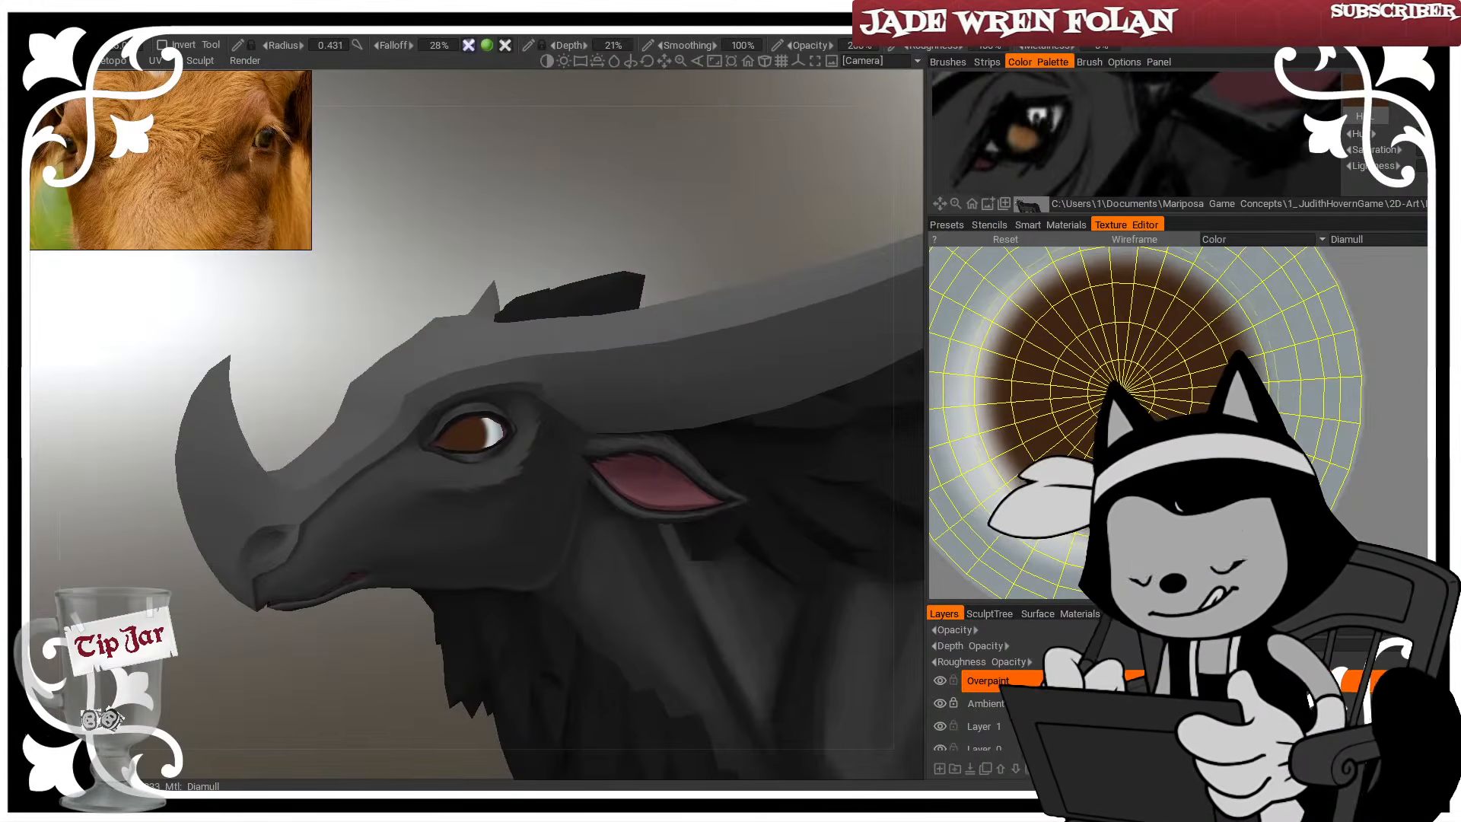
left_click(1120, 391)
left_click(1120, 391)
left_click(1120, 391)
left_click(1120, 391)
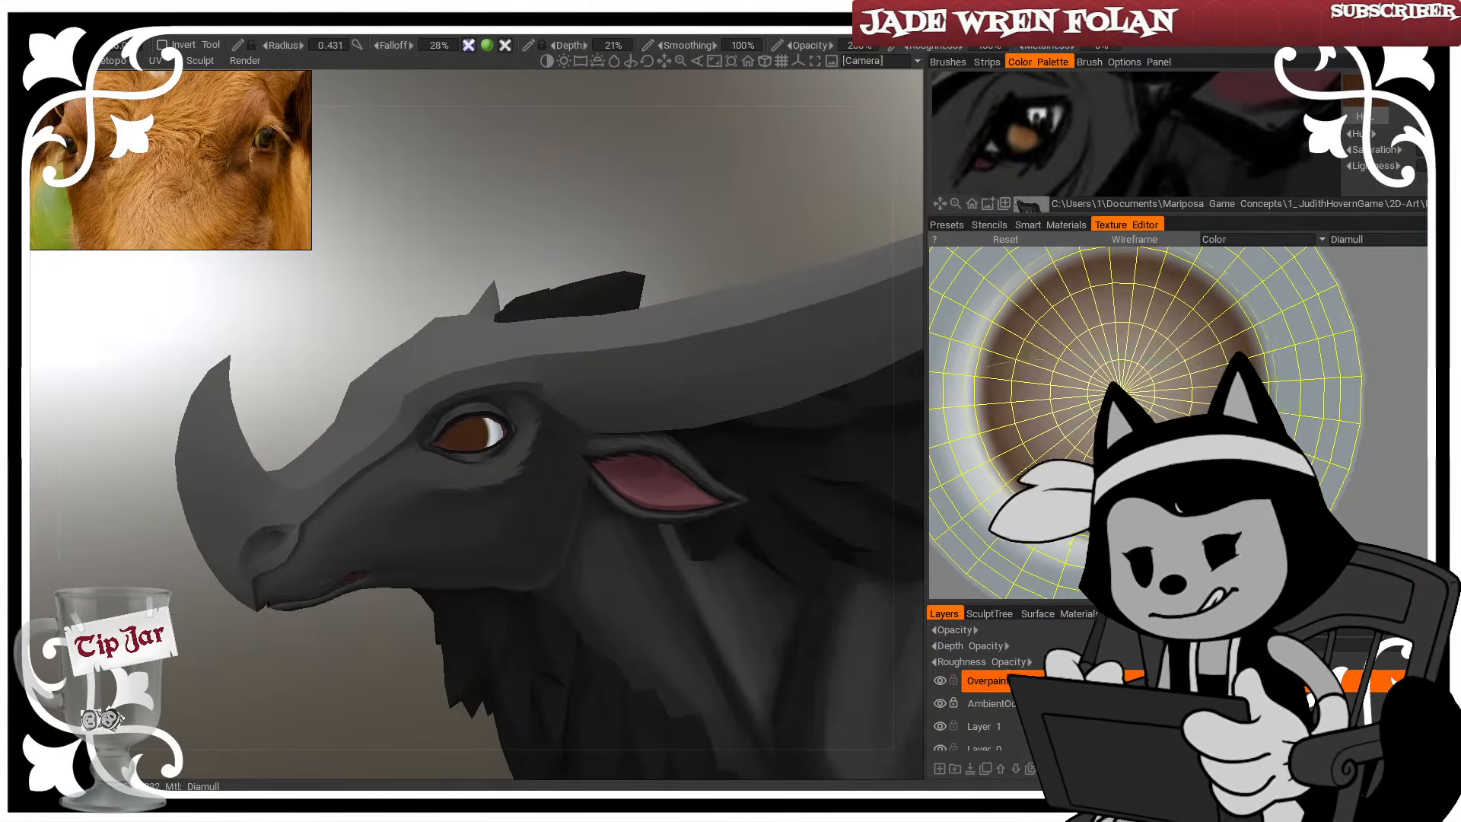
left_click(1120, 391)
left_click(1120, 391)
left_click(1120, 392)
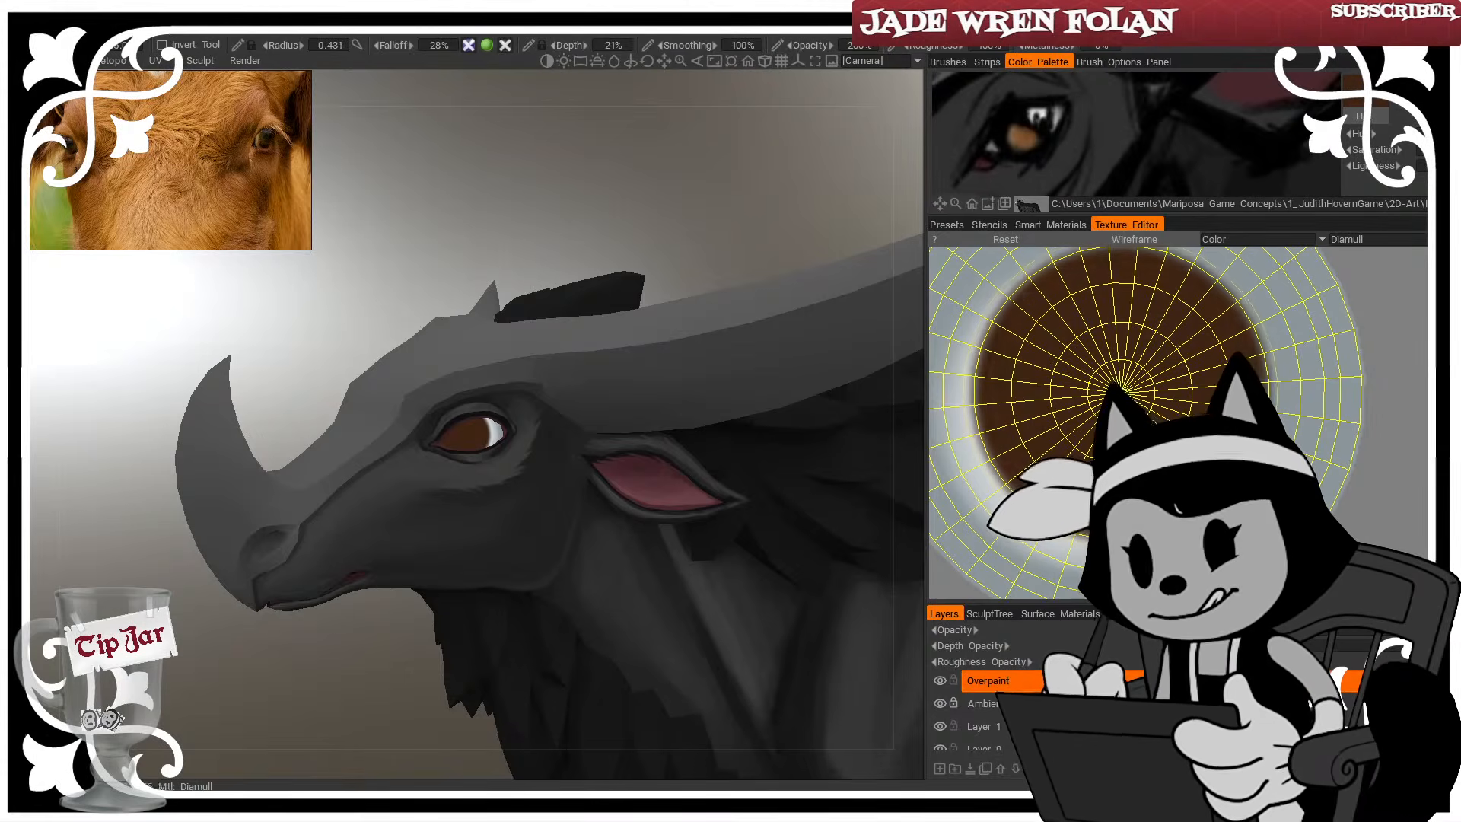
left_click_drag(411, 674, 350, 687)
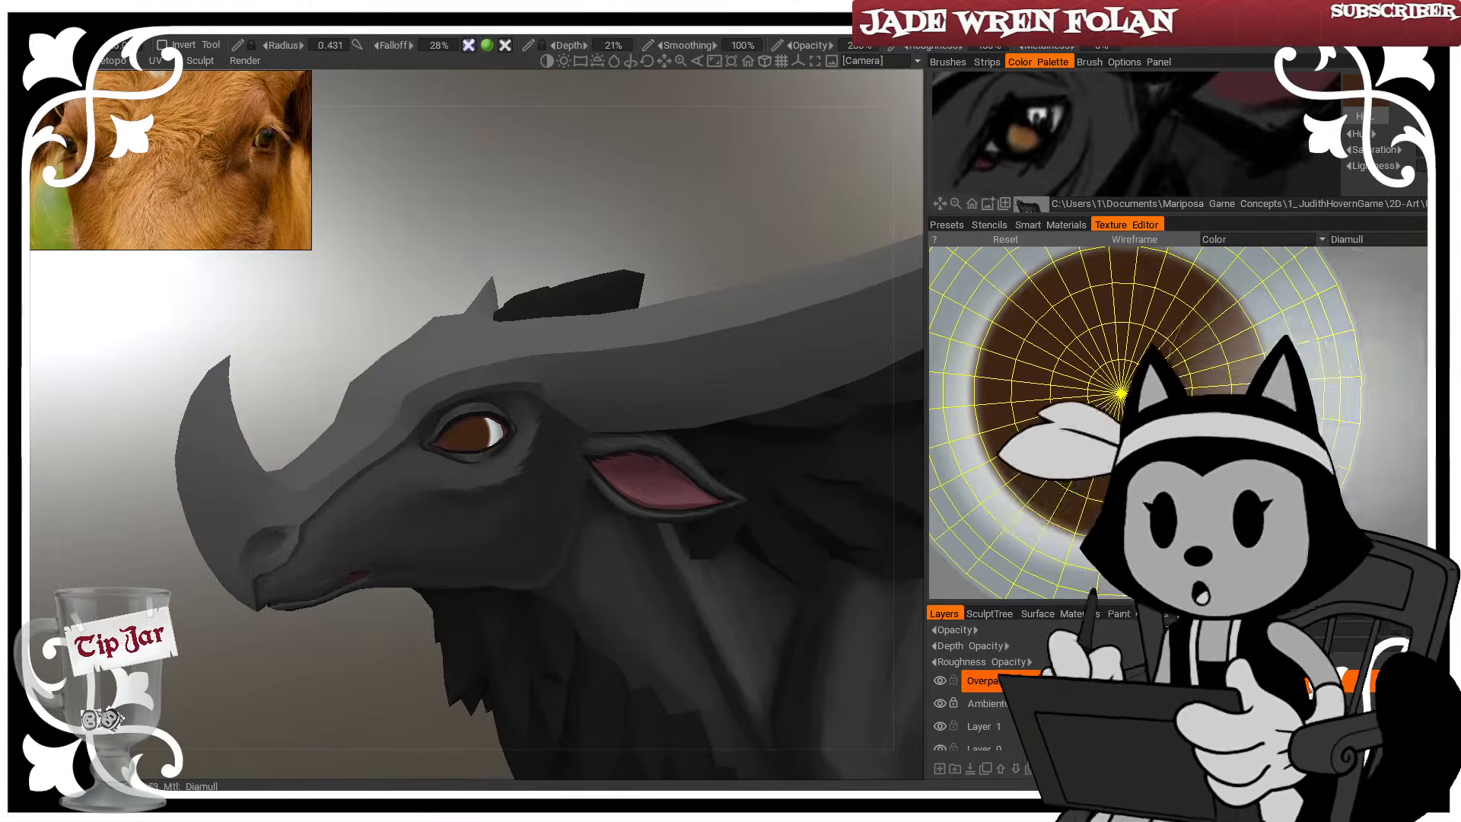
Darken the neutral grey paint colour to a near-black of about 18 in red, green and blue
left_click_drag(1373, 407, 1354, 413)
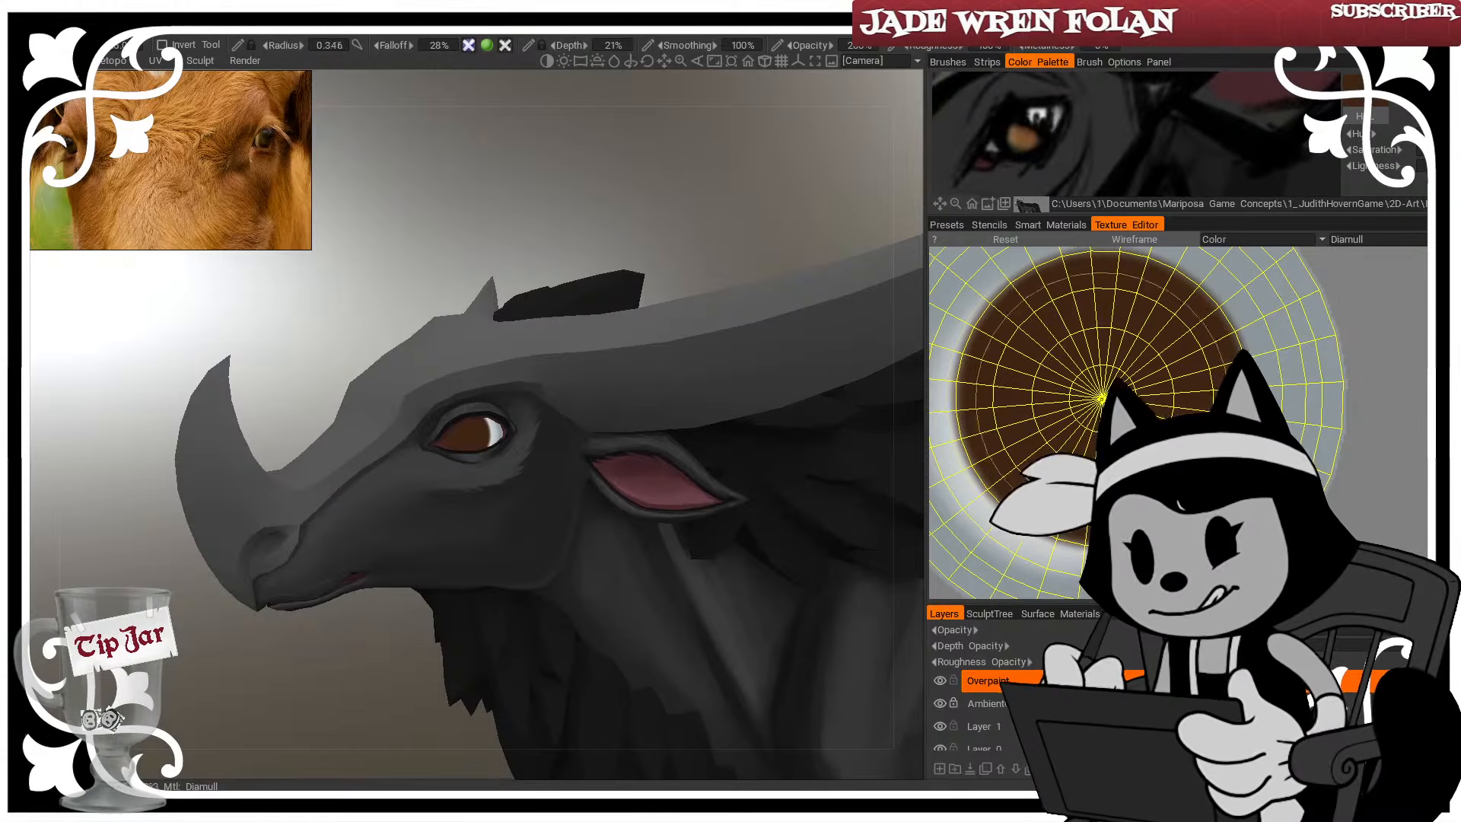
left_click(17, 476)
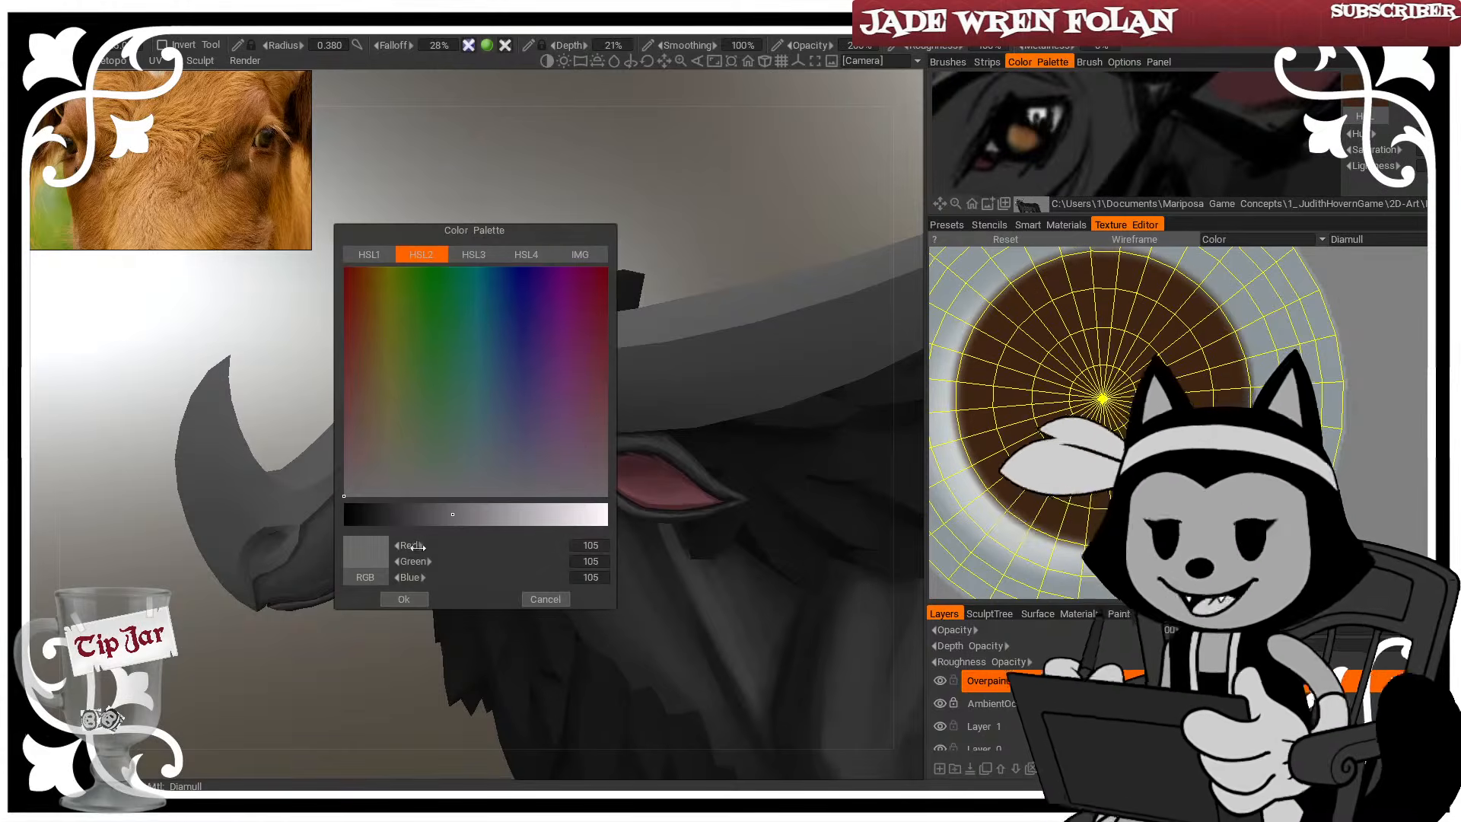
left_click_drag(427, 518, 363, 516)
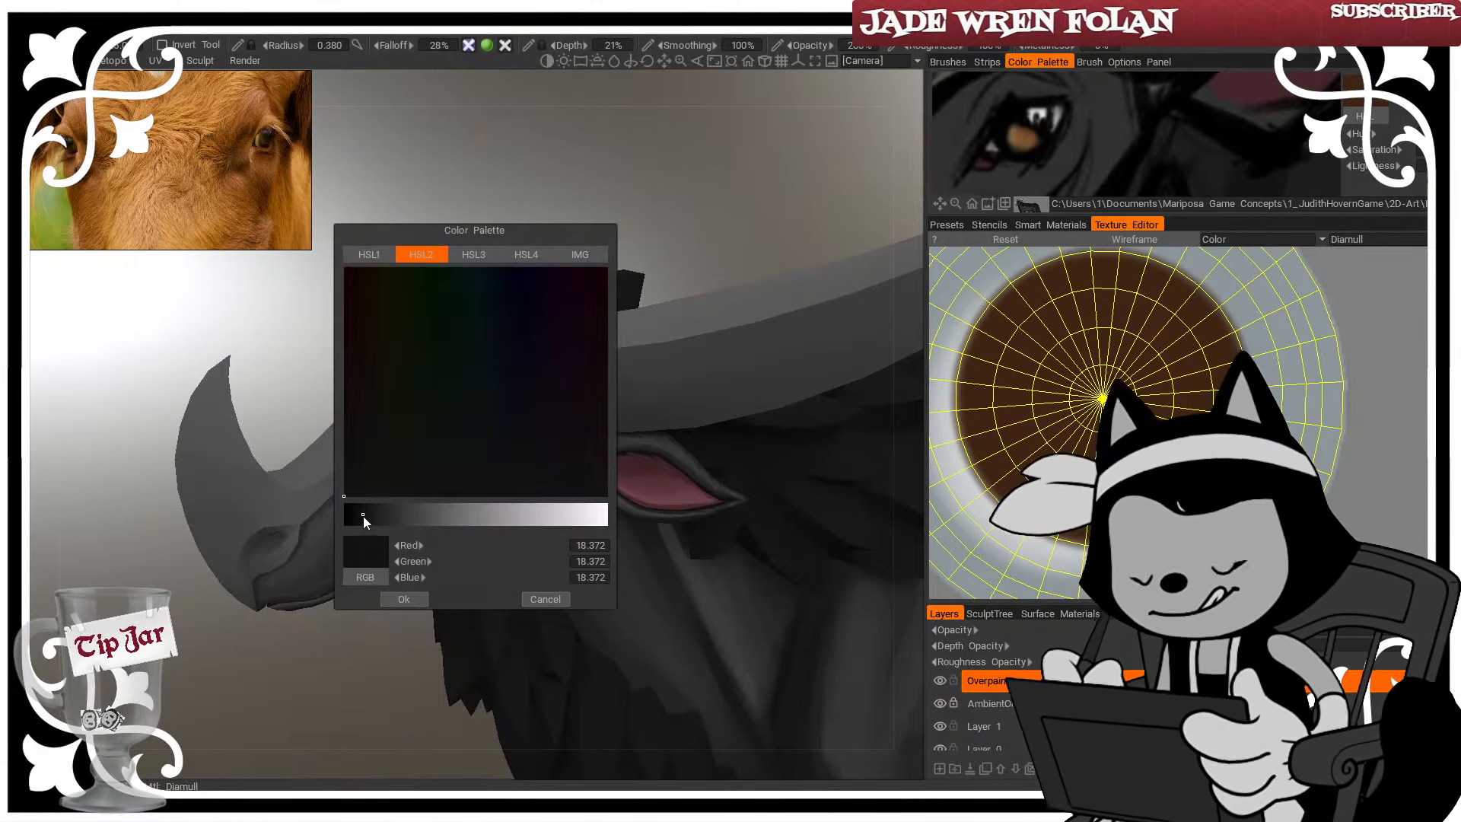
left_click(404, 598)
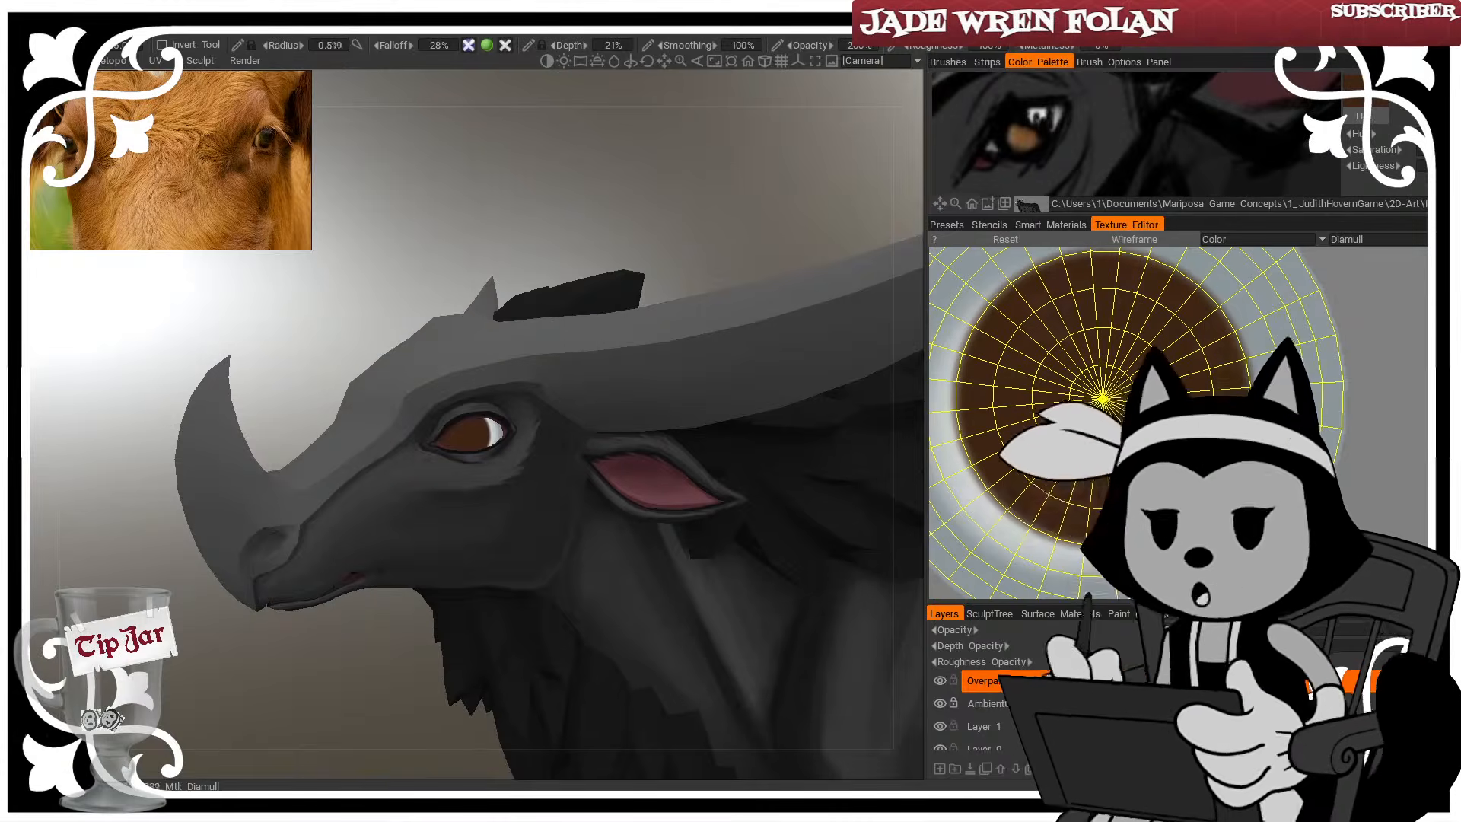
key("bracketright")
key("bracketleft")
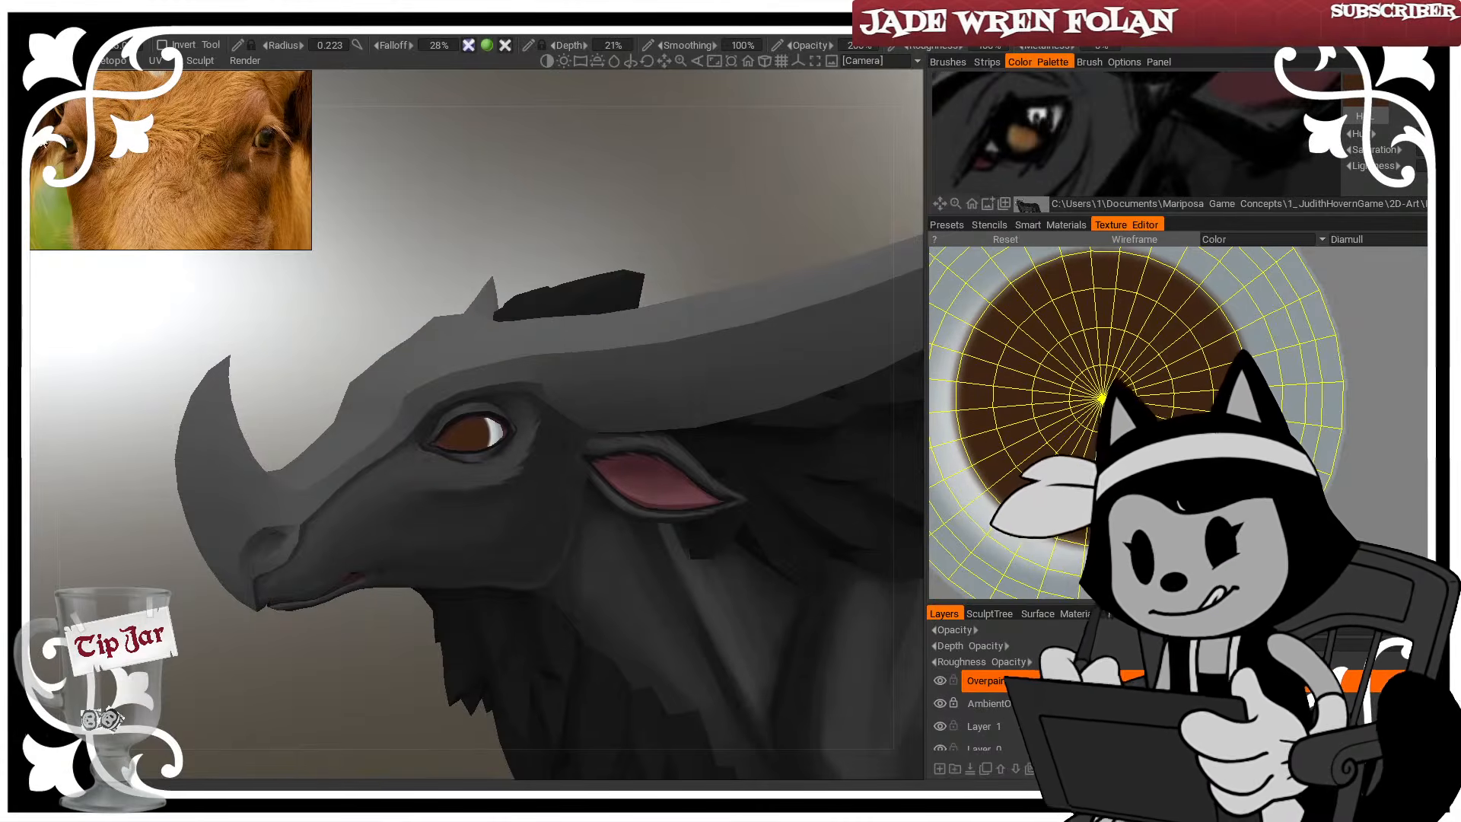
Darken the brown paint colour and paint an elongated pupil across the iris with a 0.087 brush radius
left_click(17, 162)
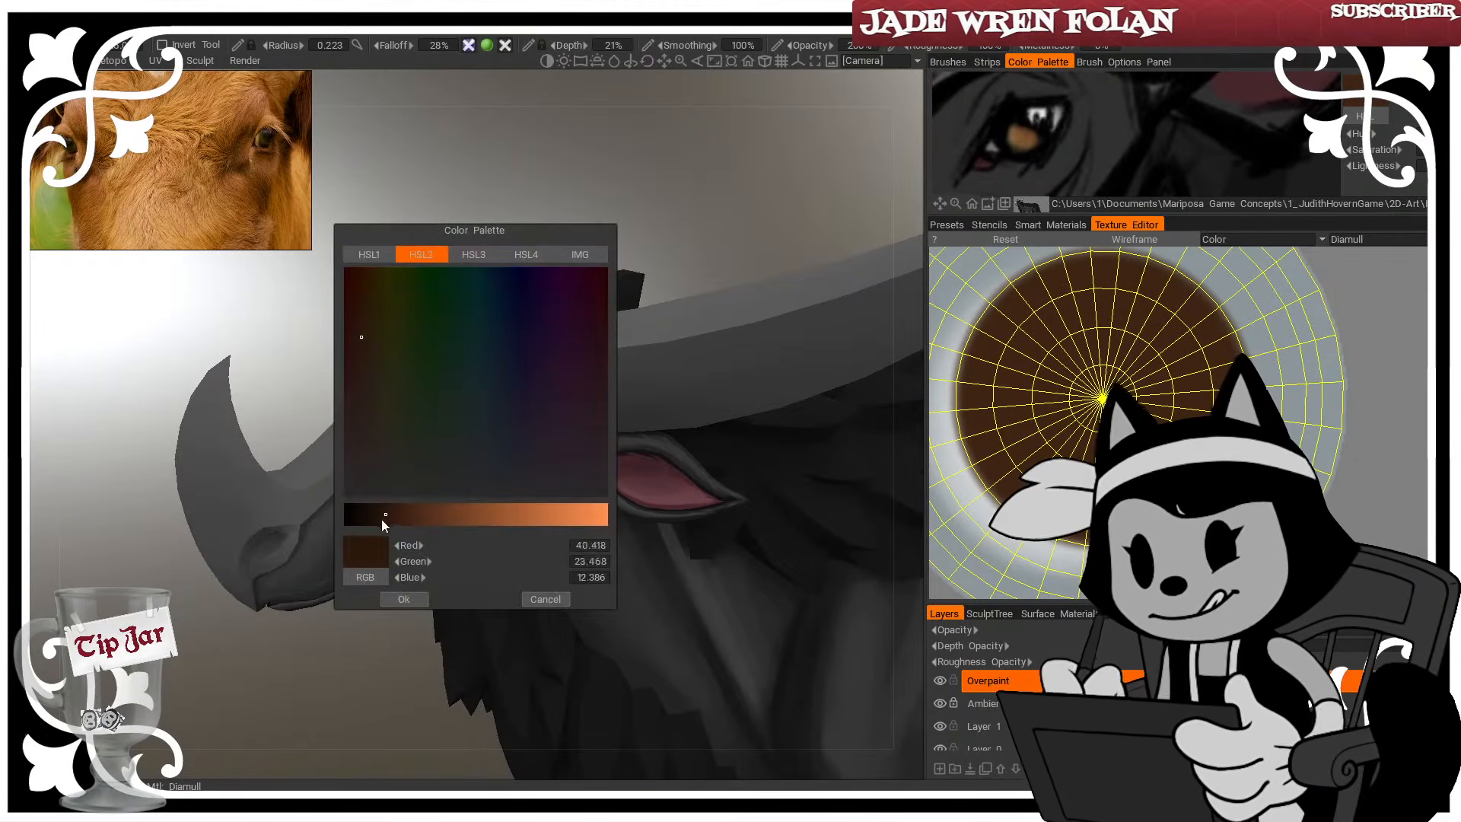
left_click(404, 598)
key("bracketleft")
key("bracketleft")
key("bracketleft")
key("bracketleft")
left_click(1068, 410)
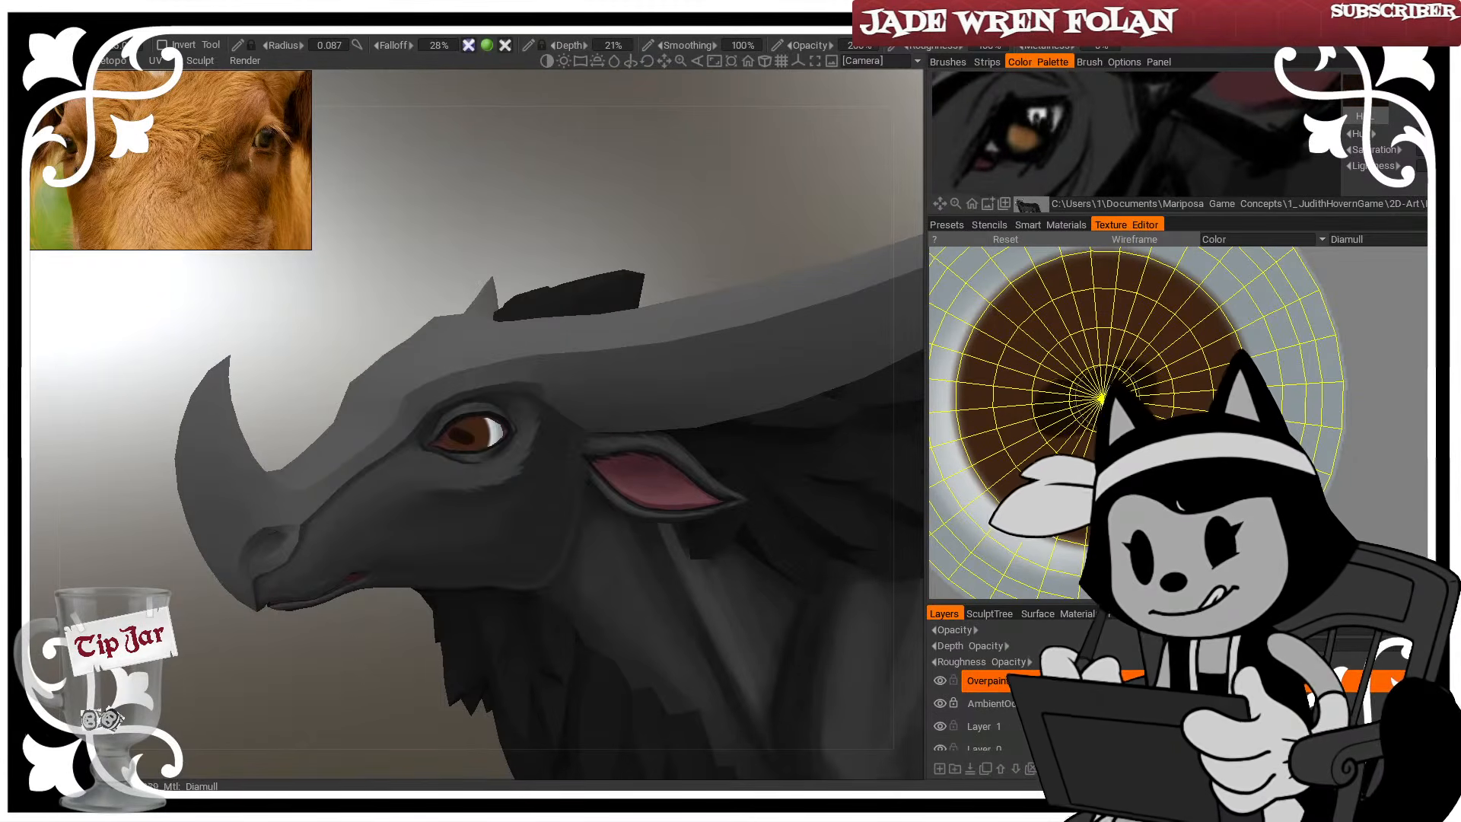
right_click(1105, 386)
key("ctrl+z")
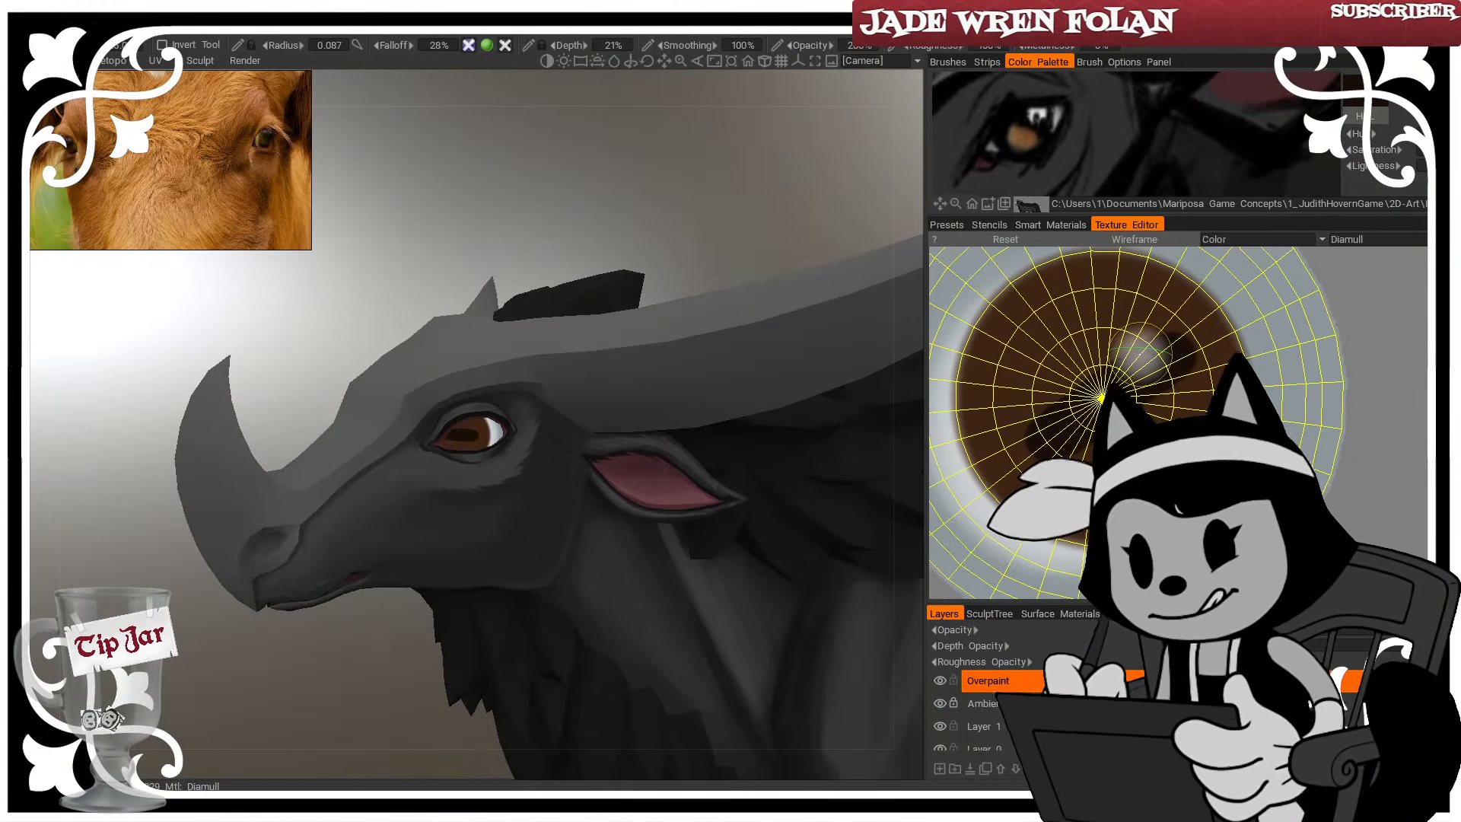
Lighten the paint colour to golden brown, about RGB 123, 98, 48, and paint the iris around the pupil with a 0.185 brush radius
left_click_drag(368, 695, 321, 722)
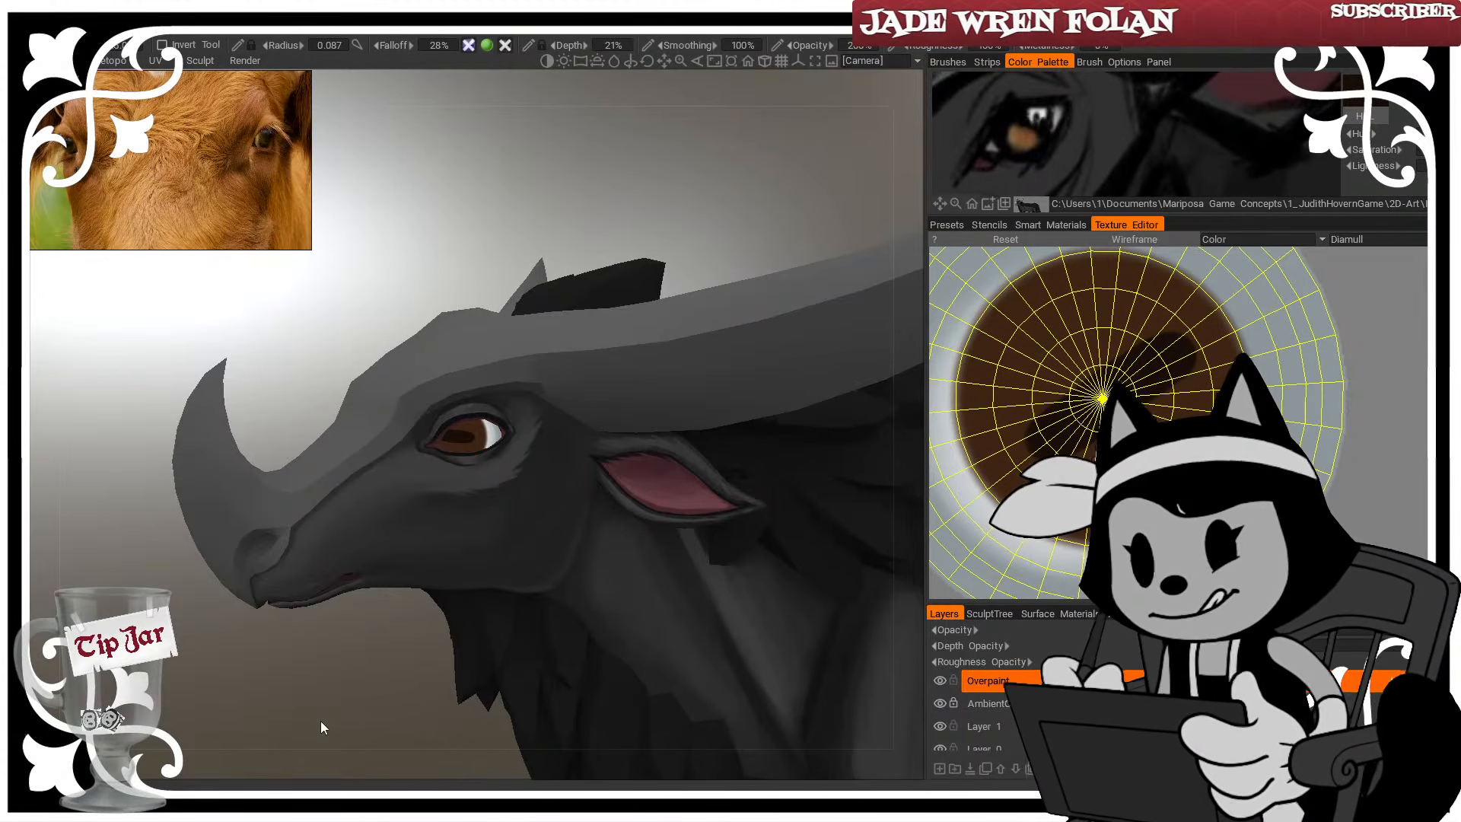
mouse_move(290, 709)
left_mouse_down()
mouse_move(331, 696)
mouse_move(307, 678)
mouse_move(316, 688)
left_mouse_up()
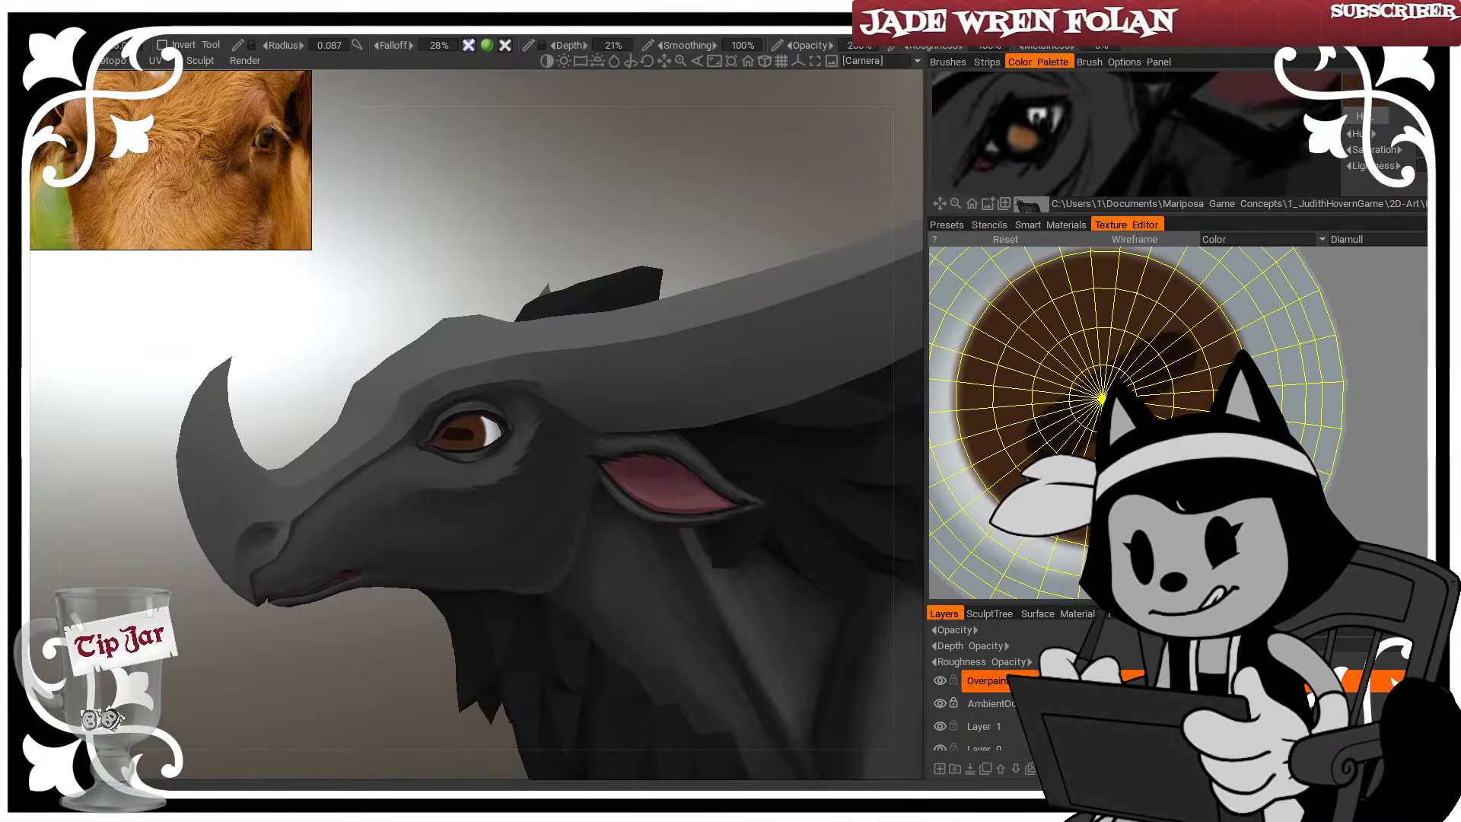
left_click(295, 238)
left_click_drag(422, 518, 453, 514)
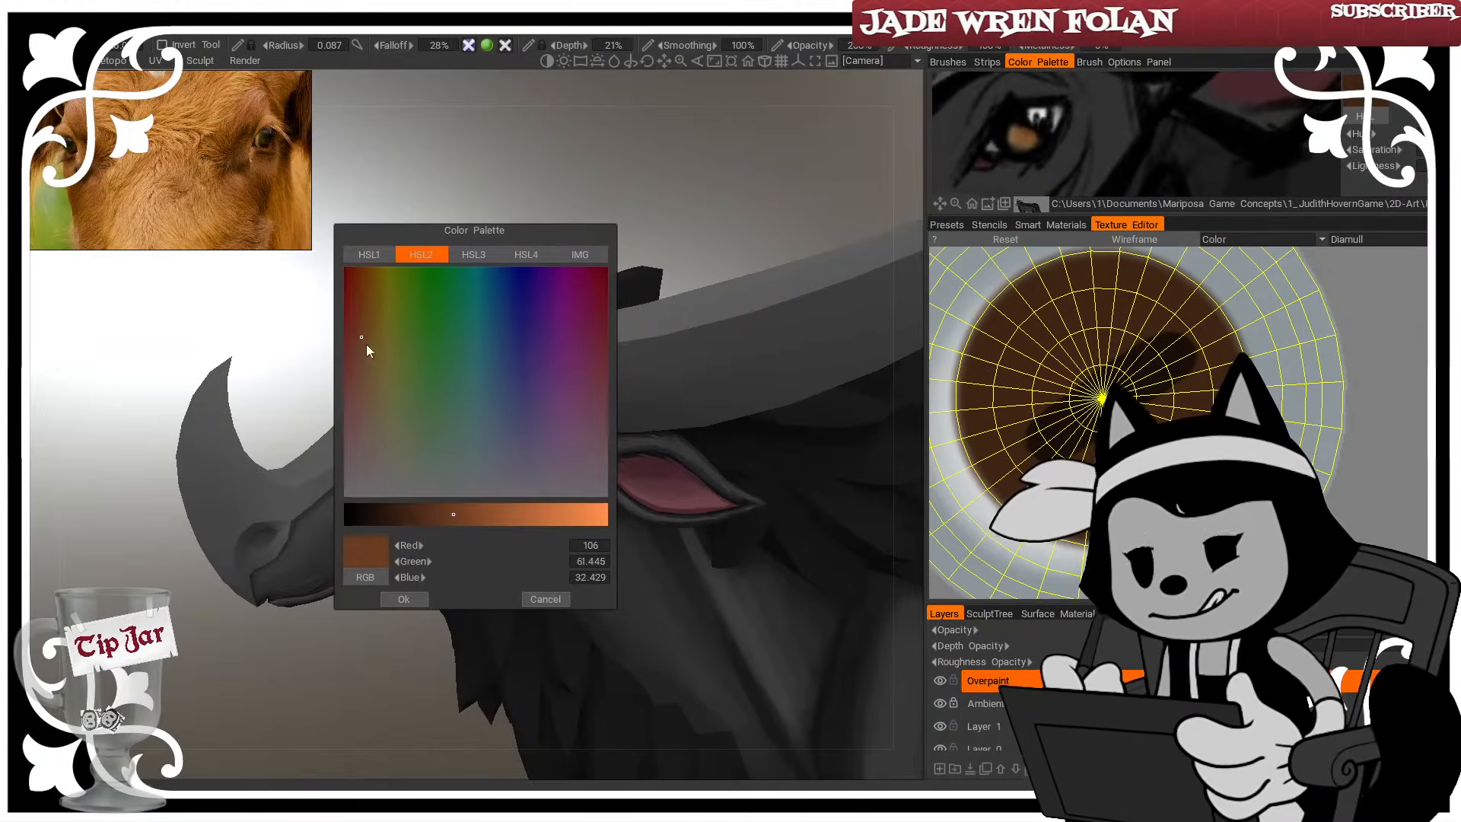
left_click(375, 357)
left_click(471, 515)
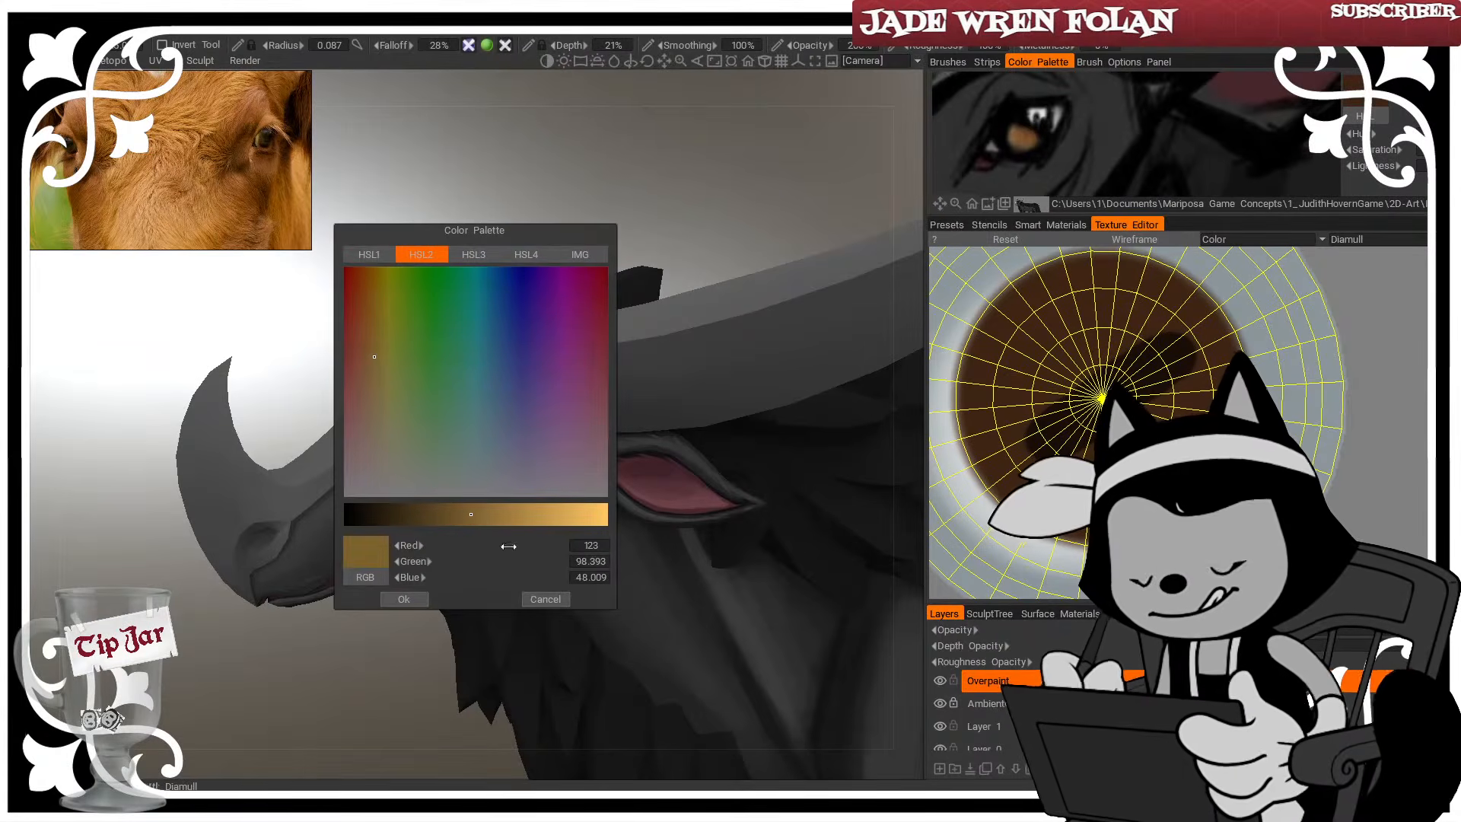
left_click(406, 599)
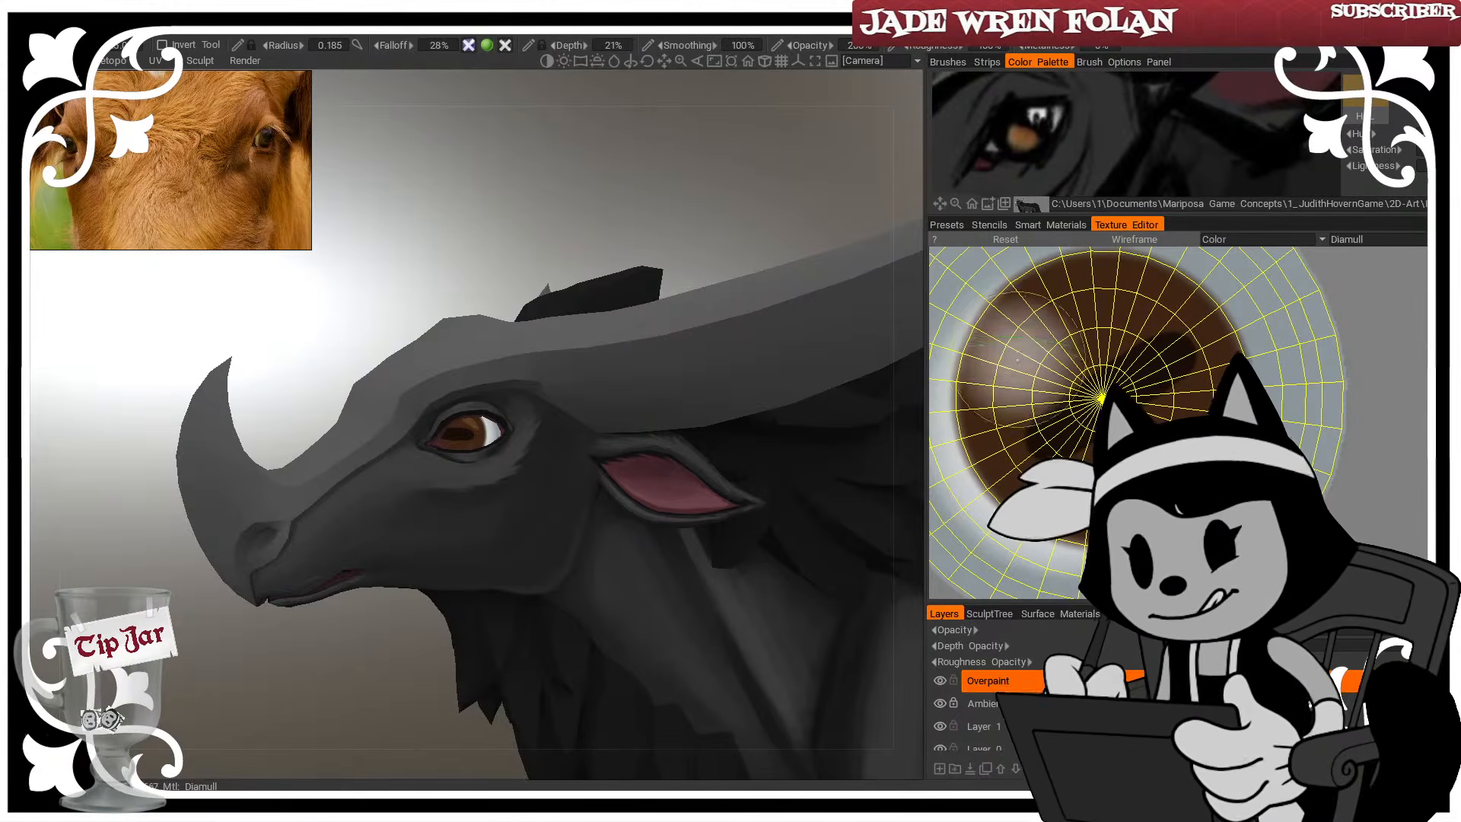
mouse_move(1000, 415)
left_mouse_down()
mouse_move(1067, 306)
mouse_move(1009, 350)
mouse_move(1003, 365)
mouse_move(1062, 303)
mouse_move(1111, 268)
mouse_move(1172, 283)
mouse_move(974, 381)
mouse_move(989, 357)
left_mouse_up()
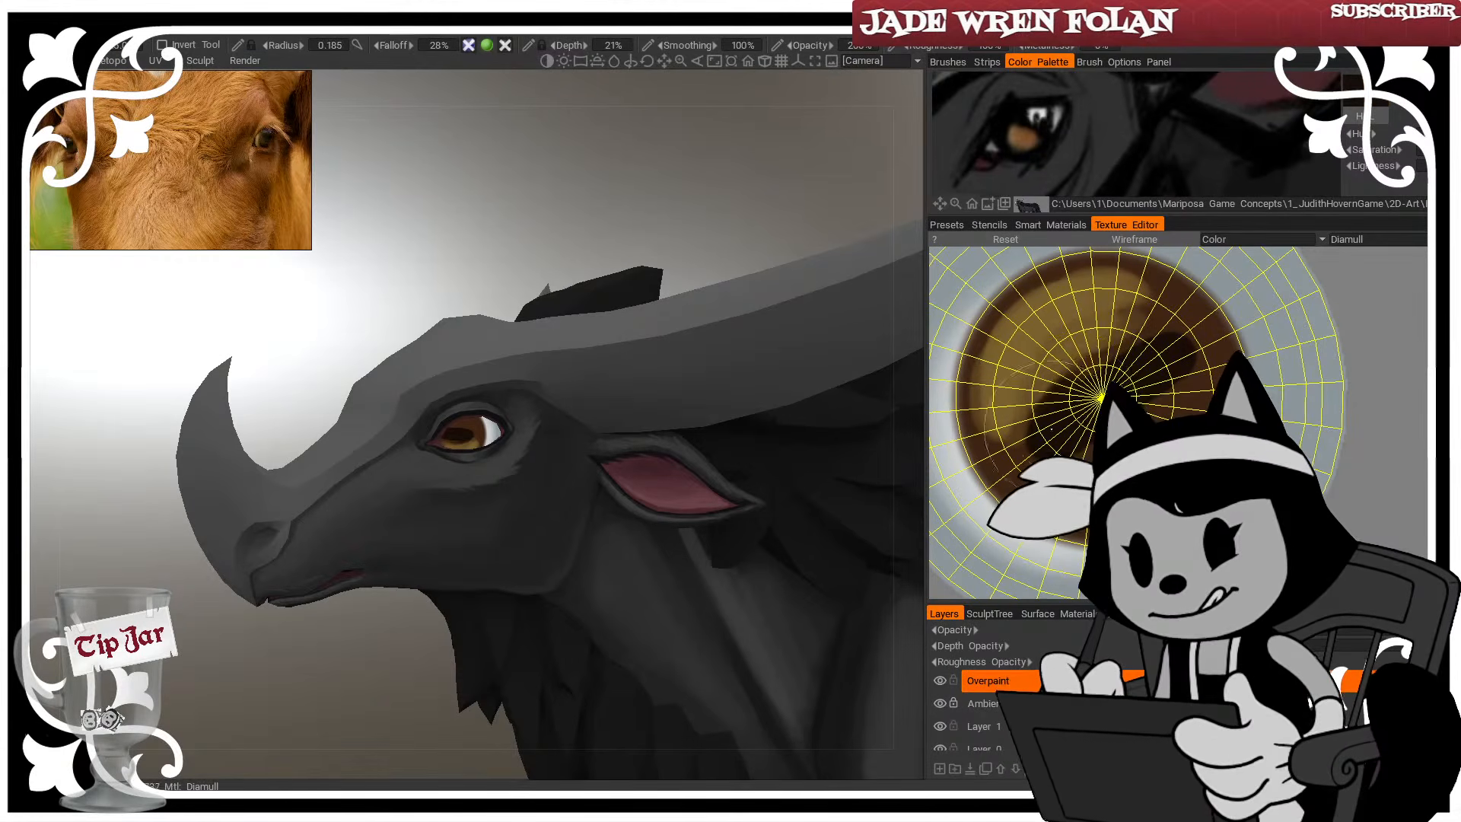
Darken and widen the pupil across the middle of the iris with a 0.149 brush radius
key("bracketleft")
key("bracketleft")
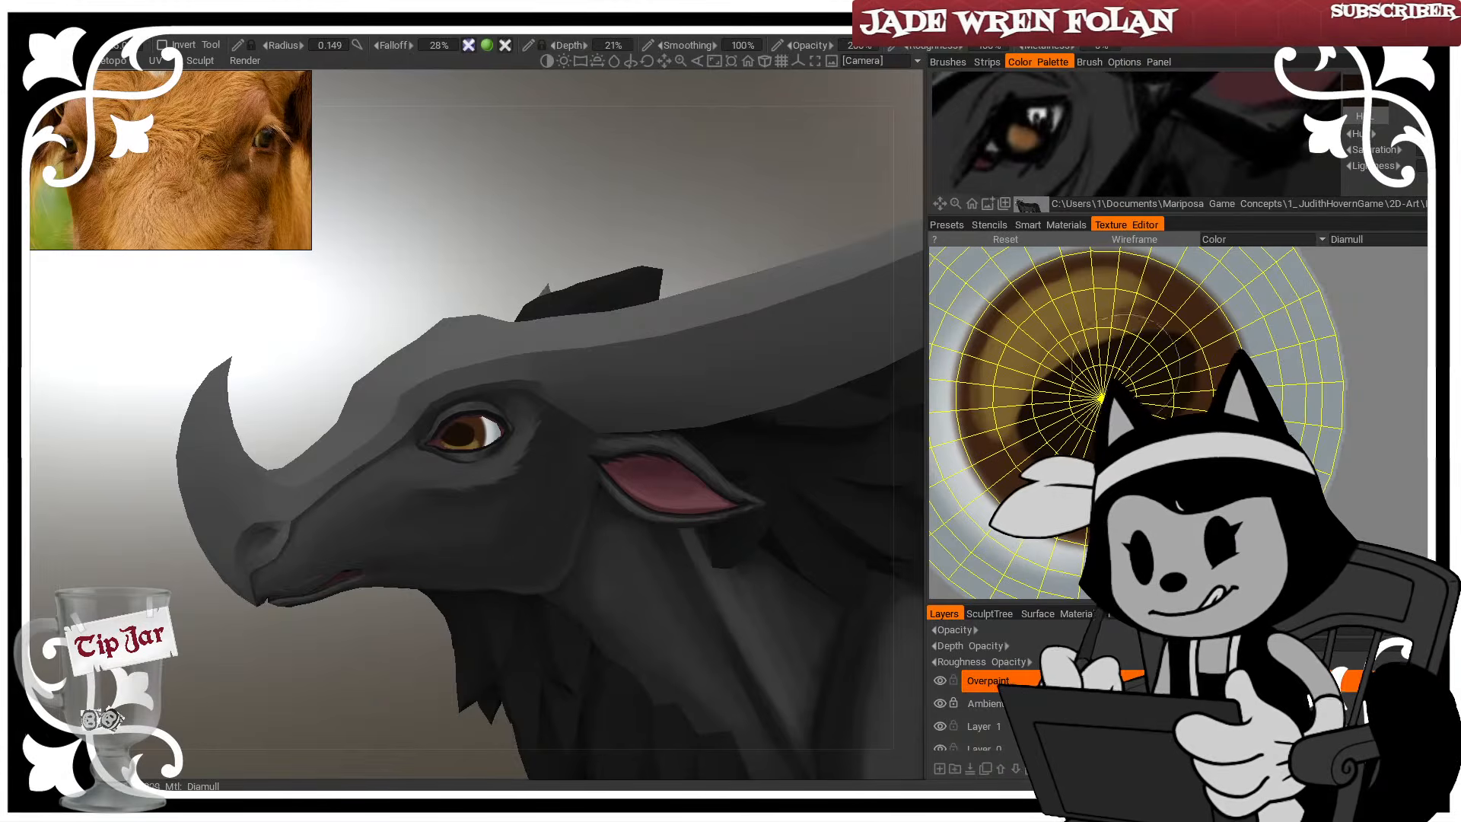
left_click_drag(1171, 353, 1080, 373)
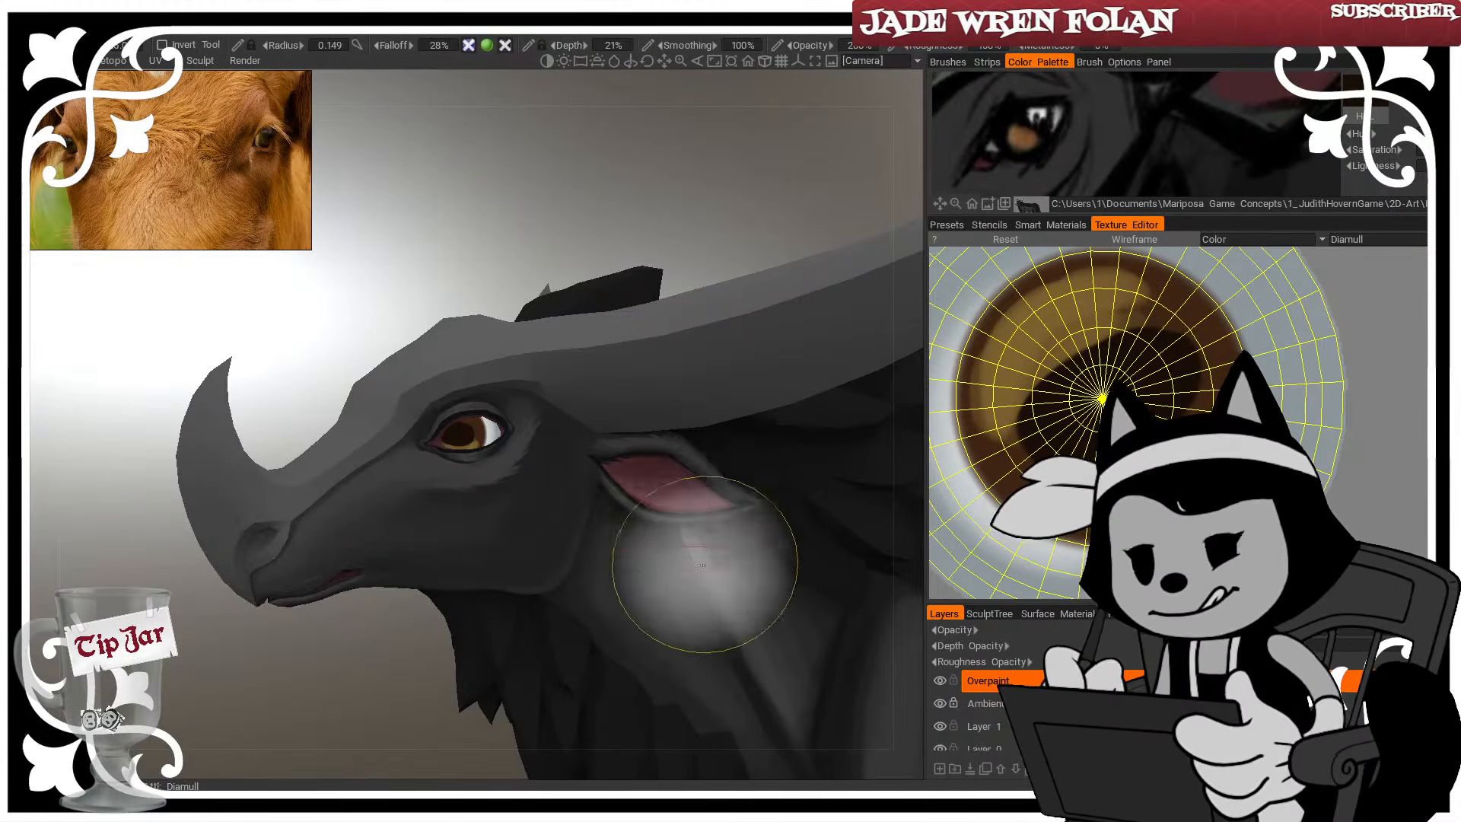
Examine how the painted eye reads on the whole creature from the side and from a higher three-quarter angle
scroll(700, 547, "down", 5)
mouse_move(645, 522)
left_mouse_down("alt")
mouse_move(838, 512)
mouse_move(592, 522)
left_mouse_up("alt")
scroll(627, 541, "up", 4)
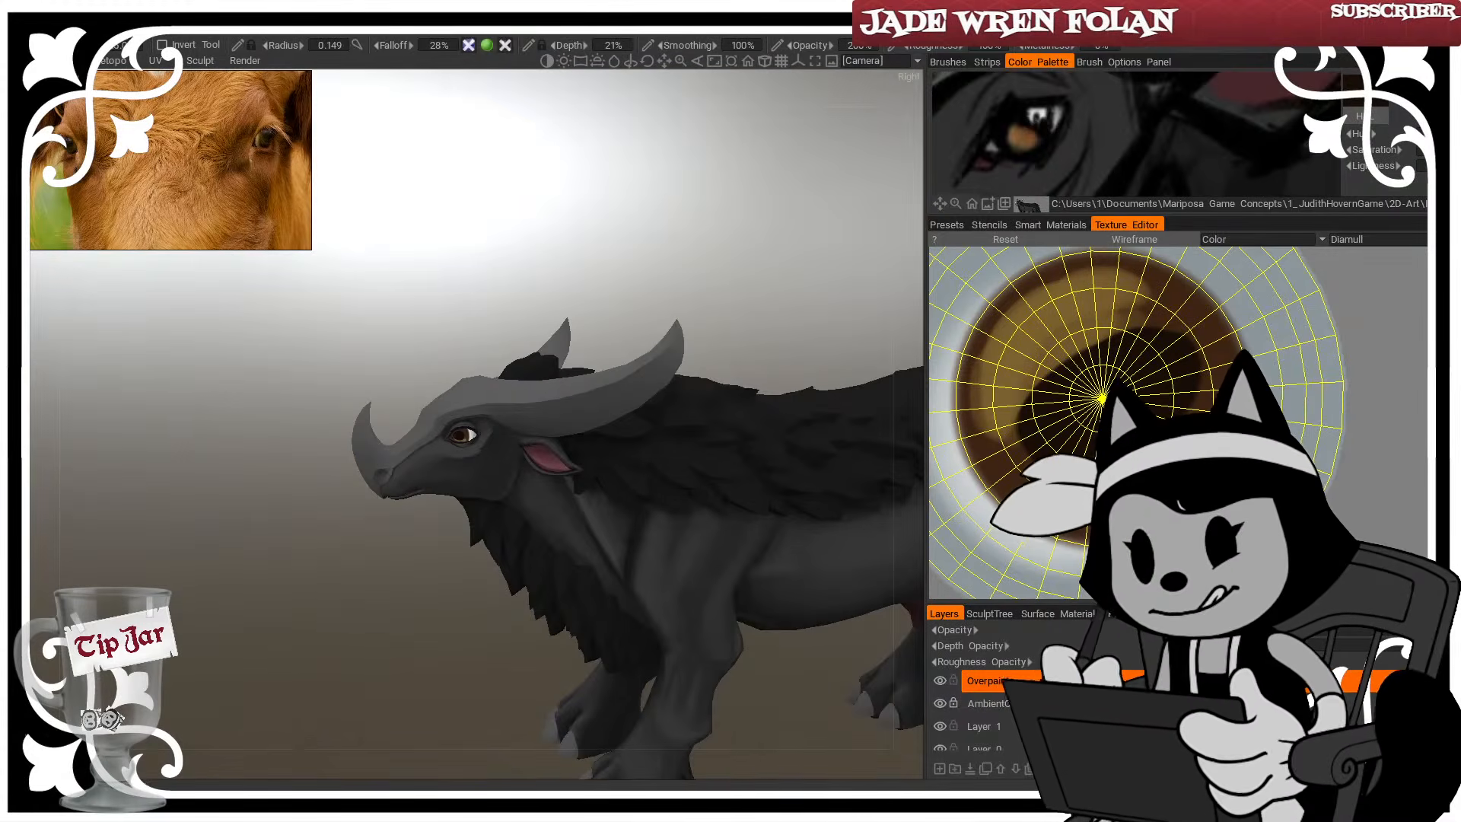
scroll(1118, 134, "down", 2)
scroll(1141, 426, "down", 3)
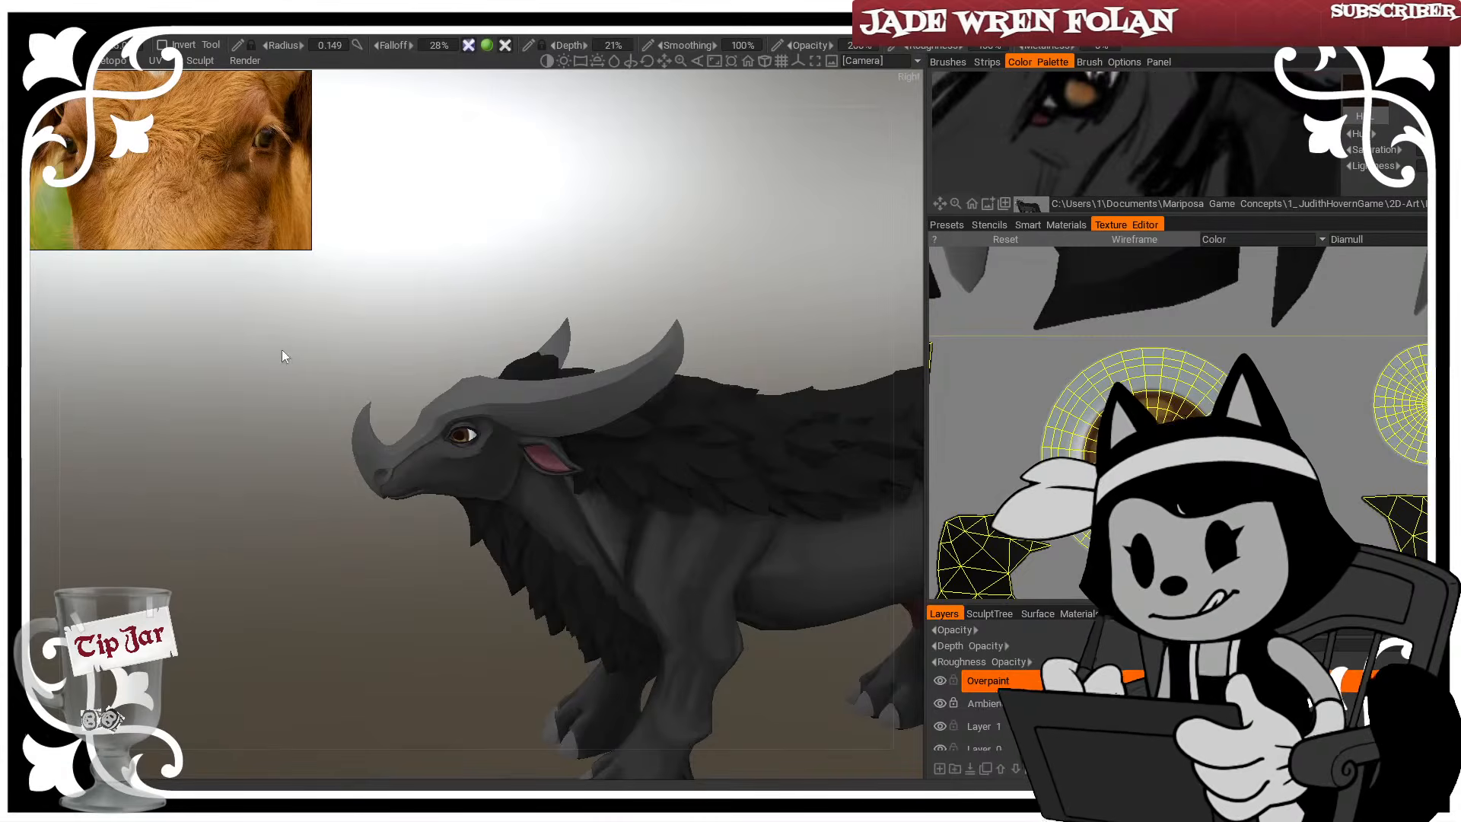
scroll(300, 601, "down", 4)
left_click_drag(300, 601, 430, 627)
scroll(376, 572, "up", 4)
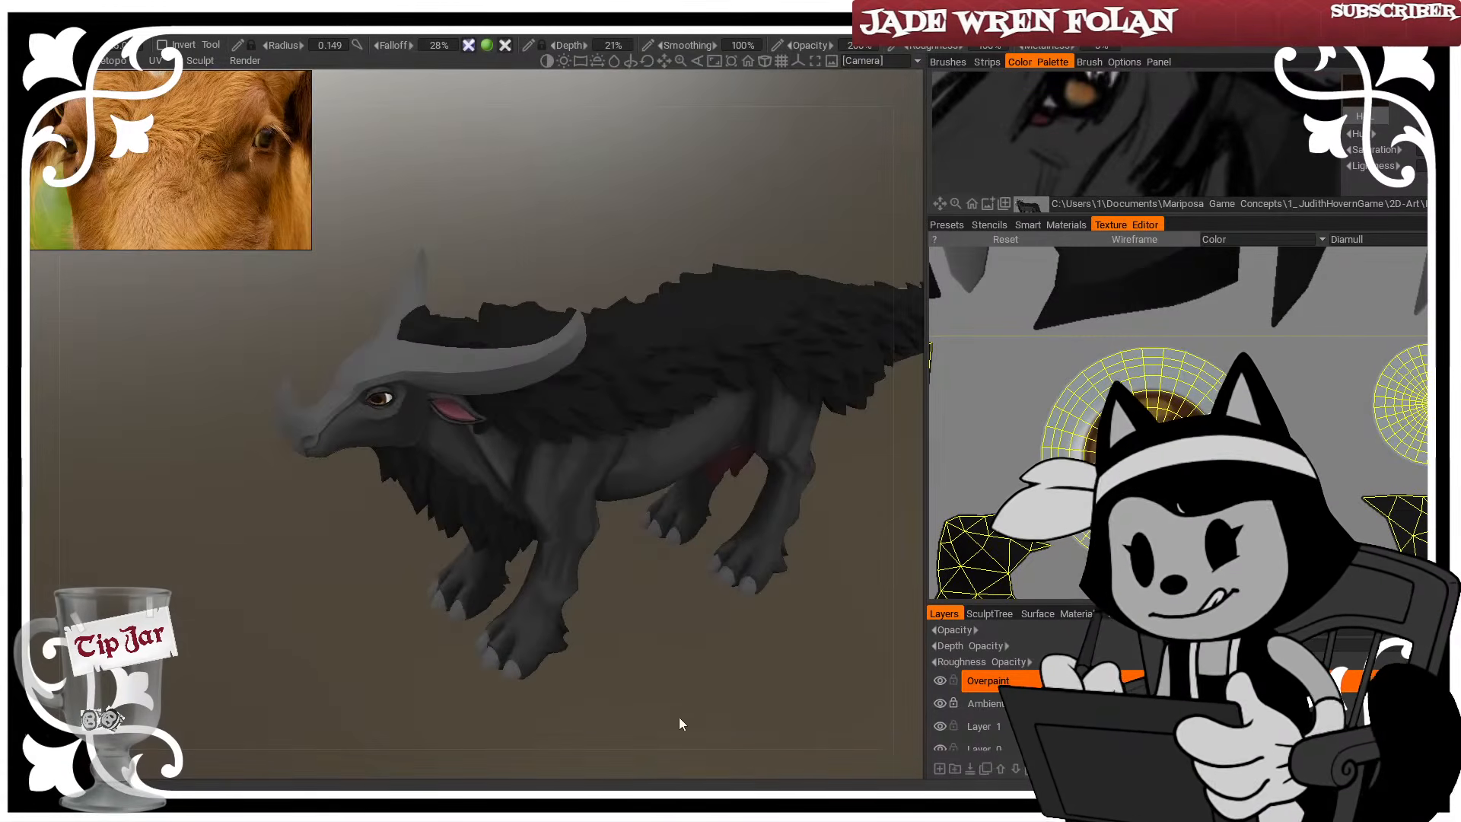
Set the paint colour to a neutral dark grey, about RGB 36, 36, 36, for the mane
left_click_drag(679, 717, 517, 595)
left_click_drag(594, 215, 614, 307)
scroll(627, 282, "up", 4)
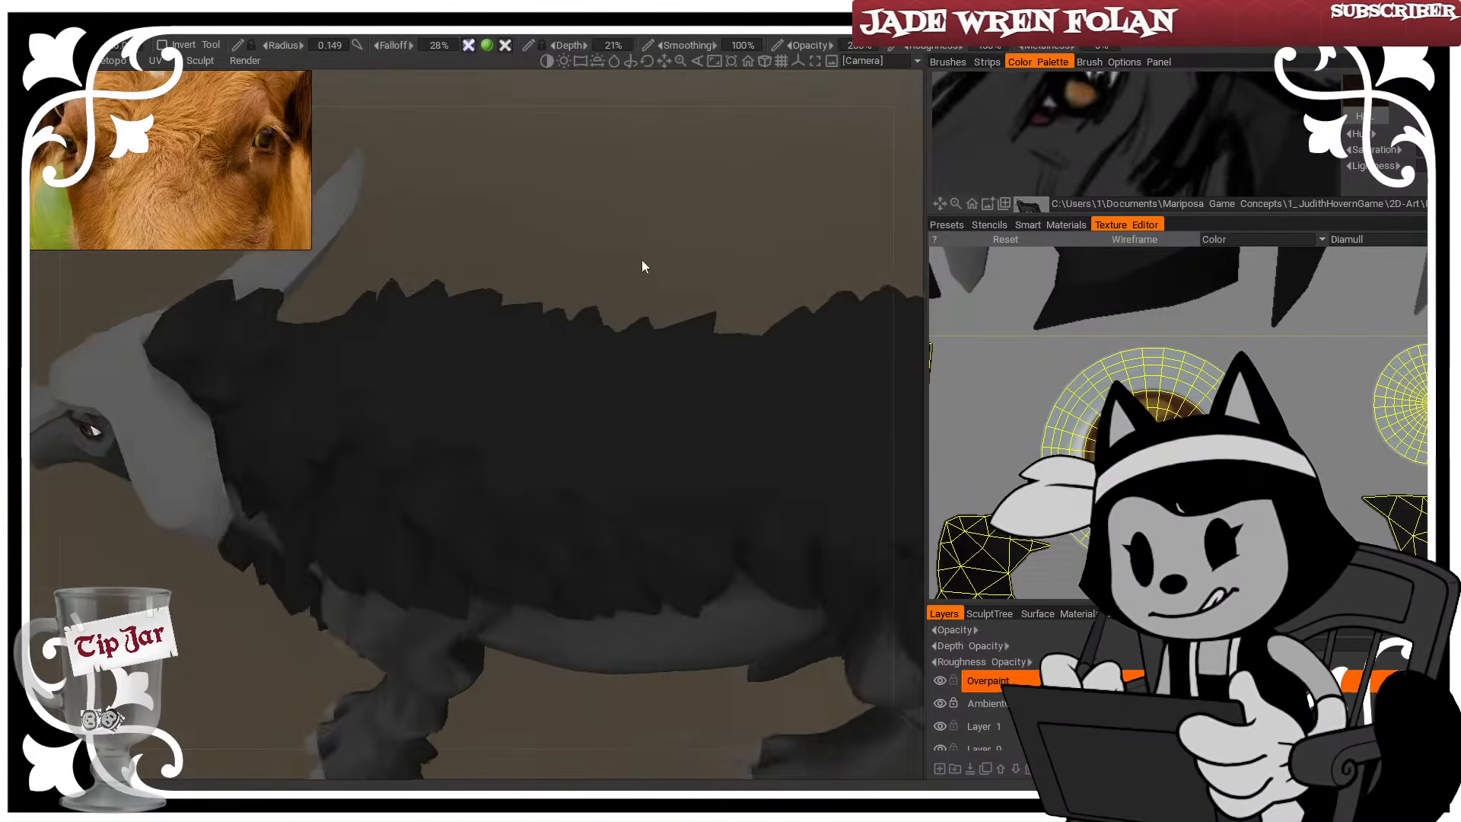
left_click_drag(641, 261, 596, 251)
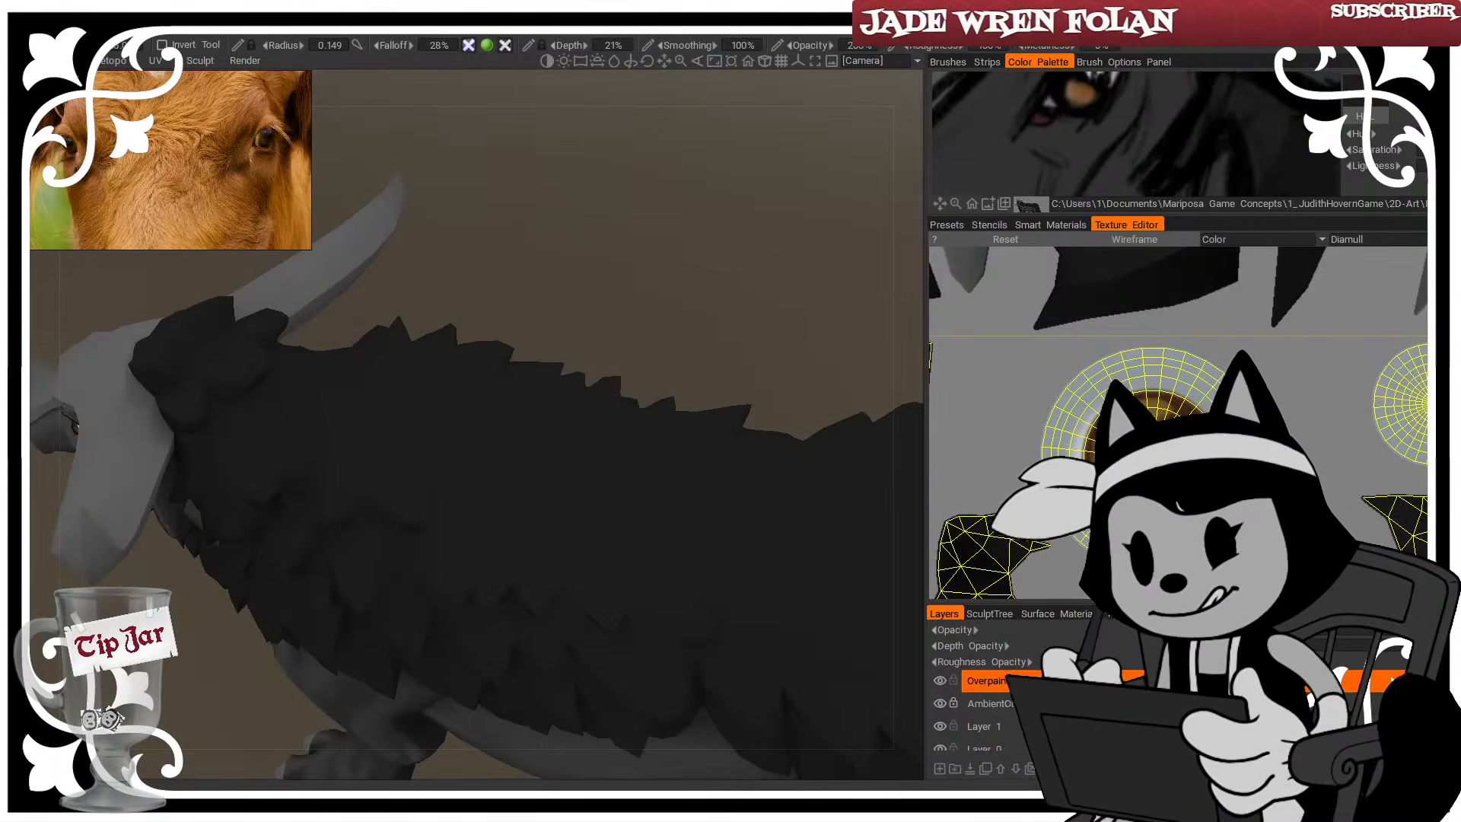
left_click(46, 126)
left_click_drag(368, 514, 382, 515)
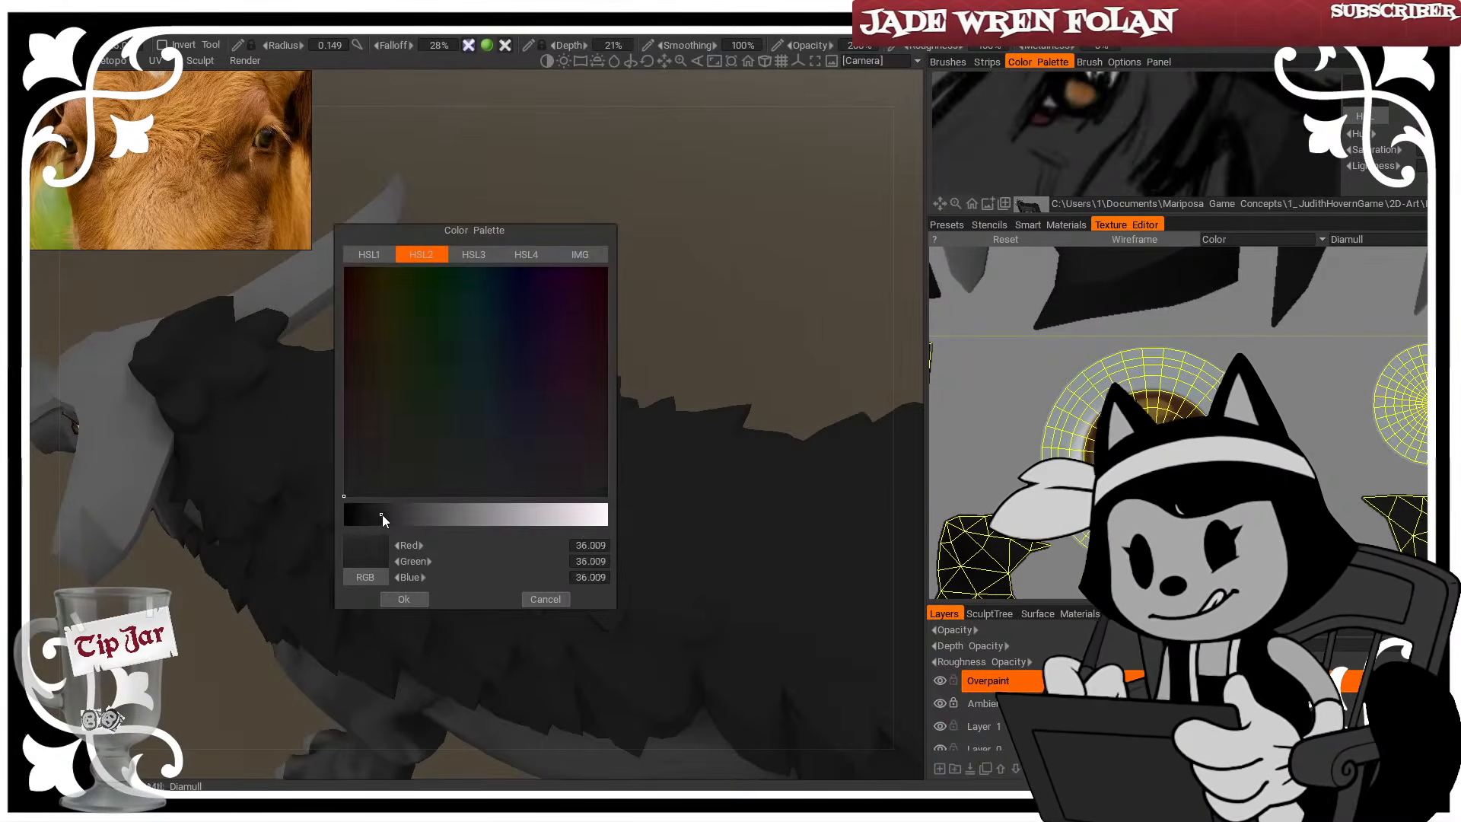
left_click(403, 599)
Reduce the brush radius to 0.064 and check the mane's polygon layout from above with the wireframe overlay
left_click_drag(657, 268, 556, 308)
key("bracketleft")
key("bracketleft")
key("bracketleft")
key("w")
key("bracketright")
key("bracketright")
key("bracketright")
key("bracketright")
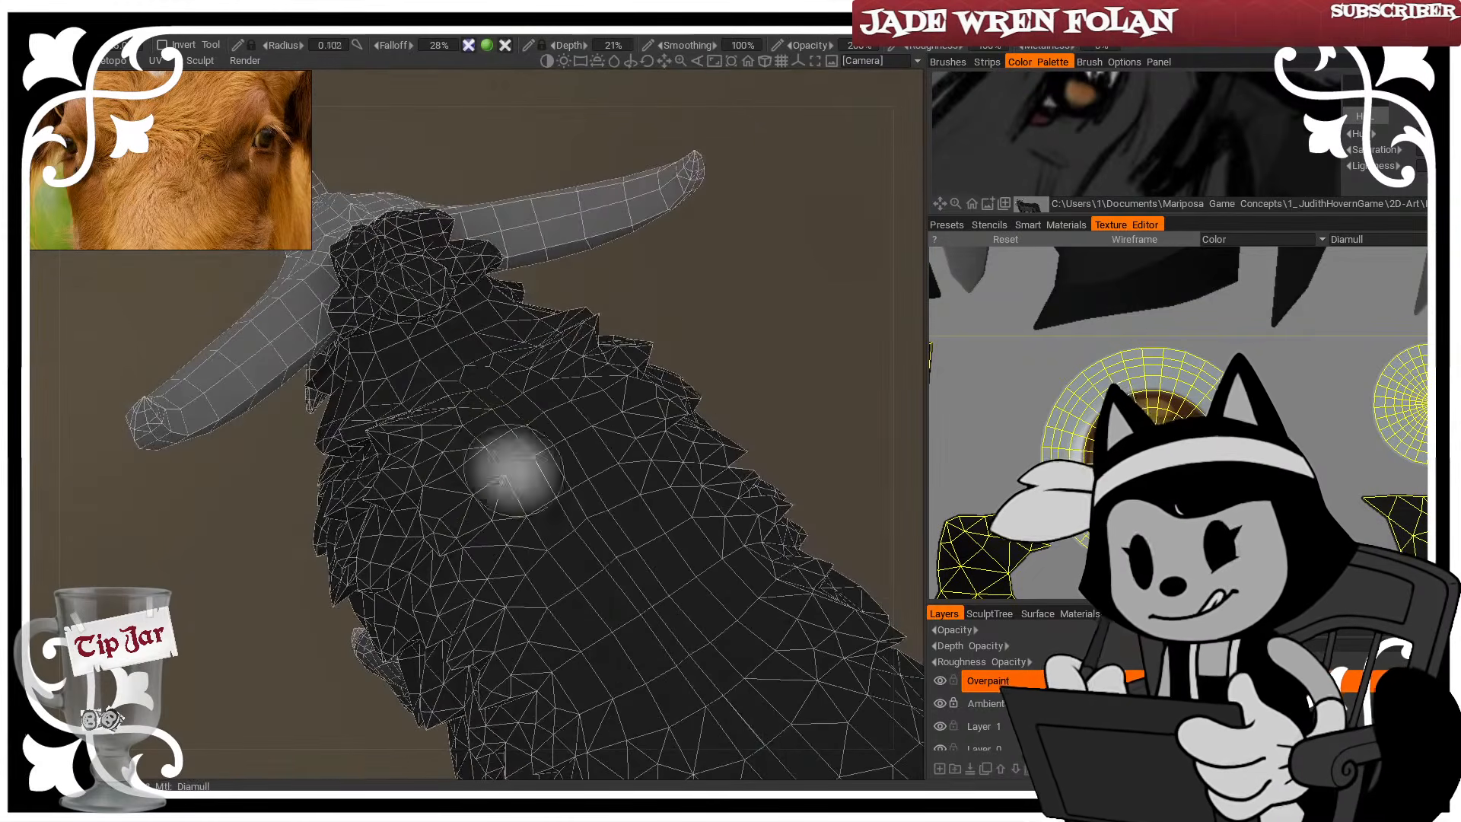
key("bracketleft")
key("bracketleft")
key("bracketleft")
left_click_drag(714, 284, 735, 288)
key("w")
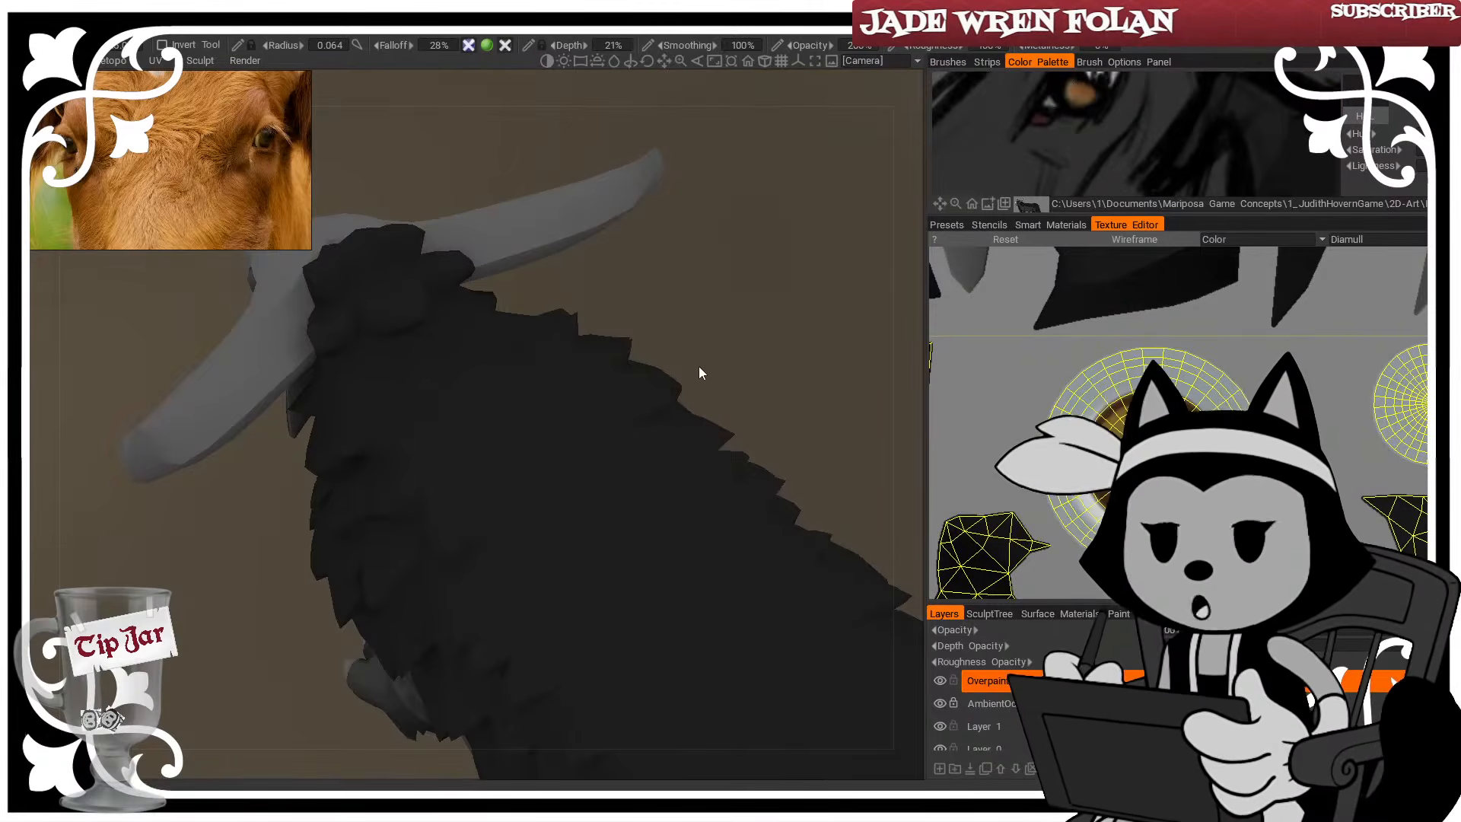
Lighten the dark grey paint colour and paint soft highlight streaks along the spine behind the shoulders with a 0.088 brush radius
left_click(18, 228)
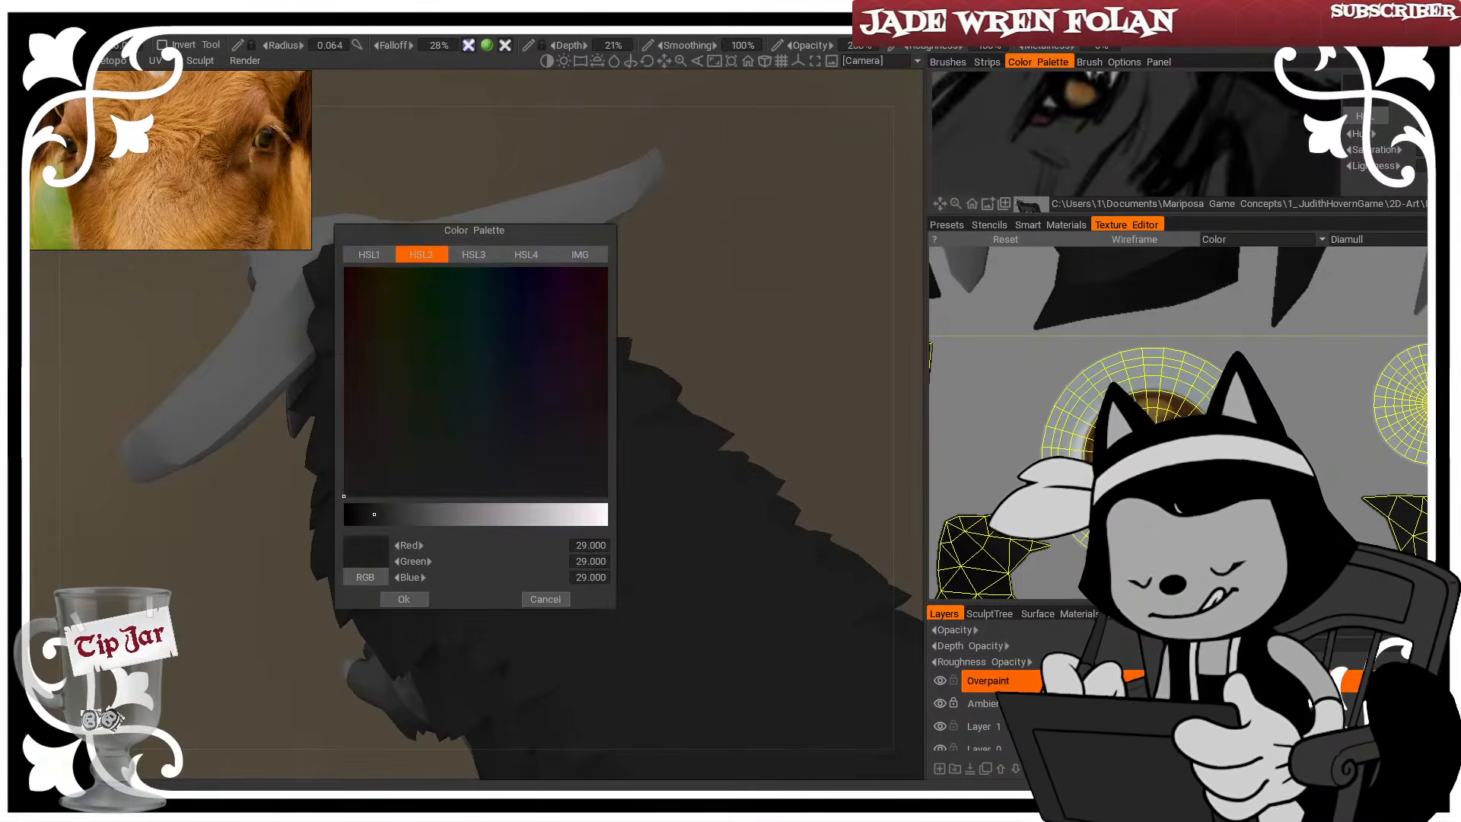
left_click(382, 514)
left_click(405, 598)
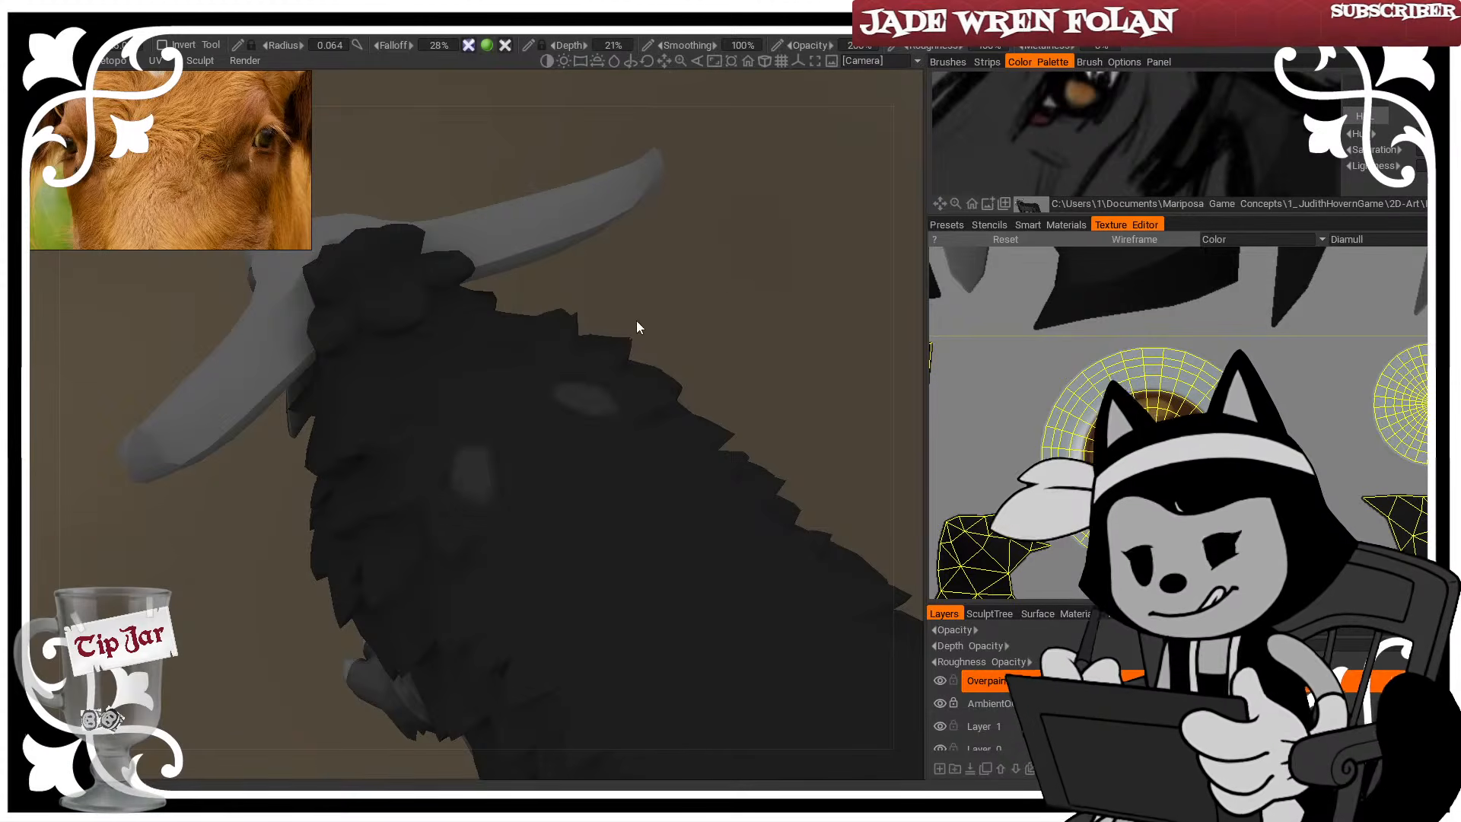
key("w")
left_click_drag(732, 294, 758, 312)
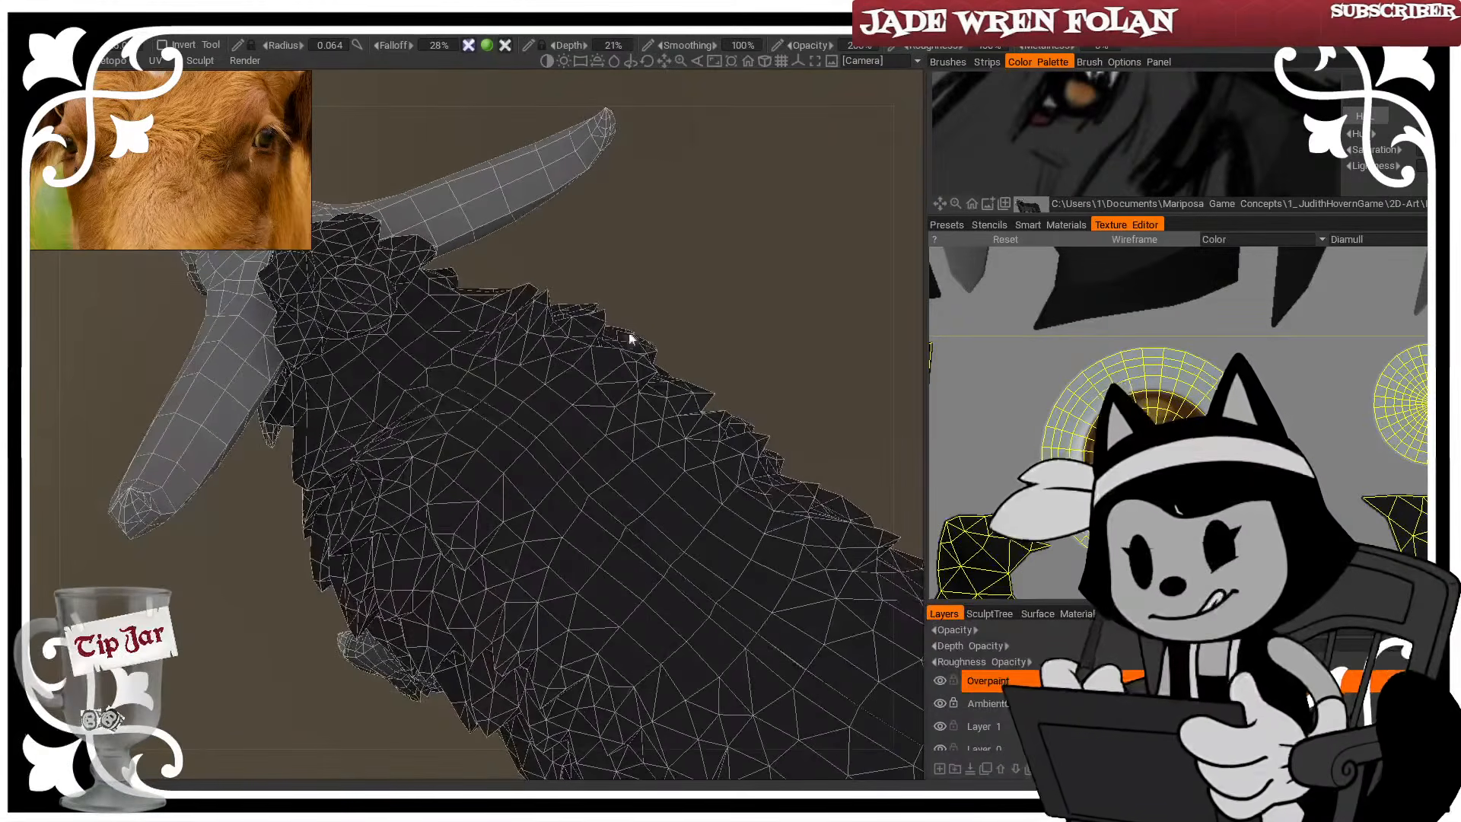
left_click_drag(482, 421, 637, 569)
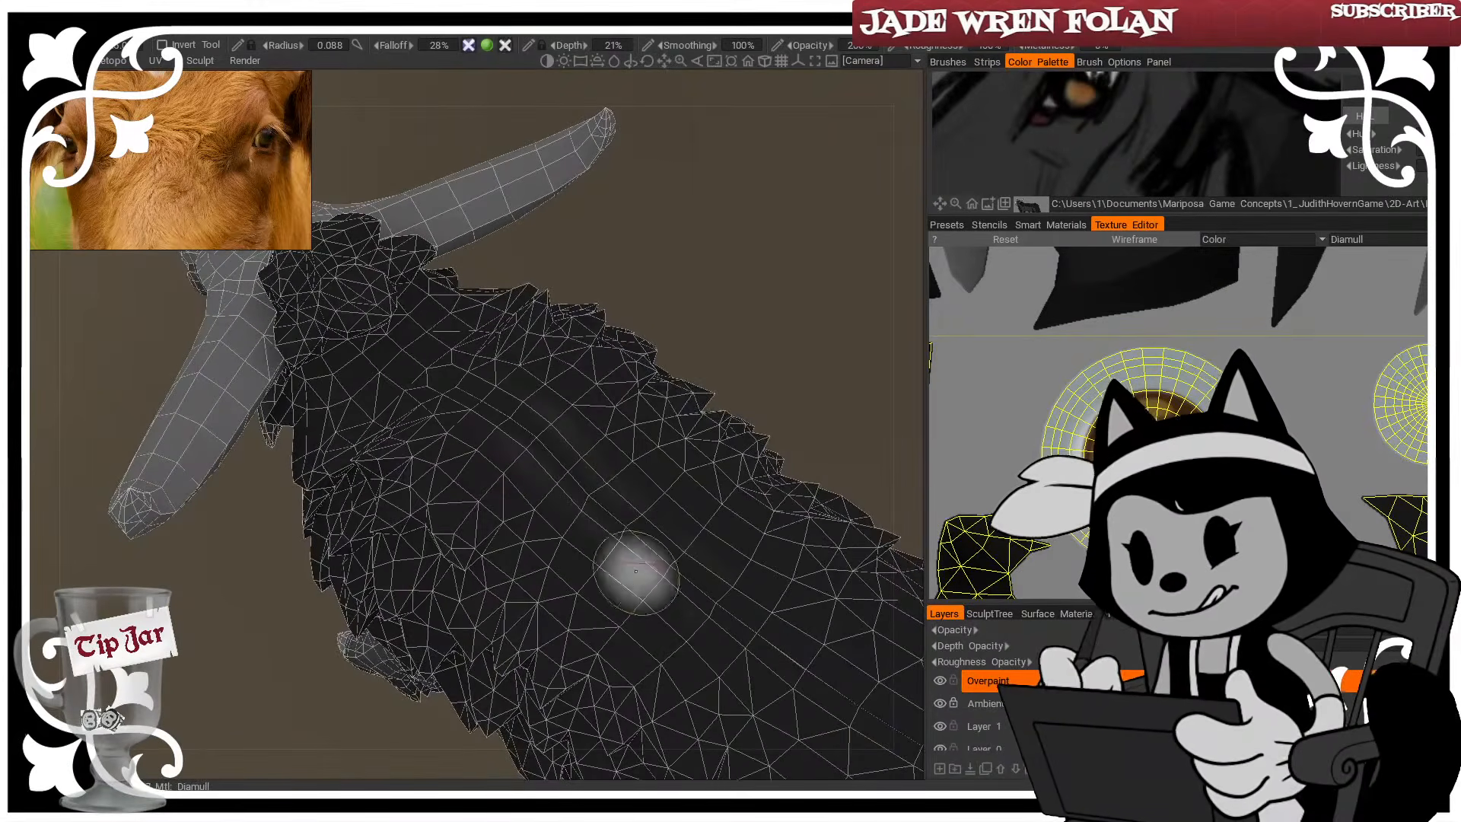
Paint lighter grey on the mane tuft at the top of the shoulder to give it a pointed feather shape
key("w")
left_click_drag(746, 282, 763, 263)
left_click_drag(576, 475, 513, 405)
left_click_drag(639, 234, 605, 255)
left_click_drag(480, 502, 493, 521)
mouse_move(469, 455)
left_mouse_down()
mouse_move(495, 517)
mouse_move(512, 495)
mouse_move(502, 519)
left_mouse_up()
Add thin grey hair streaks between the shoulder tuft and the spine using brush radii from 0.029 to 0.059
left_click_drag(727, 232, 685, 133)
mouse_move(485, 473)
left_mouse_down()
mouse_move(526, 499)
mouse_move(518, 435)
left_mouse_up()
left_click_drag(573, 217, 534, 312)
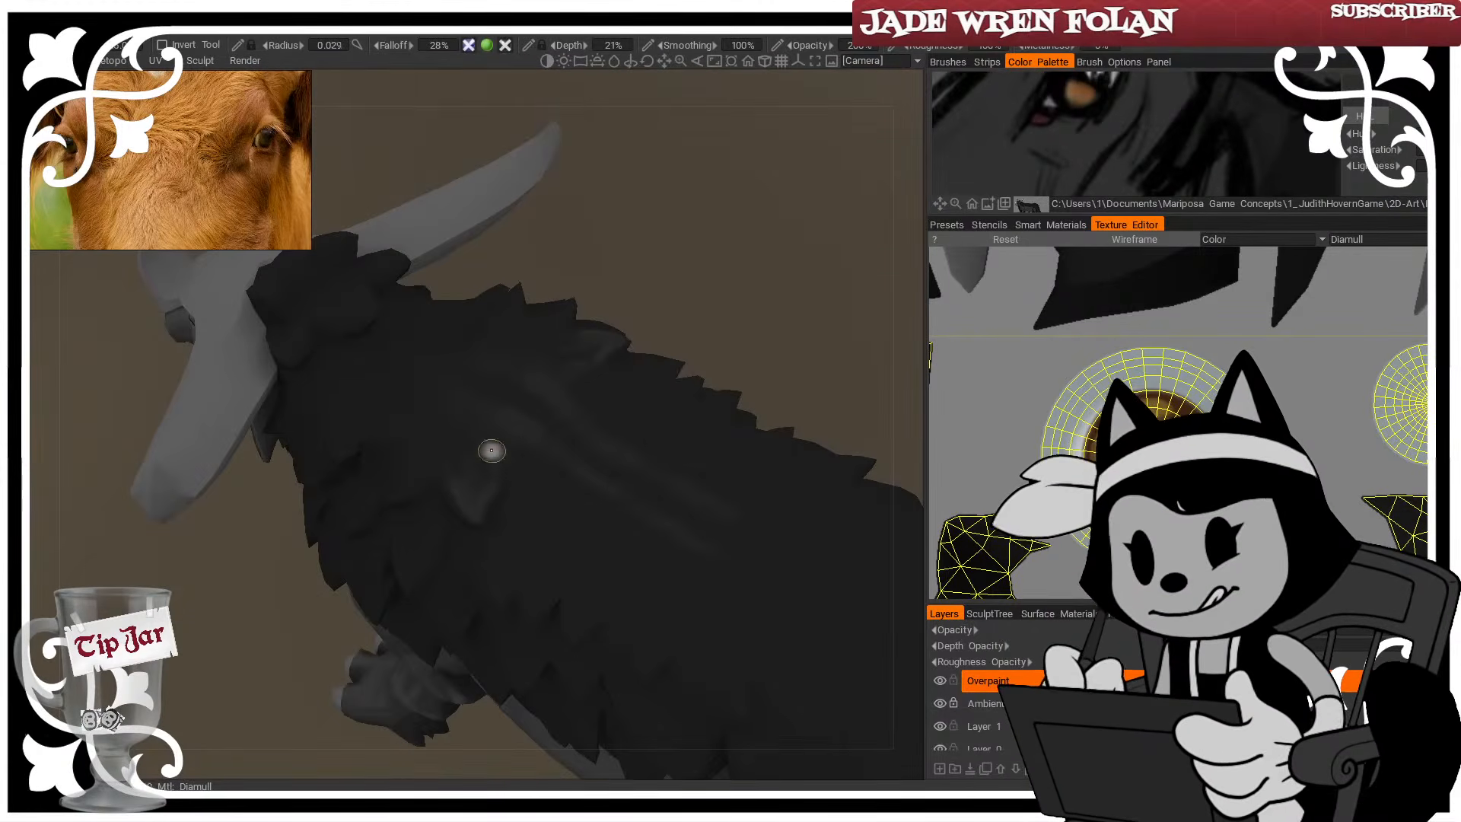
mouse_move(503, 449)
left_mouse_down()
mouse_move(535, 508)
mouse_move(535, 493)
mouse_move(559, 517)
left_mouse_up()
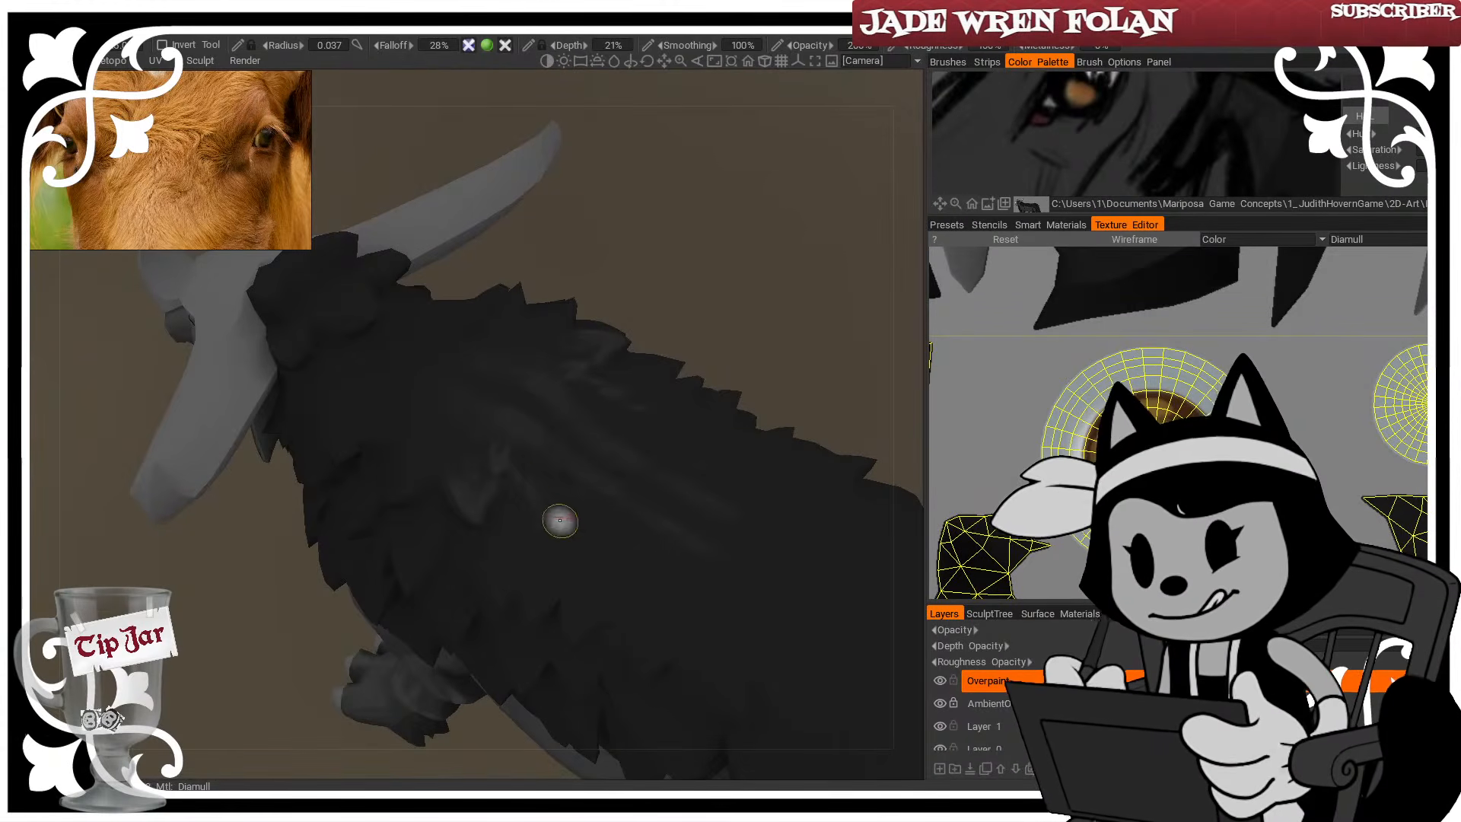
left_click_drag(657, 274, 618, 297)
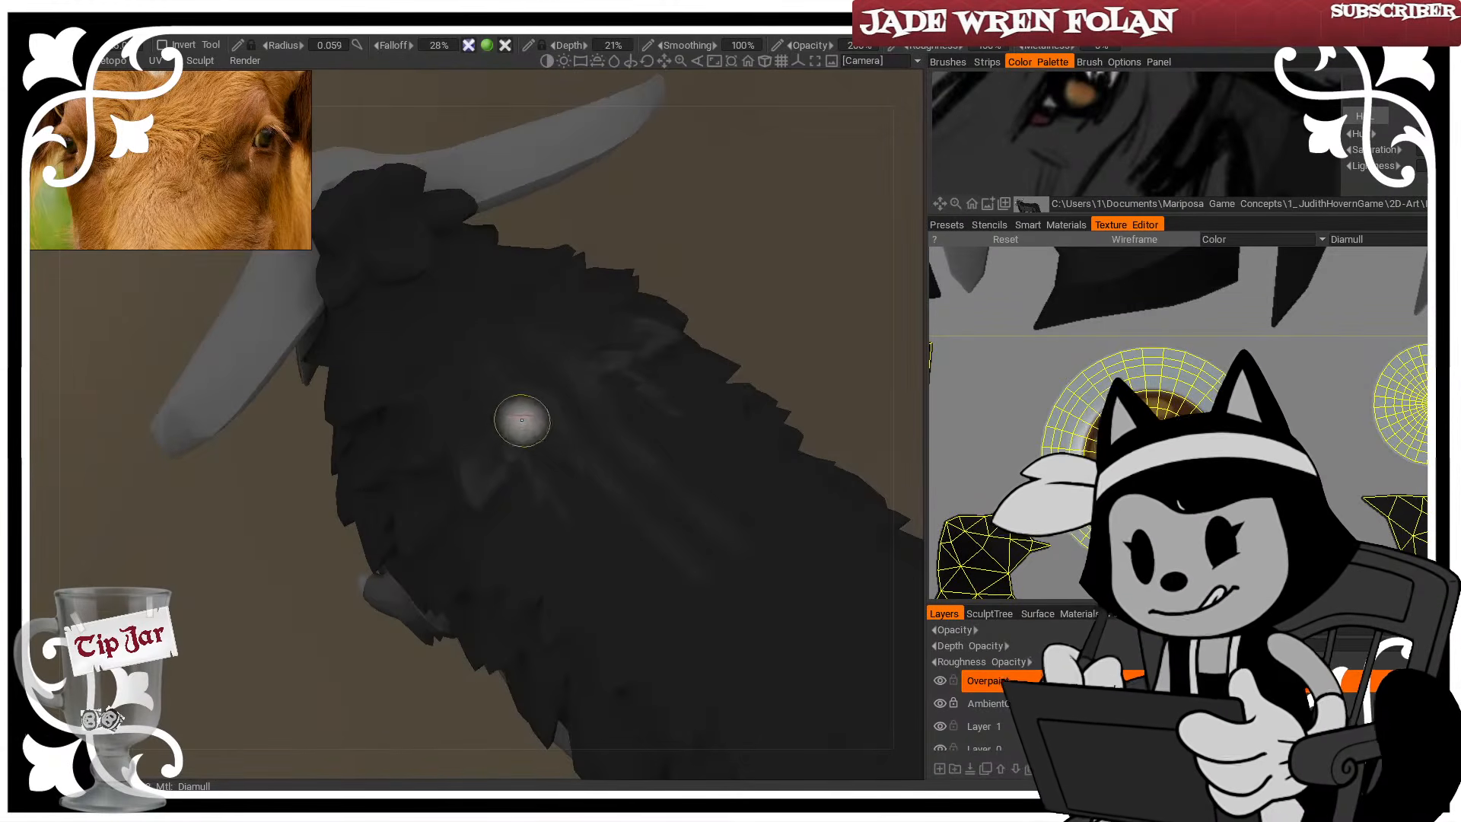
mouse_move(522, 417)
left_mouse_down()
mouse_move(512, 450)
mouse_move(515, 422)
left_mouse_up()
Paint additional highlighted tufts in front of the first one on the shoulder with brush radii of 0.028 to 0.037
left_click_drag(716, 194, 761, 173)
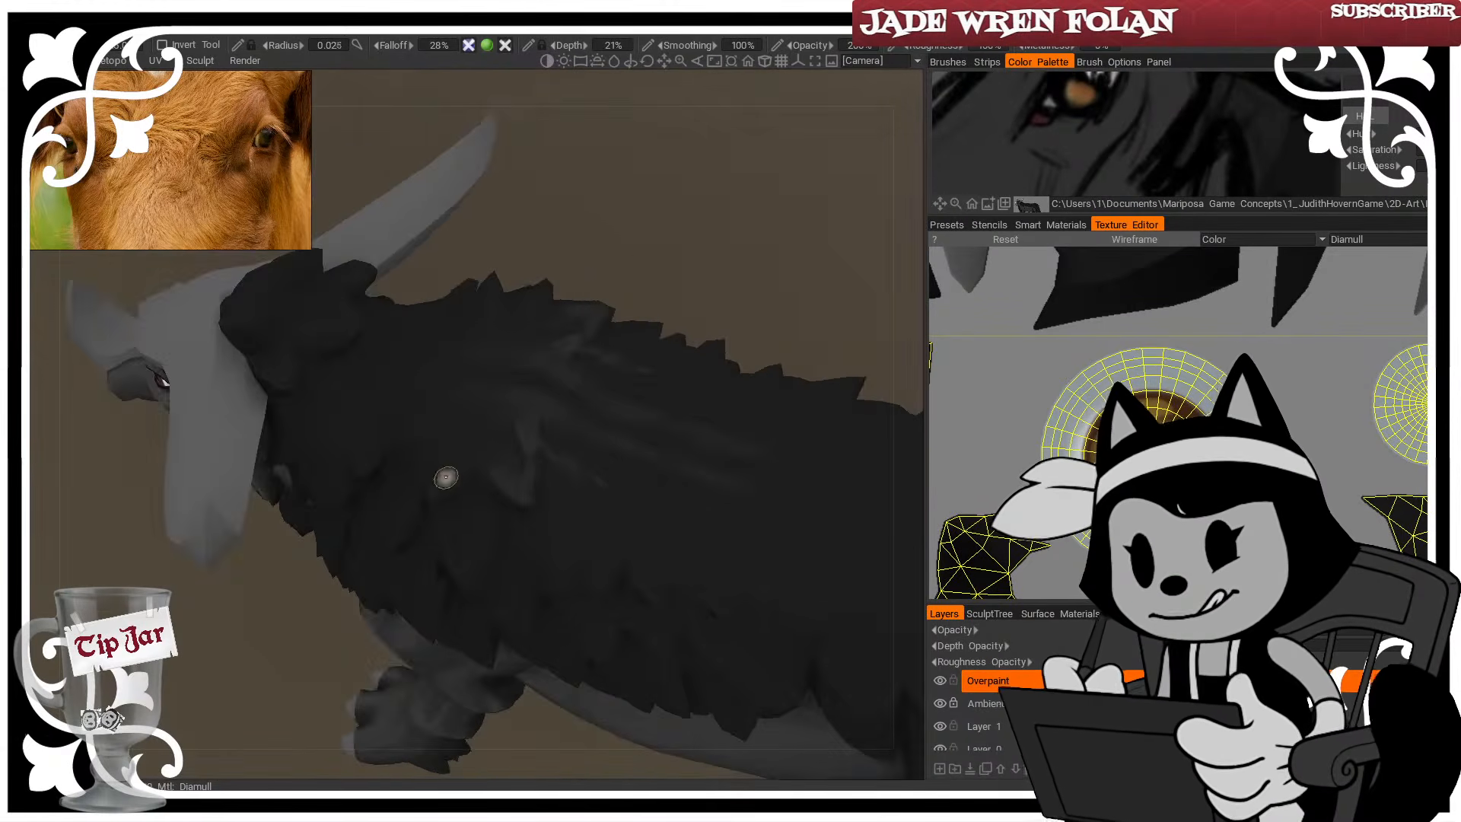
left_click_drag(446, 479, 435, 487)
left_click_drag(716, 190, 662, 240)
key("w")
mouse_move(439, 462)
left_mouse_down()
mouse_move(436, 501)
mouse_move(460, 464)
mouse_move(448, 484)
left_mouse_up()
key("w")
mouse_move(696, 220)
left_mouse_down()
mouse_move(734, 175)
mouse_move(788, 179)
left_mouse_up()
key("w")
left_click_drag(449, 247, 402, 313)
mouse_move(404, 449)
left_mouse_down()
mouse_move(397, 483)
mouse_move(405, 432)
mouse_move(408, 473)
left_mouse_up()
mouse_move(417, 413)
left_mouse_down()
mouse_move(380, 518)
mouse_move(370, 449)
left_mouse_up()
key("w")
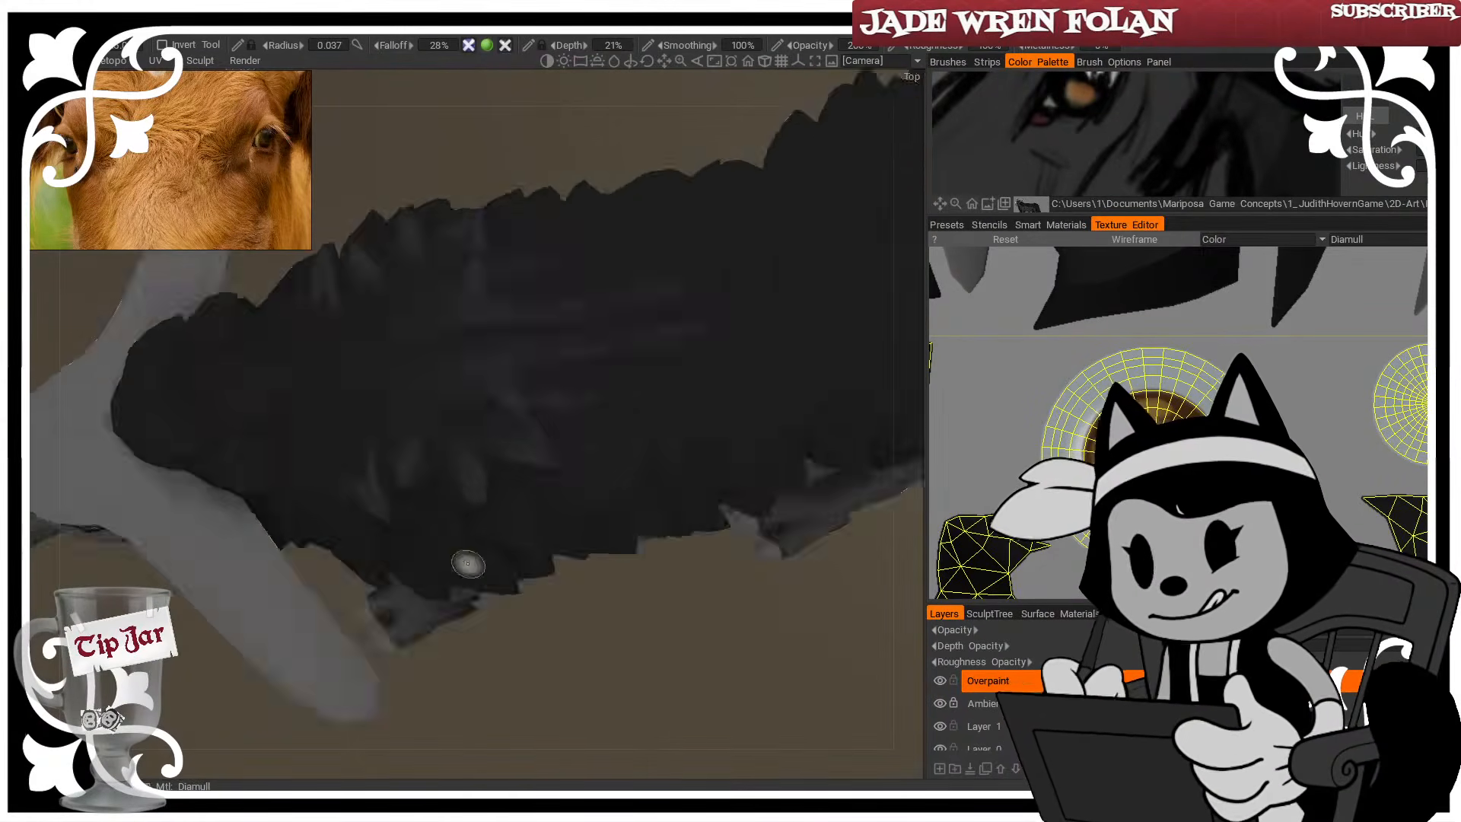
Examine the painted mane tufts from above and from the creature's side
mouse_move(601, 681)
left_mouse_down()
mouse_move(627, 549)
mouse_move(595, 590)
mouse_move(620, 667)
mouse_move(642, 670)
left_mouse_up()
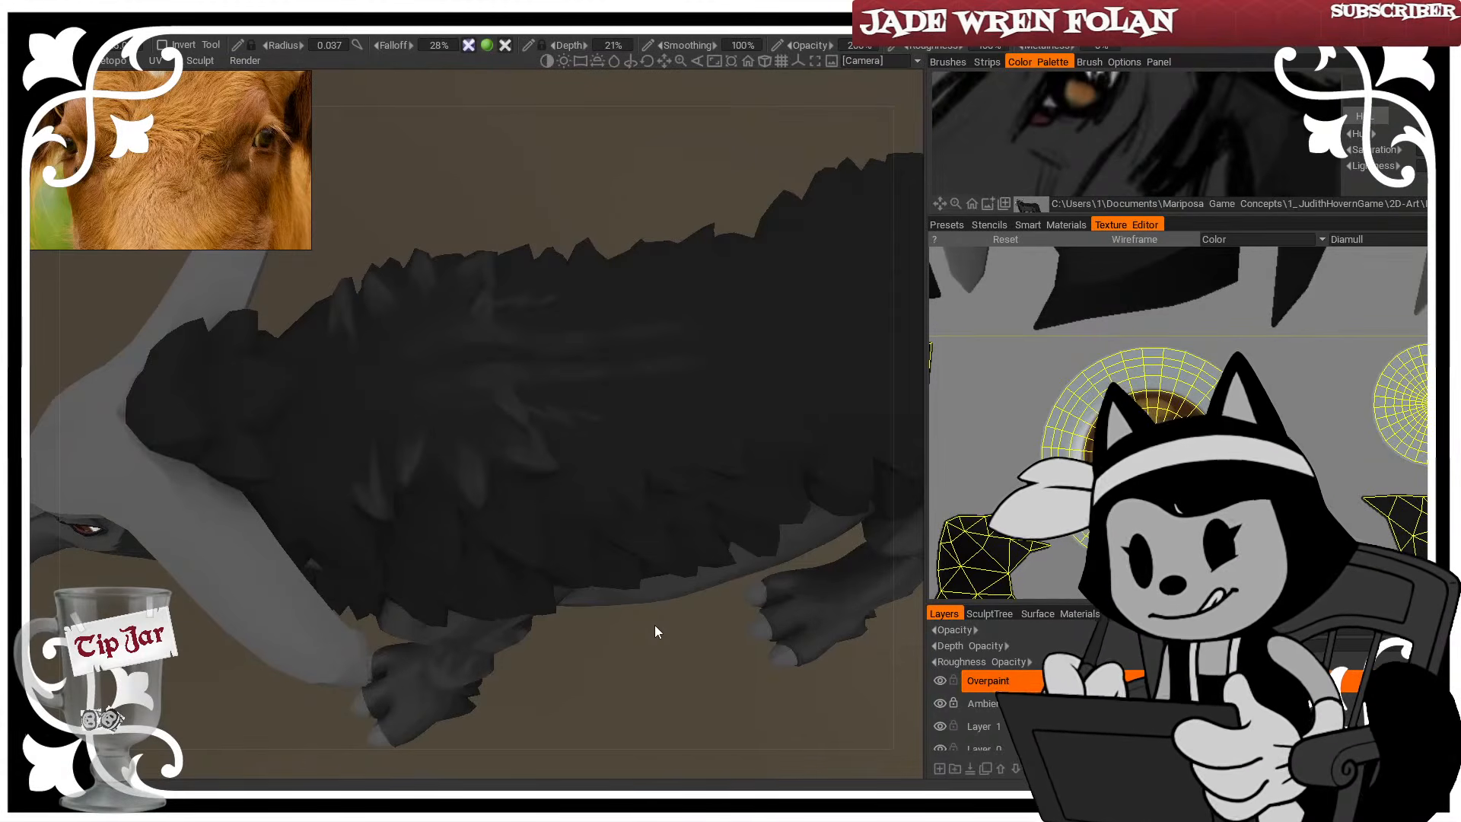
left_click_drag(655, 624, 633, 700)
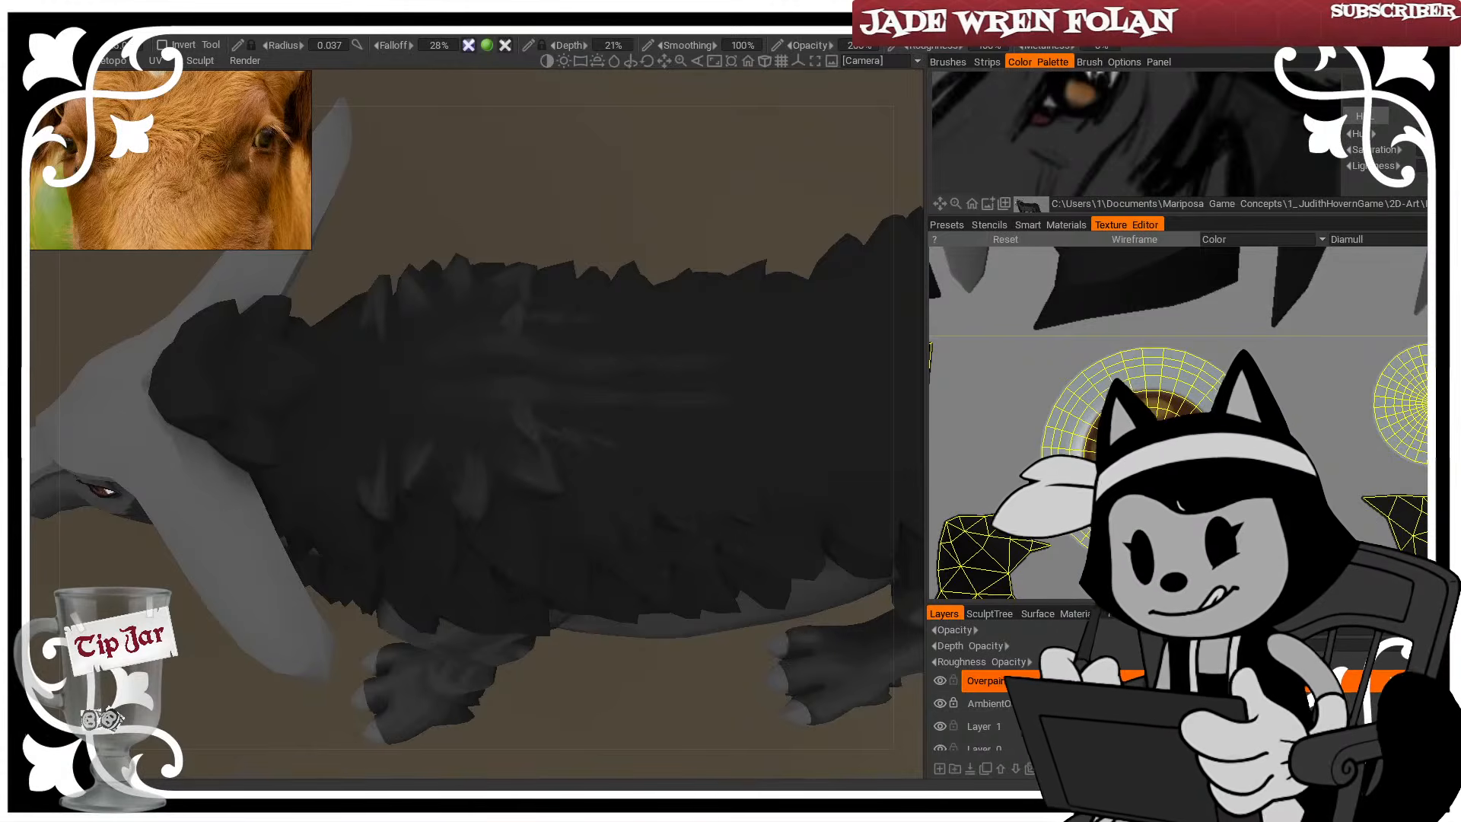
left_click_drag(295, 343, 314, 345, "alt")
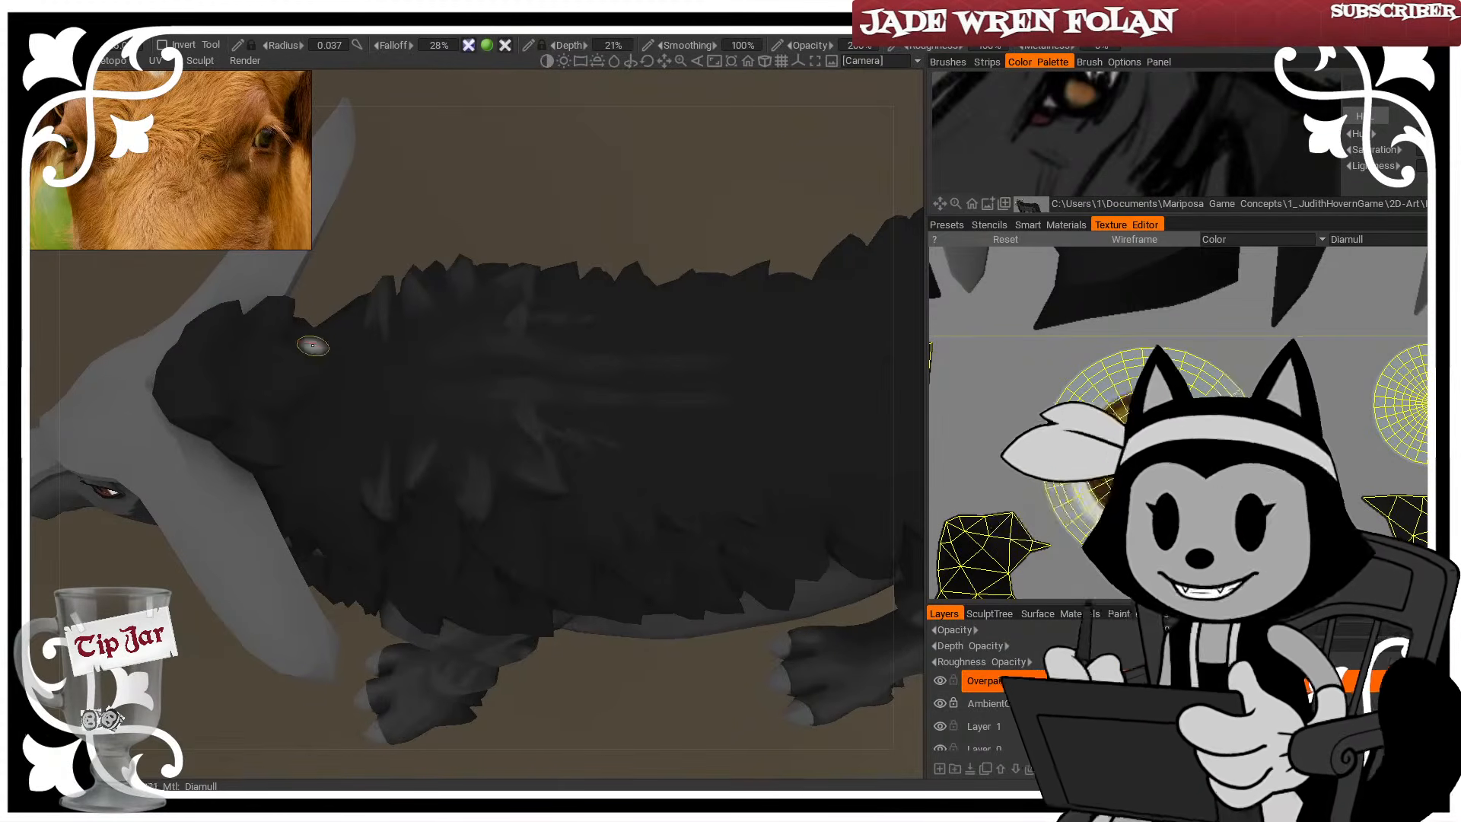
left_click_drag(564, 216, 772, 194, "alt")
key("w")
key("w")
key("w")
key("w")
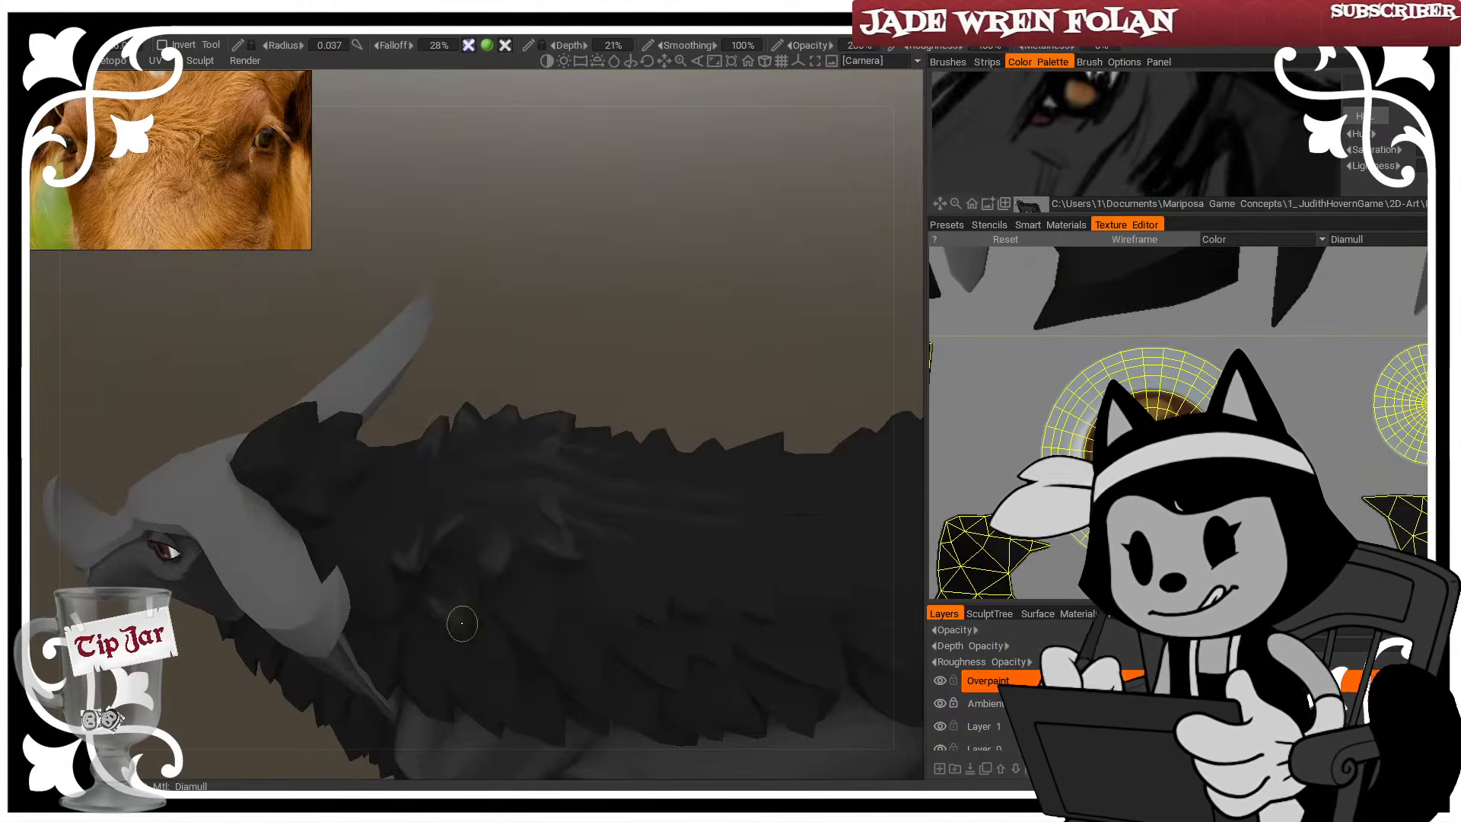
Paint overlapping feather-like highlights down the side of the shoulder with a 0.037 brush radius
left_click_drag(466, 538, 512, 609, "alt")
key("w")
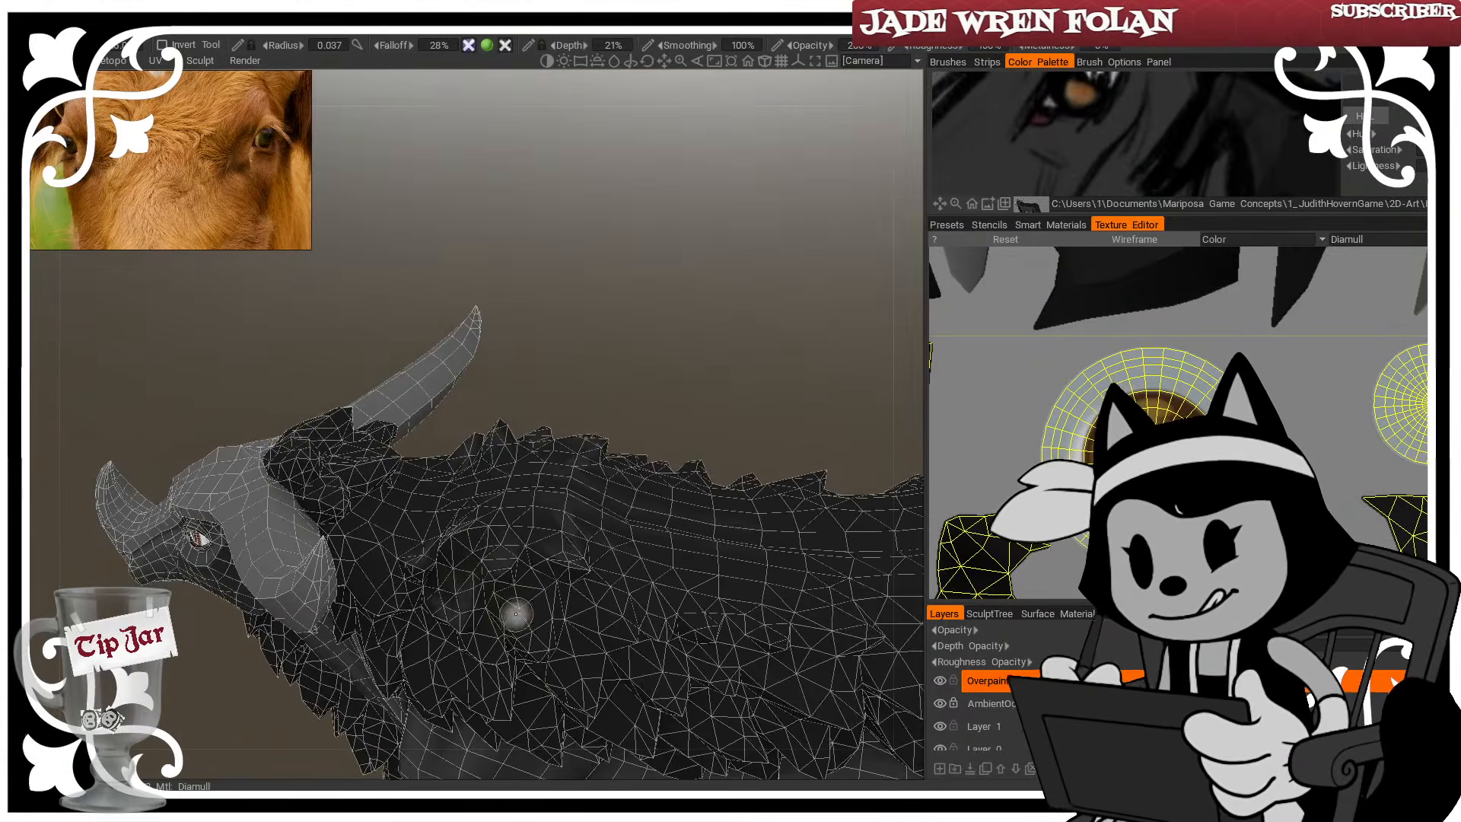
key("w")
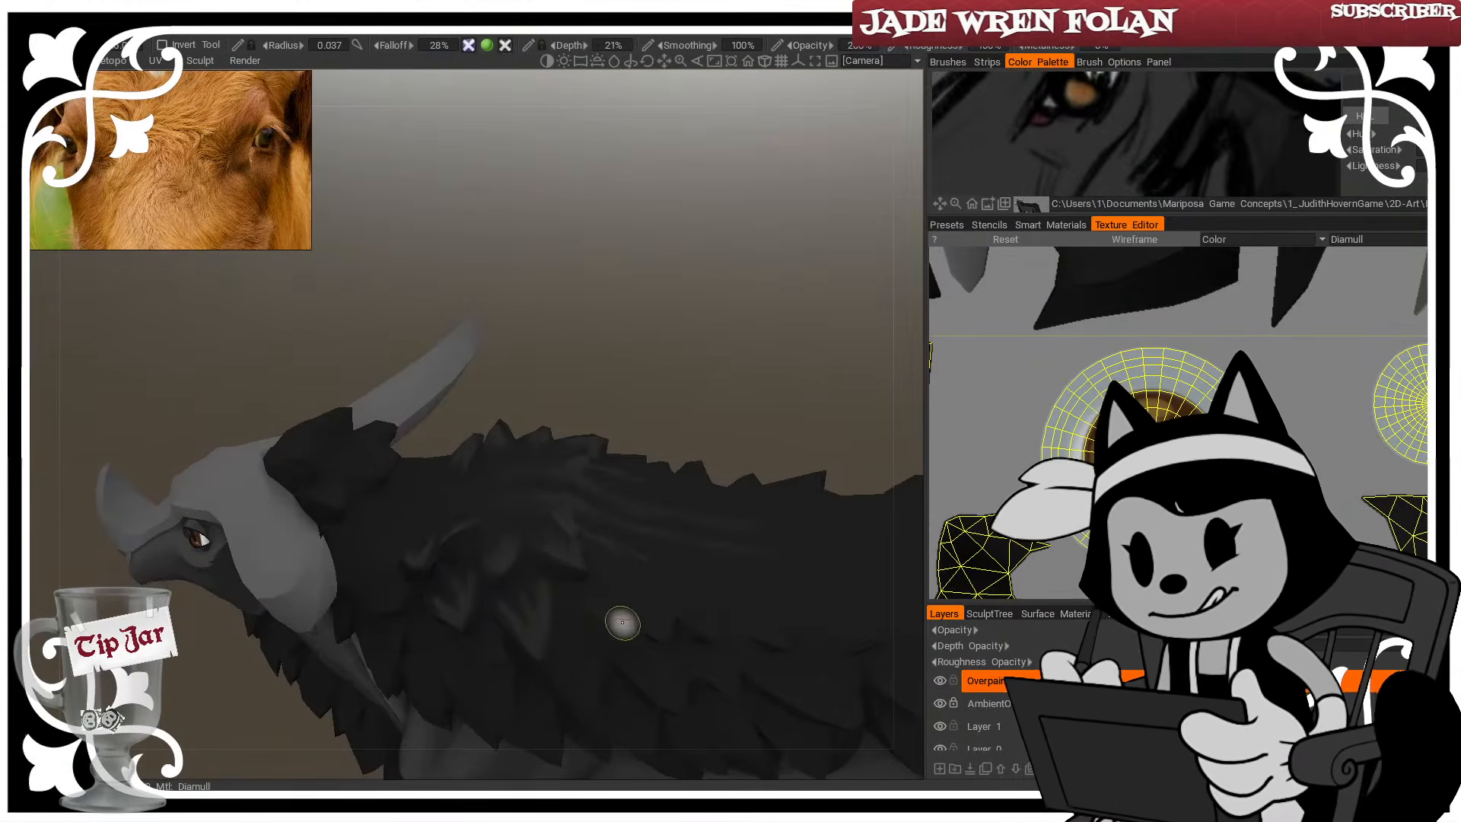
key("w")
left_click_drag(622, 623, 566, 618, "alt")
key("w")
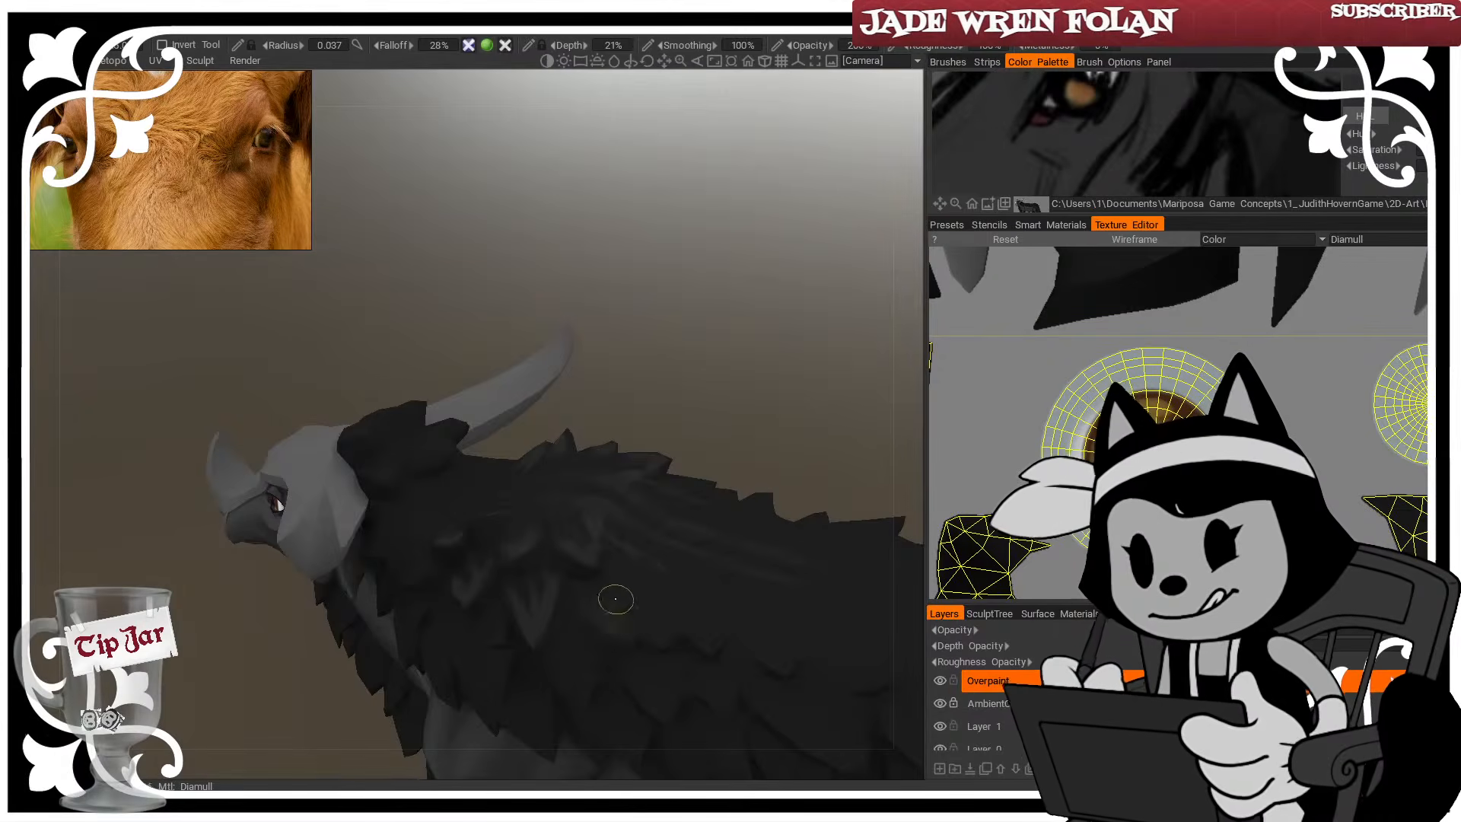
left_click_drag(675, 404, 661, 440, "alt")
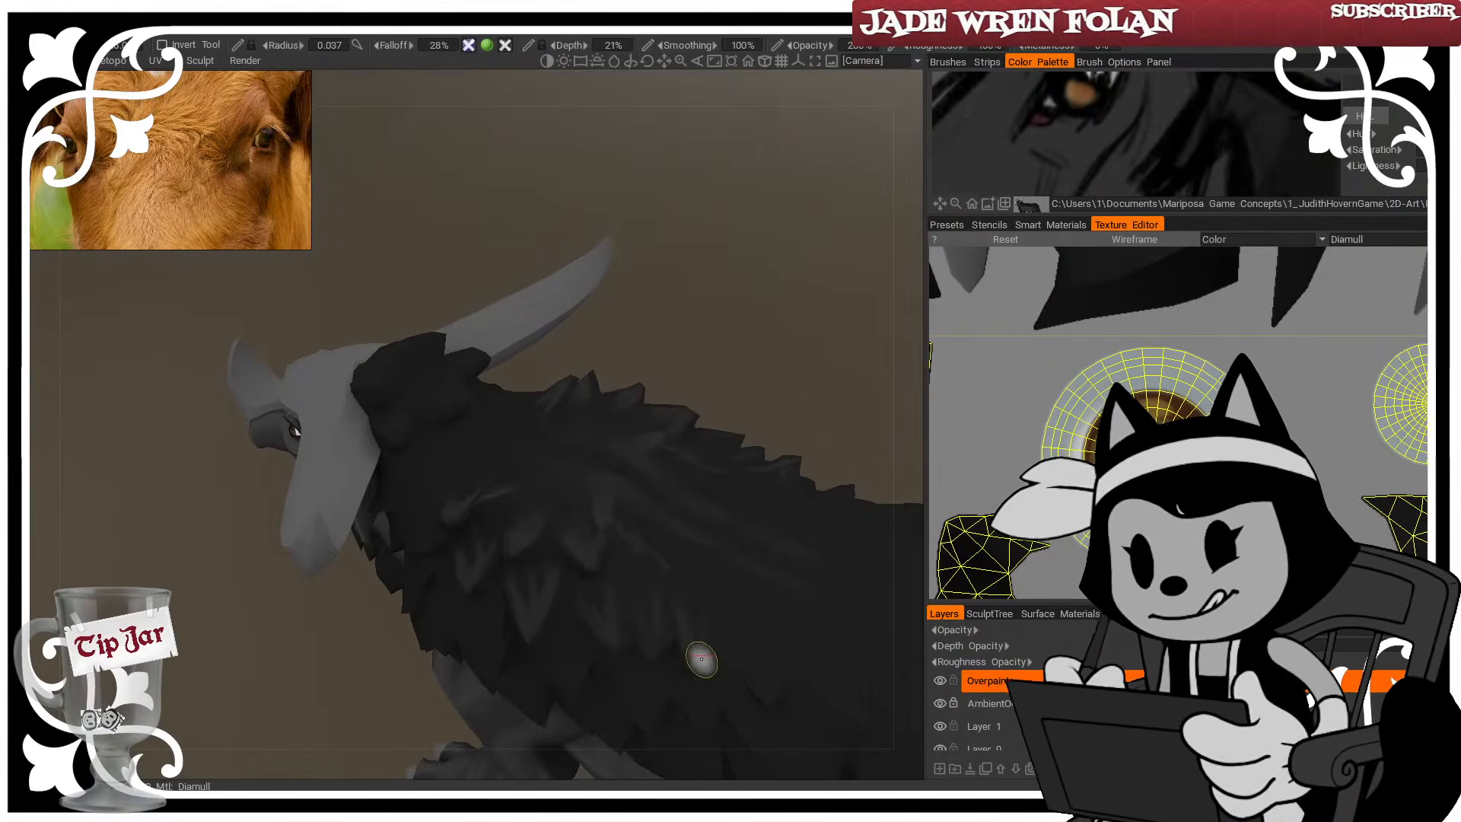
Extend the grey tuft highlights across the flank behind the shoulder and forward along the neck with the 0.037 brush radius
left_click_drag(738, 379, 678, 555)
key("w")
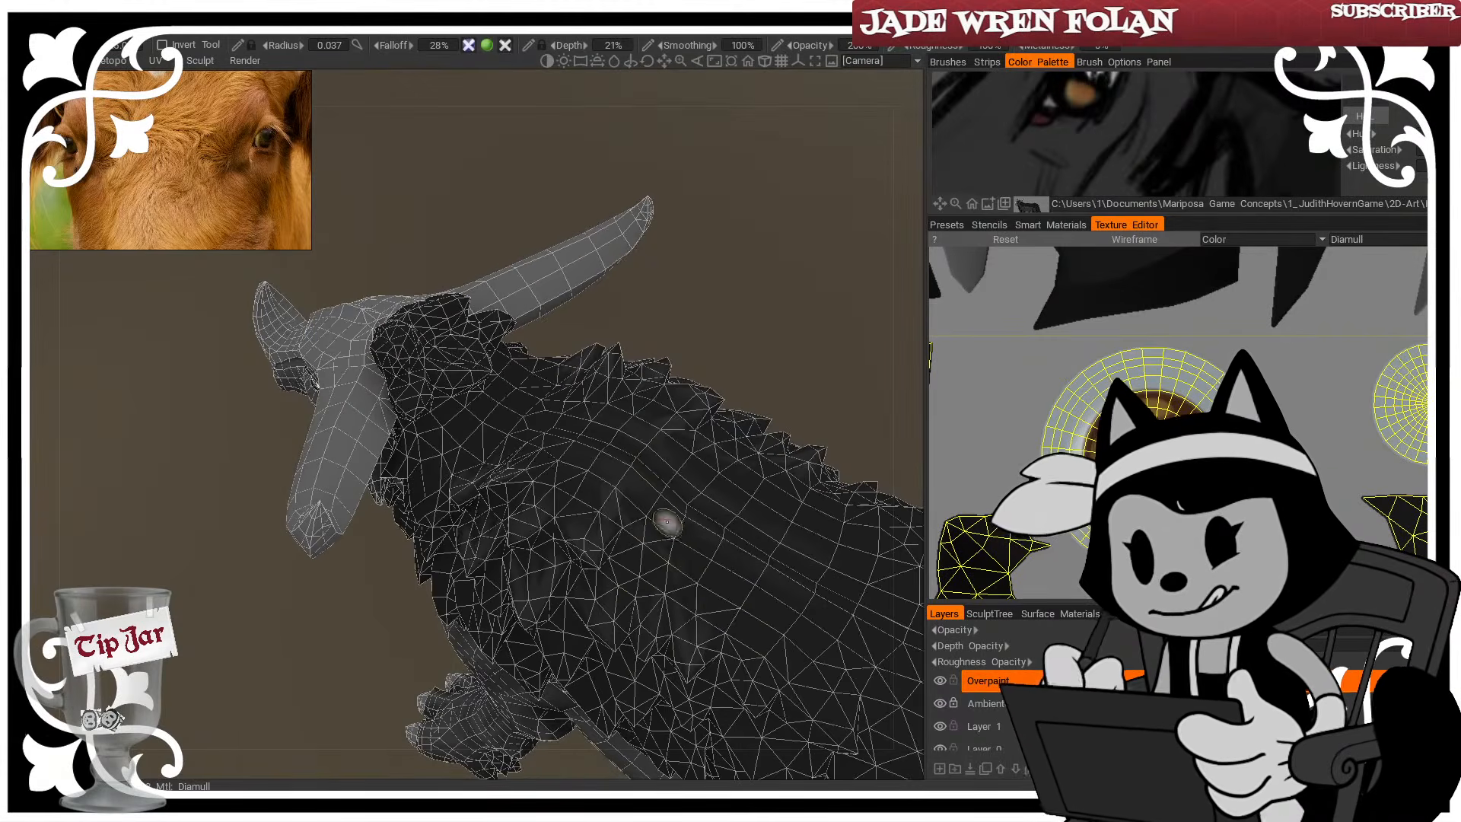
key("w")
left_click_drag(776, 415, 617, 331)
key("w")
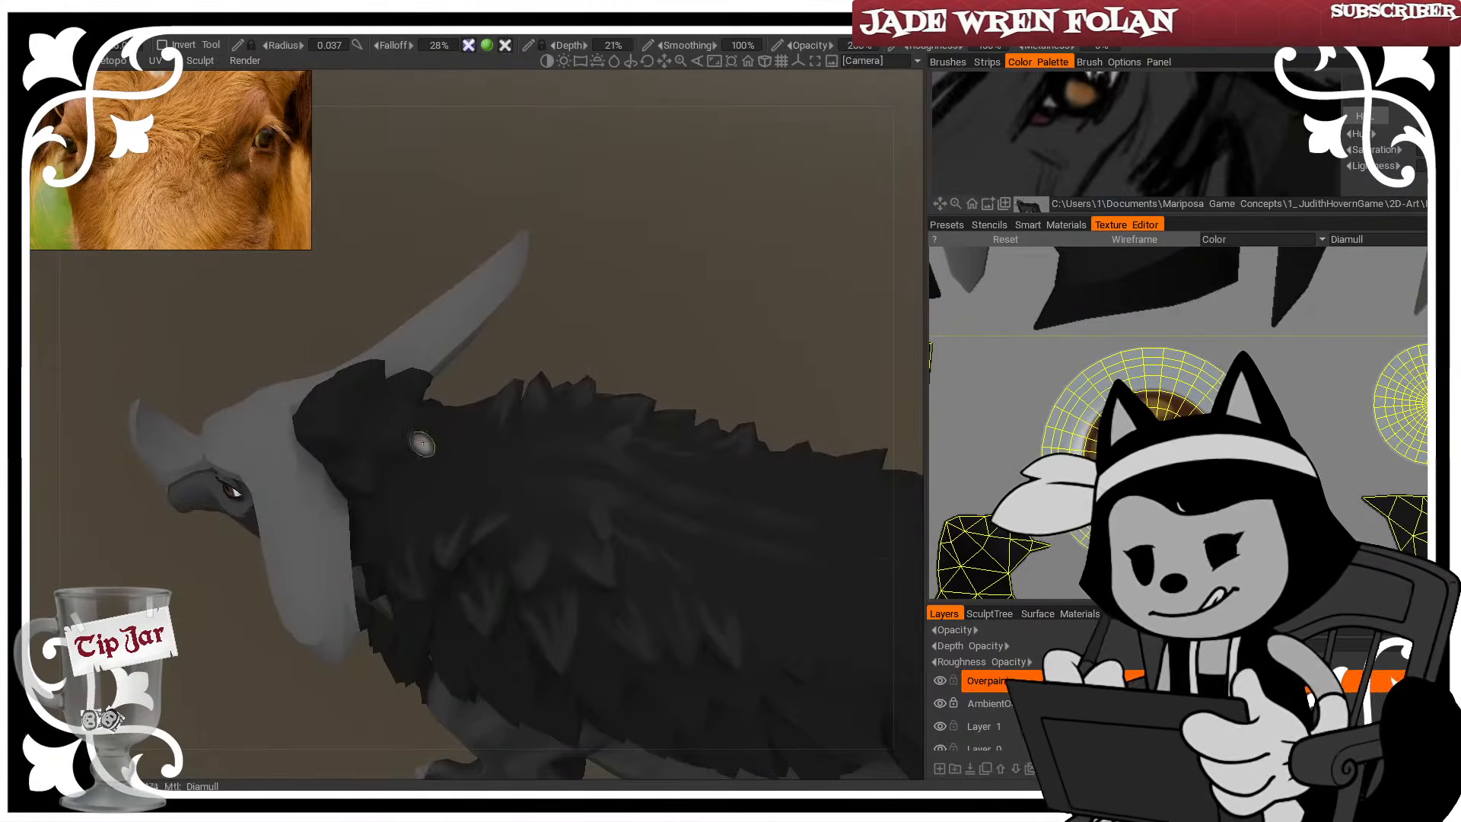
key("w")
left_click_drag(428, 481, 482, 386)
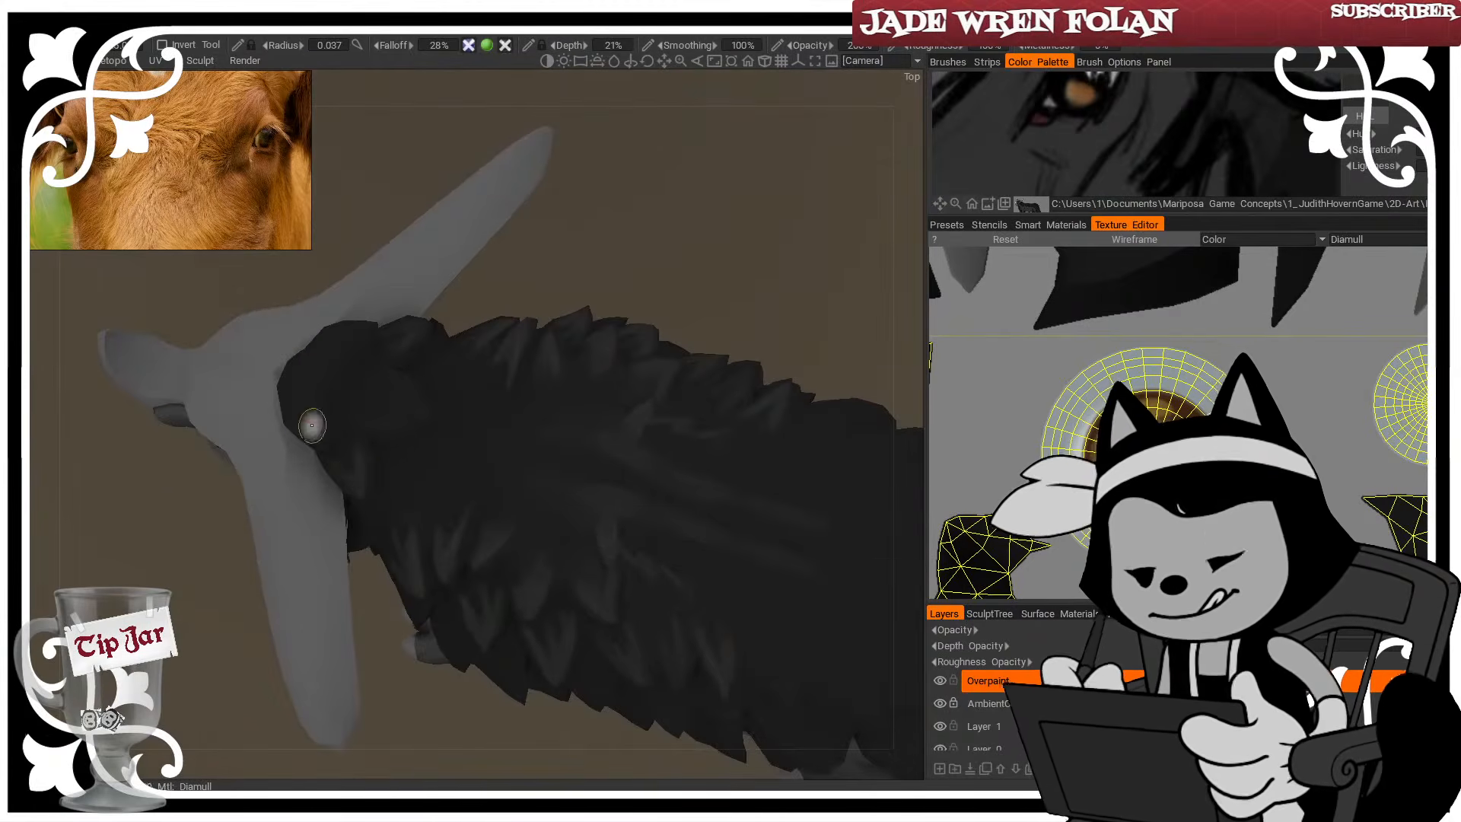
Paint tuft highlights on the crown of the mane behind the horns with the 0.037 brush radius
key("w")
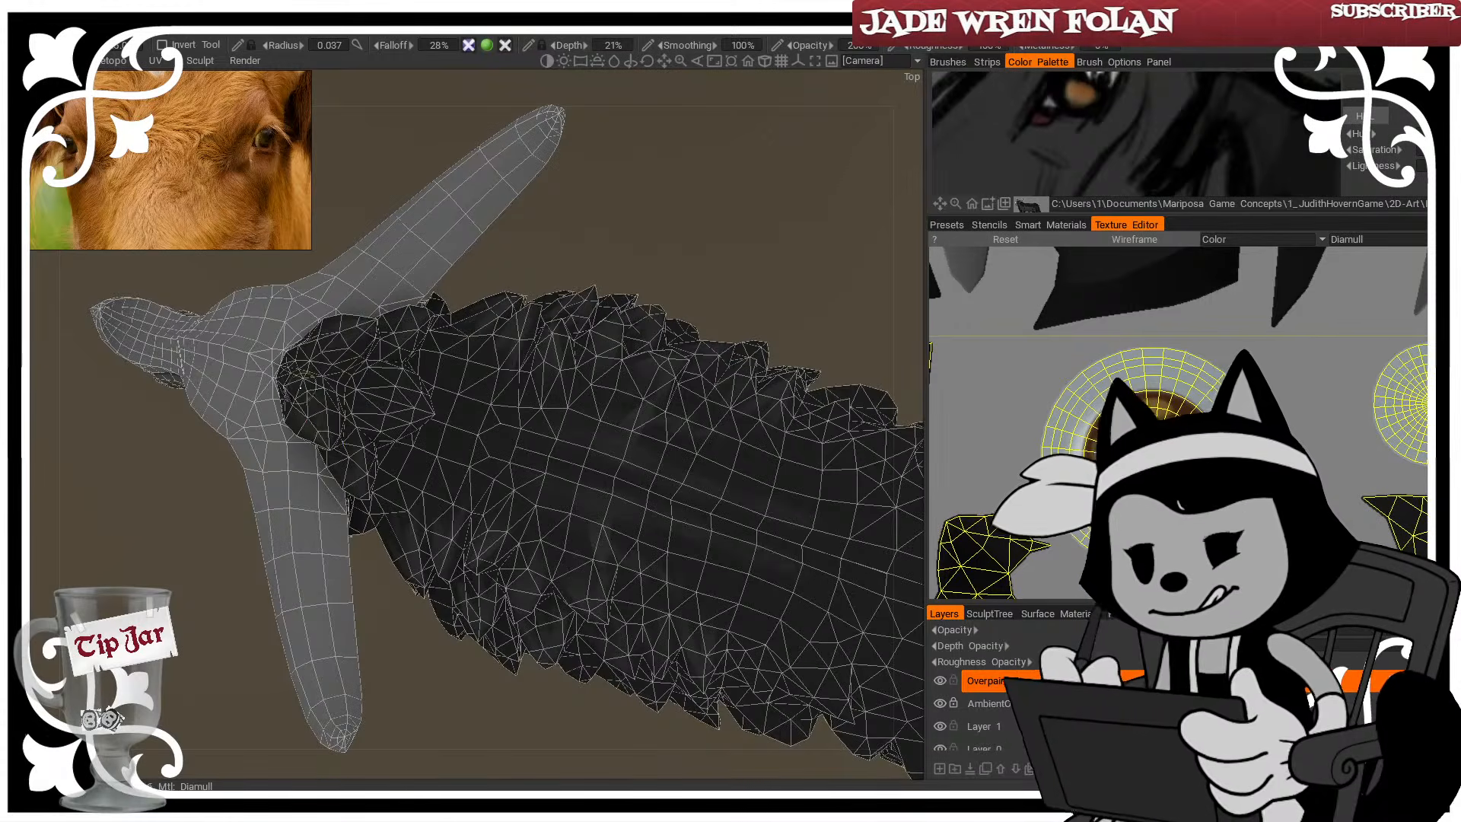
key("w")
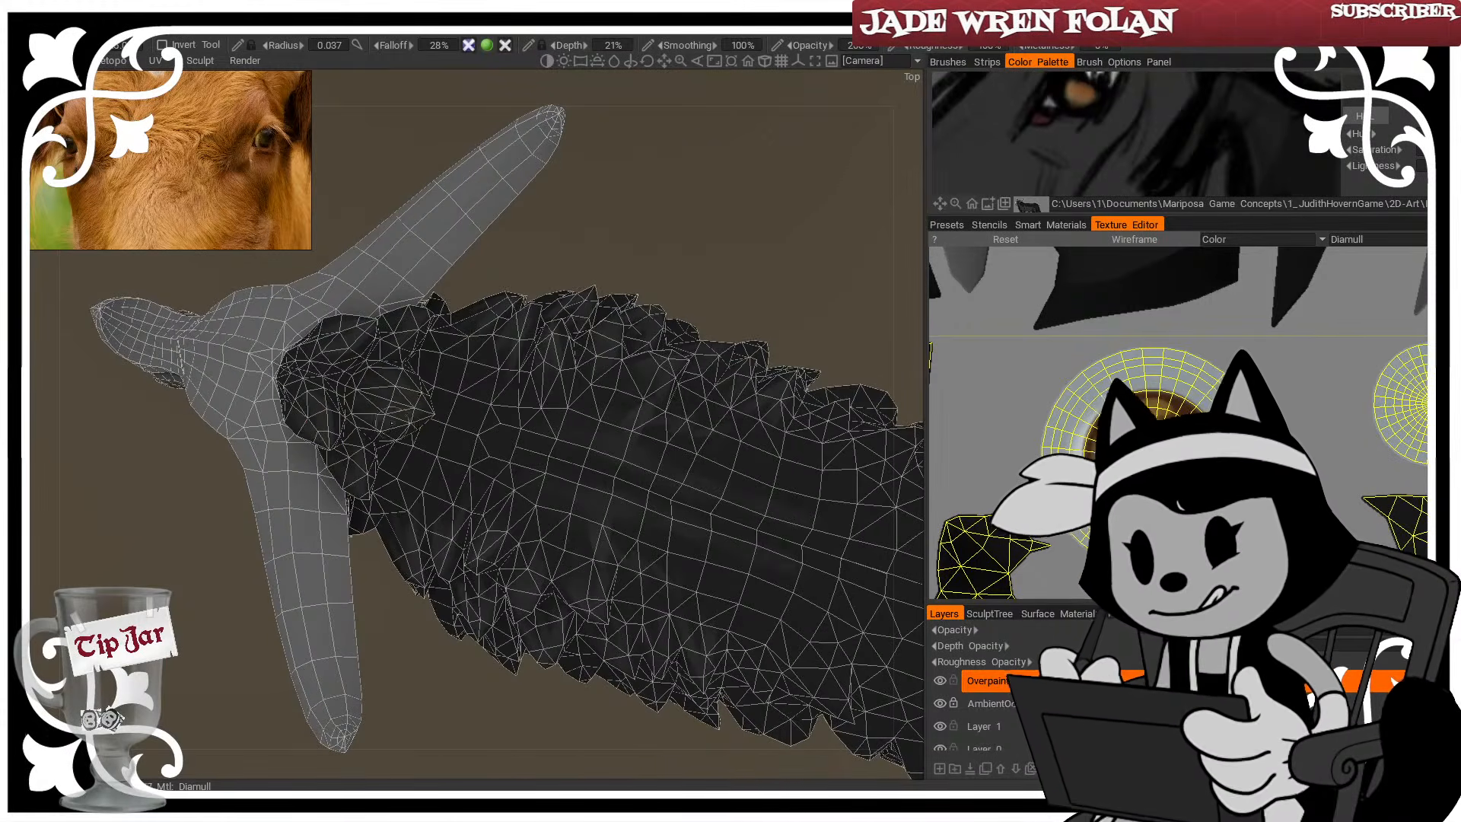
key("w")
left_click_drag(496, 277, 852, 115)
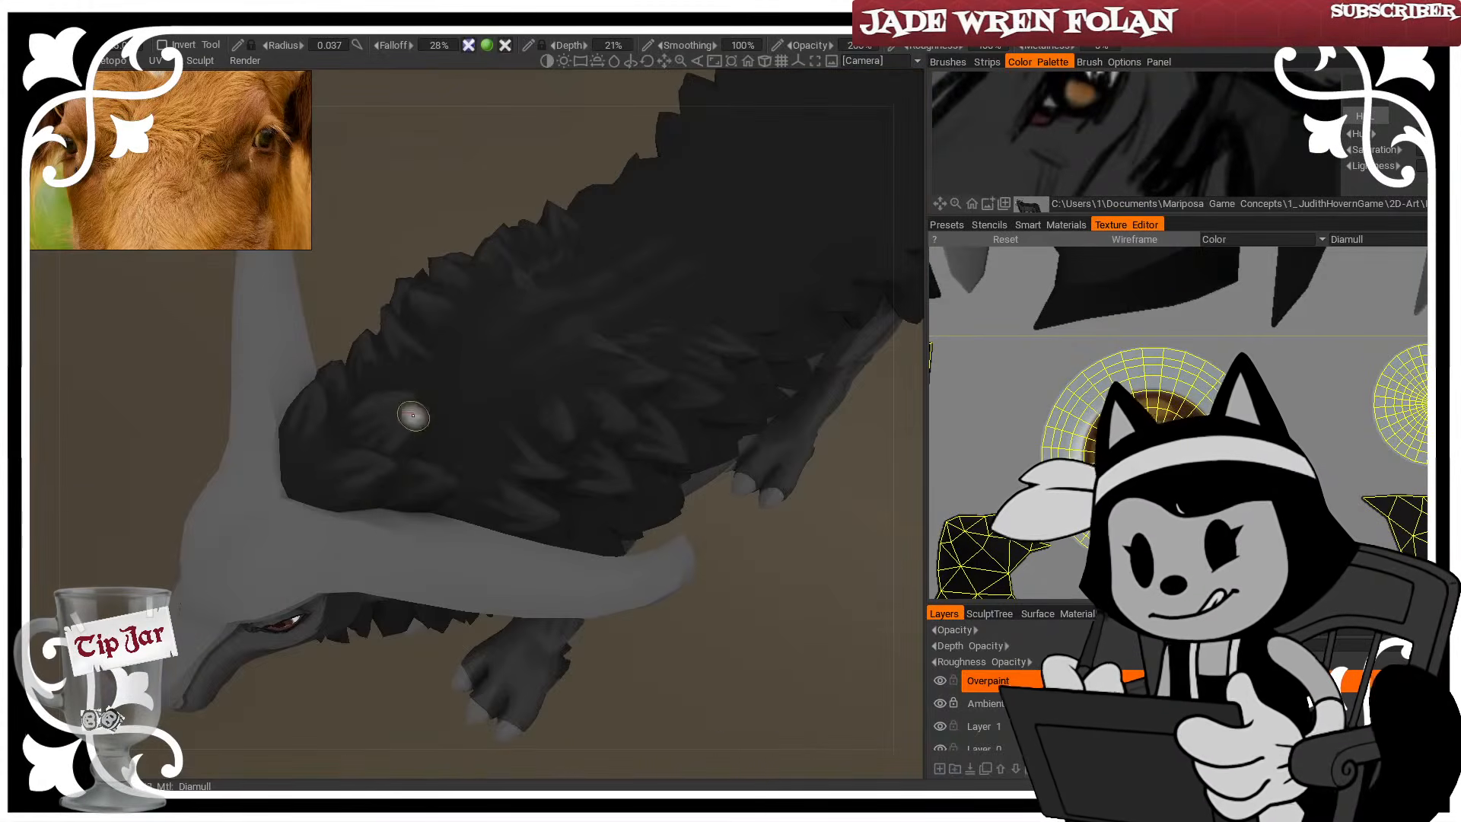
left_click_drag(809, 531, 437, 531)
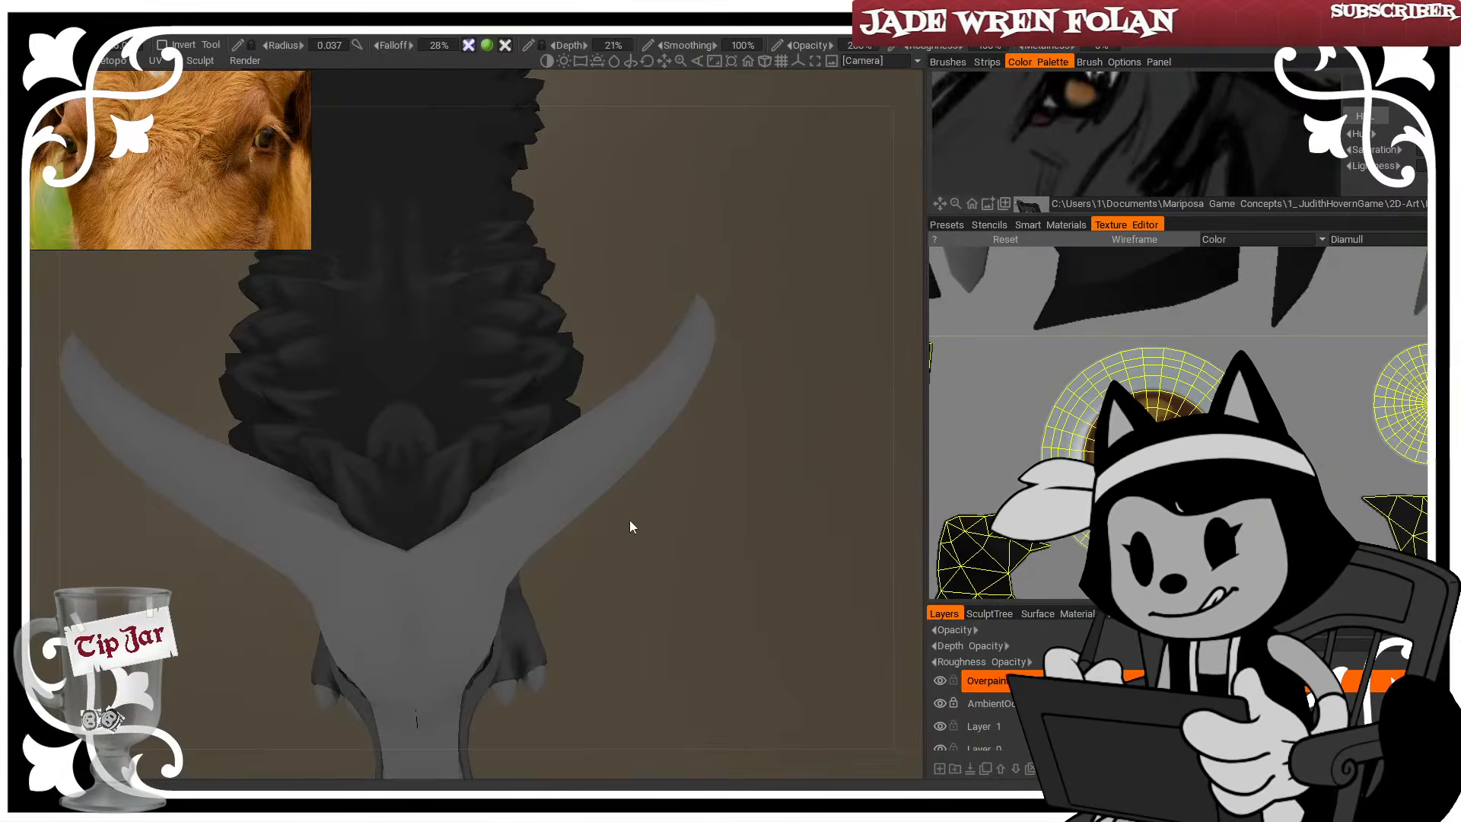
left_click_drag(659, 571, 378, 616)
left_click_drag(856, 400, 645, 334)
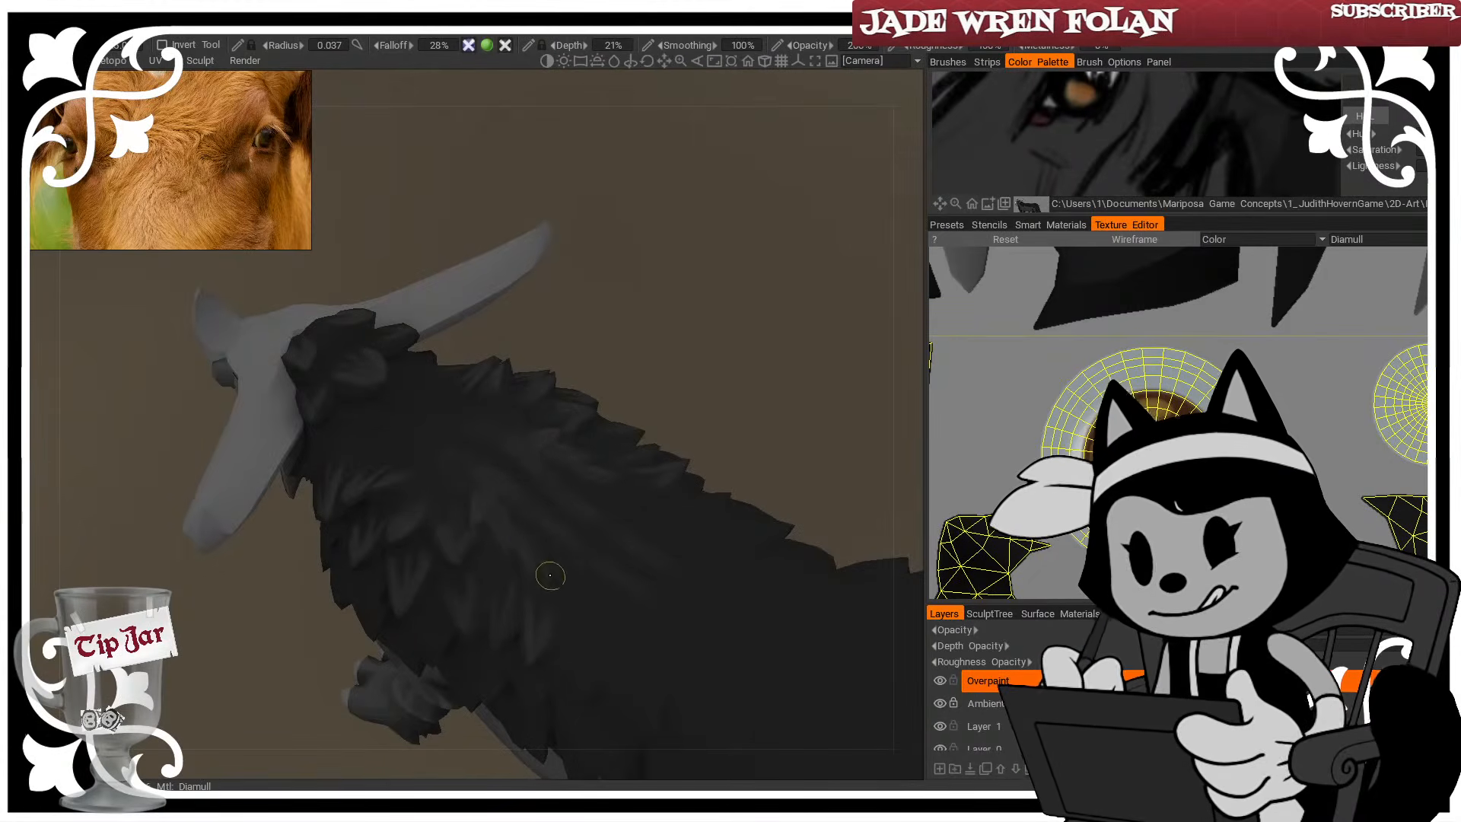
Paint fine hair streaks and tufts further back along the upper flank with brush radii between 0.022 and 0.035
key("bracketleft")
key("bracketleft")
key("bracketleft")
key("bracketleft")
key("bracketleft")
left_click_drag(550, 565, 576, 606)
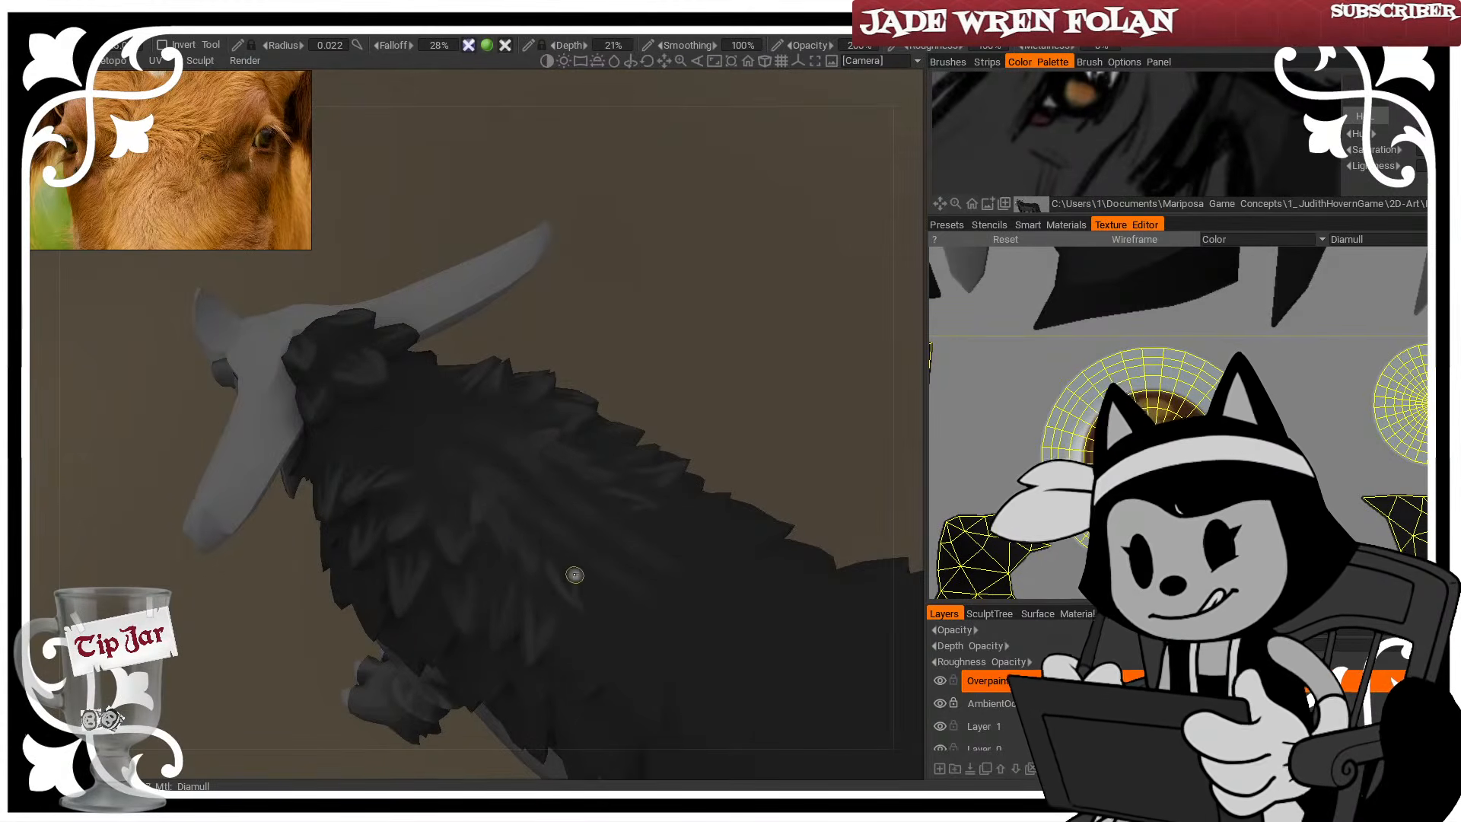
left_click_drag(674, 388, 668, 358)
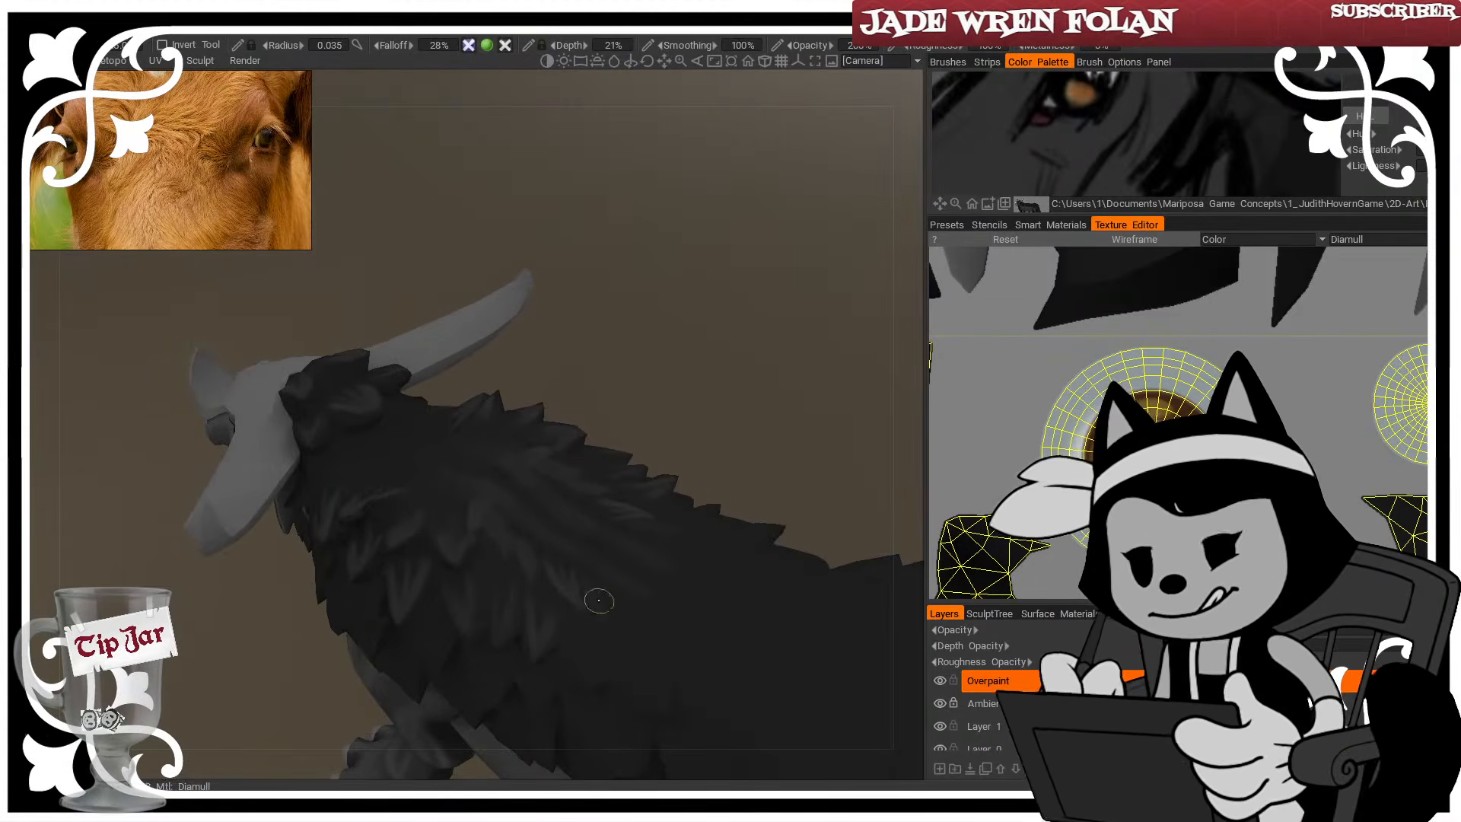
left_click_drag(636, 431, 597, 675)
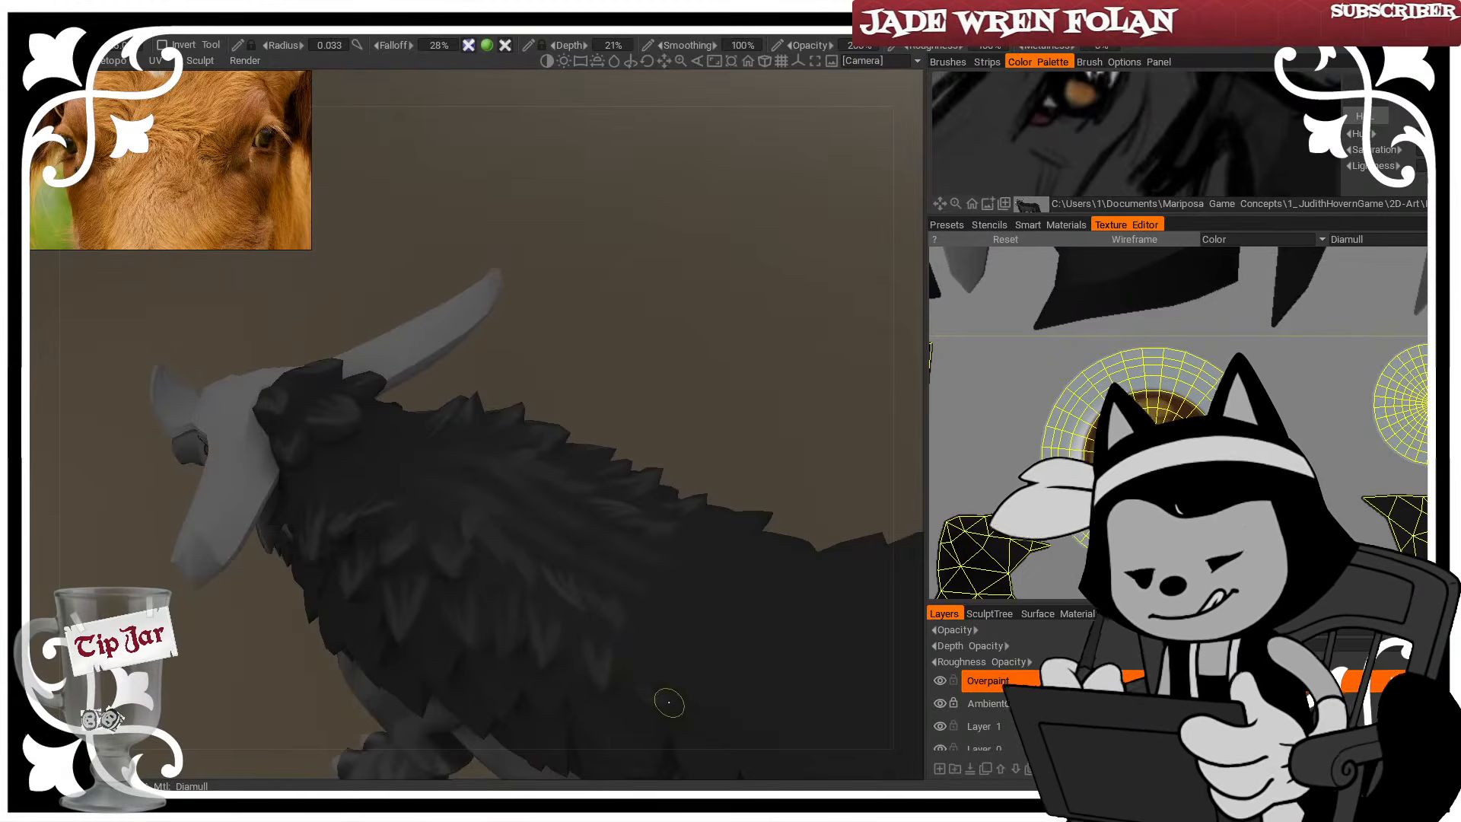
left_click_drag(679, 703, 671, 656)
Paint a larger feather highlight at the rear end of the flank mane with a 0.050 brush radius
key("bracketright")
key("bracketright")
key("bracketright")
key("bracketright")
key("bracketright")
key("bracketright")
key("bracketright")
key("bracketright")
key("bracketright")
key("bracketright")
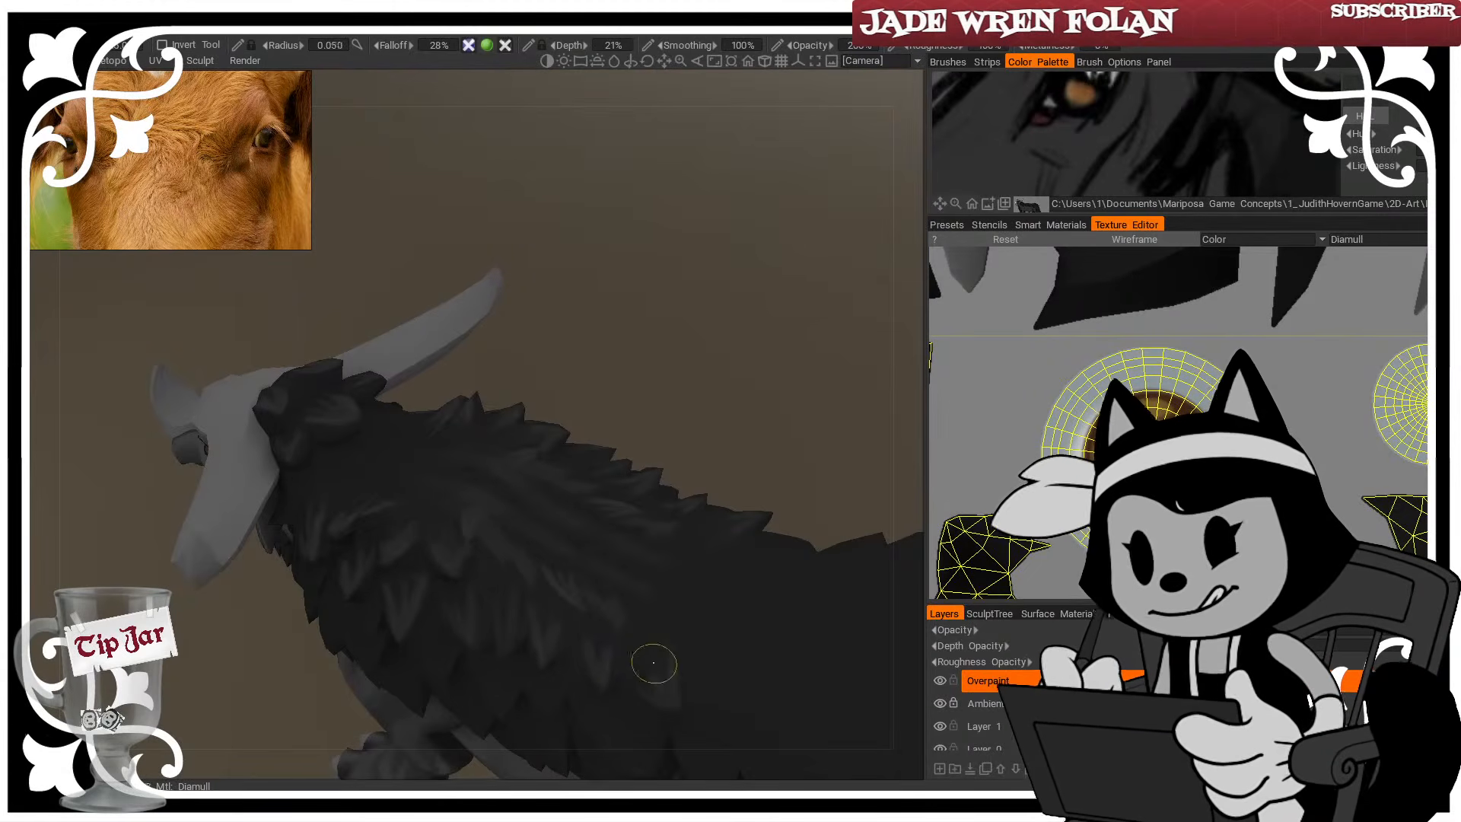
left_click_drag(687, 397, 629, 439)
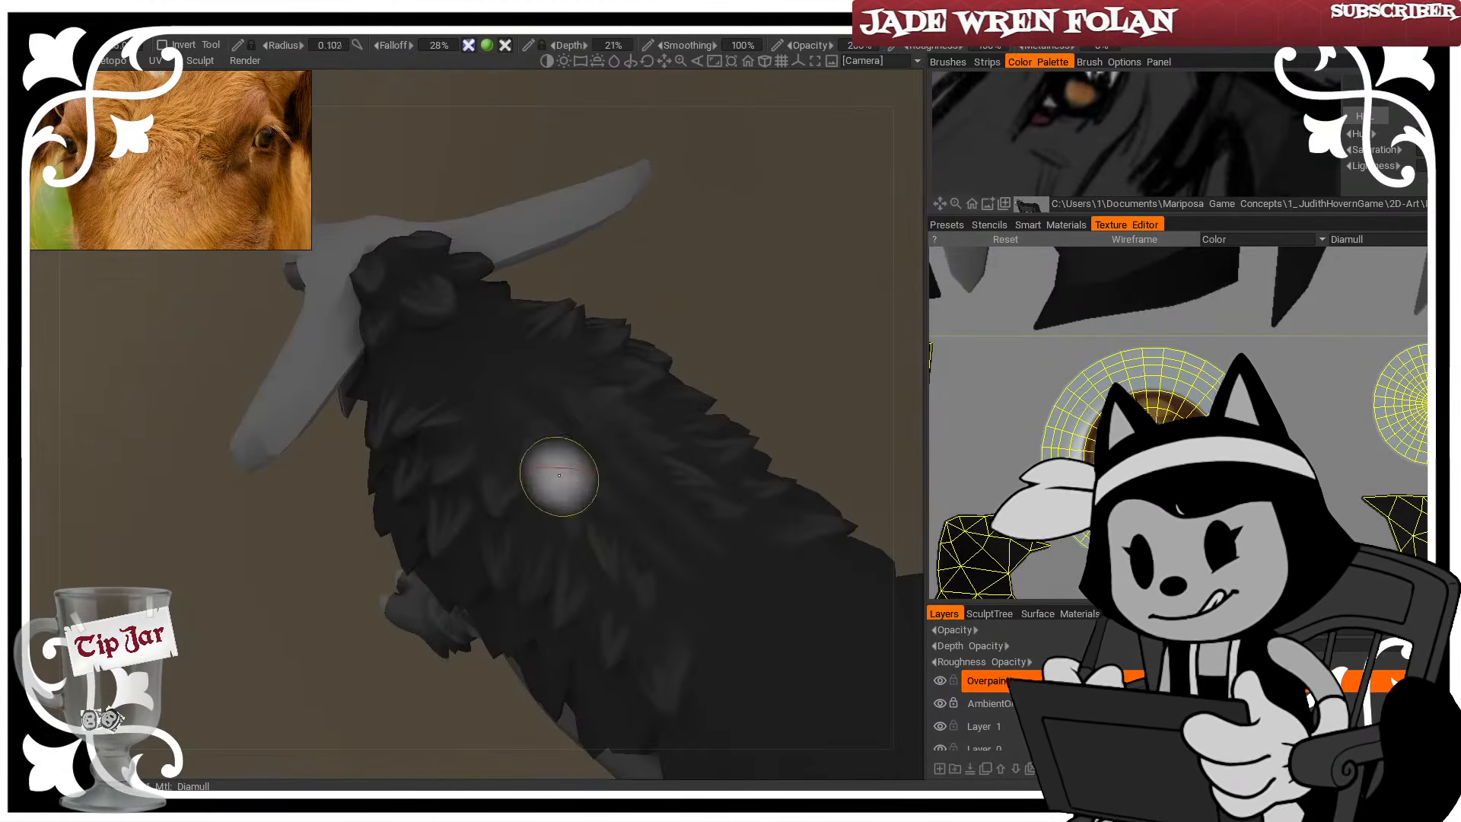
Examine the mane from above and from the side, checking its mesh layout with the wireframe overlay
key("bracketleft")
key("bracketleft")
key("bracketleft")
left_click_drag(750, 303, 512, 358)
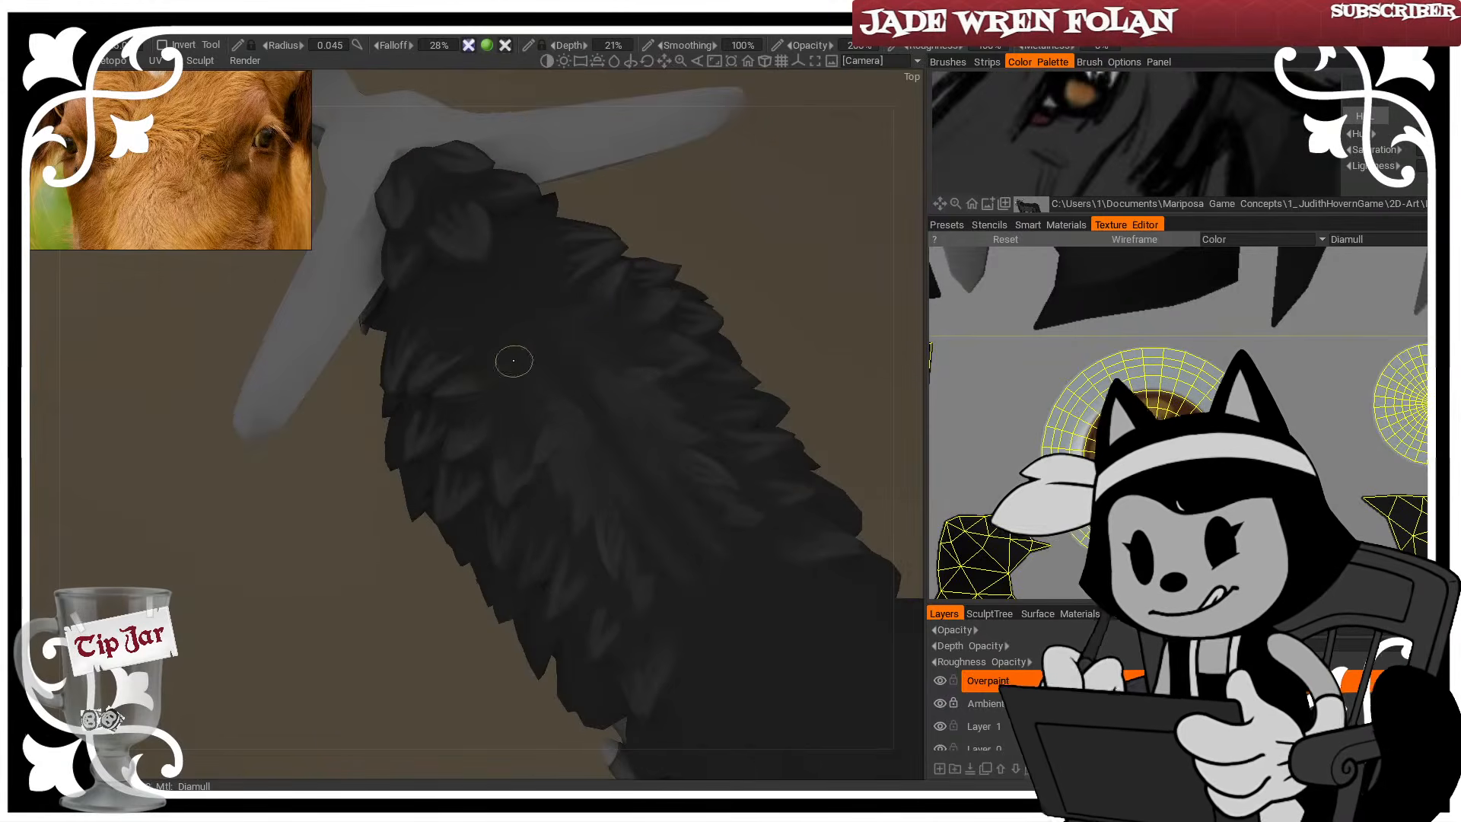
key("bracketleft")
key("bracketleft")
key("bracketleft")
key("bracketleft")
key("bracketleft")
key("bracketleft")
key("bracketleft")
left_click_drag(531, 289, 706, 180, "alt")
key("w")
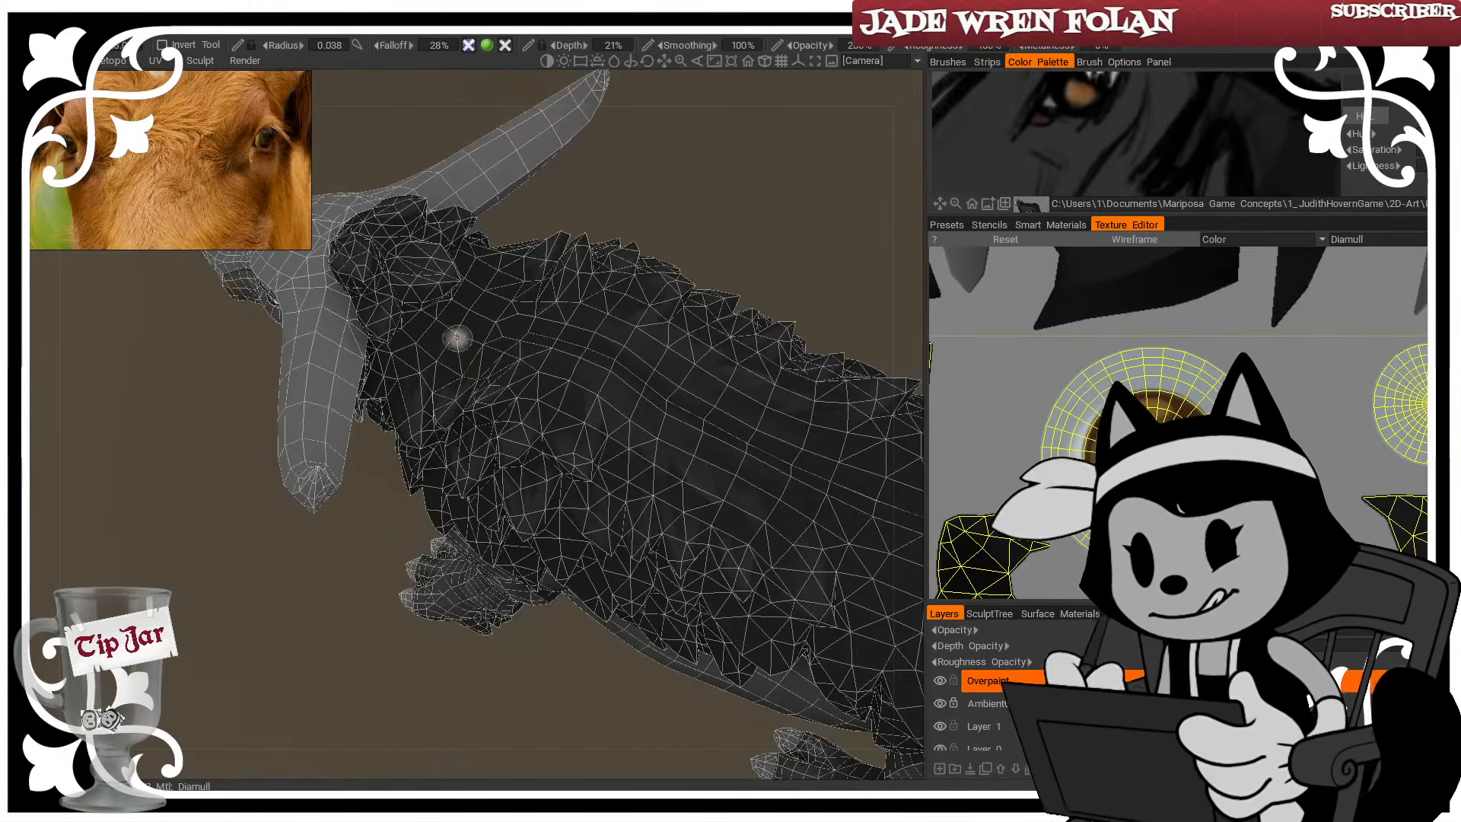
key("w")
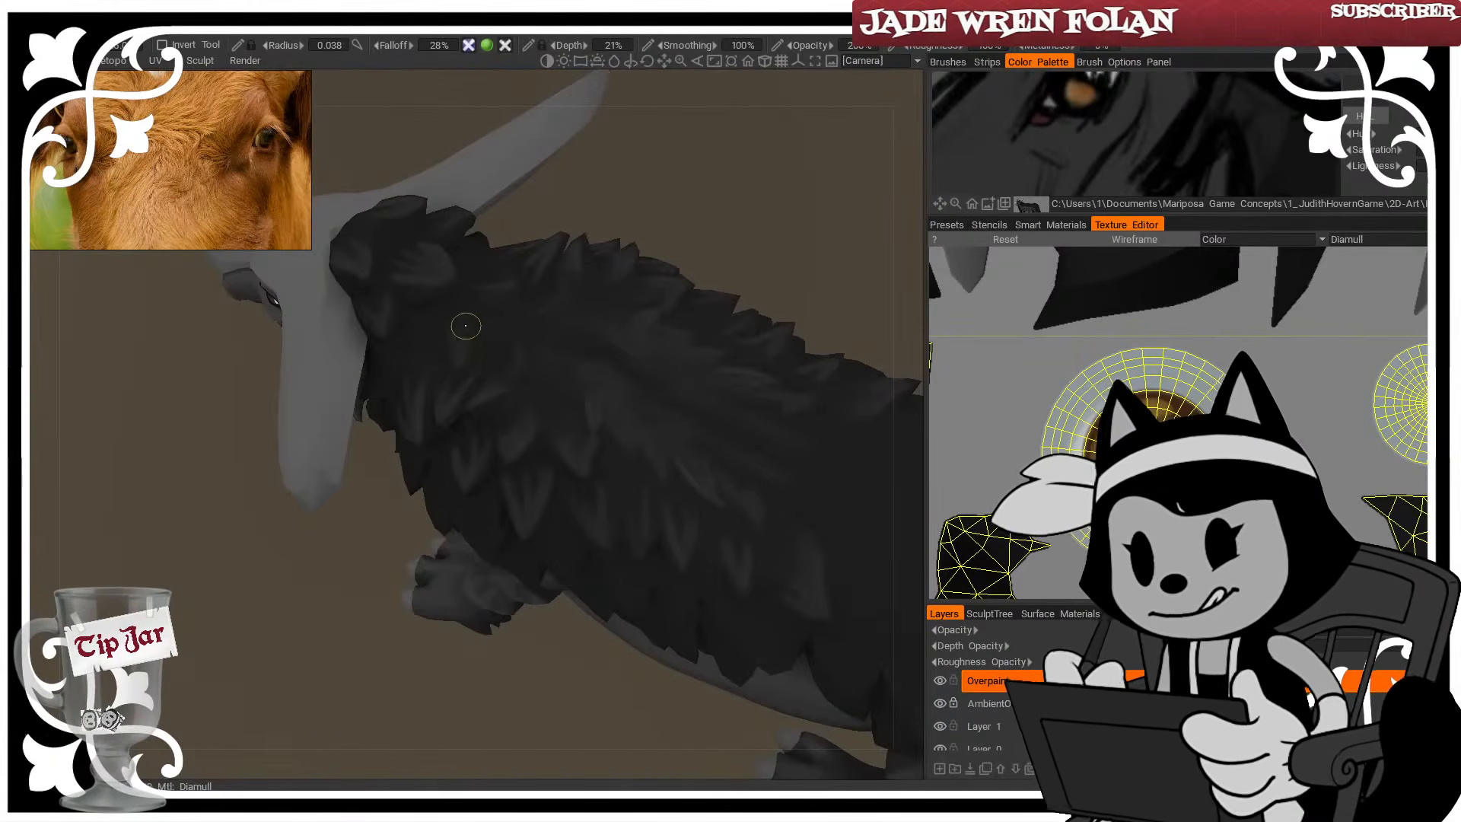
Paint small tuft highlights on the neck behind the near horn with brush radii between 0.029 and 0.037
left_click_drag(650, 215, 473, 329, "alt")
key("bracketleft")
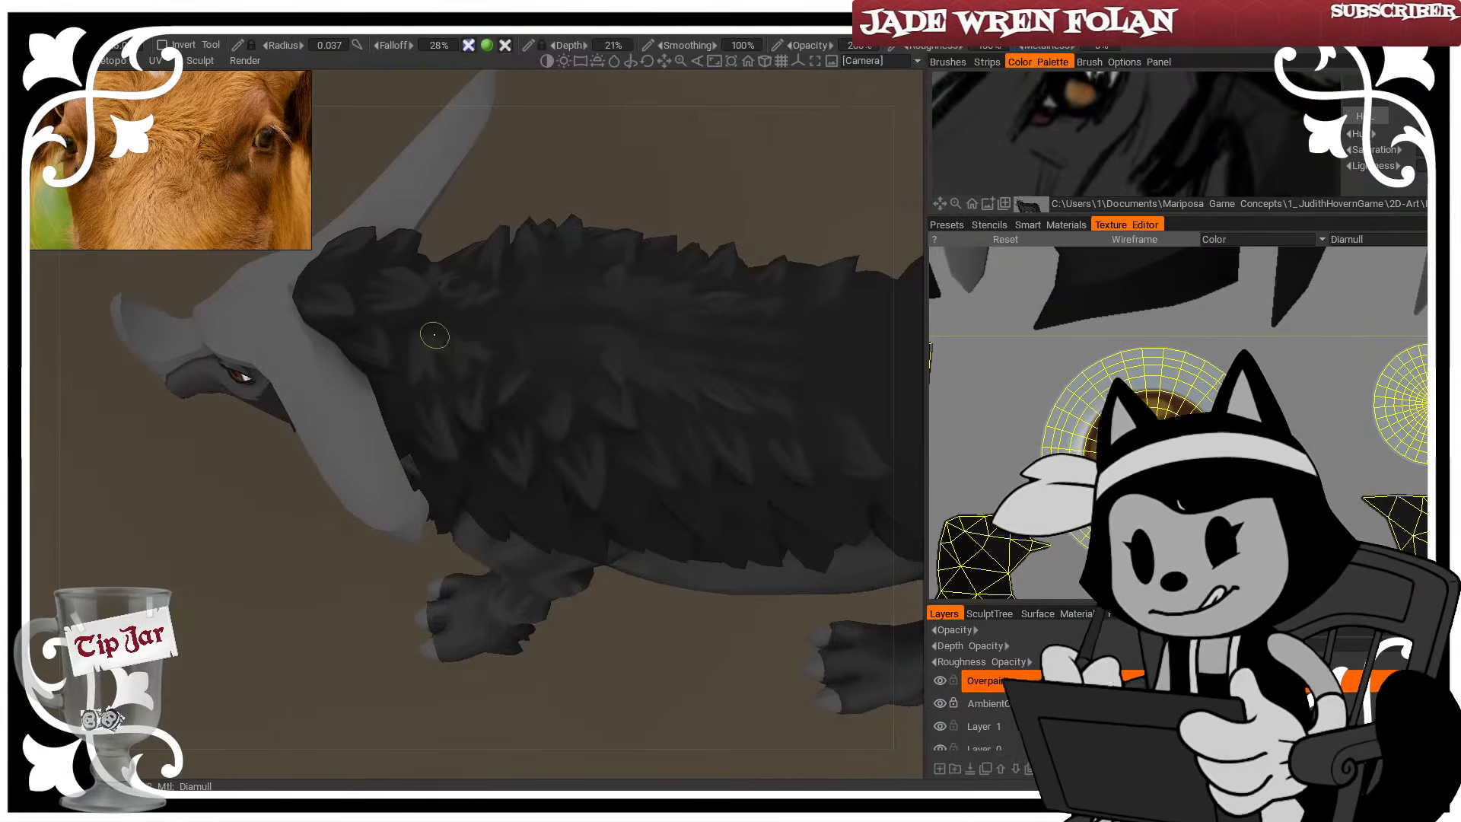
key("bracketleft")
mouse_move(409, 351)
left_mouse_down("alt")
mouse_move(564, 189)
mouse_move(479, 375)
left_mouse_up("alt")
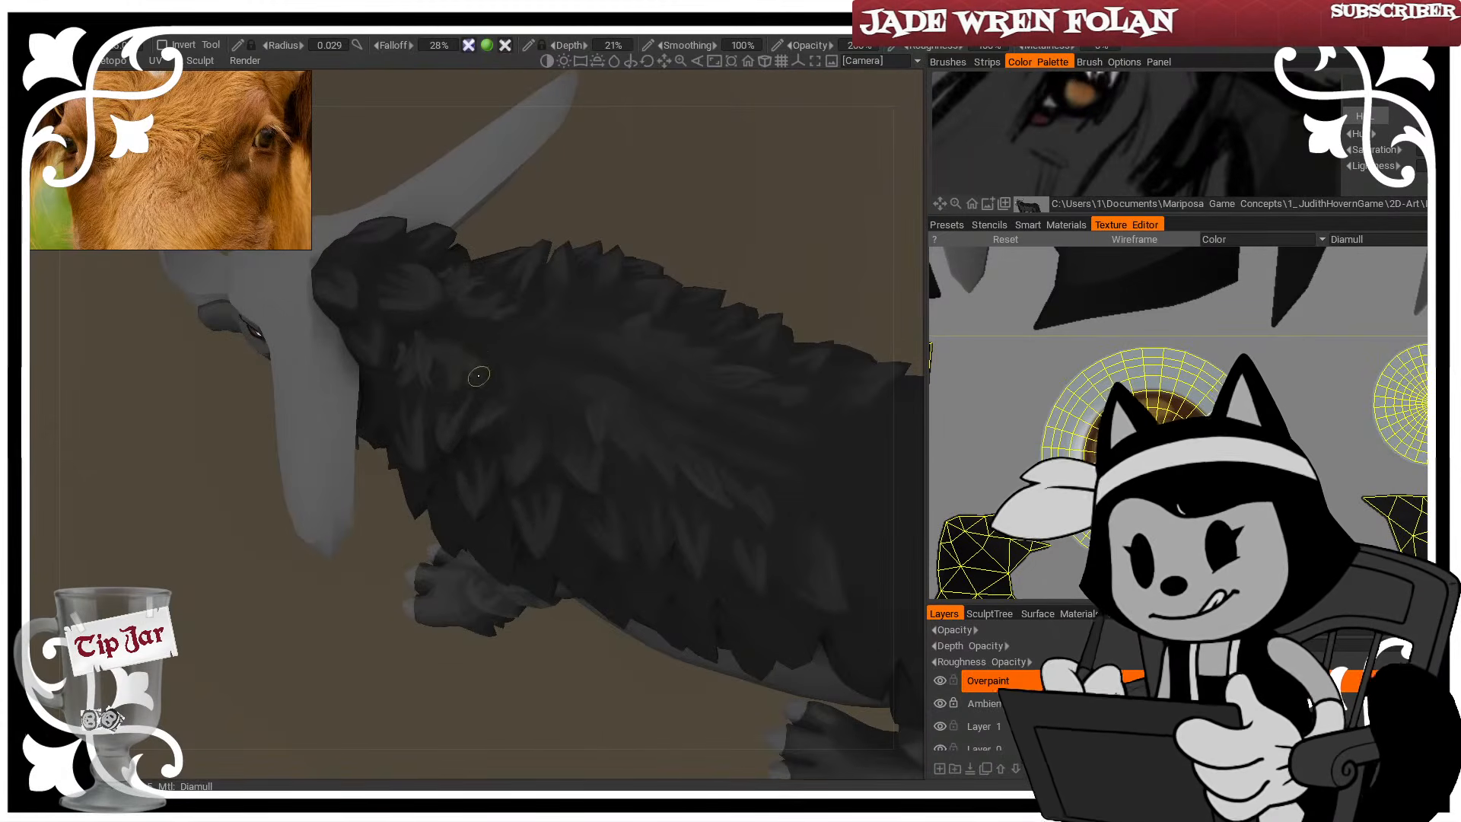
key("bracketright")
key("bracketright")
key("bracketright")
key("bracketright")
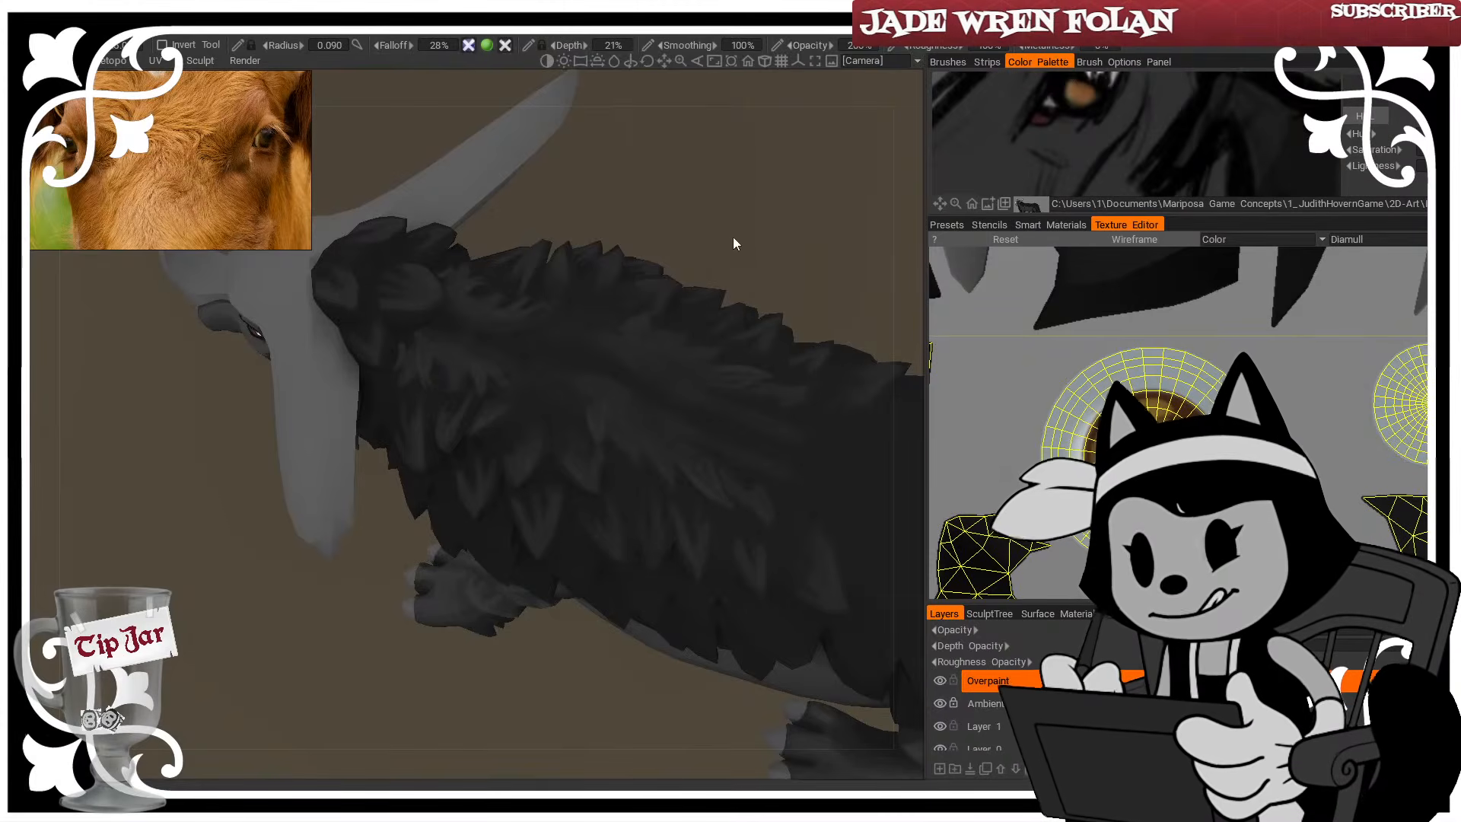
Examine the mesh flow along the back and flank with the wireframe overlay on, finishing with it hidden
mouse_move(732, 243)
left_mouse_down("alt")
mouse_move(695, 228)
mouse_move(705, 163)
mouse_move(685, 277)
mouse_move(660, 254)
mouse_move(737, 215)
mouse_move(682, 375)
mouse_move(668, 287)
mouse_move(712, 340)
mouse_move(555, 391)
left_mouse_up("alt")
key("bracketleft")
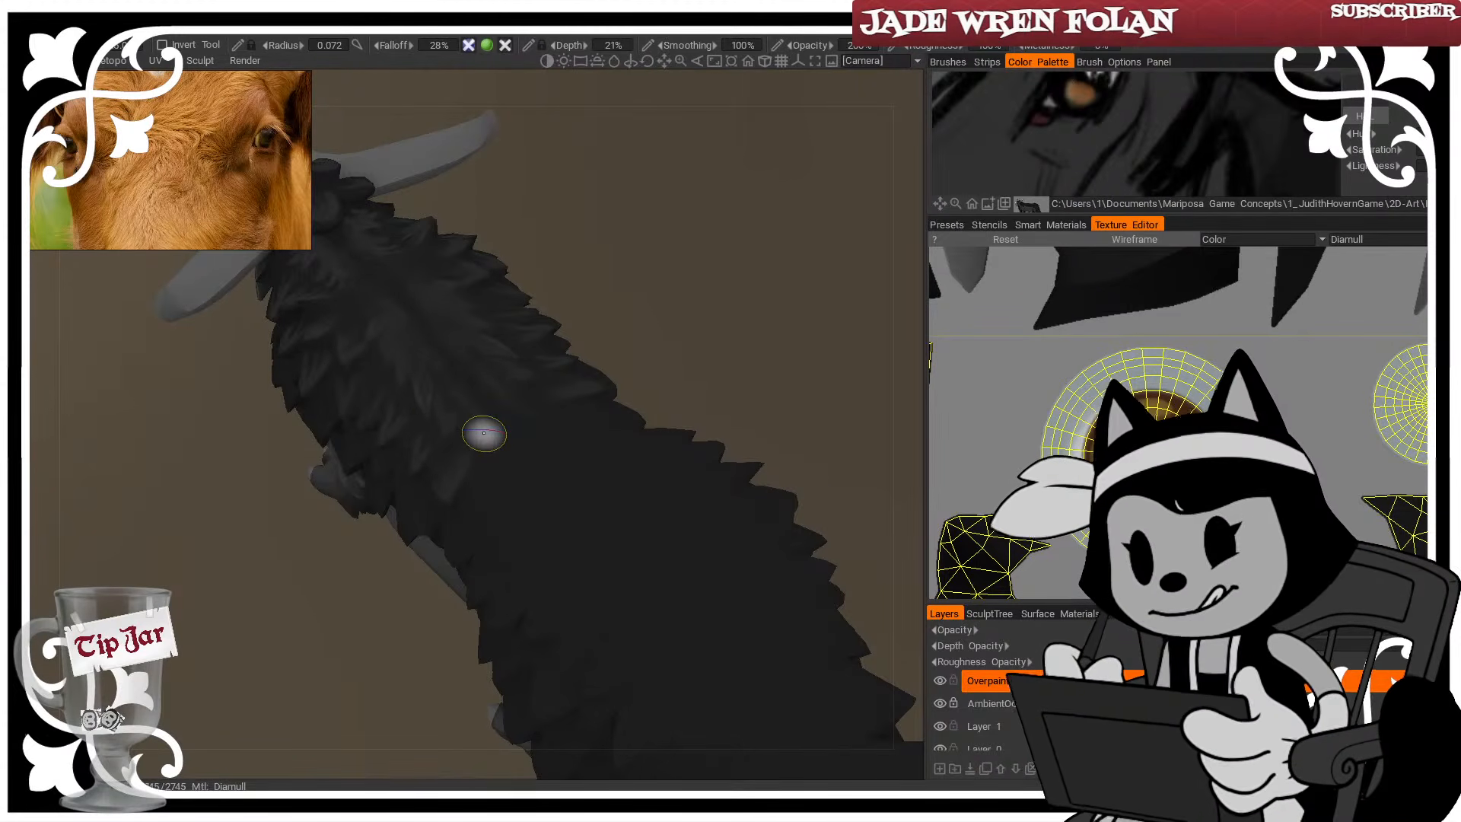
key("w")
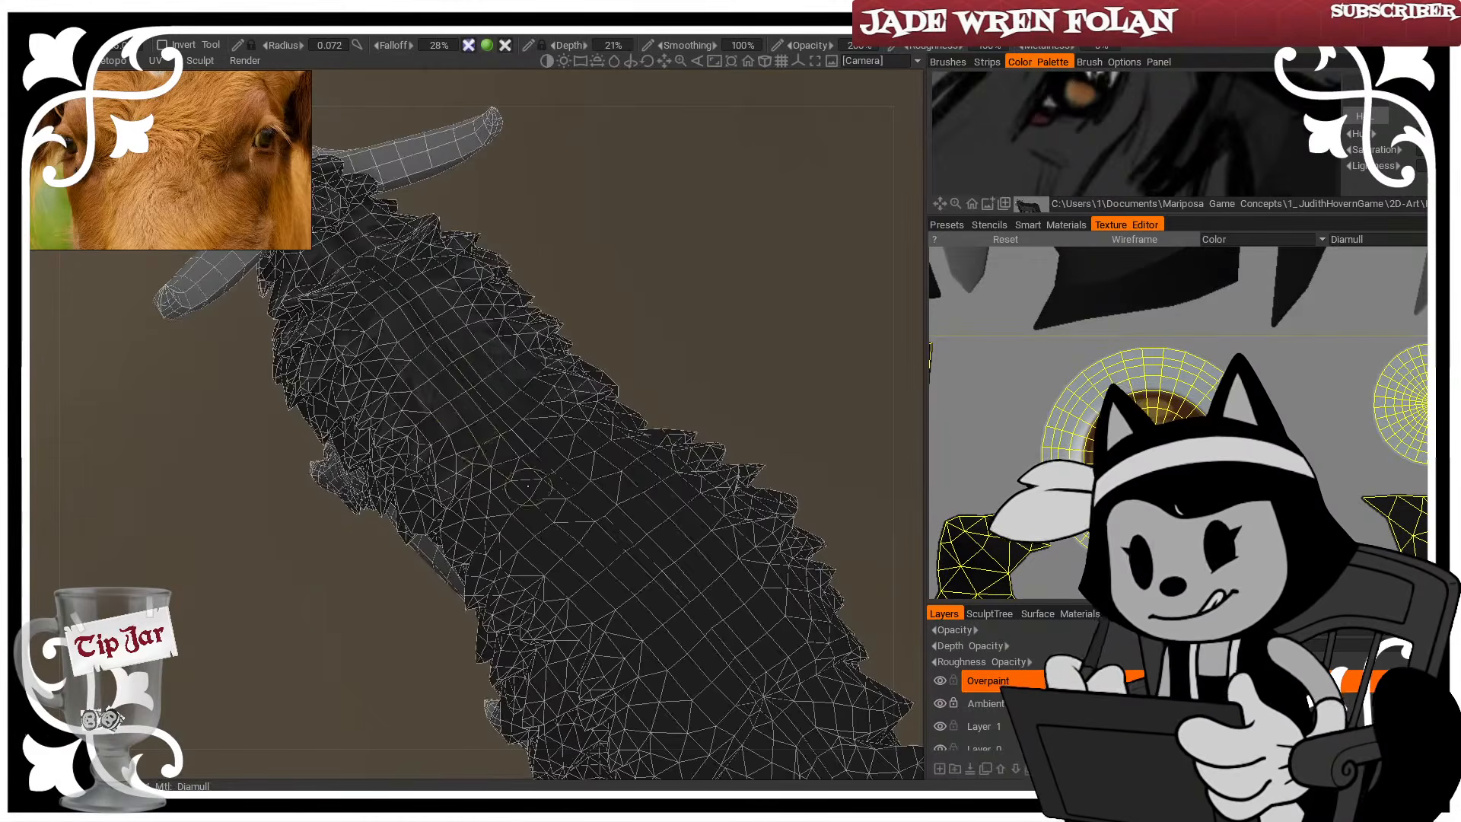
left_click_drag(527, 485, 673, 235, "alt")
key("bracketleft")
key("bracketleft")
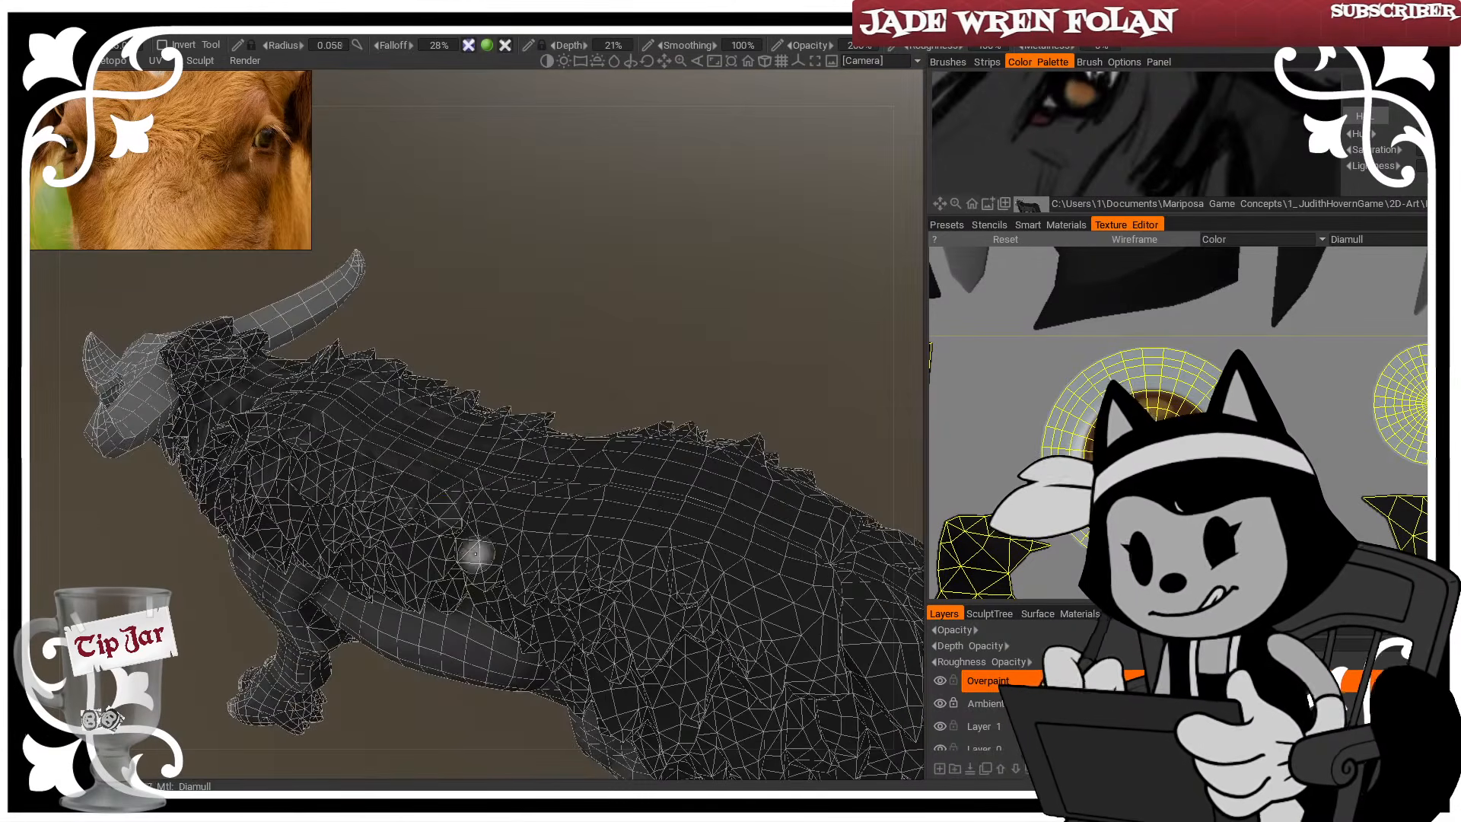
key("v")
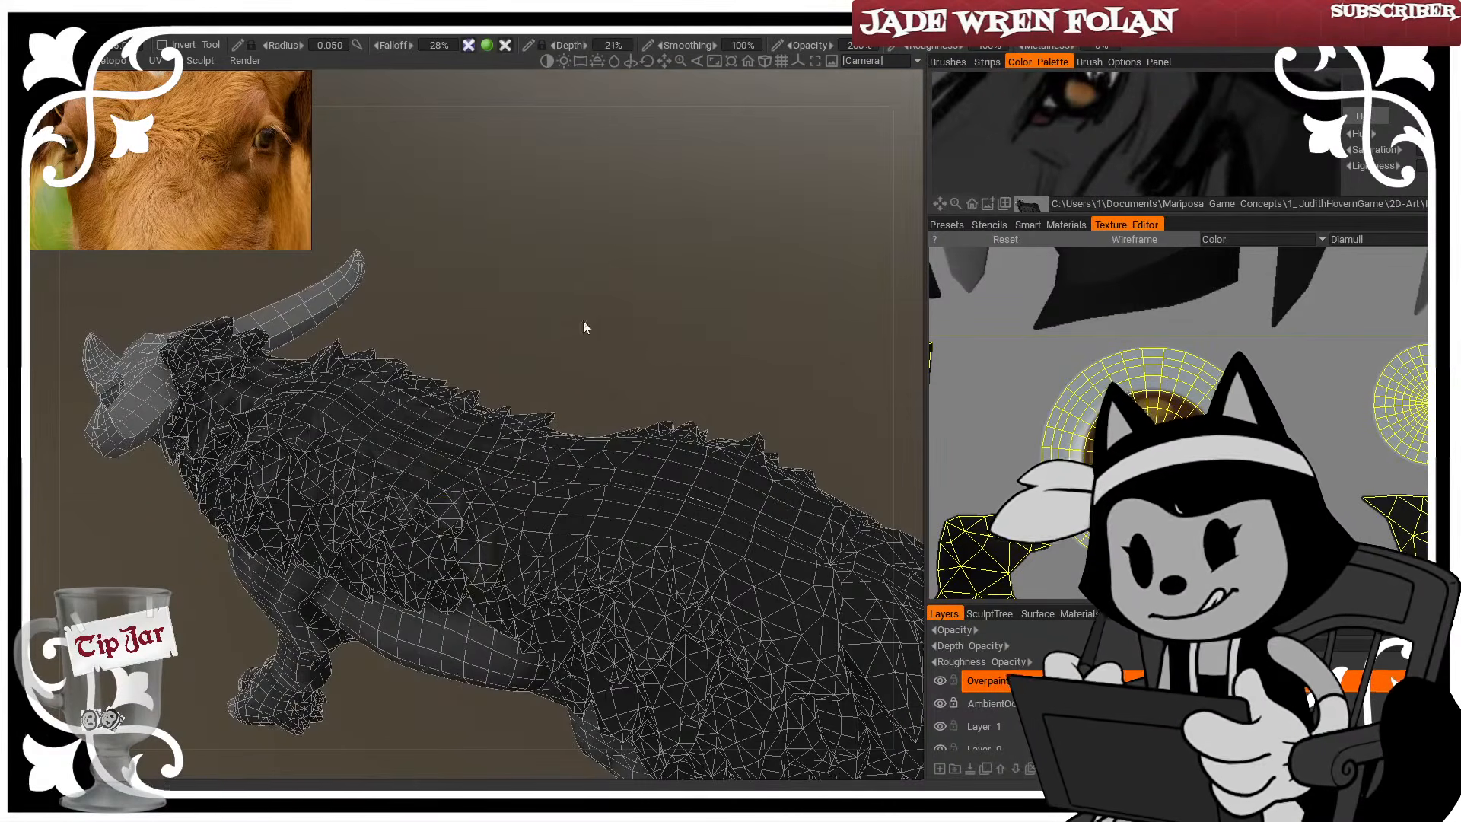
left_click_drag(582, 327, 495, 433)
key("bracketleft")
key("bracketleft")
key("w")
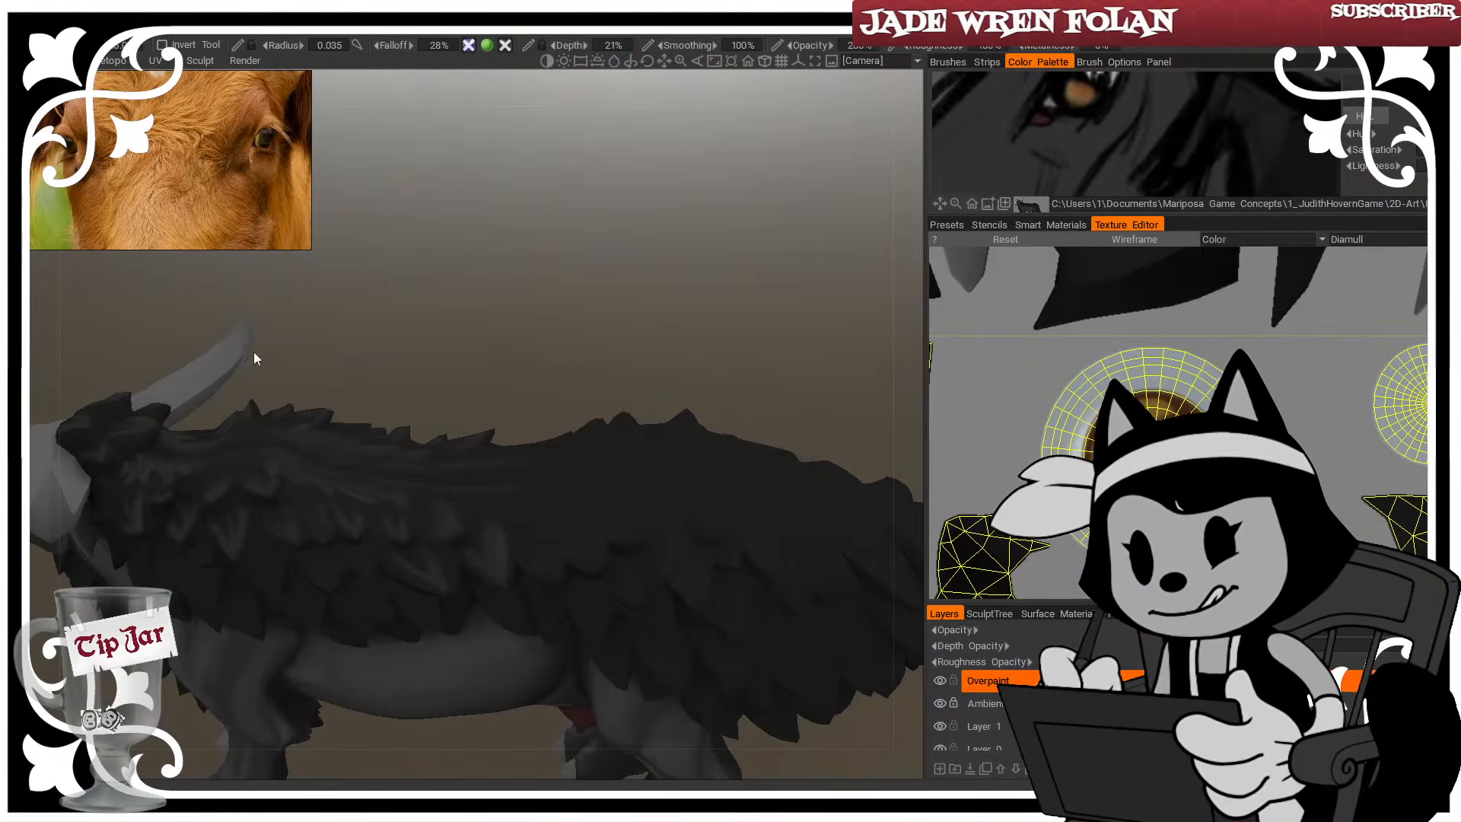
Paint overlapping feather highlights along the middle of the flank with brush radii of 0.035 and 0.041
left_click_drag(254, 351, 668, 304, "alt")
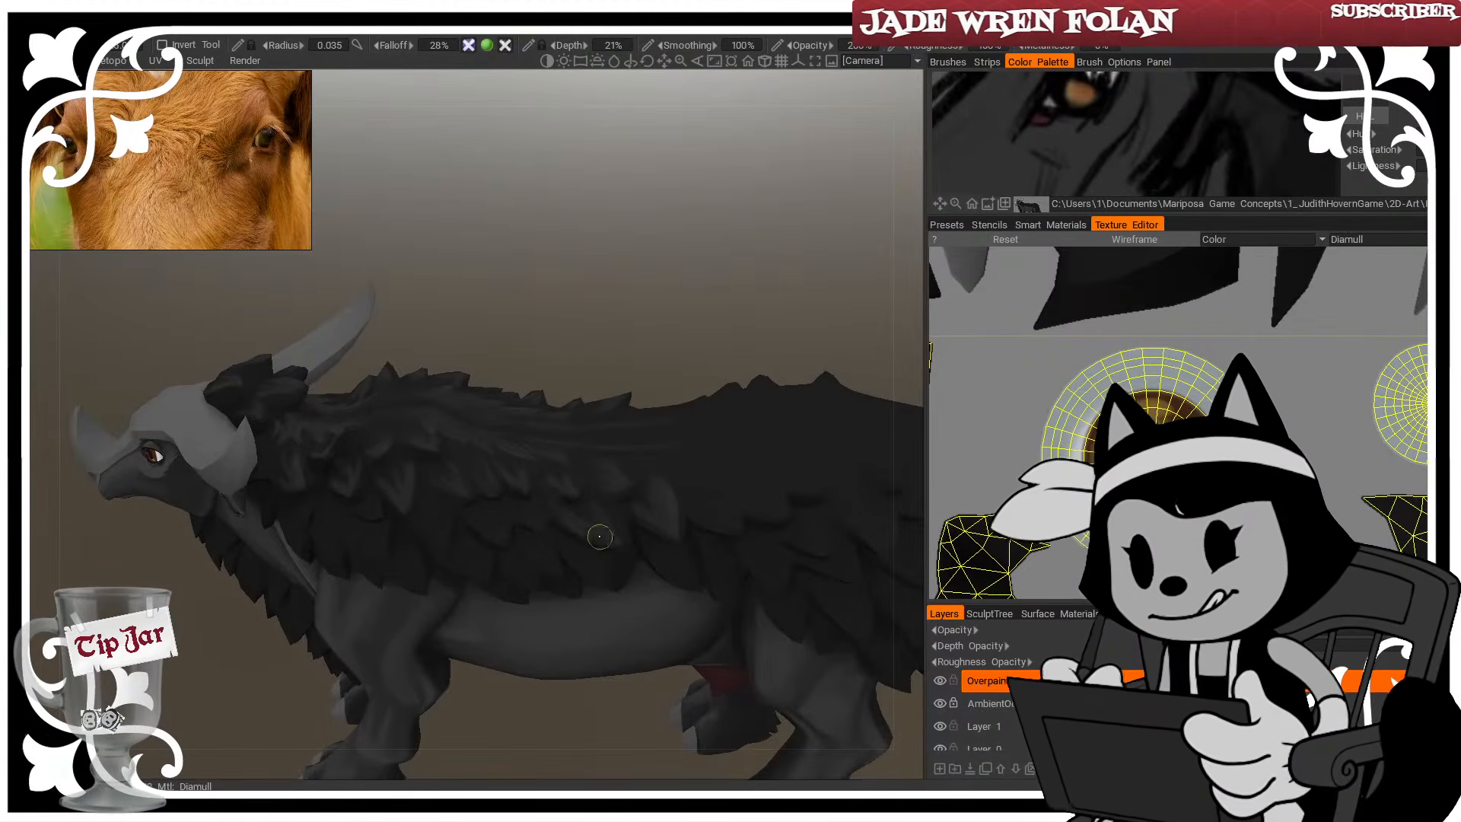
left_click_drag(582, 514, 563, 353, "alt")
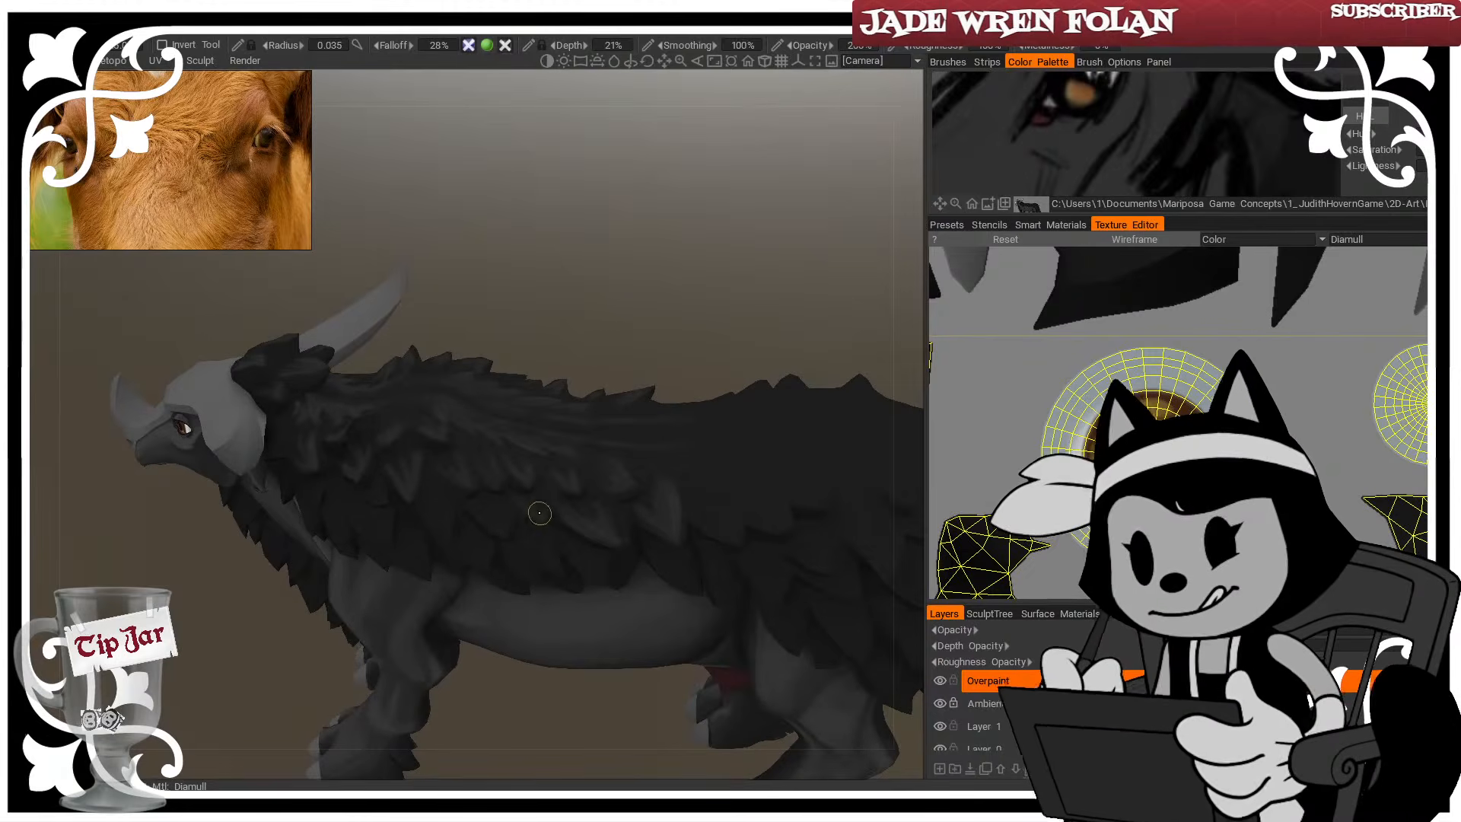
right_click_drag(486, 497, 491, 498)
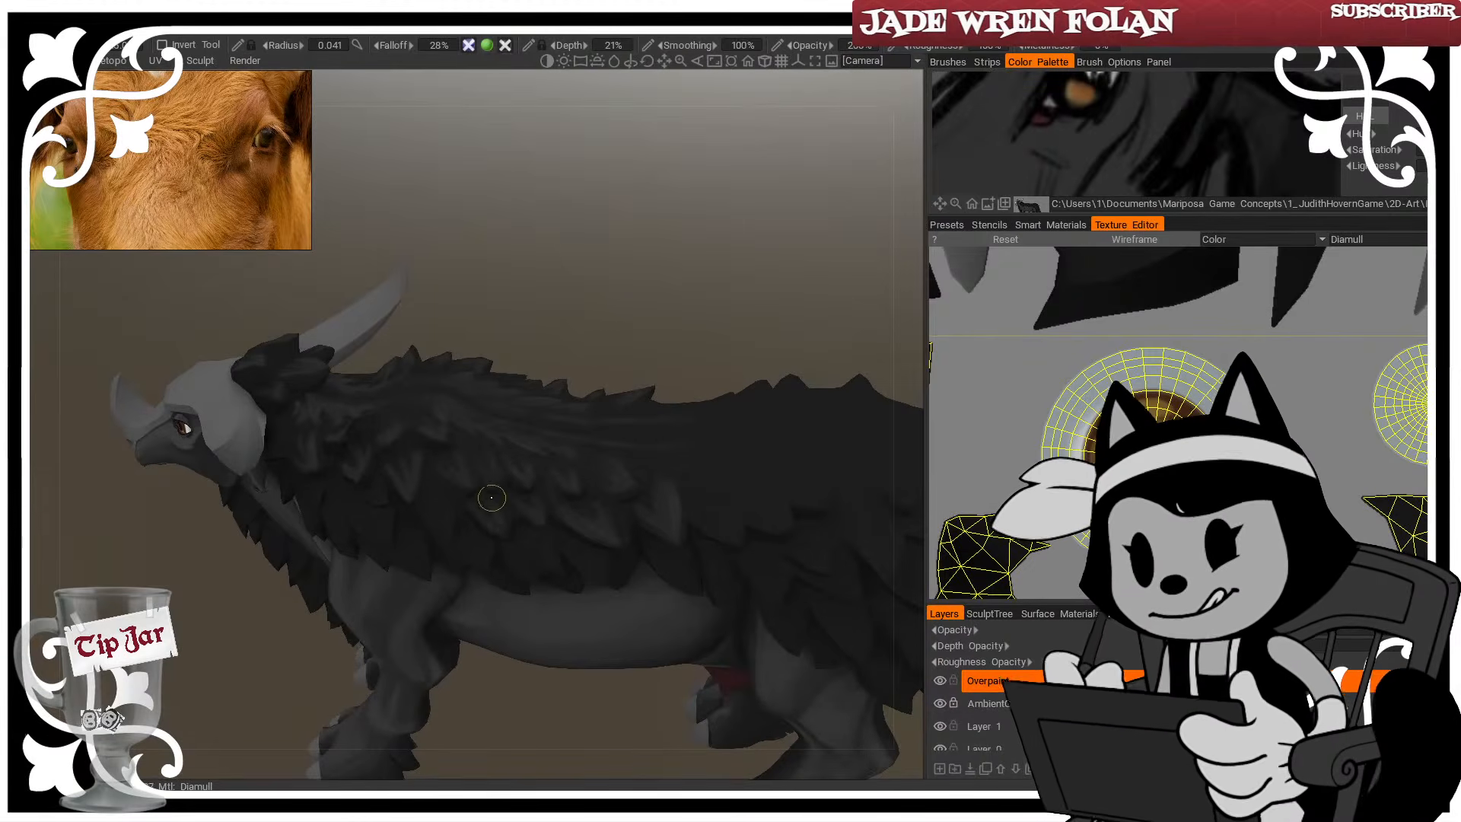
left_click_drag(586, 277, 418, 515)
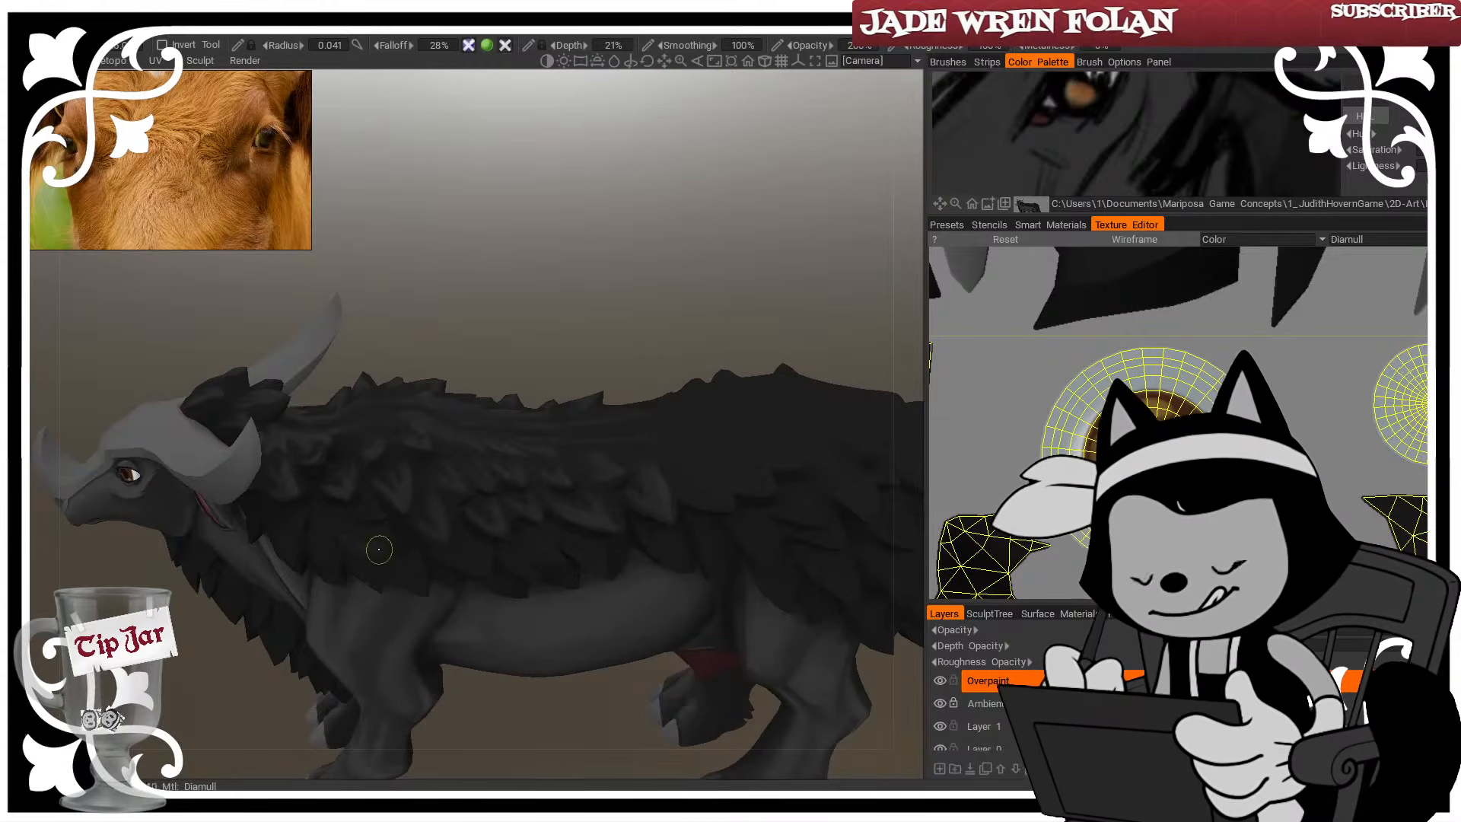
Paint feather highlights over the shoulder and lower neck with brush radii between 0.030 and 0.037, continuing onto the lower flank
right_click_drag(368, 512, 377, 515)
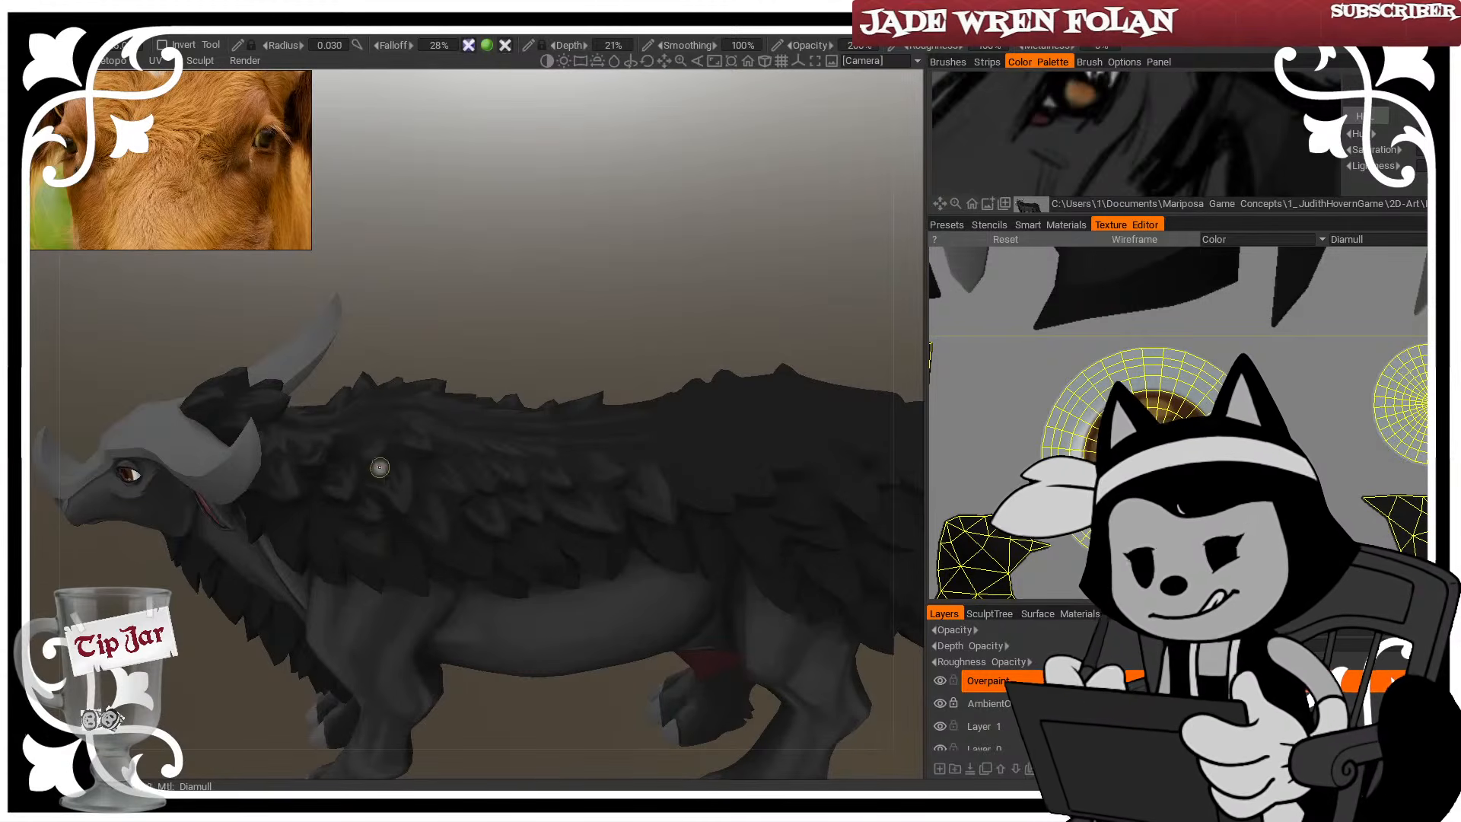
left_click_drag(380, 466, 354, 438)
left_click_drag(325, 547, 379, 567)
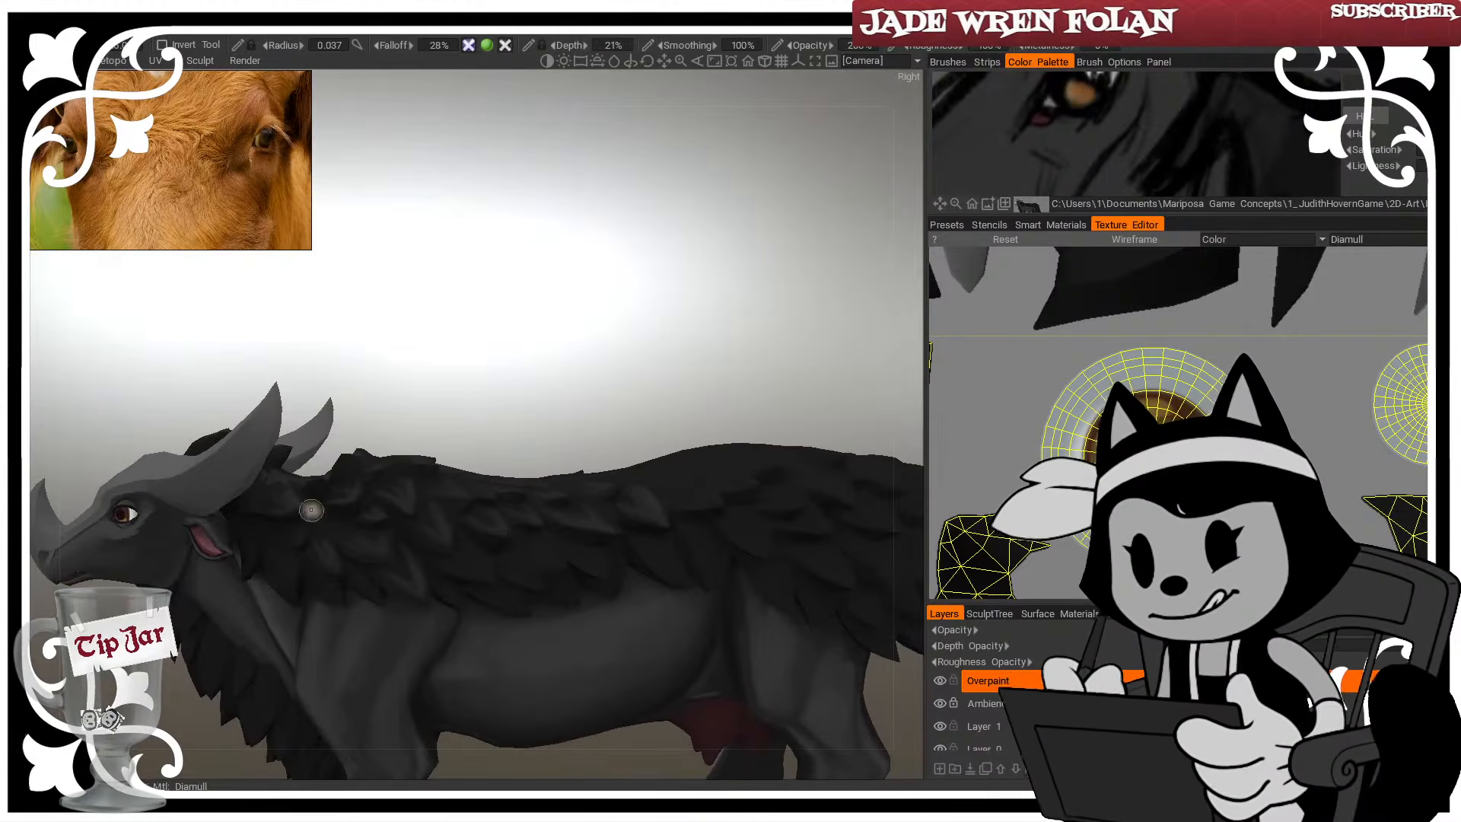
left_click_drag(311, 509, 298, 532)
left_click_drag(316, 461, 253, 569, "alt")
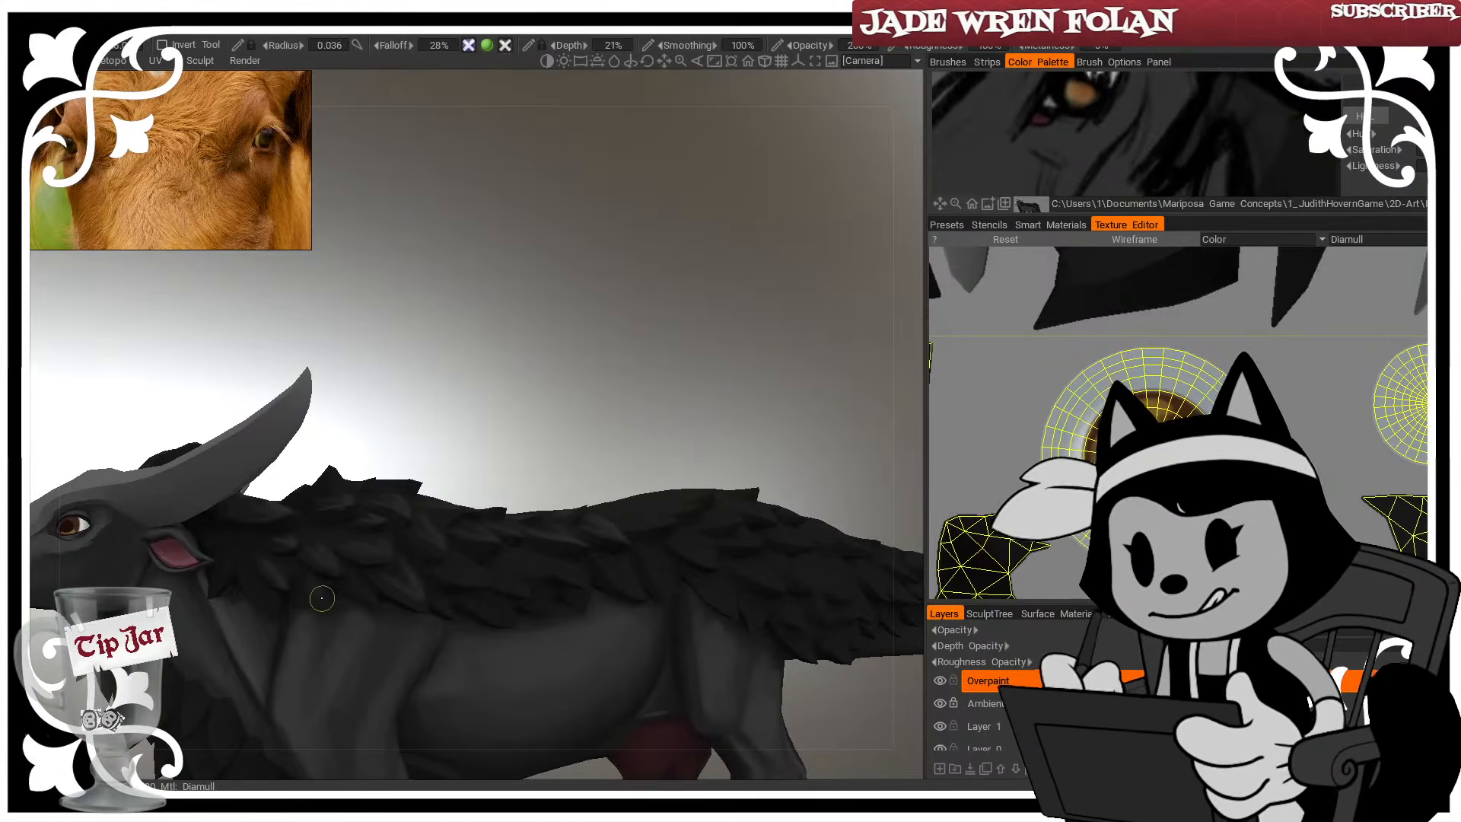
left_click_drag(468, 390, 423, 415)
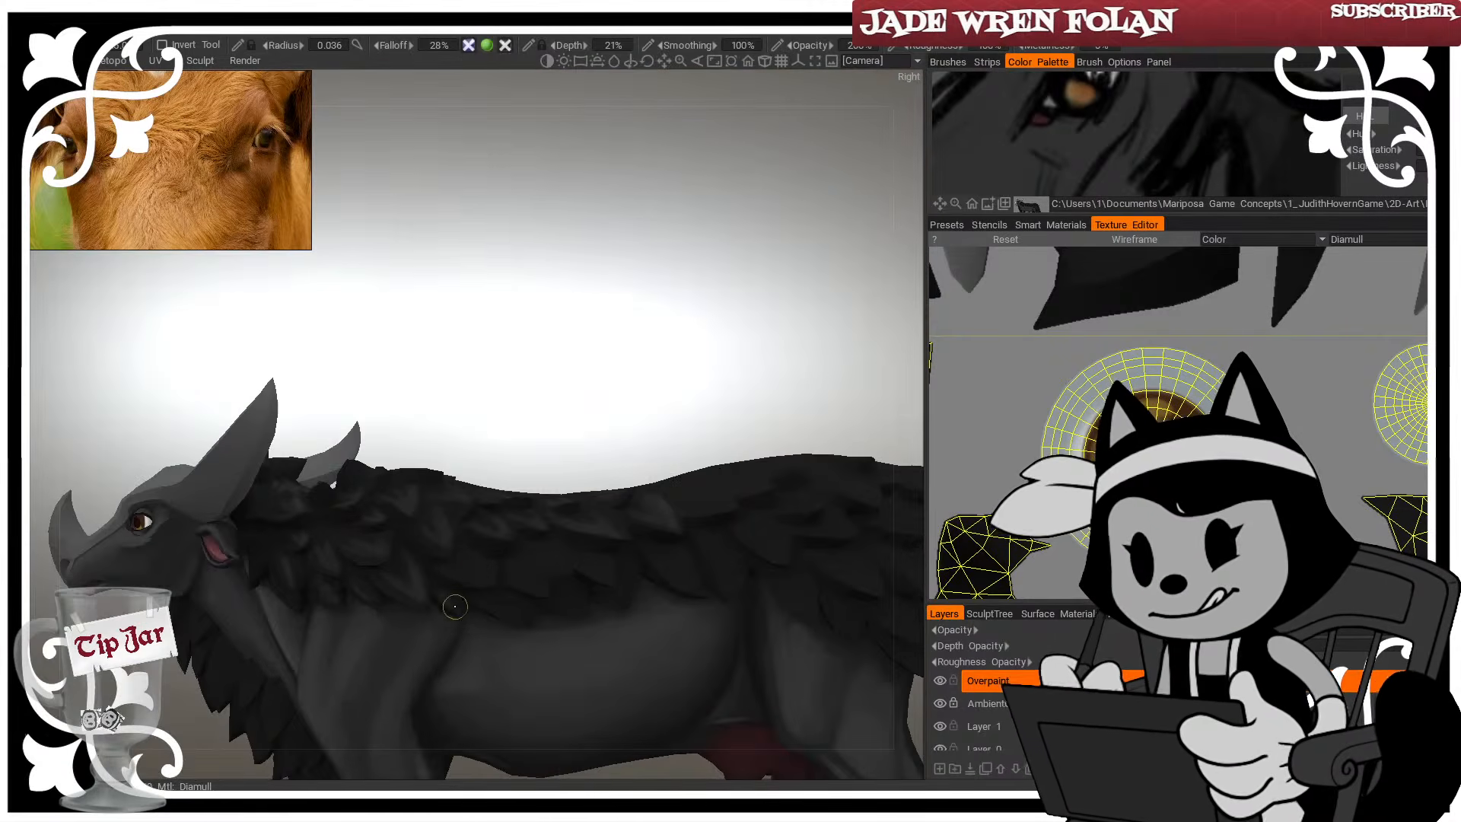
mouse_move(463, 568)
left_mouse_down()
mouse_move(521, 590)
mouse_move(548, 571)
left_mouse_up()
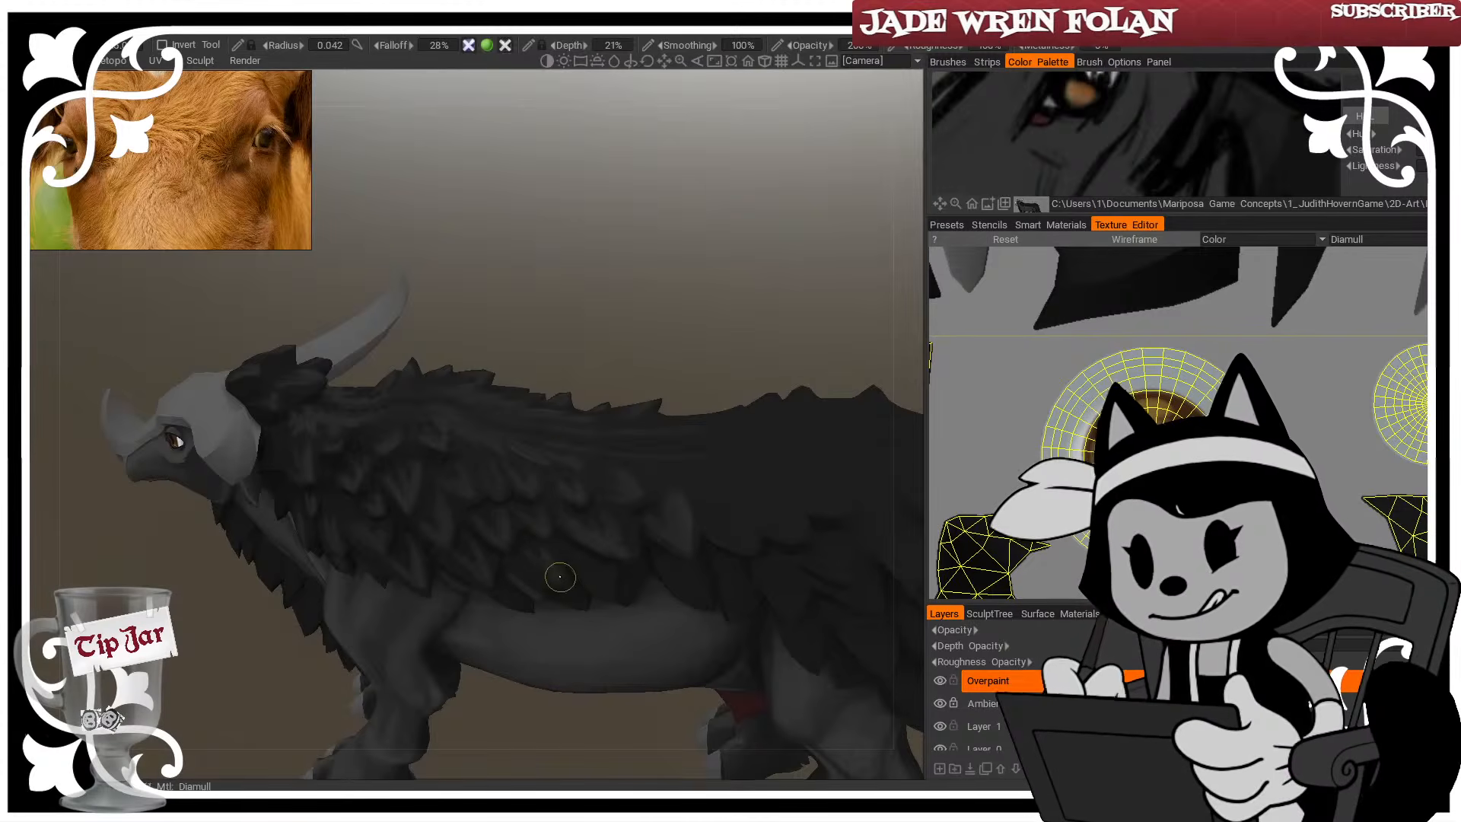
Paint feather highlights at the rear of the flank, just ahead of the haunch, with brush radii between 0.031 and 0.041
key("bracketleft")
key("bracketleft")
key("bracketleft")
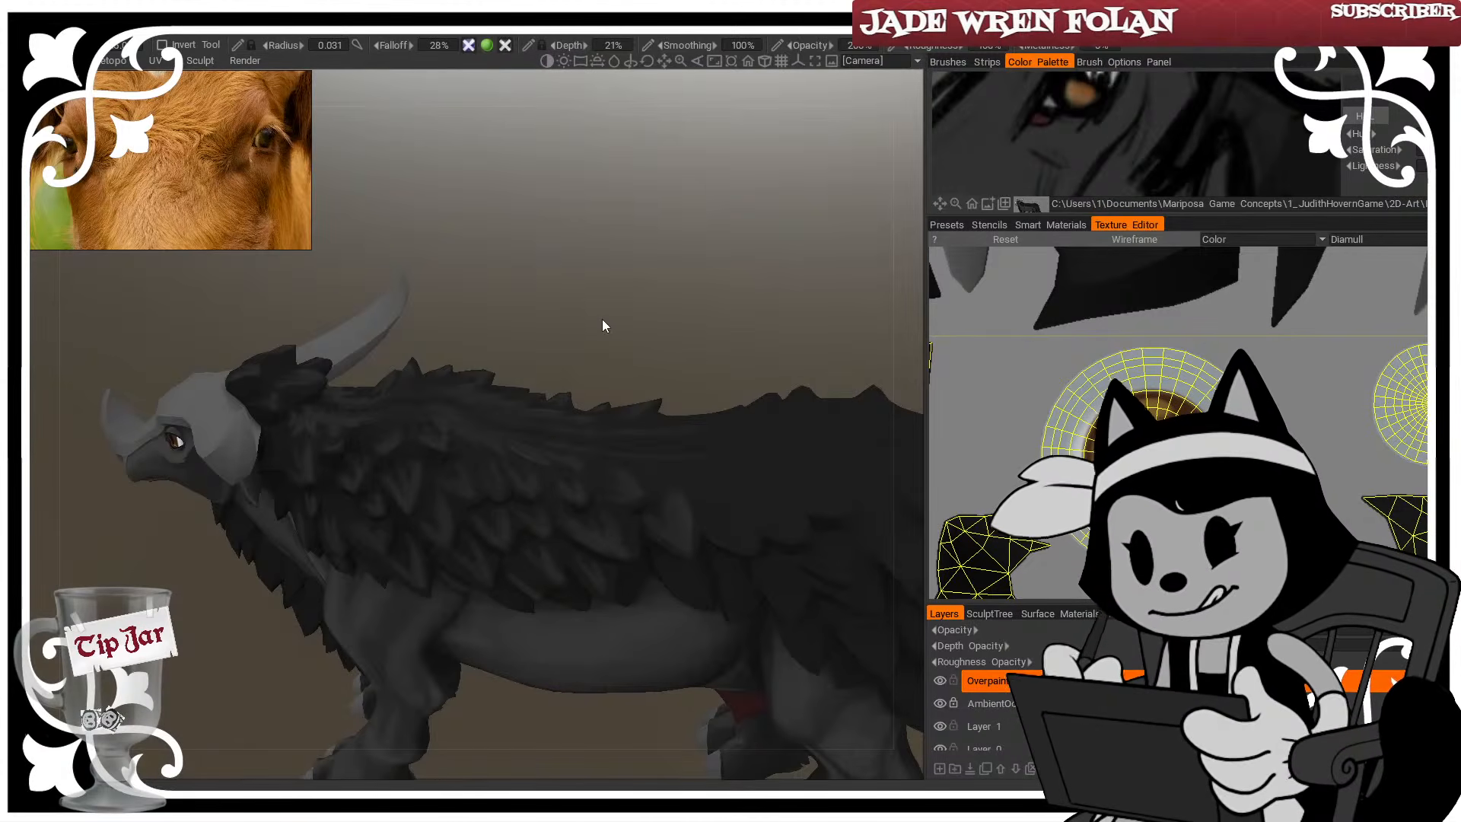
middle_click_drag(601, 318, 441, 319)
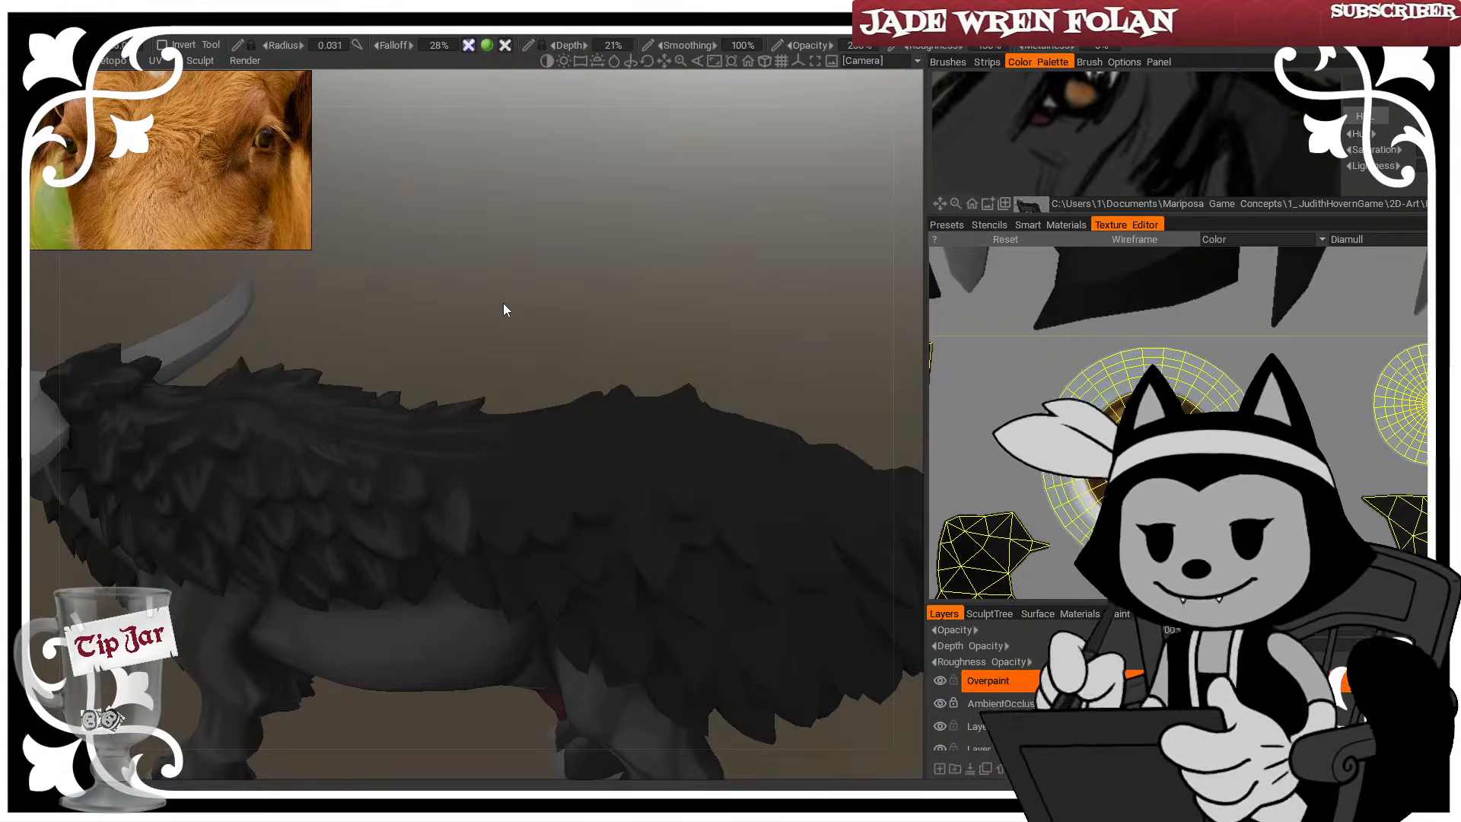
scroll(639, 368, "up", 2)
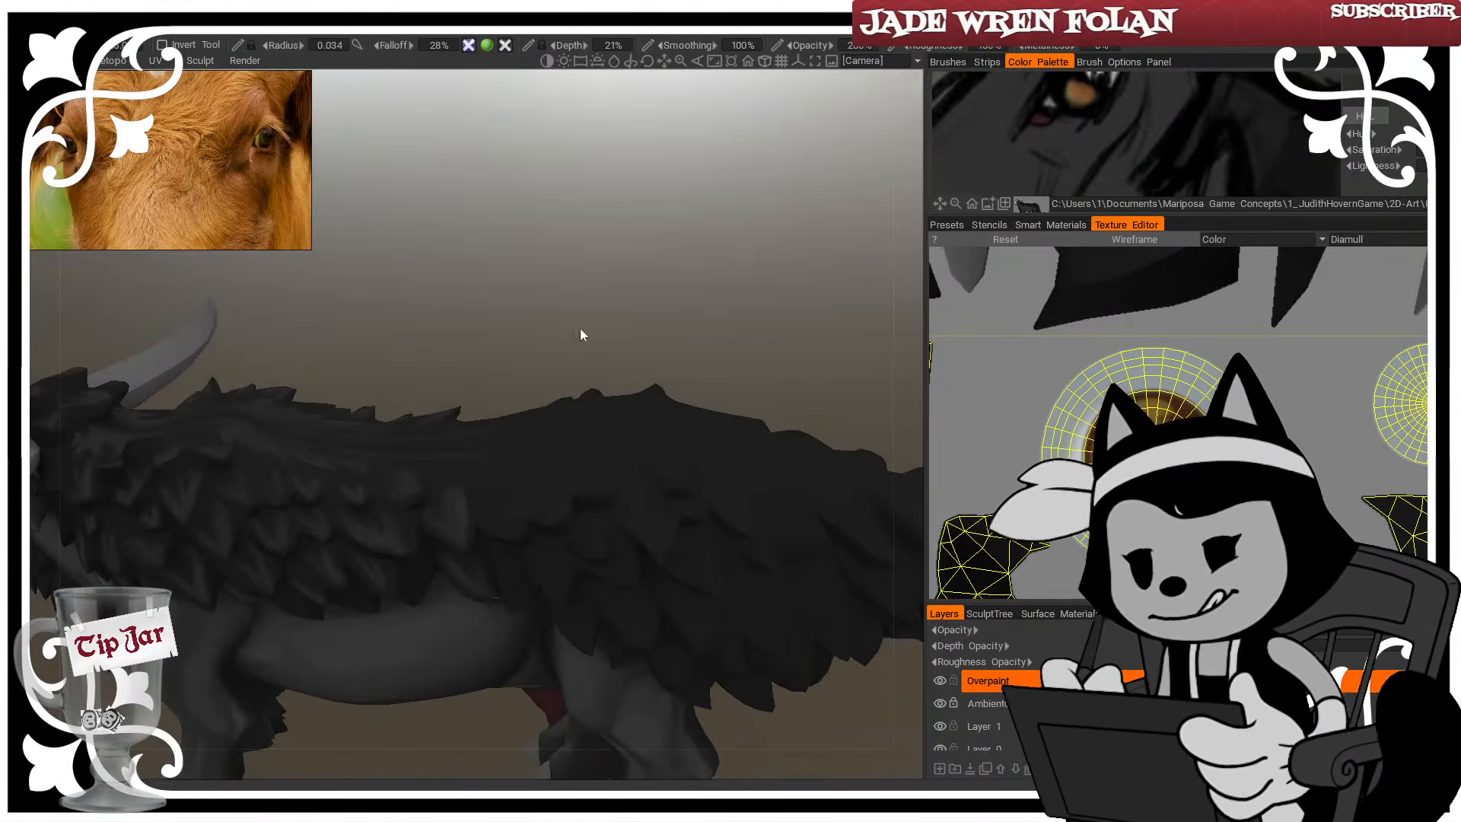
left_click_drag(580, 327, 603, 295)
left_click_drag(499, 554, 511, 600)
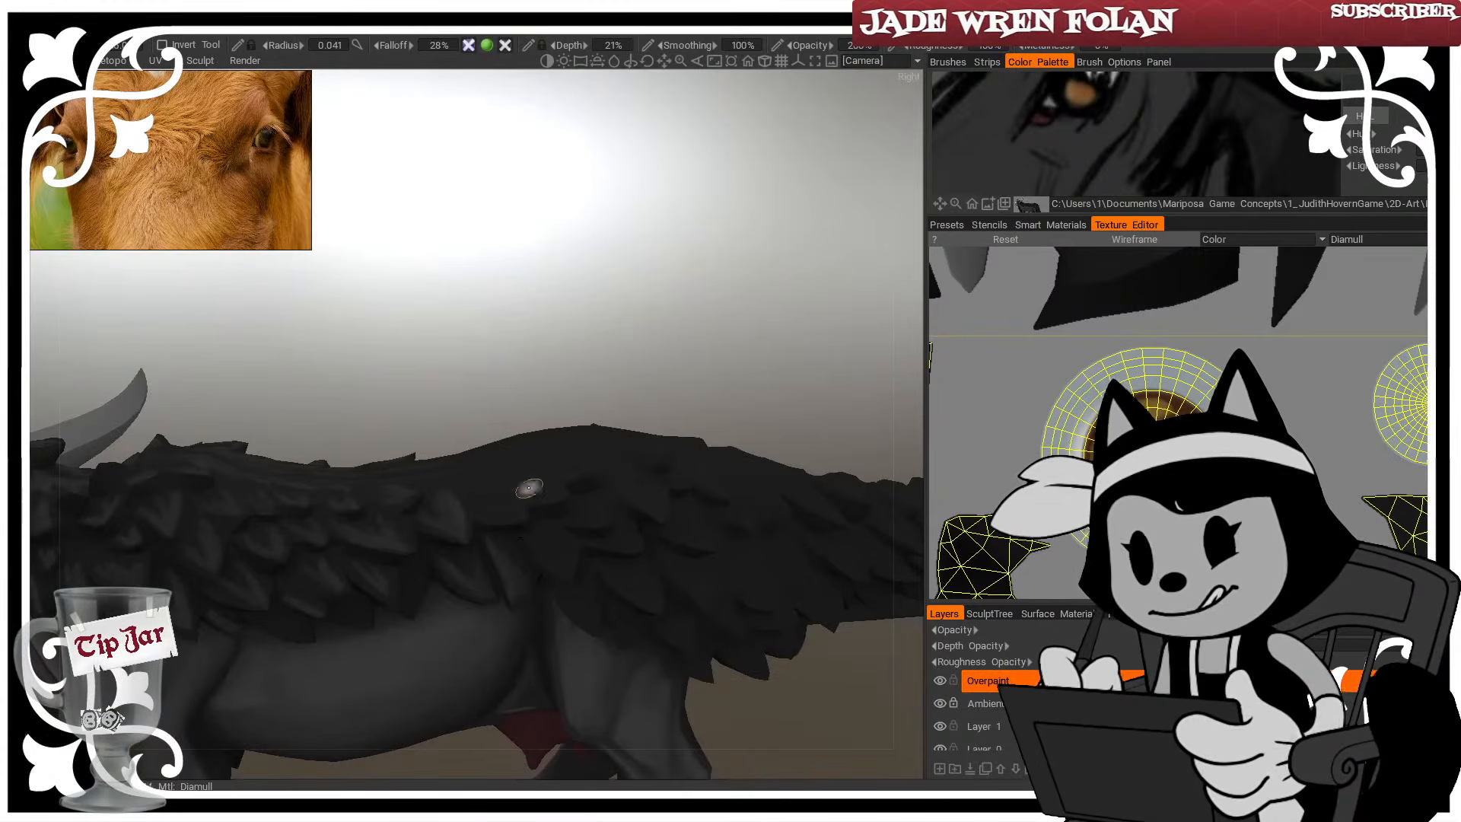
left_click_drag(533, 404, 535, 450)
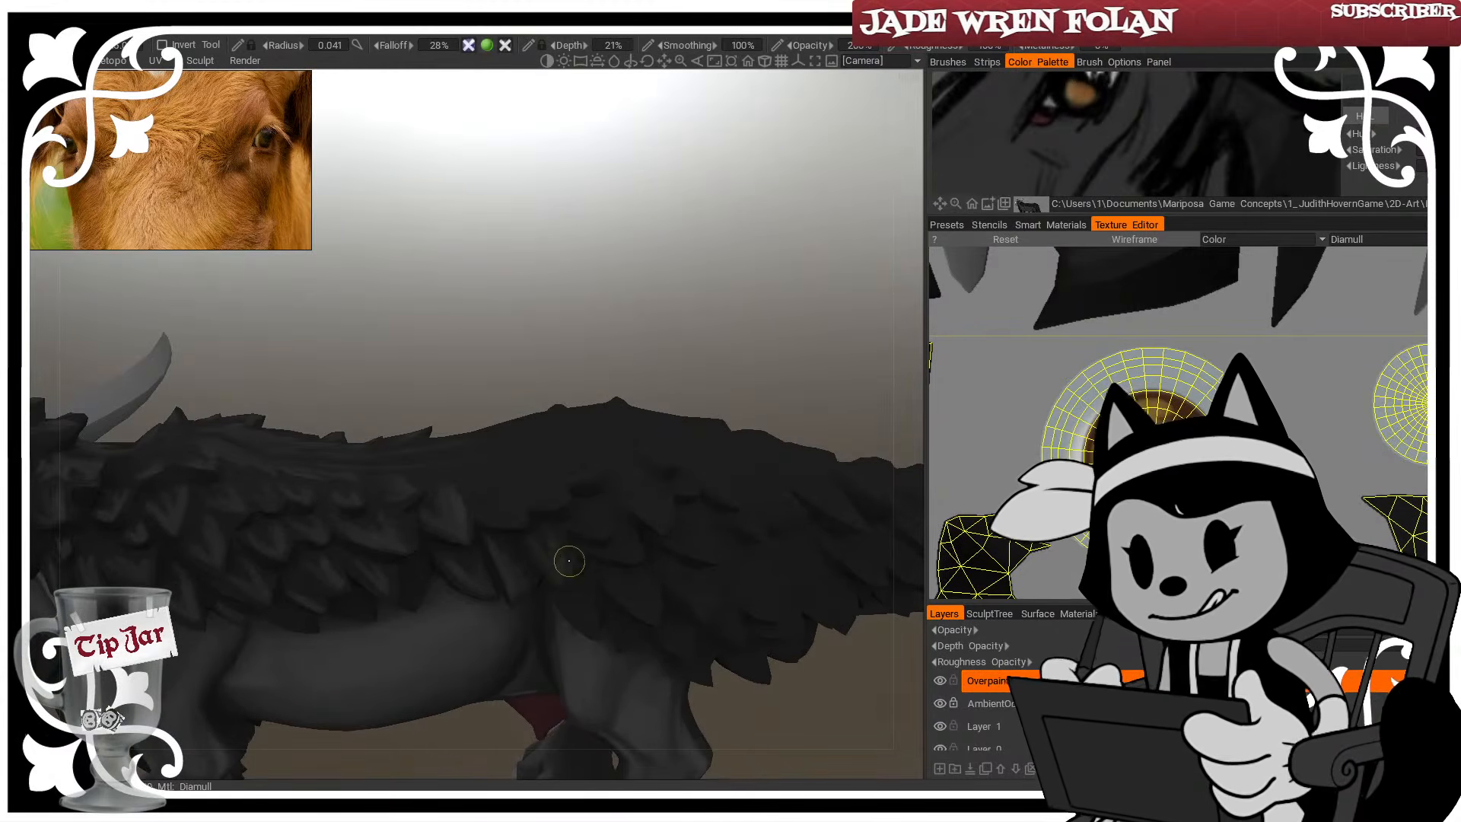
mouse_move(569, 560)
left_mouse_down()
mouse_move(539, 555)
mouse_move(535, 524)
left_mouse_up()
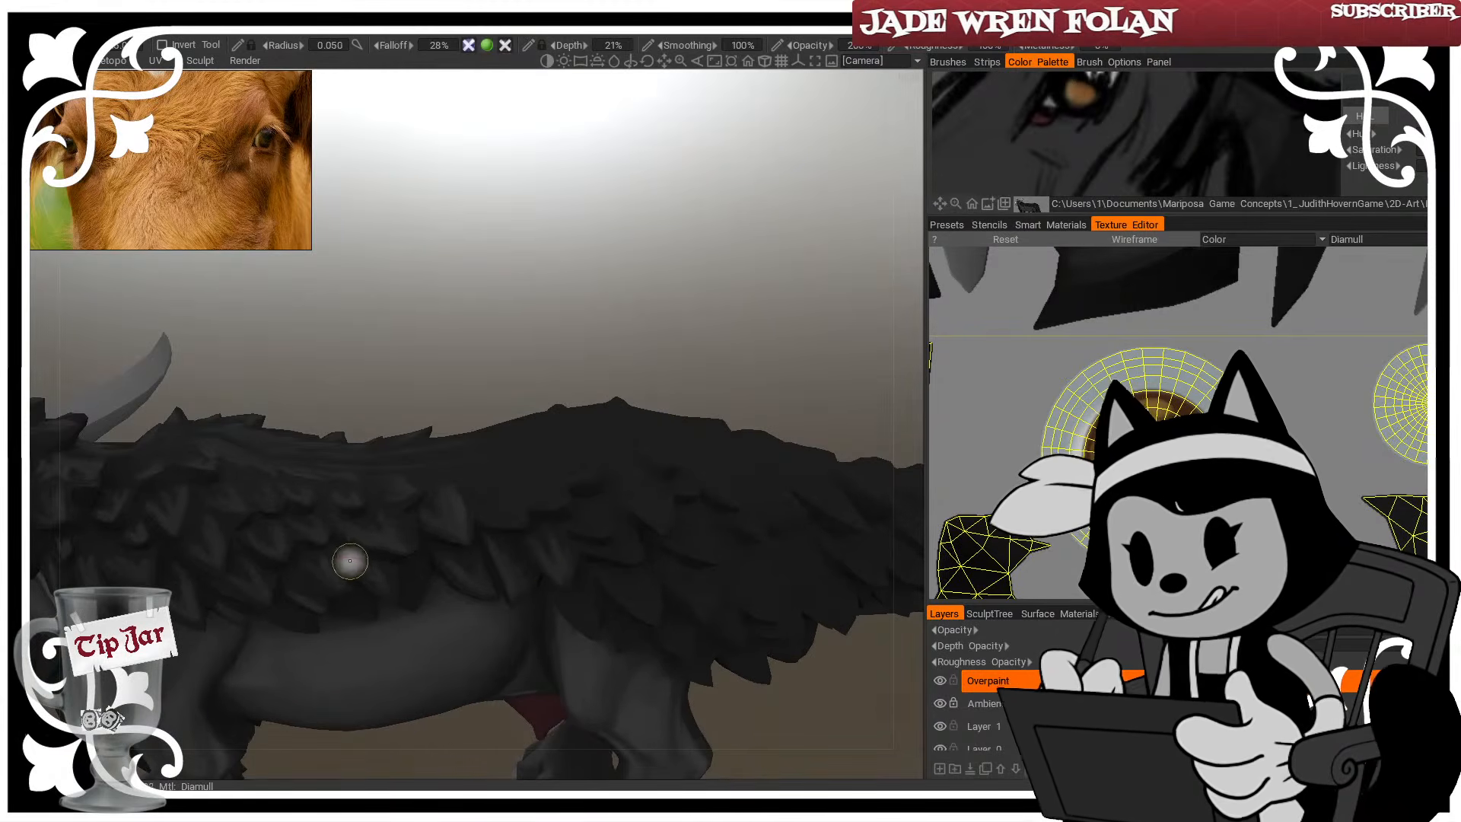
Paint feather highlights along the lower edge of the flank mane above the belly with brush radii between 0.039 and 0.050
left_click_drag(384, 594, 376, 583)
left_click_drag(359, 429, 372, 382)
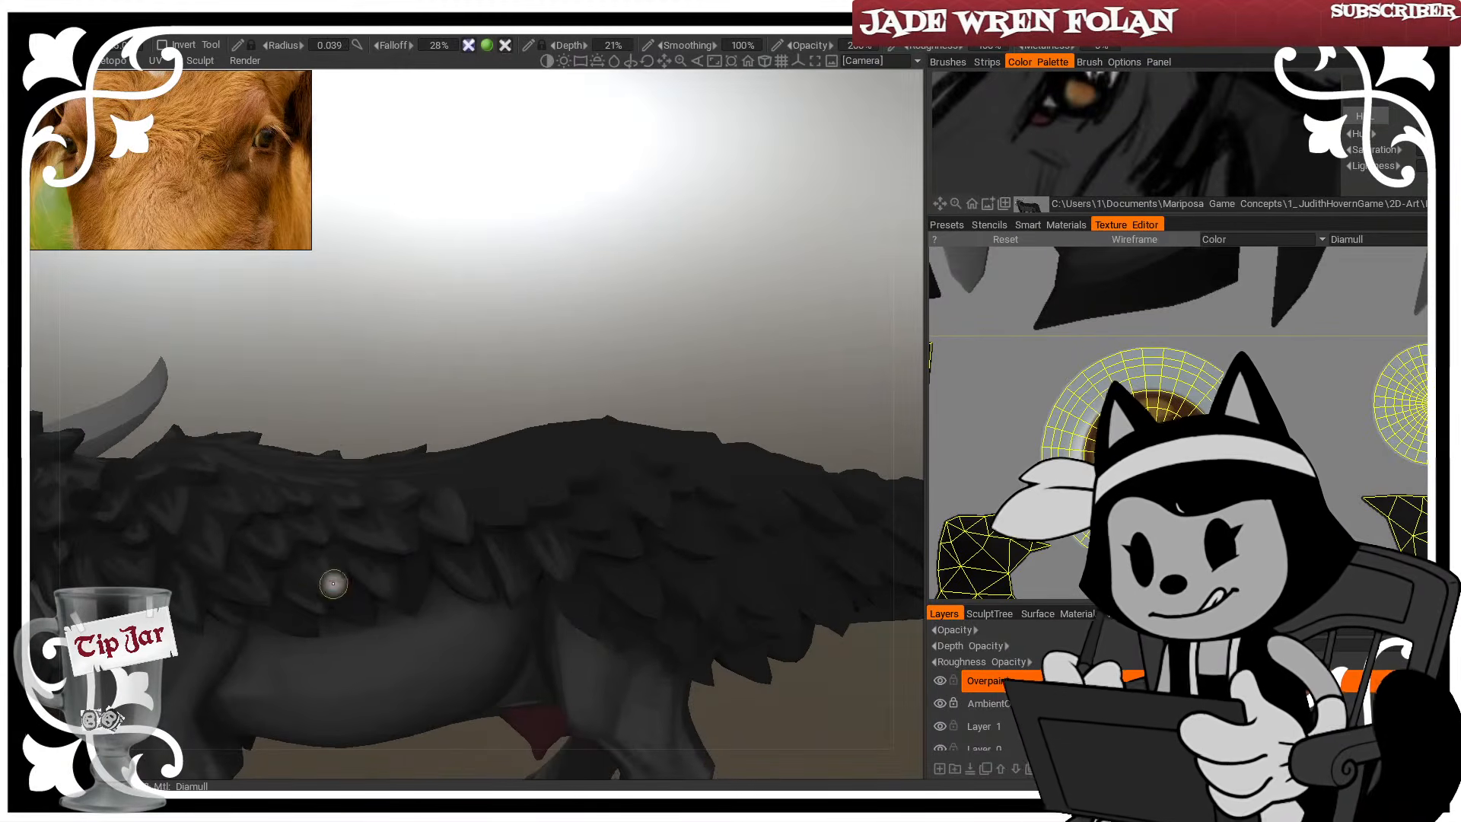
left_click_drag(342, 586, 325, 558)
left_click_drag(274, 620, 294, 622)
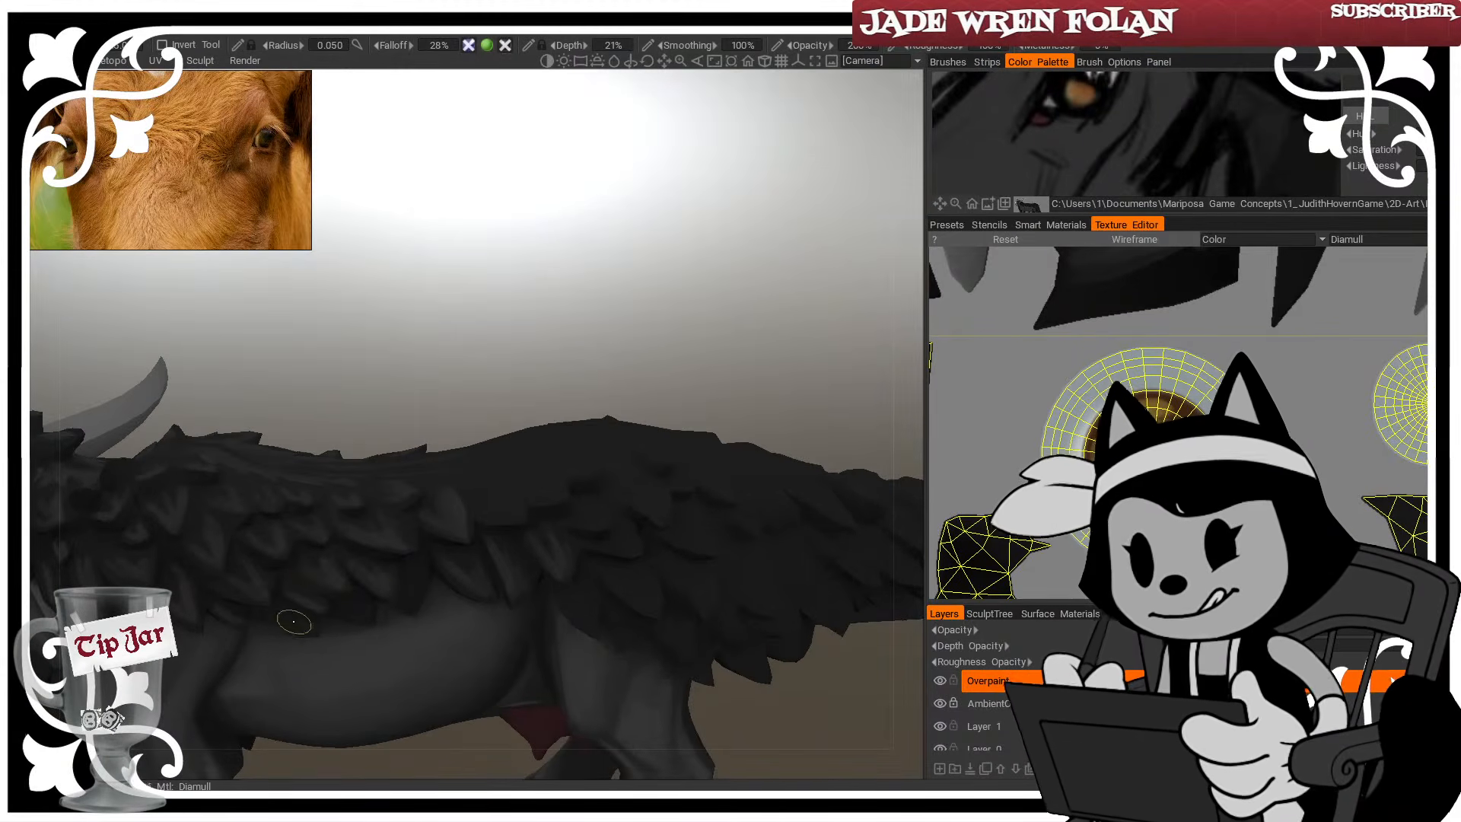
mouse_move(360, 406)
left_mouse_down()
mouse_move(373, 367)
mouse_move(369, 411)
left_mouse_up()
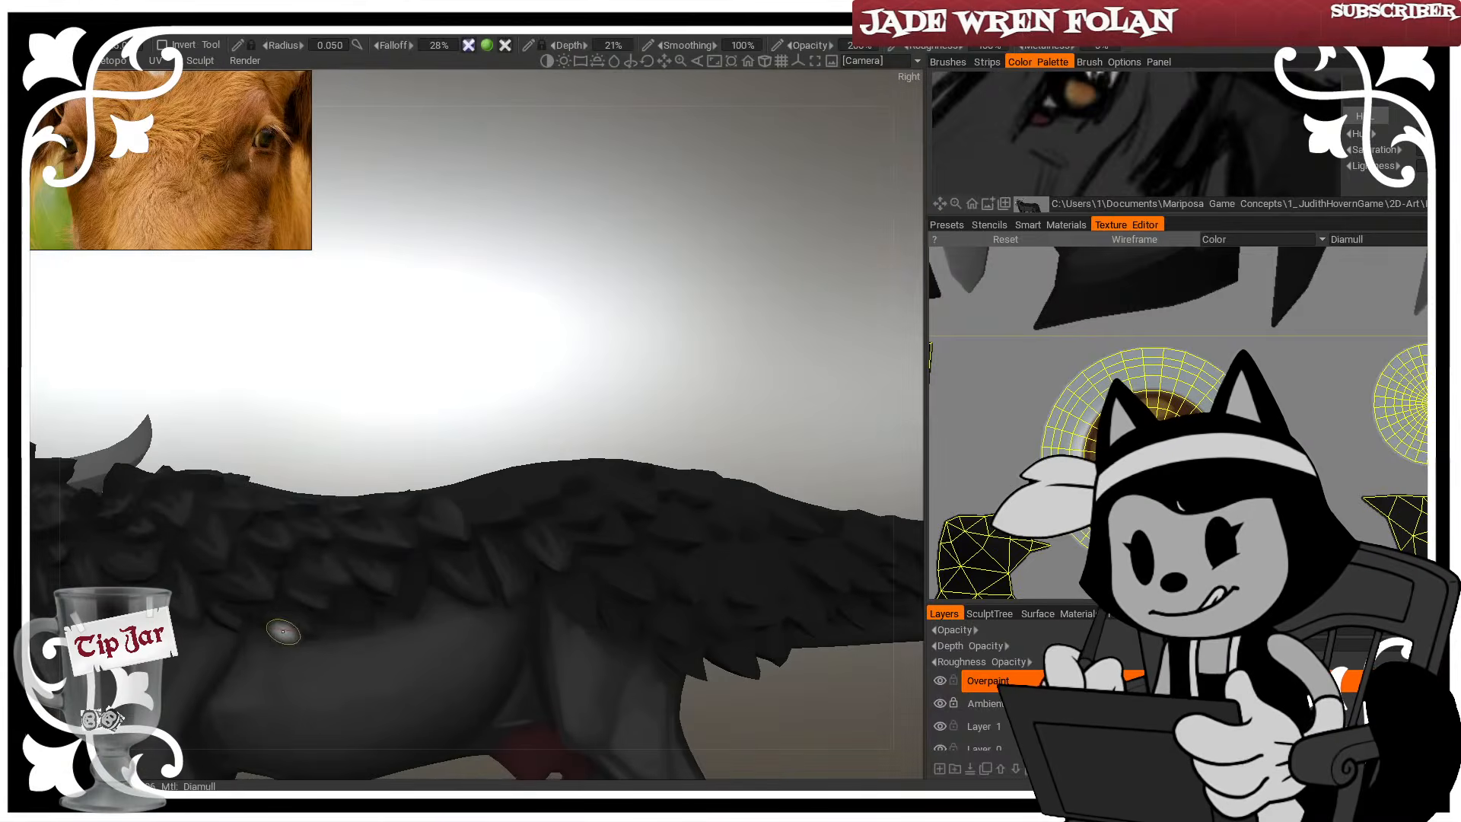
left_click_drag(266, 610, 292, 627)
left_click_drag(277, 455, 278, 434)
key("[")
left_click_drag(258, 598, 207, 561)
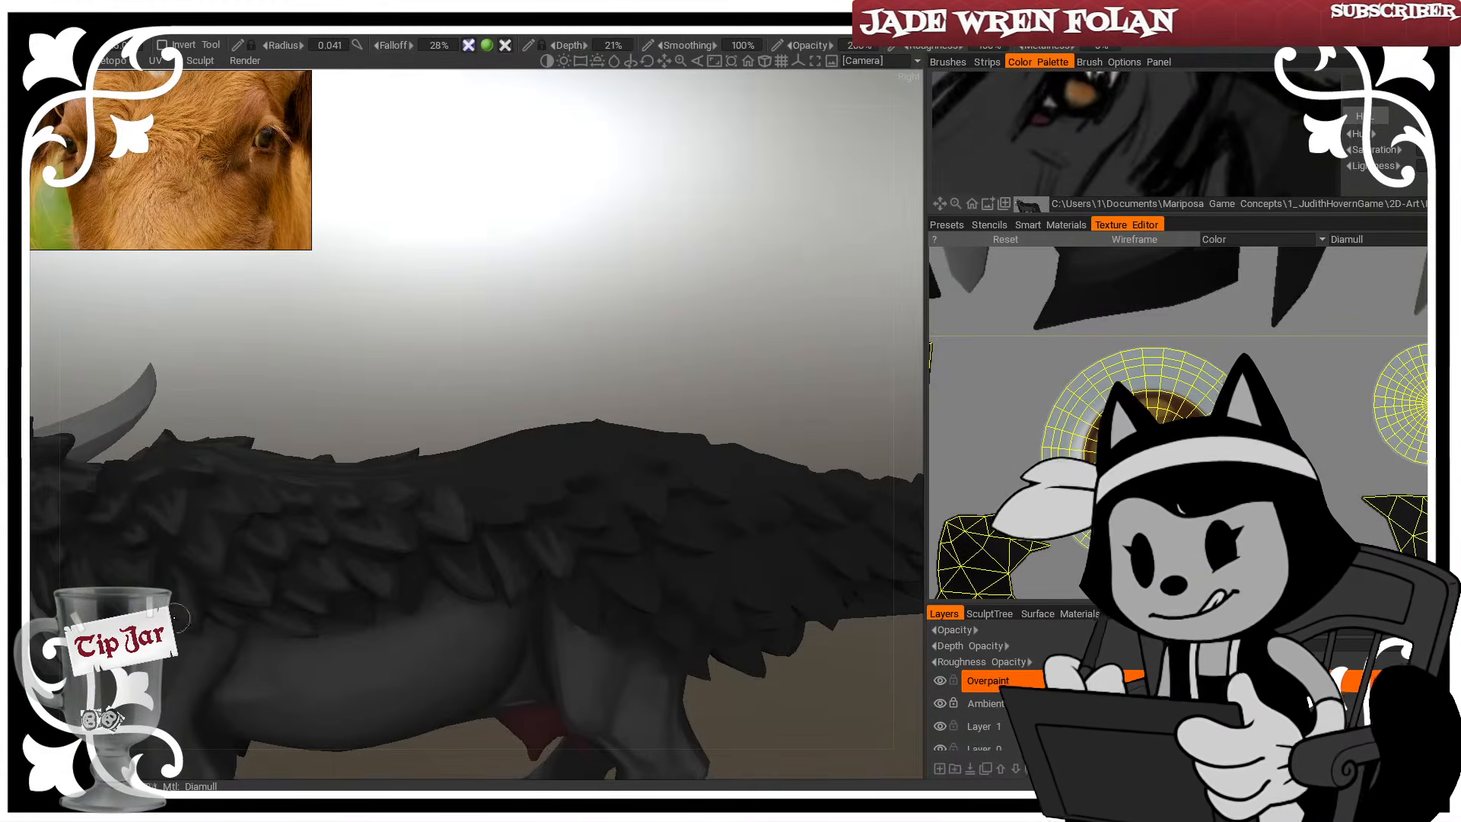
Paint feather highlights where the rear flank meets the haunch, with brush radii between 0.032 and 0.052
left_click_drag(673, 332, 479, 545)
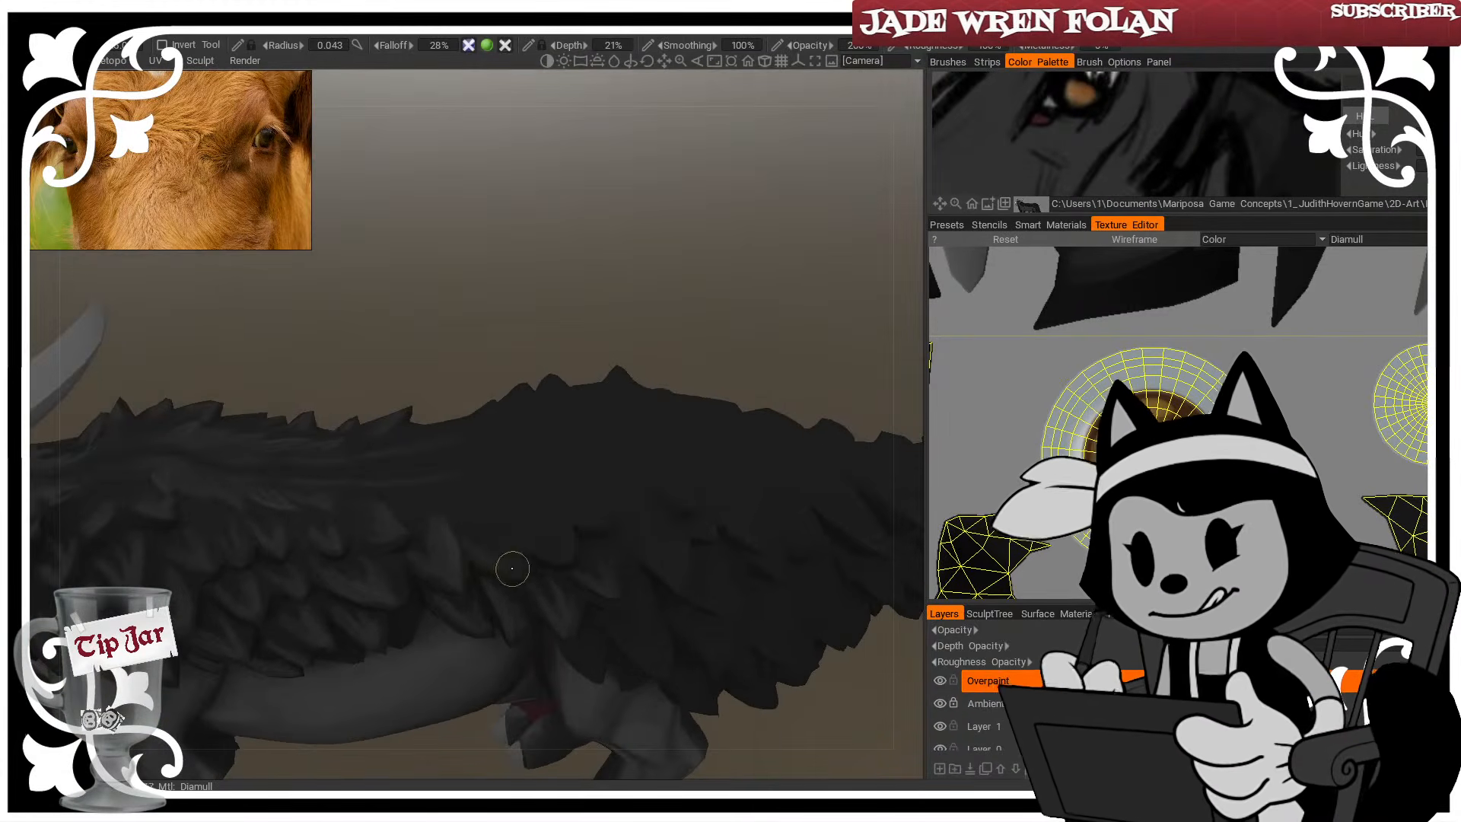
key("]")
key("[")
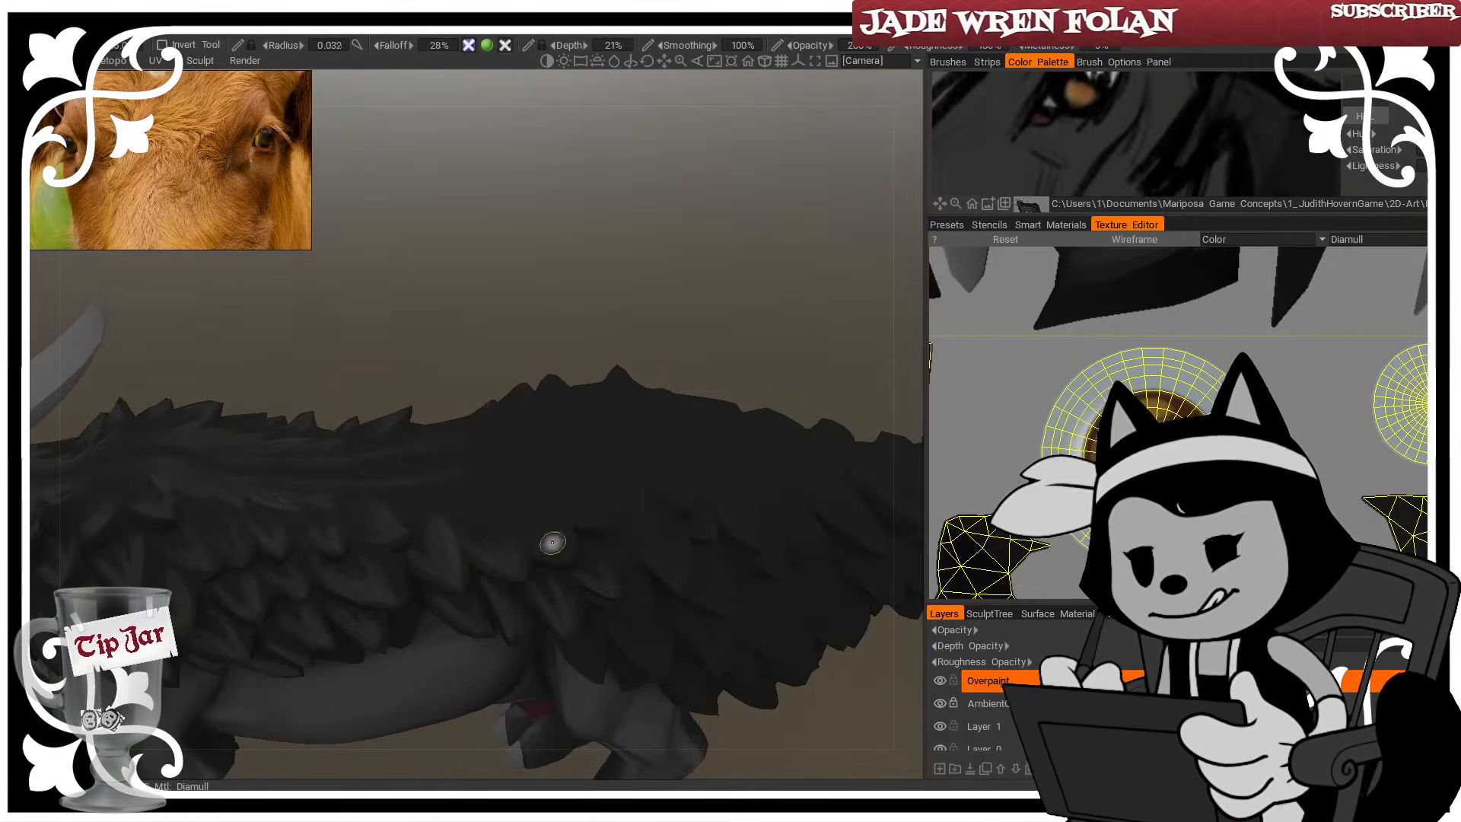
key("]")
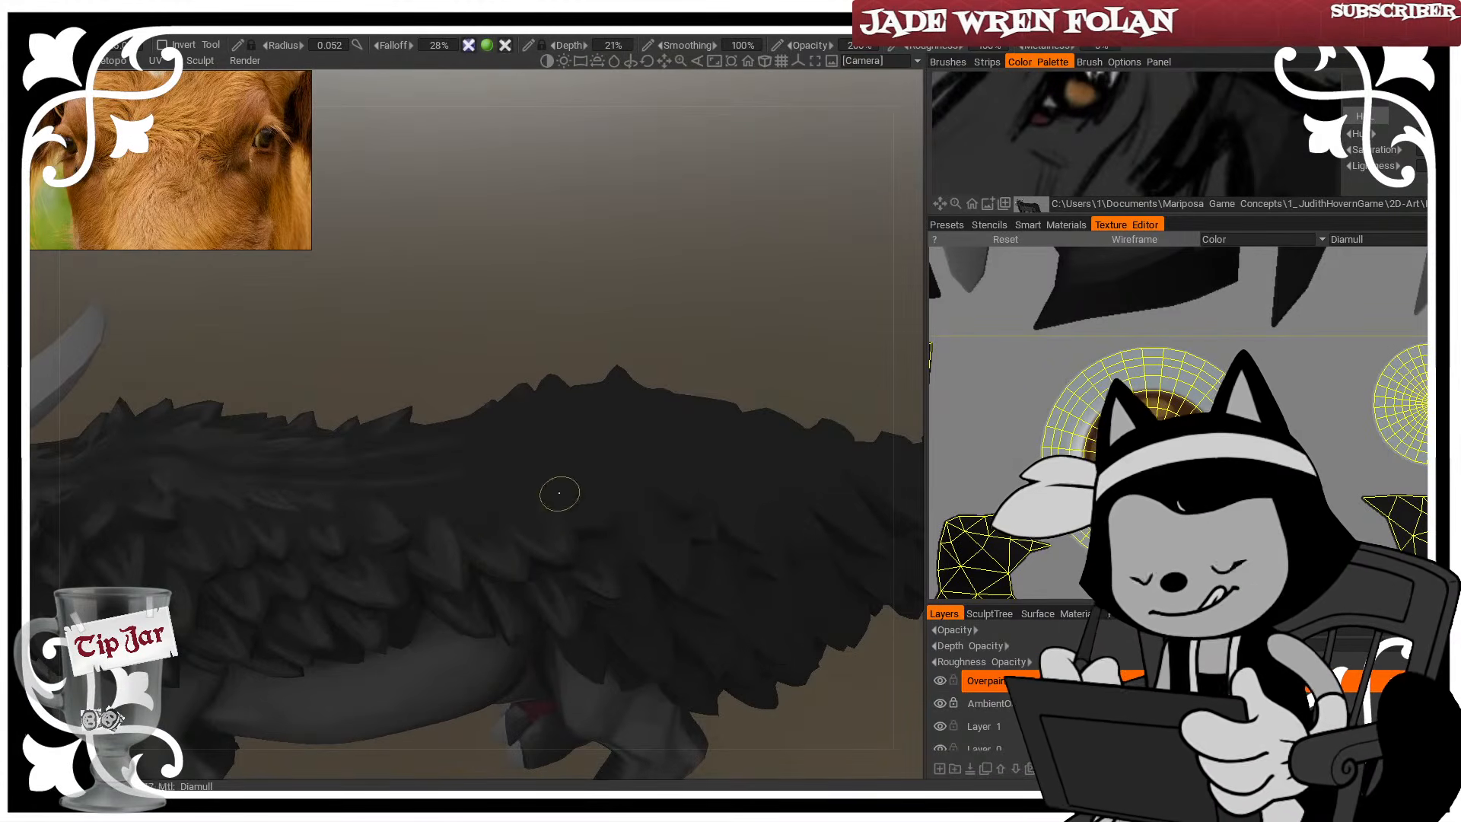
left_click_drag(654, 321, 710, 274)
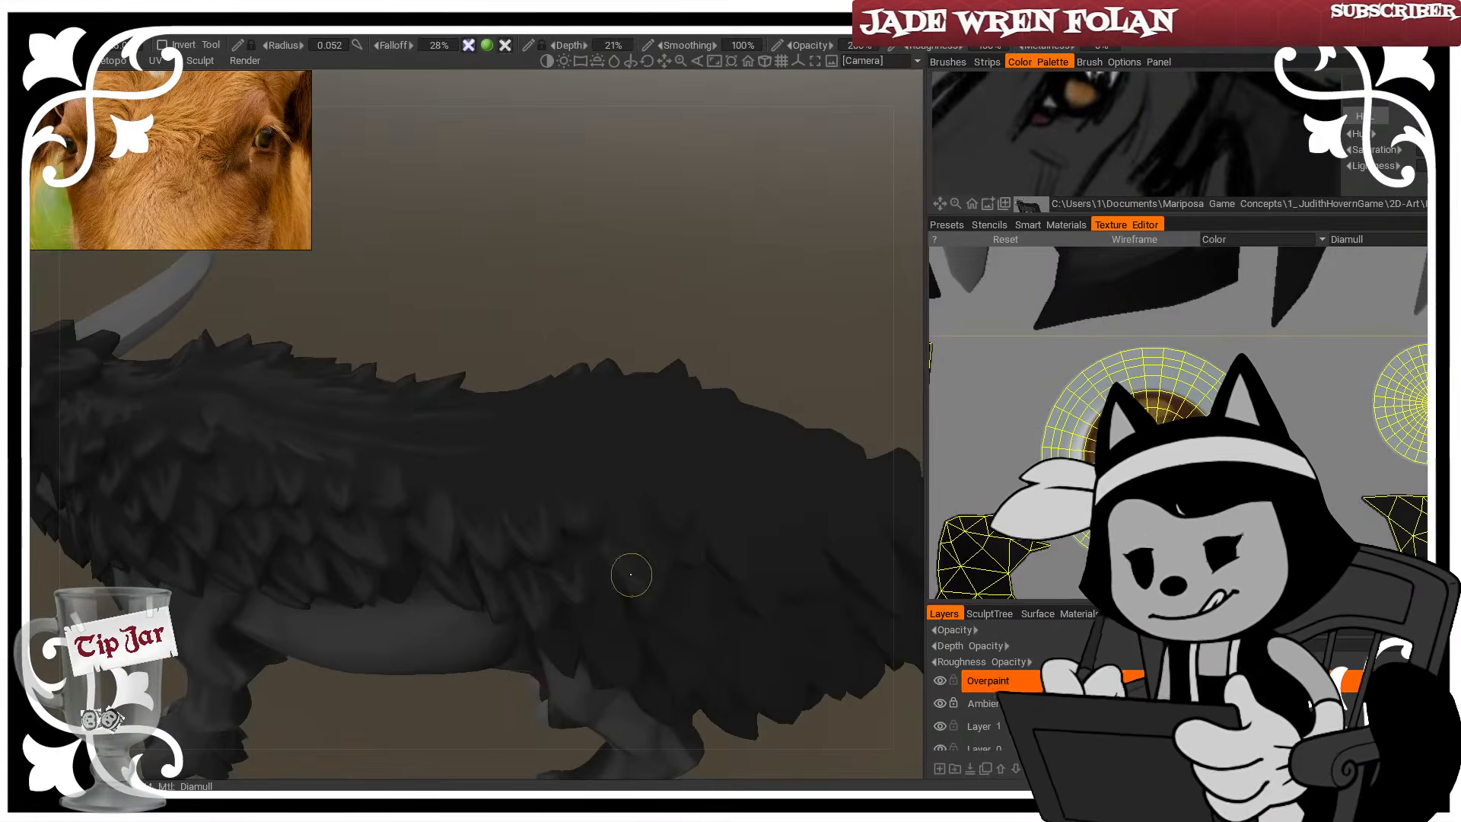
key("[")
key("[")
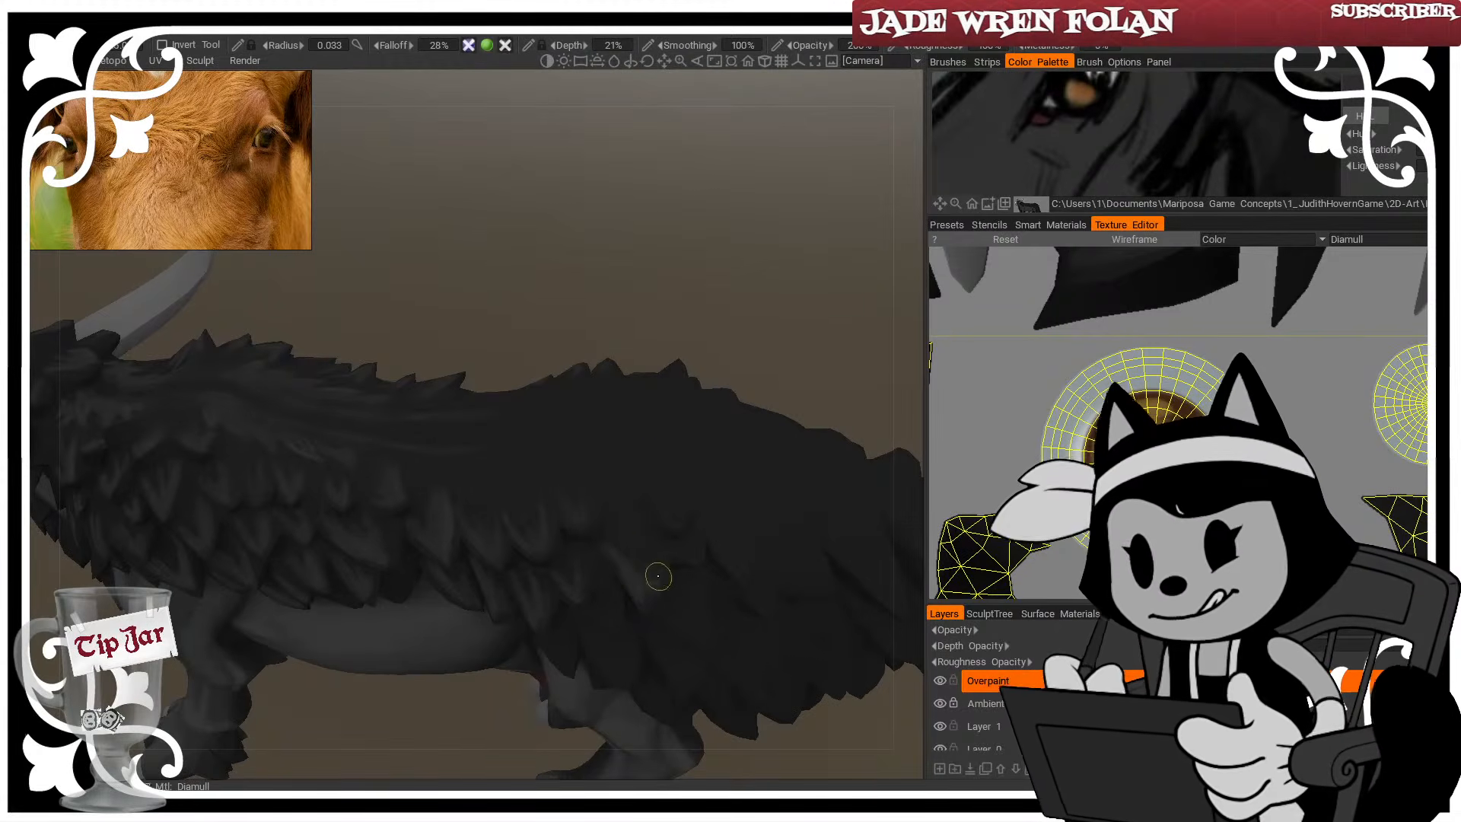
Paint feather highlights down the front of the haunch with brush radii between 0.023 and 0.038
left_click_drag(783, 326, 749, 303)
key("[")
key("[")
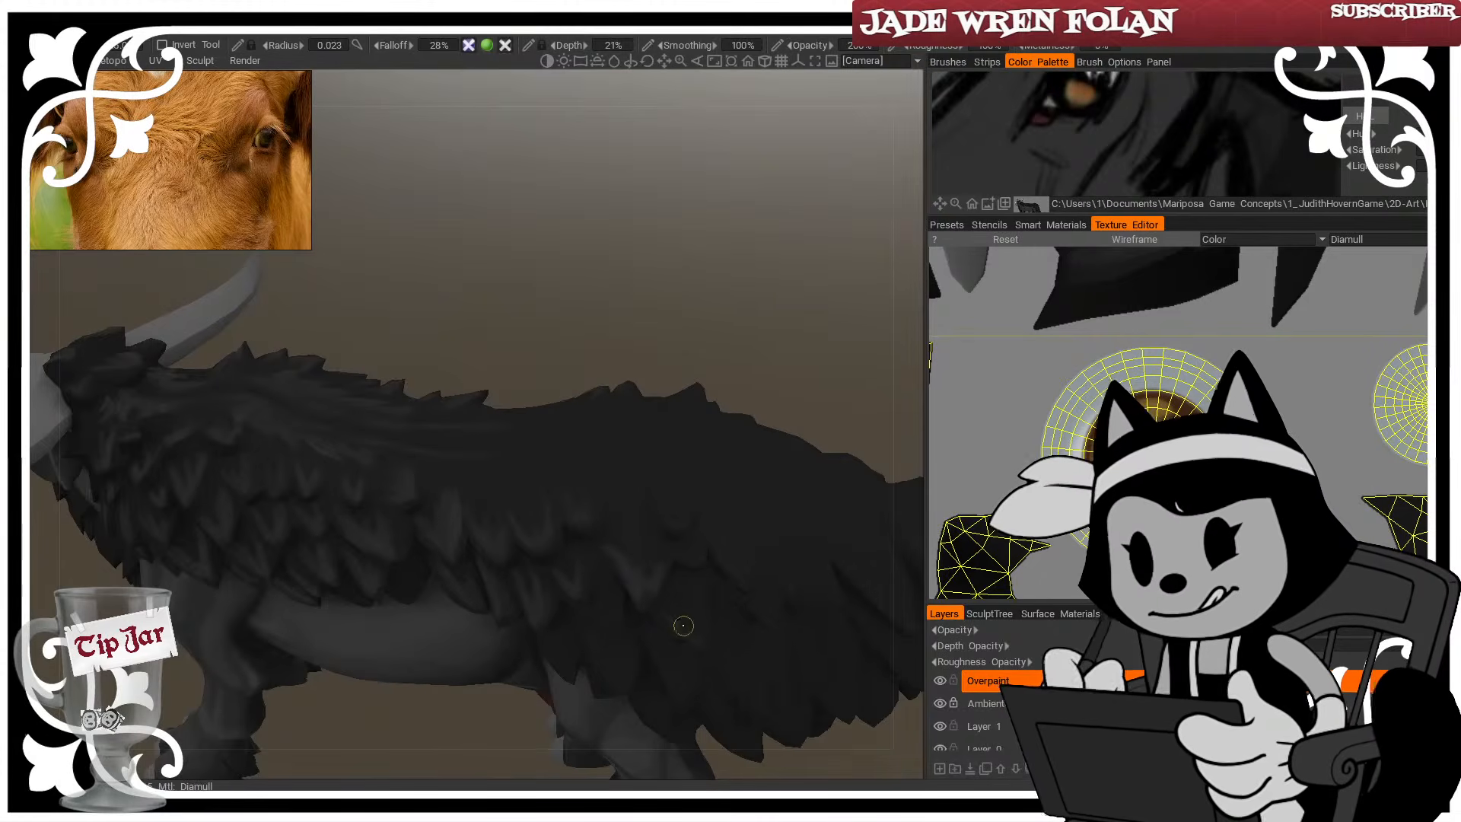
left_click_drag(700, 615, 674, 626)
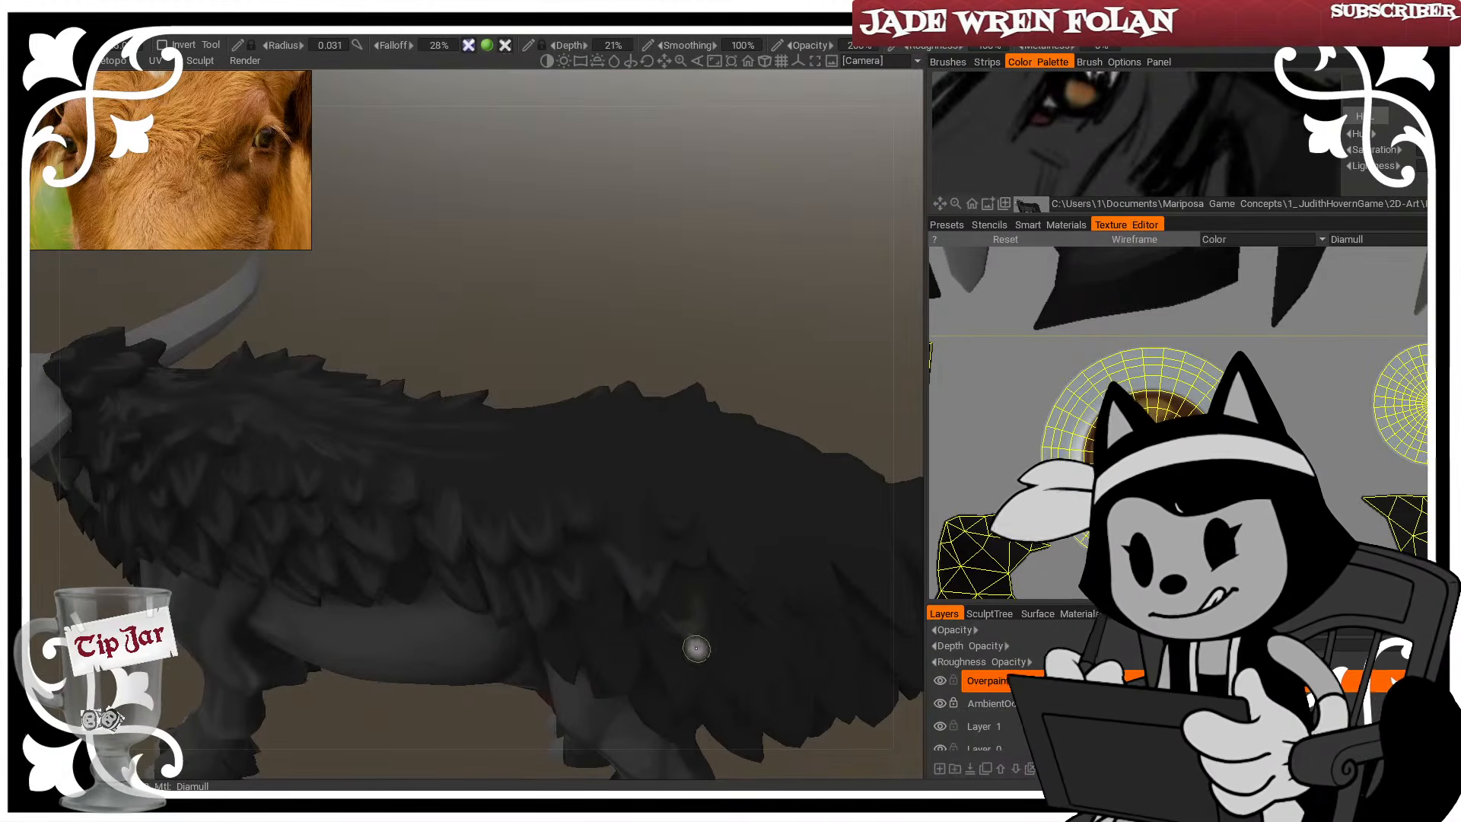
key("]")
key("]")
key("]")
mouse_move(750, 333)
left_mouse_down()
mouse_move(730, 426)
mouse_move(576, 500)
left_mouse_up()
key("[")
key("[")
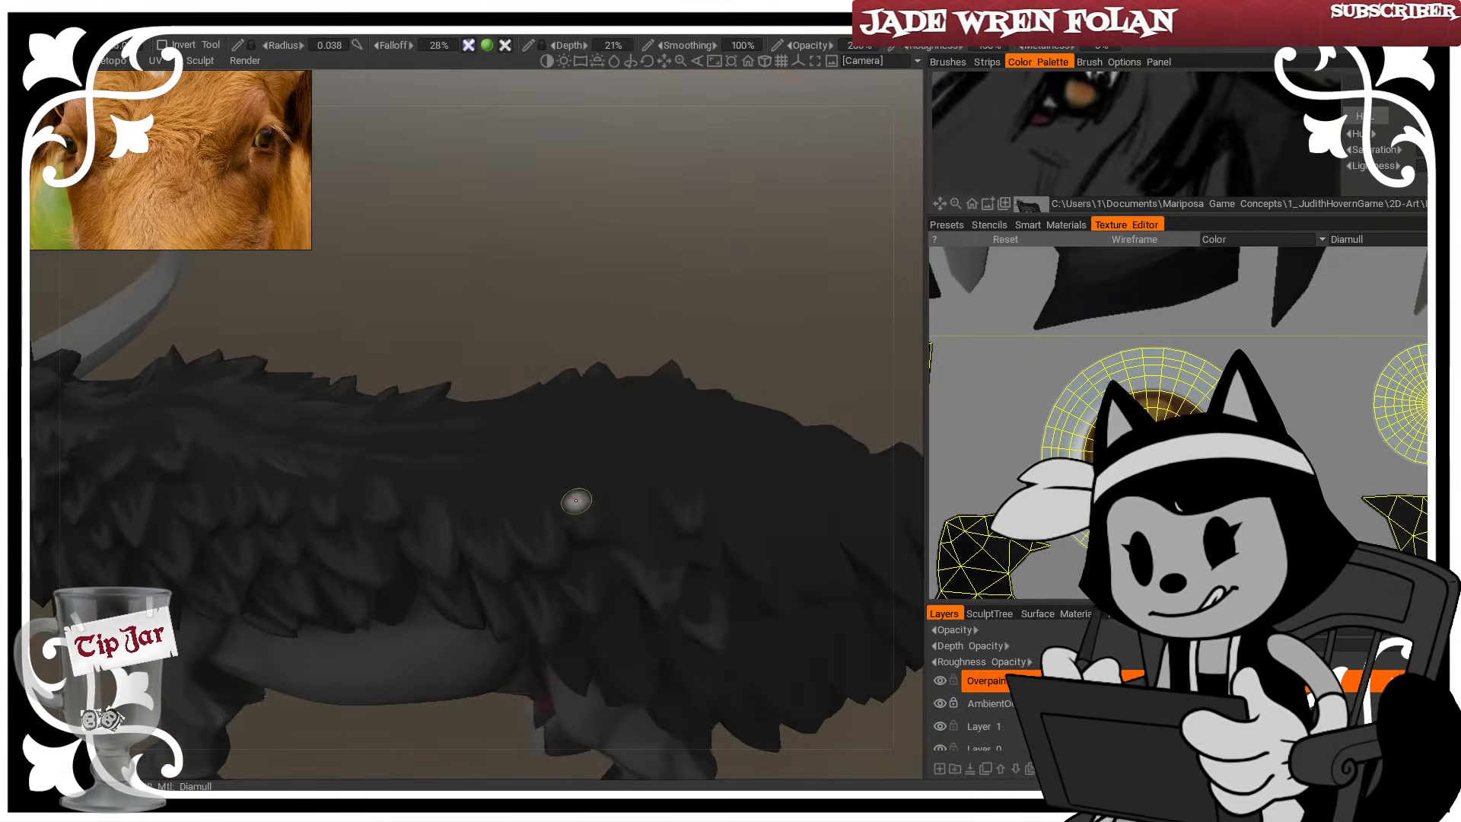
key("[")
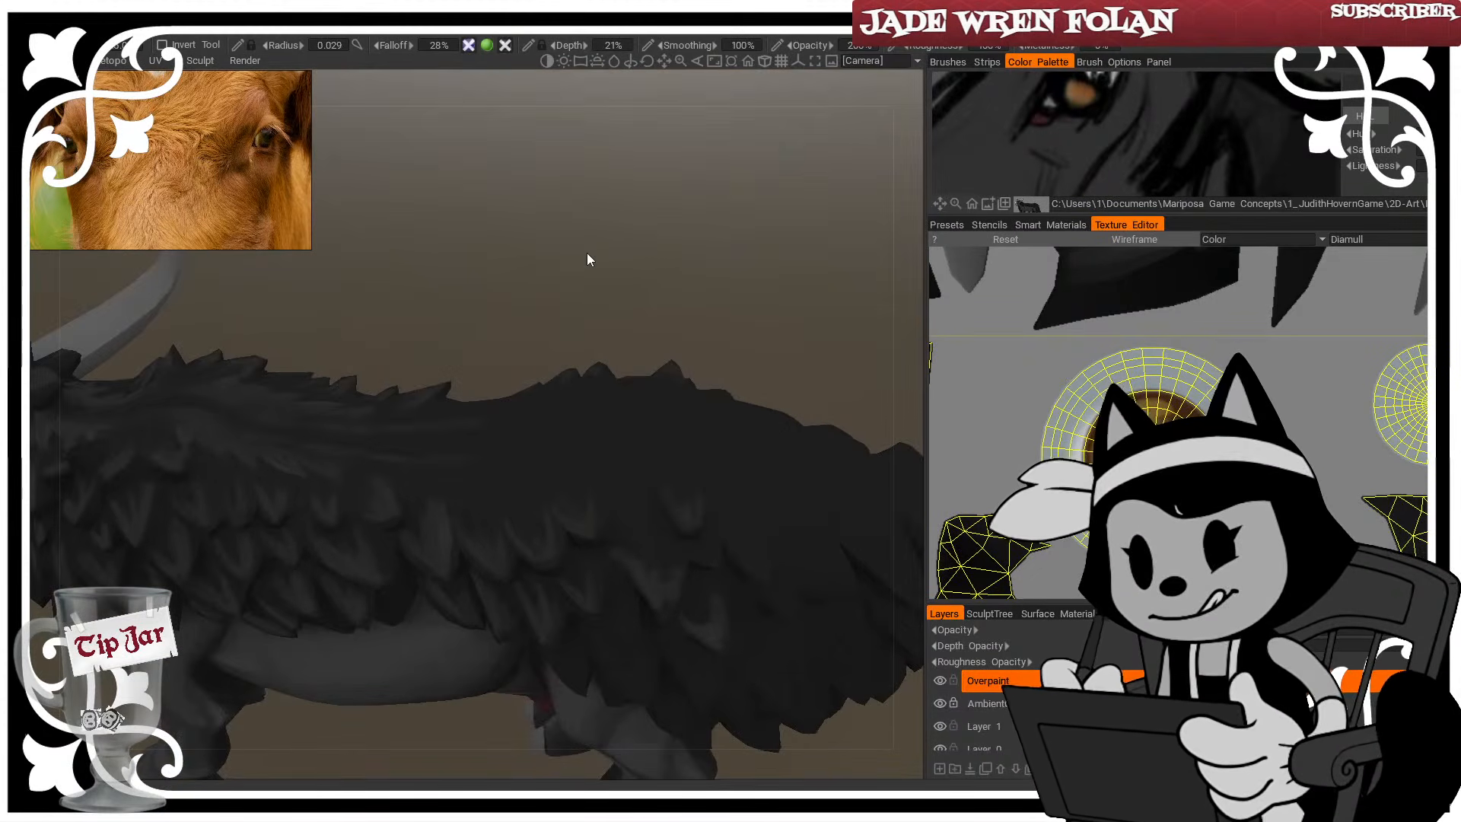
Set the paint colour to RGB 16, 16, 16 and darken the gaps between the neck feathers behind the horn
right_click_drag(713, 256, 564, 271)
left_click_drag(563, 271, 432, 331)
middle_click_drag(431, 332, 570, 259)
scroll(572, 262, "up", 7)
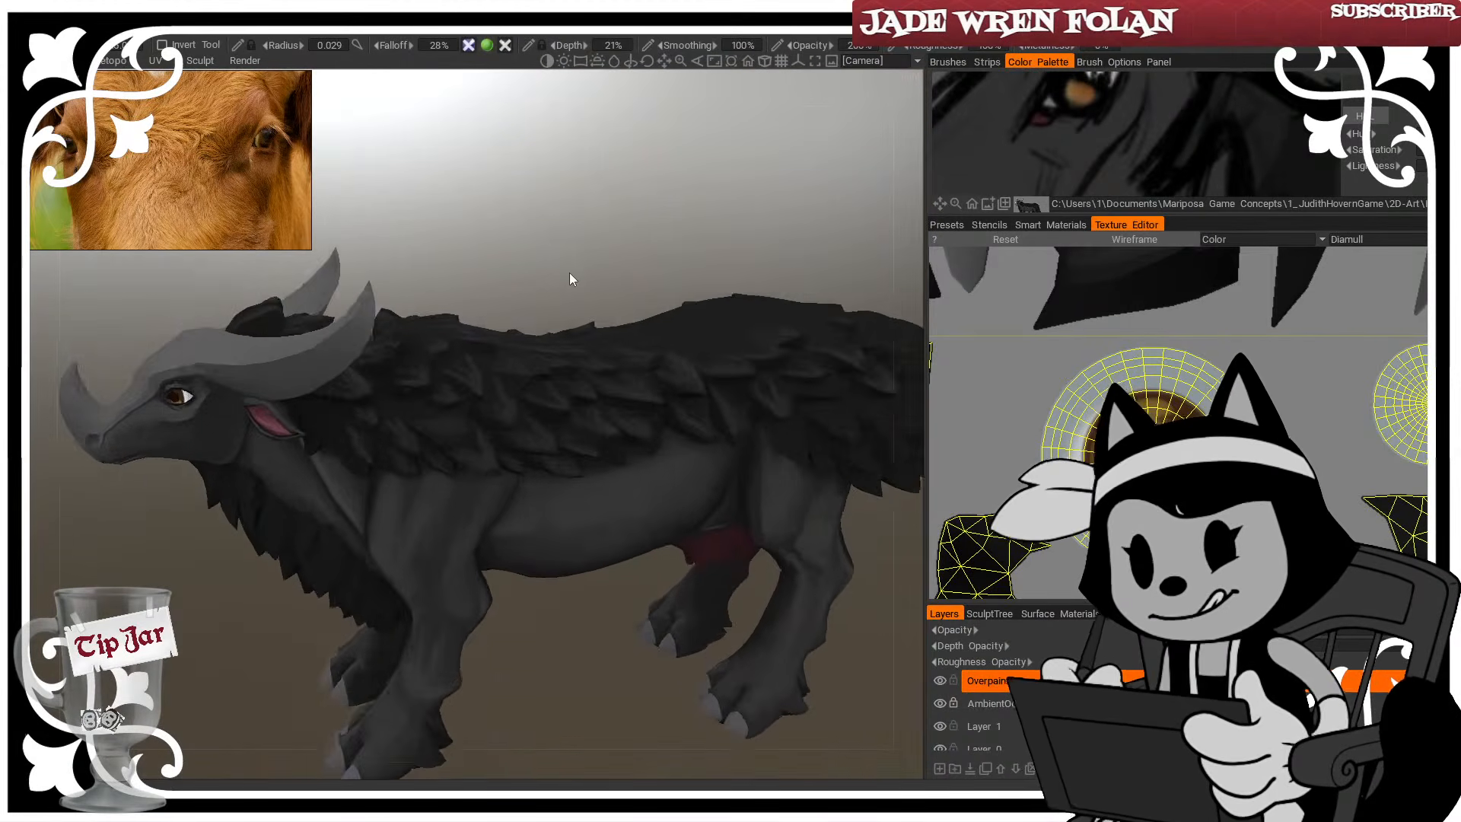
left_click_drag(551, 194, 577, 236)
scroll(587, 237, "up", 2)
middle_click_drag(588, 237, 600, 267)
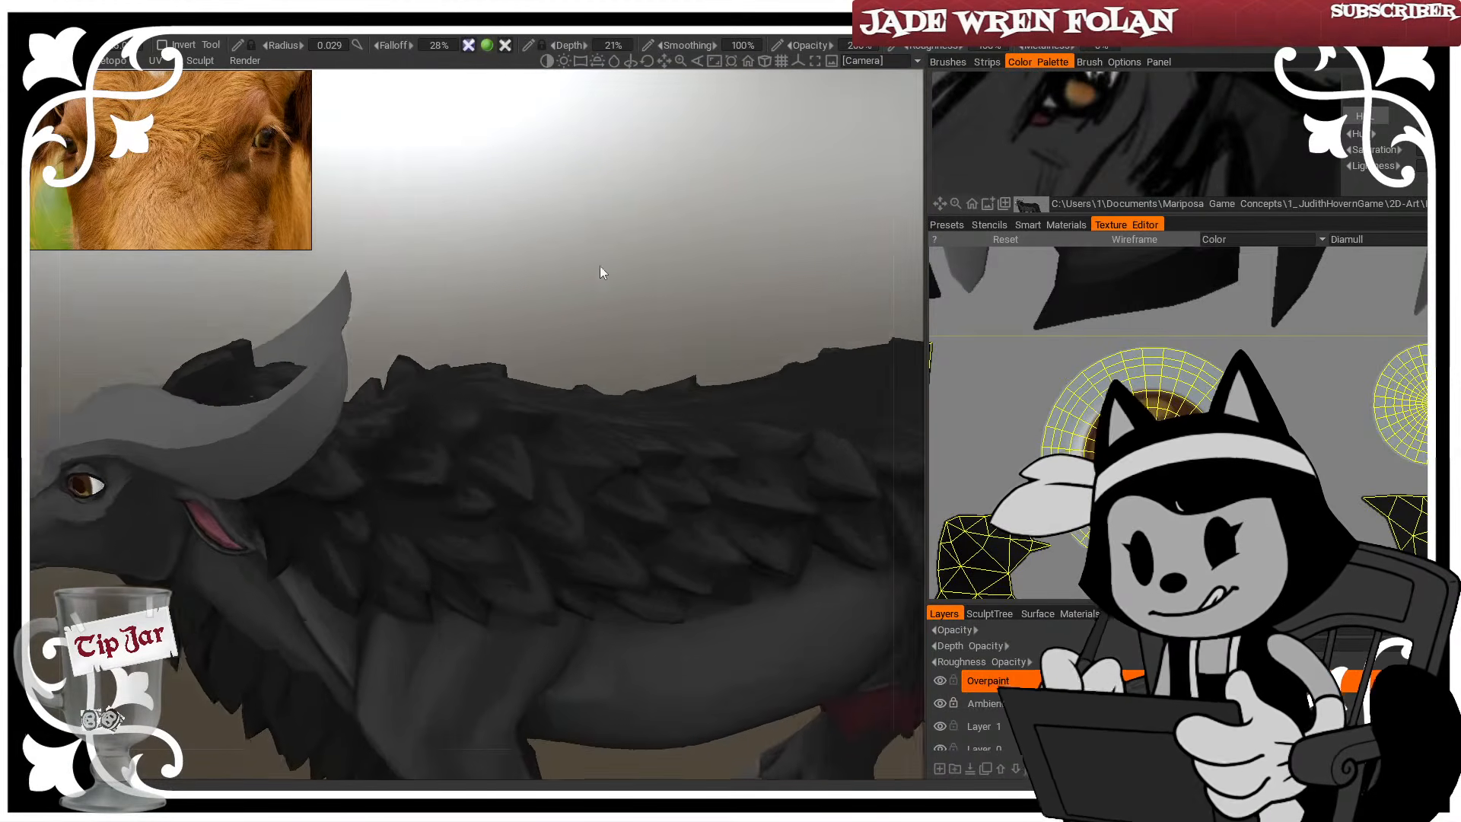
scroll(600, 266, "up", 3)
left_click_drag(600, 266, 571, 213)
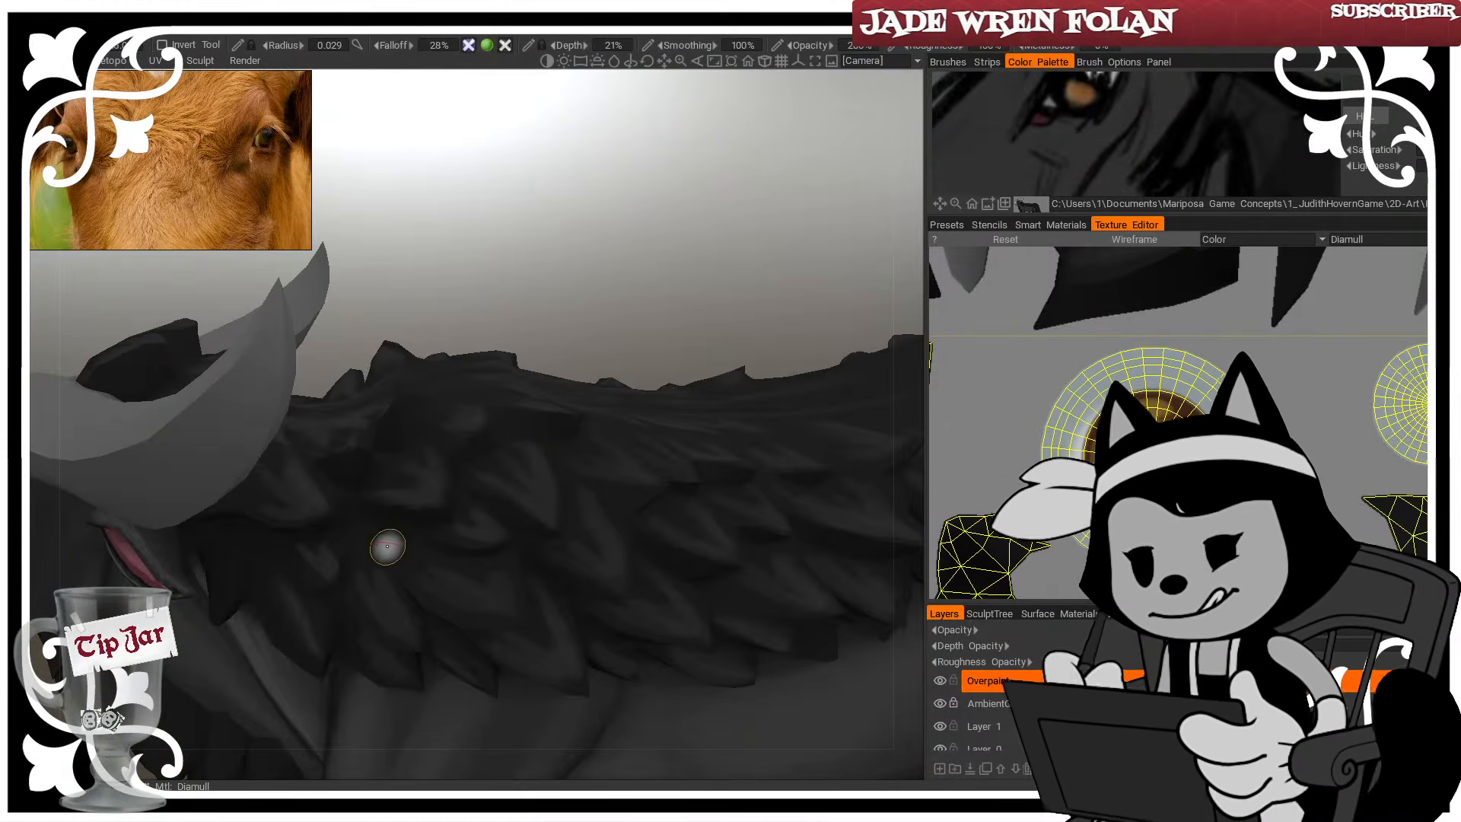
left_click(52, 162)
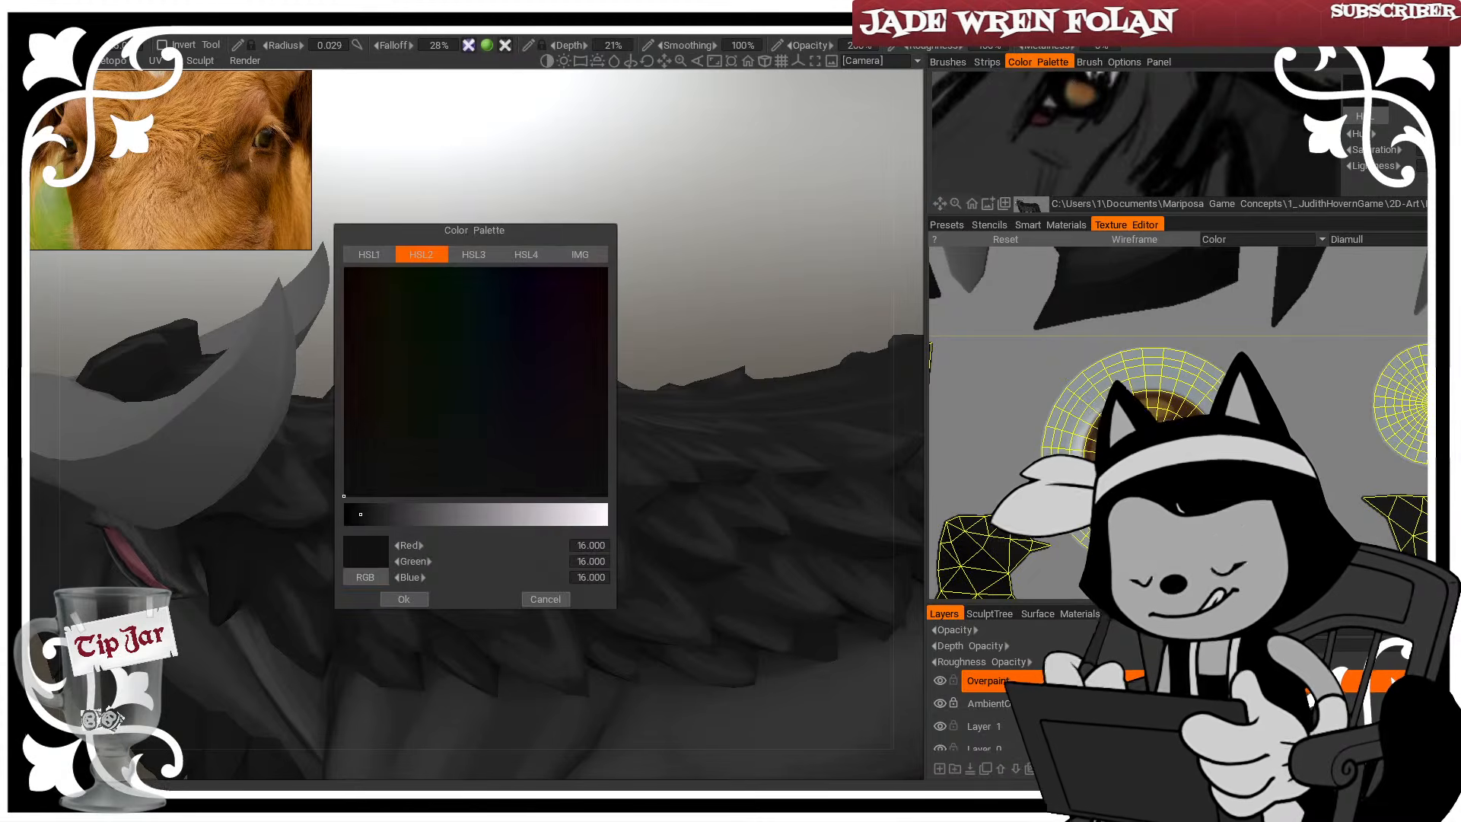
key("Return")
left_click_drag(420, 521, 350, 516)
left_click_drag(443, 521, 277, 502)
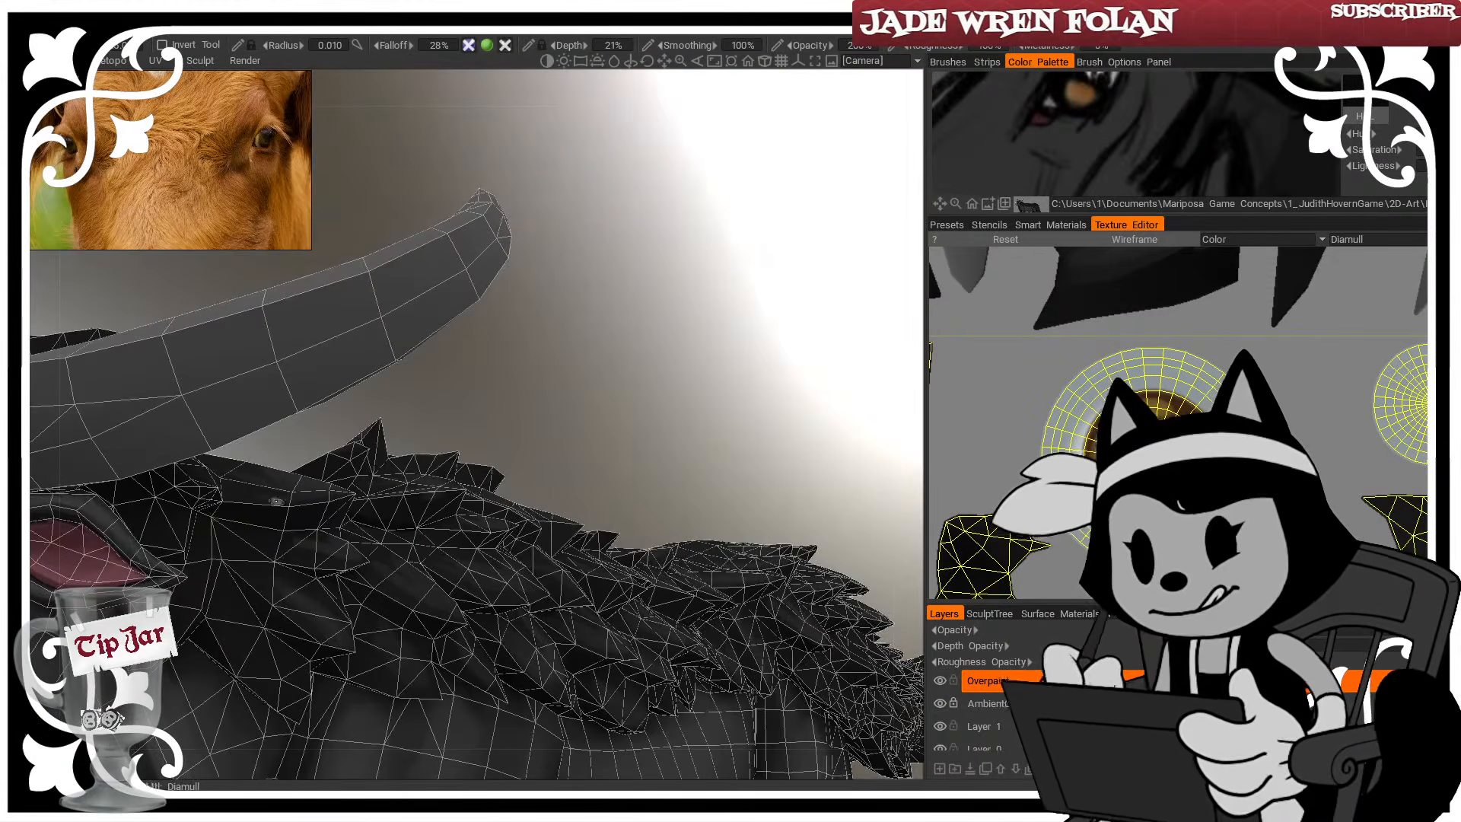
Hide the wireframe overlay and define the neck feathers behind the ear with brush radii between 0.010 and 0.016
key("w")
key("w")
key("w")
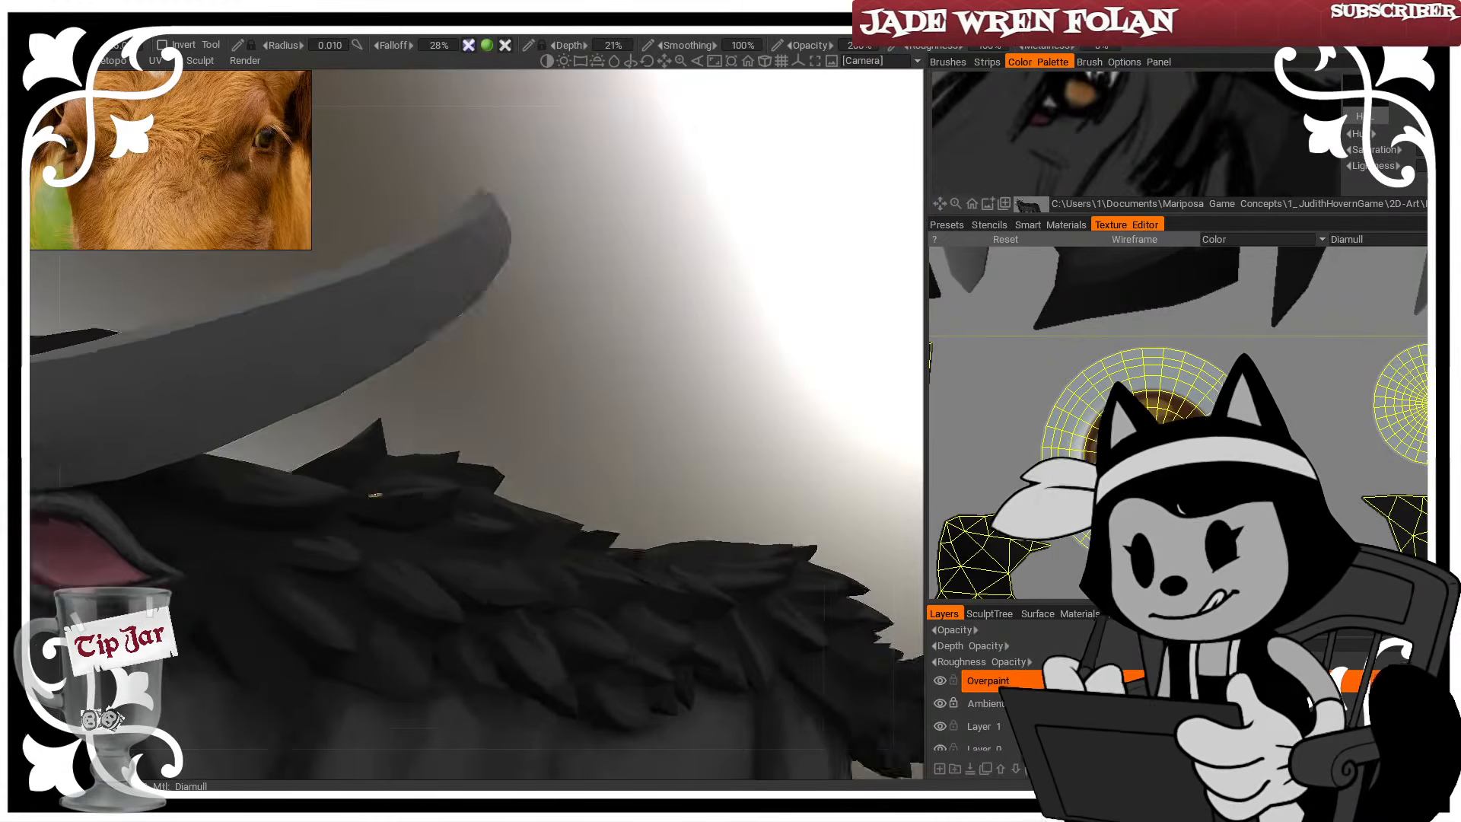
left_click_drag(377, 510, 451, 503, "alt")
middle_click_drag(450, 504, 522, 433, "alt")
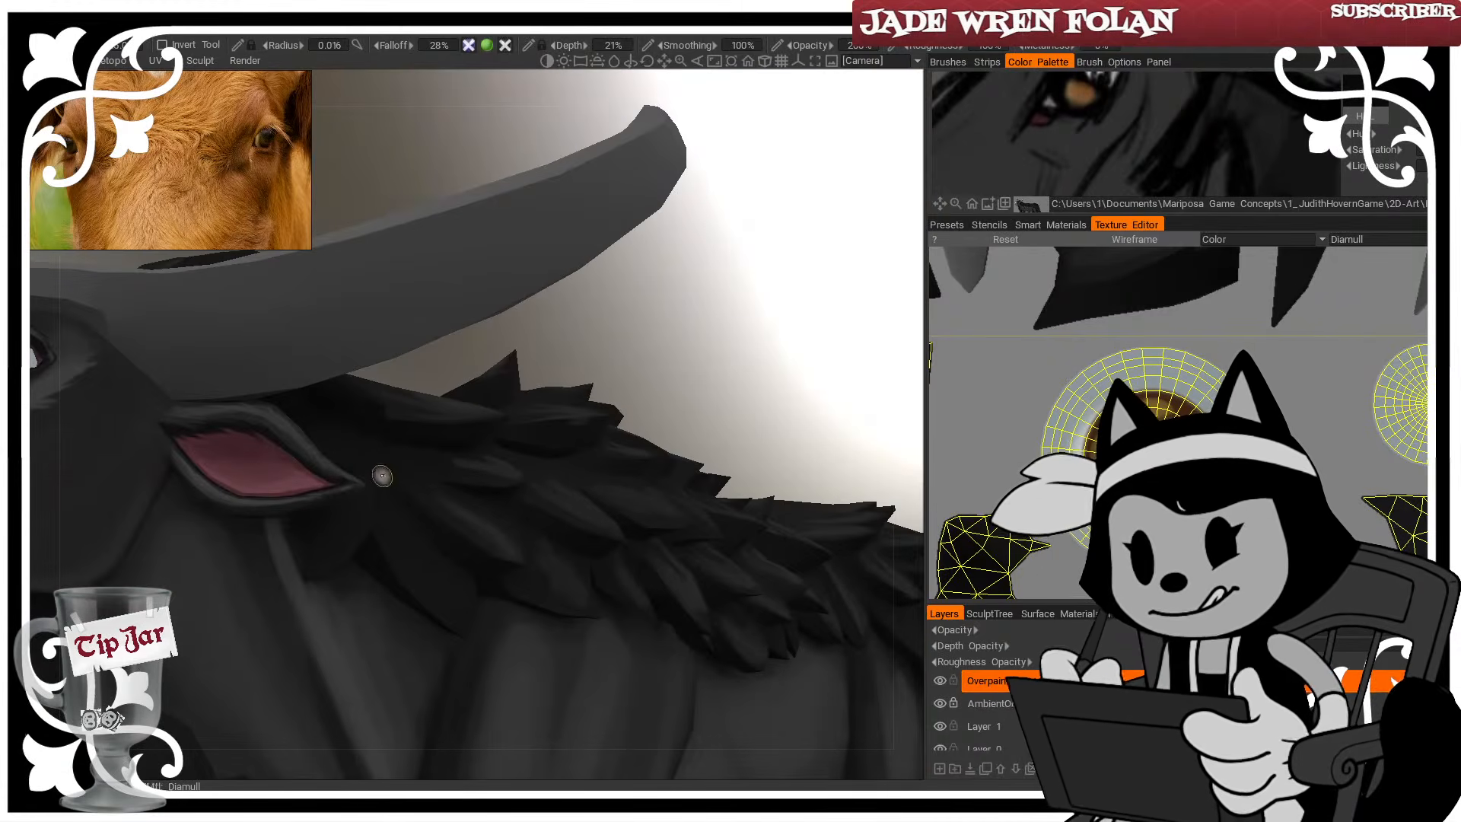
mouse_move(461, 567)
left_mouse_down("alt")
mouse_move(637, 346)
mouse_move(620, 271)
left_mouse_up("alt")
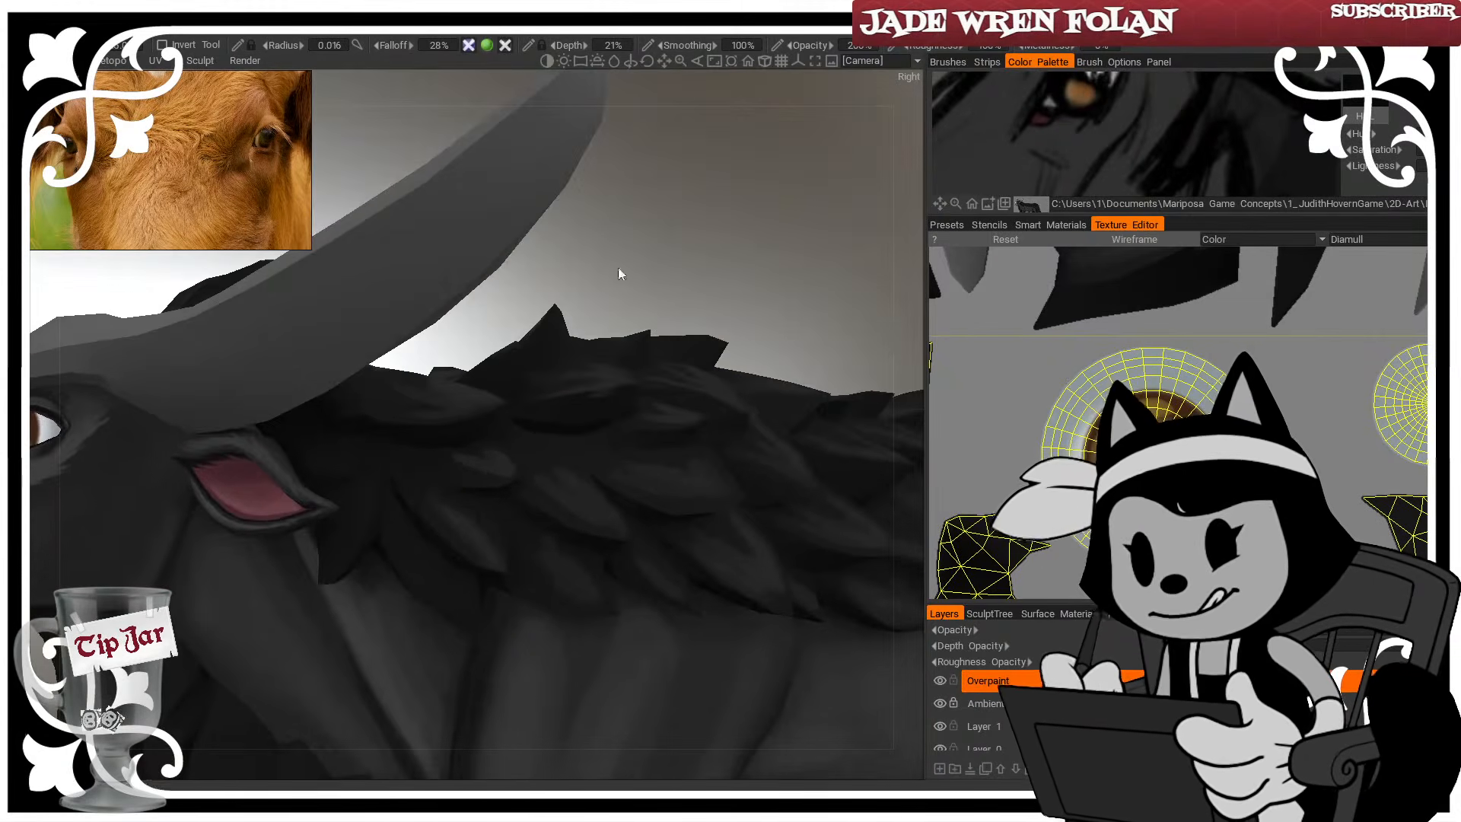
left_click_drag(505, 495, 630, 256, "alt")
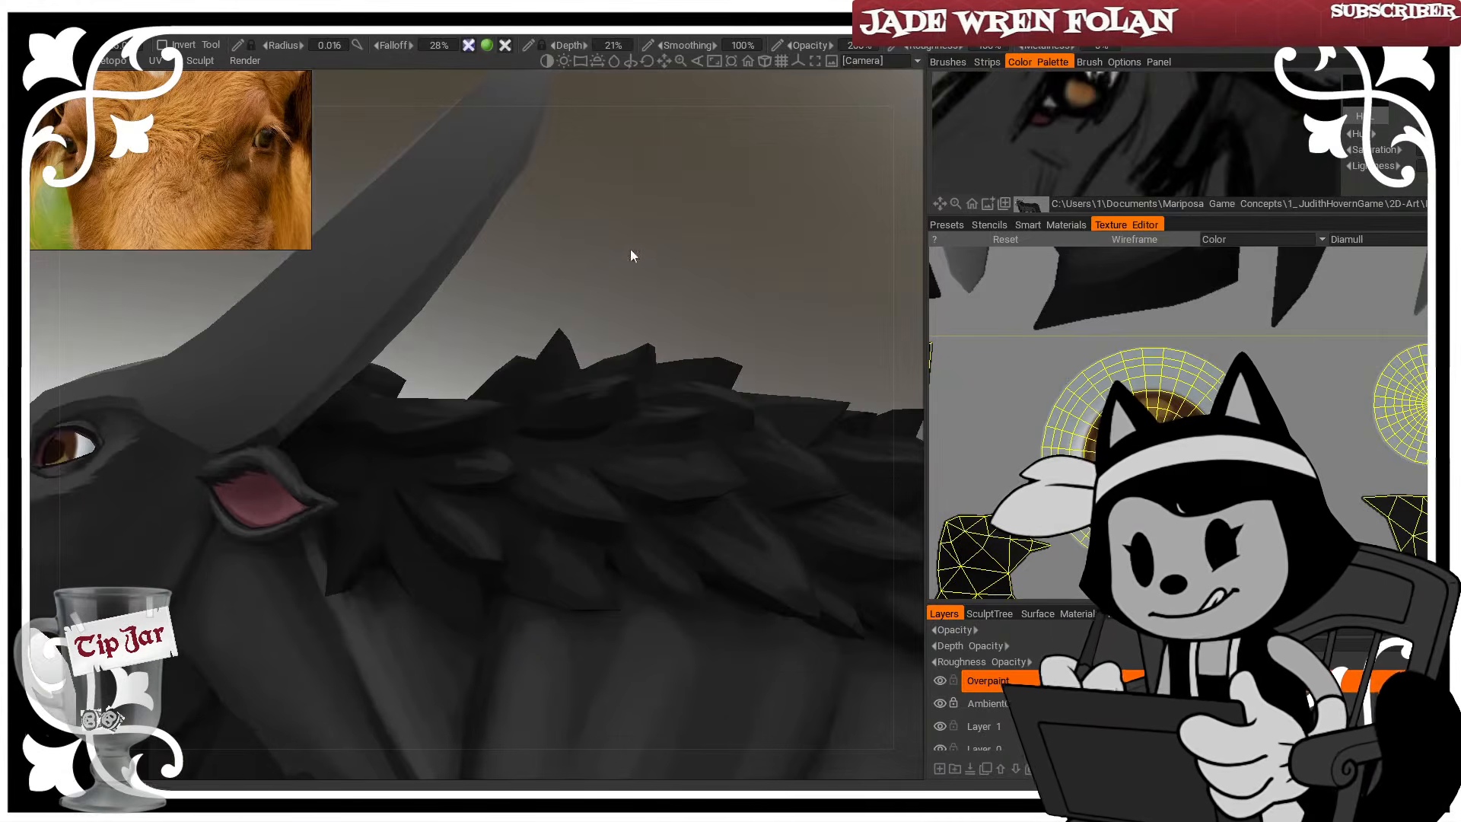
left_click_drag(664, 311, 609, 288)
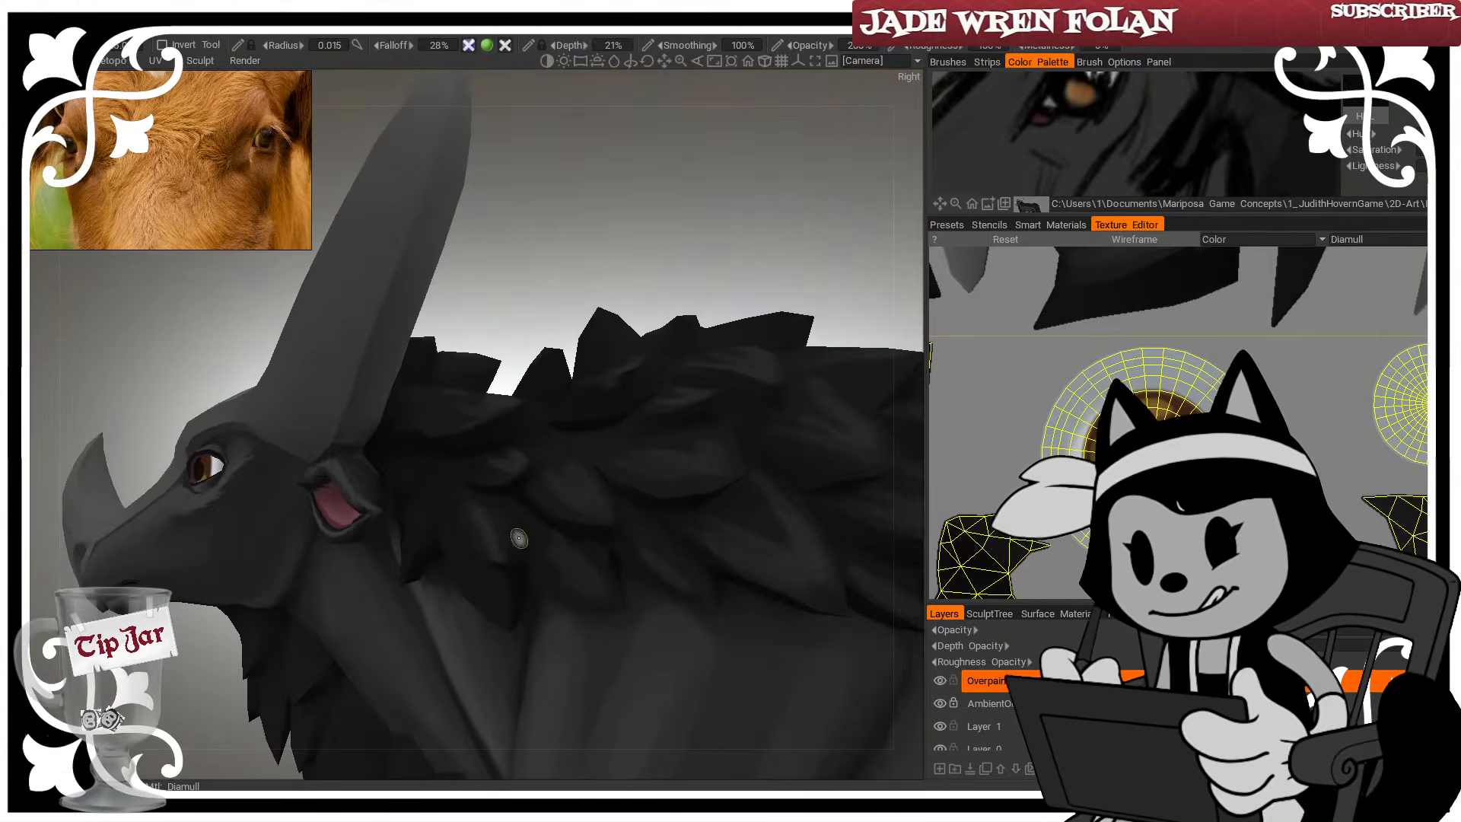
Blend broader shading into the feathers on the side of the neck with brush radii of 0.050 and 0.044
left_click_drag(526, 545, 560, 385, "alt")
key("bracketright")
key("bracketright")
key("bracketright")
key("bracketright")
key("bracketright")
key("bracketright")
key("bracketright")
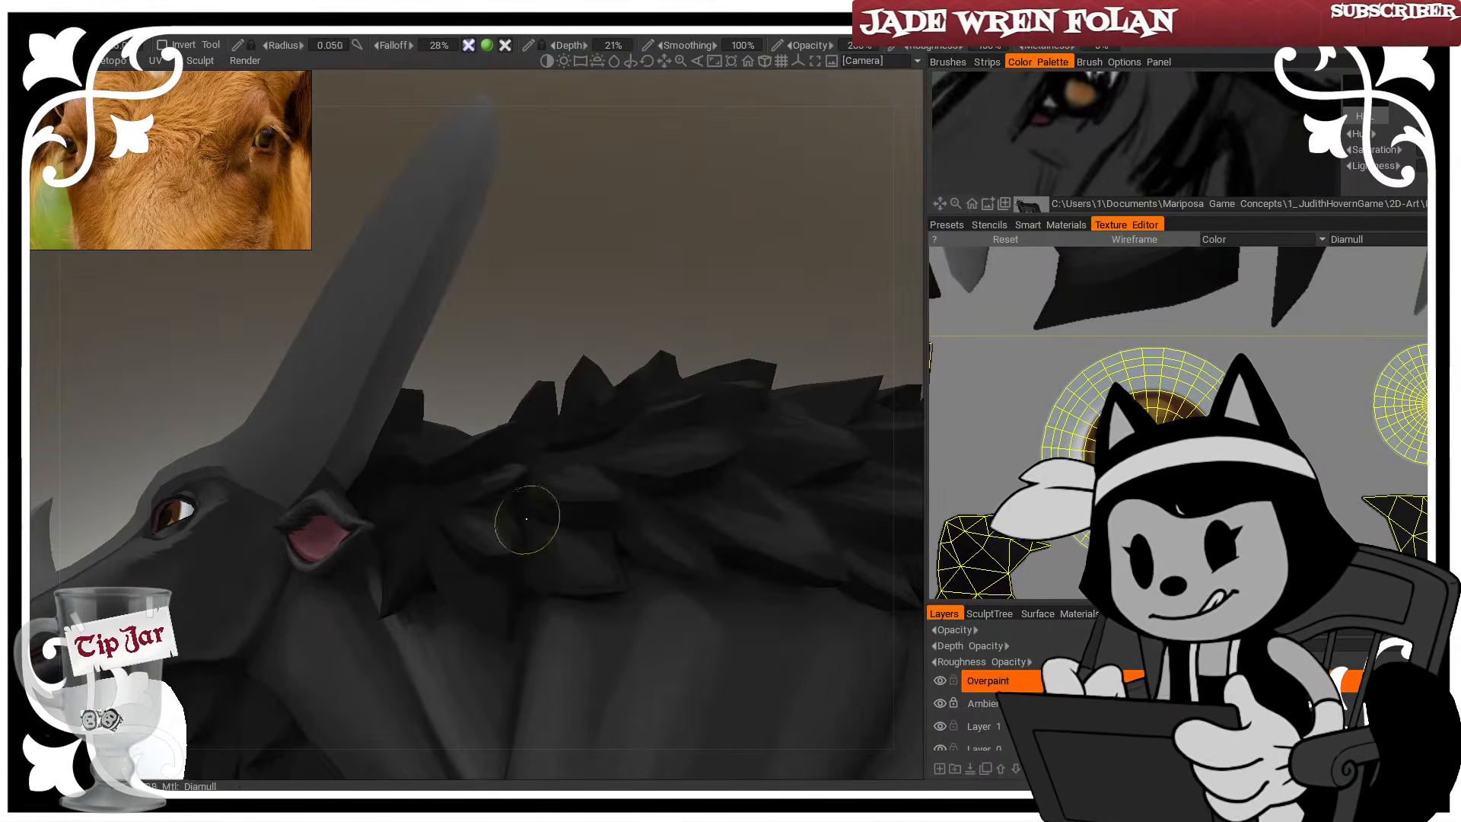
left_click_drag(610, 476, 579, 496, "alt")
left_click_drag(659, 319, 688, 321)
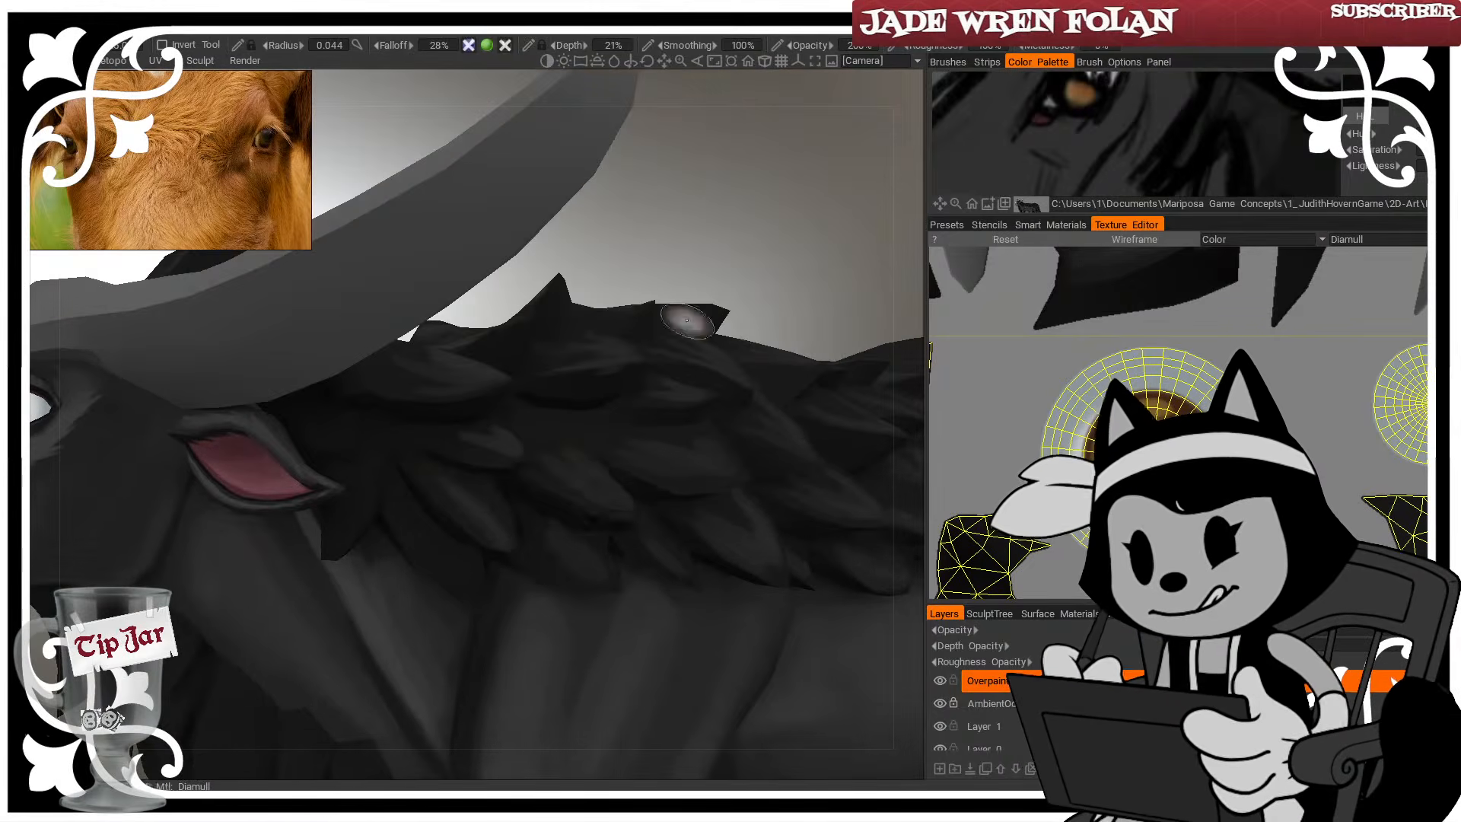
Shape the overlapping feathers behind the ear, reducing the brush radius from 0.040 to 0.013 for the dark edges
key("bracketright")
key("bracketright")
key("bracketright")
key("bracketleft")
key("bracketleft")
key("bracketleft")
key("bracketleft")
key("bracketleft")
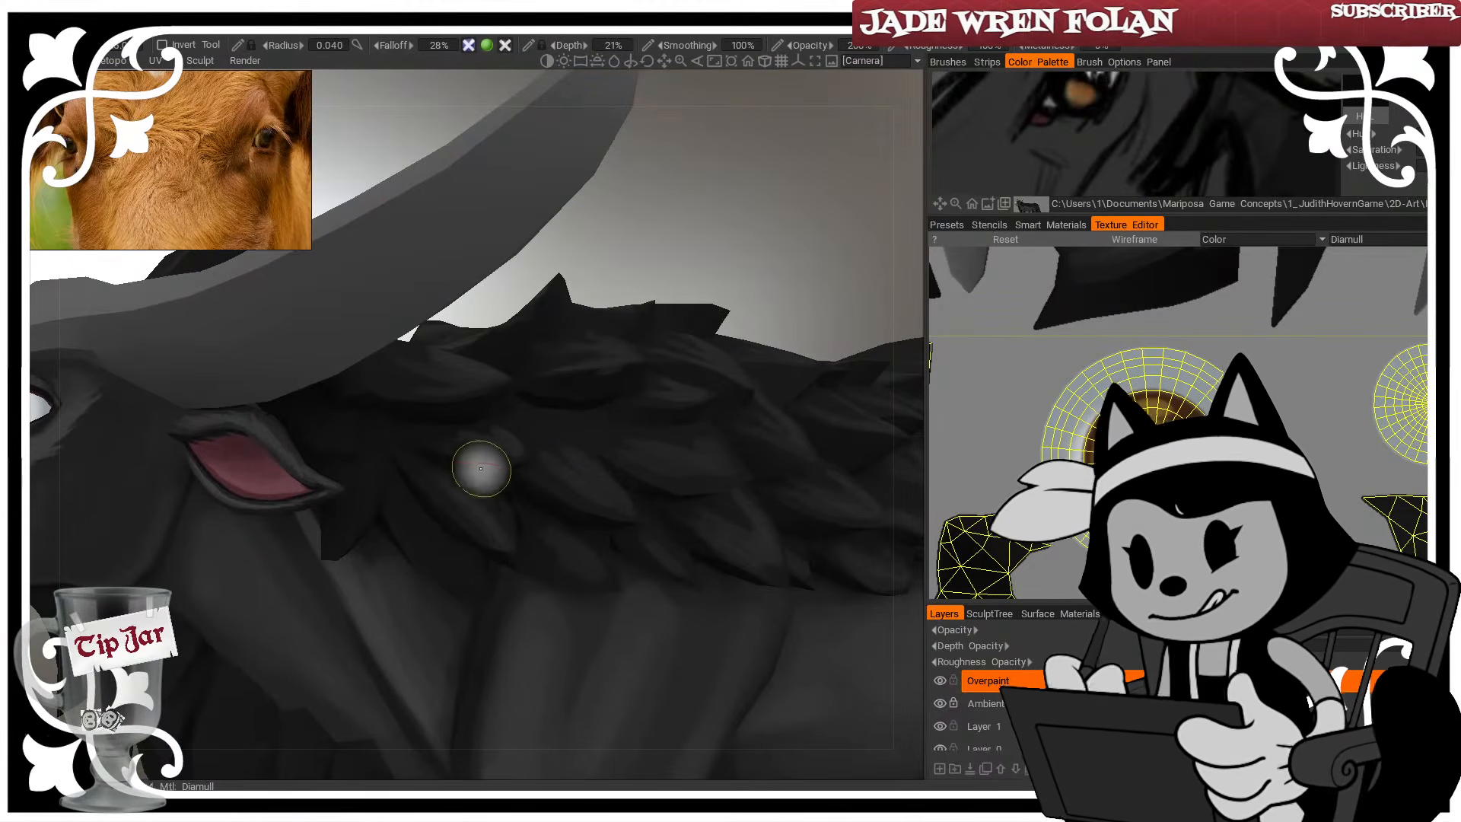
key("bracketleft")
key("bracketleft")
key("bracketleft")
key("bracketleft")
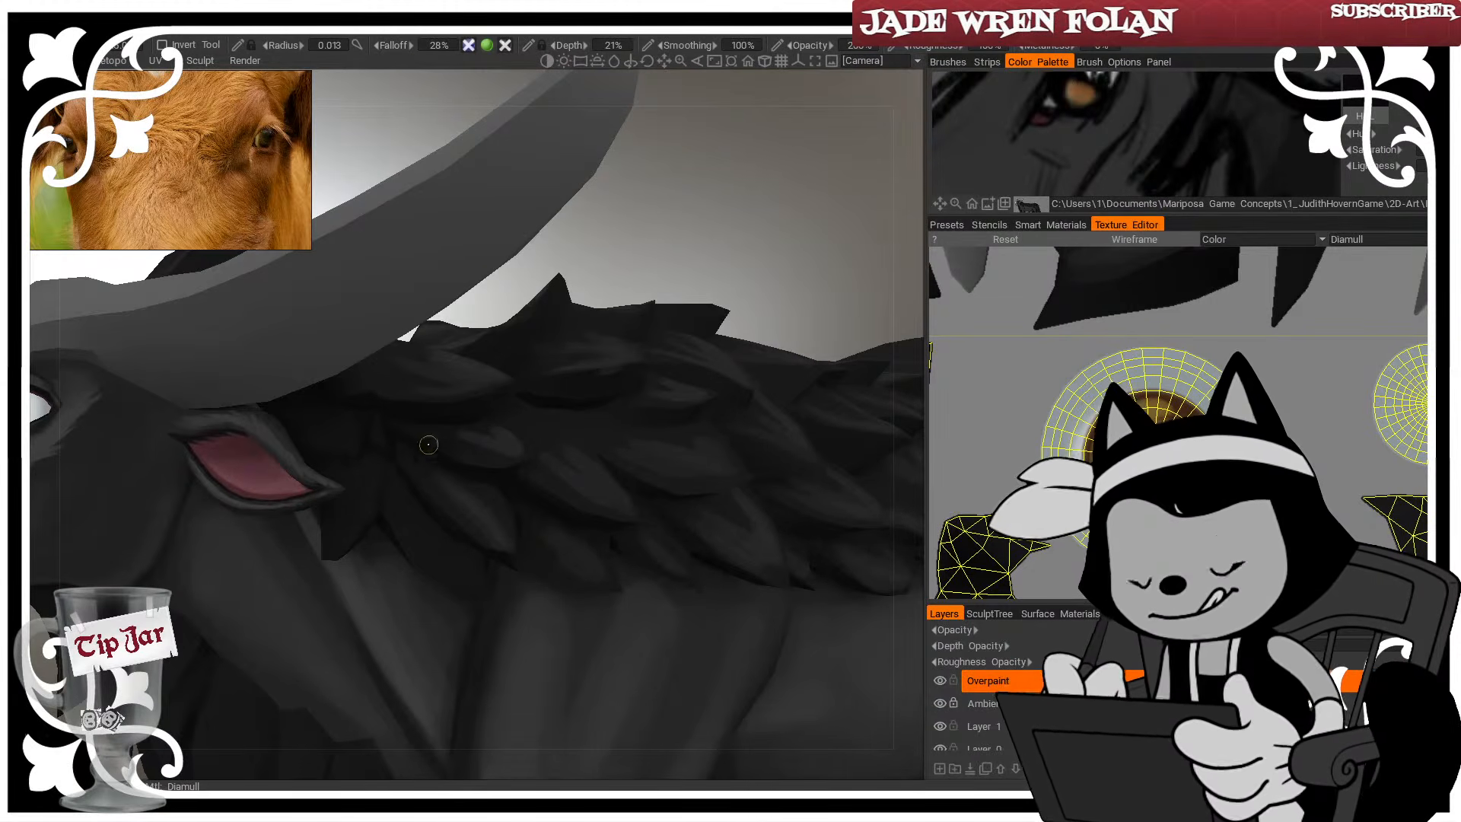
Outline the small feather tufts right beside the ear with brush radii of 0.021 and 0.014
mouse_move(563, 217)
left_mouse_down()
mouse_move(626, 151)
mouse_move(580, 235)
left_mouse_up()
key("bracketright")
key("bracketright")
key("bracketright")
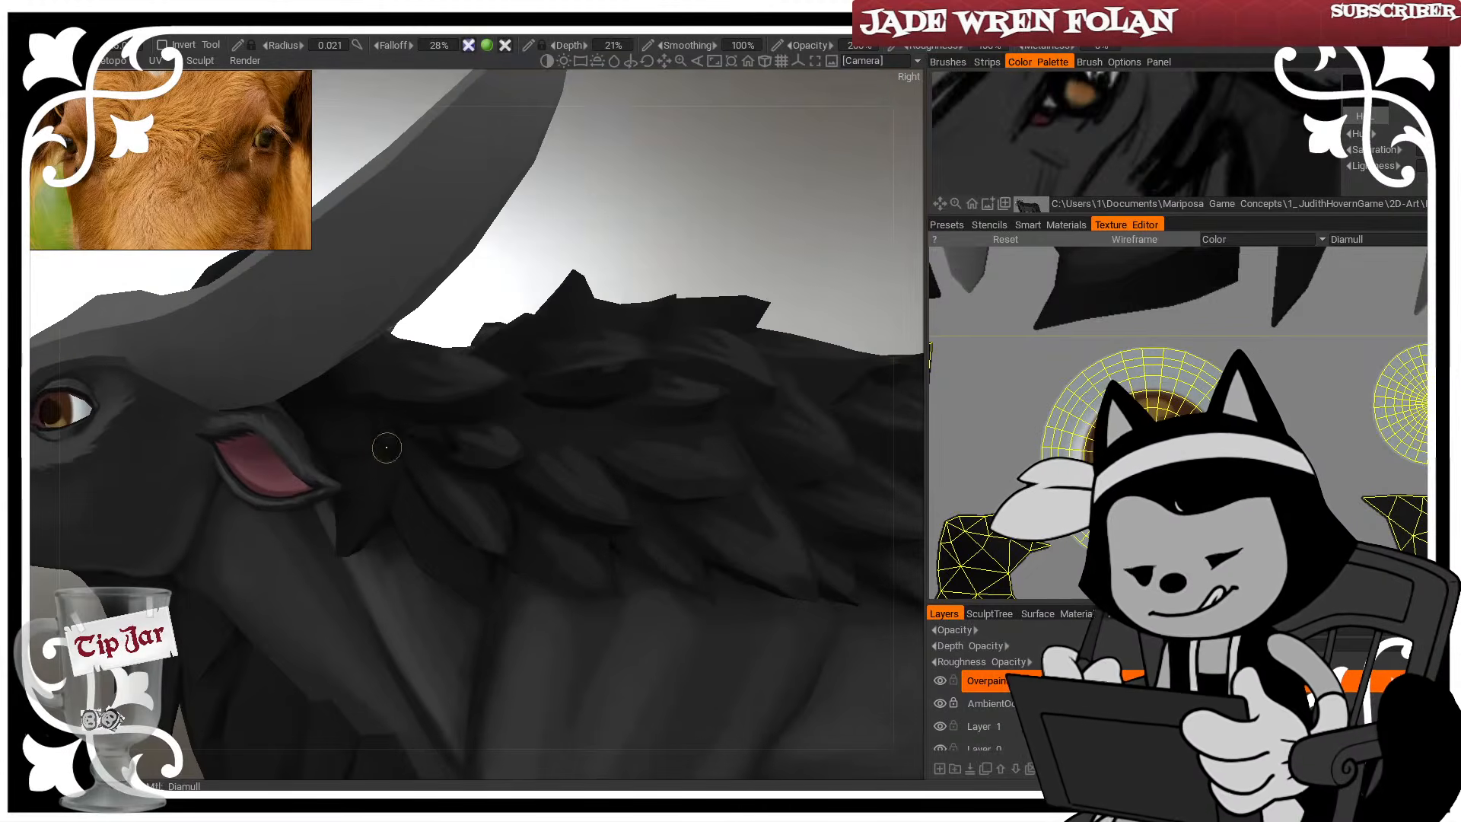
mouse_move(601, 176)
left_mouse_down()
mouse_move(527, 221)
mouse_move(580, 190)
mouse_move(569, 219)
left_mouse_up()
key("bracketleft")
key("bracketleft")
key("bracketright")
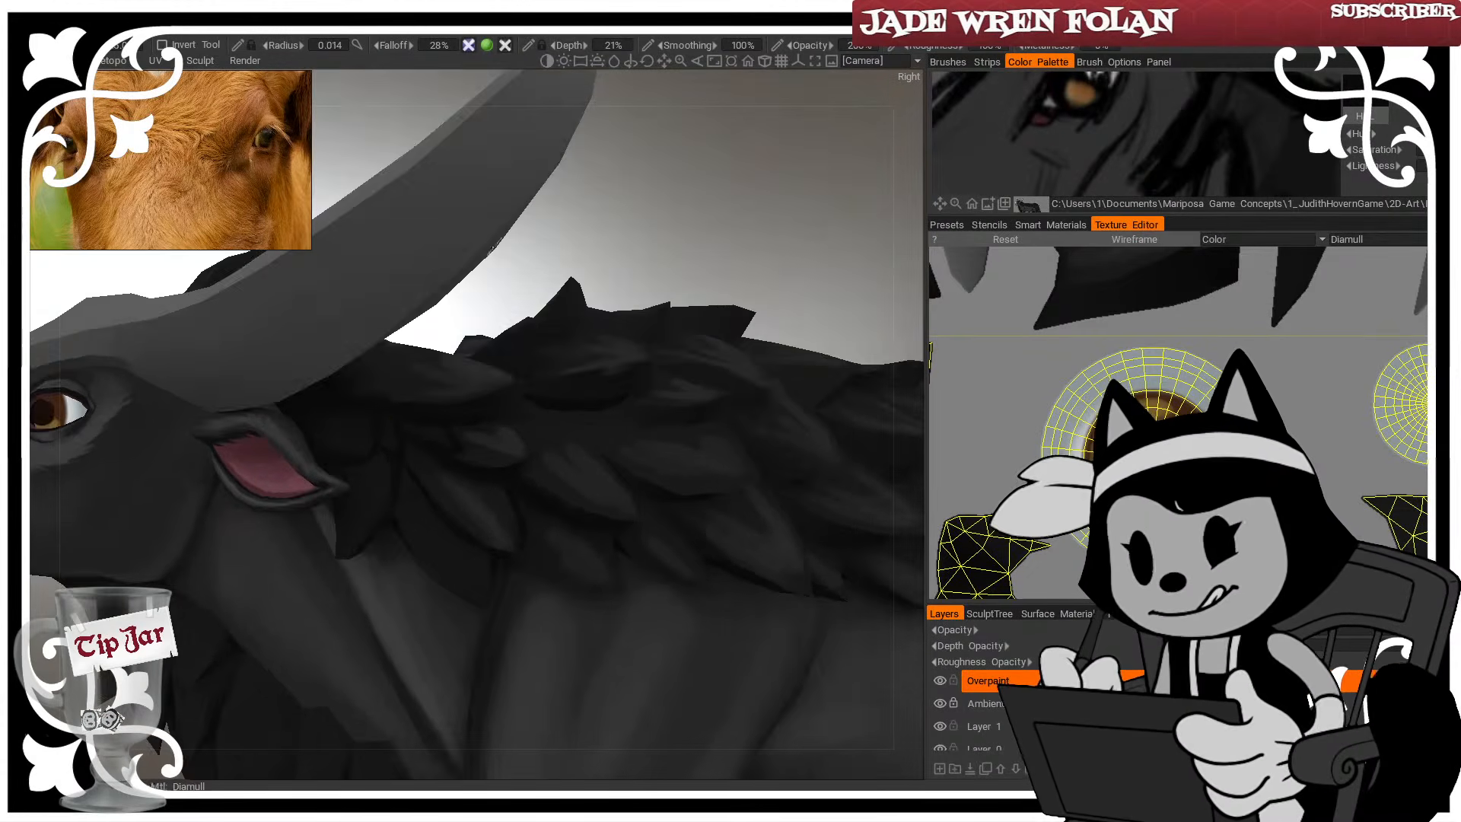
left_click_drag(491, 244, 512, 201)
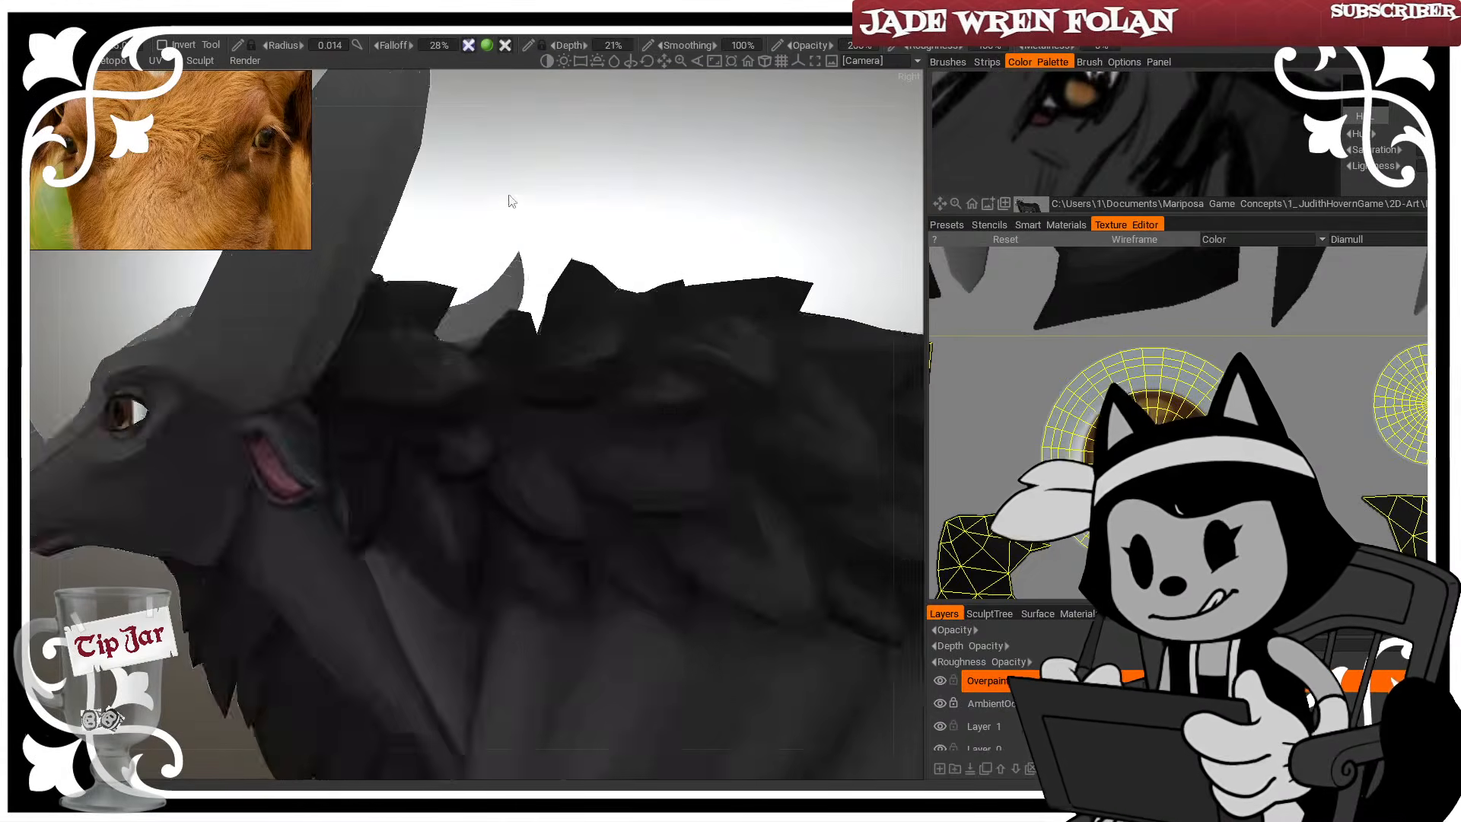
Paint the upper neck feathers beneath the base of the horn with brush radii between 0.014 and 0.031
key("w")
mouse_move(387, 386)
left_mouse_down()
mouse_move(506, 212)
mouse_move(387, 393)
left_mouse_up()
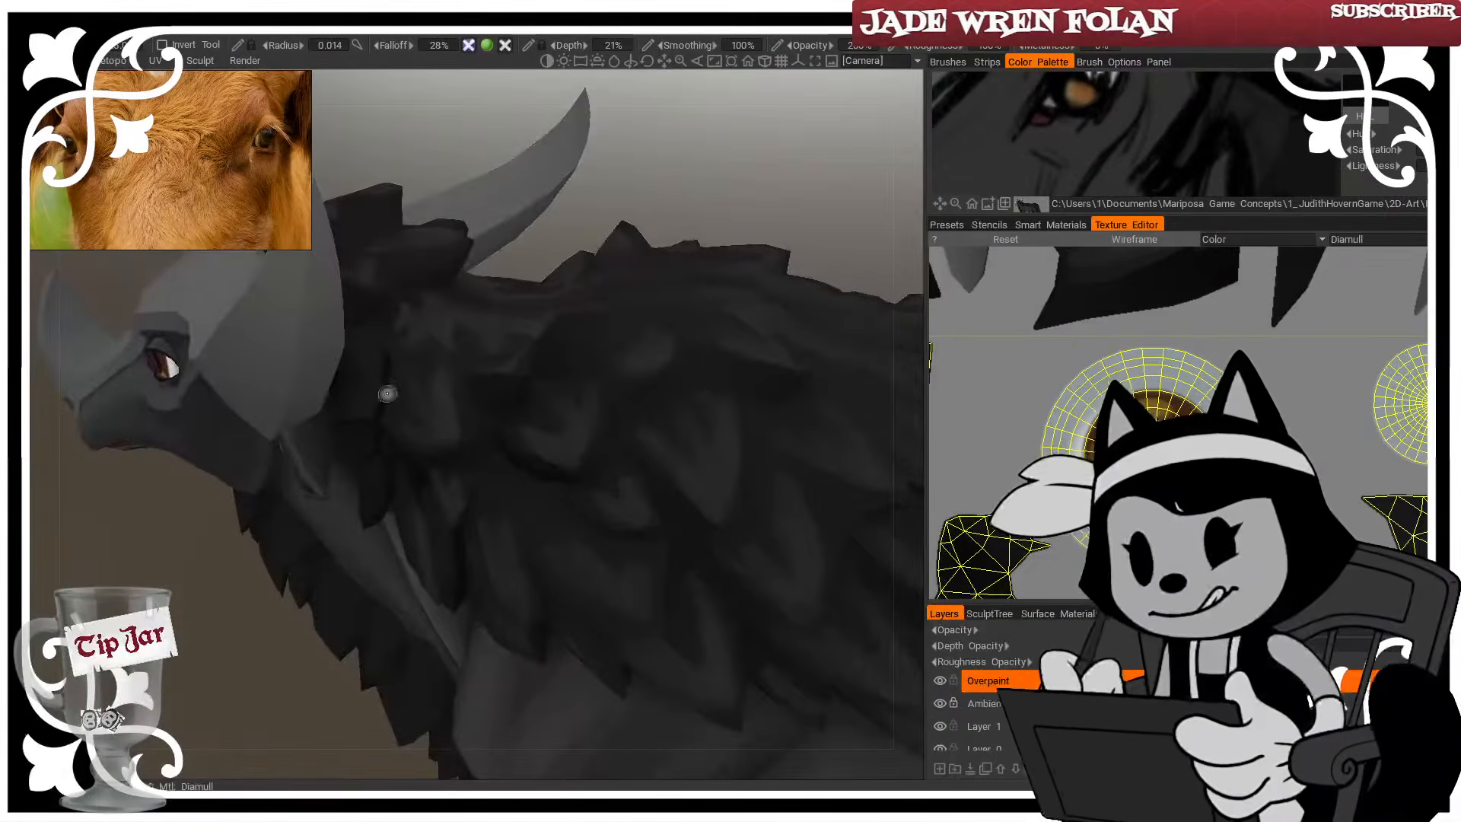
right_click_drag(358, 407, 366, 395)
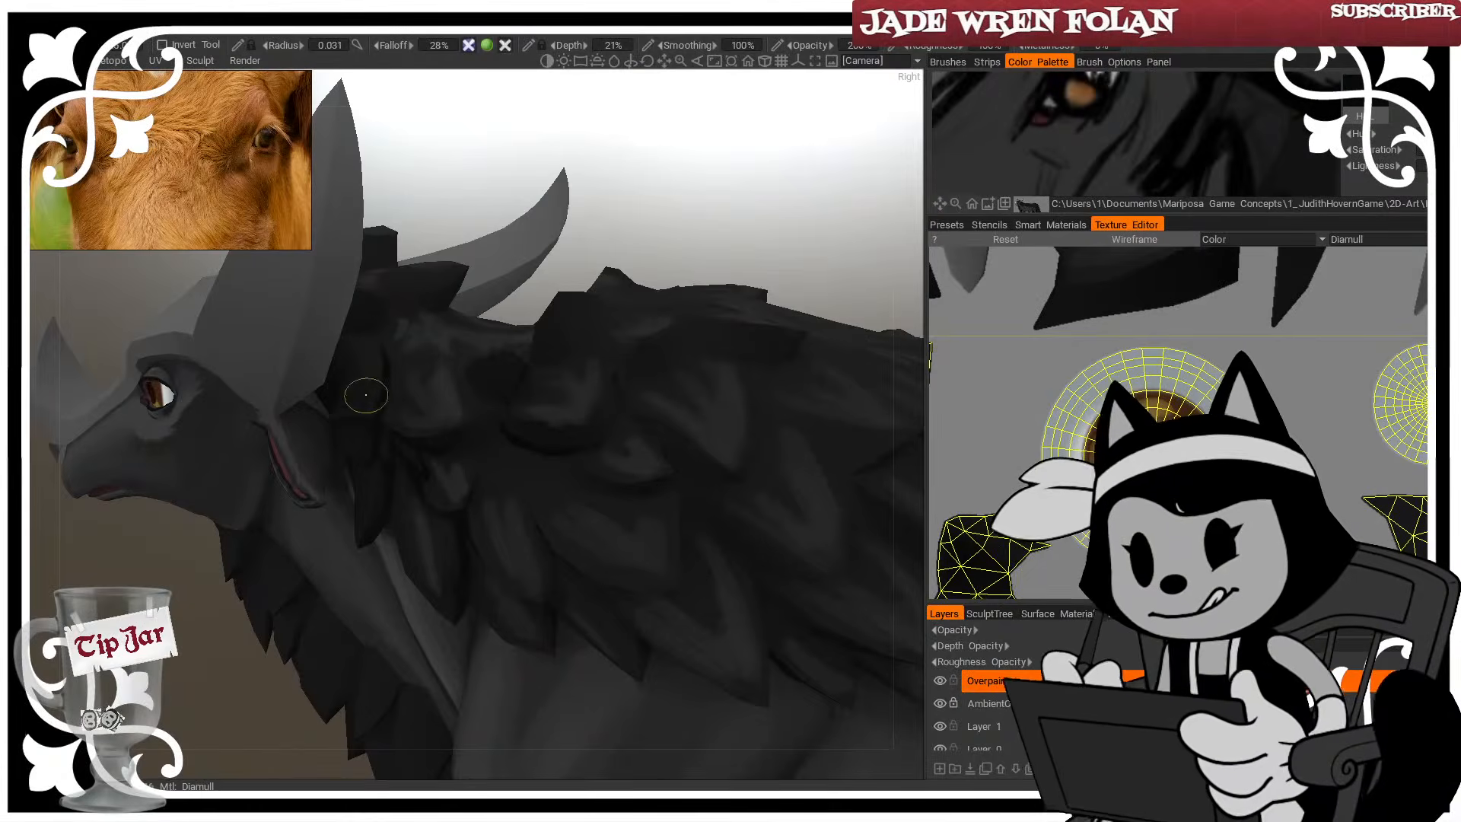
left_click_drag(647, 135, 537, 315)
left_click_drag(579, 139, 478, 385)
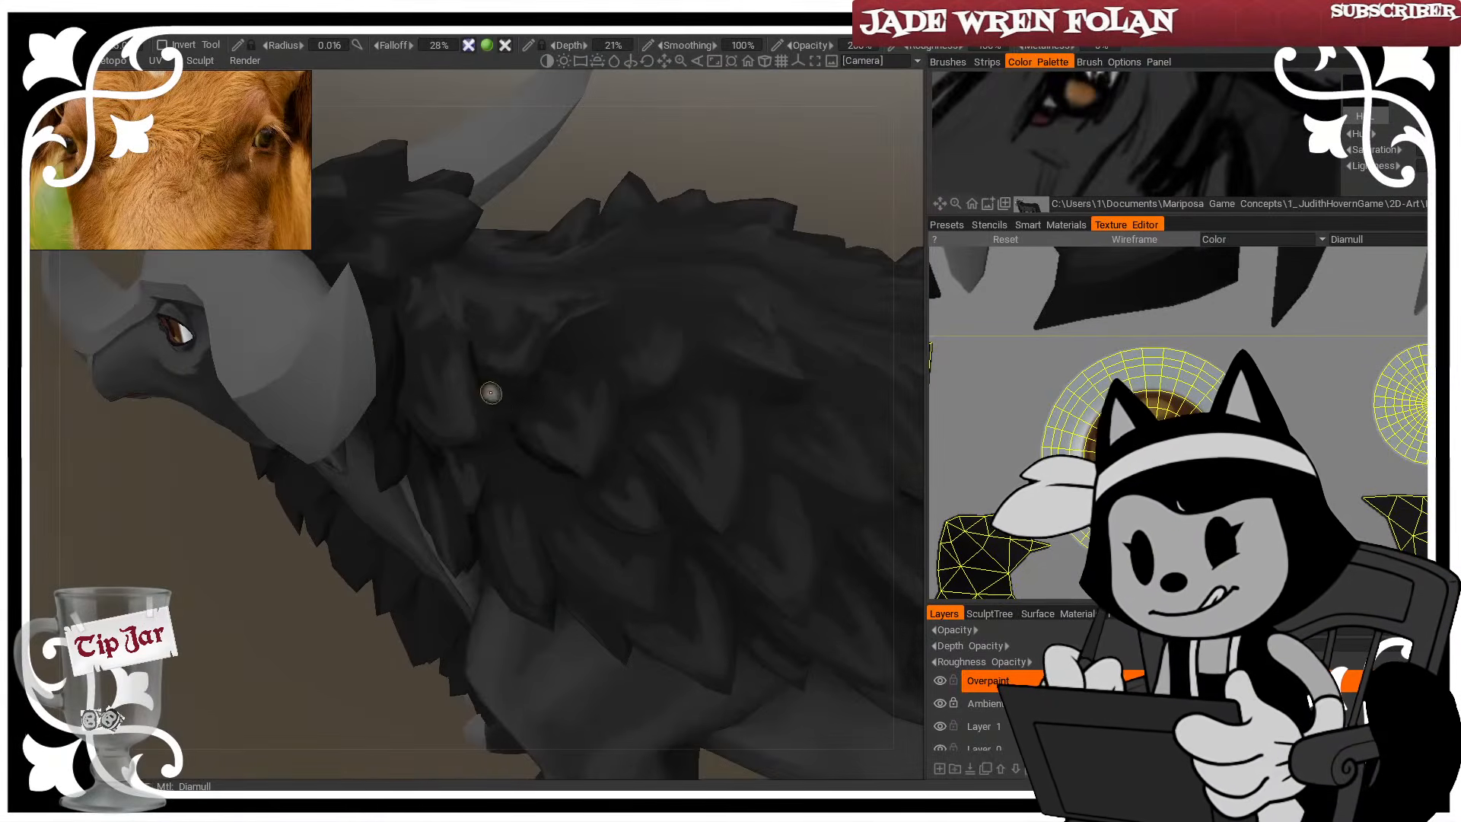
left_click_drag(728, 149, 694, 116)
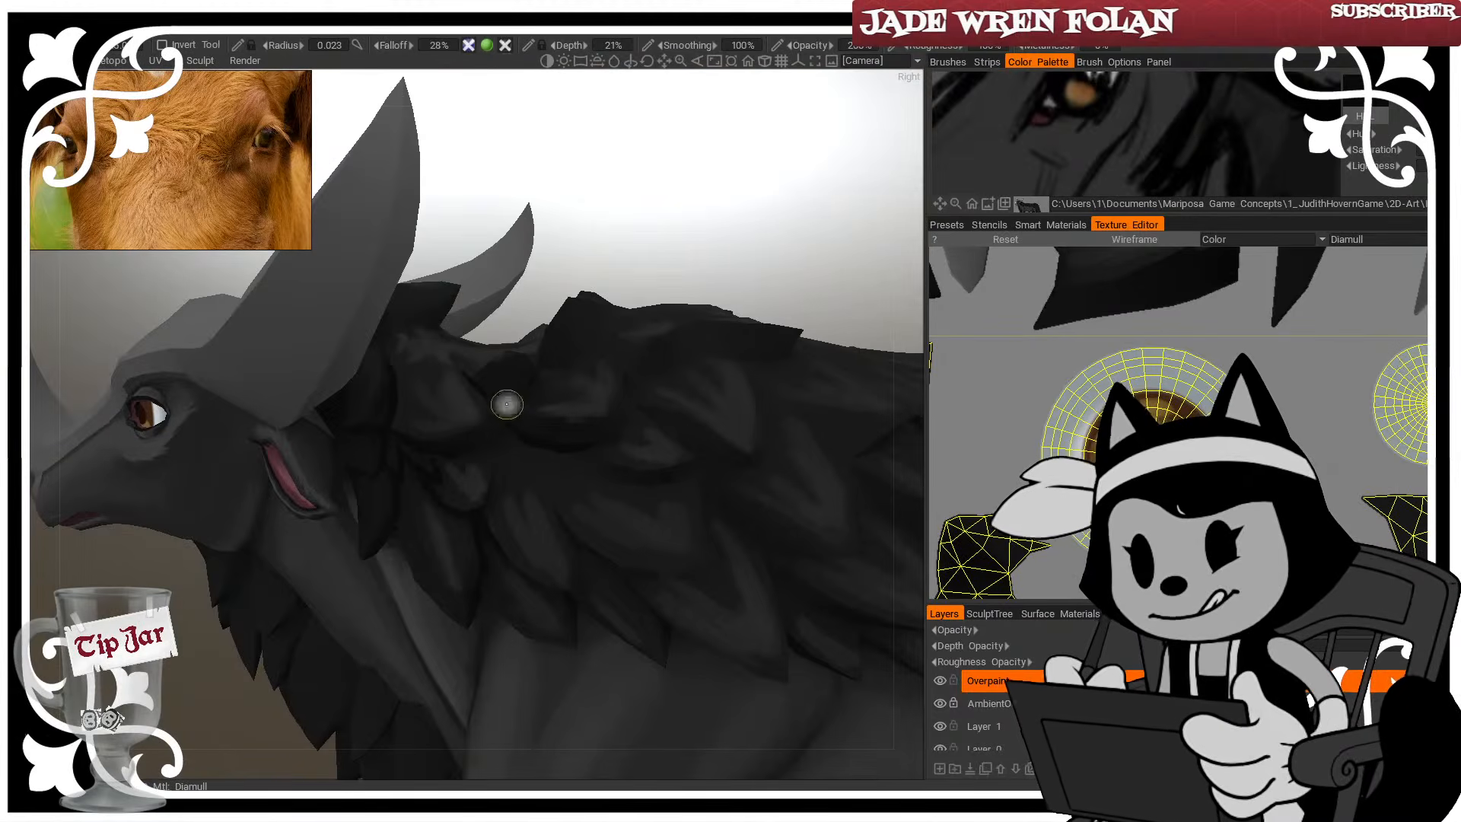
left_click_drag(505, 401, 498, 335)
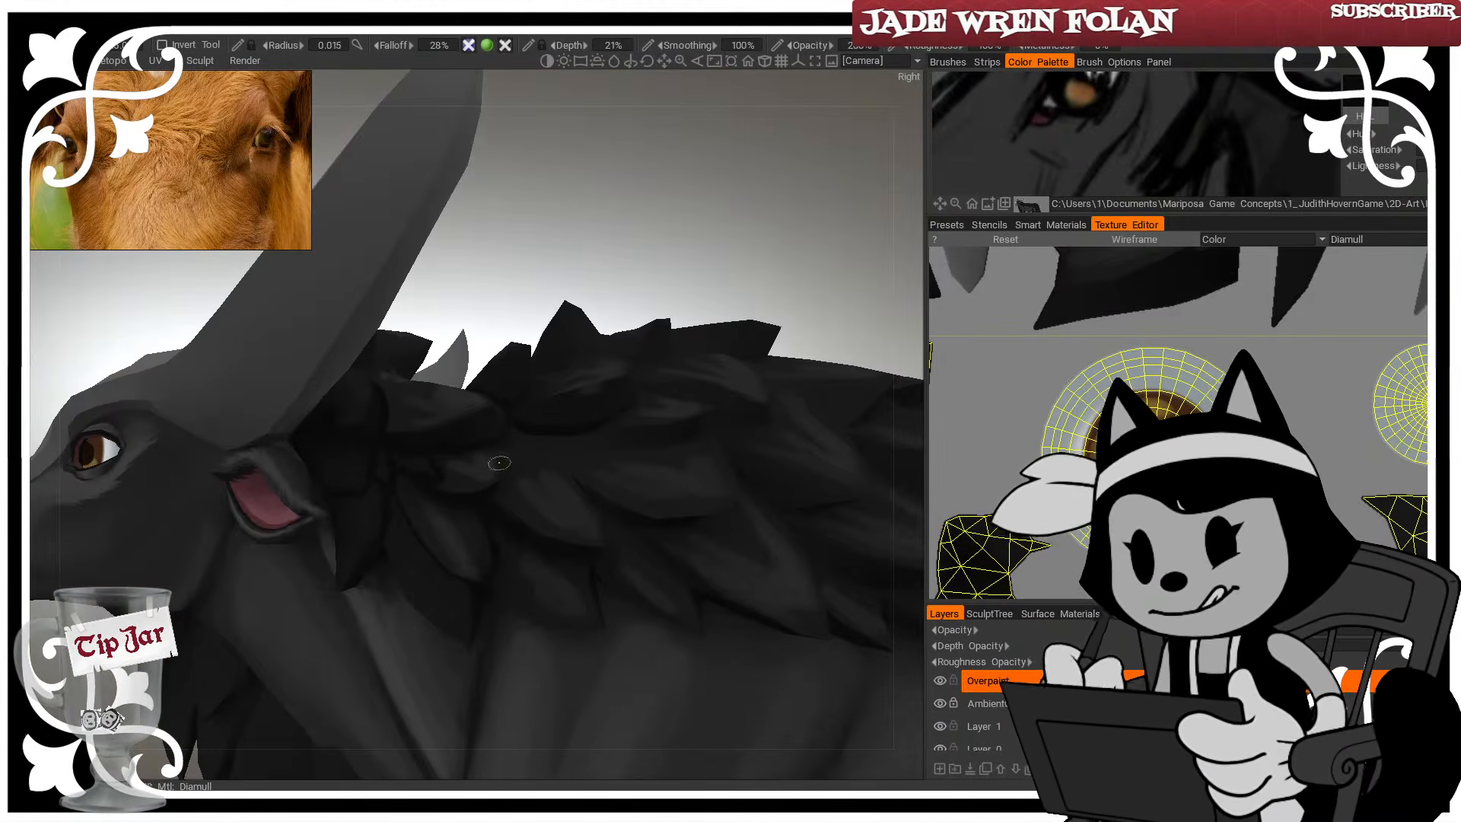
Sharpen the edges of the layered feathers between the horn and the lower neck with brush radii between 0.014 and 0.017
left_click_drag(628, 176, 677, 228)
mouse_move(679, 287)
left_mouse_down()
mouse_move(544, 466)
mouse_move(676, 469)
left_mouse_up()
left_click_drag(701, 221, 709, 165)
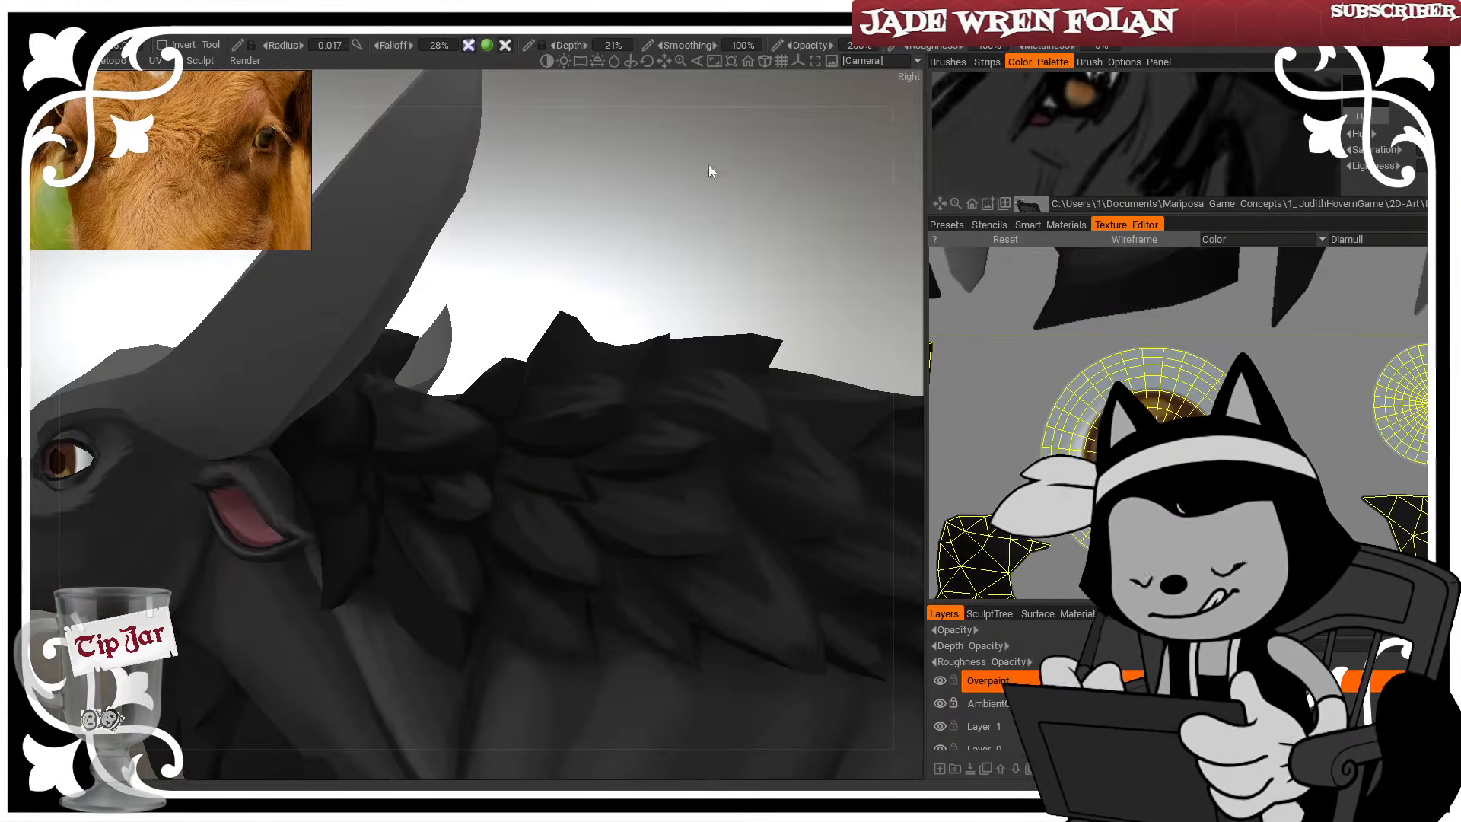
left_click_drag(643, 291, 661, 219)
mouse_move(392, 630)
left_mouse_down()
mouse_move(333, 554)
mouse_move(392, 672)
left_mouse_up()
right_click_drag(391, 671, 384, 671)
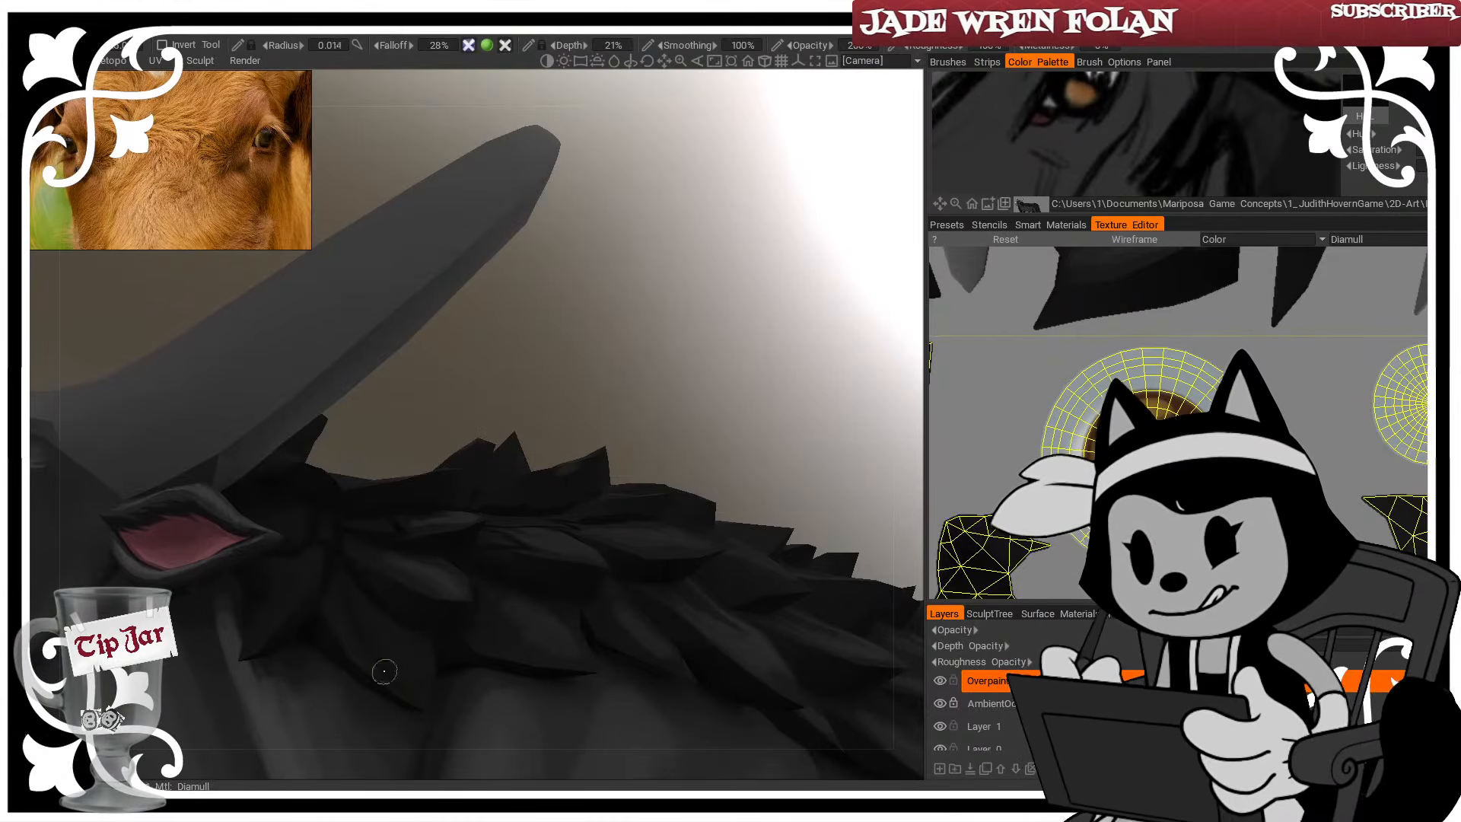
Shade the long feathers hanging directly behind the ear with brush radii of 0.016 and 0.024
left_click_drag(397, 426, 415, 352)
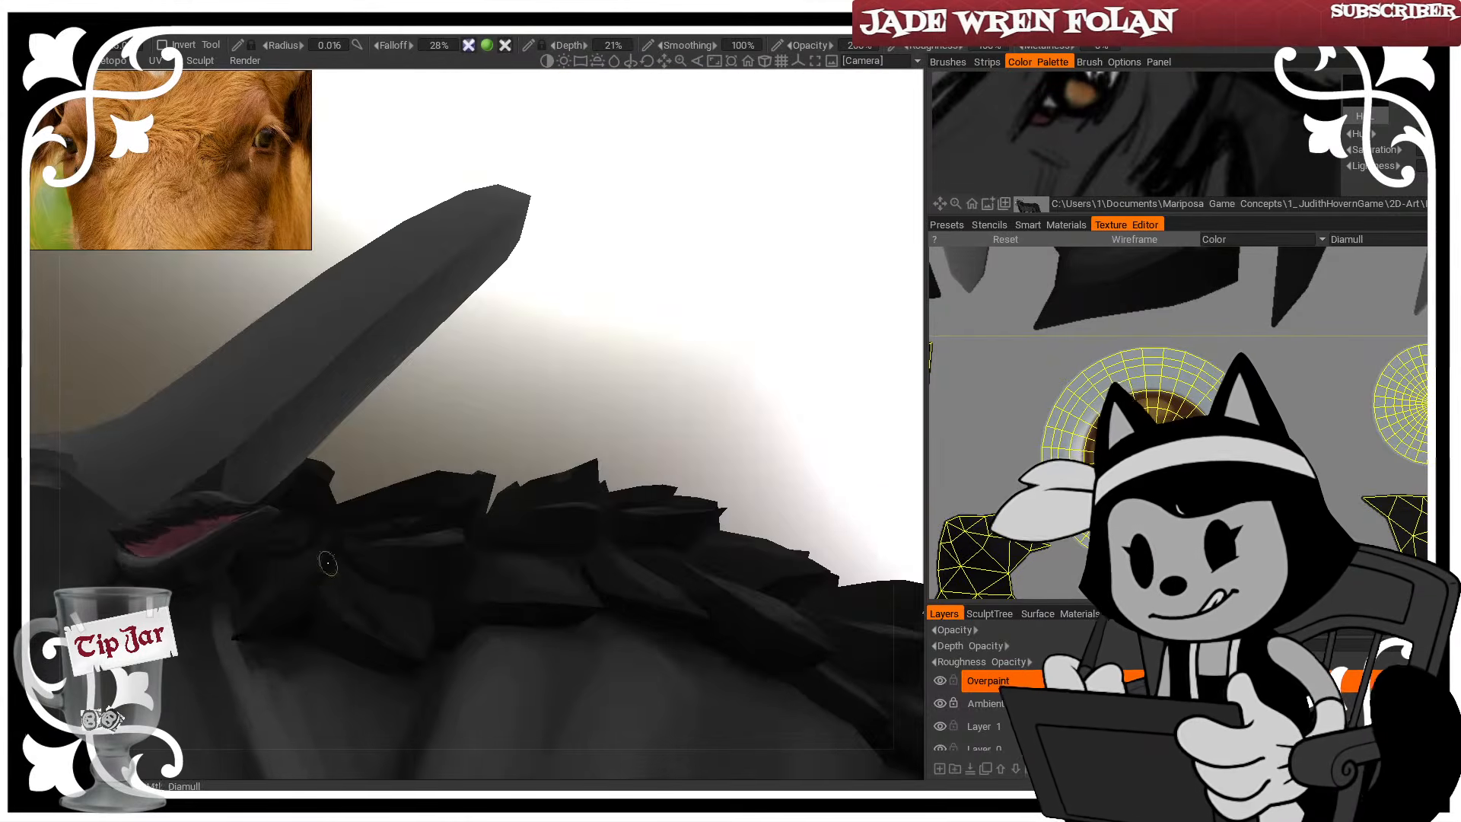
mouse_move(327, 563)
left_mouse_down()
mouse_move(440, 440)
mouse_move(506, 457)
mouse_move(280, 569)
mouse_move(414, 400)
mouse_move(304, 502)
left_mouse_up()
left_click_drag(457, 313, 287, 495)
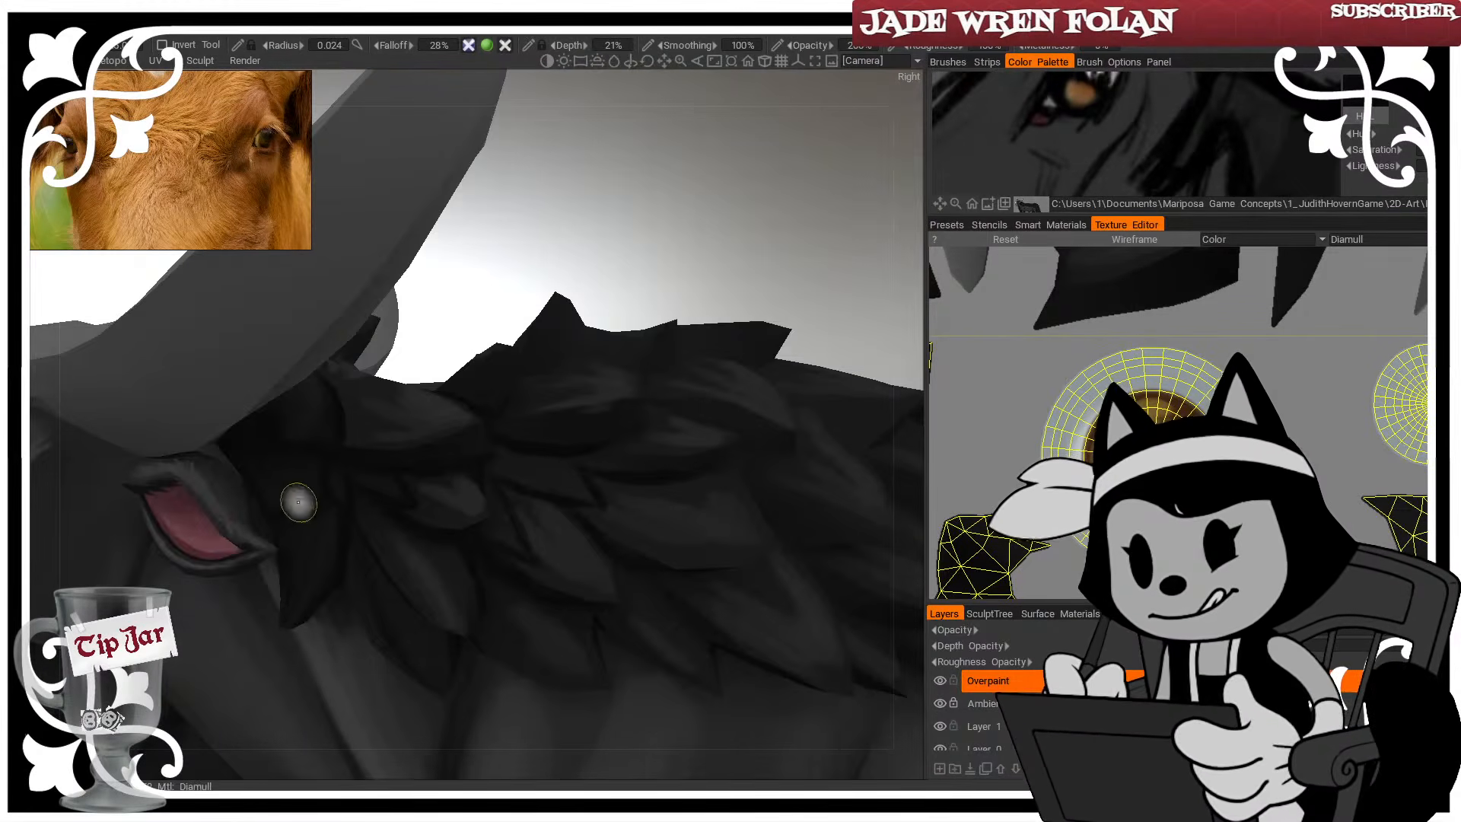
Blend the upper neck feathers beneath the base of the horn with brush radii between 0.028 and 0.015
mouse_move(411, 333)
left_mouse_down()
mouse_move(335, 426)
mouse_move(539, 194)
mouse_move(394, 320)
left_mouse_up()
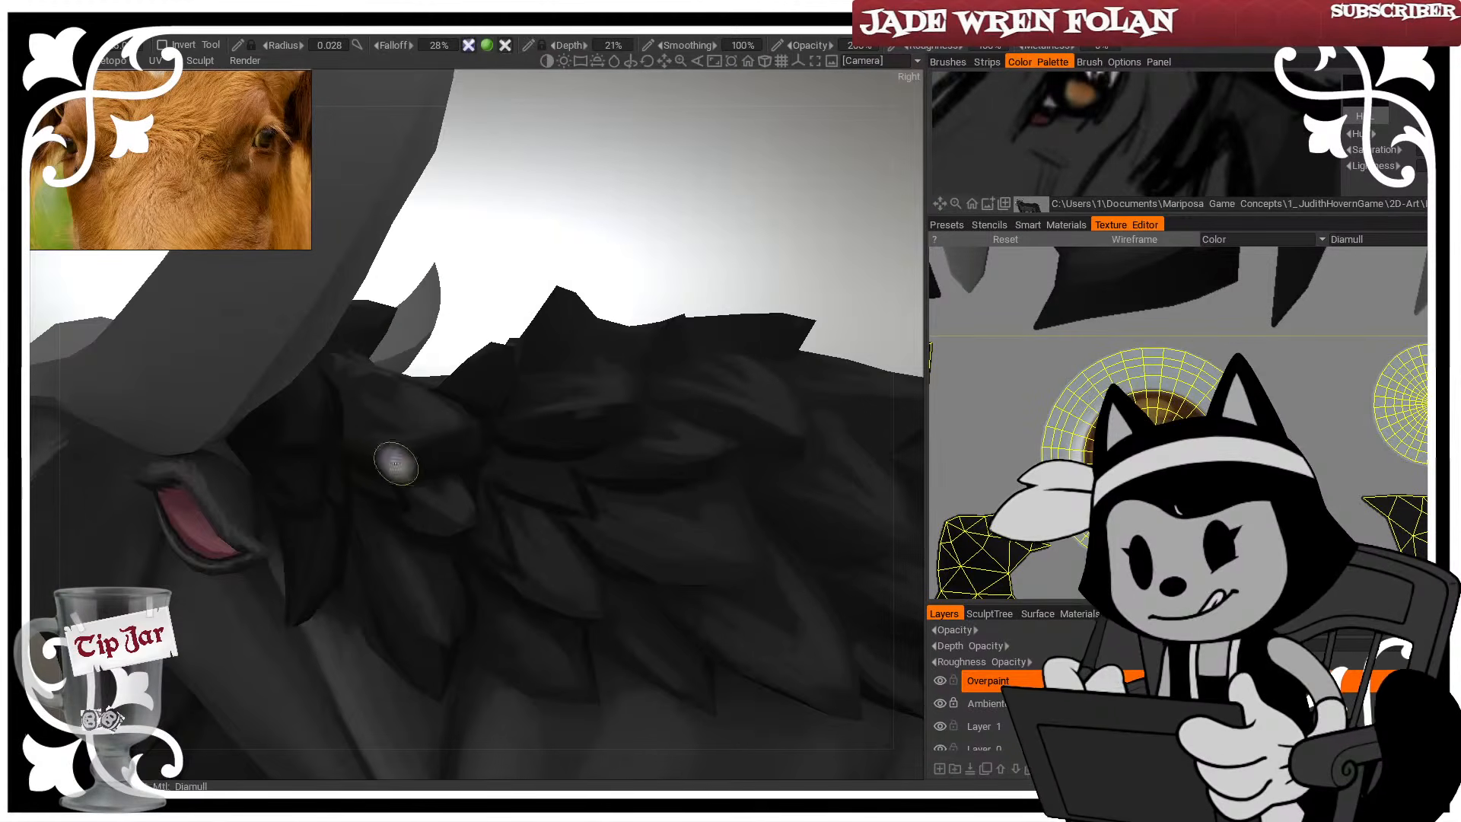
mouse_move(385, 440)
left_mouse_down()
mouse_move(597, 221)
mouse_move(567, 268)
left_mouse_up()
key("bracketleft")
key("bracketleft")
key("bracketleft")
key("bracketleft")
key("bracketleft")
key("bracketleft")
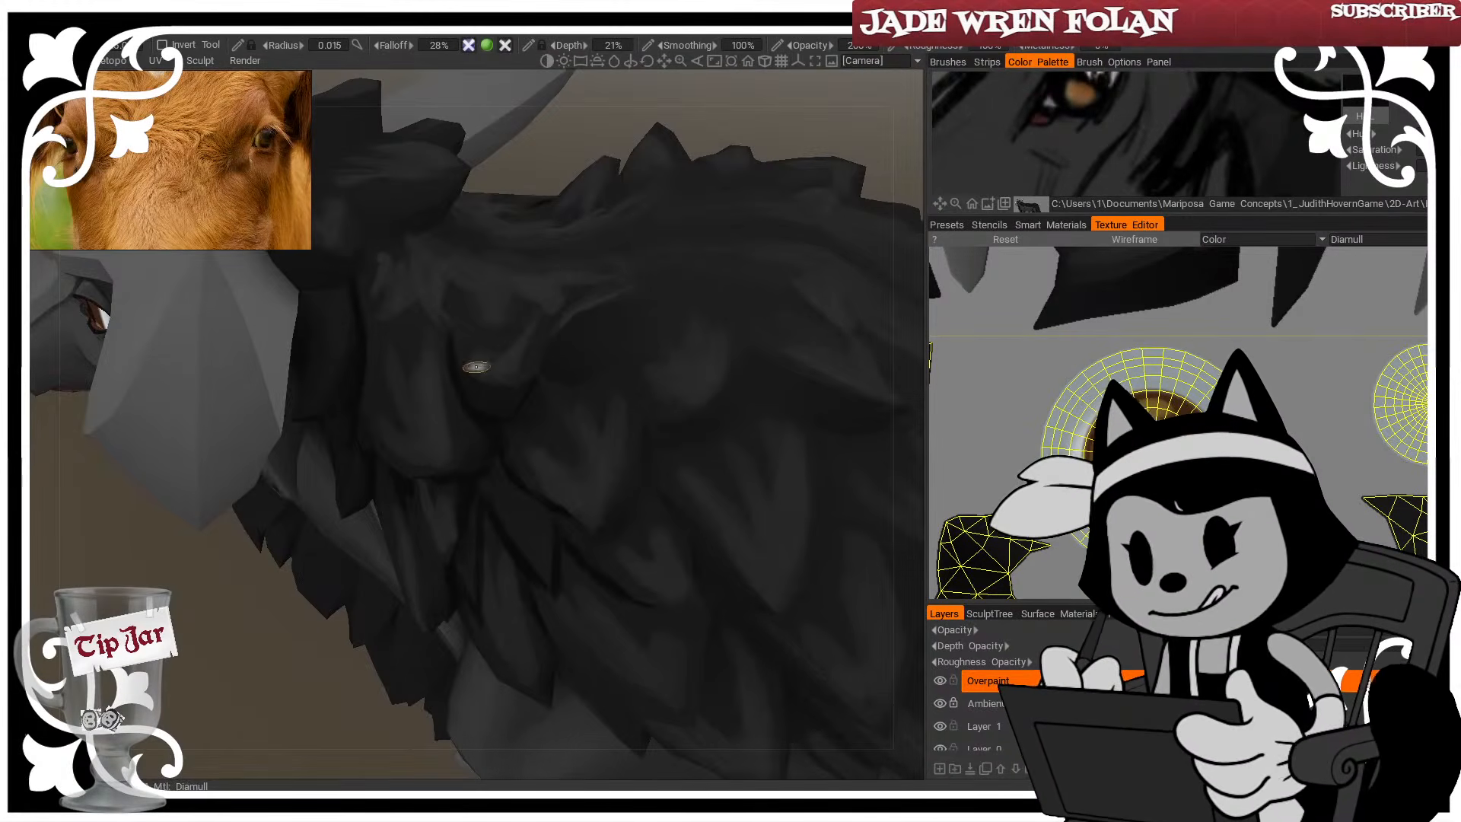
Examine the overall feather shading on the whole creature from the side
key("w")
key("w")
right_click_drag(495, 391, 558, 356, "alt")
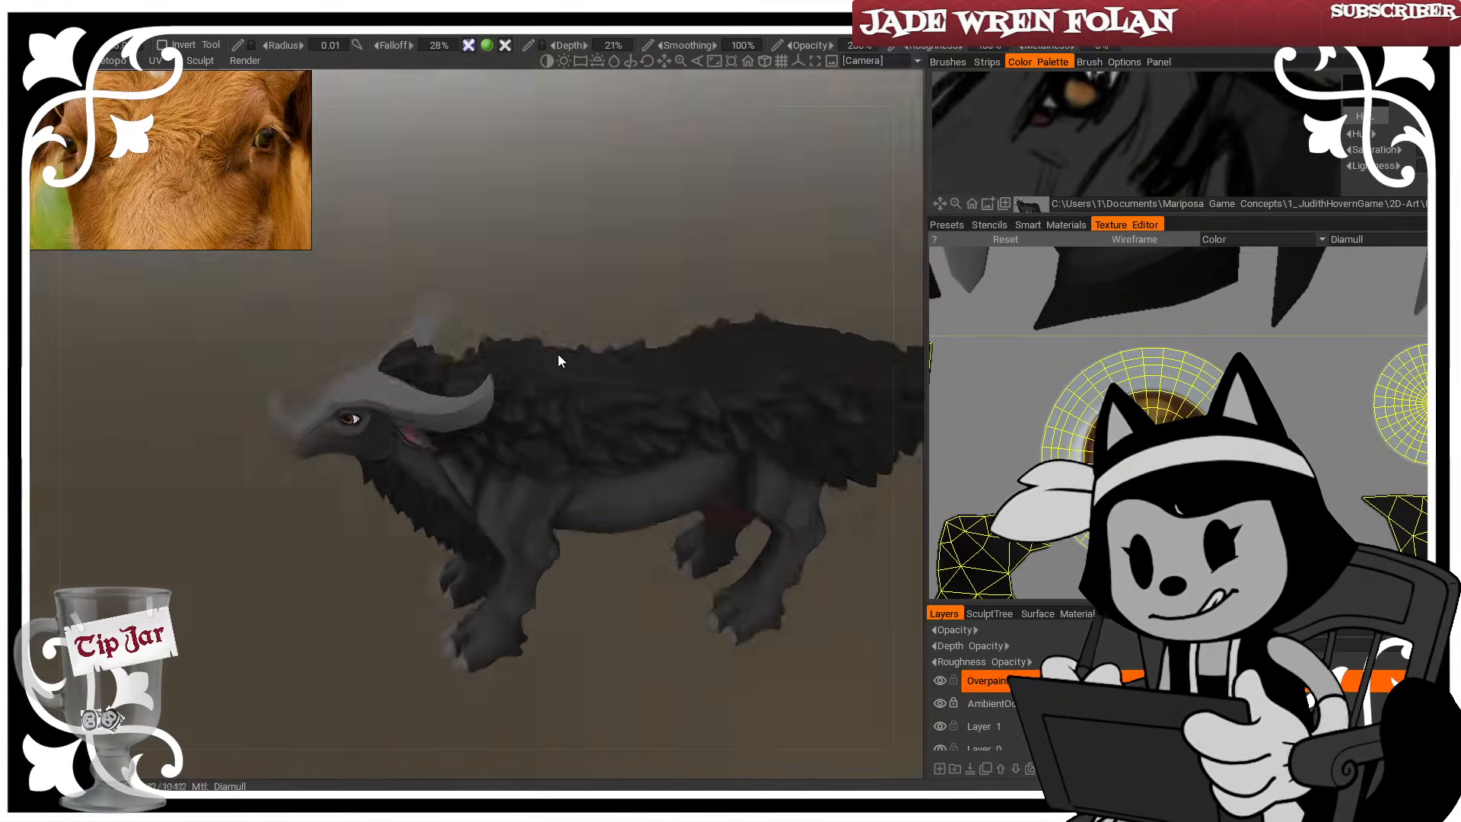
left_click_drag(558, 355, 534, 241, "alt")
right_click_drag(534, 242, 575, 253)
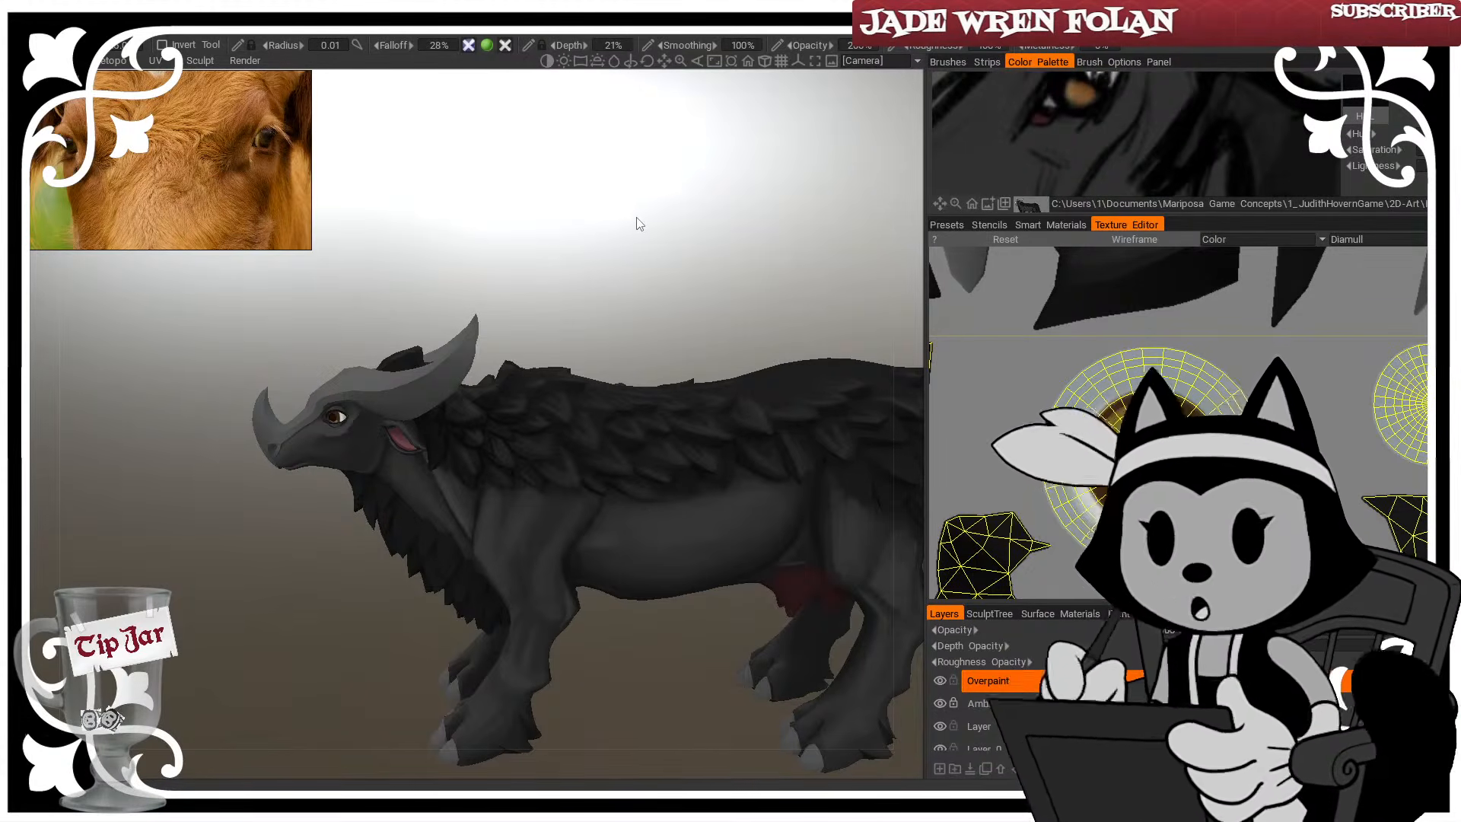
left_click_drag(639, 223, 603, 244)
Refine the layered feathers on the upper neck below the crest with brush radii between 0.01 and 0.015
left_click_drag(645, 99, 323, 366)
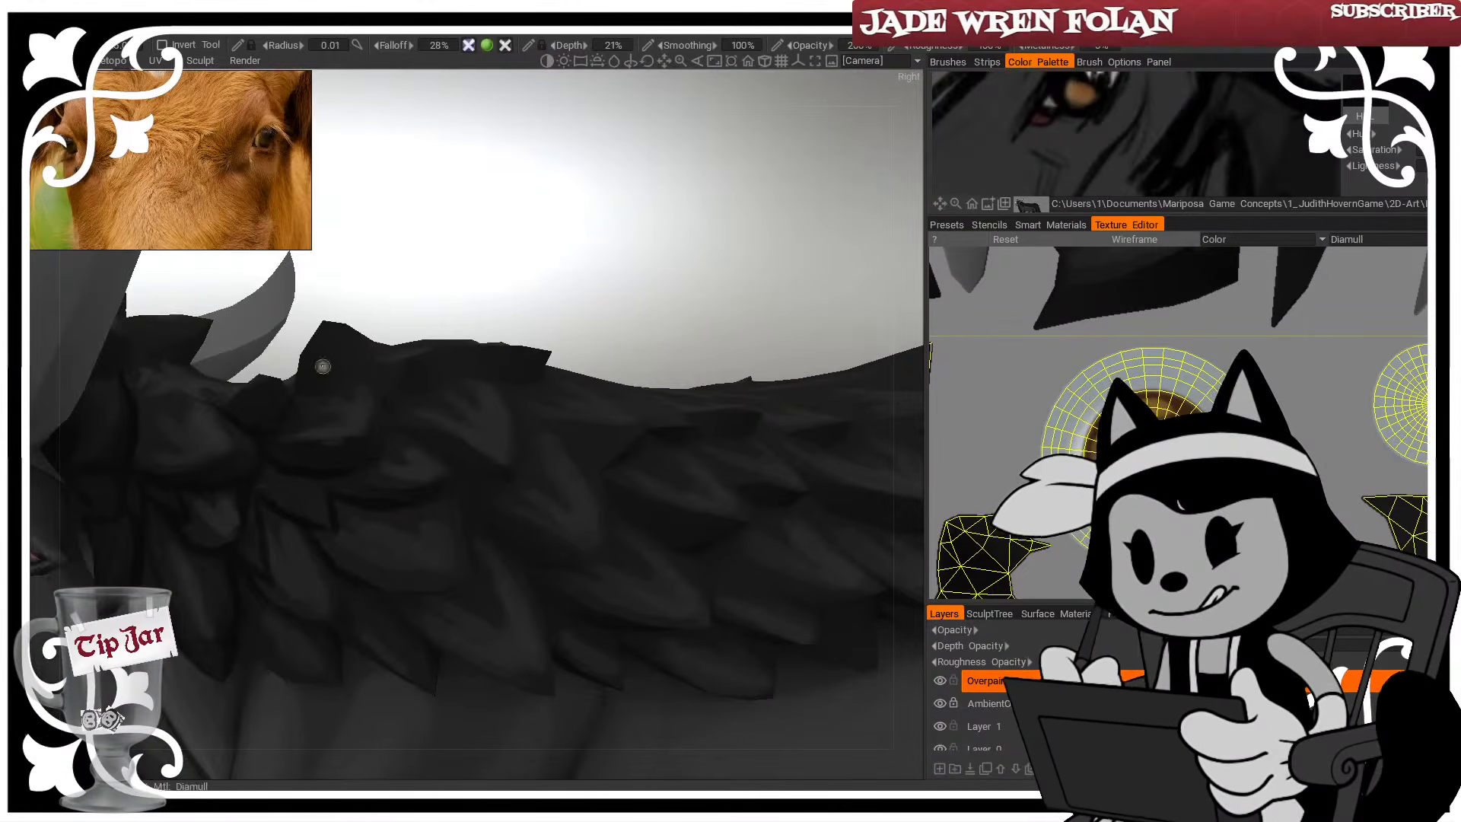
left_click_drag(480, 302, 401, 381)
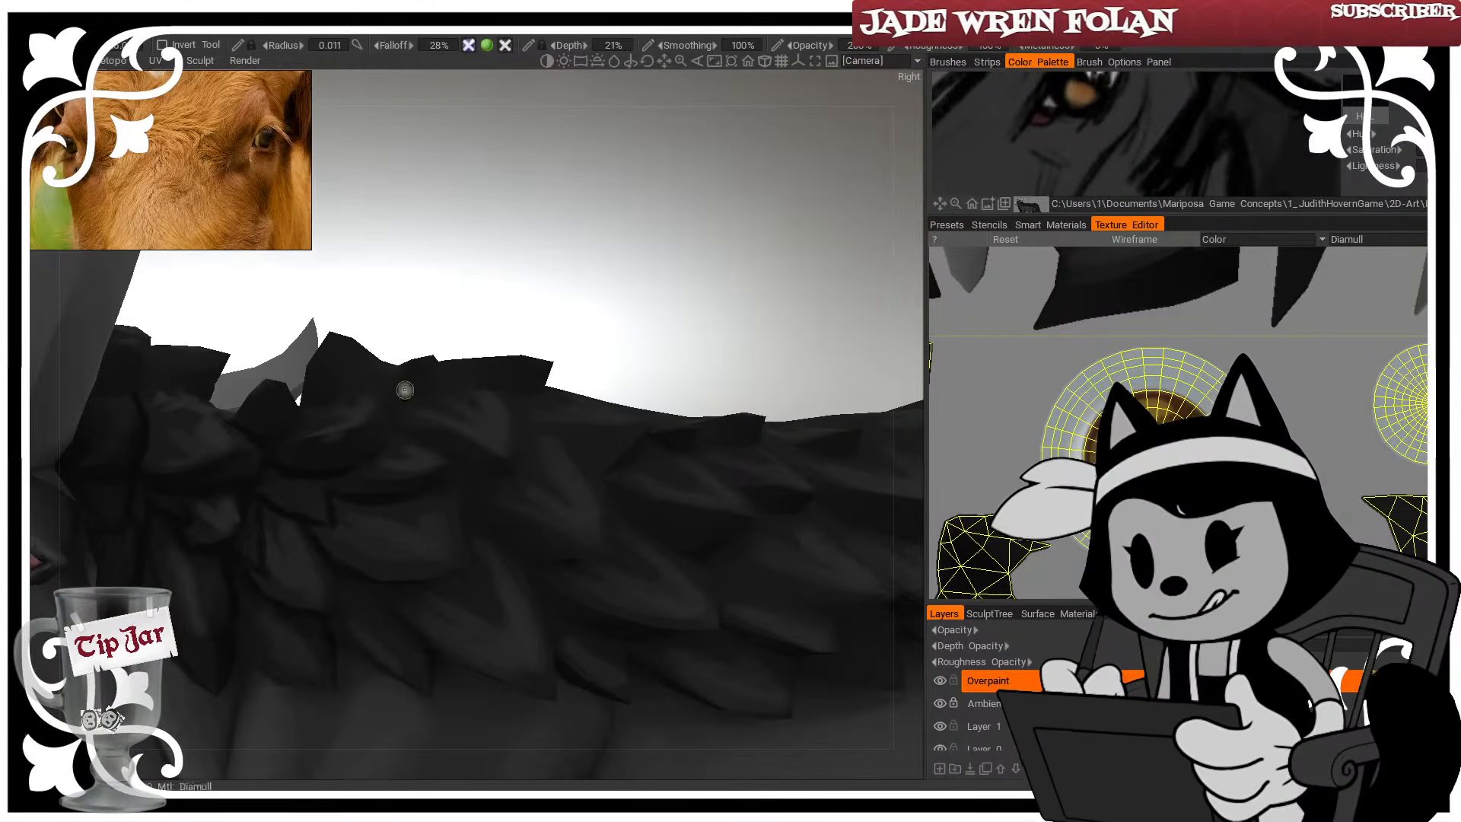
left_click_drag(338, 498, 507, 307)
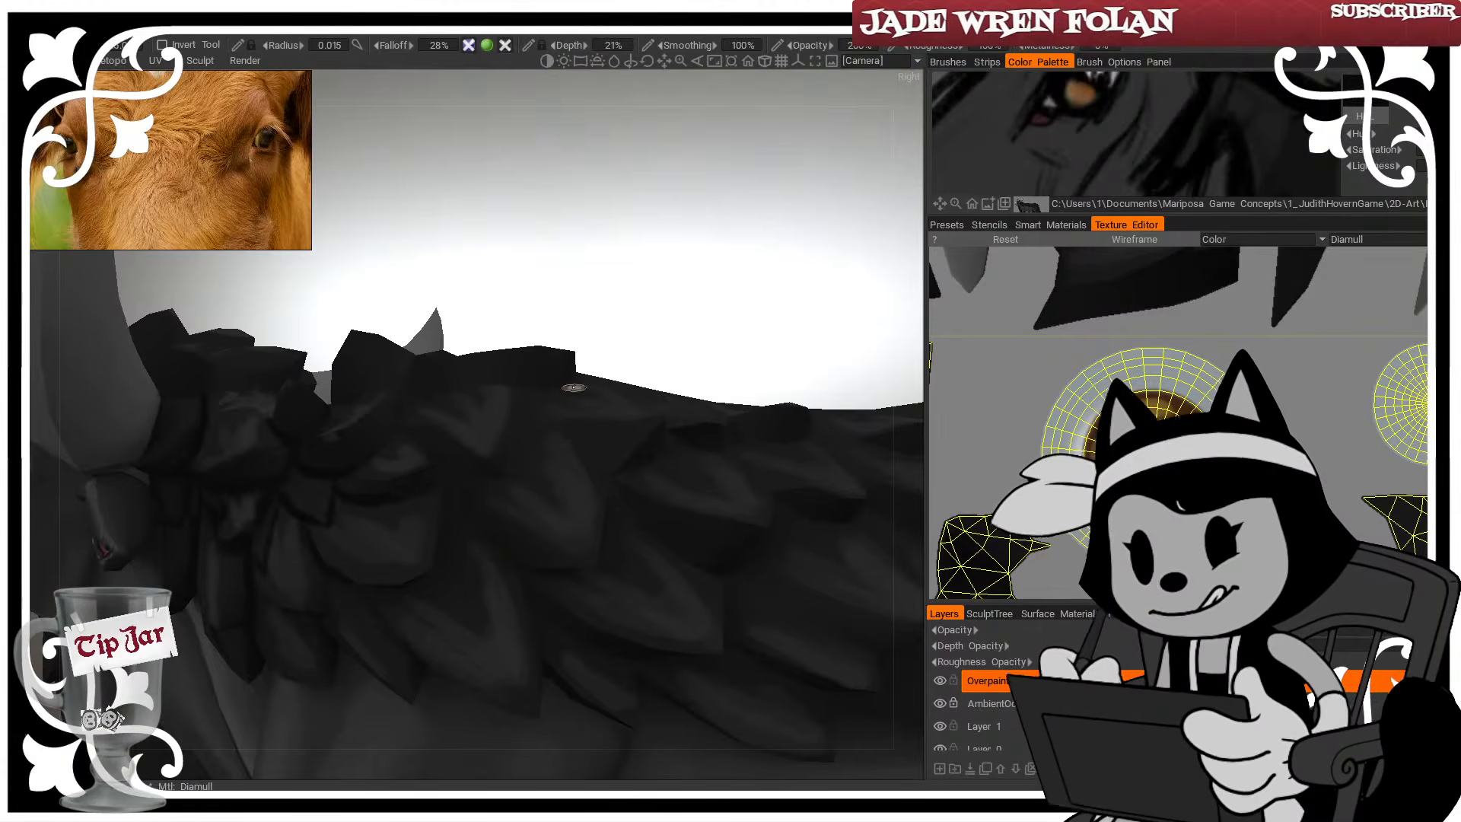
mouse_move(445, 469)
left_mouse_down()
mouse_move(597, 230)
mouse_move(460, 486)
left_mouse_up()
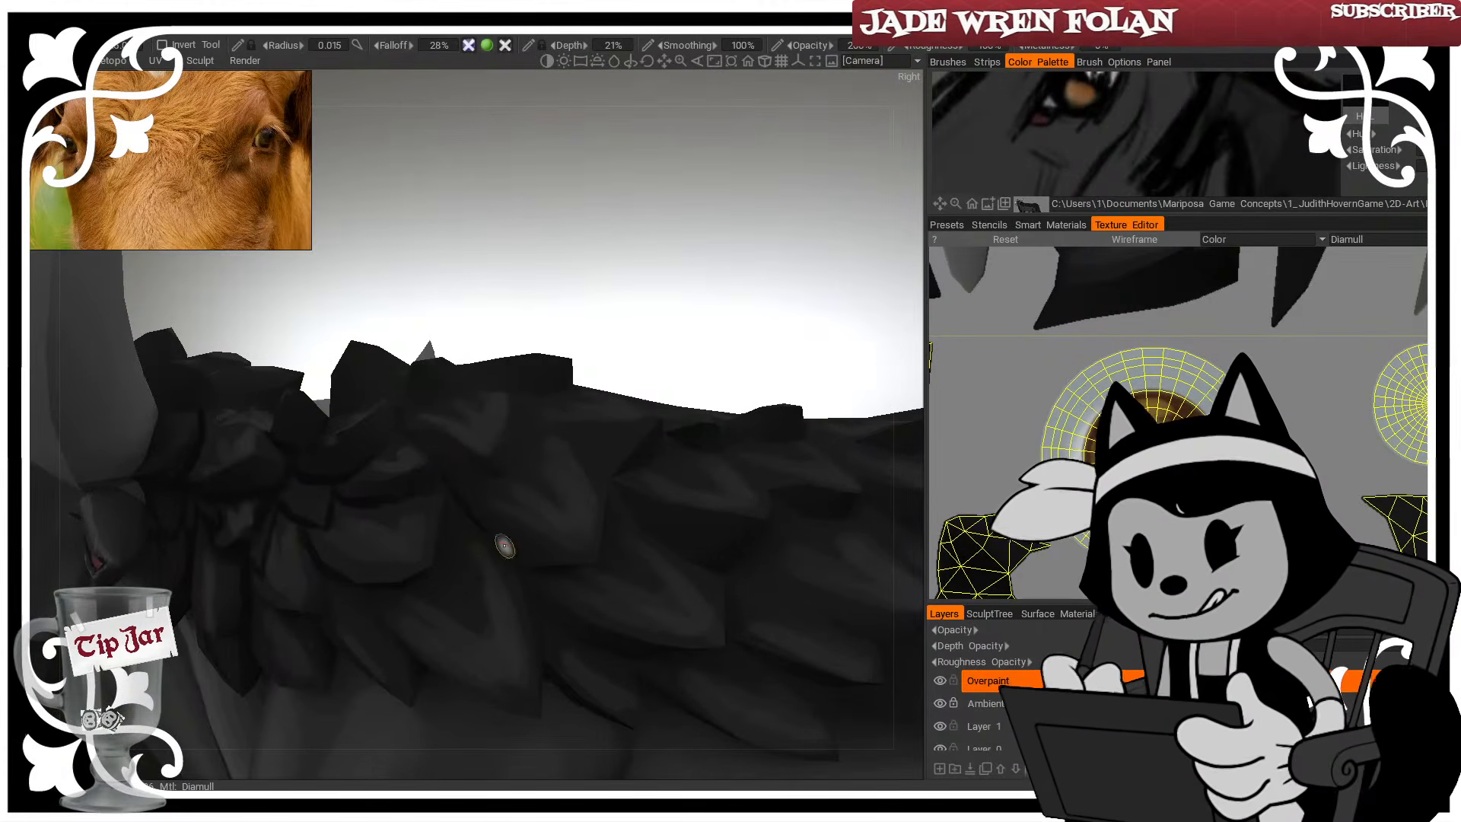
left_click_drag(505, 546, 180, 484)
key("w")
left_click_drag(460, 463, 669, 215)
key("w")
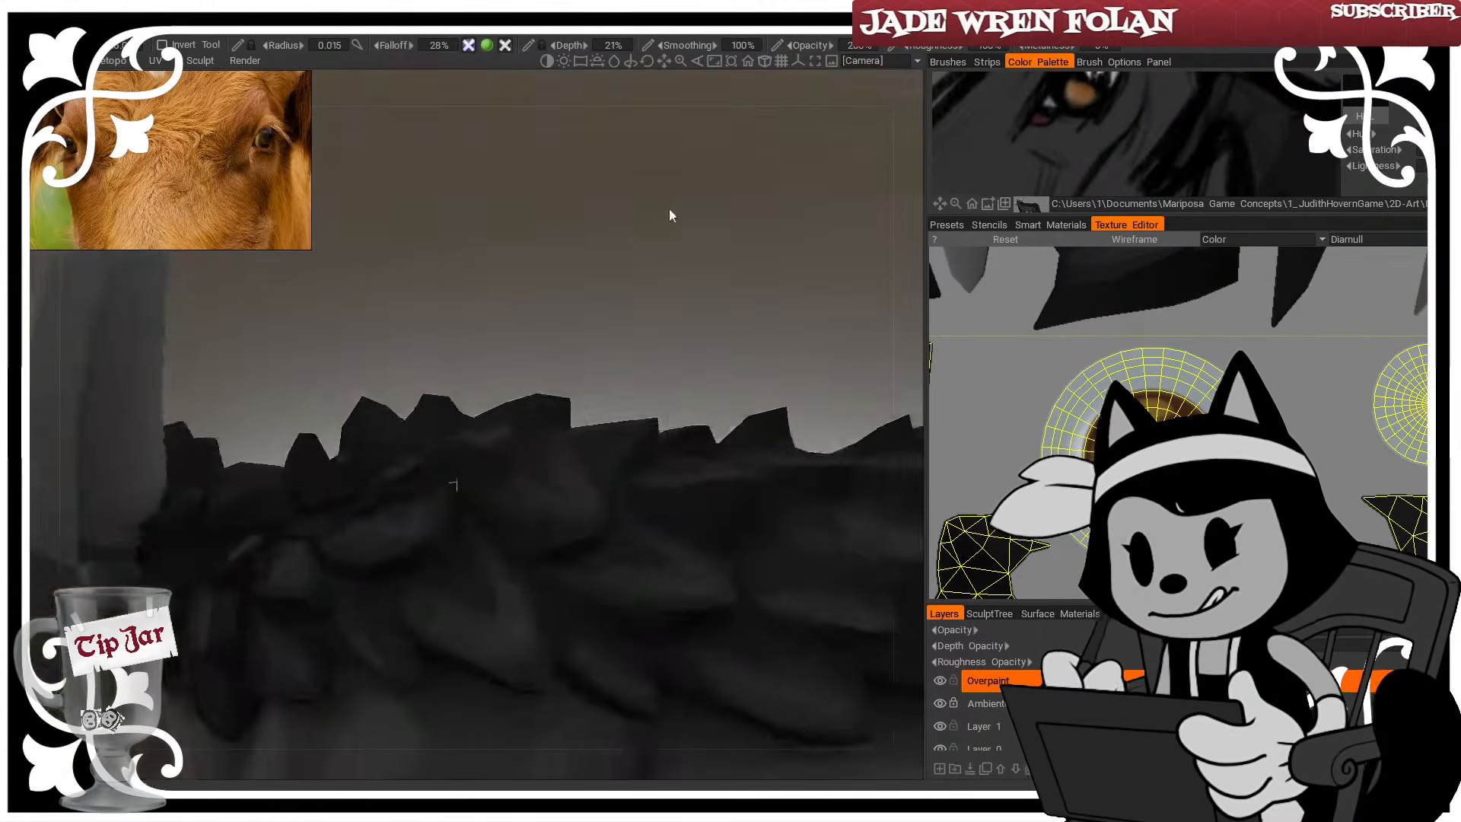
Shade the overlapping neck feathers just under the spiky back crest with brush radii of 0.015 and 0.014
key("w")
key("w")
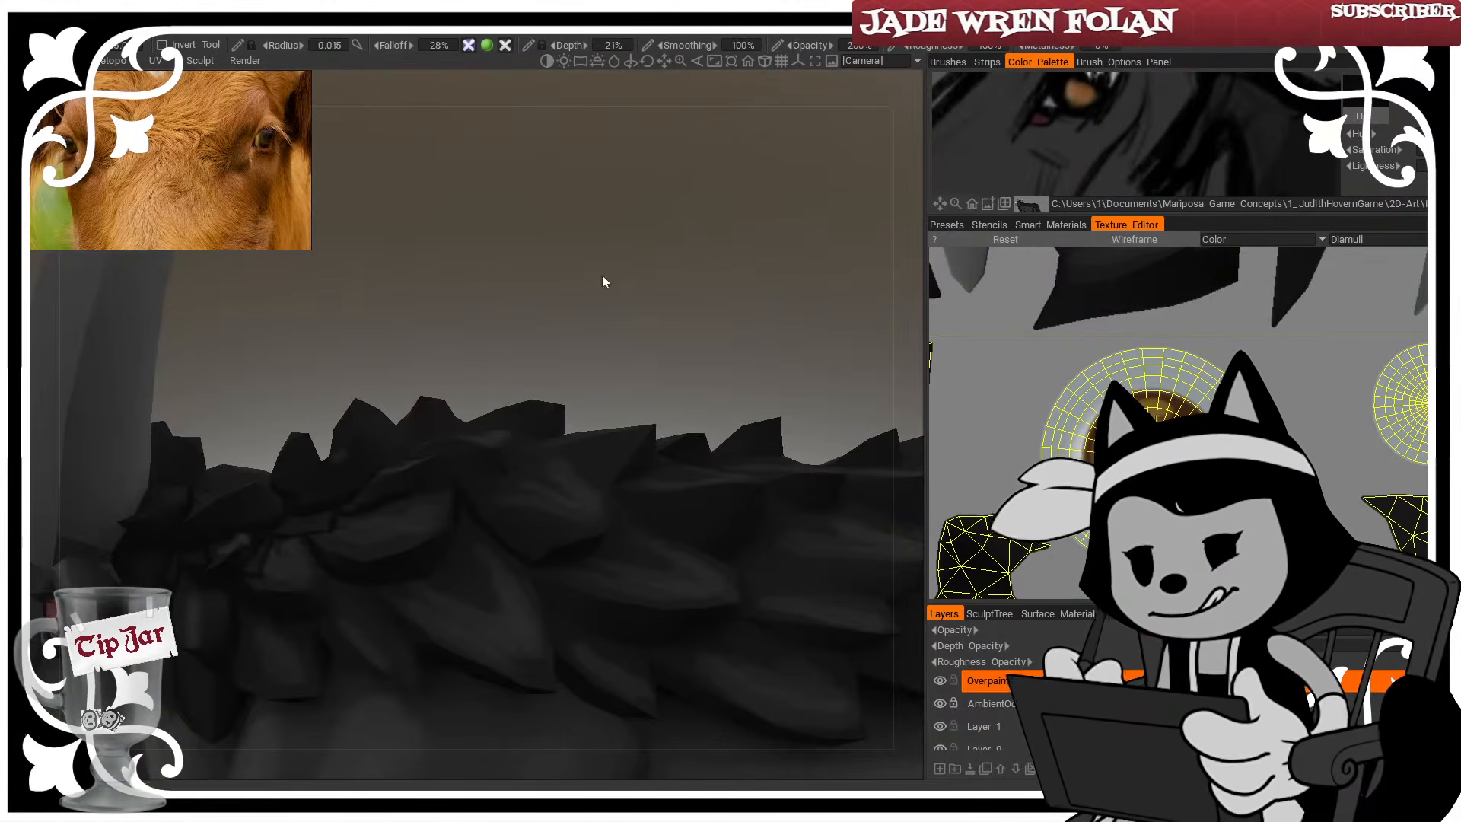
left_click_drag(617, 344, 440, 561)
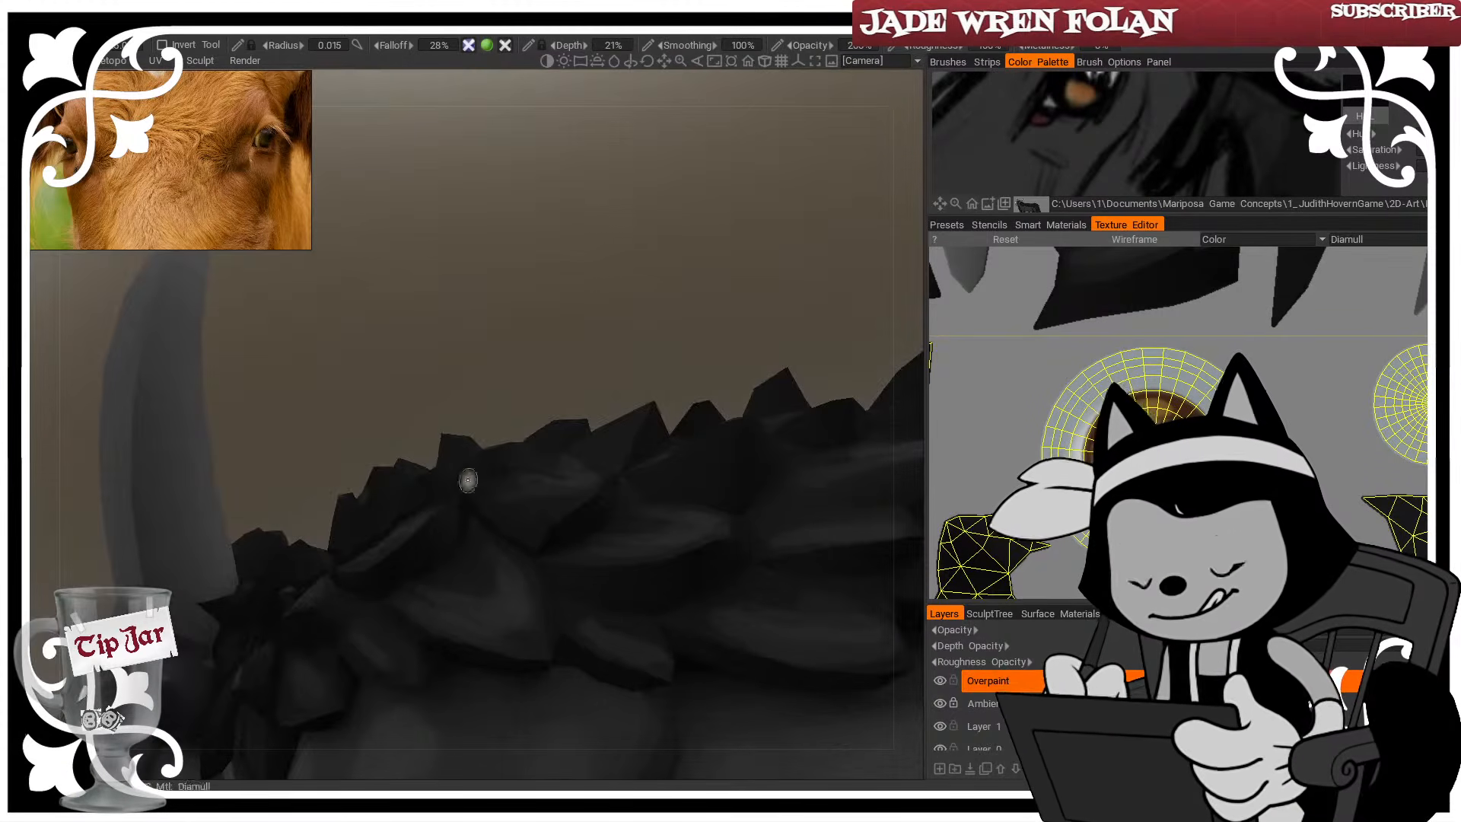
left_click_drag(467, 480, 443, 514)
left_click_drag(572, 335, 317, 601)
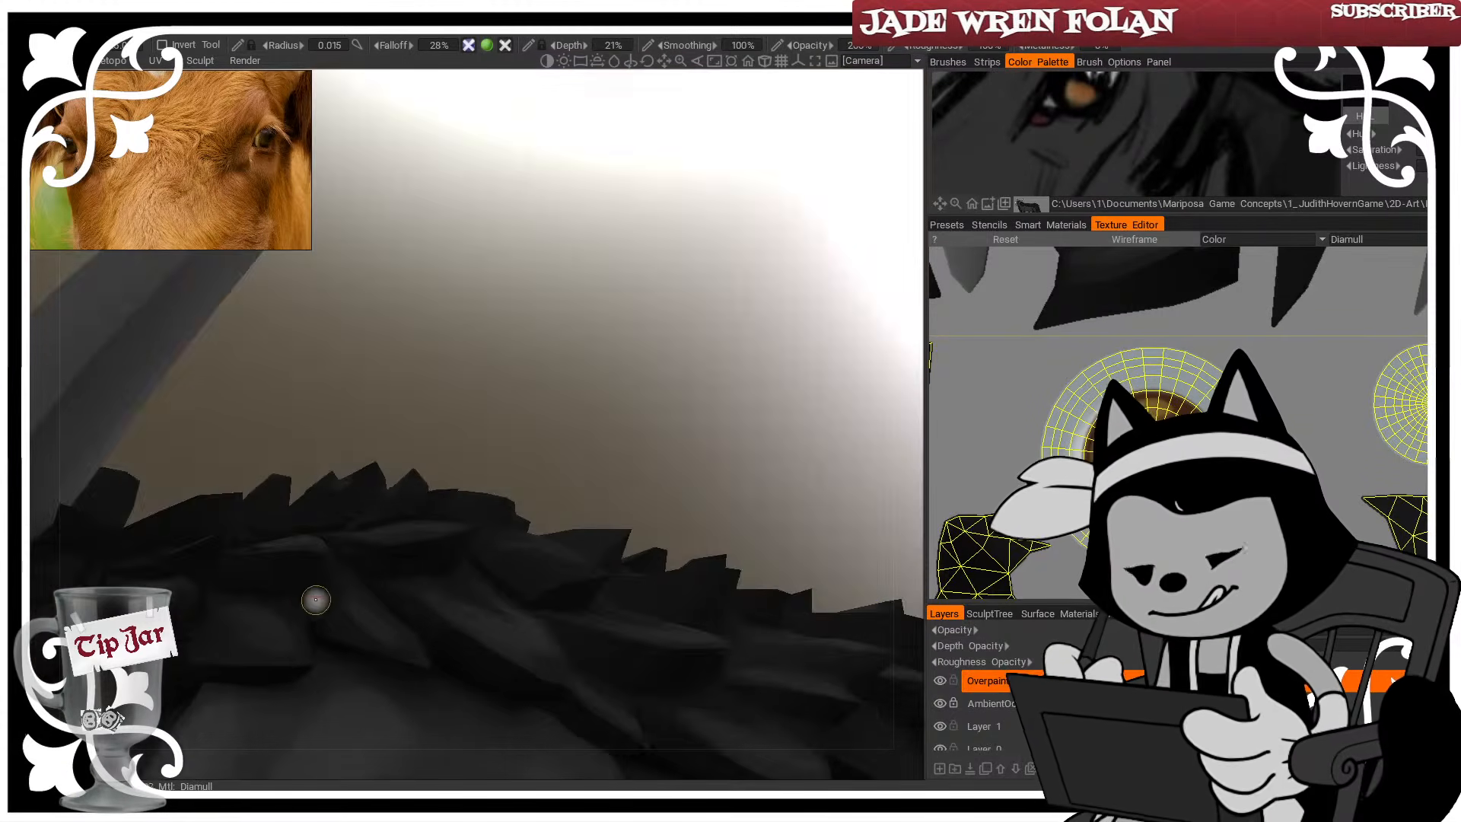
left_click_drag(441, 385, 331, 582)
left_click_drag(477, 344, 366, 472)
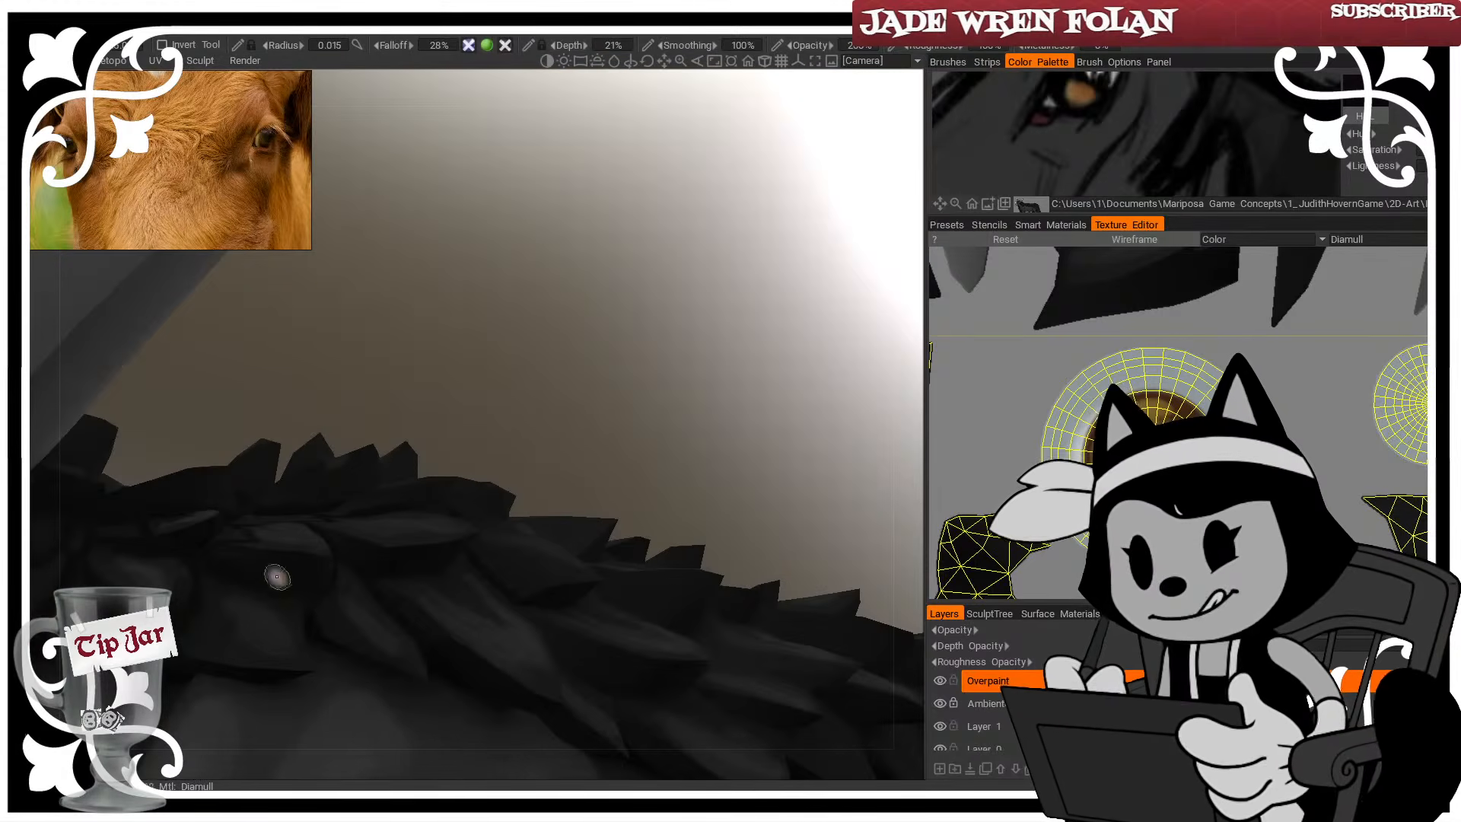
mouse_move(426, 396)
left_mouse_down()
mouse_move(473, 378)
mouse_move(454, 386)
left_mouse_up()
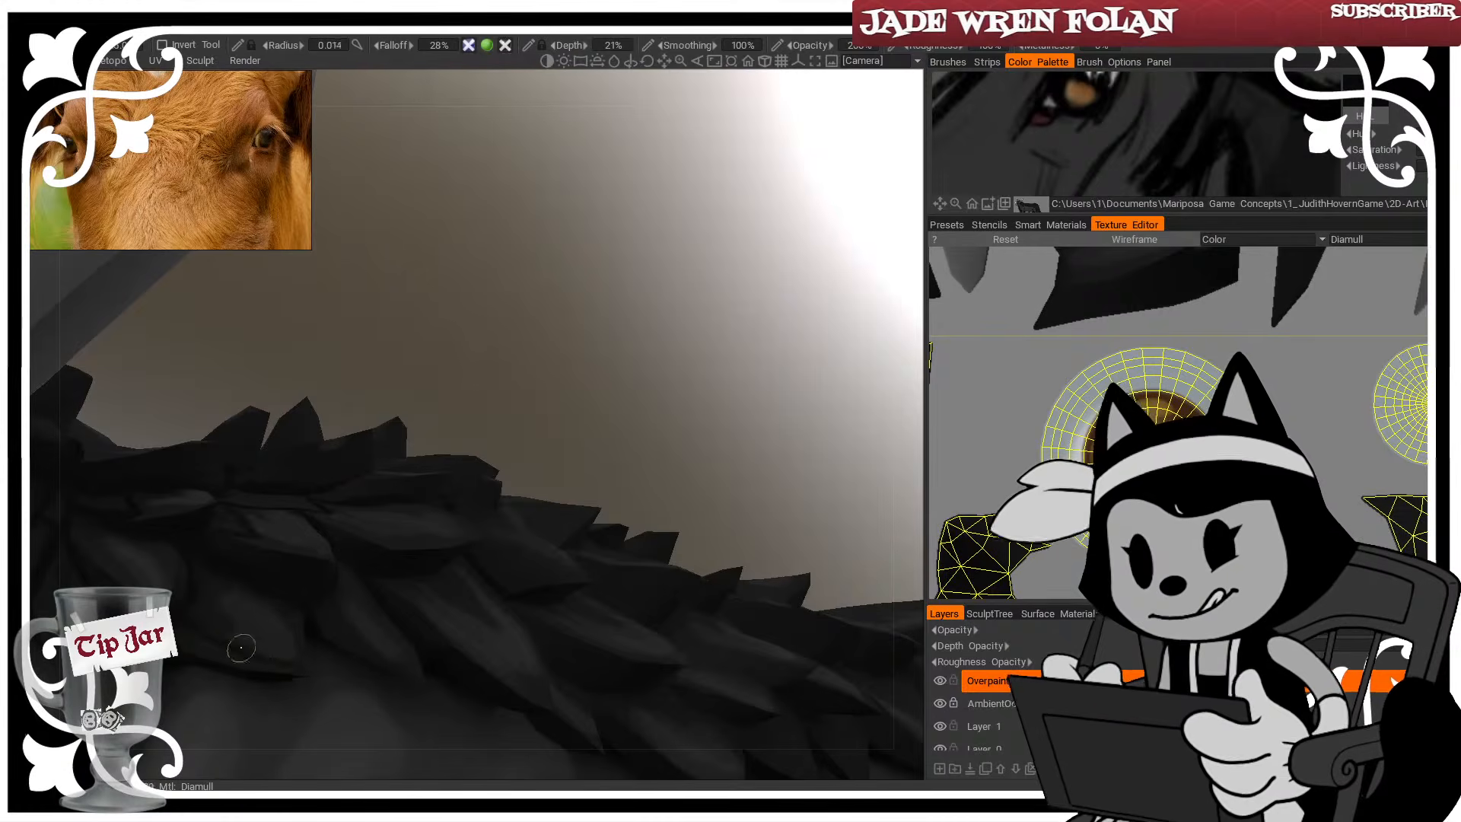
Soften the feathers along the lower edge of the neck mane with brush radii of 0.023 and 0.037
key("]")
left_click_drag(313, 466, 189, 596, "alt")
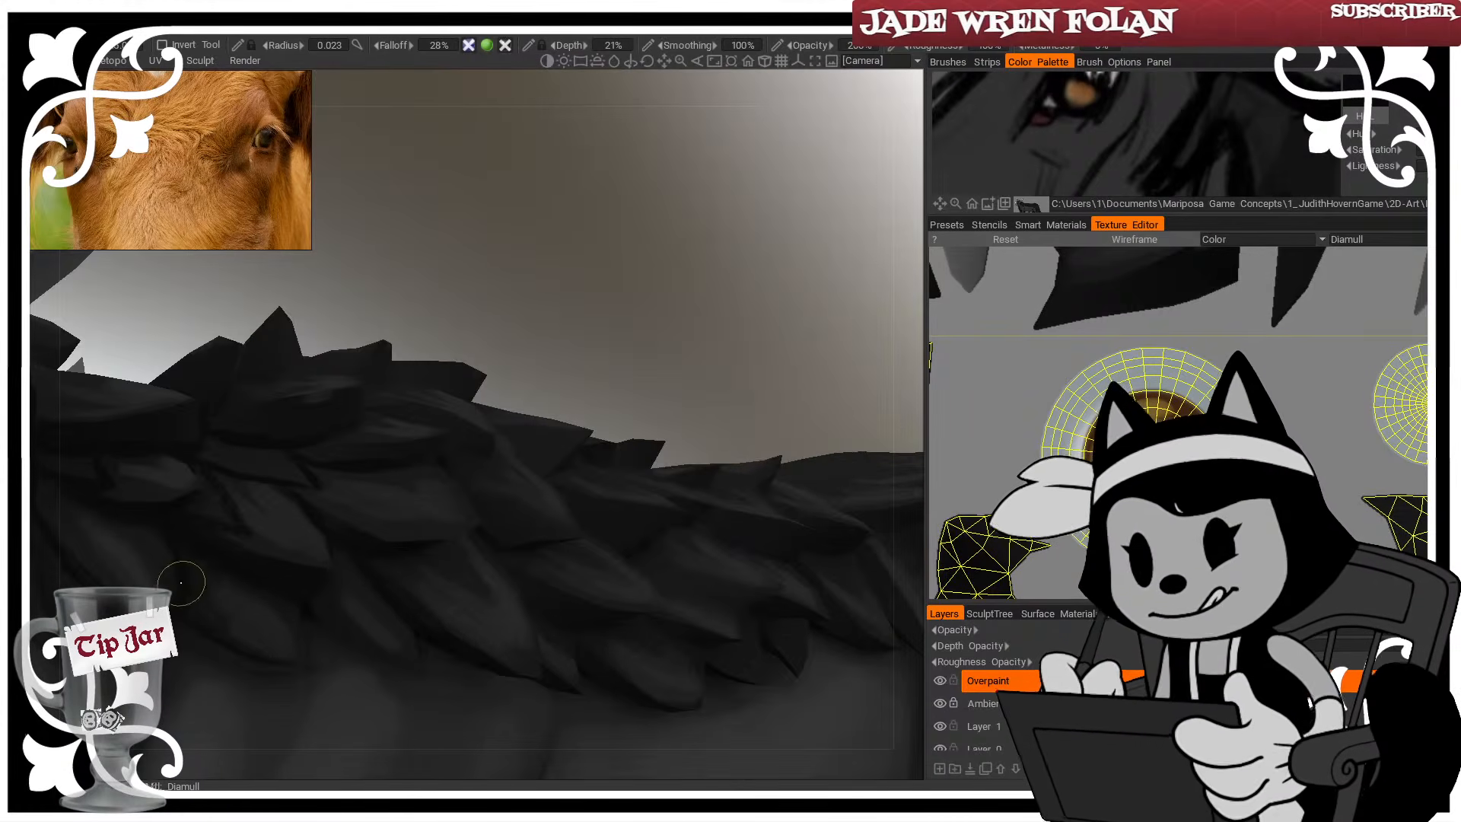
mouse_move(287, 538)
left_mouse_down("alt")
mouse_move(502, 543)
mouse_move(530, 510)
mouse_move(563, 274)
mouse_move(473, 267)
left_mouse_up("alt")
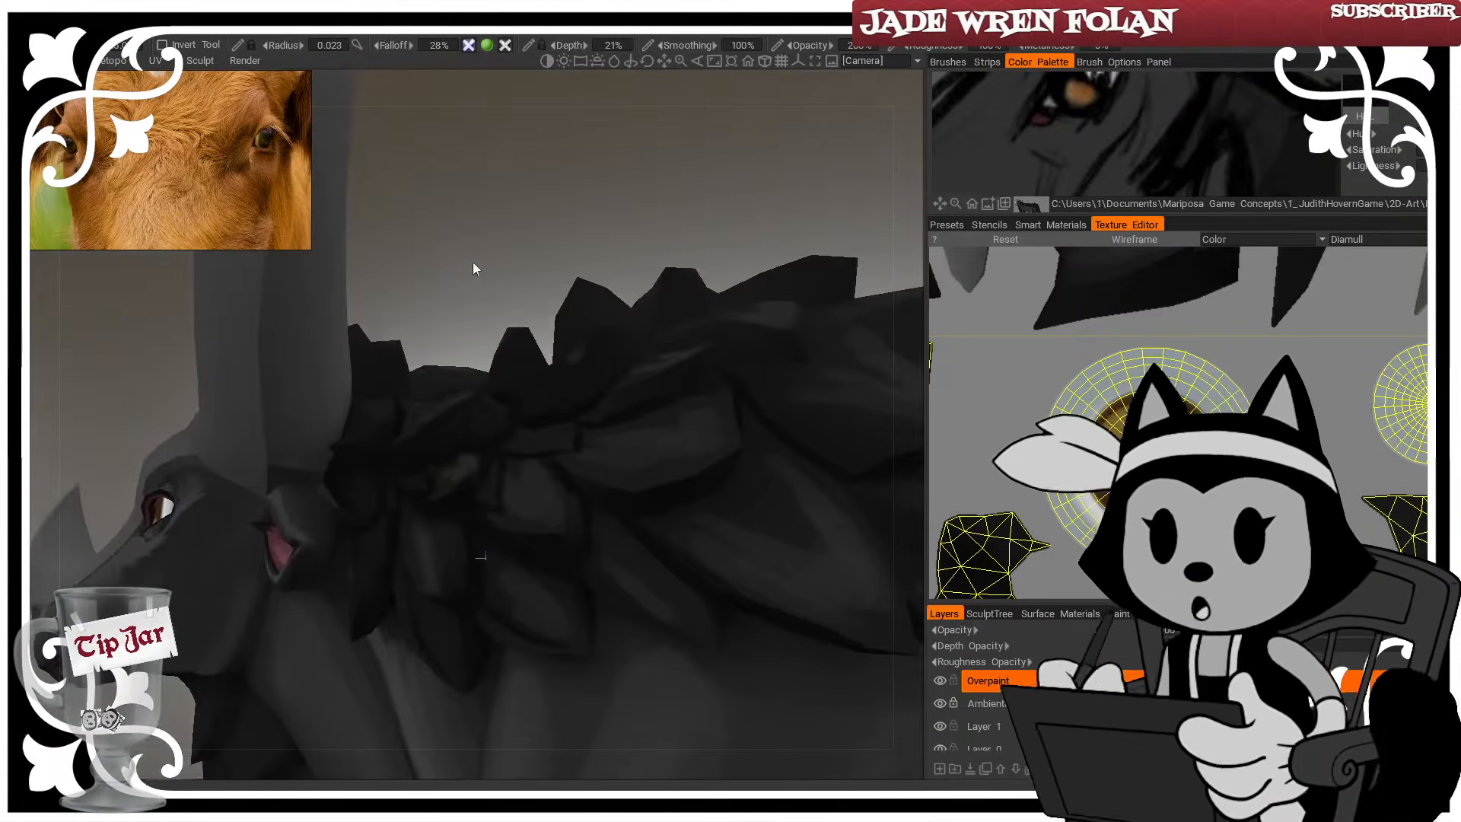
key("]")
left_click_drag(572, 271, 770, 148, "alt")
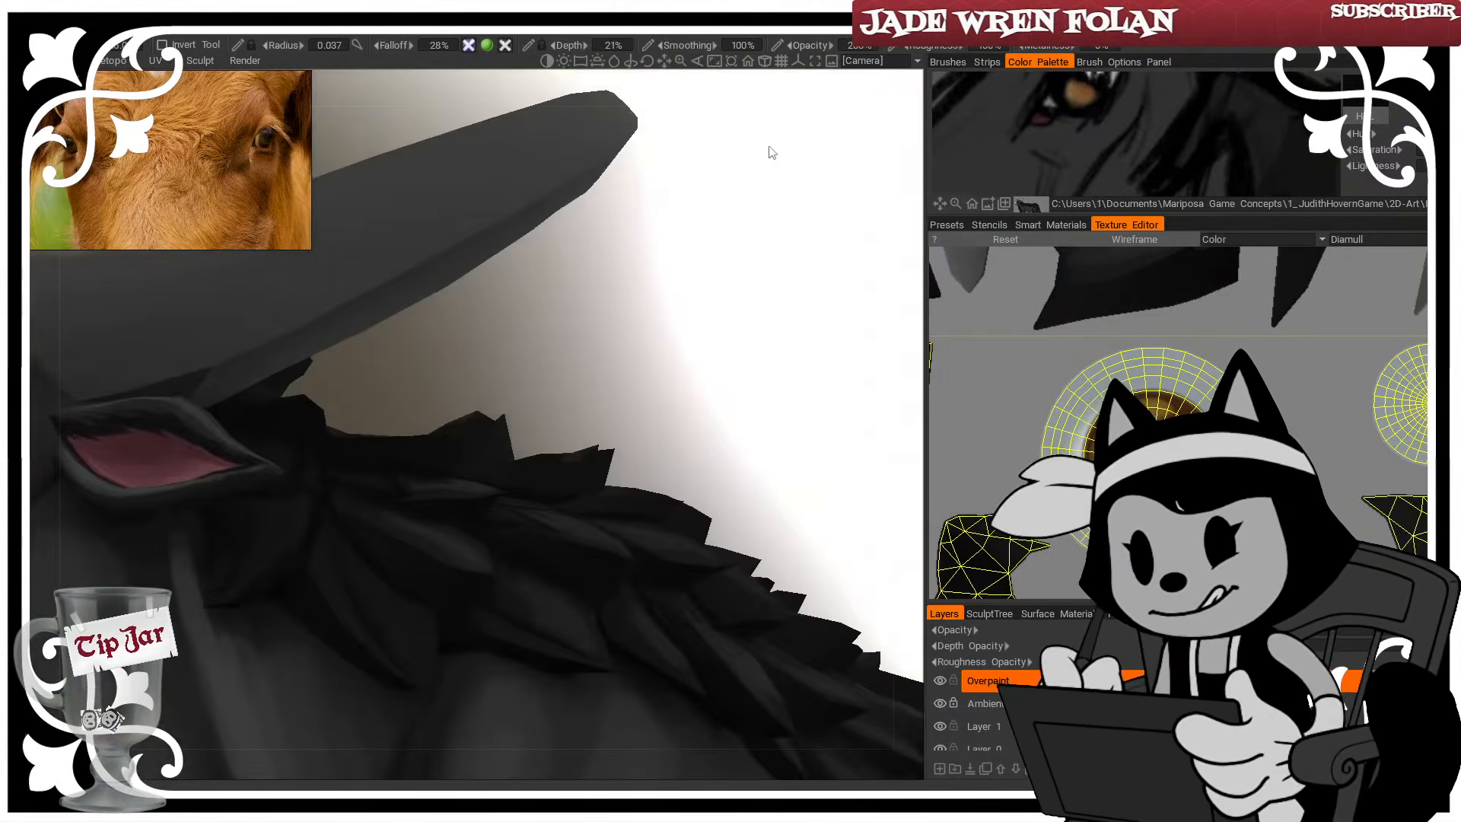
Sharpen the pointed feathers just behind the ear with brush radii of 0.016 and 0.014
key("[")
key("[")
left_click_drag(479, 577, 495, 341, "alt")
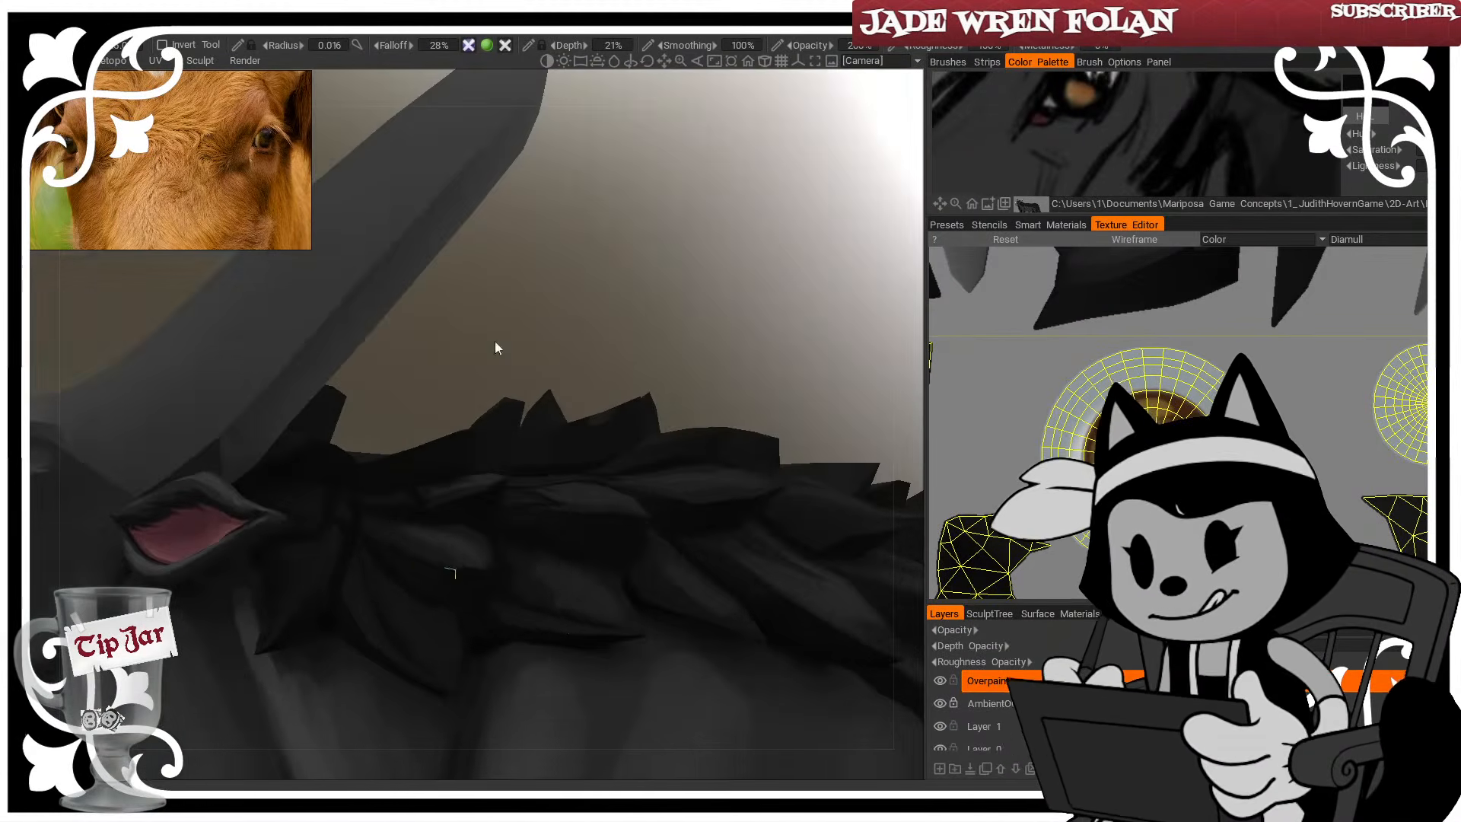
key("]")
key("[")
key("[")
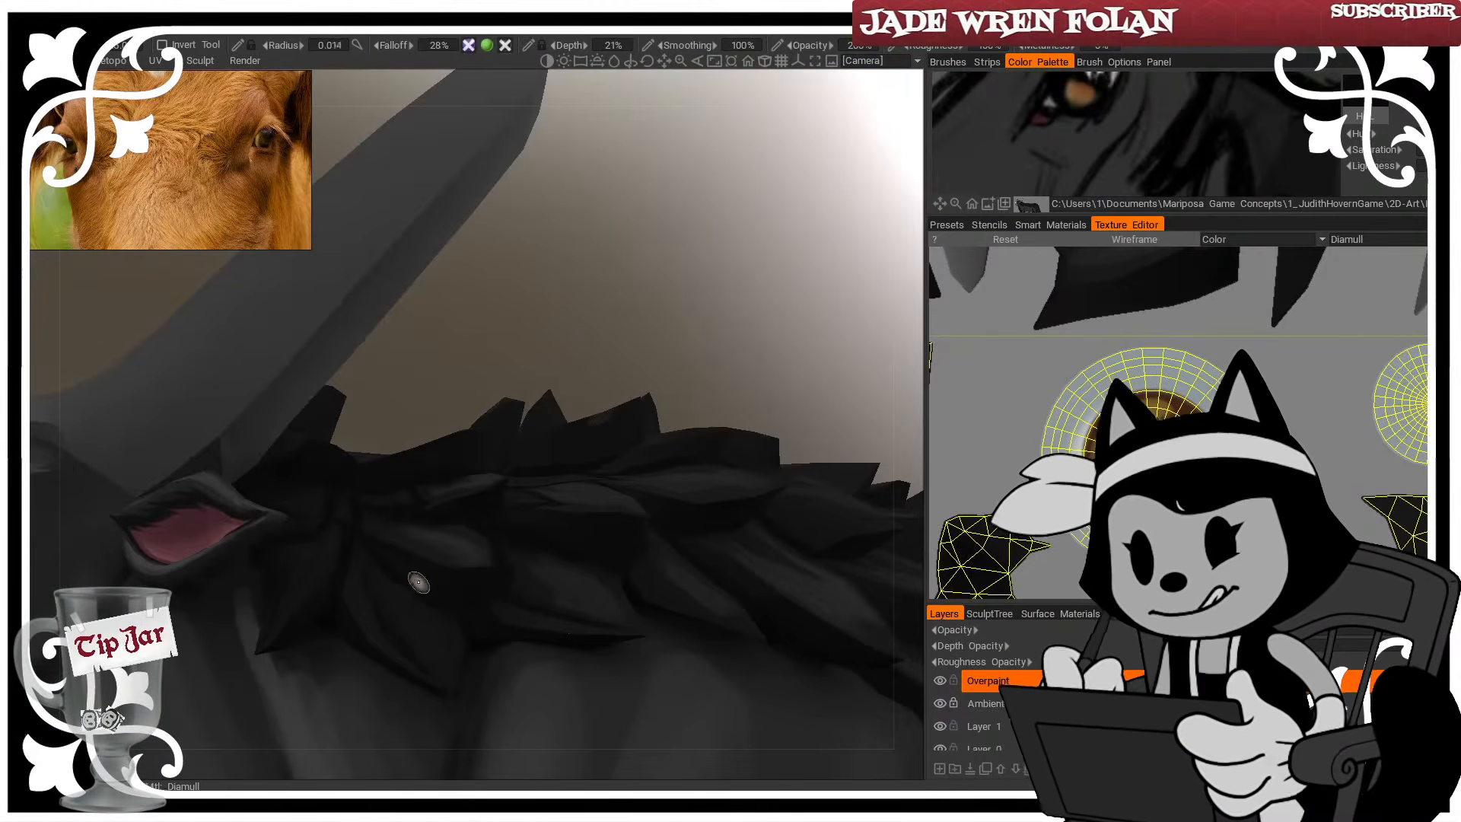
Darken the gaps between the long feathers below and behind the ear with brush radii of 0.016 and 0.024
key("]")
key("]")
mouse_move(618, 270)
left_mouse_down("alt")
mouse_move(655, 346)
mouse_move(648, 335)
left_mouse_up("alt")
mouse_move(359, 512)
right_mouse_down()
mouse_move(441, 581)
mouse_move(346, 462)
right_mouse_up()
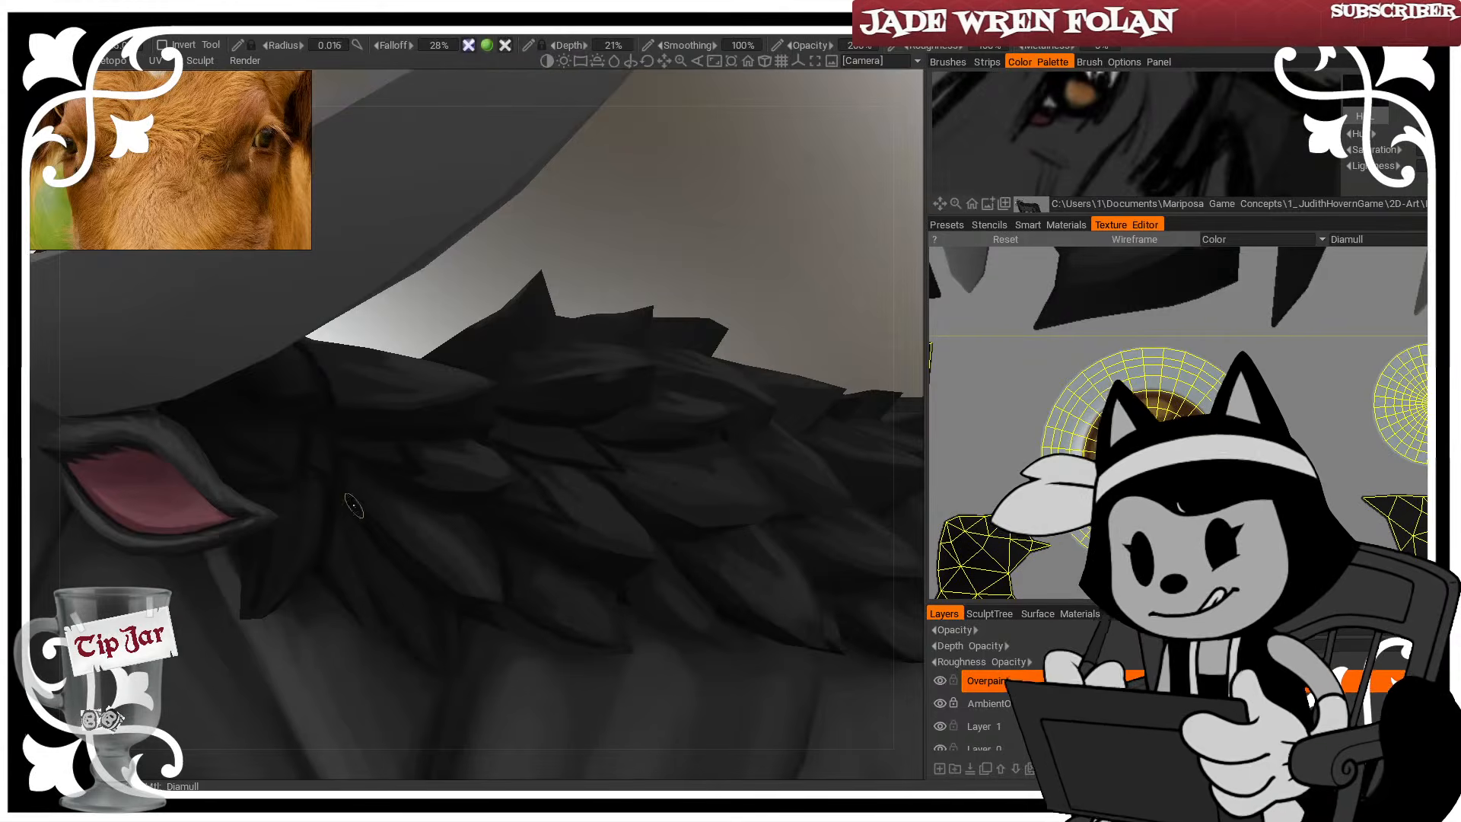
key("]")
key("]")
left_click_drag(573, 241, 525, 296)
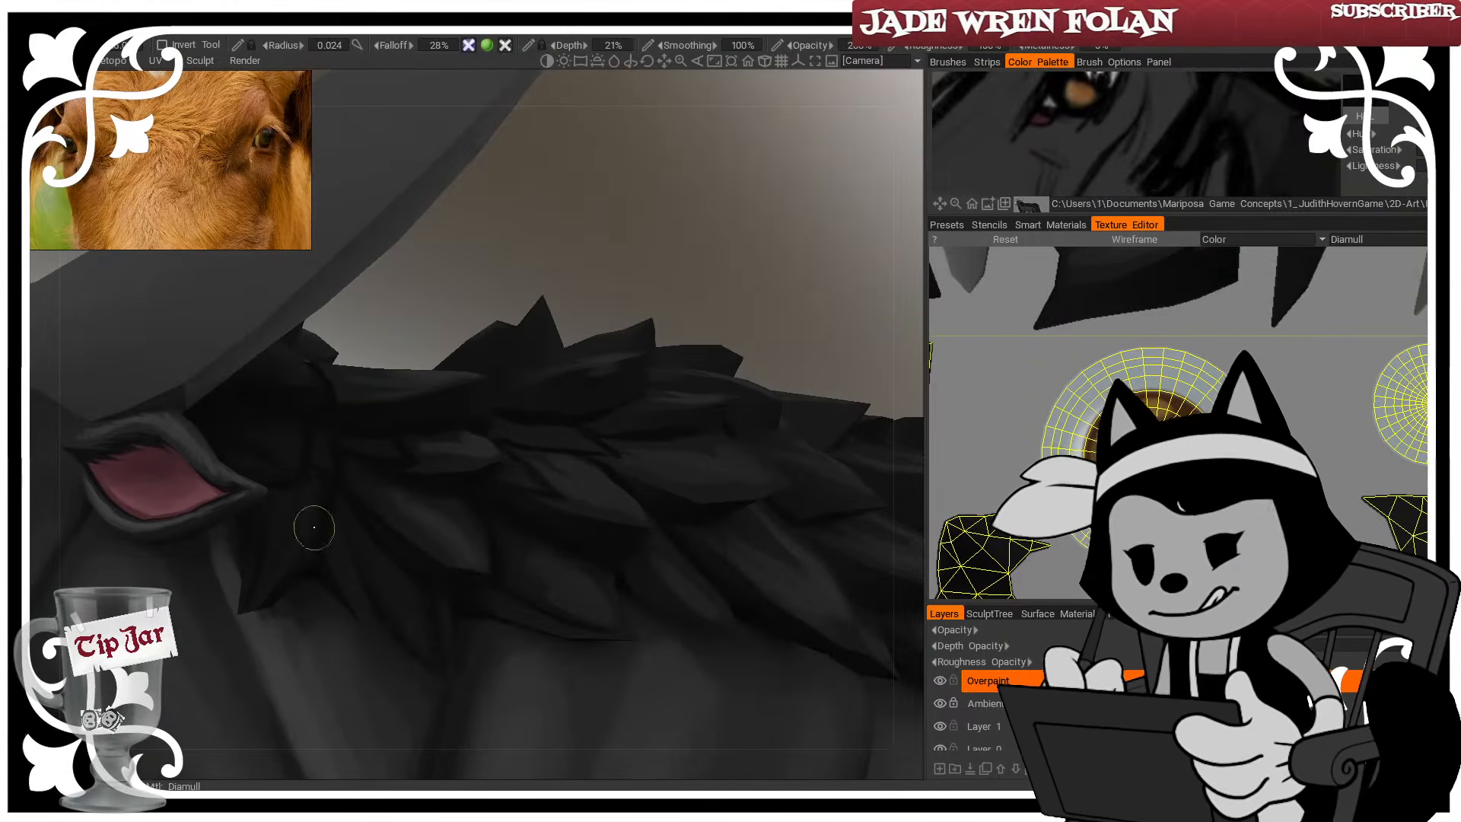
Shade the lowest mane feathers above the front leg with brush radii of 0.024 and 0.022
mouse_move(737, 334)
left_mouse_down()
mouse_move(765, 198)
mouse_move(587, 189)
mouse_move(595, 199)
mouse_move(483, 262)
left_mouse_up()
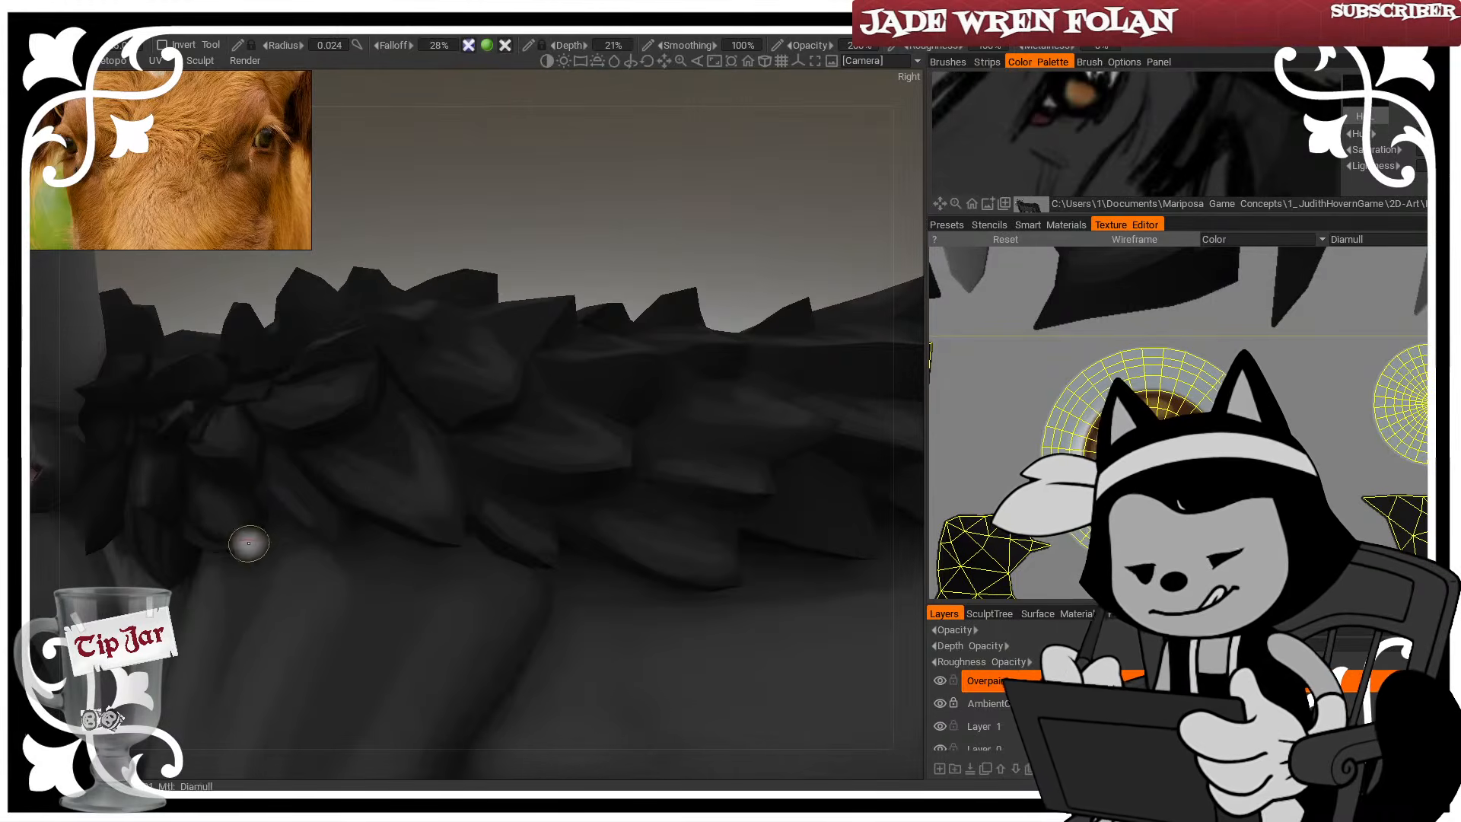
key("[")
key("[")
mouse_move(466, 195)
left_mouse_down()
mouse_move(557, 221)
mouse_move(486, 170)
mouse_move(426, 289)
left_mouse_up()
key("]")
key("]")
key("]")
key("]")
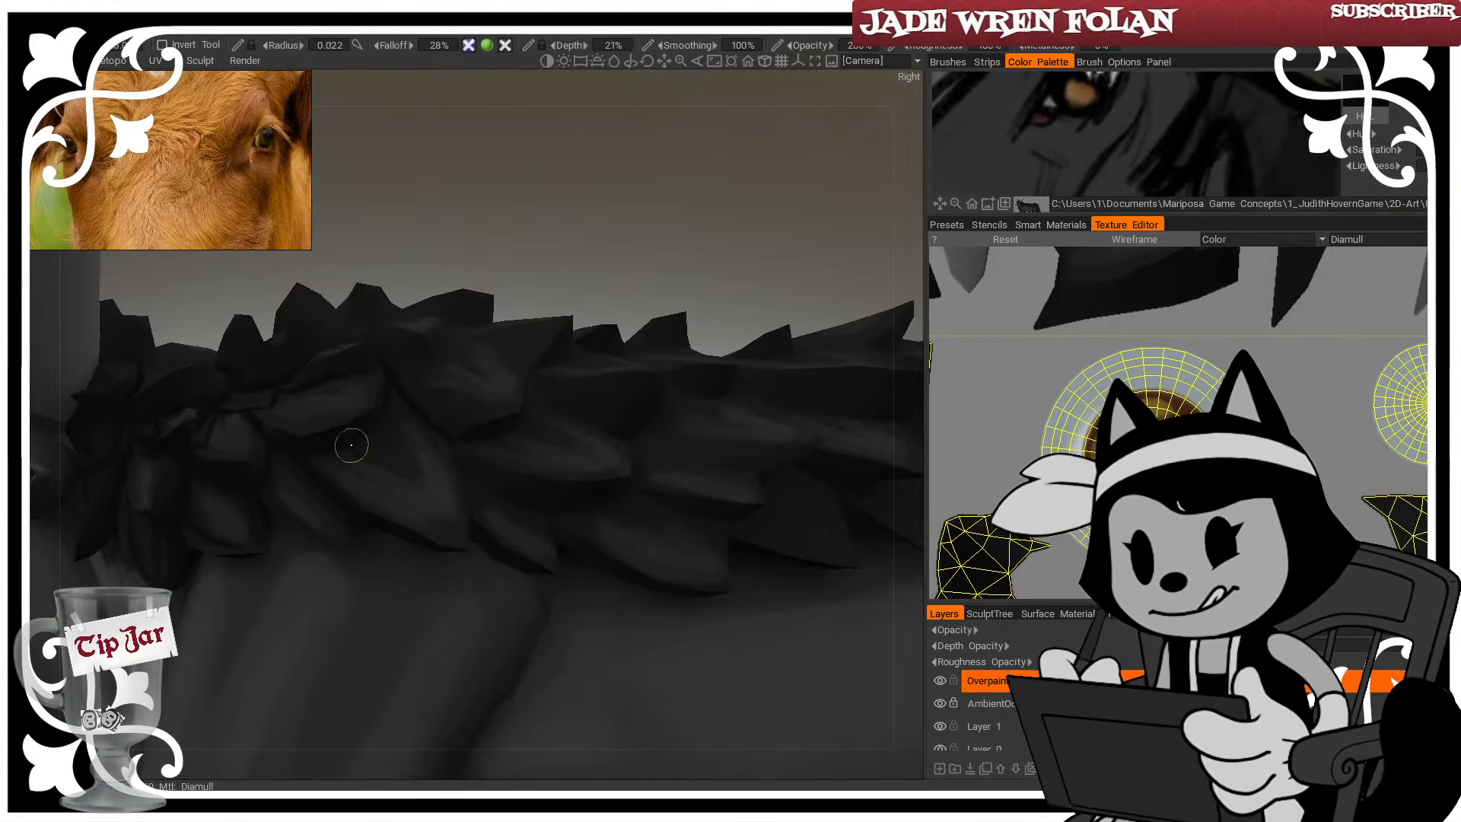
Split the broad feather above the front leg into narrower feathers with brush radii up to 0.028
key("]")
key("]")
key("[")
key("[")
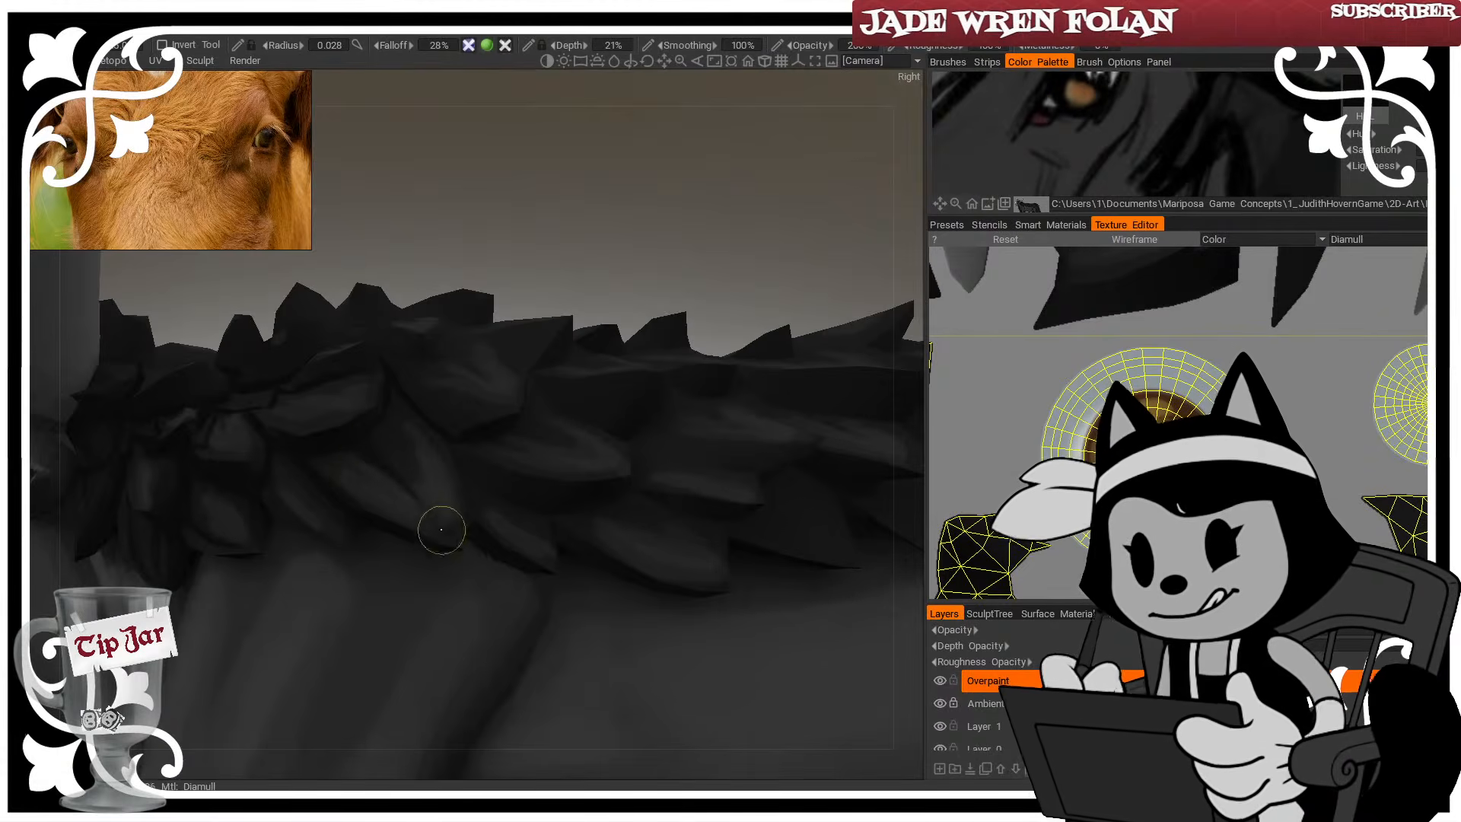
mouse_move(342, 266)
left_mouse_down()
mouse_move(394, 335)
mouse_move(403, 380)
left_mouse_up()
Define the edges and tips of the narrow feathers above the front leg with a brush radius of 0.024
key("[")
key("[")
key("[")
key("]")
key("]")
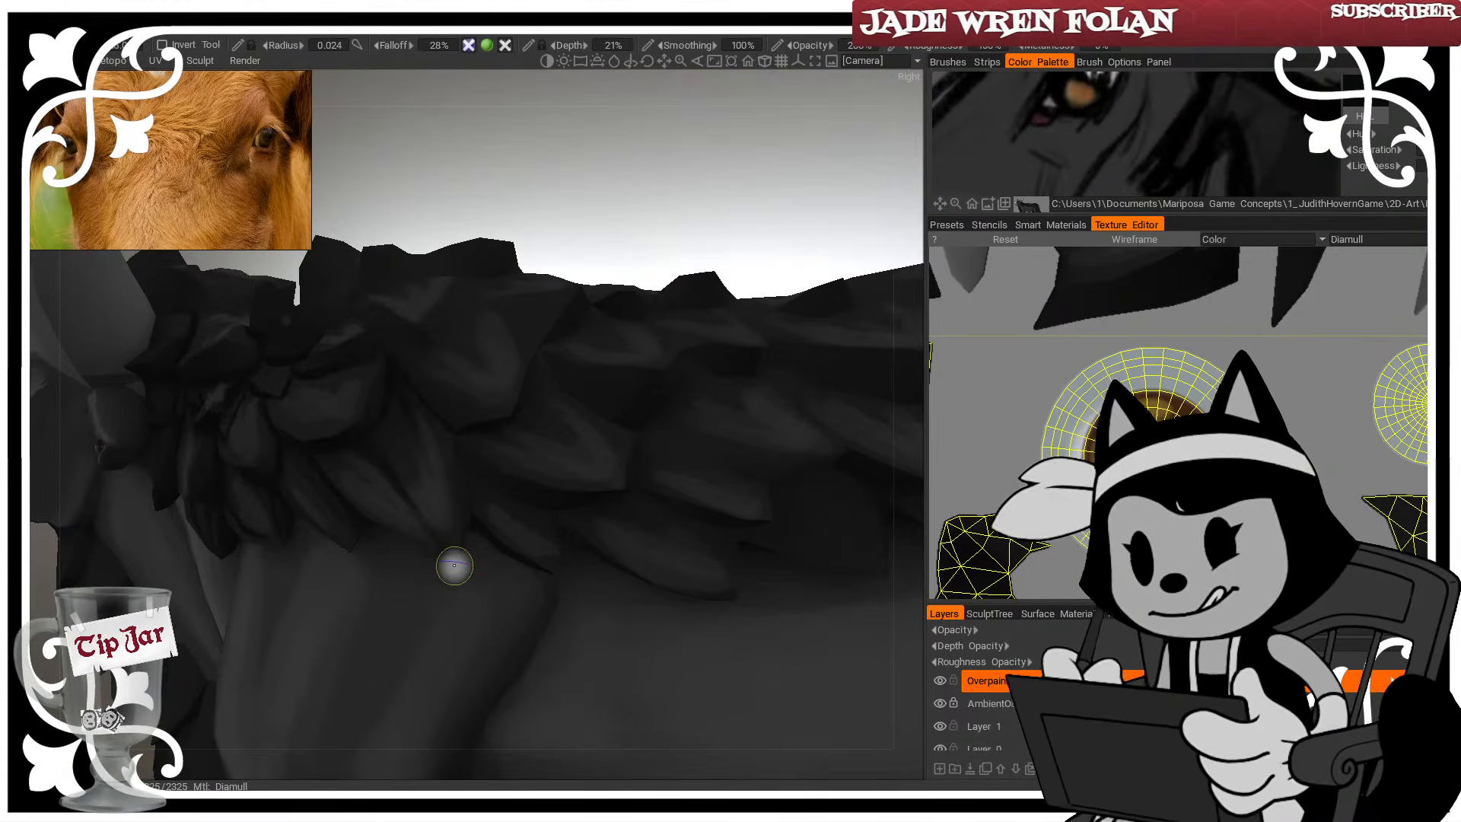
left_click_drag(523, 226, 522, 287)
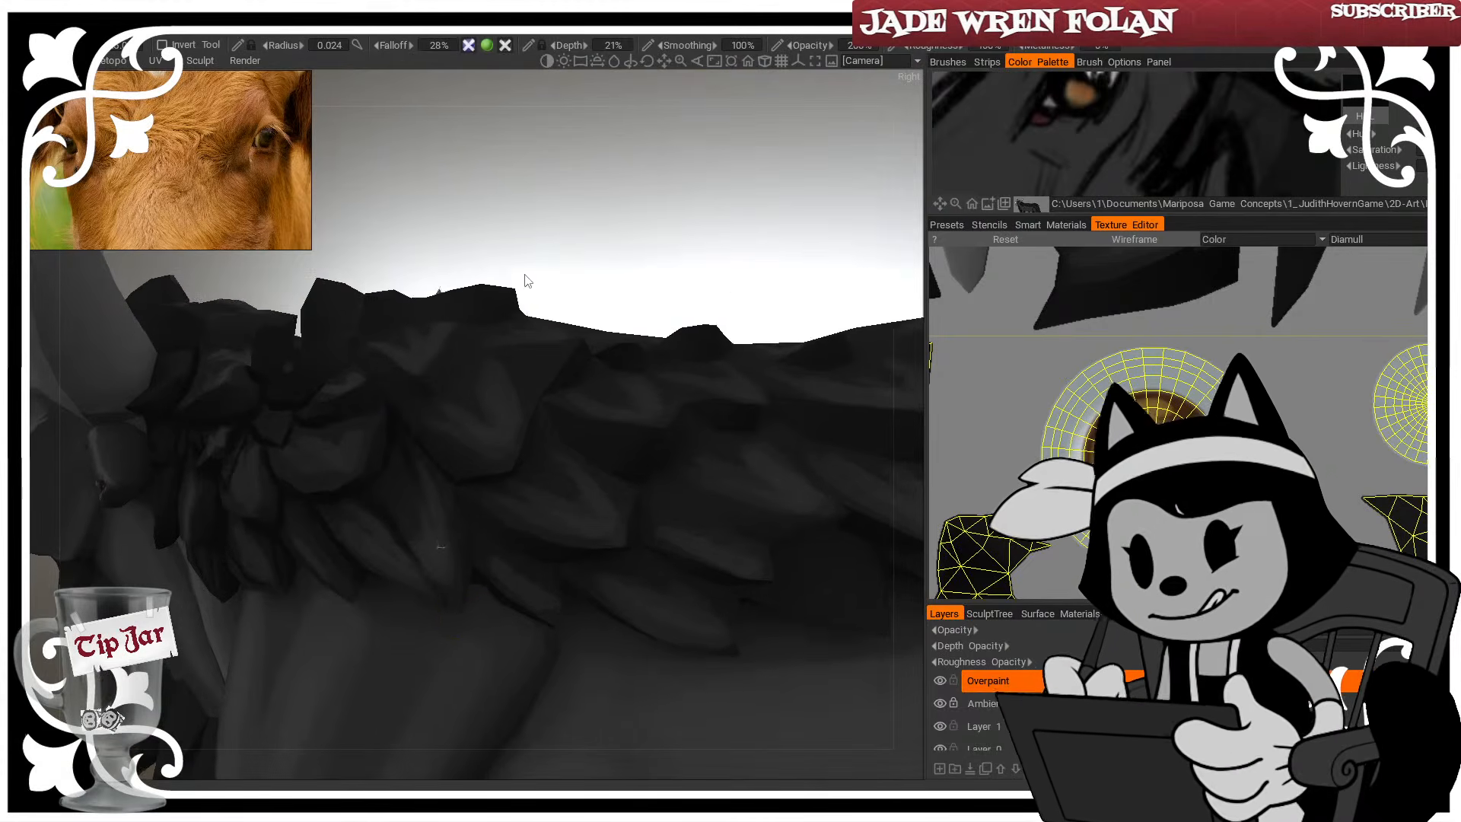
left_click_drag(556, 217, 583, 272)
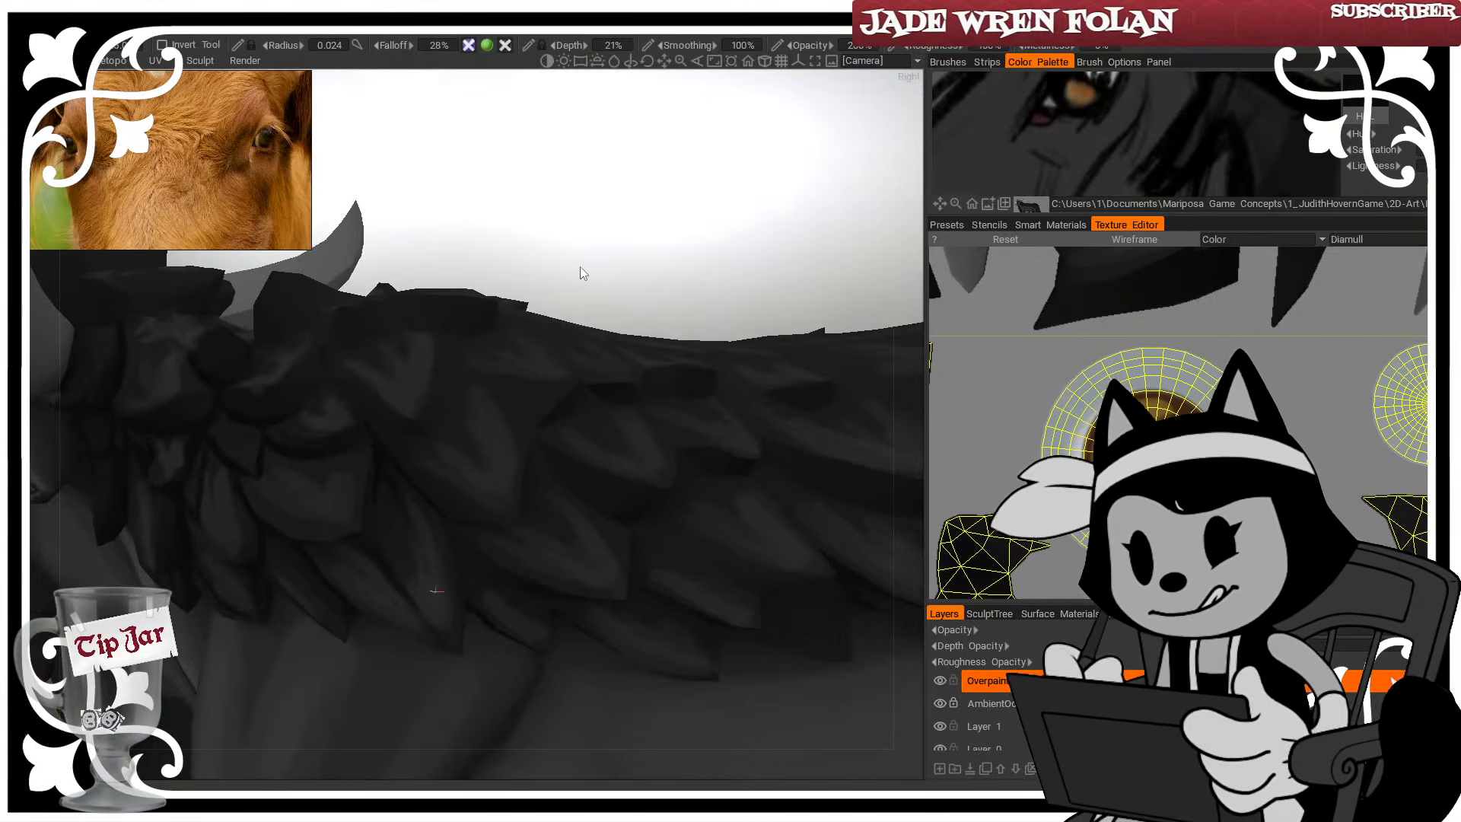
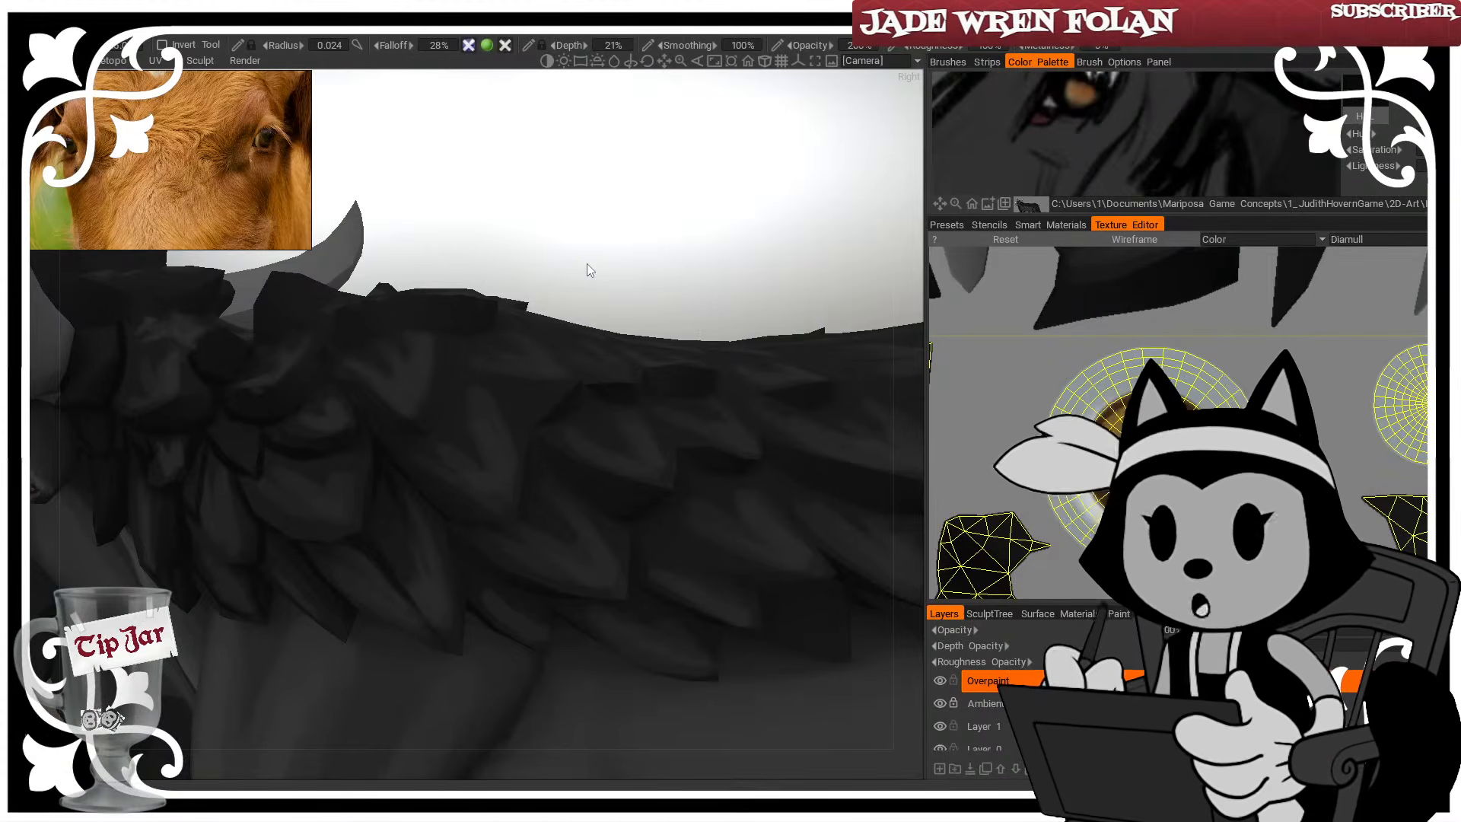
Show the wireframe and paint a dark separation along the mesh edges of the upper shoulder feathers with brush radii of 0.017 and 0.01
left_click_drag(586, 264, 576, 326)
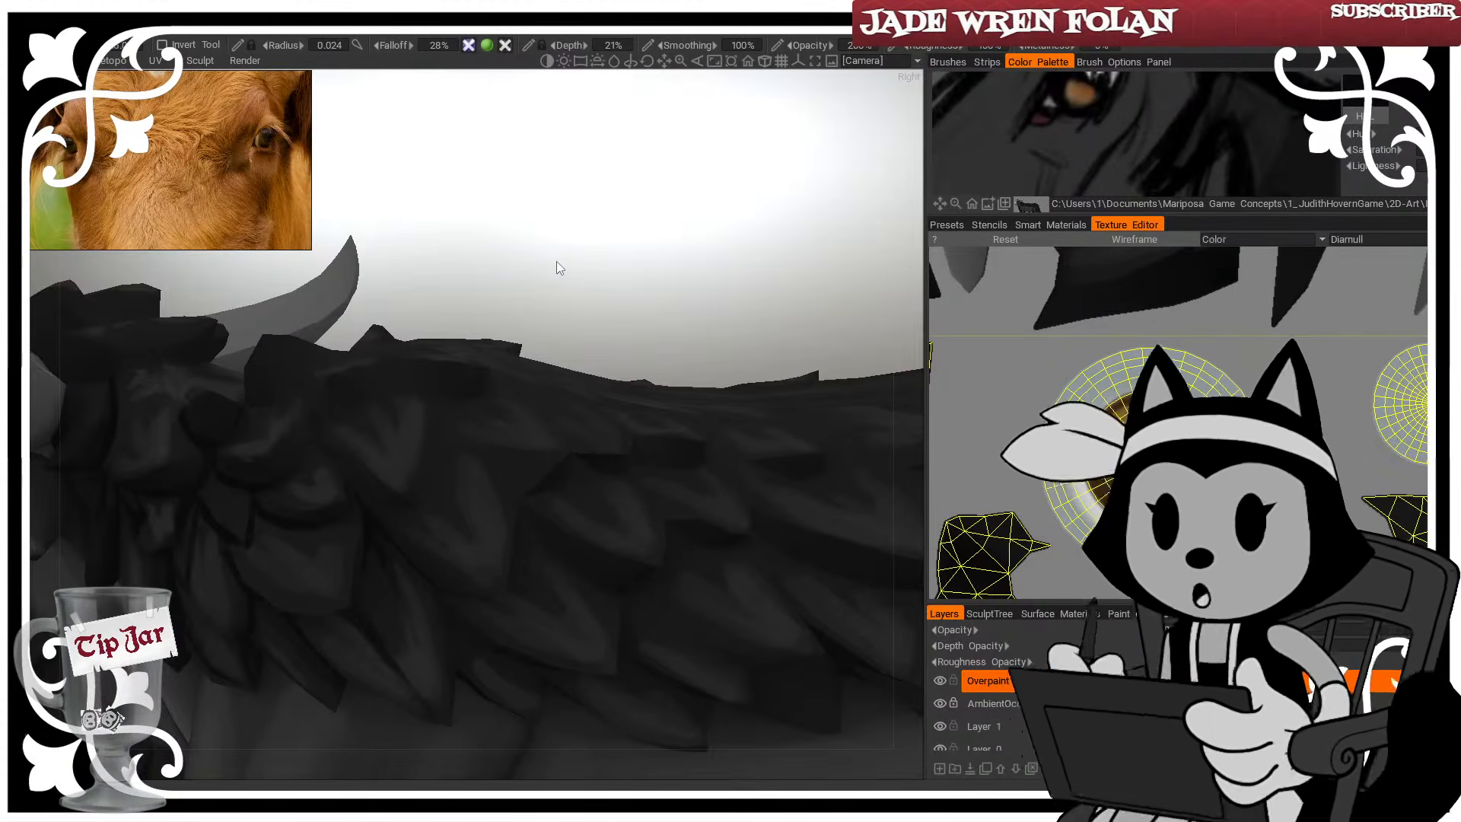
key("w")
left_click_drag(610, 277, 567, 327)
key("[")
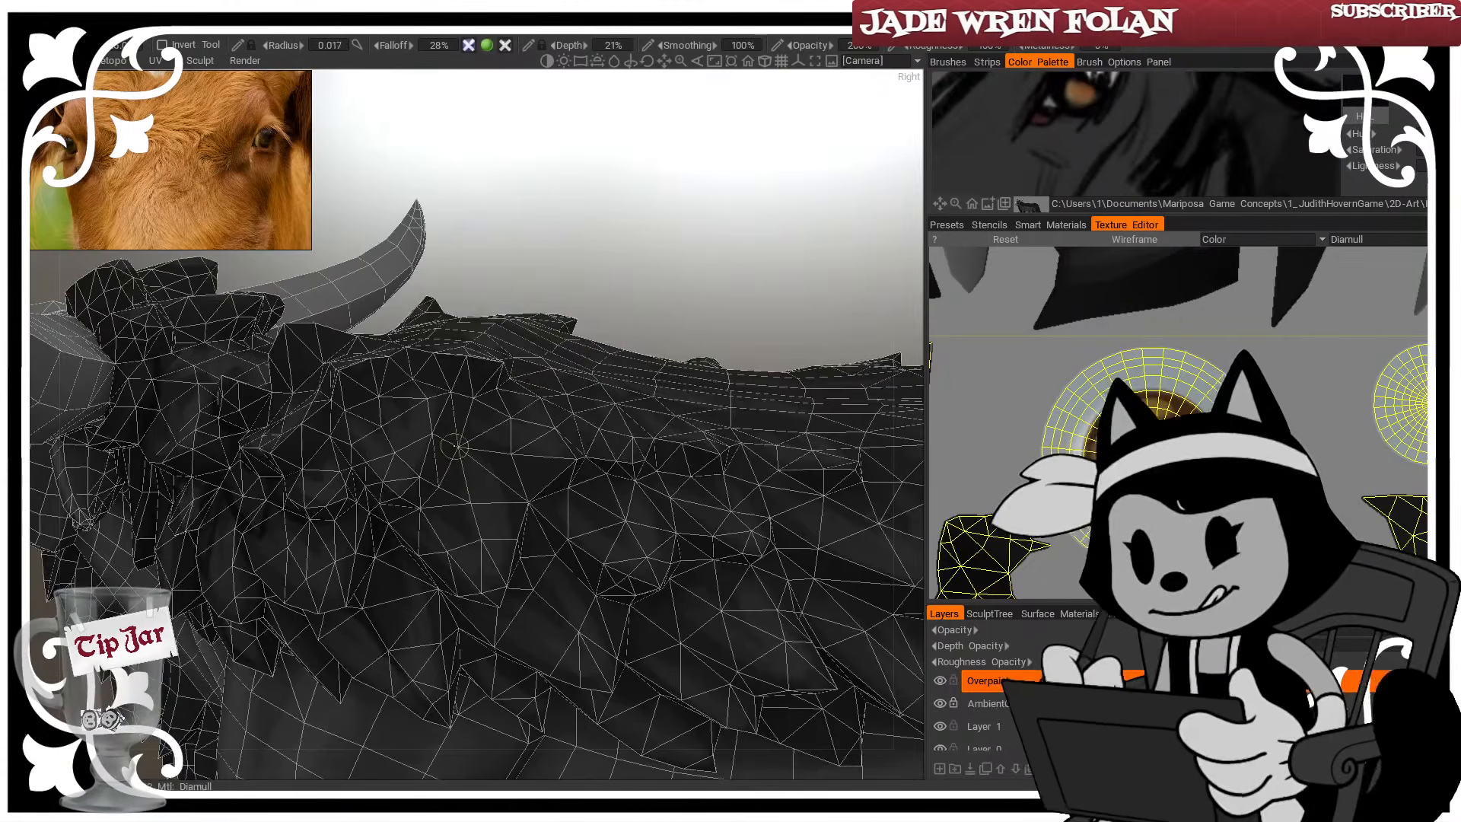
mouse_move(471, 458)
left_mouse_down()
mouse_move(541, 495)
mouse_move(496, 470)
left_mouse_up()
left_click_drag(624, 302, 446, 462)
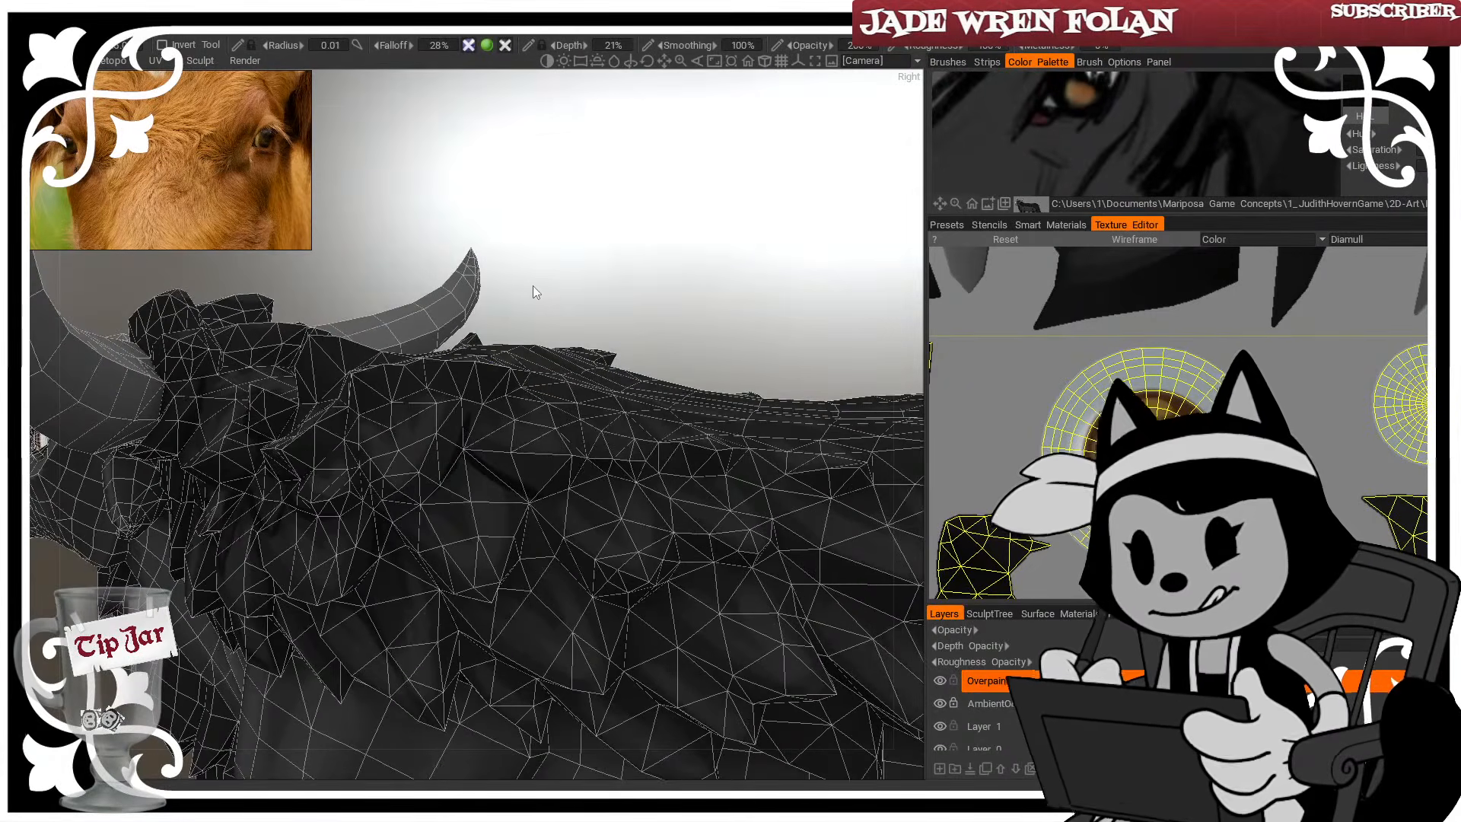
left_click_drag(558, 270, 454, 439)
Refine the upper neck feather outlines against the mesh edges with a brush radius of 0.01, toggling the wireframe to check them
key("w")
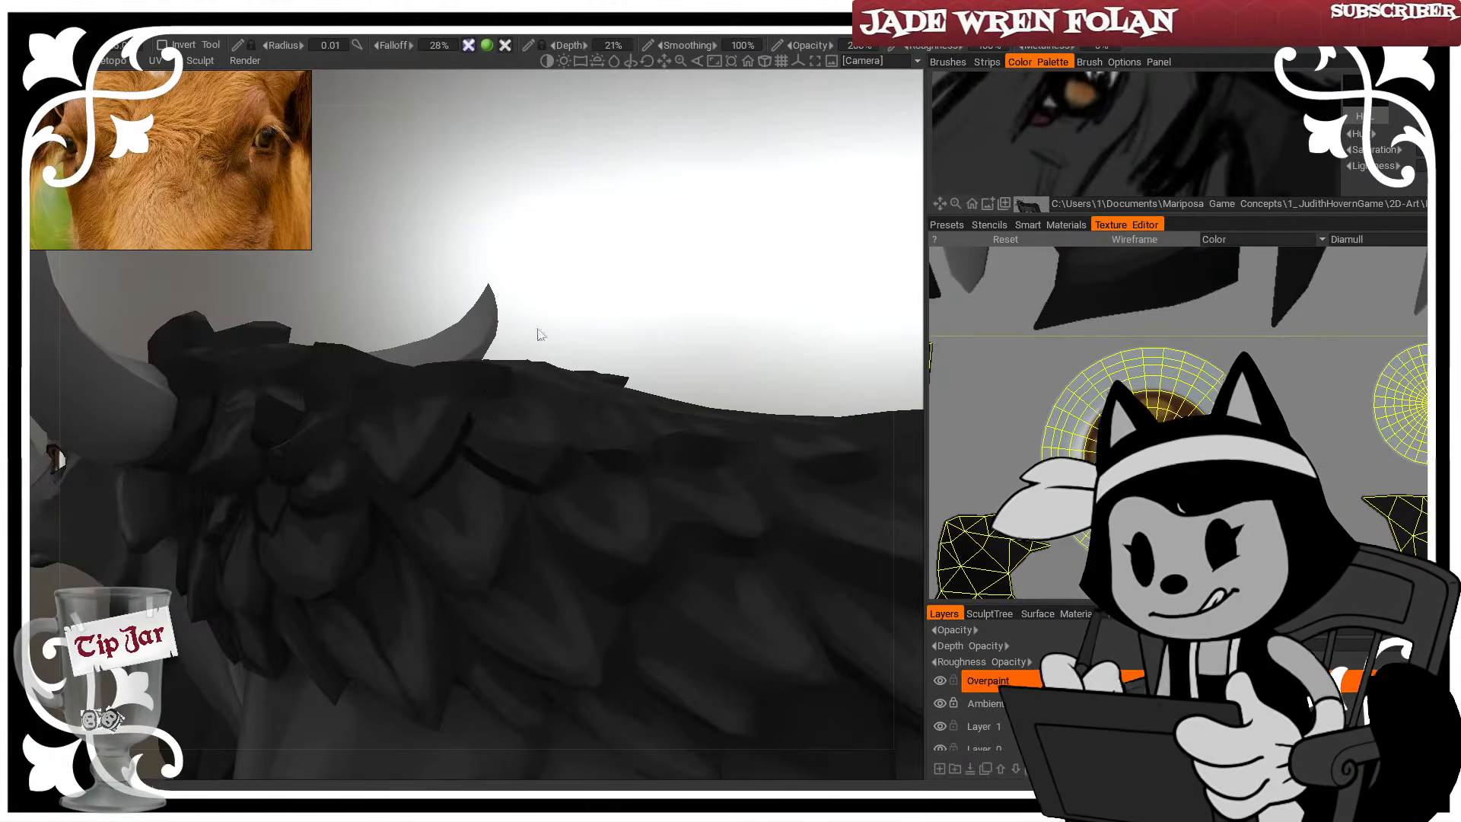
left_click_drag(538, 335, 642, 298)
left_click_drag(525, 255, 538, 169)
key("w")
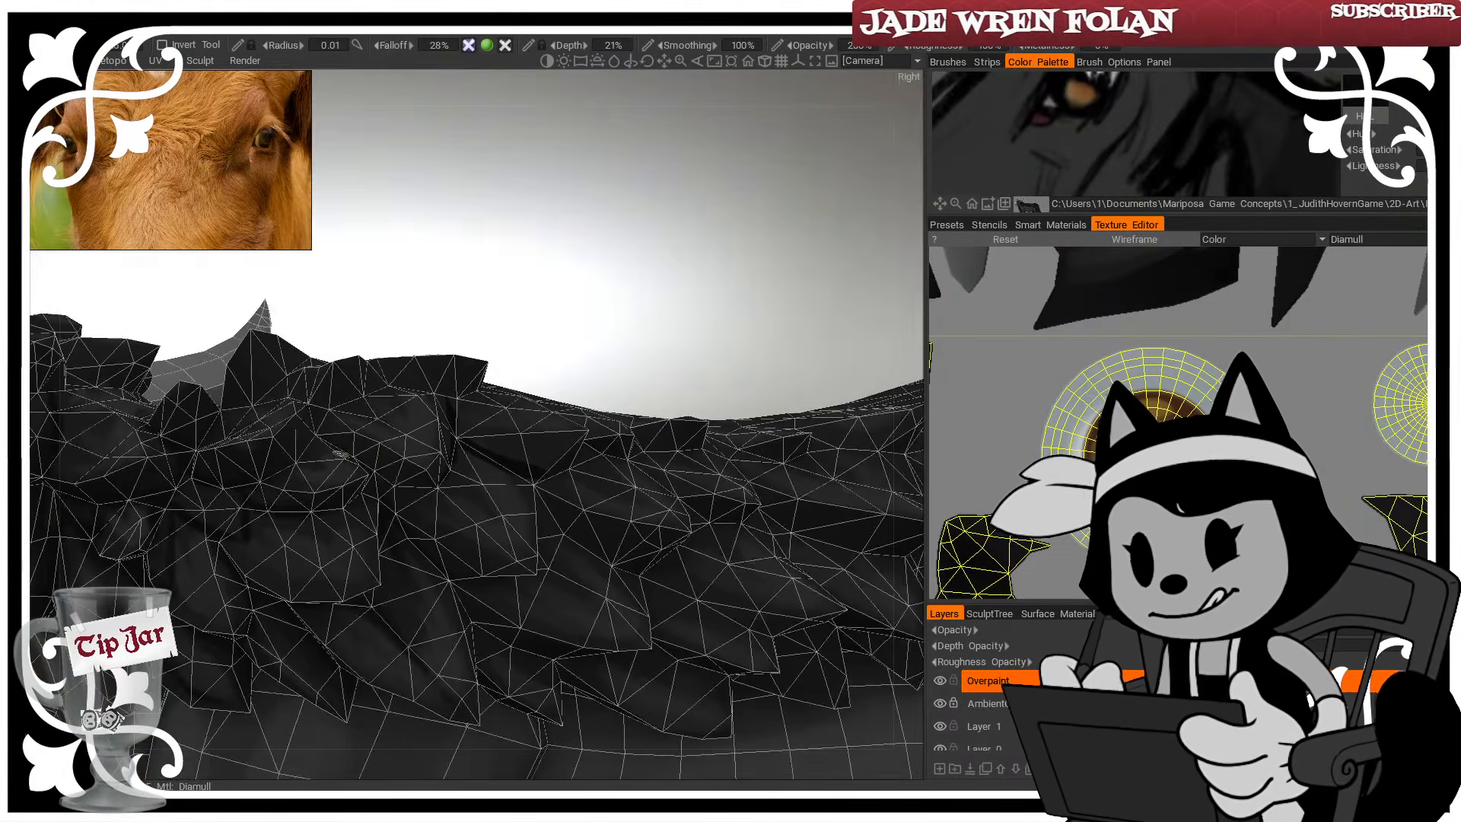
key("w")
left_click_drag(471, 324, 386, 379)
key("w")
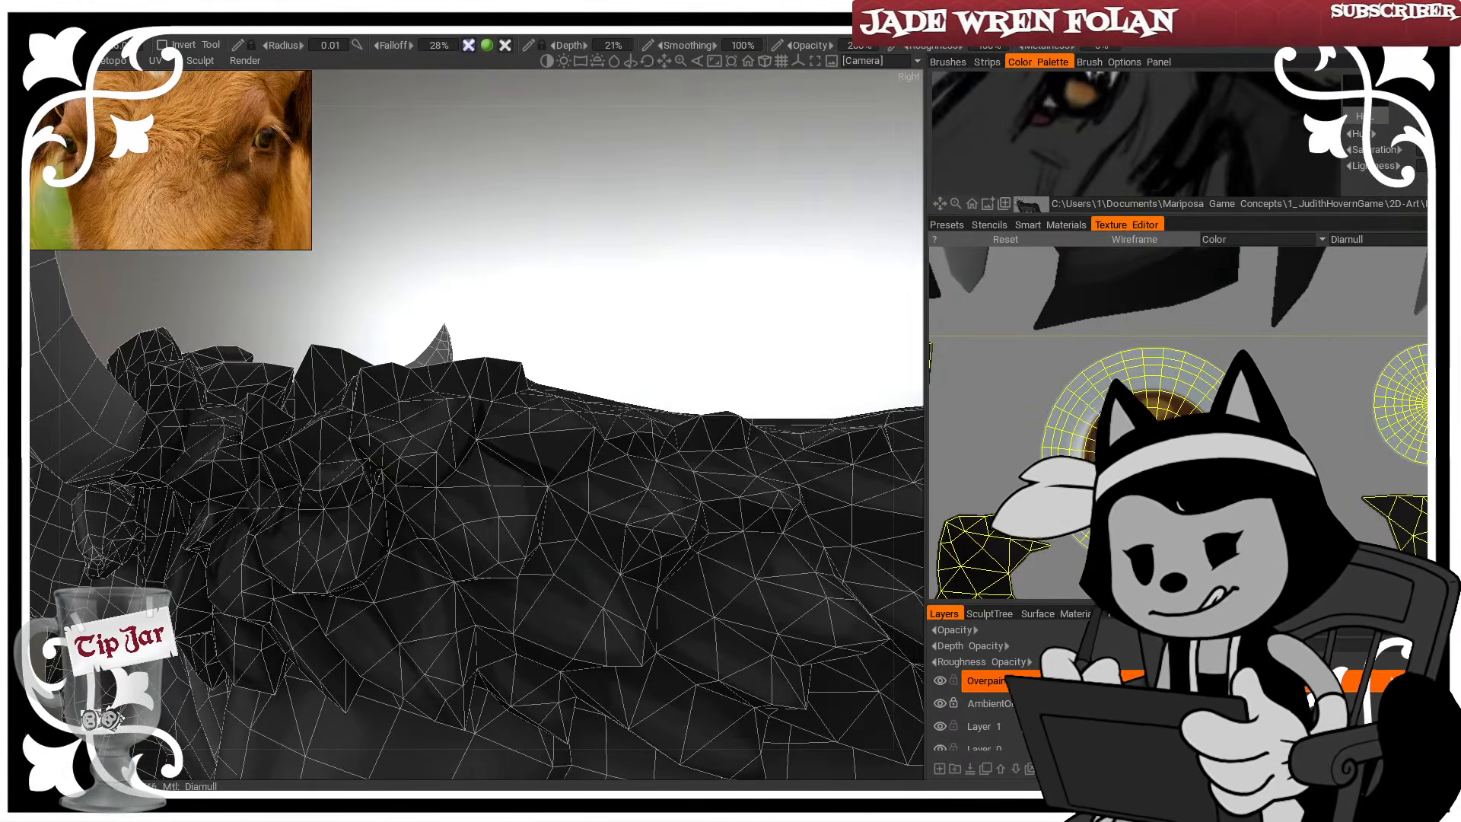
left_click_drag(572, 326, 567, 361)
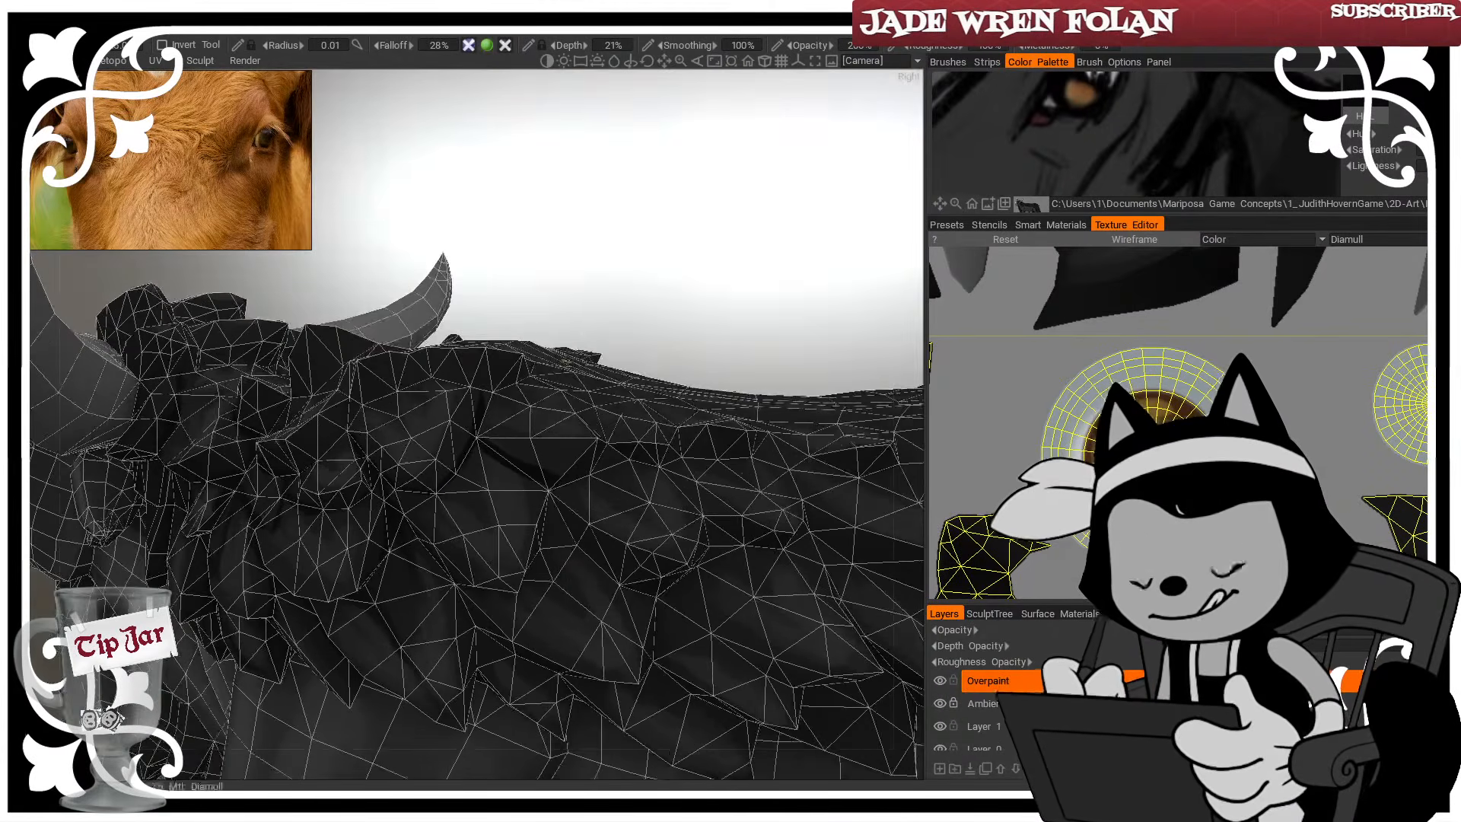
Examine the neck and shoulder feathers from several angles, comparing the painted shapes with and without the wireframe
key("w")
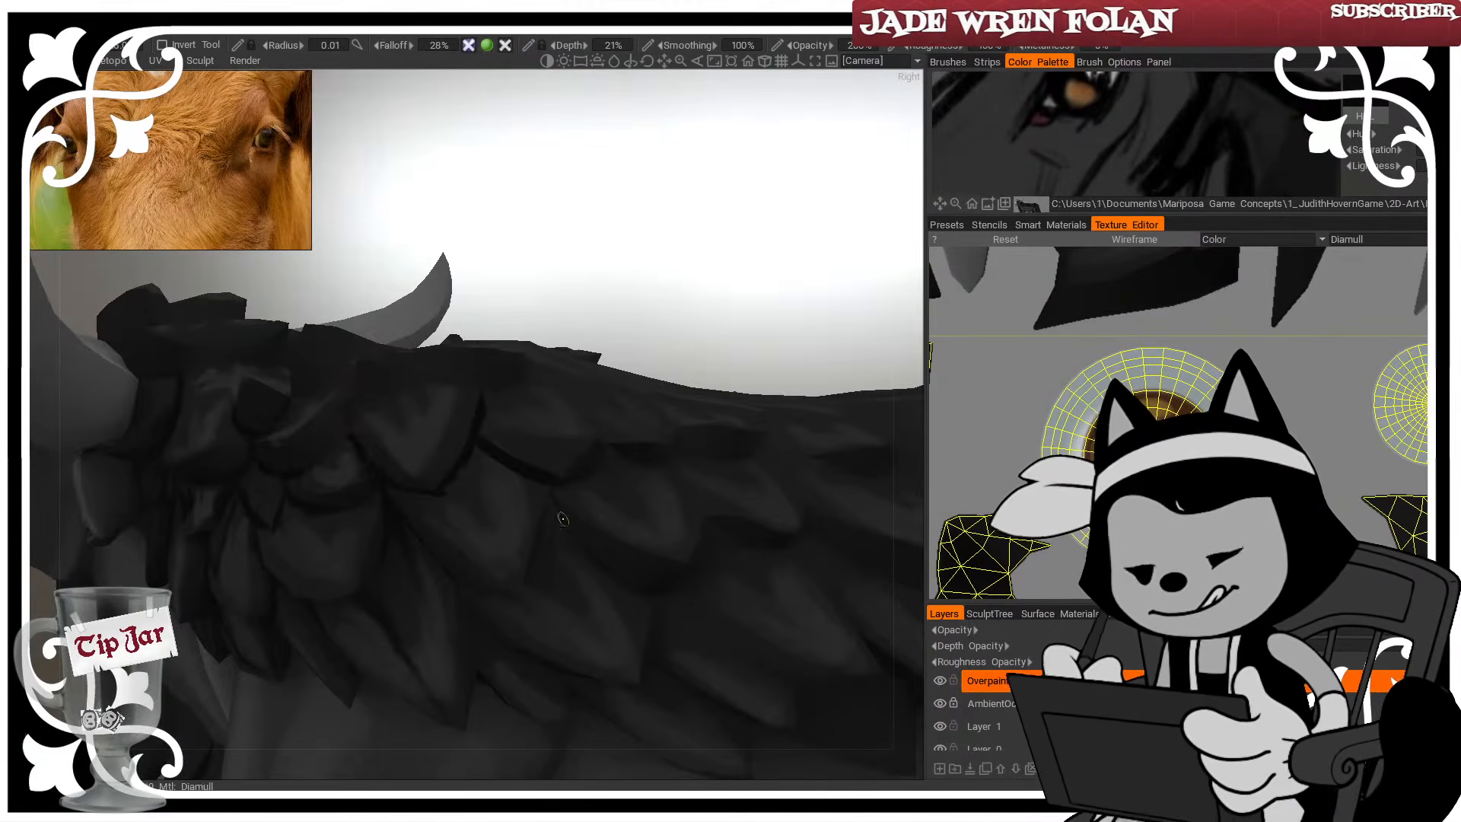
scroll(647, 195, "down", 5)
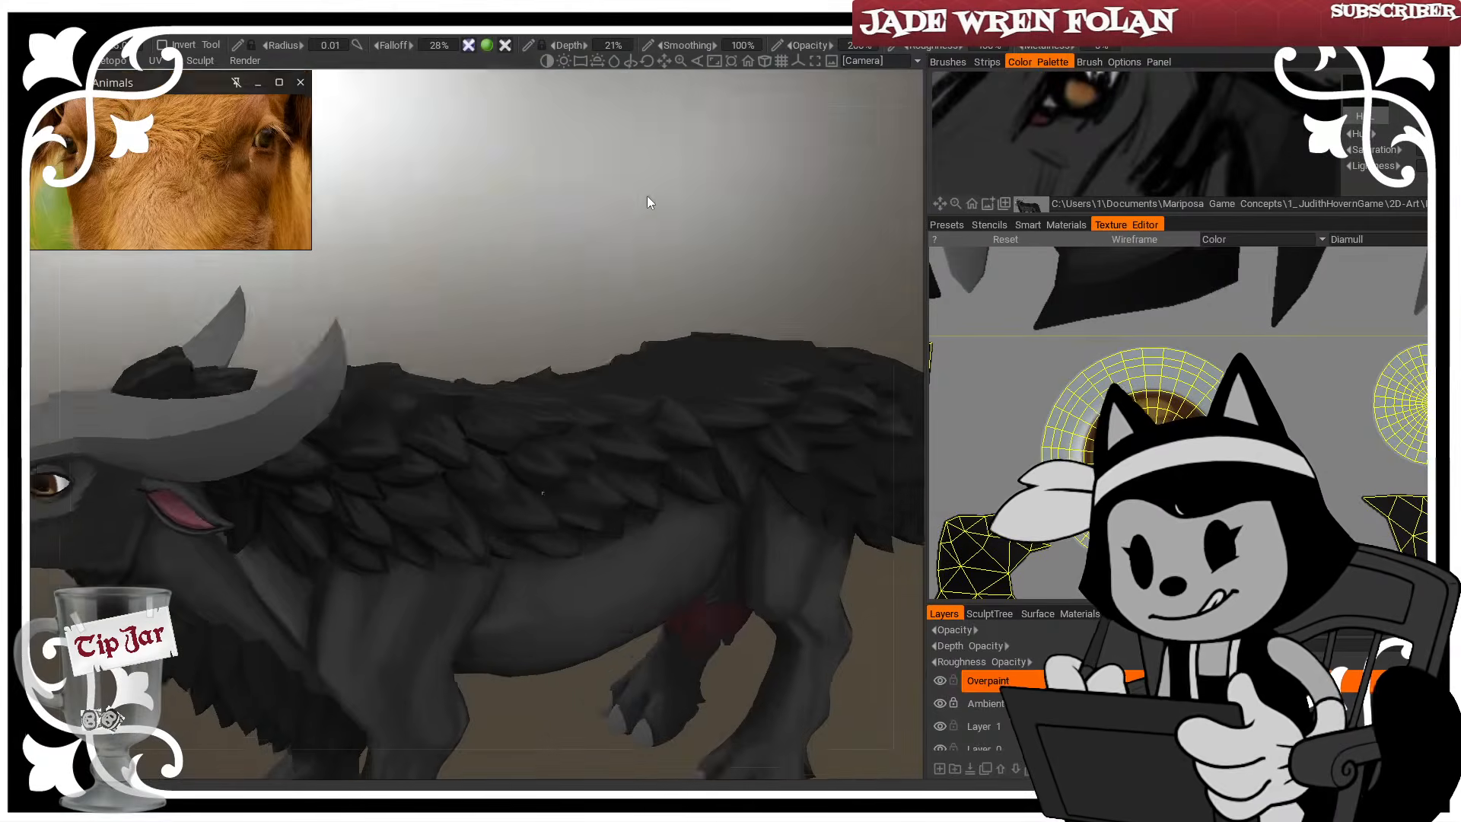
scroll(654, 200, "up", 3)
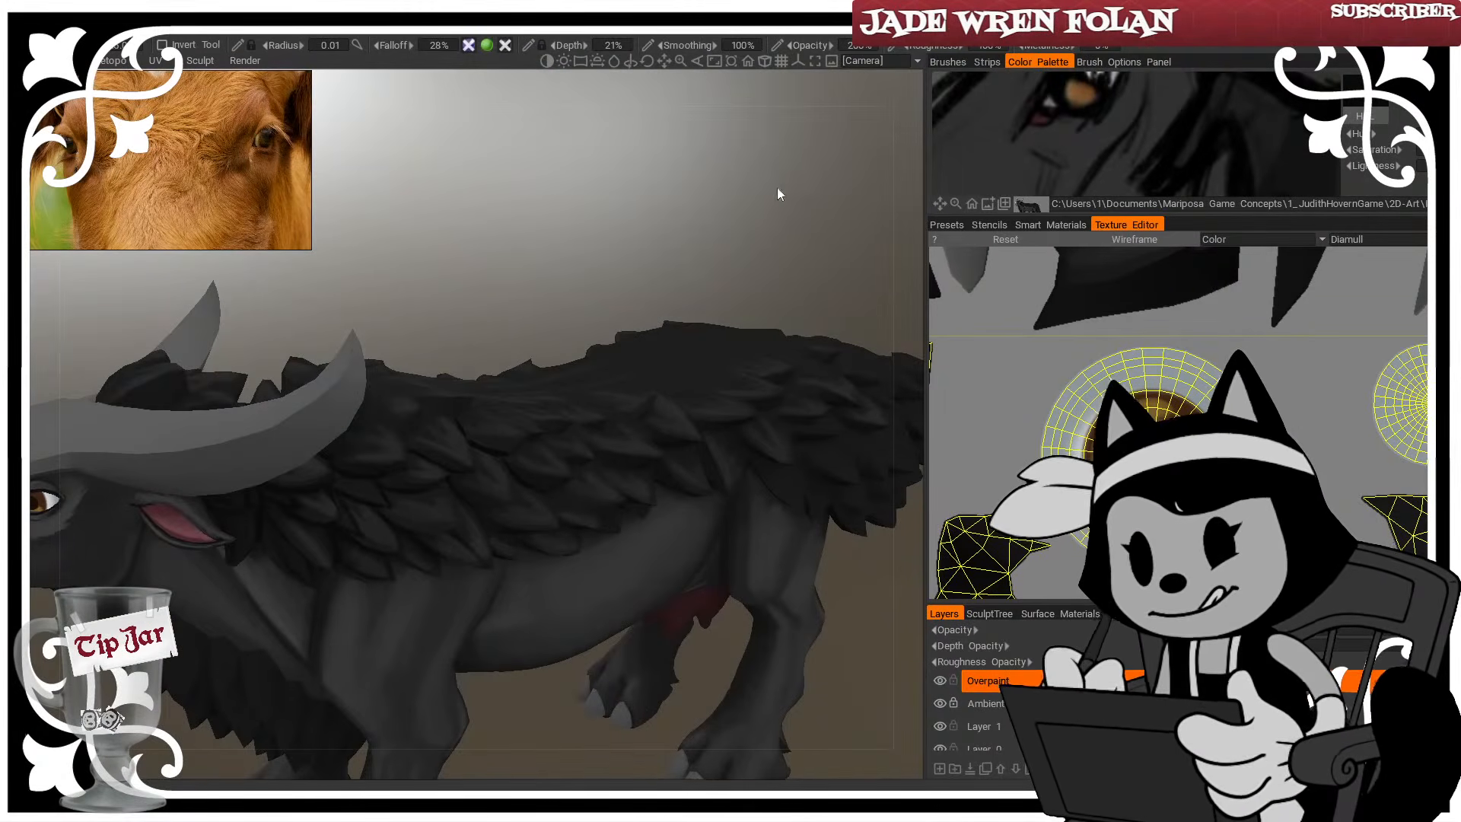
left_click_drag(587, 258, 641, 281)
scroll(641, 281, "up", 5)
left_click_drag(636, 231, 785, 458)
scroll(662, 240, "down", 1)
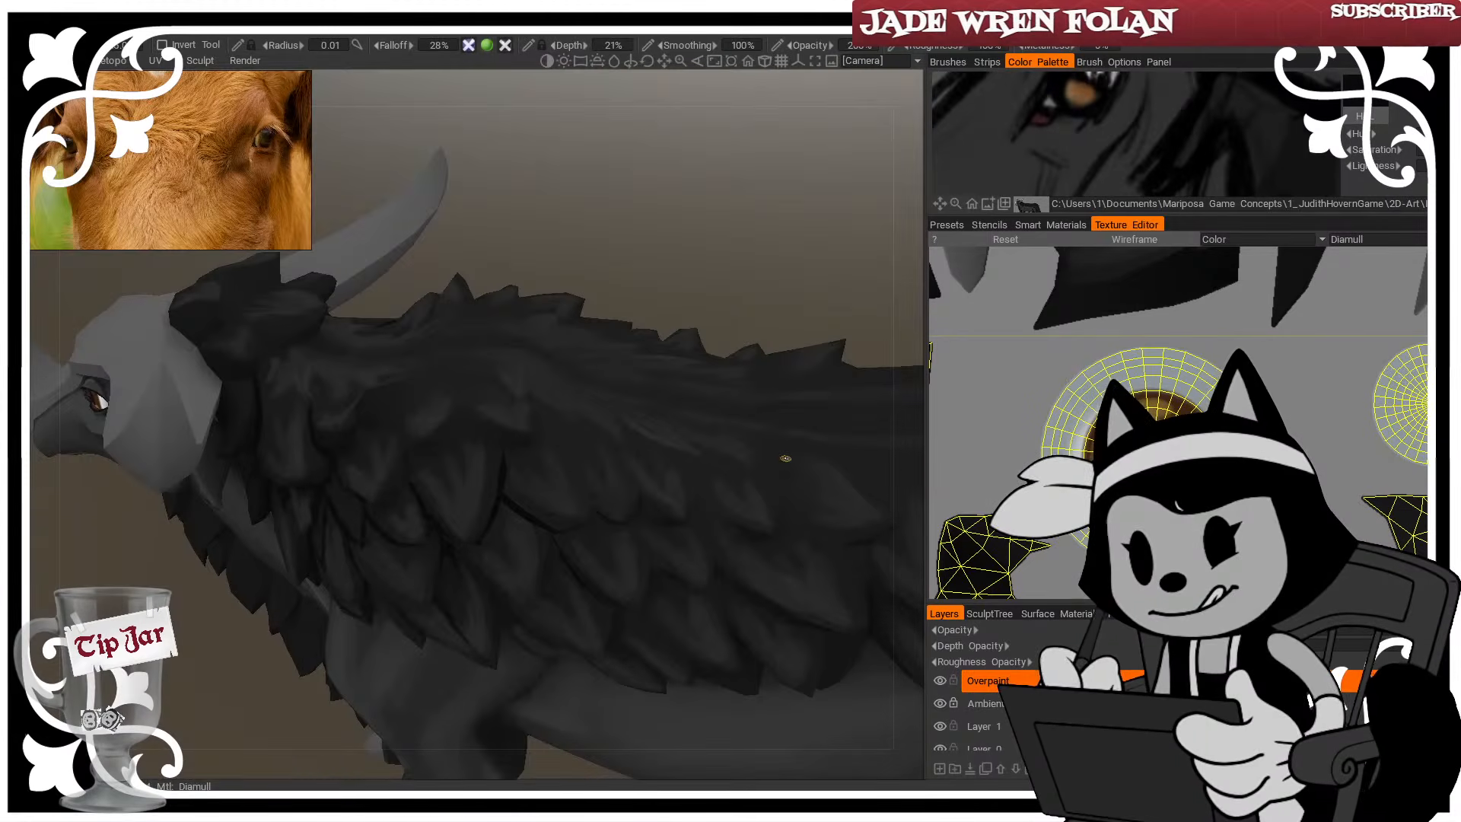
key("w")
left_click_drag(668, 211, 461, 440)
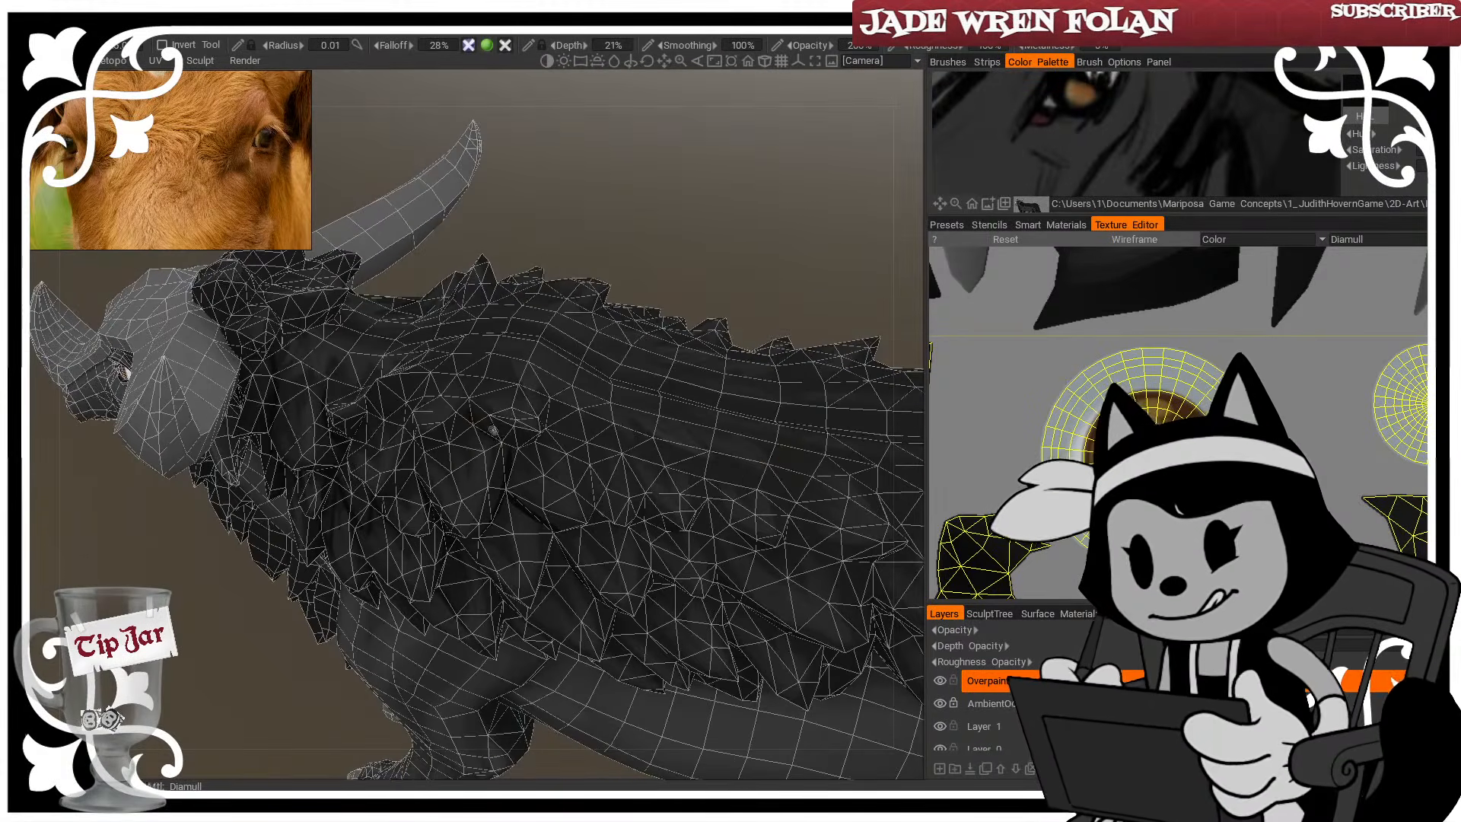
key("w")
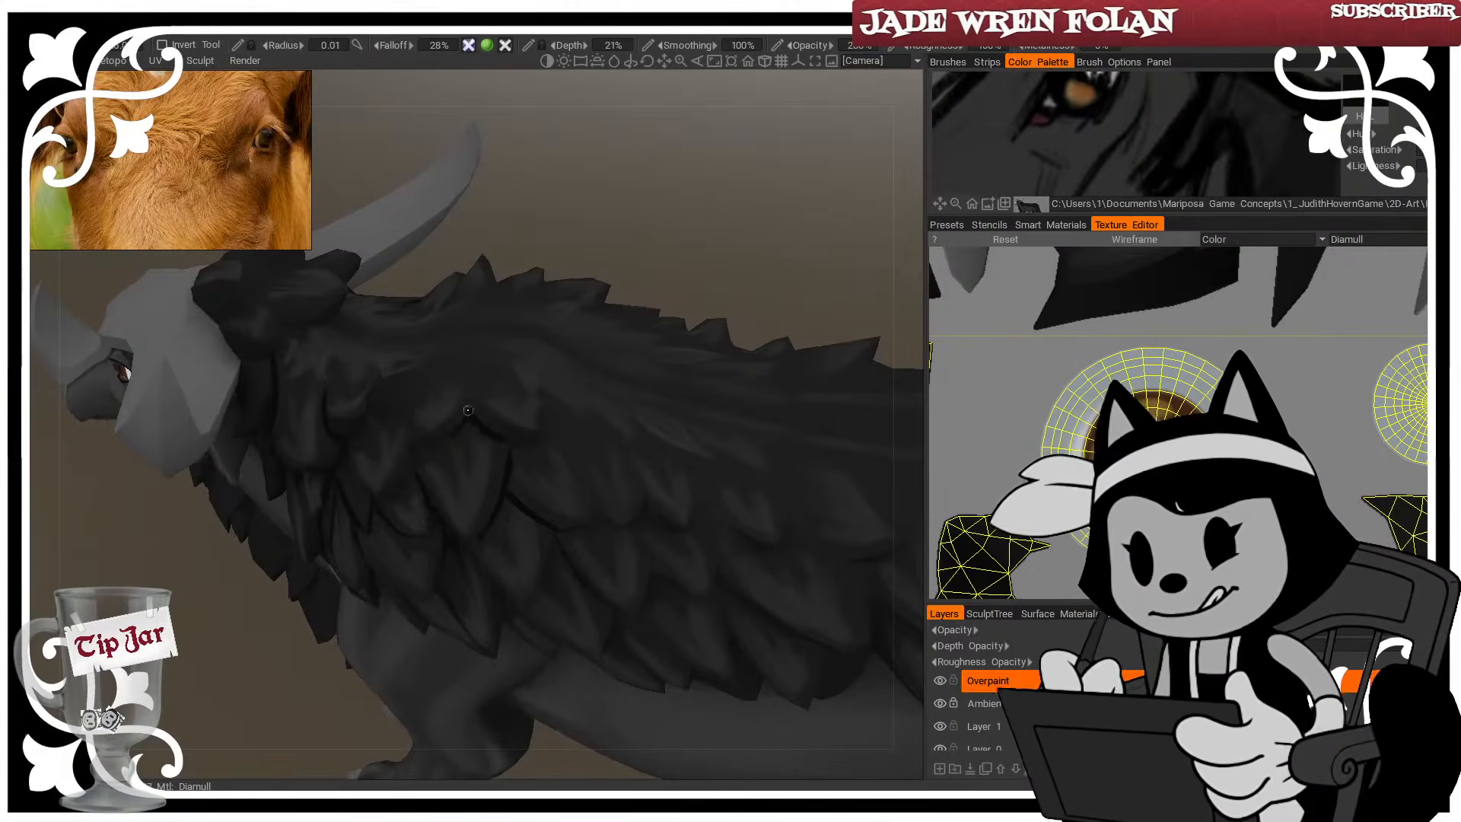
key("w")
left_click_drag(582, 247, 576, 172)
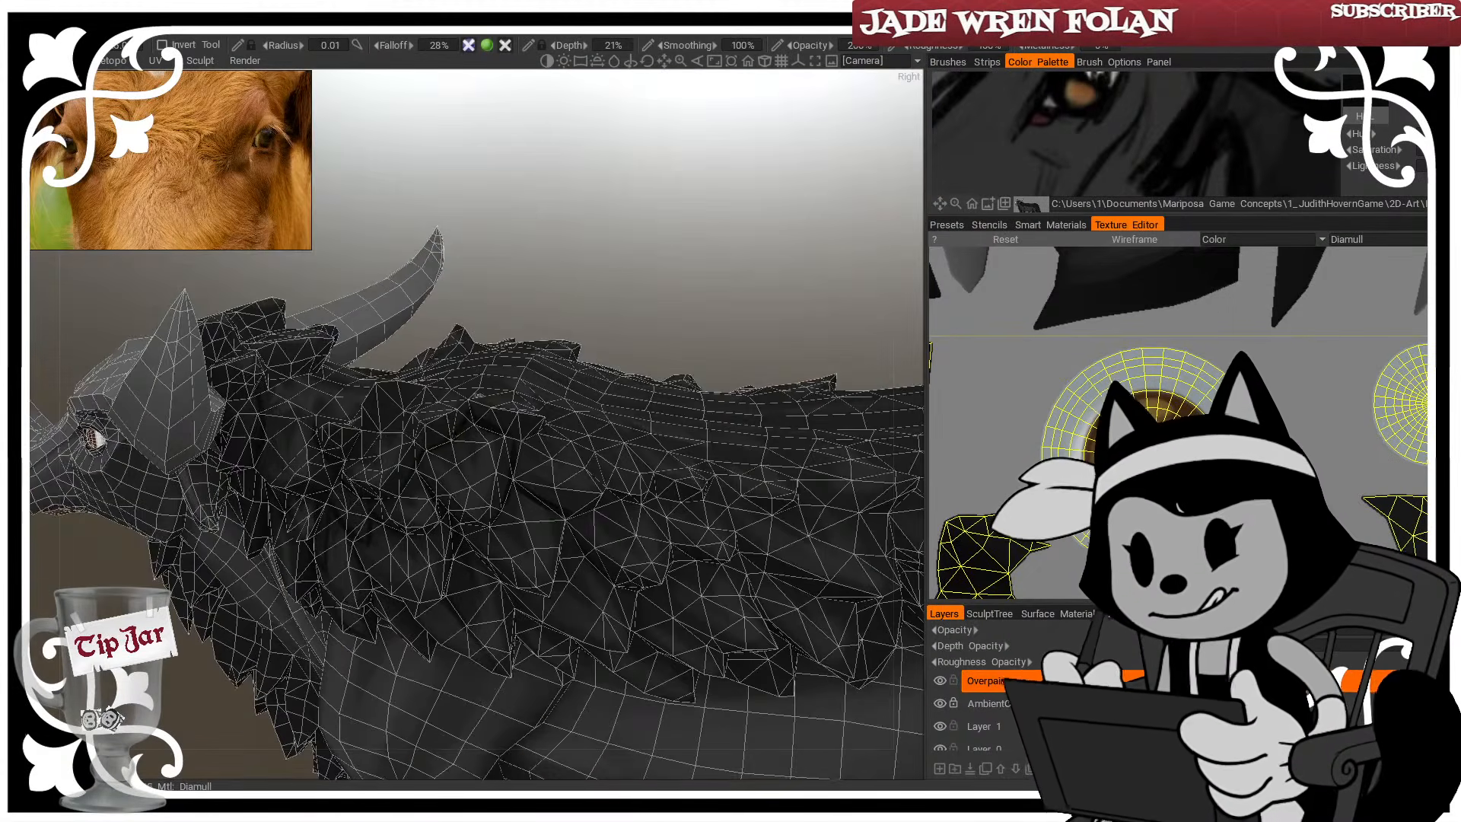
left_click_drag(525, 243, 572, 303)
key("w")
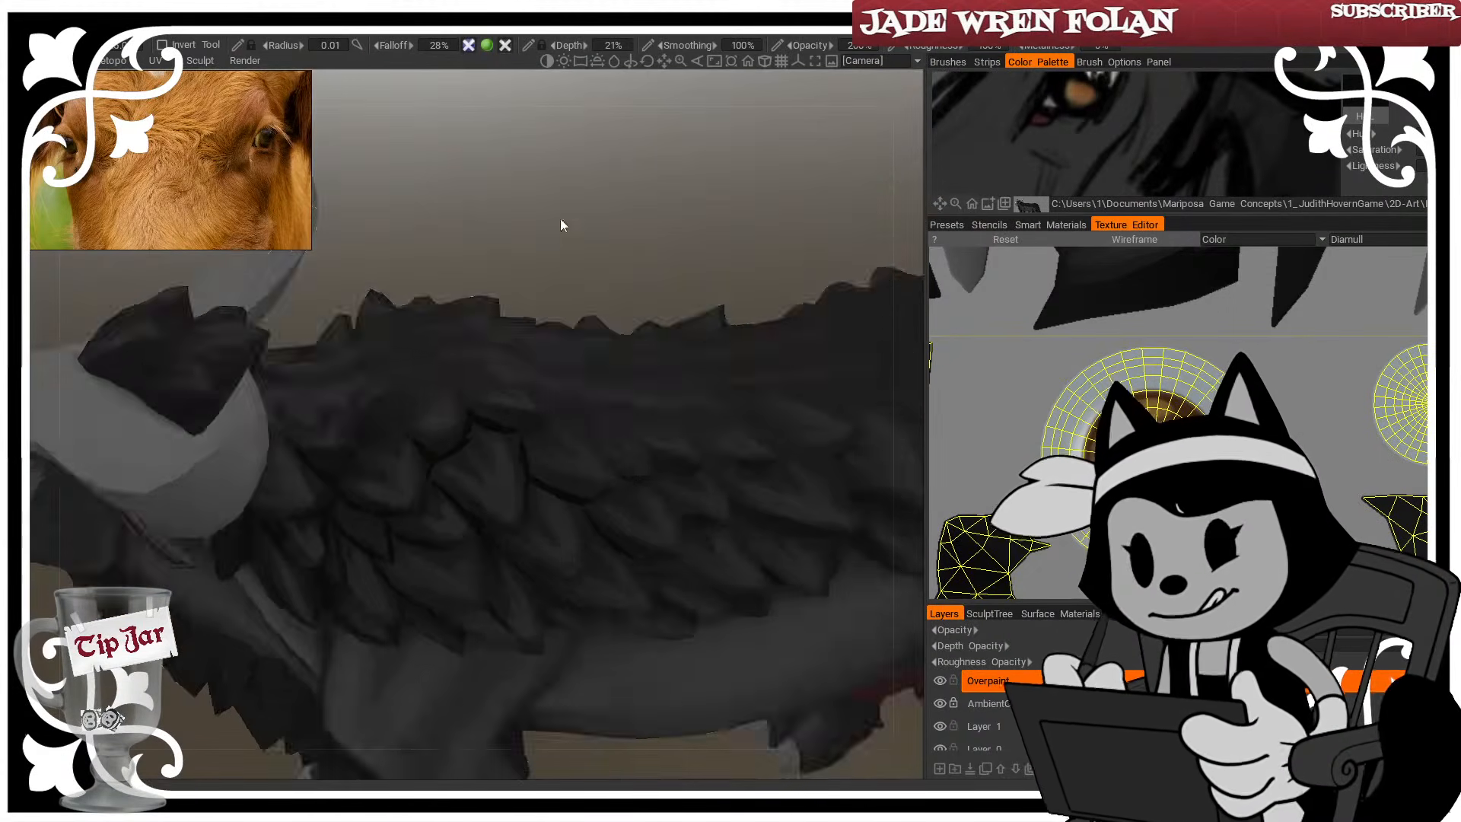
left_click_drag(560, 218, 527, 224)
Strengthen the dark separations around the upper neck feathers with brush radii of 0.029 and 0.027
right_click_drag(408, 507, 428, 505)
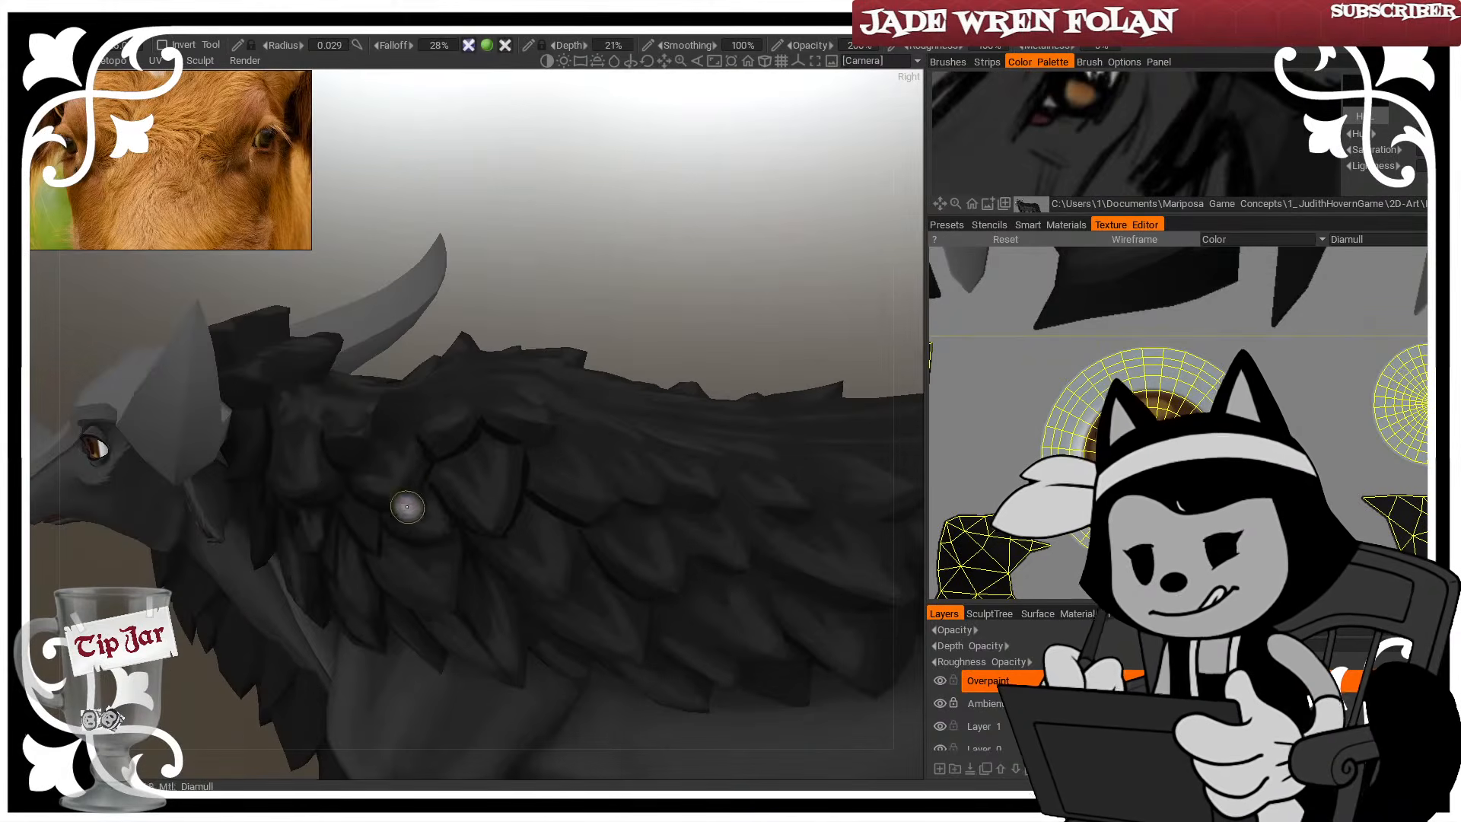
left_click_drag(465, 304, 444, 266)
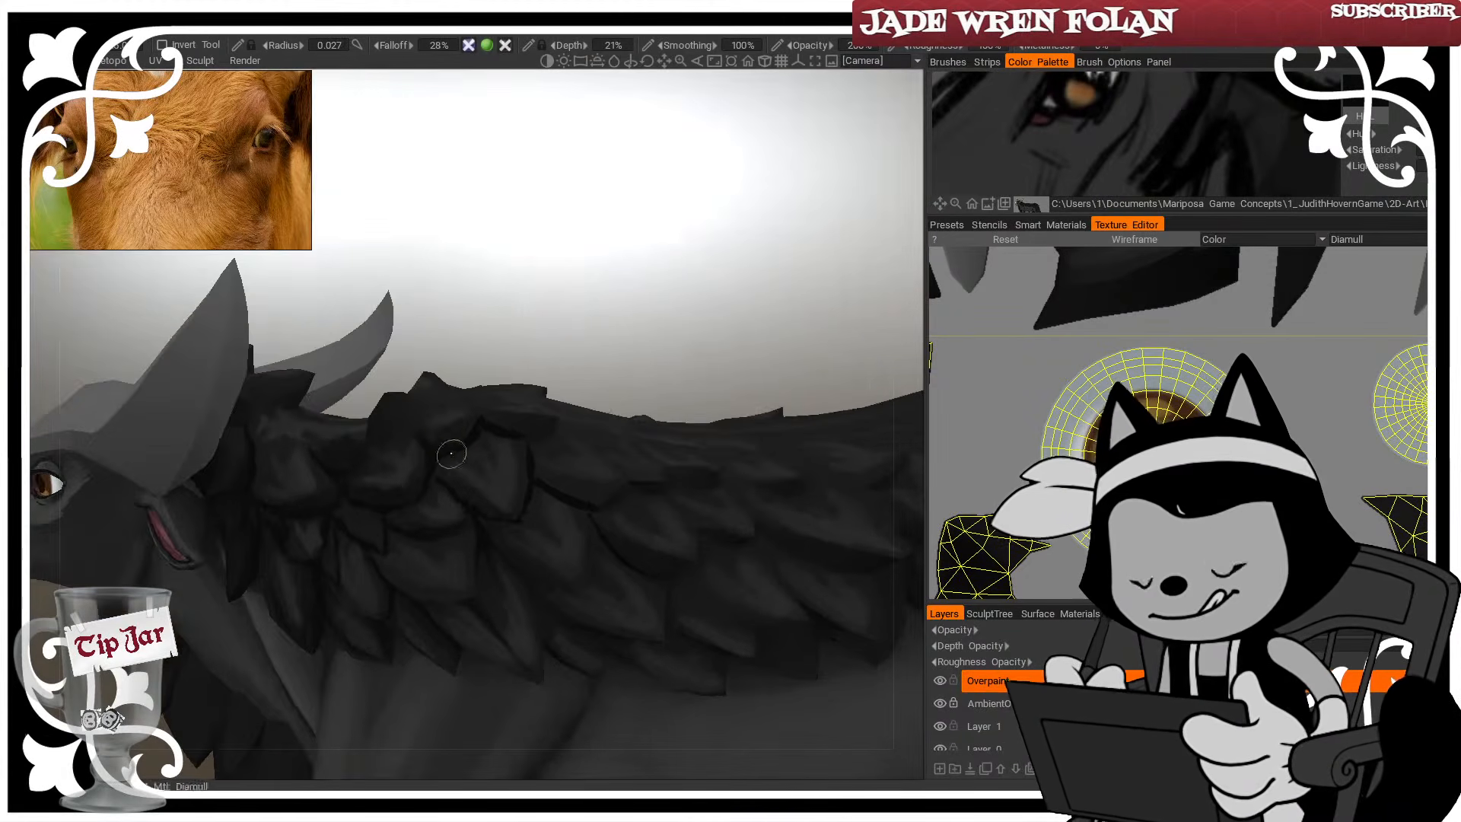
left_click_drag(553, 285, 580, 339)
left_click_drag(489, 410, 521, 424)
mouse_move(522, 473)
left_mouse_down()
mouse_move(508, 448)
mouse_move(657, 283)
mouse_move(545, 477)
mouse_move(573, 508)
left_mouse_up()
Shade the broad feathers at the base of the neck with a brush radius of 0.055, checking them against the wireframe
key("]")
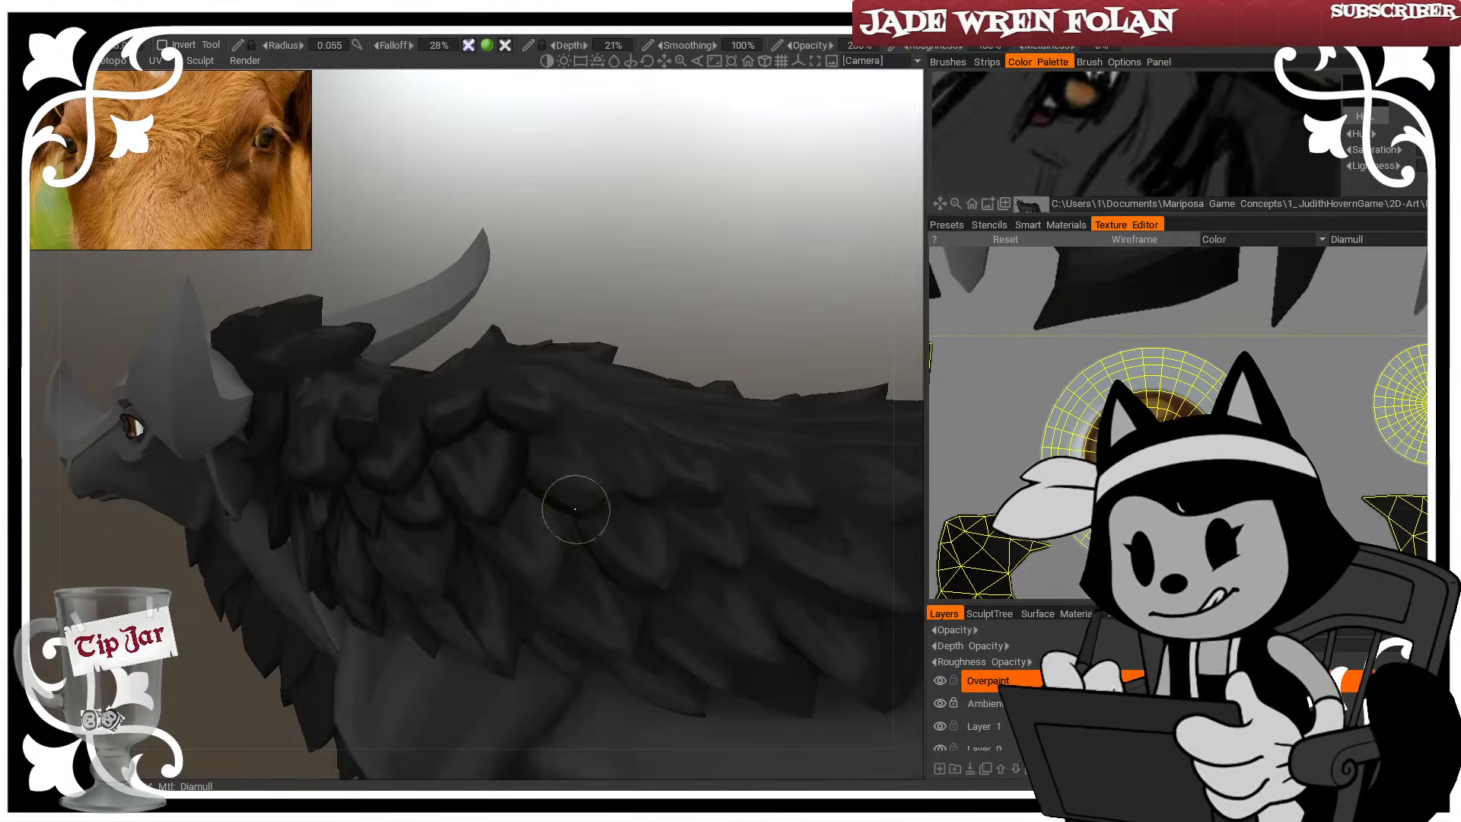
key("w")
left_click_drag(615, 291, 629, 257)
key("w")
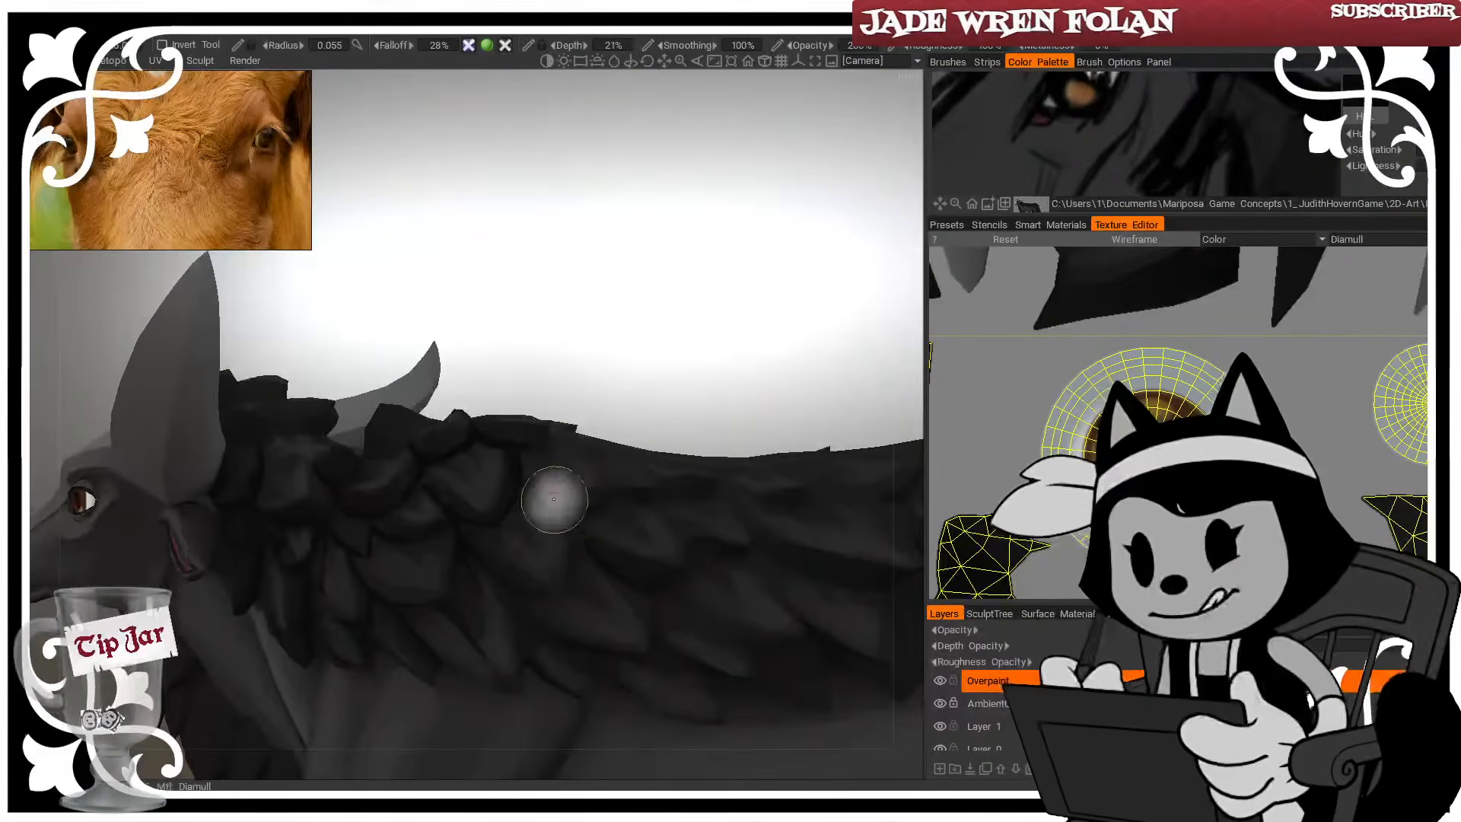
left_click_drag(616, 329, 623, 288)
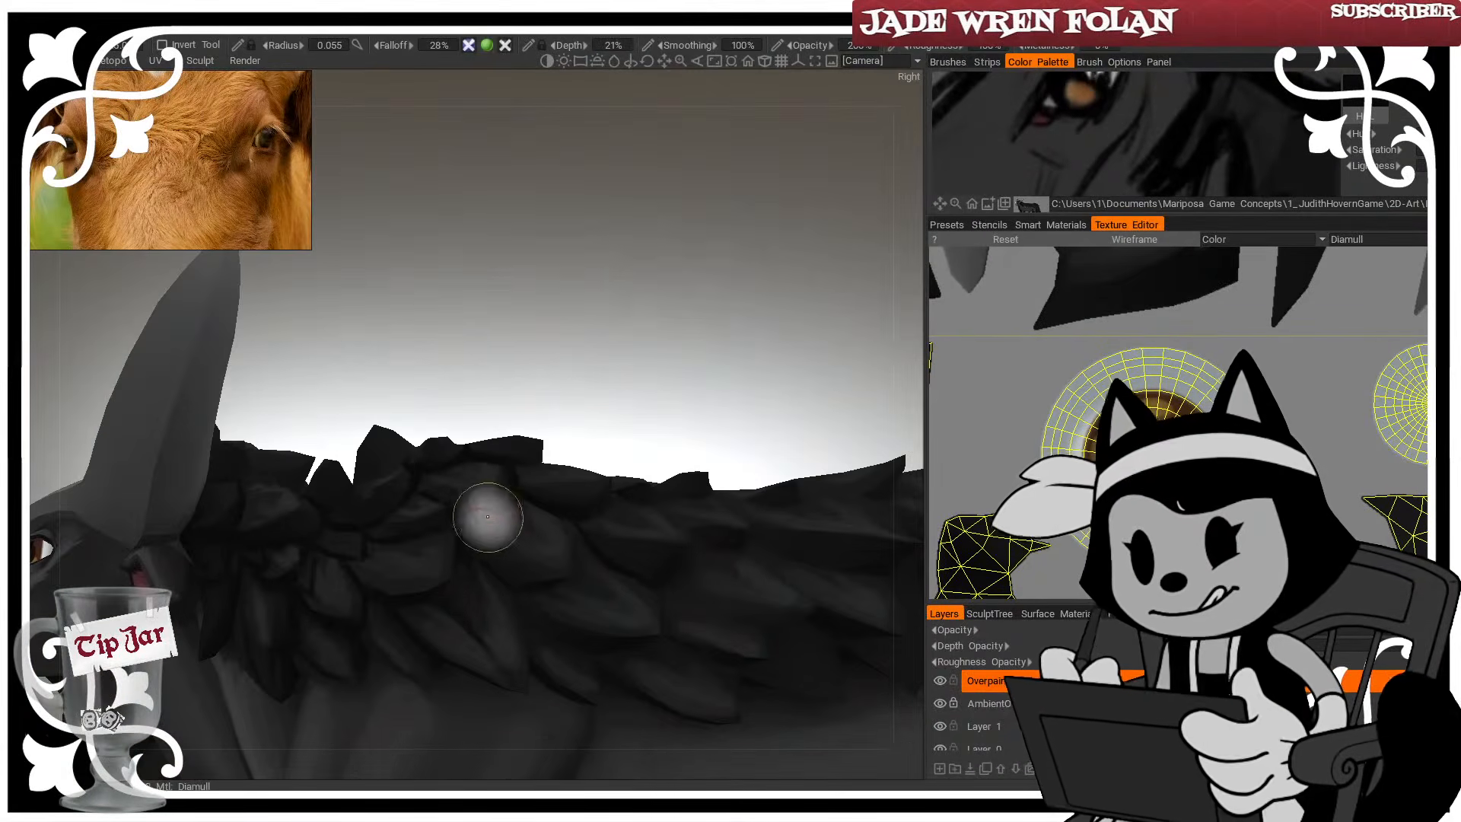
left_click_drag(525, 319, 441, 469)
Refine the edges and highlights of the overlapping upper neck feathers with brush radii between 0.017 and 0.040
key("bracketleft")
key("bracketleft")
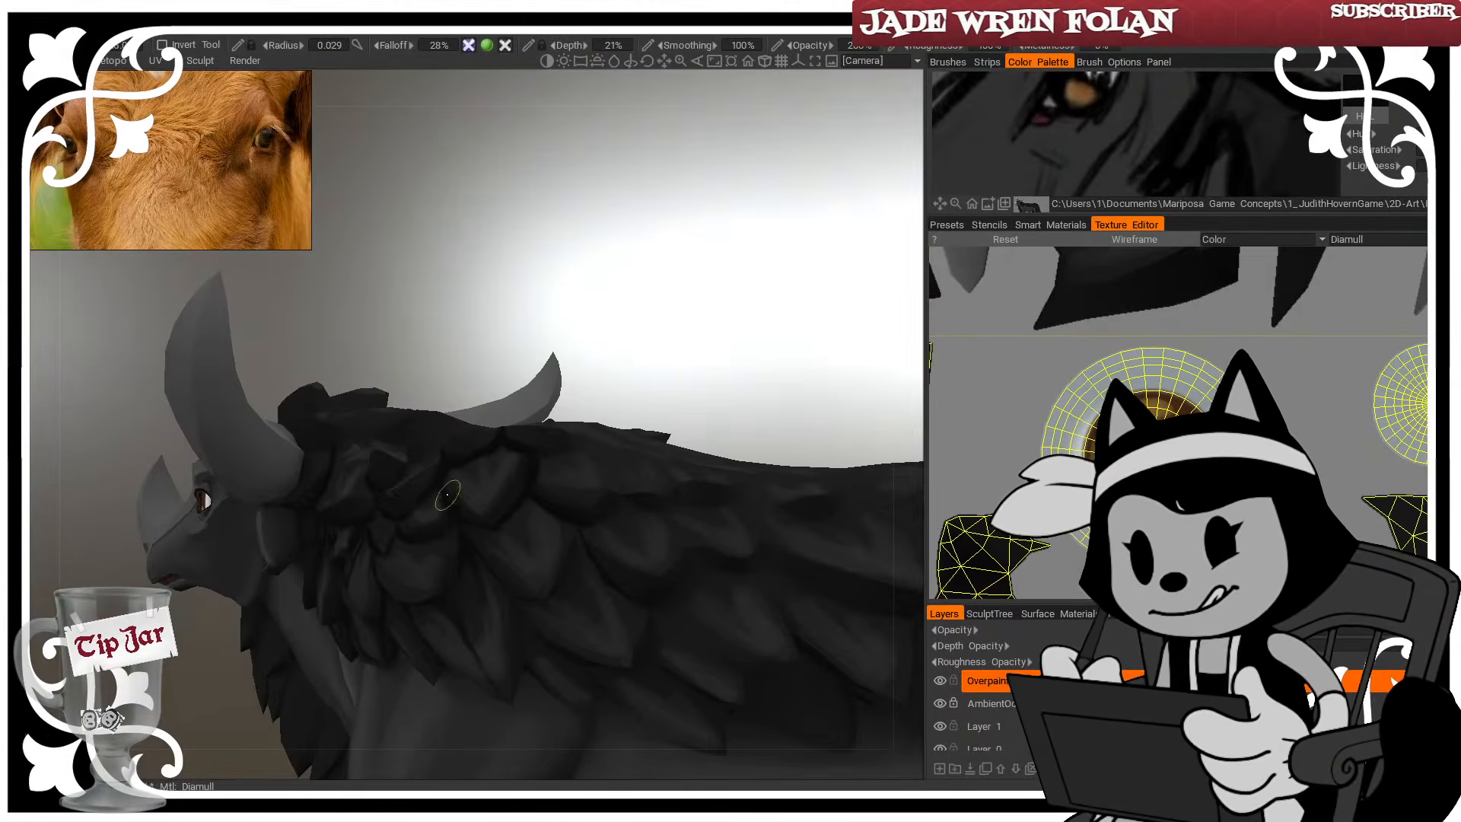
mouse_move(447, 495)
left_mouse_down("alt")
mouse_move(531, 328)
mouse_move(609, 343)
mouse_move(436, 473)
mouse_move(545, 368)
mouse_move(443, 517)
left_mouse_up("alt")
left_click_drag(538, 323, 455, 478, "alt")
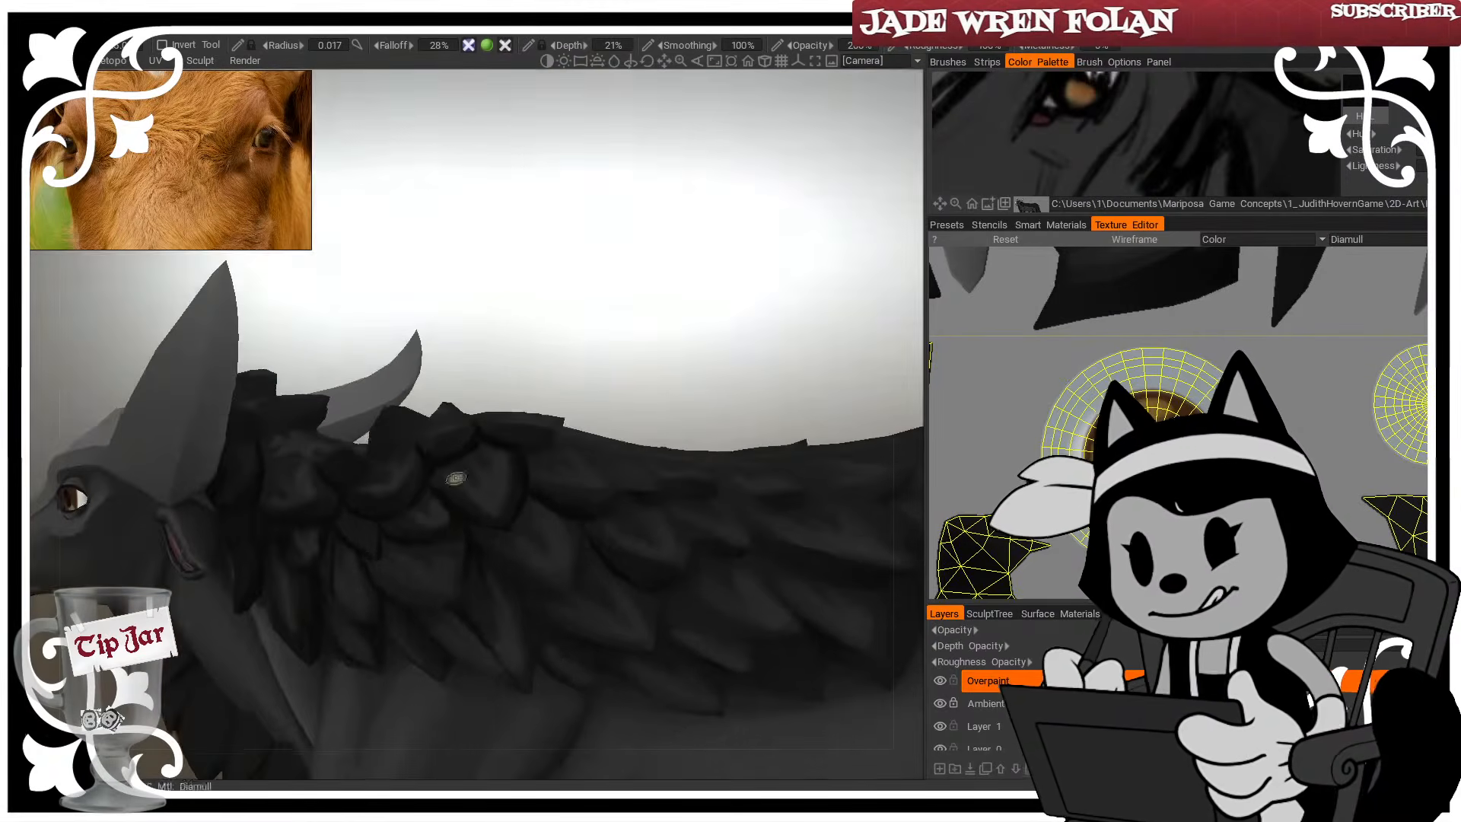
left_click_drag(554, 341, 466, 502, "alt")
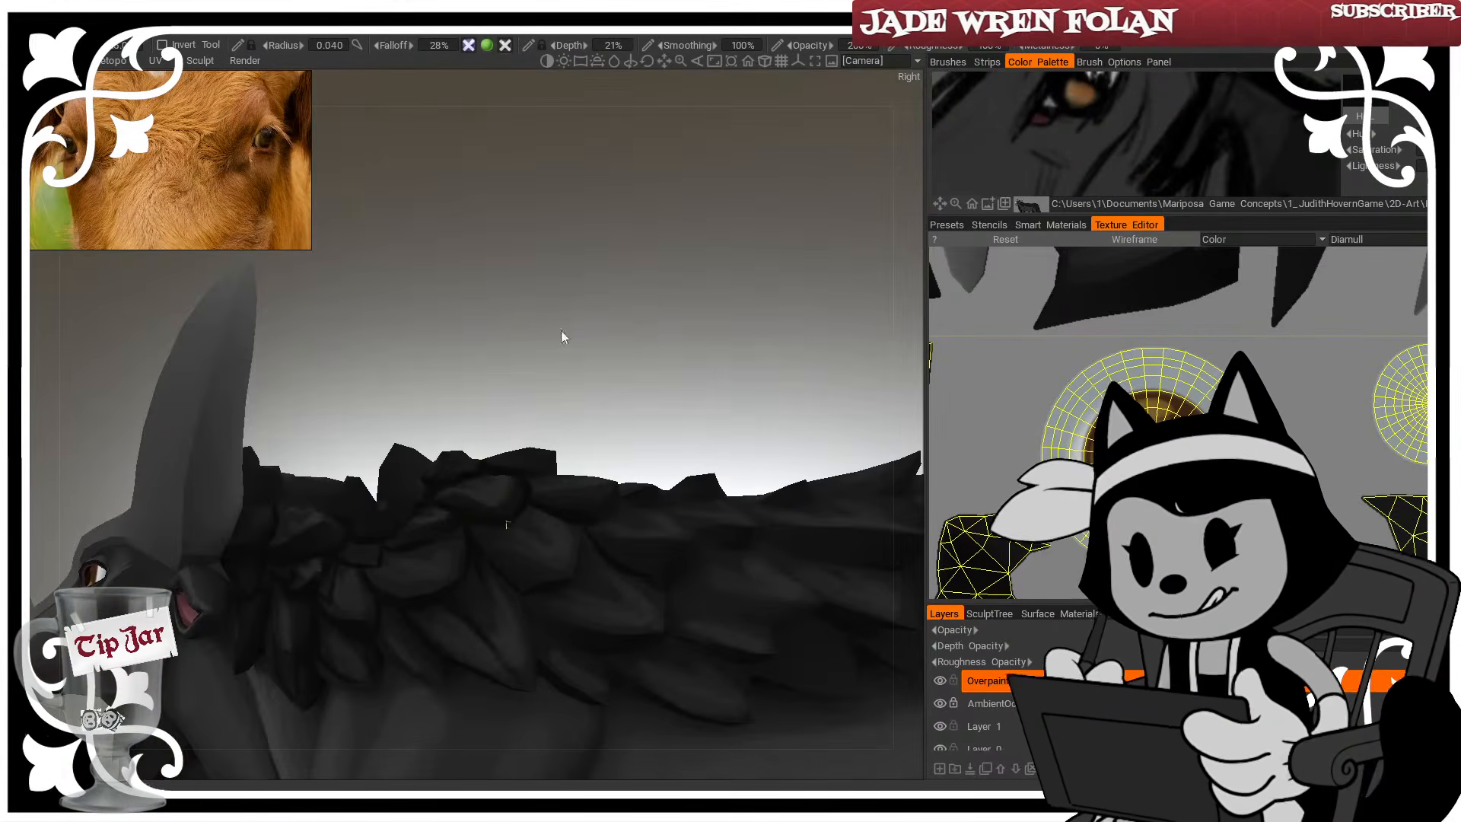
left_click_drag(561, 336, 520, 506, "alt")
mouse_move(567, 397)
left_mouse_down("alt")
mouse_move(626, 300)
mouse_move(623, 320)
mouse_move(583, 306)
left_mouse_up("alt")
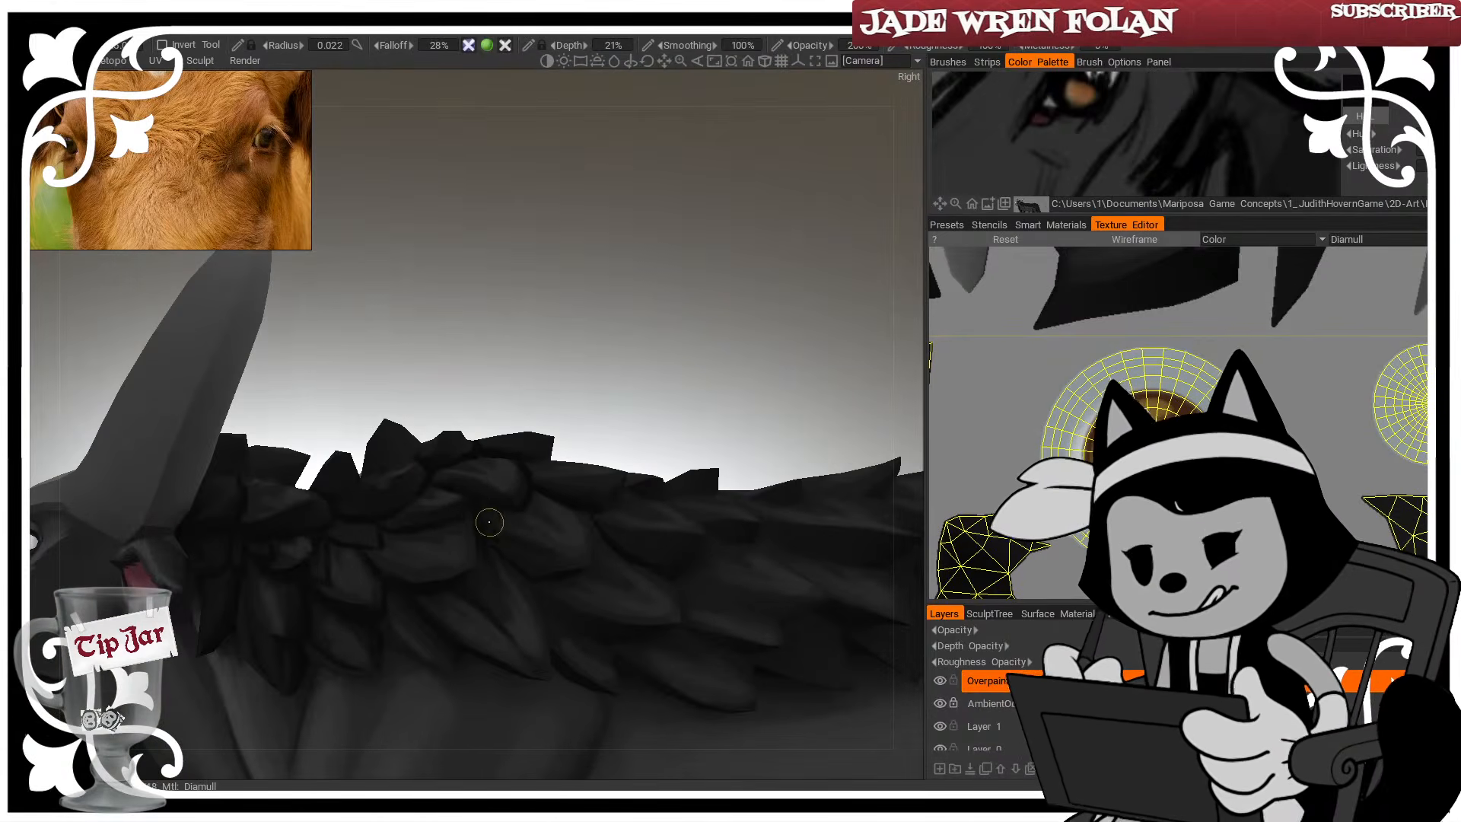
left_click_drag(595, 333, 555, 496, "alt")
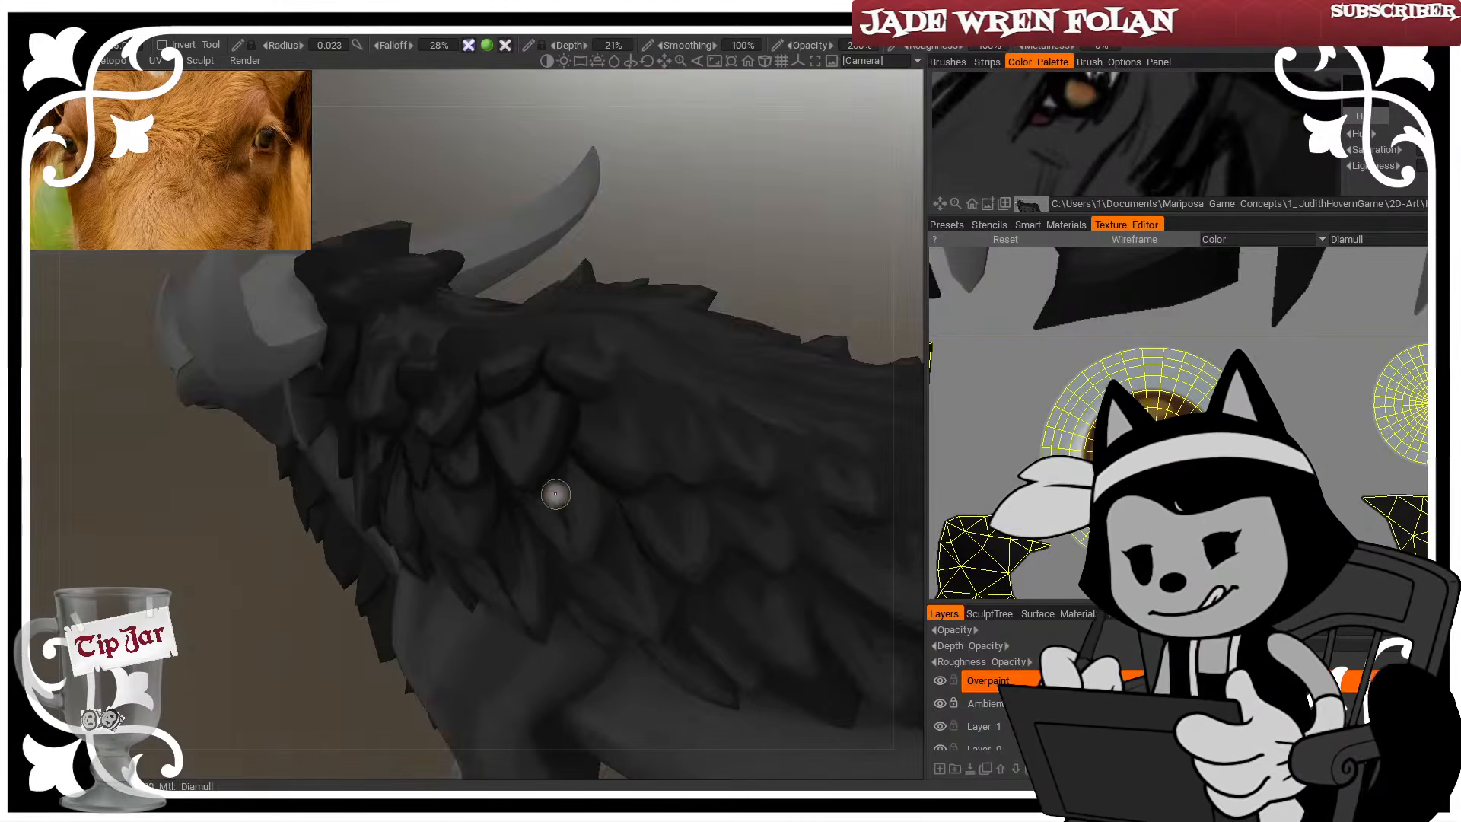
left_click_drag(695, 248, 763, 171, "alt")
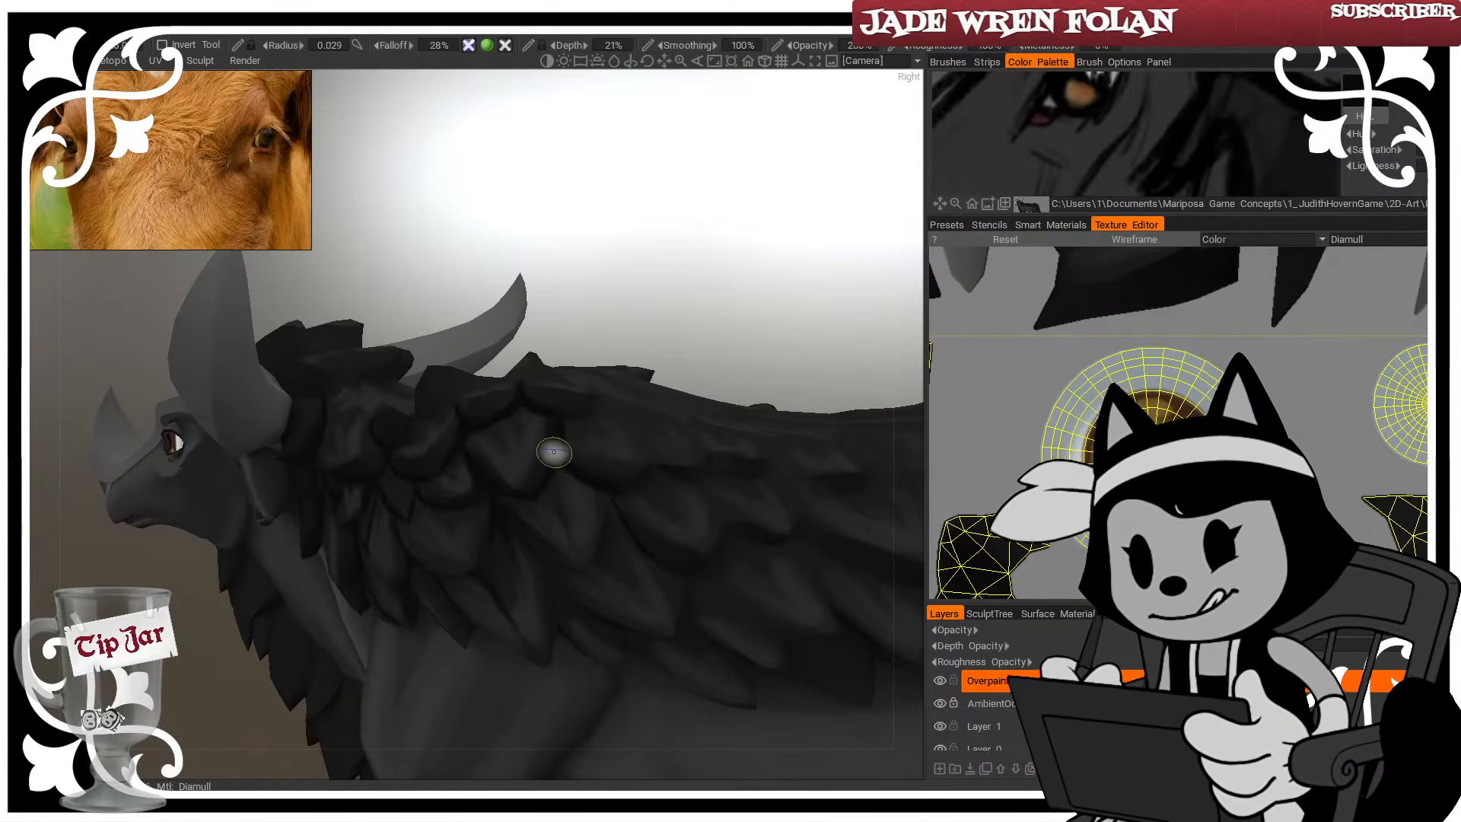
Touch up the undersides and gaps of the neck feathers from low angles with brush radii from 0.016 to 0.032
left_click_drag(727, 249, 666, 288)
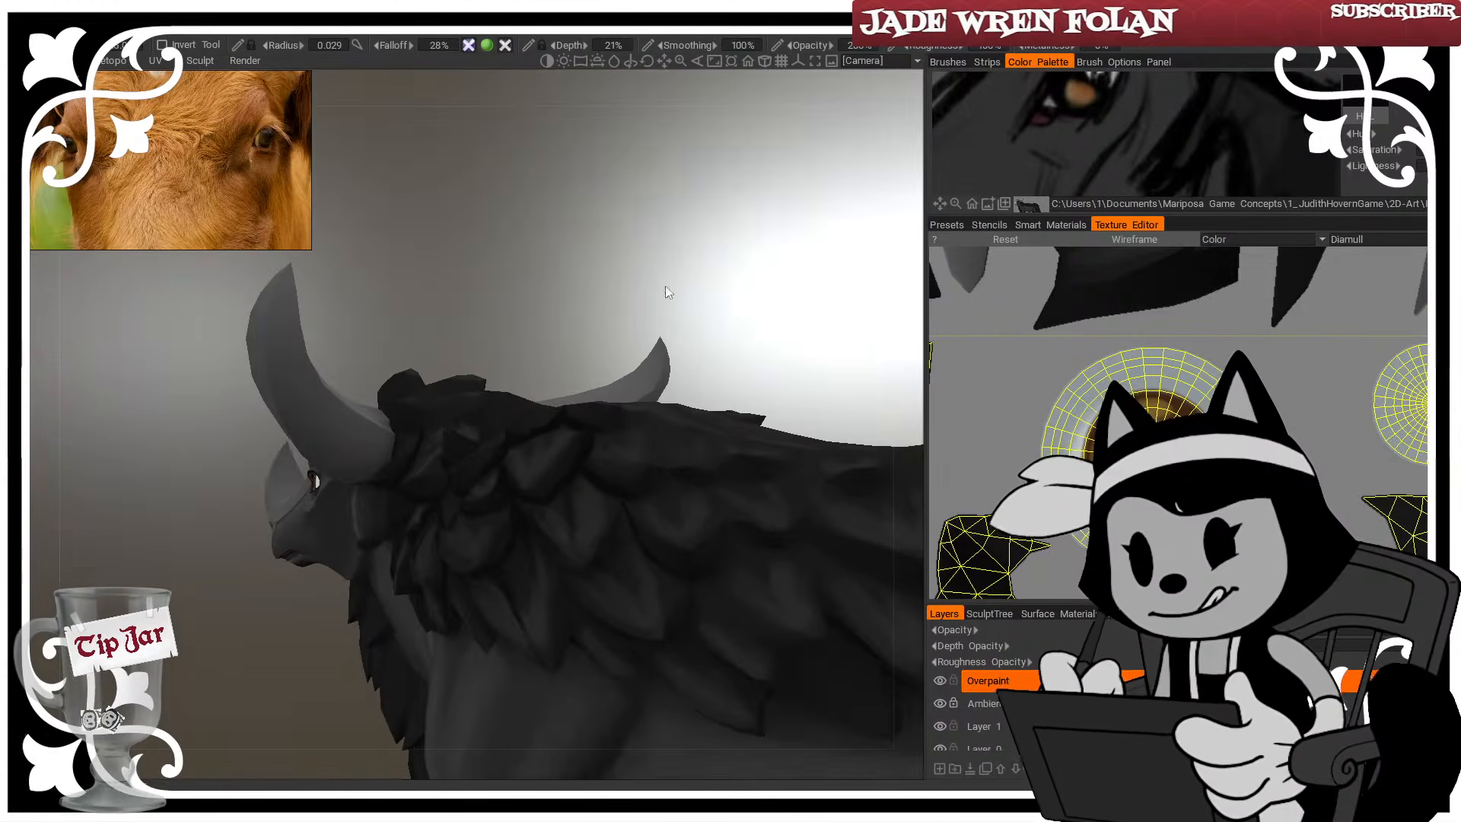
left_click_drag(734, 339, 722, 285)
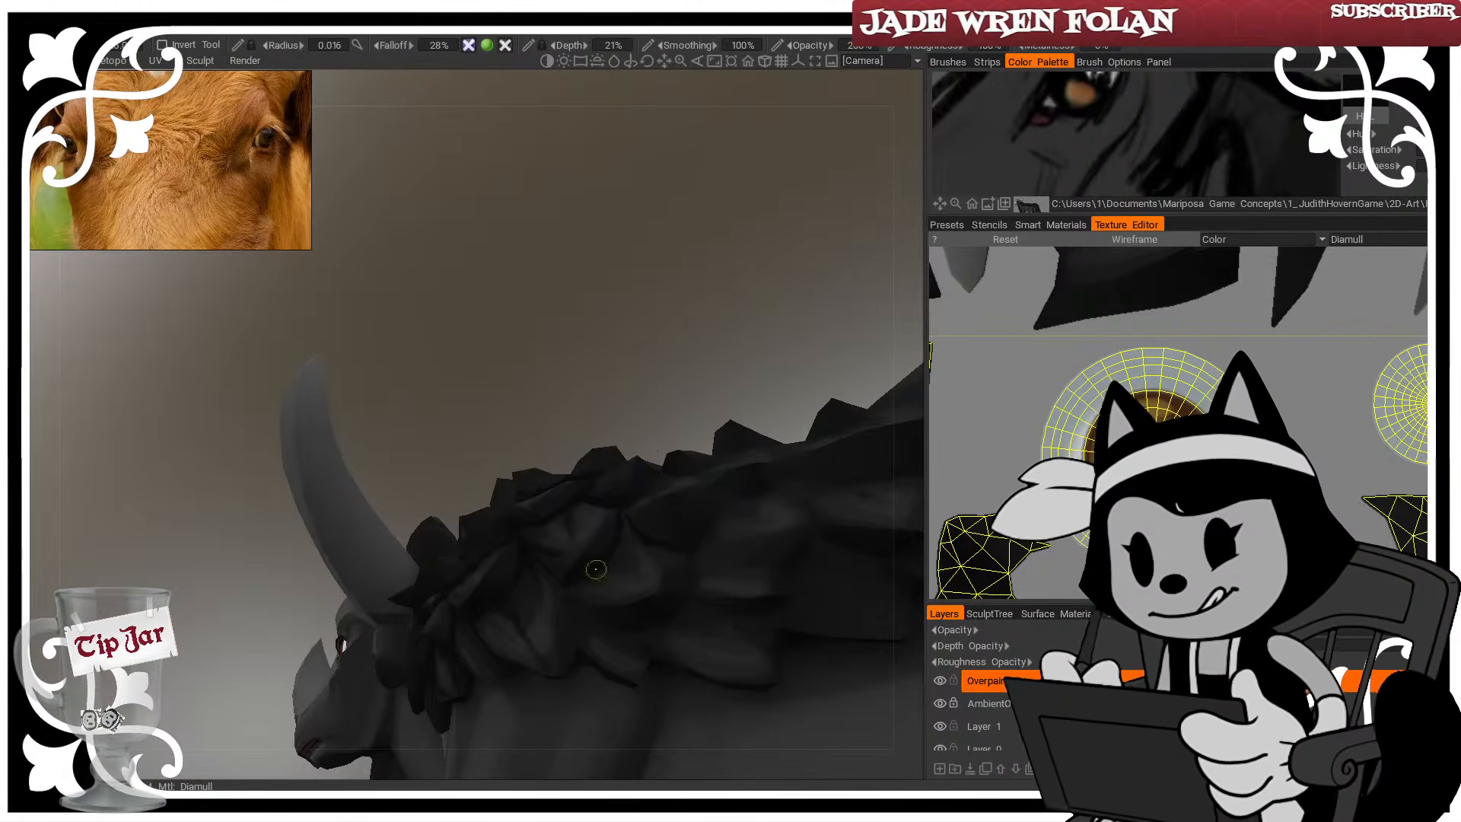
mouse_move(690, 374)
left_mouse_down()
mouse_move(598, 537)
mouse_move(672, 397)
left_mouse_up()
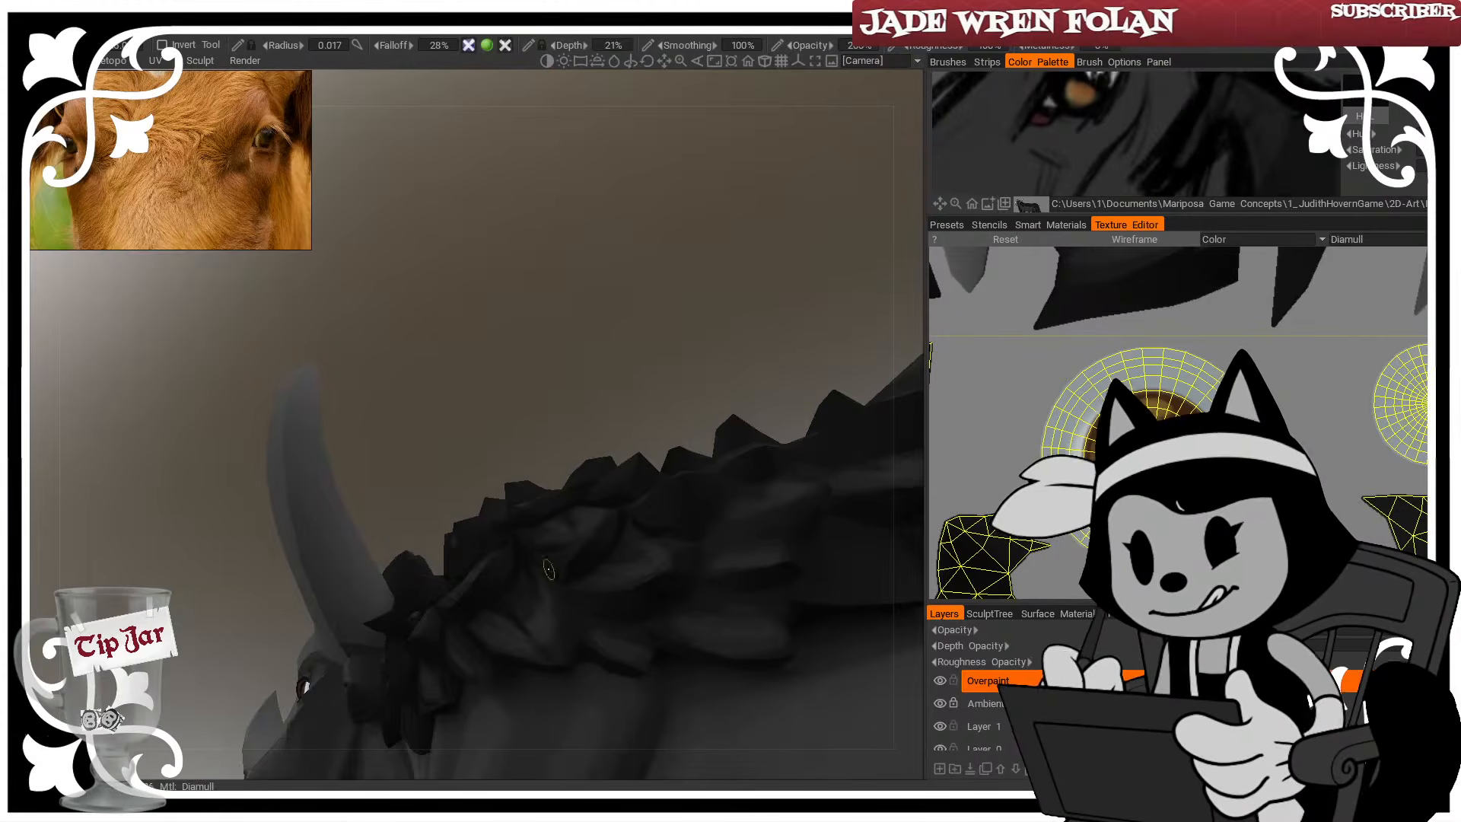
left_click_drag(576, 642, 598, 457)
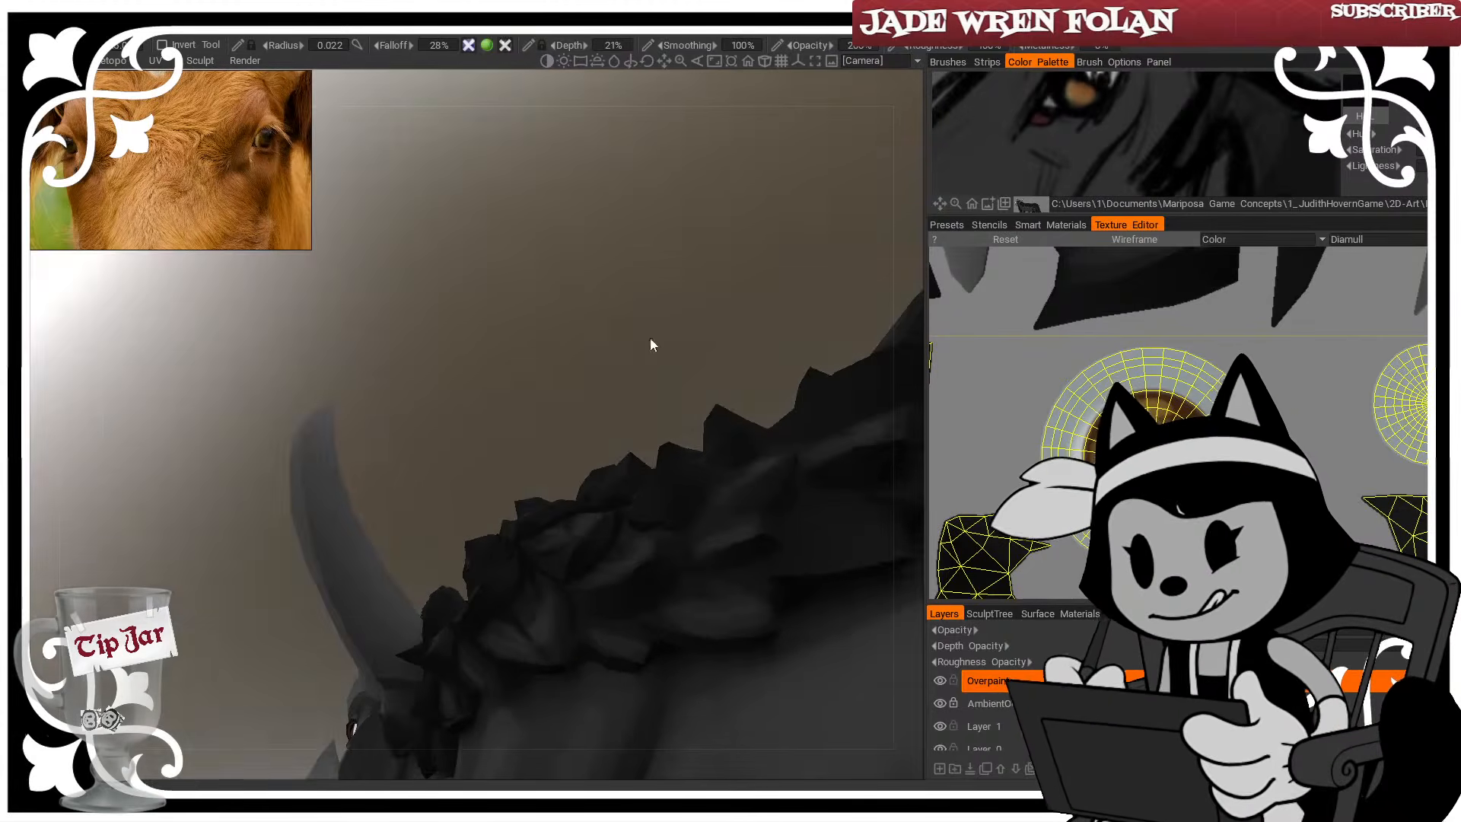
left_click_drag(652, 345, 580, 580)
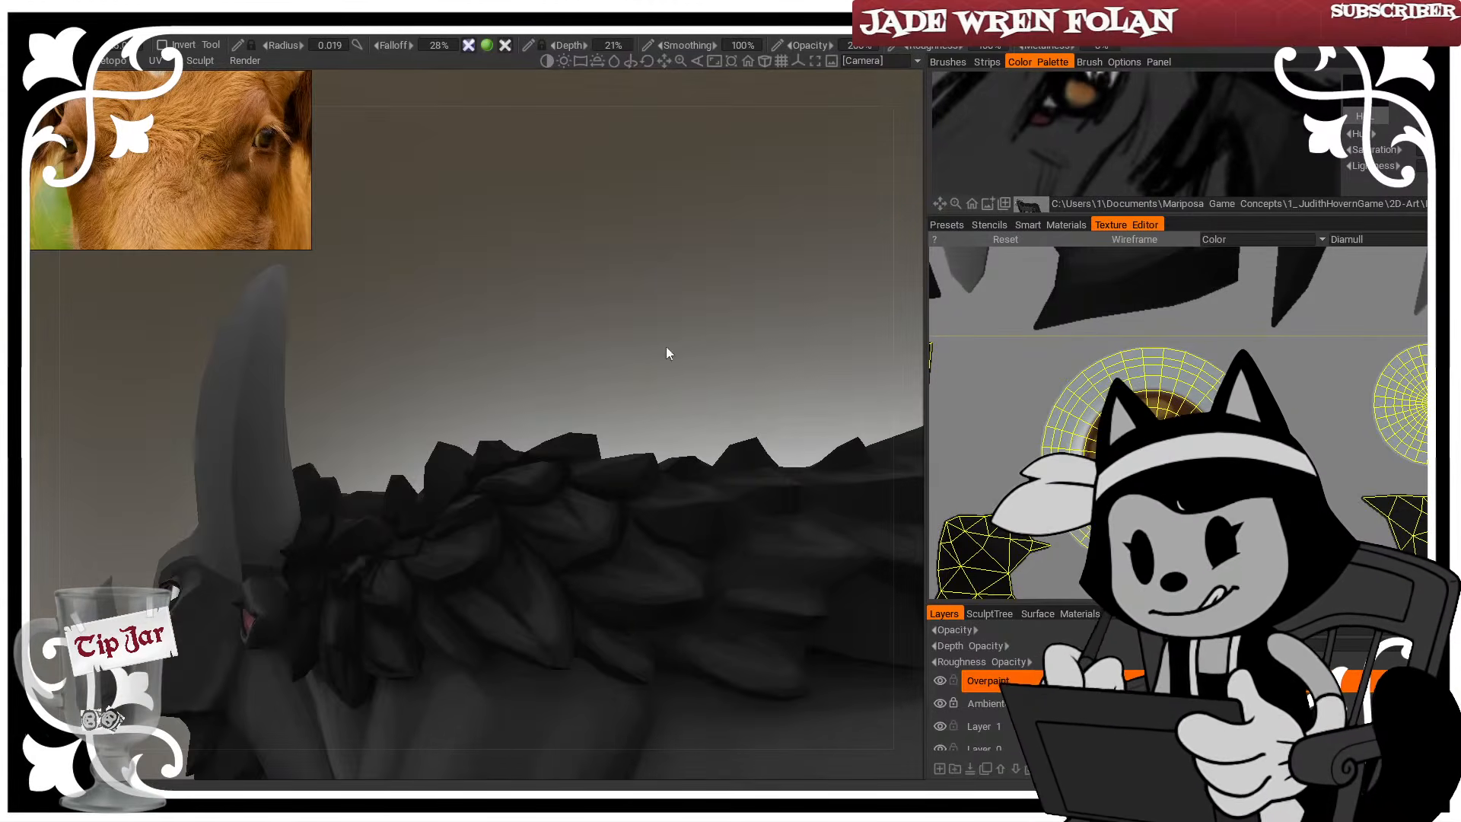
left_click_drag(667, 348, 521, 480)
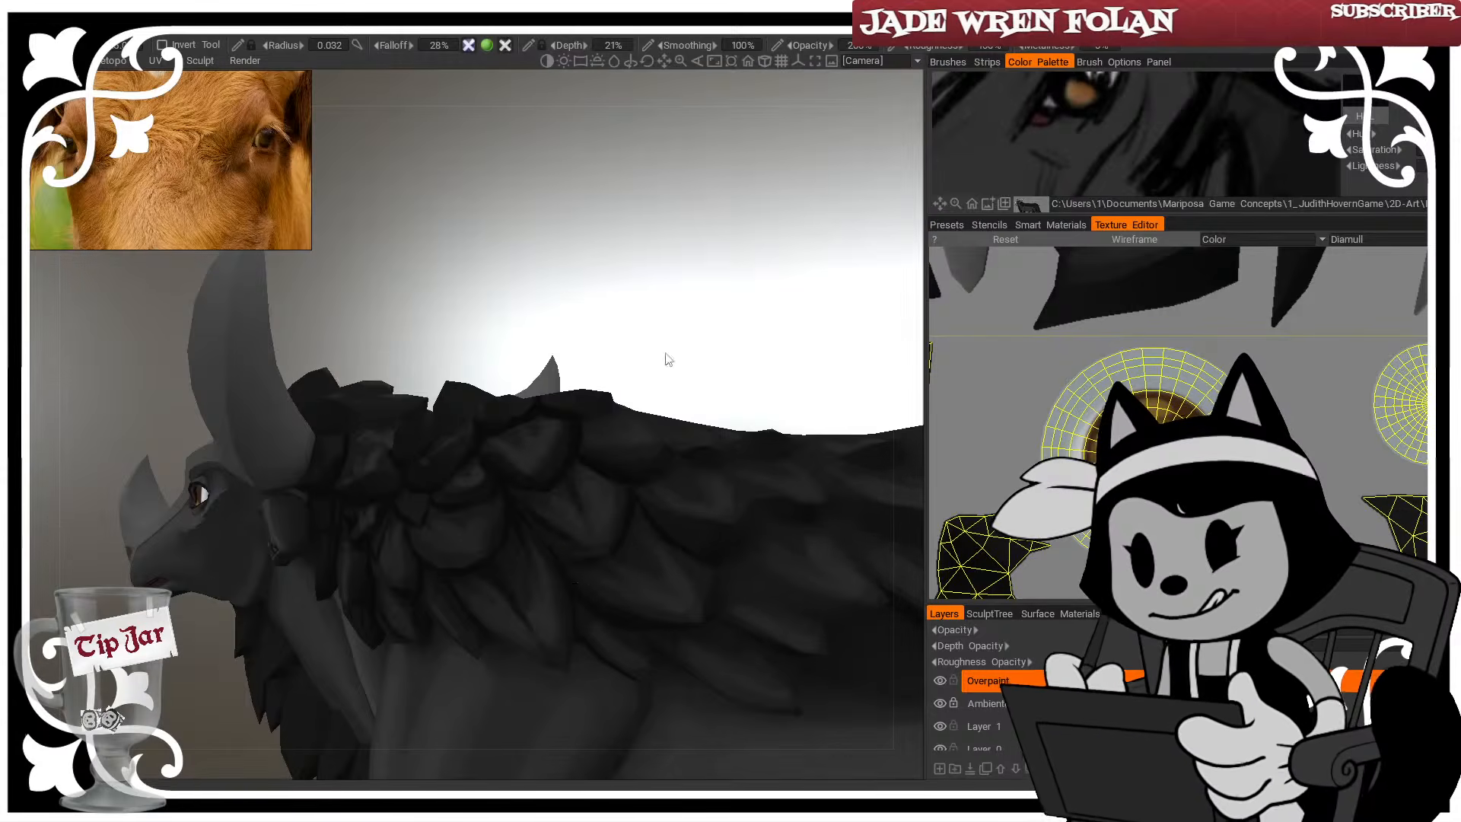
left_click_drag(666, 359, 669, 329)
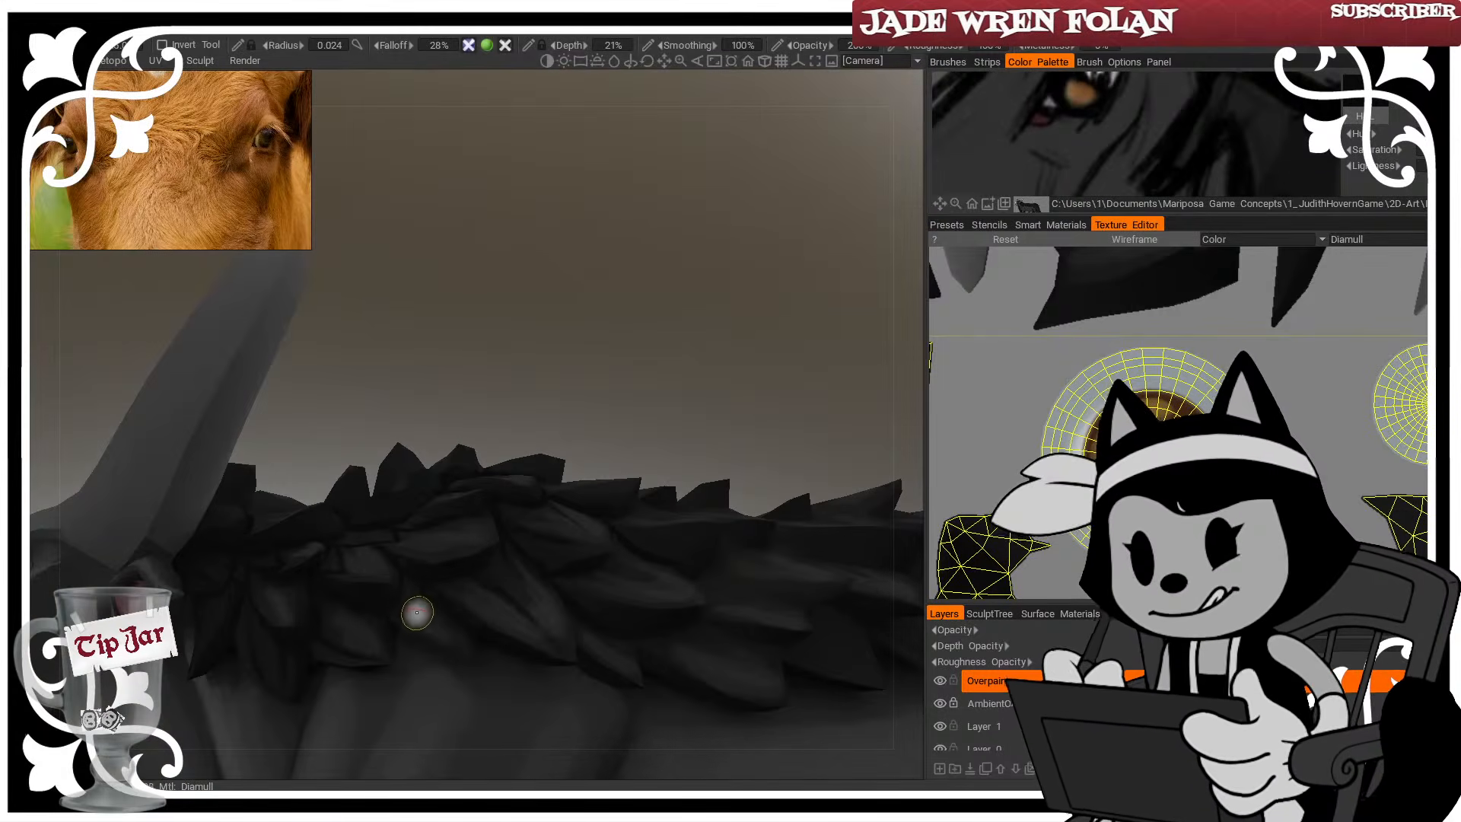
Define the lower neck feathers behind the ear with brush radii between 0.018 and 0.026
key("bracketleft")
left_click_drag(397, 612, 395, 610)
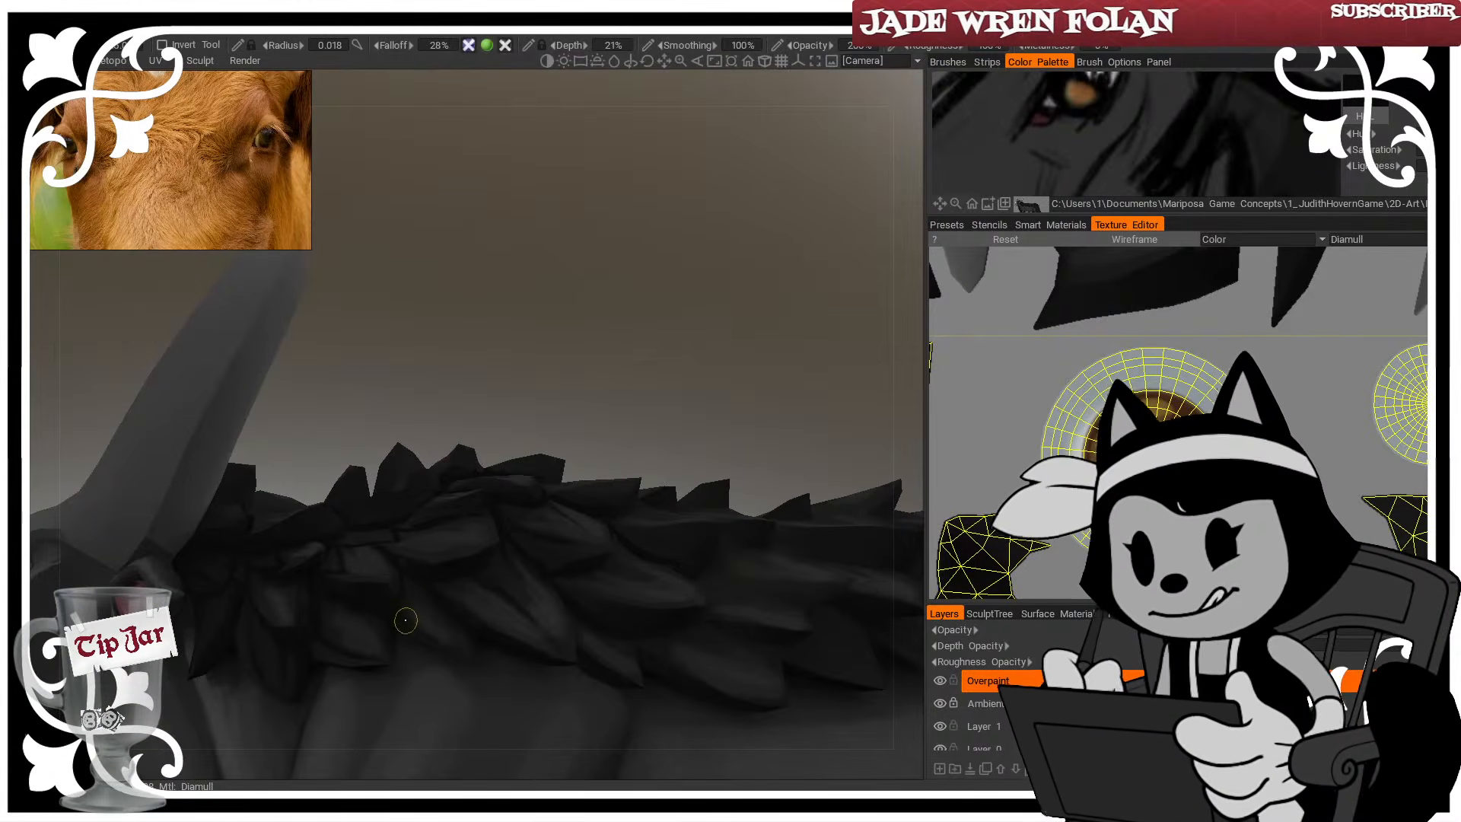
left_click_drag(532, 350, 518, 396)
key("bracketright")
key("bracketright")
mouse_move(590, 308)
left_mouse_down()
mouse_move(622, 323)
mouse_move(472, 472)
left_mouse_up()
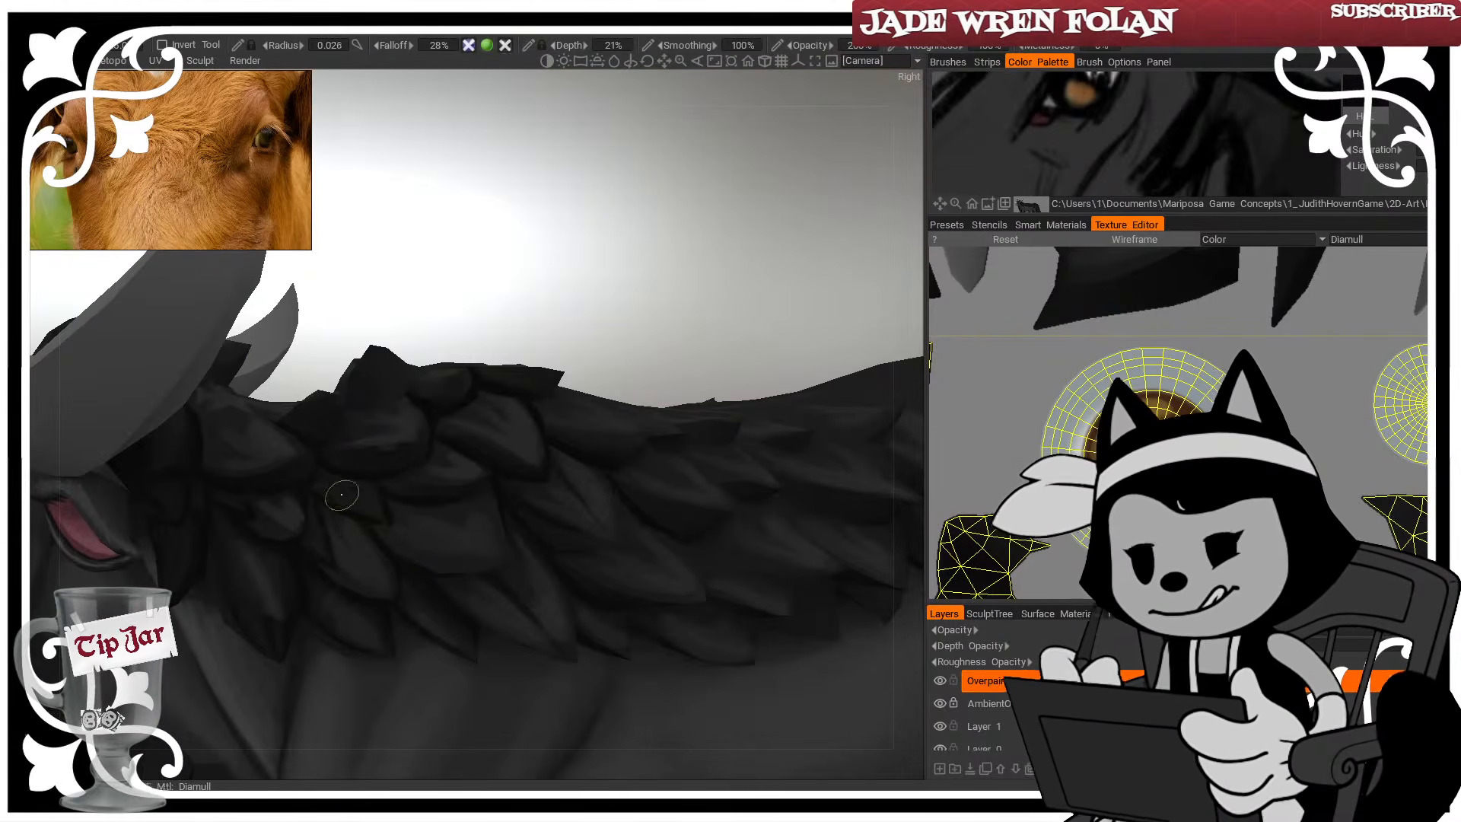
left_click_drag(503, 345, 456, 426)
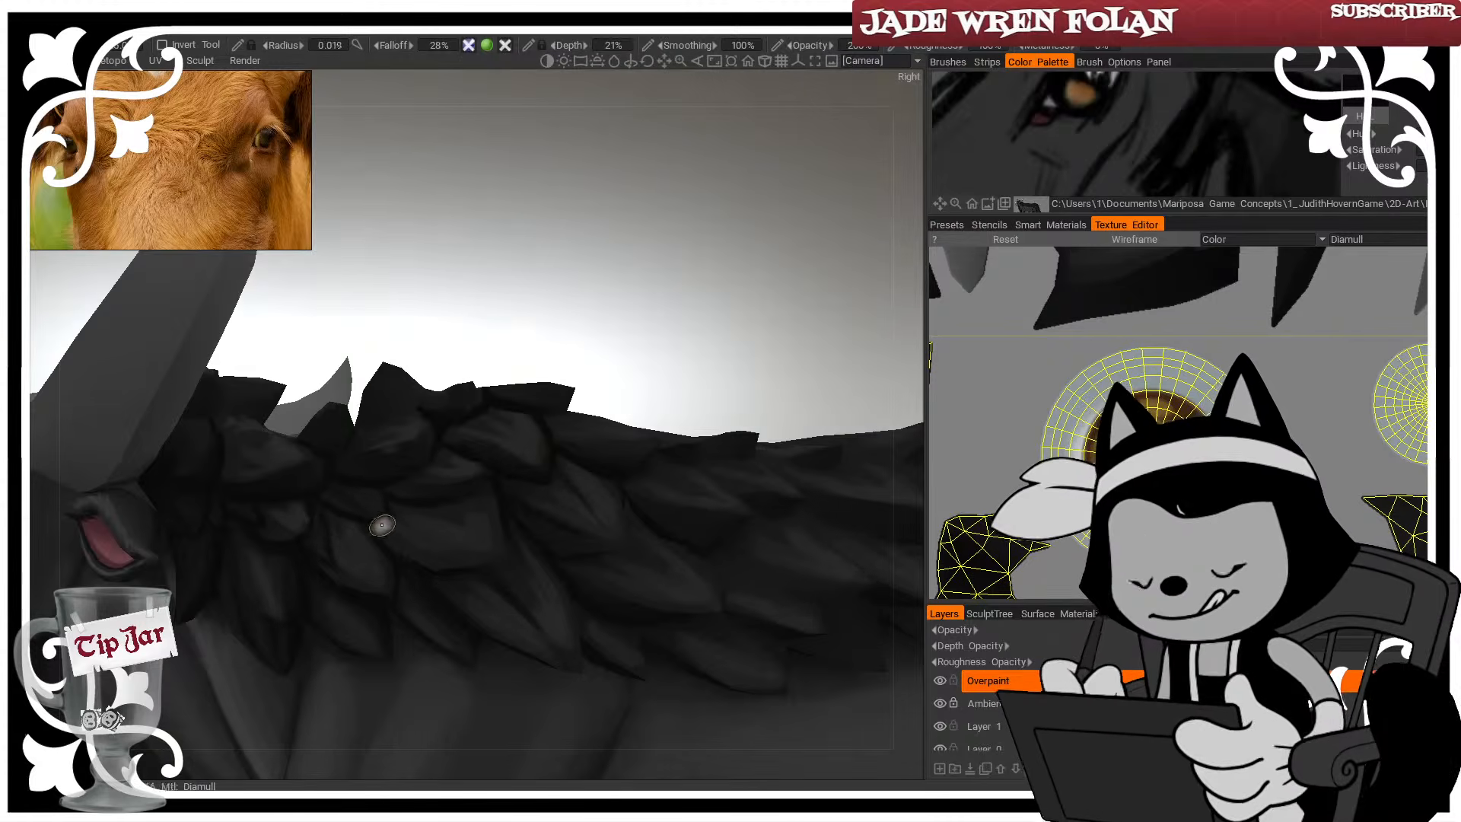
Shade the overlap between the small feathers behind the ear with a brush radius of 0.040
key("bracketright")
key("bracketright")
key("bracketright")
key("bracketright")
key("bracketright")
key("bracketright")
key("bracketright")
left_click_drag(525, 369, 430, 466)
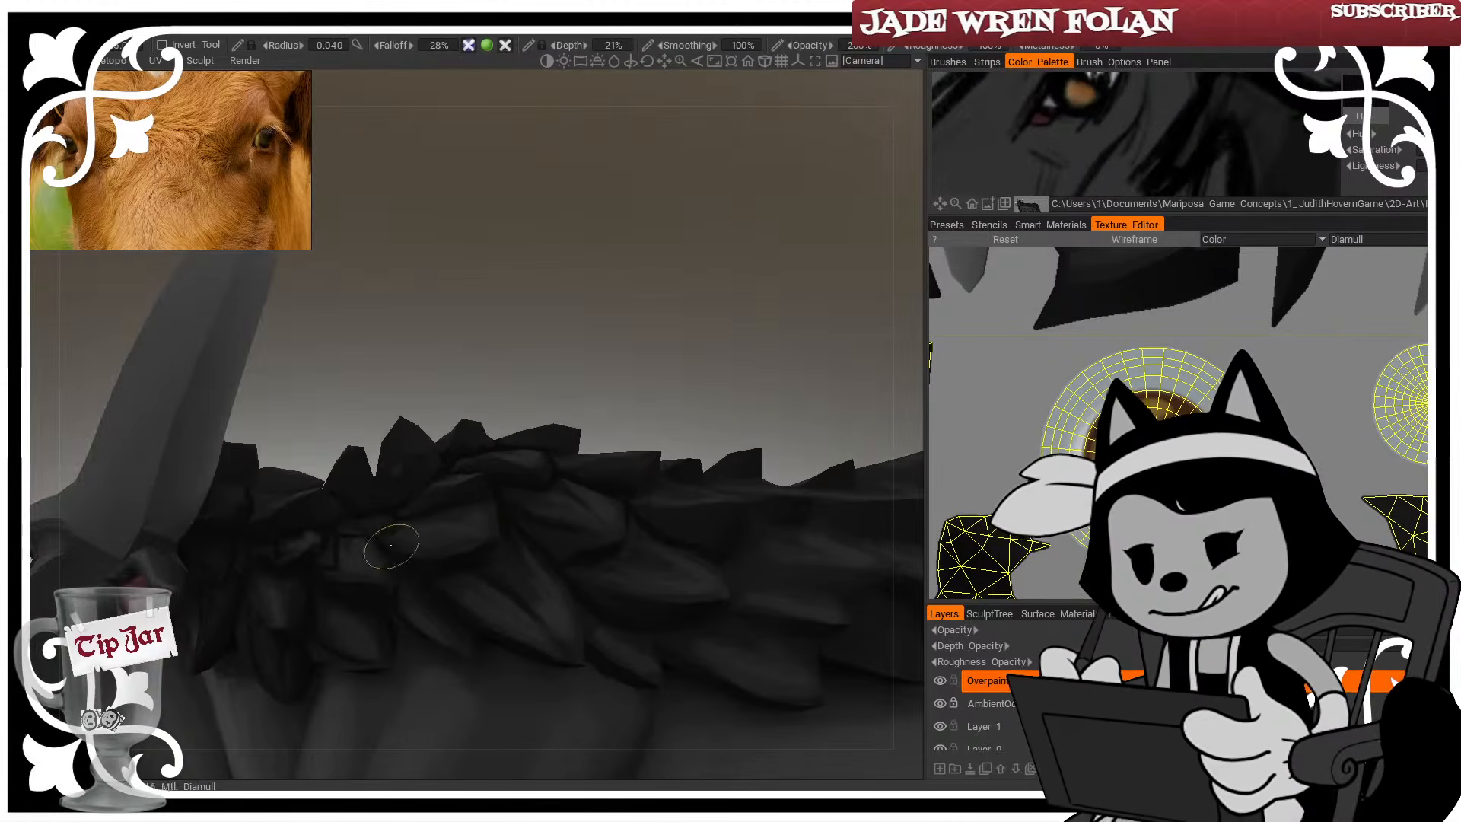
left_click_drag(522, 425, 589, 306)
Sharpen the outlines of the upper neck and shoulder feathers with brush radii of 0.027 and 0.021
key("bracketleft")
key("bracketleft")
key("bracketleft")
key("bracketleft")
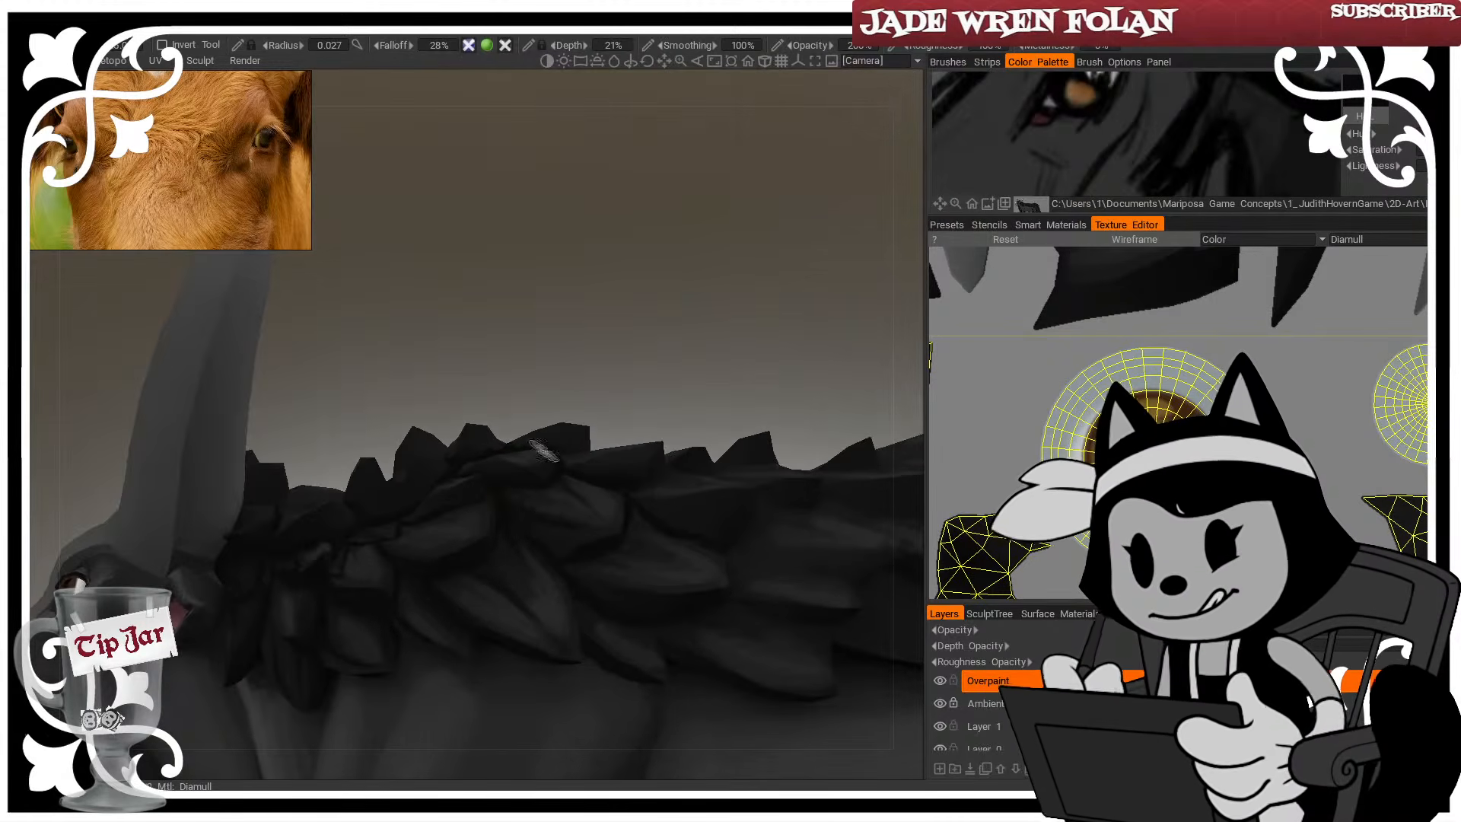
left_click_drag(559, 415, 508, 508)
key("bracketright")
key("bracketright")
mouse_move(589, 313)
left_mouse_down()
mouse_move(681, 296)
mouse_move(424, 451)
mouse_move(684, 187)
mouse_move(669, 190)
left_mouse_up()
key("bracketleft")
key("bracketleft")
key("bracketleft")
key("bracketleft")
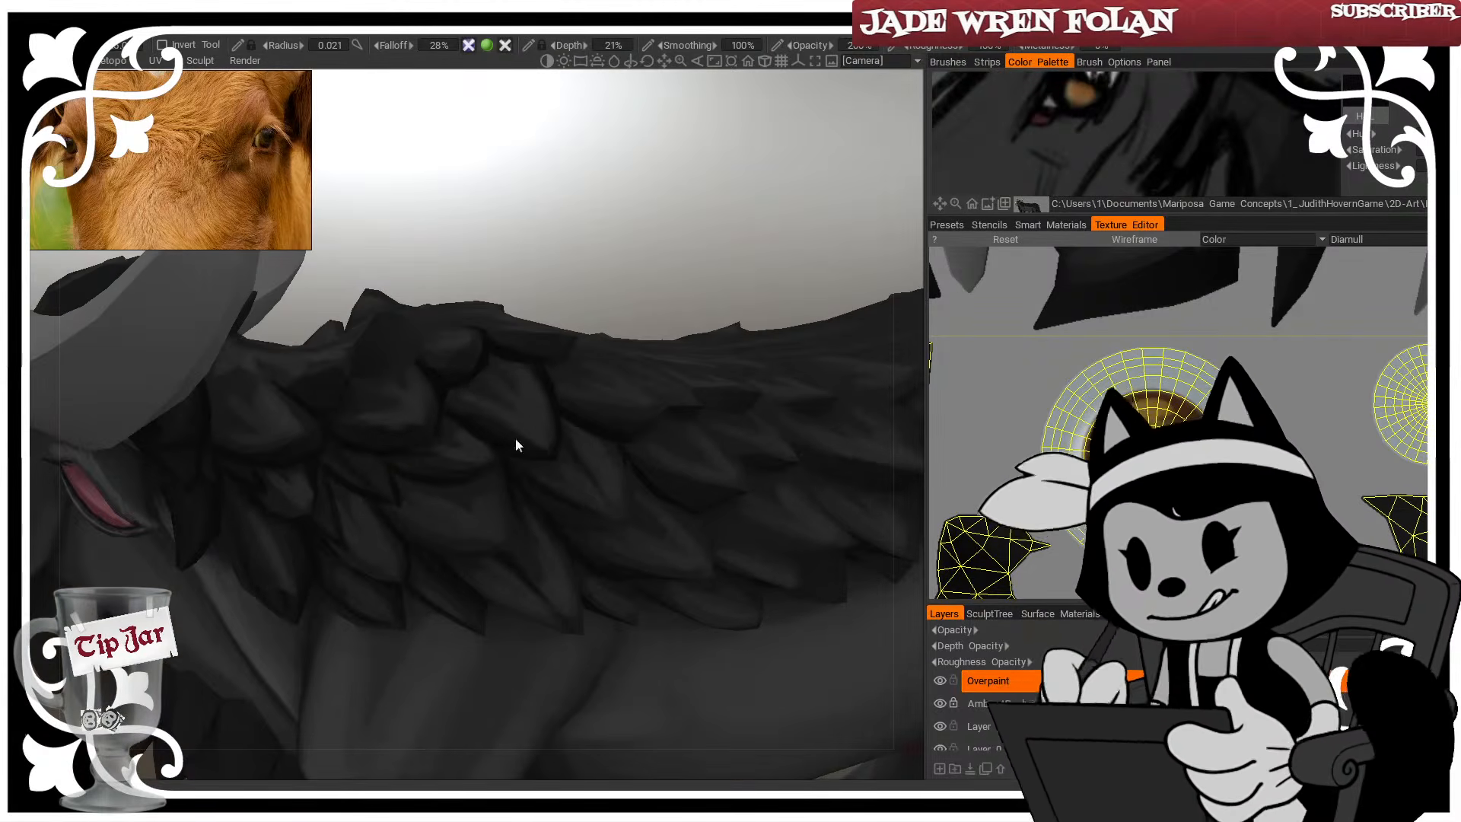
Review the painted mane and shoulder feathers on the whole creature from a distance
right_click_drag(517, 456, 587, 443, "alt")
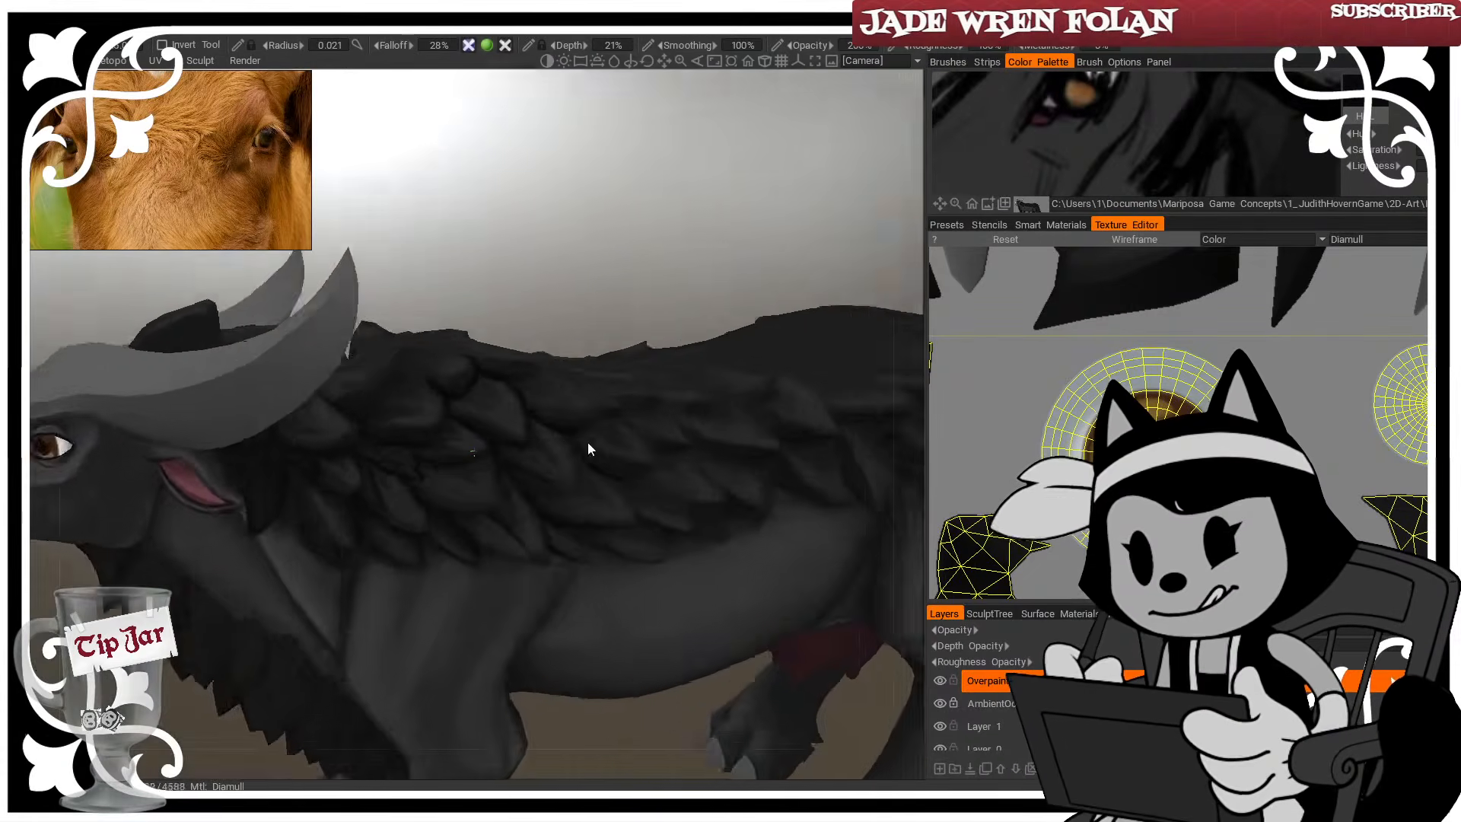
left_click_drag(588, 443, 616, 443, "alt")
right_click_drag(616, 443, 597, 440, "alt")
left_click_drag(598, 439, 565, 250, "alt")
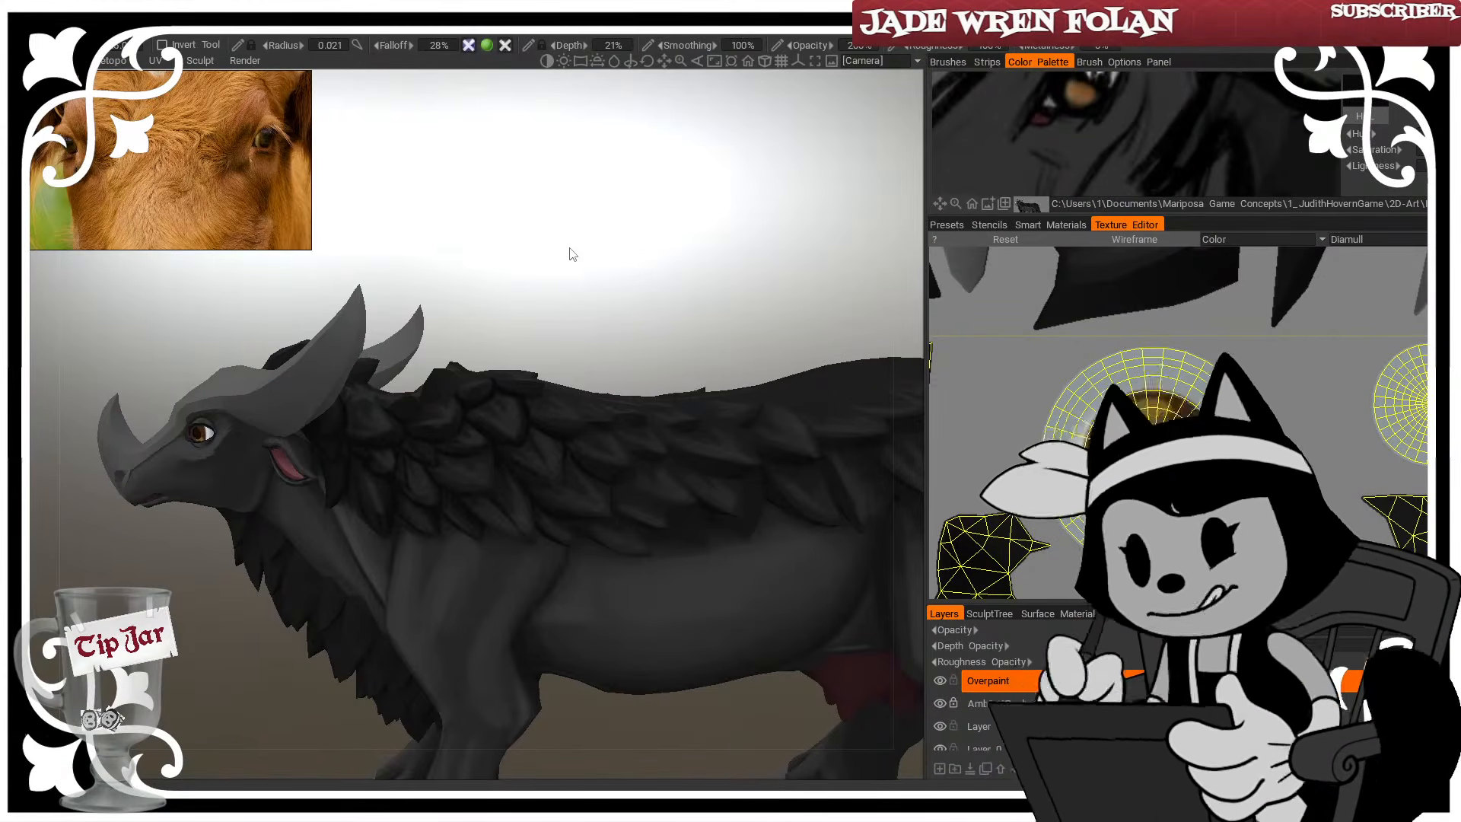
left_click_drag(573, 254, 960, 287)
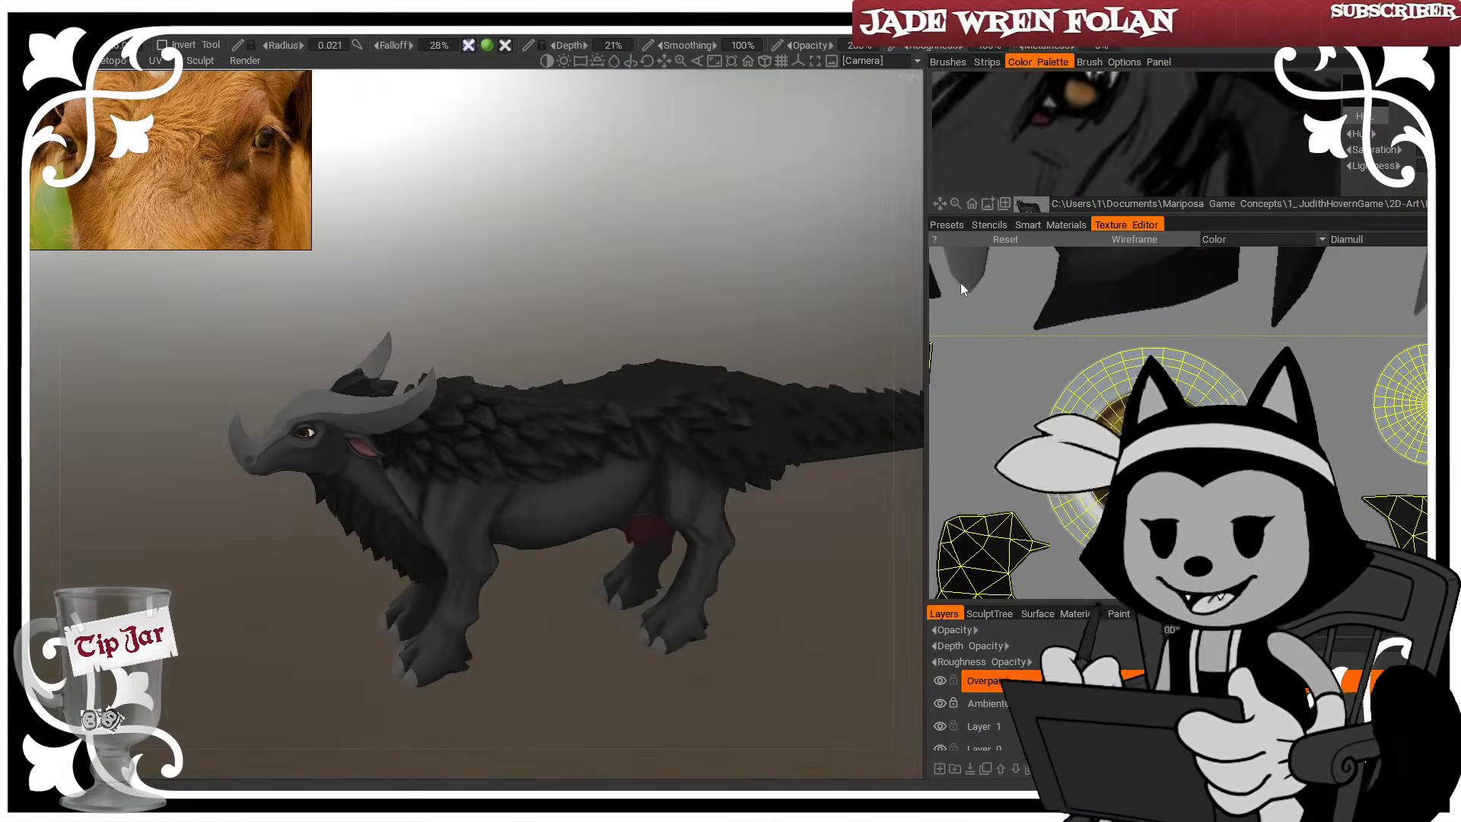
Bring the creature's horned head and neck concept art into view on the reference board in place of the cow photo
scroll(156, 168, "down", 10)
middle_click_drag(169, 165, 227, 230)
scroll(206, 178, "up", 2)
scroll(221, 144, "up", 5)
scroll(240, 100, "up", 5)
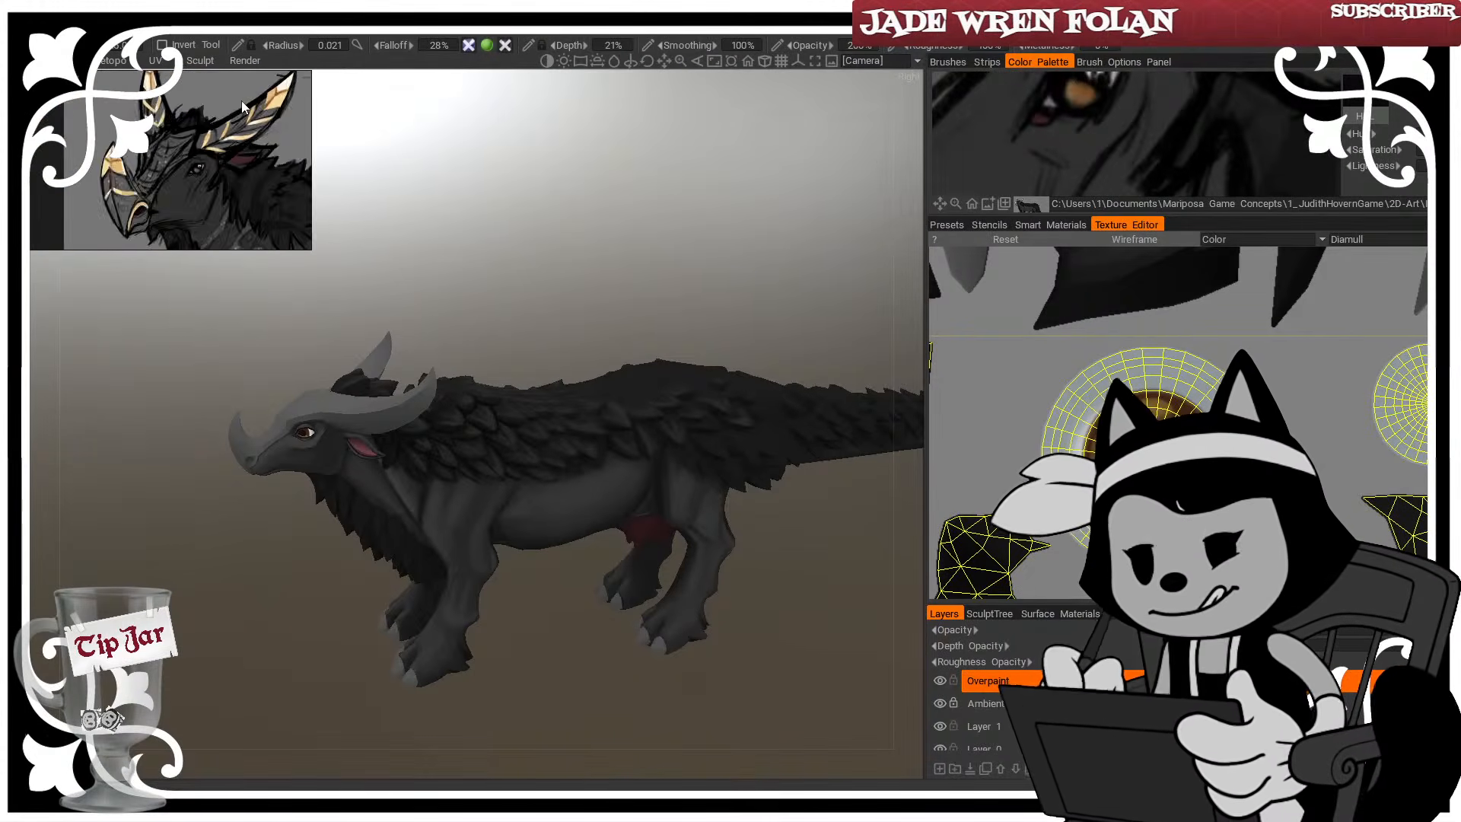
middle_click_drag(241, 100, 210, 195)
scroll(175, 155, "down", 3)
scroll(193, 141, "up", 1)
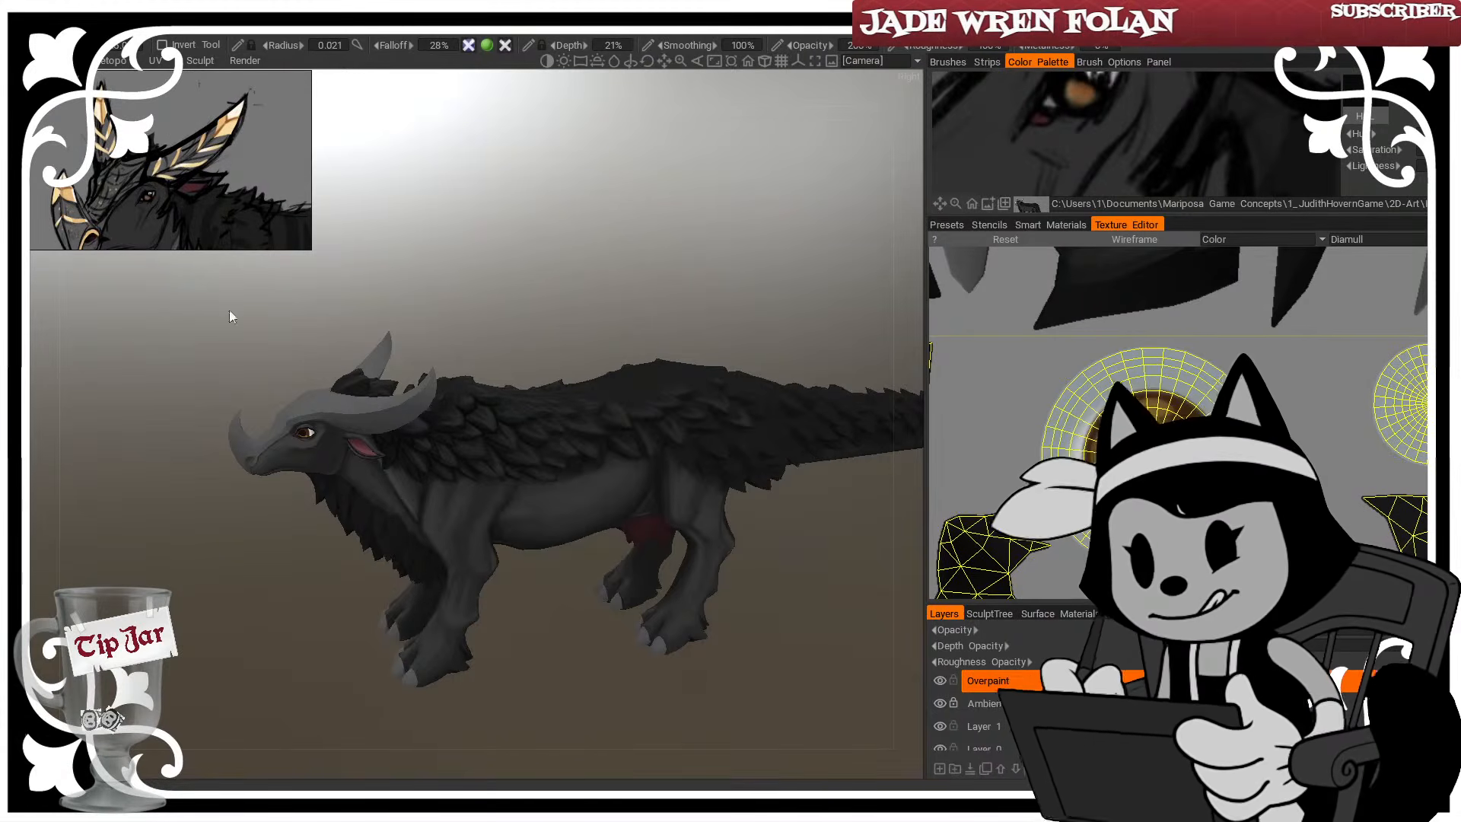
Compare the creature's head, horns and mane from several side angles with the concept art
left_click_drag(591, 345, 291, 150)
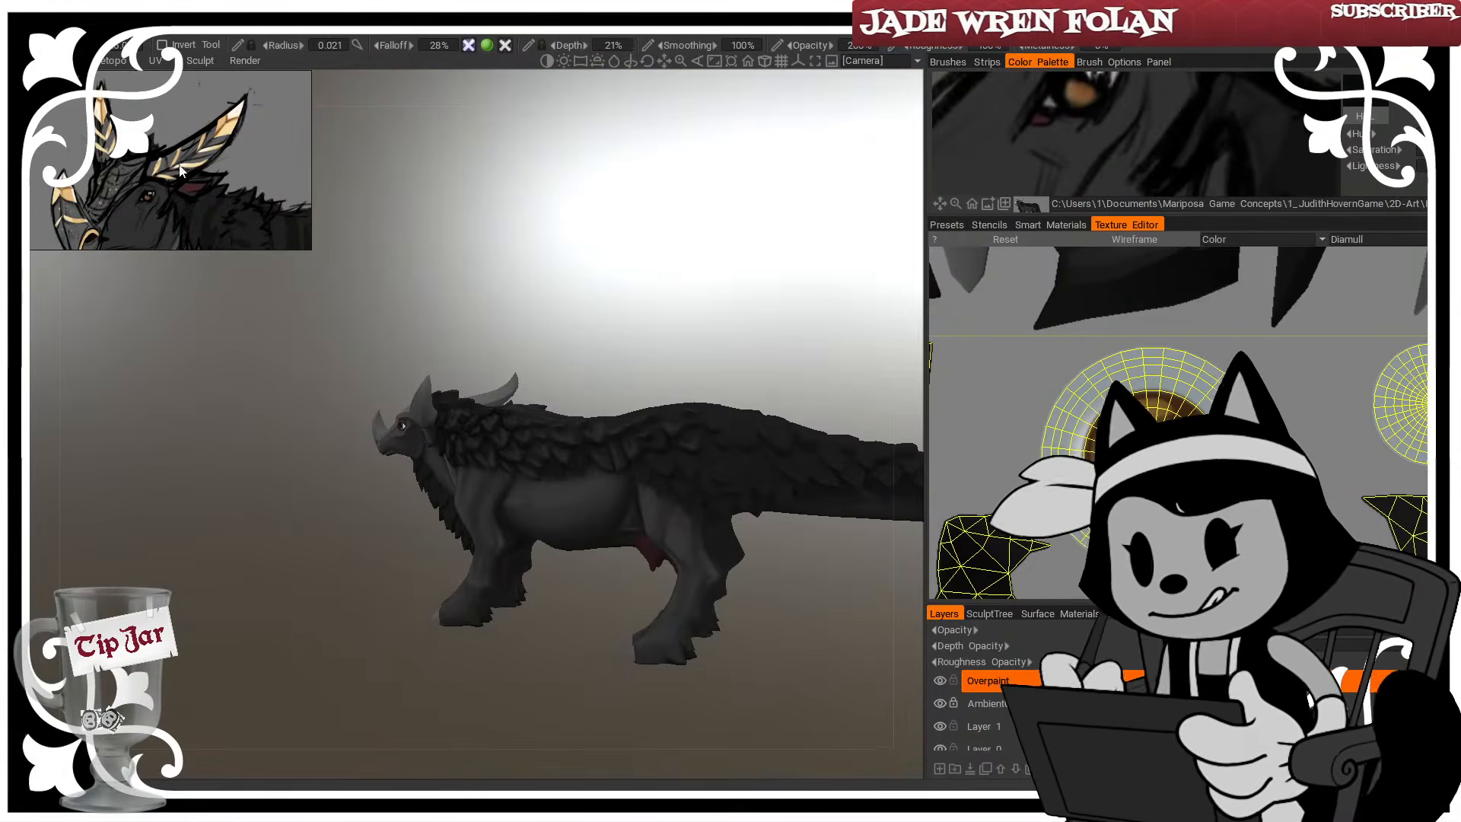
left_click_drag(474, 287, 576, 257)
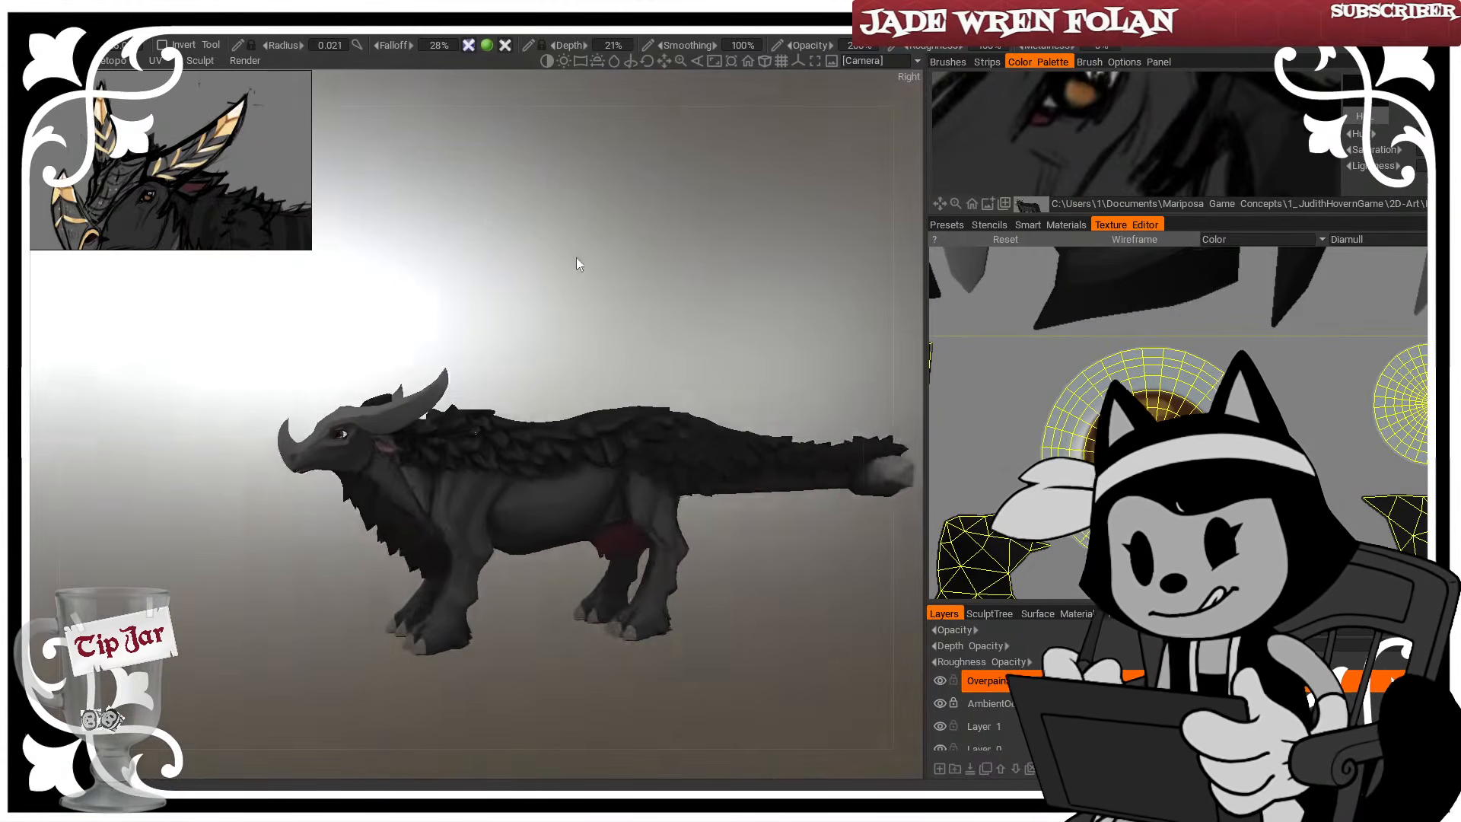
scroll(576, 257, "up", 5)
scroll(459, 319, "up", 6)
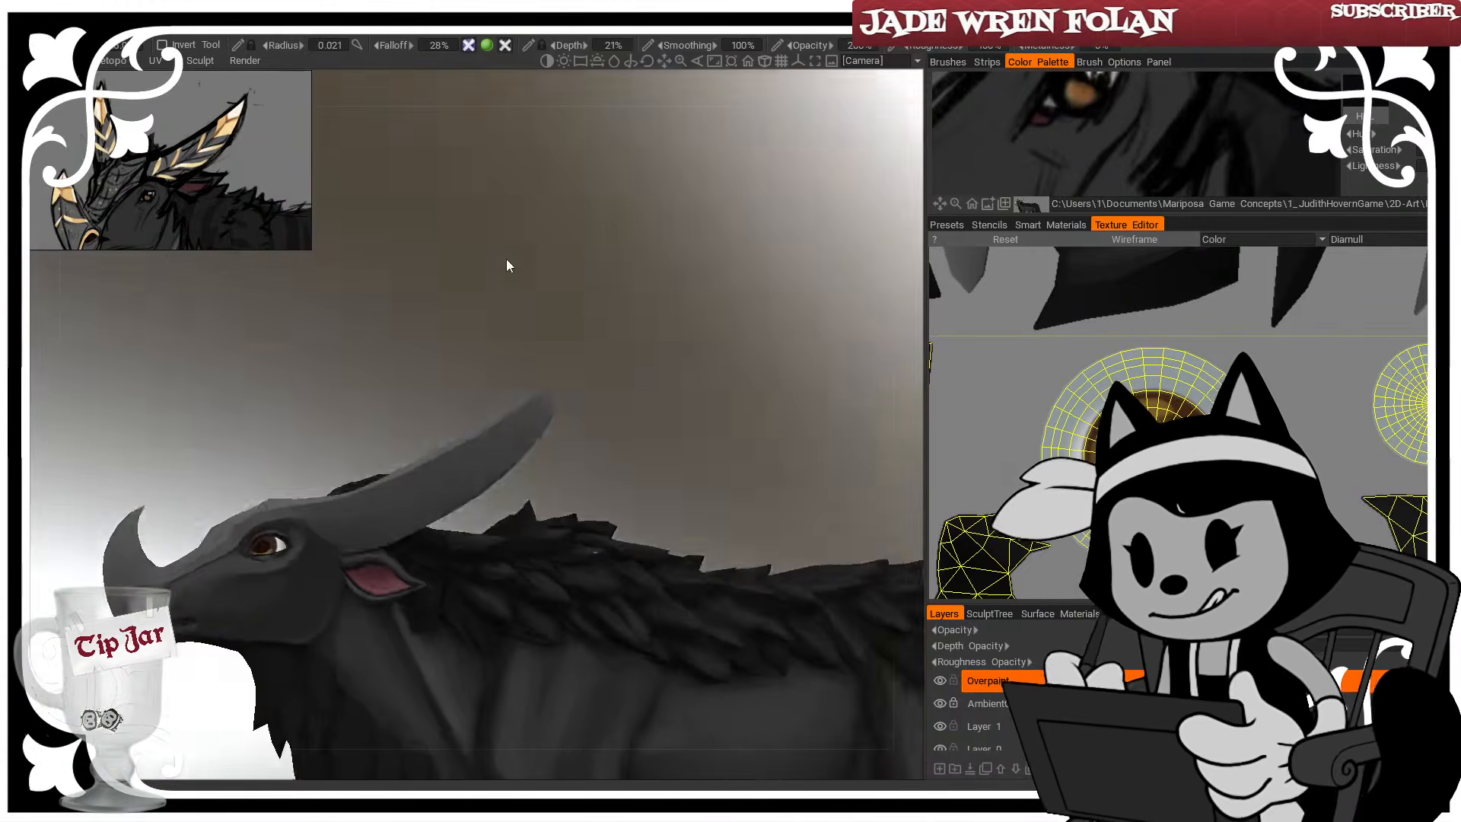
left_click_drag(507, 265, 340, 297)
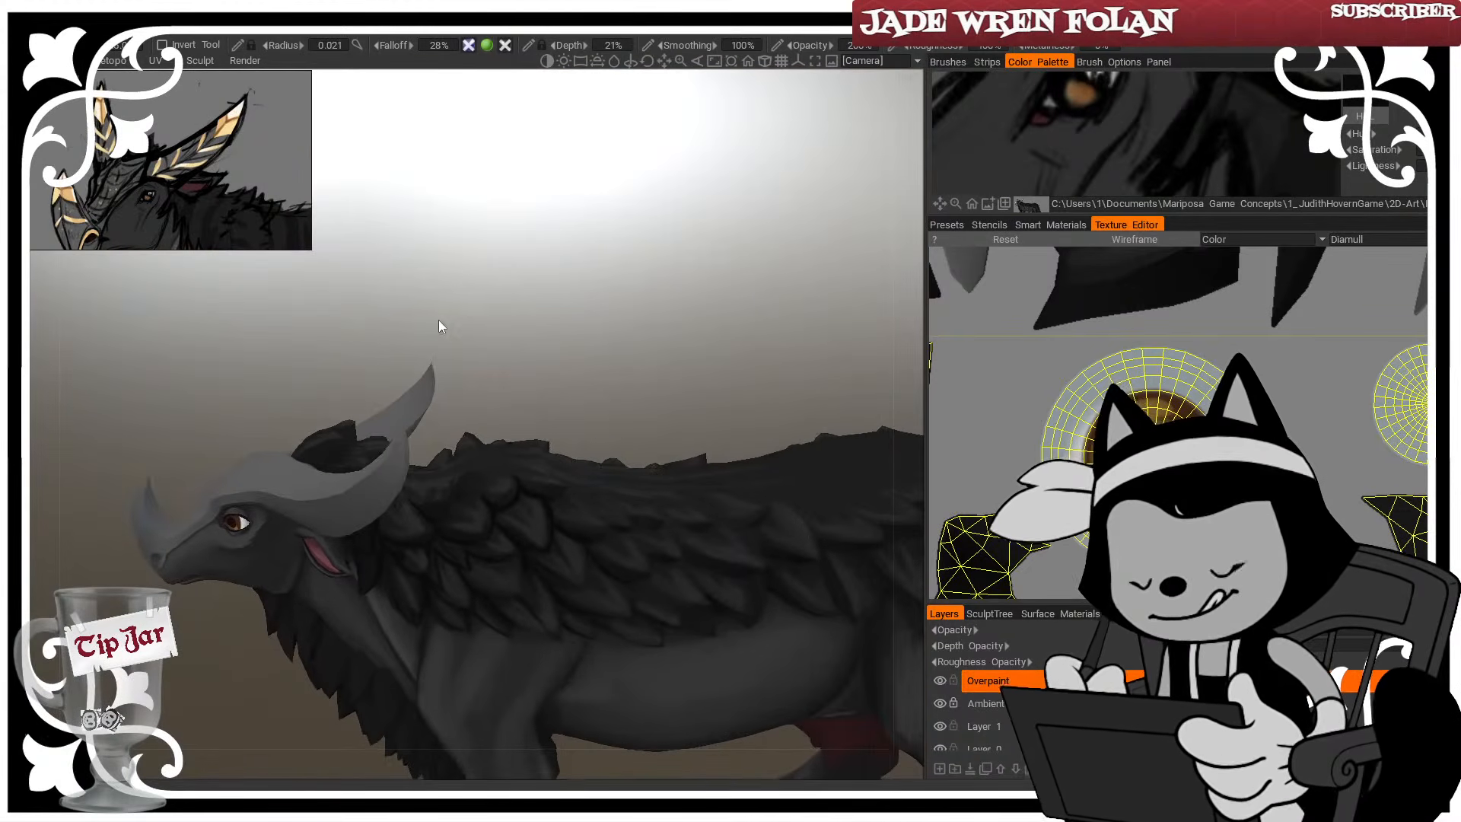
left_click_drag(440, 325, 477, 329)
scroll(101, 189, "up", 2)
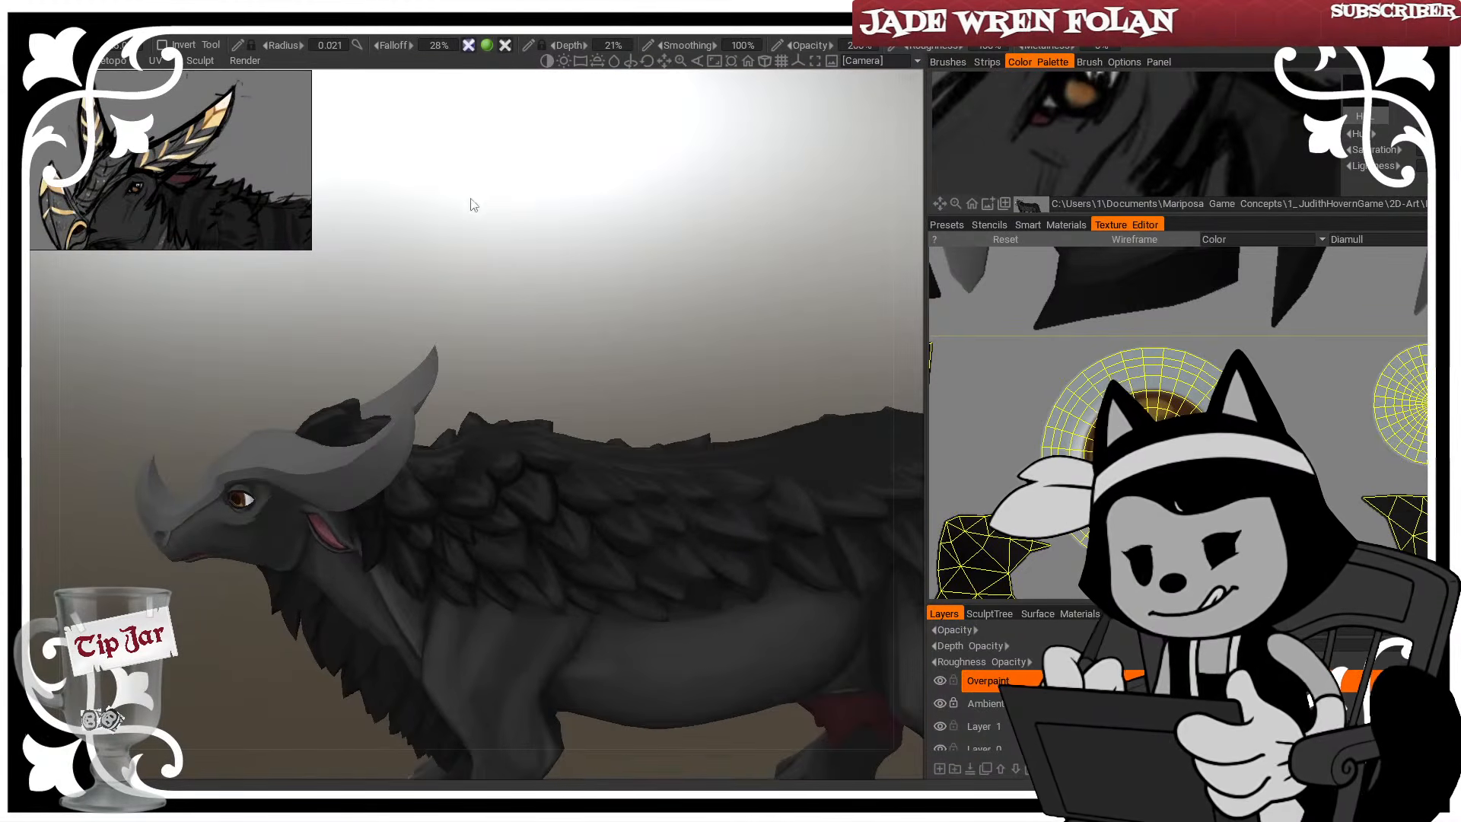
Examine the upper mane feathers behind the horns up close, with and without the mesh wireframe
scroll(609, 350, "up", 5)
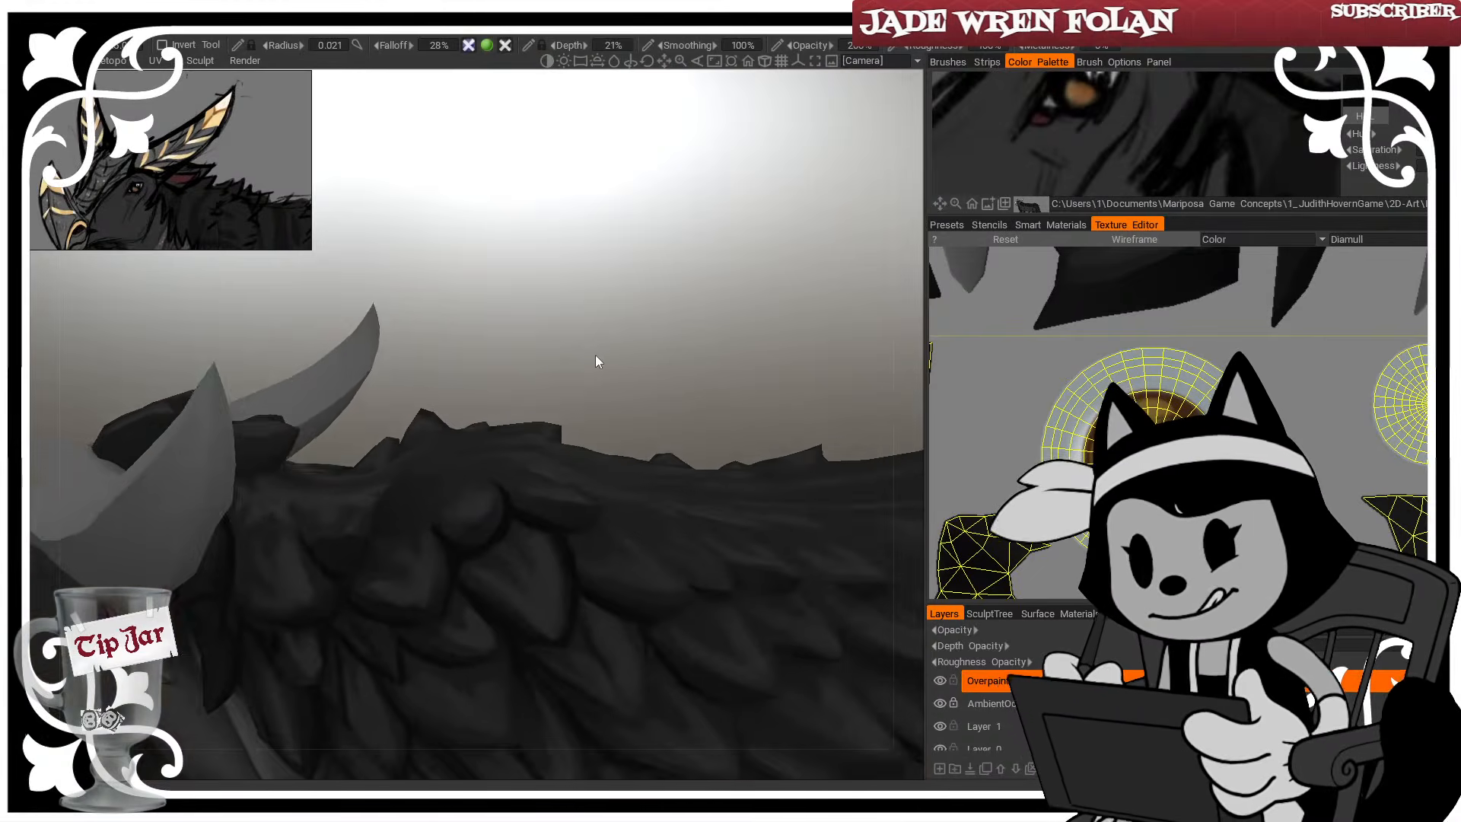
left_click_drag(595, 354, 390, 474)
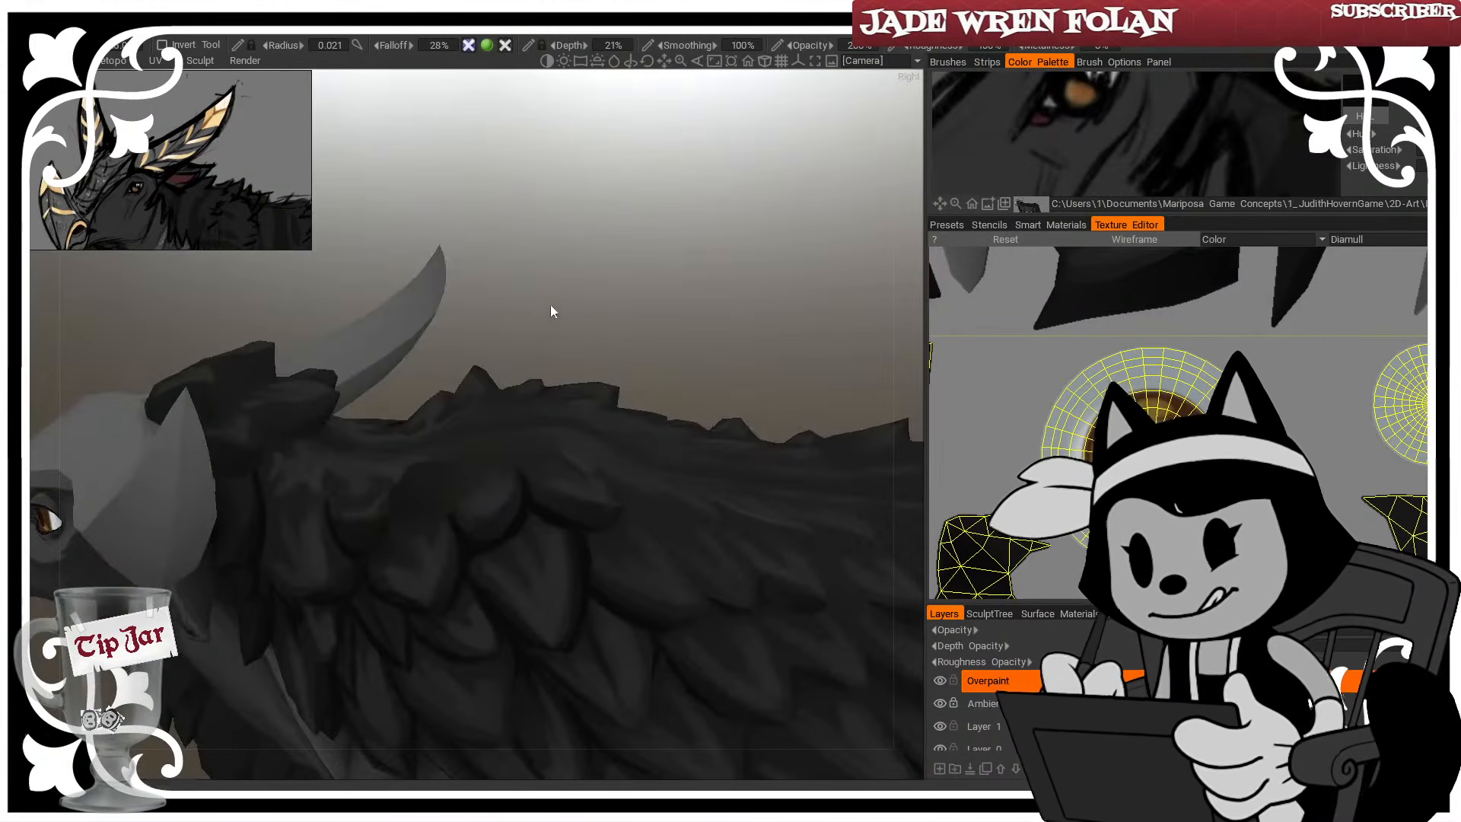
left_click_drag(551, 309, 445, 436)
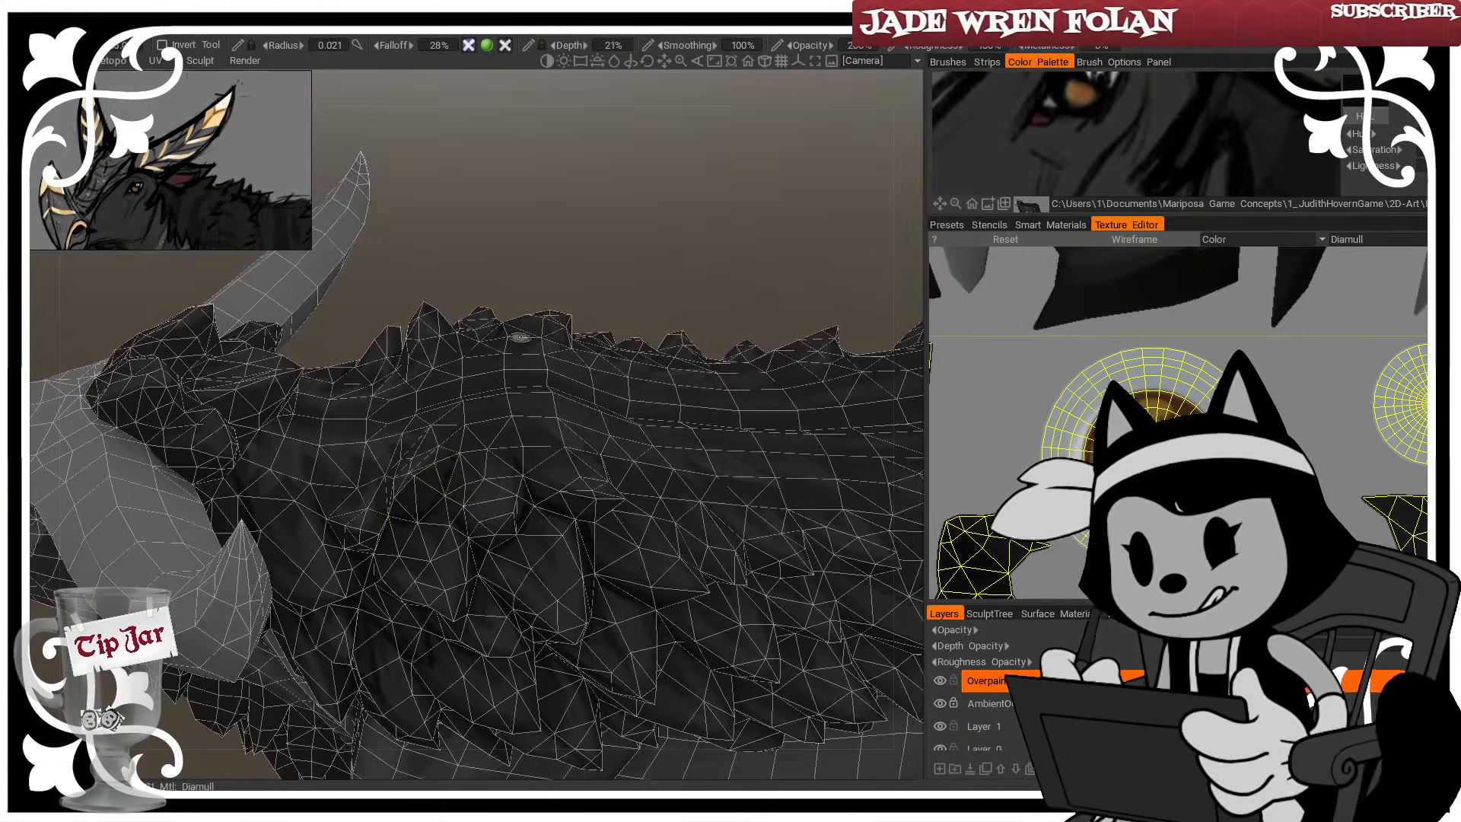
mouse_move(519, 337)
left_mouse_down()
mouse_move(550, 251)
mouse_move(453, 460)
mouse_move(623, 183)
mouse_move(426, 476)
mouse_move(646, 233)
mouse_move(412, 450)
left_mouse_up()
left_click_drag(466, 405, 547, 374)
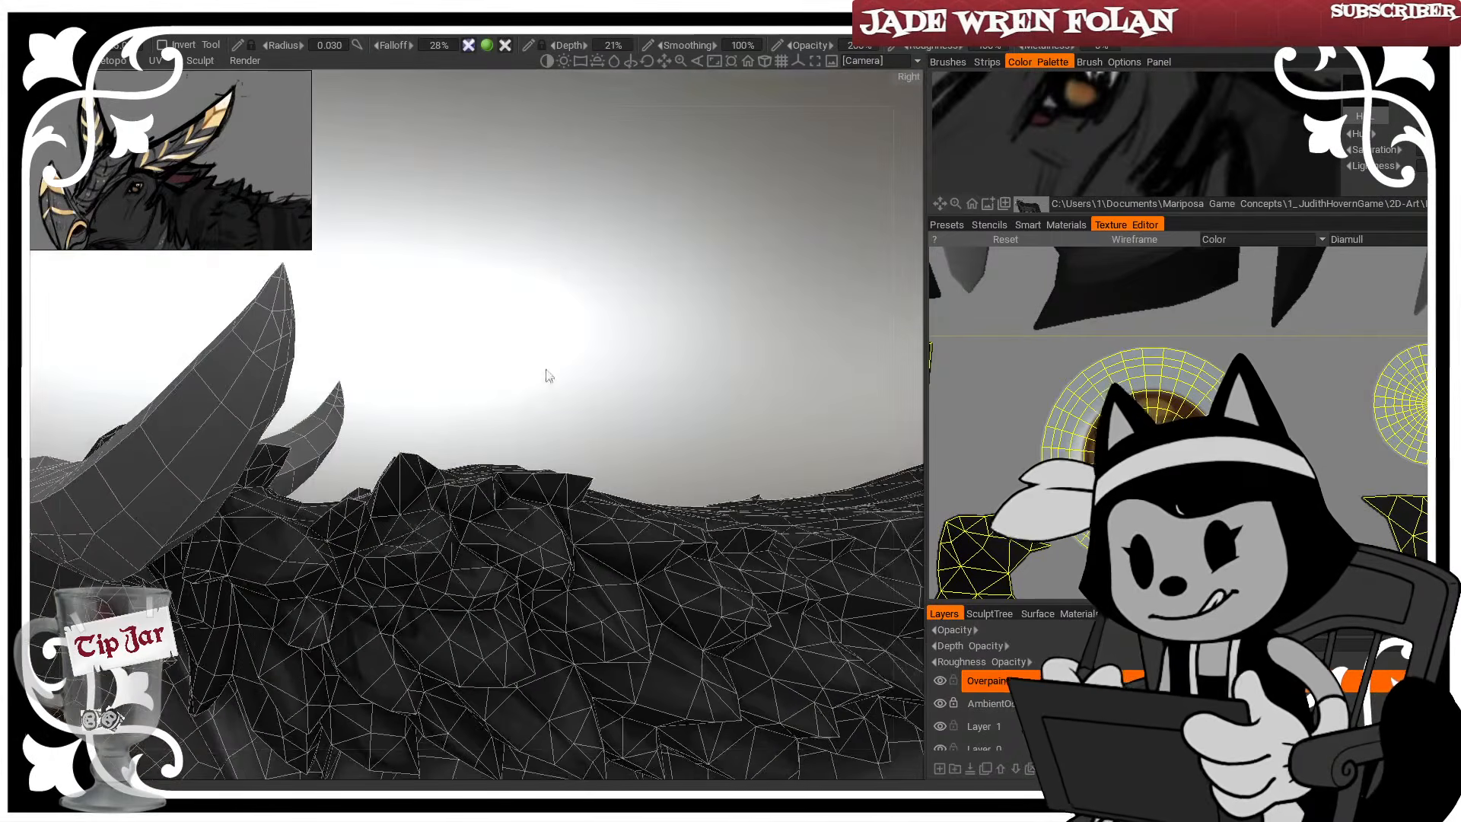
key("w")
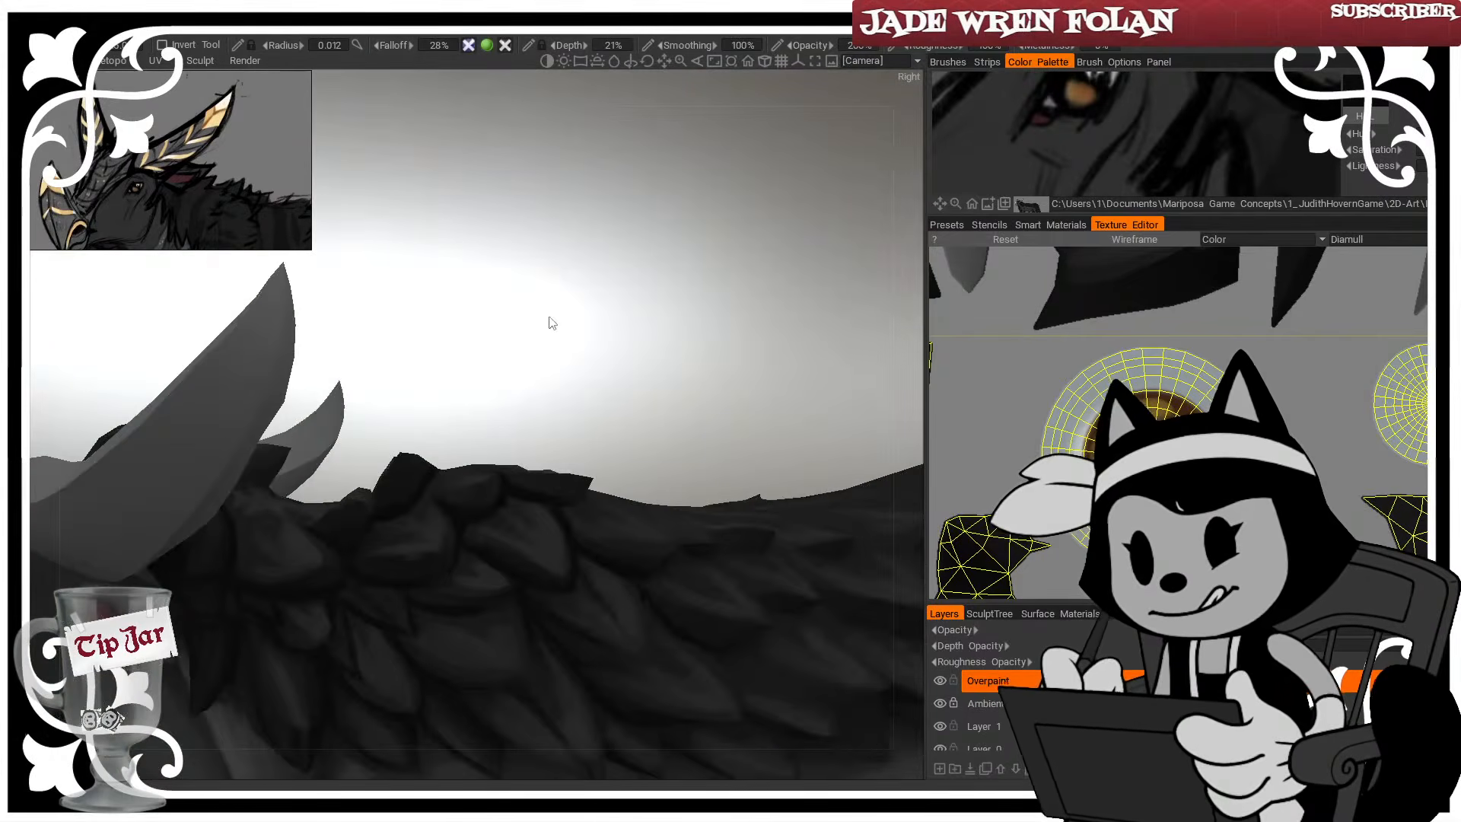
left_click_drag(549, 317, 582, 310)
Refine the shading of the neck feathers behind the horn and ear with brush radii between 0.022 and 0.040
left_click_drag(348, 578, 324, 542)
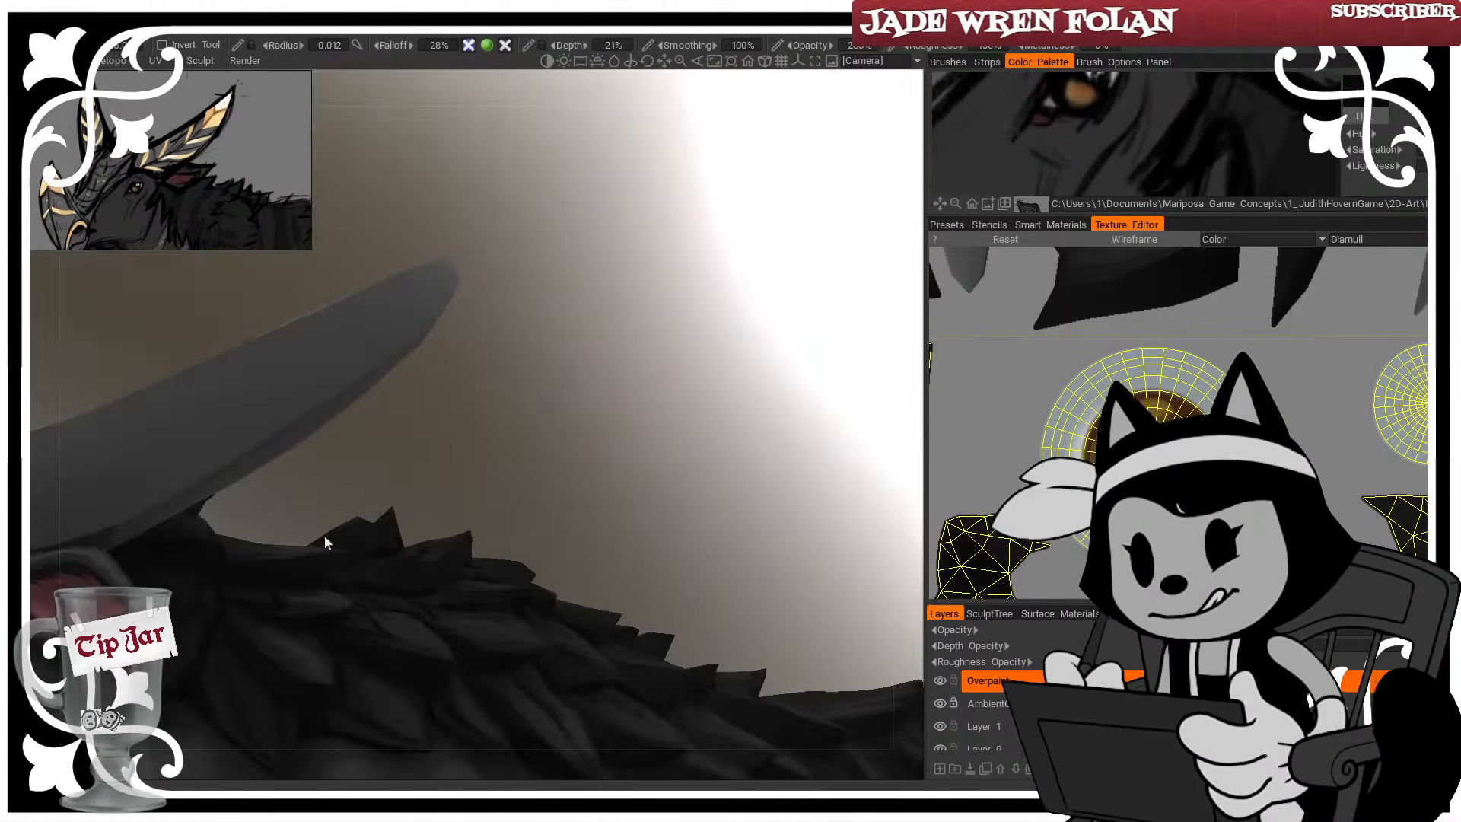
left_click_drag(485, 423, 280, 616)
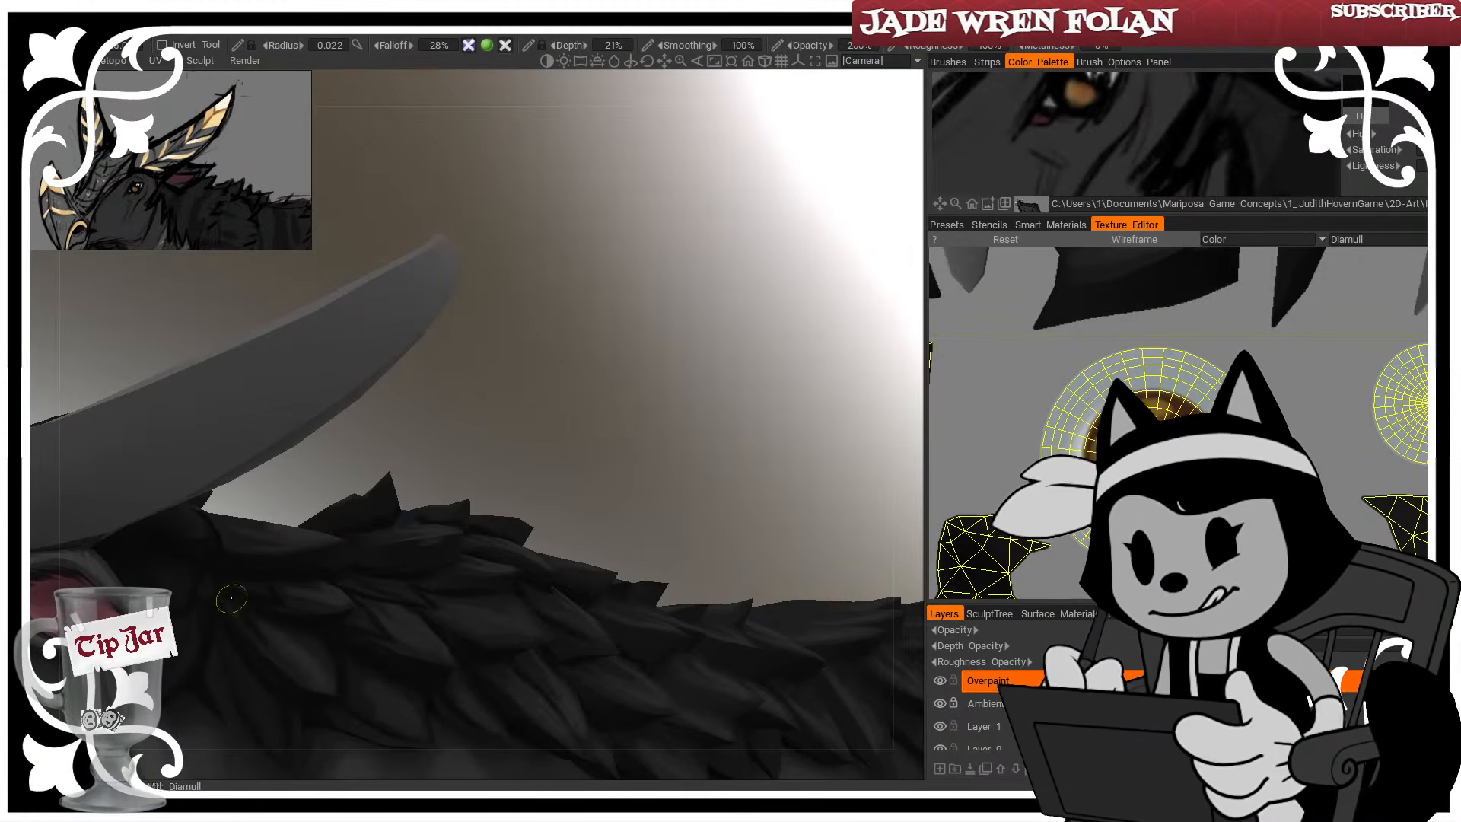
left_click_drag(299, 454, 321, 428)
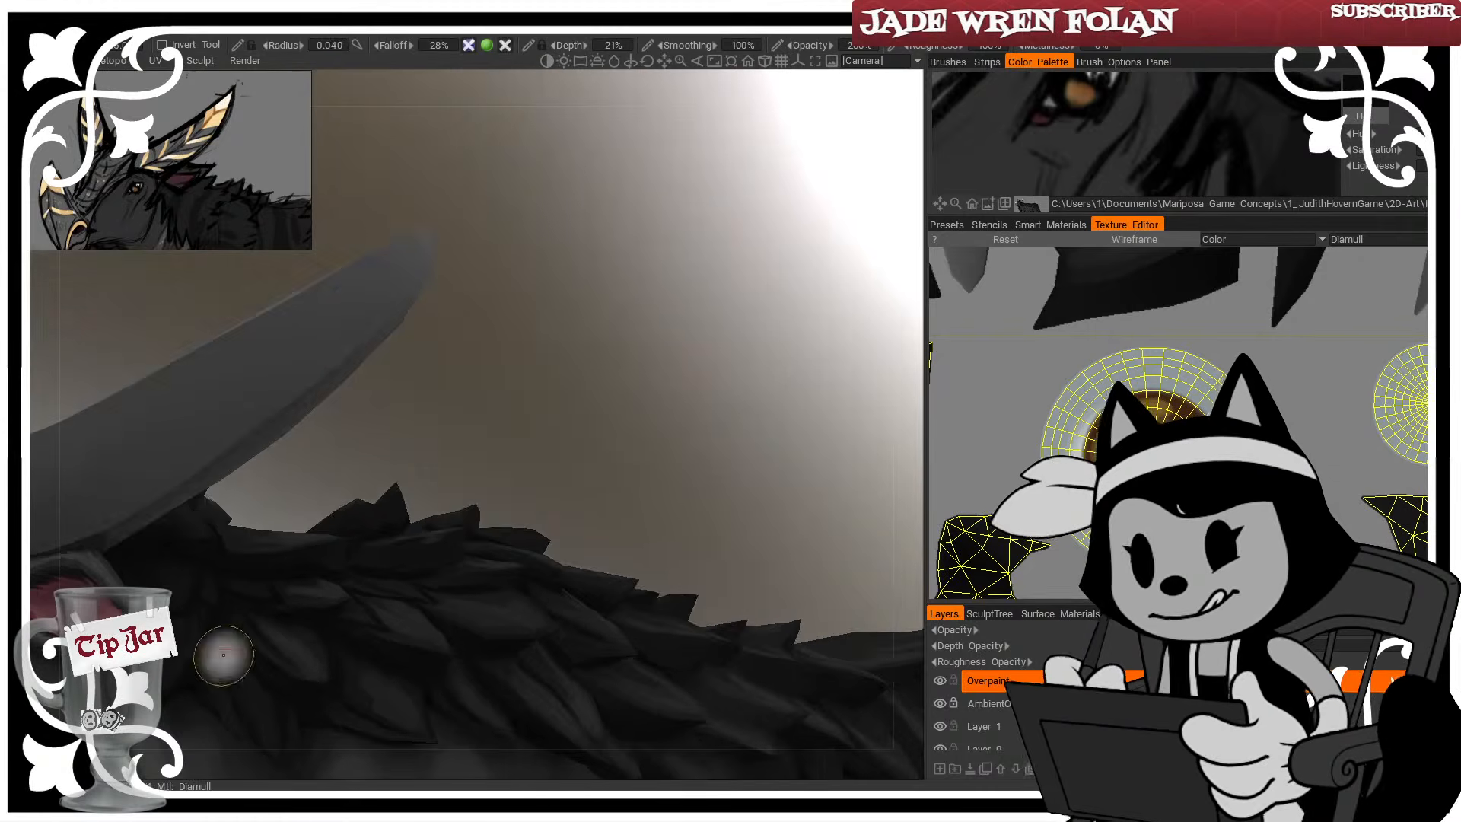
key("[")
key("[")
key("[")
left_click_drag(419, 439, 370, 532)
key("[")
key("[")
key("[")
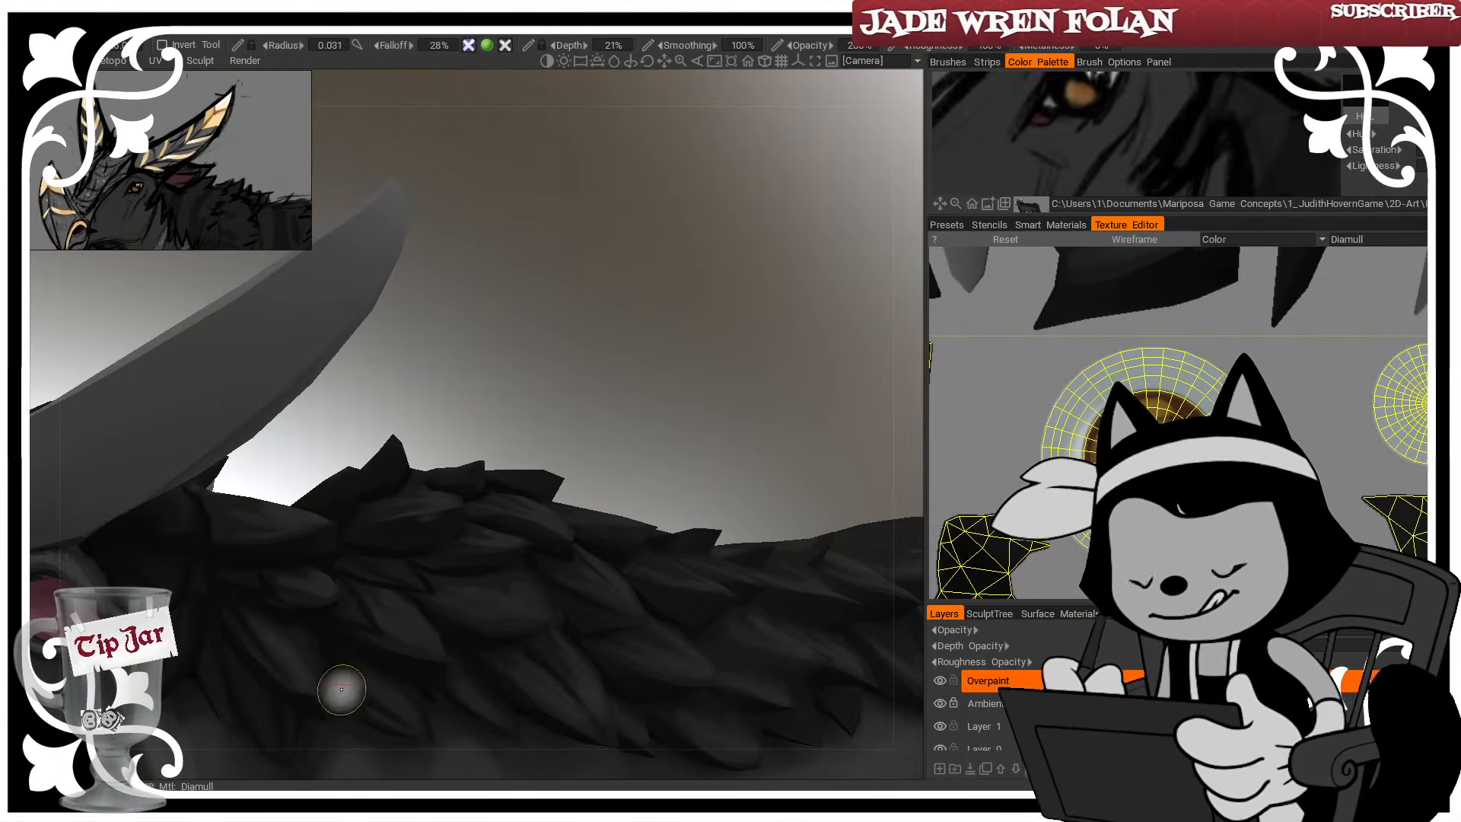
key("]")
key("]")
mouse_move(300, 609)
left_mouse_down()
mouse_move(444, 404)
mouse_move(354, 620)
left_mouse_up()
key("[")
key("[")
key("[")
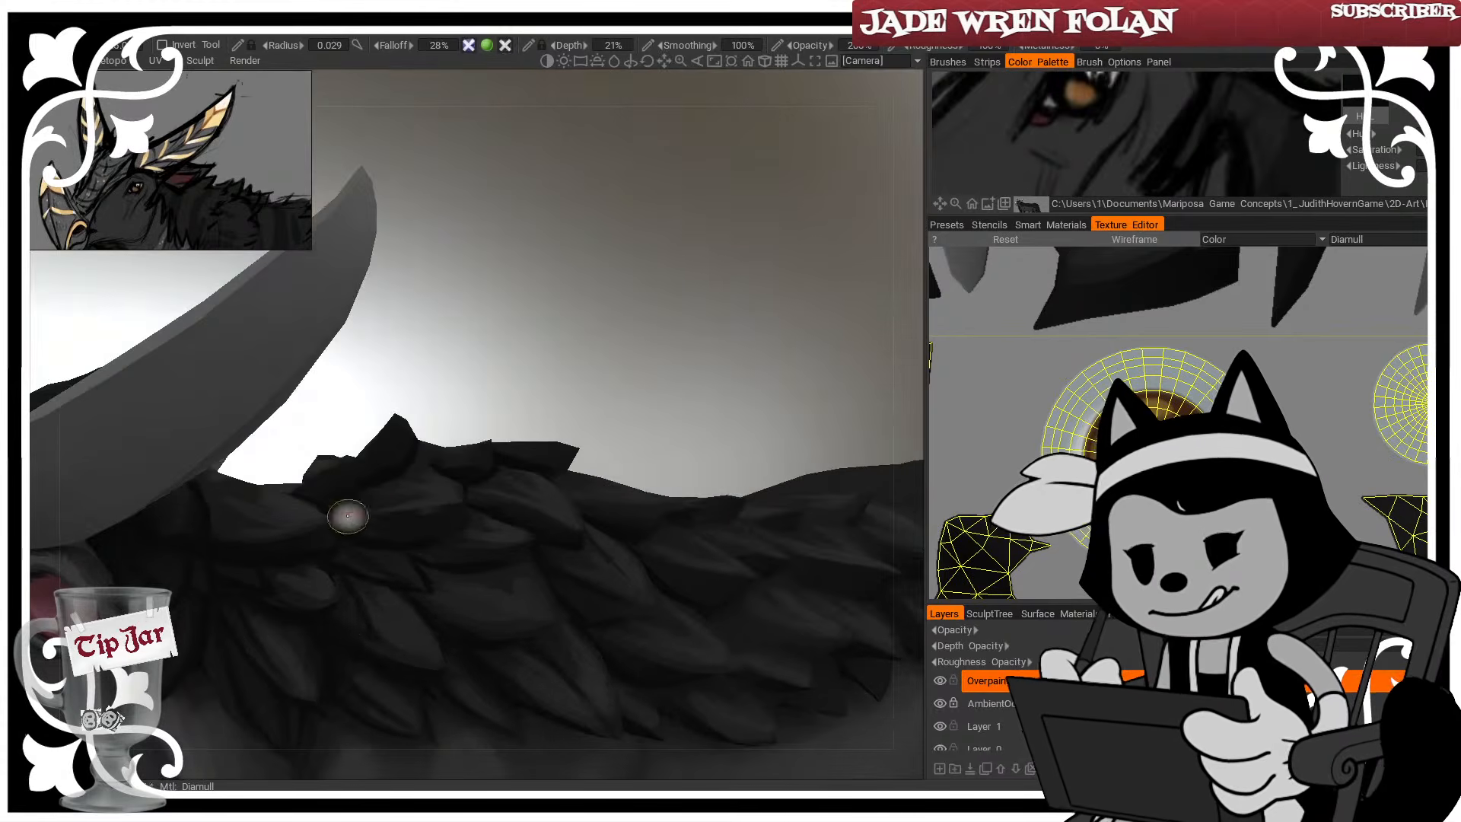
Darken the gaps around the fur tufts on the neck behind the horn with a brush radius of about 0.028
mouse_move(349, 512)
left_mouse_down()
mouse_move(454, 472)
mouse_move(412, 604)
left_mouse_up()
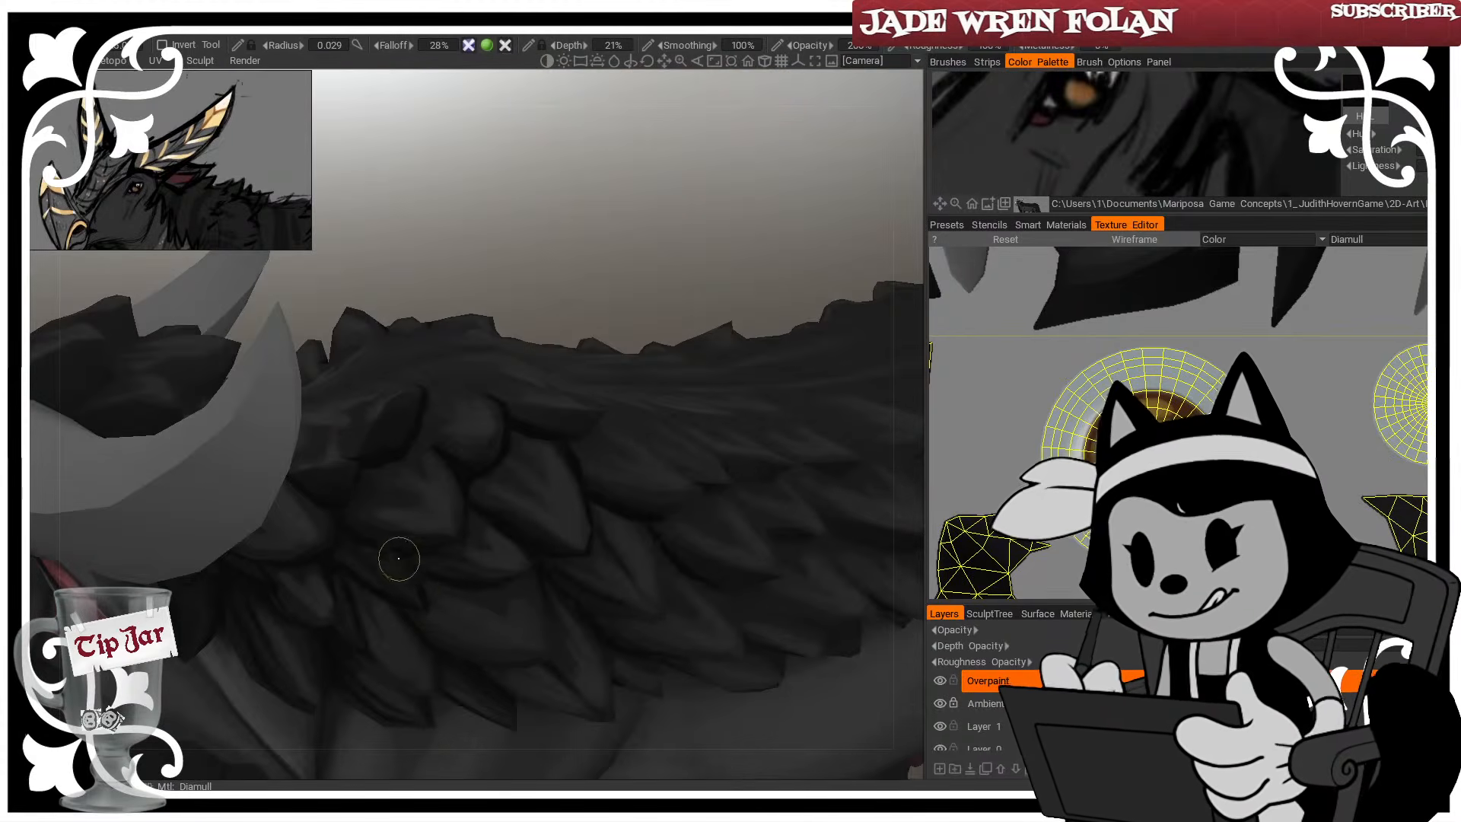
mouse_move(350, 546)
left_mouse_down()
mouse_move(532, 244)
mouse_move(352, 505)
left_mouse_up()
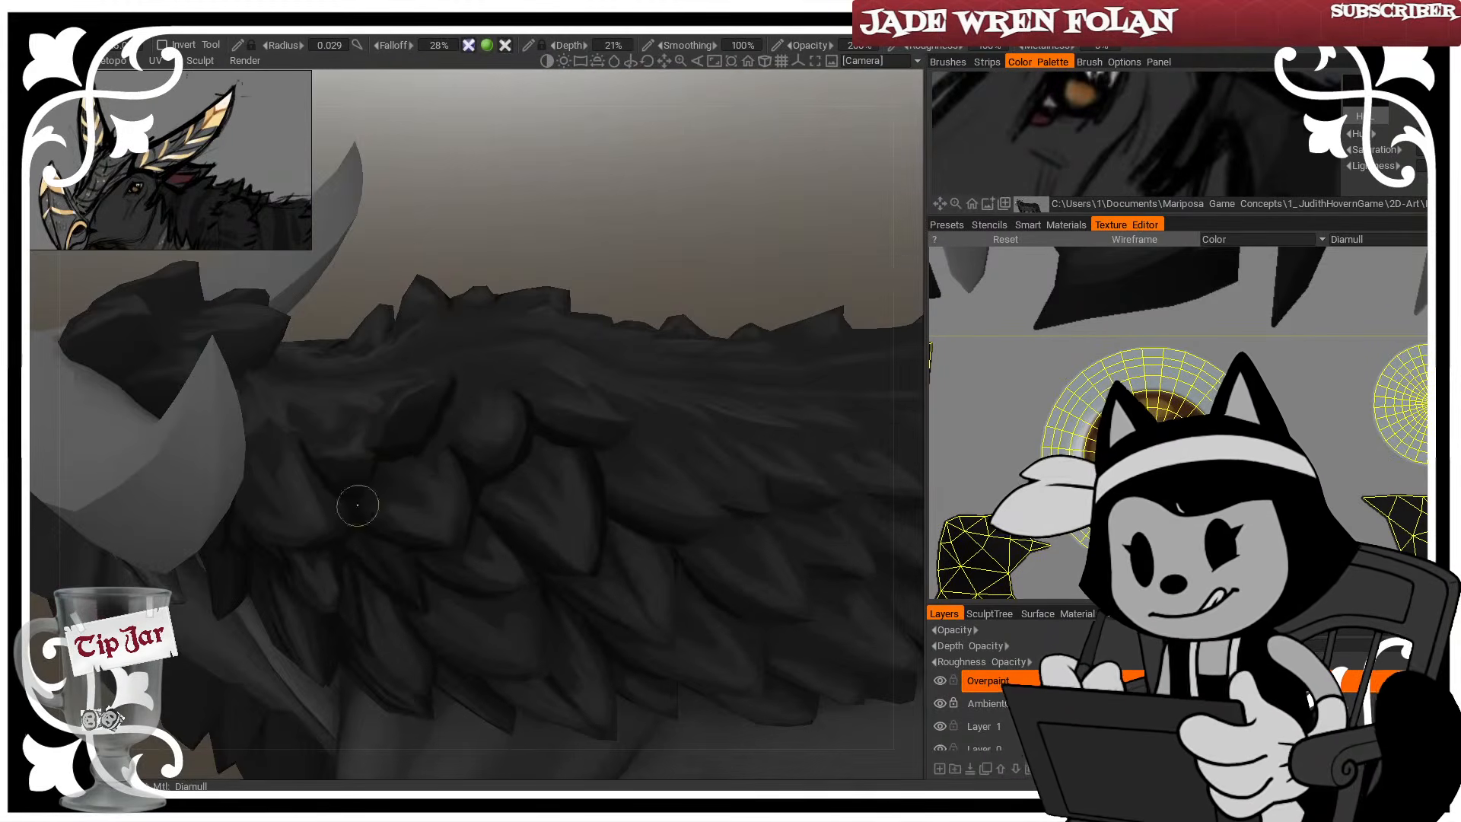
key("[")
key("[")
key("]")
key("]")
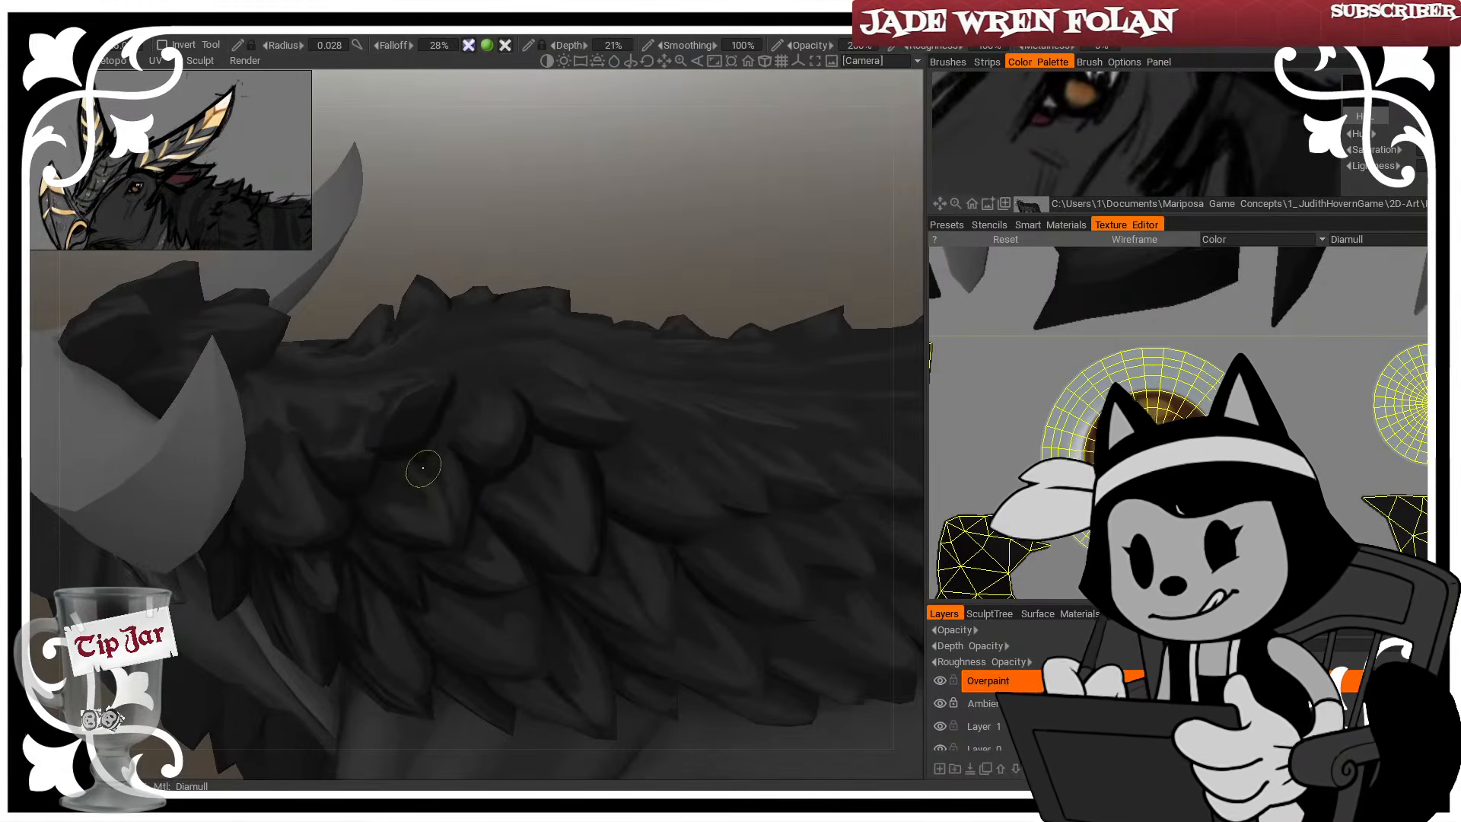
Paint edges and soft highlights on the pointed neck tuft below the rounded one, using a finer brush radius of about 0.019
left_click_drag(594, 301, 466, 548)
key("[")
key("[")
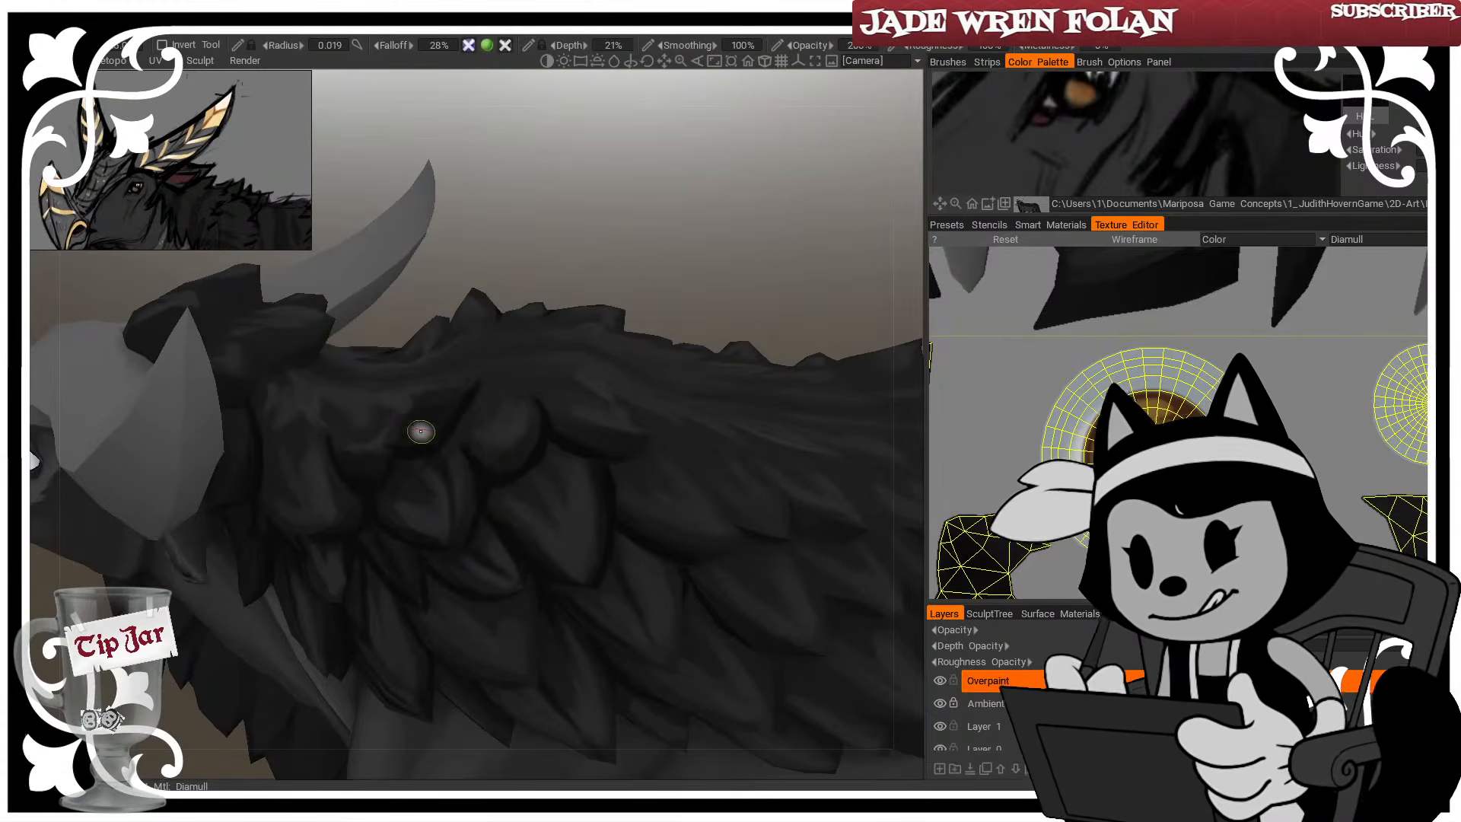
mouse_move(650, 322)
left_mouse_down()
mouse_move(619, 381)
mouse_move(619, 281)
left_mouse_up()
key("]")
key("]")
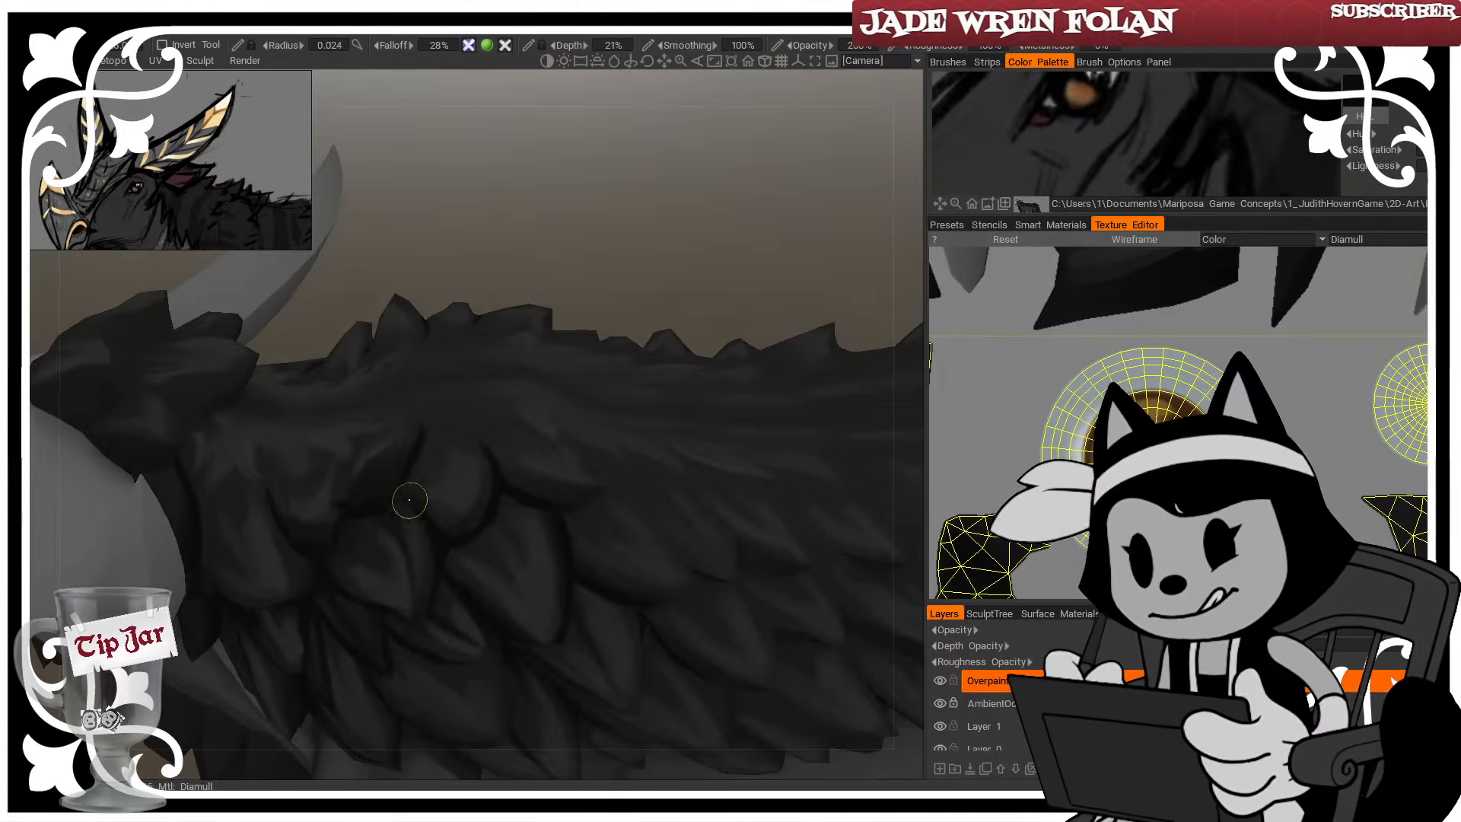
Paint dark outlines and lighter centres on the upper neck tufts with a brush radius of 0.024, checking them against the wireframe
left_click_drag(473, 298, 558, 240)
key("]")
key("]")
key("]")
key("]")
left_click_drag(455, 293, 541, 228)
mouse_move(381, 485)
right_mouse_down()
mouse_move(395, 487)
mouse_move(356, 487)
right_mouse_up()
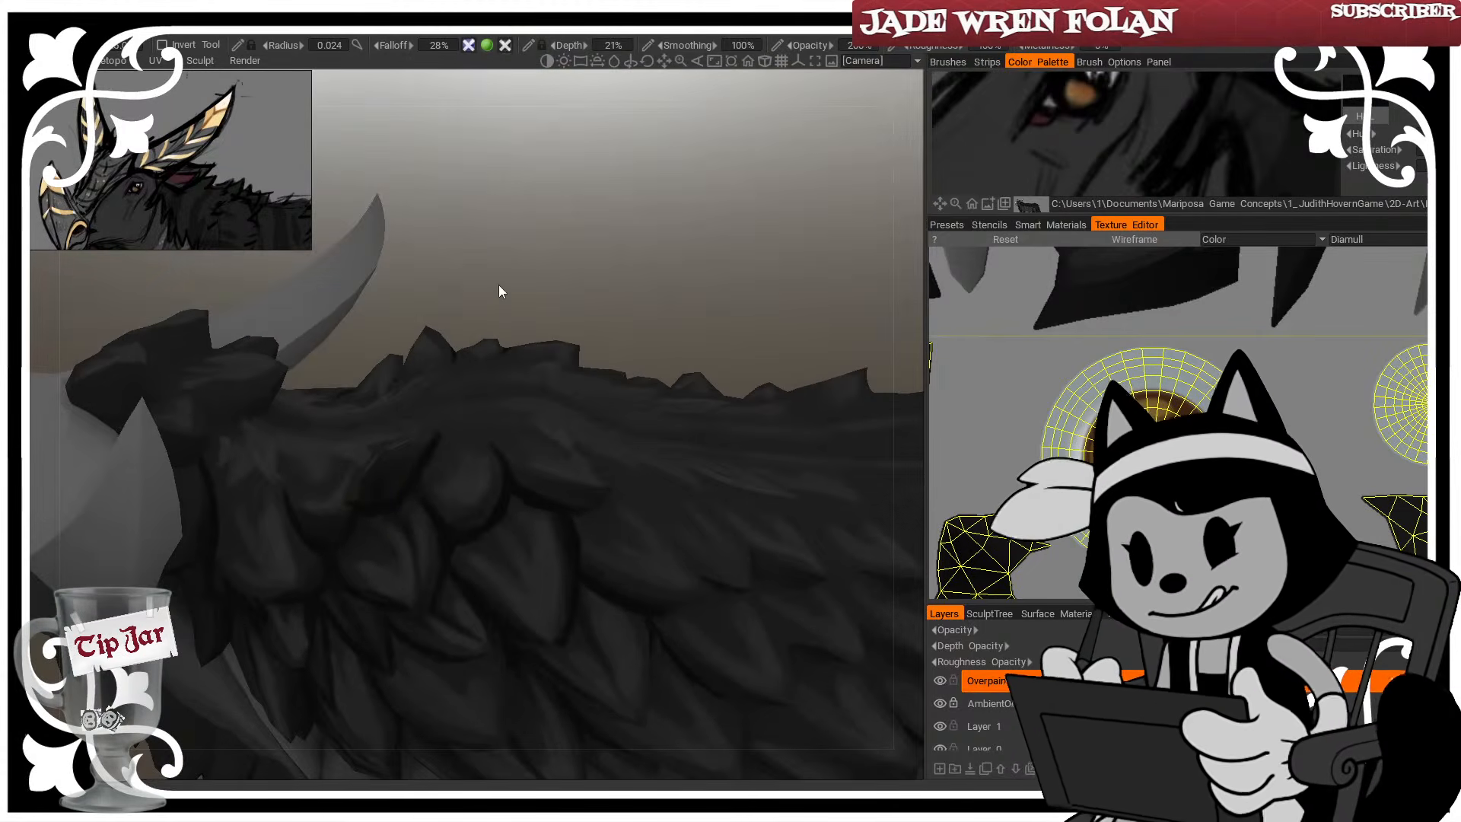
left_click_drag(499, 291, 573, 219)
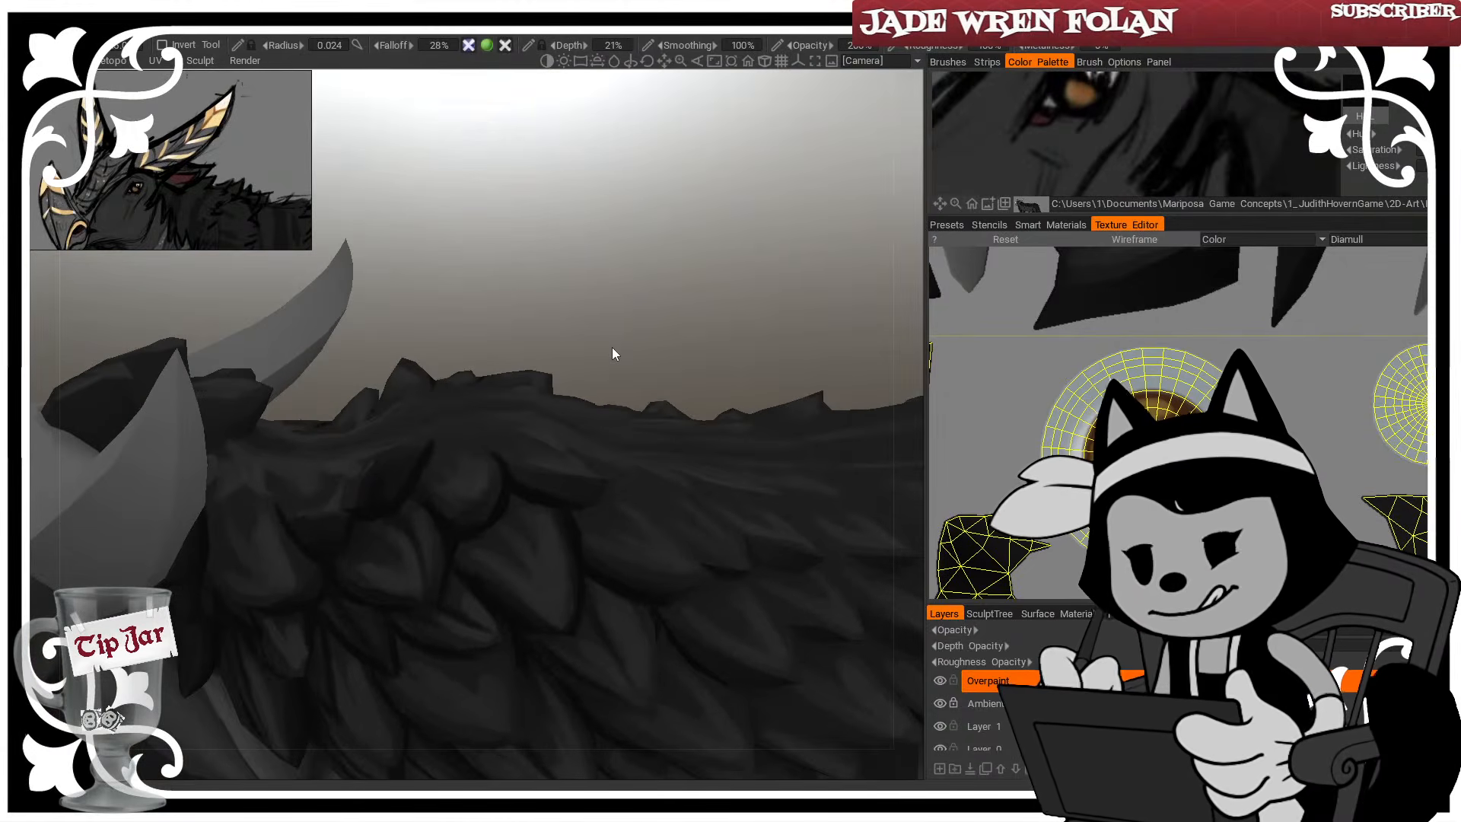
key("w")
mouse_move(576, 306)
left_mouse_down()
mouse_move(536, 268)
mouse_move(636, 343)
mouse_move(588, 373)
left_mouse_up()
key("w")
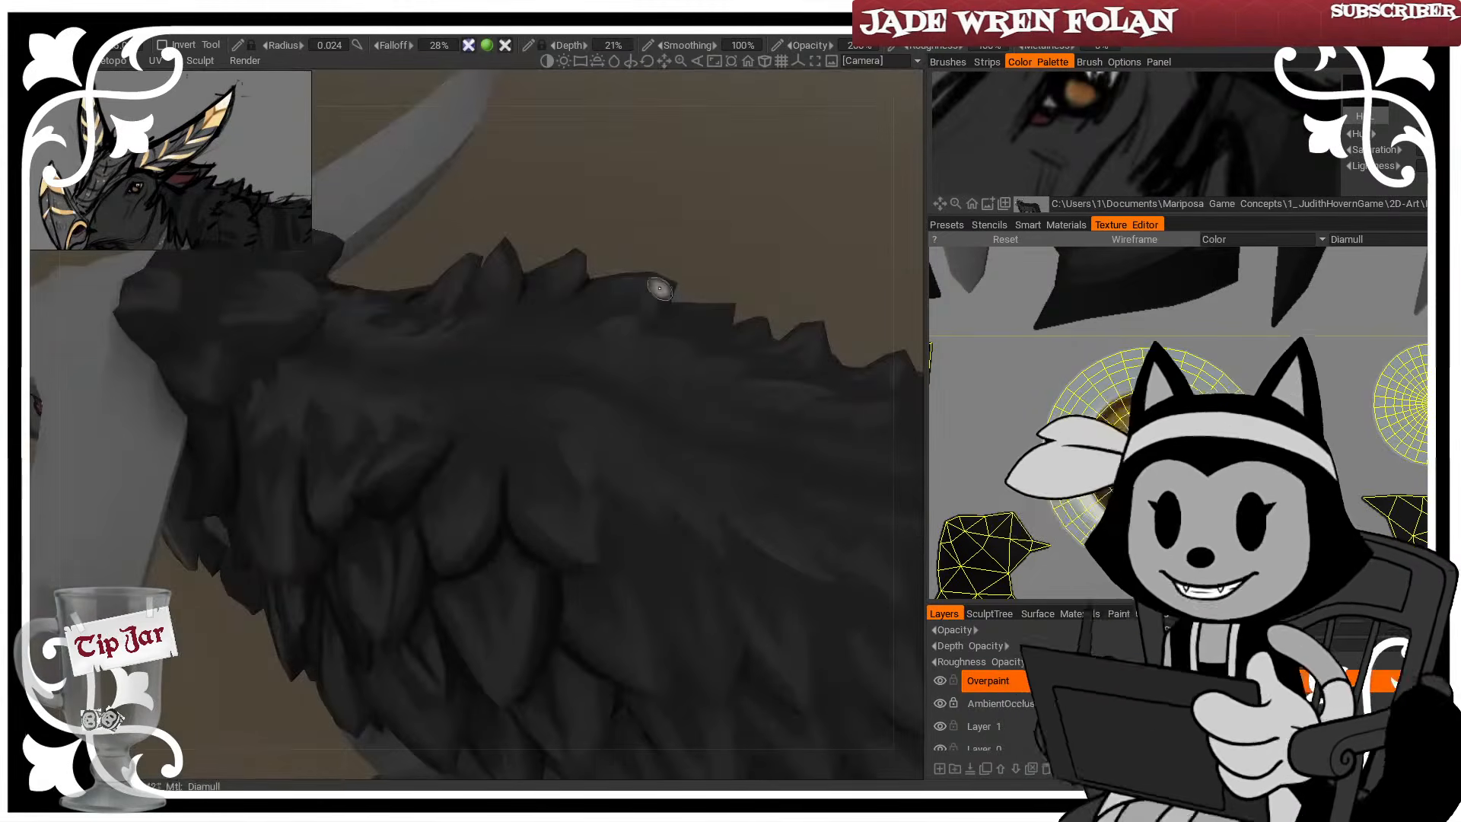
Paint broad soft shading over the rounded upper shoulder tufts with a brush radius of 0.057
left_click_drag(662, 287, 562, 396)
key("bracketright")
key("bracketright")
key("bracketright")
key("bracketright")
key("bracketright")
key("bracketright")
left_click_drag(453, 566, 472, 561)
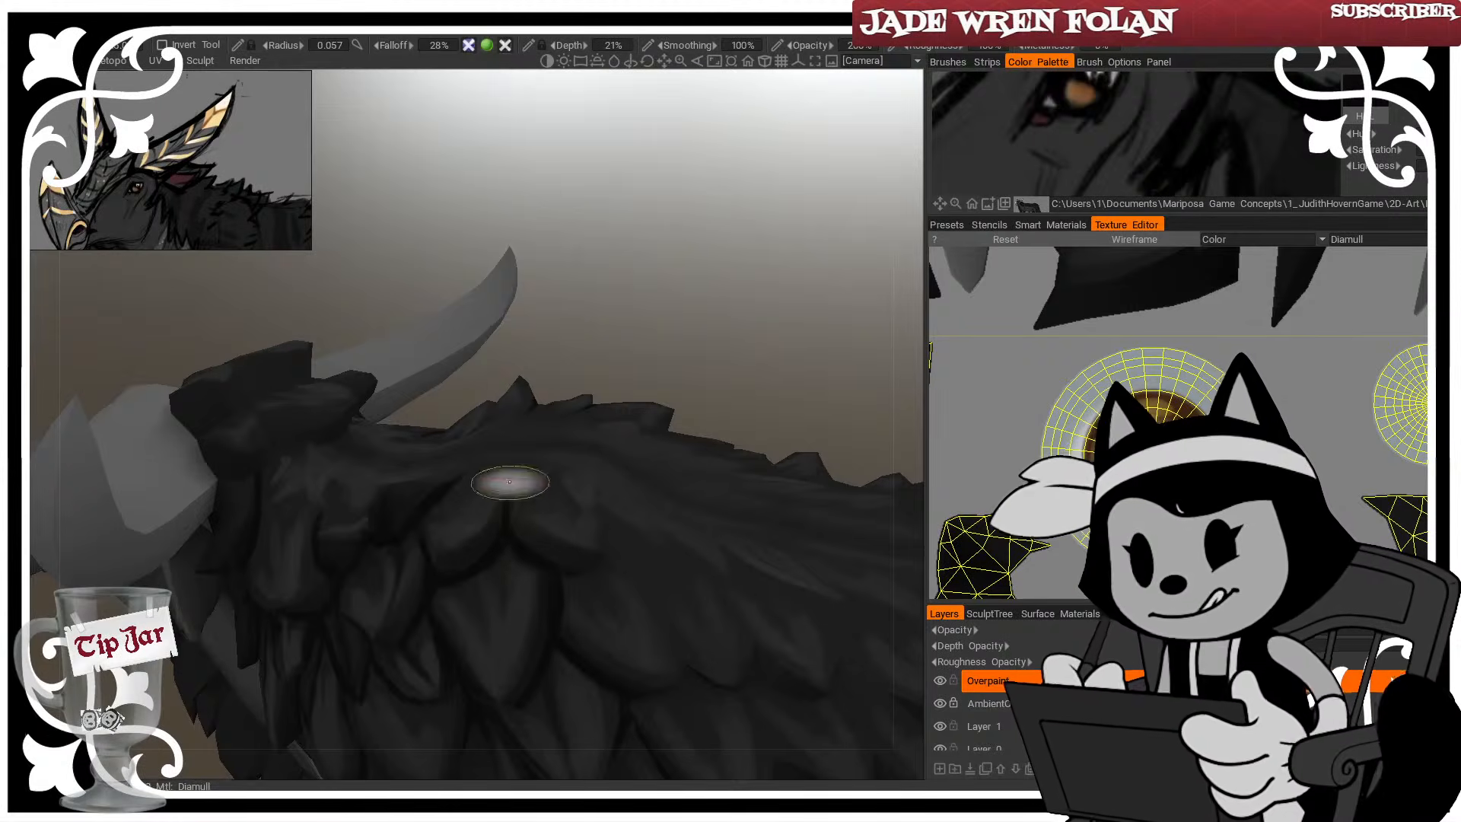
Refine the shading of the upper shoulder tufts with a brush radius of 0.043 and display the mesh wireframe
key("bracketleft")
key("bracketleft")
left_click_drag(563, 566, 521, 532)
mouse_move(681, 292)
left_mouse_down()
mouse_move(660, 273)
mouse_move(682, 395)
left_mouse_up()
key("w")
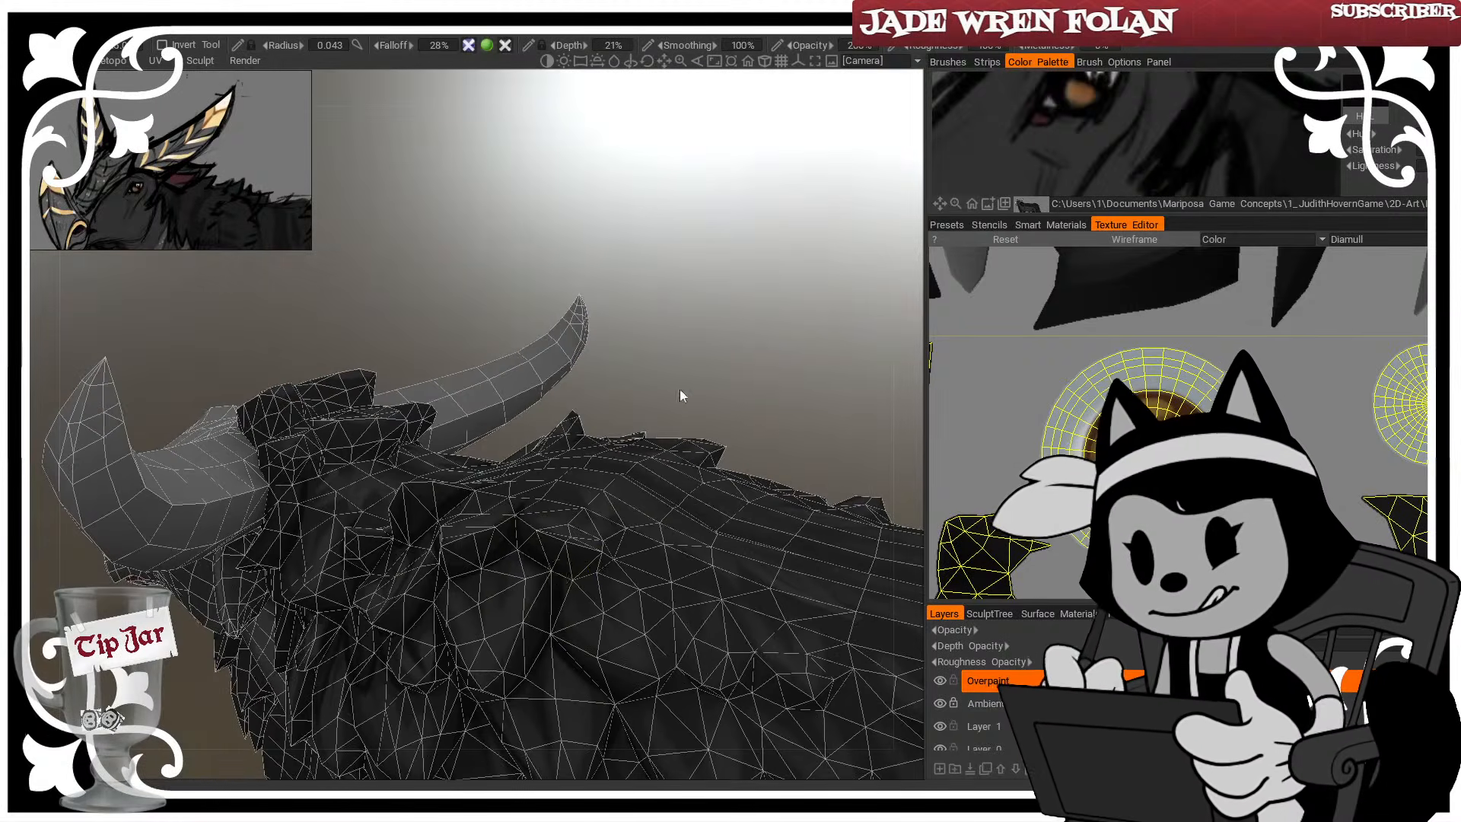
Outline the rounded tuft on the upper shoulder with a brush radius of 0.014, toggling the wireframe to compare with the mesh
key("bracketleft")
key("bracketleft")
key("bracketleft")
key("bracketleft")
key("bracketleft")
key("bracketleft")
left_click_drag(631, 509, 629, 499, "alt")
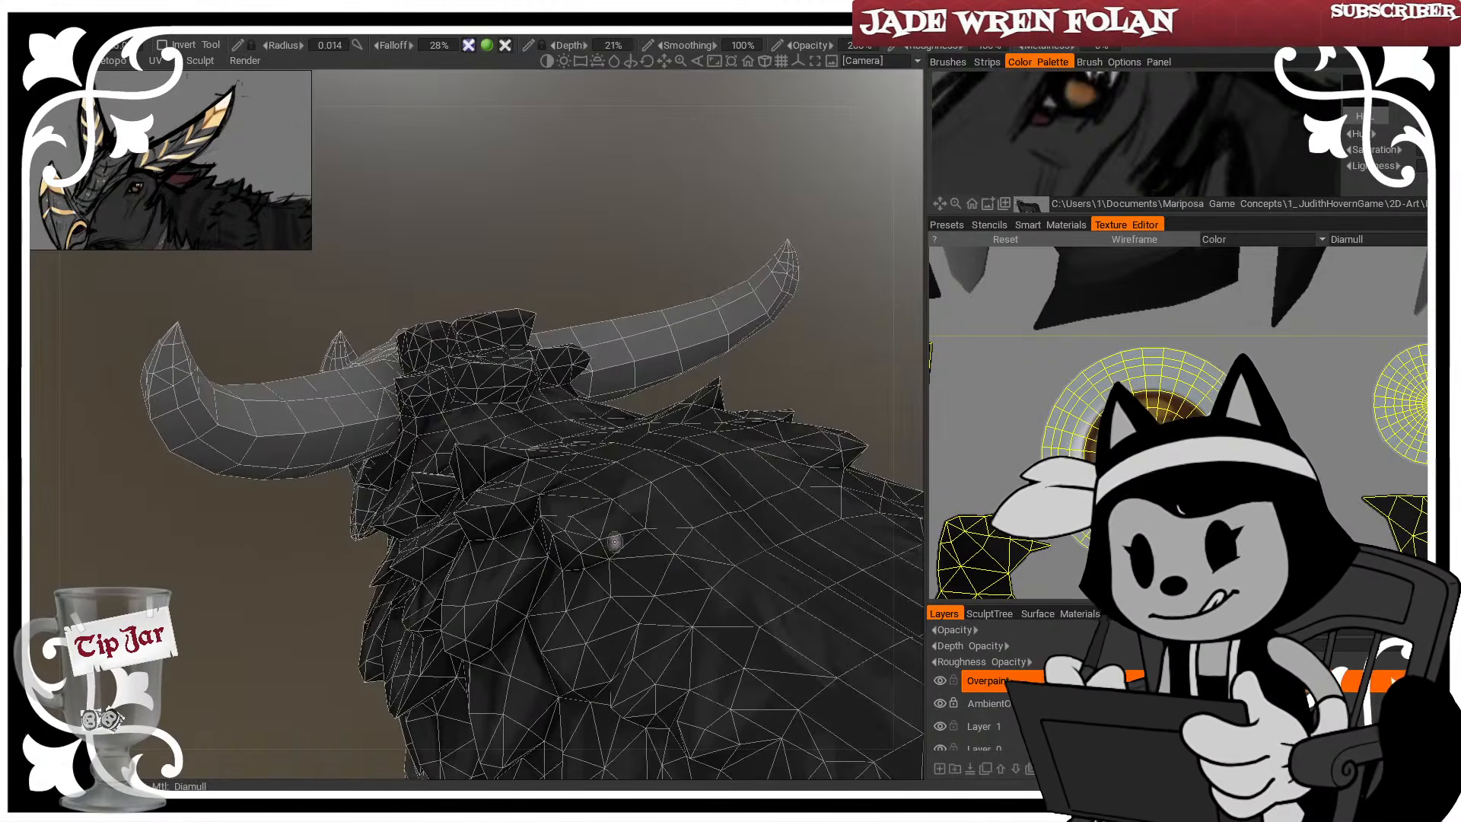
left_click_drag(750, 333, 790, 323, "alt")
key("w")
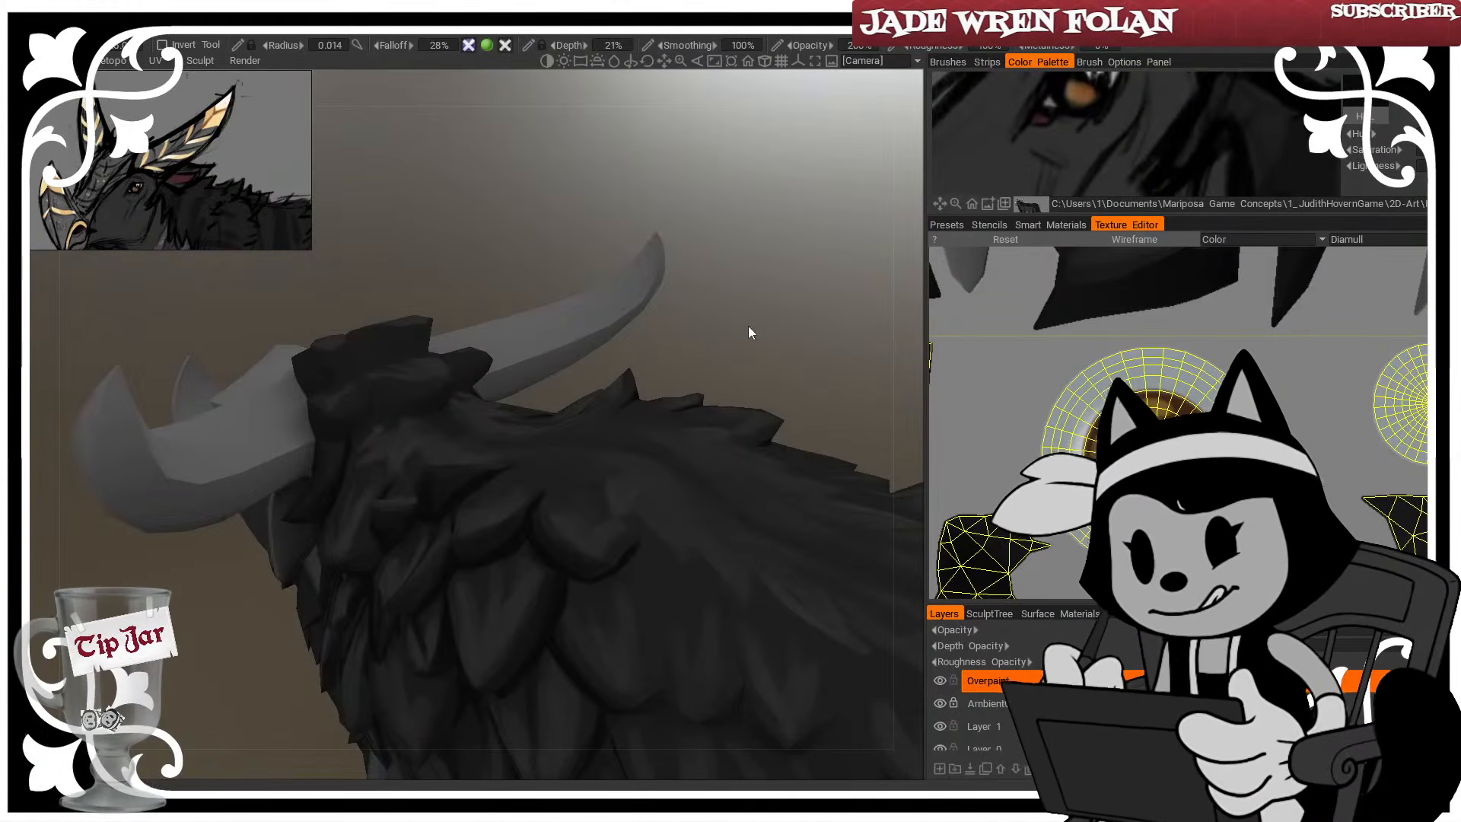
left_click_drag(417, 658, 424, 547, "alt")
key("w")
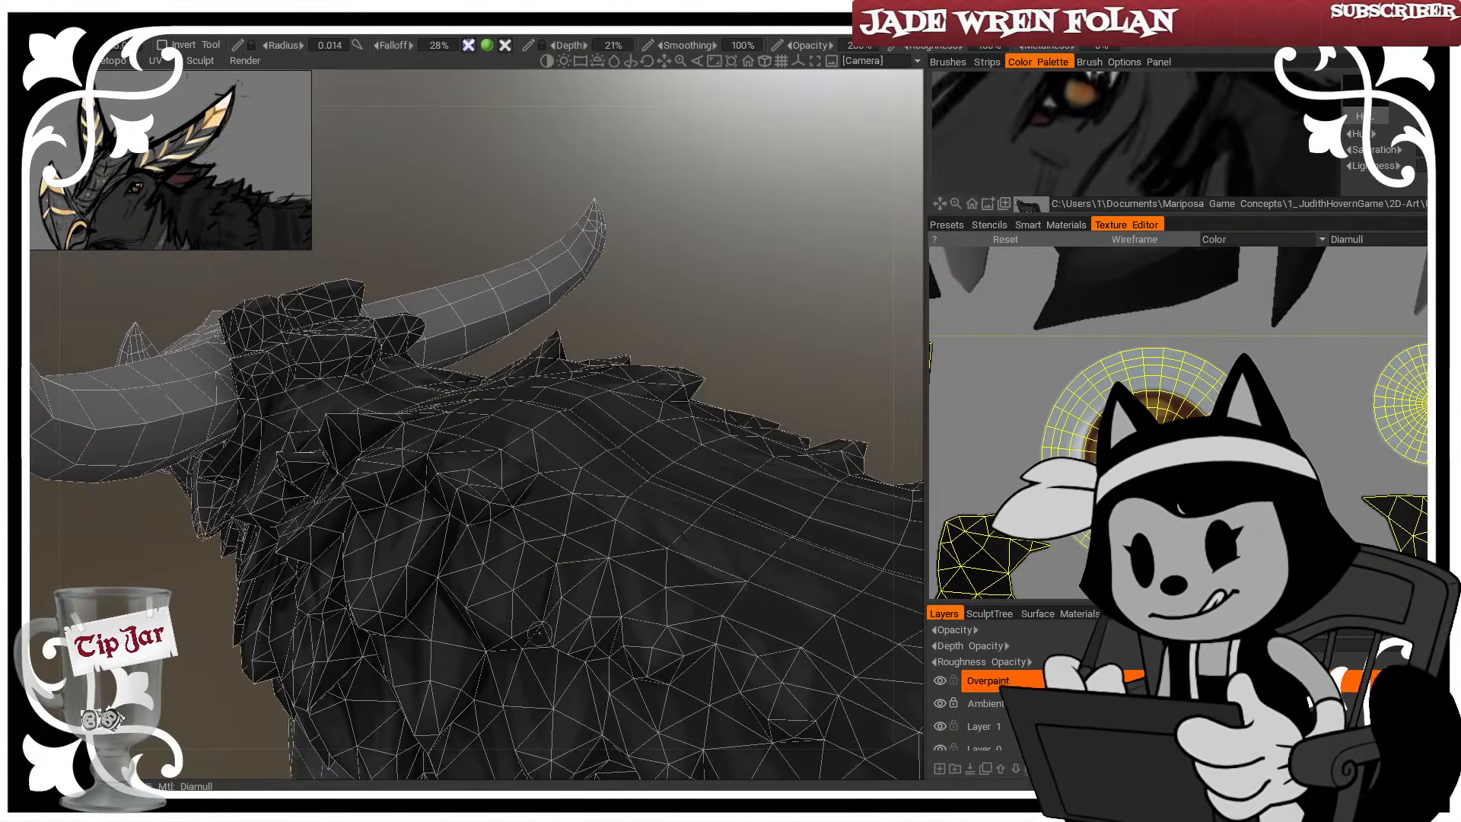
Extend the upper row of shoulder tufts toward the back by painting thin dark separations with a brush radius of 0.014
left_click_drag(540, 632, 664, 401, "alt")
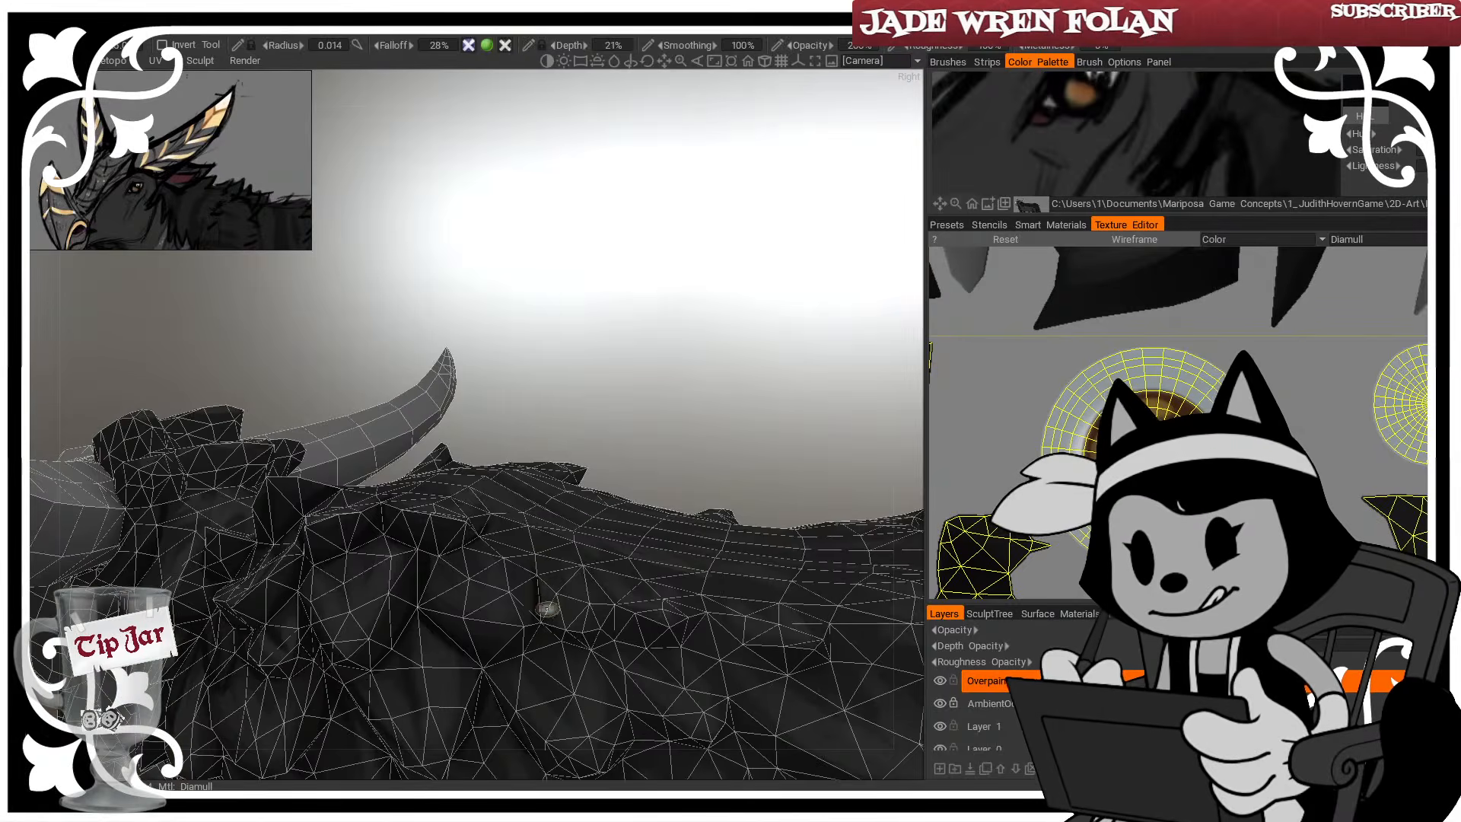
left_click_drag(547, 609, 634, 516, "alt")
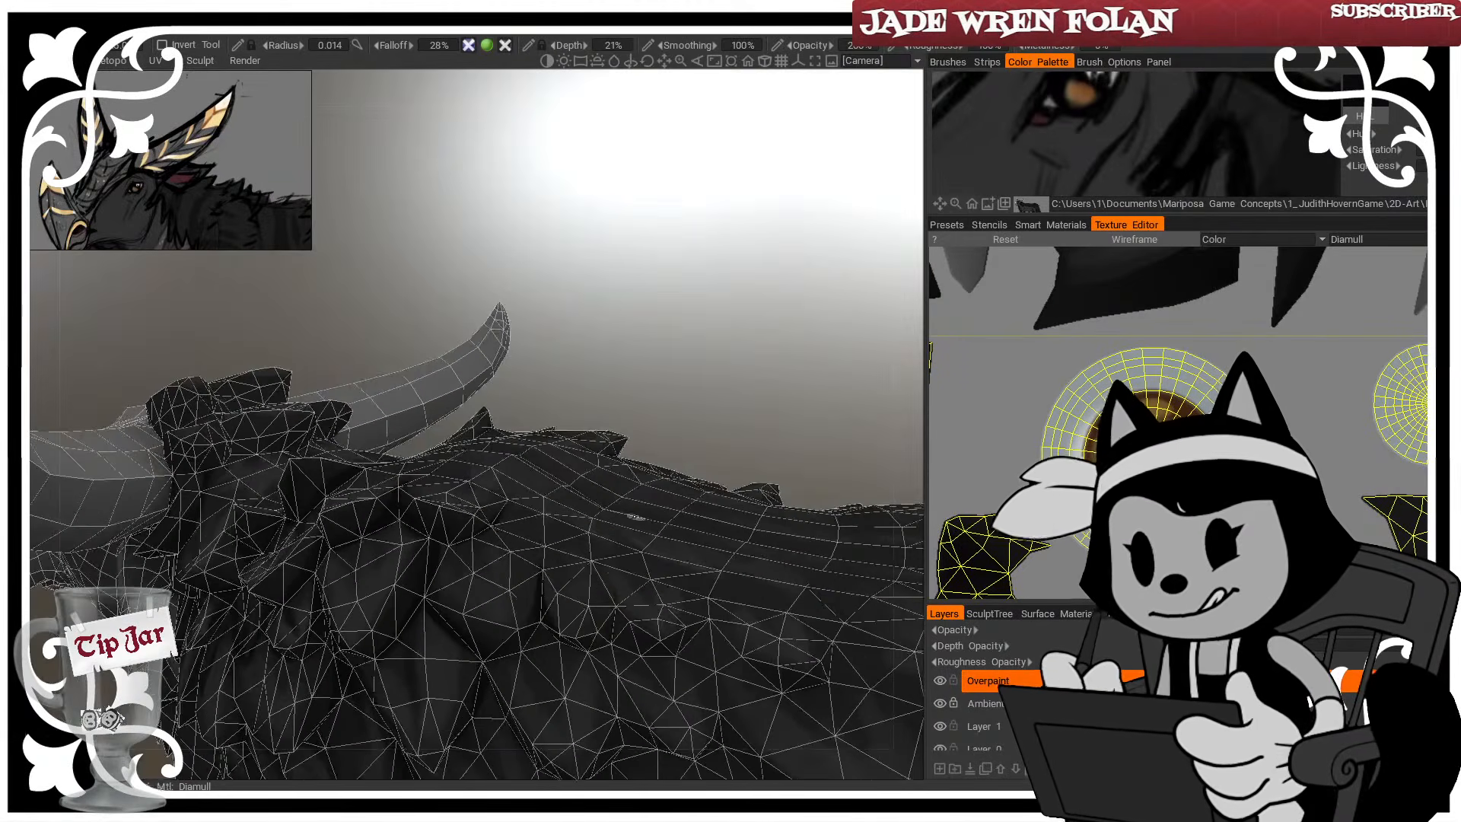
left_click_drag(647, 580, 701, 436, "alt")
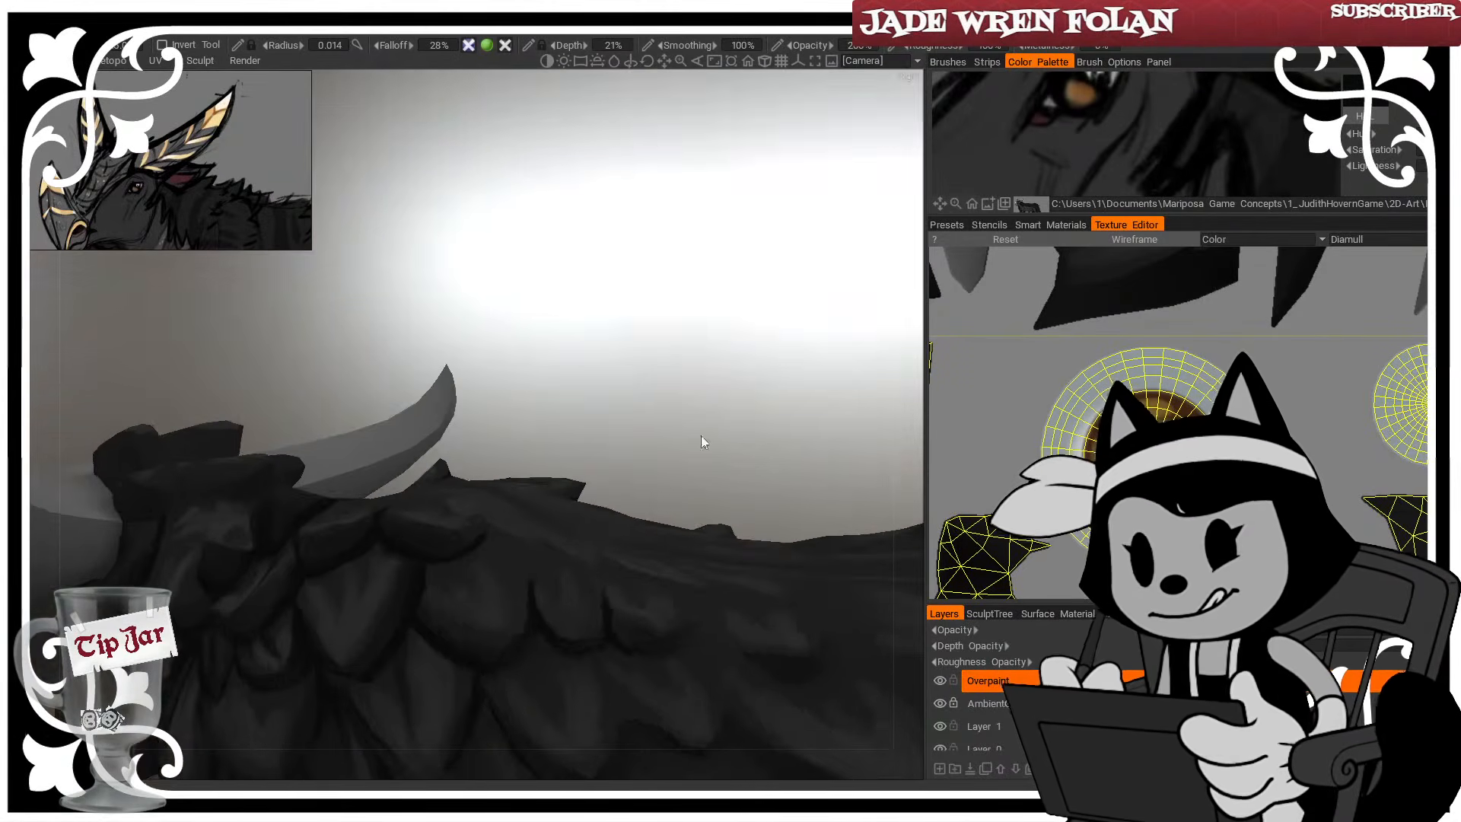
left_click_drag(686, 510, 698, 577, "alt")
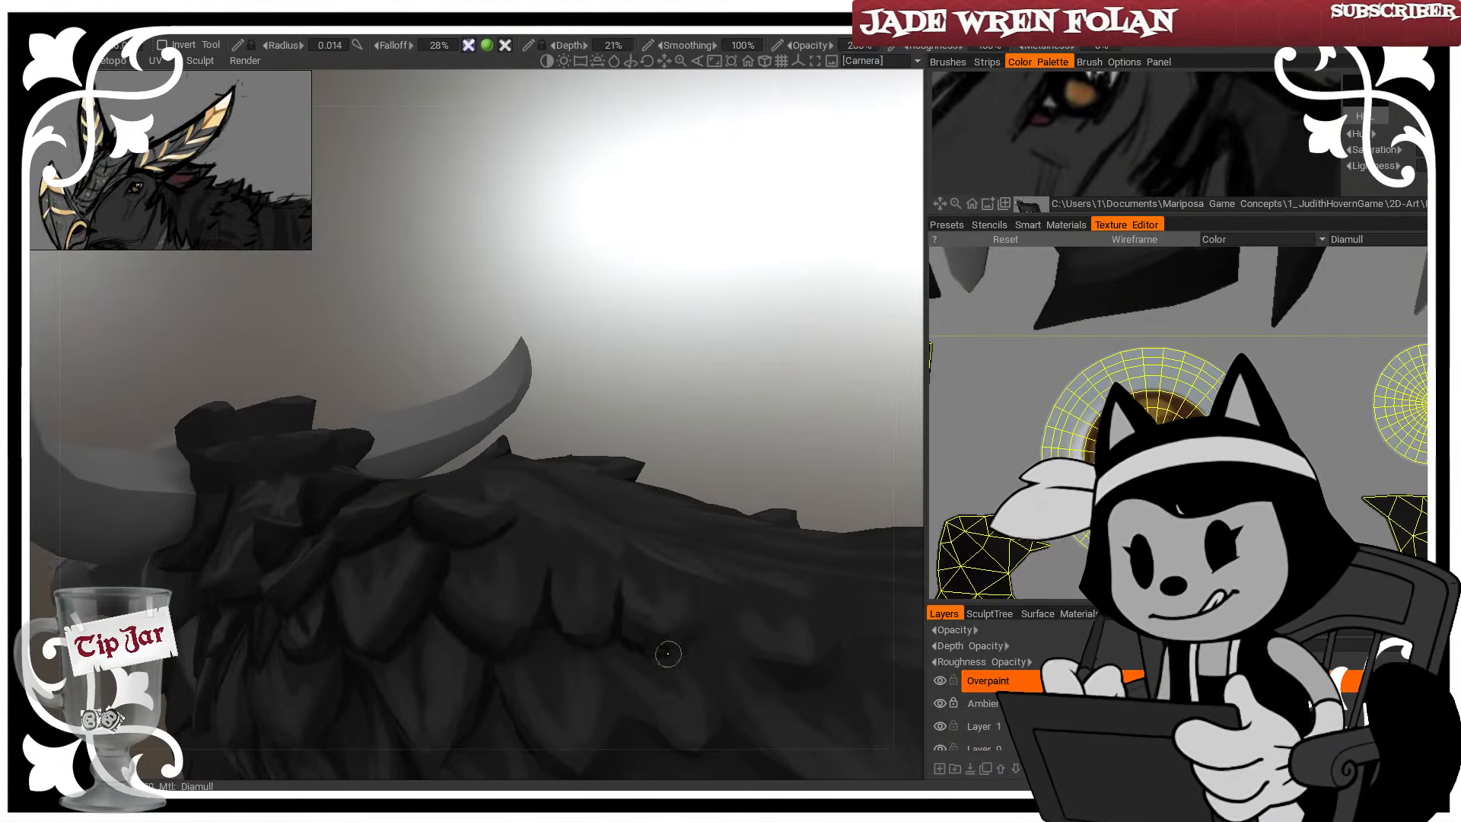
left_click_drag(670, 639, 796, 506, "alt")
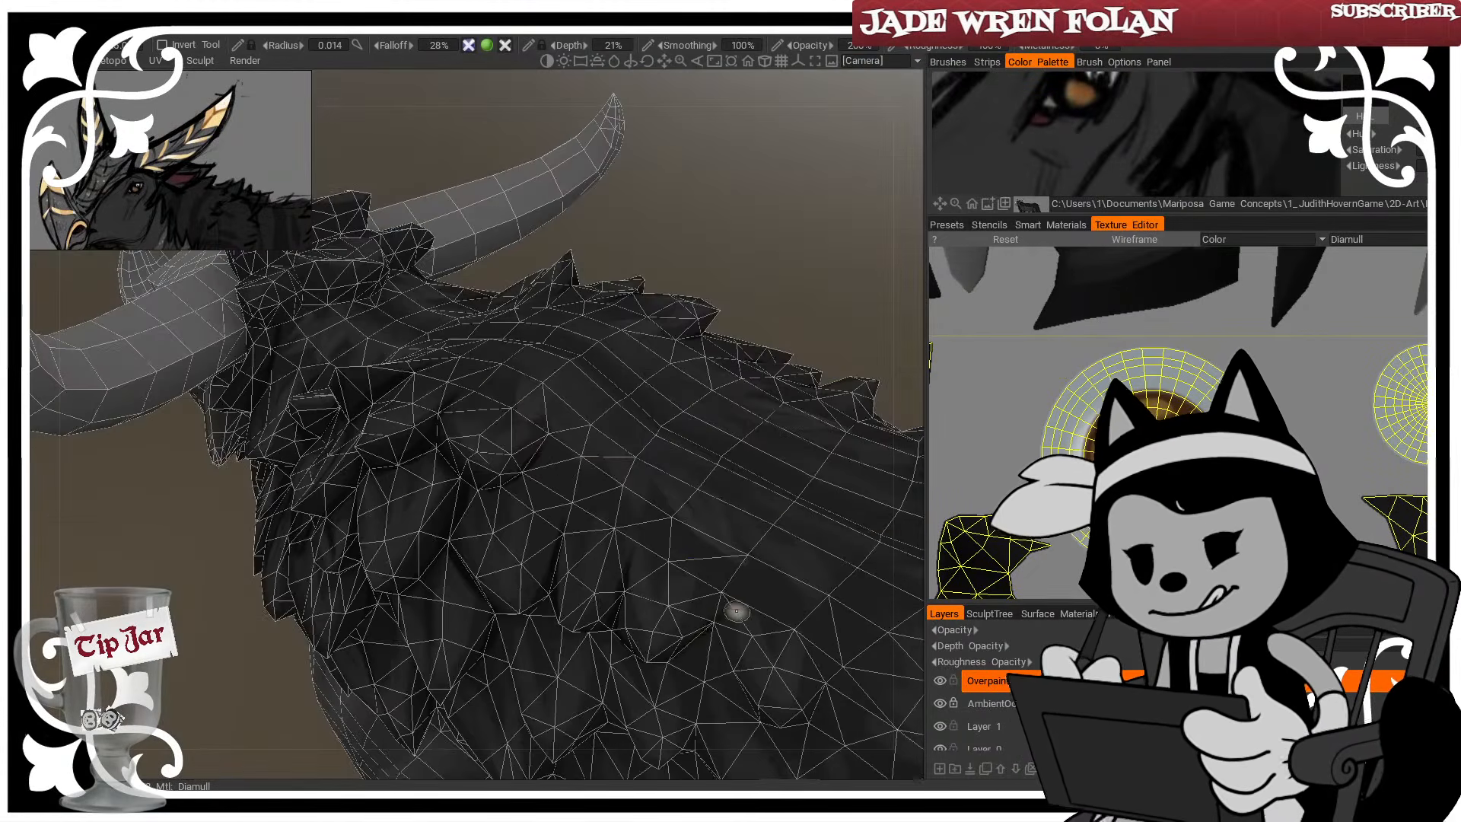
Continue the row of pointed tufts down the flank with dark outlines, varying the brush radius between 0.022 and 0.027
right_click_drag(384, 479, 353, 460, "alt")
left_click_drag(353, 460, 468, 457, "alt")
right_click_drag(468, 456, 491, 605, "alt")
left_click_drag(670, 245, 678, 263, "alt")
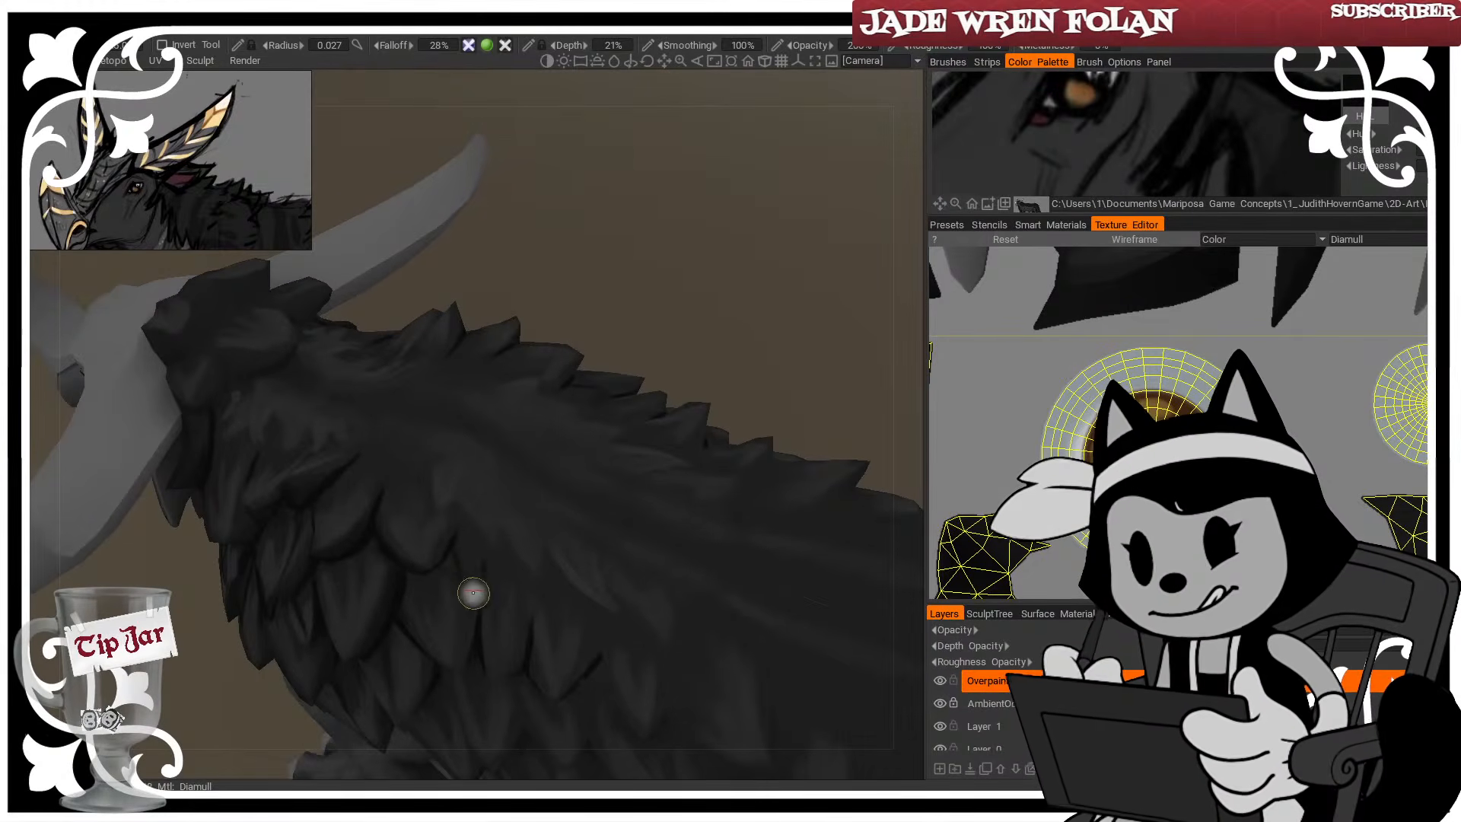
mouse_move(487, 564)
left_mouse_down()
mouse_move(522, 624)
mouse_move(535, 576)
left_mouse_up()
key("bracketleft")
mouse_move(535, 576)
left_mouse_down()
mouse_move(556, 647)
mouse_move(573, 613)
mouse_move(566, 630)
left_mouse_up()
mouse_move(580, 588)
left_mouse_down()
mouse_move(562, 645)
mouse_move(588, 598)
left_mouse_up()
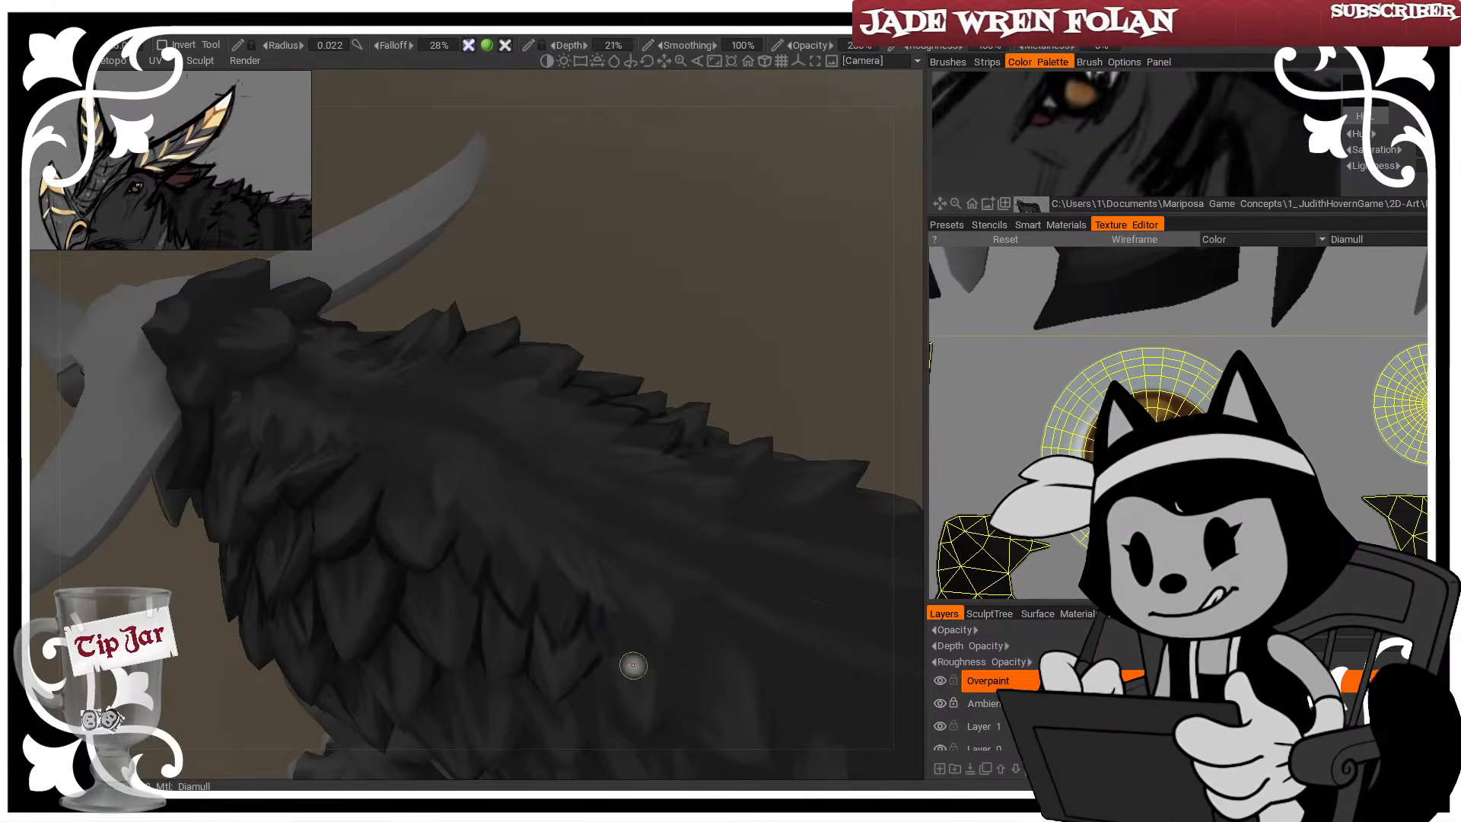
key("bracketright")
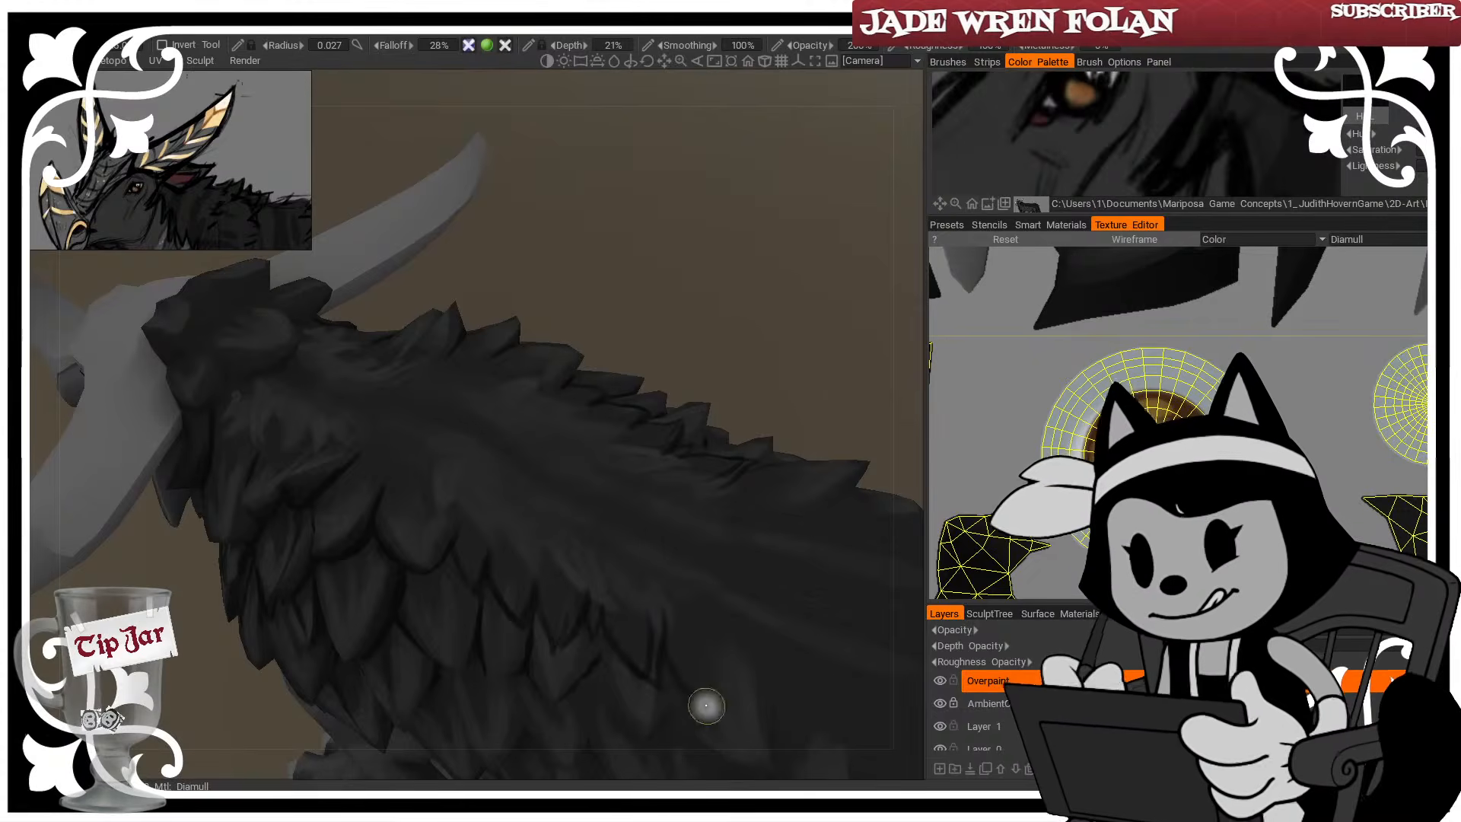
Shade the bases and tips of the upper shoulder tufts so they blend into the smooth fur along the back
middle_click_drag(692, 452, 724, 370)
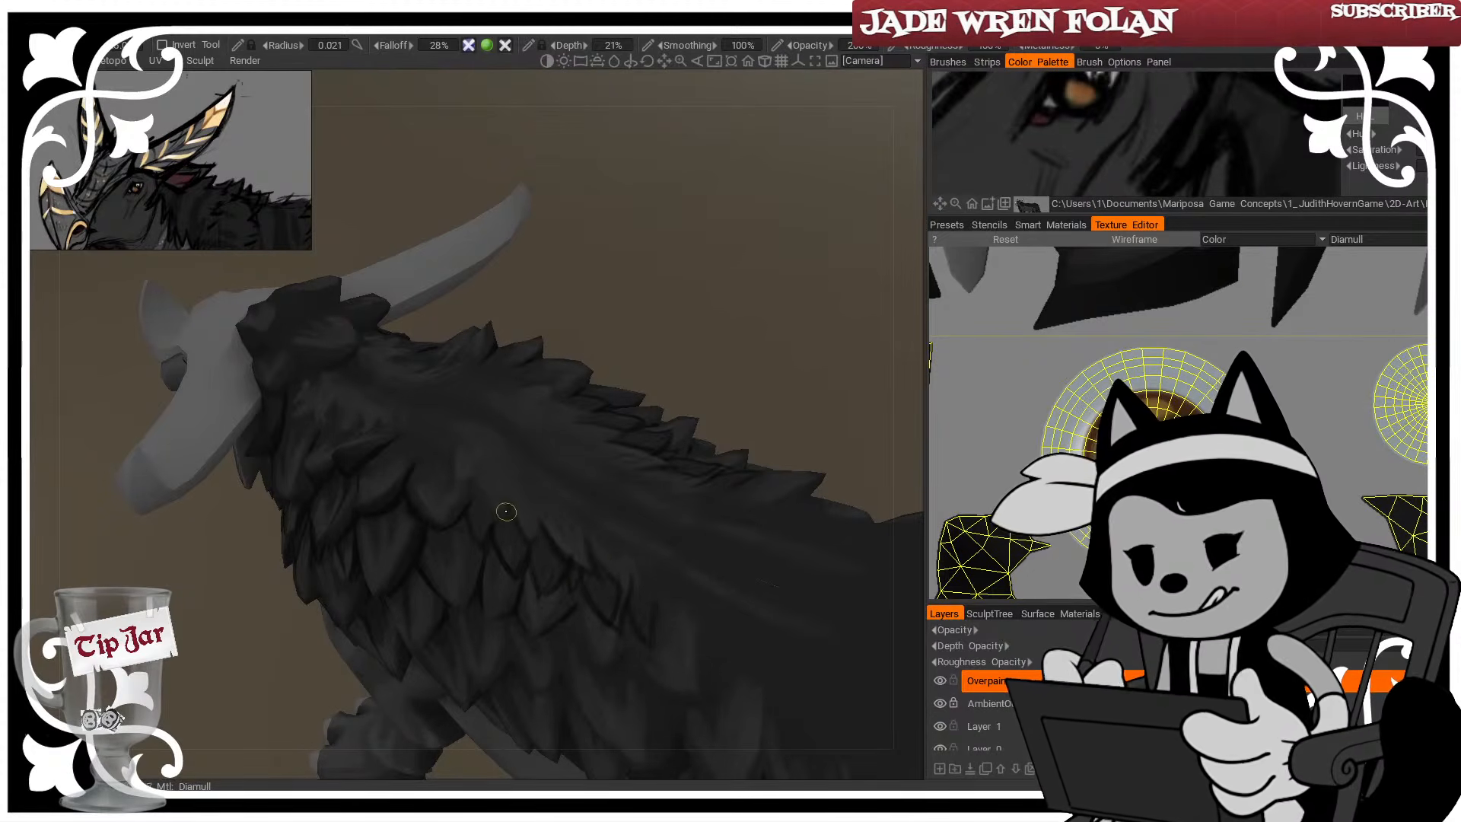
left_click_drag(613, 280, 623, 322)
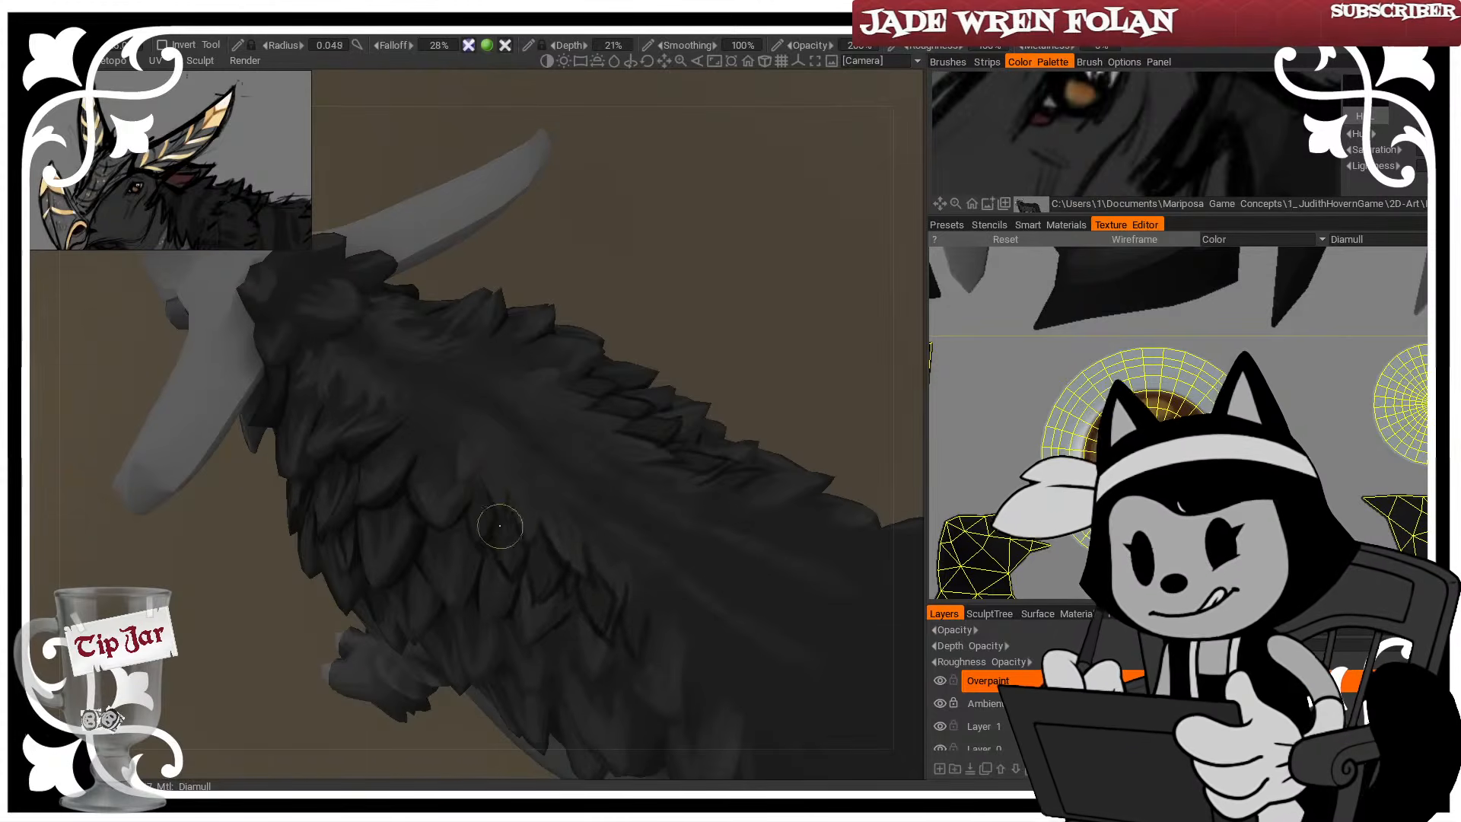
left_click_drag(672, 393, 479, 495)
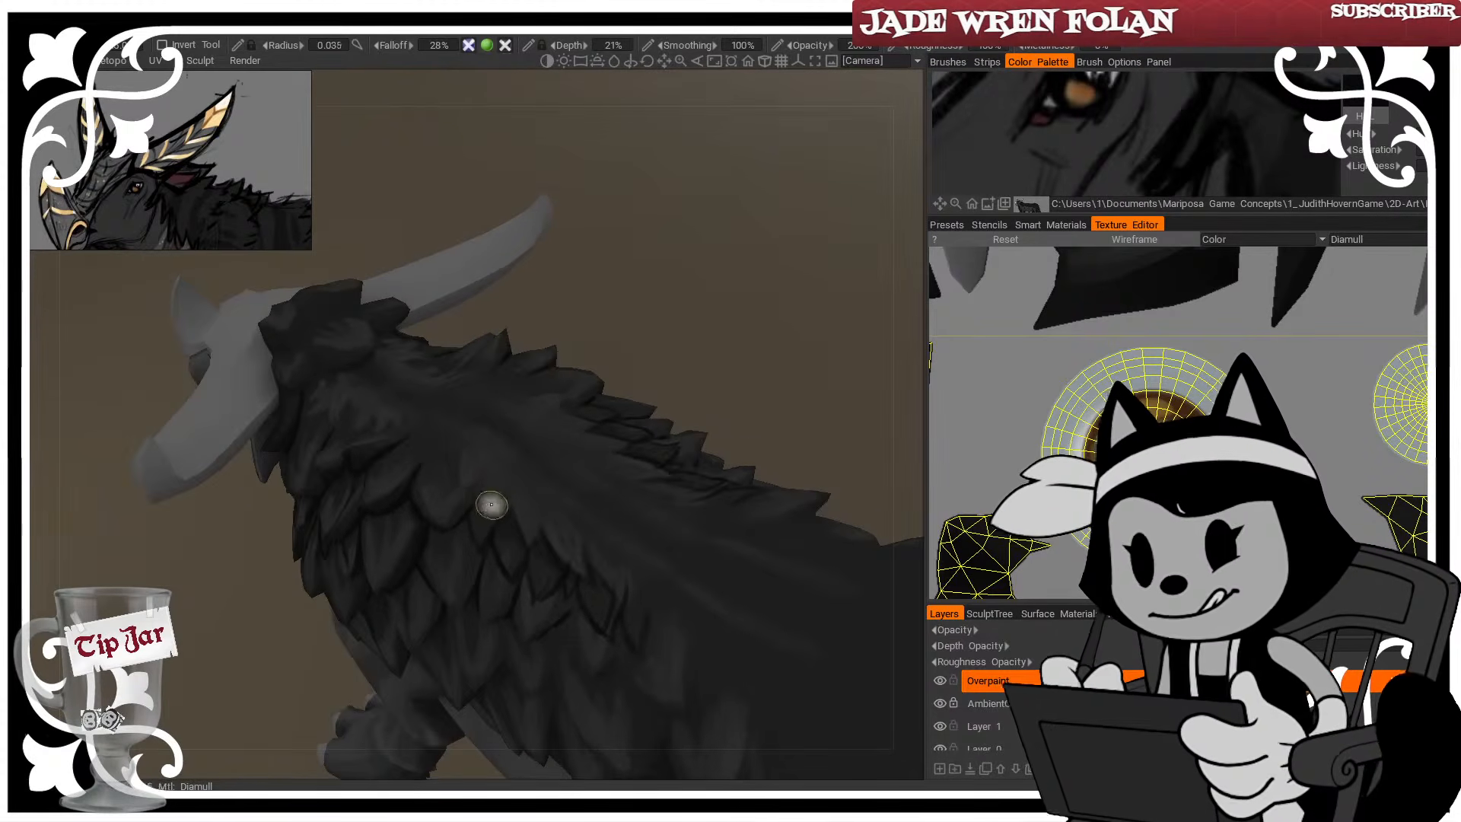
mouse_move(660, 292)
left_mouse_down()
mouse_move(687, 295)
mouse_move(678, 329)
left_mouse_up()
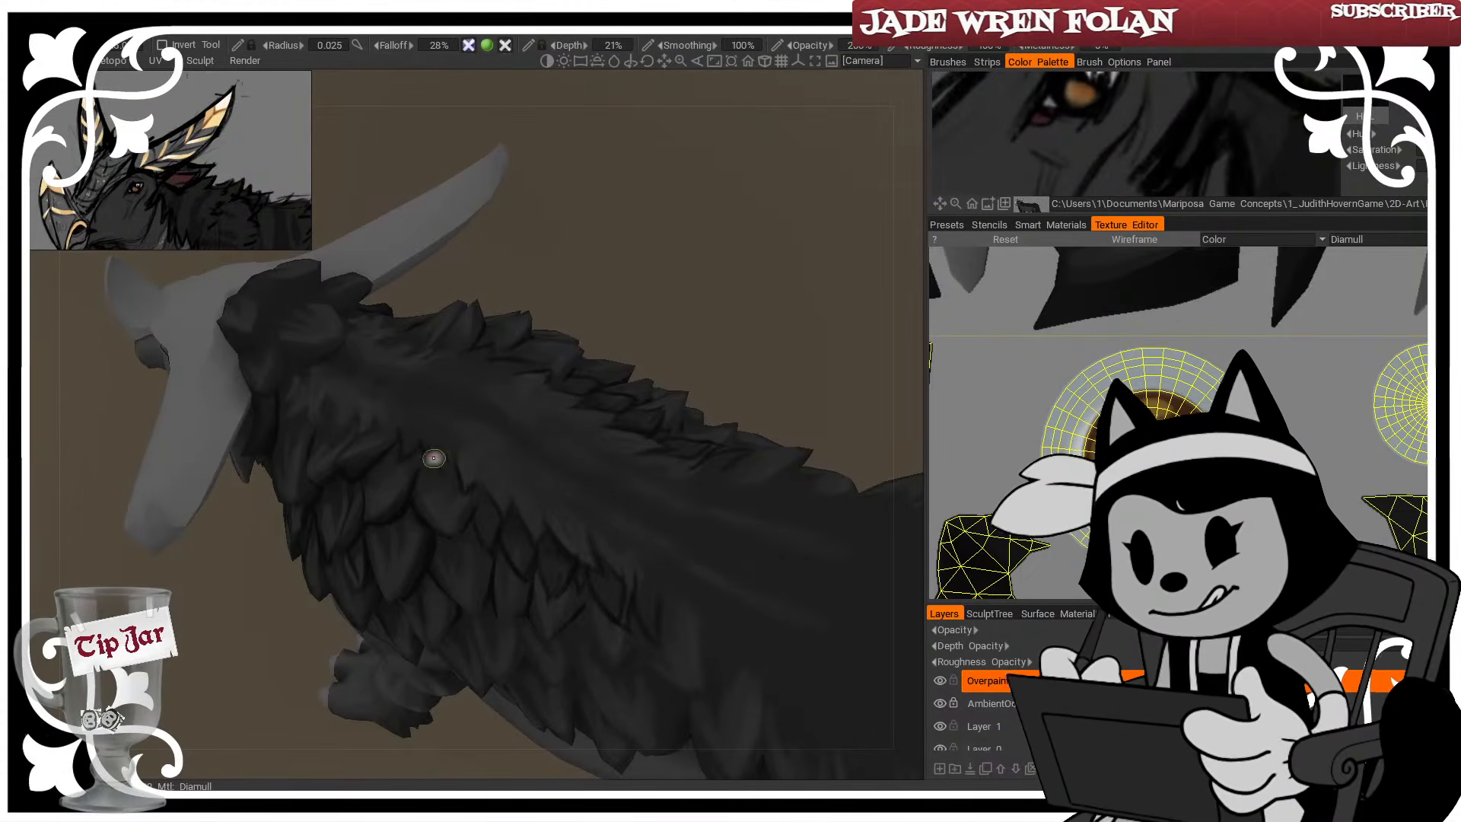
left_click_drag(639, 221, 400, 465)
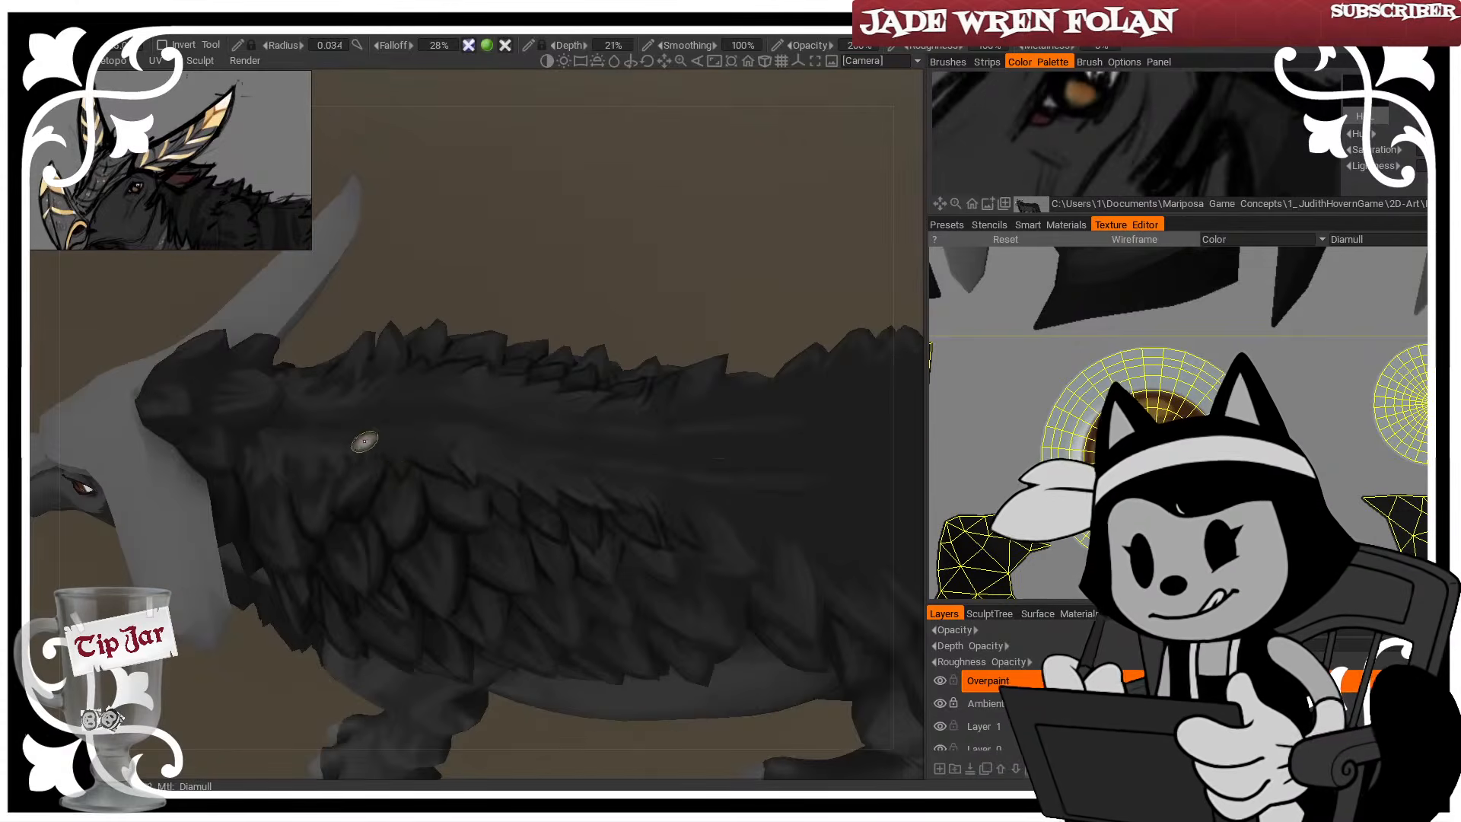
left_click_drag(445, 263, 462, 239)
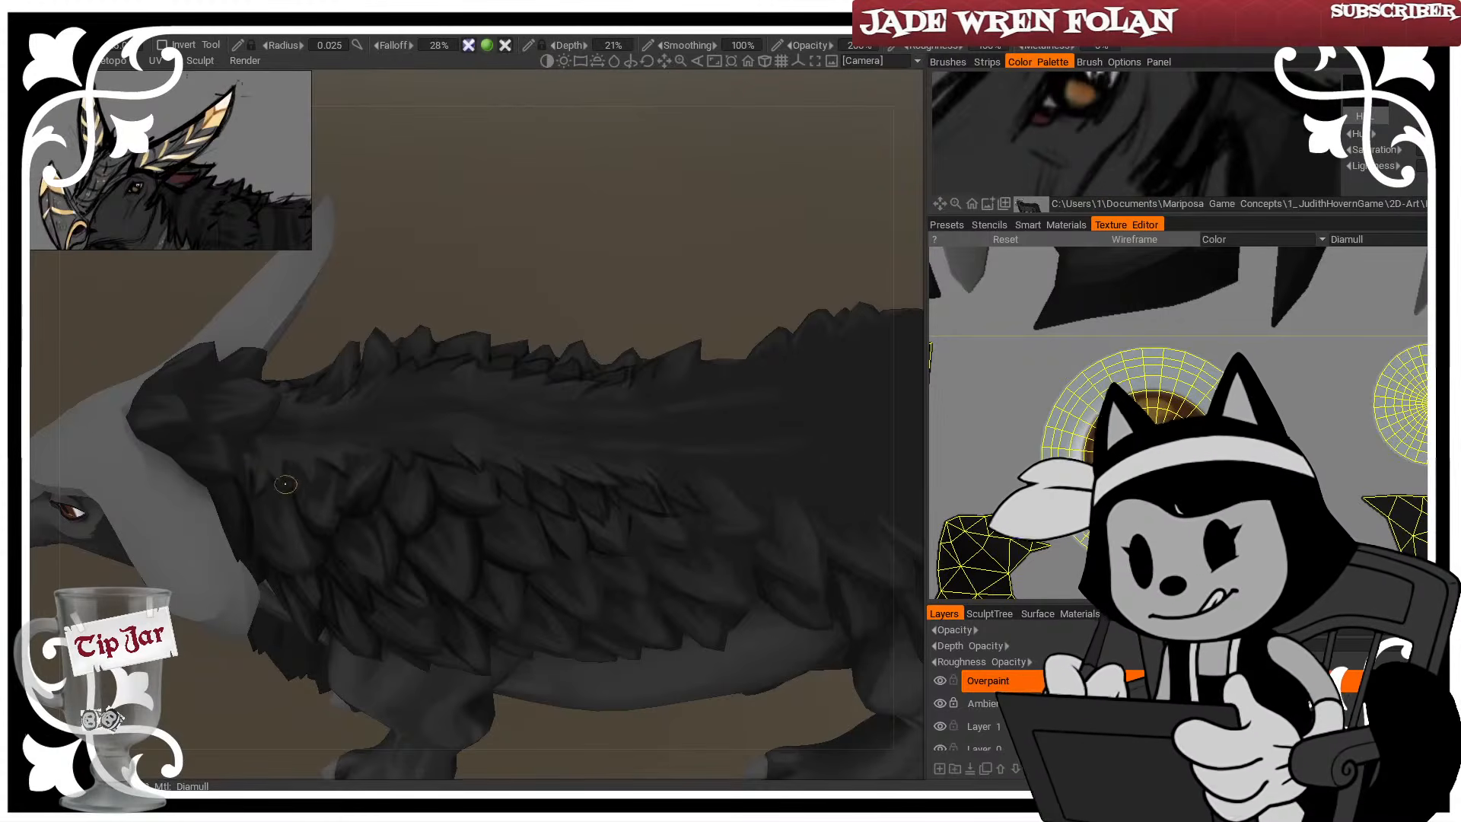
Paint small pointed tufts at the base of the neck behind the head crest with a brush radius of 0.019
mouse_move(378, 287)
left_mouse_down()
mouse_move(469, 251)
mouse_move(500, 266)
mouse_move(479, 304)
mouse_move(466, 235)
mouse_move(373, 253)
left_mouse_up()
left_click_drag(549, 195, 508, 186)
key("w")
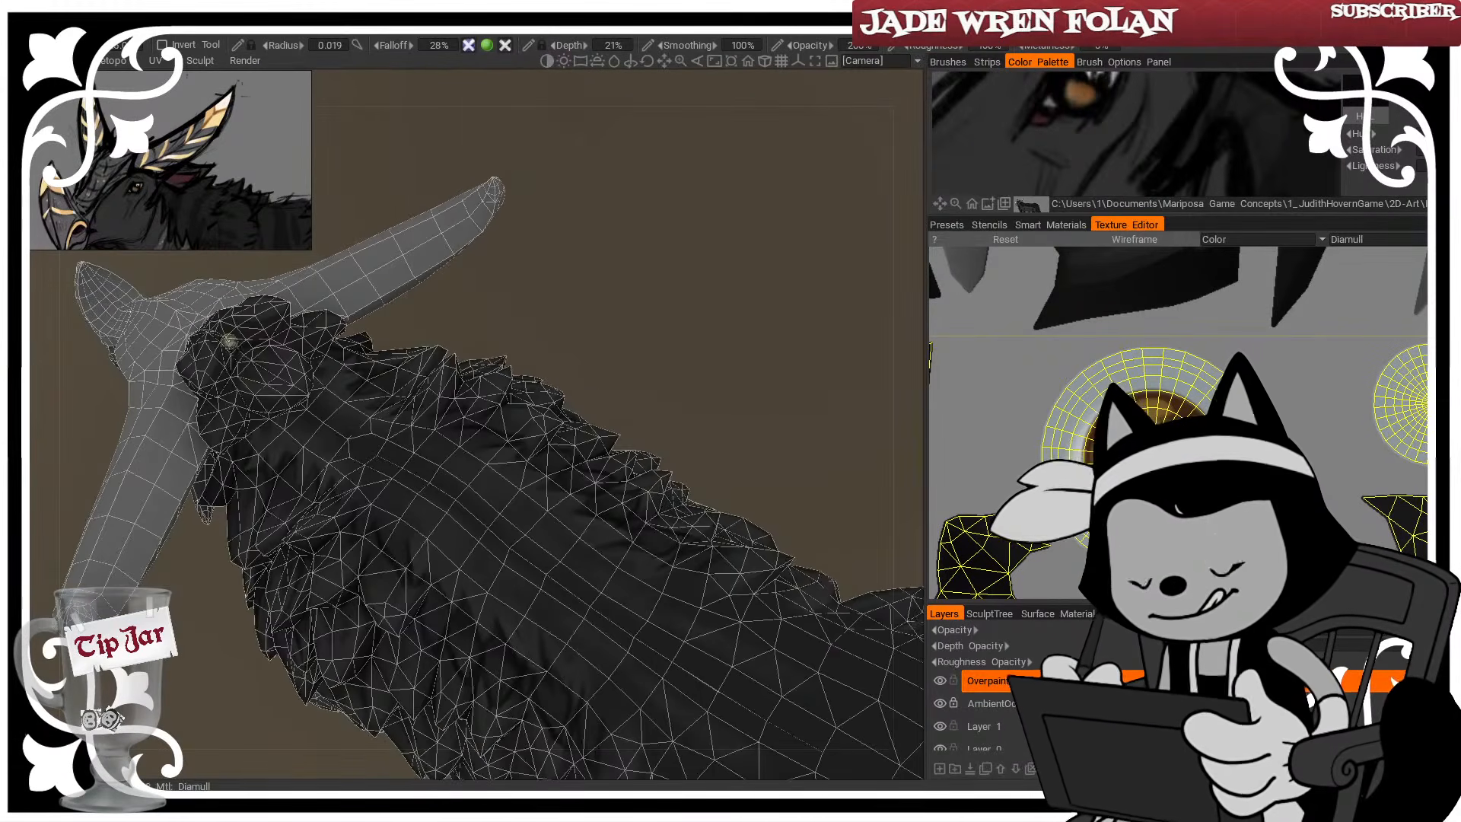
key("w")
left_click_drag(375, 298, 472, 232)
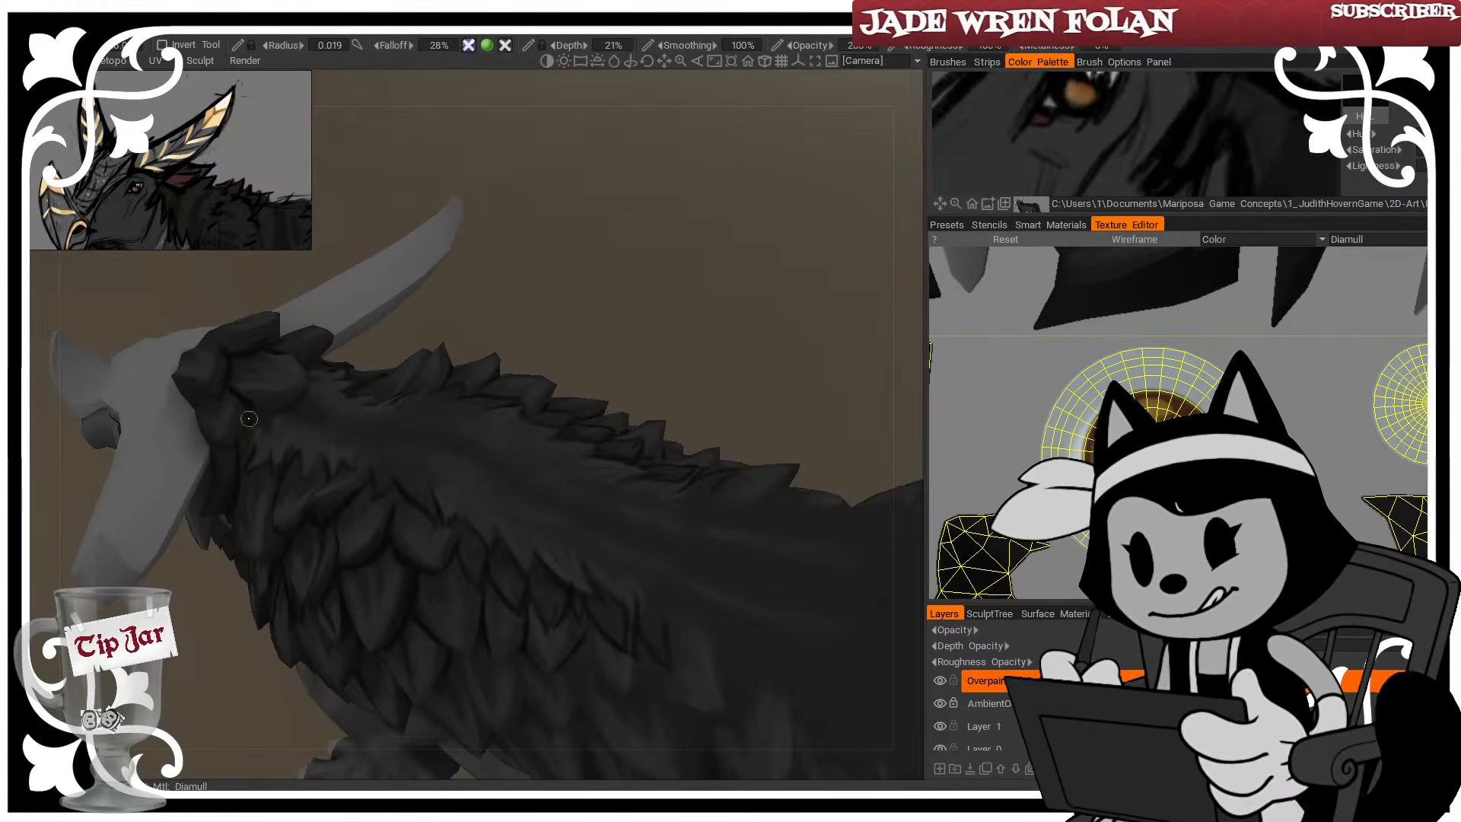
Define the overlapping tufts of the crest behind the horns with dark separations and lighter centres
left_click_drag(522, 260, 550, 255)
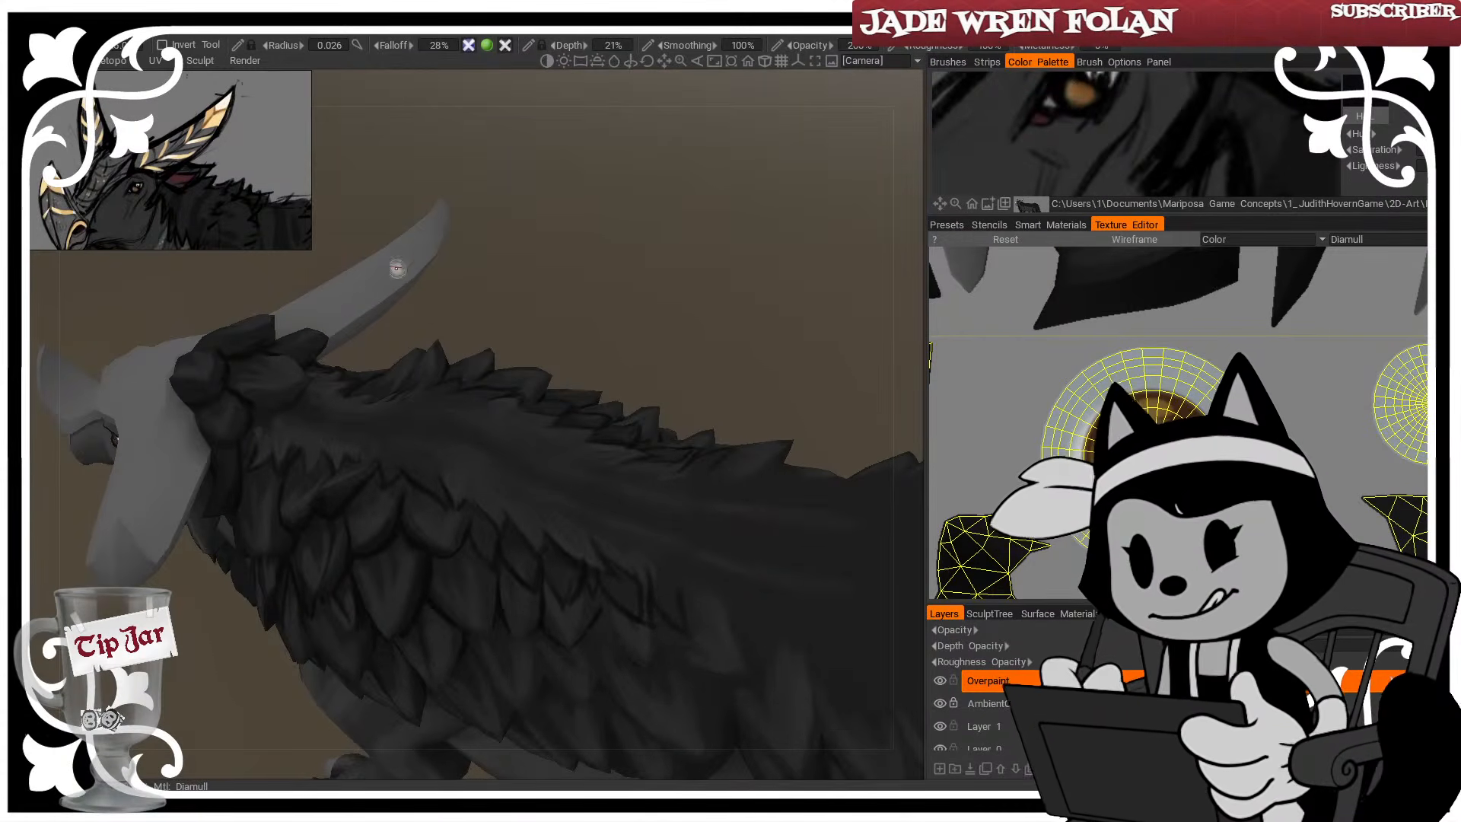
left_click_drag(415, 262, 499, 242)
right_click_drag(160, 400, 188, 400)
left_click_drag(210, 419, 214, 422, "alt")
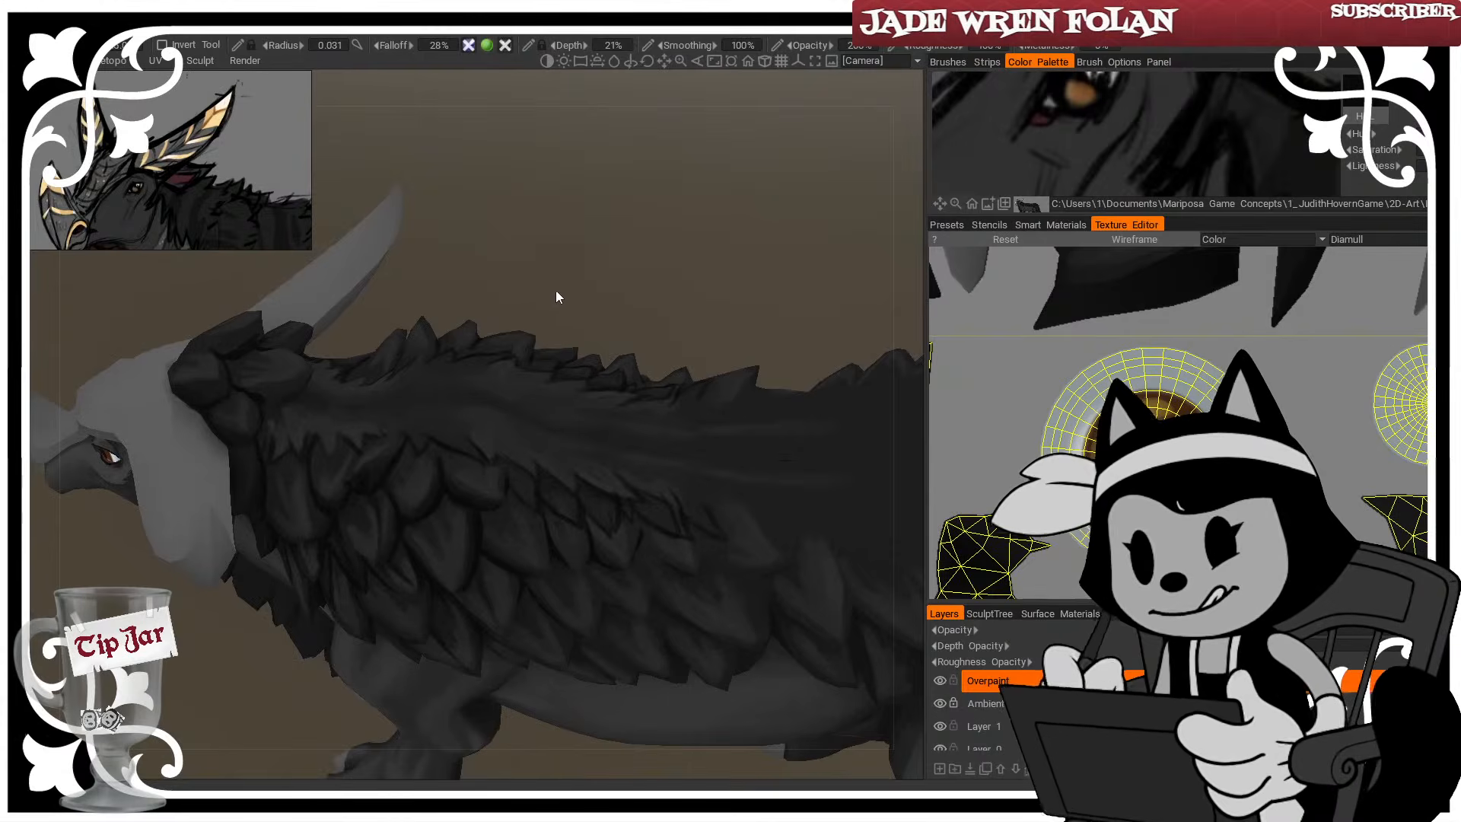
mouse_move(556, 290)
left_mouse_down()
mouse_move(542, 281)
mouse_move(573, 272)
left_mouse_up()
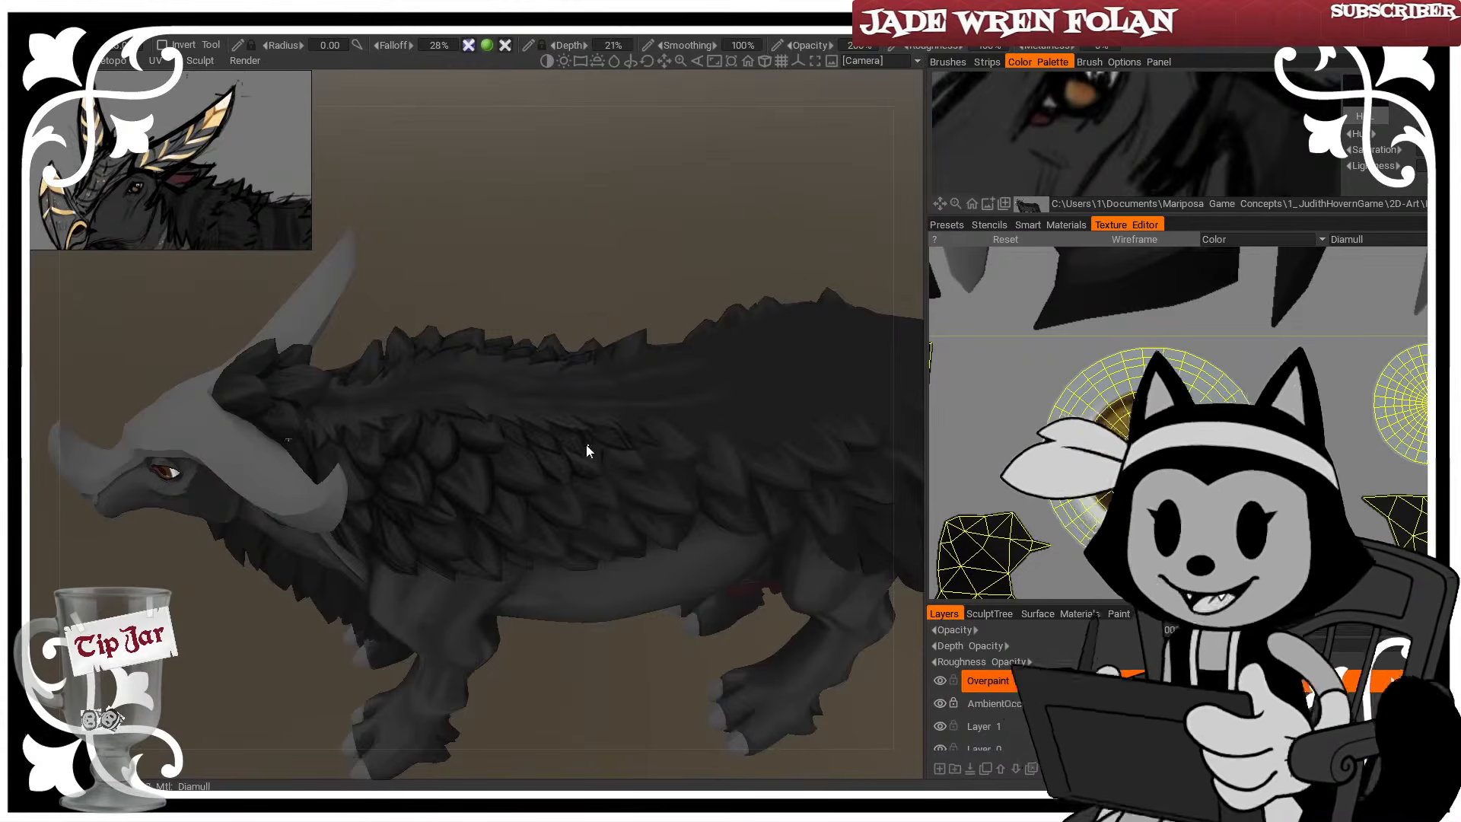
Reduce the brush radius to 0.021 for detailing the overlapping tufts on the shoulder
right_click_drag(567, 337, 548, 273)
mouse_move(548, 273)
left_mouse_down()
mouse_move(618, 203)
mouse_move(522, 120)
mouse_move(507, 80)
mouse_move(559, 149)
mouse_move(619, 150)
mouse_move(456, 207)
mouse_move(529, 267)
left_mouse_up()
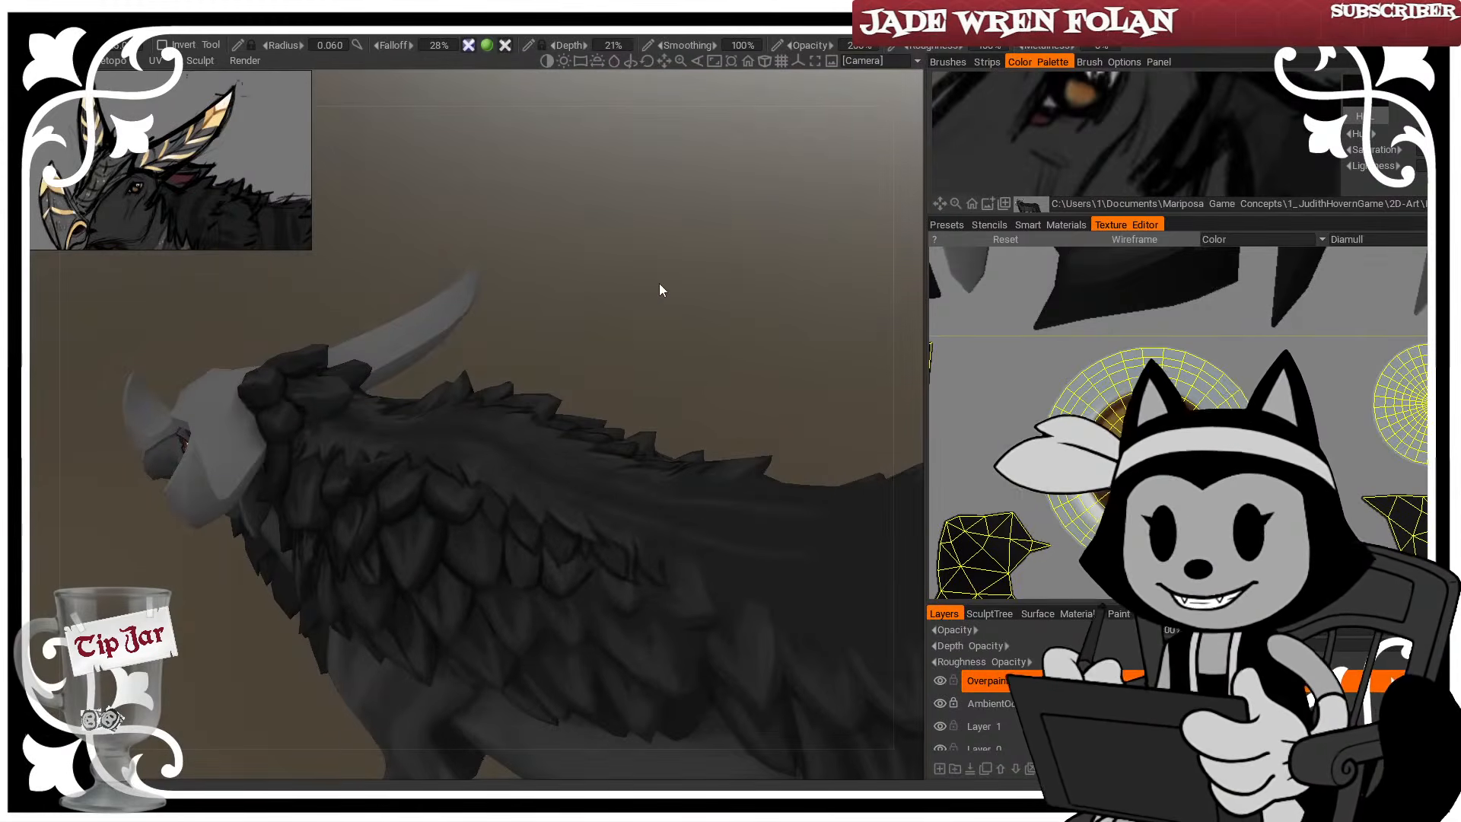
left_click_drag(684, 297, 620, 275)
key("bracketleft")
key("bracketleft")
key("bracketleft")
key("bracketleft")
key("bracketleft")
key("bracketleft")
key("bracketleft")
key("bracketleft")
key("bracketleft")
key("bracketleft")
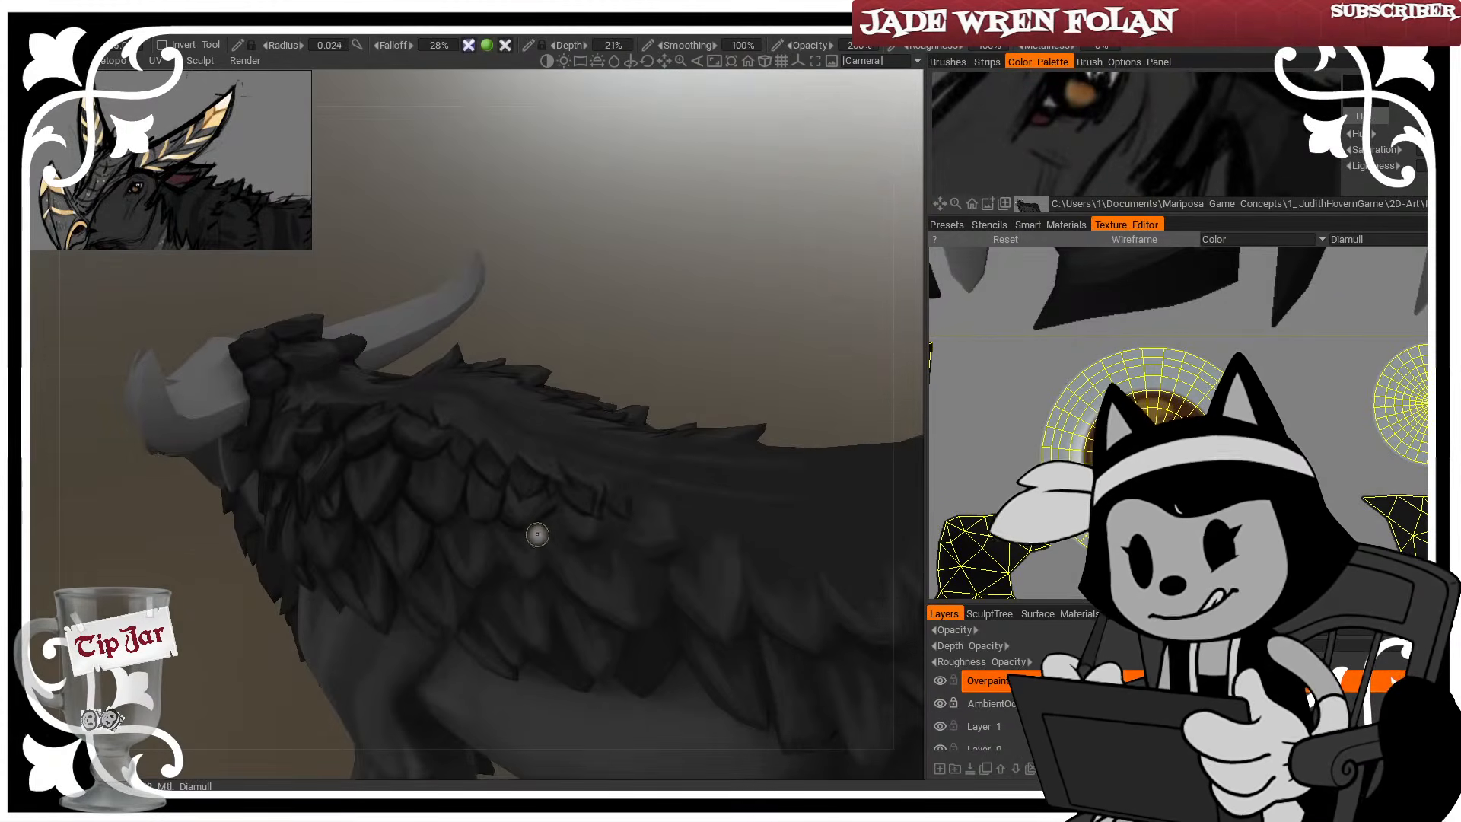
left_click_drag(660, 394, 697, 295)
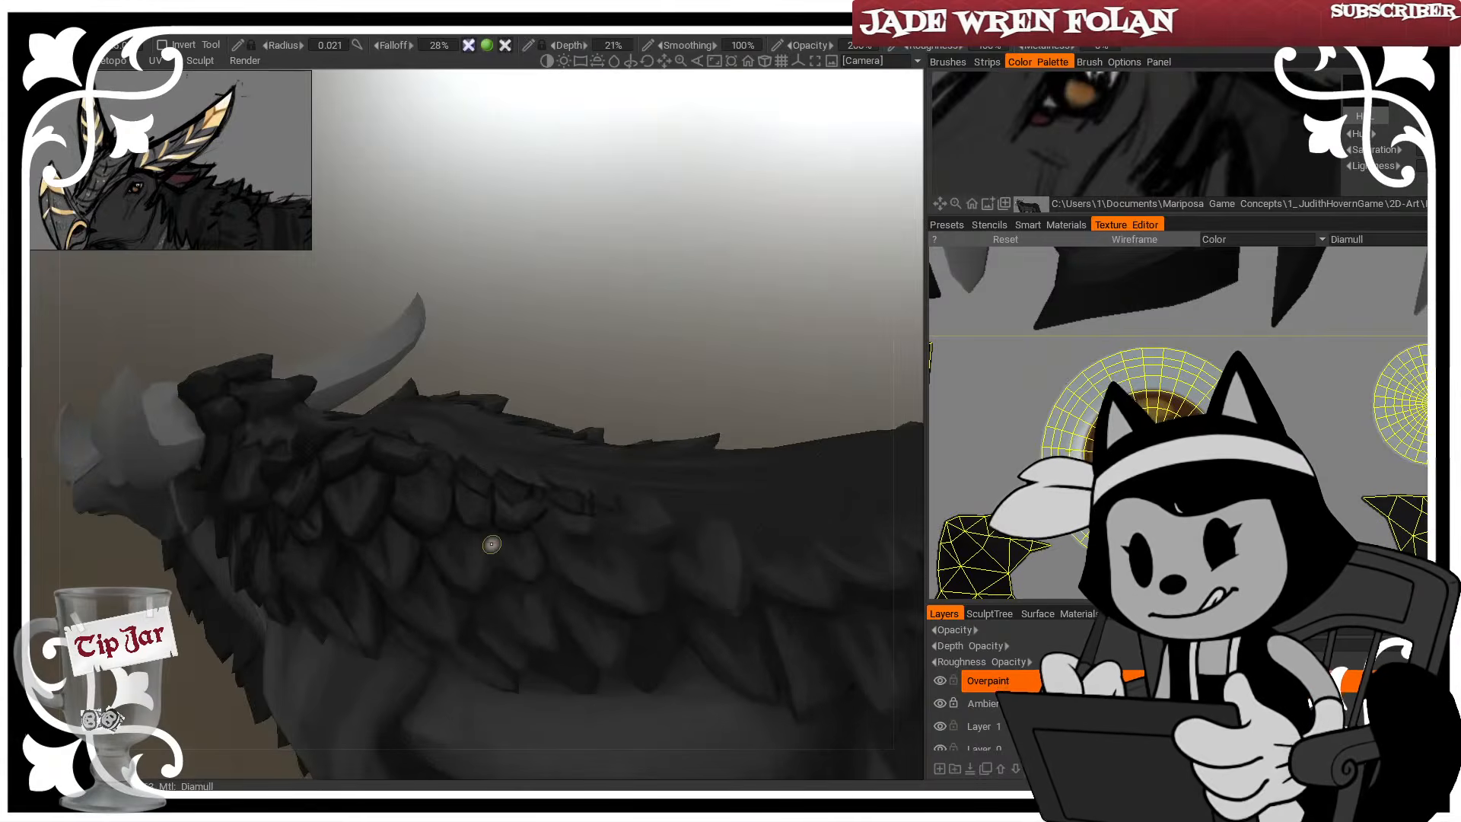
Examine the mesh wireframe beneath the painted tufts along the neck, shoulder and flank
left_click_drag(576, 370, 623, 281)
key("w")
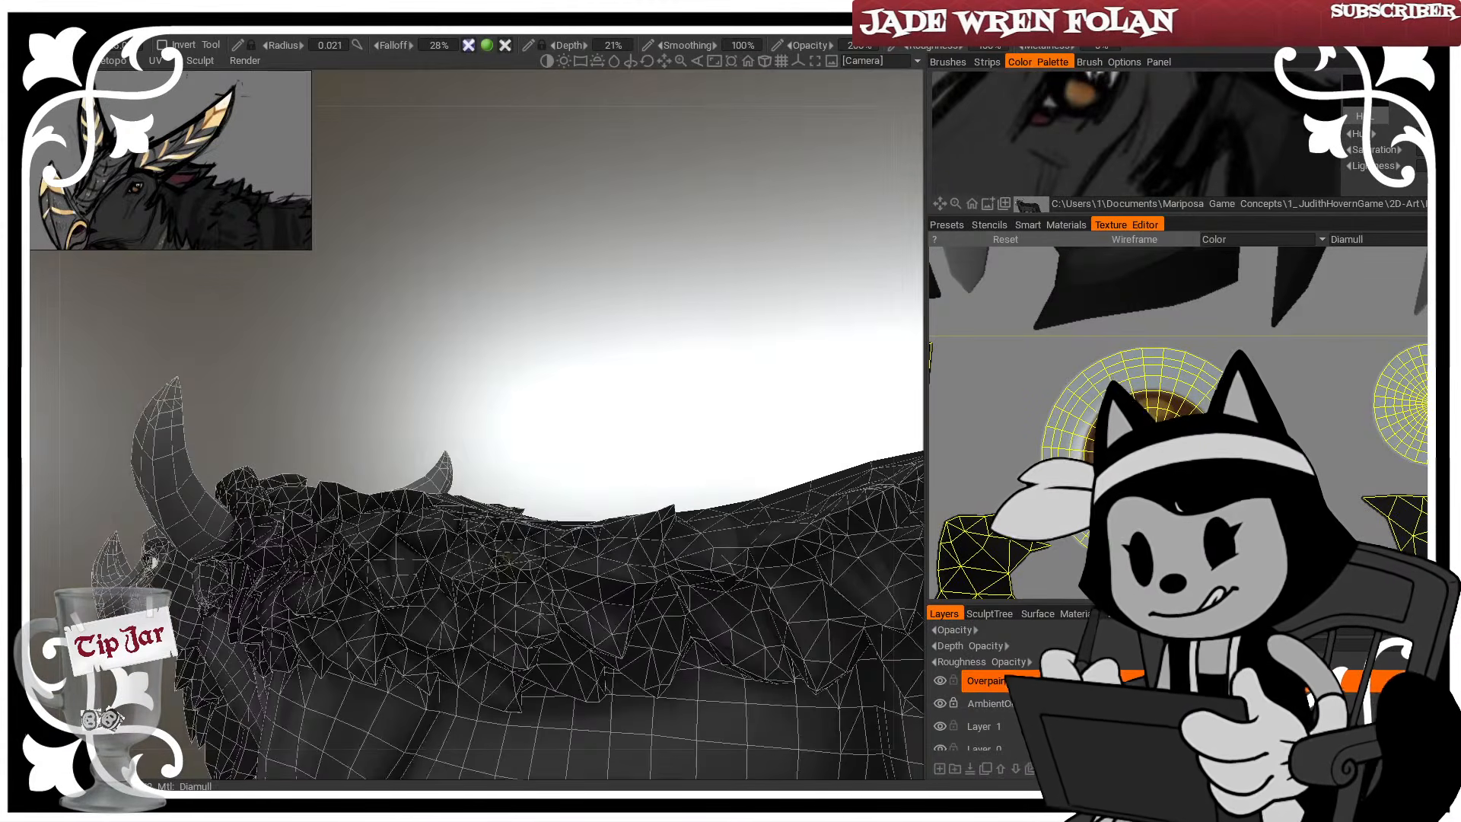
key("w")
key("w")
mouse_move(649, 437)
left_mouse_down()
mouse_move(618, 420)
mouse_move(643, 487)
mouse_move(780, 491)
left_mouse_up()
key("w")
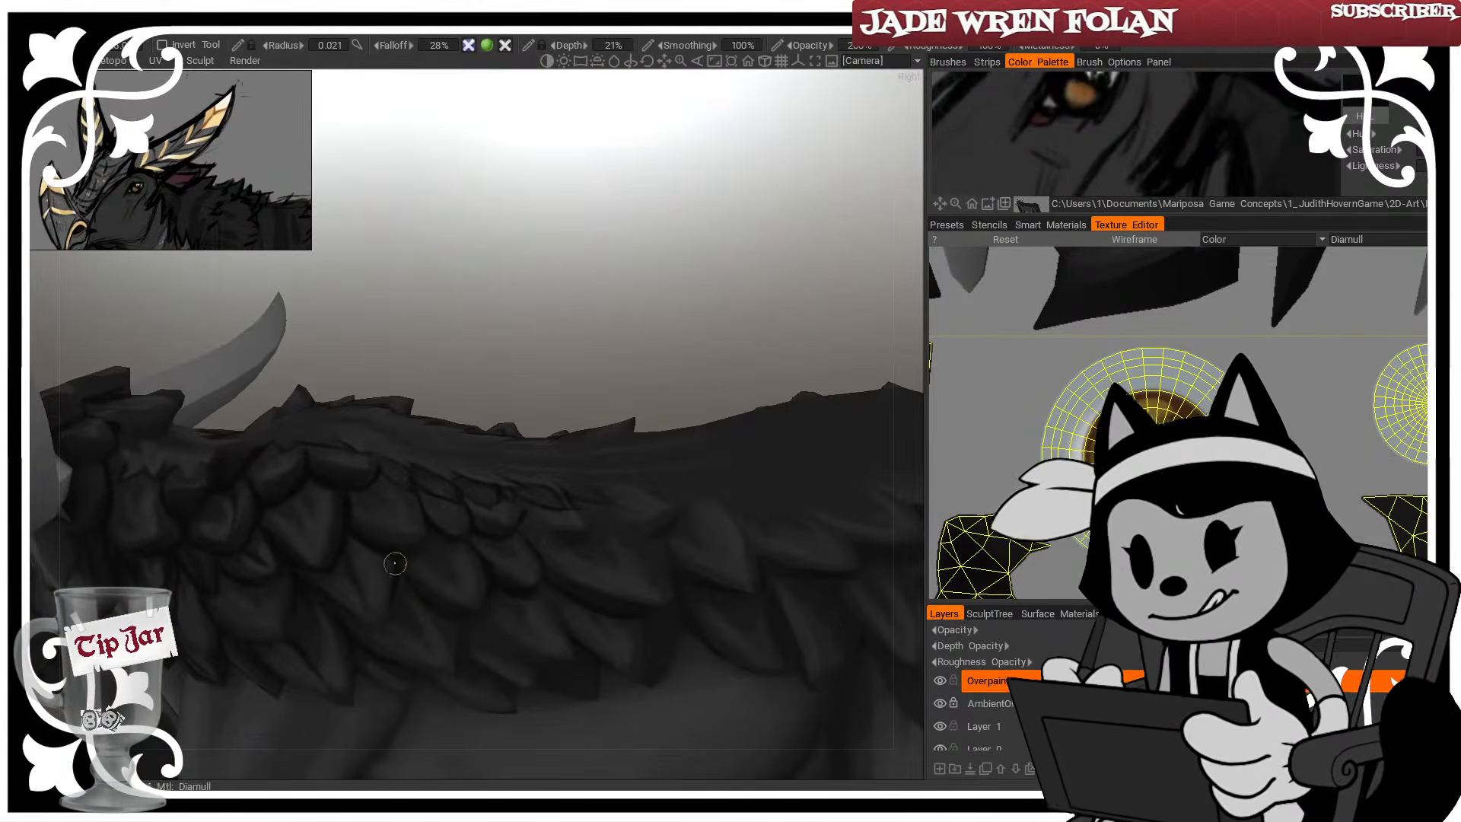
key("w")
key("w")
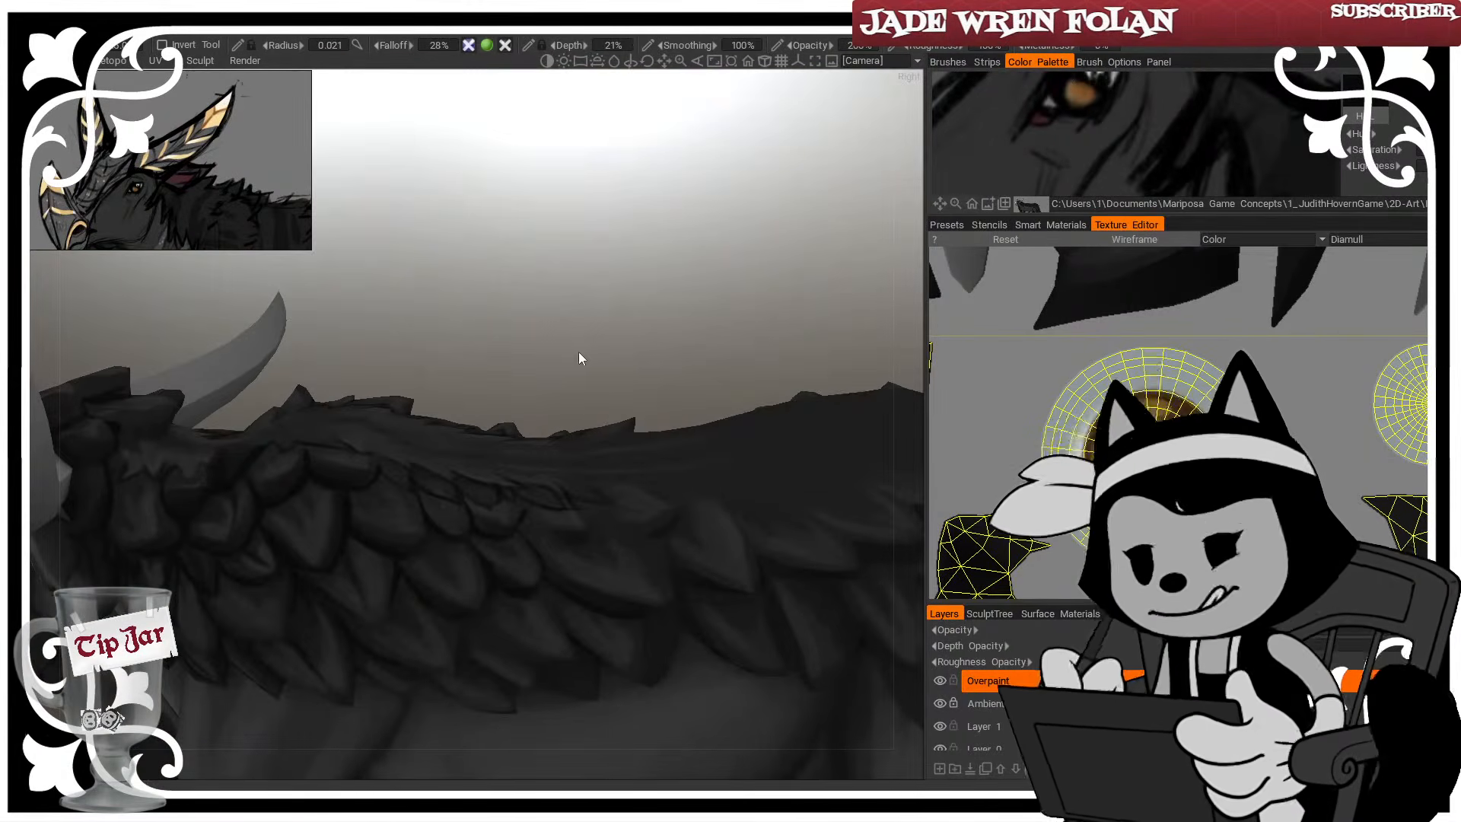
Softly shade the neck and shoulder tufts with a broad brush, varying its radius between 0.060 and 0.091
mouse_move(578, 352)
left_mouse_down()
mouse_move(601, 331)
mouse_move(560, 359)
left_mouse_up()
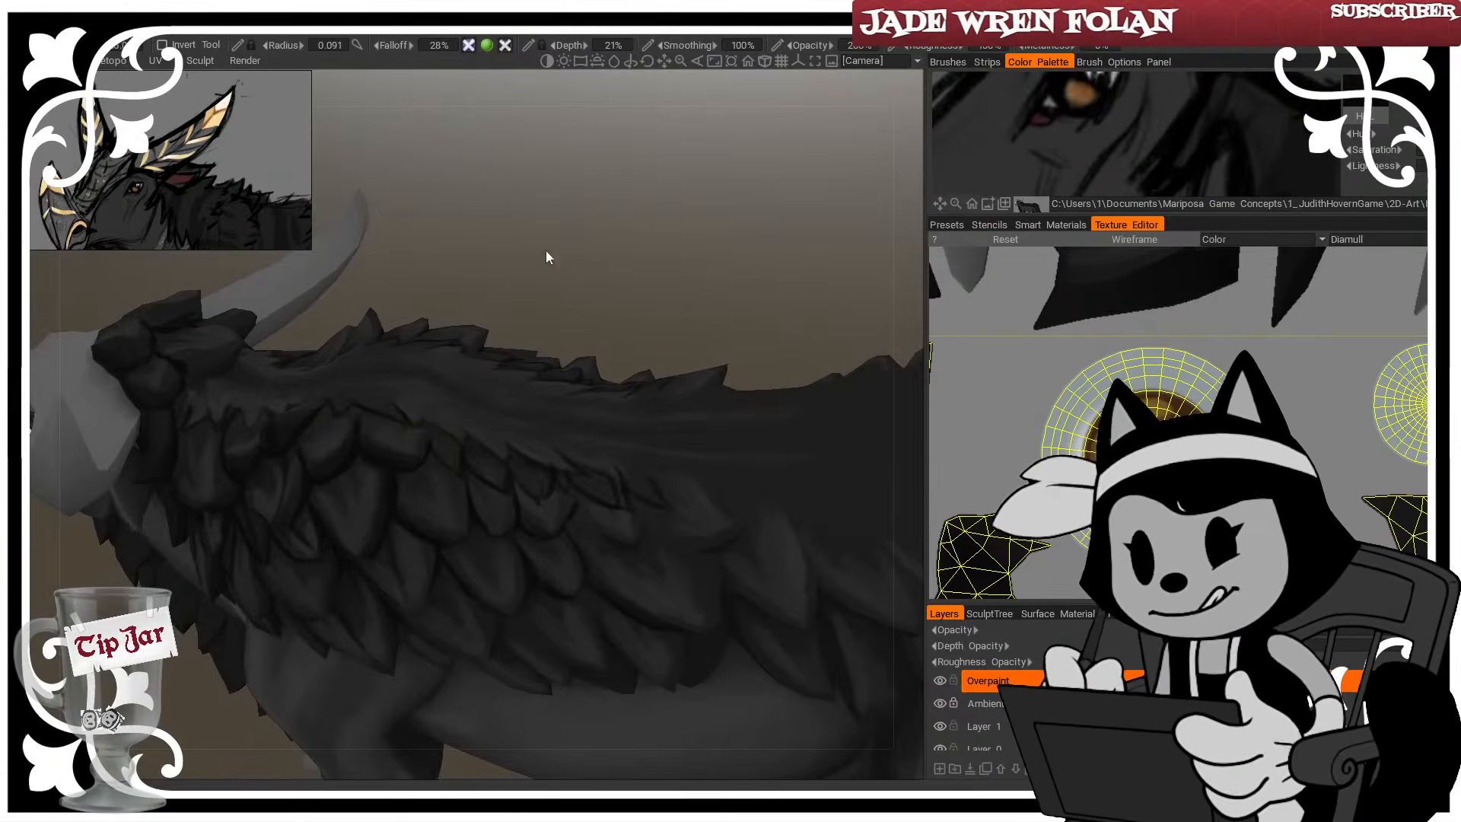
left_click_drag(547, 254, 458, 325)
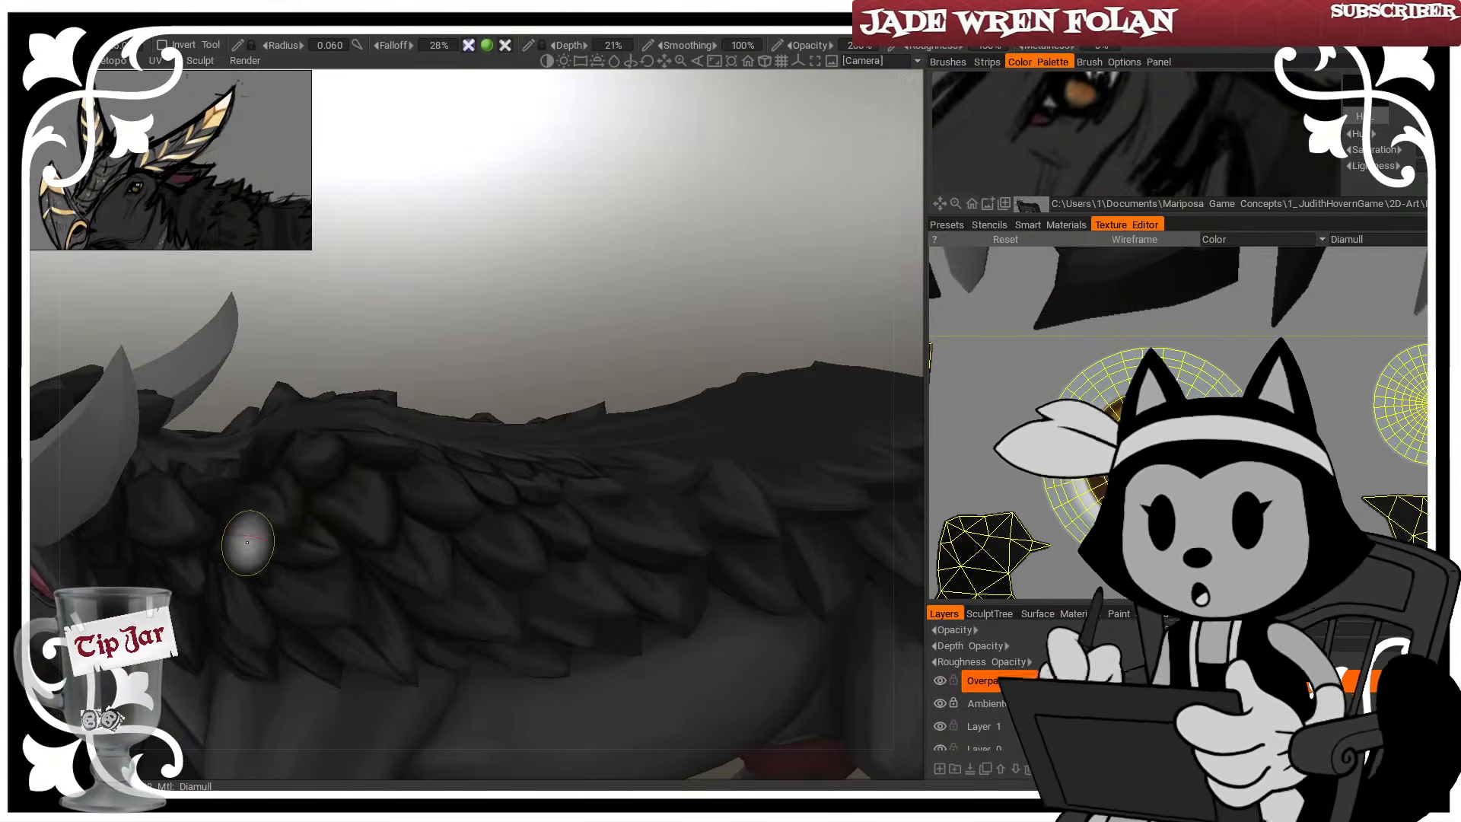
left_click_drag(433, 287, 396, 266)
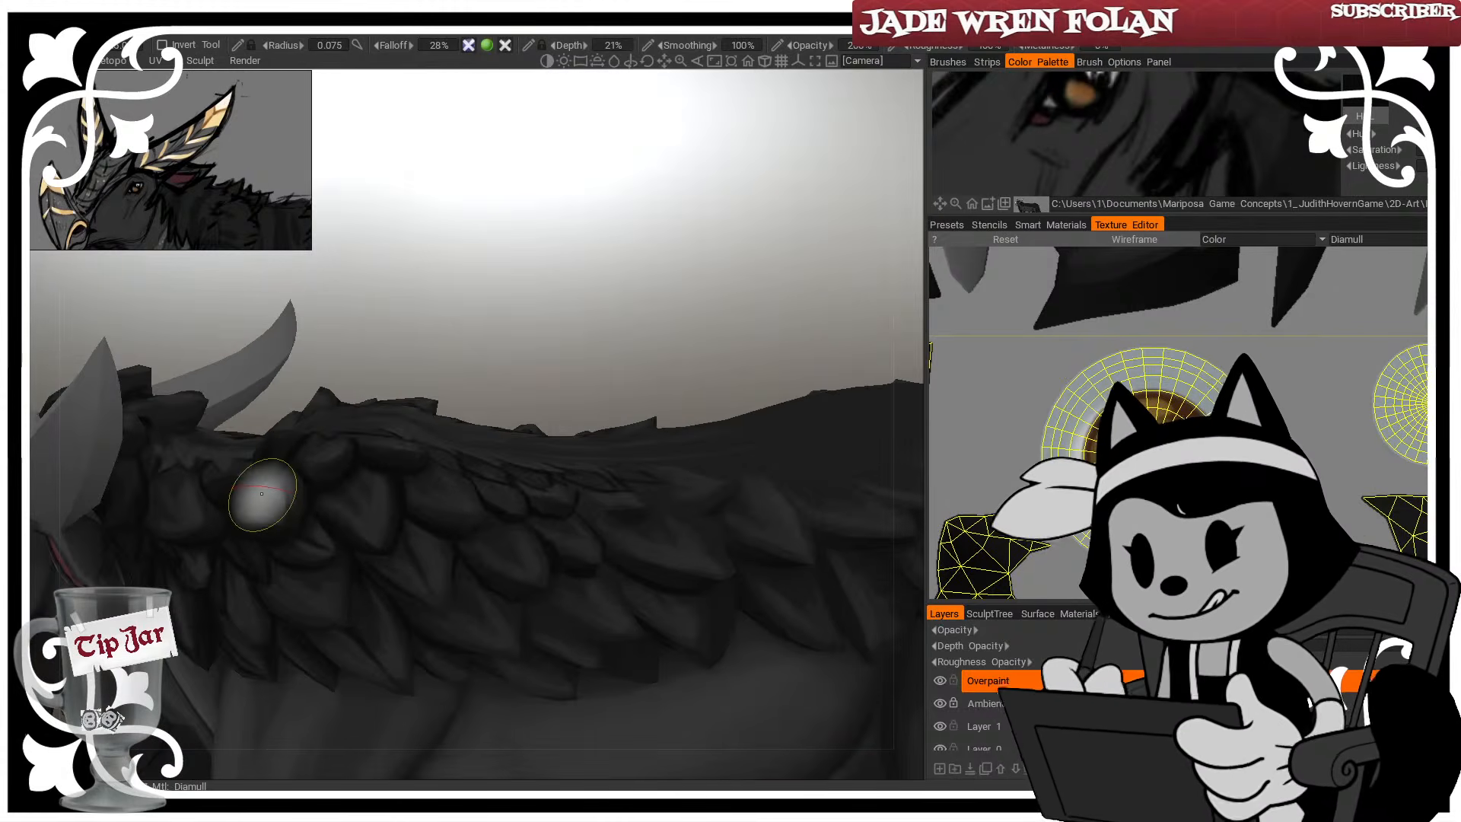
left_click_drag(447, 402, 434, 352)
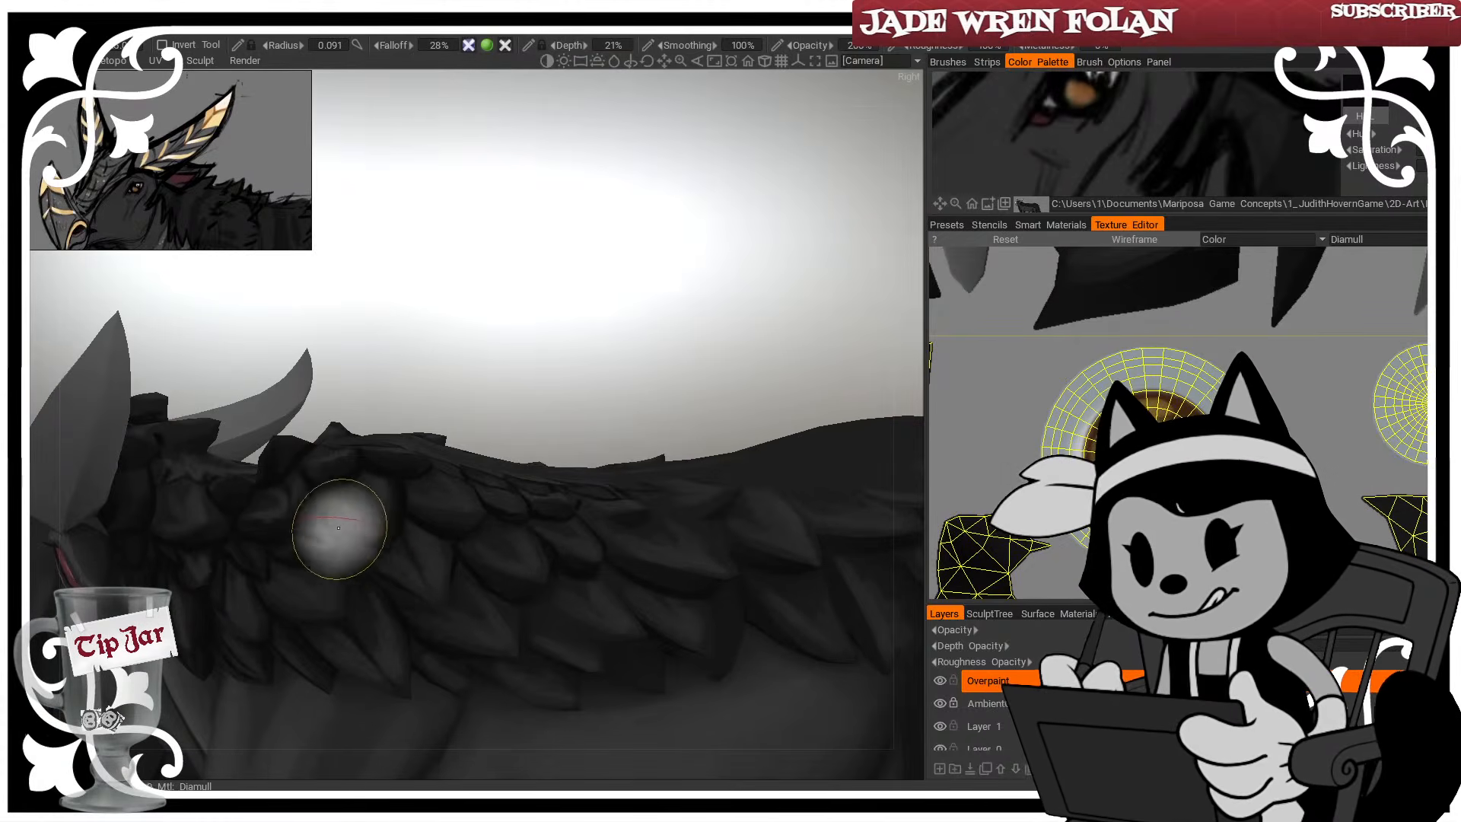
left_click_drag(369, 551, 453, 537)
left_click_drag(512, 414, 489, 512)
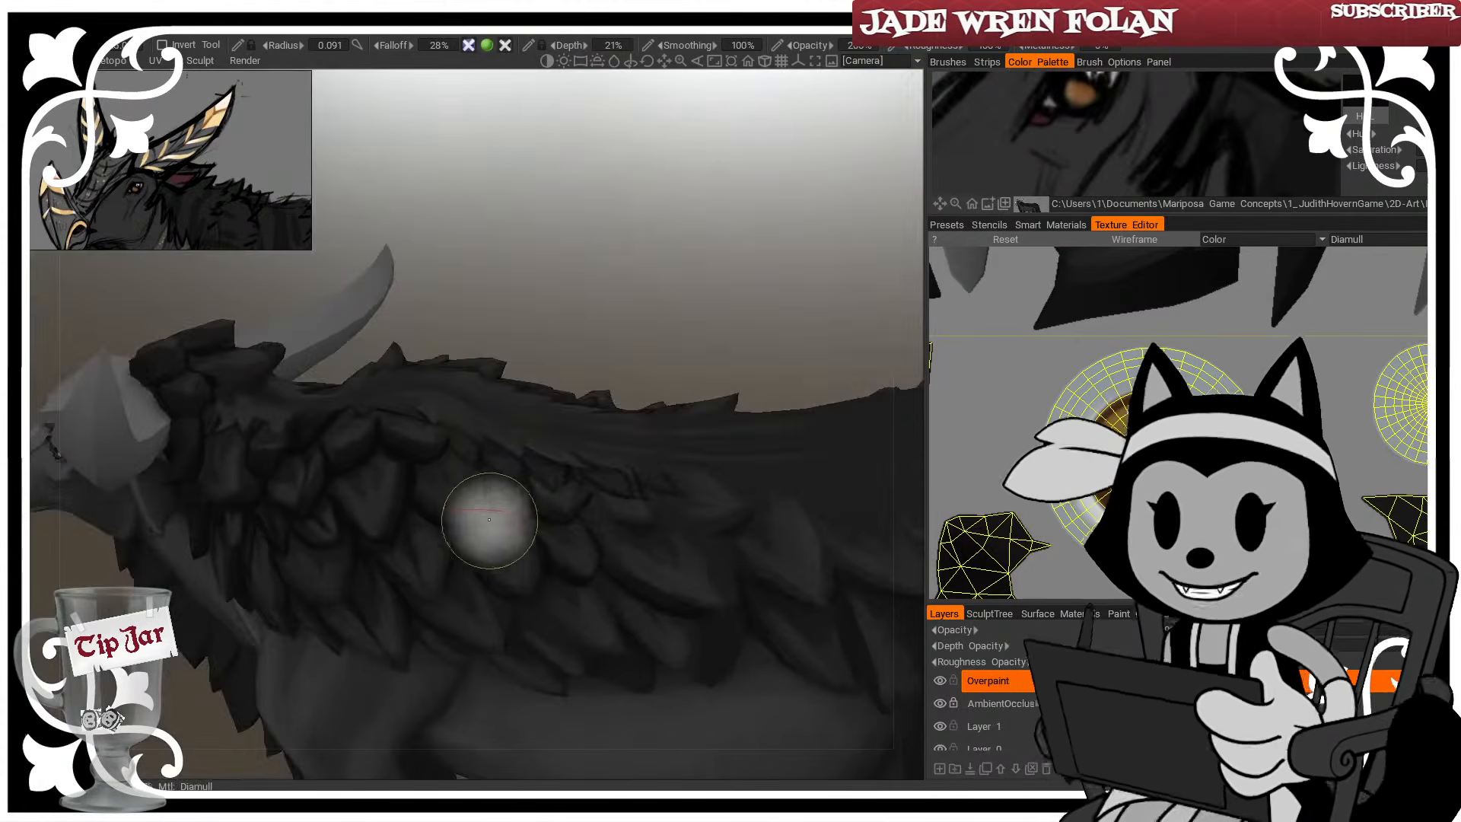
mouse_move(615, 384)
left_mouse_down()
mouse_move(741, 293)
mouse_move(463, 401)
mouse_move(317, 593)
mouse_move(360, 566)
mouse_move(221, 620)
left_mouse_up()
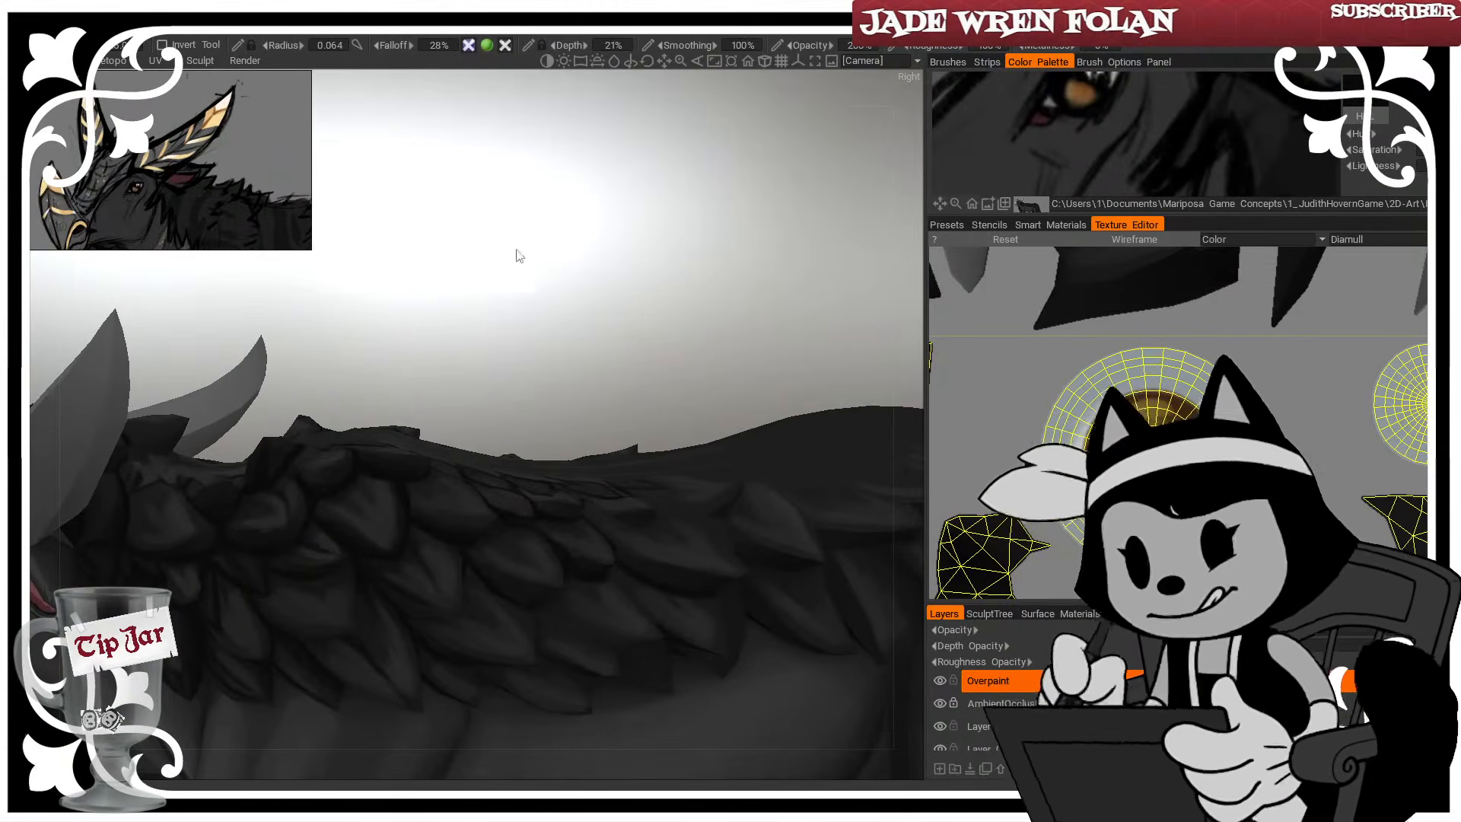
left_click_drag(515, 254, 615, 257)
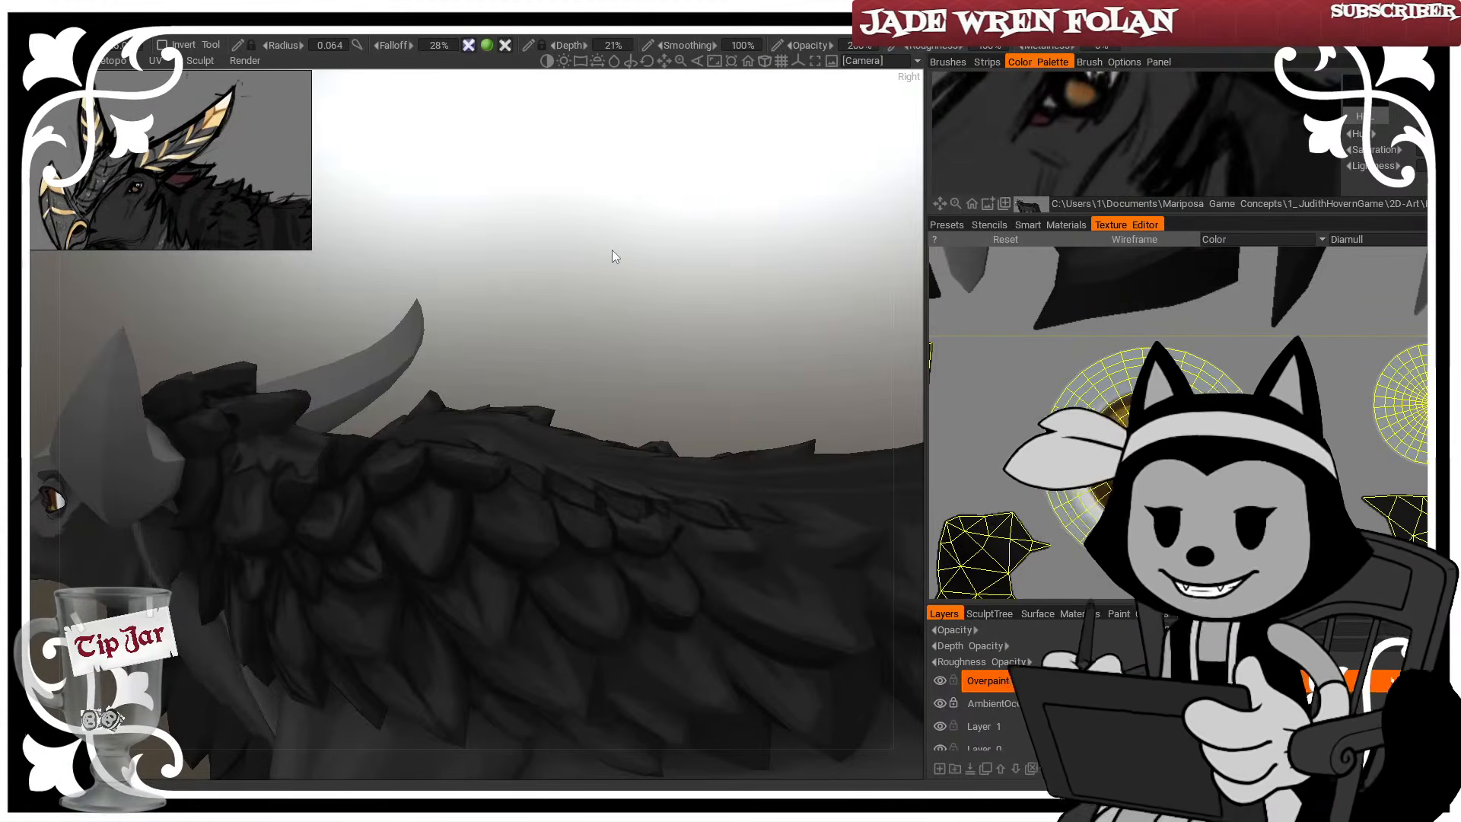
Set the brush radius to 0.021 for fine work on the tufts behind the head crest
right_click_drag(612, 250, 643, 280)
left_click_drag(651, 235, 613, 296)
mouse_move(613, 295)
right_mouse_down()
mouse_move(661, 303)
mouse_move(629, 272)
right_mouse_up()
left_click_drag(628, 273, 749, 202)
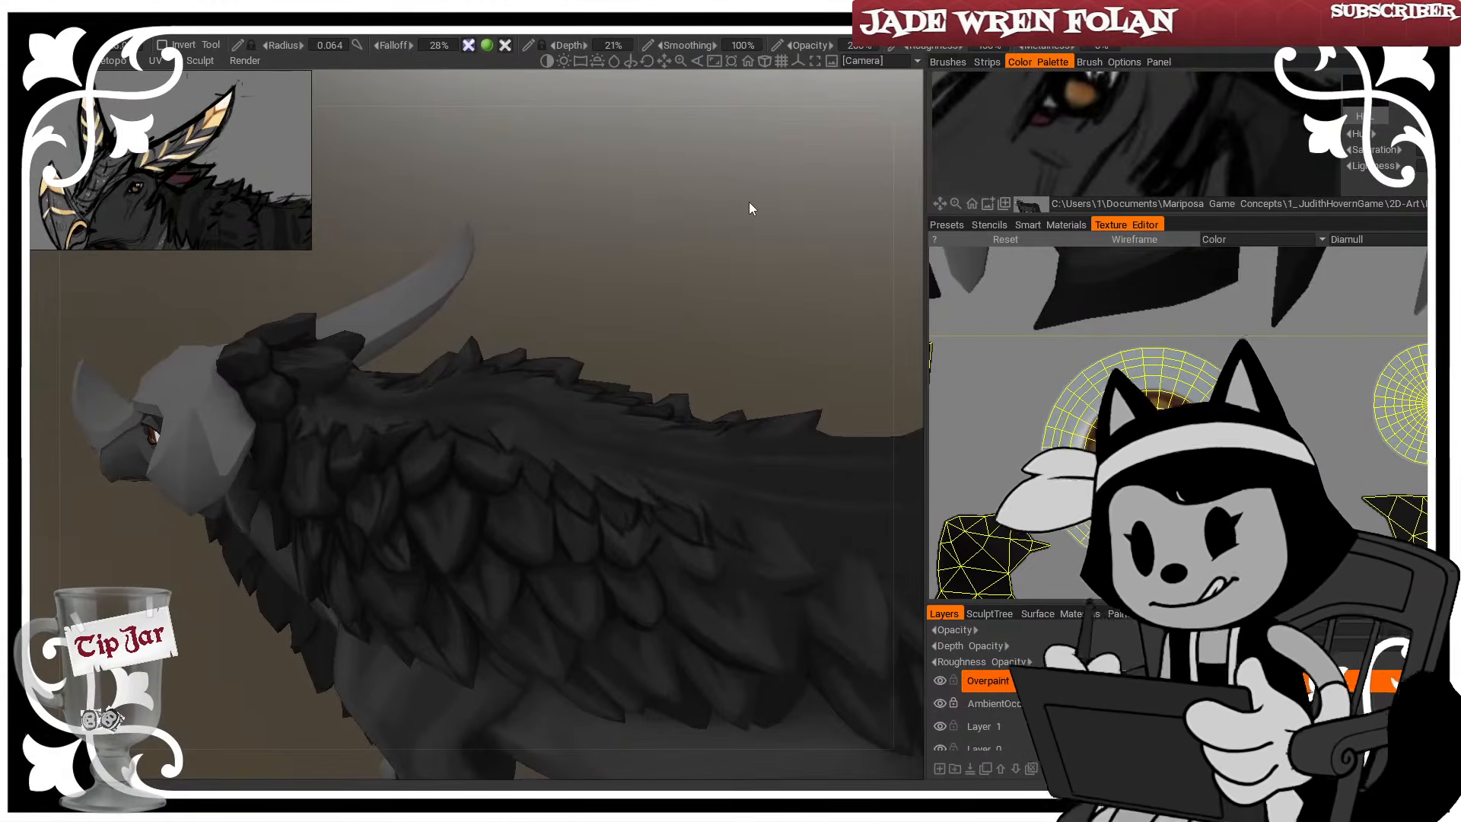
mouse_move(749, 203)
left_mouse_down()
mouse_move(723, 381)
mouse_move(695, 381)
mouse_move(756, 335)
left_mouse_up()
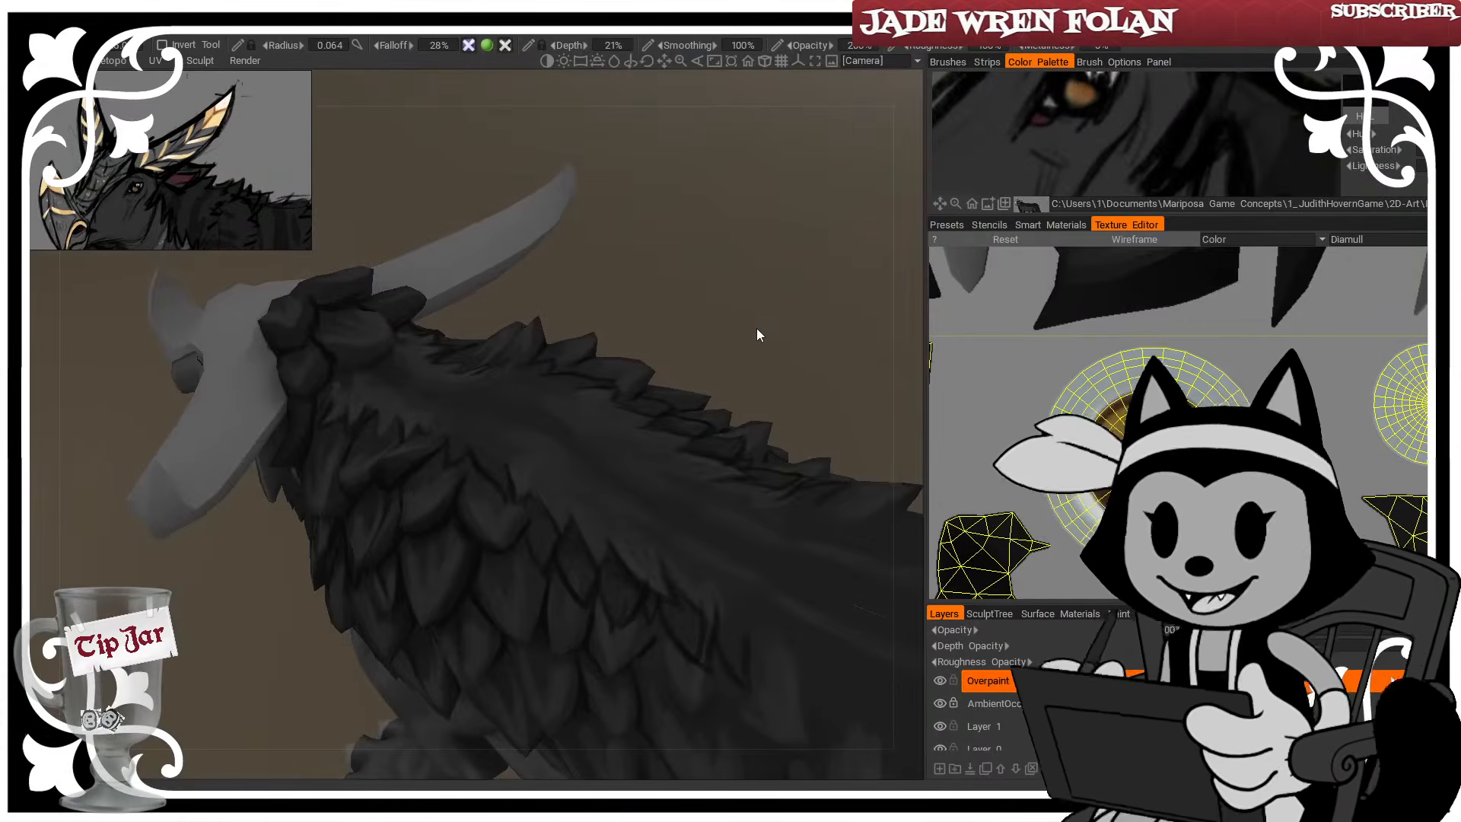
key("bracketleft")
key("bracketleft")
key("bracketleft")
key("bracketleft")
key("bracketleft")
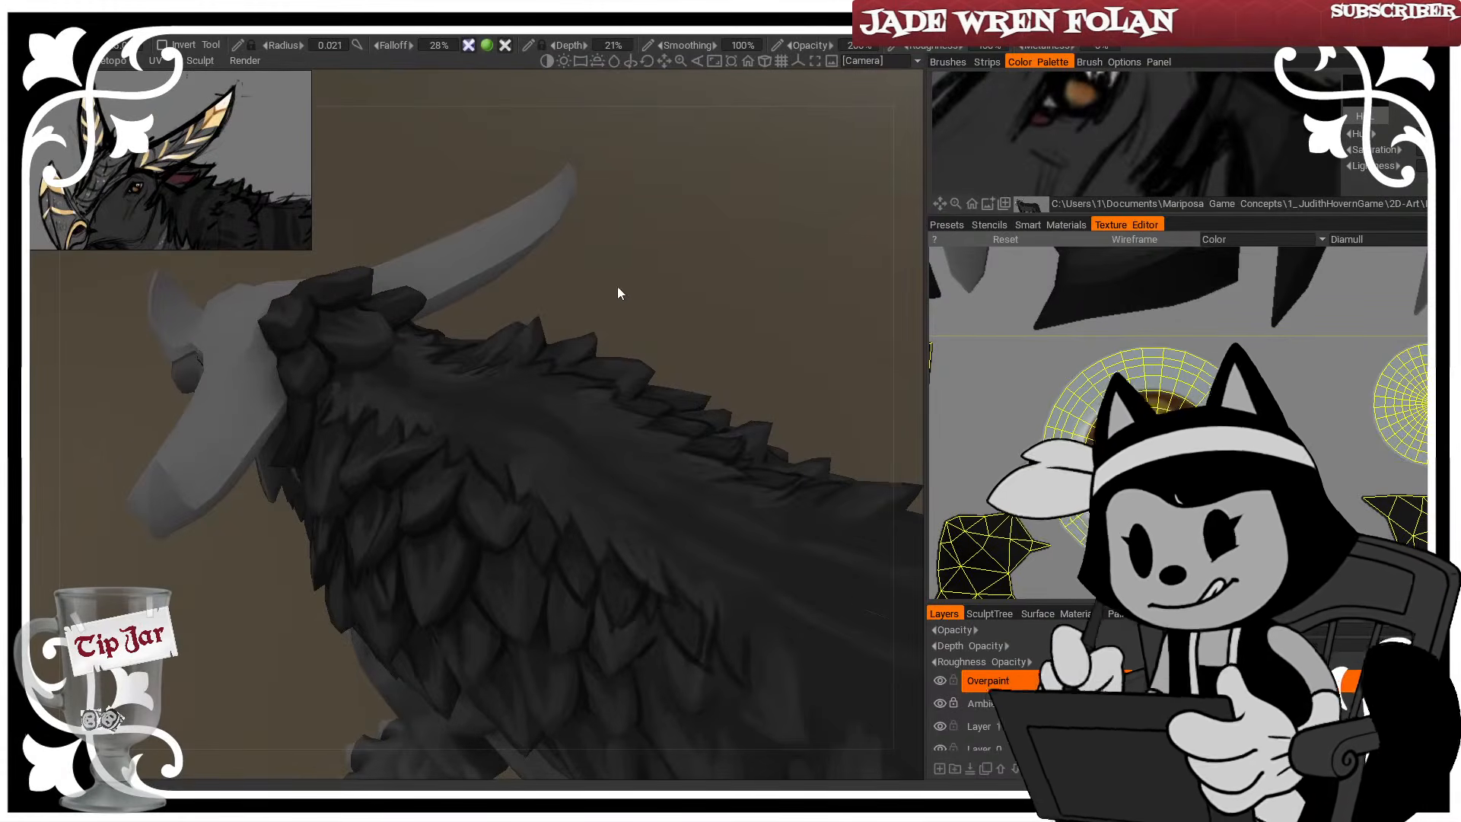
Compare the mesh wireframe with the painted tufts behind the horns and along the upper back
left_click_drag(618, 286, 578, 284)
key("w")
key("w")
left_click_drag(401, 236, 338, 255)
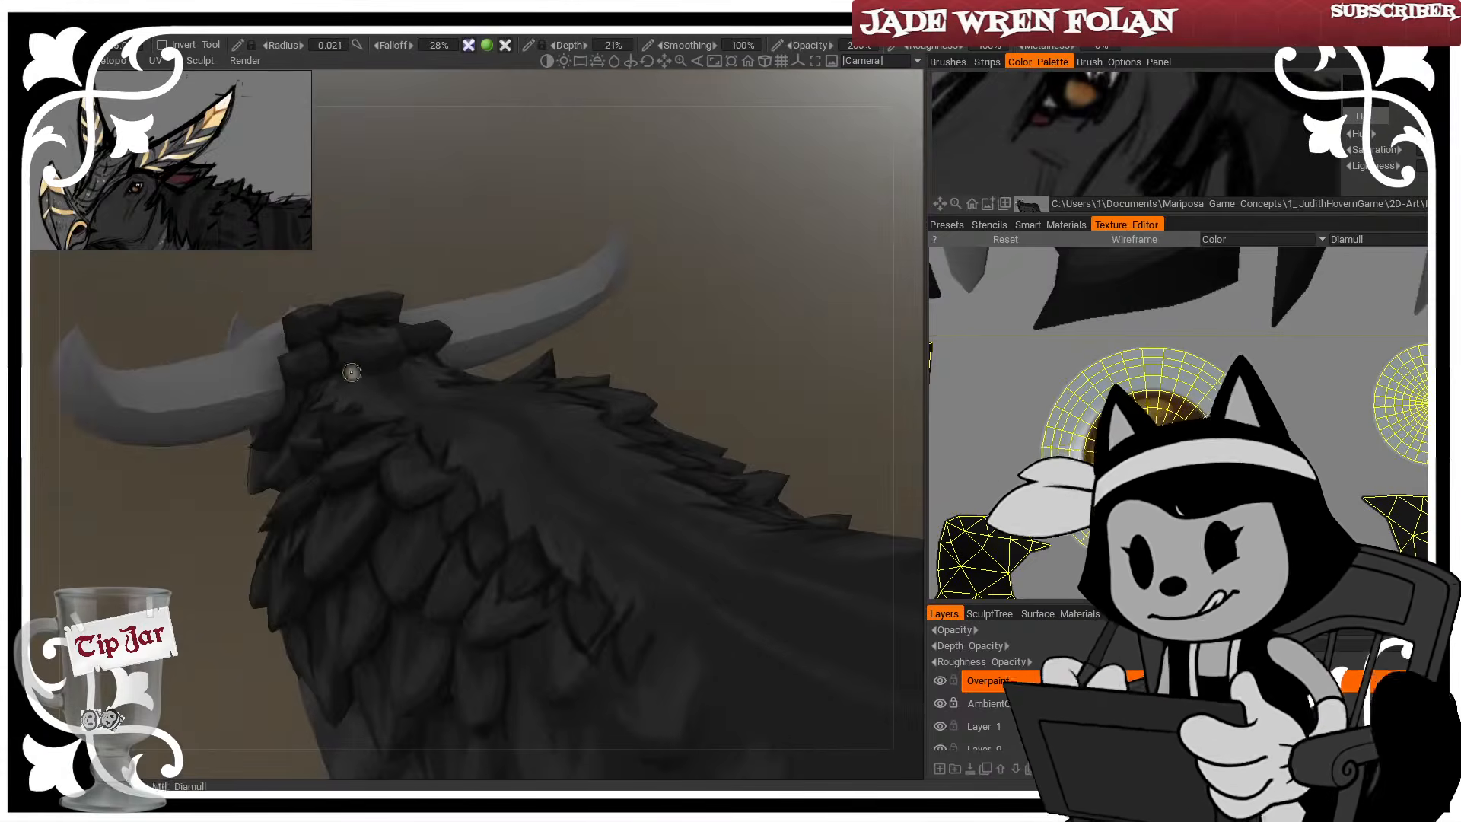
key("w")
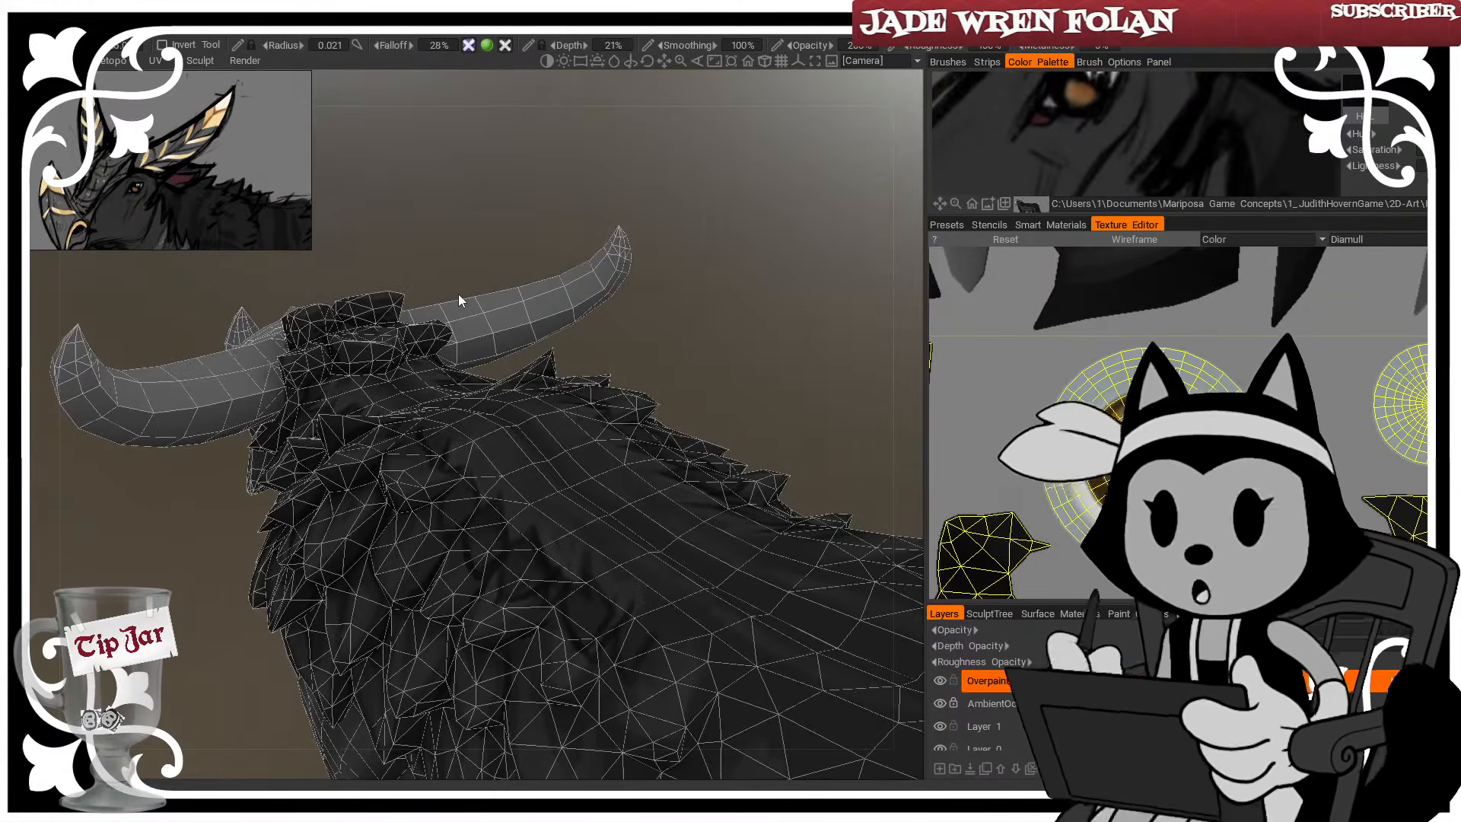
left_click_drag(760, 341, 741, 355)
key("w")
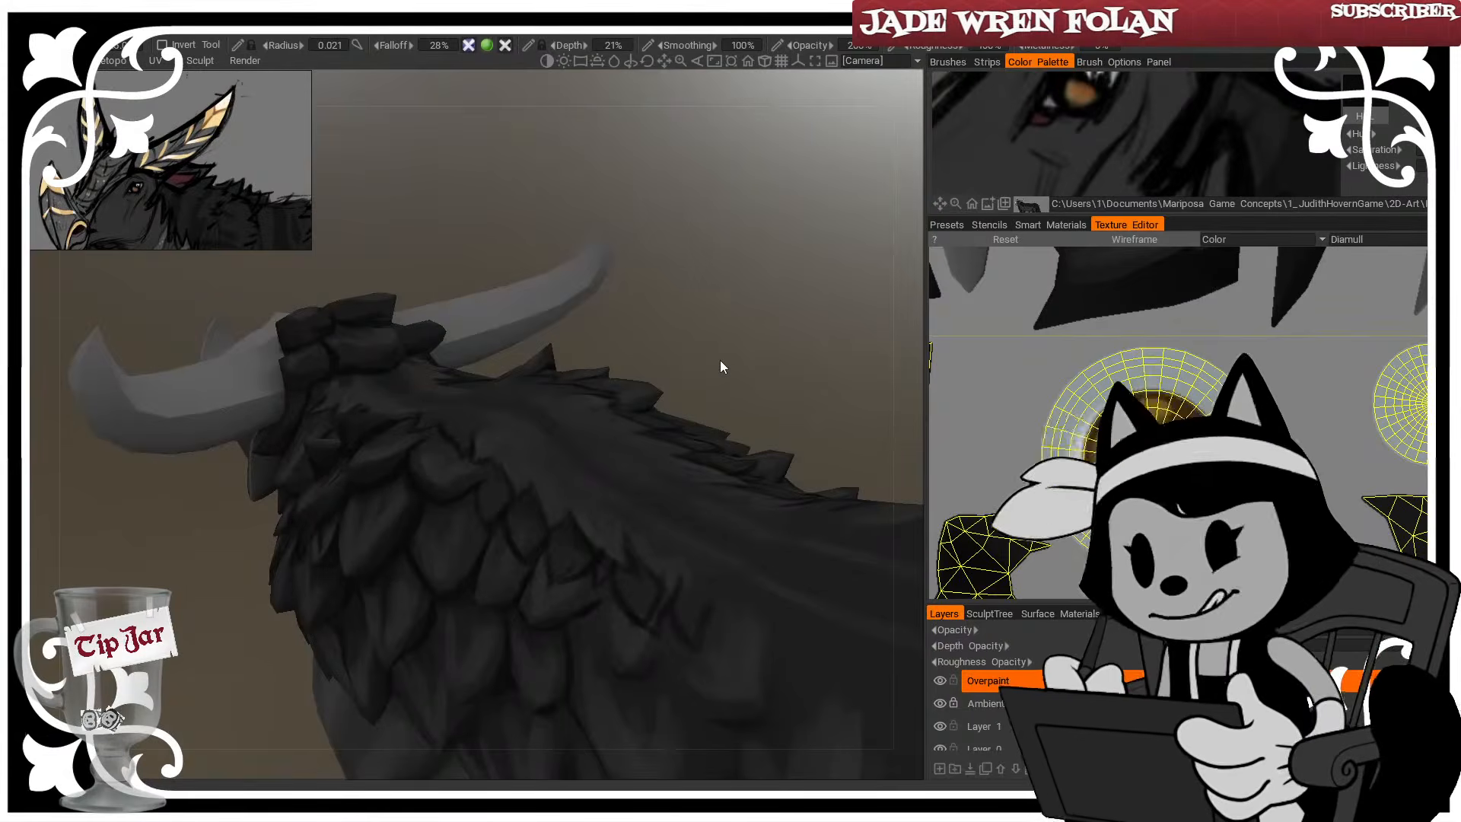
left_click_drag(720, 360, 762, 331)
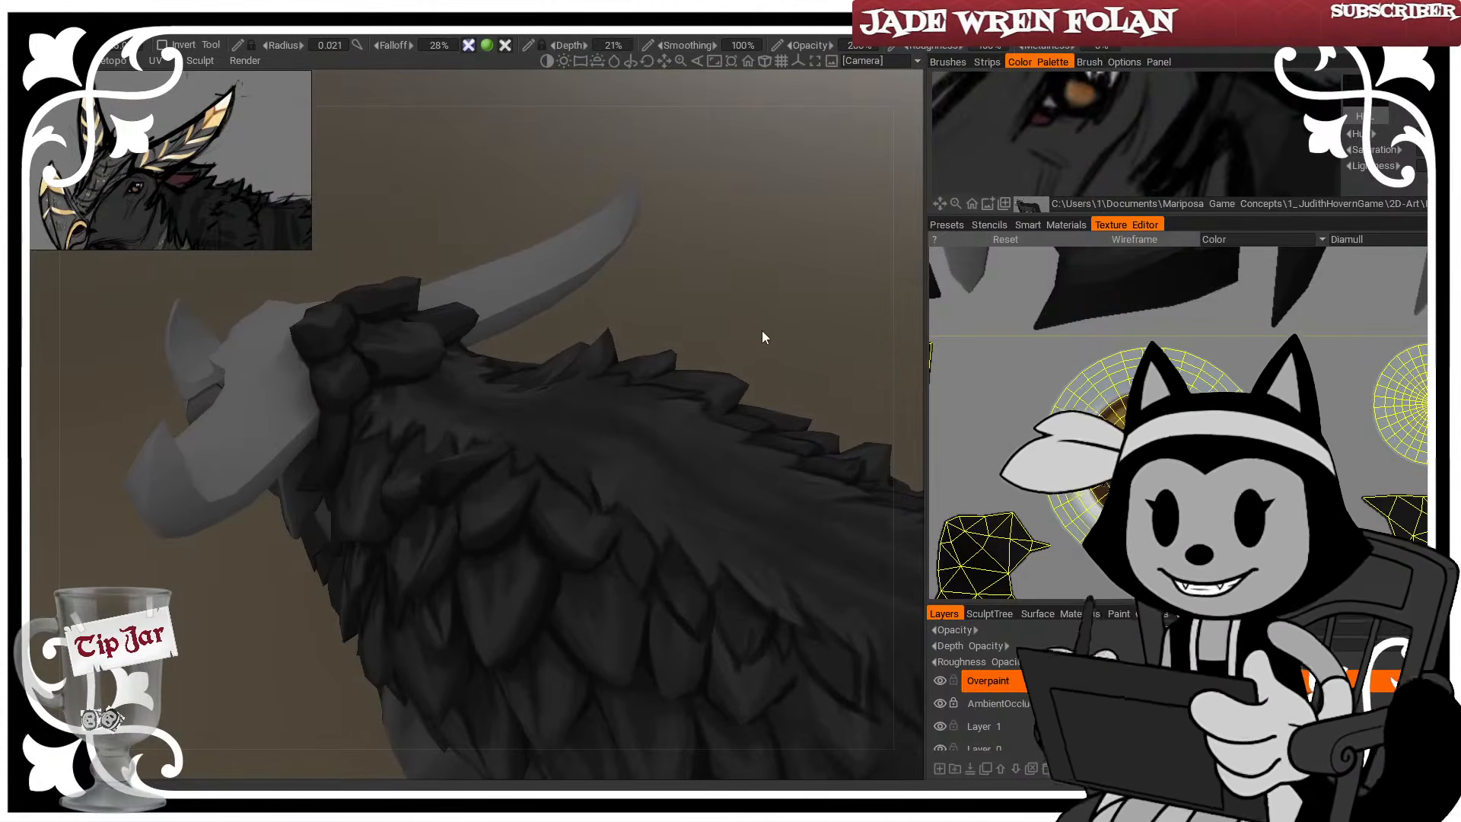
key("w")
key("w")
key("w")
key("w")
mouse_move(725, 290)
left_mouse_down()
mouse_move(747, 284)
mouse_move(724, 305)
left_mouse_up()
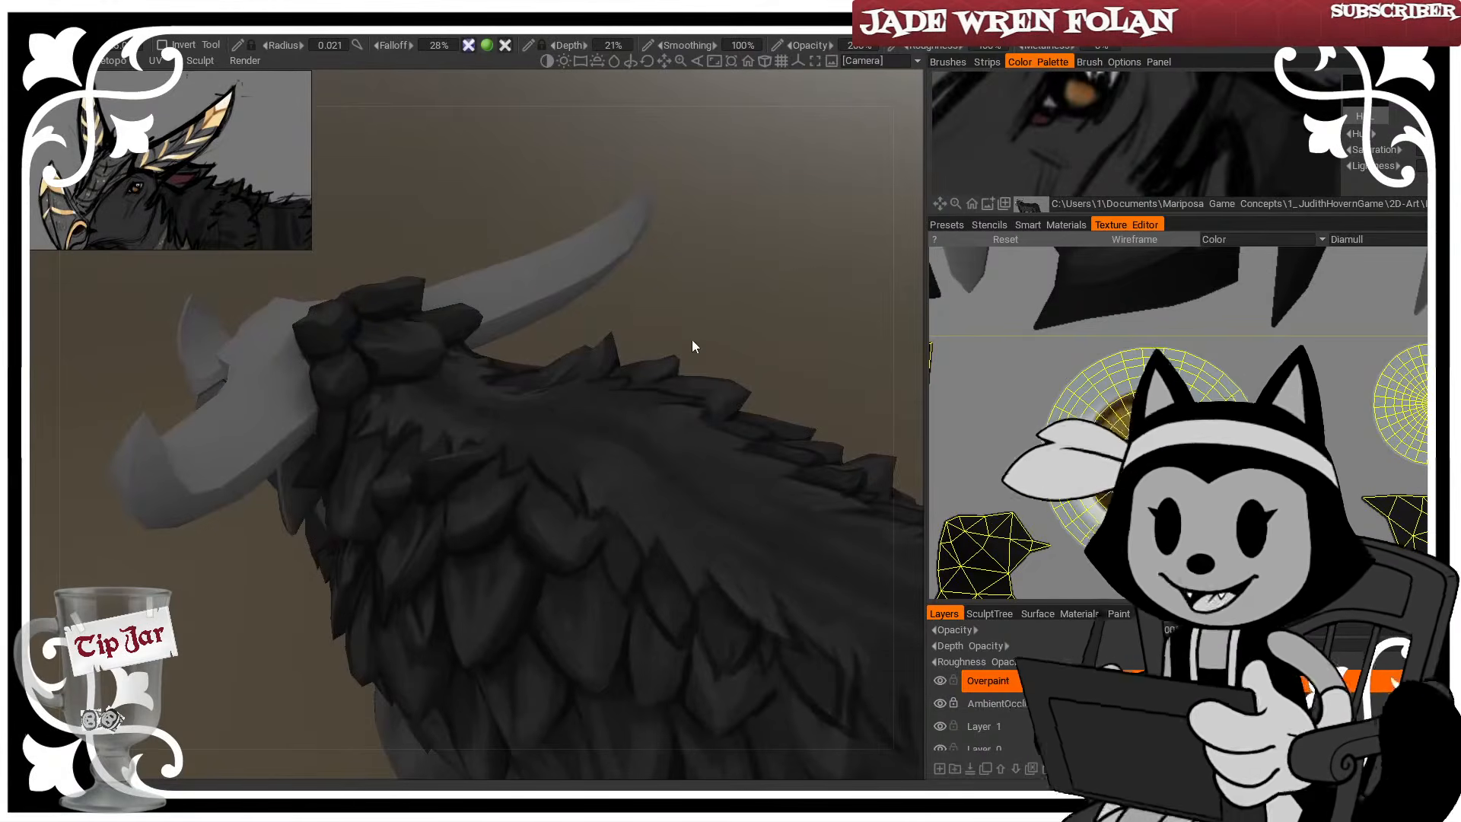
left_click_drag(692, 349, 584, 212)
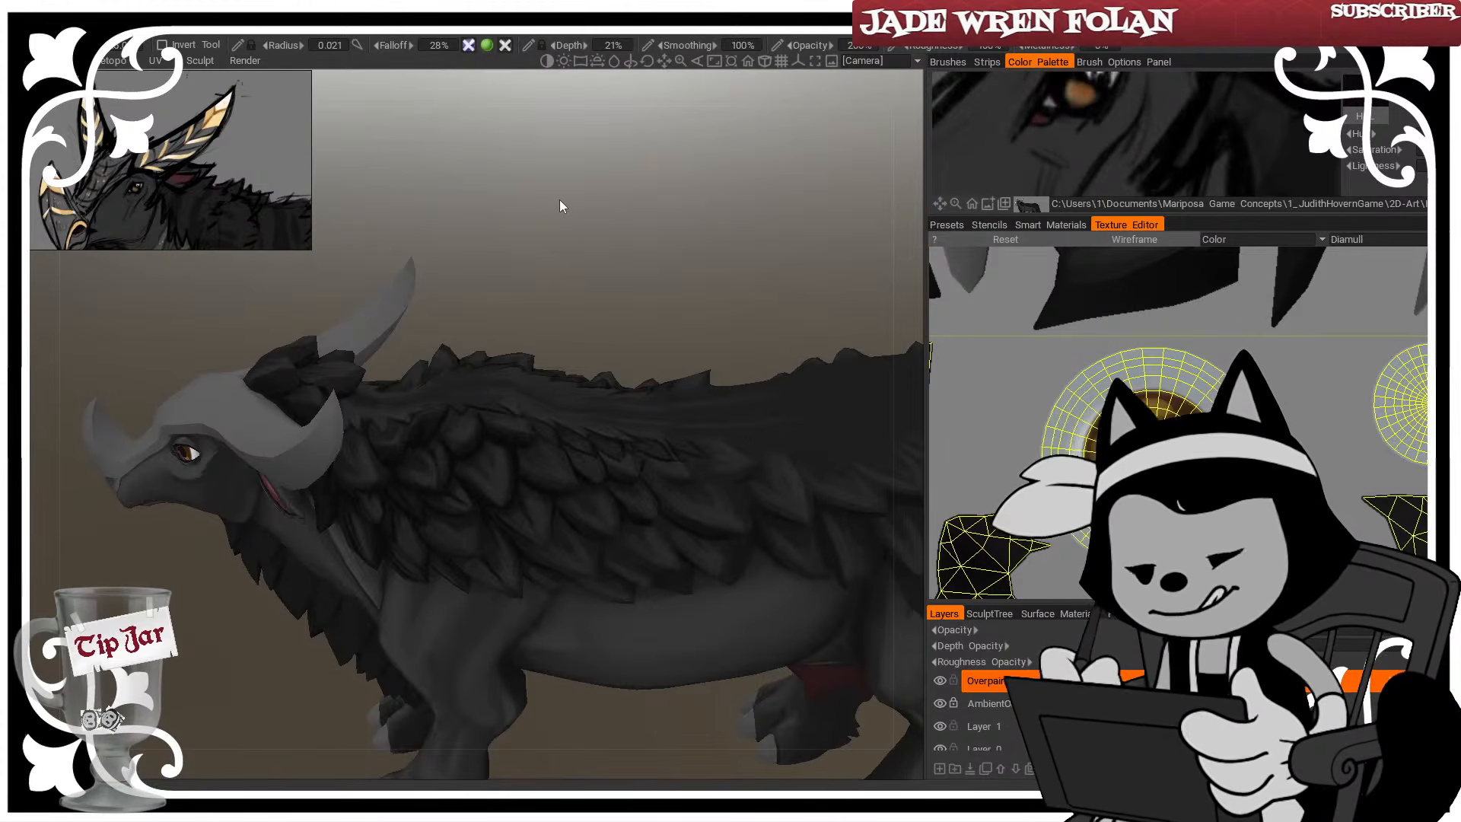
Paint a rounded tuft with a dark outline at the rear end of the upper shoulder row, using a brush radius of 0.014
left_click_drag(554, 205, 641, 195)
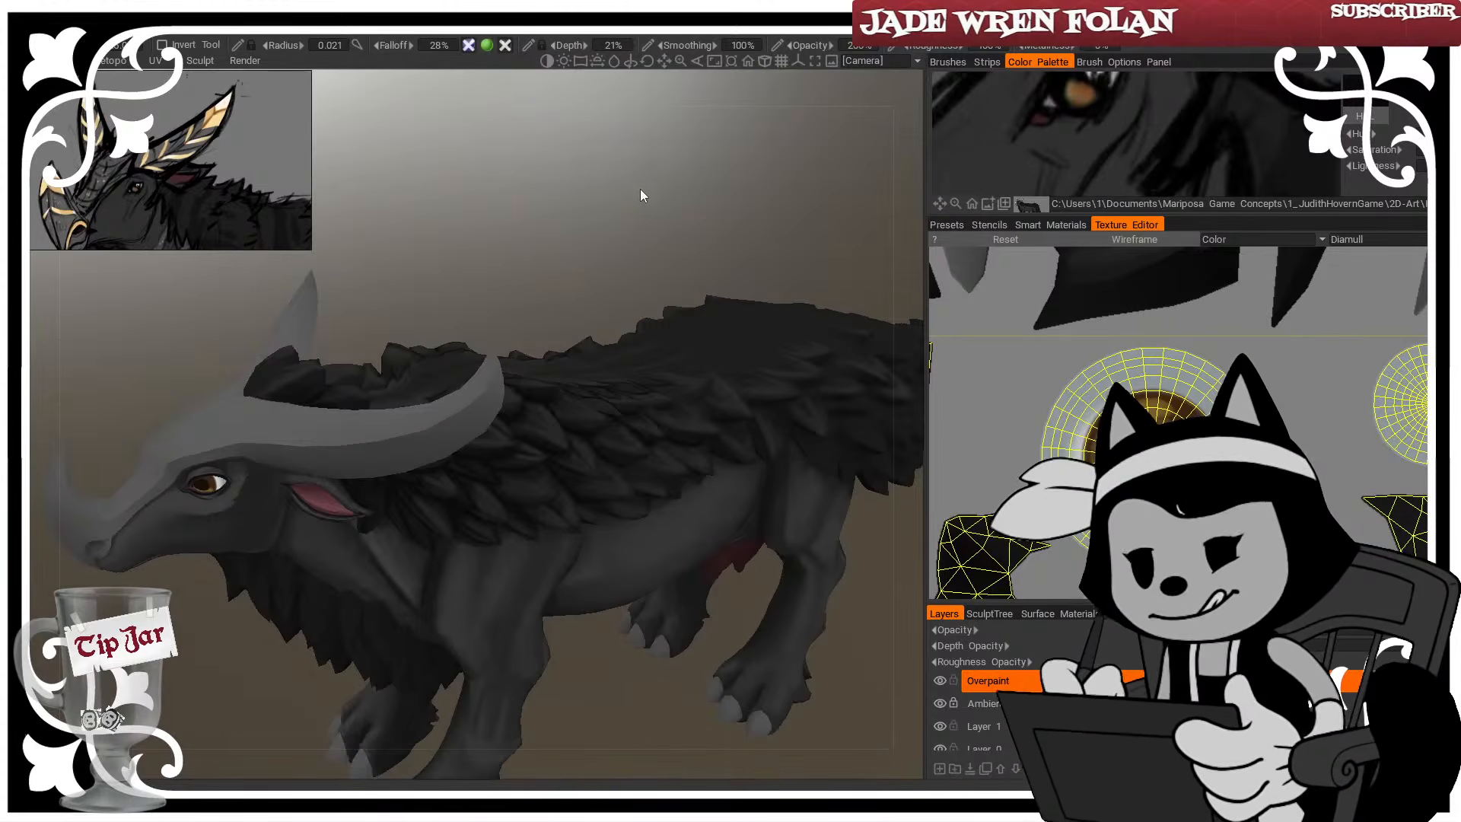
left_click_drag(535, 274, 626, 263)
key("w")
key("w")
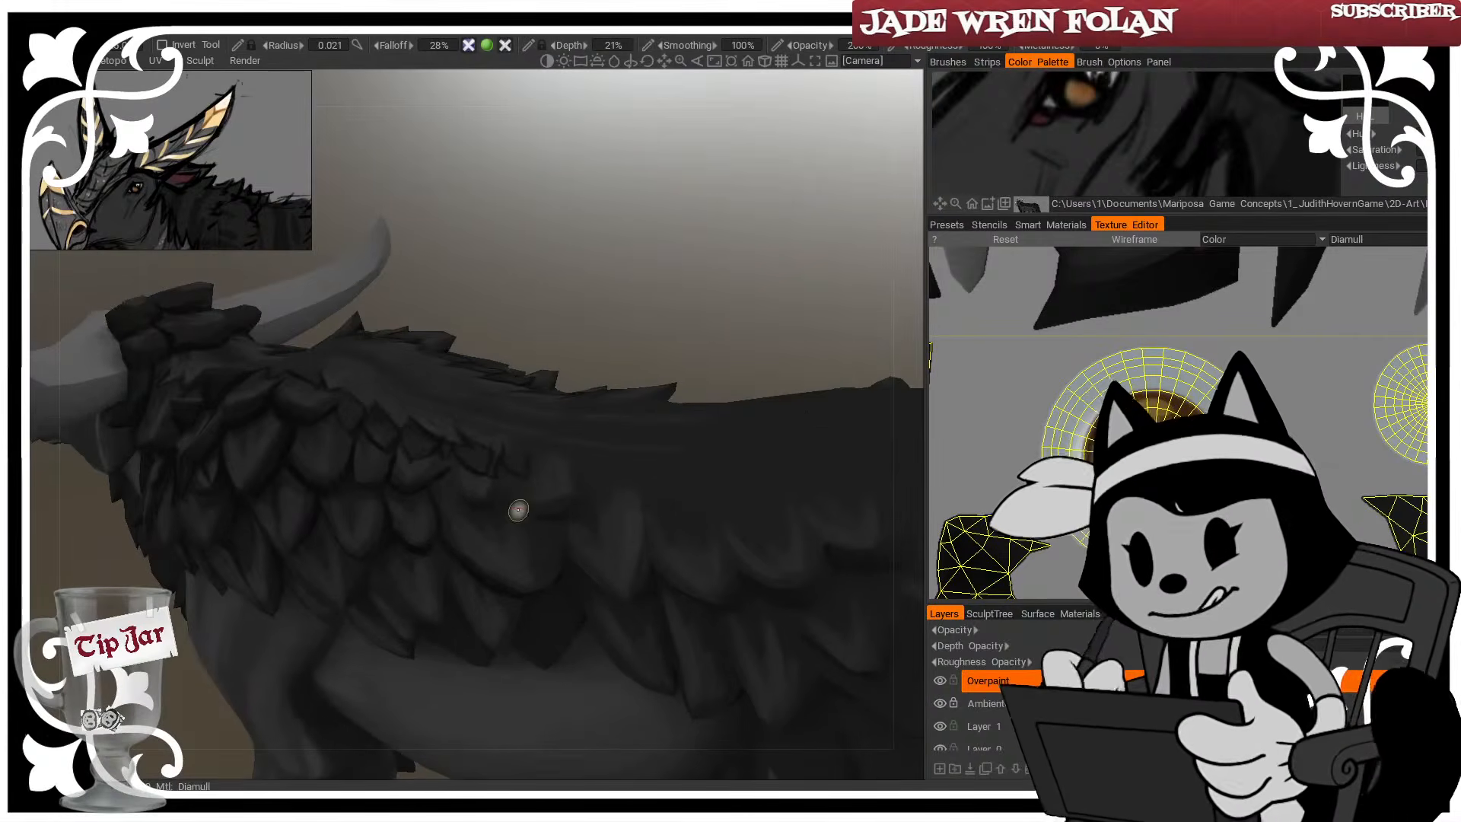
key("[")
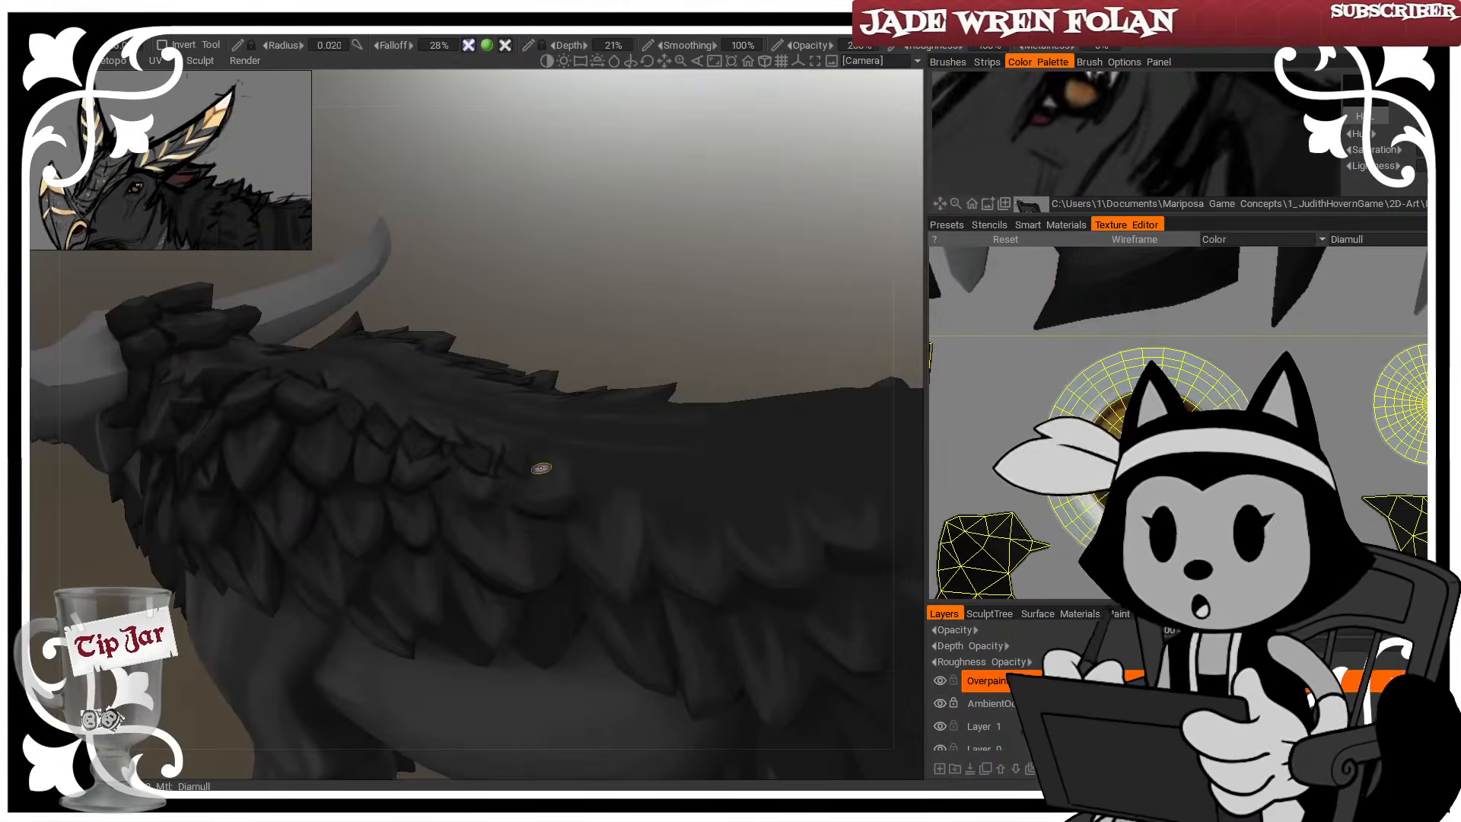
mouse_move(558, 511)
left_mouse_down()
mouse_move(547, 522)
mouse_move(567, 523)
left_mouse_up()
left_click_drag(725, 261, 670, 253)
left_click_drag(584, 499, 551, 515)
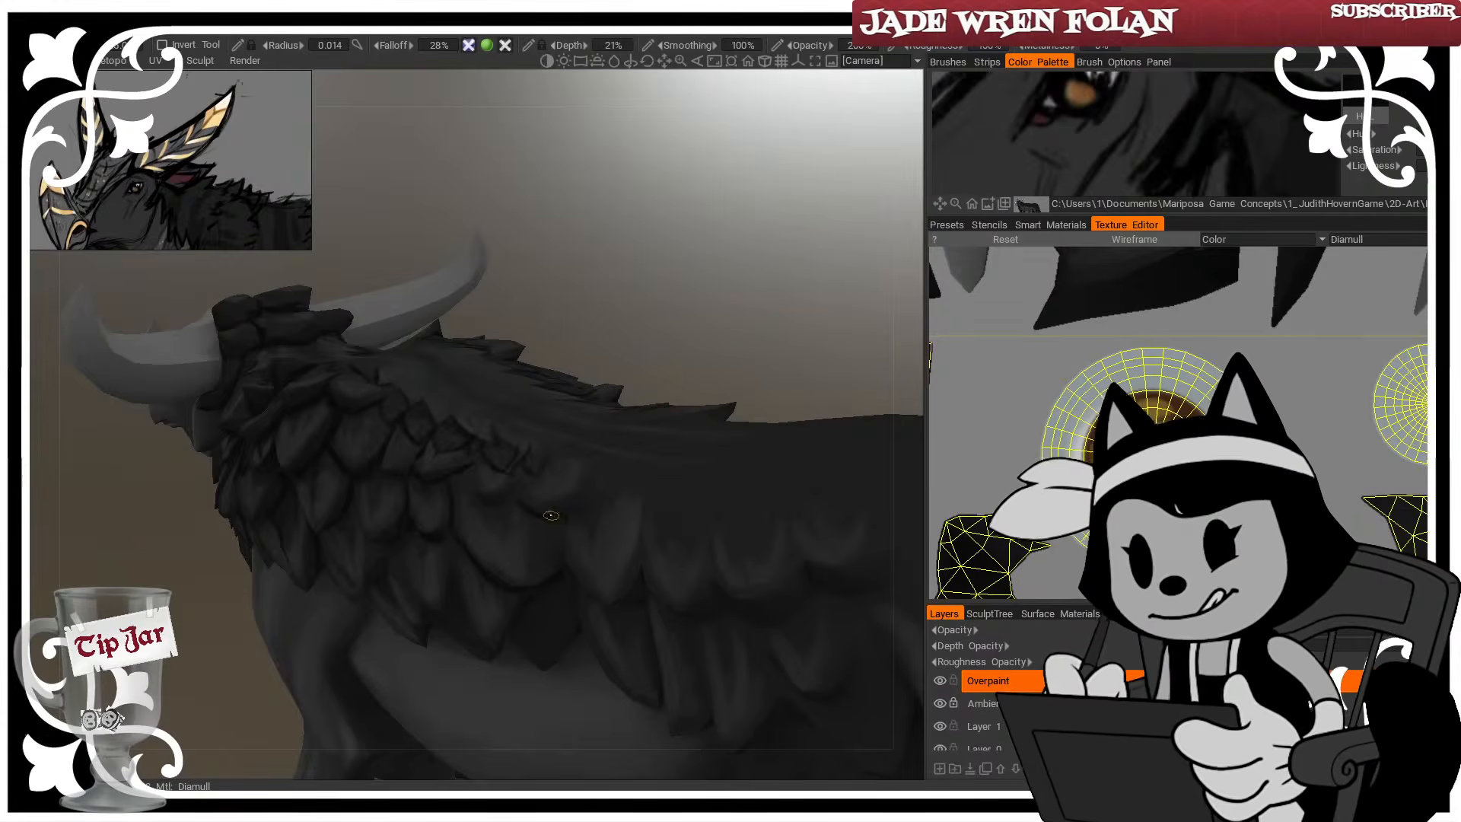
mouse_move(727, 263)
left_mouse_down()
mouse_move(731, 358)
mouse_move(831, 271)
left_mouse_up()
left_click_drag(685, 276, 690, 204)
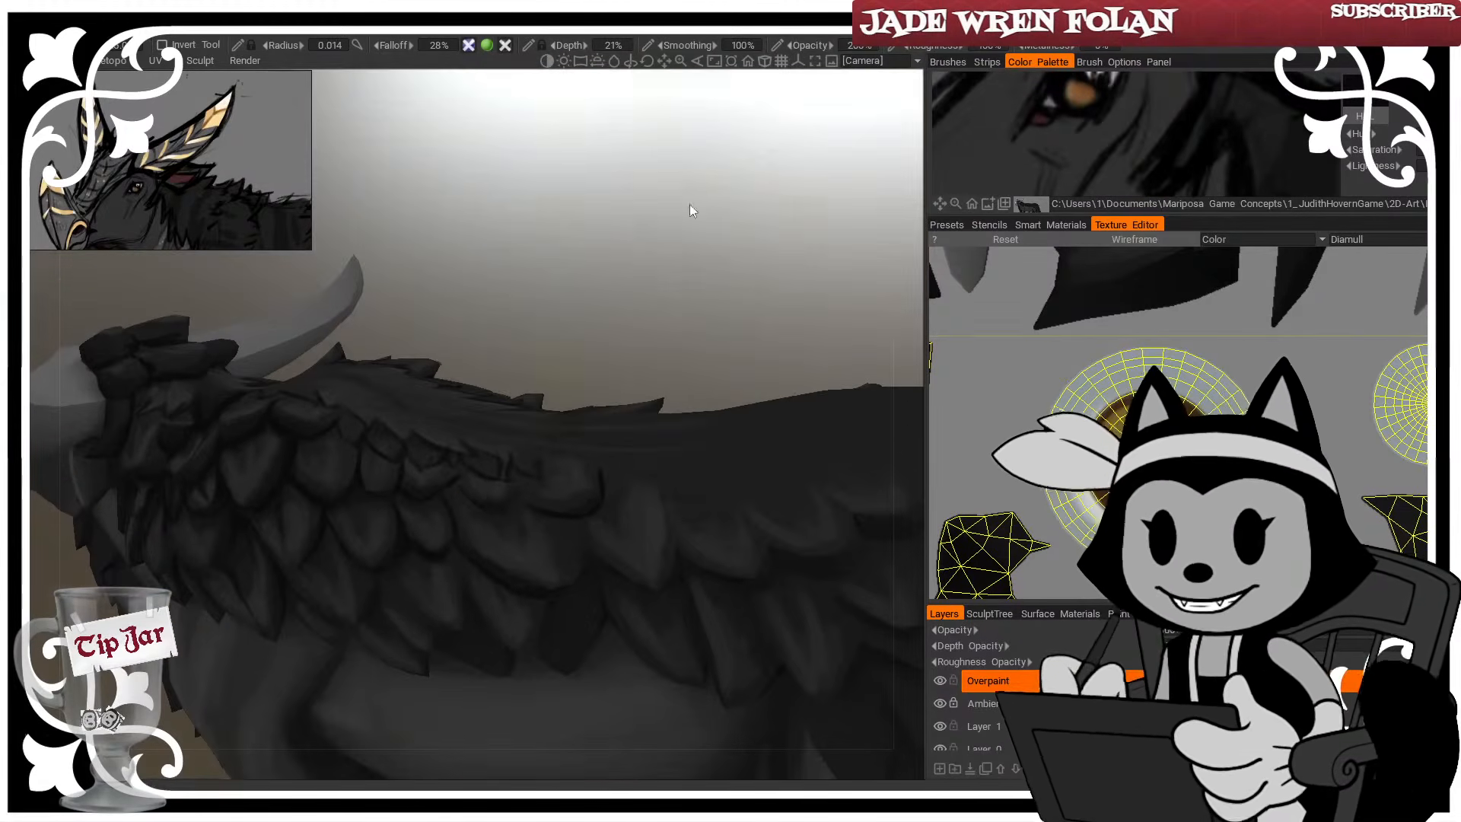
Define the small tuft just in front of the rounded one with dark separations at a brush radius of 0.014
left_click_drag(481, 504, 509, 505)
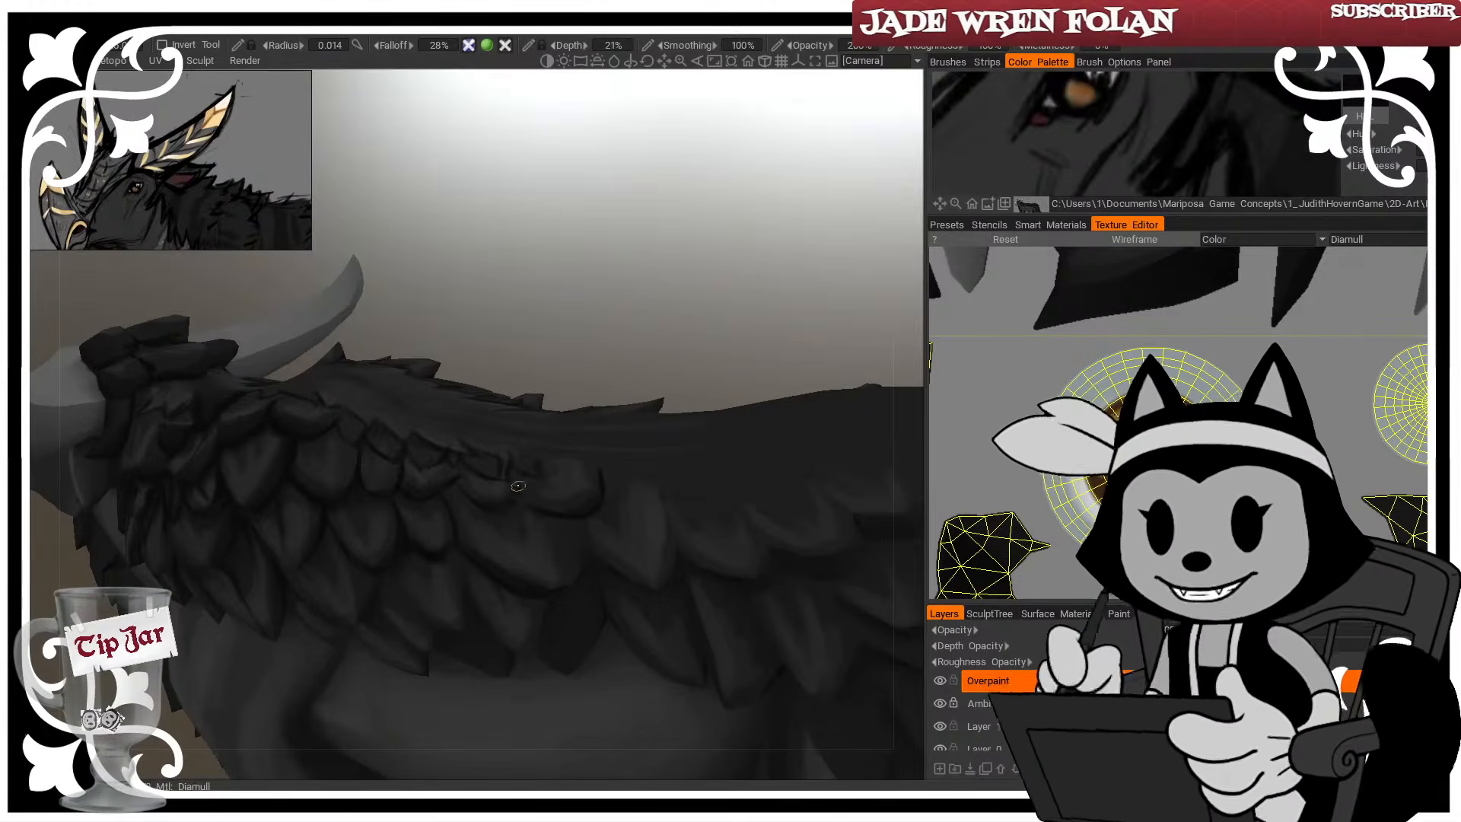
left_click_drag(536, 381, 561, 426)
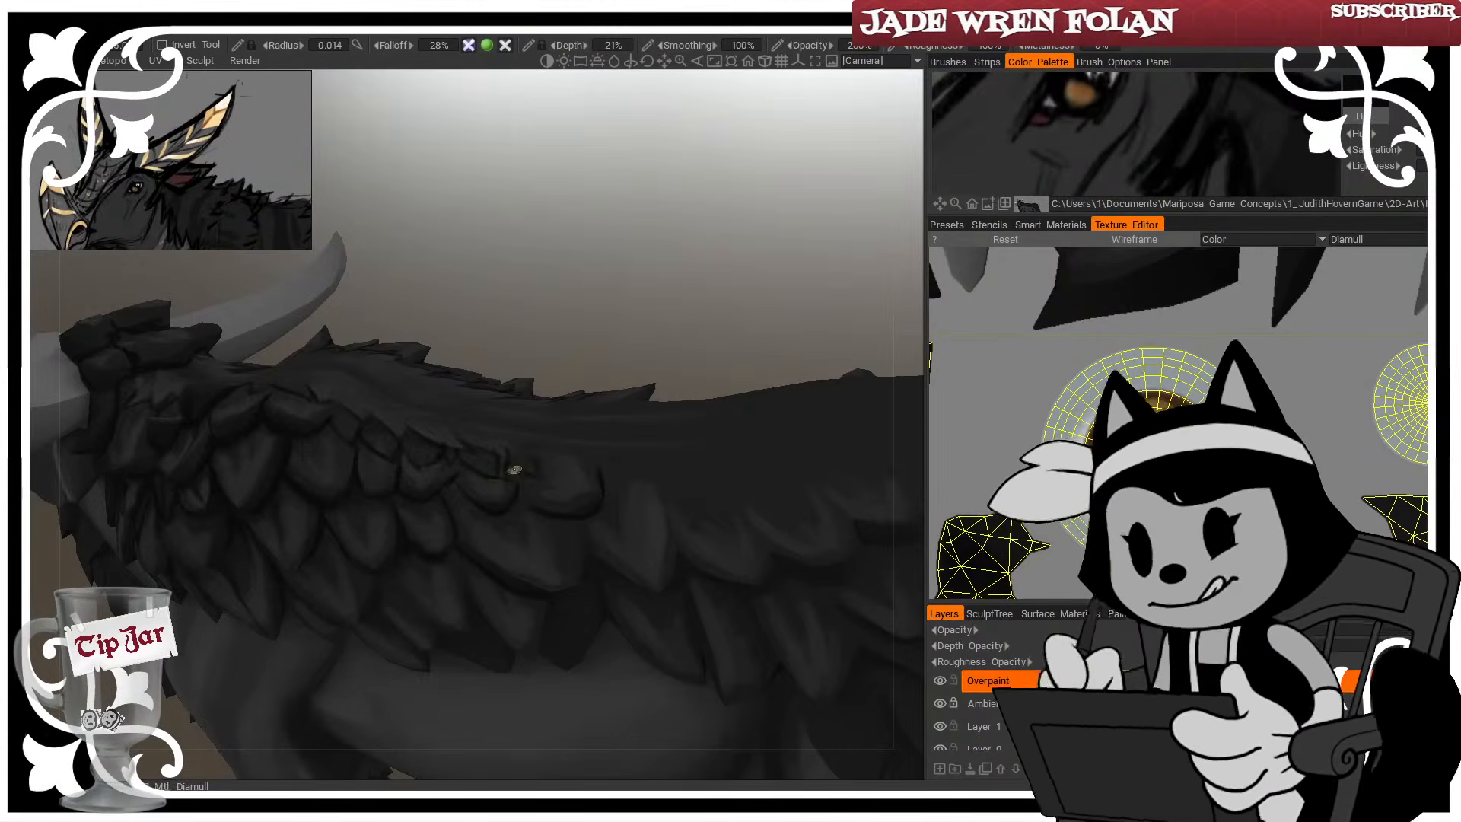
left_click_drag(637, 305, 588, 523)
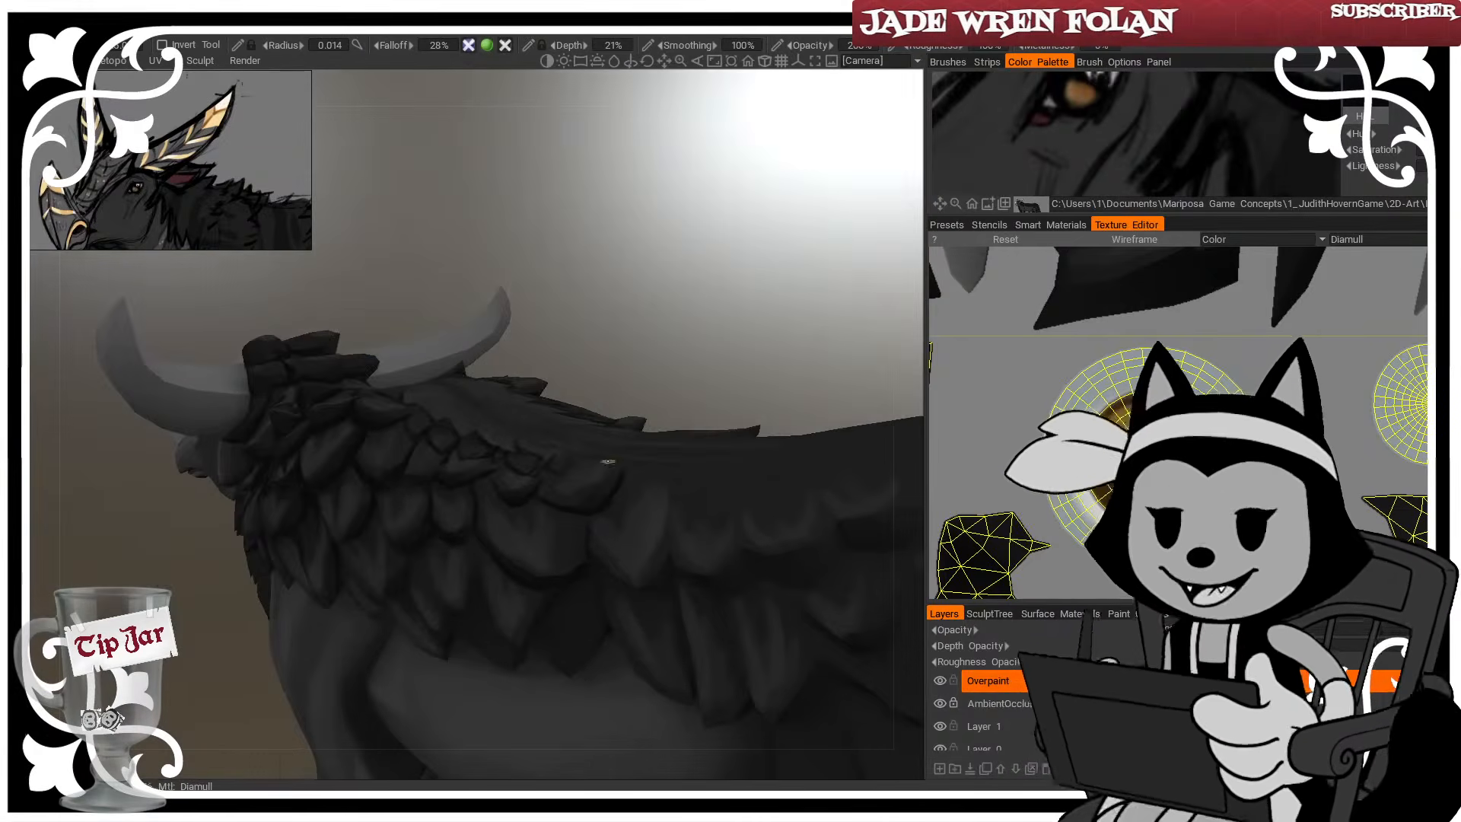
left_click_drag(608, 461, 583, 496, "alt")
key("w")
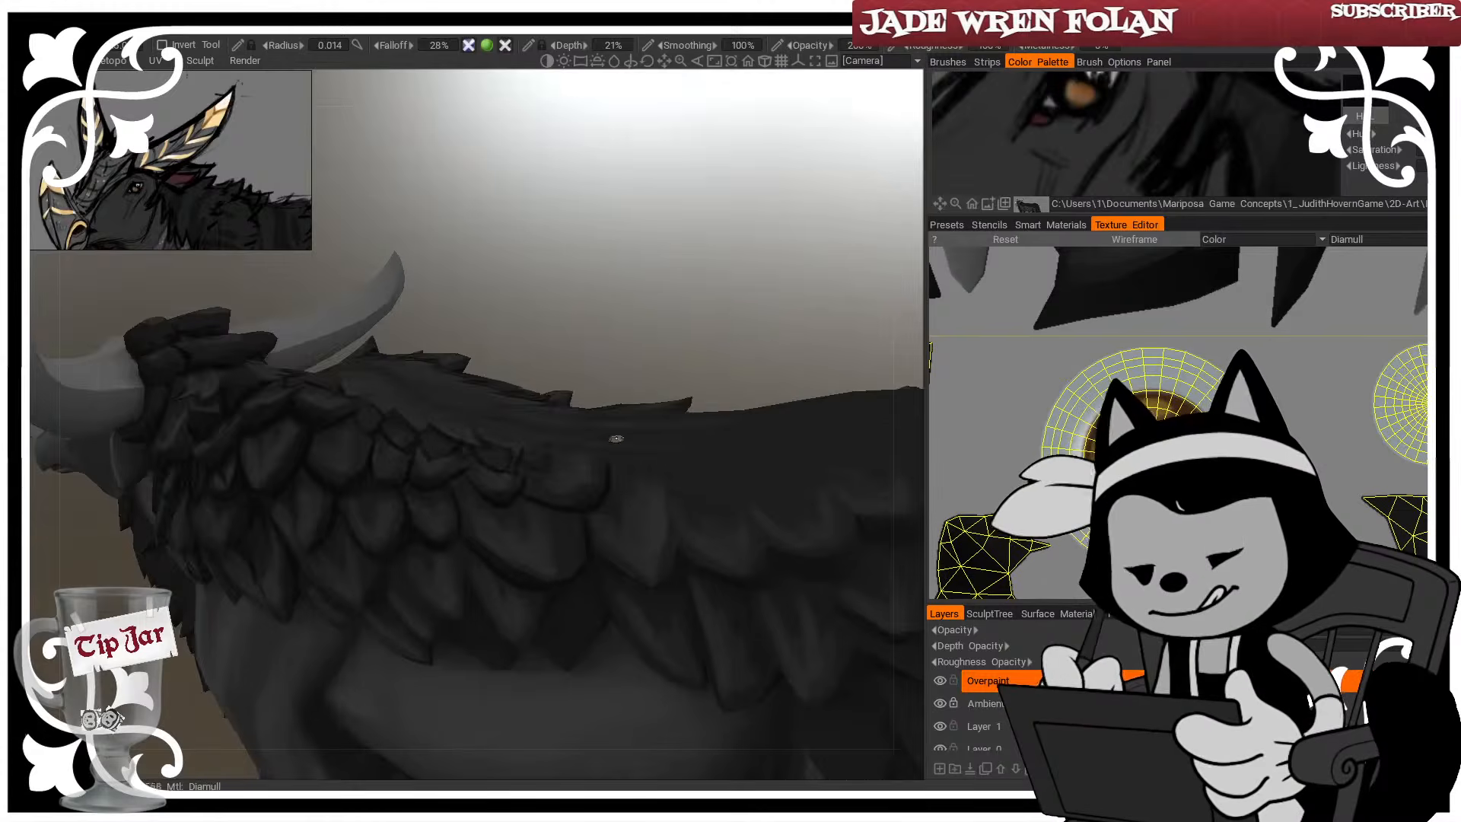
Shade the gap between the rounded tuft and the larger flank tuft behind it, using brush radii of 0.033 and 0.021
left_click_drag(616, 438, 575, 570, "alt")
key("bracketright")
key("bracketright")
key("bracketright")
key("bracketright")
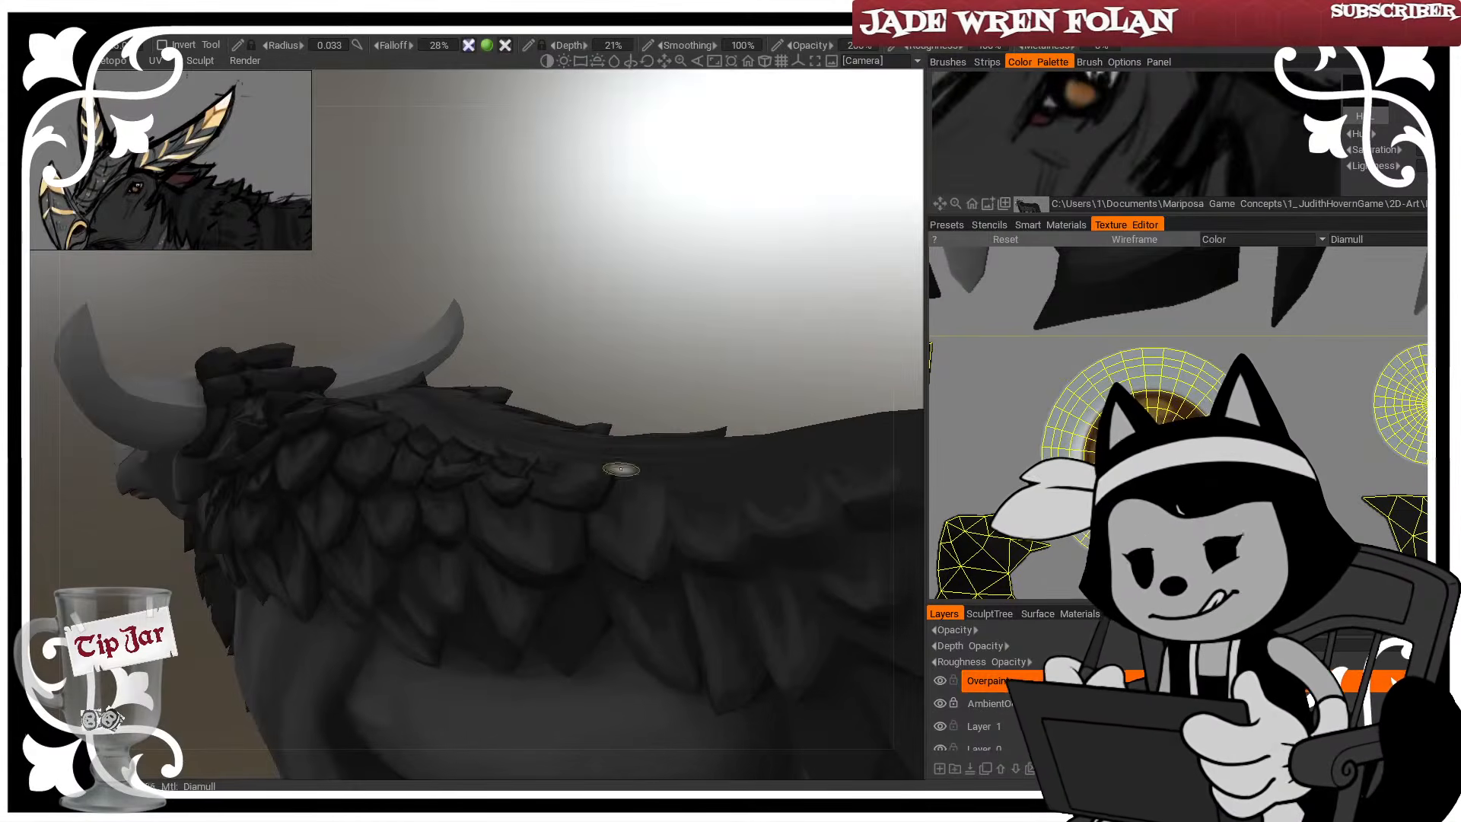
left_click_drag(620, 470, 639, 464, "alt")
key("bracketleft")
key("bracketleft")
left_click_drag(604, 515, 635, 546)
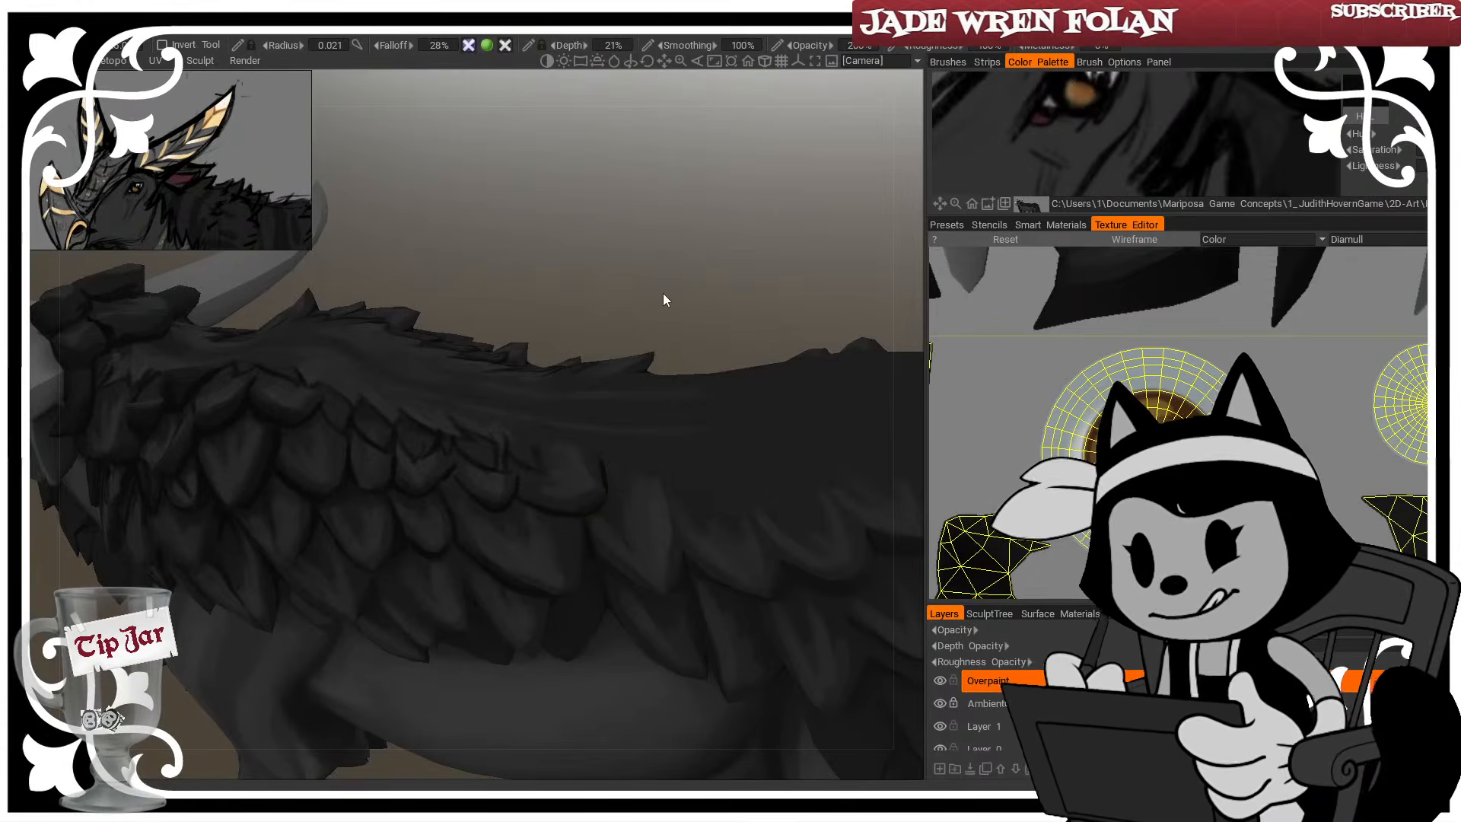
Softly shade the small tufts near the rear end of the upper shoulder row, using brush radii of 0.052 and 0.059
key("bracketright")
key("bracketright")
key("bracketright")
key("bracketright")
key("bracketright")
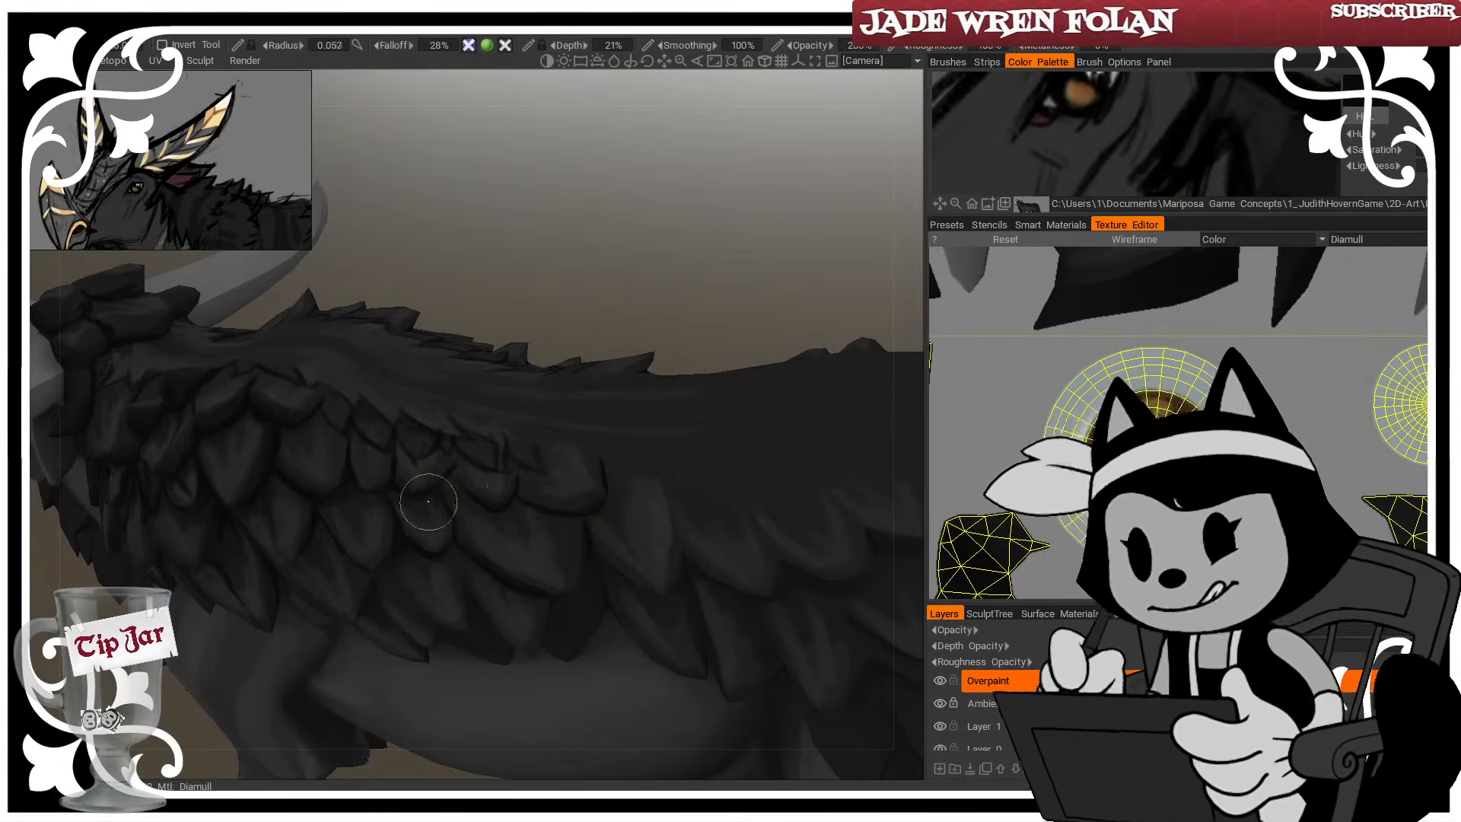
key("bracketright")
left_click_drag(483, 473, 521, 509)
key("bracketleft")
key("bracketleft")
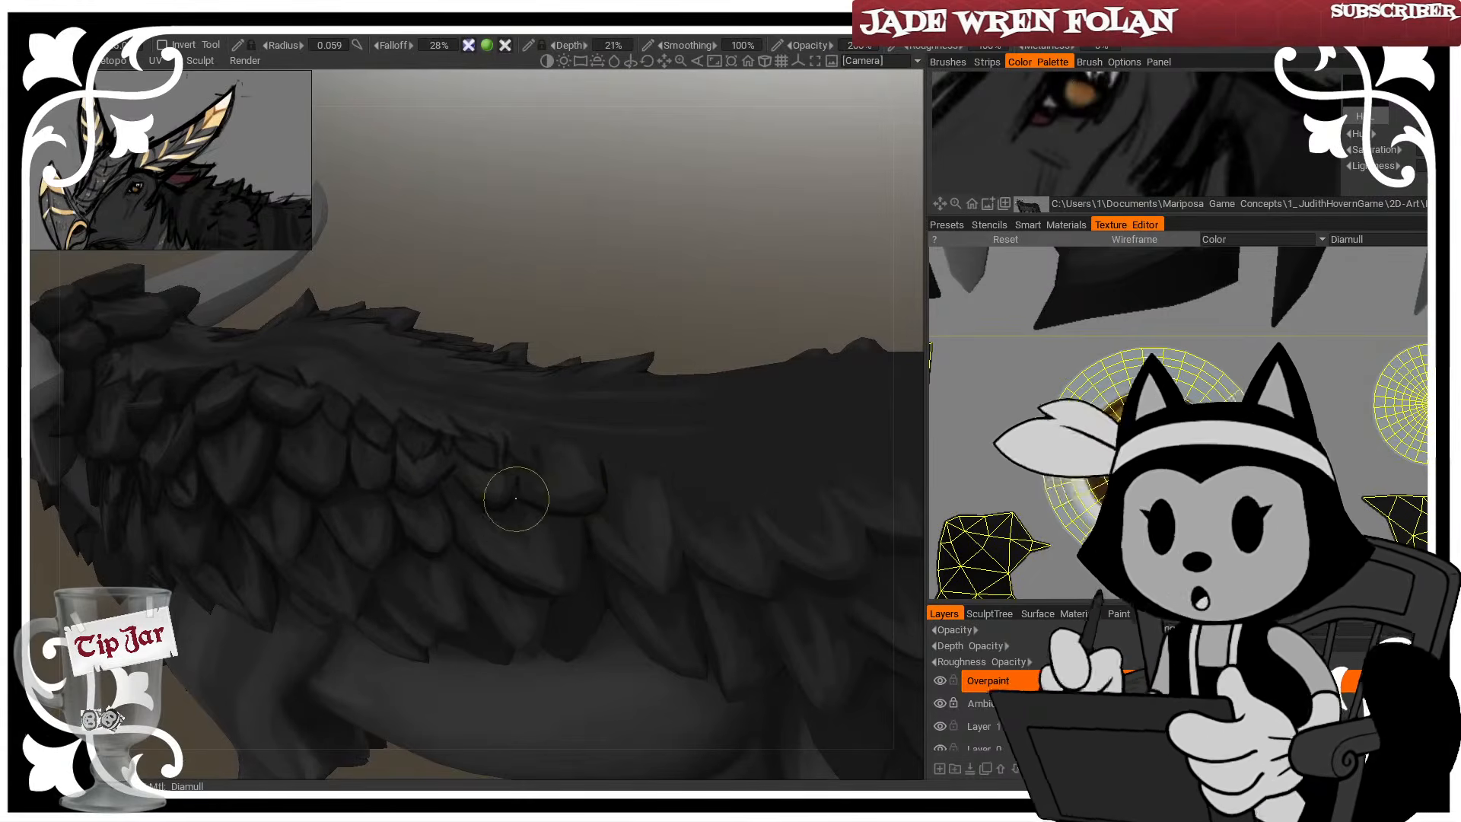
Check the shoulder tufts against the mesh wireframe and shade beneath the rounded tuft with a brush radius of 0.073
left_click_drag(615, 295, 576, 260)
left_click_drag(603, 348, 612, 405)
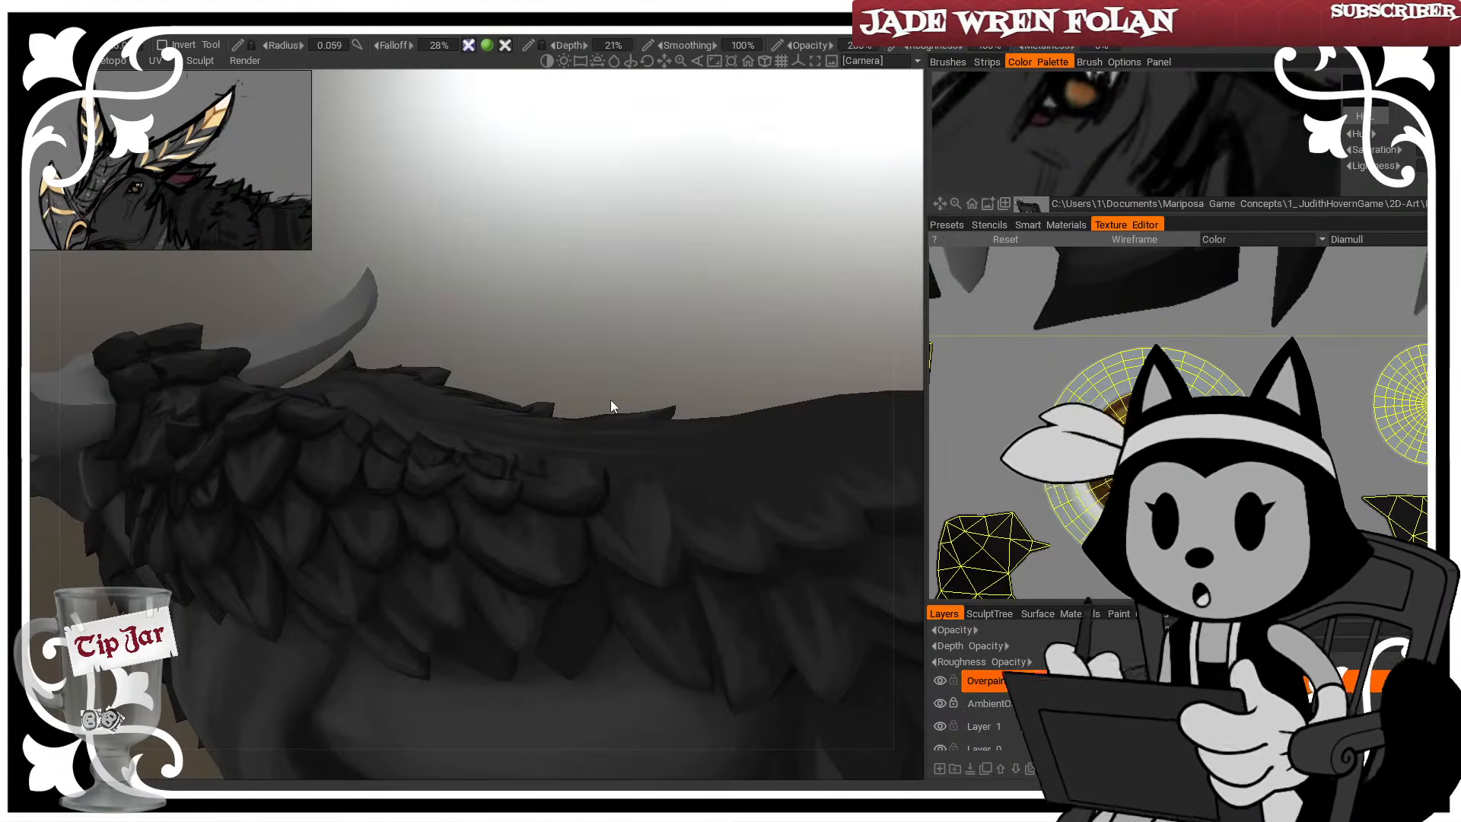
left_click_drag(644, 356, 645, 302)
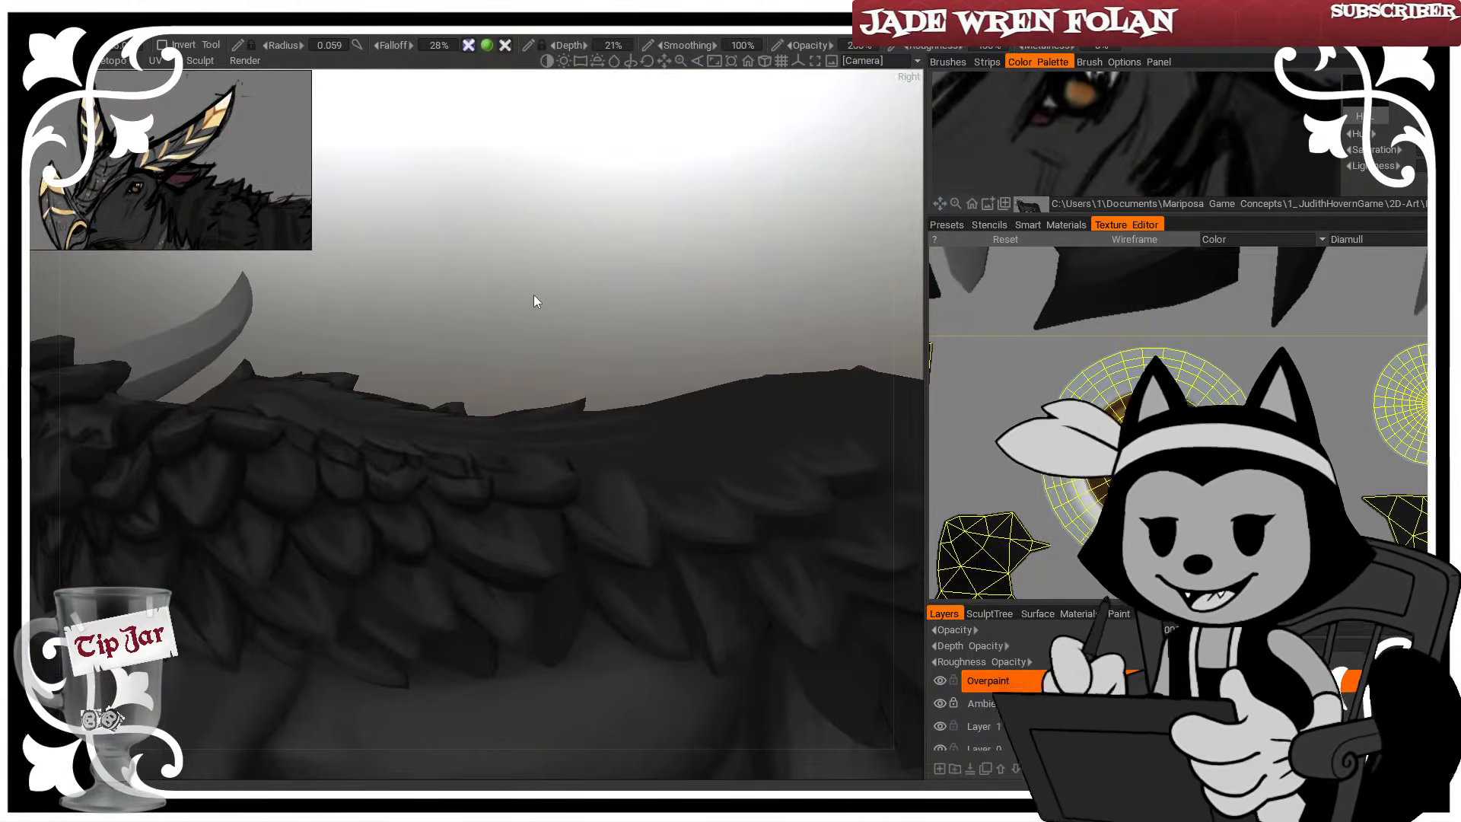
key("w")
key("w")
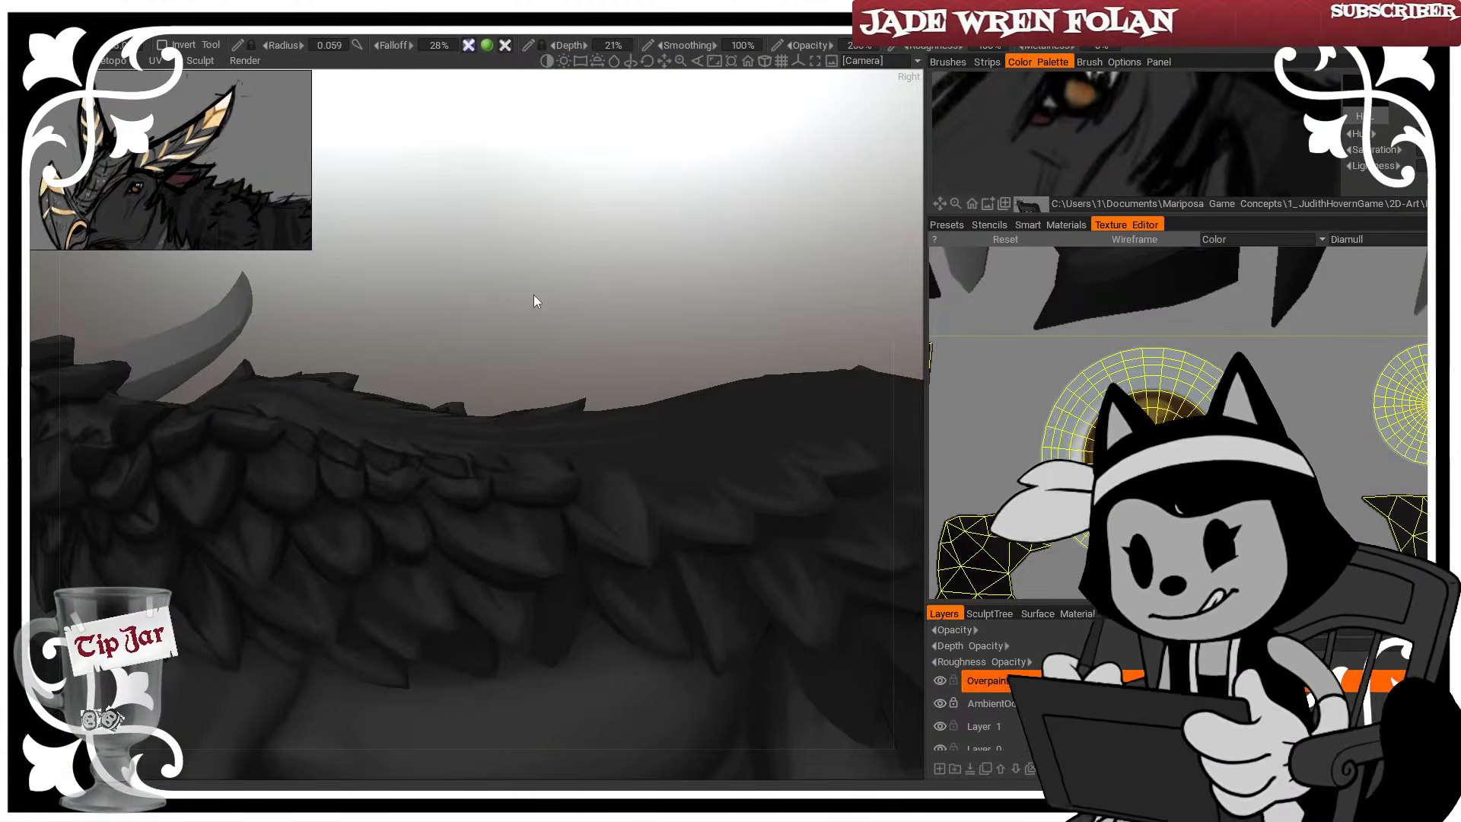
left_click_drag(651, 353, 607, 361)
key("bracketleft")
key("bracketleft")
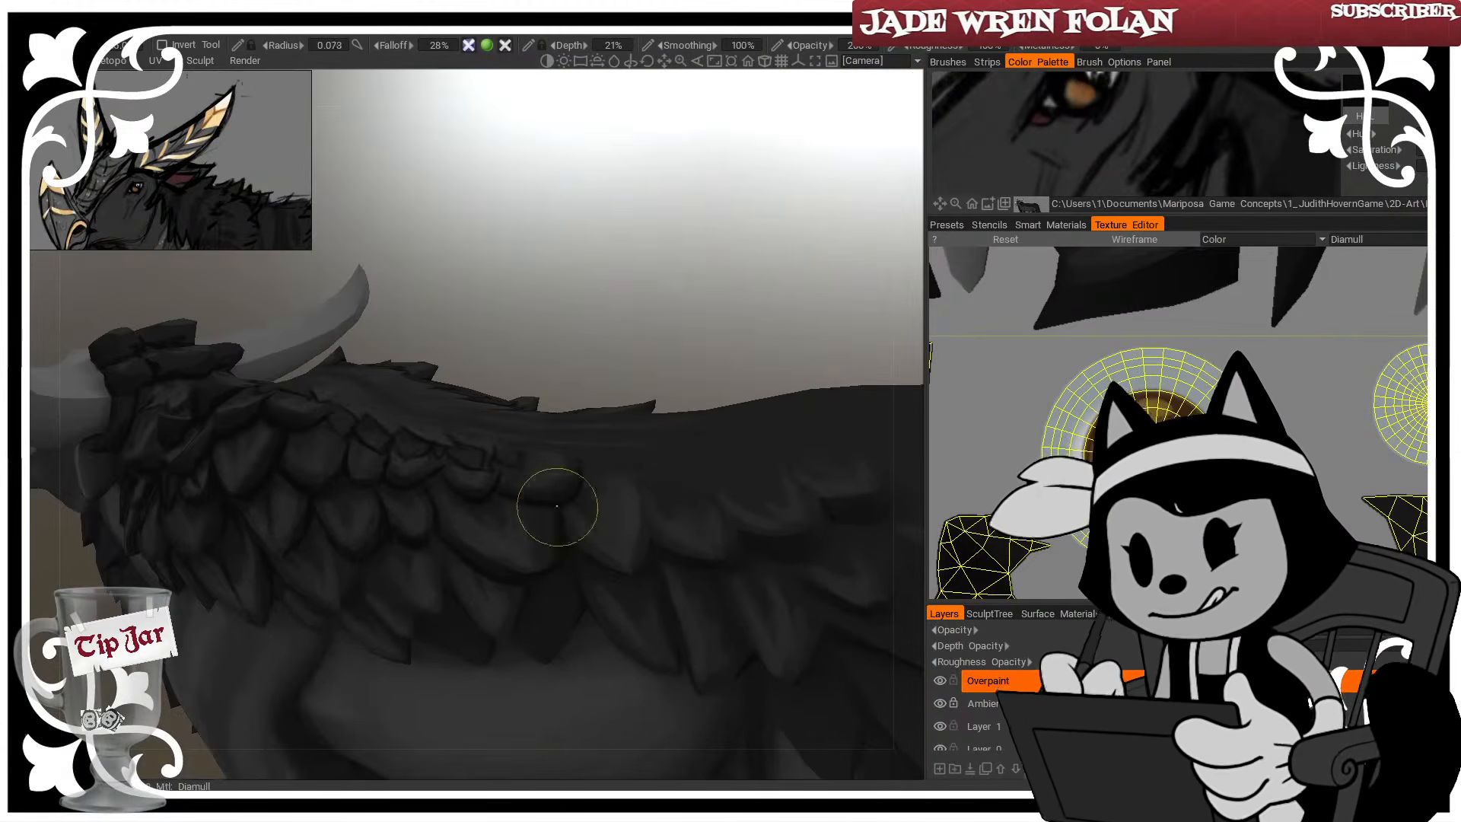
left_click_drag(718, 373, 694, 400)
left_click_drag(584, 496, 563, 528)
Shade the lower rows of flank tufts beneath the shoulder with a brush radius of 0.026
mouse_move(720, 411)
left_mouse_down()
mouse_move(685, 402)
mouse_move(642, 333)
mouse_move(545, 315)
mouse_move(639, 365)
left_mouse_up()
key("bracketleft")
key("bracketleft")
mouse_move(533, 365)
left_mouse_down()
mouse_move(490, 369)
mouse_move(484, 327)
left_mouse_up()
key("bracketright")
key("bracketright")
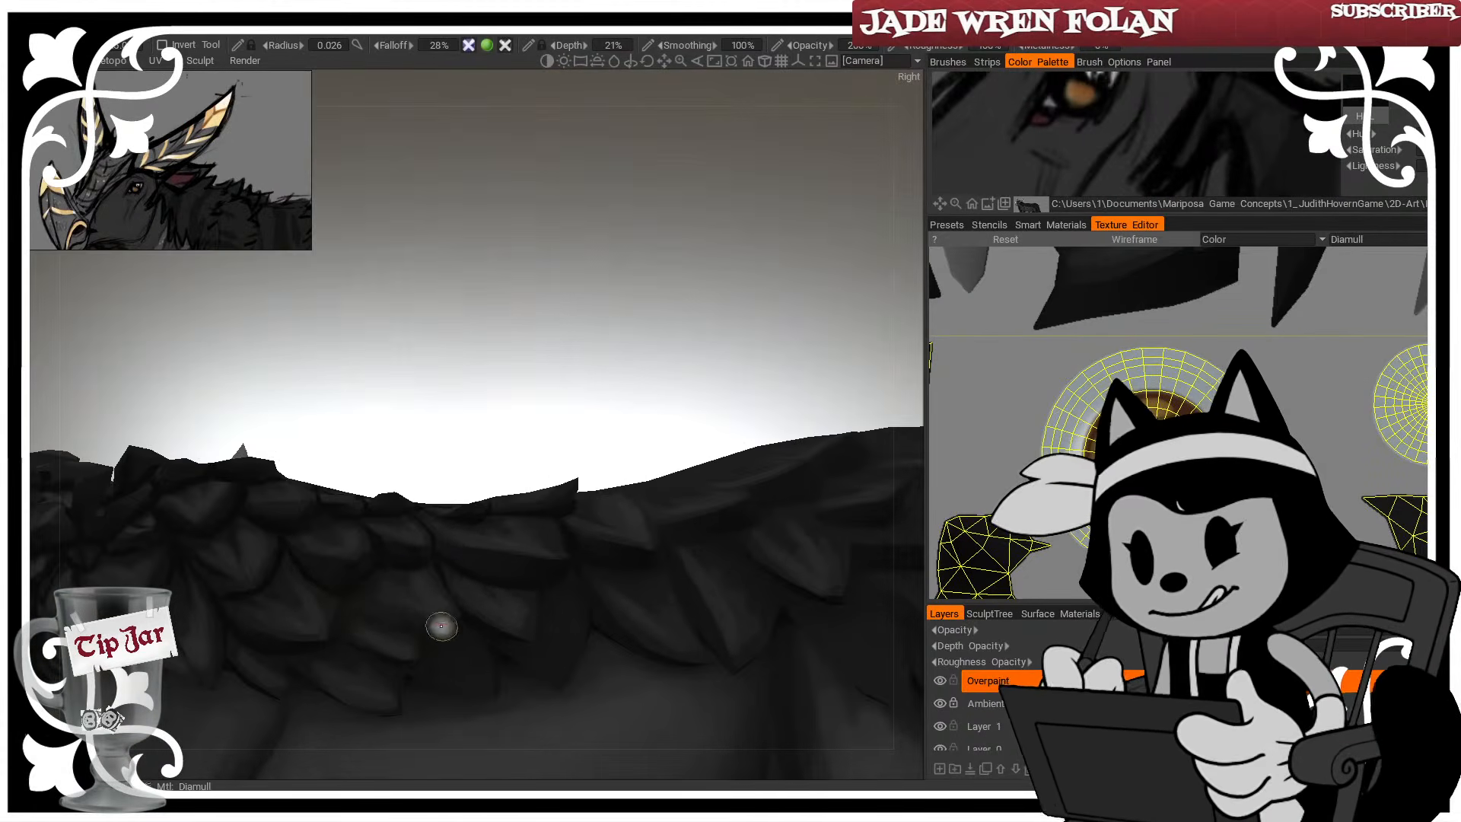
left_click_drag(489, 382, 469, 339)
left_click_drag(497, 418, 503, 388)
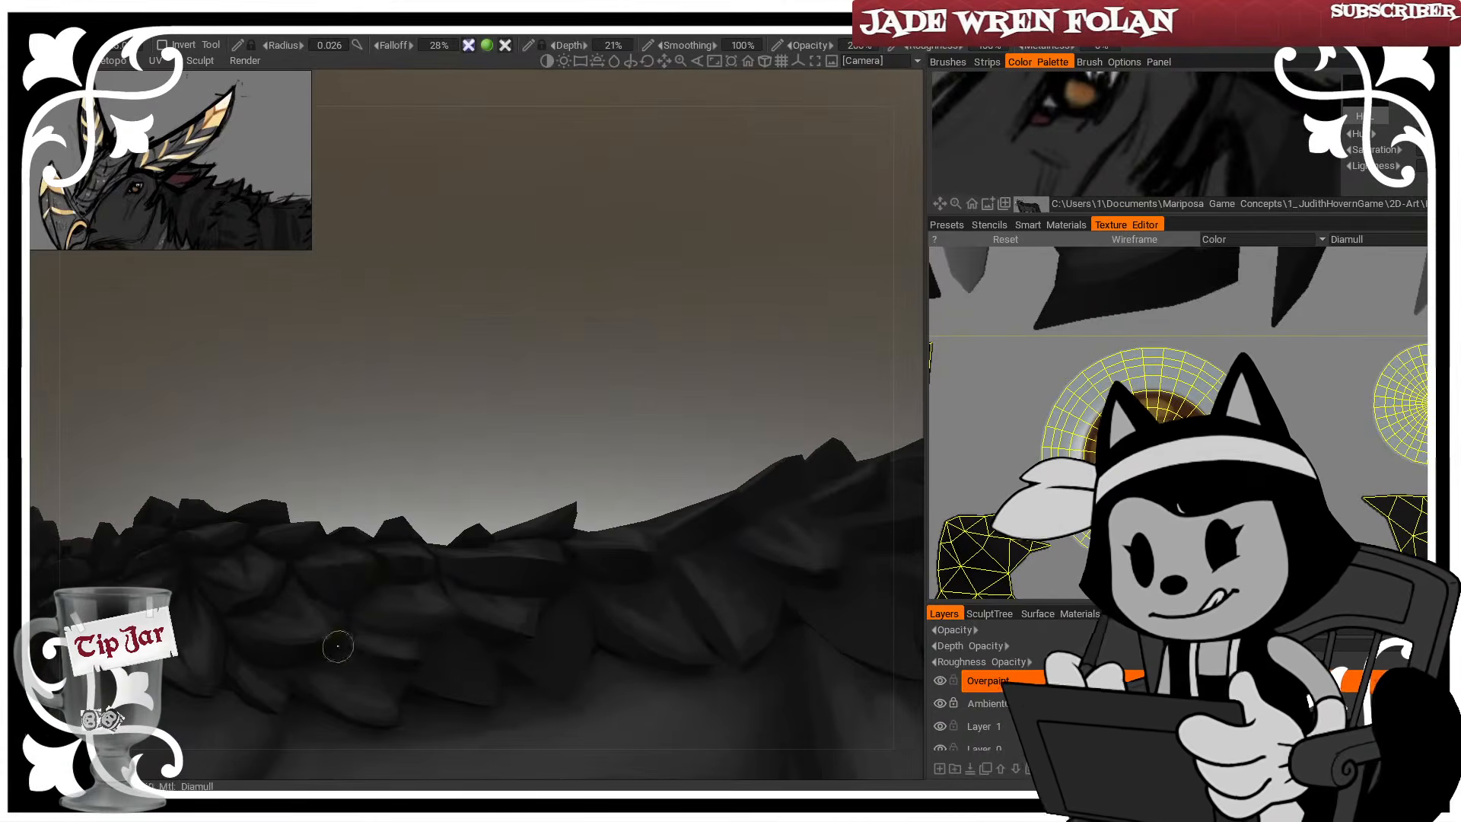
left_click_drag(411, 441, 421, 480)
Define the lowest flank tufts bordering the belly with a brush radius of 0.024
key("bracketleft")
key("bracketleft")
mouse_move(561, 391)
left_mouse_down()
mouse_move(531, 421)
mouse_move(505, 411)
left_mouse_up()
key("bracketright")
key("bracketright")
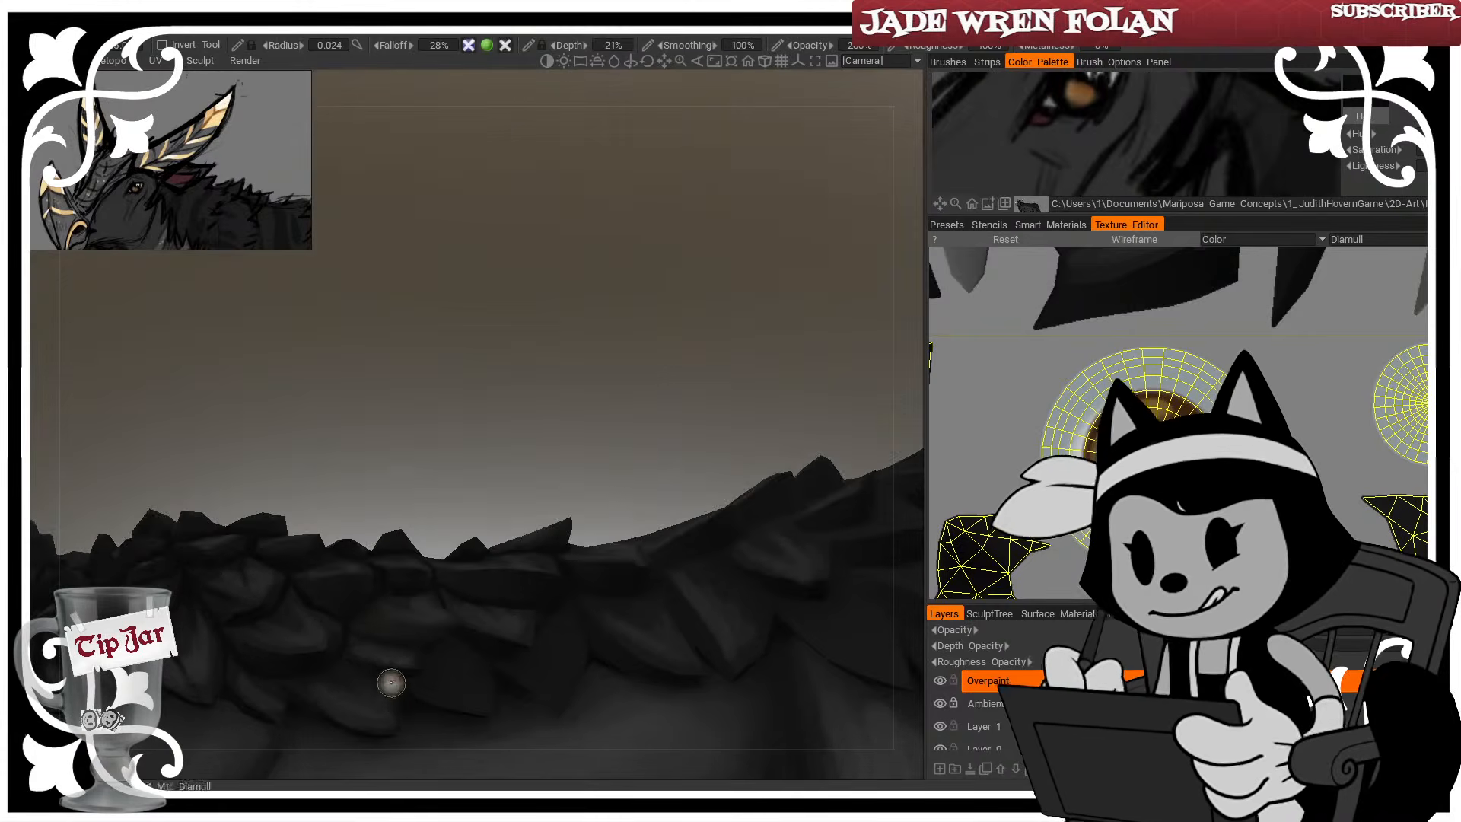
left_click_drag(489, 480, 430, 652)
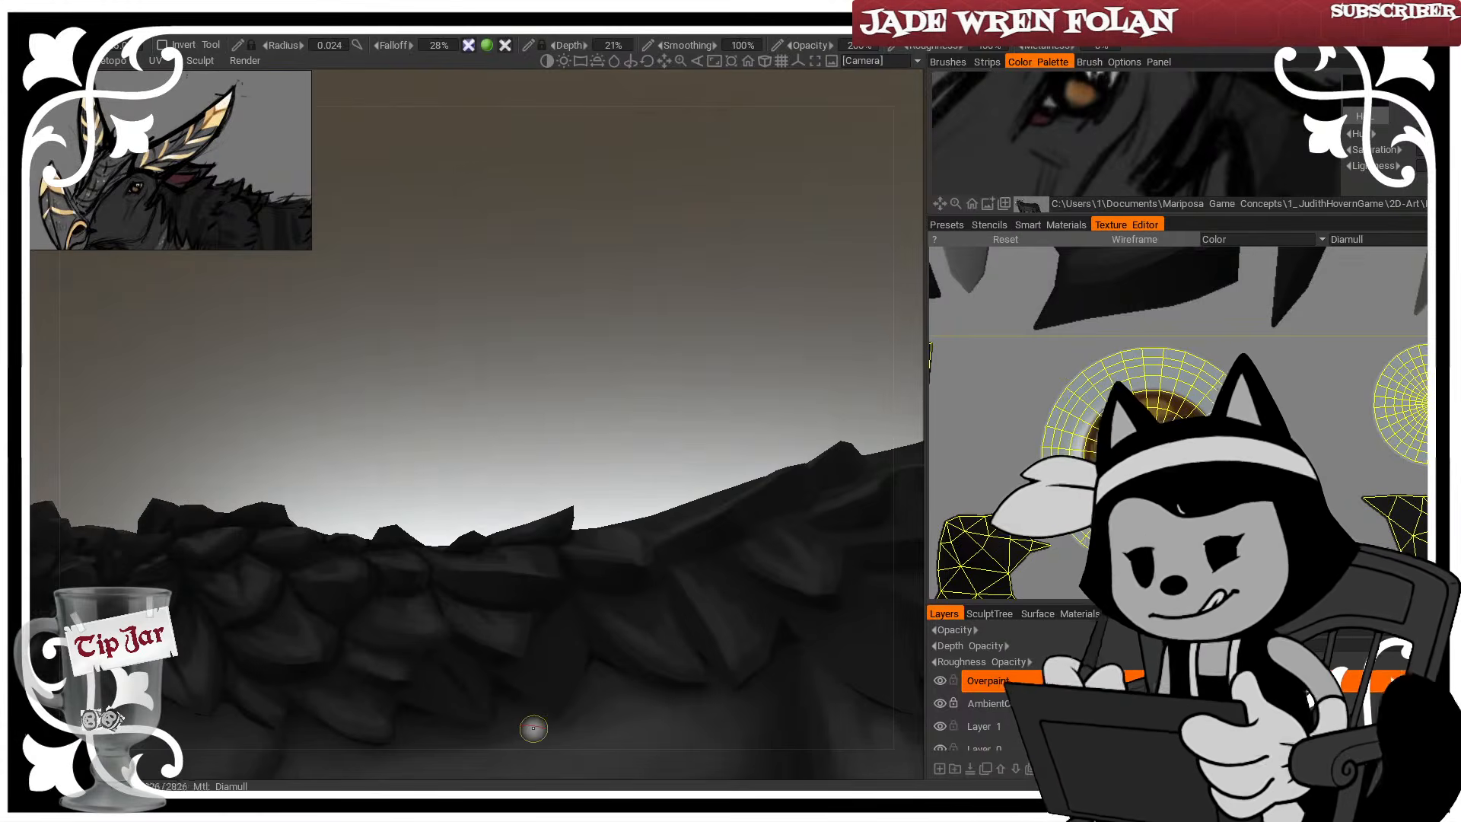
left_click_drag(534, 728, 544, 687, "alt")
Refine the edges of the middle flank tufts with a brush radius of 0.016, checking them against the mesh wireframe
key("bracketleft")
key("bracketleft")
key("bracketleft")
key("bracketleft")
mouse_move(488, 563)
left_mouse_down("alt")
mouse_move(499, 404)
mouse_move(476, 406)
mouse_move(478, 422)
left_mouse_up("alt")
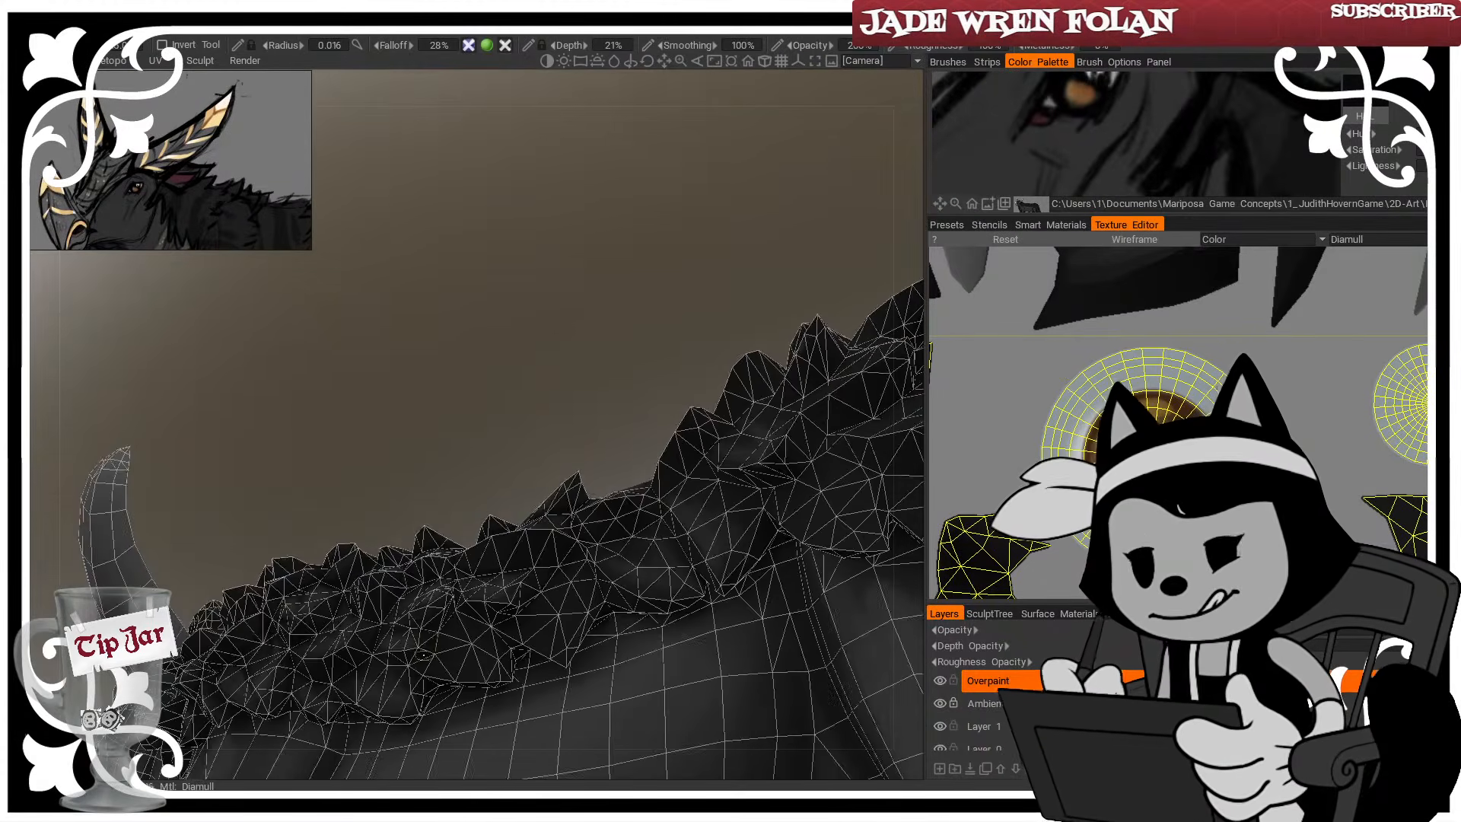
mouse_move(466, 553)
left_mouse_down("alt")
mouse_move(493, 432)
mouse_move(446, 623)
left_mouse_up("alt")
left_click_drag(504, 437, 434, 593, "alt")
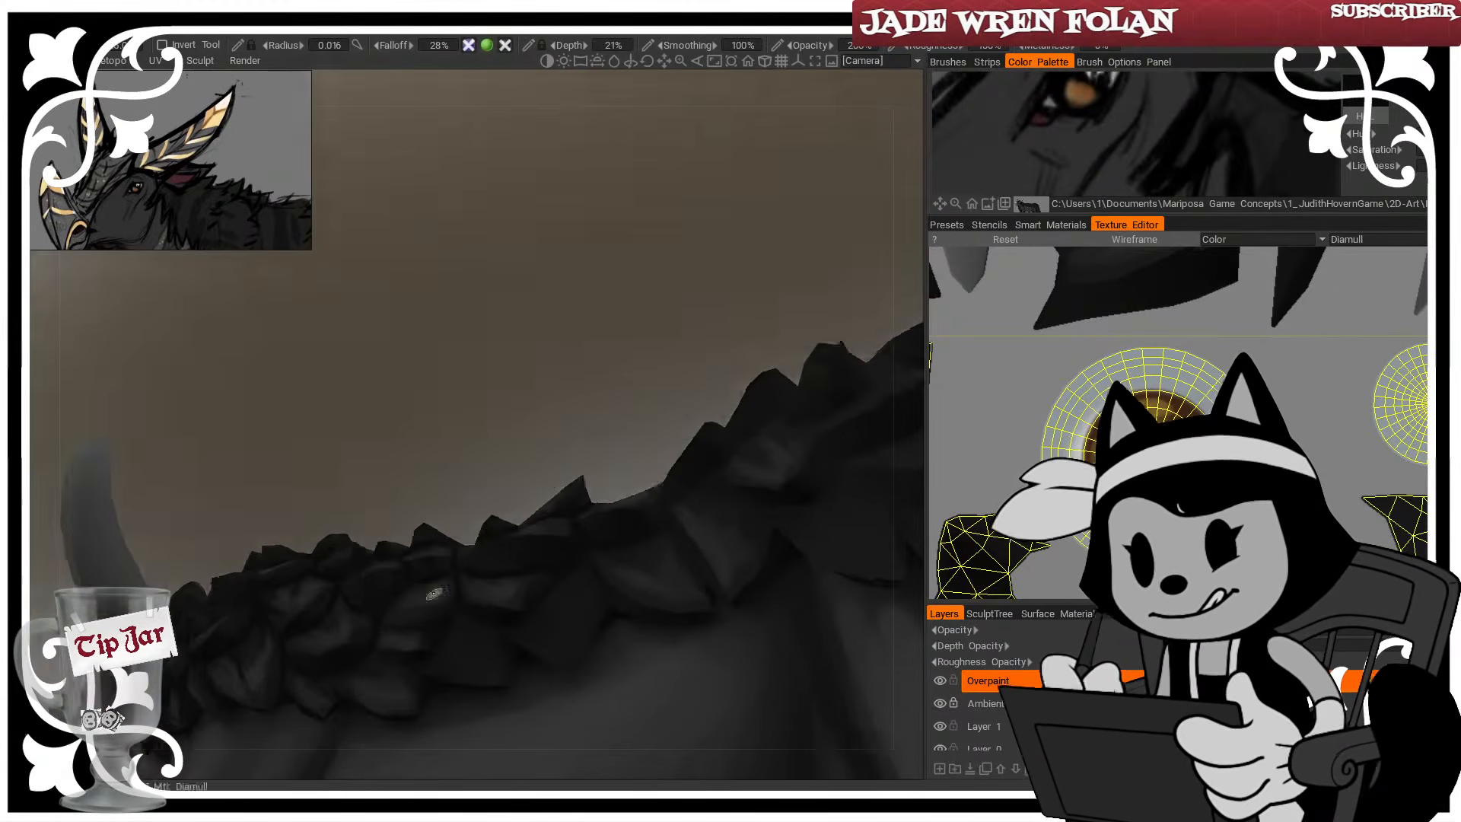
left_click_drag(485, 530, 430, 635, "alt")
mouse_move(526, 523)
left_mouse_down("alt")
mouse_move(482, 614)
mouse_move(583, 495)
mouse_move(544, 368)
left_mouse_up("alt")
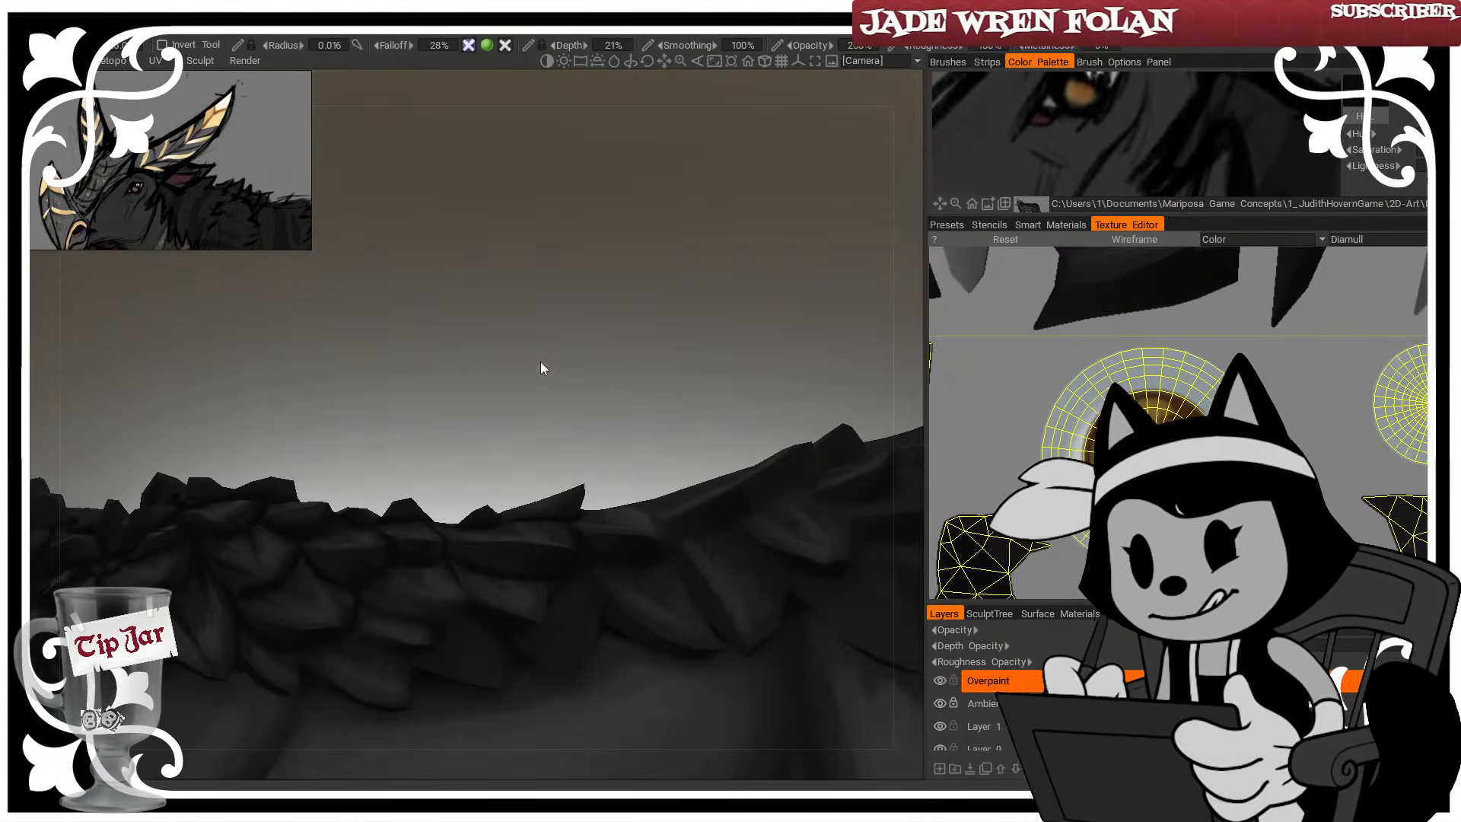
Shade the lower flank tufts near the belly edge with a brush radius of 0.029 and compare them with the mesh wireframe
right_click_drag(450, 667, 491, 680)
left_click_drag(491, 680, 441, 657)
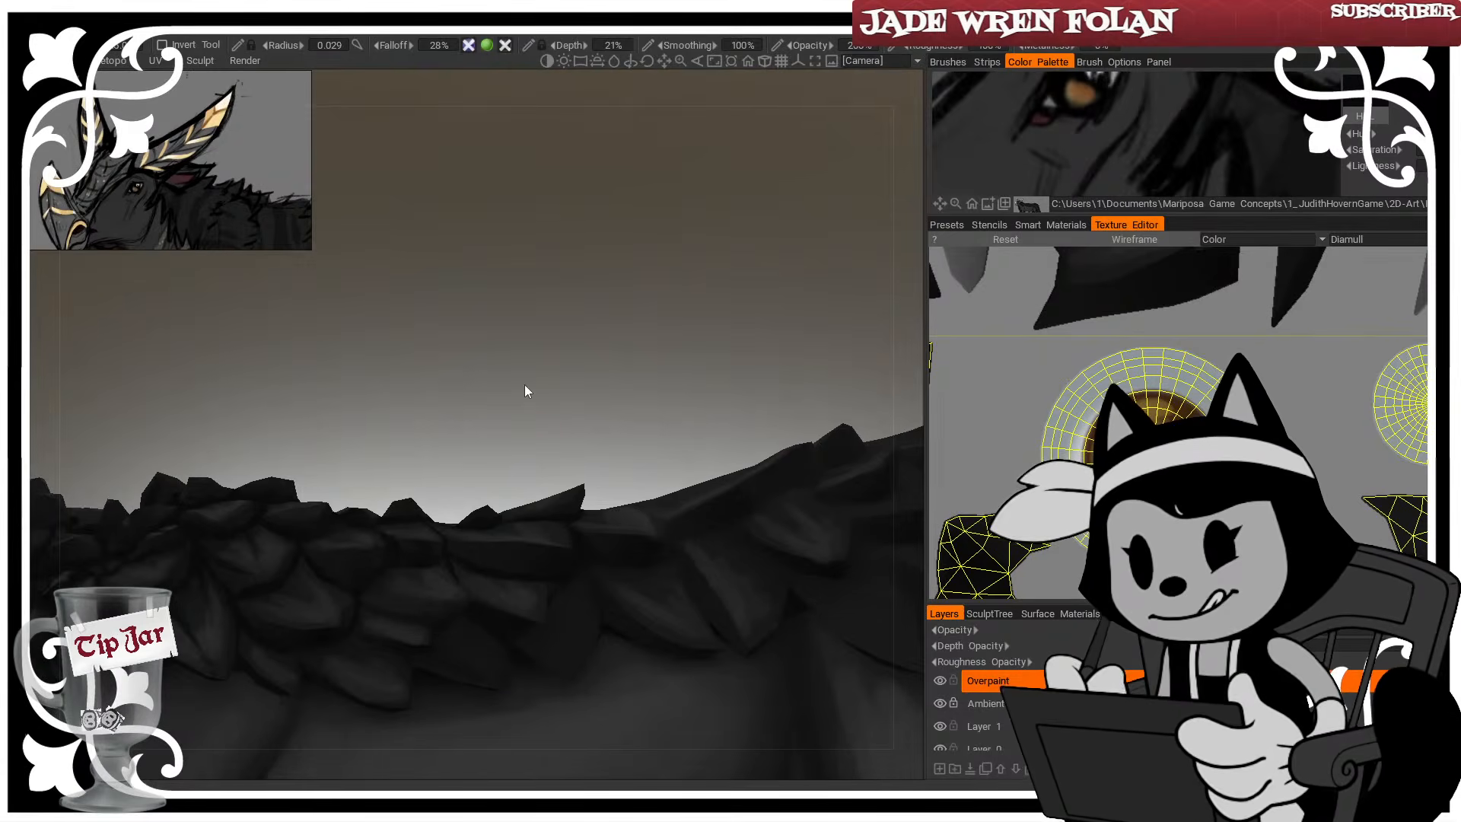
left_click_drag(523, 385, 532, 394)
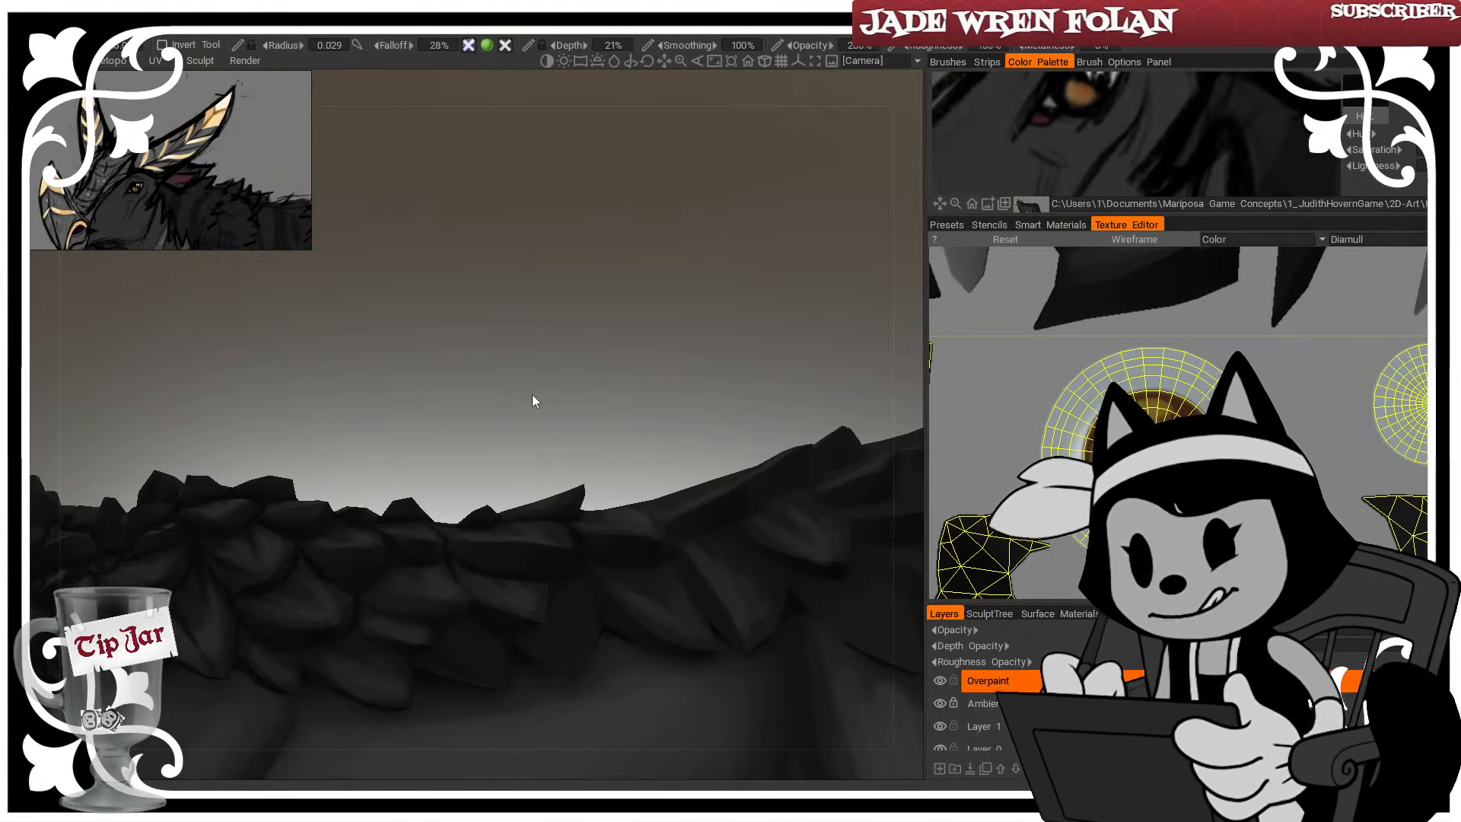
key("w")
key("w")
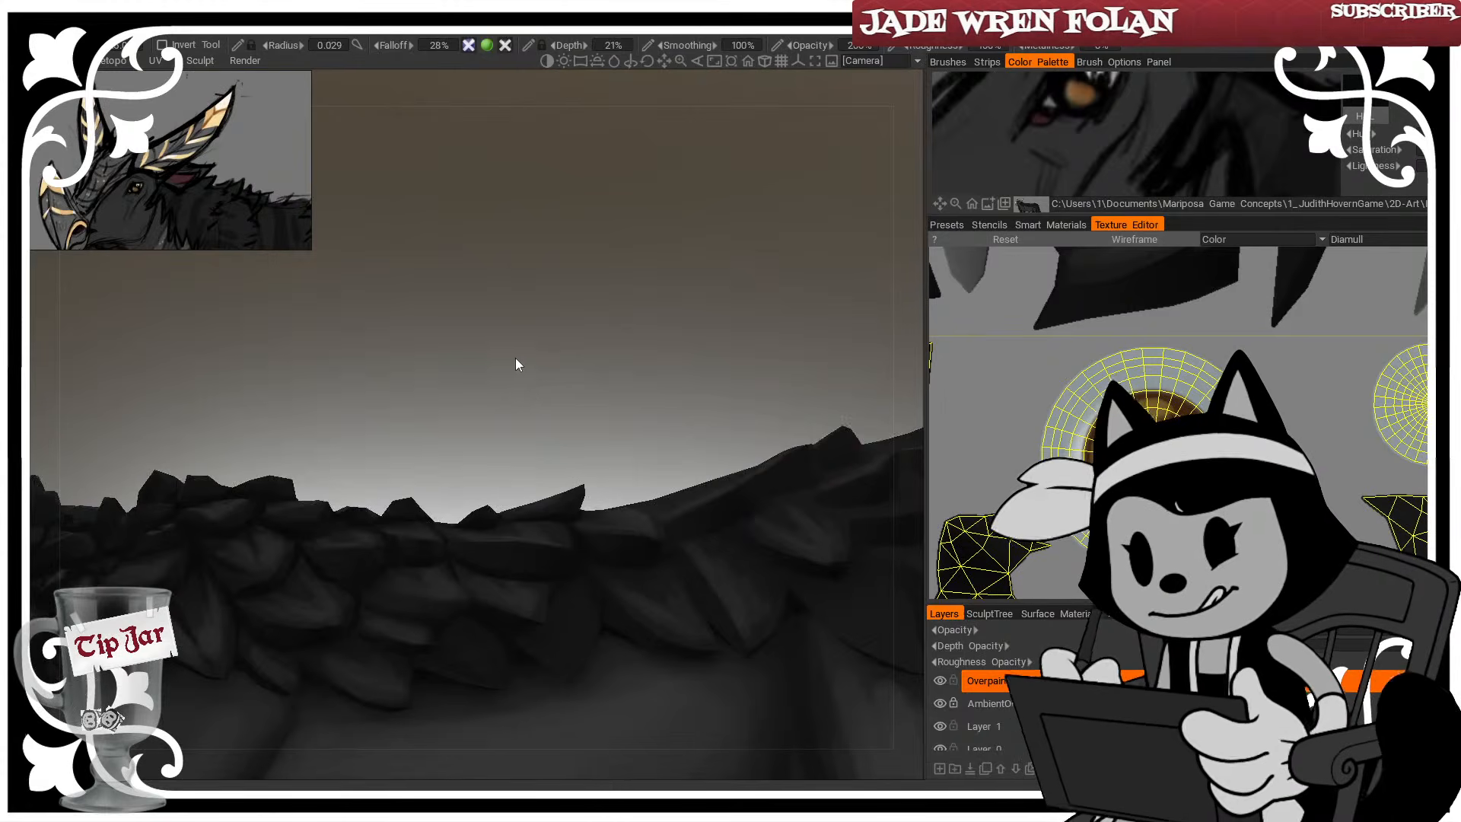
left_click_drag(516, 364, 554, 296)
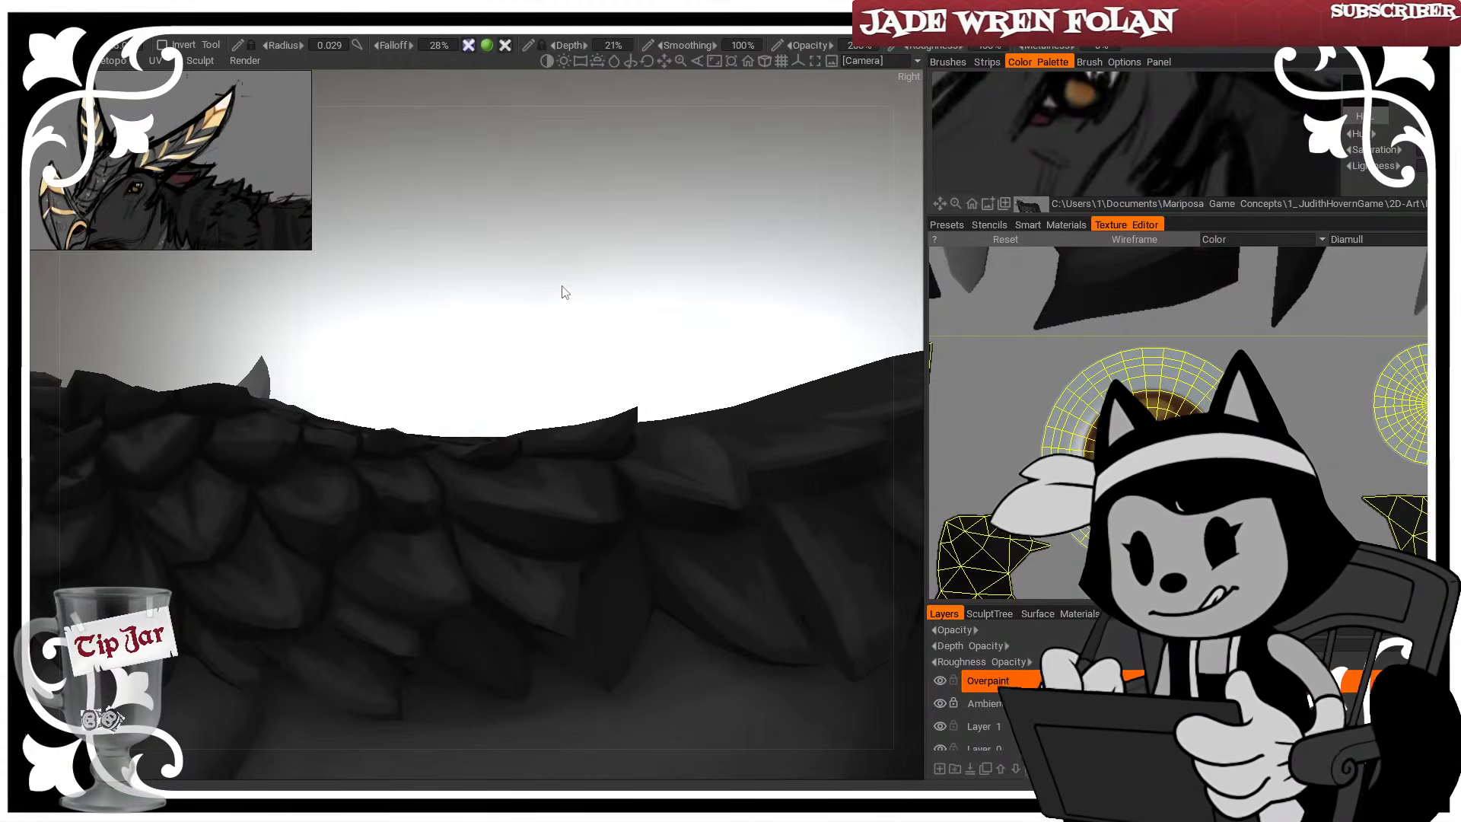
left_click_drag(564, 293, 613, 307)
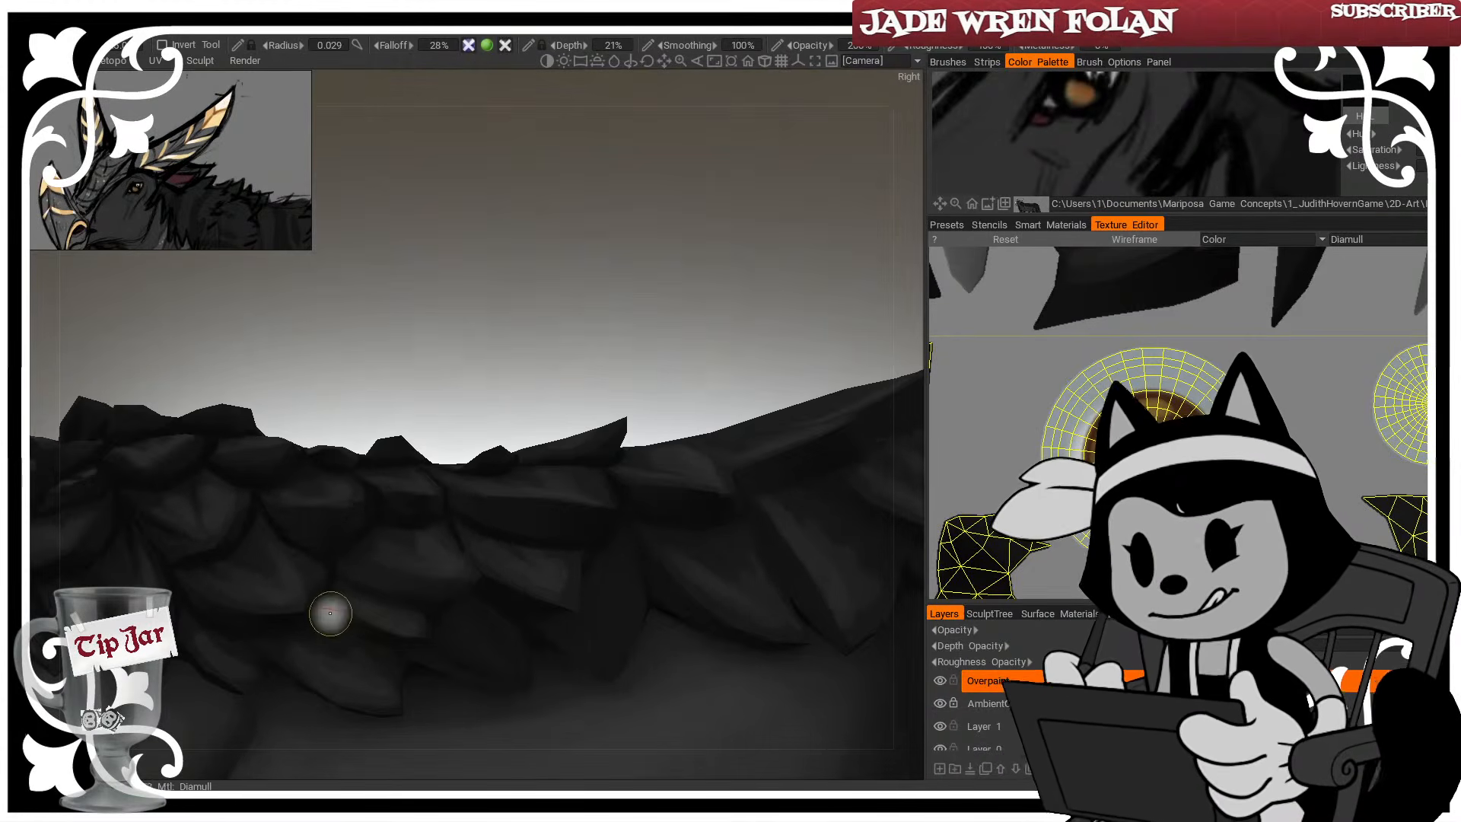
Outline the small middle-row flank tuft with a brush radius of 0.014 and soften its surrounding shadow with a radius of 0.052
right_click_drag(350, 631, 330, 617)
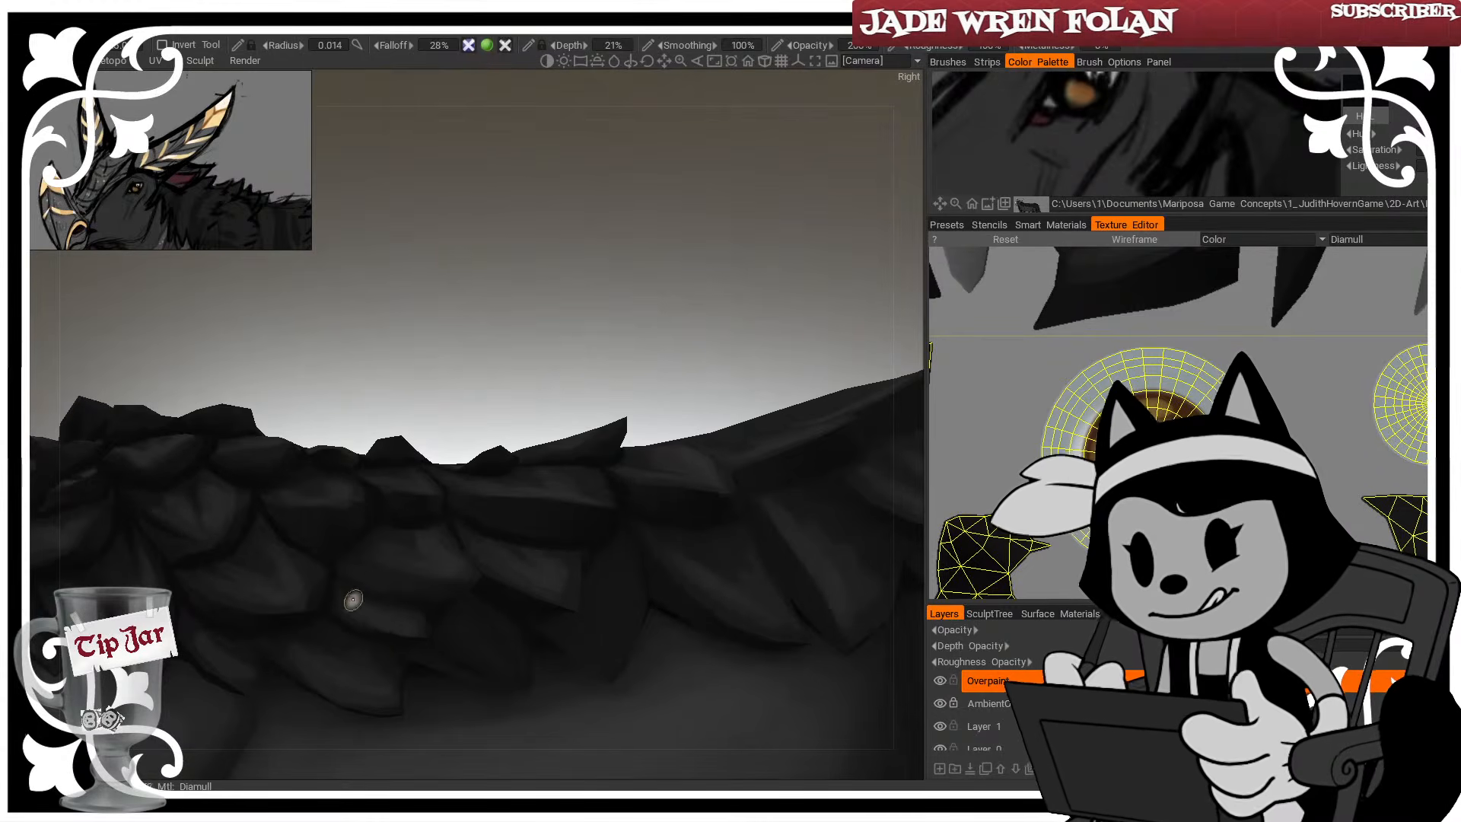
mouse_move(335, 562)
left_mouse_down()
mouse_move(334, 578)
mouse_move(438, 601)
left_mouse_up()
left_click_drag(462, 403, 445, 464)
right_click_drag(348, 583, 481, 576)
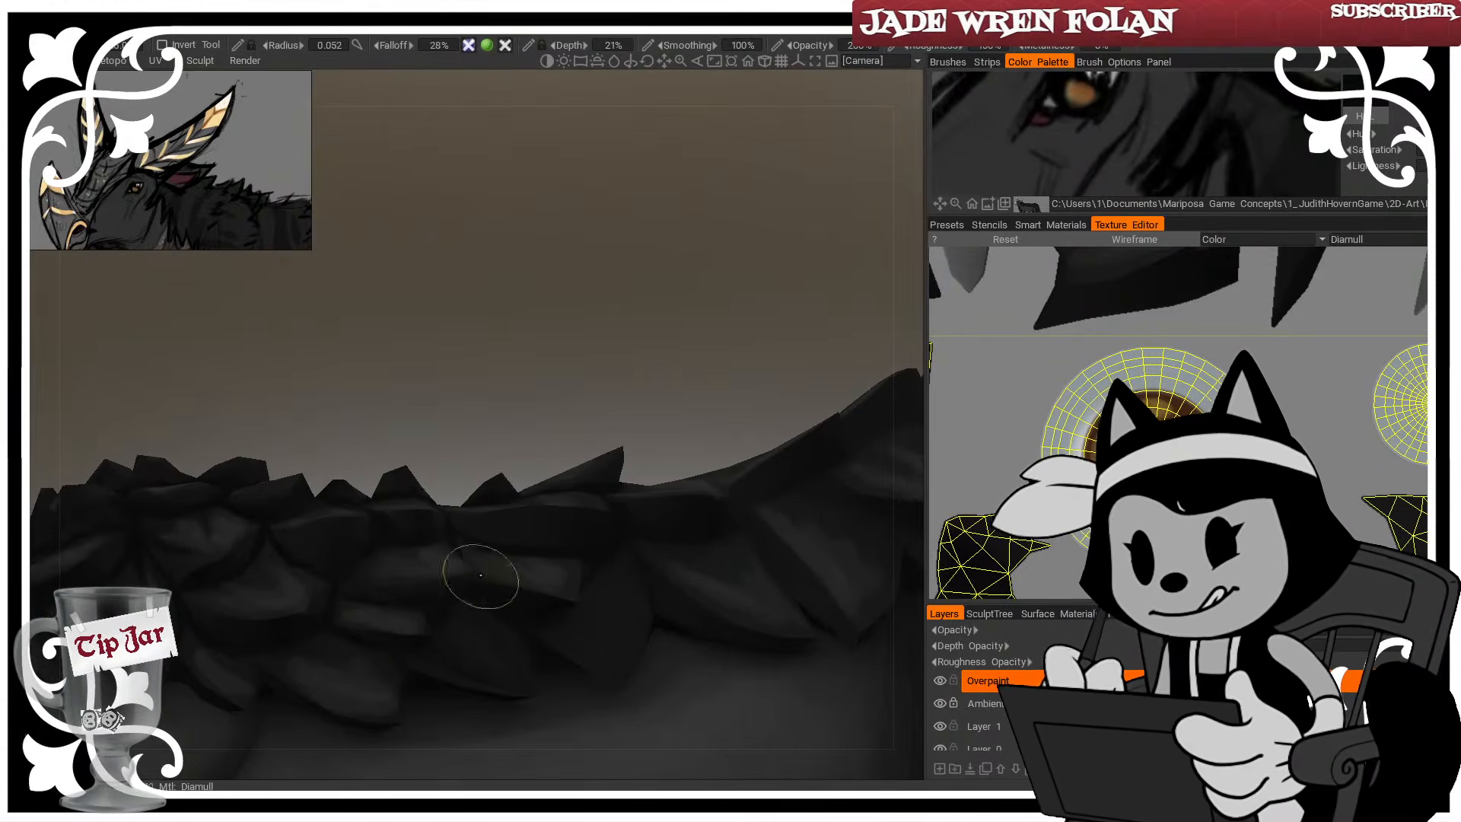
mouse_move(473, 415)
left_mouse_down()
mouse_move(467, 391)
mouse_move(391, 479)
left_mouse_up()
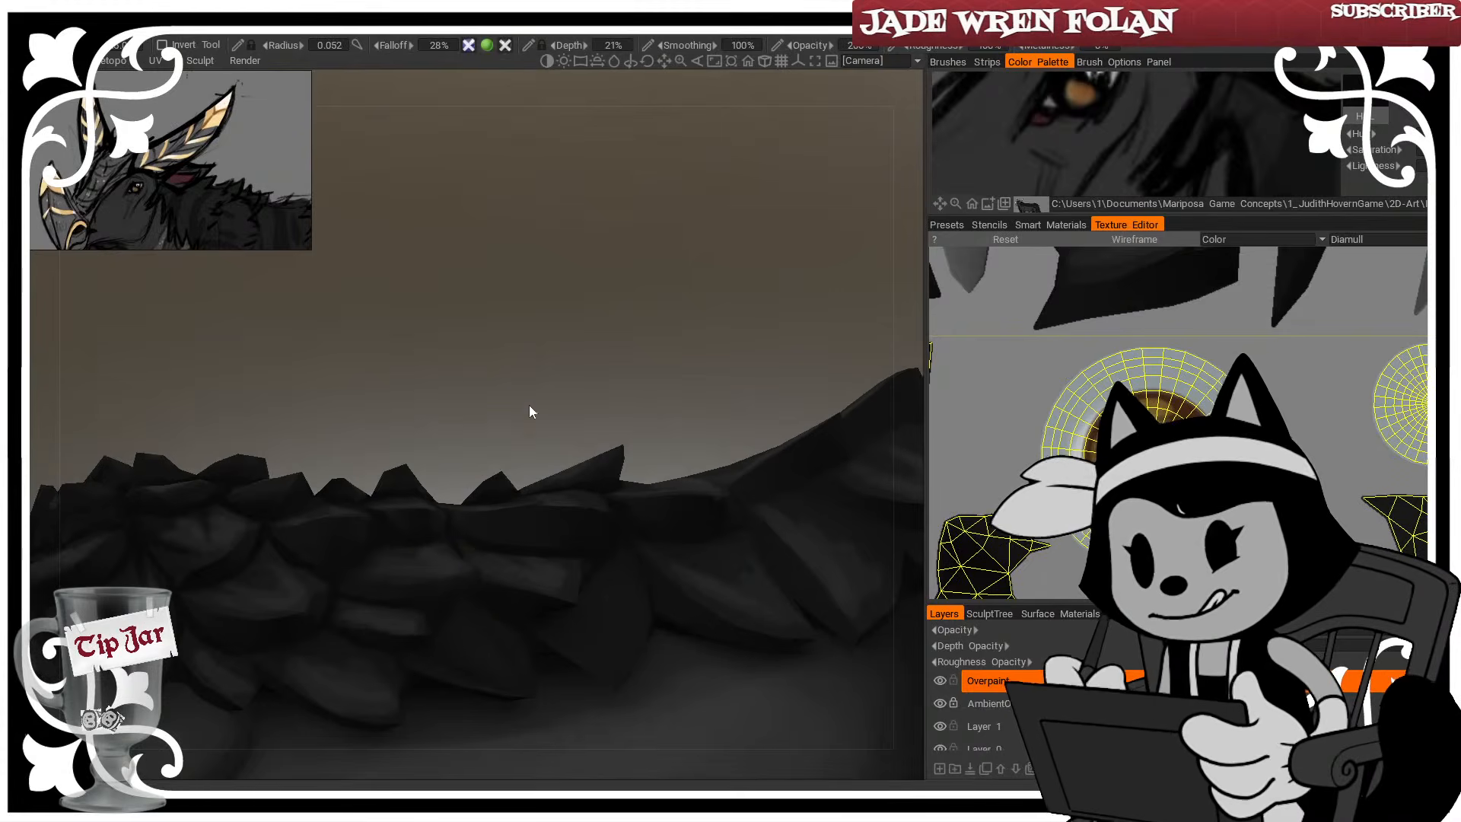
left_click_drag(528, 405, 521, 399)
Shape the pointed tuft beneath the large rear shoulder tuft with dark separations, using brush radii of 0.031 and 0.024
right_click_drag(524, 572, 478, 573)
left_click_drag(548, 411, 565, 603)
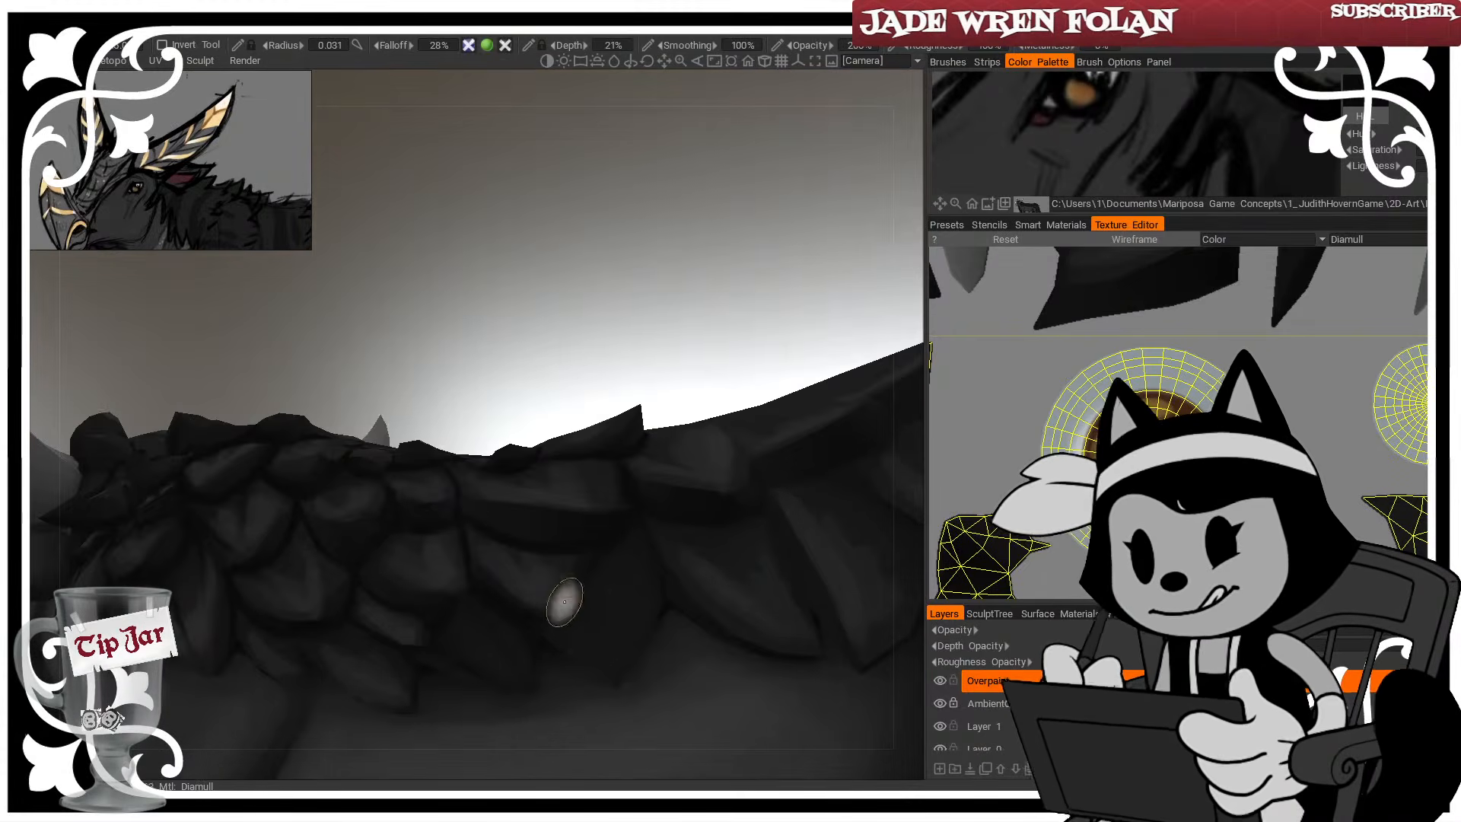
mouse_move(594, 307)
left_mouse_down()
mouse_move(619, 300)
mouse_move(584, 331)
left_mouse_up()
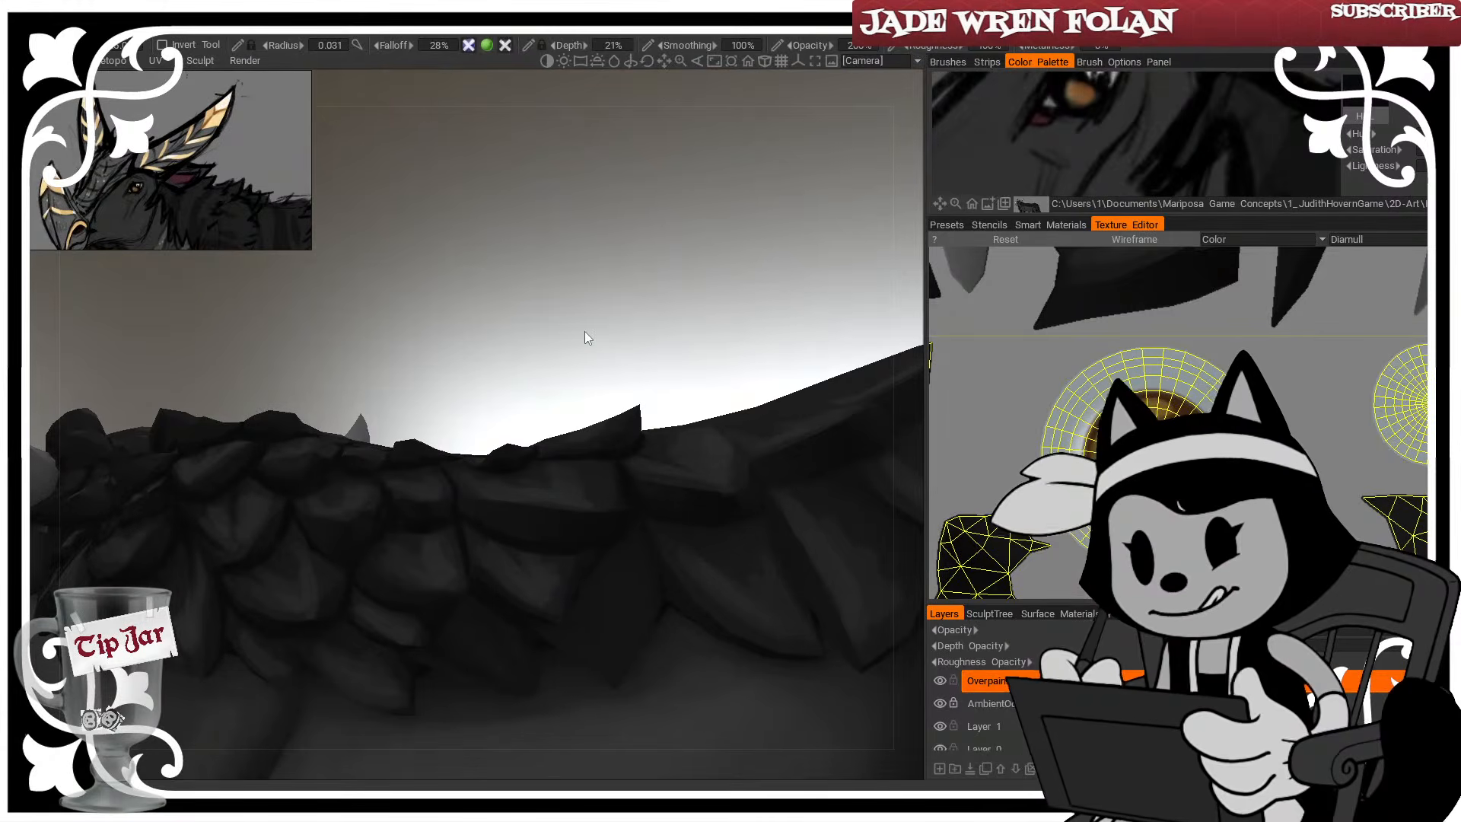
left_click_drag(573, 327, 566, 341)
right_click_drag(490, 537, 463, 537)
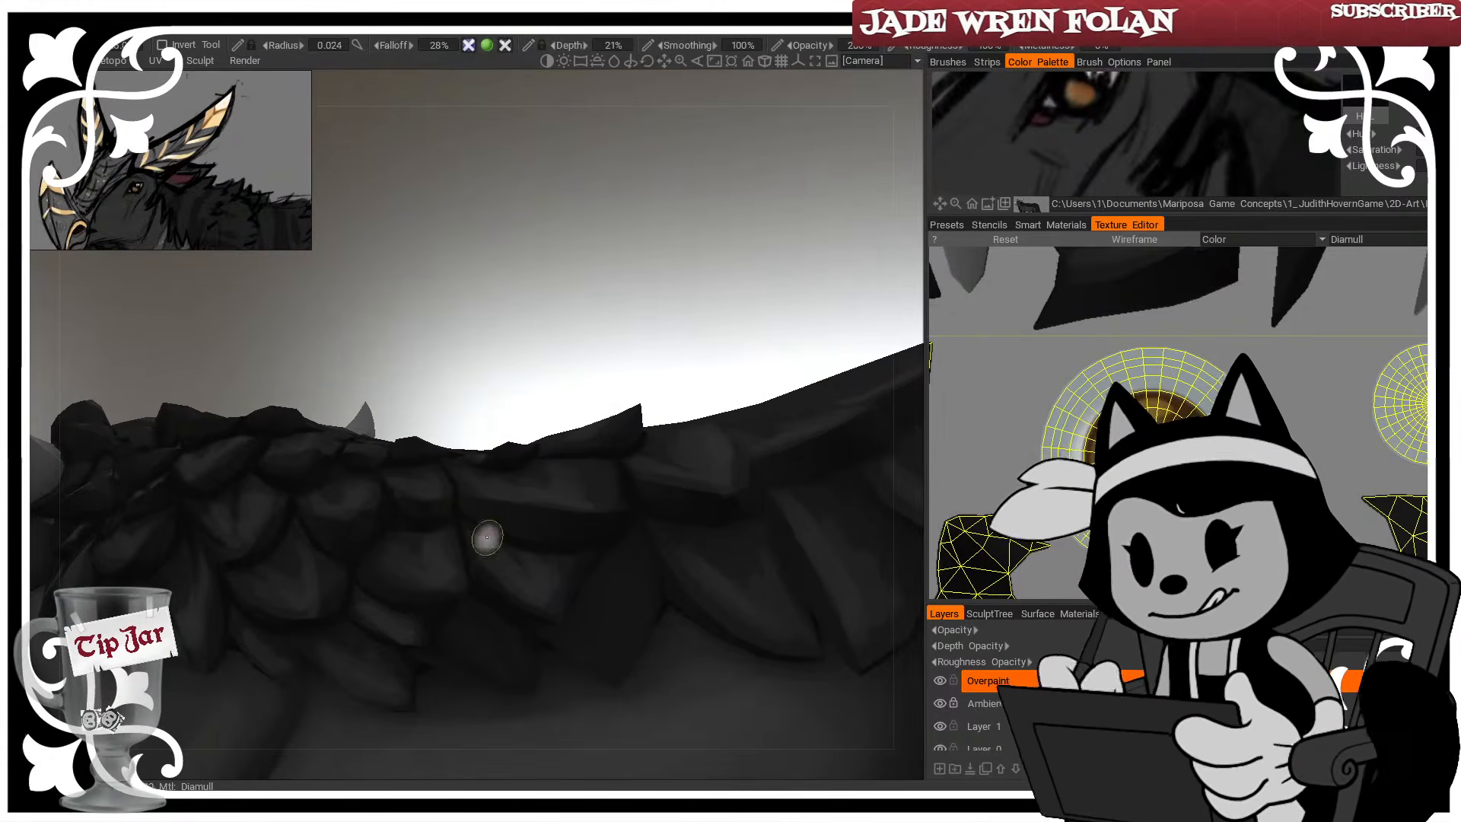
mouse_move(484, 380)
left_mouse_down()
mouse_move(496, 420)
mouse_move(481, 433)
left_mouse_up()
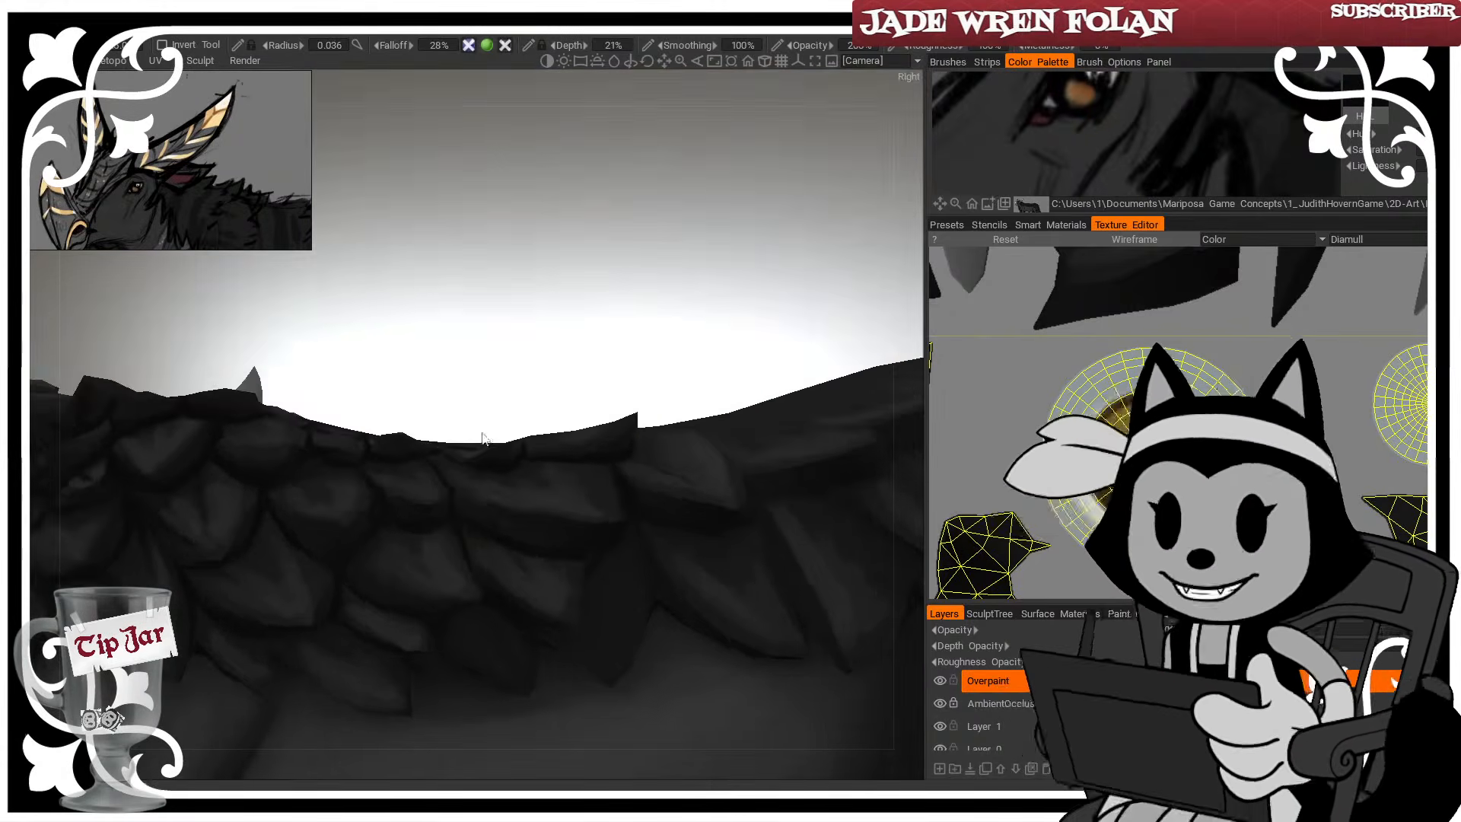
Blend broad soft shadows over the middle flank tufts with brush radii of 0.061 and 0.075
left_click_drag(532, 344, 510, 384)
left_click_drag(537, 305, 549, 239)
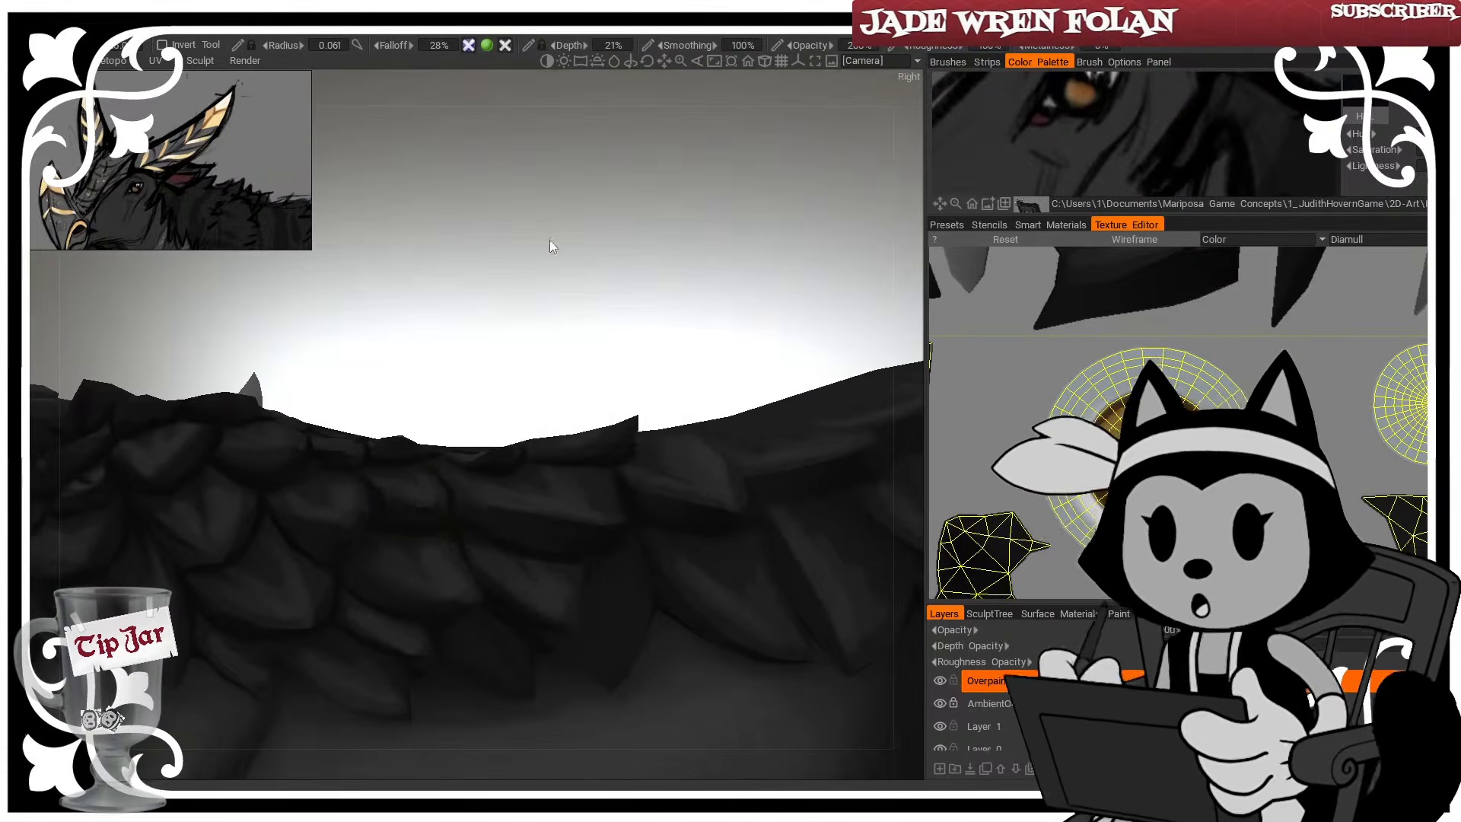
mouse_move(404, 502)
left_mouse_down()
mouse_move(388, 531)
mouse_move(284, 537)
left_mouse_up()
left_click_drag(408, 413, 518, 309)
left_click_drag(315, 518, 319, 551)
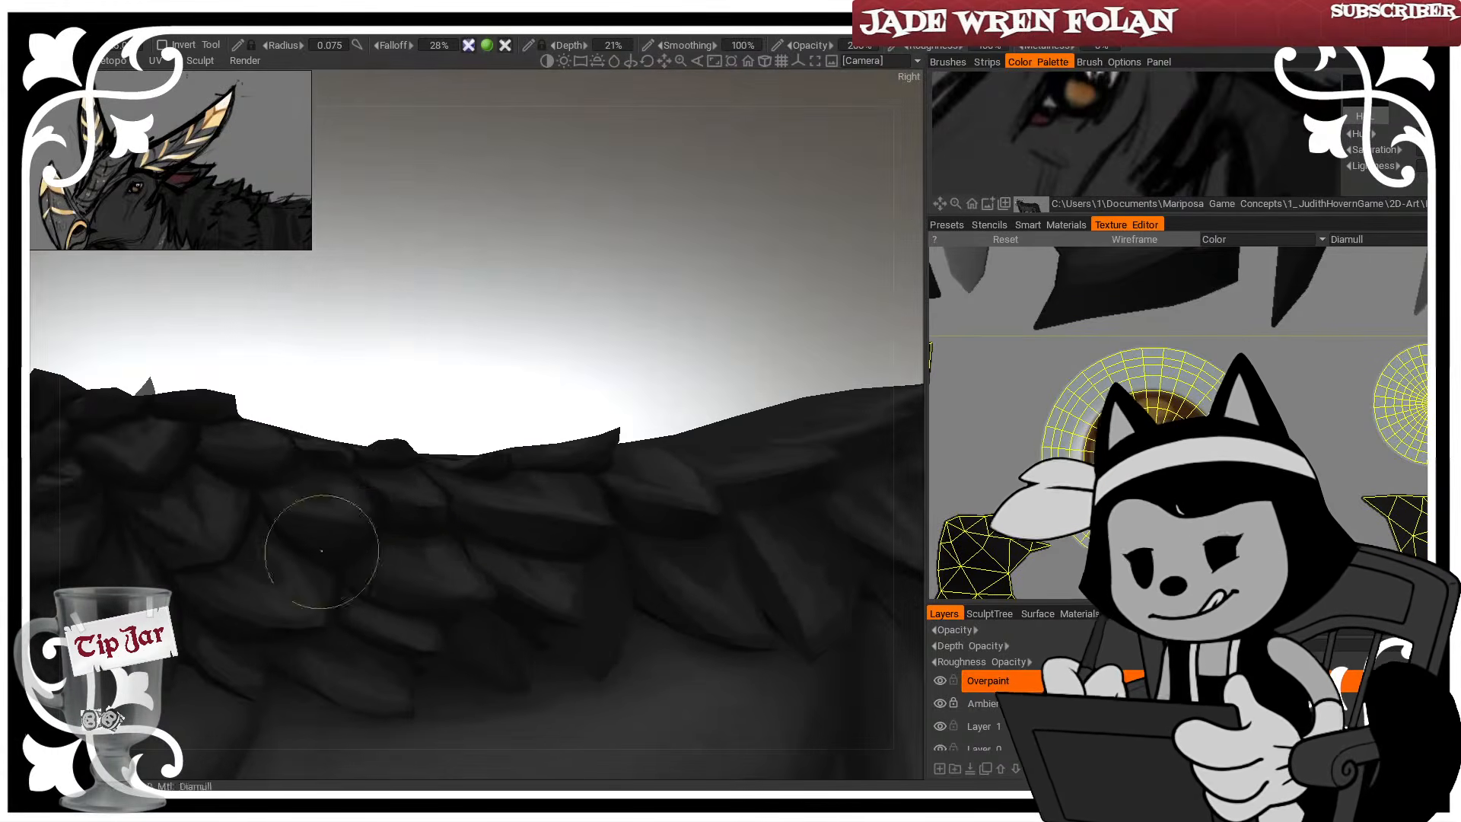
left_click_drag(360, 373, 296, 402)
left_click_drag(262, 511, 278, 496)
mouse_move(344, 314)
left_mouse_down()
mouse_move(363, 380)
mouse_move(304, 312)
left_mouse_up()
Shade the lower front flank tufts and the gaps between them, using brush radii of 0.037 and 0.052
right_click_drag(188, 553, 173, 556)
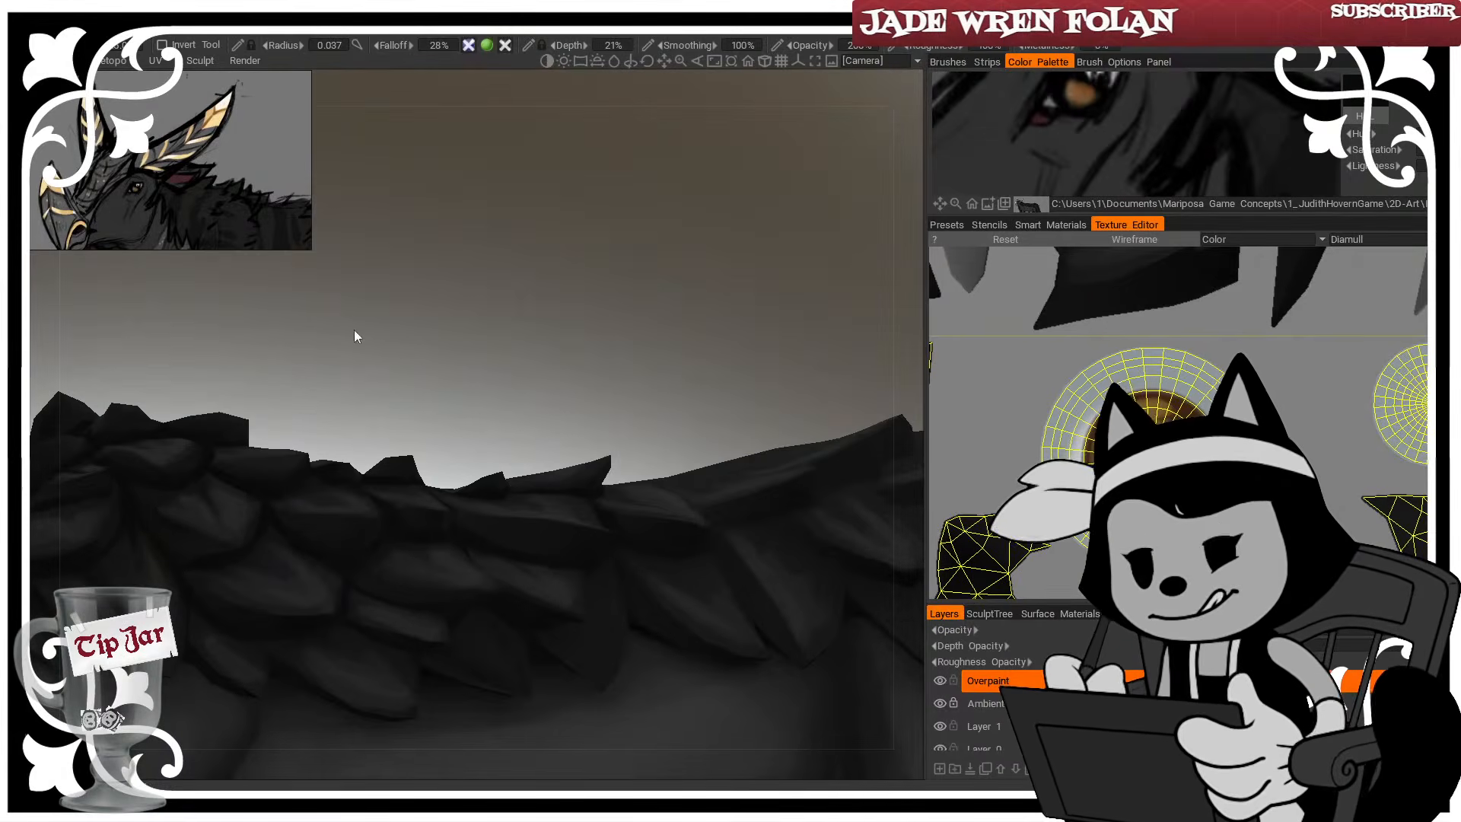
left_click_drag(354, 330, 320, 397)
key("bracketleft")
key("bracketleft")
mouse_move(468, 320)
left_mouse_down()
mouse_move(495, 326)
mouse_move(463, 286)
left_mouse_up()
right_click_drag(181, 630, 187, 630)
left_click_drag(253, 335, 239, 401)
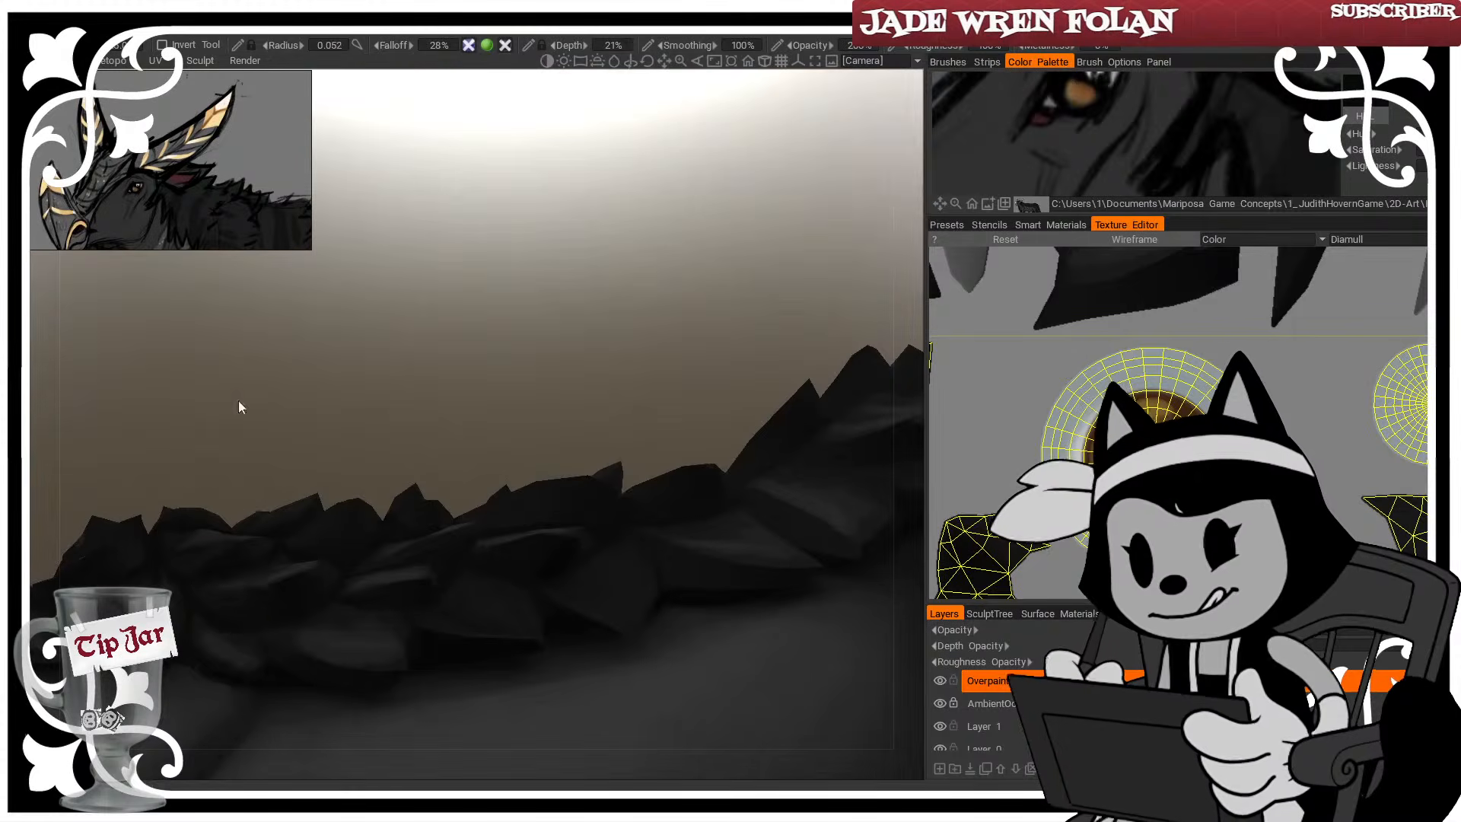
right_click_drag(194, 633, 199, 633)
left_click_drag(410, 341, 388, 417)
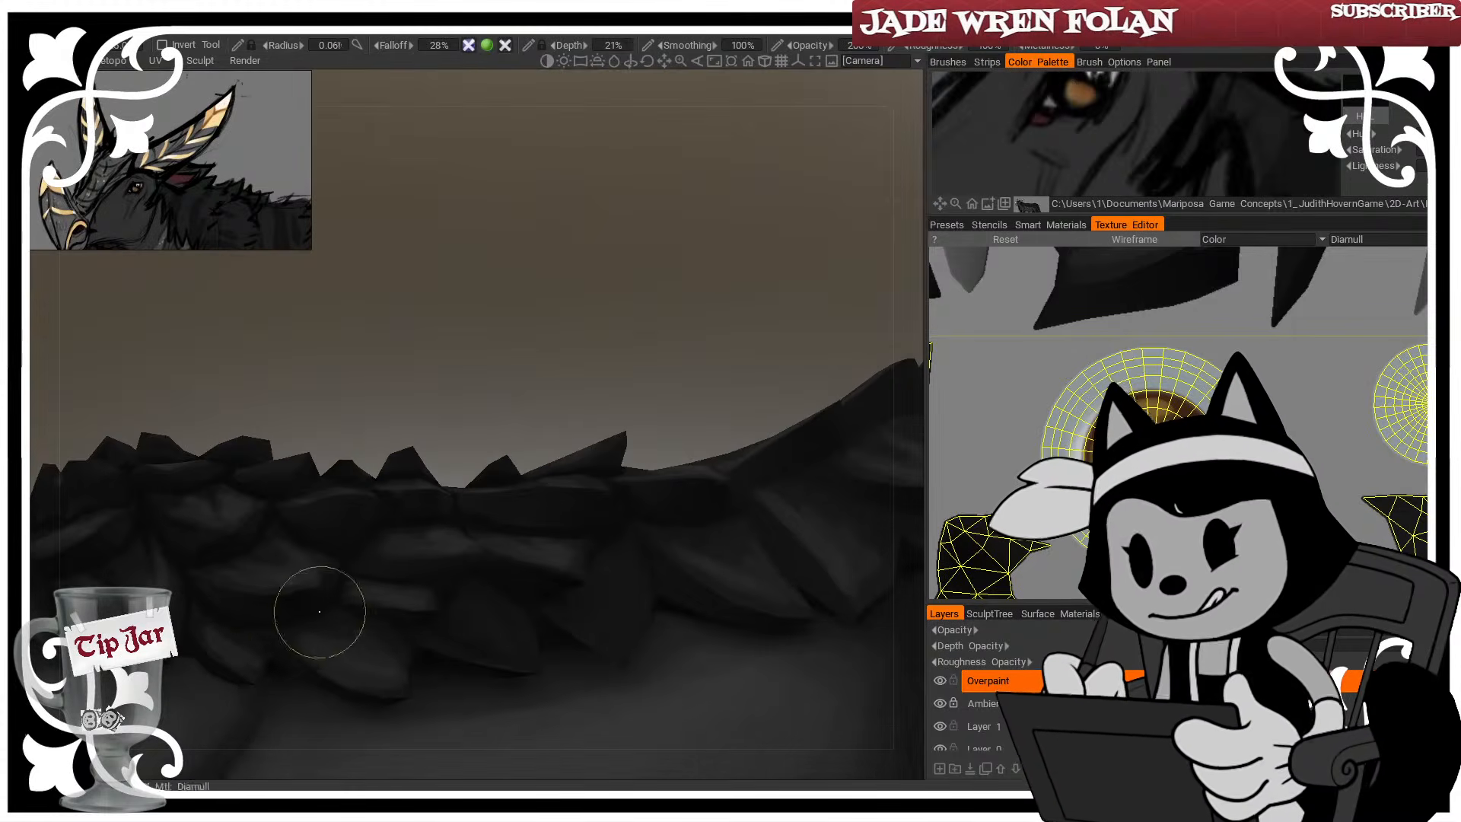
Softly shade the tufts behind the rear end of the shoulder row with a brush radius of 0.059
left_click_drag(584, 333, 527, 410)
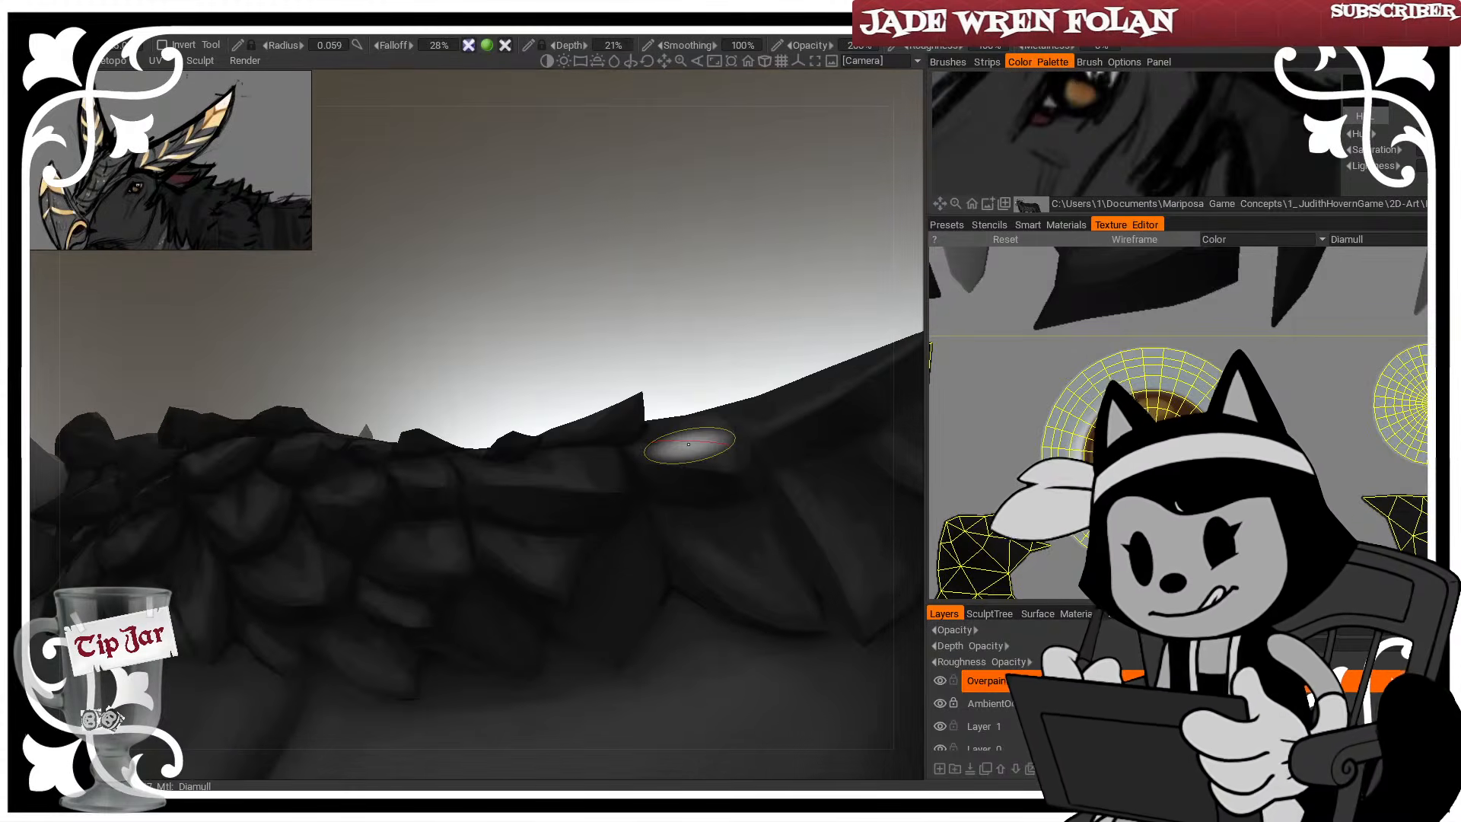
middle_click_drag(793, 444, 587, 464)
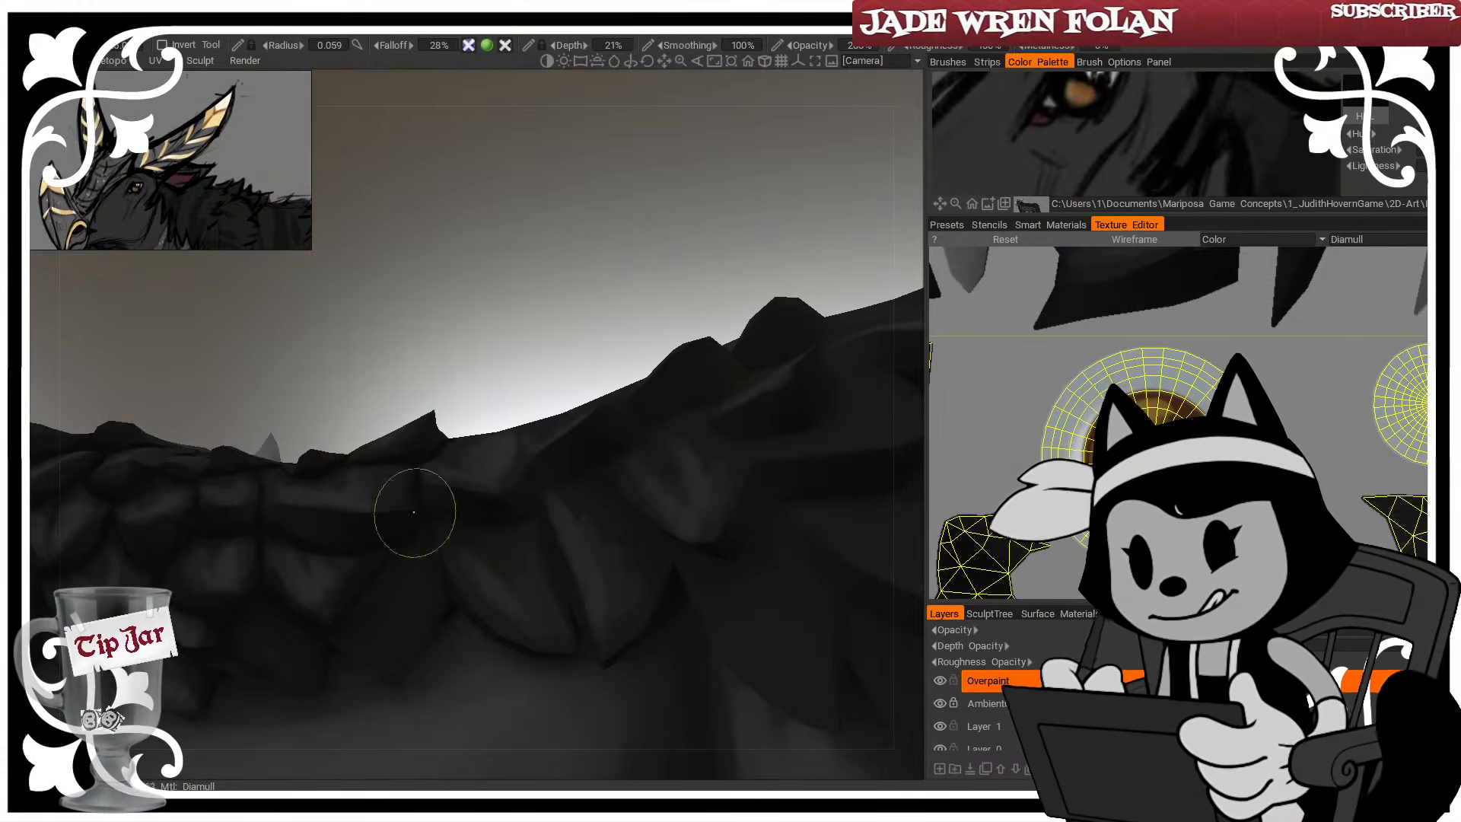
left_click_drag(542, 384, 531, 459)
Darken the separation between the two large pointed rear flank tufts with a brush radius of 0.015
key("bracketleft")
key("bracketleft")
key("bracketleft")
key("bracketleft")
key("bracketleft")
key("bracketleft")
key("bracketleft")
key("bracketleft")
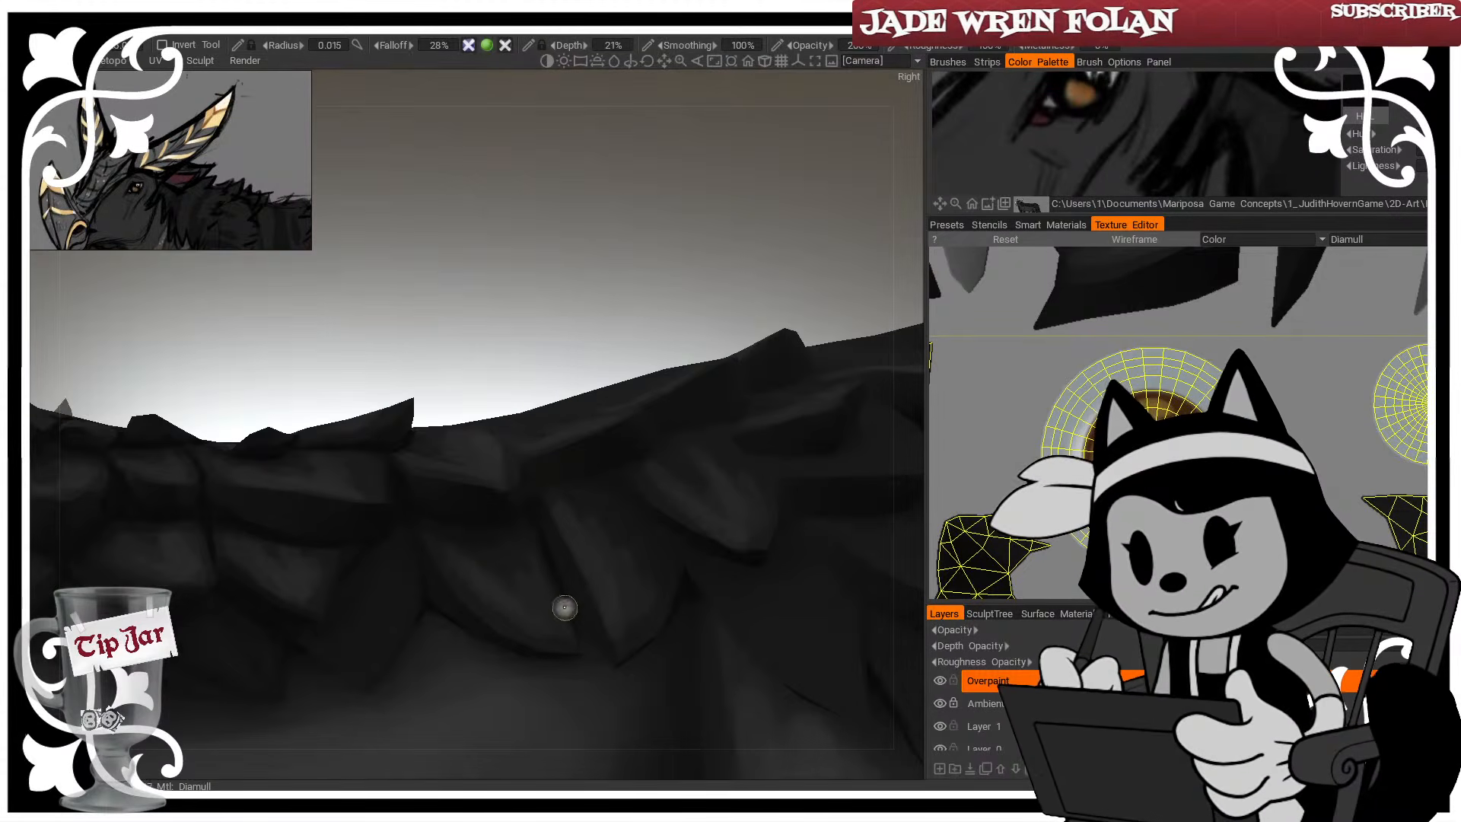
left_click_drag(618, 302, 574, 399)
Refine the upper edge of the large pointed rear tuft with a brush radius of 0.017, guided by the mesh wireframe
key("bracketright")
key("bracketright")
key("bracketright")
mouse_move(641, 303)
left_mouse_down()
mouse_move(600, 312)
mouse_move(591, 283)
left_mouse_up()
key("w")
key("bracketleft")
key("bracketleft")
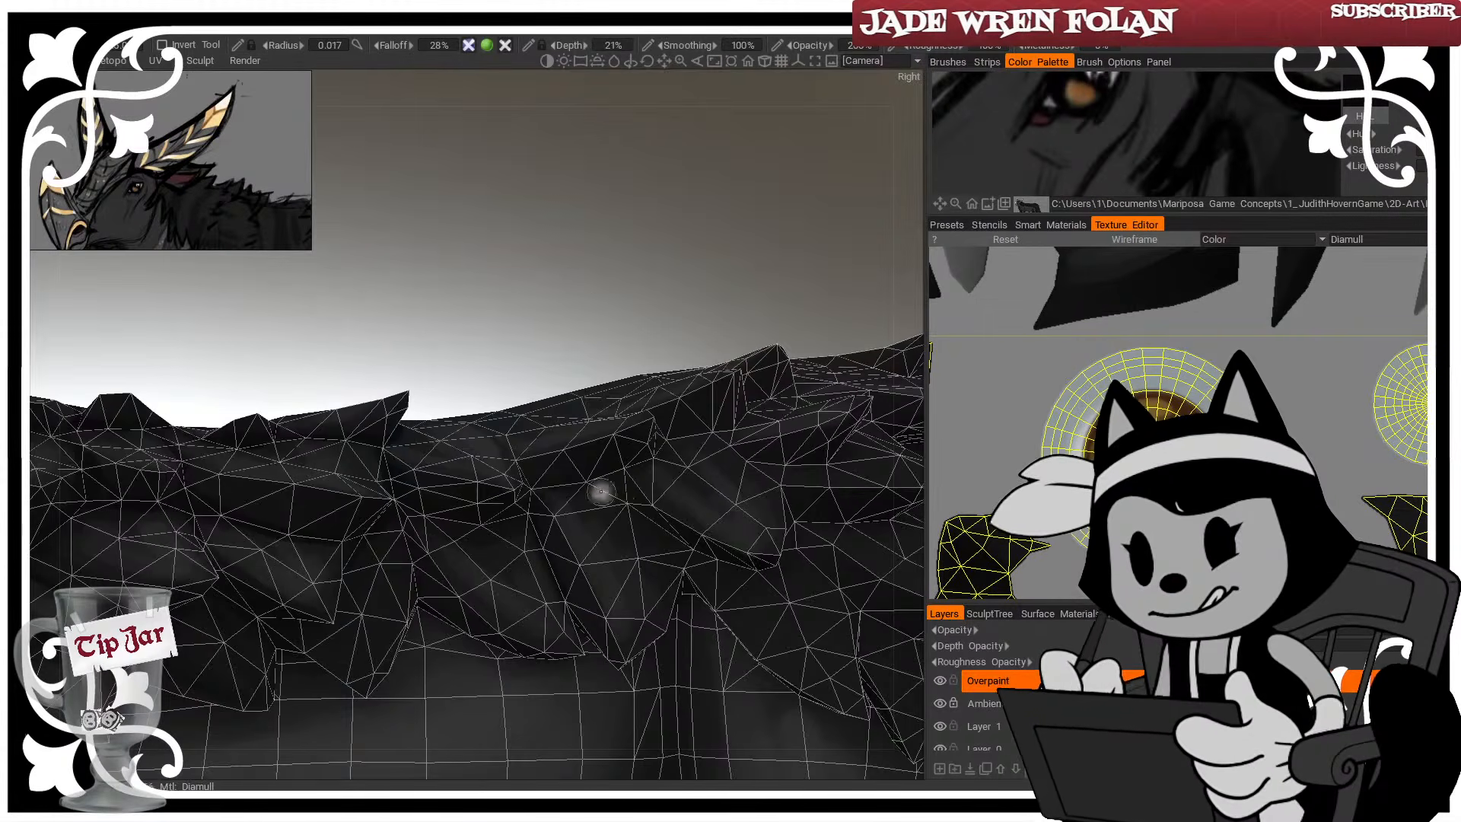
key("w")
left_click_drag(624, 426, 592, 355)
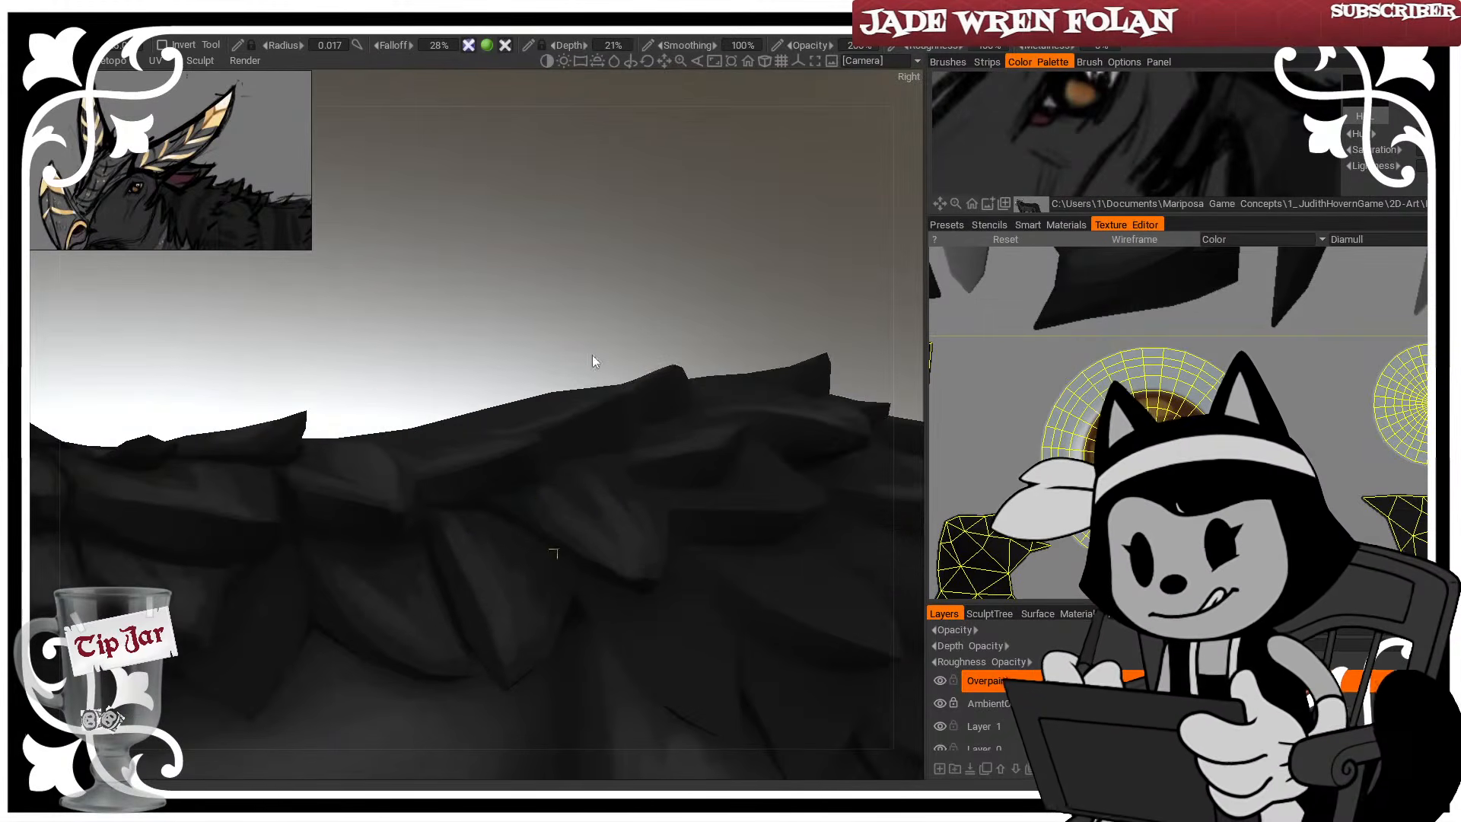
Examine the painted tufts along the shoulder, flank and back from several angles and from a full side view
key("w")
key("w")
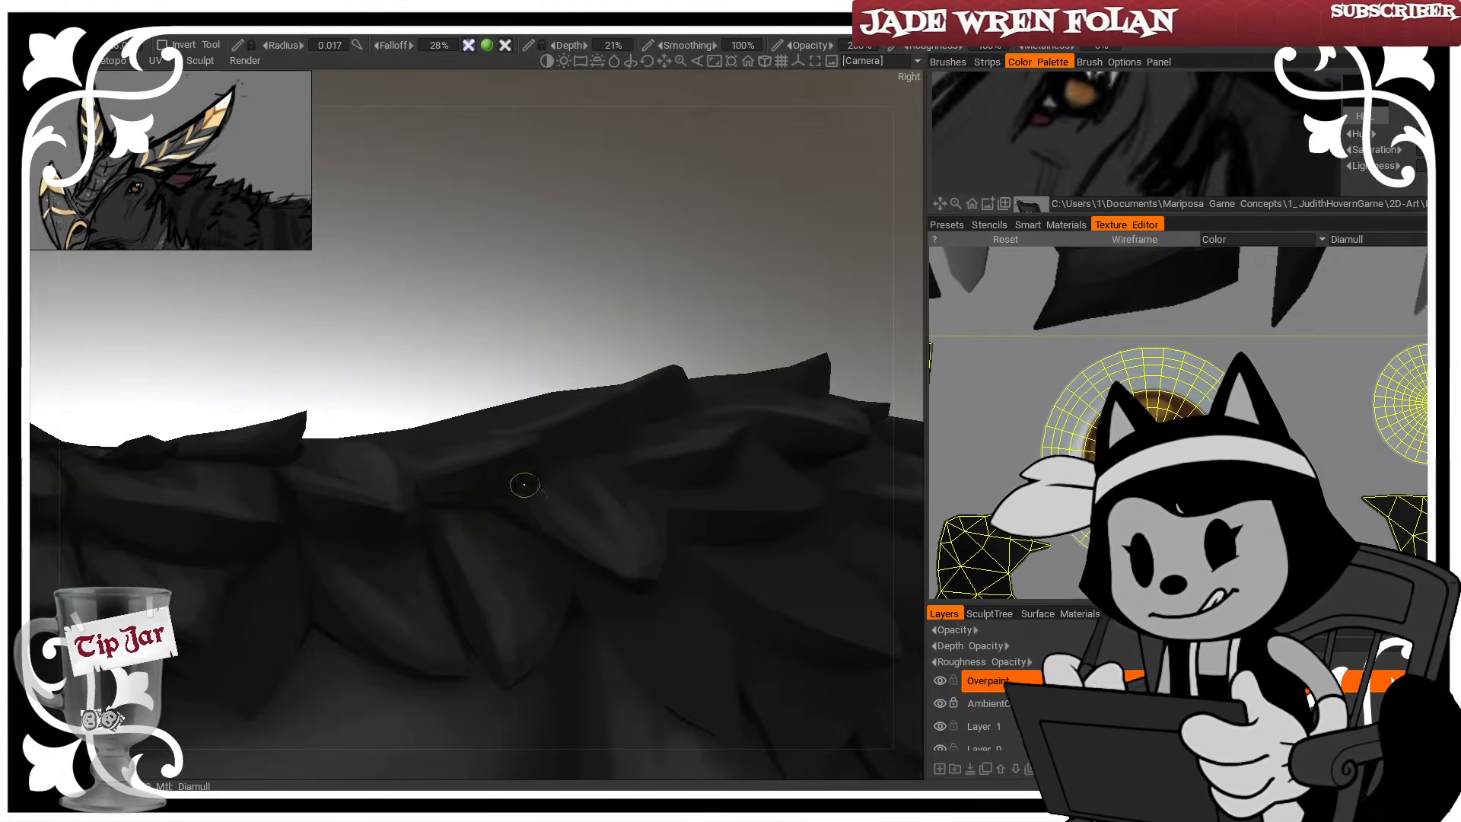
left_click_drag(663, 311, 644, 317)
left_click_drag(753, 281, 772, 255)
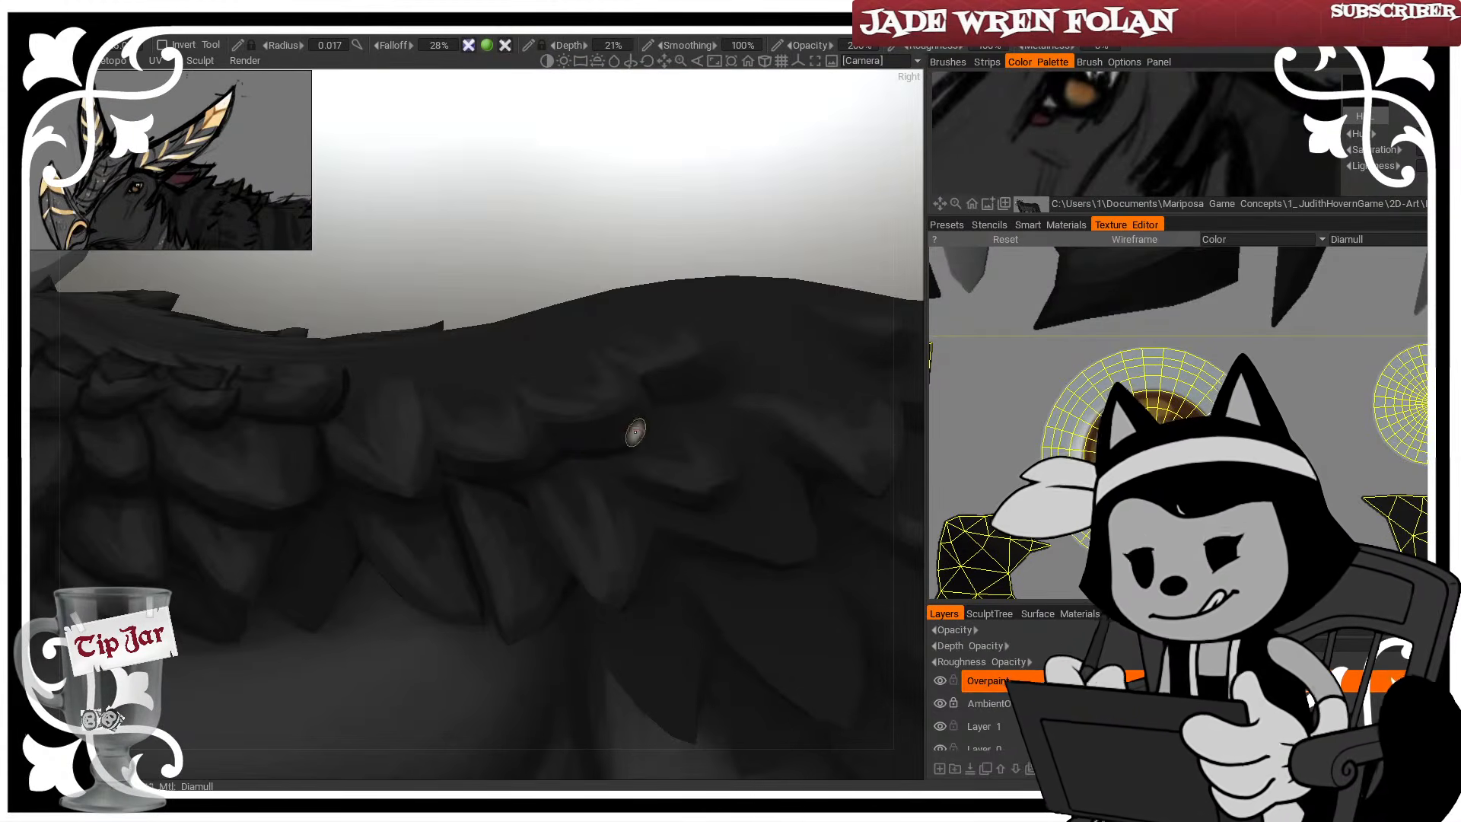
right_click_drag(761, 255, 795, 199)
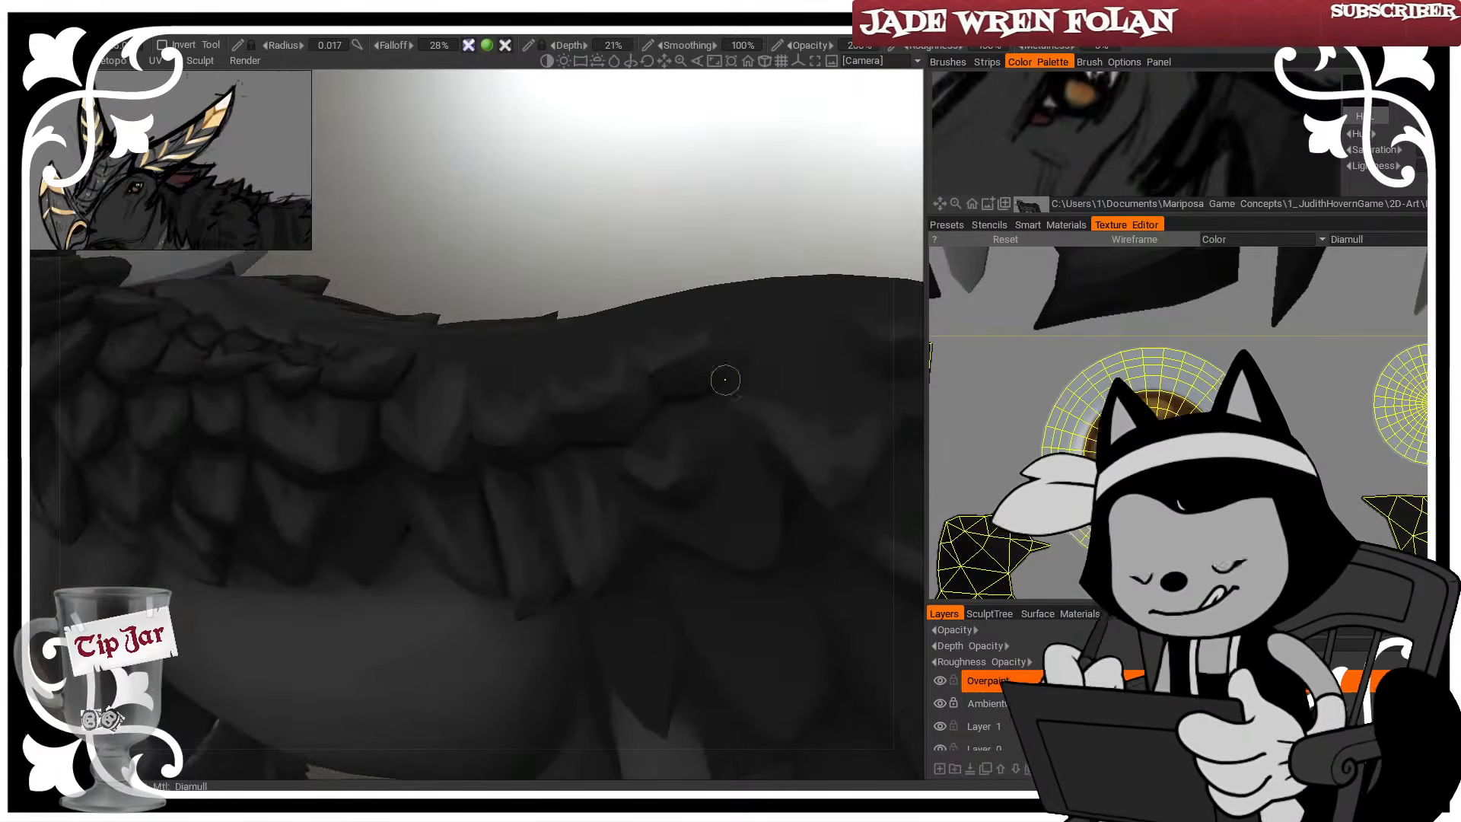
left_click_drag(811, 200, 773, 300)
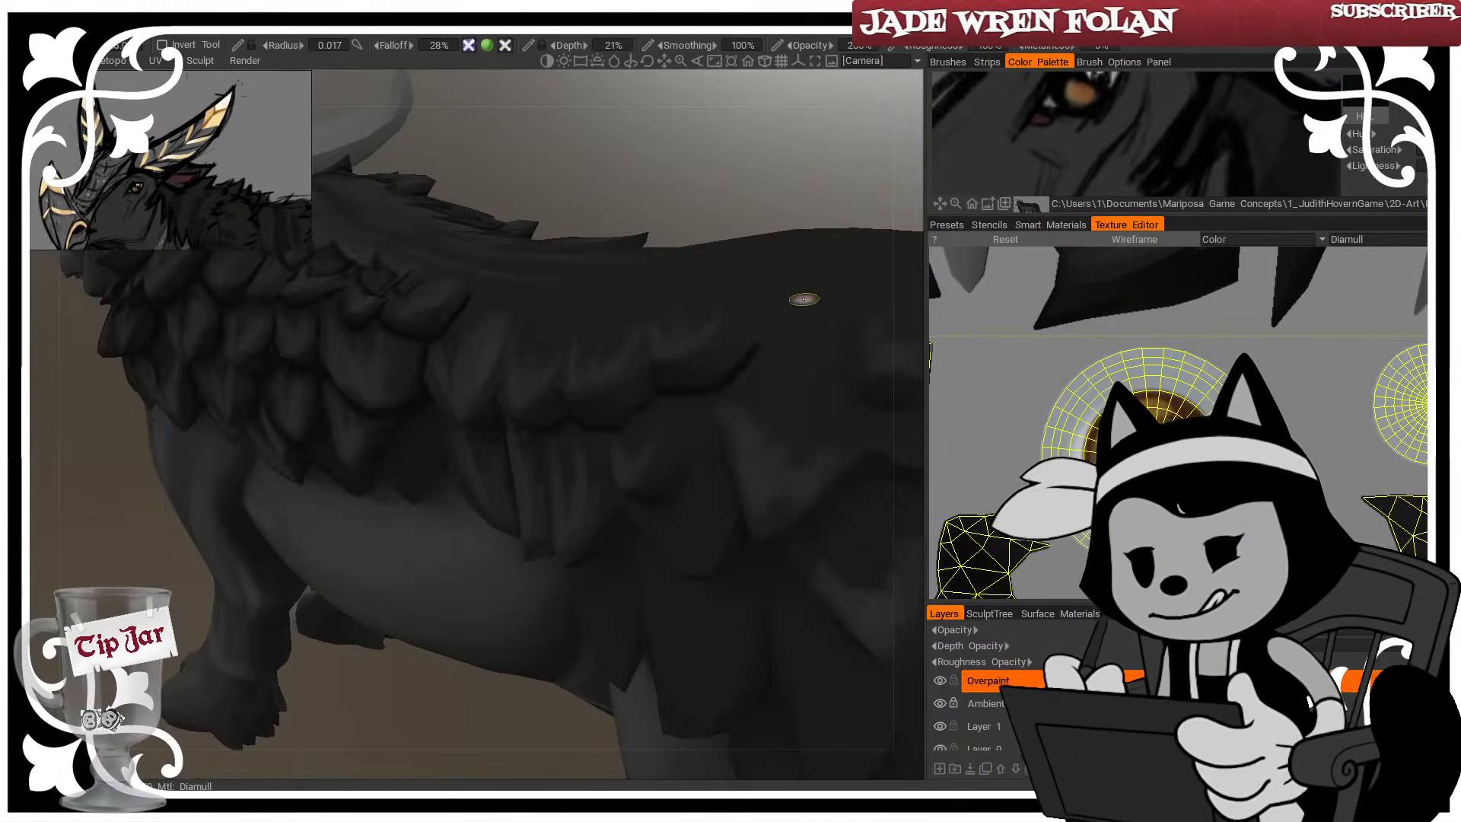
right_click_drag(609, 424, 674, 419, "alt")
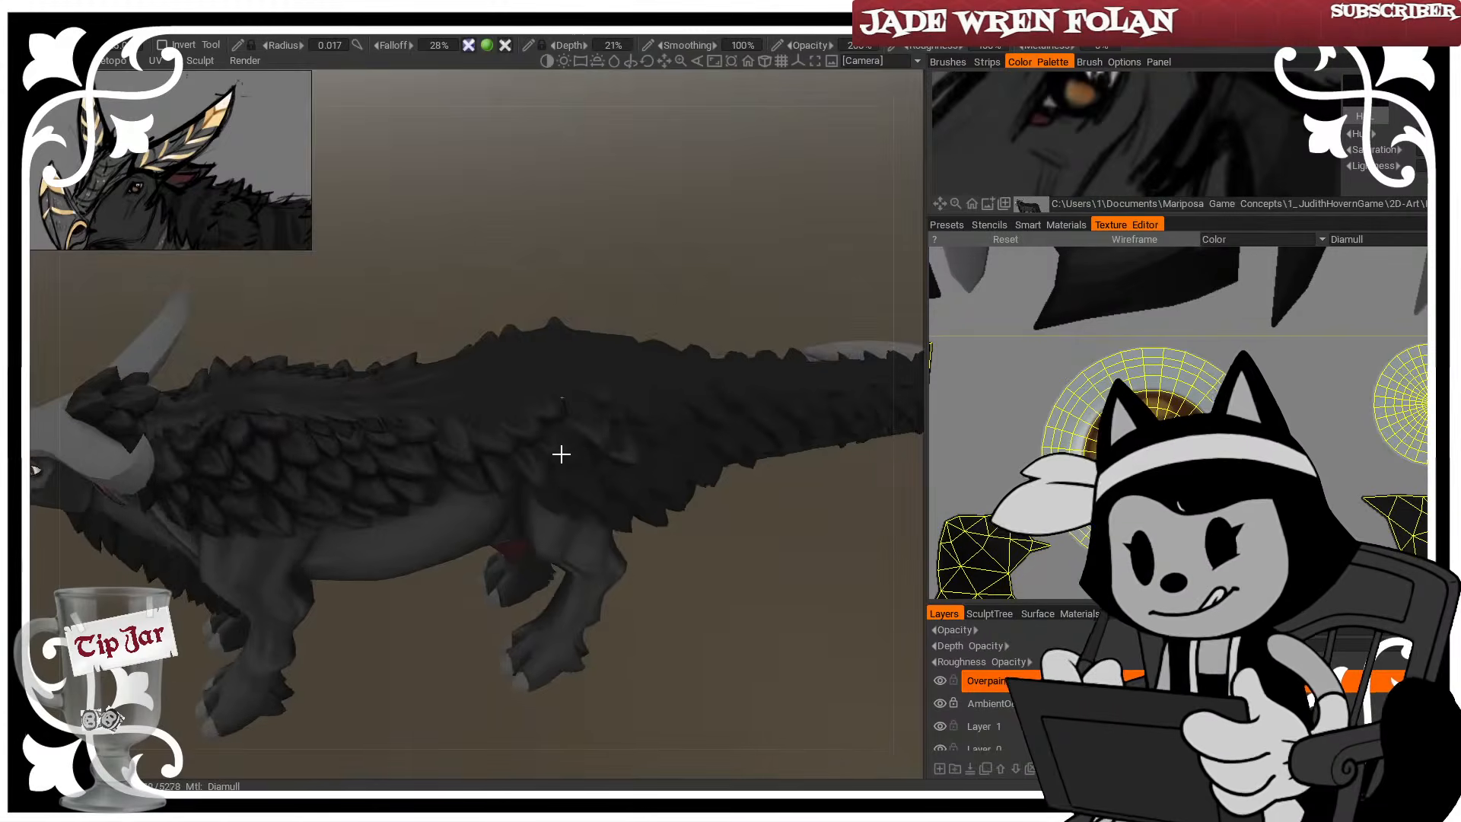
mouse_move(560, 454)
left_mouse_down("alt")
mouse_move(559, 488)
mouse_move(472, 424)
mouse_move(614, 411)
mouse_move(574, 453)
left_mouse_up("alt")
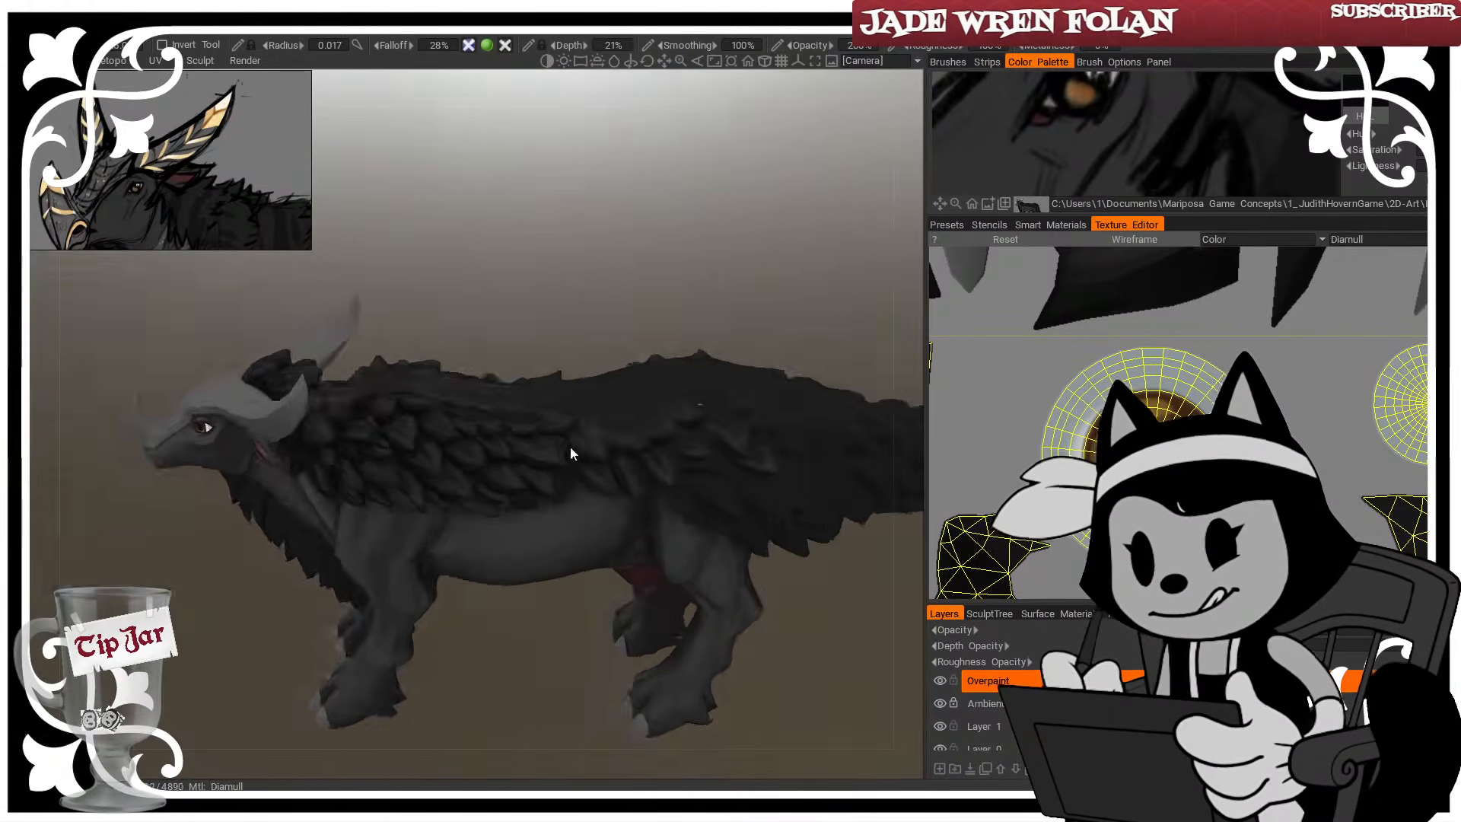
right_click_drag(574, 454, 609, 467, "alt")
left_click_drag(609, 467, 426, 440, "alt")
left_click_drag(594, 450, 512, 173, "alt")
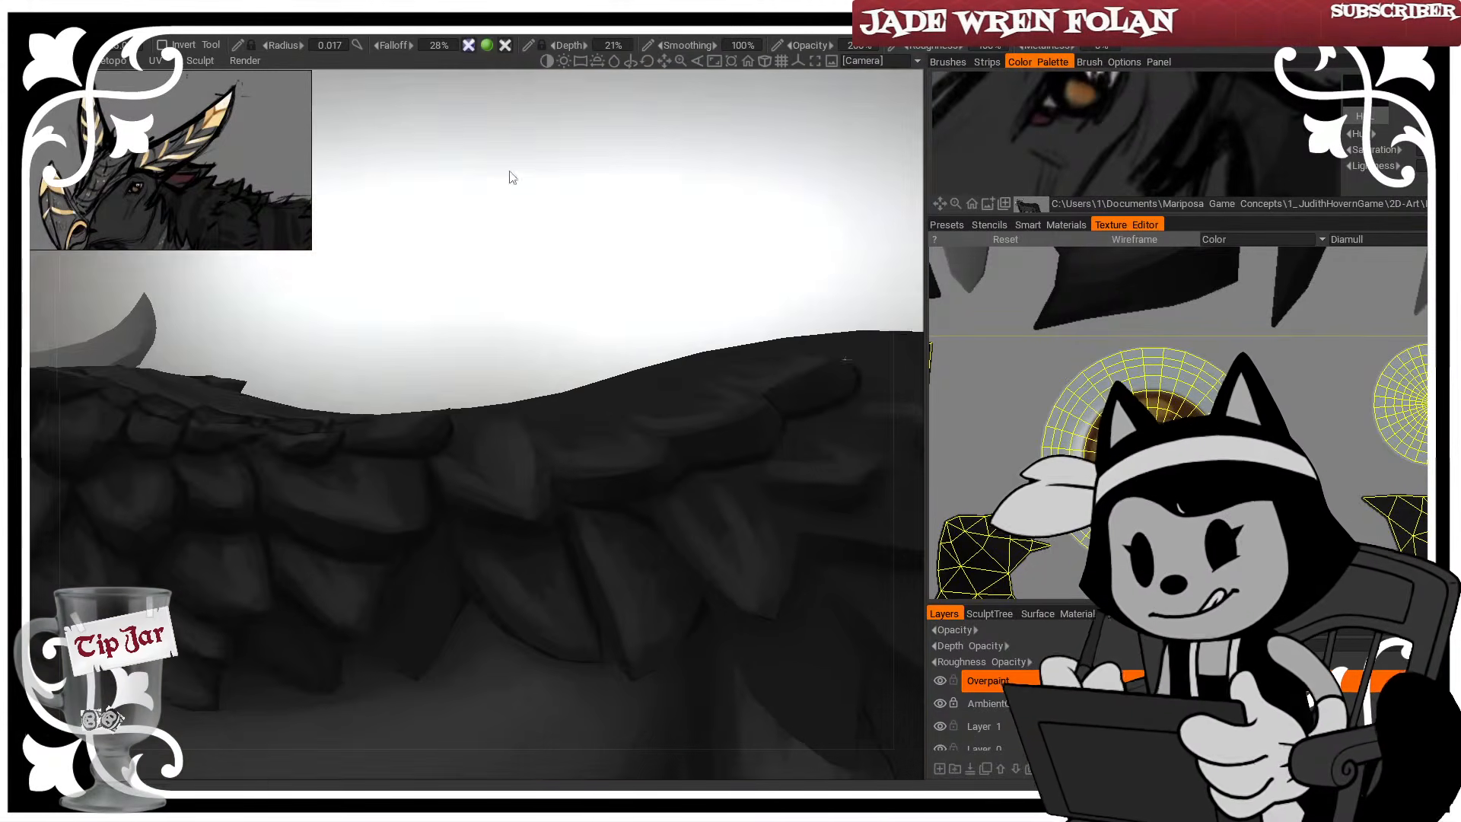
Darken the gaps around the pointed lower flank tufts and split the rear one lengthwise, using brush radii from 0.015 to 0.030
left_click_drag(528, 524, 525, 398, "alt")
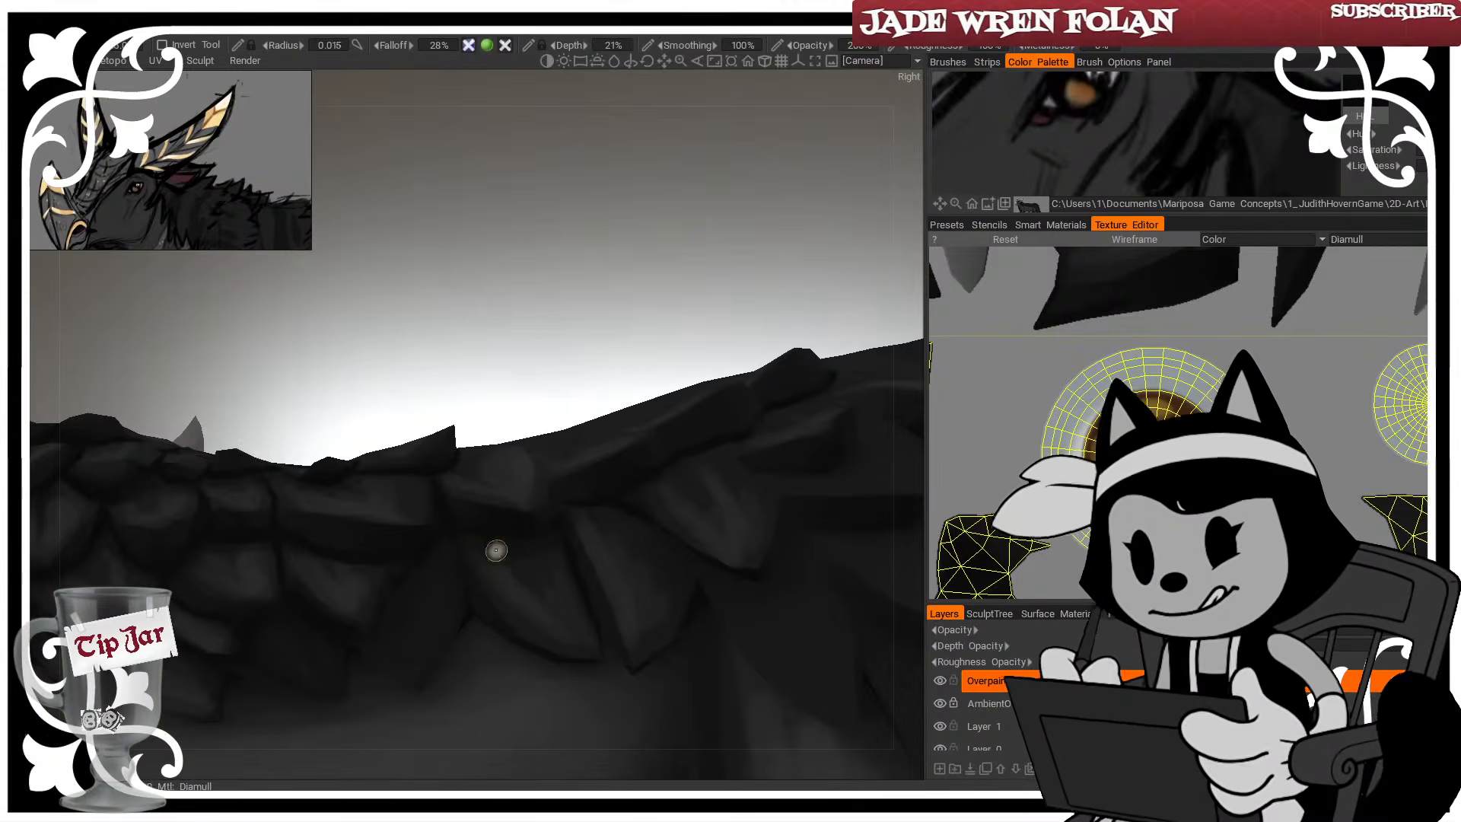
right_click_drag(495, 547, 554, 613)
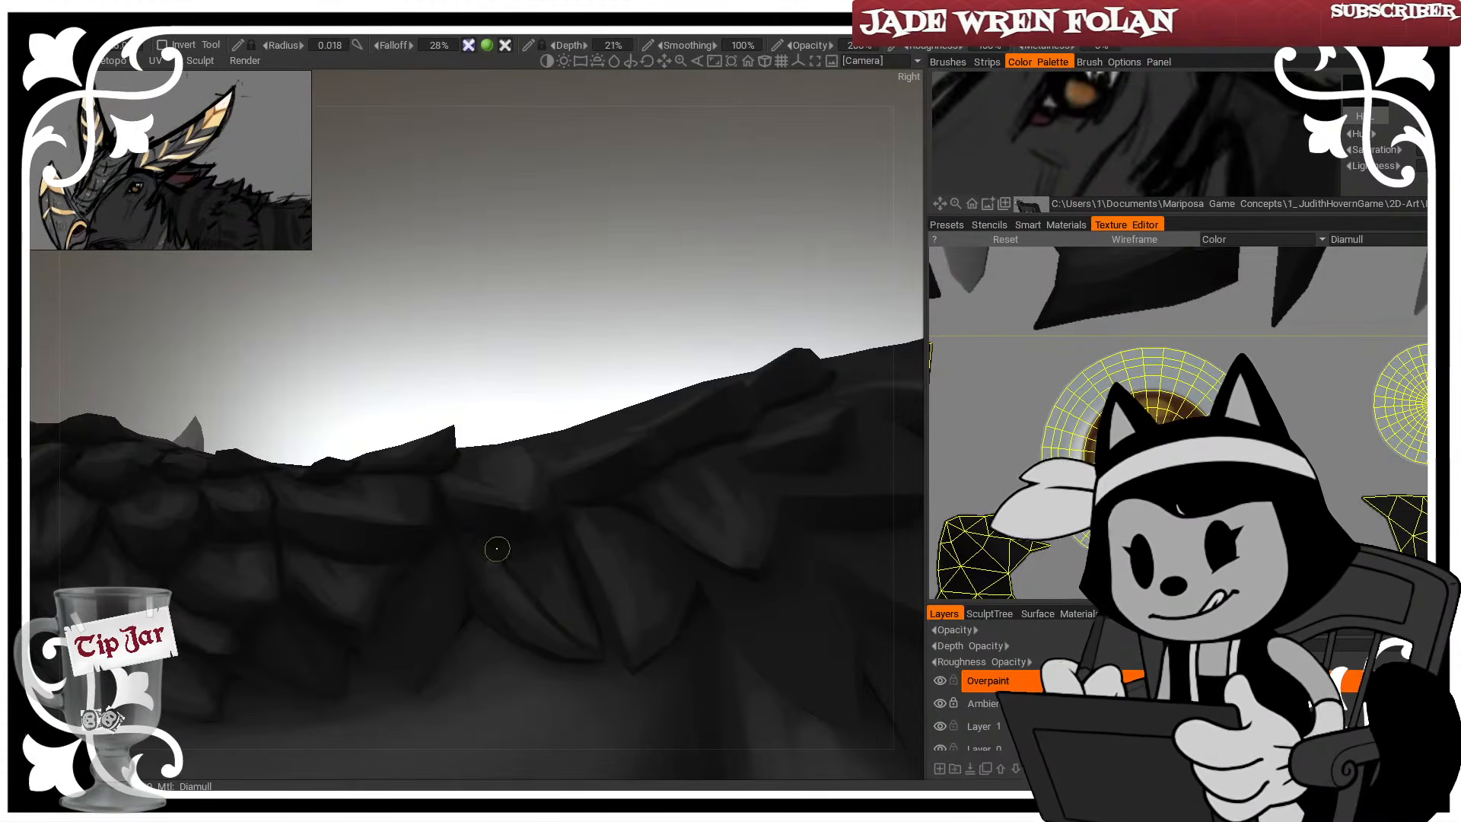
mouse_move(495, 541)
right_mouse_down()
mouse_move(551, 619)
mouse_move(534, 587)
right_mouse_up()
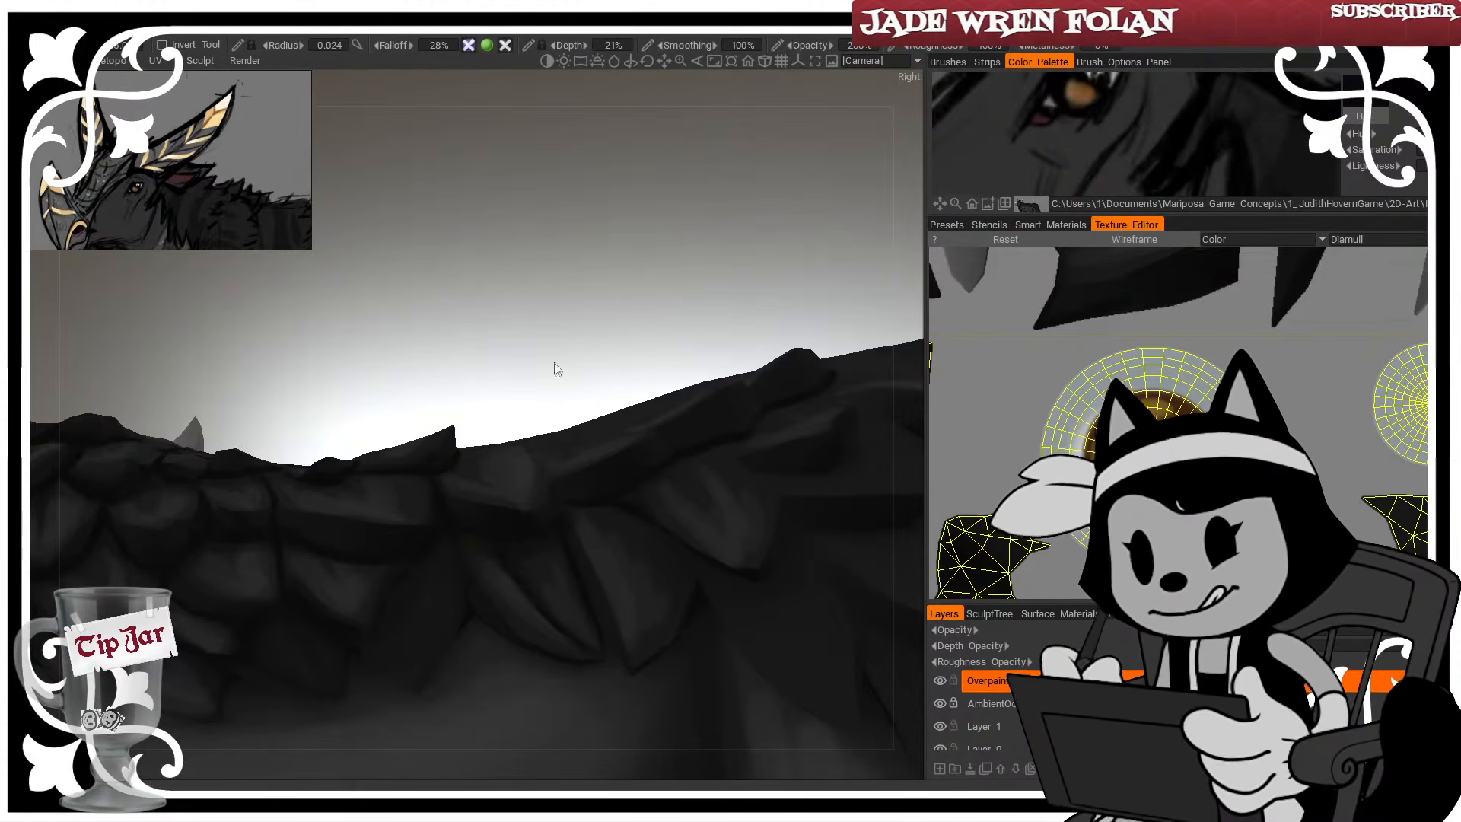
left_click_drag(559, 327, 613, 367, "alt")
left_click_drag(591, 511, 630, 663)
mouse_move(627, 602)
left_mouse_down()
mouse_move(633, 672)
mouse_move(606, 525)
left_mouse_up()
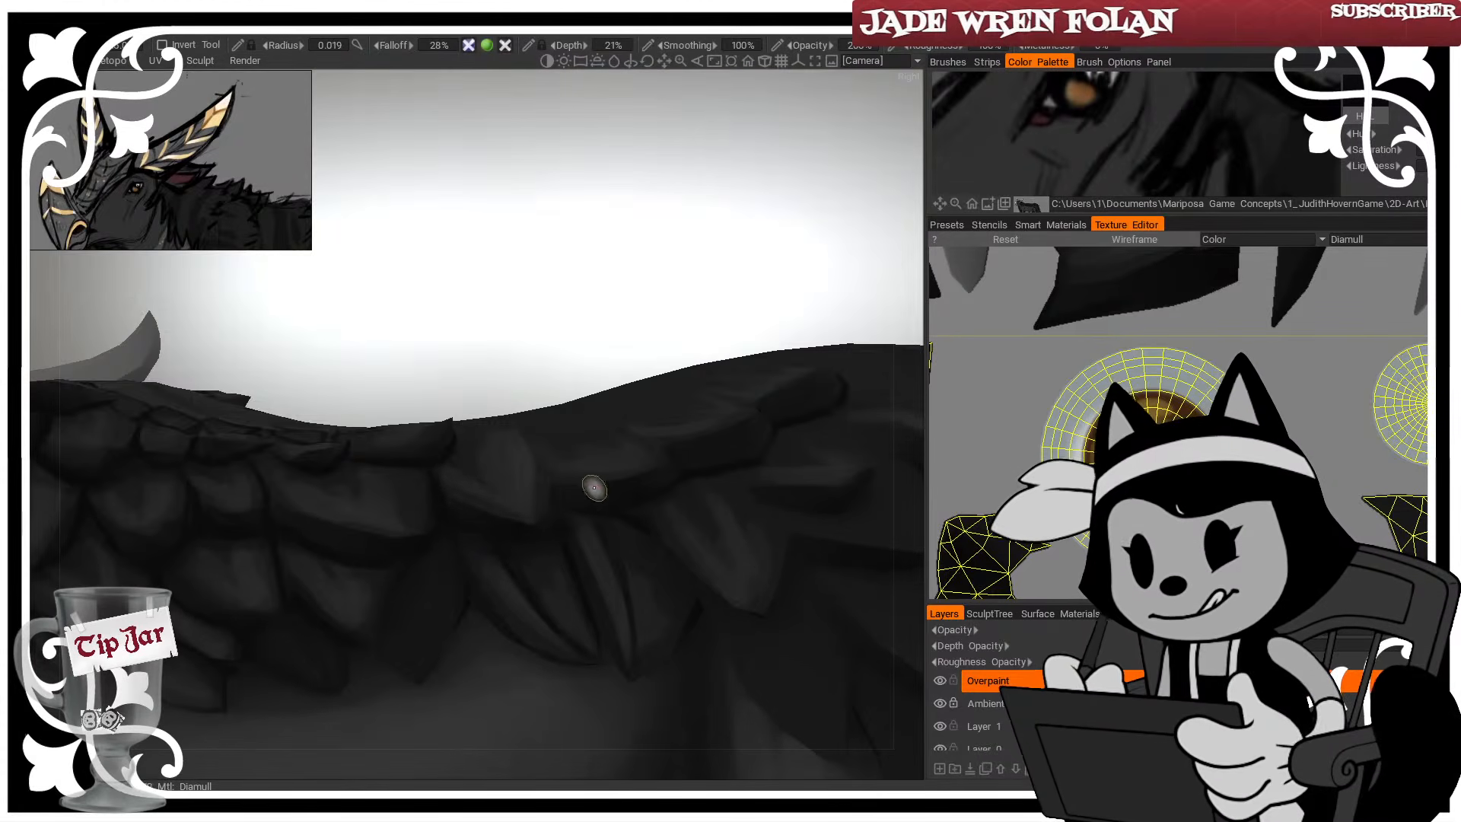
right_click_drag(595, 489, 611, 537)
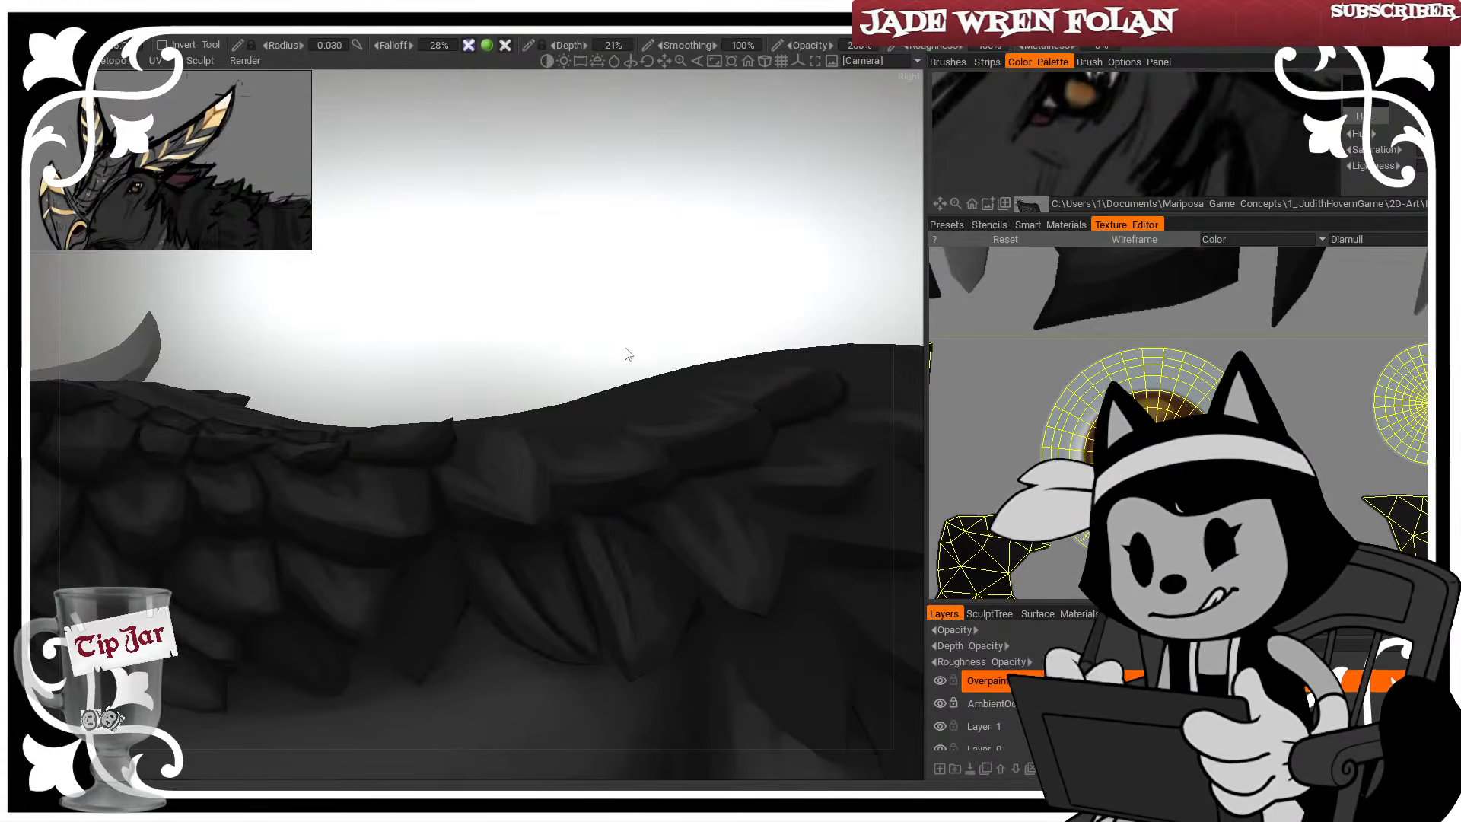
Shape and shade the narrow tuft in front of the pointed lower flank tufts, using brush radii of 0.022, 0.027 and 0.020
mouse_move(450, 542)
right_mouse_down()
mouse_move(427, 538)
mouse_move(444, 548)
right_mouse_up()
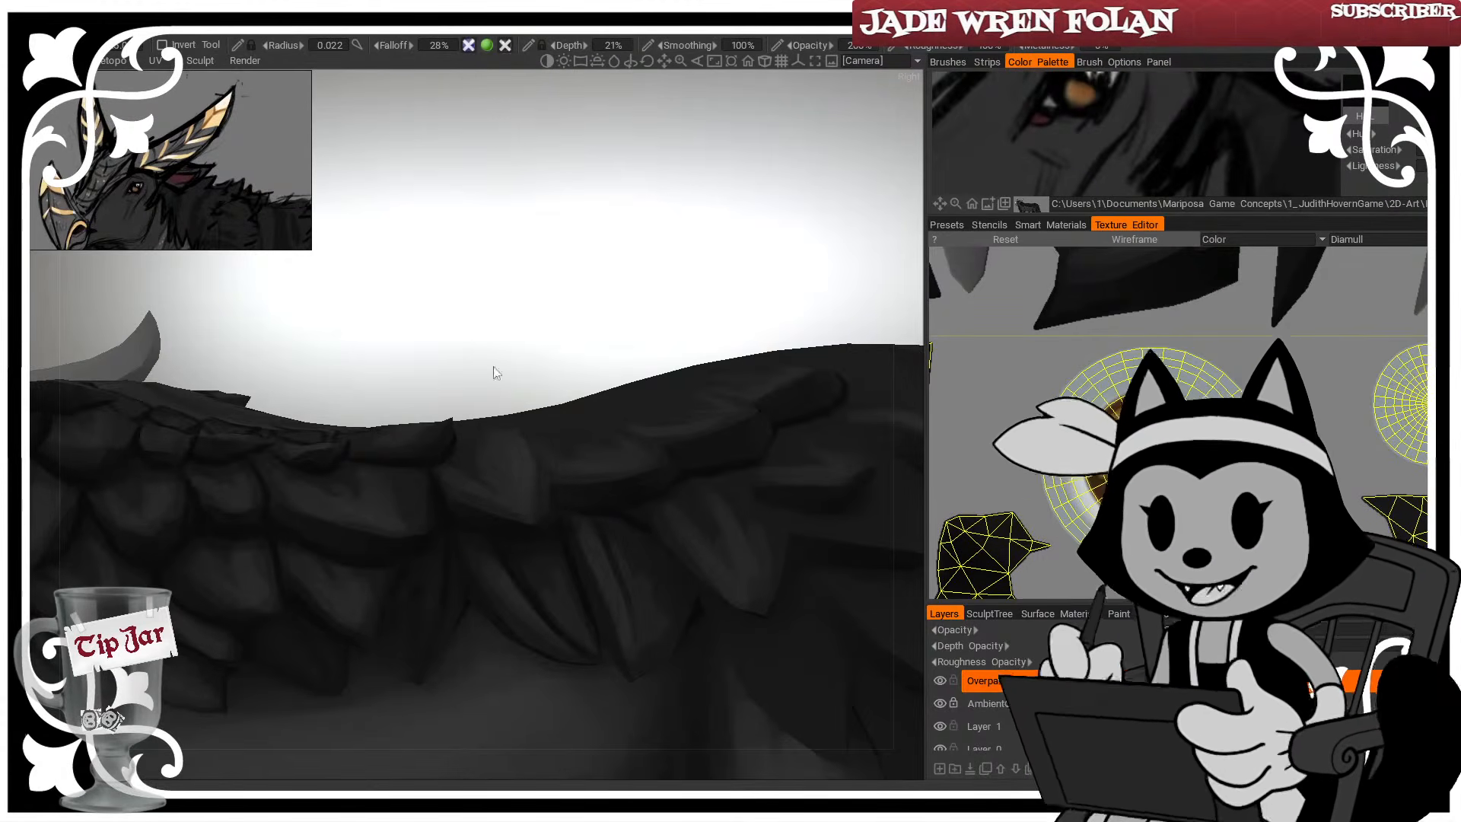
left_click_drag(494, 368, 474, 300)
left_click_drag(512, 361, 494, 328)
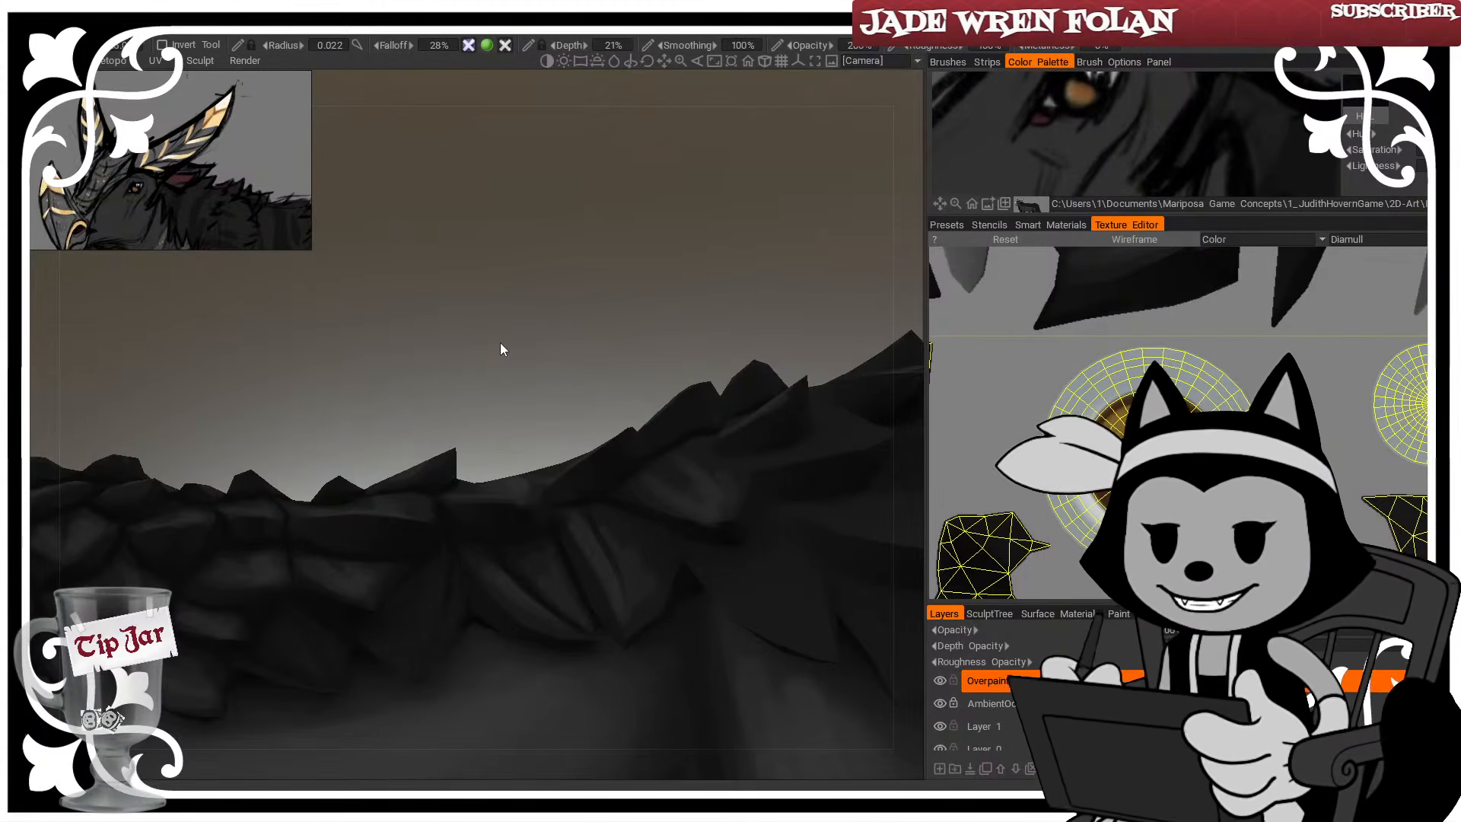
left_click_drag(499, 342, 558, 420)
mouse_move(431, 547)
right_mouse_down()
mouse_move(440, 561)
mouse_move(405, 524)
mouse_move(361, 634)
right_mouse_up()
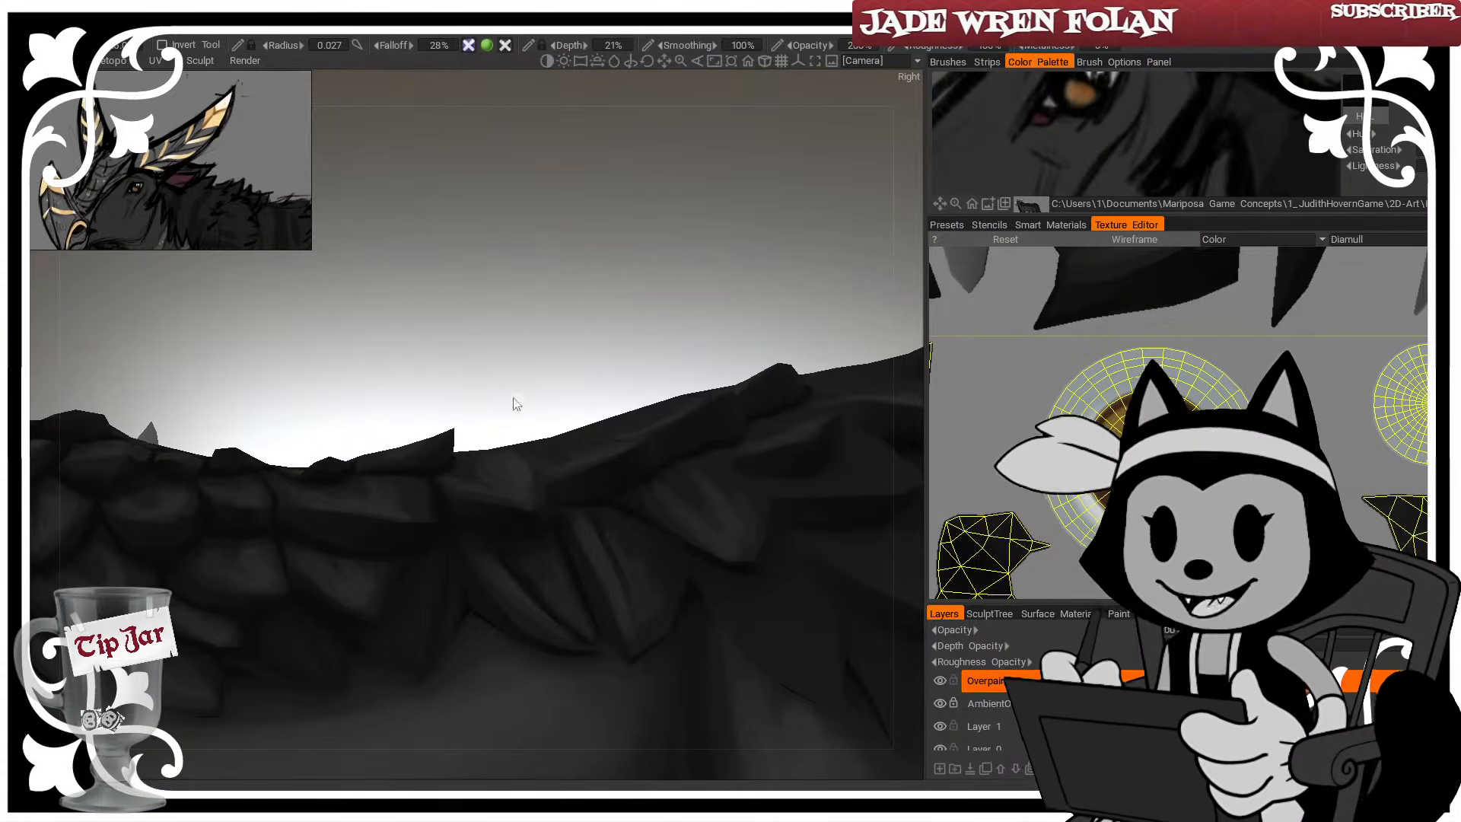
mouse_move(514, 397)
left_mouse_down()
mouse_move(484, 364)
mouse_move(510, 390)
left_mouse_up()
left_click_drag(371, 611, 394, 640)
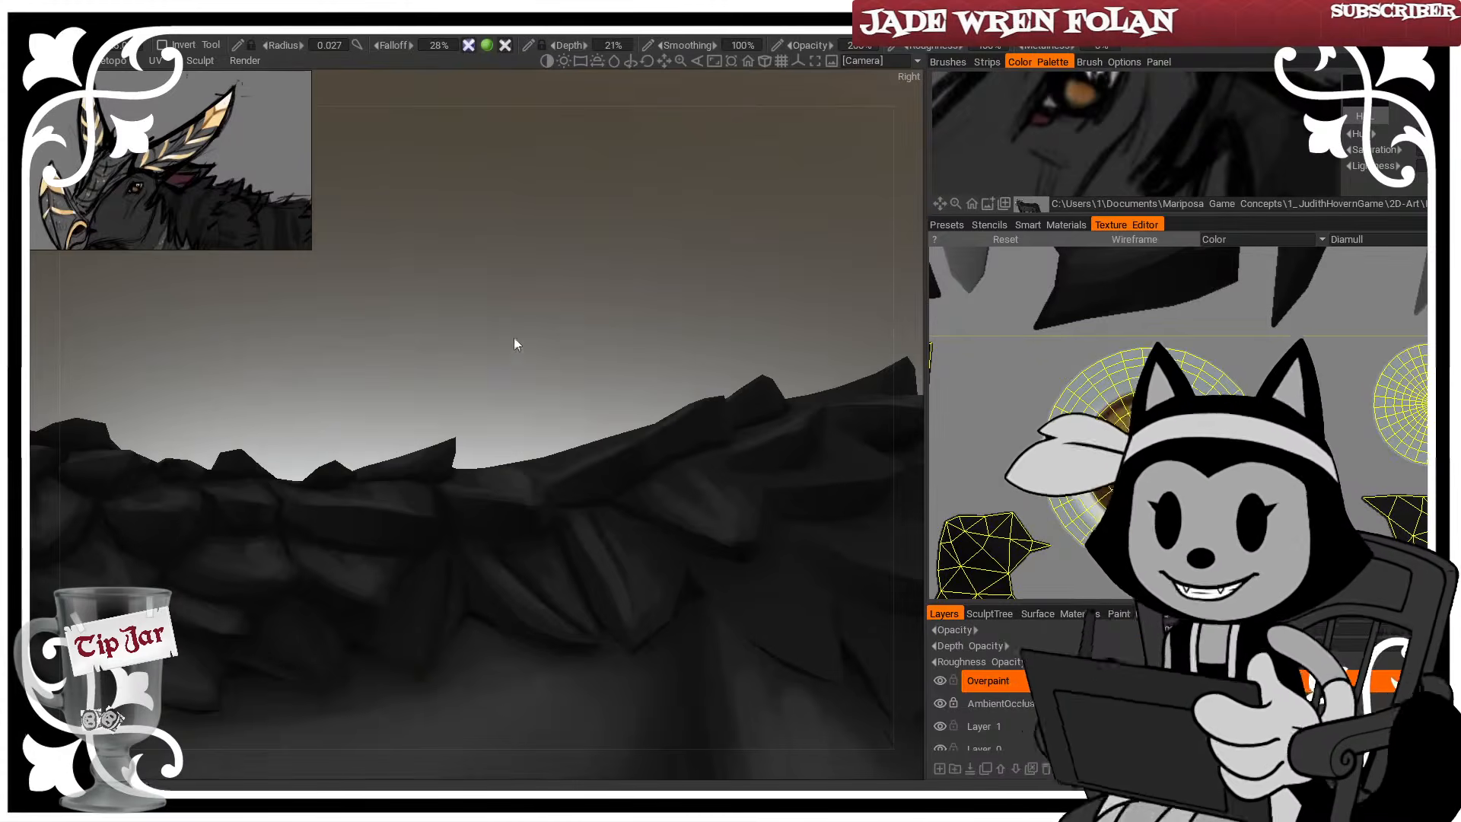
mouse_move(513, 339)
left_mouse_down()
mouse_move(518, 429)
mouse_move(491, 408)
left_mouse_up()
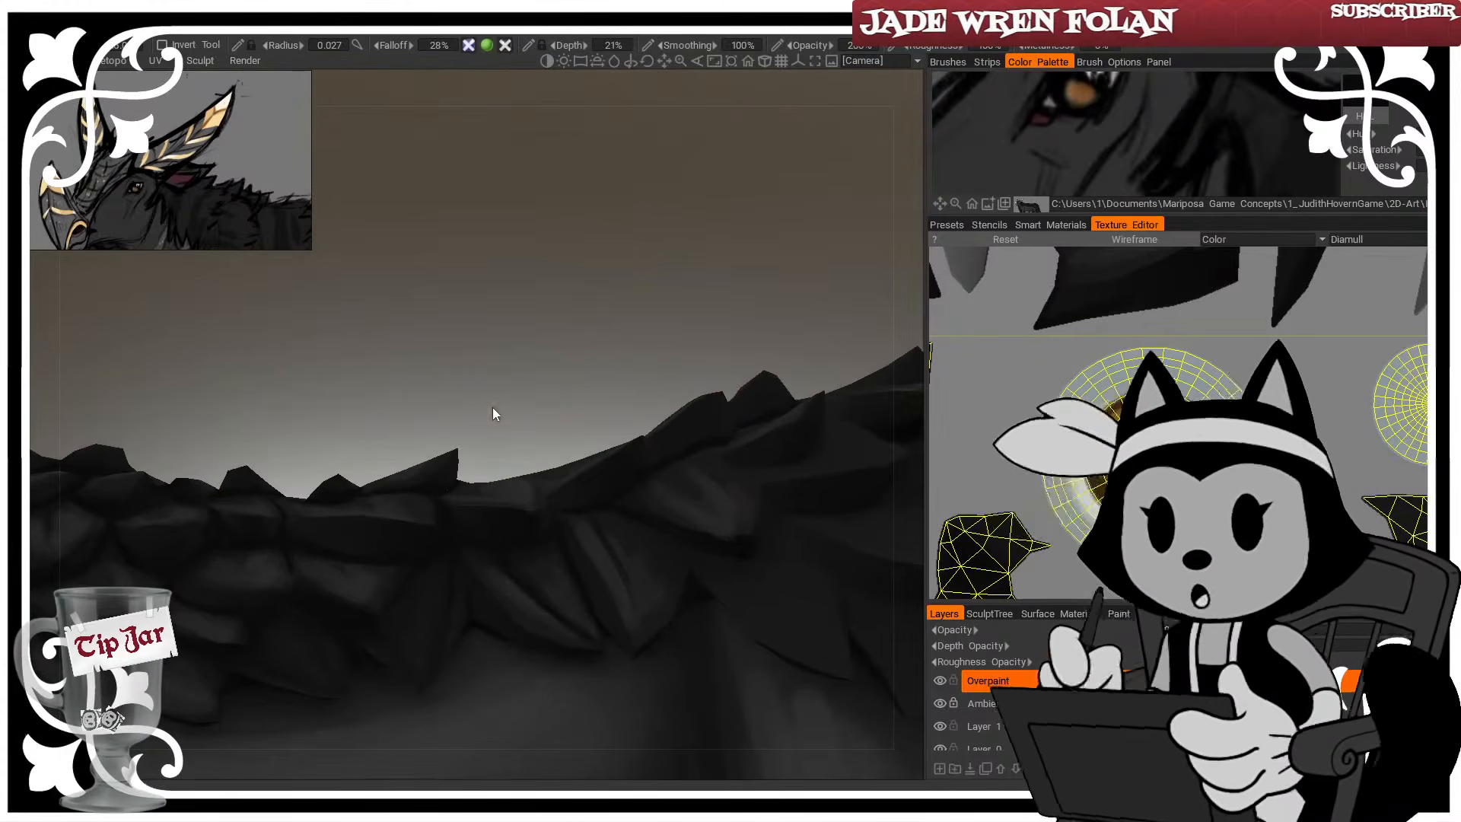
mouse_move(394, 615)
right_mouse_down()
mouse_move(397, 602)
mouse_move(398, 624)
right_mouse_up()
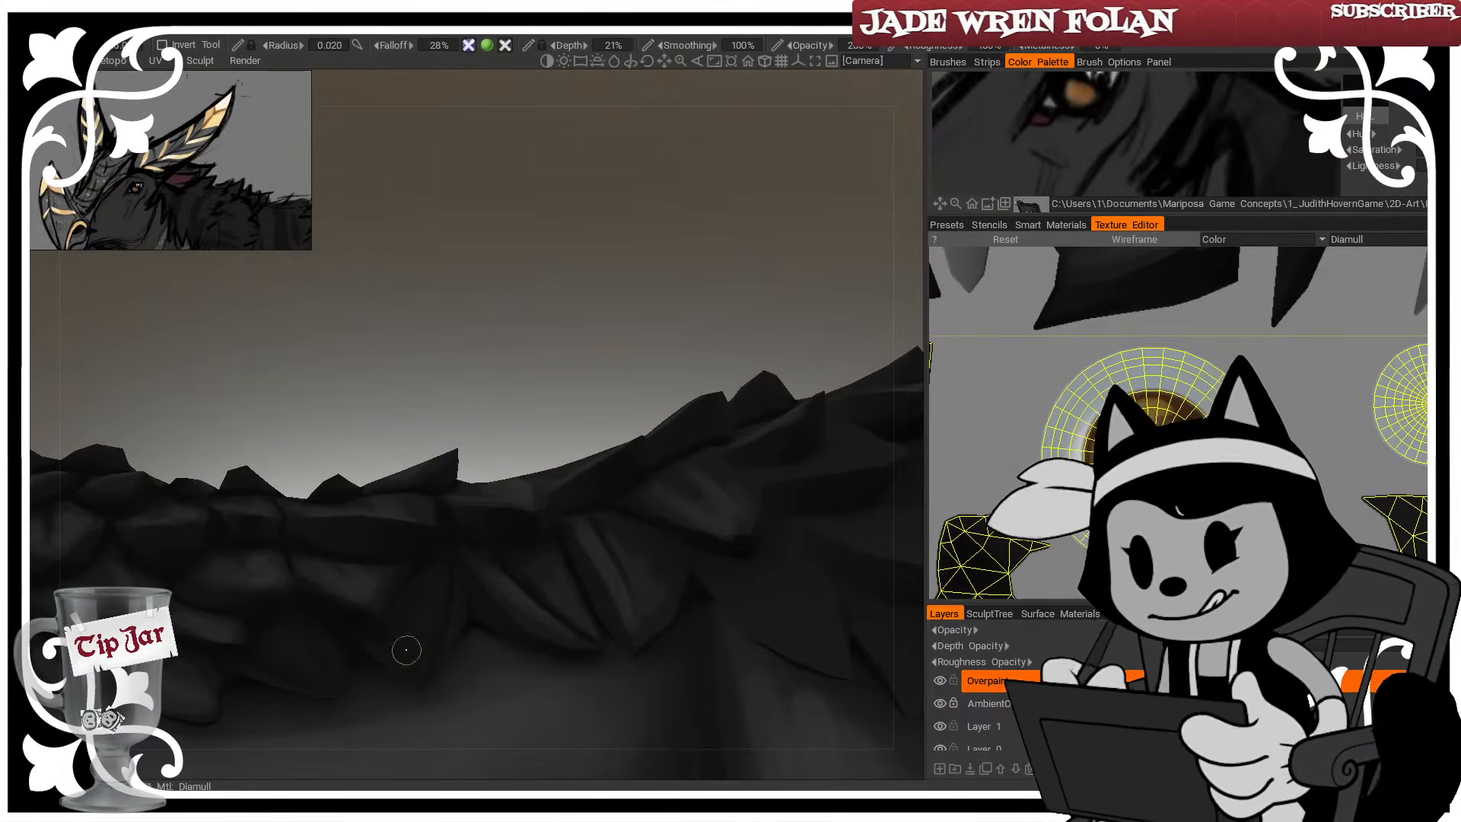
mouse_move(581, 365)
left_mouse_down()
mouse_move(555, 382)
mouse_move(597, 377)
left_mouse_up()
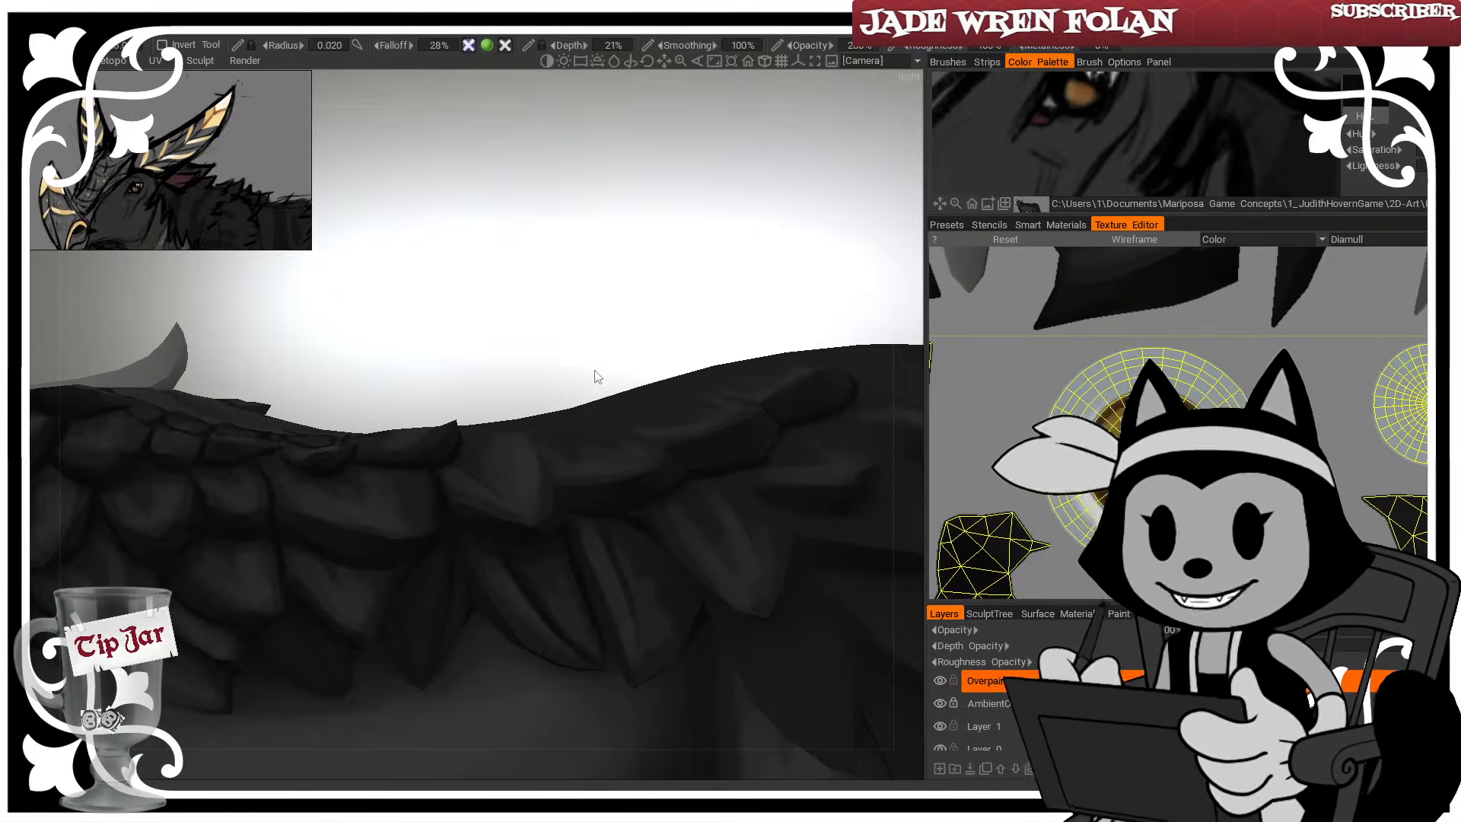
Redefine the lower edge of the large middle-row flank tuft and shade the gap behind it with a brush radius of 0.025
left_click_drag(549, 304, 541, 362)
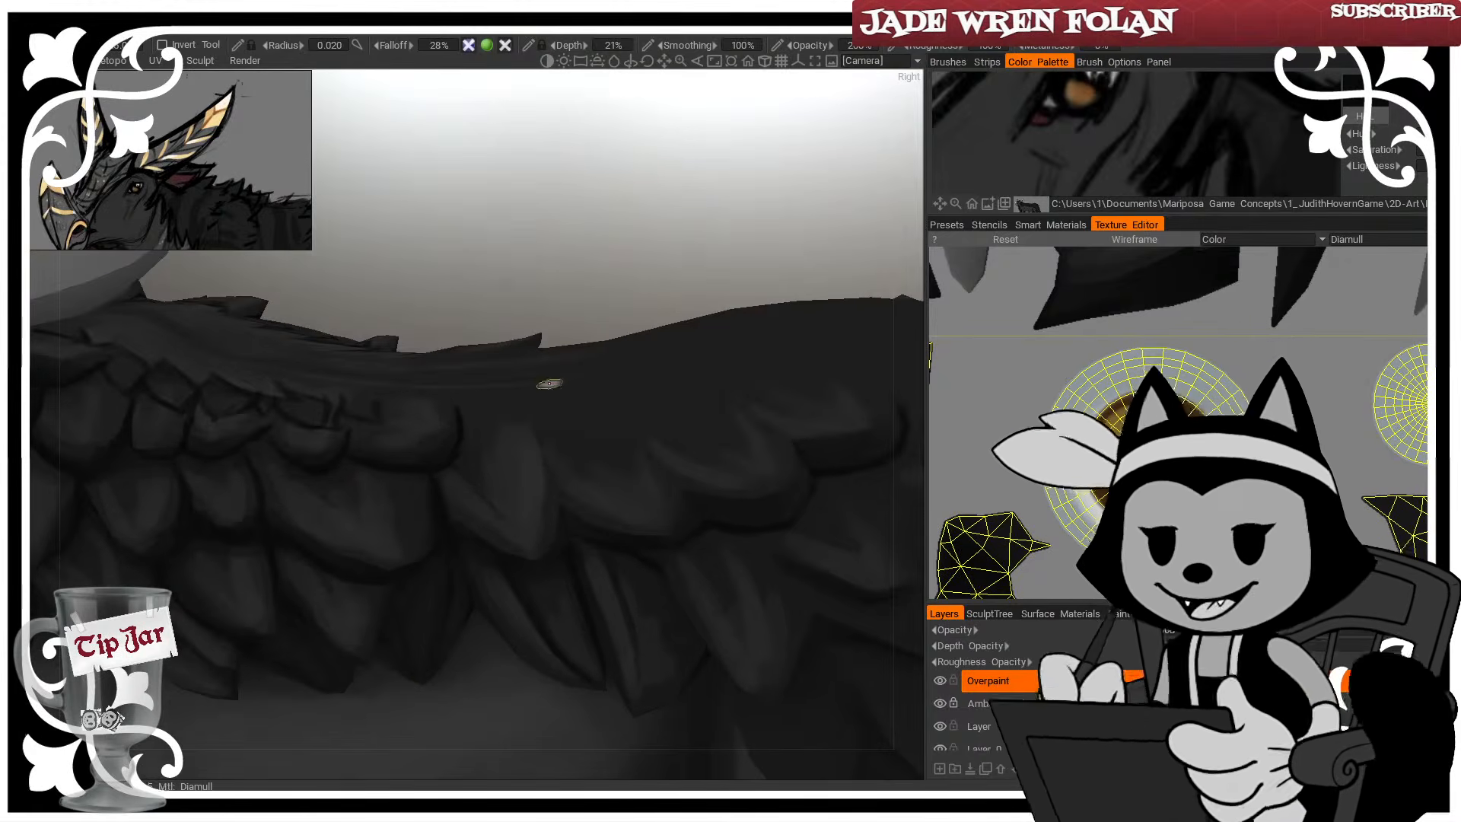
mouse_move(374, 472)
left_mouse_down()
mouse_move(407, 535)
mouse_move(401, 519)
left_mouse_up()
left_click_drag(477, 255, 483, 293)
left_click_drag(306, 484, 339, 518)
left_click_drag(291, 452, 398, 571)
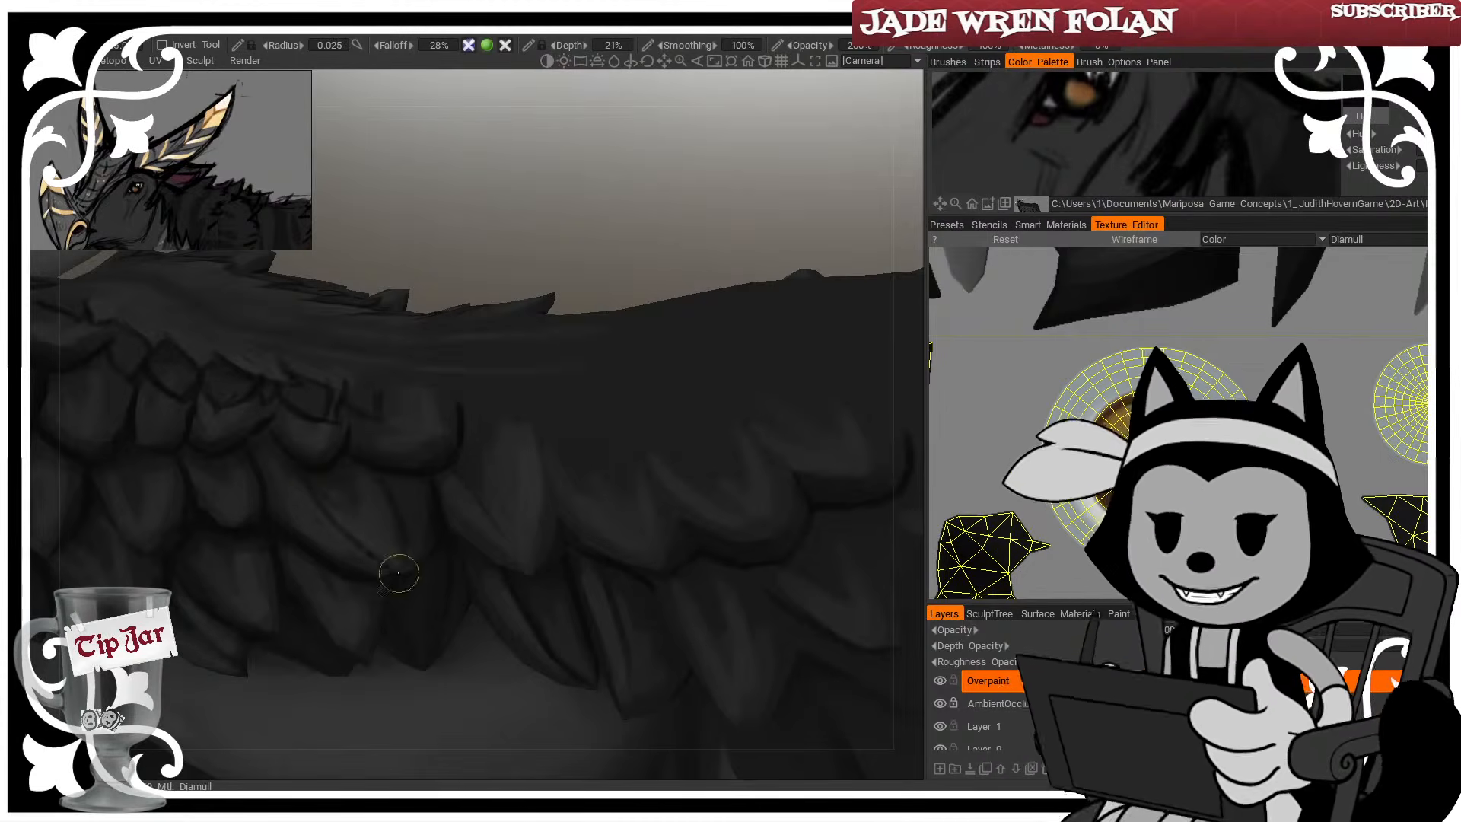
left_click_drag(300, 440, 340, 526)
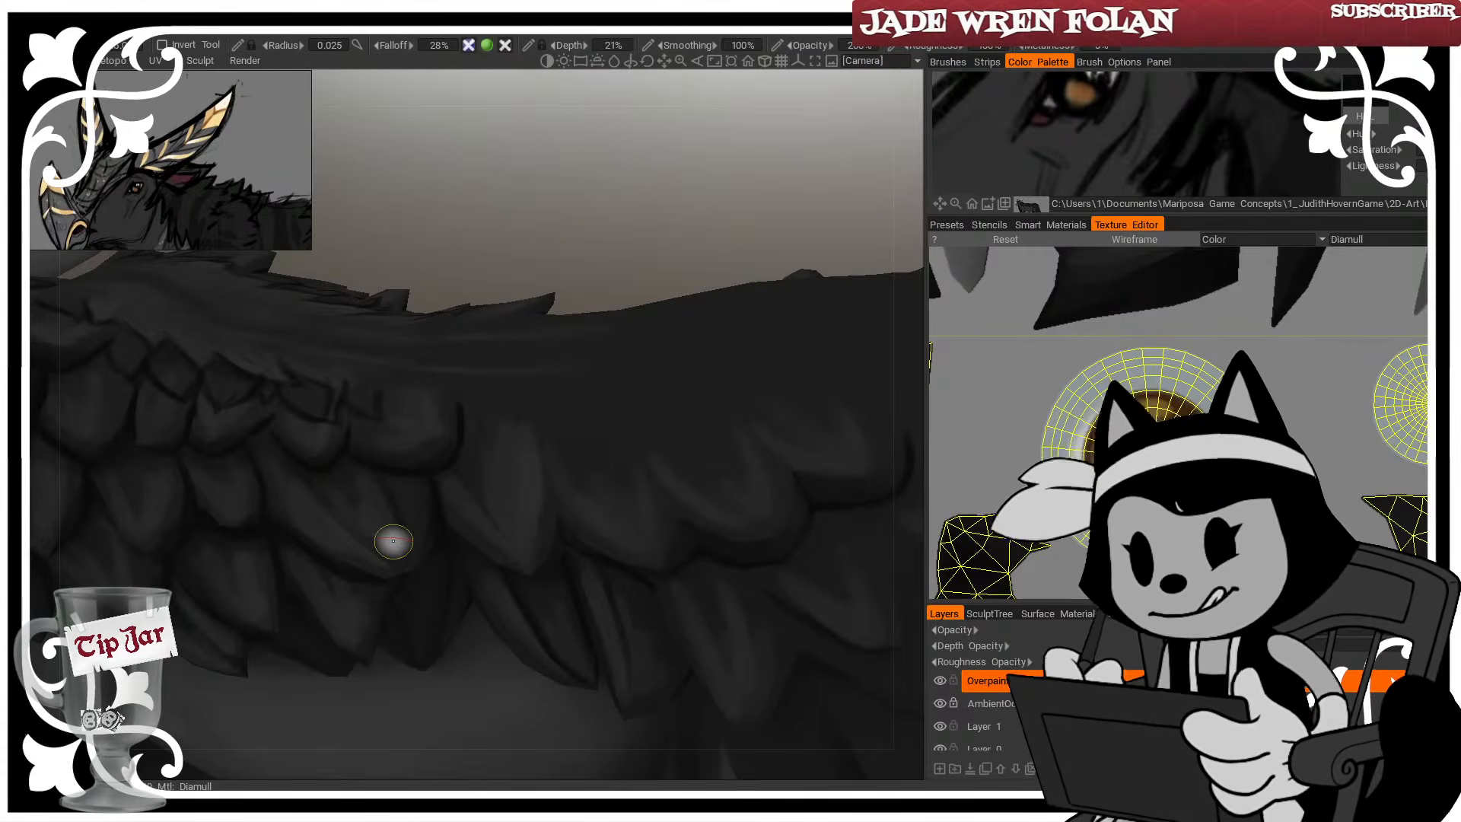
left_click_drag(598, 306, 570, 291)
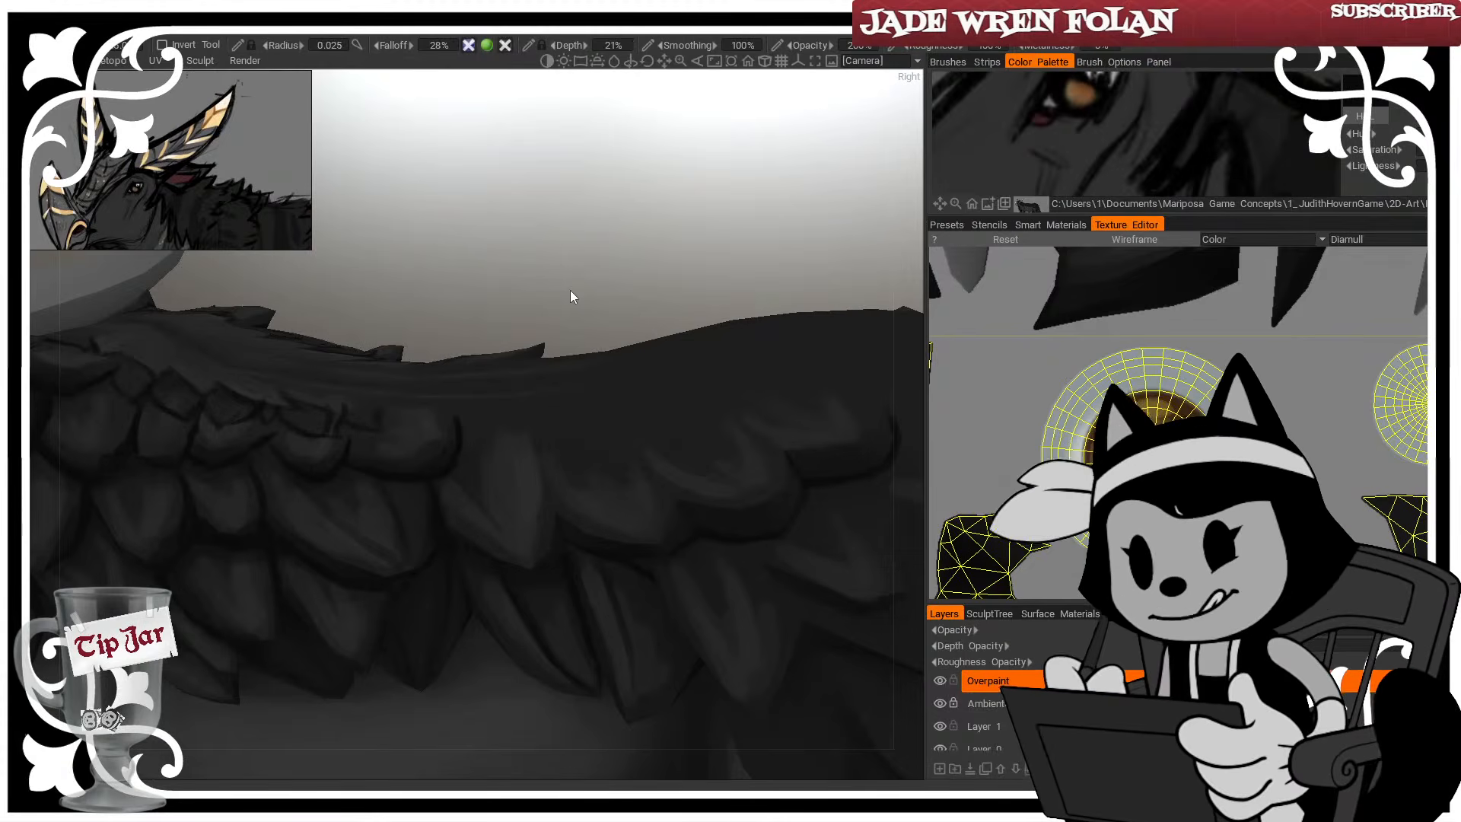
Separate and shade the large tufts at the rear of the shoulder row, using brush radii of 0.017, 0.020 and 0.029
right_click_drag(569, 289, 598, 299)
middle_click_drag(598, 298, 528, 290)
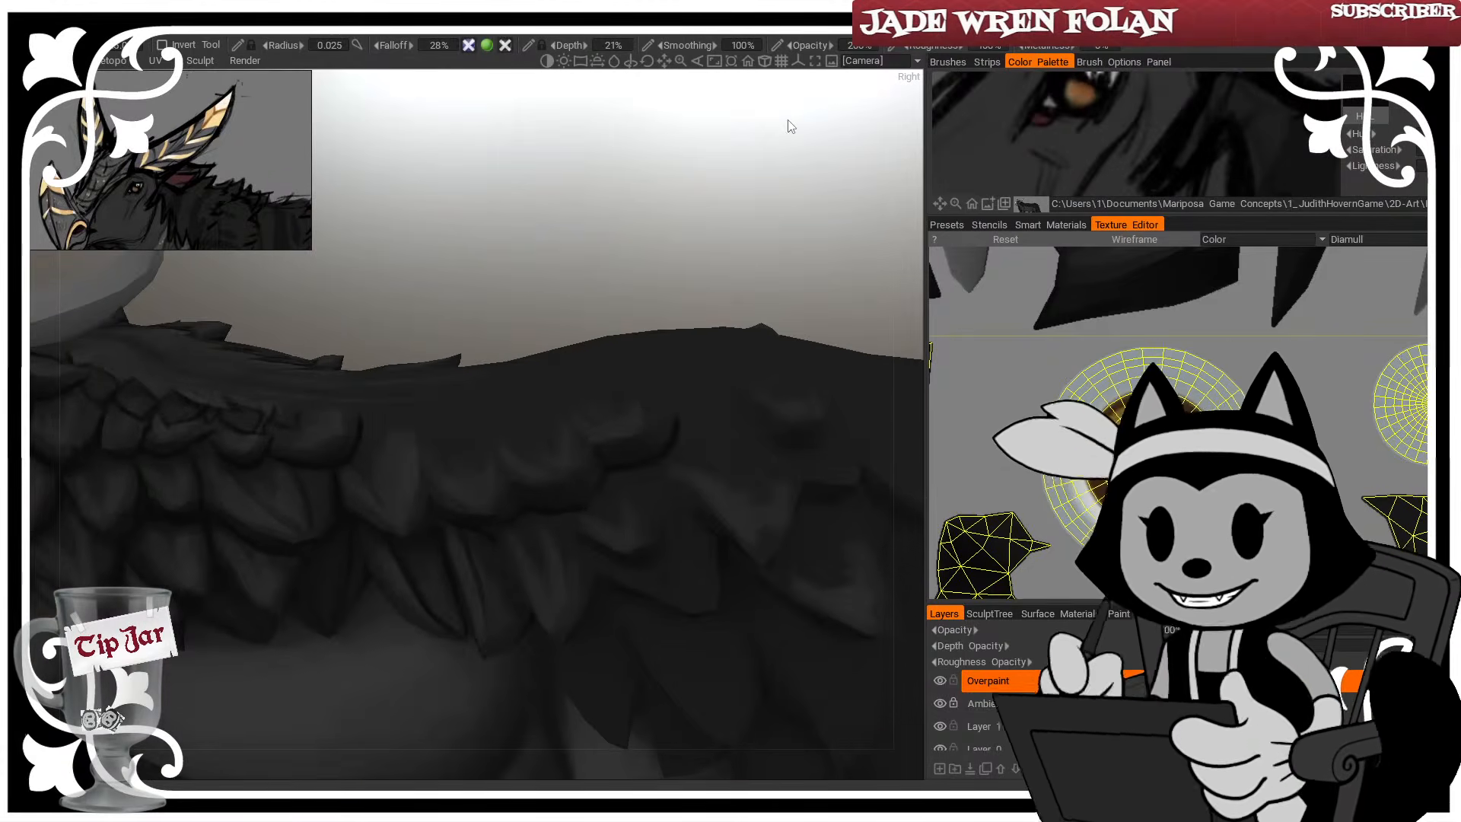
left_click_drag(494, 308, 485, 354)
left_click_drag(411, 448, 434, 493)
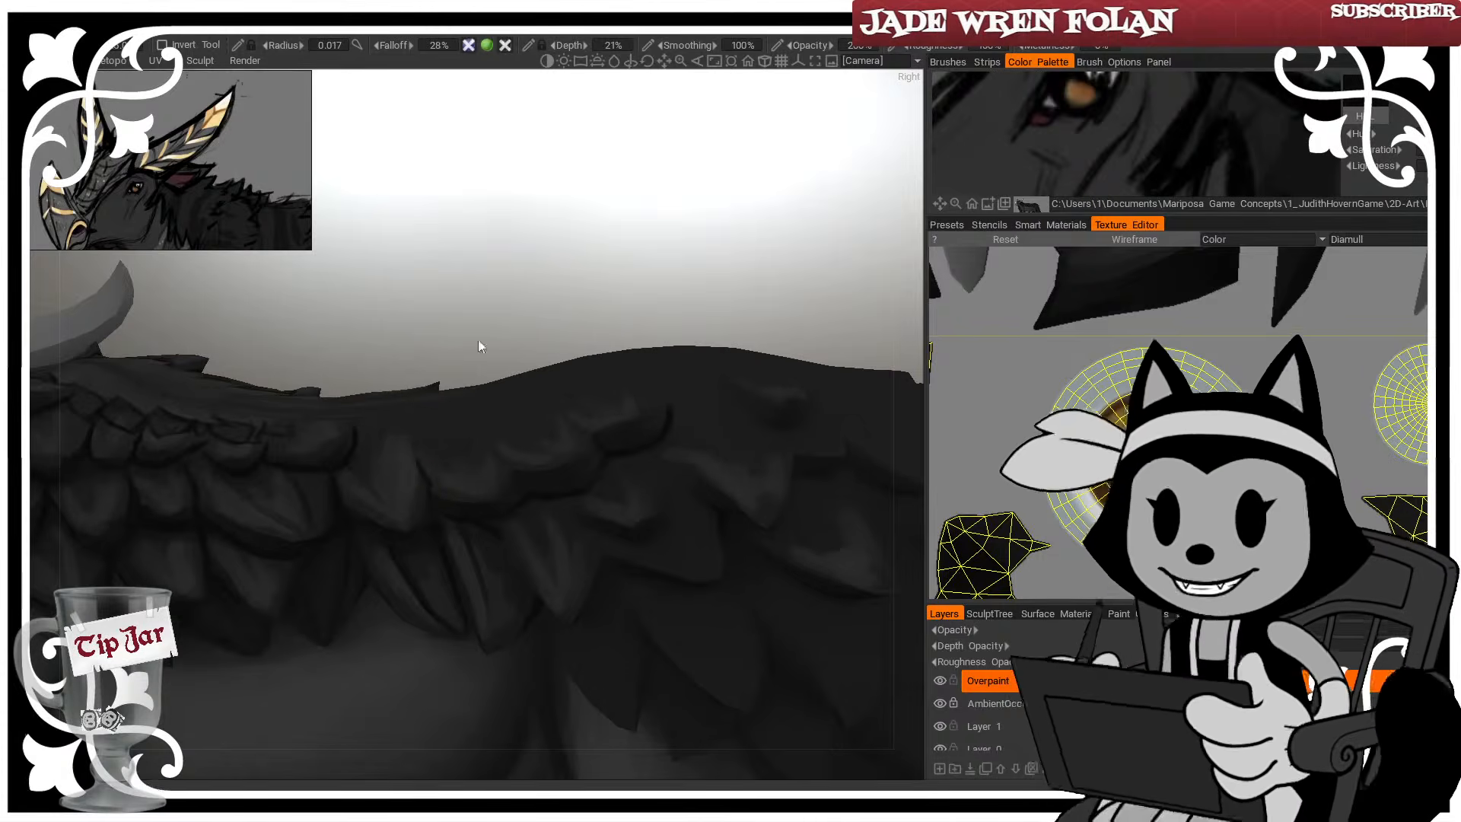
left_click_drag(478, 342, 477, 329)
left_click_drag(423, 478, 435, 505)
mouse_move(458, 358)
left_mouse_down()
mouse_move(454, 306)
mouse_move(468, 375)
left_mouse_up()
left_click_drag(529, 482, 534, 502)
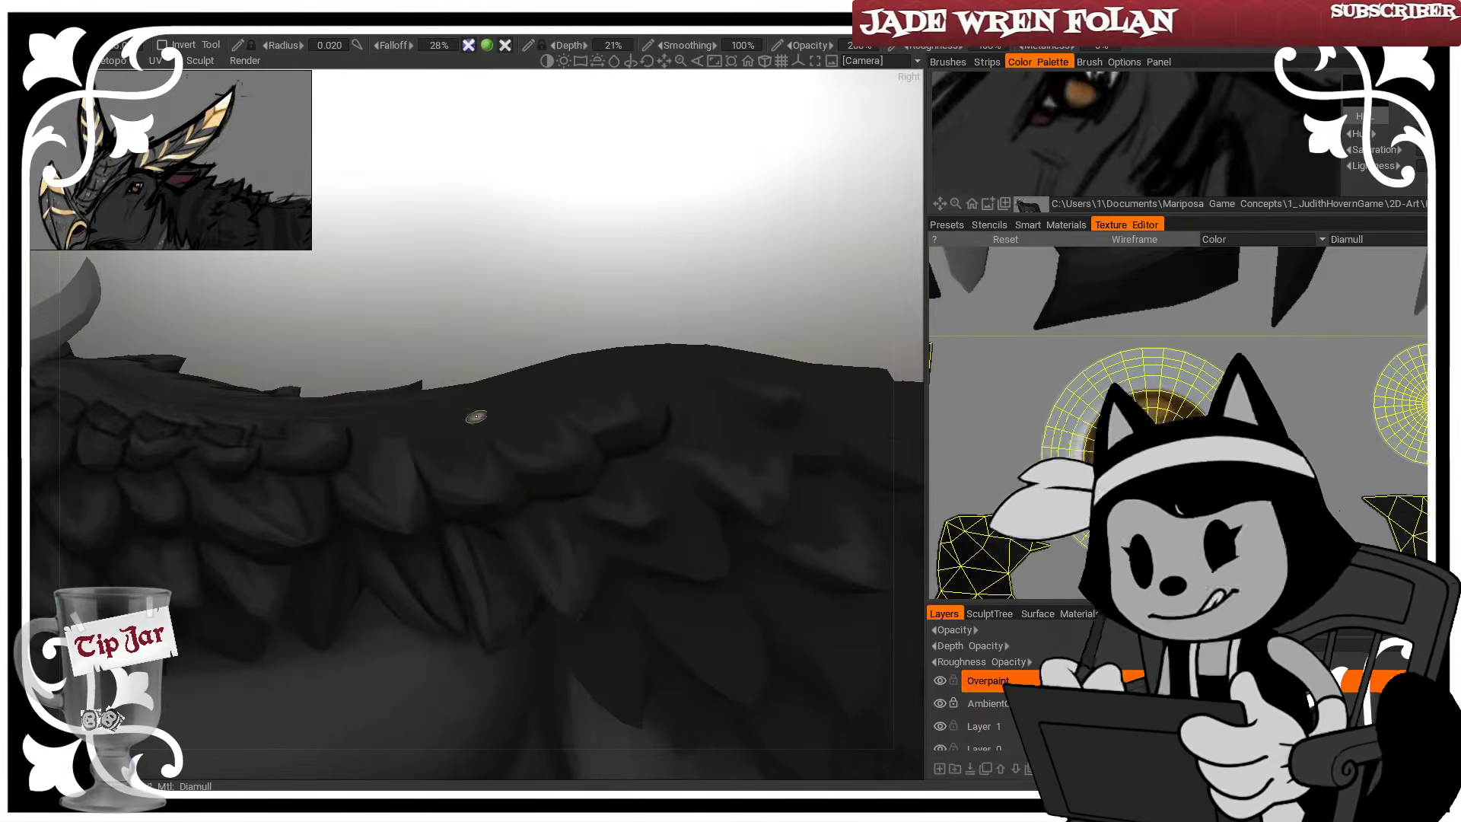
mouse_move(476, 416)
left_mouse_down()
mouse_move(505, 466)
mouse_move(538, 271)
mouse_move(532, 375)
left_mouse_up()
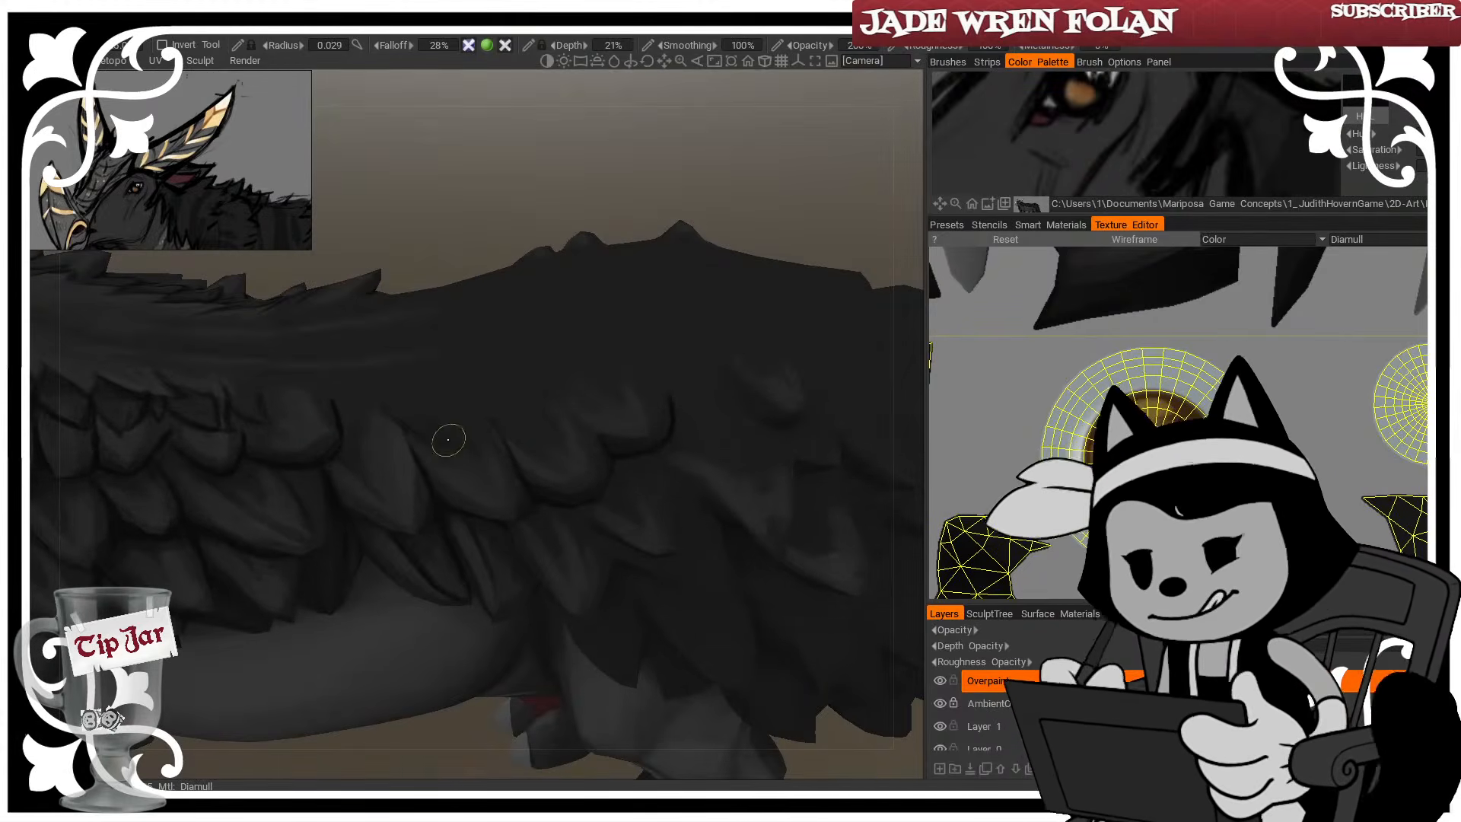
Outline small pointed tufts above the rear shoulder row and add thin dark crest strokes, starting with a brush radius of 0.015
key("bracketleft")
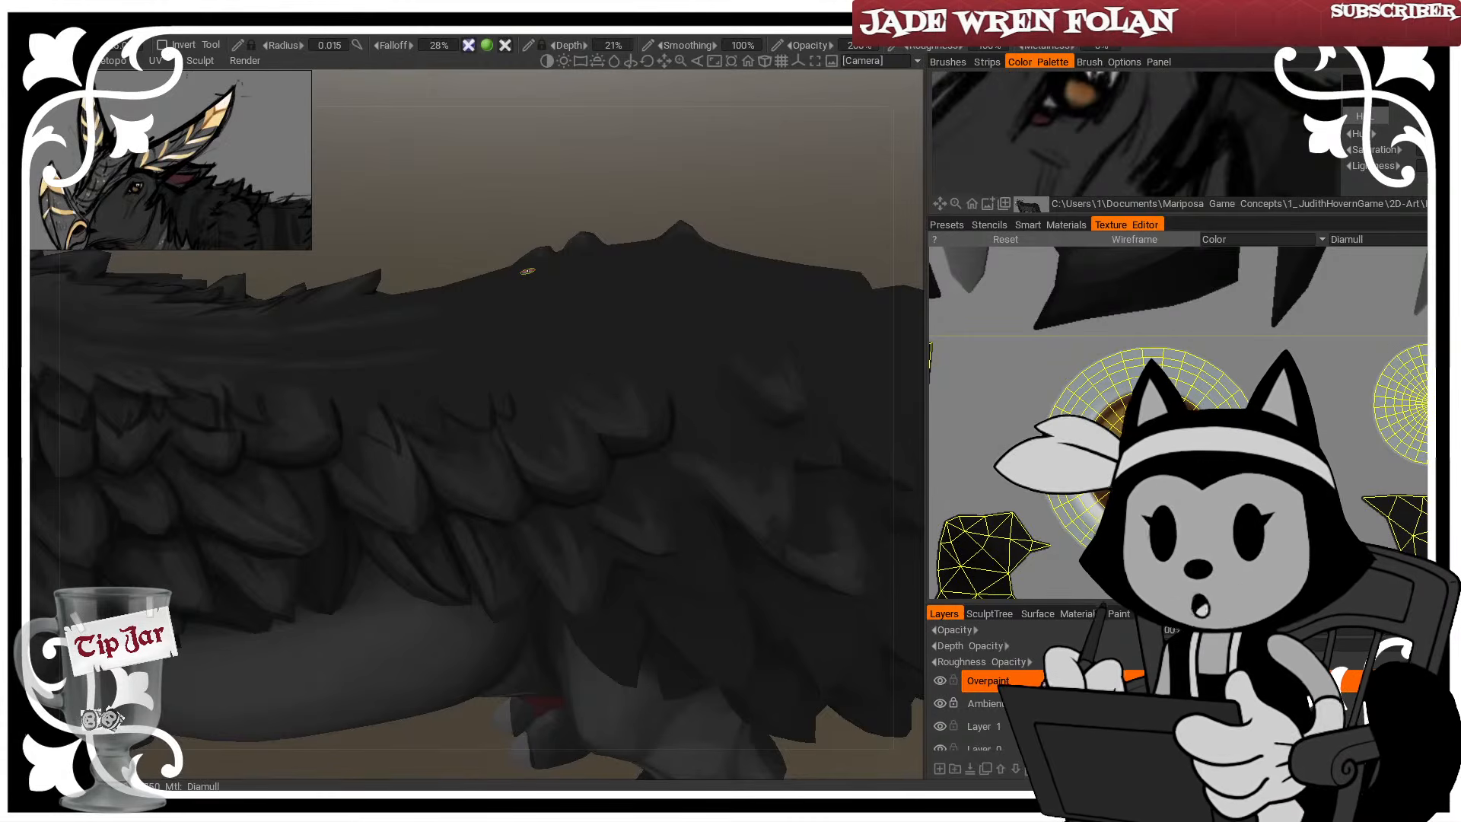
left_click_drag(598, 207, 544, 219)
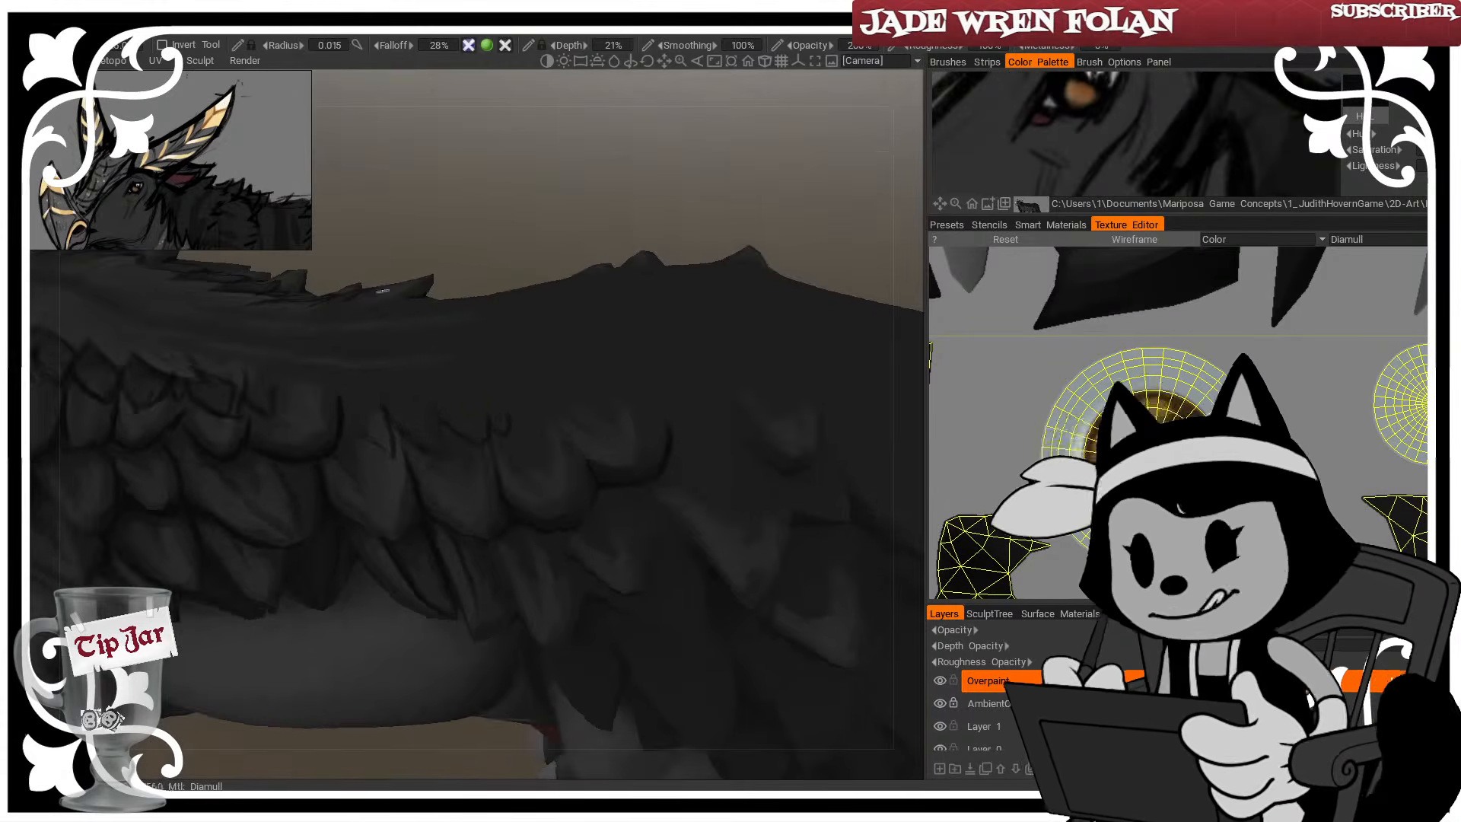
left_click_drag(382, 291, 374, 382)
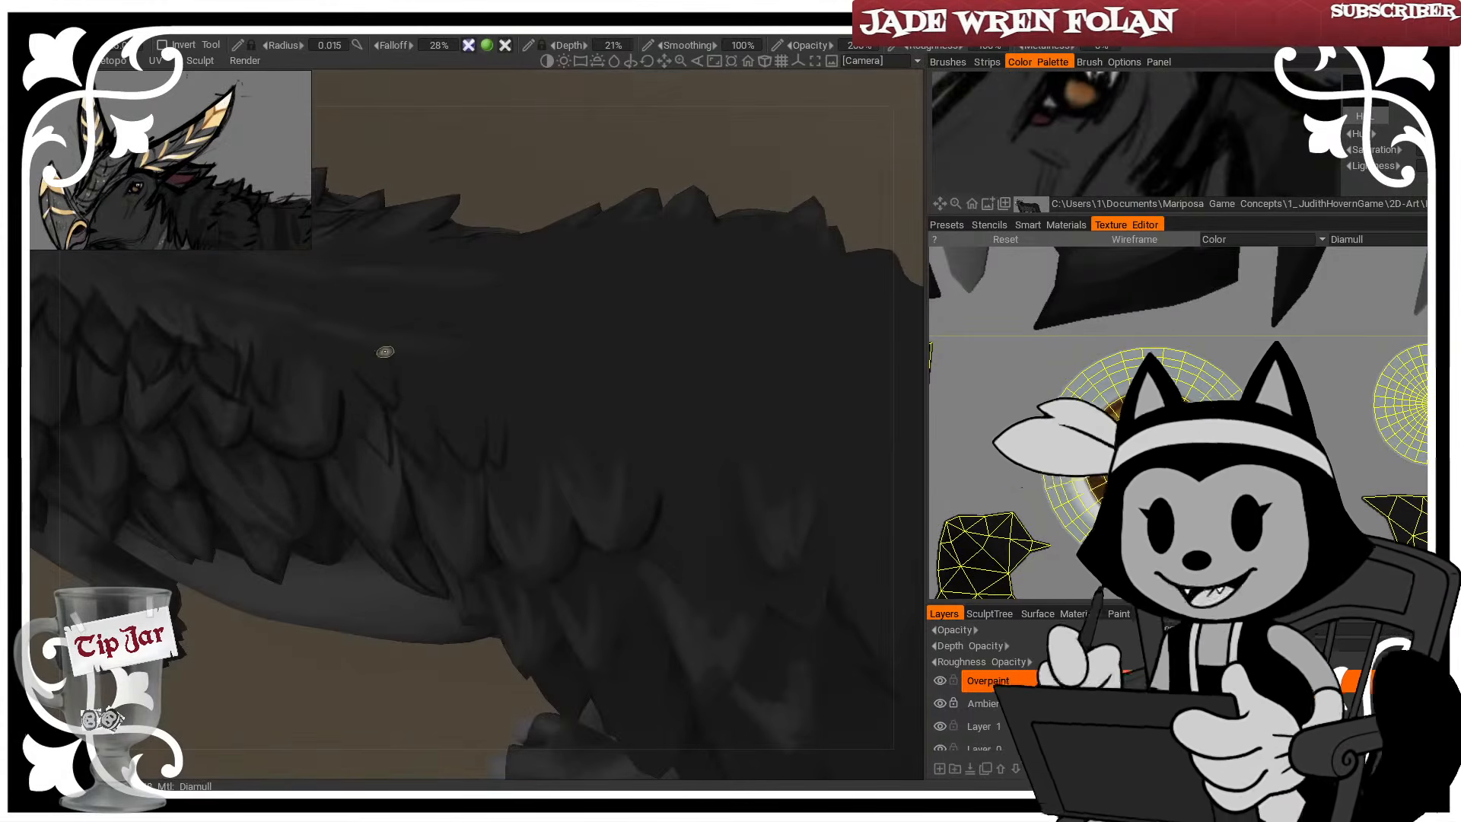
right_click_drag(401, 390, 436, 394)
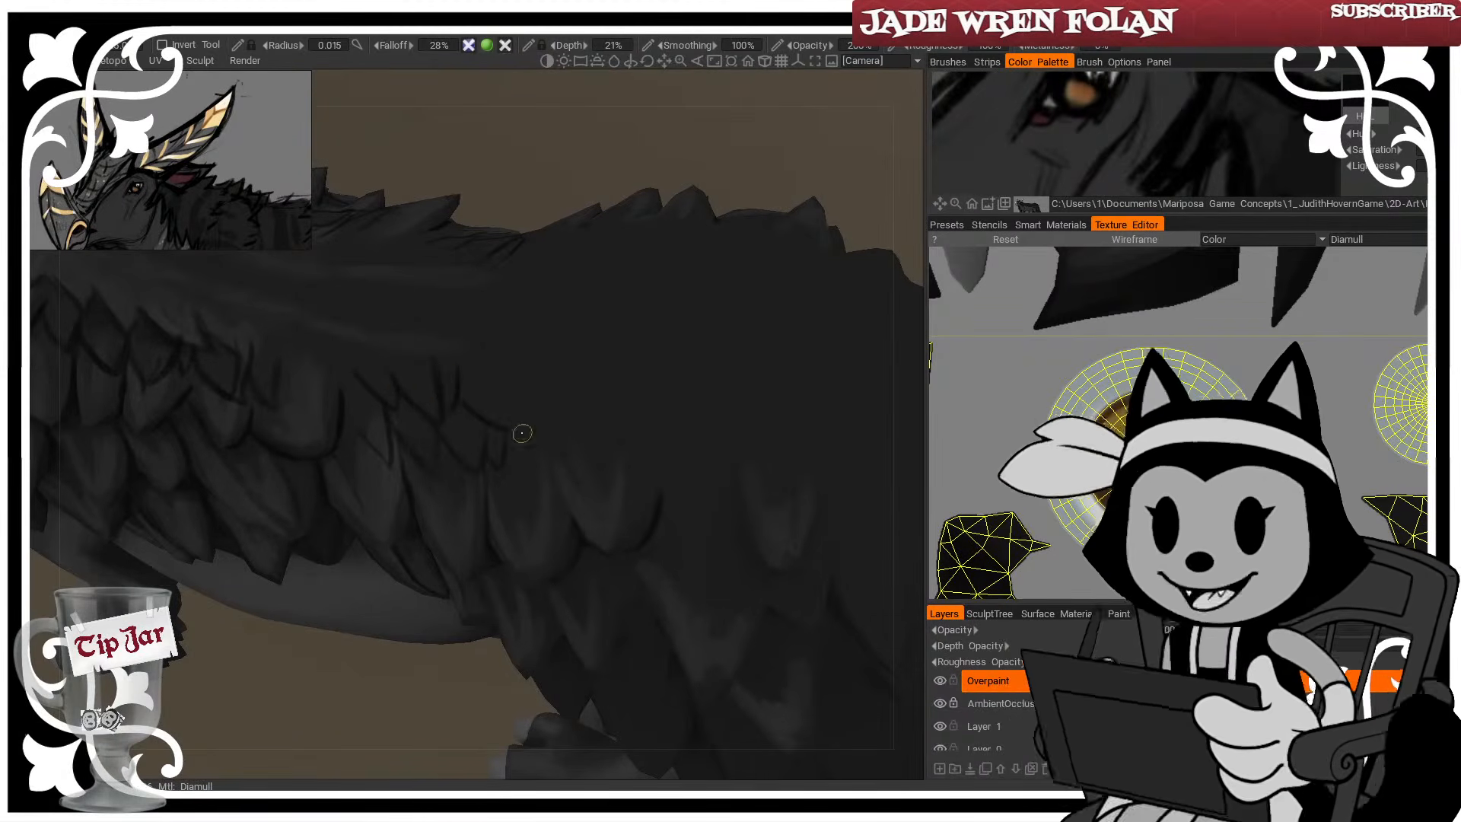
left_click_drag(561, 240, 525, 413, "alt")
right_click_drag(525, 413, 530, 413)
left_click_drag(558, 389, 598, 448)
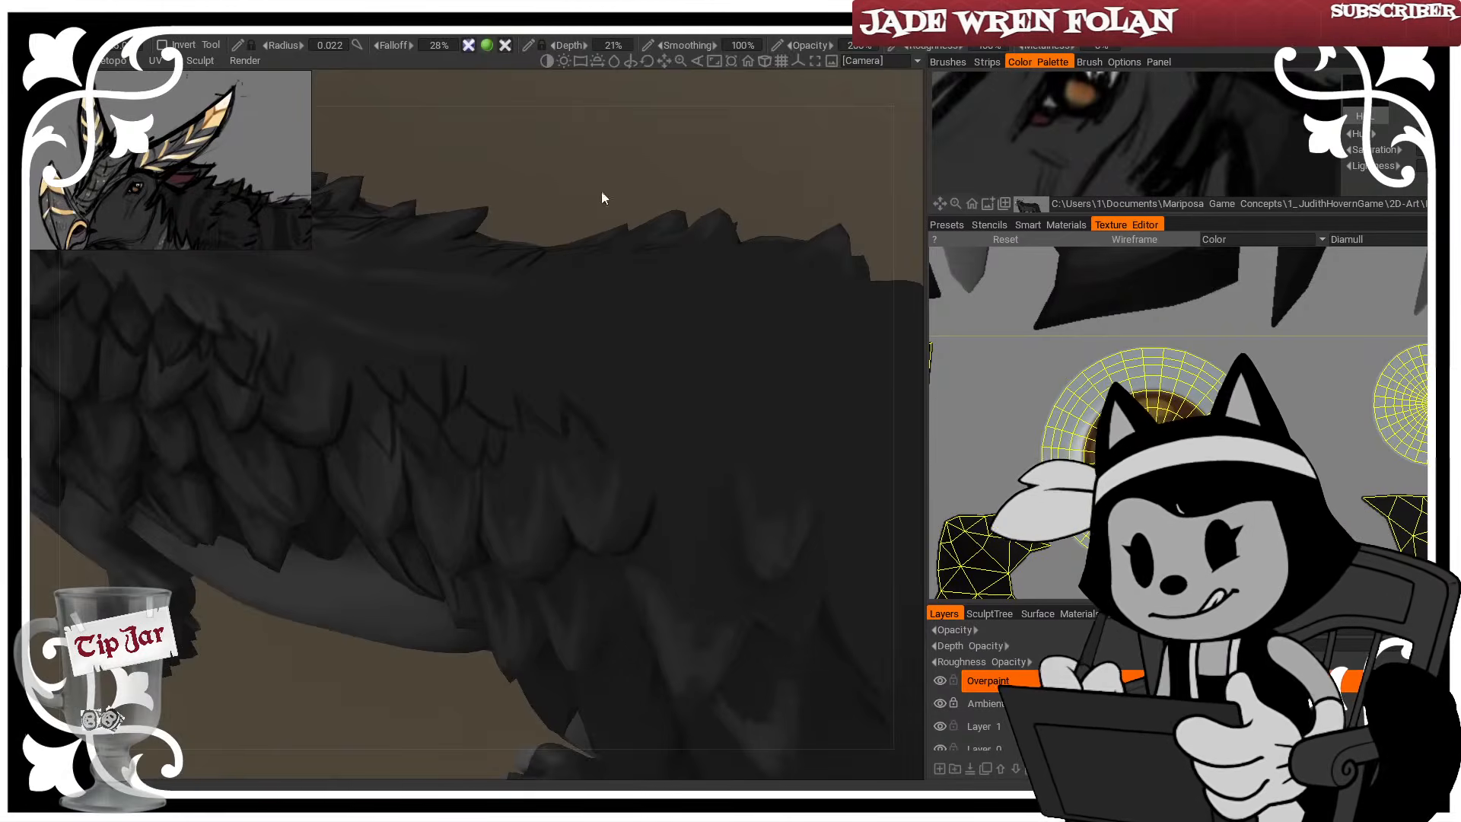
Define the small pointed tufts above the rear shoulder row and shade their gaps, using brush radii of 0.014, 0.033 and 0.043
mouse_move(601, 190)
left_mouse_down()
mouse_move(422, 306)
mouse_move(412, 341)
left_mouse_up()
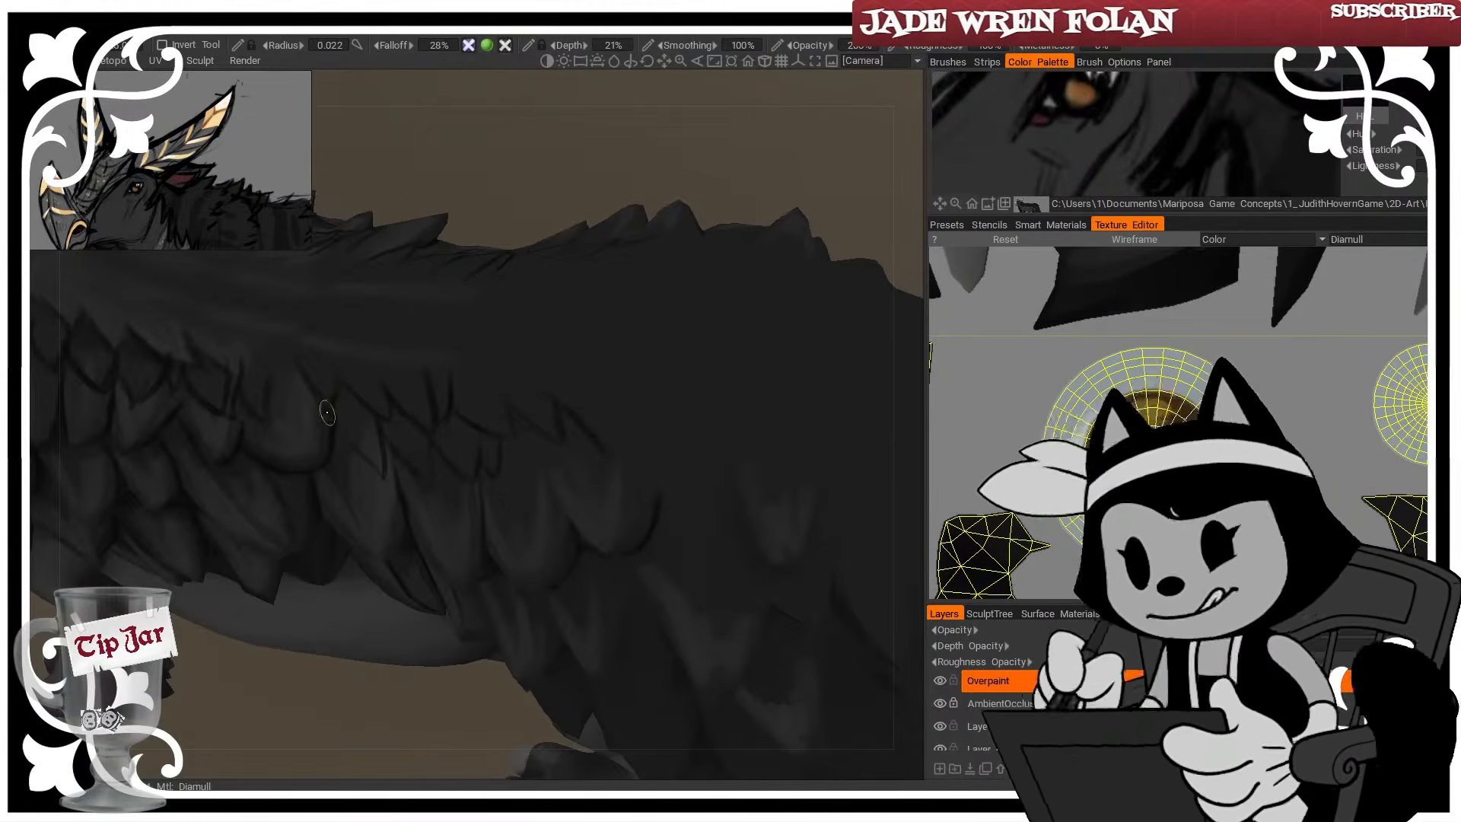
left_click_drag(478, 176, 285, 381)
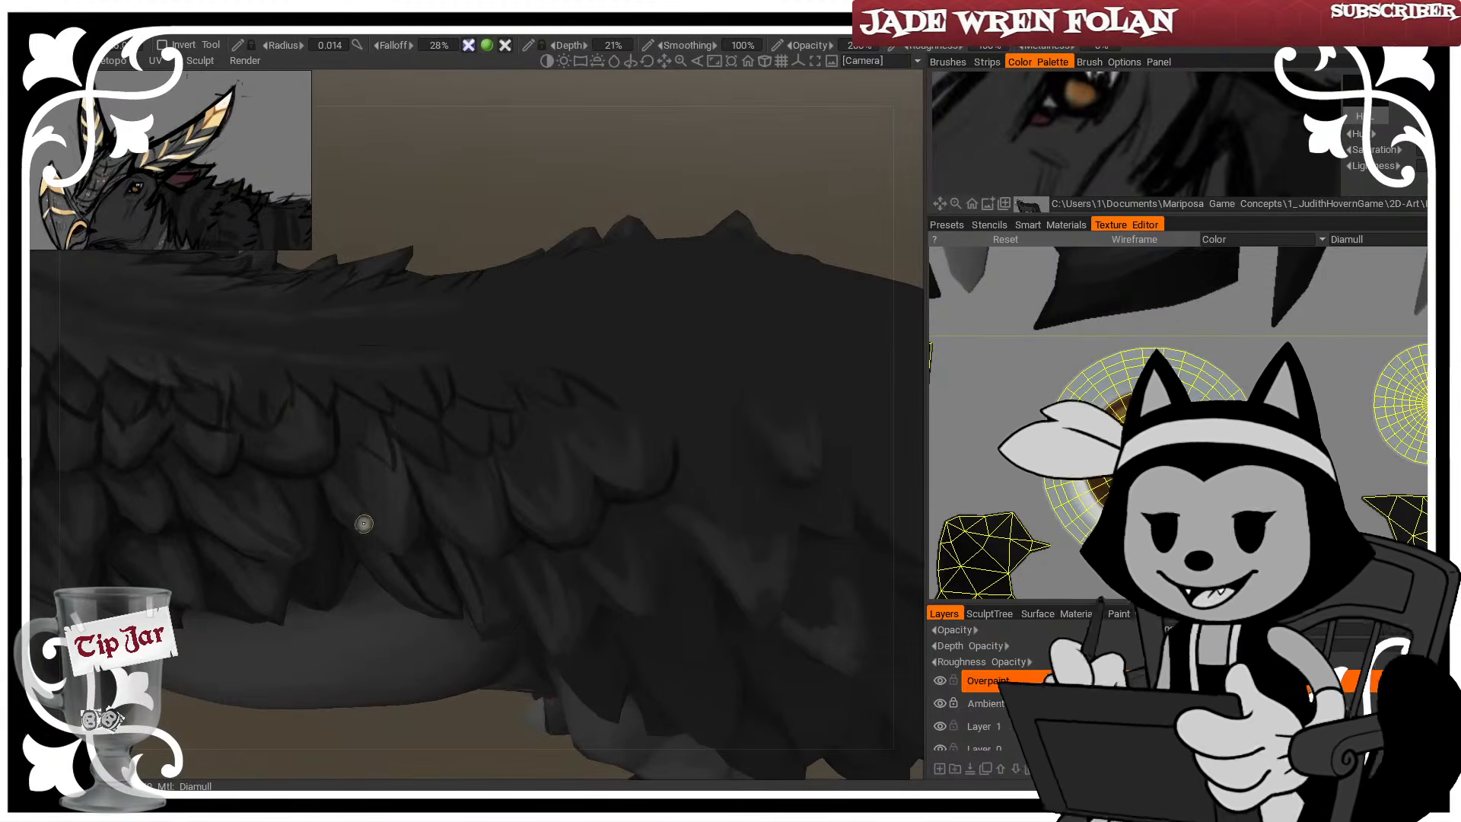
mouse_move(340, 417)
left_mouse_down()
mouse_move(346, 450)
mouse_move(350, 423)
left_mouse_up()
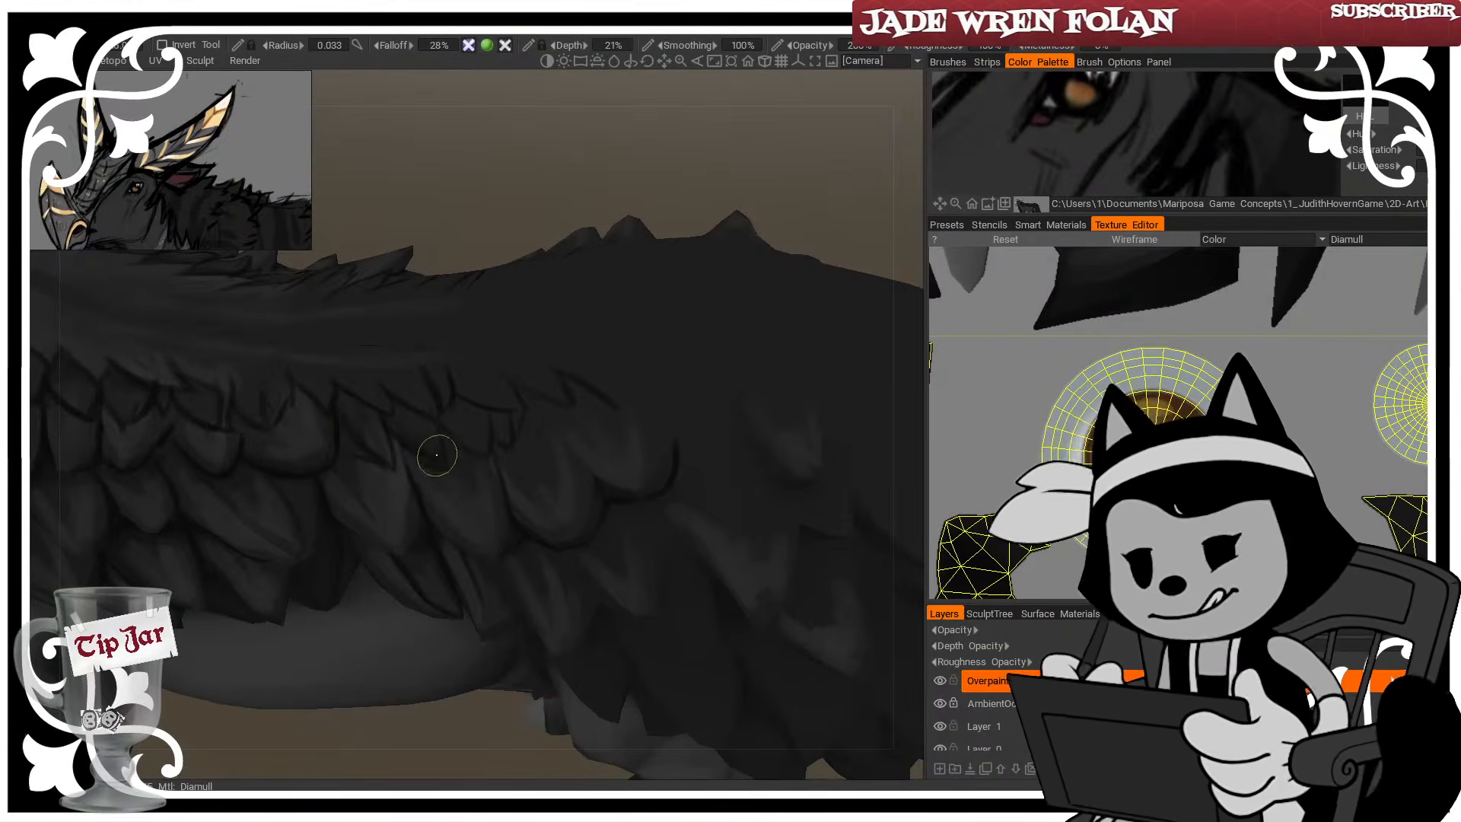
left_click_drag(437, 455, 442, 418)
key("bracketright")
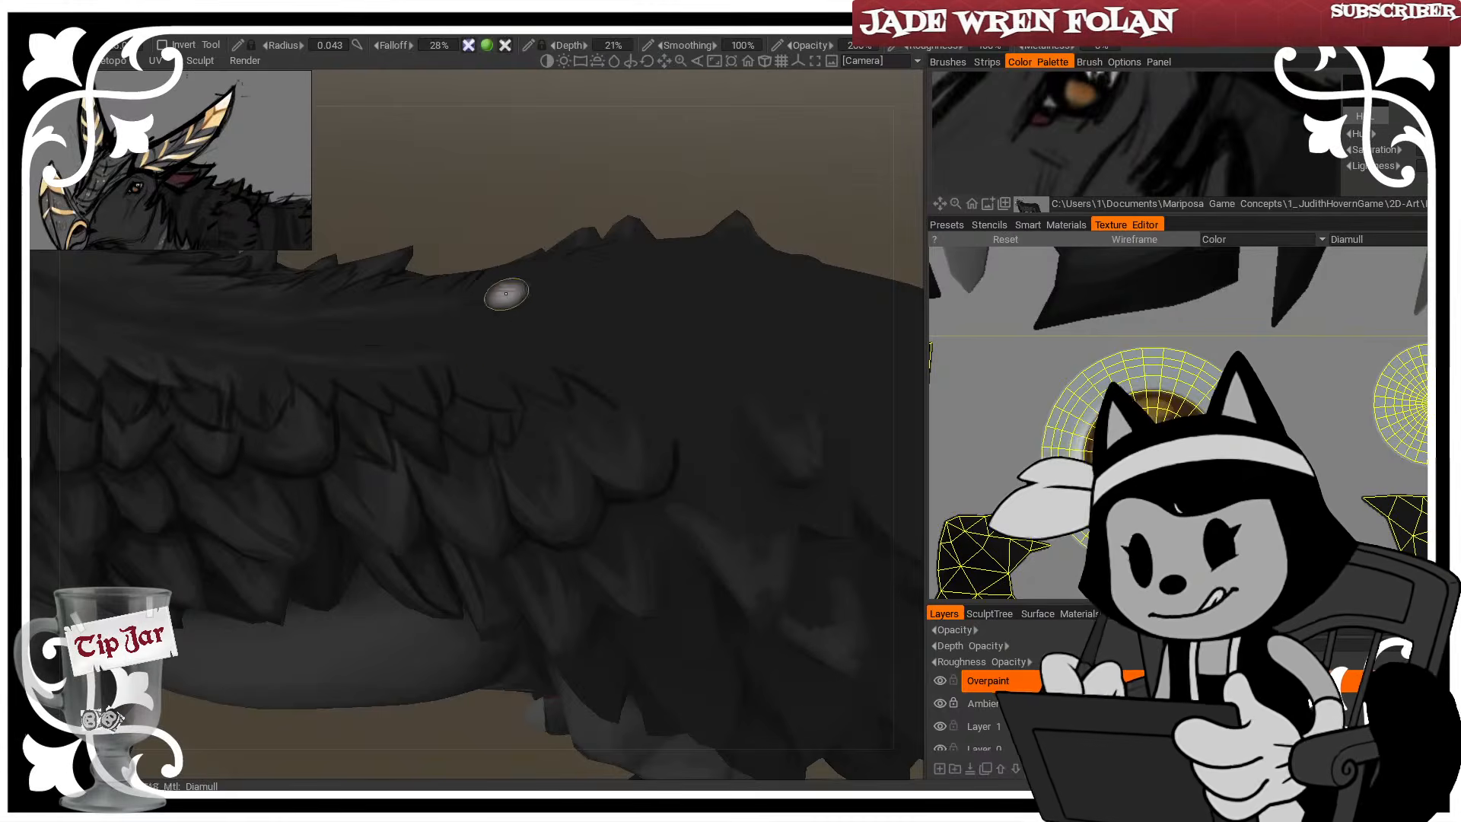
key("bracketleft")
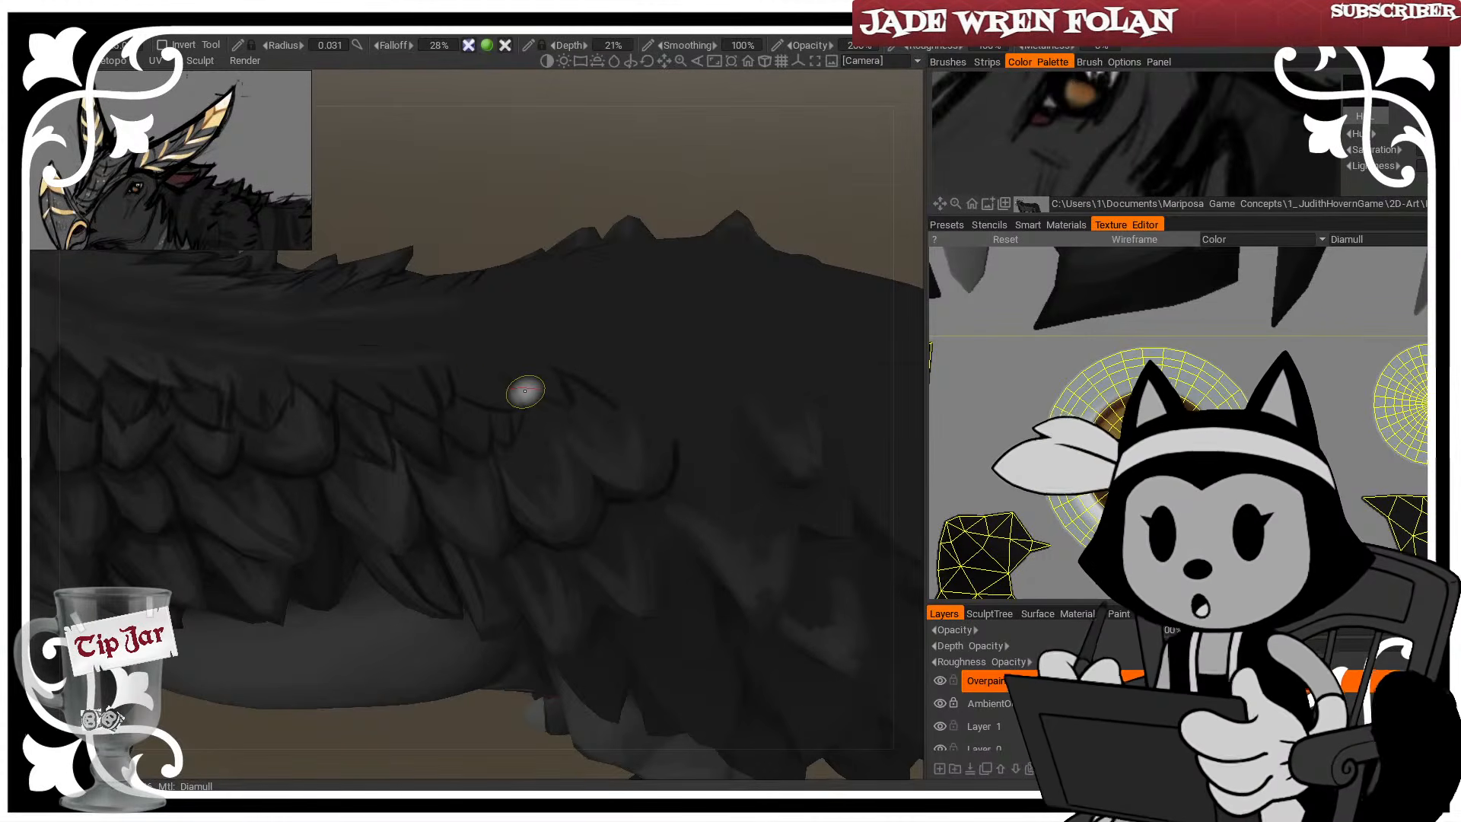
Softly shade the upper edge of the flank tufts where they meet the back, using brush radii of 0.050, 0.065 and 0.076
middle_click_drag(525, 390, 538, 283)
key("bracketright")
key("bracketright")
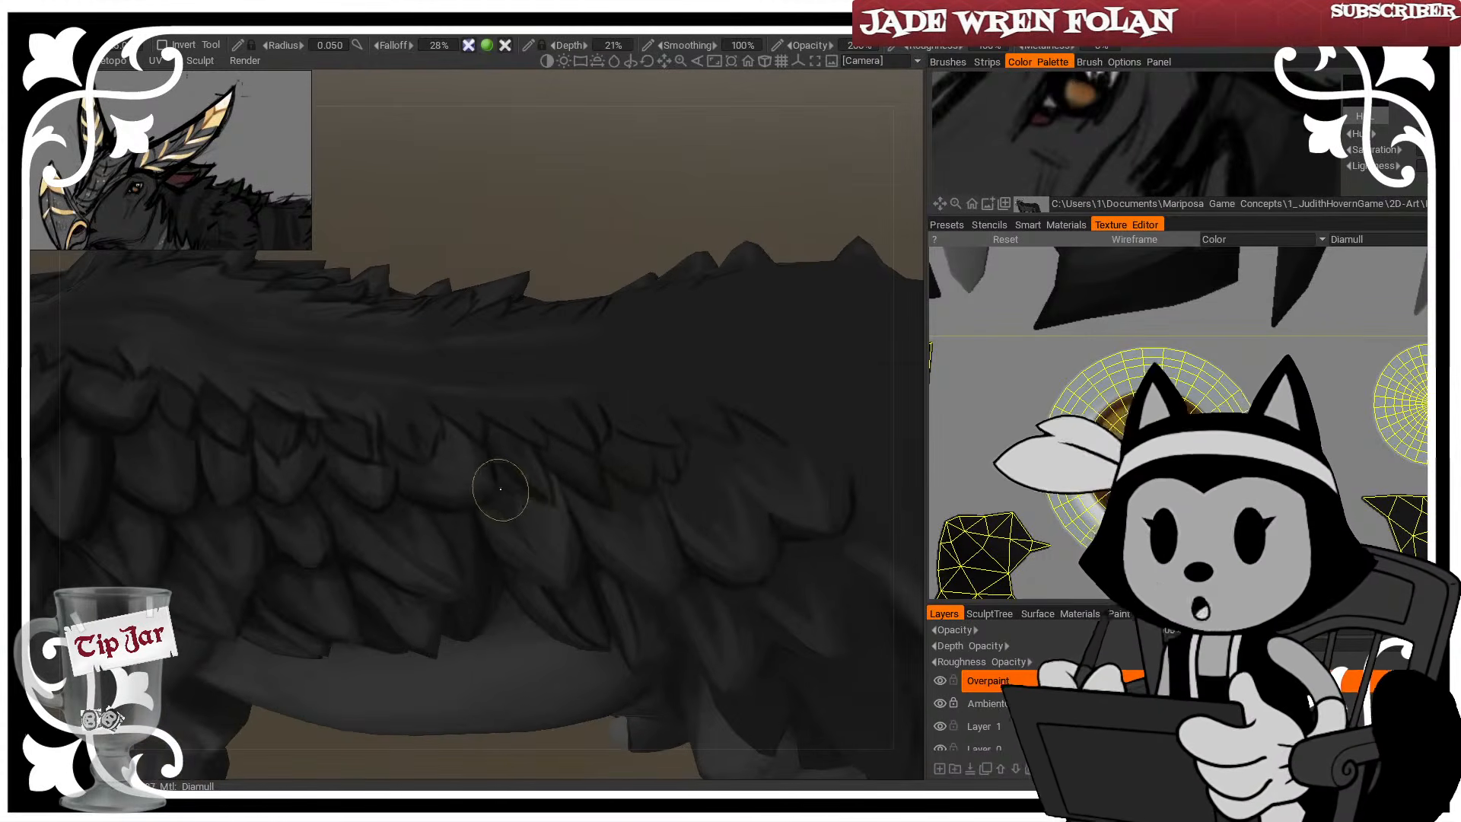
middle_click_drag(647, 419, 486, 450)
key("bracketright")
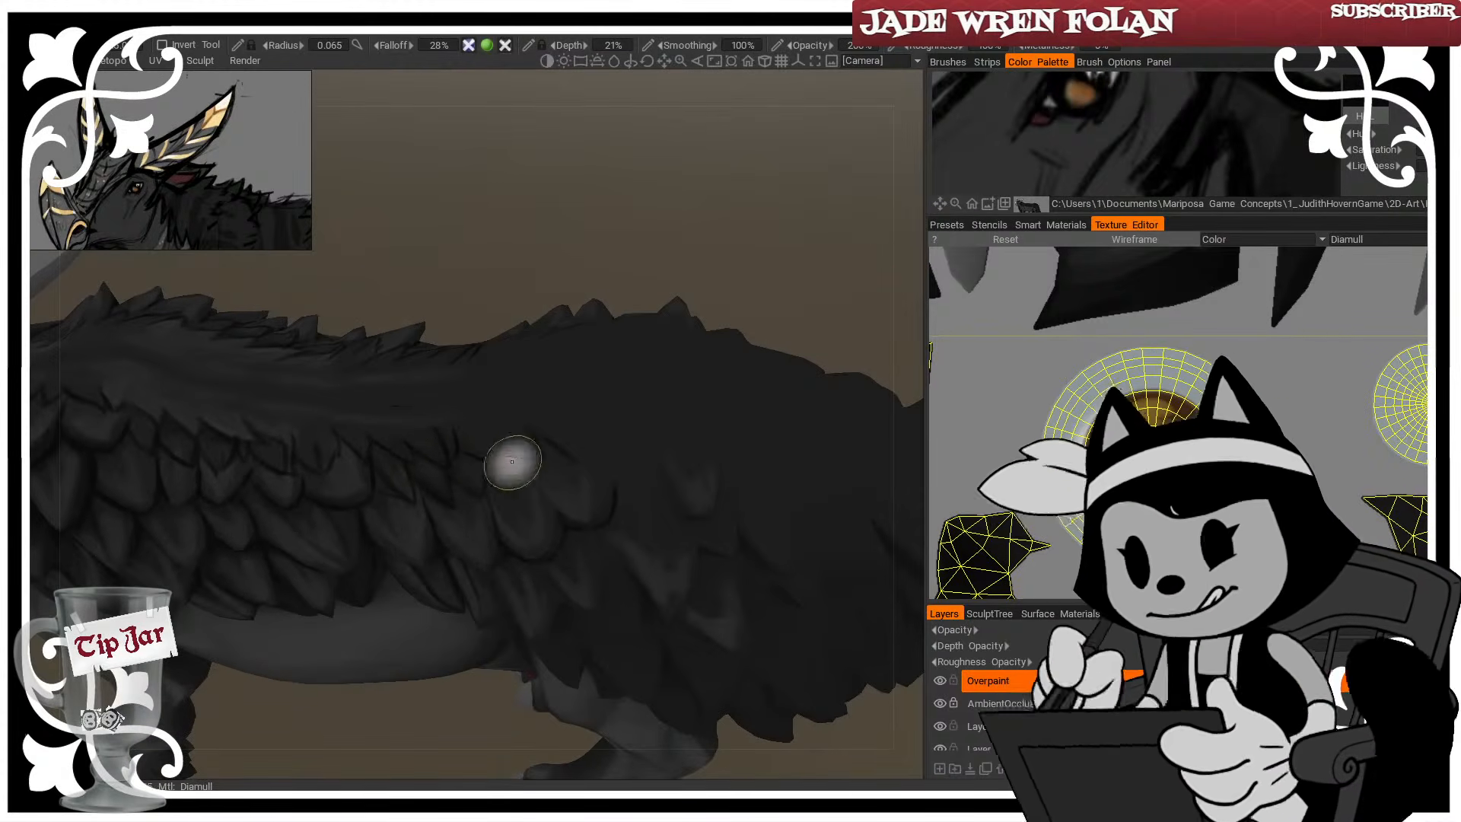
middle_click_drag(505, 456, 512, 254)
middle_click_drag(361, 457, 471, 281)
key("bracketright")
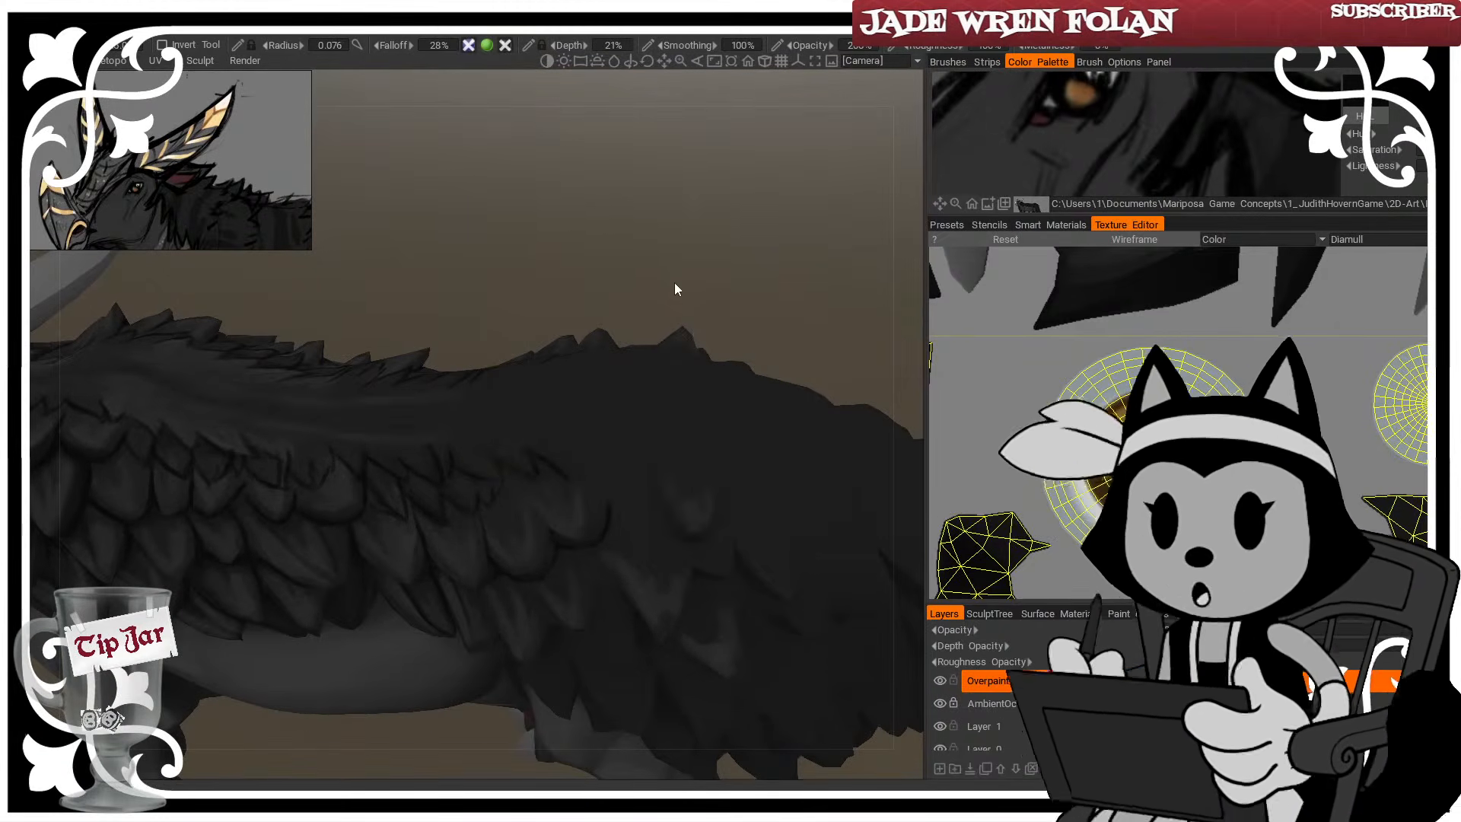
Blend the shading around the rear flank tufts and below the crest, using brush radii of 0.079, 0.047 and 0.030
key("bracketleft")
key("bracketleft")
key("bracketleft")
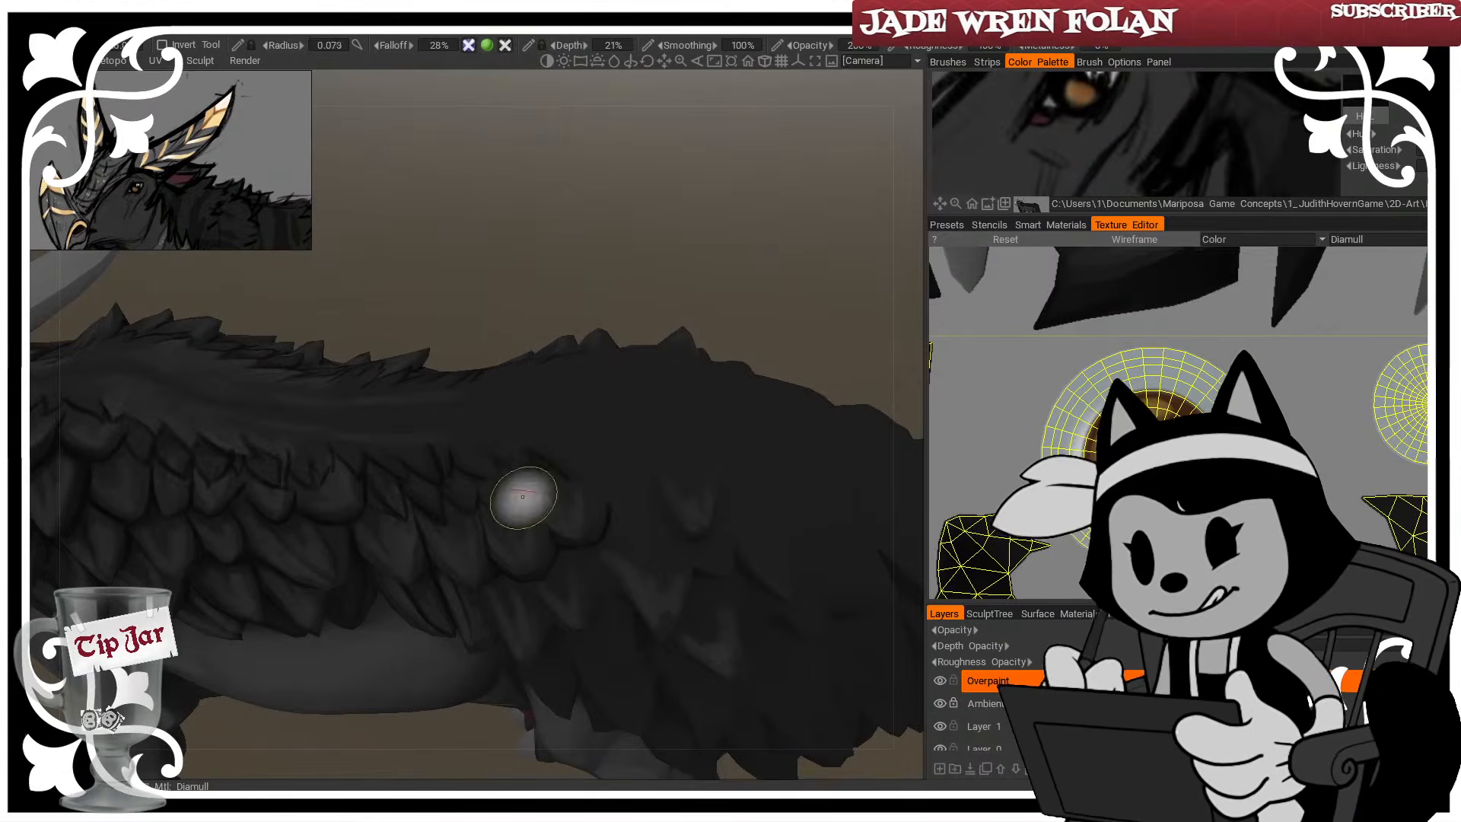
middle_click_drag(560, 381, 518, 344)
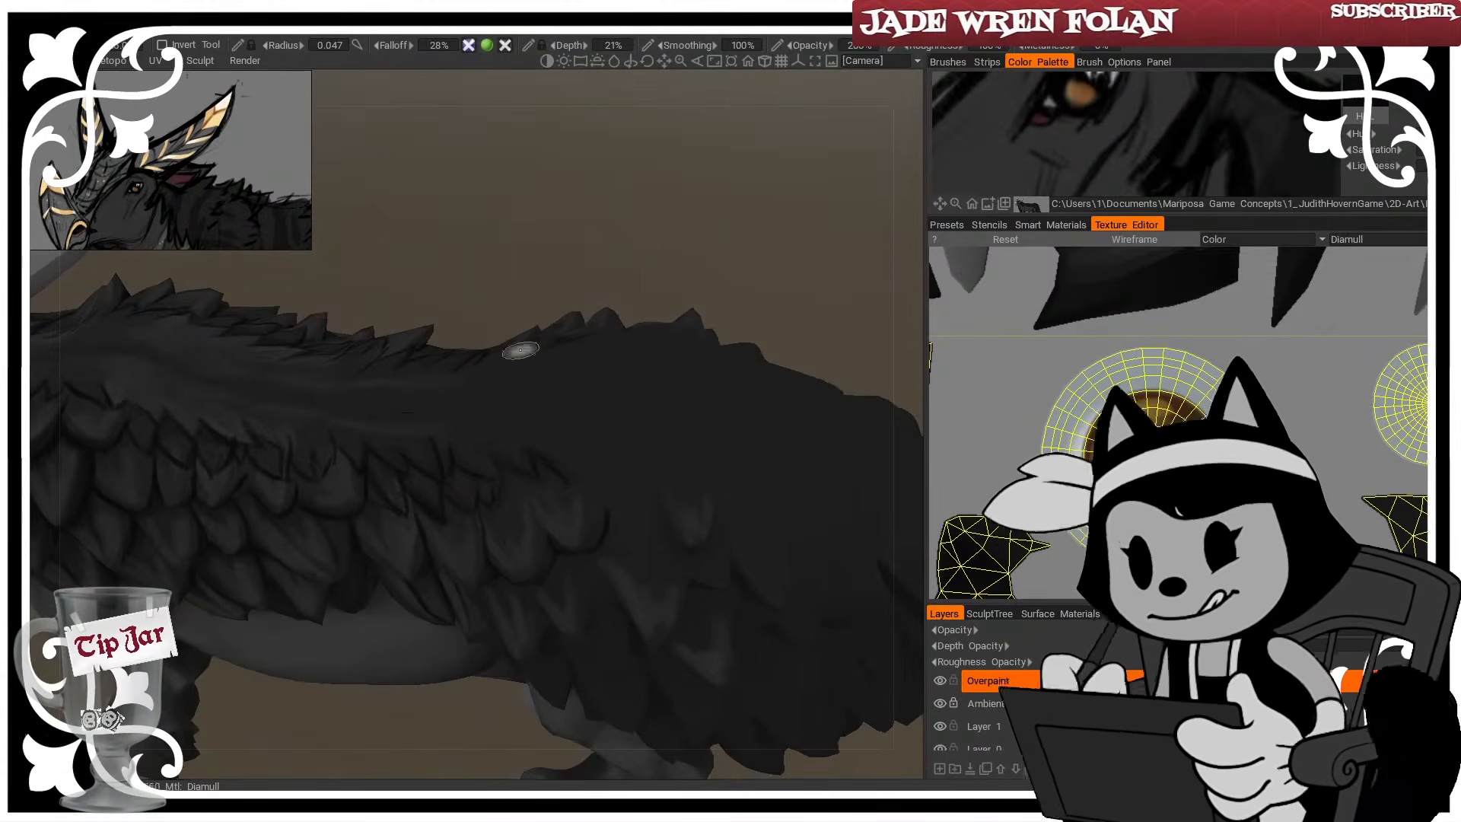
key("bracketright")
key("bracketleft")
key("bracketleft")
key("bracketleft")
key("bracketleft")
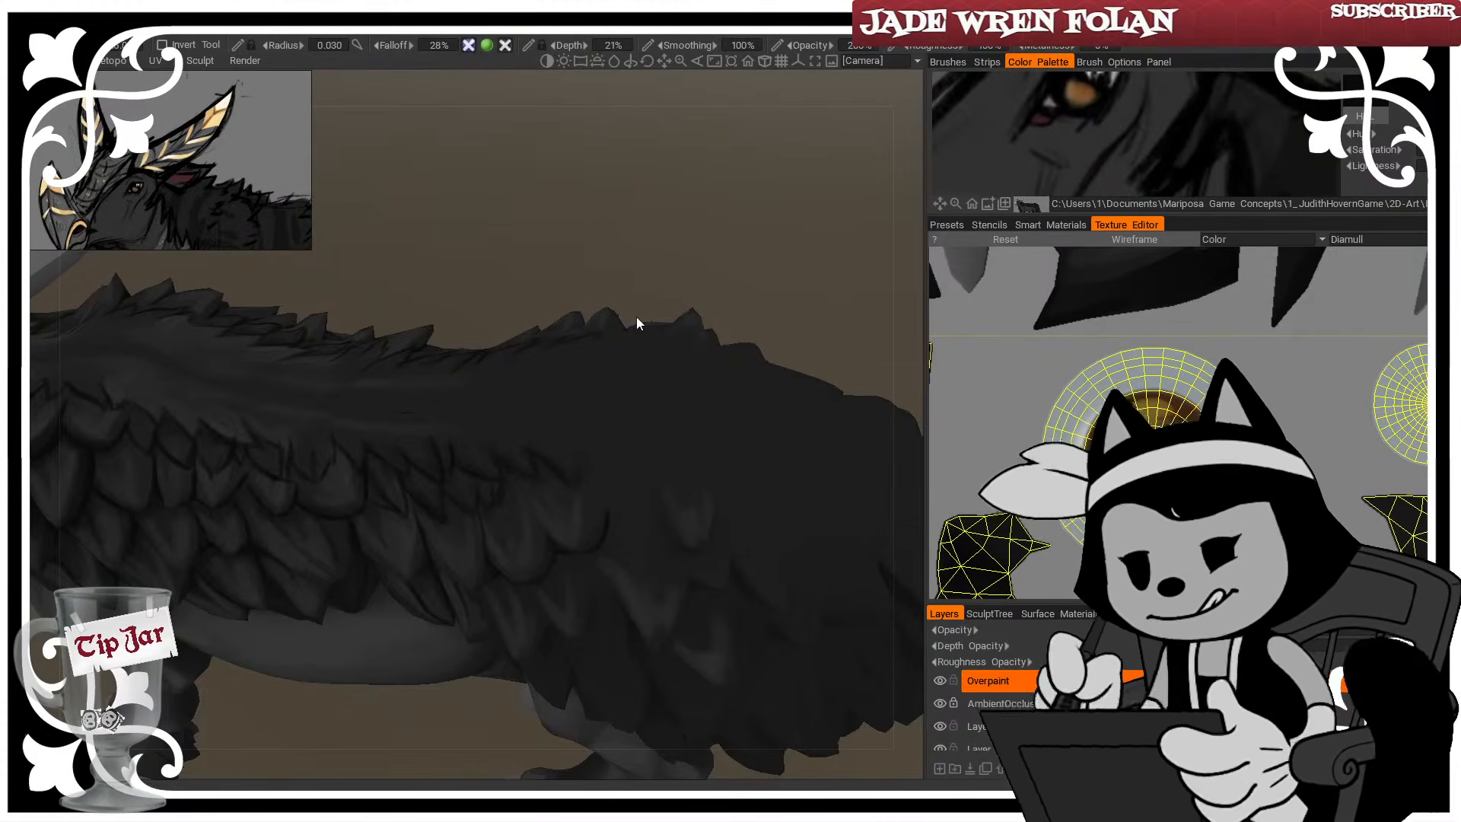
Paint a dark stripe along the spine behind the head using the wireframe as a guide, with brush radii of 0.050 and 0.137
middle_click_drag(636, 316, 466, 271)
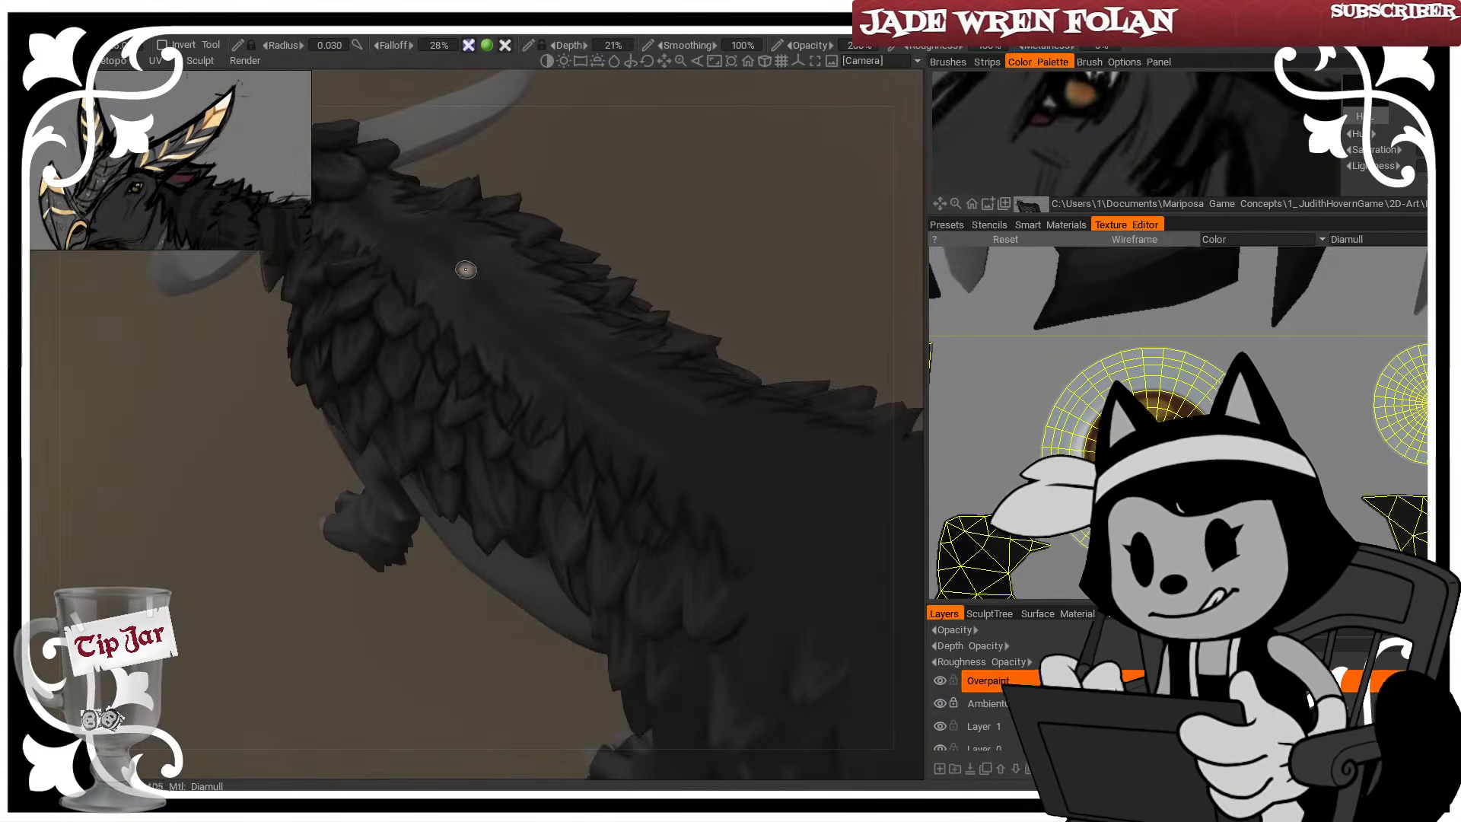
key("w")
middle_click_drag(535, 316, 361, 562)
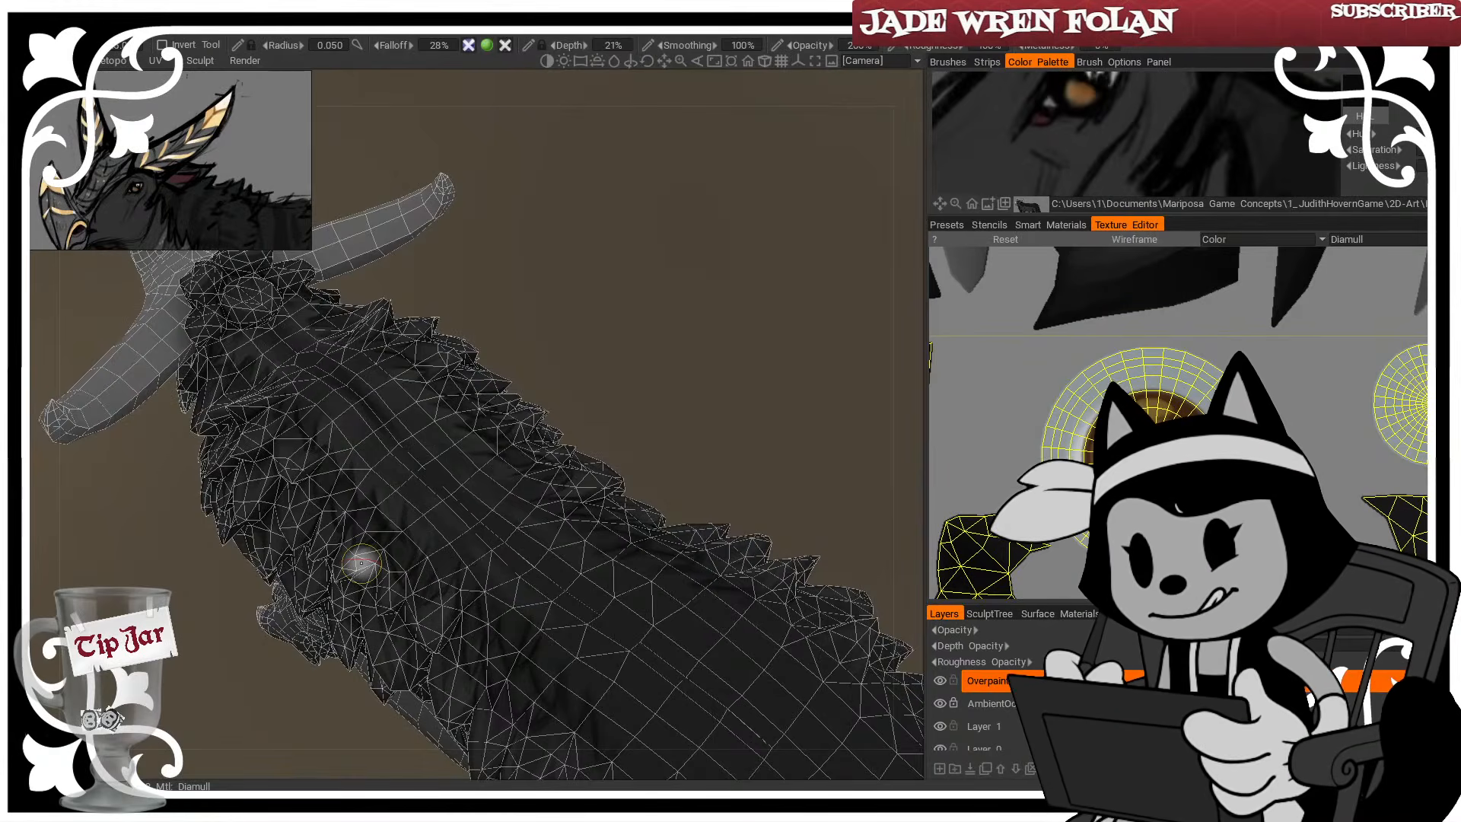
left_click_drag(699, 445, 684, 443)
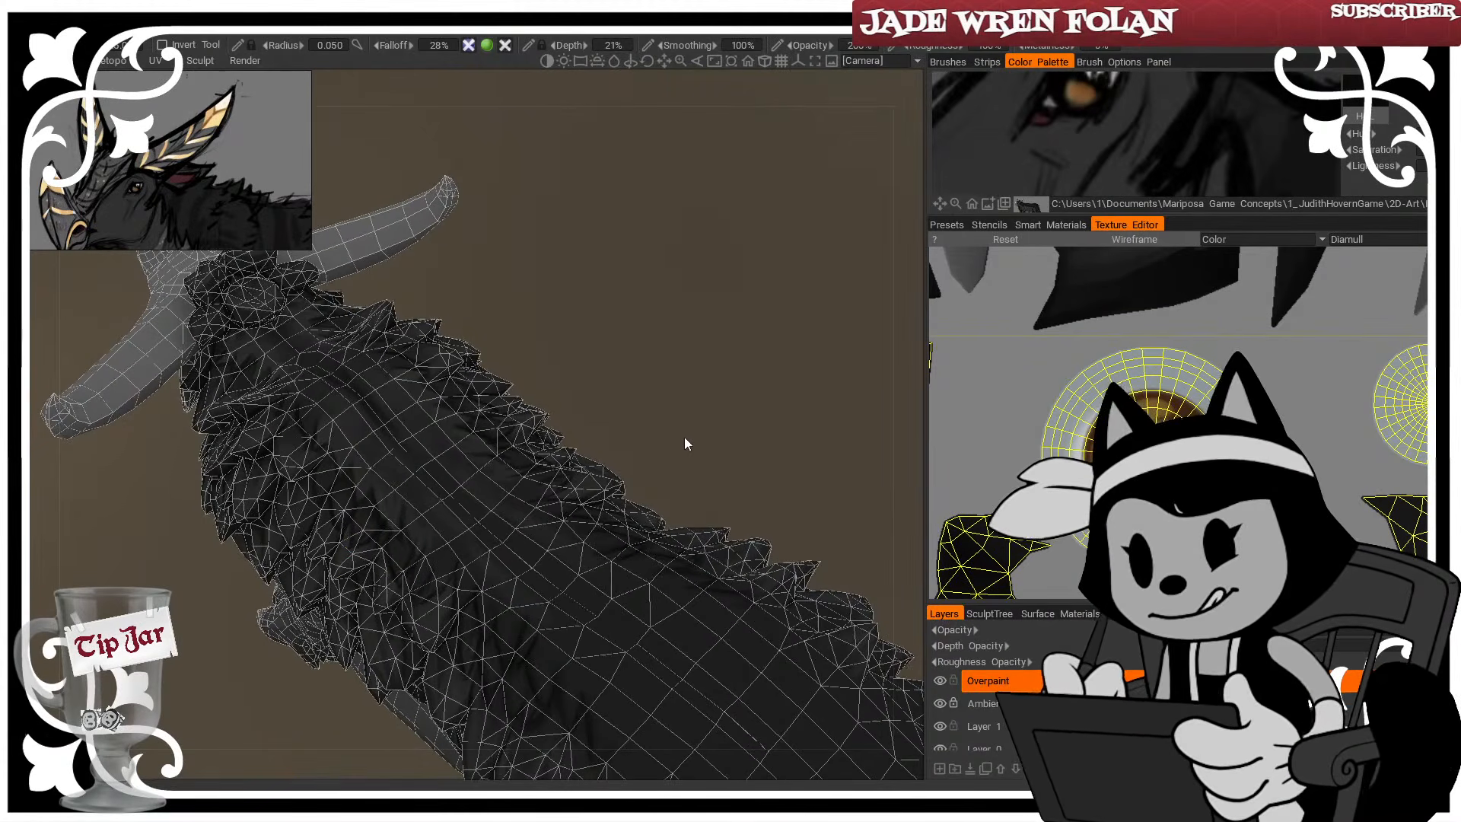
key("w")
left_click_drag(384, 415, 339, 372)
key("bracketright")
key("bracketright")
key("bracketright")
key("bracketright")
left_click_drag(441, 484, 414, 457)
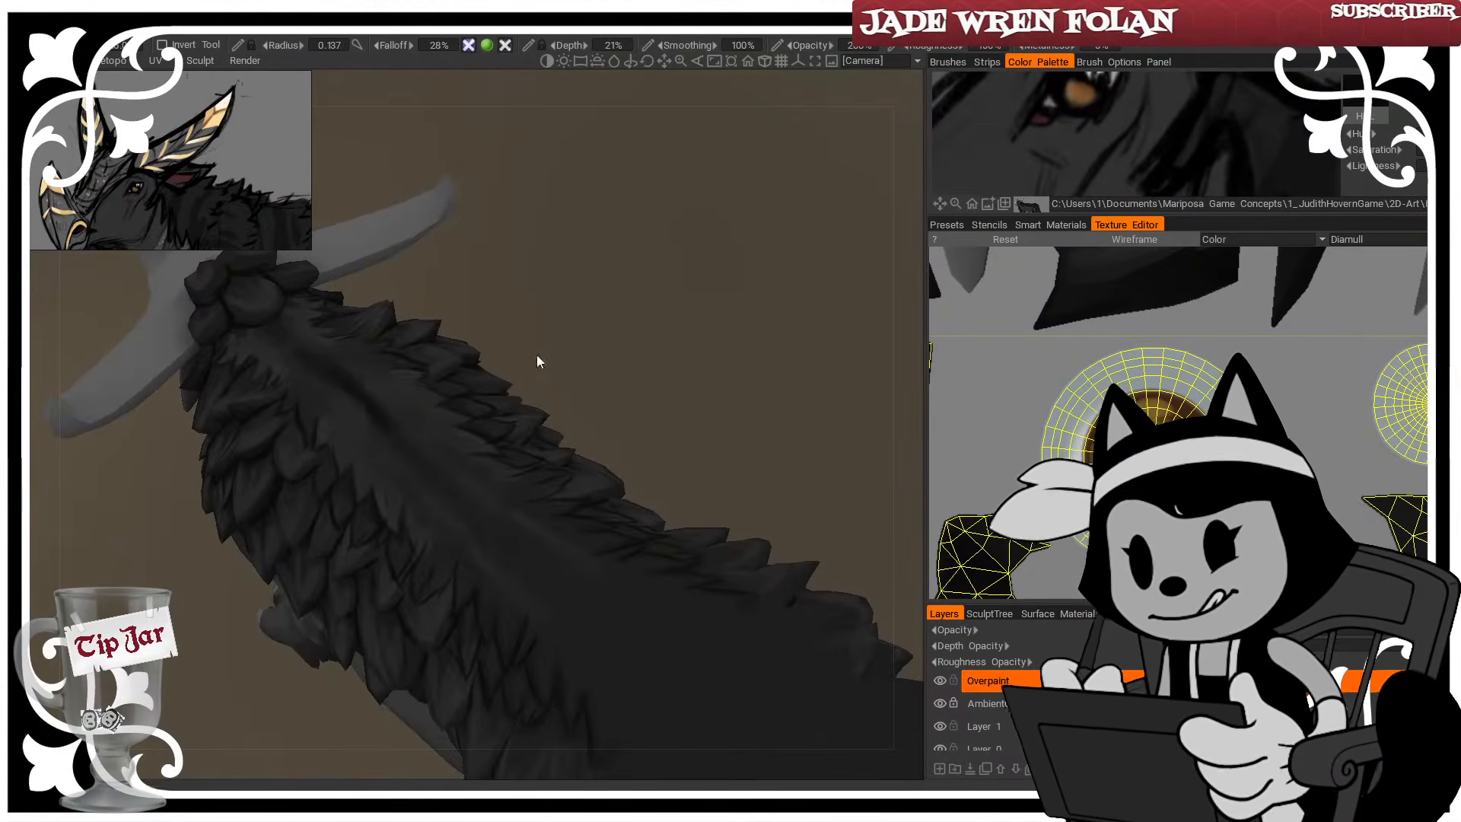
Soften and extend the dark spine shading along the neck and back, using brush radii of 0.121 and 0.086
left_click_drag(538, 358, 487, 283)
key("bracketleft")
key("bracketleft")
key("bracketleft")
key("bracketleft")
left_click_drag(532, 342, 511, 411)
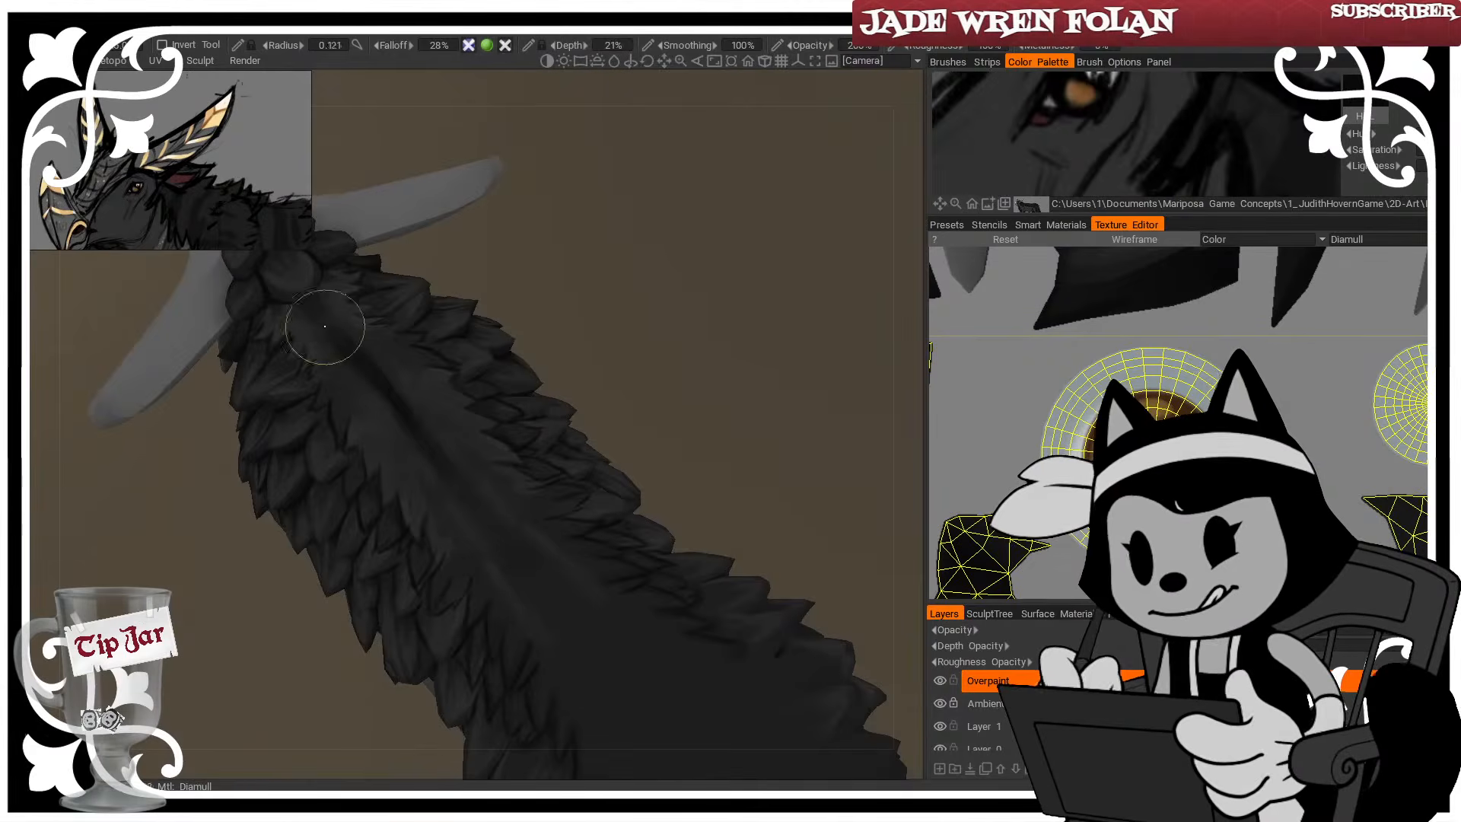
mouse_move(609, 368)
left_mouse_down()
mouse_move(710, 378)
mouse_move(665, 317)
mouse_move(741, 258)
mouse_move(716, 249)
mouse_move(607, 278)
left_mouse_up()
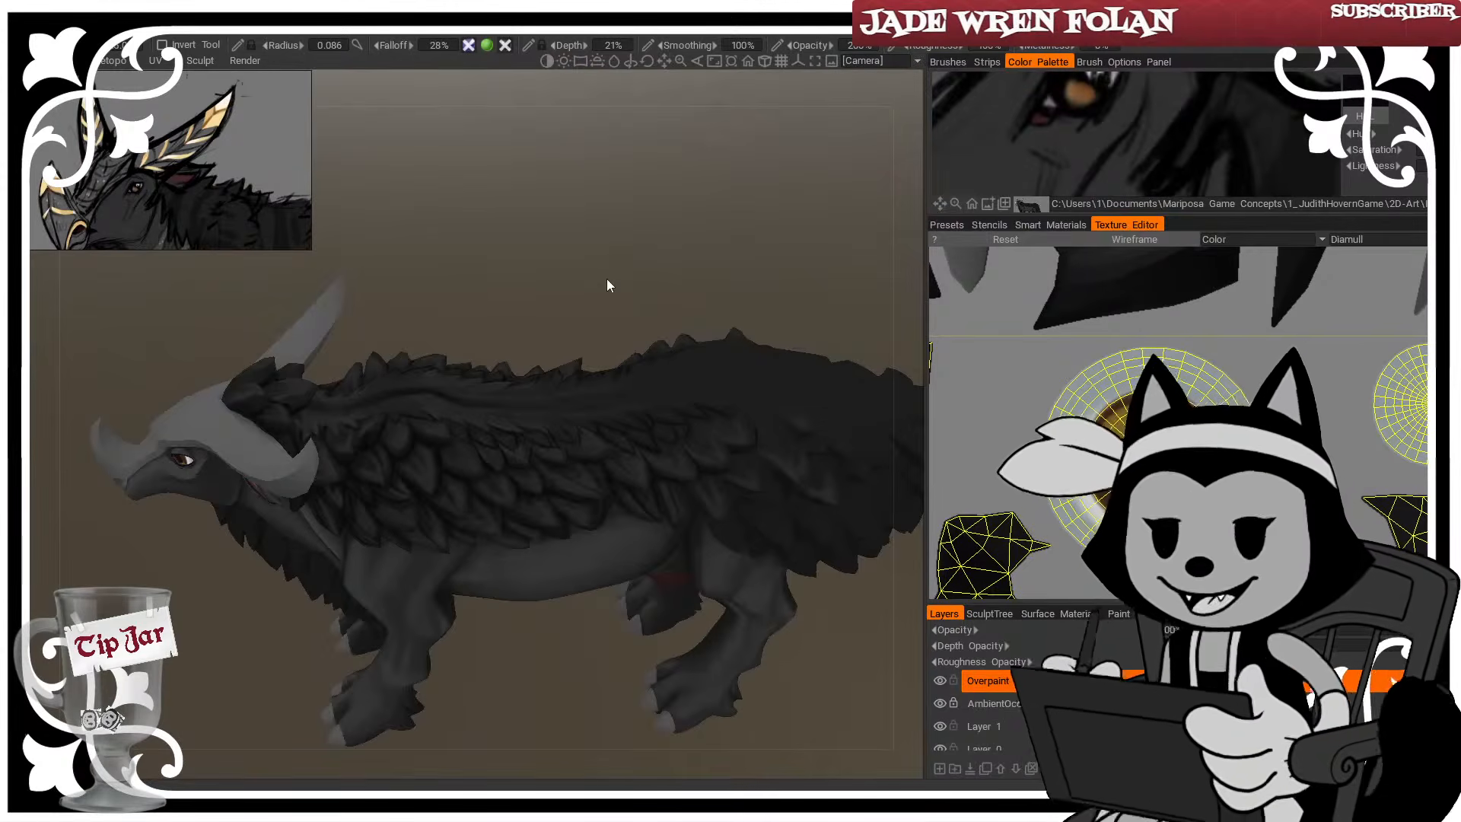
Paint dark pointed tuft strokes along the upper edge of the neck tufts beside the spine with a brush radius of 0.038
left_click_drag(605, 278, 399, 288)
key("bracketleft")
key("bracketleft")
key("bracketleft")
key("bracketleft")
key("bracketleft")
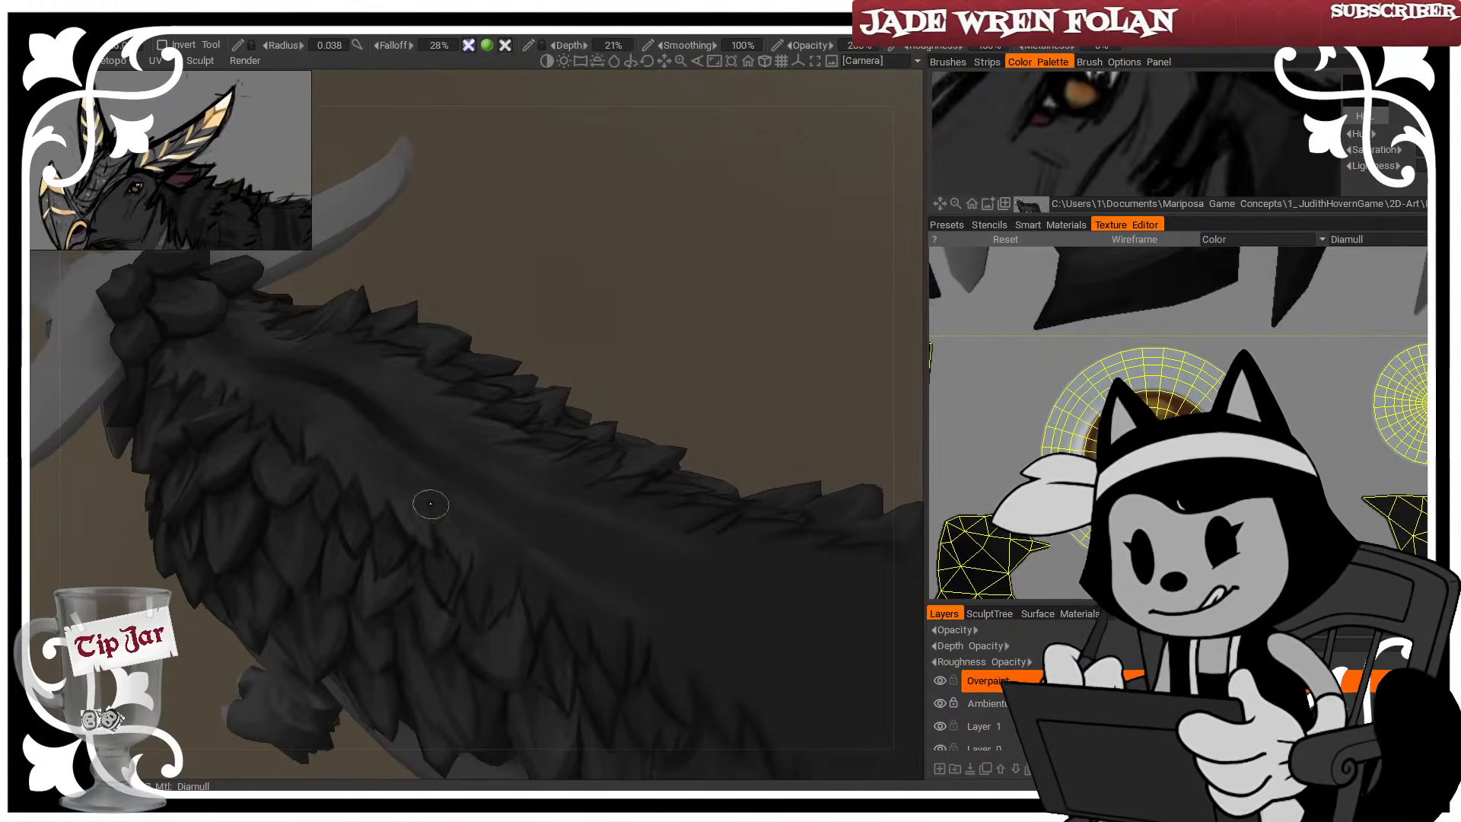
key("bracketleft")
Refine and shade the pointed tufts between the spine and the neck rows, using brush radii of 0.030, 0.038 and 0.029
left_click_drag(561, 293, 511, 287)
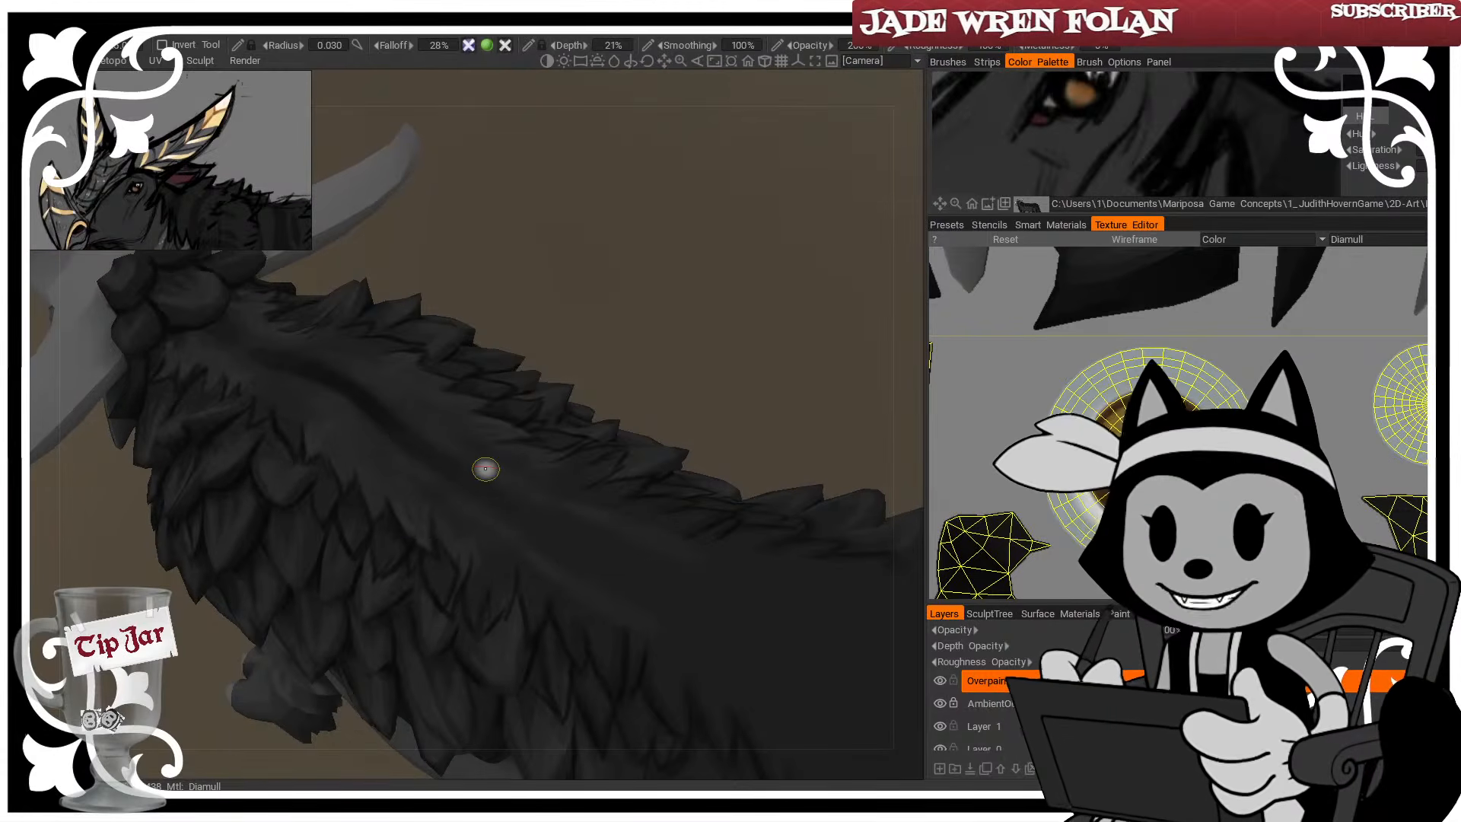
left_click_drag(482, 258, 523, 307)
key("bracketright")
key("bracketright")
left_click_drag(378, 445, 474, 529)
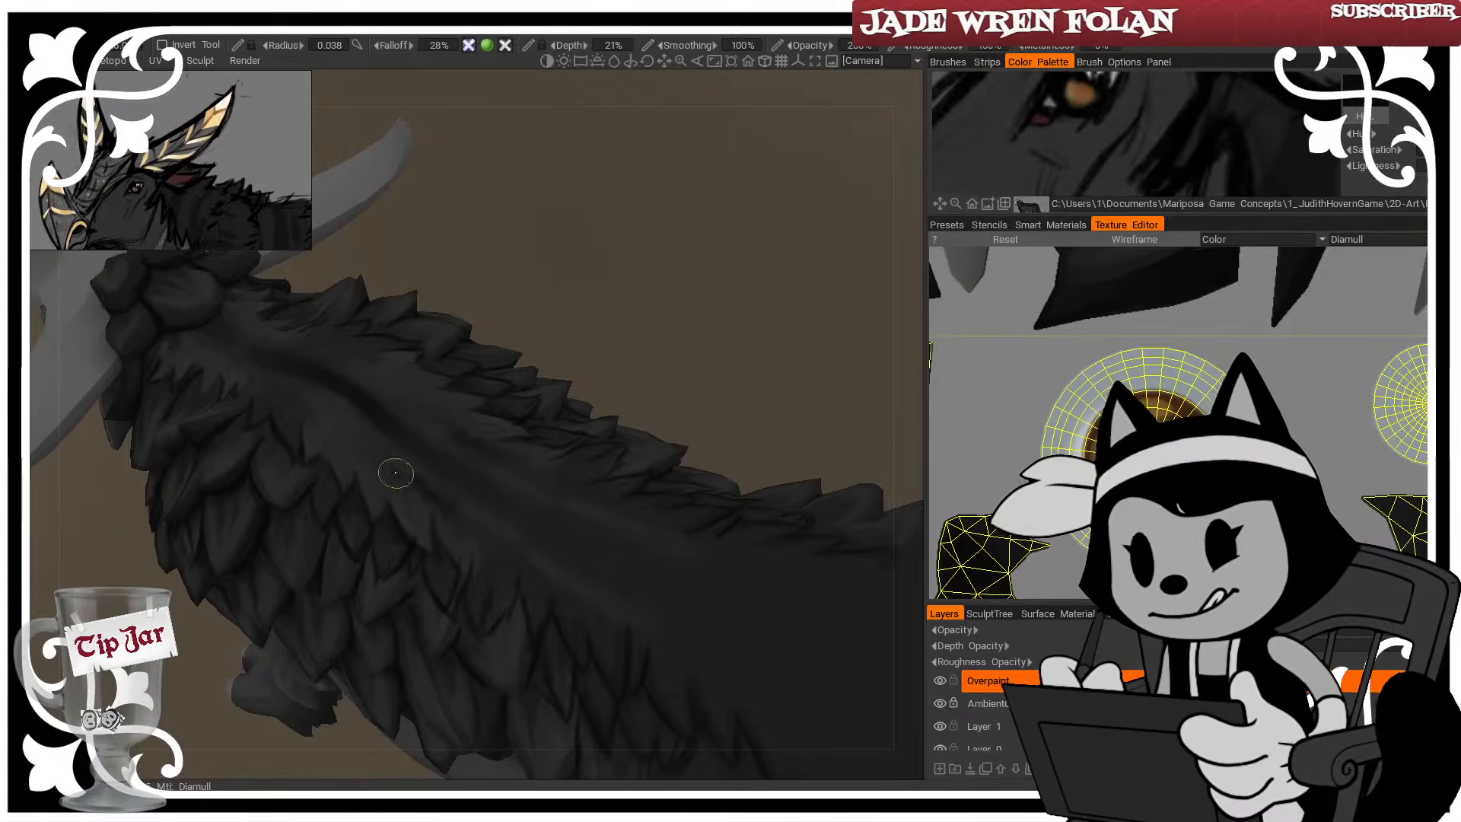
left_click_drag(421, 263, 300, 391)
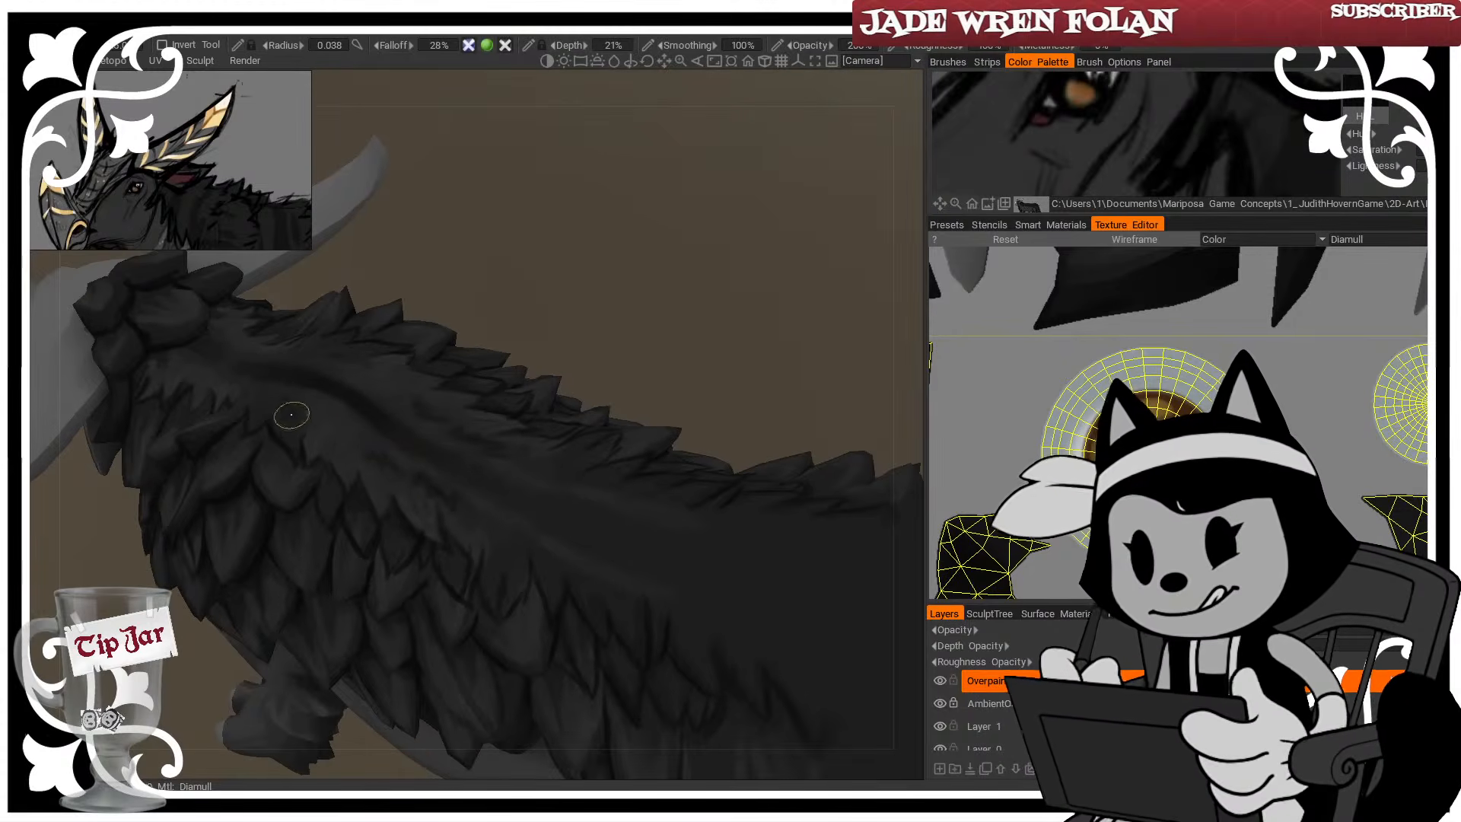
left_click_drag(487, 304, 449, 210)
key("bracketleft")
left_click_drag(357, 436, 349, 435)
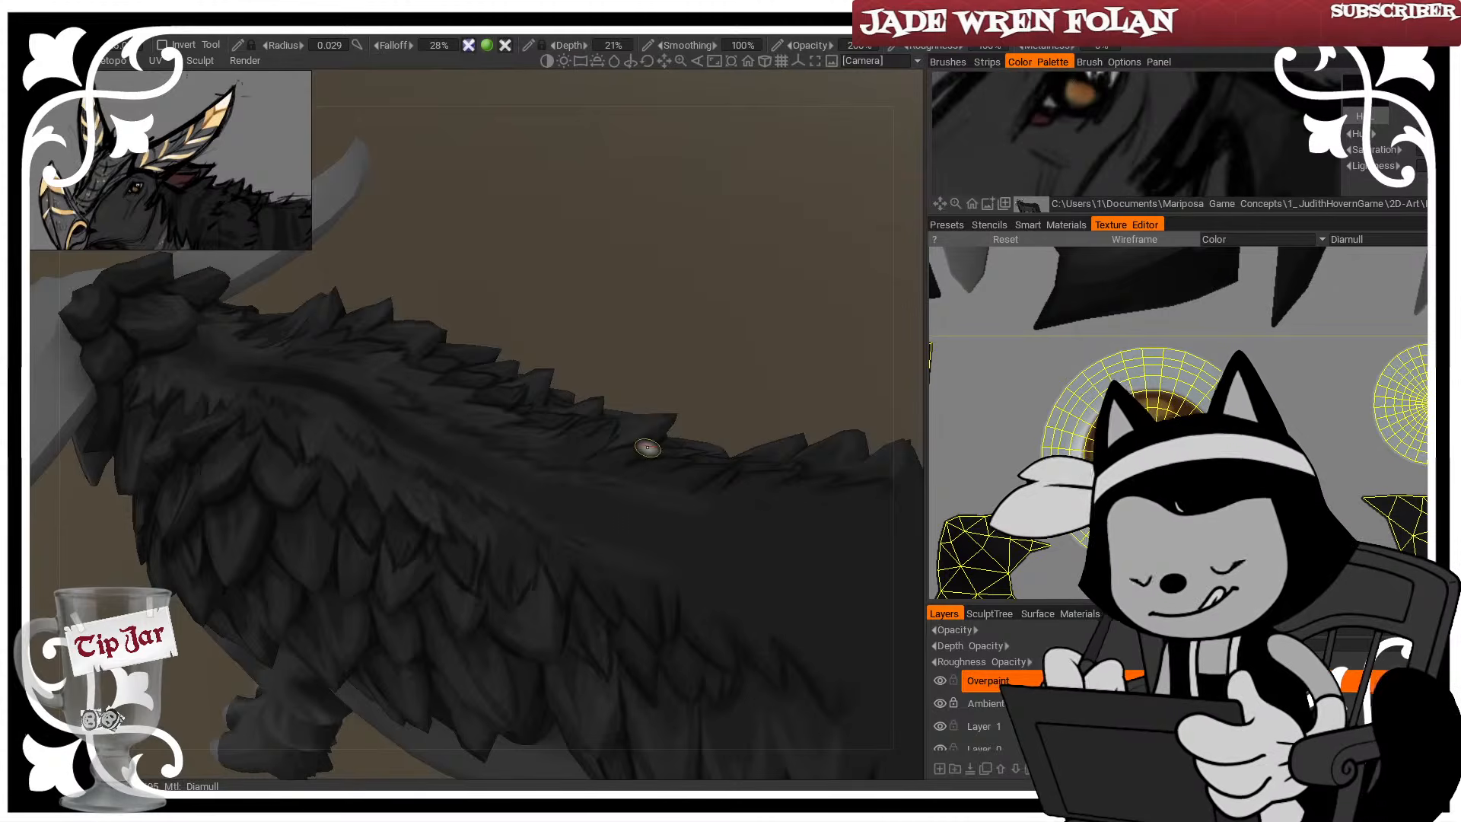
Paint a dark spine line over the rump and a curved line across the hips, following the wireframe with a 0.065 brush radius
scroll(678, 335, "down", 5)
left_click_drag(678, 333, 533, 221)
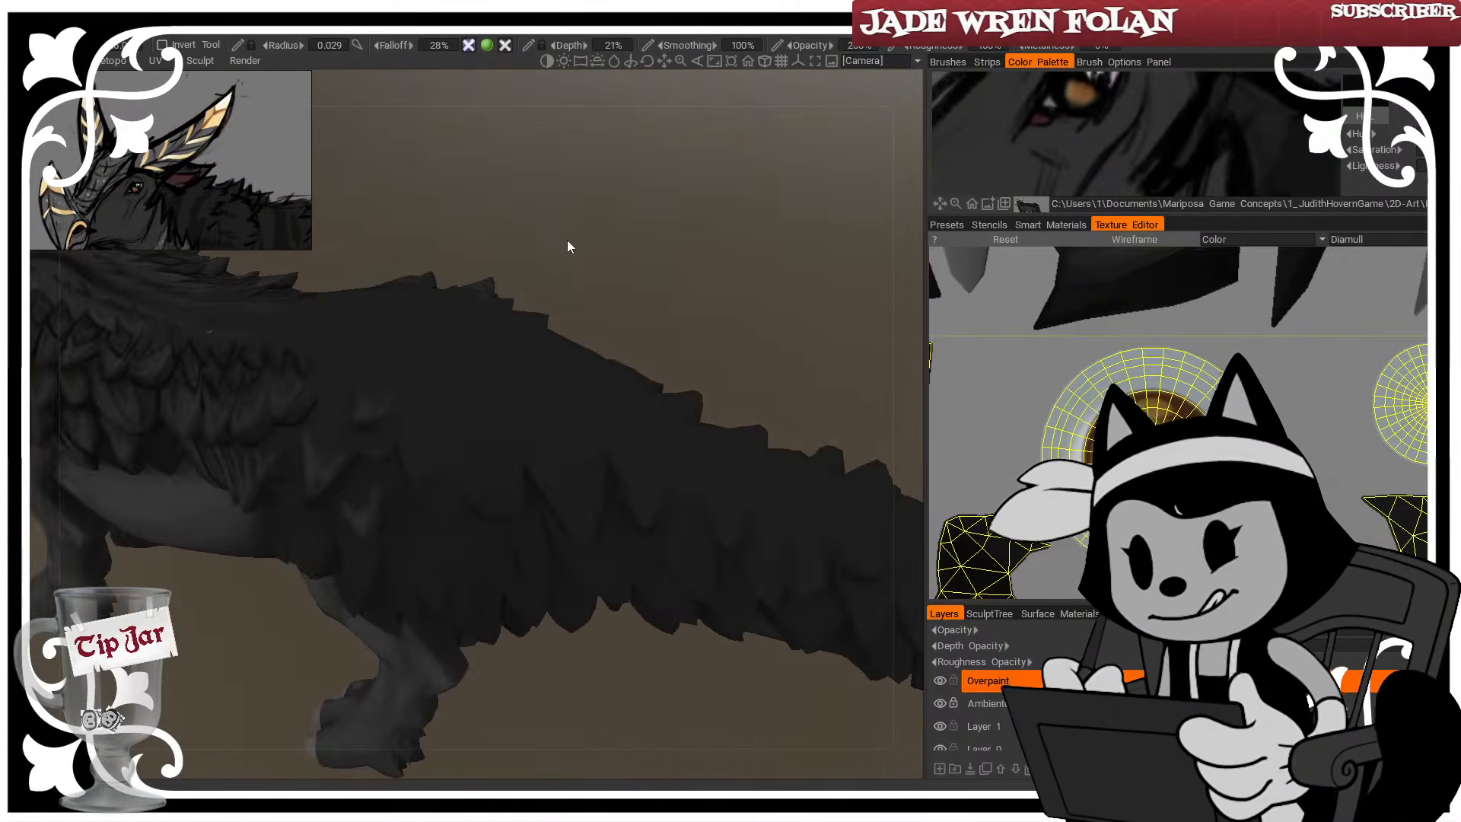
key("w")
left_click_drag(528, 456, 518, 356)
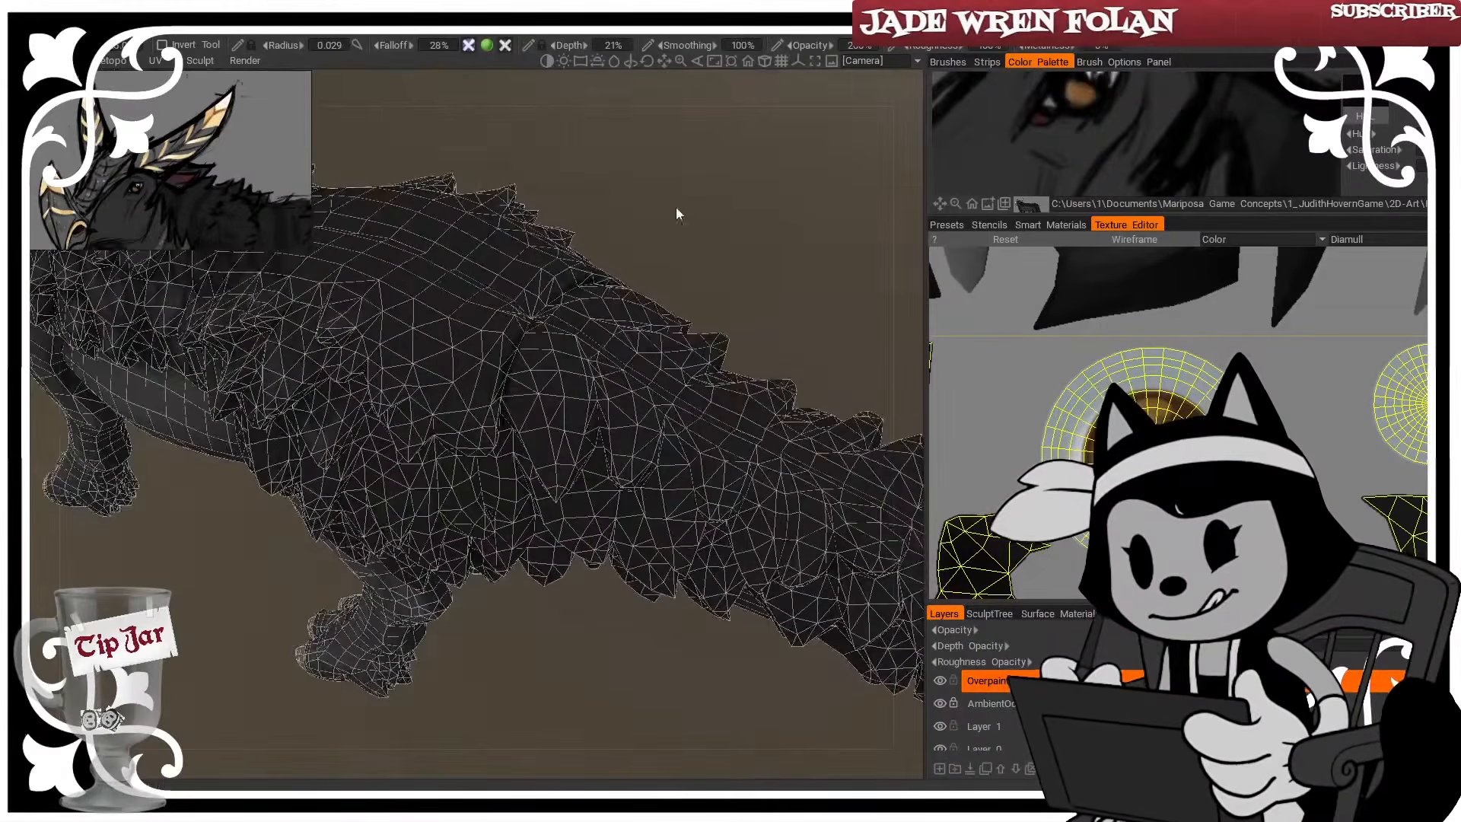
mouse_move(676, 207)
left_mouse_down()
mouse_move(519, 218)
mouse_move(627, 514)
left_mouse_up()
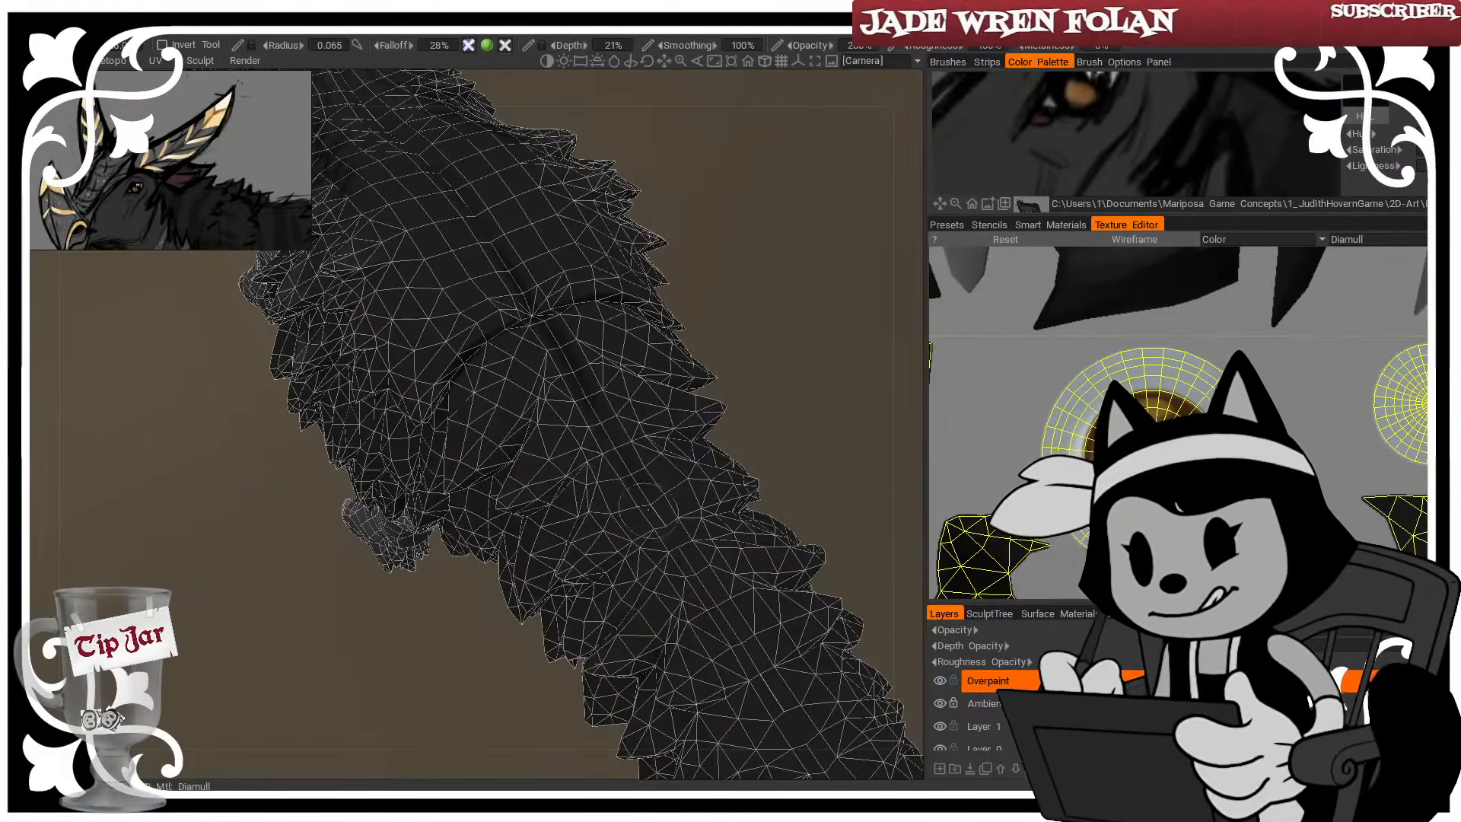
left_click_drag(536, 315, 682, 540)
key("w")
left_click_drag(737, 353, 750, 392)
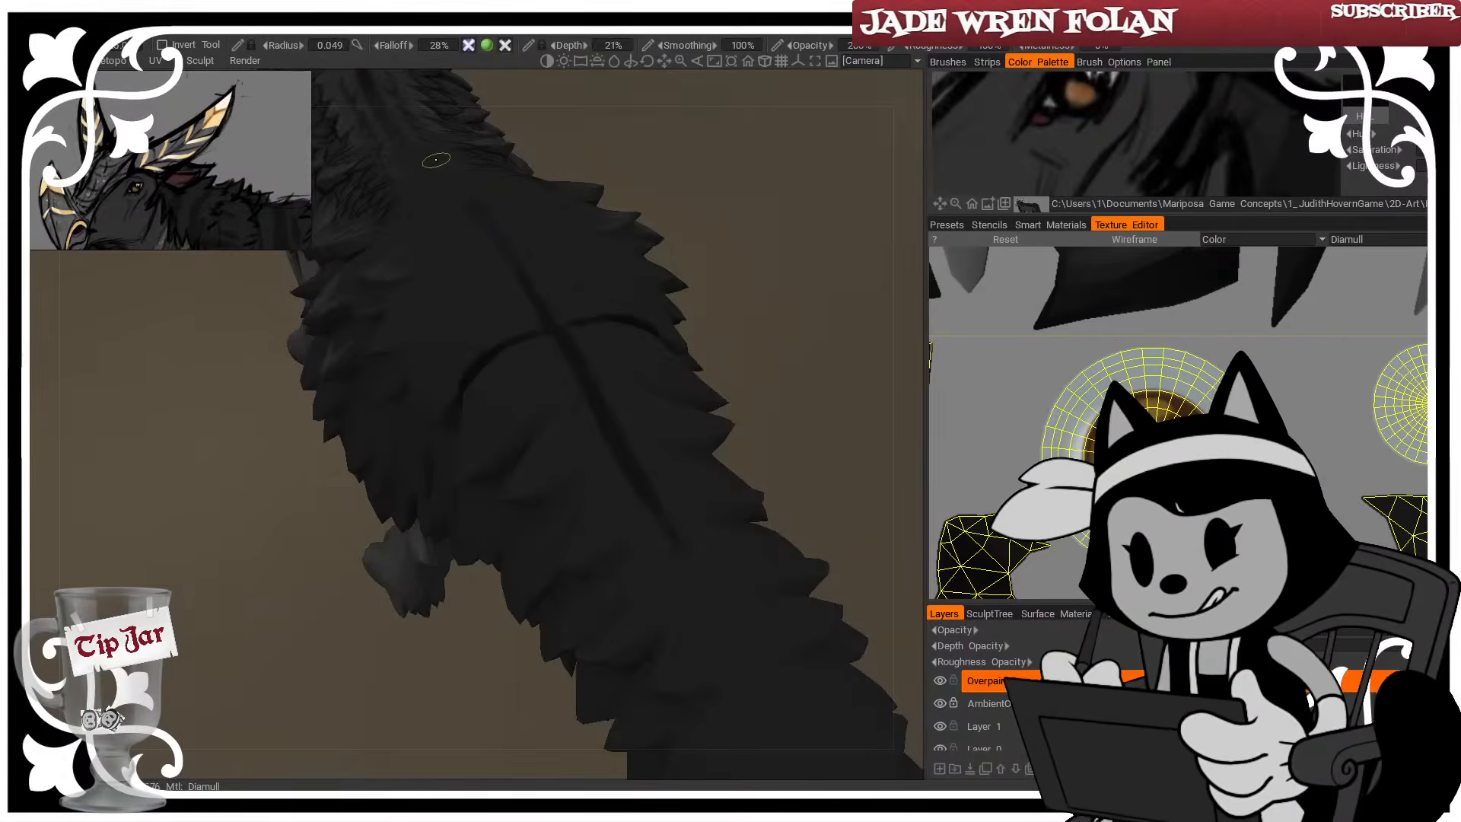
Strengthen the dark crease running from the rump's spine line down behind the hip, starting with a brush radius of 0.088
left_click_drag(642, 293, 781, 257)
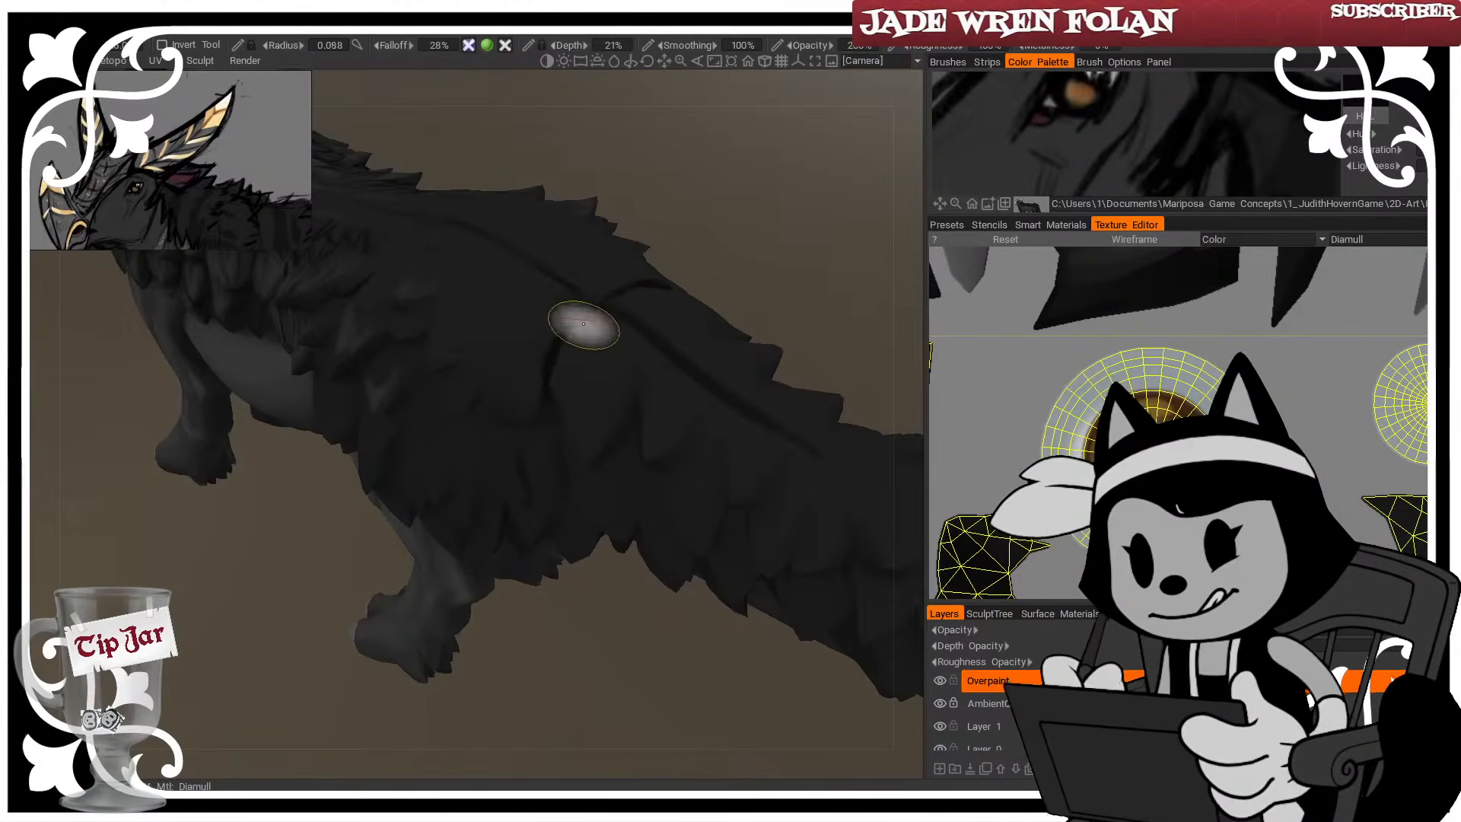
right_click_drag(580, 323, 608, 323)
left_click_drag(563, 342, 594, 283, "shift")
left_click_drag(656, 237, 619, 195)
left_click_drag(576, 297, 538, 408, "shift")
right_click_drag(538, 408, 521, 408)
left_click_drag(666, 255, 761, 207)
Check the hip crease against the wireframe and reduce the brush radius to 0.036
key("w")
left_click_drag(590, 225, 695, 225)
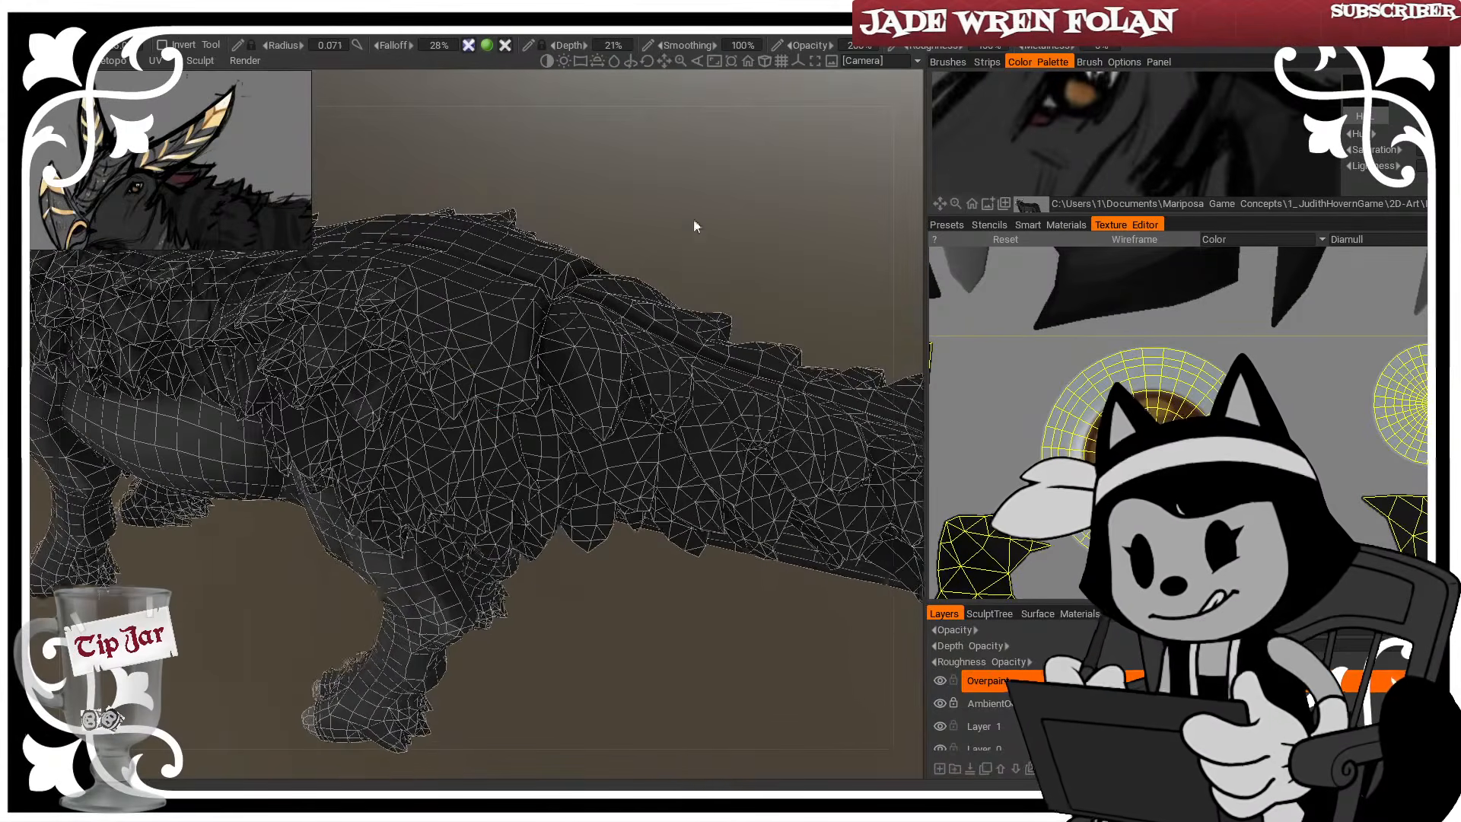
right_click_drag(491, 382, 473, 381)
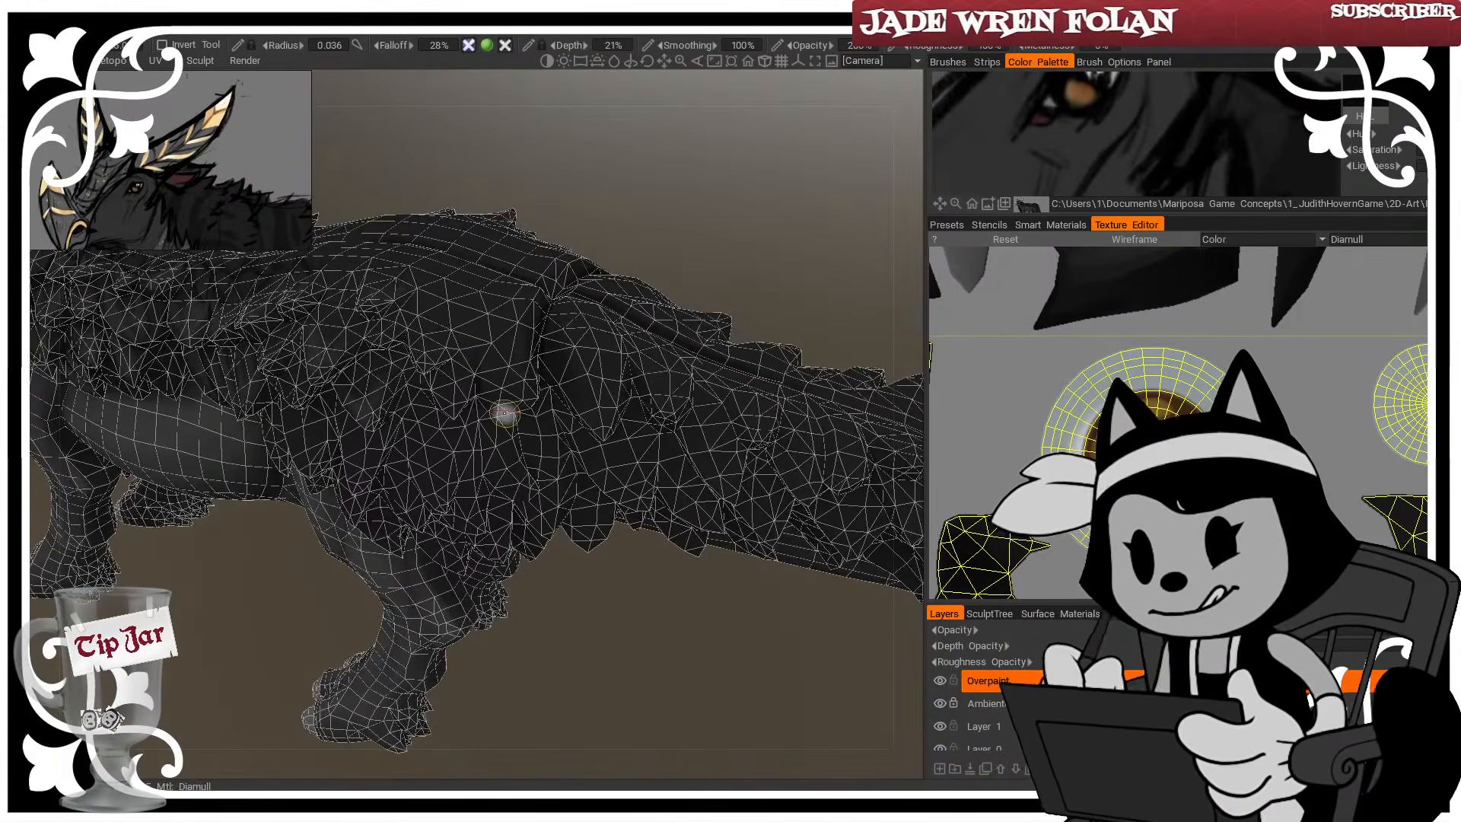
middle_click_drag(567, 426, 553, 590)
left_click_drag(640, 352, 654, 308)
key("w")
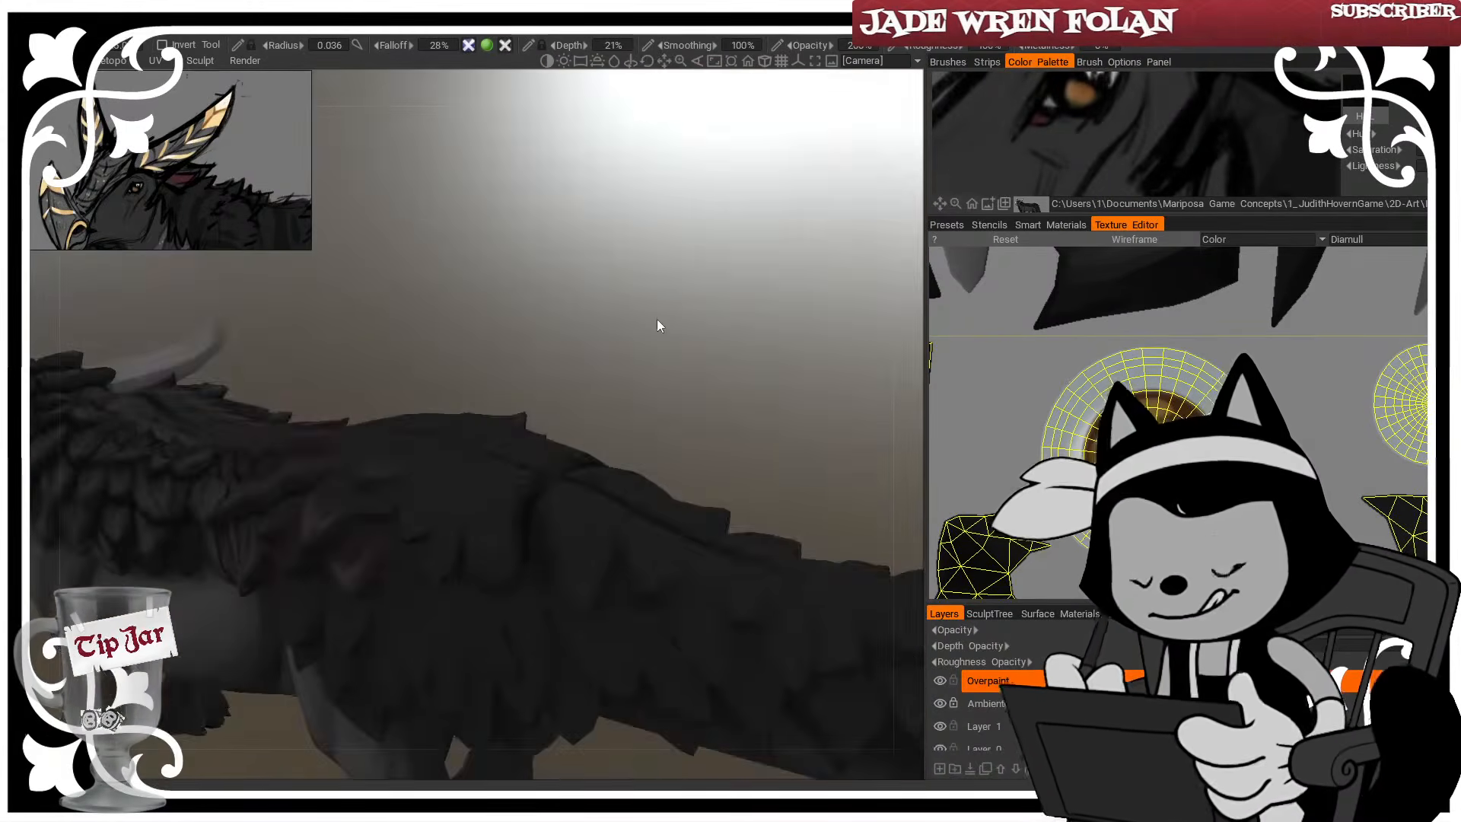
Shade the crease between the haunch and the tail base, using brush radii of 0.137 and 0.092
middle_click_drag(521, 229, 511, 140)
right_click_drag(474, 503, 518, 507)
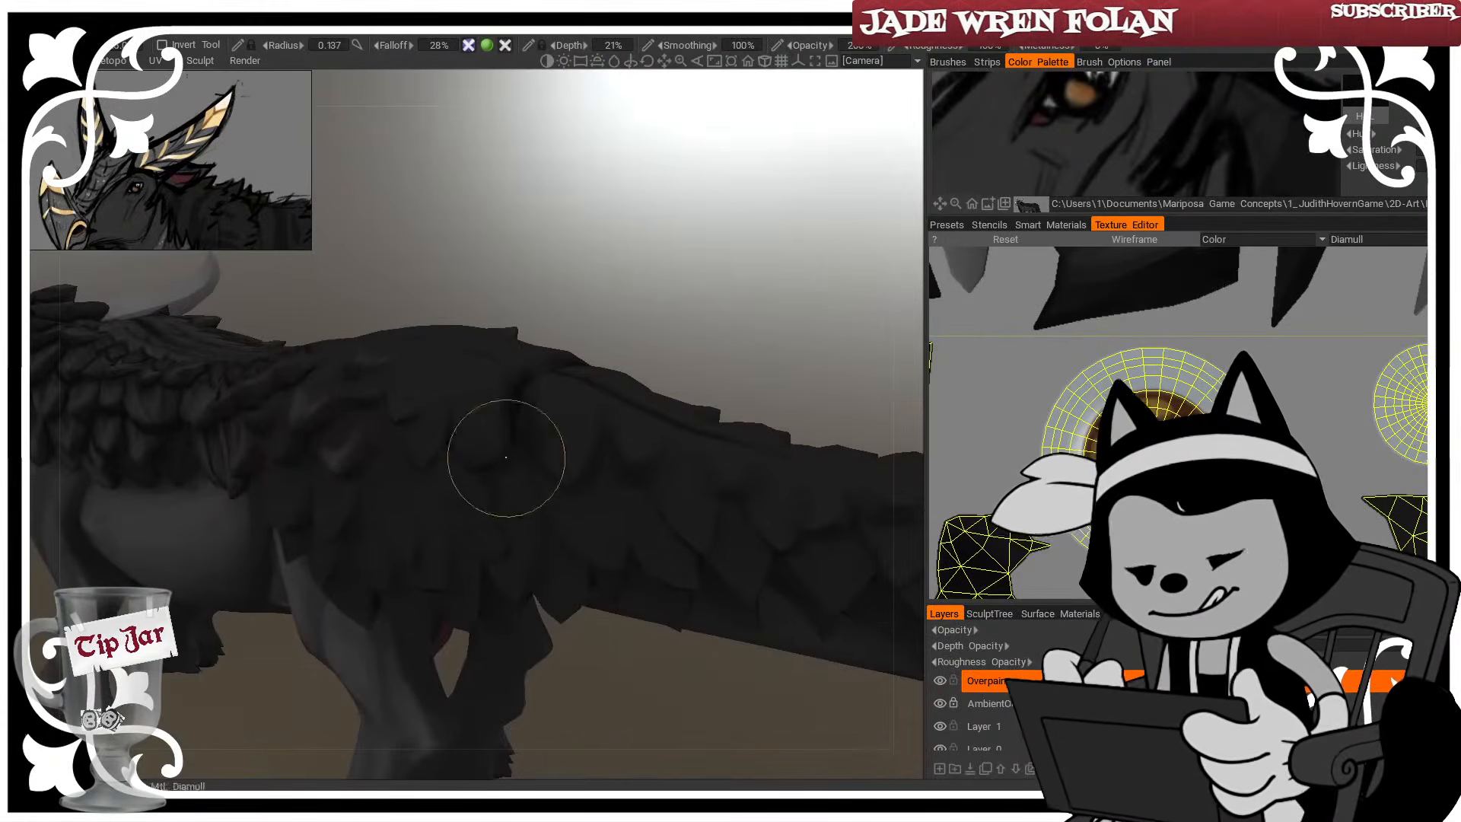
mouse_move(555, 339)
left_mouse_down()
mouse_move(558, 308)
mouse_move(598, 280)
mouse_move(617, 353)
left_mouse_up()
right_click_drag(557, 514, 534, 512)
left_click_drag(601, 335, 630, 411)
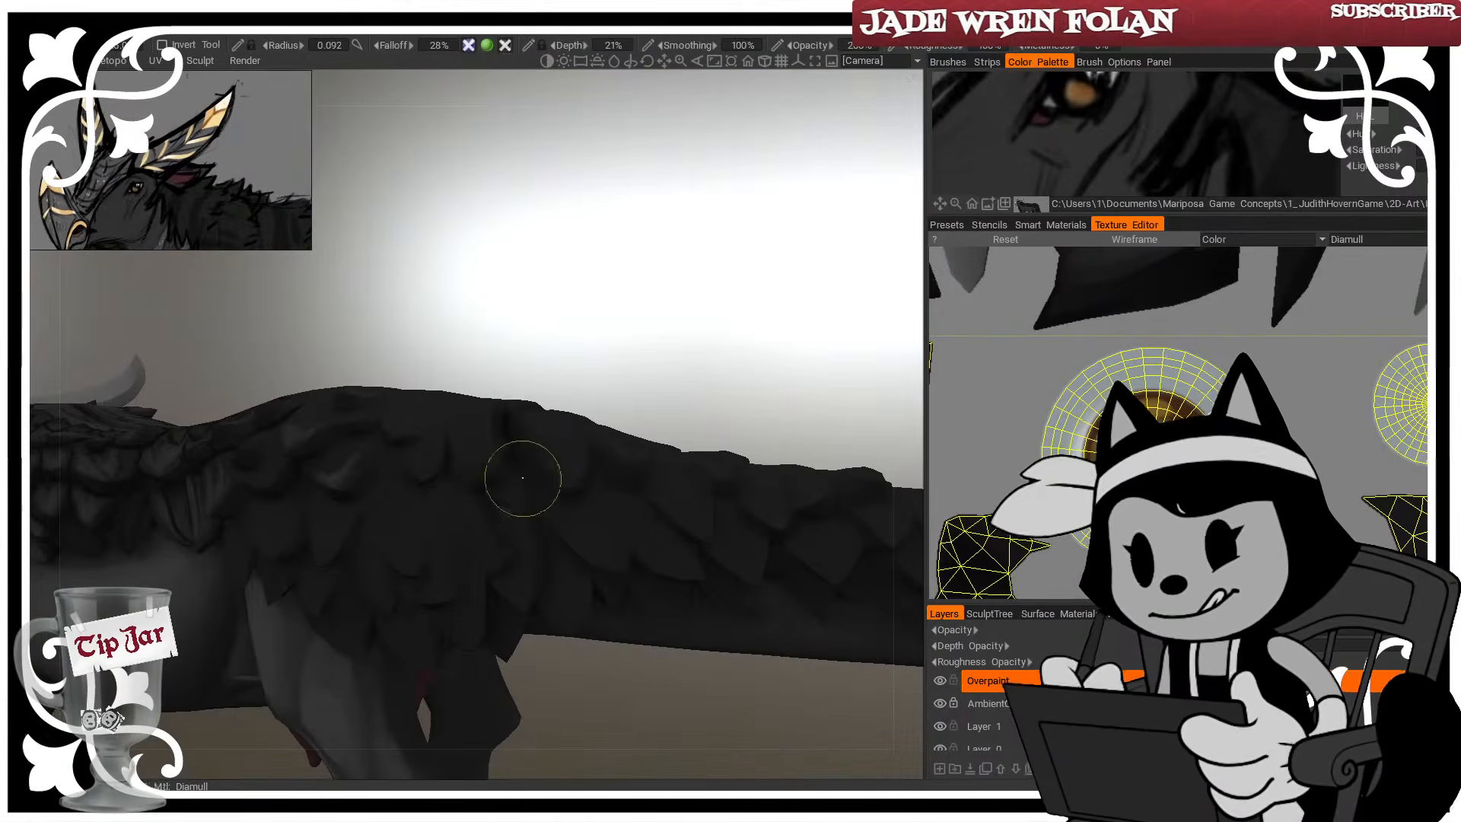
Shade the tufts on the upper haunch with broad strokes, using brush radii of 0.091 and 0.121
left_click_drag(544, 327, 555, 381)
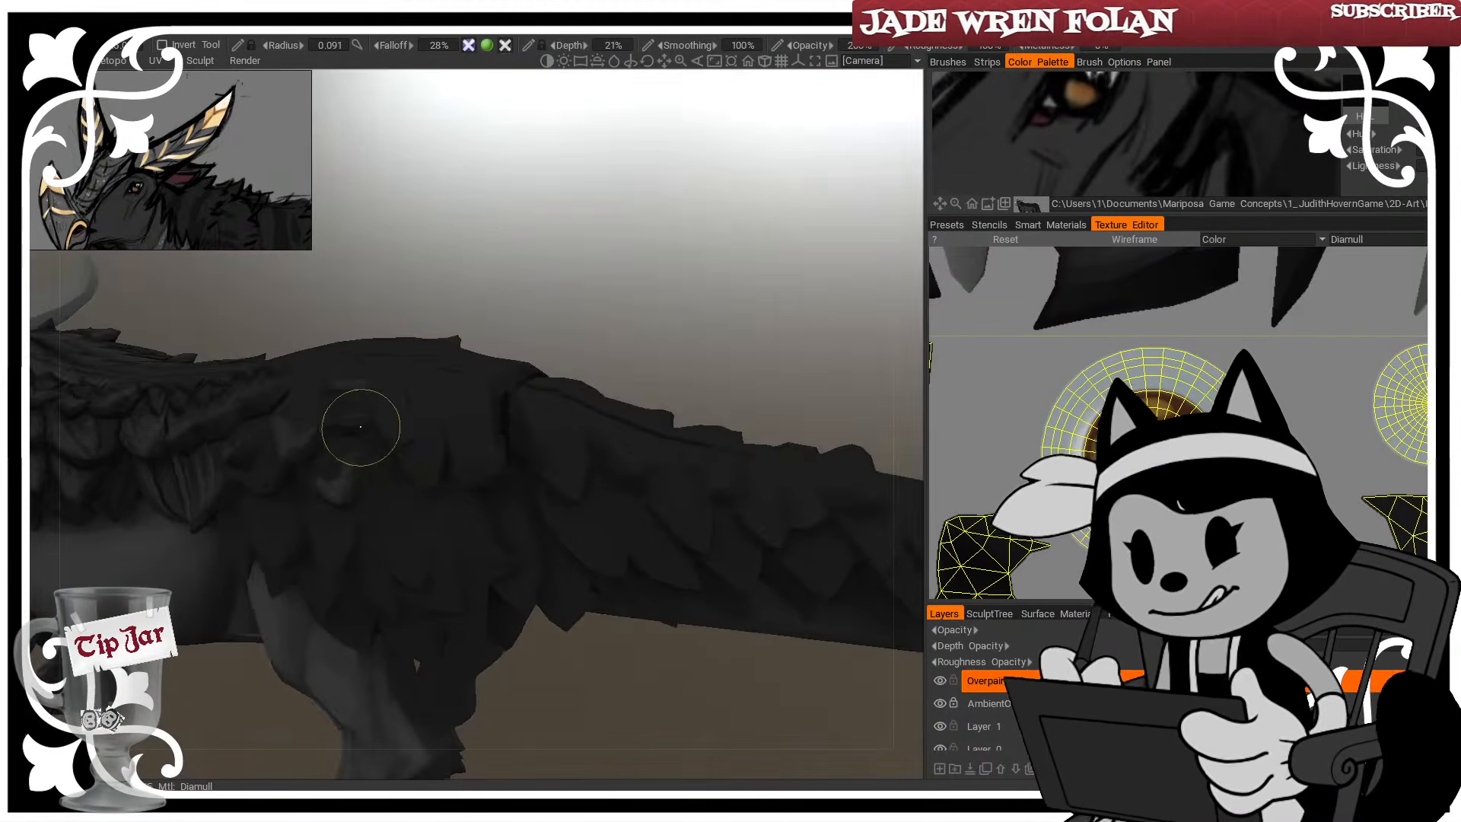
left_click_drag(464, 266, 499, 293)
right_click_drag(415, 388, 432, 389)
right_click_drag(321, 458, 331, 458)
left_click_drag(426, 276, 459, 213)
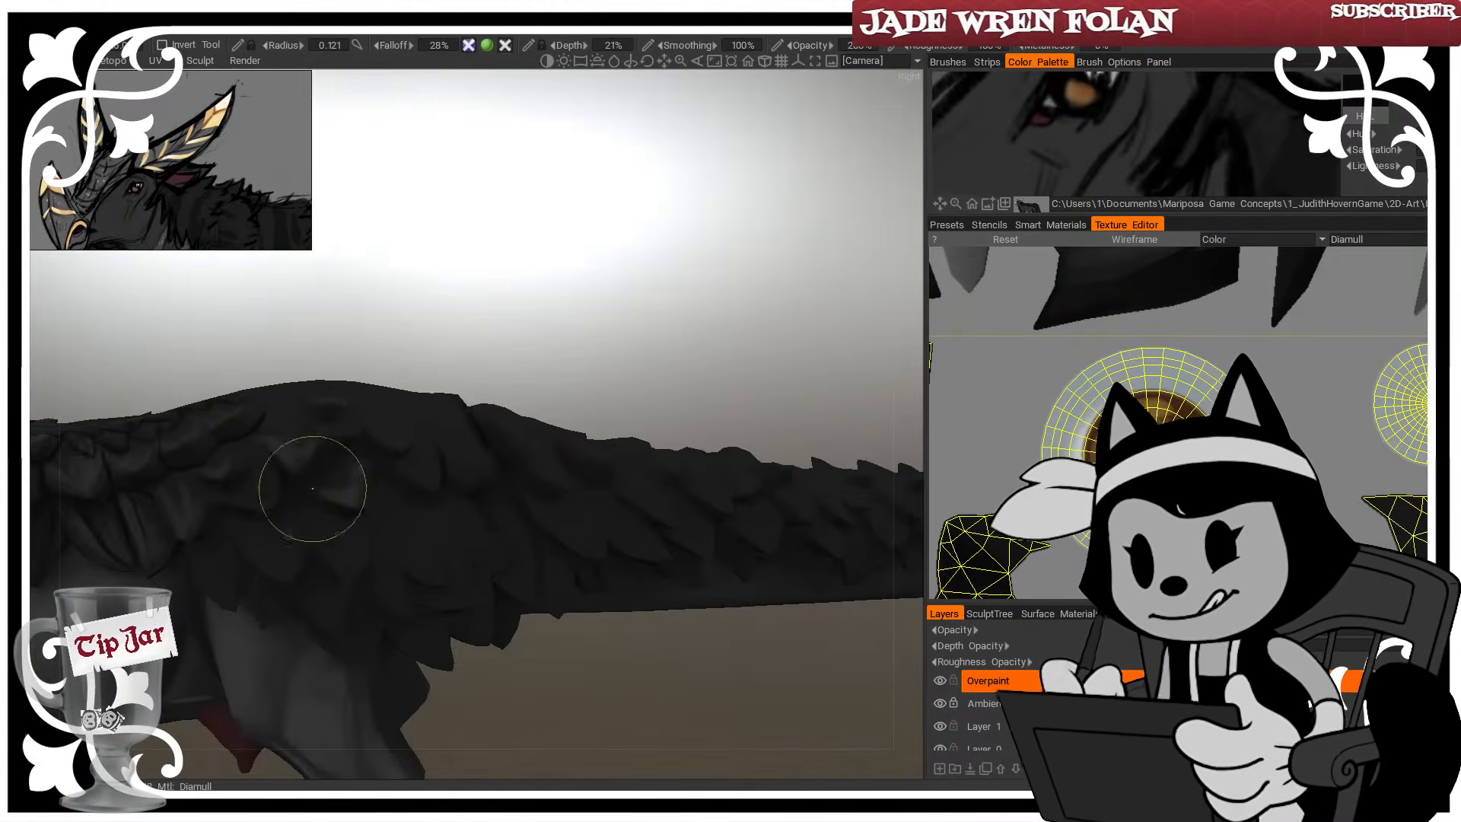
left_click_drag(335, 356, 358, 313)
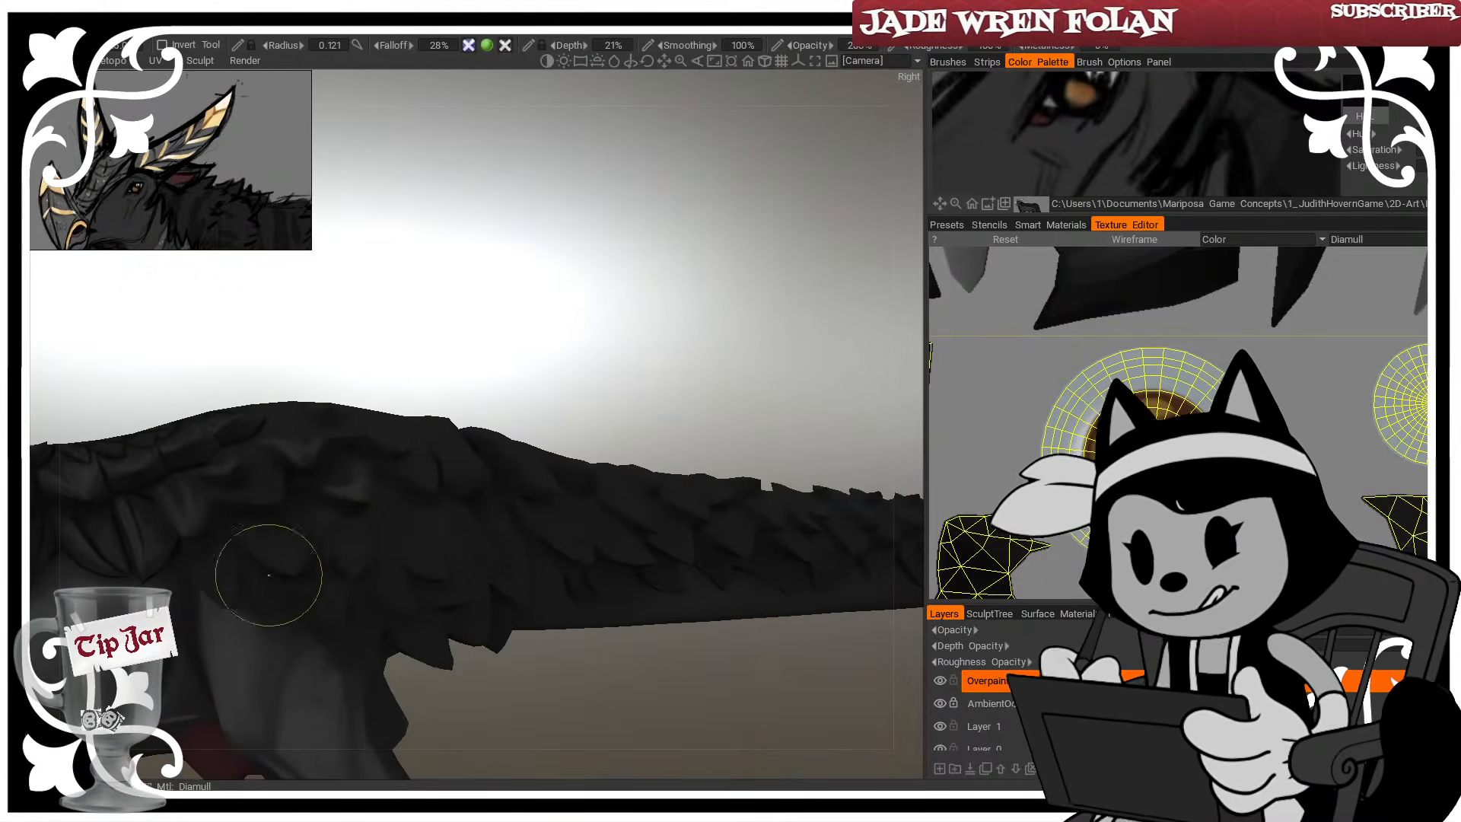
Darken the fur on the middle of the haunch with a brush radius of 0.081
key("bracketleft")
key("bracketleft")
left_click_drag(475, 312, 451, 270)
key("bracketleft")
key("bracketleft")
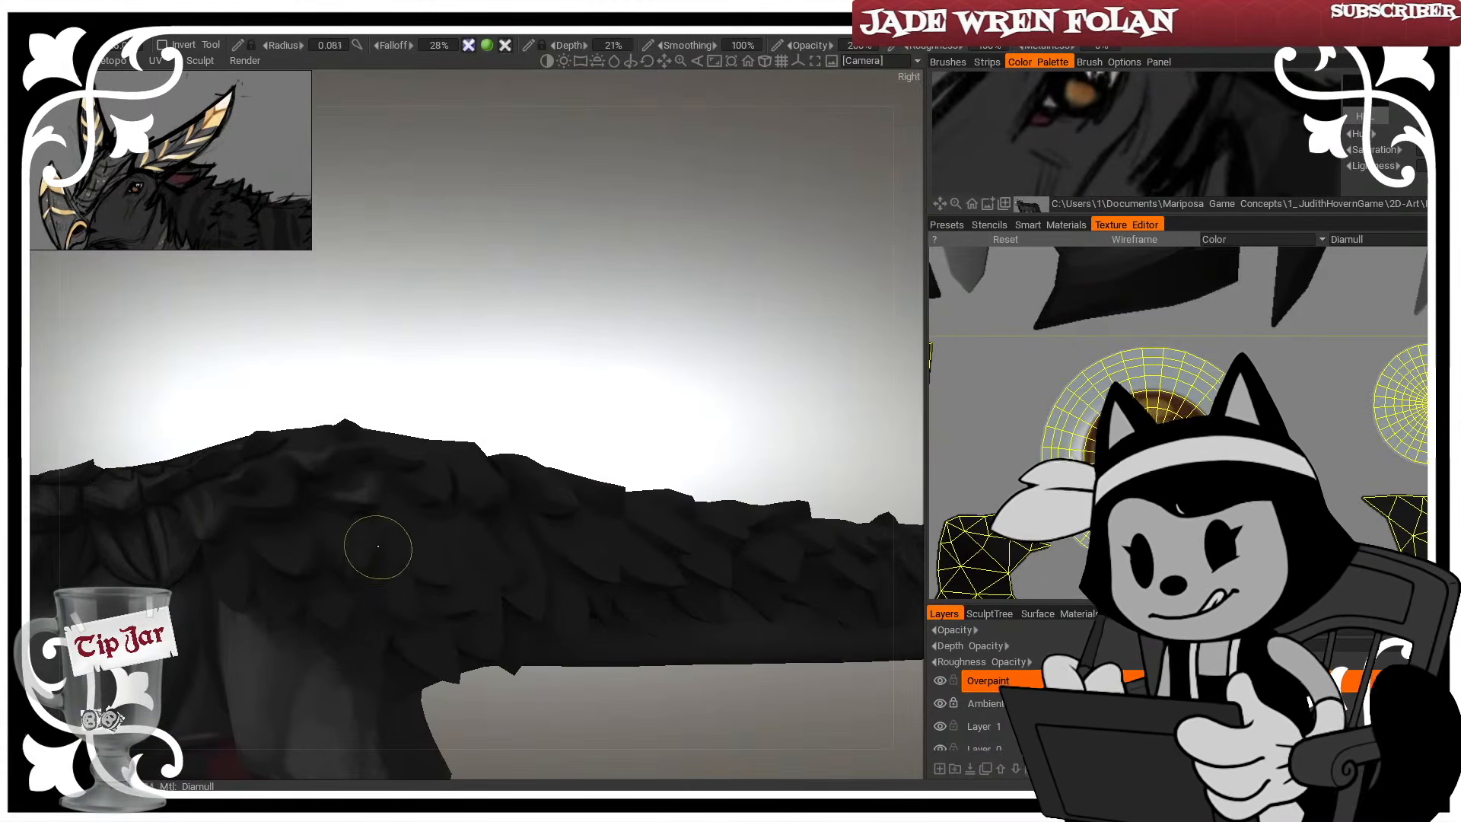
right_click_drag(443, 588, 435, 588)
mouse_move(492, 350)
left_mouse_down()
mouse_move(411, 493)
mouse_move(457, 385)
left_mouse_up()
Blend the shading between the lower haunch tufts, using brush radii of 0.089 and 0.069
key("bracketright")
key("bracketright")
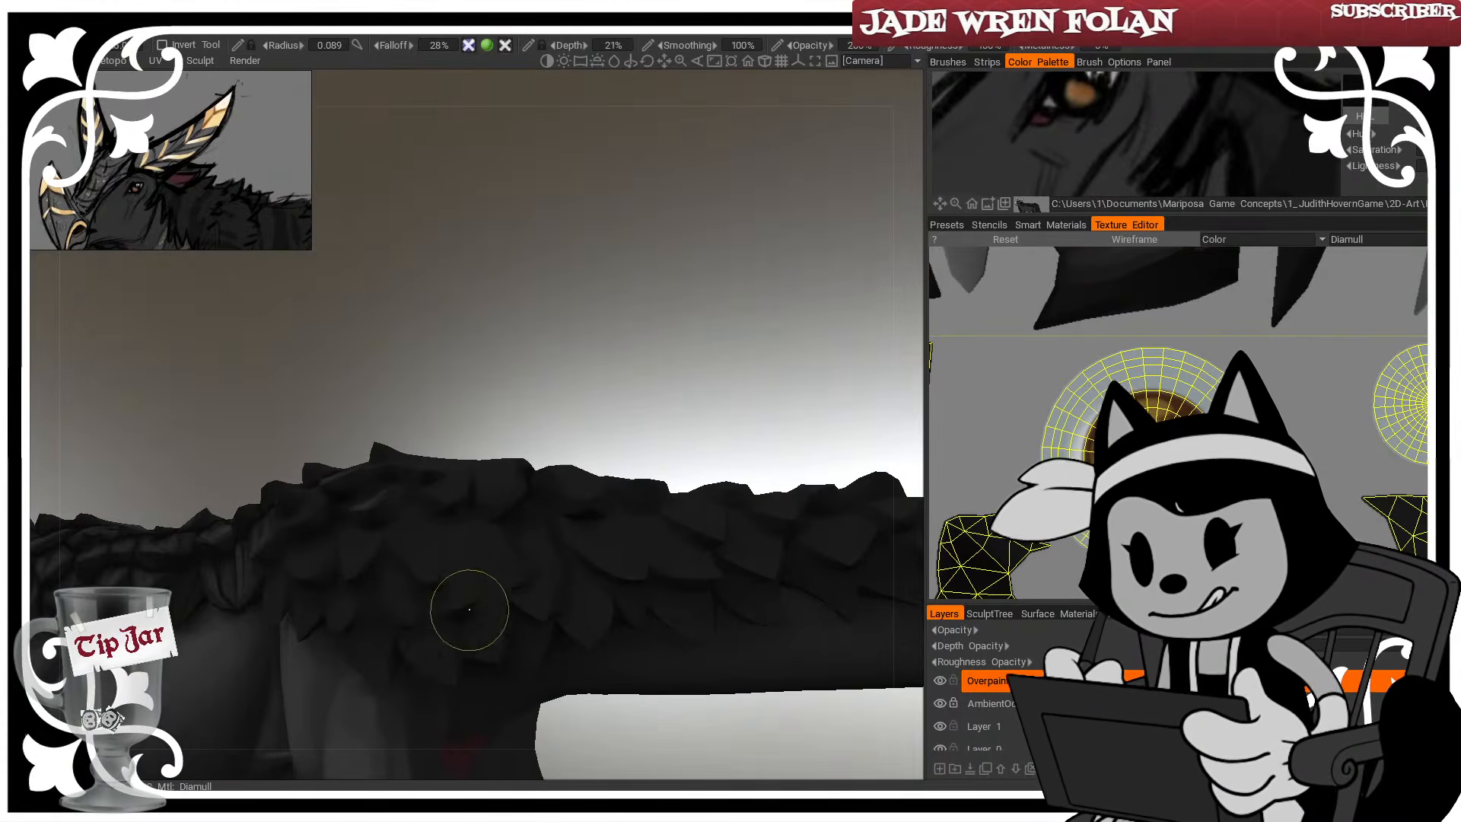
left_click_drag(586, 358, 555, 419)
right_click_drag(556, 436, 538, 435)
left_click_drag(606, 312, 661, 311)
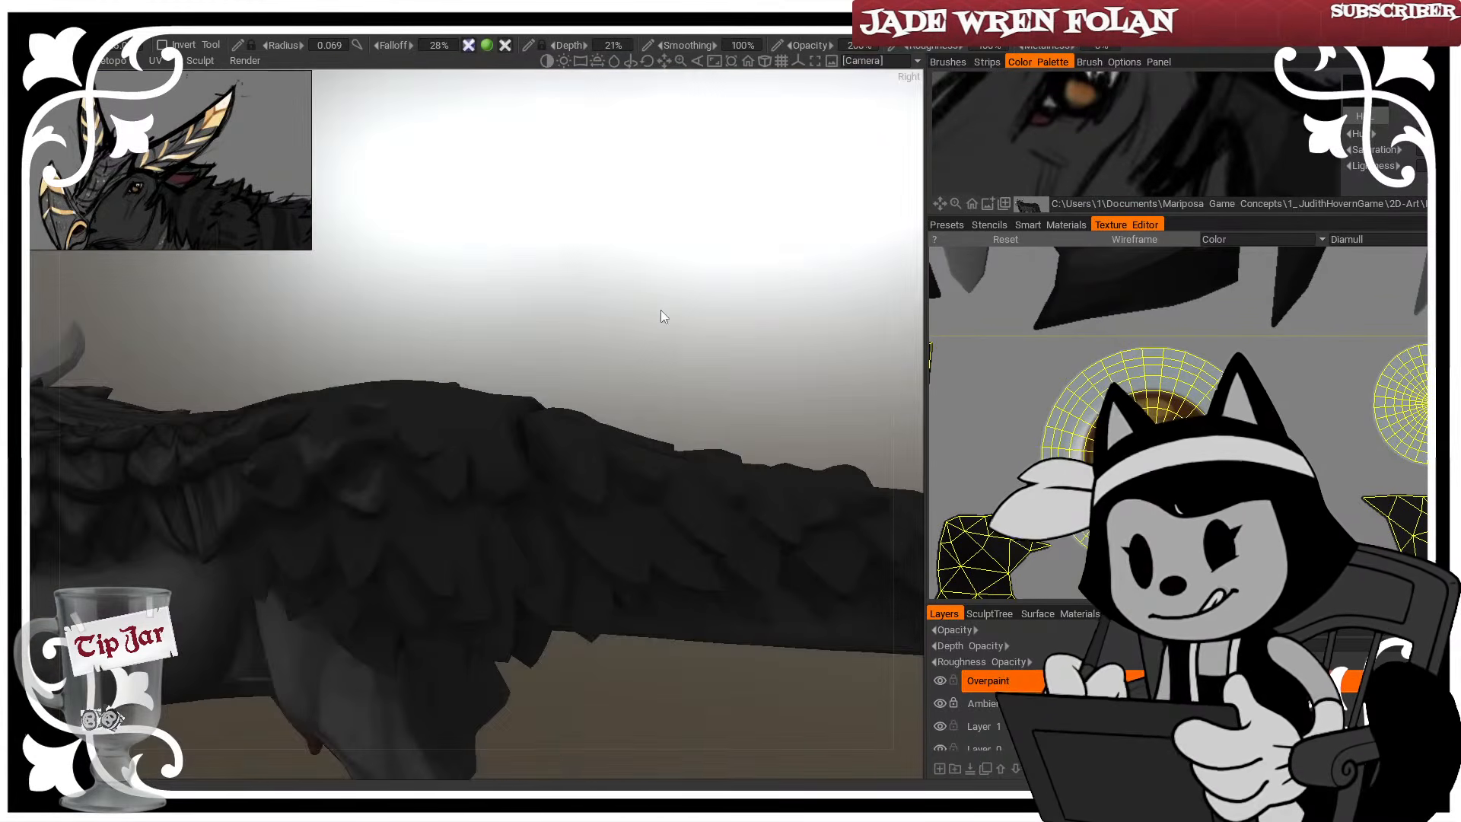
Examine the painted fur on the whole creature from the side, front and above, comparing the haunch with the flank and tail
right_click_drag(661, 309, 606, 235)
left_click_drag(608, 243, 659, 283)
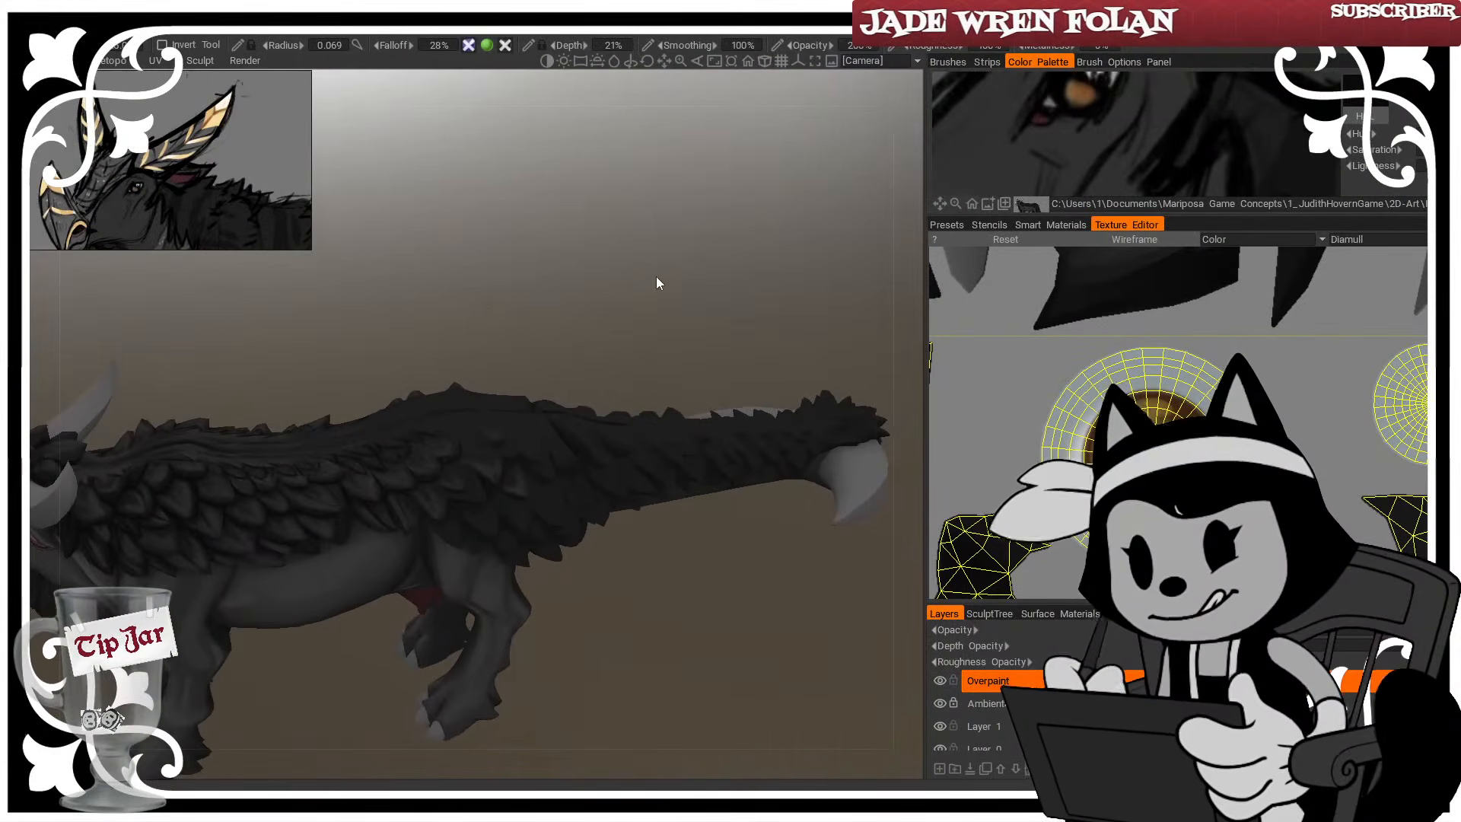
left_click_drag(485, 302, 530, 309)
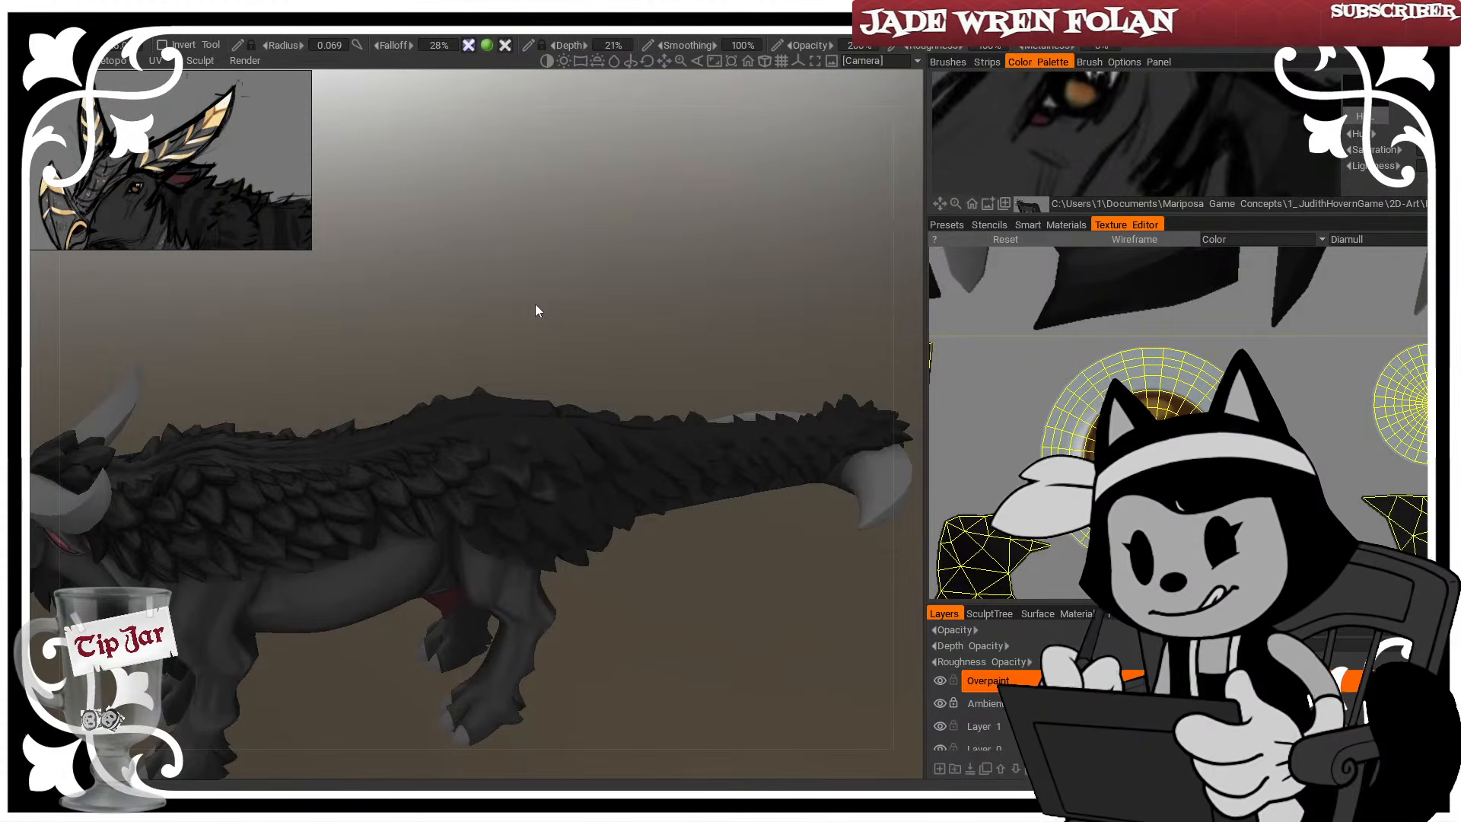
mouse_move(662, 362)
left_mouse_down()
mouse_move(639, 347)
mouse_move(688, 352)
mouse_move(654, 361)
left_mouse_up()
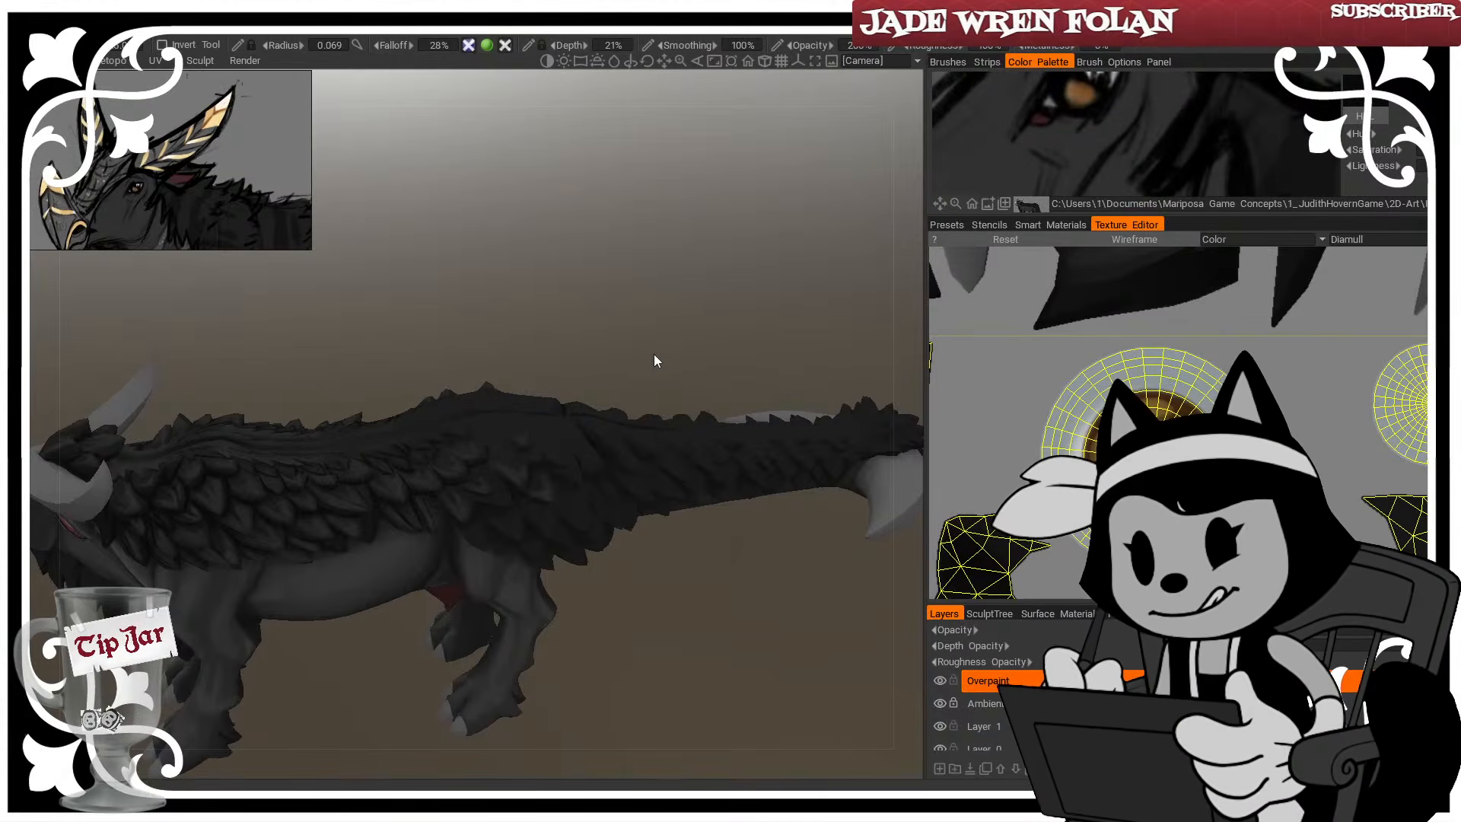
left_click_drag(629, 357, 767, 331)
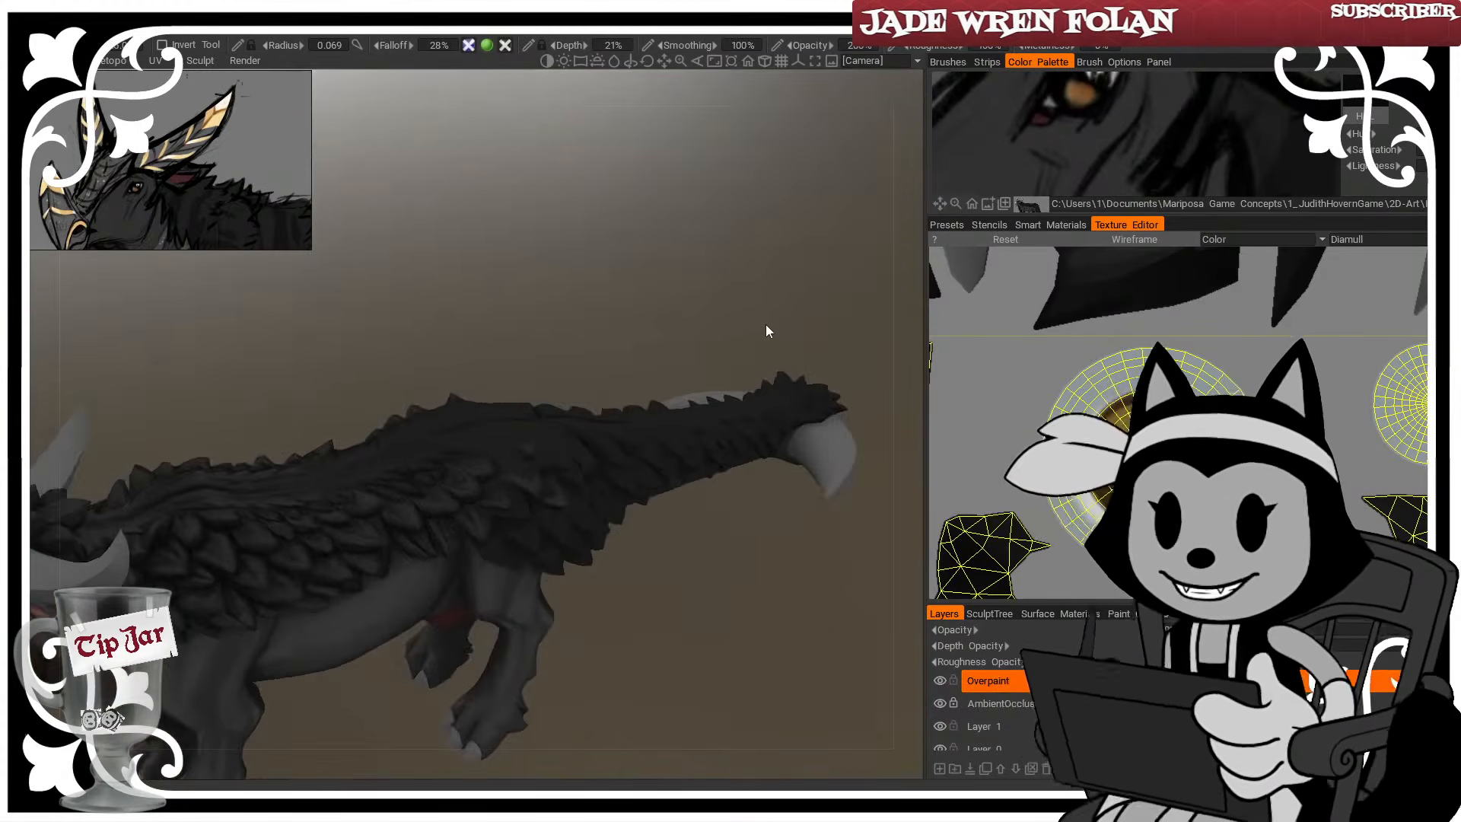
left_click_drag(544, 368, 742, 525)
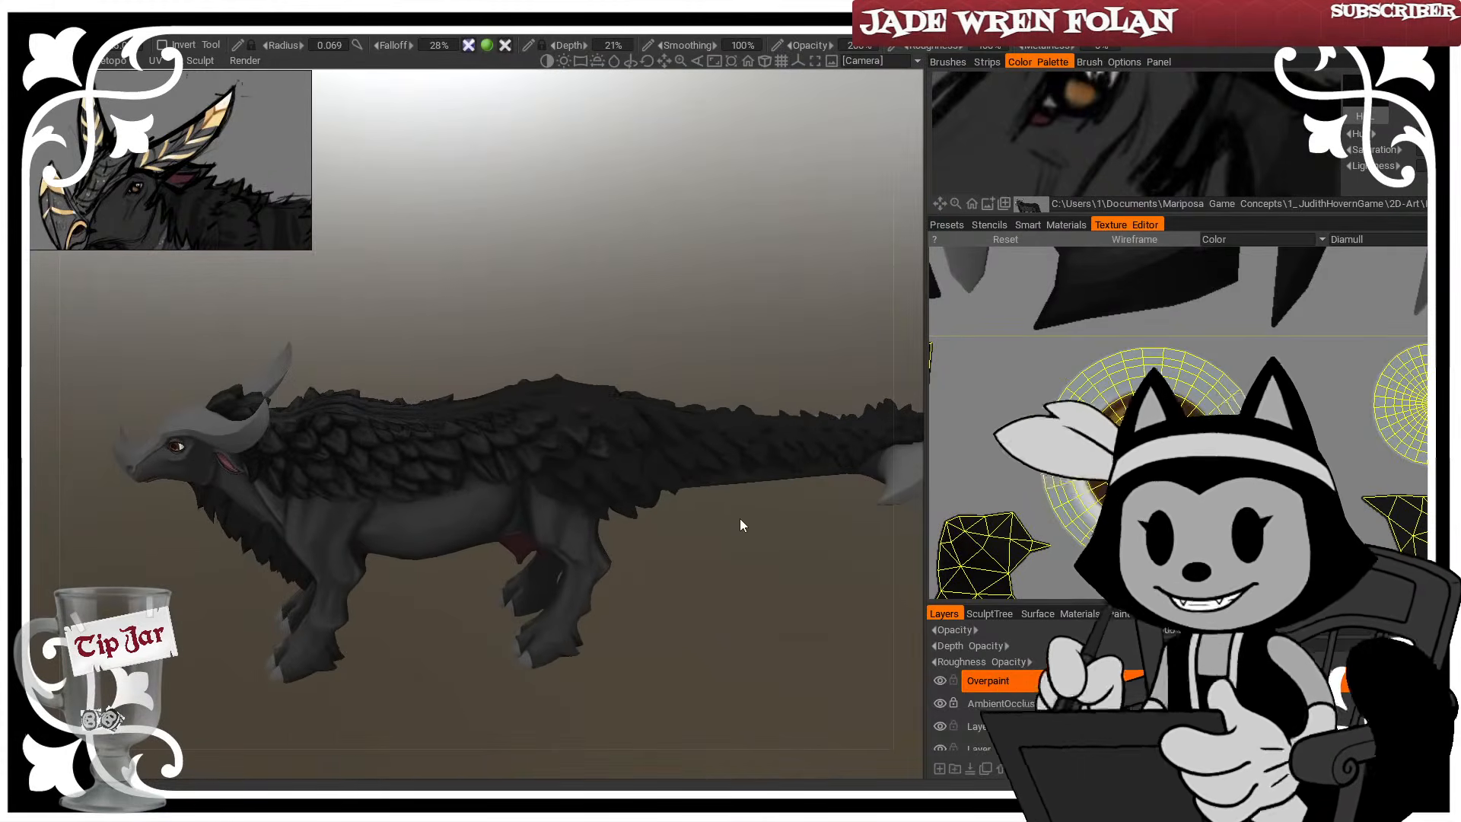
left_click_drag(669, 339, 780, 356)
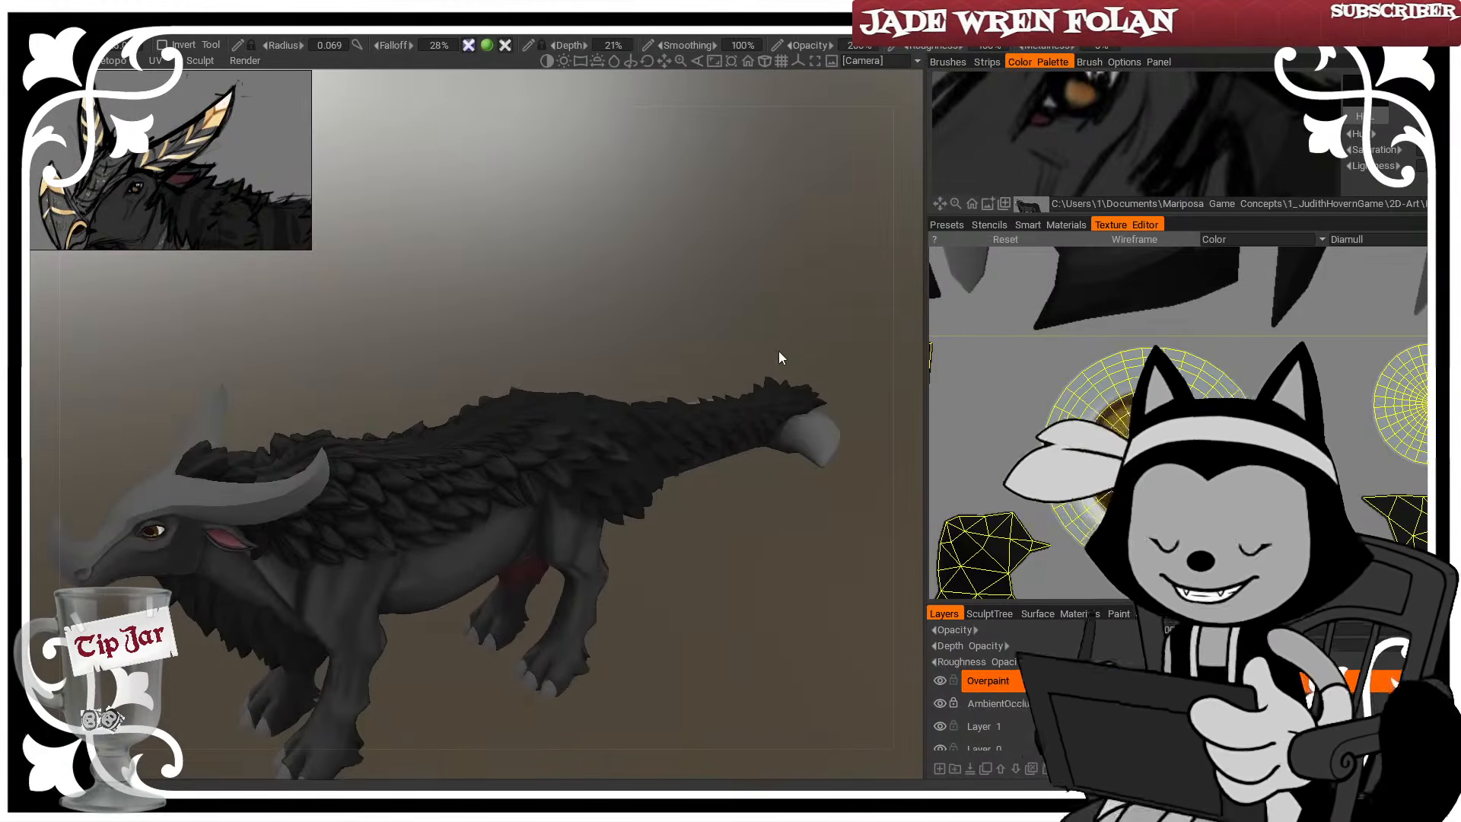
left_click_drag(667, 347, 608, 354)
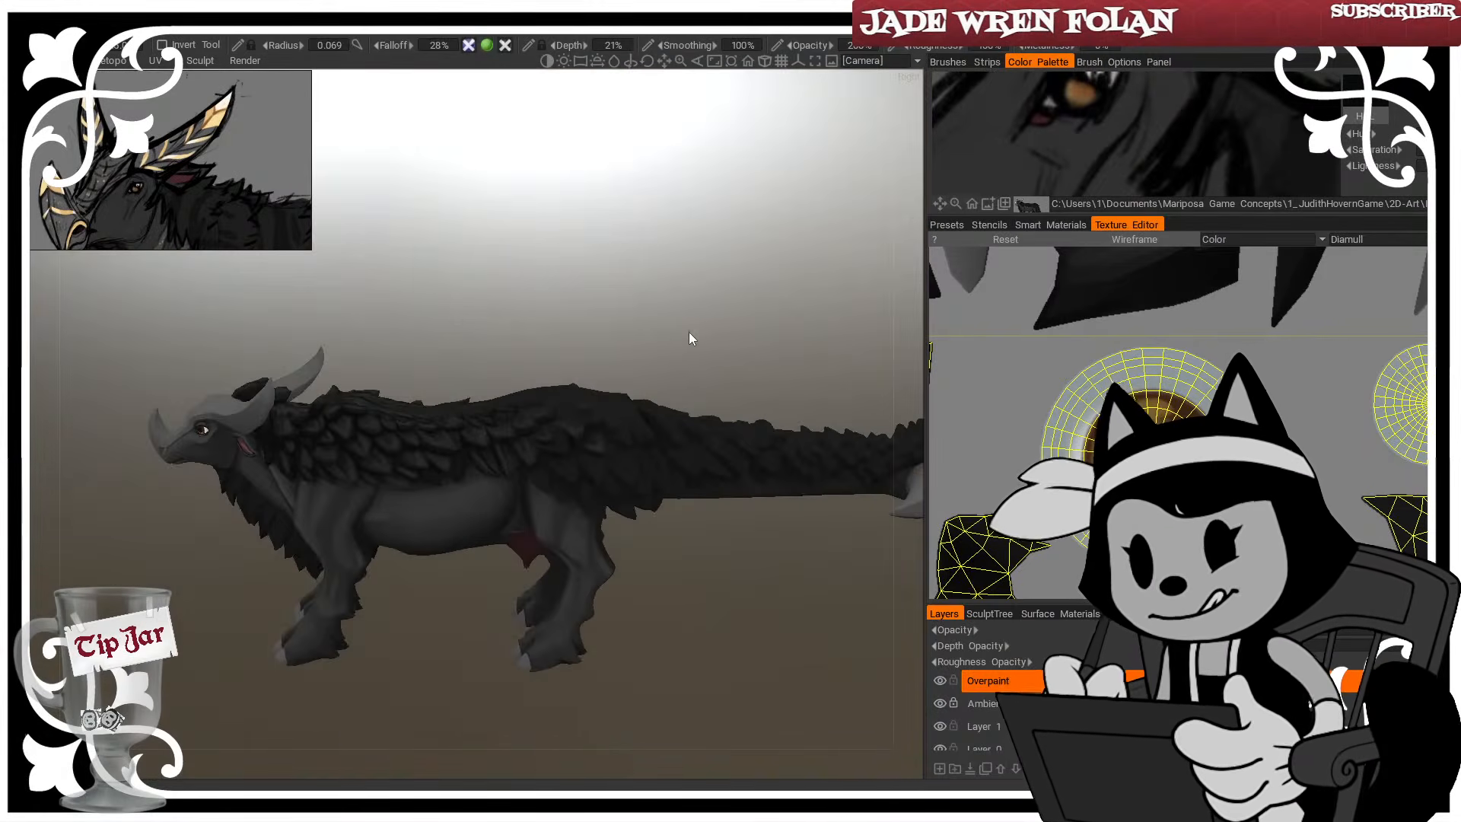
mouse_move(691, 336)
left_mouse_down()
mouse_move(586, 358)
mouse_move(557, 340)
mouse_move(509, 344)
left_mouse_up()
Paint thin dark edges on the tufts at the tail base with a 0.025 brush radius, using the wireframe as a guide
scroll(587, 359, "up", 5)
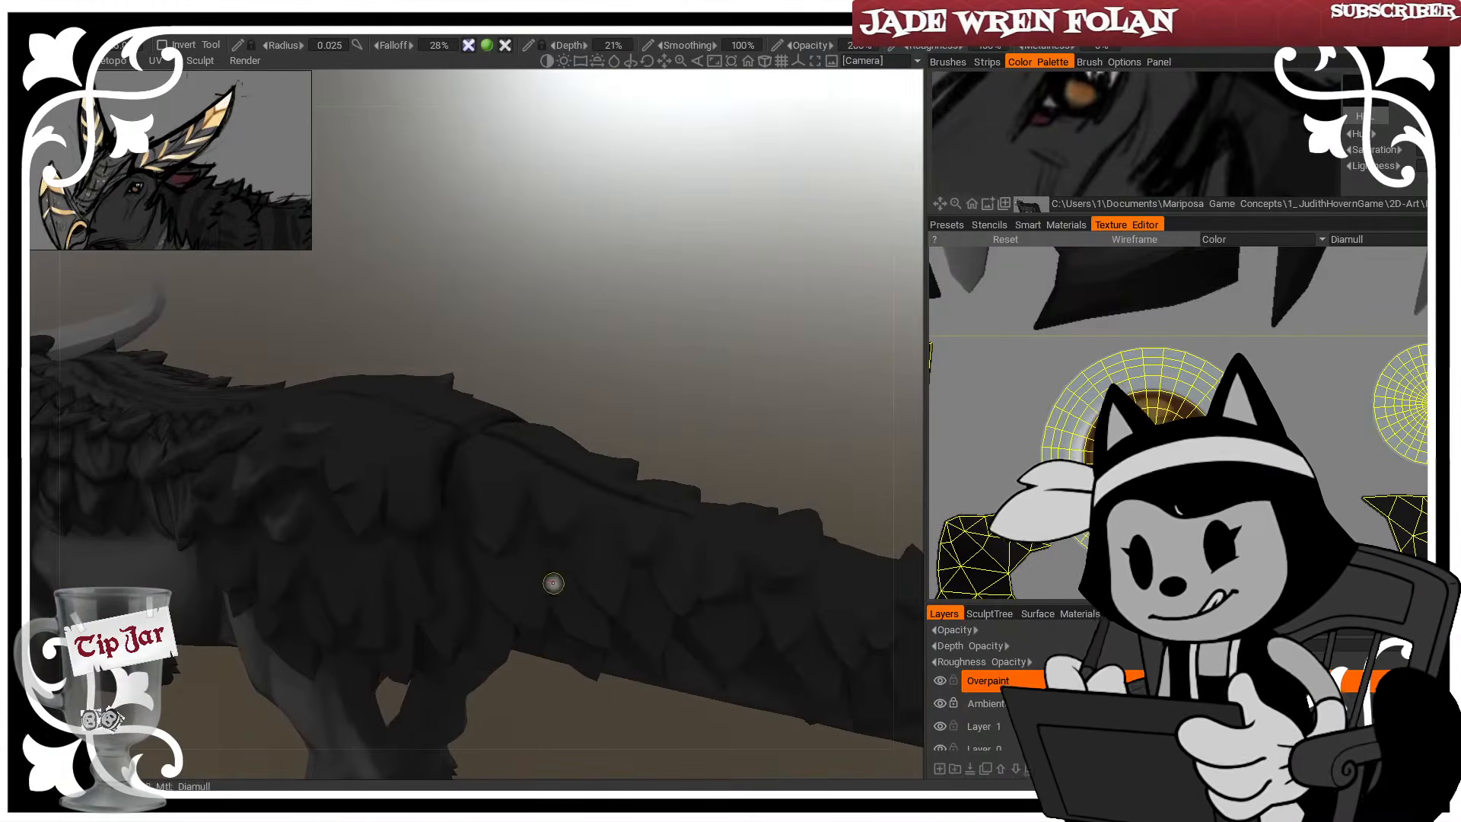
left_click_drag(548, 581, 685, 352)
key("w")
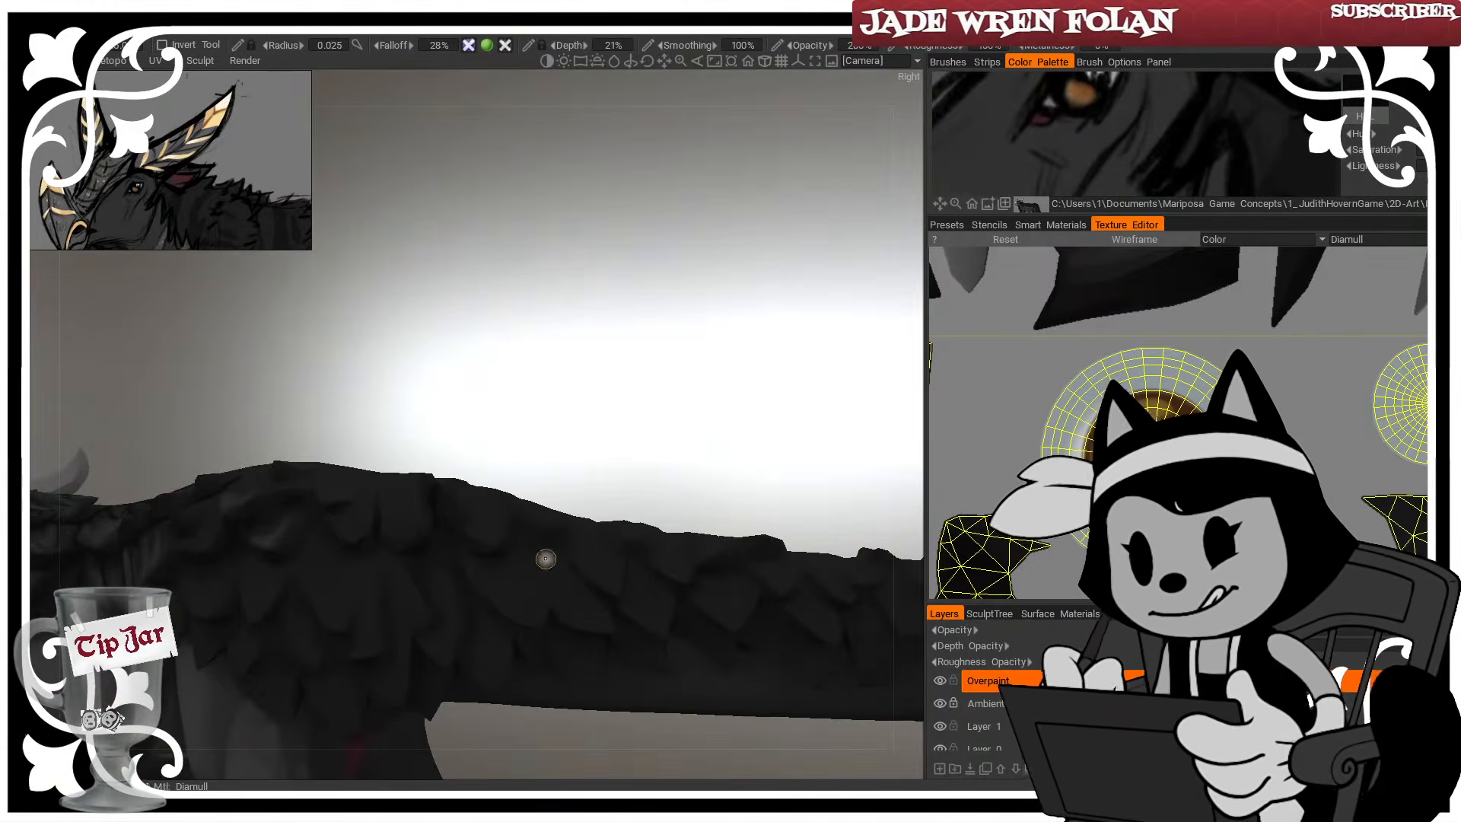
left_click_drag(544, 558, 580, 553)
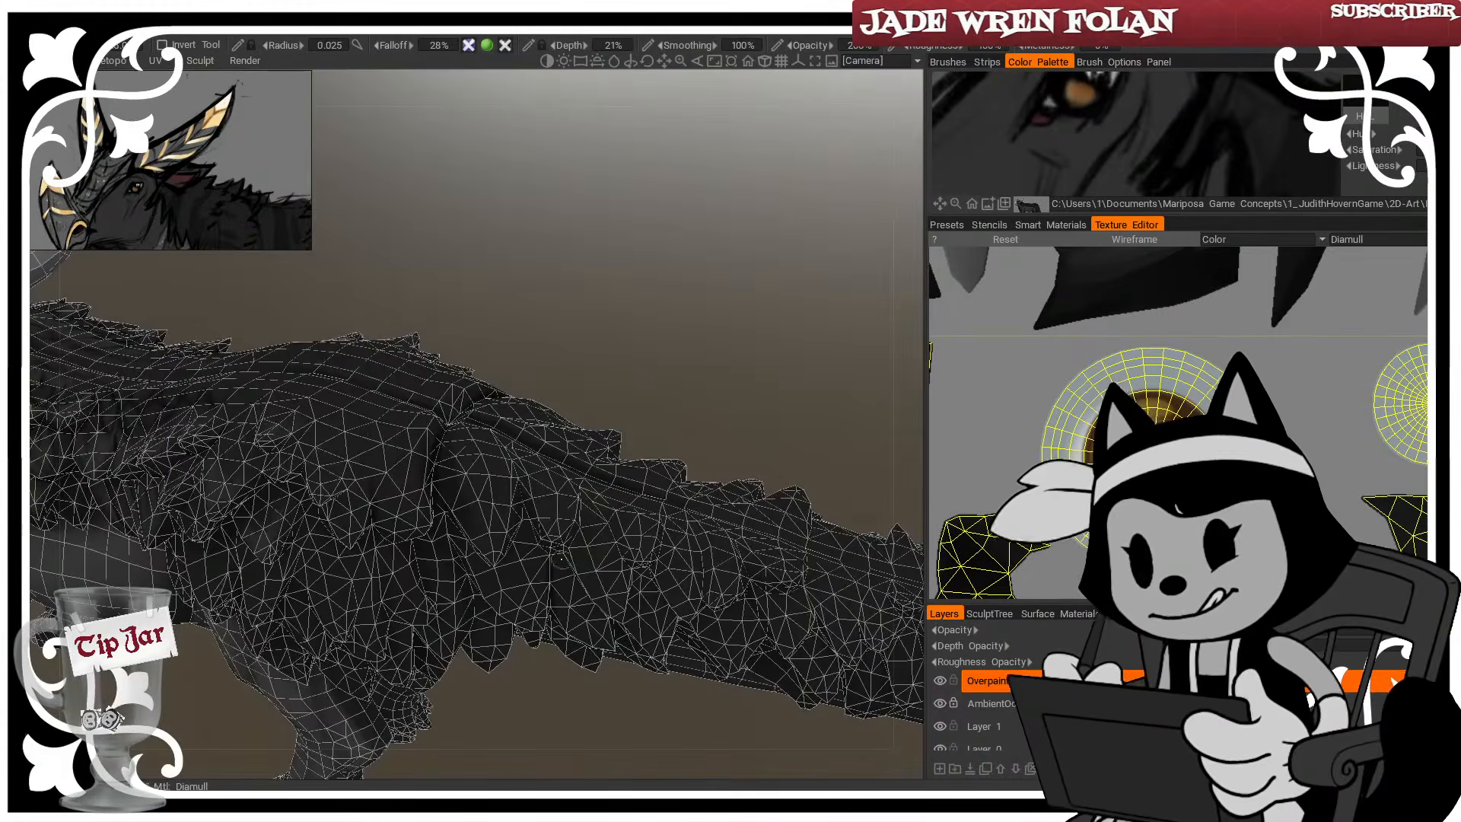
left_click_drag(670, 380, 674, 295)
key("w")
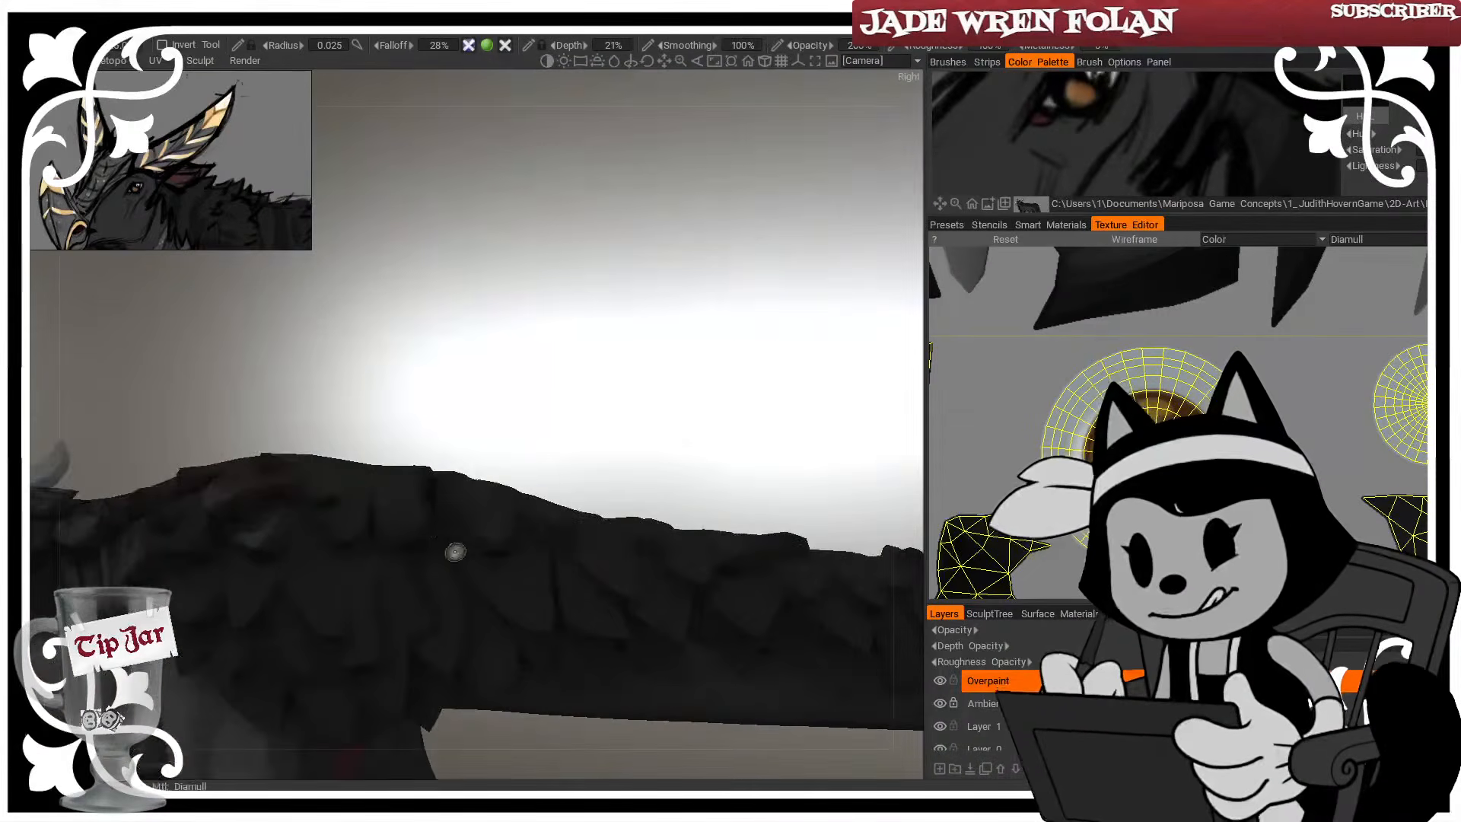
left_click_drag(545, 432, 489, 438)
key("w")
key("w")
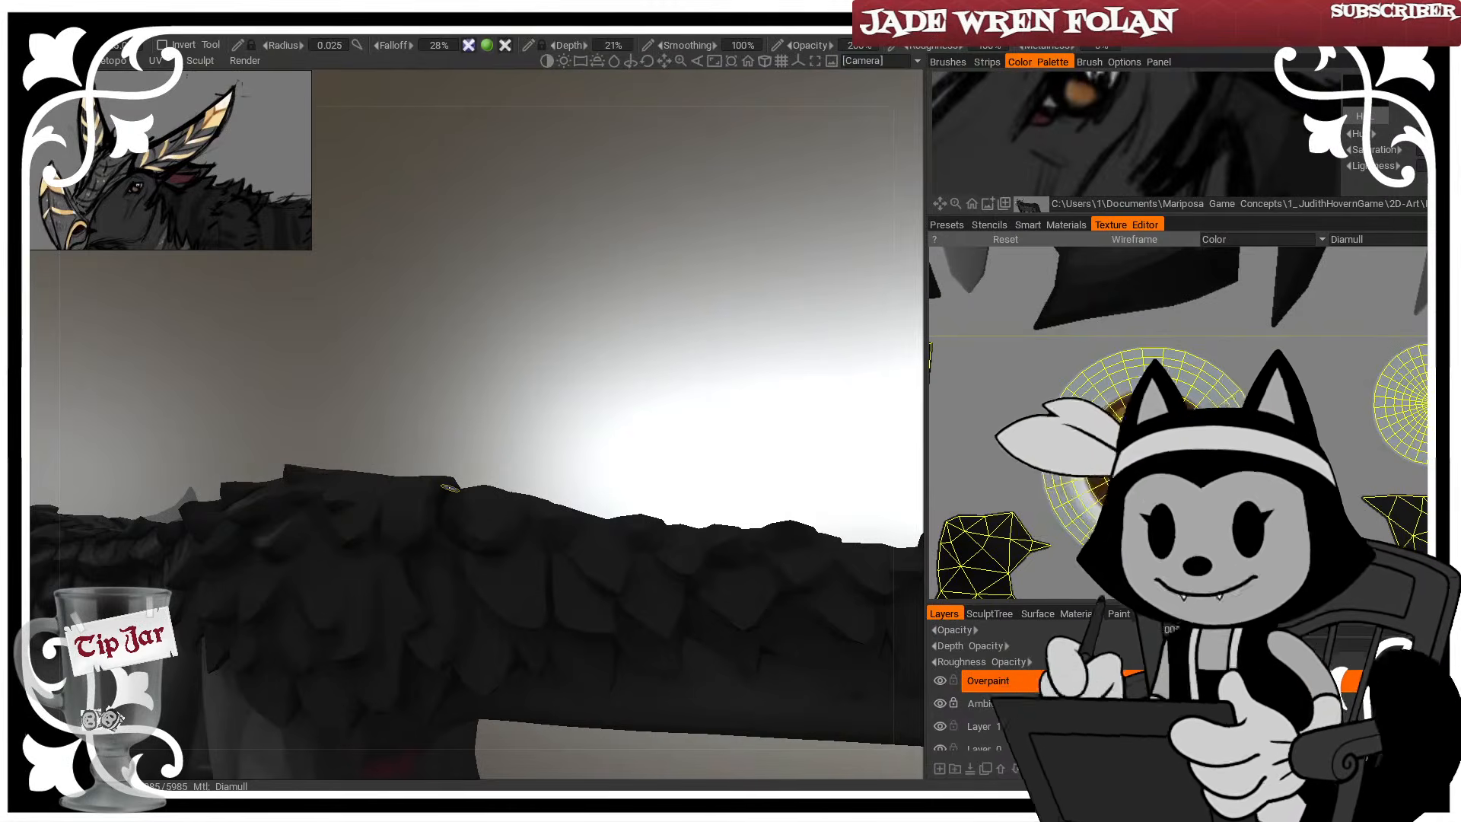
Outline the tufts along the rear of the haunch, checking their edges against the wireframe
left_click_drag(525, 473, 548, 396)
key("w")
key("w")
key("w")
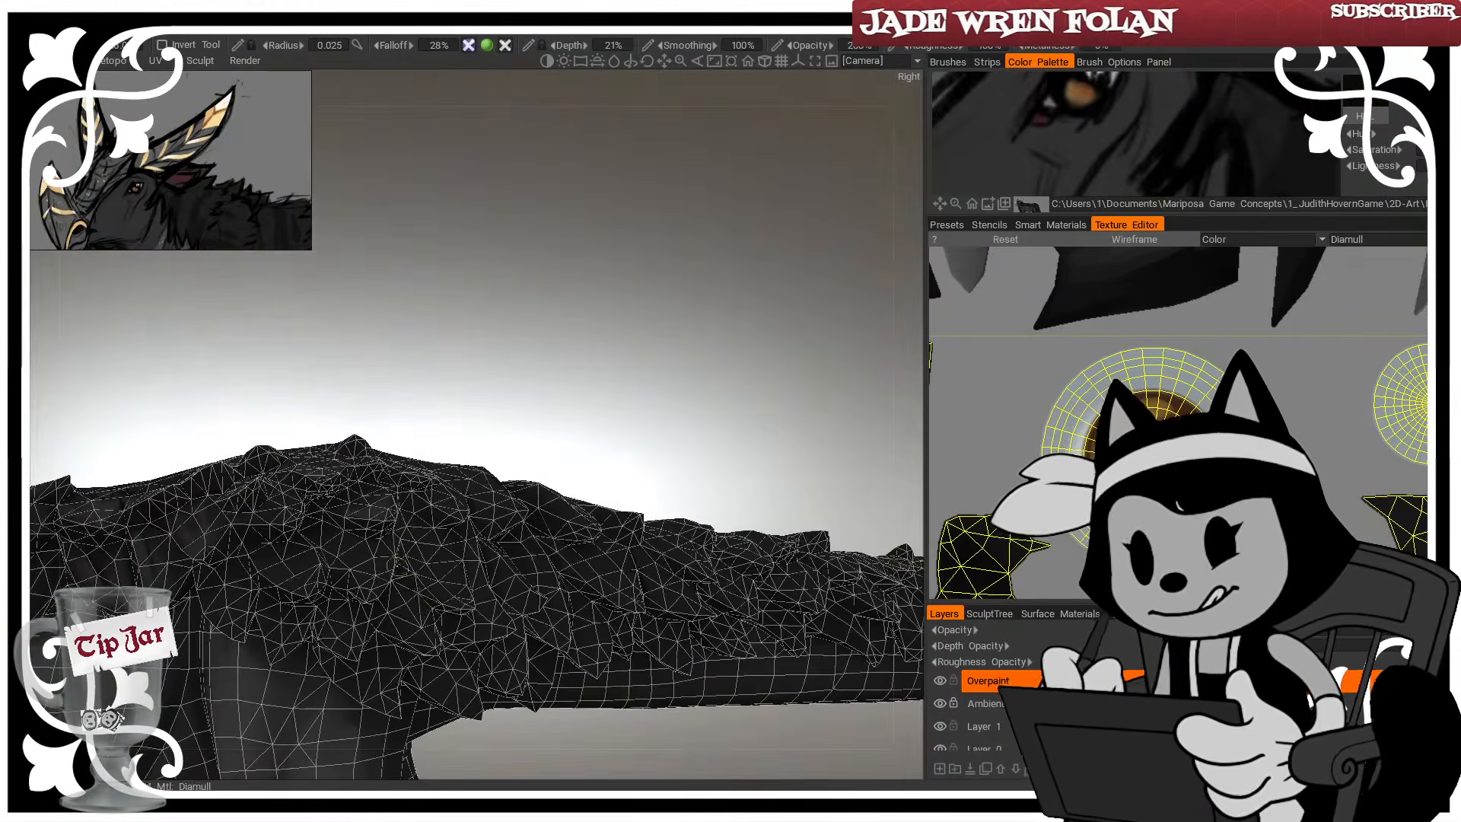
left_click_drag(444, 596, 362, 576, "alt")
key("w")
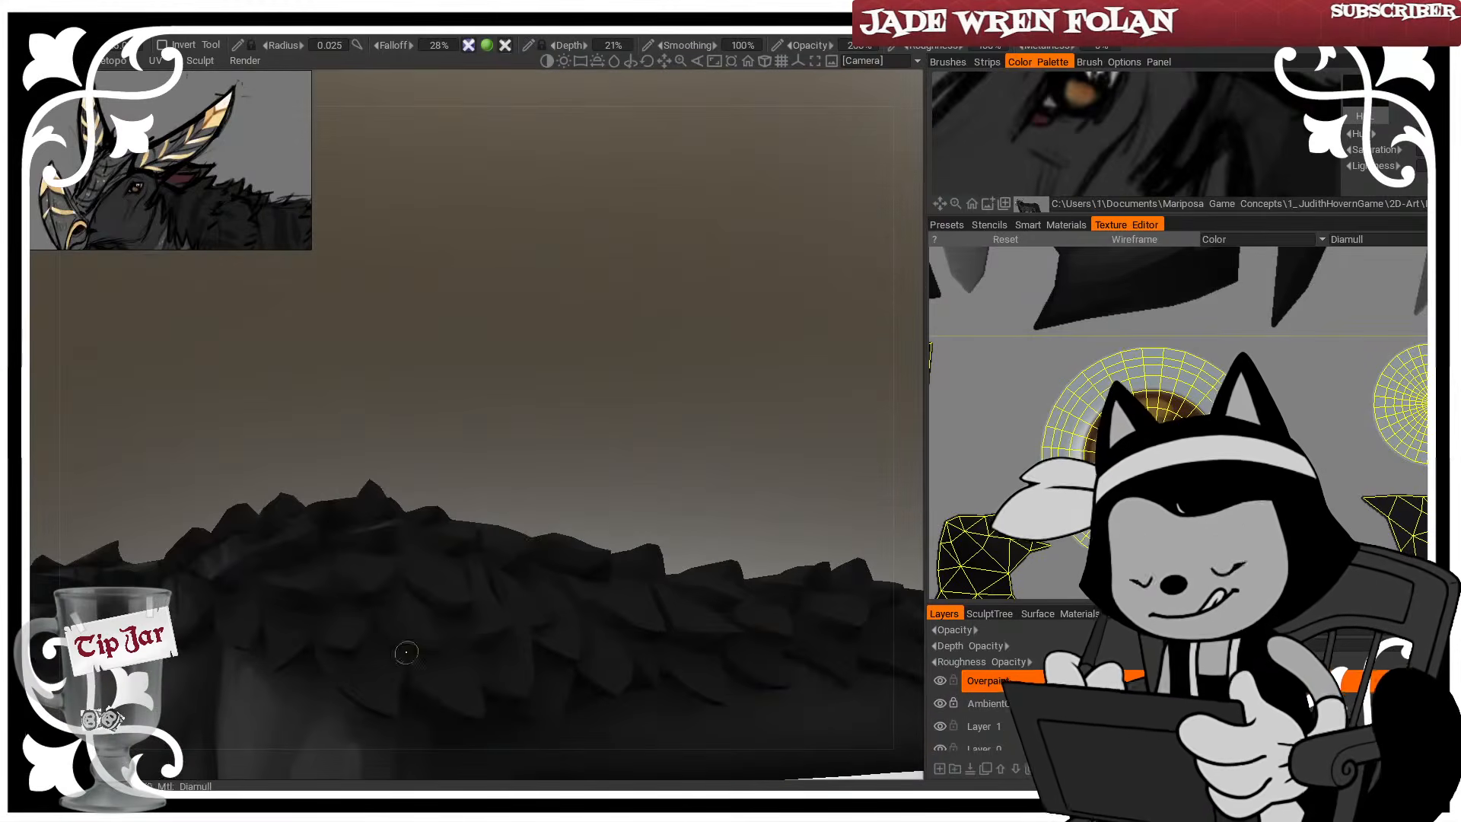
Darken the gaps between the overlapping tufts along the lower haunch with the 0.025 brush
left_click_drag(419, 387, 450, 414)
mouse_move(455, 630)
left_mouse_down()
mouse_move(441, 623)
mouse_move(439, 645)
left_mouse_up()
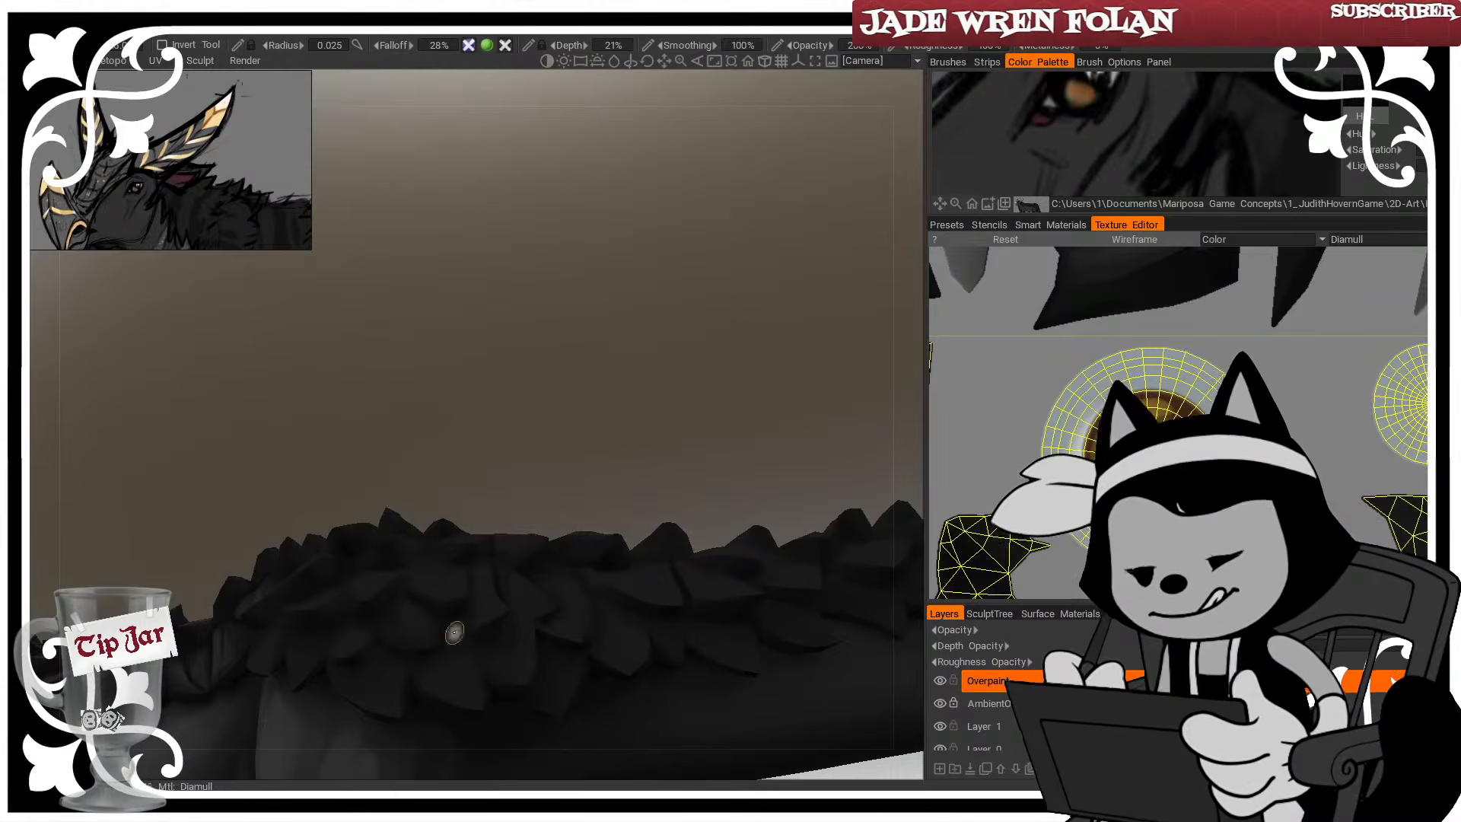
left_click_drag(545, 438, 485, 542)
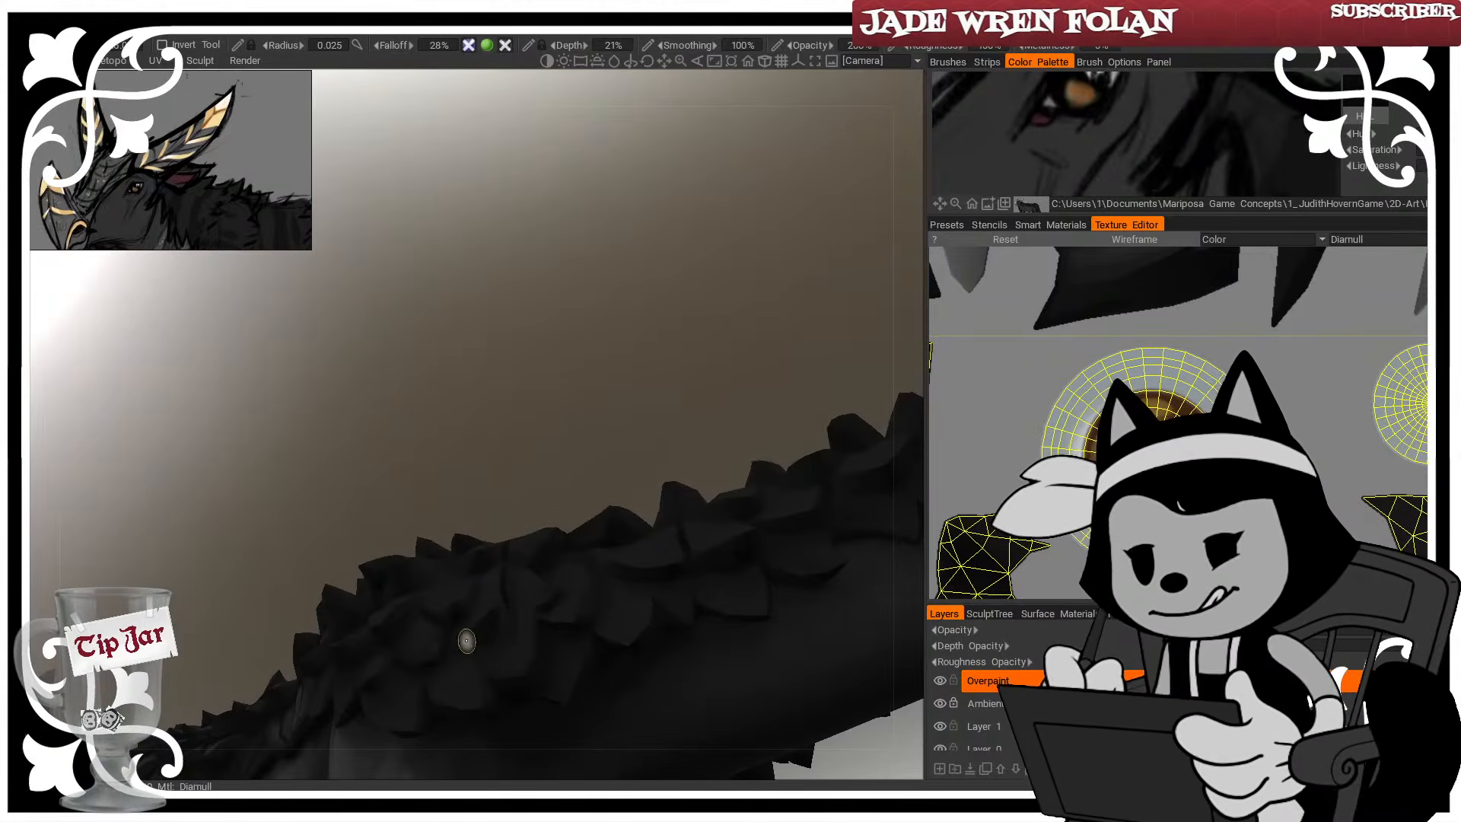
mouse_move(467, 642)
left_mouse_down()
mouse_move(457, 650)
mouse_move(476, 646)
left_mouse_up()
left_click_drag(508, 474, 534, 549)
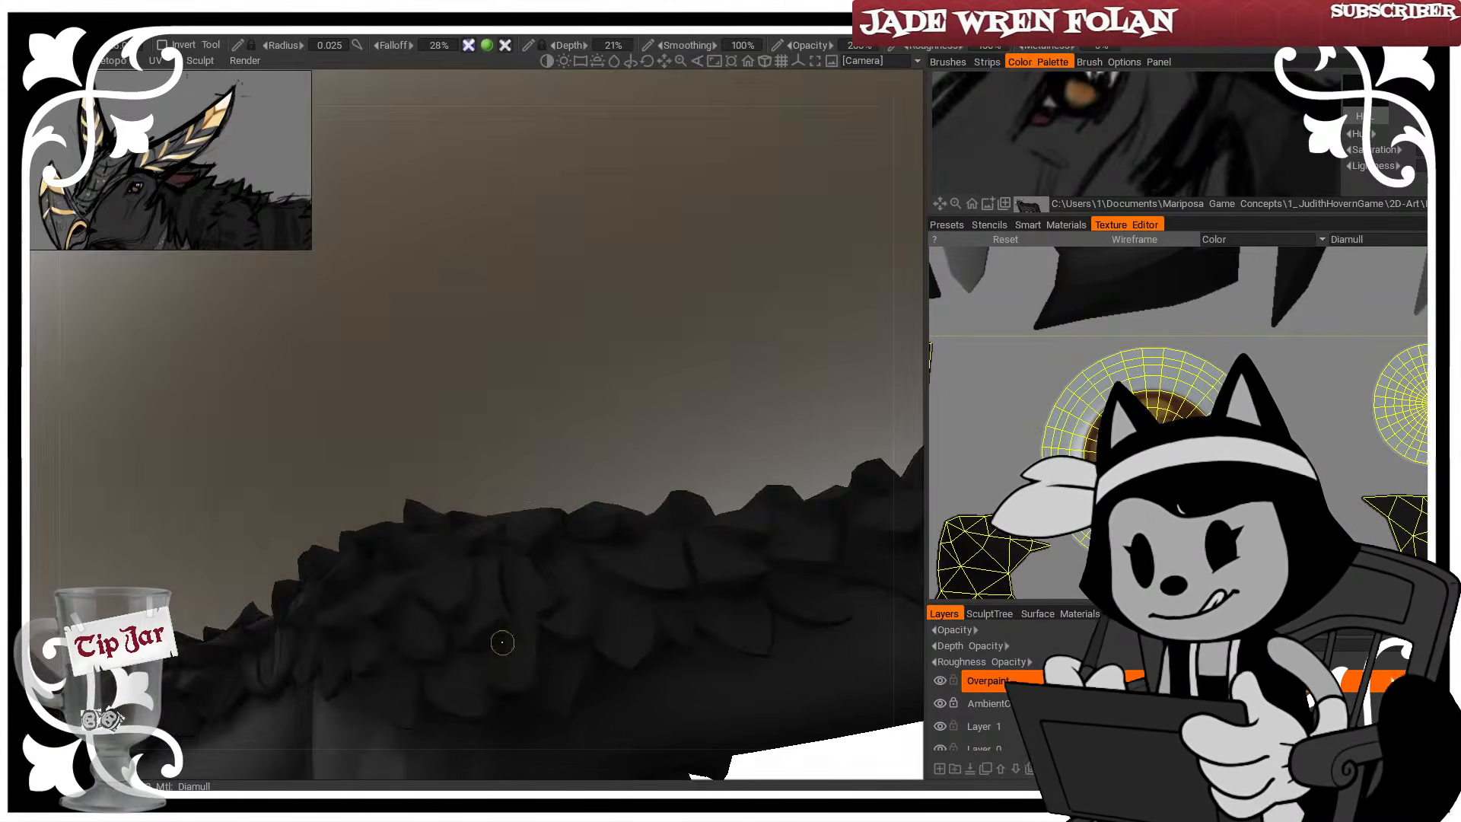
left_click_drag(572, 449, 593, 521)
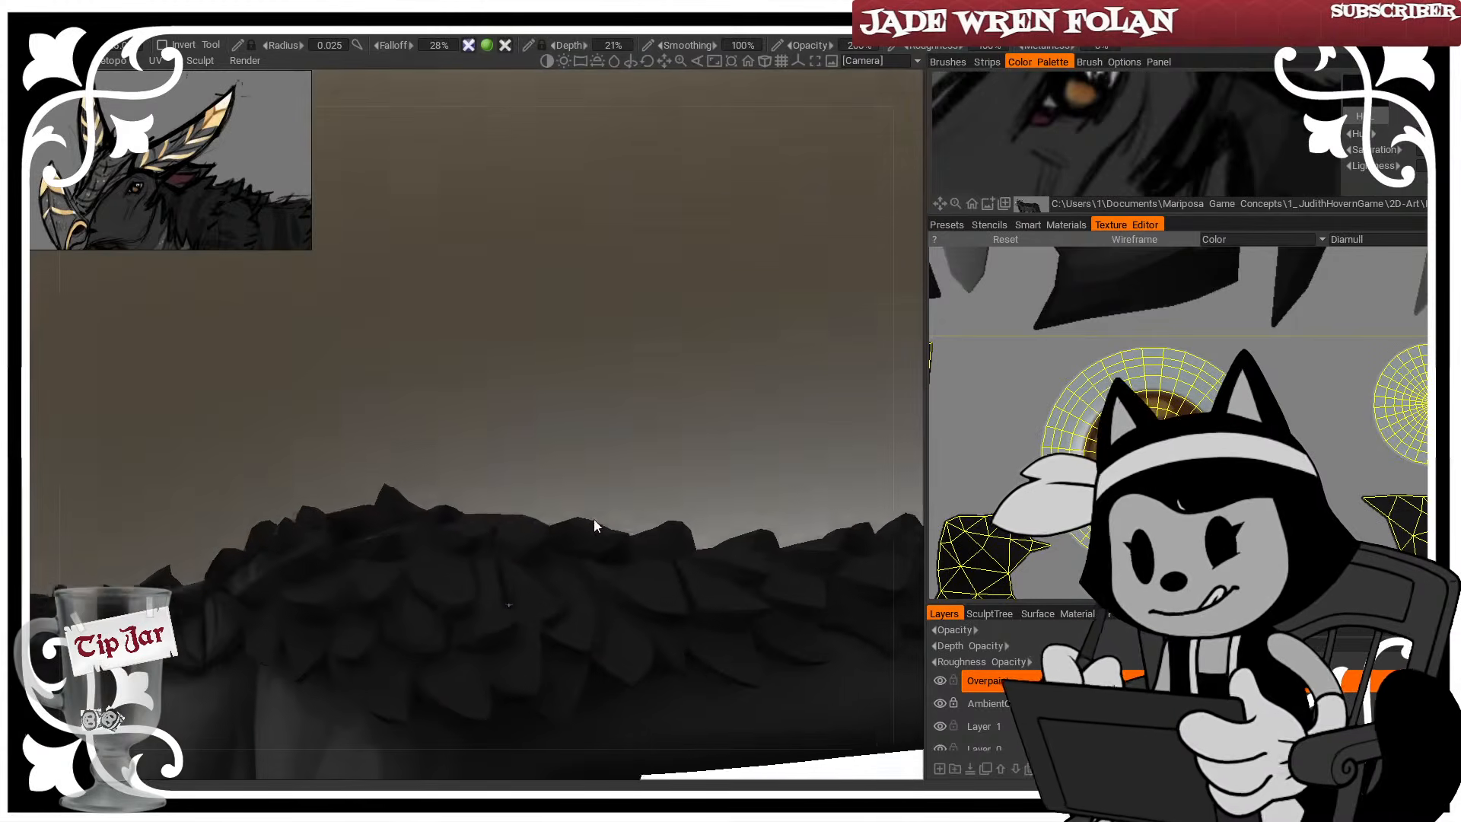
Define the tuft edges at the lower front of the haunch above the hind leg, following the wireframe
key("w")
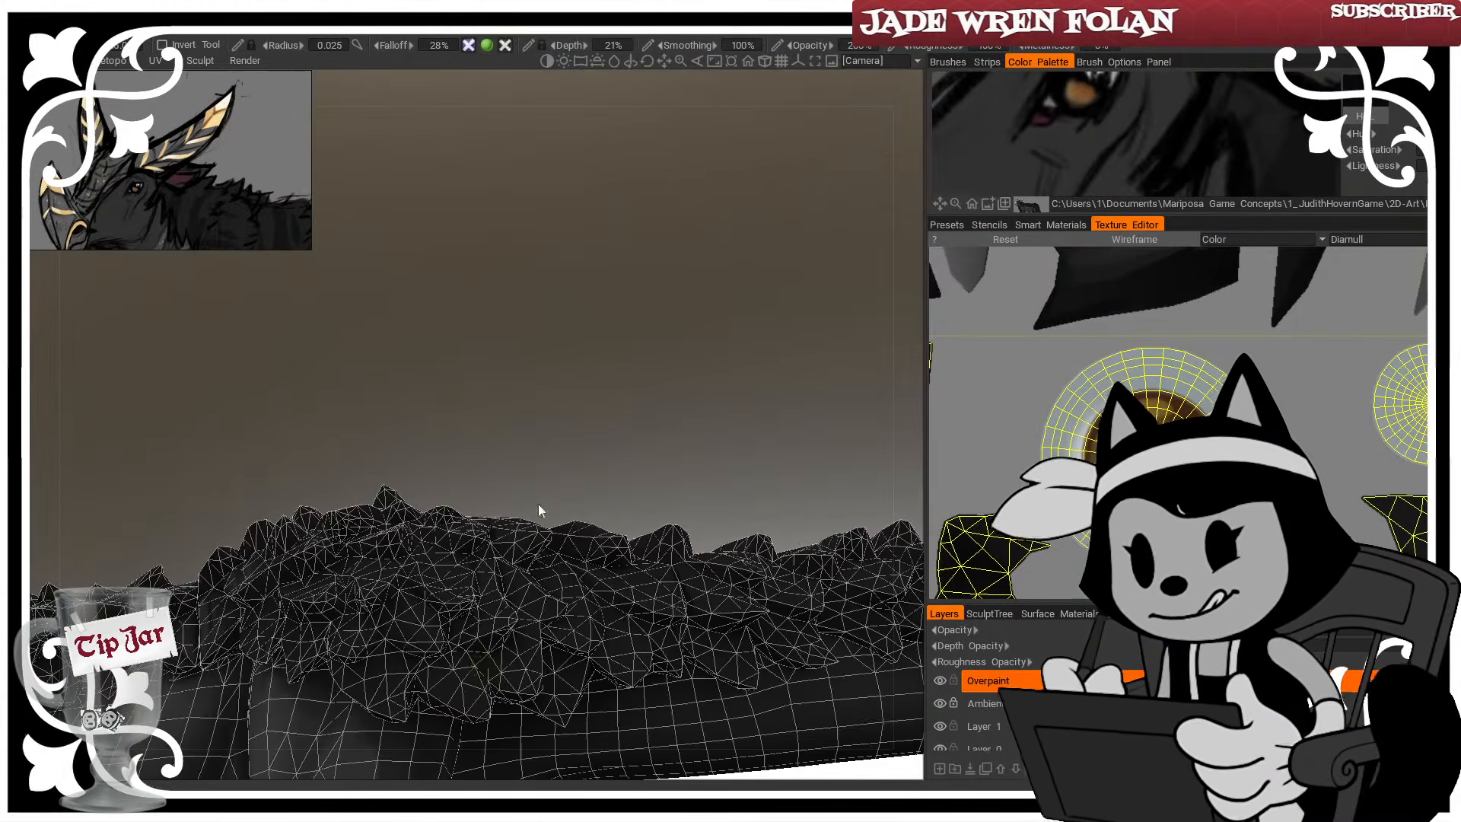
key("w")
left_click_drag(424, 685, 347, 632)
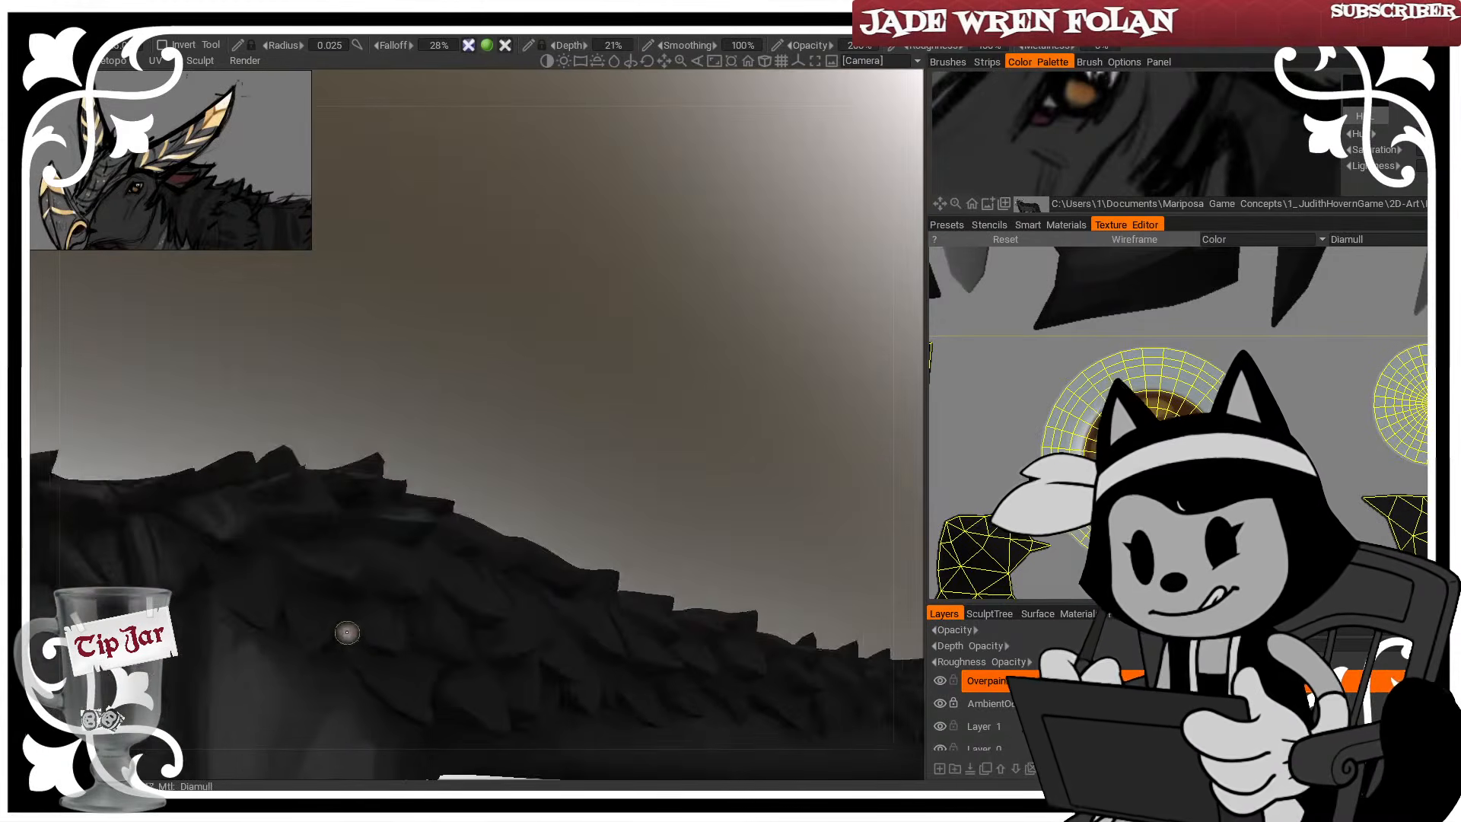
key("w")
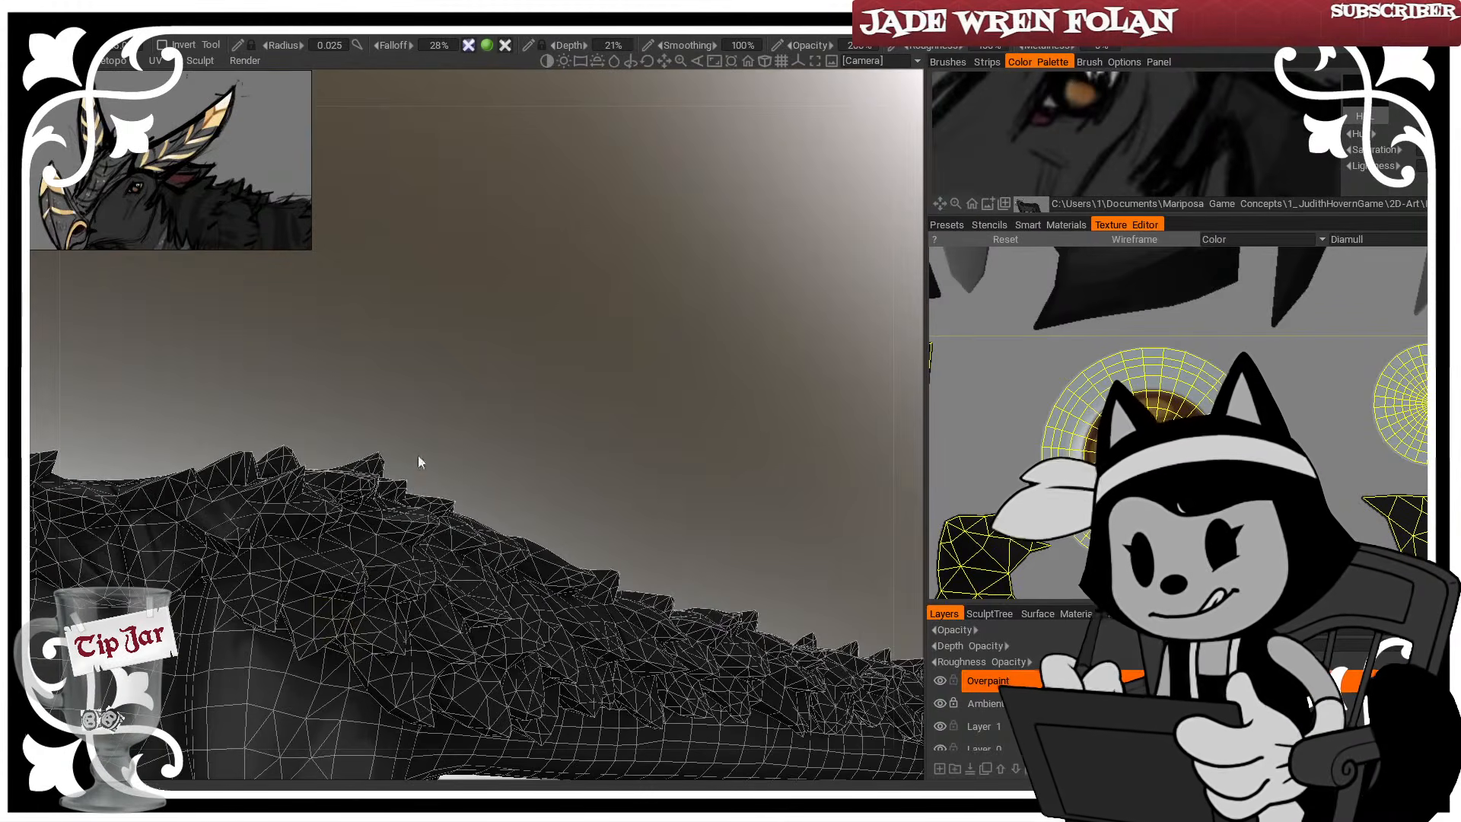
key("w")
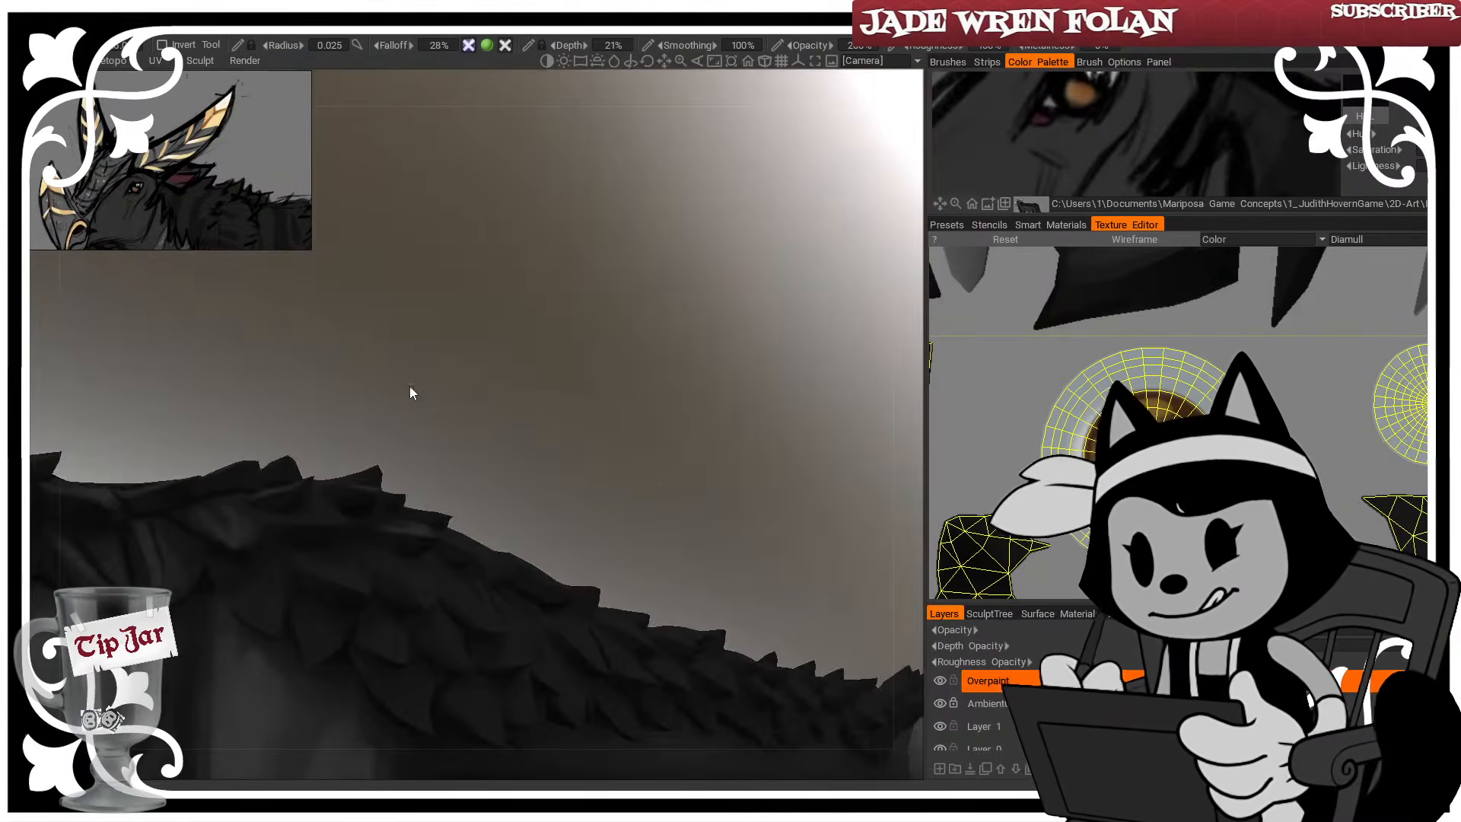
left_click_drag(356, 603, 380, 580, "alt")
key("w")
key("w")
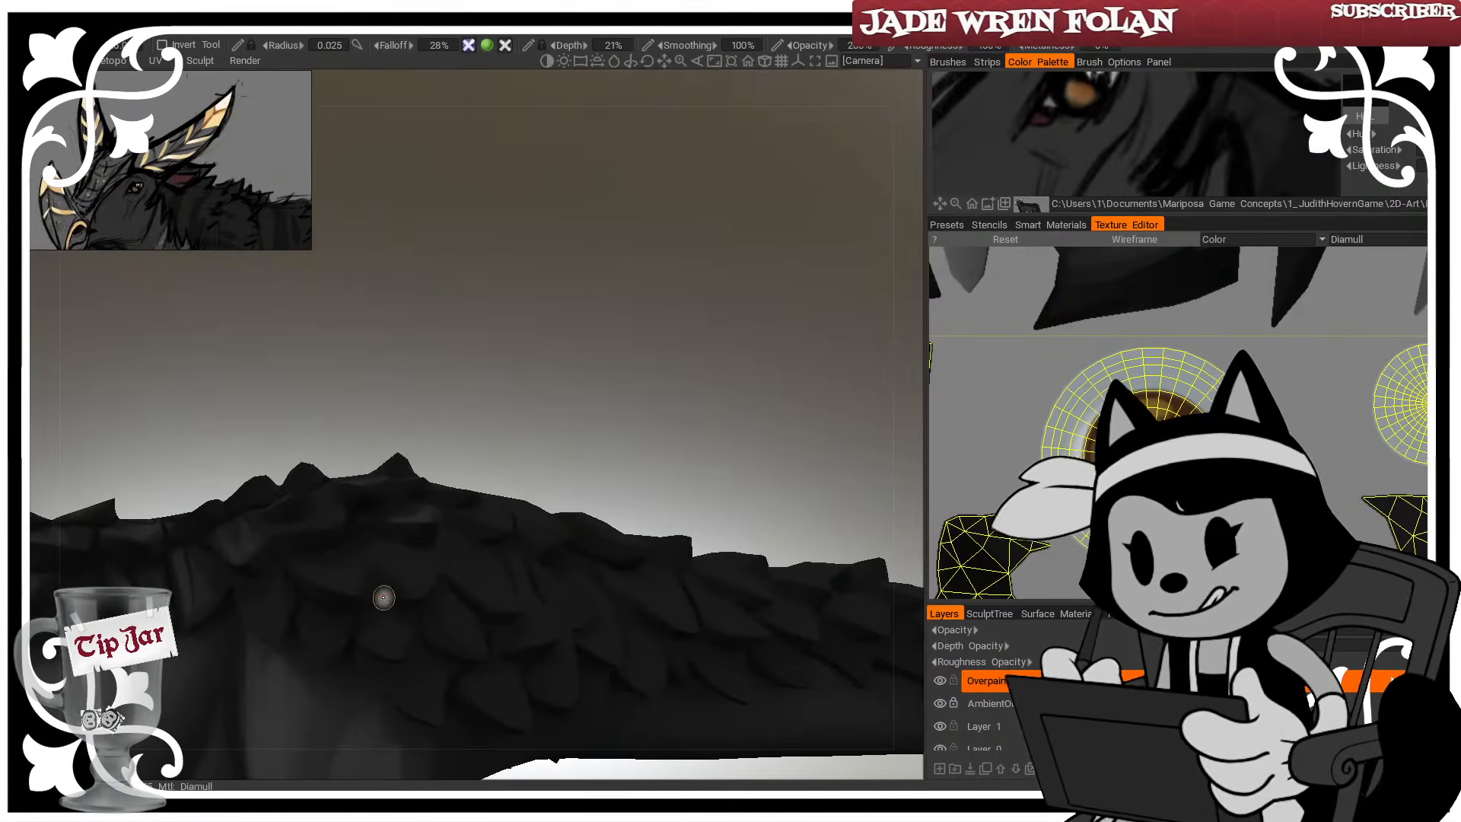
Deepen the dark edges of the layered tufts on the front of the haunch with fine strokes
left_click_drag(408, 376, 386, 486, "alt")
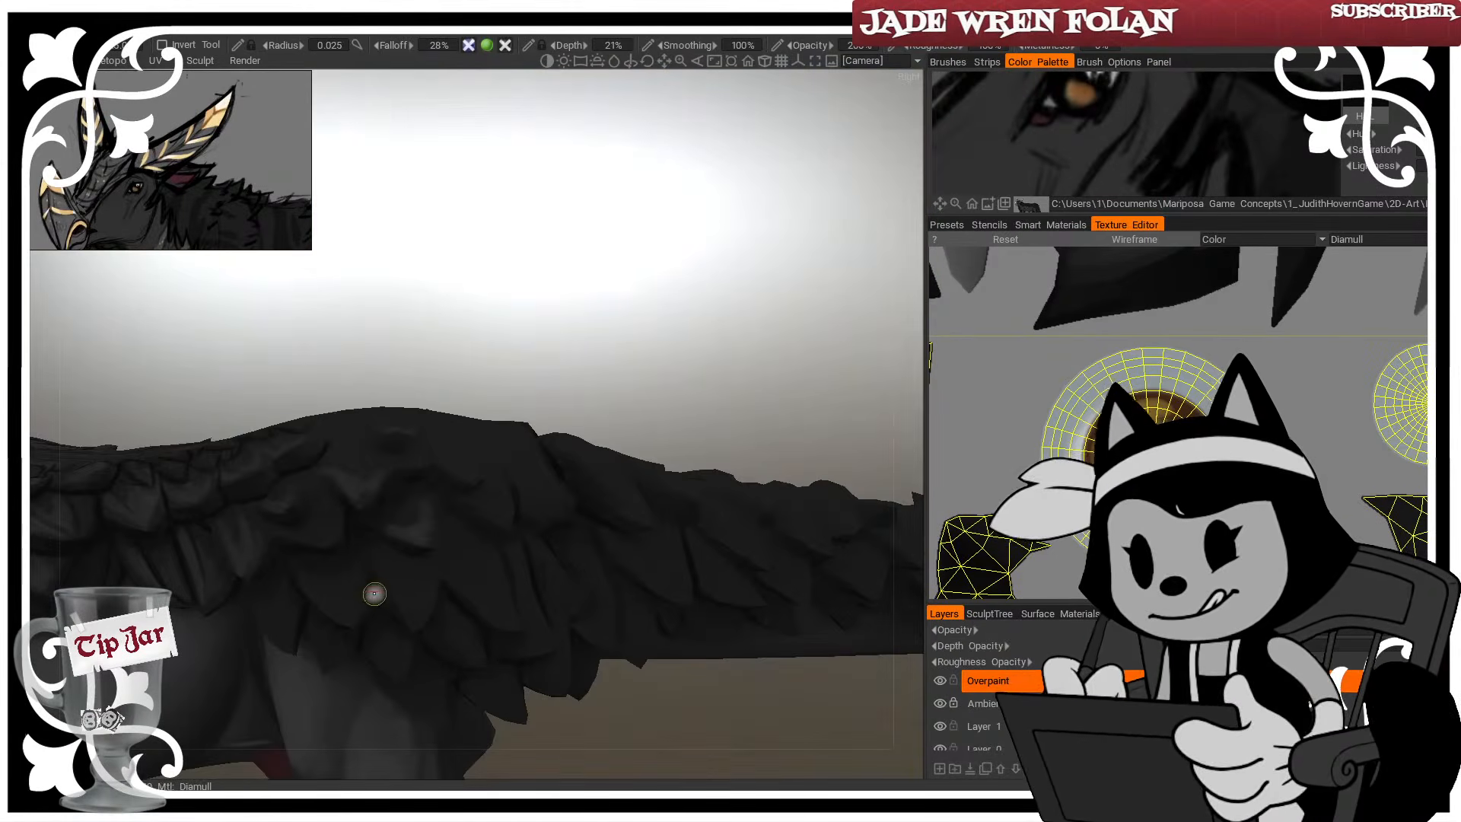
left_click_drag(358, 553, 429, 586, "alt")
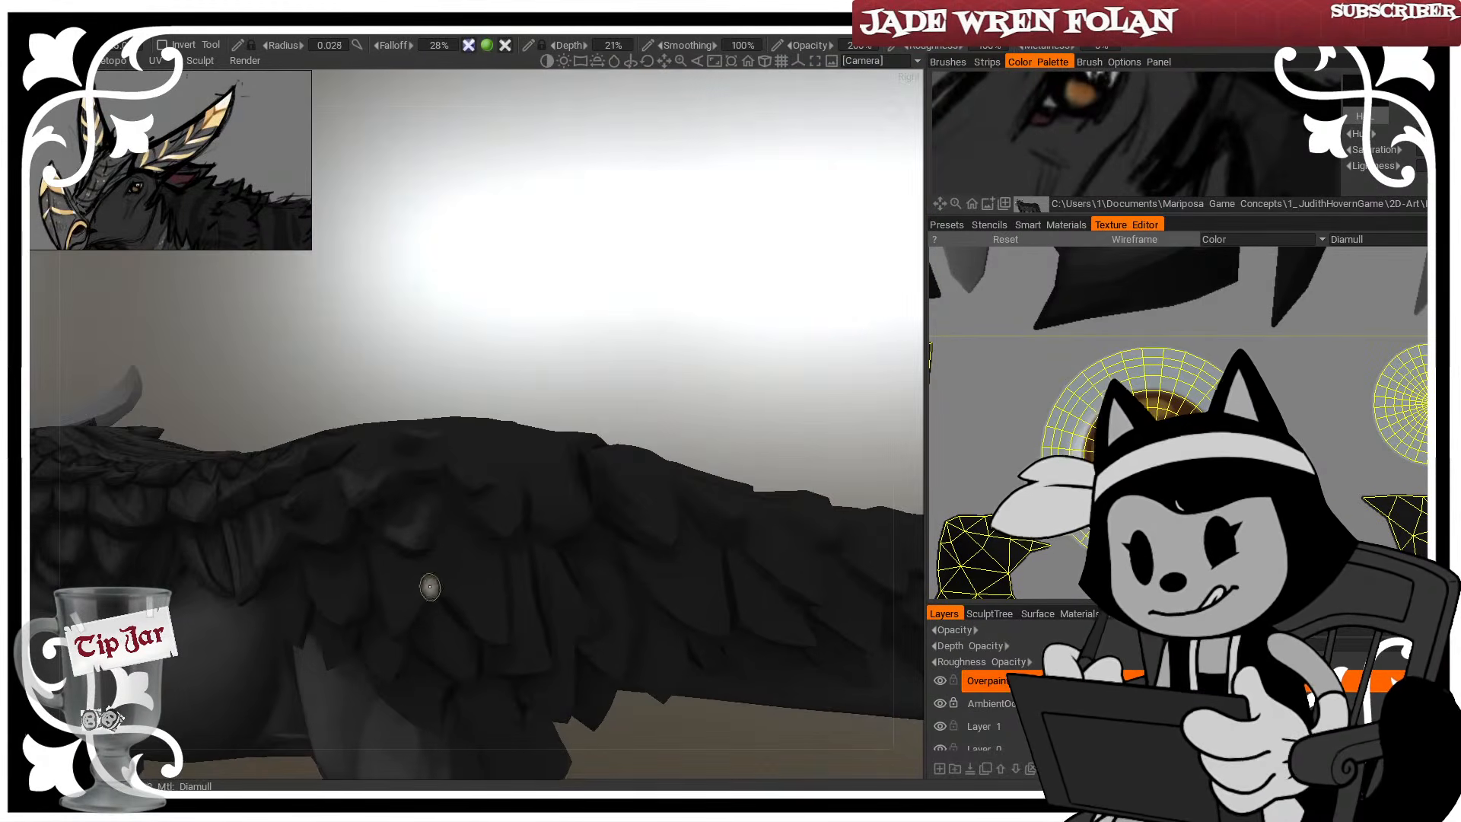
mouse_move(449, 506)
left_mouse_down("alt")
mouse_move(458, 471)
mouse_move(541, 391)
mouse_move(487, 361)
left_mouse_up("alt")
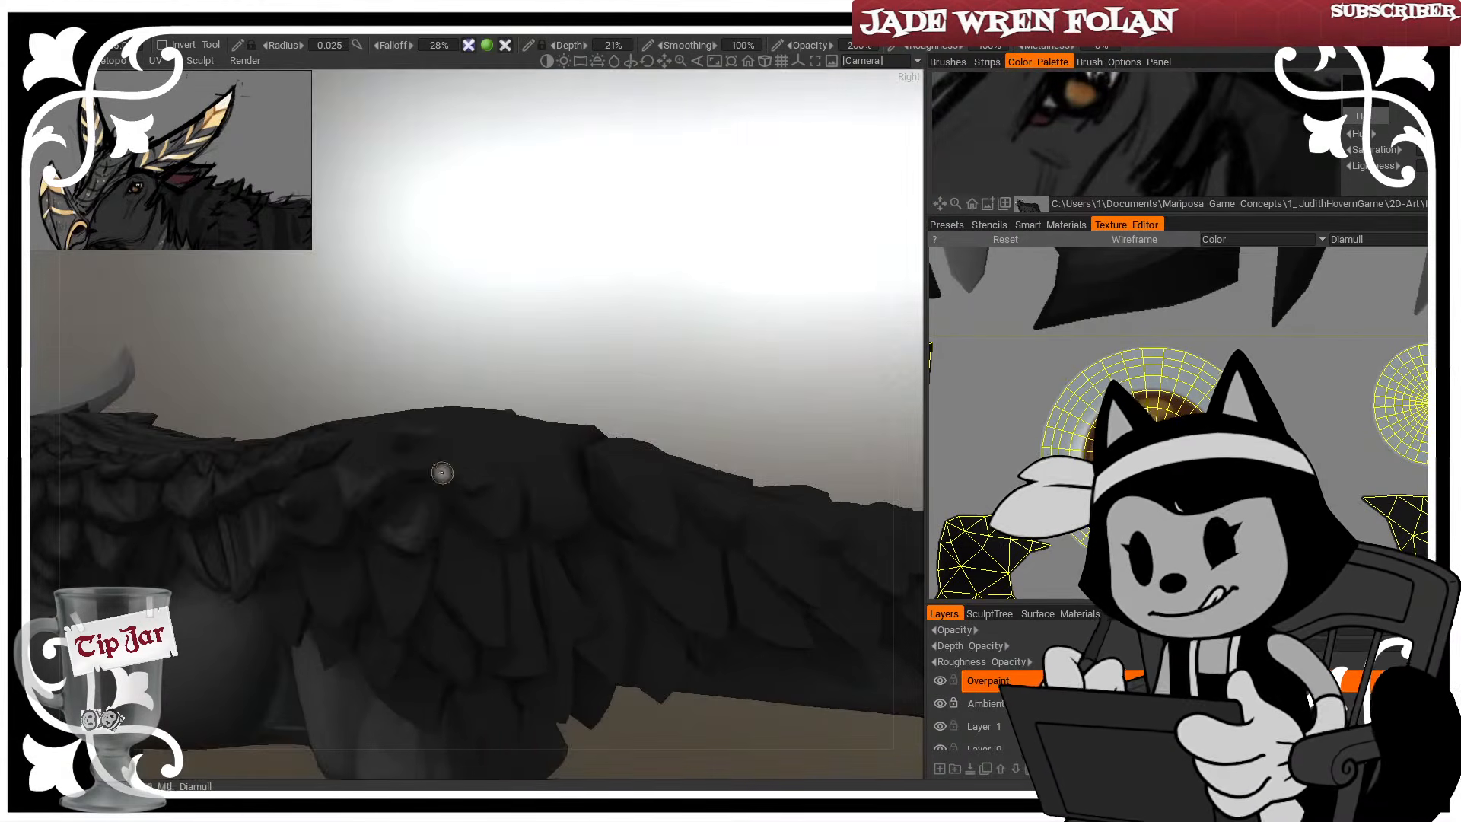
left_click_drag(442, 473, 431, 418, "alt")
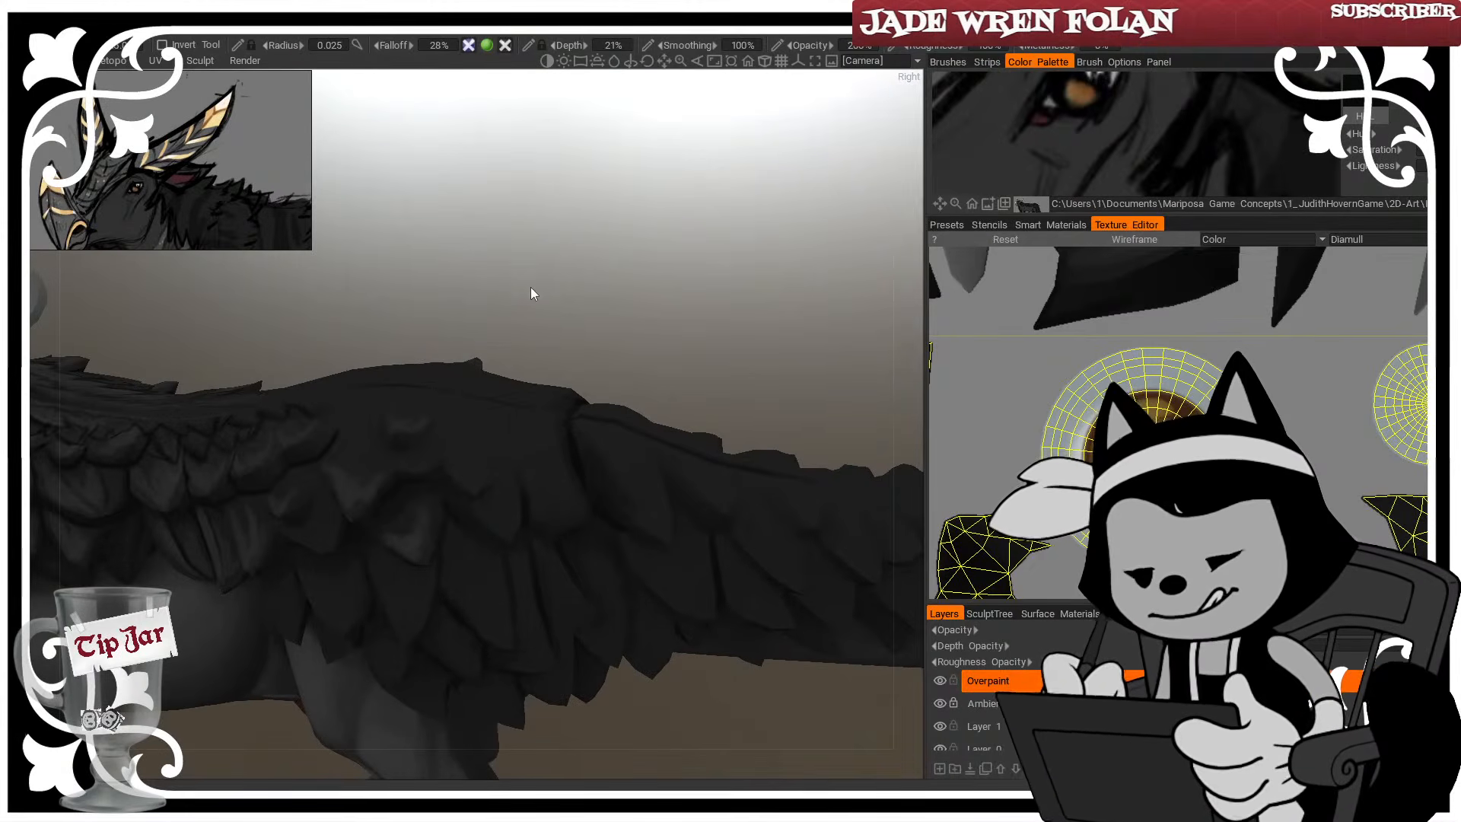
Define the tuft edges on the upper front of the haunch with the 0.025 brush, checking them against the wireframe
mouse_move(504, 296)
left_mouse_down()
mouse_move(494, 335)
mouse_move(427, 354)
left_mouse_up()
left_click_drag(377, 436, 414, 439)
left_click_drag(512, 287, 503, 232)
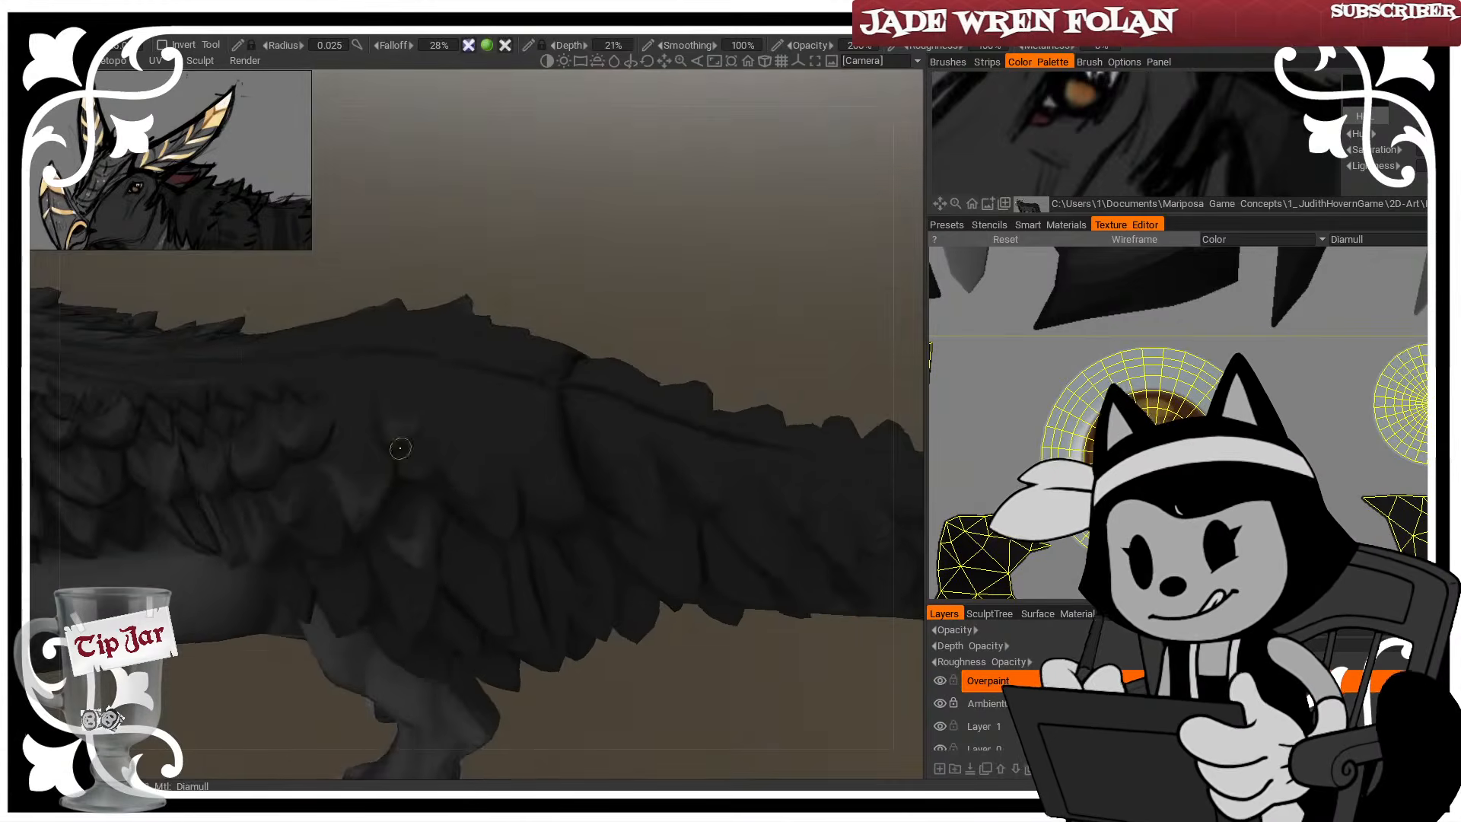
mouse_move(618, 229)
left_mouse_down()
mouse_move(502, 266)
mouse_move(344, 401)
left_mouse_up()
key("w")
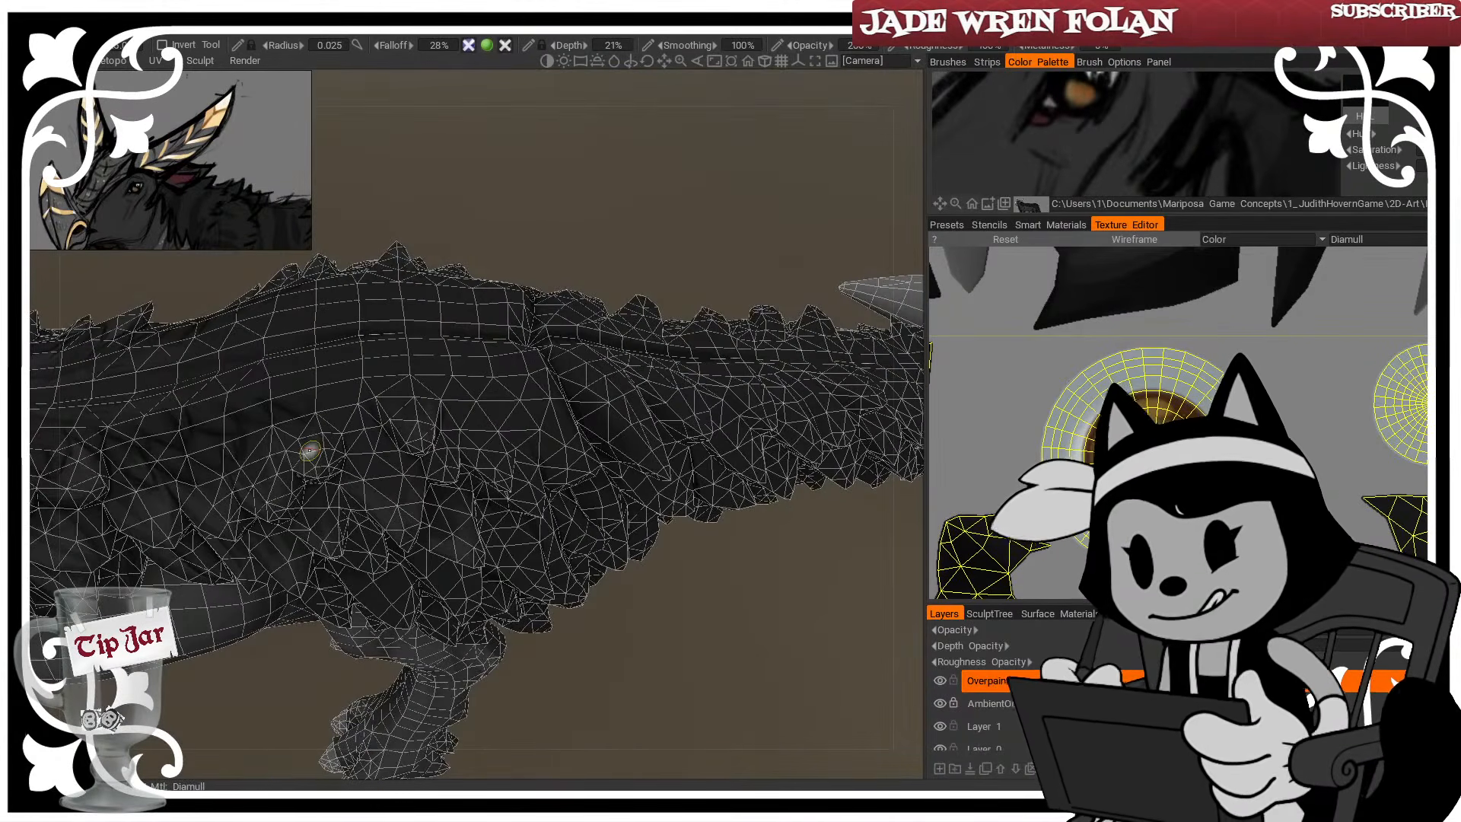
key("w")
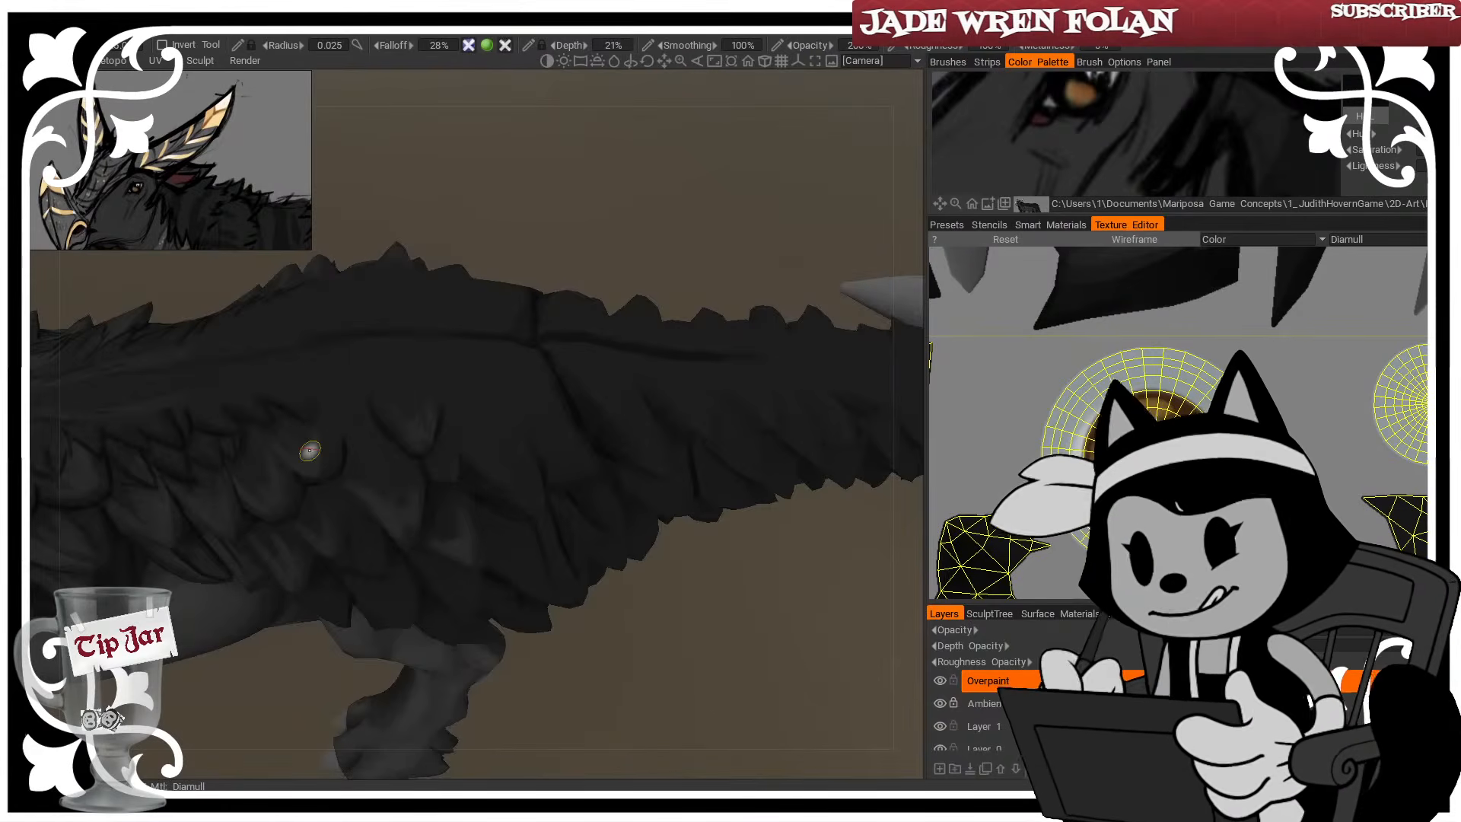
key("bracketleft")
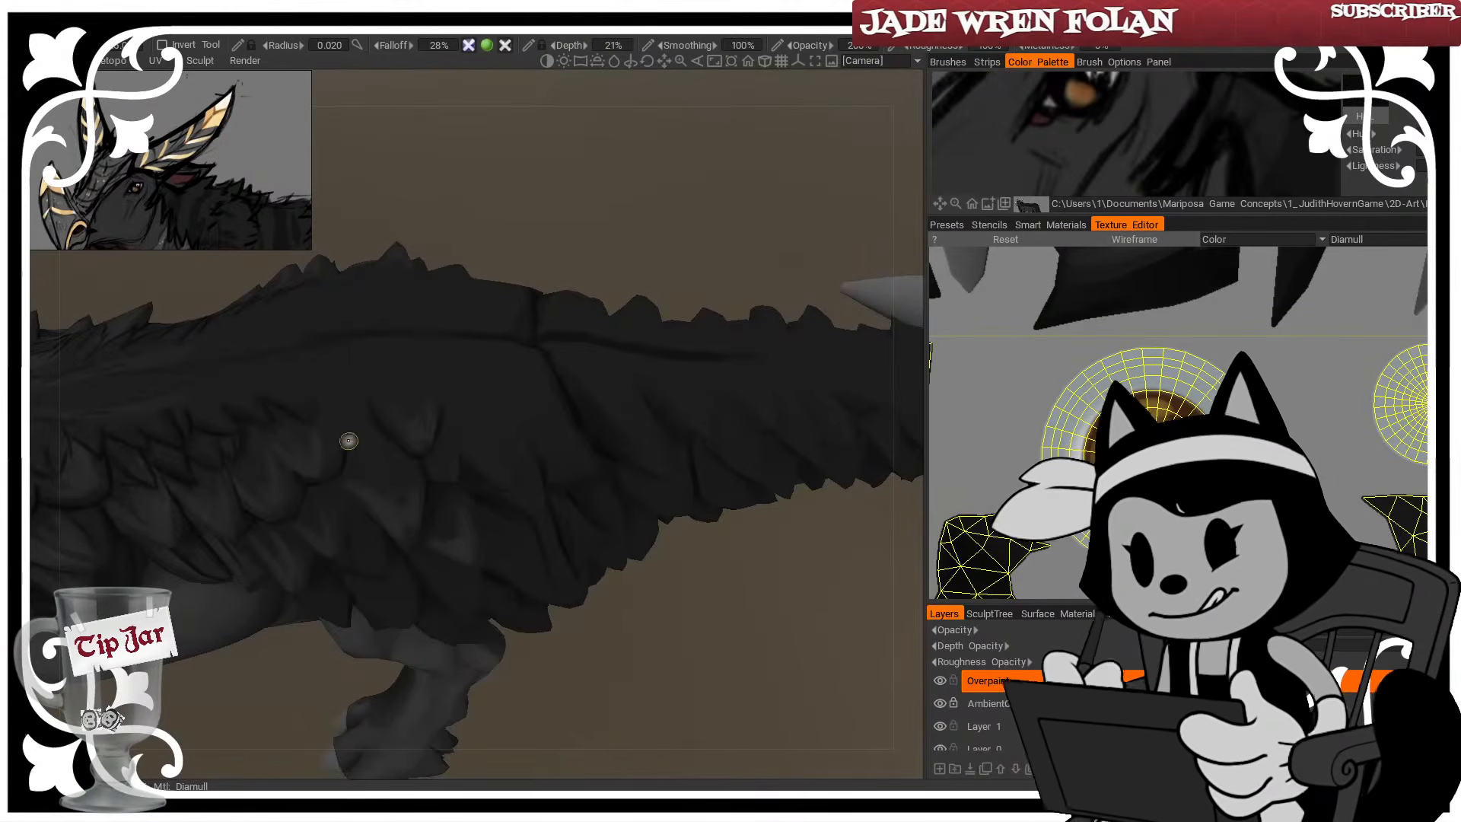
Paint a row of dark pointed tufts along the upper haunch below the spine line with the 0.024 brush
mouse_move(348, 440)
left_mouse_down()
mouse_move(365, 452)
mouse_move(371, 411)
mouse_move(336, 425)
mouse_move(339, 391)
mouse_move(366, 398)
left_mouse_up()
key("bracketleft")
left_click_drag(577, 163, 487, 186)
key("bracketright")
key("bracketright")
key("bracketright")
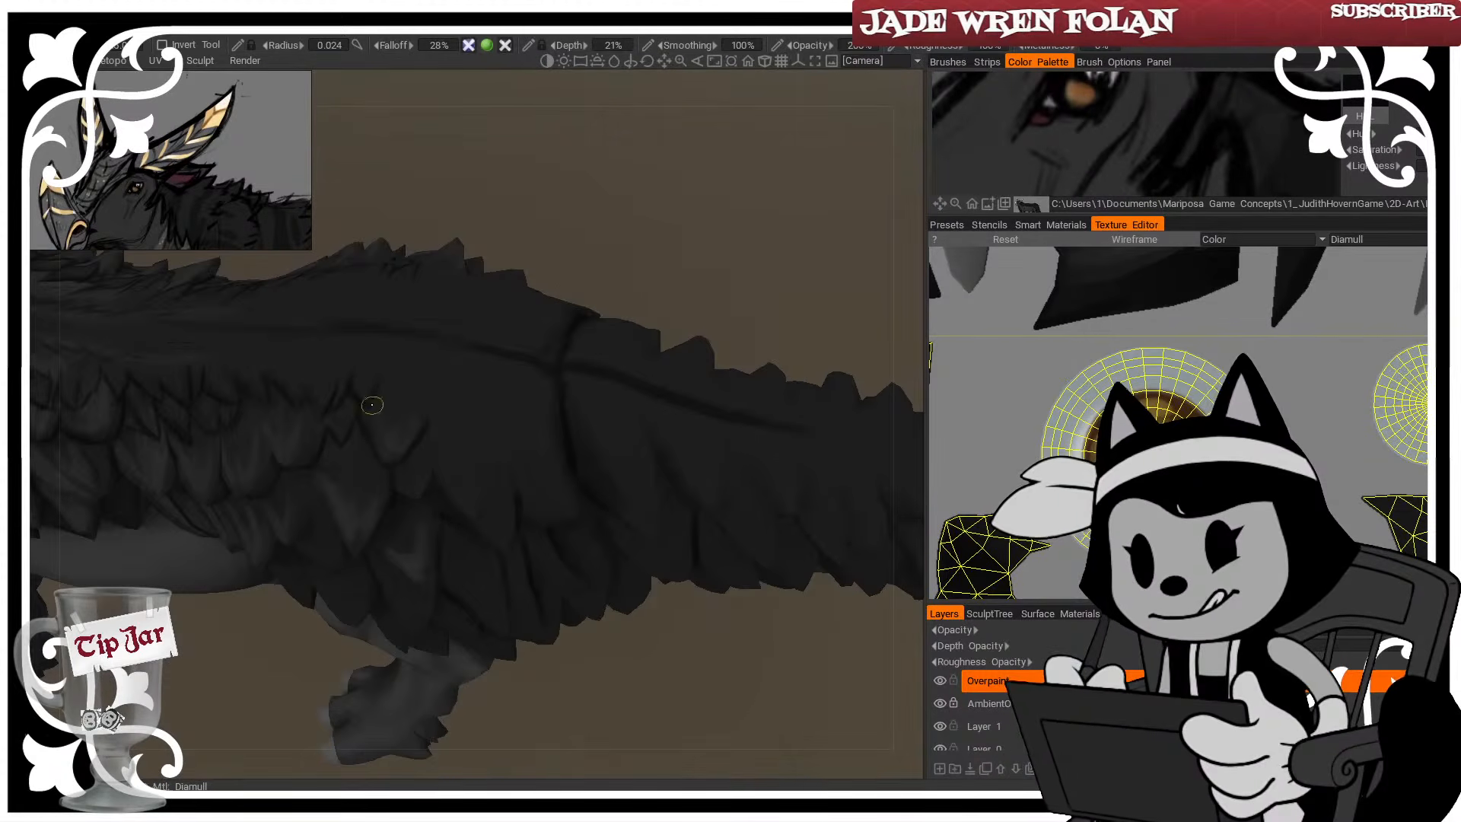
key("x")
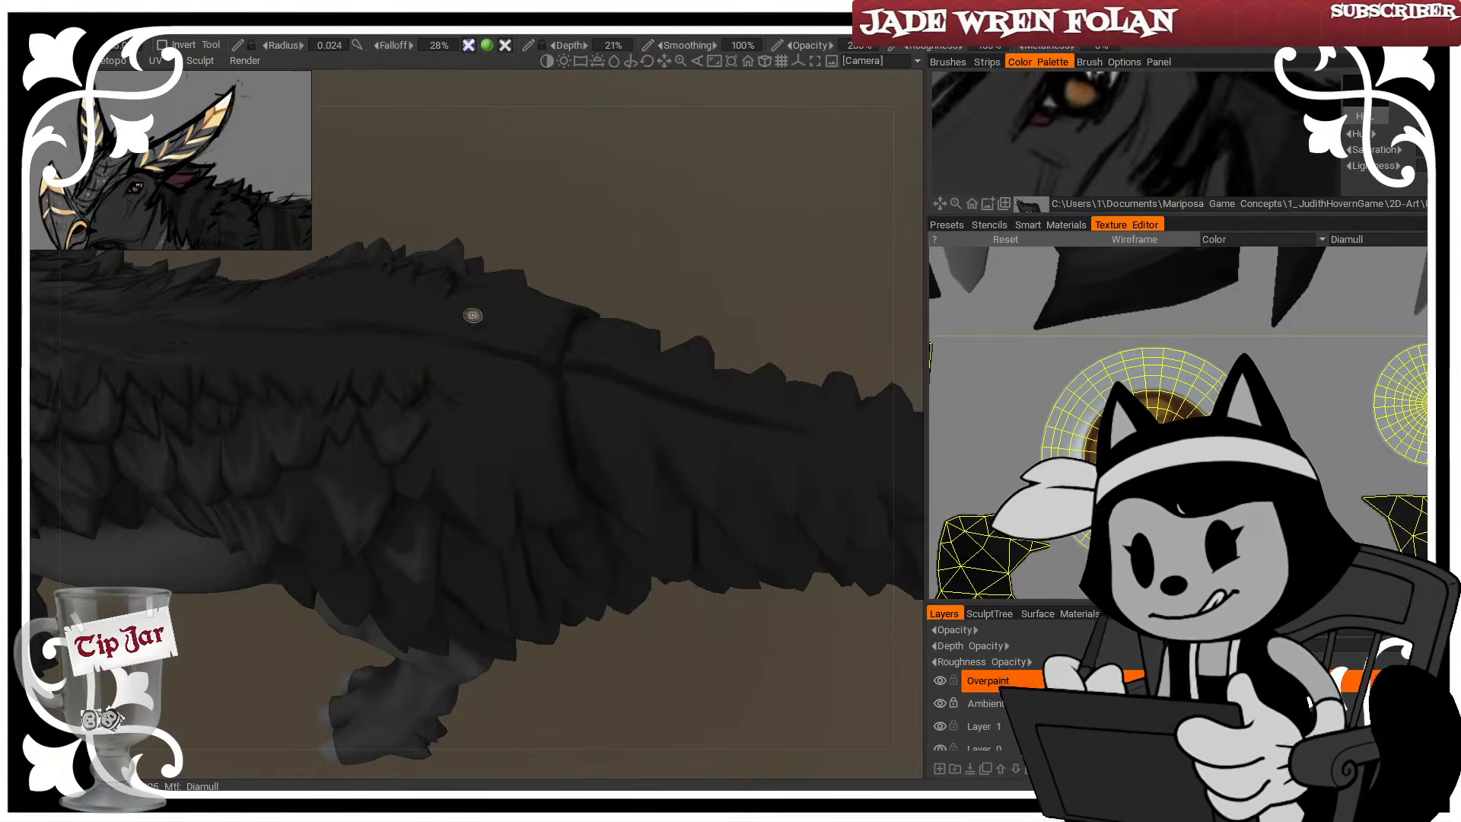
left_click_drag(532, 202, 526, 232)
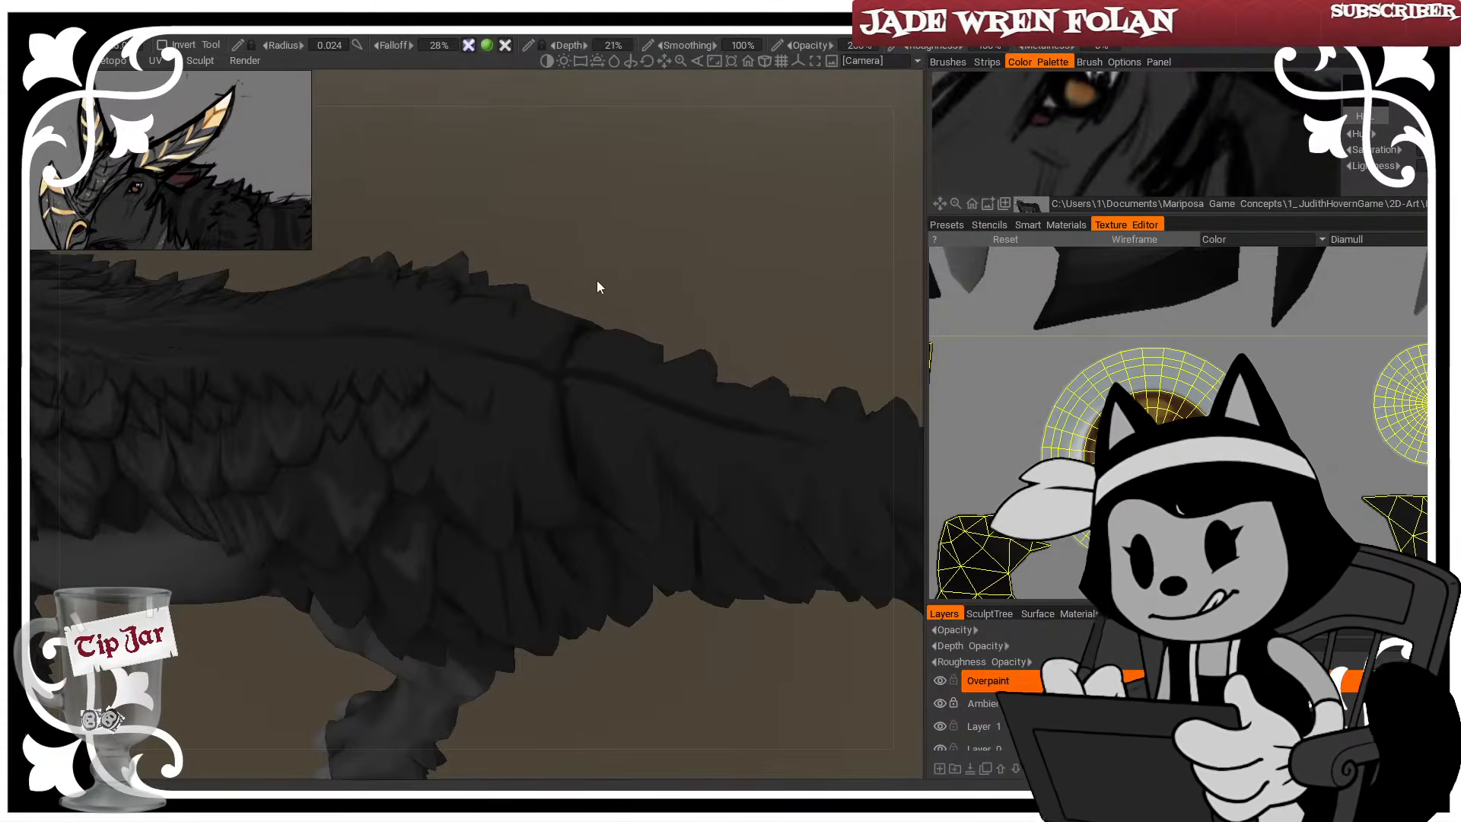
Extend the upper haunch tufts toward the tail base and shade along the upper flank with 0.067 and 0.054 brushes
key("bracketright")
mouse_move(493, 380)
left_mouse_down()
mouse_move(484, 417)
mouse_move(492, 401)
mouse_move(518, 414)
mouse_move(474, 408)
left_mouse_up()
key("bracketright")
key("bracketright")
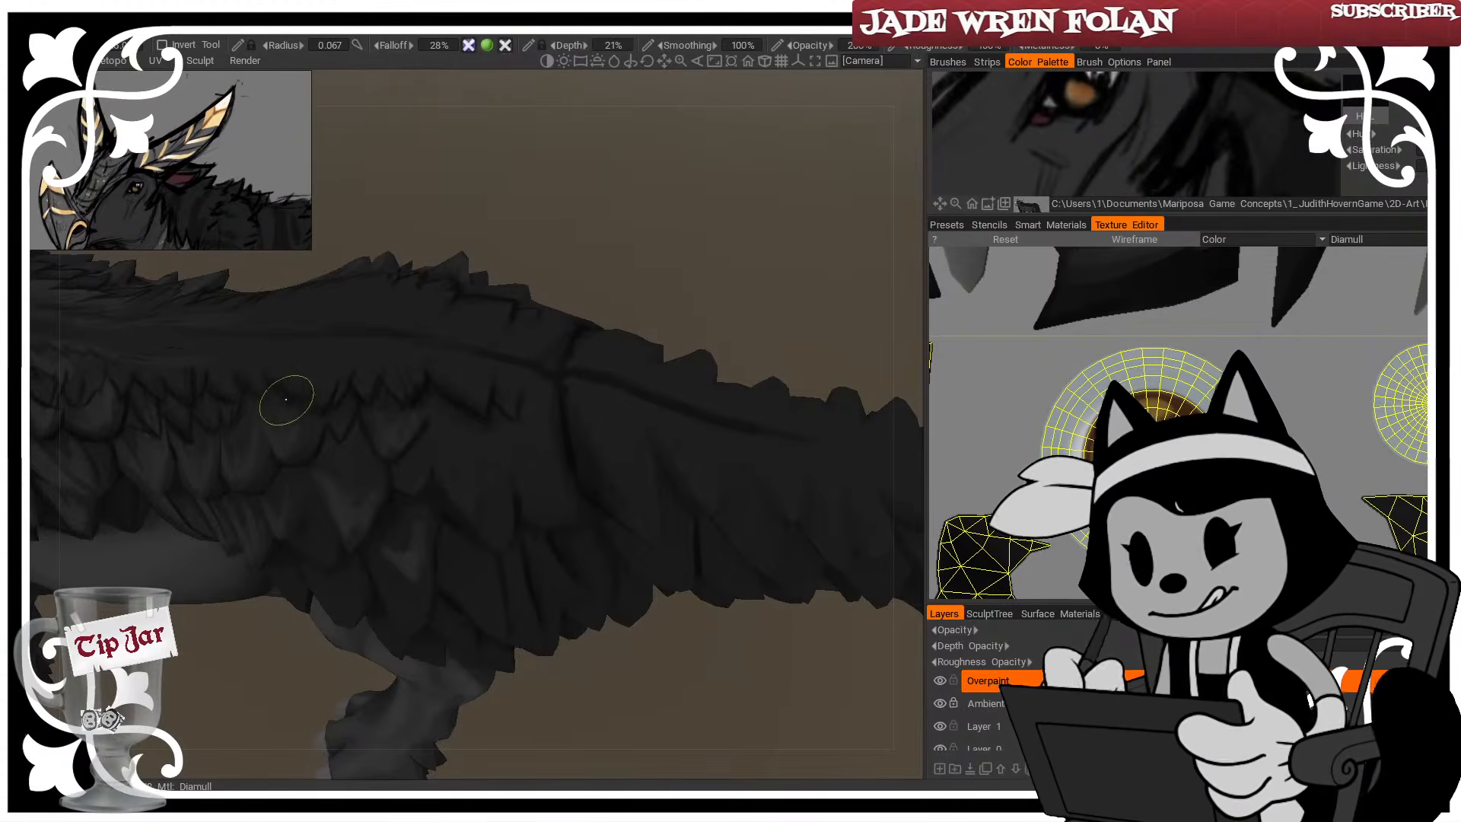
middle_click_drag(282, 334, 584, 342)
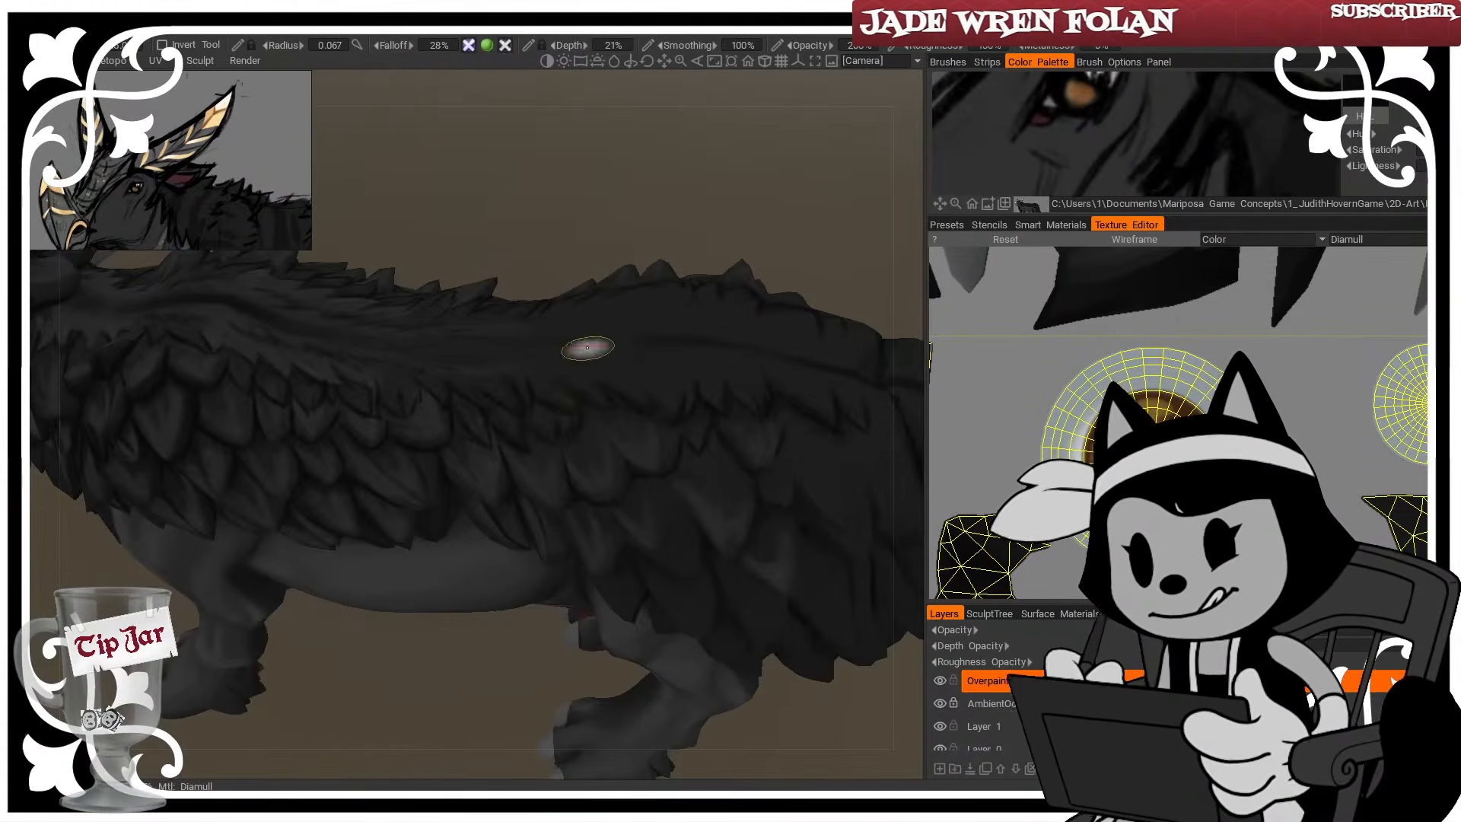
right_click_drag(596, 418, 570, 379)
left_click_drag(601, 249, 619, 242)
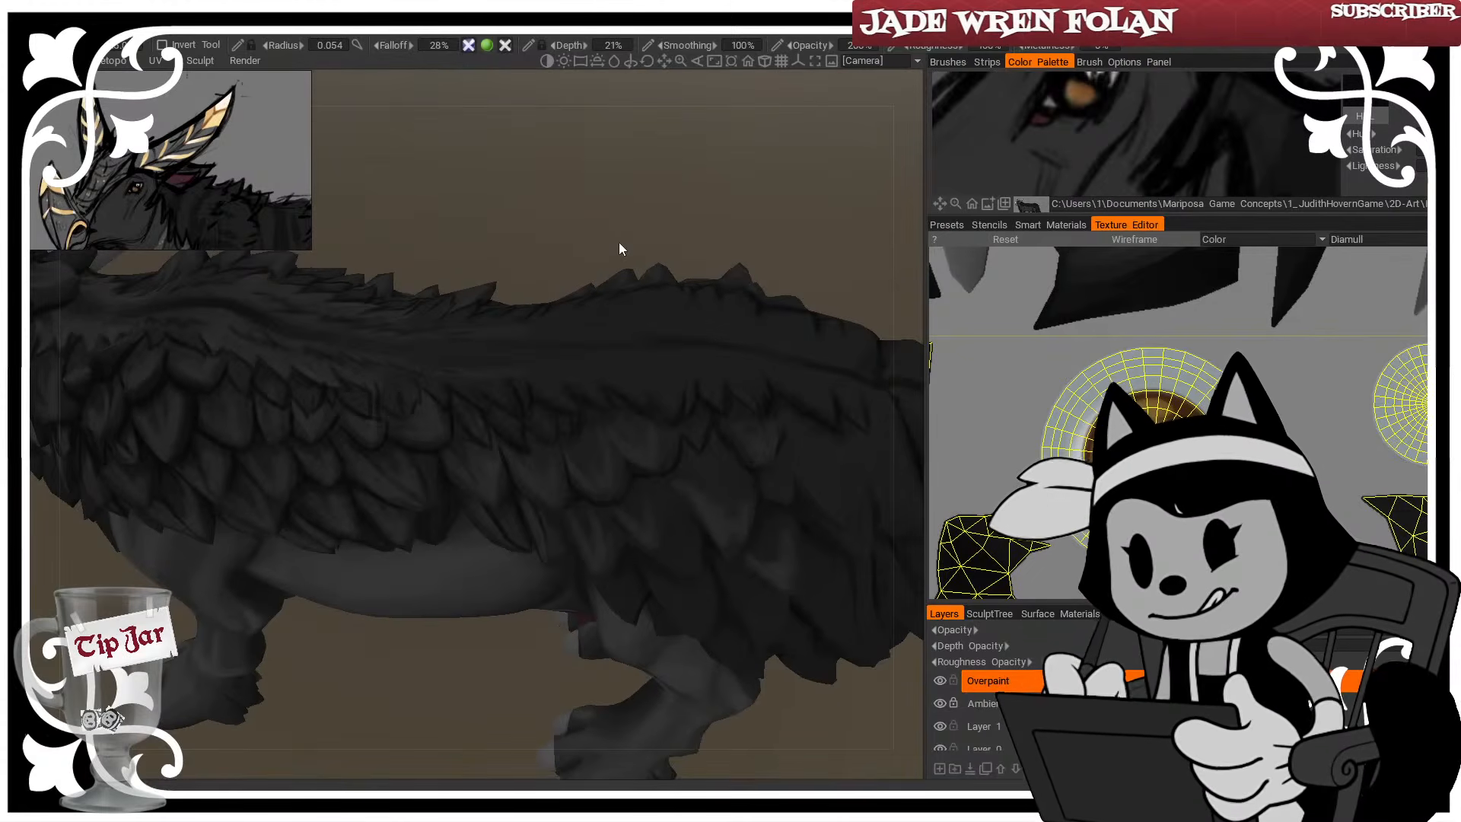
Examine the painted fur on the whole creature from the side, above and front before returning to the haunch
right_click_drag(747, 214, 701, 203)
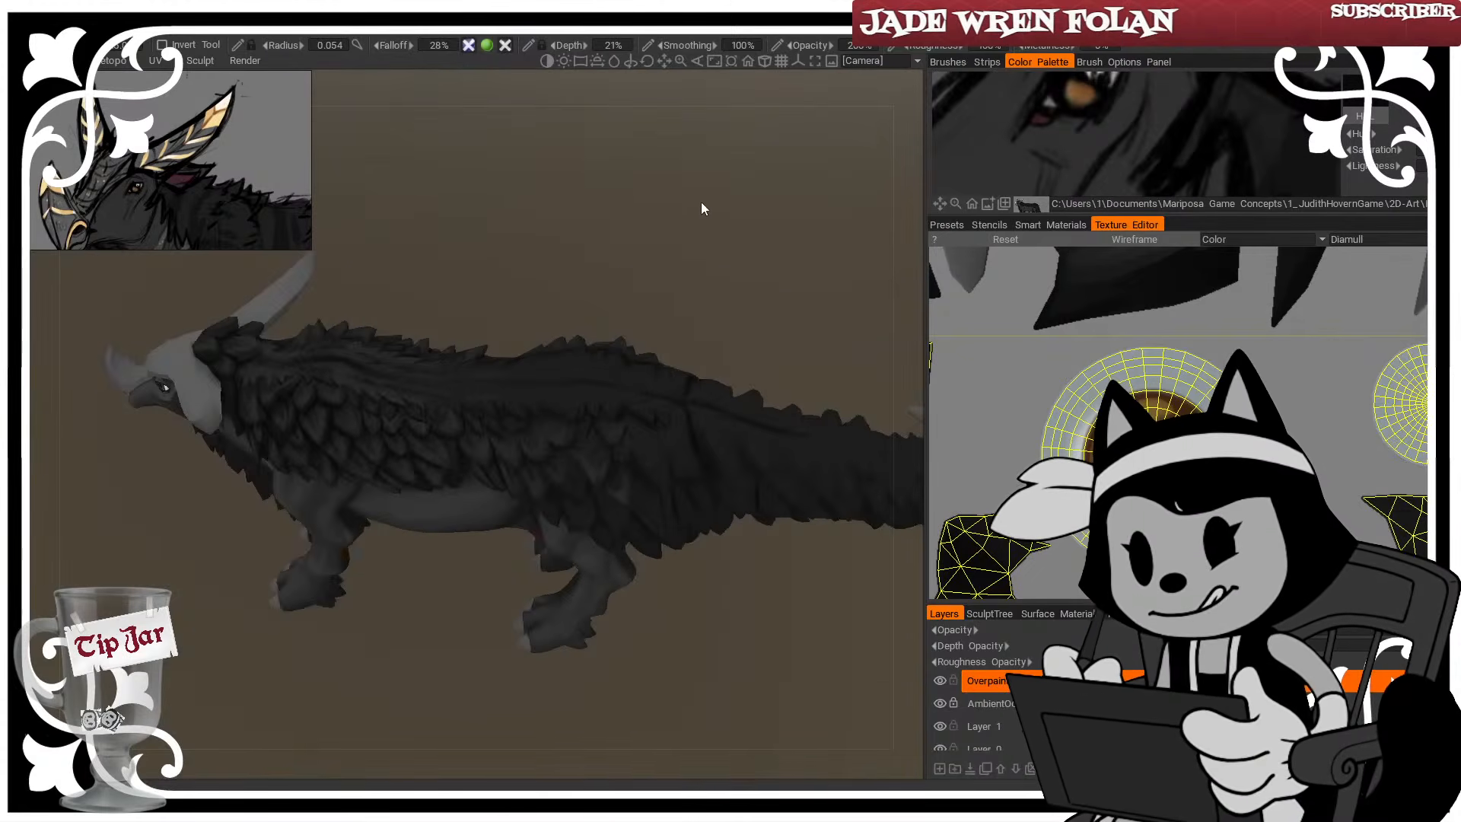
left_click_drag(700, 203, 665, 255)
right_click_drag(663, 254, 637, 264)
left_click_drag(638, 263, 601, 221)
right_click_drag(602, 221, 648, 213)
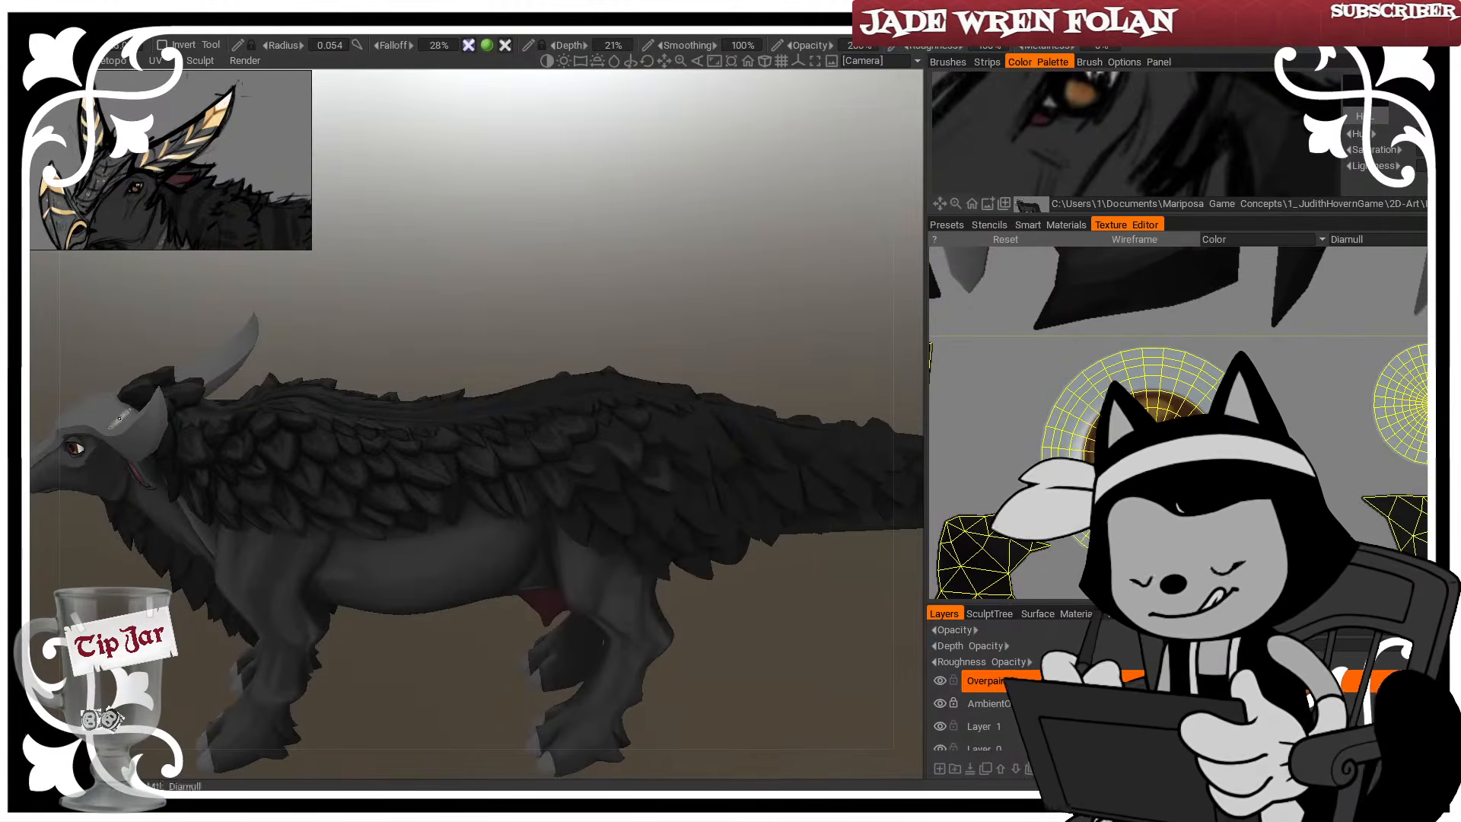
middle_click_drag(328, 342, 450, 350)
right_click_drag(451, 350, 508, 353)
left_click_drag(509, 353, 426, 231)
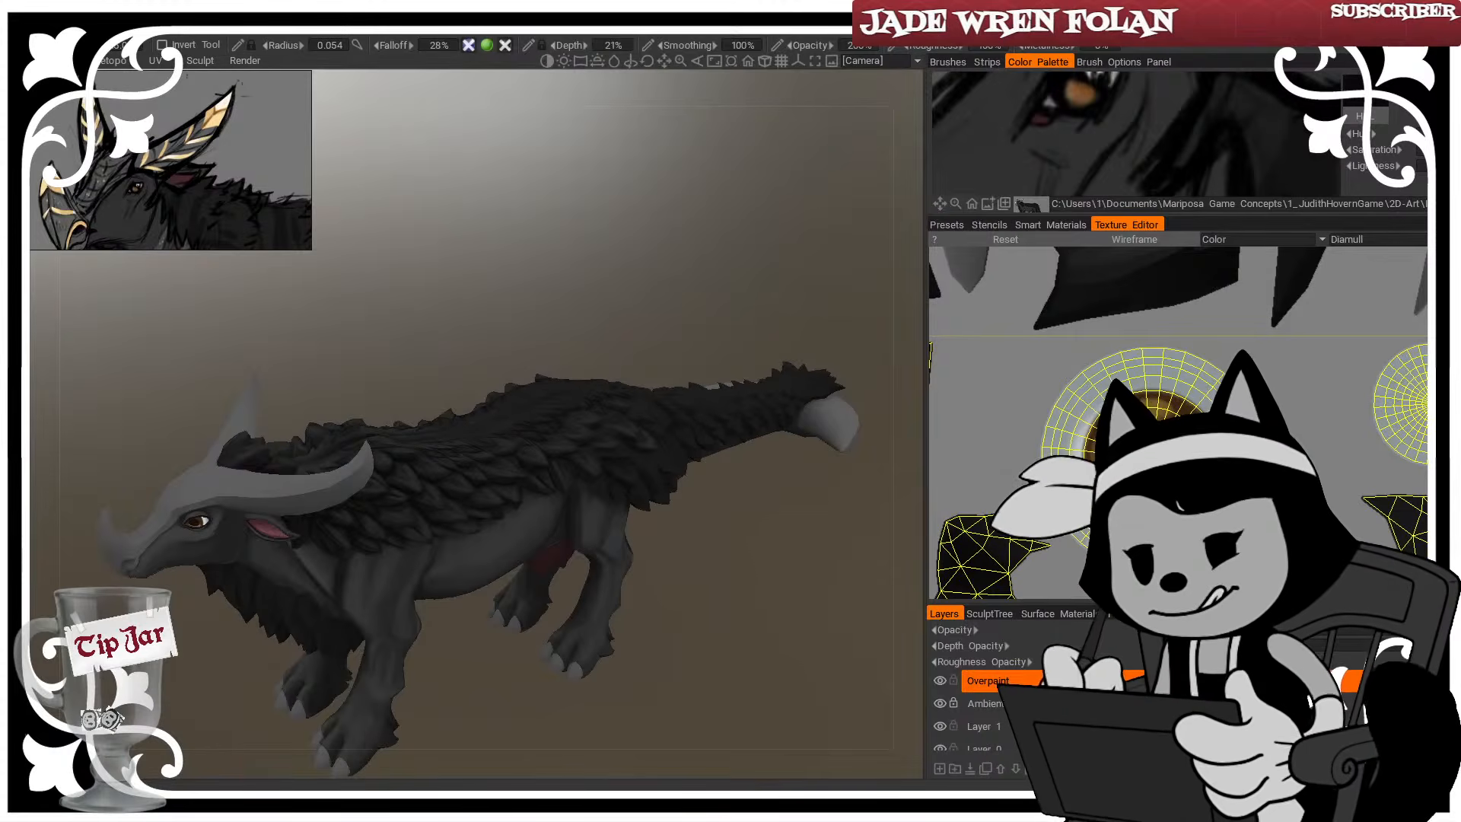
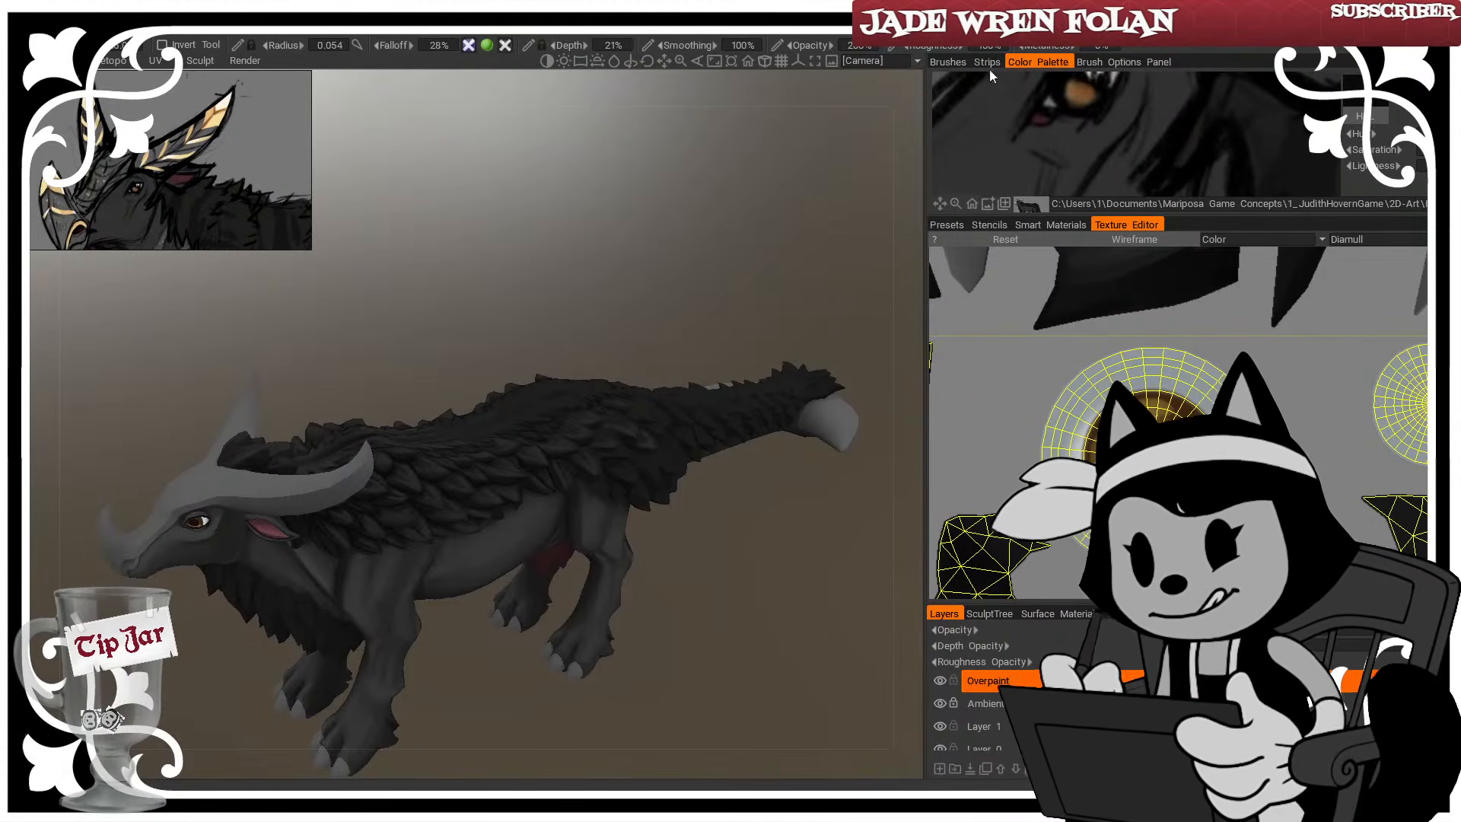
mouse_move(653, 241)
middle_mouse_down()
mouse_move(609, 222)
mouse_move(646, 276)
mouse_move(512, 302)
mouse_move(574, 306)
mouse_move(525, 284)
mouse_move(563, 290)
middle_mouse_up()
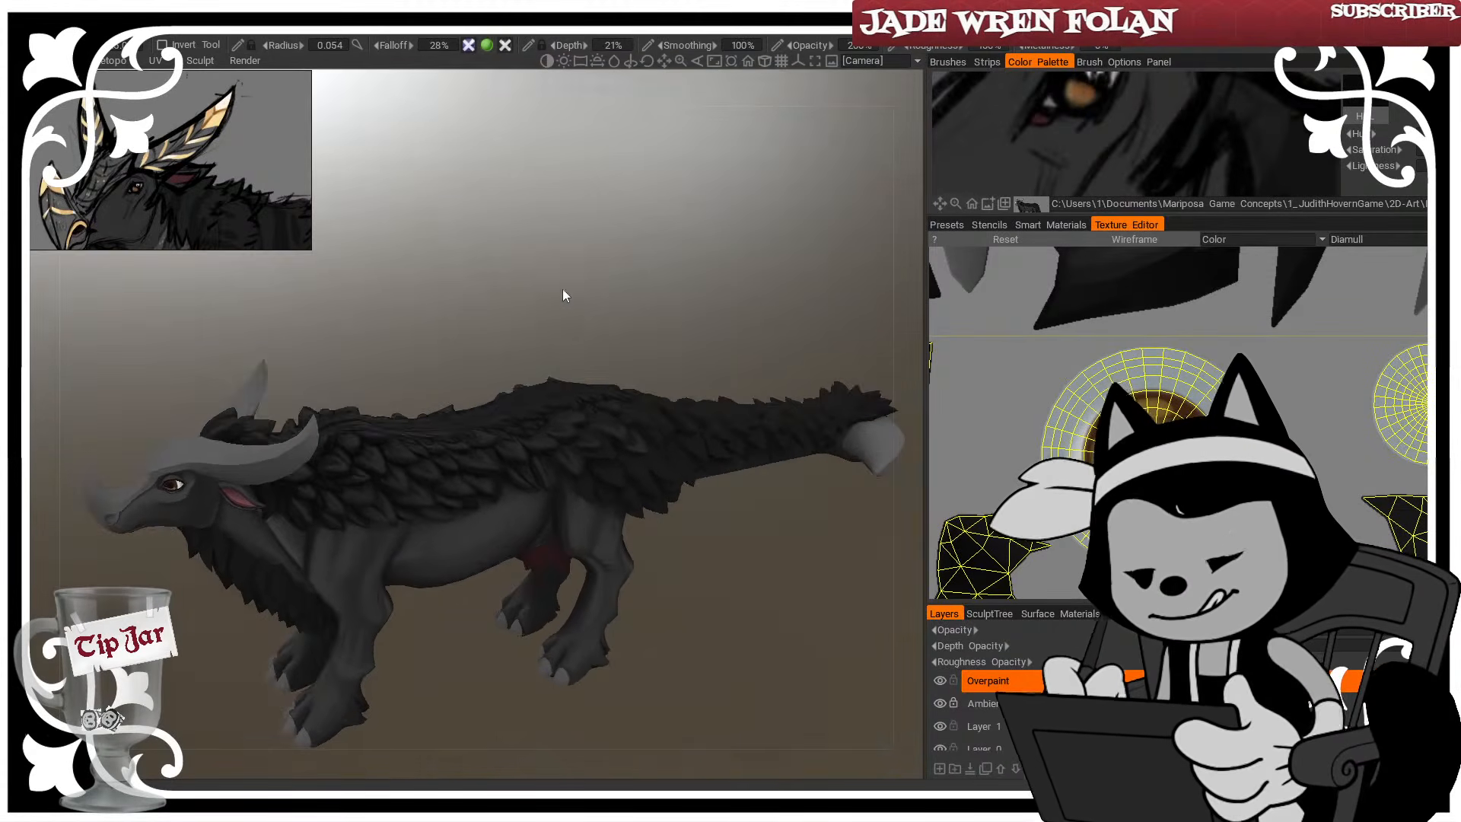
mouse_move(563, 262)
left_mouse_down()
mouse_move(554, 248)
mouse_move(601, 285)
mouse_move(531, 274)
mouse_move(620, 267)
mouse_move(469, 302)
mouse_move(538, 256)
left_mouse_up()
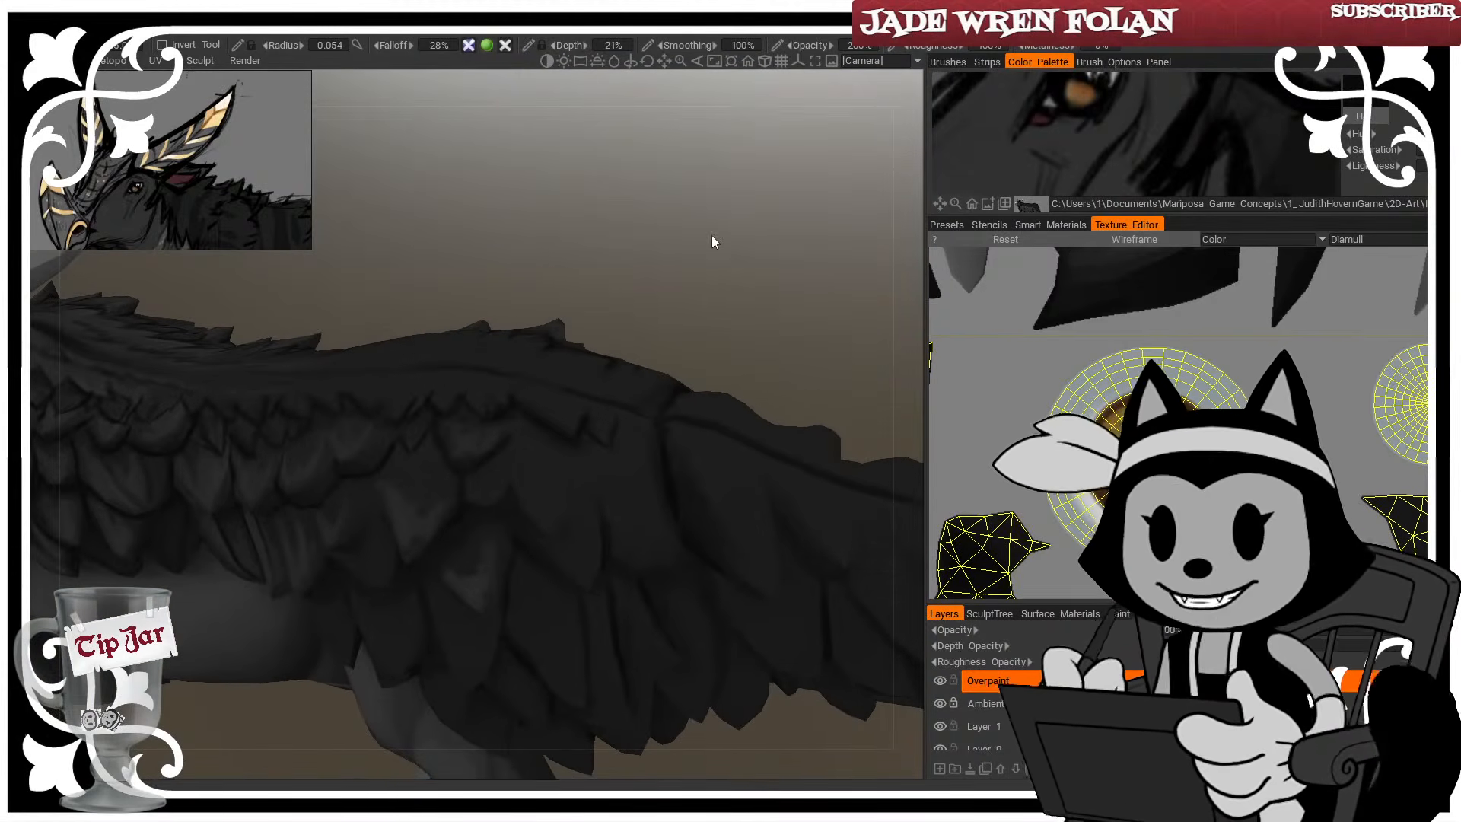
Outline more tufts across the upper haunch with fine dark strokes, using brush radii between 0.015 and 0.019
mouse_move(650, 303)
left_mouse_down()
mouse_move(632, 274)
mouse_move(467, 490)
left_mouse_up()
key("bracketleft")
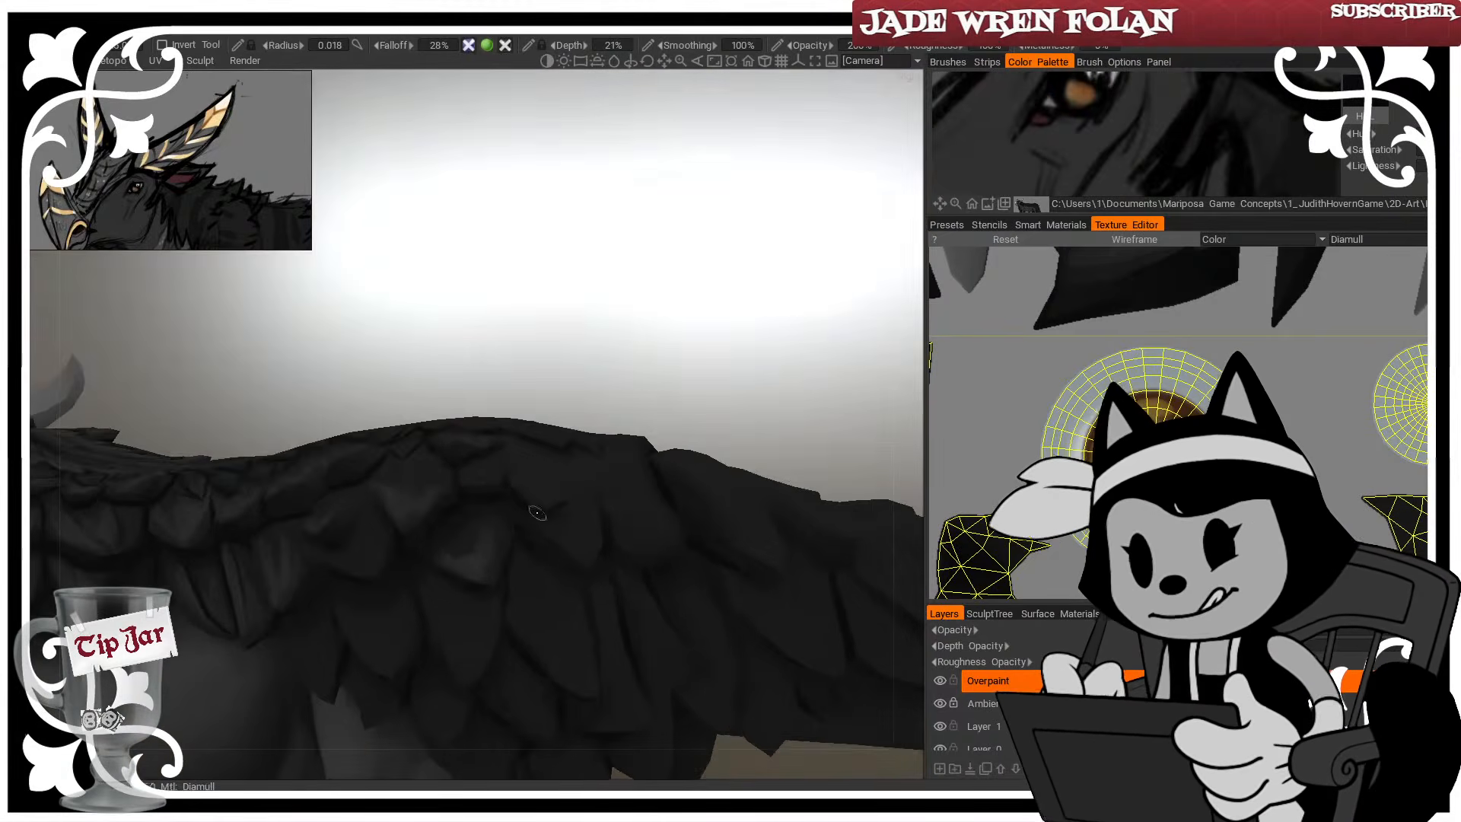
left_click_drag(528, 396, 512, 369)
key("bracketright")
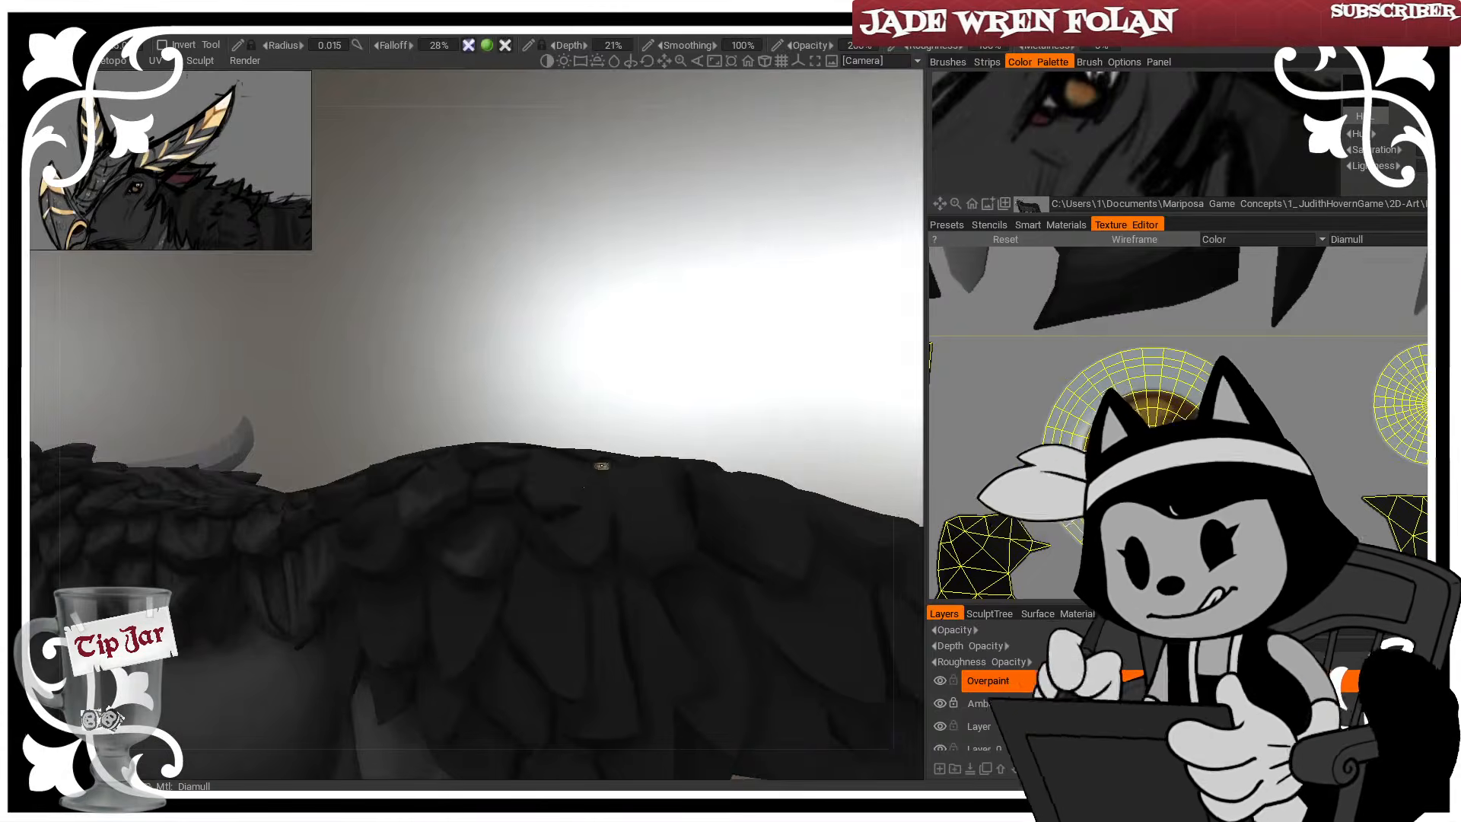
mouse_move(601, 465)
left_mouse_down()
mouse_move(578, 512)
mouse_move(773, 329)
mouse_move(581, 402)
left_mouse_up()
key("bracketright")
left_click_drag(537, 491, 639, 304)
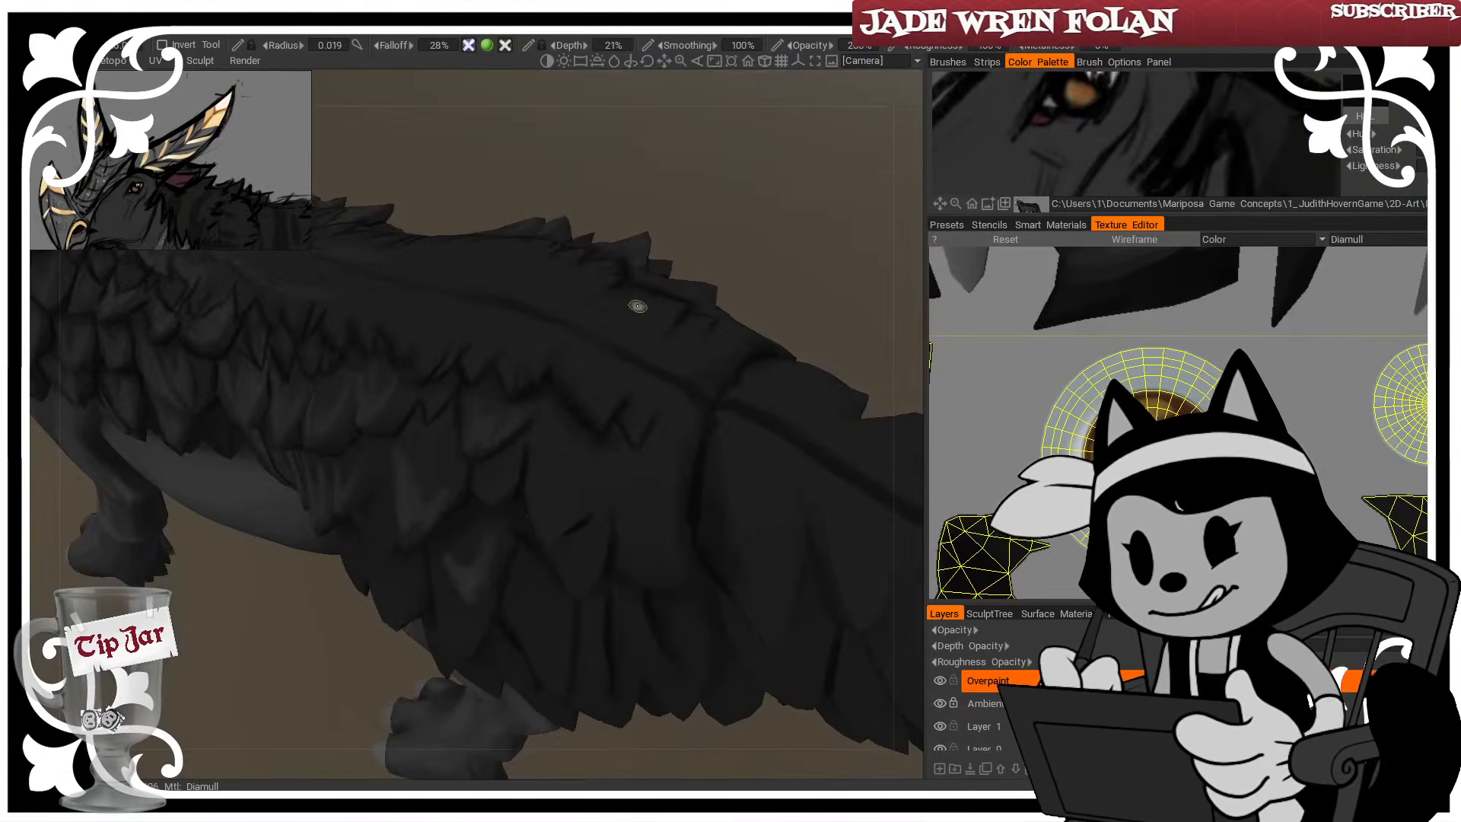
Draw zigzag tuft outlines on the rump on both sides of the spine line, varying the brush radius up to 0.030
key("bracketleft")
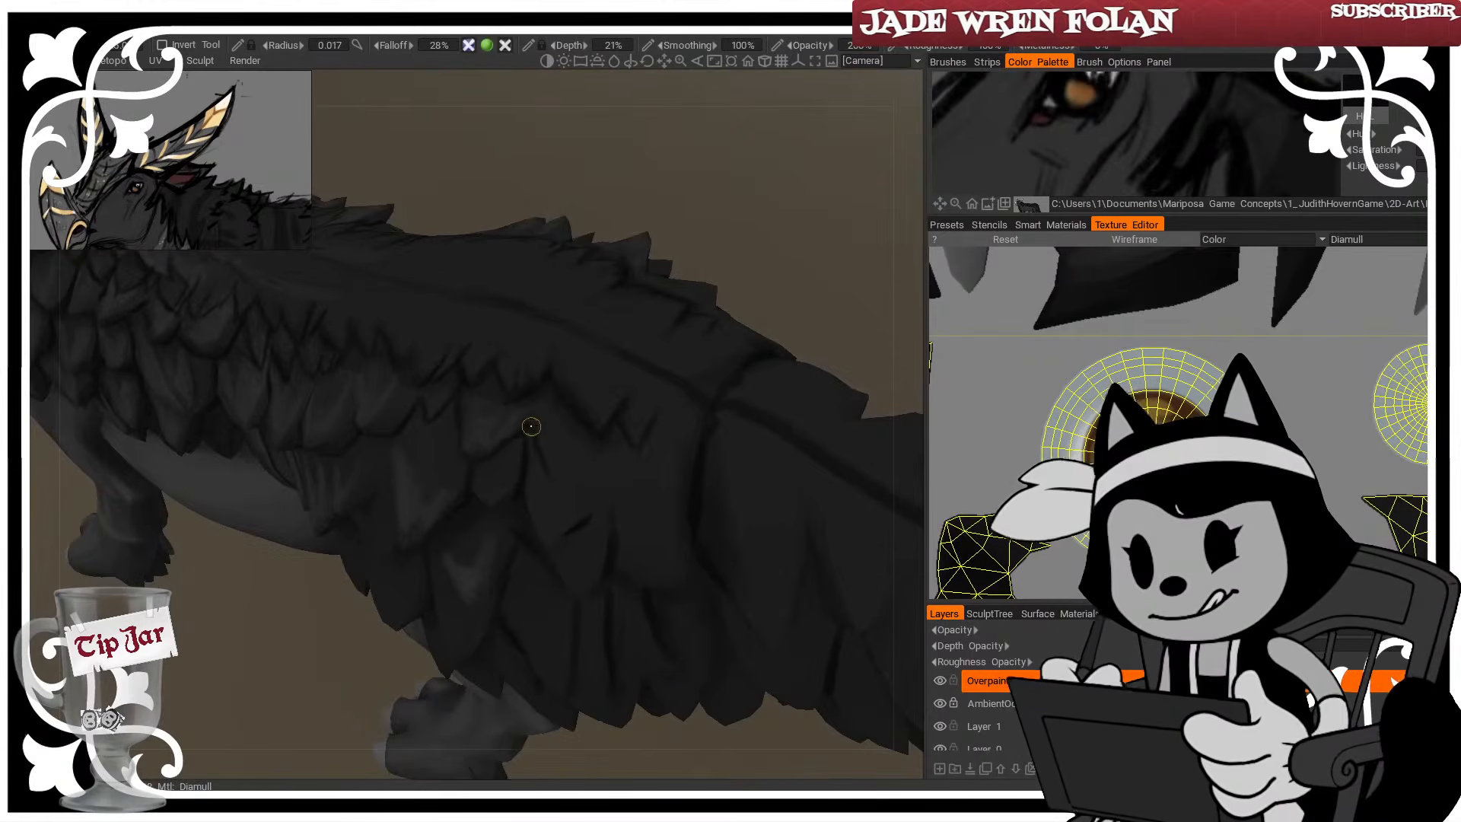
left_click_drag(574, 405, 446, 329)
key("bracketright")
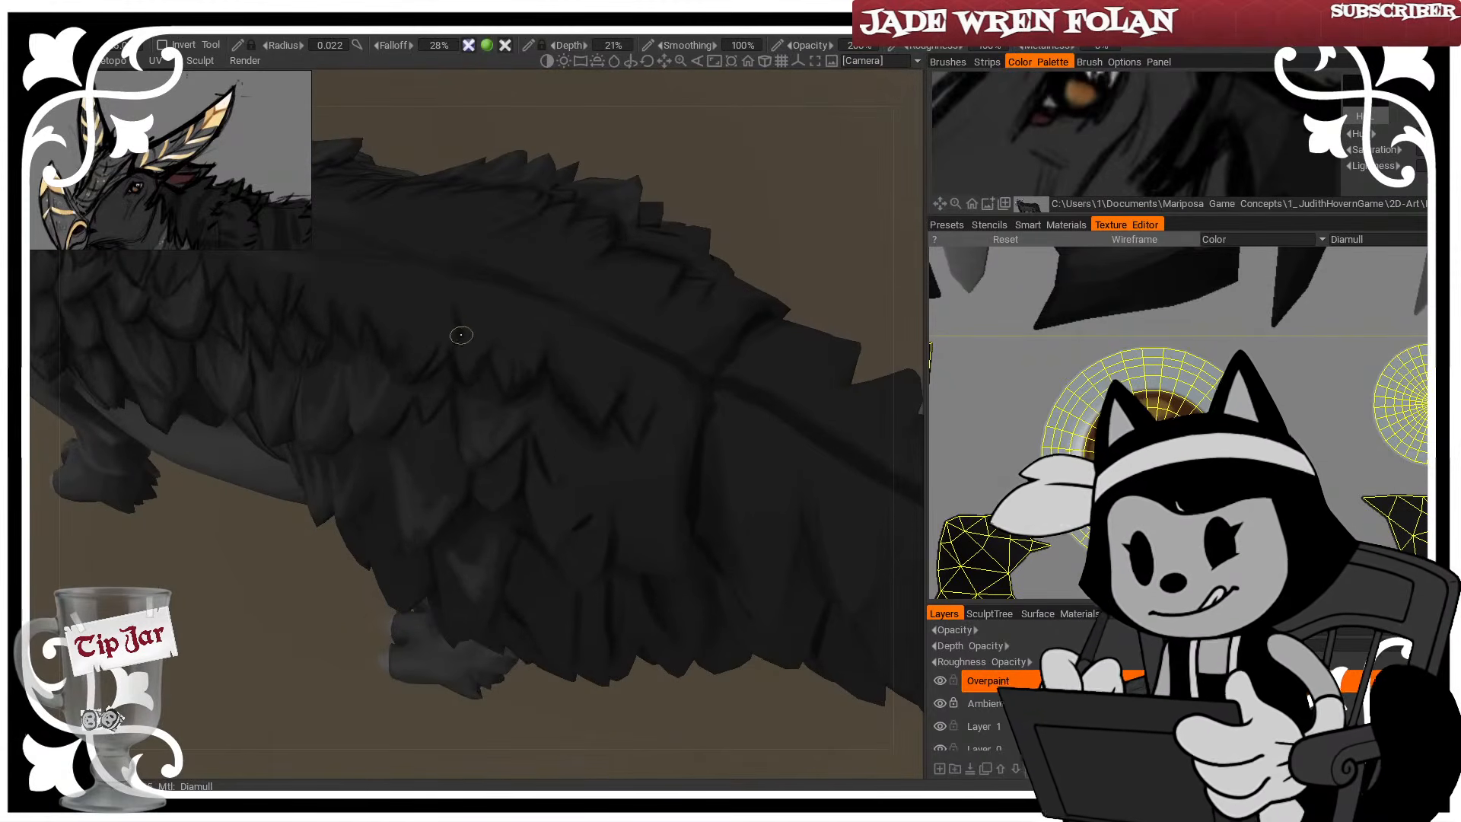
key("bracketright")
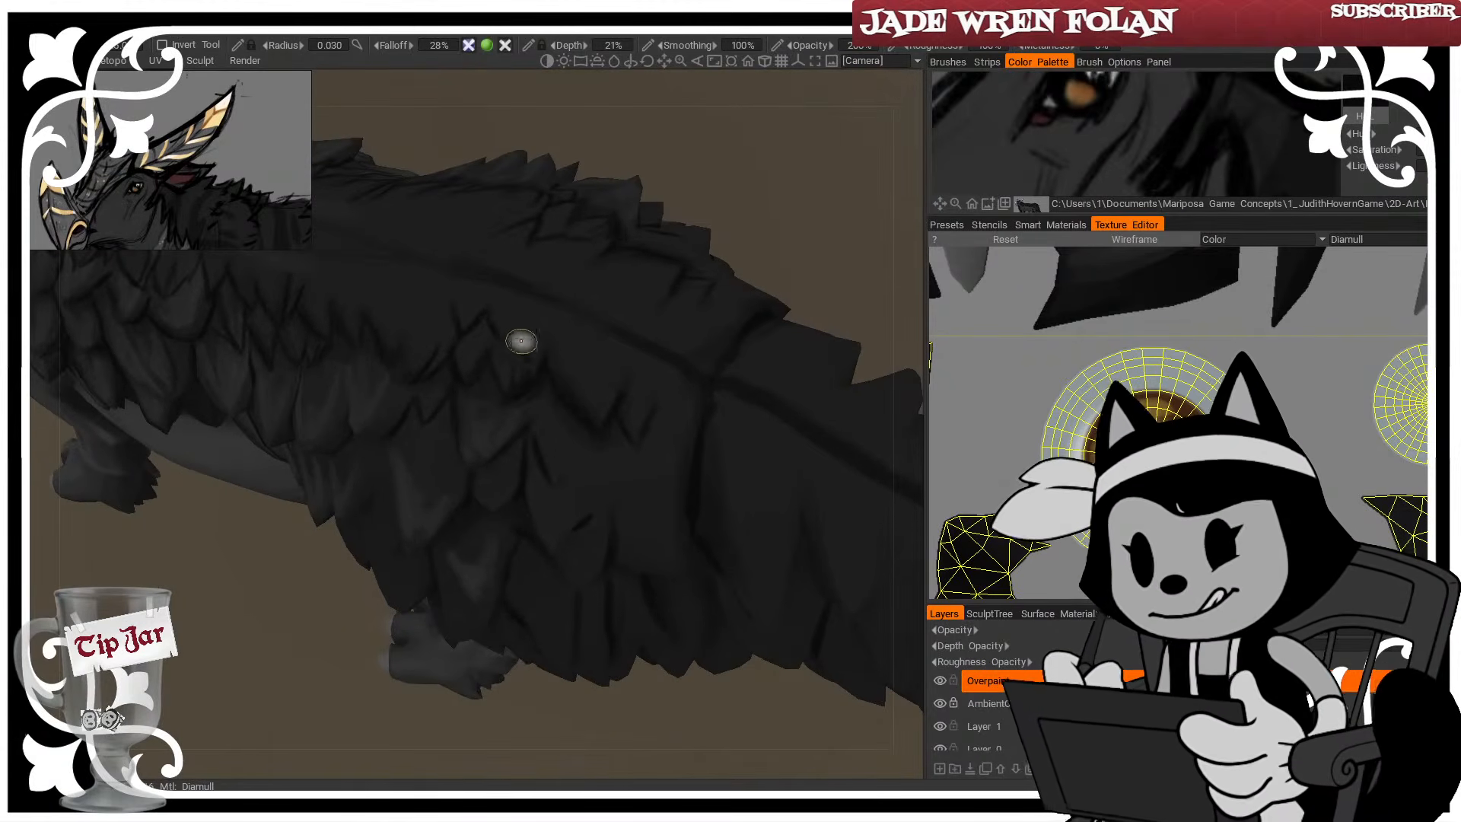
key("bracketleft")
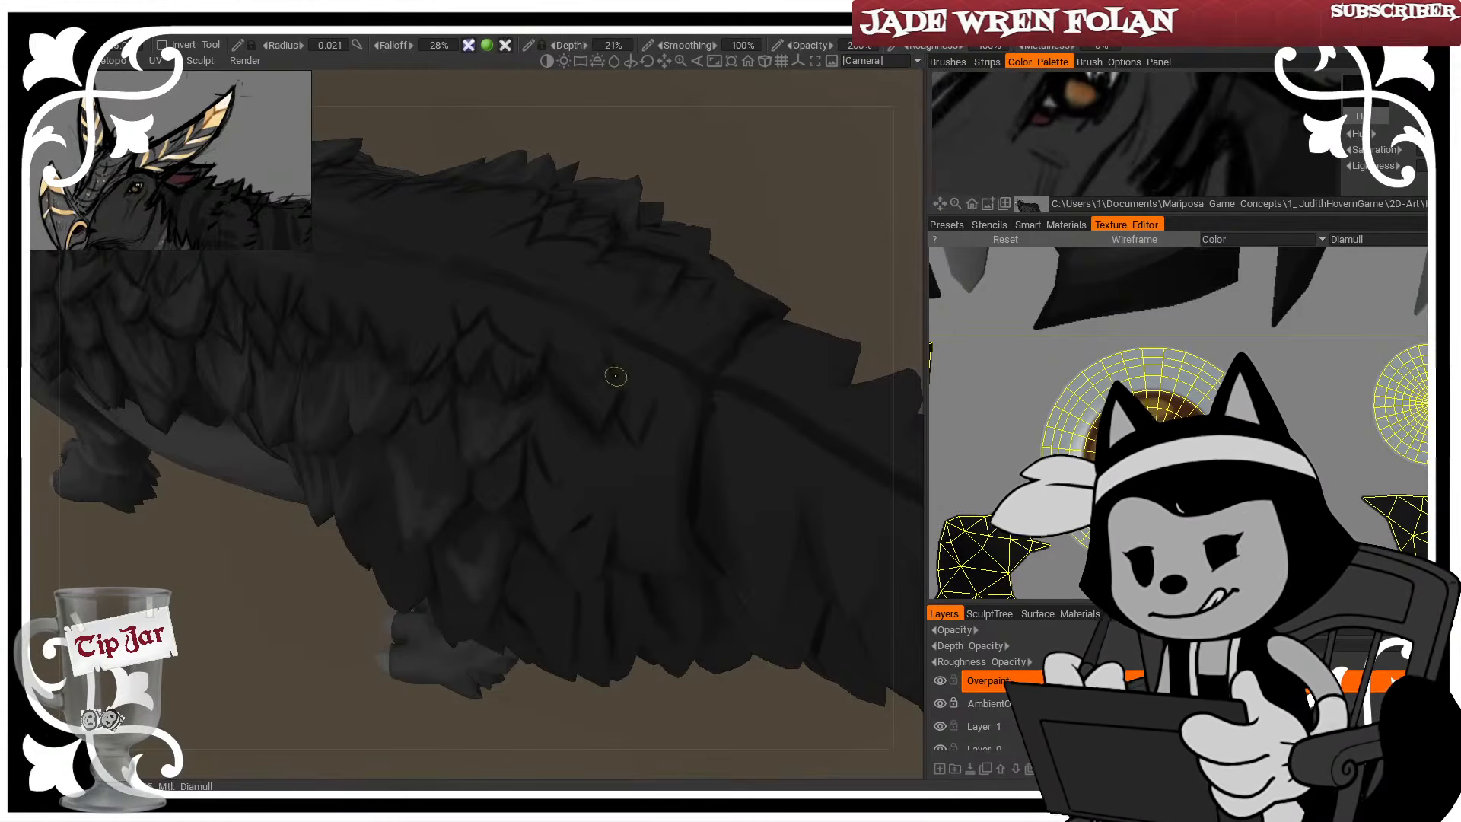
mouse_move(638, 383)
left_mouse_down()
mouse_move(736, 150)
mouse_move(662, 404)
mouse_move(691, 186)
mouse_move(421, 266)
left_mouse_up()
key("bracketright")
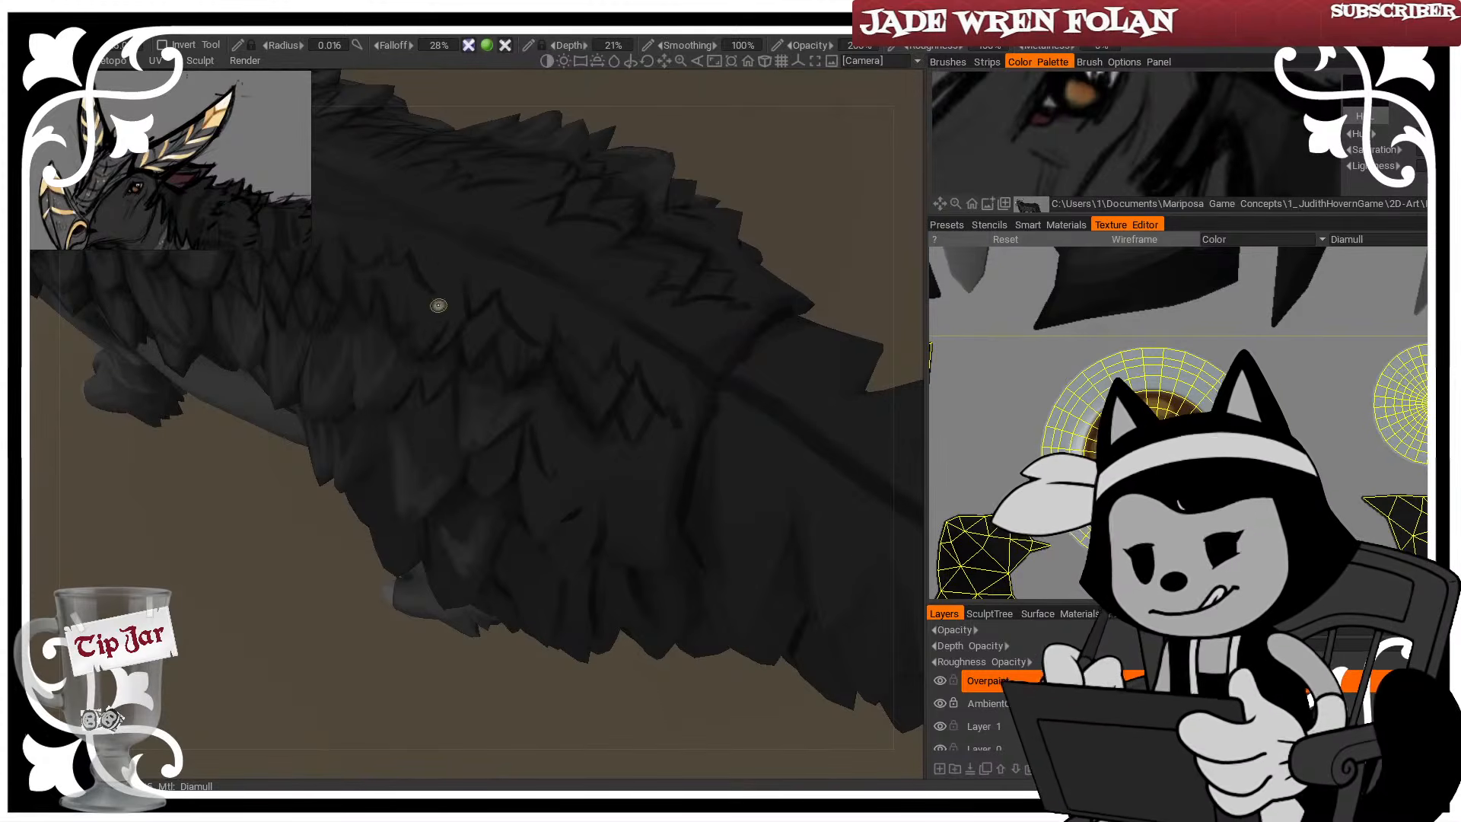
Fill the bare strips beside the spine line from the back to the rump with small pointed tufts
left_click_drag(277, 580, 398, 649)
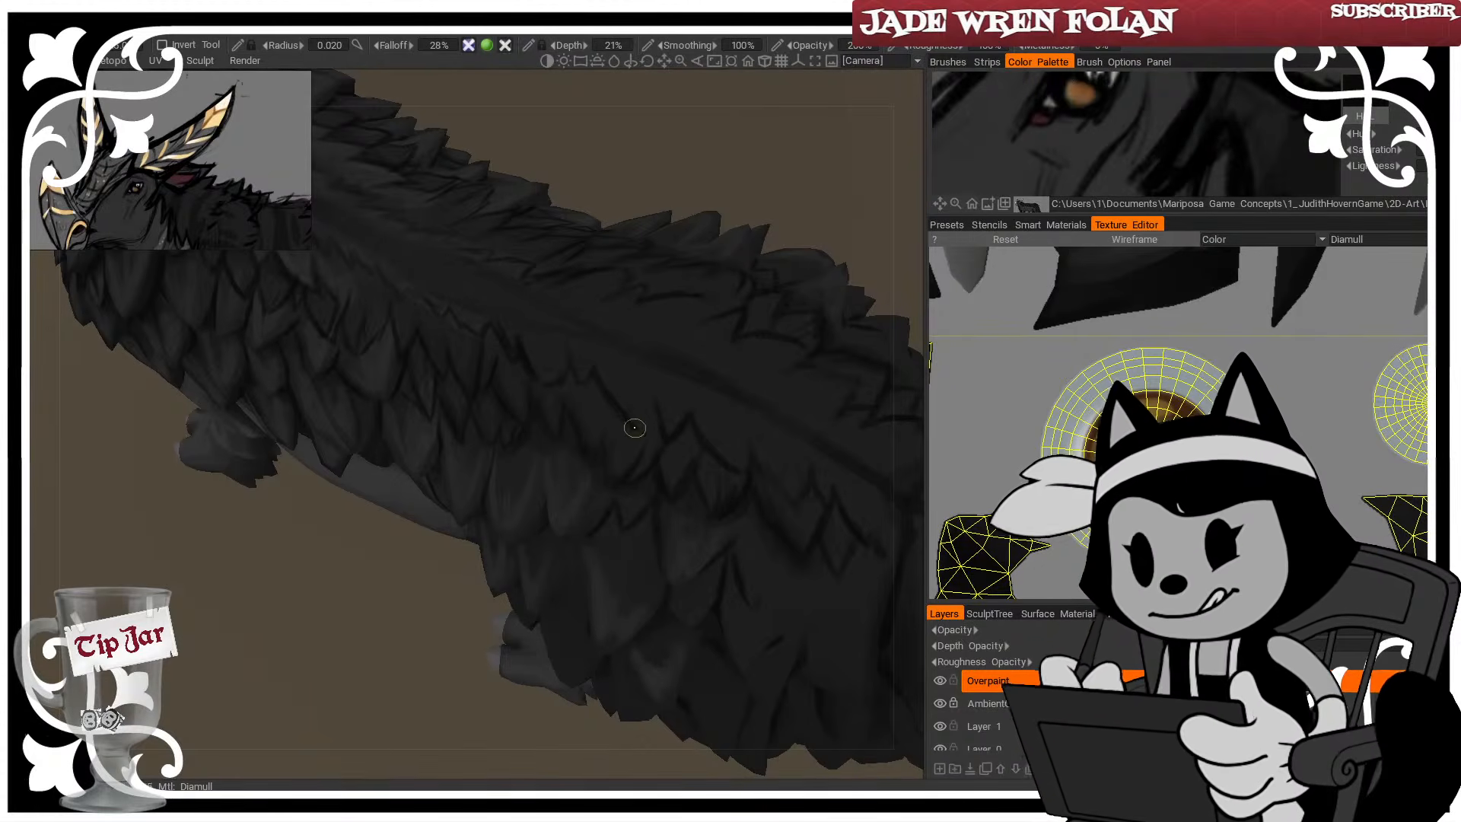
left_click_drag(585, 338, 601, 355)
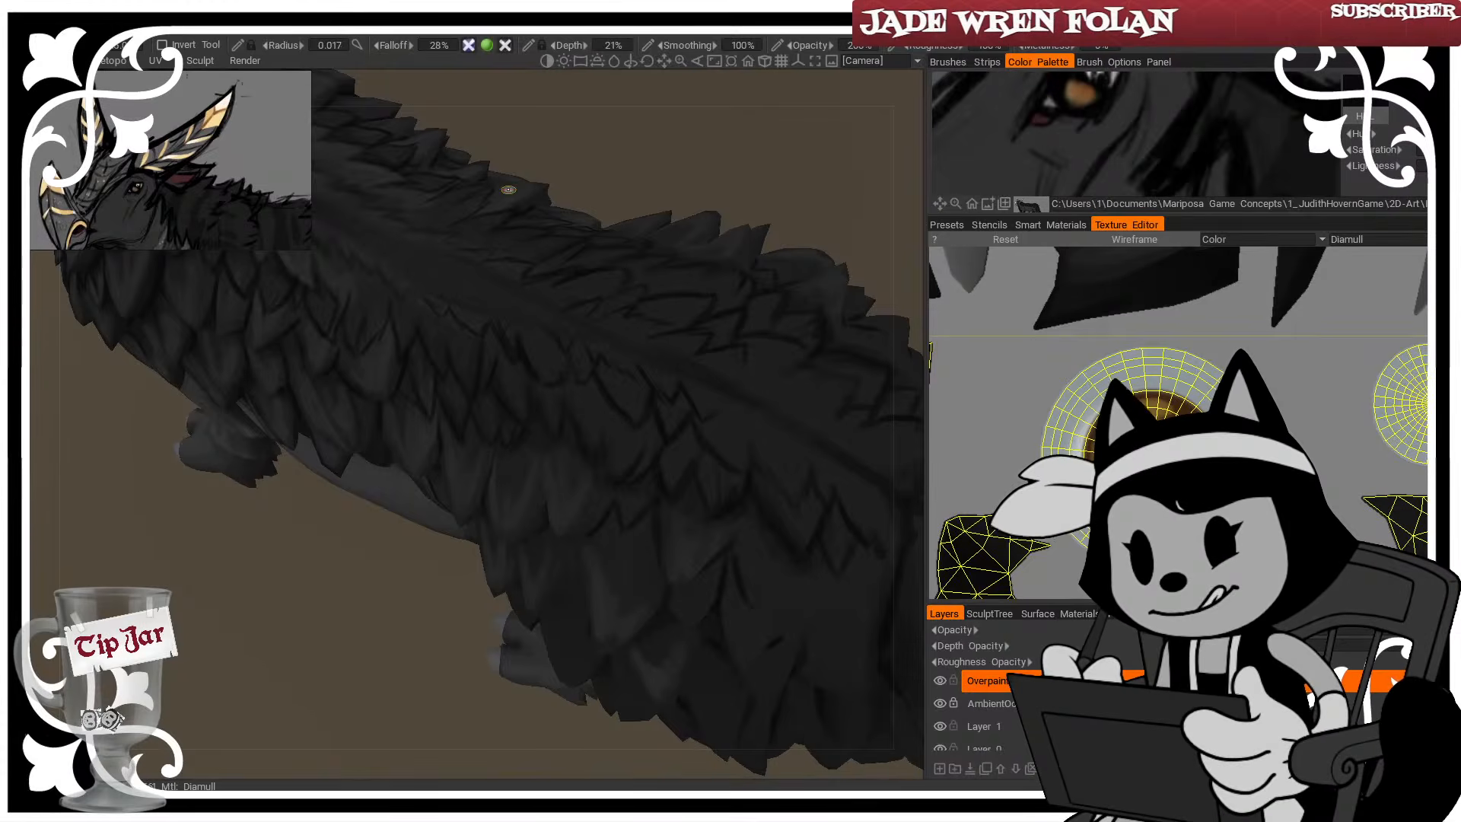
middle_click_drag(248, 485, 79, 426)
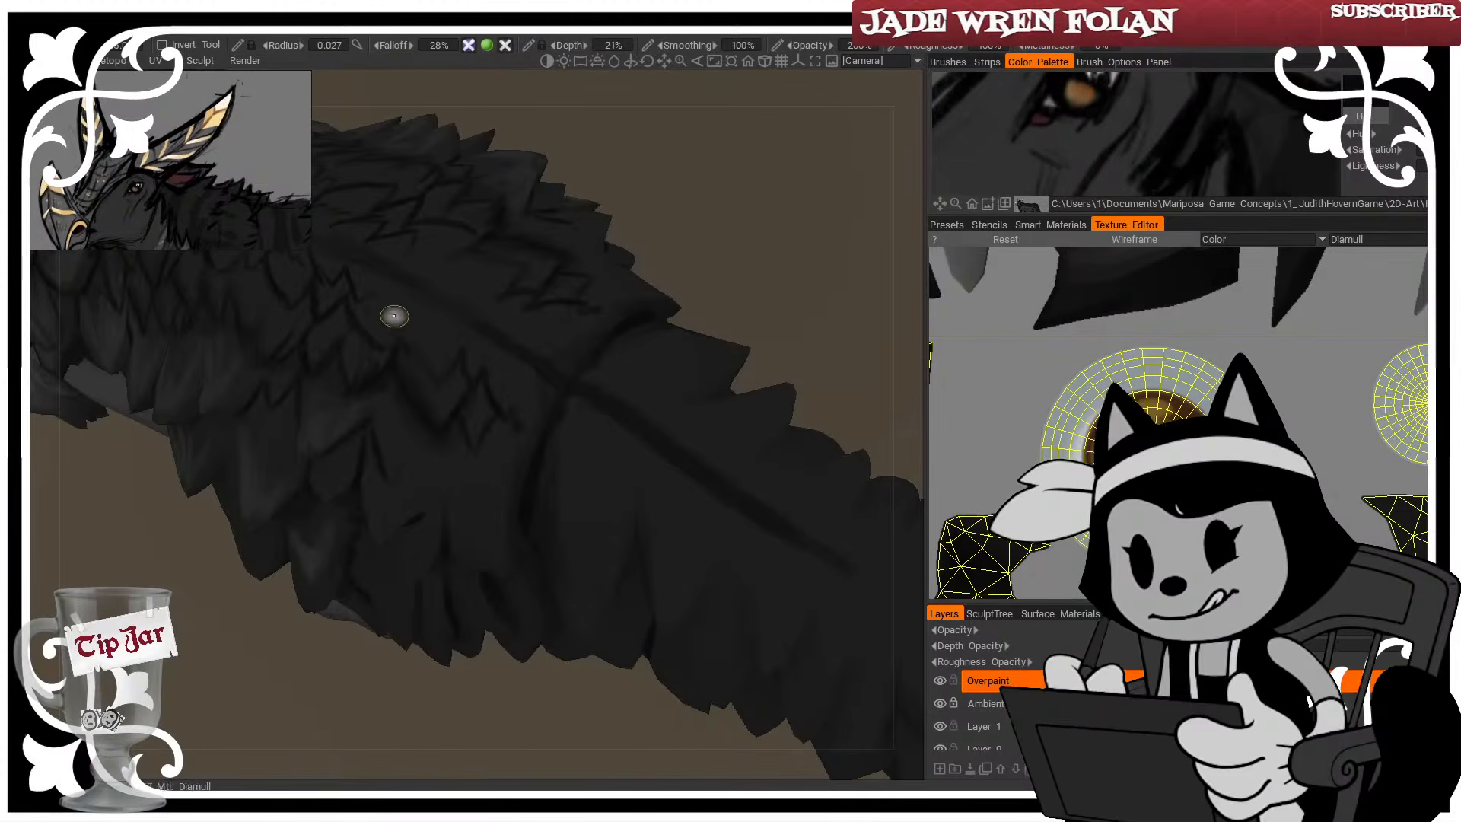
left_click_drag(394, 316, 477, 356)
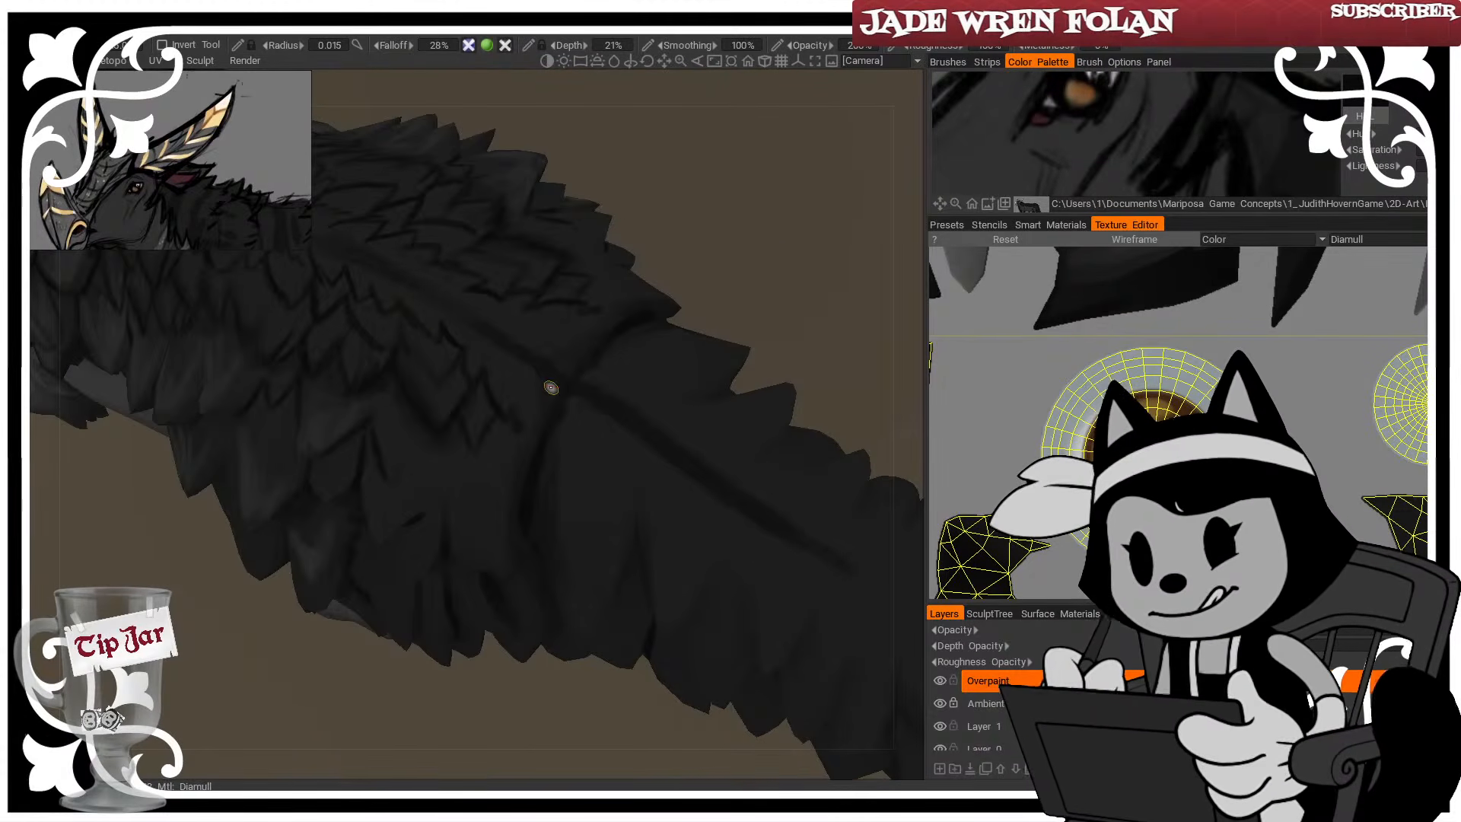
Outline the overlapping tufts on the side of the haunch with the 0.015 brush, working from side and low views
right_click_drag(529, 393, 459, 304)
left_click_drag(459, 304, 627, 304)
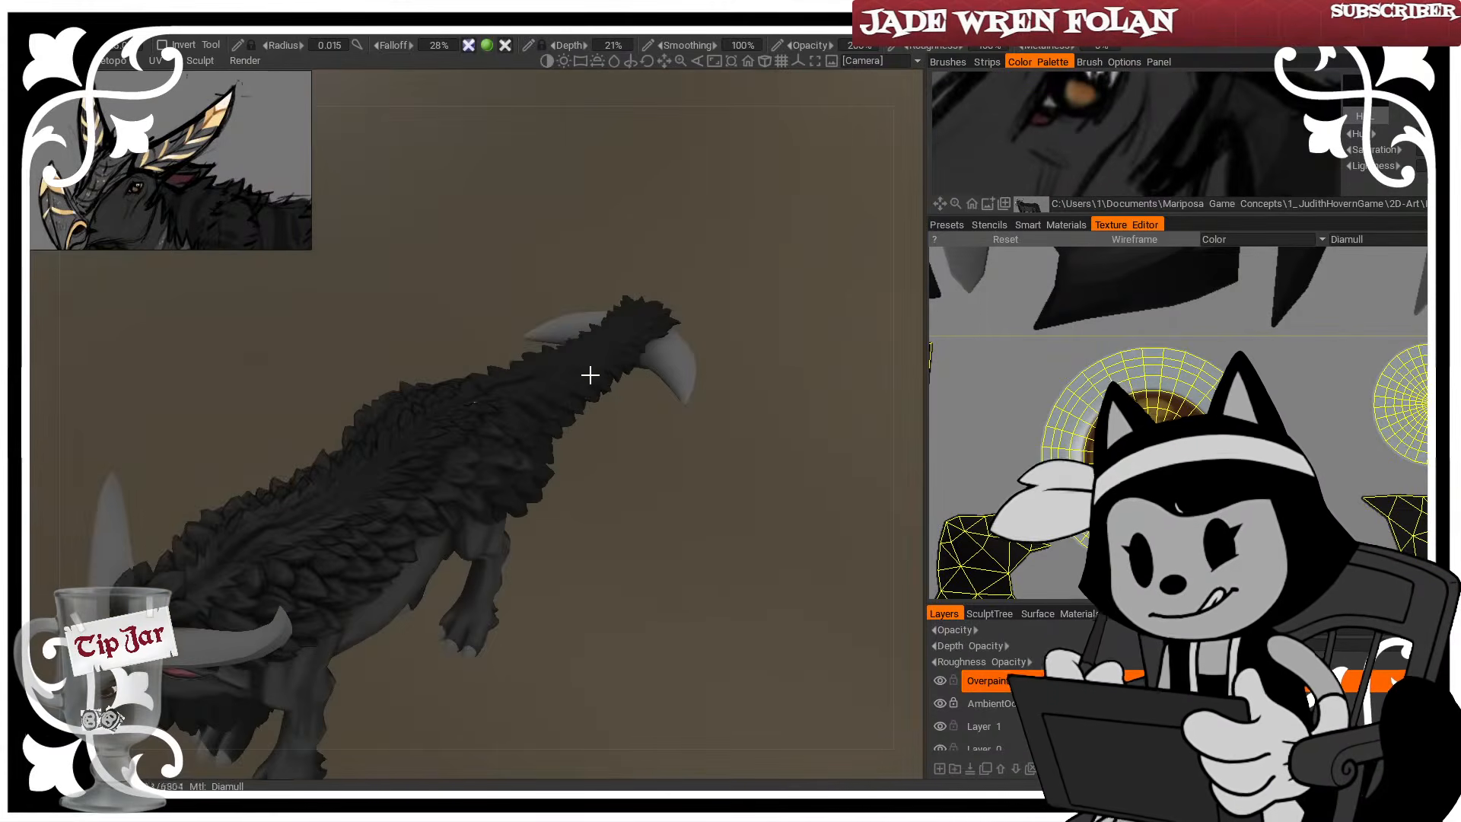
left_click_drag(589, 375, 461, 358, "alt")
right_click_drag(461, 358, 498, 493, "alt")
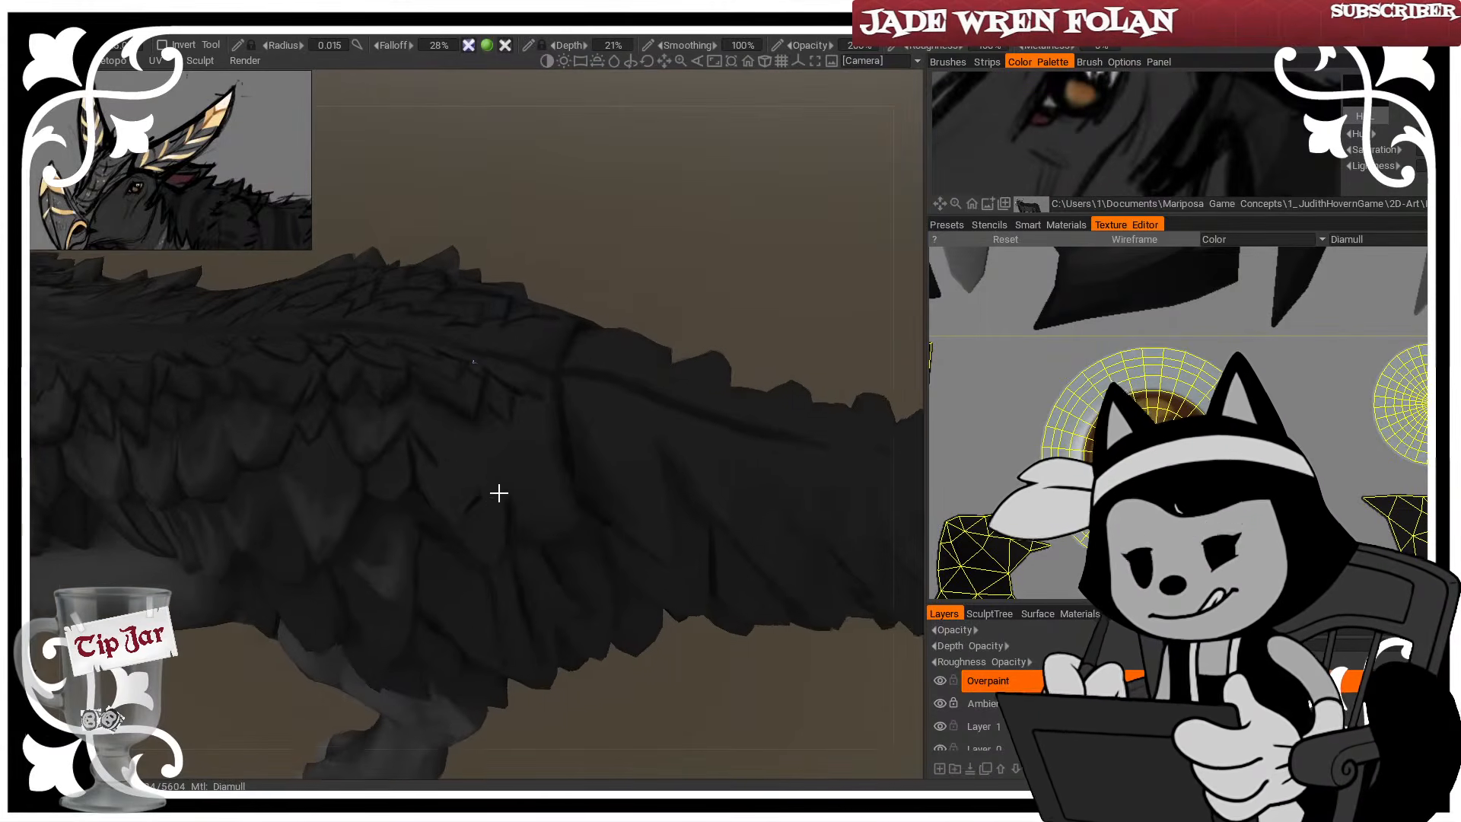
left_click_drag(499, 493, 535, 492, "alt")
left_click_drag(706, 743, 684, 675, "alt")
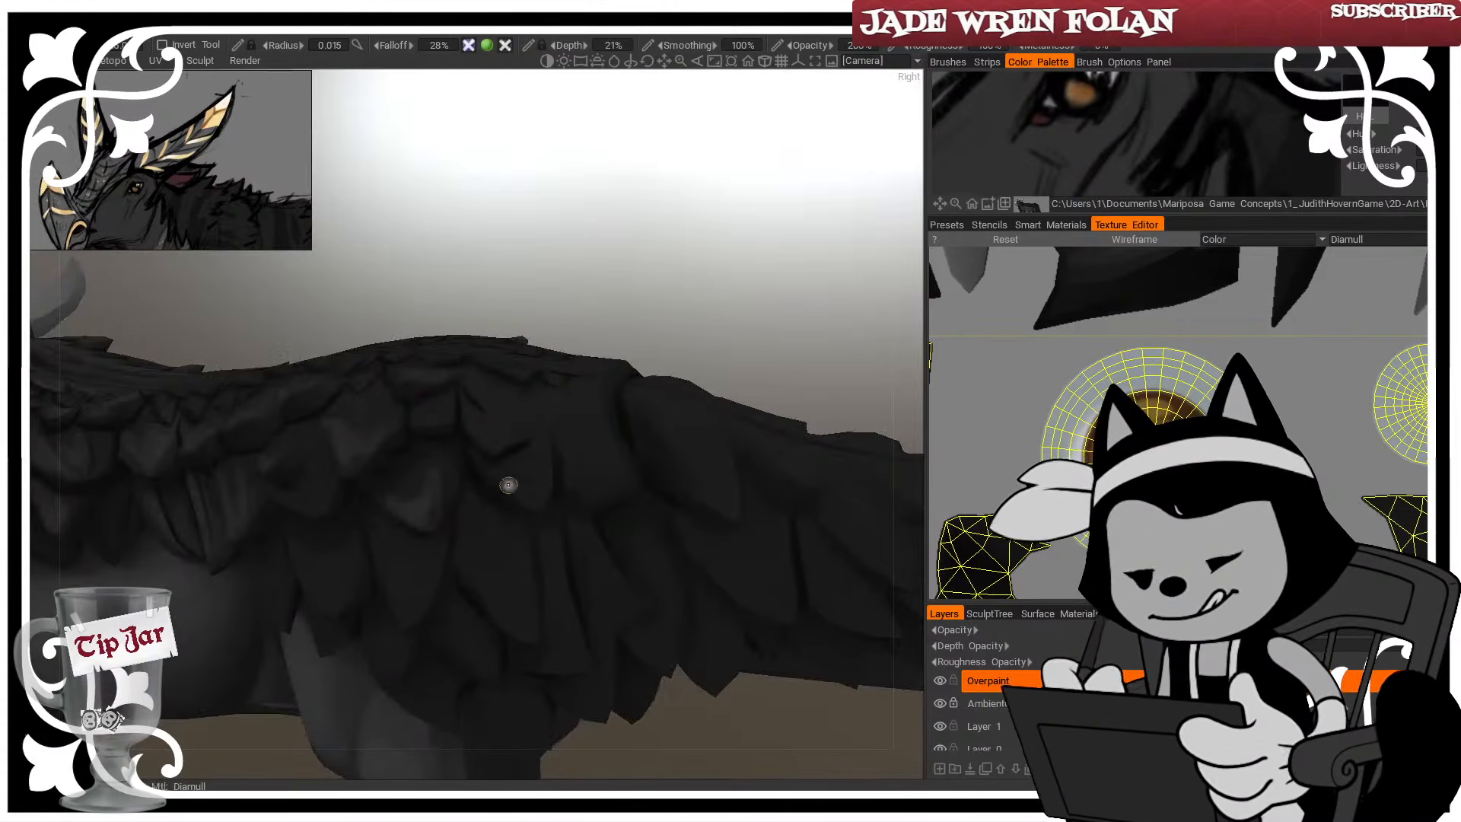
left_click_drag(508, 485, 509, 319, "alt")
left_click_drag(488, 491, 569, 484, "alt")
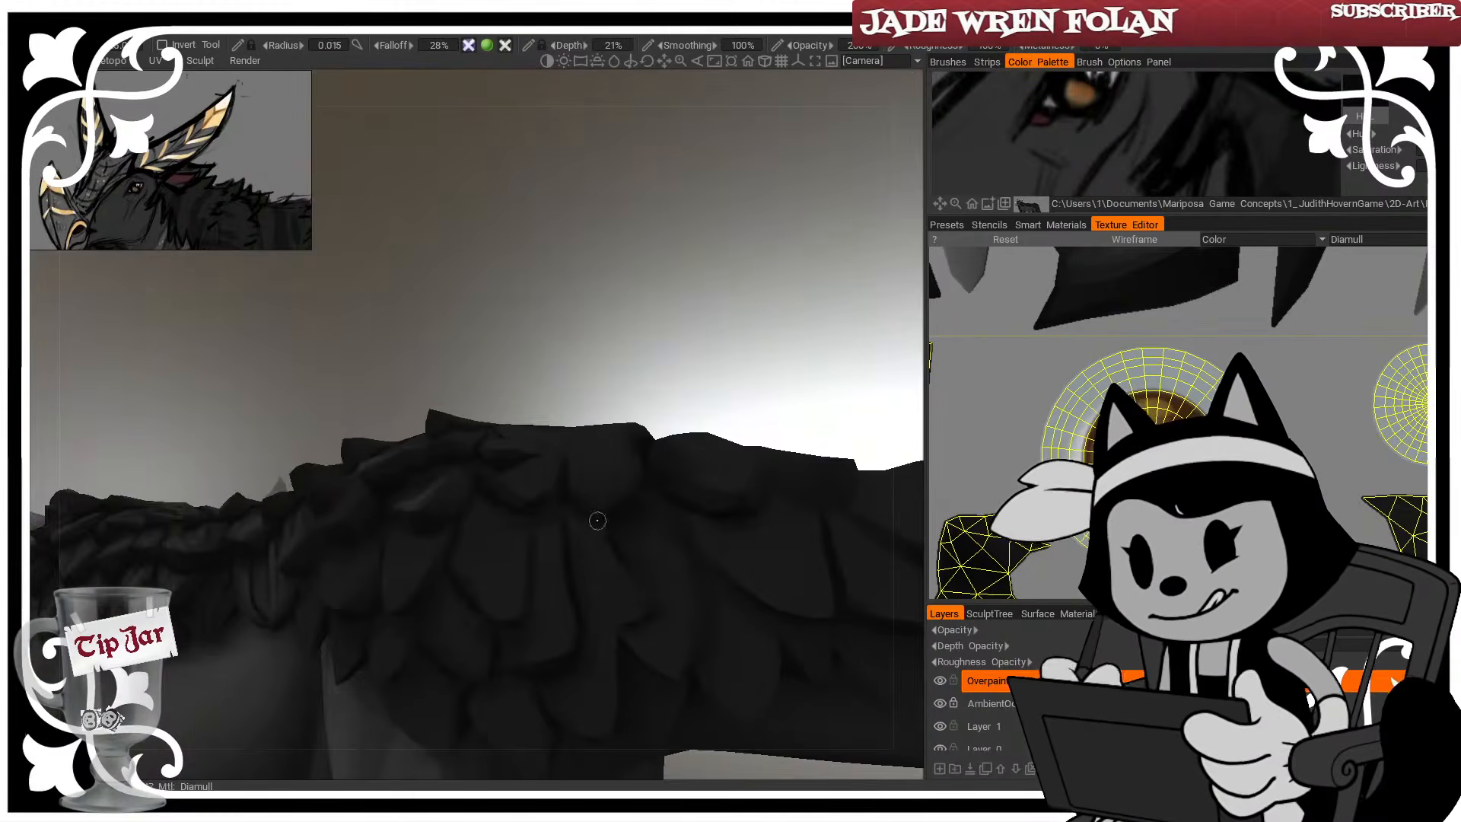
mouse_move(611, 346)
left_mouse_down("alt")
mouse_move(558, 440)
mouse_move(738, 317)
mouse_move(688, 339)
left_mouse_up("alt")
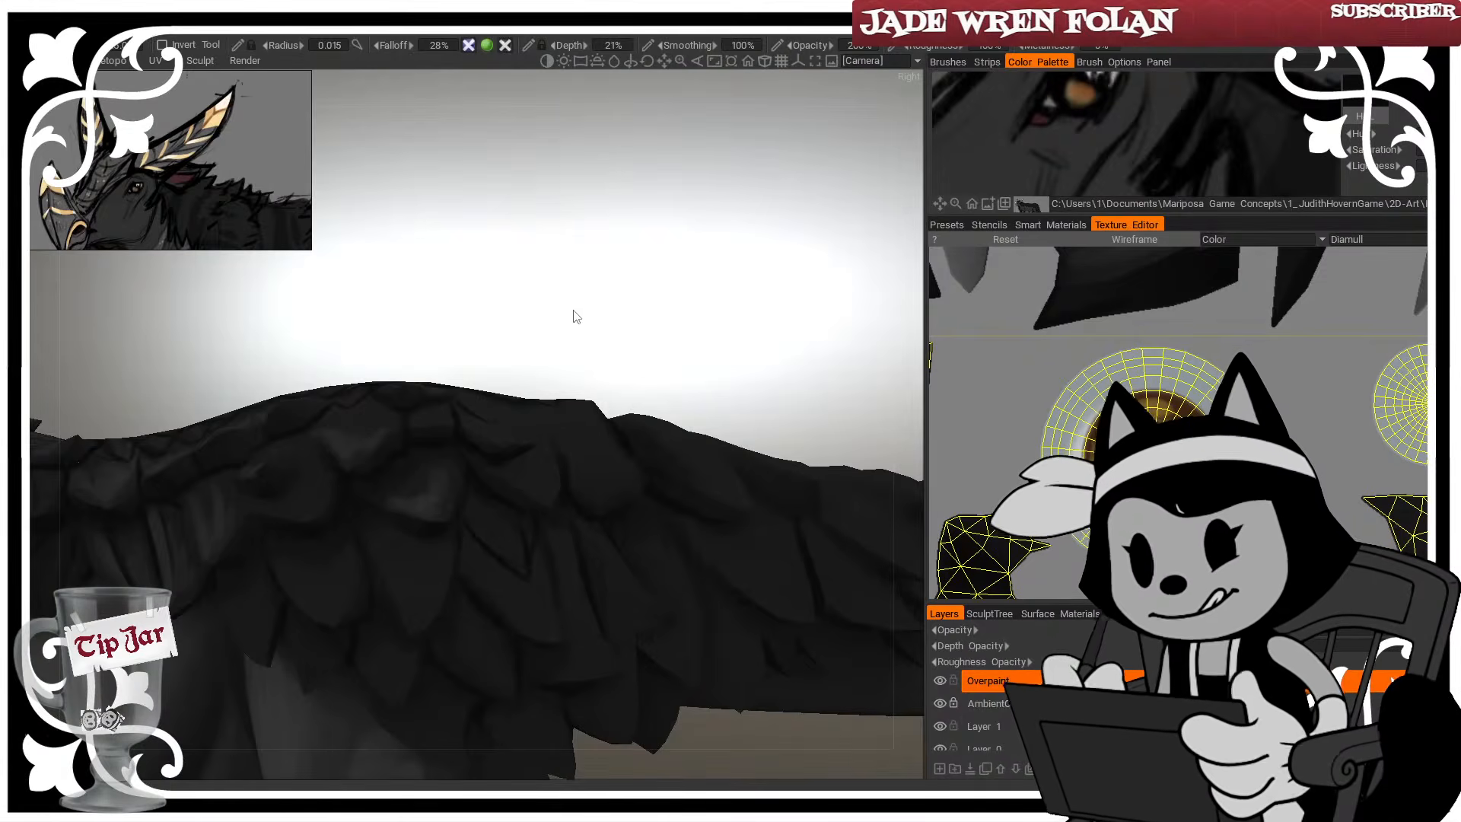
Shade around the new tufts at the middle of the haunch with 0.042 and 0.031 brushes
mouse_move(563, 334)
left_mouse_down("alt")
mouse_move(563, 350)
mouse_move(535, 342)
left_mouse_up("alt")
right_click_drag(451, 520, 476, 525)
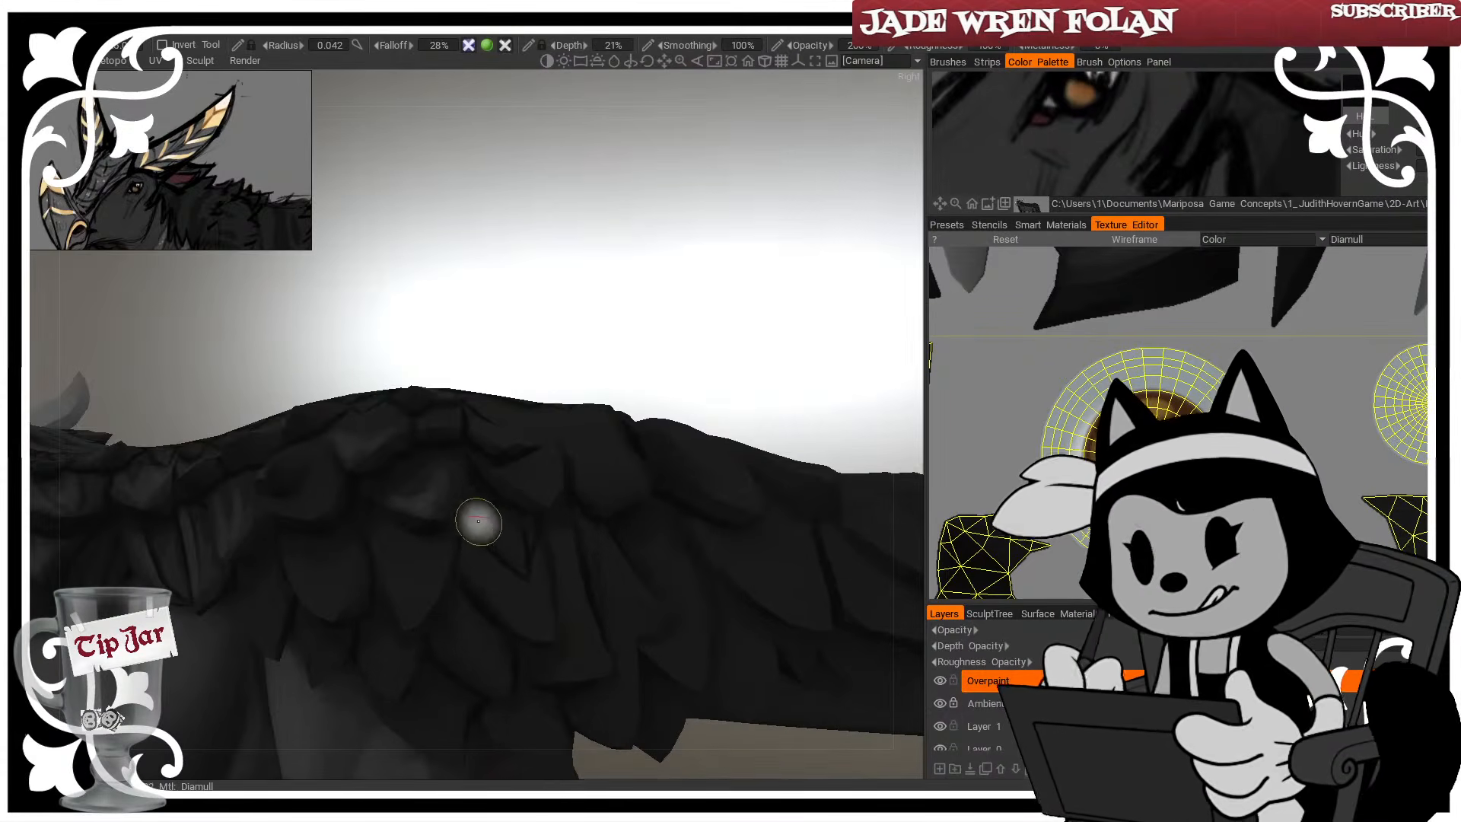
right_click_drag(525, 577, 519, 562)
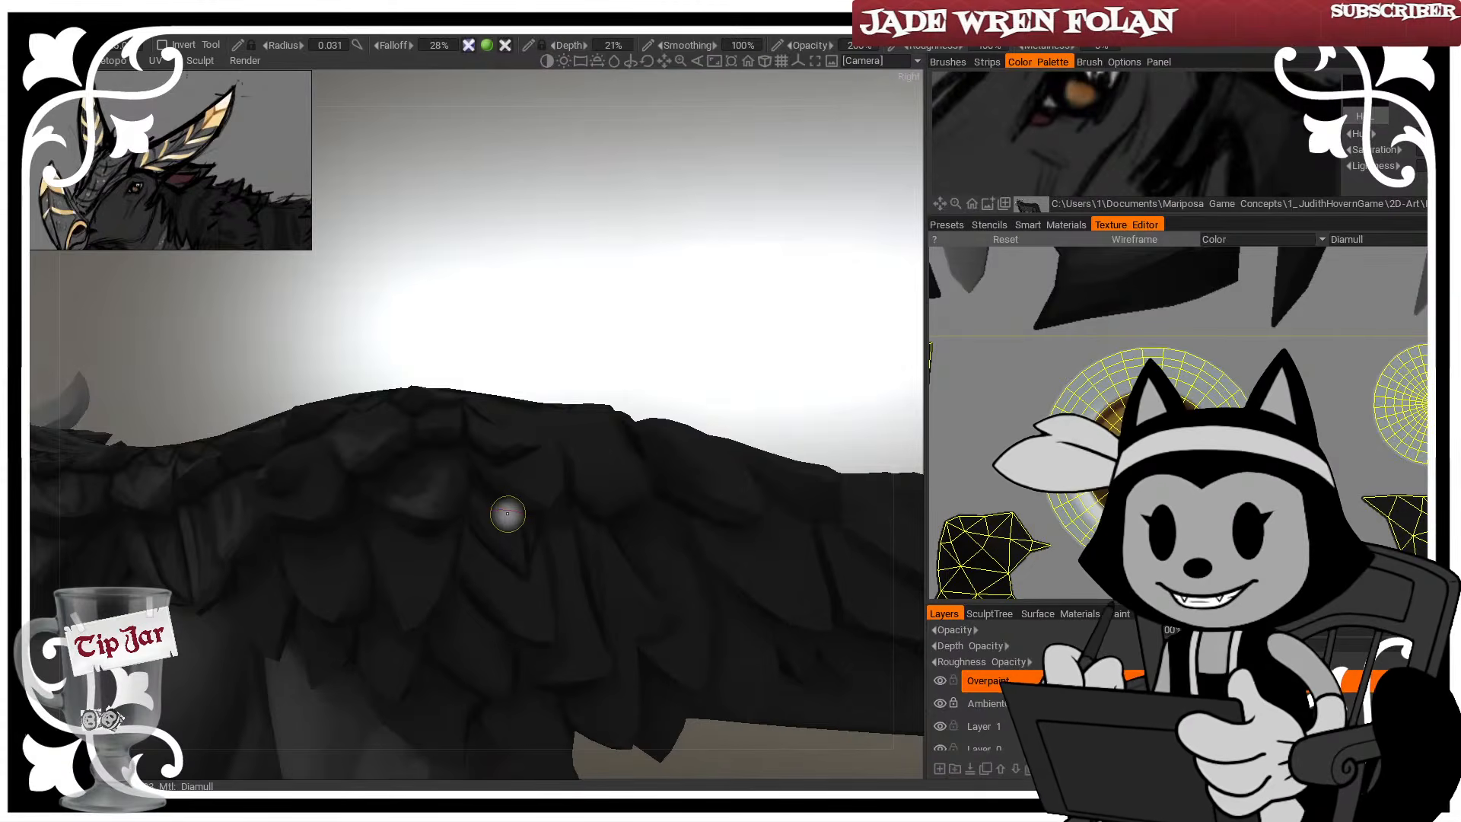
Outline the tufts below the highlighted tuft on the upper haunch with fine brushes of radius 0.014 and 0.018
left_click_drag(626, 336, 601, 354, "alt")
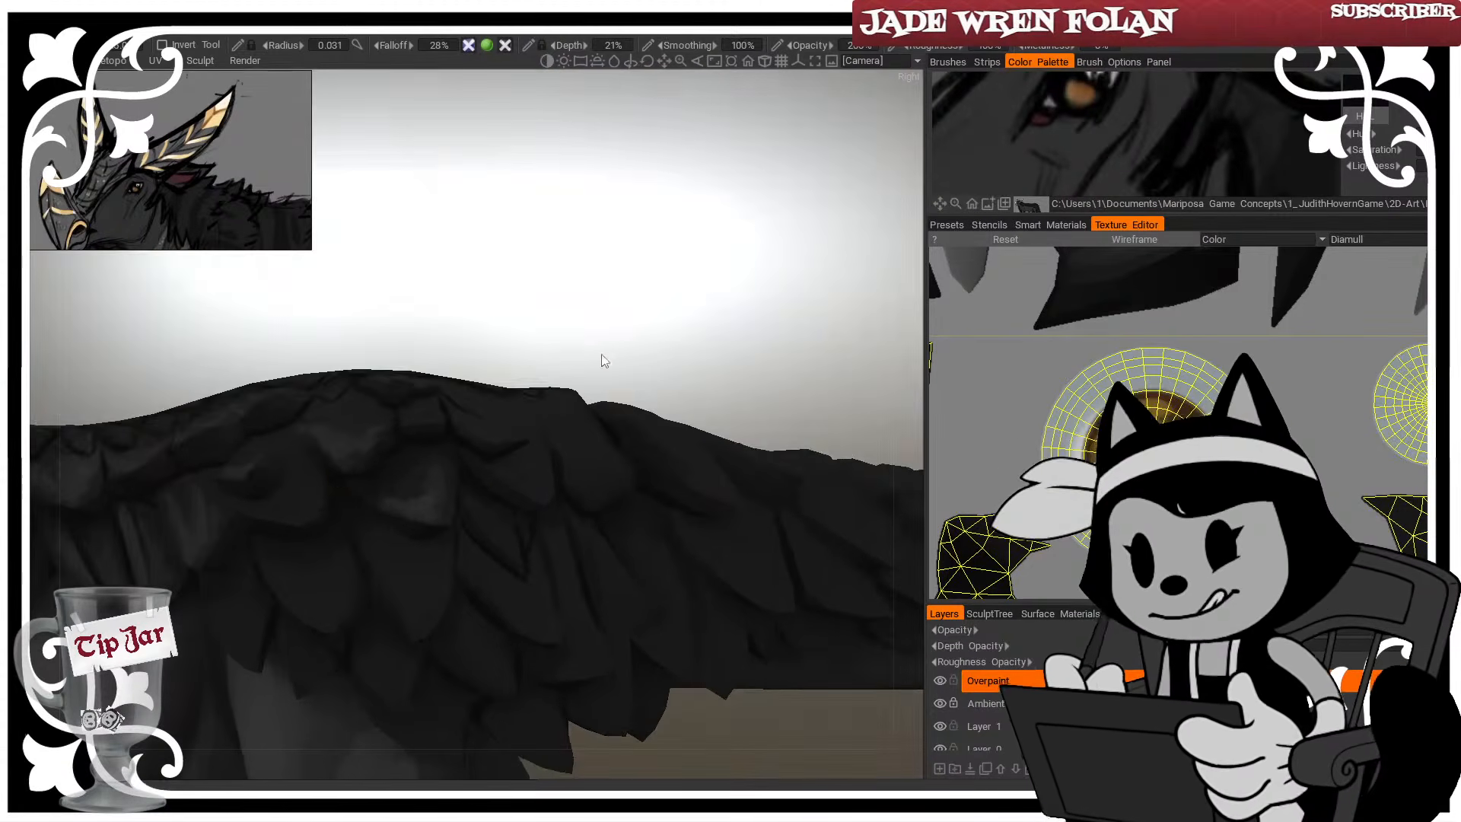
right_click_drag(353, 482, 393, 507)
left_click_drag(425, 309, 418, 271, "alt")
right_click_drag(371, 521, 361, 521)
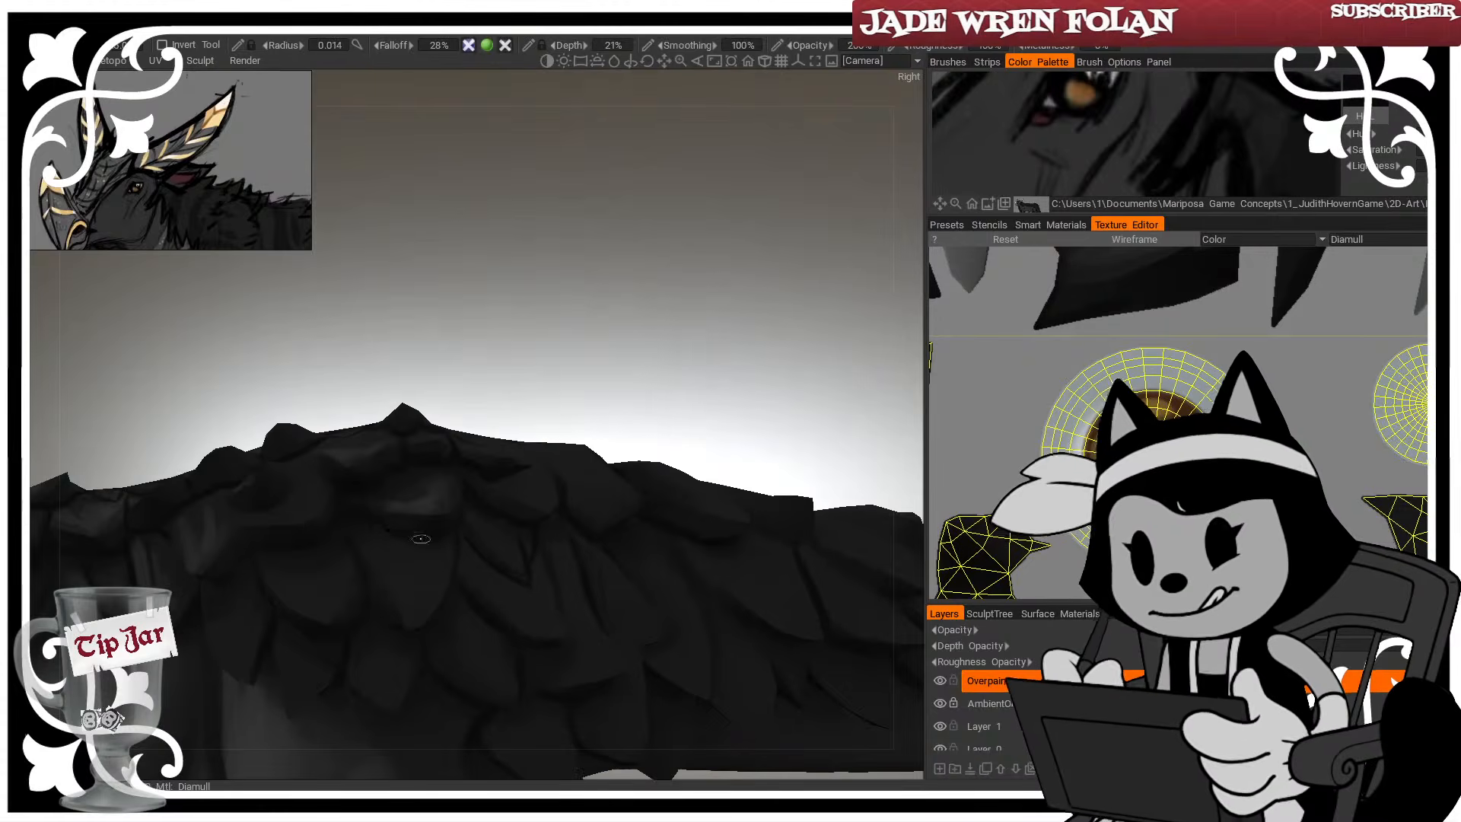
left_click_drag(451, 339, 455, 526, "alt")
left_click_drag(521, 410, 541, 365, "alt")
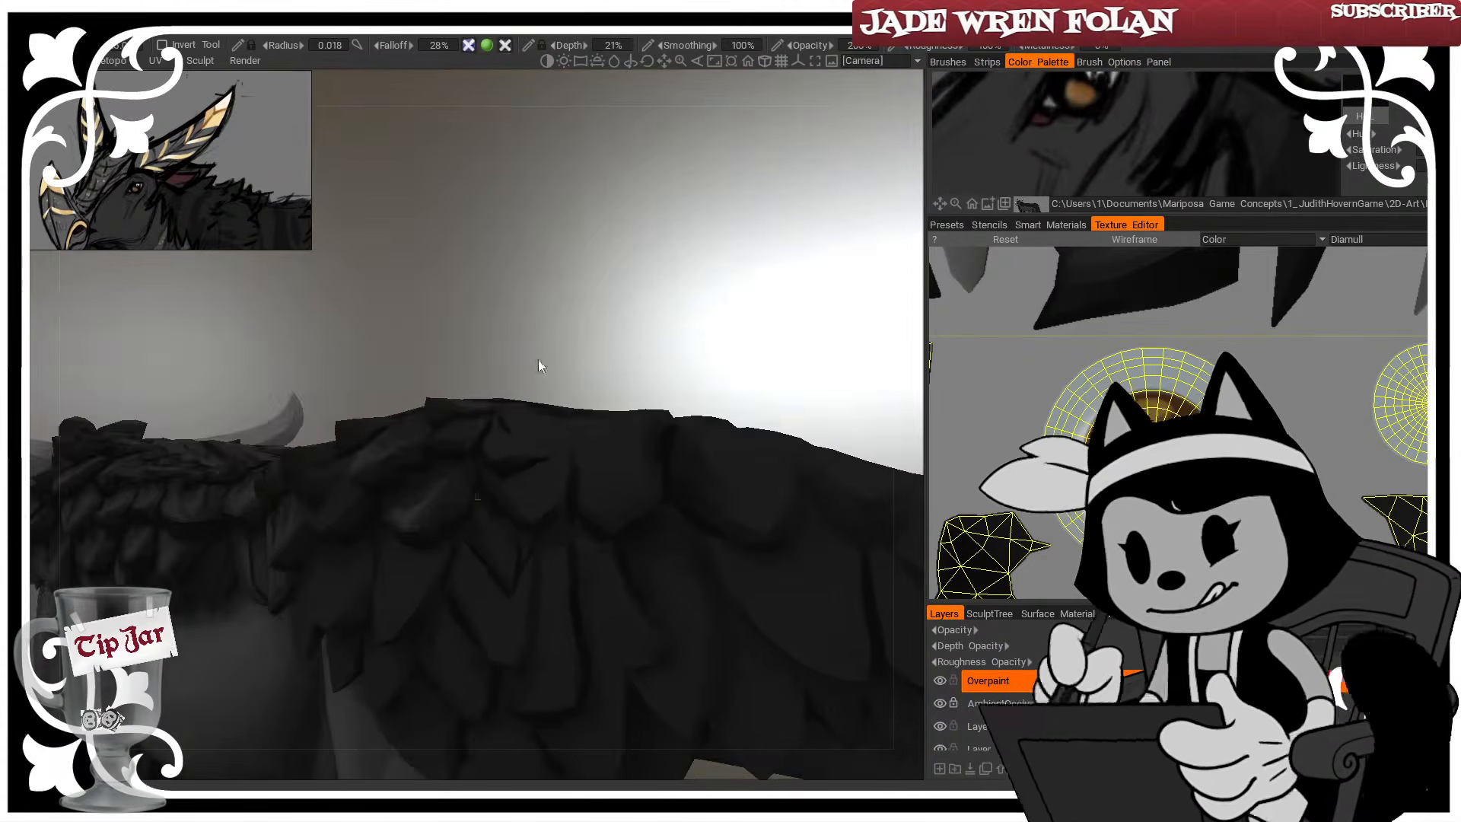
Shade the tuft overlaps on the upper middle of the haunch with brushes of radius 0.039 and 0.020
right_click_drag(460, 523, 464, 540)
mouse_move(590, 285)
left_mouse_down("alt")
mouse_move(607, 316)
mouse_move(593, 372)
left_mouse_up("alt")
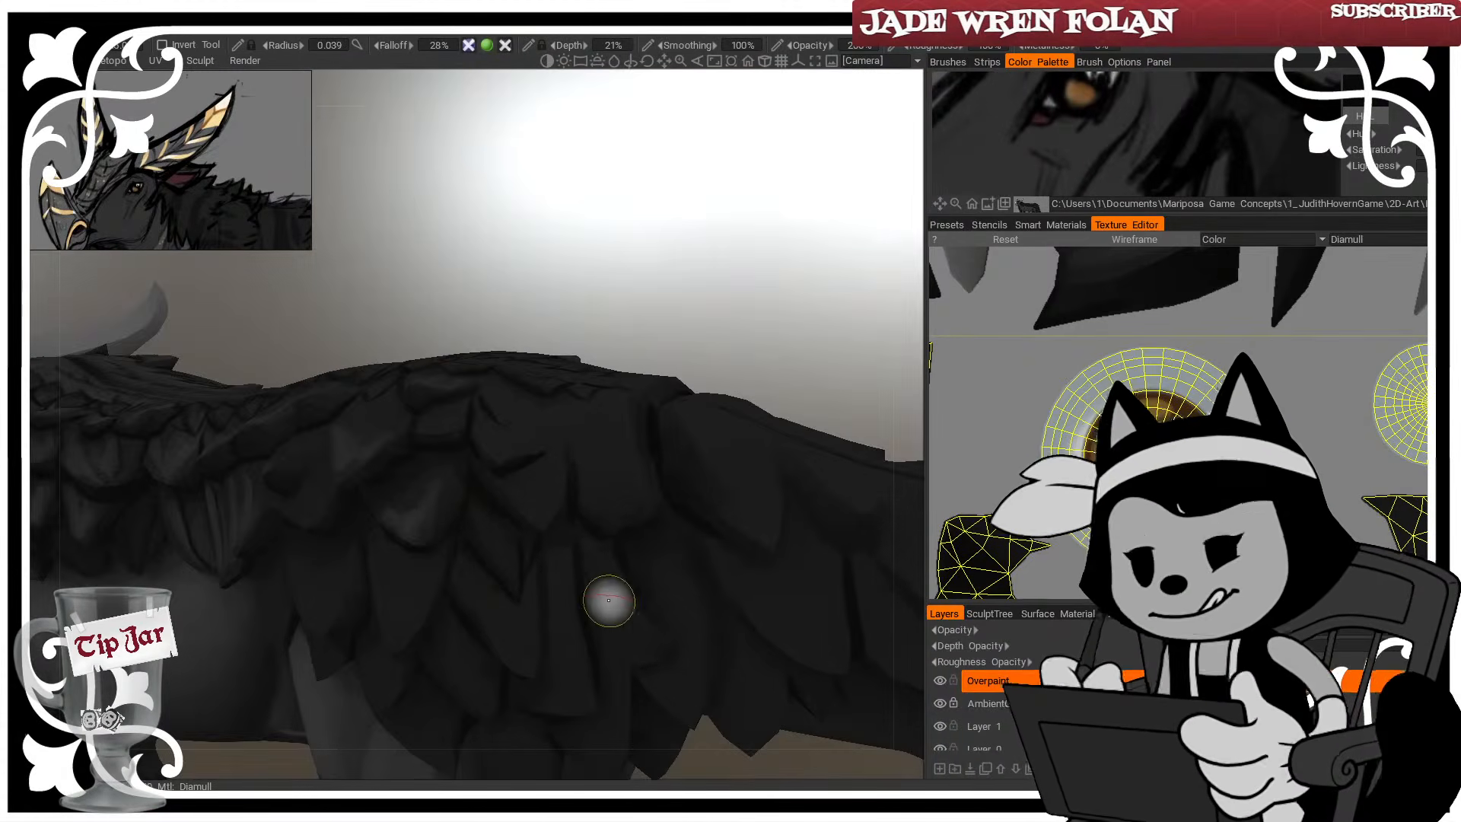
middle_click_drag(553, 559, 671, 510, "alt")
right_click_drag(545, 423, 538, 413)
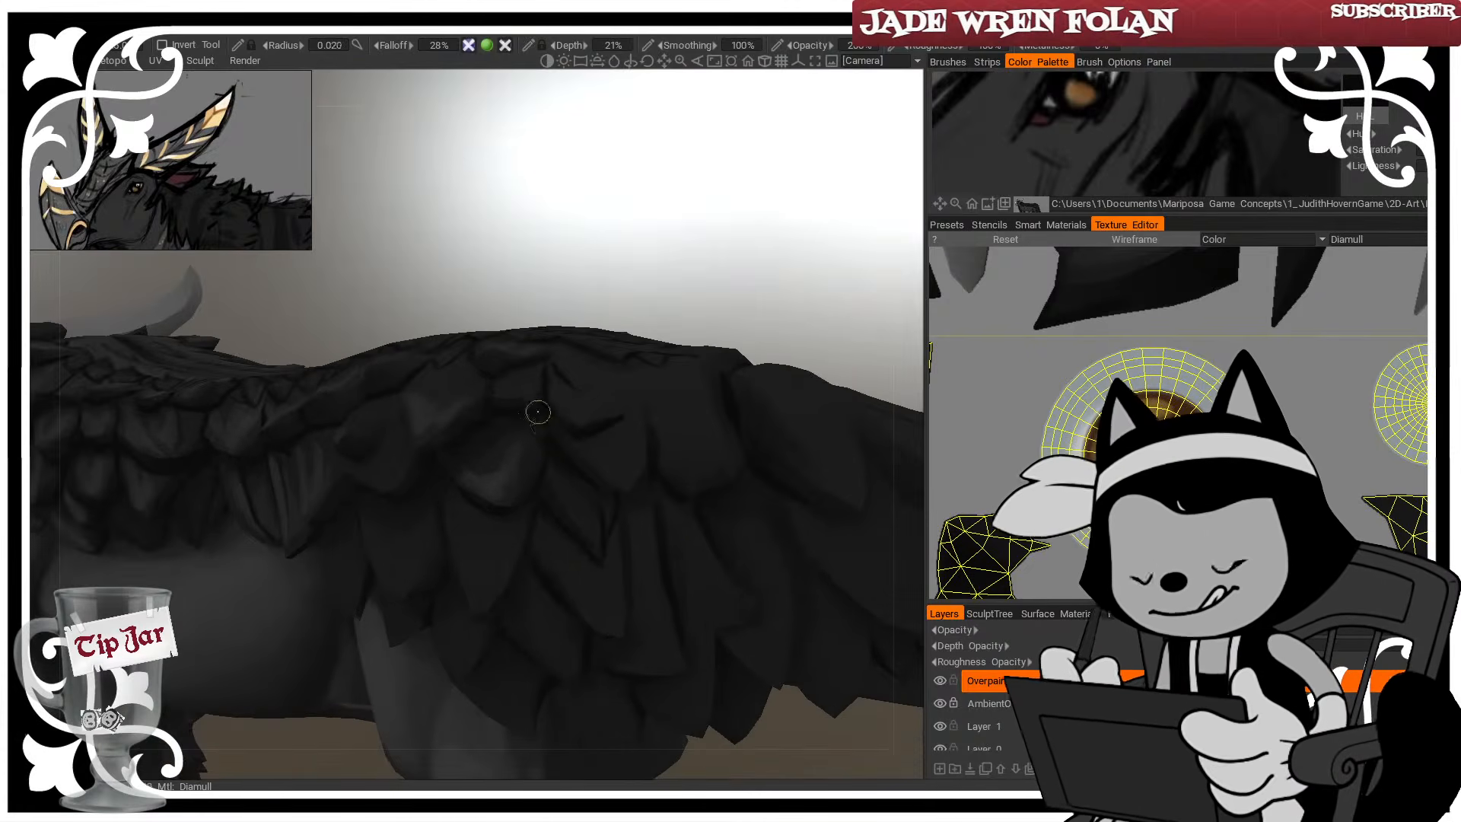
left_click_drag(538, 414, 602, 284, "alt")
right_click_drag(516, 414, 522, 422)
mouse_move(496, 380)
left_mouse_down("alt")
mouse_move(520, 280)
mouse_move(619, 208)
left_mouse_up("alt")
Darken and define the tufts between the spine and the front of the haunch with 0.045 and 0.023 brushes
left_click_drag(422, 277, 424, 320)
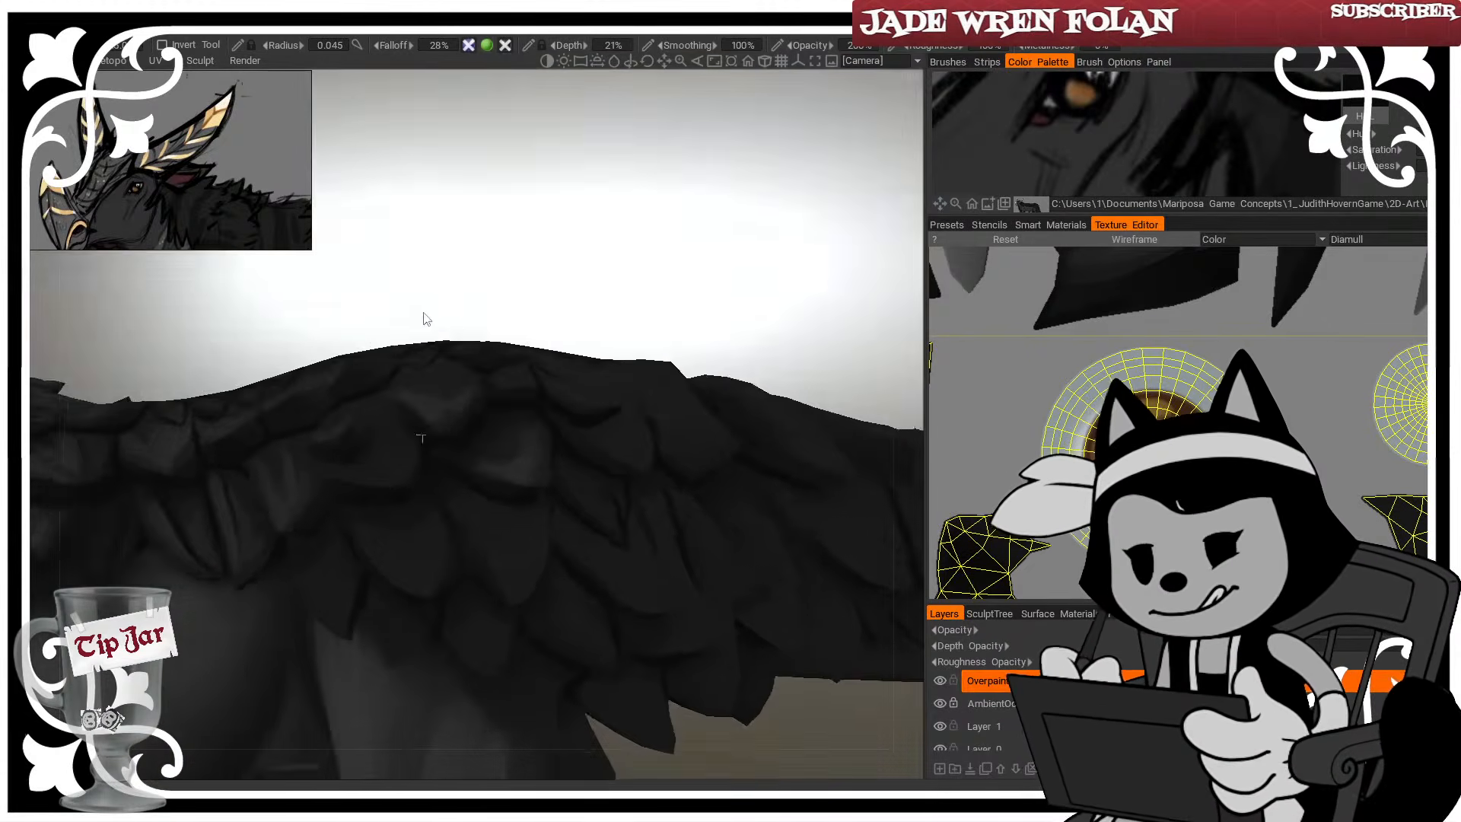
right_click_drag(412, 423, 392, 417)
mouse_move(453, 300)
left_mouse_down()
mouse_move(525, 325)
mouse_move(470, 310)
left_mouse_up()
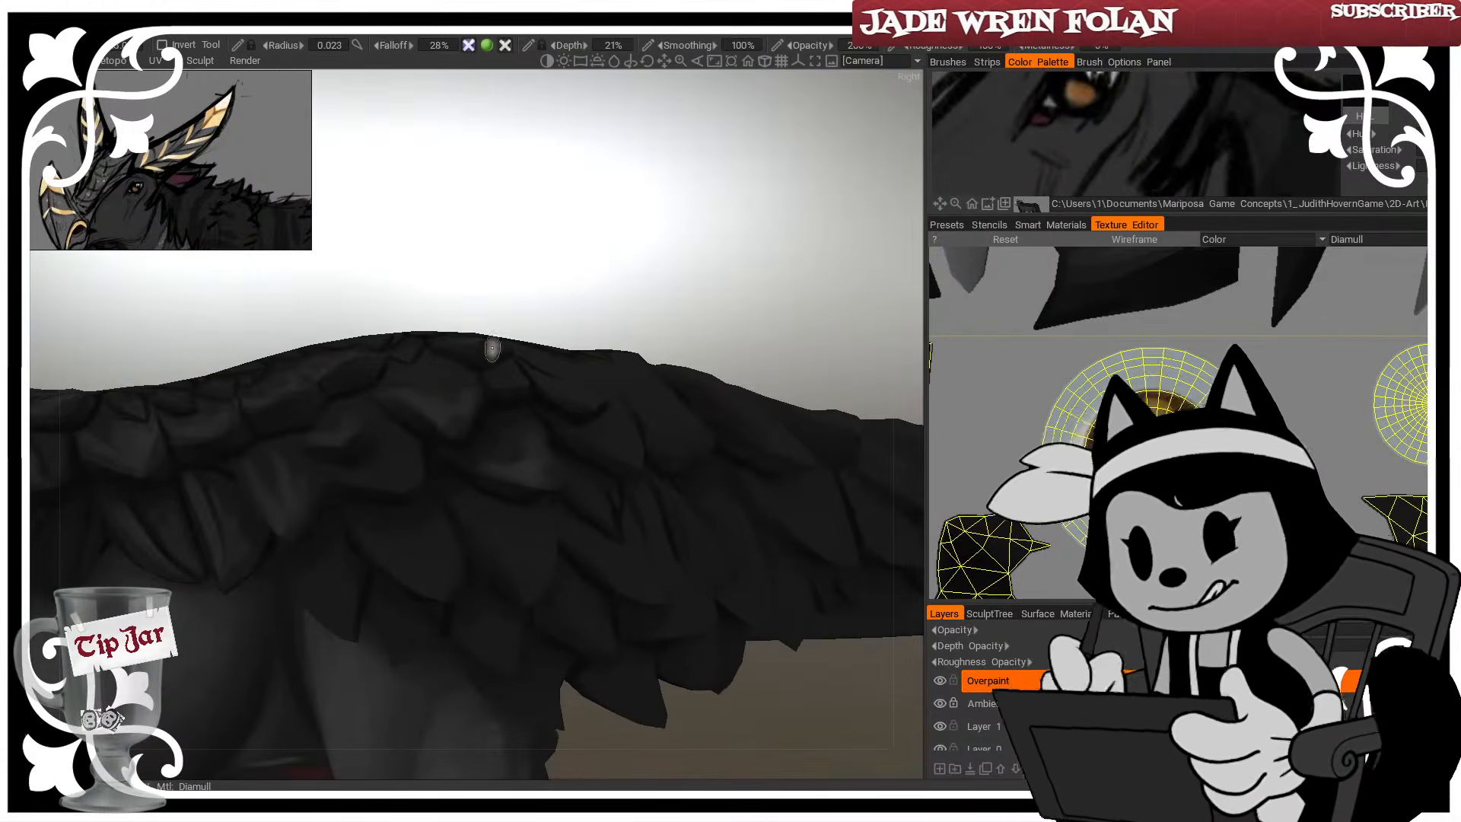
left_click_drag(450, 216, 523, 228)
right_click_drag(371, 423, 377, 428)
mouse_move(472, 305)
left_mouse_down()
mouse_move(522, 256)
mouse_move(443, 222)
left_mouse_up()
right_click_drag(322, 439, 300, 436)
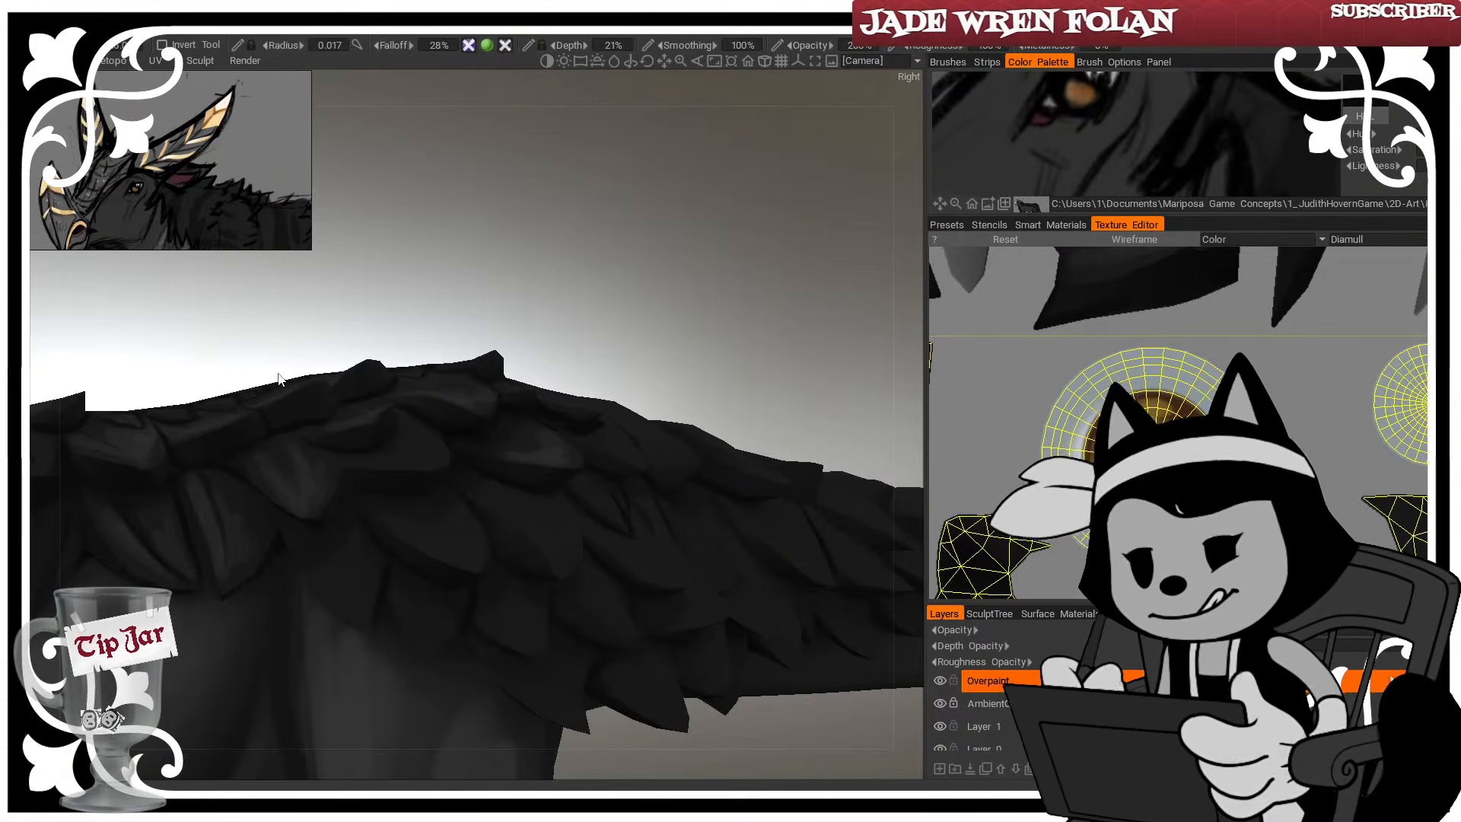
Sharpen the edges of the upper front haunch tufts with brushes of radius 0.017 and 0.020
left_click_drag(428, 251, 420, 245)
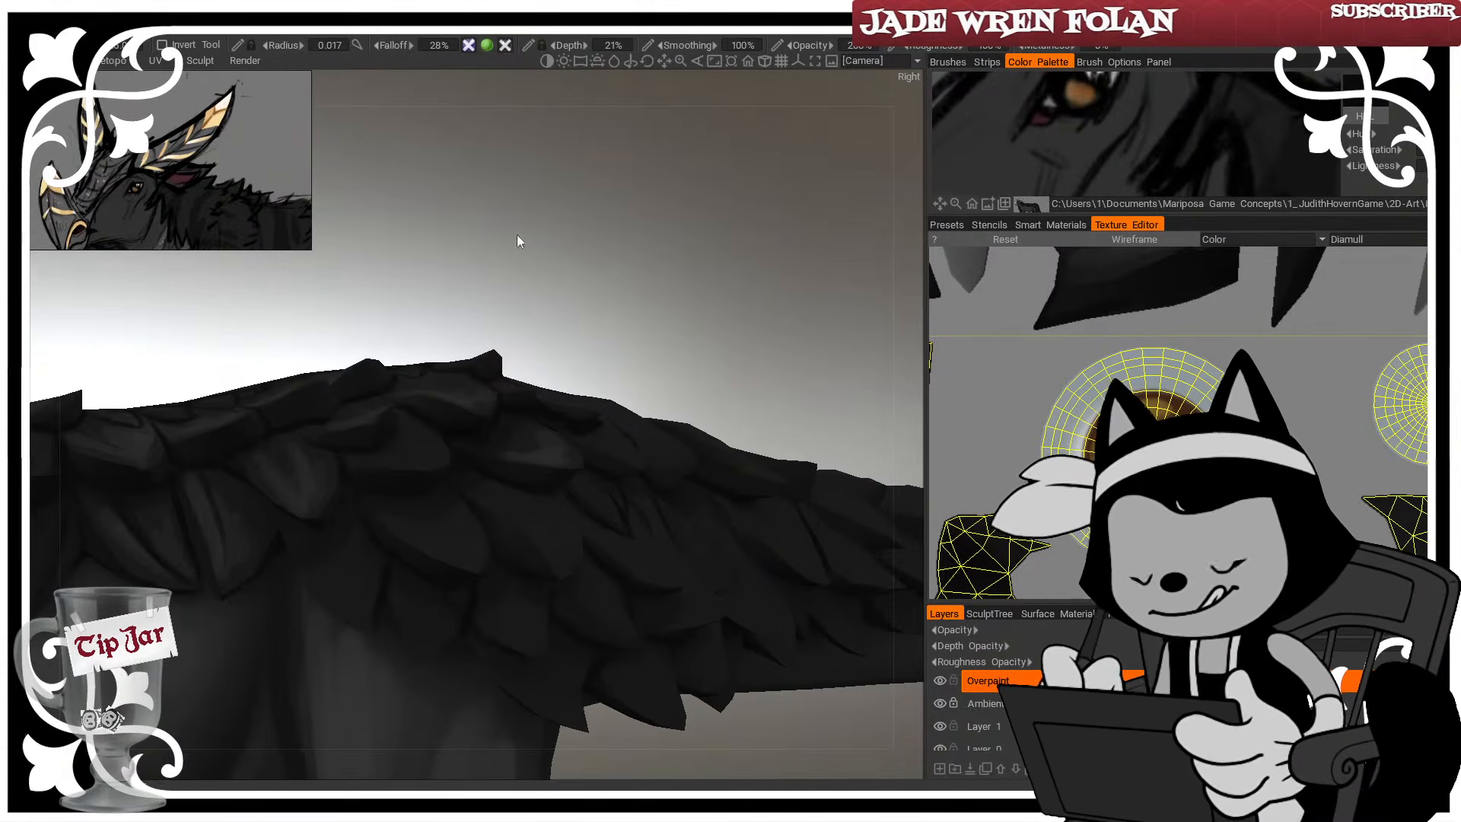
left_click_drag(517, 235, 487, 334)
right_click_drag(333, 457, 320, 513)
left_click_drag(333, 465, 327, 512)
mouse_move(388, 282)
left_mouse_down()
mouse_move(380, 351)
mouse_move(407, 327)
left_mouse_up()
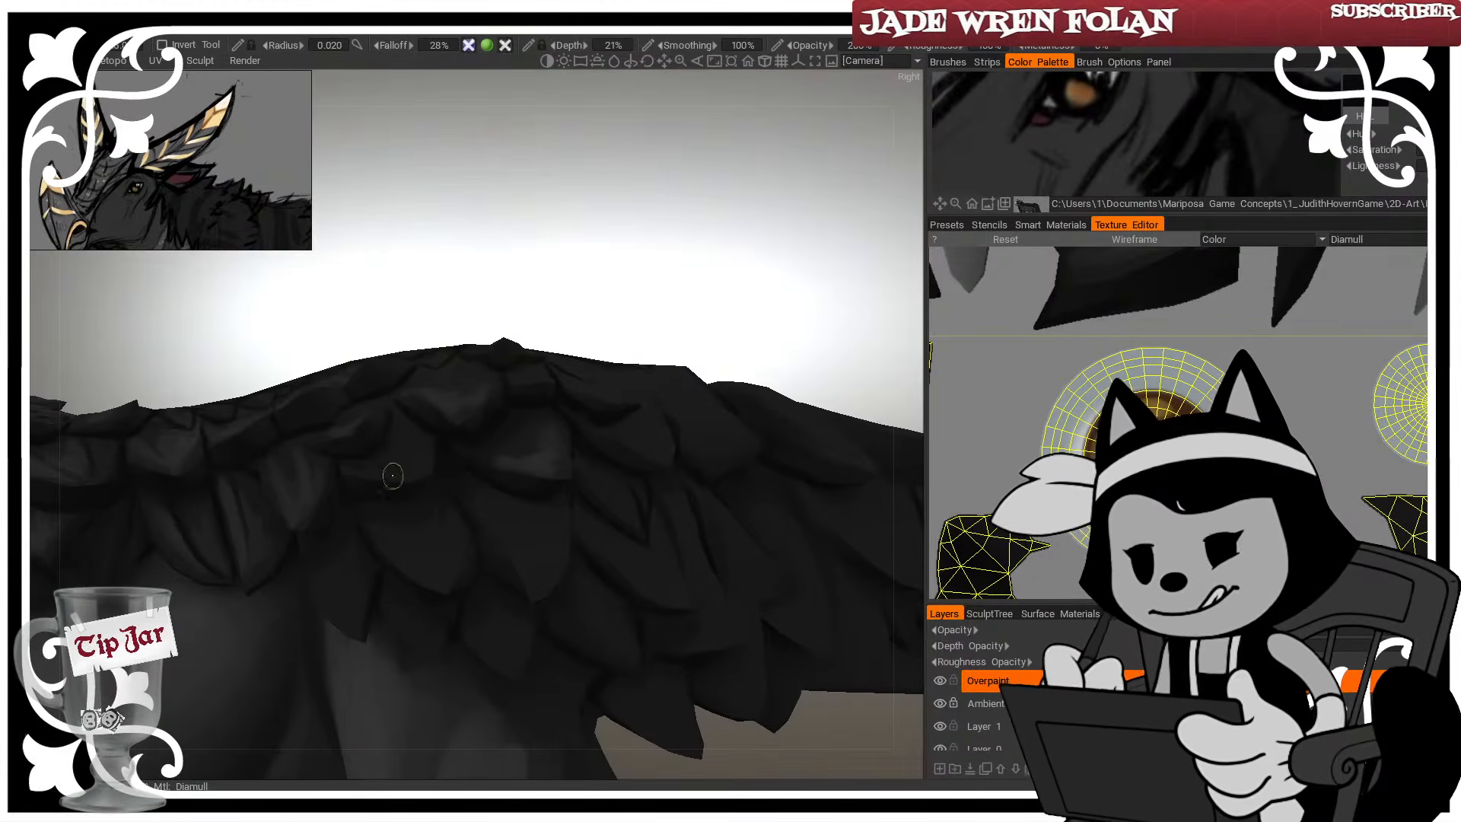
left_click_drag(352, 395, 397, 400)
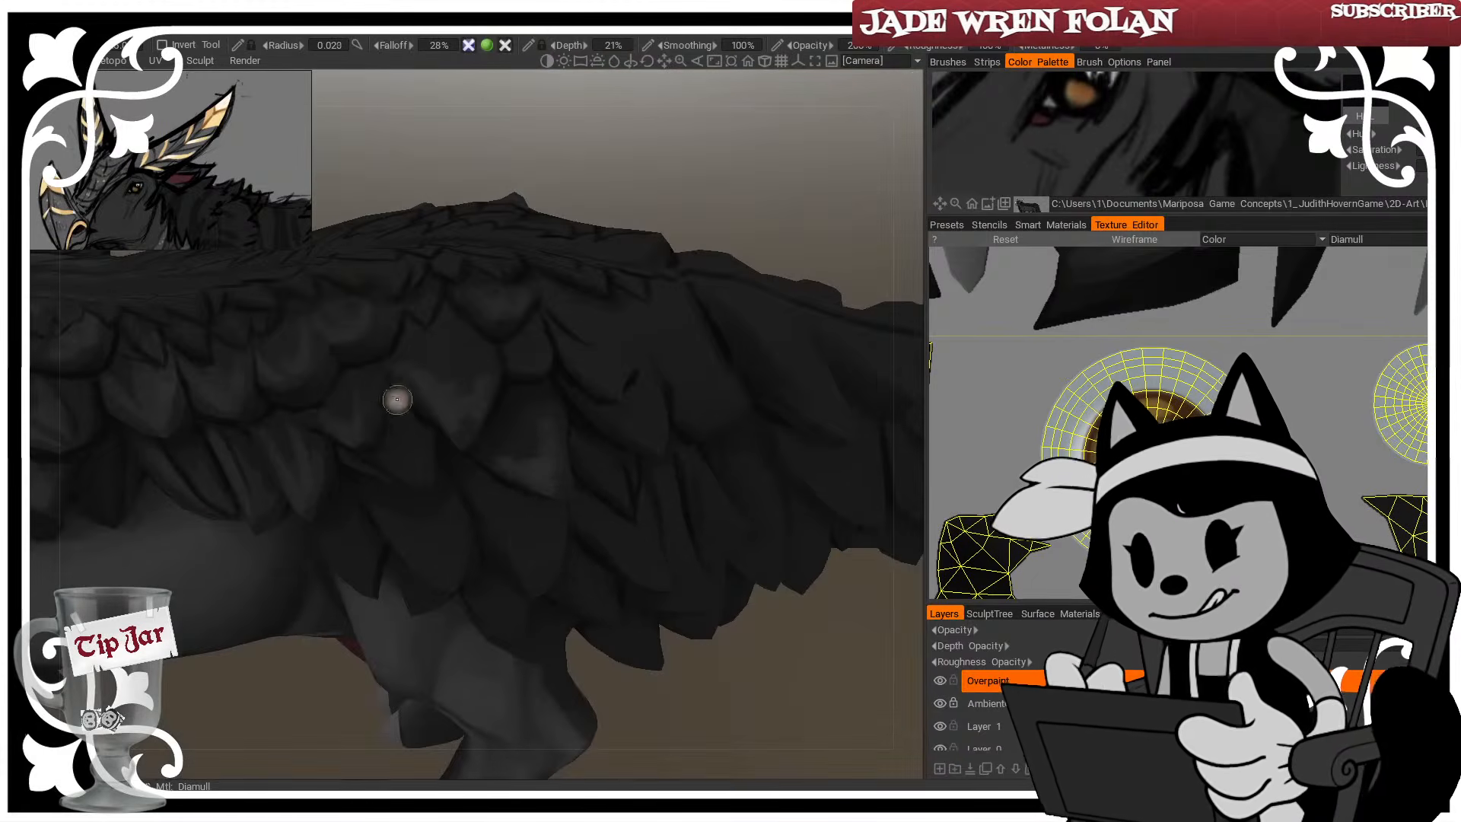
Shade beneath the front haunch tufts with a 0.037 brush and refine their edges with a 0.019 brush
mouse_move(397, 400)
right_mouse_down()
mouse_move(391, 434)
mouse_move(400, 446)
mouse_move(388, 391)
mouse_move(420, 480)
right_mouse_up()
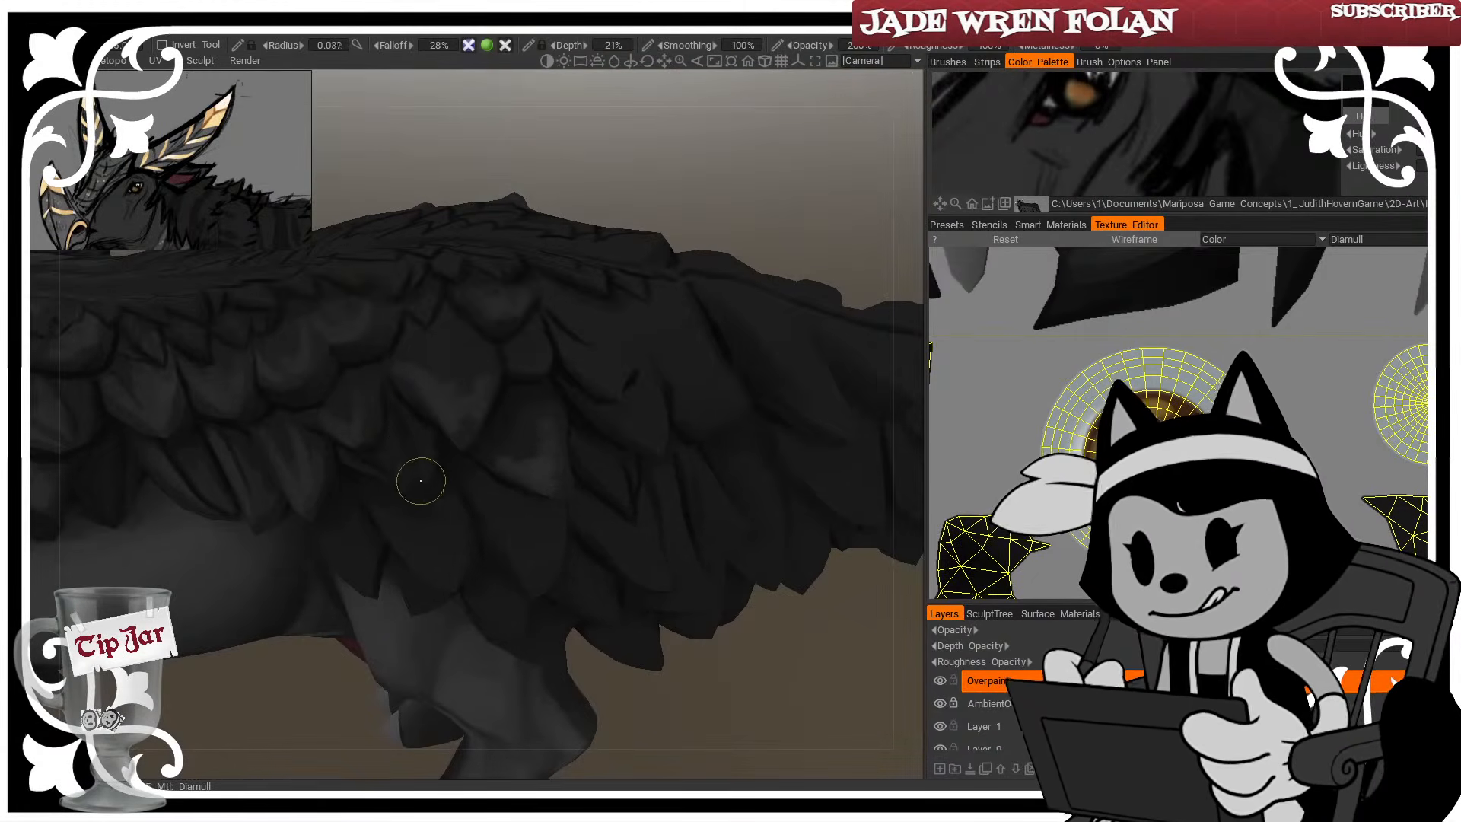
left_click_drag(514, 186, 545, 166)
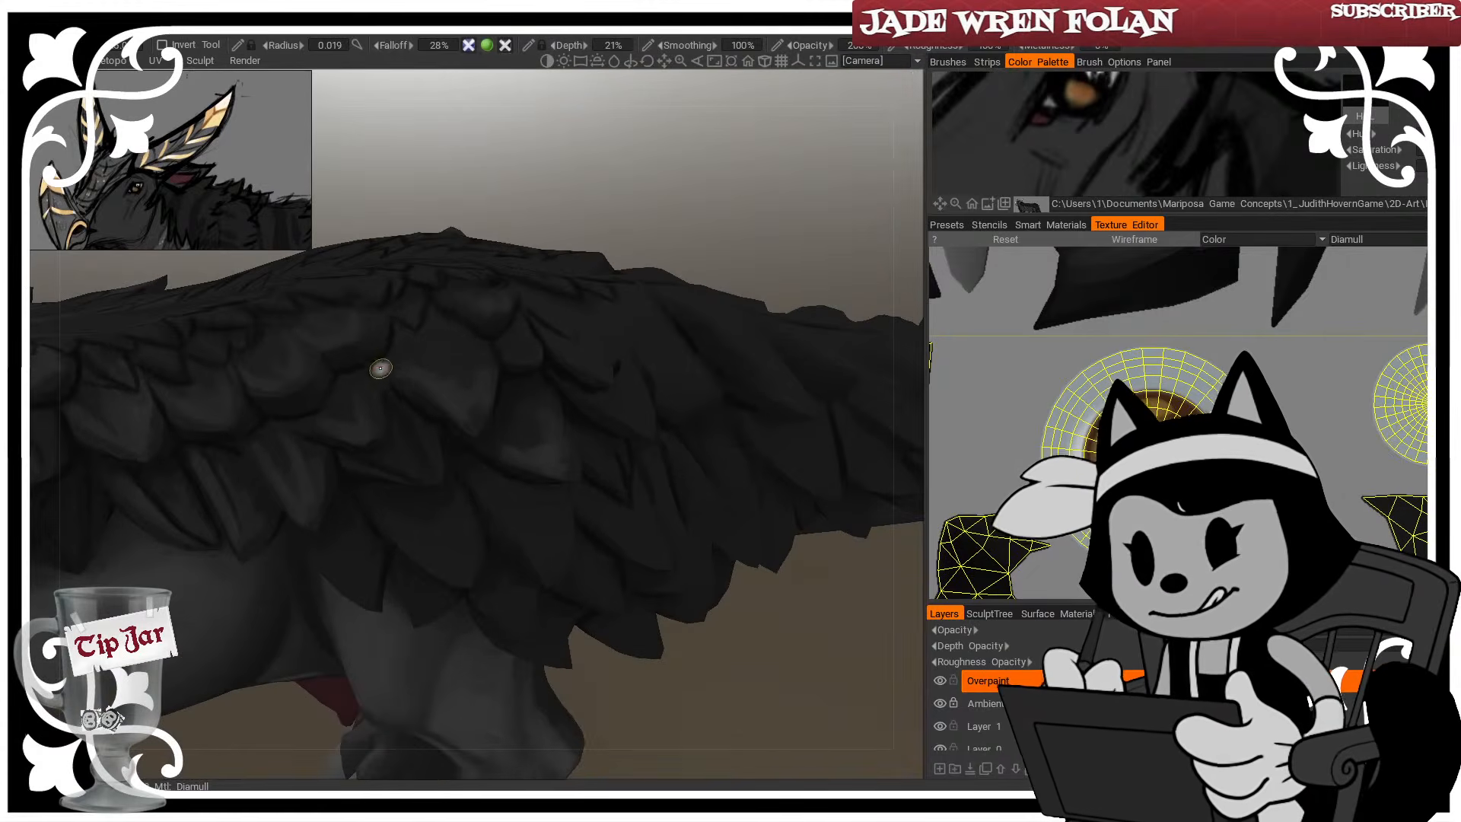
left_click_drag(423, 288, 465, 268, "alt")
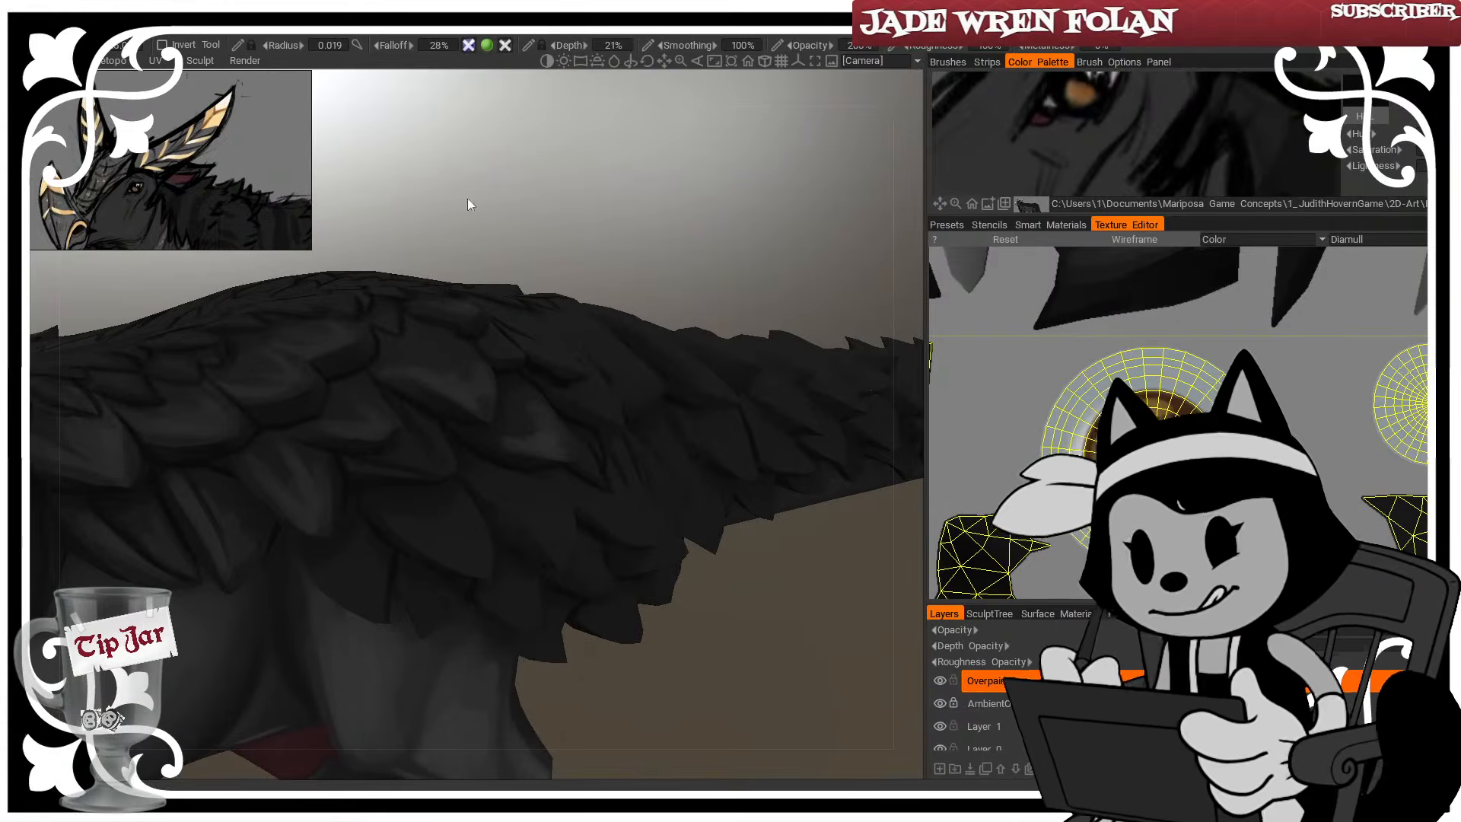
left_click_drag(468, 199, 467, 184)
Blend the shading on the tufts where the flank meets the haunch, using brush radii of 0.030 and 0.026
key("bracketright")
key("bracketright")
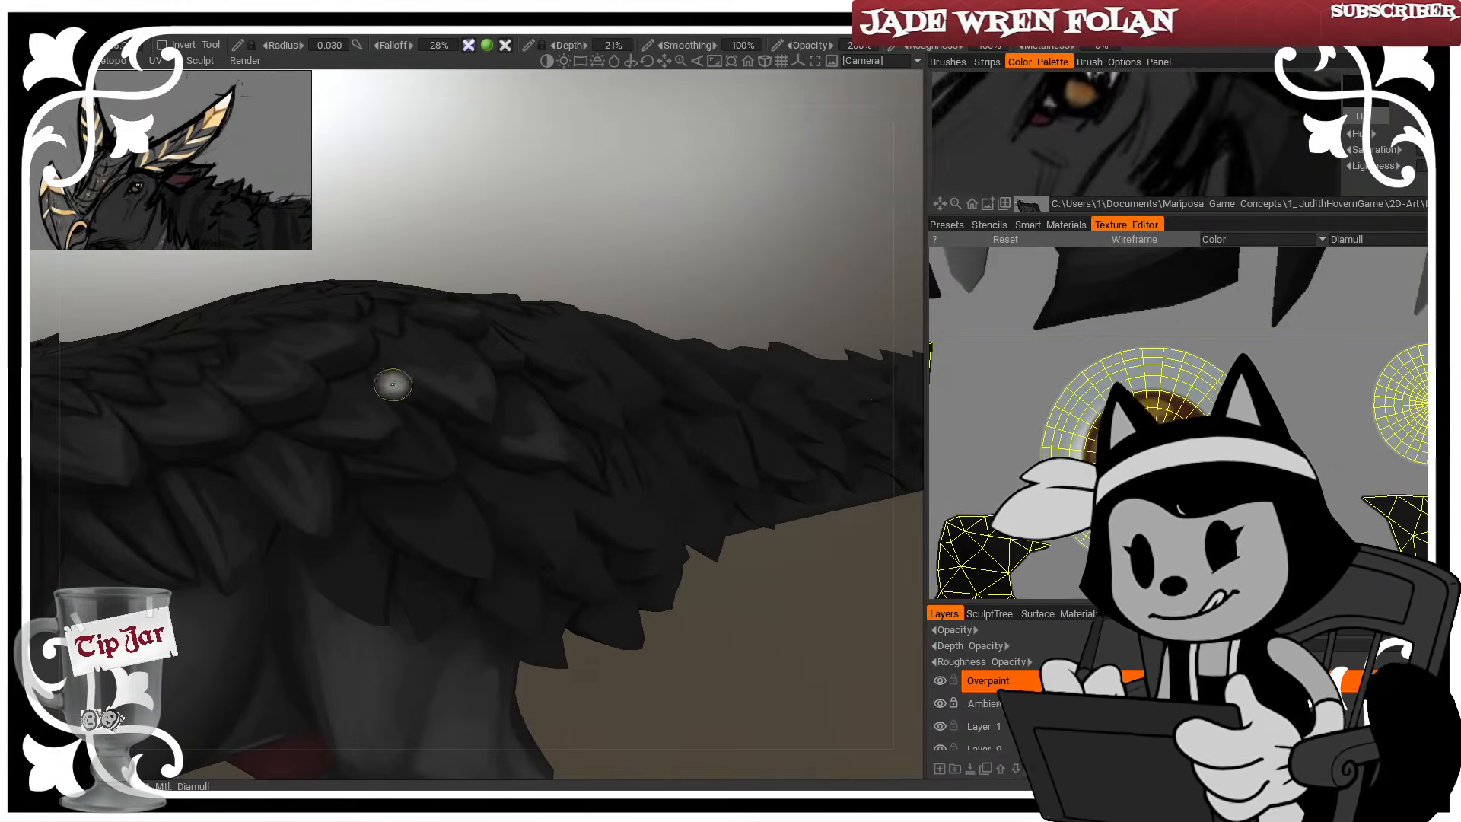
key("bracketright")
key("bracketright")
mouse_move(261, 489)
left_mouse_down()
mouse_move(495, 208)
mouse_move(198, 466)
mouse_move(342, 316)
mouse_move(254, 528)
left_mouse_up()
key("bracketleft")
key("bracketleft")
key("bracketleft")
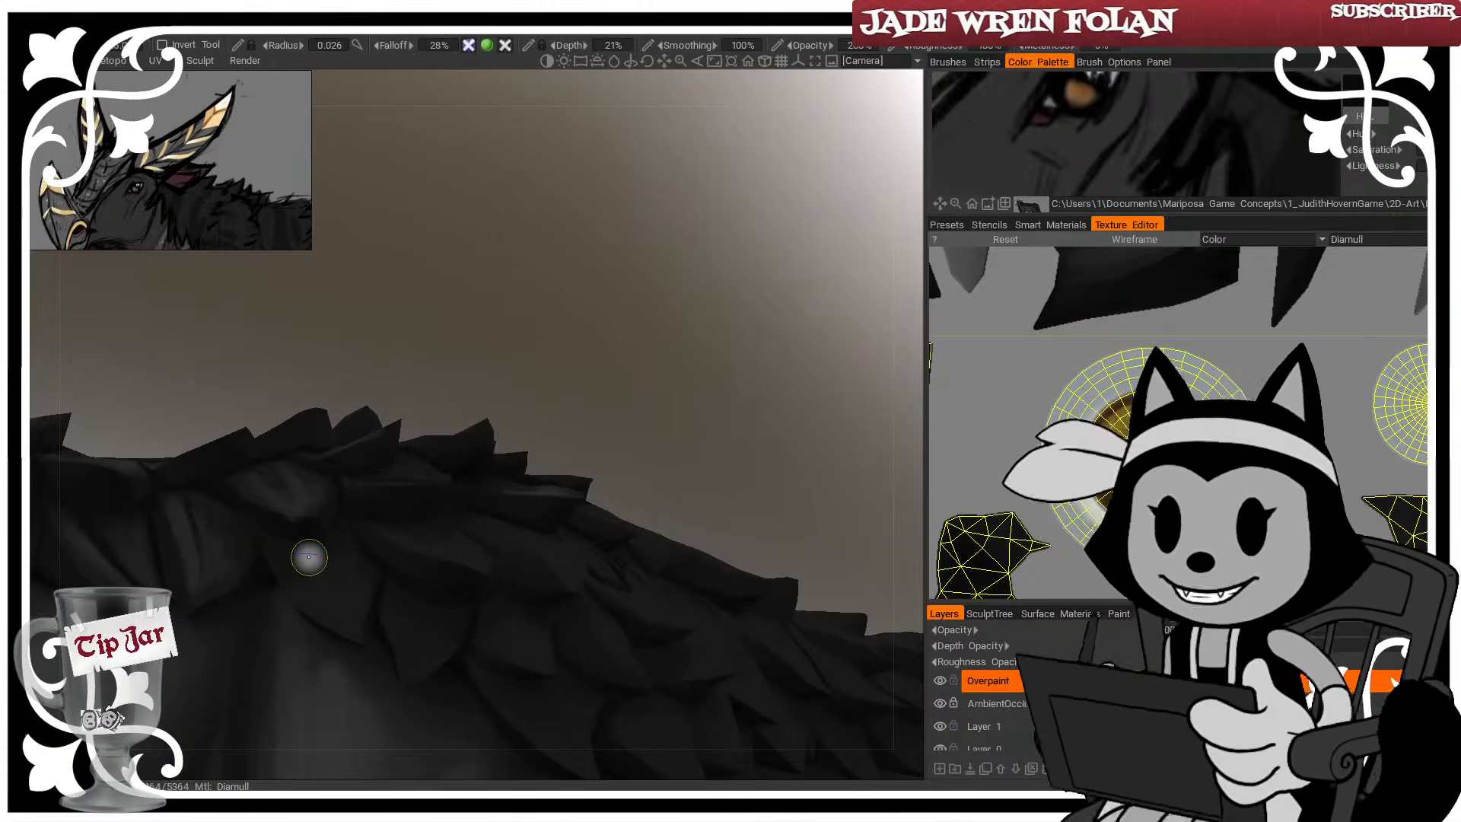
Define the tufts along the front edge of the haunch above the thigh with a 0.021 brush
mouse_move(187, 196)
left_mouse_down()
mouse_move(403, 455)
mouse_move(276, 459)
left_mouse_up()
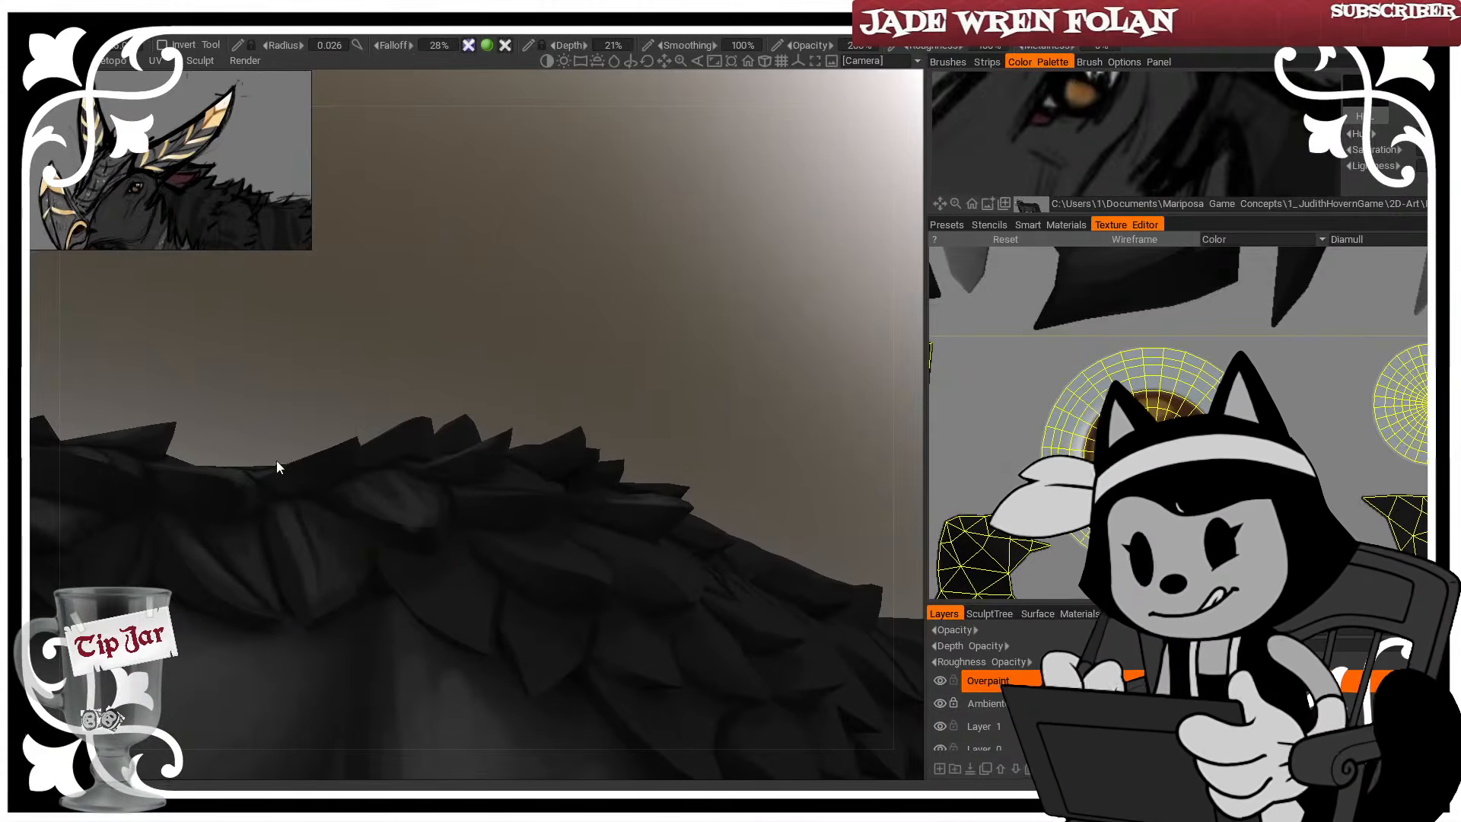
key("bracketright")
key("bracketright")
key("bracketleft")
left_click_drag(375, 560, 397, 424)
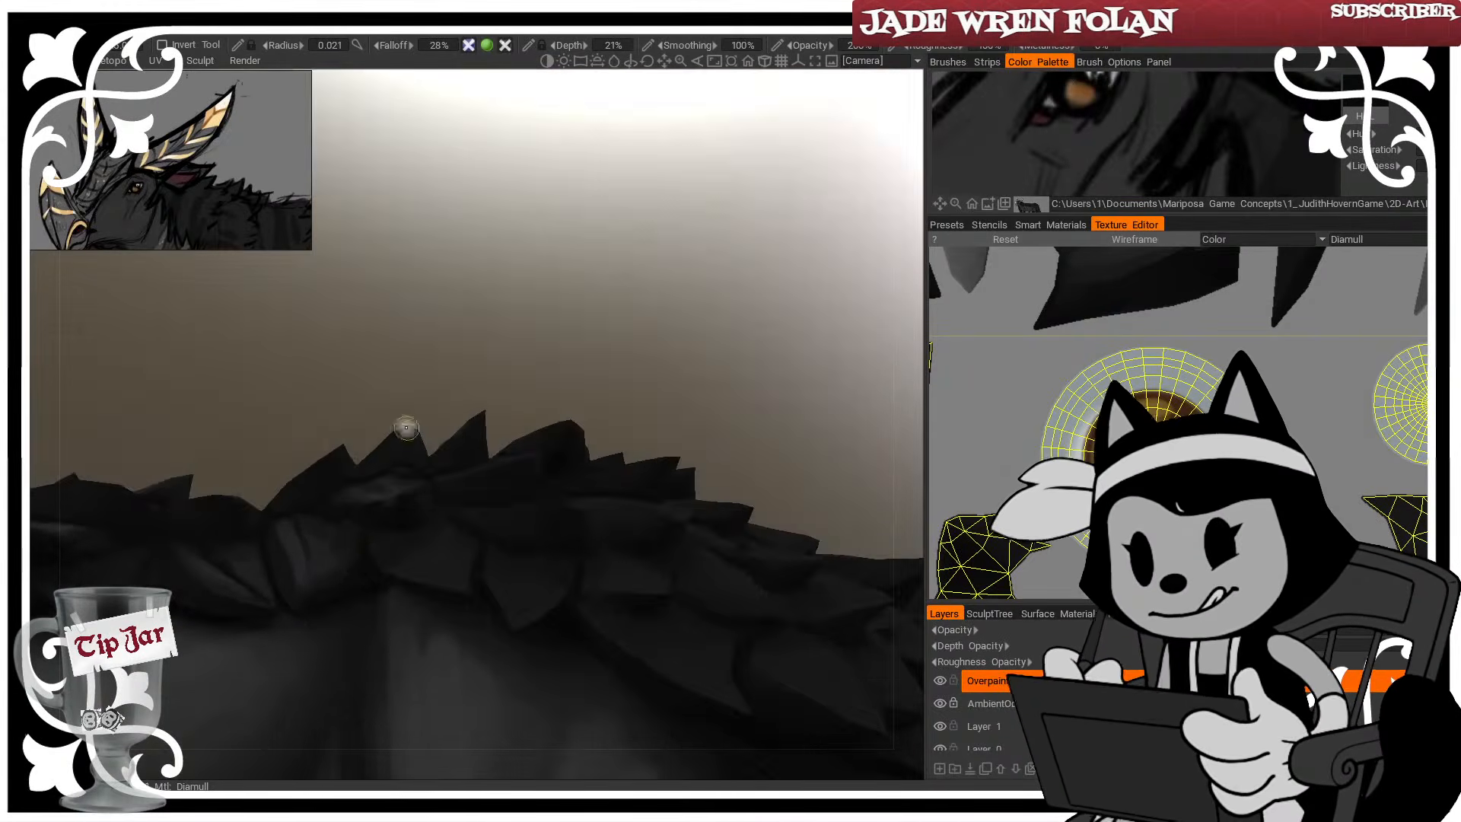
mouse_move(365, 516)
left_mouse_down()
mouse_move(531, 348)
mouse_move(561, 381)
mouse_move(374, 436)
left_mouse_up()
Soften the shading around the long flank tufts ahead of the haunch with 0.056 and 0.025 brushes
key("bracketright")
key("bracketright")
key("bracketright")
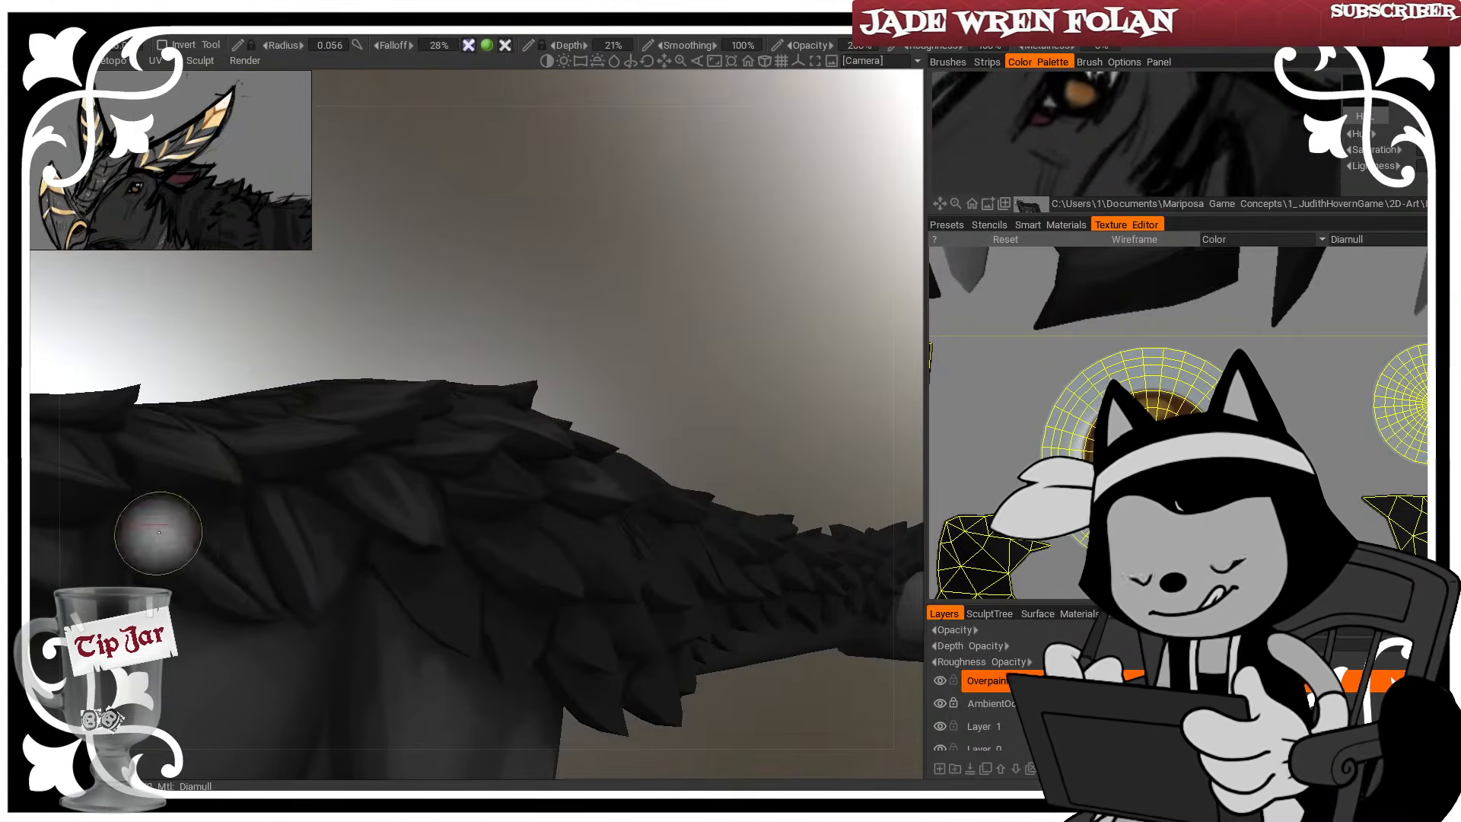
left_click_drag(331, 371, 143, 499)
key("bracketleft")
key("bracketleft")
key("bracketleft")
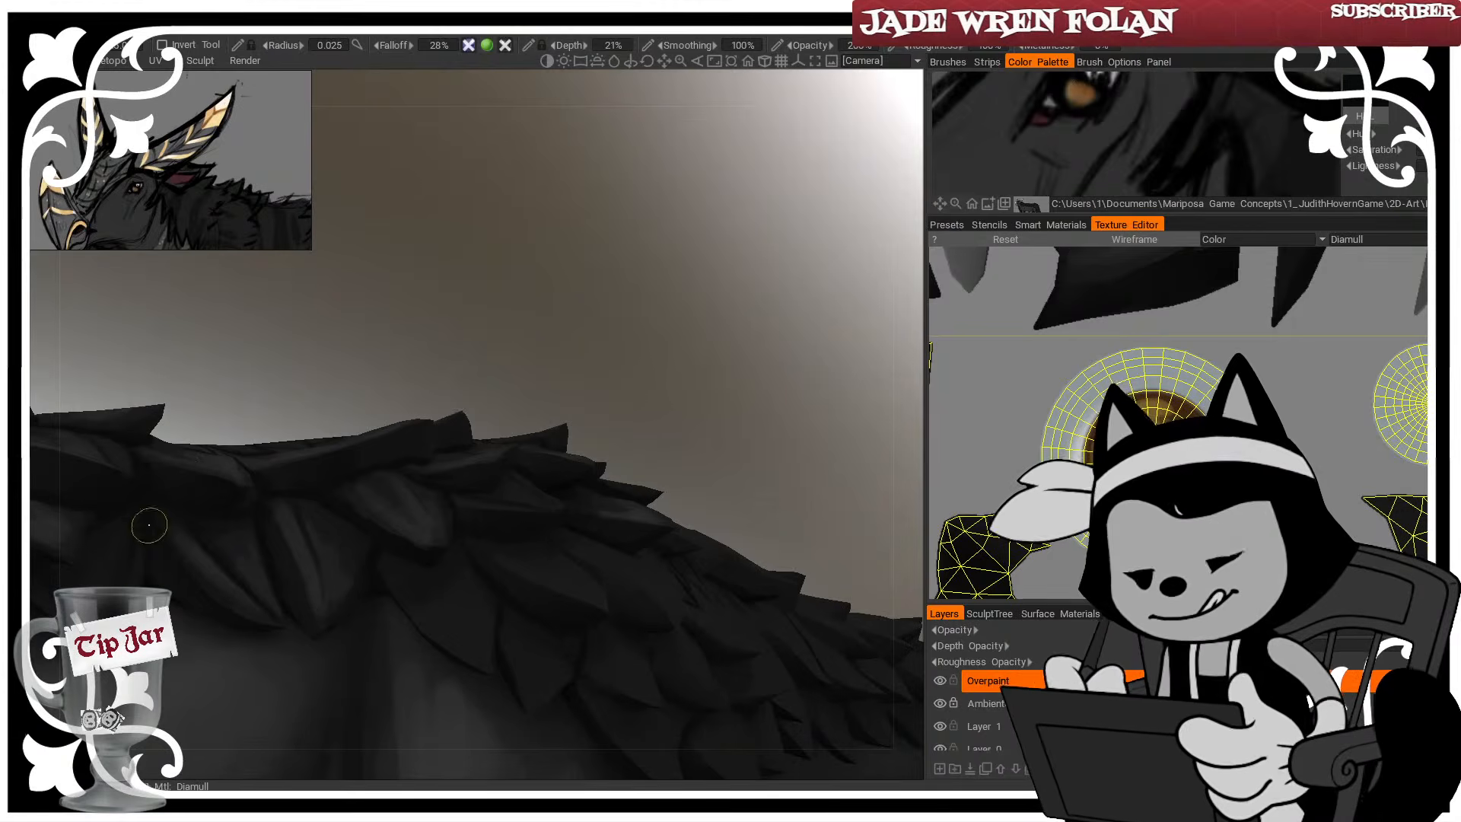
left_click_drag(349, 346, 451, 323)
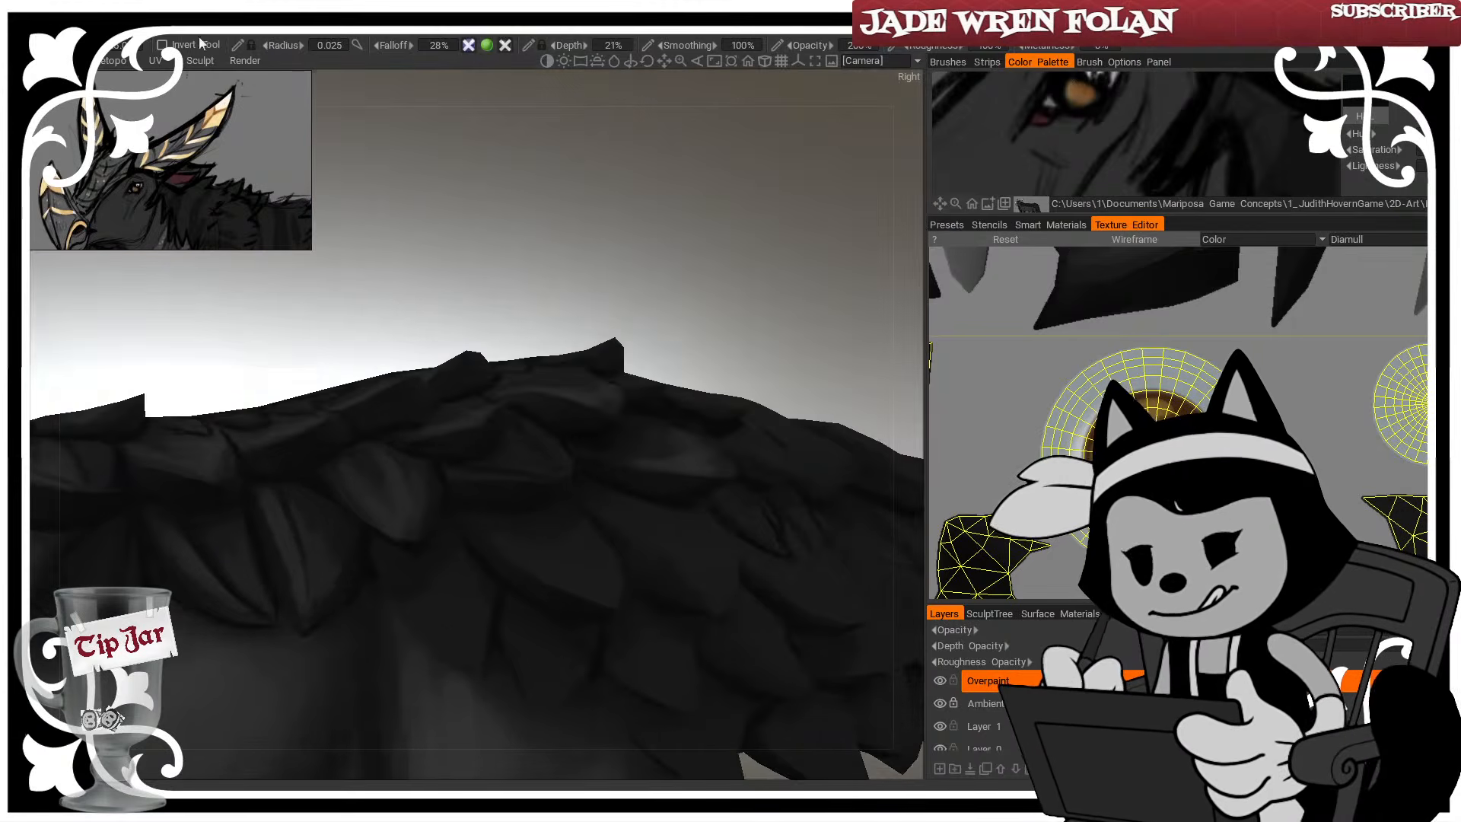
left_click_drag(430, 248, 584, 244)
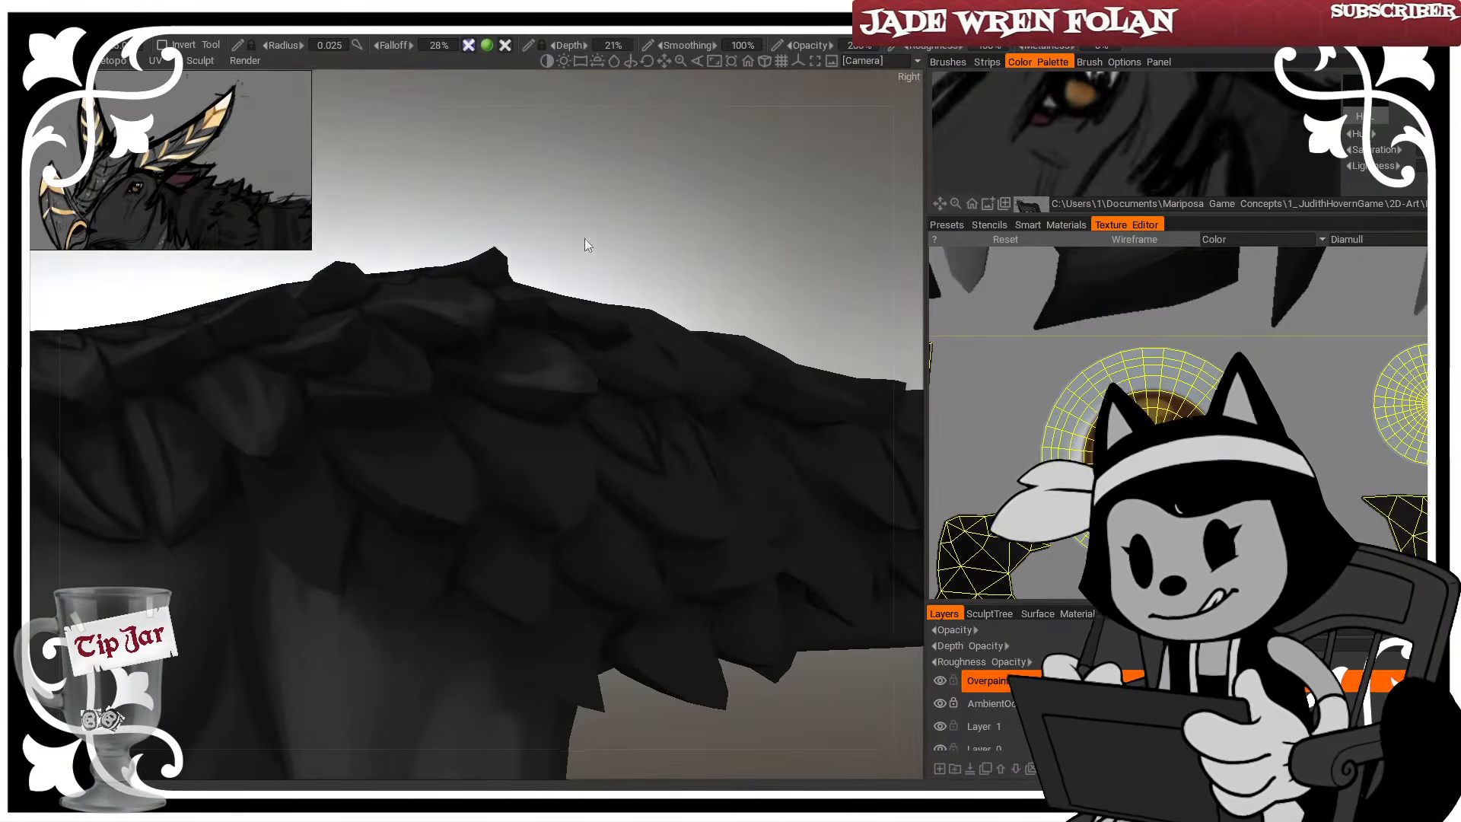
Paint curved shading lines inside the large front haunch tuft with a 0.018 brush and soften them with a 0.042 brush
key("bracketleft")
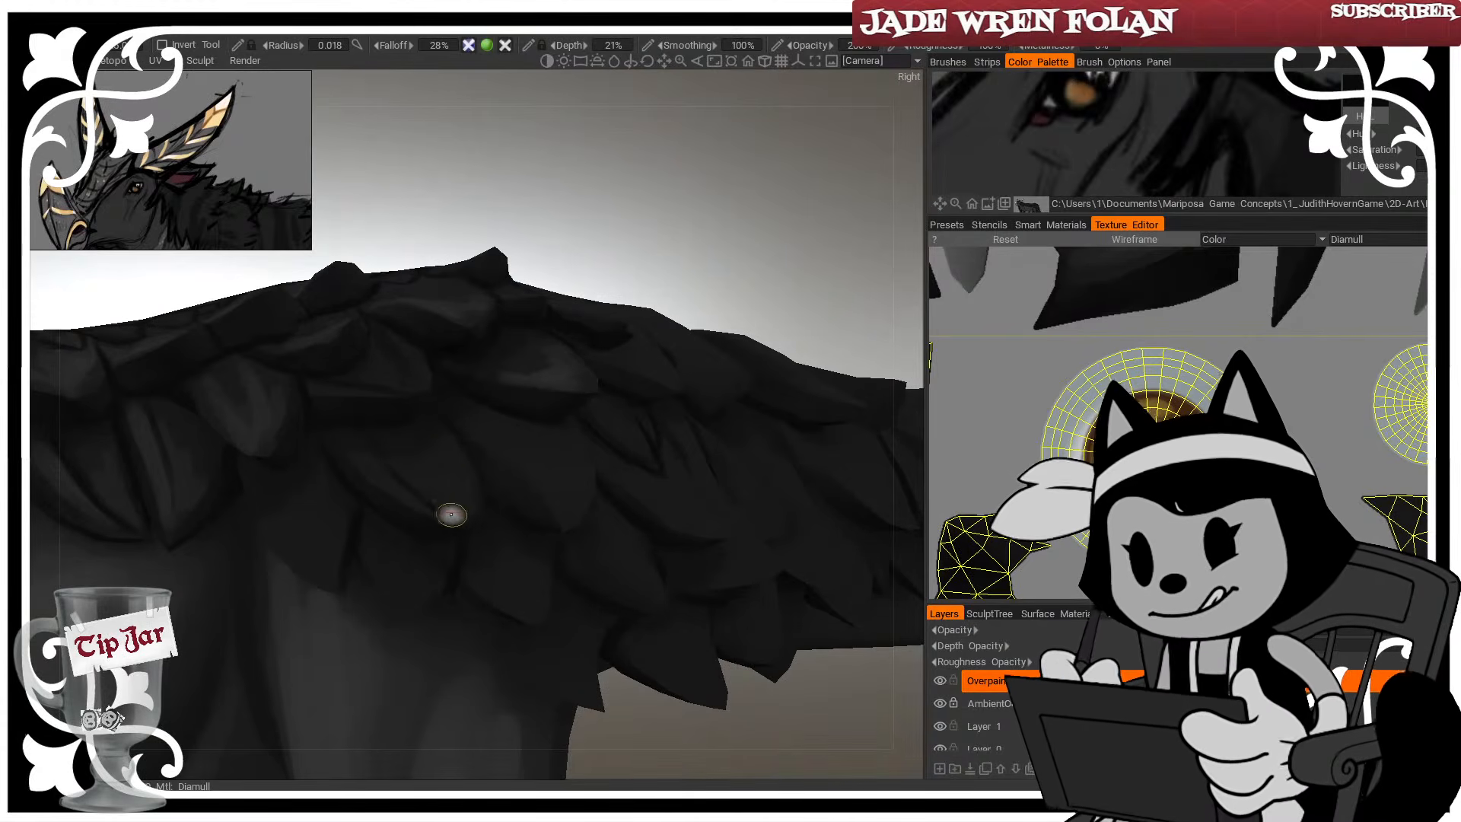
key("bracketright")
key("bracketright")
key("bracketright")
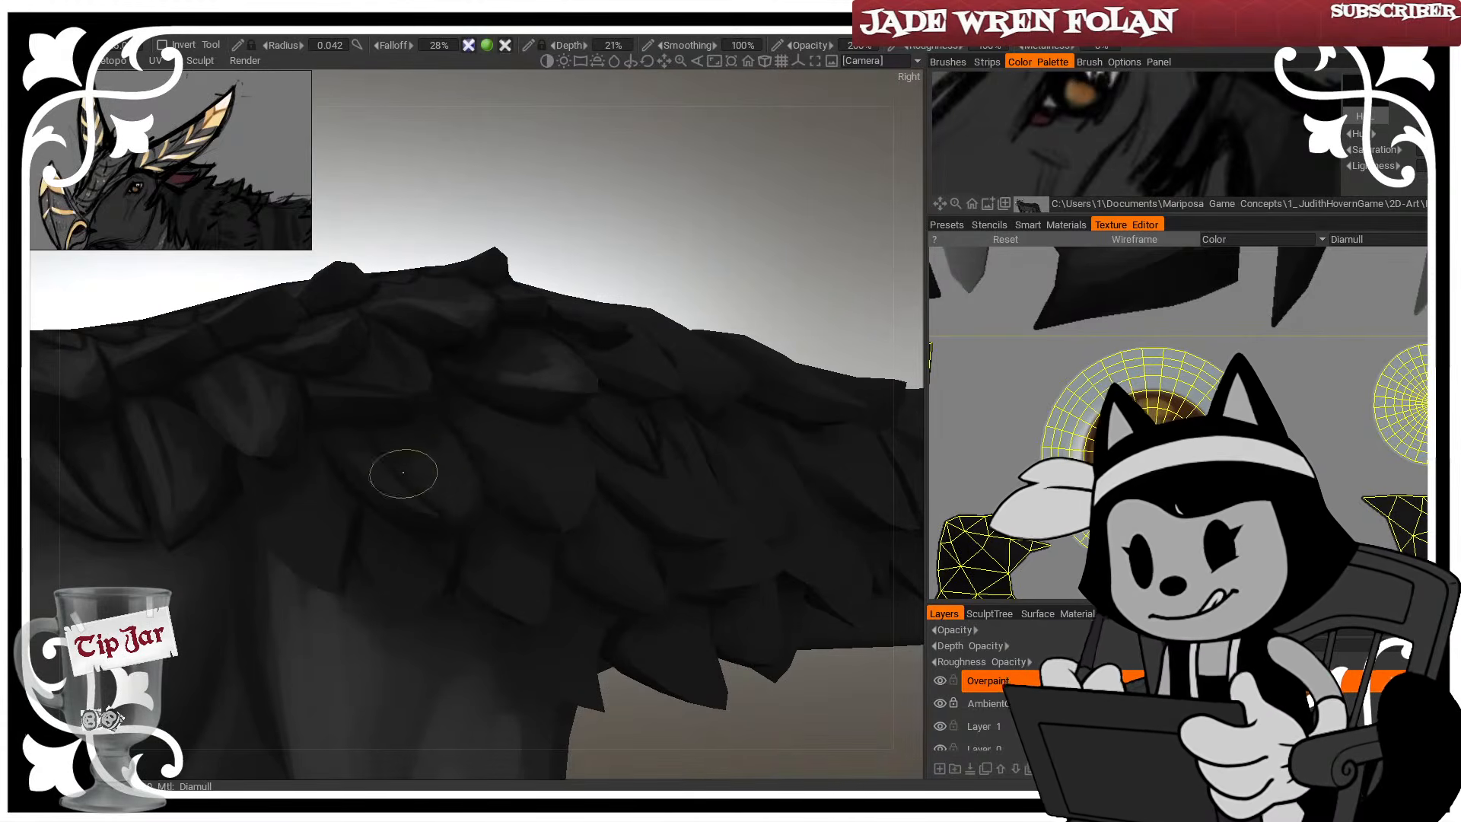
left_click_drag(481, 226, 531, 230)
key("bracketleft")
key("bracketleft")
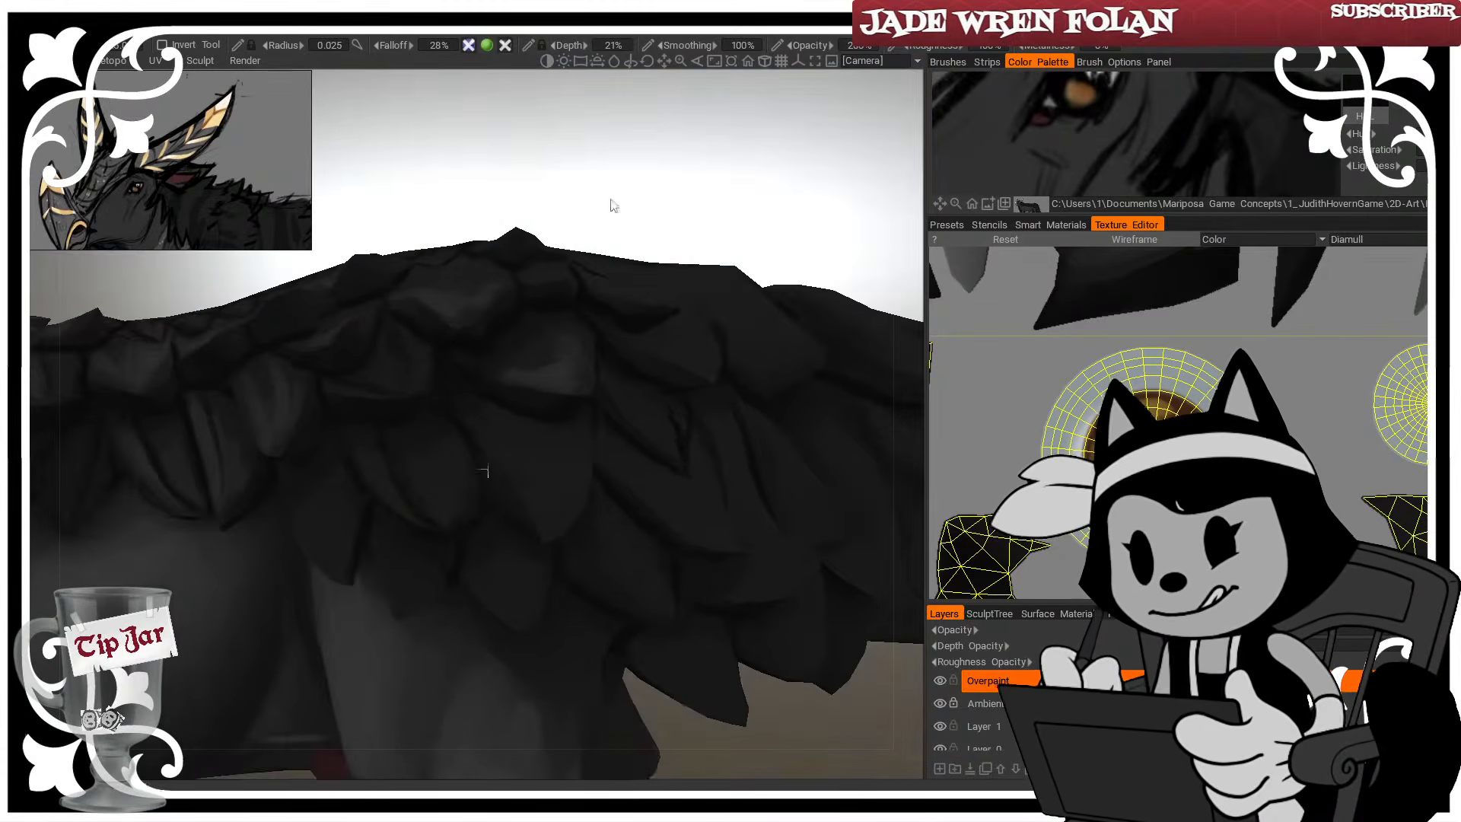
Paint lengthwise fur strands on the large tuft at the middle of the haunch and blend them with 0.037 and 0.049 brushes
left_click_drag(611, 201, 610, 266)
key("bracketleft")
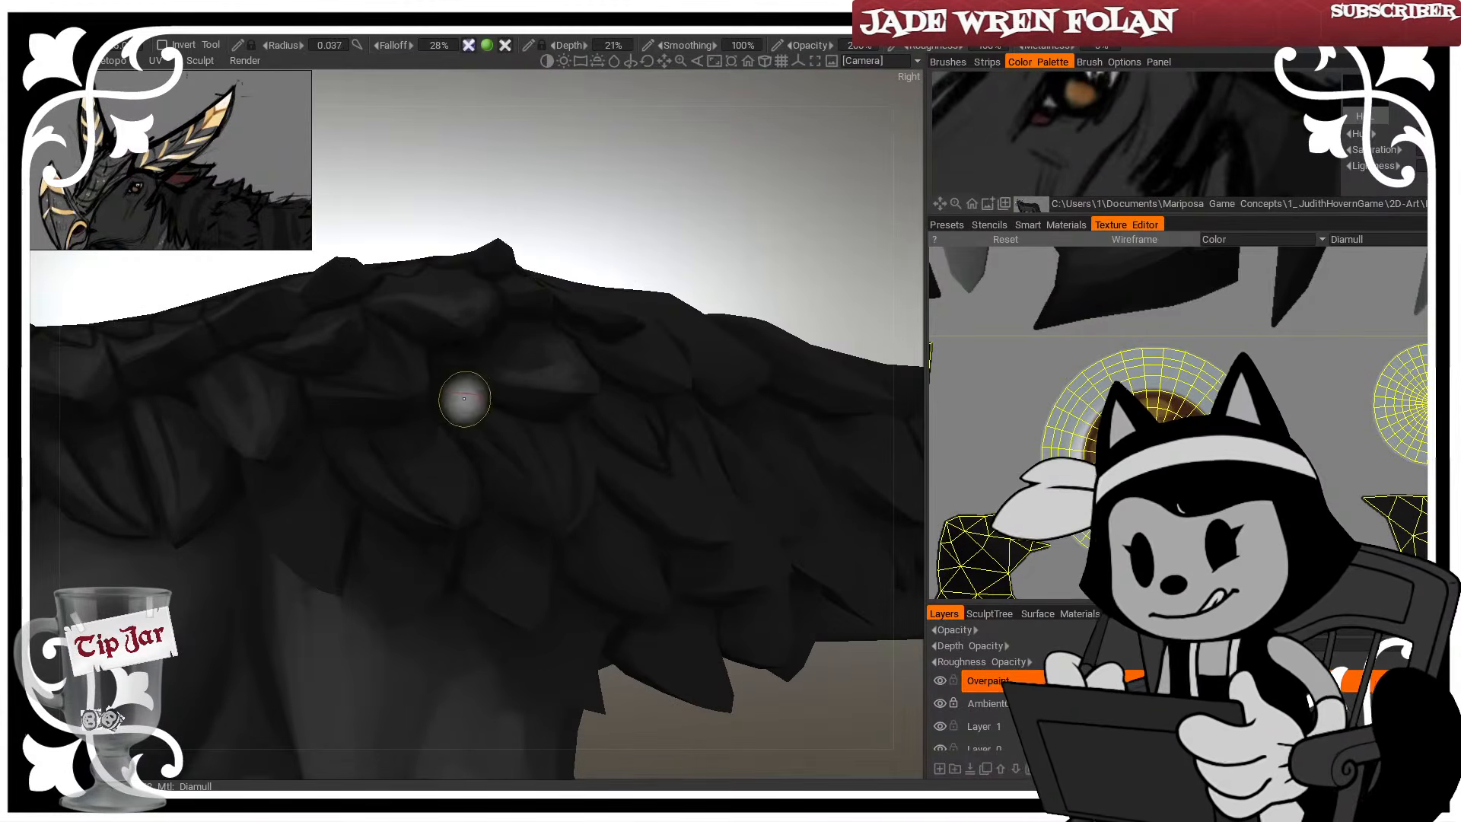
left_click_drag(461, 401, 543, 516)
left_click_drag(524, 413, 559, 532)
left_click_drag(573, 449, 566, 521)
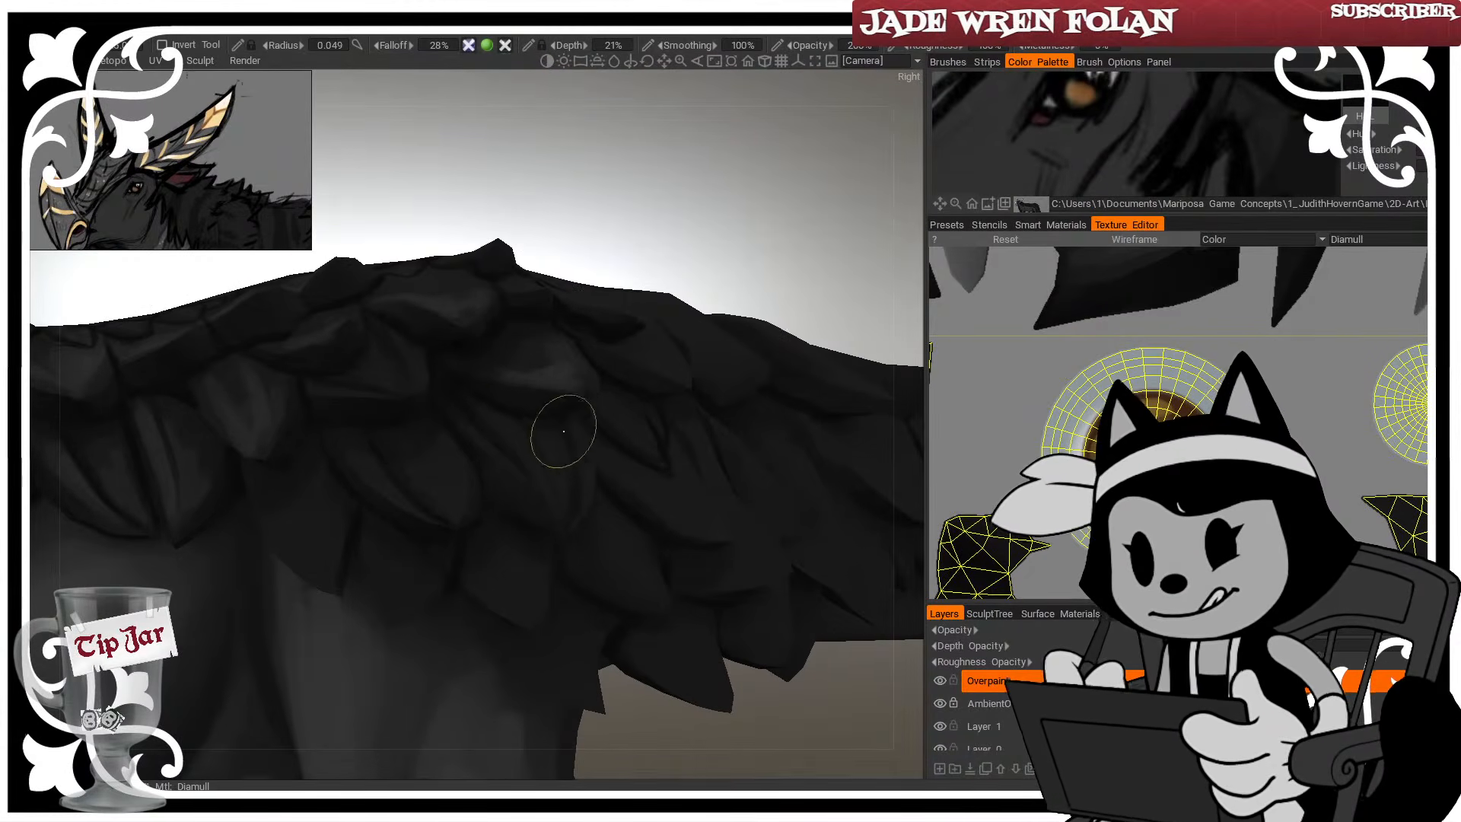
left_click_drag(729, 165, 701, 157)
Refine the strands and rounded tip of the middle haunch tuft, alternating 0.015 and 0.035 brushes
right_click_drag(544, 485, 529, 487)
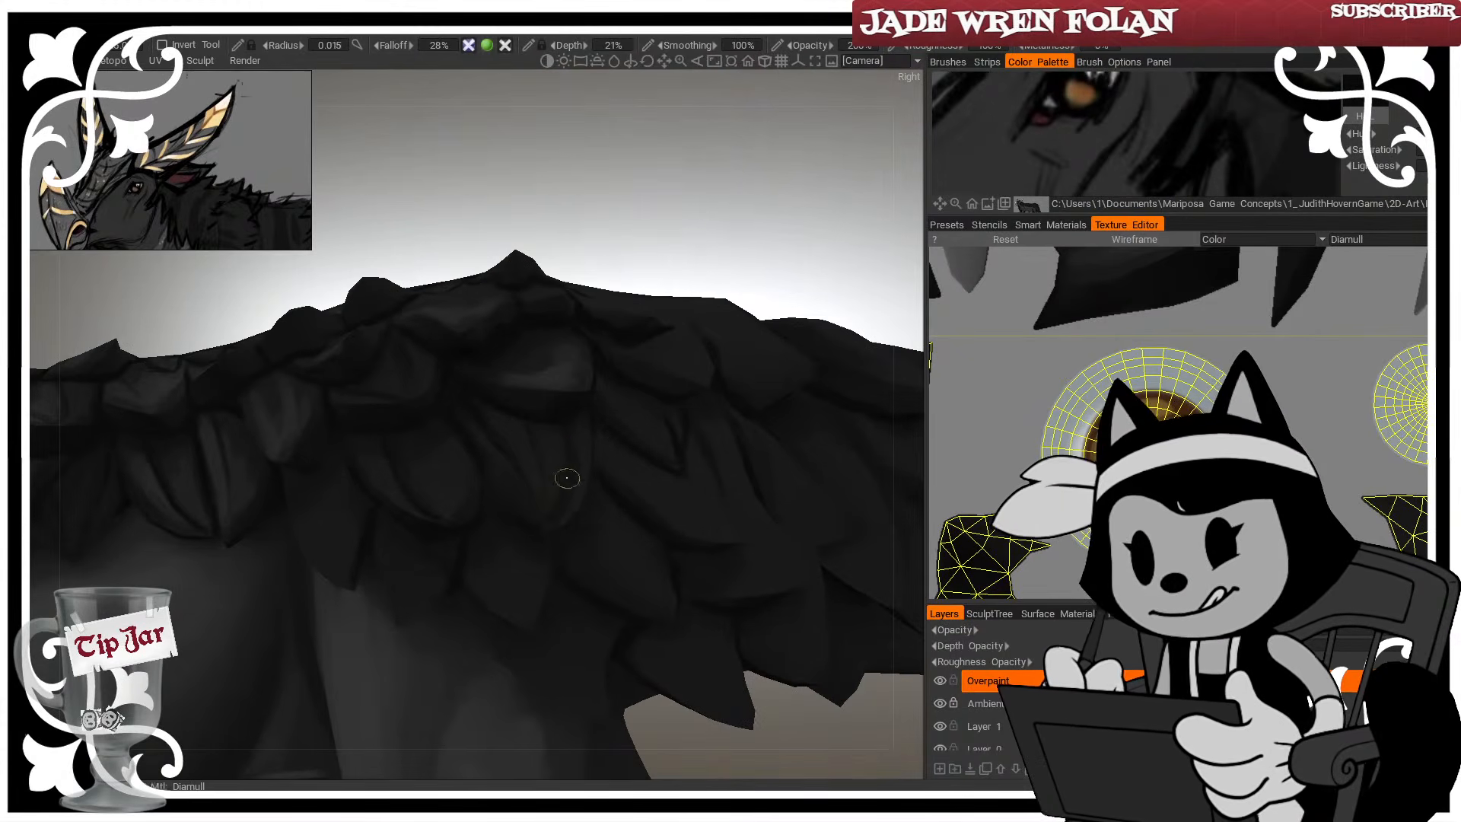
left_click_drag(664, 243, 656, 312)
right_click_drag(503, 482, 521, 482)
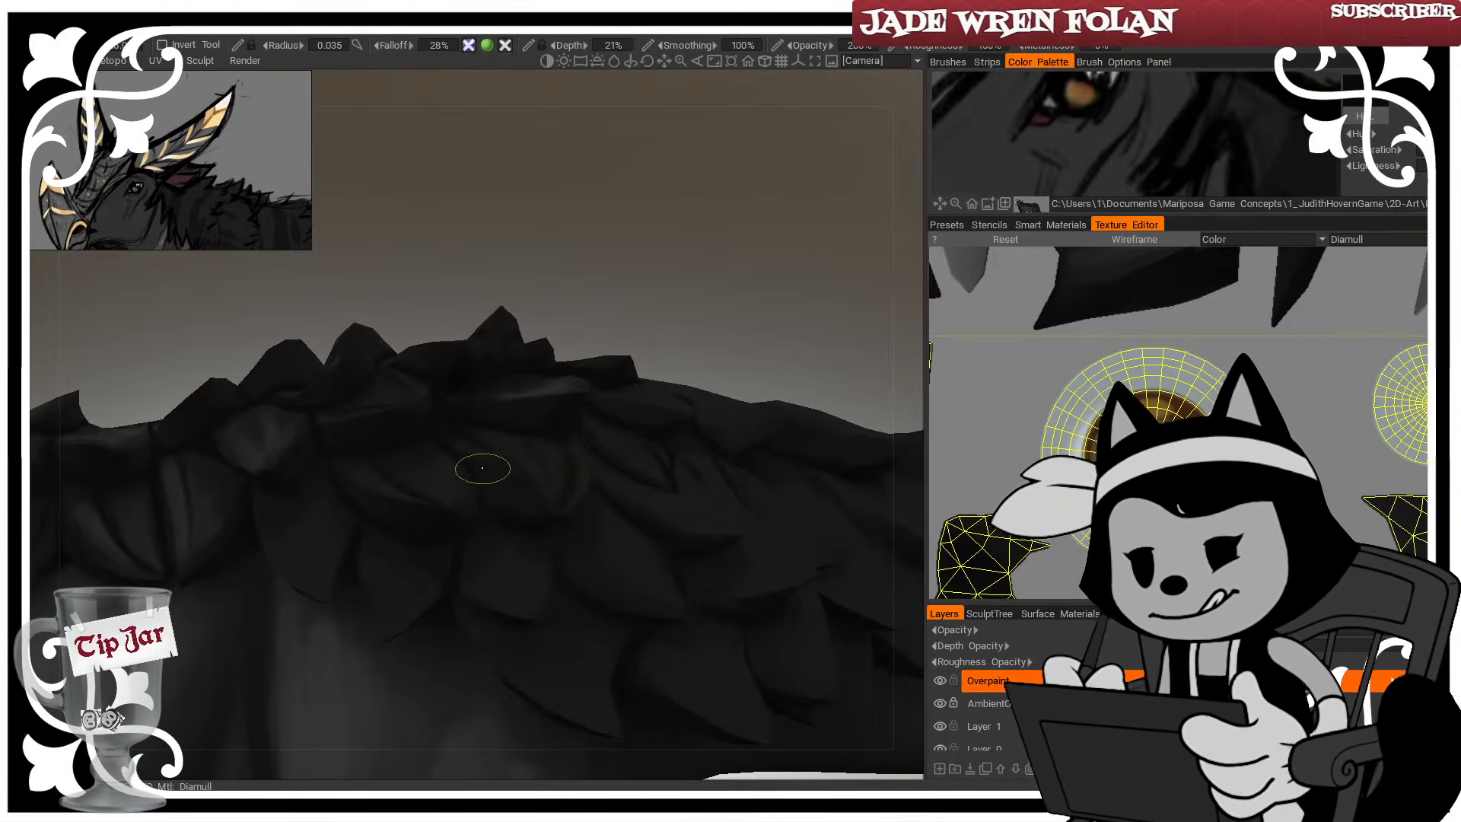
left_click_drag(671, 266, 623, 300)
right_click_drag(482, 443, 465, 457)
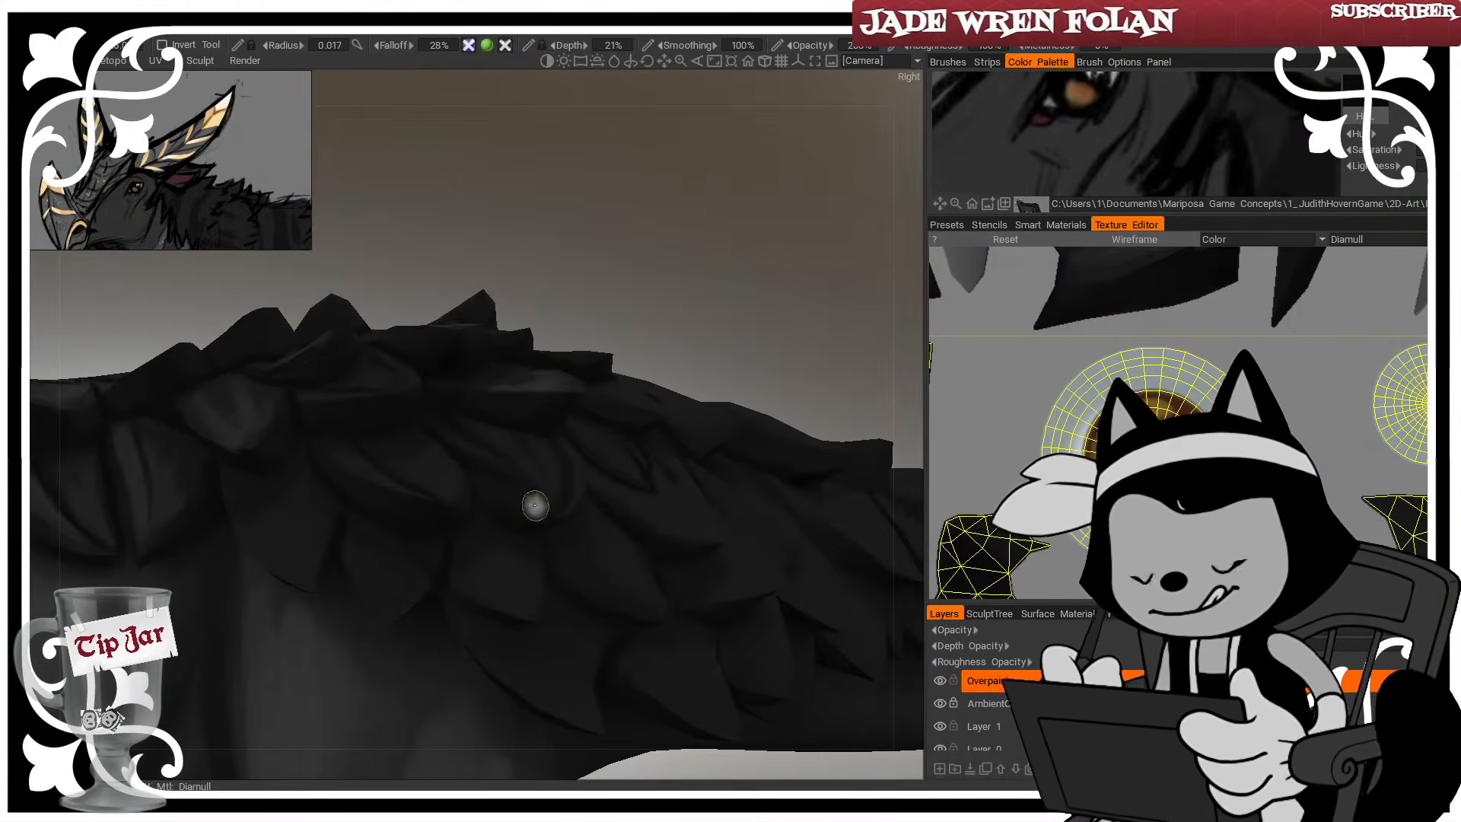
Deepen the shadows around the streaked middle haunch tuft with 0.017 and 0.026 brushes
mouse_move(618, 251)
left_mouse_down()
mouse_move(628, 237)
mouse_move(626, 293)
left_mouse_up()
right_click_drag(488, 545, 498, 546)
left_click_drag(591, 363, 655, 347)
right_click_drag(609, 480, 613, 480)
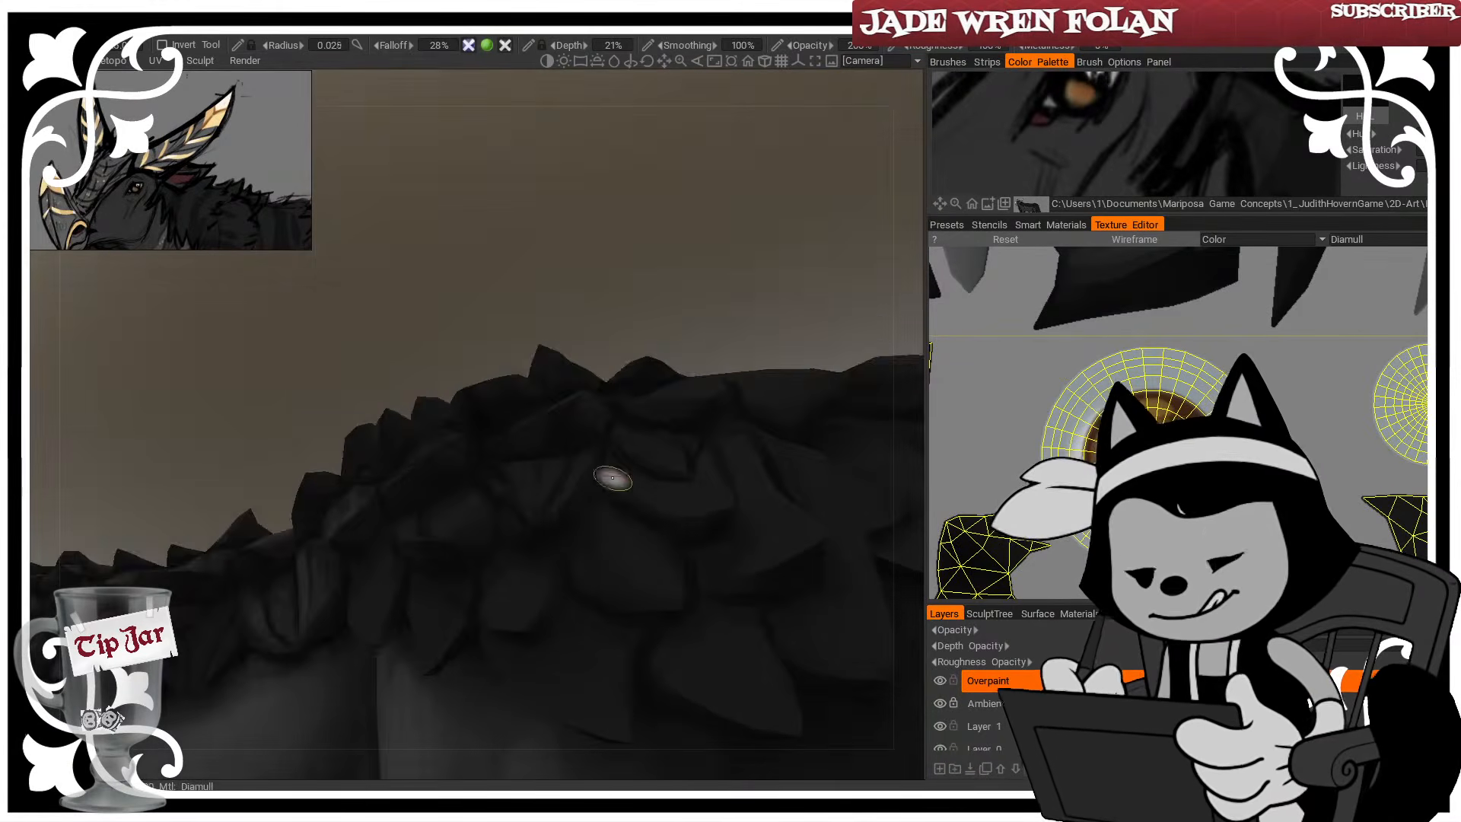
left_click_drag(693, 296, 713, 275)
right_click_drag(606, 486, 597, 486)
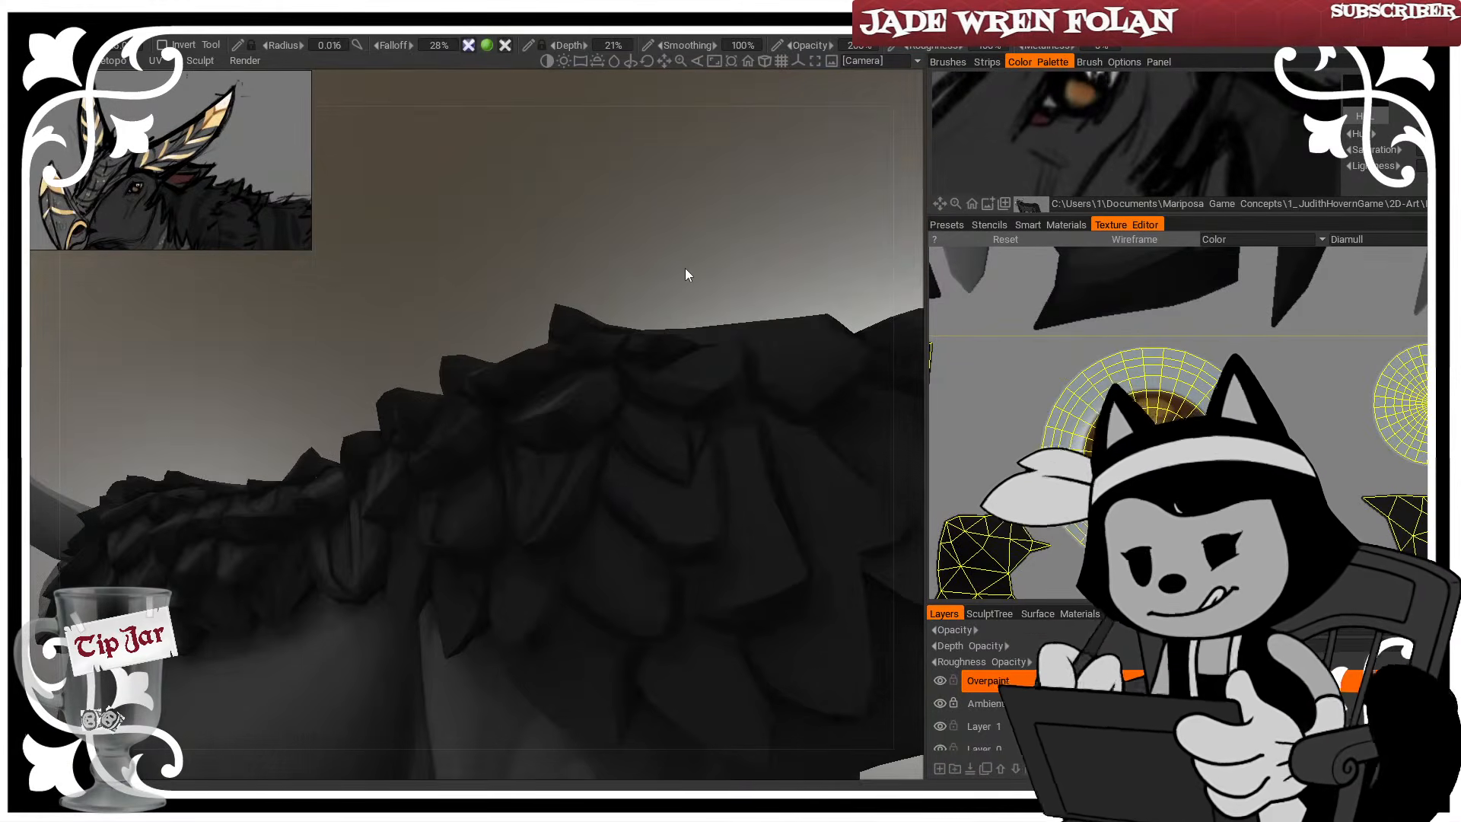
Paint fine strands on the short tuft above the streaked middle haunch tuft with 0.01 and 0.016 brushes
mouse_move(687, 172)
left_mouse_down()
mouse_move(614, 163)
mouse_move(723, 177)
left_mouse_up()
right_click_drag(465, 498, 453, 499)
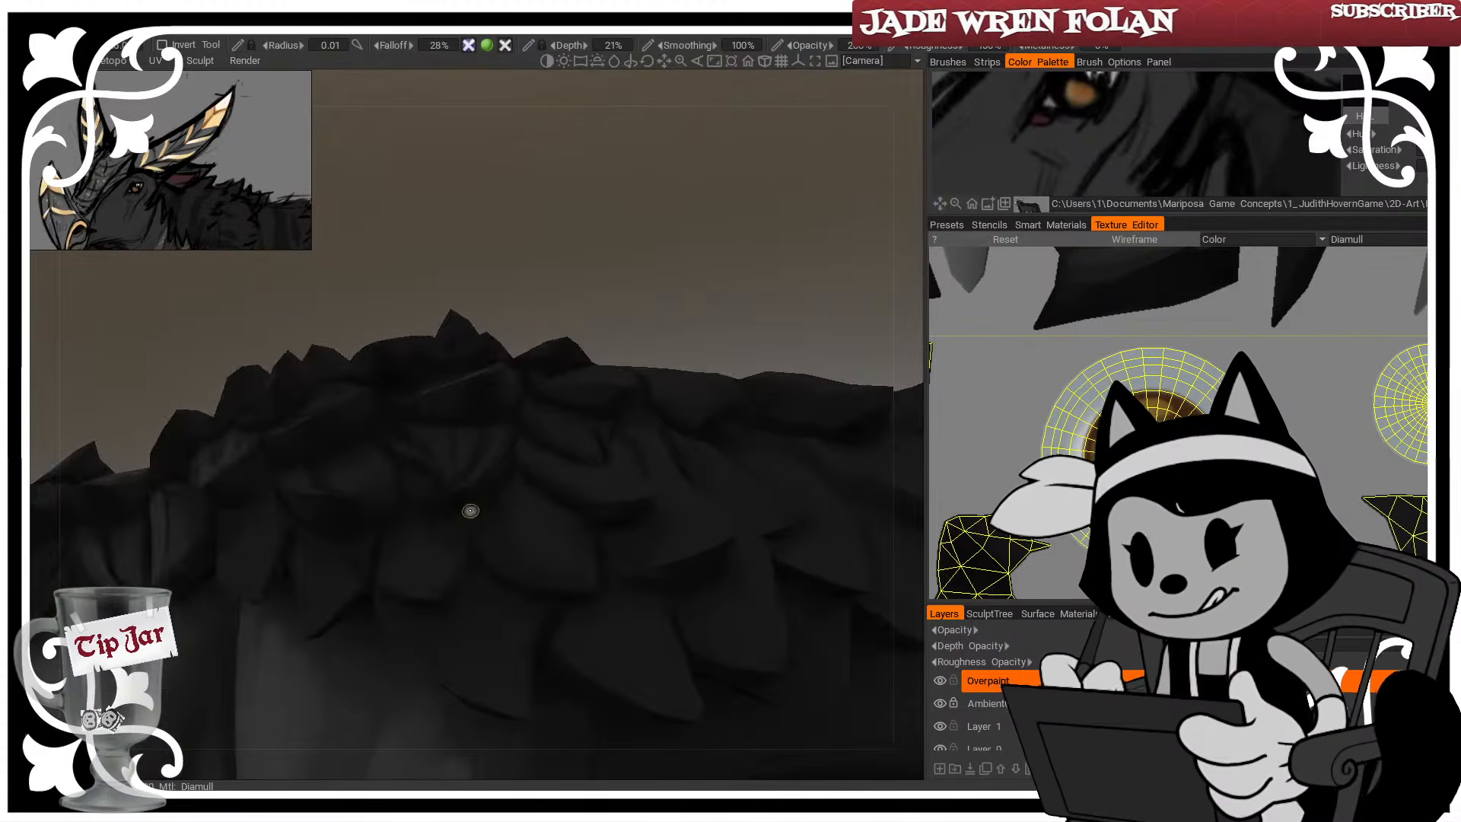
key("w")
key("w")
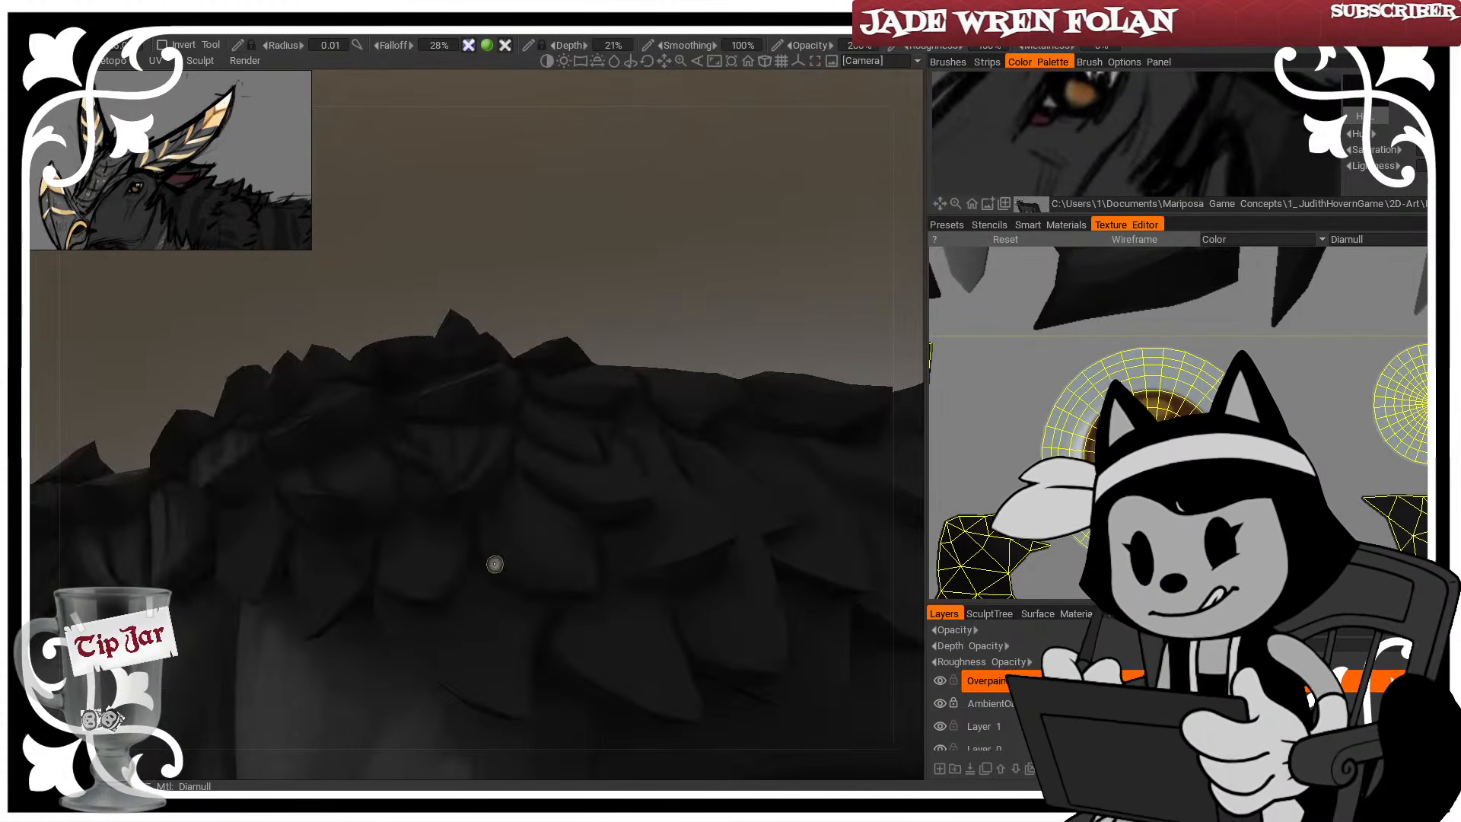
left_click_drag(795, 212, 704, 228)
right_click_drag(487, 563, 498, 564)
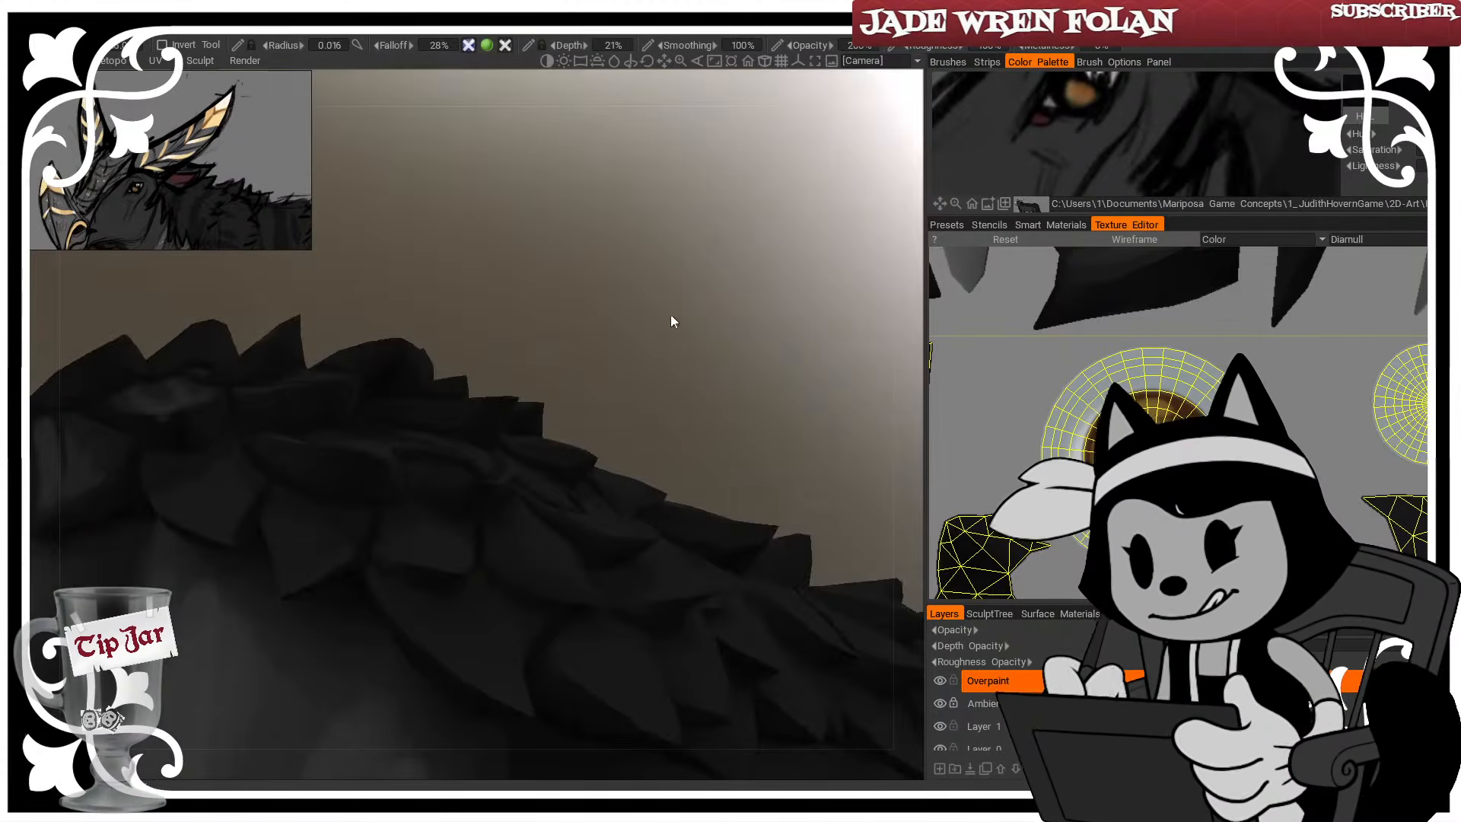
Lighten and shade the smooth tuft above the streaked haunch tuft with 0.039, 0.033 and 0.020 brushes
mouse_move(671, 316)
left_mouse_down()
mouse_move(620, 323)
mouse_move(567, 361)
left_mouse_up()
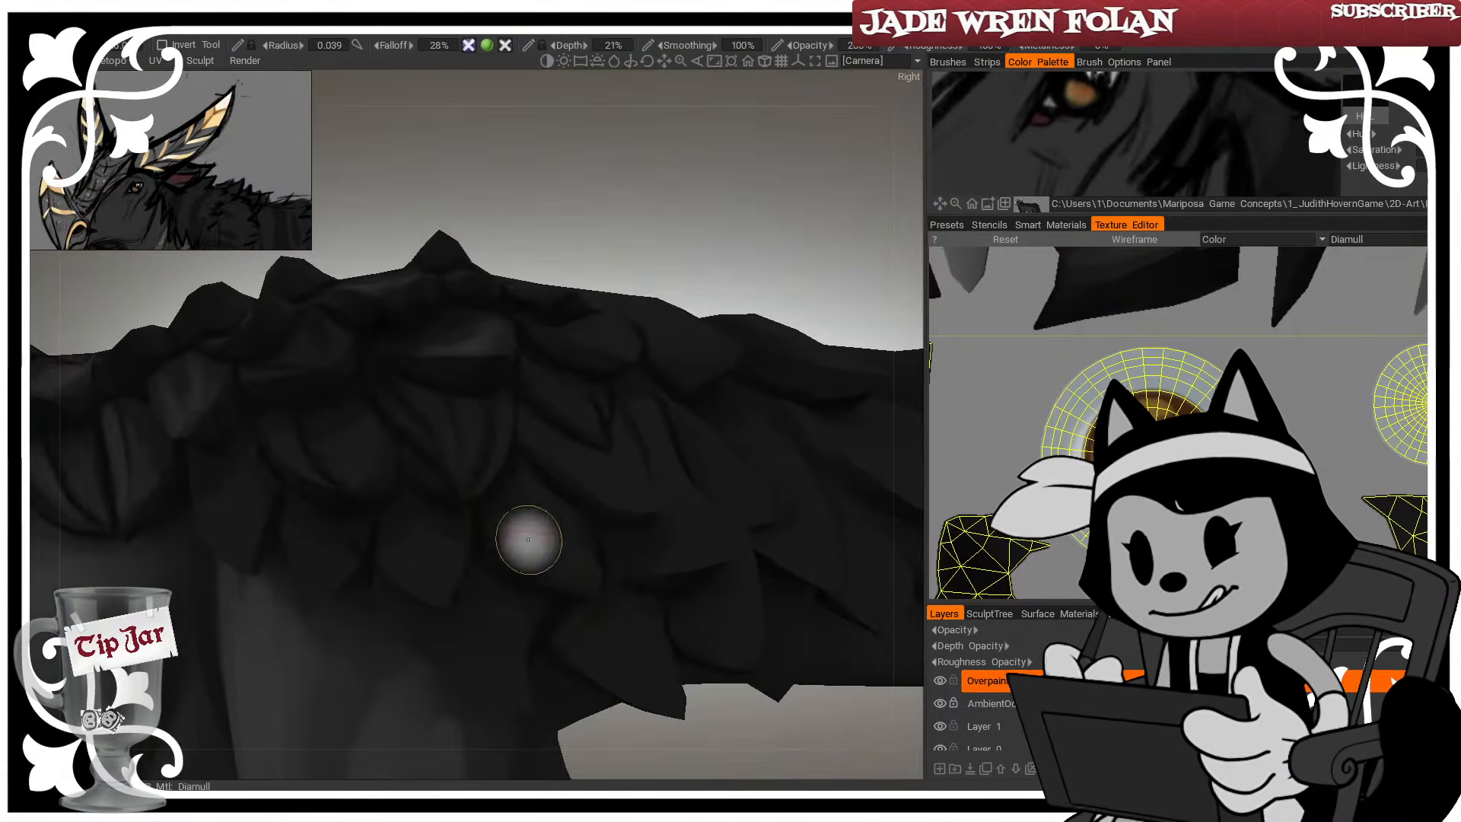
left_click_drag(656, 274, 664, 239)
left_click_drag(705, 308, 693, 331)
mouse_move(539, 286)
left_mouse_down()
mouse_move(596, 202)
mouse_move(538, 217)
left_mouse_up()
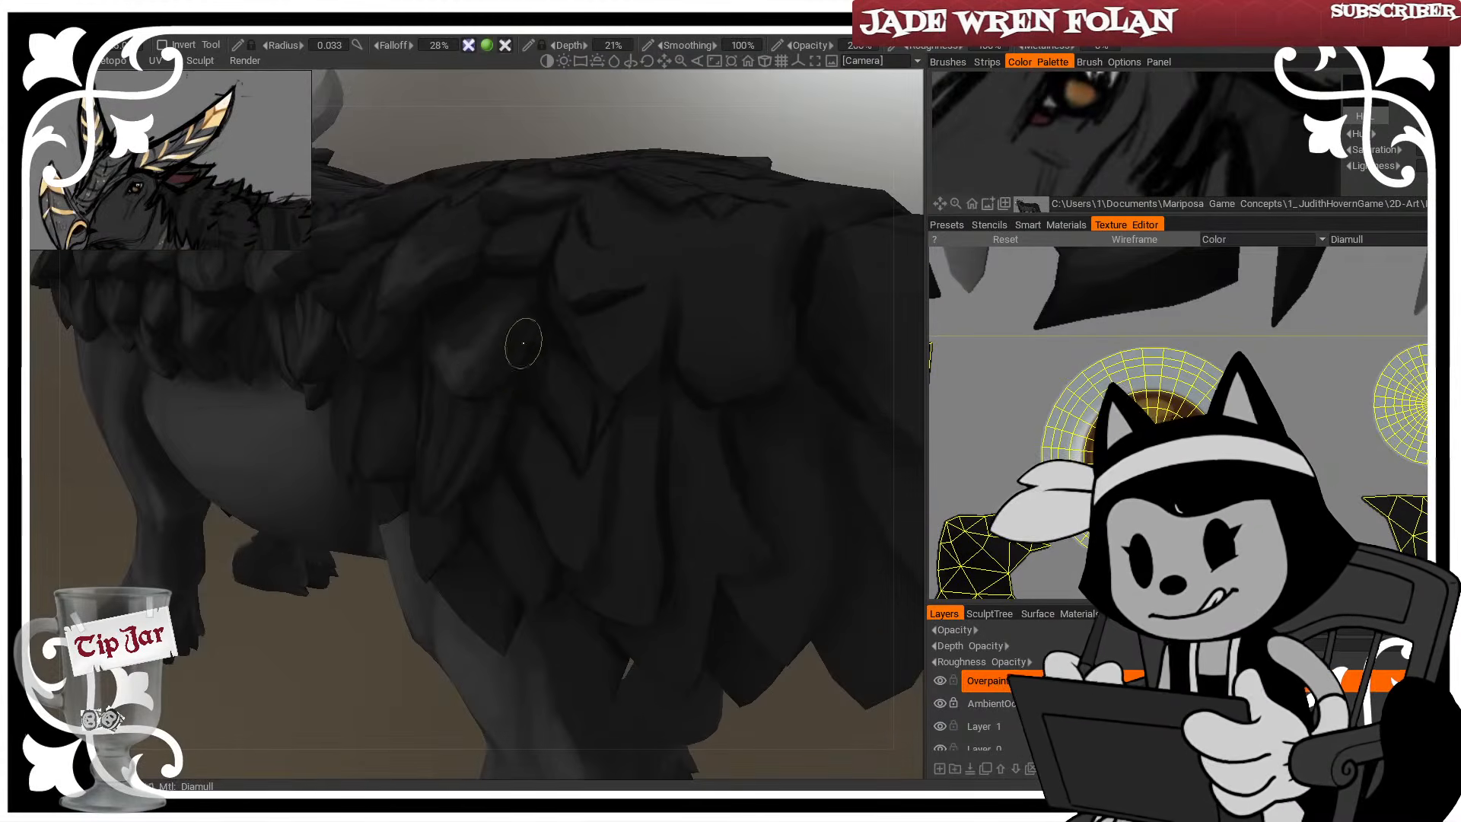
left_click_drag(670, 128, 683, 107)
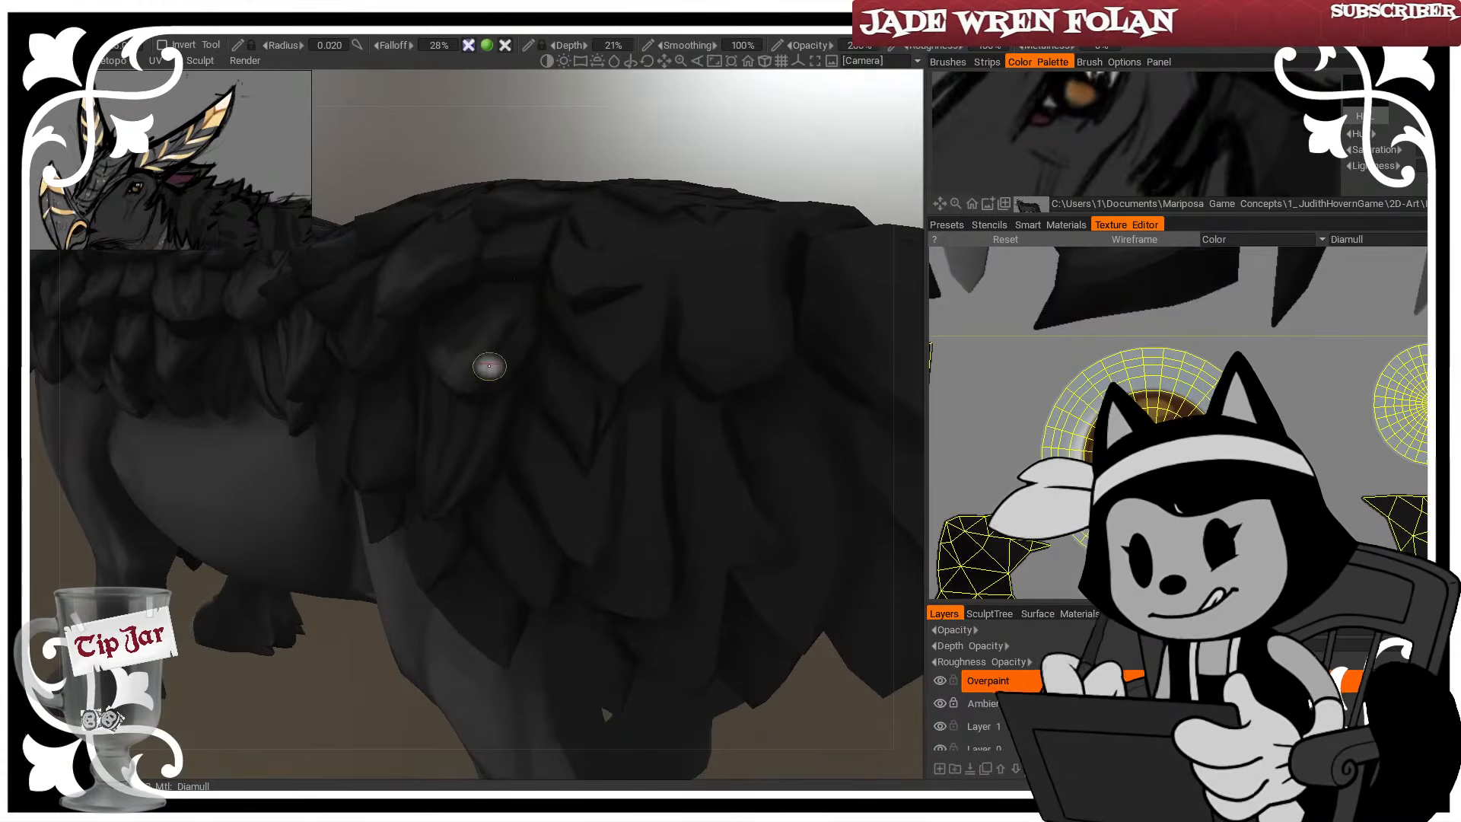
mouse_move(534, 271)
left_mouse_down()
mouse_move(529, 294)
mouse_move(541, 285)
left_mouse_up()
Blend the shading around the upper haunch tuft with a broad 0.069 brush
key("bracketright")
key("bracketright")
key("bracketright")
key("bracketright")
key("bracketright")
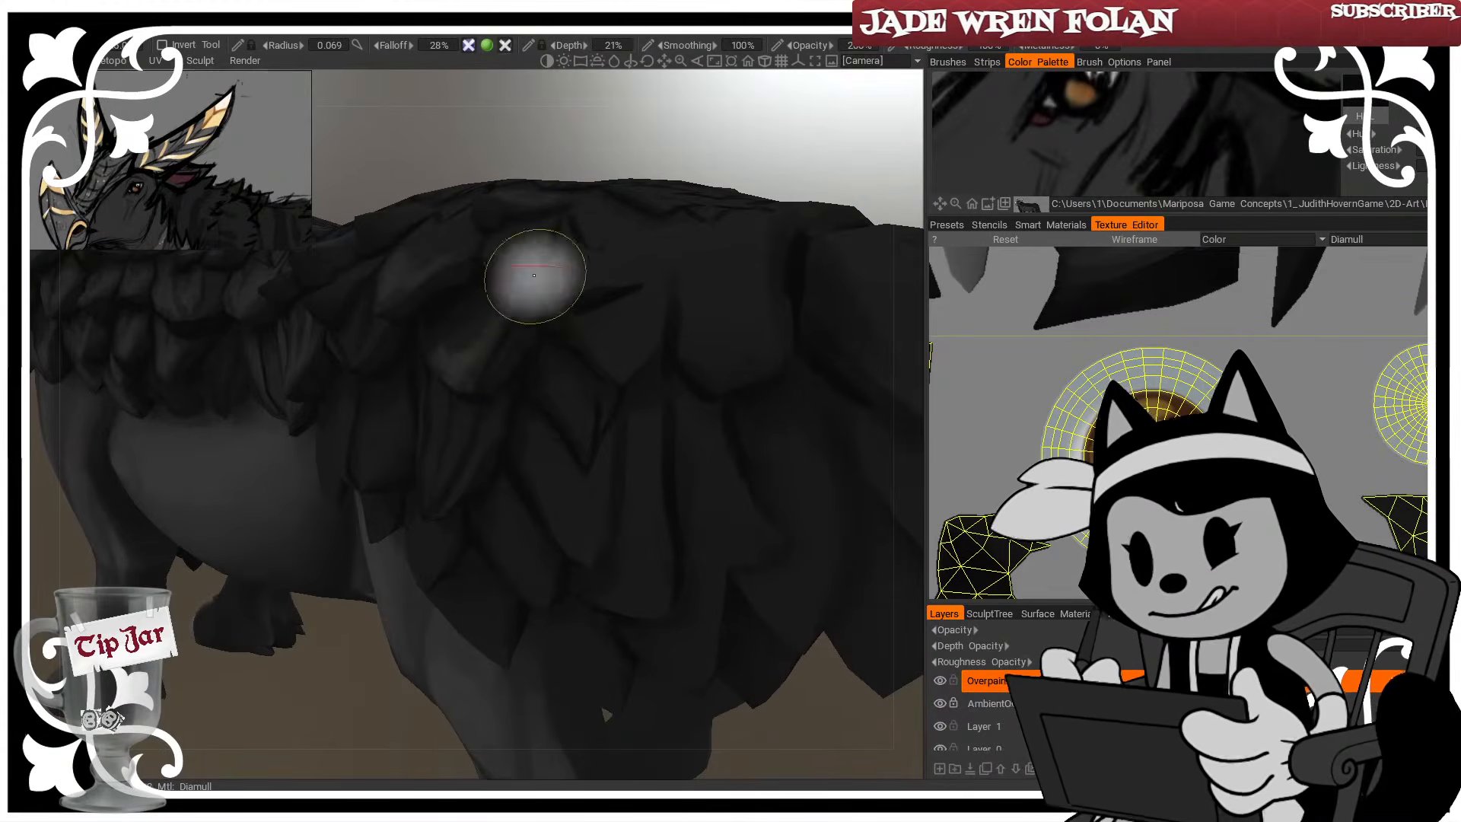
left_click_drag(636, 136, 584, 190)
Paint lengthwise strands inside the upper haunch tuft and deepen its edges with 0.032, 0.023 and 0.029 brushes
key("bracketleft")
key("bracketleft")
key("bracketleft")
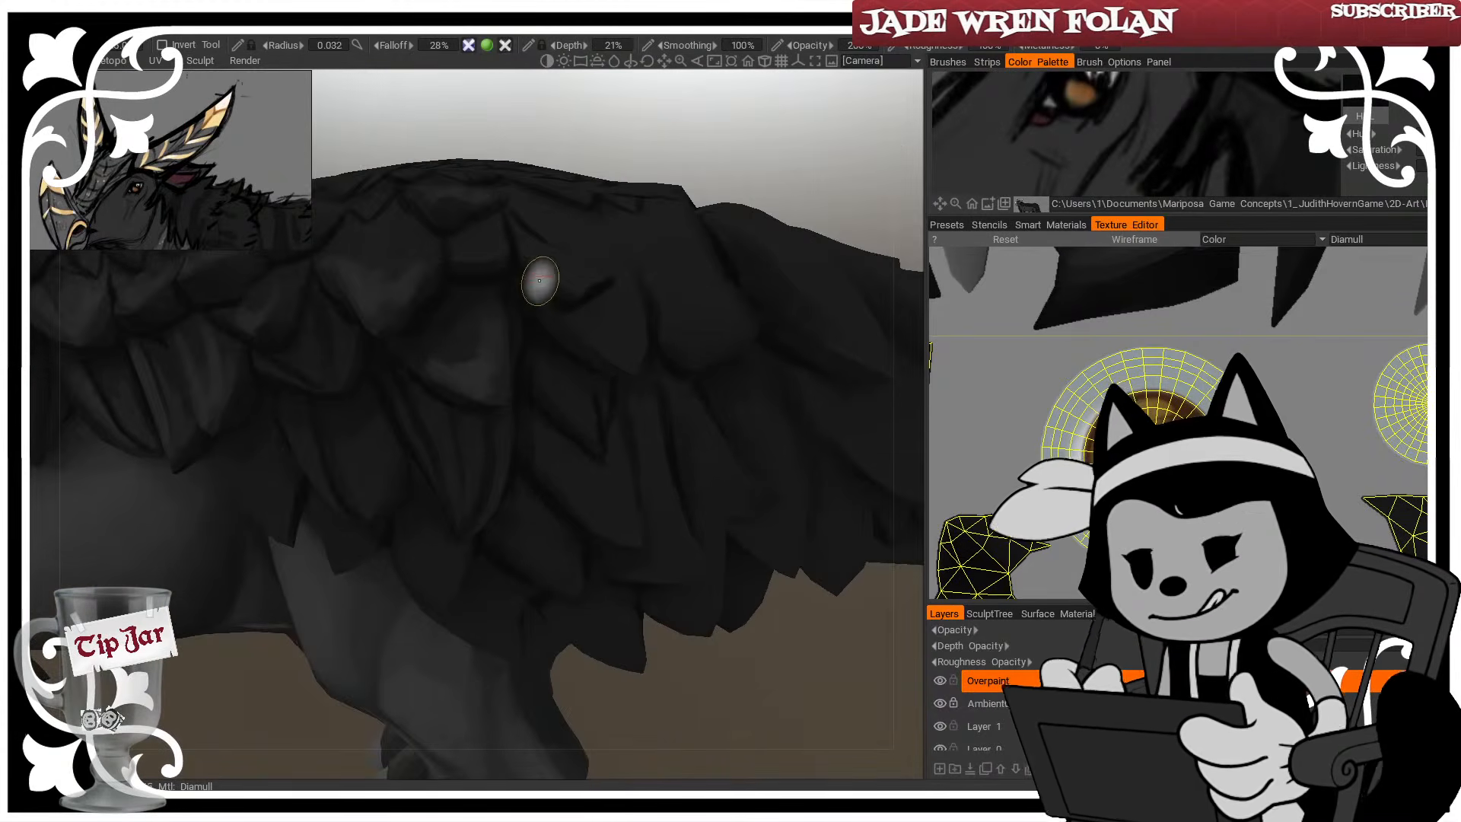
key("bracketleft")
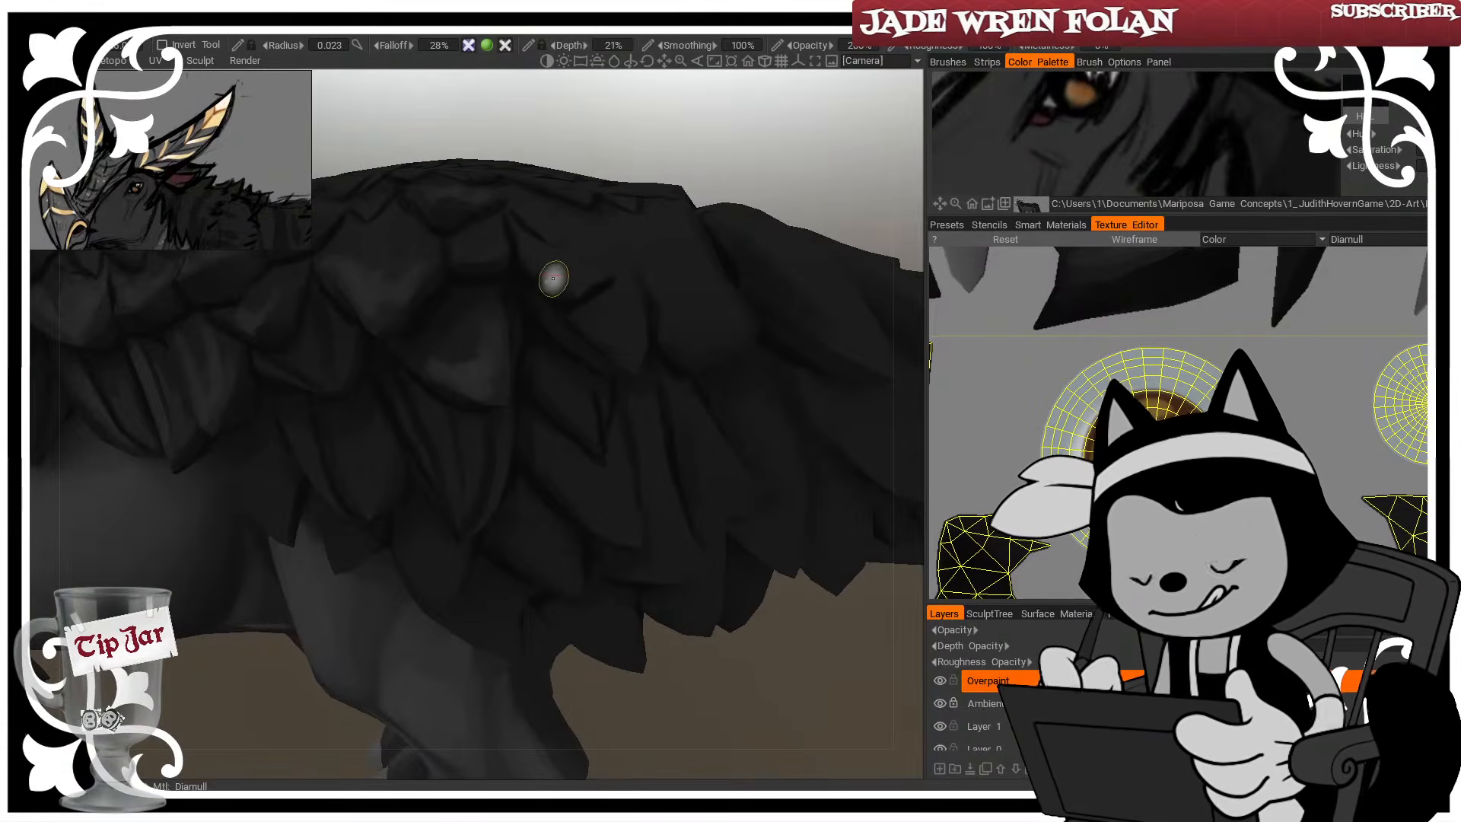
left_click_drag(556, 280, 543, 332, "alt")
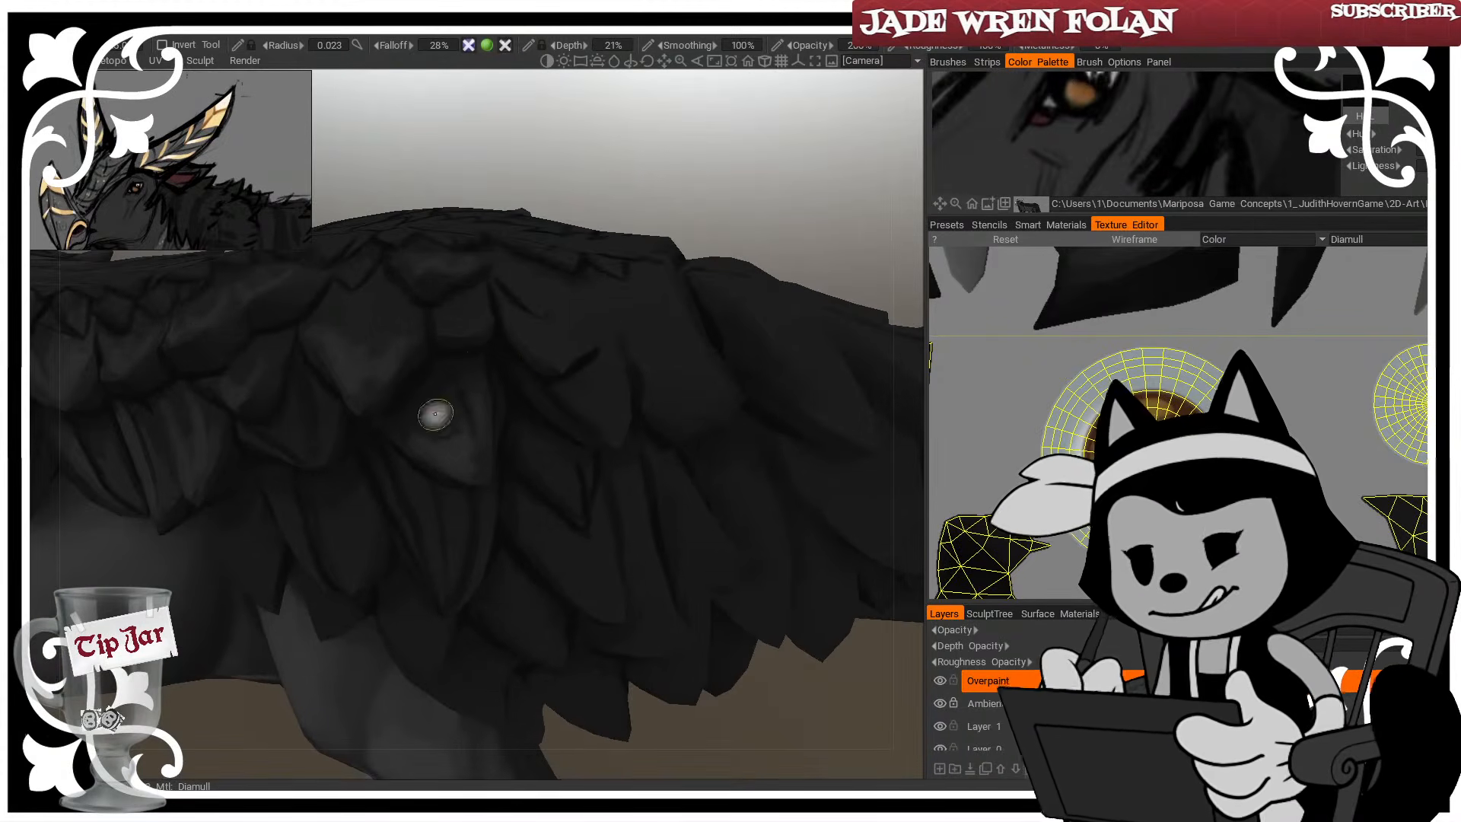
key("bracketright")
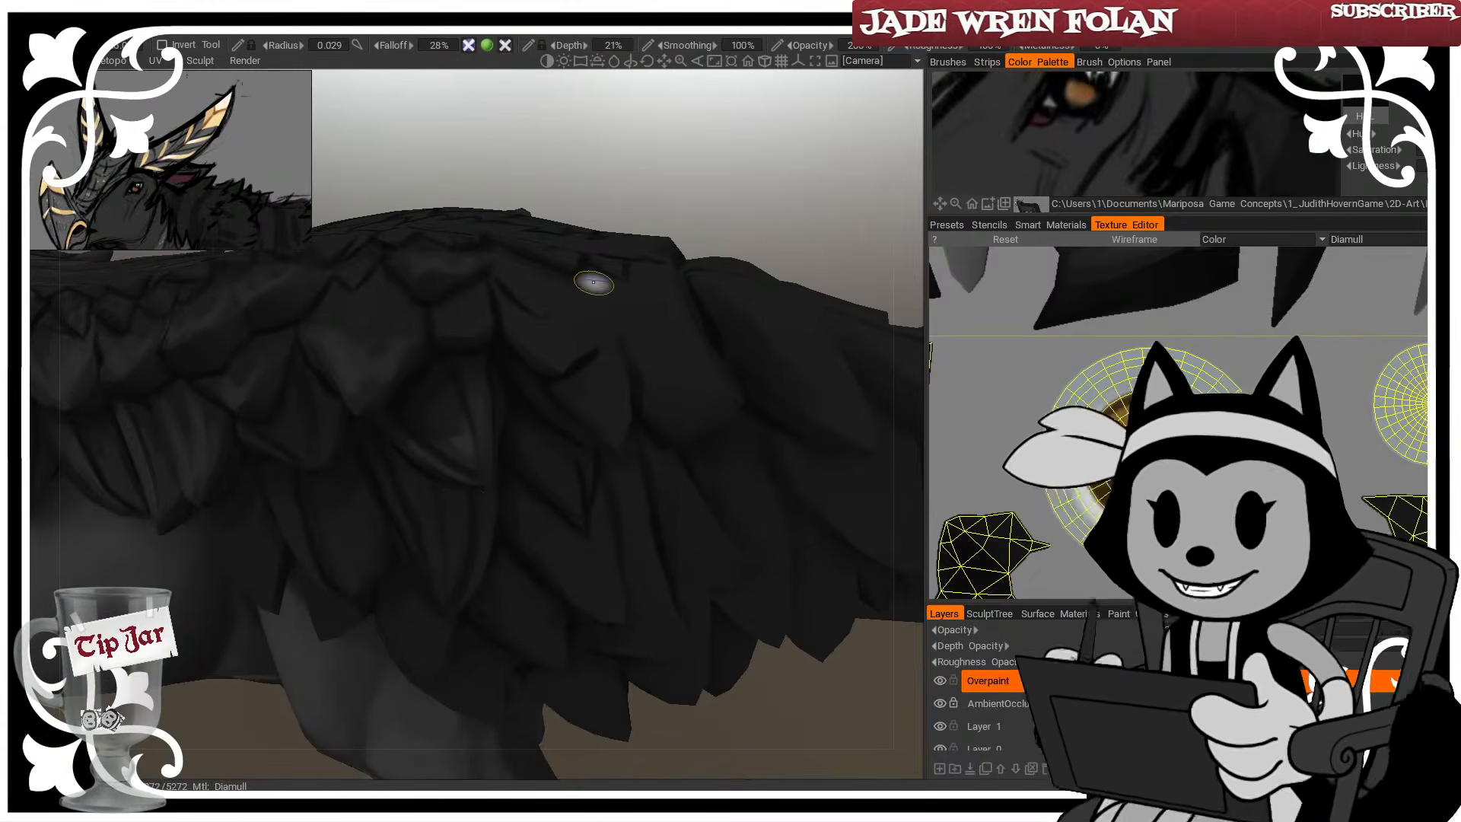
Examine the painted flank and haunch fur from a distance and from close up near the tail base
right_click_drag(637, 338, 551, 459, "alt")
left_click_drag(550, 460, 563, 382, "alt")
right_click_drag(563, 382, 674, 408, "alt")
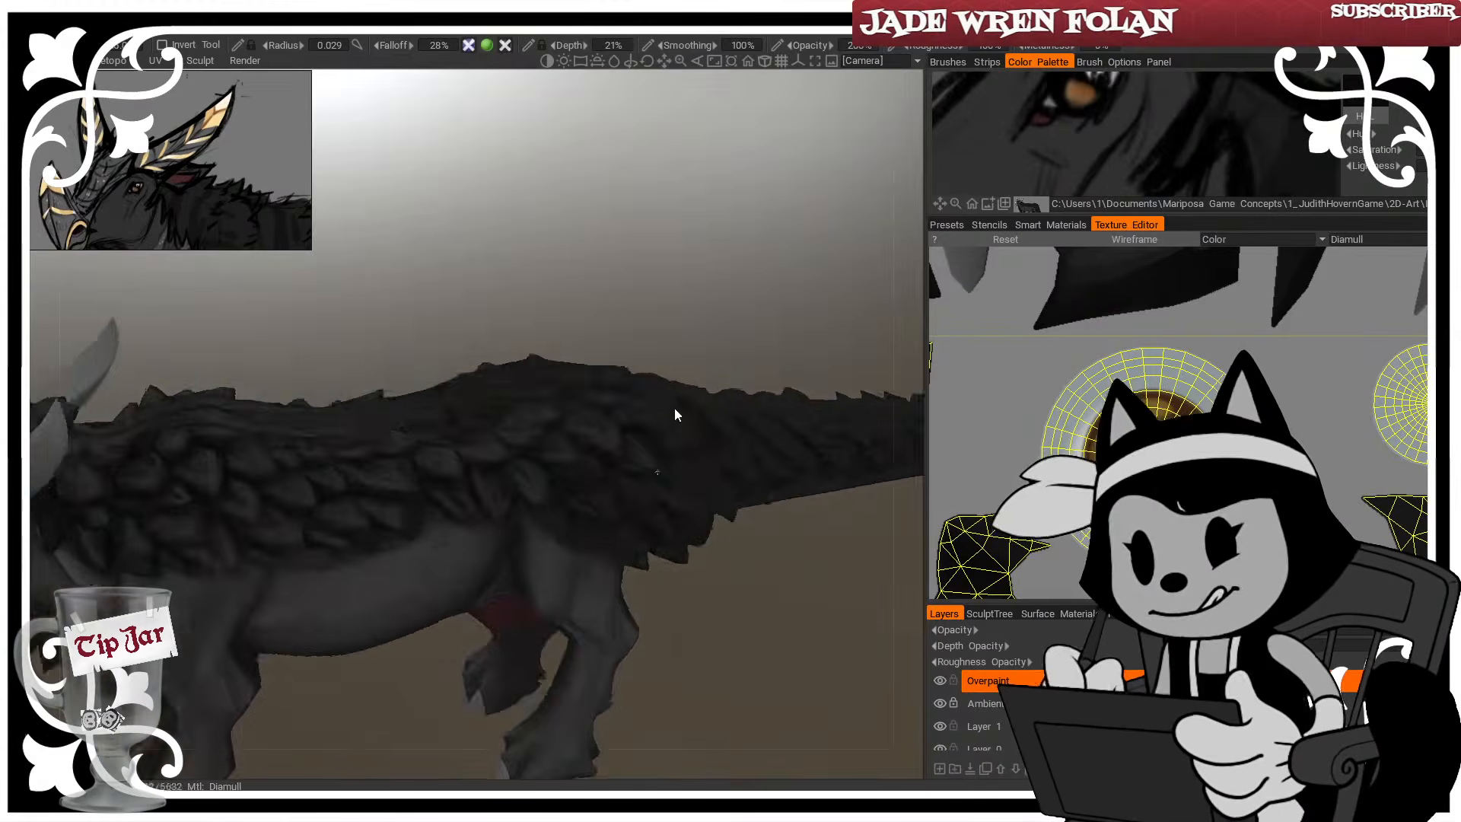
left_click_drag(674, 408, 650, 432, "alt")
right_click_drag(650, 432, 435, 548, "alt")
middle_click_drag(435, 547, 358, 496, "alt")
left_click_drag(358, 495, 493, 551, "alt")
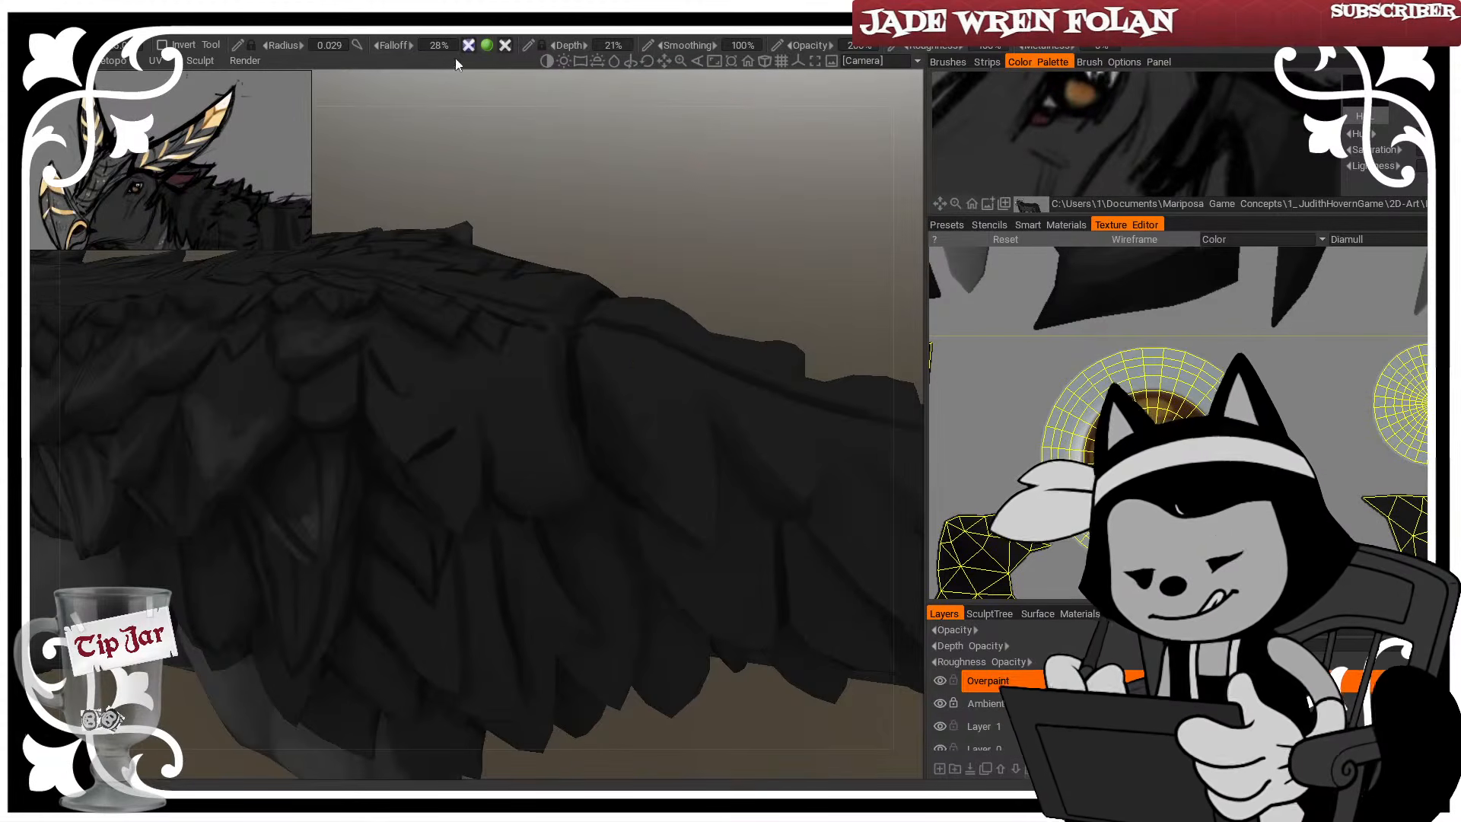
left_click_drag(486, 107, 509, 152)
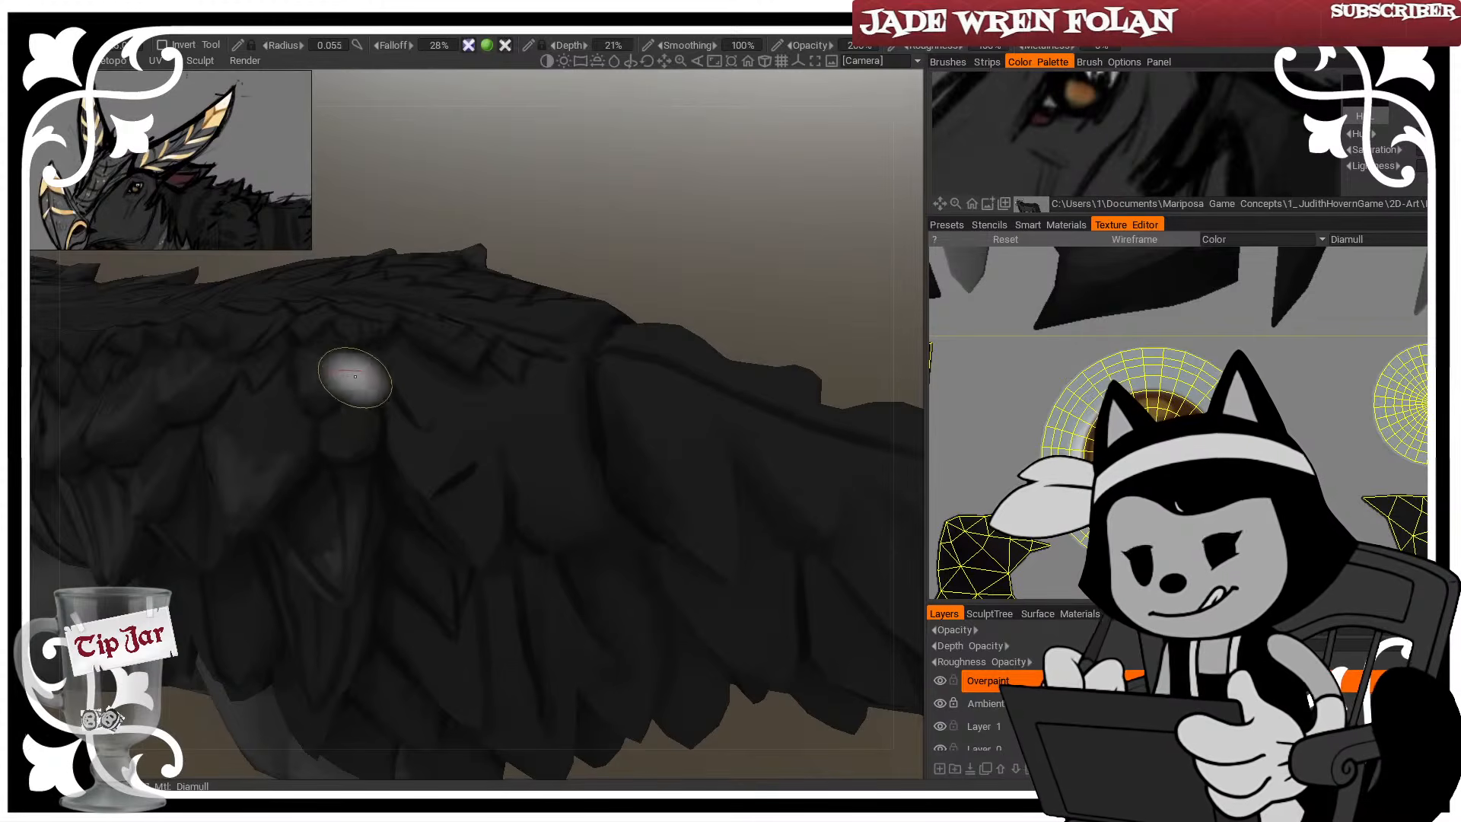
Soften the shading across the rear haunch tufts with a broad 0.074 brush
right_click_drag(358, 423, 388, 423)
left_click_drag(578, 171, 590, 207)
right_click_drag(236, 490, 261, 489)
mouse_move(548, 251)
left_mouse_down()
mouse_move(522, 235)
mouse_move(533, 221)
left_mouse_up()
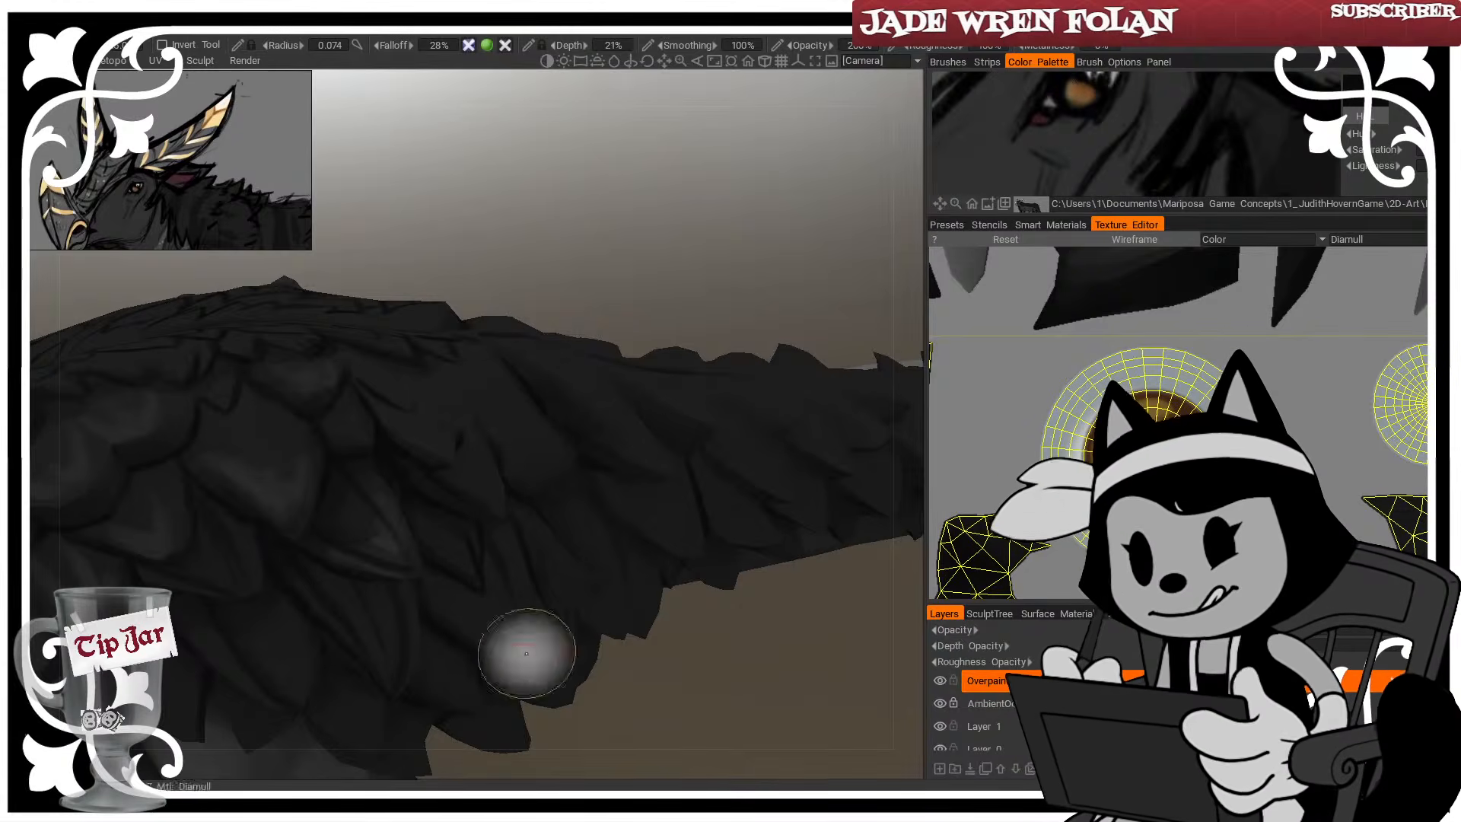
left_click_drag(522, 652, 466, 261)
Paint dark V-shaped tuft outlines on the bare upper haunch ahead of the tail base with 0.029 and 0.020 brushes
right_click_drag(466, 261, 441, 261)
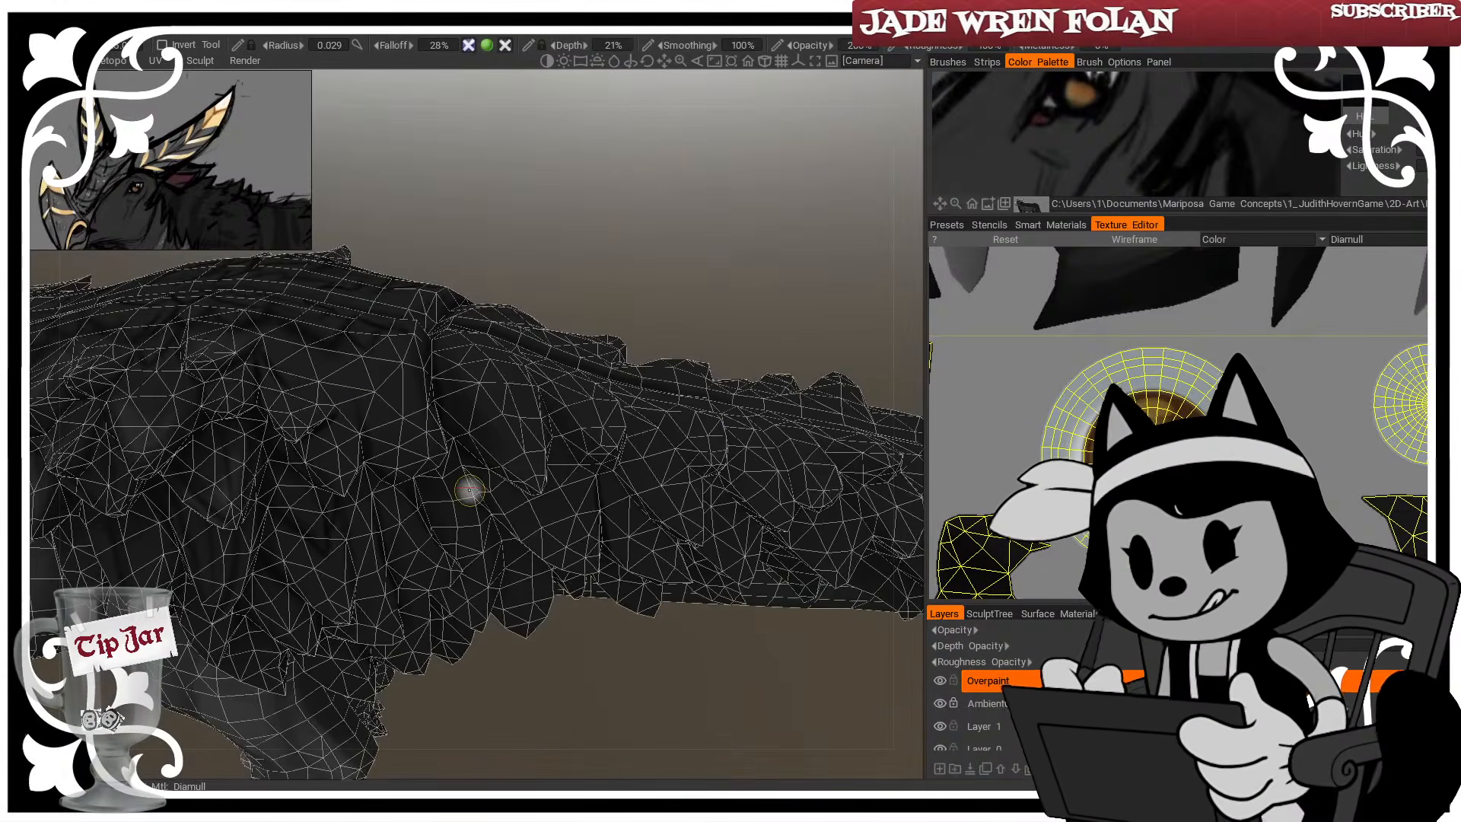
middle_click_drag(469, 490, 545, 514, "alt")
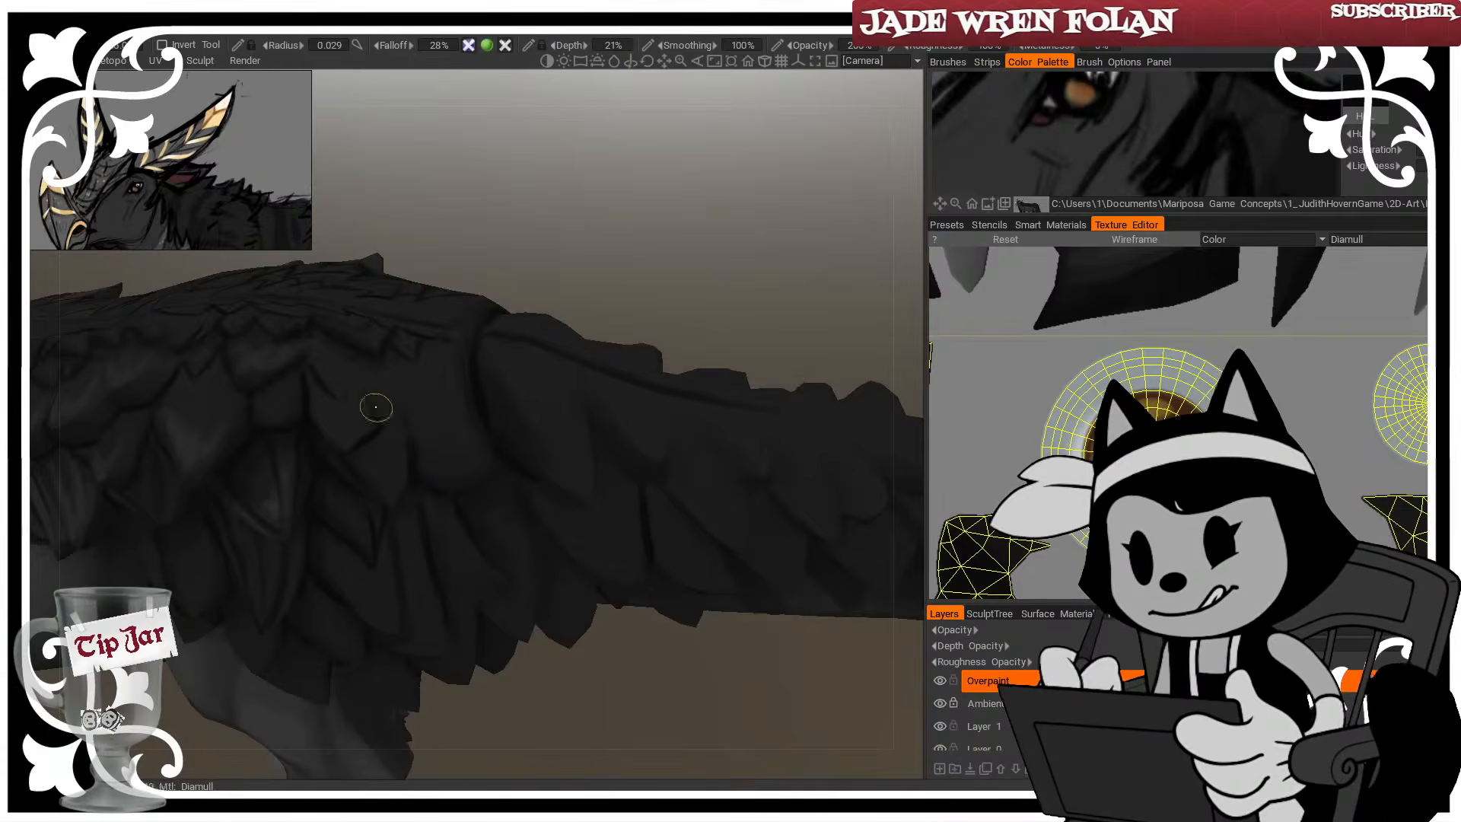
left_click_drag(408, 295, 551, 218)
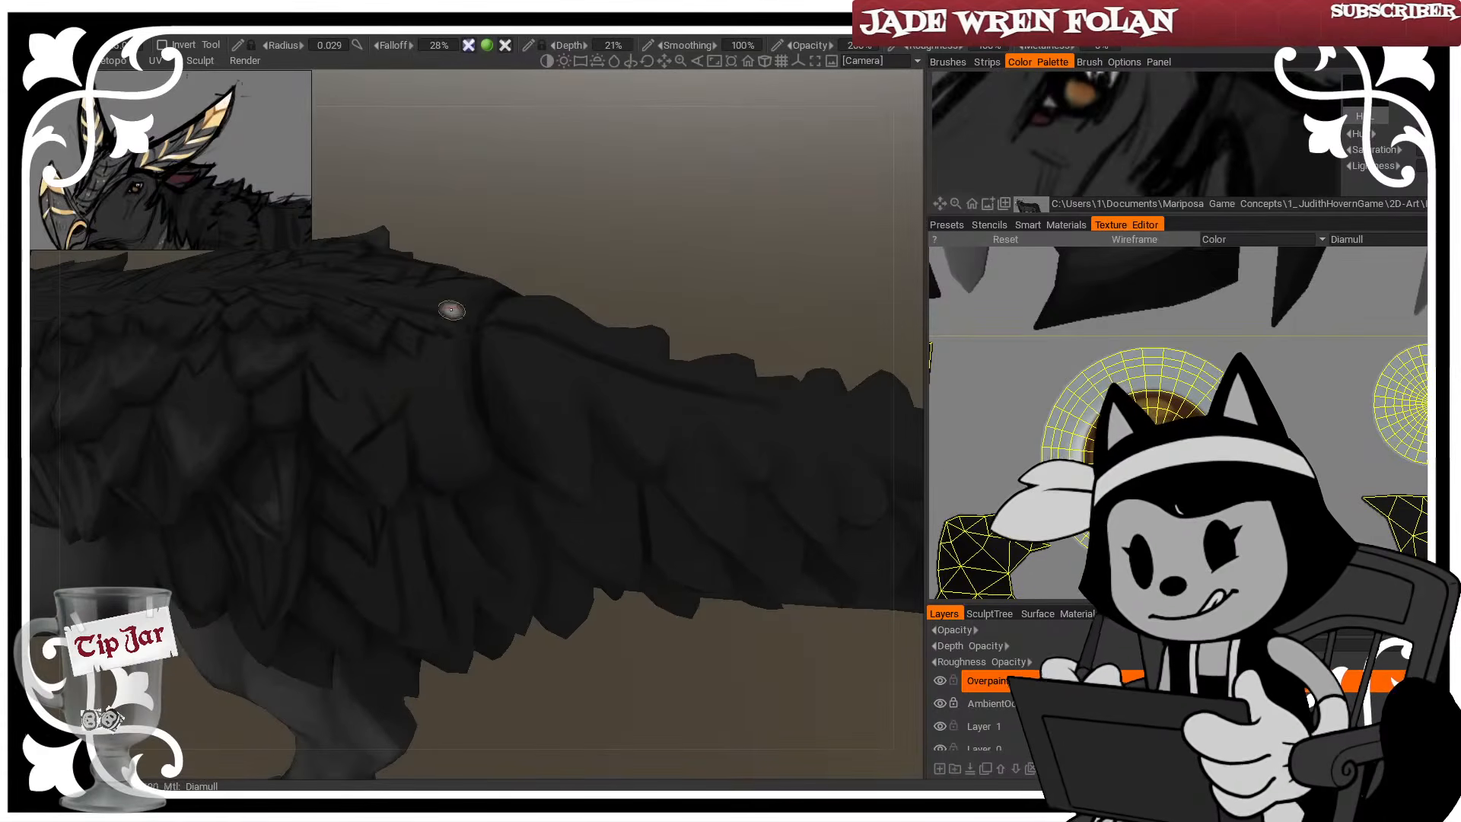
right_click_drag(446, 310, 404, 404)
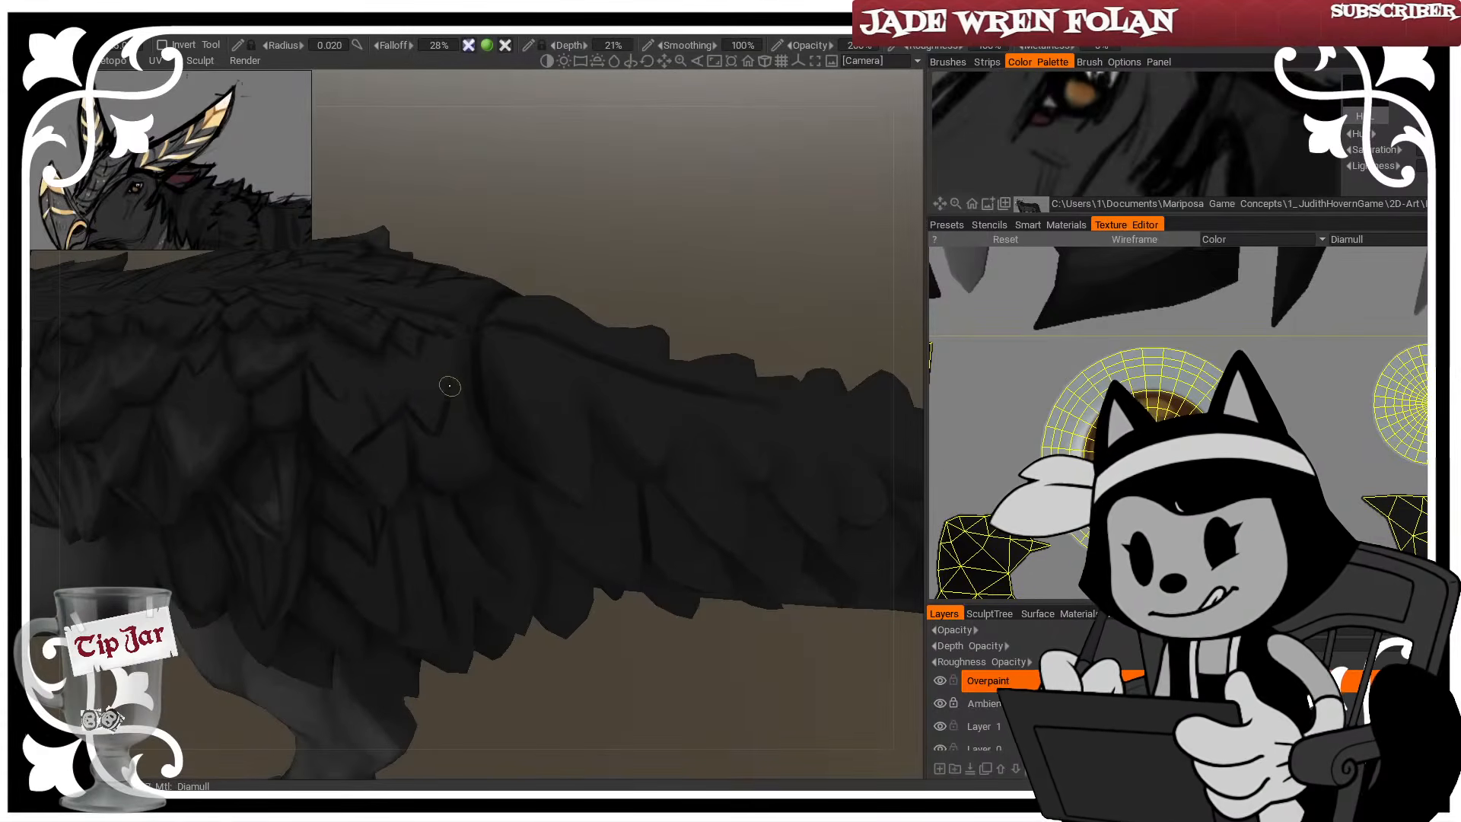
left_click_drag(446, 249, 419, 315)
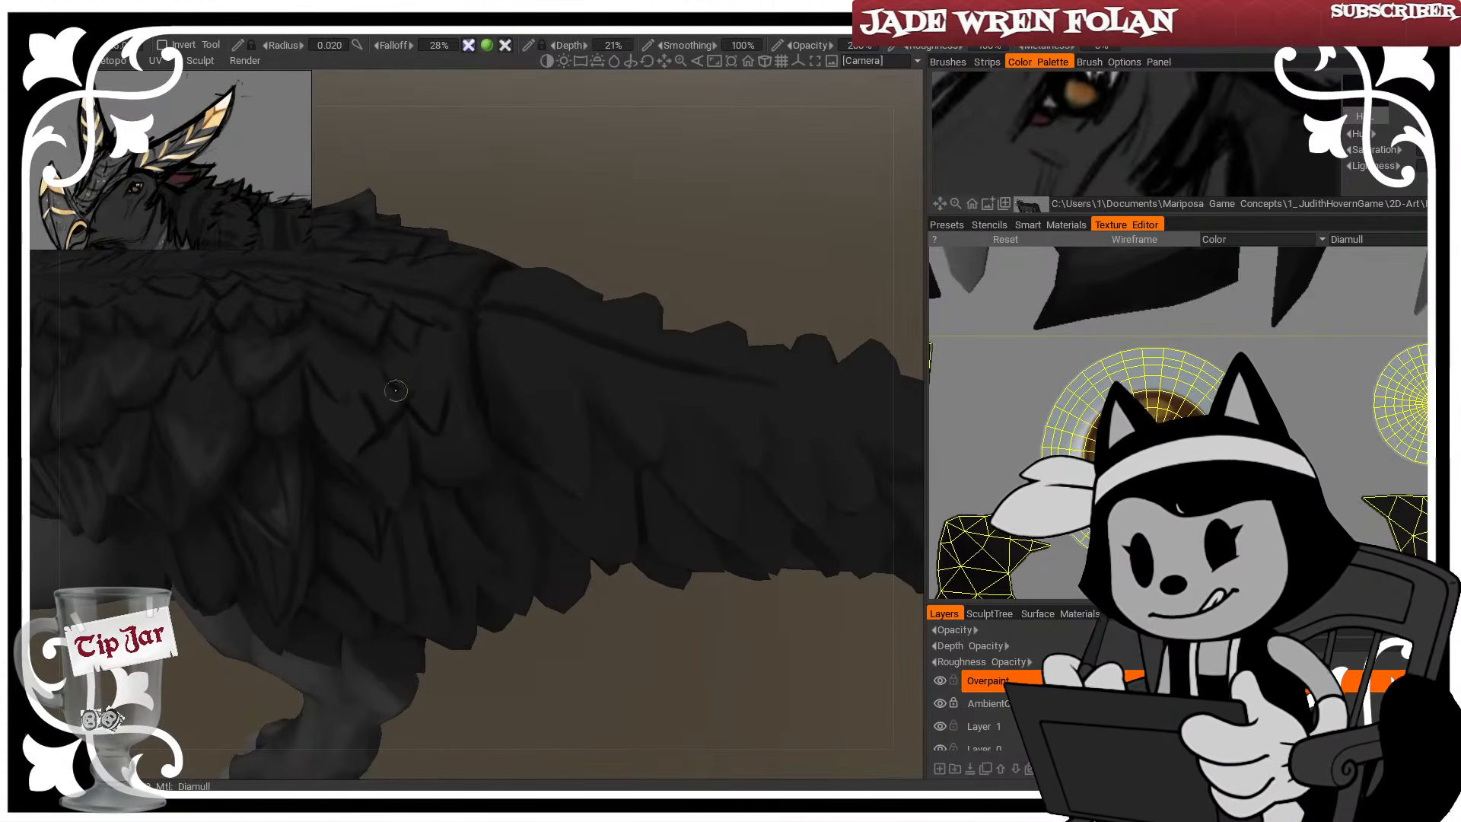
left_click_drag(592, 192, 592, 229)
key("w")
key("w")
Examine the whole creature's fur from the side, from above and from behind, comparing the haunch with the tail
right_click_drag(592, 230, 472, 176)
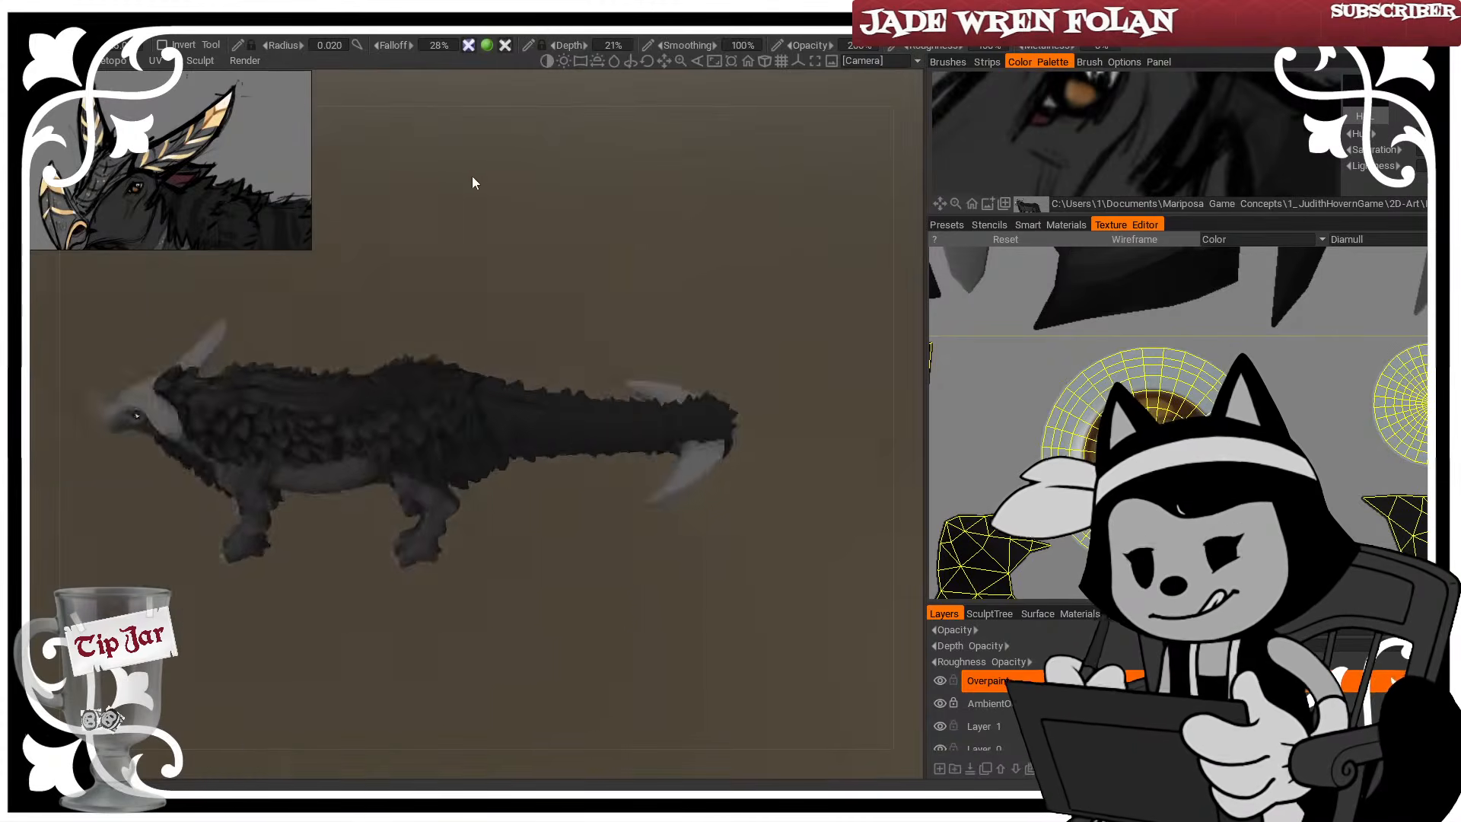
left_click_drag(472, 175, 696, 279)
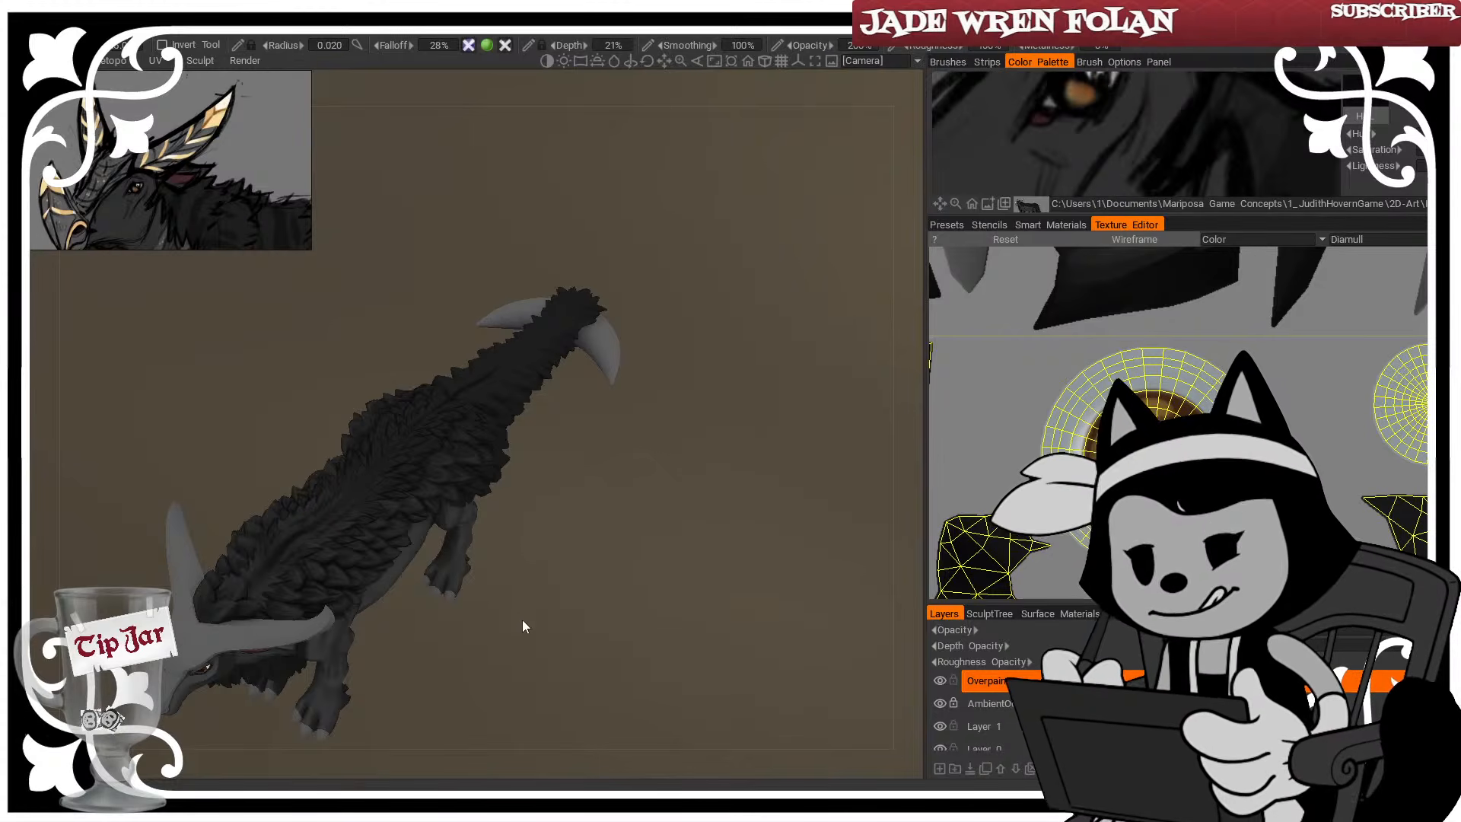
left_click_drag(572, 571, 455, 513)
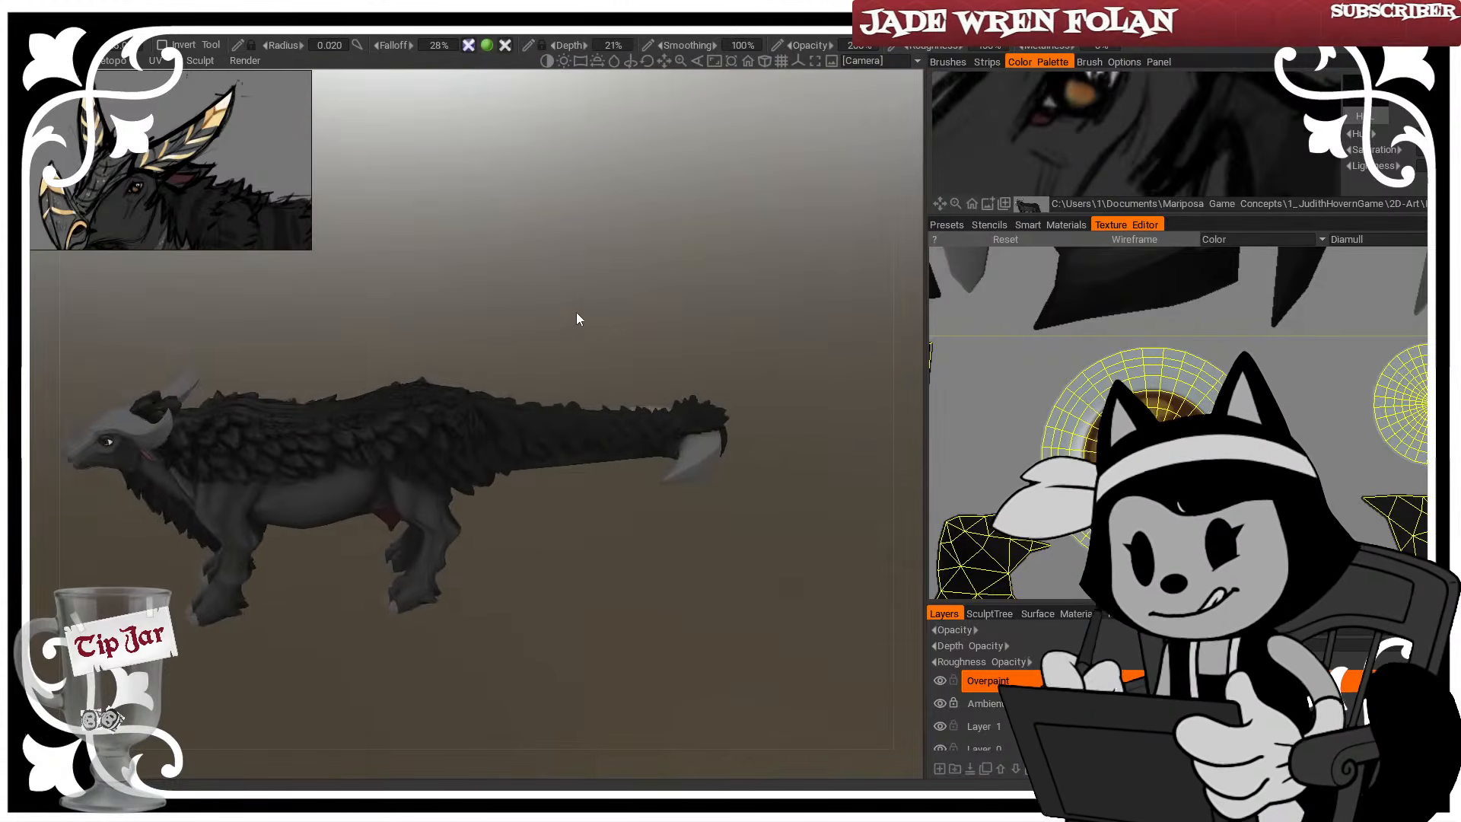
right_click_drag(577, 312, 643, 323)
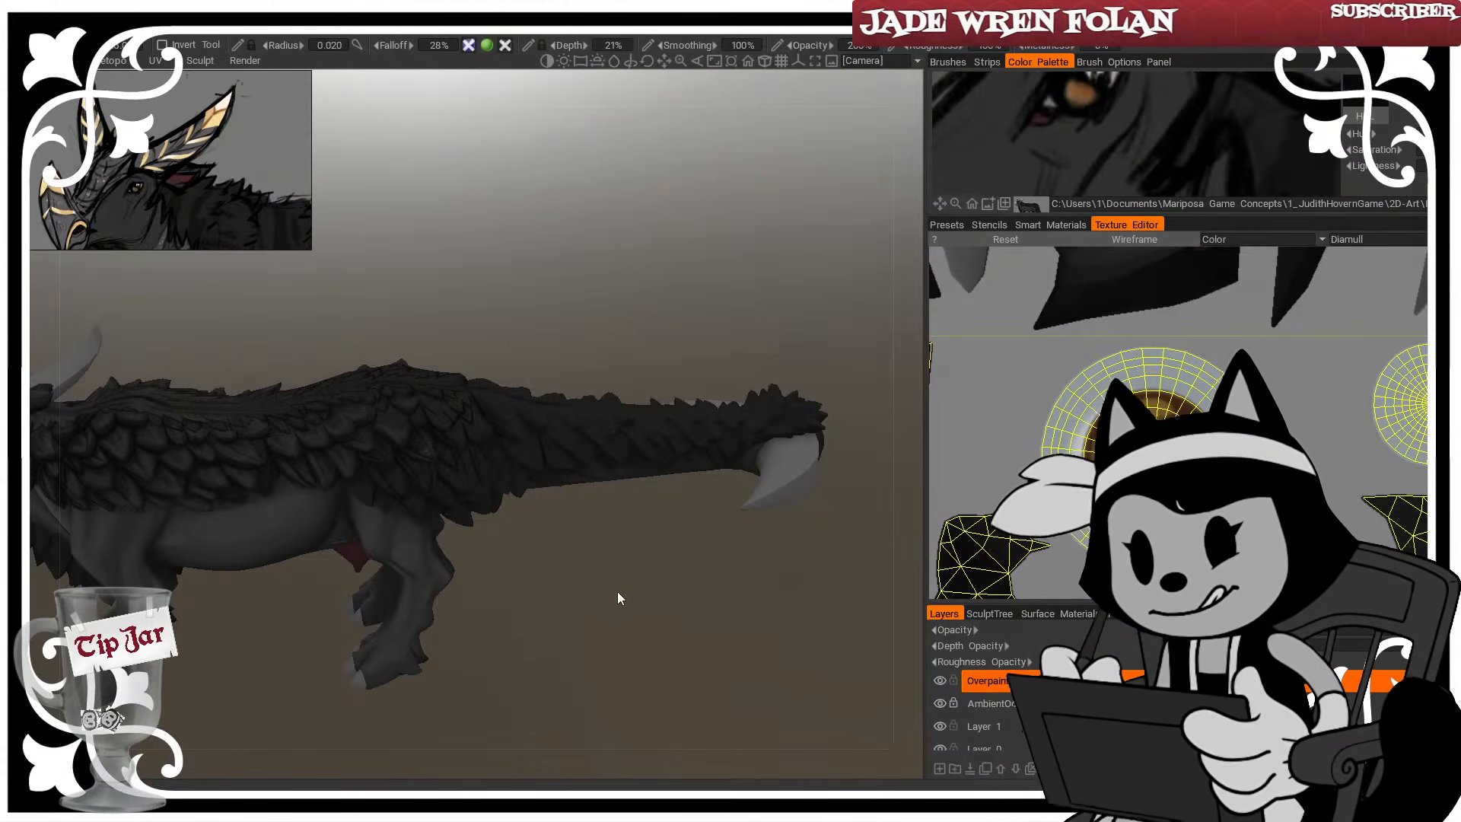
mouse_move(618, 591)
left_mouse_down()
mouse_move(619, 576)
mouse_move(594, 595)
left_mouse_up()
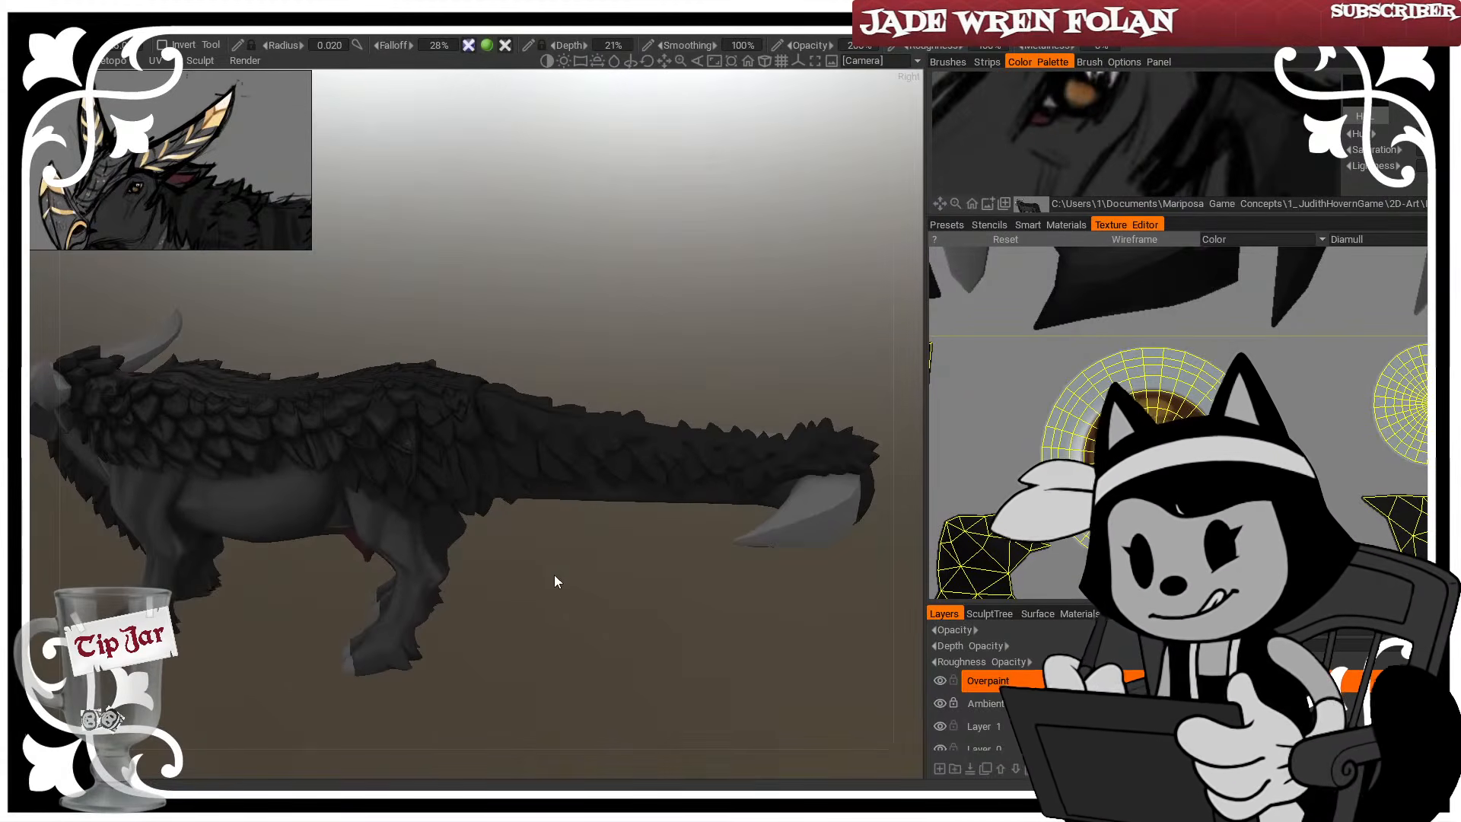
middle_click_drag(609, 378, 619, 444)
right_click_drag(619, 445, 683, 440)
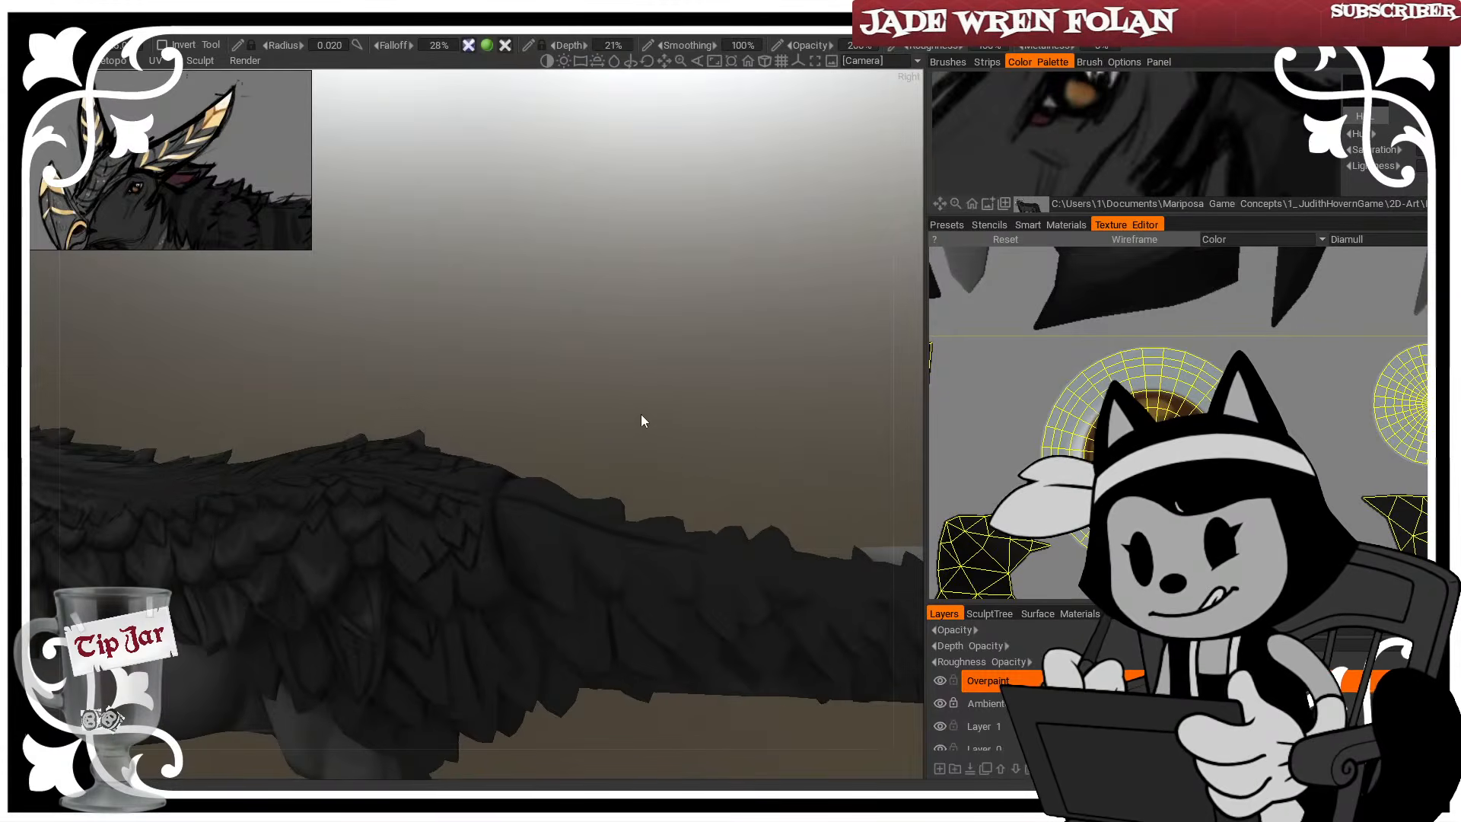
left_click_drag(640, 414, 665, 410)
right_click_drag(665, 409, 590, 372)
left_click_drag(591, 373, 536, 253)
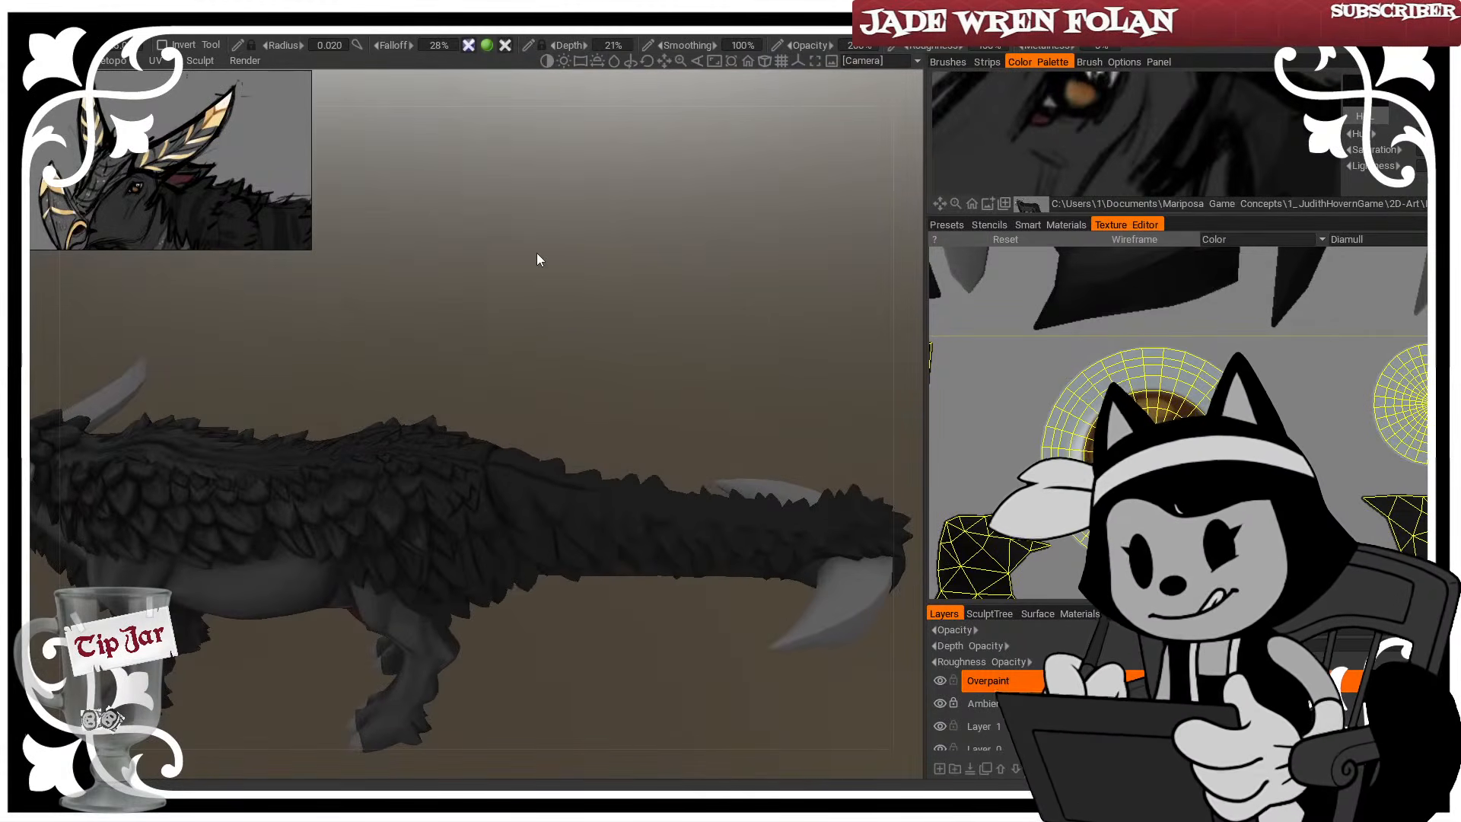
left_click_drag(467, 280, 620, 312)
middle_click_drag(620, 306, 447, 295)
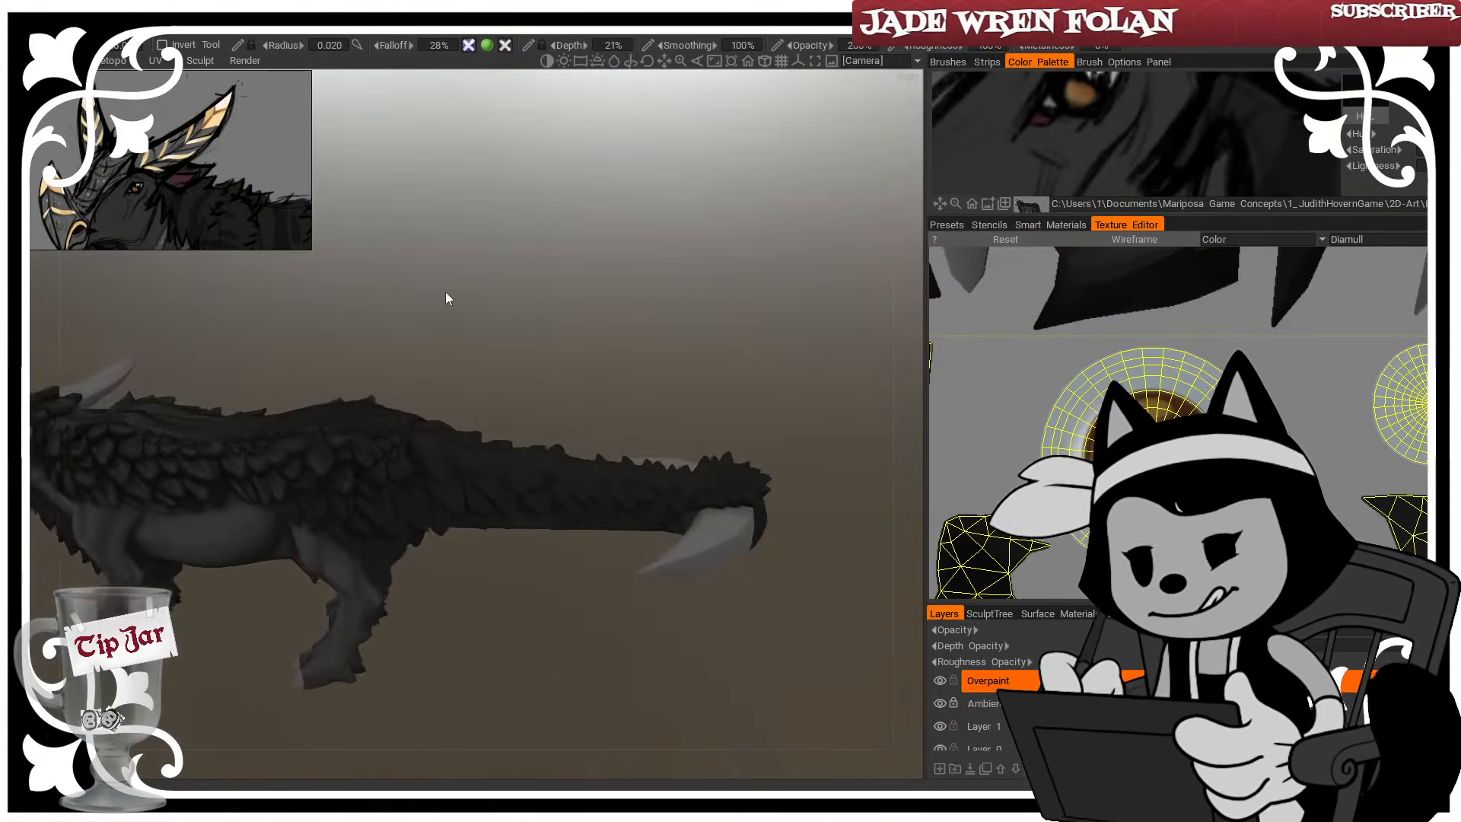
right_click_drag(447, 295, 529, 344)
left_click_drag(530, 344, 547, 352)
left_click_drag(839, 481, 835, 505)
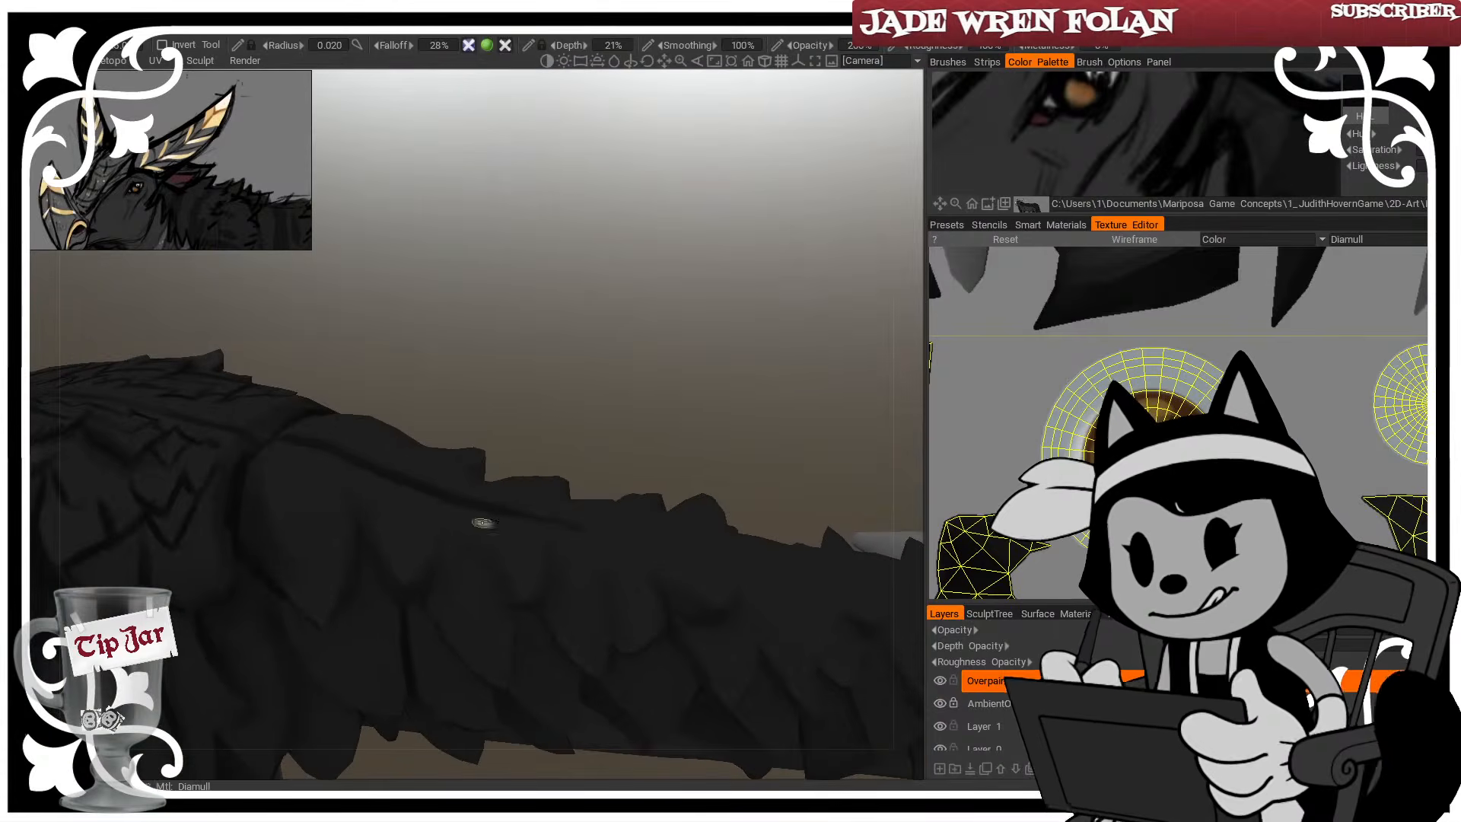
Show the mesh wireframe and inspect the tuft geometry along the tail base and the side of the tail
left_click_drag(494, 542, 447, 520, "alt")
key("w")
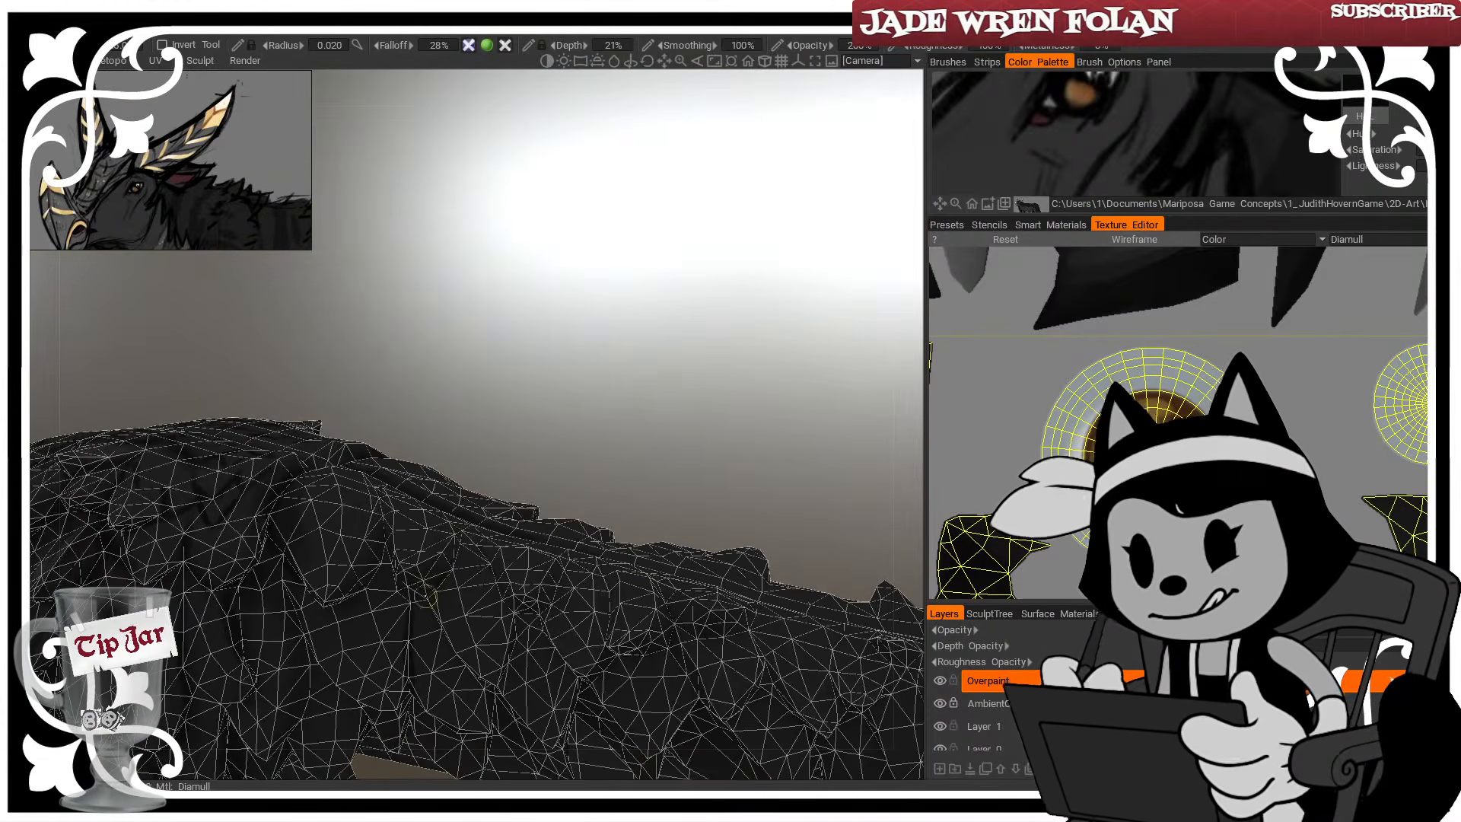
left_click_drag(444, 573, 462, 441, "alt")
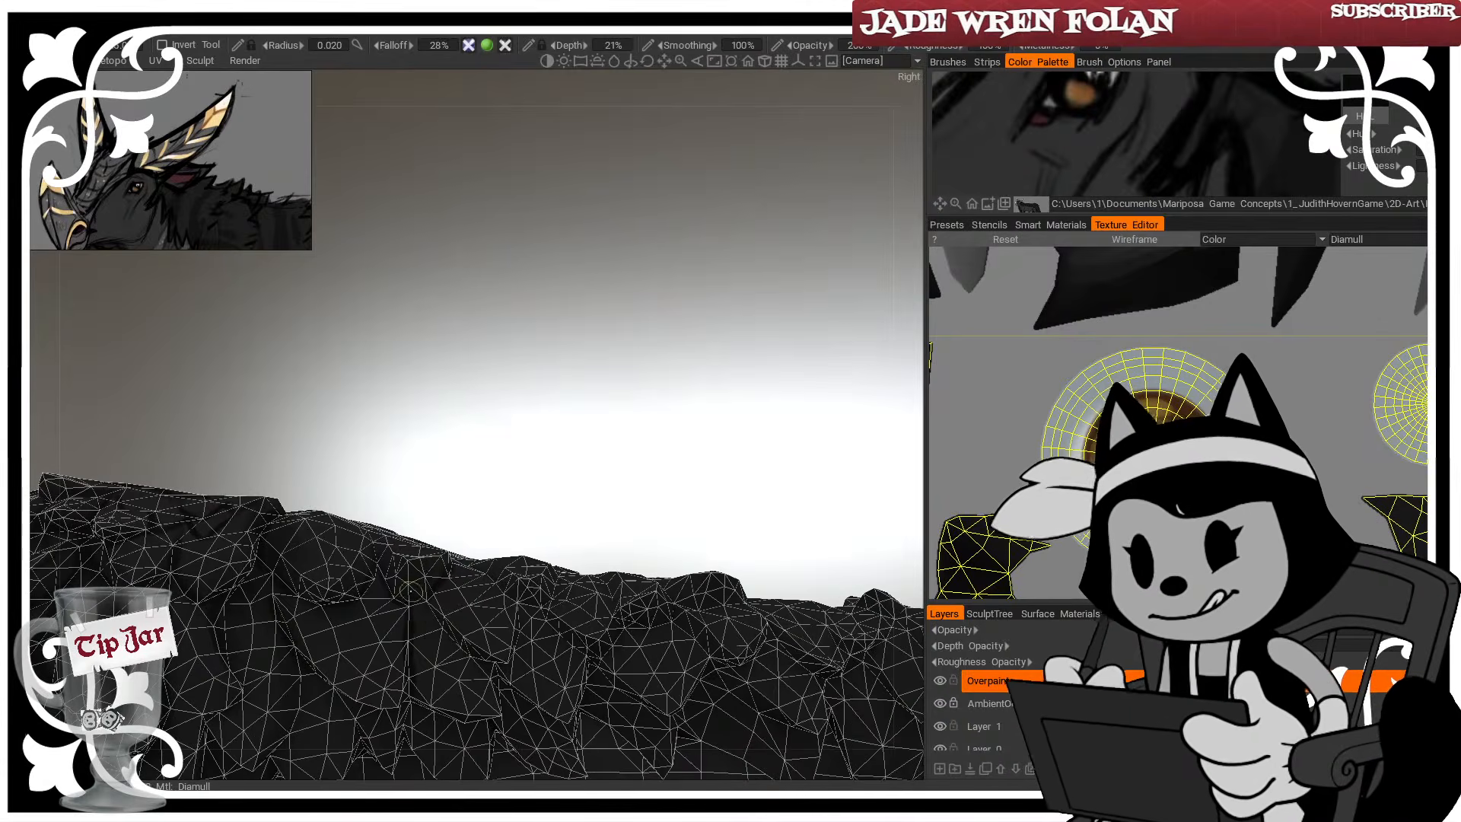
left_click_drag(508, 679, 495, 563, "alt")
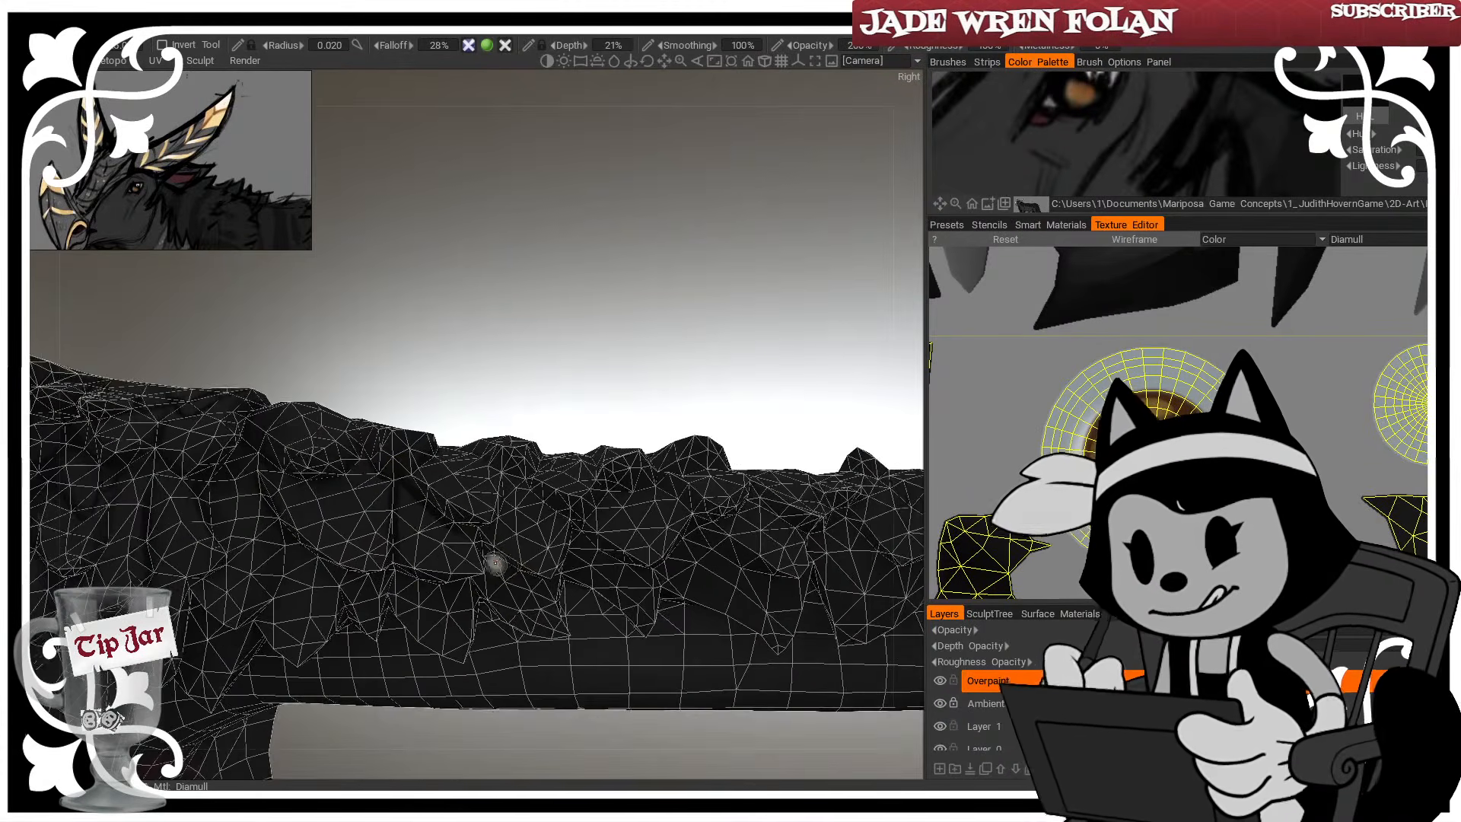
left_click_drag(624, 409, 483, 524, "alt")
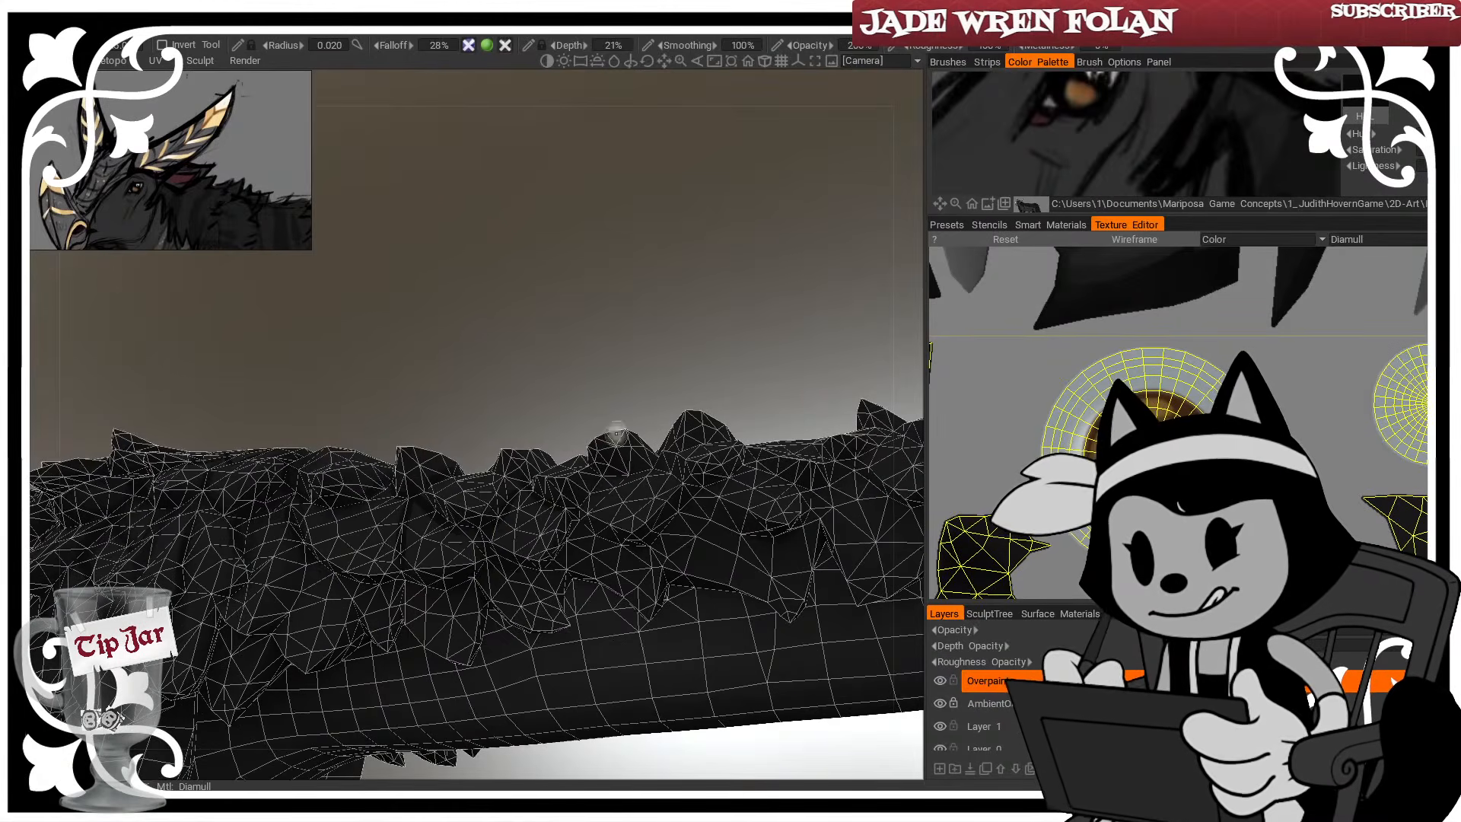
left_click_drag(655, 462, 482, 458, "alt")
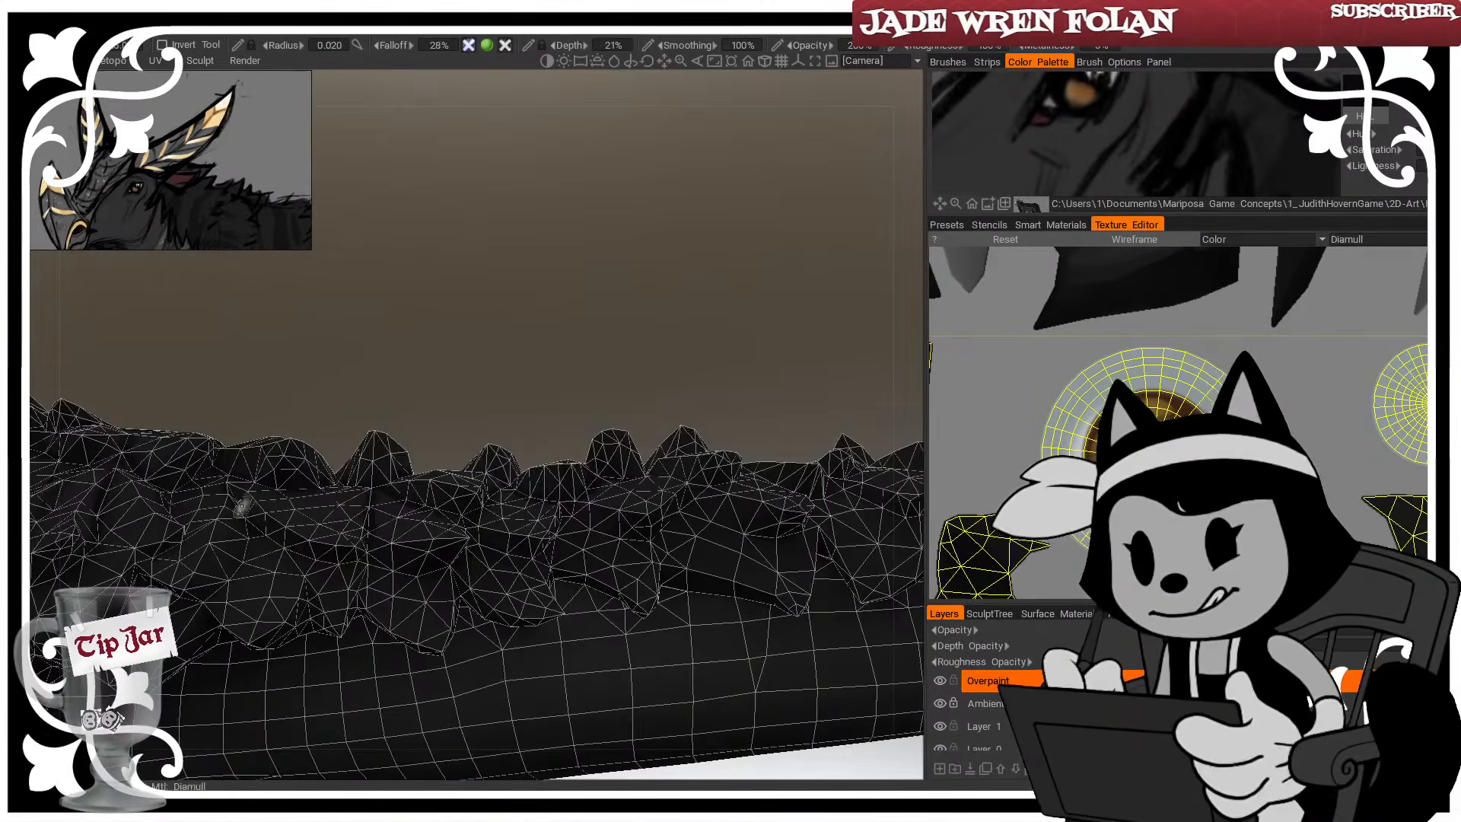
left_click_drag(235, 564, 304, 519, "alt")
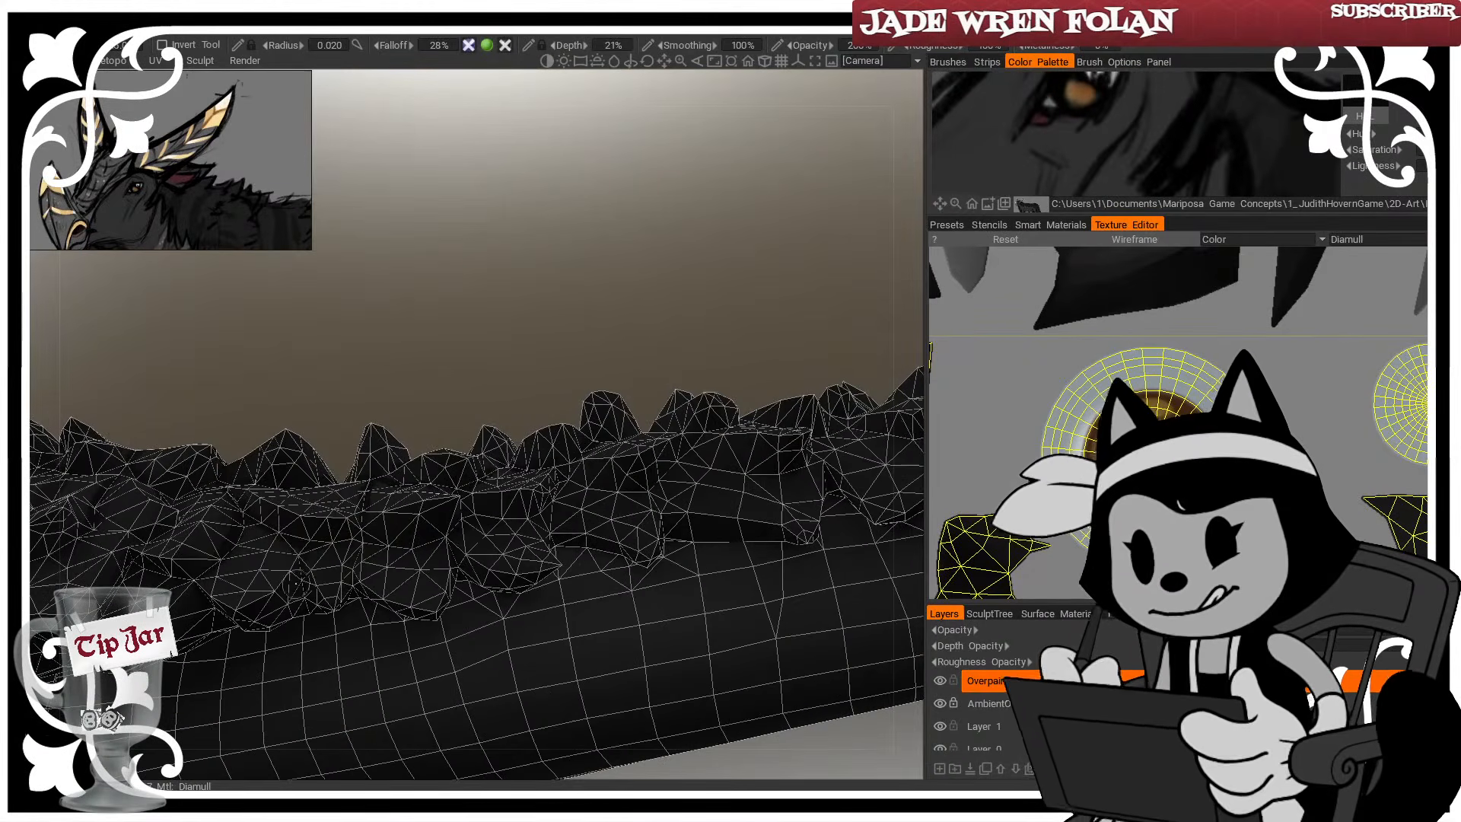
Hide the mesh wireframe and examine the painted tufts along the side of the tail and up to the haunch
left_click_drag(318, 418, 304, 487, "alt")
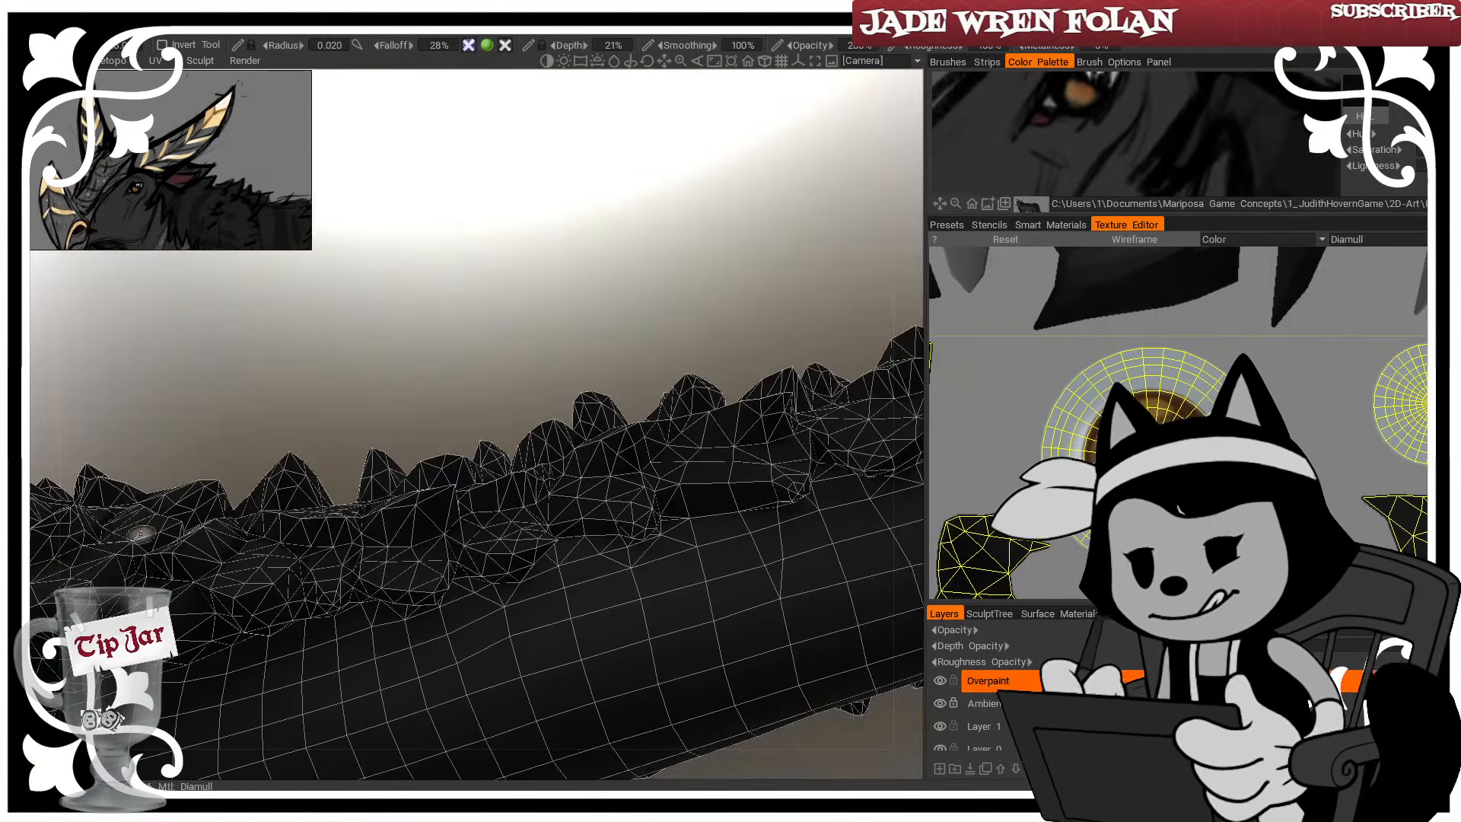
key("w")
left_click_drag(168, 457, 163, 525, "alt")
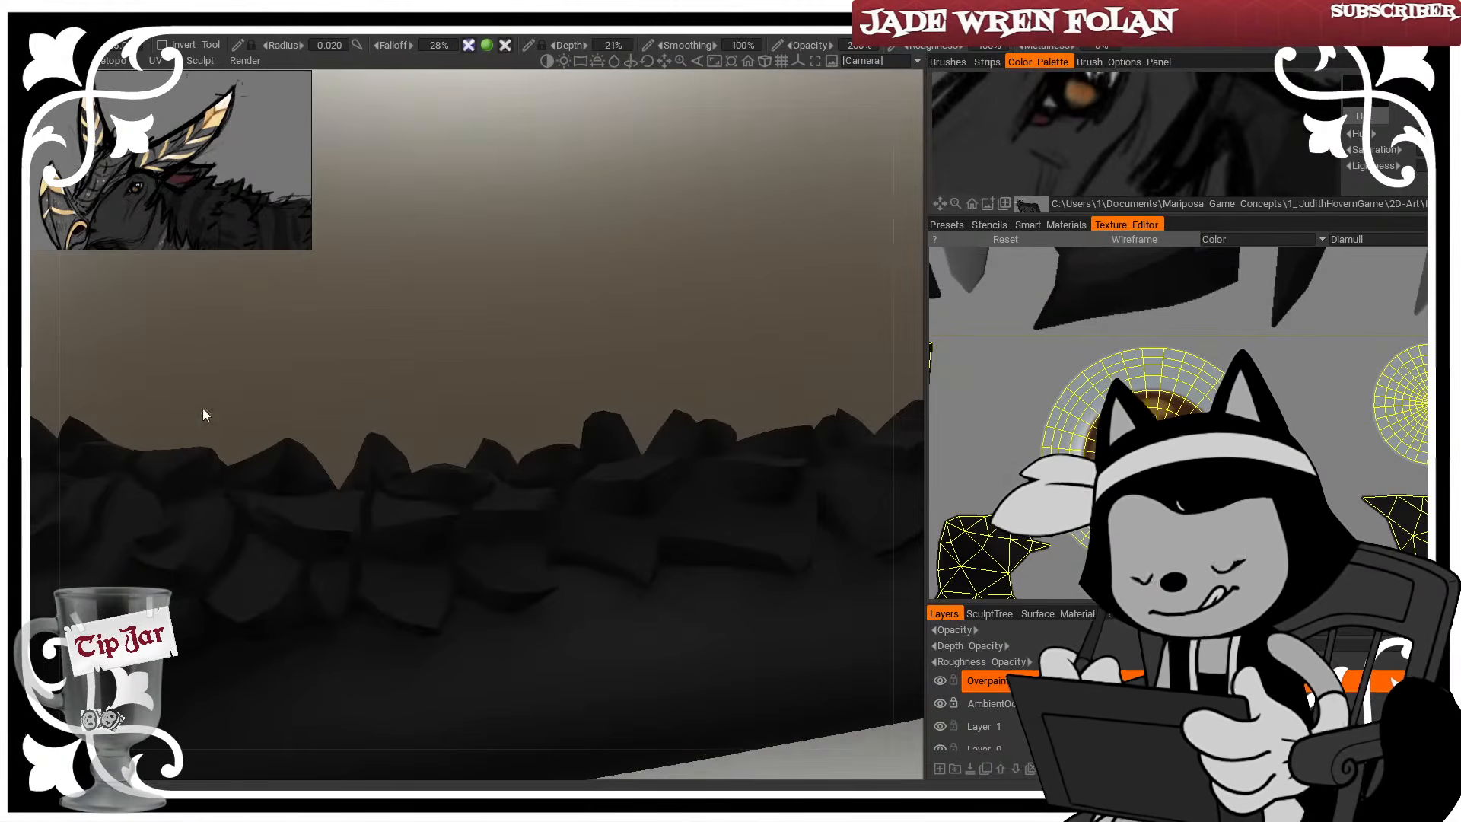
left_click_drag(202, 409, 261, 411, "alt")
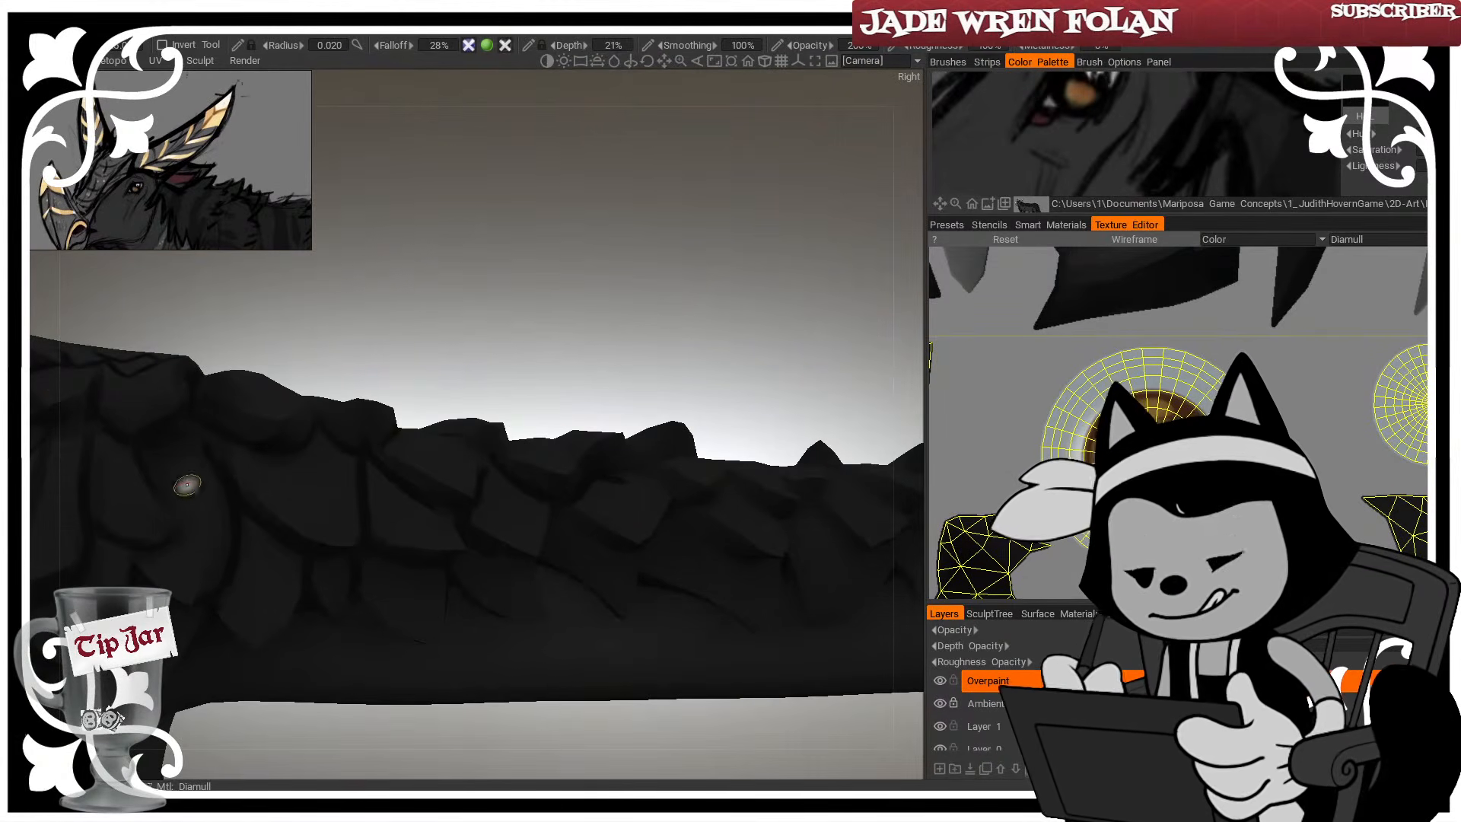
left_click_drag(247, 446, 381, 447, "alt")
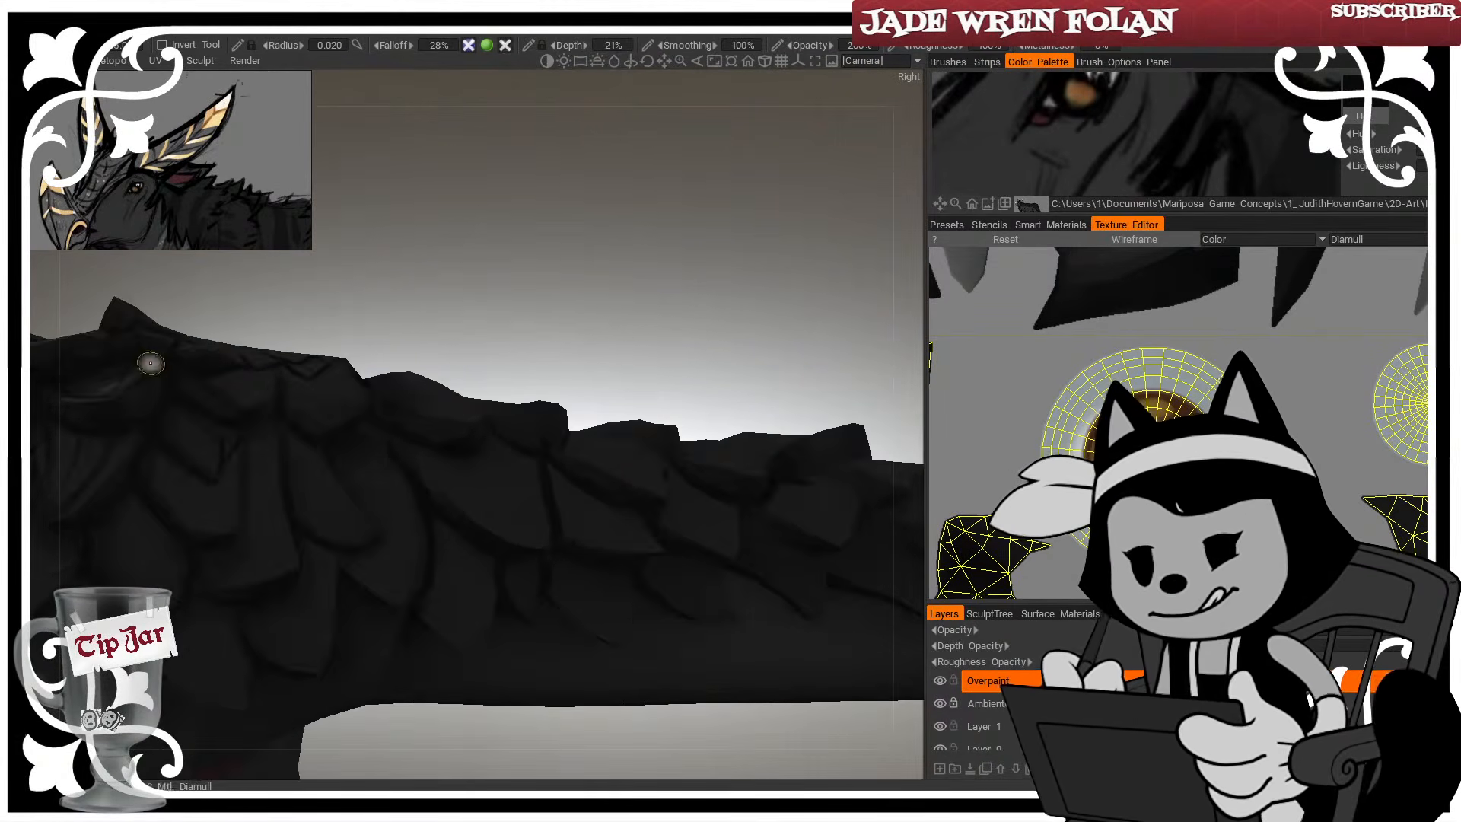
left_click_drag(147, 362, 345, 571, "alt")
left_click_drag(396, 521, 398, 456, "alt")
left_click_drag(365, 522, 426, 304, "alt")
Shade the dark gap between the haunch tufts ahead of the tail base with a 0.054 brush
key("bracketright")
key("bracketright")
key("bracketright")
key("bracketright")
key("bracketright")
key("bracketright")
key("bracketright")
key("bracketright")
key("bracketright")
key("bracketright")
key("bracketright")
key("bracketright")
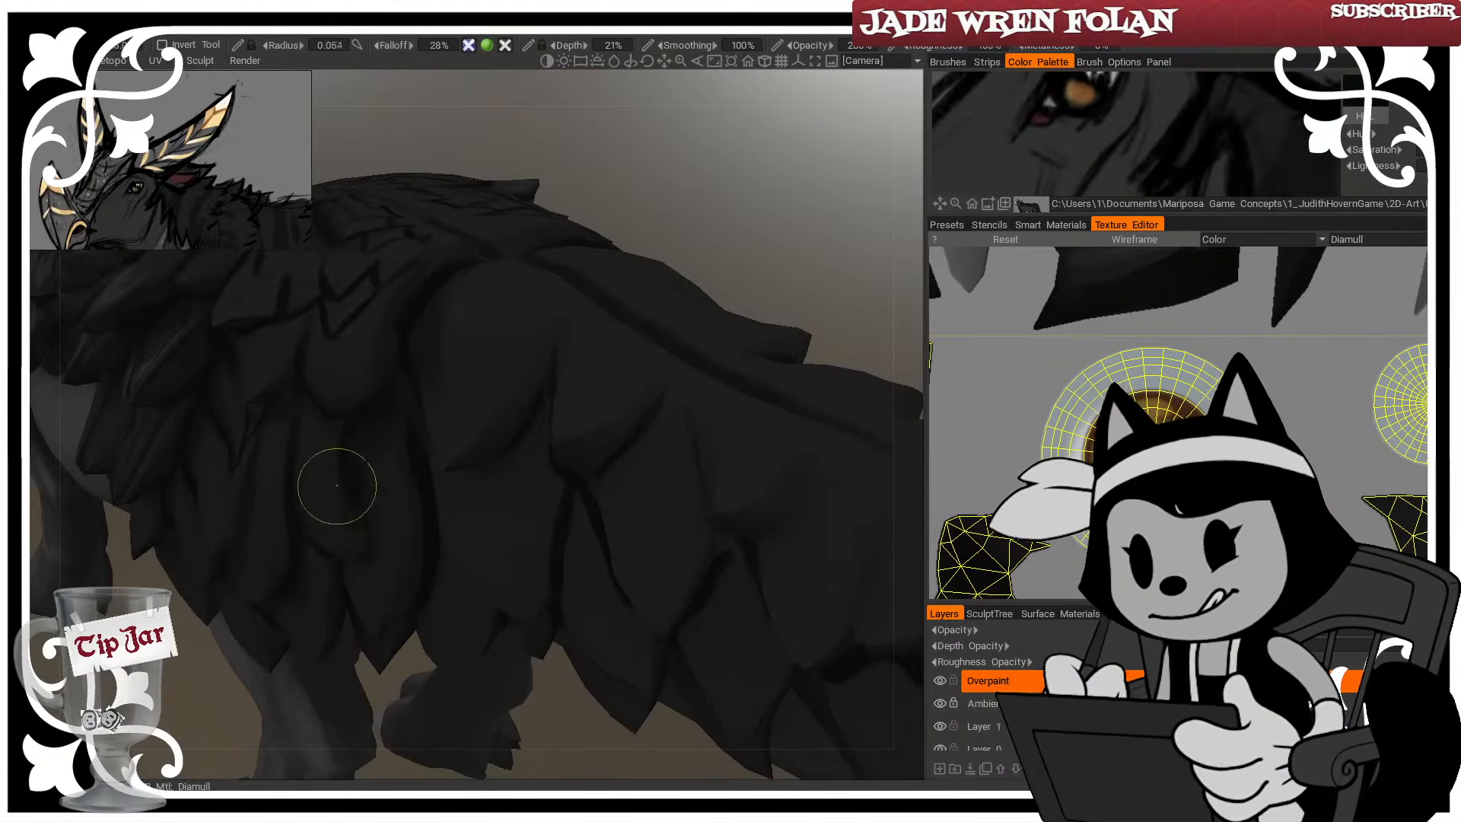
mouse_move(323, 440)
left_mouse_down()
mouse_move(354, 522)
mouse_move(356, 487)
left_mouse_up()
left_click_drag(620, 166, 352, 493, "alt")
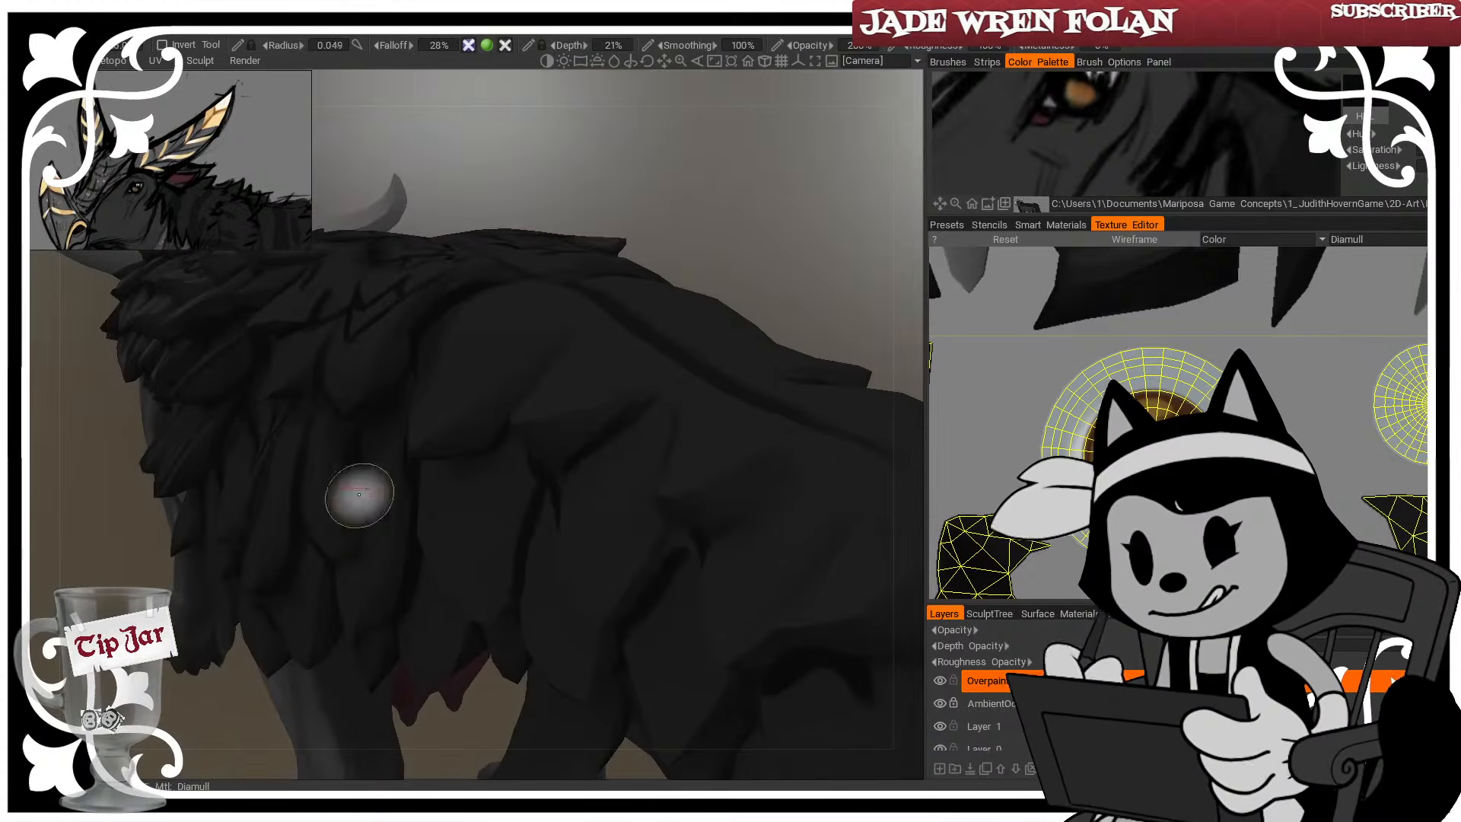
Refine the edges between the haunch tufts with a fine 0.014 brush
key("bracketleft")
key("bracketleft")
key("bracketleft")
key("bracketleft")
key("bracketleft")
key("bracketleft")
key("bracketleft")
key("bracketleft")
key("bracketleft")
key("bracketleft")
key("bracketleft")
key("bracketleft")
left_click_drag(581, 264, 487, 320, "alt")
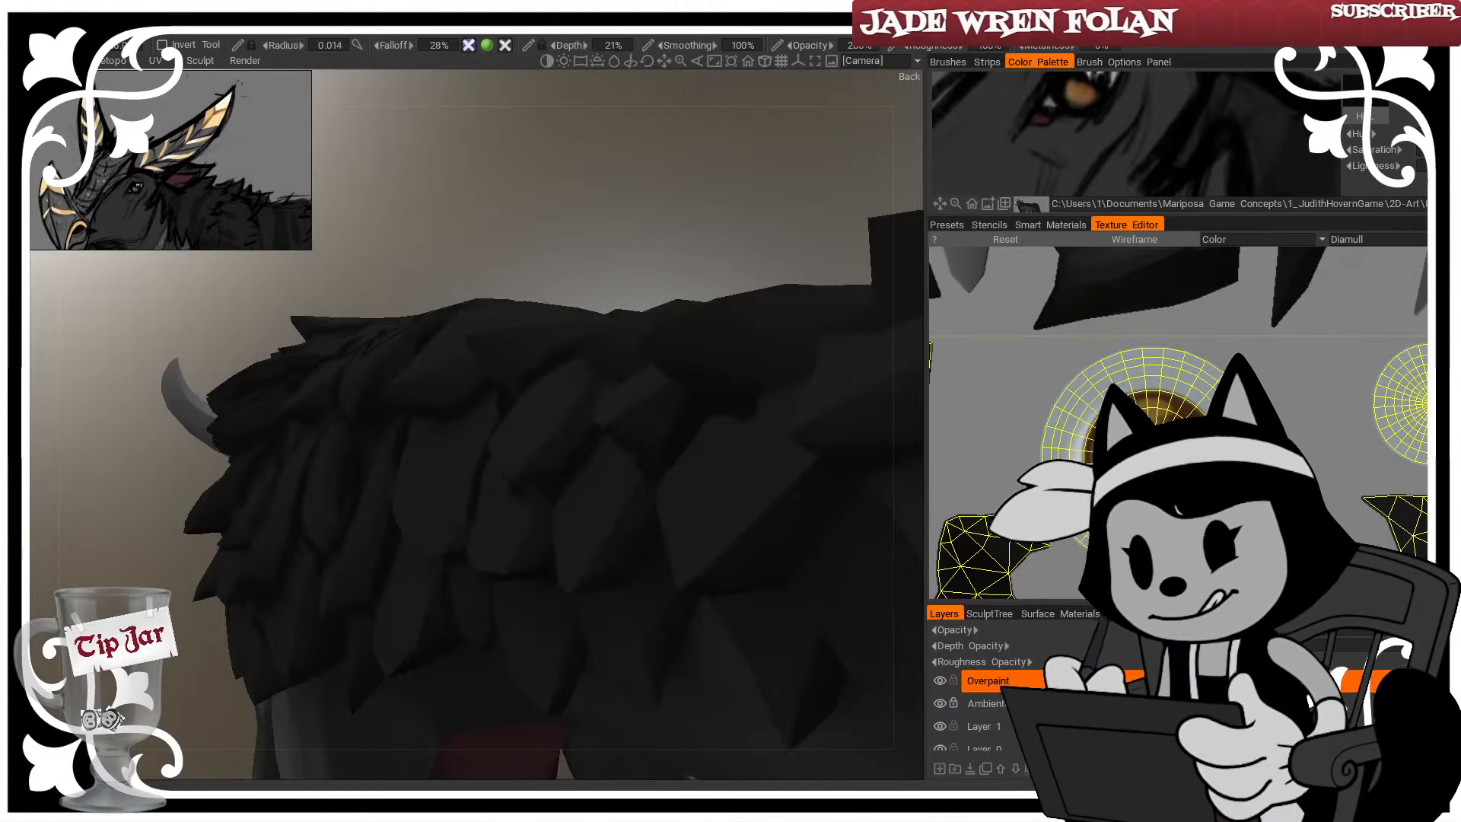
left_click_drag(321, 558, 344, 527, "alt")
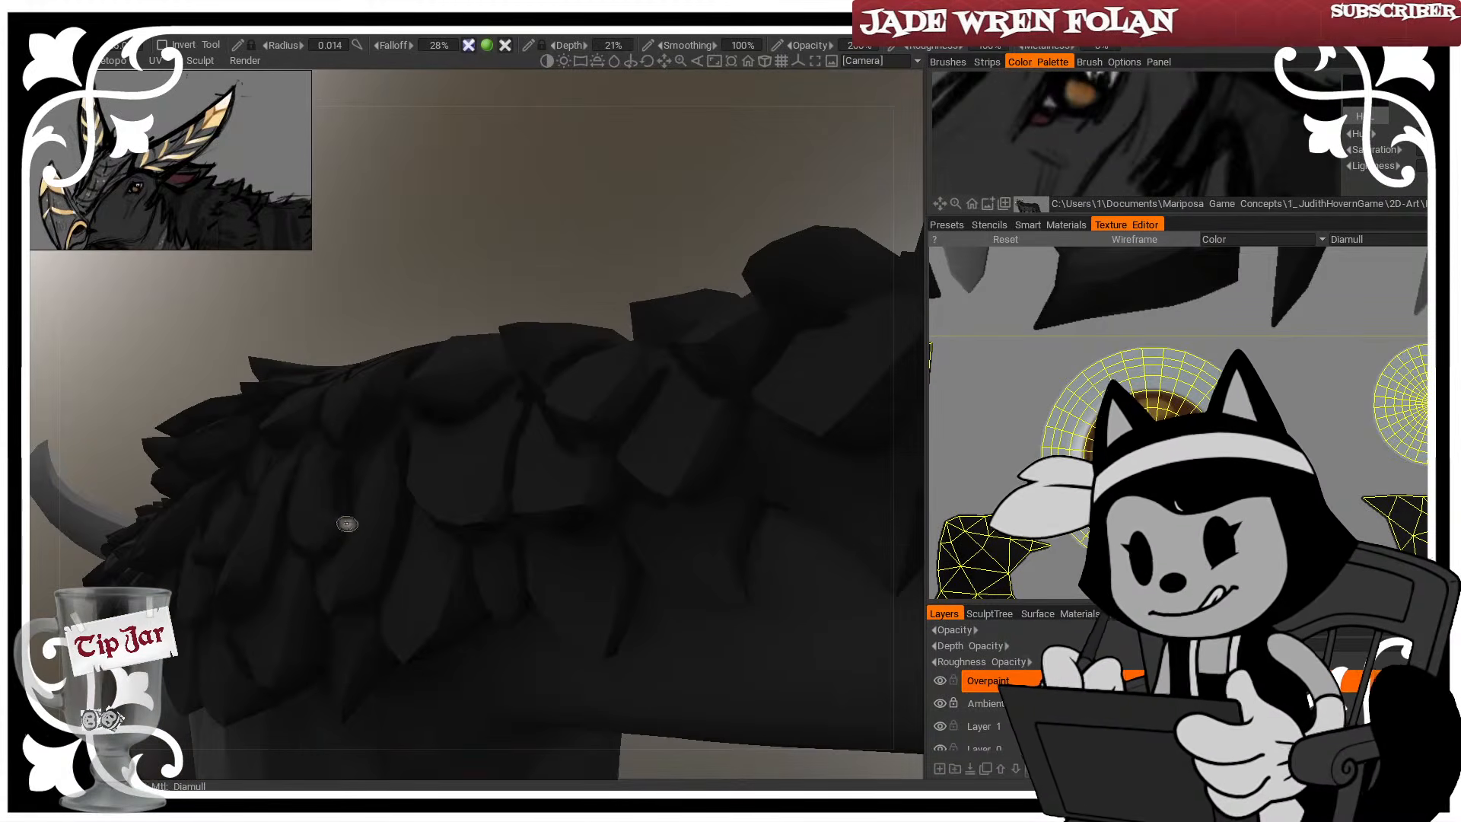
left_click_drag(542, 175, 339, 522, "alt")
Deepen the soft shading beneath the upper haunch tuft with a broad 0.061 brush
key("bracketright")
key("bracketright")
key("bracketright")
key("bracketright")
key("bracketright")
key("bracketright")
key("bracketright")
key("bracketright")
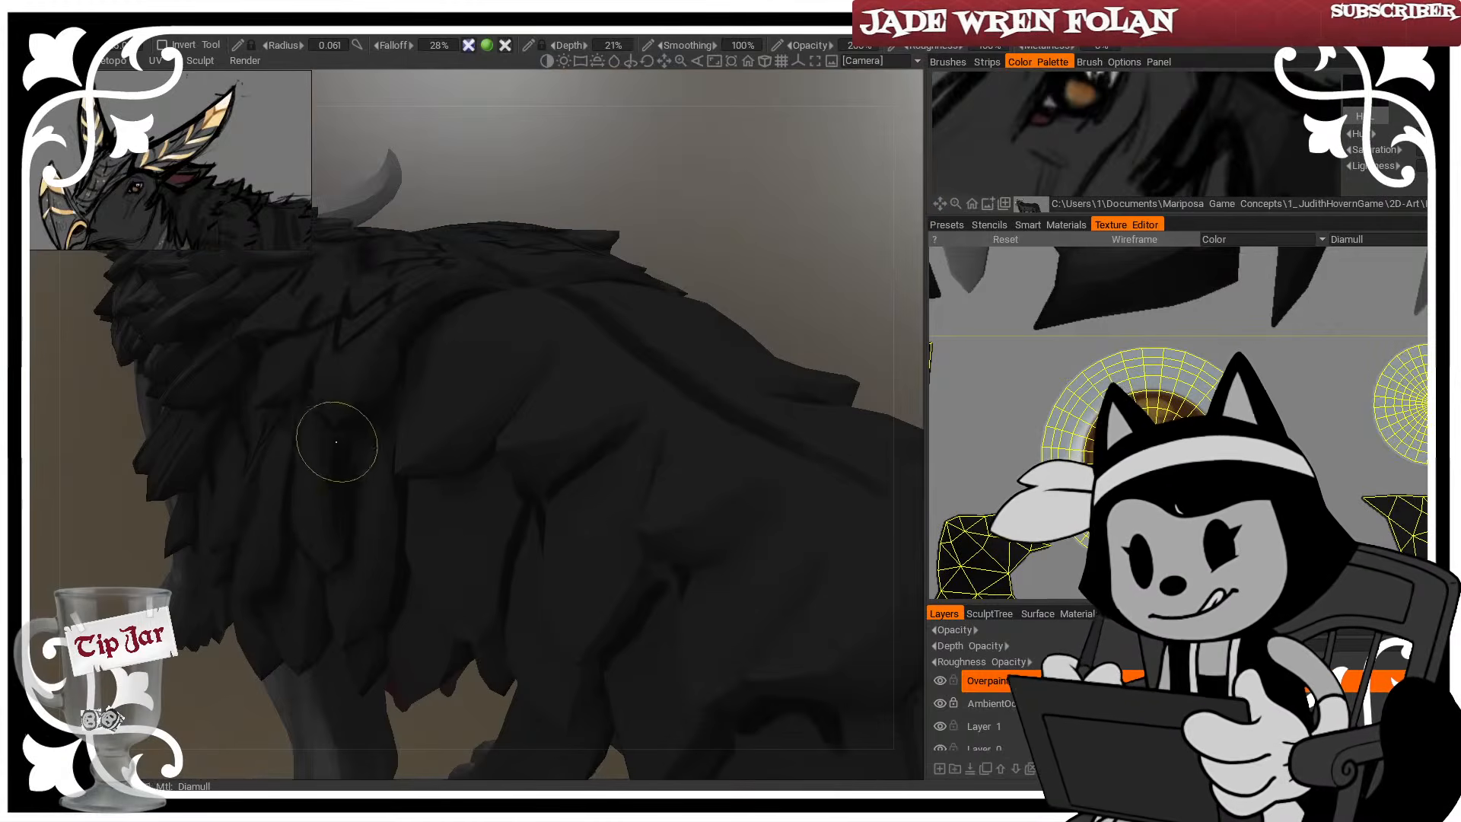
mouse_move(350, 423)
left_mouse_down("alt")
mouse_move(724, 144)
mouse_move(629, 222)
left_mouse_up("alt")
Paint narrow dark V-shaped strands beneath the haunch tufts with 0.025 and 0.019 brushes
key("bracketleft")
key("bracketleft")
key("bracketleft")
key("bracketleft")
key("bracketleft")
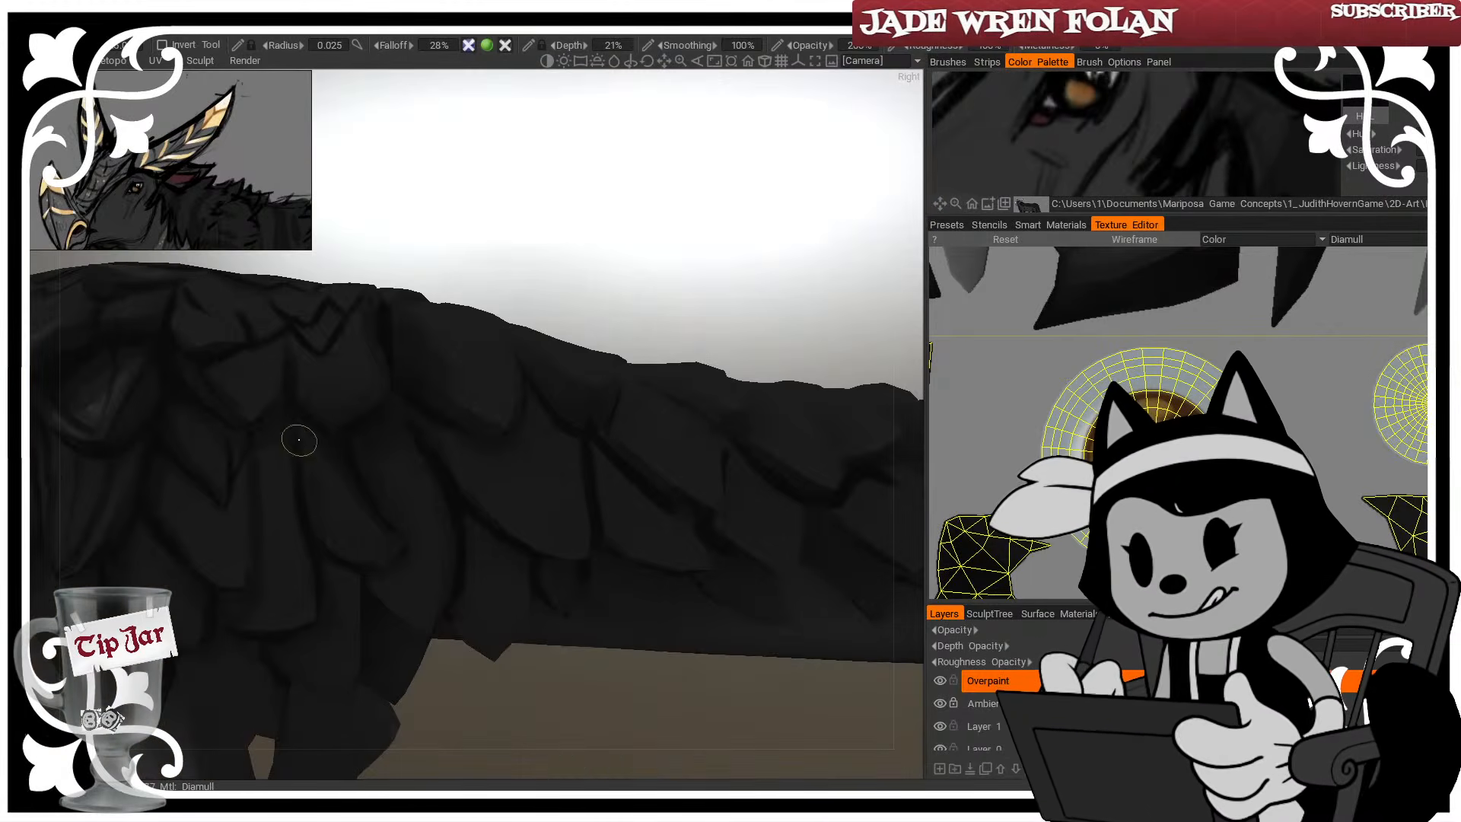
key("bracketright")
key("bracketright")
key("bracketright")
key("bracketright")
key("bracketright")
key("bracketright")
key("bracketright")
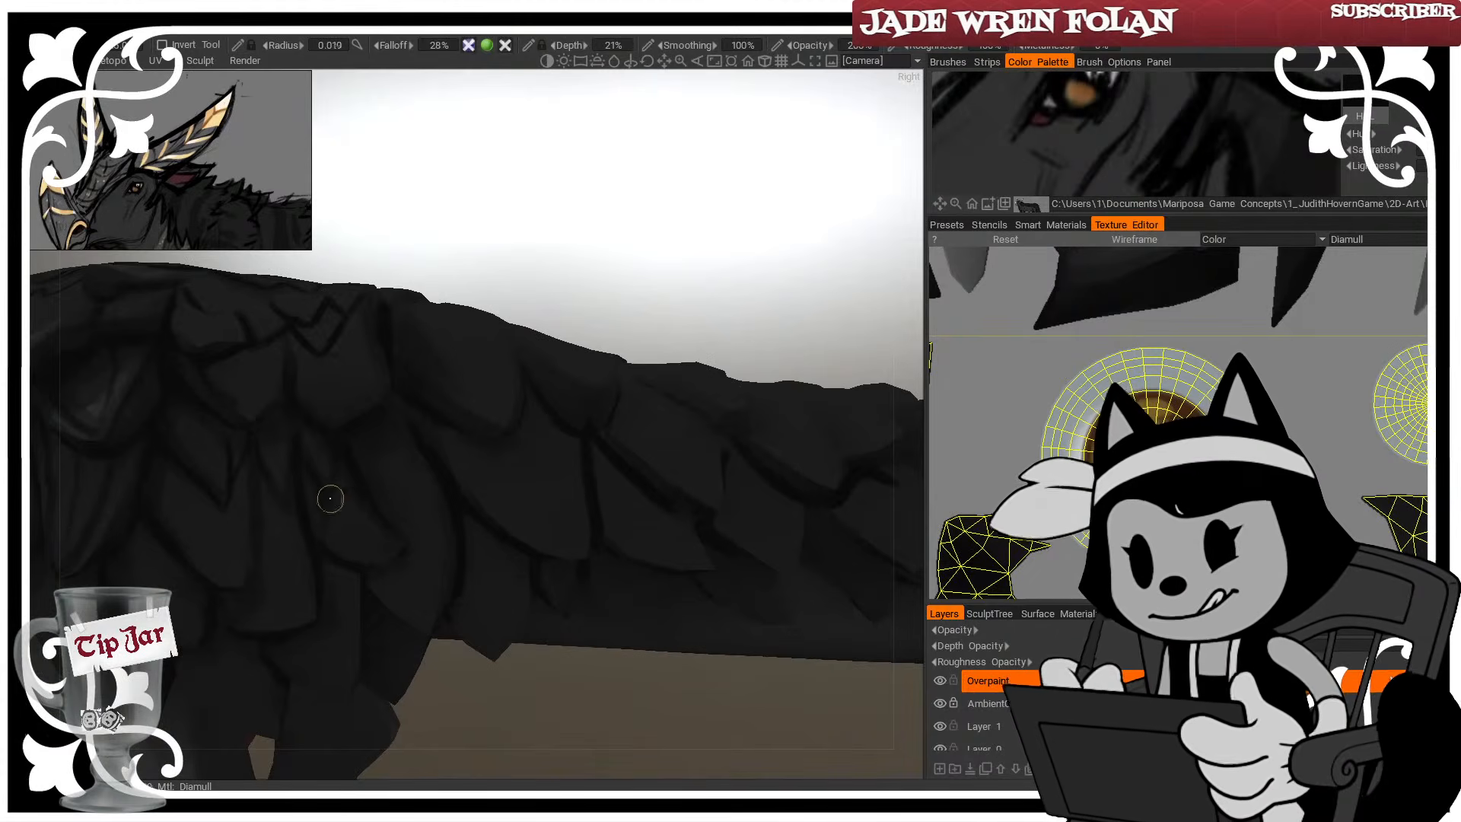
Darken the creases between the haunch tufts and the tail base with 0.025 and 0.026 brushes
mouse_move(334, 454)
left_mouse_down("alt")
mouse_move(472, 205)
mouse_move(368, 447)
left_mouse_up("alt")
key("bracketright")
key("bracketright")
key("bracketright")
key("bracketright")
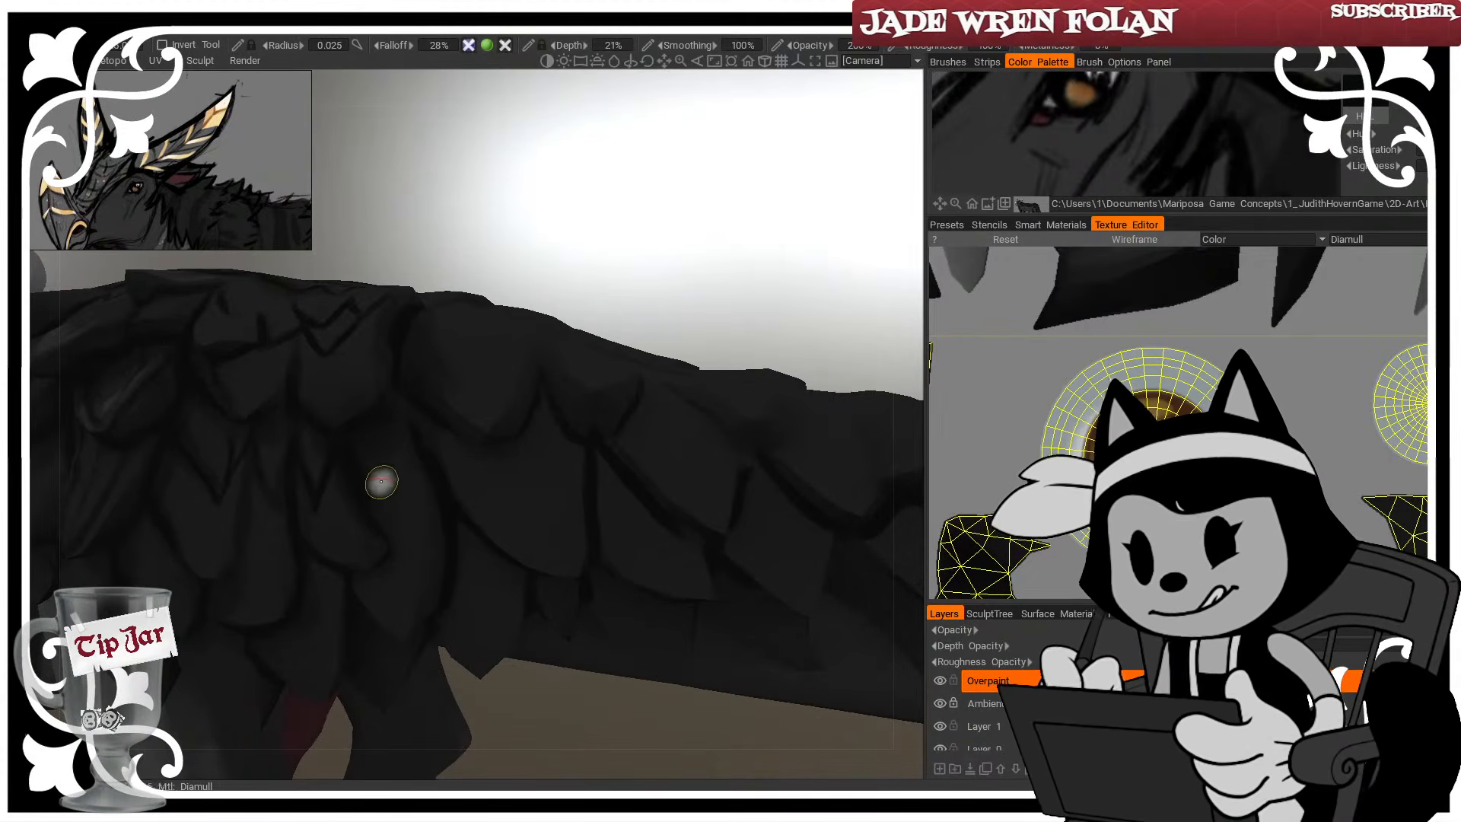
key("bracketright")
key("bracketright")
key("bracketright")
key("bracketright")
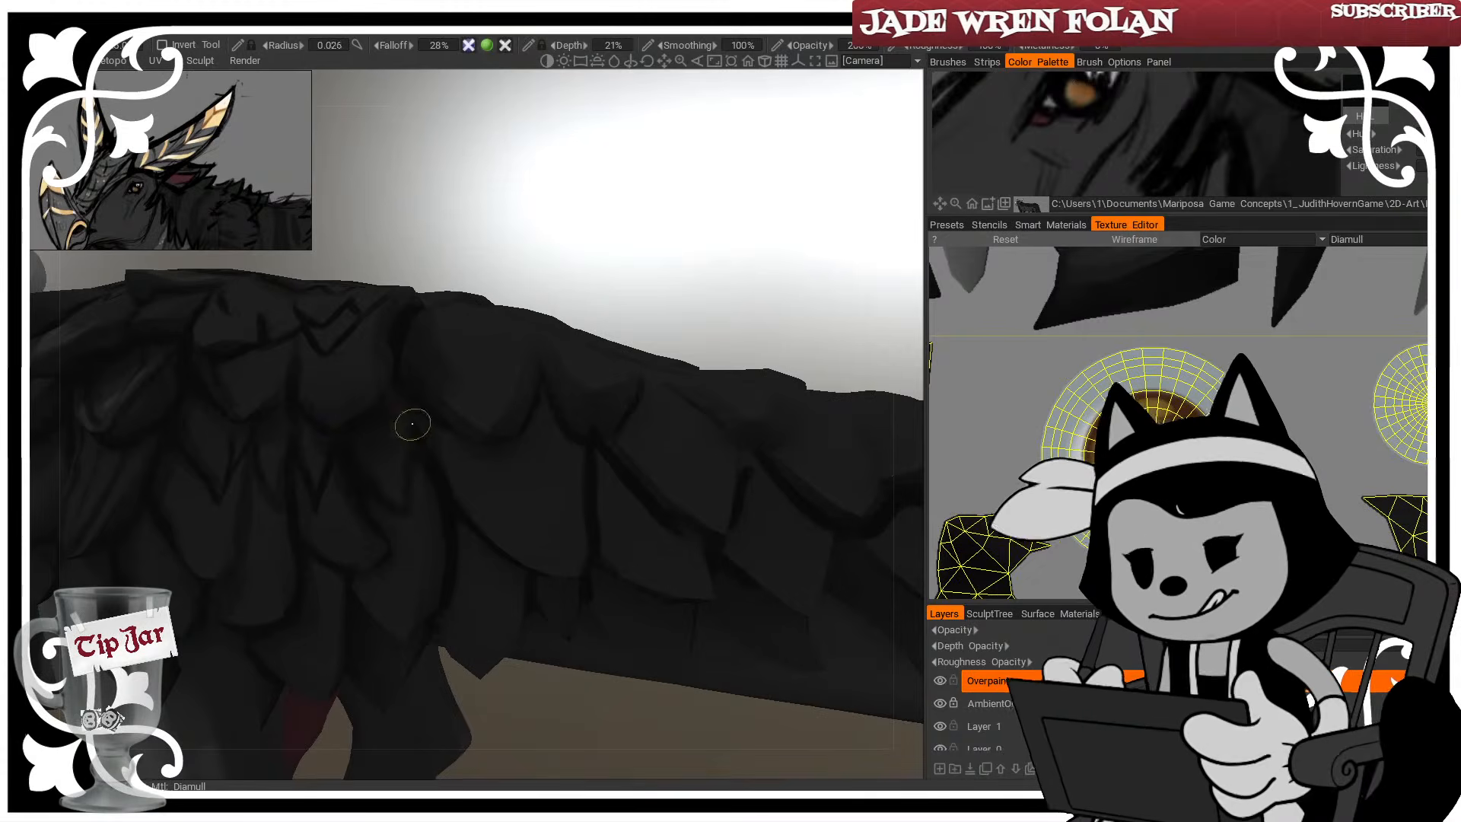
key("bracketright")
key("bracketright")
key("bracketright")
key("bracketright")
key("bracketright")
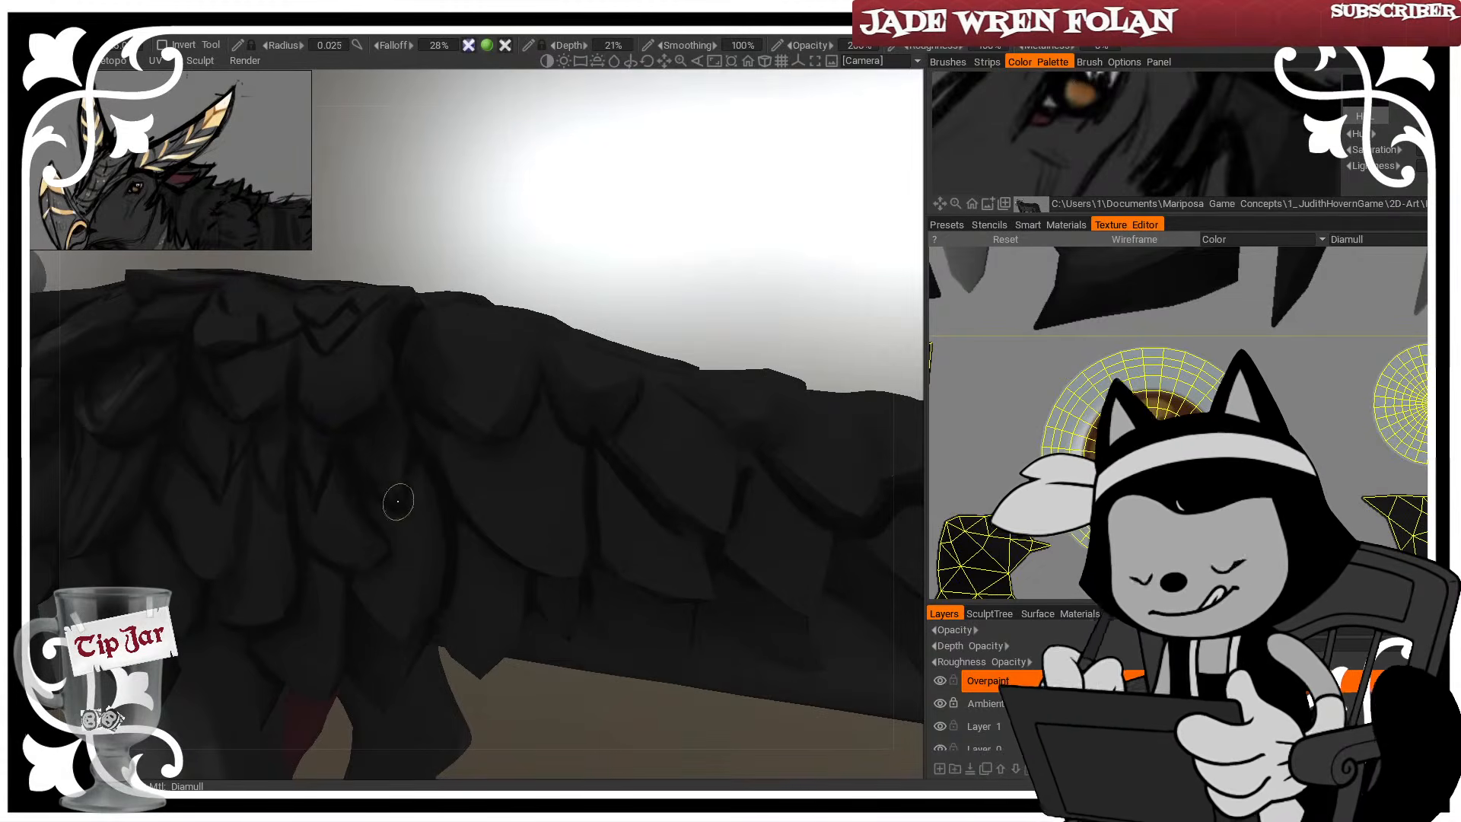
key("bracketleft")
key("bracketleft")
Paint thin dark strands beneath the first large tuft of the tail base with 0.014 and 0.024 brushes
left_click_drag(549, 296, 586, 235)
mouse_move(459, 470)
left_mouse_down()
mouse_move(449, 479)
mouse_move(501, 513)
left_mouse_up()
key("bracketleft")
key("bracketleft")
key("bracketleft")
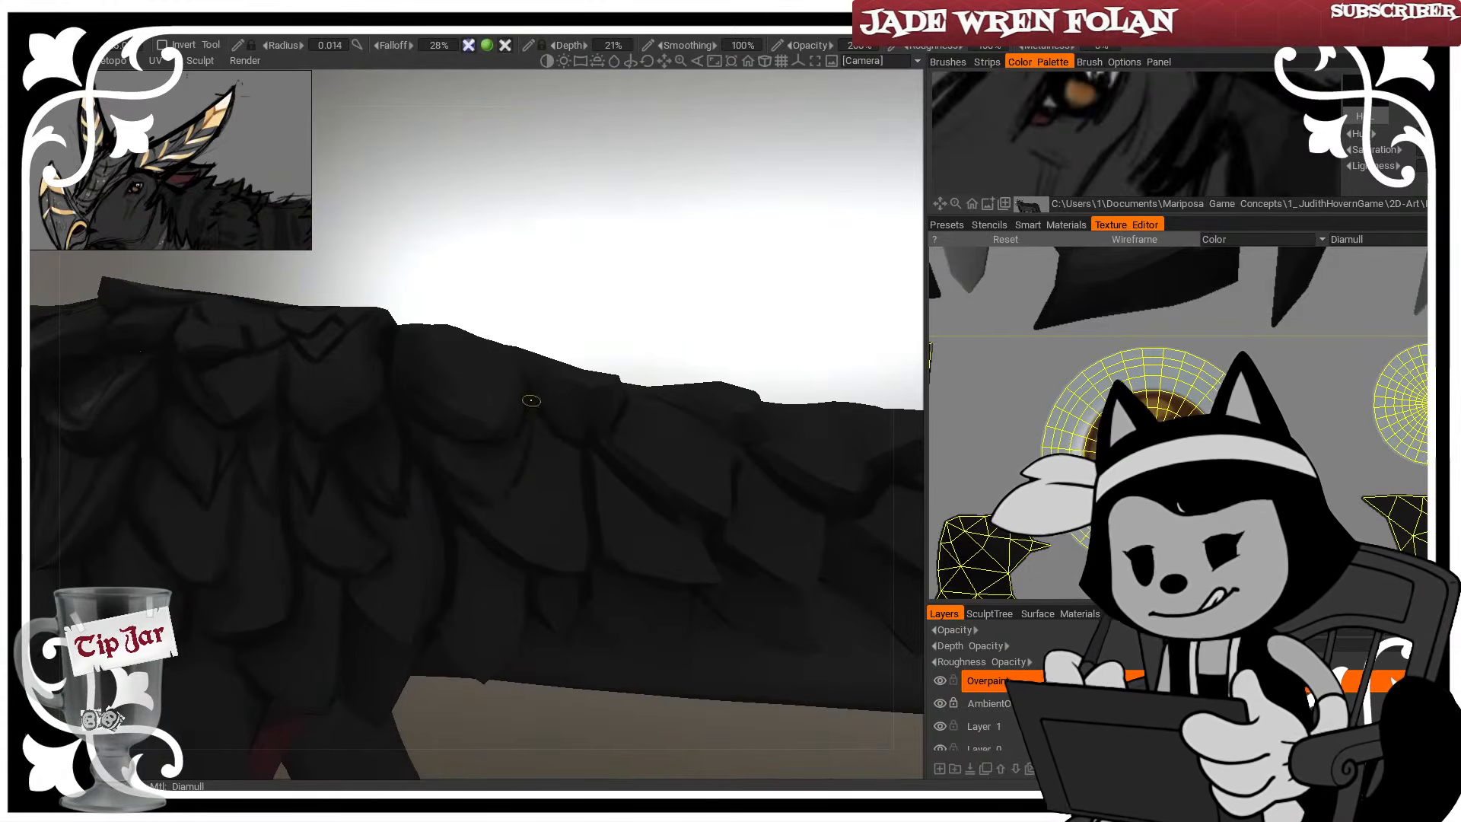
key("bracketright")
key("bracketright")
key("bracketright")
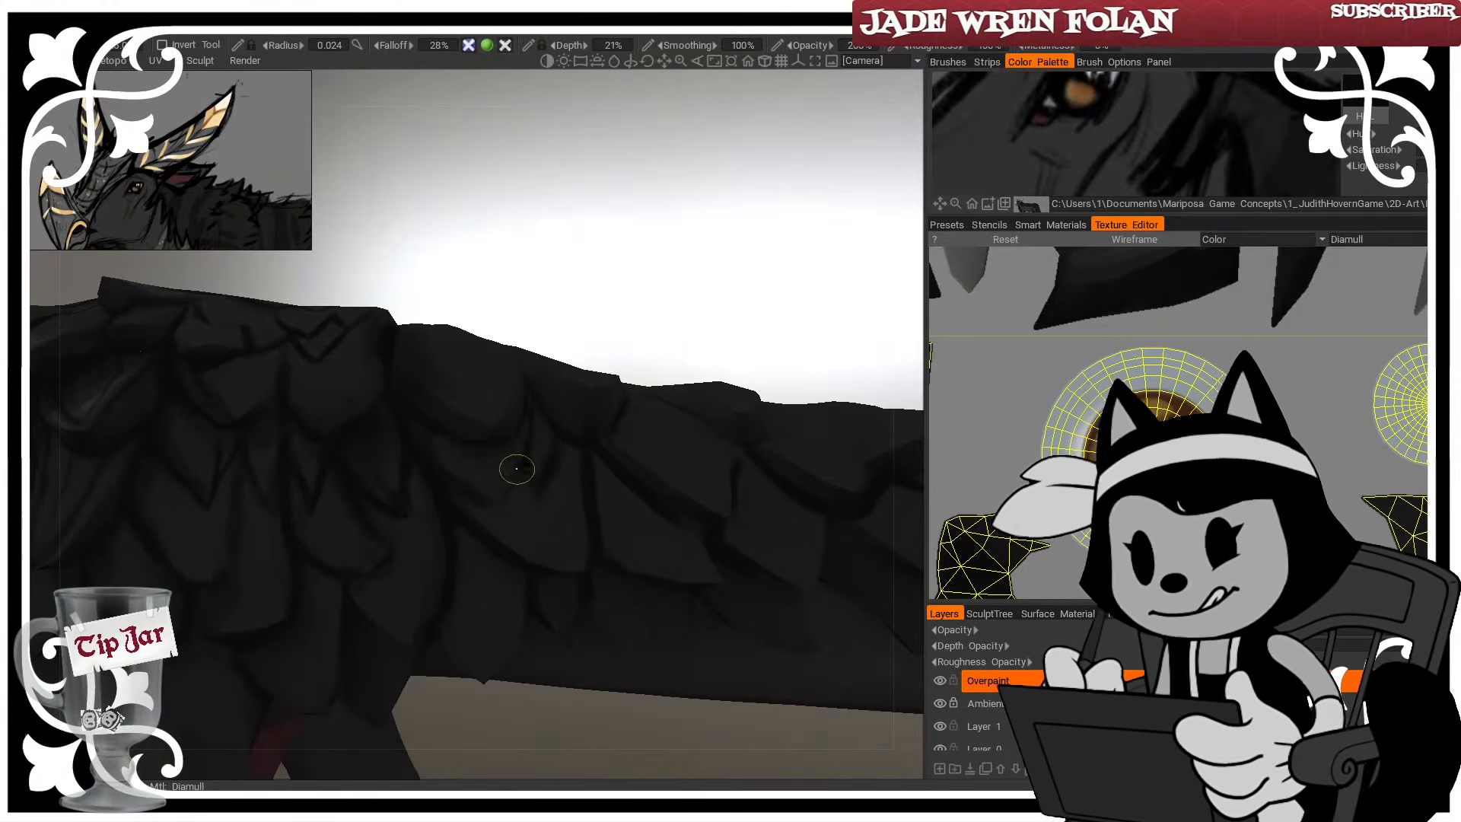
Soften the shading around the tail-base tufts with broad 0.069 and 0.039 brushes
key("bracketright")
key("bracketright")
key("bracketright")
key("bracketright")
key("bracketright")
key("bracketright")
key("bracketright")
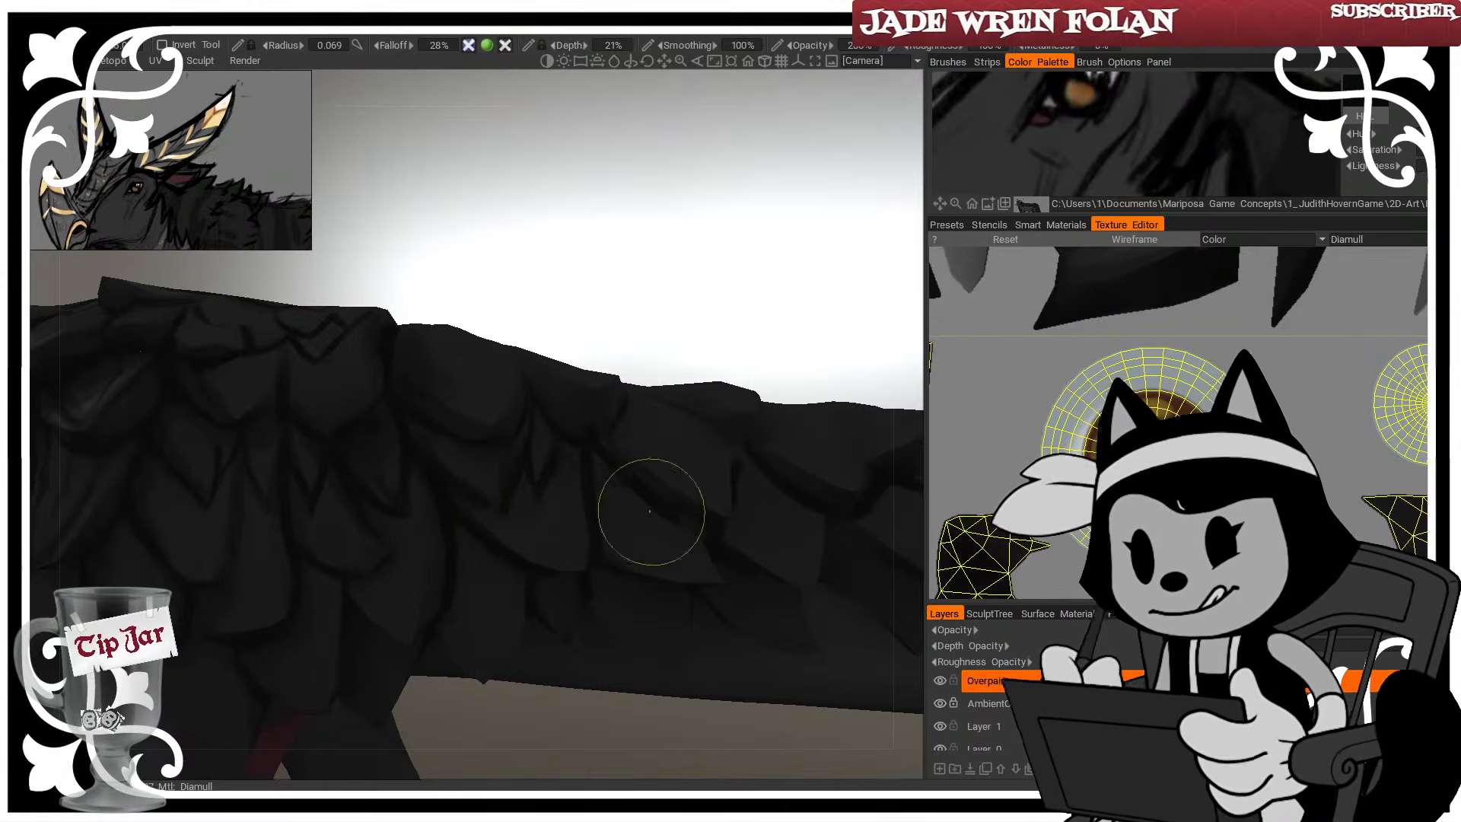
key("bracketleft")
key("bracketleft")
key("bracketleft")
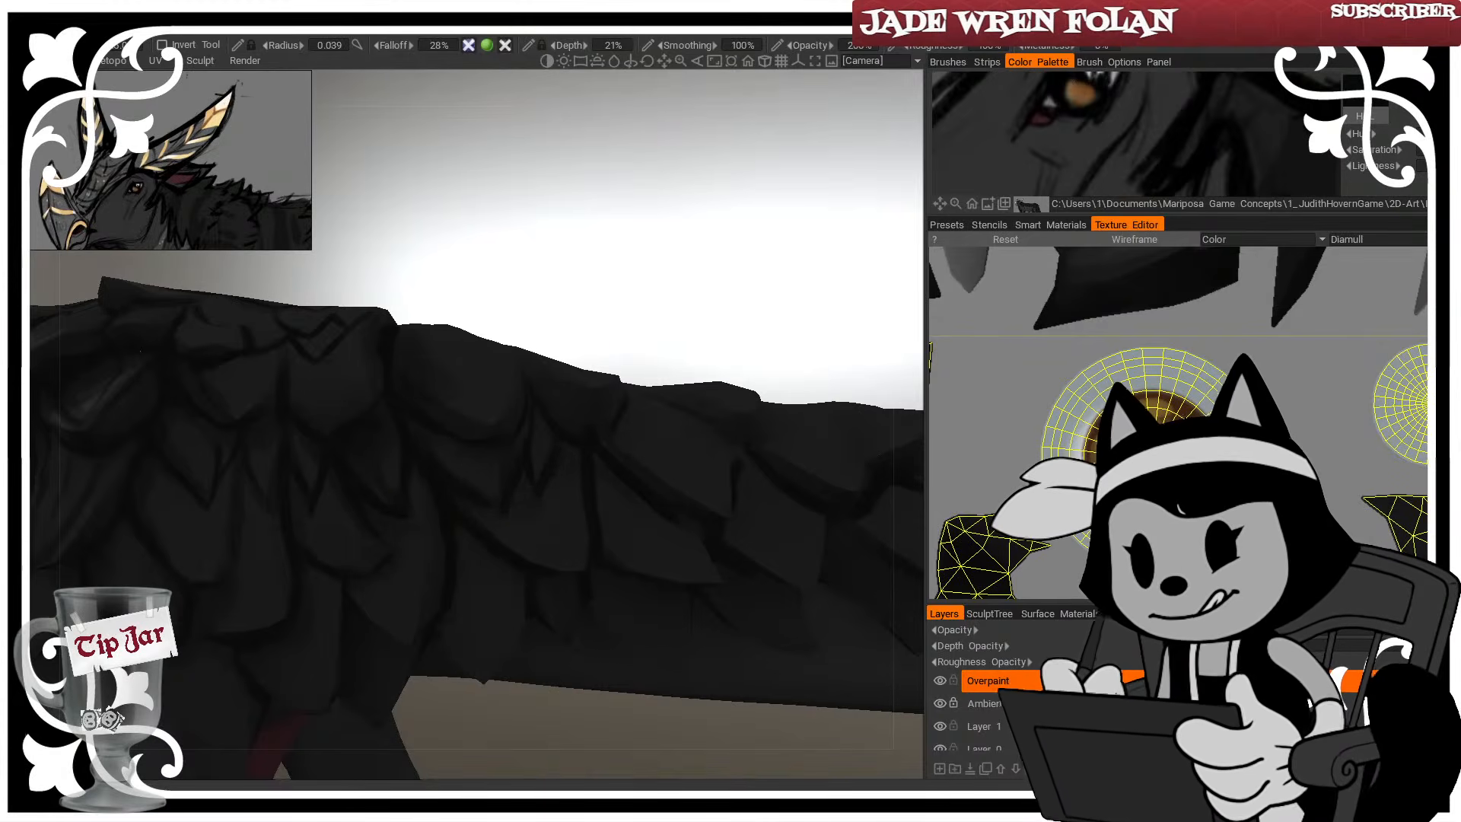
Examine the whole creature's fur from the side and from above, ending with a close look at the tail base
right_click_drag(679, 295, 544, 286)
left_click_drag(544, 286, 506, 302)
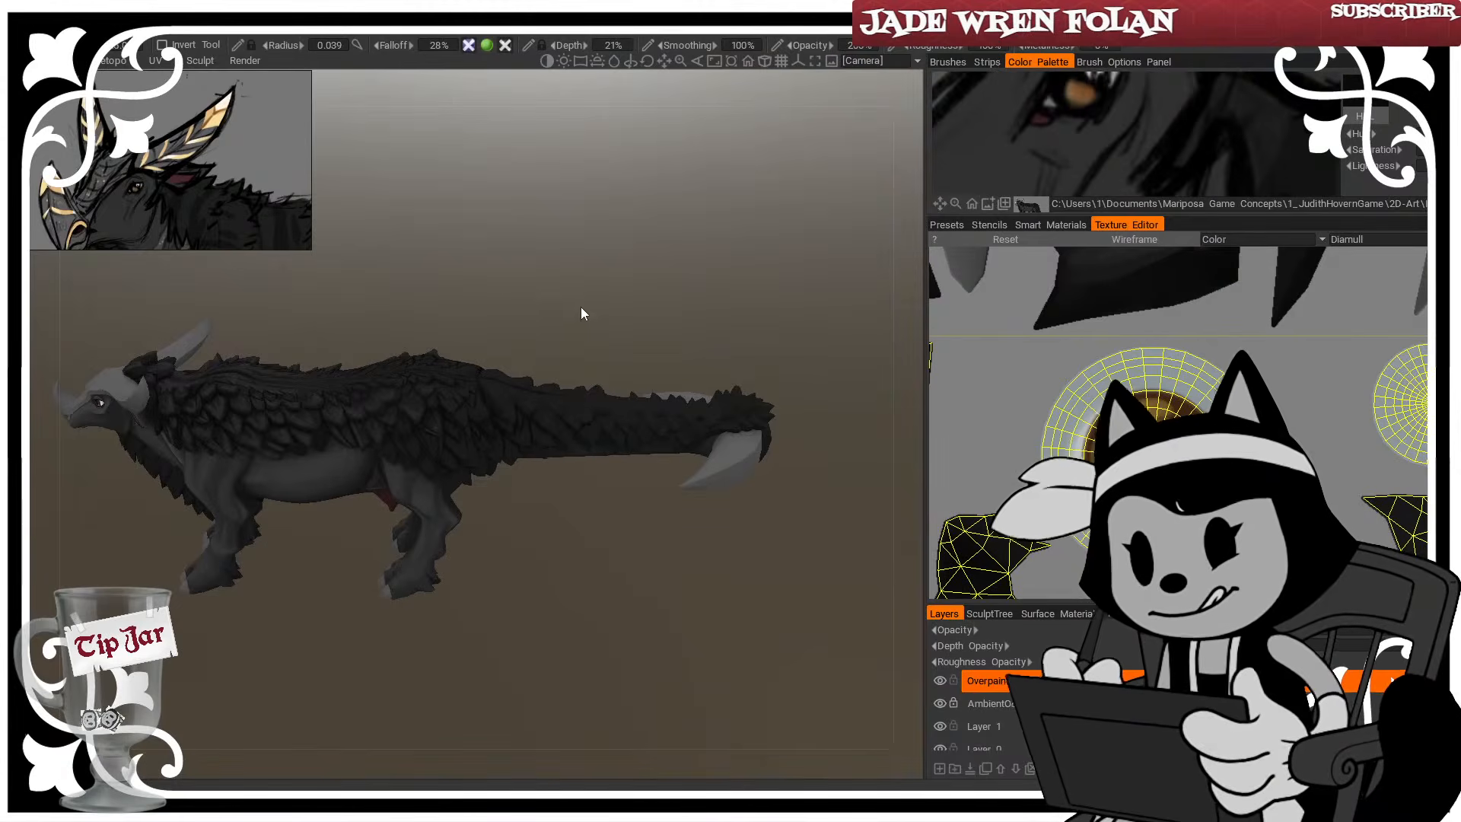
left_click_drag(581, 308, 649, 260)
left_click_drag(573, 338, 537, 296)
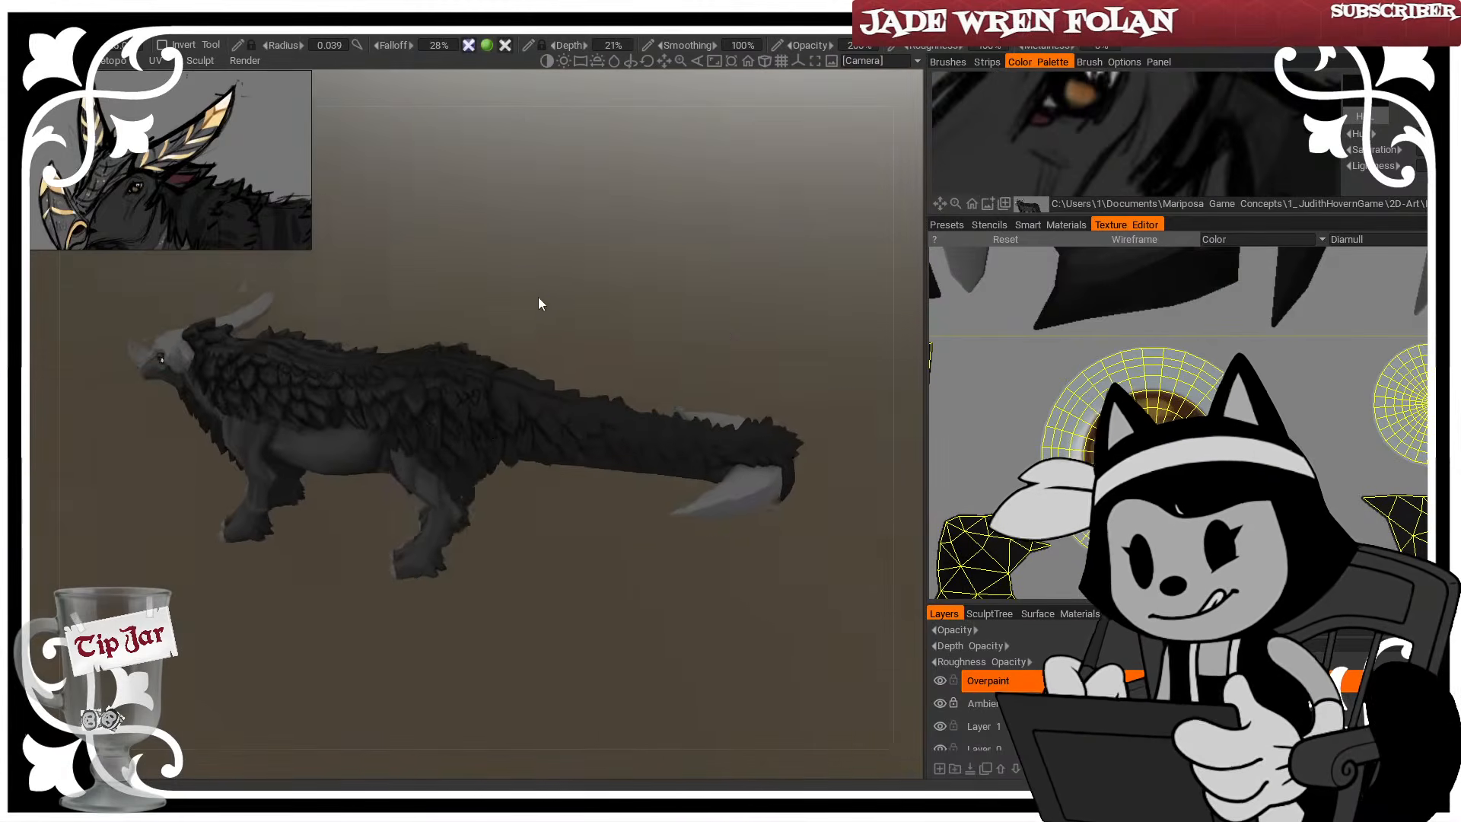
right_click_drag(537, 297, 653, 325)
left_click_drag(653, 326, 620, 324)
right_click_drag(619, 324, 682, 263)
left_click_drag(683, 262, 564, 248)
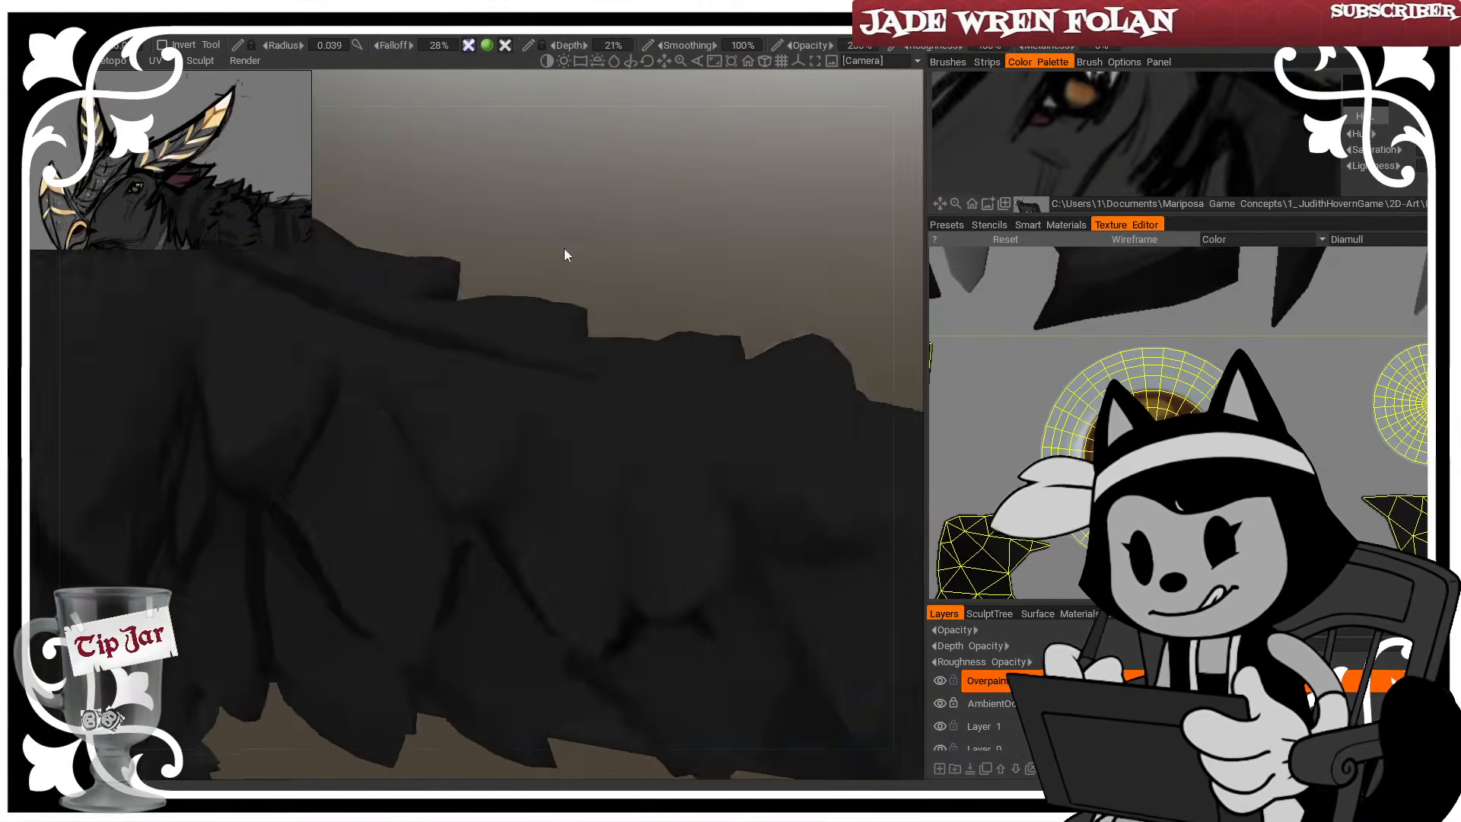
right_click_drag(563, 248, 630, 234)
left_click_drag(630, 234, 625, 221)
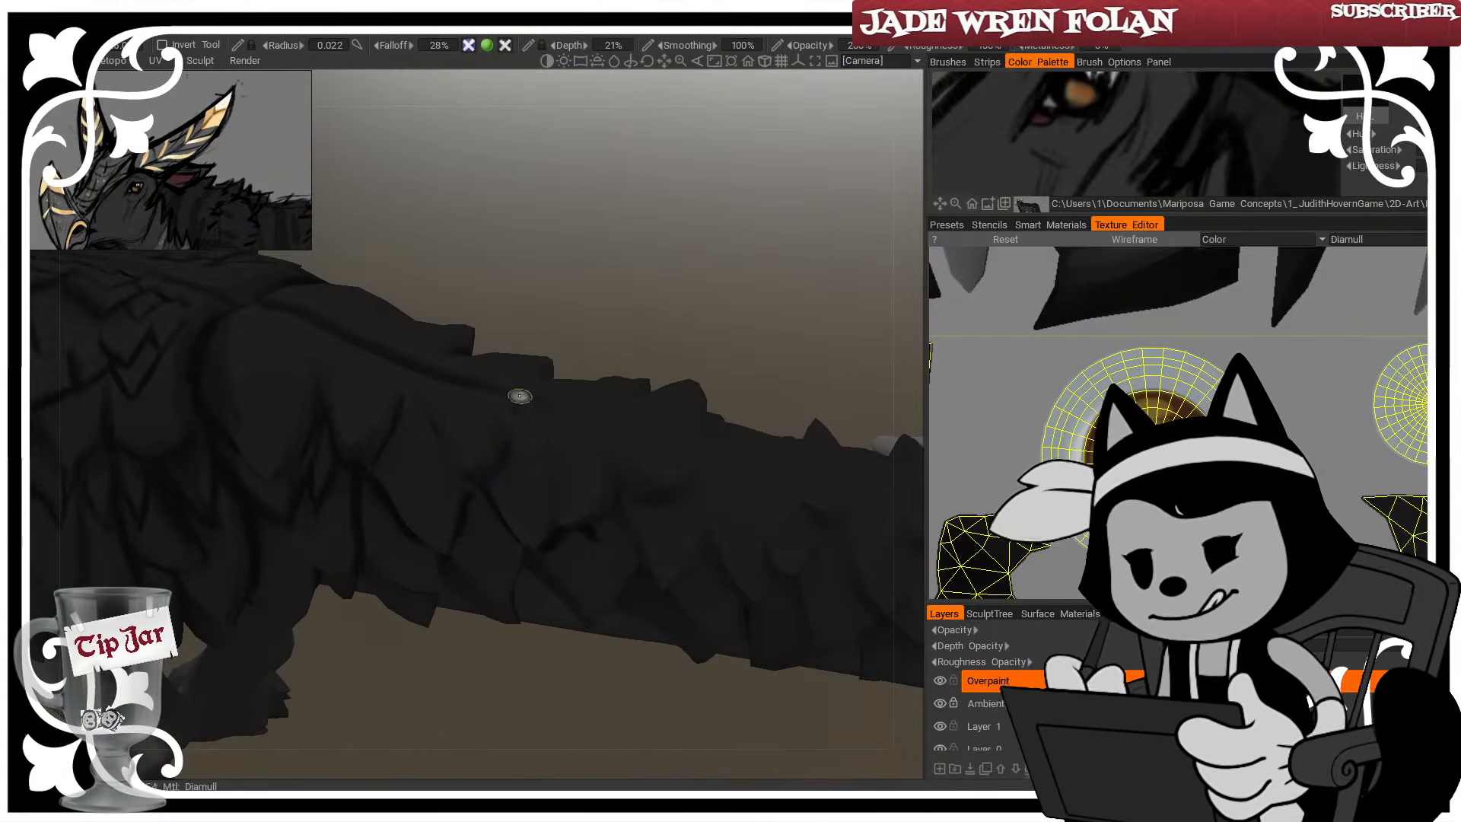
Briefly show the mesh wireframe and check the tuft geometry around the tail base
left_click_drag(521, 396, 571, 289)
right_click_drag(570, 290, 566, 336)
key("w")
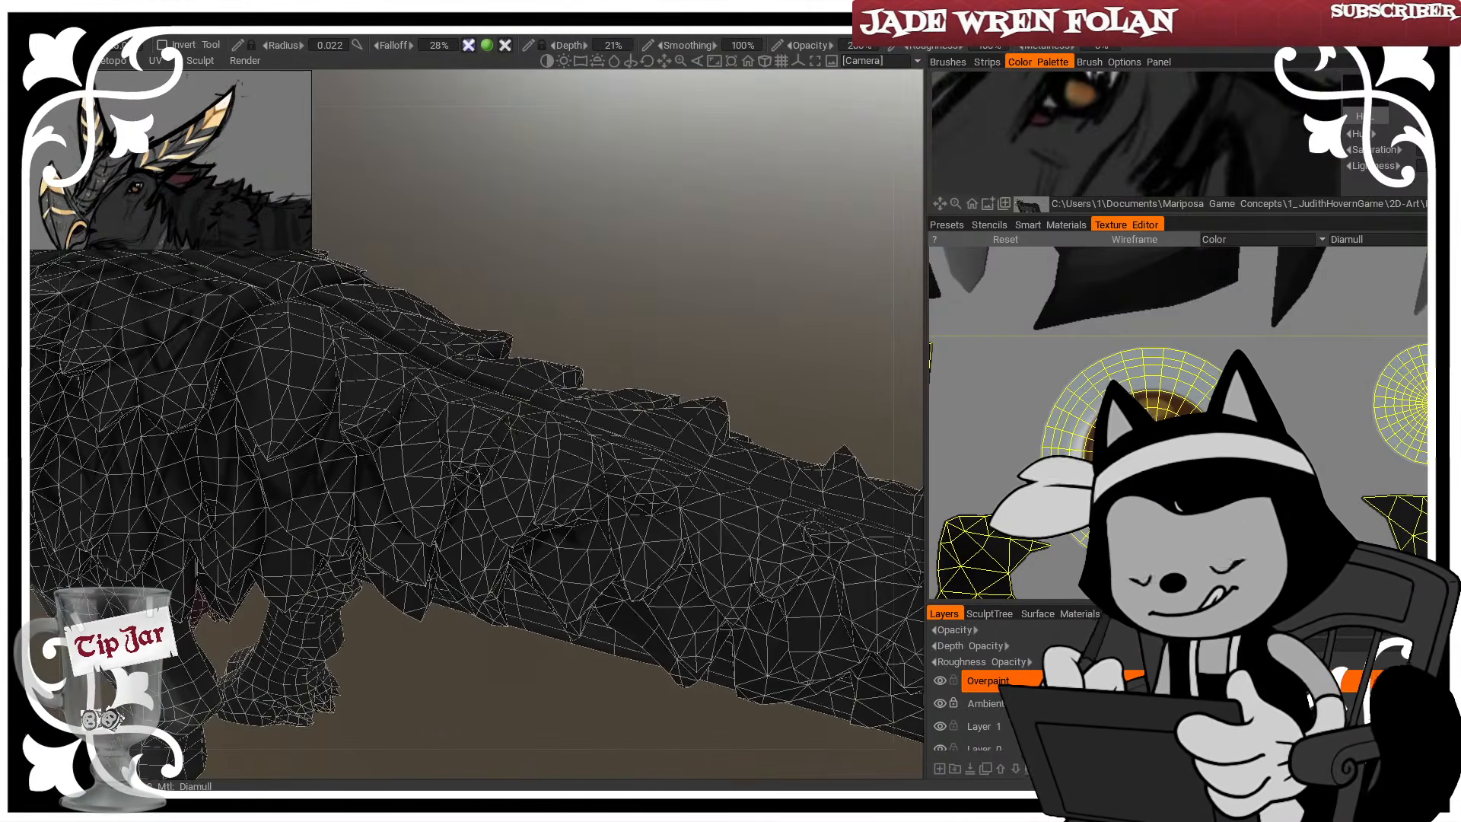
key("w")
Outline the upper tufts along the side of the tail base in dark strokes with a 0.022 brush
left_click_drag(491, 468, 653, 255)
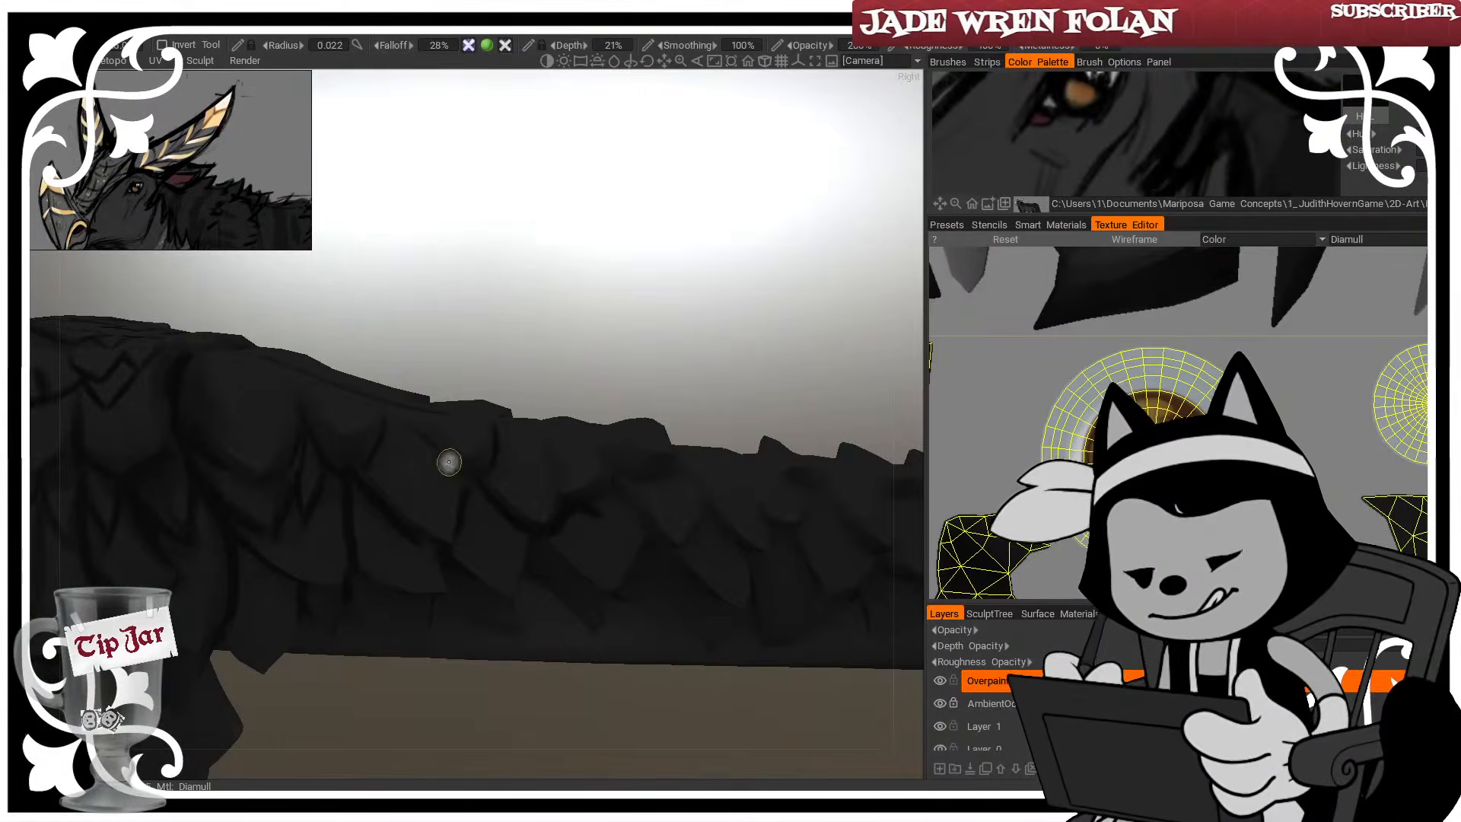
mouse_move(470, 483)
left_mouse_down()
mouse_move(574, 342)
mouse_move(471, 485)
left_mouse_up()
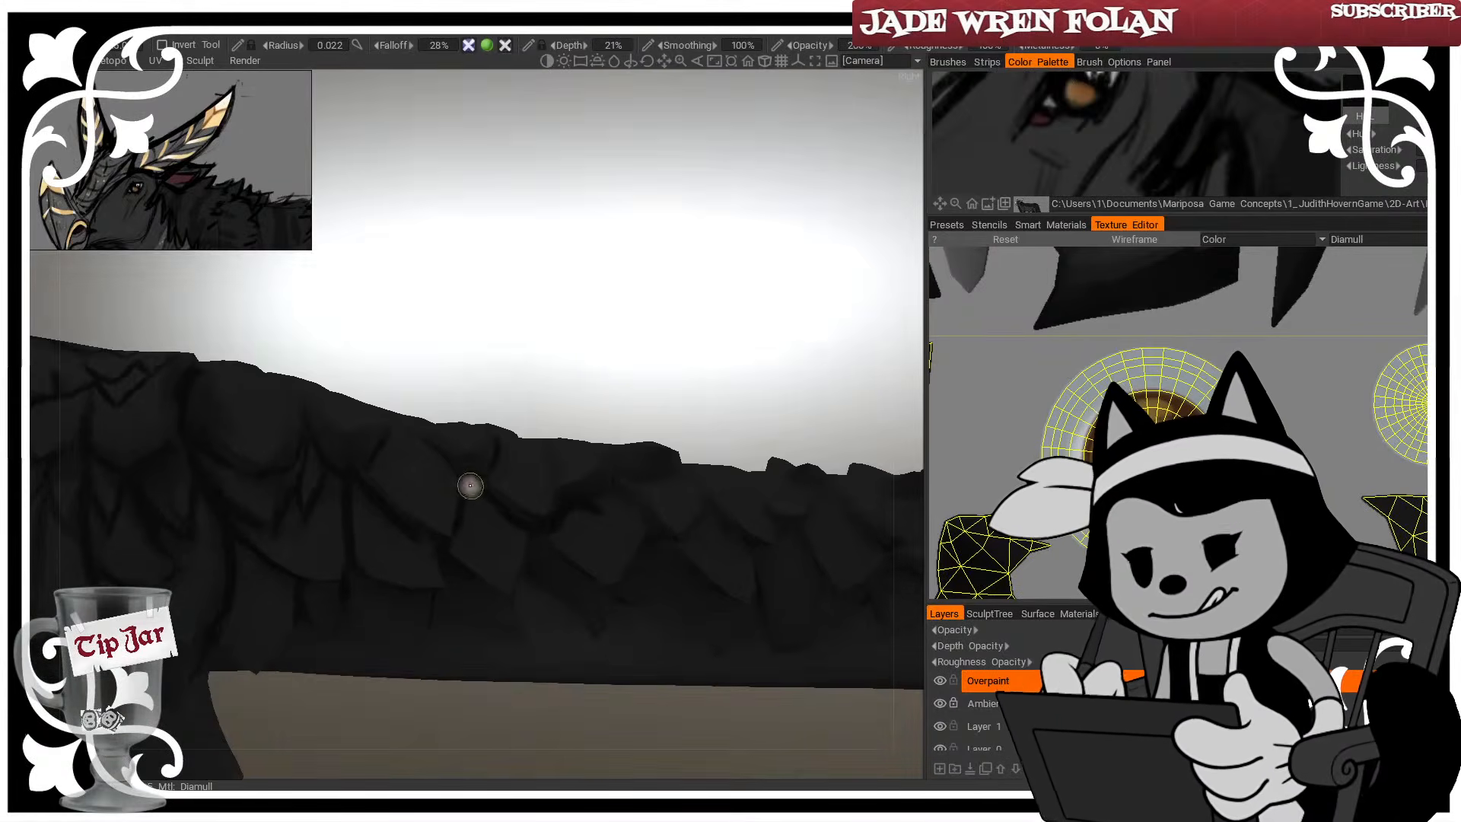
left_click_drag(490, 423, 510, 467)
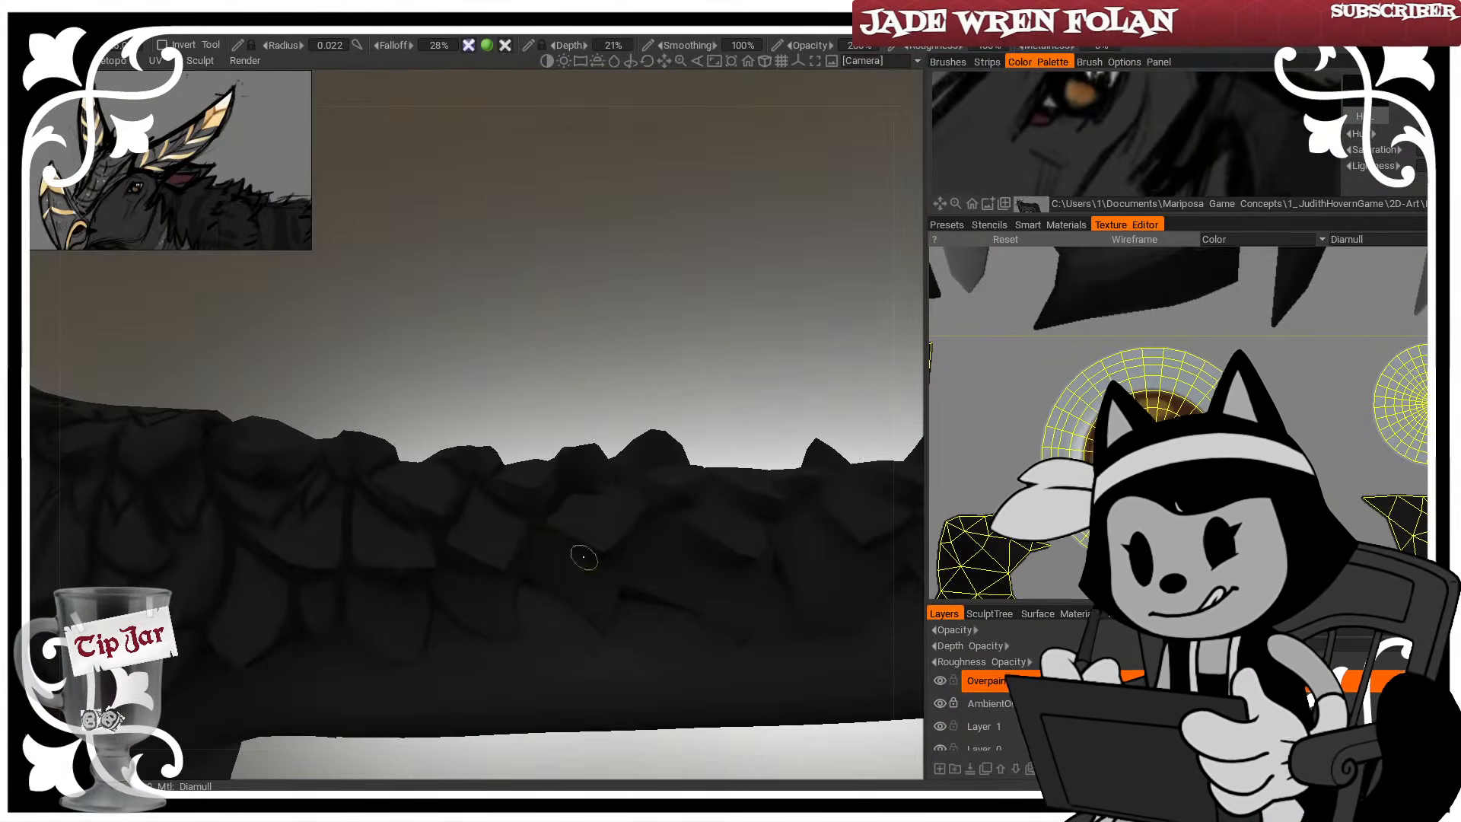
left_click_drag(611, 417, 704, 449)
left_click_drag(624, 481, 583, 474)
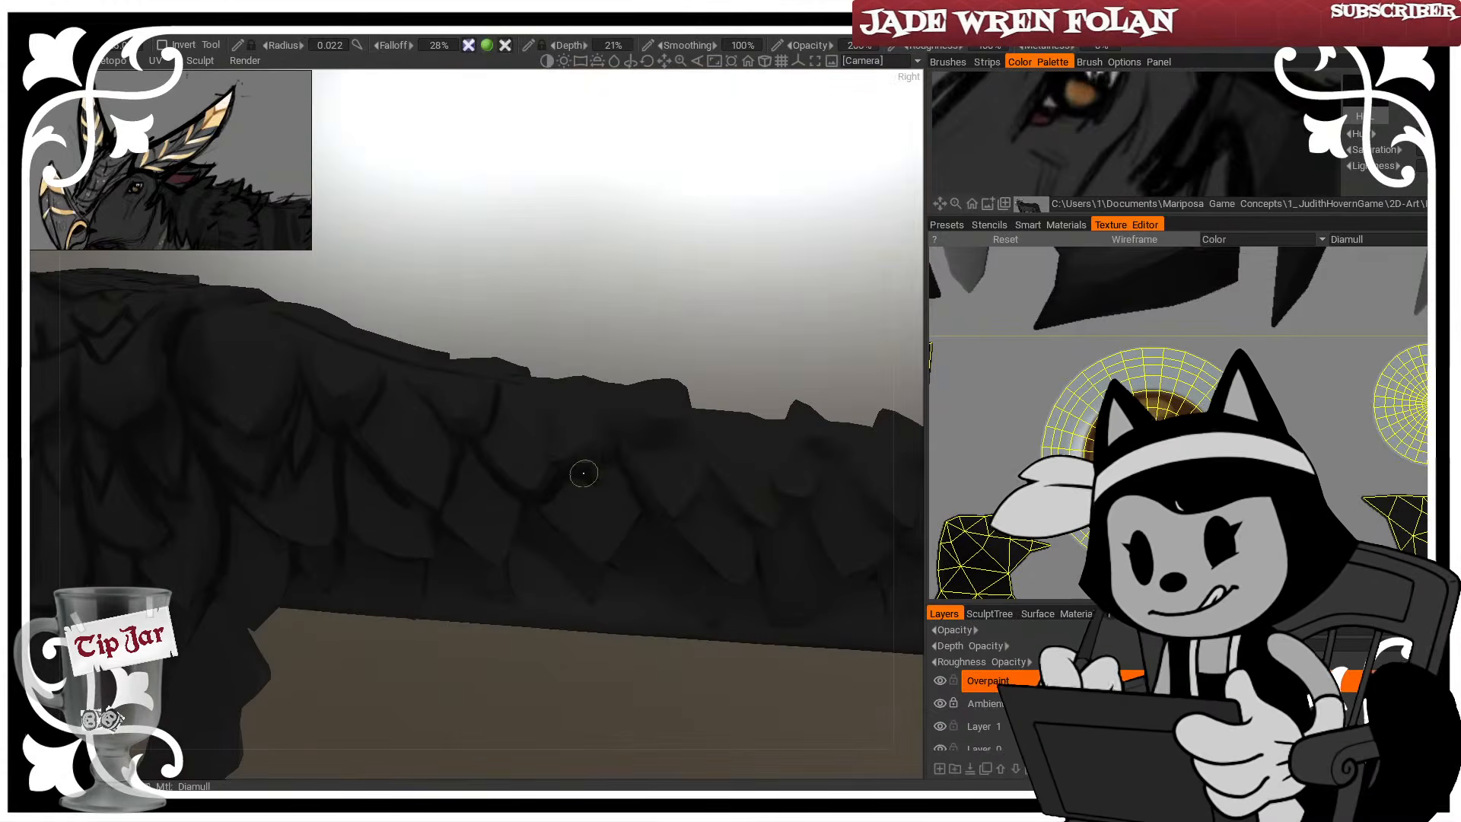
left_click_drag(684, 308, 633, 357)
Check the tail tufts against the mesh wireframe and darken the edge of the next upper tuft with the 0.022 brush
key("w")
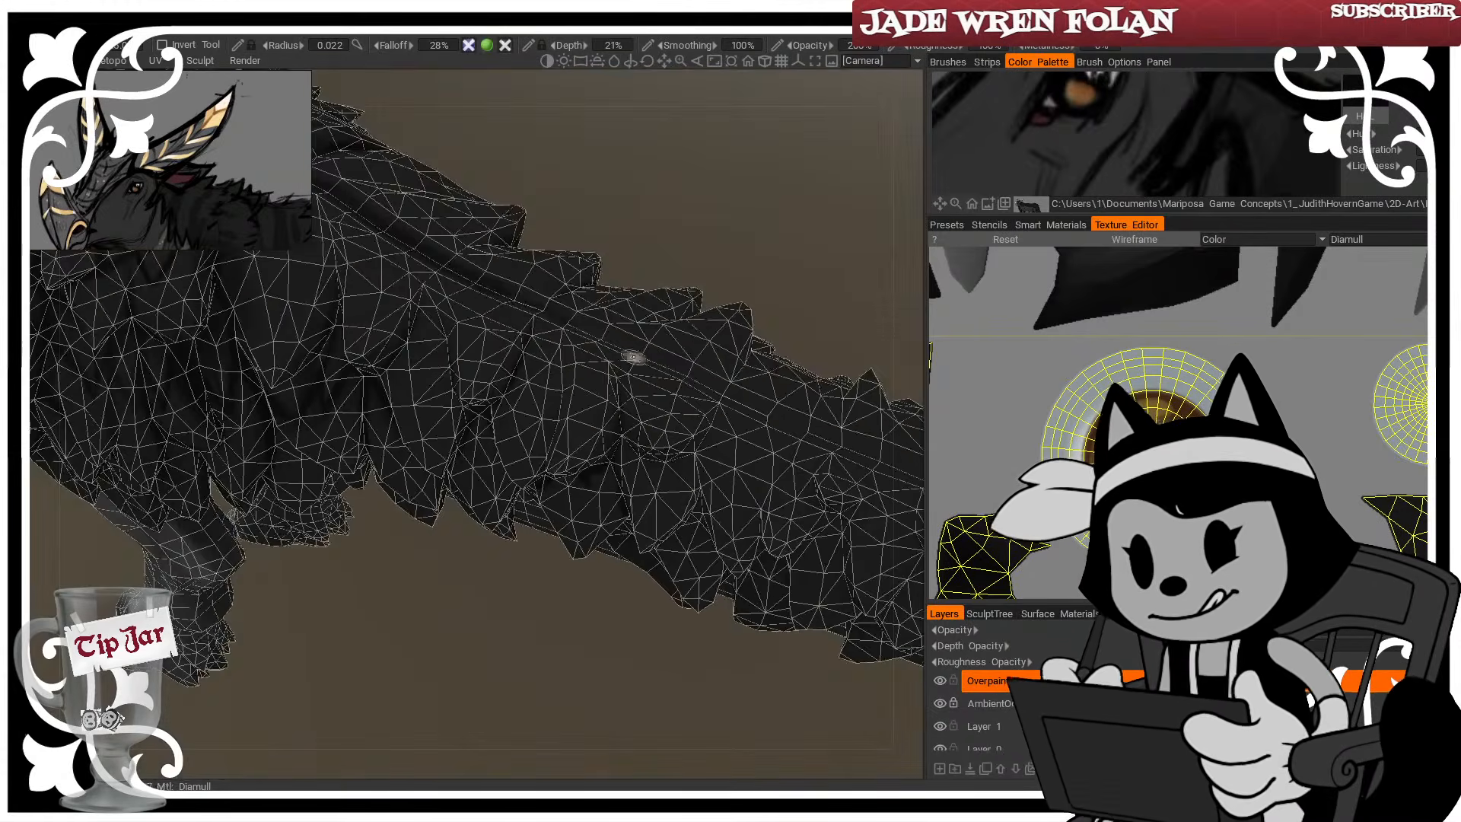
left_click_drag(619, 411, 717, 190)
key("w")
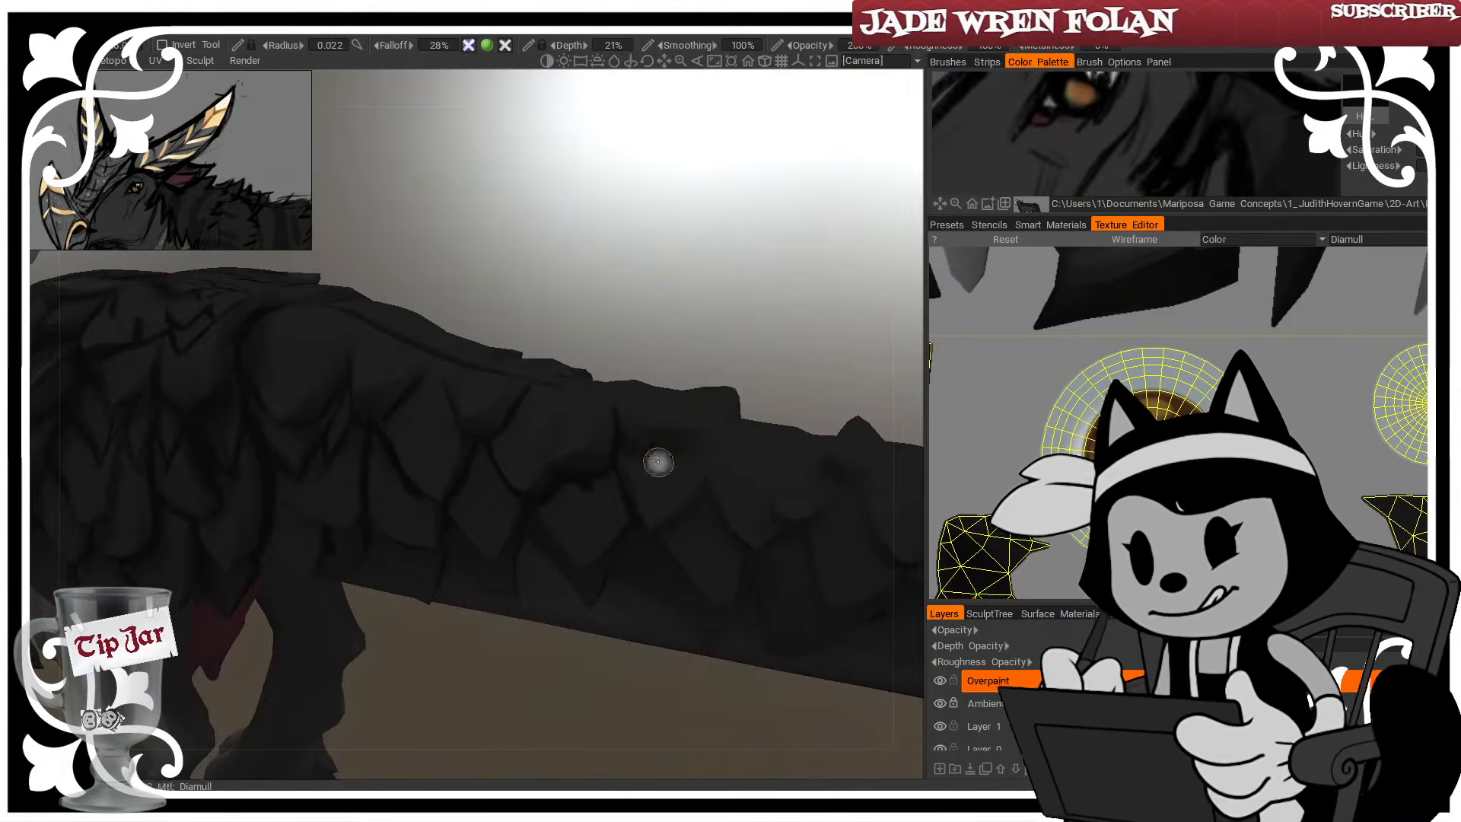
mouse_move(652, 463)
left_mouse_down()
mouse_move(717, 342)
mouse_move(659, 441)
left_mouse_up()
Examine the tail tufts' outlines from above, from the side and from a low angle
left_click_drag(746, 394, 833, 303, "alt")
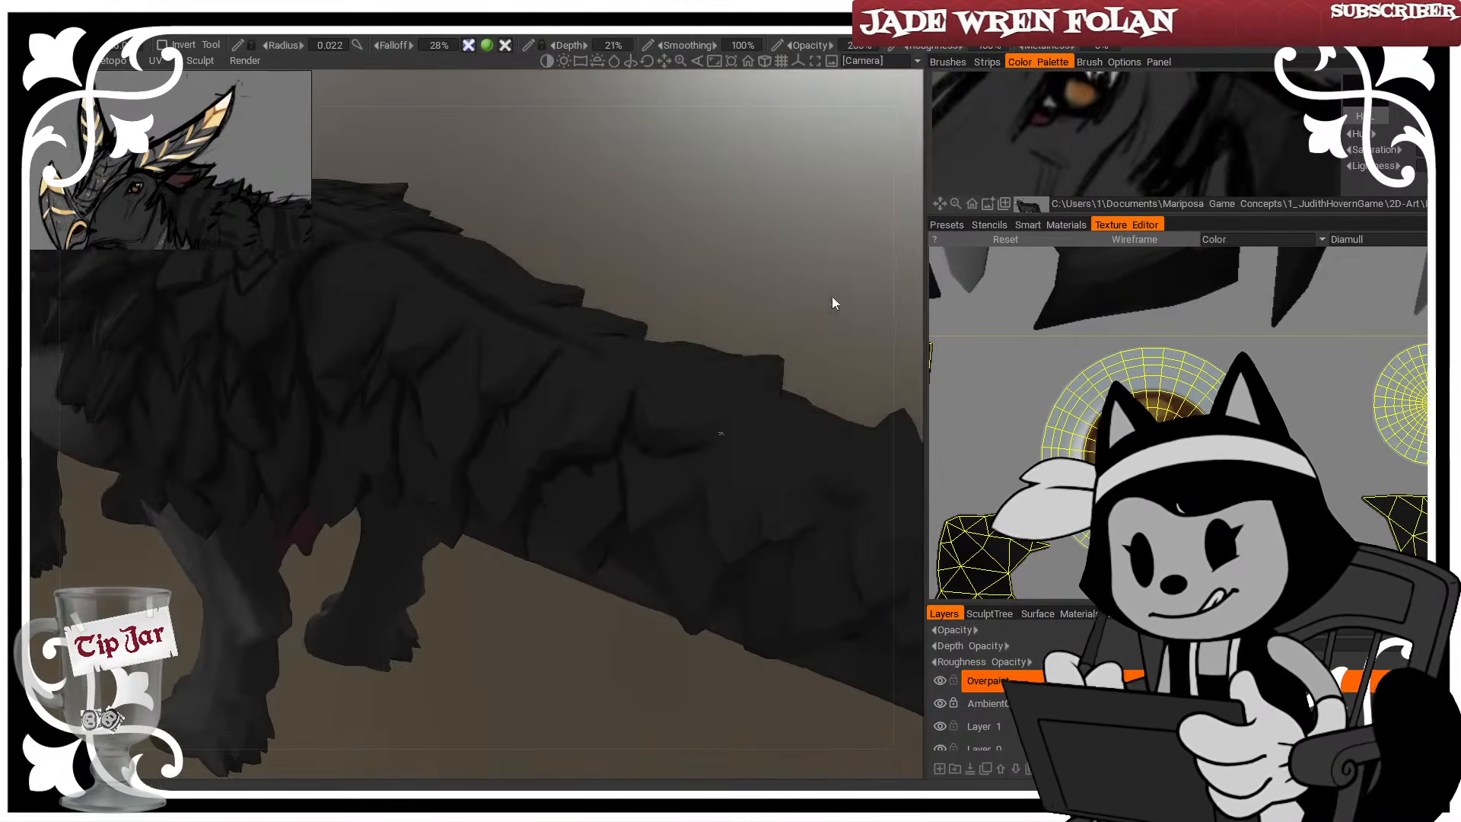
left_click_drag(780, 343, 684, 486, "alt")
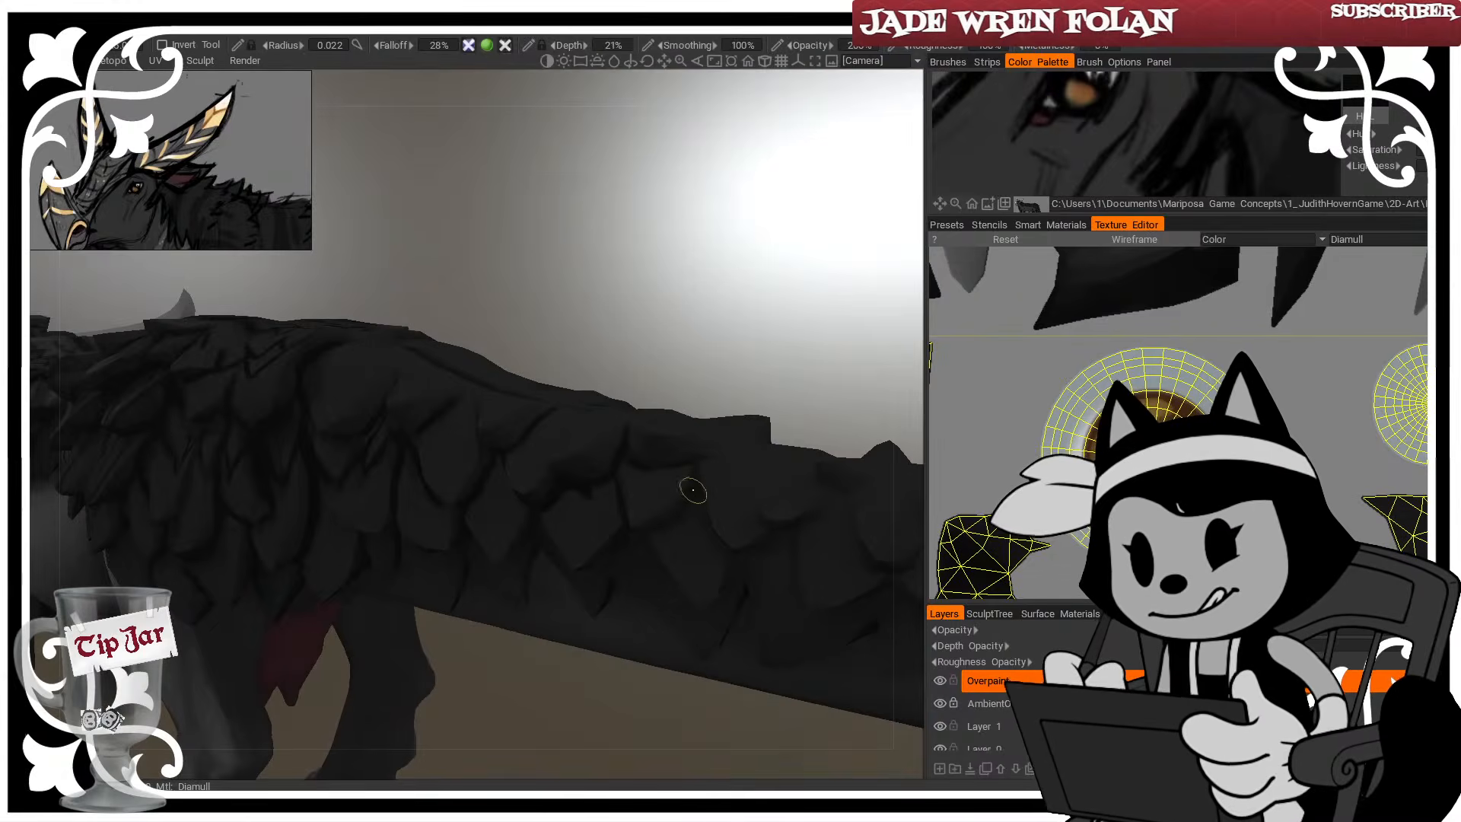
left_click_drag(759, 369, 672, 516, "alt")
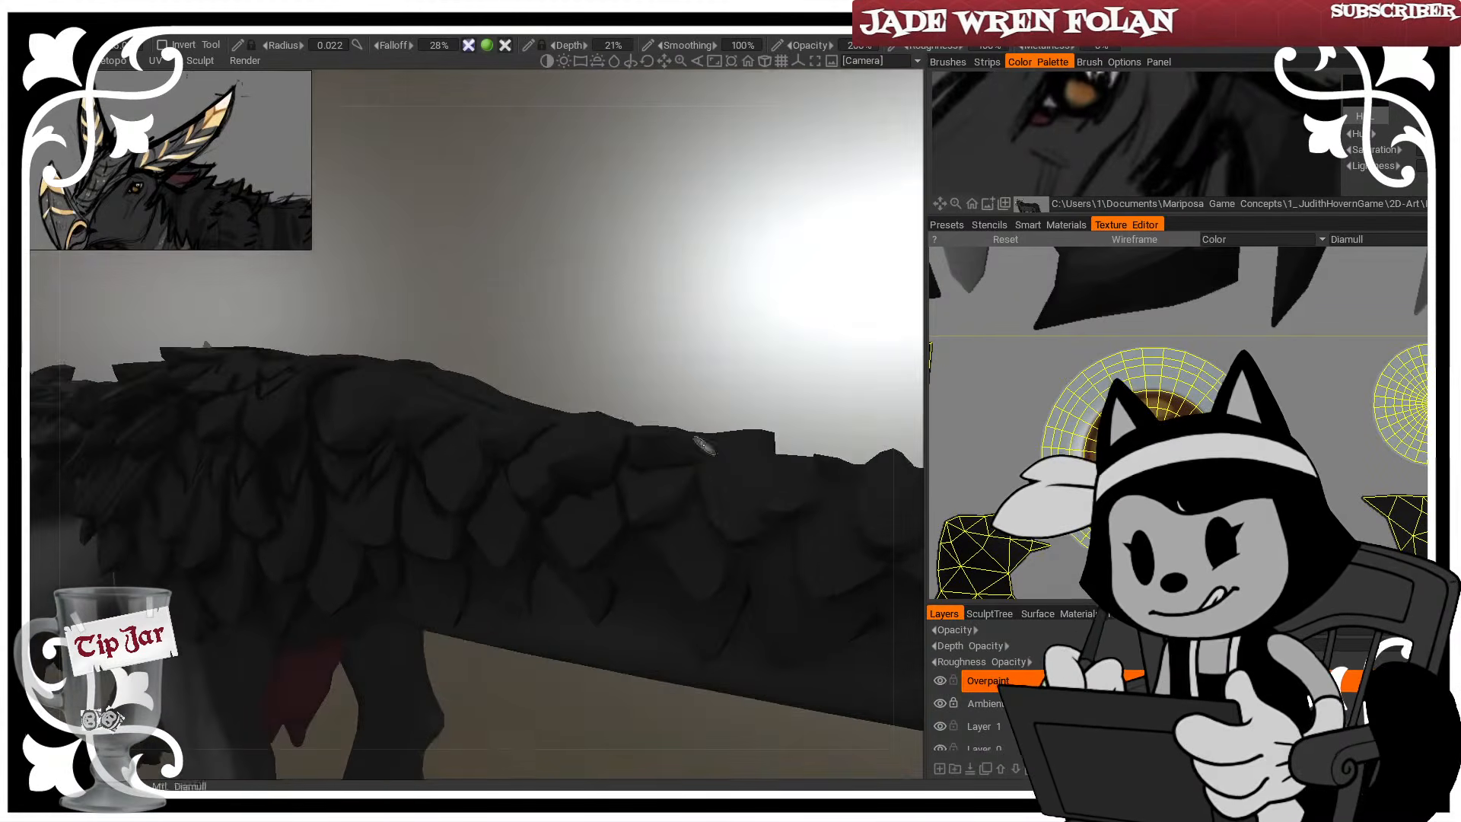
left_click_drag(696, 468, 664, 494, "alt")
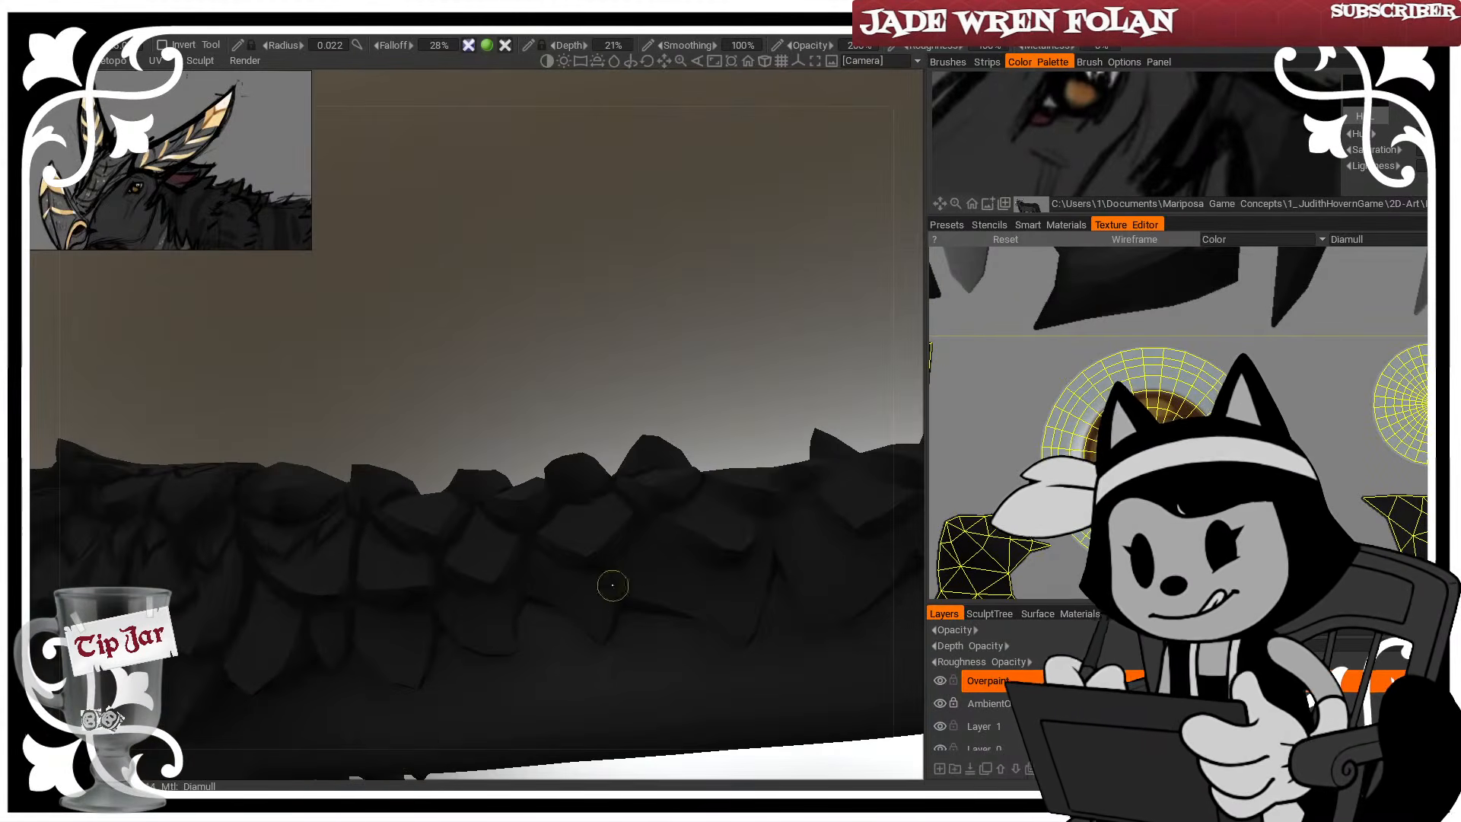
left_click_drag(648, 395, 563, 520, "alt")
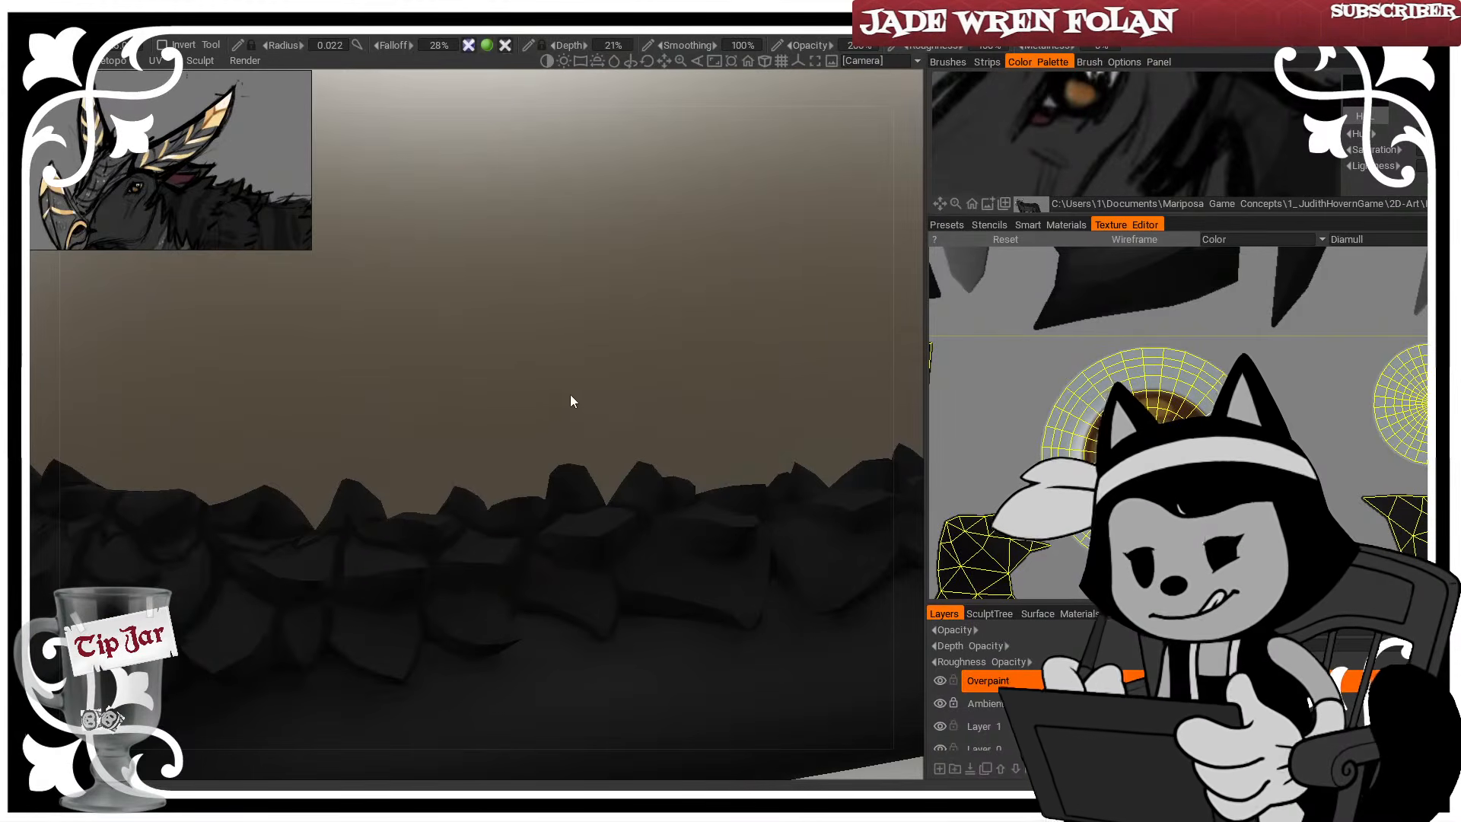
mouse_move(572, 384)
left_mouse_down("alt")
mouse_move(607, 404)
mouse_move(620, 395)
mouse_move(606, 391)
left_mouse_up("alt")
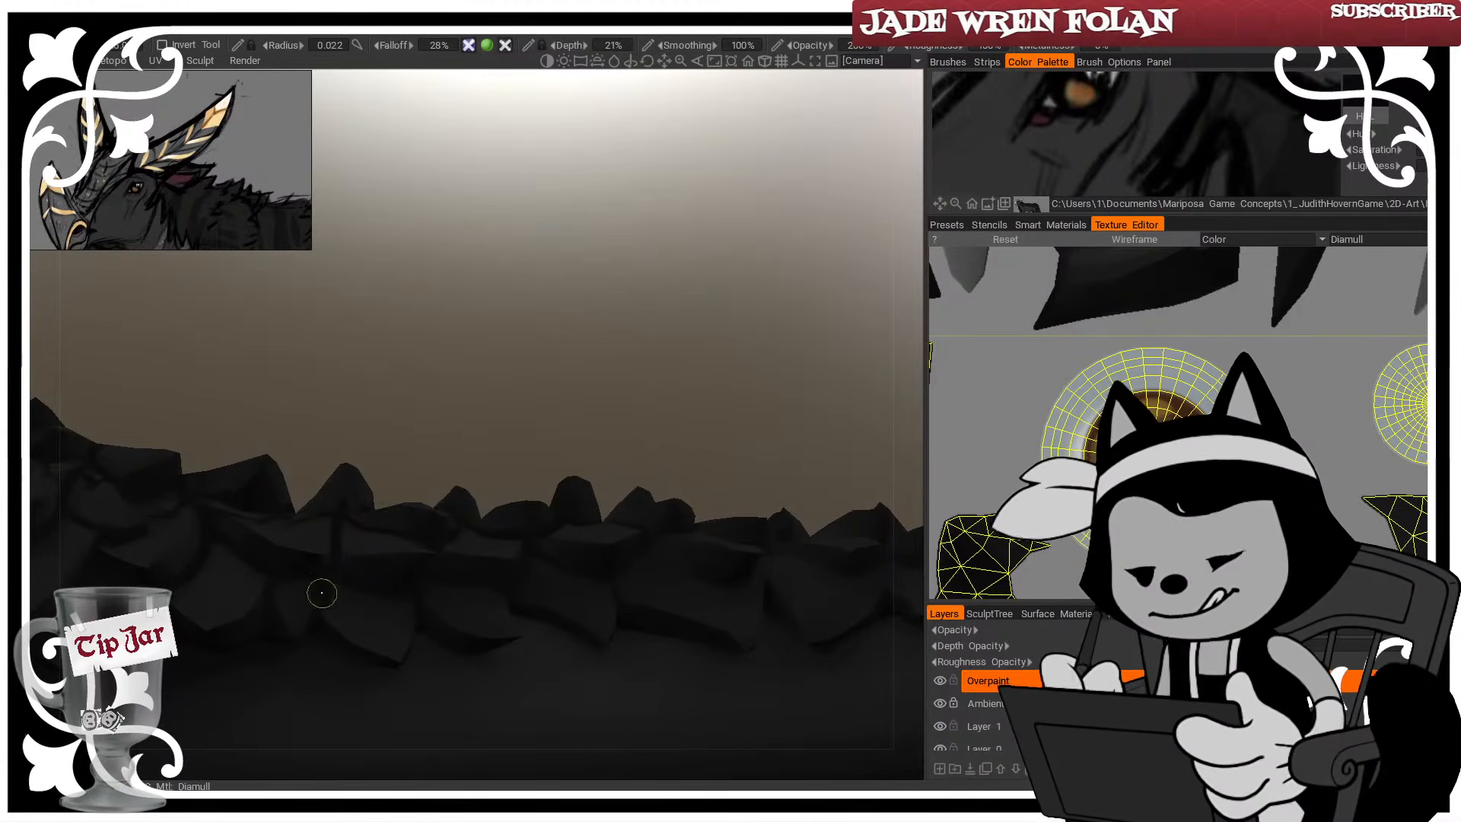
Shade the lower tufts along the side of the tail with a broader brush of radius 0.081, reduced to 0.052
key("bracketright")
key("bracketright")
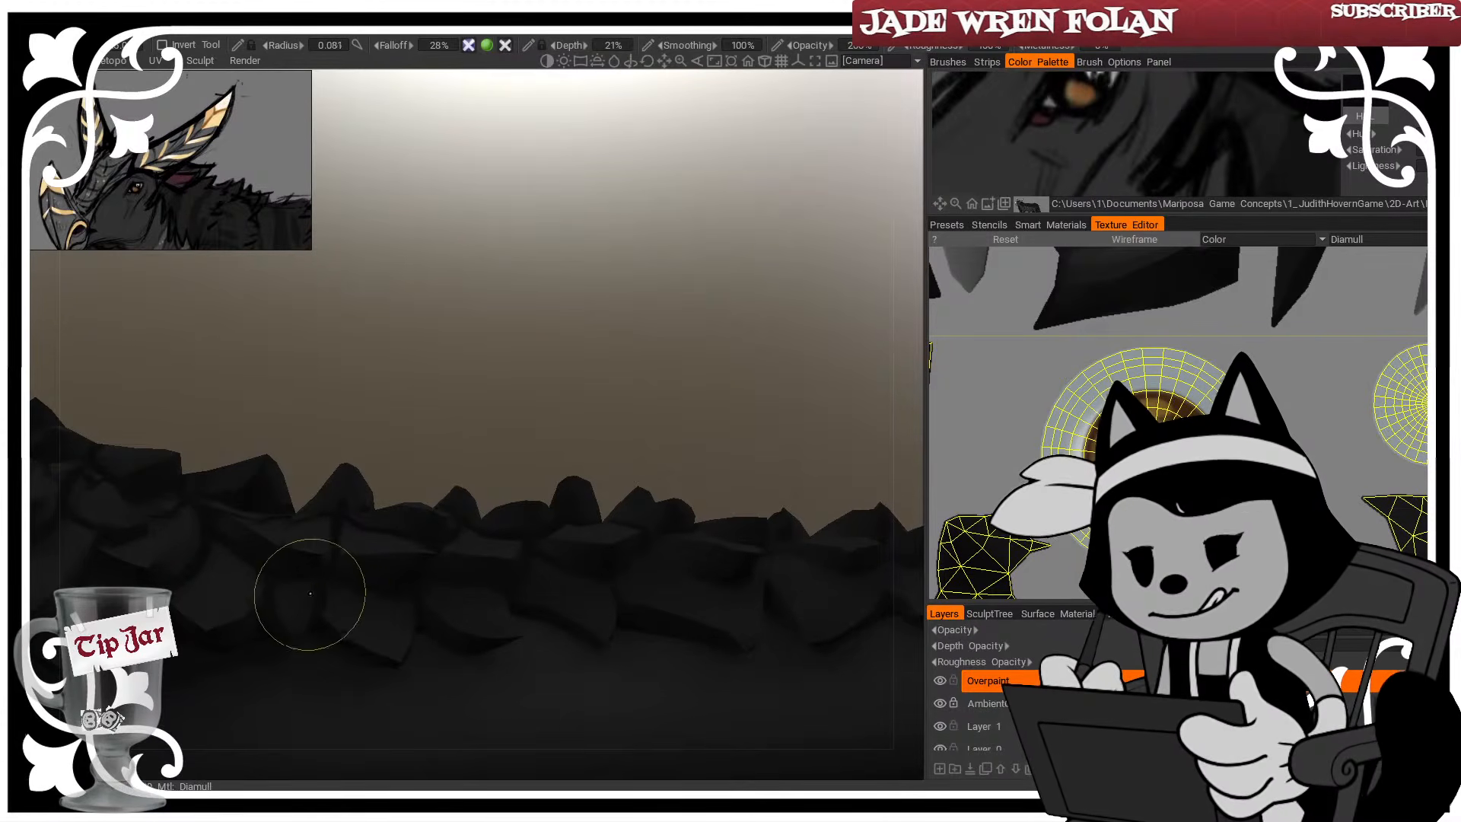
key("bracketleft")
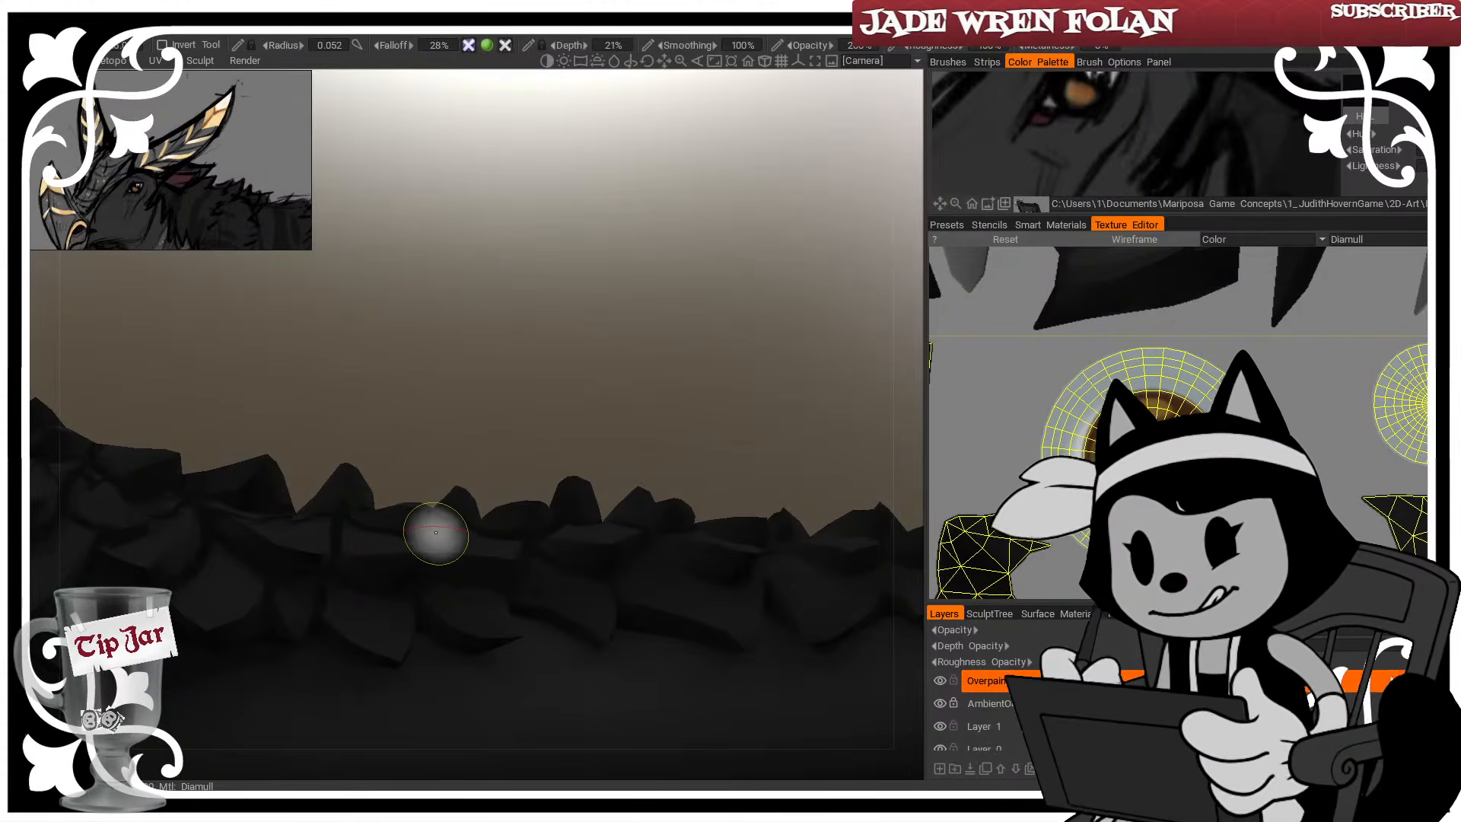
middle_click_drag(445, 531, 537, 464, "alt")
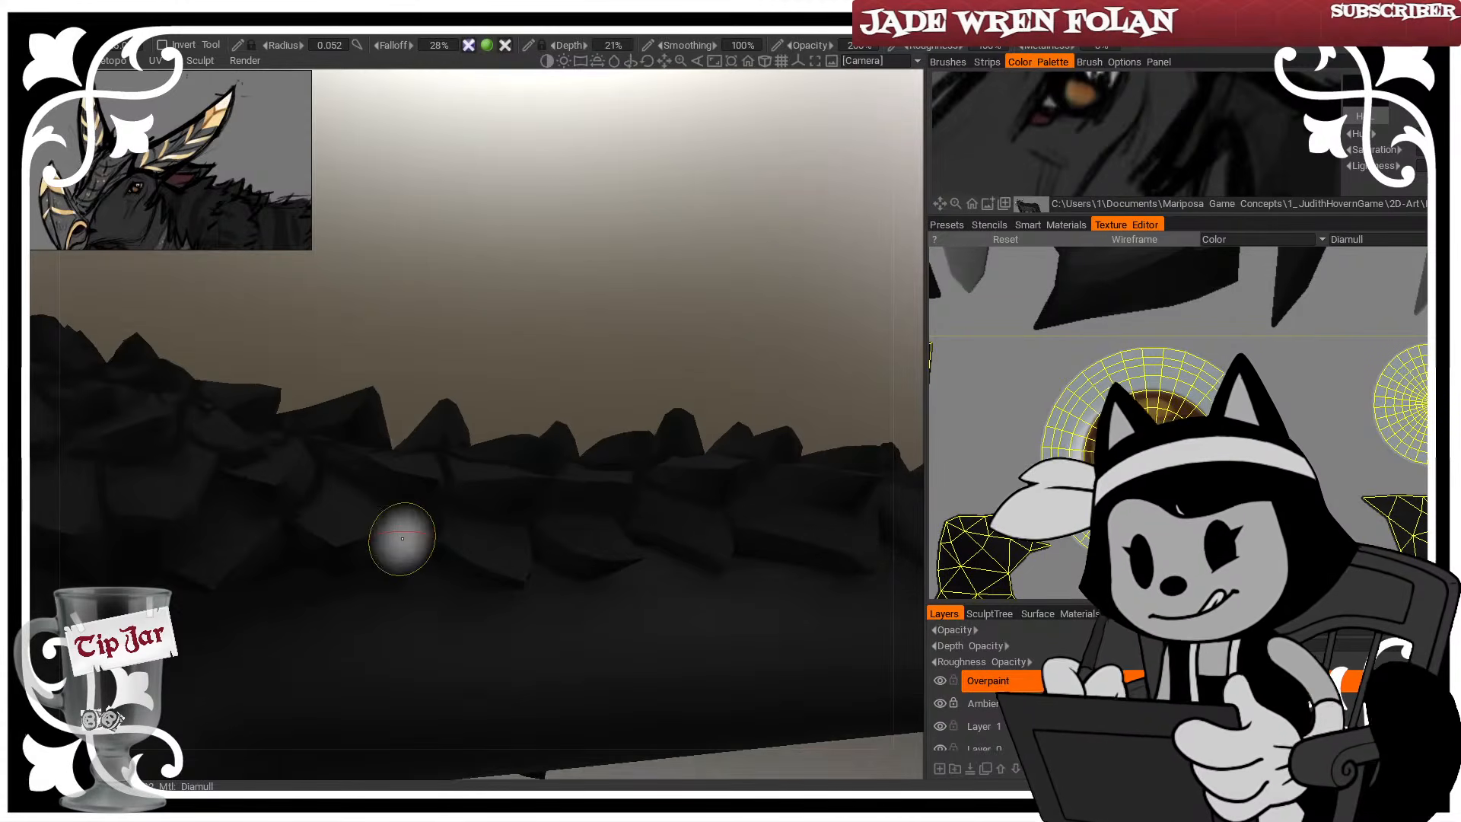
mouse_move(472, 295)
left_mouse_down("alt")
mouse_move(477, 345)
mouse_move(456, 349)
left_mouse_up("alt")
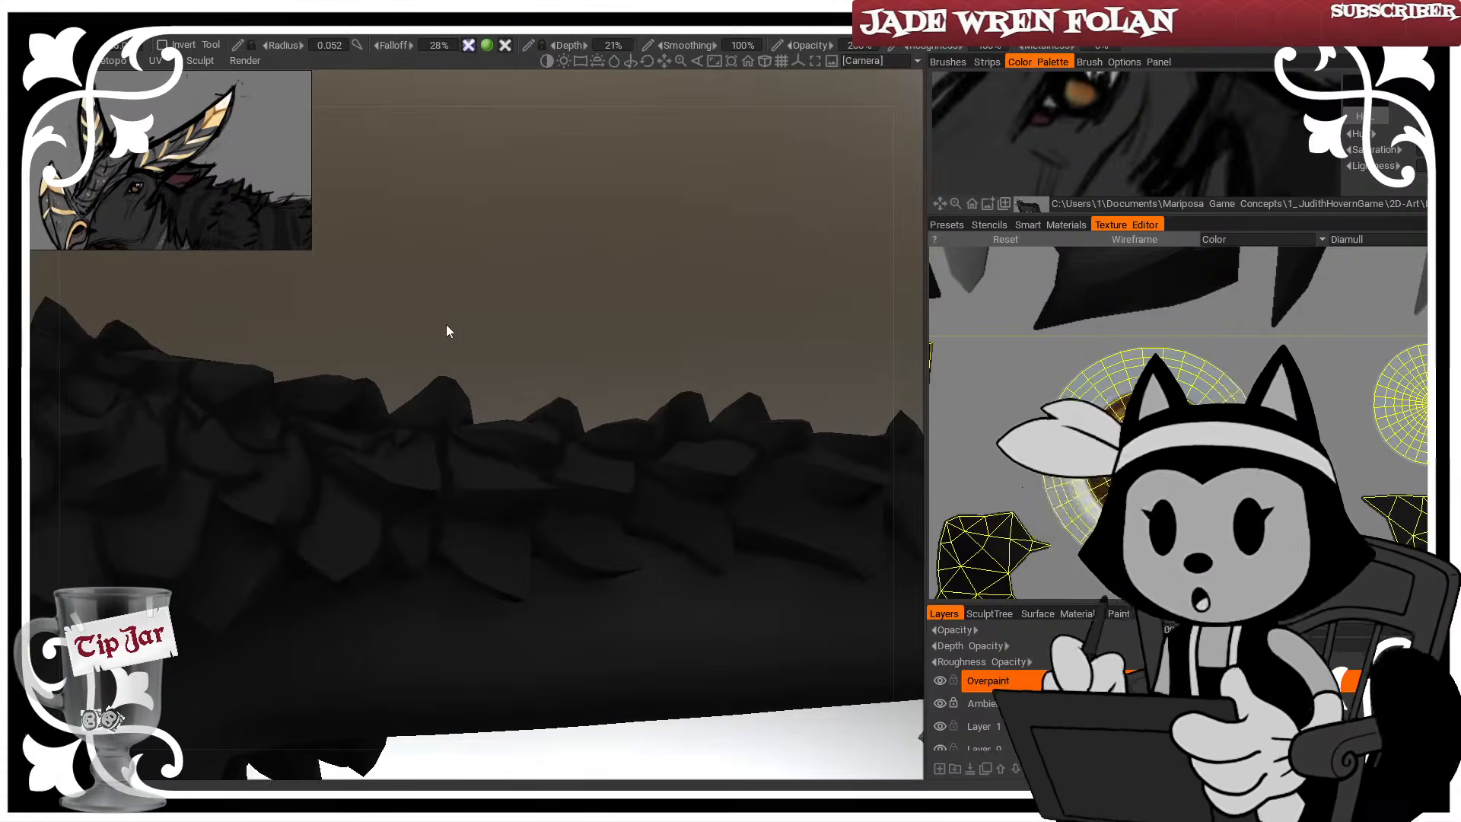
Darken the gaps between the tufts where the haunch meets the tail, using a fine brush of radius 0.020 to 0.026
mouse_move(446, 324)
left_mouse_down()
mouse_move(481, 262)
mouse_move(470, 362)
left_mouse_up()
key("bracketright")
key("bracketright")
key("bracketright")
key("bracketleft")
key("bracketleft")
key("bracketleft")
key("bracketleft")
key("bracketleft")
key("bracketleft")
key("bracketleft")
key("bracketleft")
key("bracketleft")
key("bracketleft")
key("bracketleft")
key("bracketleft")
key("bracketleft")
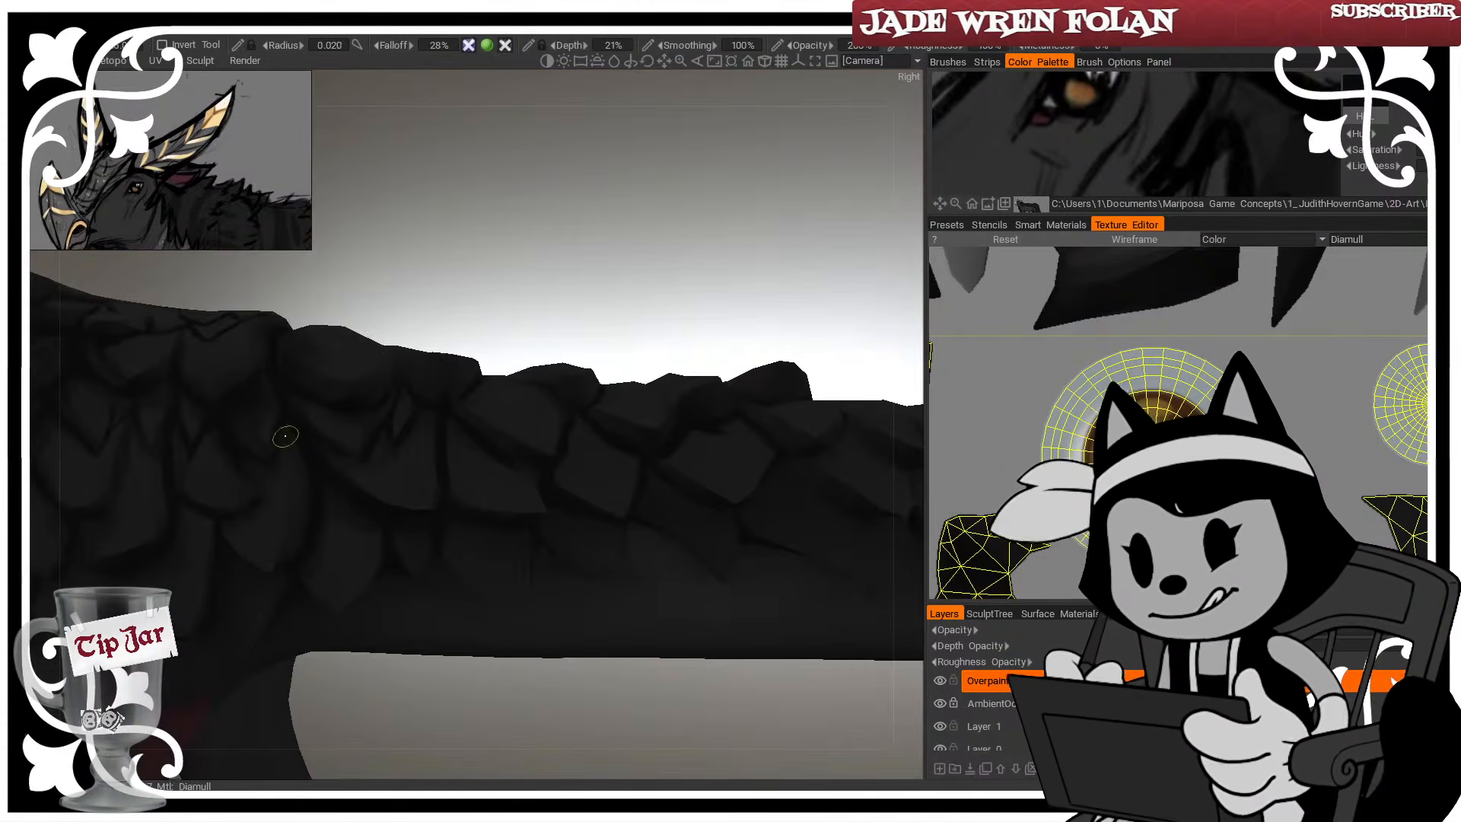
key("bracketright")
key("bracketright")
key("bracketright")
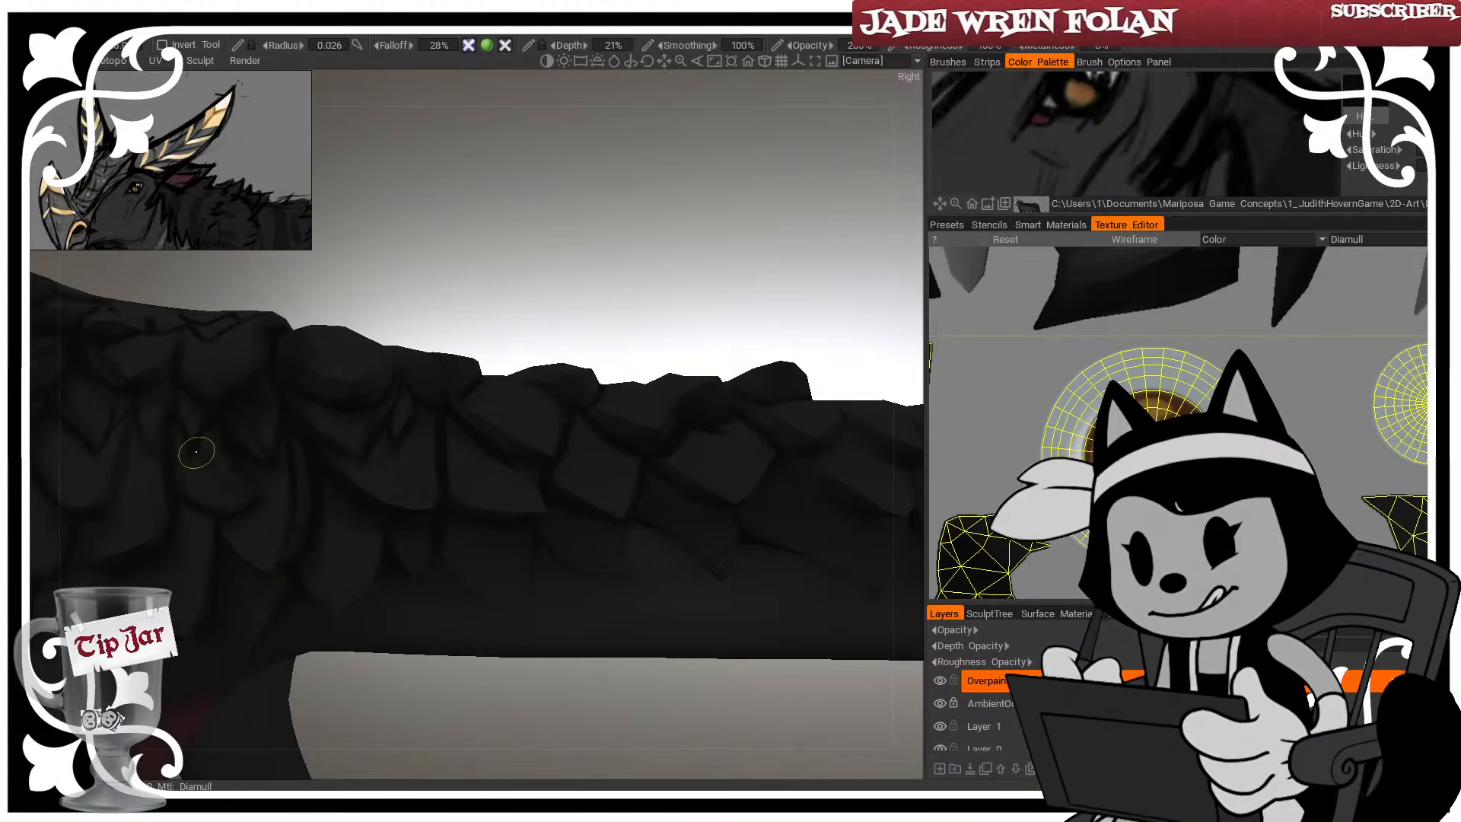
Outline the first large tuft on the side of the tail base in dark strokes with a brush around 0.021 to 0.032
left_click_drag(493, 249, 475, 302)
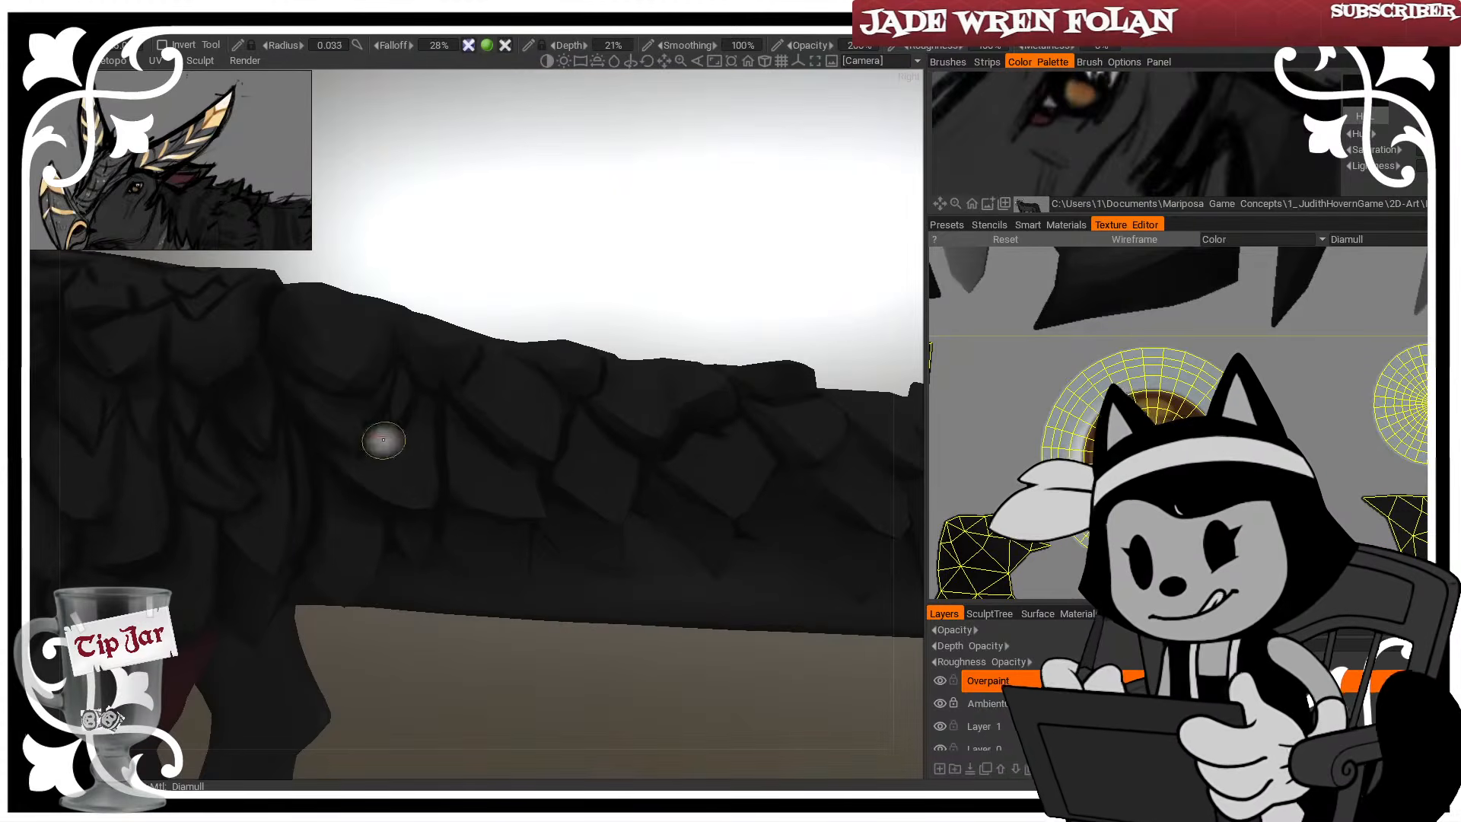
key("bracketleft")
key("bracketleft")
key("bracketleft")
key("bracketright")
key("bracketright")
key("bracketright")
key("bracketright")
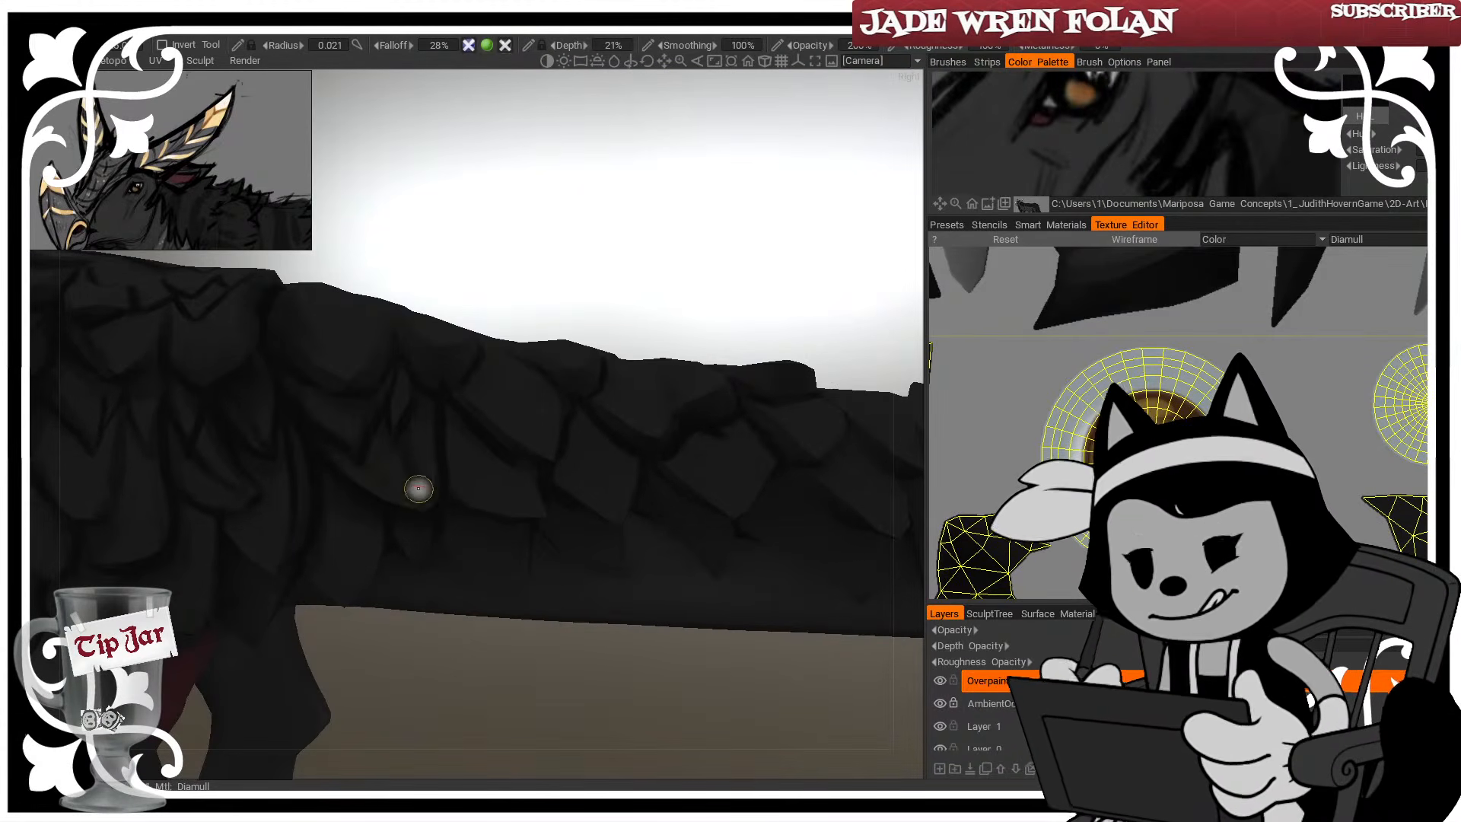
key("bracketright")
key("bracketright")
key("bracketright")
key("bracketright")
key("bracketright")
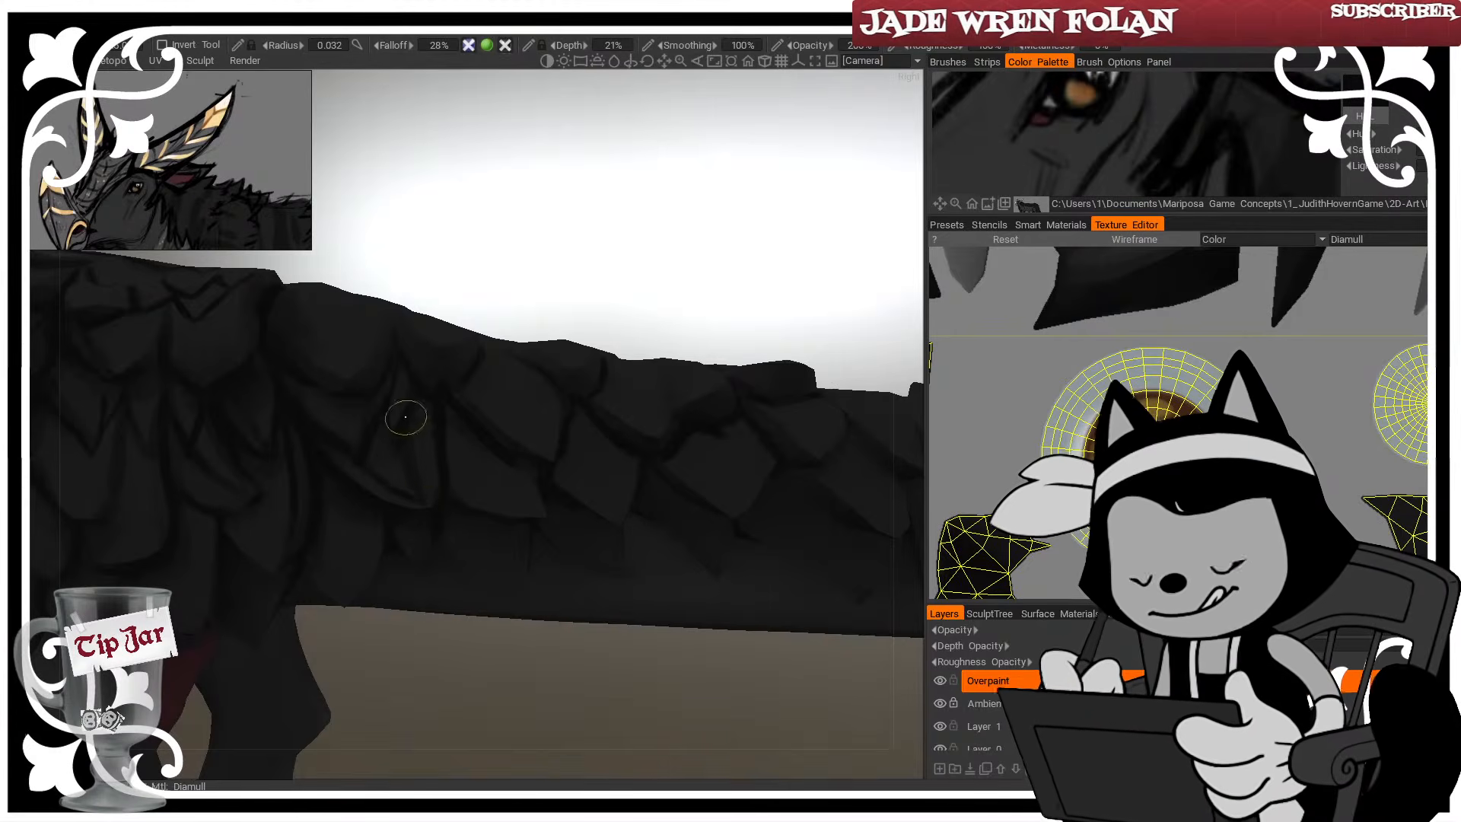
Paint dark strand lines on the second tuft along the side of the tail with a 0.020 brush
key("bracketleft")
key("bracketleft")
key("bracketleft")
key("bracketleft")
key("bracketleft")
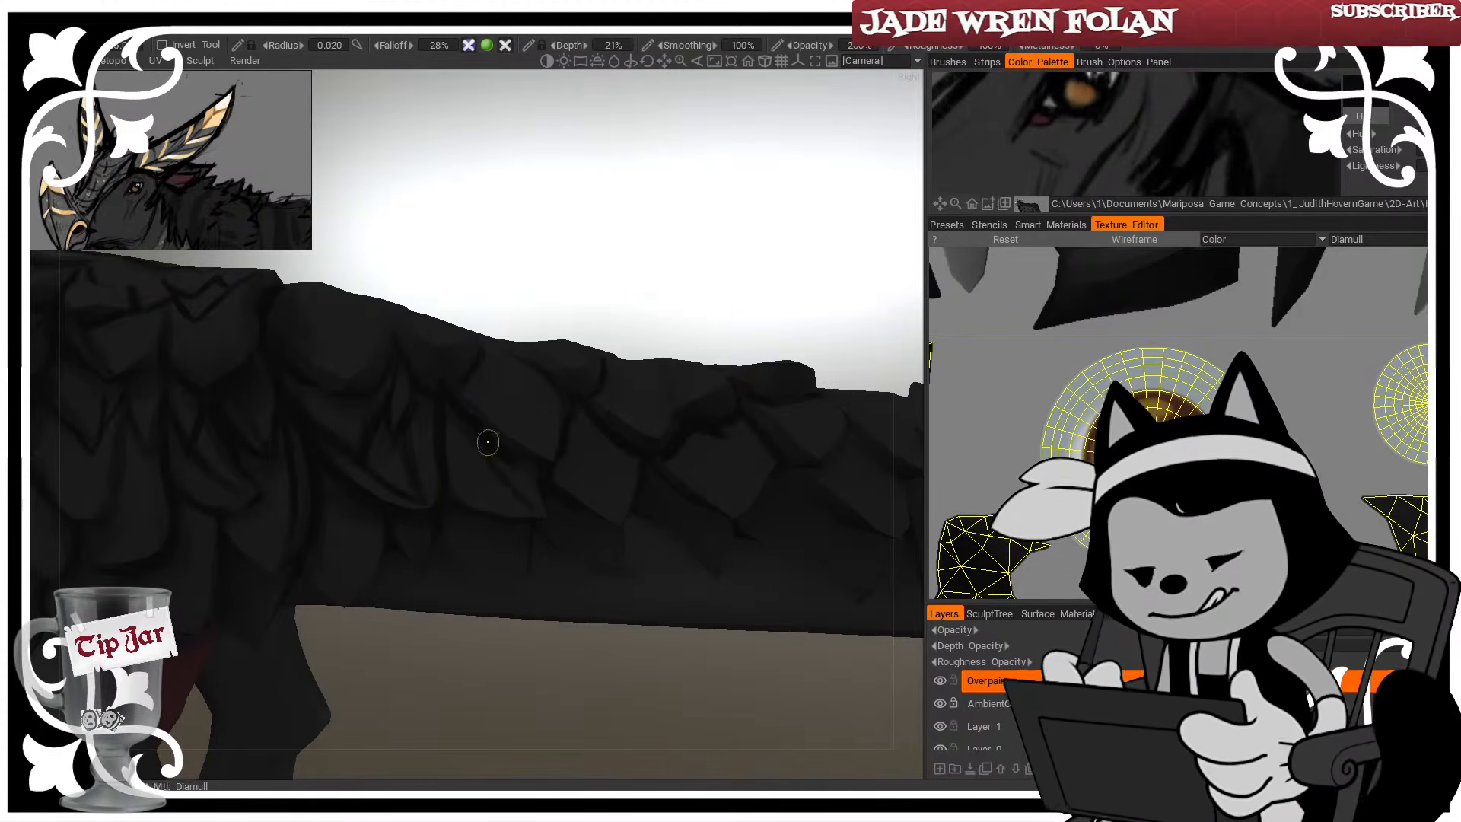
Divide the third tuft along the side of the tail into strands with dark strokes, using brush radii of 0.015 and 0.021
key("bracketright")
key("bracketright")
key("bracketright")
key("bracketright")
key("bracketleft")
key("bracketleft")
key("bracketleft")
key("bracketleft")
key("bracketleft")
key("bracketleft")
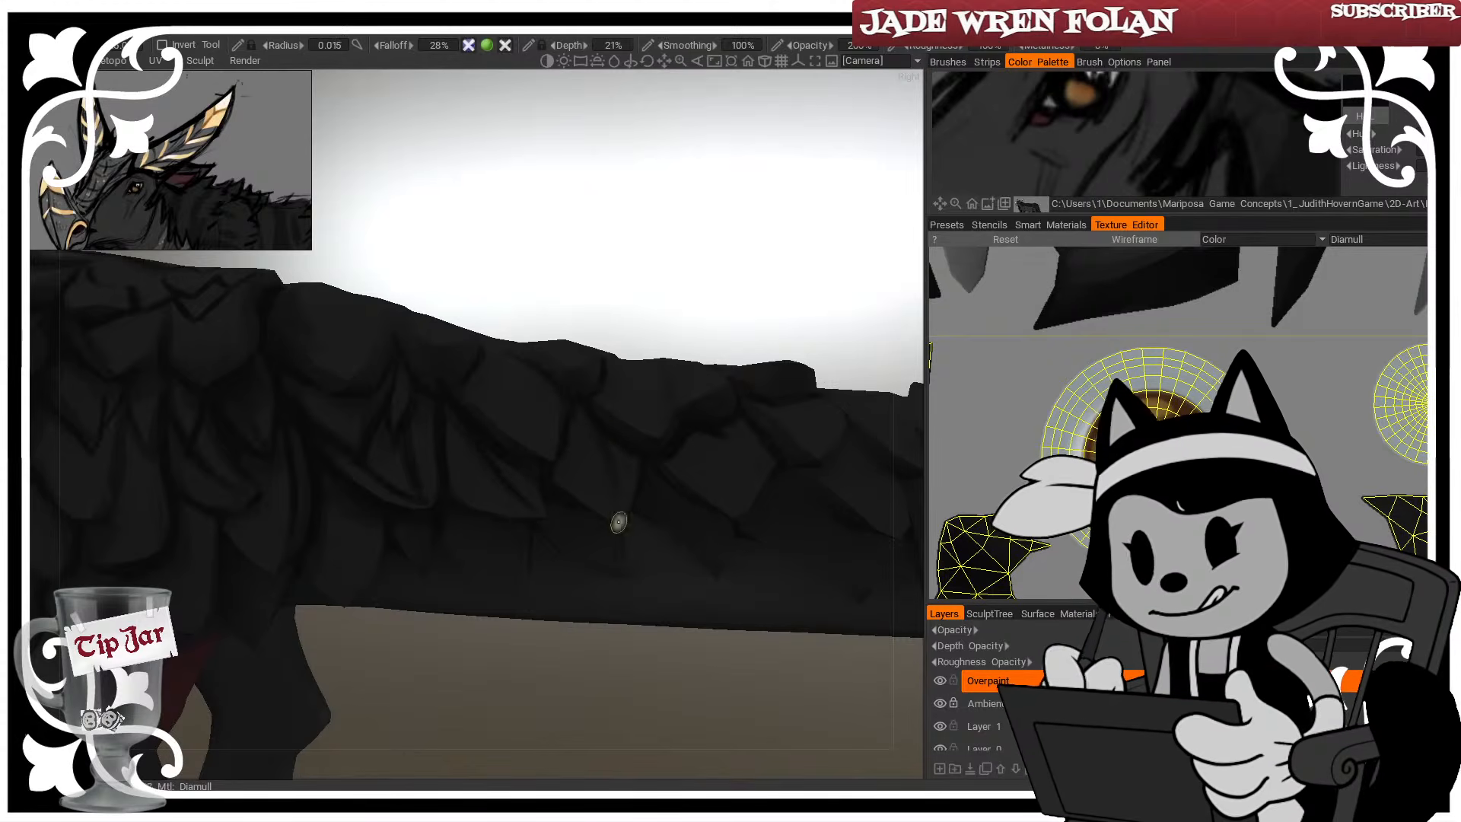
key("bracketright")
key("bracketright")
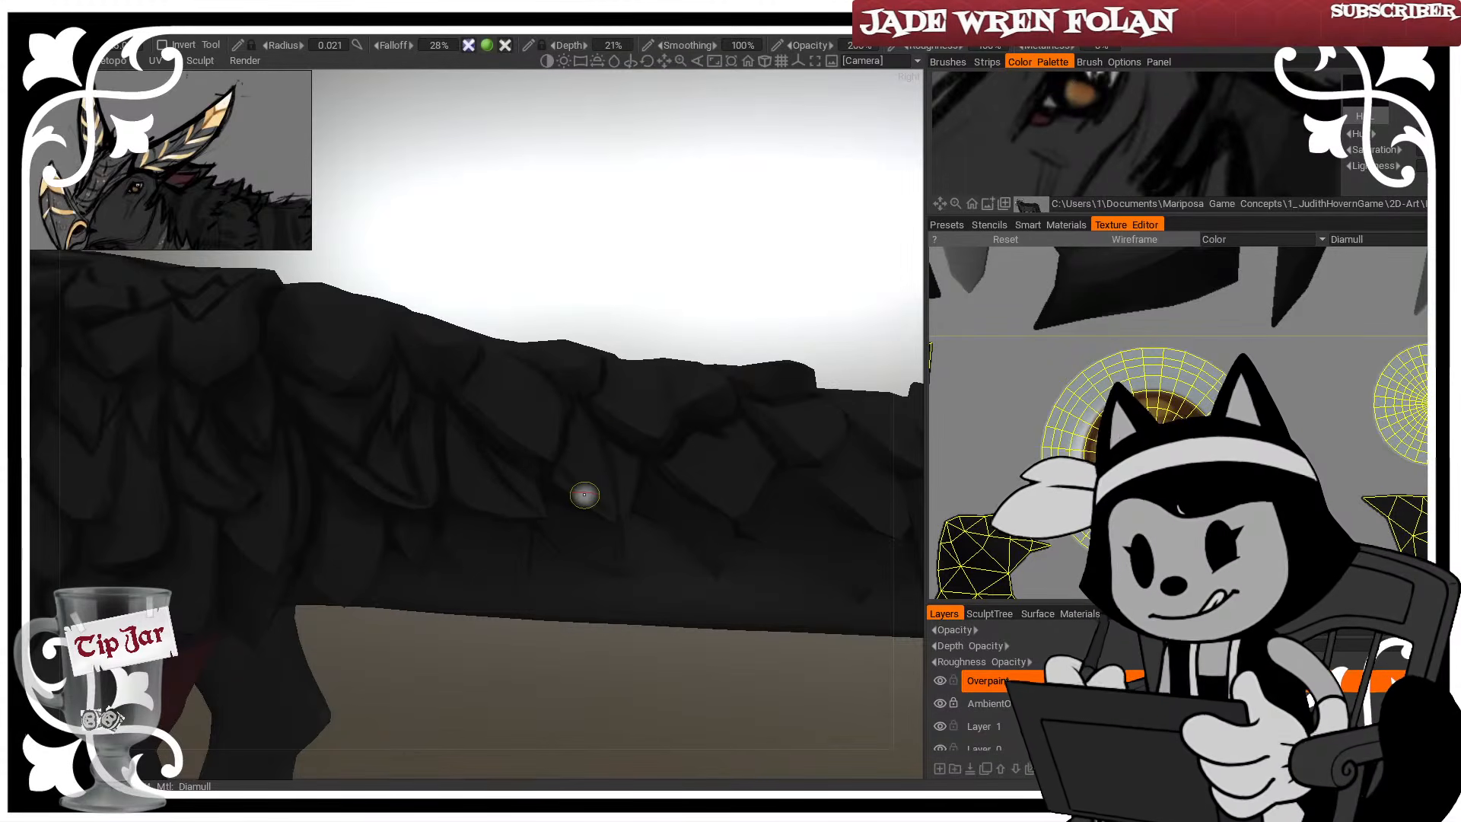
Check the whole creature's fur and refine the flank tufts just ahead of the haunch with a 0.020 to 0.029 brush
scroll(596, 267, "down", 5)
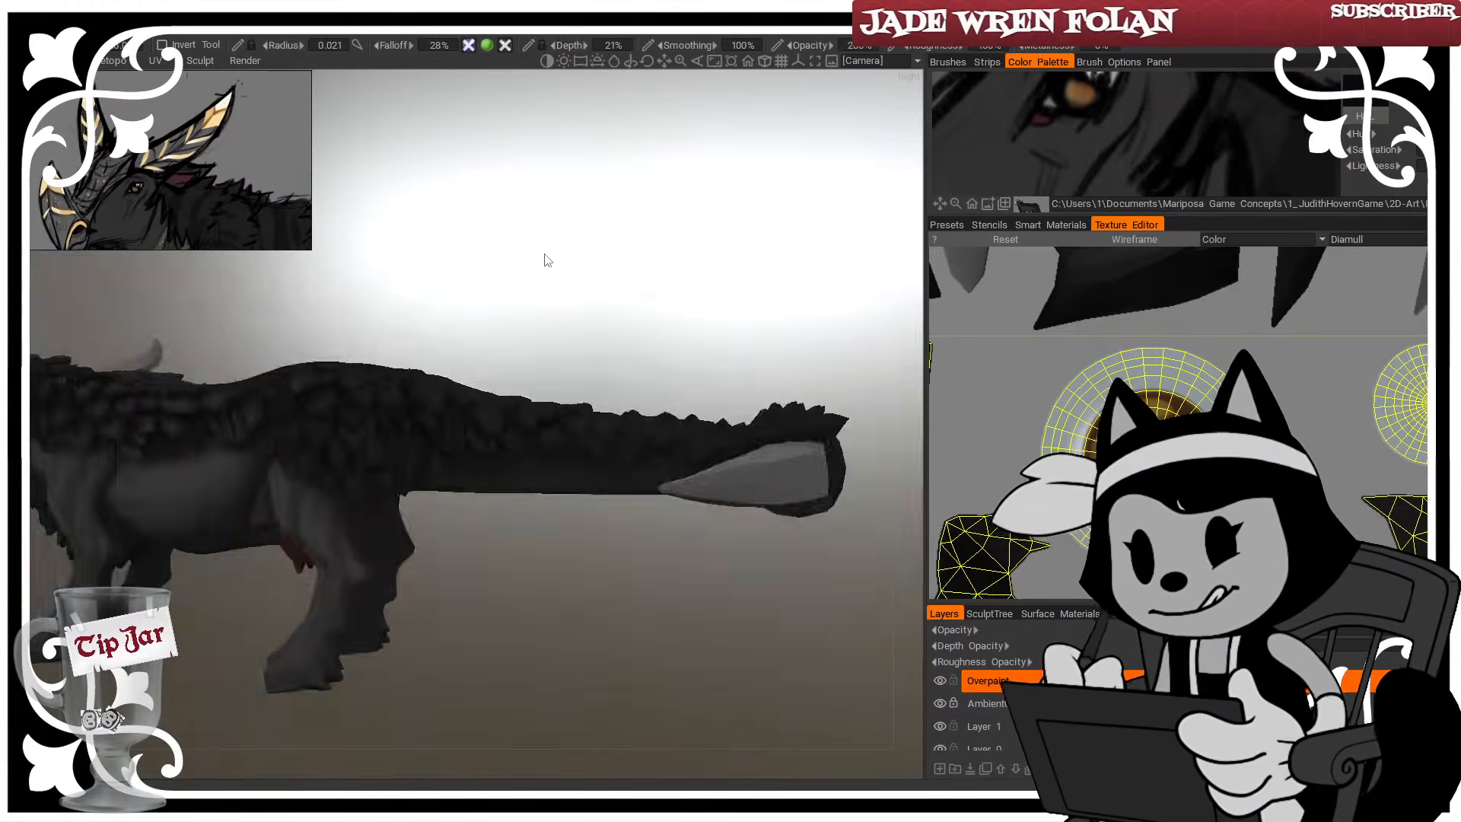
left_click_drag(545, 257, 482, 358)
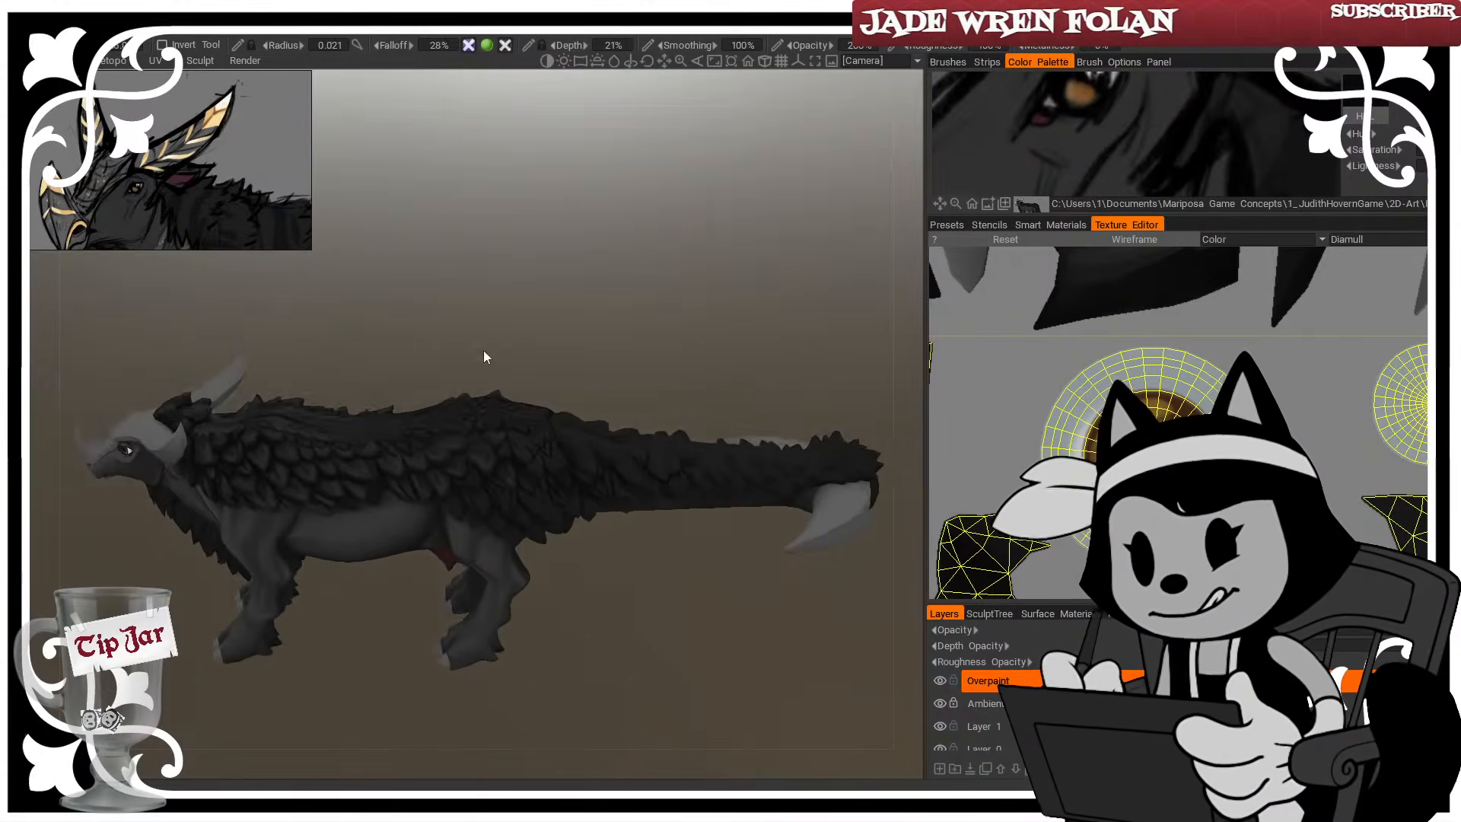
scroll(581, 388, "up", 5)
left_click_drag(580, 388, 558, 345)
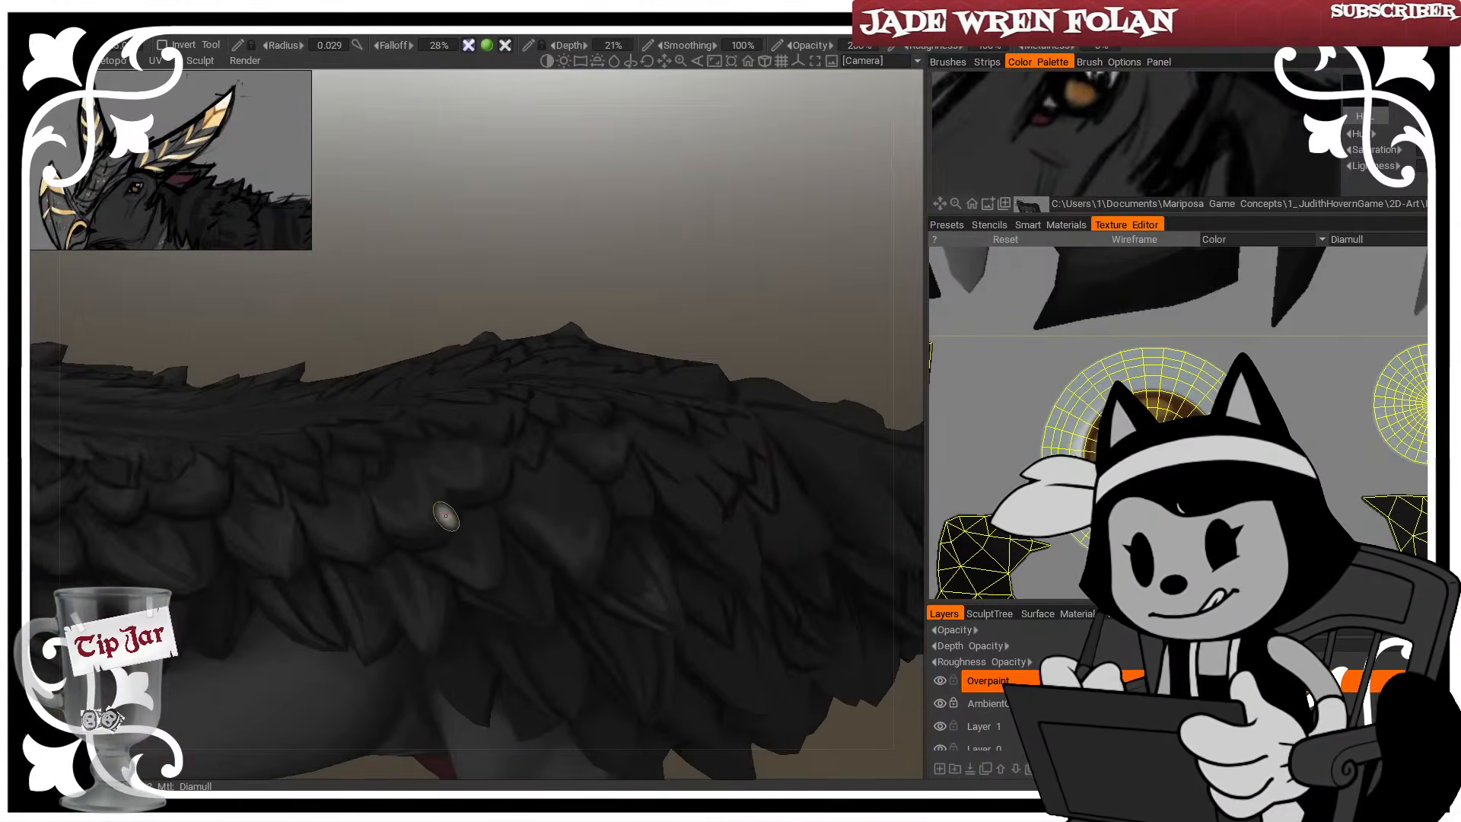
left_click_drag(457, 457, 461, 449)
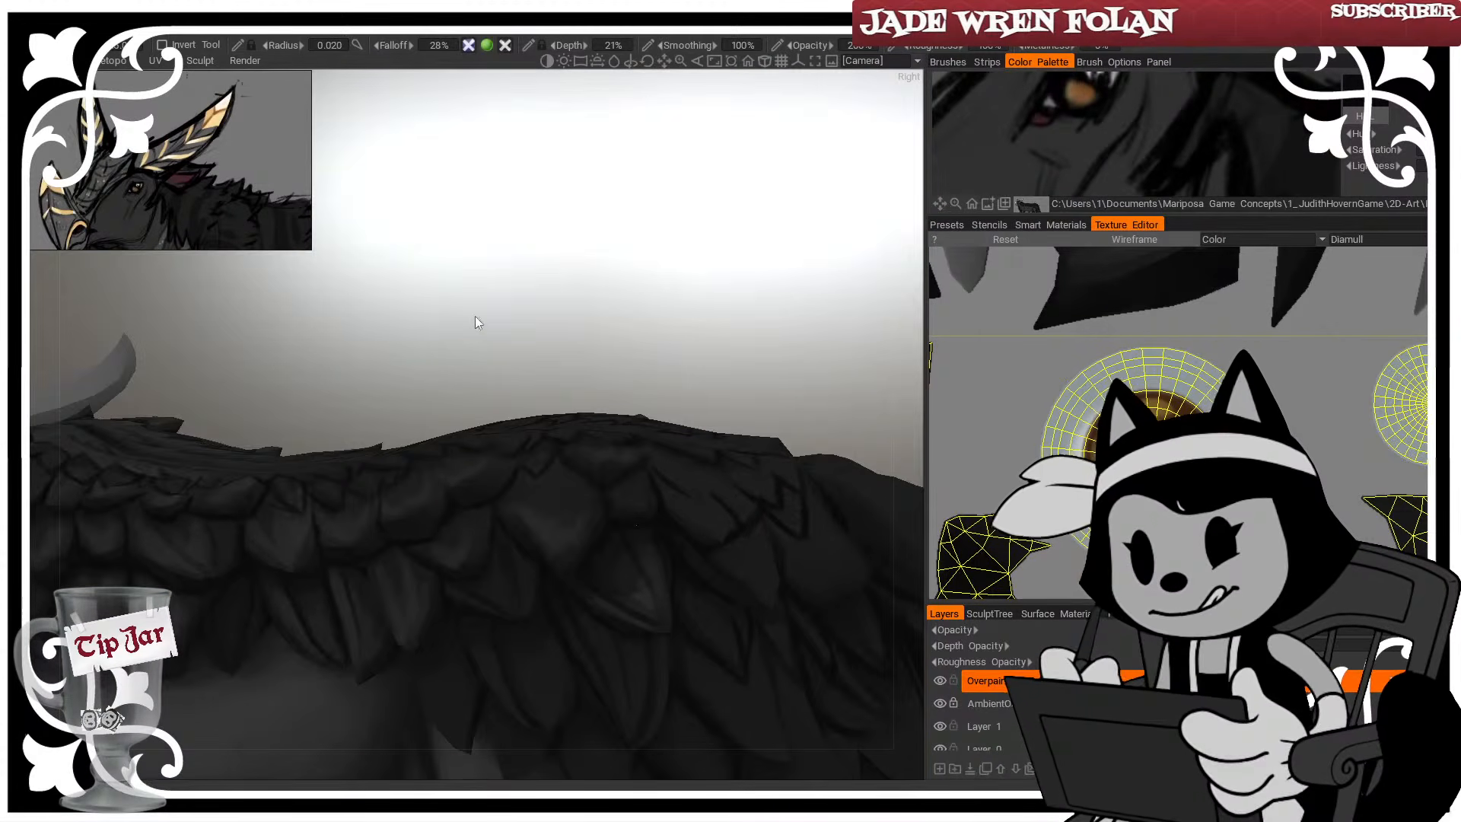
left_click_drag(476, 317, 454, 404)
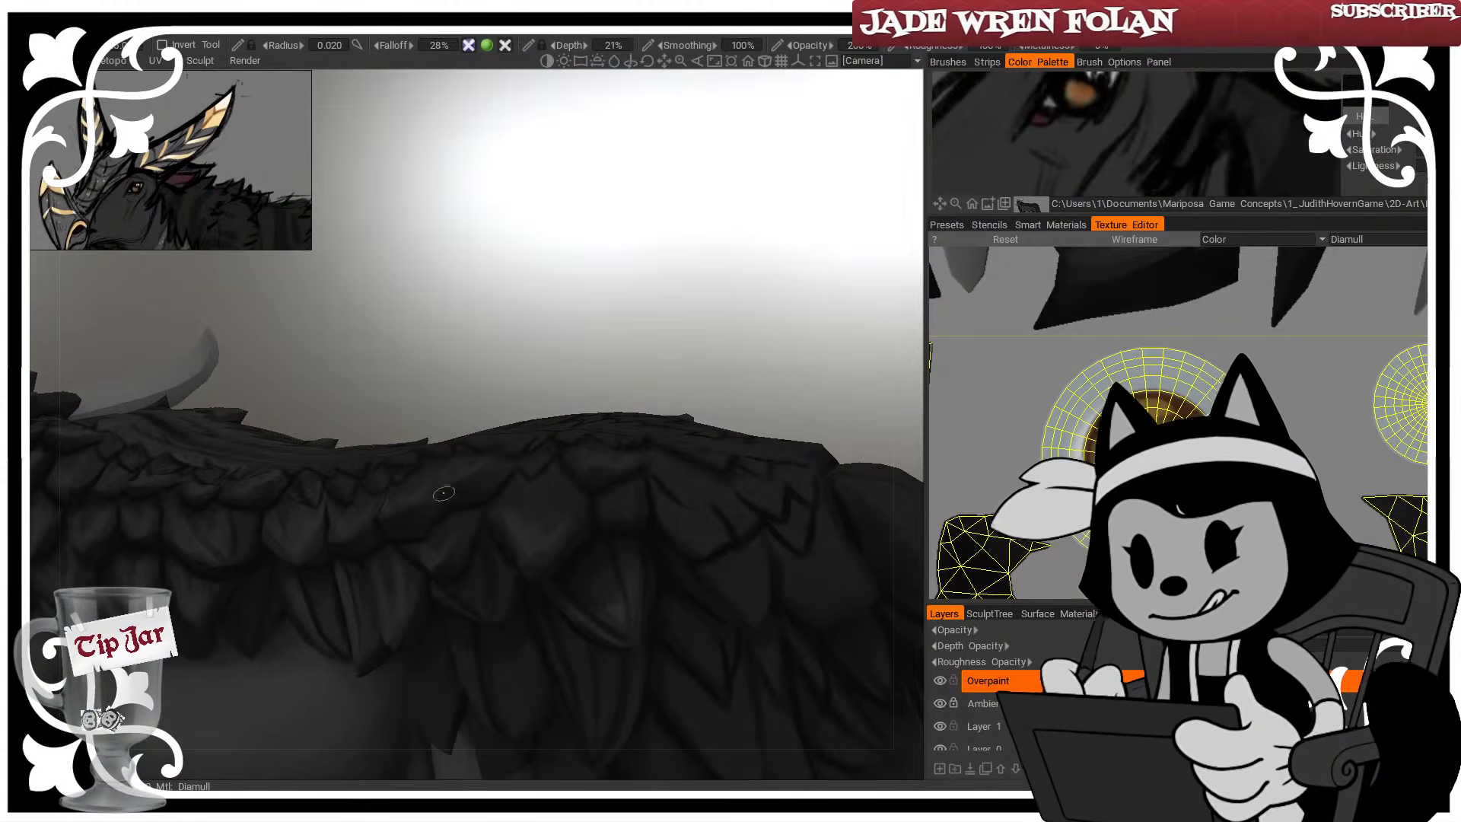
Shade the tufts on the upper flank and haunch with broader brushes of radius 0.037 to 0.078
right_click_drag(440, 573, 469, 518)
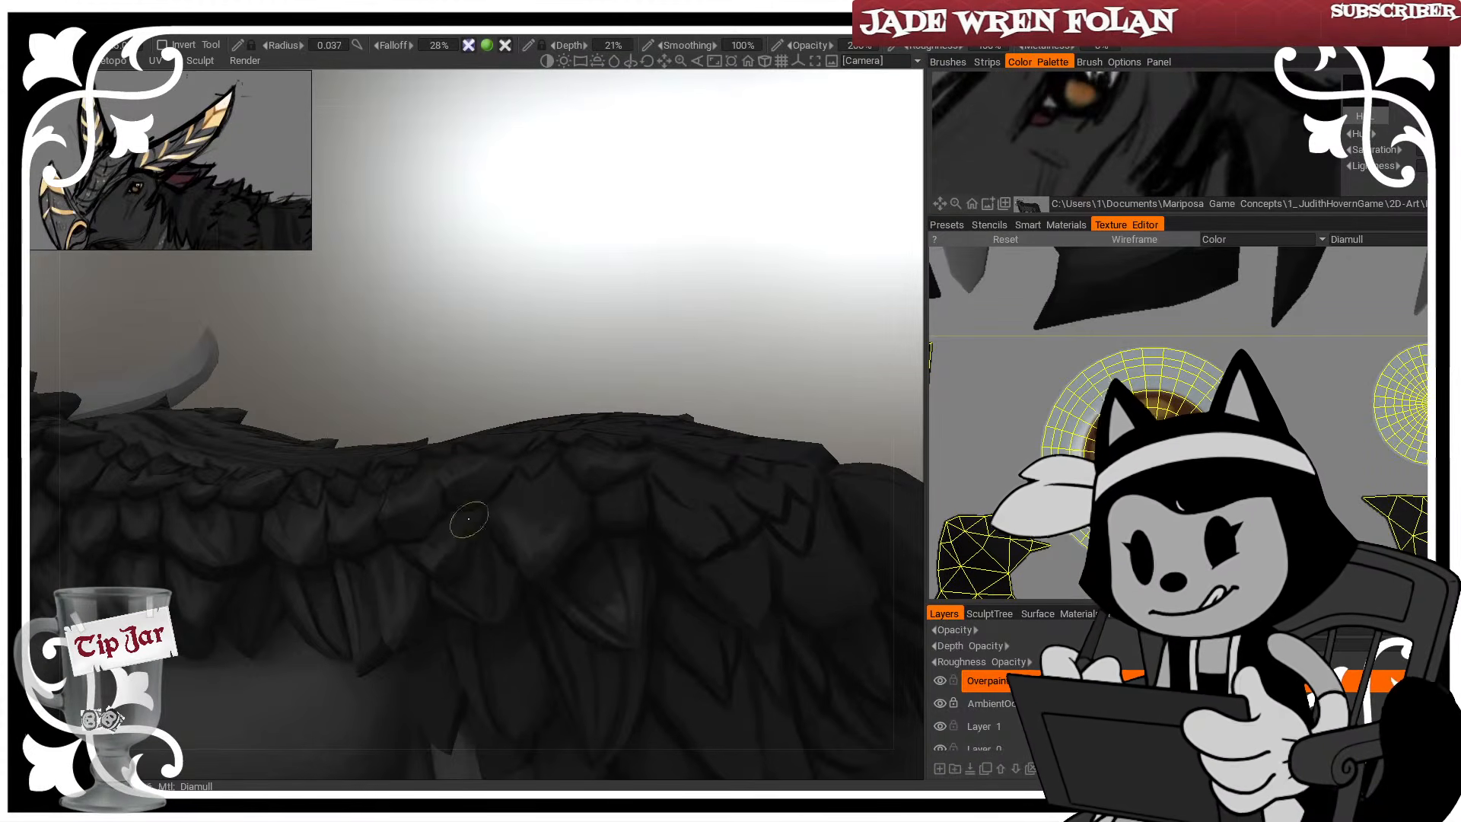
left_click_drag(542, 372, 527, 354)
right_click_drag(469, 490, 496, 468)
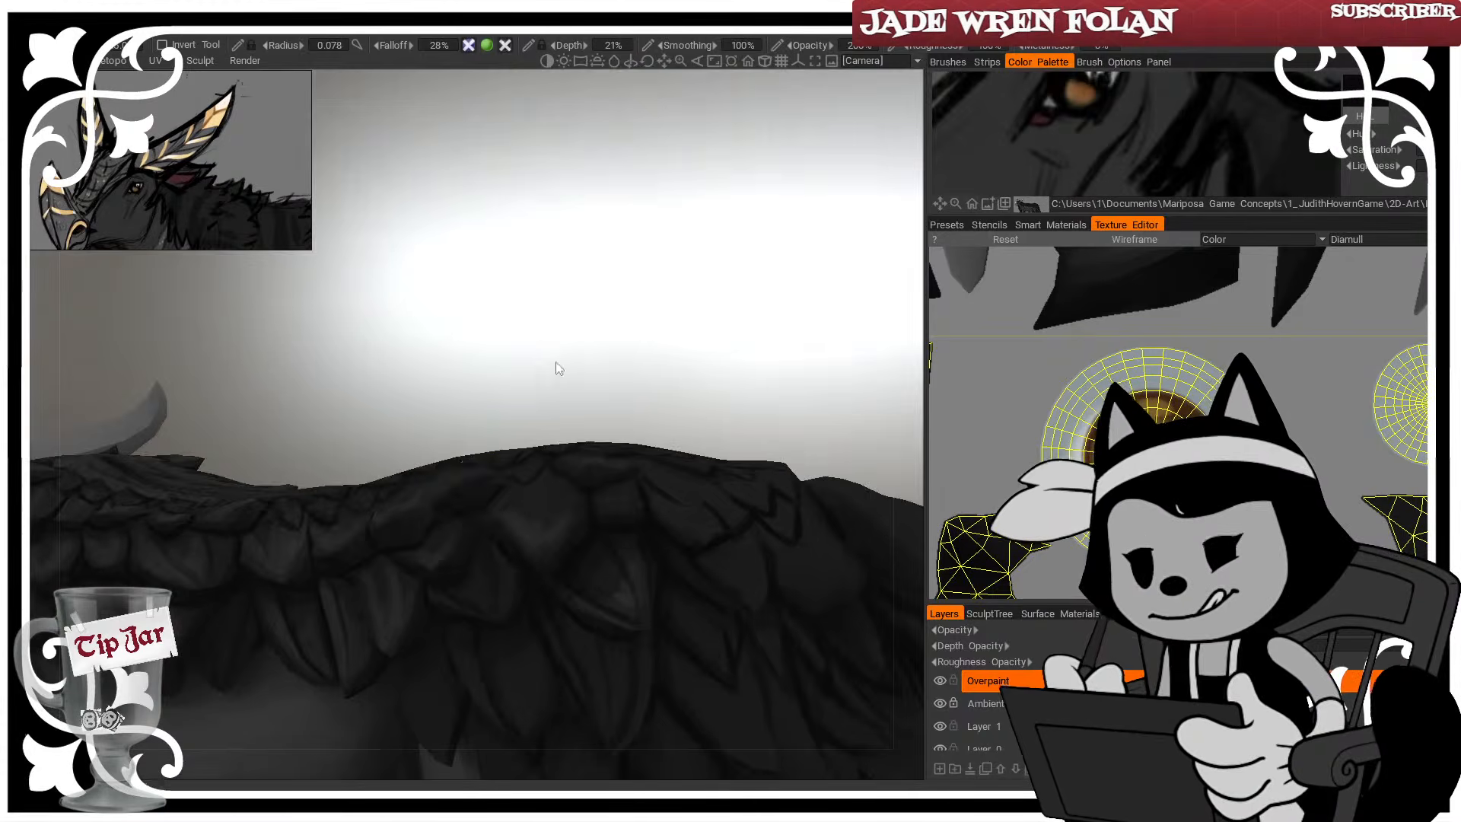
left_click_drag(554, 365, 541, 450)
right_click_drag(459, 511, 486, 476)
left_click_drag(679, 267, 677, 261)
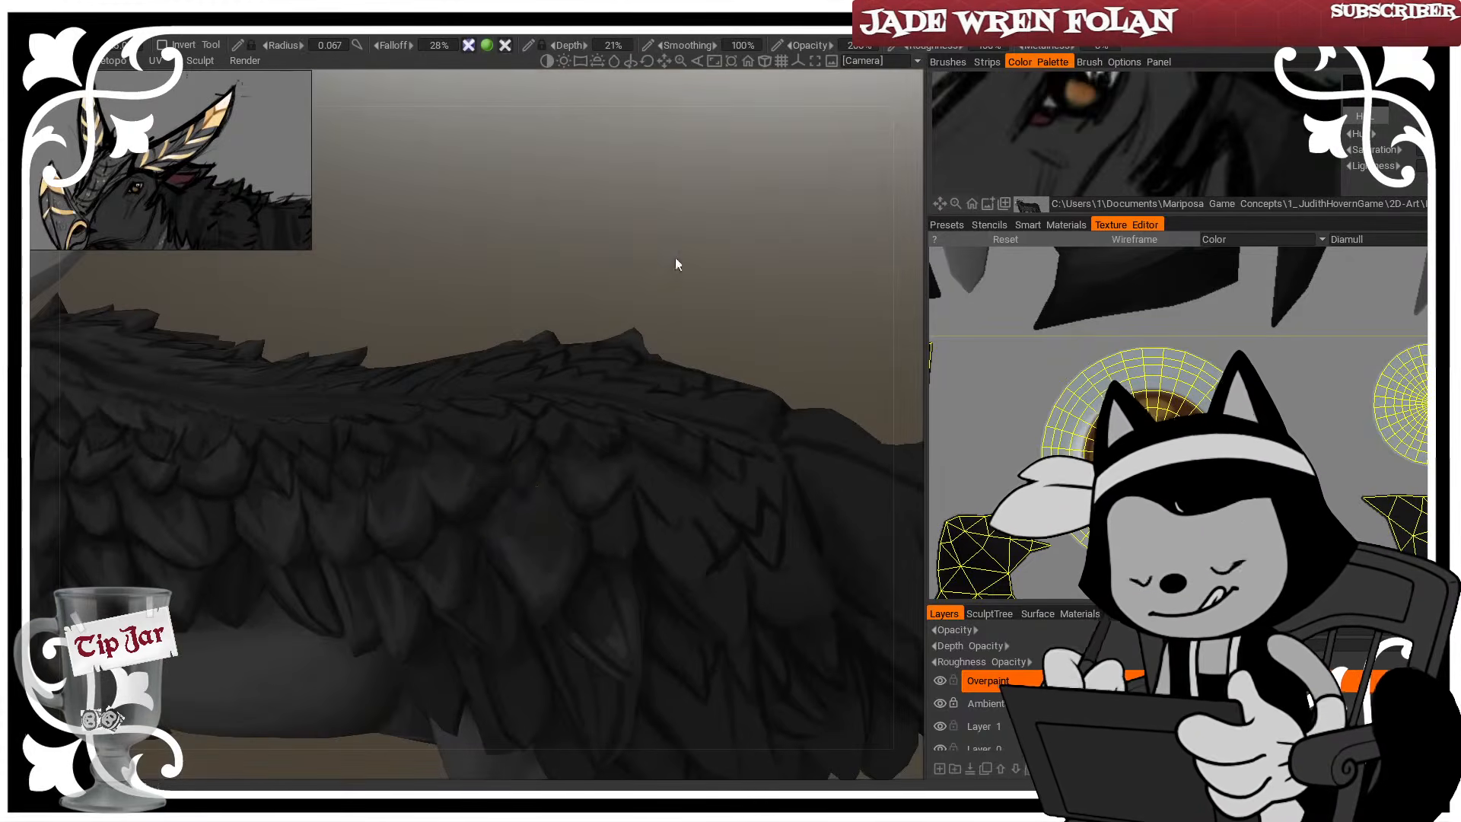
Paint shading and dark edges on the upper hip feathers of the Overpaint layer, adjusting the brush radius between about 0.088 and 0.049
right_click_drag(464, 525, 479, 515)
left_click_drag(531, 495, 550, 478)
left_click_drag(675, 328, 679, 268)
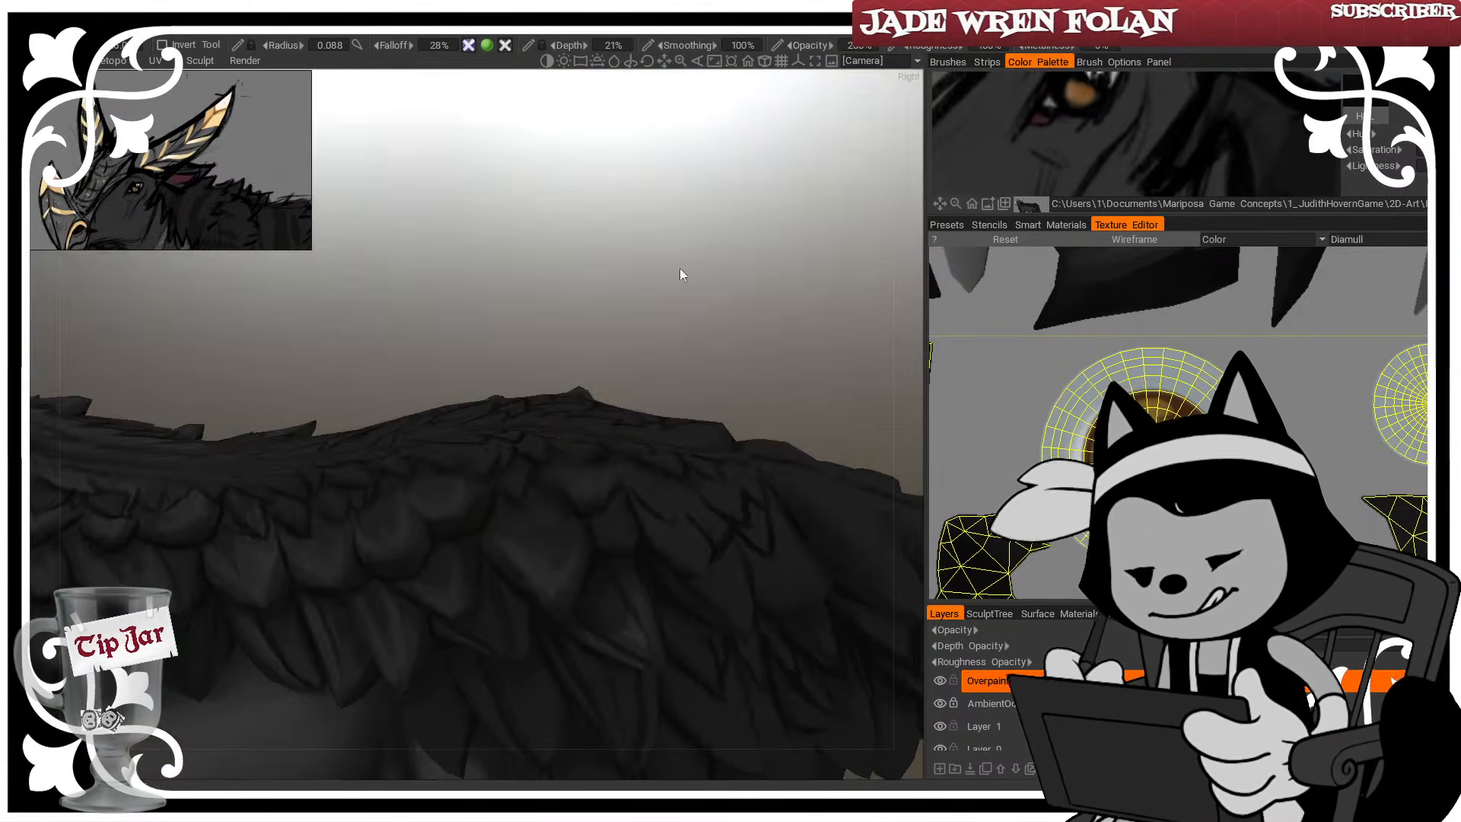
right_click_drag(575, 493, 560, 500)
left_click_drag(678, 268, 675, 327)
left_click_drag(583, 524, 641, 453)
left_click_drag(674, 328, 706, 260)
right_click_drag(645, 483, 623, 475)
left_click_drag(651, 519, 686, 530)
right_click_drag(618, 455, 620, 463)
left_click_drag(684, 538, 734, 545)
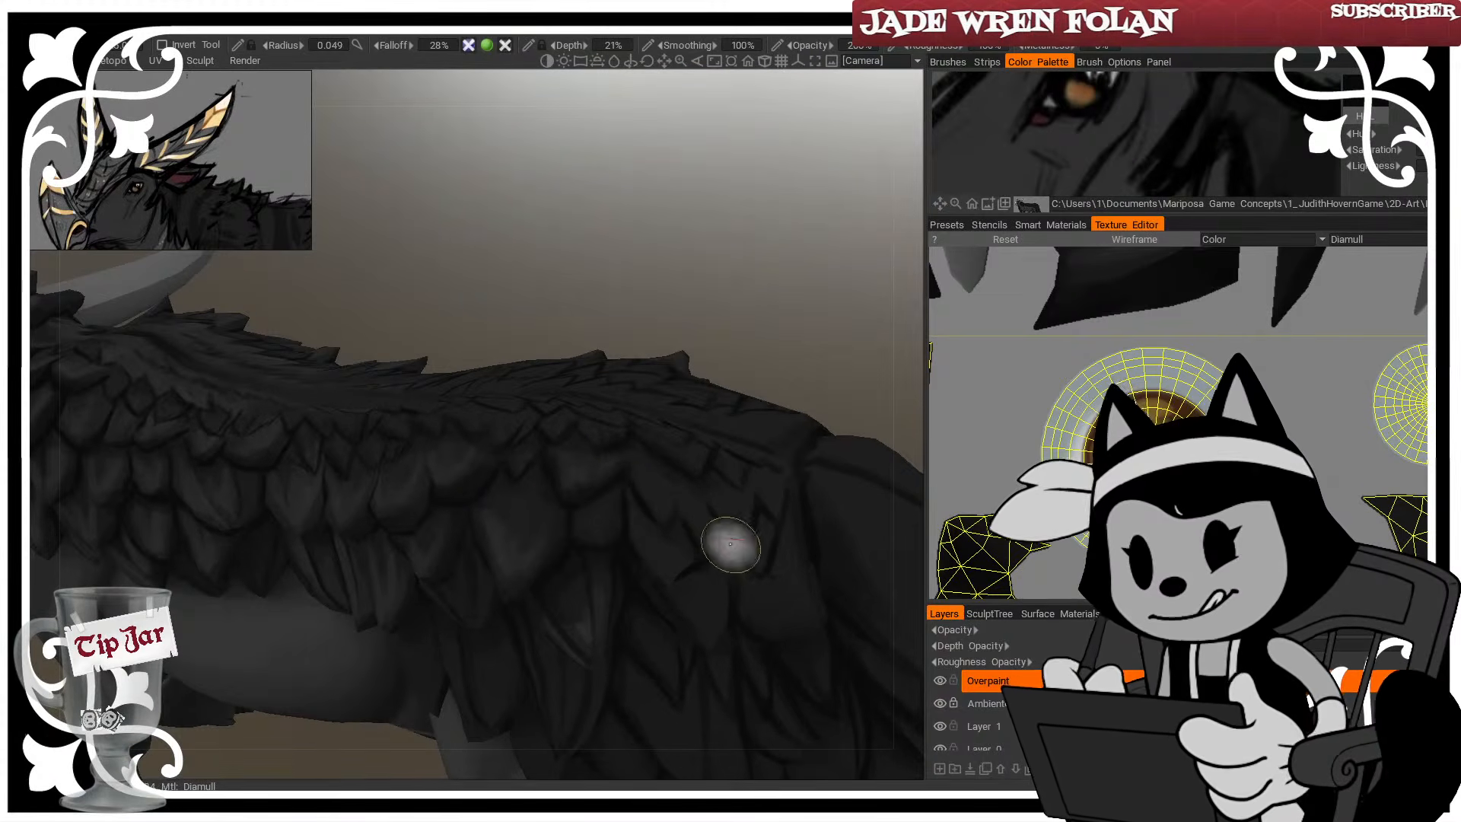
Deepen the dark gaps between the overlapping rump feathers with a brush radius of about 0.057
right_click_drag(734, 545, 725, 556)
mouse_move(755, 546)
left_mouse_down()
mouse_move(760, 514)
mouse_move(776, 531)
left_mouse_up()
right_click_drag(787, 510, 783, 505)
left_click_drag(749, 357, 793, 305)
right_click_drag(732, 522, 722, 531)
left_click_drag(737, 392, 728, 466)
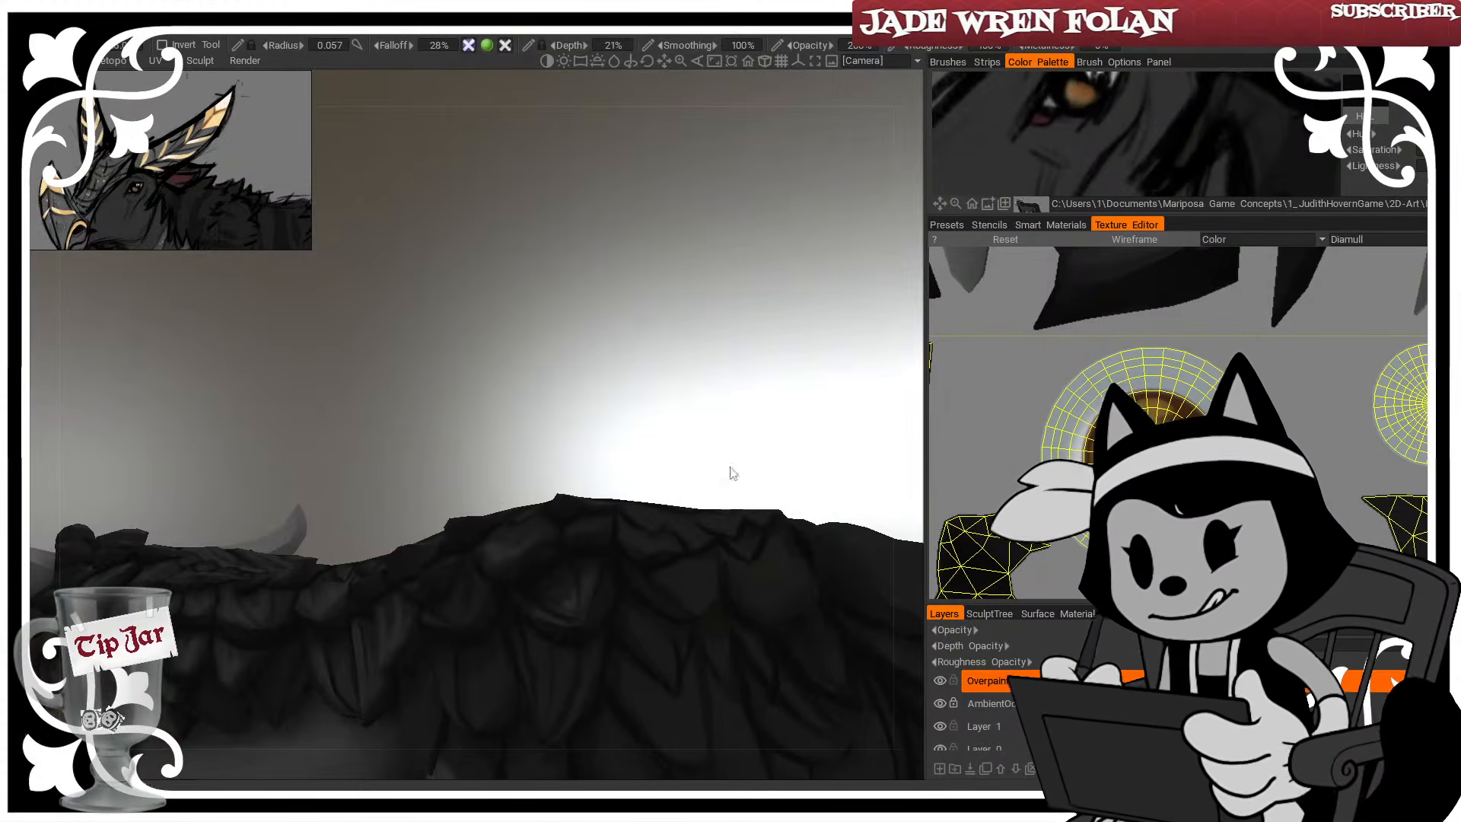
left_click_drag(804, 440, 808, 401)
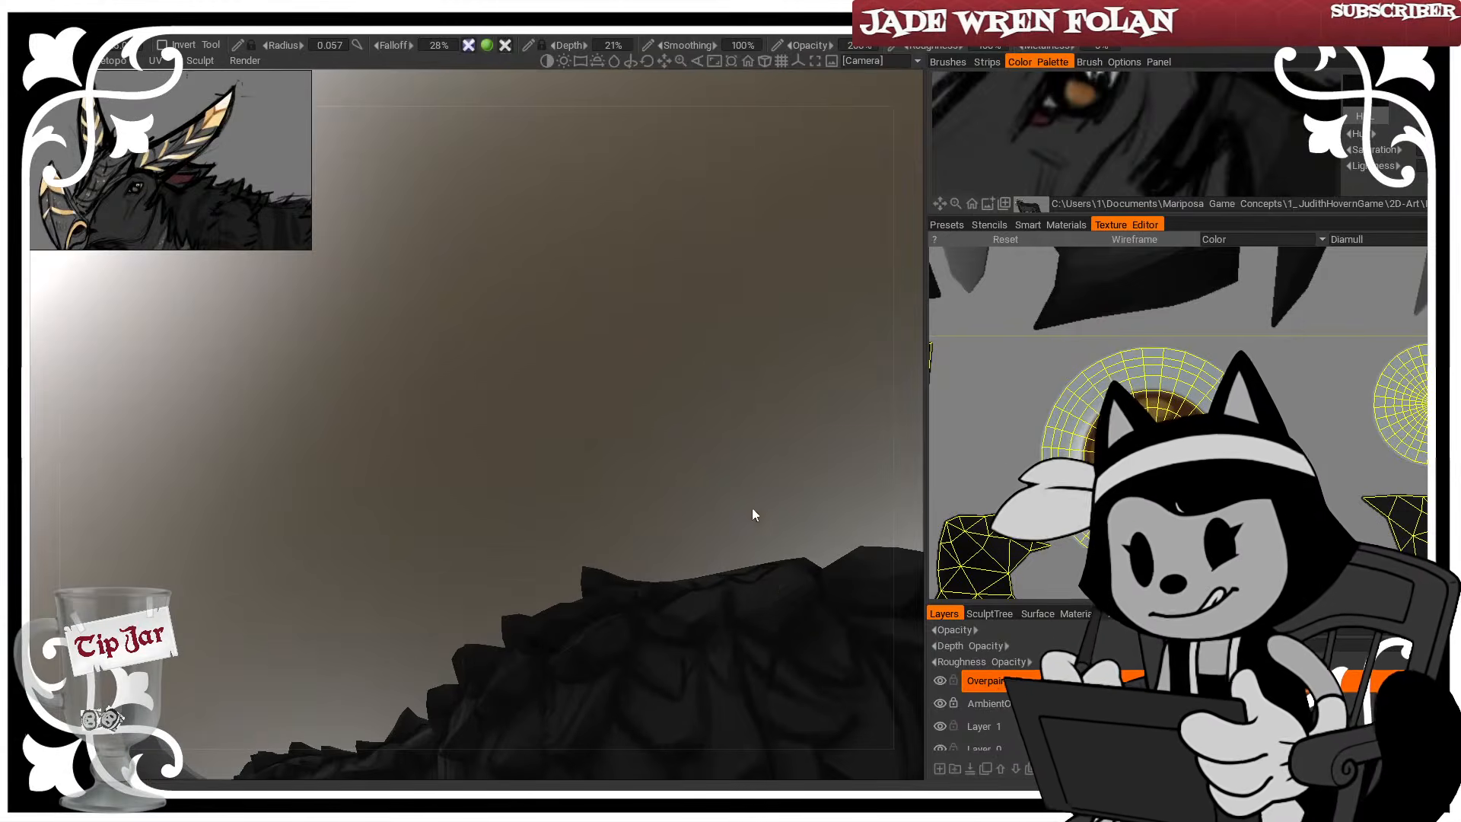
mouse_move(752, 509)
left_mouse_down()
mouse_move(734, 472)
mouse_move(724, 495)
left_mouse_up()
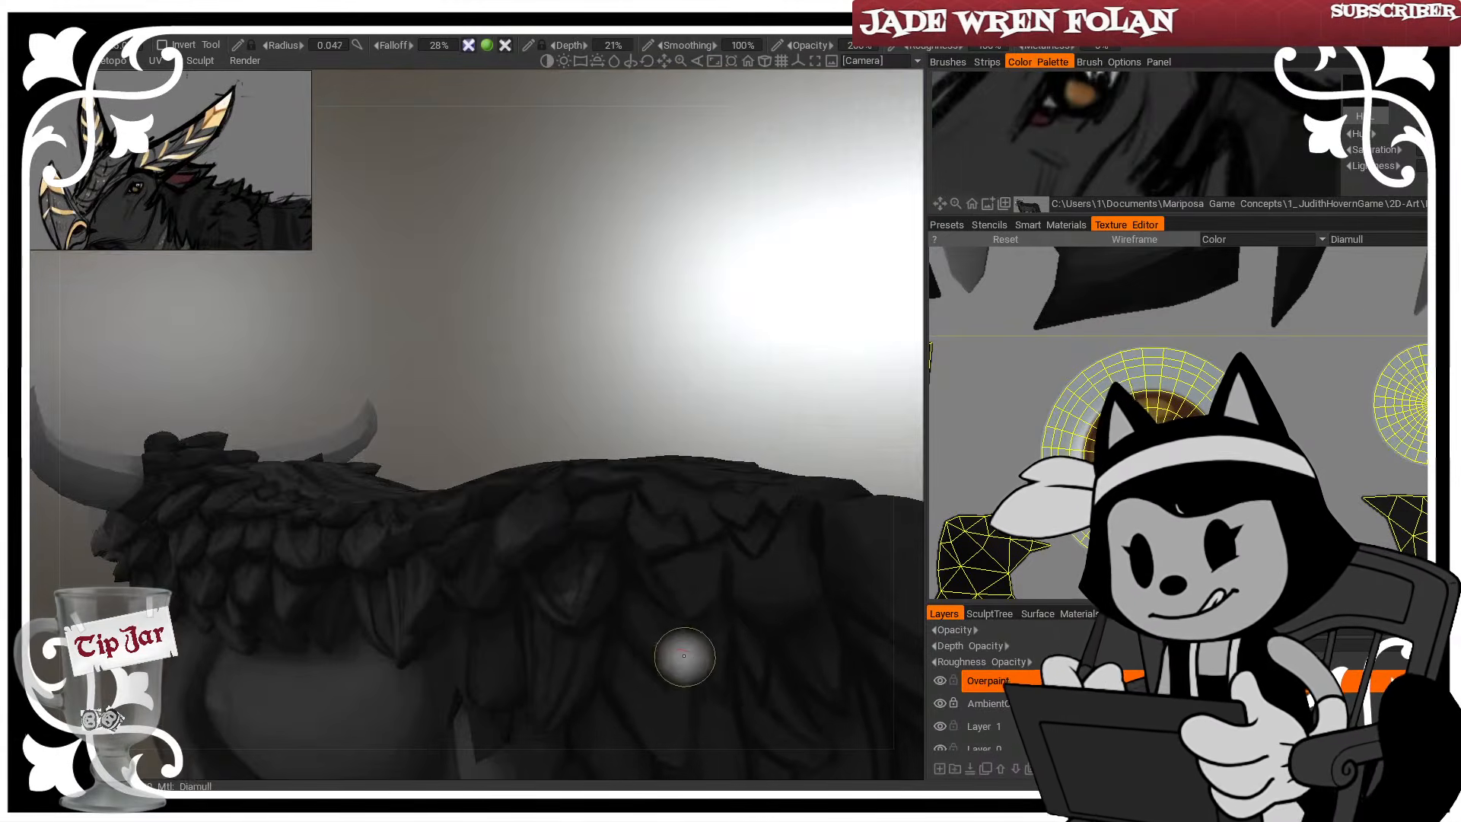
Shade the larger feathers on the lower side of the hip, using brush radii from 0.047 to 0.076
left_click_drag(681, 656, 761, 693)
left_click_drag(814, 411, 830, 353)
mouse_move(575, 590)
left_mouse_down()
mouse_move(479, 614)
mouse_move(564, 658)
left_mouse_up()
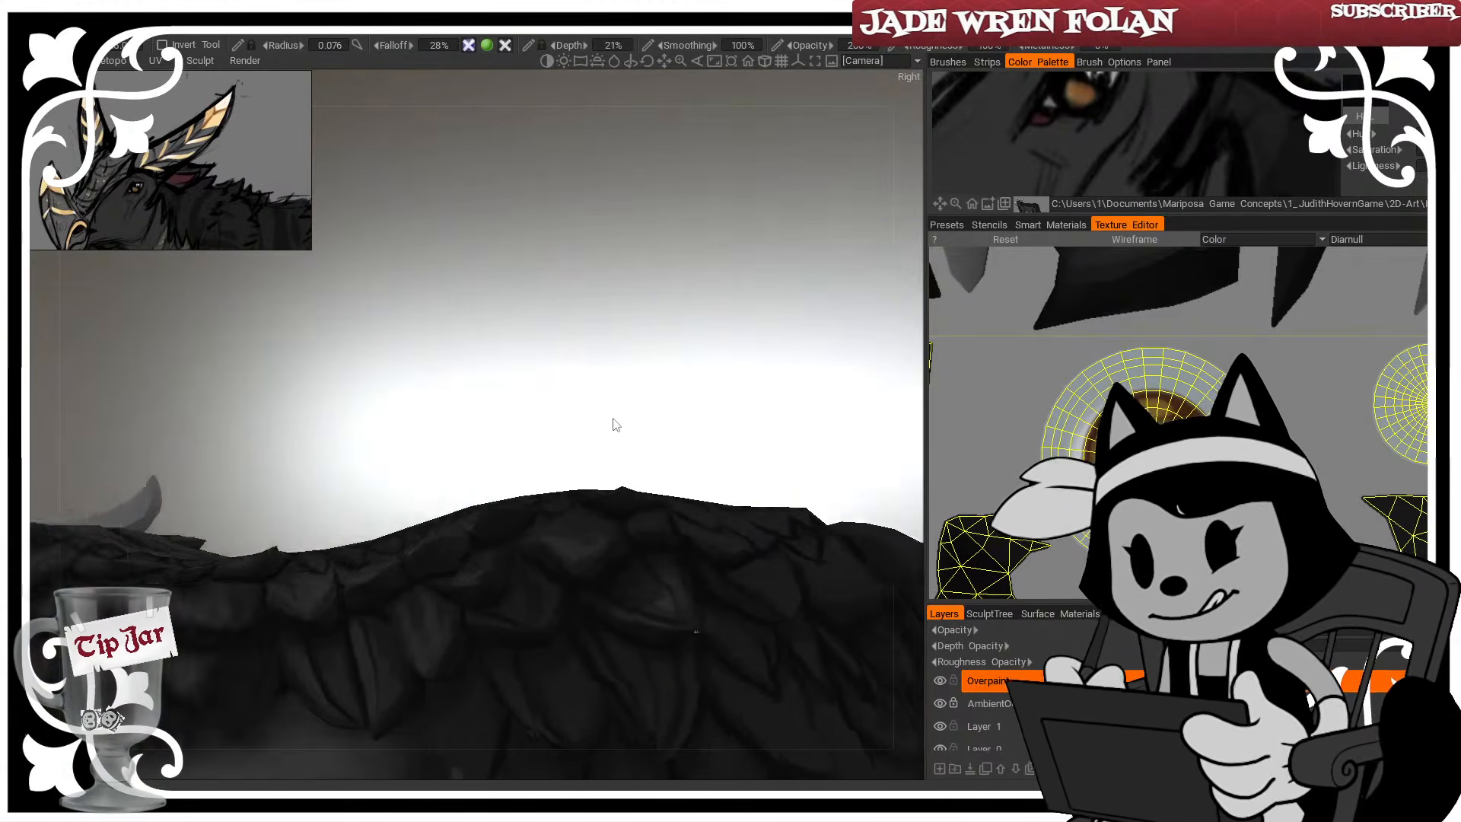
mouse_move(610, 424)
left_mouse_down()
mouse_move(561, 381)
mouse_move(582, 452)
mouse_move(552, 373)
mouse_move(576, 341)
mouse_move(623, 335)
mouse_move(548, 330)
mouse_move(613, 284)
mouse_move(682, 284)
mouse_move(590, 274)
mouse_move(657, 289)
mouse_move(652, 251)
mouse_move(505, 202)
mouse_move(572, 208)
left_mouse_up()
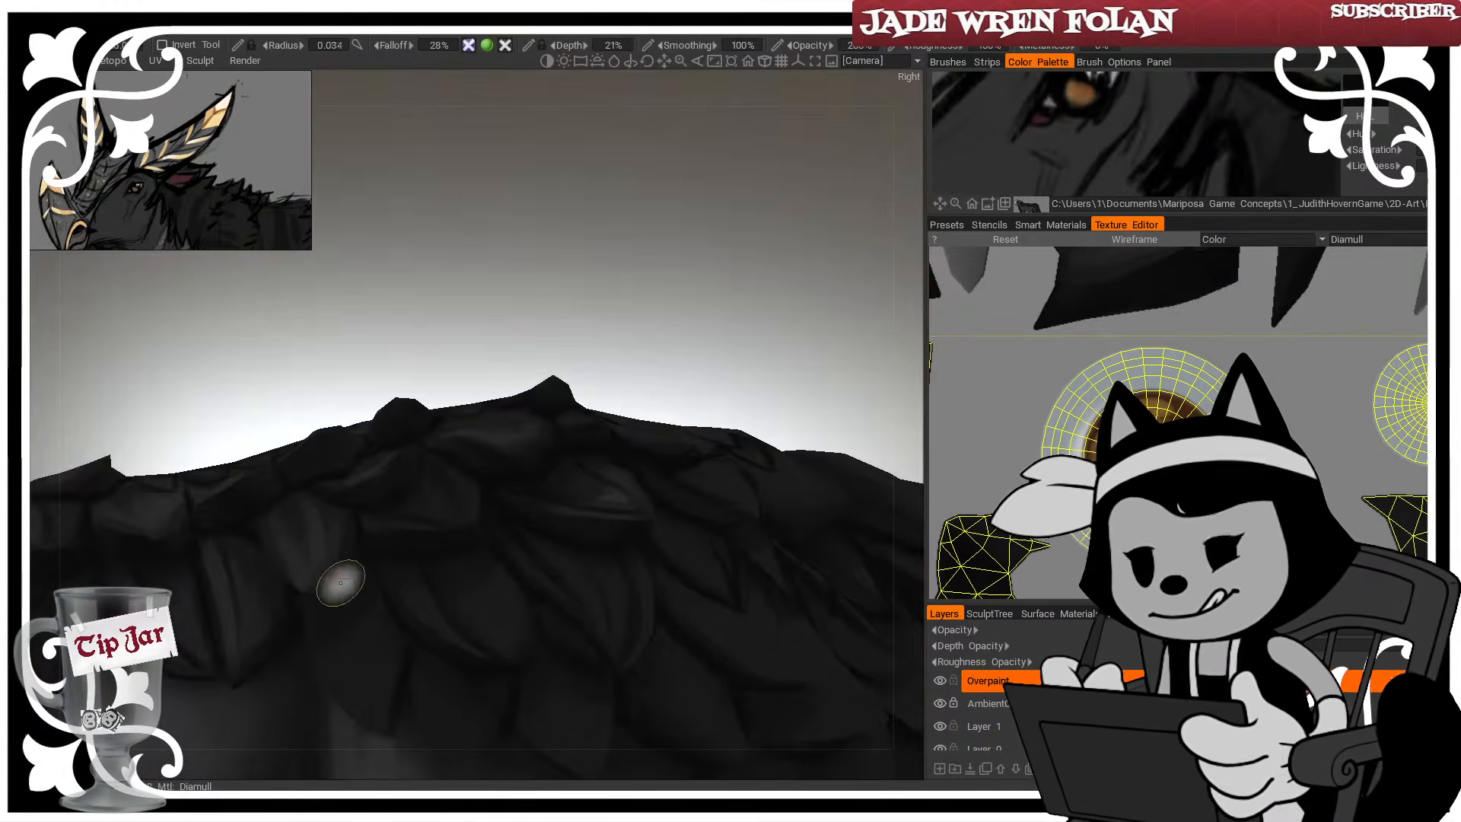
Define the pointed feathers on the upper flank and hip with fine strokes, using brush radii between about 0.023 and 0.039
left_click_drag(338, 586, 359, 546)
left_click_drag(594, 327, 508, 335)
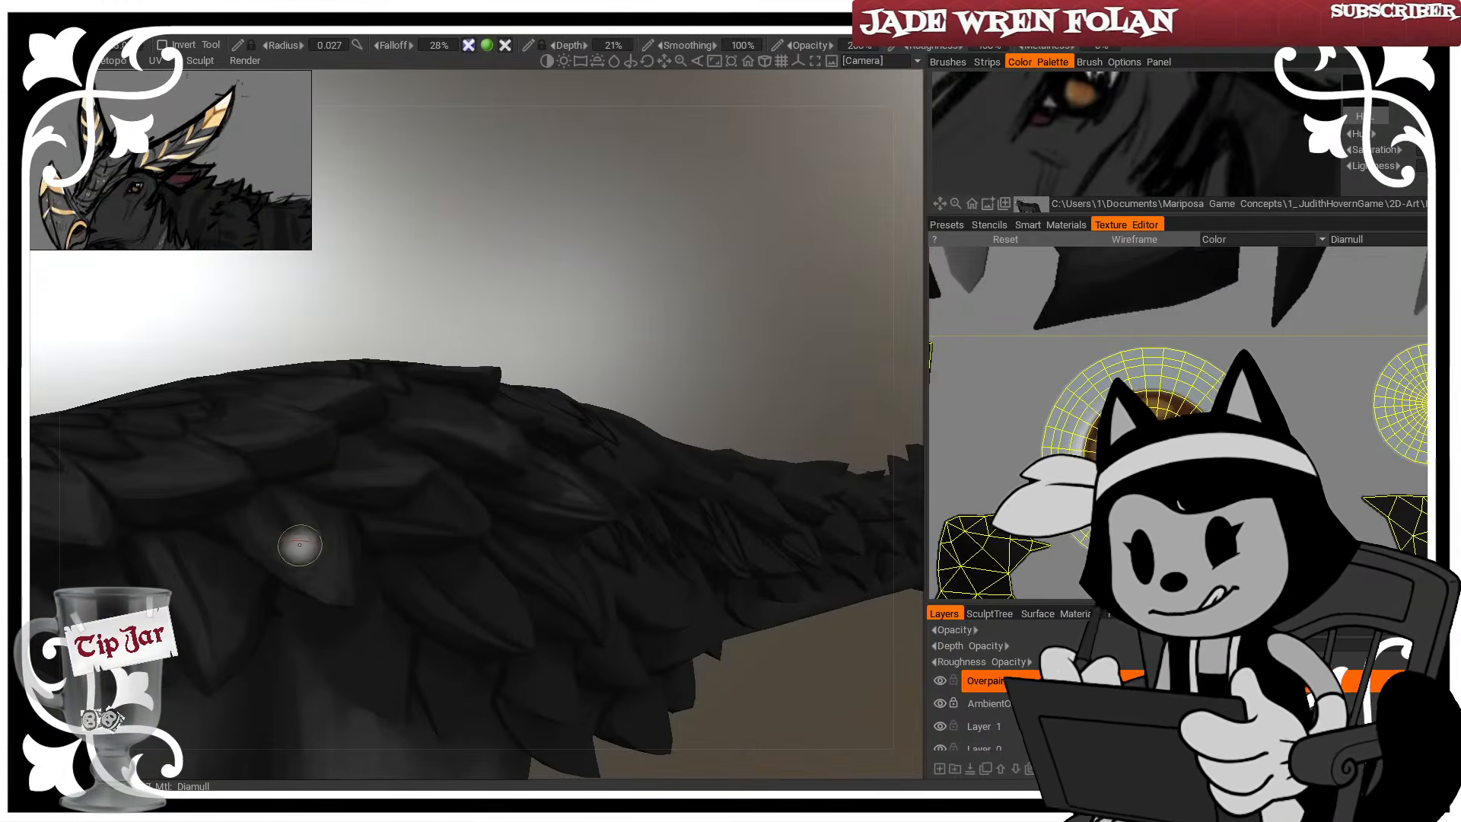
left_click_drag(383, 289, 319, 298)
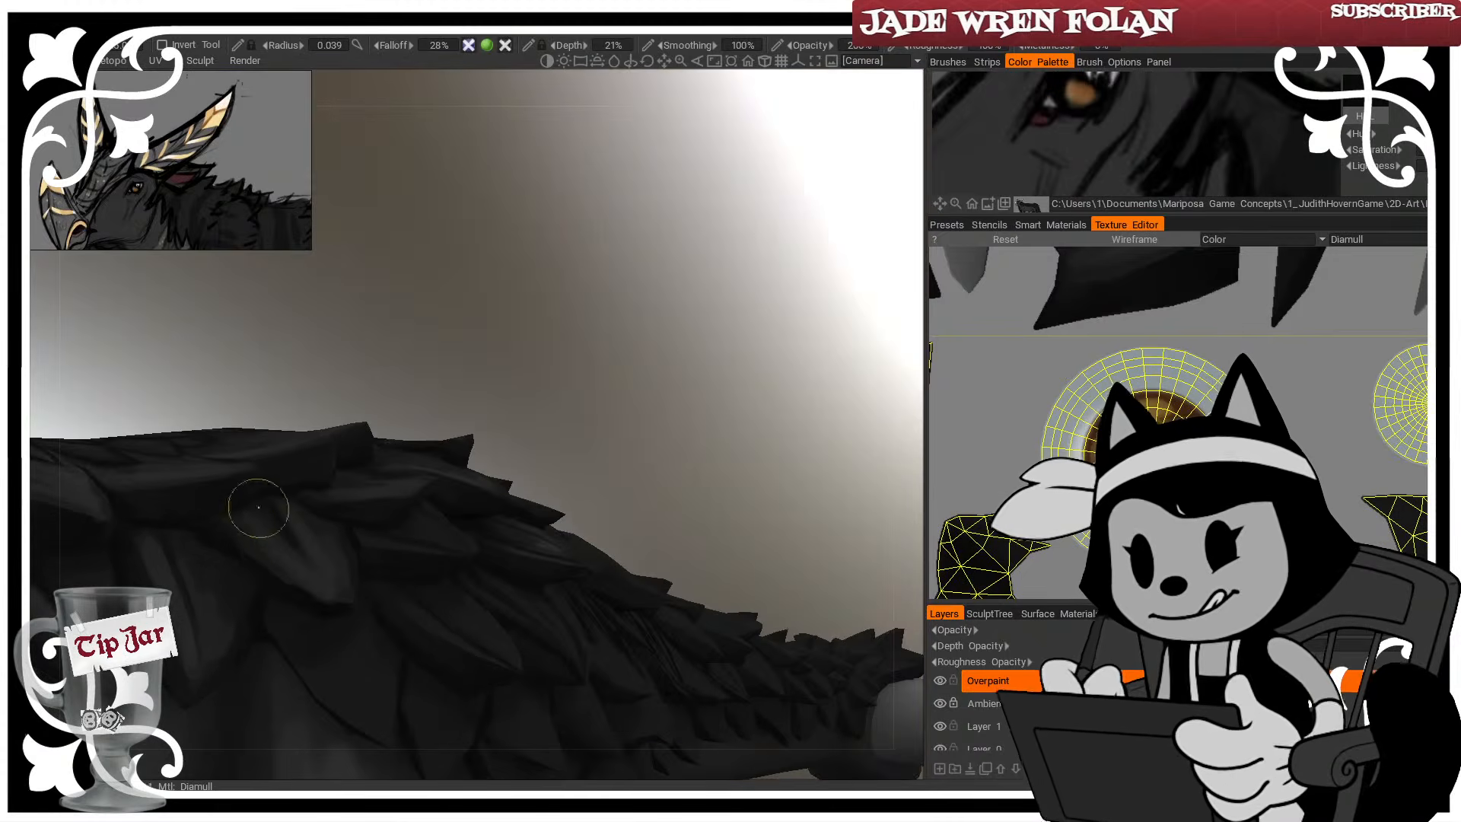
left_click_drag(266, 381, 285, 335)
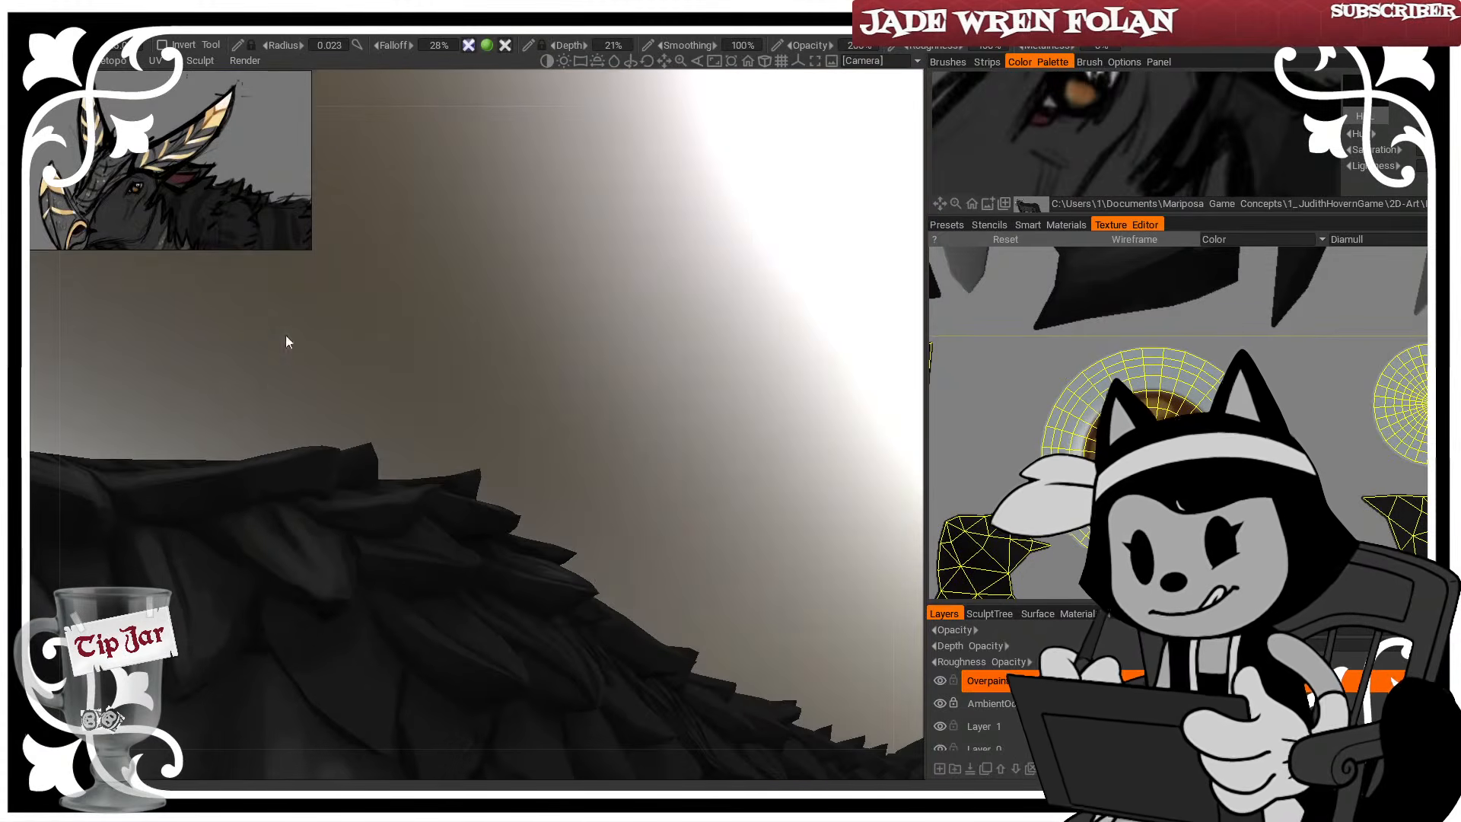
left_click_drag(274, 603, 292, 640)
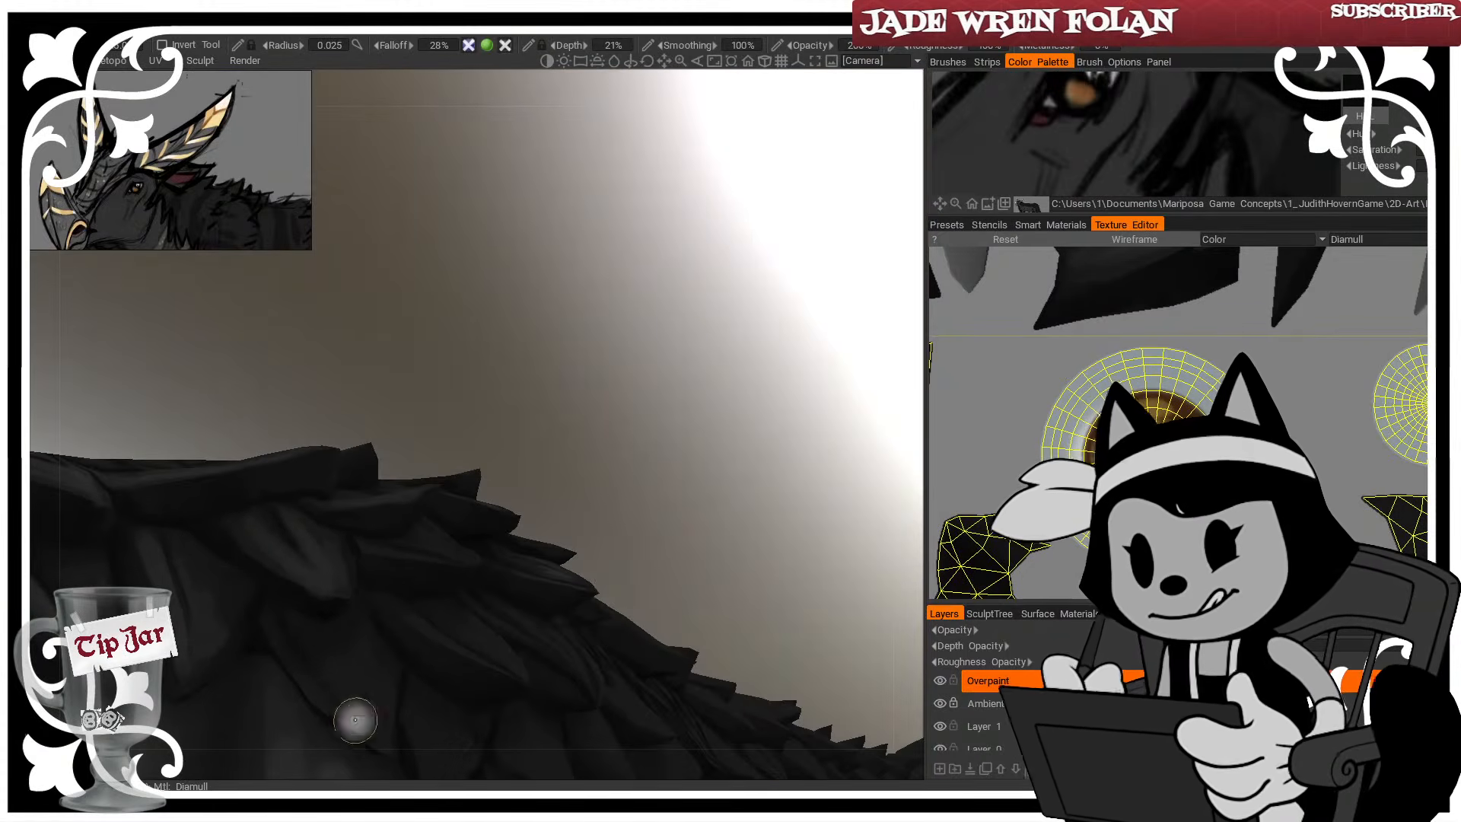
left_click_drag(355, 719, 388, 750)
left_click_drag(365, 373, 465, 426)
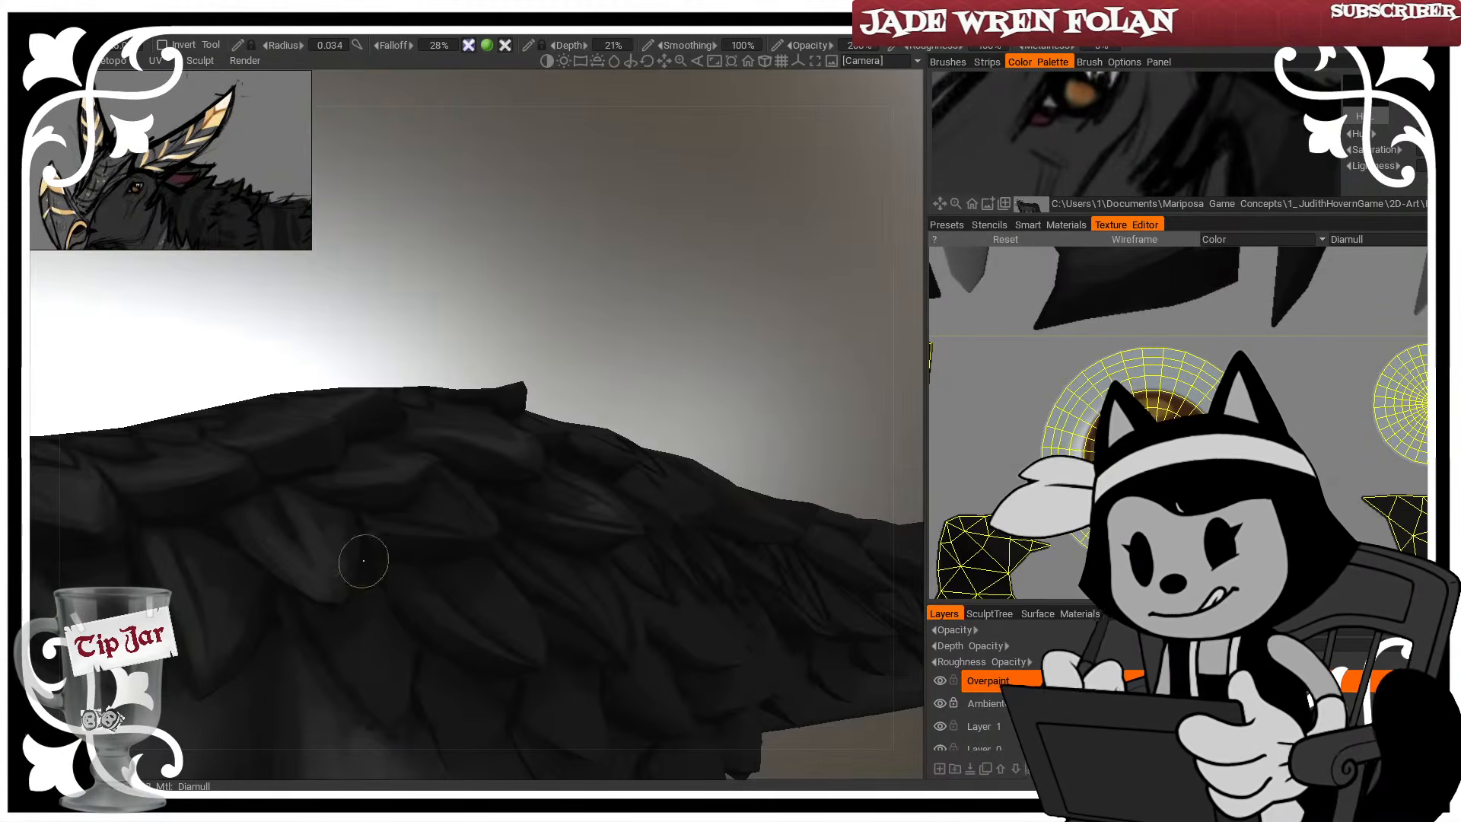
Outline the hanging feathers above the hind thigh, reducing the brush radius to 0.019 for their edges
middle_click_drag(594, 646, 543, 551, "alt")
left_click_drag(559, 247, 639, 276)
left_click_drag(491, 539, 481, 569)
left_click_drag(559, 266, 567, 331)
right_click_drag(466, 541, 455, 560)
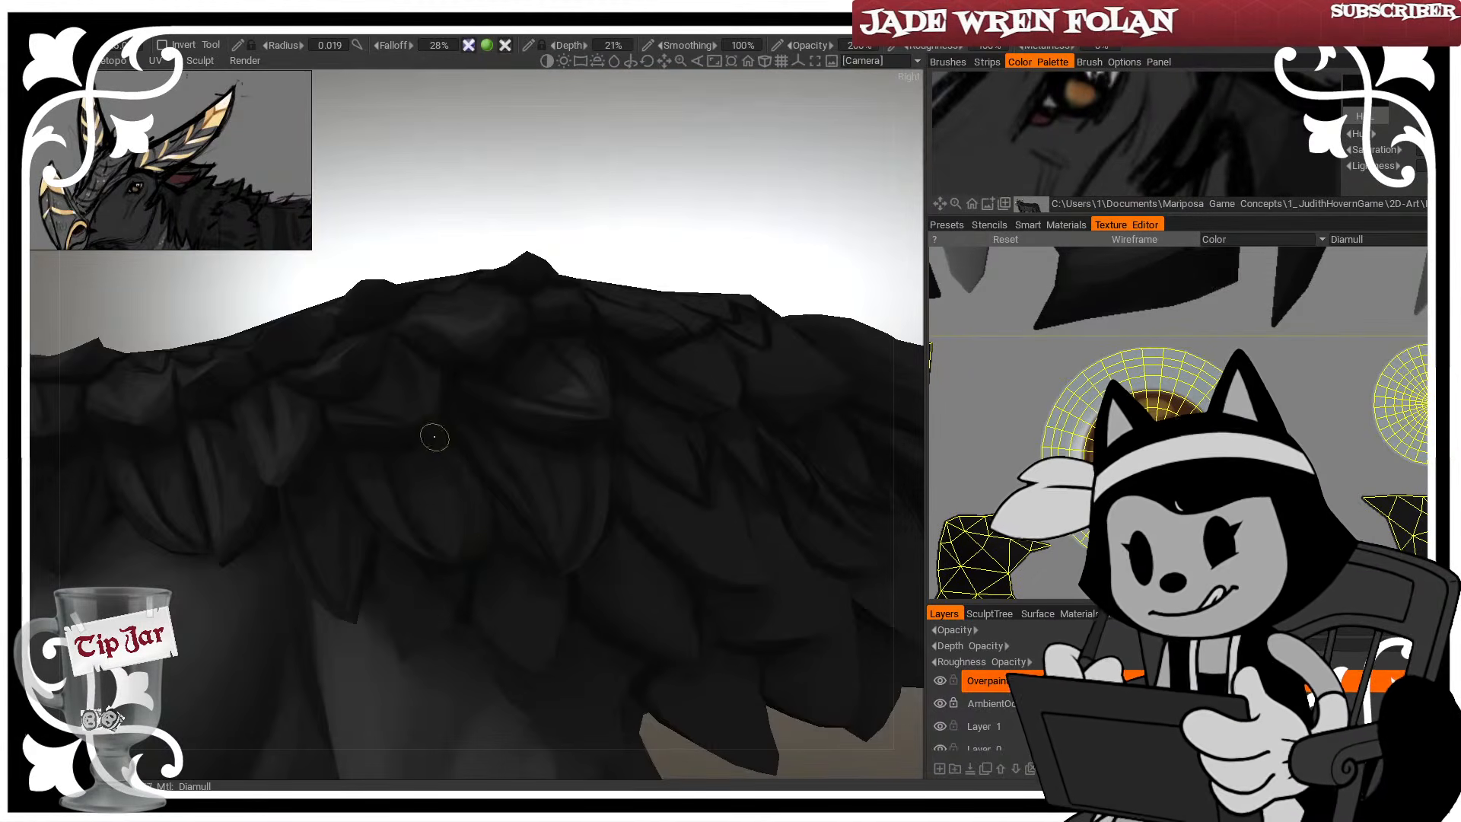
Paint a new small feather beneath the hanging row above the thigh, then blend around it with a brush radius of 0.038
left_click_drag(597, 247, 665, 277)
key("bracketright")
key("bracketright")
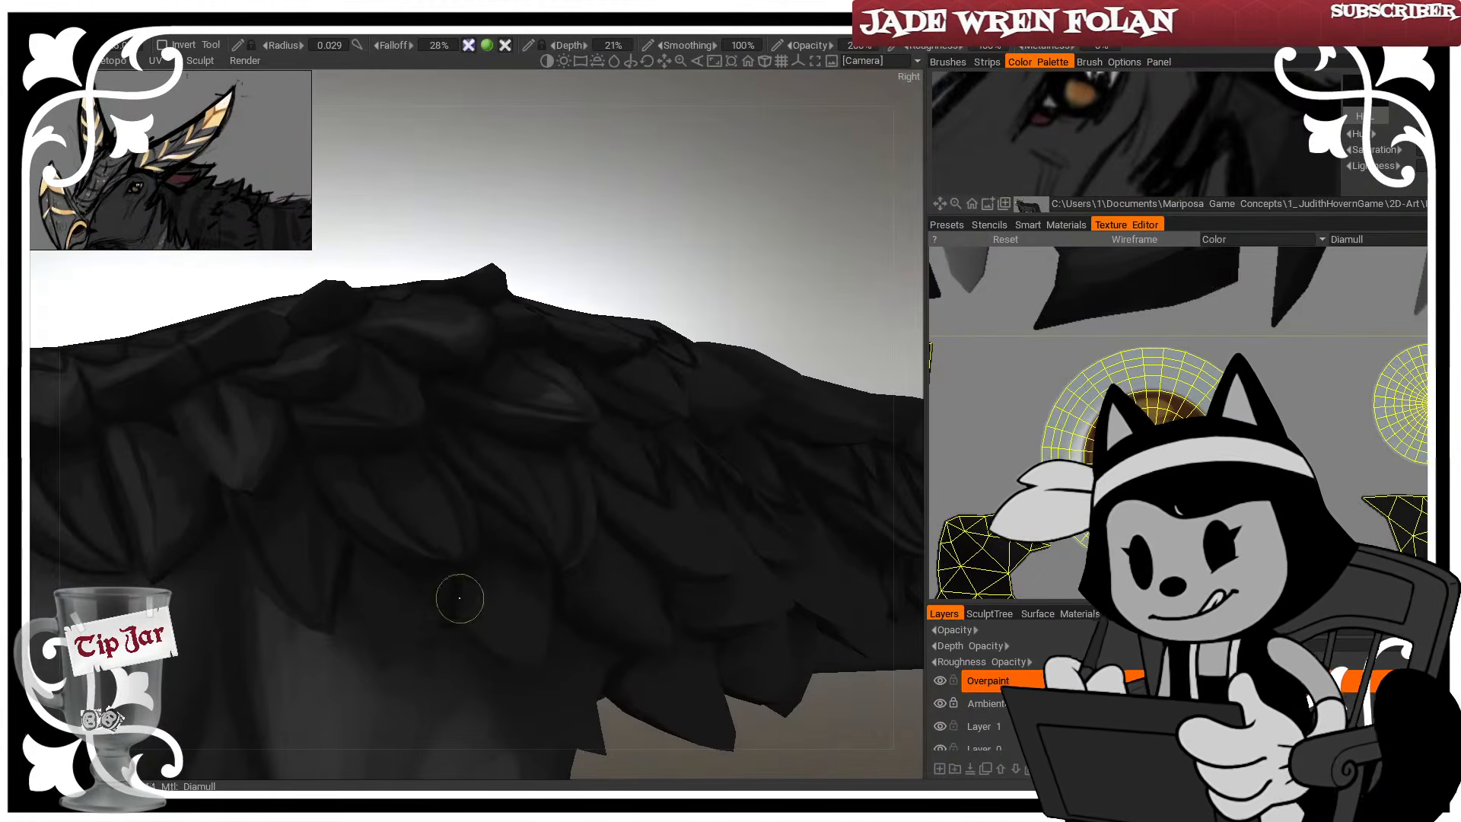
left_click_drag(597, 231, 632, 288)
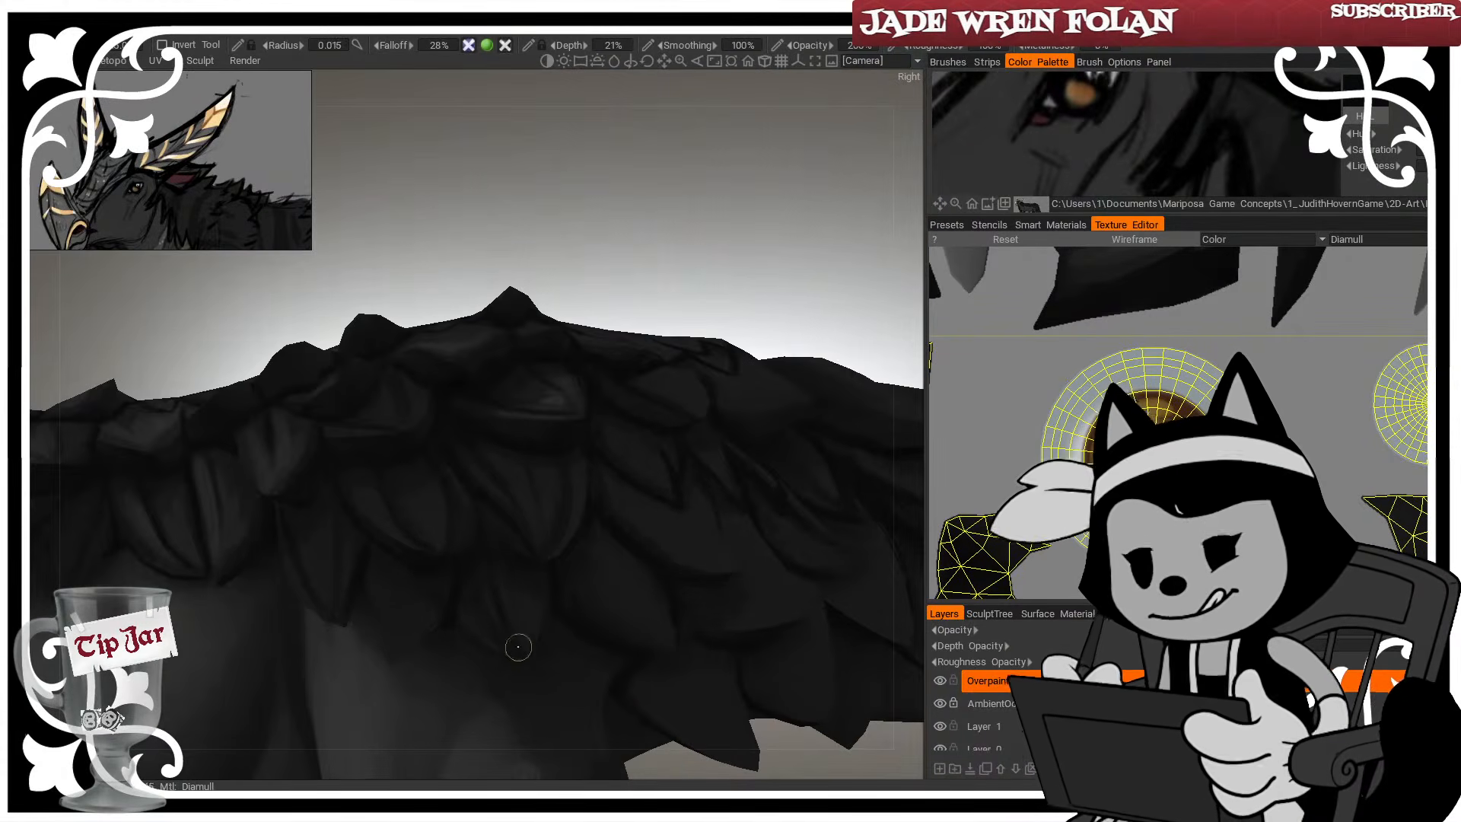
key("bracketright")
key("bracketright")
left_click_drag(607, 257, 666, 286)
key("bracketright")
key("bracketright")
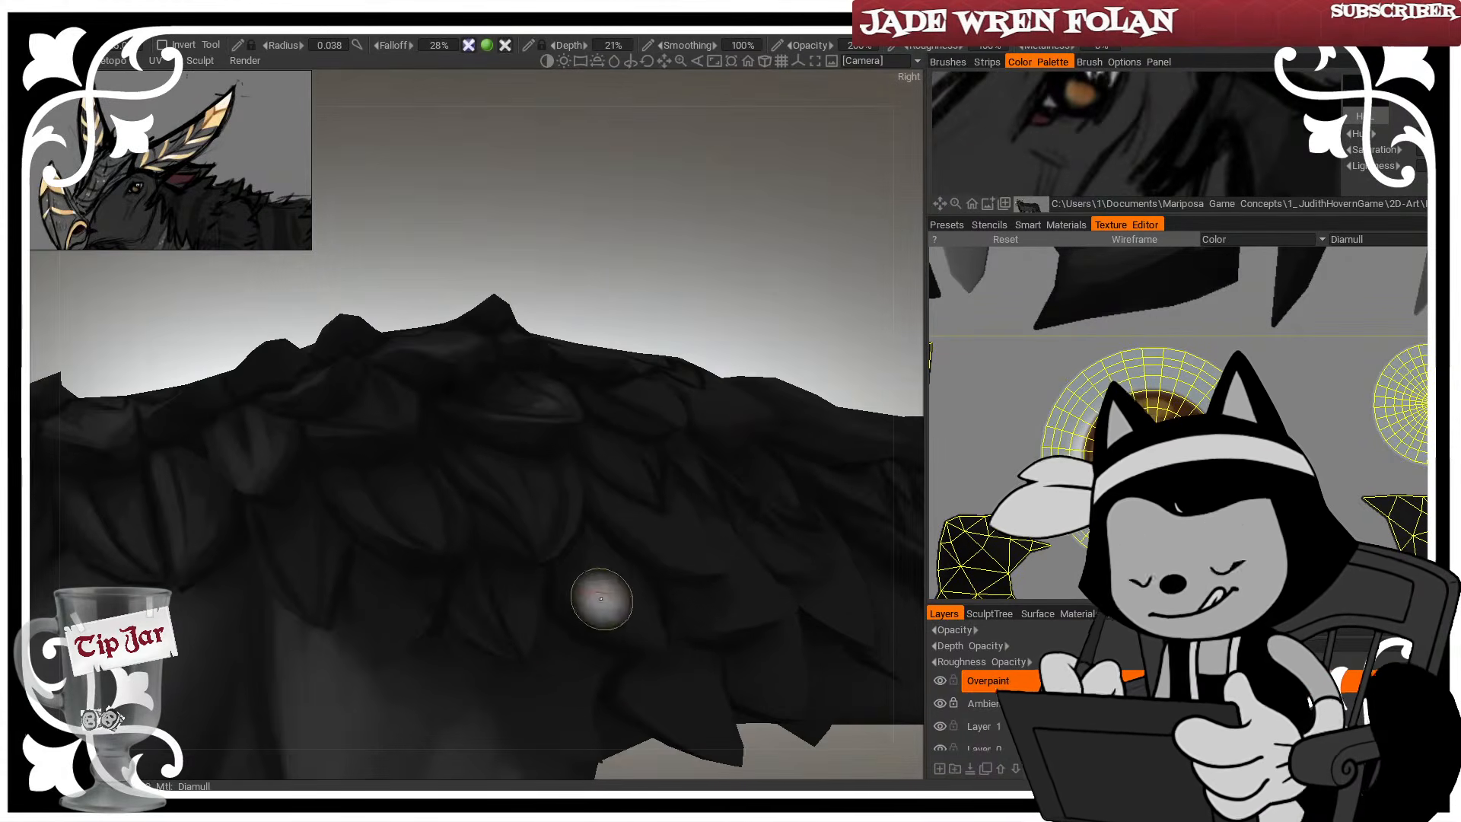
Reduce the brush radius to 0.020 and outline the next feather behind the small one above the thigh
left_click_drag(668, 347, 679, 245)
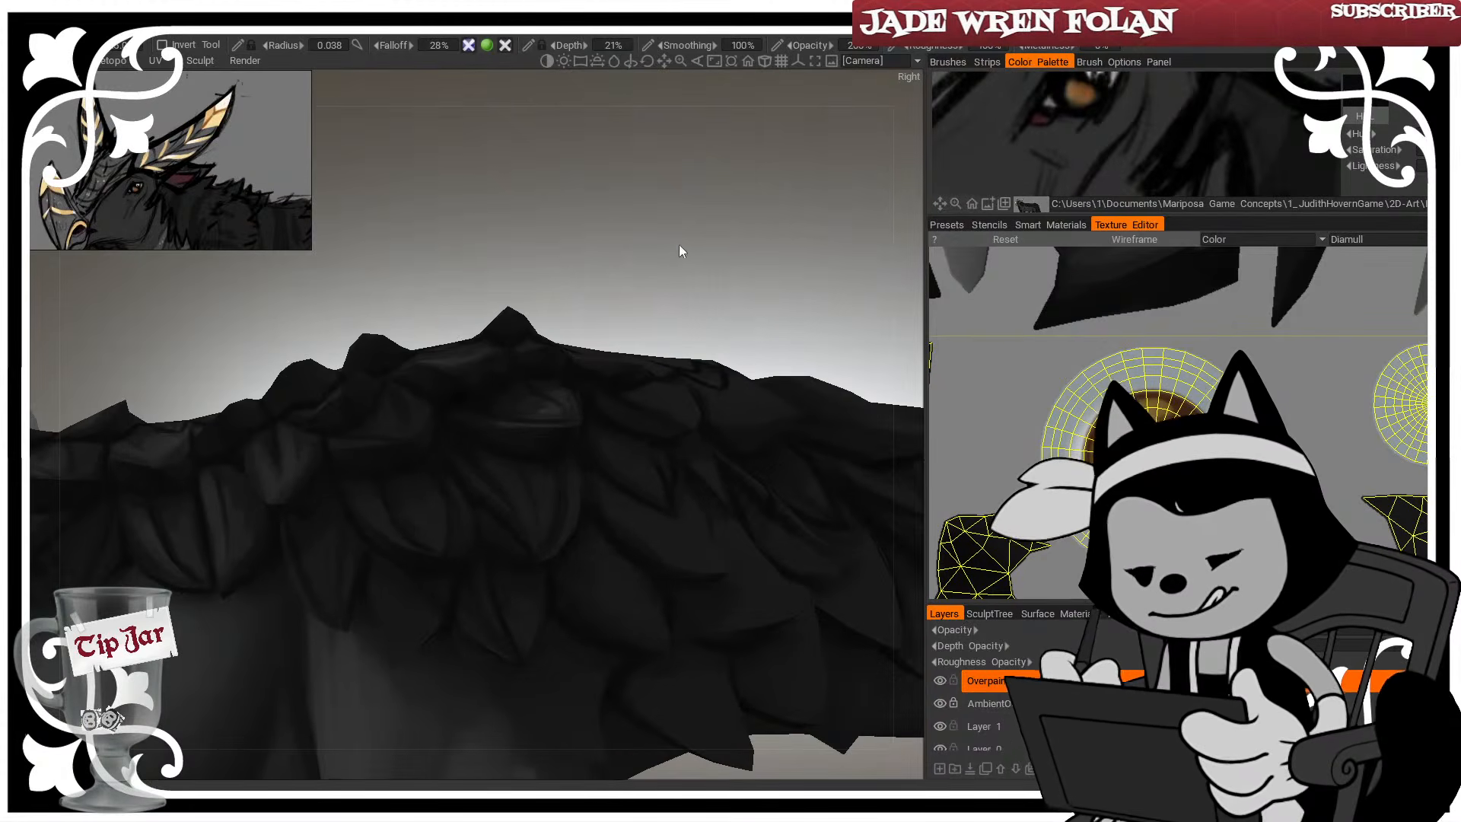
key("bracketleft")
key("bracketleft")
key("bracketleft")
key("bracketleft")
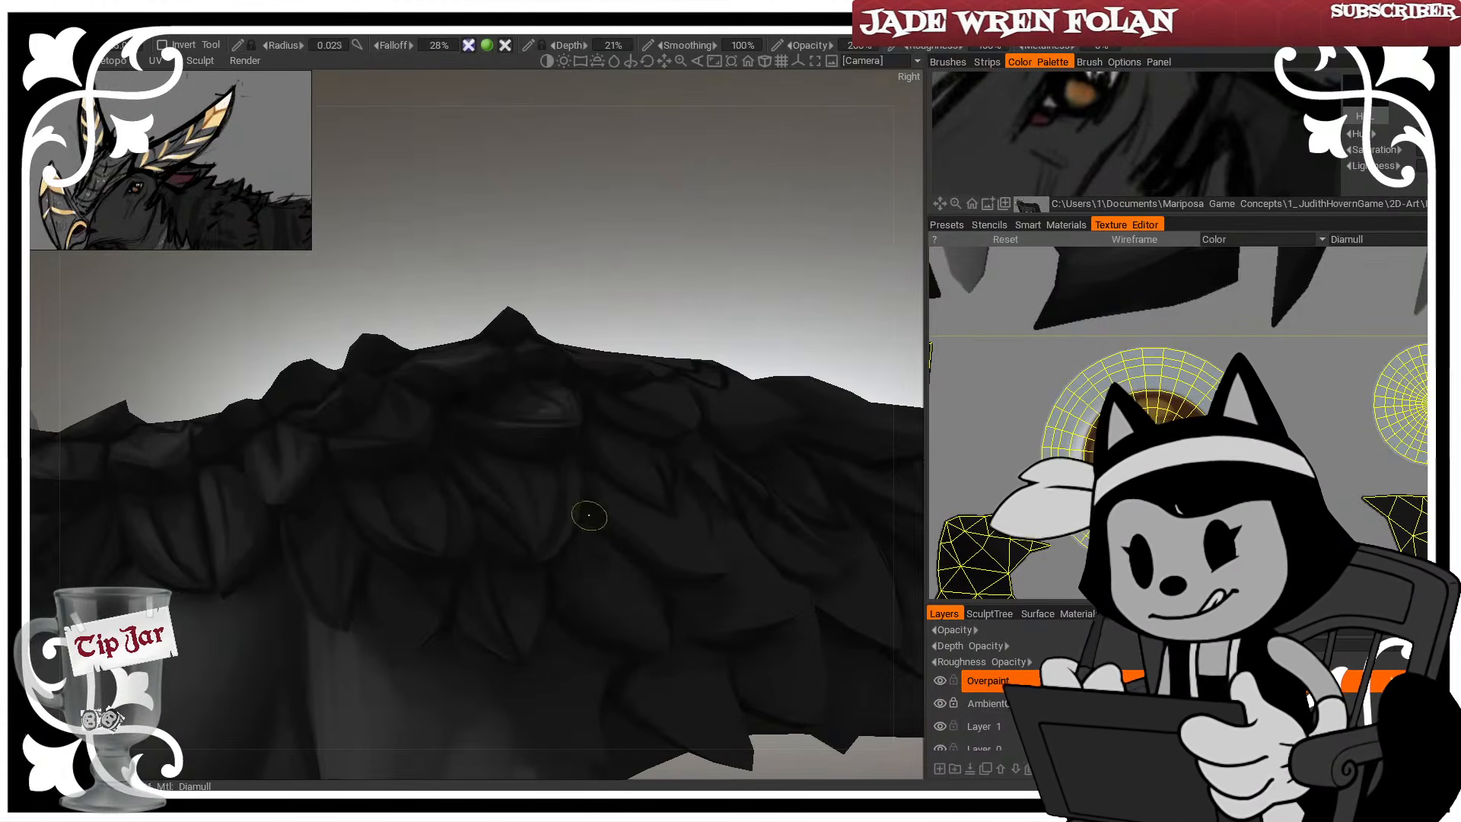
left_click_drag(645, 322, 627, 596)
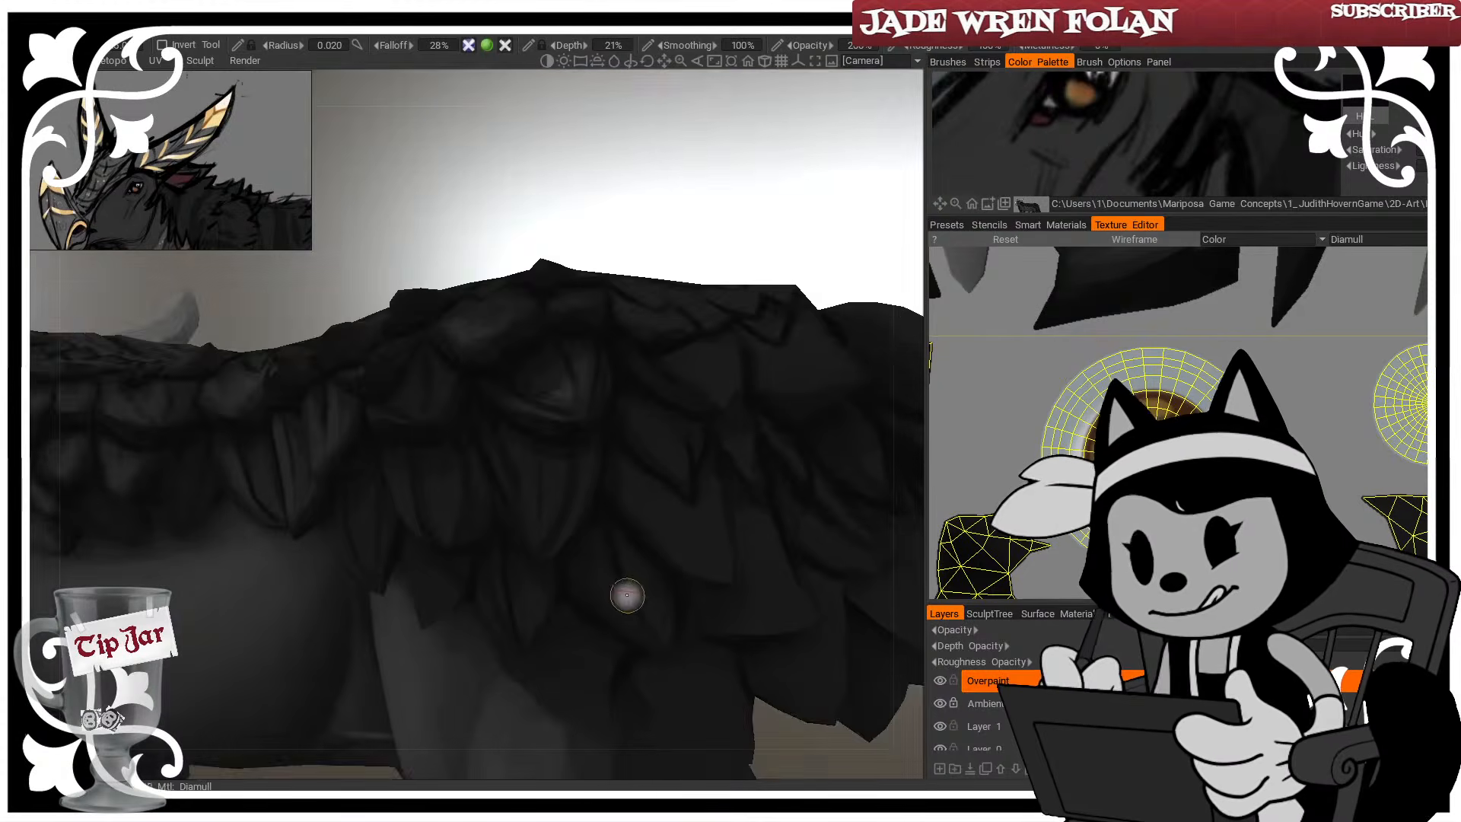
Sharpen the lower feather edges above the thigh and enlarge the brush radius to 0.045 for soft shading below them
mouse_move(696, 240)
left_mouse_down()
mouse_move(645, 391)
mouse_move(698, 391)
mouse_move(710, 409)
left_mouse_up()
key("bracketright")
key("bracketright")
key("bracketright")
key("bracketright")
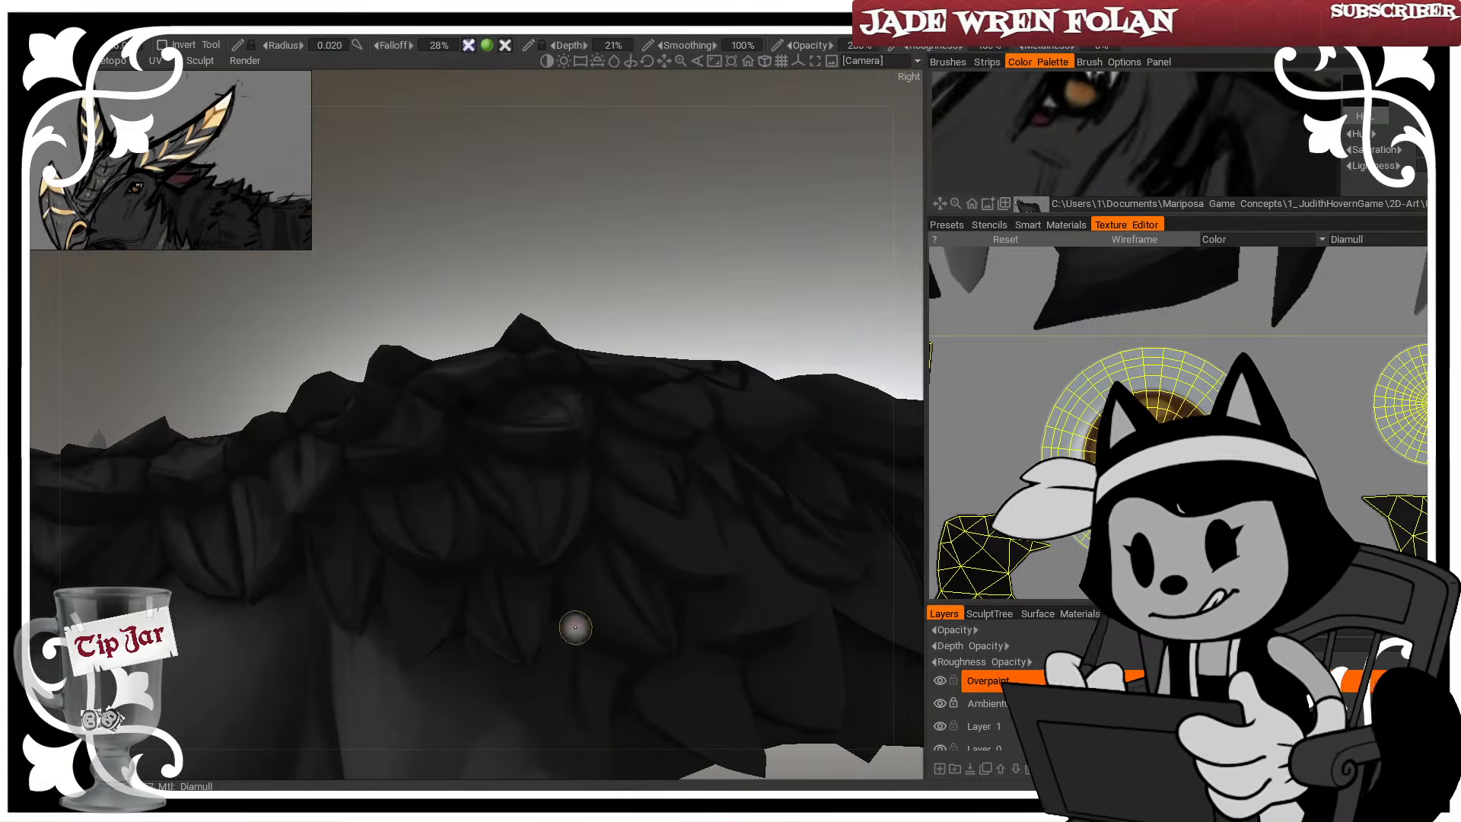
key("bracketright")
key("bracketright")
key("bracketright")
key("bracketright")
key("bracketright")
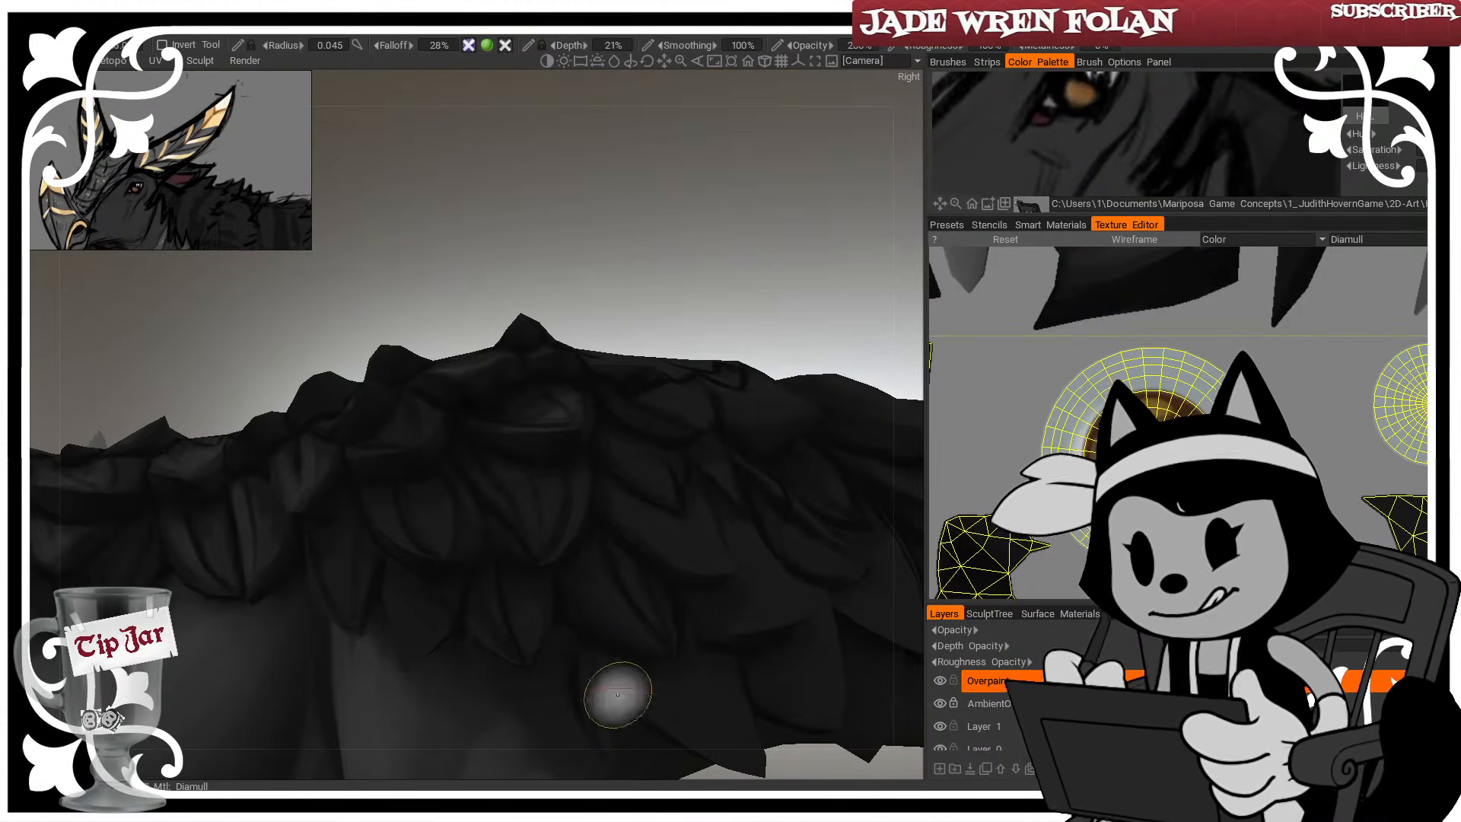
Outline the lowest feather overlapping the hind thigh with a radius near 0.020, then enlarge the brush radius to 0.030
left_click_drag(535, 300, 612, 200)
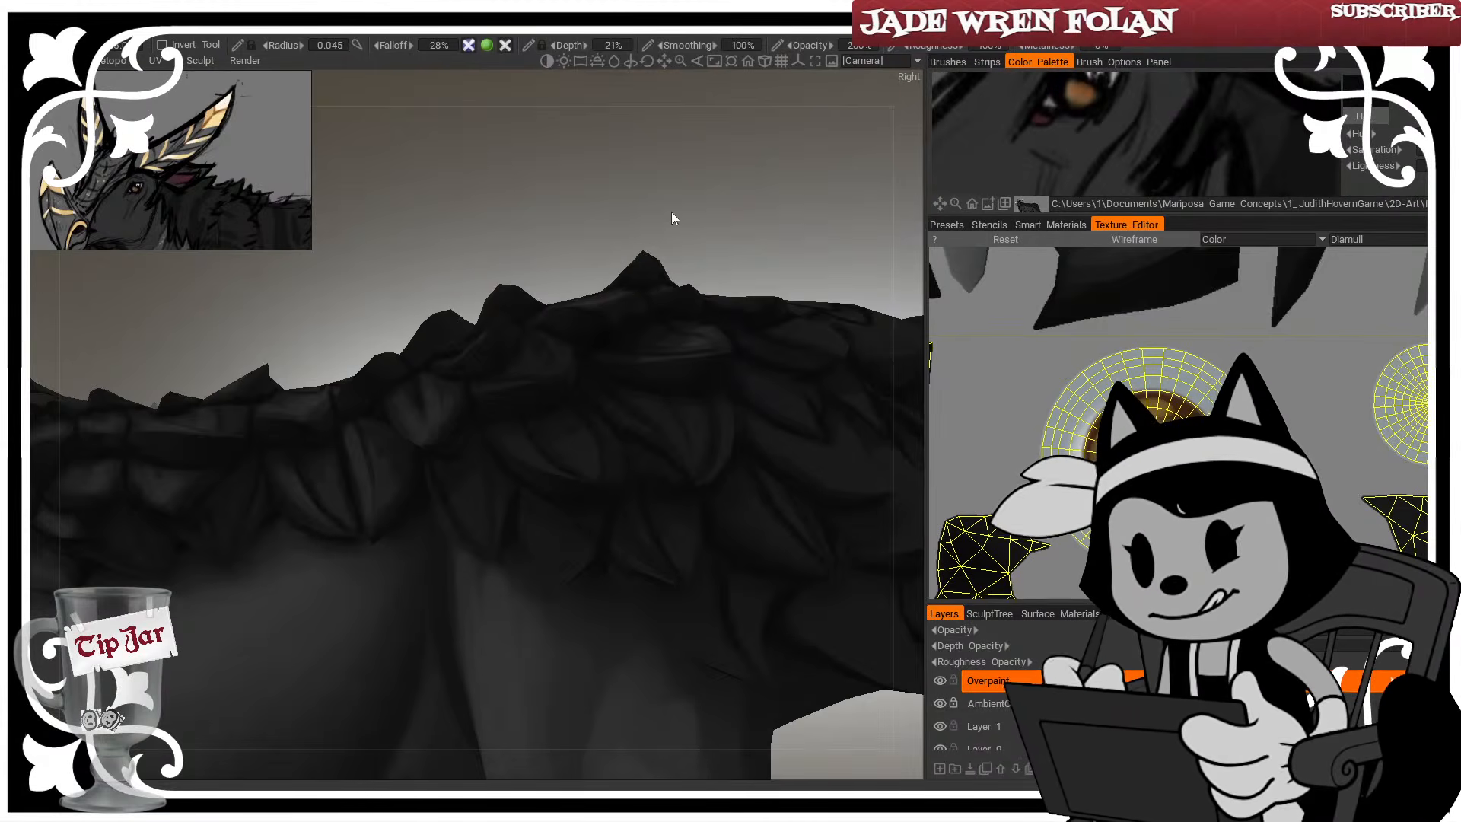
left_click_drag(673, 218, 747, 245)
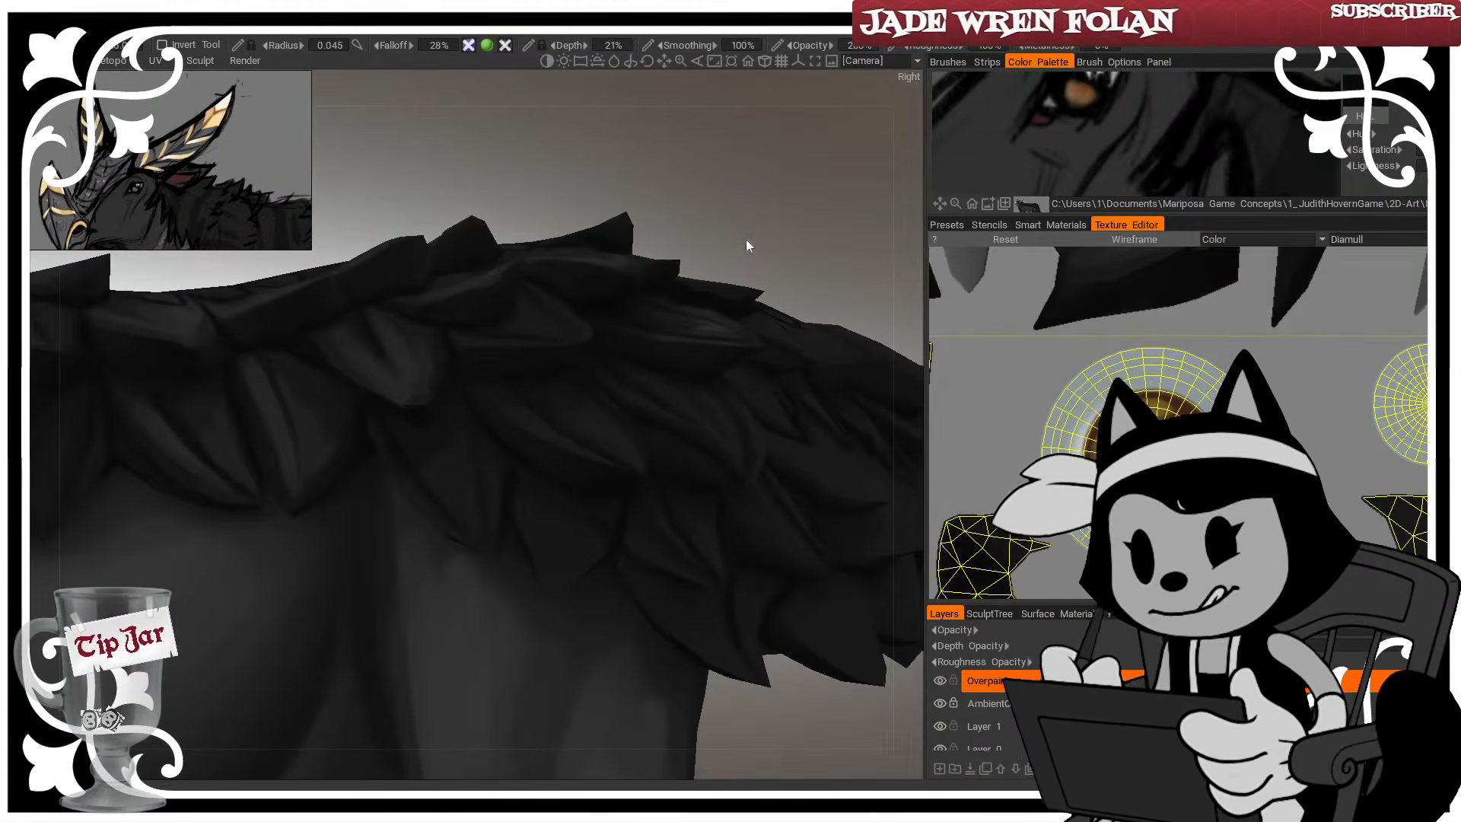
right_click_drag(555, 487, 522, 489)
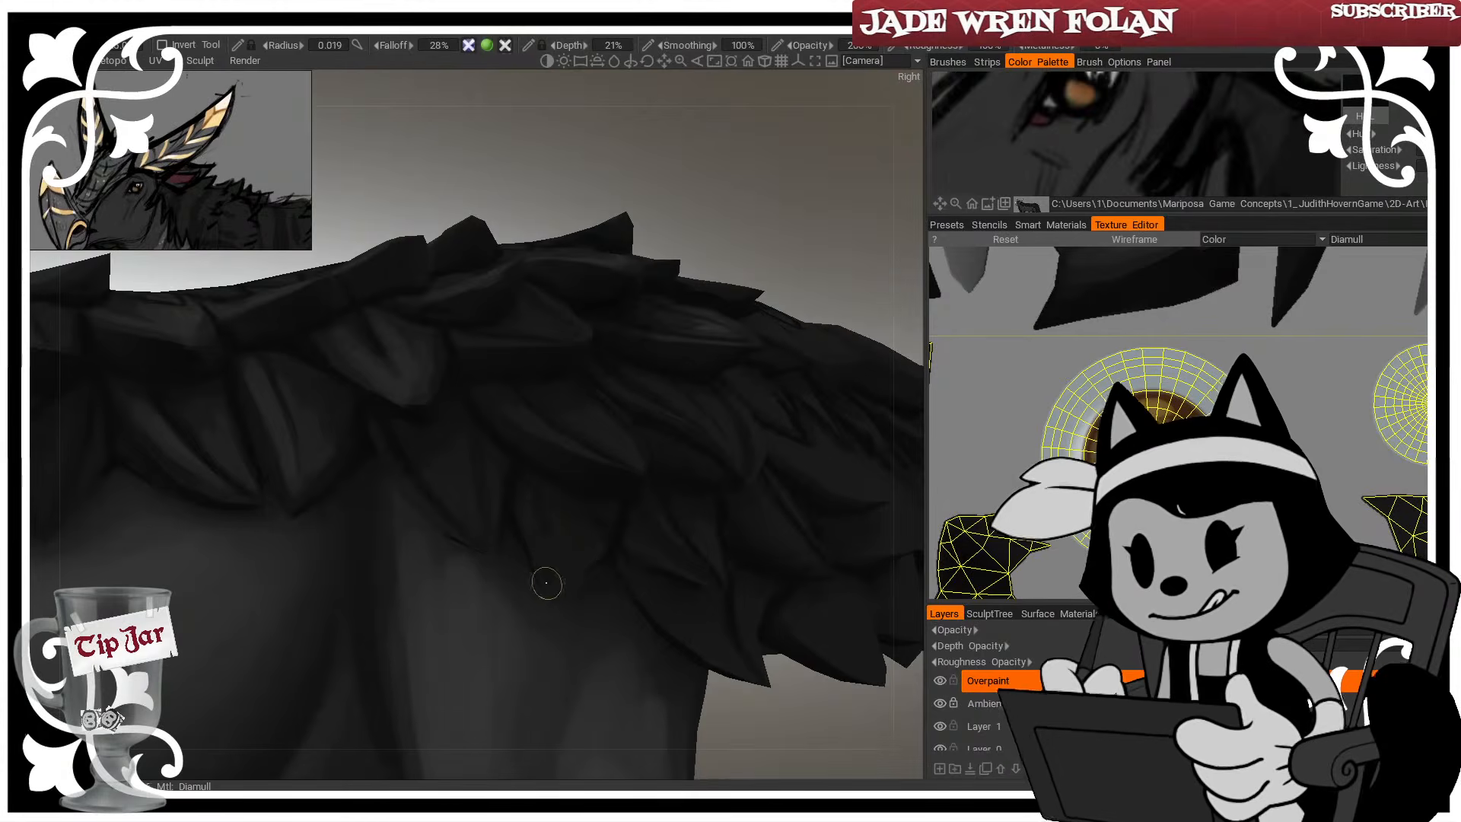
right_click_drag(564, 494, 555, 485)
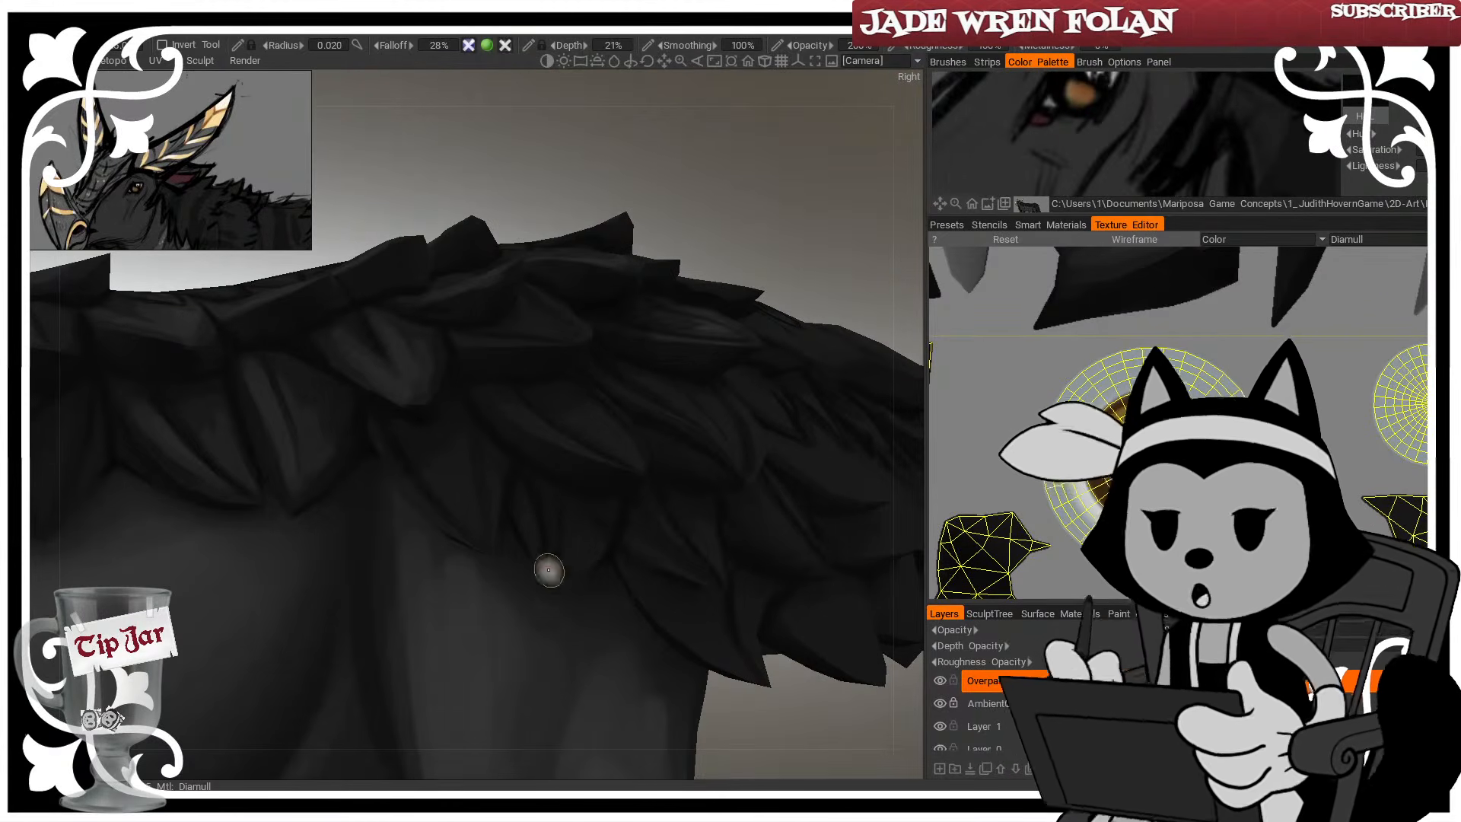
key("]")
key("]")
key("]")
key("]")
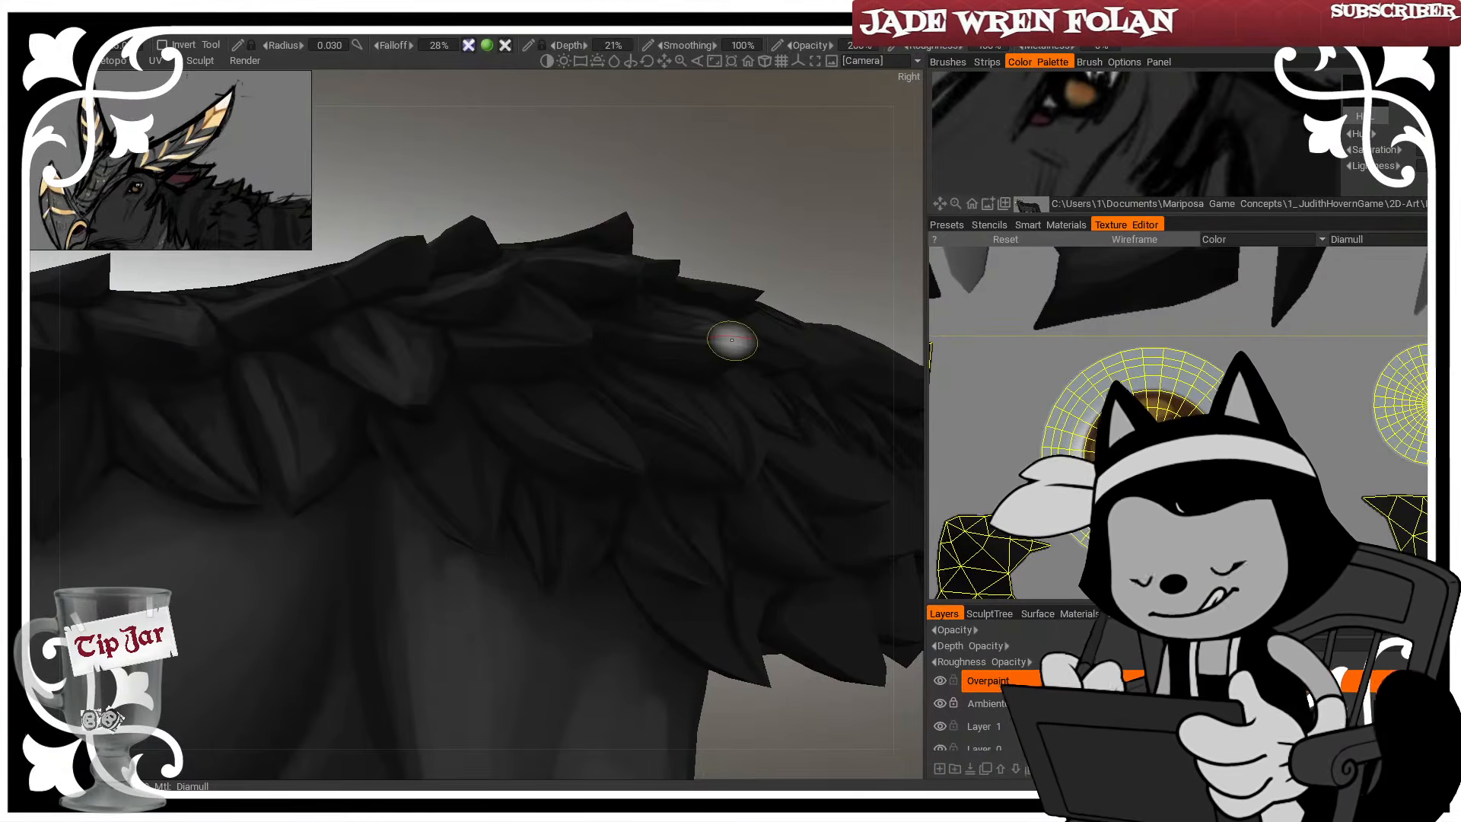
Check the whole creature, then detail the pointed feather at the front of the hip with a brush radius of 0.022
right_click_drag(697, 184, 564, 205)
left_click_drag(564, 205, 550, 259)
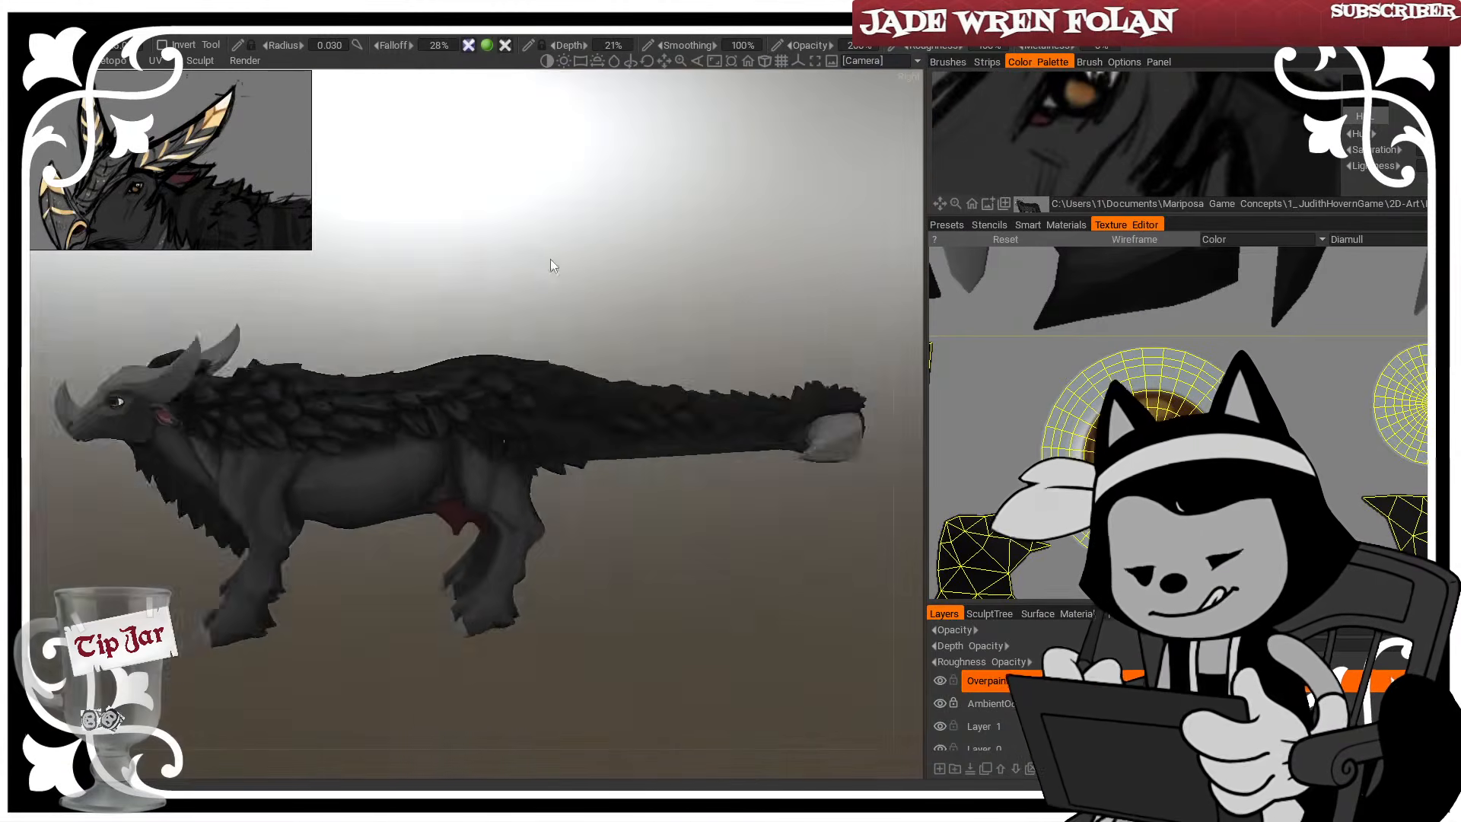
right_click_drag(550, 259, 604, 201)
left_click_drag(605, 200, 589, 236)
right_click_drag(589, 236, 660, 184)
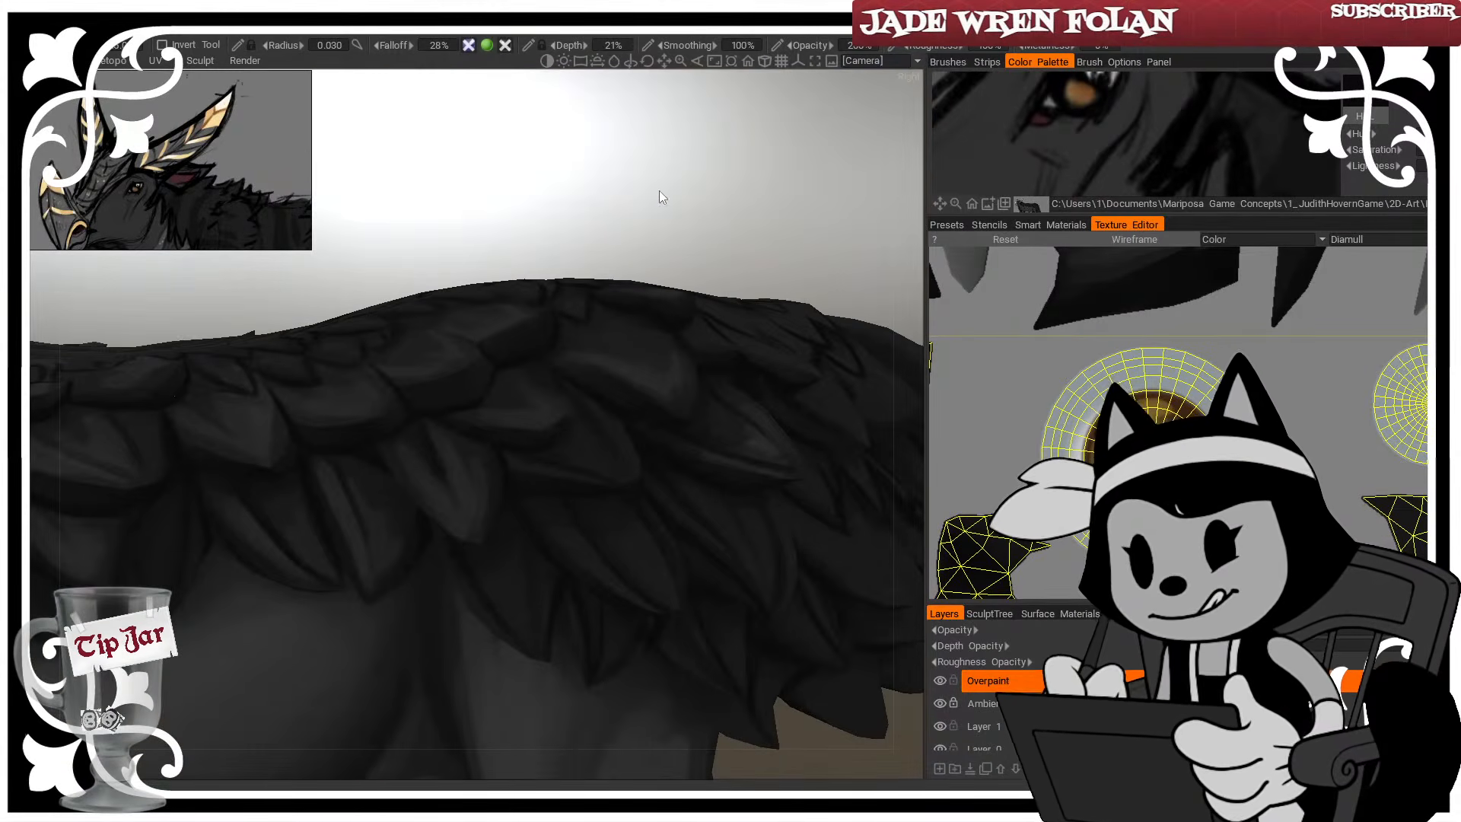
key("bracketleft")
key("bracketleft")
key("bracketleft")
left_click_drag(480, 446, 479, 538)
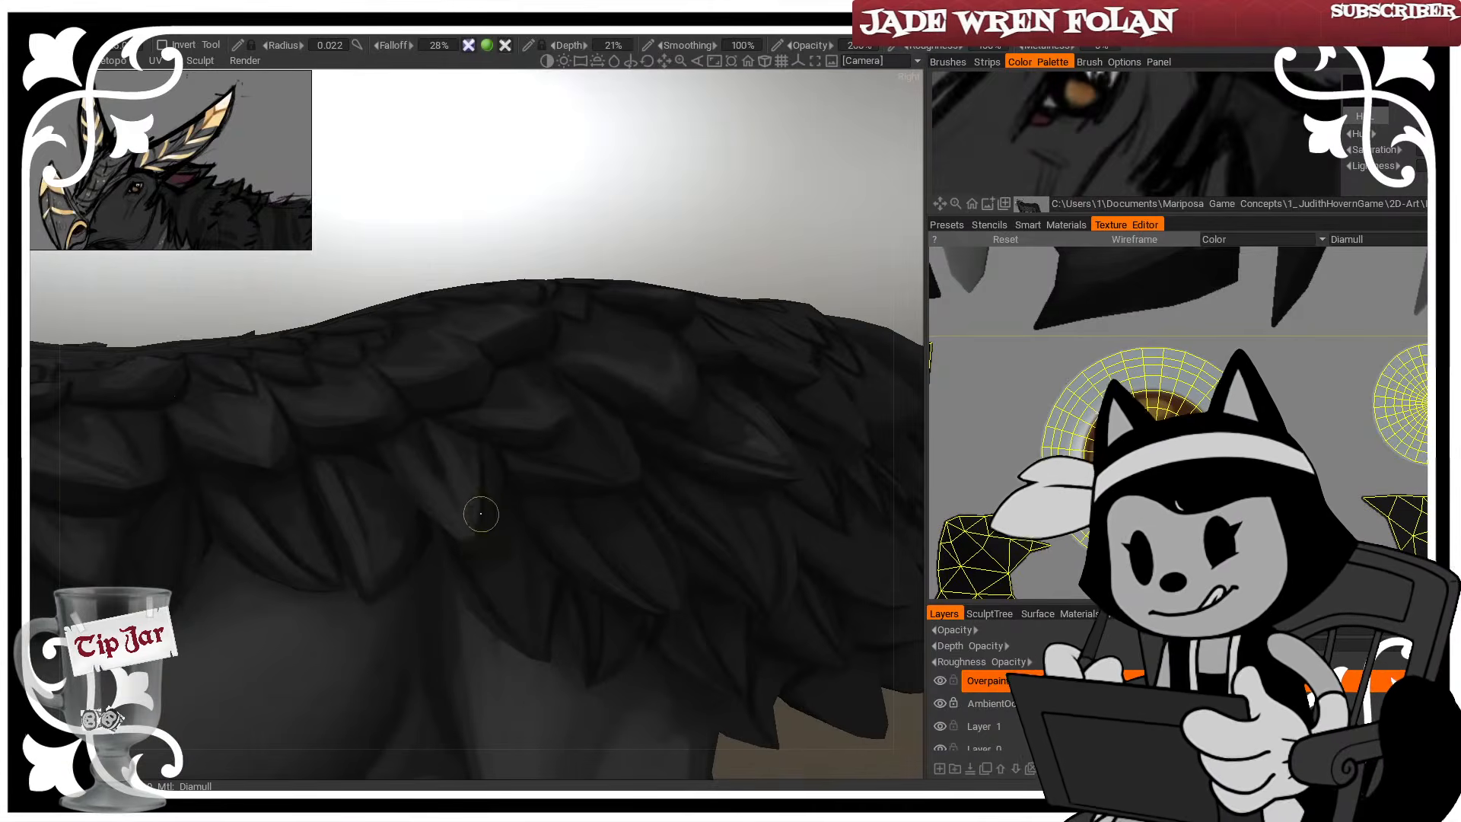
left_click_drag(498, 235, 553, 199)
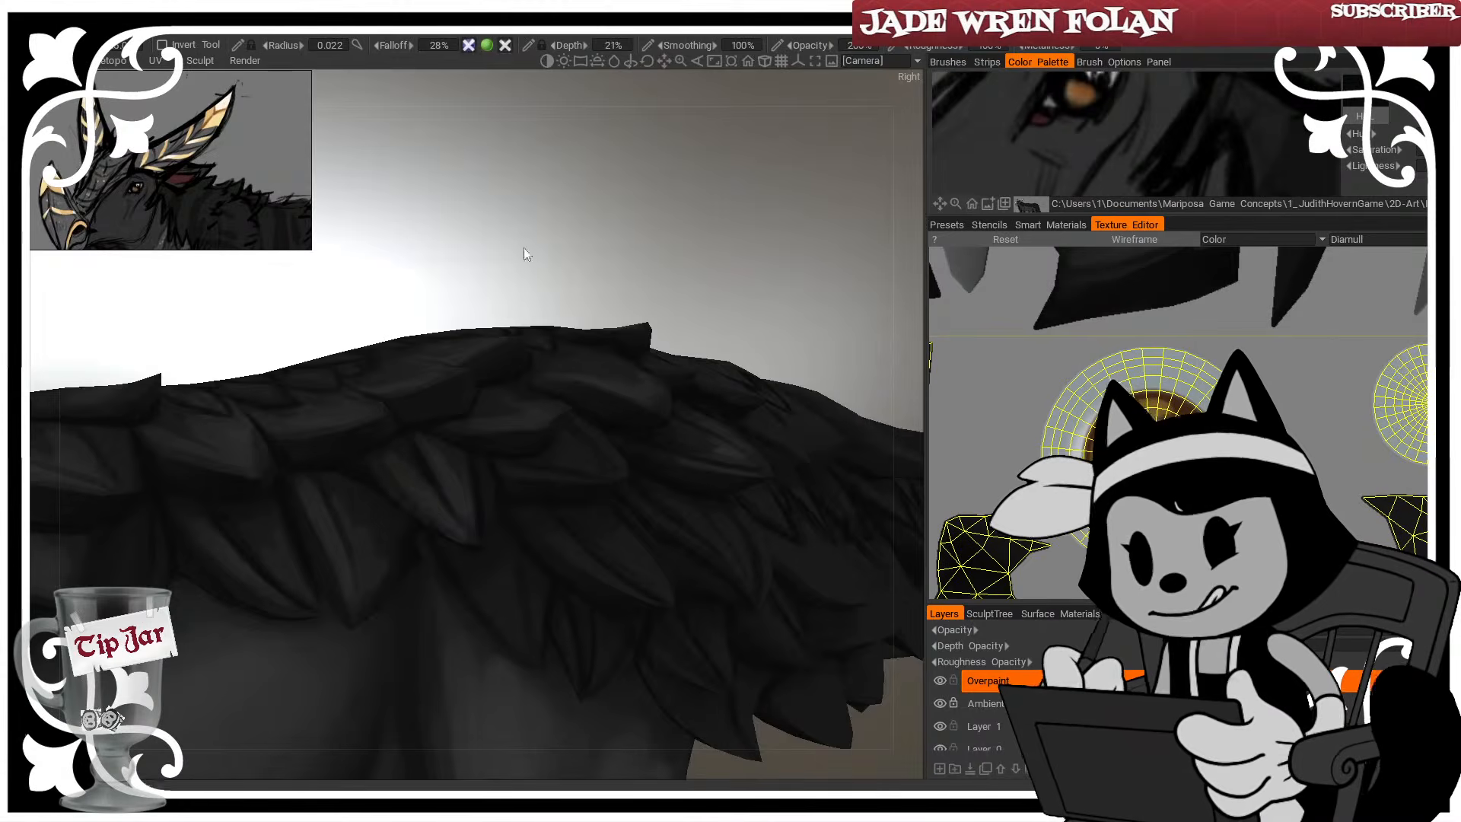
Darken around the flank feather in front of the thigh with a brush radius of 0.034 to shape its tip
left_click_drag(524, 248, 550, 201)
key("bracketright")
key("bracketright")
key("bracketright")
key("bracketright")
key("bracketright")
left_click_drag(348, 613, 351, 625)
key("bracketright")
key("bracketright")
key("bracketright")
key("bracketright")
key("bracketright")
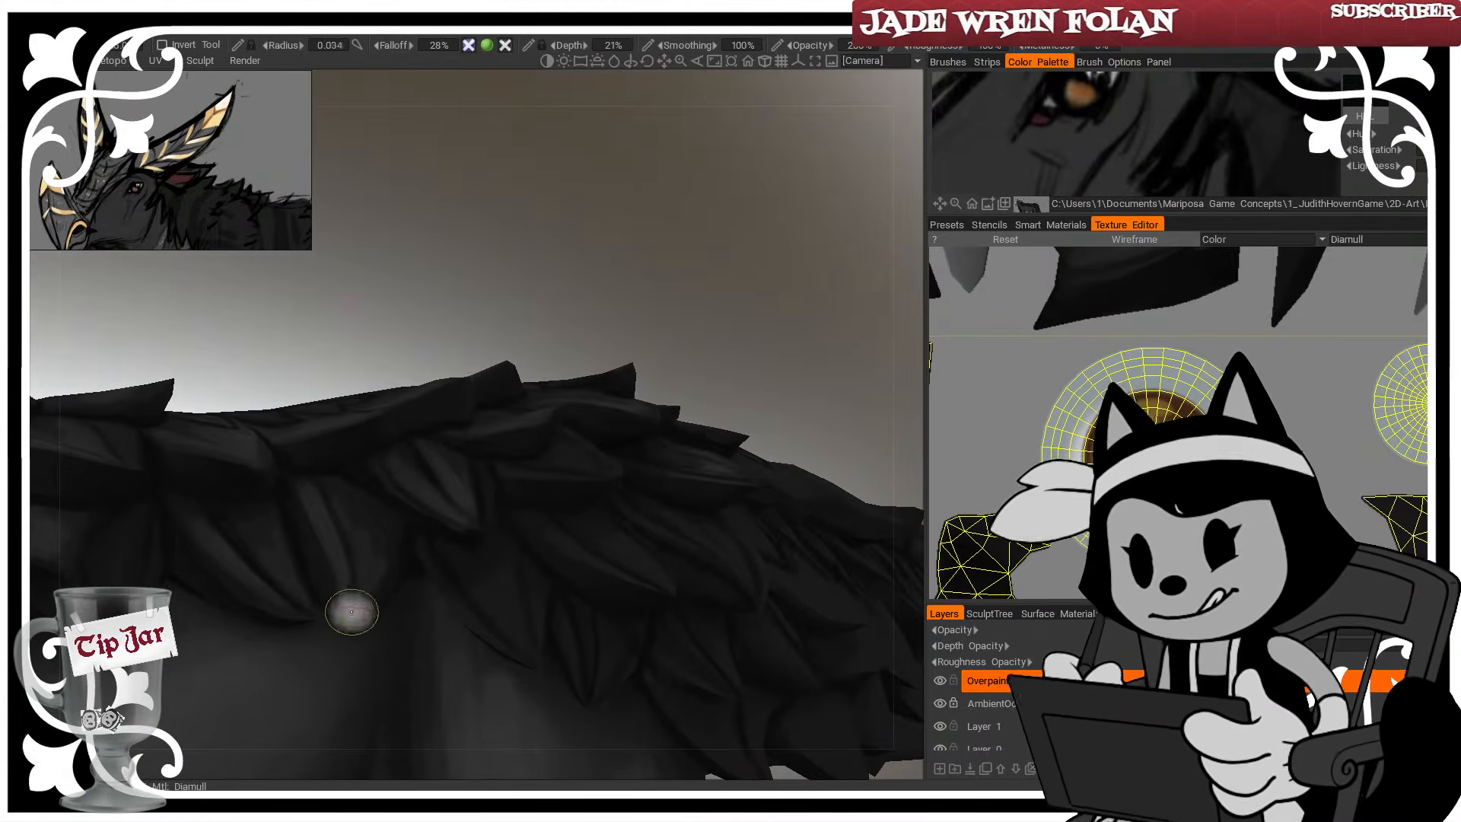
mouse_move(335, 502)
left_mouse_down()
mouse_move(343, 541)
mouse_move(377, 578)
left_mouse_up()
Refine the flank feather's midrib and edges with a brush radius of 0.016, then view the whole creature
key("bracketleft")
key("bracketleft")
key("bracketleft")
key("bracketleft")
key("bracketleft")
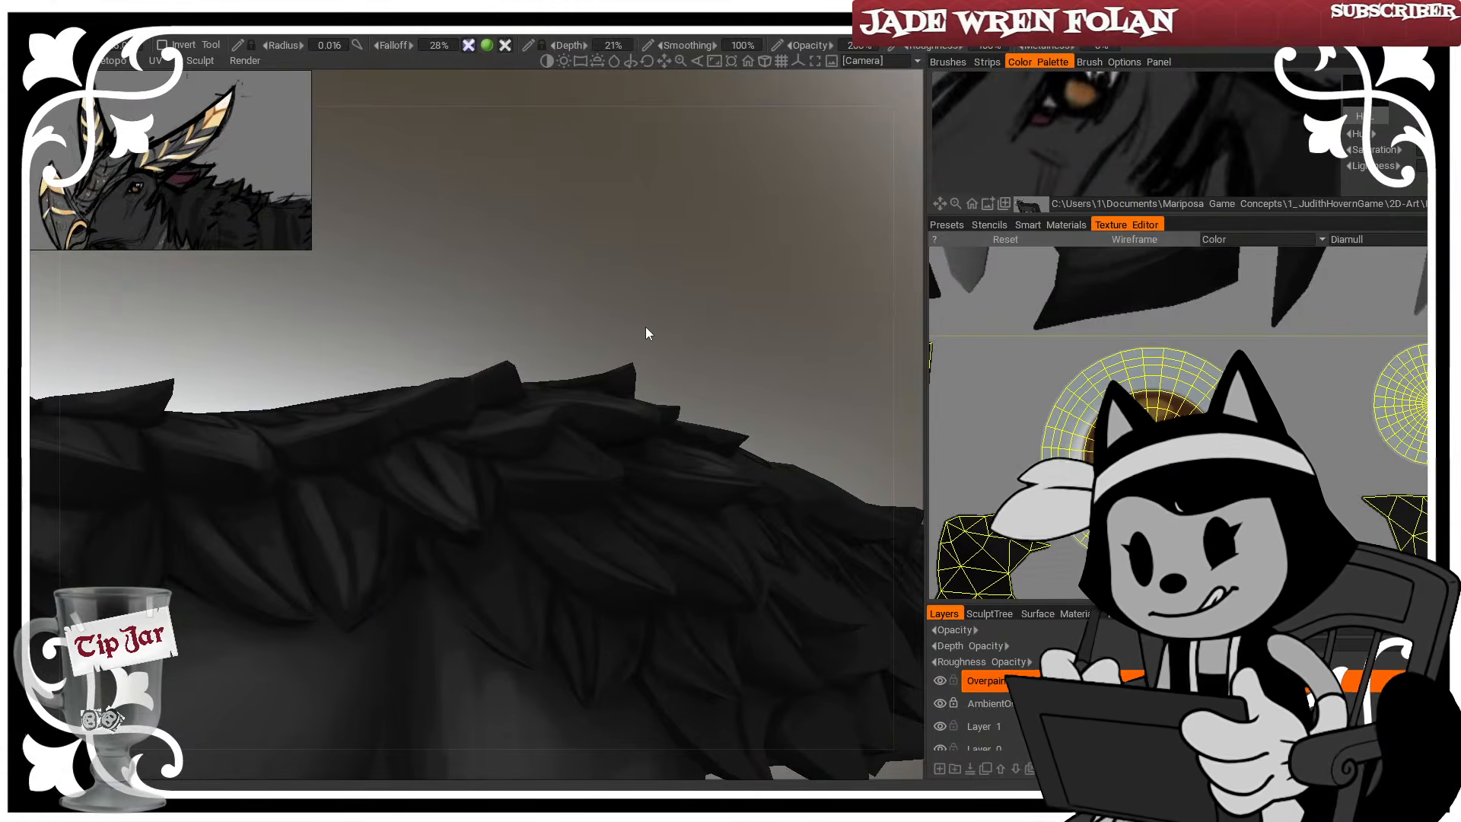
right_click_drag(837, 234, 723, 273)
left_click_drag(724, 273, 642, 355)
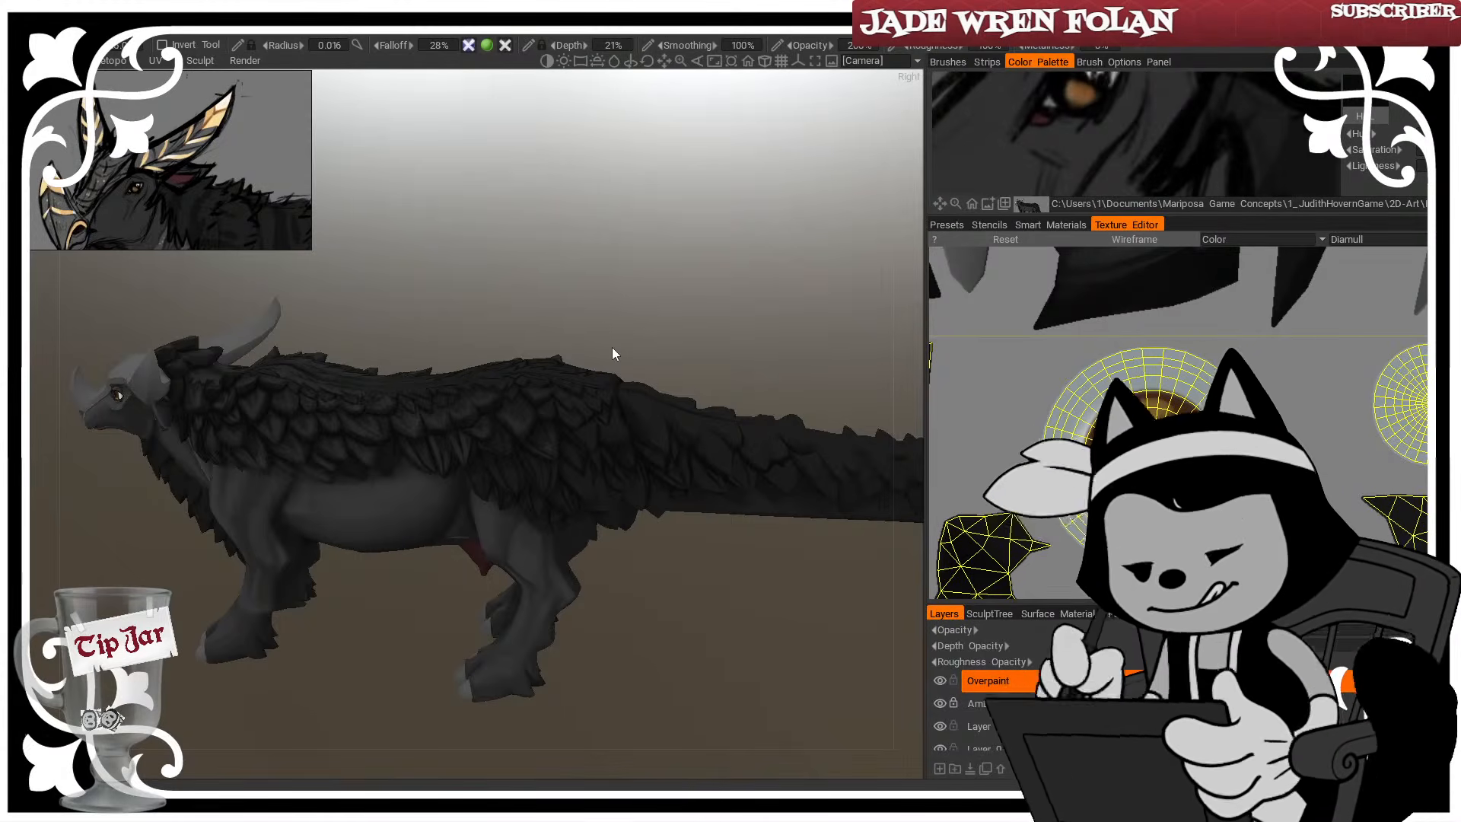
Touch up the feathers along the mid-back and upper flank, varying the brush radius between 0.023 and 0.042
left_click_drag(611, 347, 673, 37)
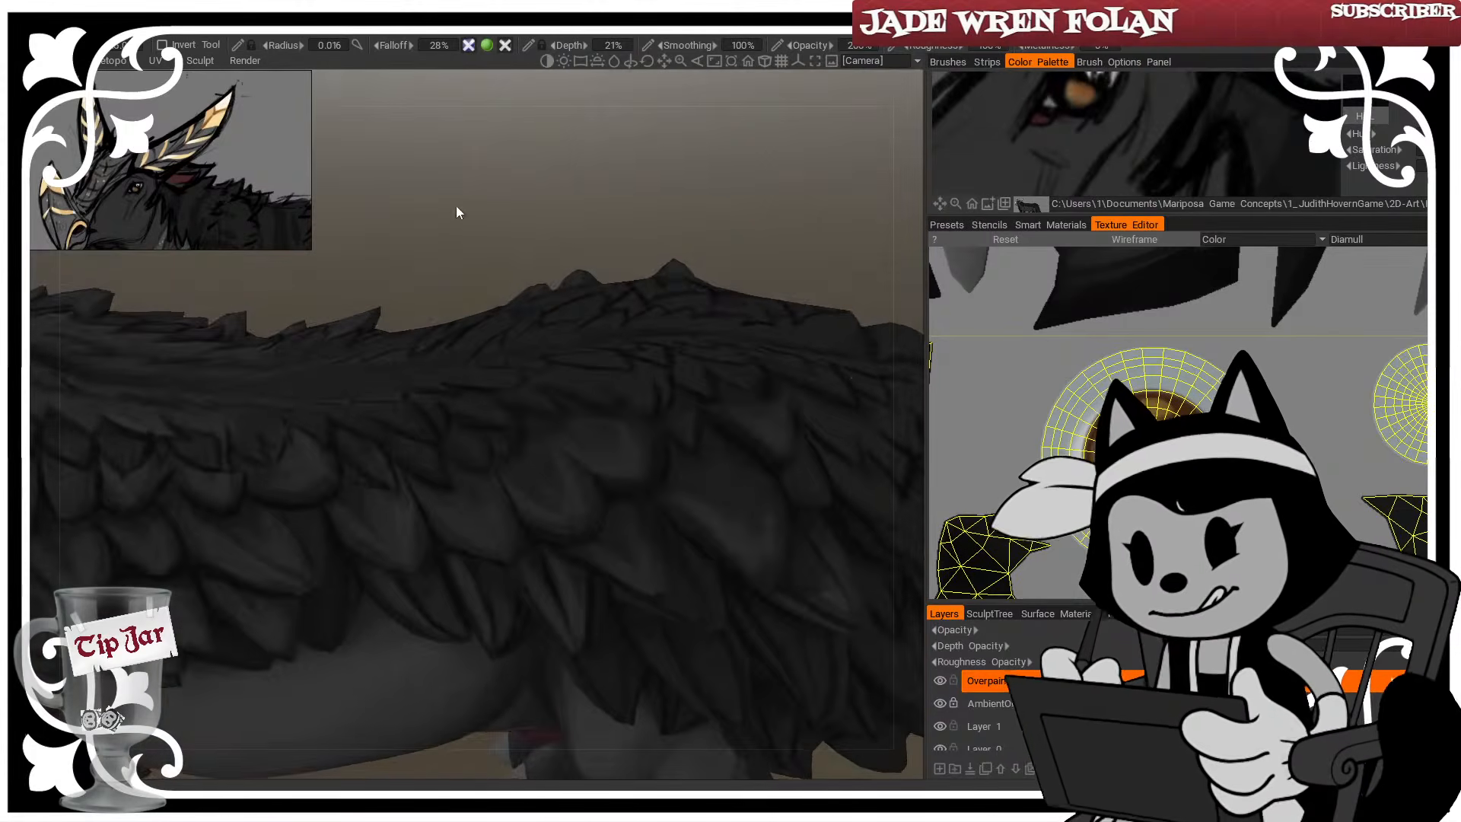
left_click_drag(456, 213, 454, 169)
right_click_drag(318, 459, 327, 460)
left_click_drag(457, 190, 512, 211)
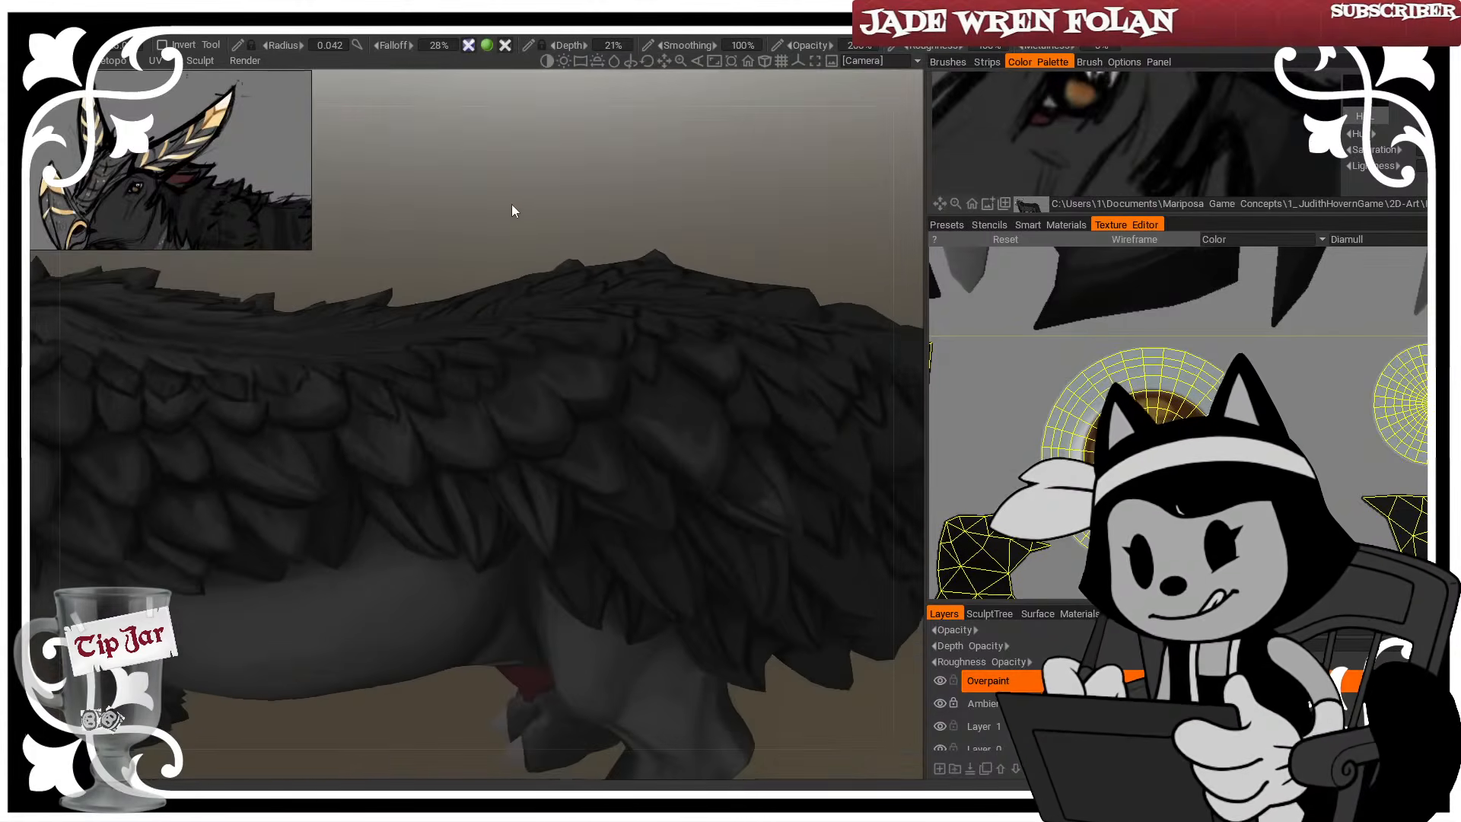
right_click_drag(358, 417, 346, 418)
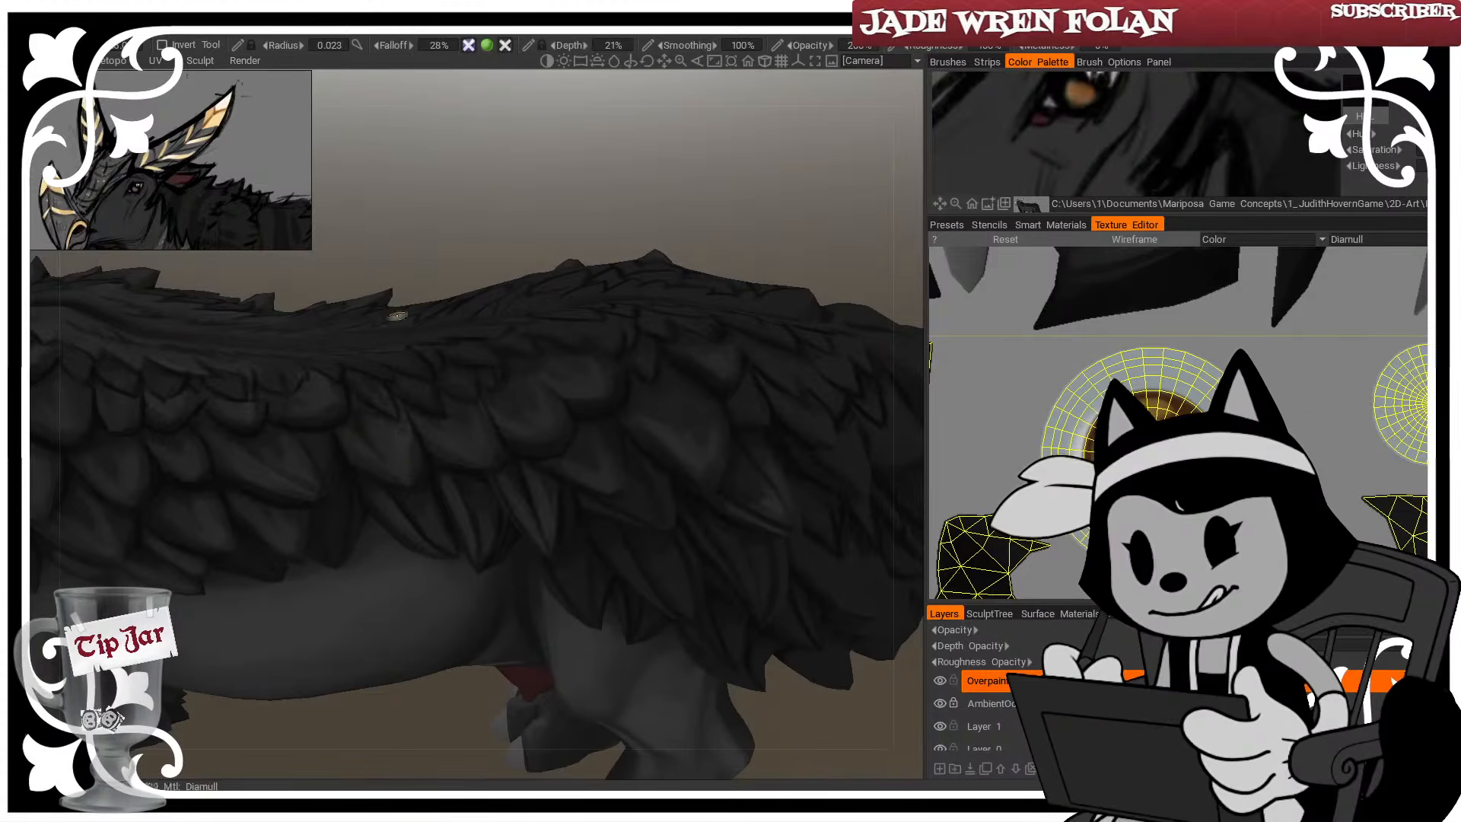
left_click_drag(397, 315, 403, 484)
right_click_drag(403, 484, 422, 479)
left_click_drag(446, 310, 387, 478)
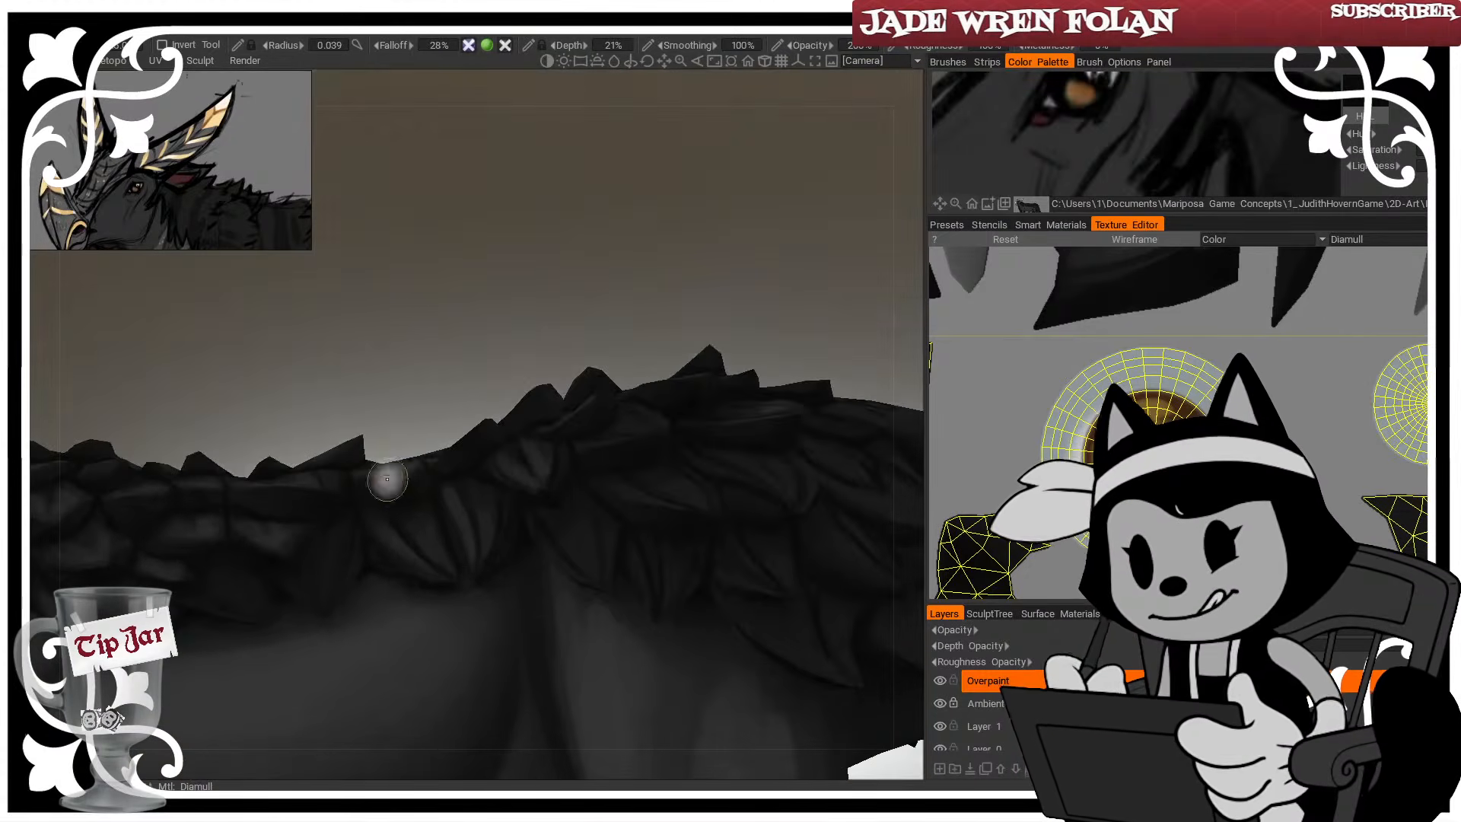
Enlarge the brush radius to 0.055 and broadly shade the flank feathers in front of the hip
right_click_drag(387, 479, 397, 480)
mouse_move(408, 362)
left_mouse_down()
mouse_move(339, 512)
mouse_move(342, 466)
left_mouse_up()
right_click_drag(343, 466, 326, 522)
mouse_move(326, 522)
left_mouse_down()
mouse_move(410, 345)
mouse_move(504, 335)
mouse_move(205, 505)
left_mouse_up()
right_click_drag(114, 538, 217, 490)
mouse_move(525, 249)
left_mouse_down()
mouse_move(559, 287)
mouse_move(447, 467)
left_mouse_up()
right_click_drag(446, 467, 571, 424)
mouse_move(571, 423)
left_mouse_down()
mouse_move(655, 287)
mouse_move(629, 469)
left_mouse_up()
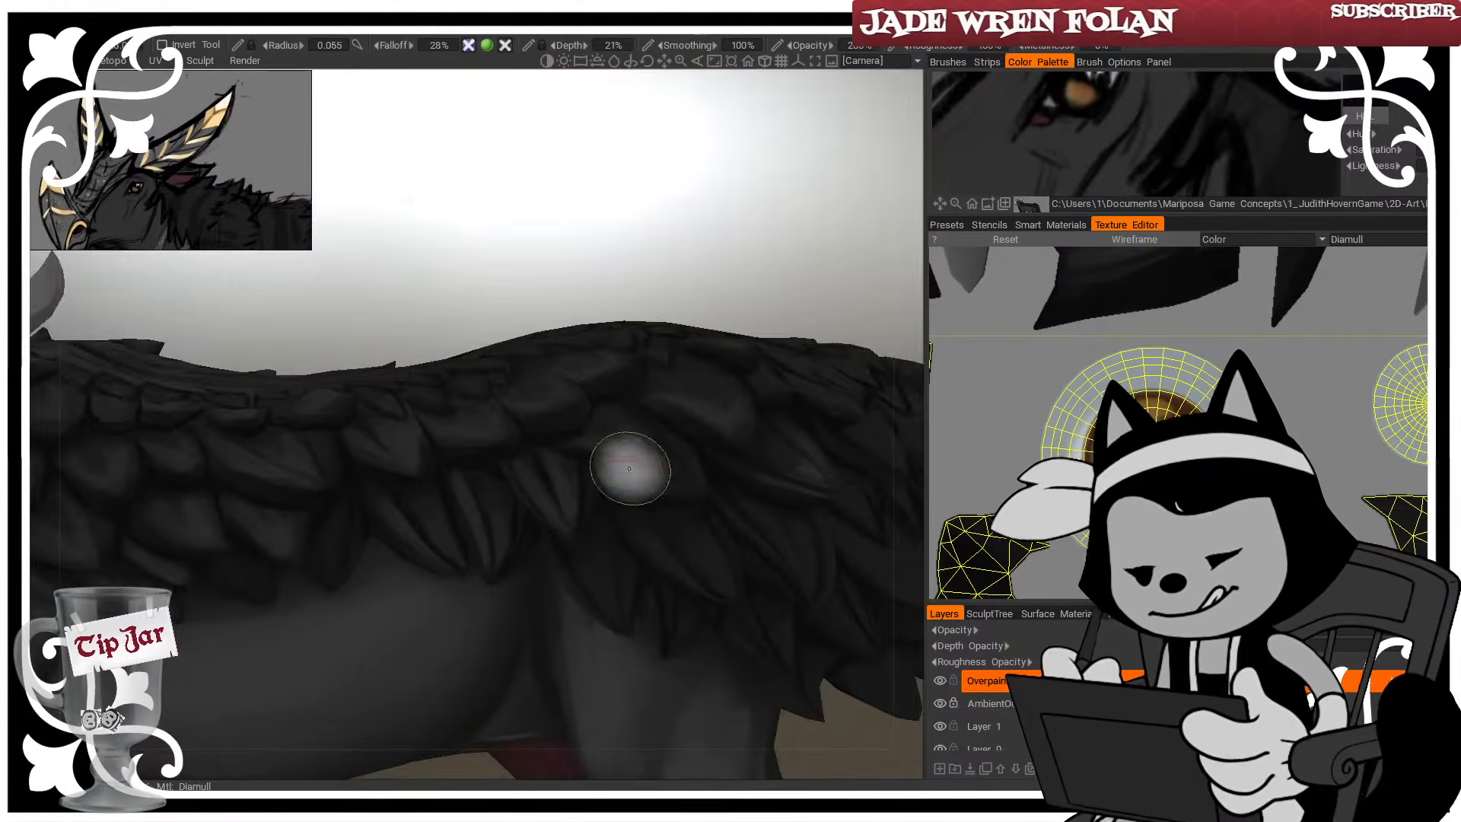
Reduce the brush radius to 0.033 and refine the shading between the hip and flank feathers
left_click_drag(669, 342, 707, 335)
right_click_drag(708, 336, 581, 385)
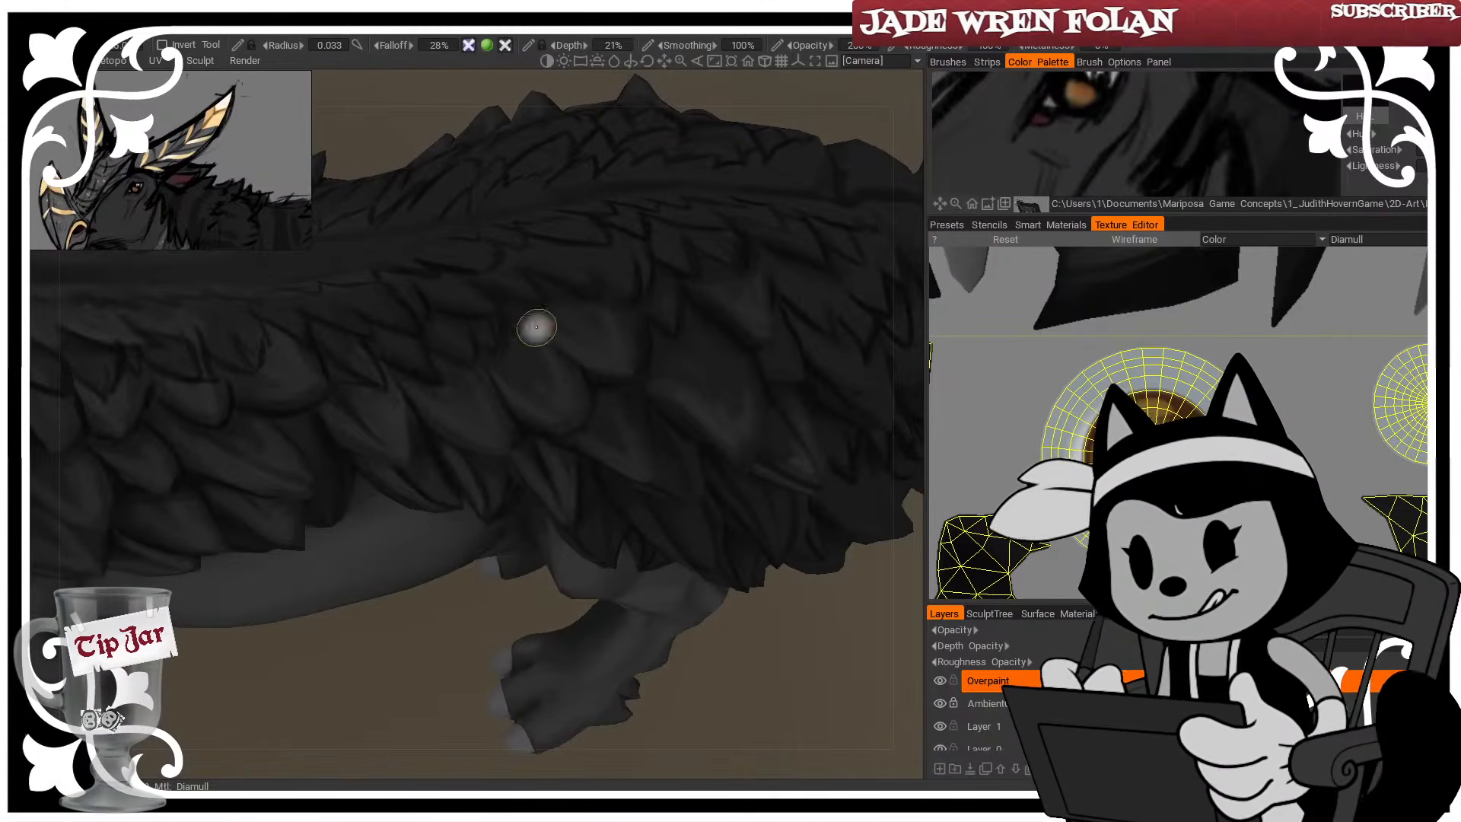
mouse_move(641, 356)
left_mouse_down()
mouse_move(590, 267)
mouse_move(548, 251)
left_mouse_up()
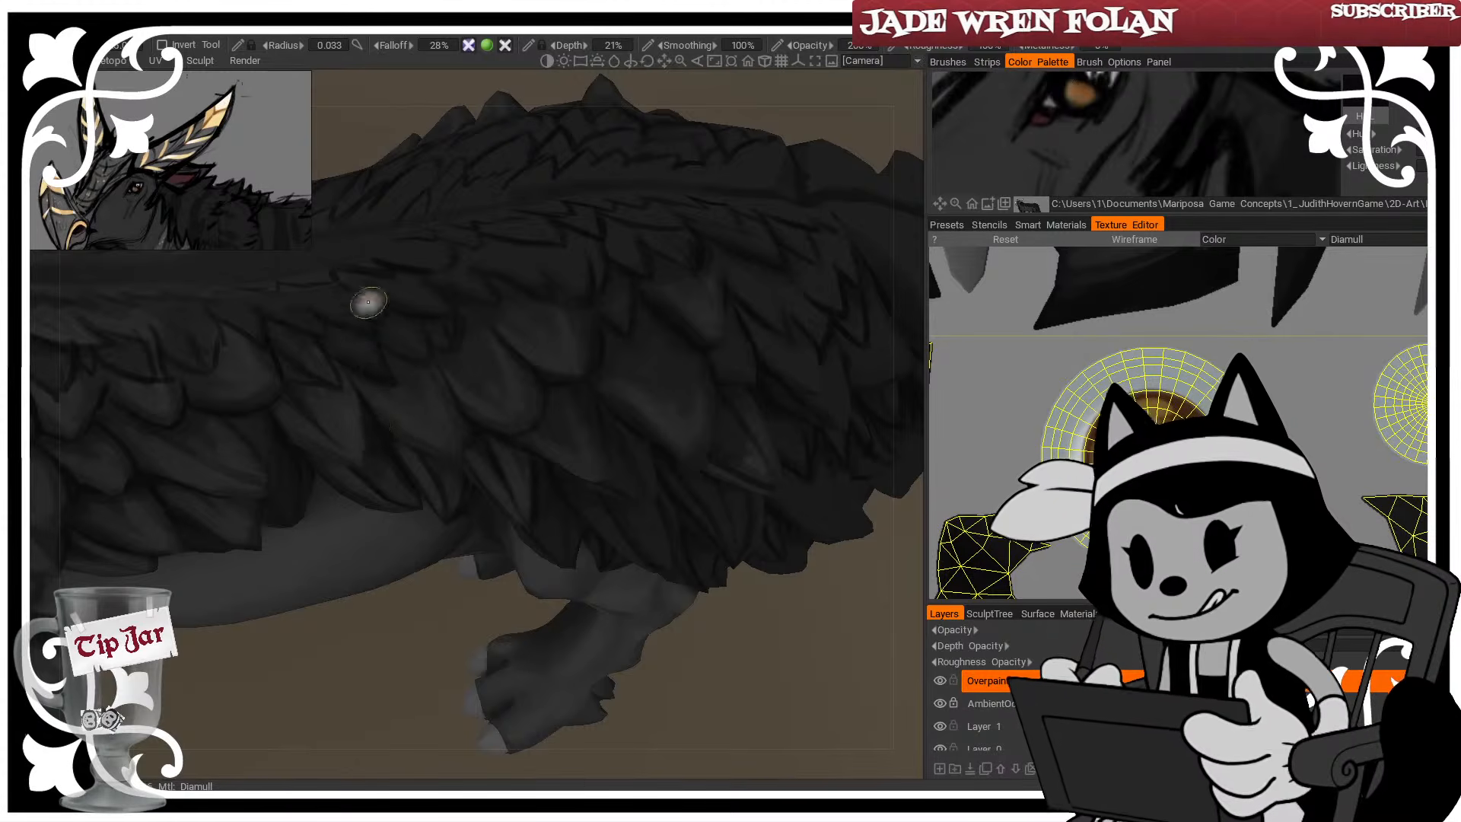
left_click_drag(365, 300, 395, 454)
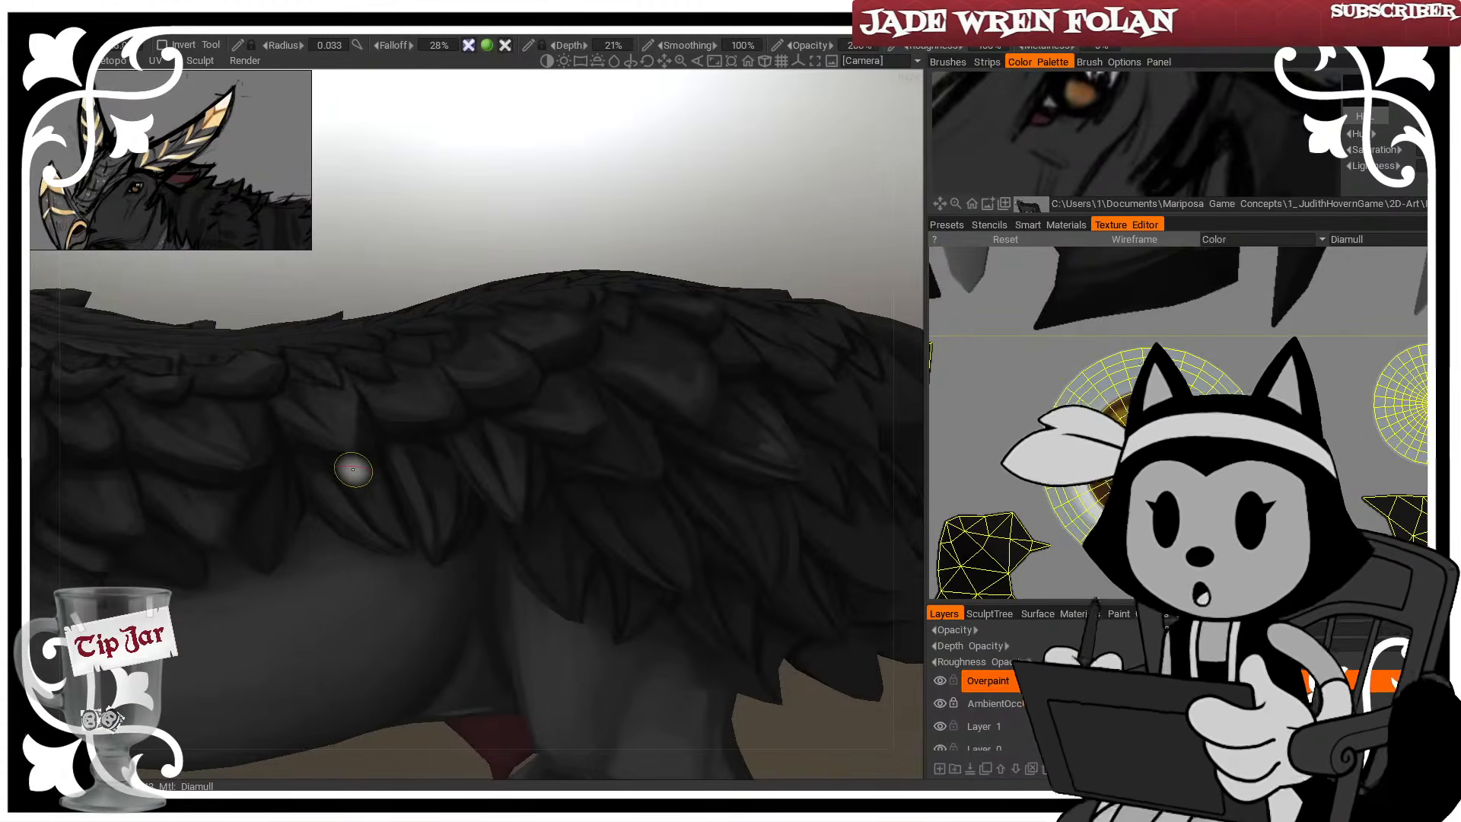
Define the feathers behind the shoulder with a brush radius of 0.020
middle_click_drag(353, 469, 716, 395, "alt")
mouse_move(620, 312)
left_mouse_down("alt")
mouse_move(499, 188)
mouse_move(488, 148)
left_mouse_up("alt")
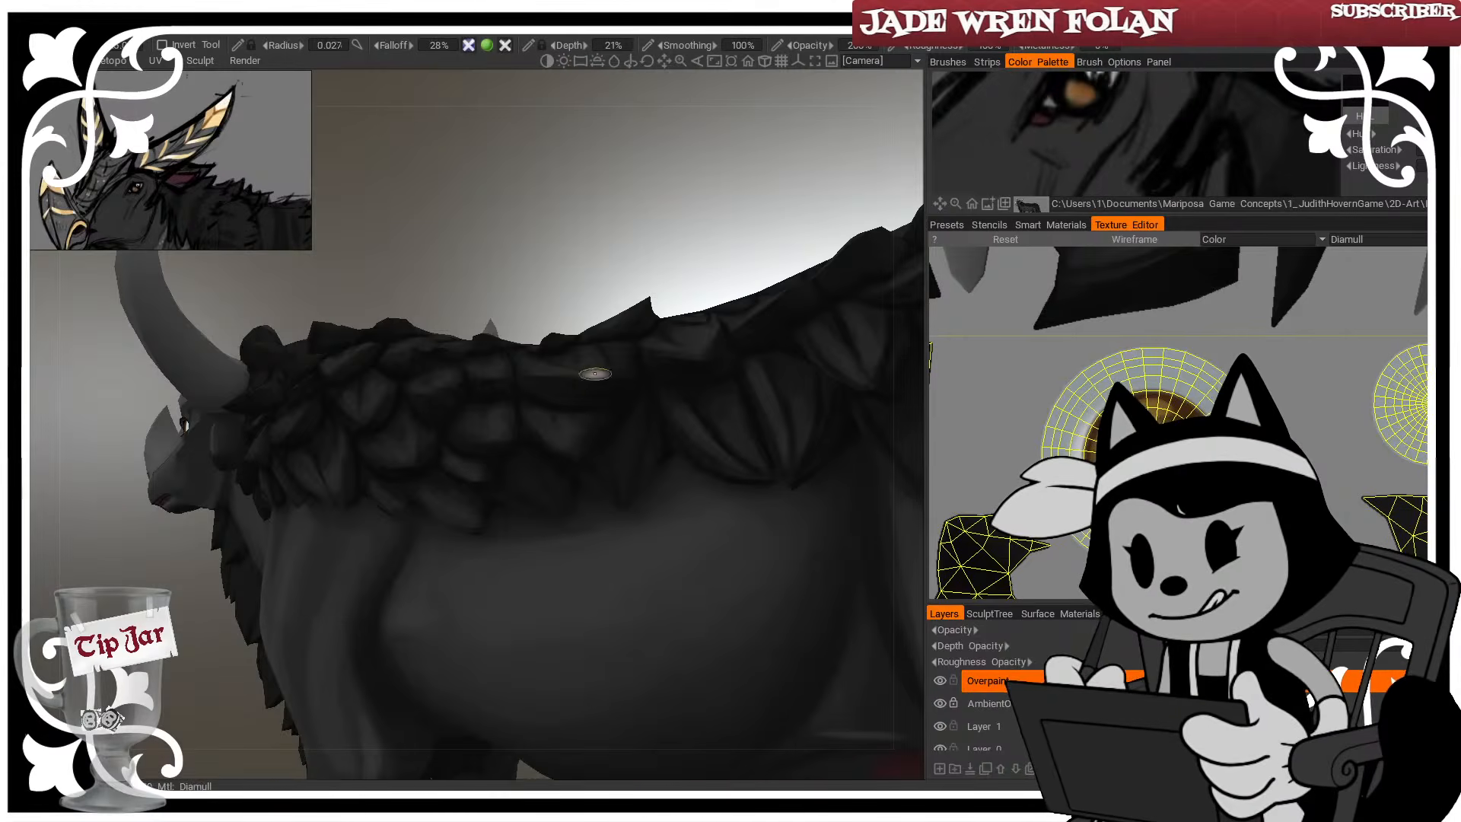
left_click_drag(622, 333, 596, 425, "alt")
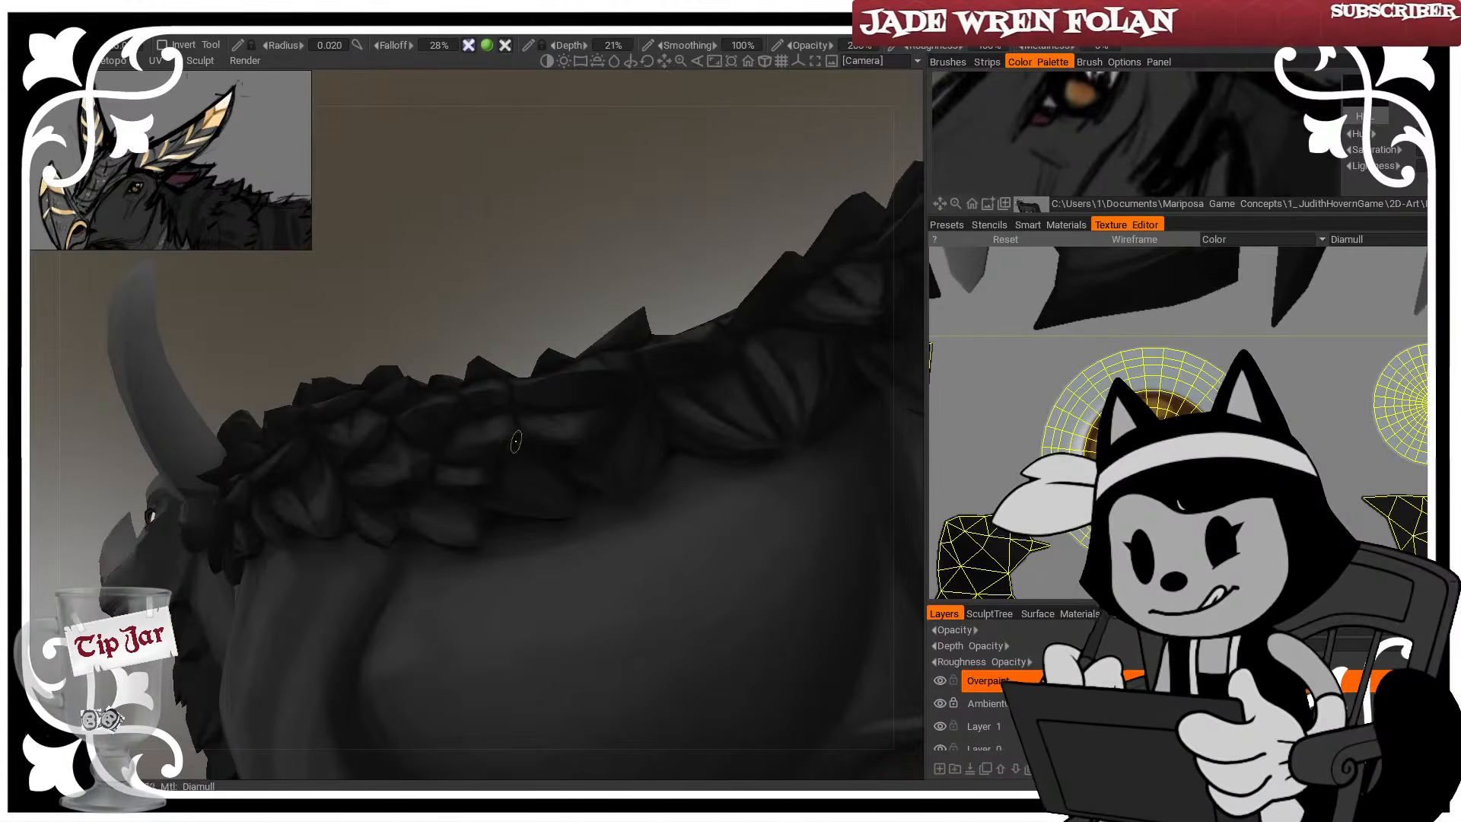
mouse_move(552, 280)
left_mouse_down("alt")
mouse_move(583, 232)
mouse_move(626, 209)
left_mouse_up("alt")
left_click_drag(426, 320, 411, 354)
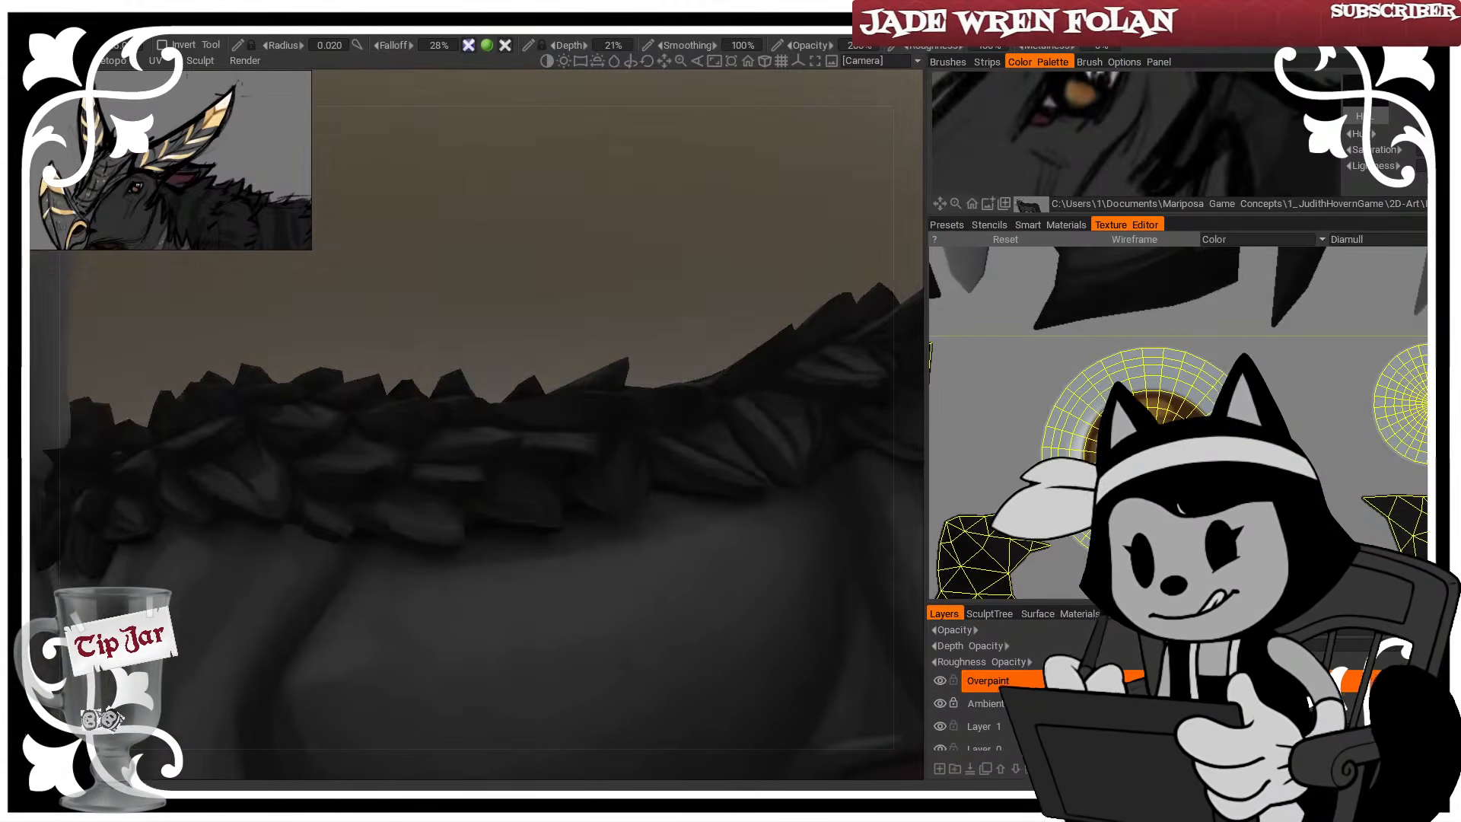
left_click_drag(400, 300, 390, 396)
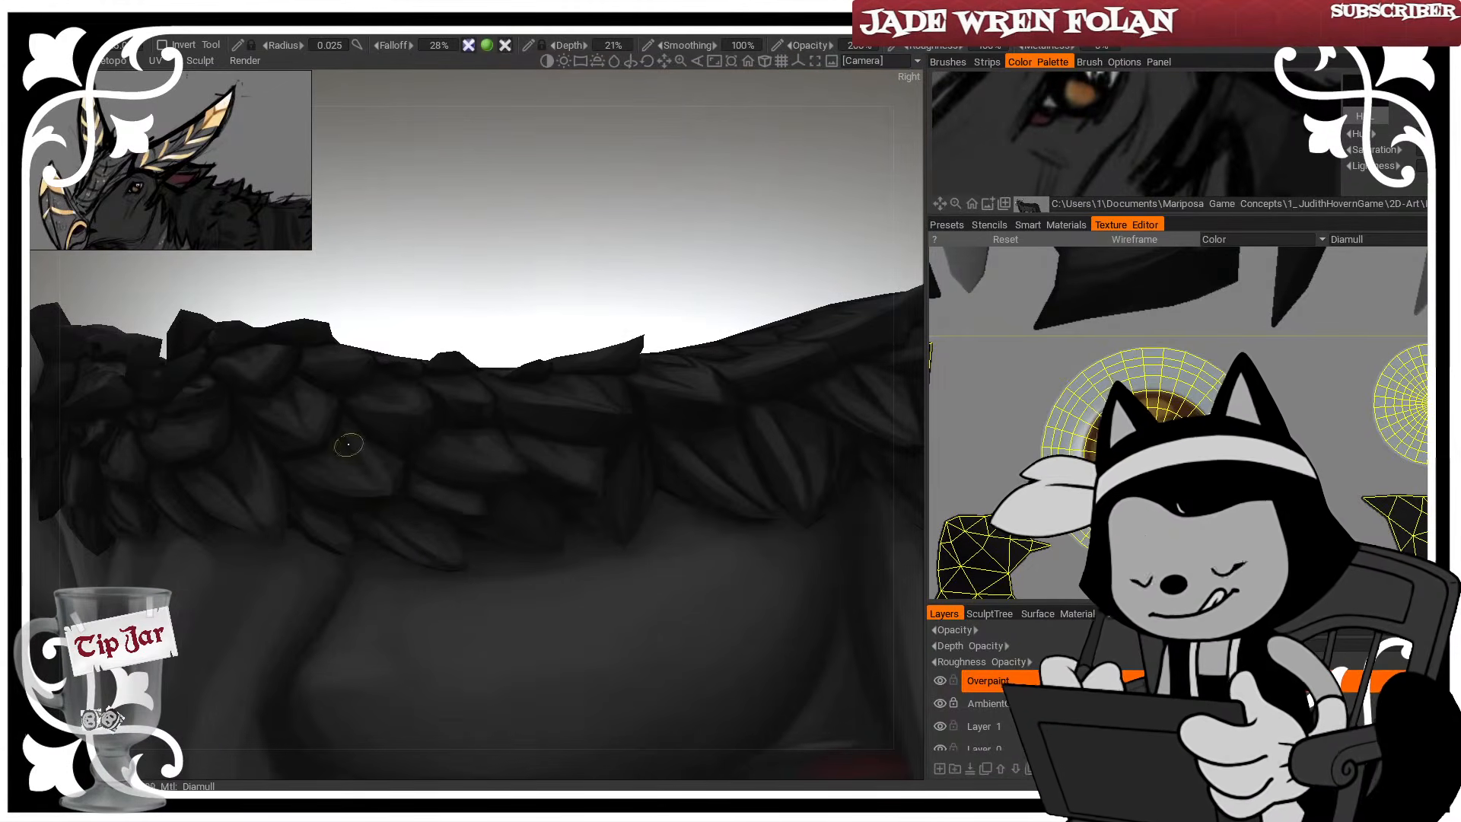
Shade around the shoulder feathers while enlarging the brush radius through 0.036 to 0.047
key("bracketright")
key("bracketright")
left_click_drag(299, 348, 300, 480, "alt")
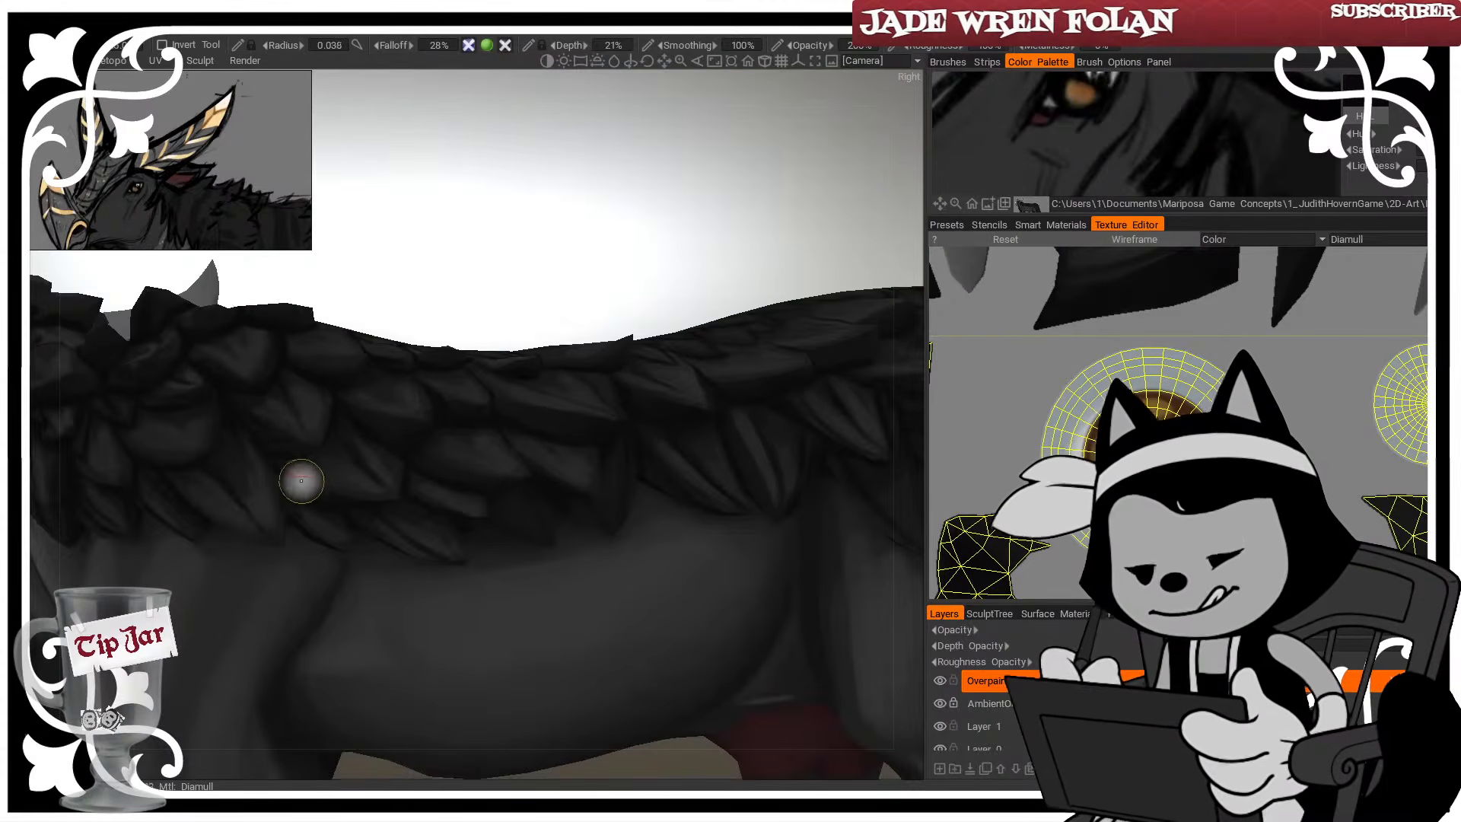
key("bracketright")
key("bracketright")
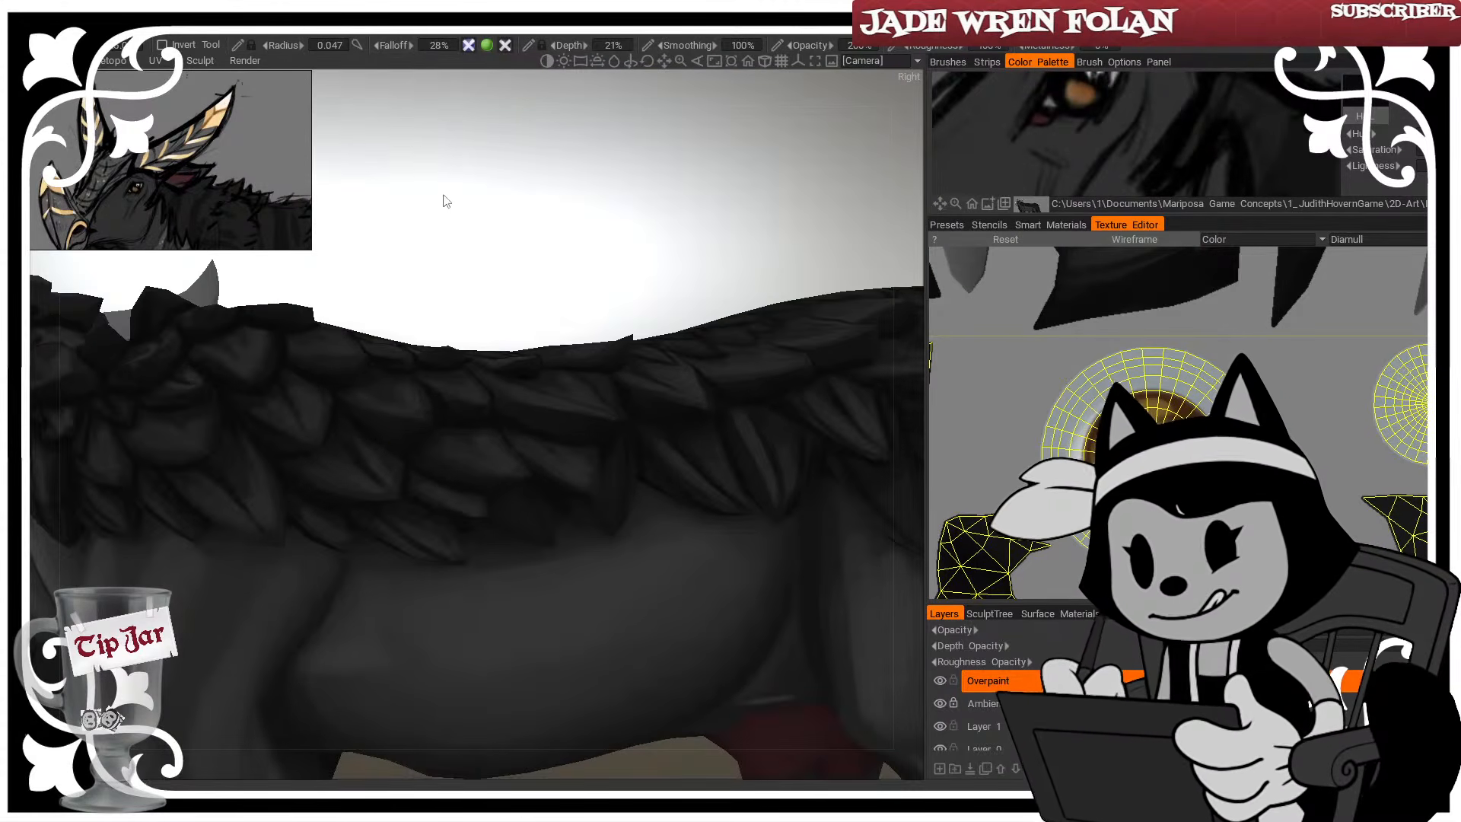
left_click_drag(444, 195, 572, 300, "alt")
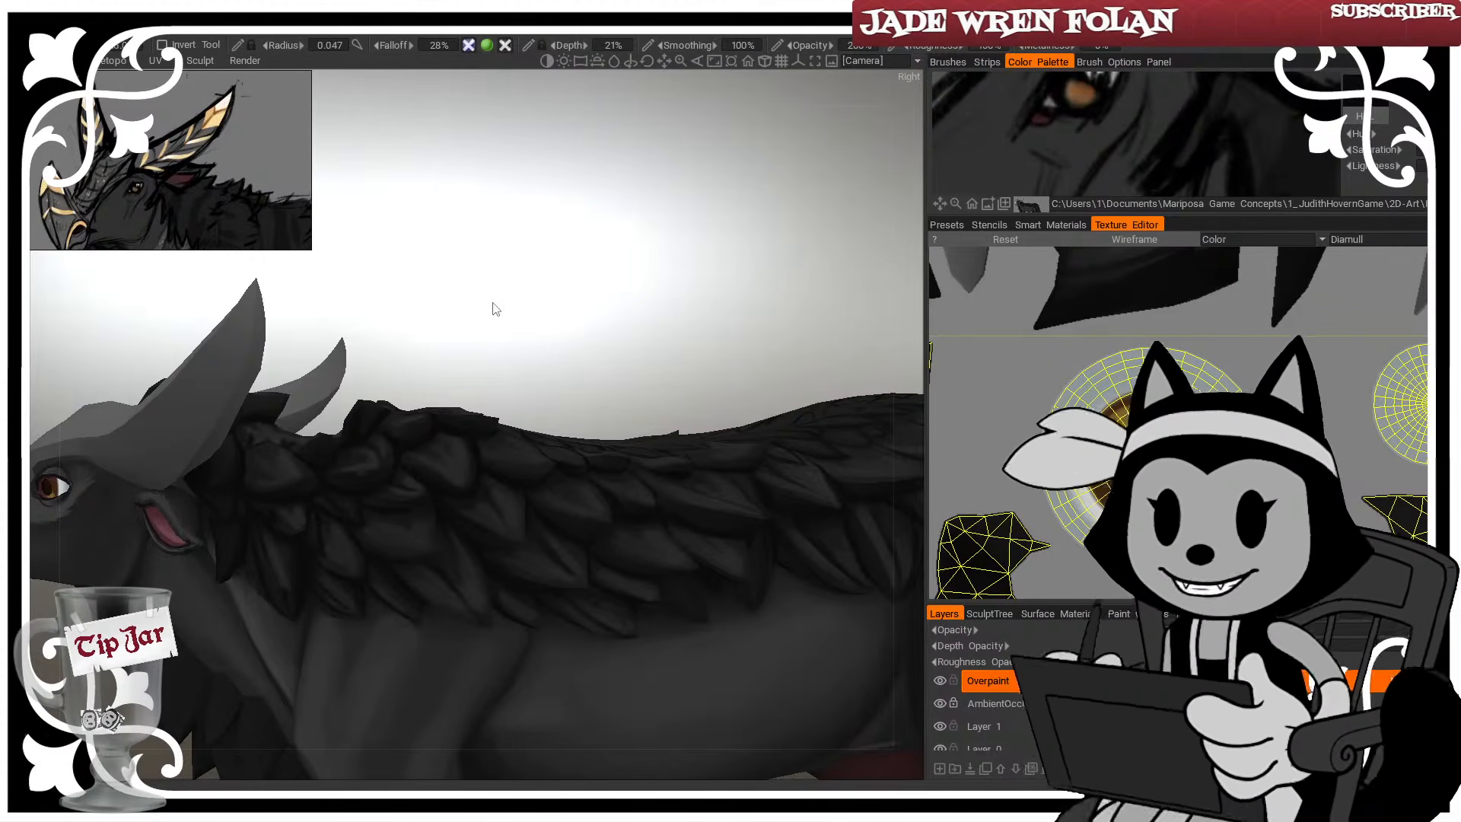
mouse_move(493, 308)
left_mouse_down("alt")
mouse_move(630, 339)
mouse_move(596, 281)
mouse_move(482, 467)
mouse_move(452, 487)
left_mouse_up("alt")
Blend the shoulder and neck feathers, finishing with a brush radius of 0.048
key("bracketright")
key("bracketright")
key("bracketright")
key("bracketright")
key("bracketleft")
key("bracketleft")
key("bracketleft")
key("bracketleft")
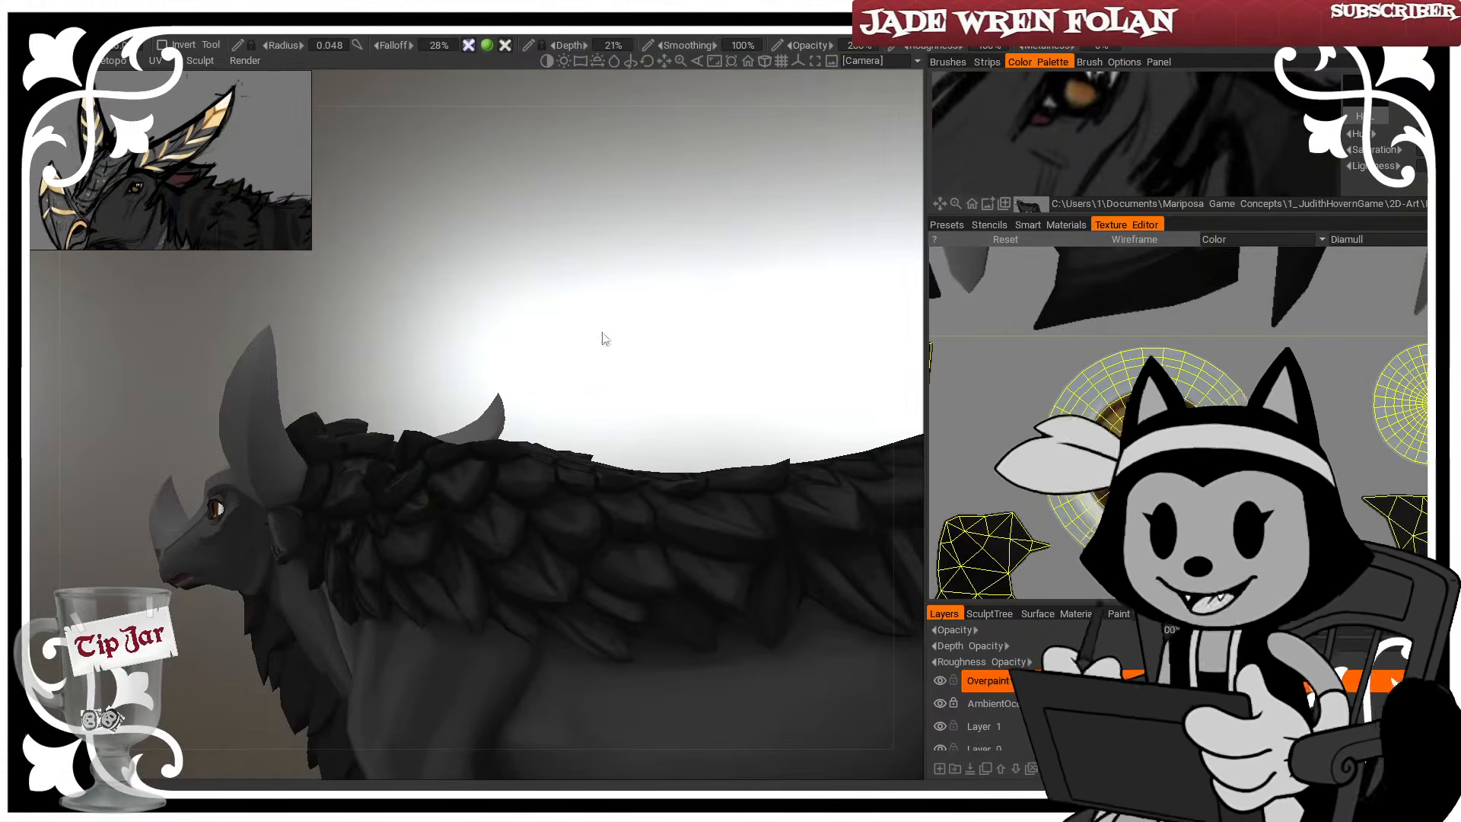
Set the brush radius to 0.042 and touch up the feathers from the neck to the upper back
mouse_move(534, 391)
left_mouse_down("alt")
mouse_move(554, 407)
mouse_move(514, 417)
mouse_move(525, 411)
left_mouse_up("alt")
key("bracketleft")
key("bracketleft")
key("bracketleft")
key("bracketright")
key("bracketright")
left_click_drag(559, 312, 593, 340)
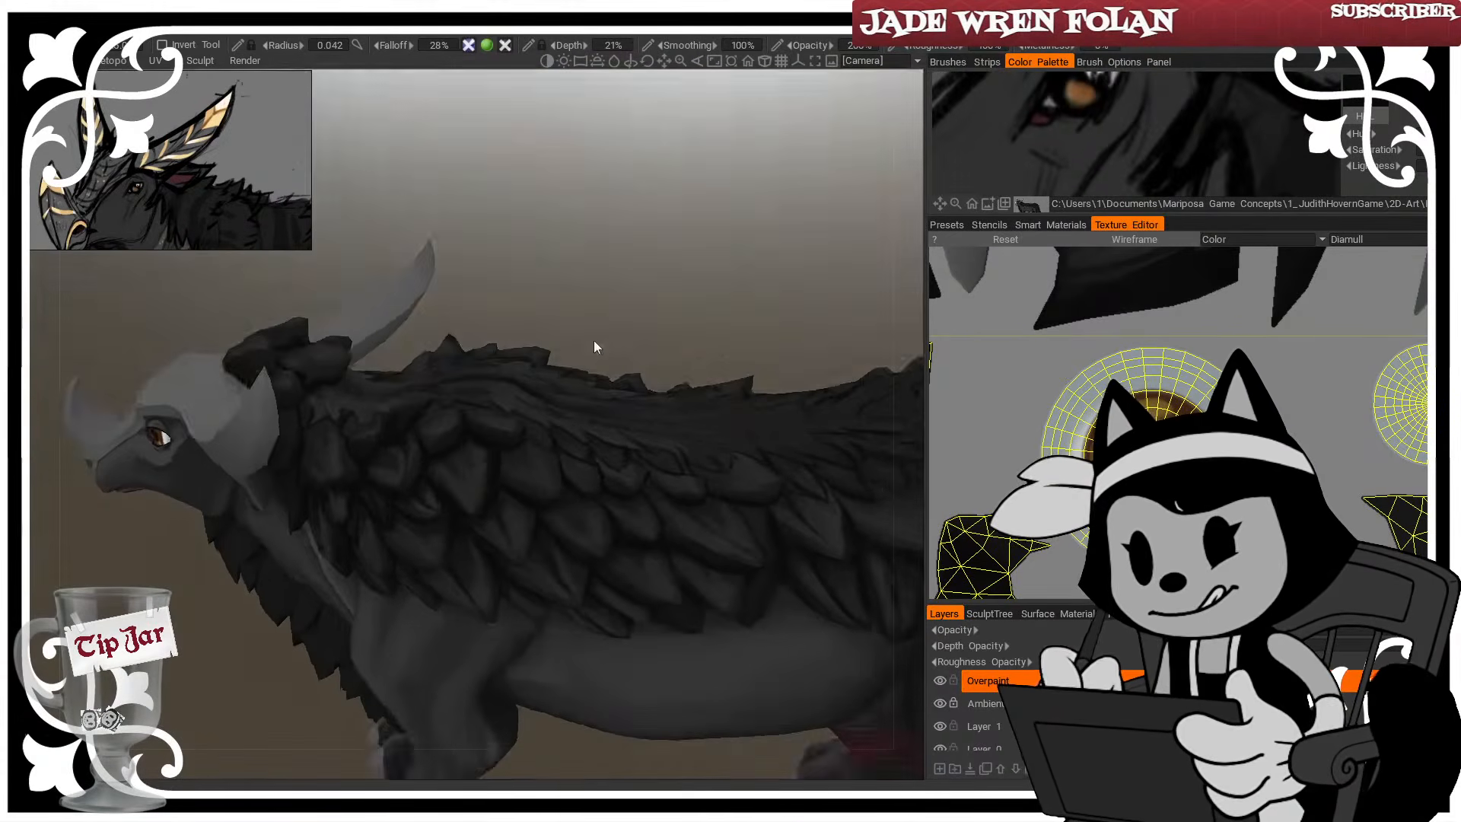
Enlarge the brush radius to 0.052 and soften the shoulder feathers behind the horn
left_click_drag(533, 296, 555, 248)
key("bracketright")
key("bracketright")
key("bracketright")
left_click_drag(670, 365, 737, 394)
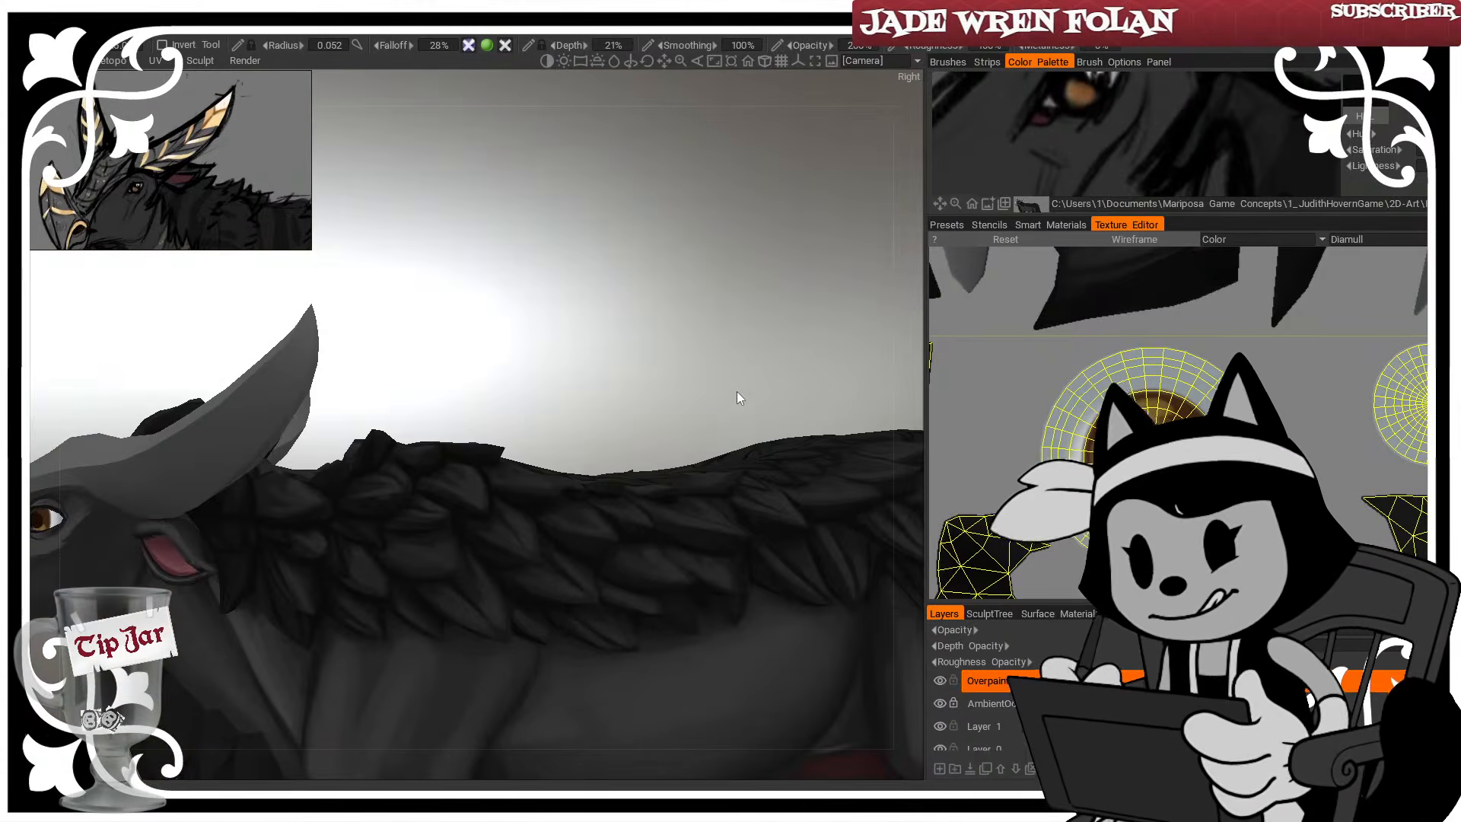
Review the whole creature from the side, and inspect the feather ruff under the throat and chest up close
scroll(624, 343, "down", 5)
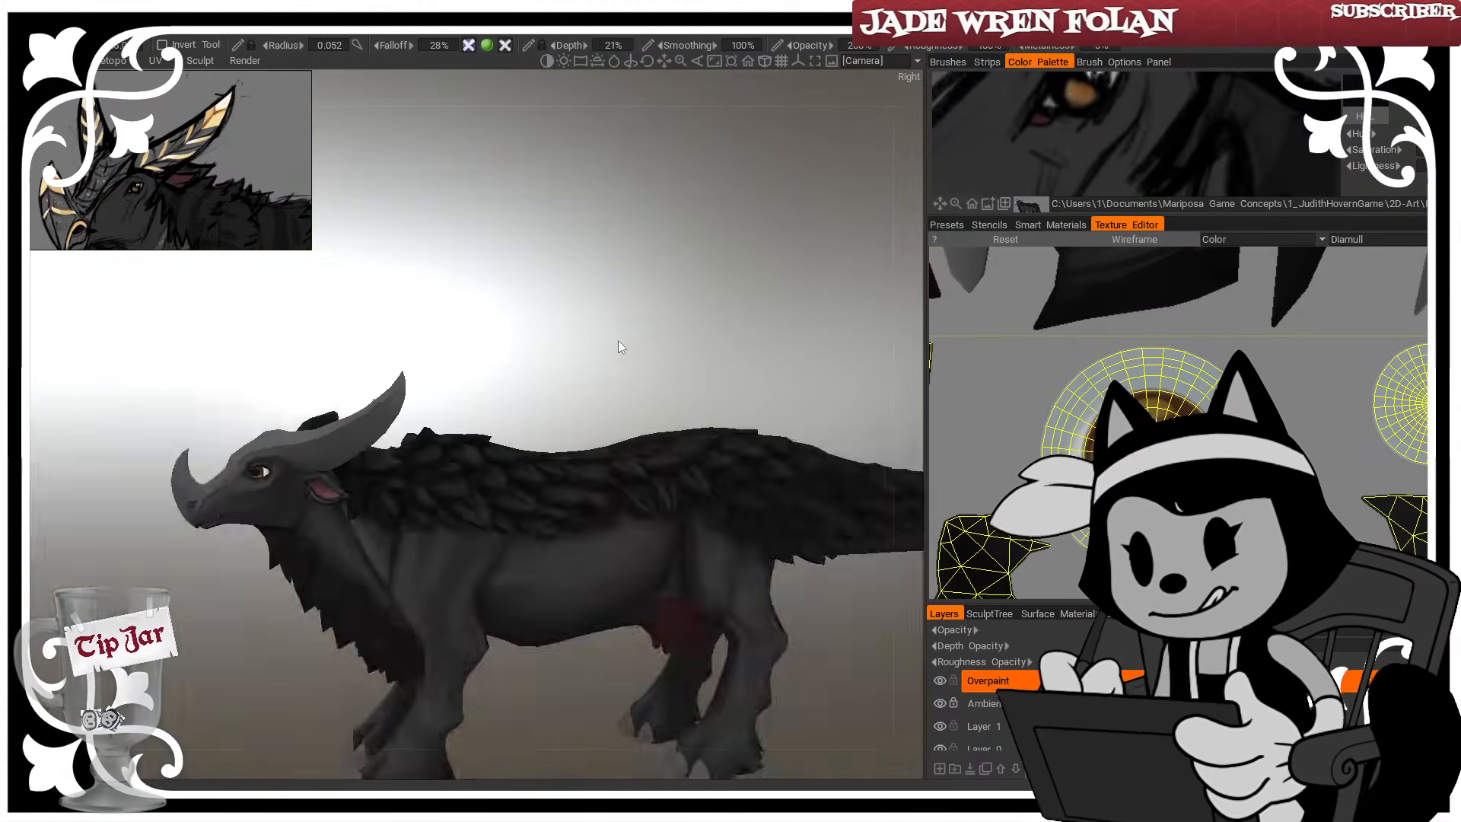
mouse_move(617, 340)
left_mouse_down()
mouse_move(708, 391)
mouse_move(613, 451)
mouse_move(470, 426)
mouse_move(479, 414)
mouse_move(623, 420)
mouse_move(743, 388)
mouse_move(694, 327)
mouse_move(631, 318)
left_mouse_up()
scroll(623, 323, "up", 5)
middle_click_drag(348, 504, 637, 335)
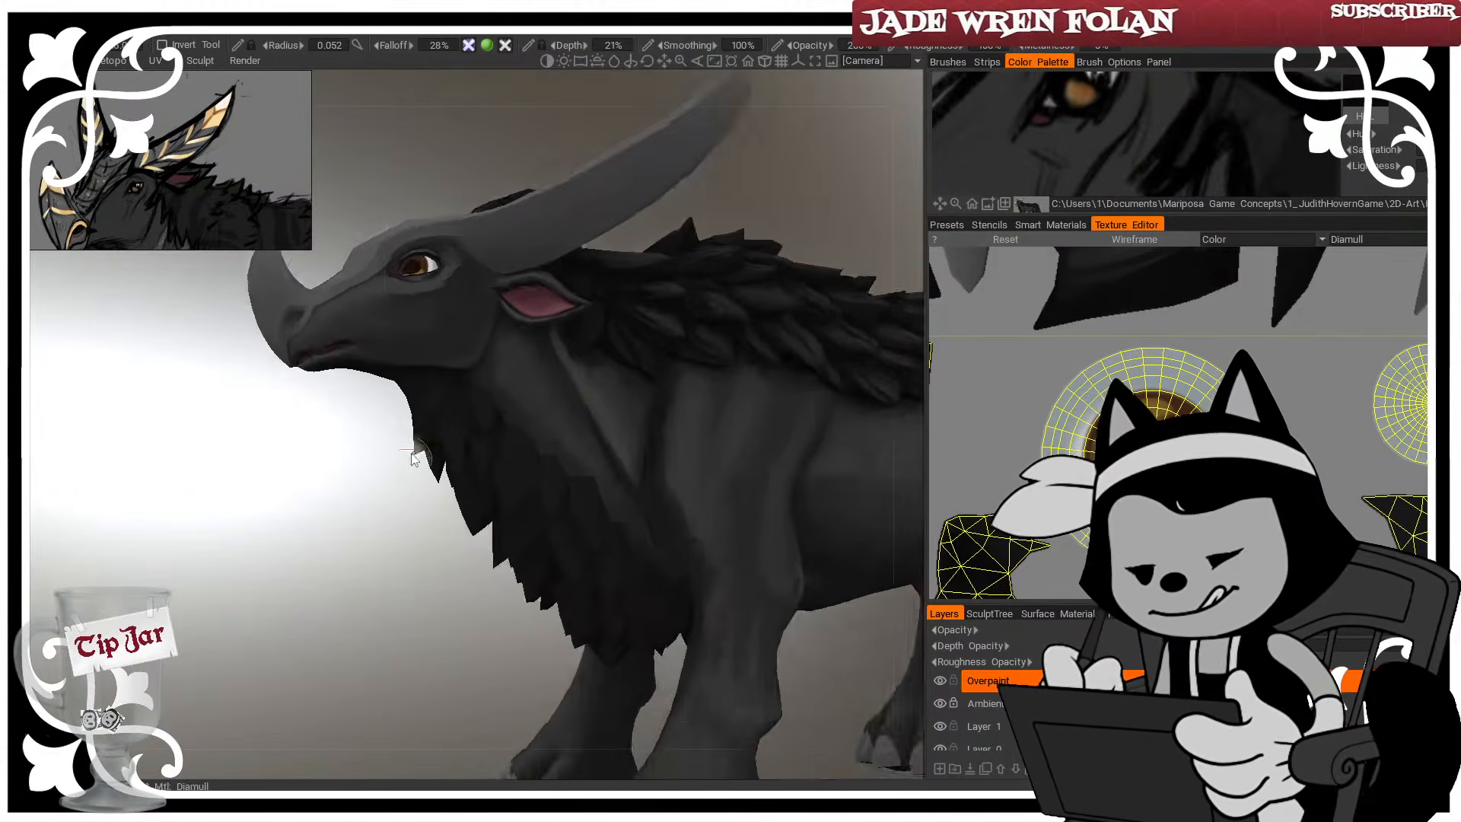
scroll(426, 455, "up", 5)
middle_click_drag(422, 558, 358, 488)
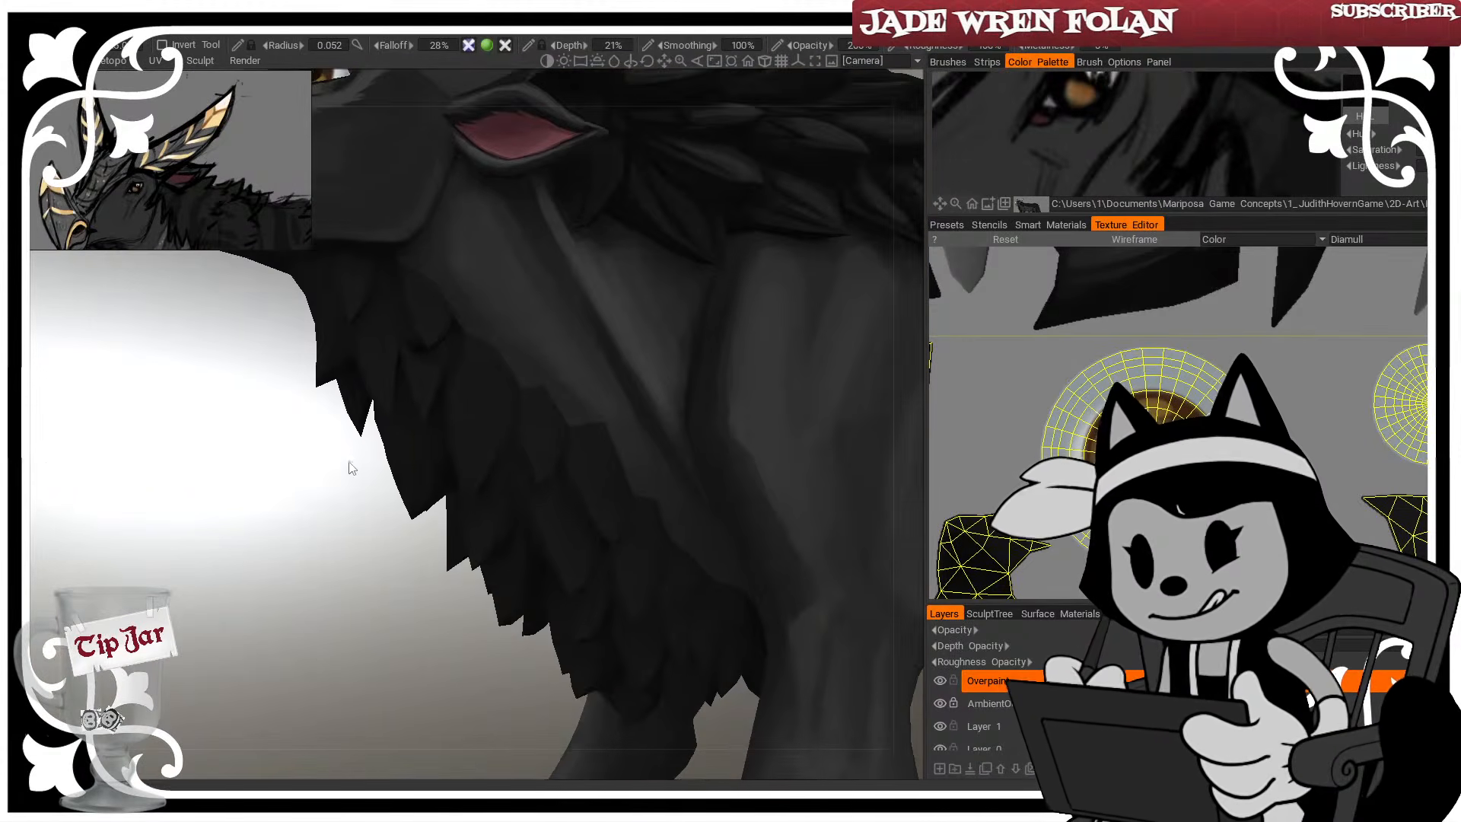
scroll(334, 472, "down", 1)
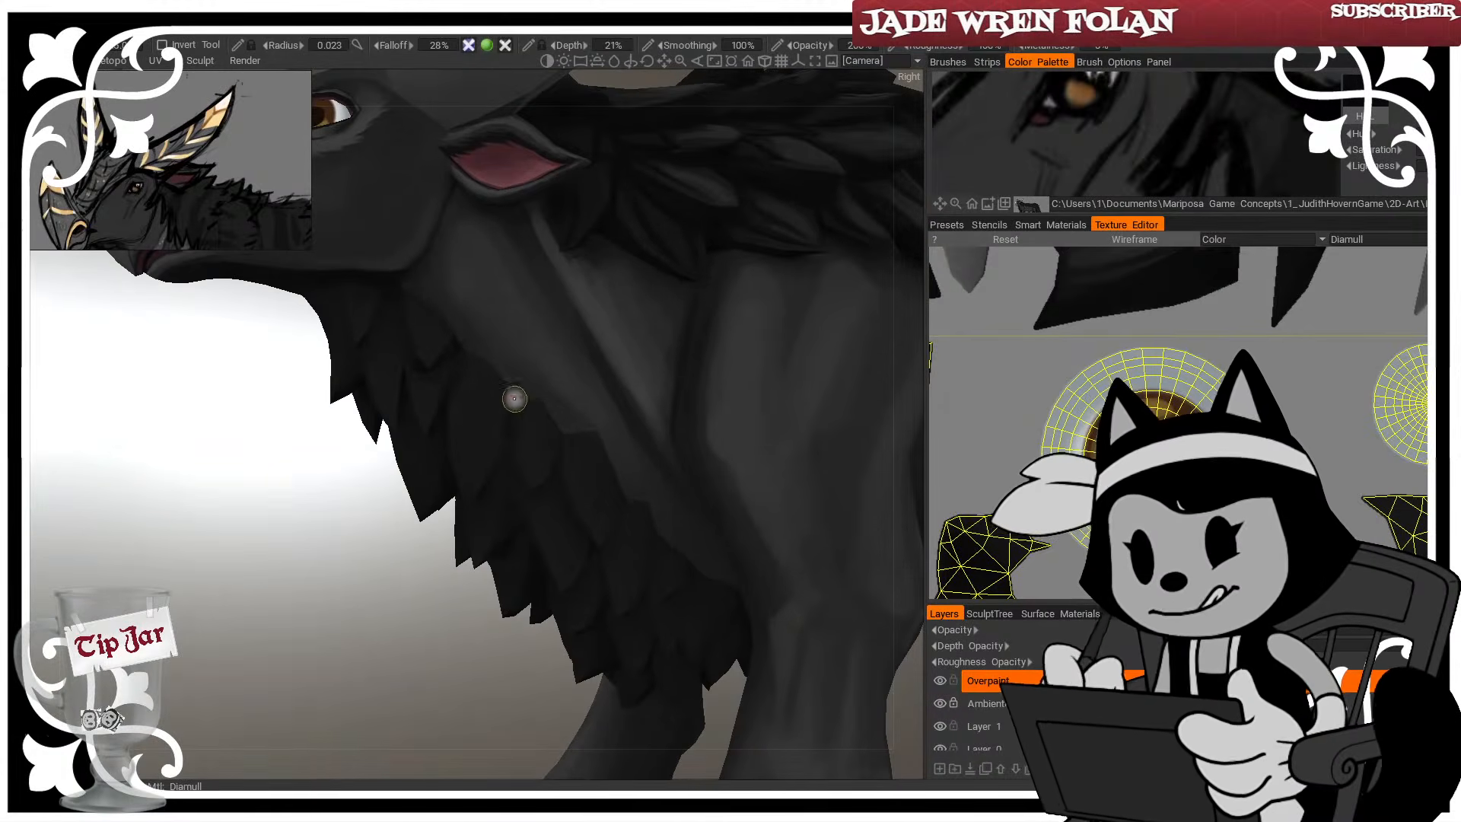
Examine the throat and chest ruff's geometry from the side, switching the wireframe overlay on and off
left_click_drag(411, 601, 348, 637)
key("w")
key("w")
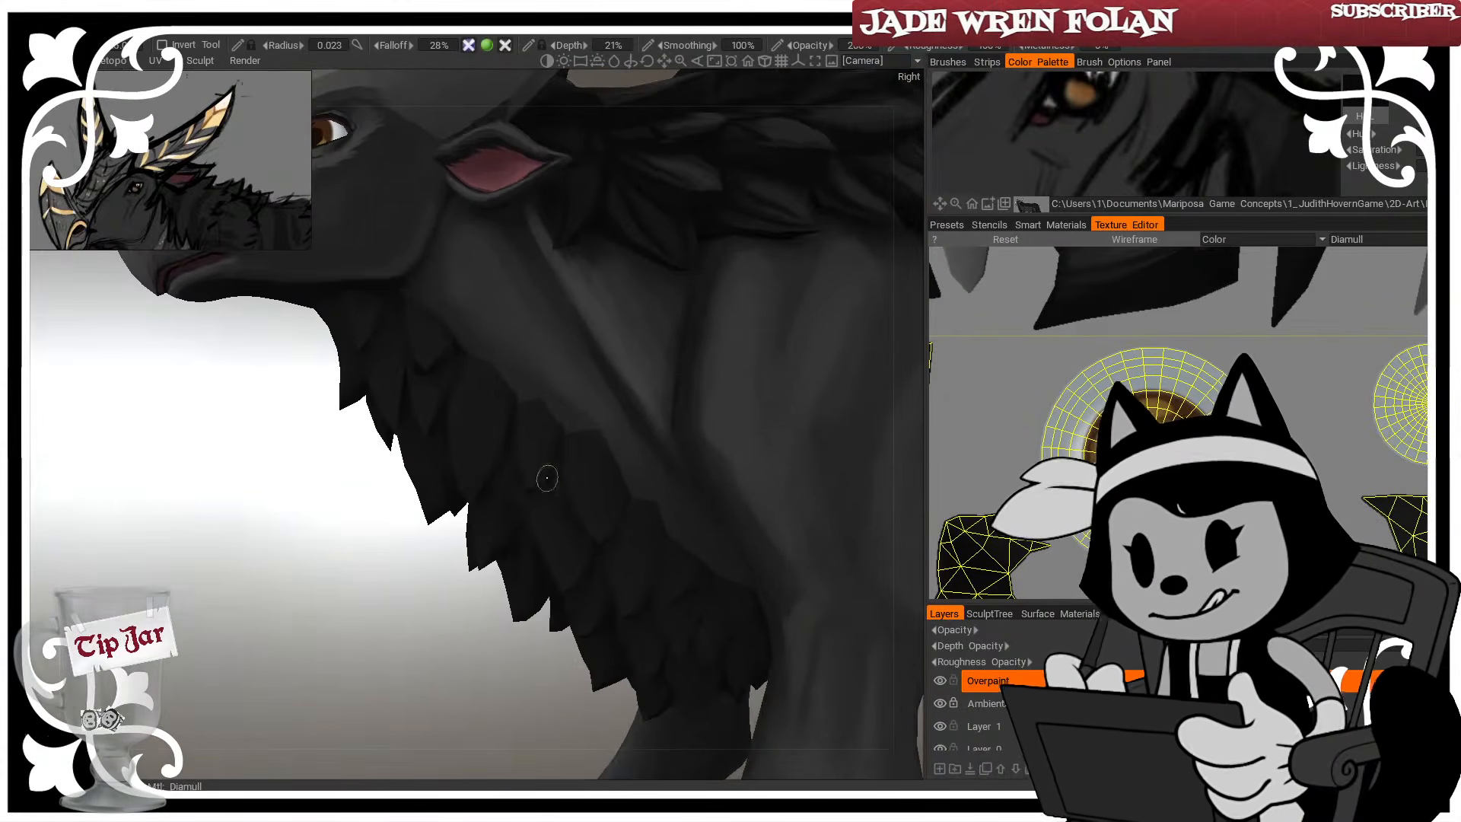
left_click_drag(484, 562, 371, 620)
key("w")
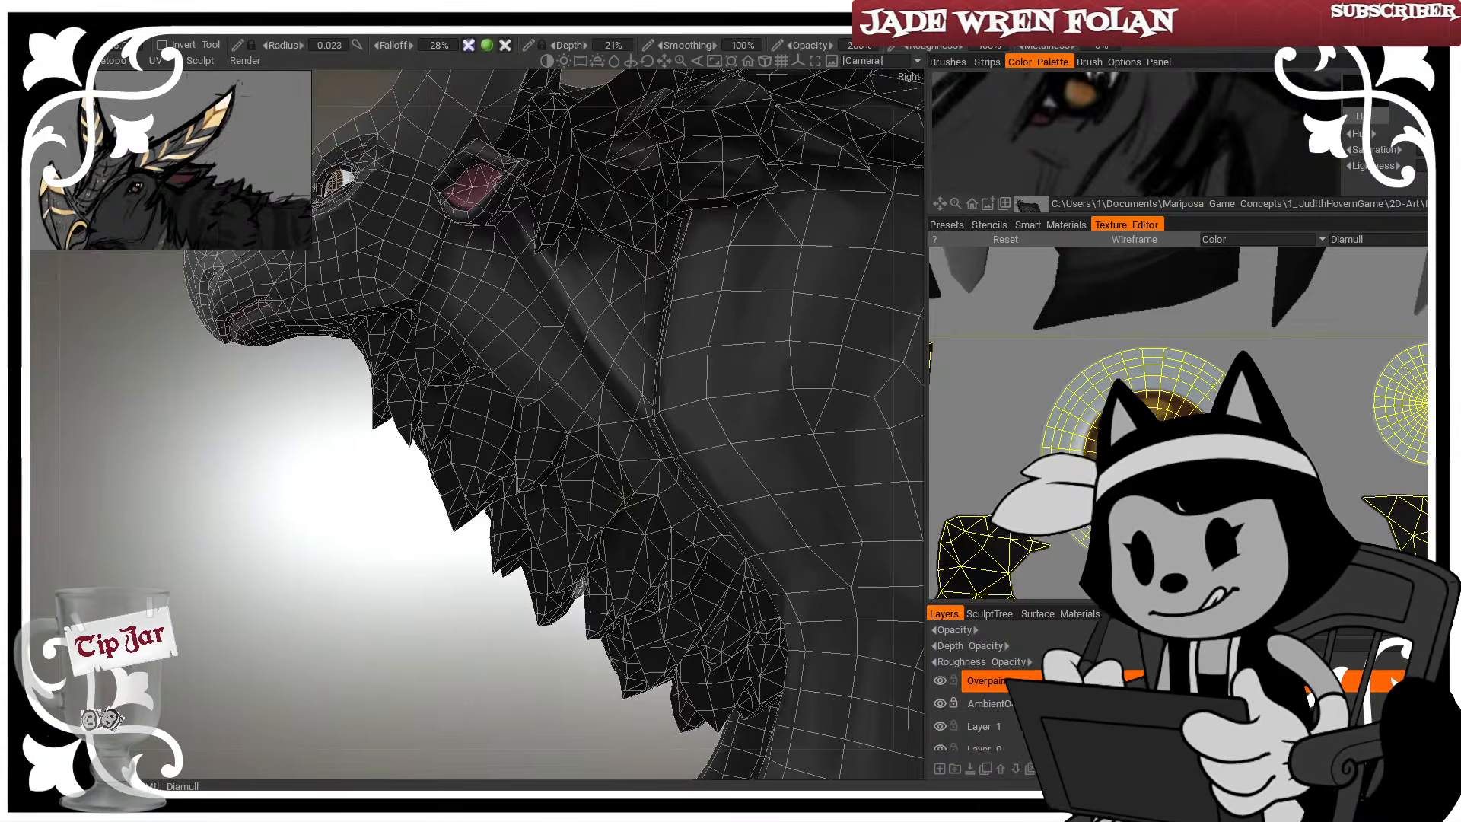
left_click_drag(569, 605, 522, 575)
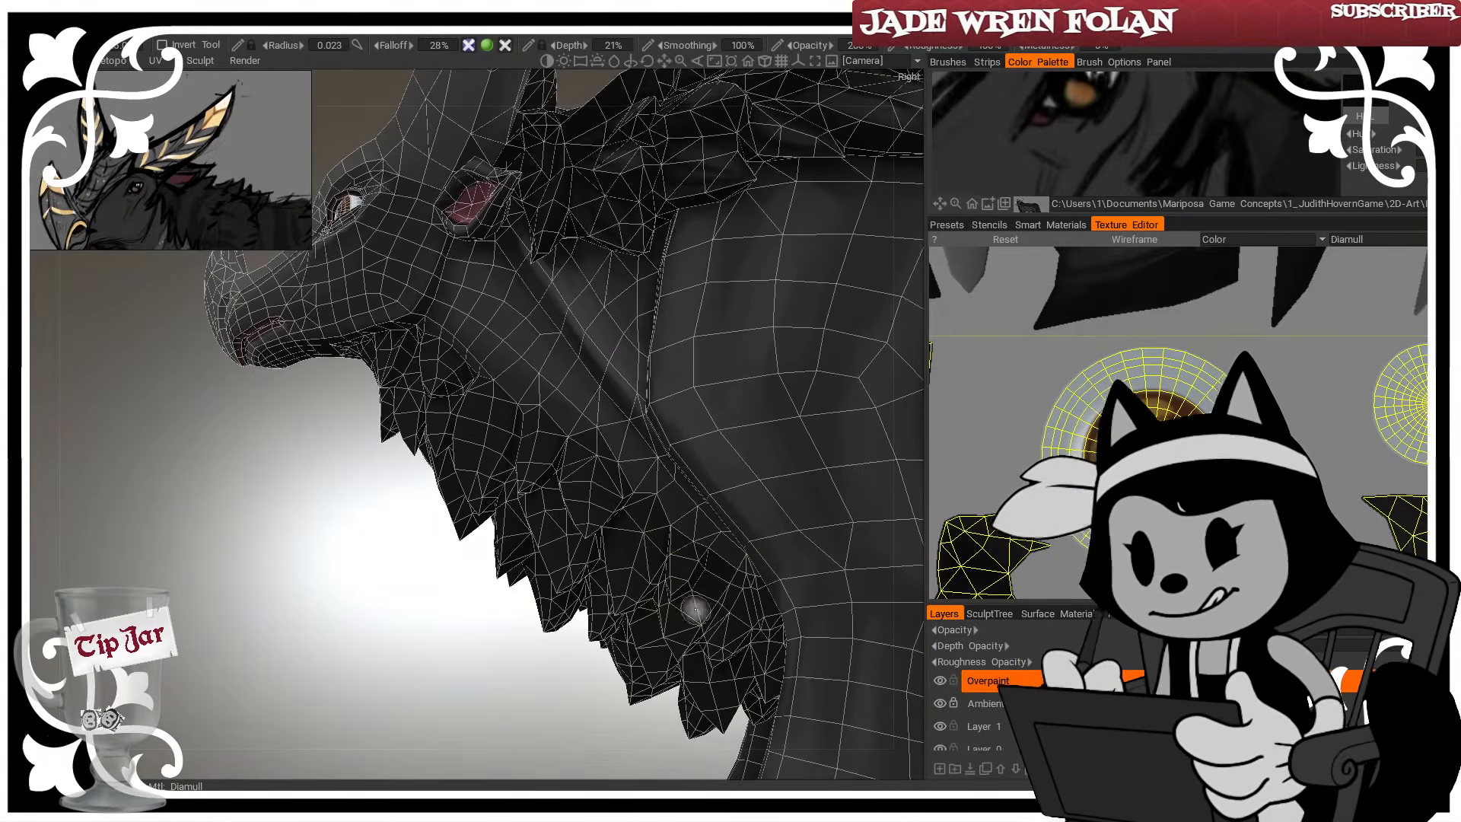
key("w")
left_click_drag(607, 723, 604, 674)
key("w")
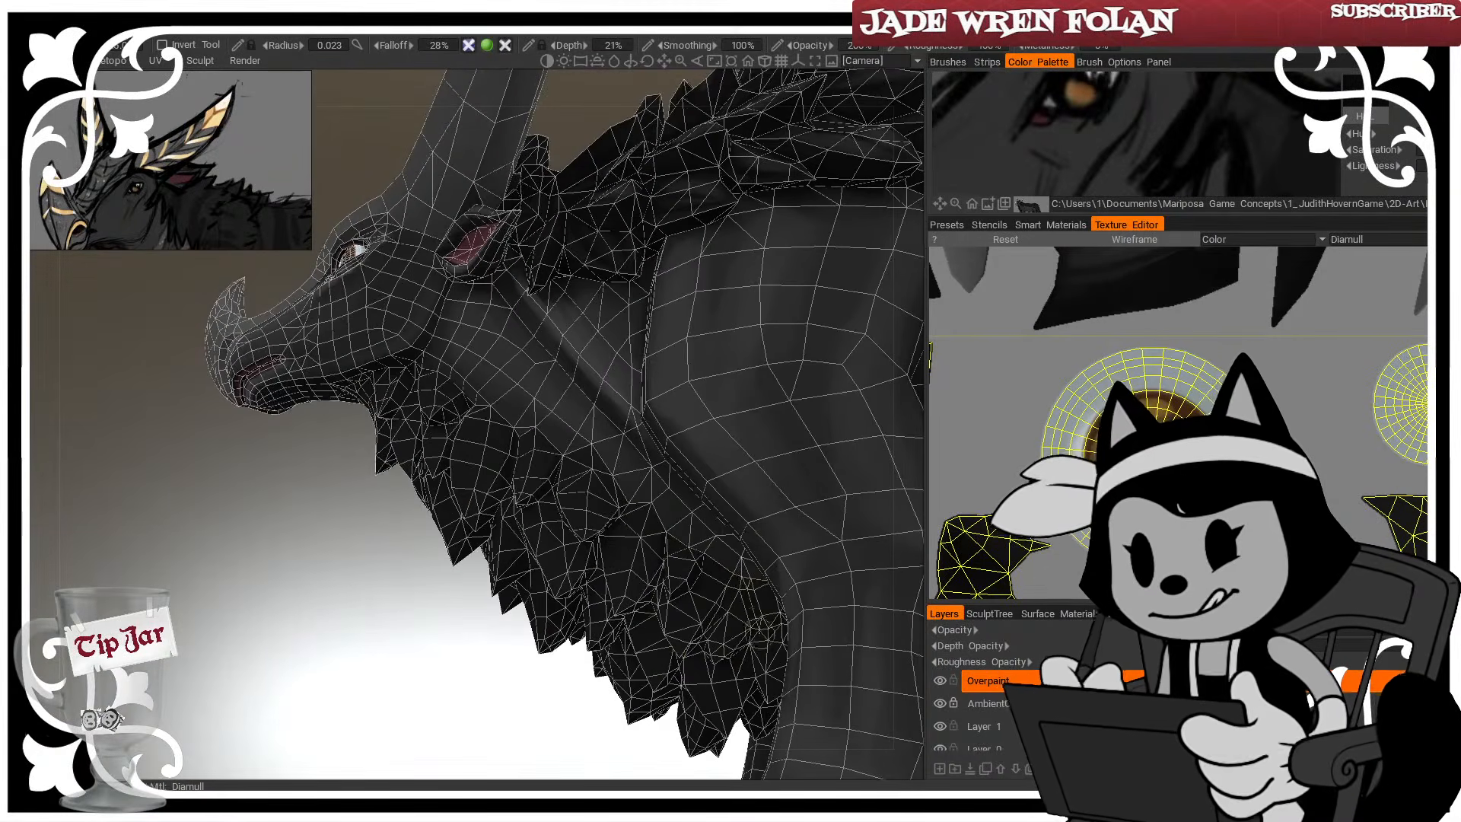
scroll(750, 608, "up", 2)
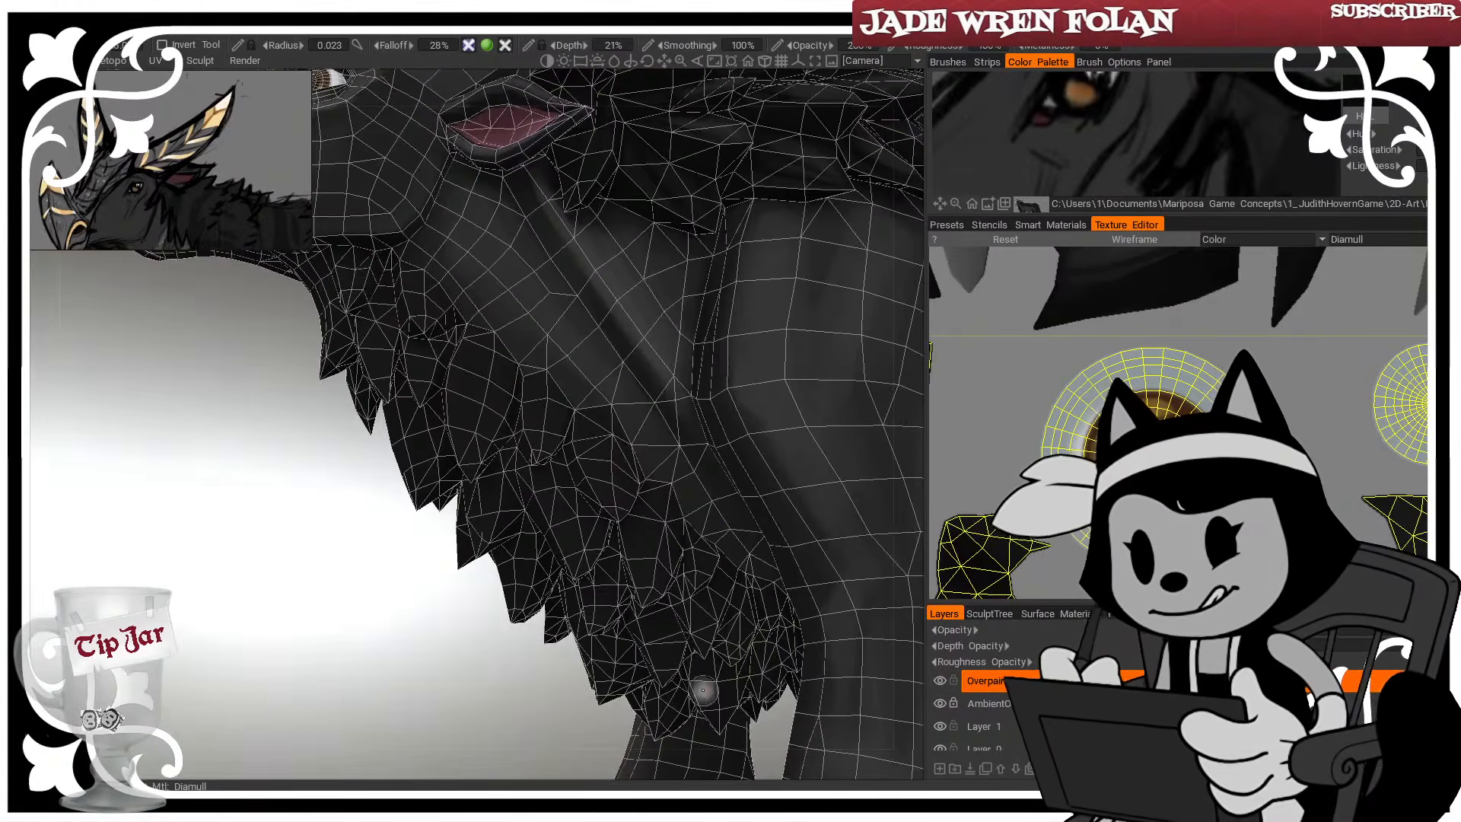
scroll(684, 646, "down", 3)
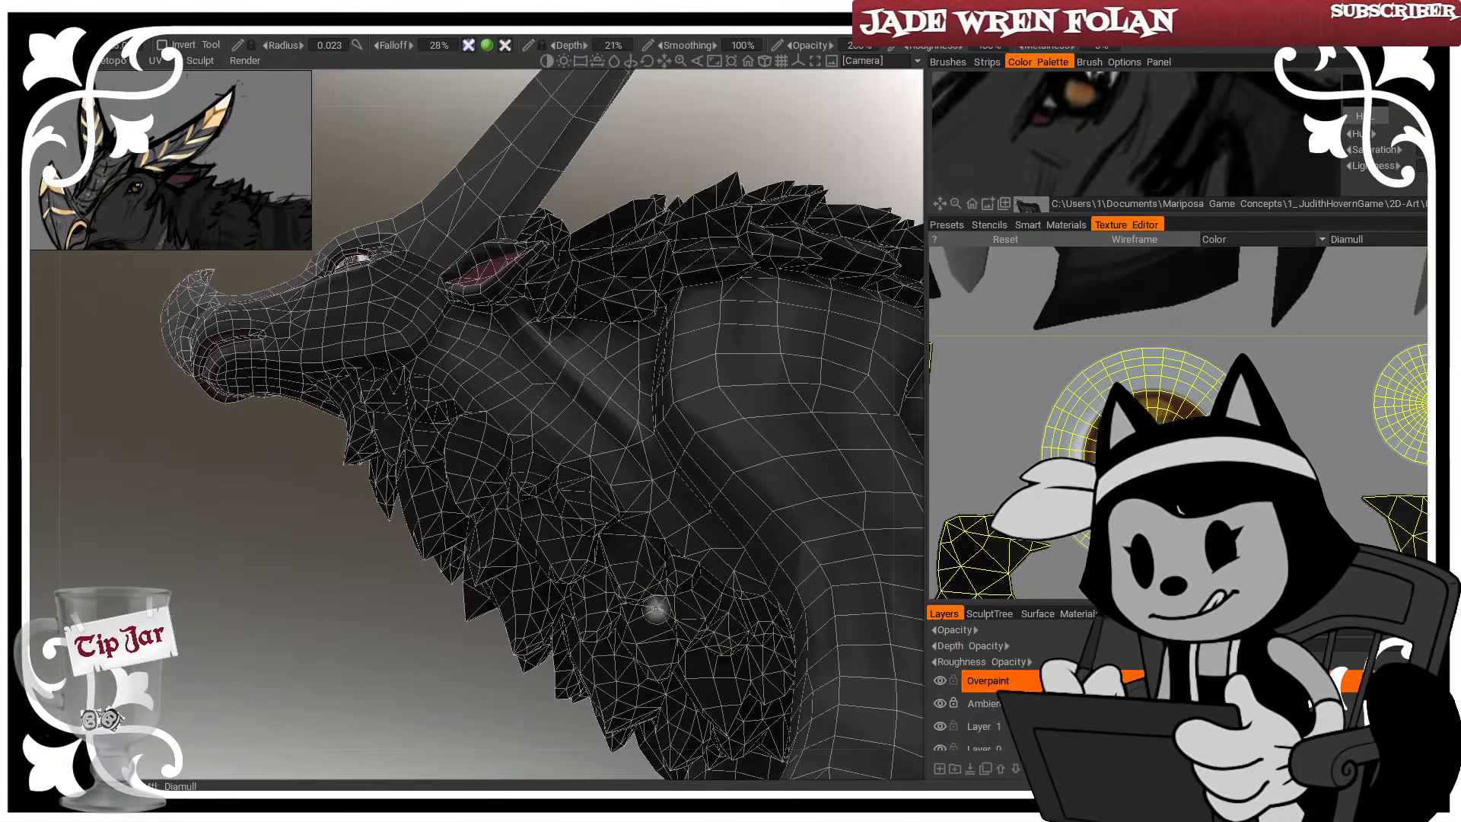
middle_click_drag(557, 658, 528, 486)
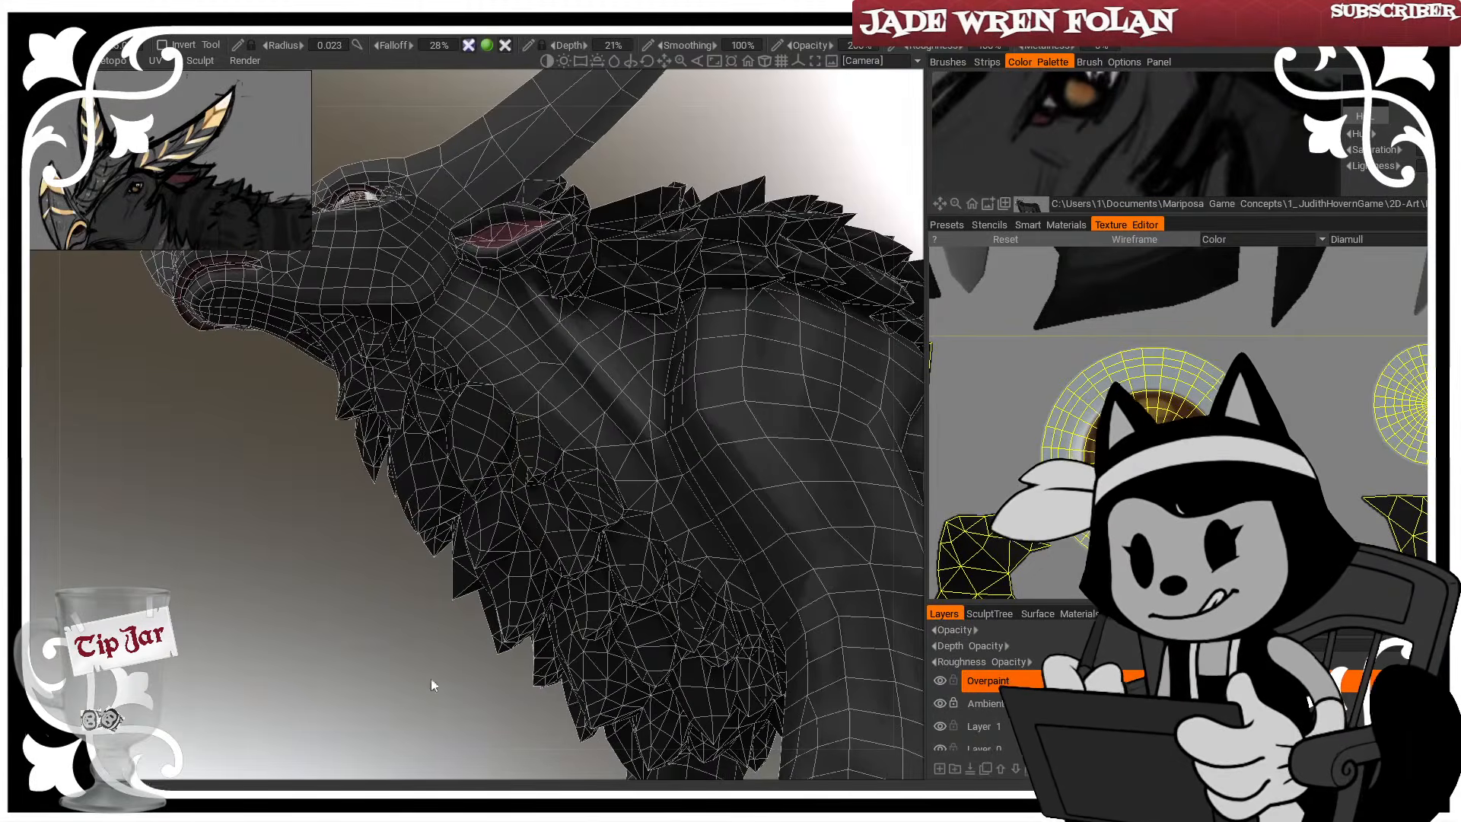
left_click_drag(434, 685, 454, 458)
Compare the ruff's painted surface with its wireframe from the front and below the head
key("5")
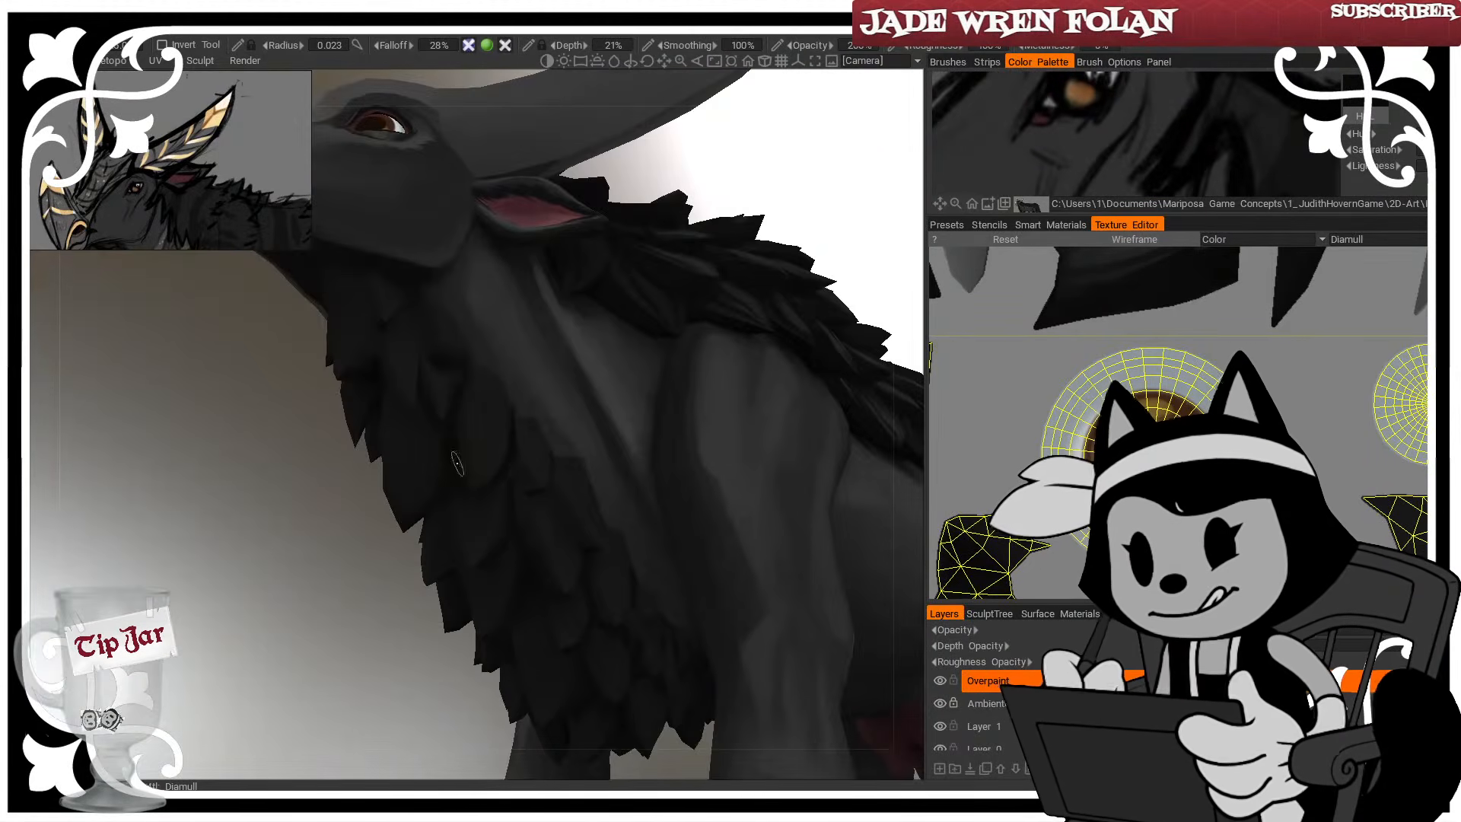
left_click_drag(404, 687, 461, 459)
key("5")
mouse_move(397, 678)
left_mouse_down()
mouse_move(449, 495)
mouse_move(400, 668)
mouse_move(411, 427)
left_mouse_up()
key("5")
key("5")
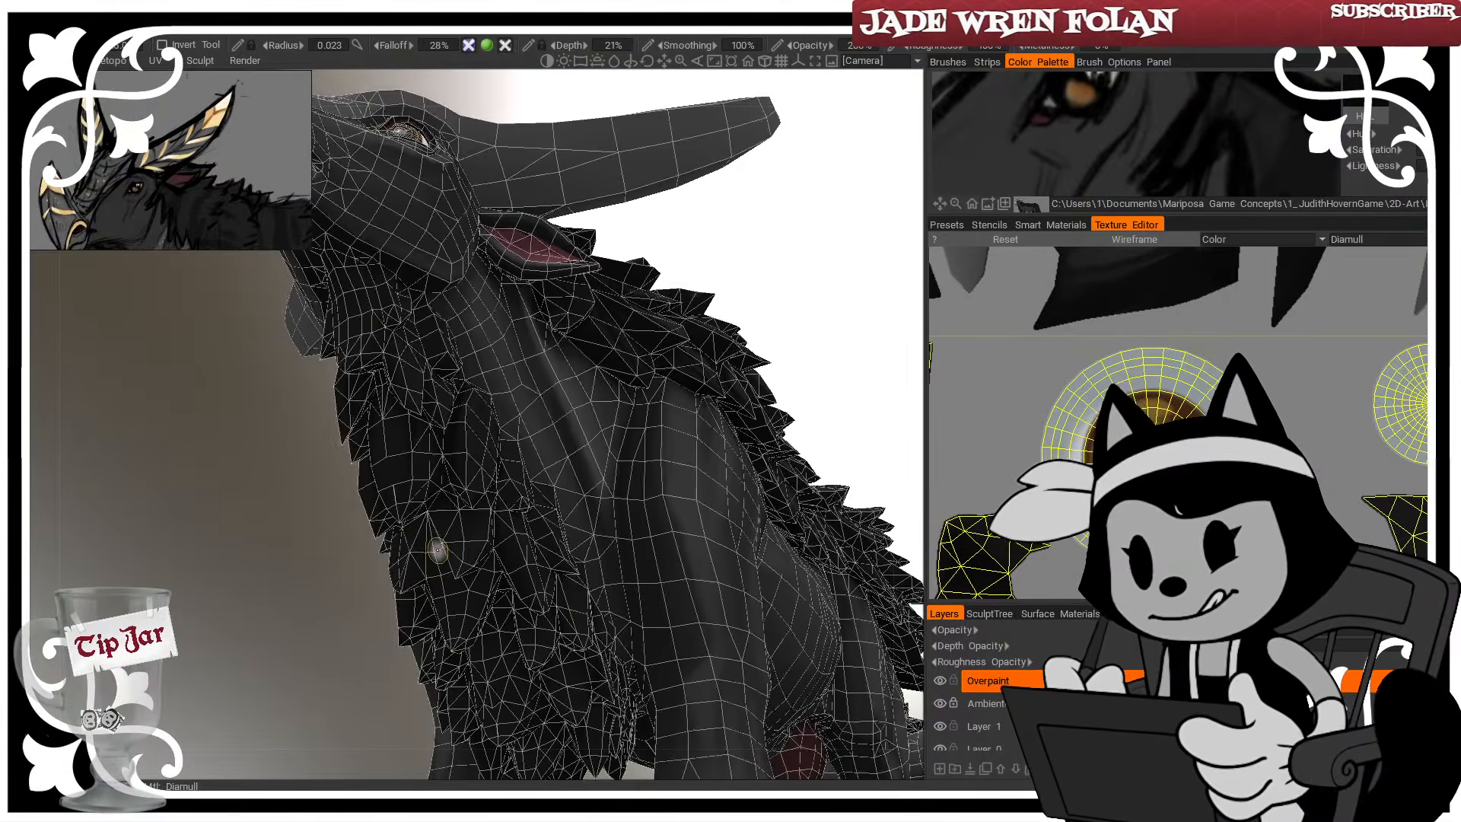
key("5")
left_click_drag(438, 550, 543, 631)
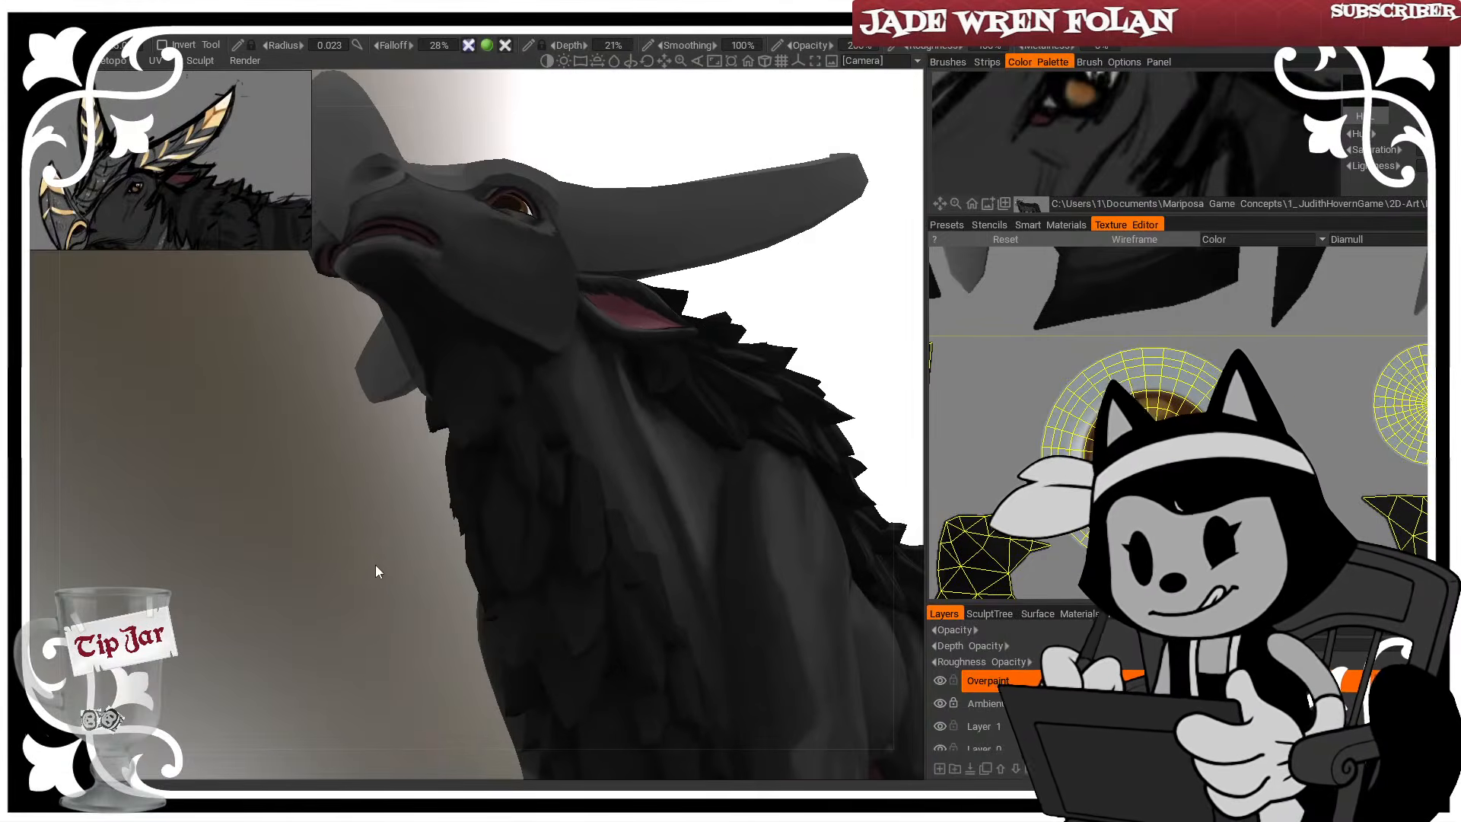
left_click_drag(375, 566, 379, 601)
key("5")
key("5")
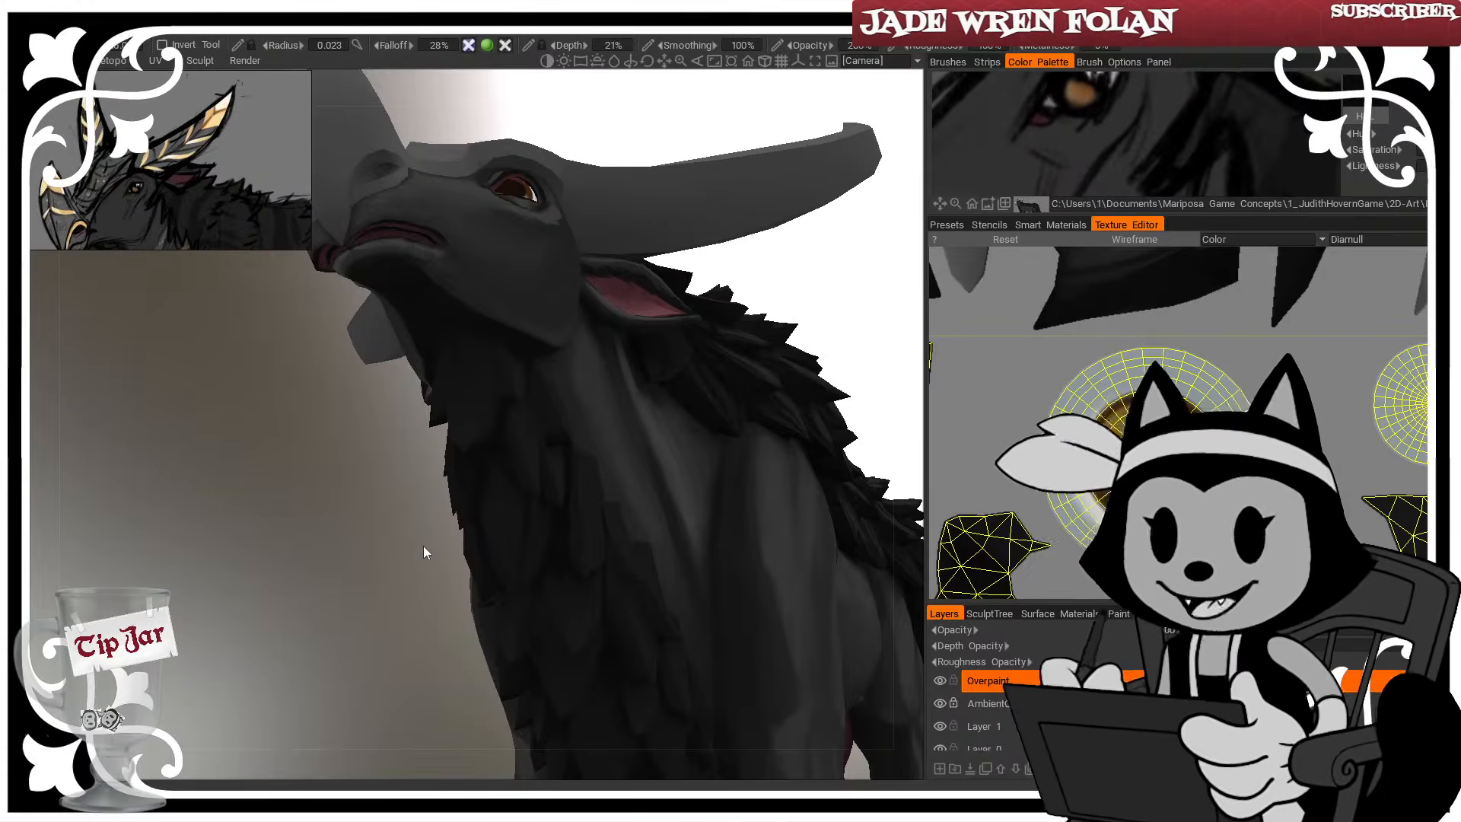
Reduce the brush radius to 0.019 and shade the throat ruff feathers just beneath the jaw
left_click_drag(423, 546, 344, 650)
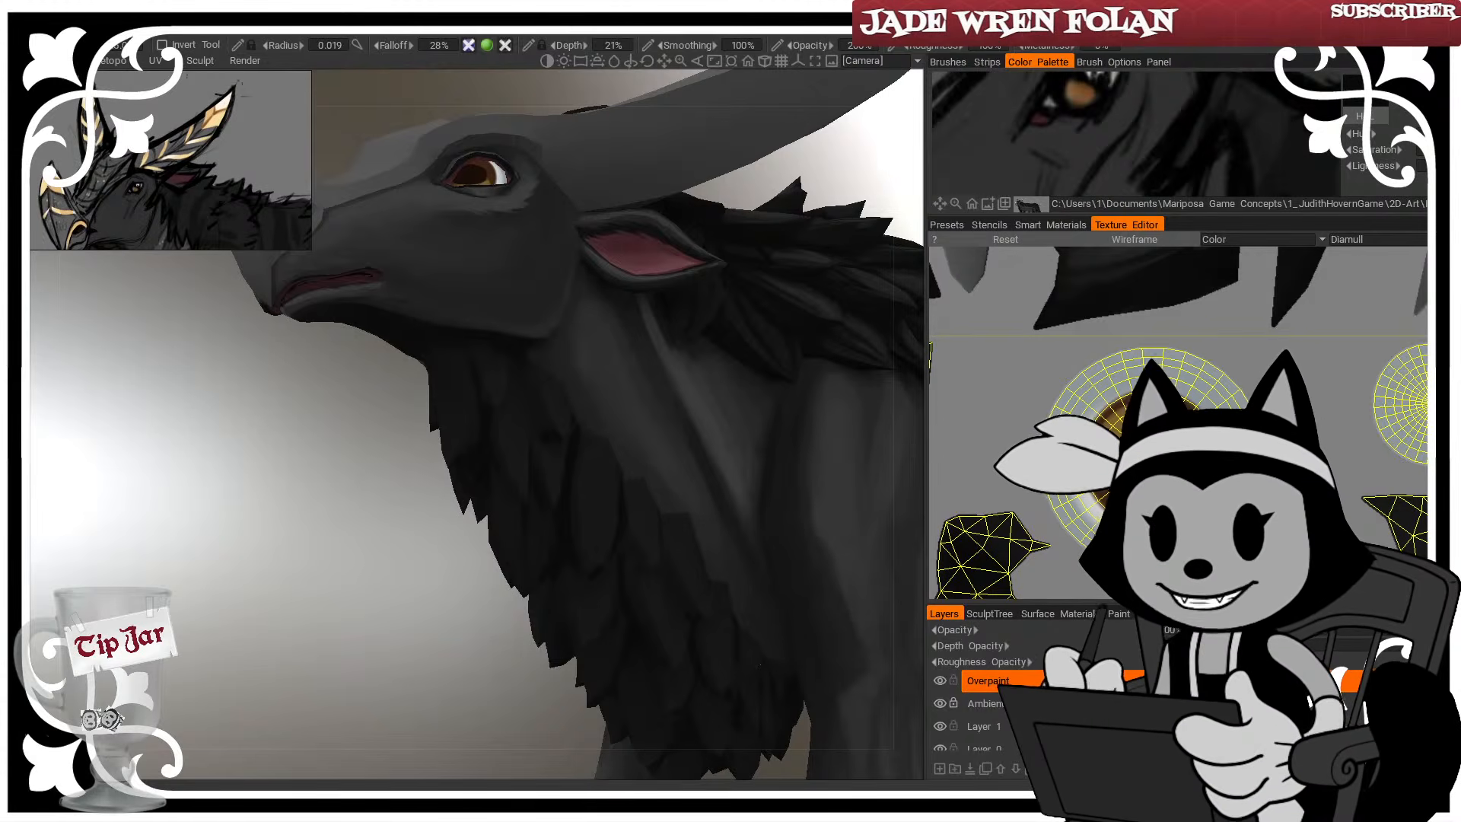
left_click_drag(330, 677, 183, 618)
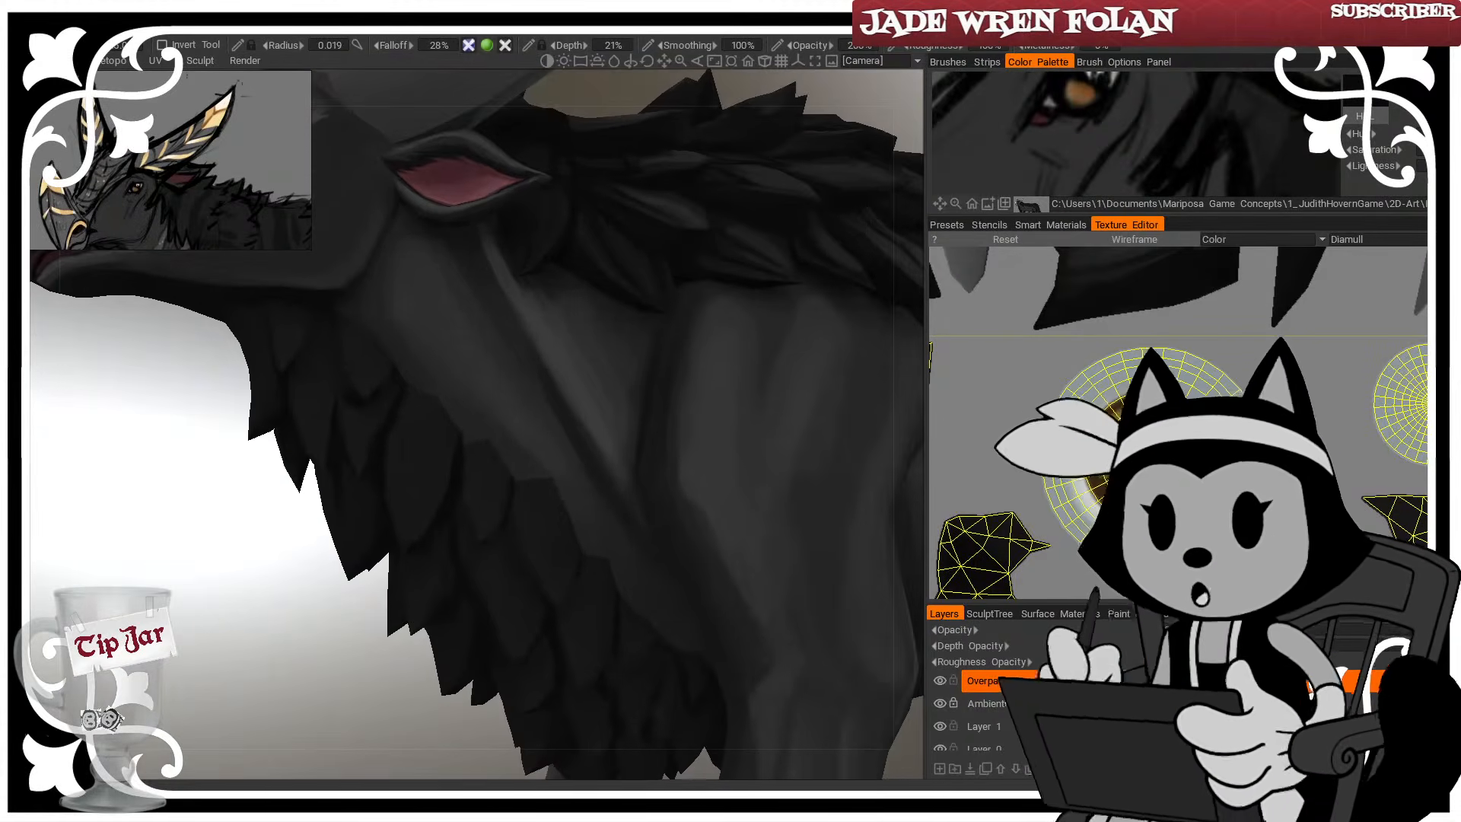
left_click_drag(285, 591, 297, 585)
left_click_drag(331, 348, 296, 366)
left_click_drag(320, 308, 331, 348)
left_click_drag(347, 662, 307, 681)
left_click_drag(328, 613, 280, 618)
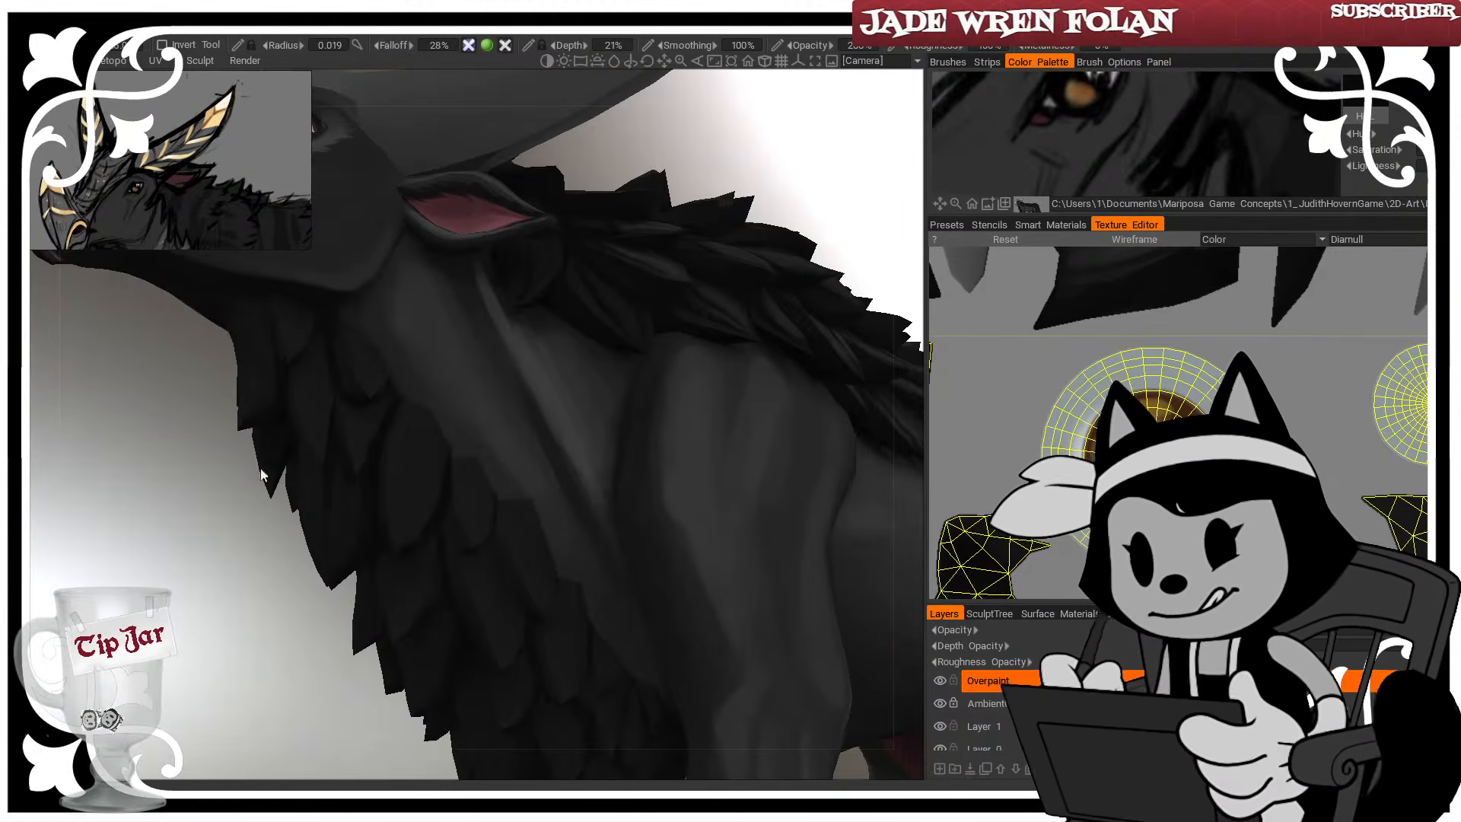
Check the ruff's wireframe and paint more shading on its upper front feathers with a 0.020 brush radius
key("w")
left_click_drag(262, 631, 319, 354)
key("w")
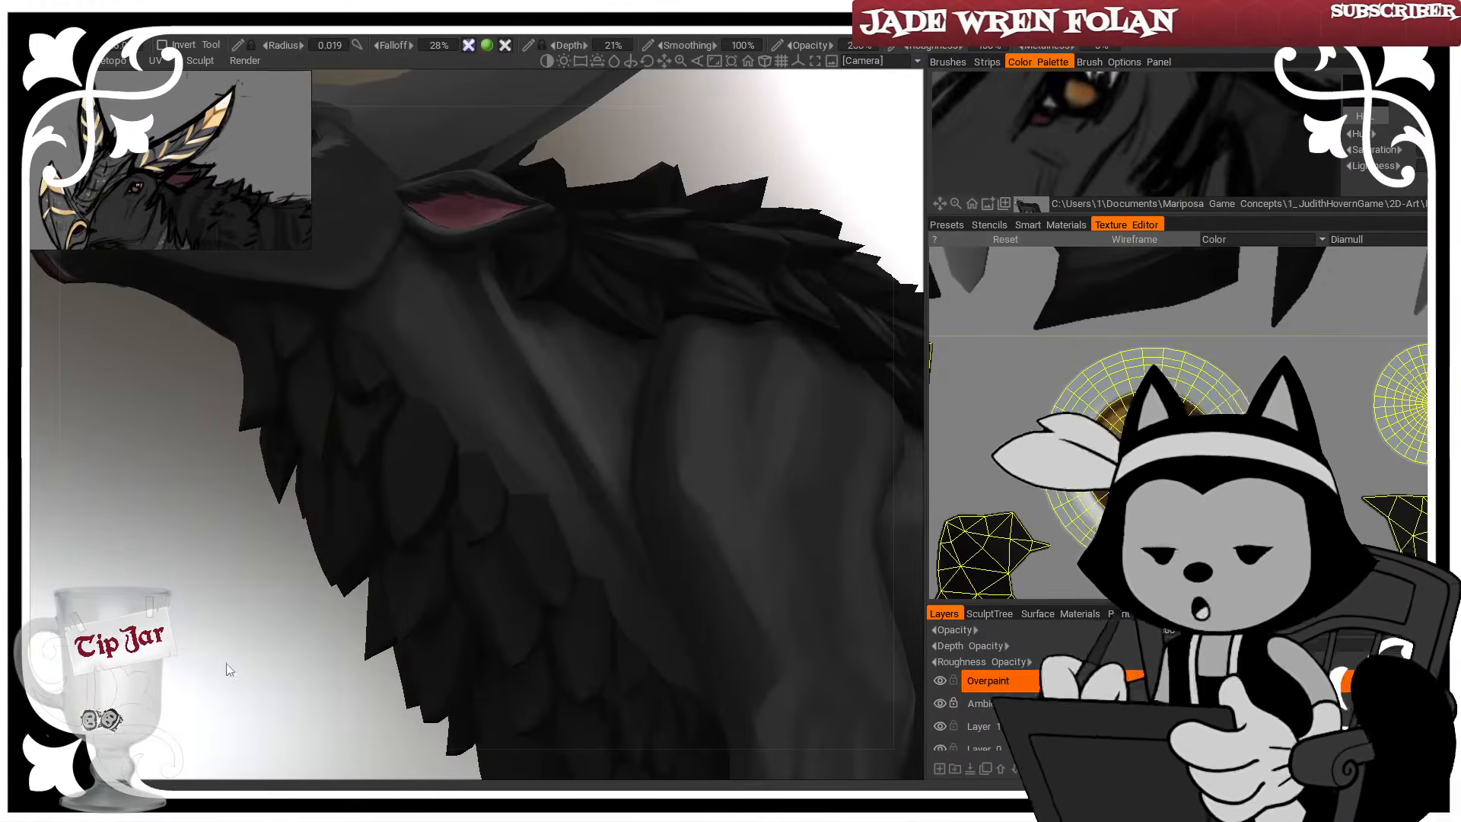
left_click_drag(251, 606, 372, 528)
left_click_drag(327, 318, 325, 391)
left_click_drag(226, 549, 279, 530)
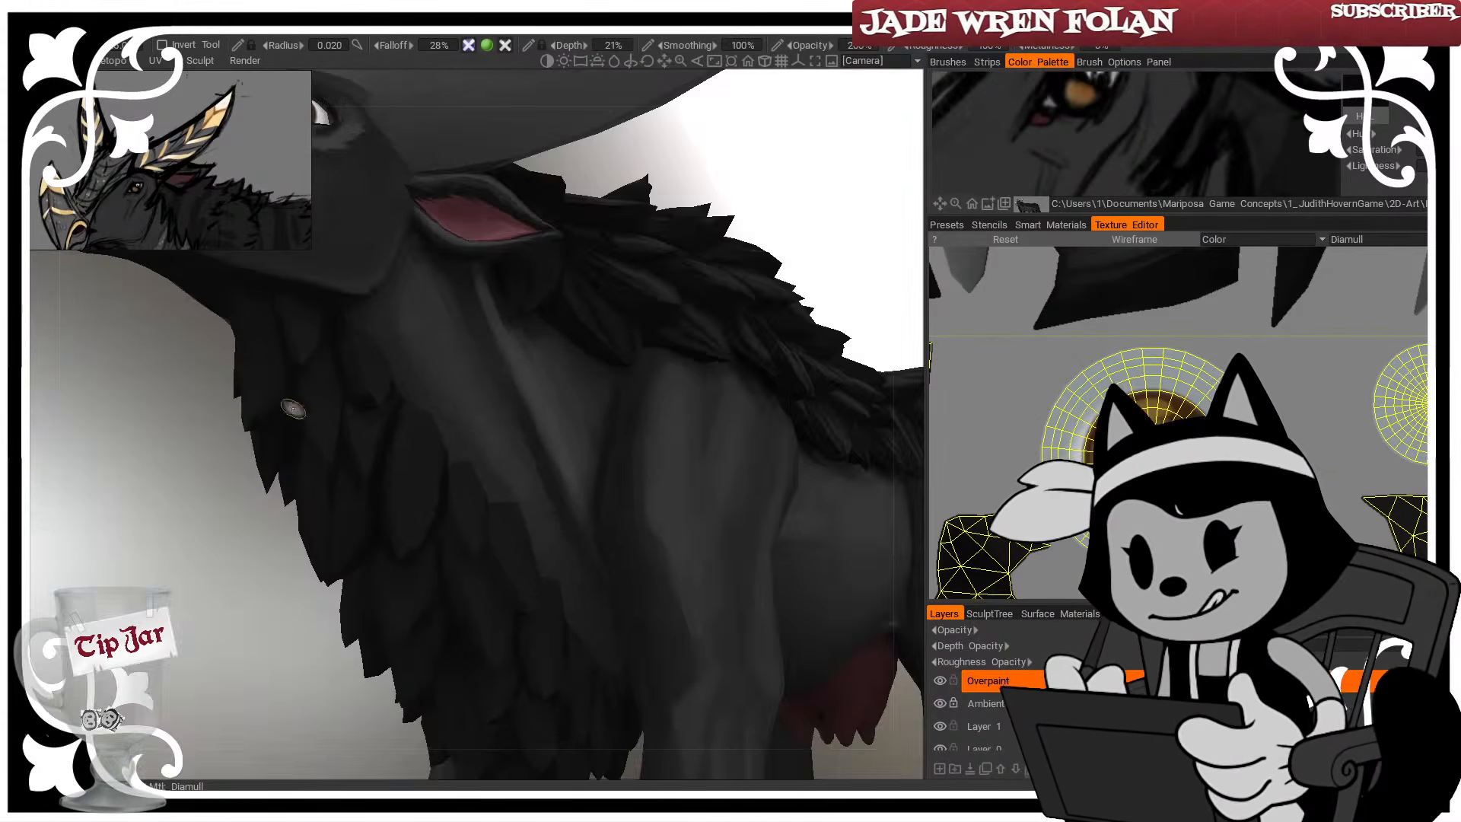
Enlarge the brush radius to 0.037 and darken the upper ruff feathers beside the neck
left_click_drag(259, 597, 200, 612)
mouse_move(301, 671)
left_mouse_down()
mouse_move(307, 622)
mouse_move(365, 625)
left_mouse_up()
left_click_drag(442, 432, 415, 523)
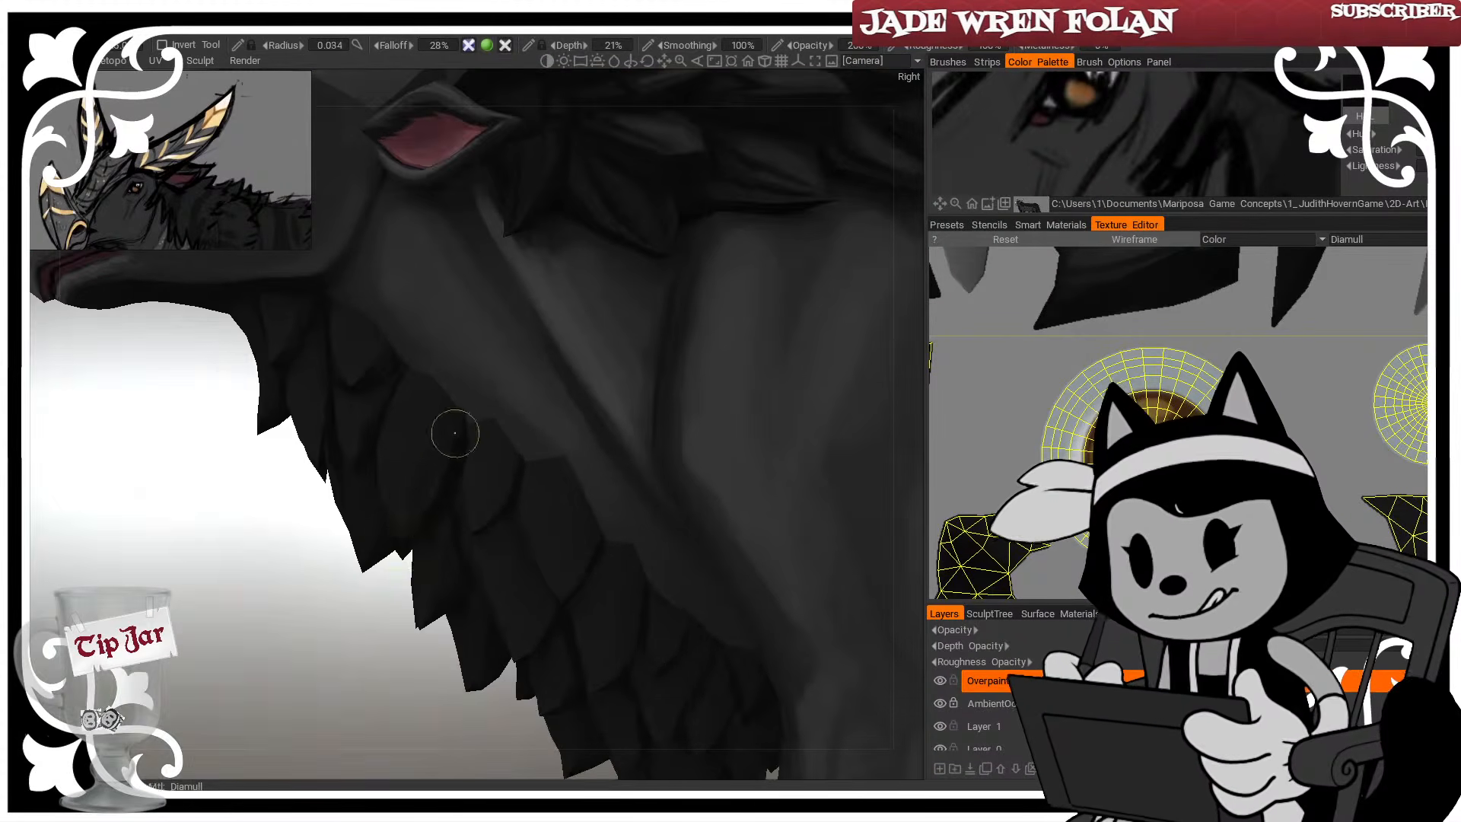
left_click_drag(400, 605, 399, 690)
left_click_drag(458, 425, 427, 575)
key("]")
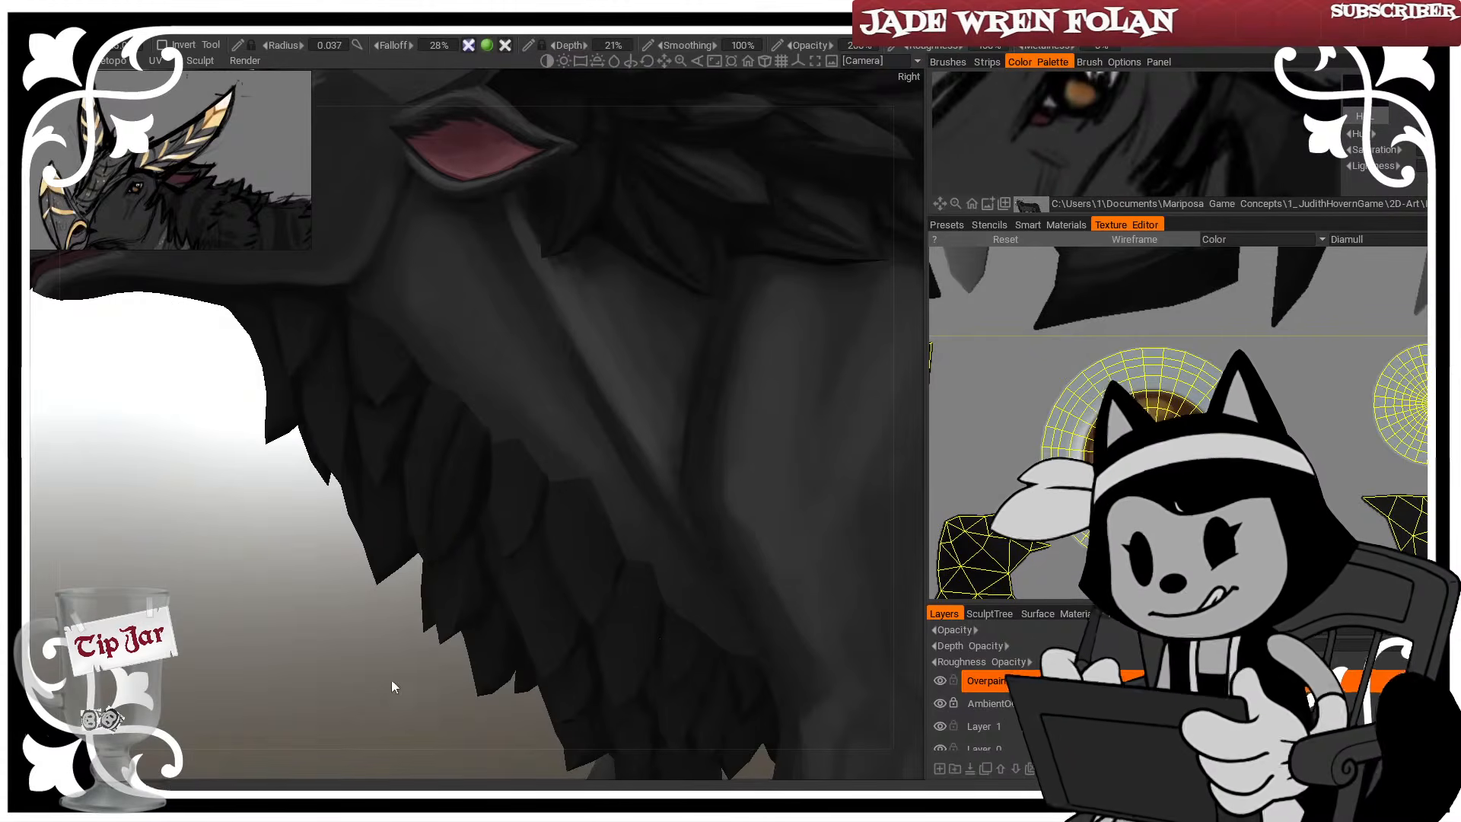
Shade the mid-throat feathers with a 0.030 brush radius, and paint finer feather edges with a 0.012 radius
left_click_drag(395, 685, 400, 655)
key("[")
mouse_move(441, 399)
left_mouse_down()
mouse_move(428, 540)
mouse_move(444, 401)
mouse_move(427, 512)
left_mouse_up()
left_click_drag(455, 690, 385, 696)
key("]")
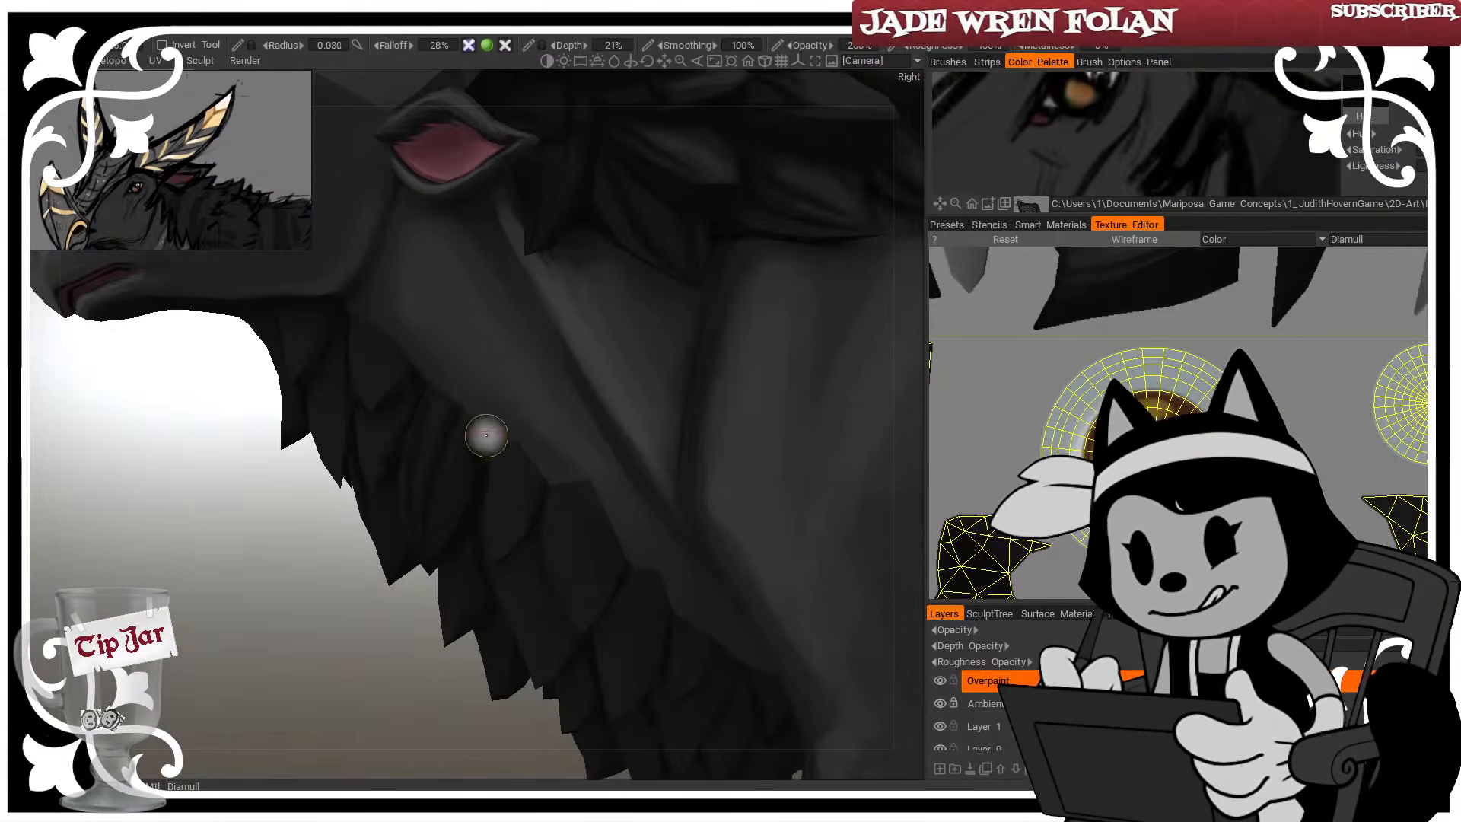
key("[")
key("[")
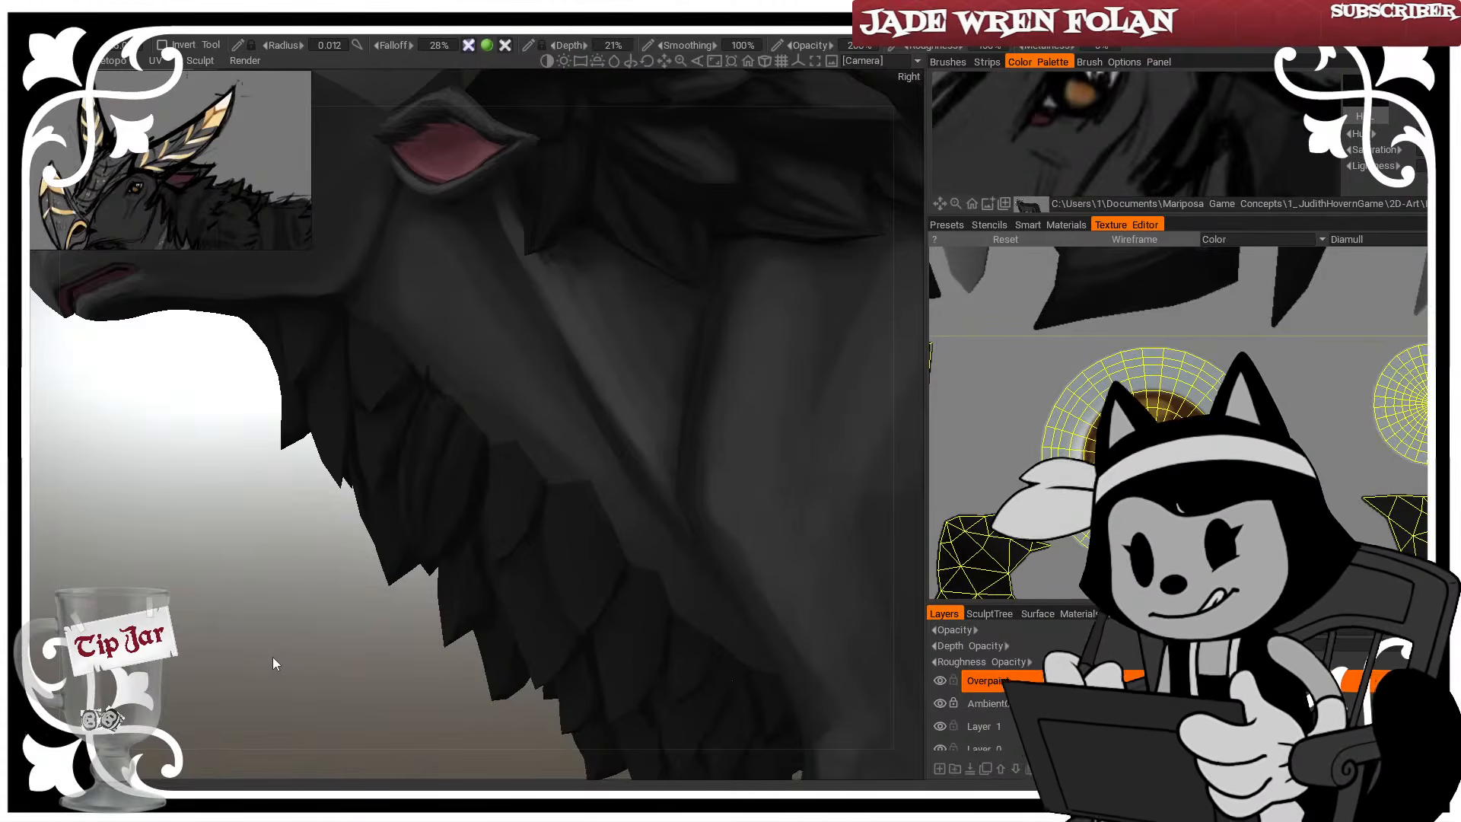
Paint jagged feather tips along the ruff's border with the neck below the ear, using brush radii from 0.014 to 0.020
mouse_move(273, 656)
left_mouse_down()
mouse_move(323, 681)
mouse_move(341, 641)
mouse_move(332, 696)
left_mouse_up()
key("]")
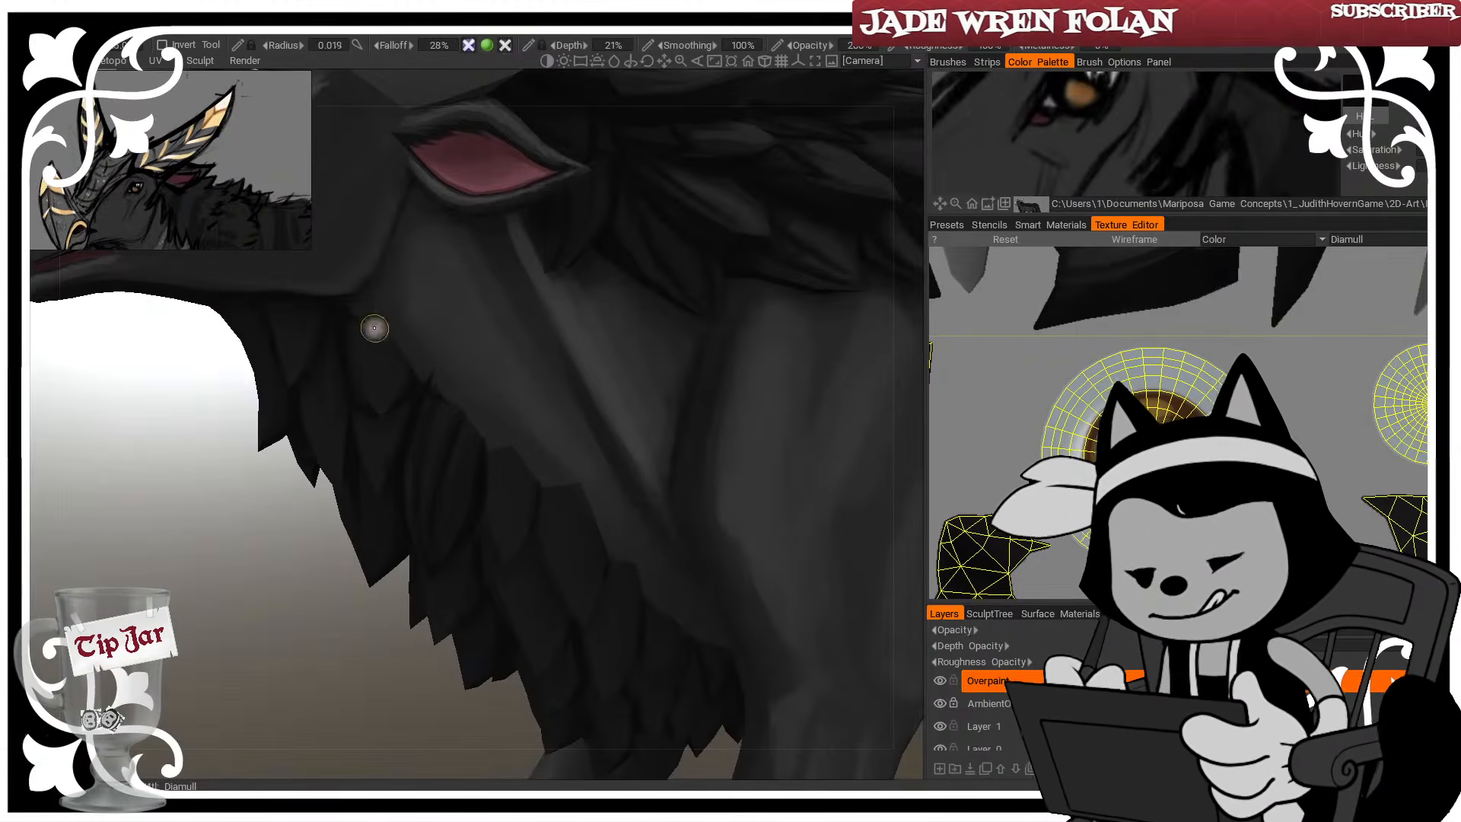
key("]")
key("[")
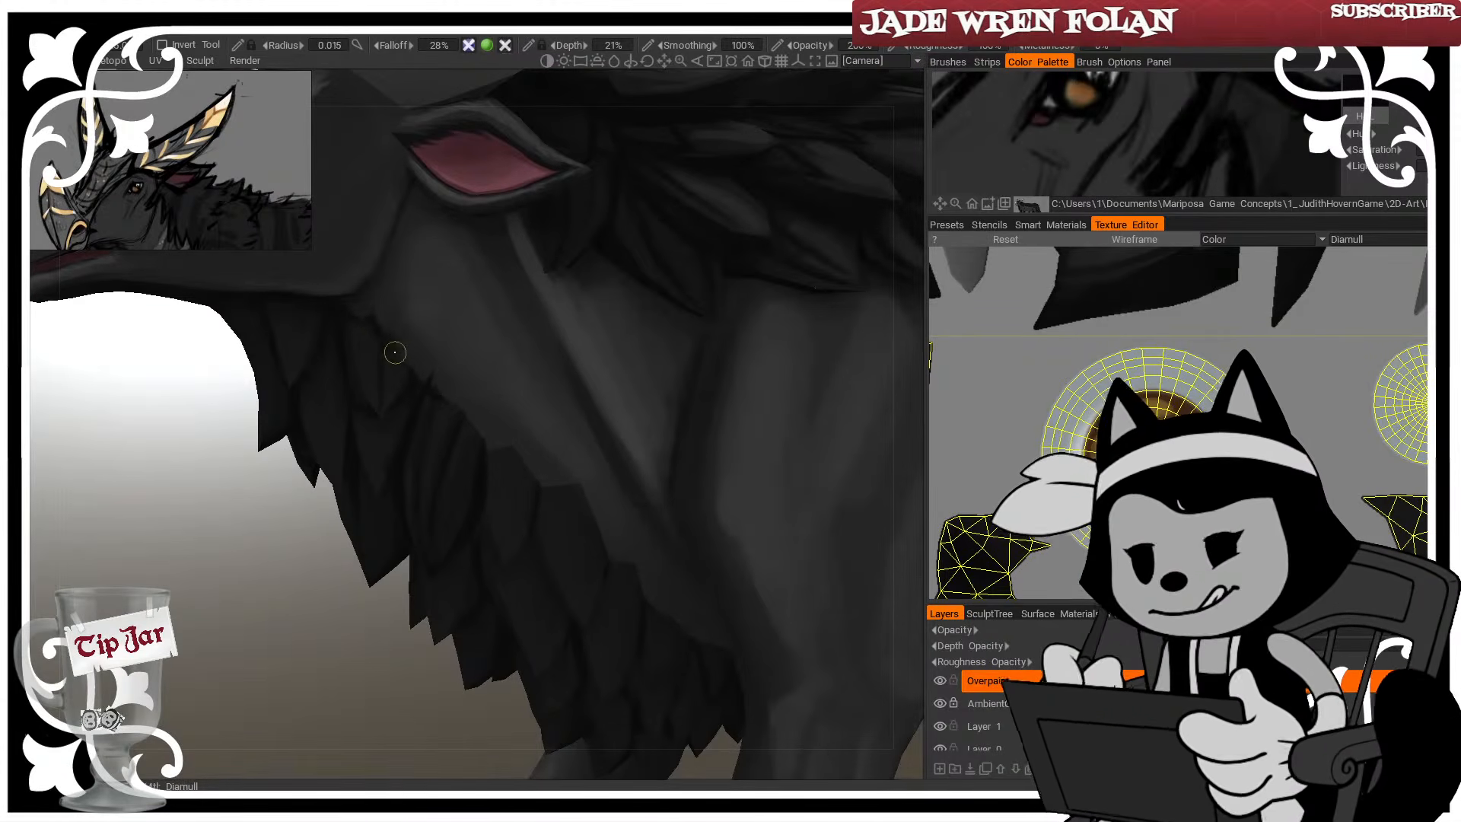
left_click_drag(349, 744, 356, 704)
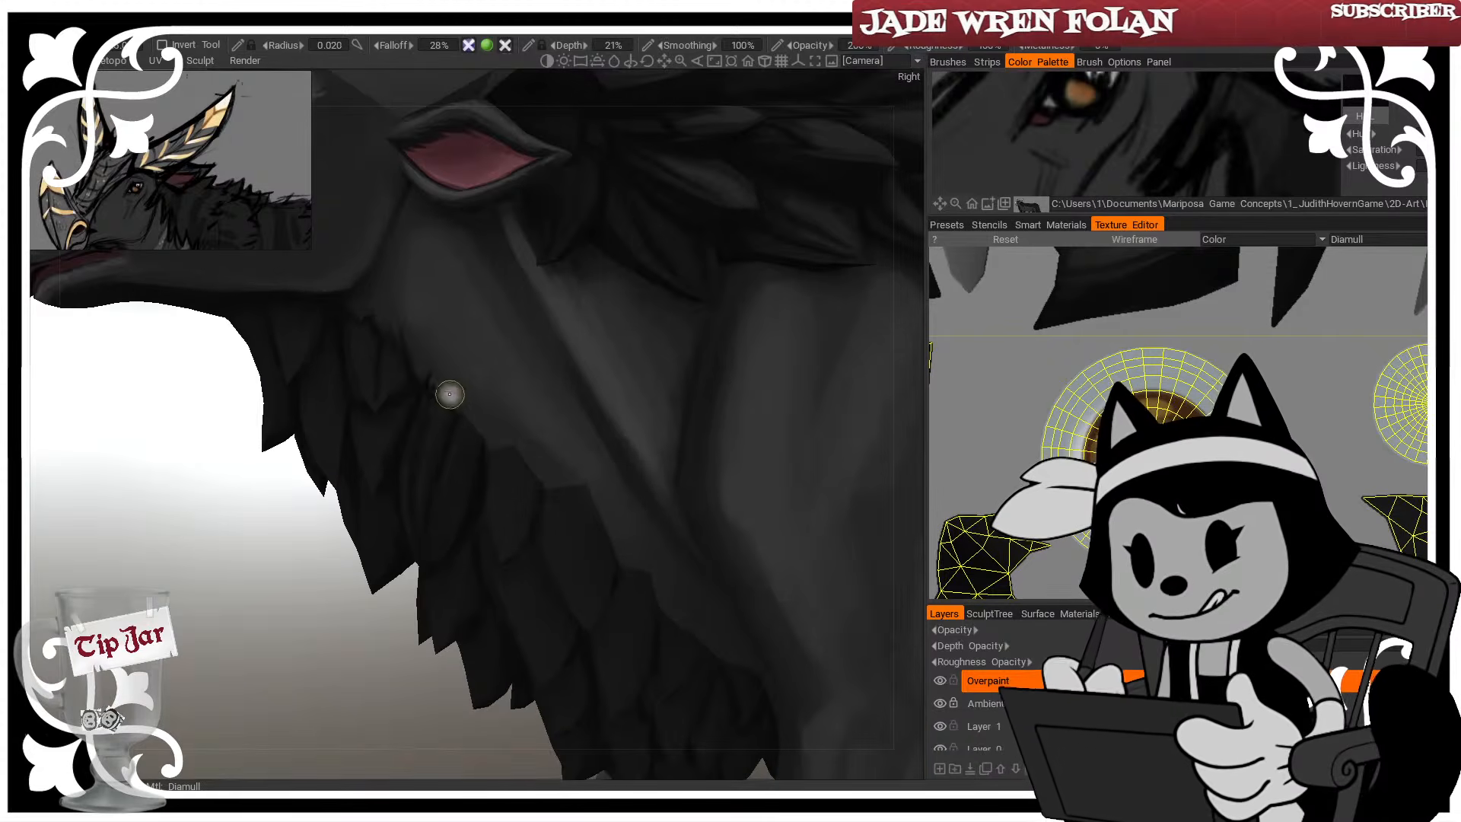
key("[")
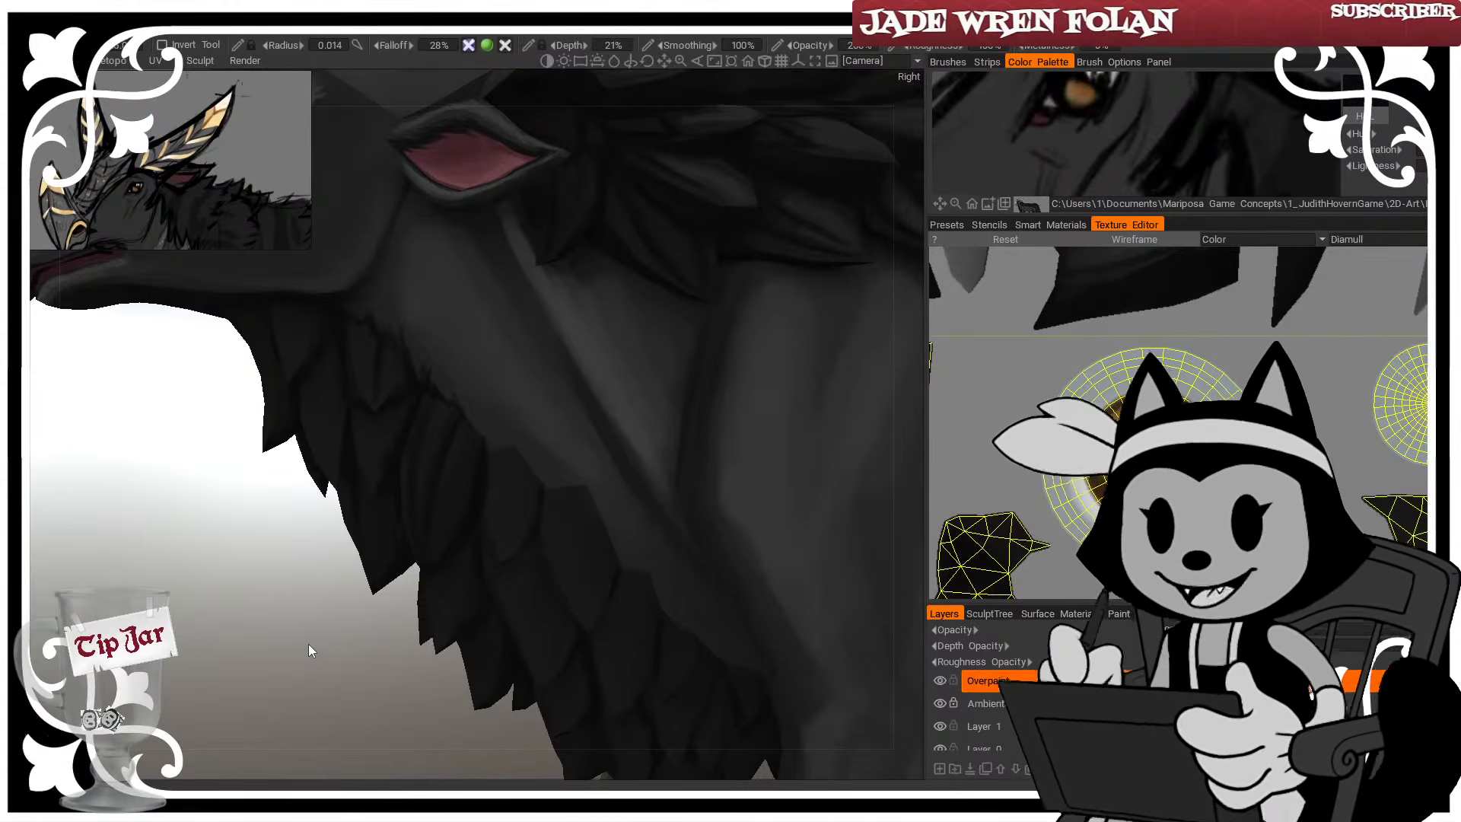
mouse_move(308, 644)
left_mouse_down()
mouse_move(255, 653)
mouse_move(272, 665)
left_mouse_up()
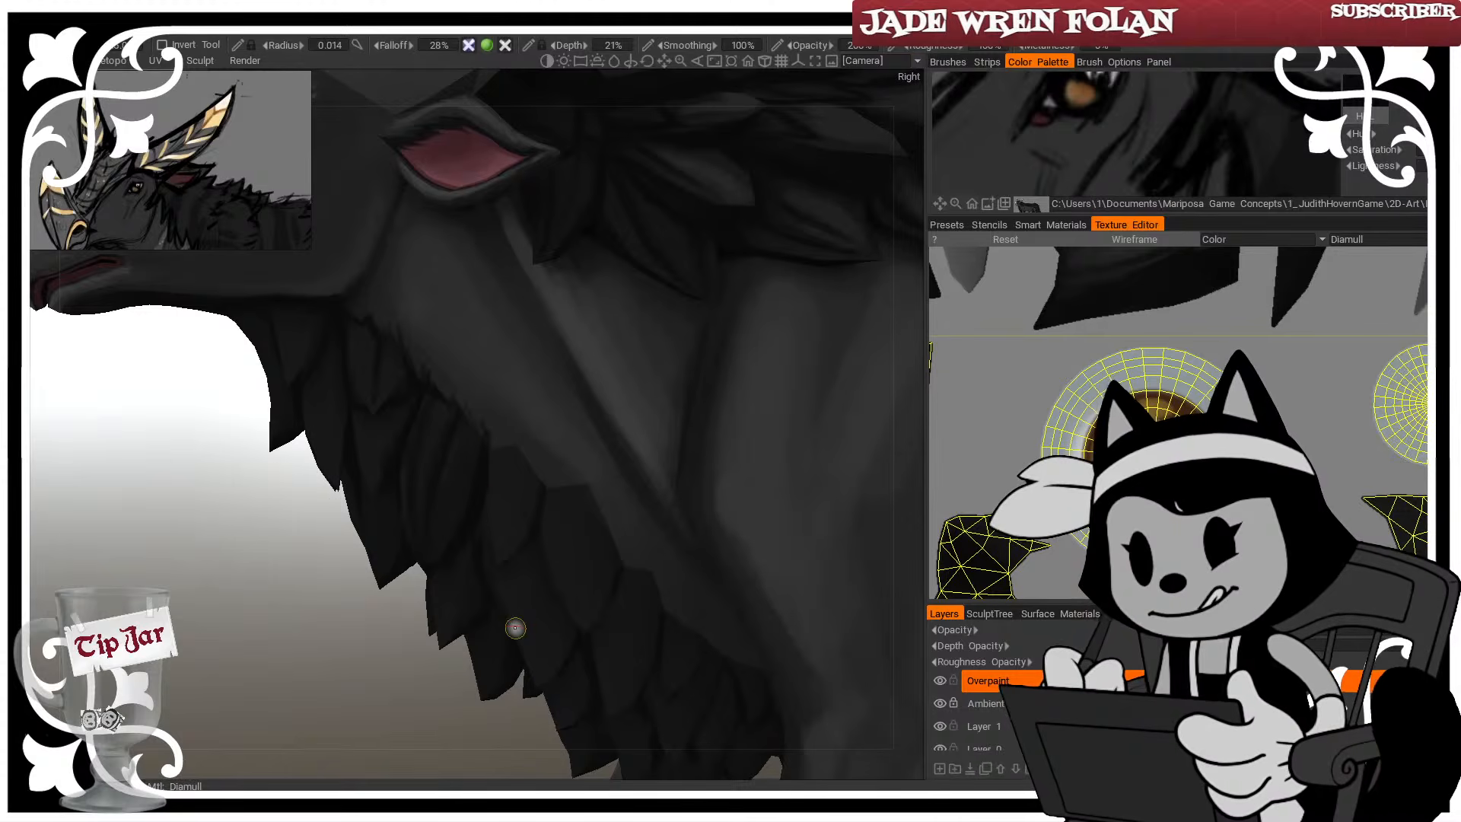
Check the creature's side view, enlarge the brush radius to 0.036 and shade the mid-ruff feathers beside the shoulder
mouse_move(515, 628)
middle_mouse_down()
mouse_move(428, 487)
mouse_move(349, 301)
middle_mouse_up()
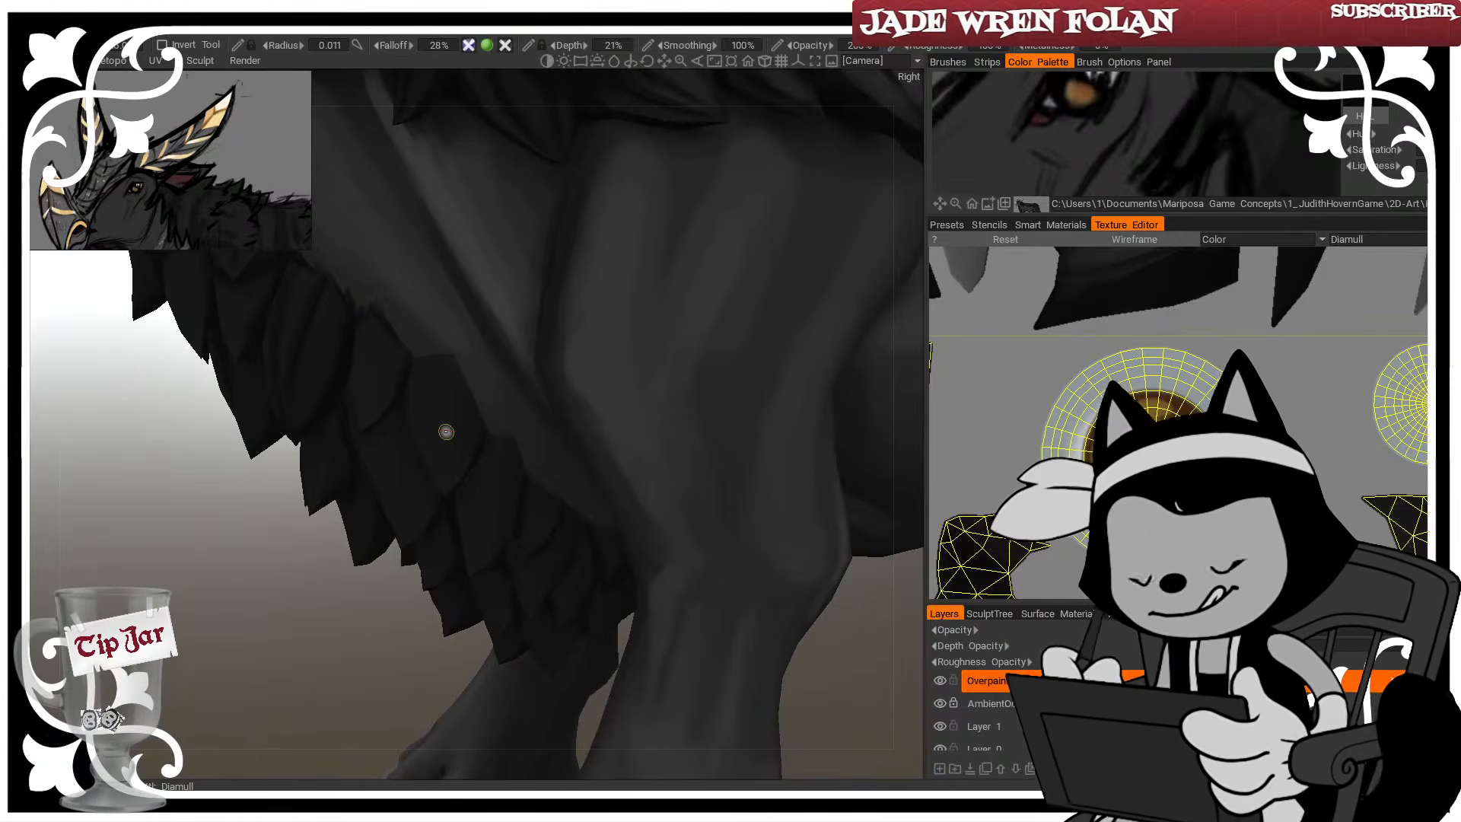
scroll(310, 438, "down", 5)
mouse_move(300, 451)
left_mouse_down()
mouse_move(508, 443)
mouse_move(327, 455)
left_mouse_up()
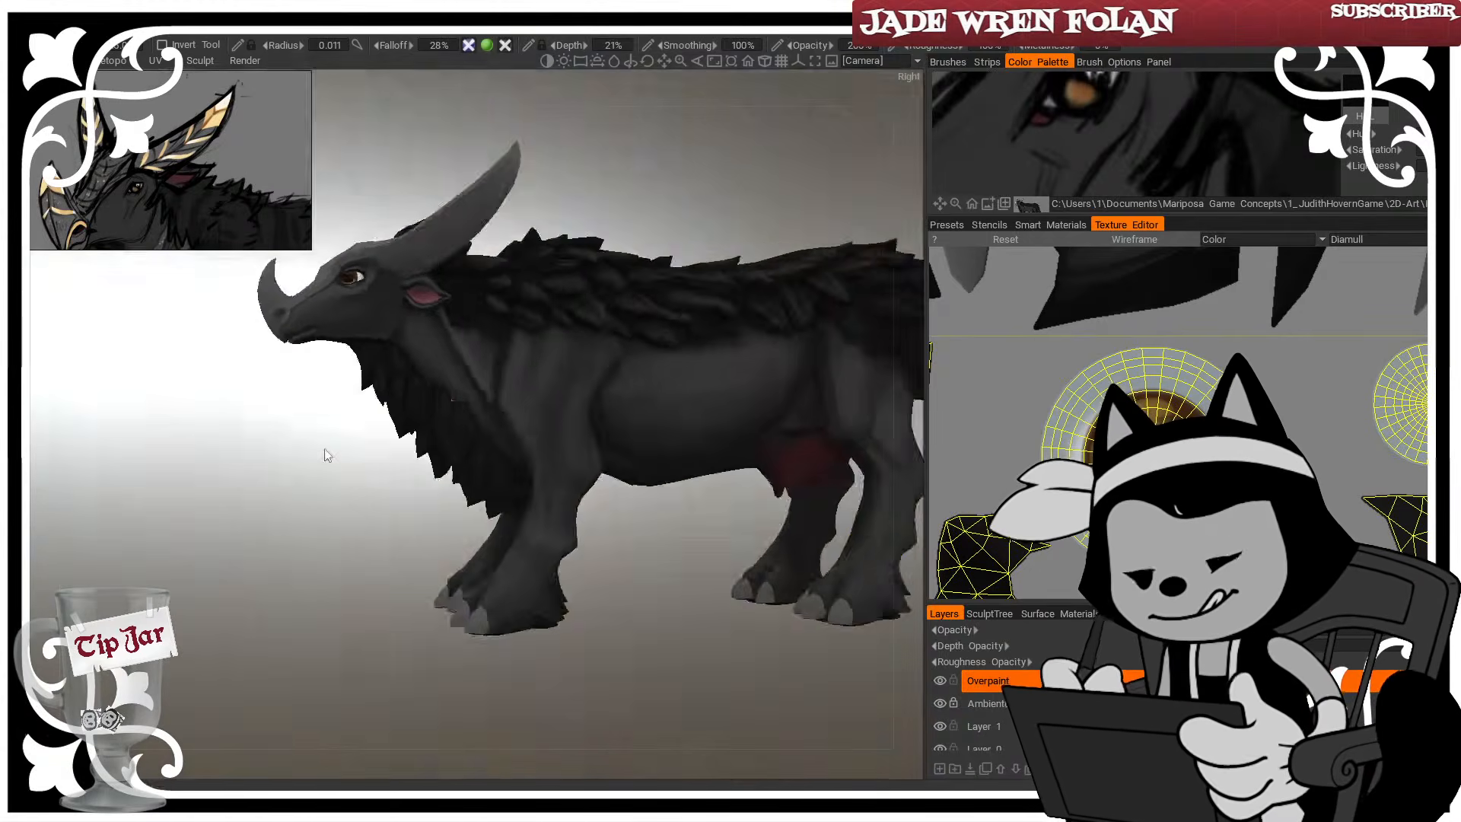
scroll(327, 455, "up", 8)
middle_click_drag(376, 503, 443, 601)
scroll(367, 596, "down", 4)
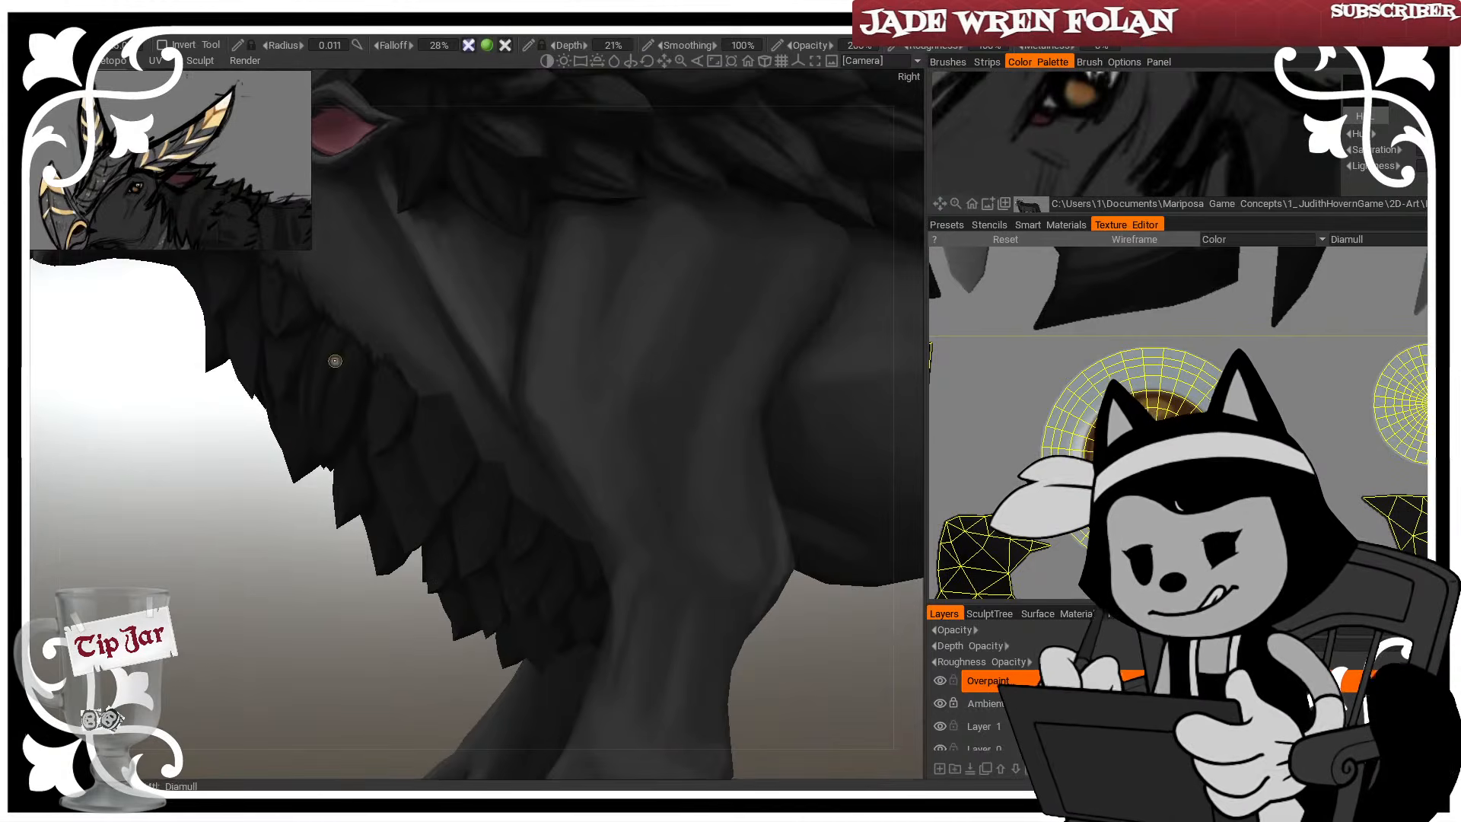
key("bracketright")
key("bracketright")
key("bracketright")
key("bracketright")
key("bracketright")
key("bracketright")
key("bracketright")
key("bracketright")
key("bracketright")
key("bracketright")
key("bracketright")
key("bracketright")
left_click_drag(436, 407, 457, 411)
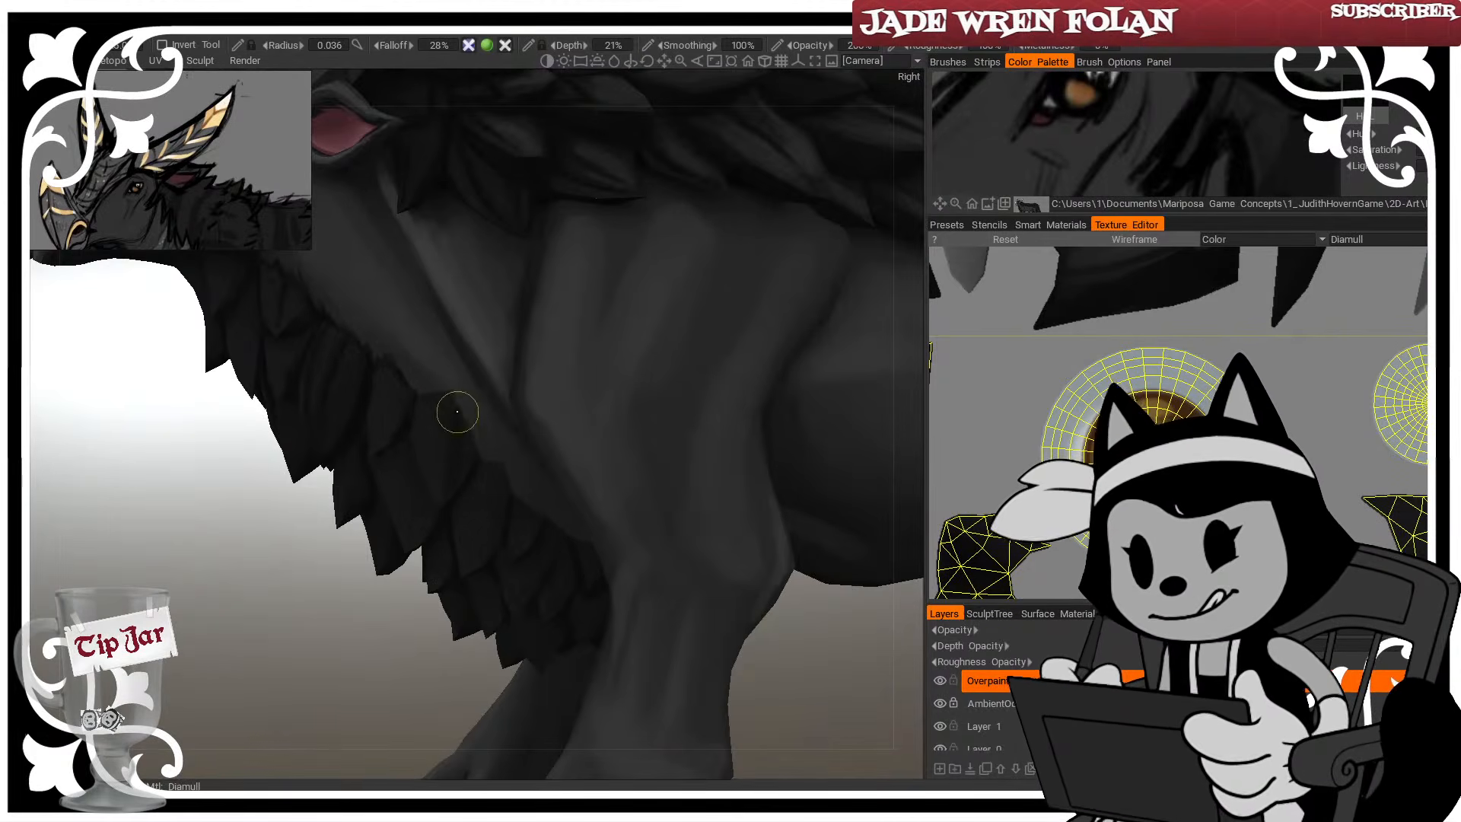
Enlarge the brush radius to 0.051 and soften the shading on the lower chest ruff feathers
left_click_drag(454, 509, 485, 502, "alt")
key("bracketright")
key("bracketright")
key("bracketright")
key("bracketright")
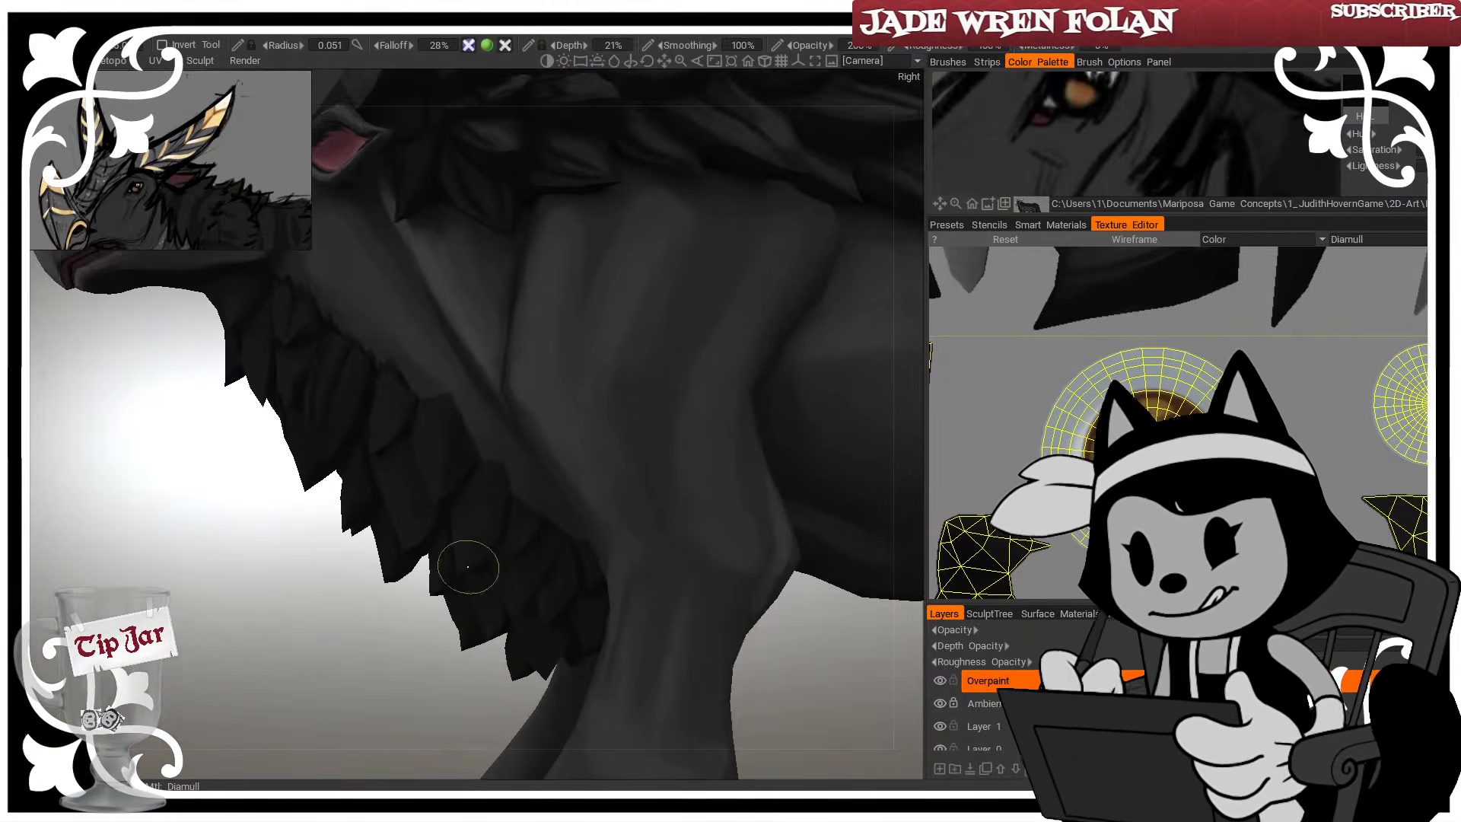
left_click_drag(464, 616, 525, 517, "alt")
Reduce the brush radius to 0.011 and define the feather edges in the middle of the chest ruff
key("bracketleft")
key("bracketleft")
key("bracketleft")
key("bracketleft")
key("bracketleft")
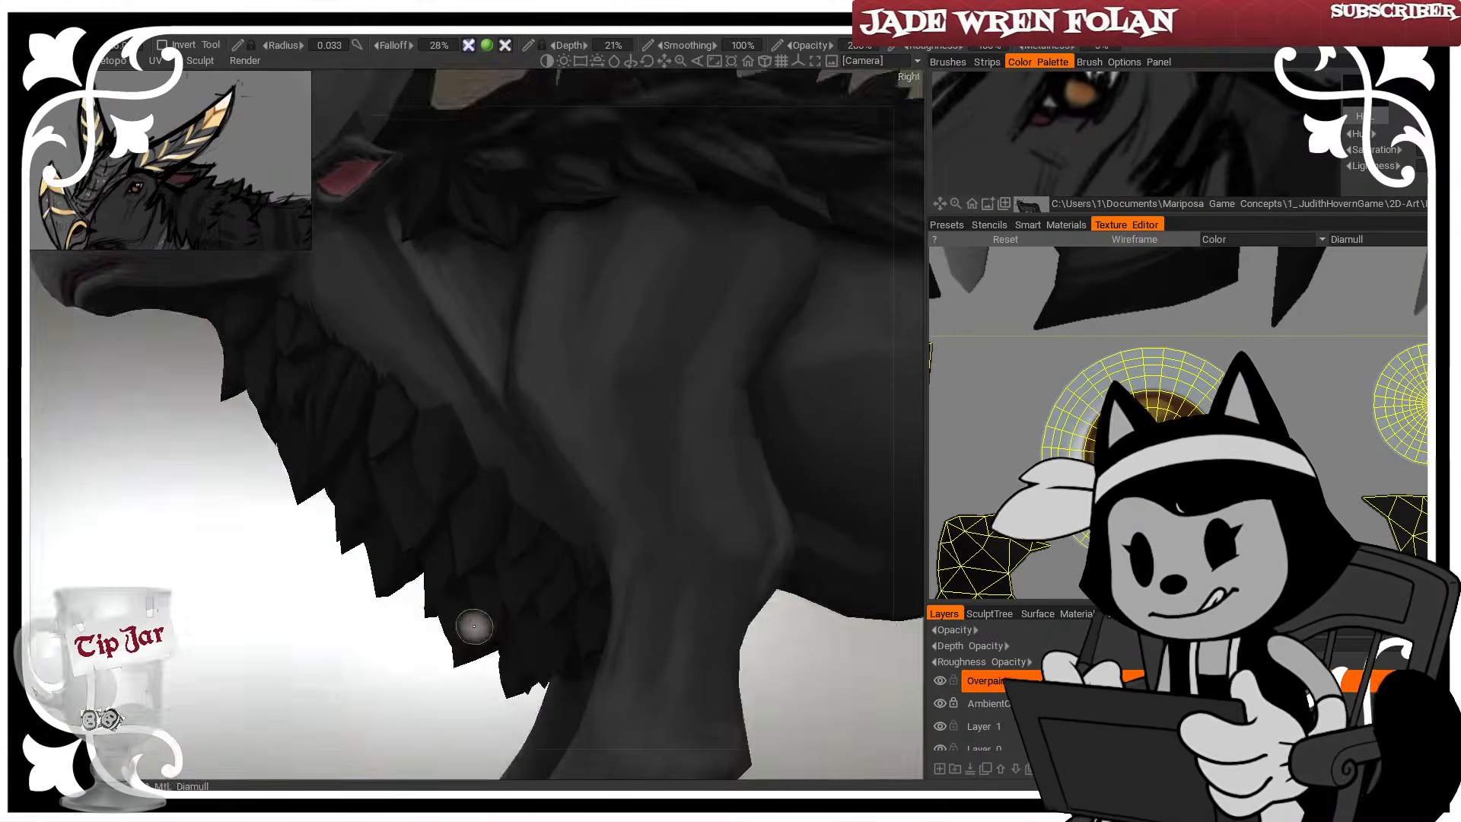
key("bracketleft")
key("bracketleft")
key("bracketleft")
key("bracketleft")
key("bracketleft")
key("bracketleft")
key("bracketleft")
key("bracketleft")
key("bracketleft")
key("bracketleft")
key("bracketleft")
key("bracketleft")
left_click_drag(473, 625, 398, 662, "alt")
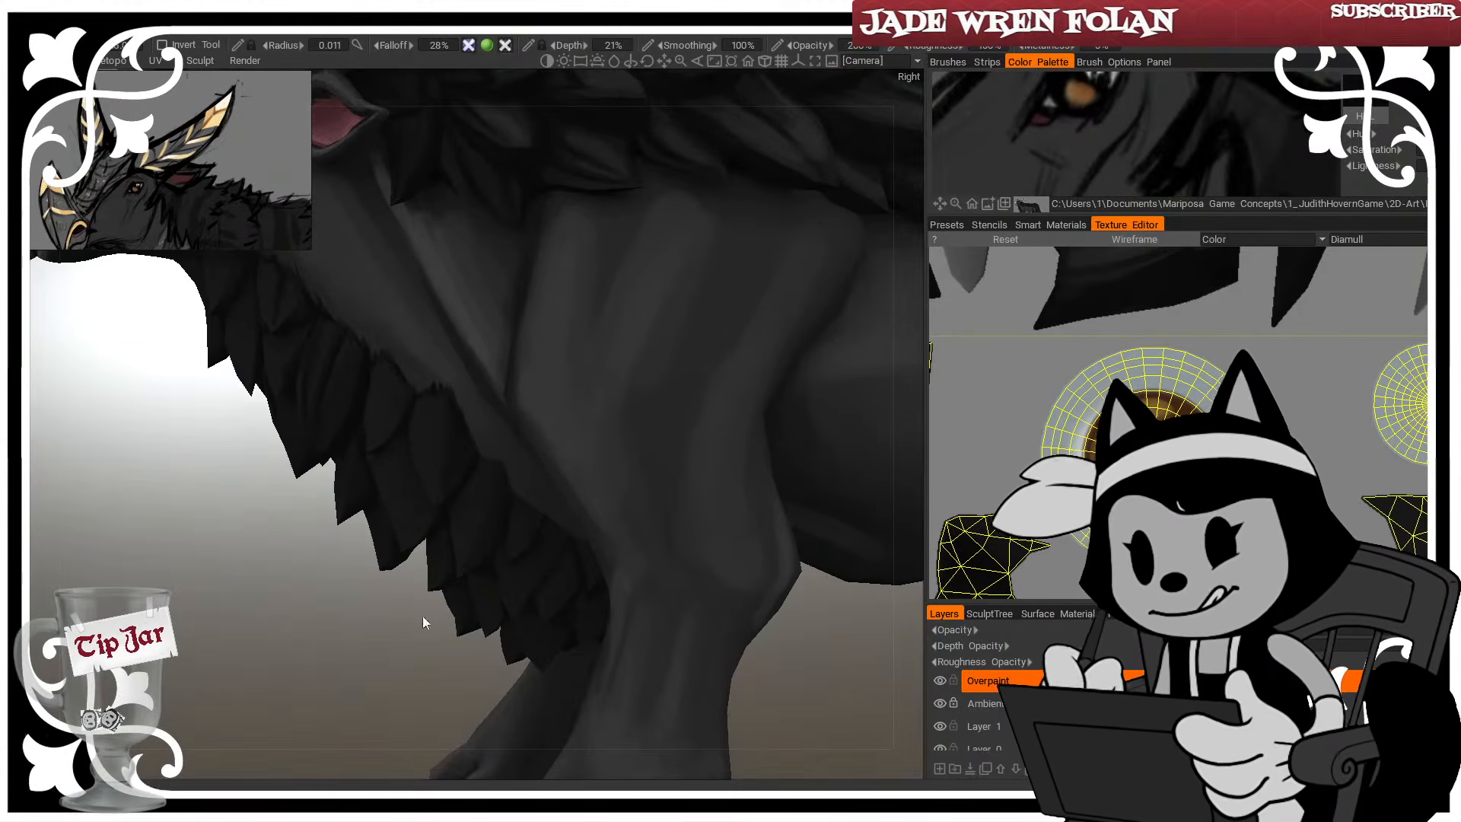
Paint pointed feather tips where the middle of the ruff meets the neck, starting with a 0.01 brush radius
left_click_drag(423, 617, 434, 390, "alt")
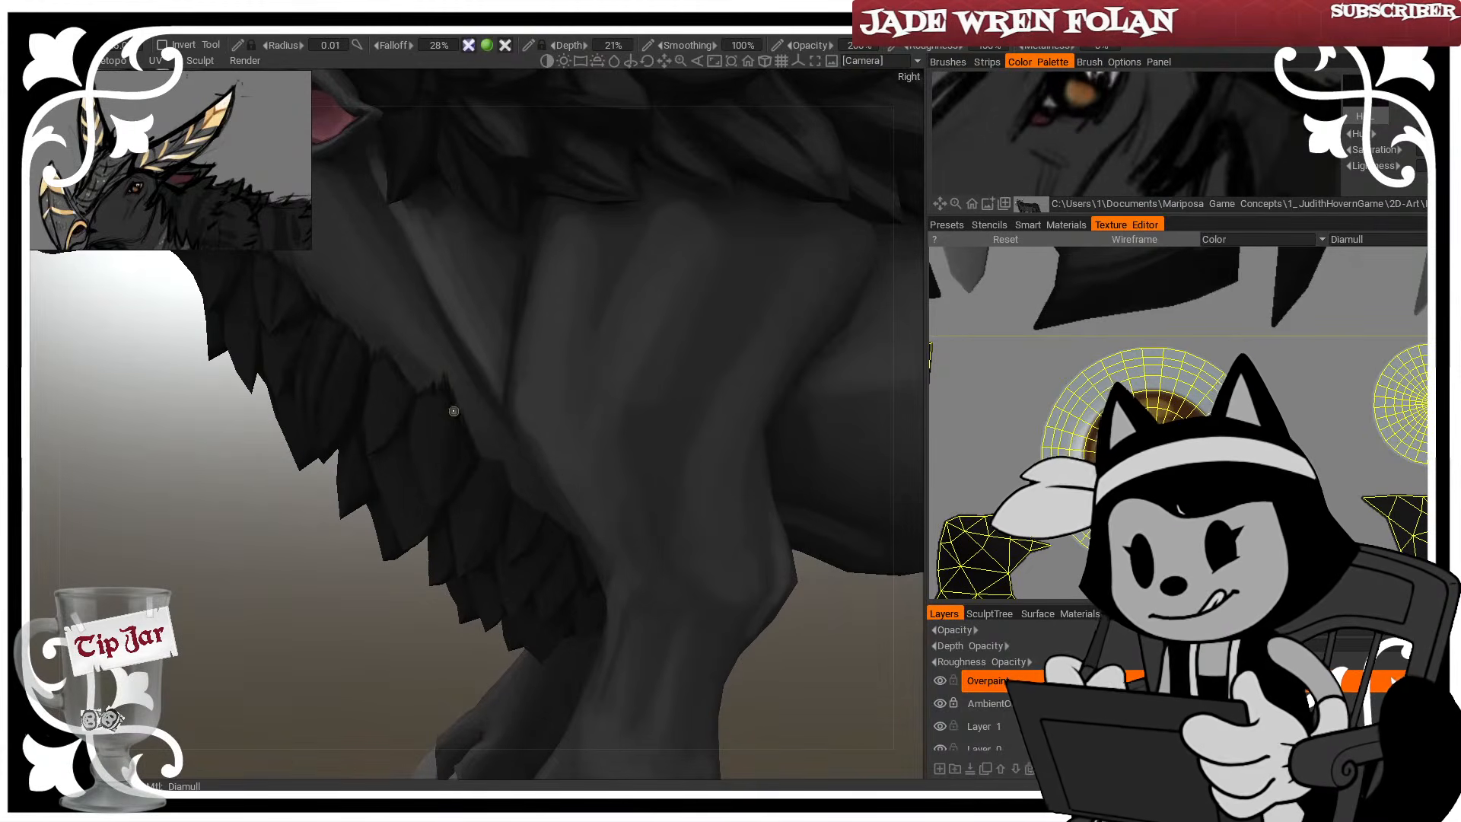
mouse_move(403, 724)
left_mouse_down("alt")
mouse_move(397, 340)
mouse_move(403, 660)
mouse_move(375, 413)
left_mouse_up("alt")
left_click_drag(355, 476, 335, 365, "alt")
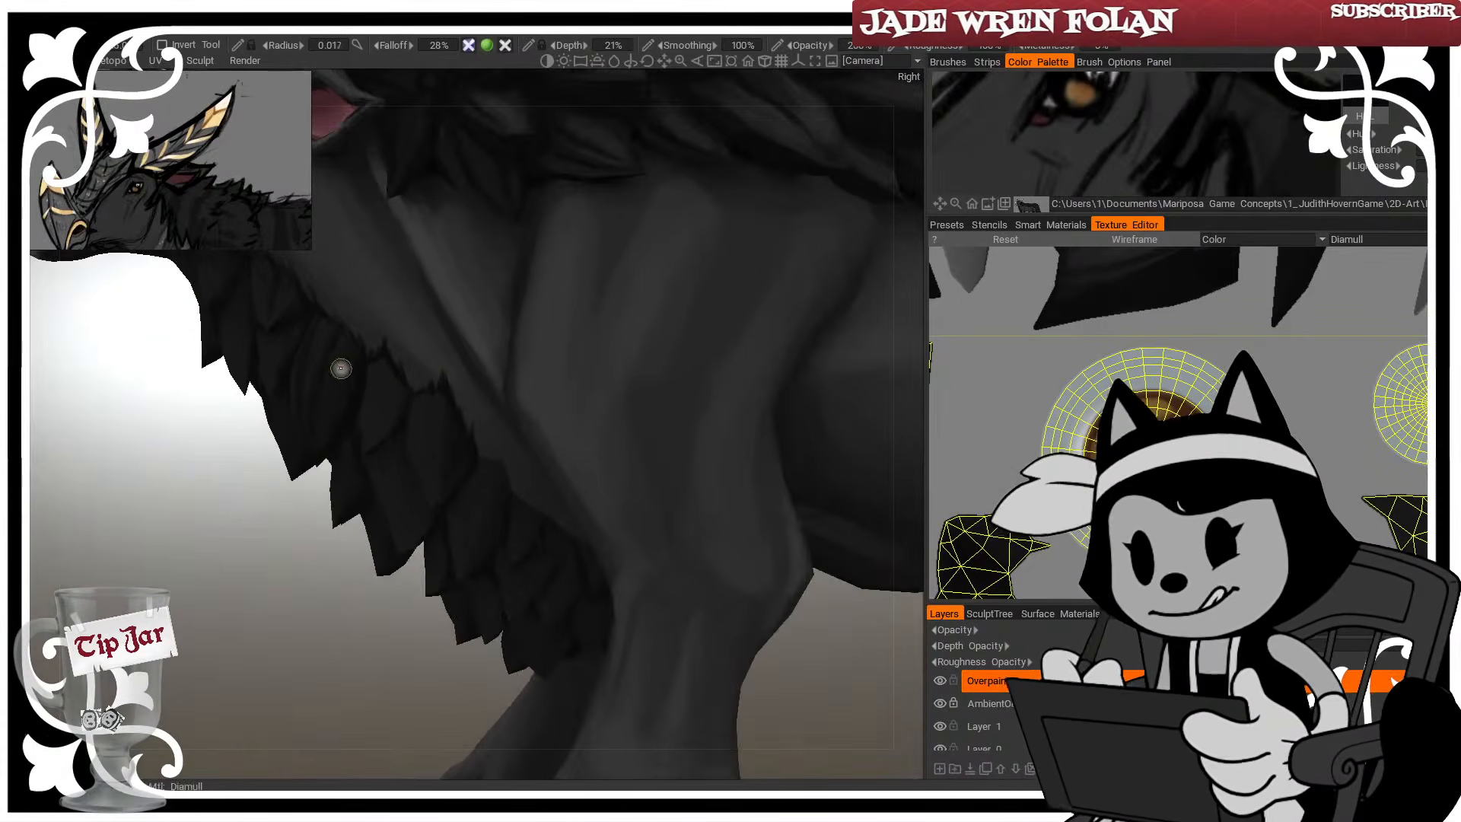
Shade the mid-ruff feathers with a 0.049 brush radius and refine their edges with a 0.019 radius
left_click_drag(358, 662, 380, 447, "alt")
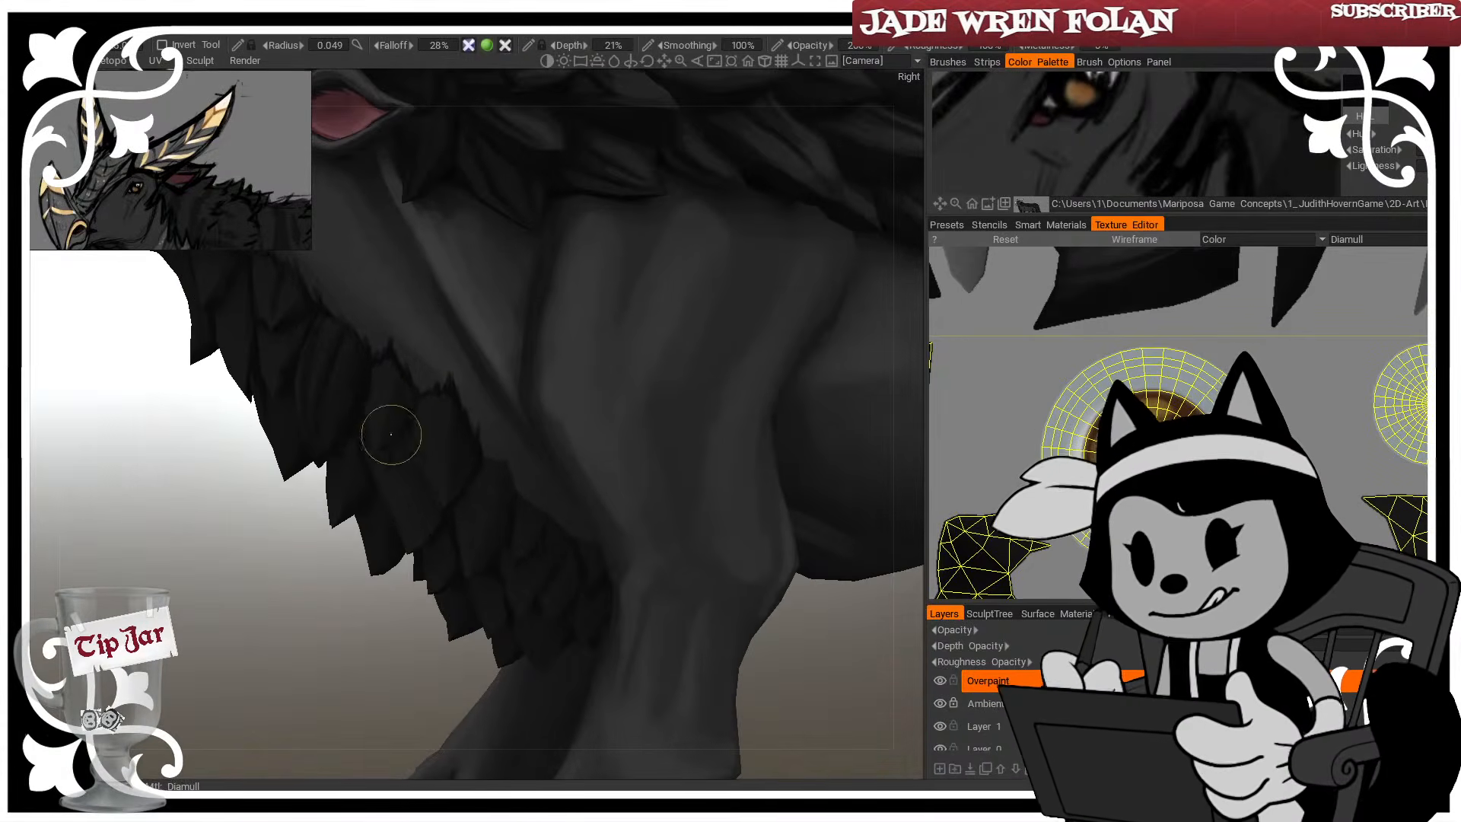
mouse_move(365, 639)
left_mouse_down("alt")
mouse_move(453, 441)
mouse_move(427, 439)
left_mouse_up("alt")
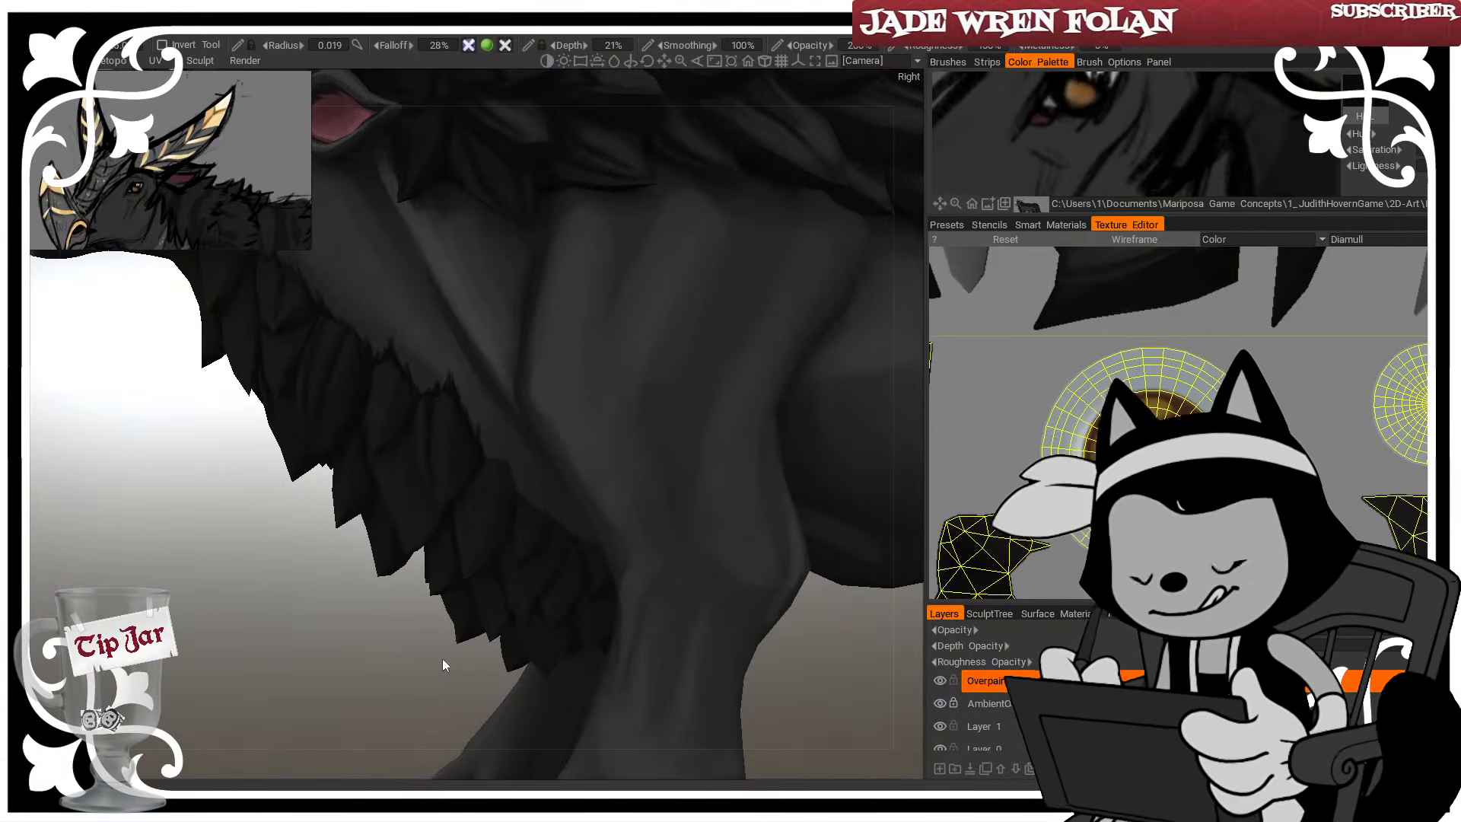
mouse_move(442, 659)
left_mouse_down()
mouse_move(387, 663)
mouse_move(365, 417)
left_mouse_up()
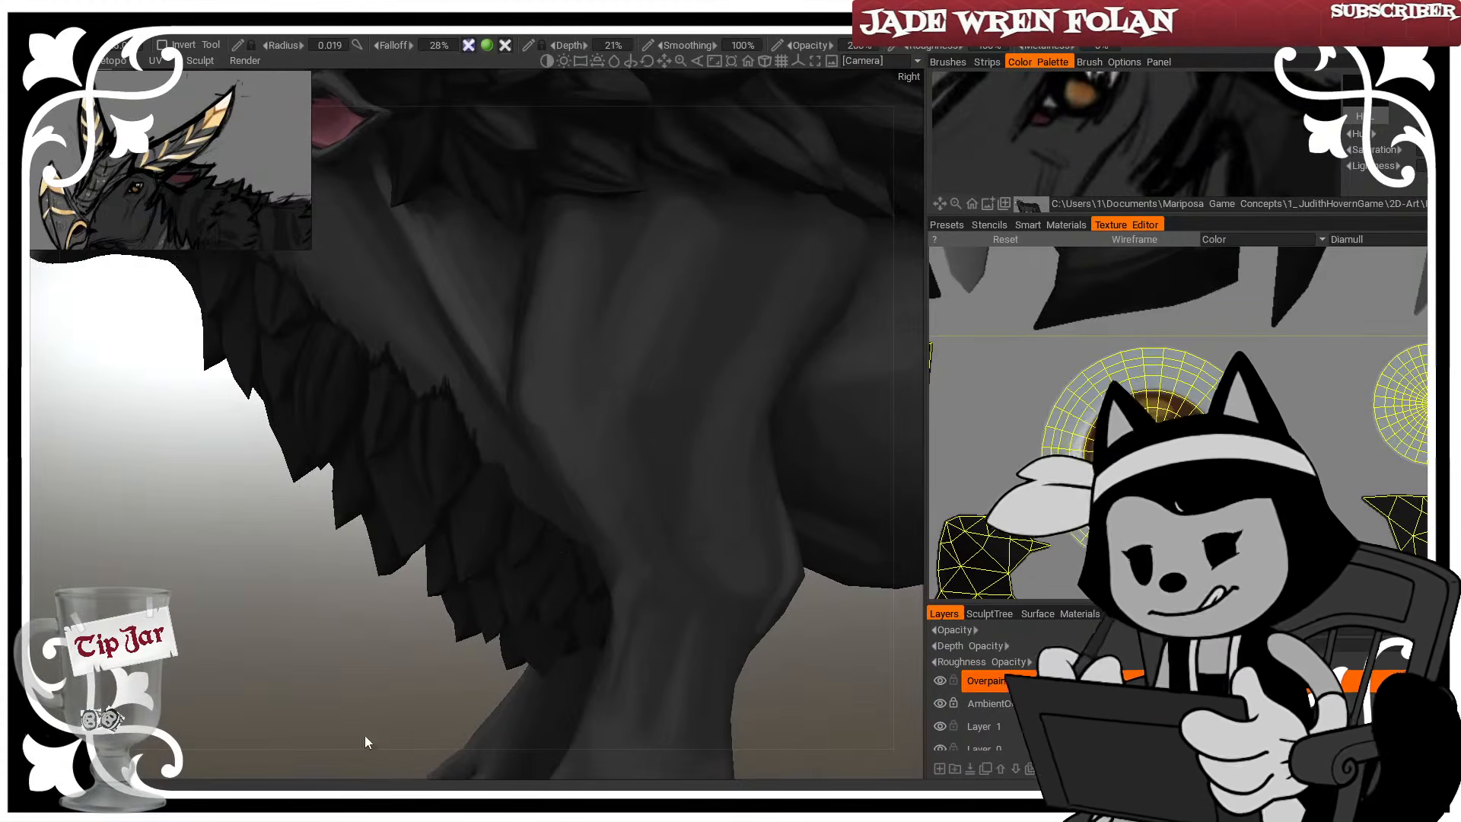
Enlarge the brush radius to 0.045 and darken the ruff feathers in front of the shoulder
mouse_move(376, 711)
left_mouse_down()
mouse_move(427, 710)
mouse_move(455, 654)
left_mouse_up()
key("bracketright")
key("bracketright")
key("bracketright")
key("bracketright")
key("bracketright")
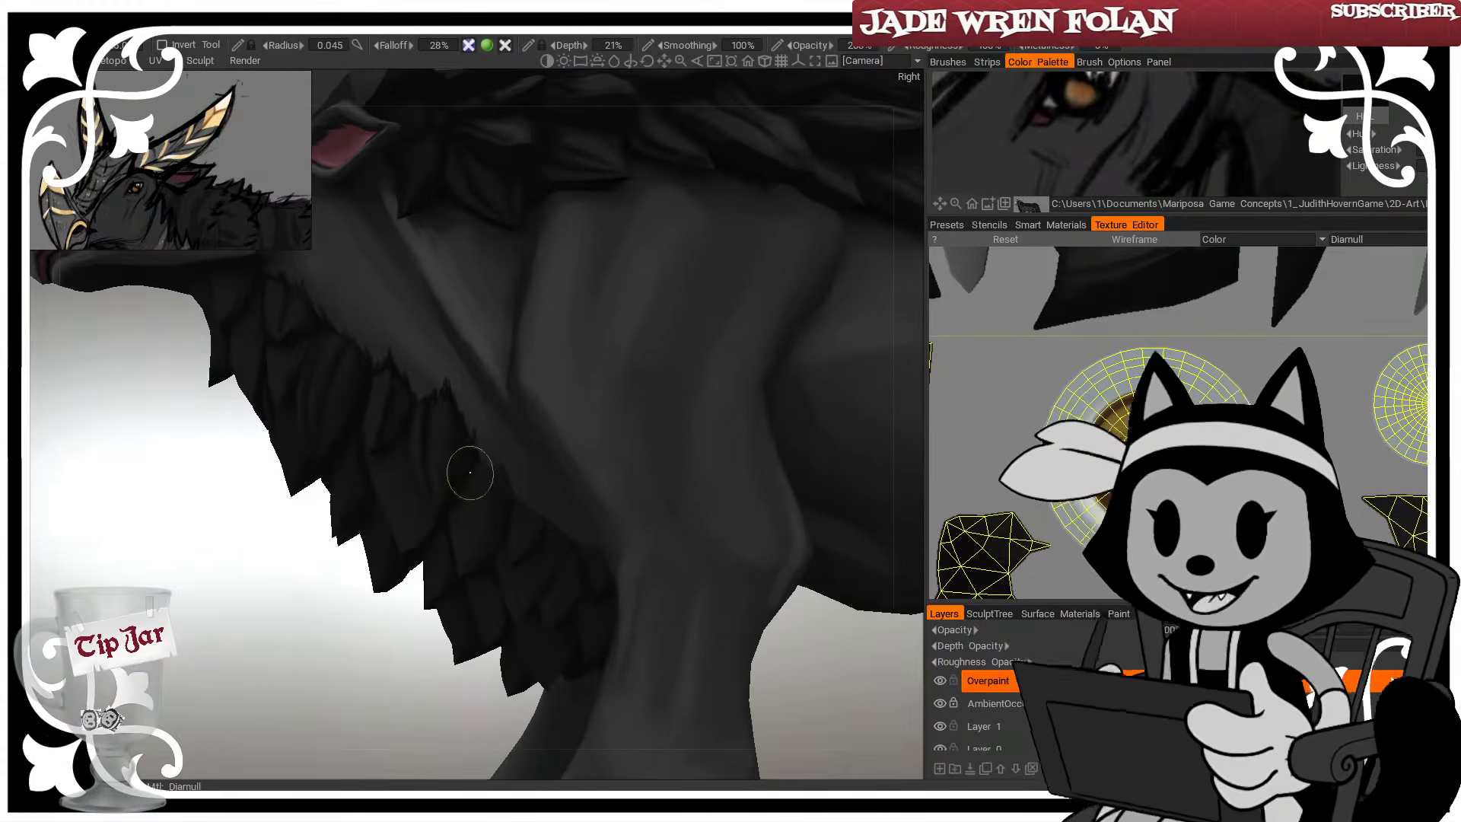
mouse_move(400, 446)
left_mouse_down()
mouse_move(446, 582)
mouse_move(475, 572)
left_mouse_up()
Blend the chest ruff feathers with a 0.048 brush radius, working down to the lower tips above the foreleg
key("bracketright")
key("bracketright")
key("bracketleft")
key("bracketleft")
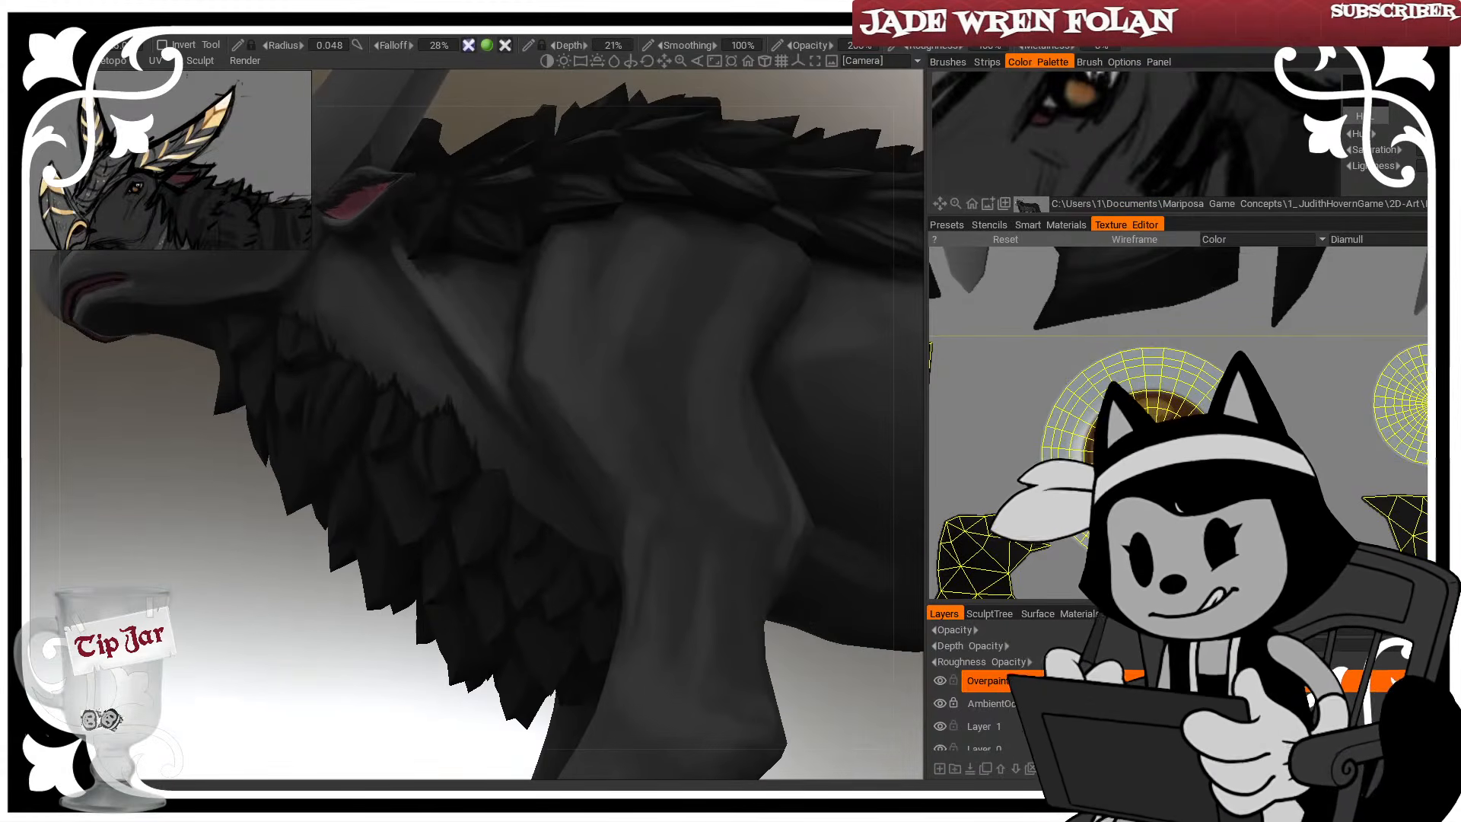
mouse_move(381, 502)
middle_mouse_down()
mouse_move(387, 452)
mouse_move(373, 457)
middle_mouse_up()
left_click_drag(313, 666, 380, 601)
Reduce the brush radius to 0.013 and paint pointed feather tips along the lower ruff's border with the chest
key("bracketleft")
key("bracketleft")
key("bracketleft")
key("bracketleft")
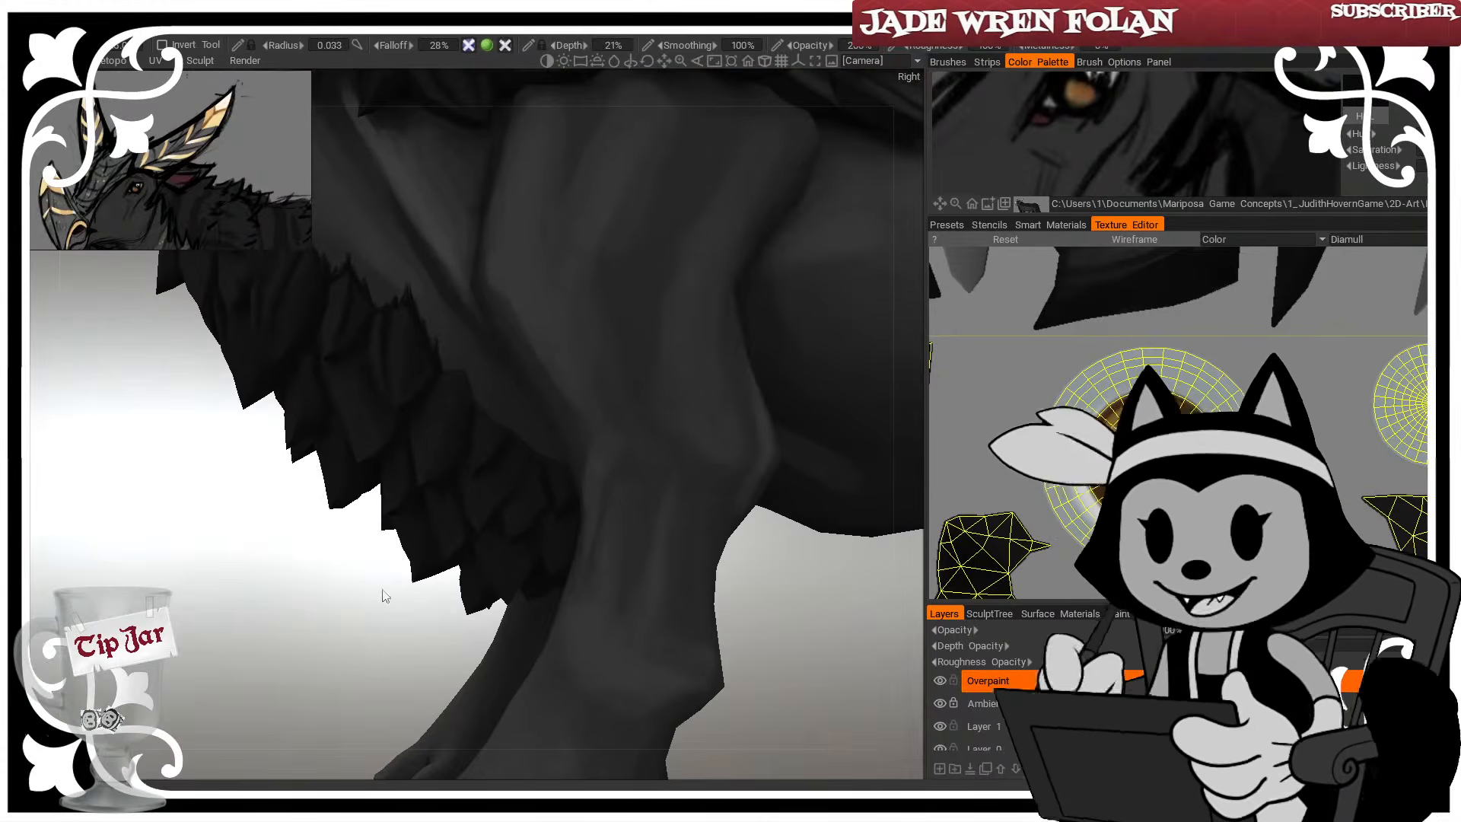
key("bracketleft")
key("bracketleft")
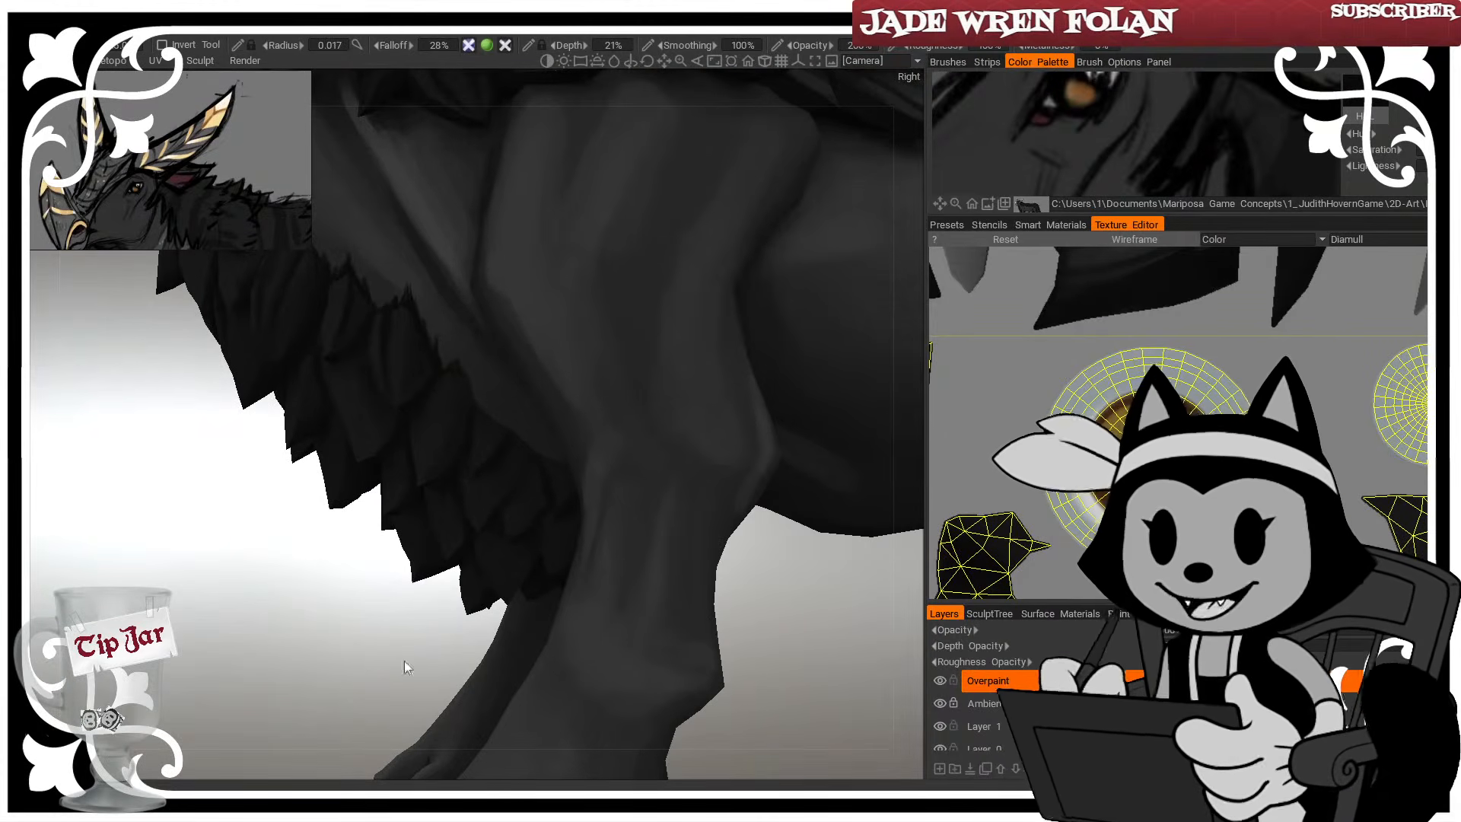
left_click_drag(404, 661, 400, 523)
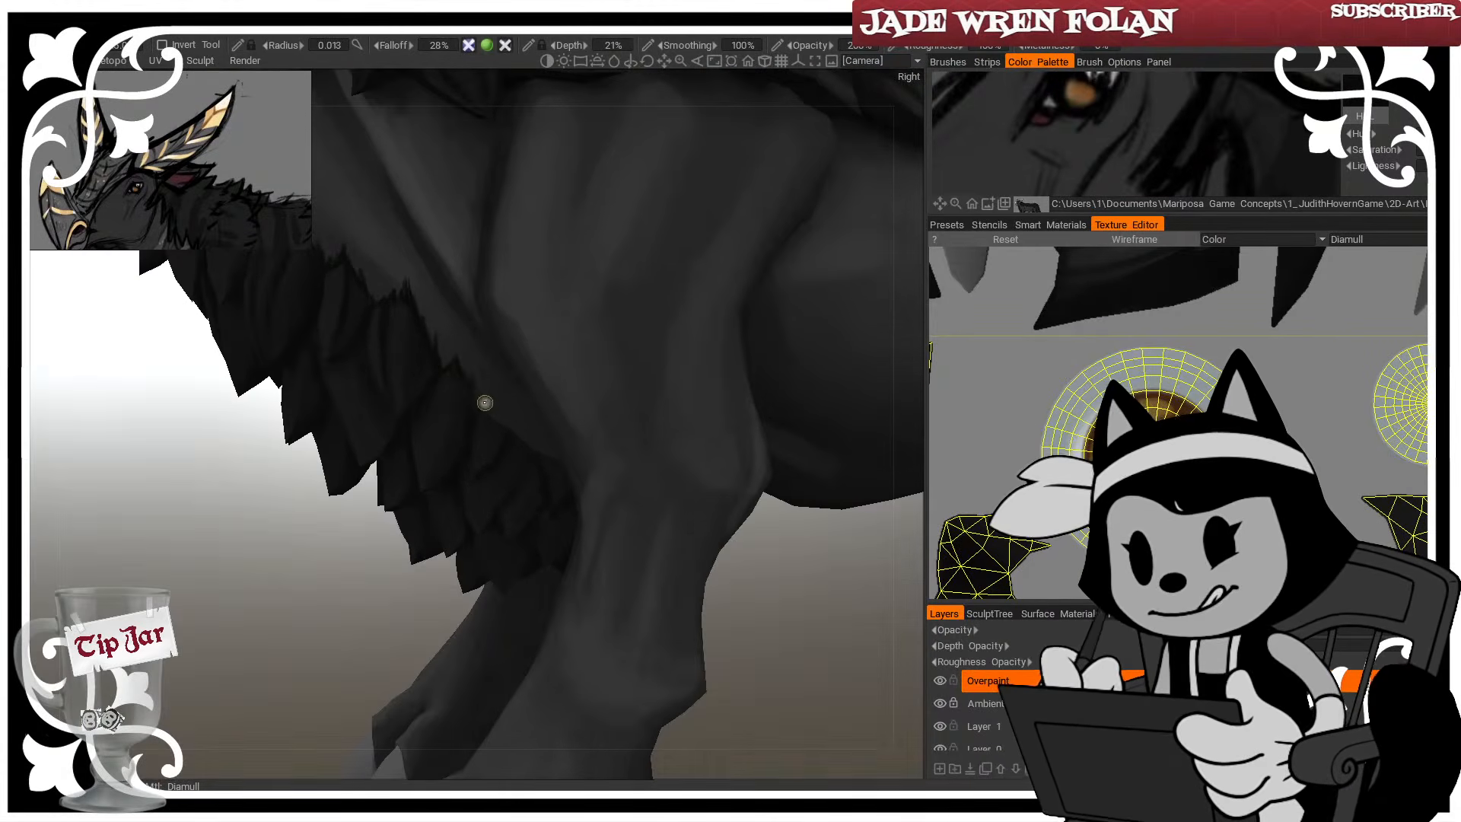
mouse_move(409, 582)
left_mouse_down()
mouse_move(327, 591)
mouse_move(352, 636)
mouse_move(300, 580)
mouse_move(322, 350)
left_mouse_up()
mouse_move(327, 290)
left_mouse_down()
mouse_move(381, 675)
mouse_move(391, 434)
left_mouse_up()
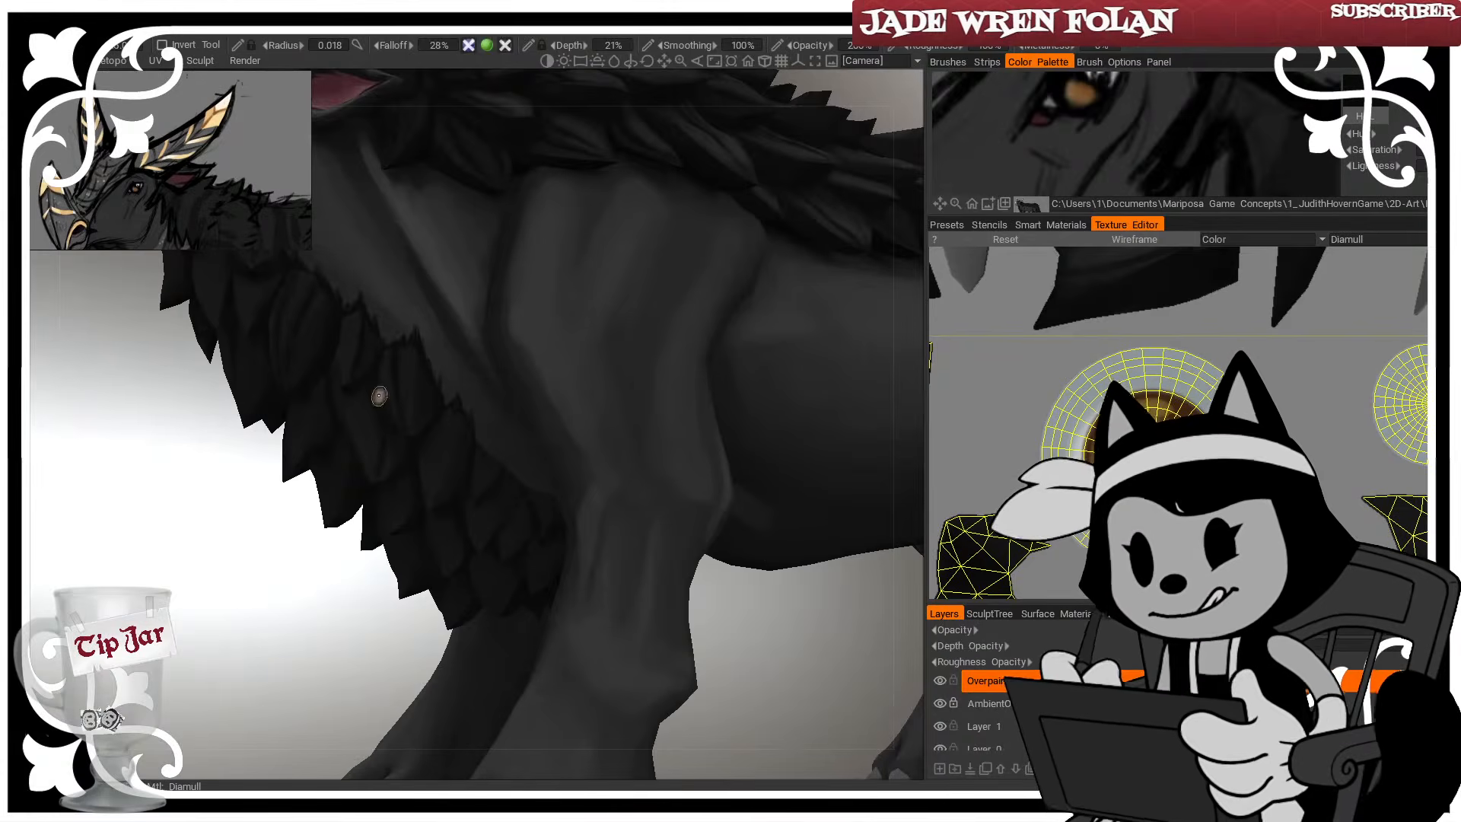
Enlarge the brush radius to 0.057 and soften the shading across the lower chest ruff
key("bracketright")
key("bracketright")
key("bracketright")
key("bracketright")
left_click_drag(355, 553, 347, 663)
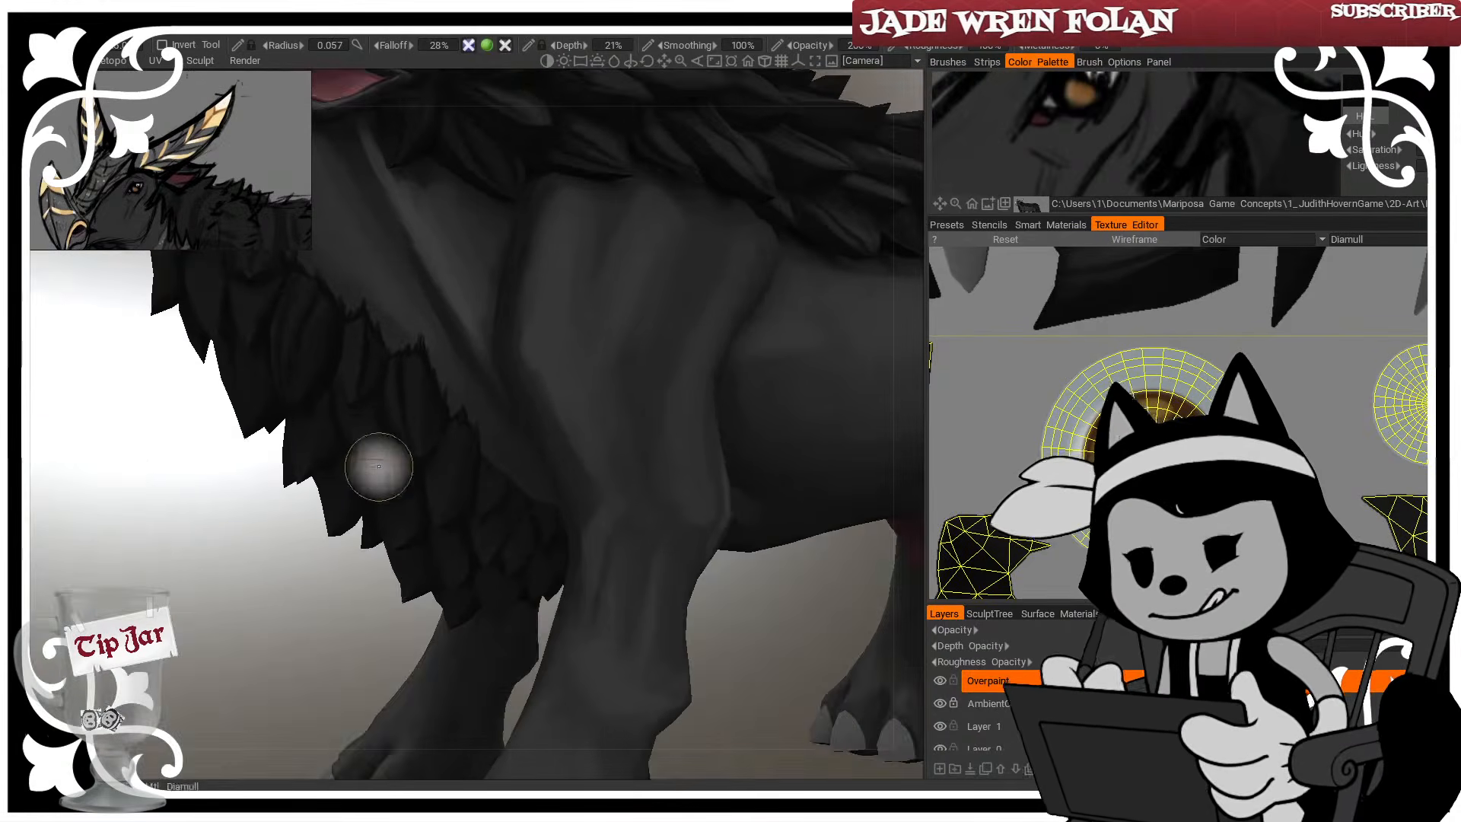
Reduce the brush radius to 0.020 and refine the chest ruff feathers from a front three-quarter angle
left_click_drag(348, 602, 381, 560)
key("bracketleft")
key("bracketleft")
key("bracketleft")
left_click_drag(305, 621, 287, 604)
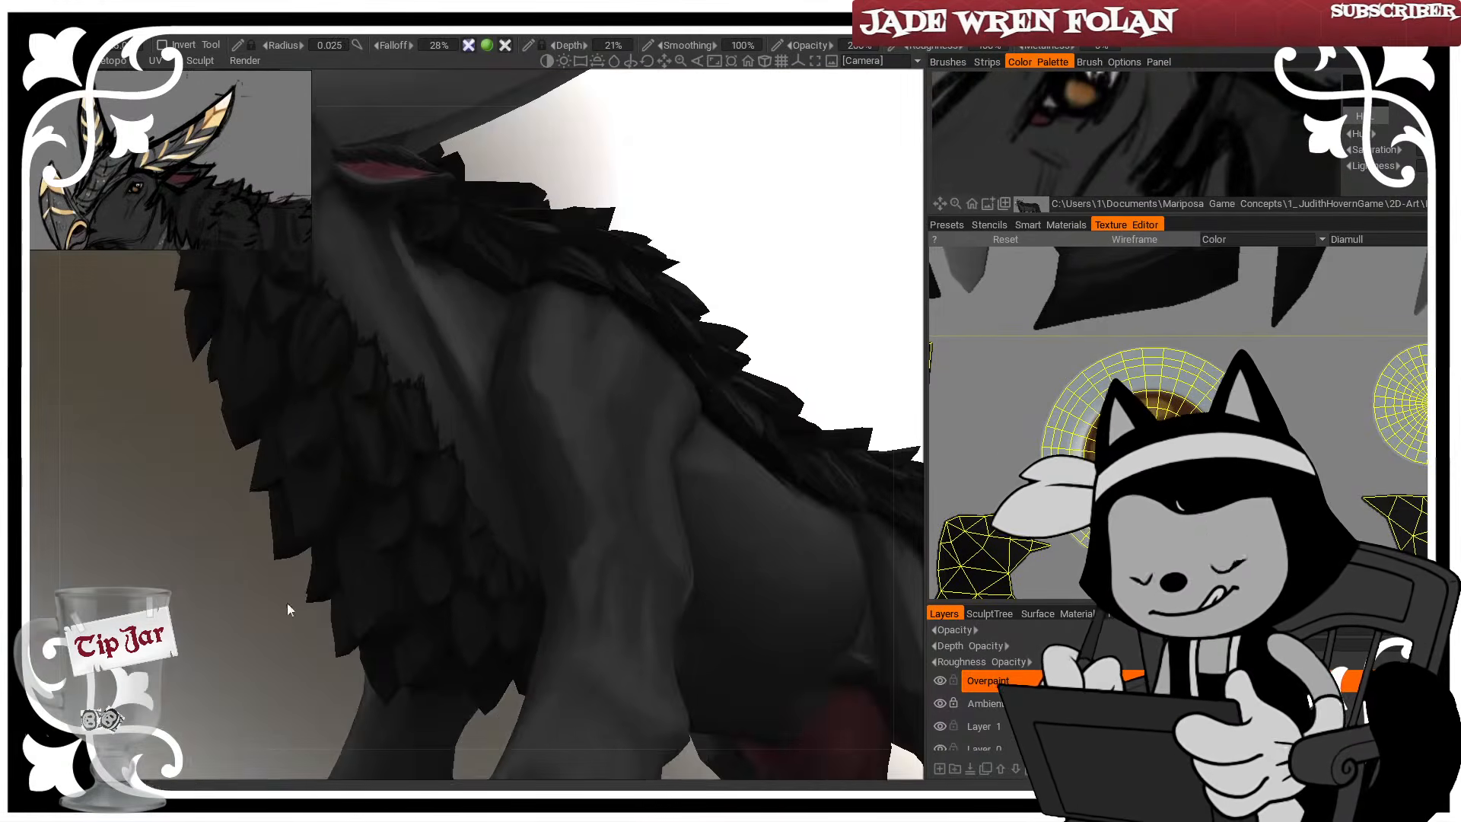
left_click_drag(302, 683, 329, 483)
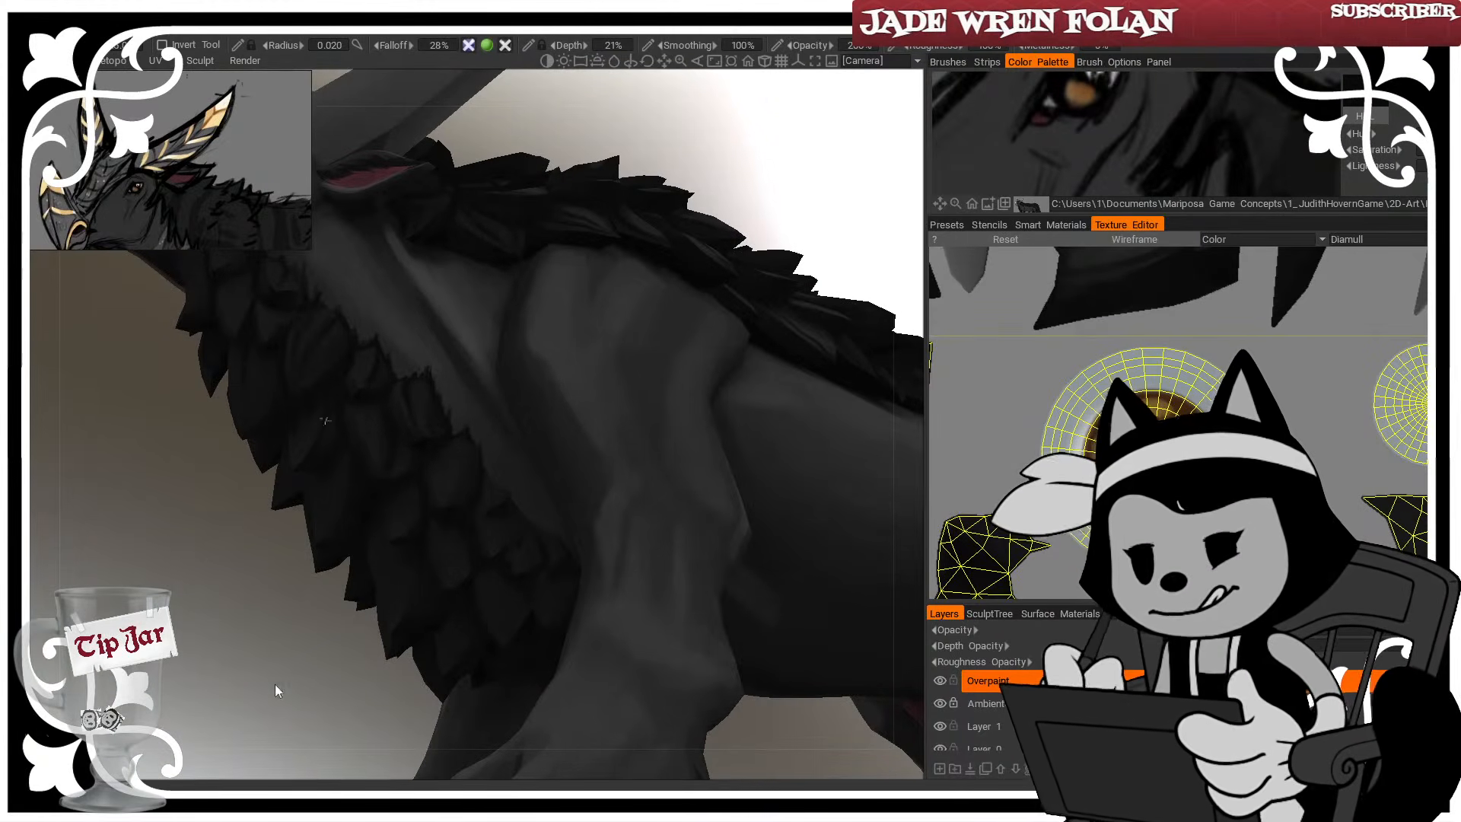
Paint the lower chest ruff feathers beside the foreleg, using a brush radius of about 0.017 for the finer edges
left_click_drag(275, 690, 391, 489)
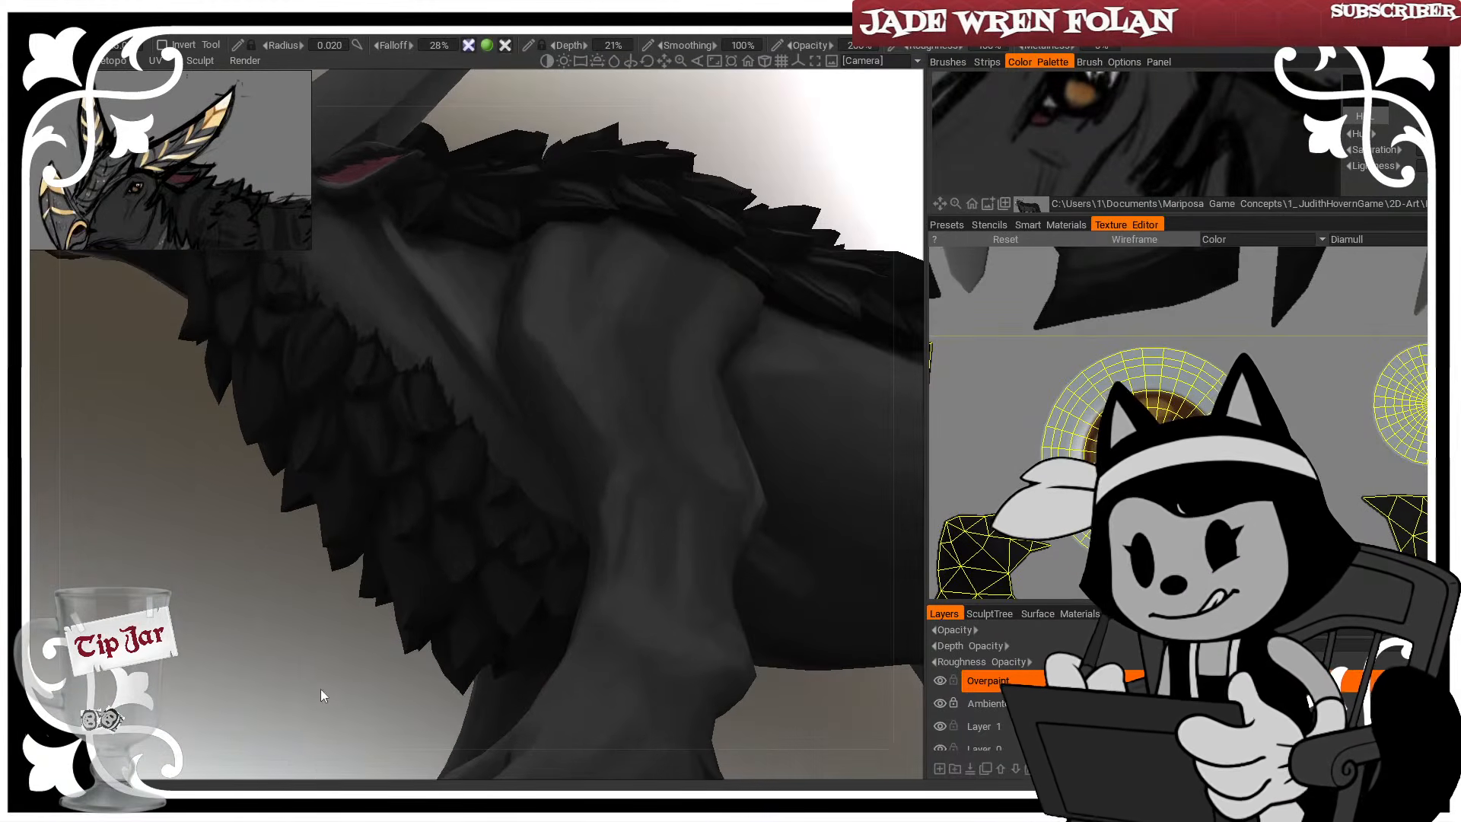
left_click_drag(321, 688, 340, 723)
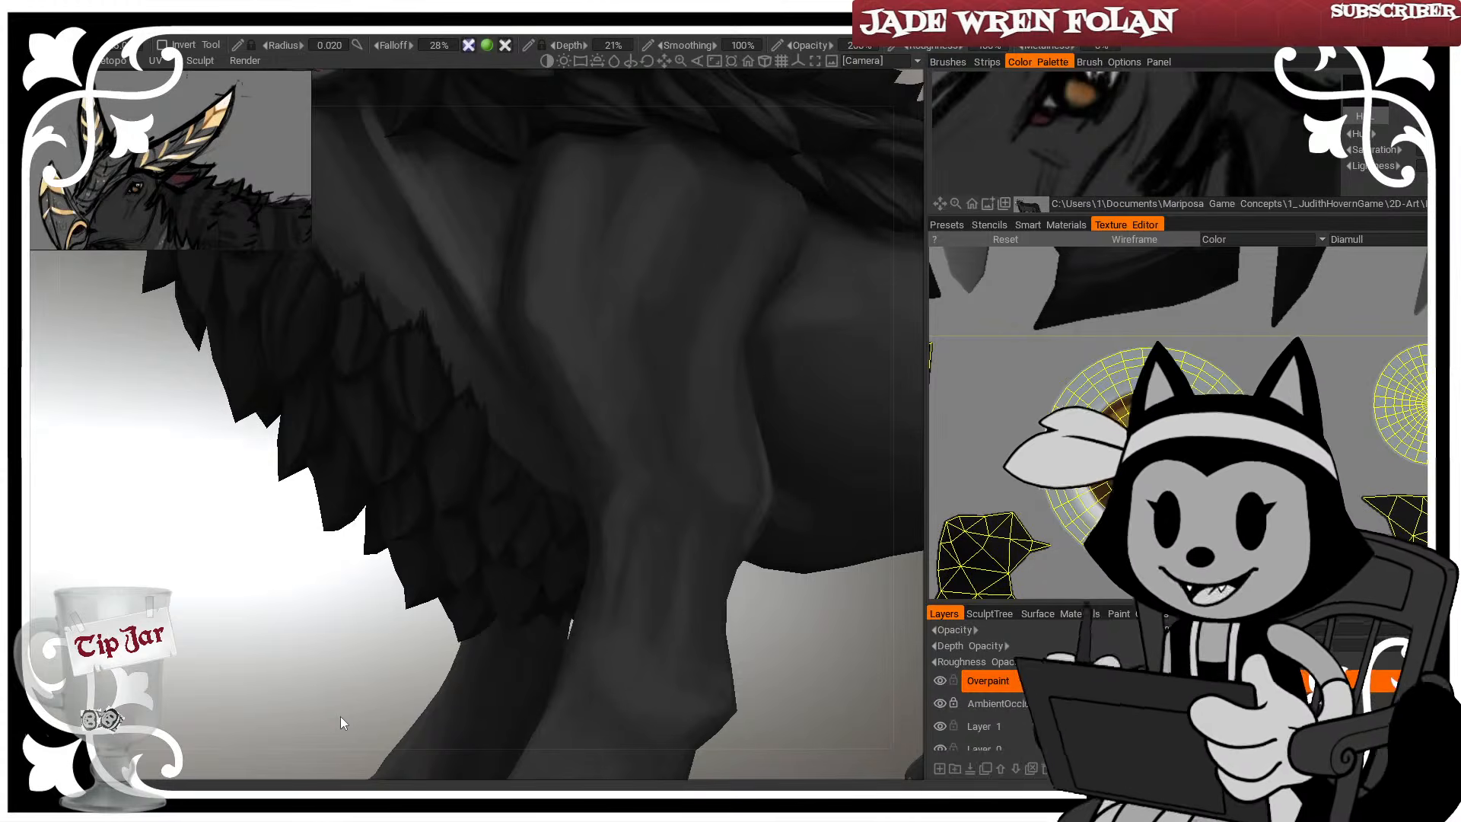
mouse_move(340, 715)
left_mouse_down()
mouse_move(277, 690)
mouse_move(297, 619)
left_mouse_up()
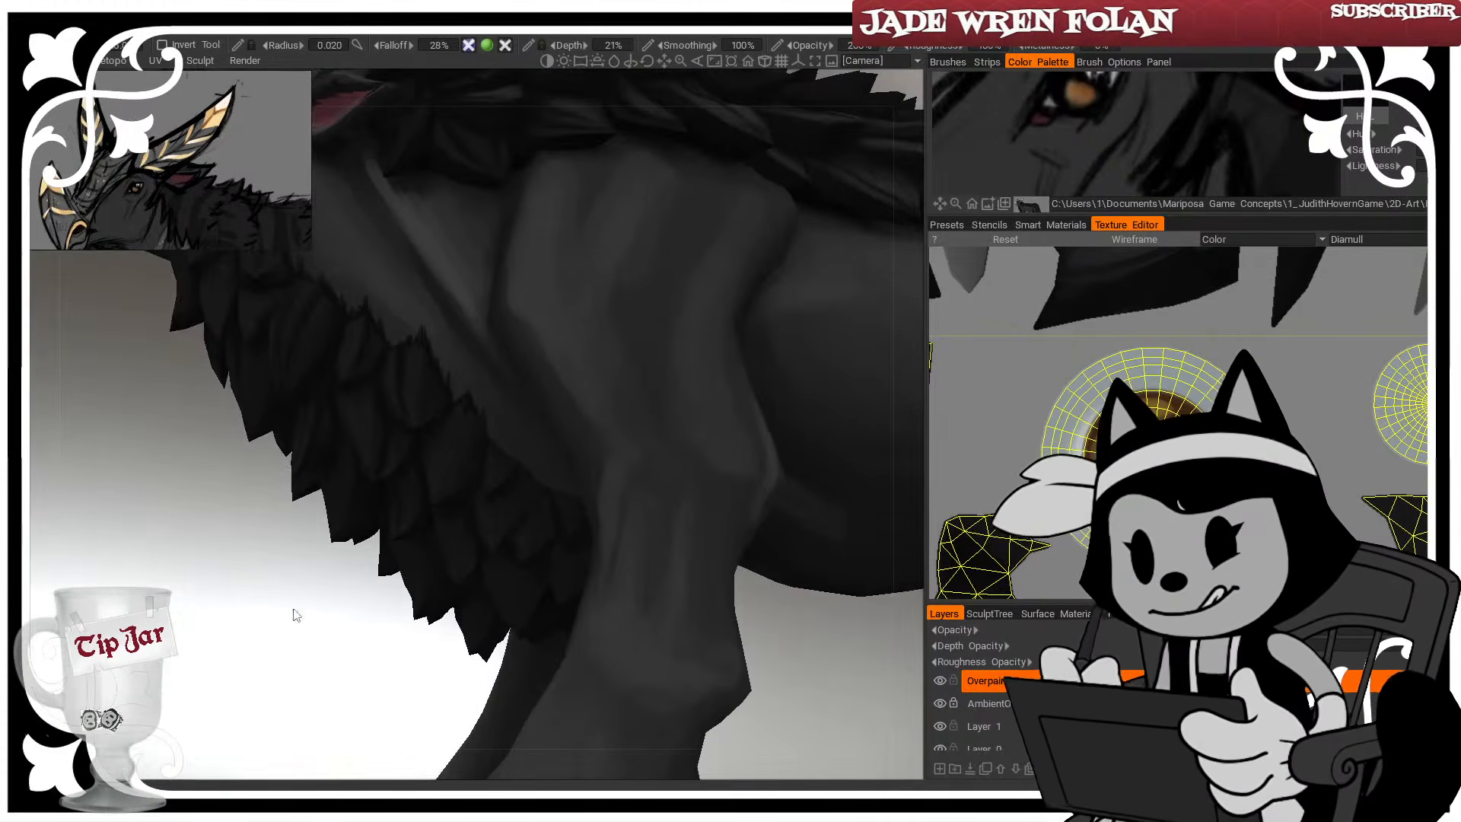
left_click_drag(476, 400, 523, 469)
key("[")
key("[")
mouse_move(334, 679)
left_mouse_down()
mouse_move(315, 675)
mouse_move(317, 702)
left_mouse_up()
key("]")
key("]")
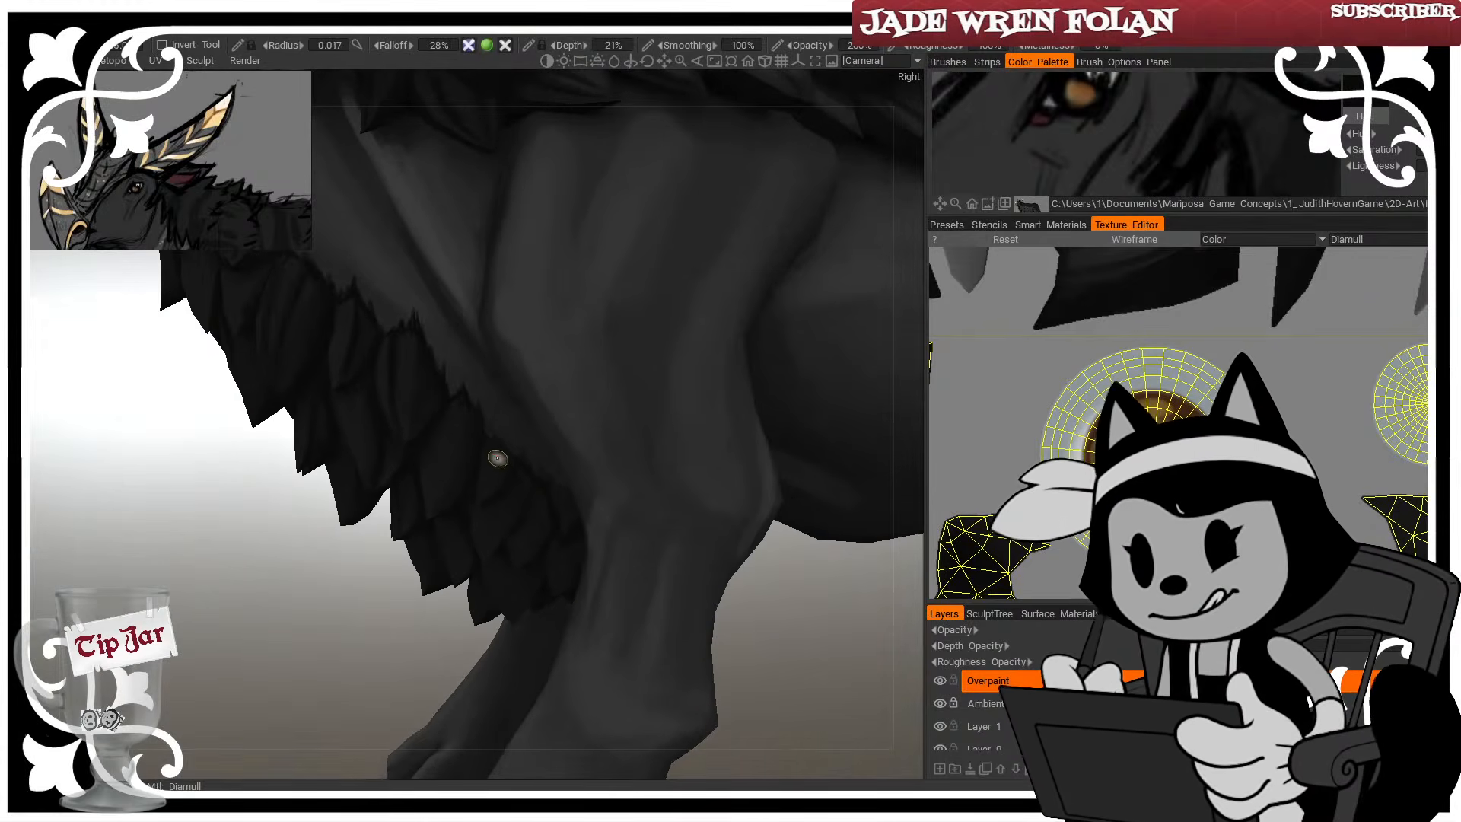
Enlarge the brush radius to 0.037 and blend the lower ruff feathers from the side
key("]")
key("]")
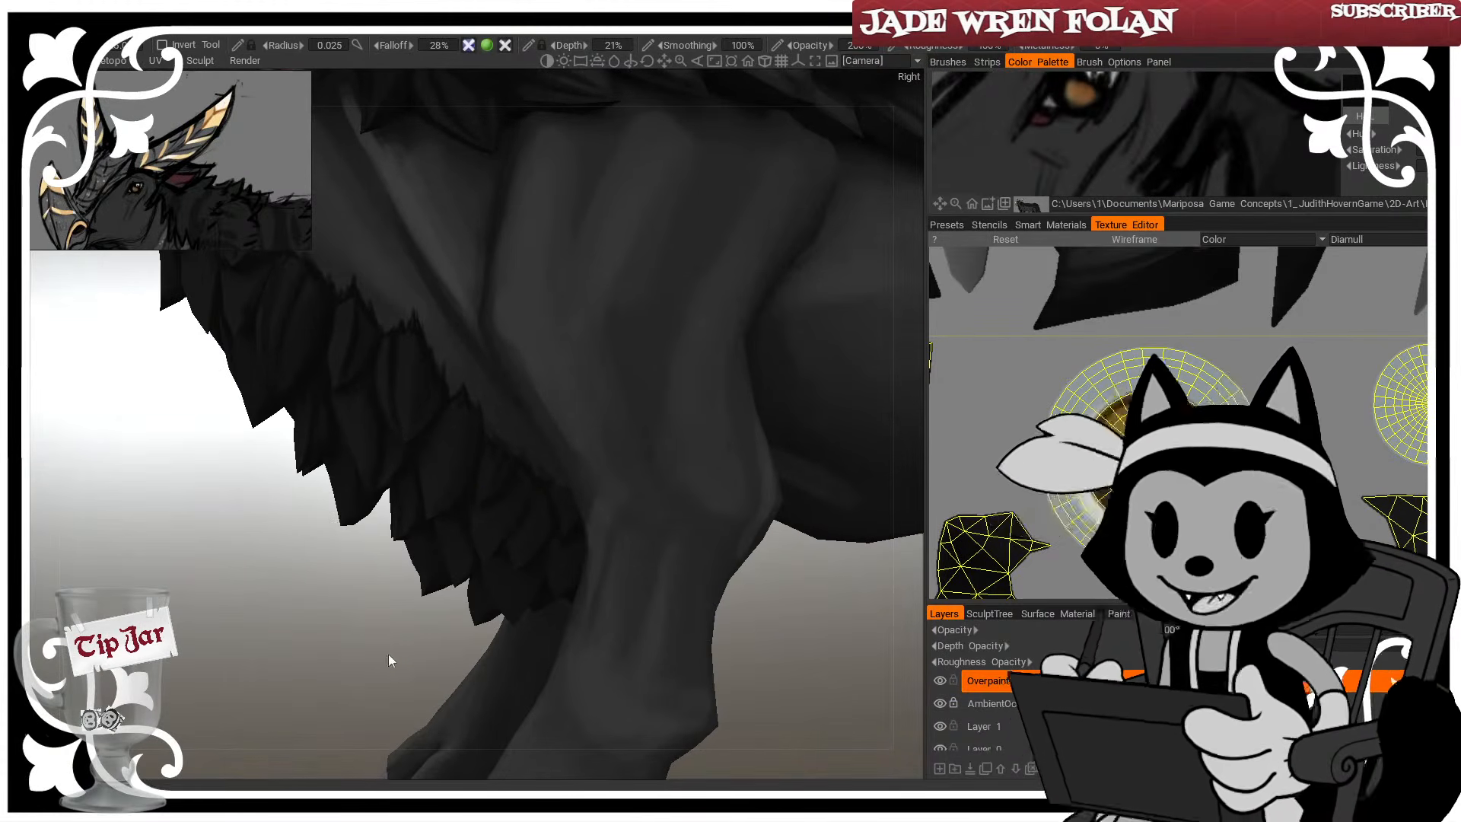
left_click_drag(384, 655, 392, 640)
key("]")
key("]")
key("]")
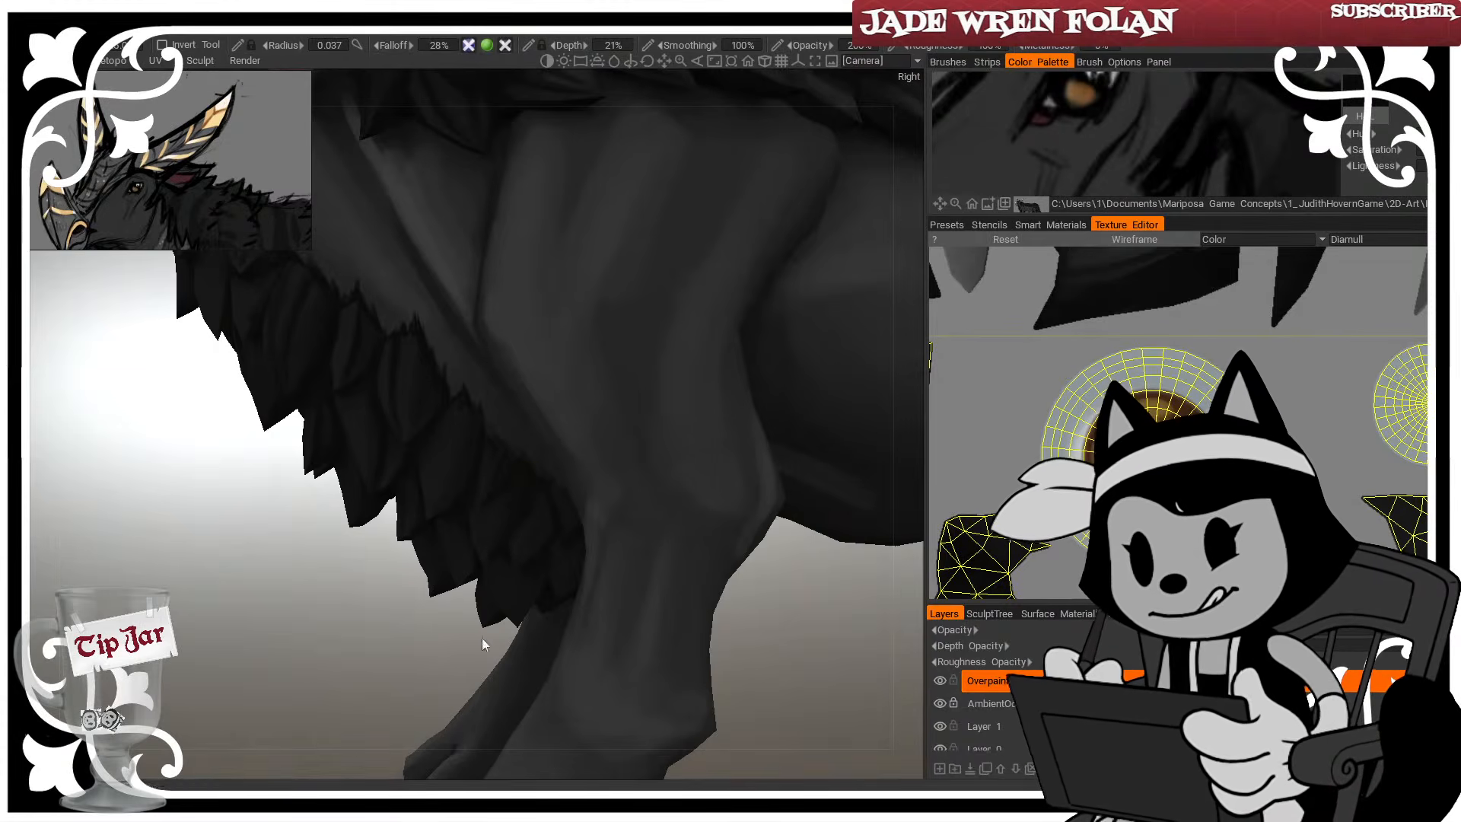
Reduce the brush radius to 0.025 and refine the feathers along the lower ruff beside the foreleg
left_click_drag(482, 638, 470, 620)
key("[")
key("[")
key("[")
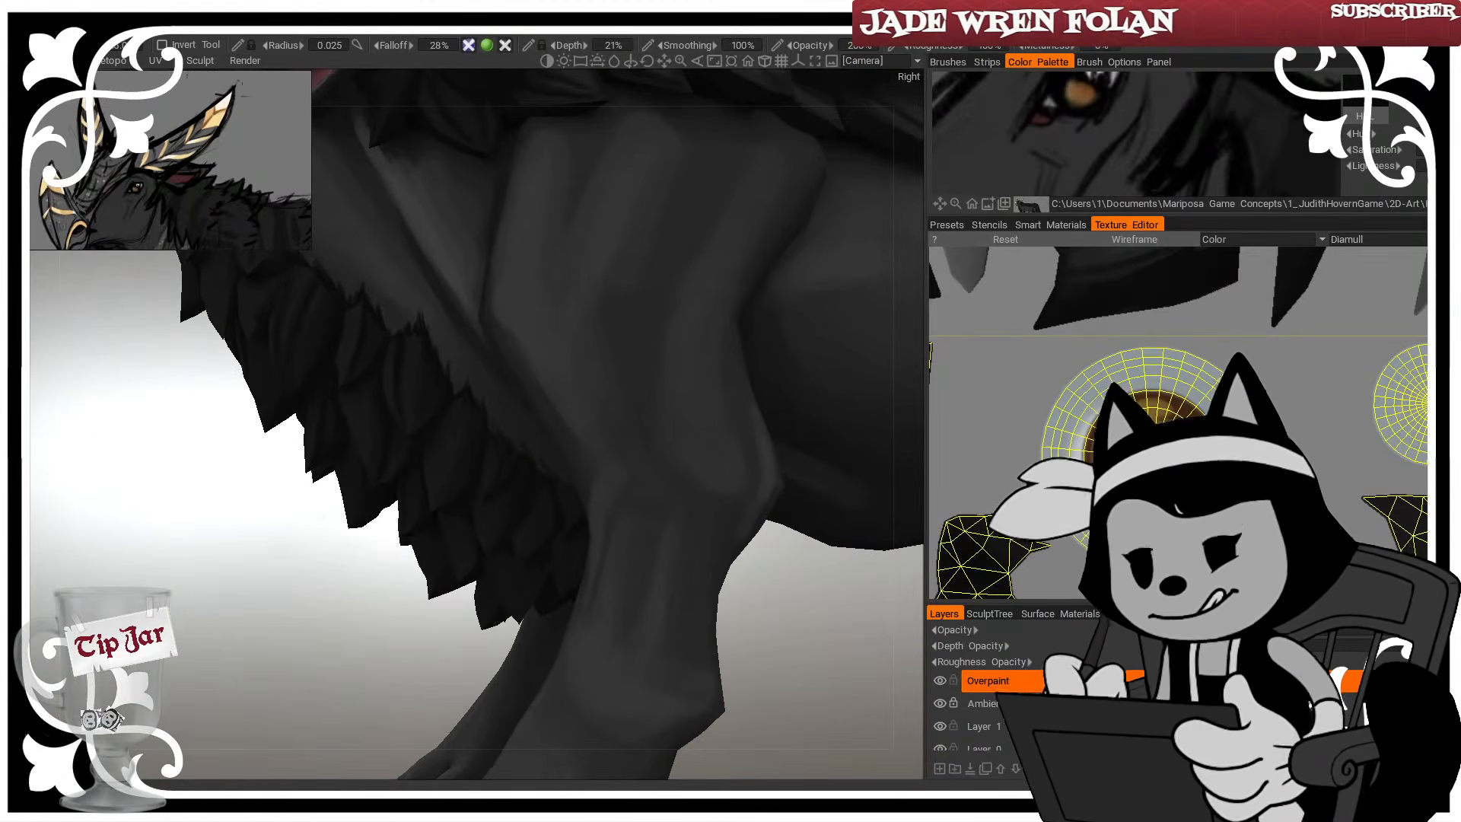
mouse_move(386, 604)
left_mouse_down()
mouse_move(399, 668)
mouse_move(431, 611)
left_mouse_up()
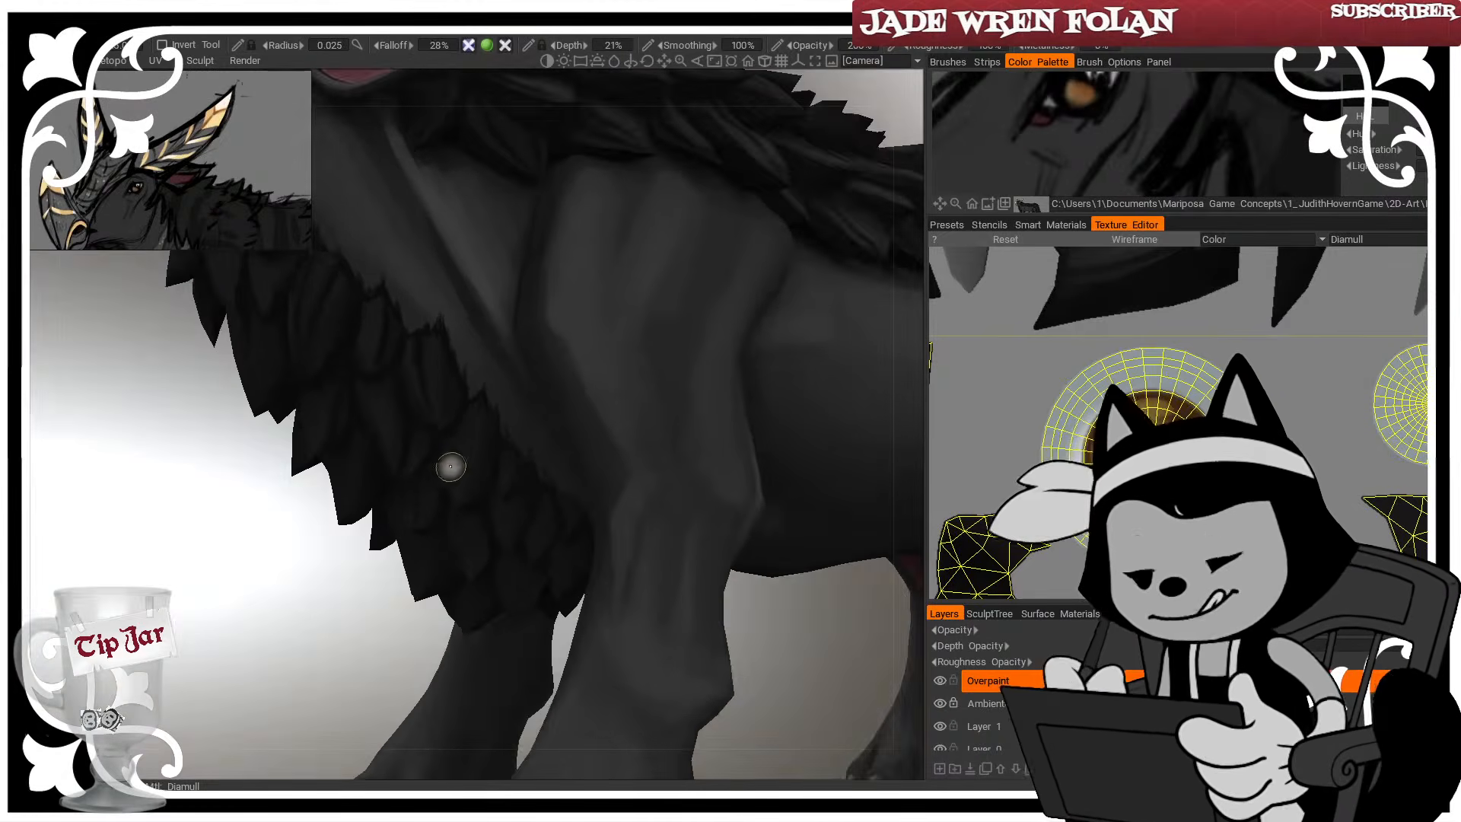
Enlarge the brush radius to 0.046 and soften the shading across the middle and lower ruff feathers
key("]")
key("]")
key("]")
left_click_drag(344, 691, 399, 643)
key("[")
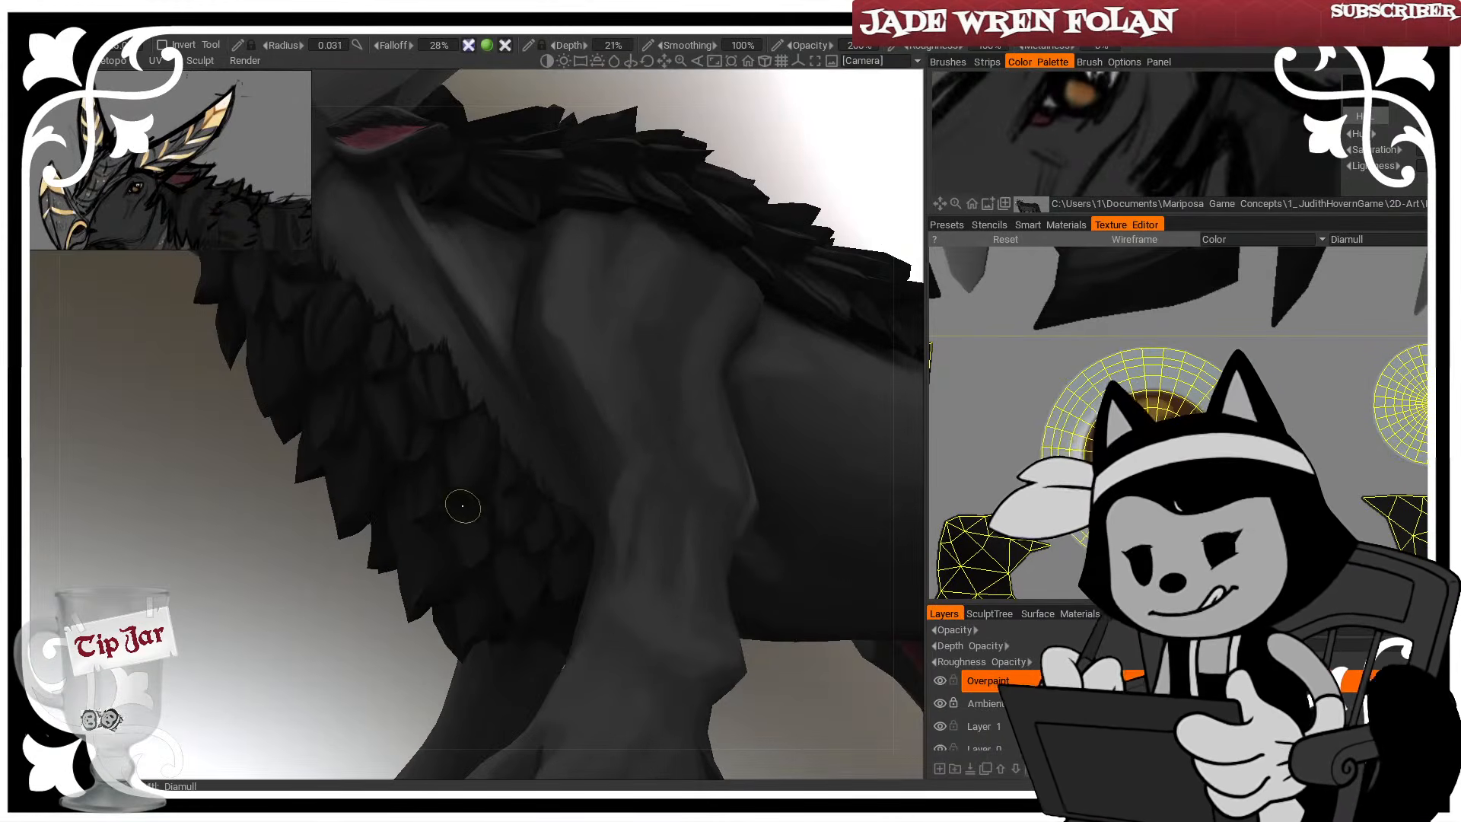
left_click_drag(327, 722, 296, 706)
right_click_drag(485, 537, 468, 554)
left_click_drag(464, 620, 414, 725)
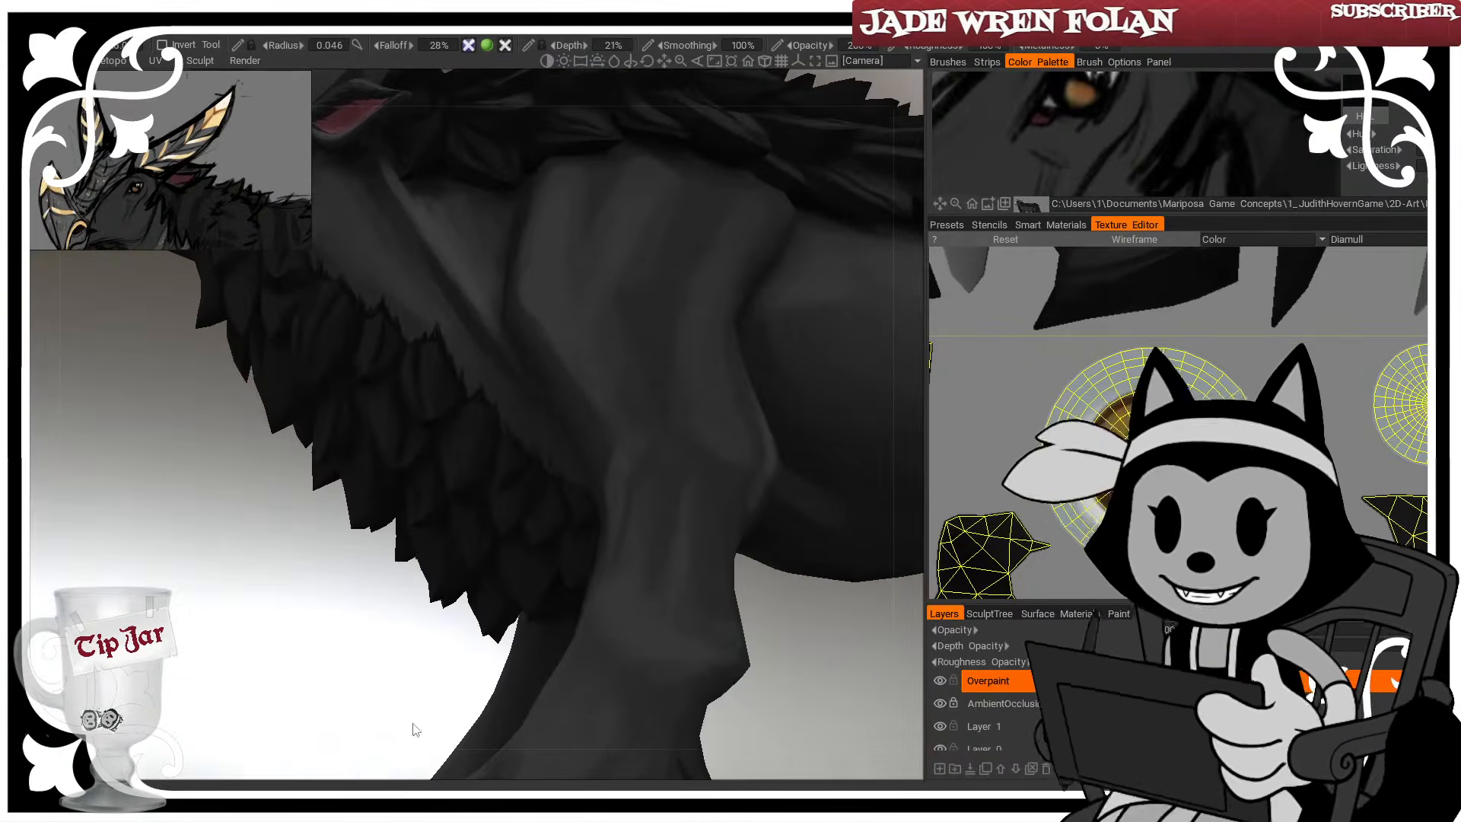
Reduce the brush radius to 0.029 for the feathers nearest the foreleg, then to 0.016 for the front of the ruff
mouse_move(545, 571)
right_mouse_down()
mouse_move(528, 586)
mouse_move(548, 564)
right_mouse_up()
left_click_drag(437, 674, 415, 685)
right_click_drag(556, 568, 539, 587)
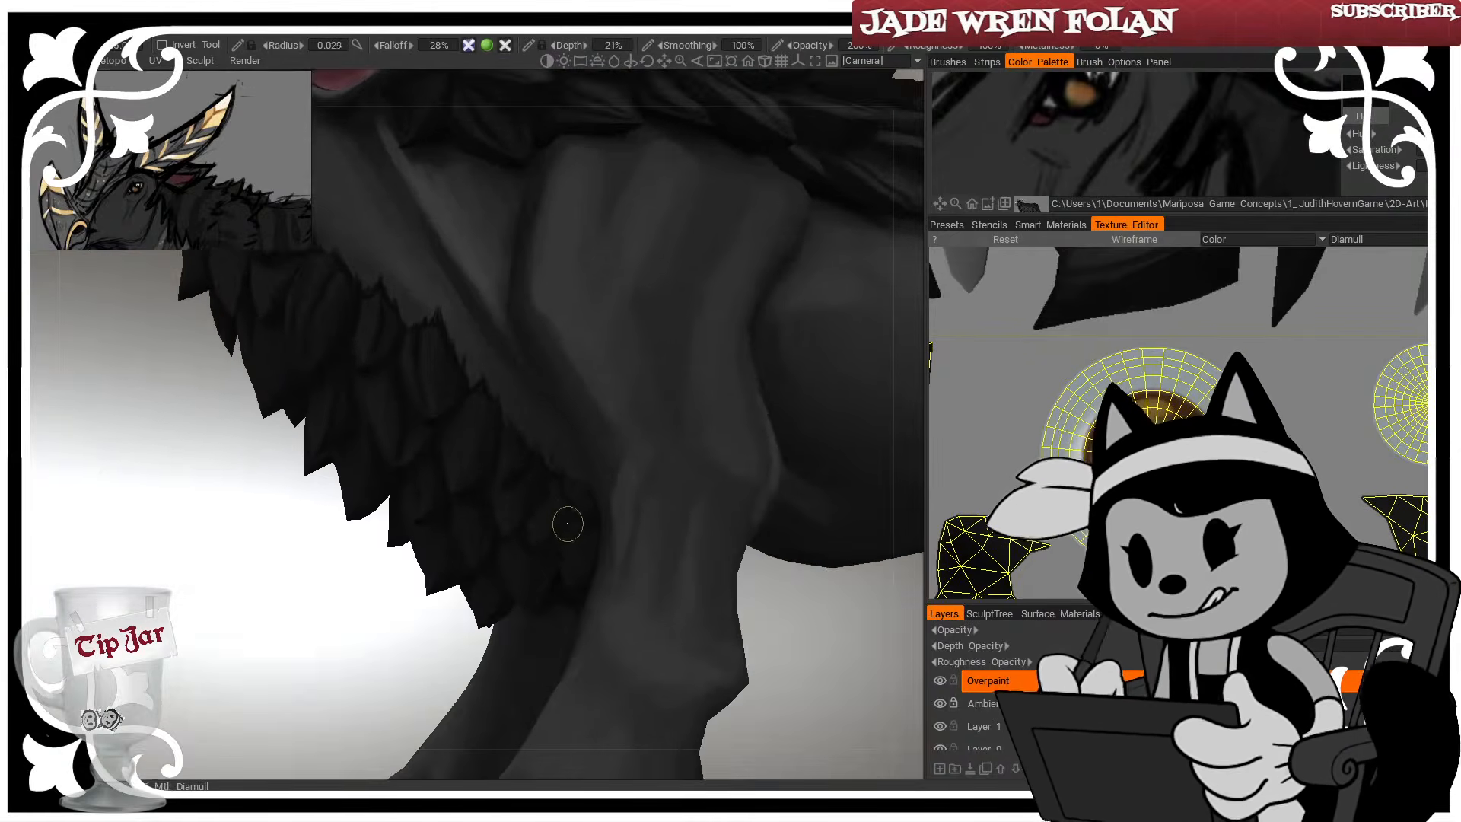
mouse_move(411, 648)
left_mouse_down()
mouse_move(382, 668)
mouse_move(457, 655)
mouse_move(429, 415)
left_mouse_up()
right_click_drag(429, 415, 460, 473)
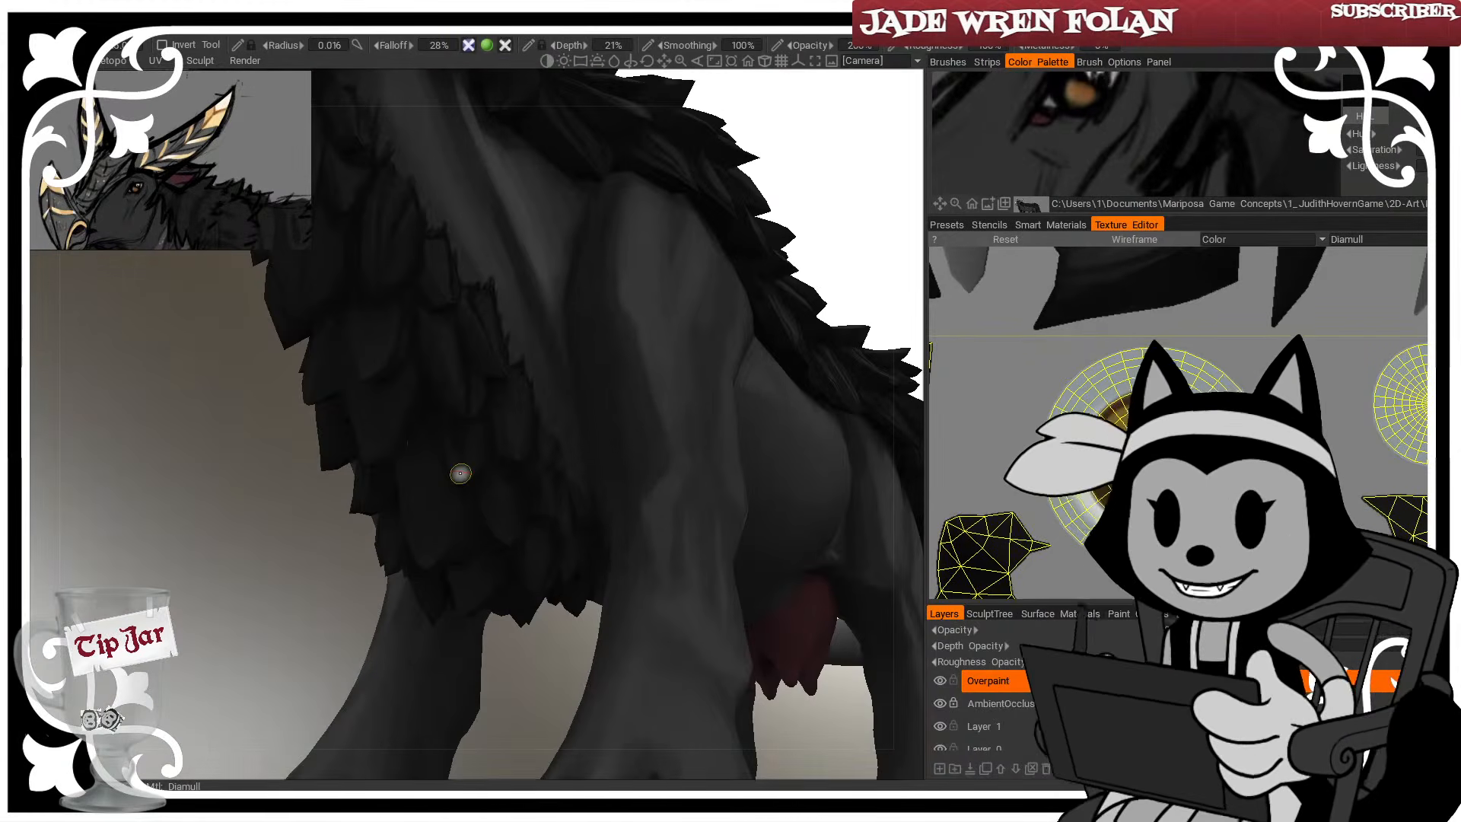
Enlarge the brush radius to 0.026 and shade the middle ruff feathers from a front three-quarter angle
mouse_move(365, 563)
left_mouse_down()
mouse_move(581, 380)
mouse_move(616, 372)
left_mouse_up()
left_click_drag(380, 525, 330, 567)
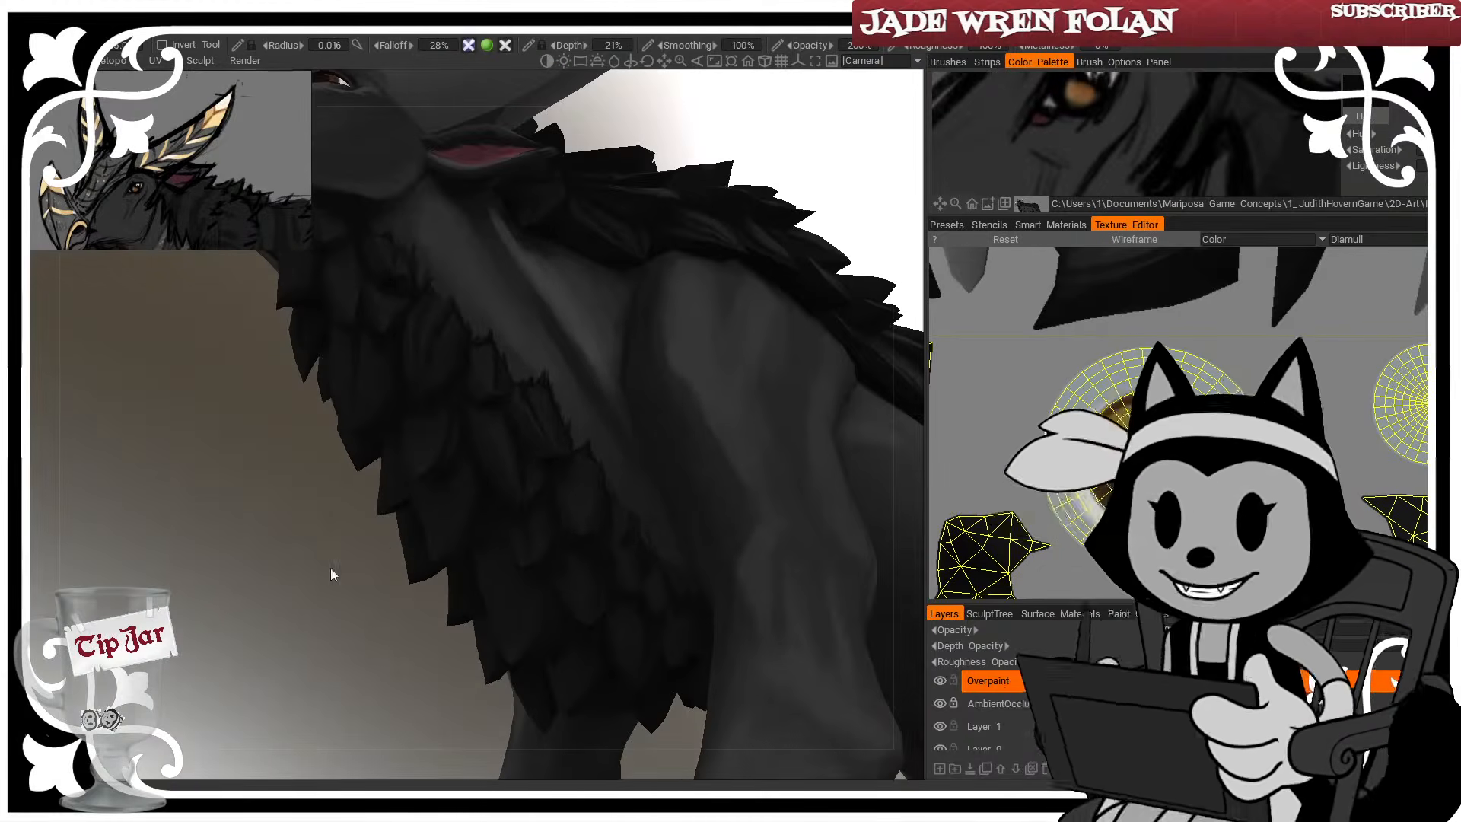
right_click_drag(484, 503, 479, 544)
left_click_drag(373, 723, 392, 601)
left_click_drag(539, 549, 541, 694)
left_click_drag(250, 623, 257, 636)
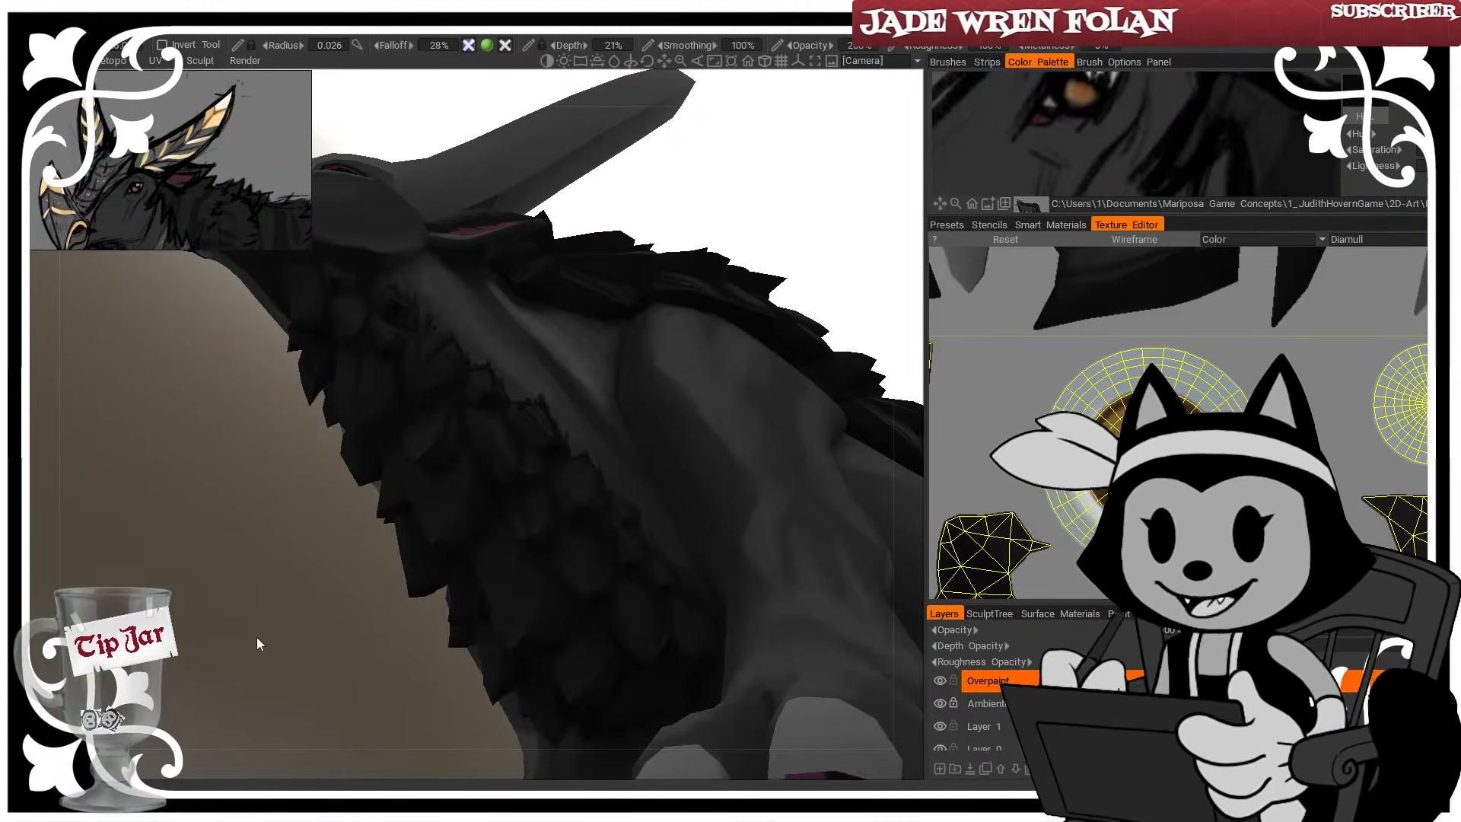
Reduce the brush radius to 0.018 and work on the central throat feathers from below and the front
mouse_move(399, 674)
left_mouse_down()
mouse_move(283, 677)
mouse_move(435, 677)
mouse_move(594, 600)
mouse_move(603, 614)
mouse_move(573, 491)
left_mouse_up()
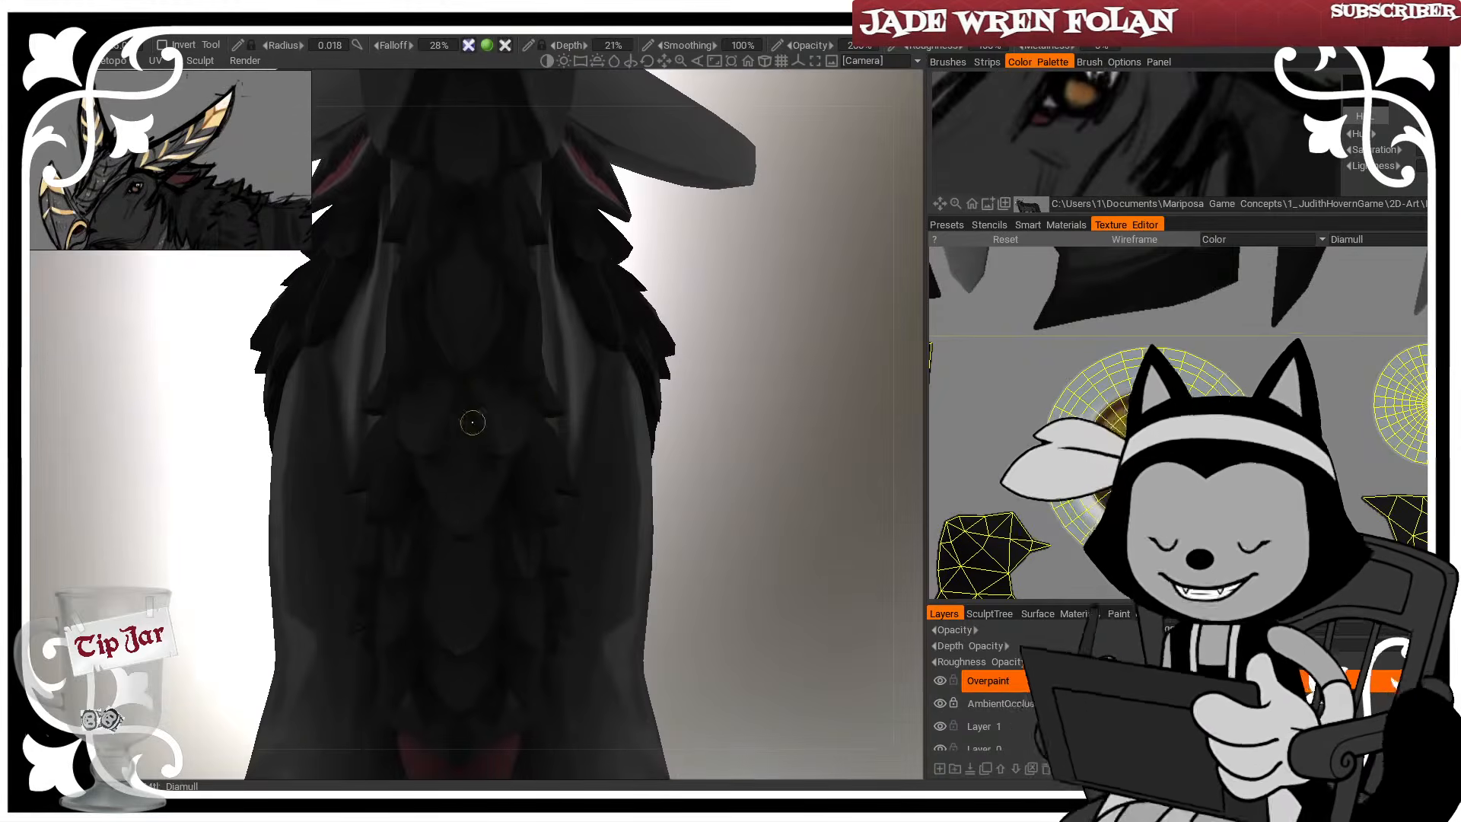
left_click_drag(732, 461, 826, 487)
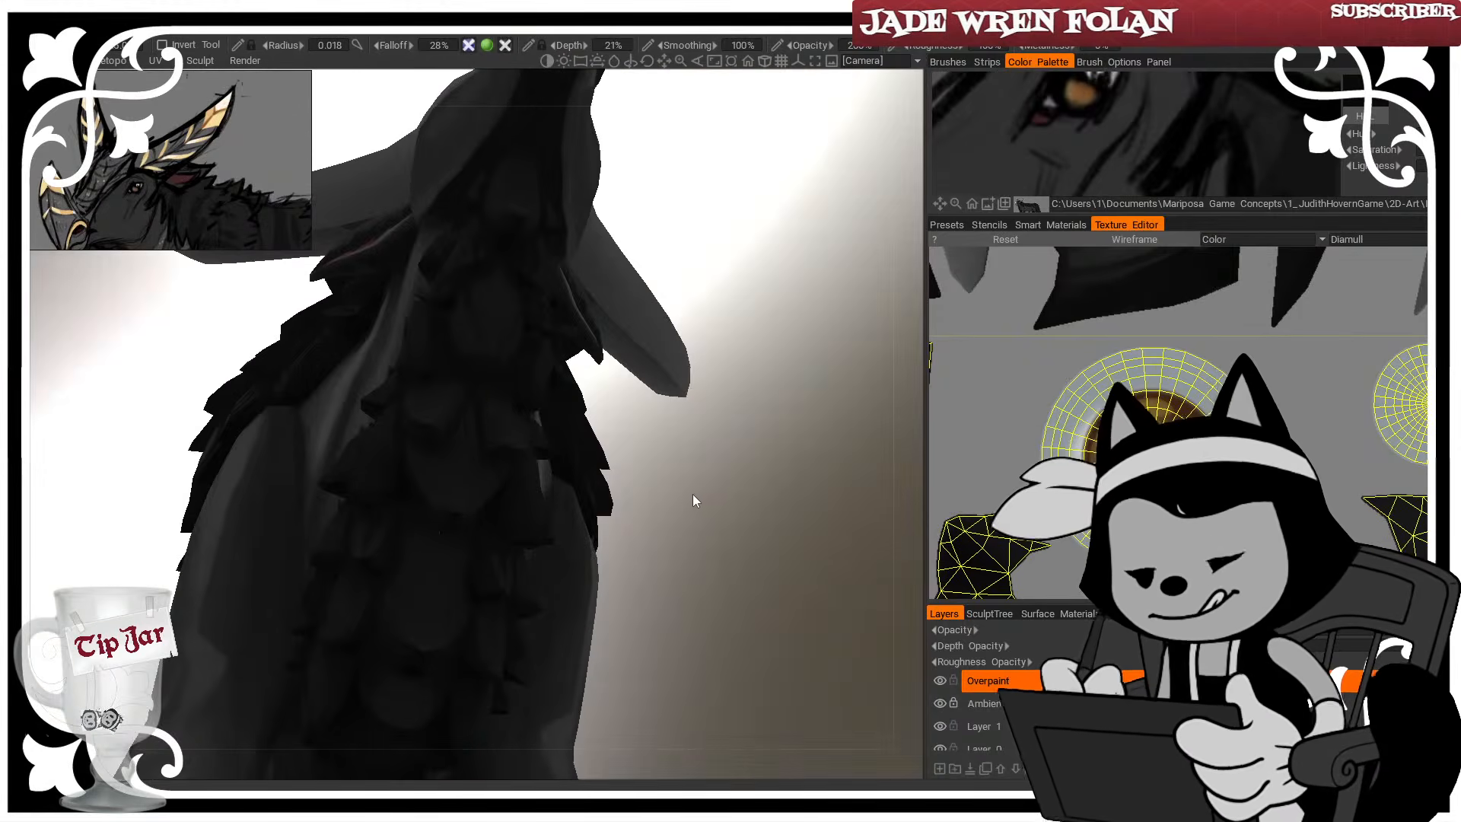
mouse_move(737, 466)
left_mouse_down()
mouse_move(711, 532)
mouse_move(461, 439)
left_mouse_up()
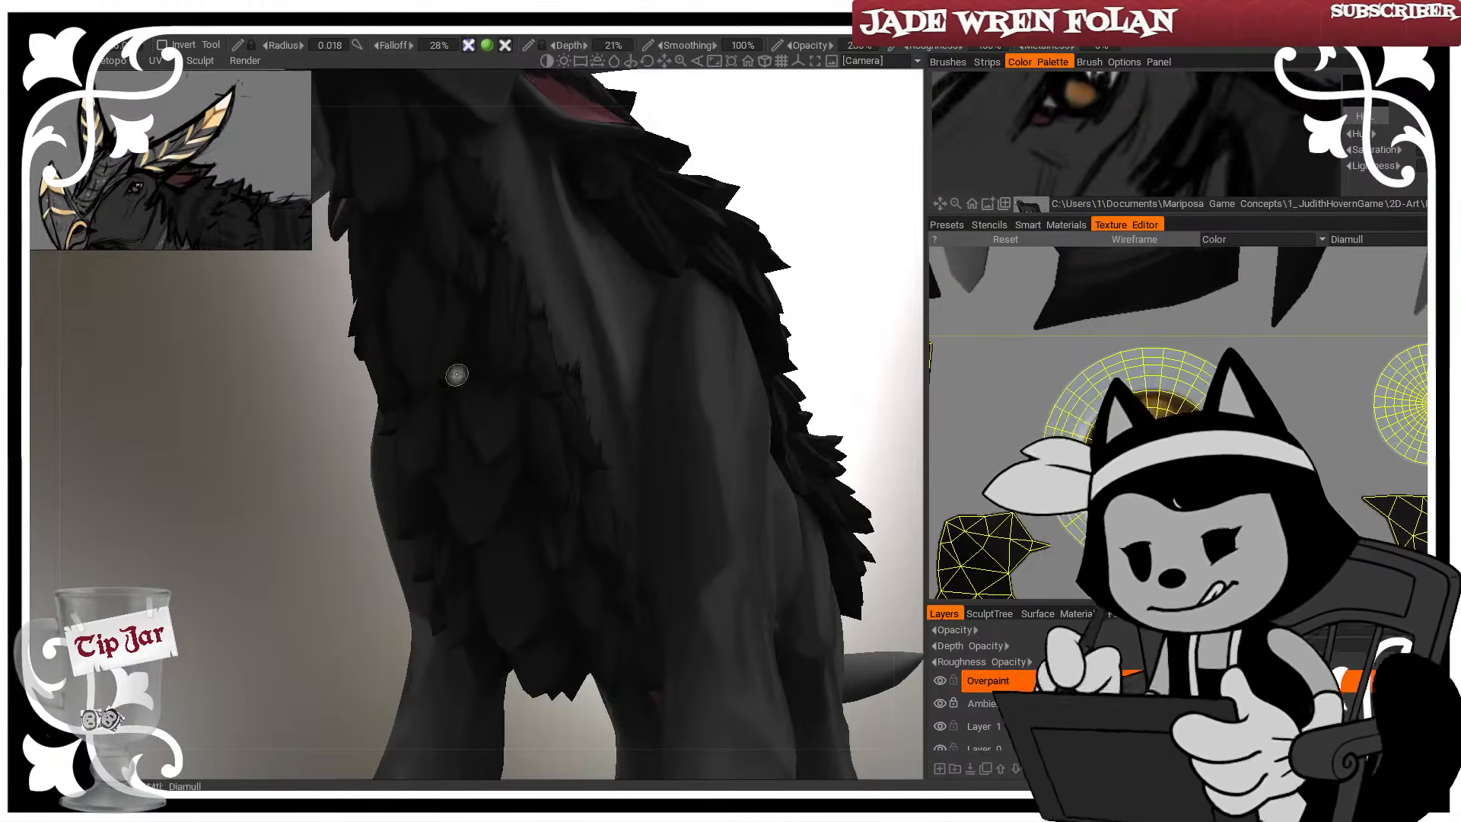
Enlarge the brush radius to 0.036 and blend the feathers down the front of the chest ruff
key("bracketright")
key("bracketright")
key("bracketright")
key("bracketright")
key("bracketright")
key("bracketright")
key("bracketright")
left_click_drag(357, 563, 290, 675)
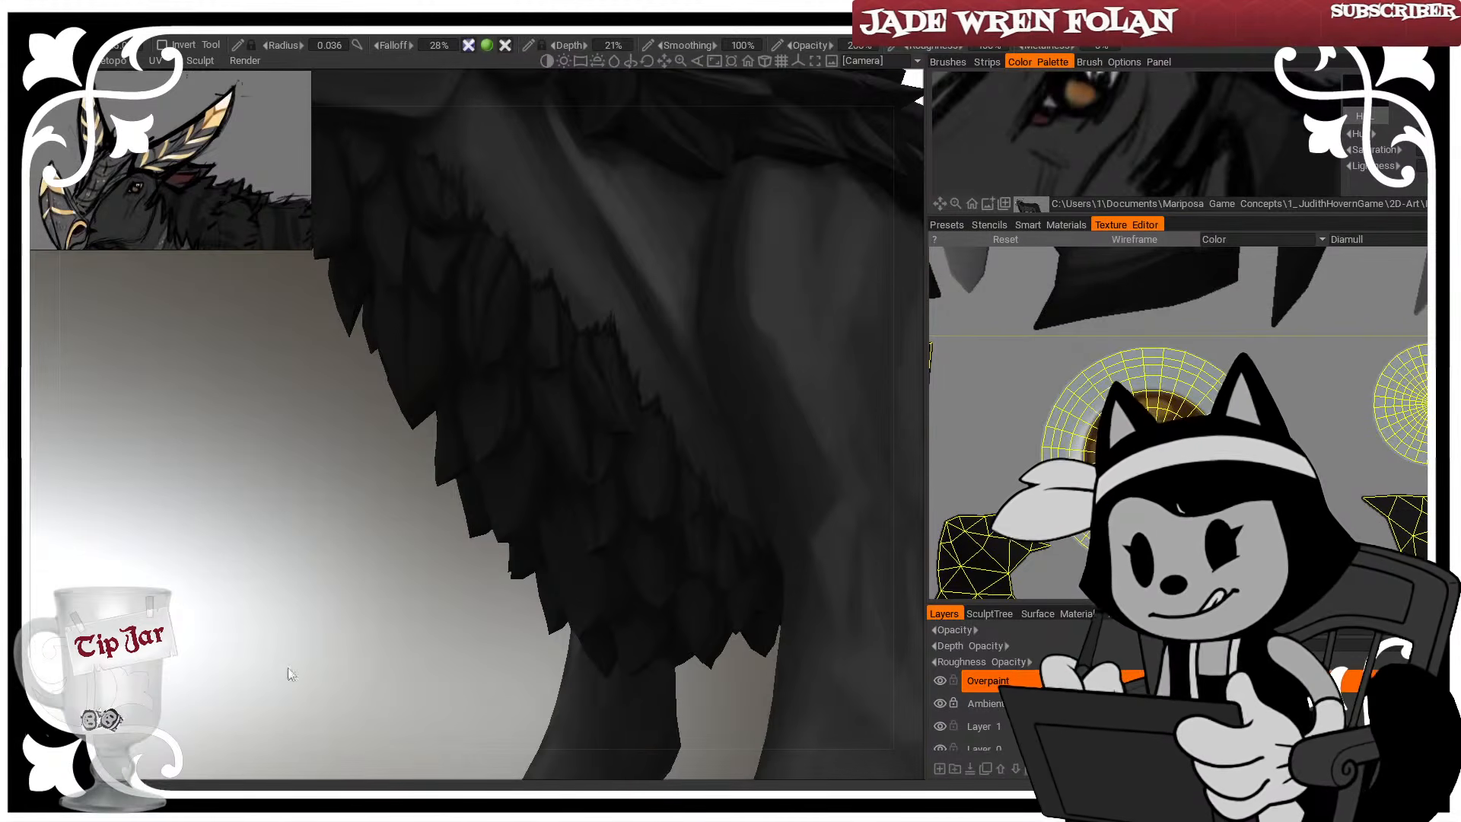
Reduce the brush radius to 0.020, check the ruff's mesh in wireframe, and define the feathers bordering the neck
key("bracketleft")
key("bracketleft")
key("bracketleft")
key("bracketleft")
key("bracketleft")
key("bracketleft")
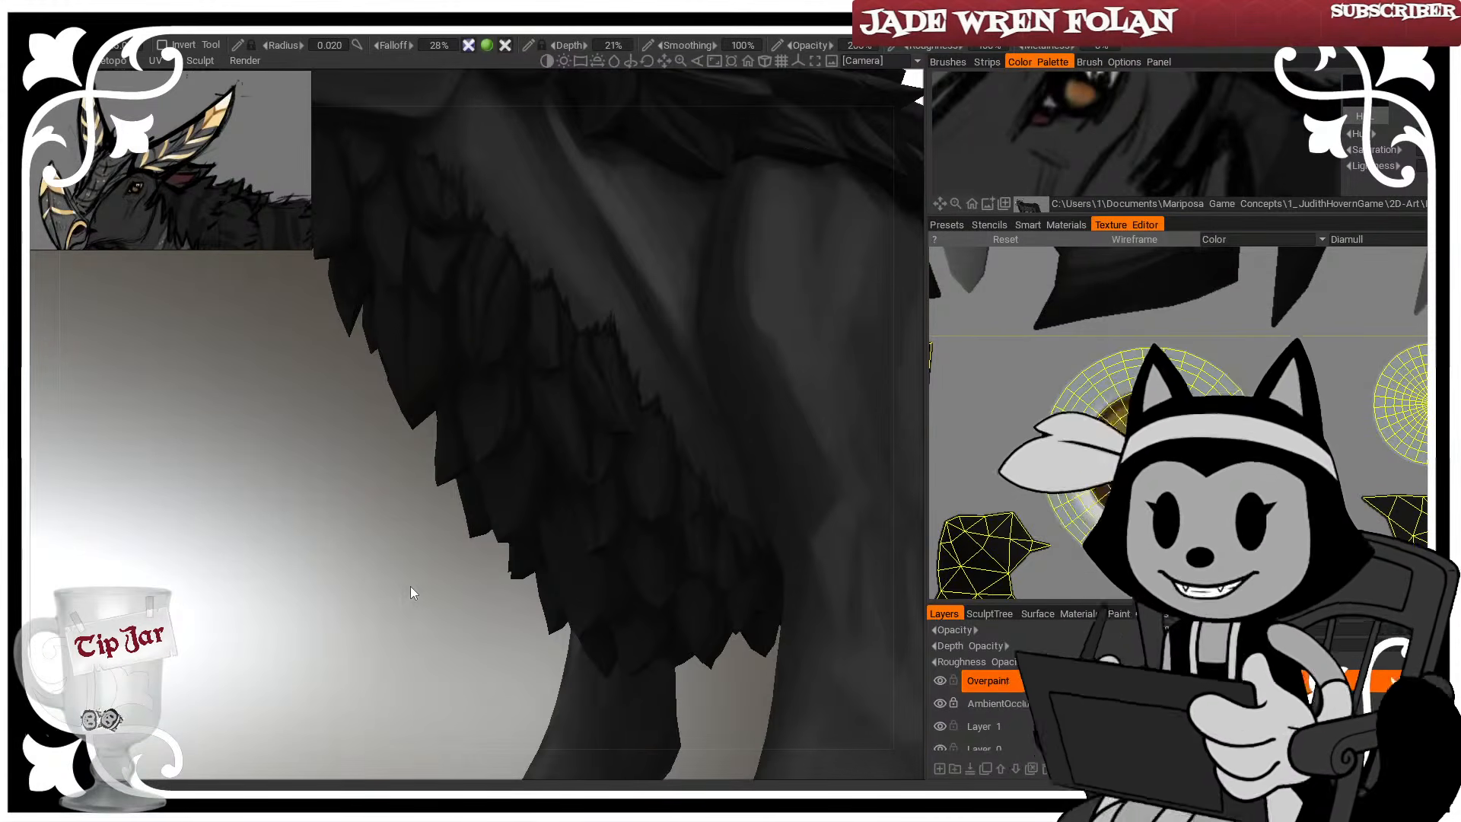
key("w")
middle_click_drag(505, 479, 505, 590)
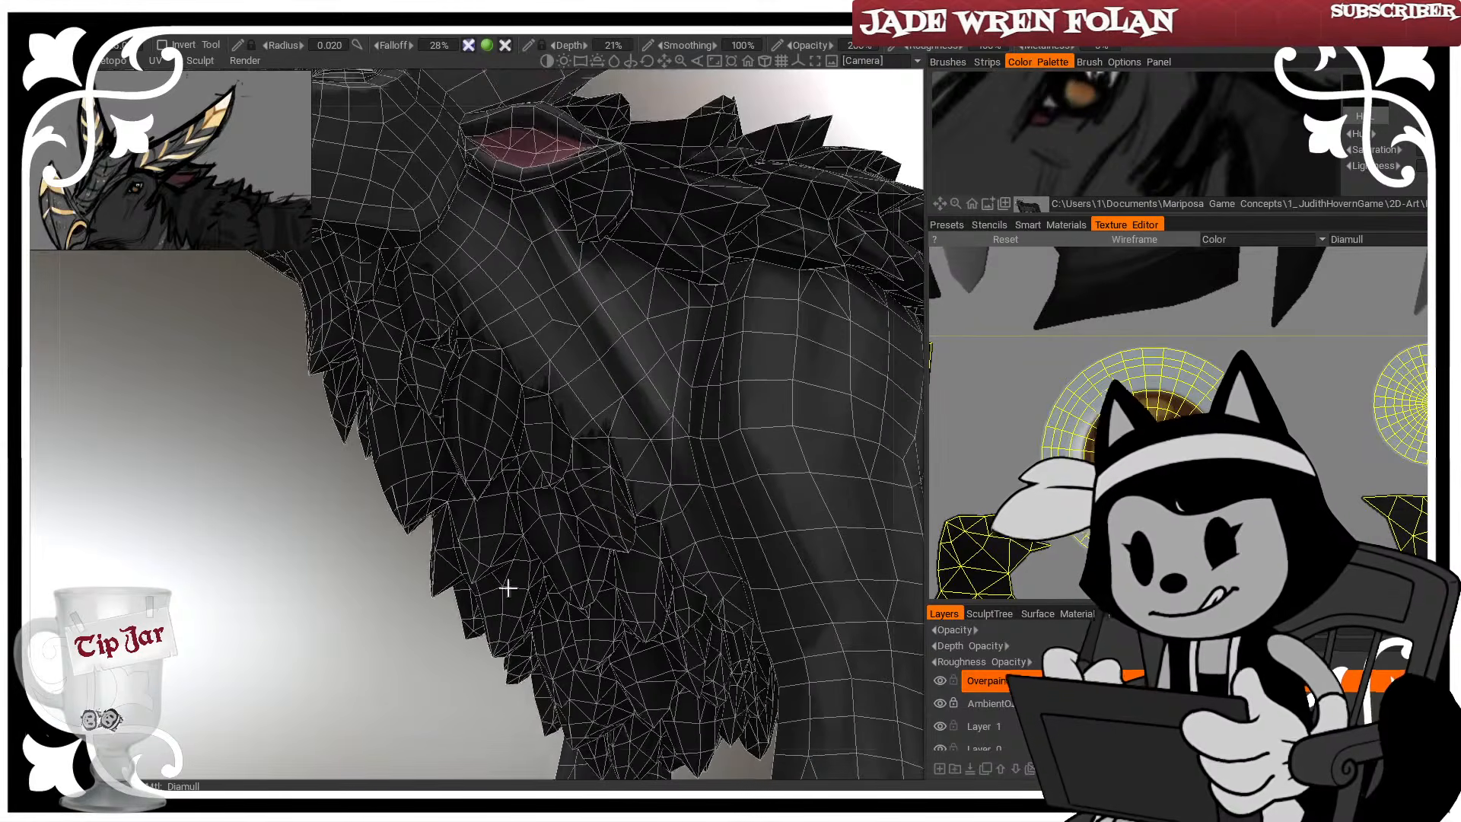
key("w")
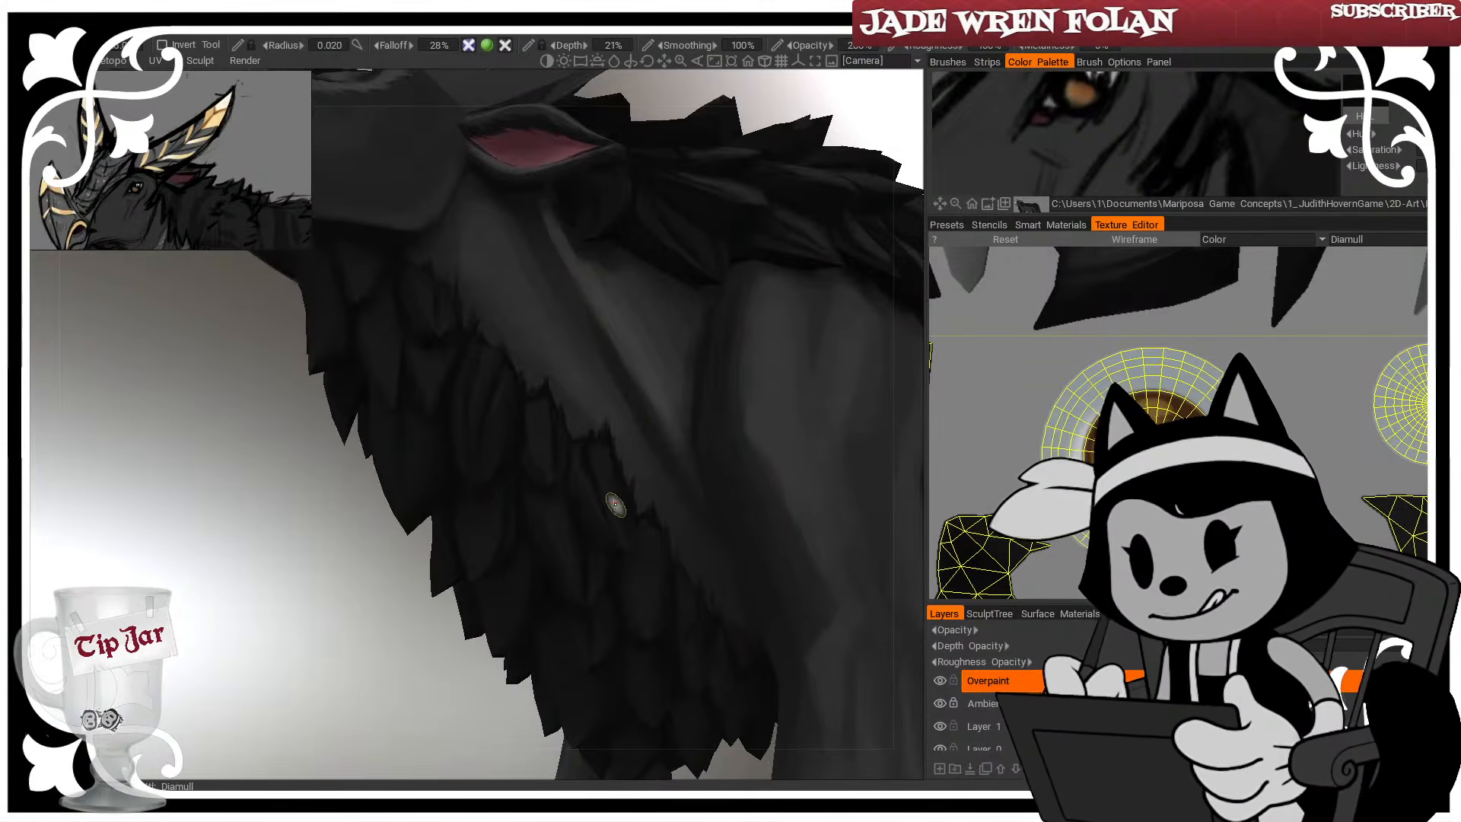
left_click_drag(376, 684, 363, 706)
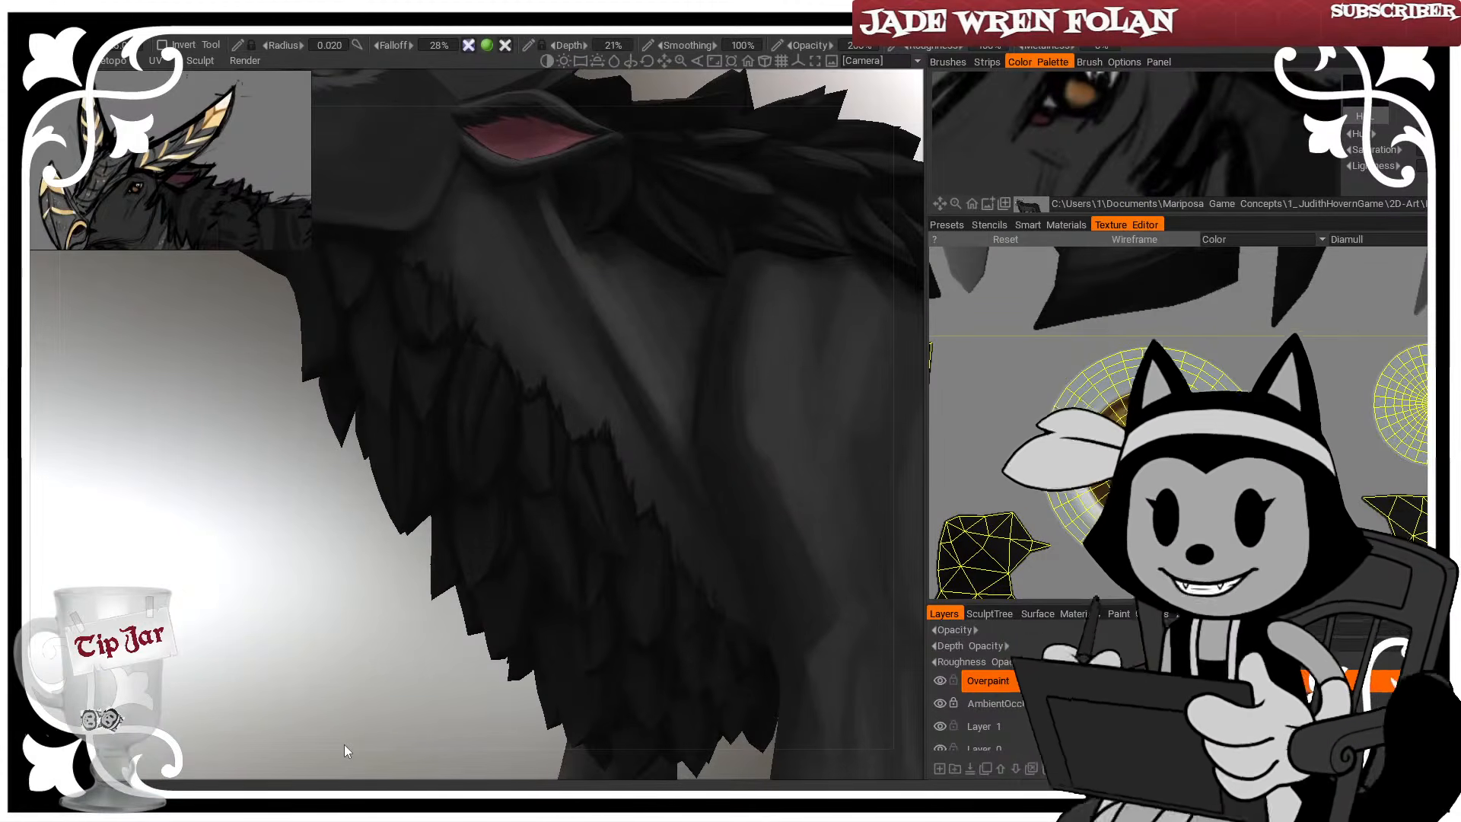
left_click_drag(234, 652, 239, 636)
middle_click_drag(285, 647, 175, 595)
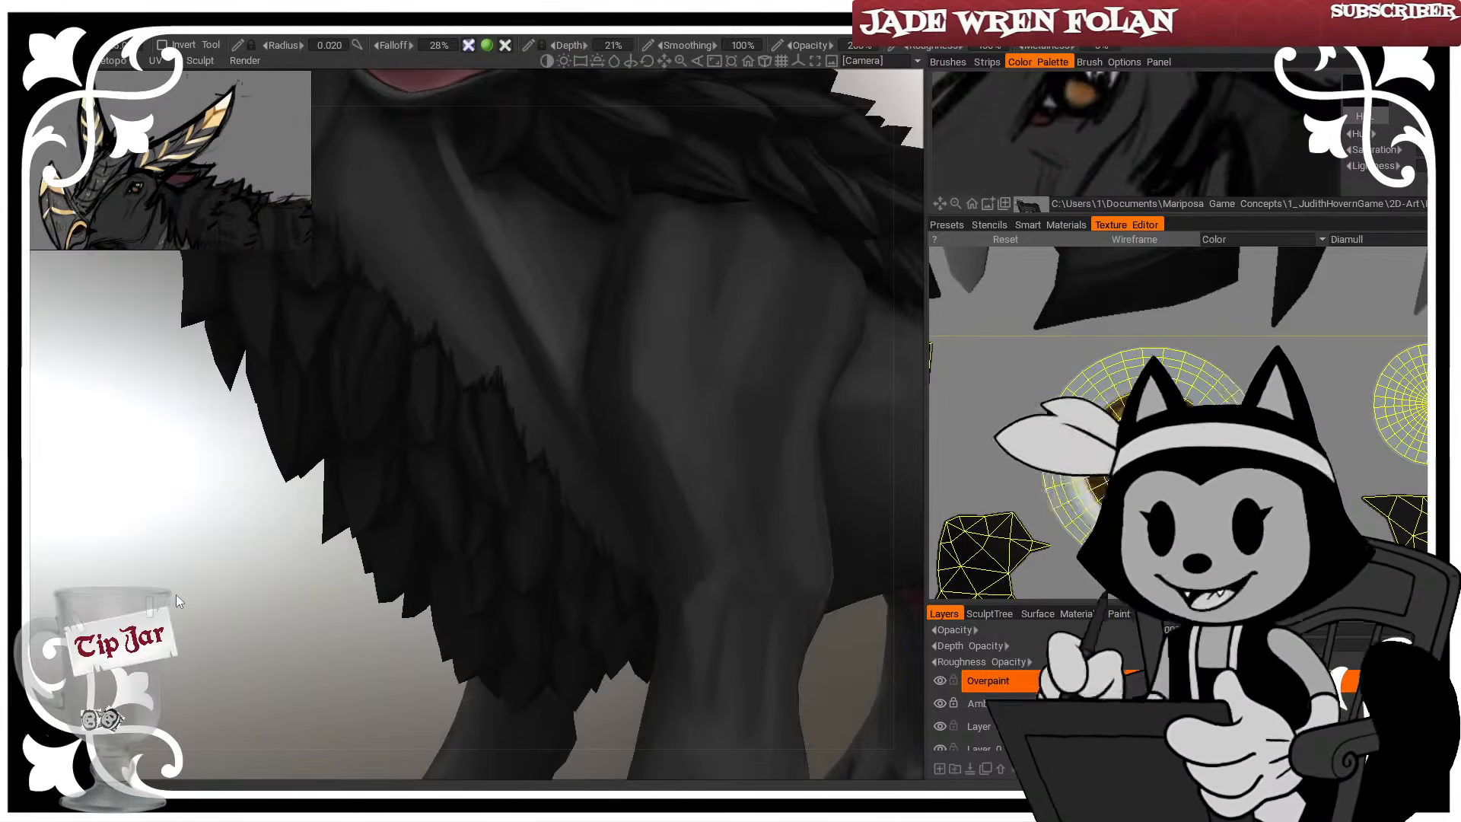
Enlarge the brush radius to 0.031 and soften the shading within the middle ruff feathers
left_click_drag(348, 705, 361, 681)
key("bracketright")
mouse_move(345, 508)
left_mouse_down()
mouse_move(375, 407)
mouse_move(352, 502)
left_mouse_up()
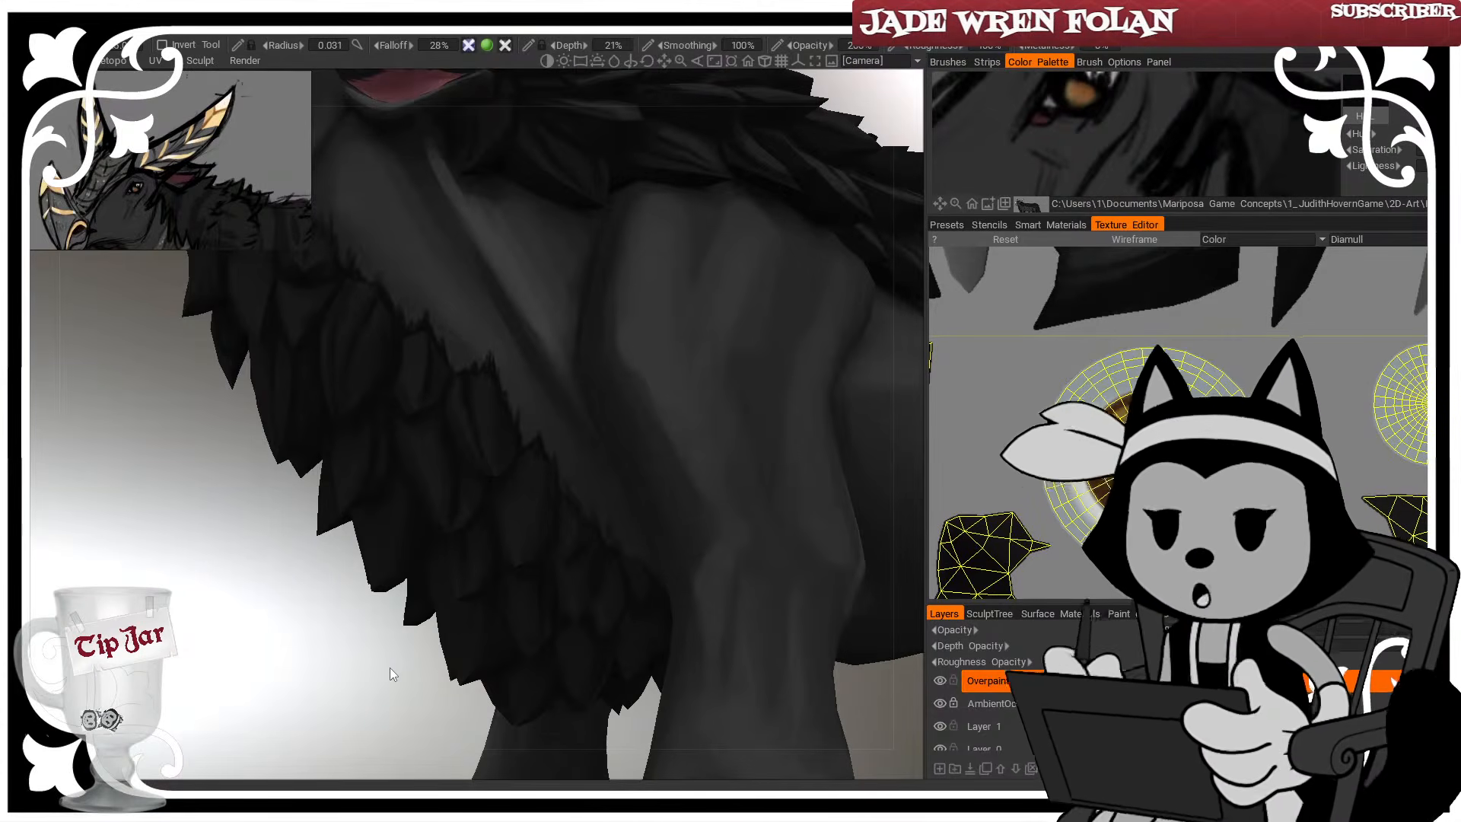
Refine the ruff's front feathers with a 0.019 brush radius, then enlarge it to 0.025 for broader shading
mouse_move(382, 655)
left_mouse_down()
mouse_move(352, 699)
mouse_move(429, 590)
left_mouse_up()
key("bracketleft")
key("bracketleft")
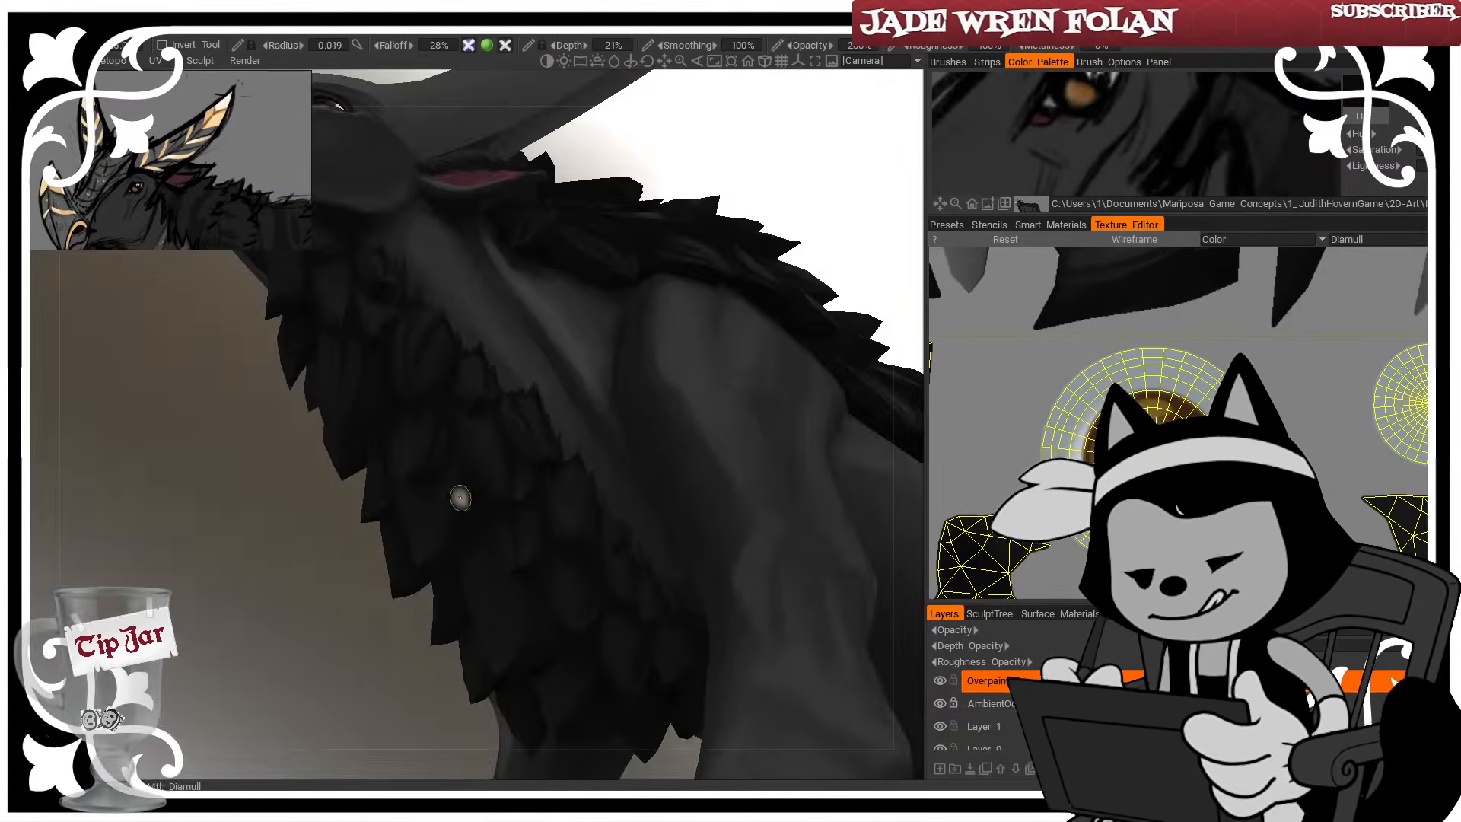
left_click_drag(353, 737, 460, 433)
key("bracketright")
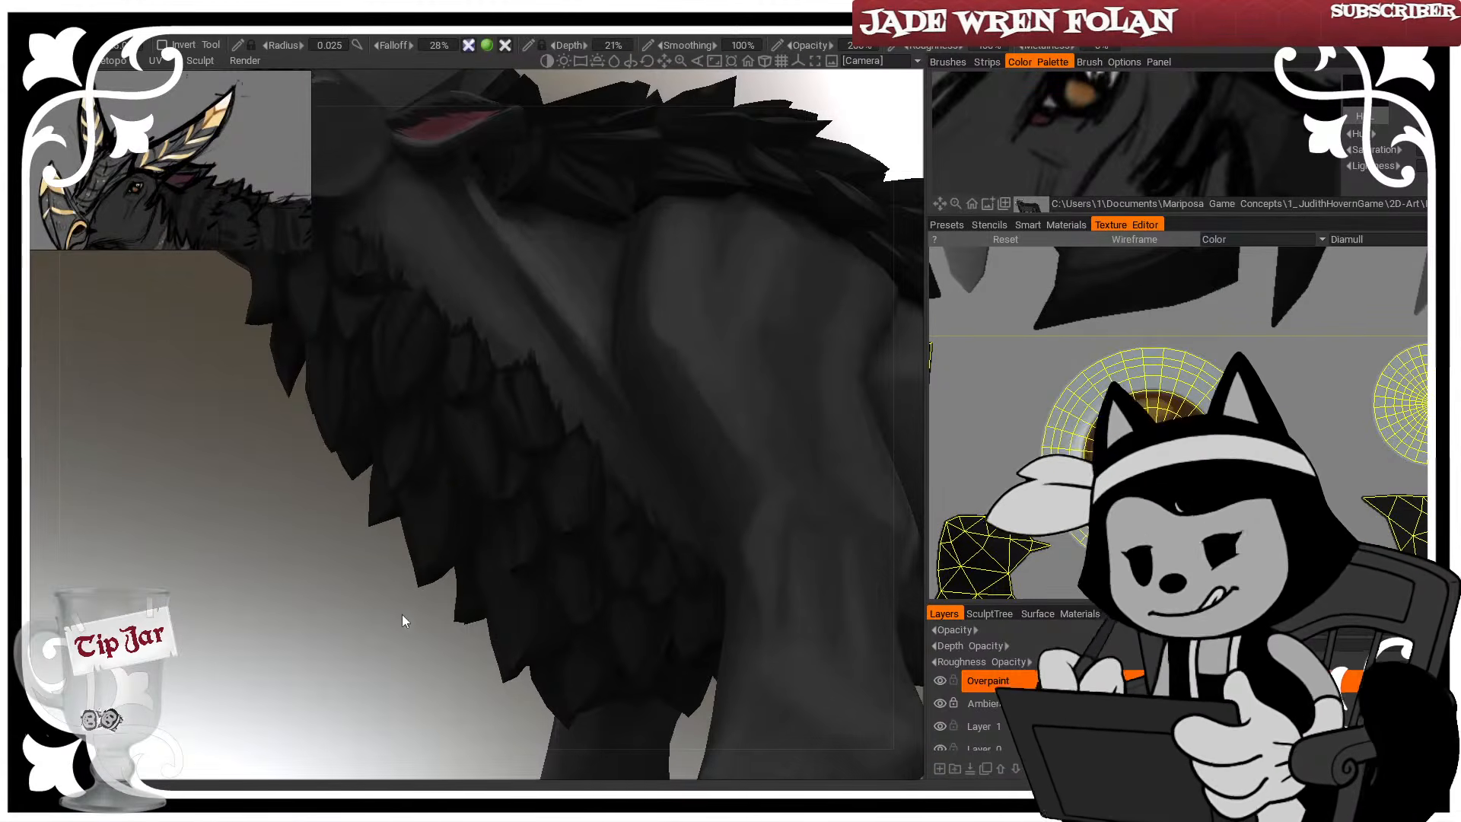
Reduce the brush radius to 0.011 and detail the feather edges in the lower middle of the ruff
left_click_drag(402, 616, 290, 669)
left_click_drag(401, 627, 563, 579)
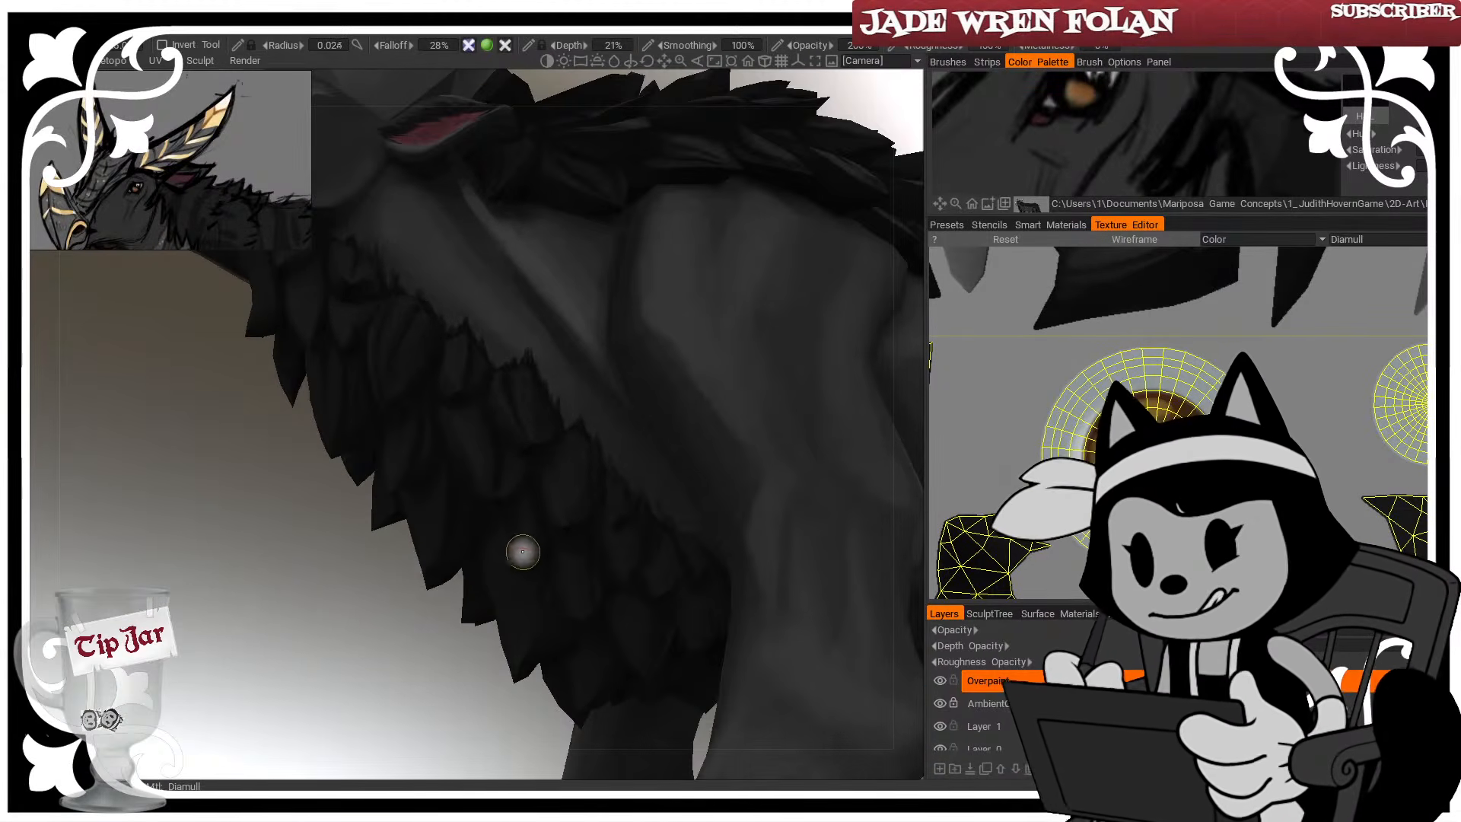
key("bracketleft")
key("bracketleft")
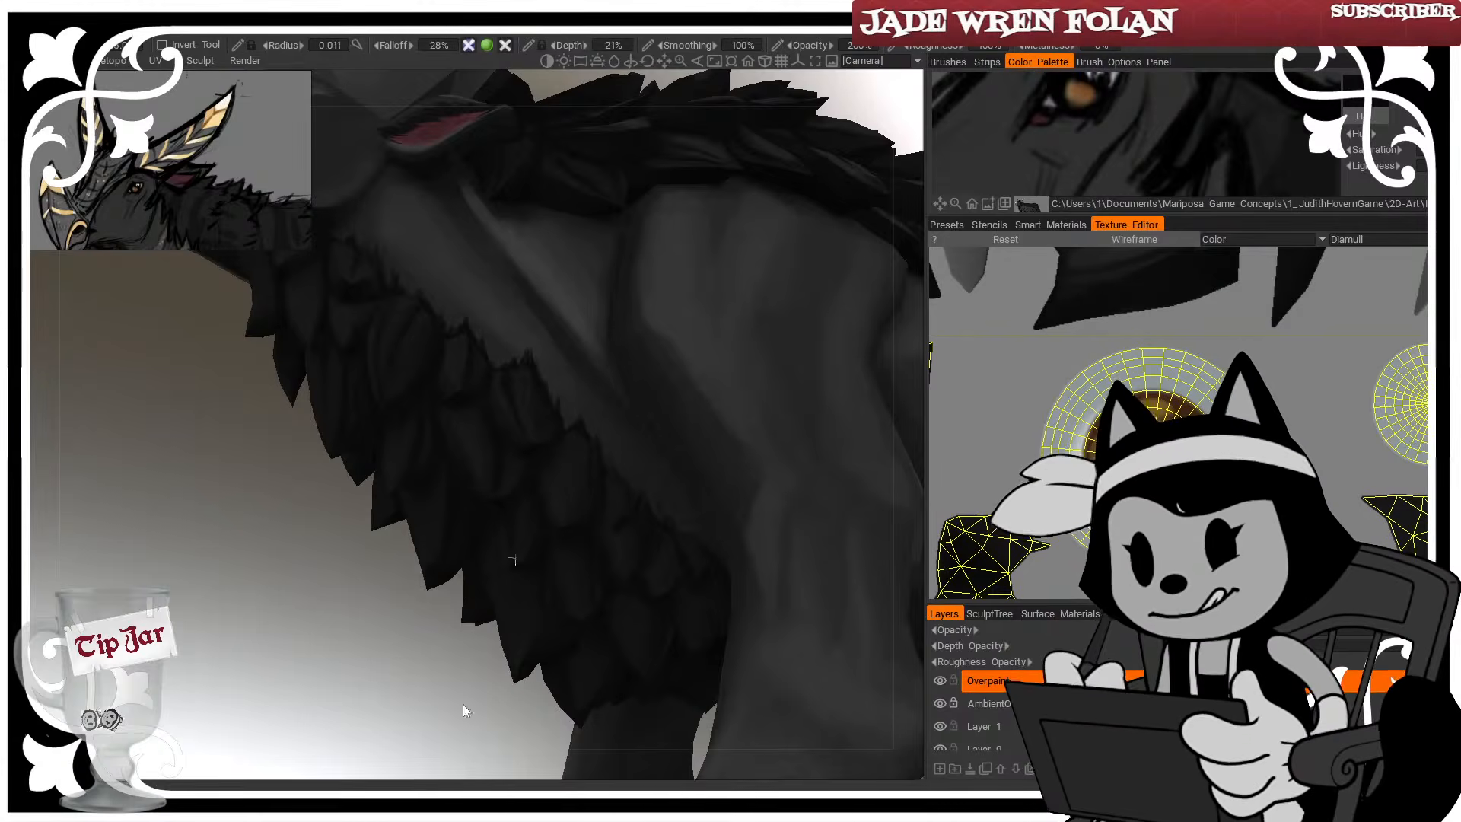
Enlarge the brush radius to 0.021 and blend the middle ruff feathers from front and side angles
middle_click_drag(463, 704, 461, 638)
mouse_move(489, 646)
left_mouse_down()
mouse_move(559, 680)
mouse_move(468, 601)
left_mouse_up()
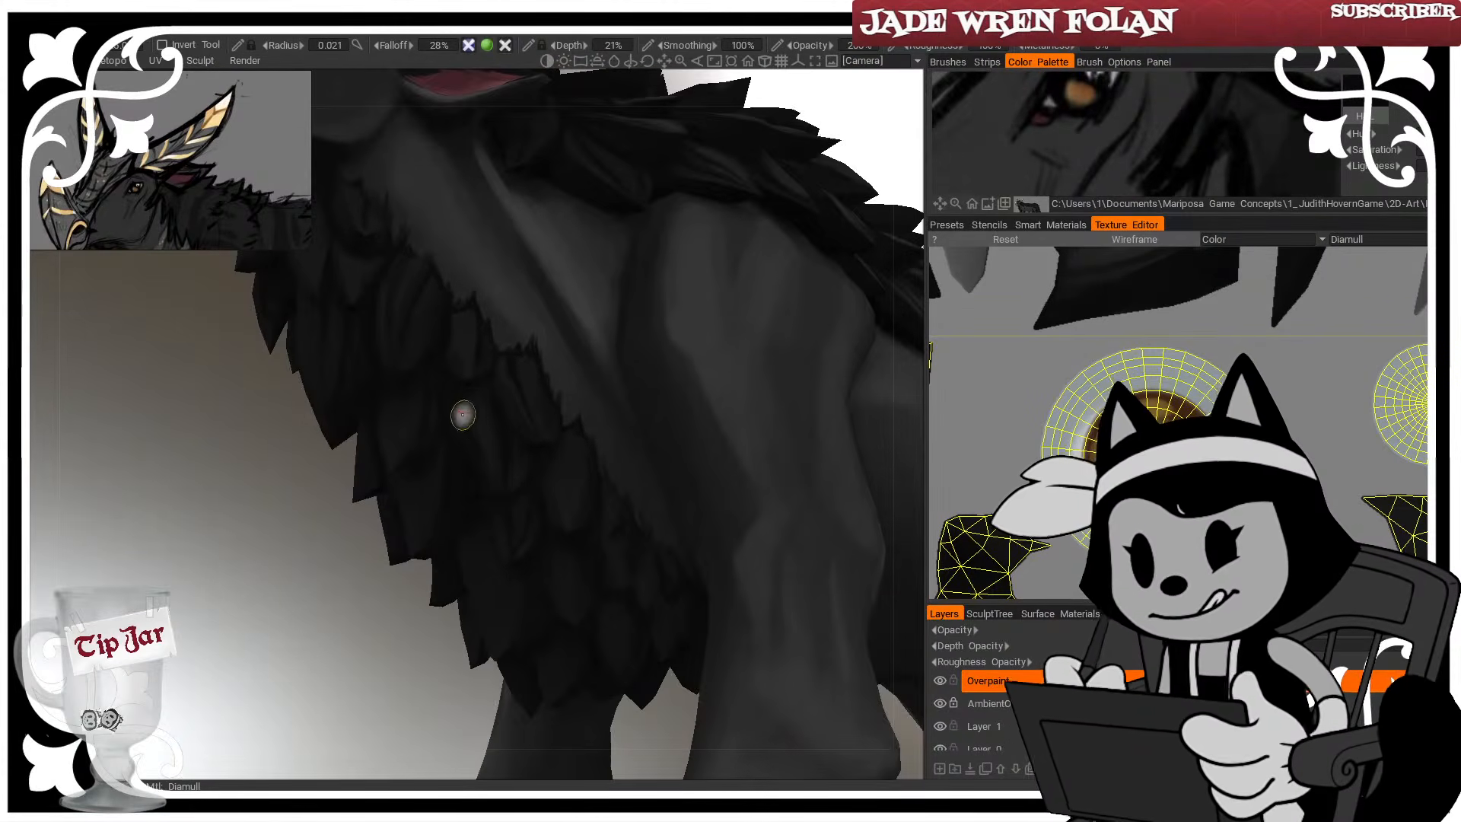
left_click_drag(434, 677, 351, 704)
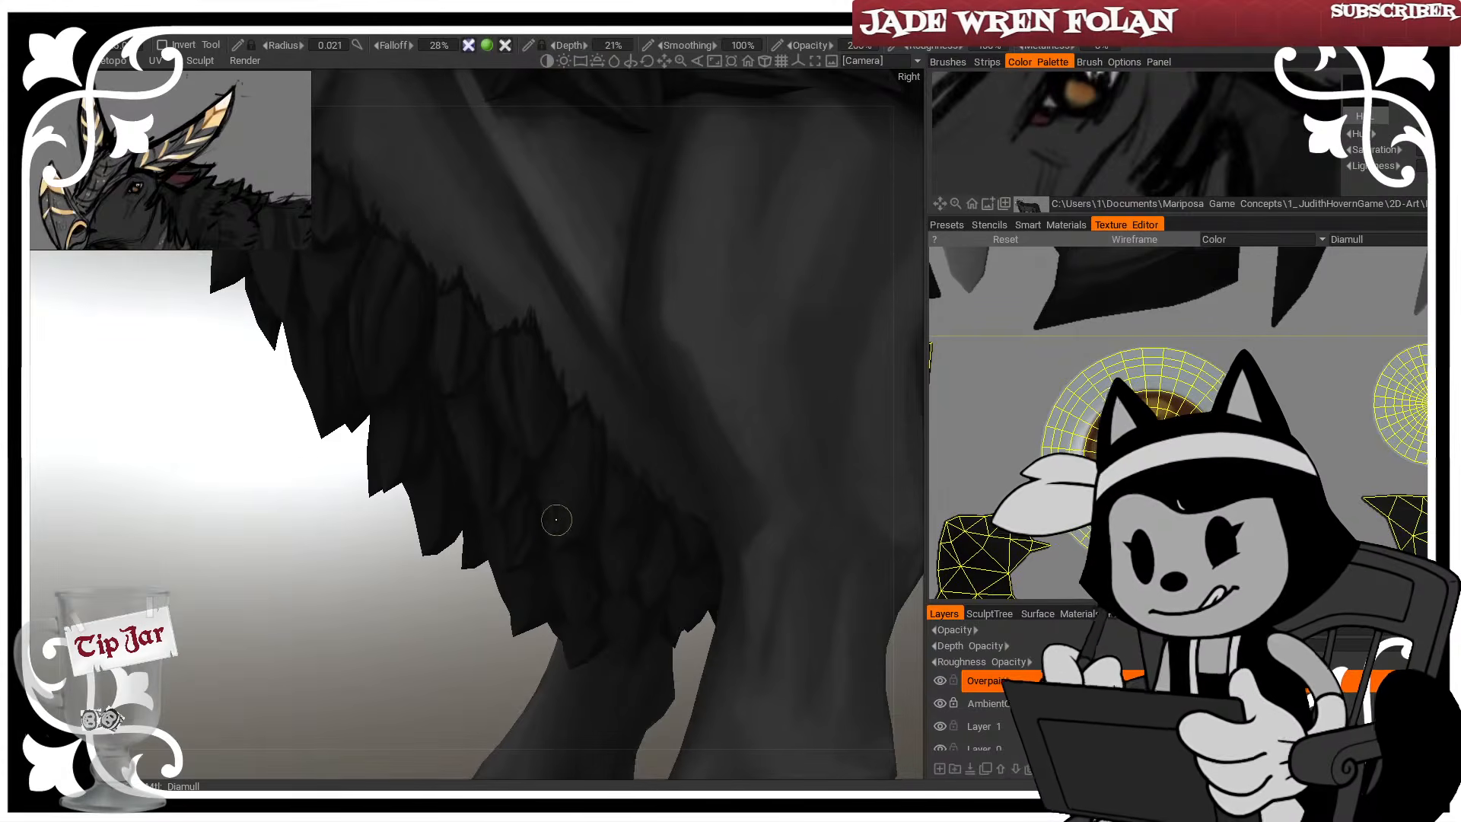
Examine the painted feather ruff on the whole creature from the side and a front three-quarter angle
right_click_drag(513, 671, 303, 624)
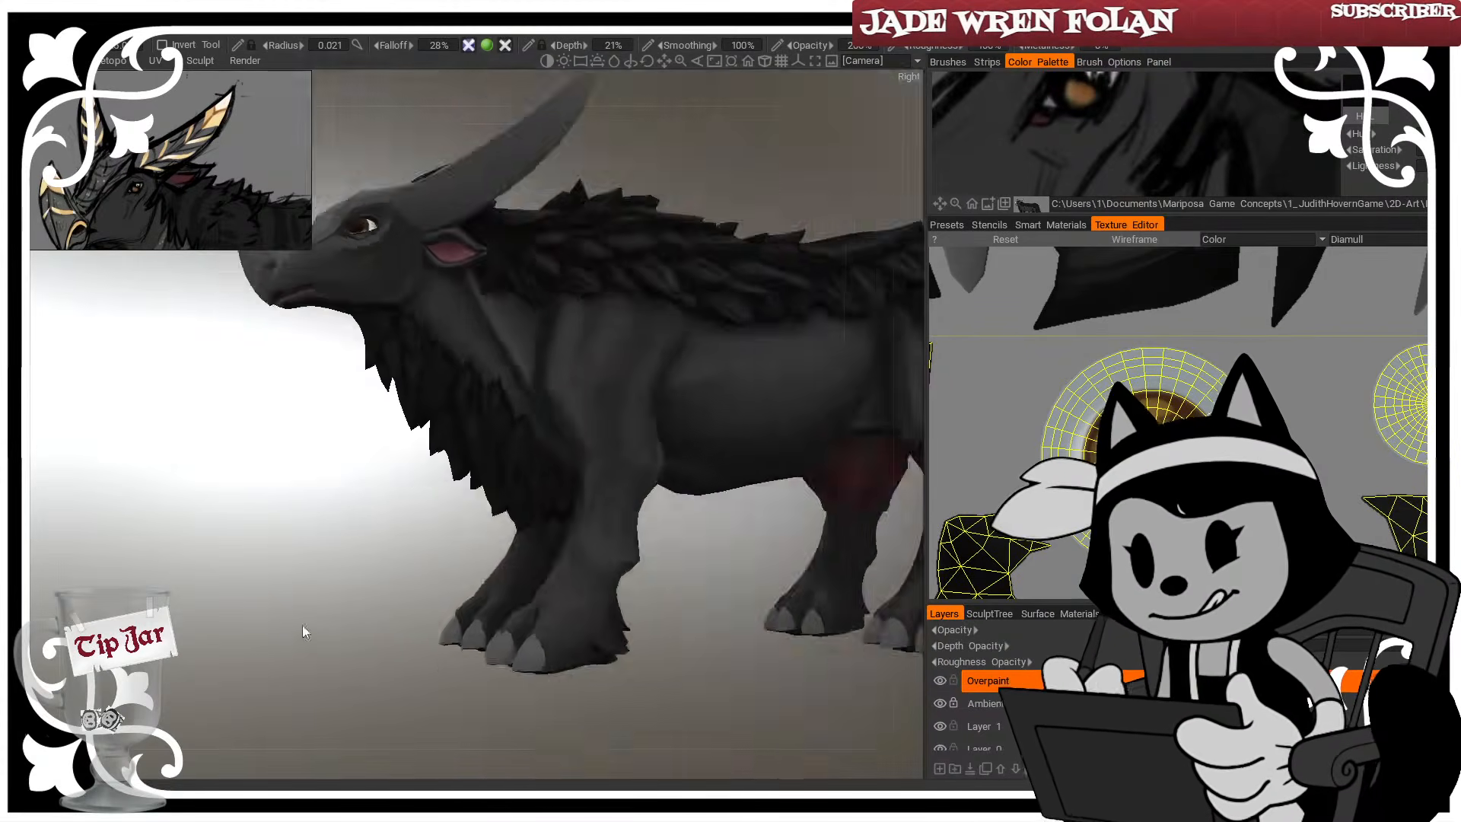
mouse_move(303, 624)
left_mouse_down()
mouse_move(420, 646)
mouse_move(286, 637)
left_mouse_up()
right_click_drag(286, 637, 353, 611)
mouse_move(353, 610)
left_mouse_down()
mouse_move(326, 647)
mouse_move(343, 633)
left_mouse_up()
right_click_drag(342, 633, 277, 606)
left_click_drag(277, 605, 373, 562)
mouse_move(371, 555)
right_mouse_down()
mouse_move(363, 575)
mouse_move(318, 566)
mouse_move(373, 578)
right_mouse_up()
left_click_drag(373, 578, 412, 587)
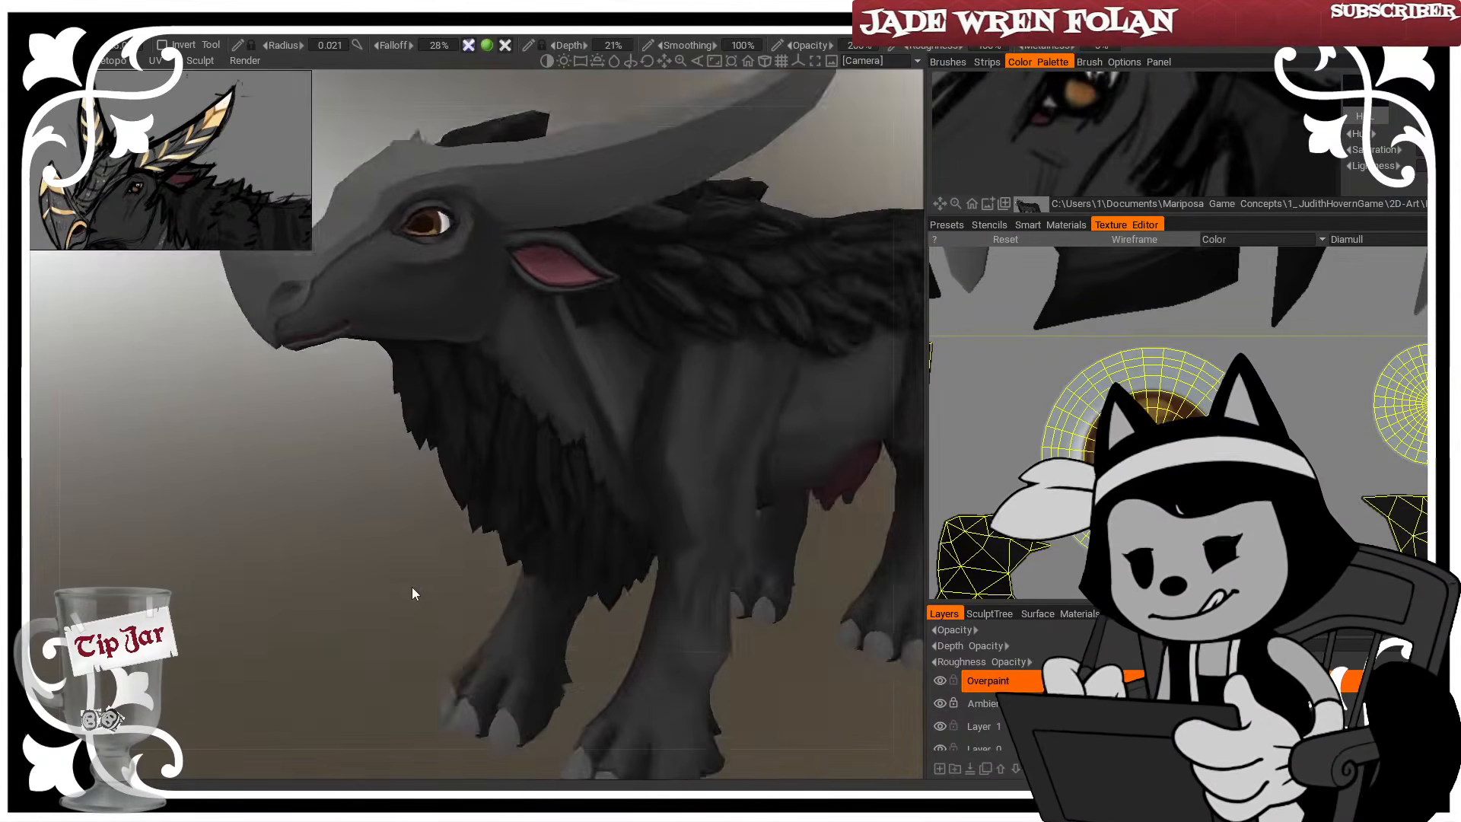
Reduce the brush radius to 0.01 and paint a light crease line from behind the nostril down to the mouth corner
middle_click_drag(412, 586, 422, 561)
right_click_drag(422, 562, 428, 560)
left_click_drag(427, 560, 409, 504)
middle_click_drag(408, 504, 489, 597)
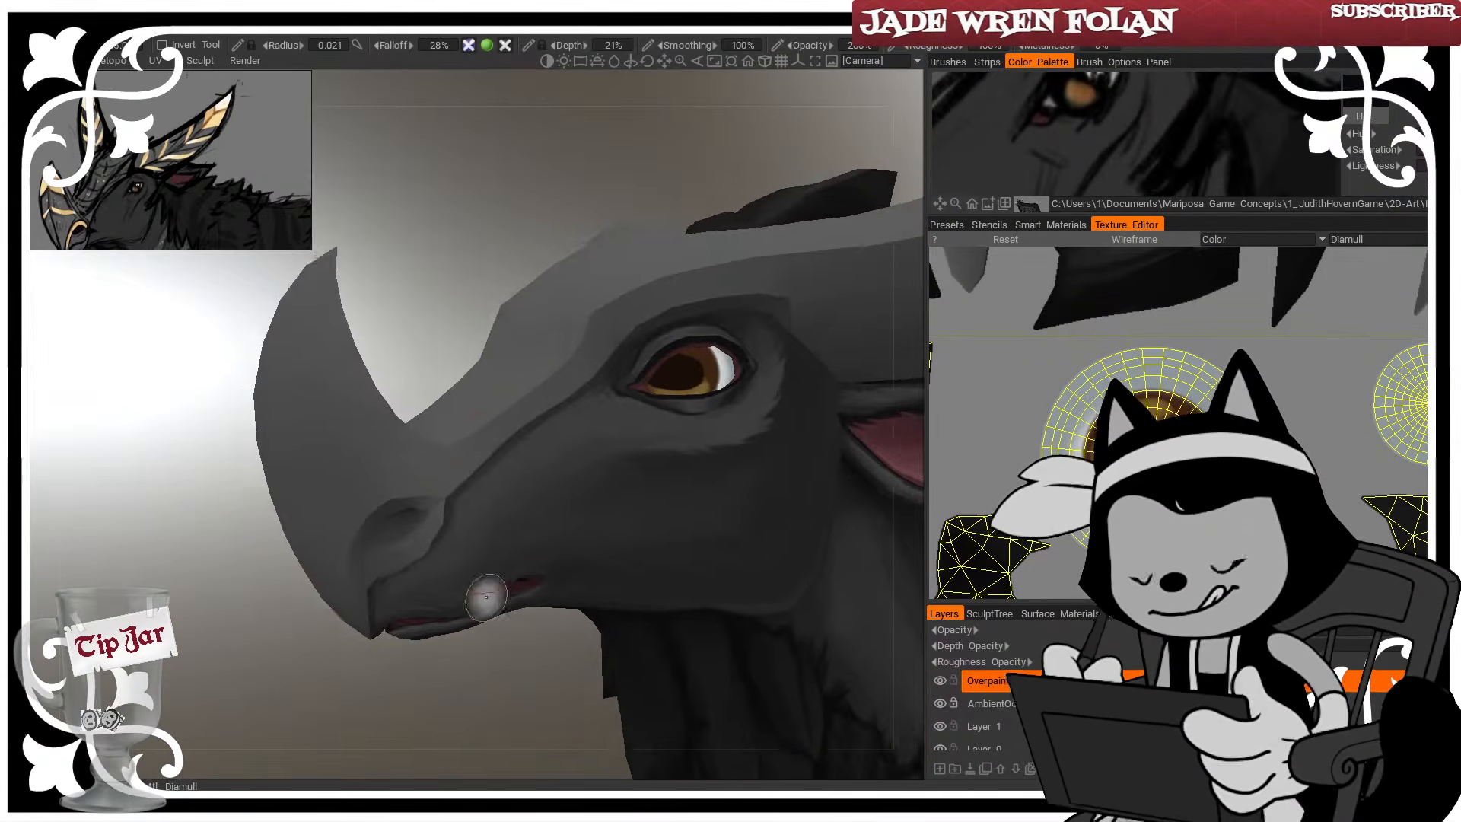
left_click_drag(489, 596, 465, 576)
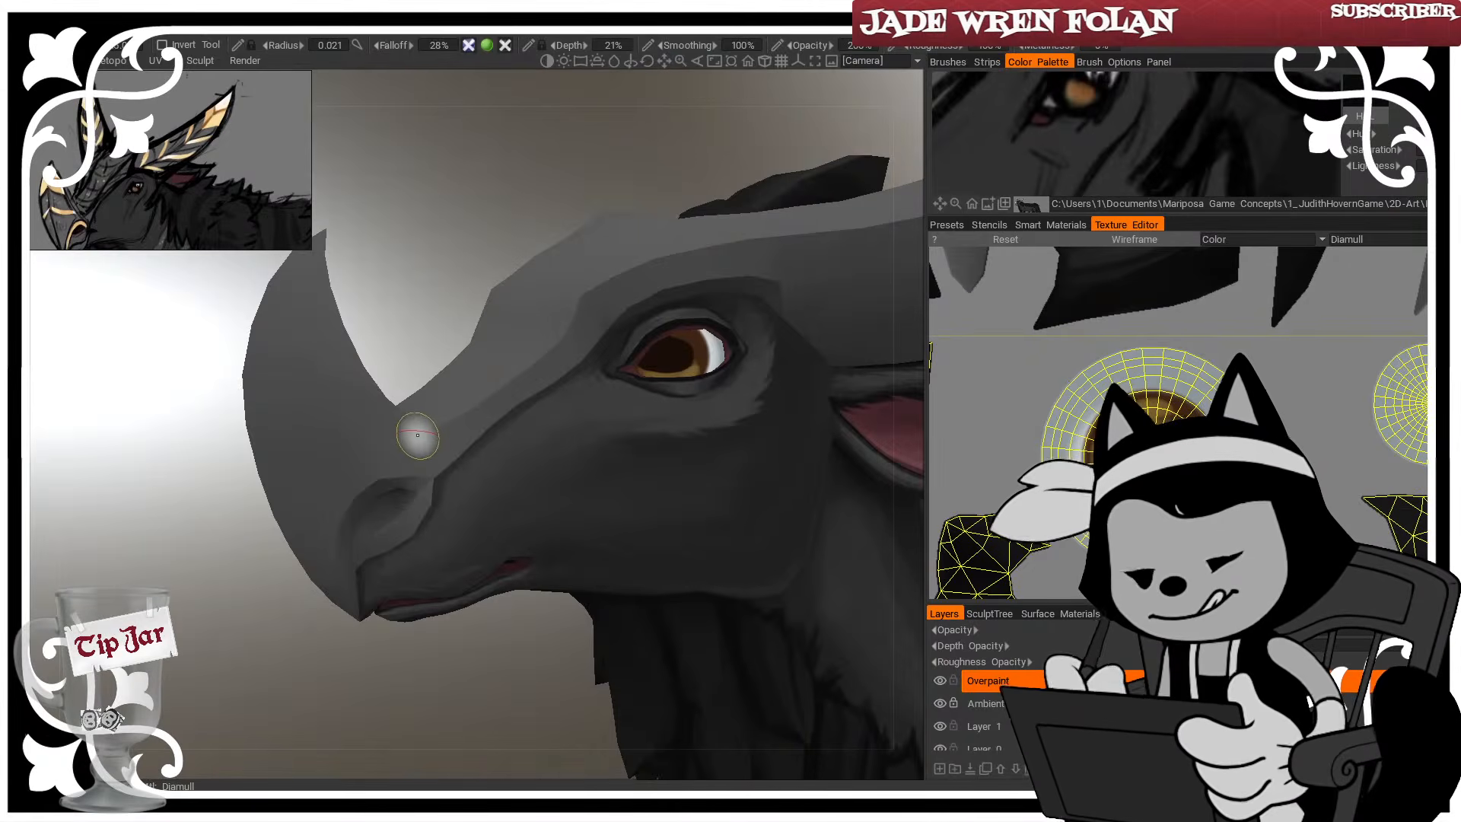
key("bracketleft")
key("bracketleft")
left_click_drag(433, 475, 459, 511)
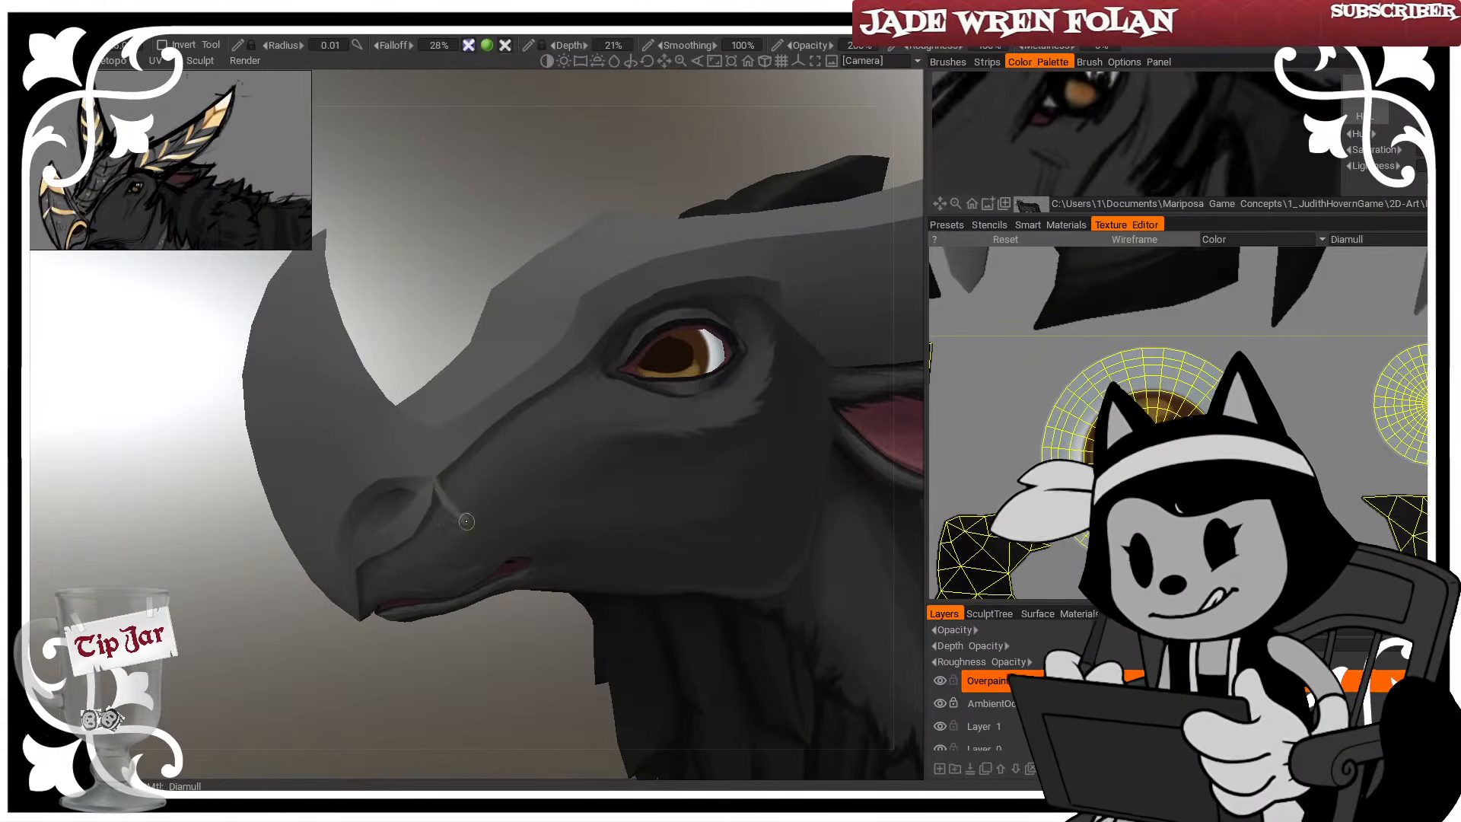
middle_click_drag(464, 517, 461, 512)
left_click_drag(437, 476, 496, 554)
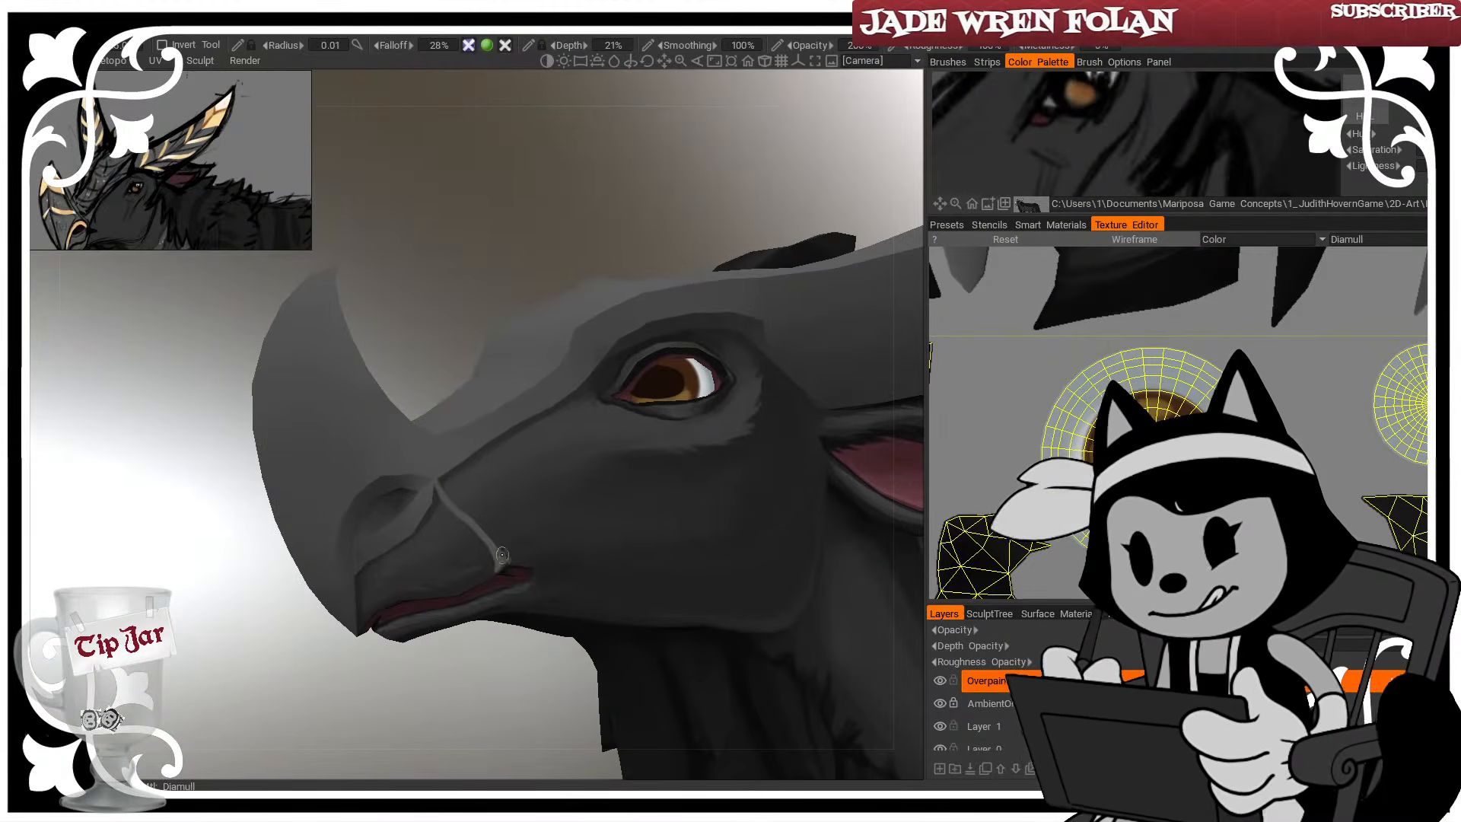
Paint a light highlight along the creature's lower lip, between the chin tip and the mouth corner
middle_click_drag(446, 683, 450, 630)
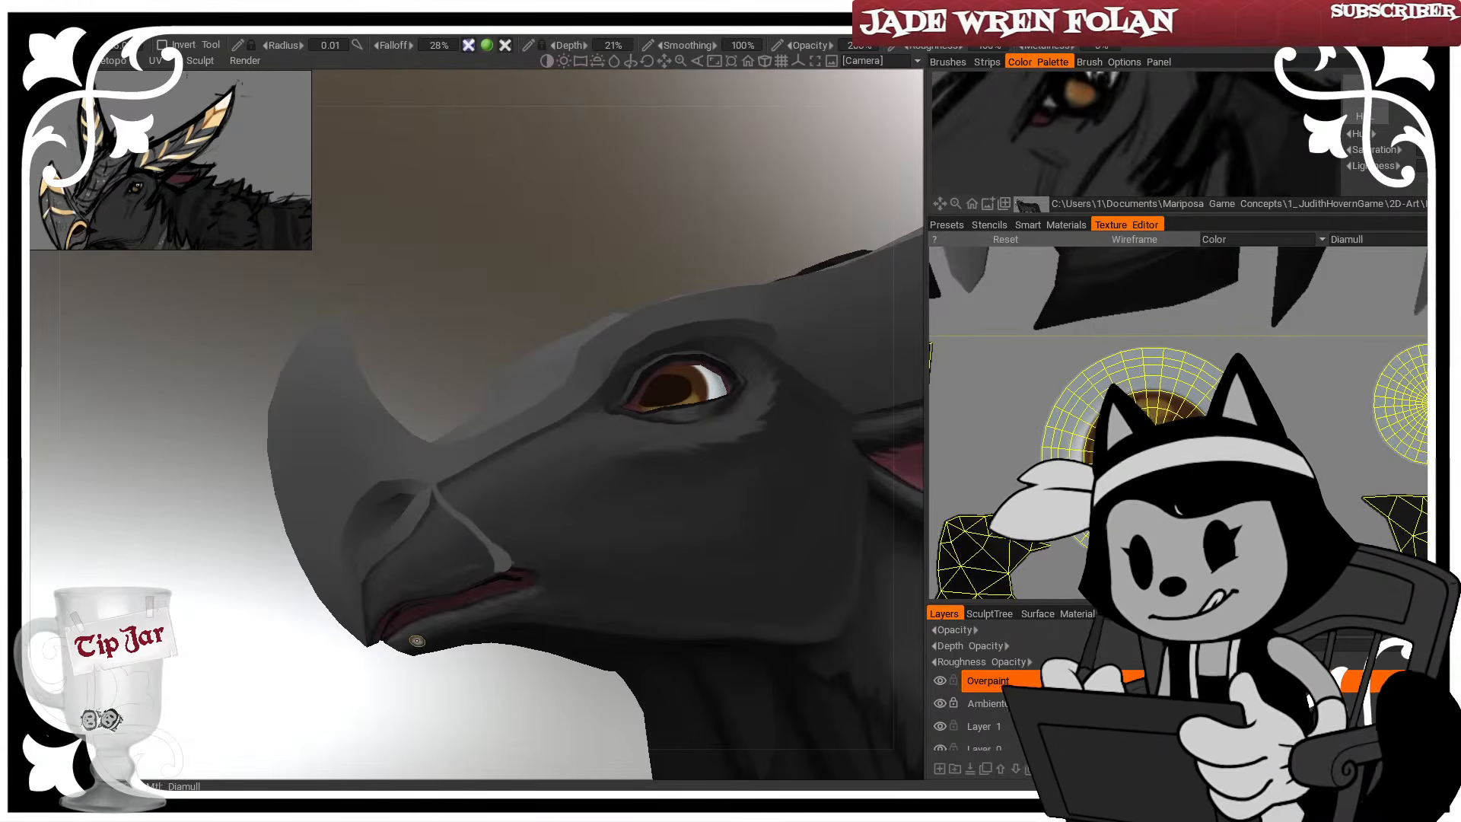
left_click_drag(419, 640, 509, 582)
middle_click_drag(510, 582, 480, 665)
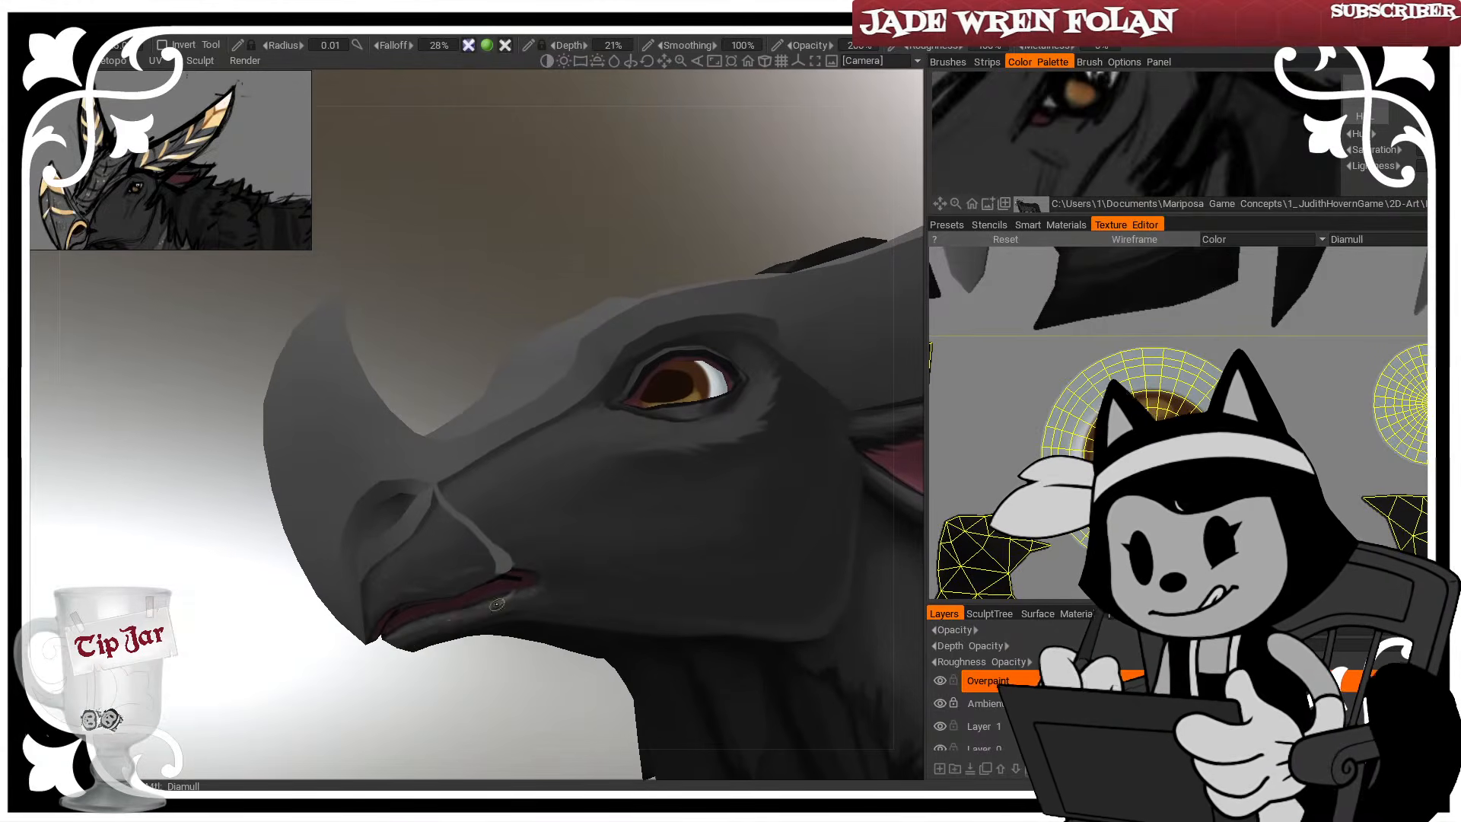
left_click_drag(487, 608, 415, 649)
Examine the ruff's feathers, its edge against the neck and the forelegs from the side, both close up and farther out
mouse_move(433, 632)
middle_mouse_down()
mouse_move(475, 739)
mouse_move(510, 716)
mouse_move(472, 686)
mouse_move(814, 690)
mouse_move(481, 715)
mouse_move(490, 727)
mouse_move(263, 509)
middle_mouse_up()
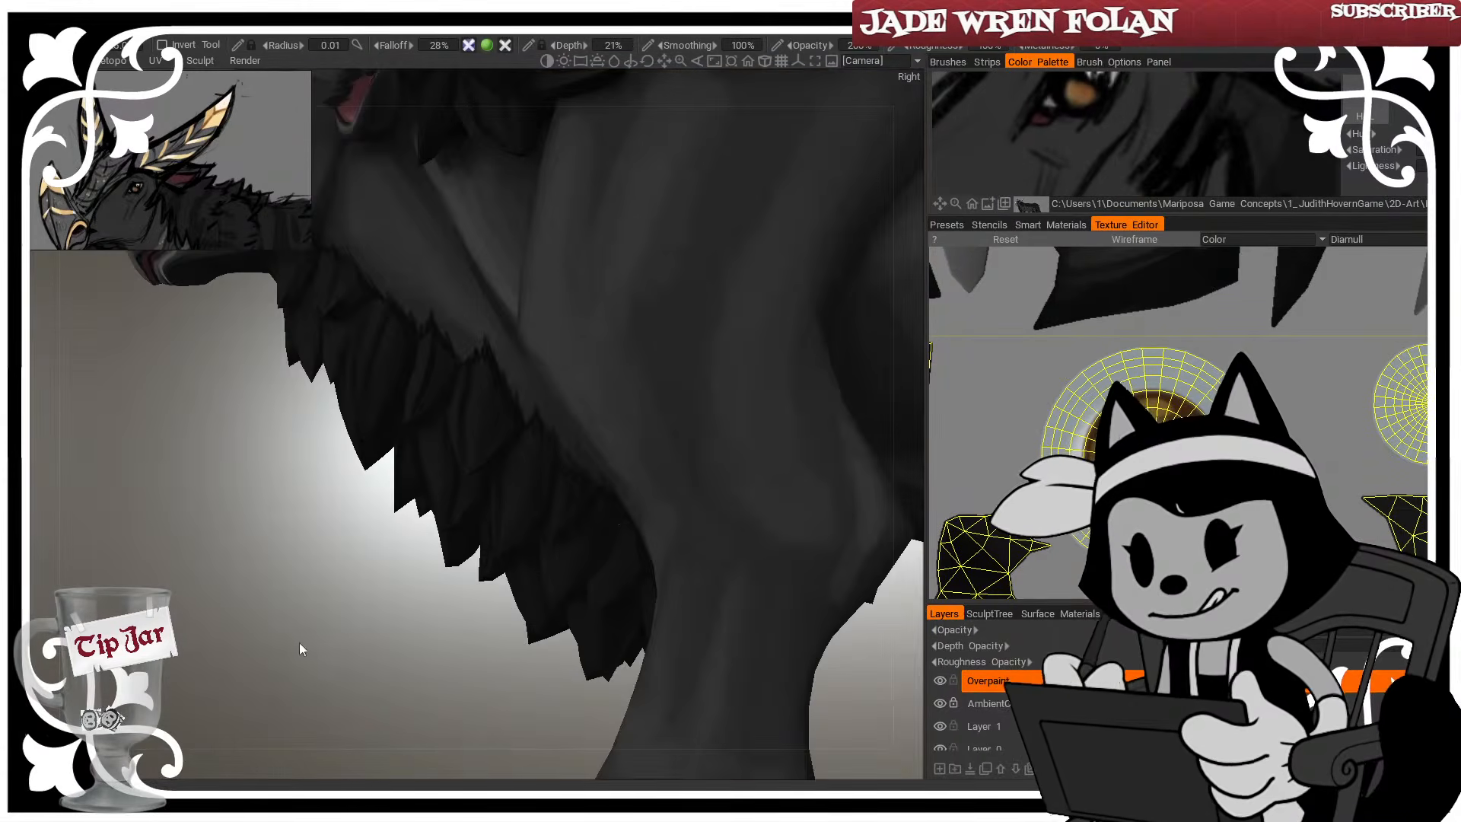
middle_click_drag(408, 672, 227, 549)
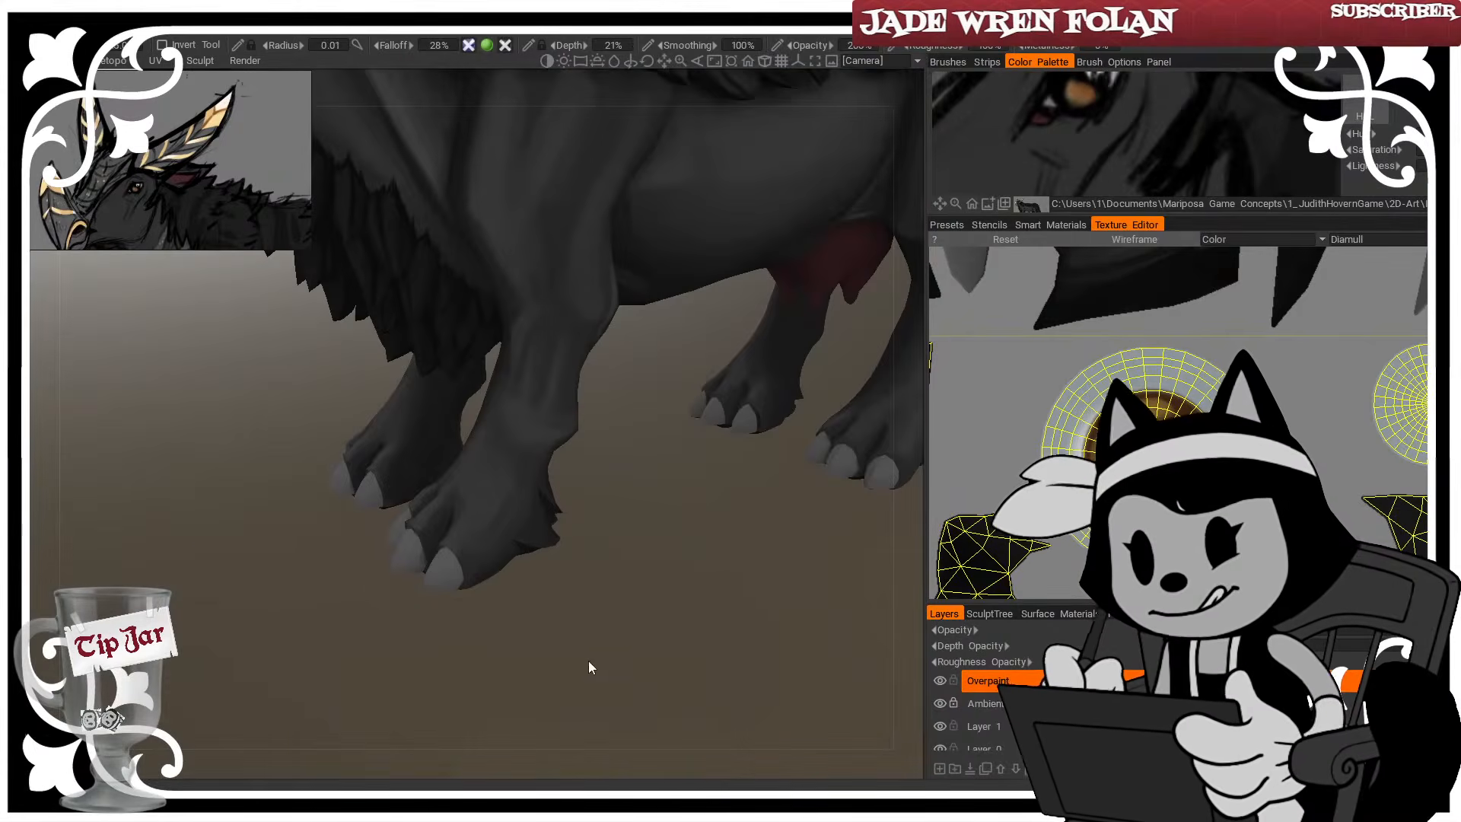
middle_click_drag(589, 666, 532, 705)
middle_click_drag(499, 228, 409, 505)
right_click_drag(410, 499, 479, 535)
right_click_drag(430, 589, 404, 629)
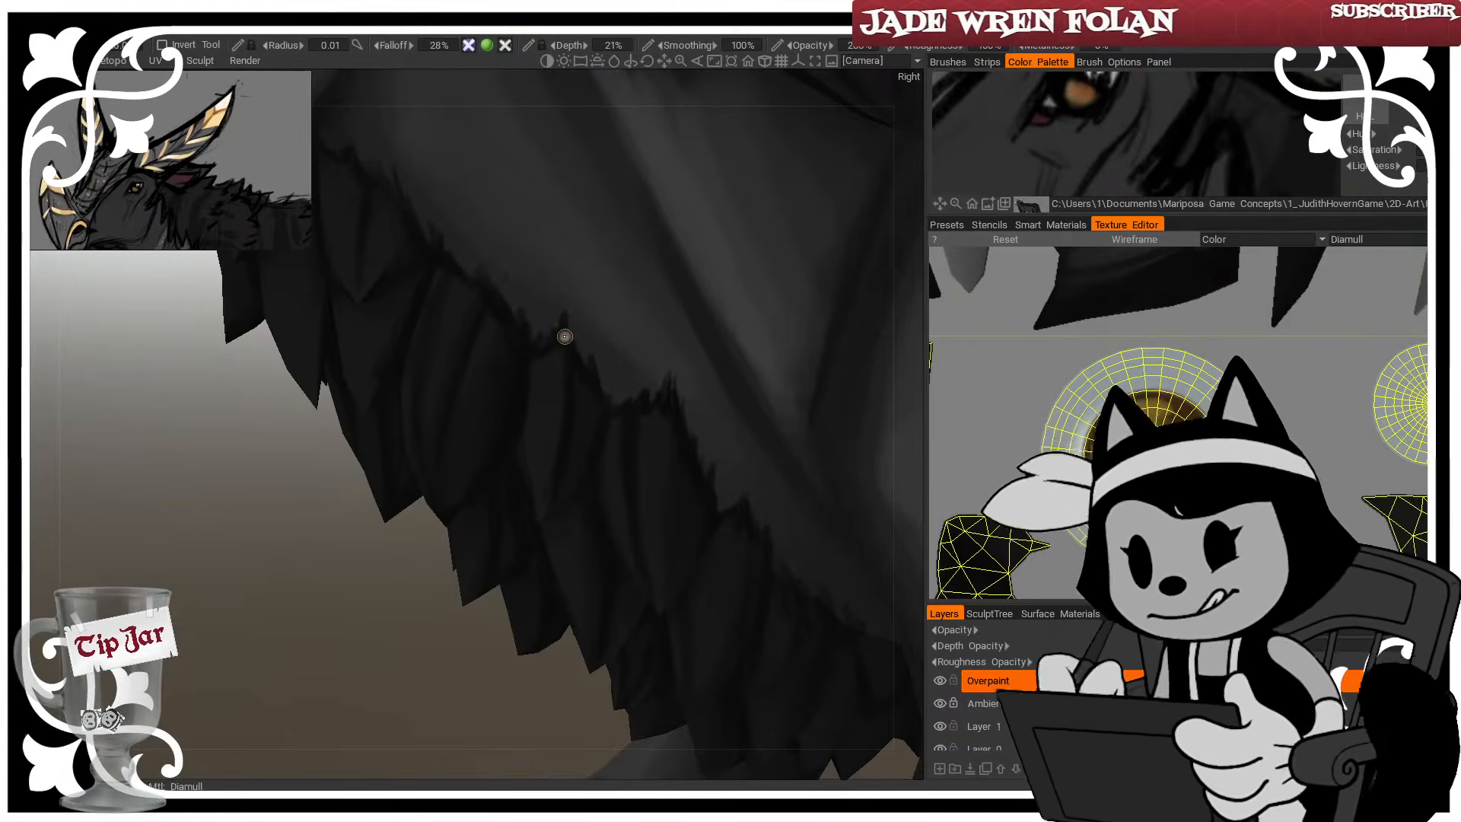
left_click_drag(418, 613, 295, 668)
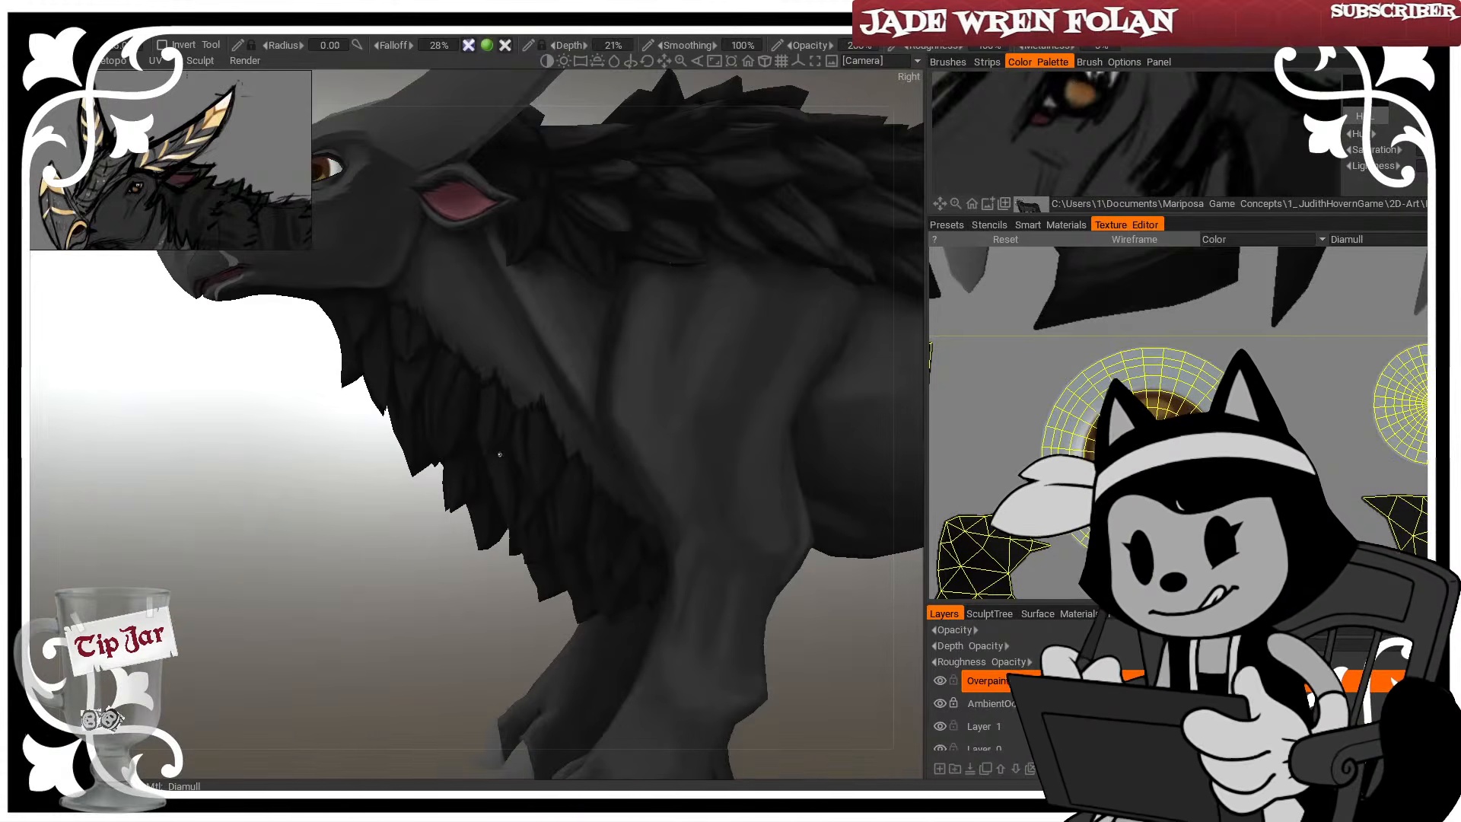
left_click_drag(454, 695, 421, 677)
left_click_drag(564, 597, 522, 699, "alt")
Check the ruff's mesh with the wireframe overlay, hide it again, and inspect the chest from the front and below
key("w")
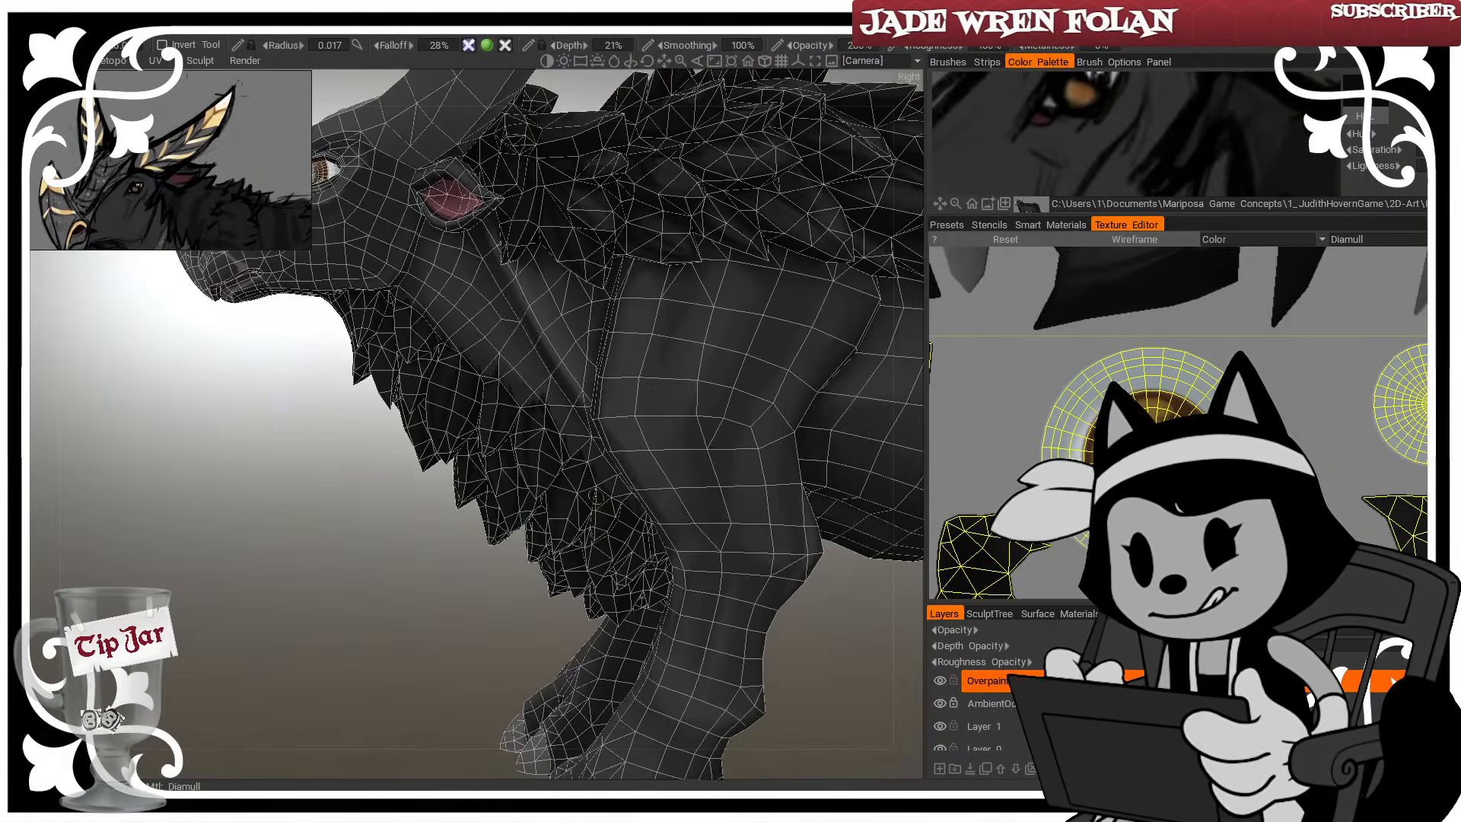
key("w")
left_click_drag(576, 621, 605, 591, "alt")
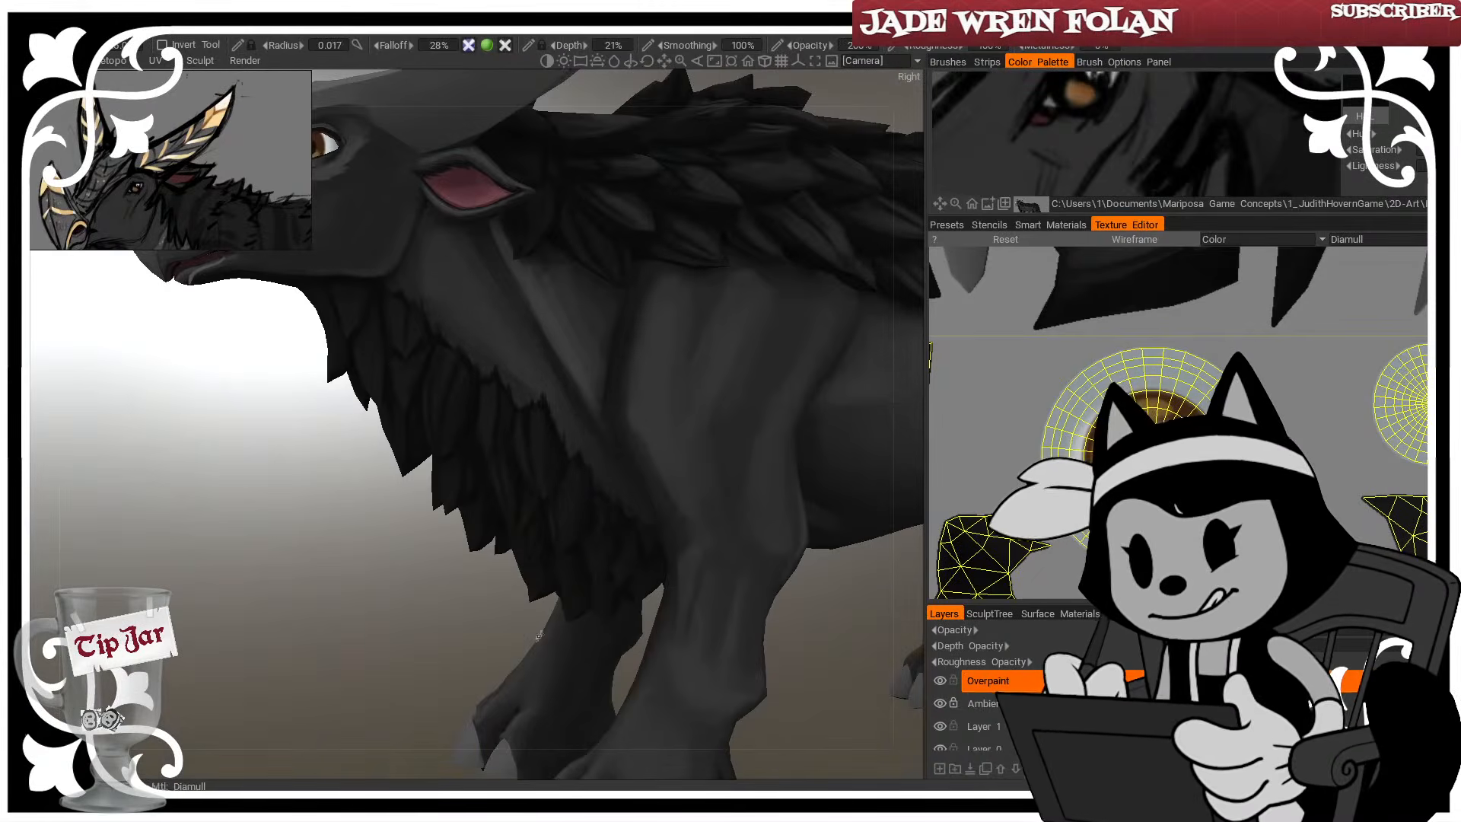
left_click_drag(487, 681, 568, 514, "alt")
mouse_move(427, 807)
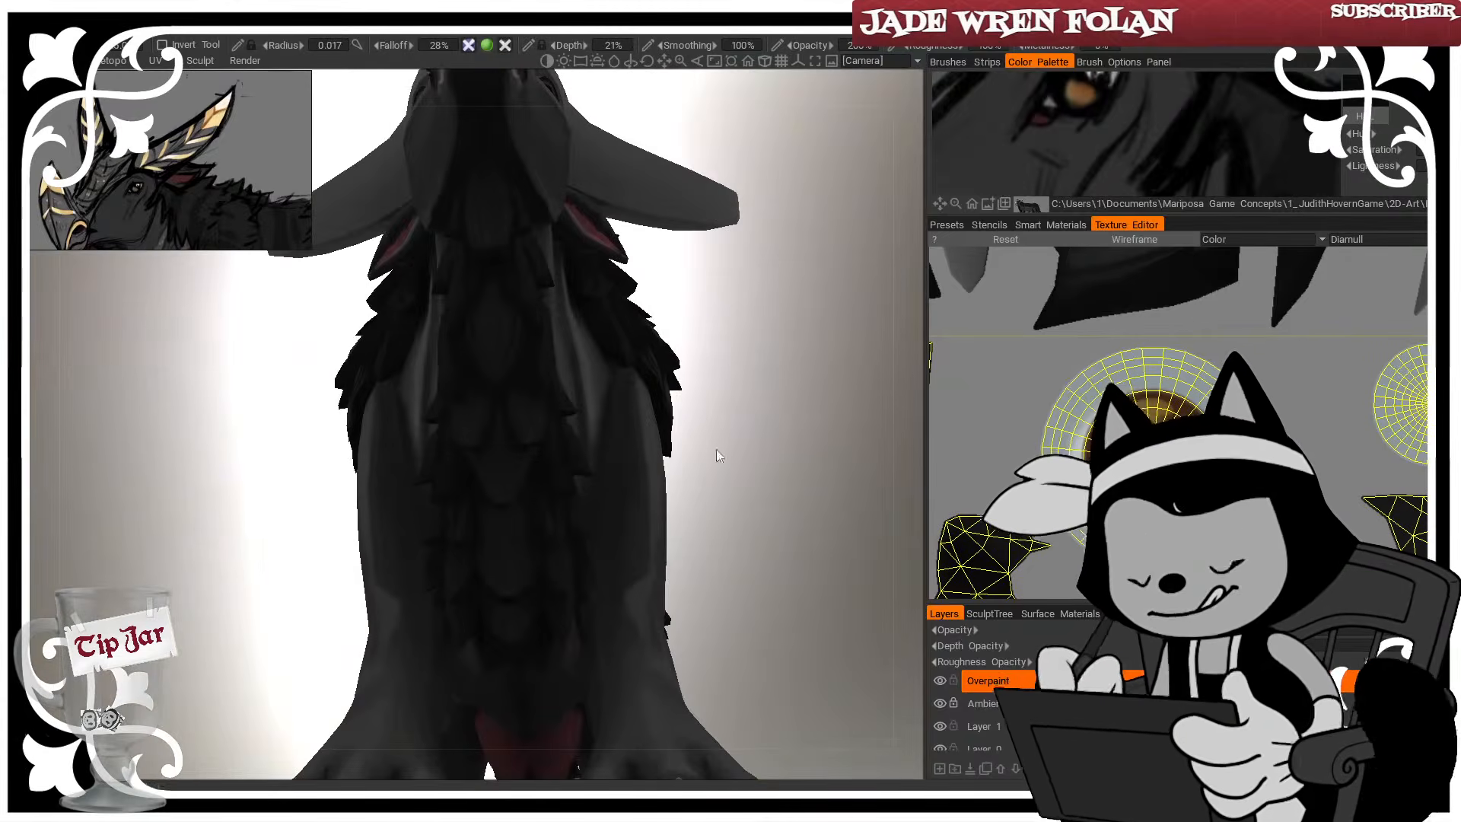
left_click_drag(822, 420, 690, 414, "alt")
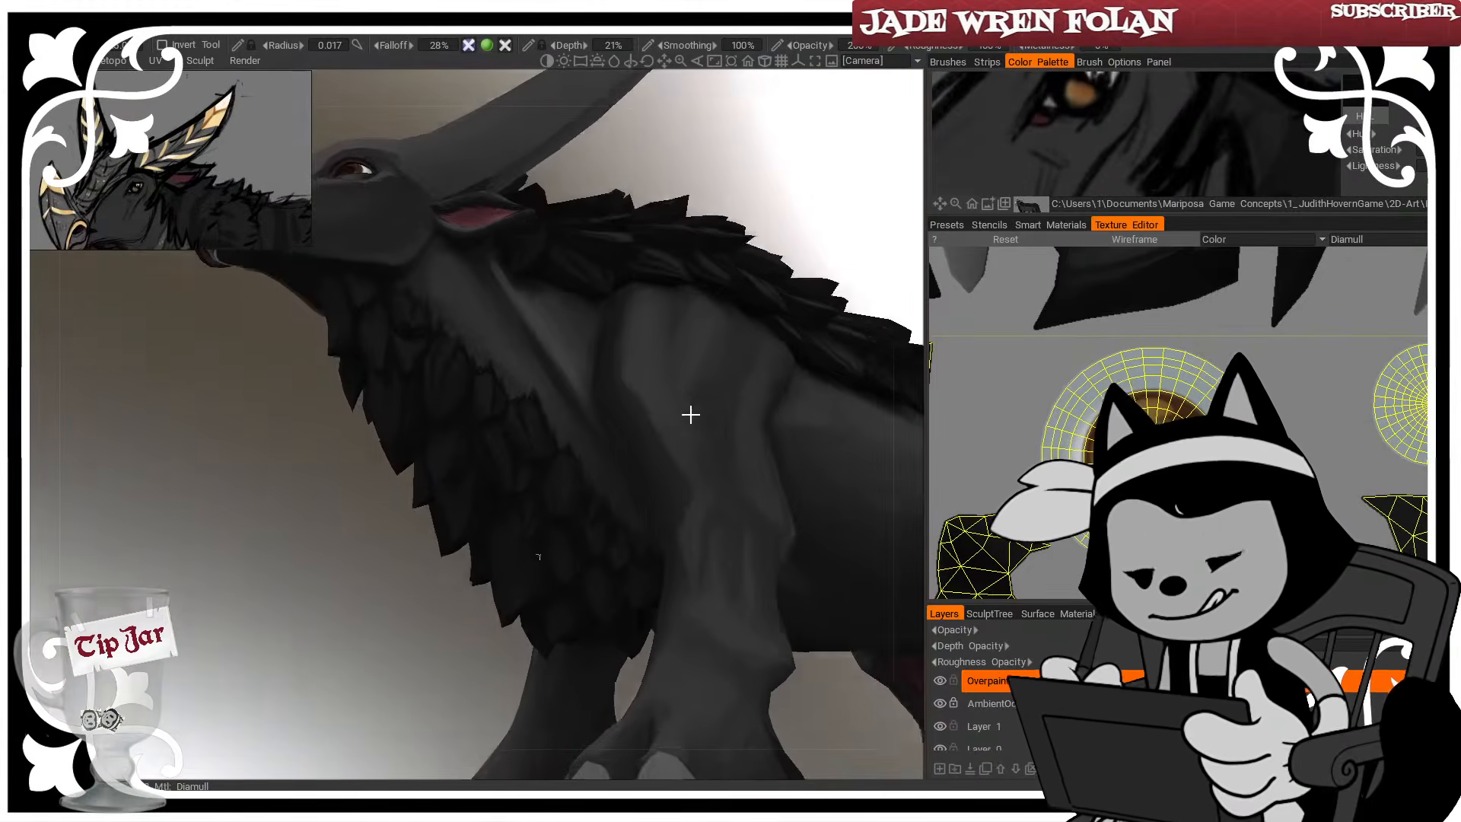
left_click_drag(481, 664, 504, 538, "alt")
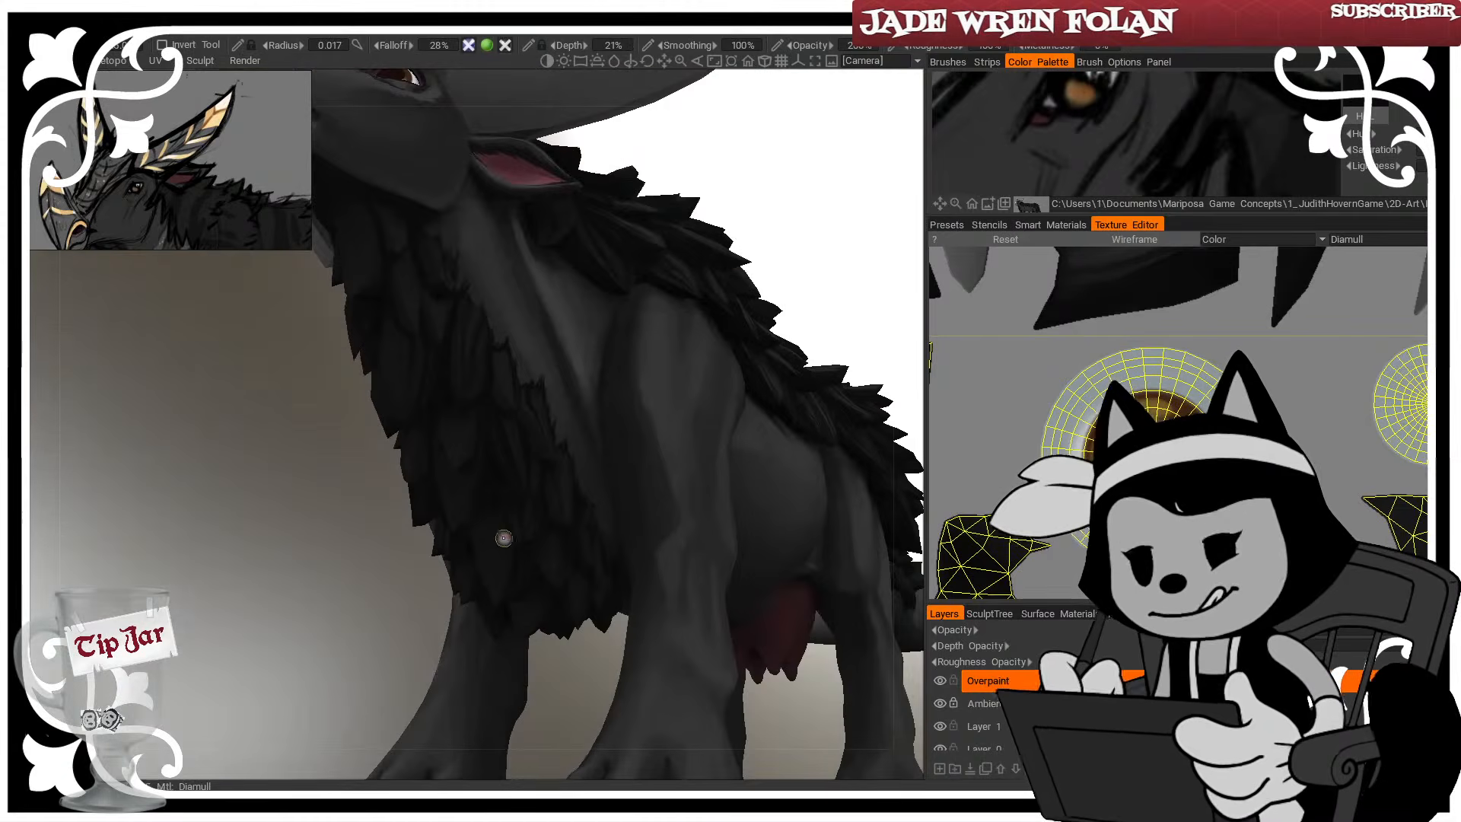
Examine the lower ruff beside the foreleg and the whole creature, ending on the feathers beneath the jaw
mouse_move(507, 427)
left_mouse_down("alt")
mouse_move(810, 291)
mouse_move(639, 368)
mouse_move(737, 316)
mouse_move(427, 643)
mouse_move(304, 601)
left_mouse_up("alt")
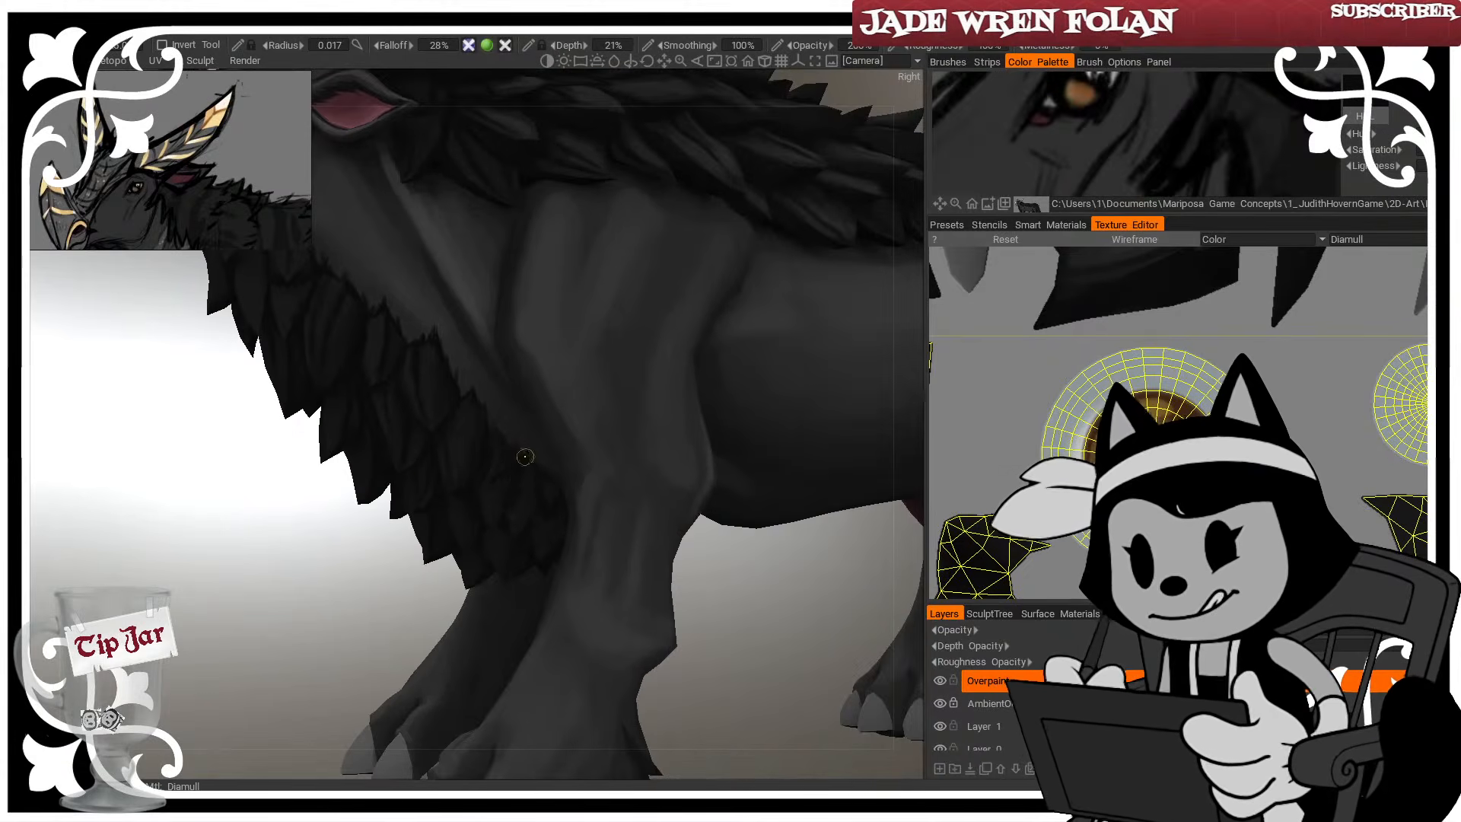
left_click_drag(642, 467, 517, 477, "alt")
mouse_move(723, 573)
left_mouse_down("alt")
mouse_move(761, 632)
mouse_move(662, 544)
mouse_move(745, 550)
left_mouse_up("alt")
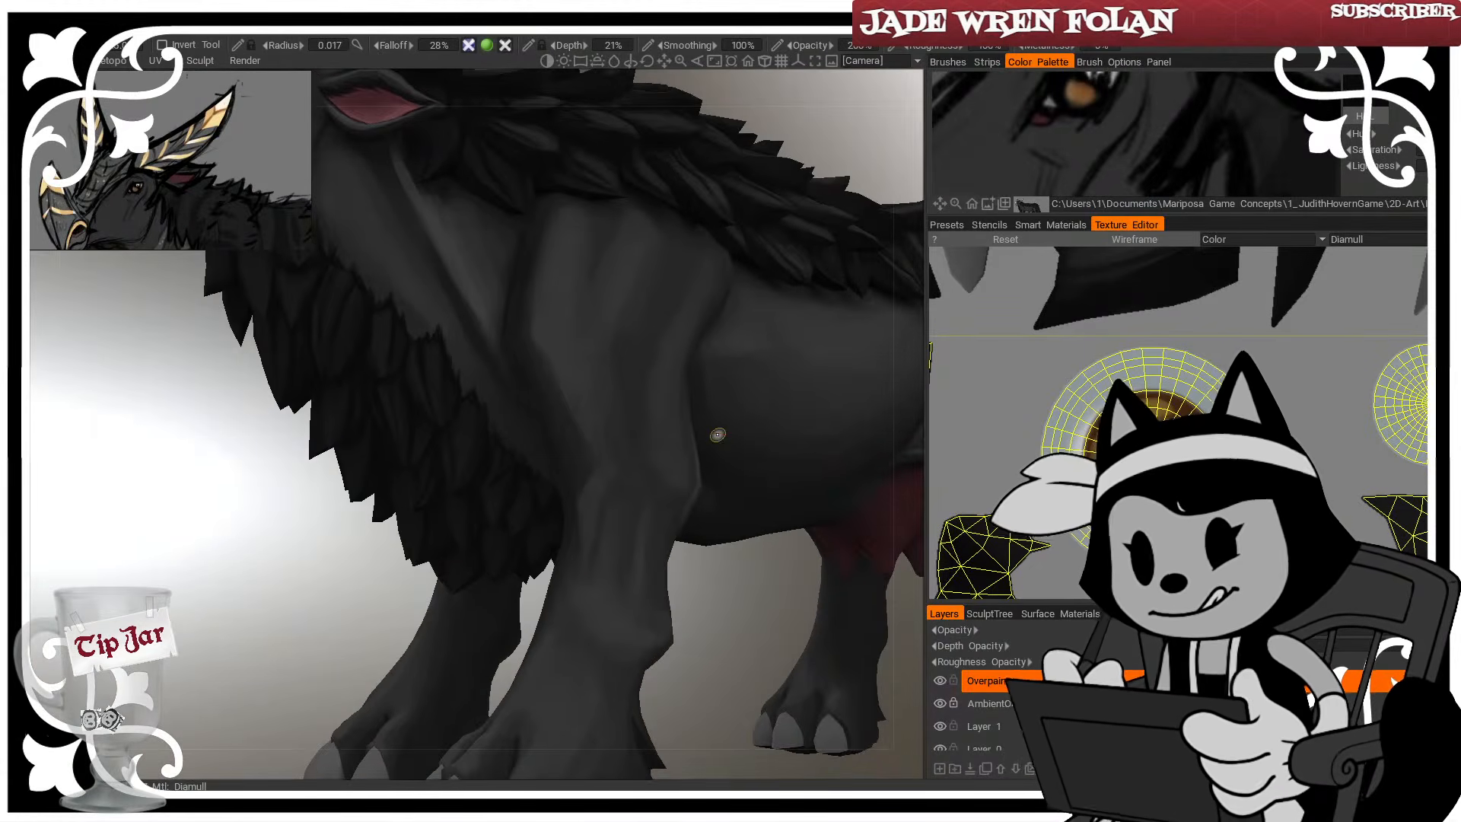
mouse_move(722, 618)
left_mouse_down("alt")
mouse_move(735, 635)
mouse_move(573, 612)
left_mouse_up("alt")
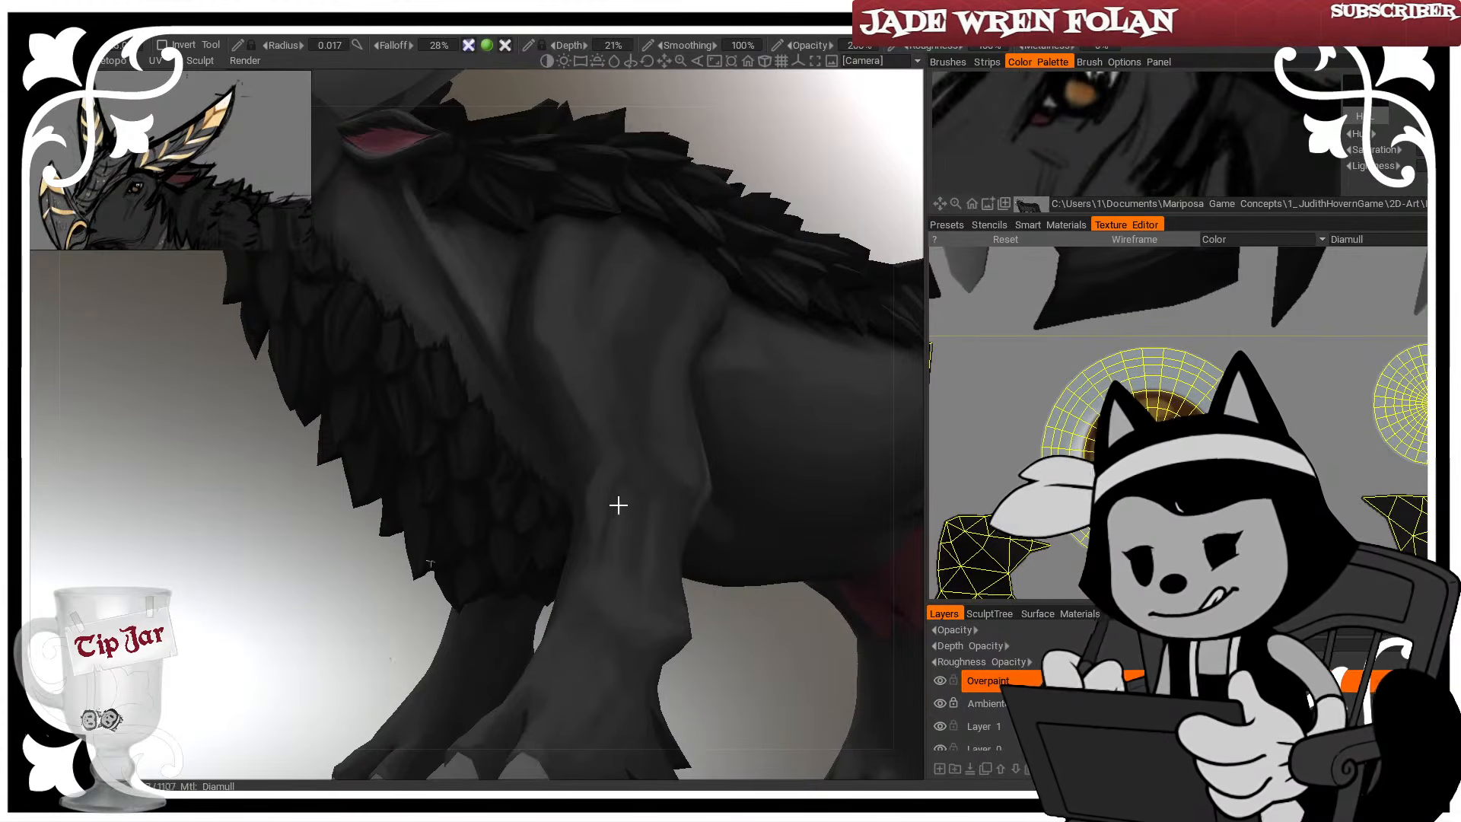
right_click_drag(617, 505, 554, 423, "alt")
left_click_drag(554, 423, 564, 481, "alt")
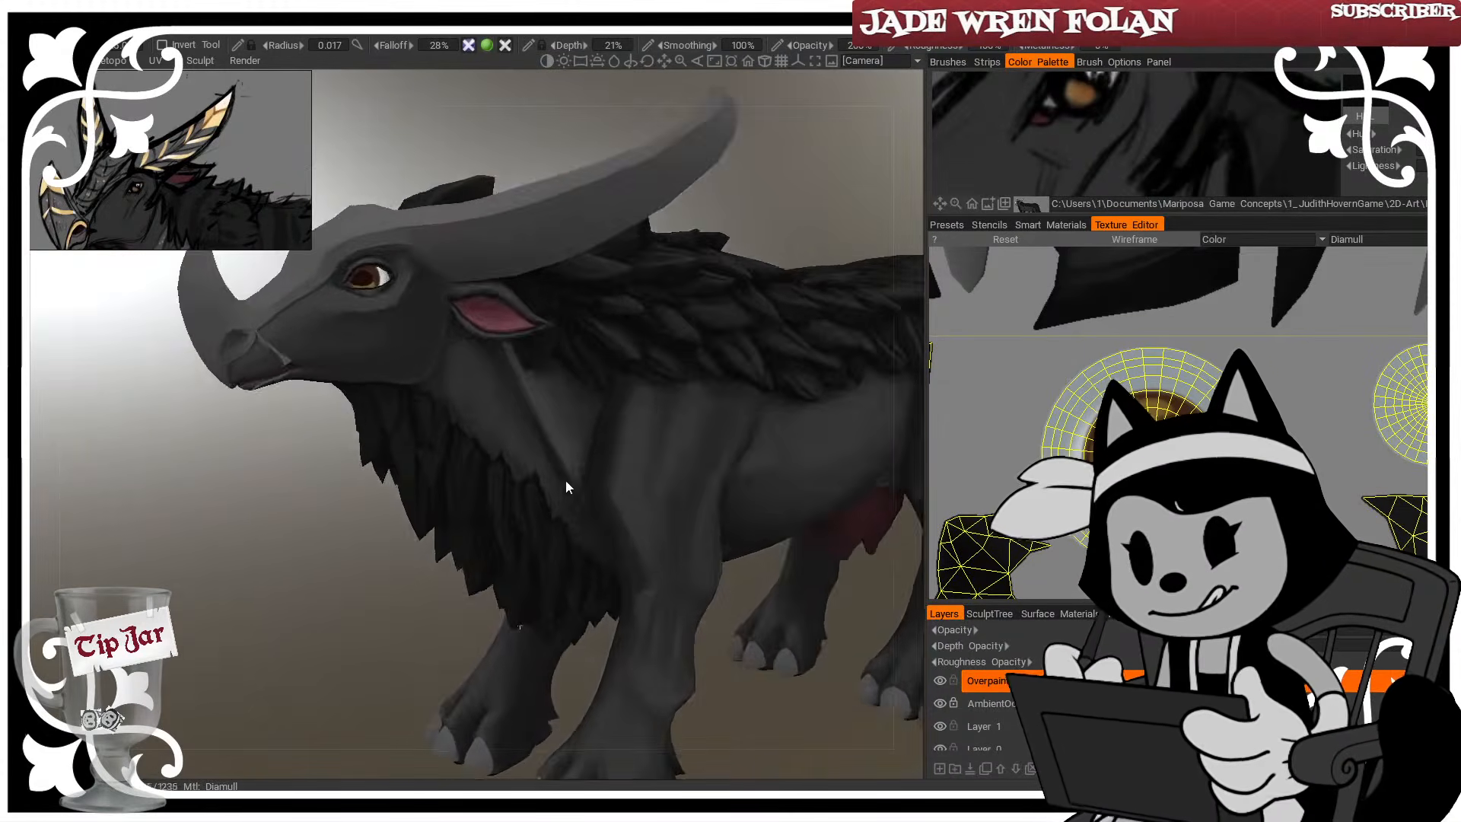
right_click_drag(565, 481, 629, 487, "alt")
left_click_drag(629, 487, 643, 435, "alt")
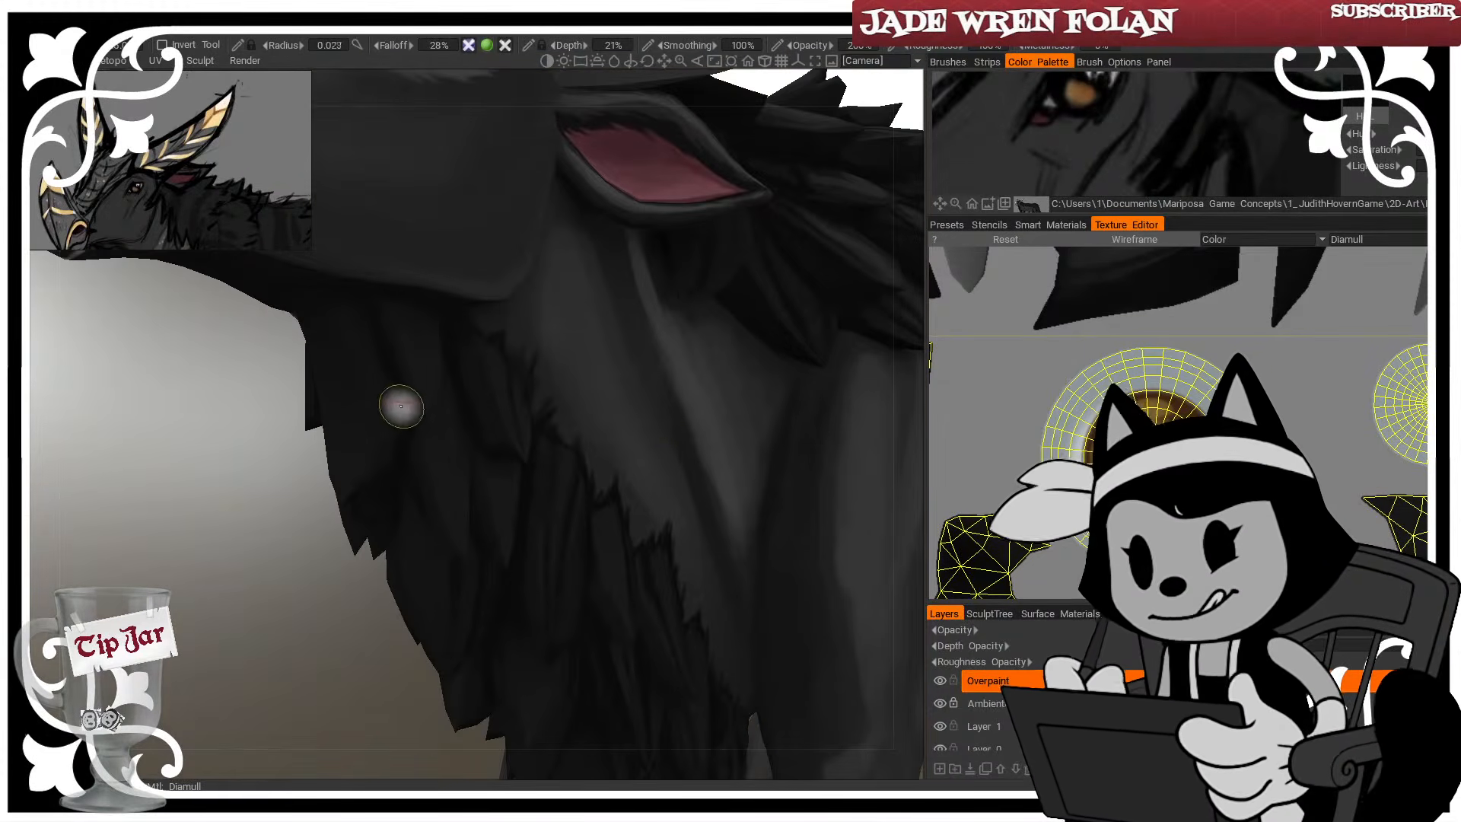
Detail the uppermost ruff feathers beneath the jaw, stepping the brush radius down from 0.018 to 0.014
key("bracketleft")
left_click_drag(382, 333, 381, 395)
key("bracketright")
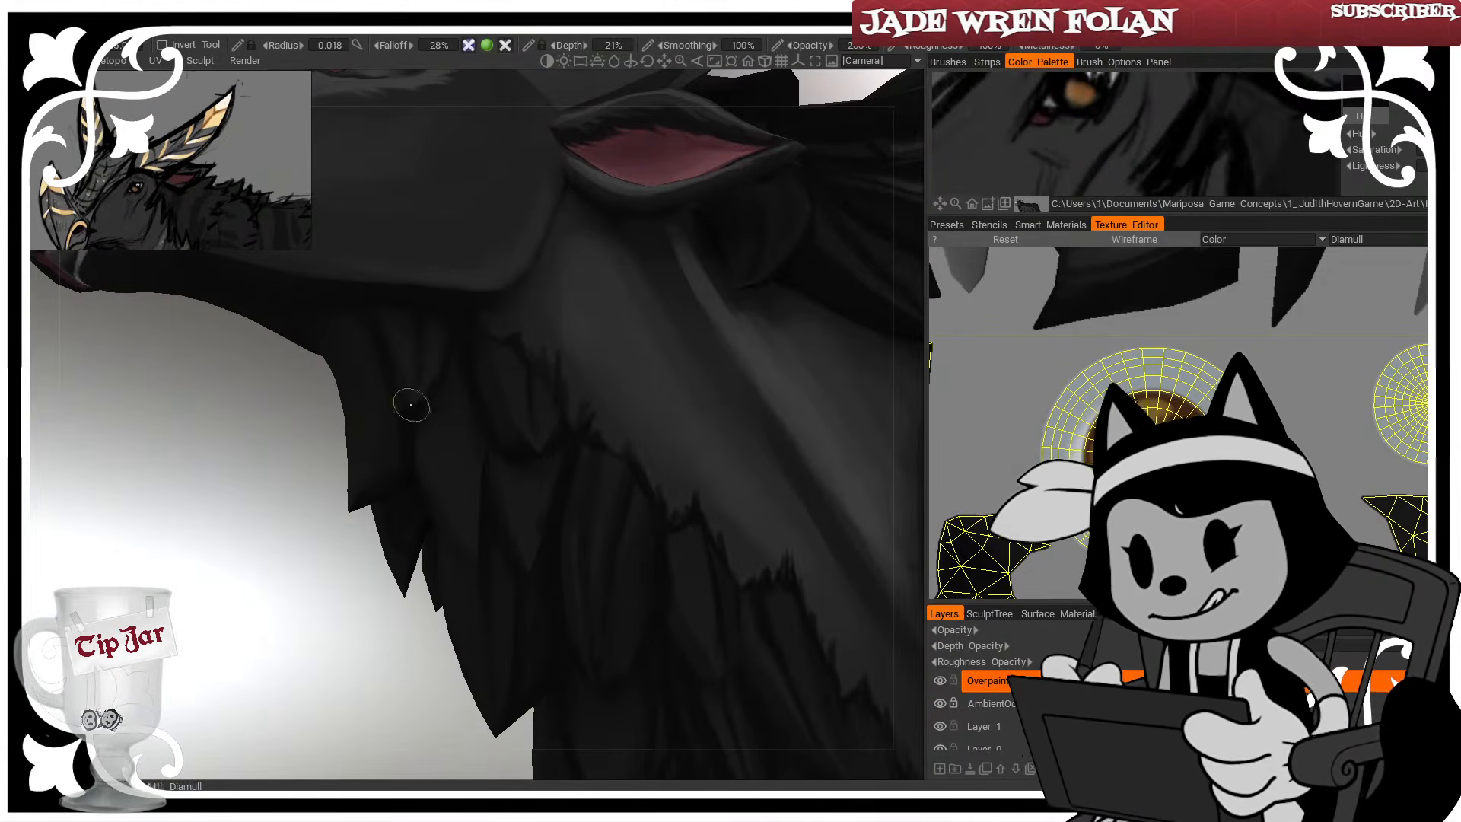
left_click_drag(407, 401, 426, 397, "alt")
key("bracketright")
key("bracketleft")
key("bracketleft")
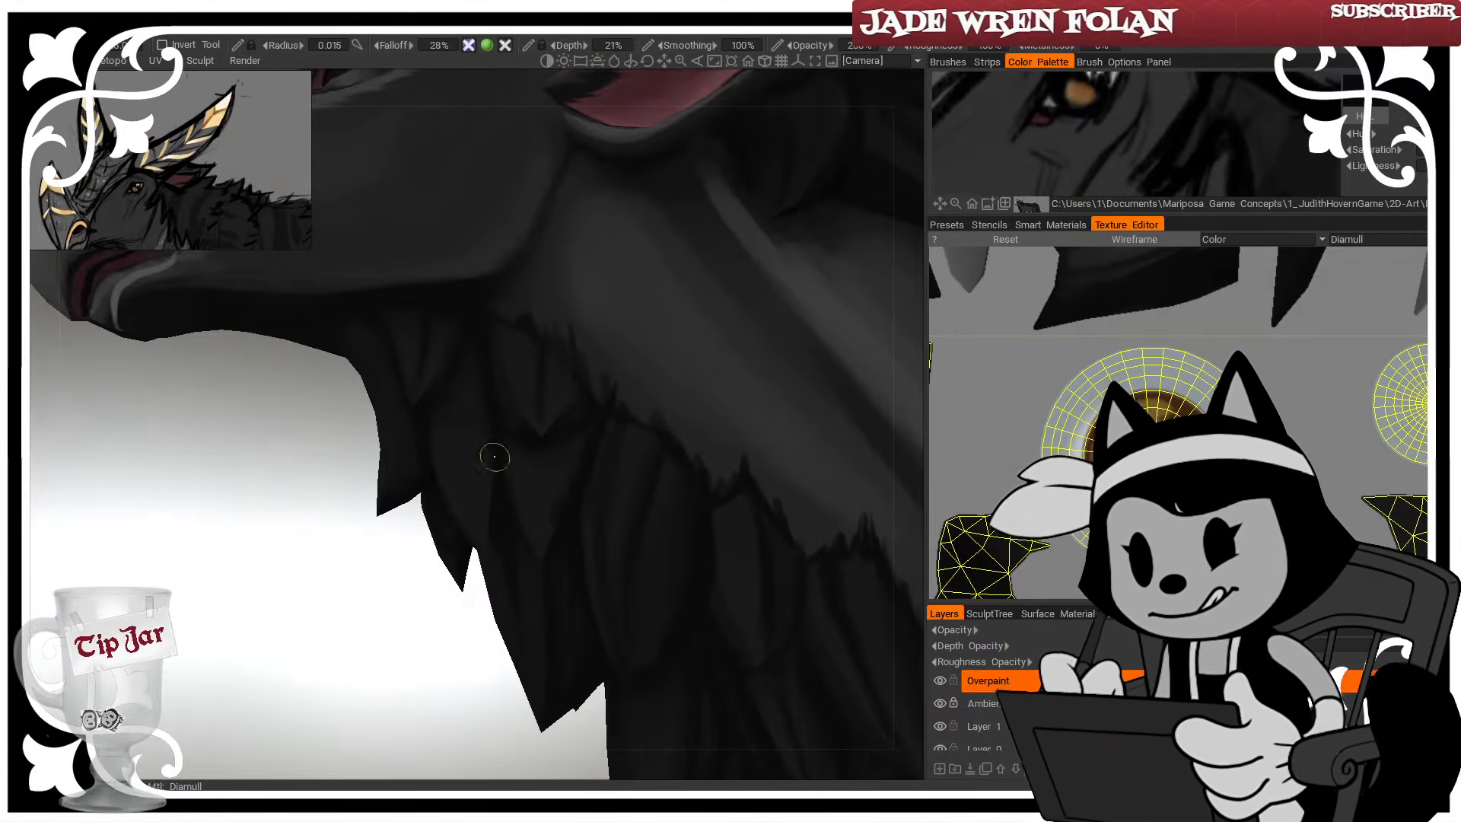
mouse_move(426, 626)
left_mouse_down()
mouse_move(467, 658)
mouse_move(521, 415)
left_mouse_up()
key("bracketleft")
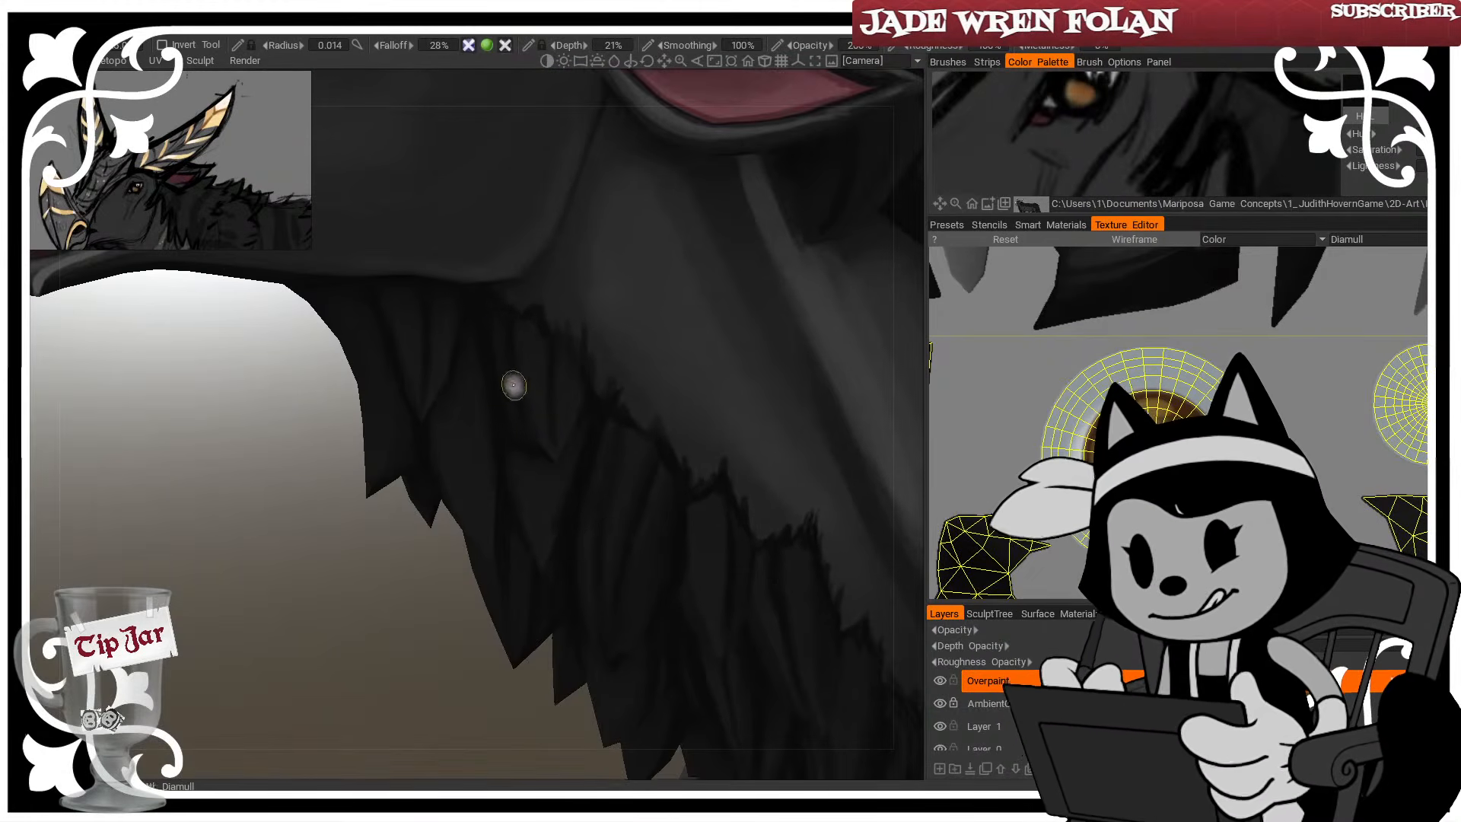
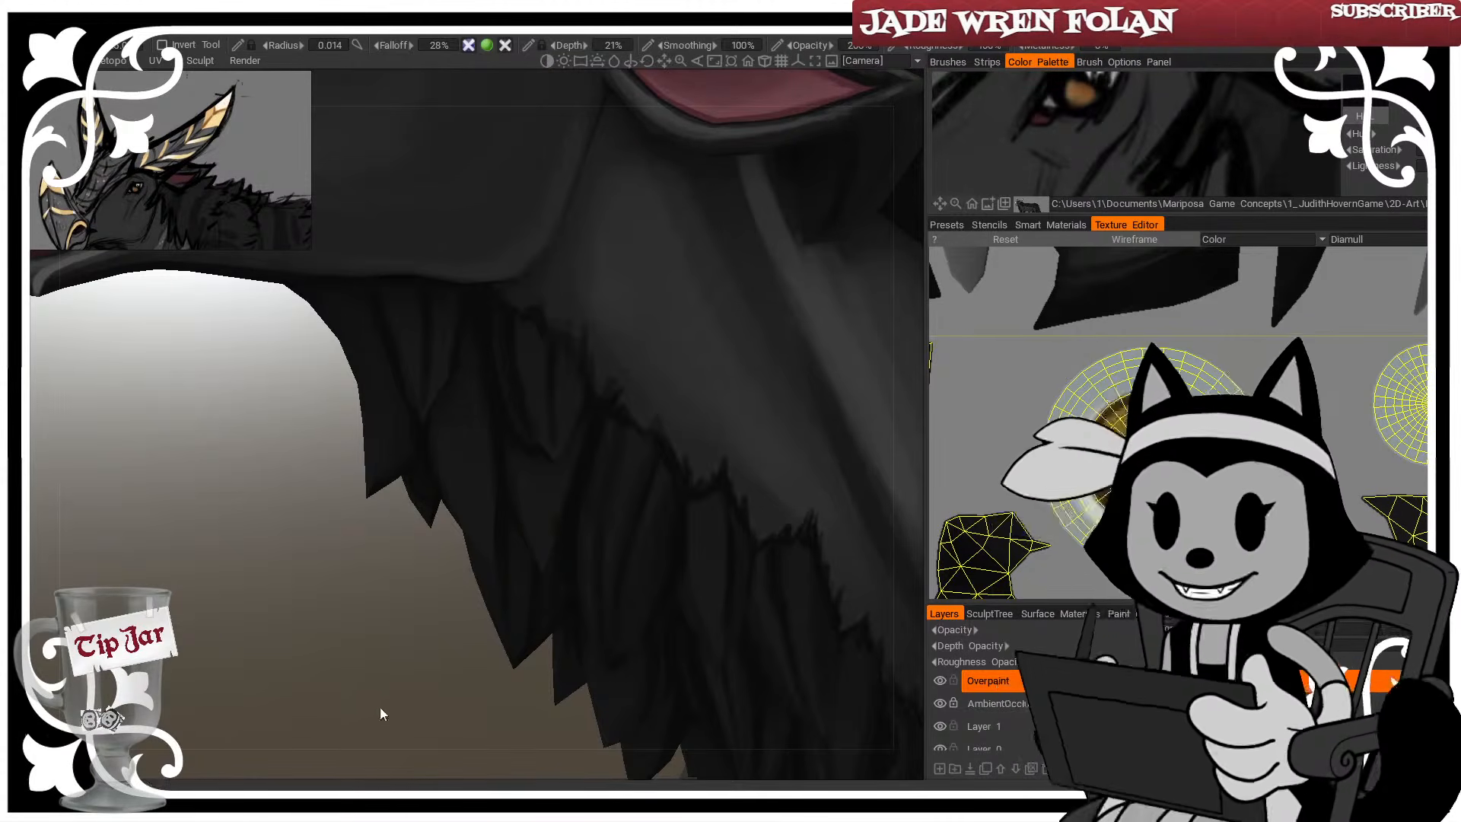
Enlarge the brush radius to 0.038 and softly shade the ruff's upper edge where the feathers meet the neck
key("bracketright")
key("bracketright")
key("bracketright")
key("bracketright")
key("bracketright")
key("bracketright")
key("bracketright")
key("bracketright")
key("bracketleft")
key("bracketleft")
key("bracketleft")
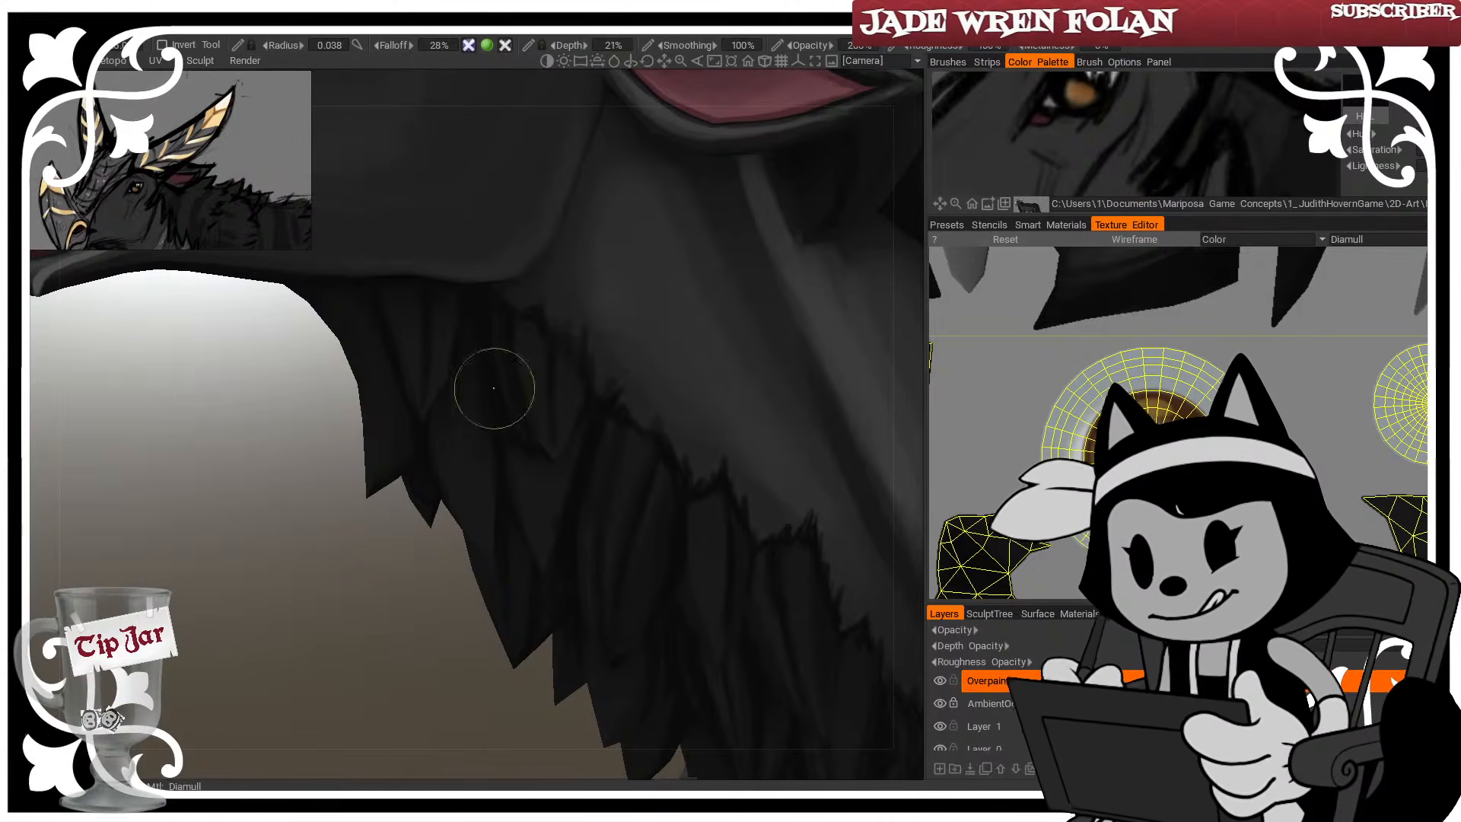
mouse_move(496, 388)
left_mouse_down()
mouse_move(554, 464)
mouse_move(635, 375)
left_mouse_up()
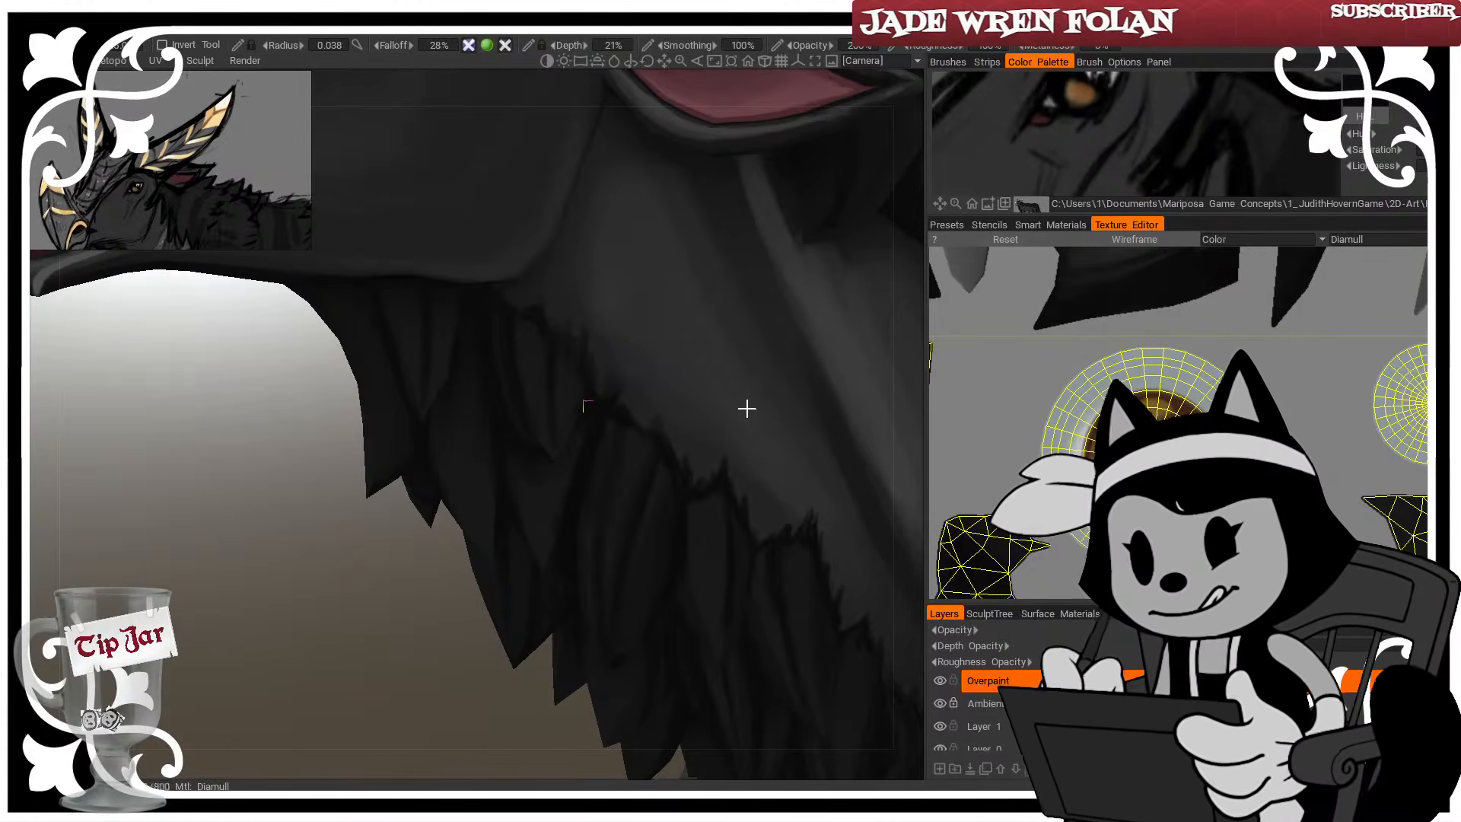
scroll(402, 414, "down", 5)
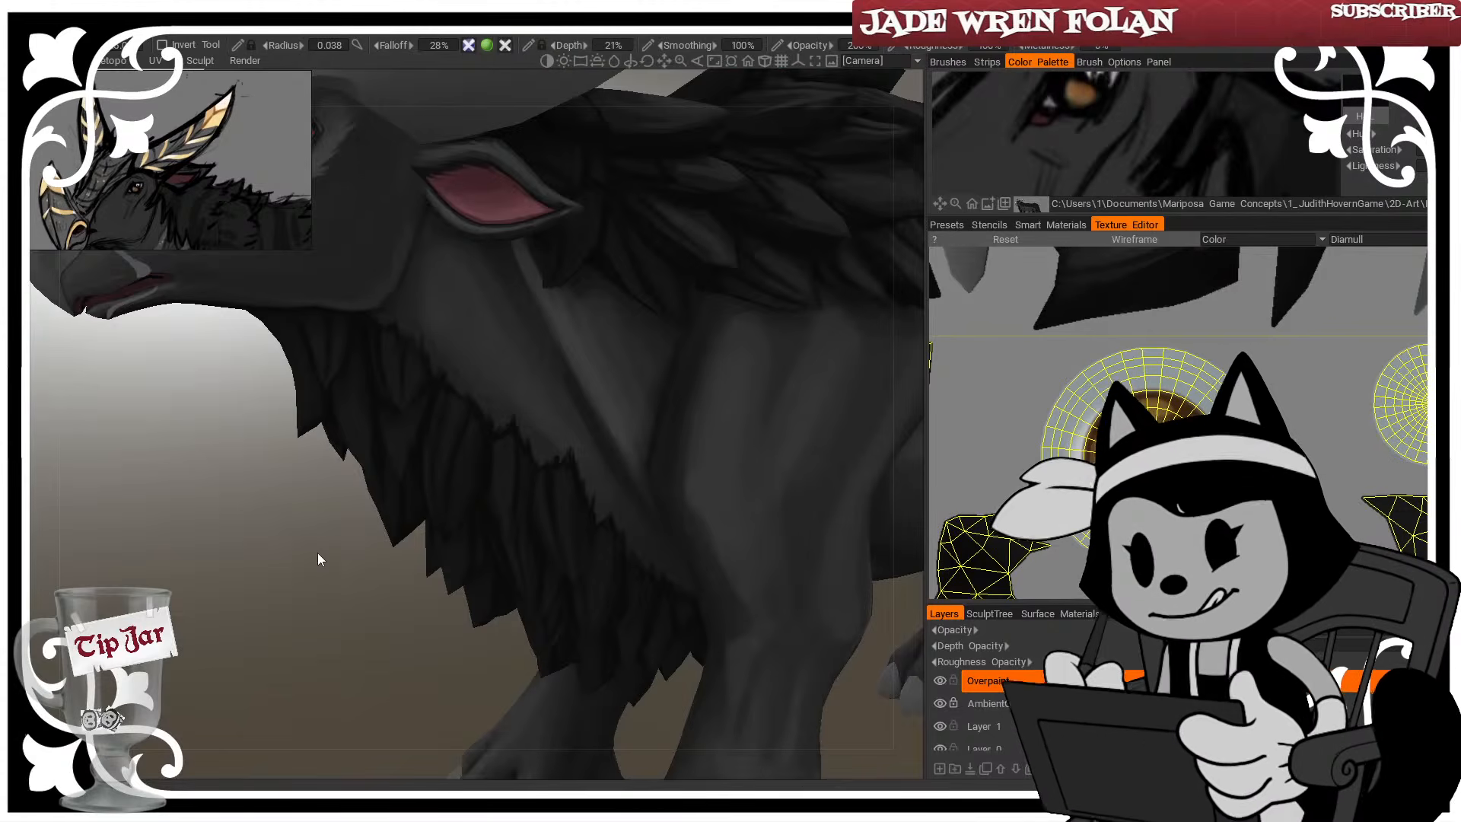
scroll(344, 555, "up", 4)
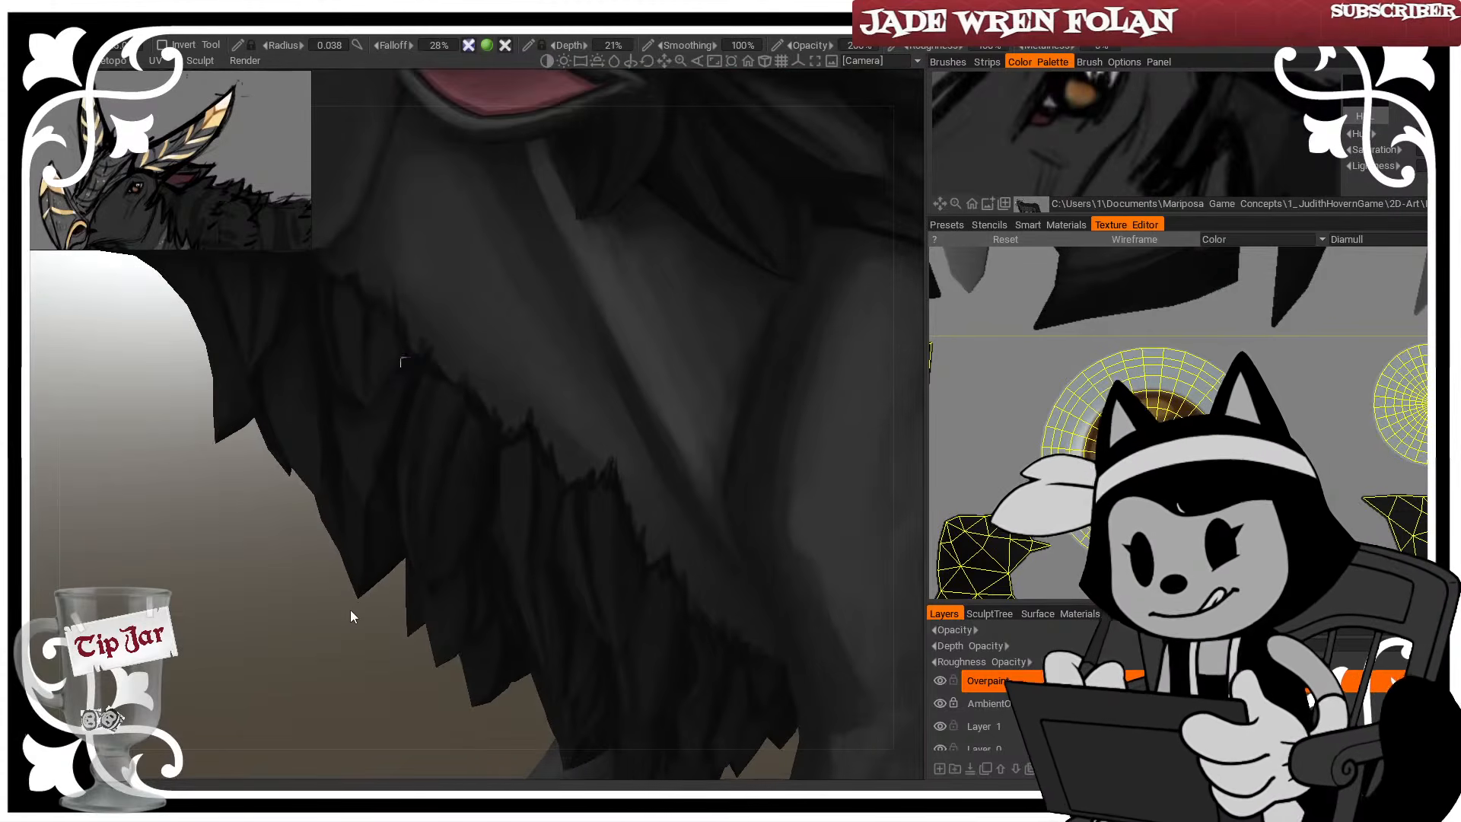
scroll(350, 600, "down", 1)
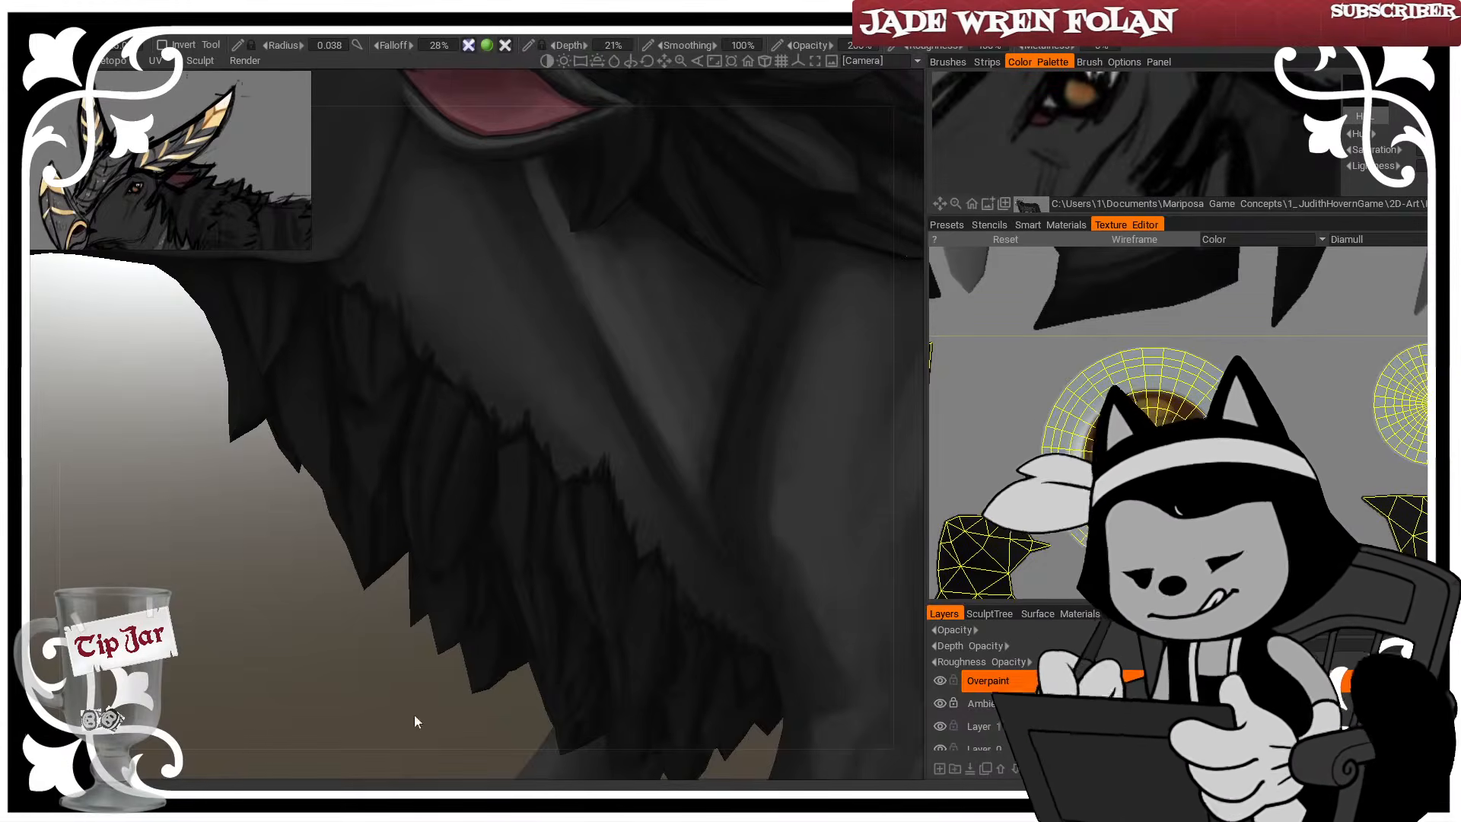
Shade the middle and lower ruff feathers broadly with a 0.057 brush radius
key("bracketright")
mouse_move(554, 502)
left_mouse_down()
mouse_move(605, 640)
mouse_move(628, 659)
left_mouse_up()
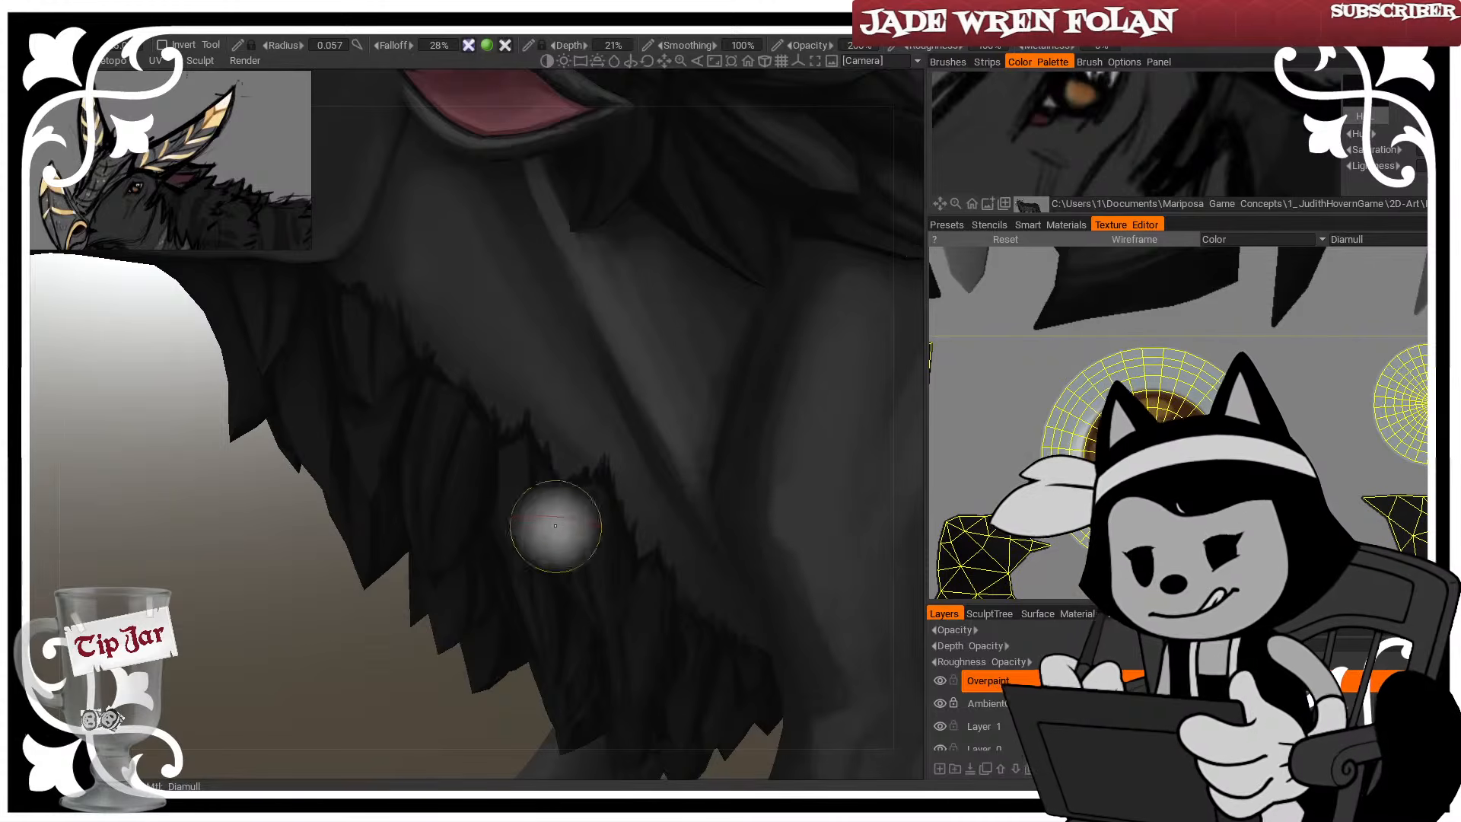
right_click_drag(449, 706, 414, 695)
Shade the ruff's upper front feathers below the jaw with a smaller brush, ending at a 0.031 radius
key("bracketleft")
key("bracketleft")
key("bracketleft")
key("bracketleft")
key("bracketleft")
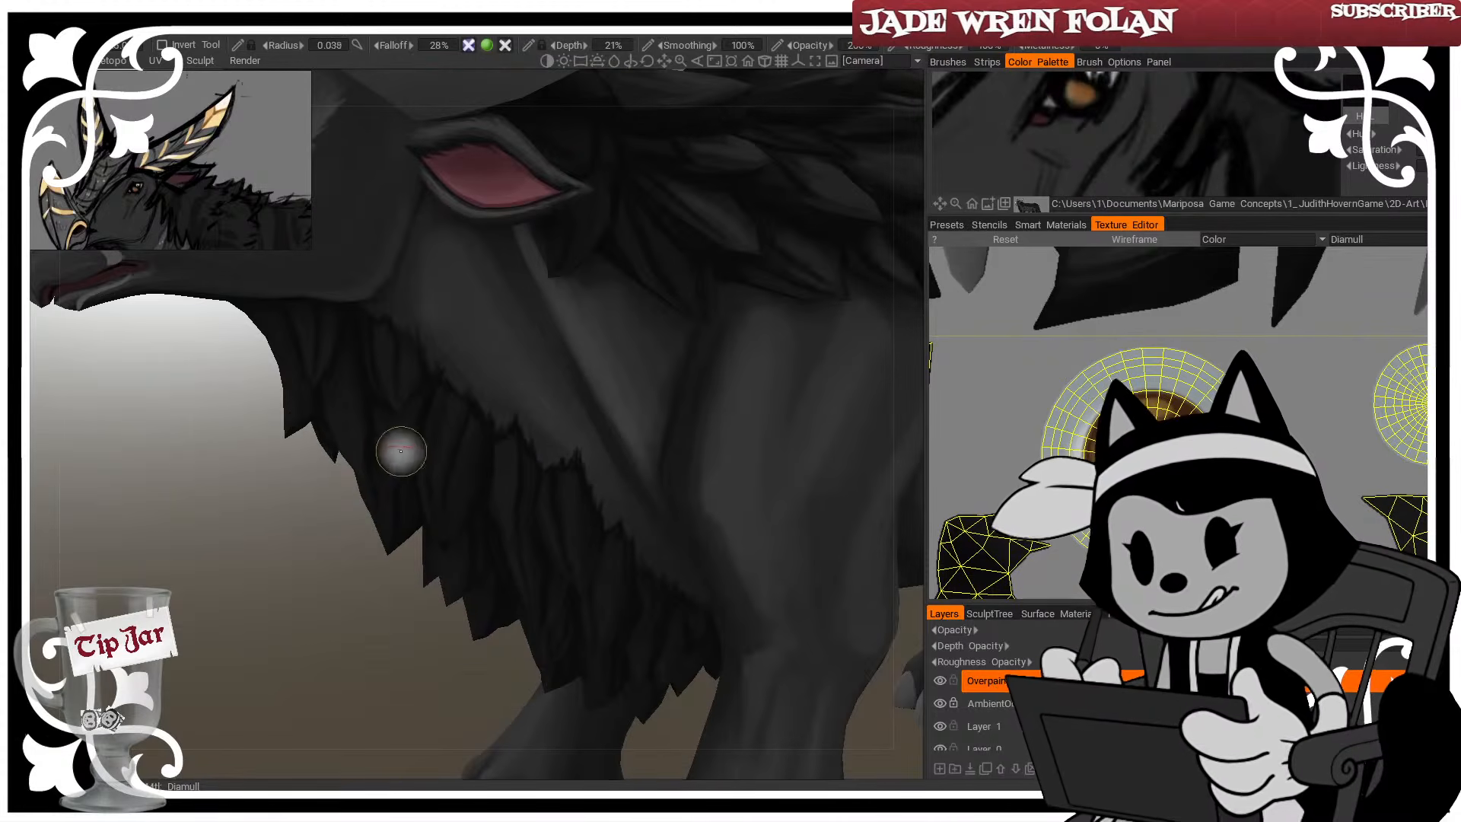
mouse_move(378, 685)
left_mouse_down()
mouse_move(374, 586)
mouse_move(378, 692)
mouse_move(373, 647)
left_mouse_up()
left_click_drag(341, 352, 360, 463)
key("bracketright")
key("bracketright")
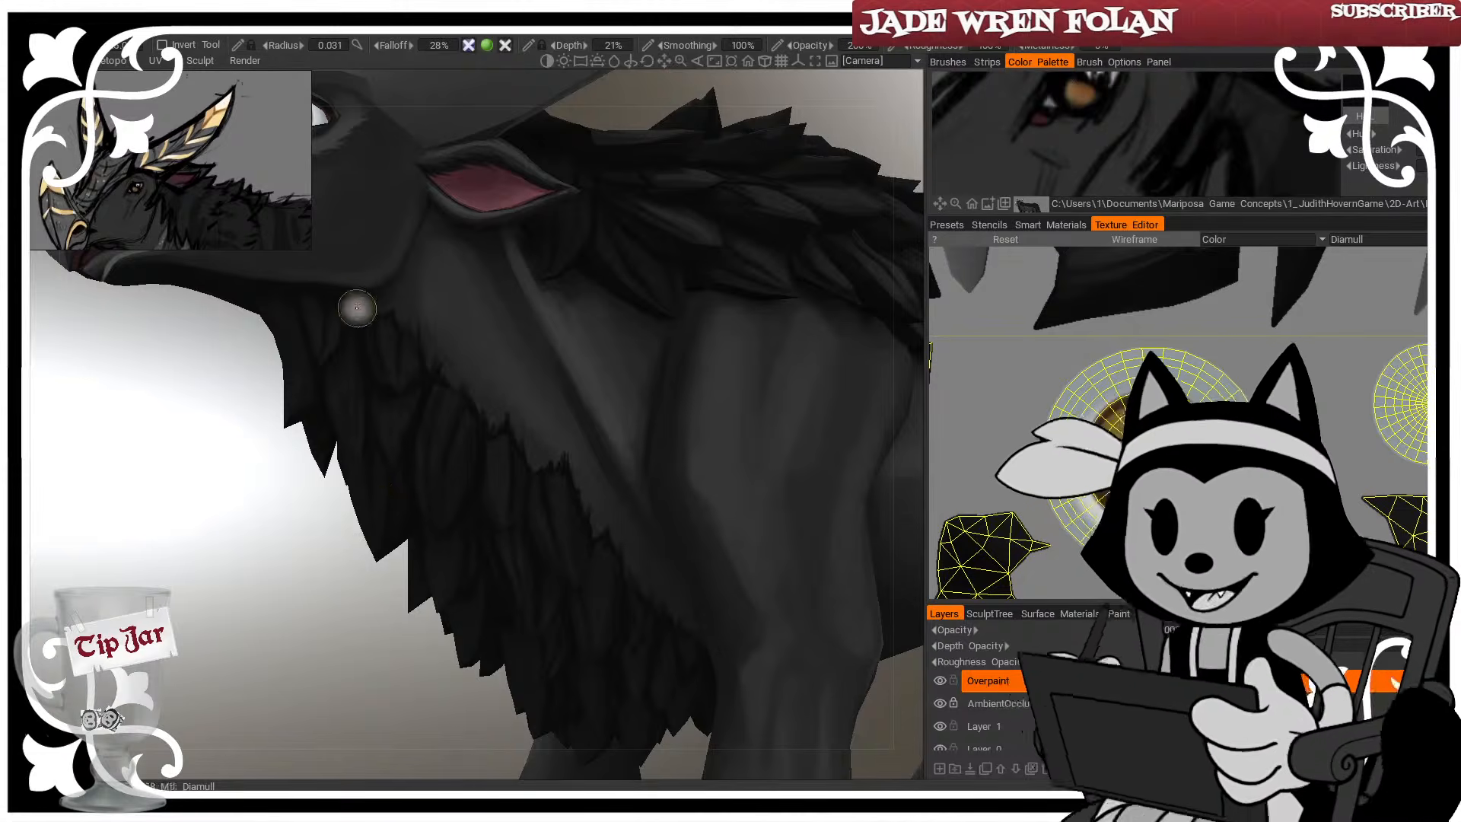
Darken the ruff's front feathers from a low front three-quarter angle, reducing the brush radius to 0.019
left_click_drag(358, 692, 410, 636)
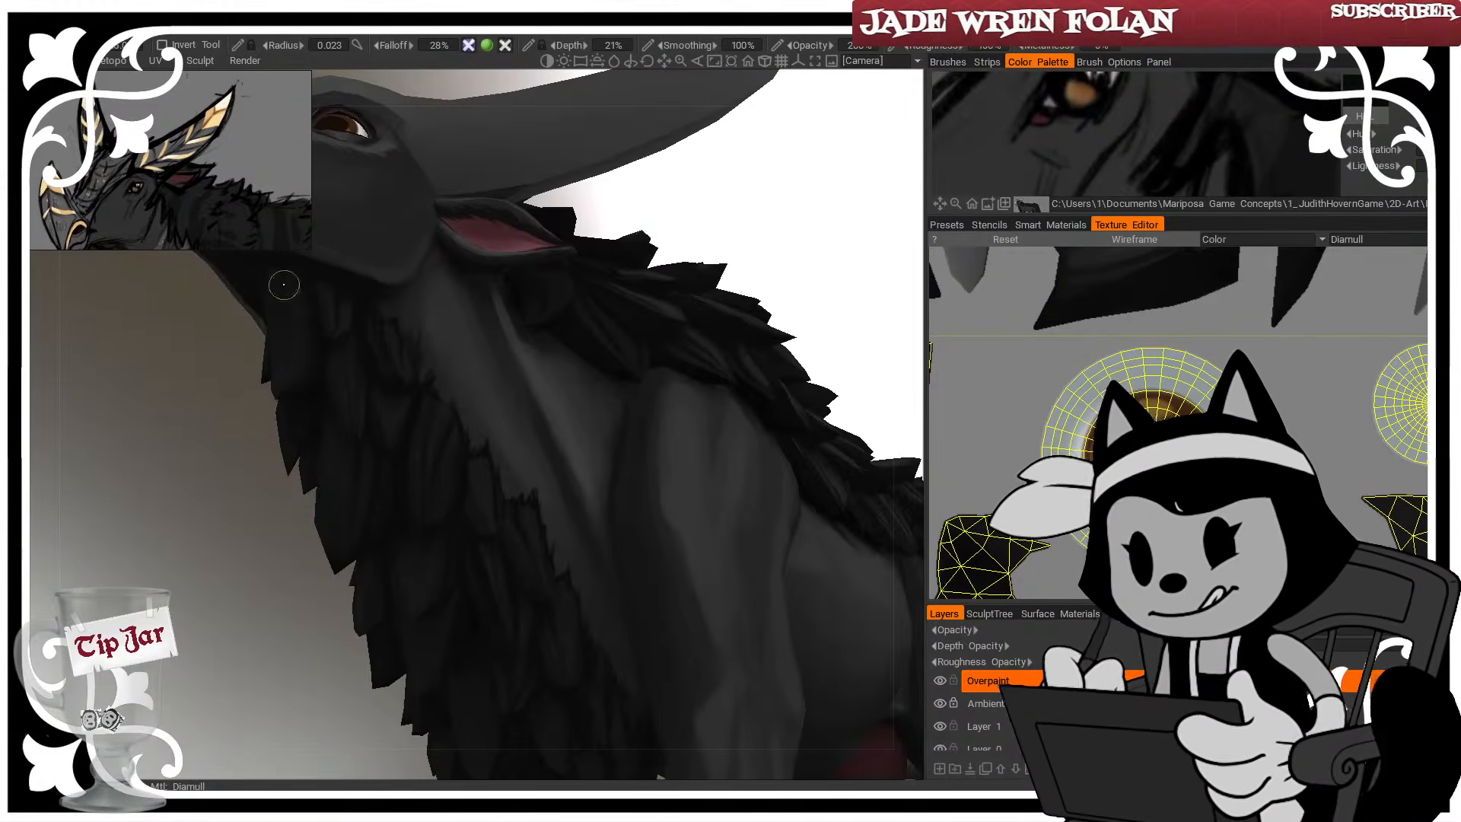
scroll(329, 454, "down", 2)
left_click_drag(317, 397, 331, 549)
key("bracketleft")
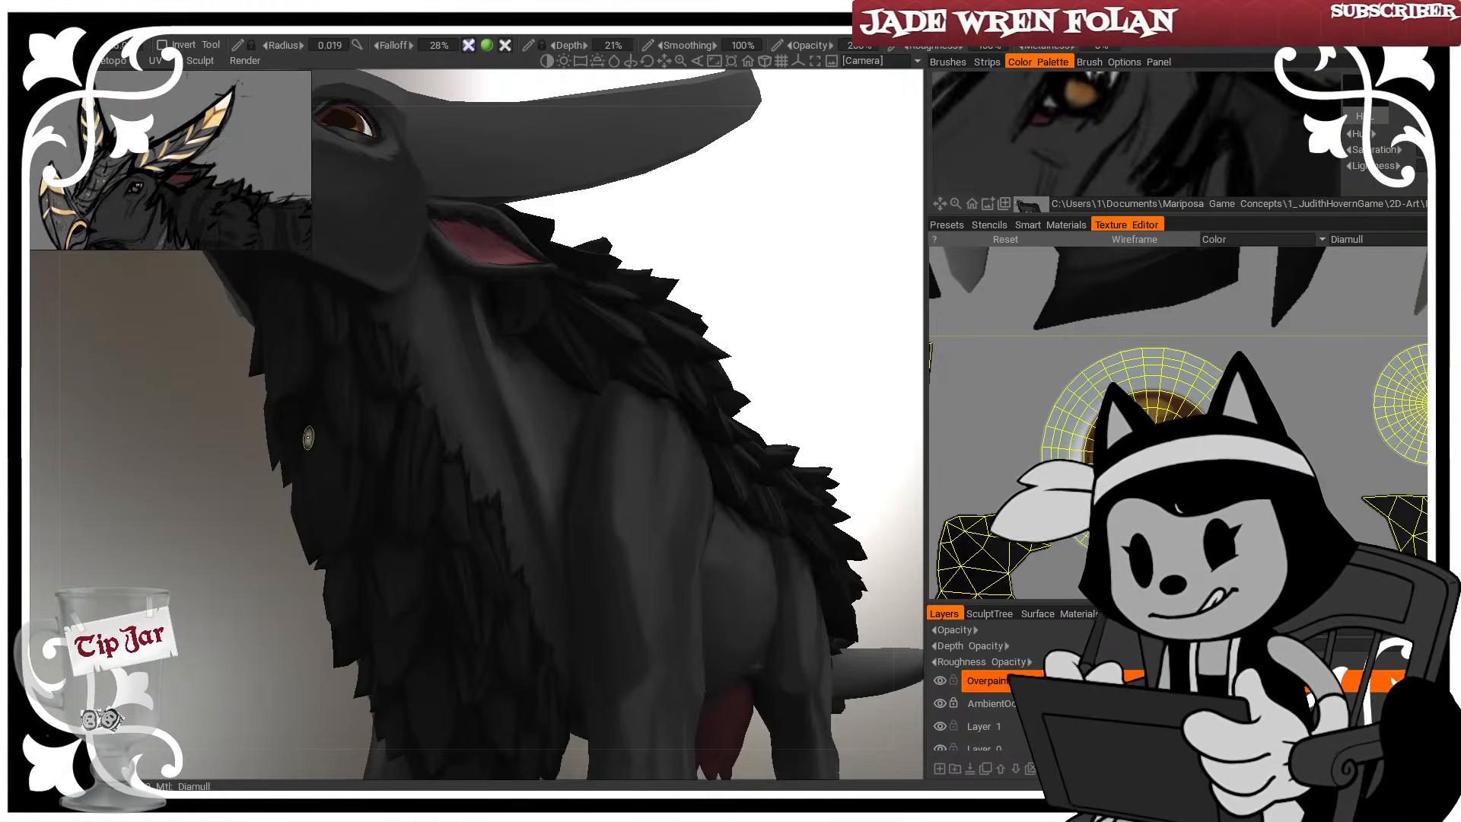
left_click_drag(309, 429, 318, 495)
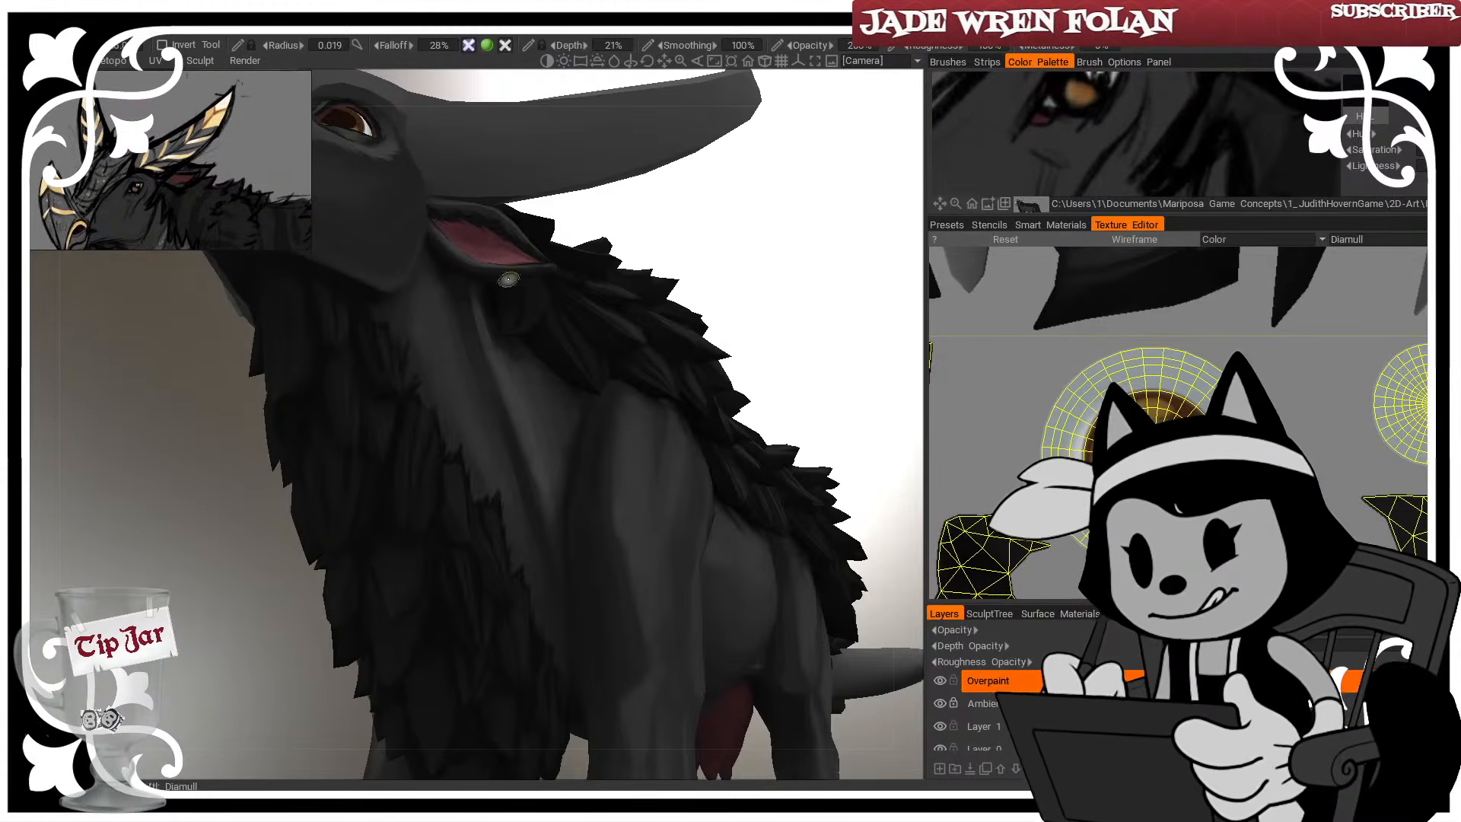
Shade the ruff's middle front feathers from a low front view, enlarging the brush radius to about 0.035
mouse_move(578, 247)
left_mouse_down()
mouse_move(699, 235)
mouse_move(674, 238)
left_mouse_up()
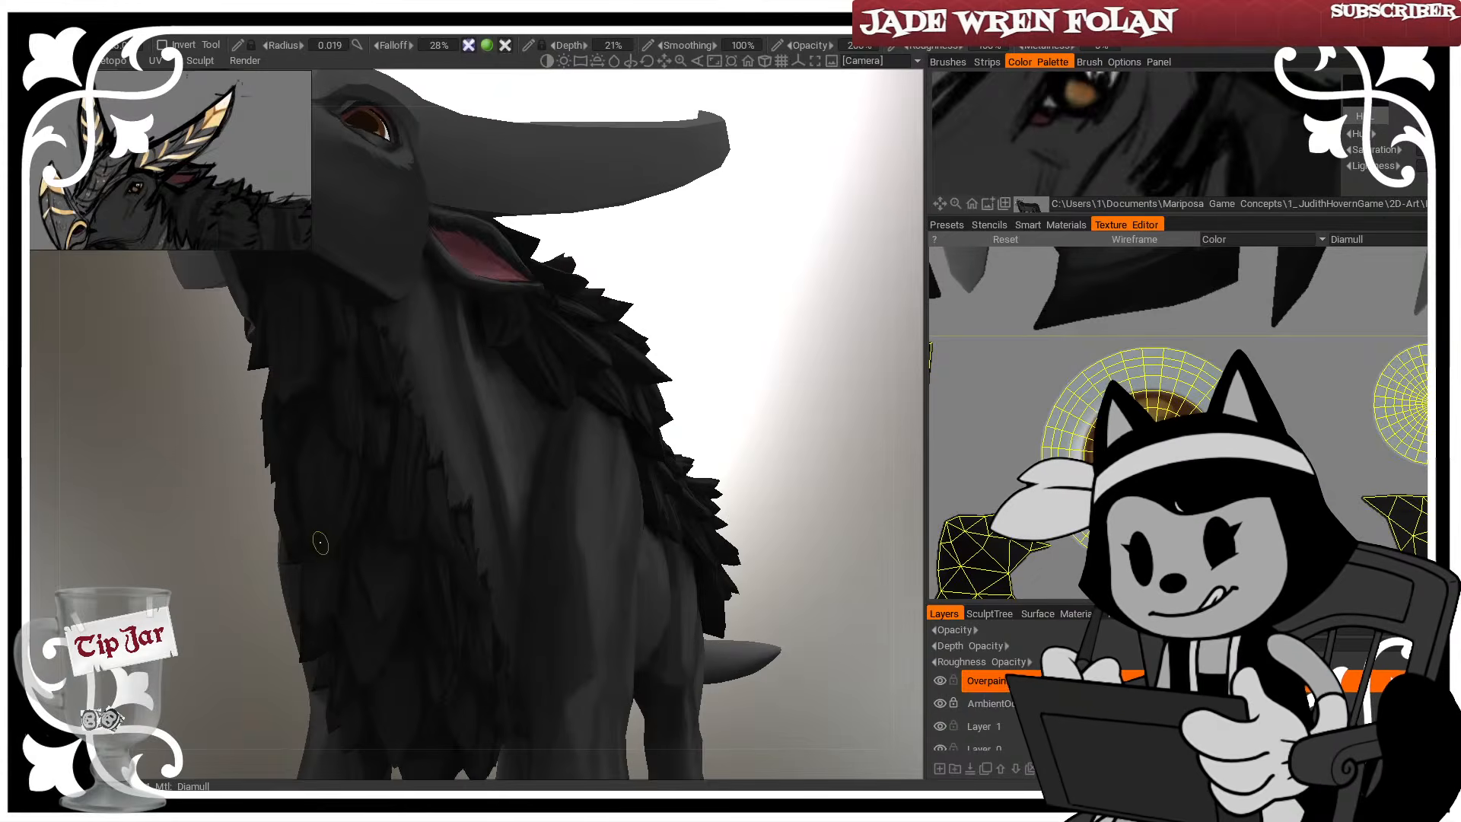
key("bracketright")
key("bracketright")
key("bracketright")
left_click_drag(314, 400, 330, 499)
left_click_drag(557, 249, 593, 227)
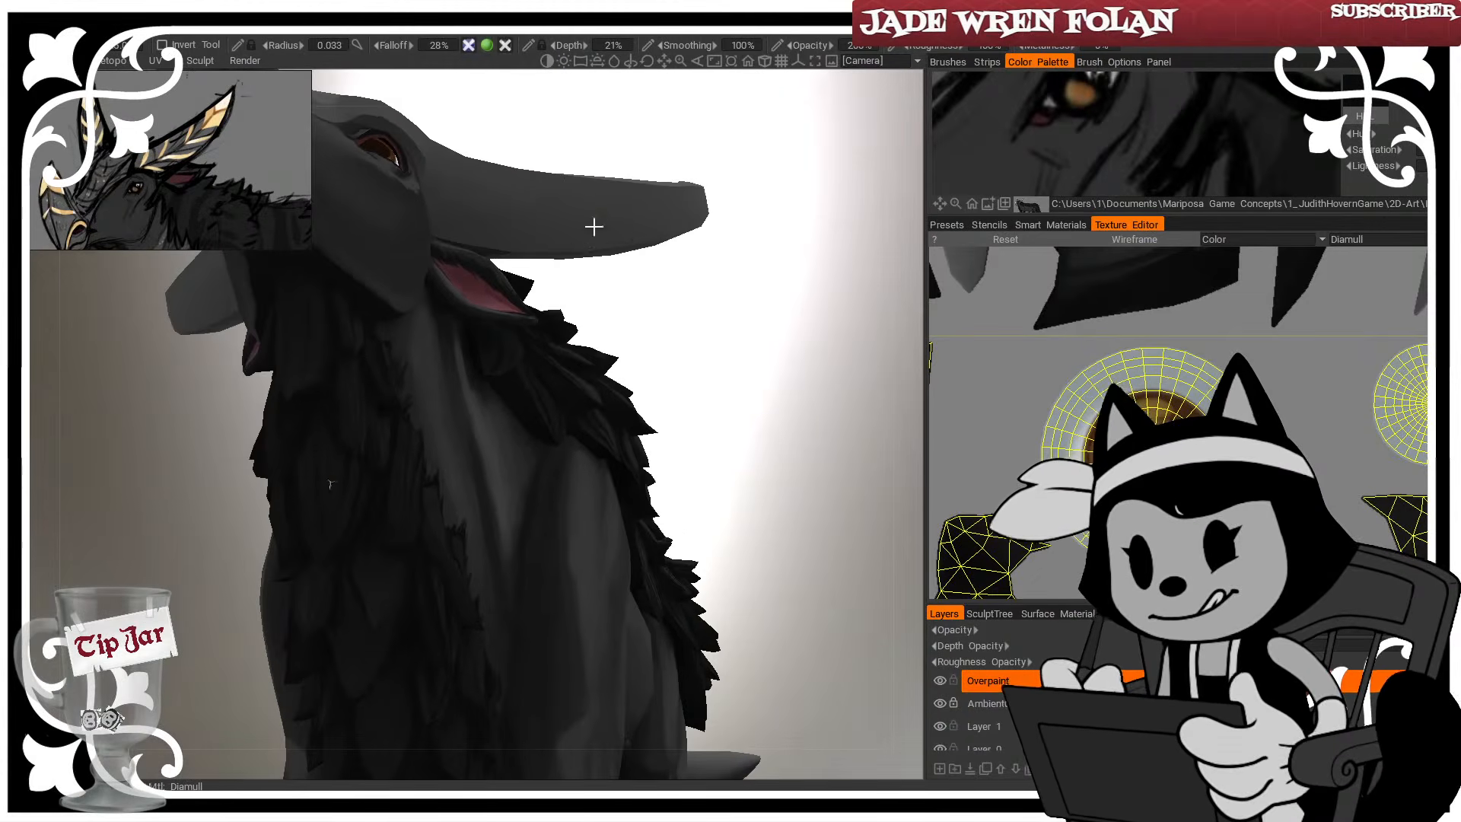
key("bracketleft")
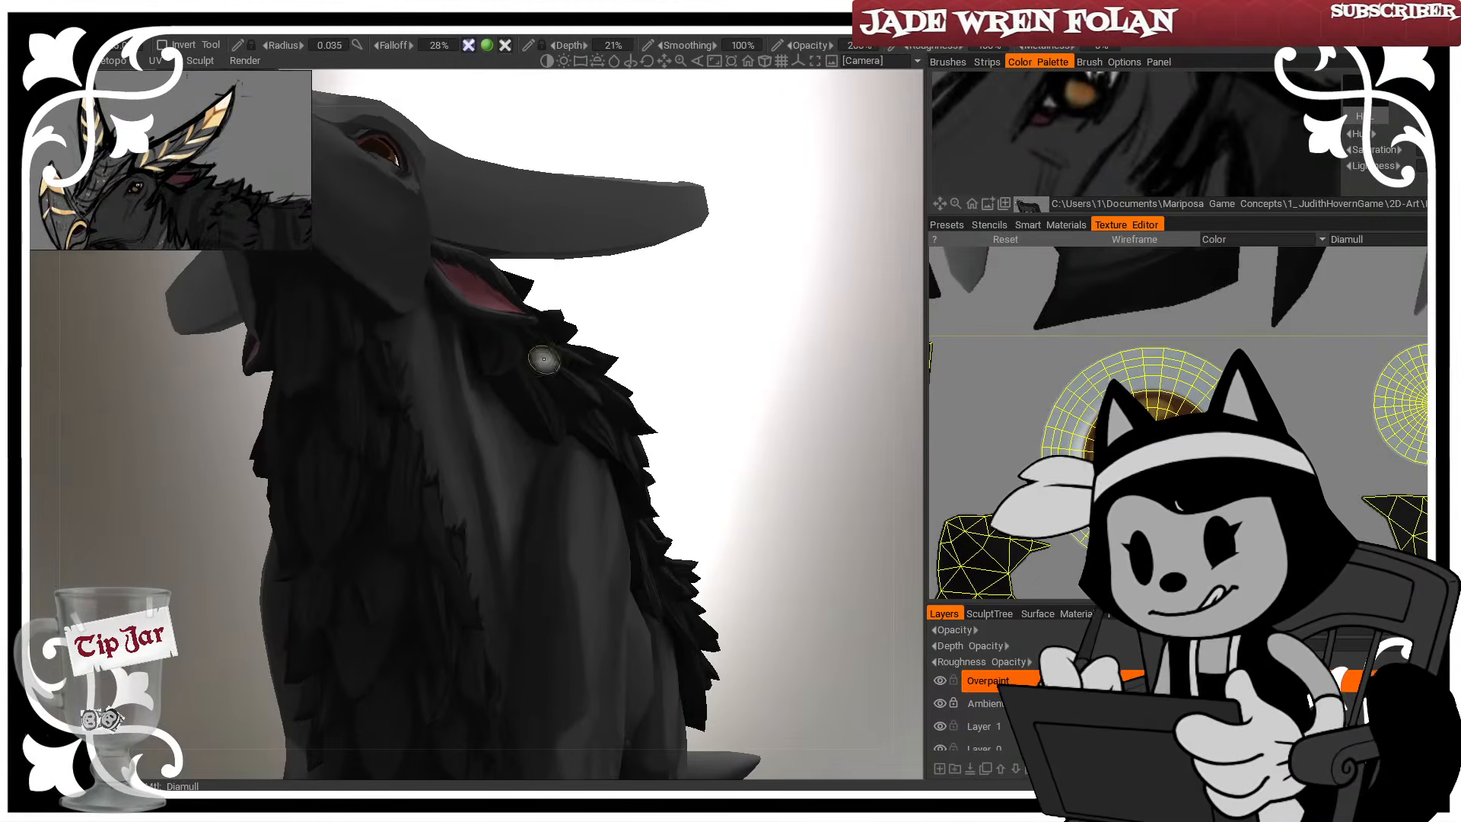
Define the individual feathers along the ruff's lower side with the brush radius reduced to 0.017
left_click_drag(597, 295, 478, 380)
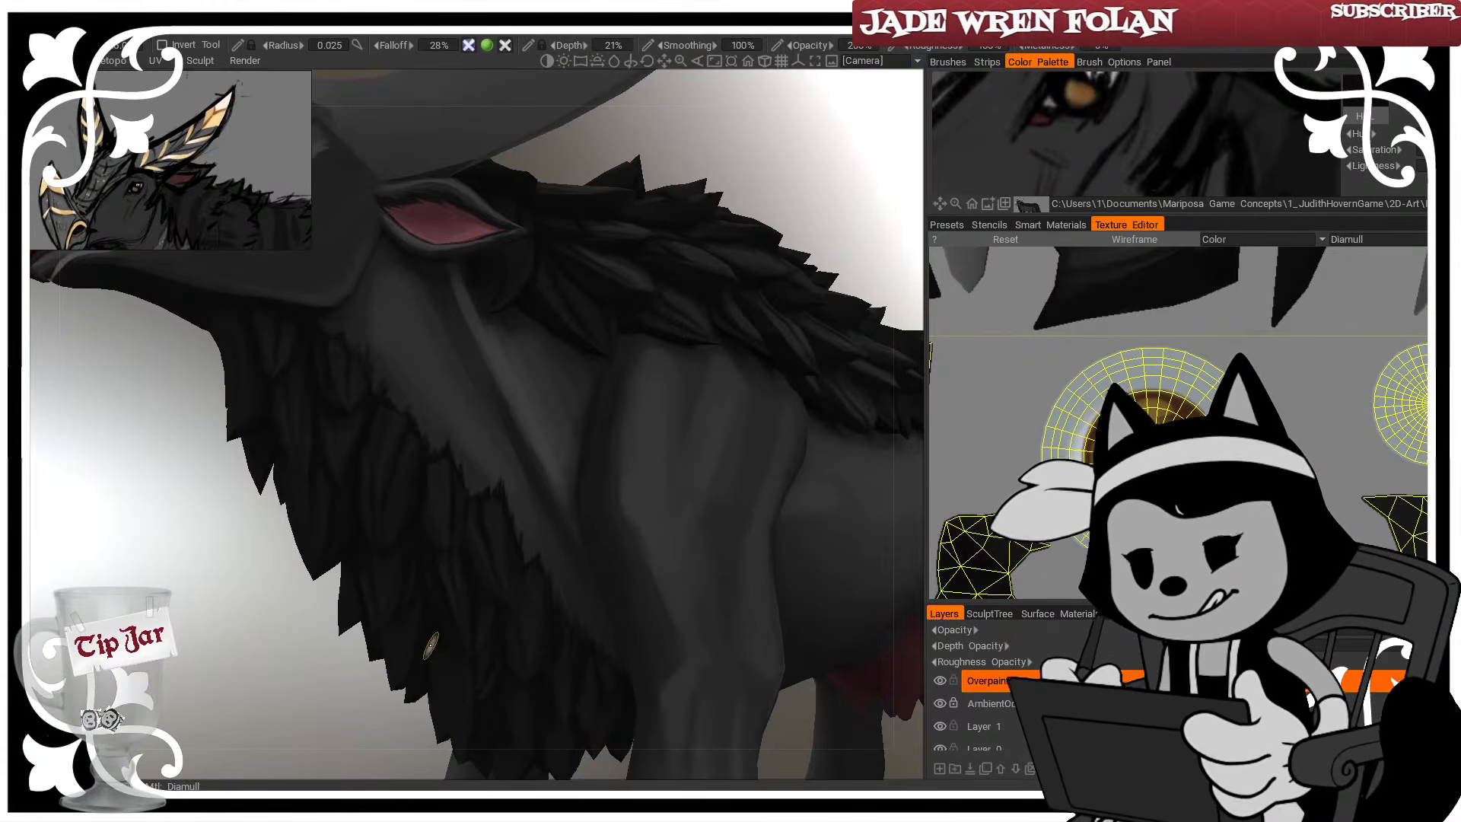
middle_click_drag(401, 582, 372, 450)
left_click_drag(324, 608, 281, 684)
key("bracketleft")
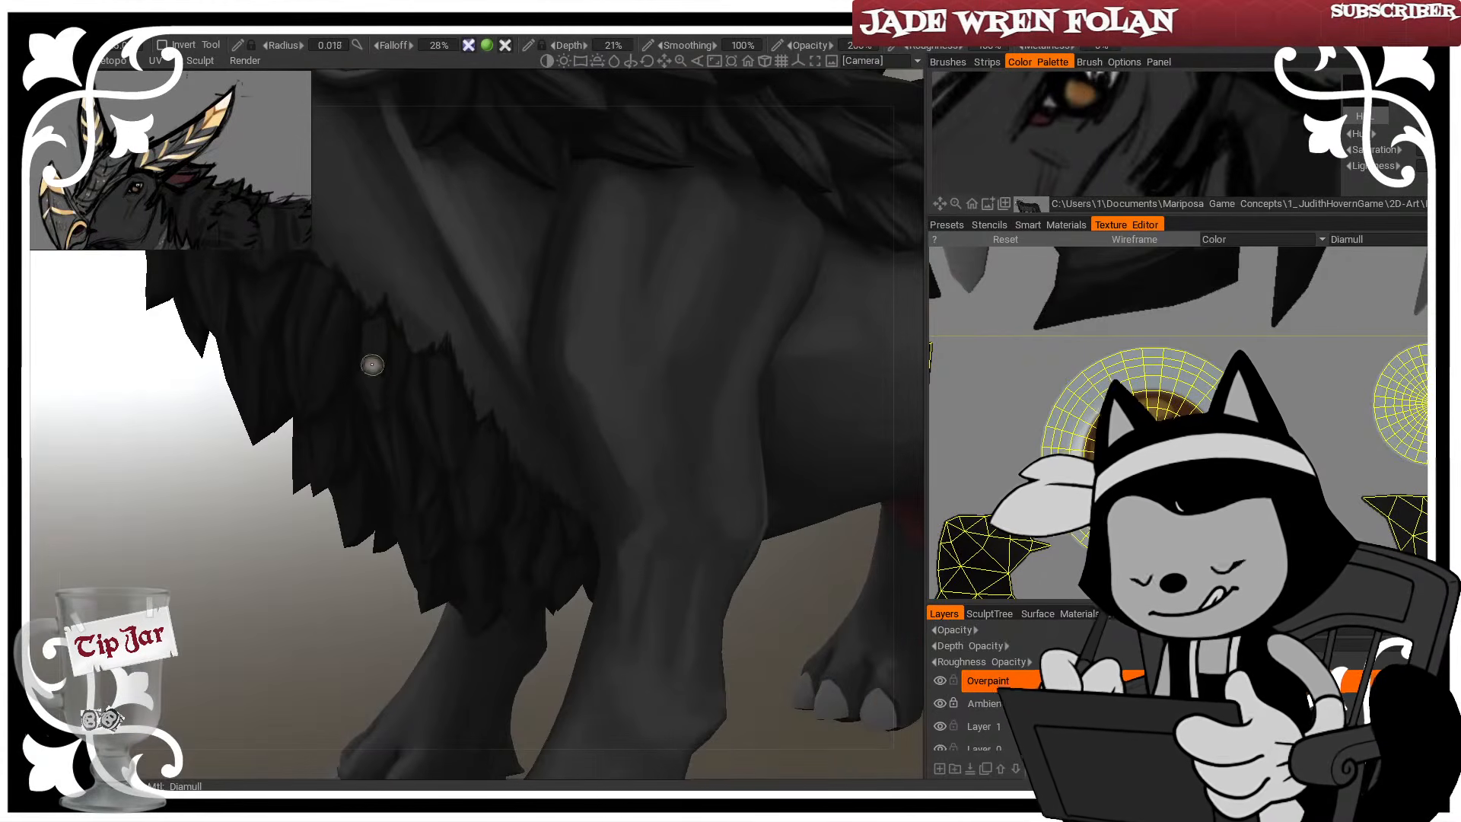
key("bracketleft")
left_click_drag(361, 613, 405, 580)
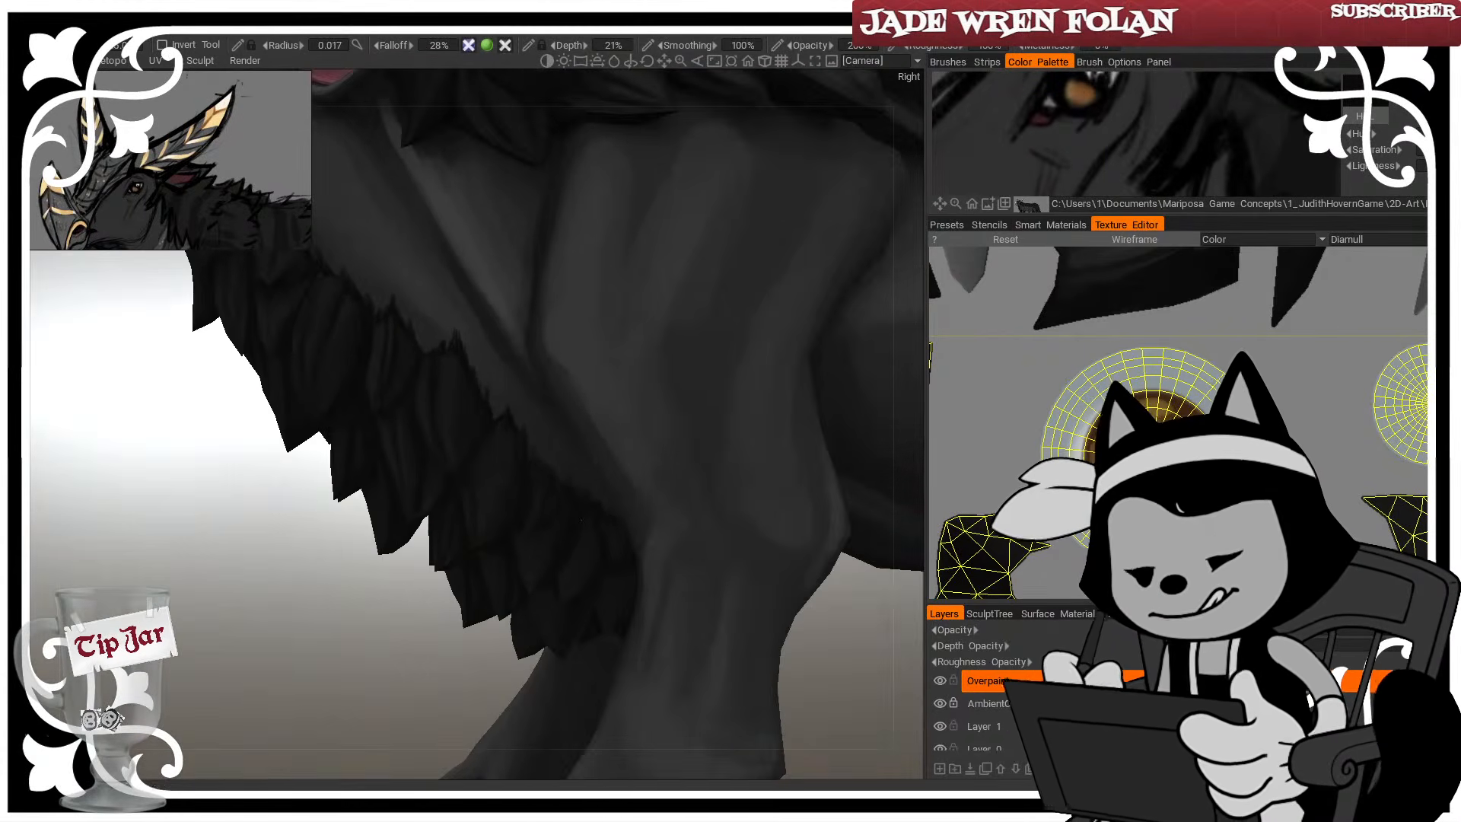
mouse_move(482, 456)
left_mouse_down()
mouse_move(474, 547)
mouse_move(476, 534)
left_mouse_up()
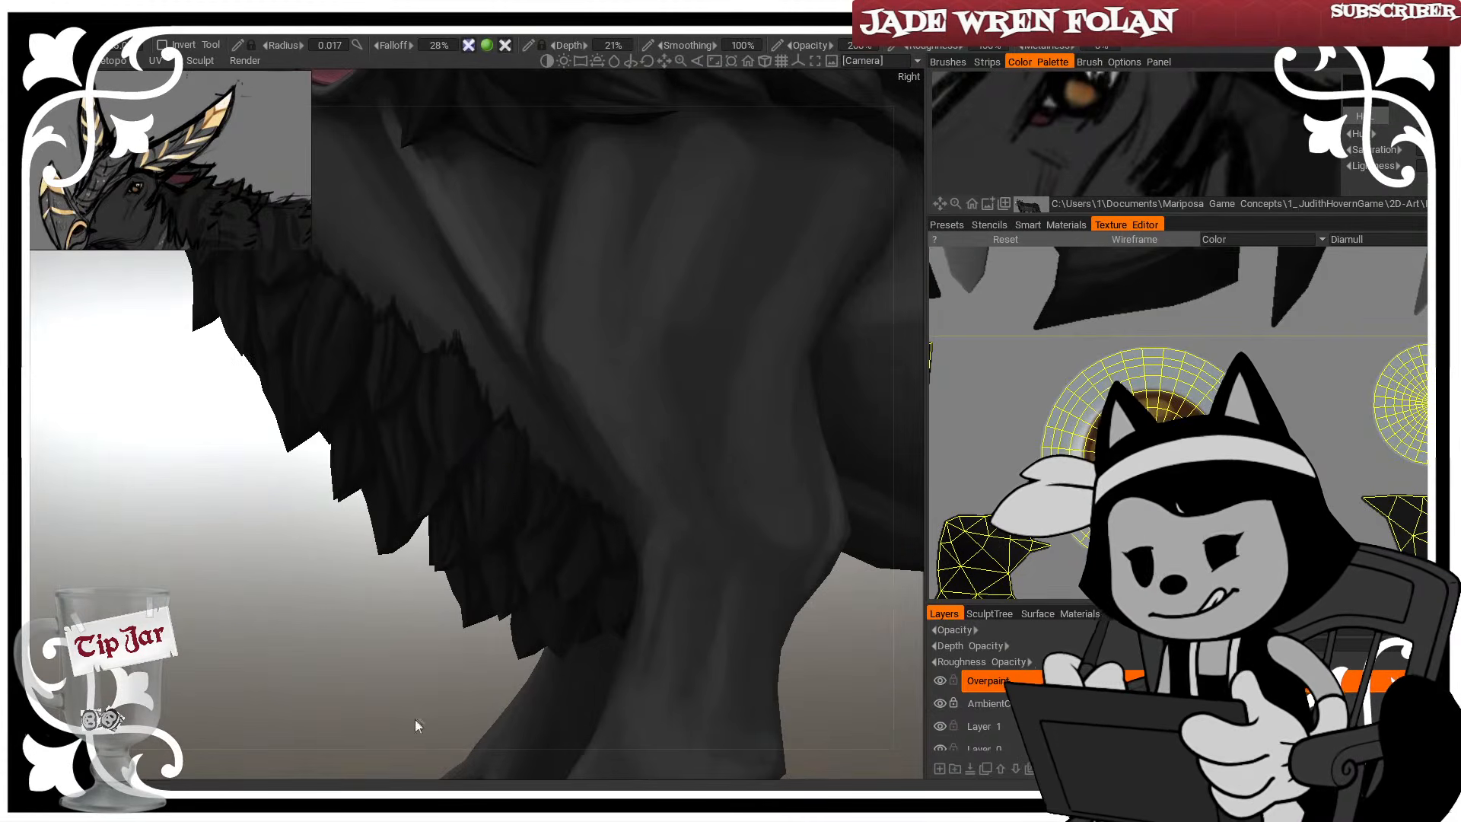
left_click_drag(414, 719, 424, 666)
Shade the ruff's lower side feathers more softly with a 0.024 brush radius
key("bracketright")
key("bracketright")
key("bracketright")
left_click_drag(372, 725, 509, 596)
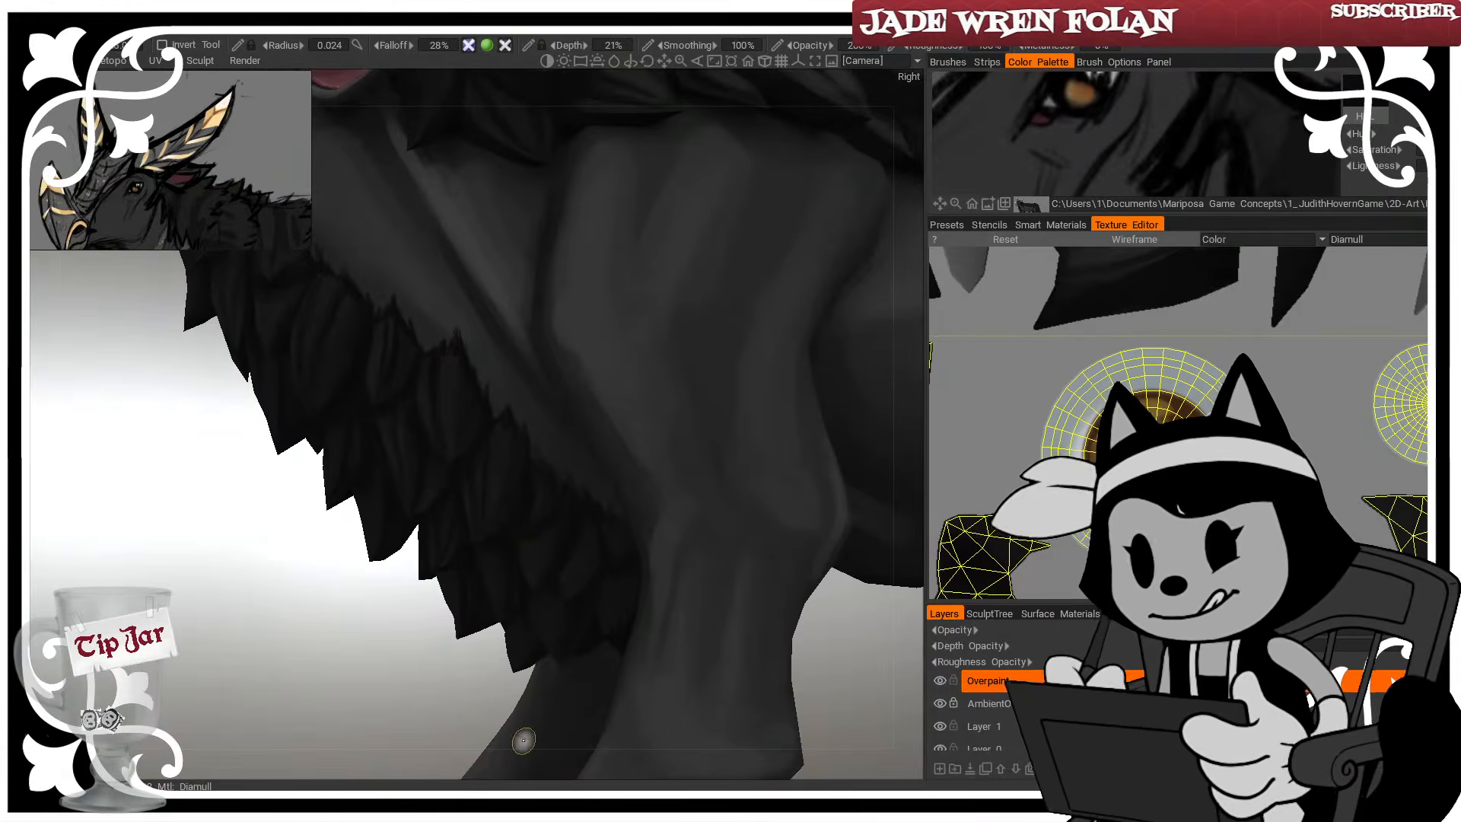
left_click_drag(236, 404, 309, 531)
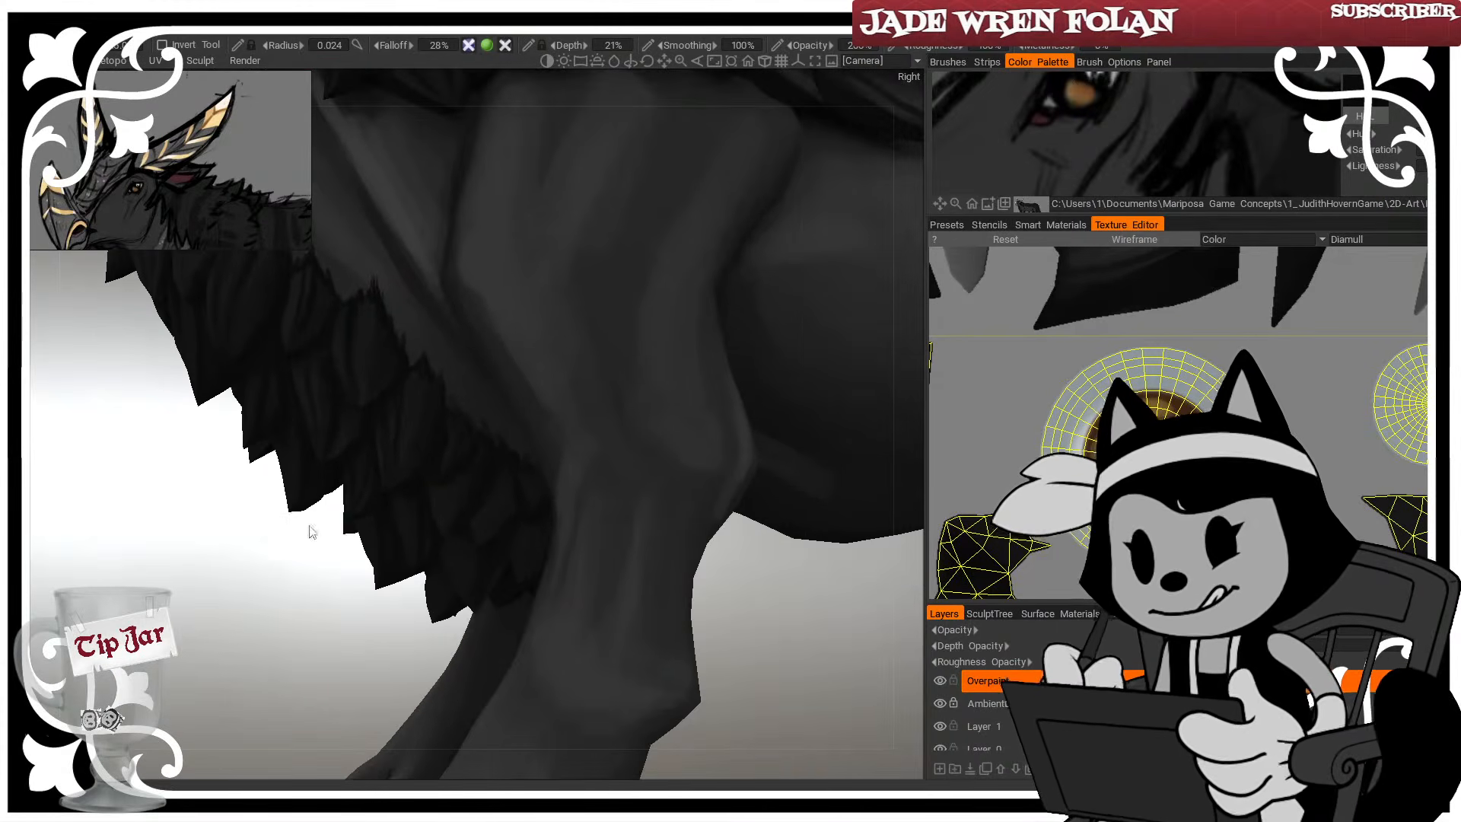
left_click_drag(358, 666, 354, 668)
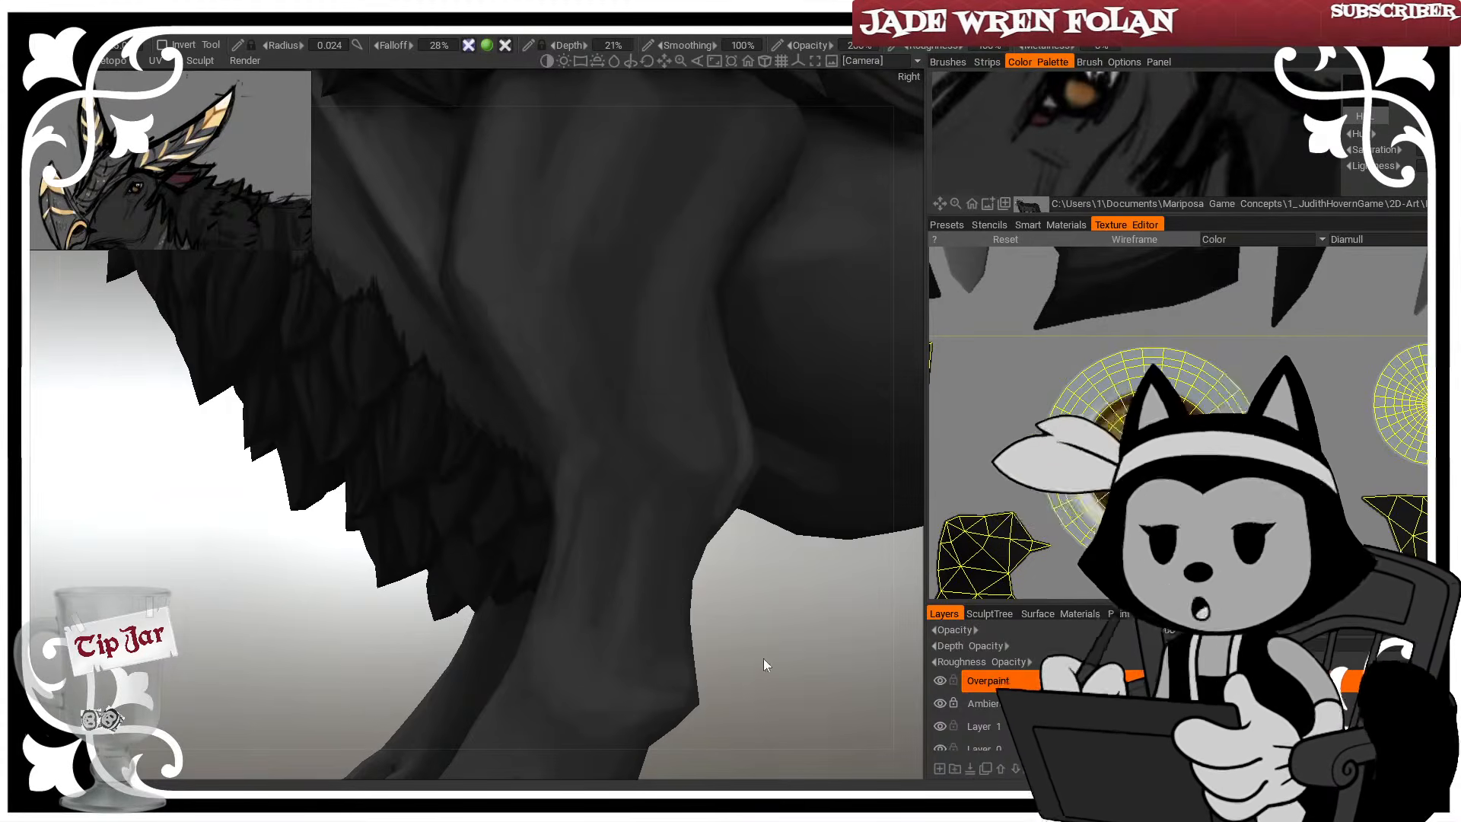
Refine the lowest ruff feathers beside the front leg, narrowing the brush radius to 0.016 and ending at 0.027
left_click_drag(764, 658, 811, 636)
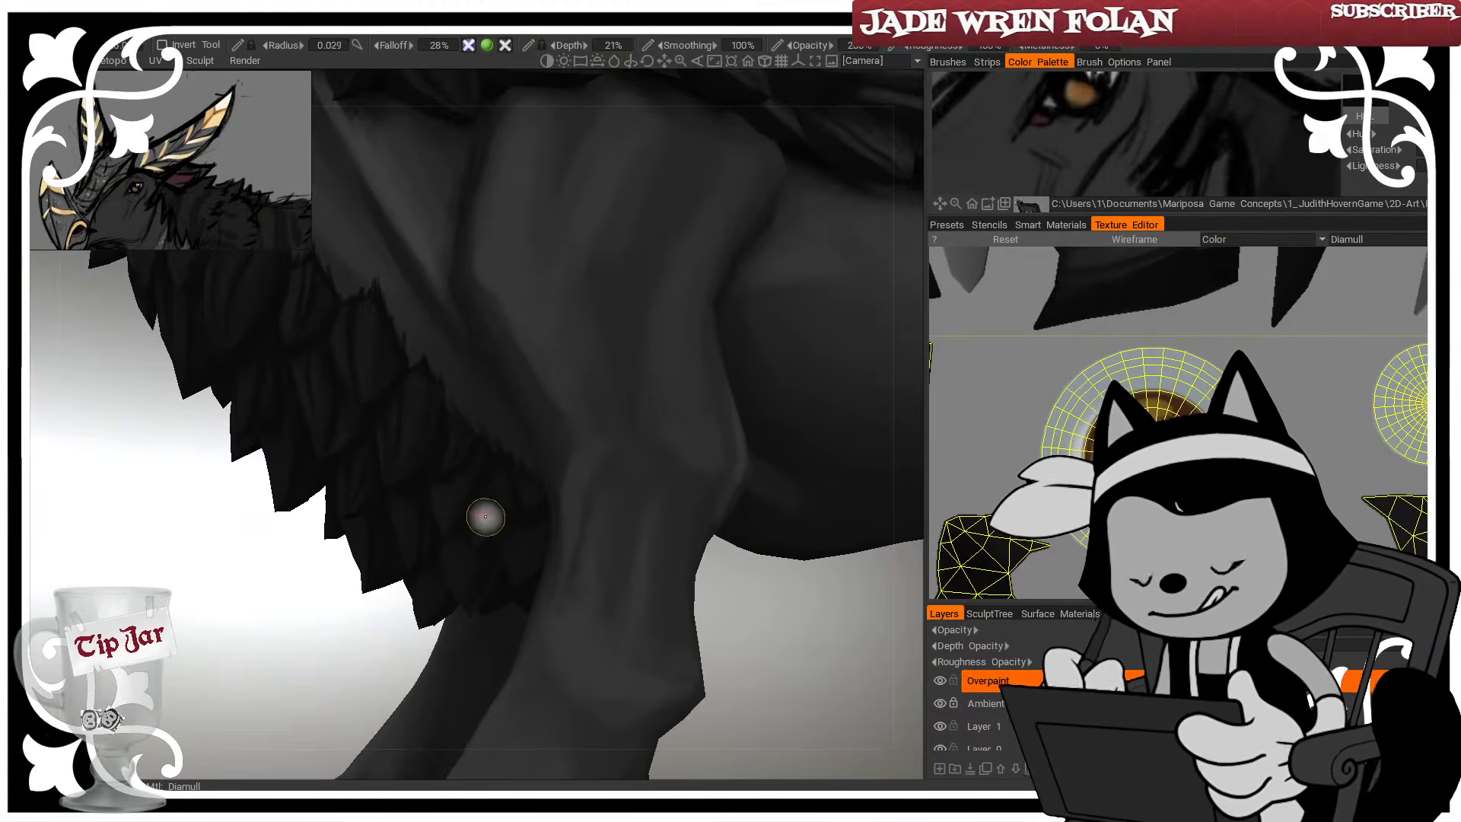
key("[")
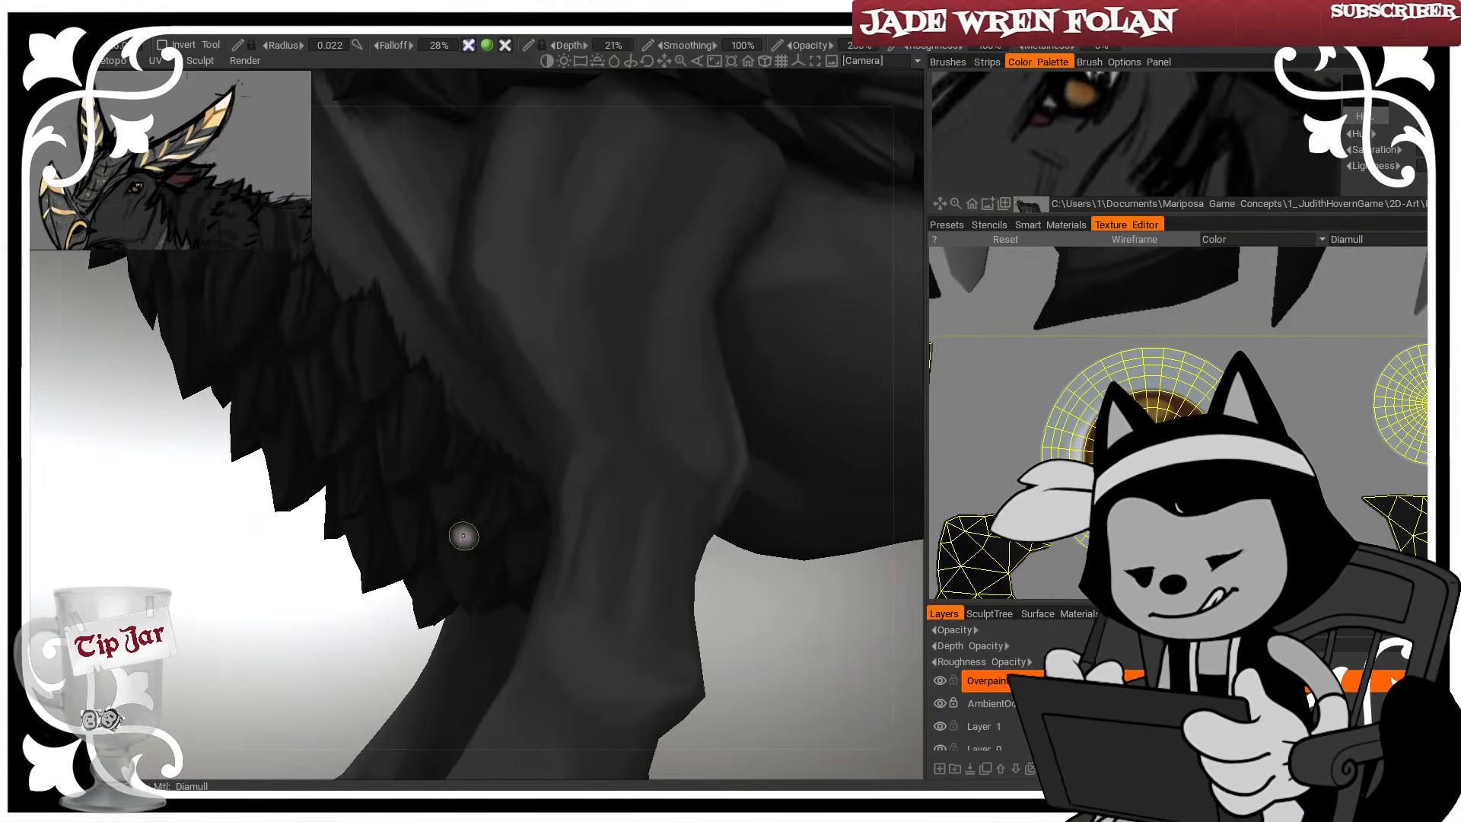
key("[")
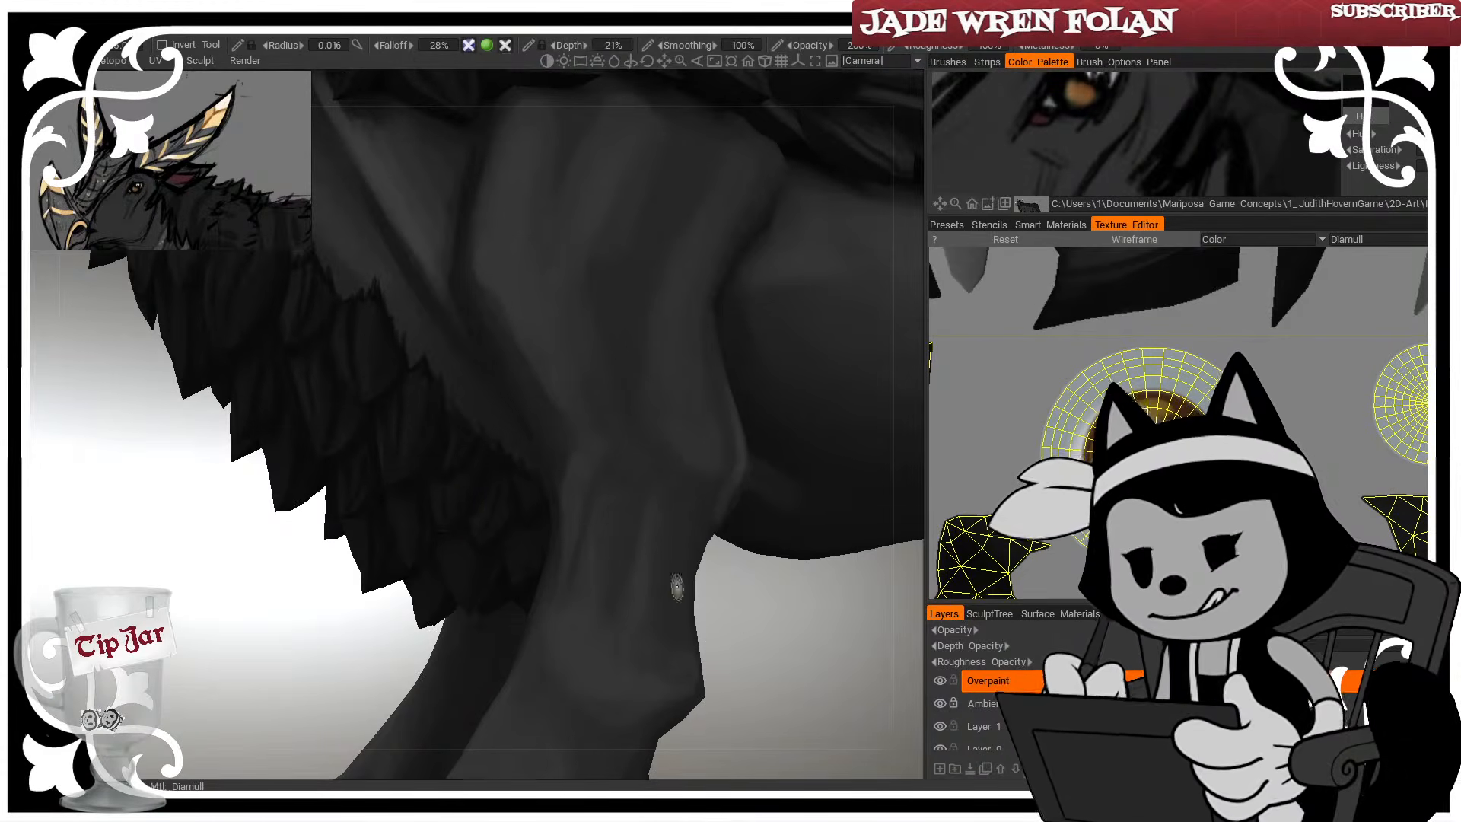
left_click_drag(742, 623, 761, 696)
key("]")
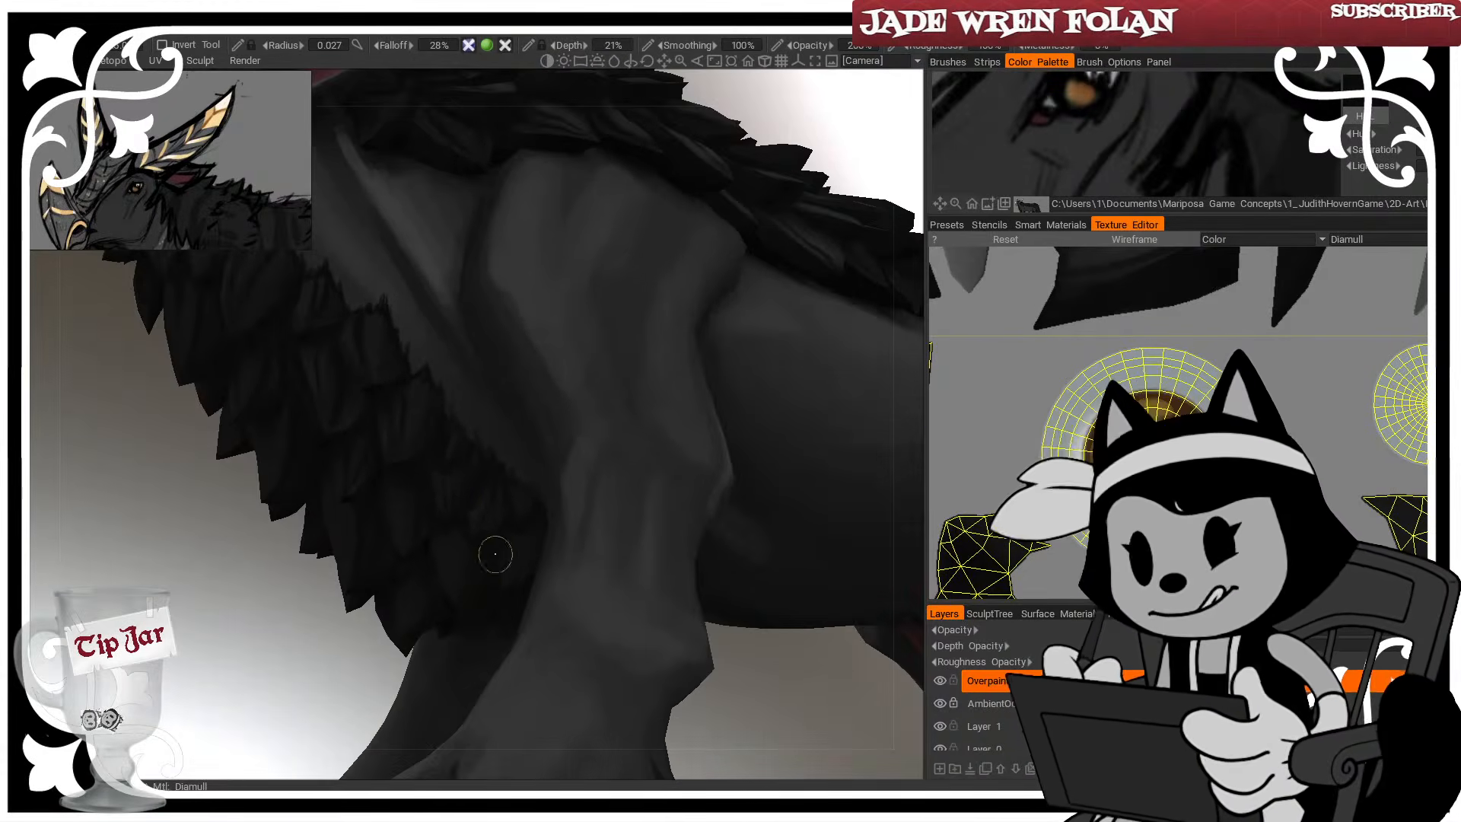
key("w")
key("w")
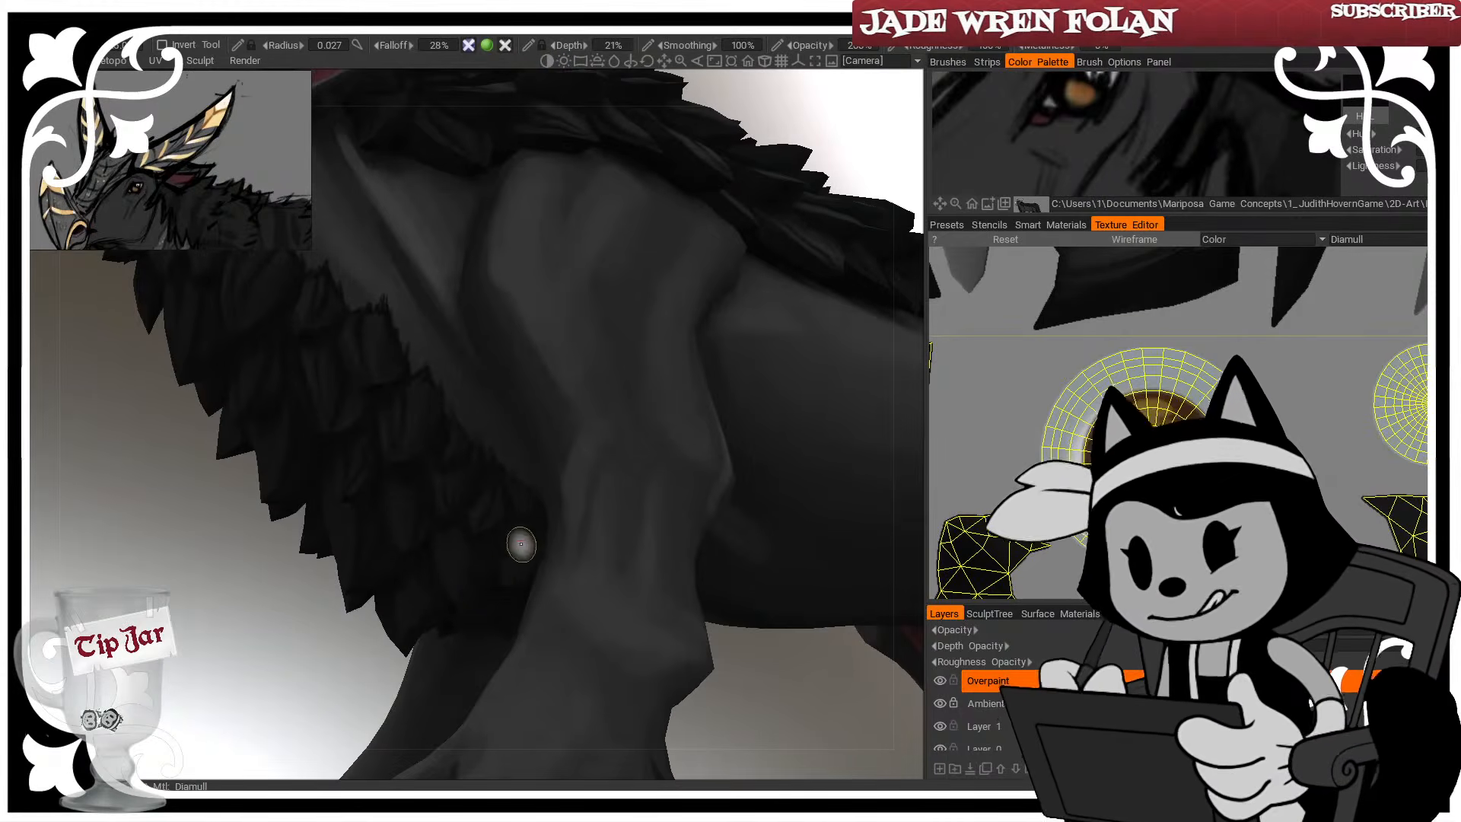
Shade the ruff's underside between the front legs from behind, varying the brush radius between 0.013 and 0.022
mouse_move(791, 687)
left_mouse_down()
mouse_move(655, 685)
mouse_move(590, 666)
mouse_move(616, 725)
left_mouse_up()
key("[")
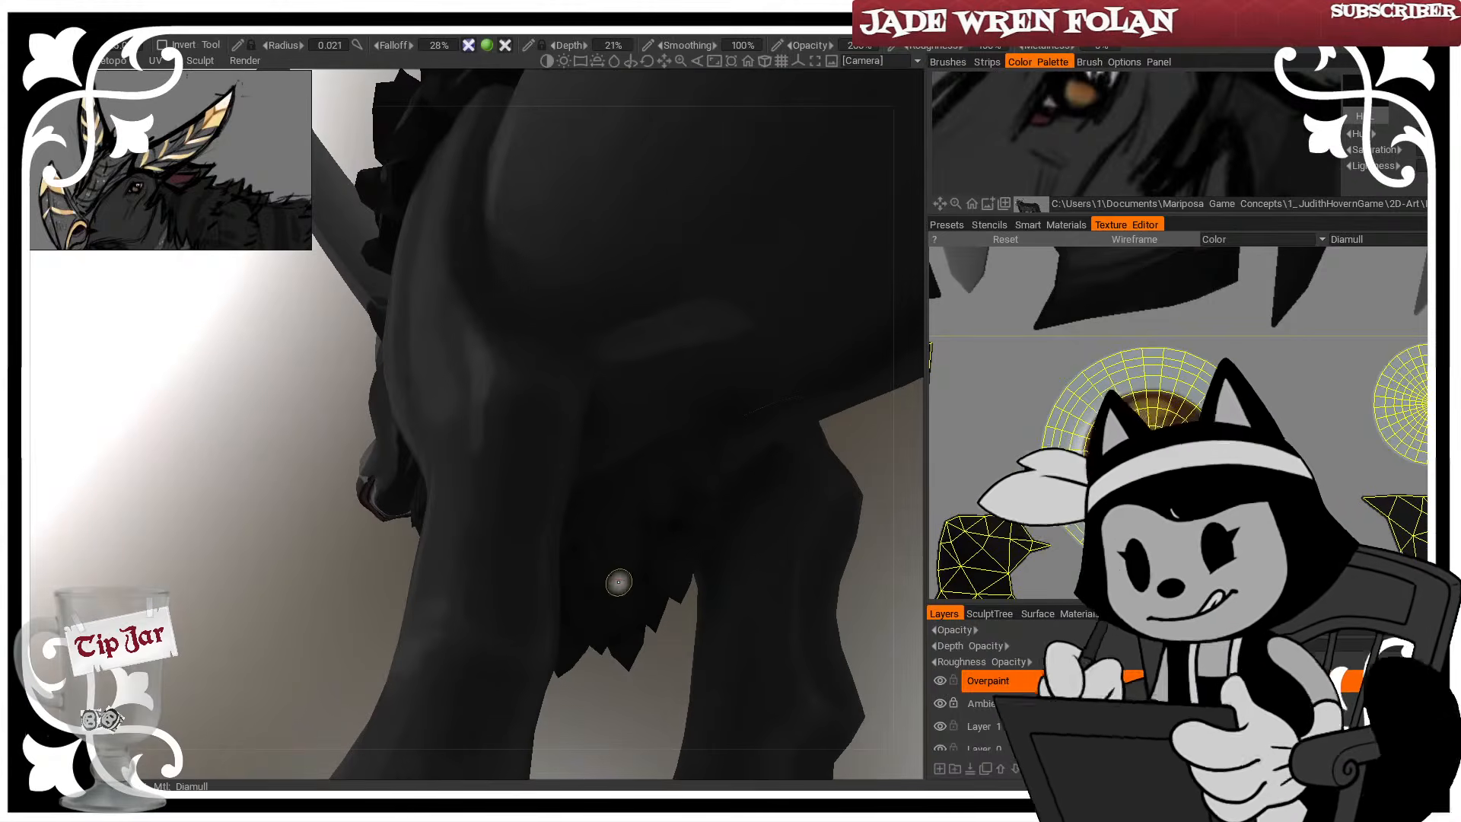
key("w")
key("w")
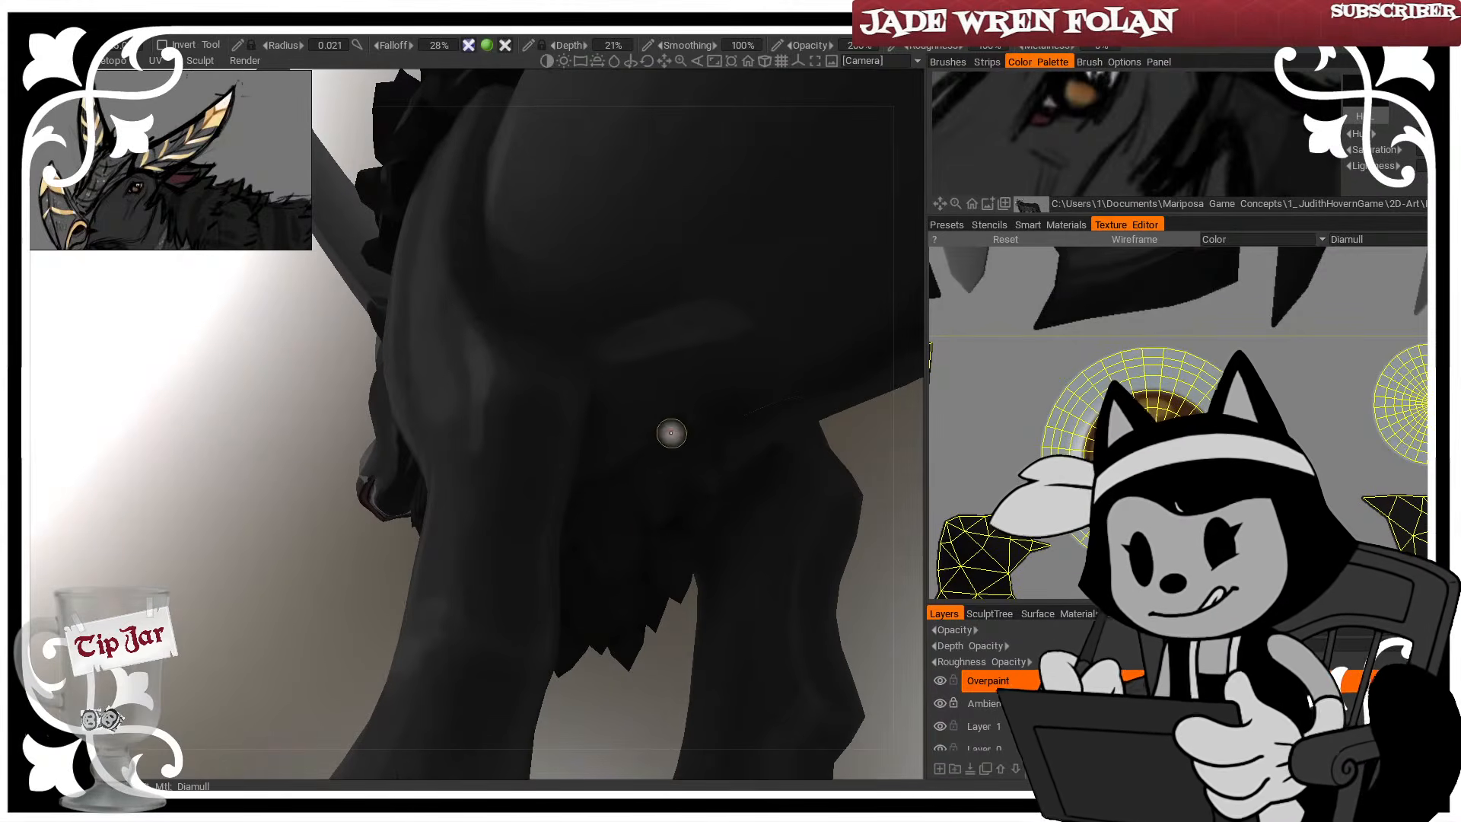
key("[")
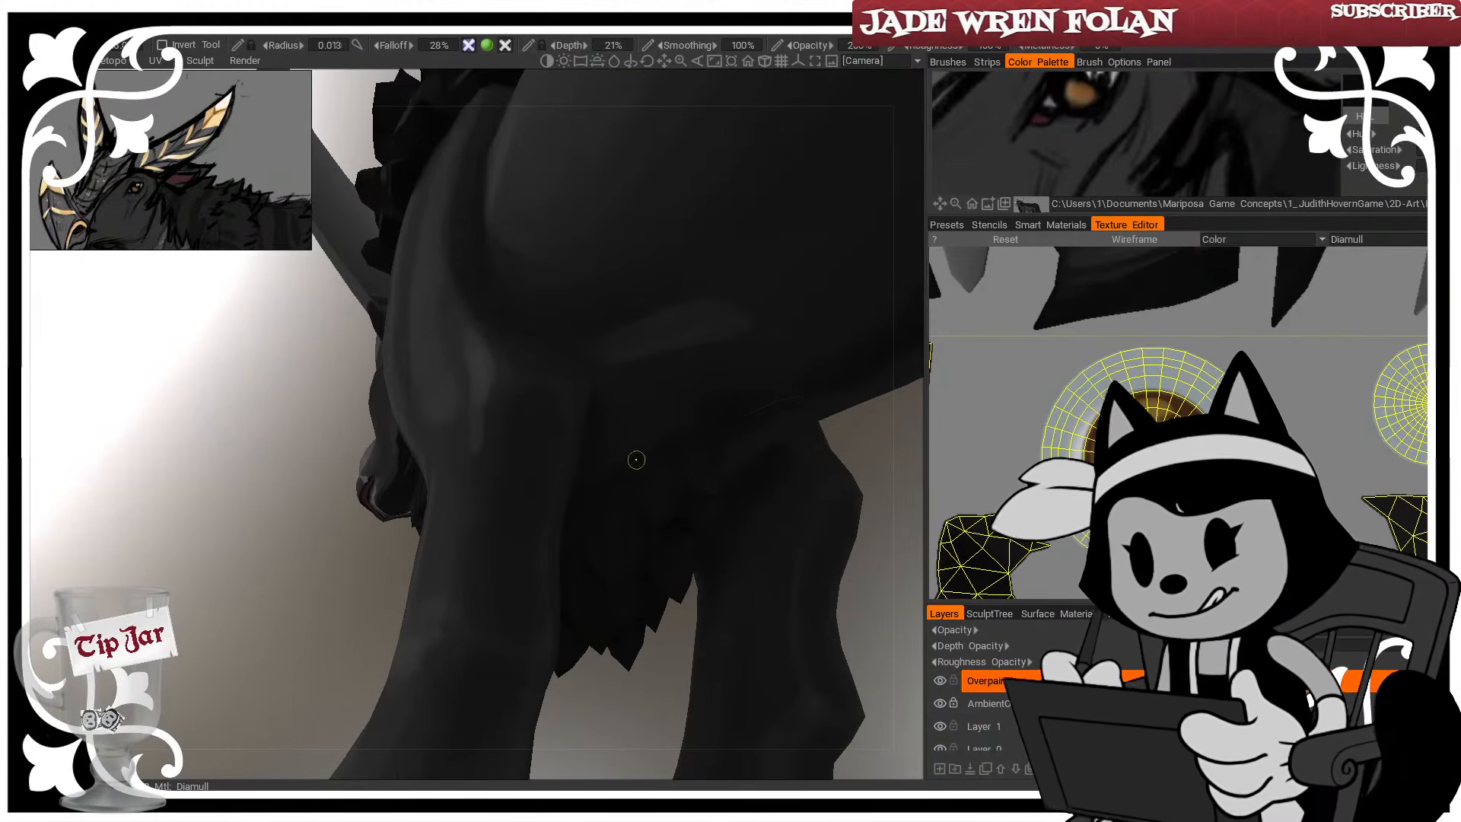
left_click_drag(669, 417, 639, 687)
key("]")
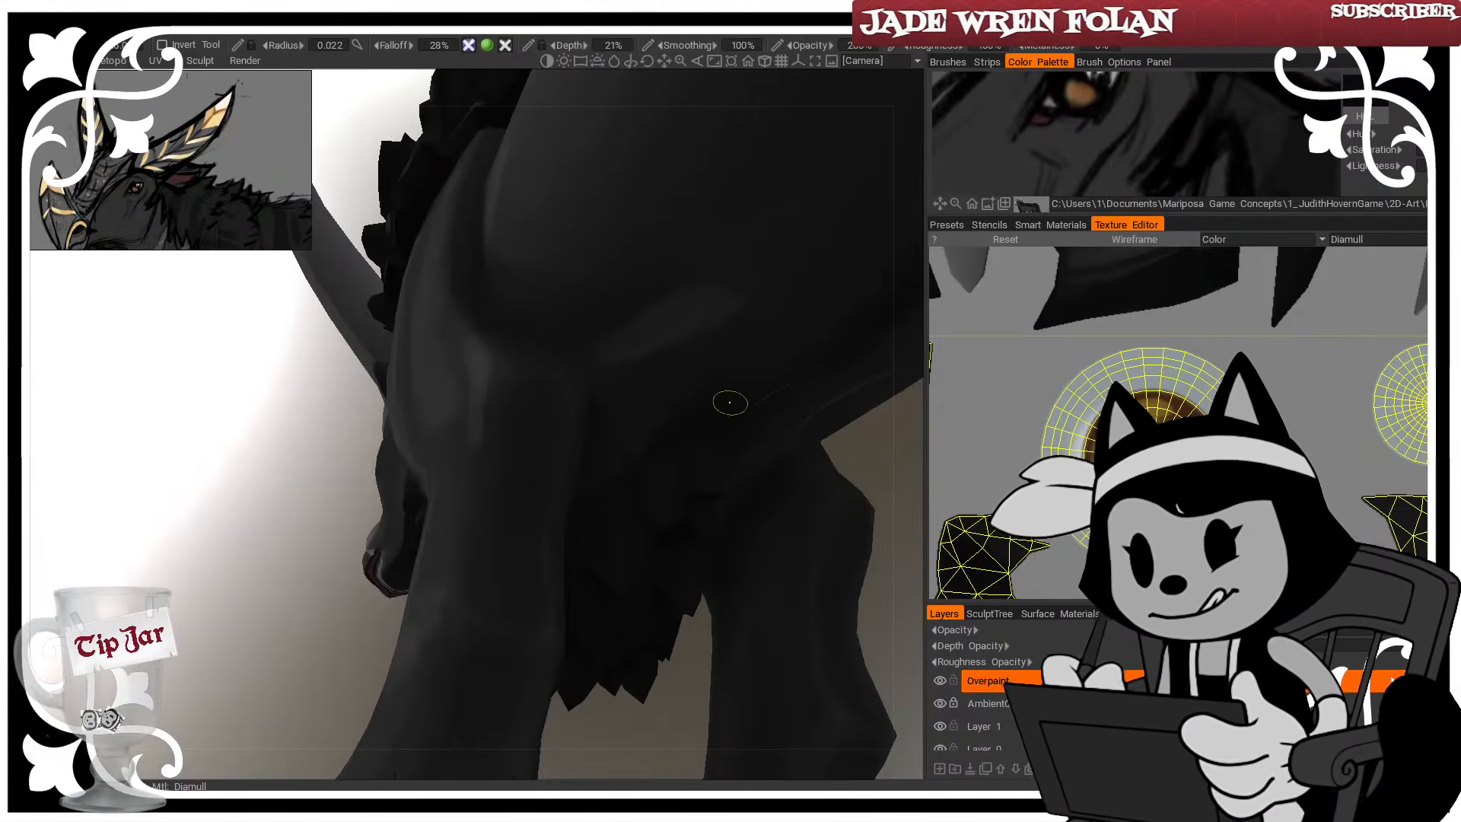
left_click_drag(590, 537, 841, 701)
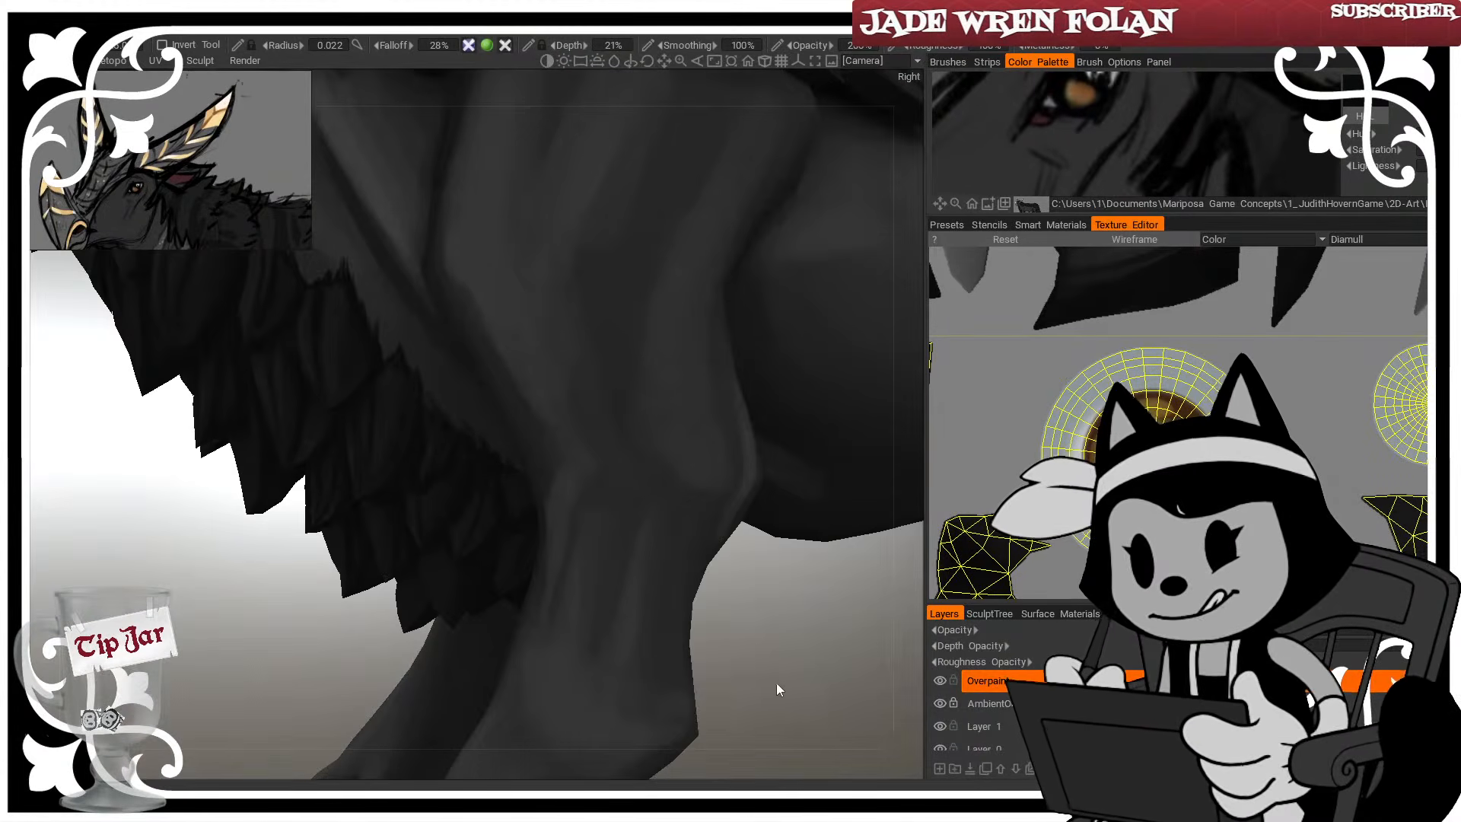
Check the ruff against the whole body, and shade its lower side feathers with a brush radius enlarged from 0.022
right_click_drag(774, 696, 735, 700)
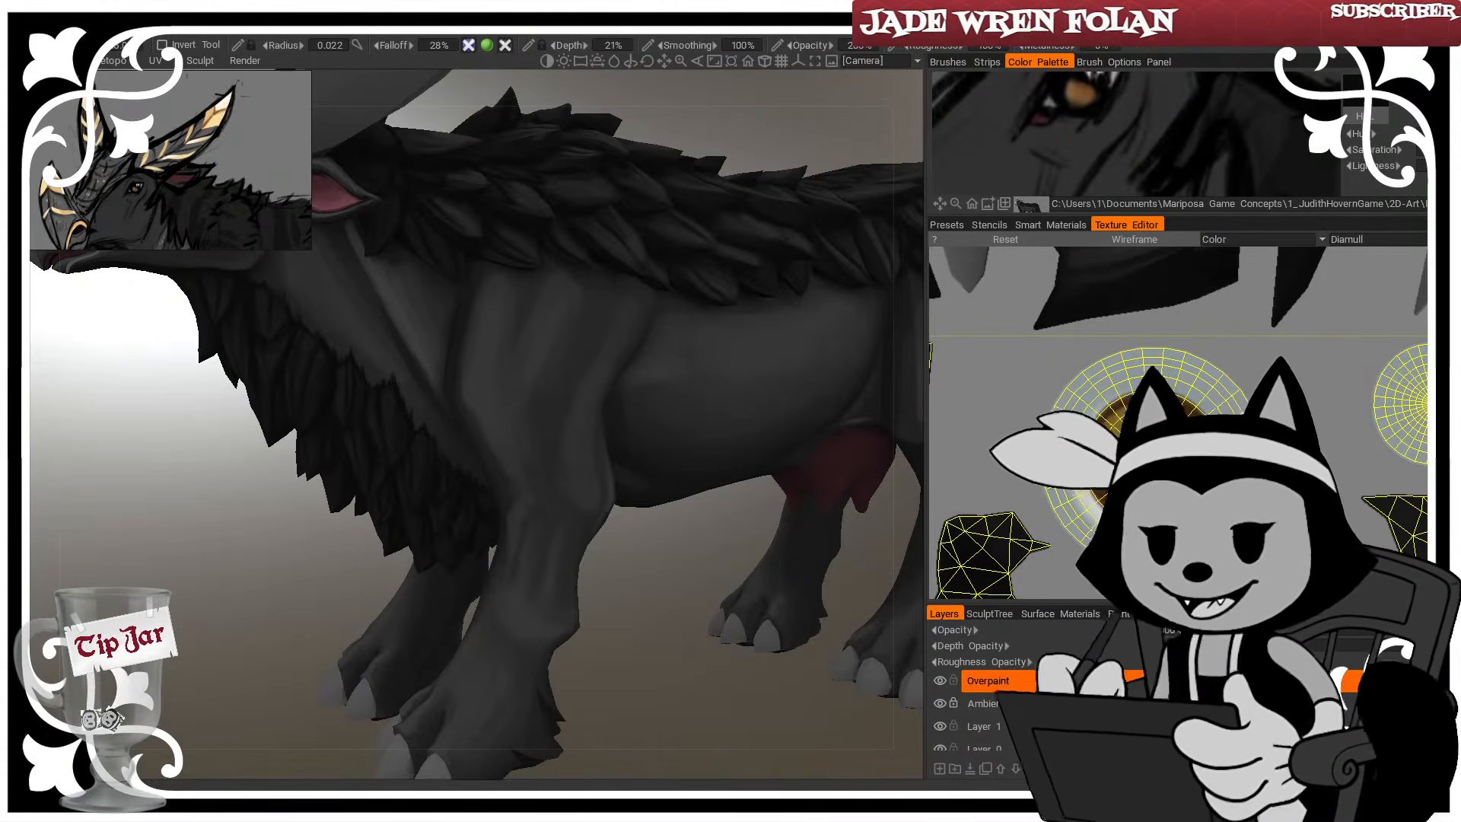
right_click_drag(801, 710, 898, 624)
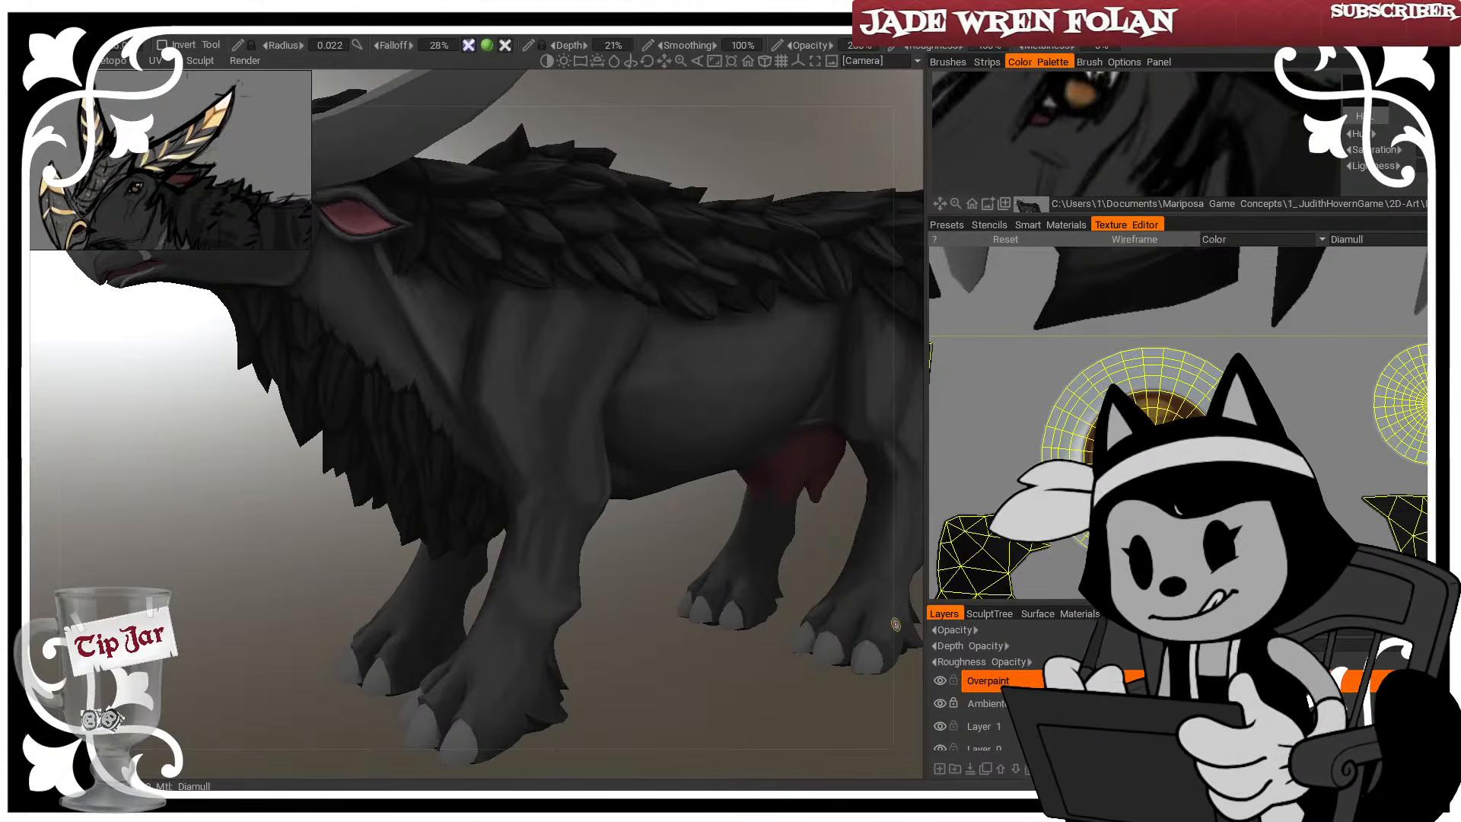
right_click_drag(734, 697, 649, 651)
left_click_drag(648, 652, 587, 567)
right_click_drag(588, 566, 722, 655)
left_click_drag(723, 655, 415, 616)
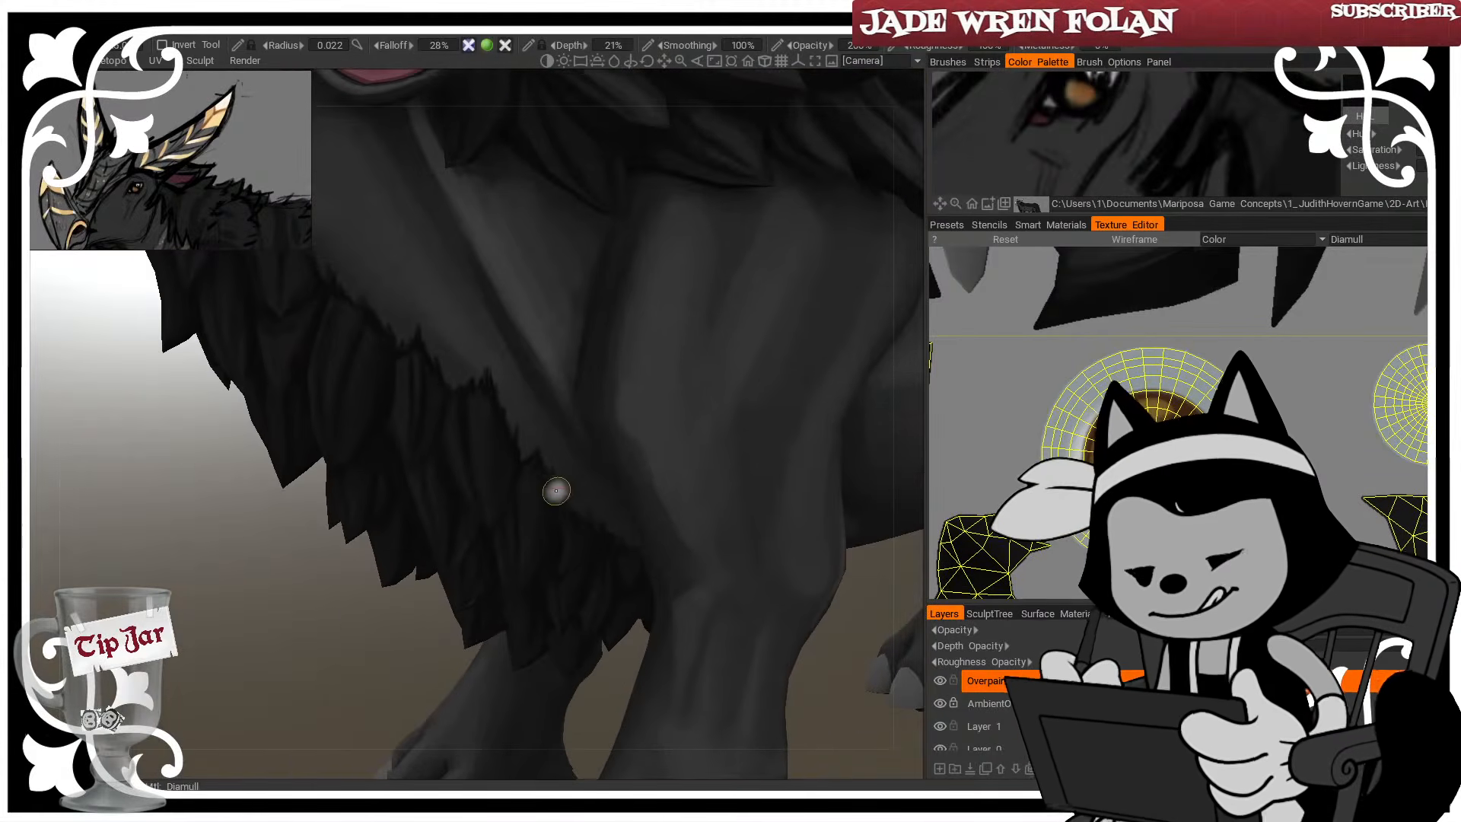
left_click_drag(538, 581, 395, 647)
key("bracketright")
key("bracketright")
left_click_drag(410, 342, 453, 377)
left_click_drag(342, 617, 371, 715)
Draw finer shading on the ruff's front feathers, reducing the brush radius to 0.017 and then 0.01
key("bracketleft")
key("bracketleft")
key("bracketleft")
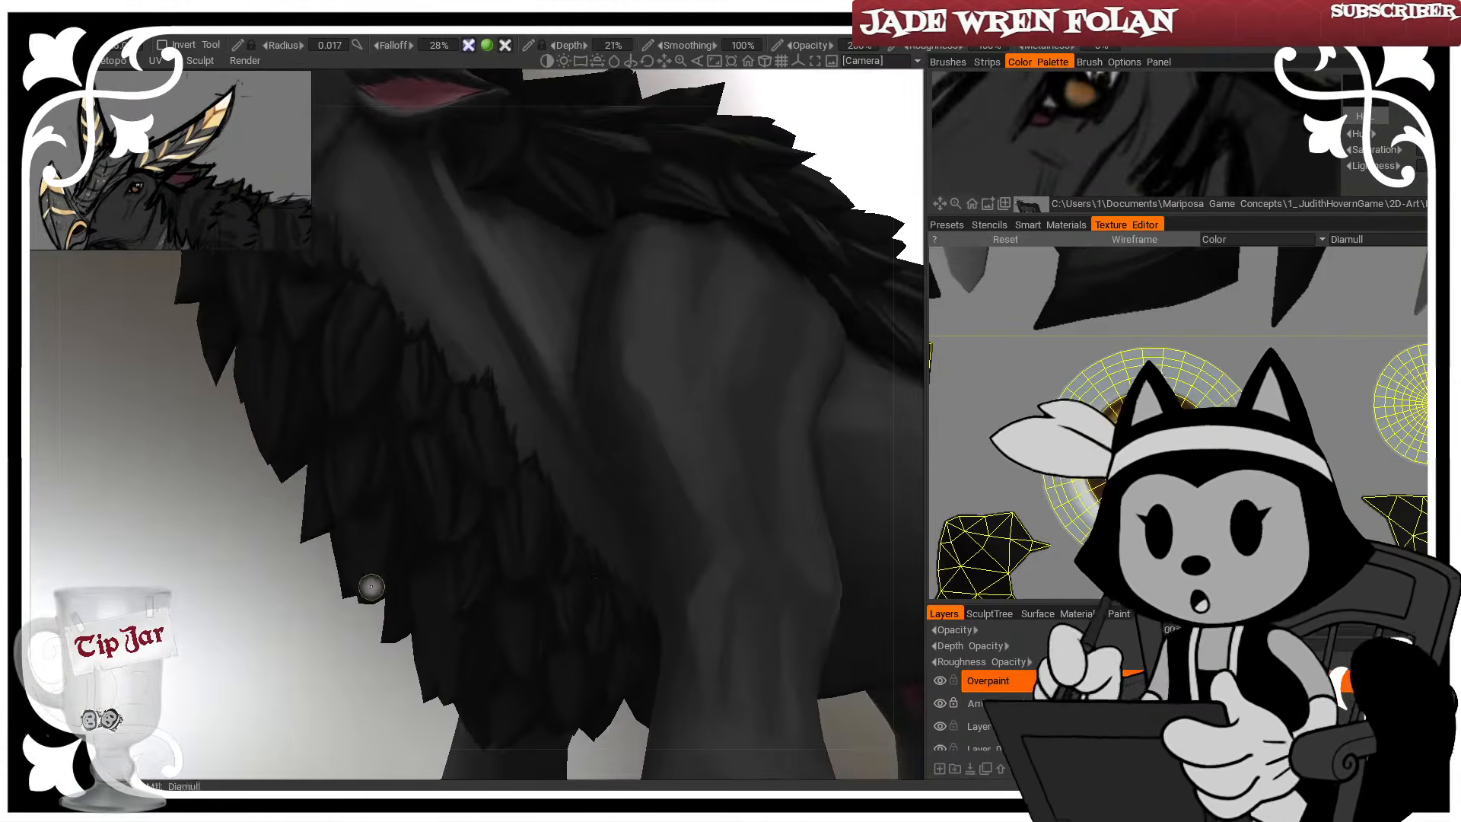
left_click_drag(370, 588, 388, 633)
left_click_drag(673, 172, 636, 267)
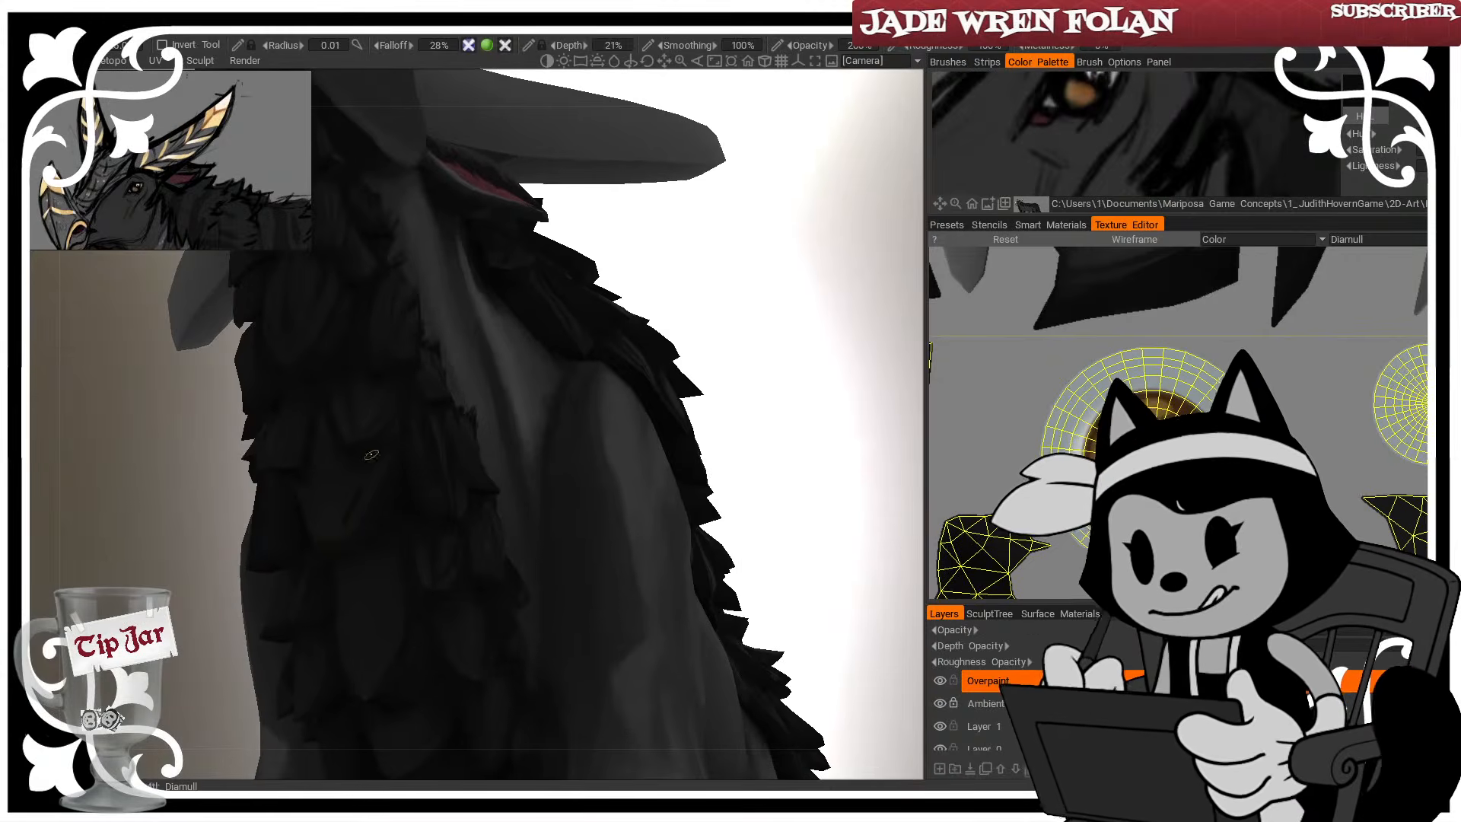
mouse_move(678, 257)
left_mouse_down()
mouse_move(670, 288)
mouse_move(704, 334)
mouse_move(650, 379)
left_mouse_up()
Shade the lower front ruff feathers from several front angles with a 0.016 brush radius
key("bracketright")
key("bracketright")
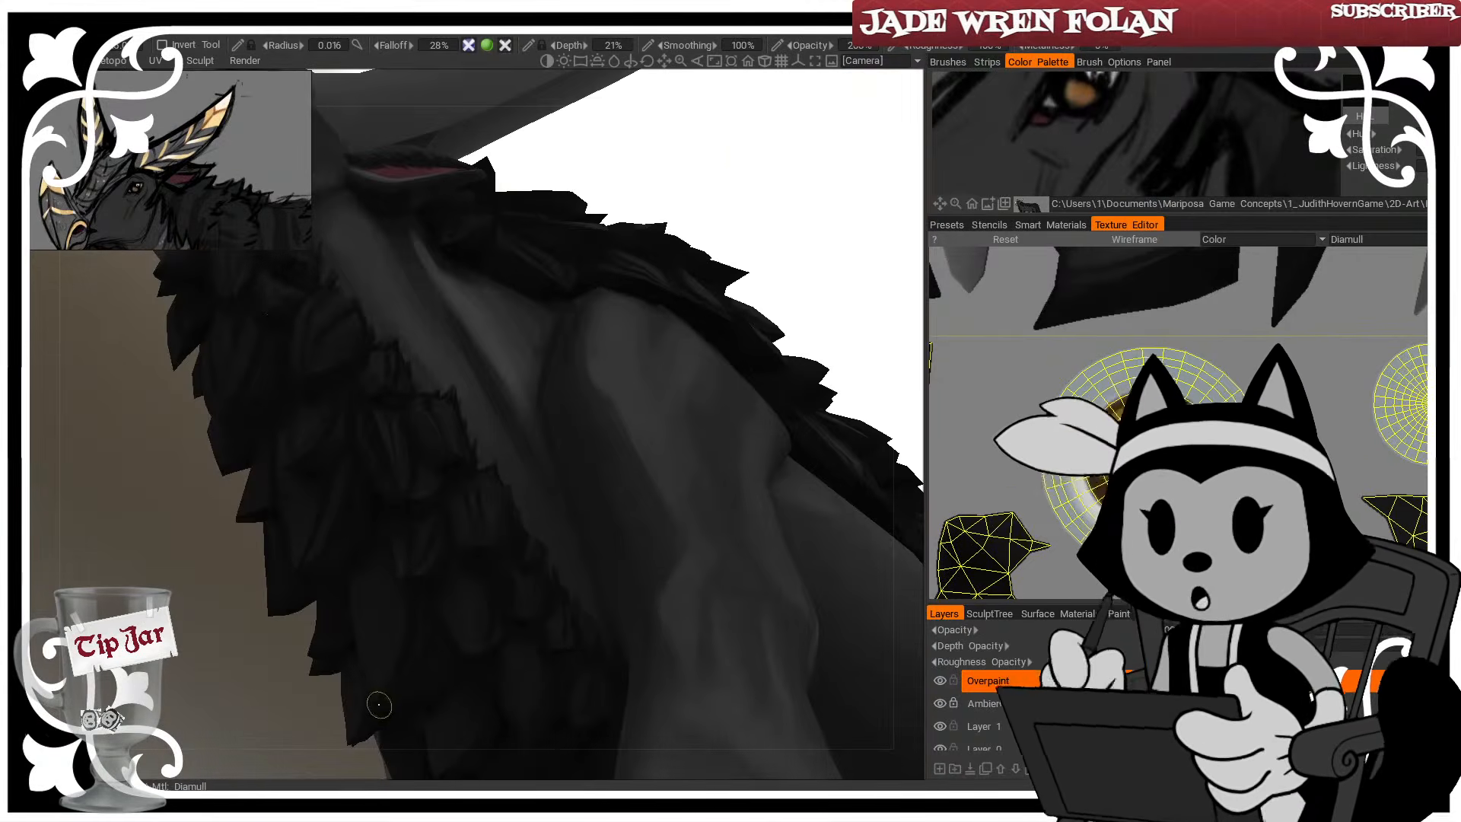
mouse_move(680, 305)
left_mouse_down("alt")
mouse_move(737, 238)
mouse_move(783, 248)
mouse_move(754, 271)
left_mouse_up("alt")
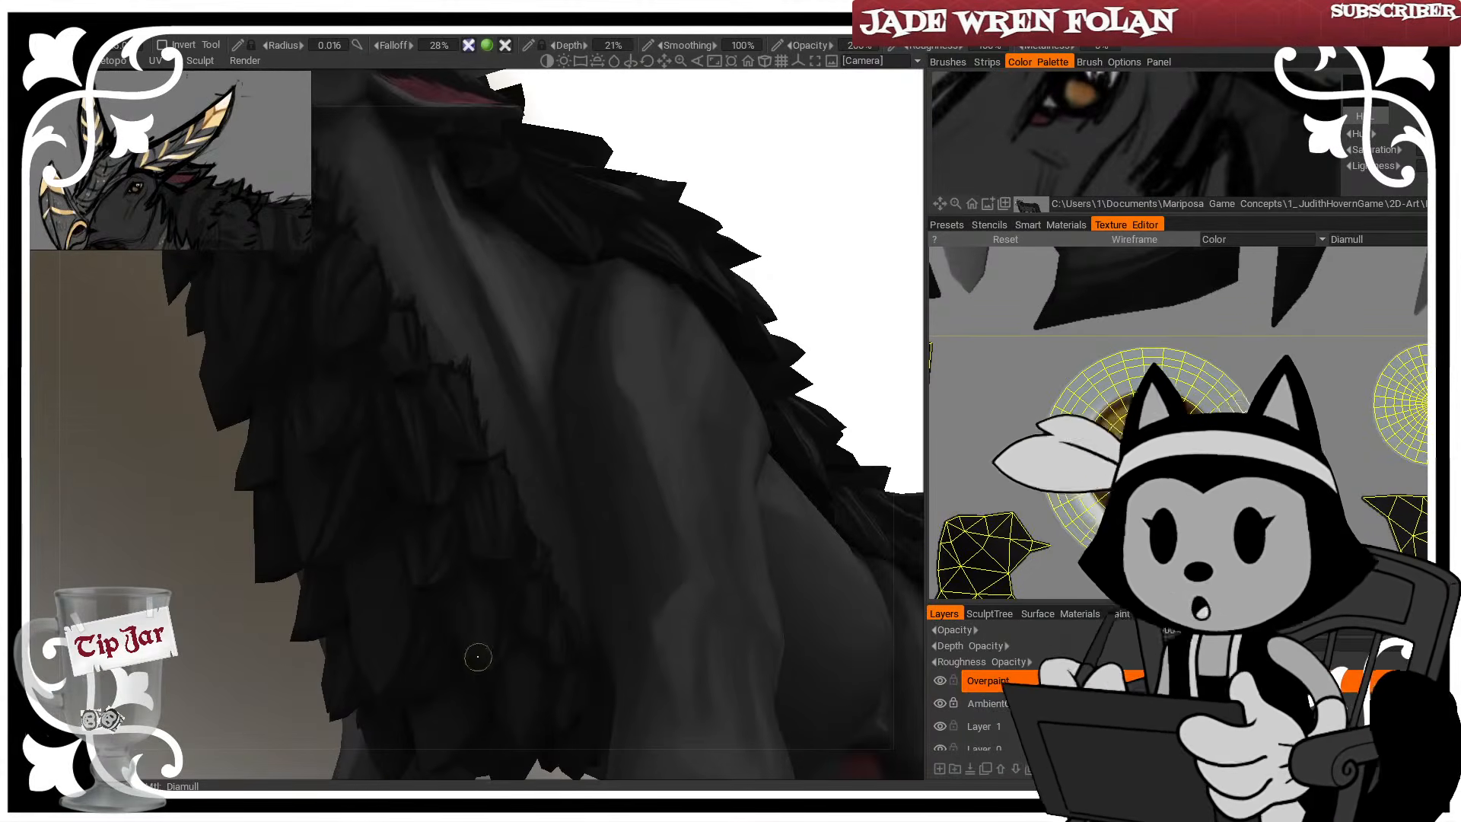
left_click_drag(820, 196, 734, 267)
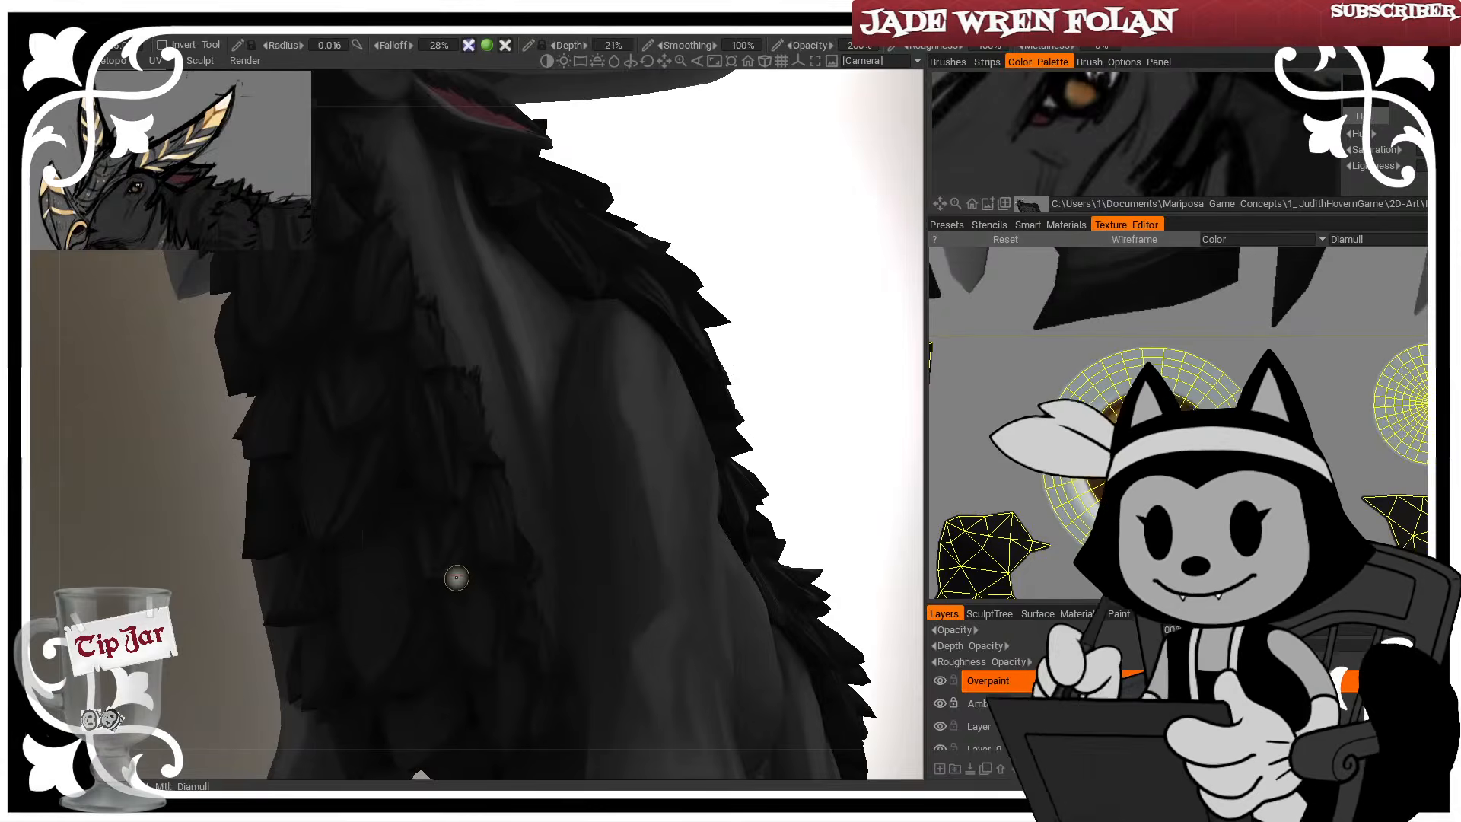
left_click_drag(463, 609, 482, 659)
left_click_drag(844, 244, 801, 330)
left_click_drag(450, 599, 451, 628)
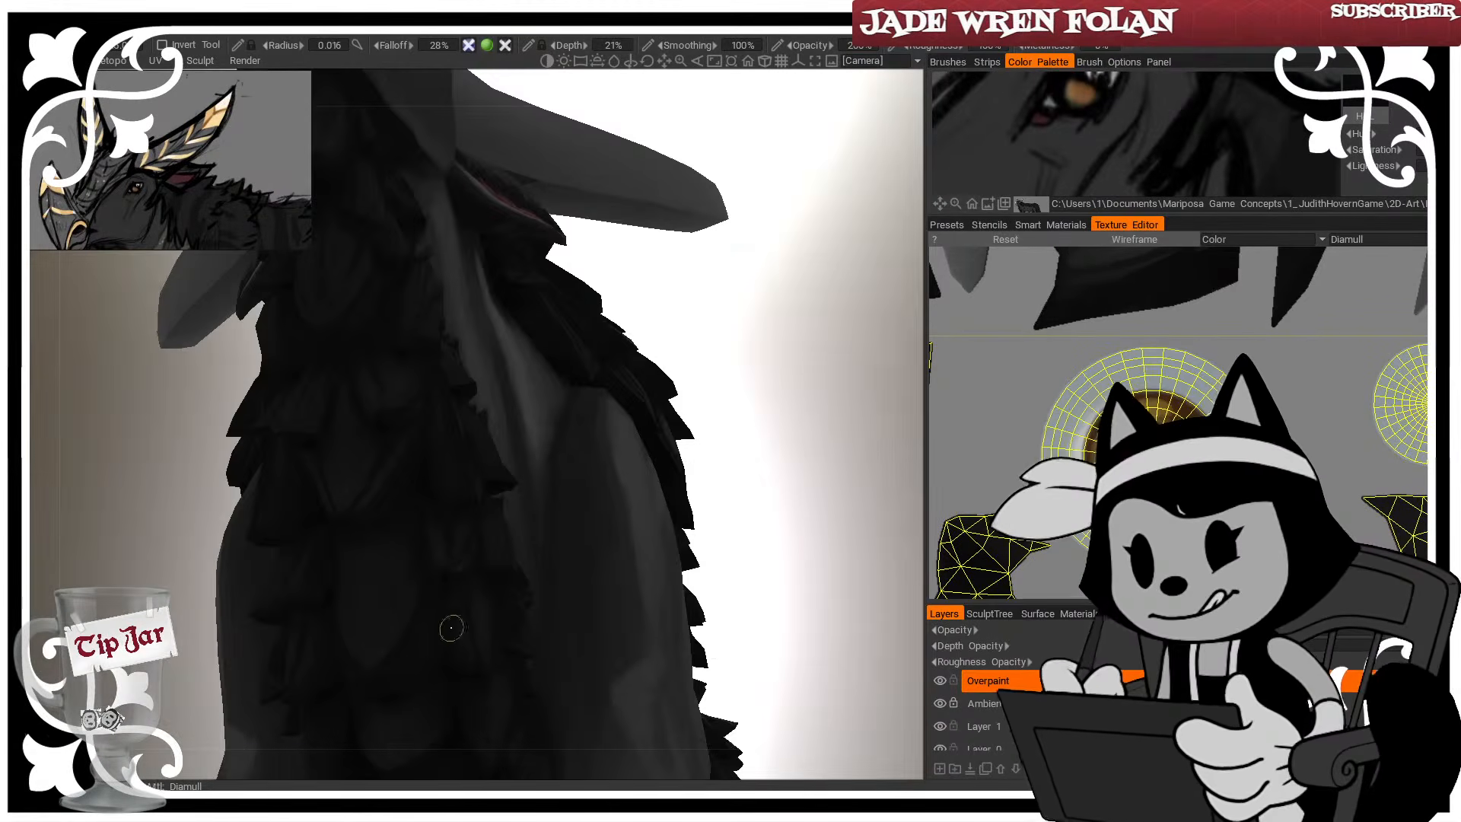
Blend the large central feathers at the front of the ruff, enlarging the brush radius to 0.025
left_click_drag(749, 370, 767, 373)
key("]")
key("]")
mouse_move(377, 654)
left_mouse_down()
mouse_move(372, 666)
mouse_move(388, 600)
mouse_move(389, 628)
left_mouse_up()
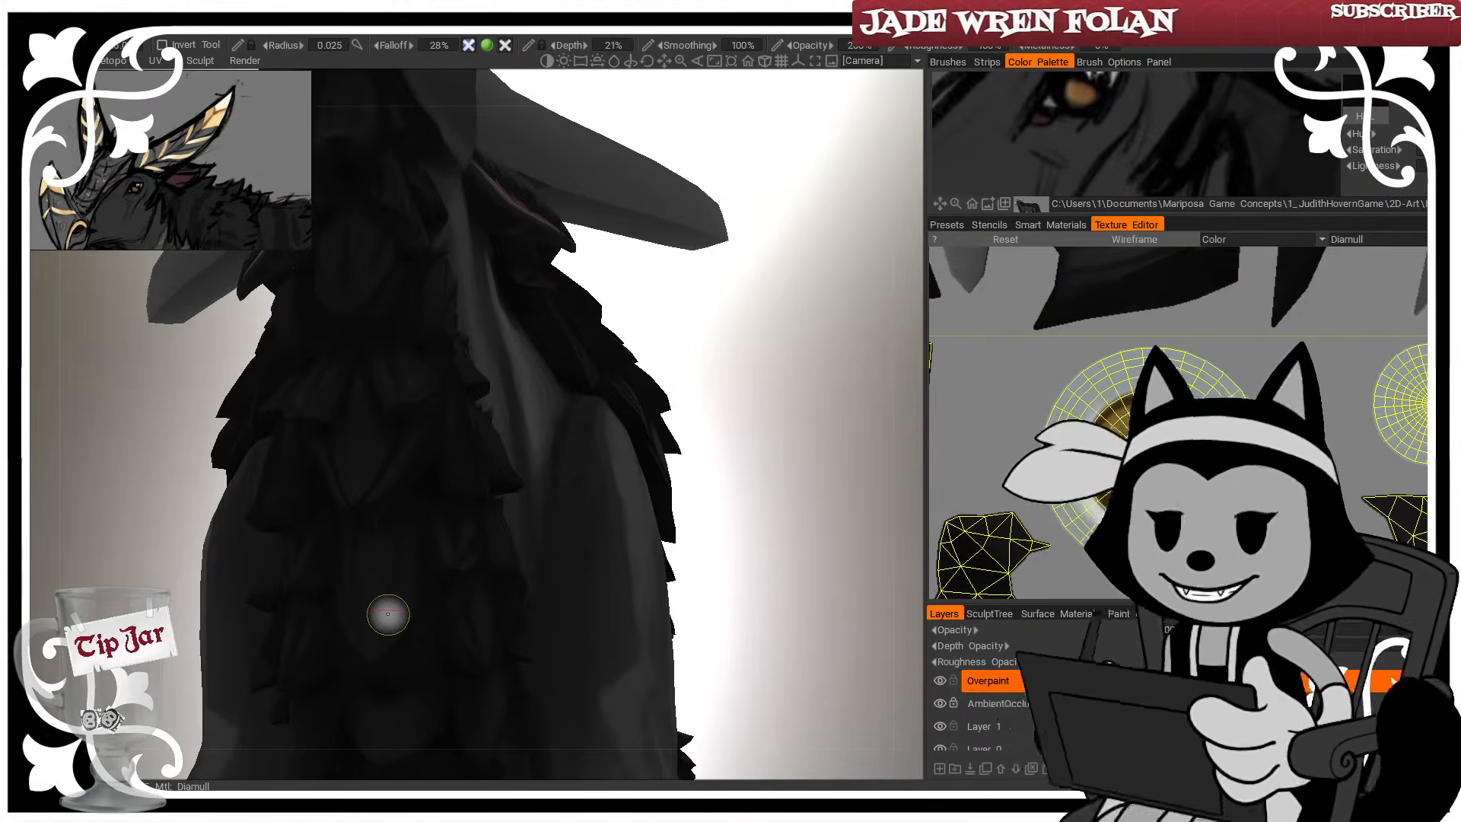
key("[")
key("[")
left_click_drag(380, 626, 385, 616)
mouse_move(725, 459)
left_mouse_down()
mouse_move(718, 423)
mouse_move(661, 365)
left_mouse_up()
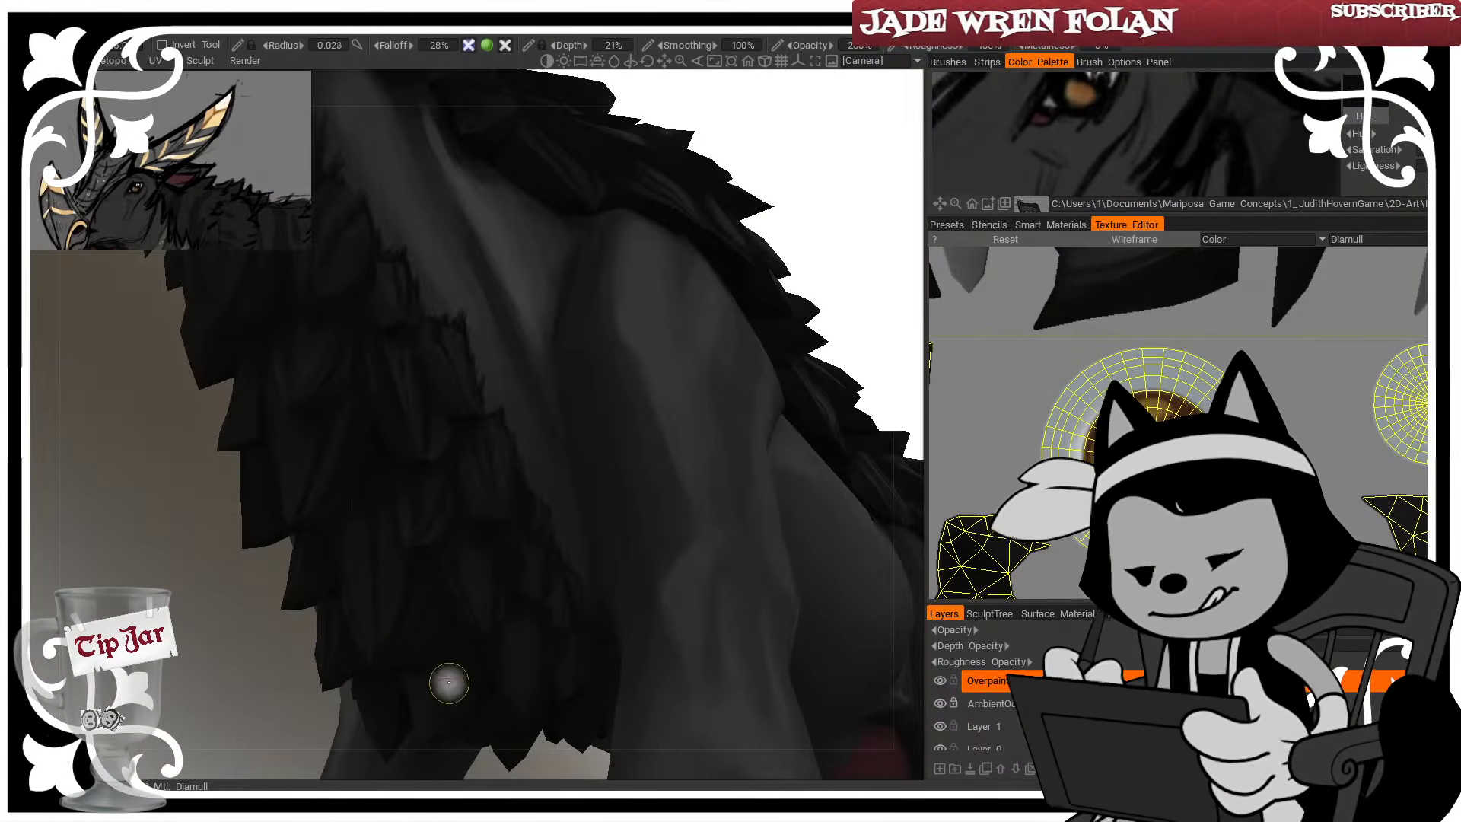
Detail the feathers at the ruff's bottom edge above the front legs, finishing with a 0.016 brush radius
key("[")
key("[")
key("]")
key("]")
left_click_drag(444, 717, 456, 698)
left_click_drag(800, 242, 753, 283)
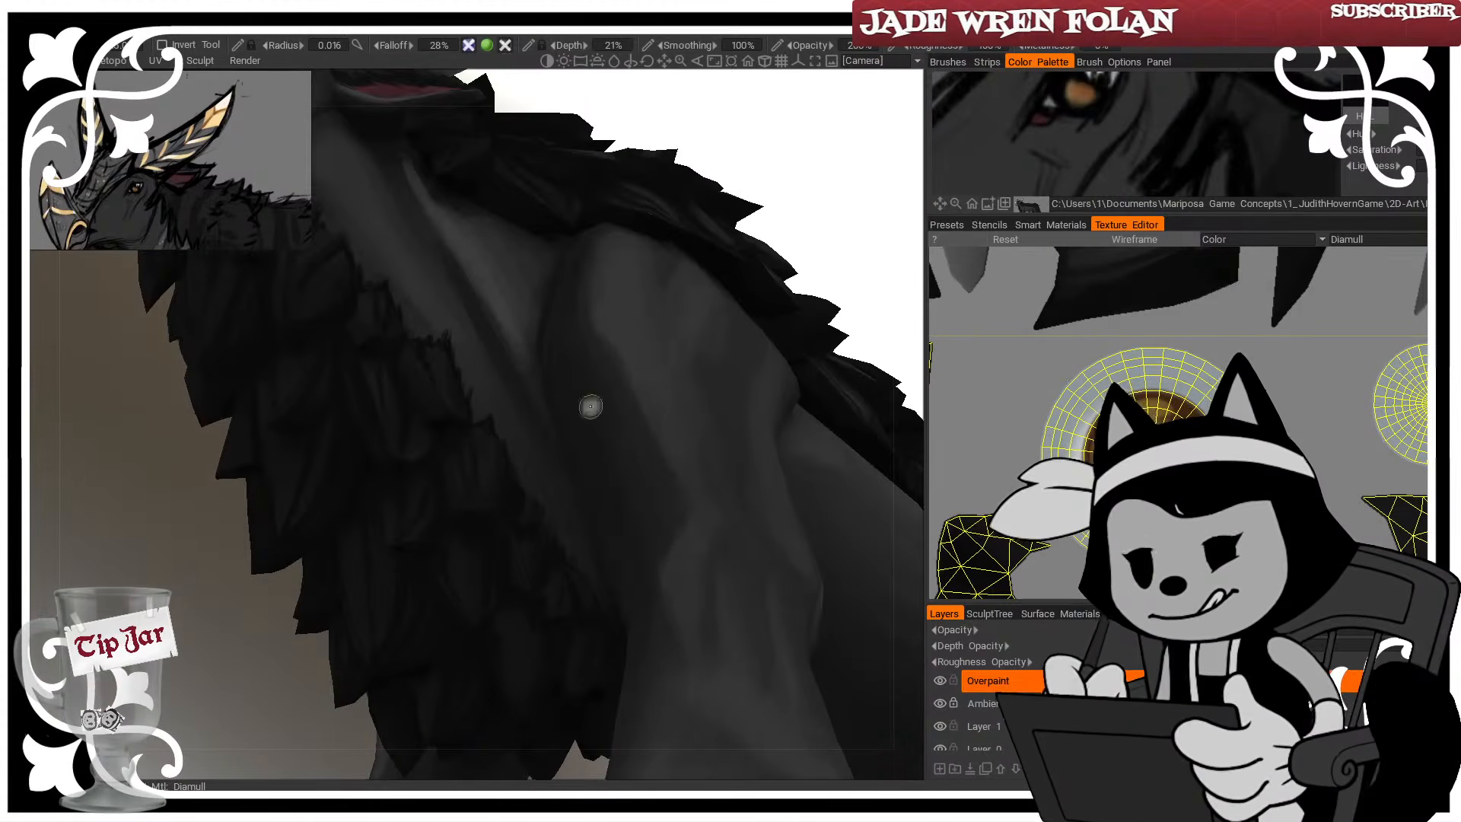
left_click_drag(509, 646, 509, 680)
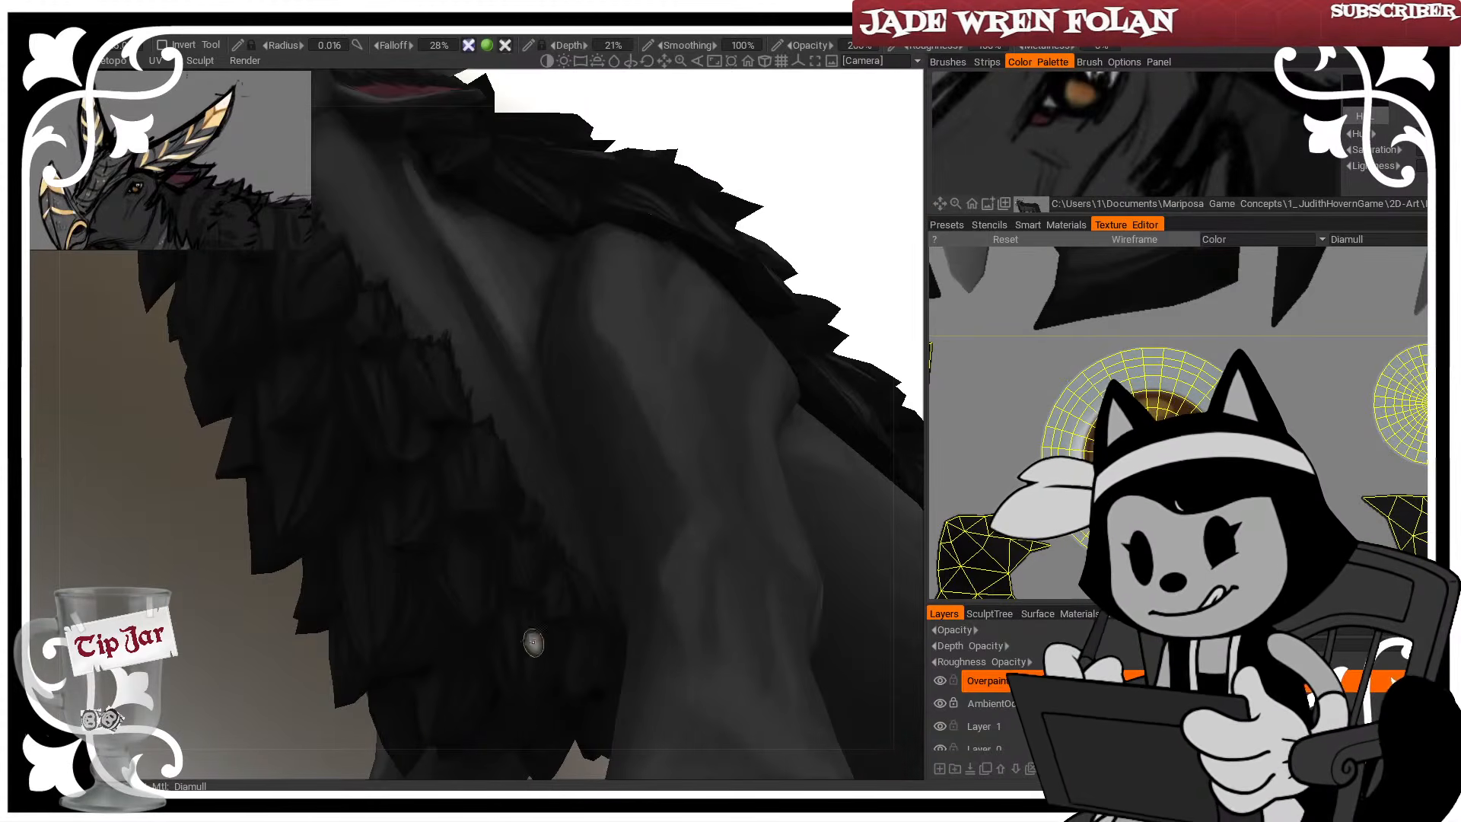
middle_click_drag(541, 618, 679, 582)
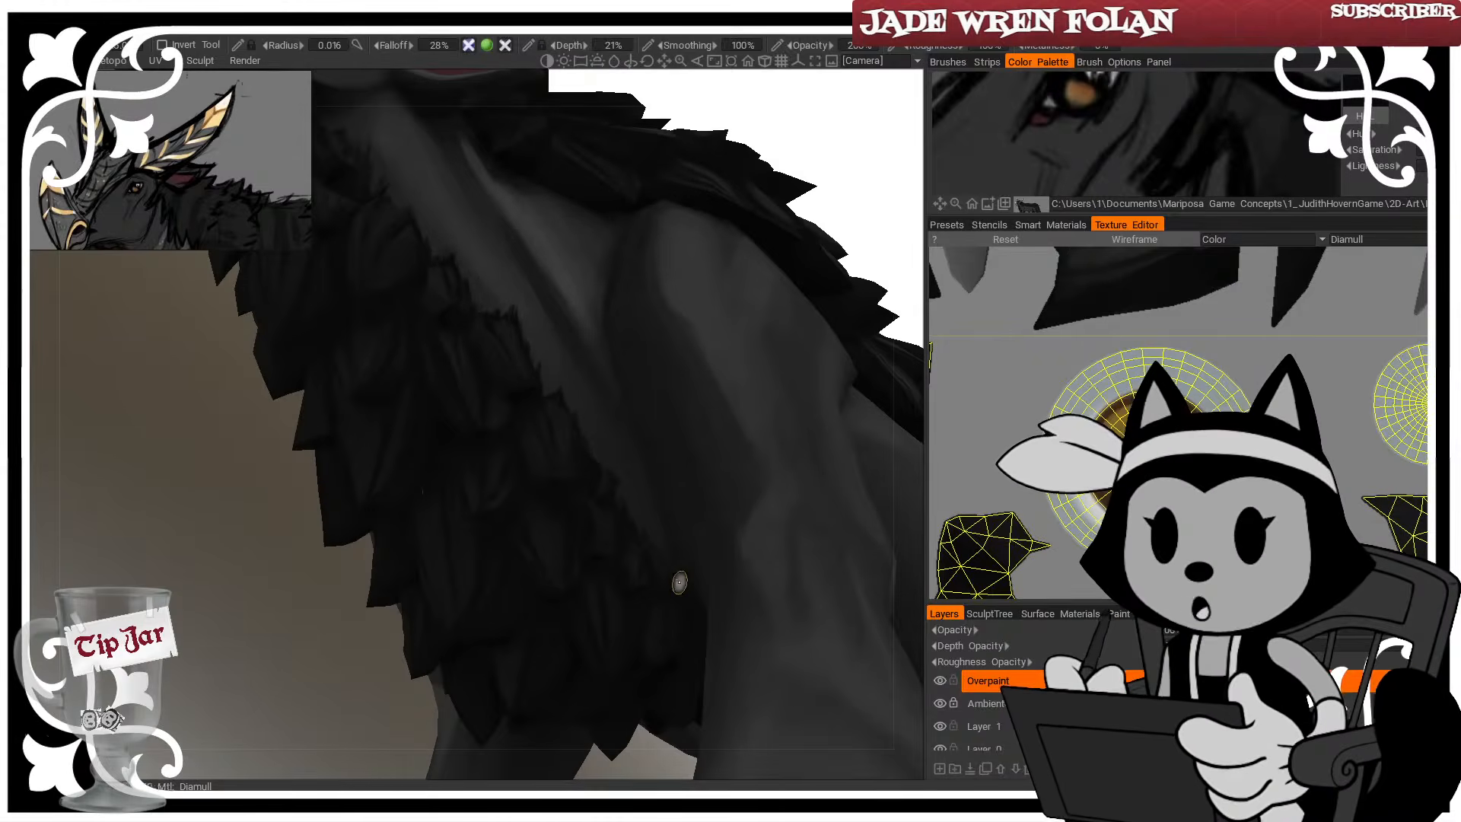
mouse_move(637, 453)
middle_mouse_down()
mouse_move(556, 477)
mouse_move(572, 507)
middle_mouse_up()
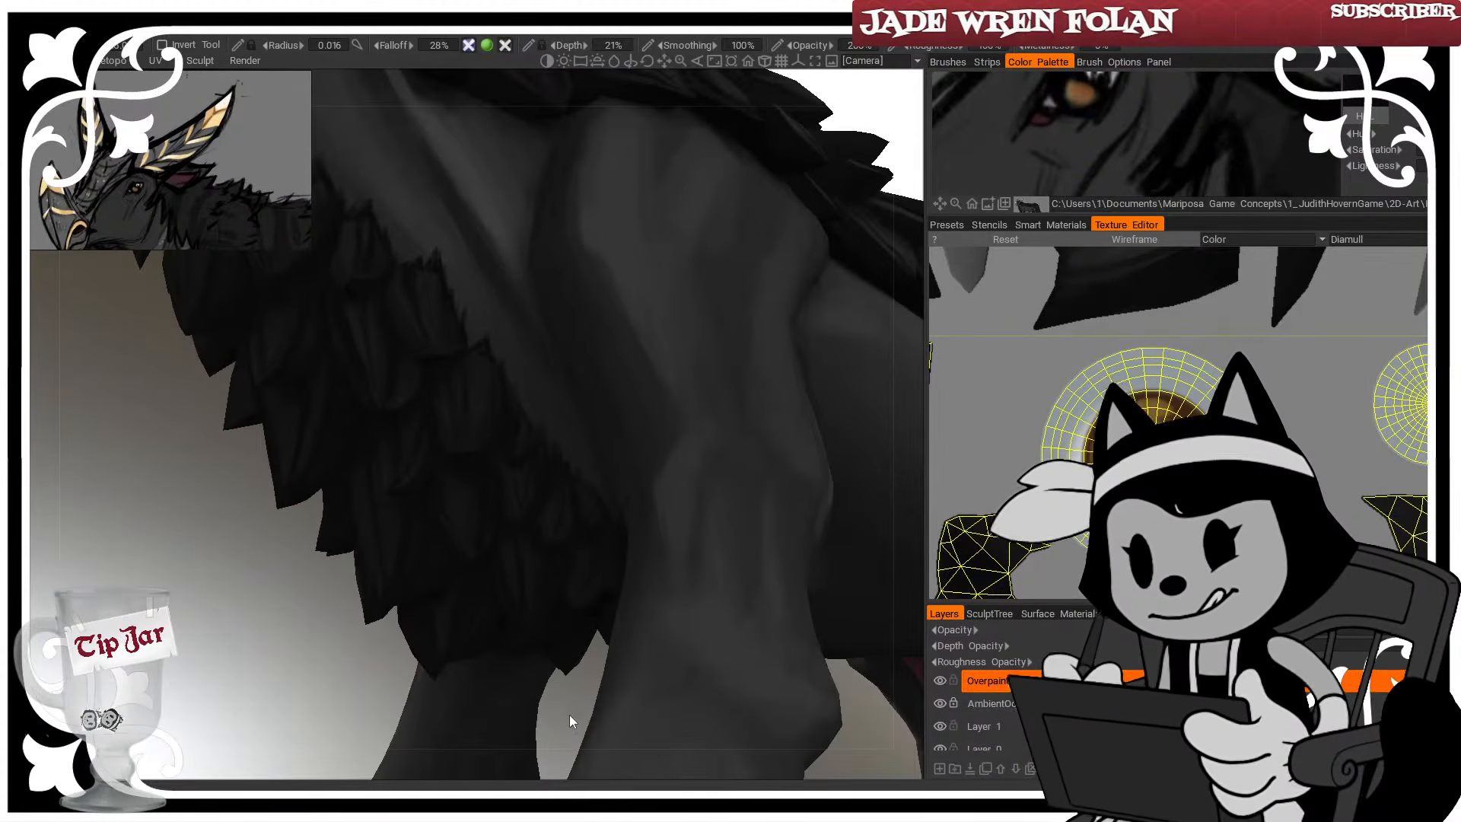
Shade the feathers along the ruff's lower front from several angles with a 0.011 brush radius
middle_click_drag(569, 711, 561, 632)
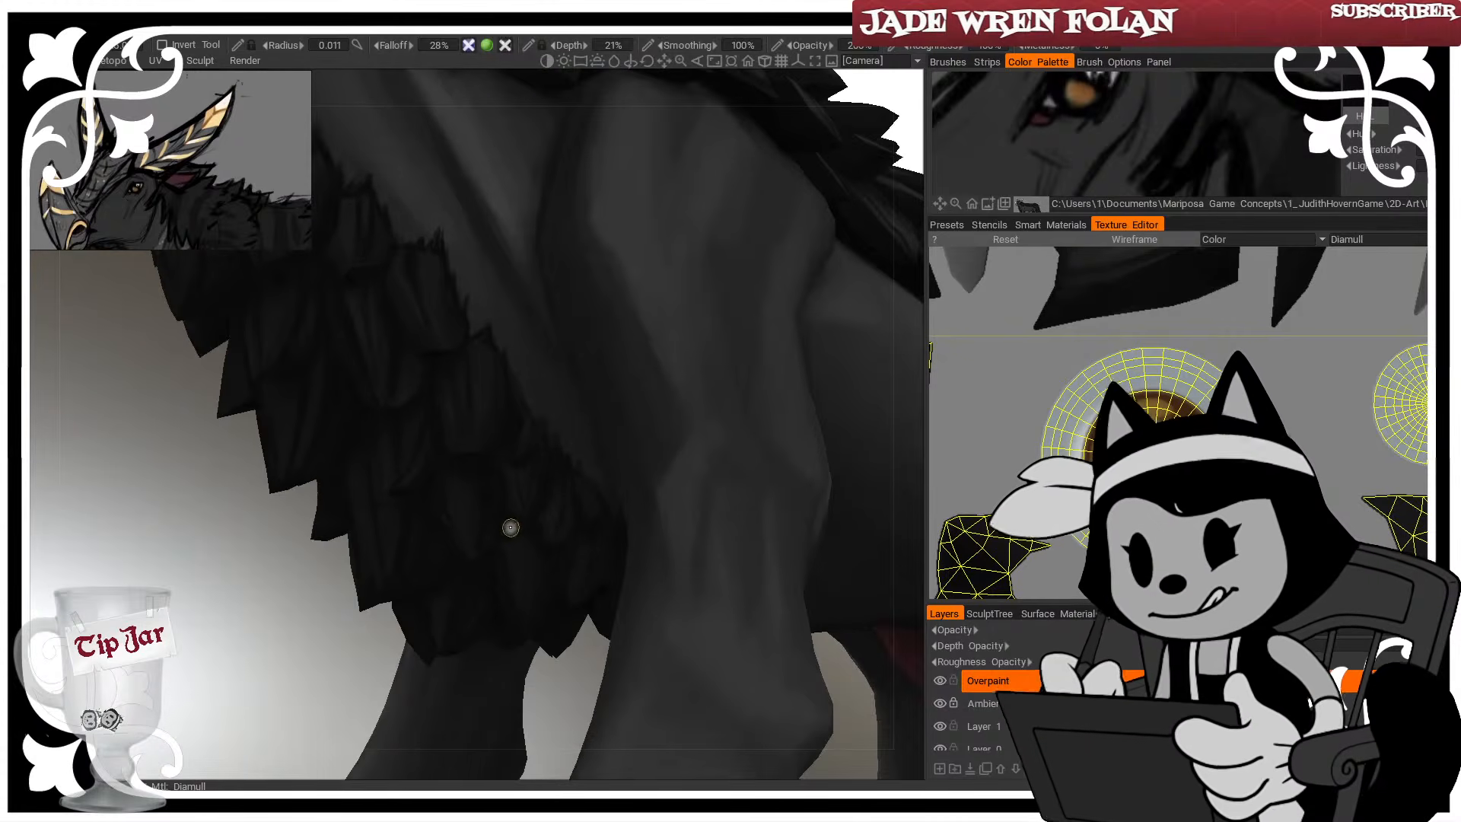
left_click_drag(549, 693, 517, 708)
mouse_move(411, 718)
left_mouse_down()
mouse_move(365, 747)
mouse_move(492, 724)
left_mouse_up()
mouse_move(597, 524)
left_mouse_down()
mouse_move(330, 652)
mouse_move(547, 504)
left_mouse_up()
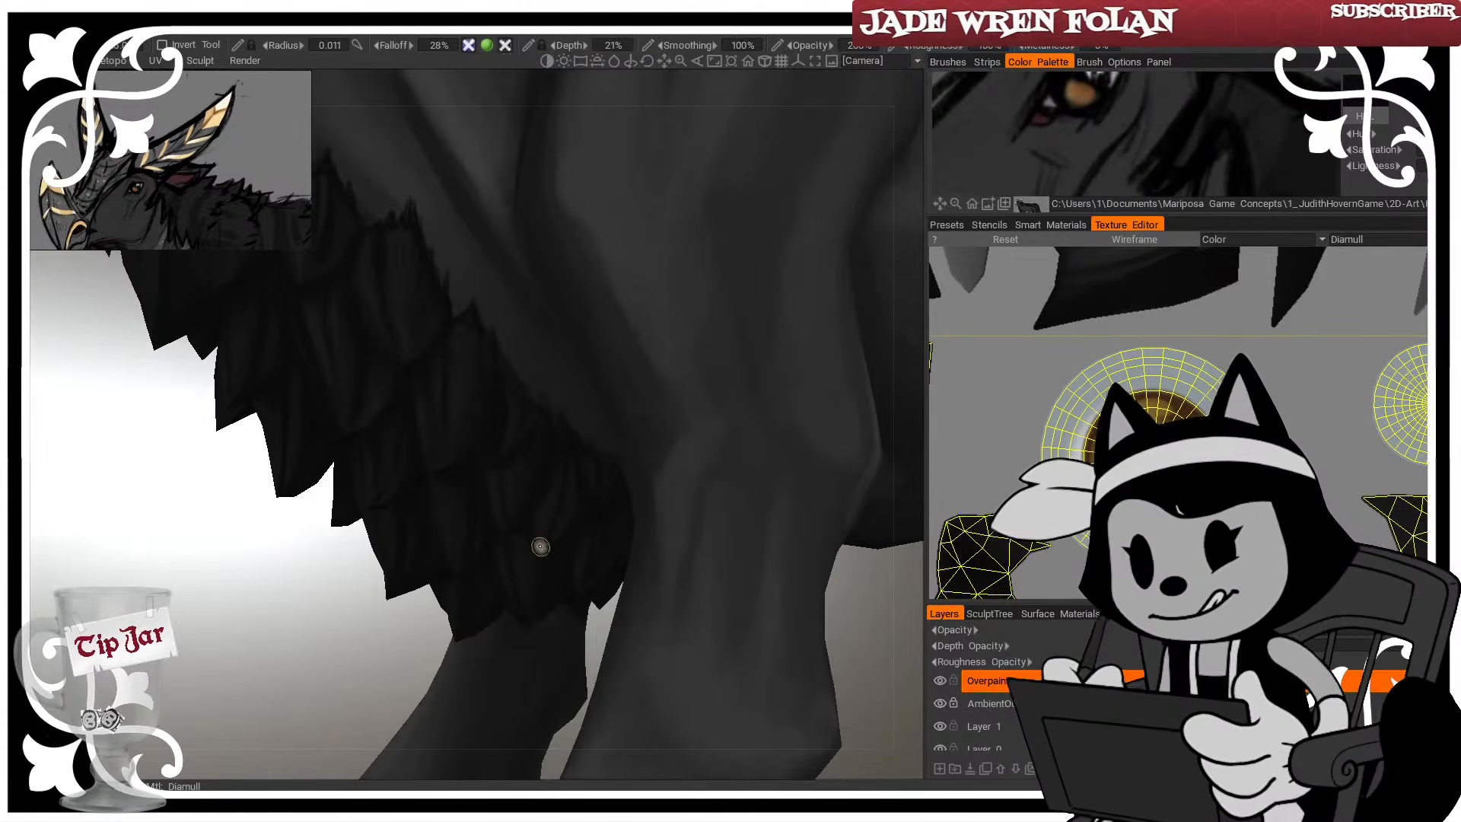
left_click_drag(535, 562, 409, 514)
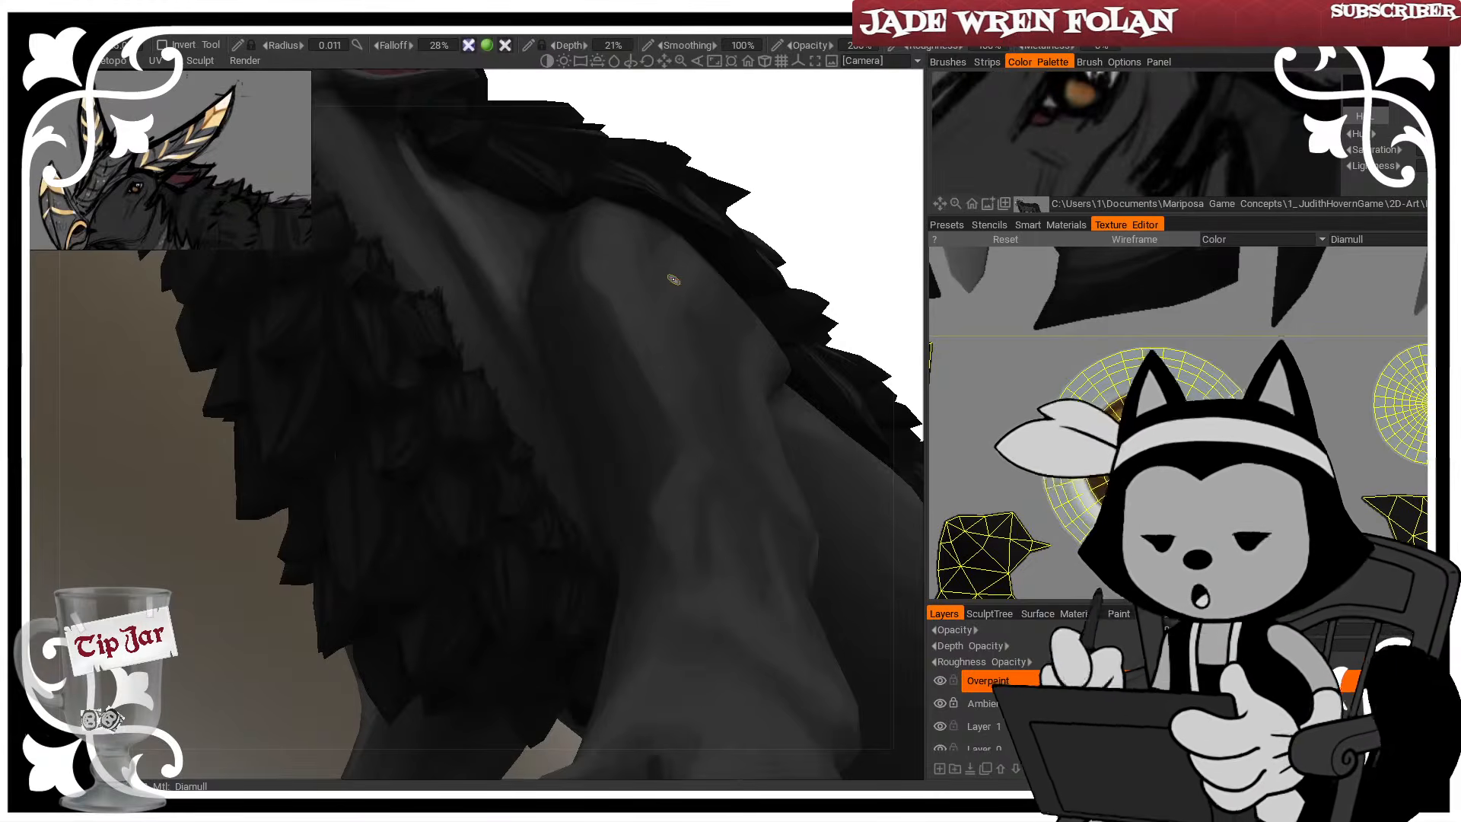
mouse_move(674, 279)
left_mouse_down()
mouse_move(789, 205)
mouse_move(495, 491)
left_mouse_up()
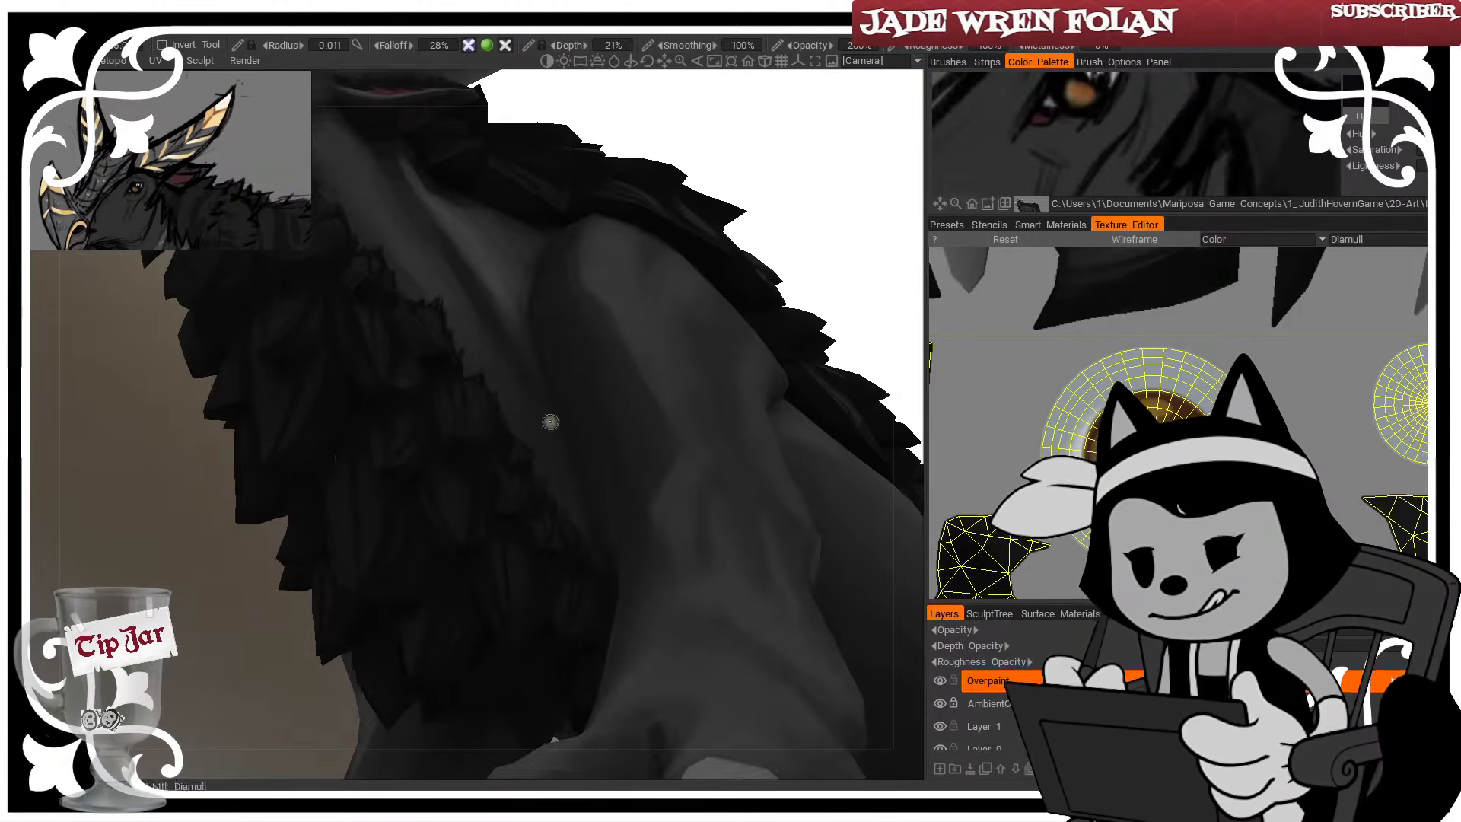
left_click_drag(550, 421, 480, 521)
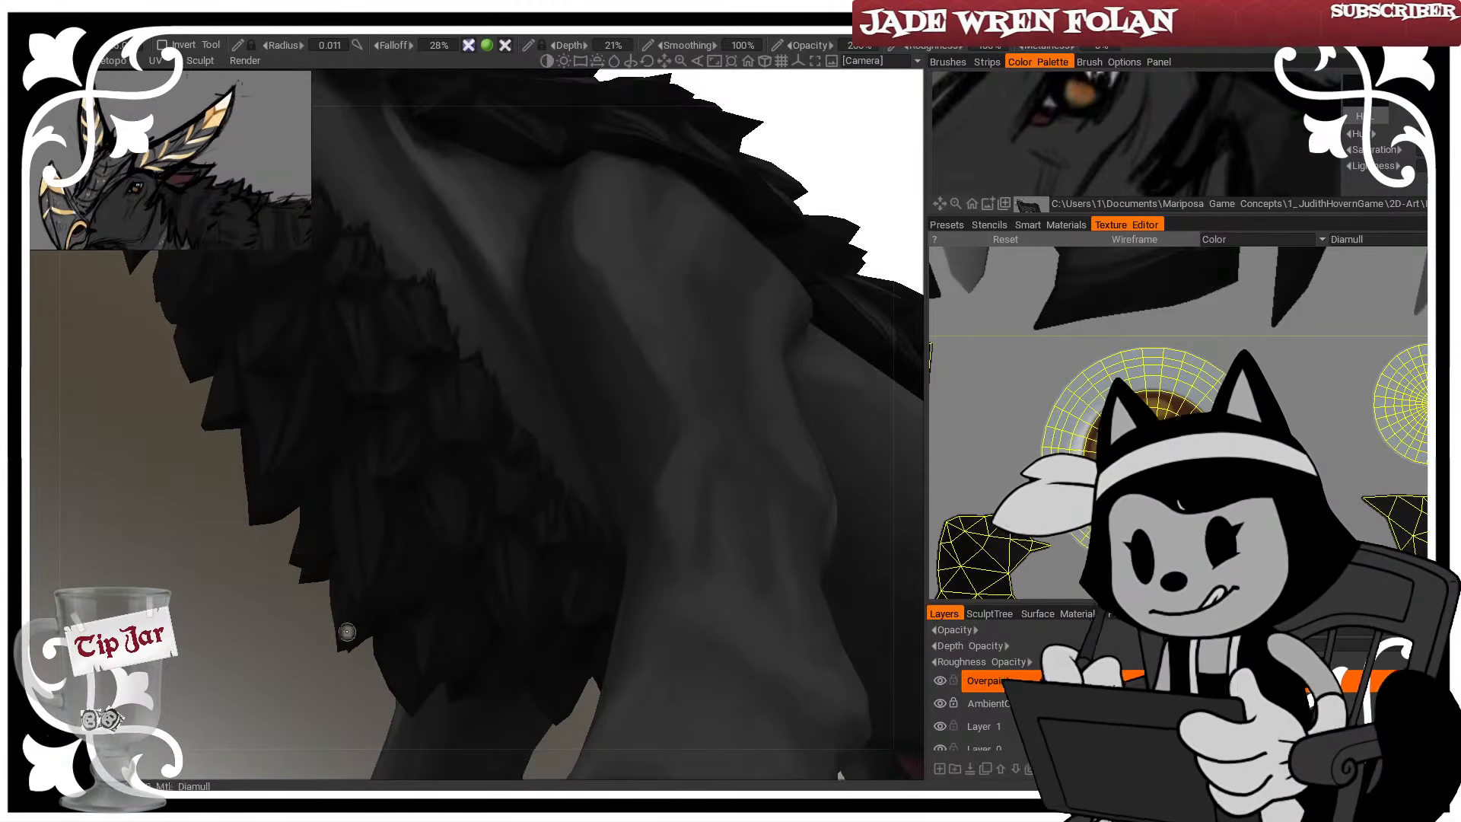
mouse_move(295, 683)
left_mouse_down()
mouse_move(267, 697)
mouse_move(473, 550)
left_mouse_up()
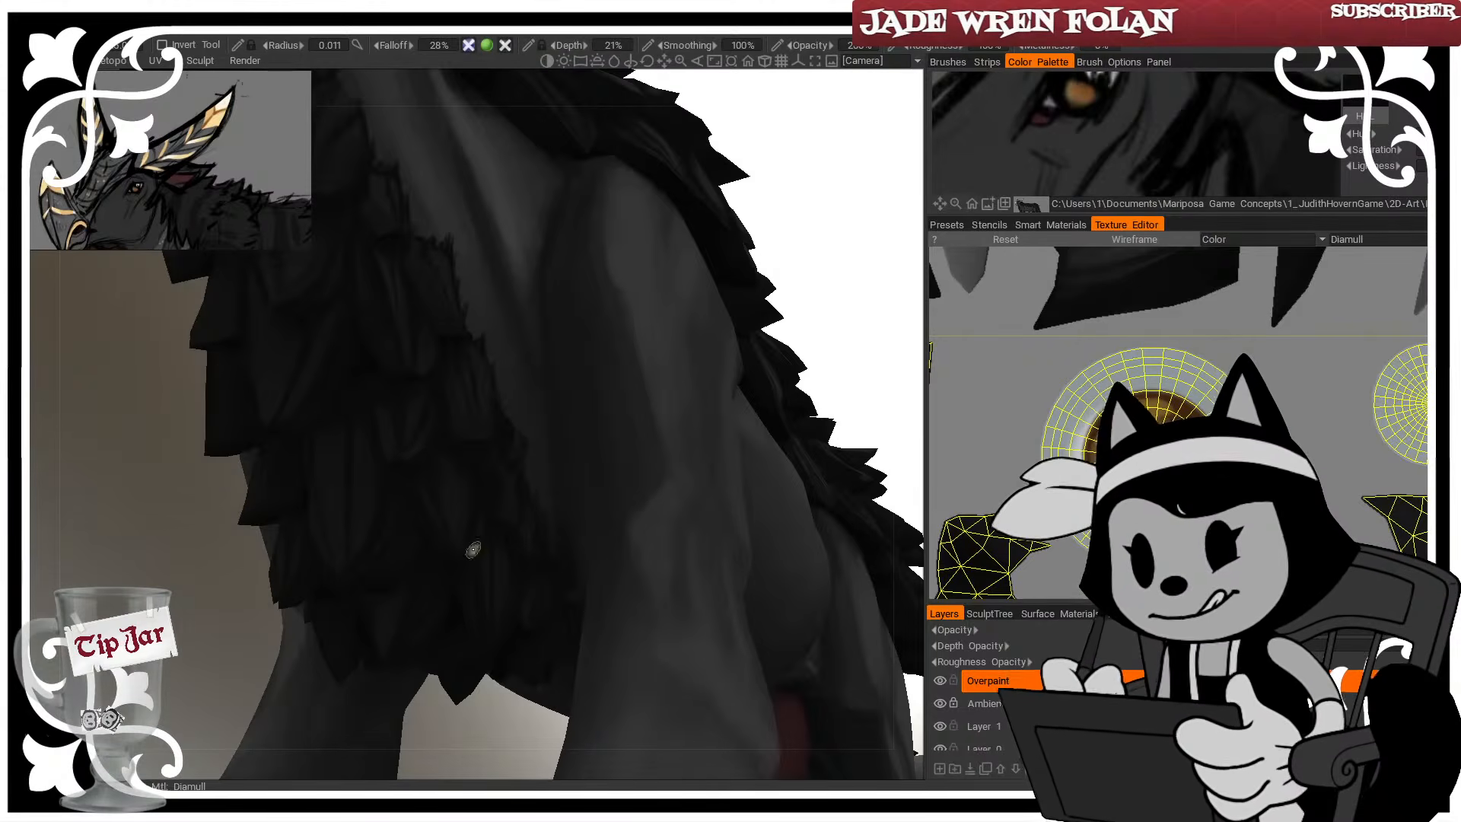
left_click_drag(799, 247, 809, 278)
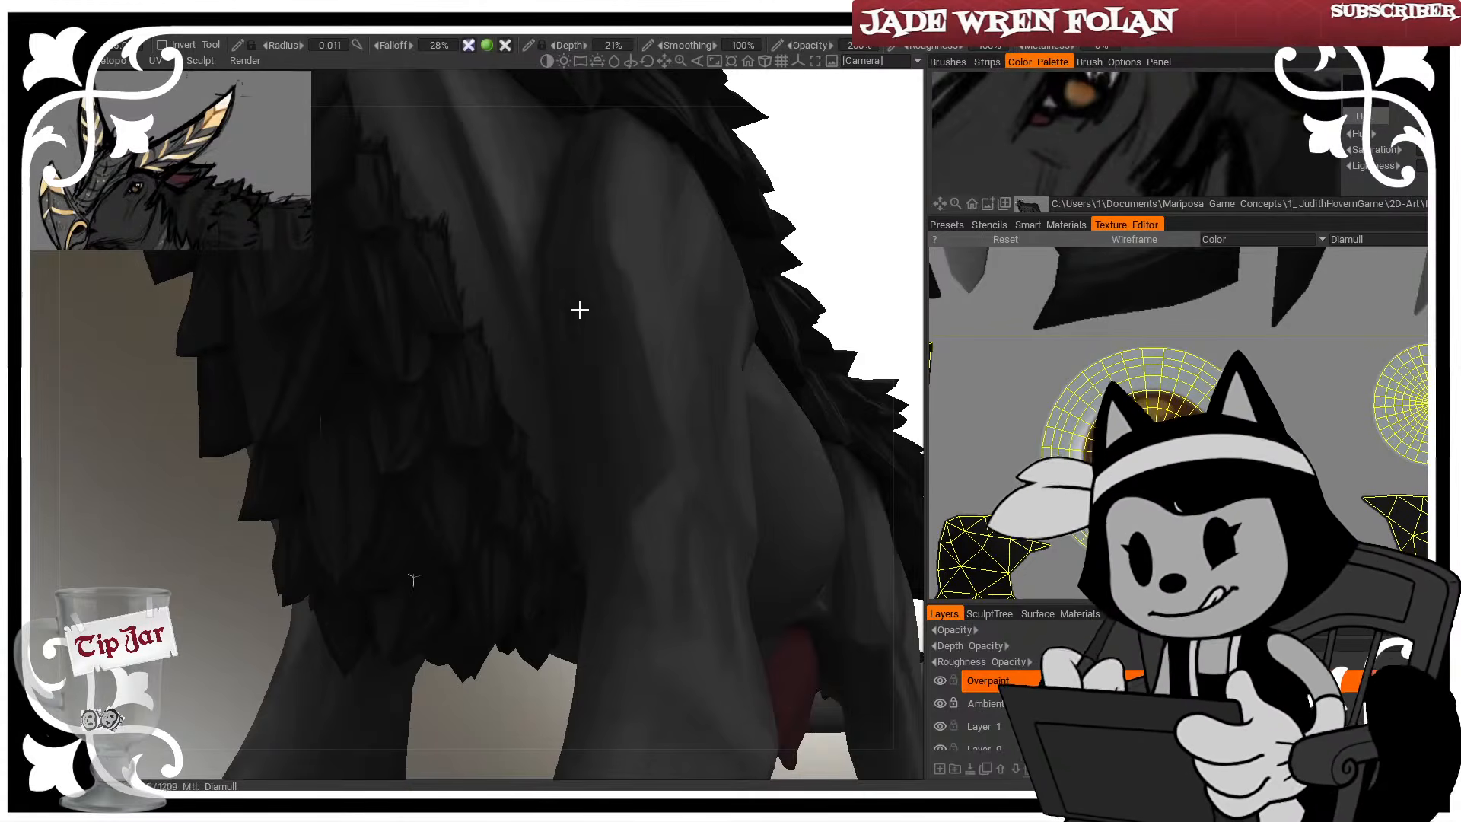
Examine the whole creature model from the side with the wireframe overlay temporarily shown
right_click_drag(580, 310, 474, 340, "alt")
left_click_drag(475, 339, 450, 431, "alt")
middle_click_drag(450, 431, 485, 653, "alt")
key("4")
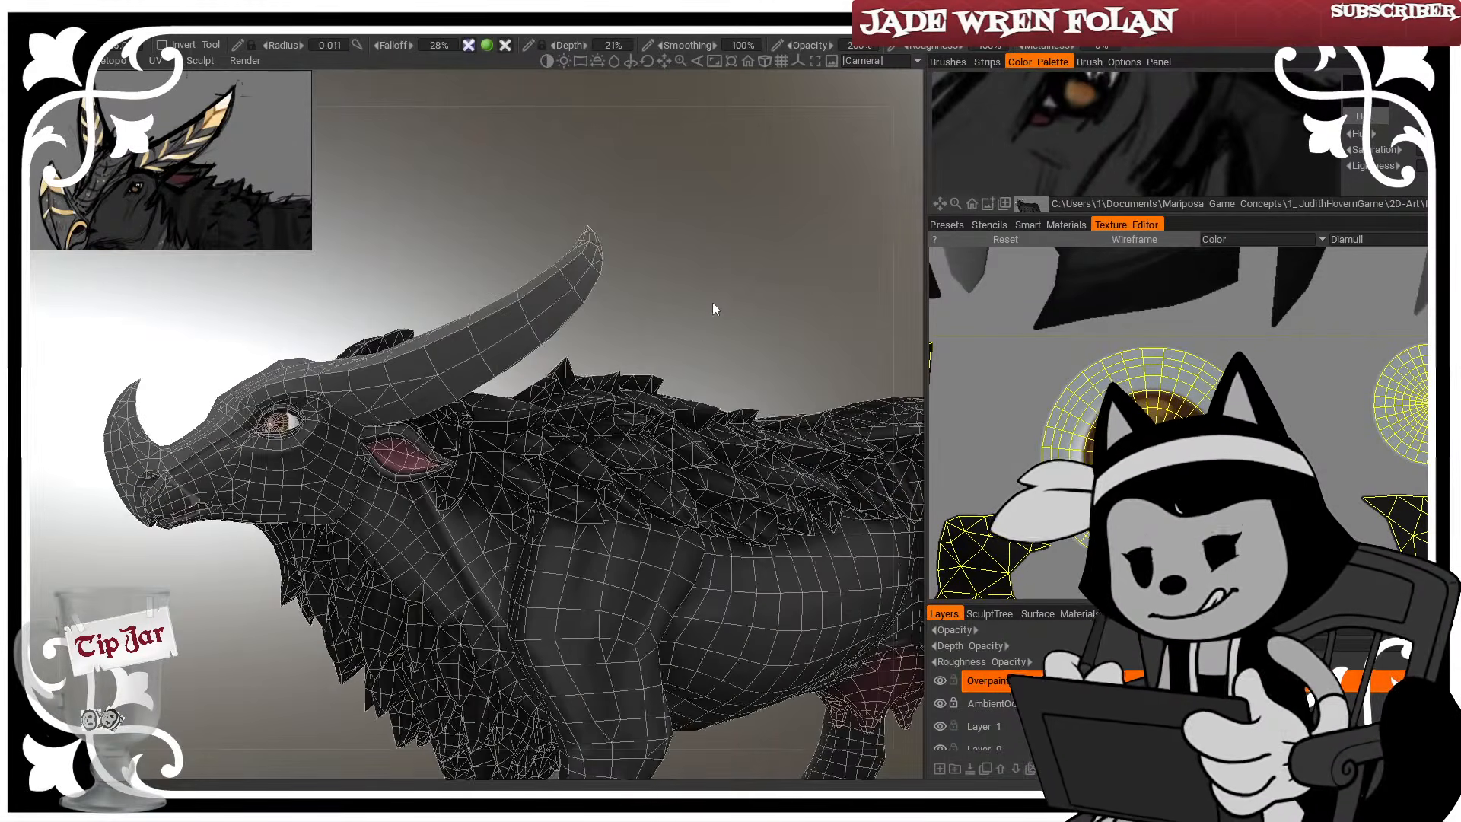
right_click_drag(715, 285, 723, 292, "alt")
left_click_drag(723, 292, 590, 295, "alt")
key("4")
Inspect the chest ruff's shading from several side angles
left_click_drag(302, 571, 308, 638)
right_click_drag(307, 637, 394, 563)
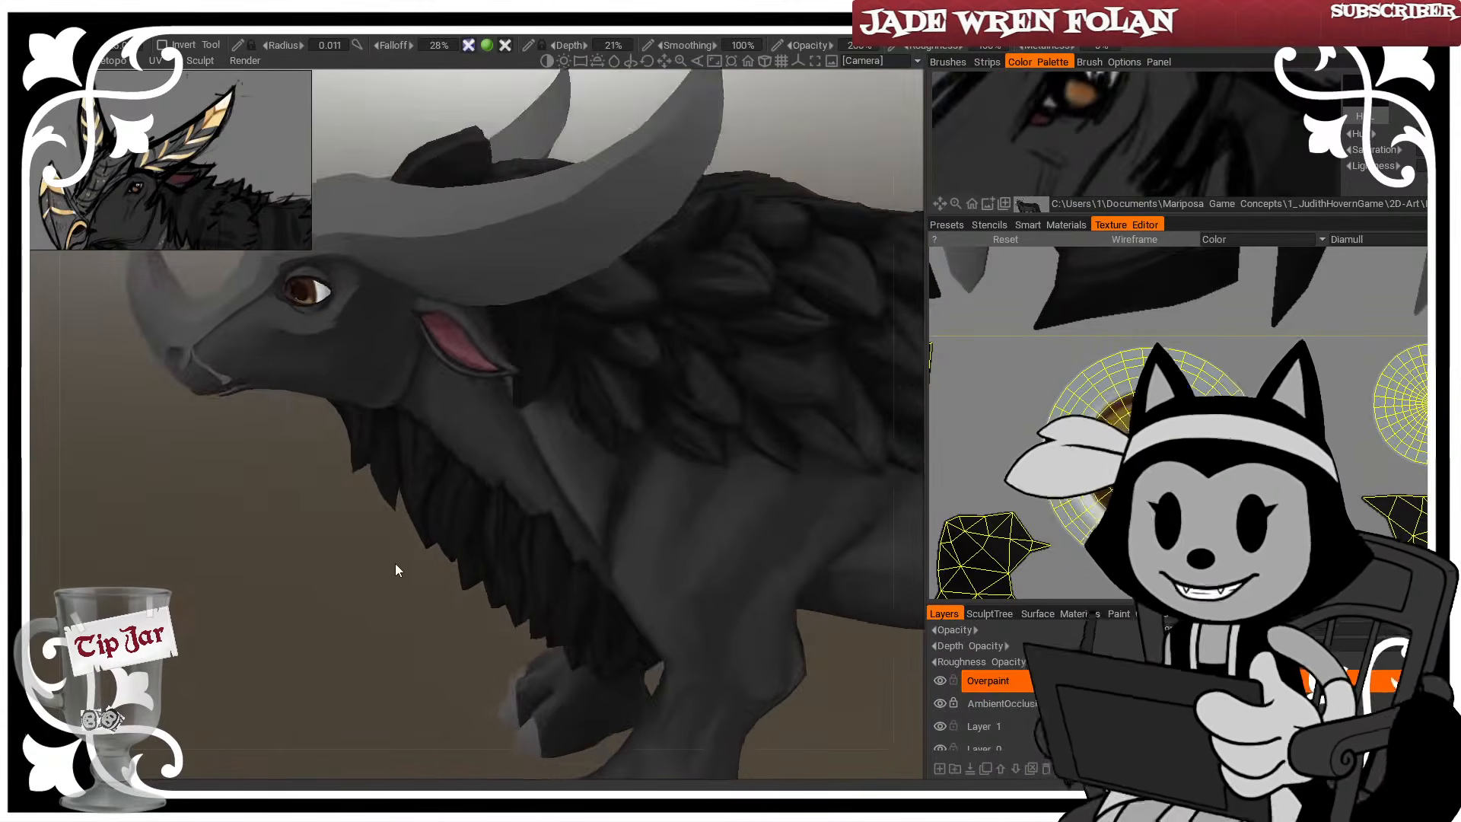
left_click_drag(395, 563, 459, 546)
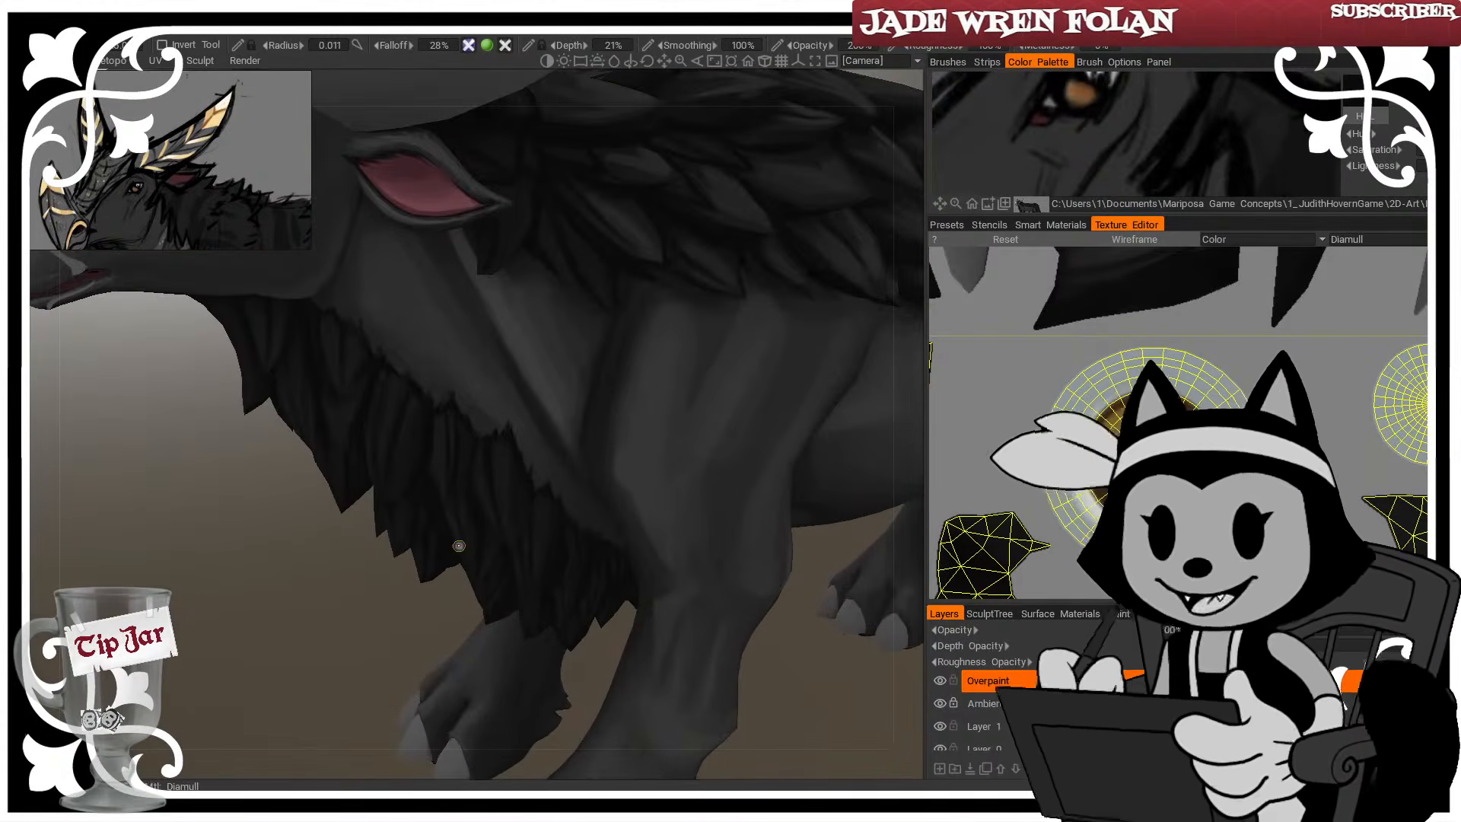
right_click_drag(437, 650, 377, 645)
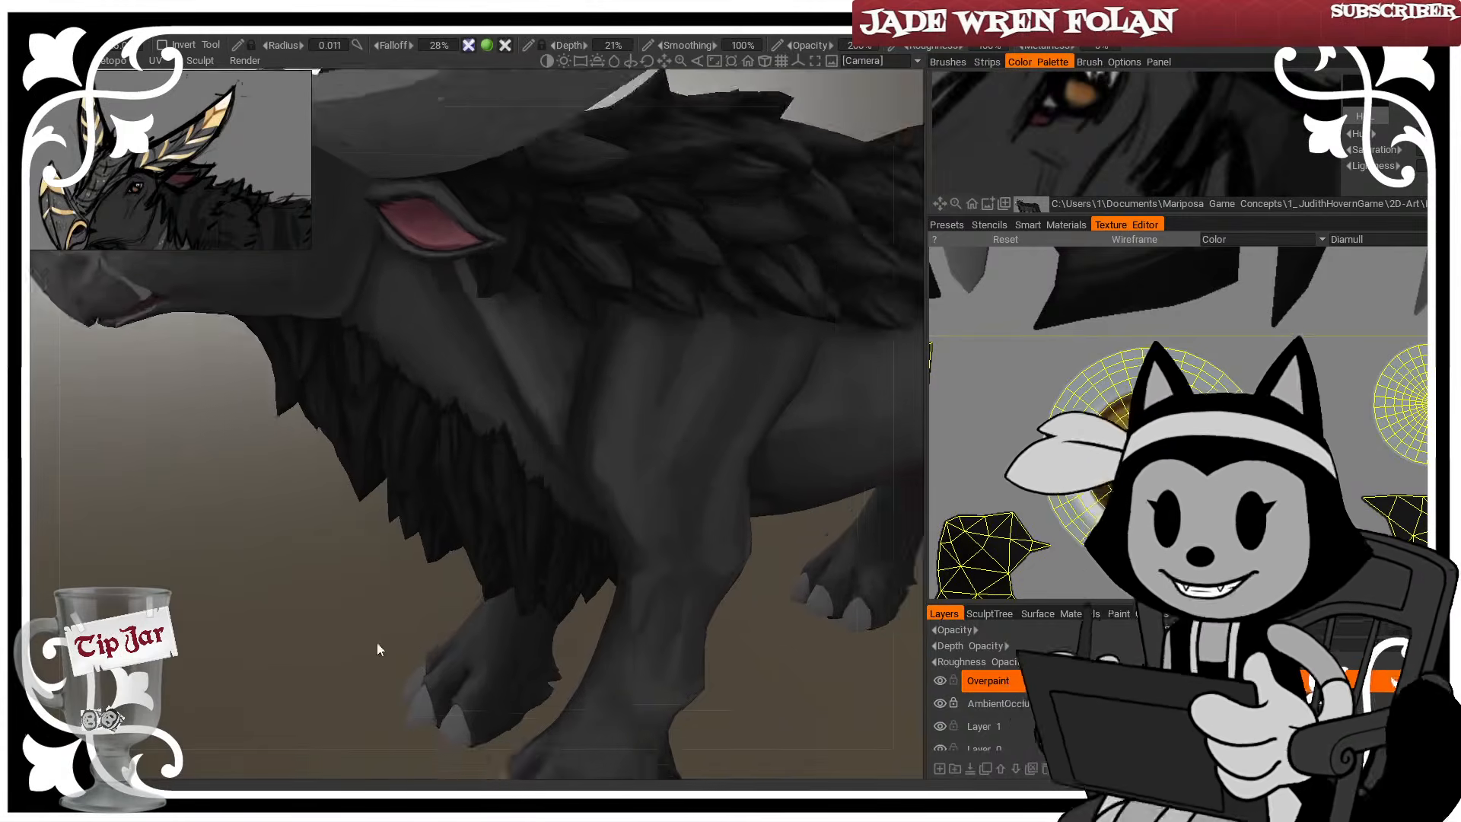
left_click_drag(377, 644, 317, 565)
right_click_drag(318, 565, 346, 575)
left_click_drag(345, 572, 346, 610)
left_click_drag(353, 604, 367, 700)
Paint broad soft shading over the side of the chest ruff, enlarging the brush radius to 0.069 and beyond
key("bracketright")
key("bracketright")
key("bracketright")
key("bracketright")
key("bracketright")
key("bracketright")
key("bracketright")
key("bracketright")
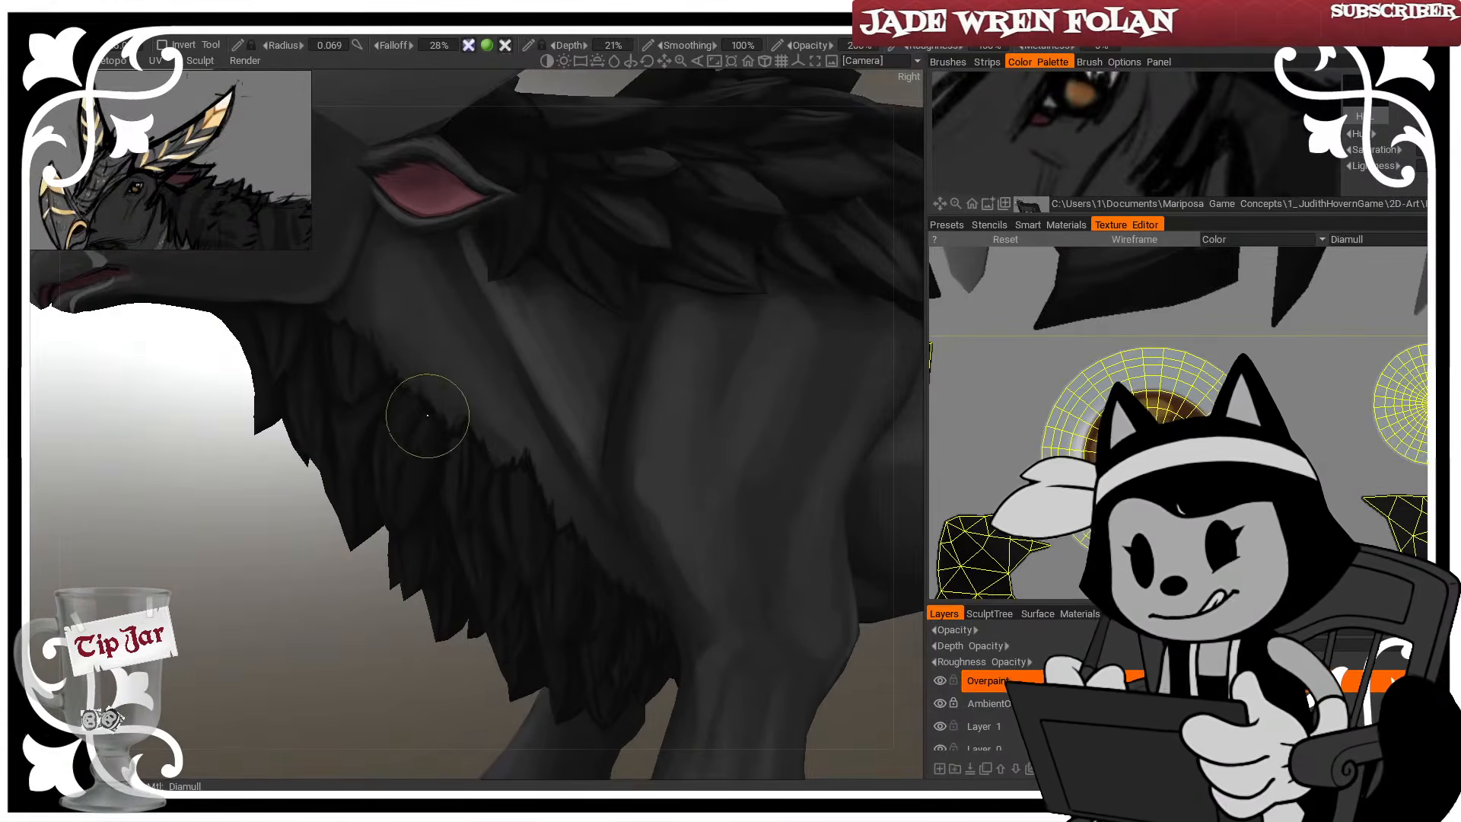
key("bracketright")
mouse_move(537, 524)
left_mouse_down("alt")
mouse_move(520, 505)
mouse_move(579, 550)
left_mouse_up("alt")
key("bracketright")
key("bracketright")
left_click_drag(487, 694, 495, 741)
Blend the feathers down the side of the ruff with brush radii between 0.055 and 0.063
key("bracketleft")
key("bracketleft")
key("bracketleft")
key("bracketleft")
key("bracketleft")
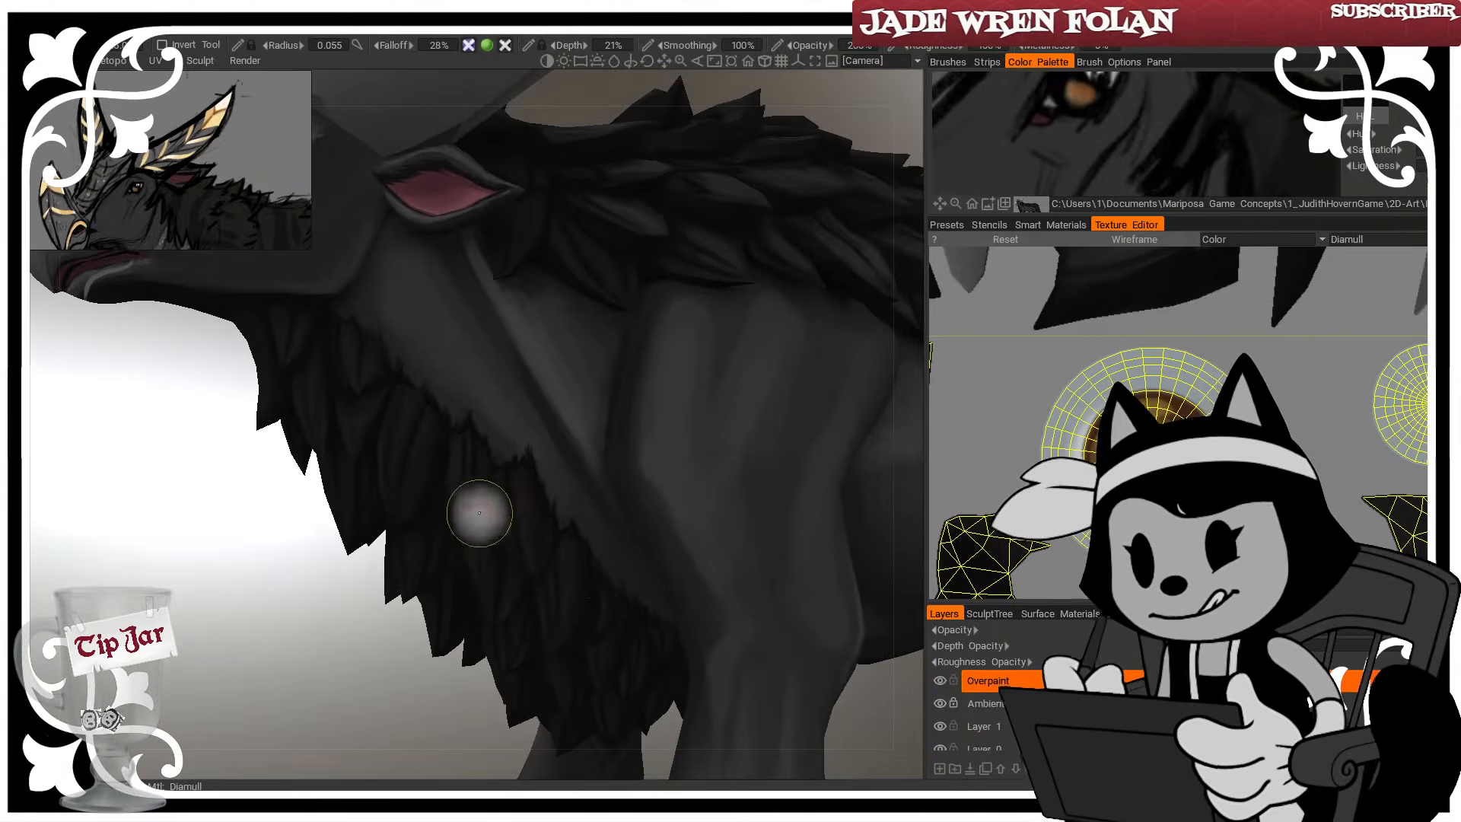
left_click_drag(410, 723, 421, 751)
key("bracketright")
key("bracketright")
mouse_move(452, 521)
left_mouse_down()
mouse_move(476, 522)
mouse_move(509, 582)
left_mouse_up()
left_click_drag(422, 752, 436, 729)
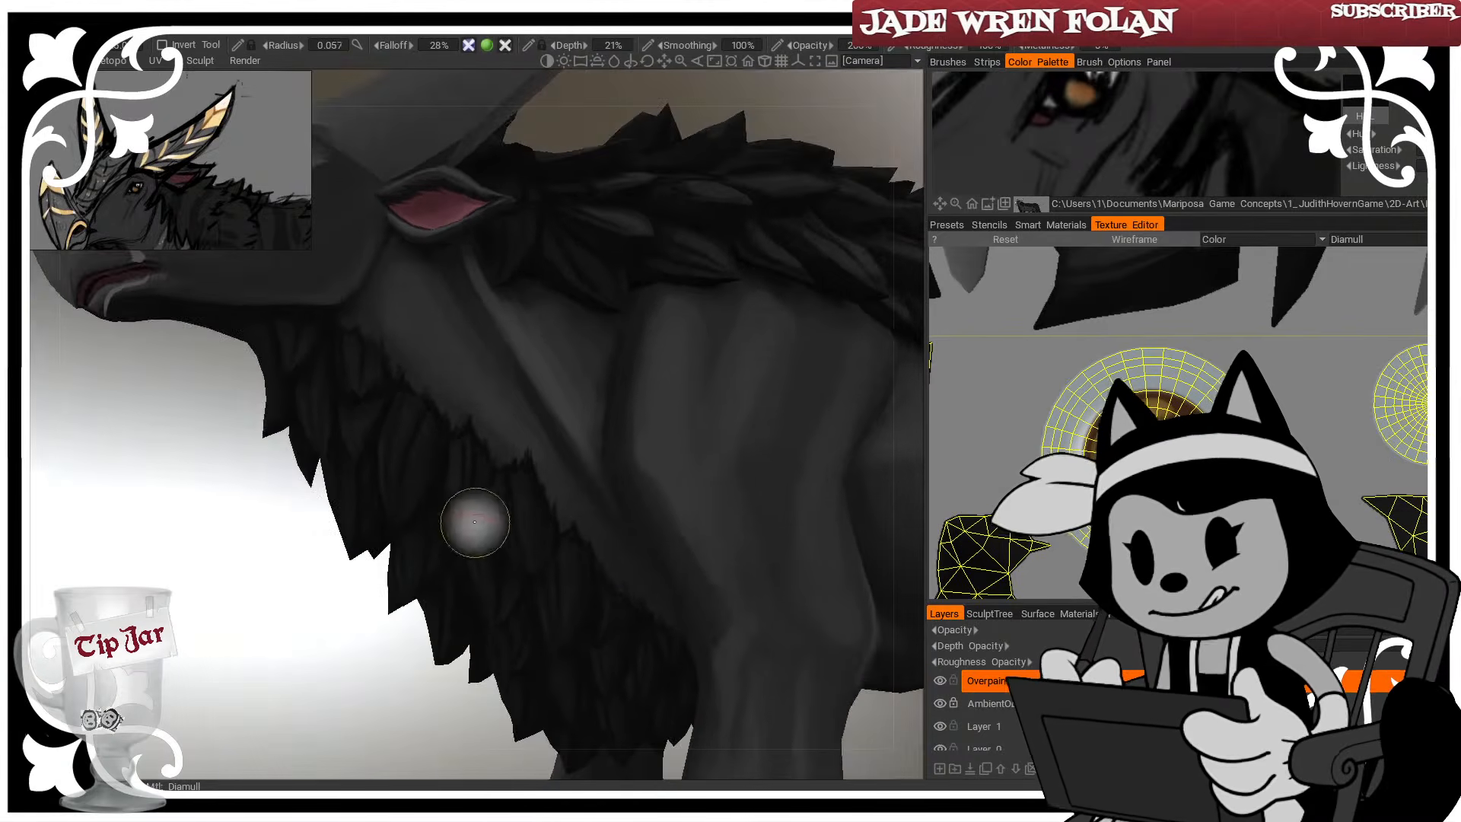
left_click_drag(479, 522, 520, 578)
left_click_drag(461, 666, 470, 704)
key("bracketleft")
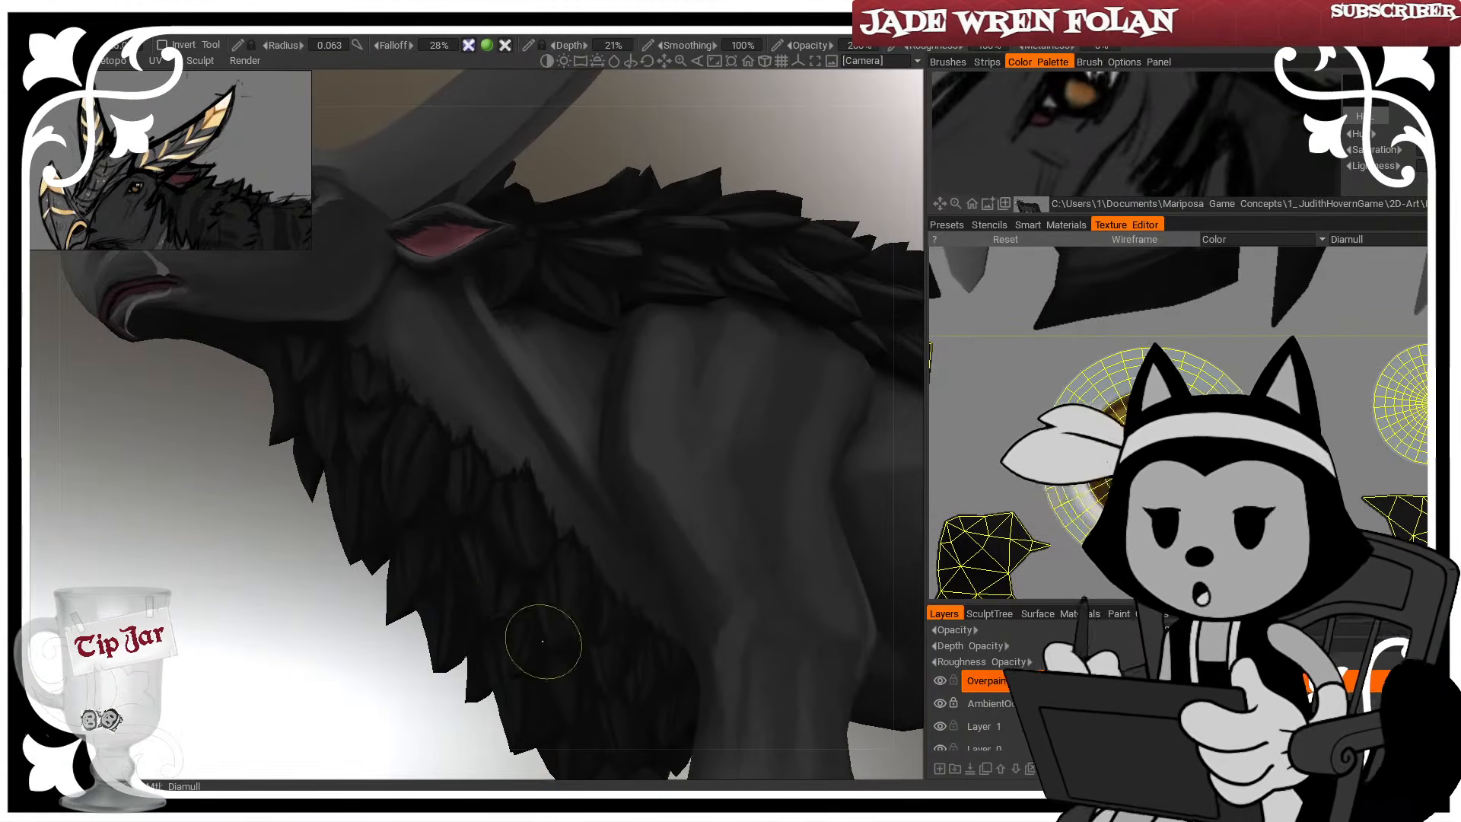
left_click_drag(350, 679, 366, 647)
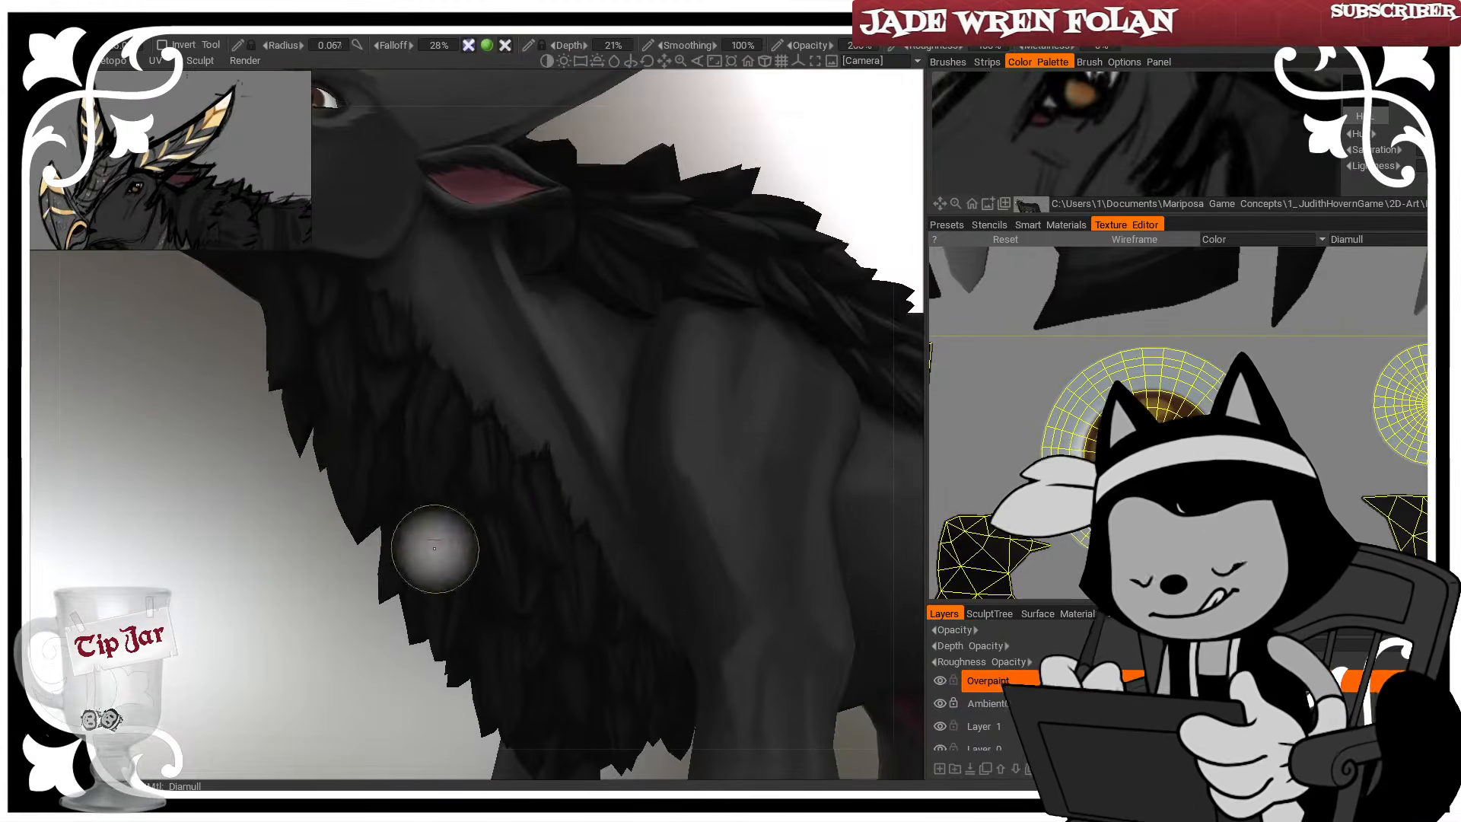
Refine the shading along the ruff's front edge, reducing the brush radius to 0.02
key("bracketleft")
key("bracketleft")
left_click_drag(408, 502, 353, 411)
mouse_move(298, 613)
left_mouse_down()
mouse_move(319, 582)
mouse_move(303, 537)
left_mouse_up()
key("bracketleft")
key("bracketleft")
key("bracketleft")
key("bracketleft")
key("bracketleft")
key("bracketleft")
key("bracketleft")
mouse_move(359, 609)
left_mouse_down()
mouse_move(421, 691)
mouse_move(377, 688)
left_mouse_up()
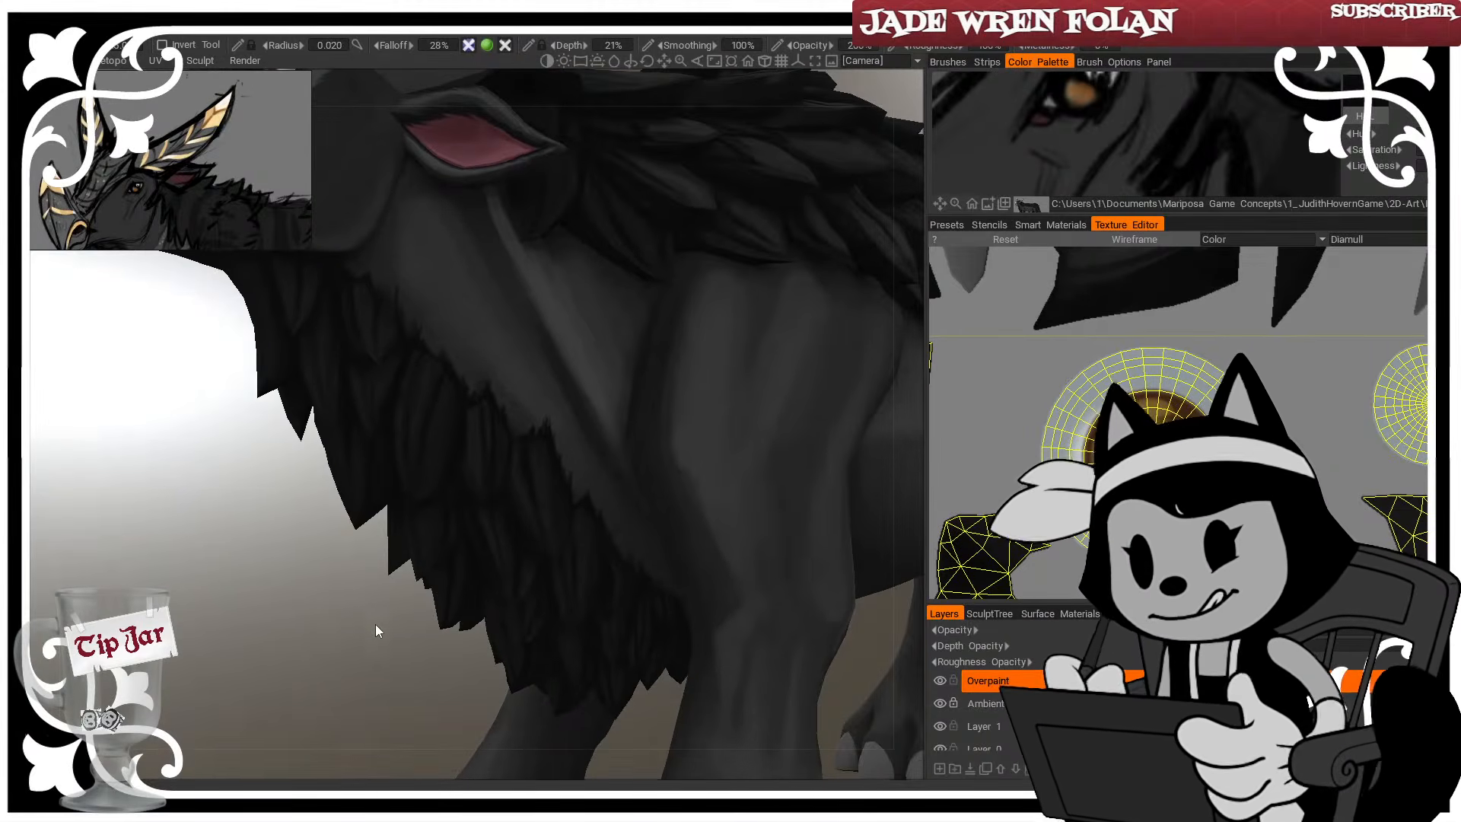
Soften the shading of the lower ruff feathers, enlarging the brush radius to 0.052 and then 0.067
left_click_drag(376, 624, 439, 645)
middle_click_drag(443, 646, 405, 528)
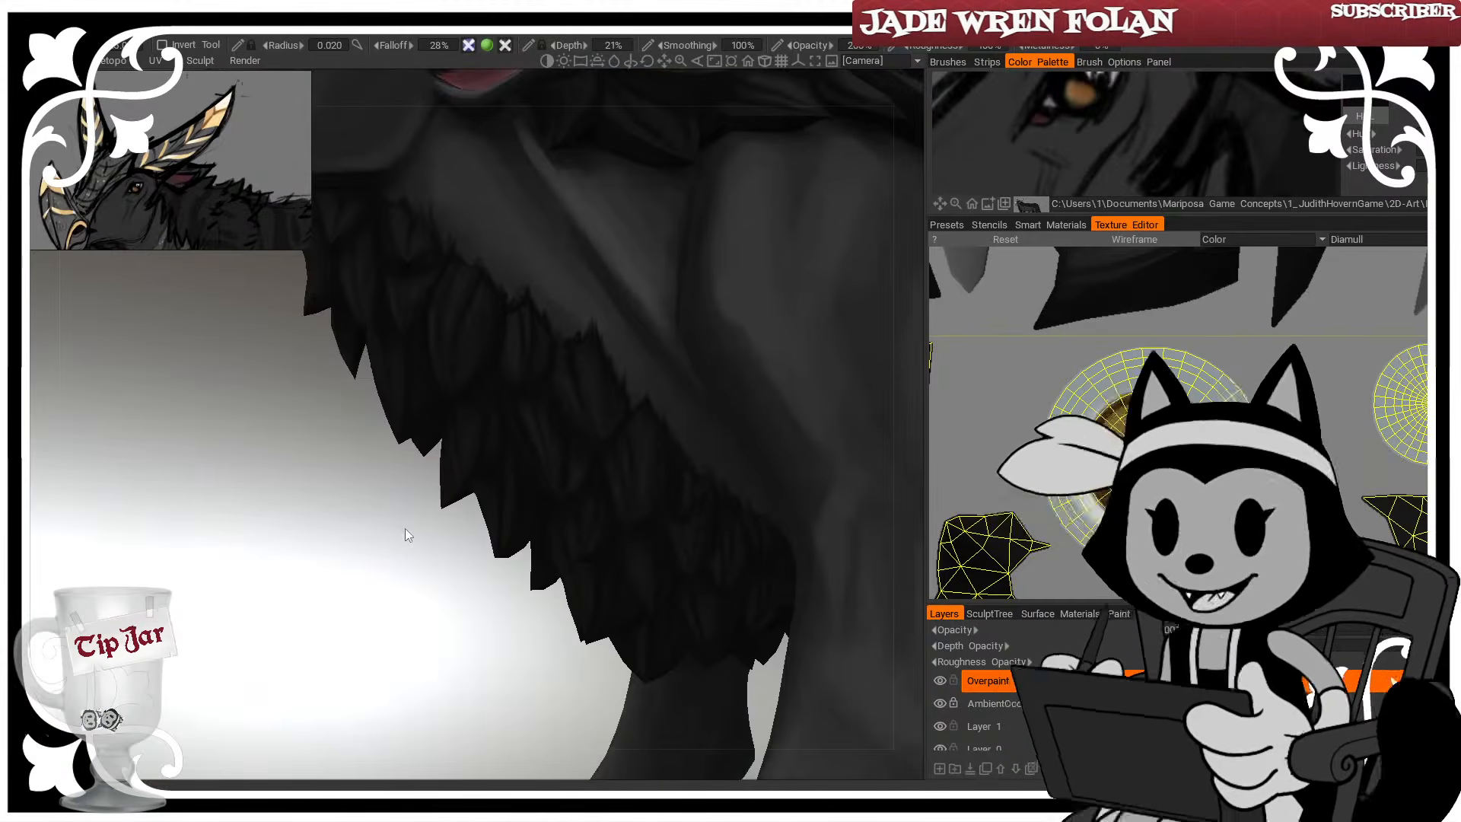
key("]")
key("]")
key("]")
key("]")
key("]")
key("]")
key("]")
key("]")
key("[")
key("[")
mouse_move(525, 676)
left_mouse_down()
mouse_move(483, 682)
mouse_move(552, 620)
left_mouse_up()
left_click_drag(561, 450, 562, 458)
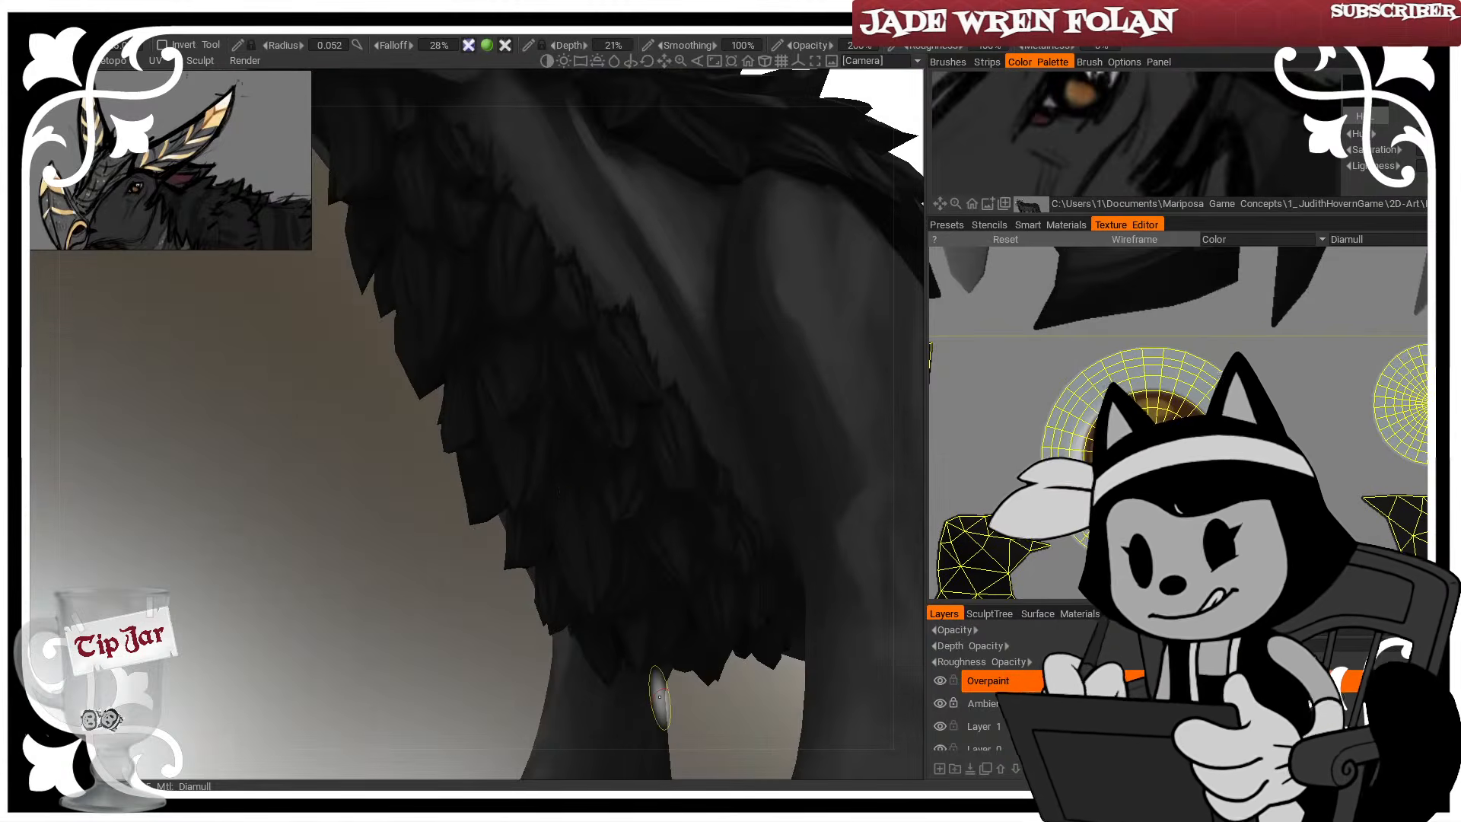
key("]")
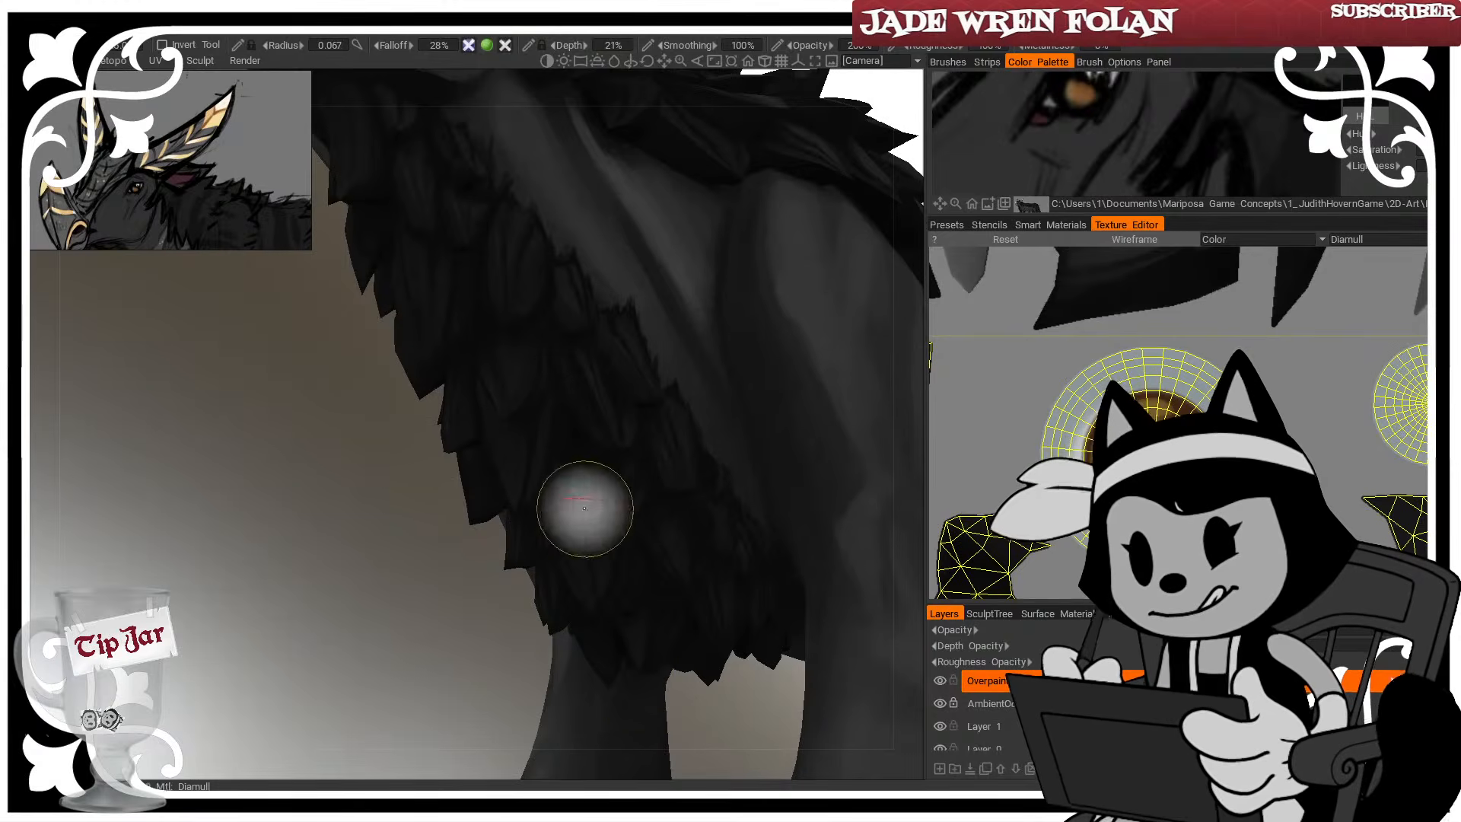
Blend the upper ruff feathers beneath the jaw and ear with a broad brush of about 0.067 radius
middle_click_drag(560, 336, 574, 509, "alt")
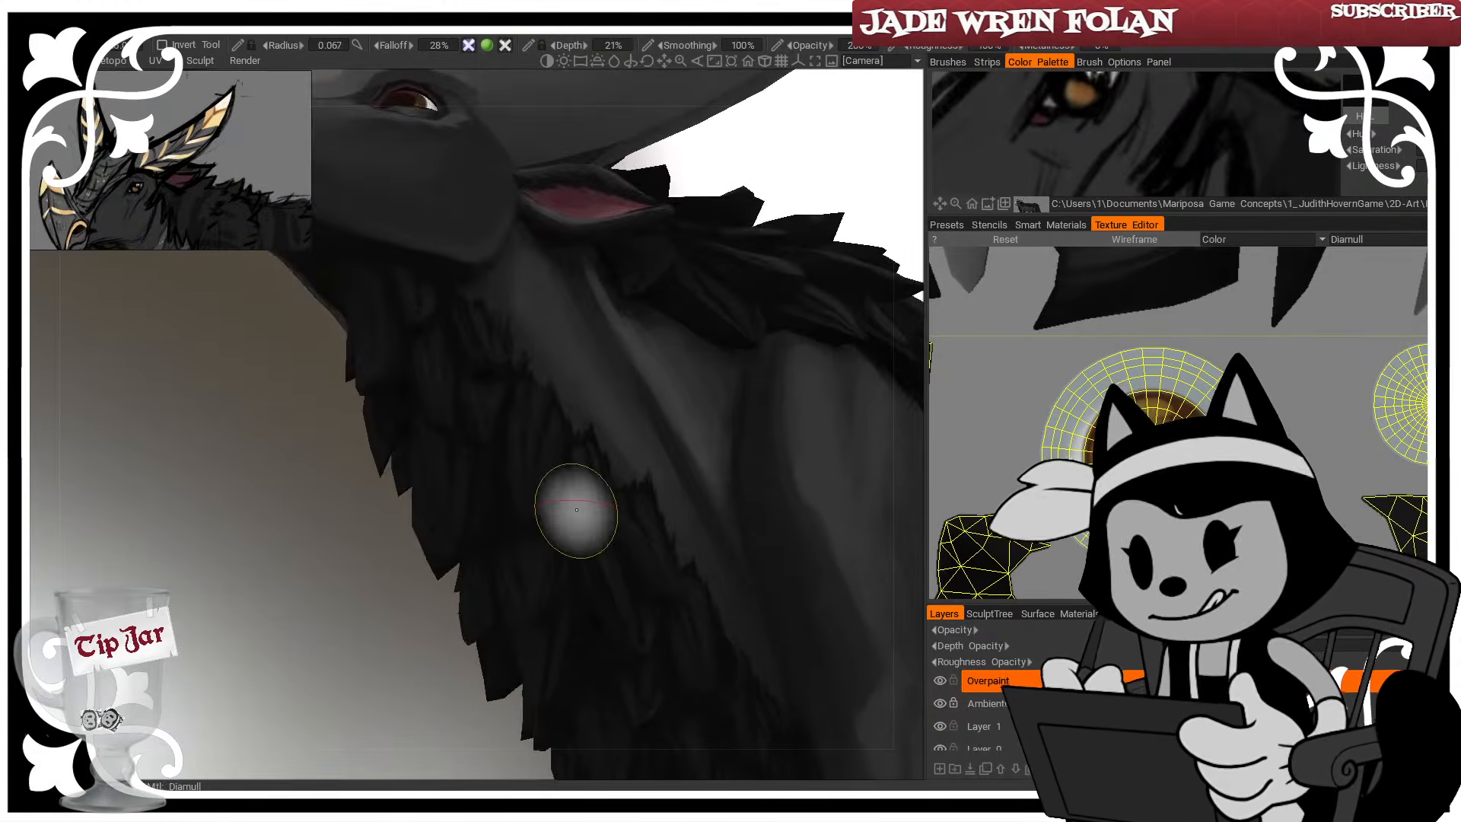
key("[")
left_click_drag(488, 639, 483, 715, "alt")
mouse_move(592, 546)
left_mouse_down("alt")
mouse_move(783, 284)
mouse_move(628, 404)
left_mouse_up("alt")
mouse_move(568, 615)
left_mouse_down("alt")
mouse_move(632, 556)
mouse_move(532, 586)
mouse_move(414, 737)
mouse_move(464, 720)
left_mouse_up("alt")
Define the feathers at the middle and top of the ruff, reducing the brush radius to 0.036 and then 0.028
key("[")
key("[")
key("[")
key("[")
key("[")
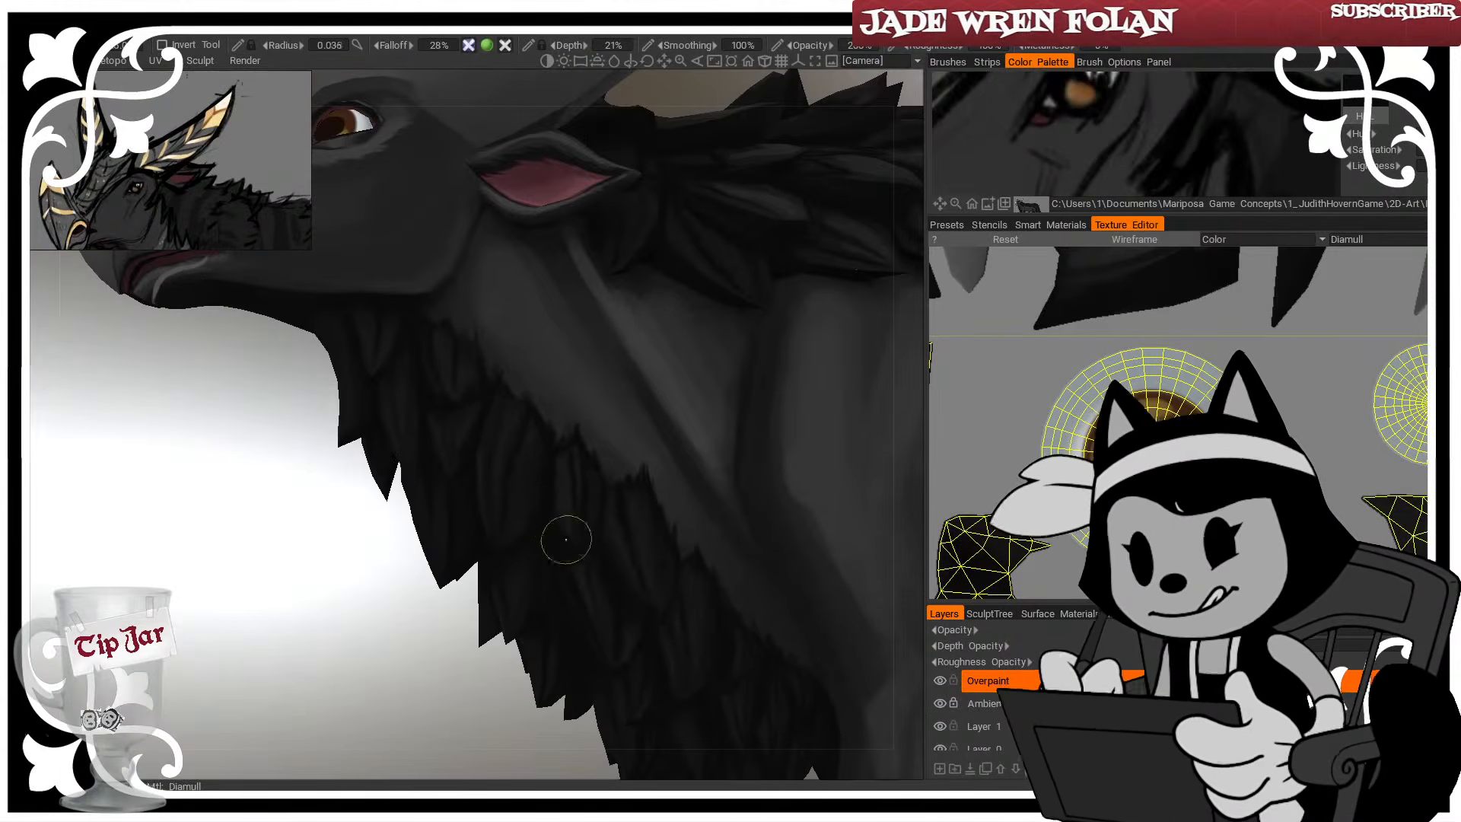
left_click_drag(567, 531, 428, 641, "alt")
key("[")
left_click_drag(505, 385, 552, 351, "alt")
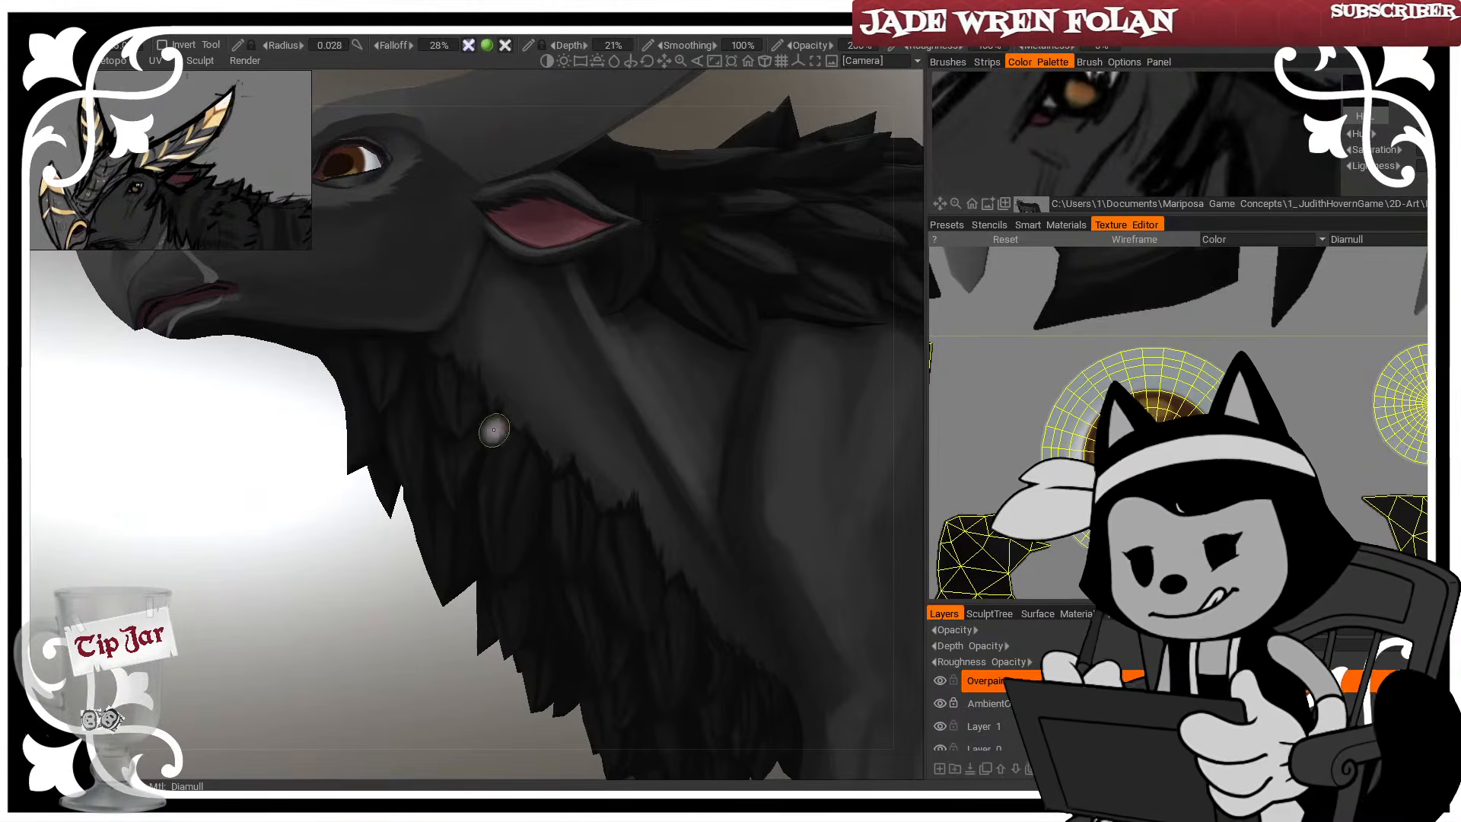
mouse_move(462, 518)
left_mouse_down("alt")
mouse_move(407, 696)
mouse_move(496, 424)
mouse_move(336, 675)
mouse_move(404, 410)
mouse_move(365, 690)
left_mouse_up("alt")
Detail the upper ruff feathers below the throat with a 0.025 and then a 0.013 brush radius
key("]")
key("]")
key("[")
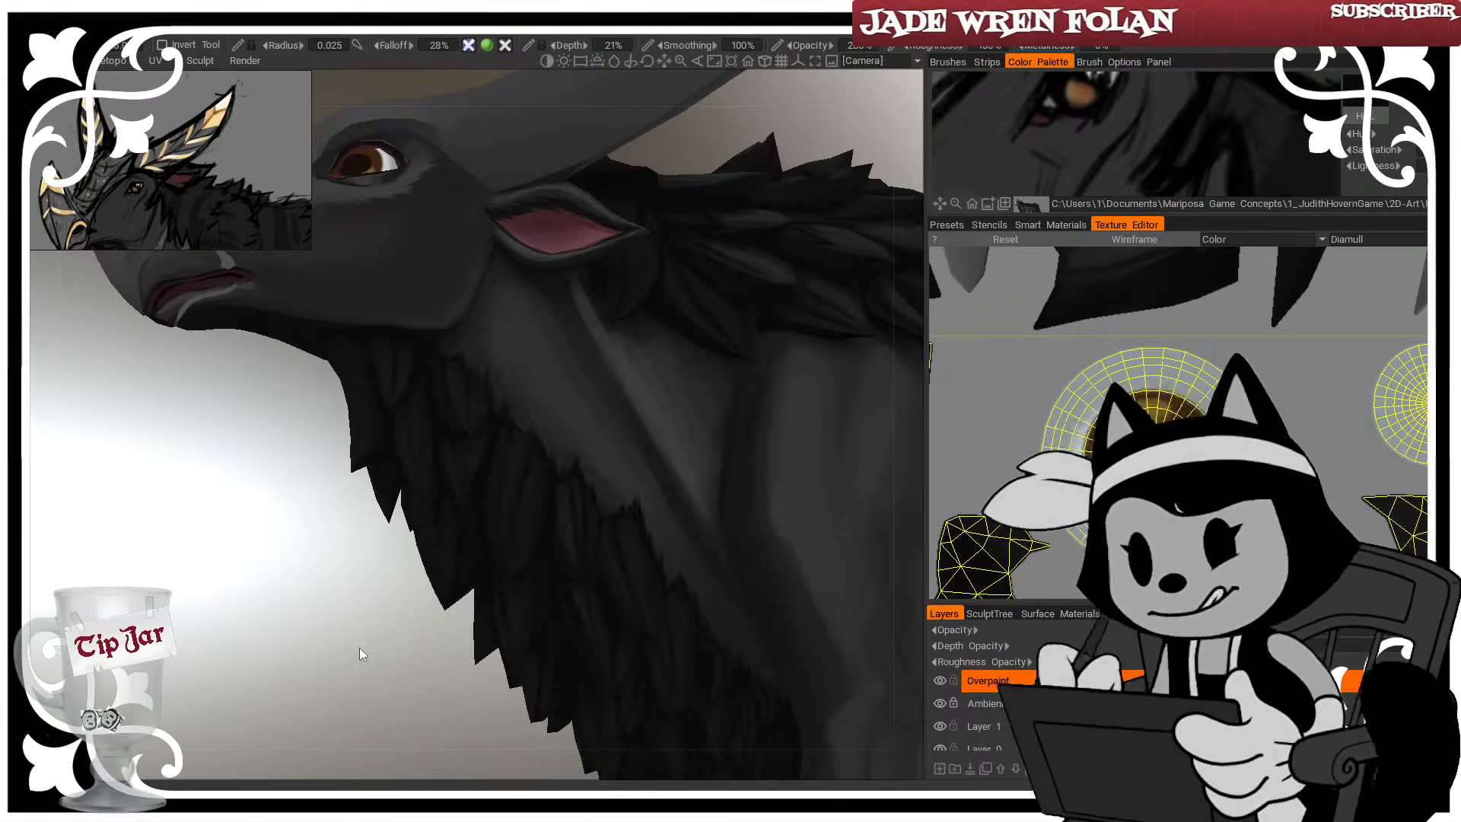
left_click_drag(331, 605, 423, 417)
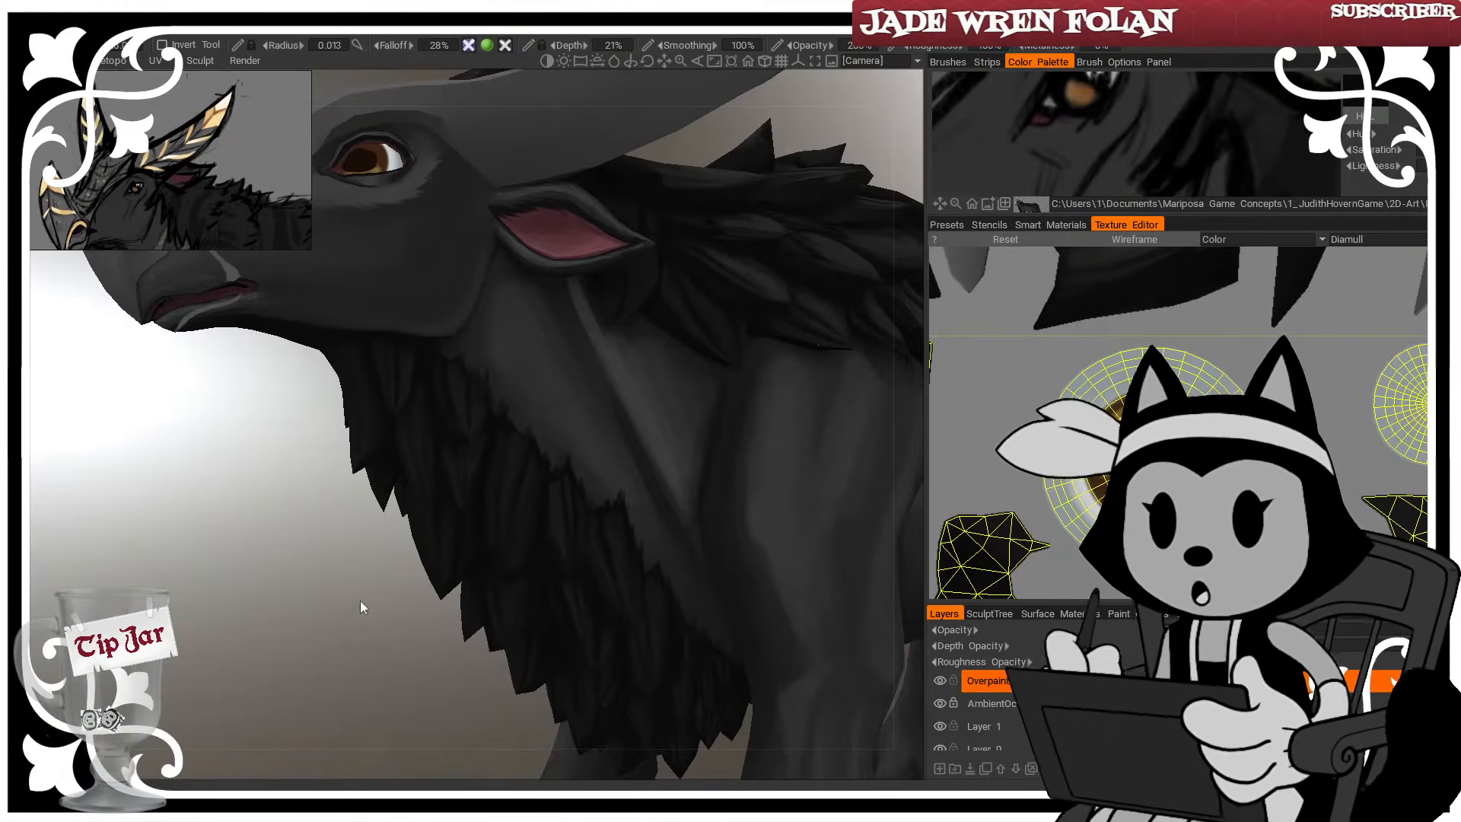
left_click_drag(401, 652, 388, 667)
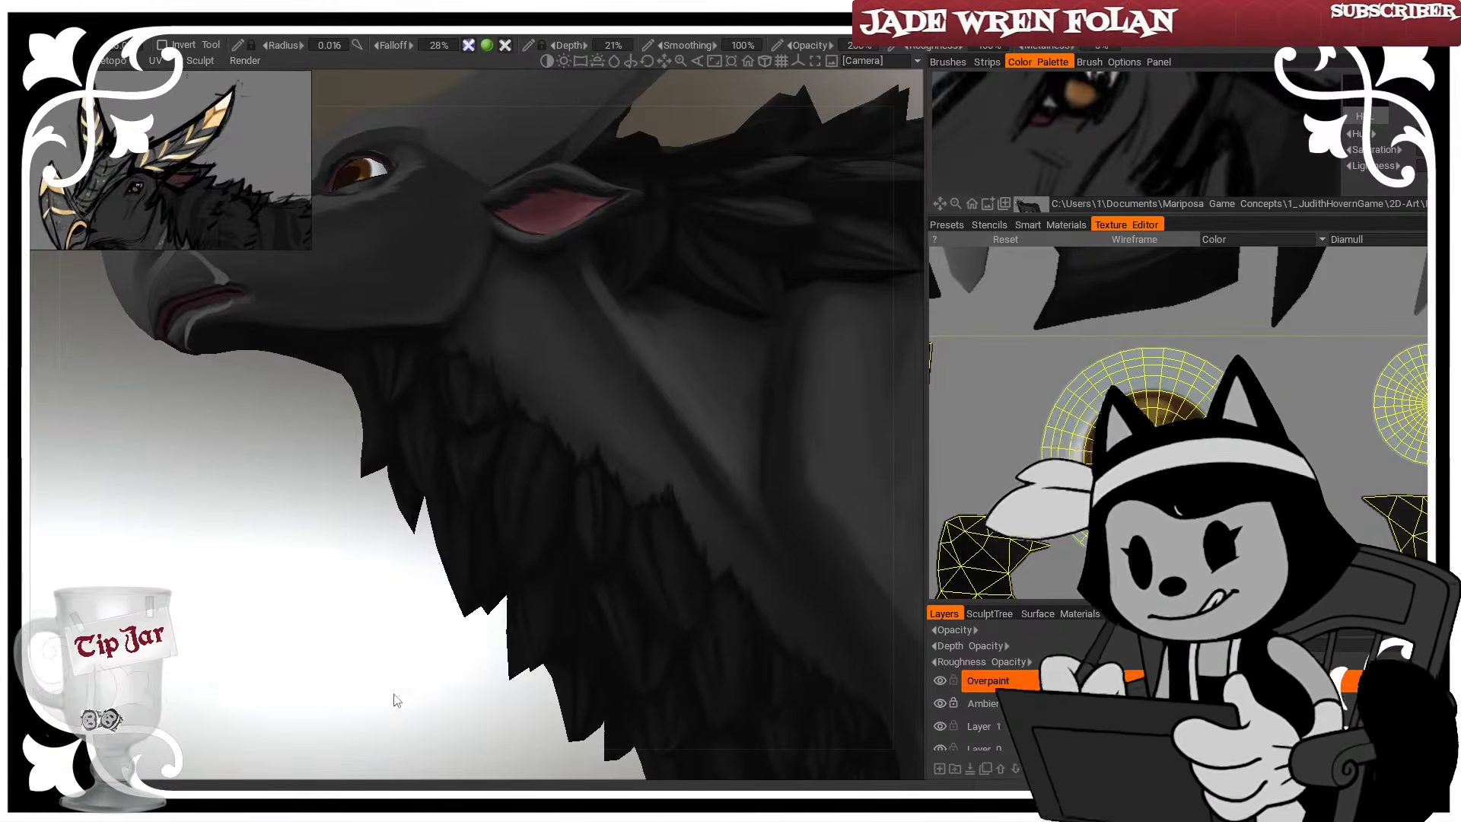
Shade the ruff feathers between throat and chest from several side angles, varying the brush radius from 0.016 to 0.026
right_click_drag(411, 388, 430, 388)
left_click_drag(397, 689, 418, 578)
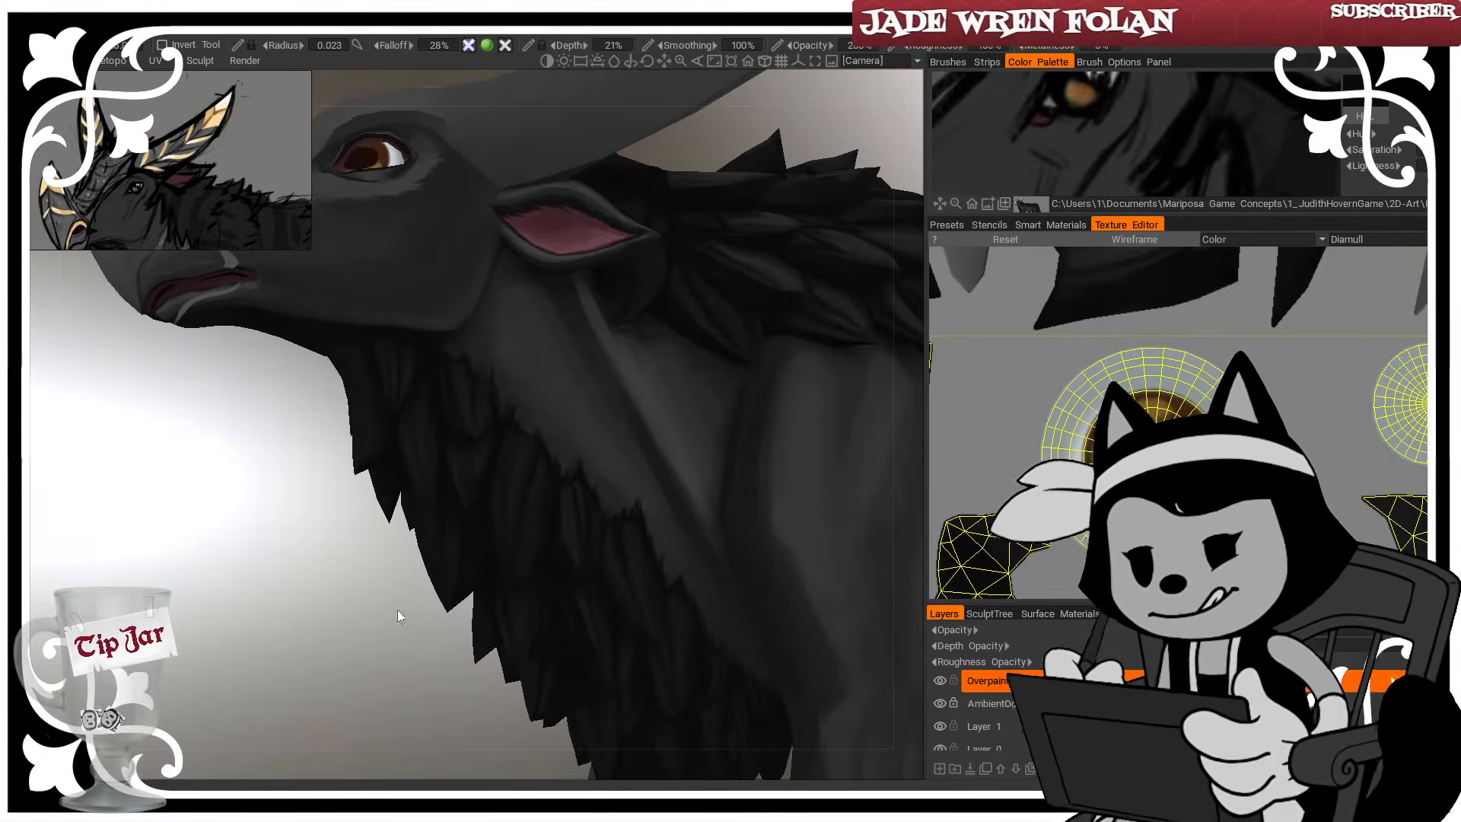
mouse_move(437, 709)
left_mouse_down()
mouse_move(415, 725)
mouse_move(423, 707)
left_mouse_up()
right_click_drag(499, 414, 533, 430)
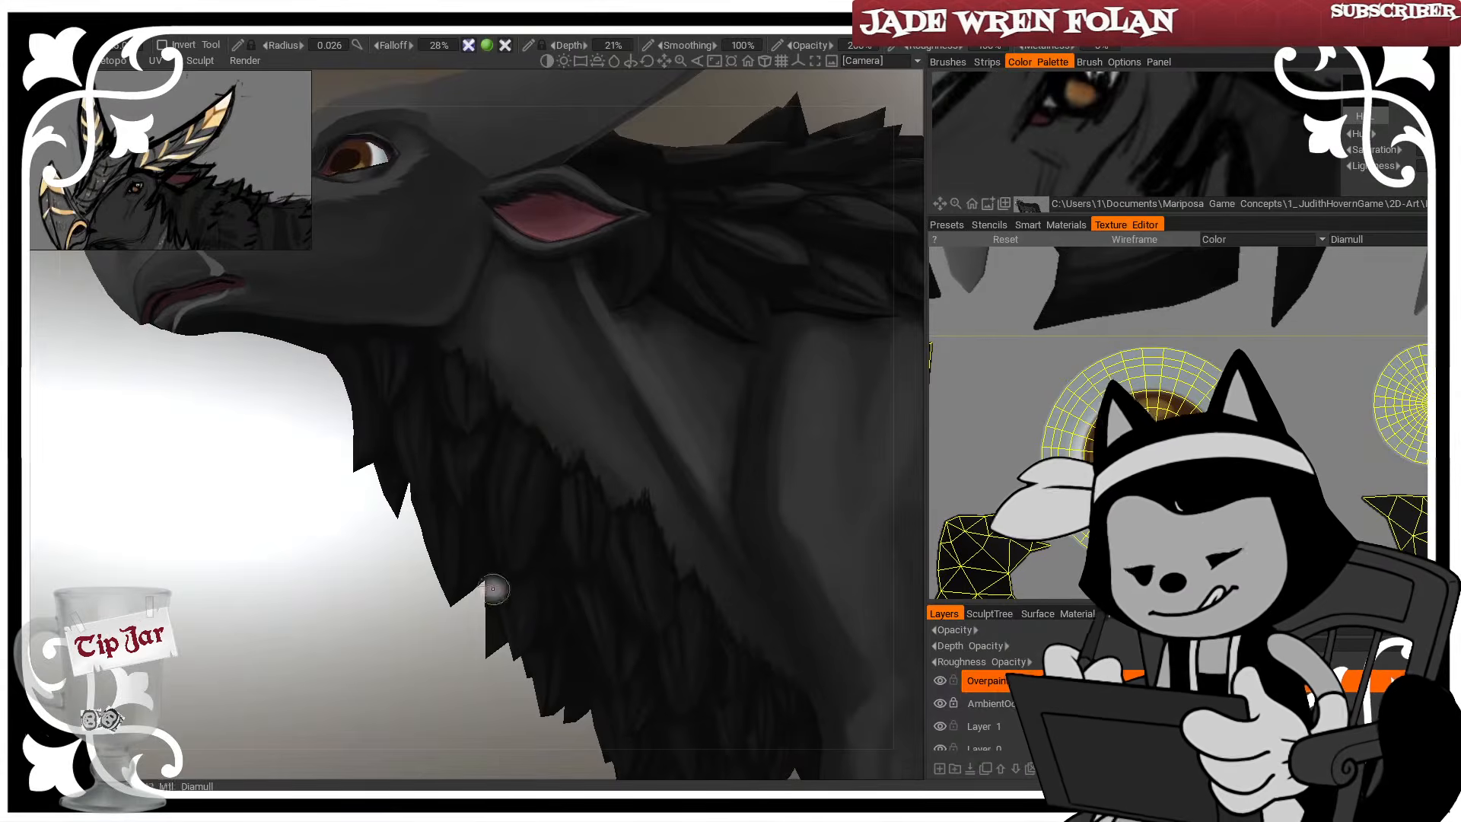
left_click_drag(426, 685, 522, 723)
right_click_drag(522, 716, 440, 587)
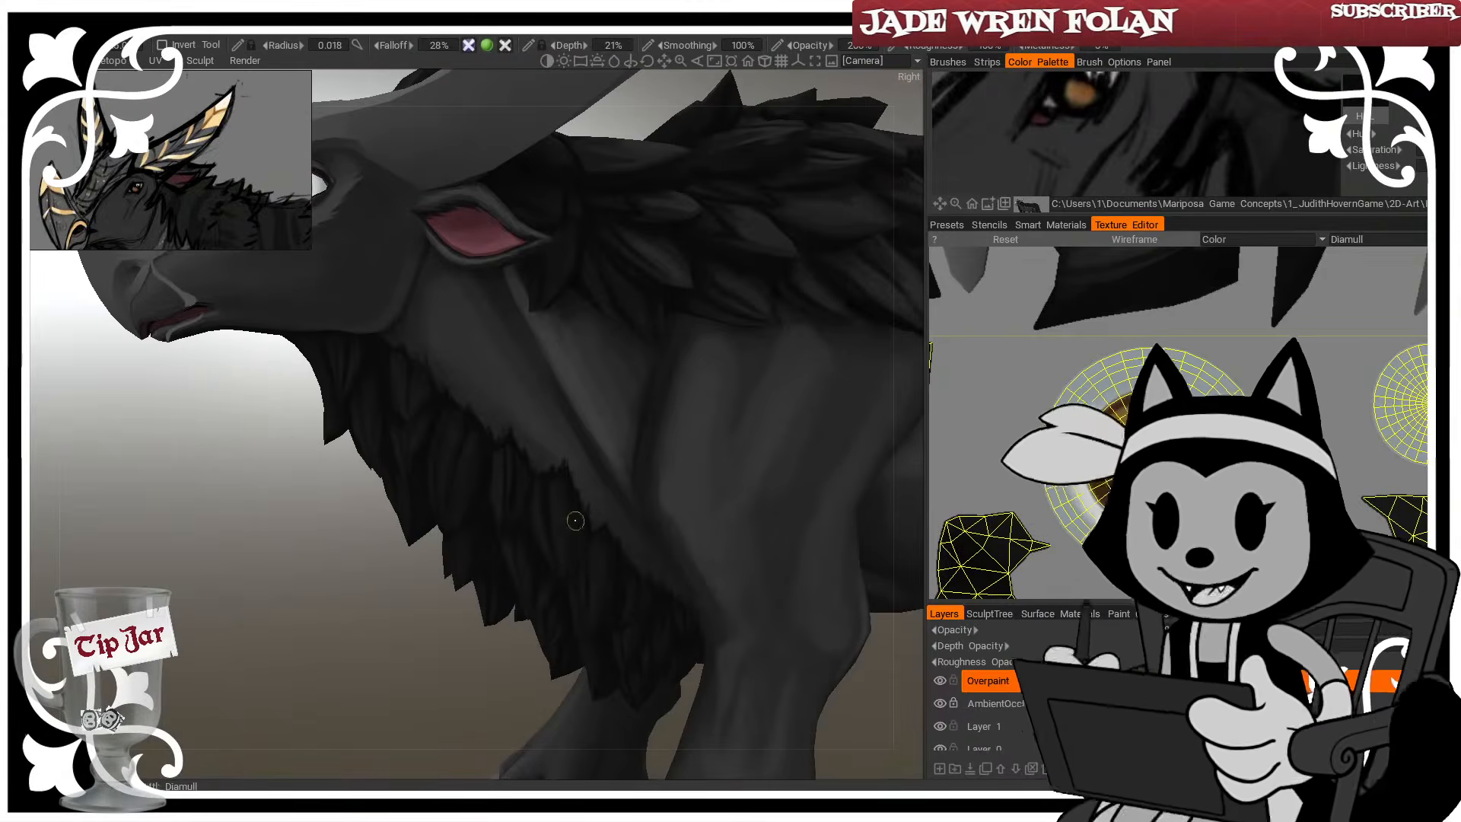
Even out the shading along the ruff's full side profile with a 0.024 brush radius
left_click_drag(483, 722, 440, 675)
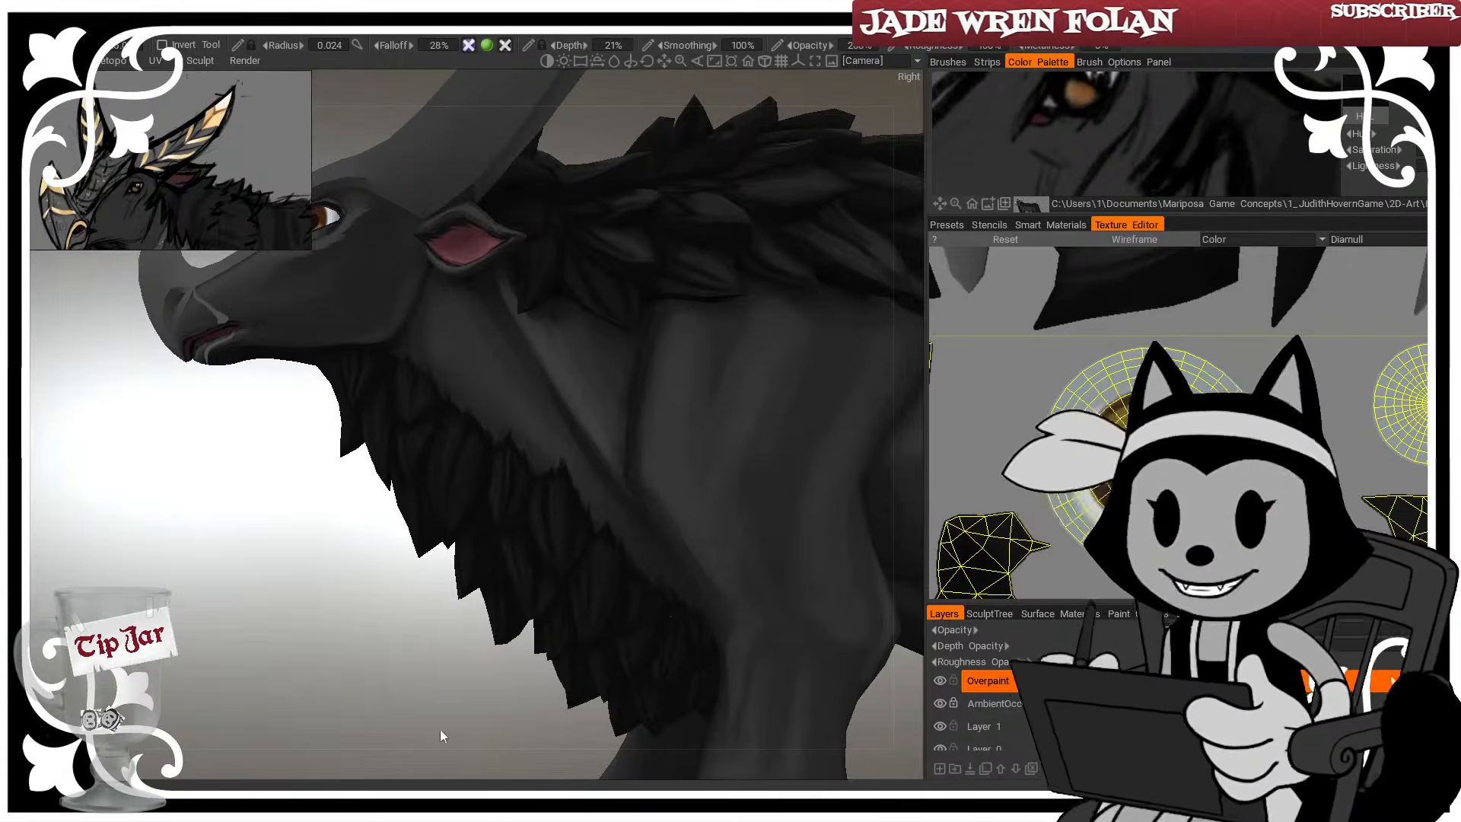
mouse_move(440, 729)
left_mouse_down()
mouse_move(474, 699)
mouse_move(451, 722)
left_mouse_up()
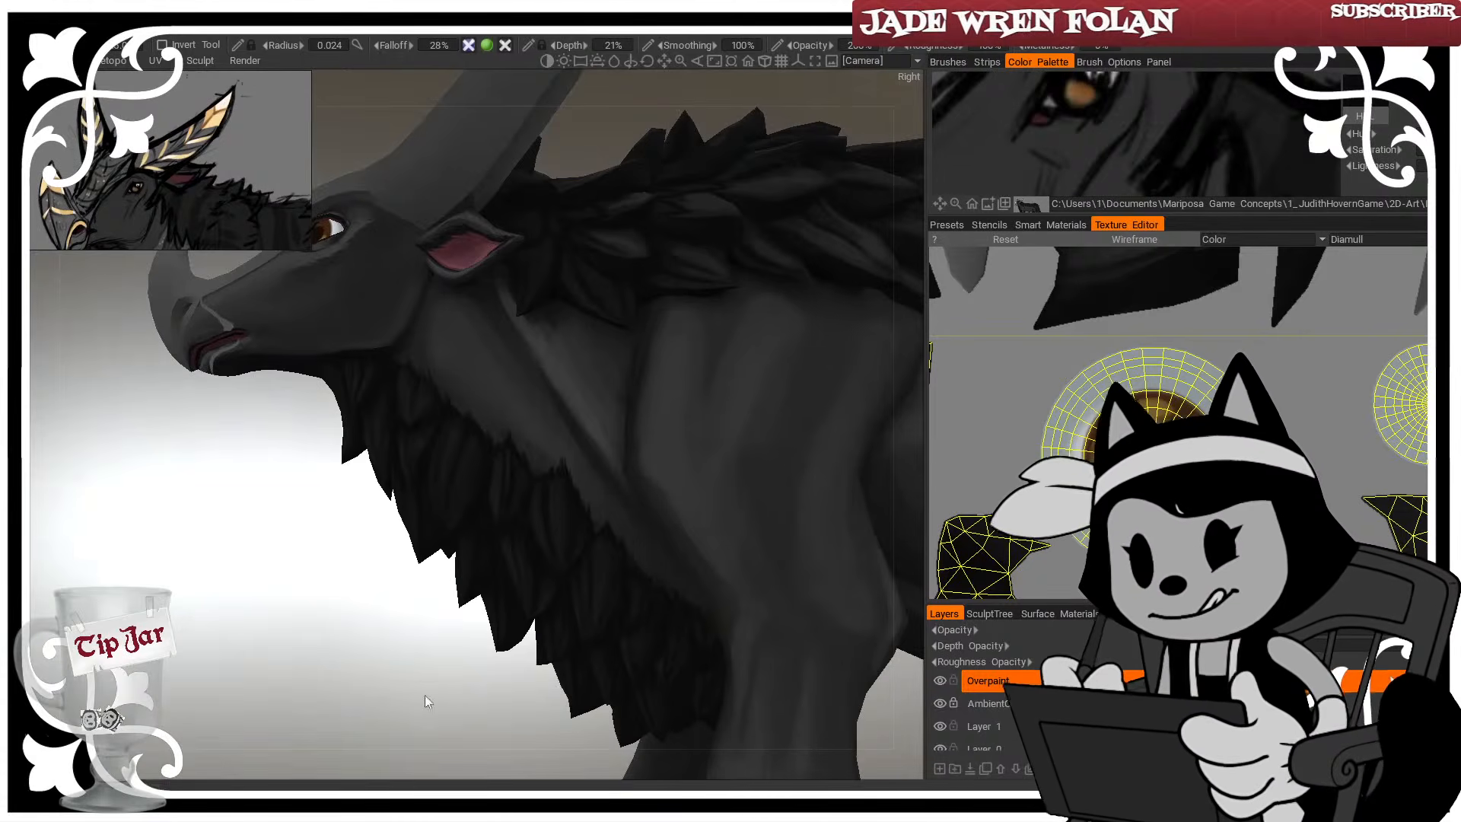
left_click_drag(424, 690, 593, 621)
left_click_drag(384, 640, 448, 577)
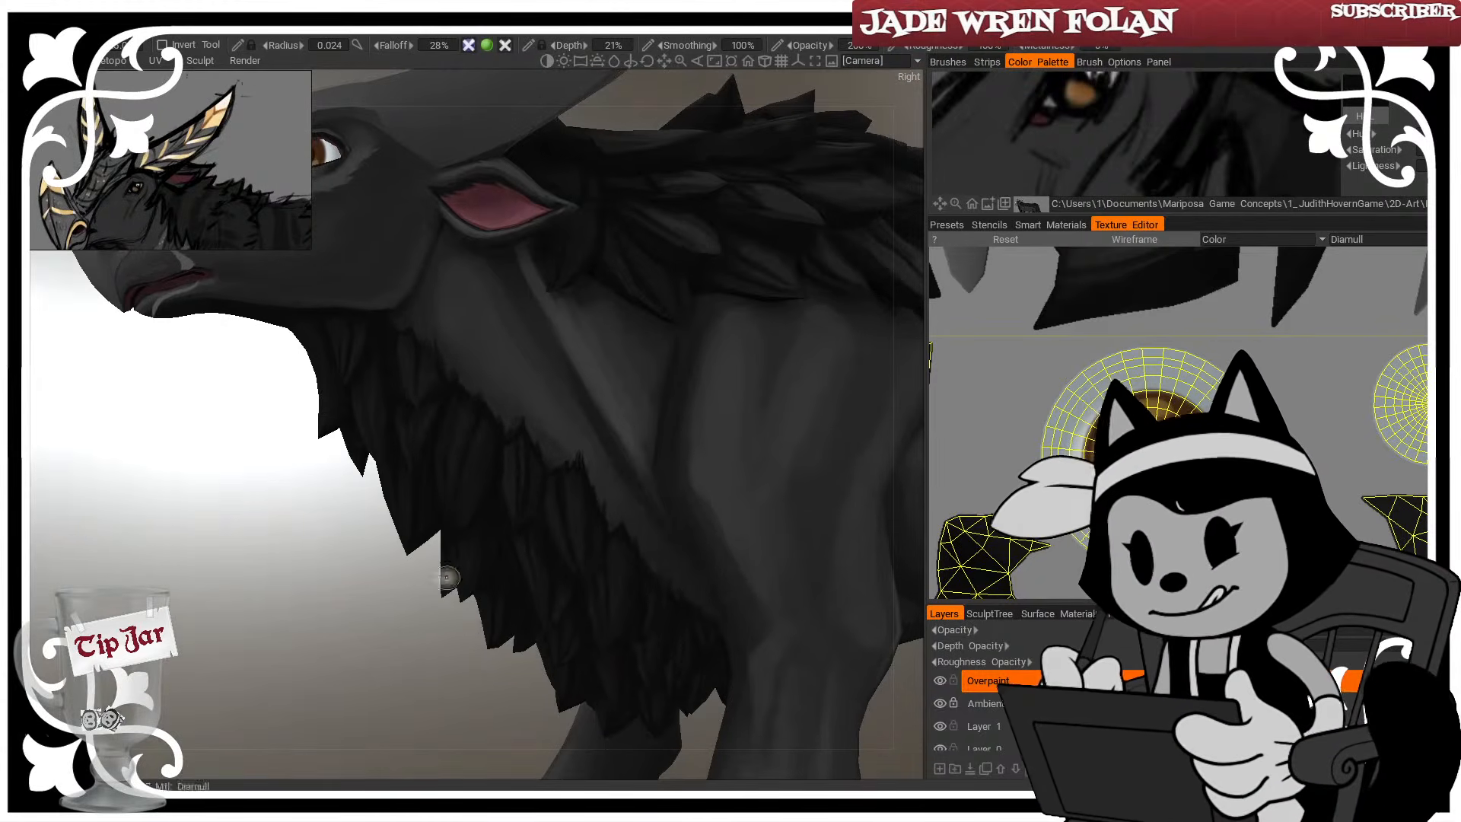
mouse_move(368, 688)
left_mouse_down()
mouse_move(382, 693)
mouse_move(442, 483)
left_mouse_up()
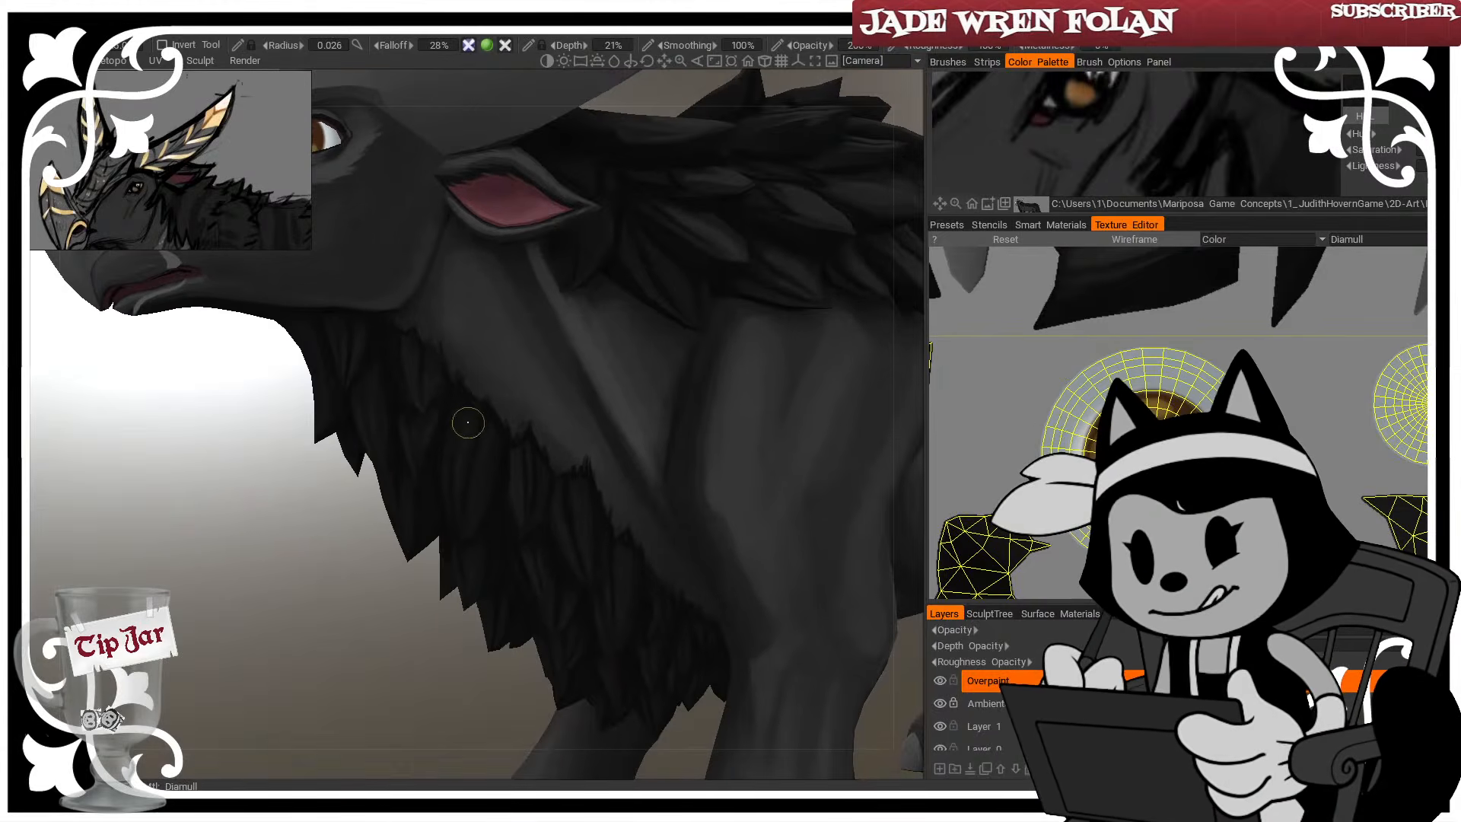
Draw fine shading on the feathers at the ruff's inner edge beside the neck, reducing the brush radius to about 0.012
mouse_move(467, 421)
left_mouse_down()
mouse_move(458, 491)
mouse_move(475, 489)
mouse_move(482, 447)
mouse_move(480, 498)
mouse_move(522, 459)
mouse_move(585, 573)
left_mouse_up()
key("[")
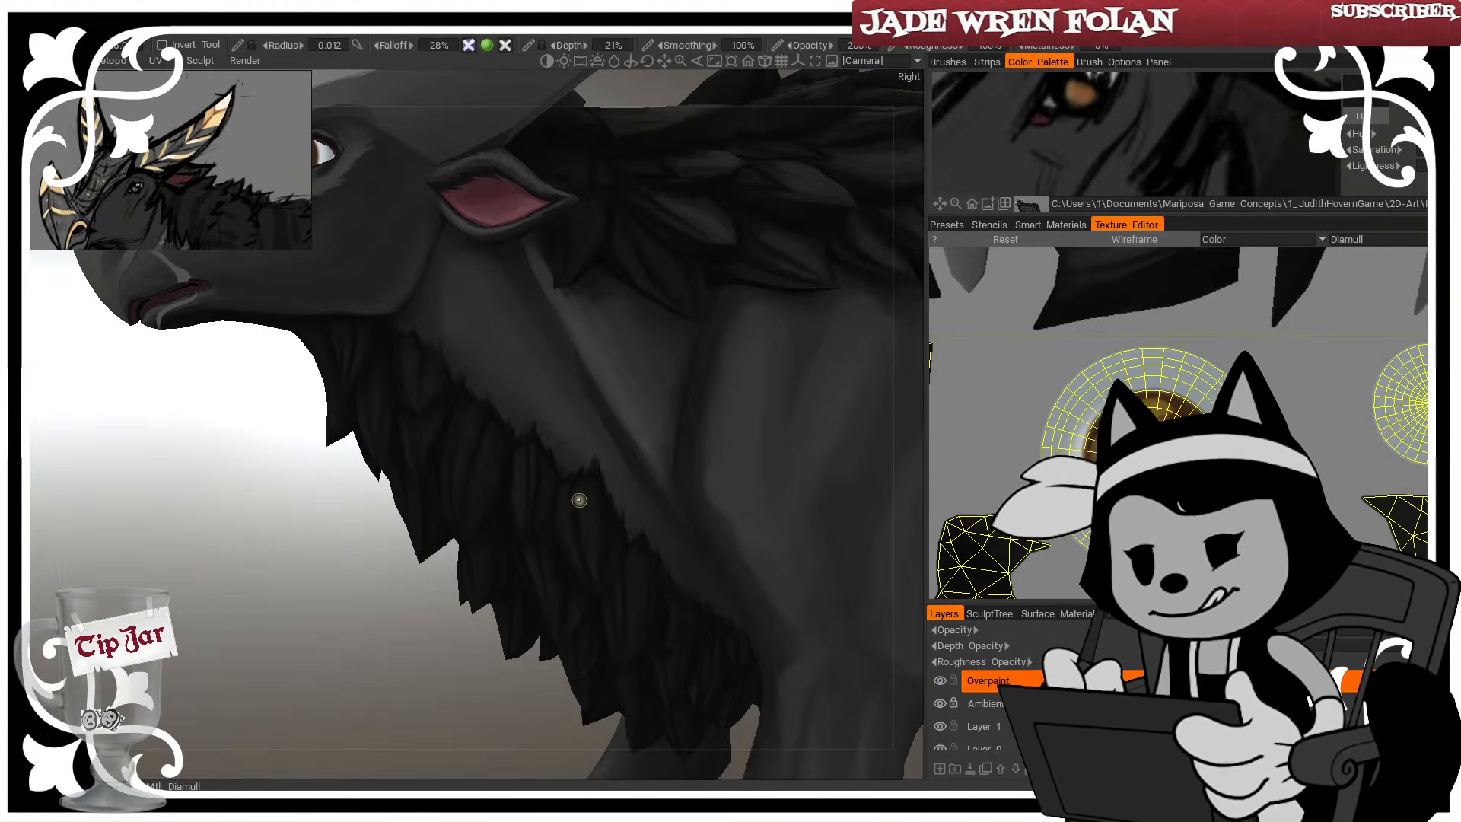
mouse_move(591, 484)
left_mouse_down()
mouse_move(577, 506)
mouse_move(595, 584)
left_mouse_up()
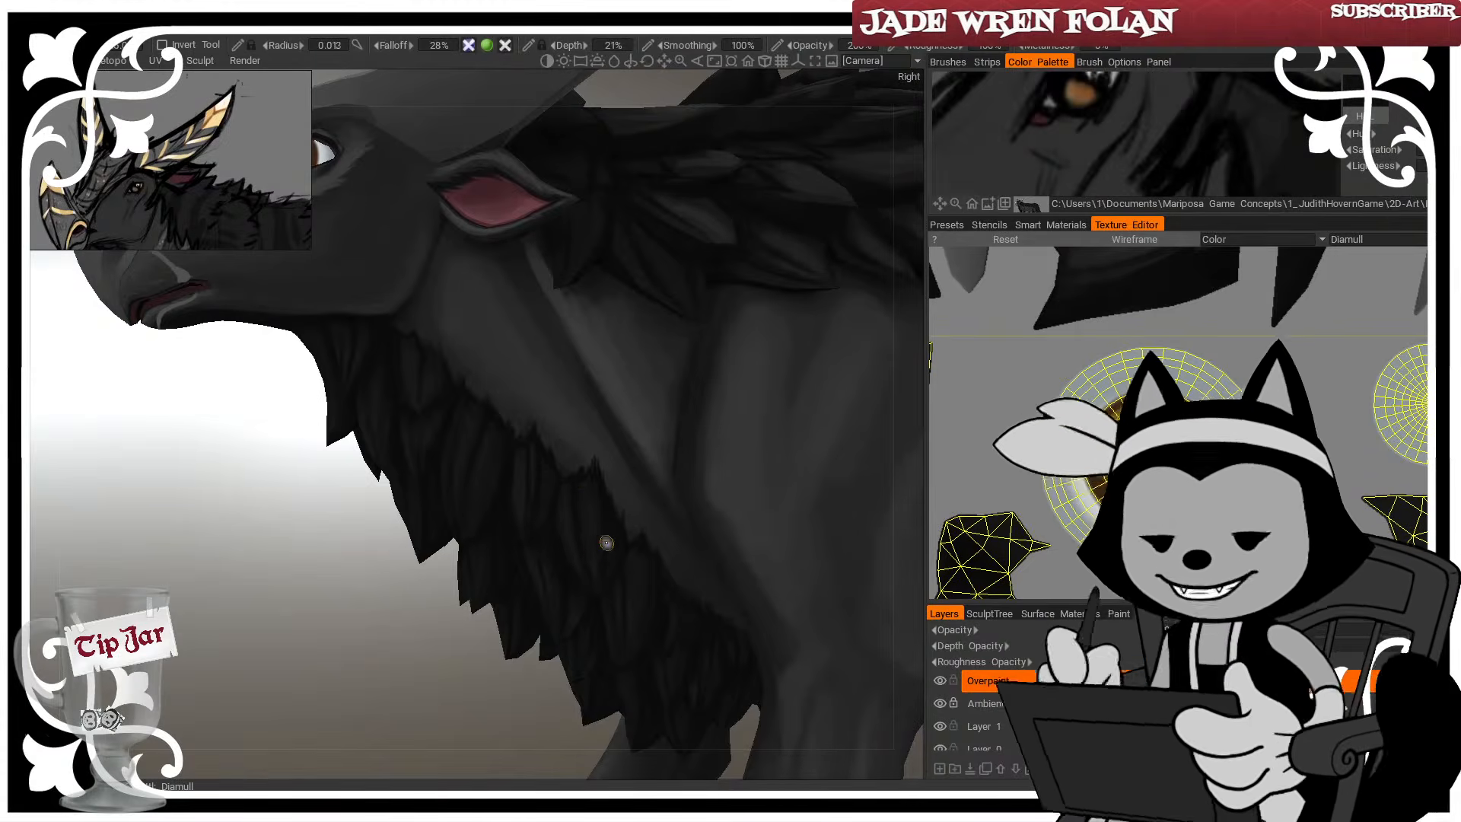
Set the brush radius to about 0.019 and choose a slightly lighter grey paint colour for the ruff highlights
key("]")
key("]")
key("]")
key("]")
key("]")
key("]")
mouse_move(446, 665)
left_mouse_down()
mouse_move(427, 566)
mouse_move(427, 714)
mouse_move(424, 643)
left_mouse_up()
key("[")
key("[")
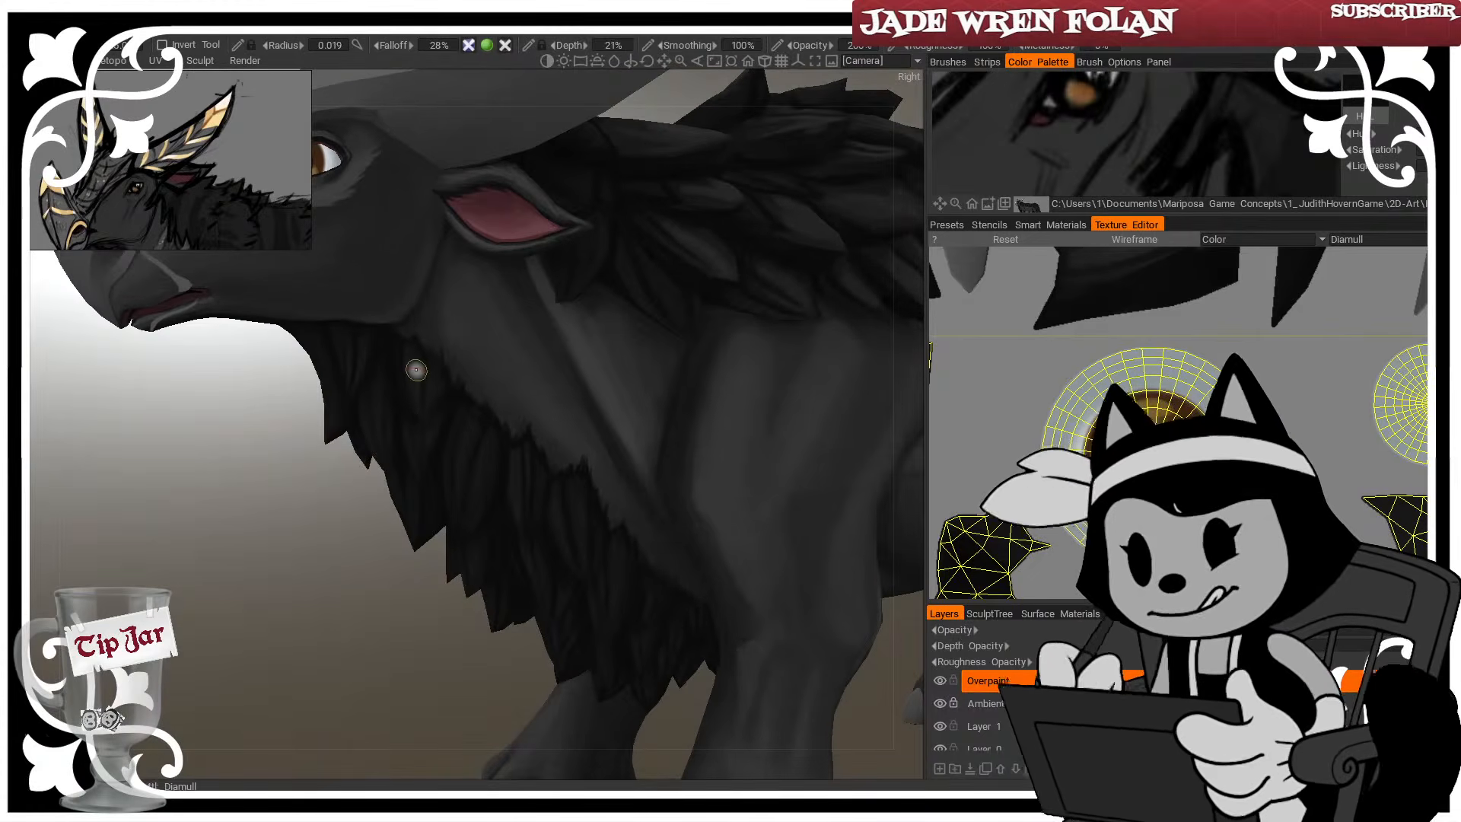
left_click(18, 156)
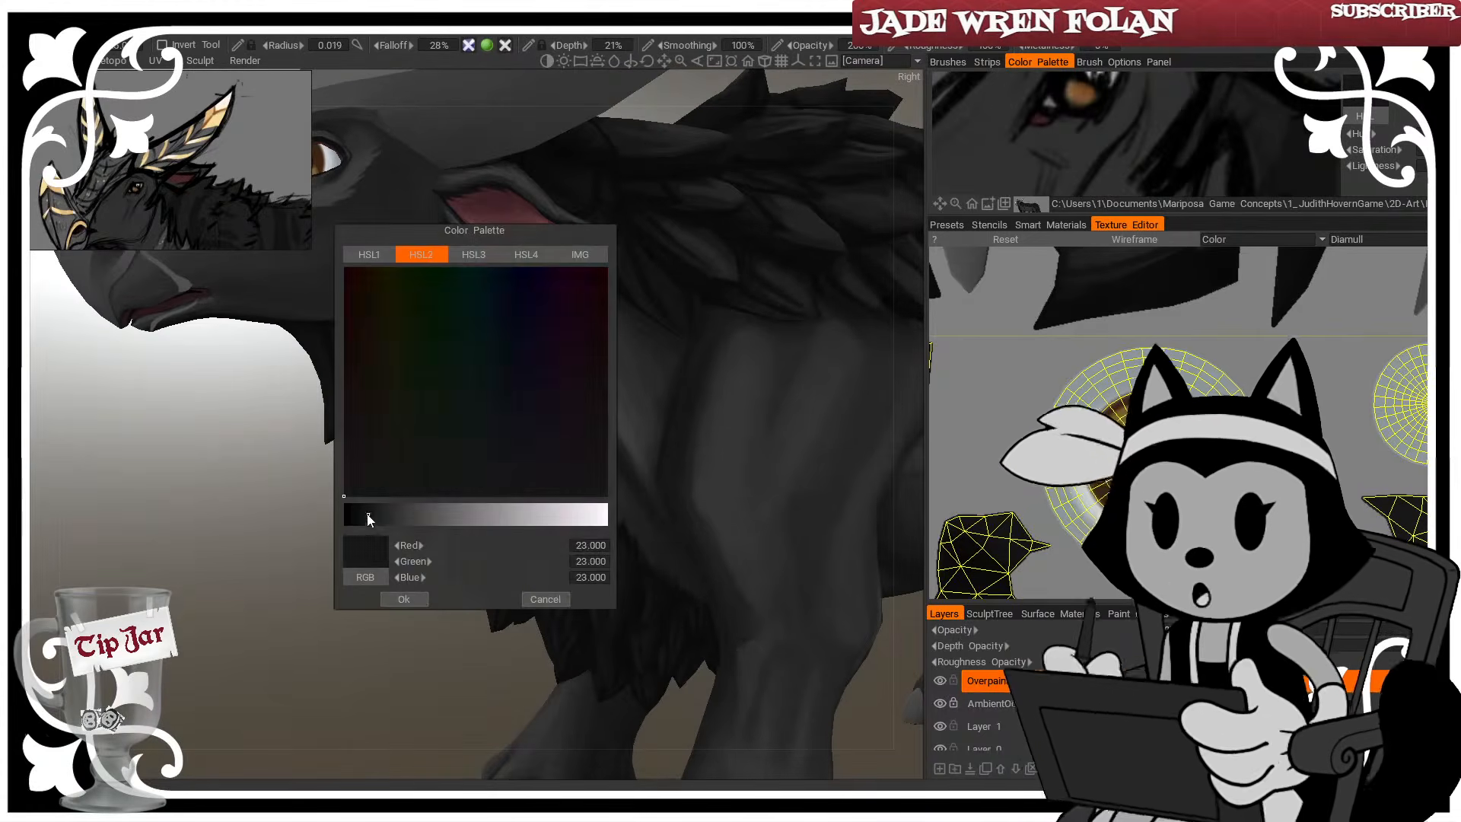
left_click_drag(368, 519, 386, 518)
left_click(403, 599)
Paint lighter strands on the feather at mid-height of the ruff beside the neck, using brush radii of 0.012 and 0.016
left_click_drag(405, 605, 393, 643)
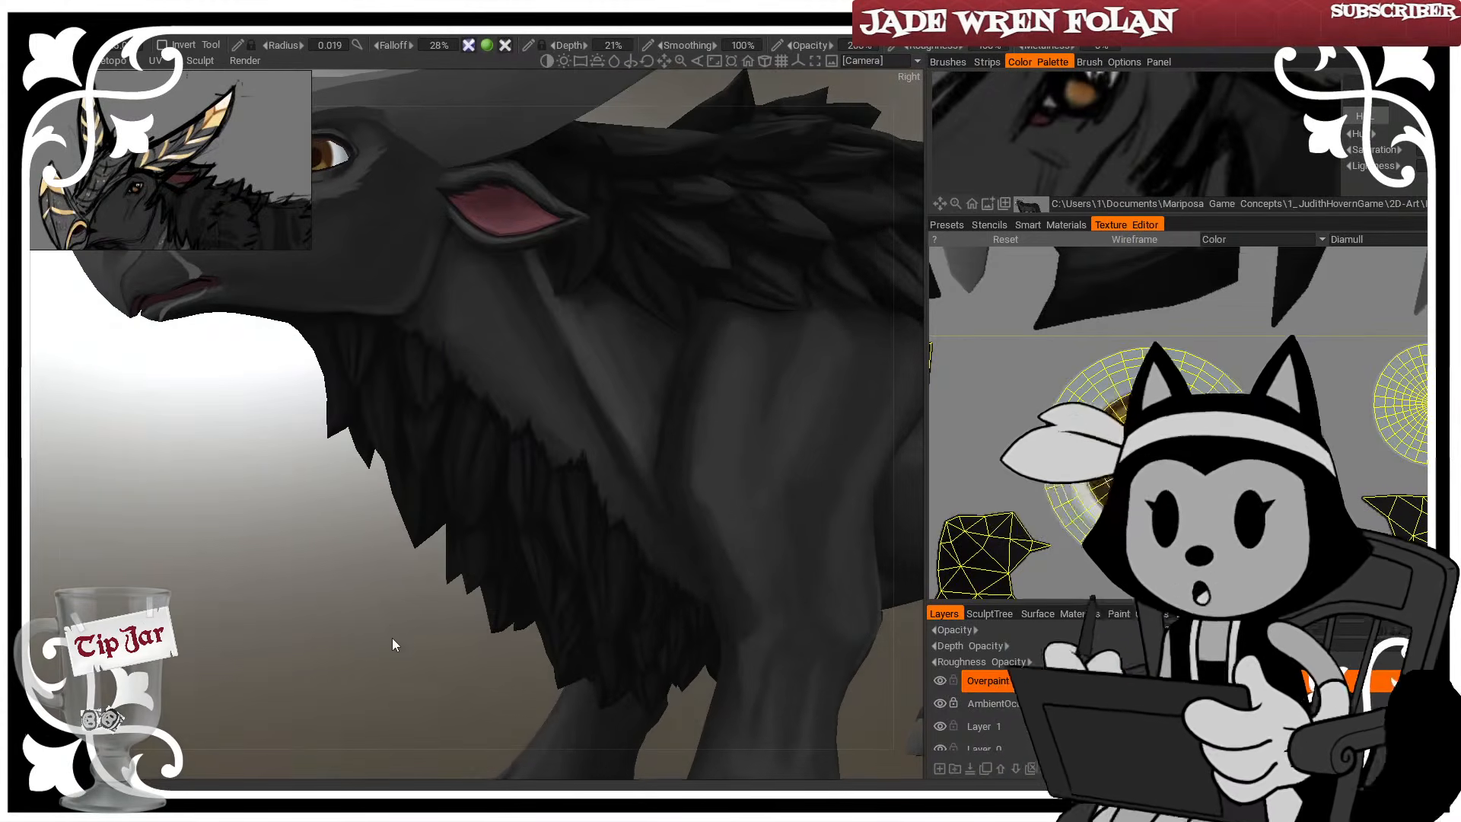
scroll(396, 620, "up", 3)
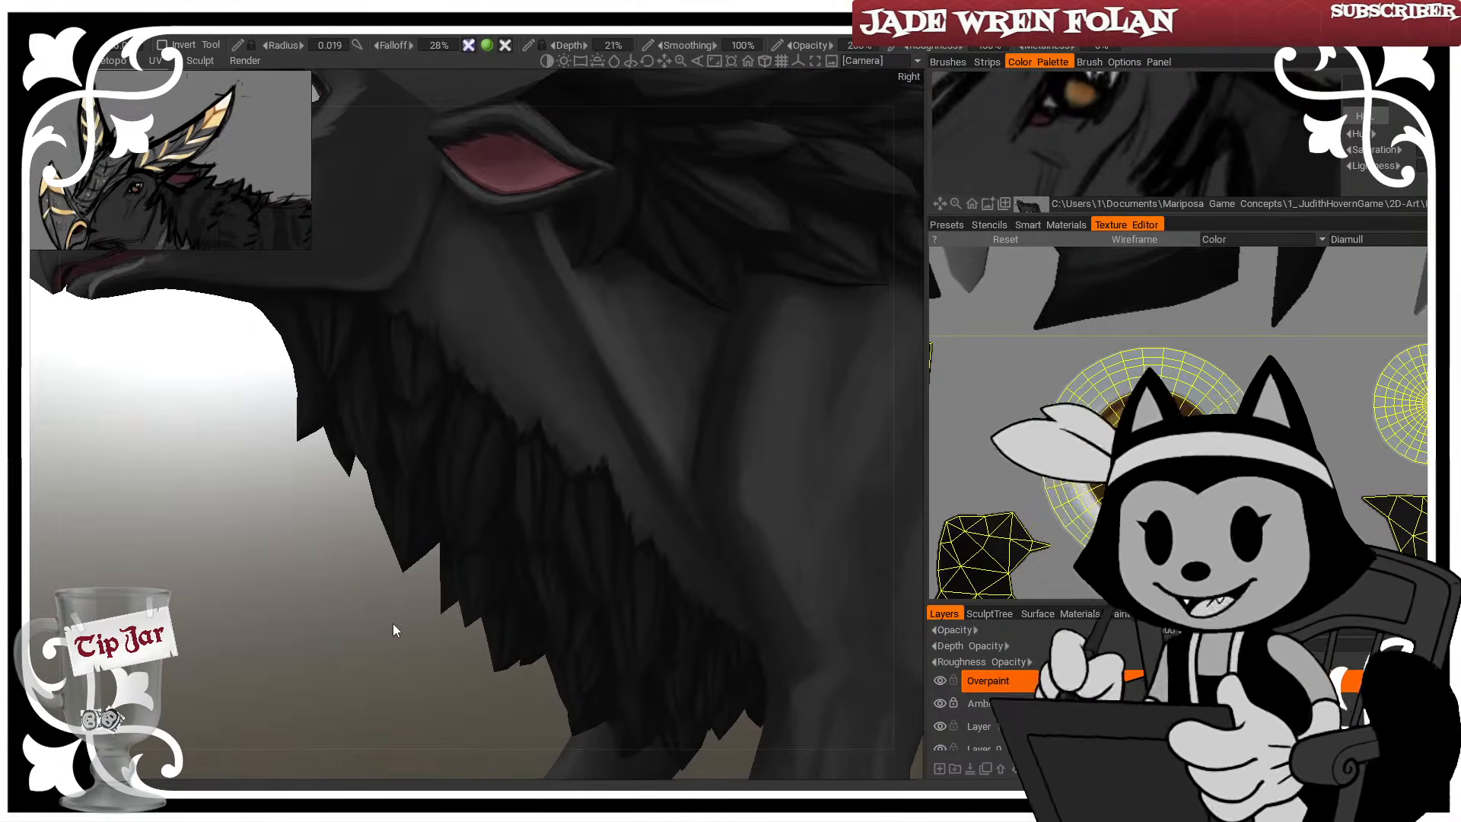
key("bracketleft")
key("bracketleft")
left_click_drag(459, 434, 454, 488)
left_click_drag(395, 647, 375, 652)
left_click_drag(479, 446, 474, 480)
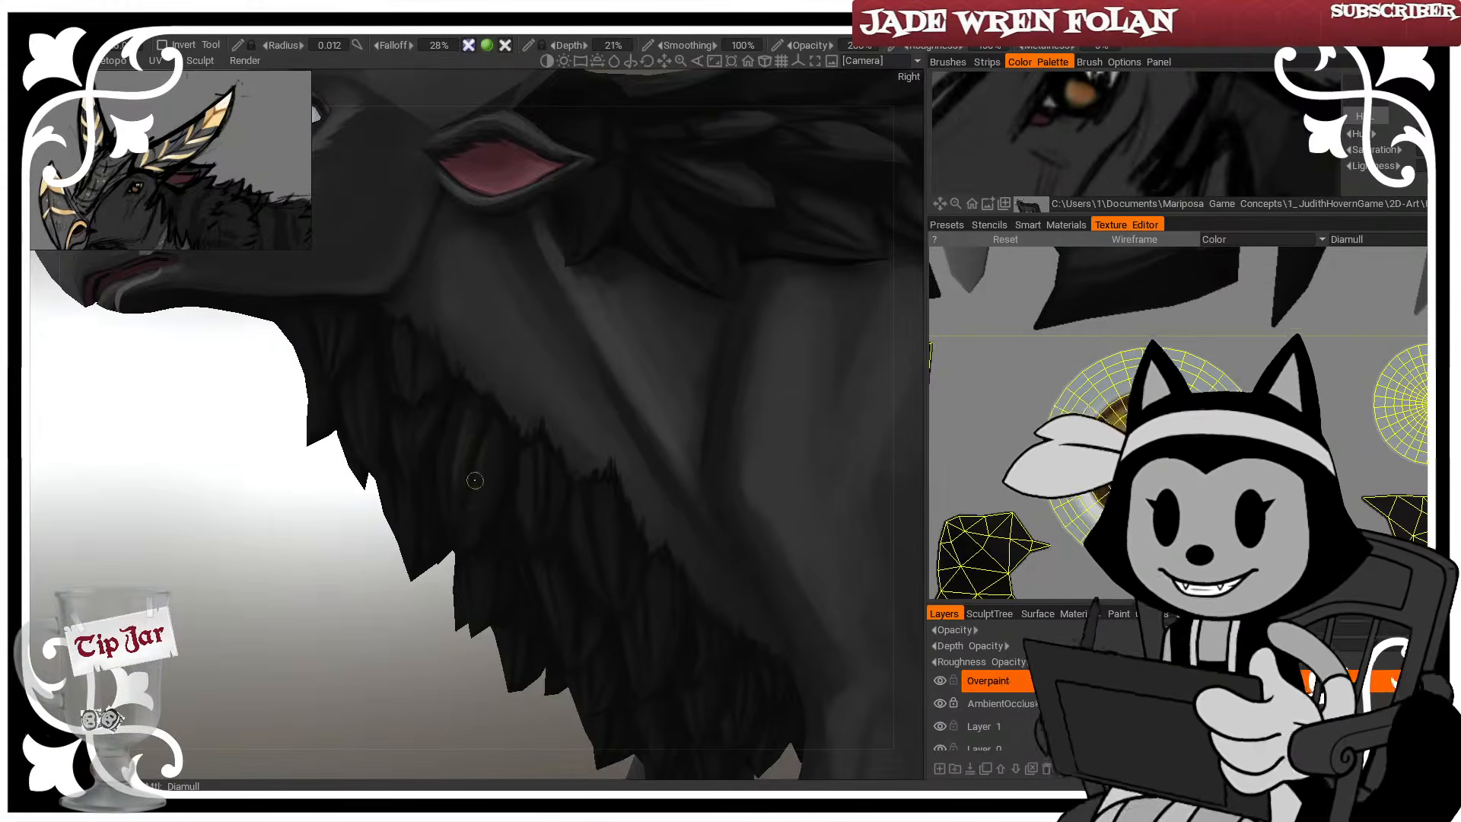
left_click_drag(396, 703, 356, 715)
left_click_drag(490, 429, 482, 479)
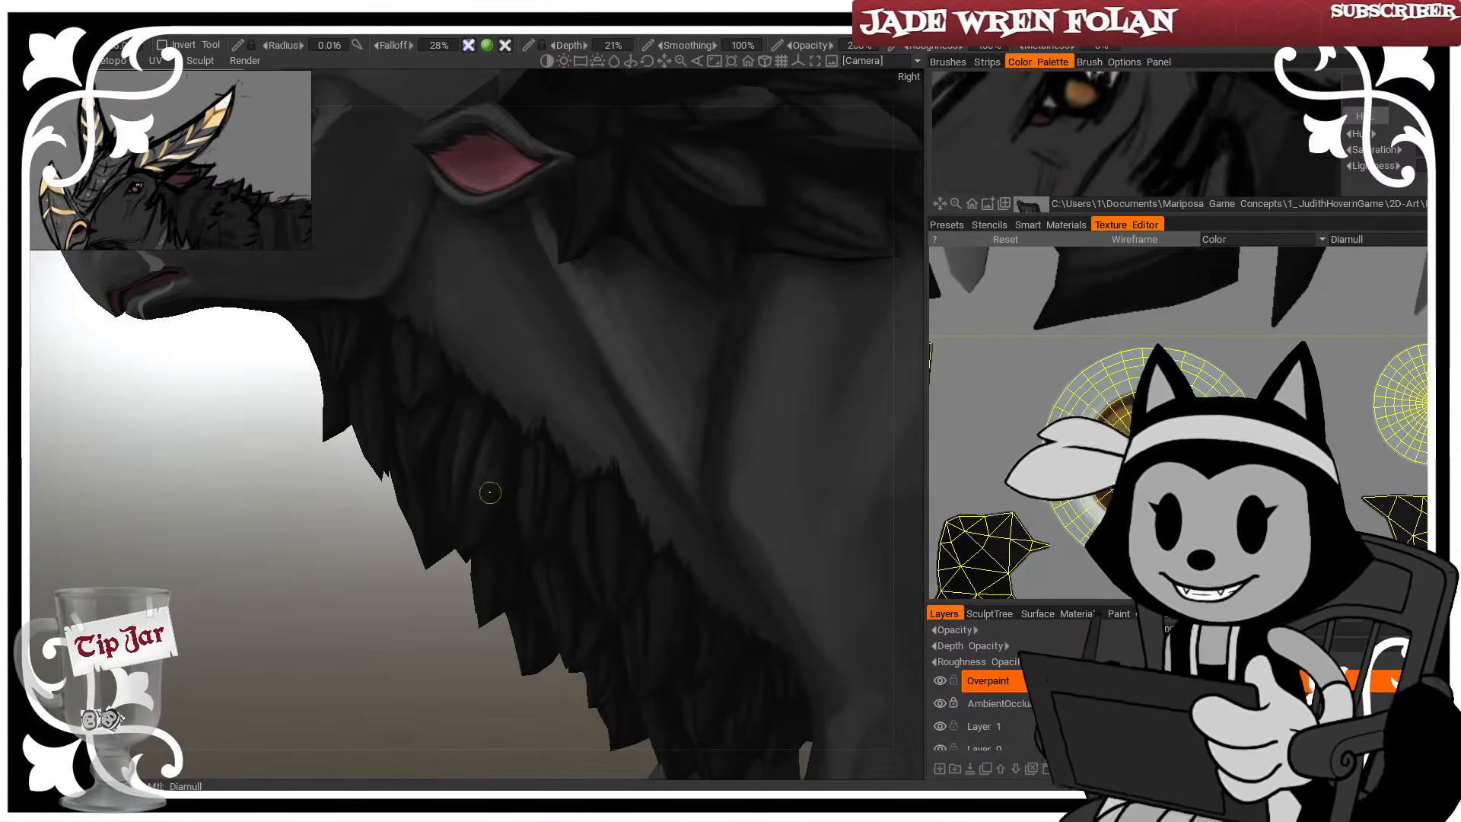
left_click_drag(435, 704, 453, 765)
left_click_drag(485, 458, 470, 541)
left_click_drag(454, 690, 440, 639)
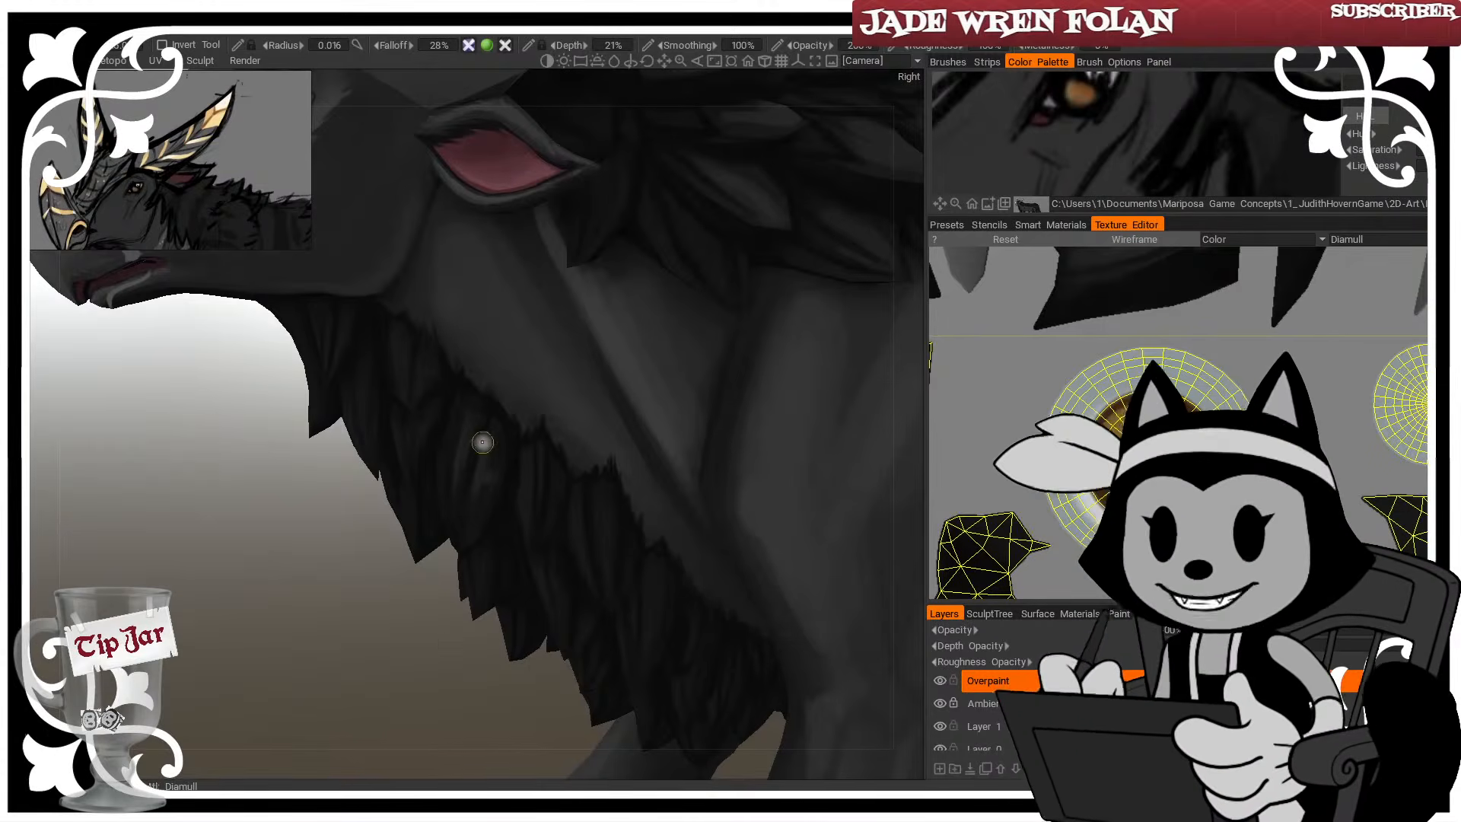
Build up the mid-ruff feather's highlight streaks, varying the brush radius from 0.019 through 0.015 down to 0.01
mouse_move(483, 445)
left_mouse_down()
mouse_move(469, 516)
mouse_move(484, 467)
mouse_move(495, 476)
mouse_move(470, 517)
left_mouse_up()
key("bracketleft")
key("bracketleft")
left_click_drag(471, 413, 456, 469)
left_click_drag(418, 574, 427, 600)
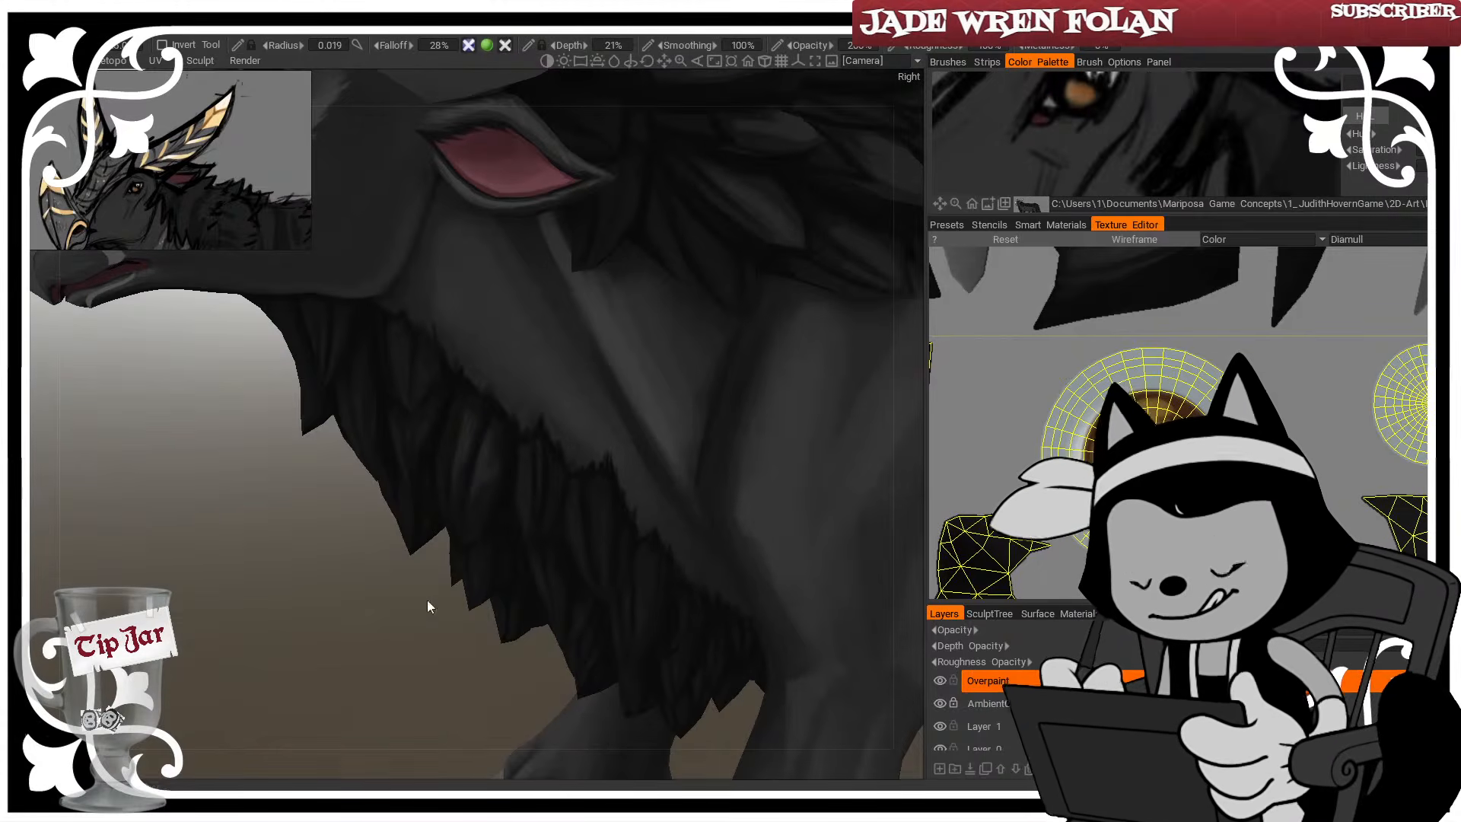
key("bracketleft")
left_click_drag(447, 433, 438, 473)
mouse_move(392, 805)
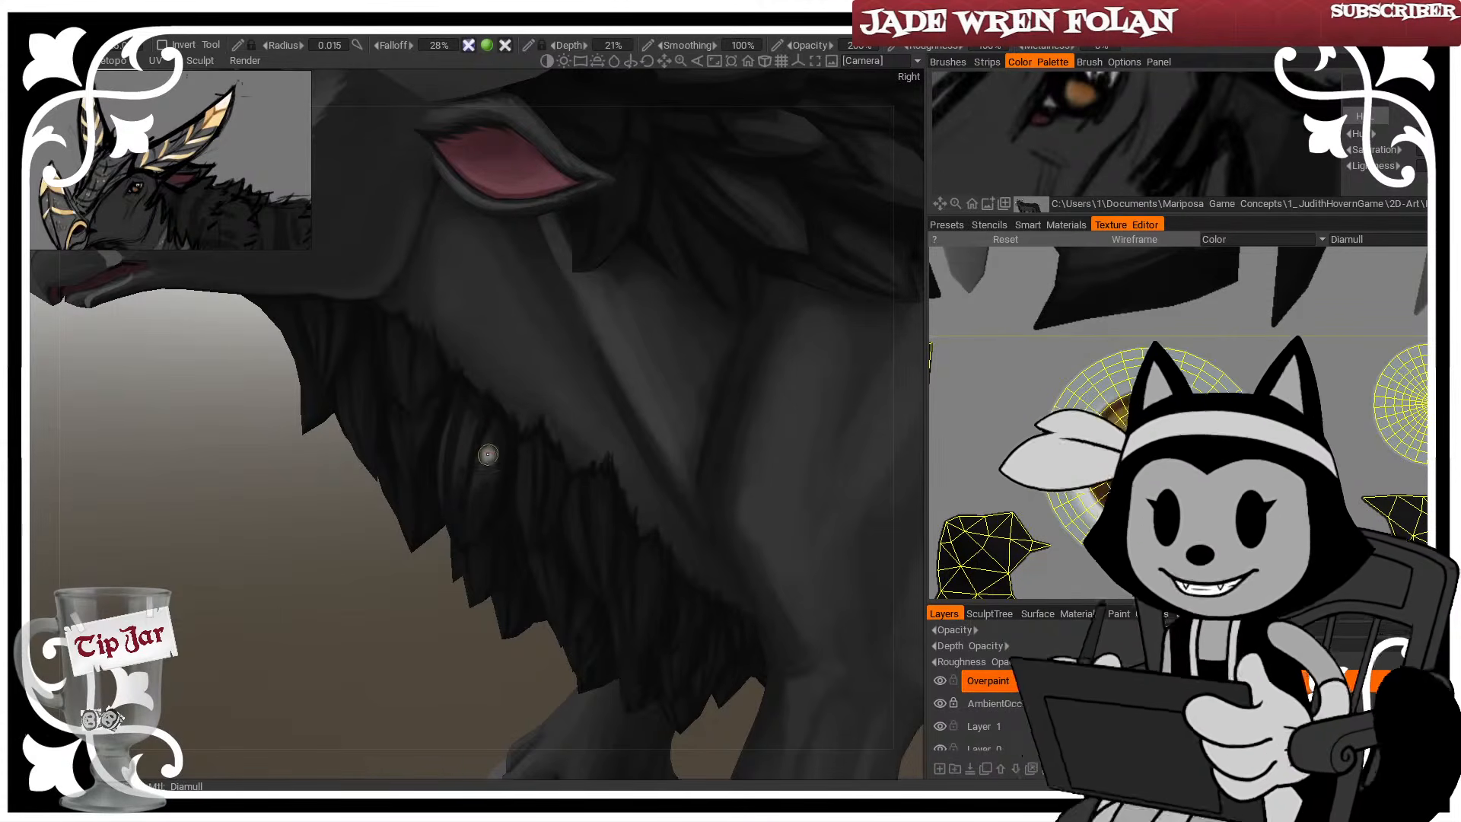
key("bracketleft")
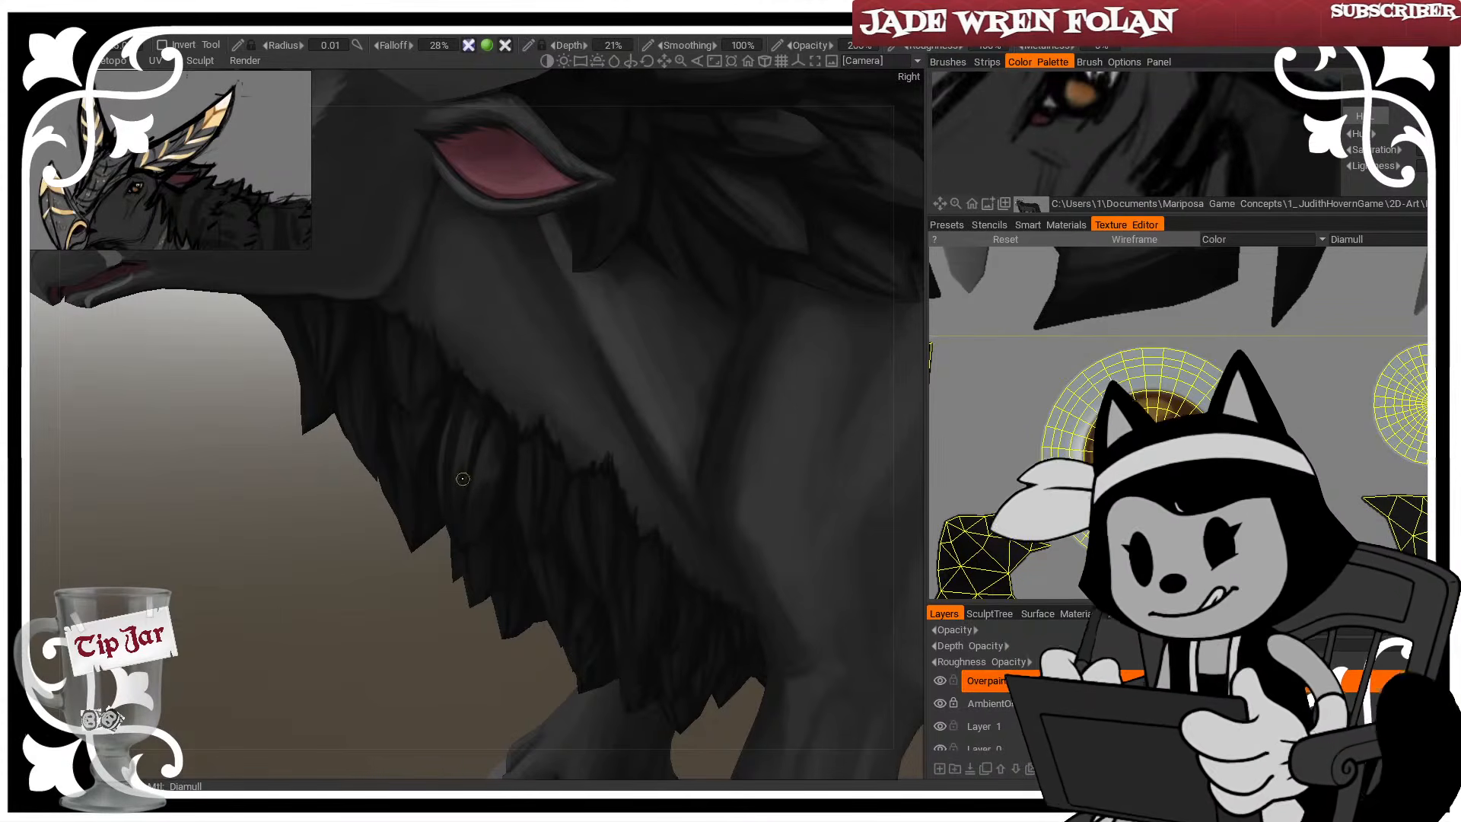
Add lighter strands to the next feathers down the ruff's inner edge with brush radii of 0.012 and 0.014
mouse_move(444, 683)
left_mouse_down()
mouse_move(453, 620)
mouse_move(442, 606)
left_mouse_up()
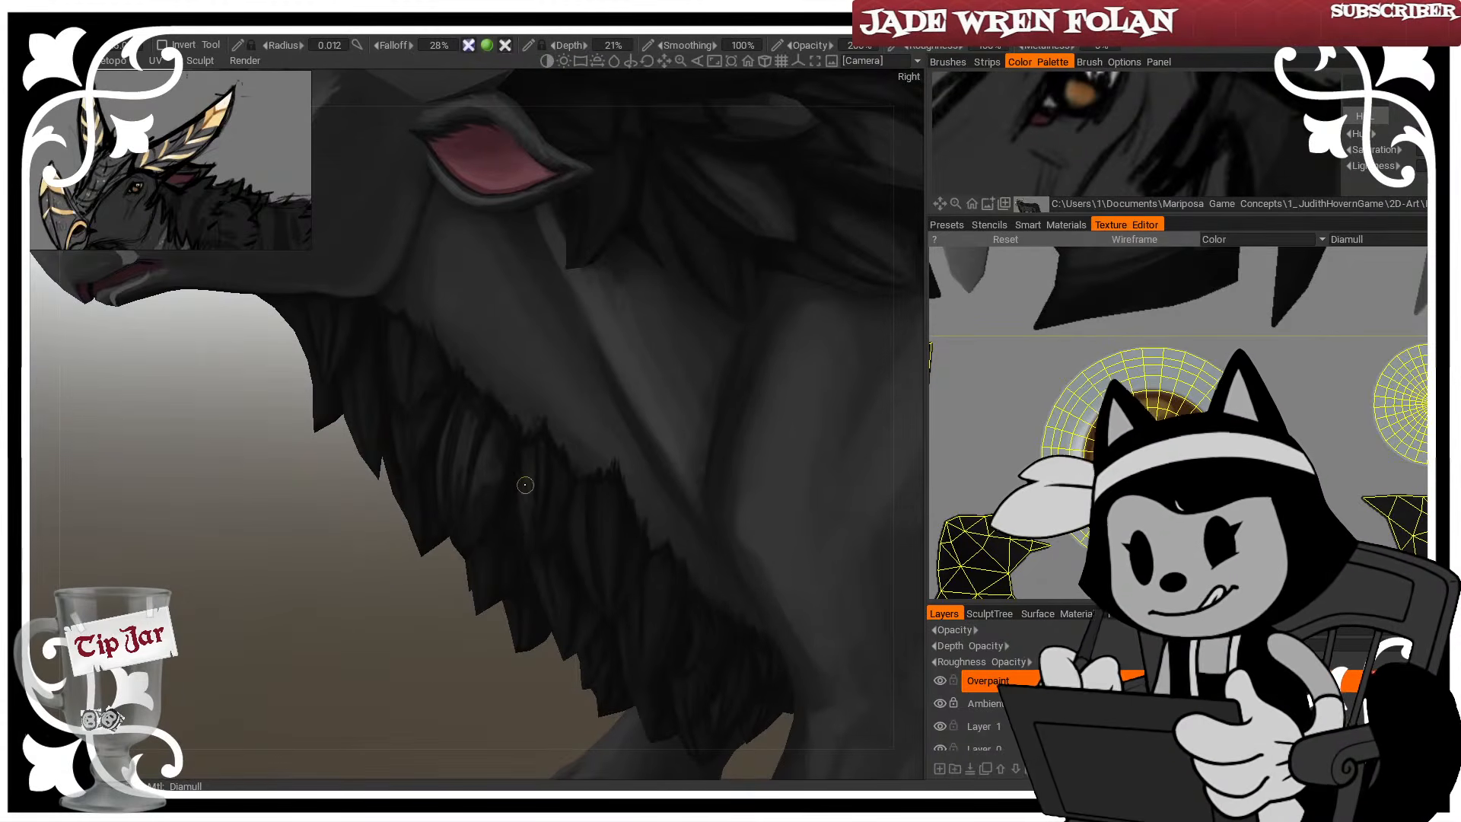
left_click_drag(542, 453, 528, 542)
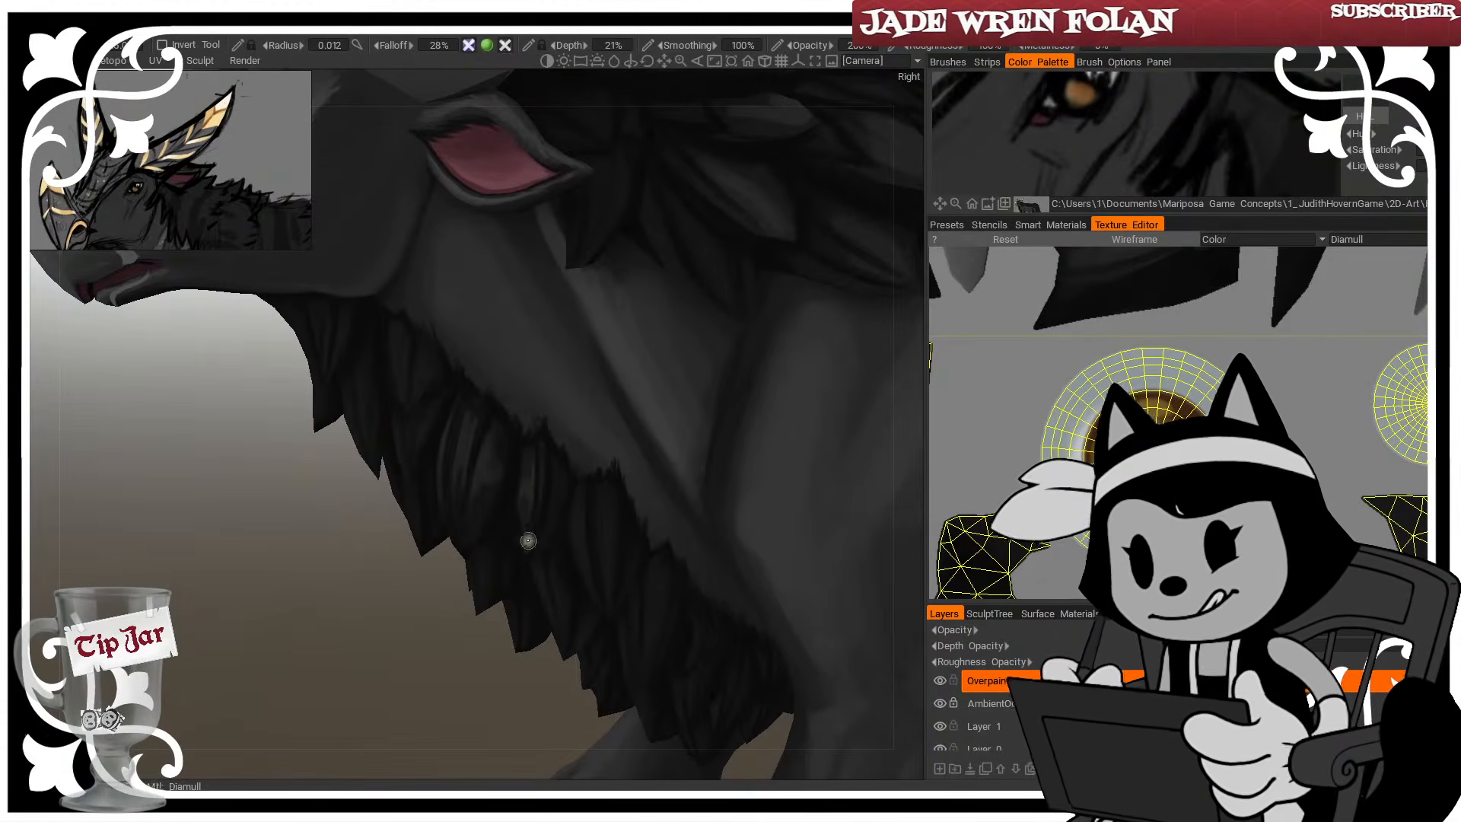
left_click_drag(455, 606, 466, 584)
mouse_move(543, 466)
left_mouse_down()
mouse_move(539, 507)
mouse_move(552, 501)
left_mouse_up()
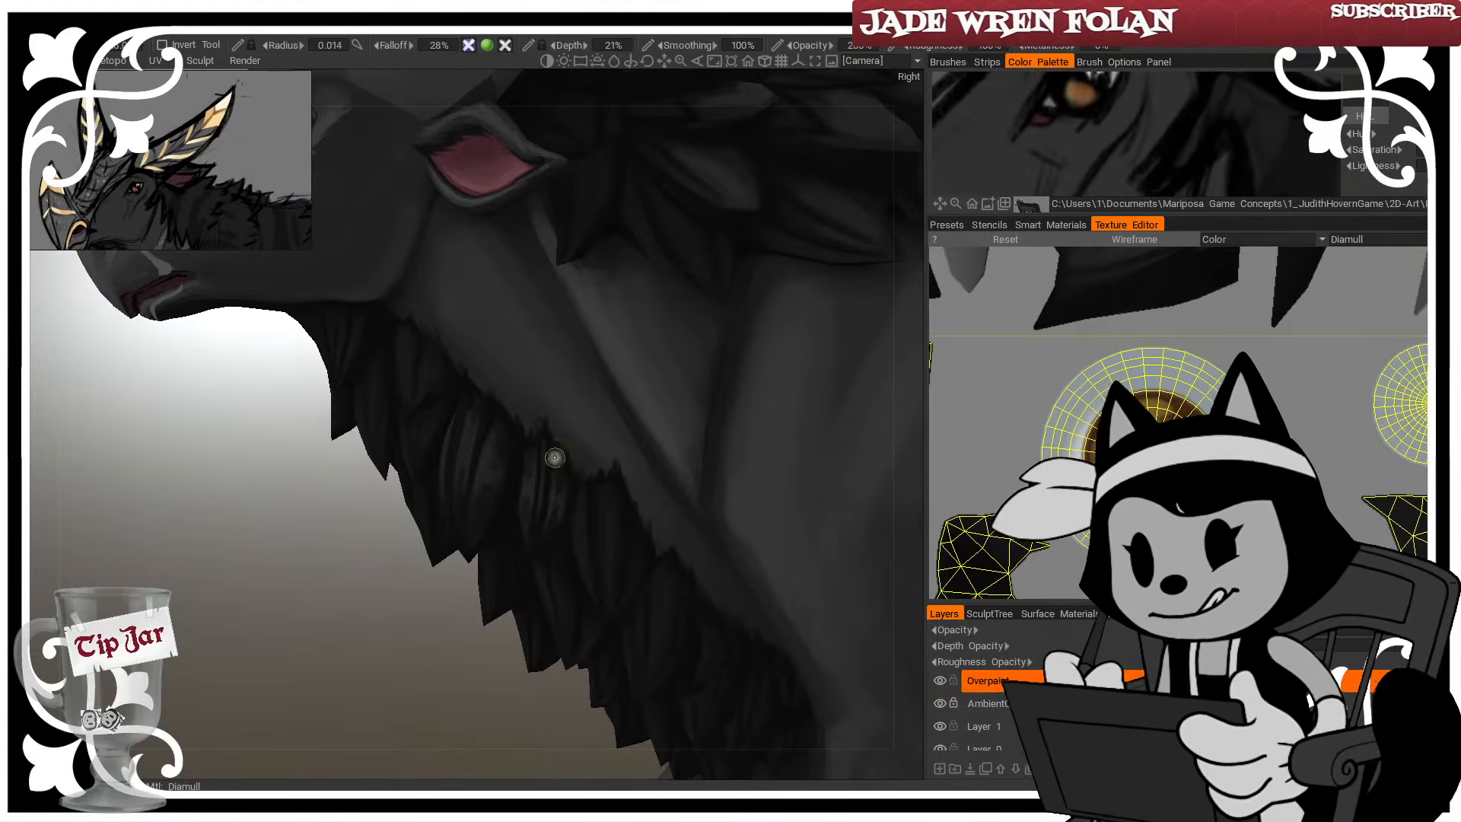
left_click_drag(503, 673, 500, 715)
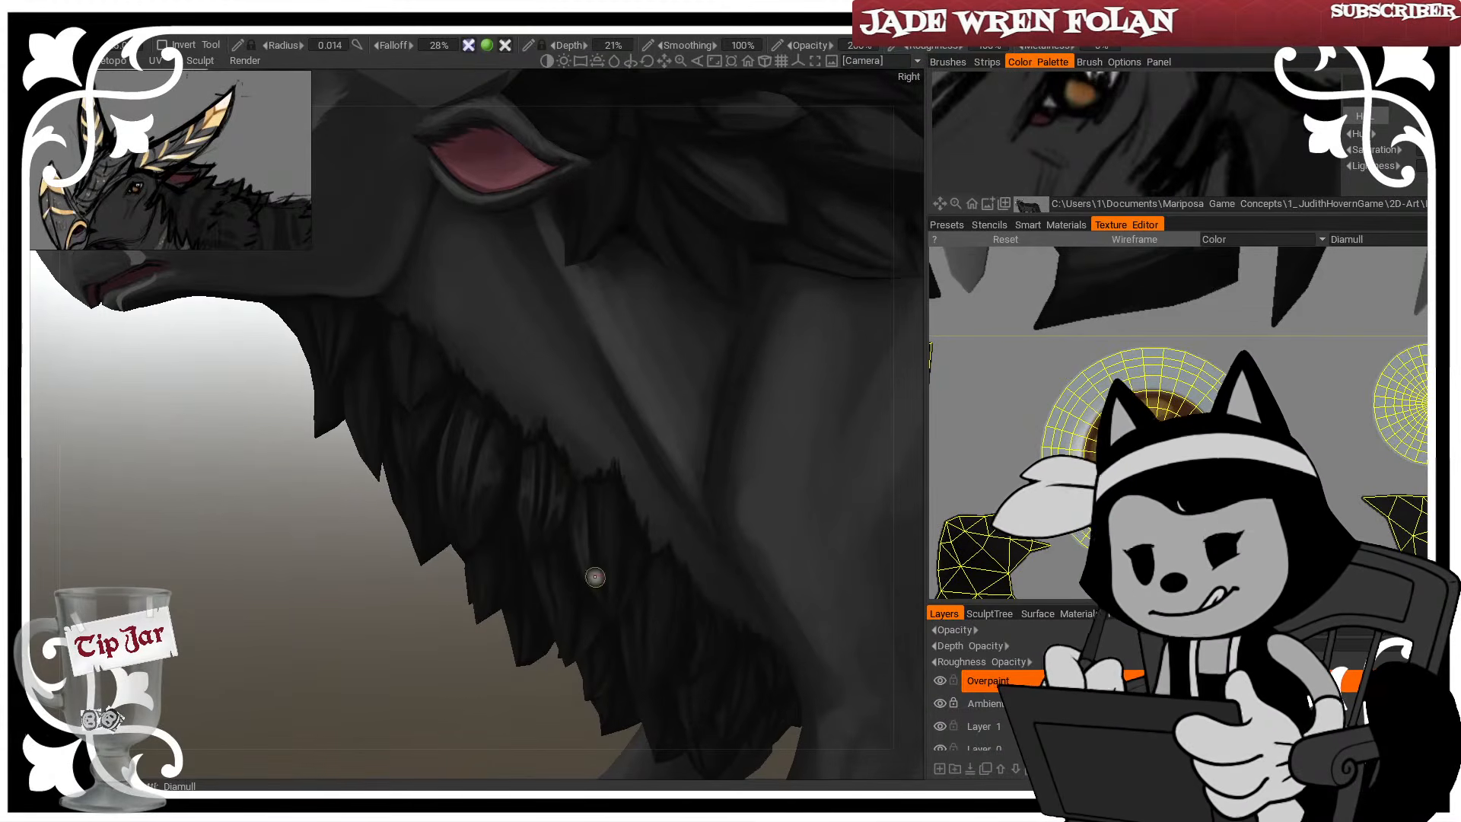
left_click_drag(510, 679, 515, 680)
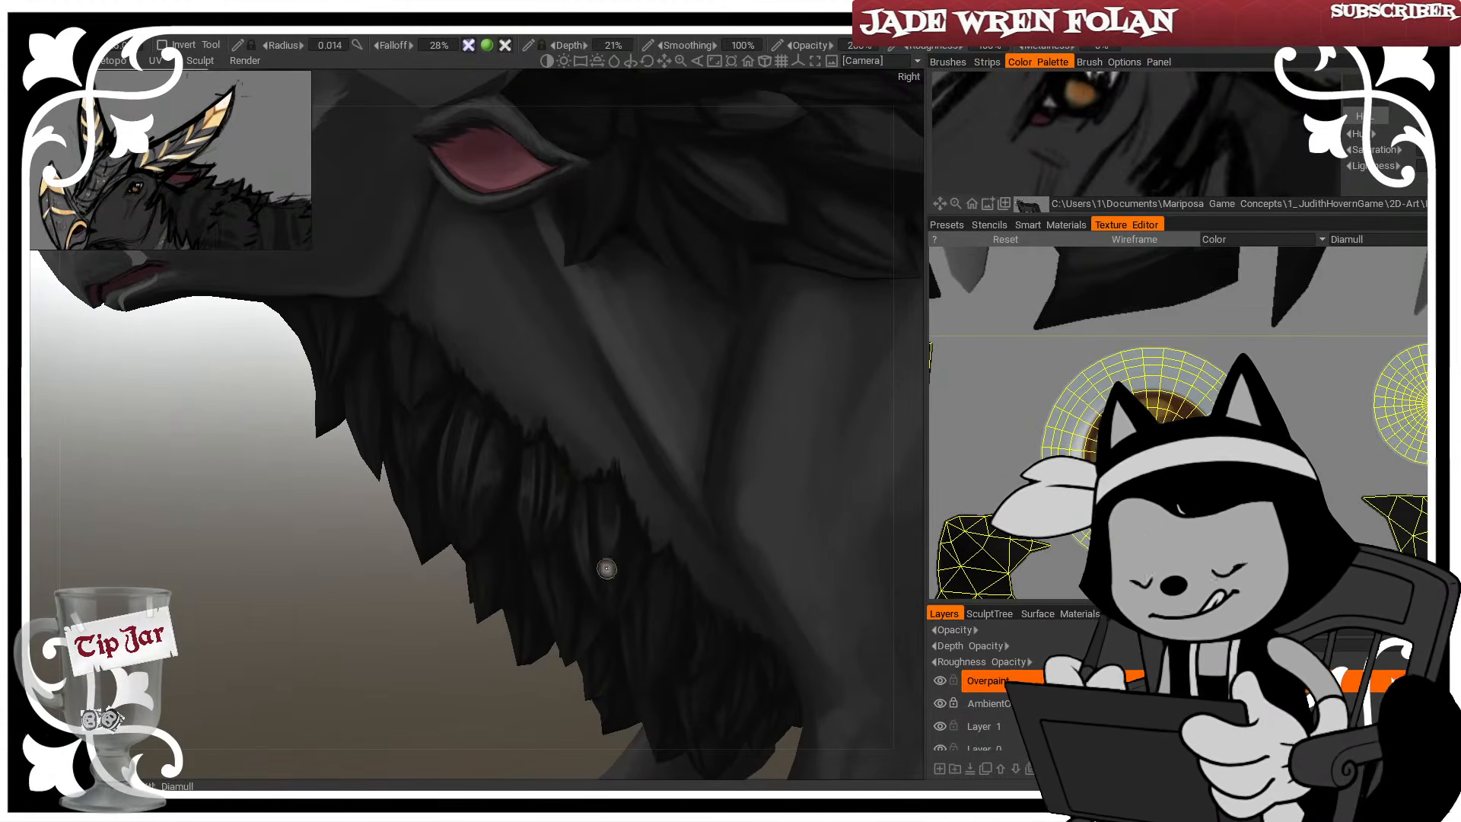
mouse_move(401, 715)
left_mouse_down()
mouse_move(451, 735)
mouse_move(539, 649)
left_mouse_up()
left_click_drag(623, 574, 620, 597)
Paint highlight strands on the upper inner feather below the jaw, varying the brush radius between 0.013 and 0.016
mouse_move(426, 764)
left_mouse_down()
mouse_move(464, 729)
mouse_move(412, 723)
mouse_move(438, 502)
left_mouse_up()
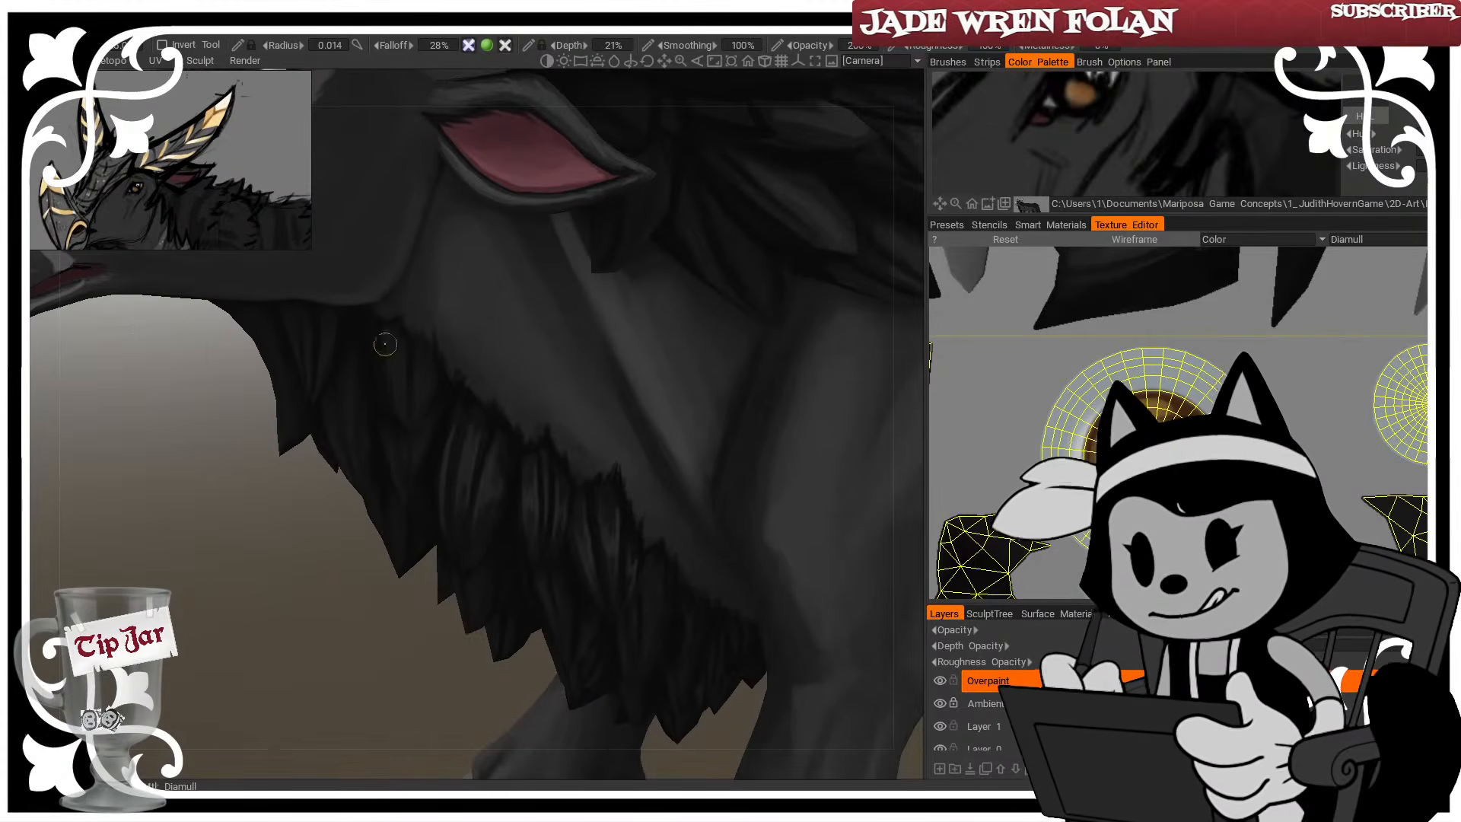
left_click_drag(400, 367, 402, 385)
left_click_drag(353, 674, 367, 609)
left_click_drag(417, 367, 427, 426)
left_click_drag(358, 533, 308, 552)
left_click_drag(425, 365, 412, 410)
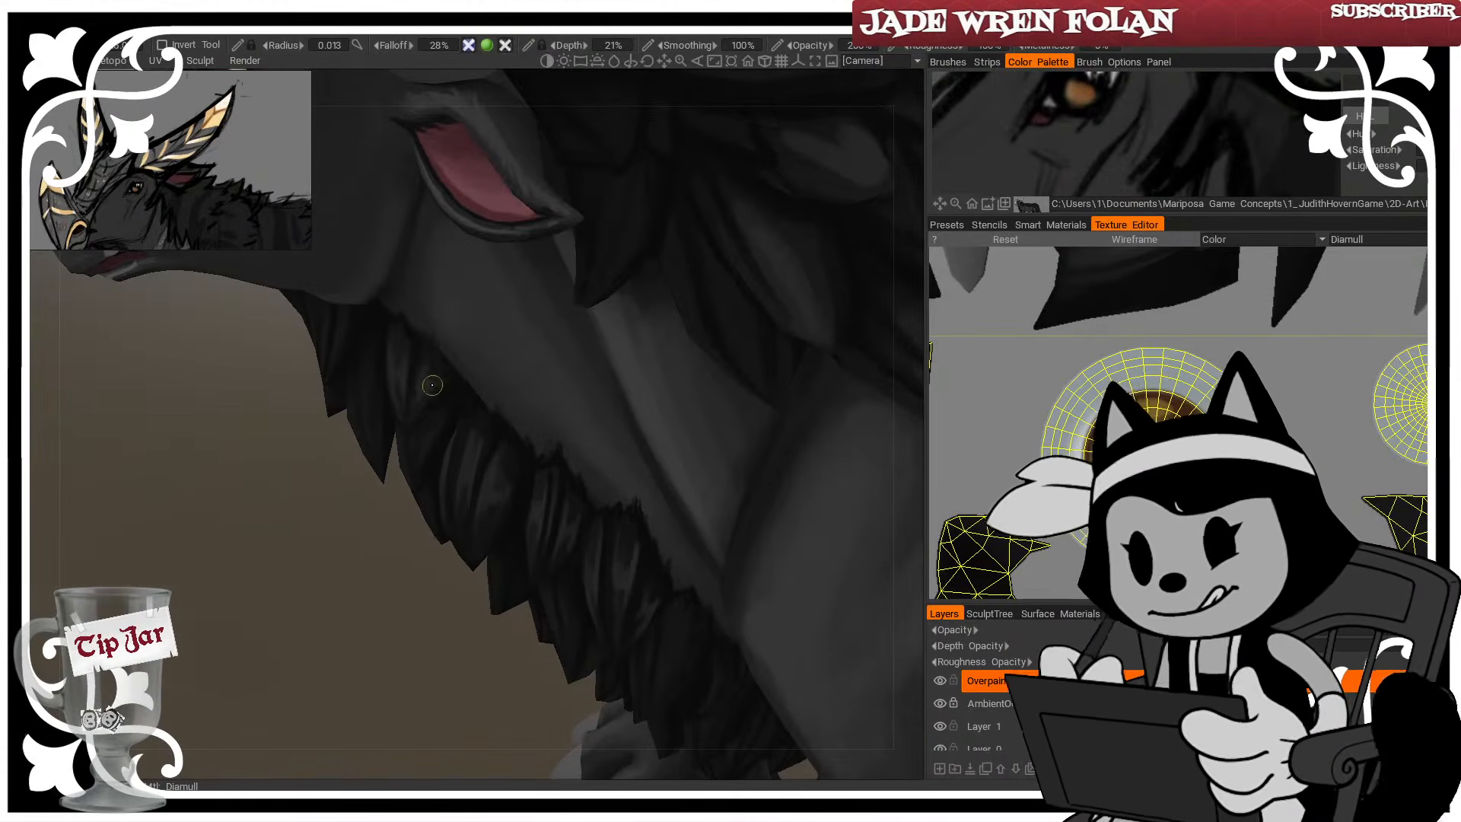
left_click_drag(373, 631, 417, 585)
left_click_drag(397, 359, 402, 407)
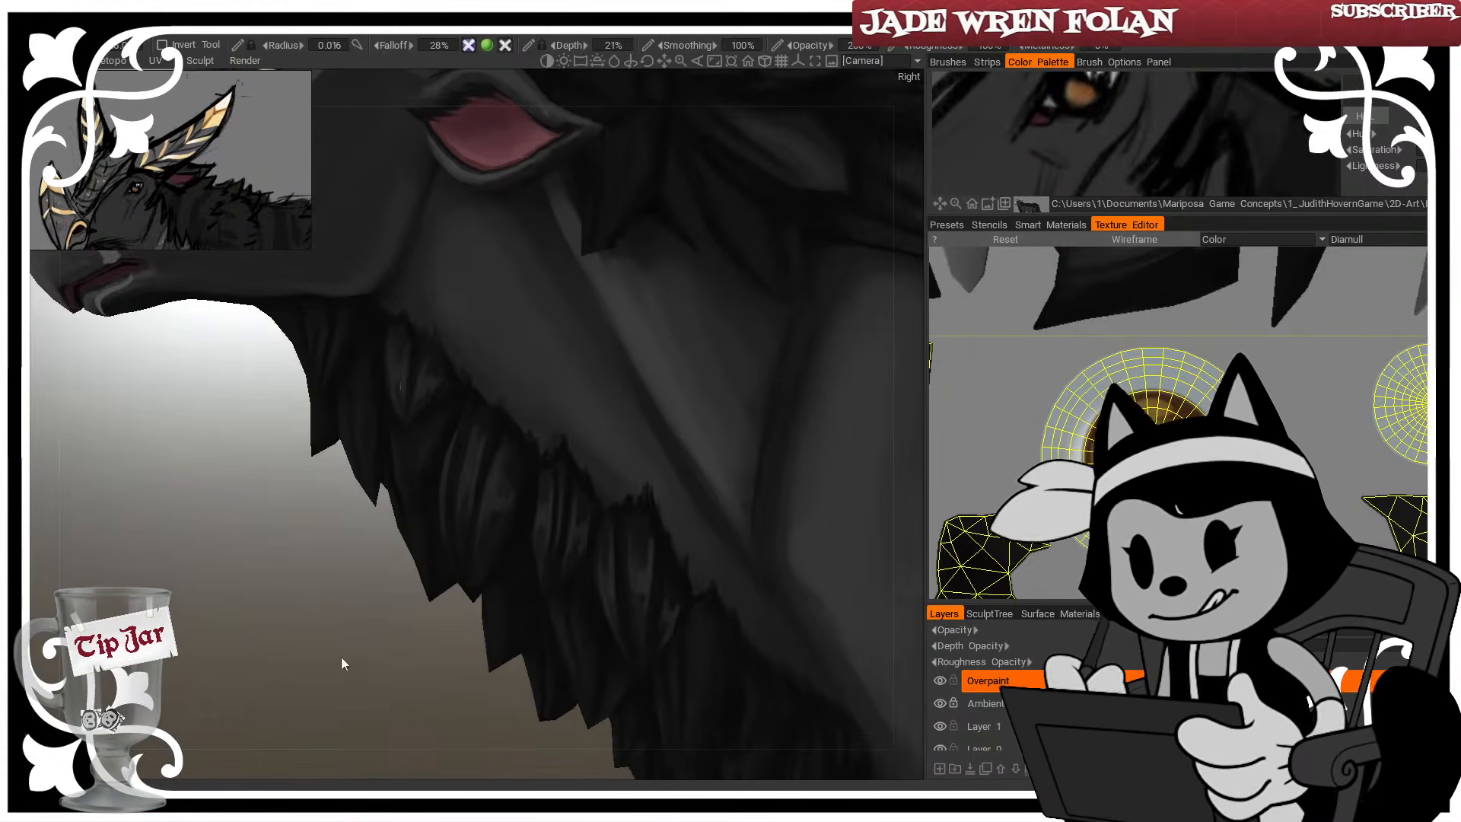
Refine the strands below the upper inner feather and toward the ruff's front edge, reducing the brush radius to 0.011
left_click_drag(342, 658, 408, 748)
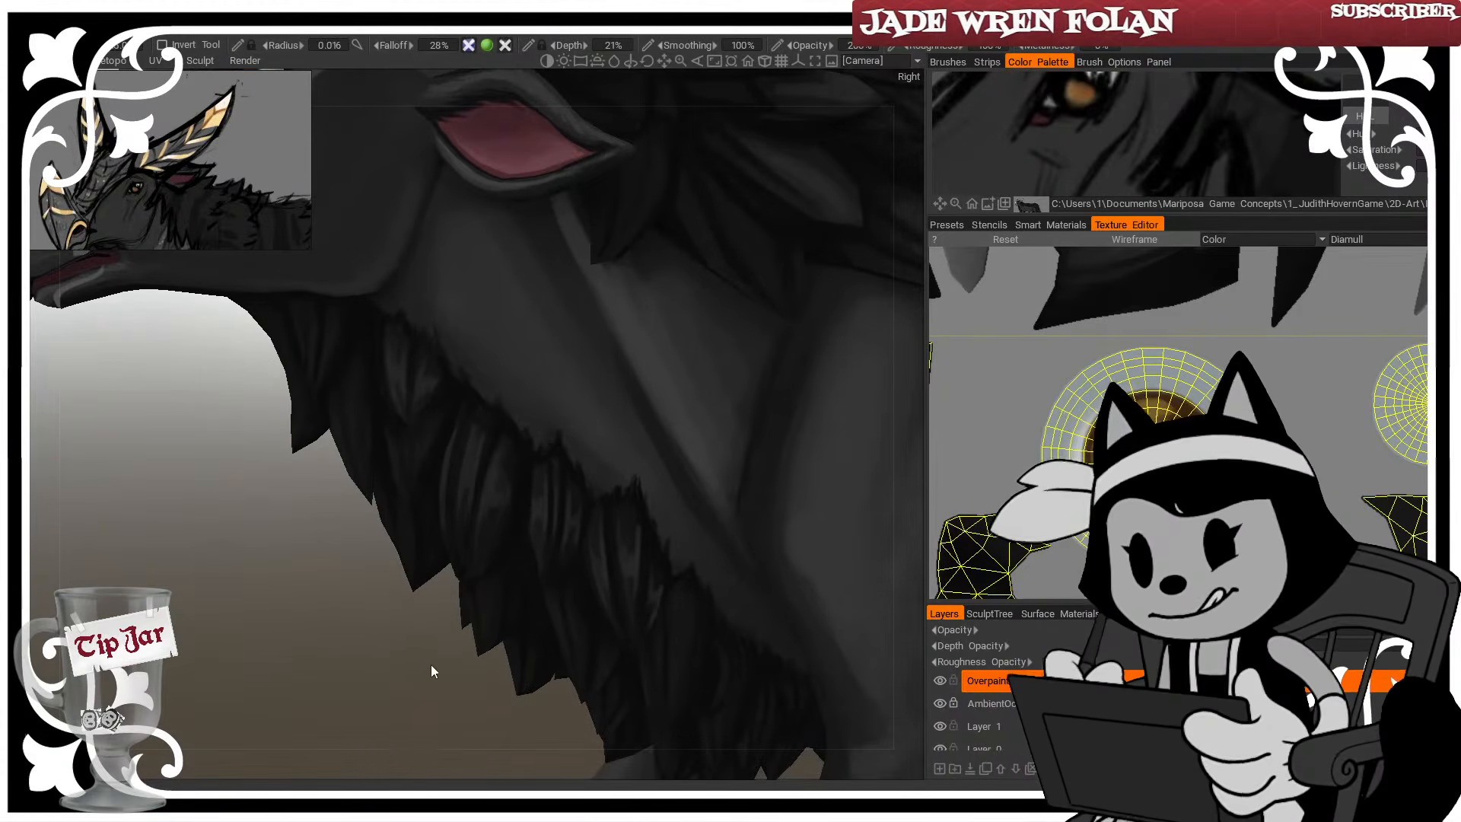
left_click_drag(431, 664, 468, 756)
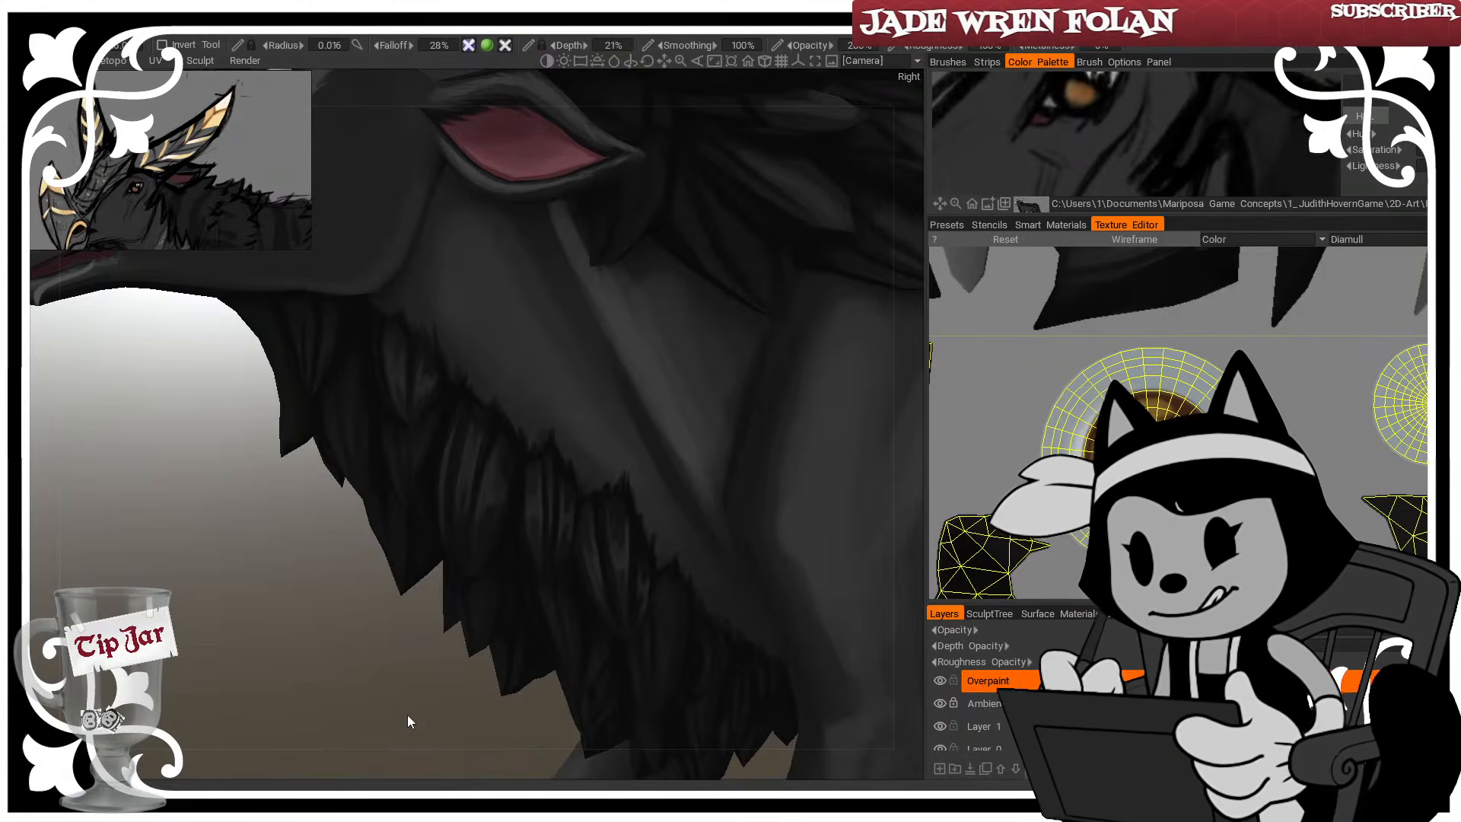
left_click_drag(420, 649, 419, 685)
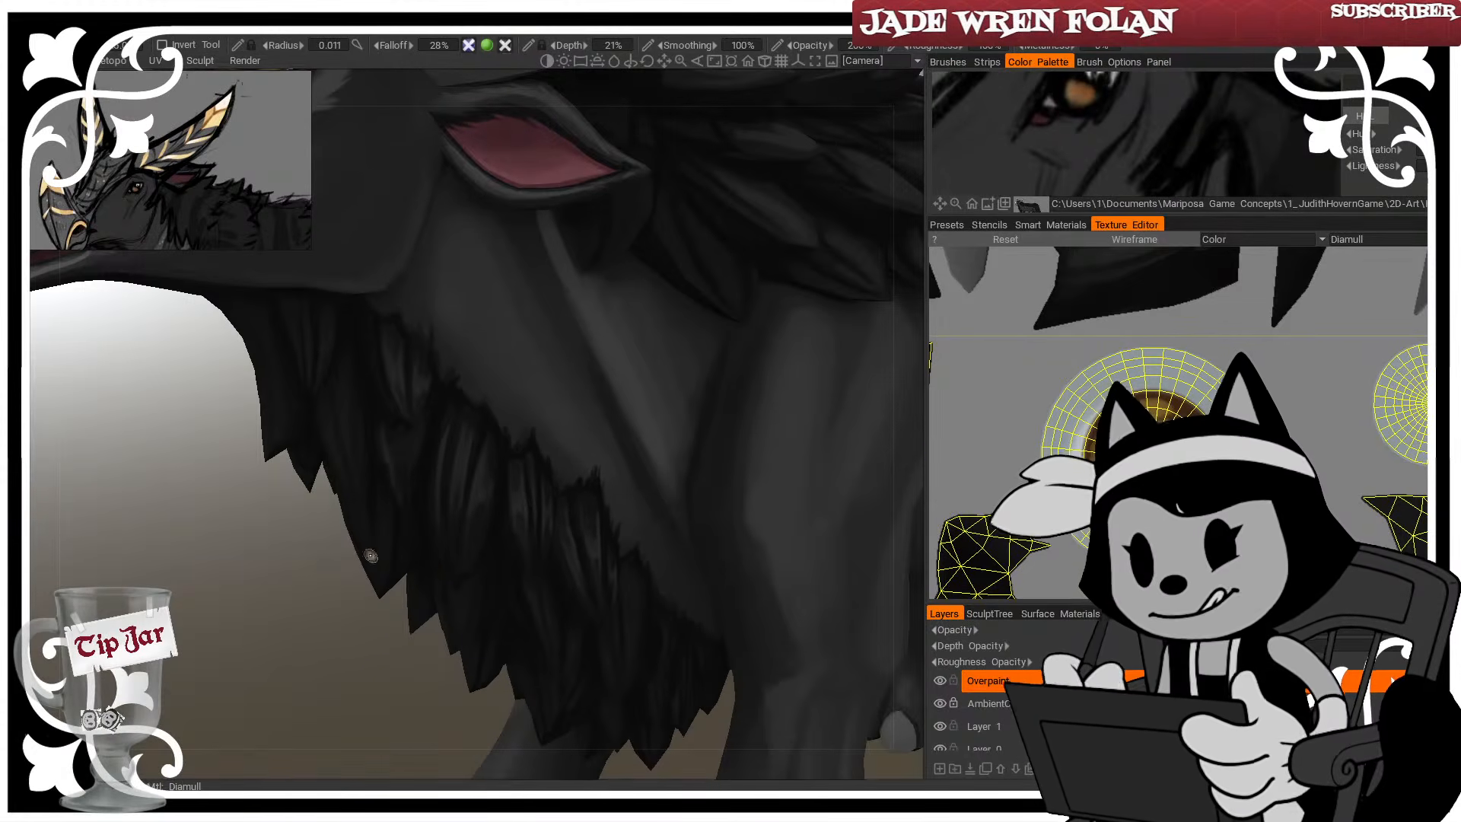
left_click_drag(363, 572, 371, 601)
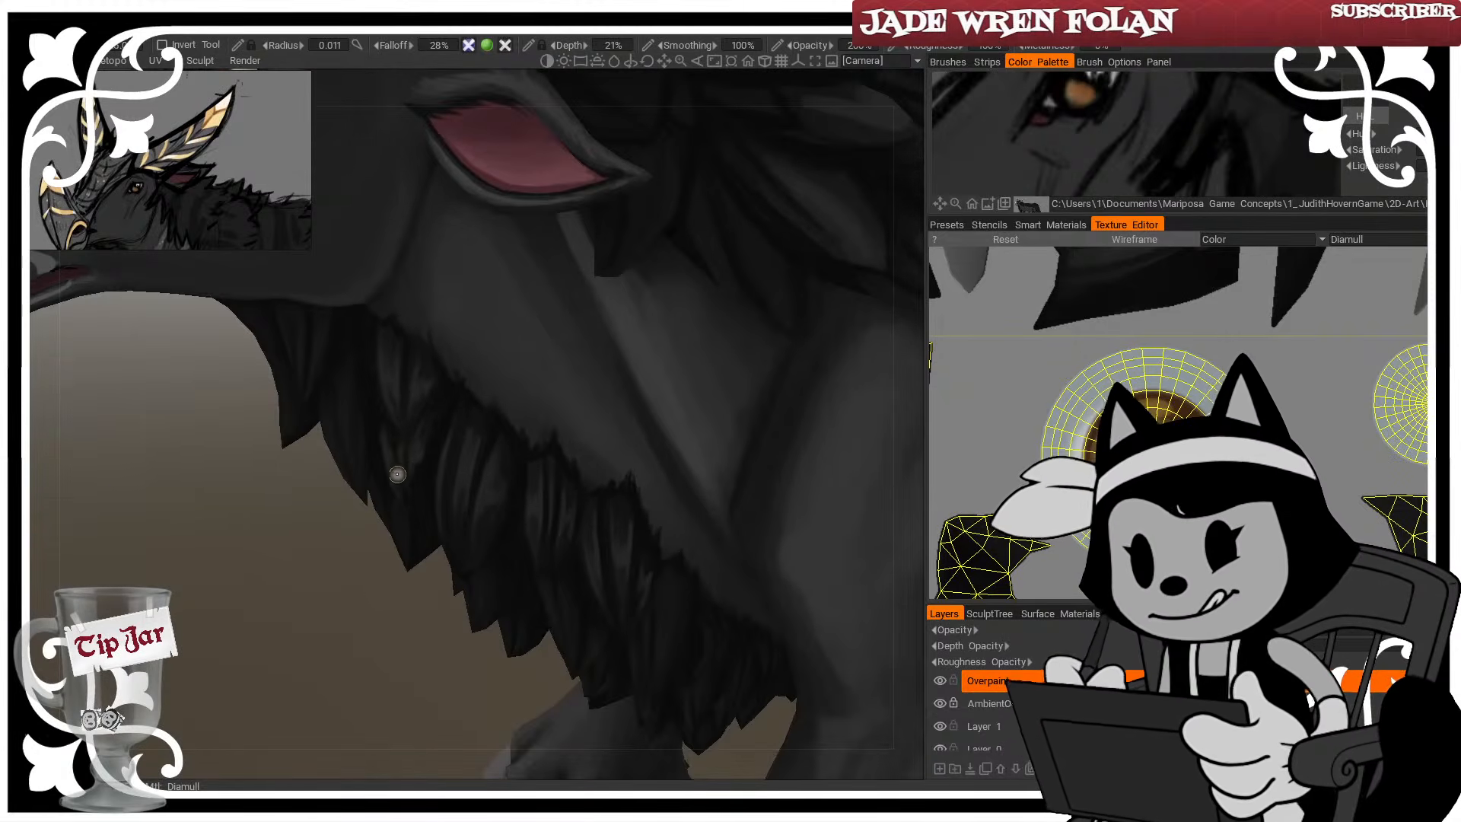
left_click_drag(400, 697, 332, 564)
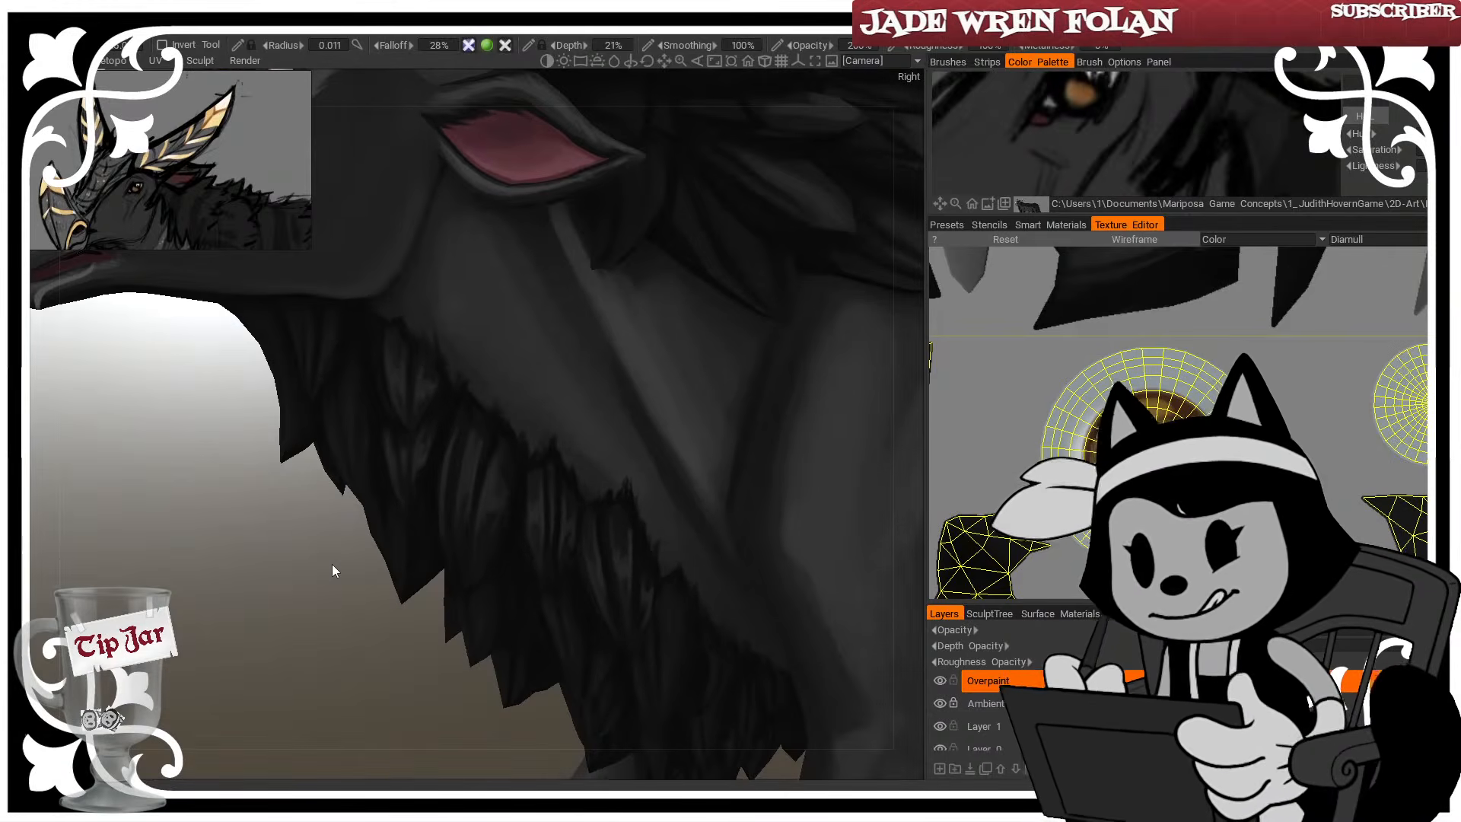
Streak lighter strands along the long feather near the ruff's front edge with 0.011 and 0.01 brush radii
left_click_drag(329, 645, 385, 652)
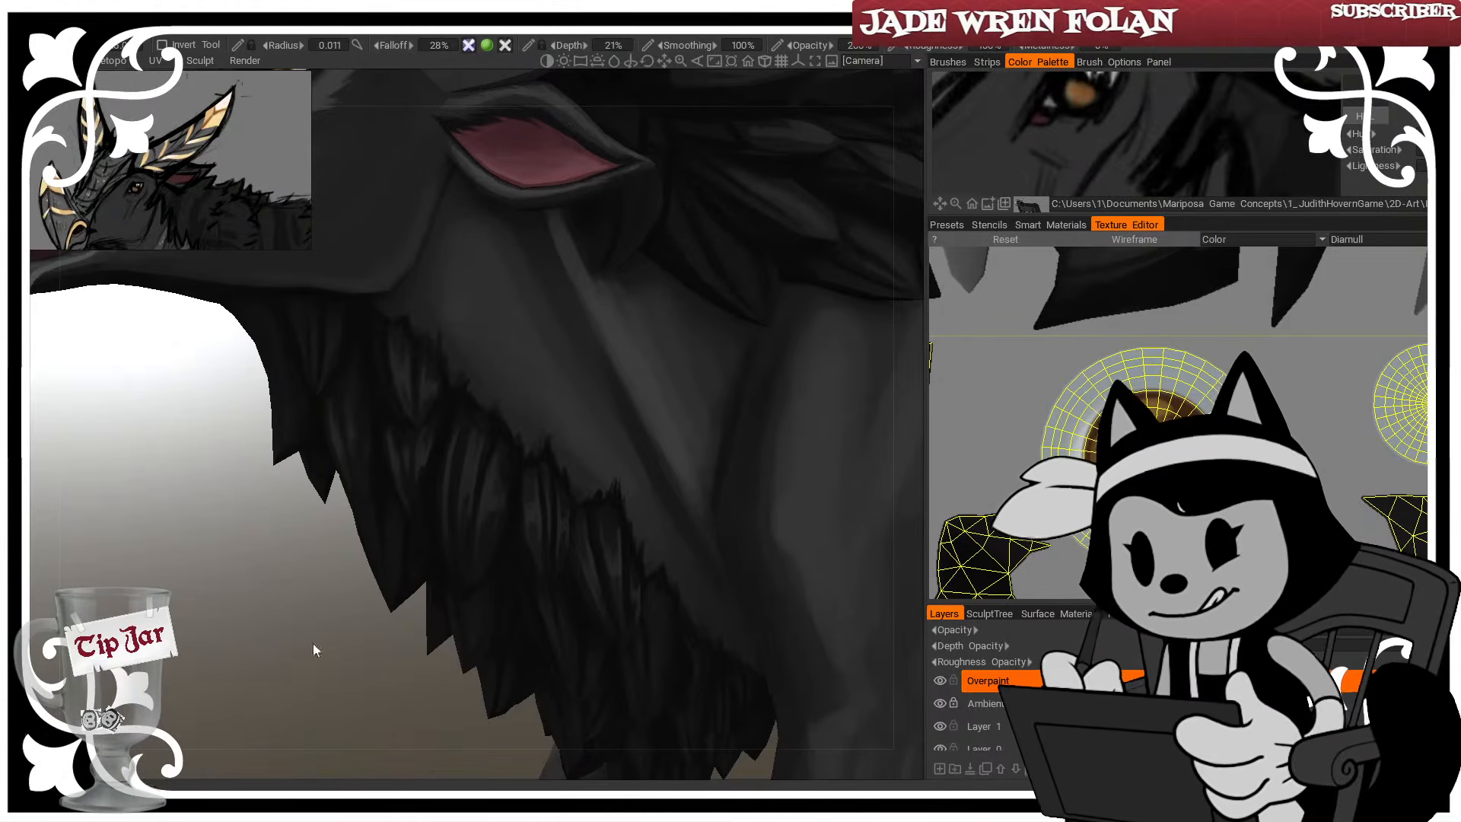
left_click_drag(313, 642, 350, 428)
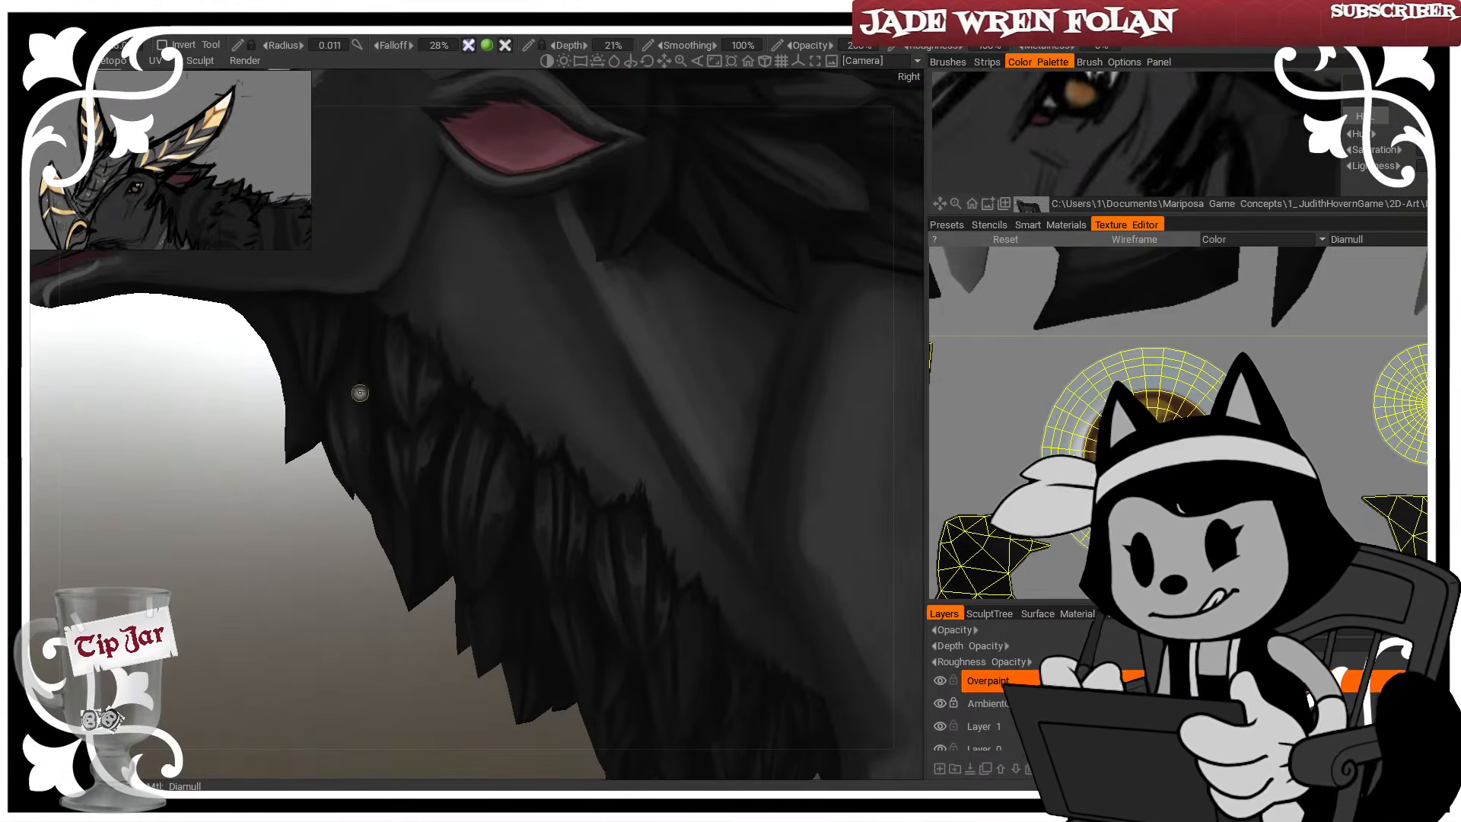
left_click_drag(370, 438, 344, 376)
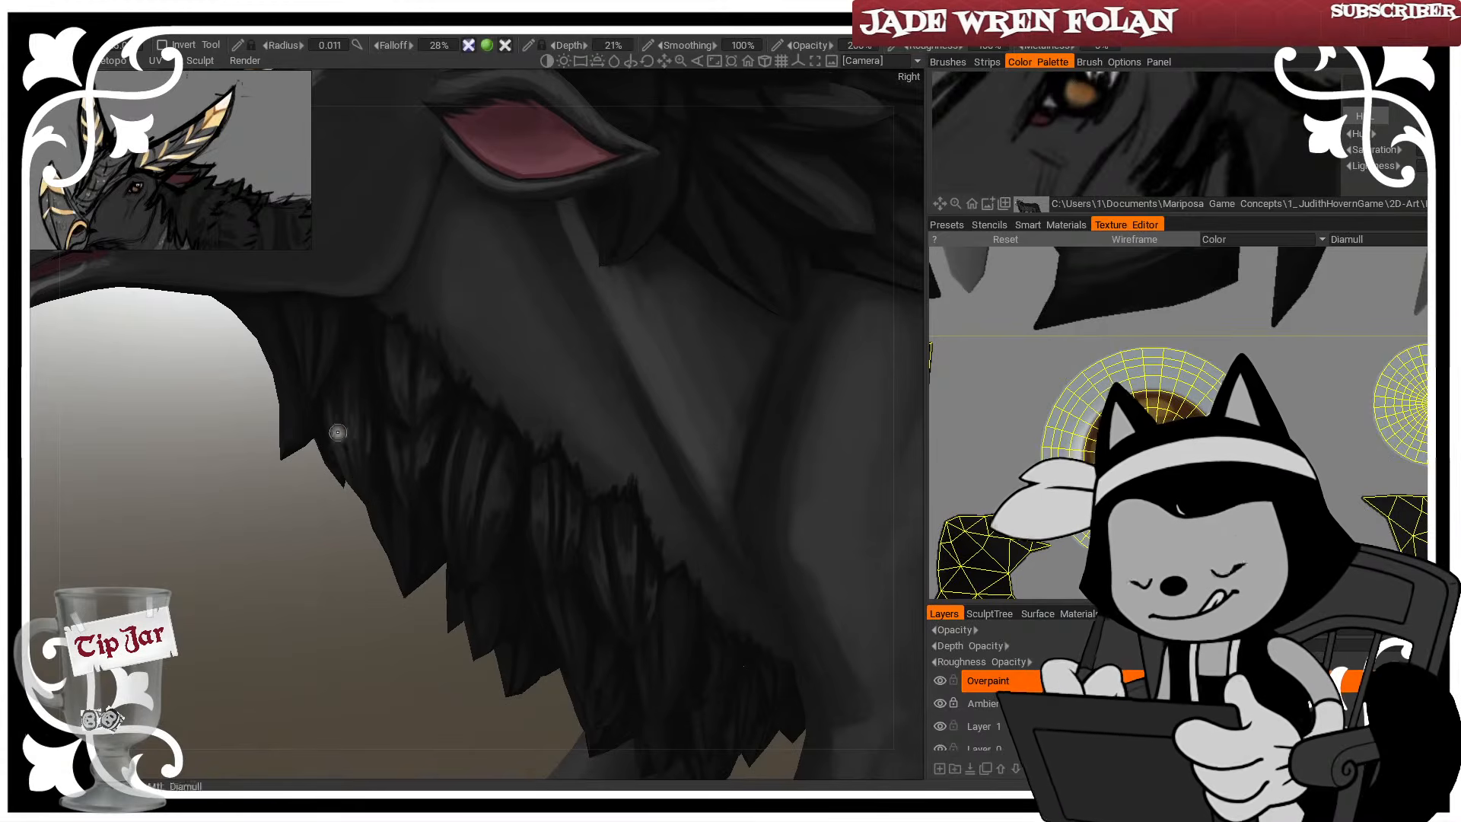
mouse_move(354, 517)
left_mouse_down()
mouse_move(347, 696)
mouse_move(395, 652)
left_mouse_up()
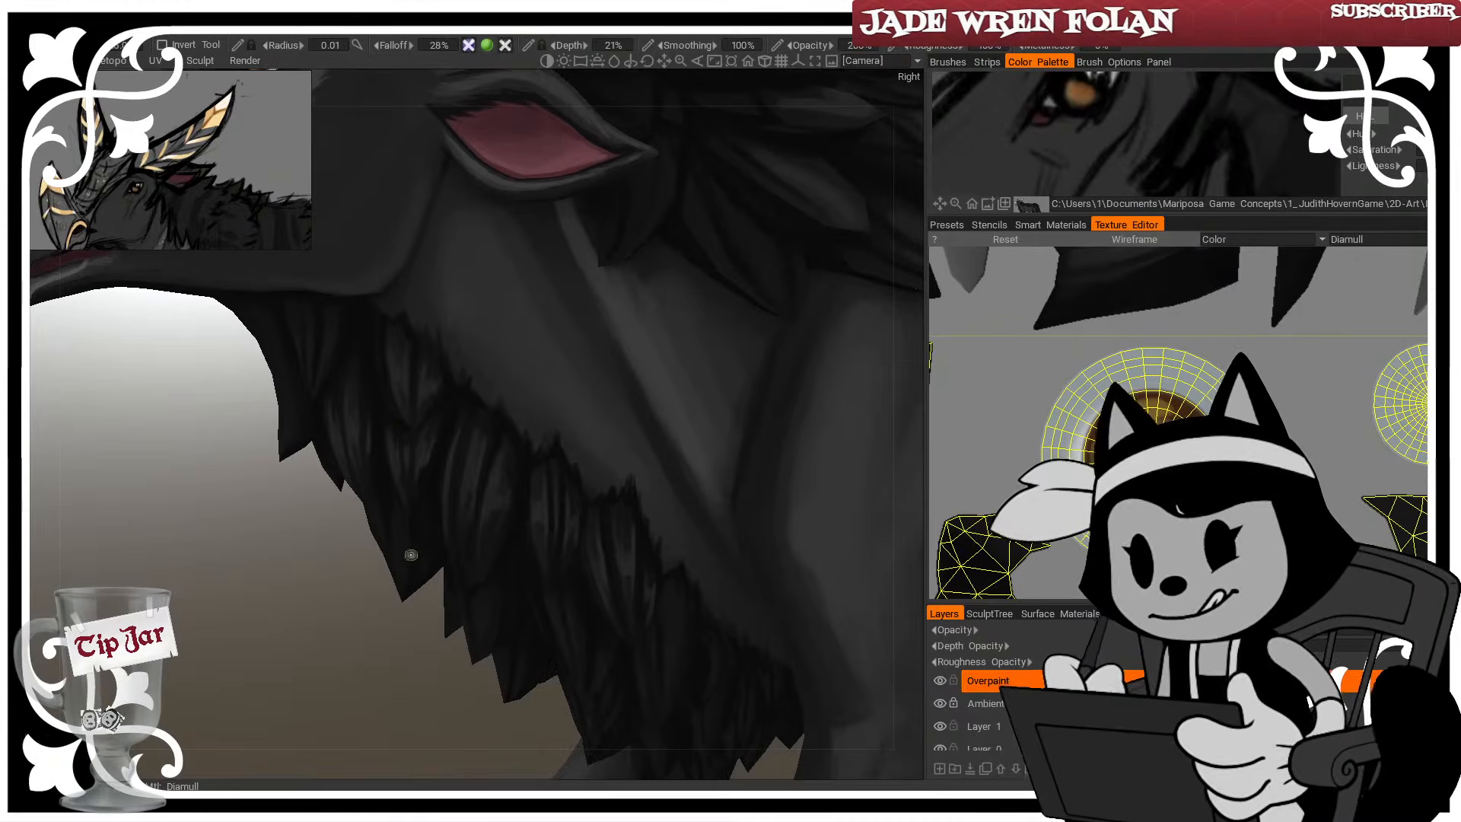
left_click_drag(410, 555, 350, 706)
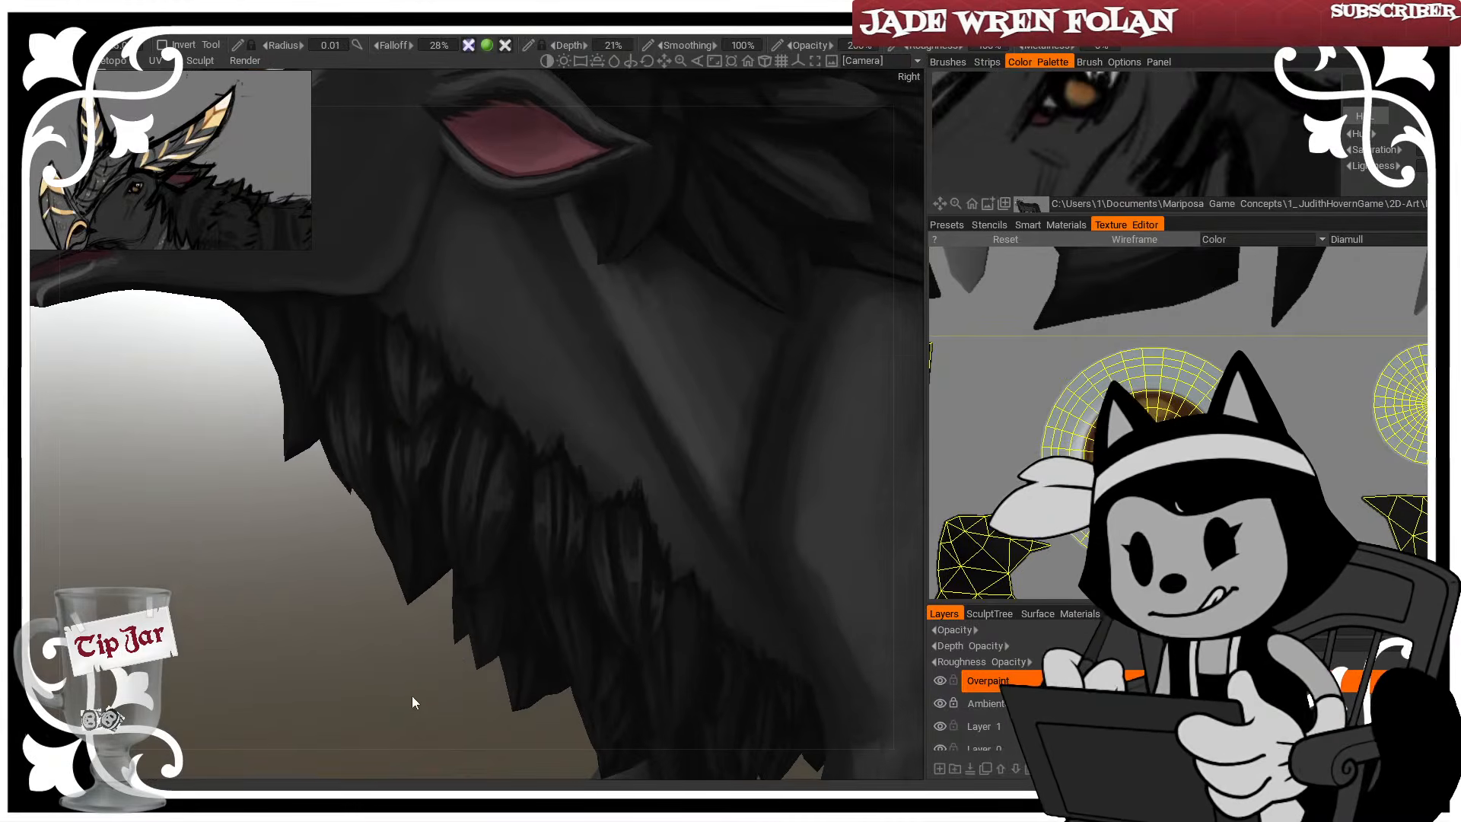
Paint fine highlight strands on the topmost ruff feather directly under the jaw with a 0.01 brush radius
right_click_drag(412, 695, 379, 615)
left_click_drag(378, 615, 322, 538)
right_click_drag(323, 537, 385, 639)
left_click_drag(412, 642, 340, 593)
right_click_drag(340, 593, 362, 621)
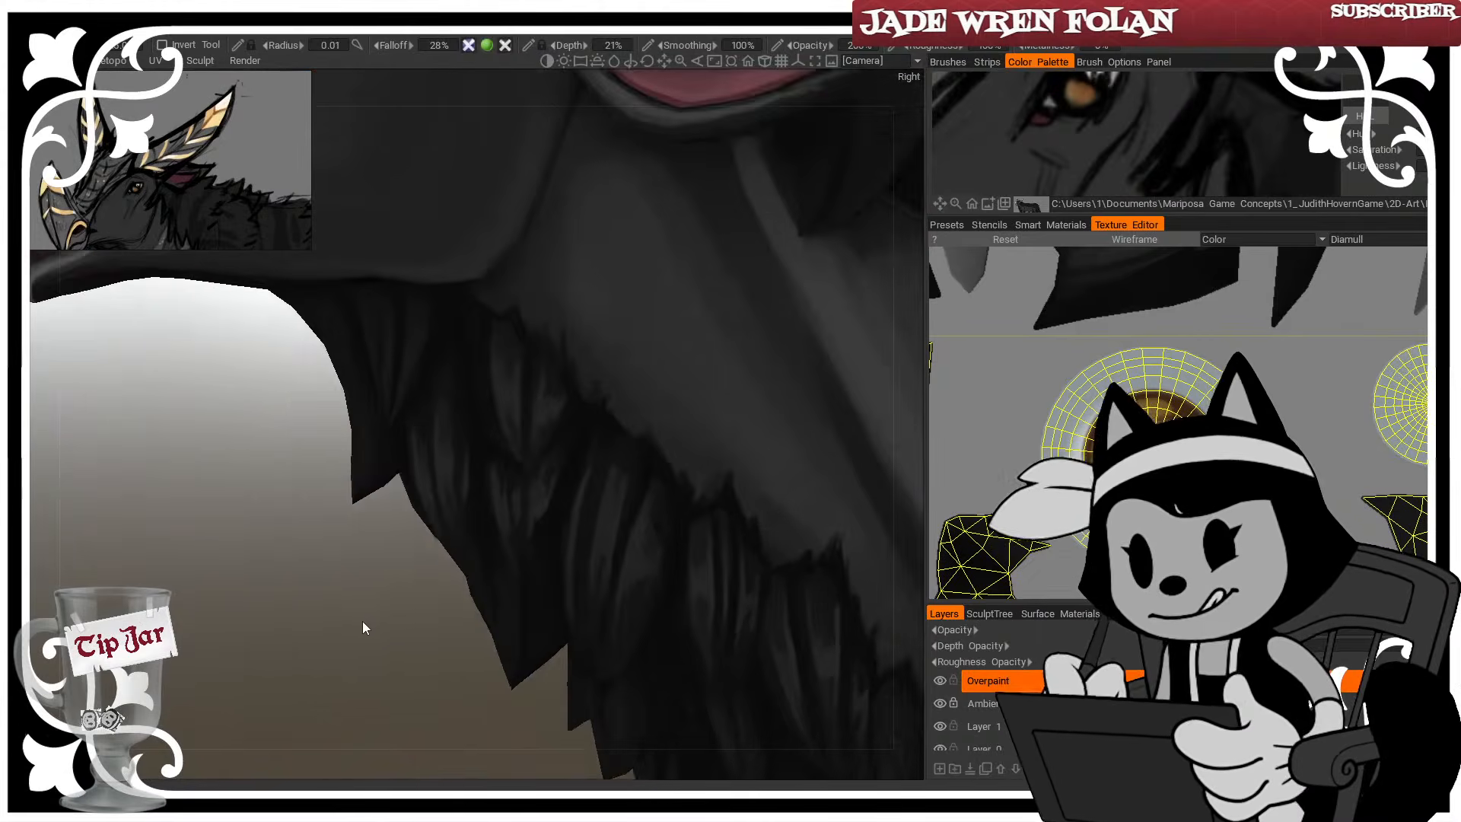
mouse_move(363, 621)
left_mouse_down()
mouse_move(405, 614)
mouse_move(391, 588)
left_mouse_up()
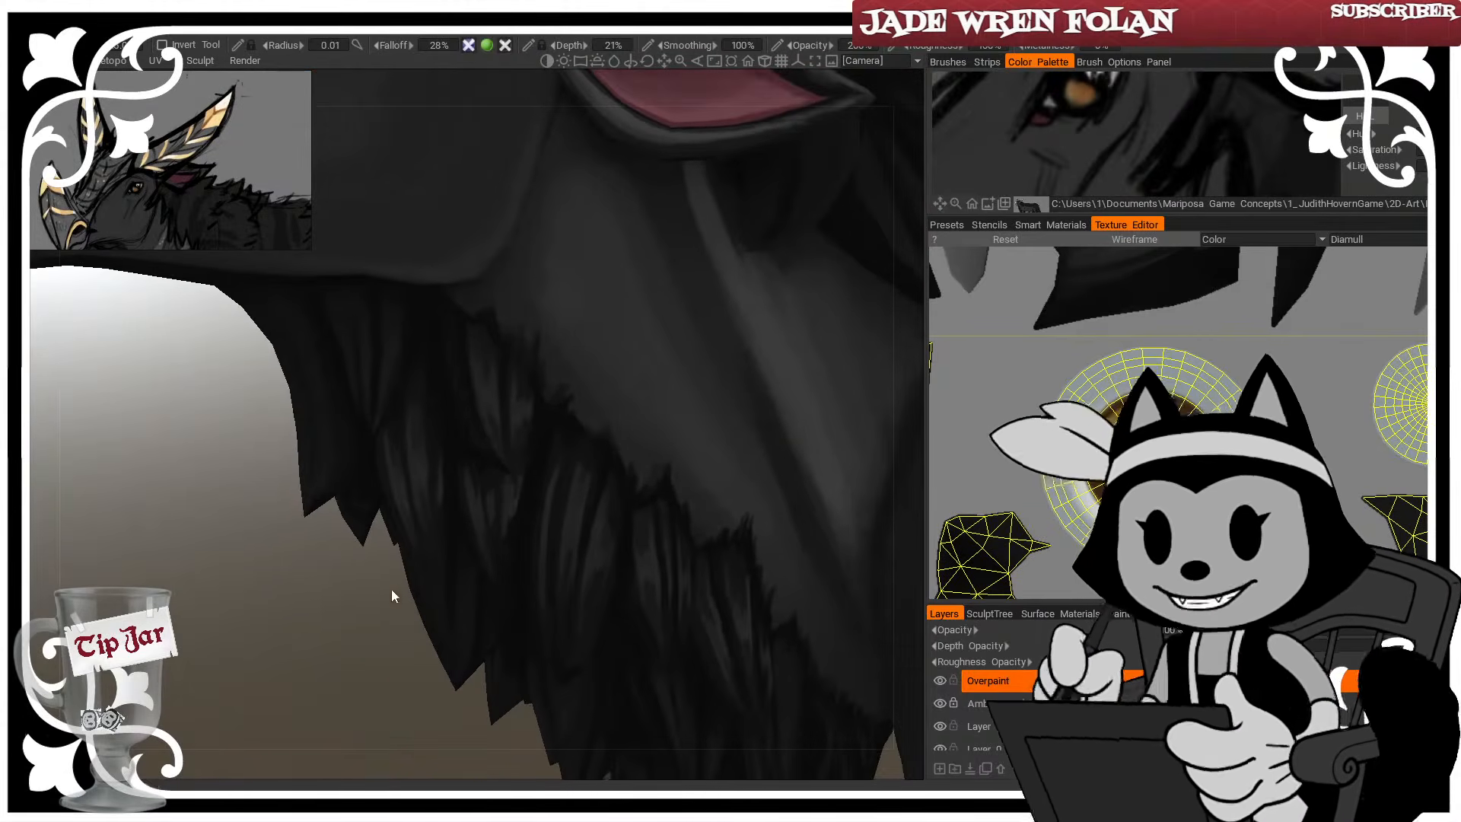
left_click_drag(361, 318, 365, 394)
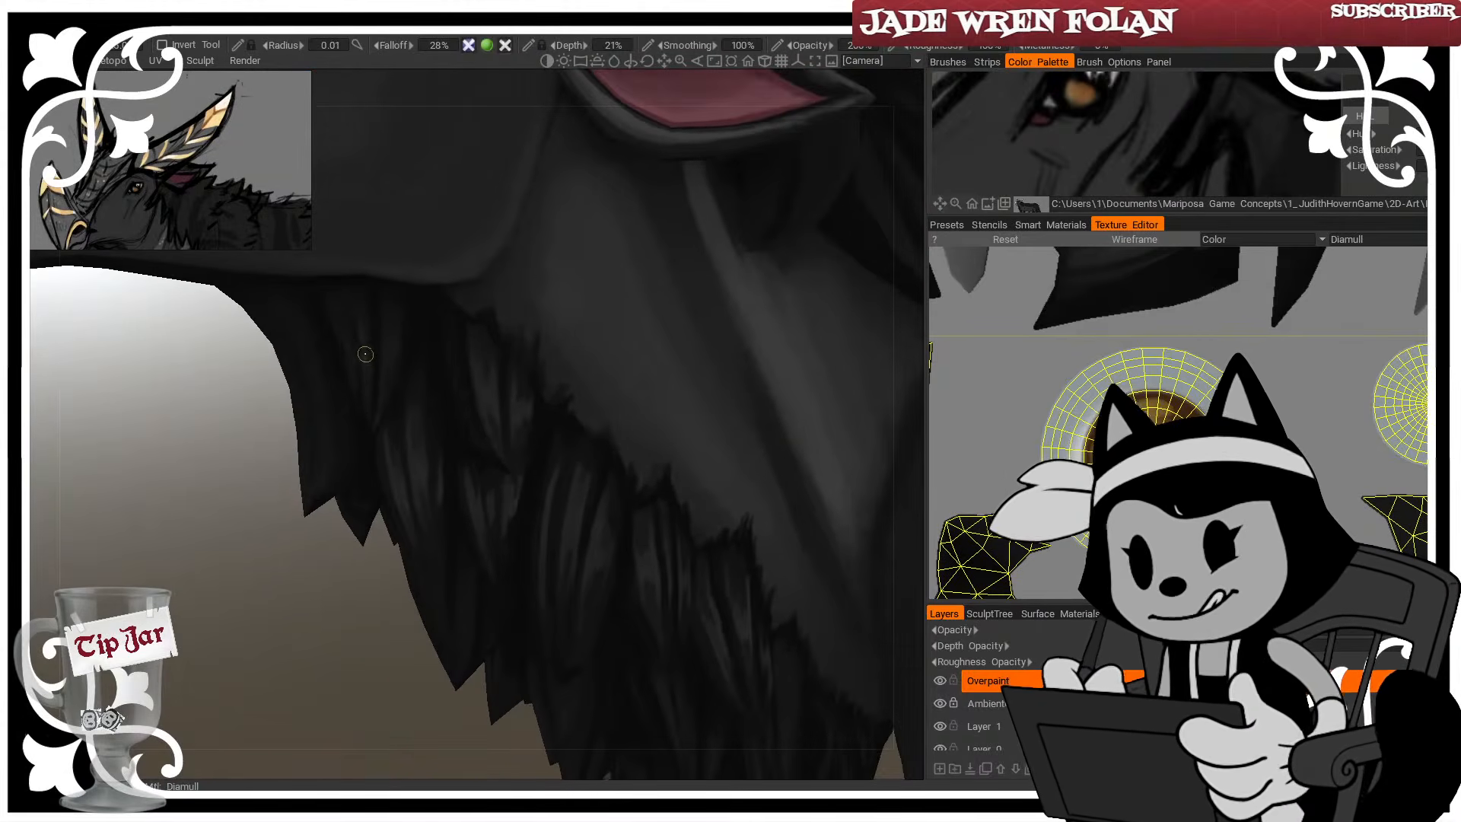
left_click_drag(277, 492, 317, 492)
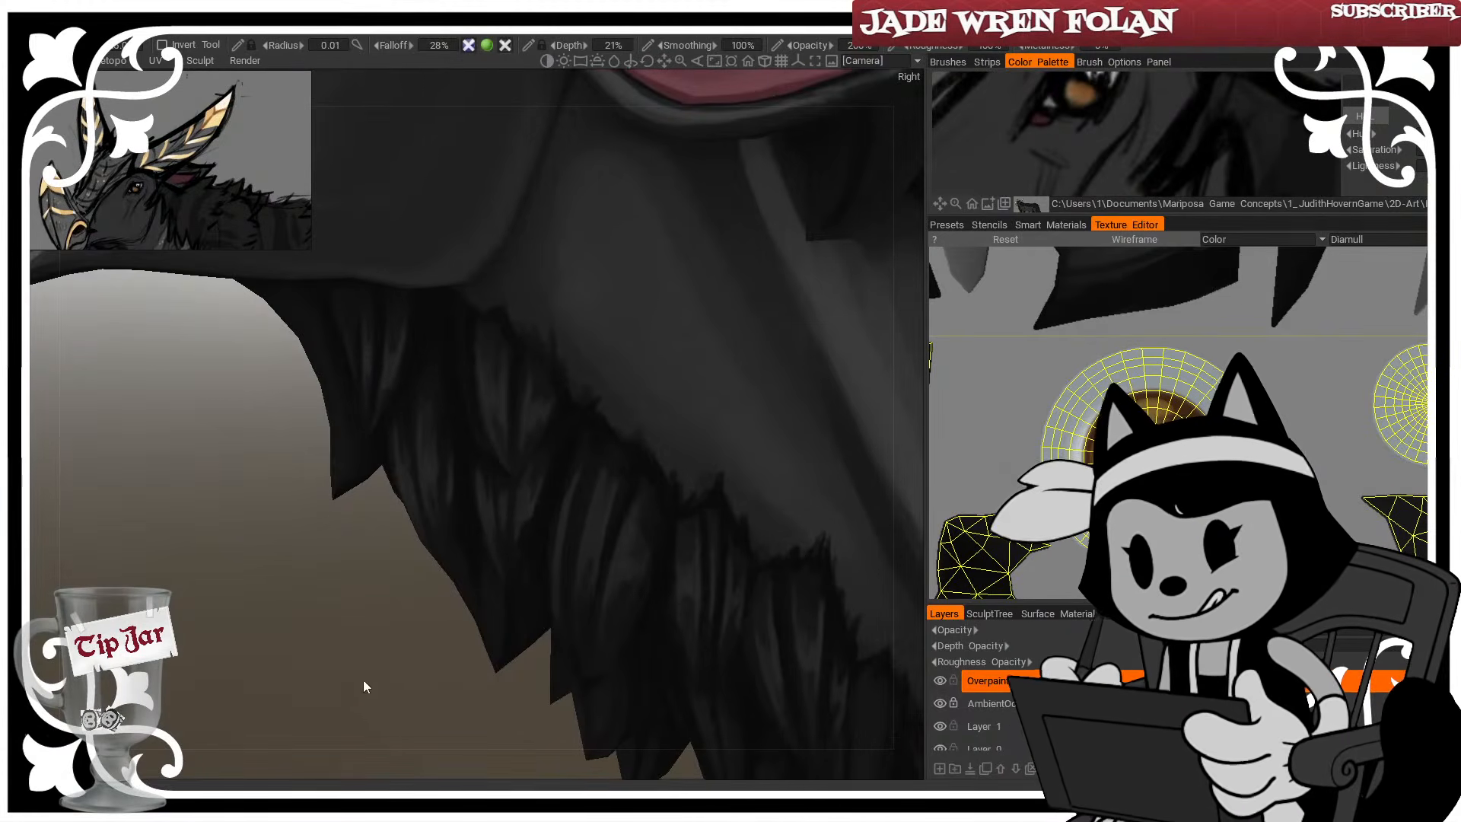
Check the wireframe under the jaw and paint a fine highlight strand on the ruff's frontmost feather with a 0.01 brush radius
key("w")
key("w")
key("w")
key("w")
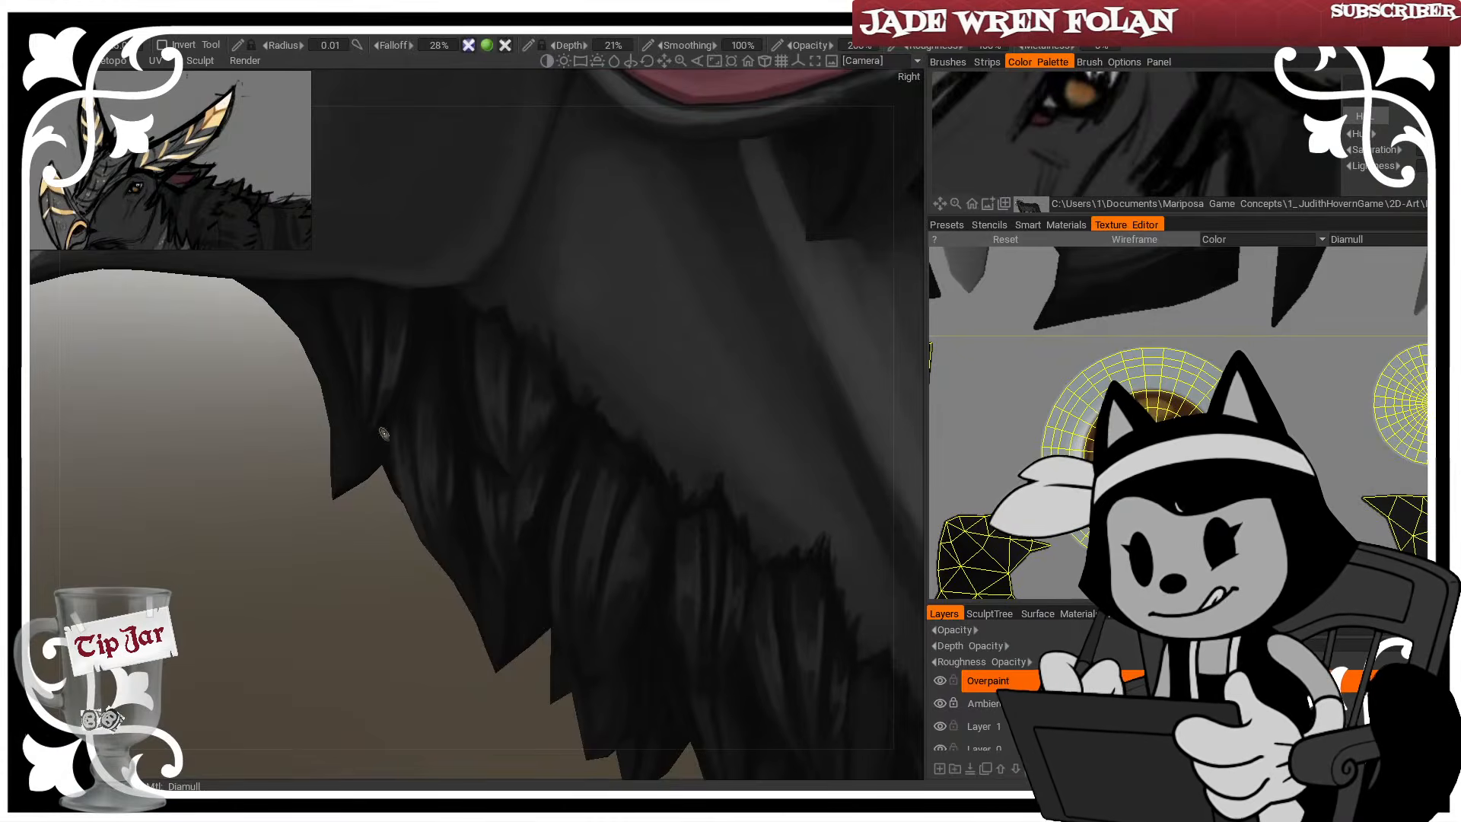
left_click_drag(406, 597, 358, 607)
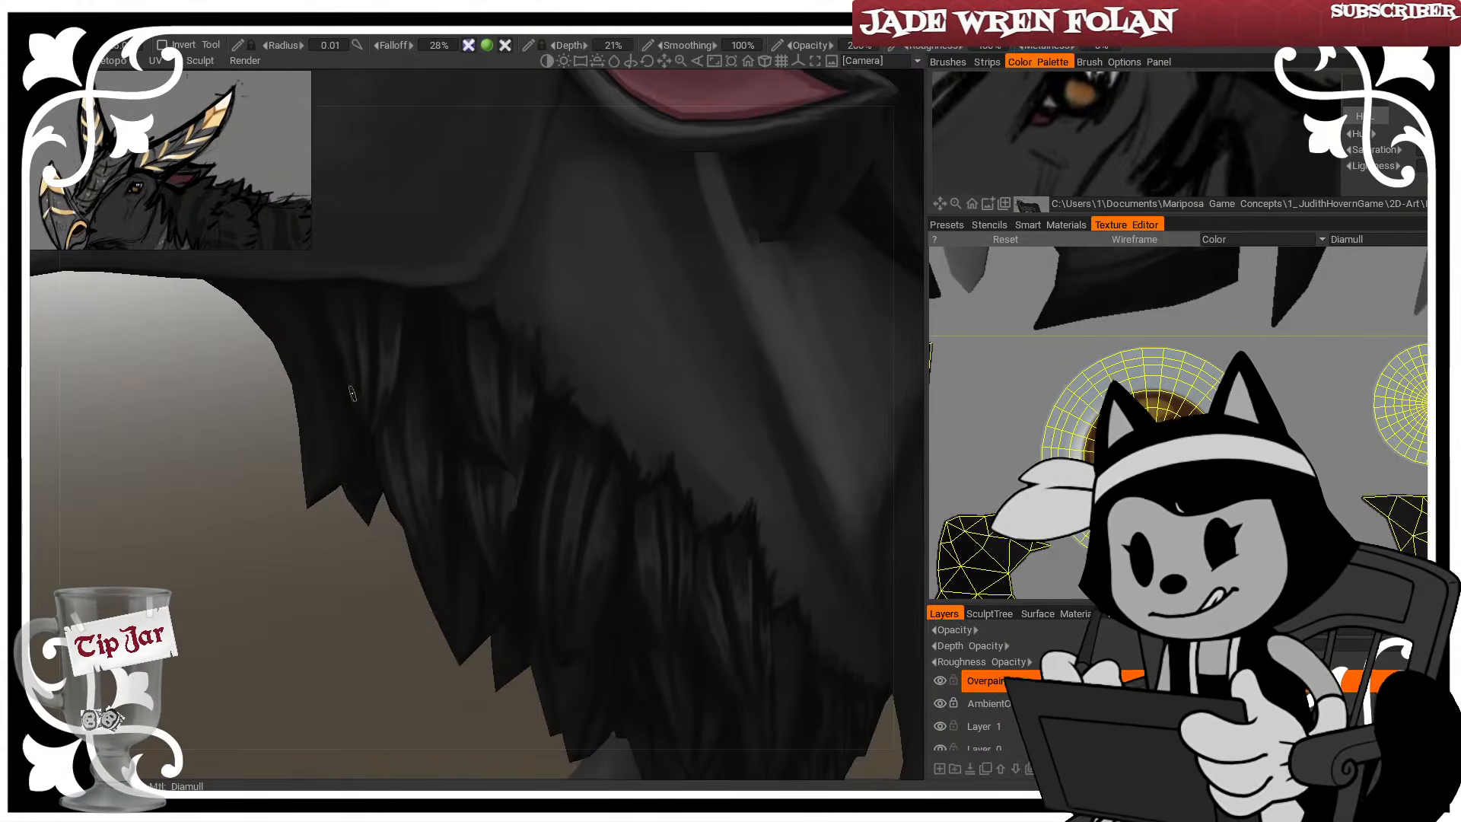
key("w")
key("w")
left_click_drag(322, 700, 369, 673)
key("w")
key("w")
left_click_drag(303, 495, 313, 403)
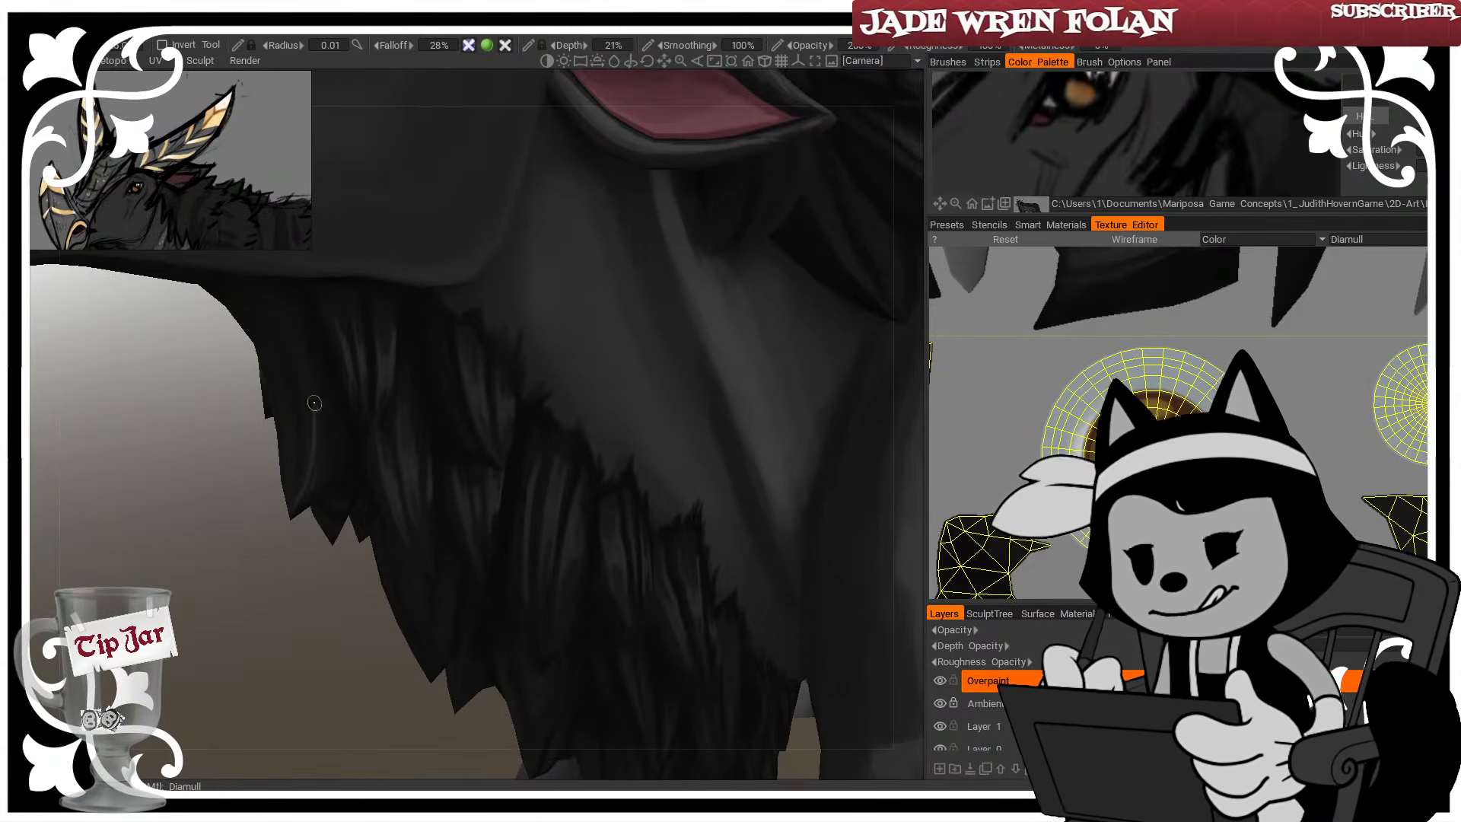
Streak a lighter strand up from the tip of the frontmost ruff feather, checking its polygon layout in wireframe
left_click_drag(724, 725, 655, 726)
middle_click_drag(655, 725, 708, 741)
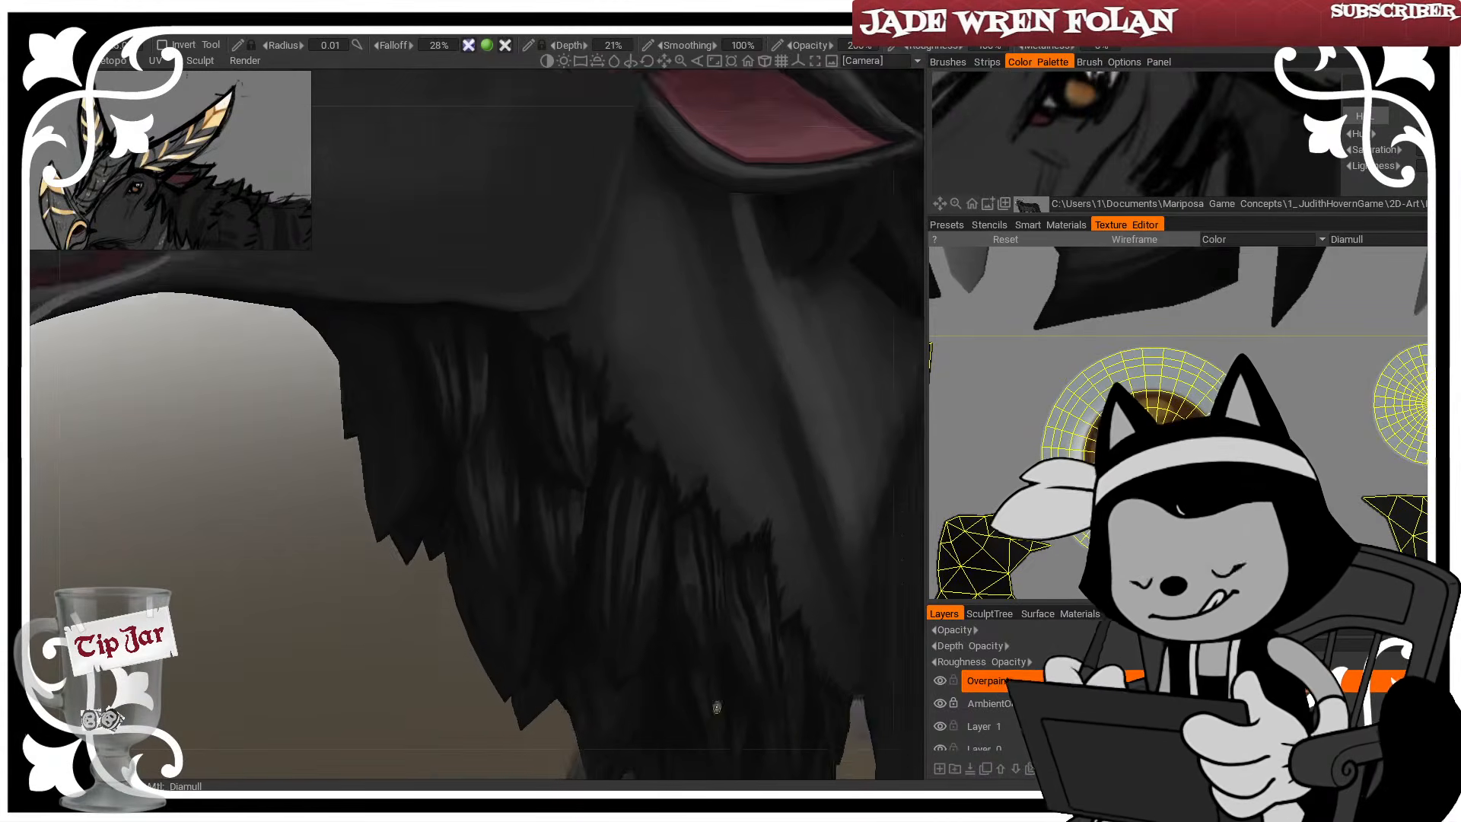
key("w")
key("w")
left_click_drag(385, 527, 407, 457)
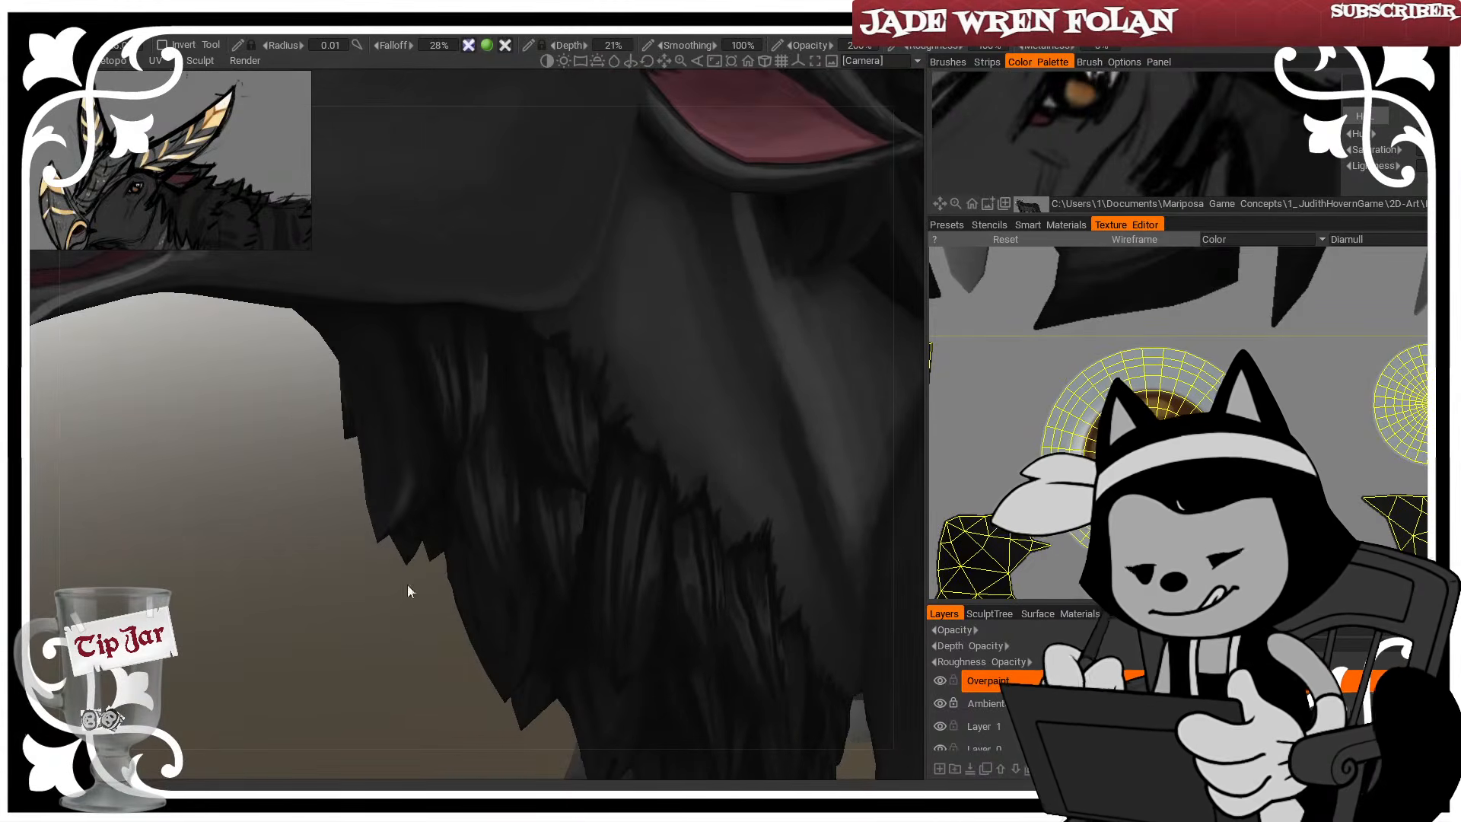
mouse_move(407, 588)
left_mouse_down()
mouse_move(434, 630)
mouse_move(378, 610)
left_mouse_up()
key("w")
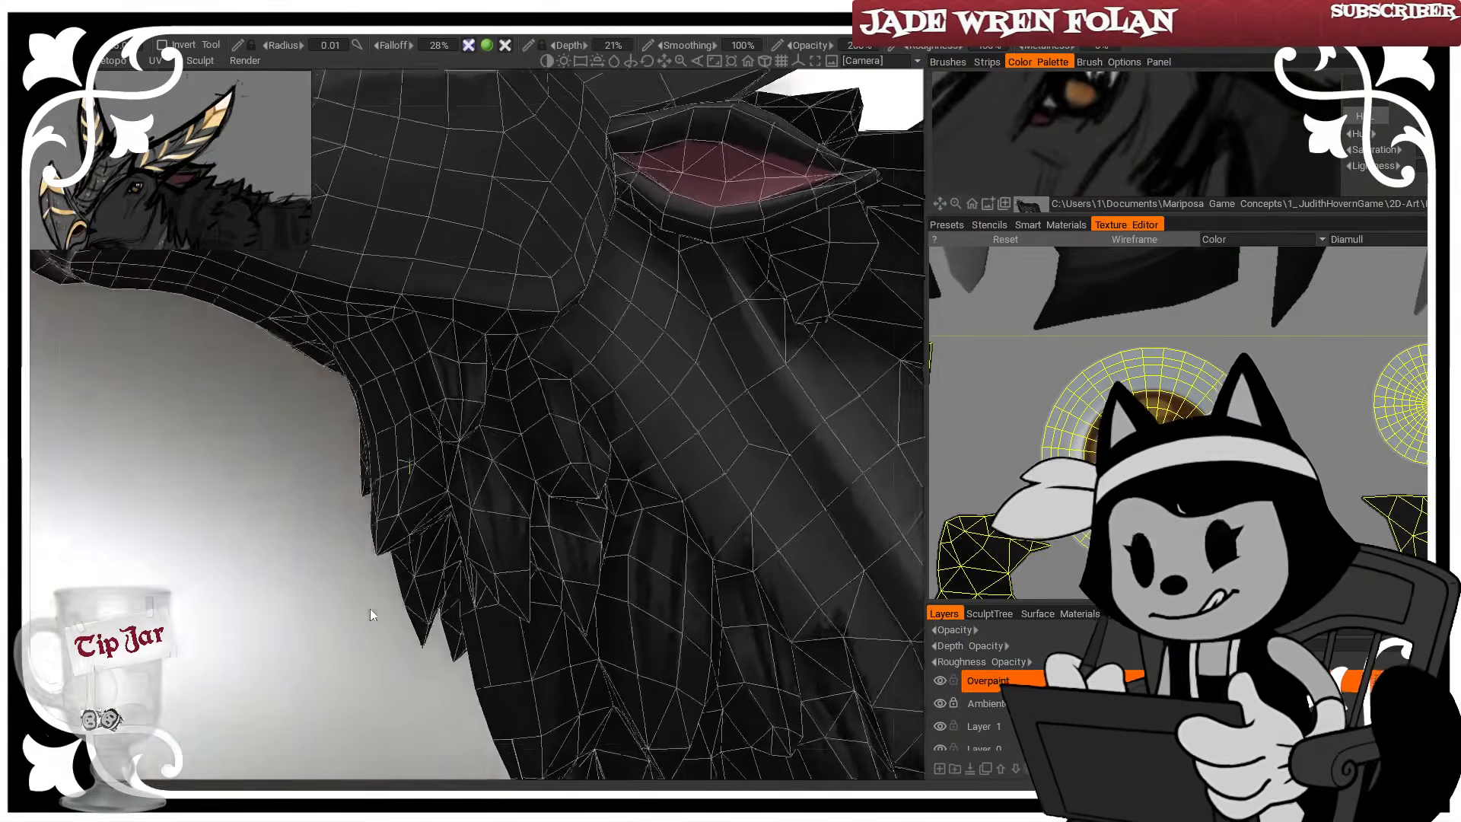
key("w")
Build up highlight strands on the frontmost feather below the jaw, from its tip and along its length
mouse_move(378, 686)
left_mouse_down()
mouse_move(351, 664)
mouse_move(359, 727)
left_mouse_up()
key("bracketright")
mouse_move(366, 483)
left_mouse_down()
mouse_move(375, 470)
mouse_move(383, 489)
left_mouse_up()
left_click_drag(331, 679, 335, 654)
mouse_move(375, 505)
left_mouse_down()
mouse_move(380, 468)
mouse_move(395, 495)
left_mouse_up()
key("bracketright")
left_click_drag(402, 390, 384, 557)
left_click_drag(287, 687, 298, 677)
left_click_drag(348, 571, 407, 577)
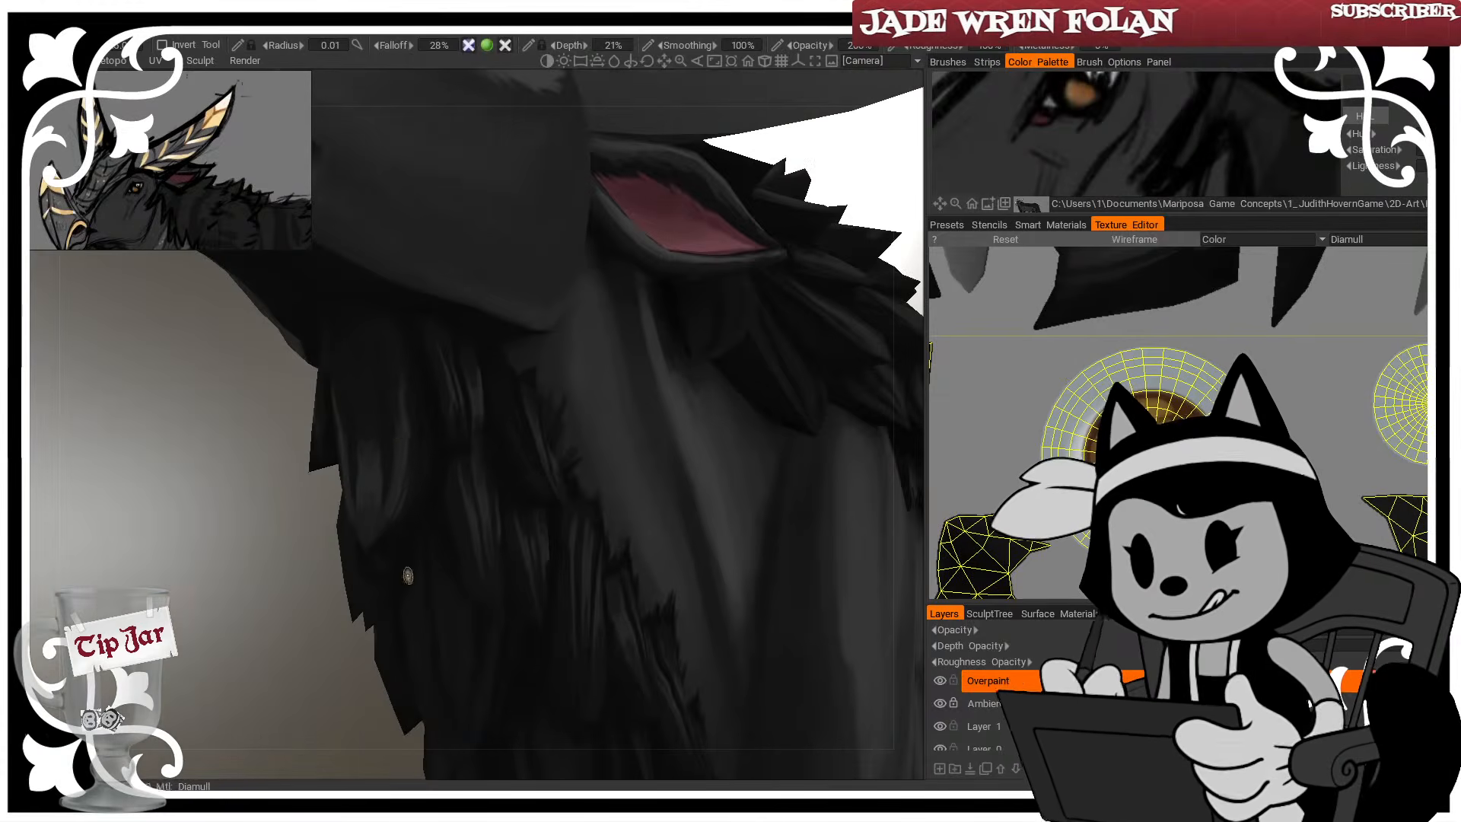
Extend the strand down the frontmost feather and touch it up with the brush radius raised to 0.027
left_click_drag(397, 381, 378, 510)
left_click_drag(324, 562, 367, 557)
key("bracketright")
key("bracketright")
key("bracketright")
mouse_move(363, 467)
left_mouse_down()
mouse_move(366, 447)
mouse_move(367, 461)
left_mouse_up()
left_click_drag(287, 660, 212, 706)
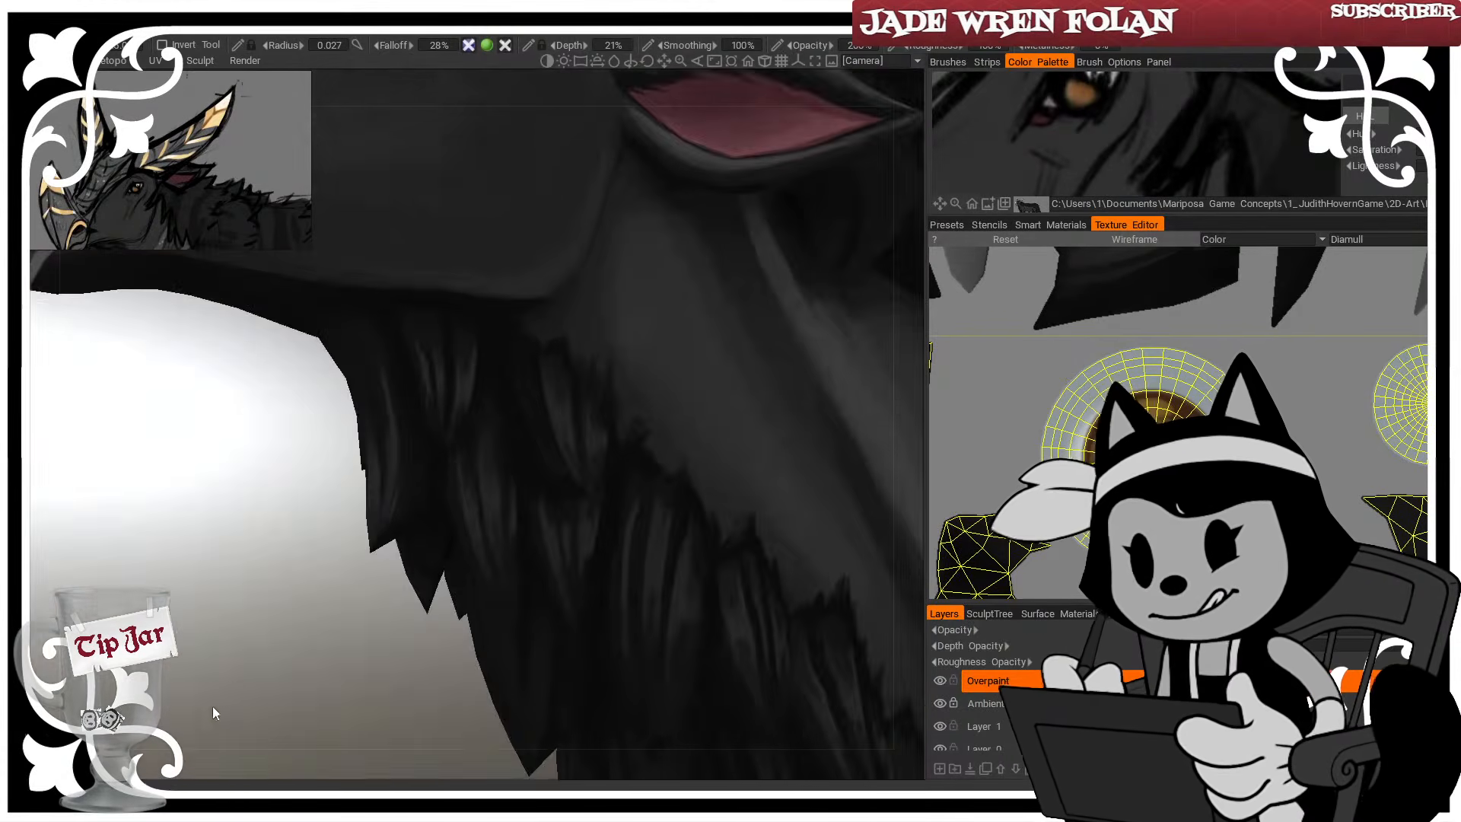
Add short highlight strands near the lower tip of the front-edge feather below the jaw
left_click_drag(364, 529, 372, 508)
left_click_drag(304, 590, 293, 573)
left_click_drag(376, 533, 390, 499)
left_click_drag(262, 682, 322, 648)
left_click_drag(391, 515, 402, 471)
mouse_move(395, 671)
left_mouse_down()
mouse_move(399, 643)
mouse_move(397, 672)
mouse_move(599, 707)
mouse_move(668, 672)
mouse_move(438, 645)
left_mouse_up()
Paint thin lighter strands on a dark feather in the lower front part of the ruff
middle_click_drag(439, 646, 385, 513)
middle_click_drag(381, 624, 379, 451)
mouse_move(379, 451)
left_mouse_down()
mouse_move(466, 634)
mouse_move(345, 657)
mouse_move(348, 643)
left_mouse_up()
left_click_drag(385, 436, 402, 490)
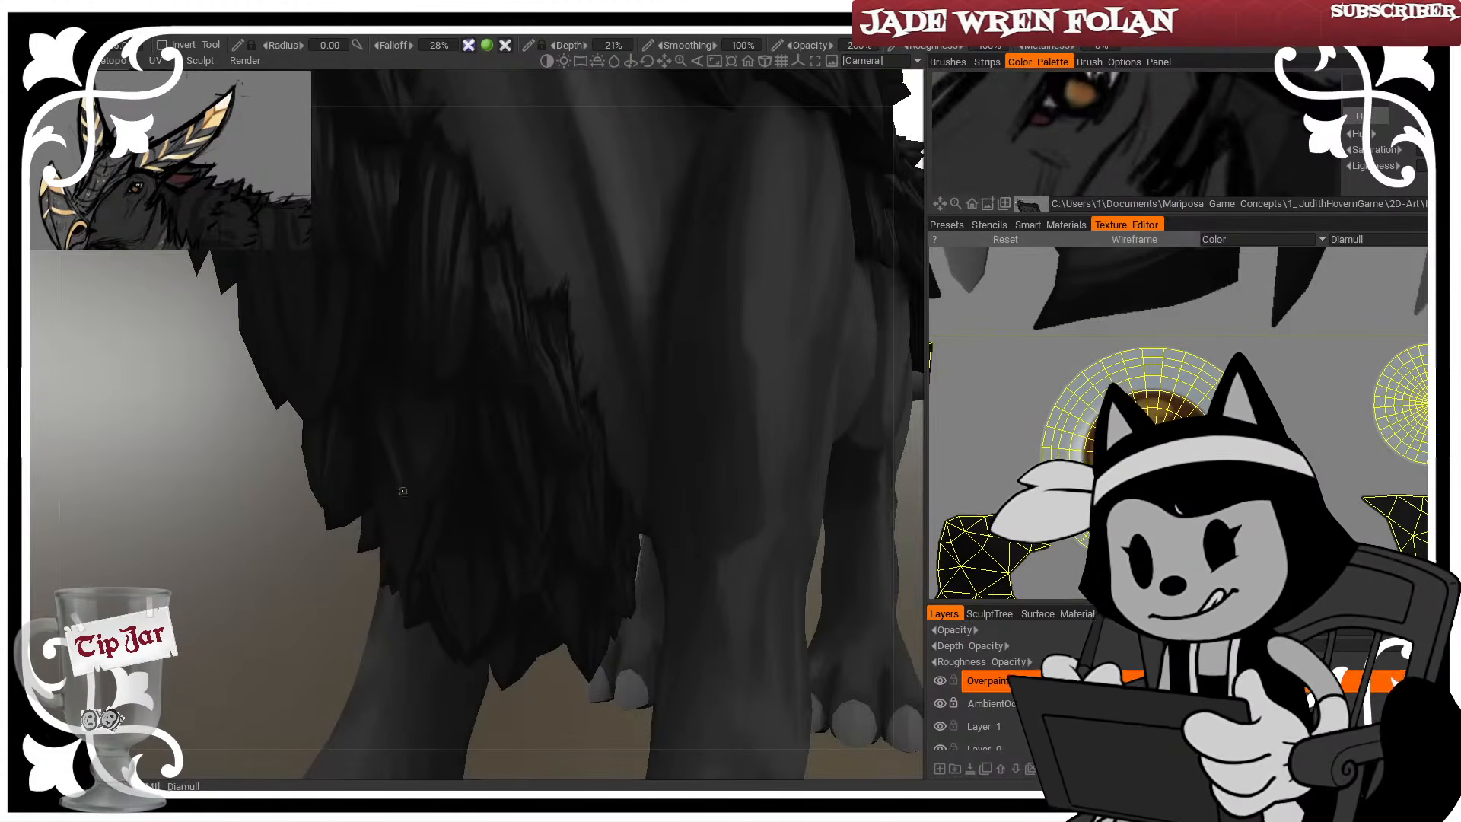
left_click_drag(301, 613, 276, 611)
left_click_drag(383, 433, 403, 494)
mouse_move(414, 571)
left_mouse_down()
mouse_move(283, 551)
mouse_move(423, 597)
mouse_move(424, 447)
mouse_move(429, 517)
left_mouse_up()
Smooth and refine the strands on the lower front feather, using brush radii of 0.013, 0.012 and 0.01
key("bracketright")
key("bracketright")
key("bracketright")
left_click_drag(418, 428, 424, 447, "shift")
left_click_drag(331, 586, 248, 590)
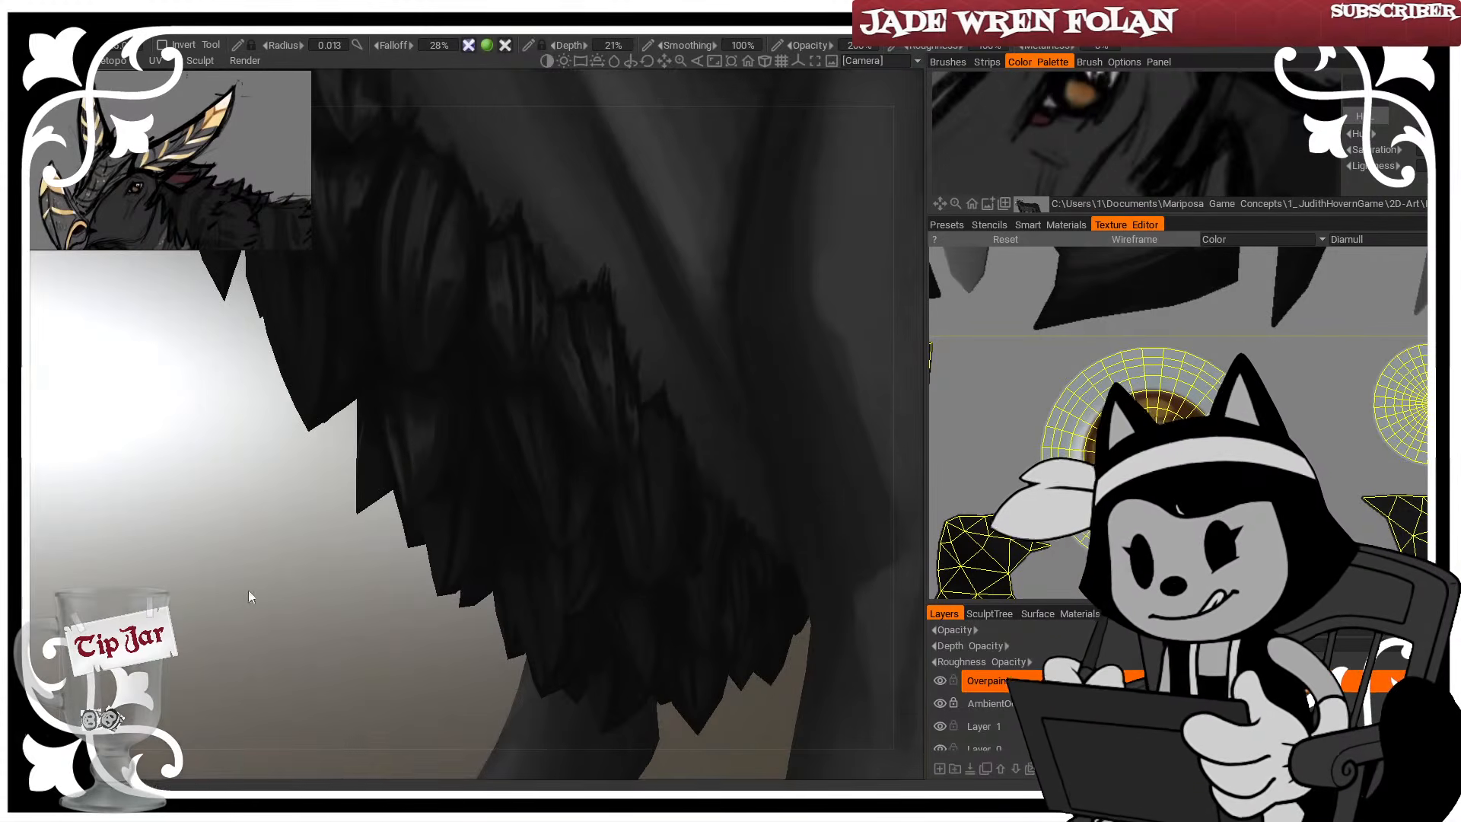
mouse_move(424, 439)
left_mouse_down()
mouse_move(418, 450)
mouse_move(425, 432)
left_mouse_up()
mouse_move(396, 568)
left_mouse_down()
mouse_move(399, 592)
mouse_move(417, 579)
left_mouse_up()
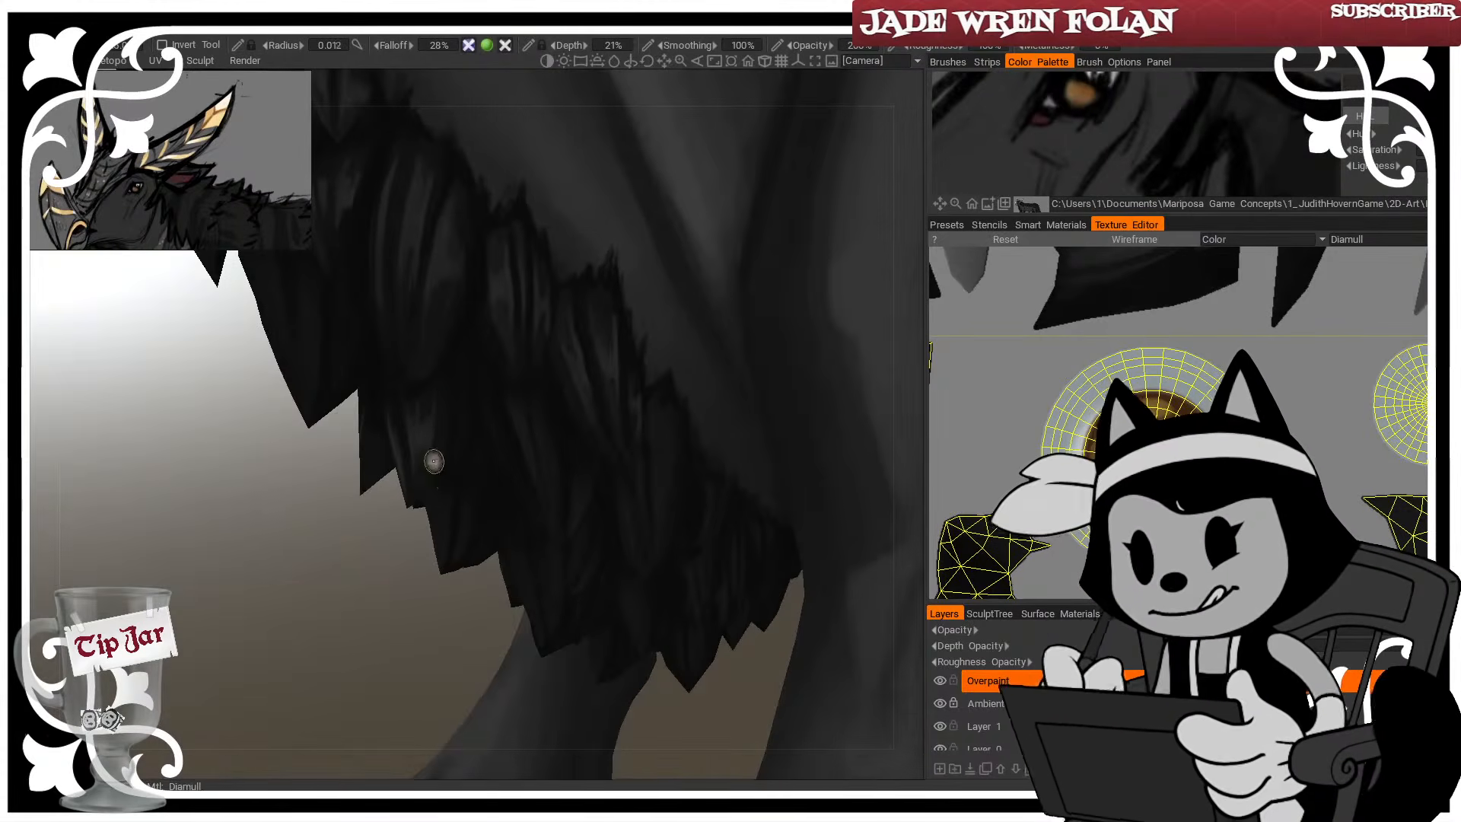
left_click_drag(433, 460, 421, 489)
left_click_drag(349, 567, 447, 520)
left_click_drag(454, 397, 434, 459)
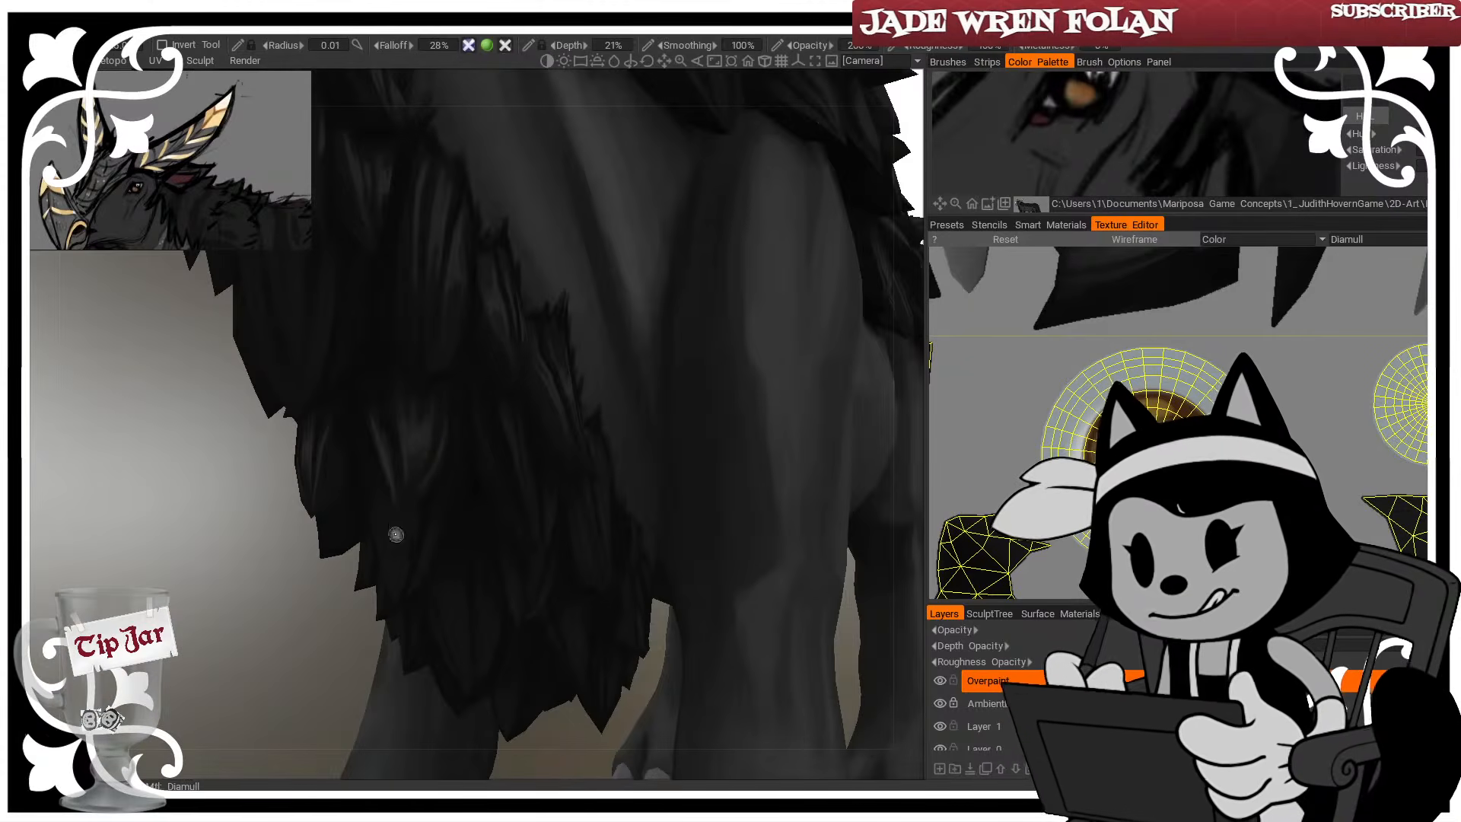
Paint highlight strands down the neighbouring lower ruff feather to its tip, varying the brush radius between 0.01 and 0.013
mouse_move(279, 636)
left_mouse_down()
mouse_move(369, 688)
mouse_move(399, 683)
left_mouse_up()
left_click_drag(518, 416, 538, 486)
key("bracketright")
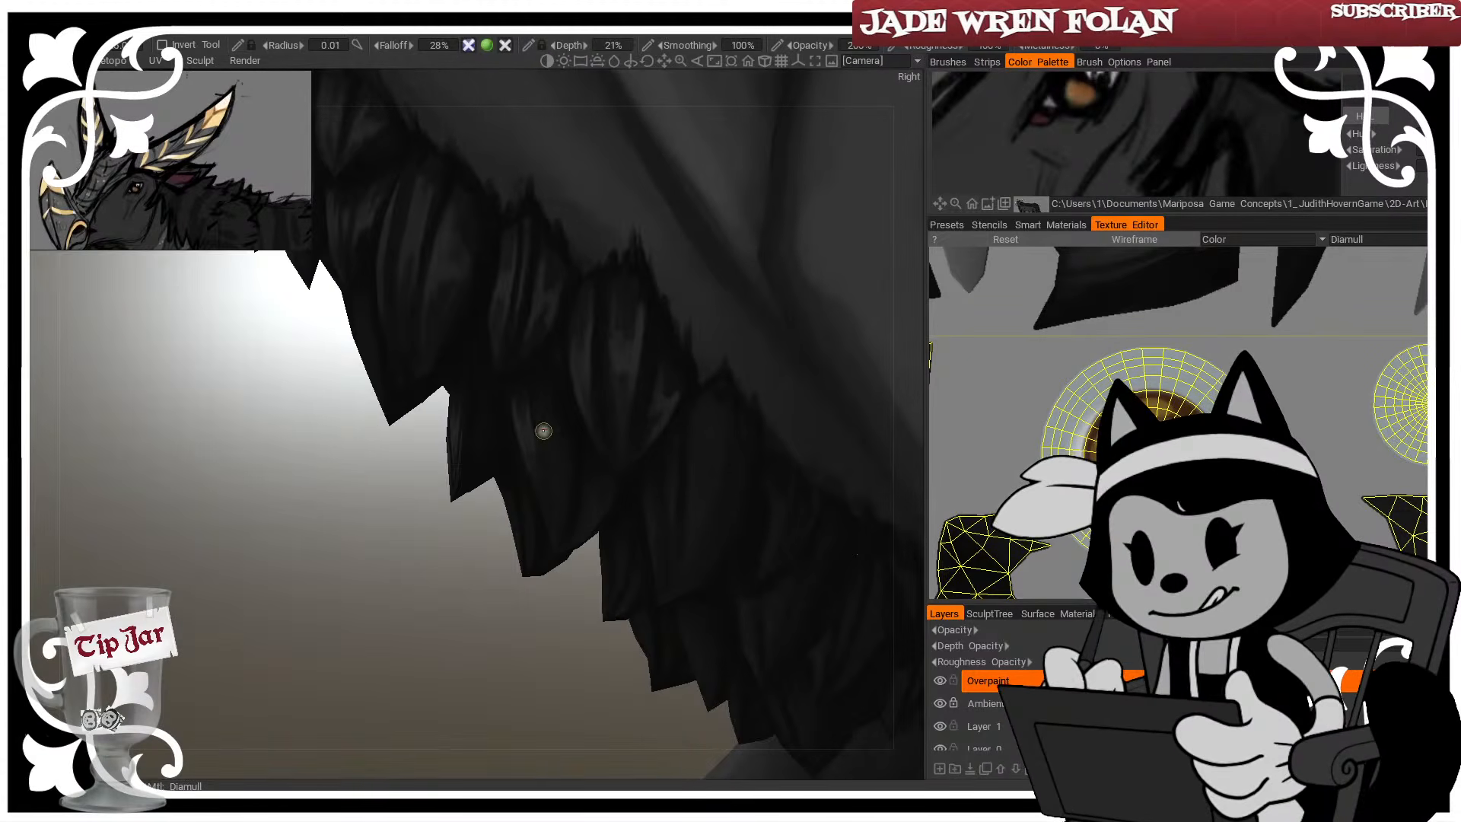
left_click_drag(540, 401, 552, 505)
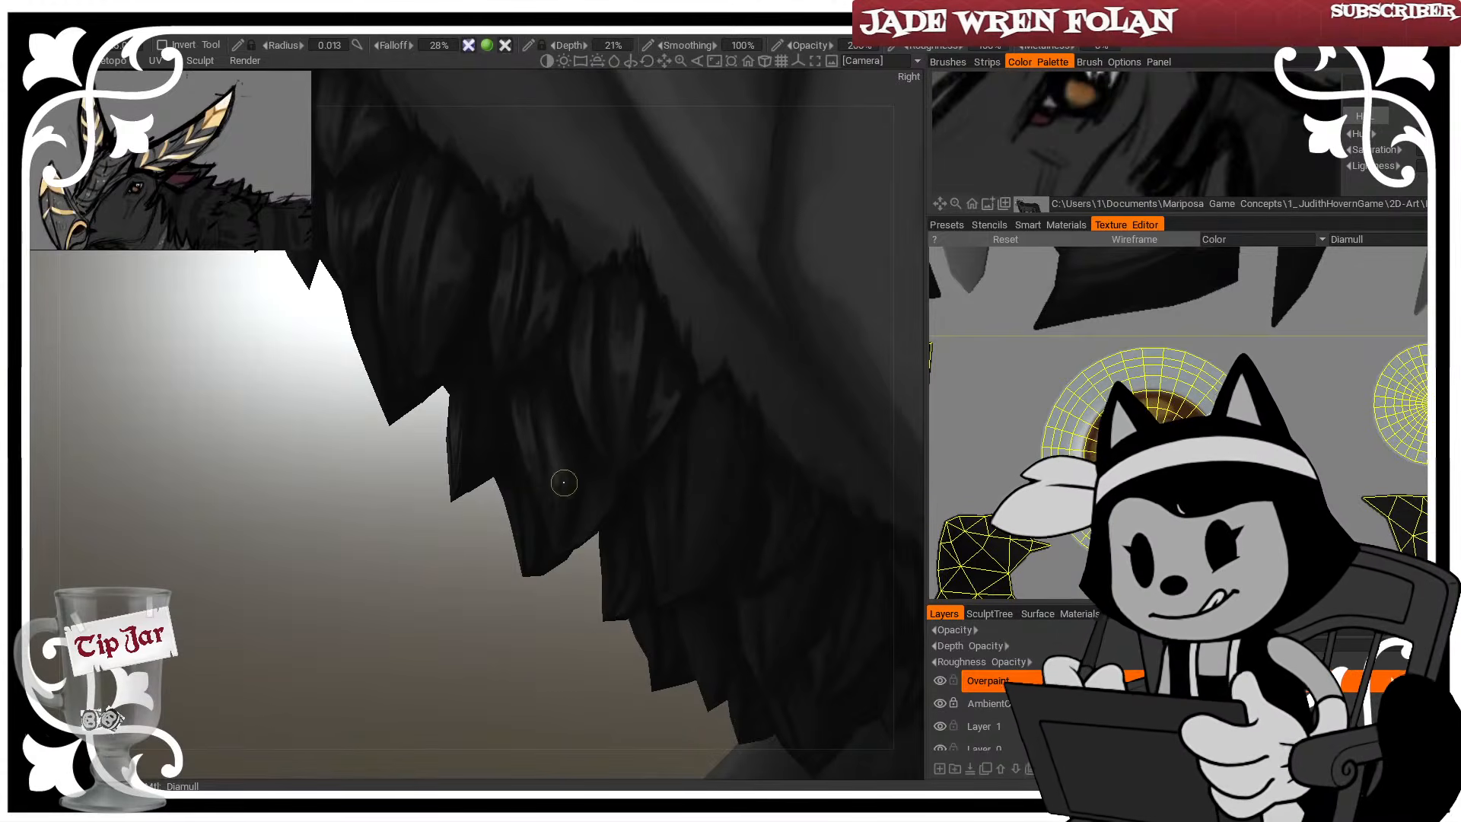
key("bracketleft")
mouse_move(466, 562)
left_mouse_down()
mouse_move(496, 563)
mouse_move(549, 615)
left_mouse_up()
key("bracketright")
left_click_drag(581, 483, 589, 530)
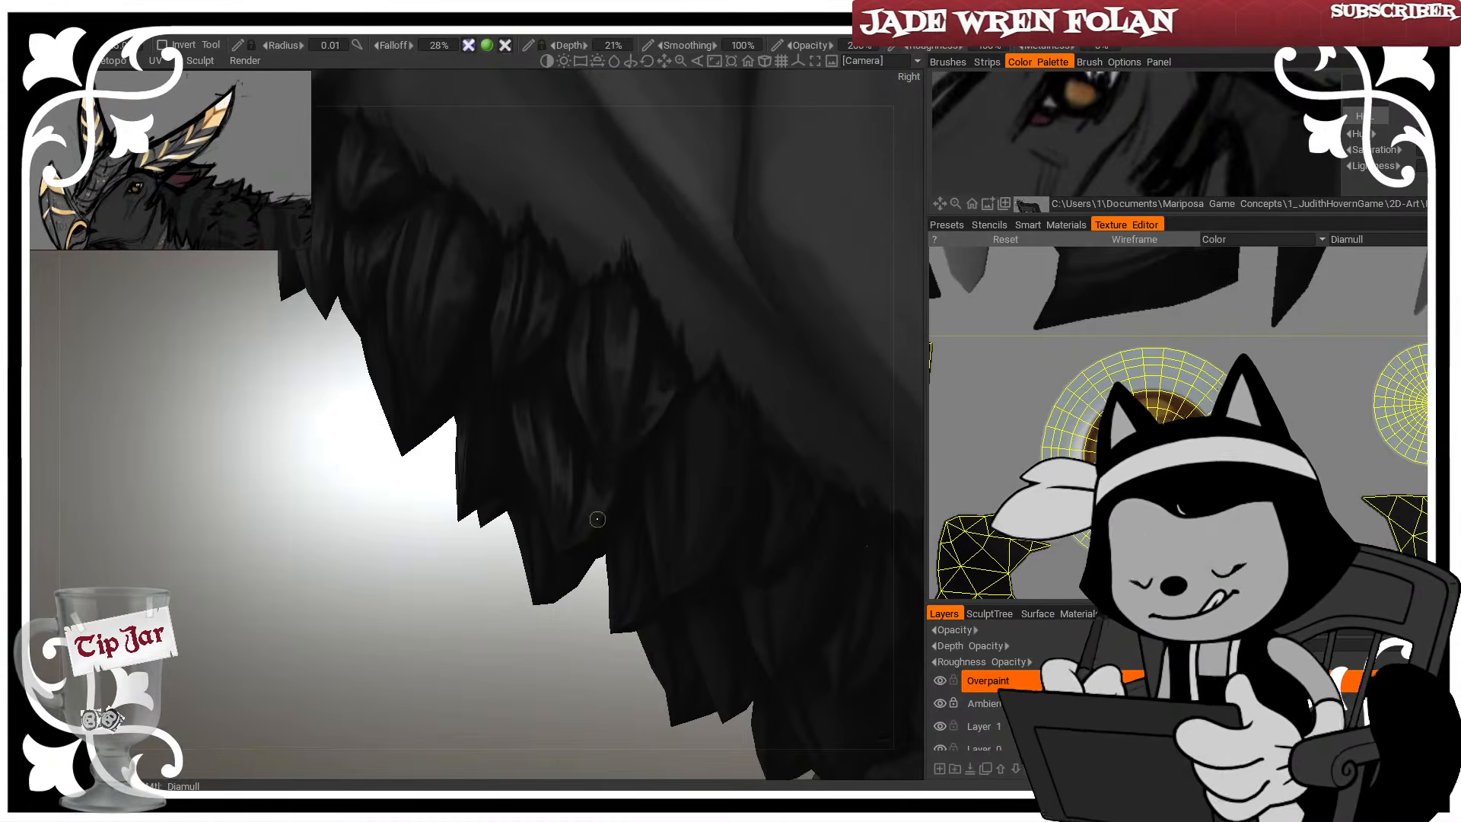
left_click_drag(514, 655, 518, 686)
left_click_drag(588, 485, 559, 555)
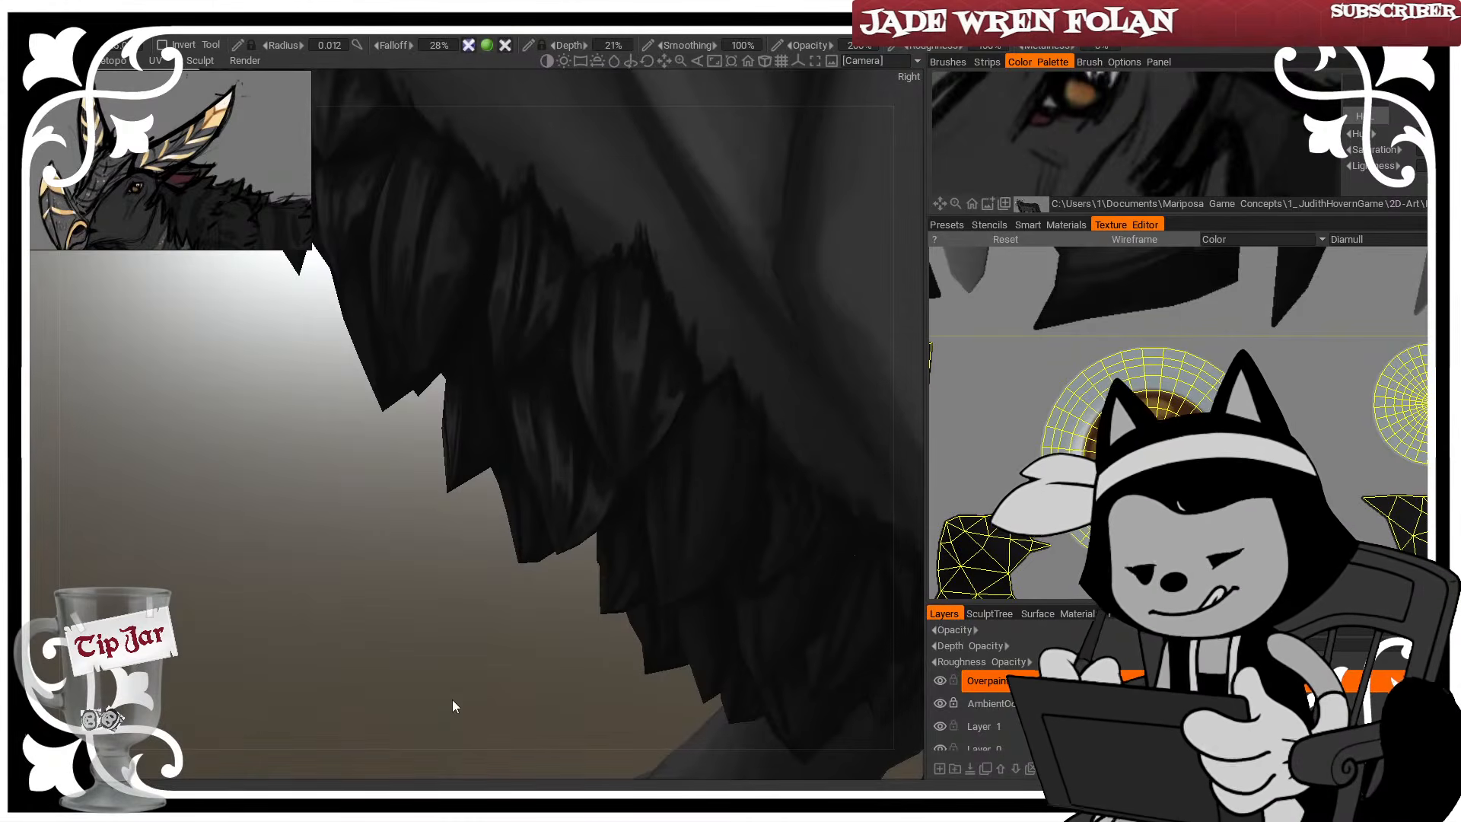
Examine the ruff's painted feathers from a distance against the whole creature
mouse_move(453, 668)
left_mouse_down()
mouse_move(473, 652)
mouse_move(392, 674)
mouse_move(464, 652)
left_mouse_up()
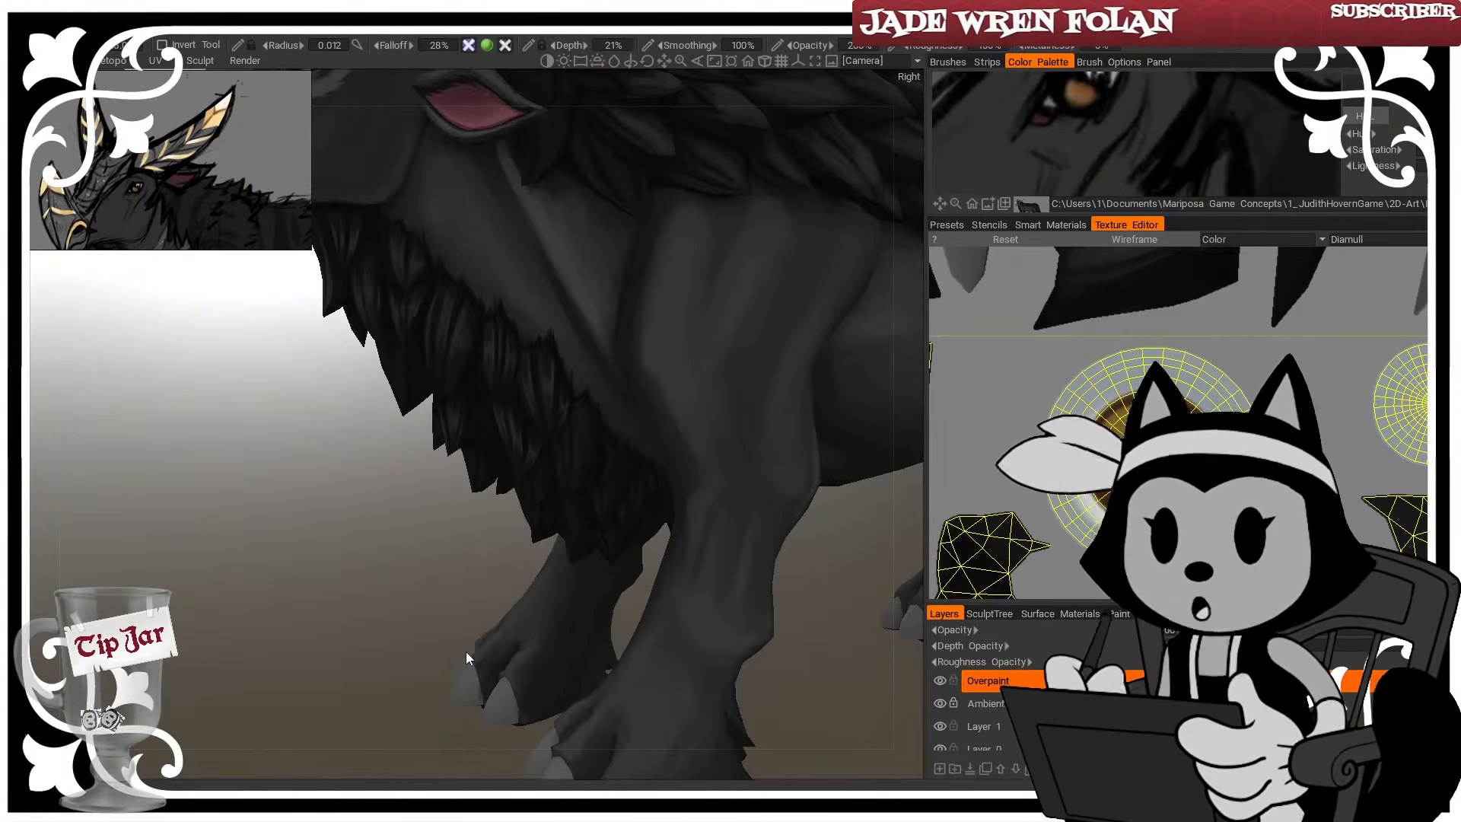
left_click_drag(466, 652, 401, 606)
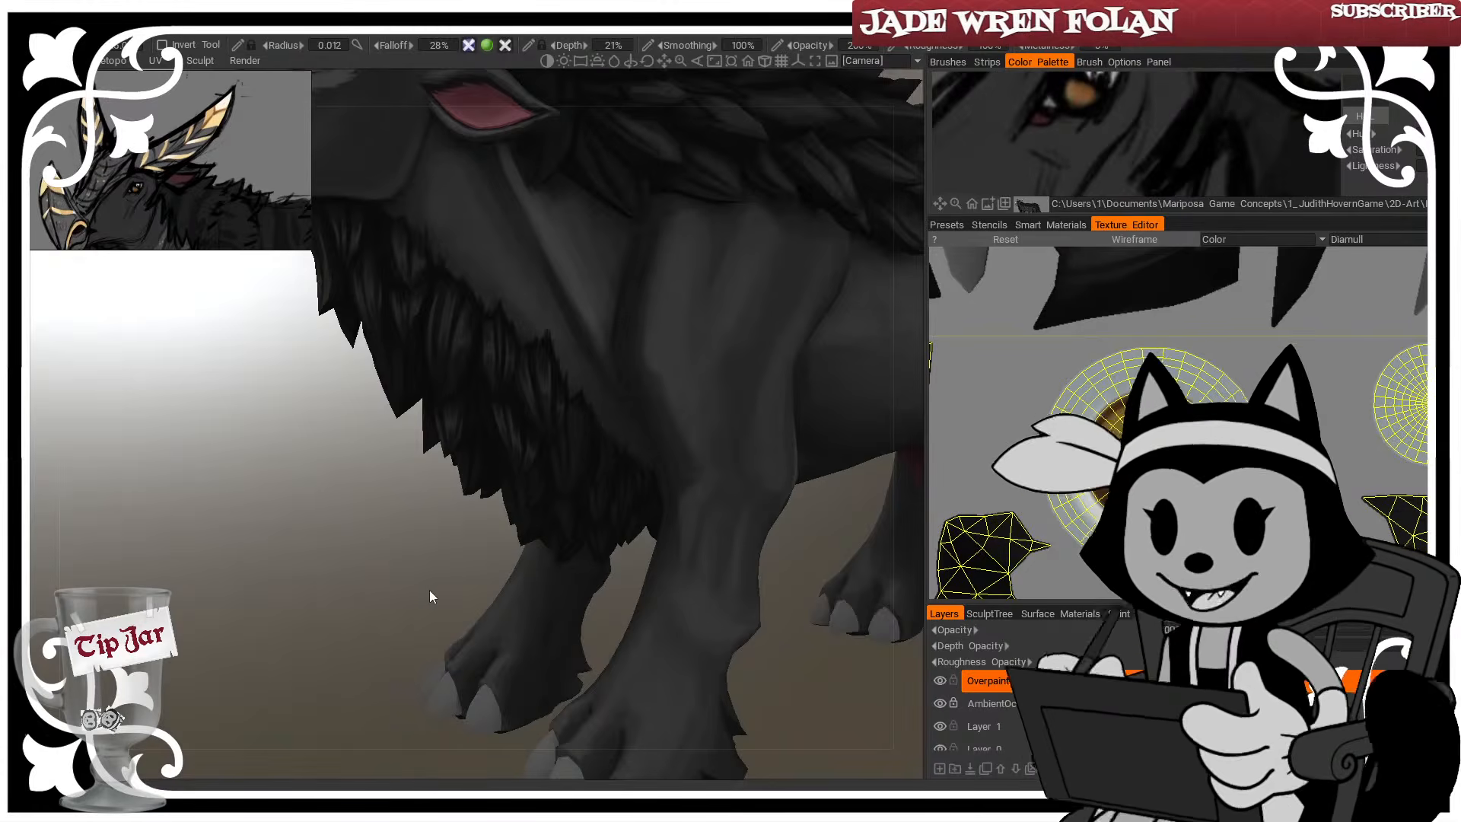
scroll(431, 586, "down", 4)
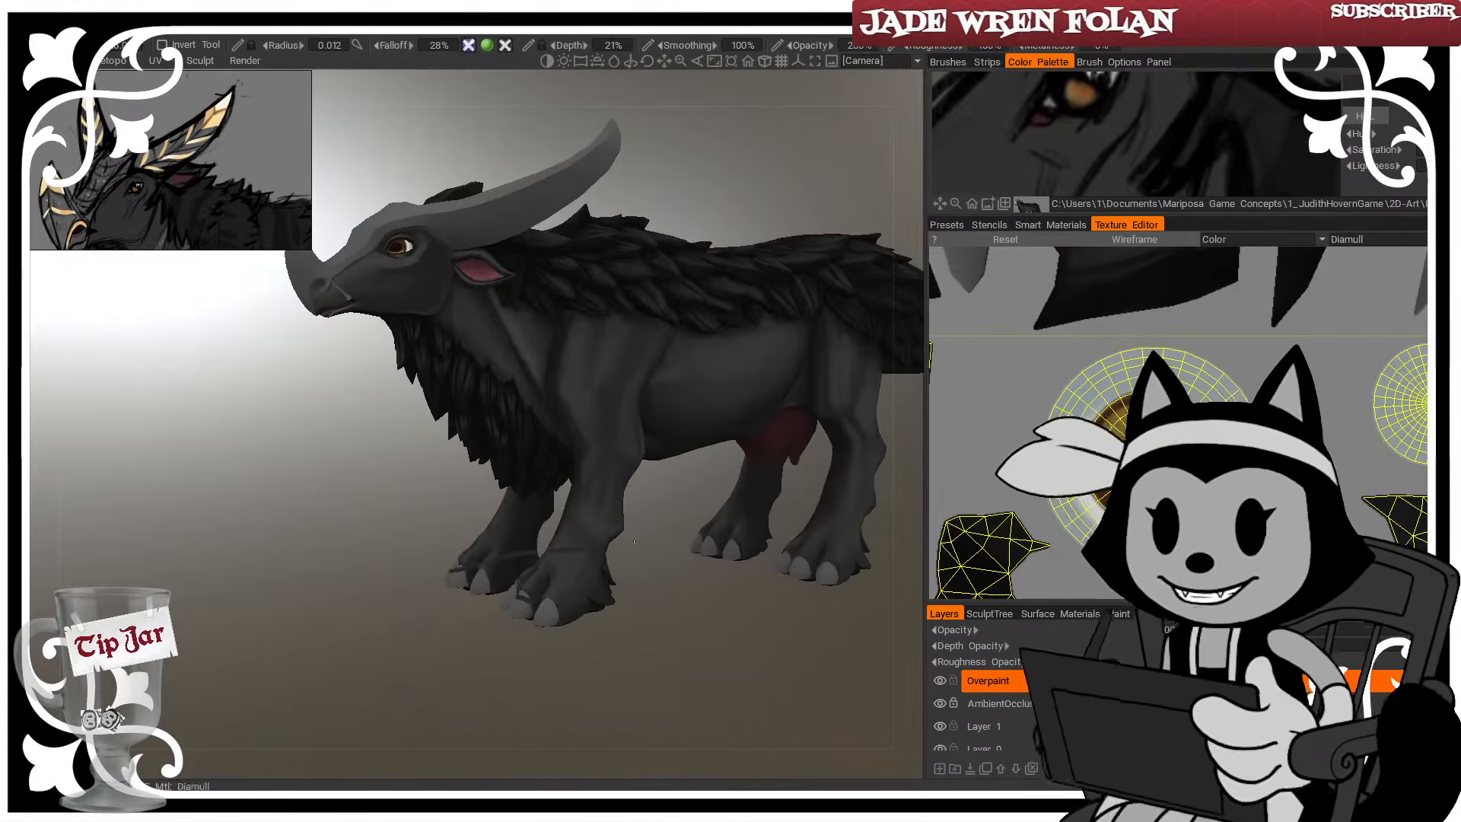
left_click_drag(639, 757, 555, 584)
scroll(481, 653, "up", 5)
middle_click_drag(438, 573, 496, 593)
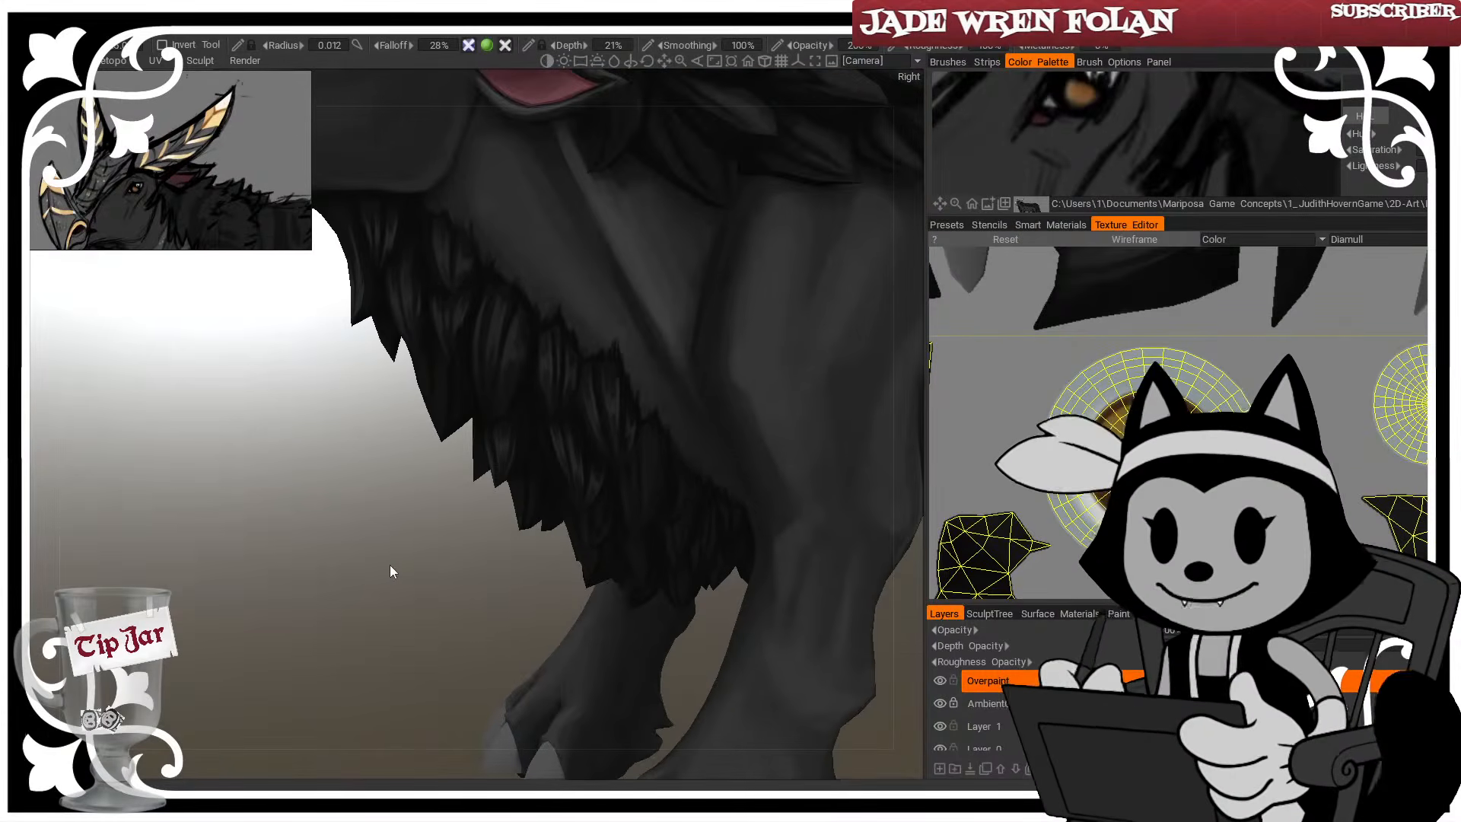
left_click_drag(389, 565, 372, 614)
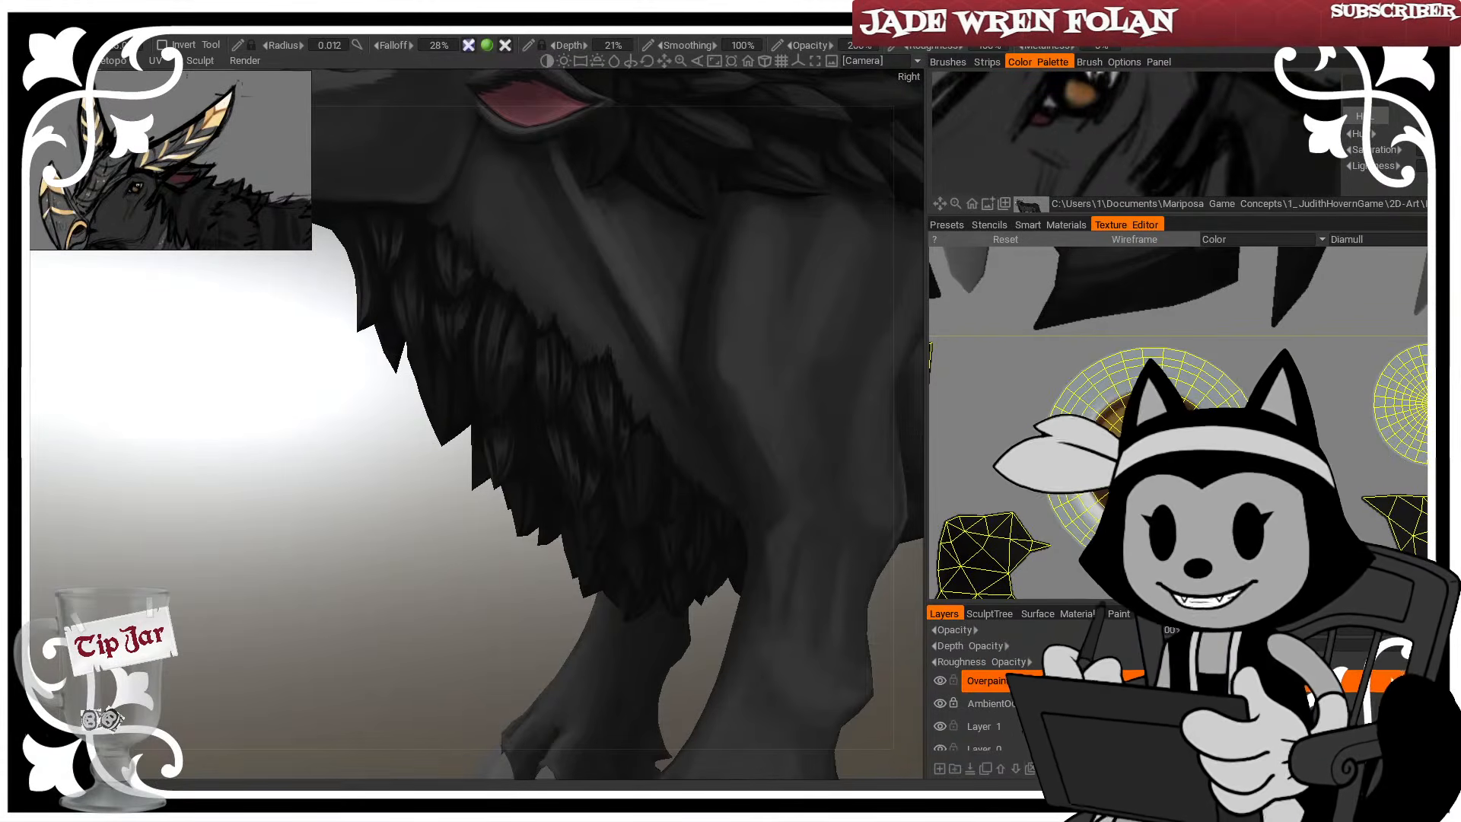
Bring the browser window over the model, look through the Whyville homepage, and reposition the window
mouse_move(0, 229)
left_mouse_down()
mouse_move(841, 223)
mouse_move(821, 98)
mouse_move(753, 48)
left_mouse_up()
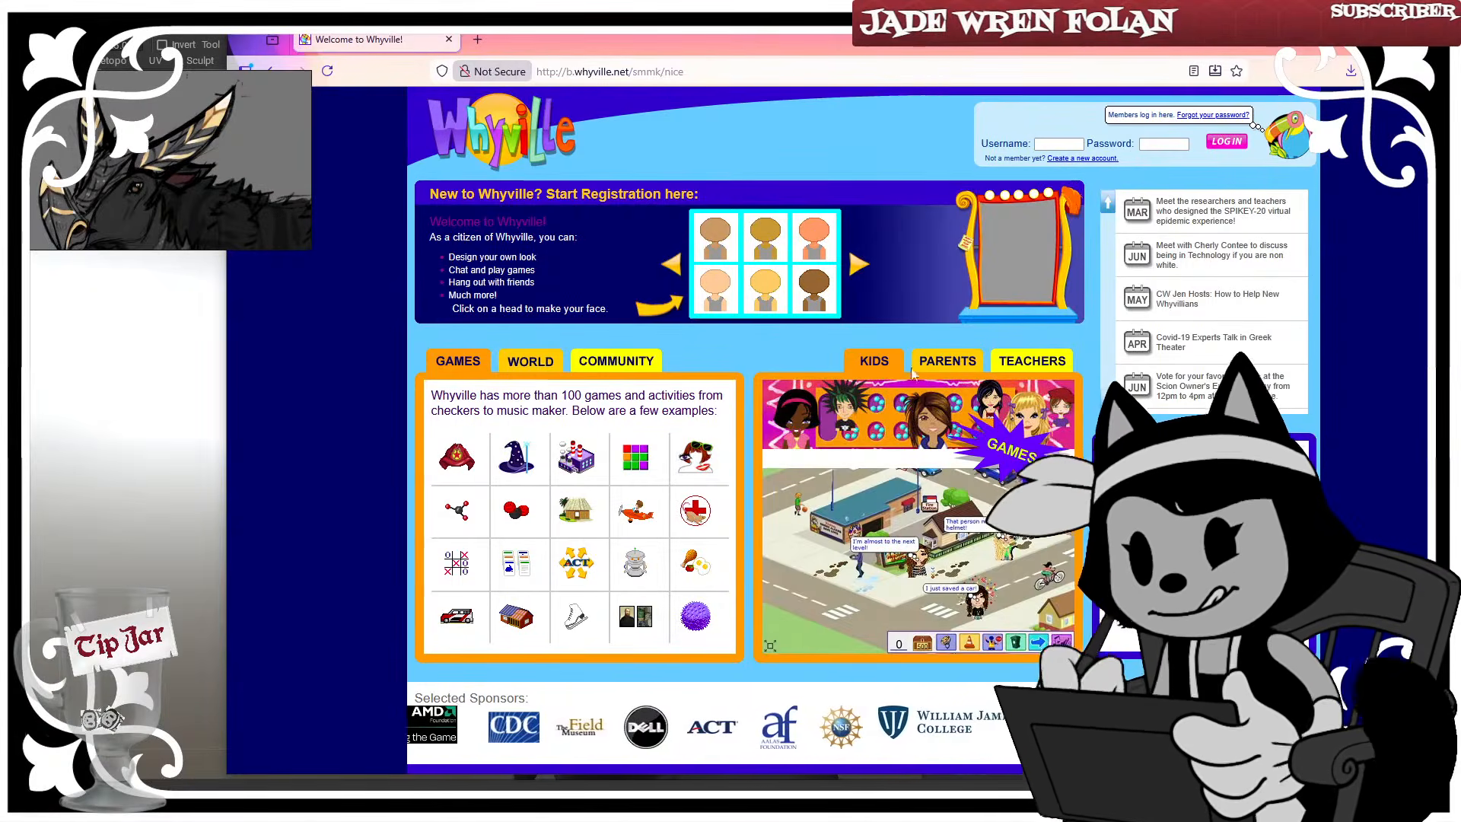
scroll(712, 333, "down", 3)
scroll(700, 297, "up", 3)
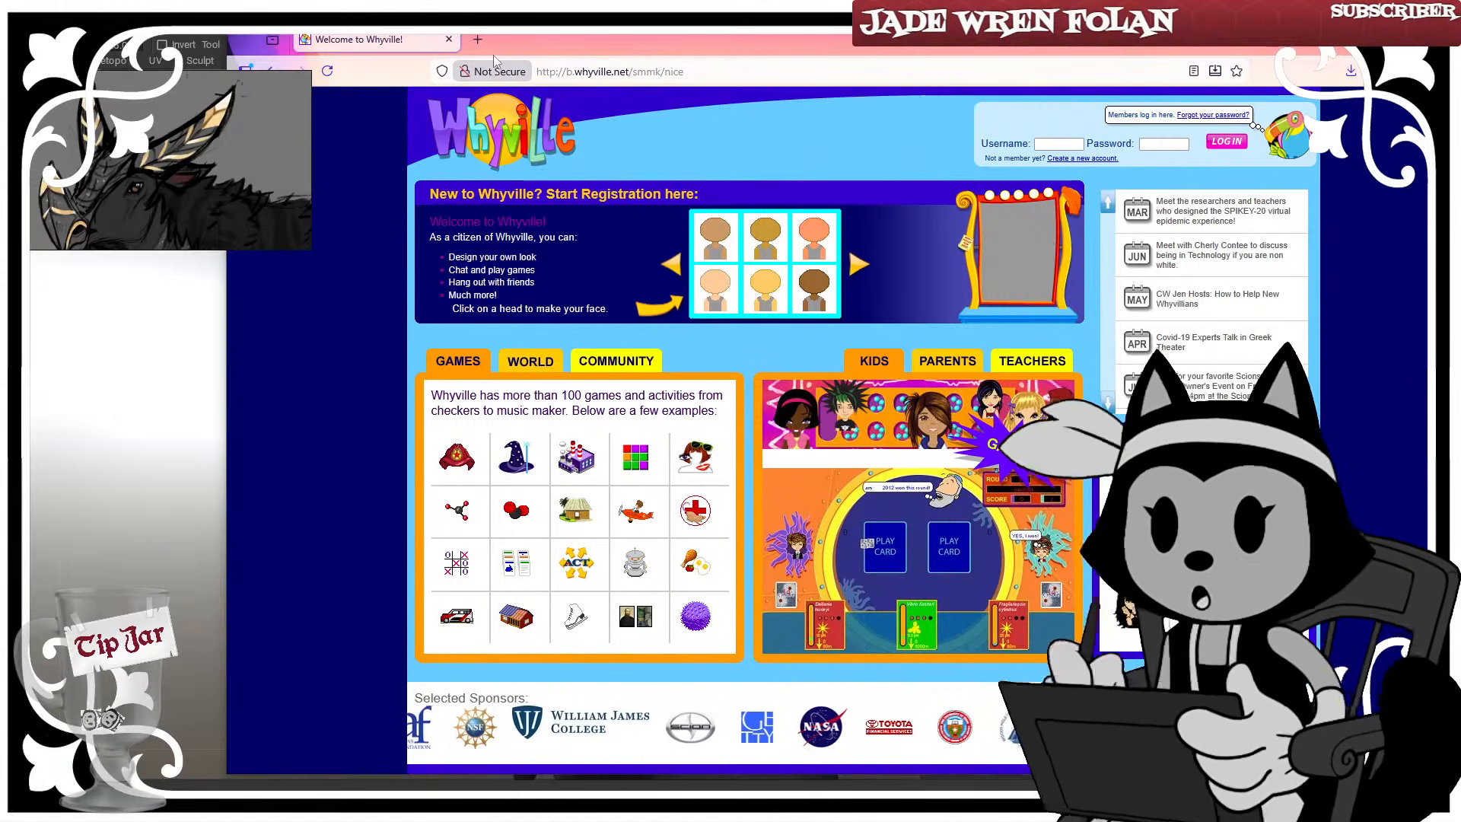
left_click_drag(523, 41, 292, 20)
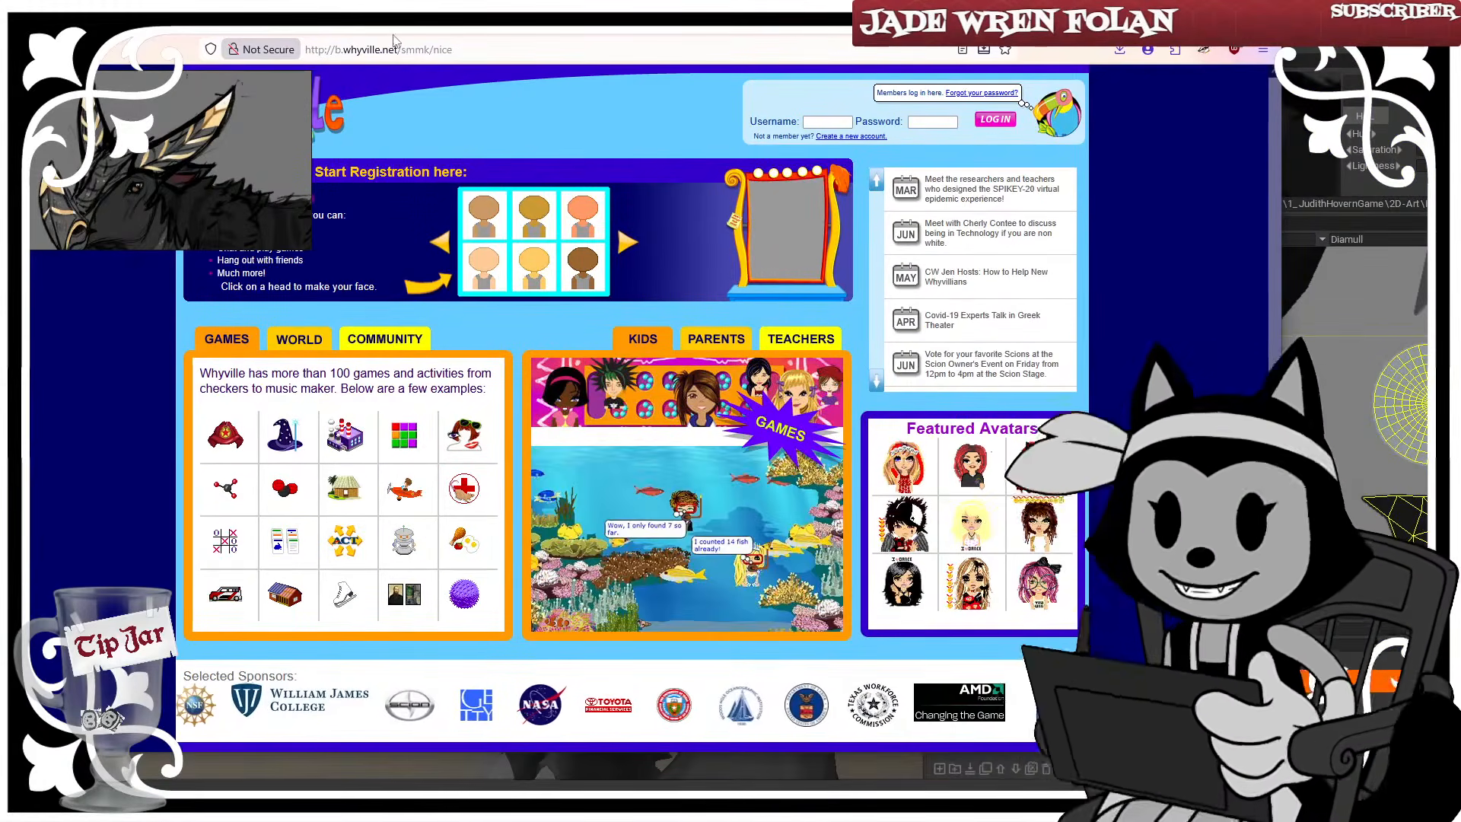
left_click_drag(413, 39, 464, 48)
Build a Whyville avatar with a light head, olive green jacket, red lips, eyes and brown pigtails
left_click(564, 280)
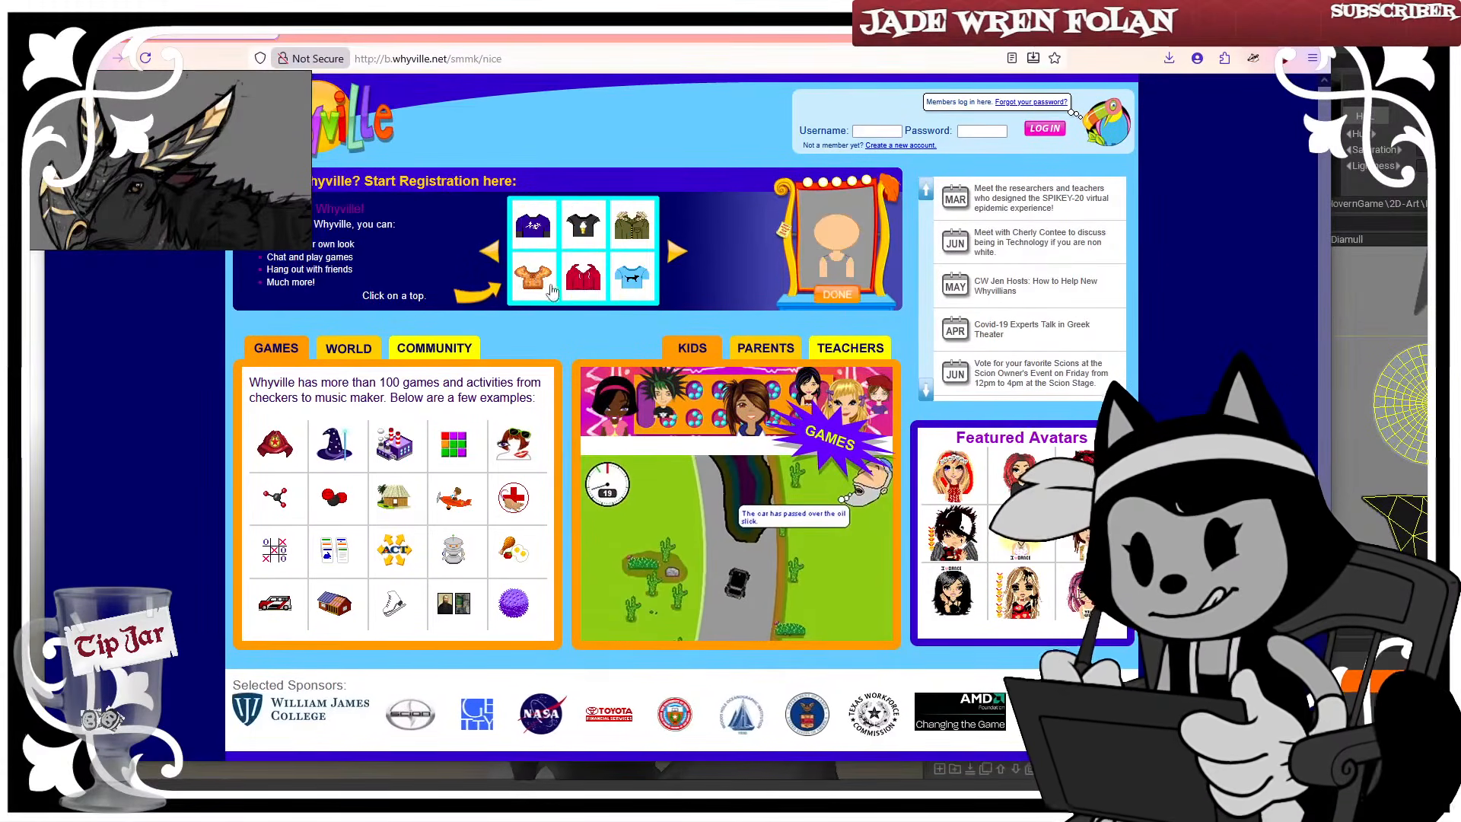
left_click(625, 239)
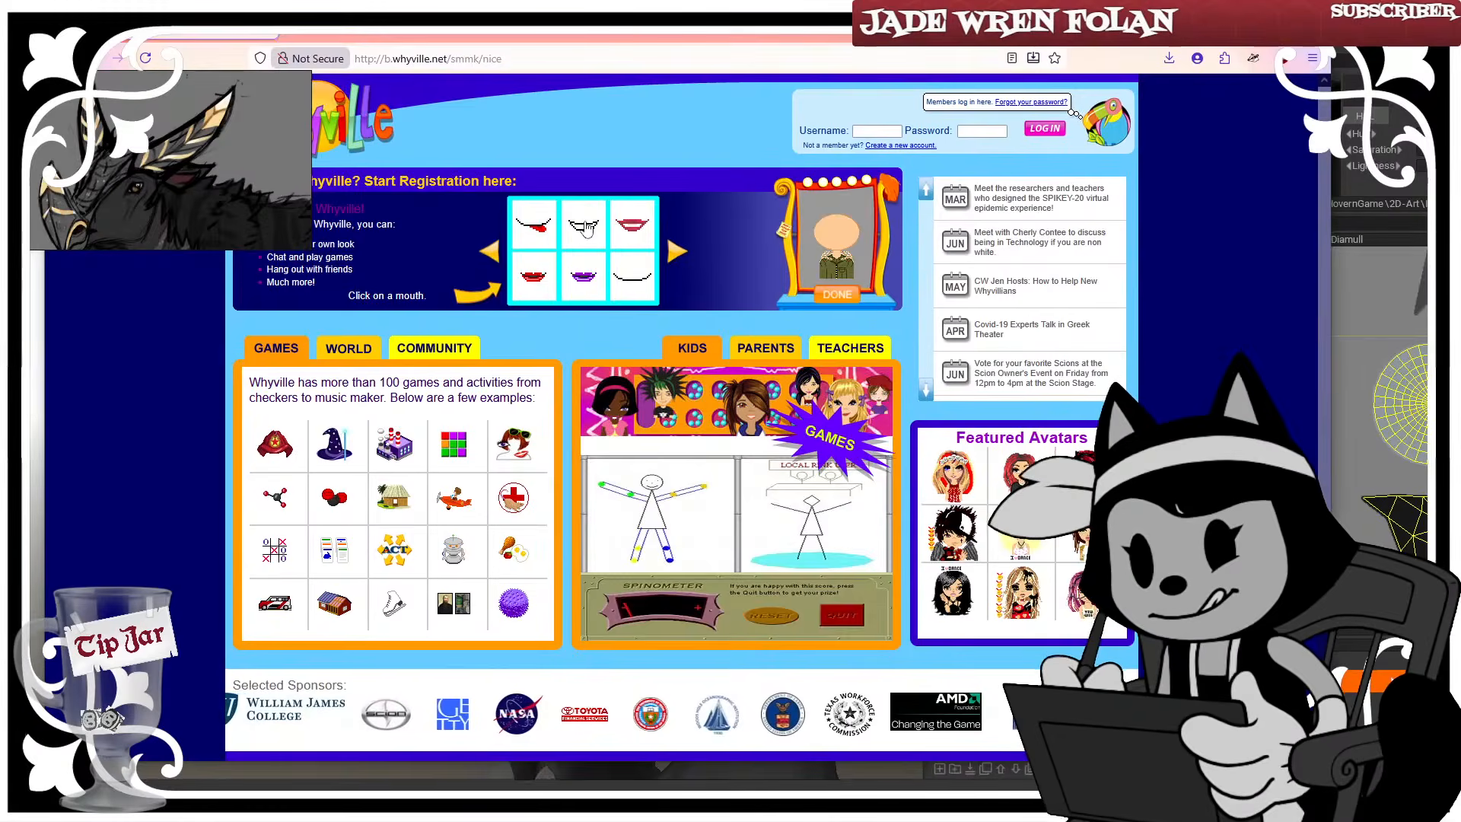
left_click(530, 279)
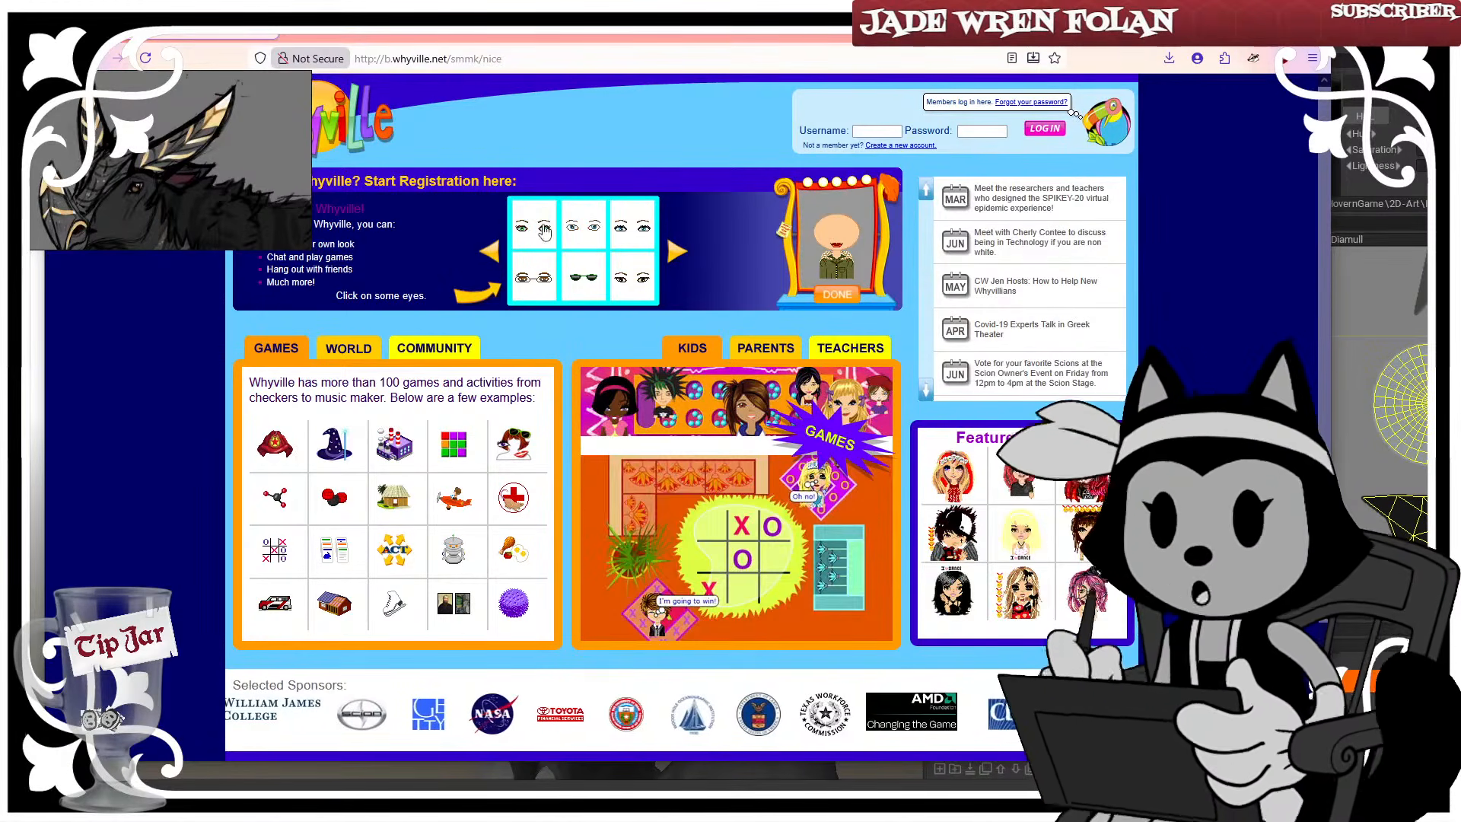
left_click(575, 283)
left_click(561, 280)
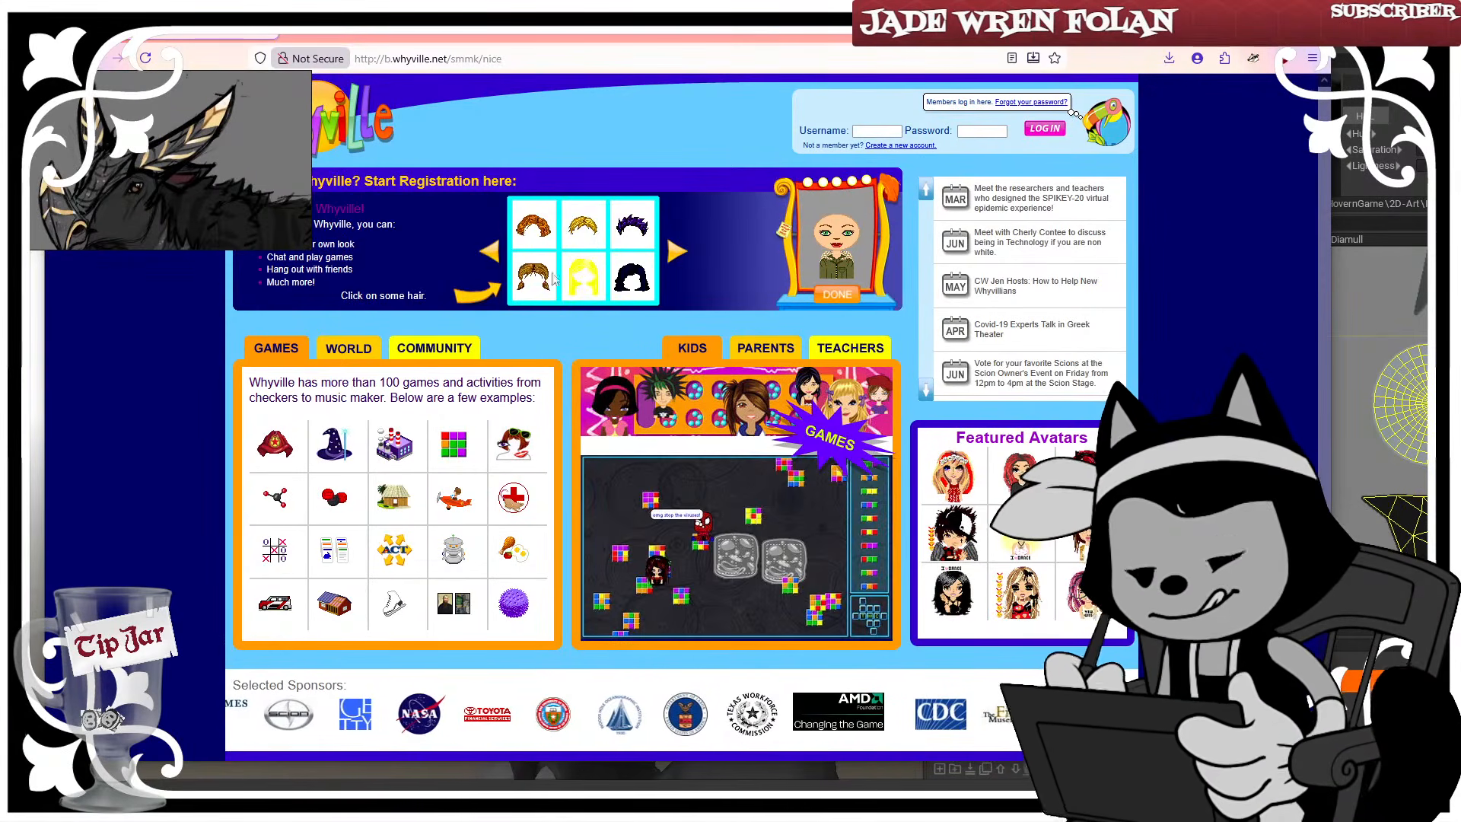
left_click(542, 277)
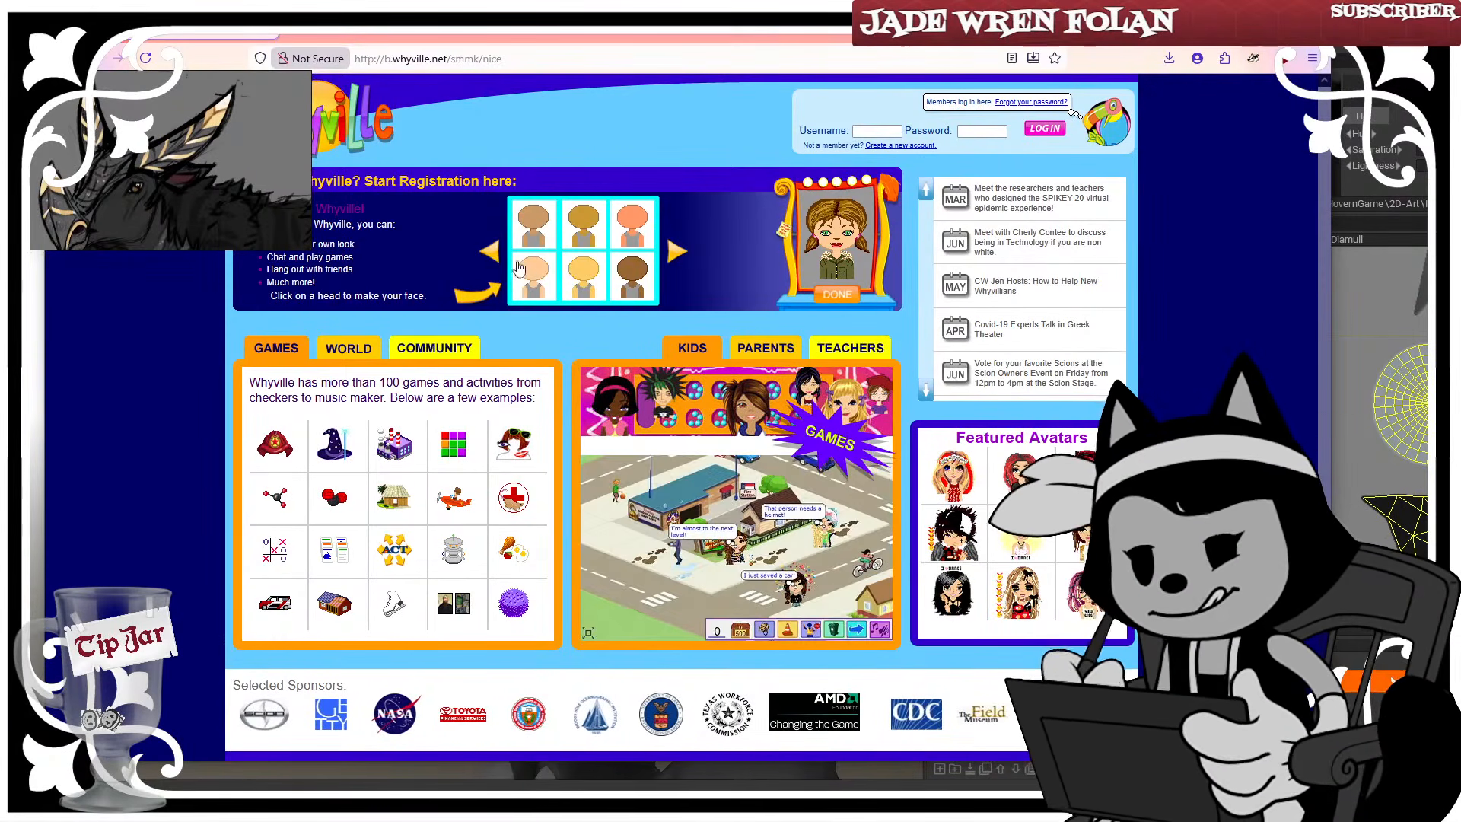
Change the Whyville avatar's hair to the curly red style and close the page
left_click(674, 254)
left_click(674, 253)
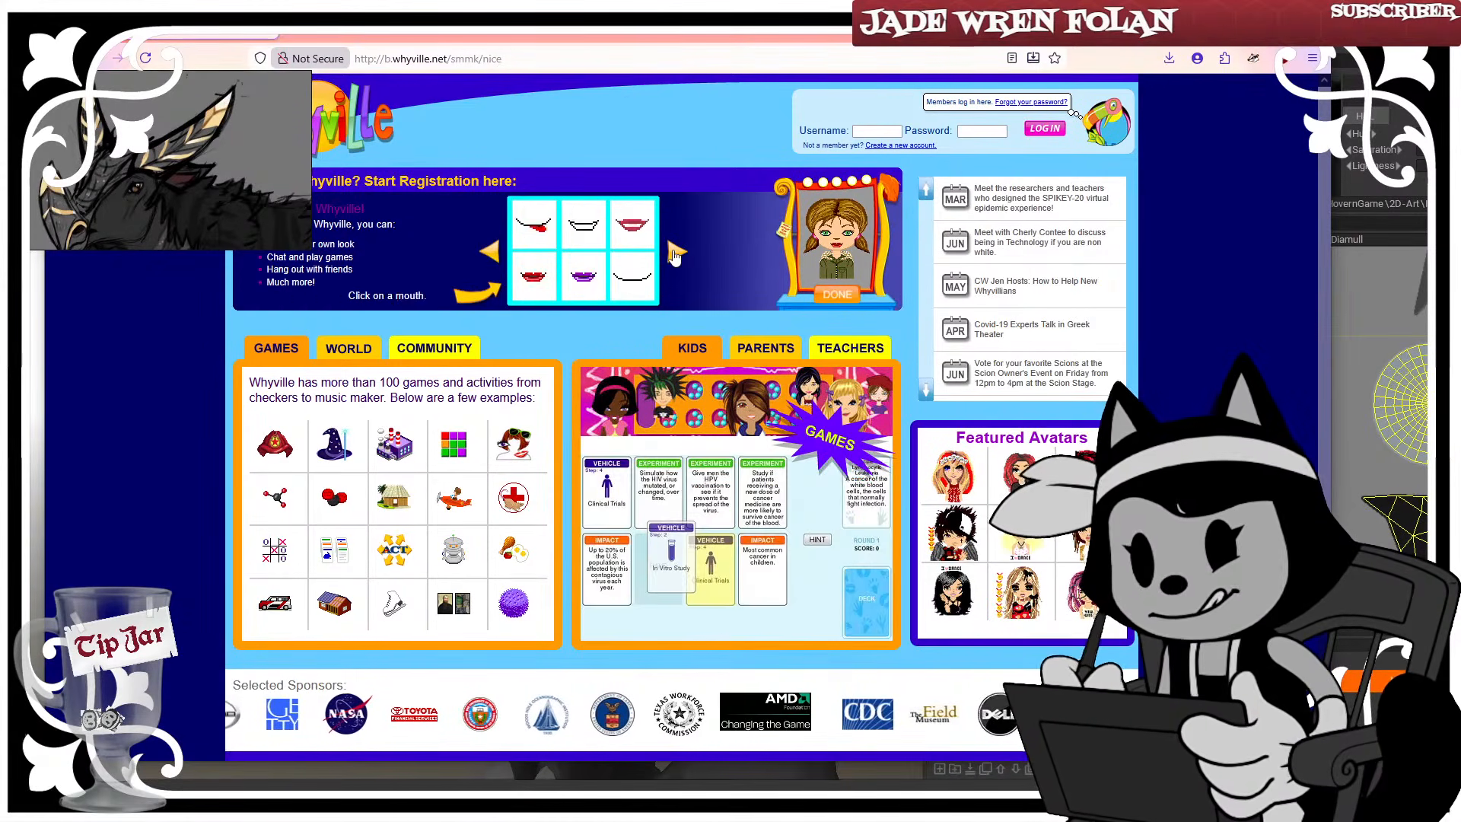
left_click(674, 253)
left_click(674, 254)
left_click(674, 254)
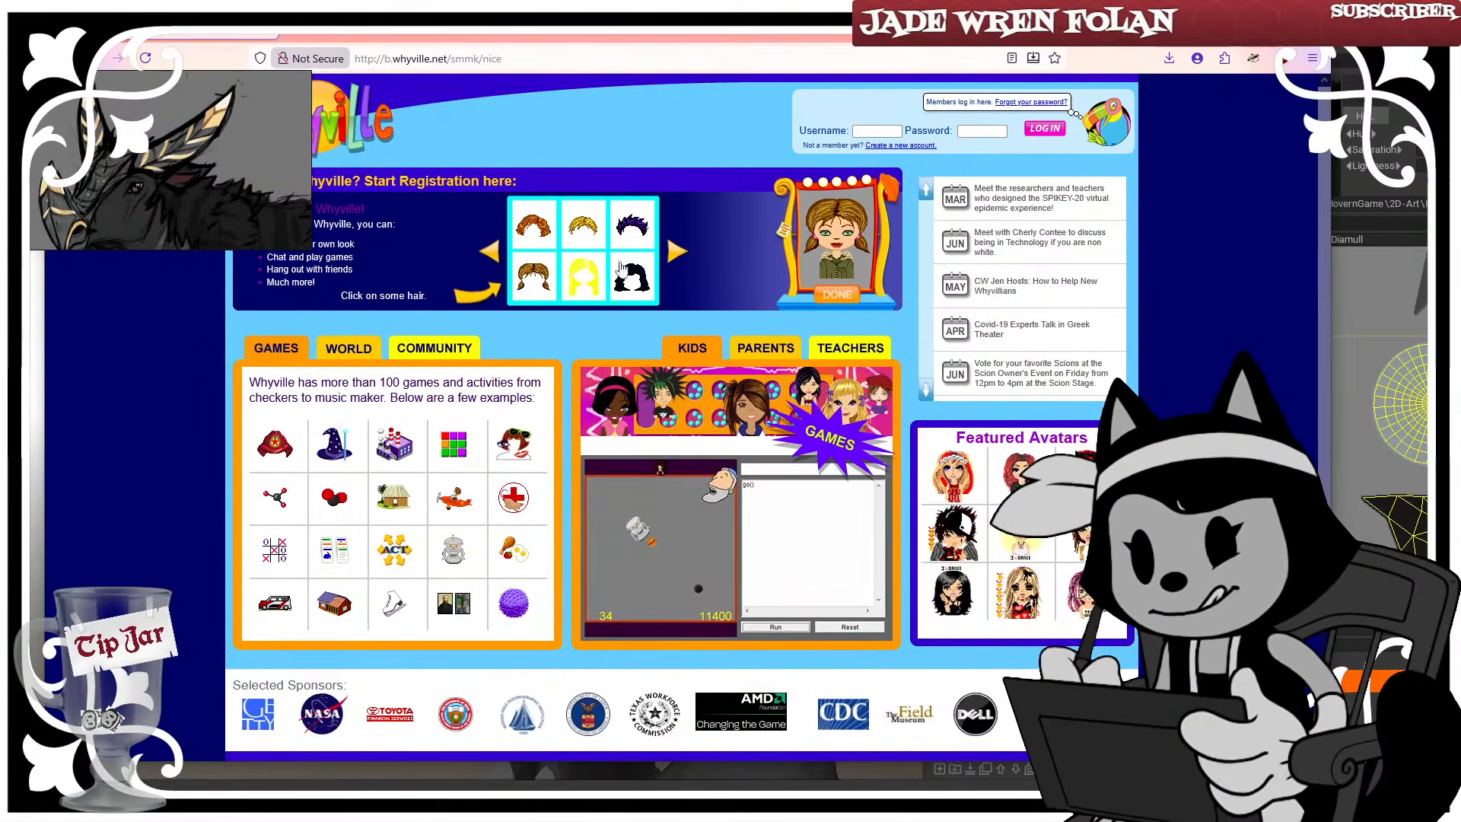
left_click(545, 242)
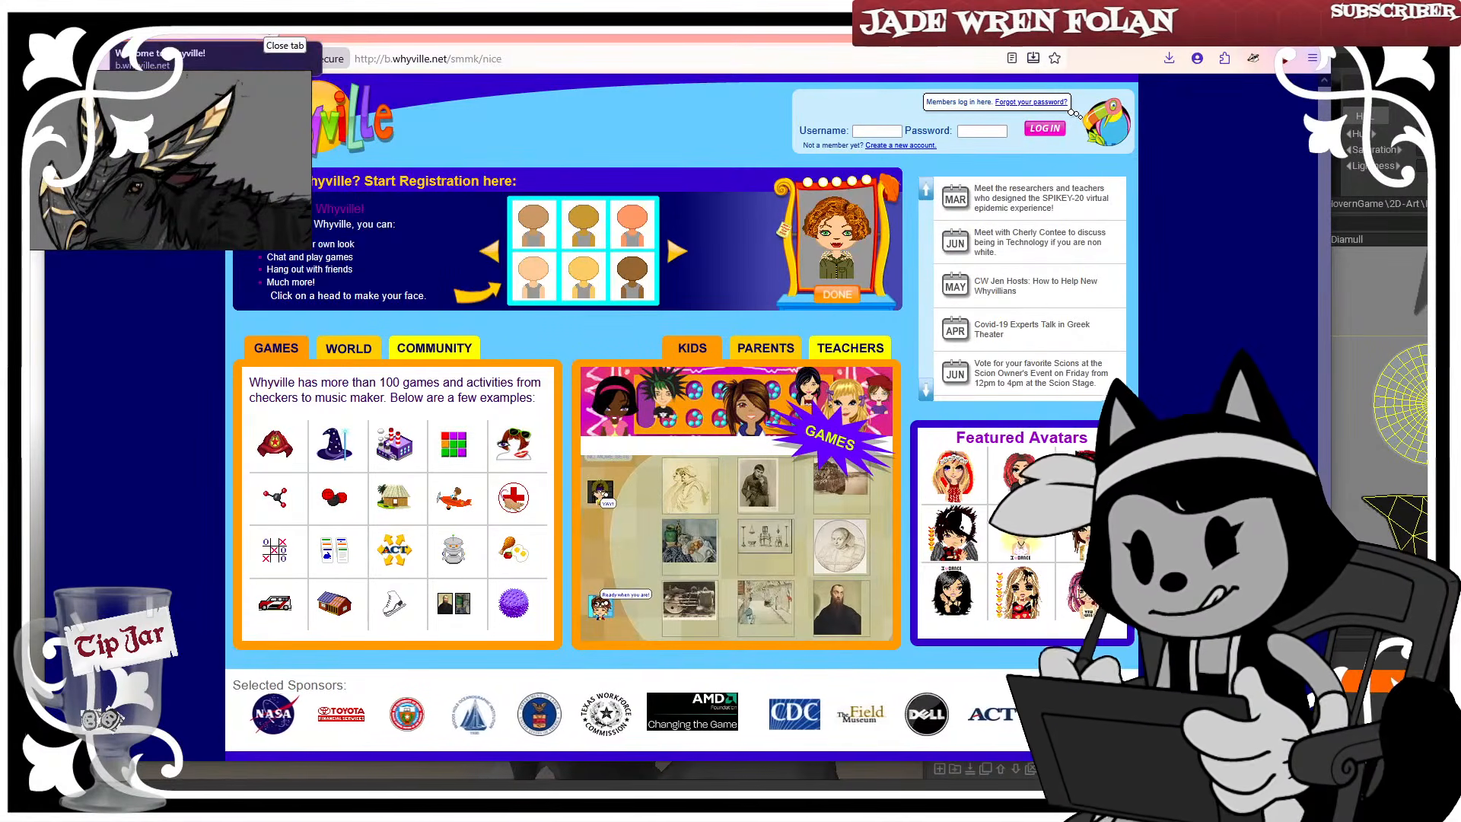
left_click(268, 28)
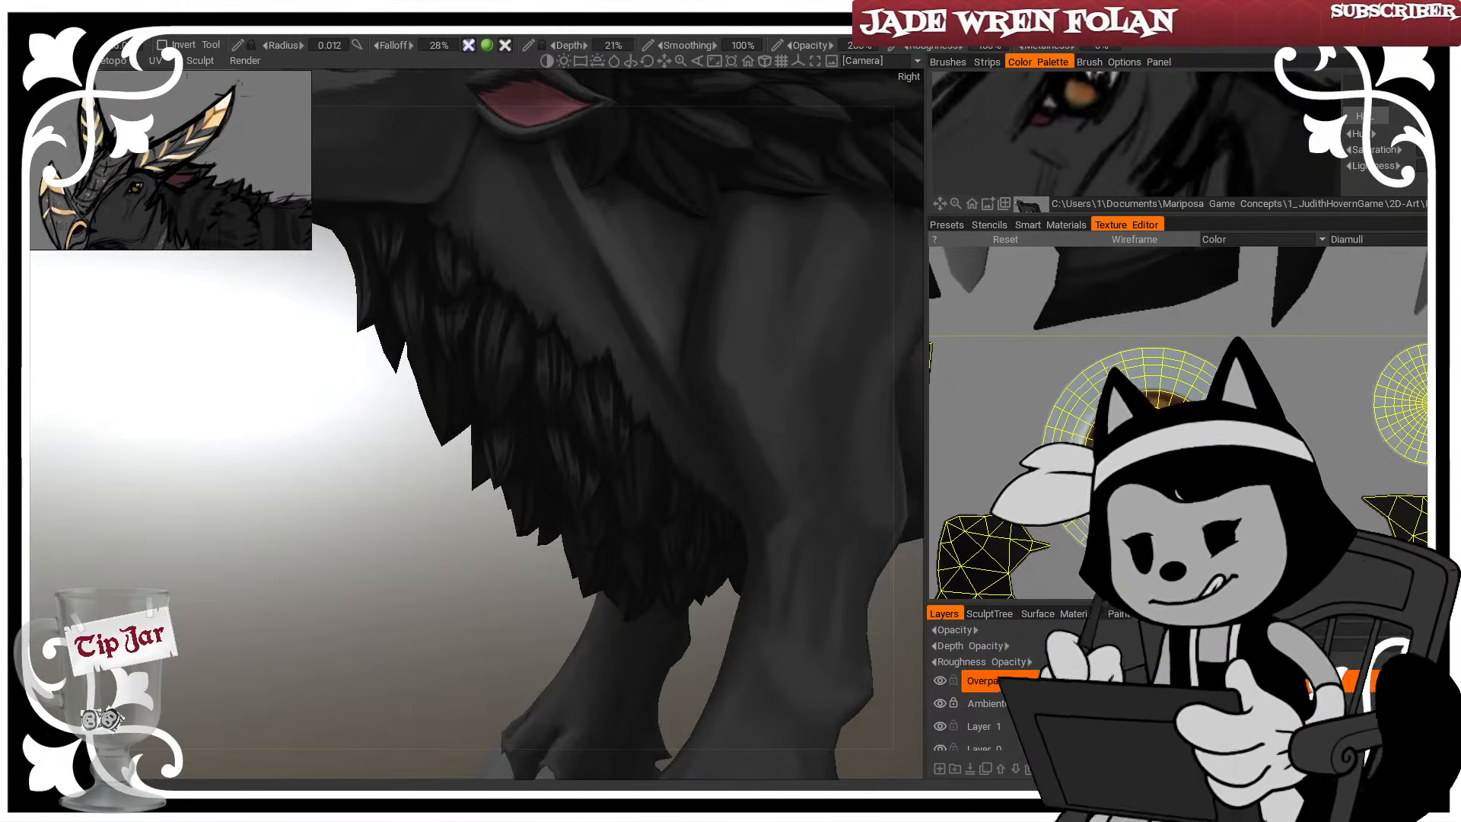
Examine the highlight strands on the ruff's lower feathers up close from the creature's front side
left_click_drag(400, 472, 414, 468)
right_click_drag(414, 469, 355, 535)
mouse_move(354, 536)
left_mouse_down()
mouse_move(478, 522)
mouse_move(372, 524)
left_mouse_up()
right_click_drag(372, 523, 400, 536)
left_click_drag(400, 535, 345, 517)
middle_click_drag(346, 518, 411, 538)
left_click_drag(411, 539, 394, 587)
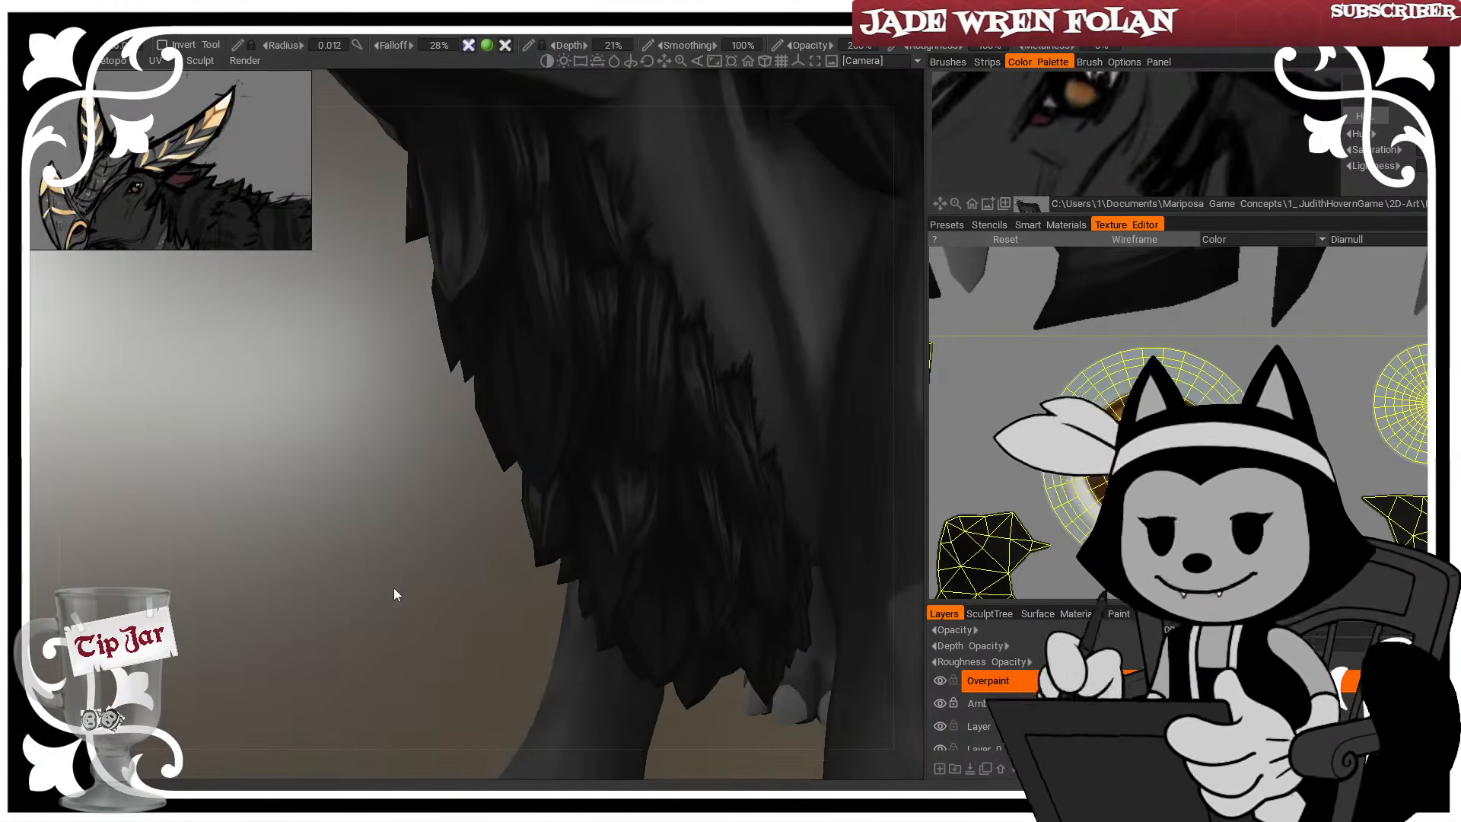
middle_click_drag(394, 587, 385, 586)
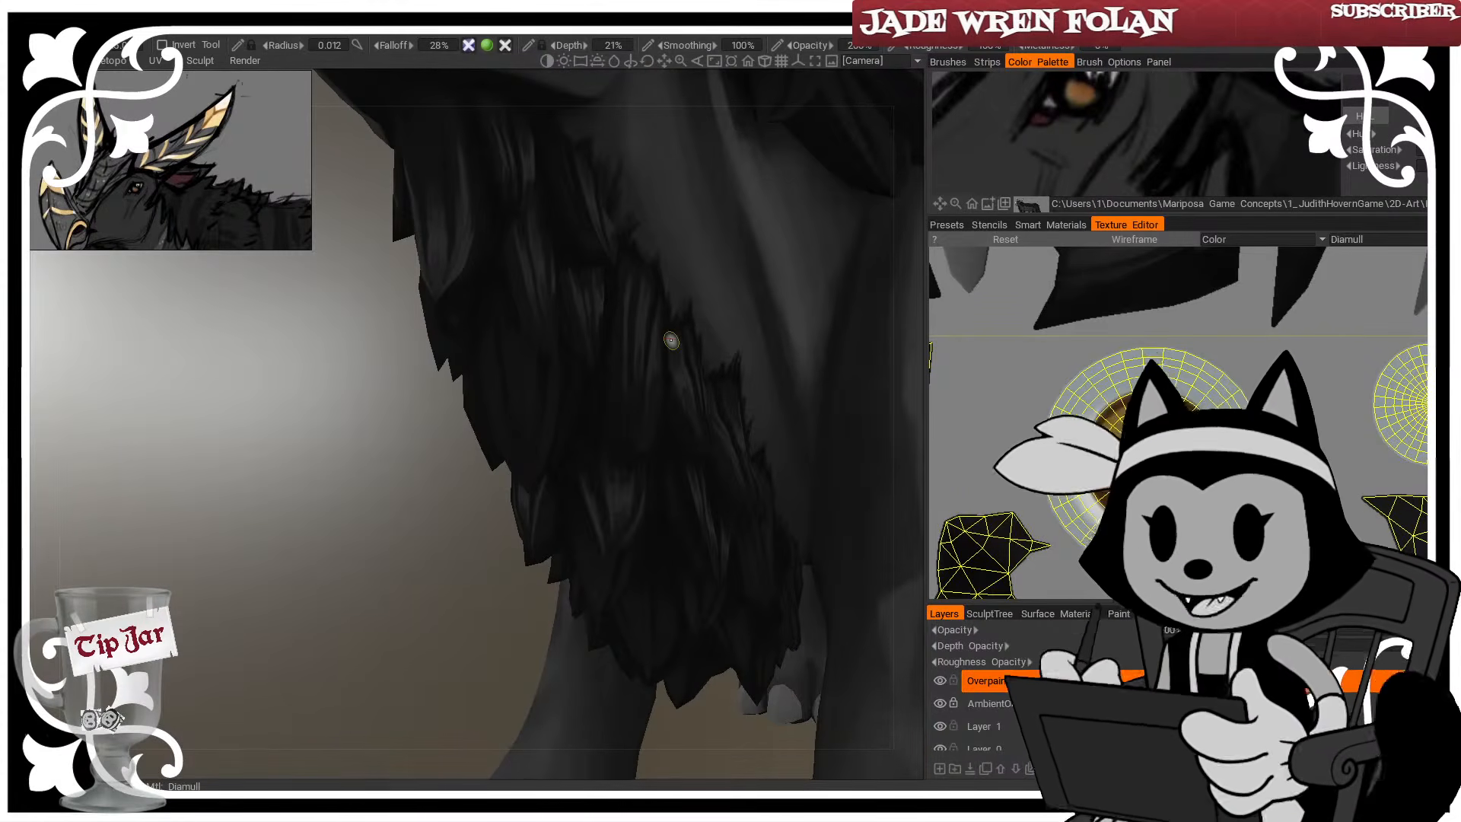
Paint lighter grey strands on the large dark feather halfway down the ruff's front edge, enlarging the brush radius to 0.029
left_click_drag(499, 522, 462, 546)
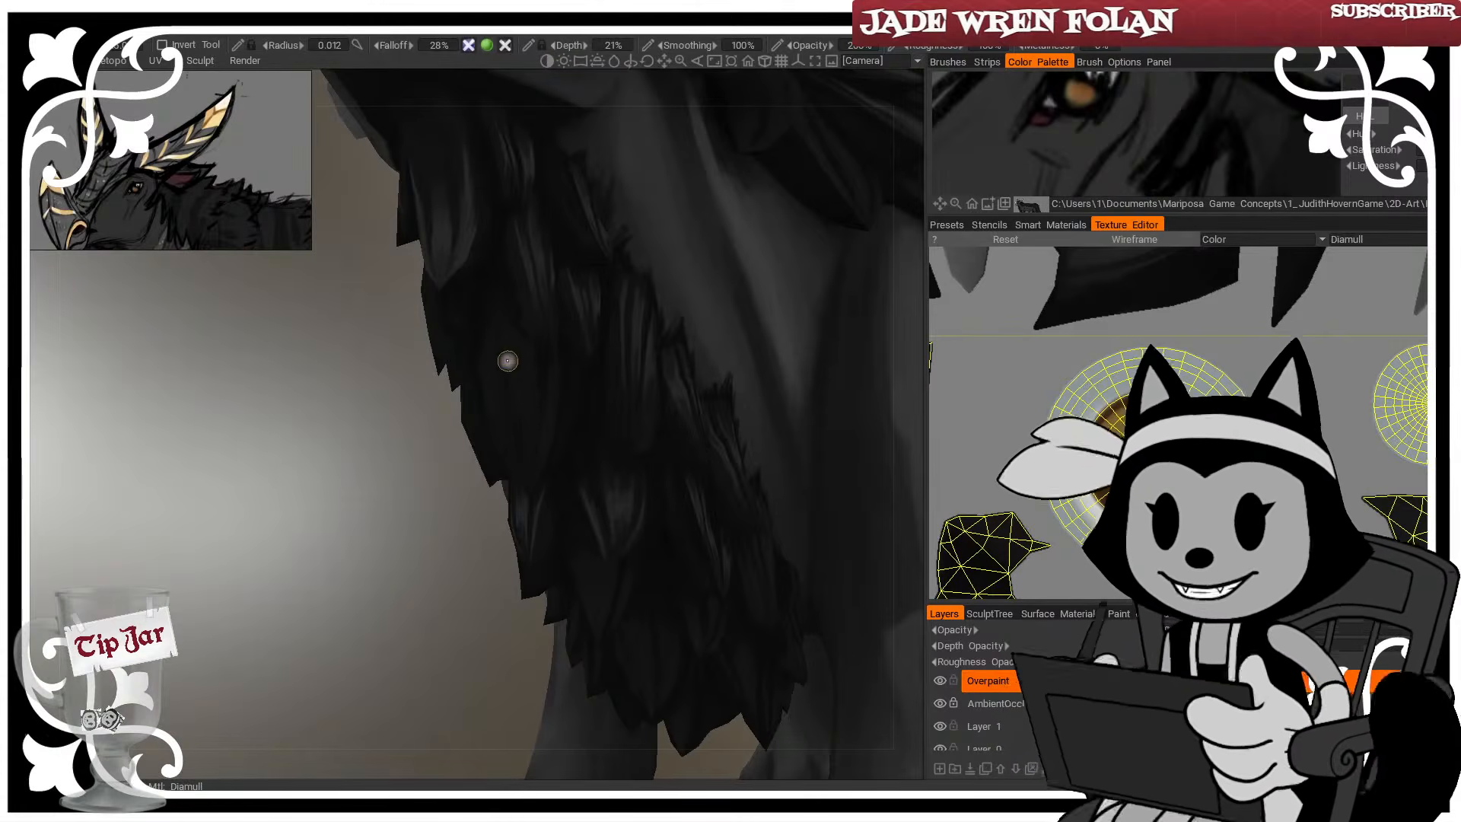
left_click_drag(507, 360, 518, 426)
key("]")
key("]")
key("]")
key("]")
key("]")
left_click_drag(518, 359, 529, 405)
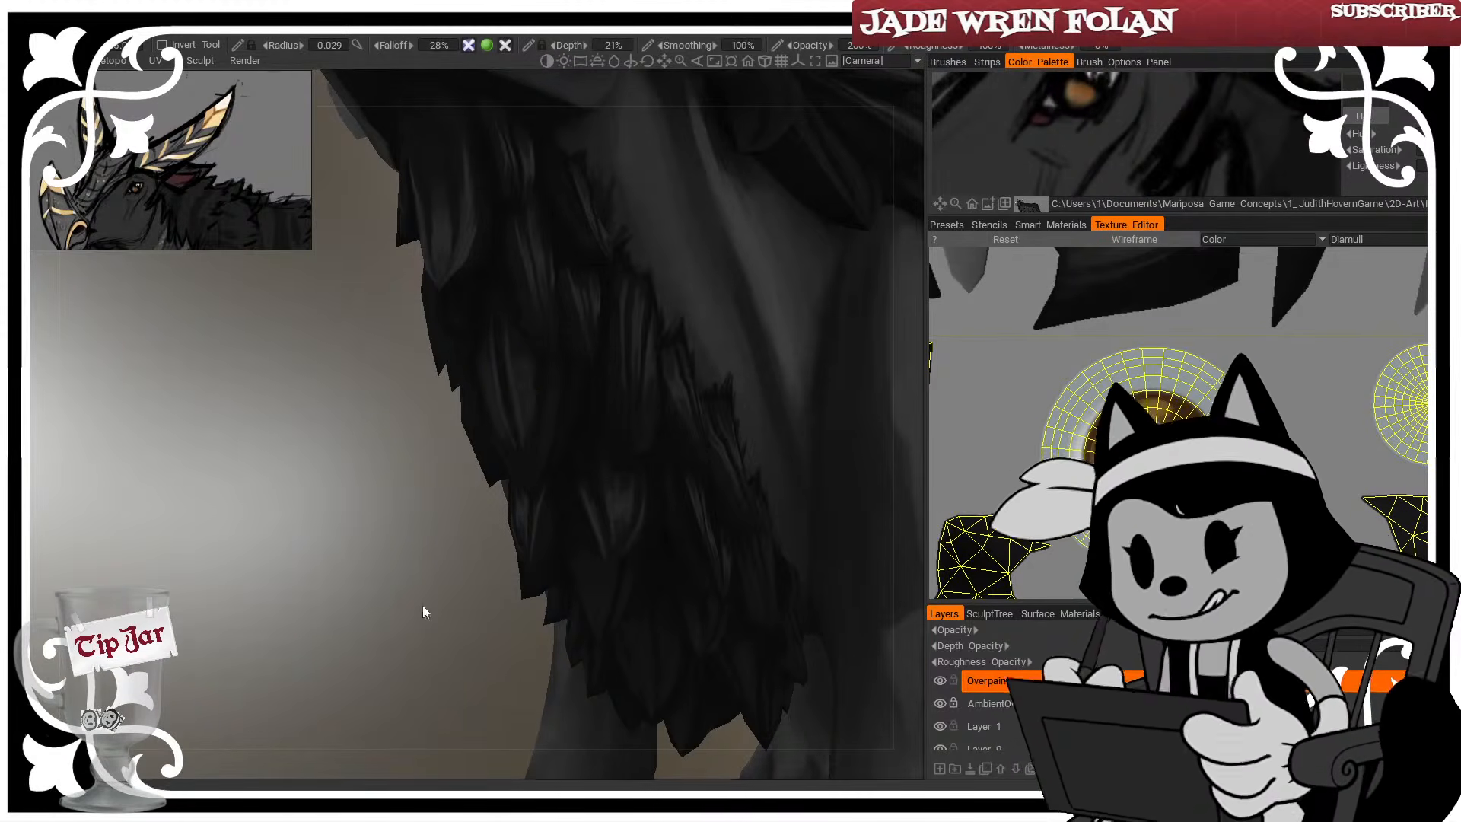
left_click_drag(425, 613, 470, 600)
left_click_drag(537, 379, 525, 389)
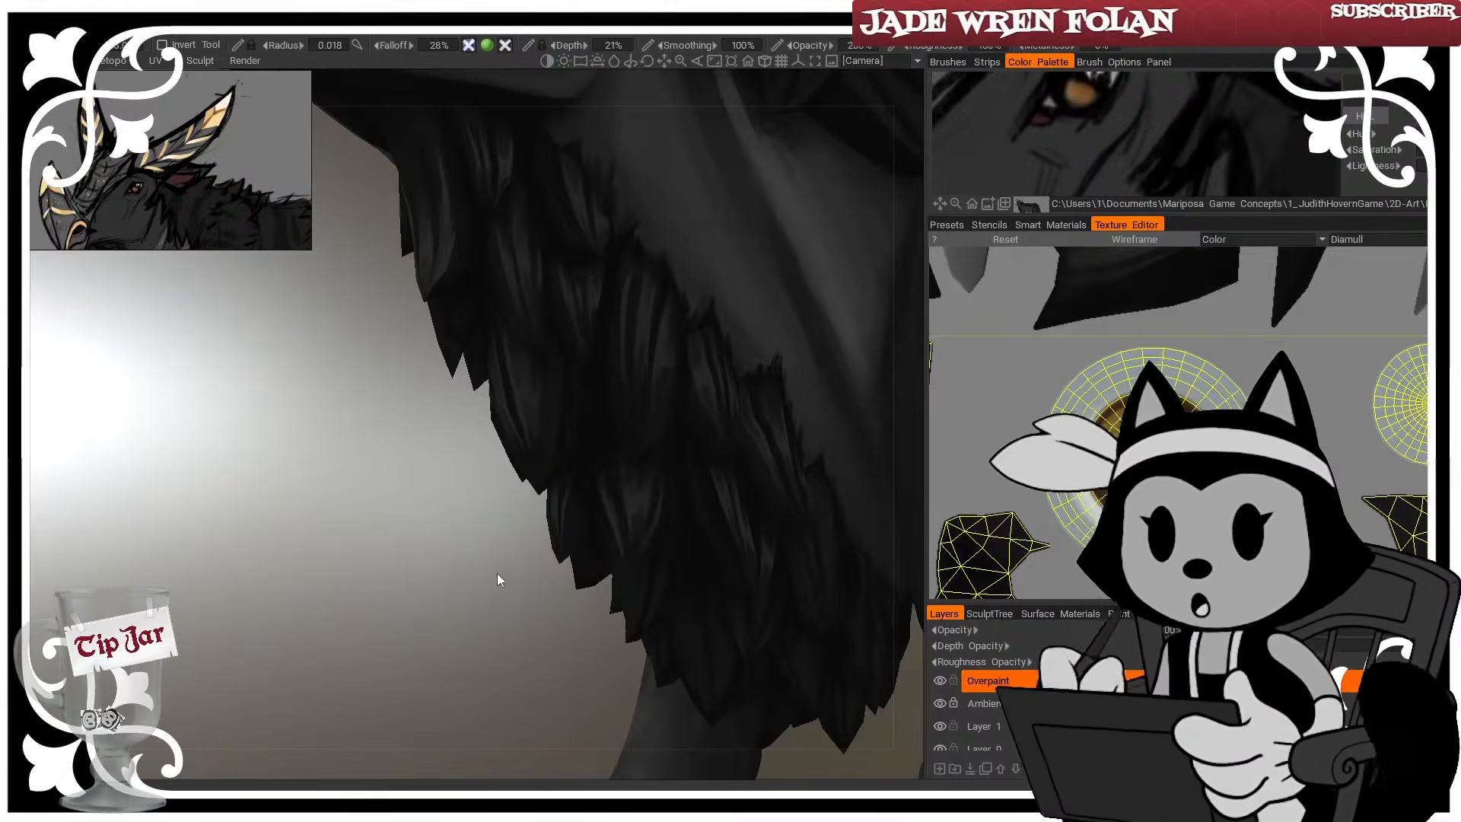
Refine the strands on that front-edge feather with brush radius 0.01, and raise the radius to 0.017
left_click_drag(479, 597, 567, 339)
key("[")
key("[")
key("[")
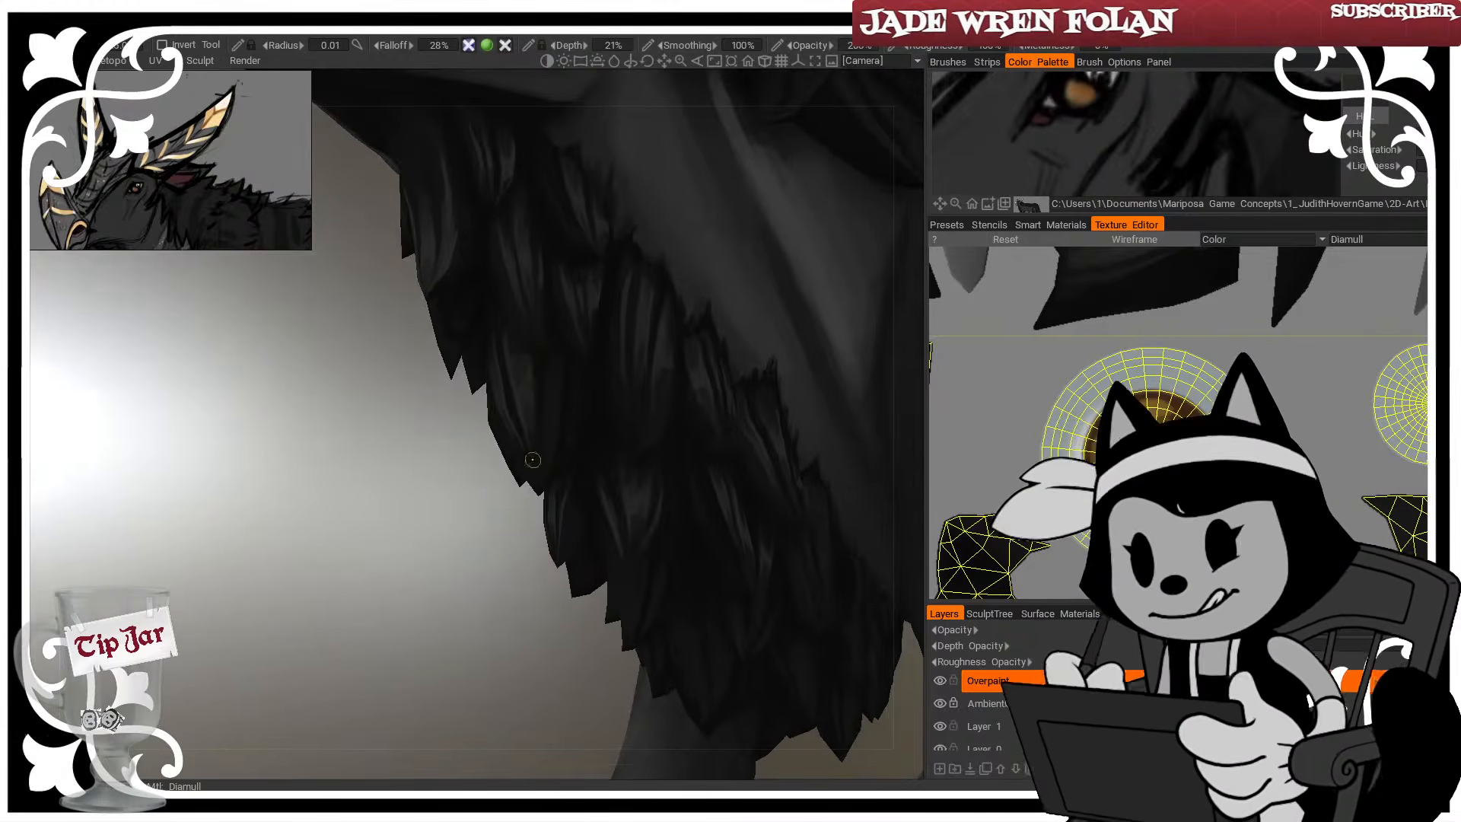
left_click_drag(493, 494, 512, 421)
key("]")
key("]")
key("]")
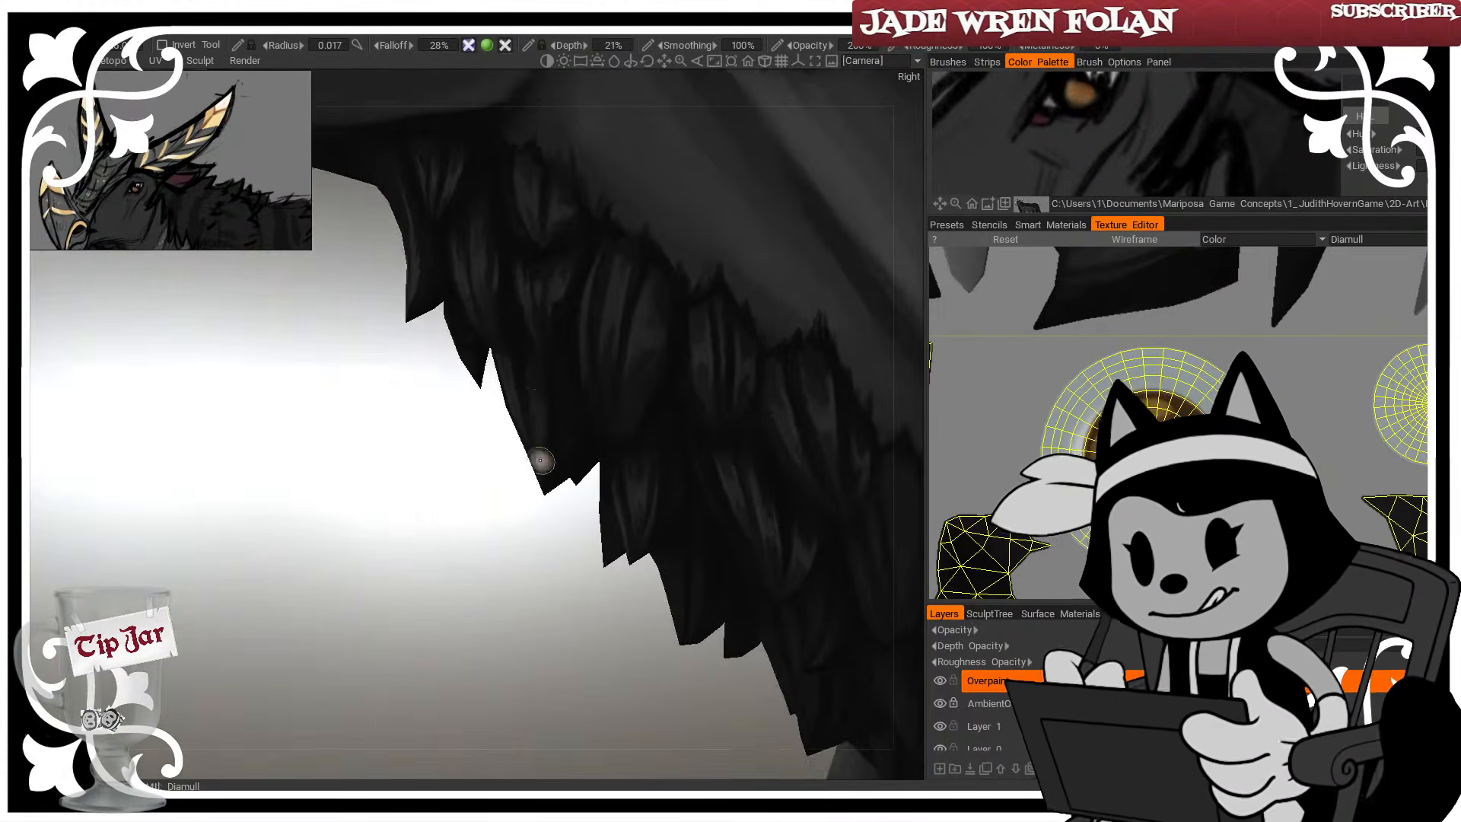
Work the strands up from the tip of the pointed front-edge feather with brush radii between 0.01 and 0.025
left_click_drag(530, 496, 536, 567)
left_click_drag(540, 495, 541, 426)
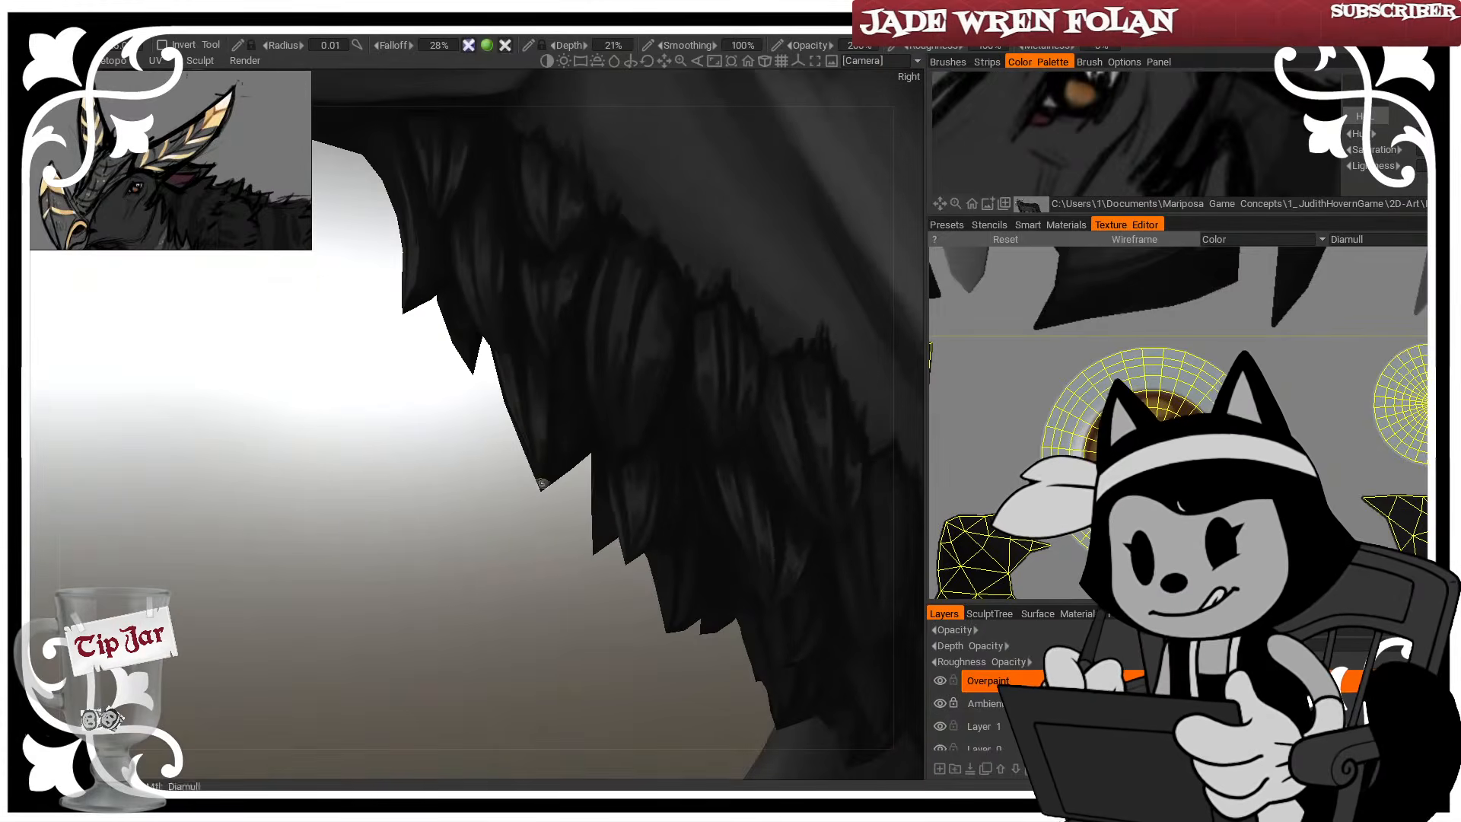
left_click_drag(542, 483, 545, 343)
left_click_drag(540, 489, 554, 395)
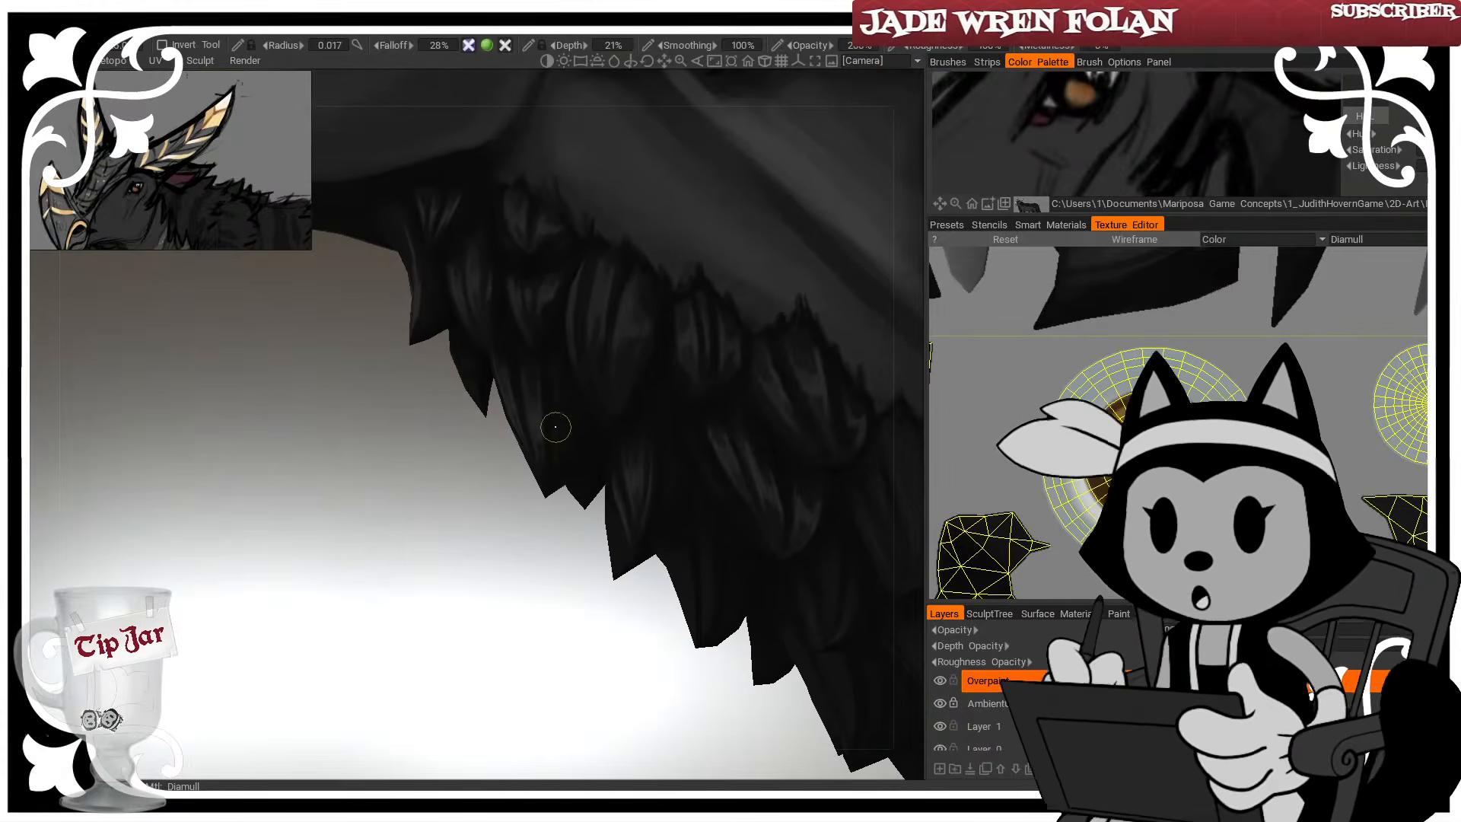
left_click_drag(553, 526, 545, 437)
key("]")
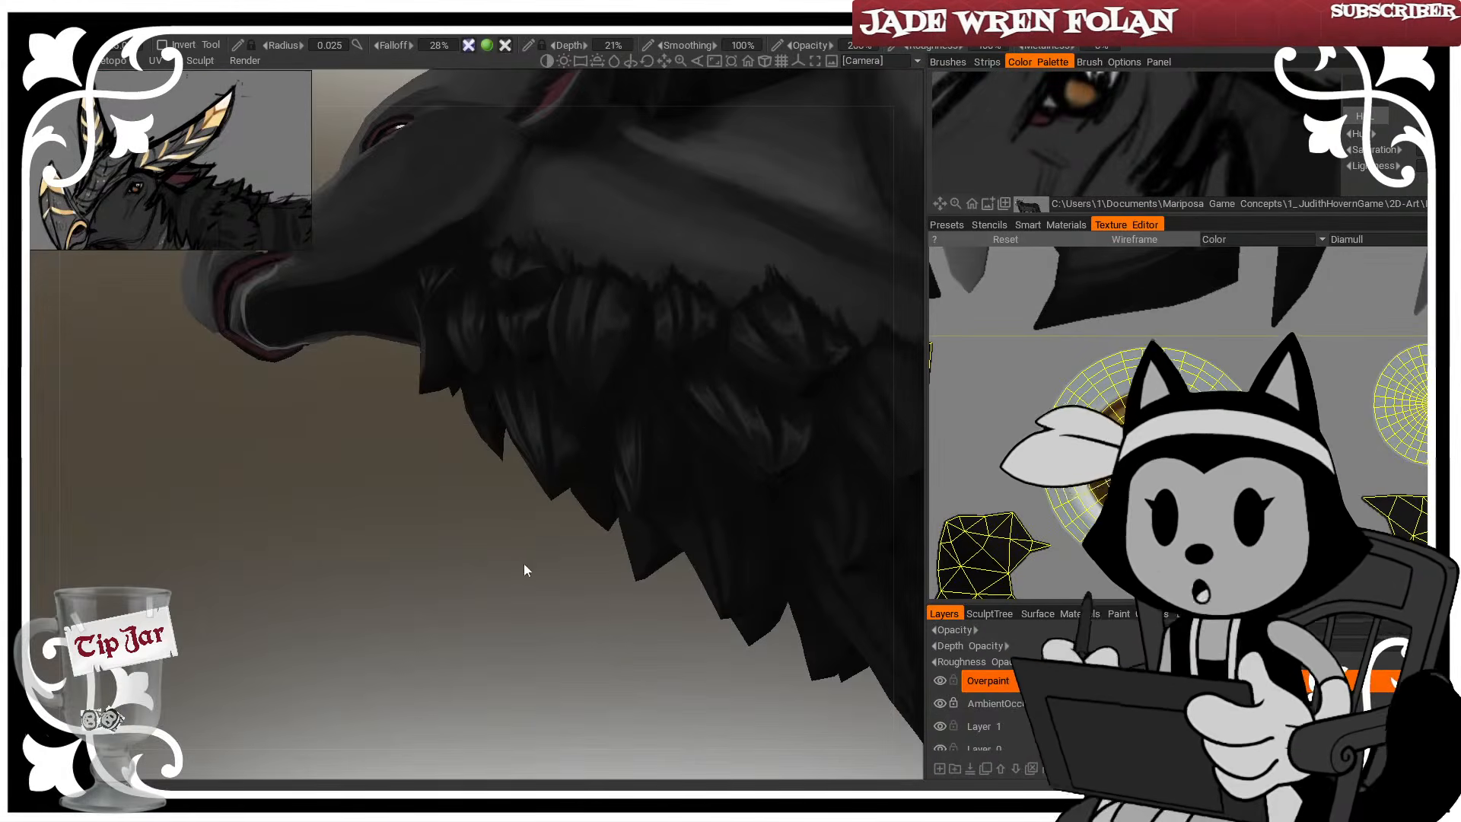
Paint highlight strands on the small pointed feather further down the ruff's front edge with brush radii between 0.01 and 0.018
left_click_drag(524, 564, 550, 434)
left_click_drag(532, 581, 481, 502)
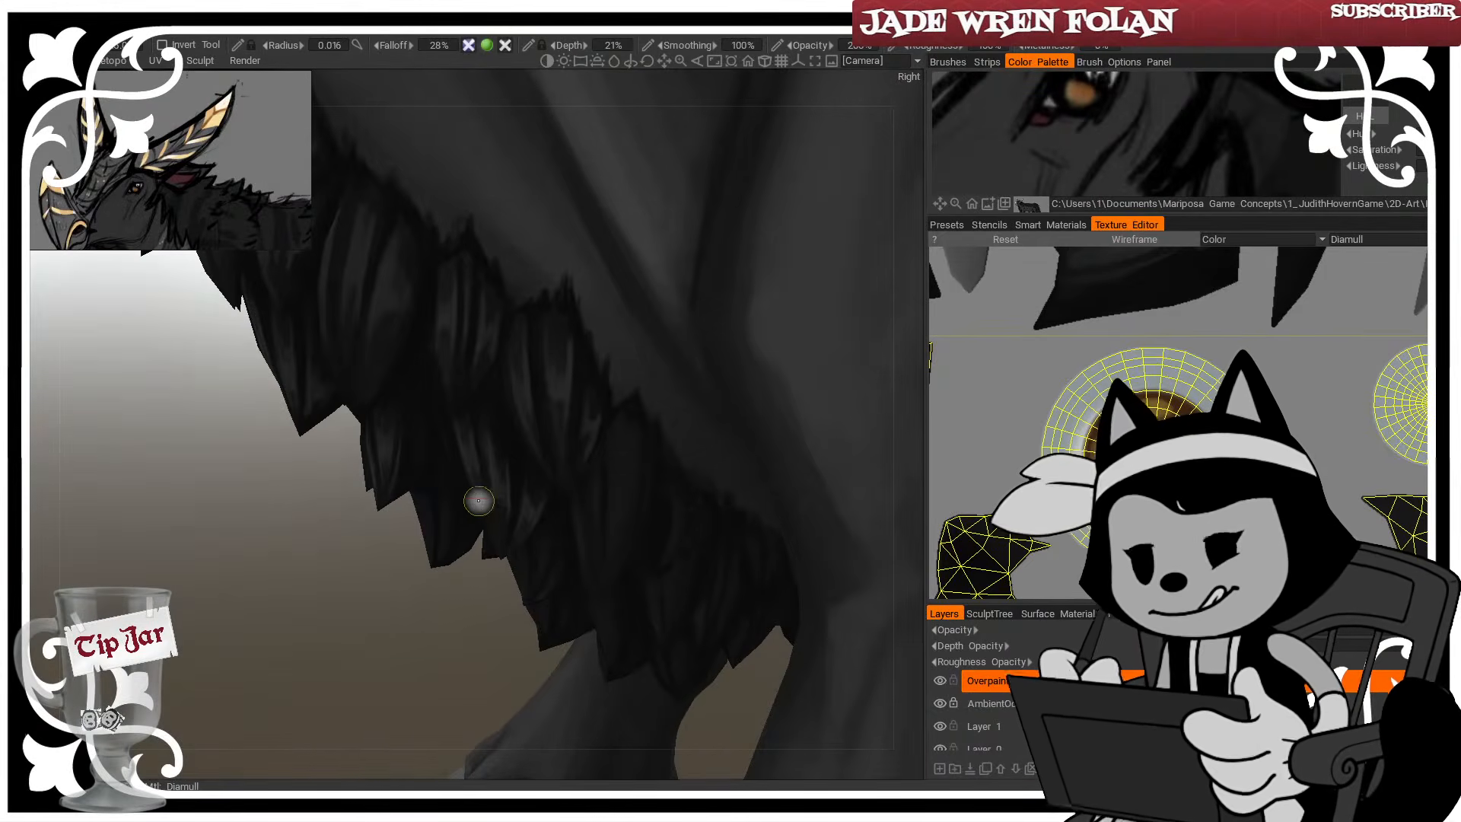
key("[")
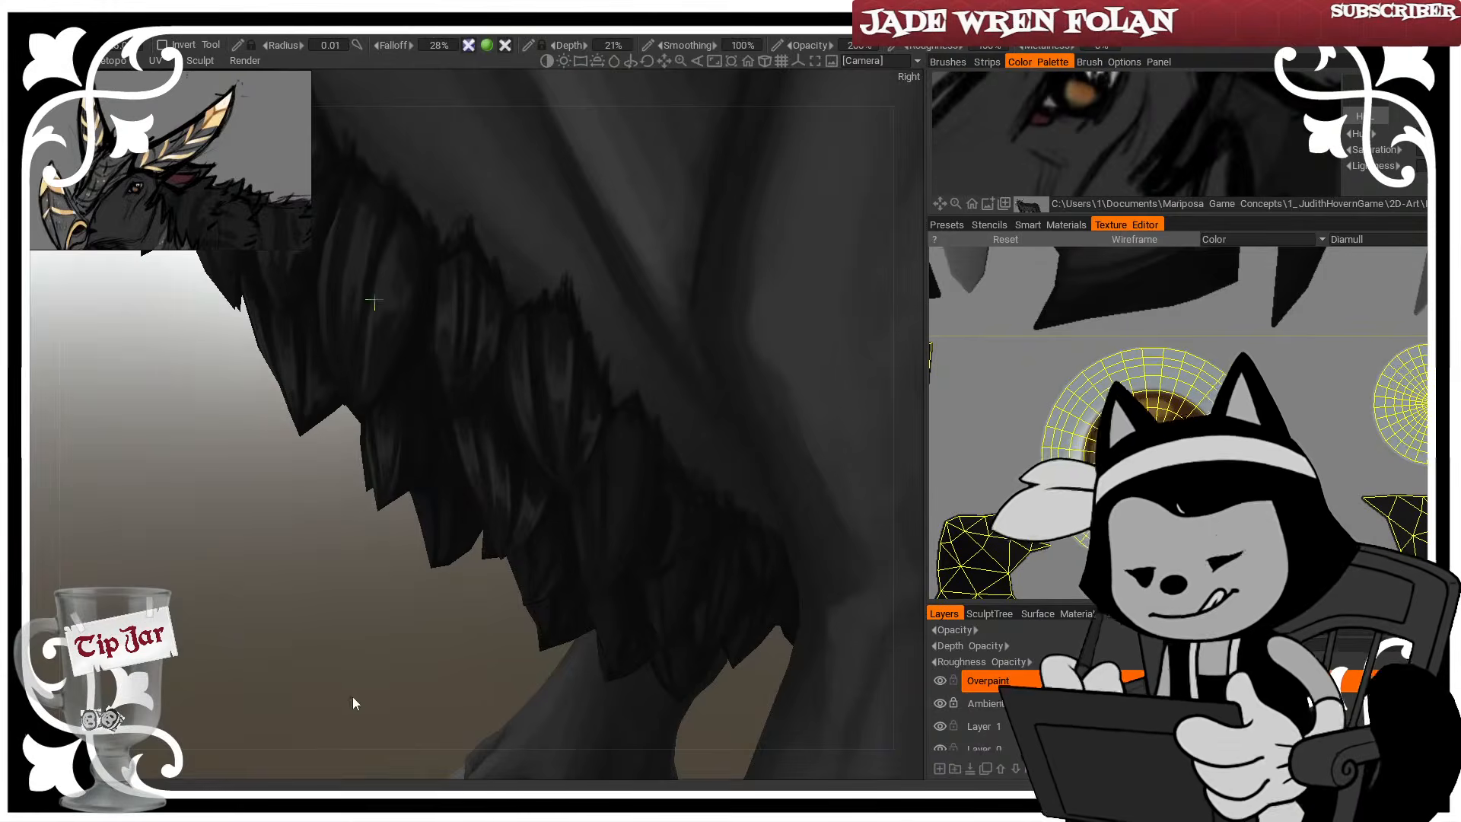
left_click_drag(353, 696, 368, 660)
key("]")
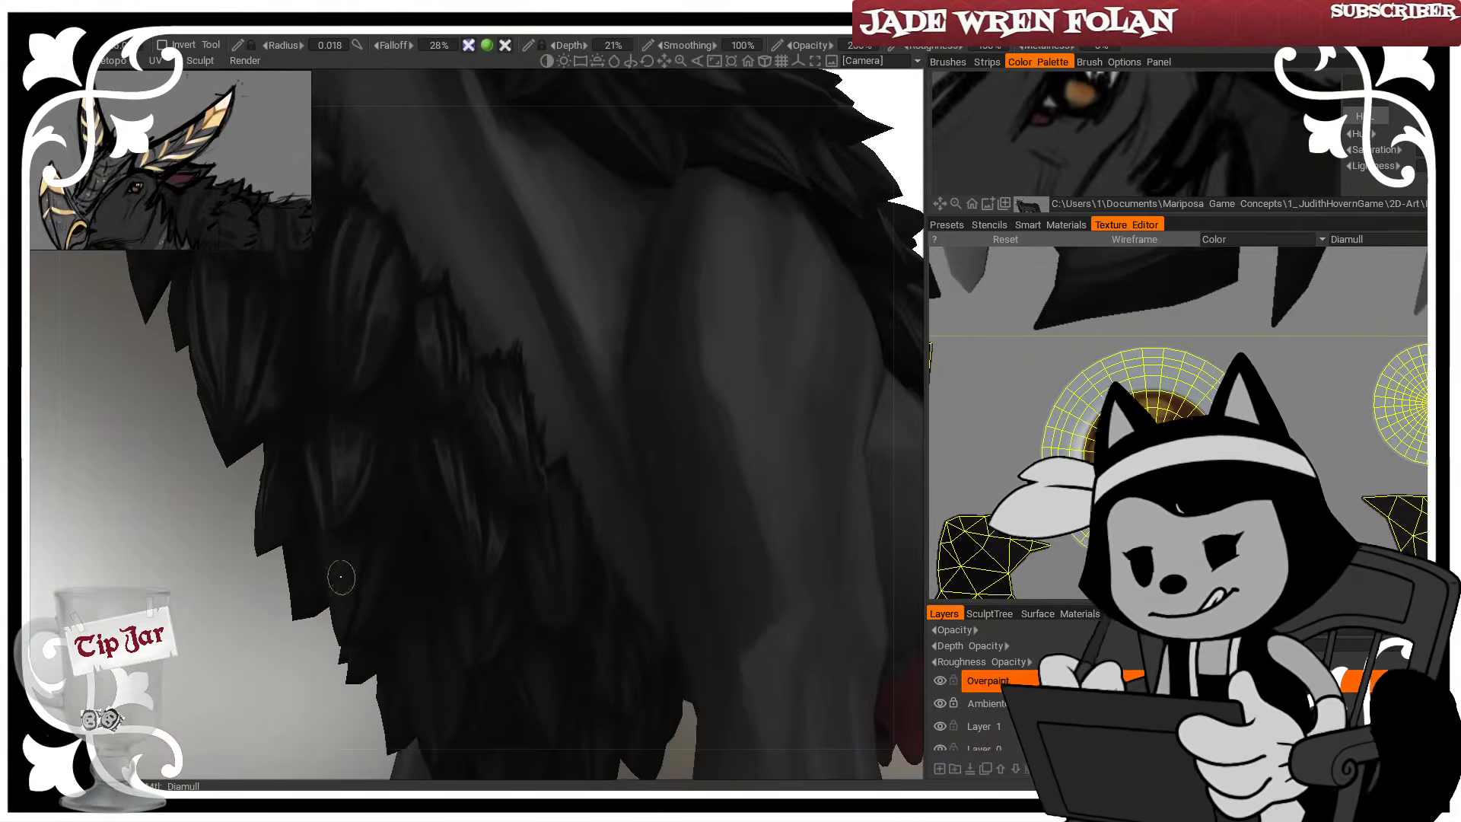
mouse_move(347, 578)
left_mouse_down("alt")
mouse_move(319, 738)
mouse_move(356, 571)
mouse_move(349, 672)
mouse_move(357, 605)
left_mouse_up("alt")
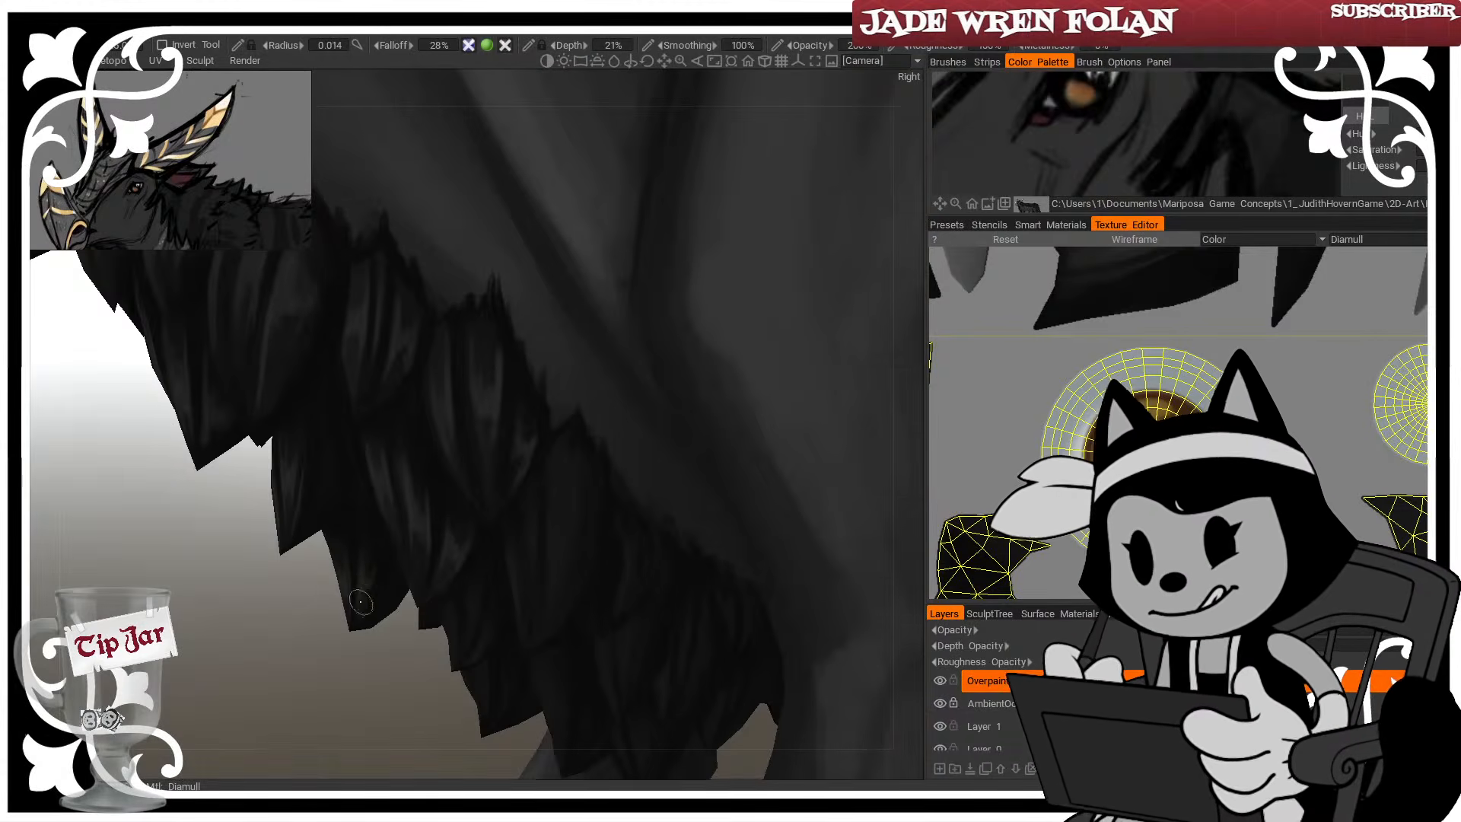
left_click_drag(362, 555, 455, 609, "alt")
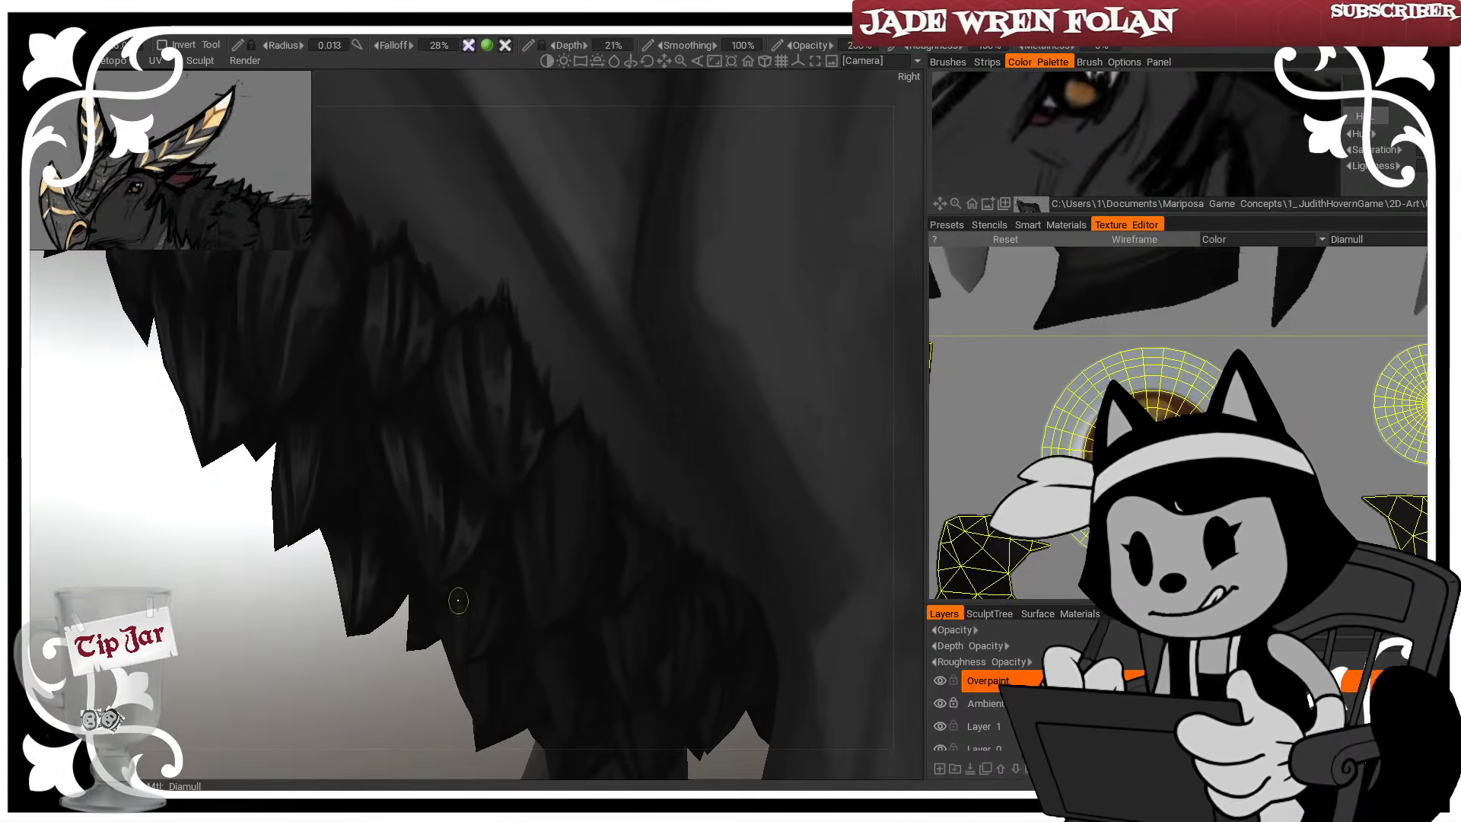
Paint fine lengthwise highlight strands on the broad feather in the ruff's lower middle with brush radius 0.01
left_click_drag(398, 704, 529, 532, "alt")
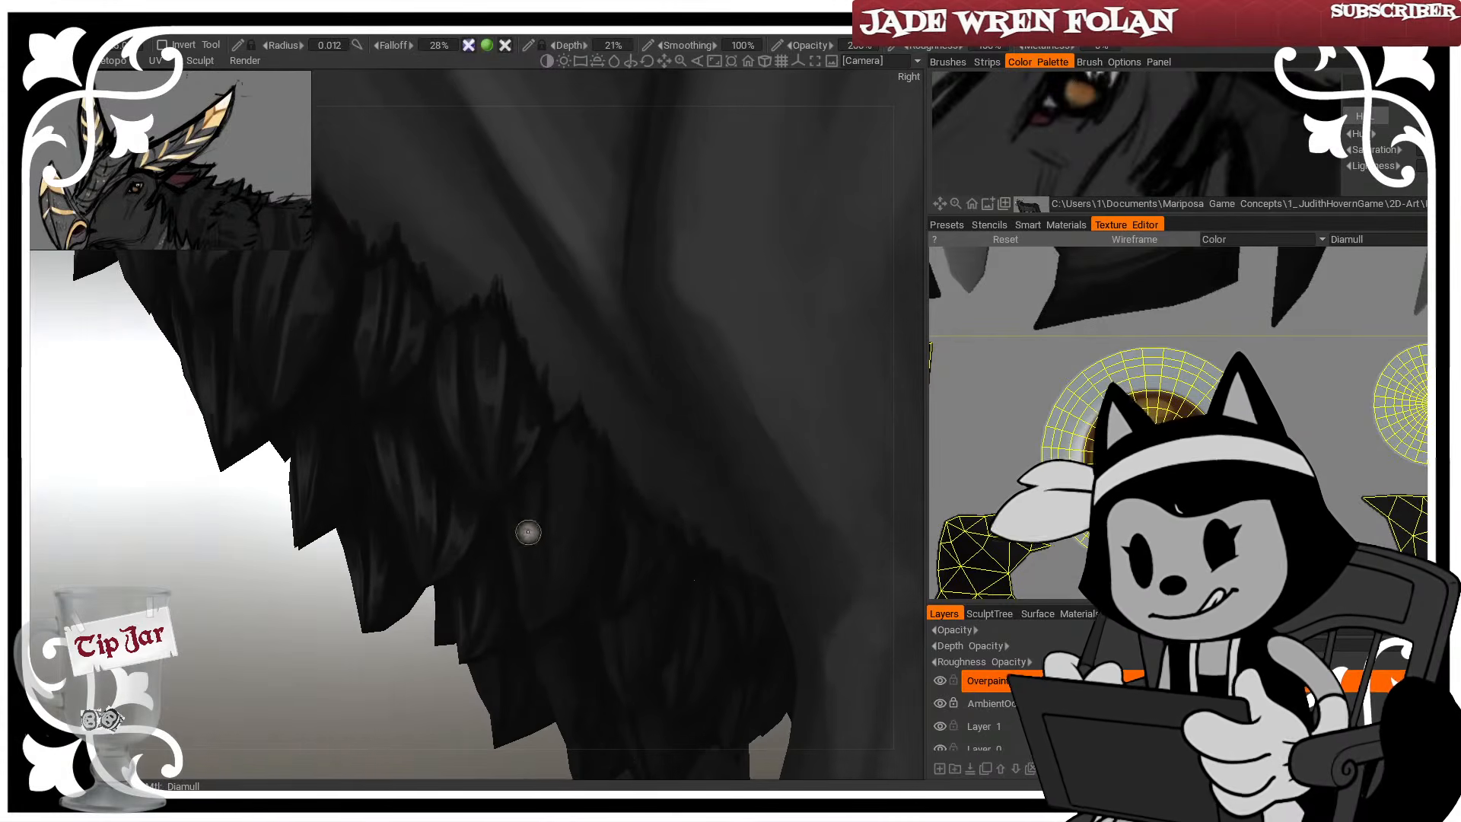
left_click_drag(528, 474, 503, 607)
left_click_drag(517, 539, 525, 601)
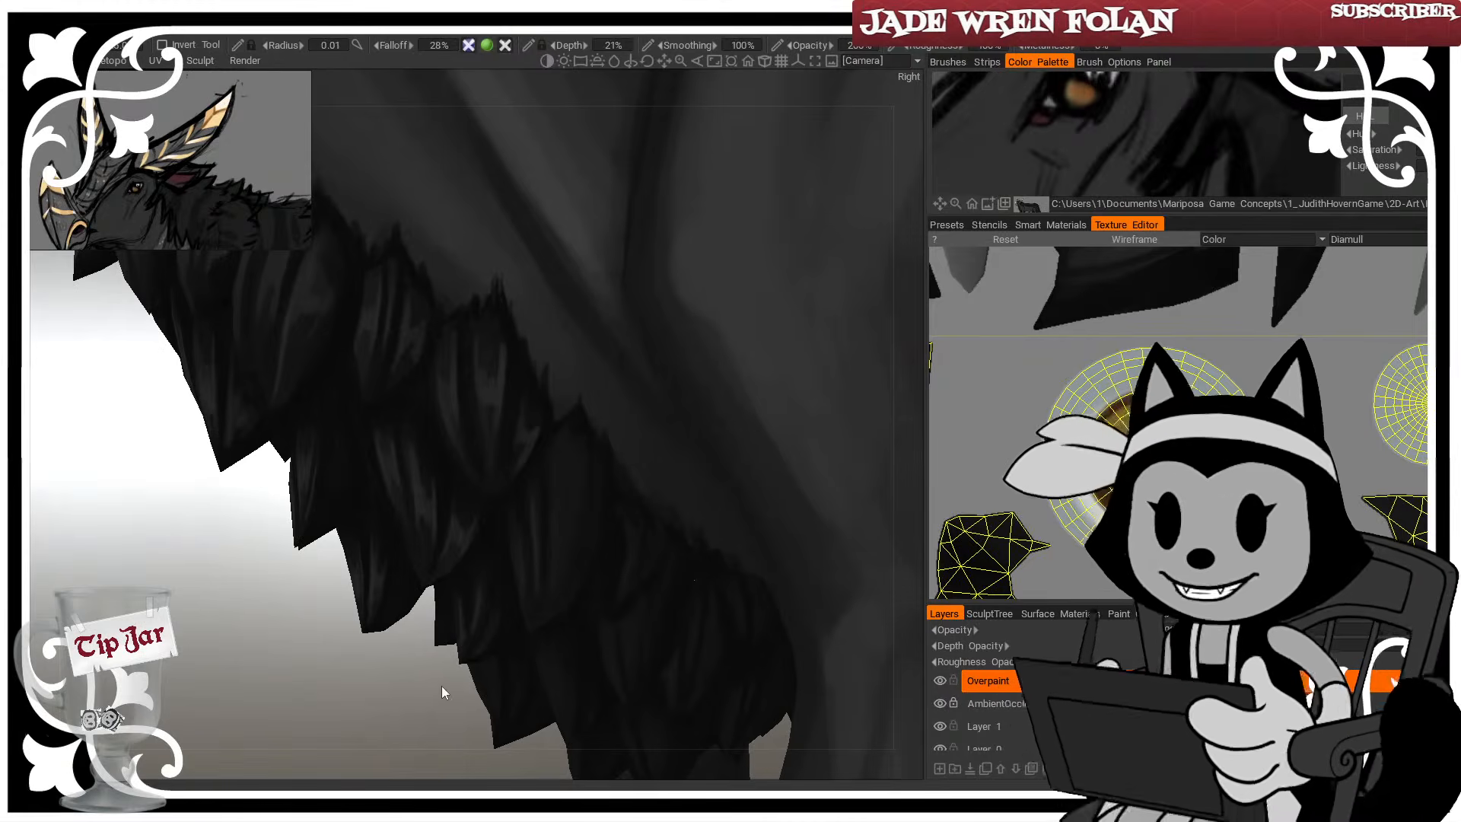
mouse_move(442, 689)
left_mouse_down()
mouse_move(385, 750)
mouse_move(415, 742)
left_mouse_up()
left_click_drag(511, 525, 523, 596)
mouse_move(353, 764)
left_mouse_down()
mouse_move(194, 713)
mouse_move(204, 707)
left_mouse_up()
left_click_drag(559, 518, 548, 593)
left_click_drag(558, 449, 557, 571)
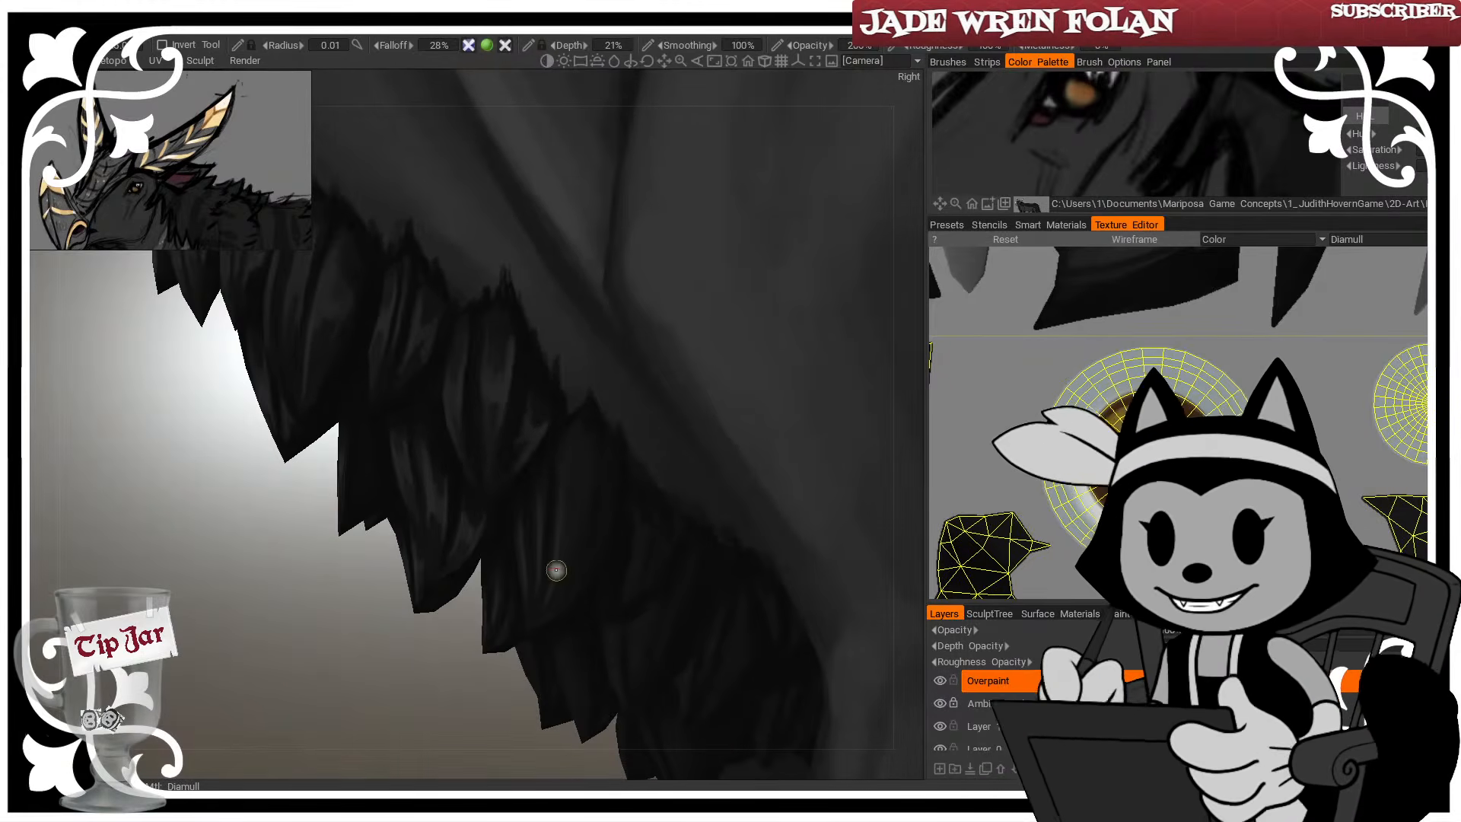
Build up the strands on that lower-middle feather, alternating between a wider 0.018 and a finer brush radius
key("bracketright")
key("bracketright")
key("bracketright")
left_click_drag(569, 485, 570, 530)
key("bracketleft")
key("bracketleft")
key("bracketleft")
mouse_move(591, 458)
left_mouse_down()
mouse_move(578, 552)
mouse_move(562, 538)
left_mouse_up()
left_click_drag(491, 691, 439, 685)
key("bracketright")
key("bracketright")
key("bracketright")
left_click_drag(592, 547, 587, 567)
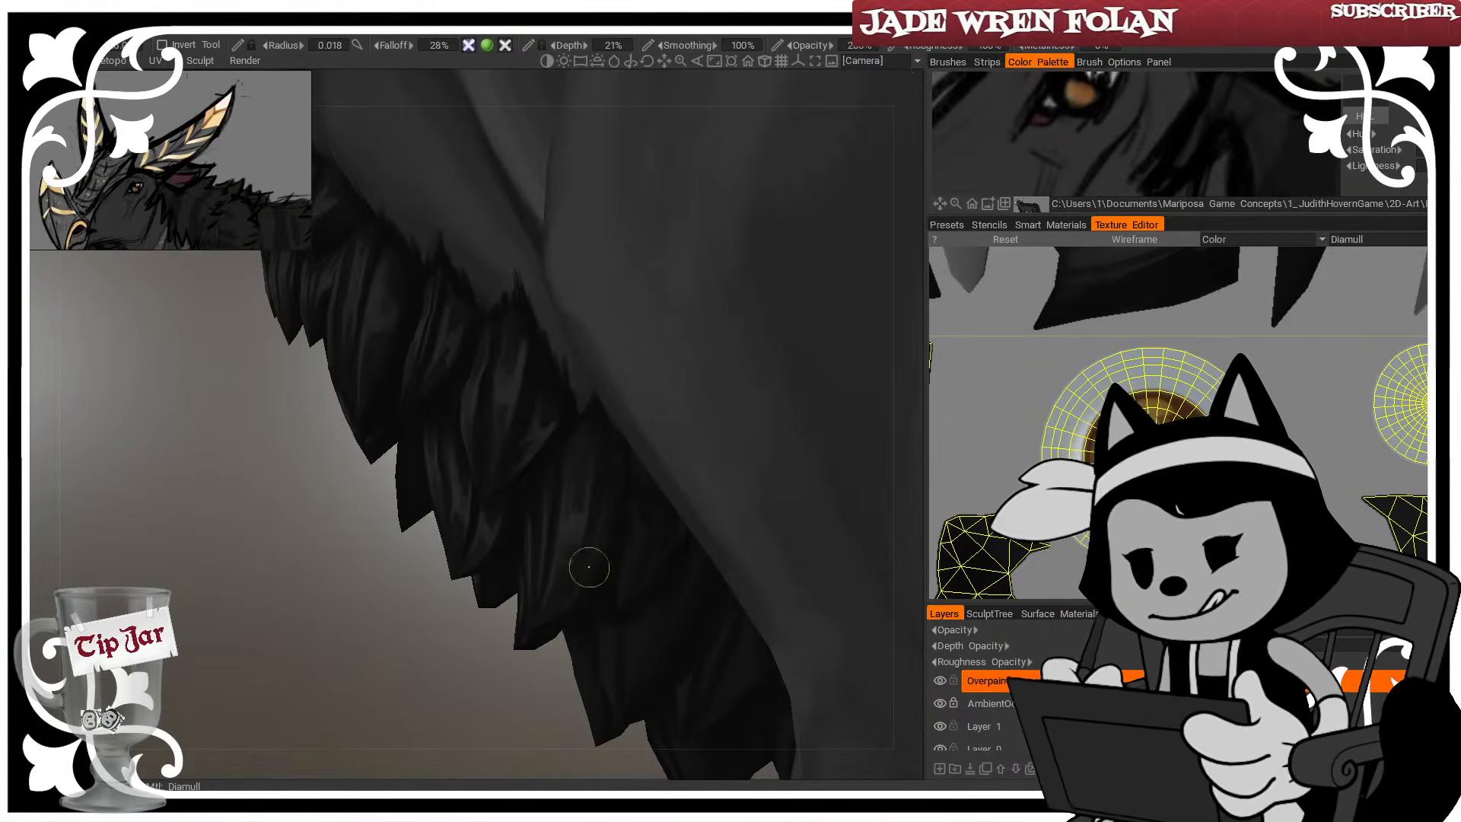
Paint light strands on the small feather beside the ruff's rear edge, below the shoulder, with brush radius 0.011
left_click_drag(455, 726, 354, 632)
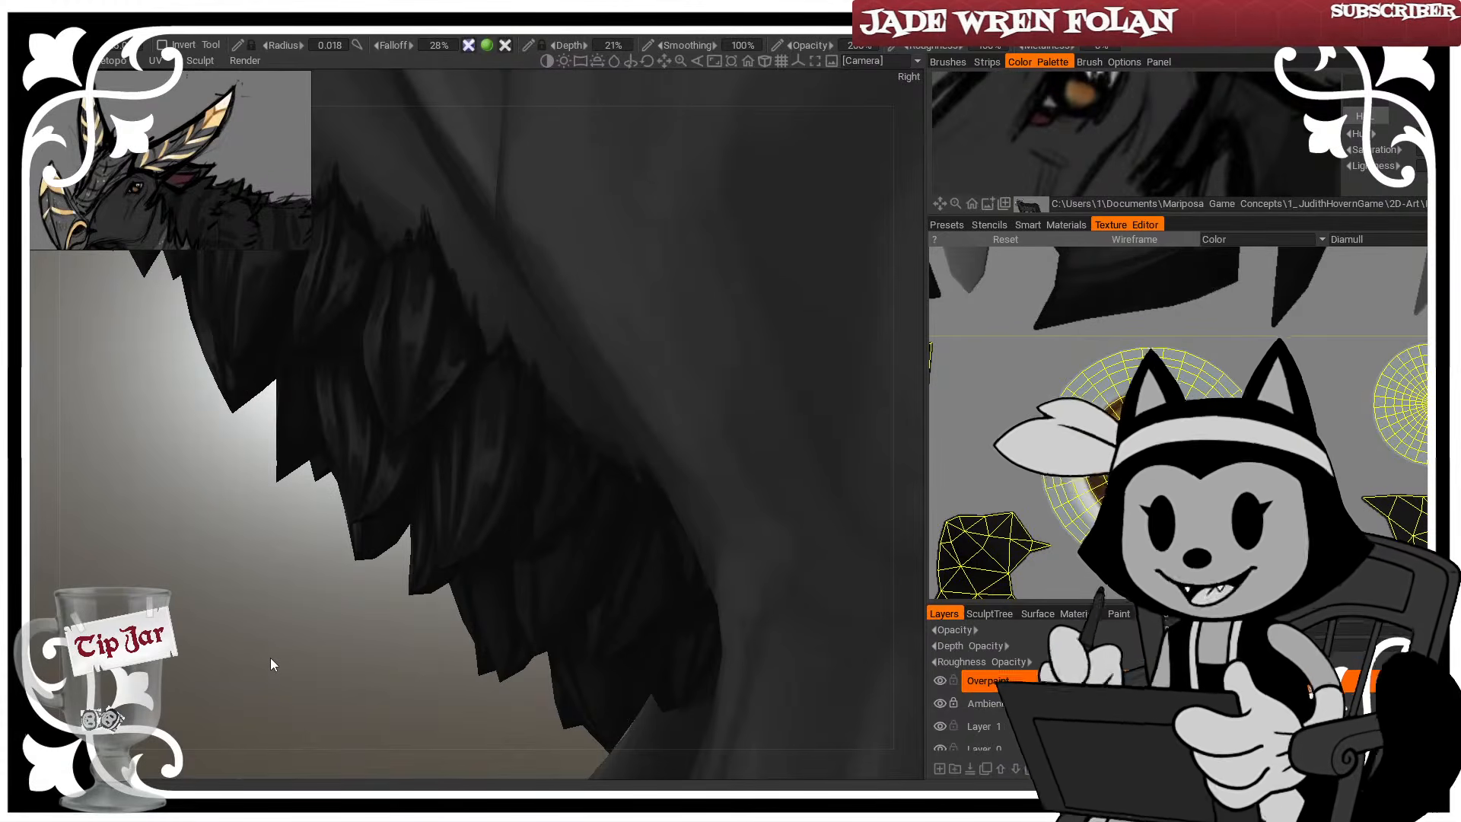
left_click_drag(423, 724, 446, 723)
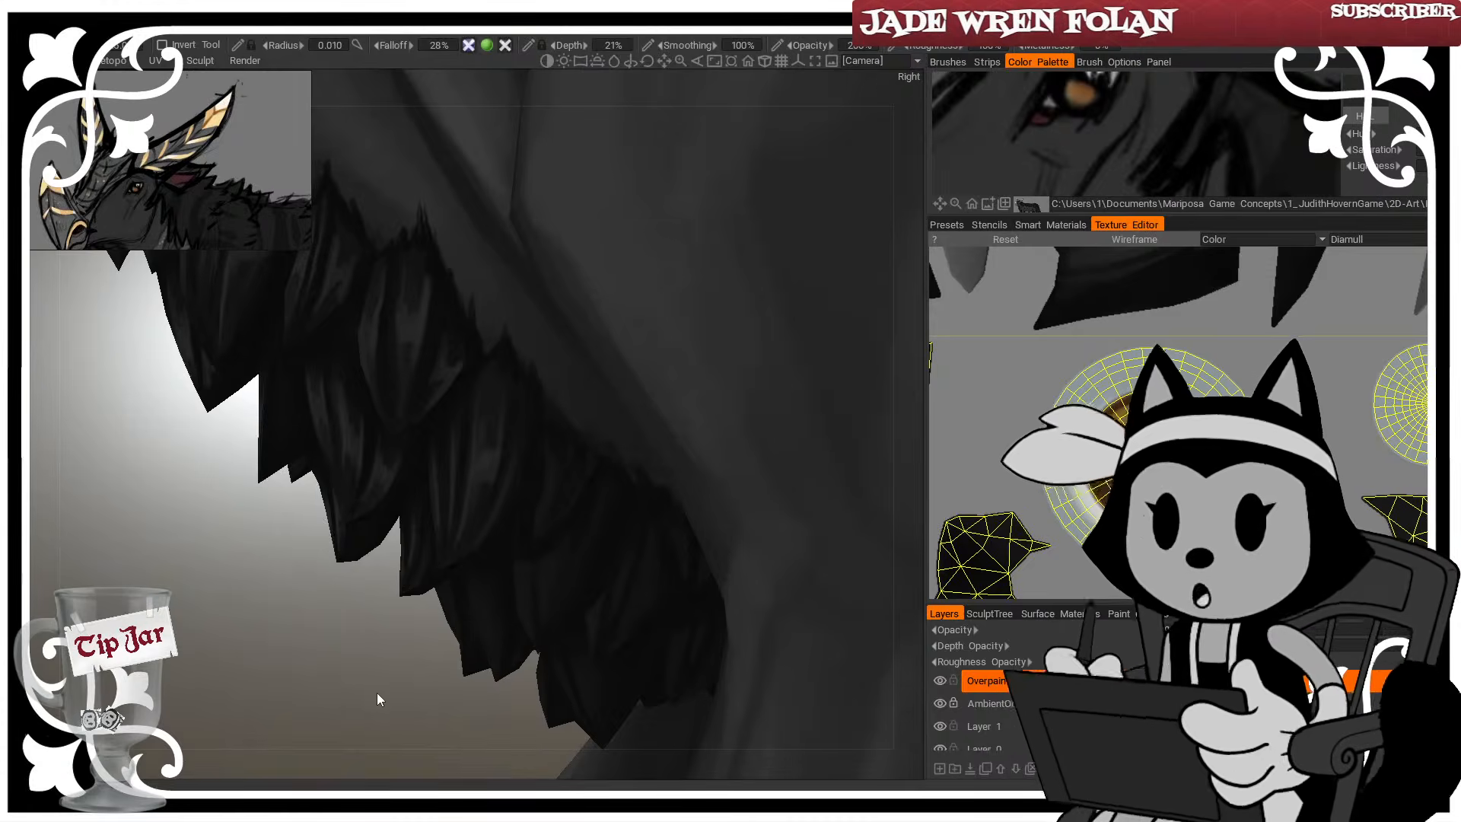
left_click_drag(377, 693, 384, 700)
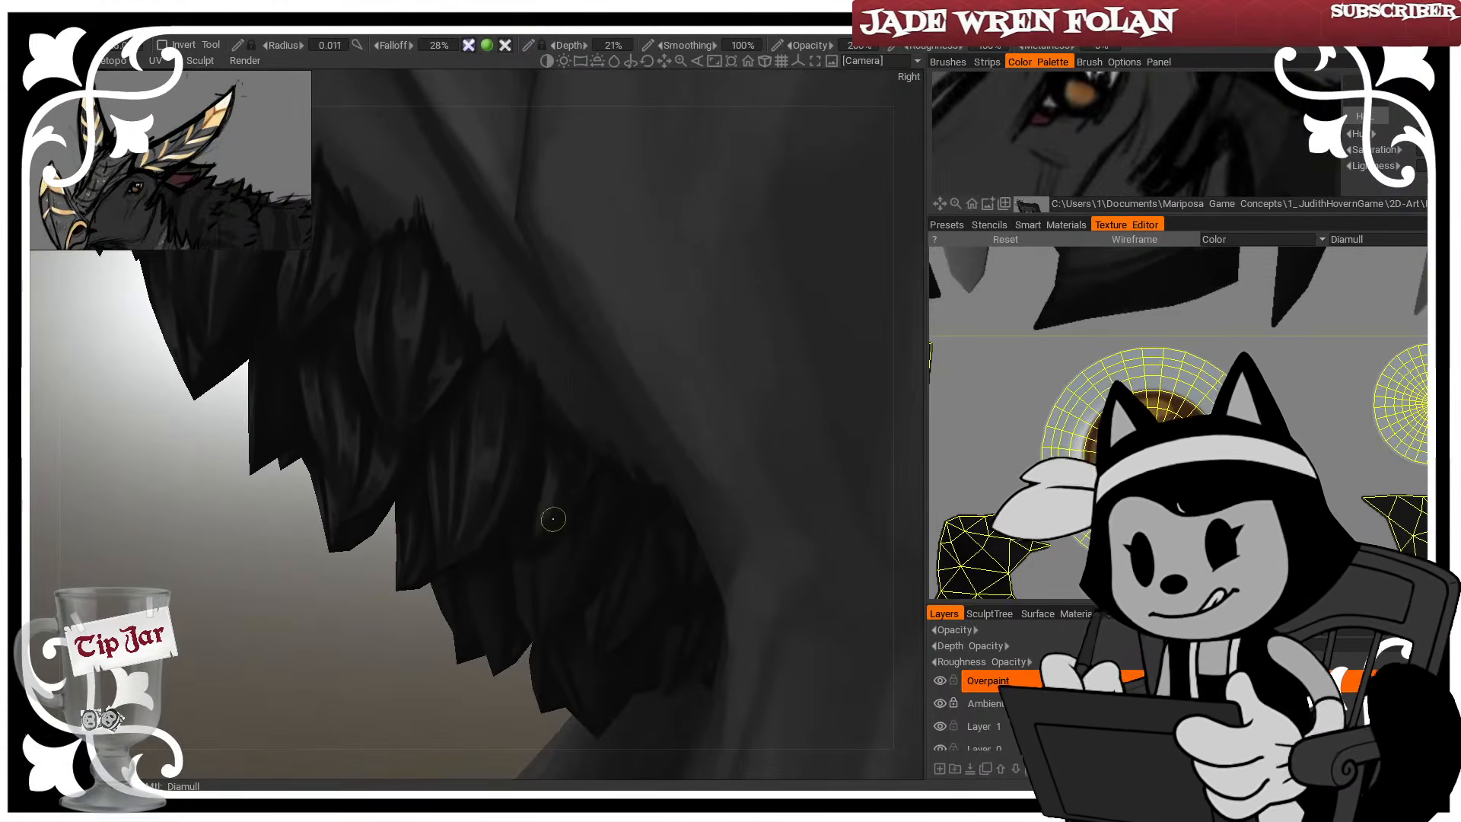
left_click_drag(583, 469, 549, 527)
left_click_drag(378, 723, 415, 723)
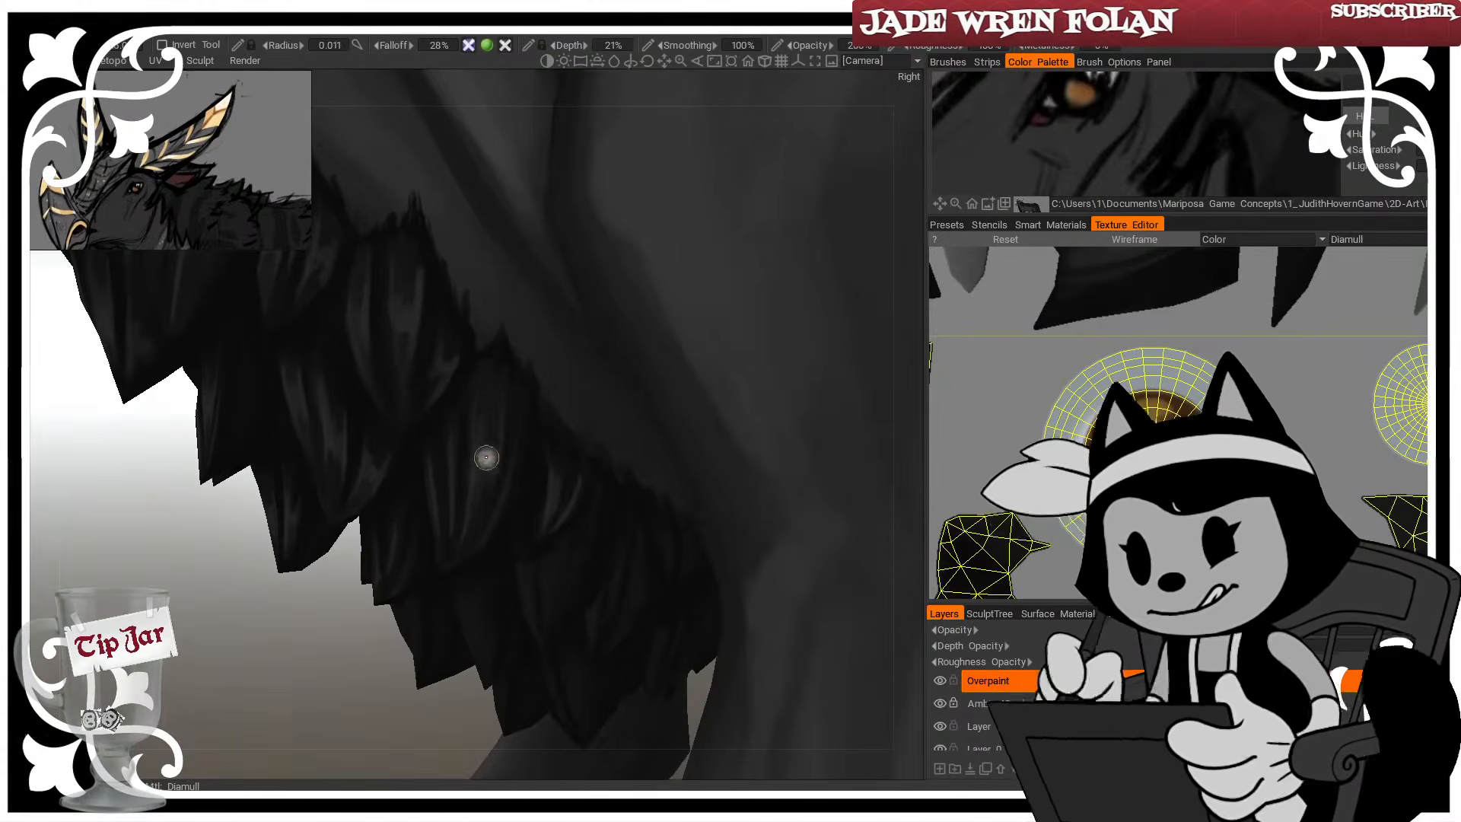
Touch up the strands on the broad feather in front of it with brush radius 0.014
key("]")
left_click_drag(487, 461, 486, 495)
left_click_drag(496, 425, 491, 488)
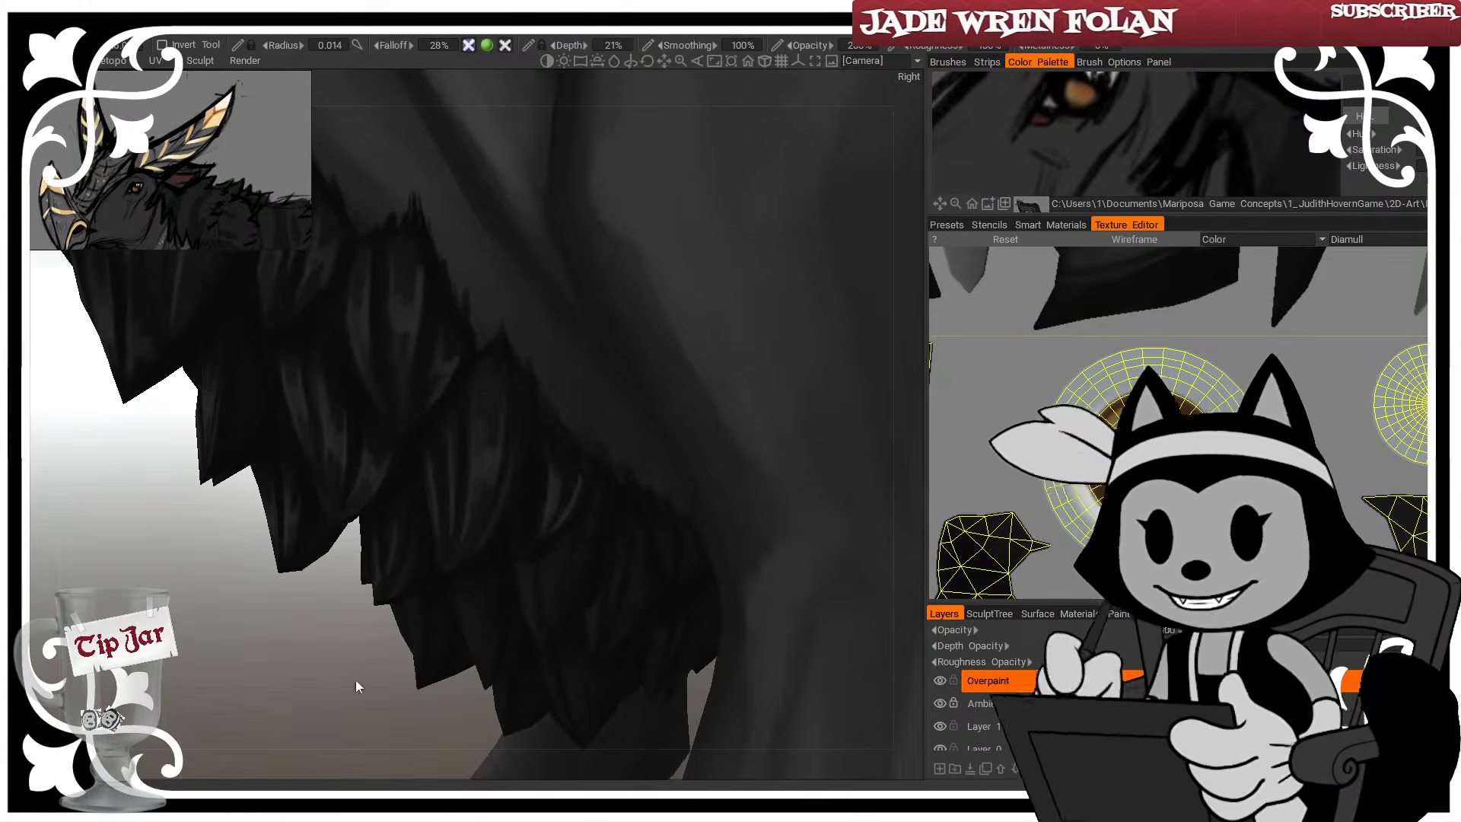
left_click_drag(356, 681, 331, 665)
left_click_drag(446, 441, 442, 508)
left_click_drag(285, 746, 297, 746)
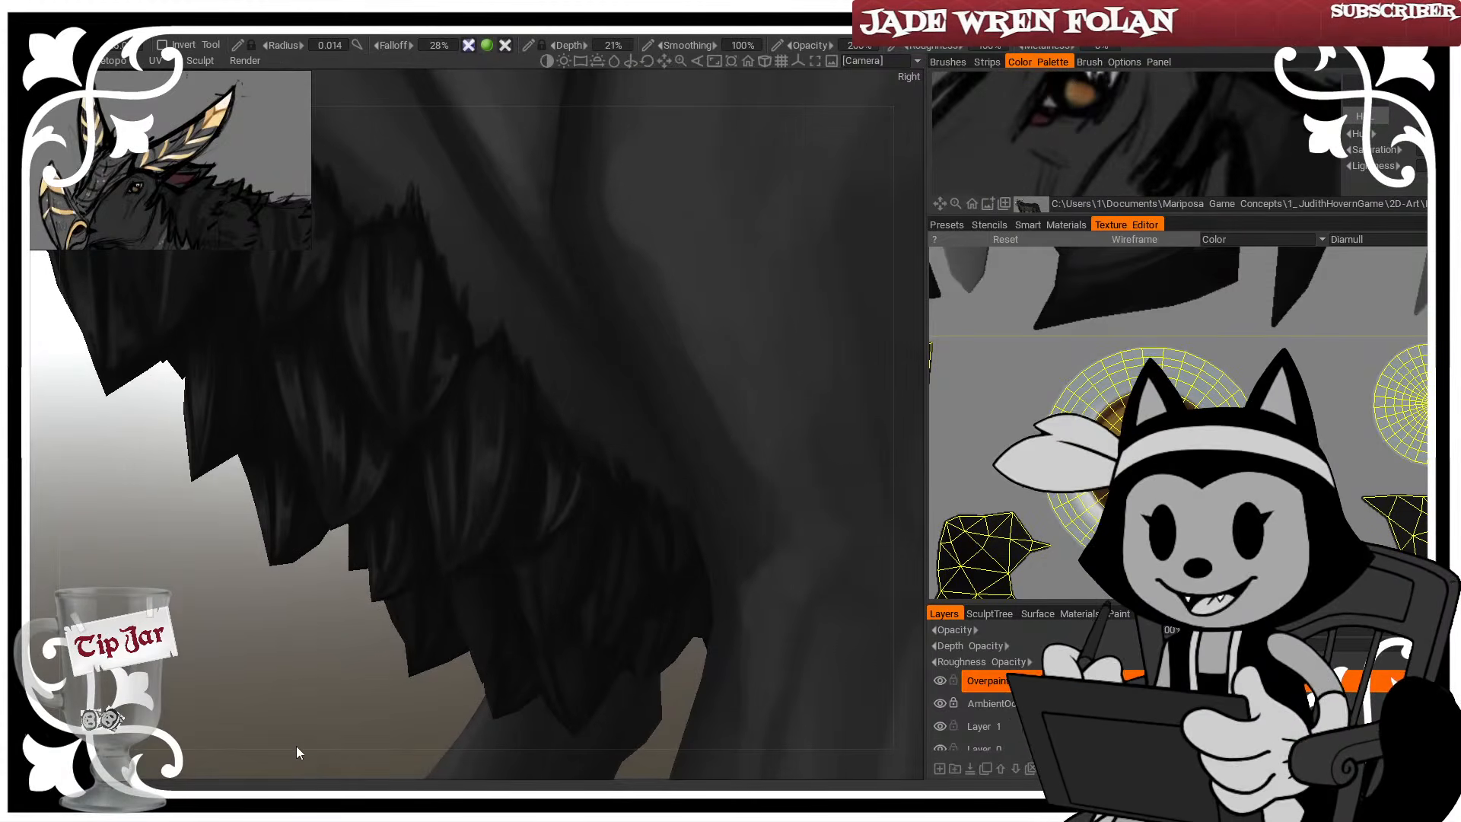
Paint thin highlight strands on the dark feather in the ruff's next lower row with brush radius 0.01
key("[")
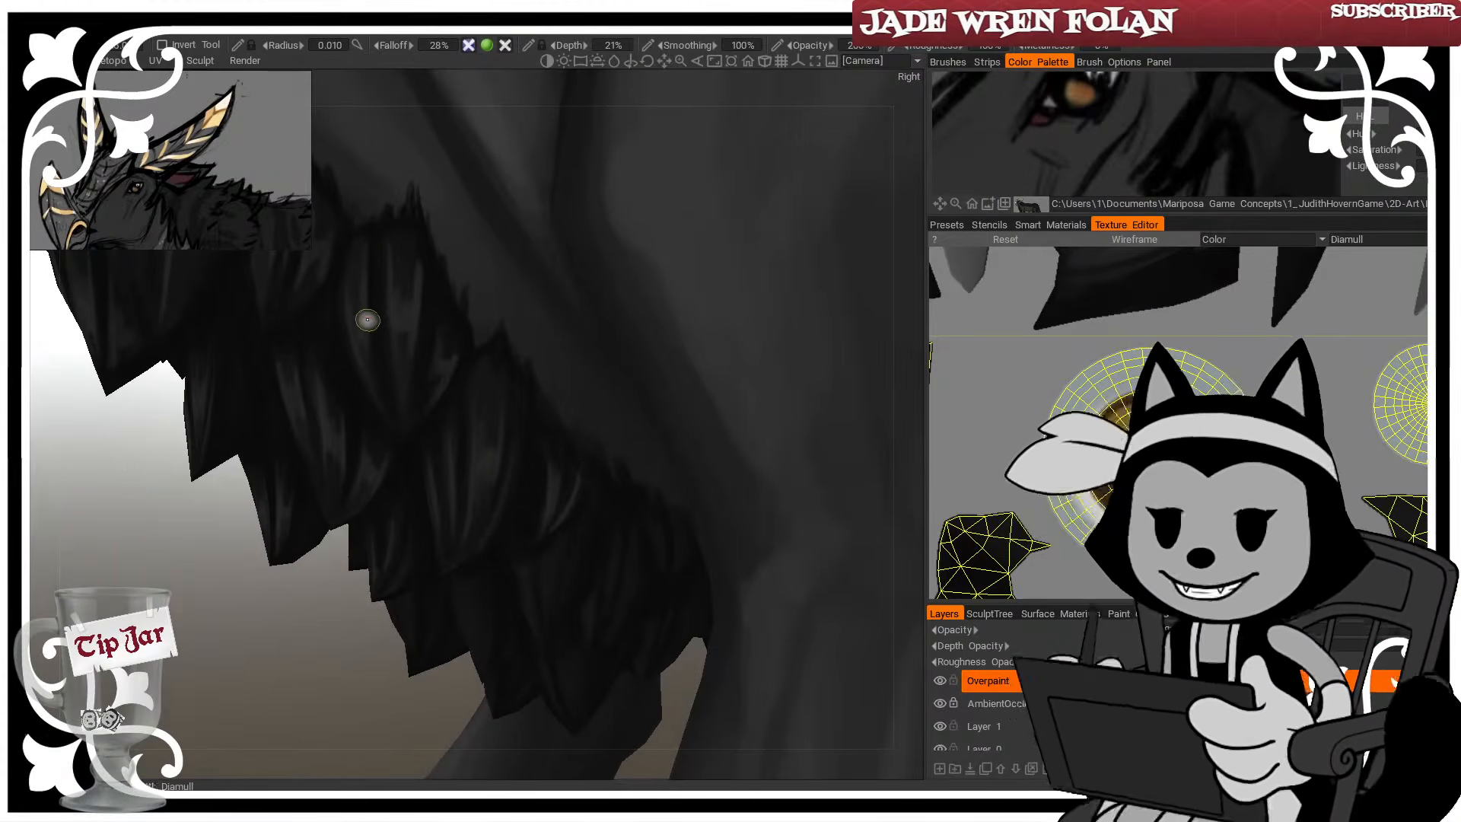
key("]")
key("[")
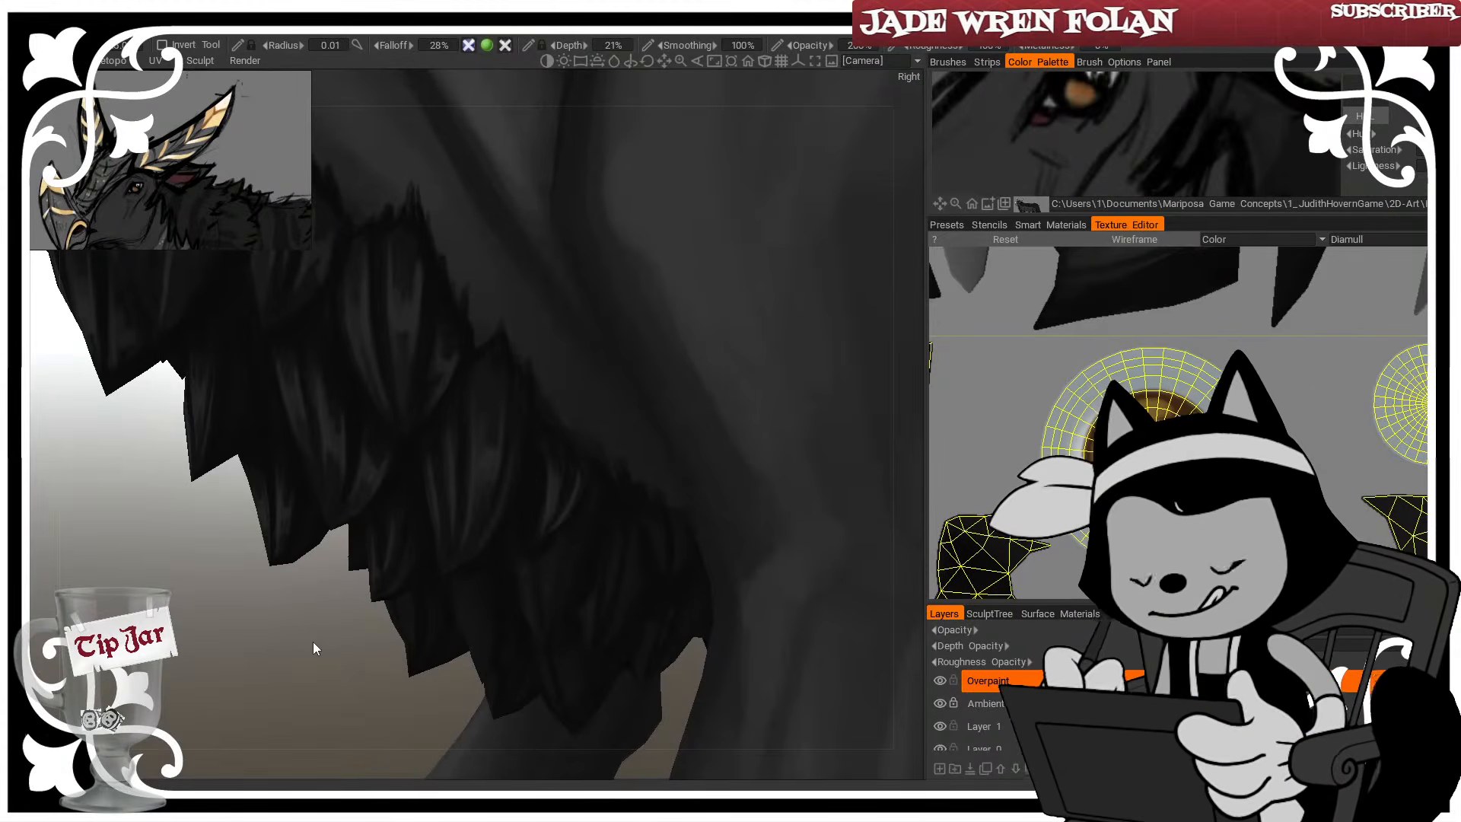
mouse_move(282, 637)
left_mouse_down()
mouse_move(417, 614)
mouse_move(309, 591)
mouse_move(485, 603)
mouse_move(260, 595)
left_mouse_up()
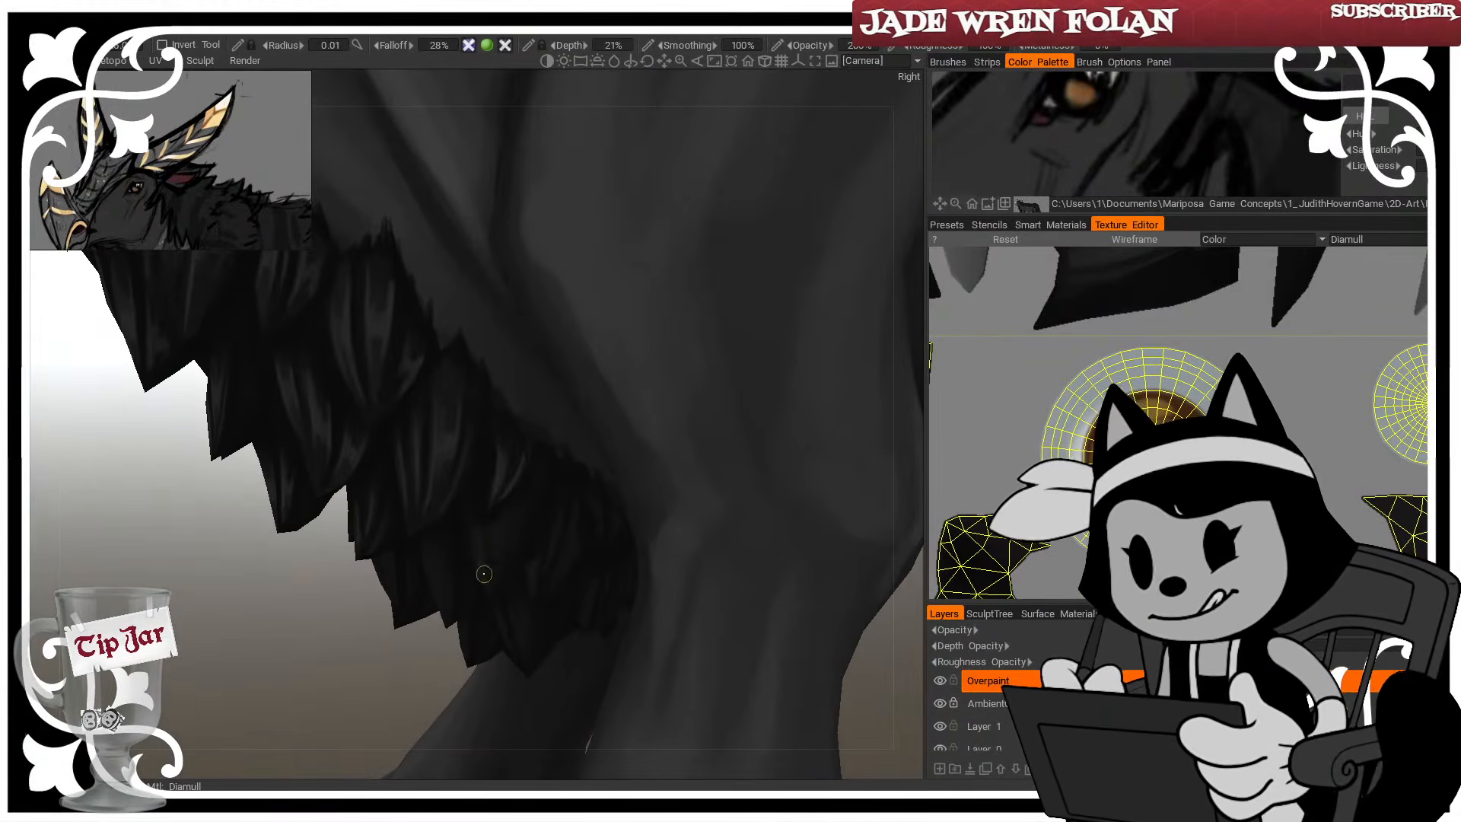
mouse_move(405, 674)
left_mouse_down()
mouse_move(485, 549)
mouse_move(257, 719)
mouse_move(358, 742)
left_mouse_up()
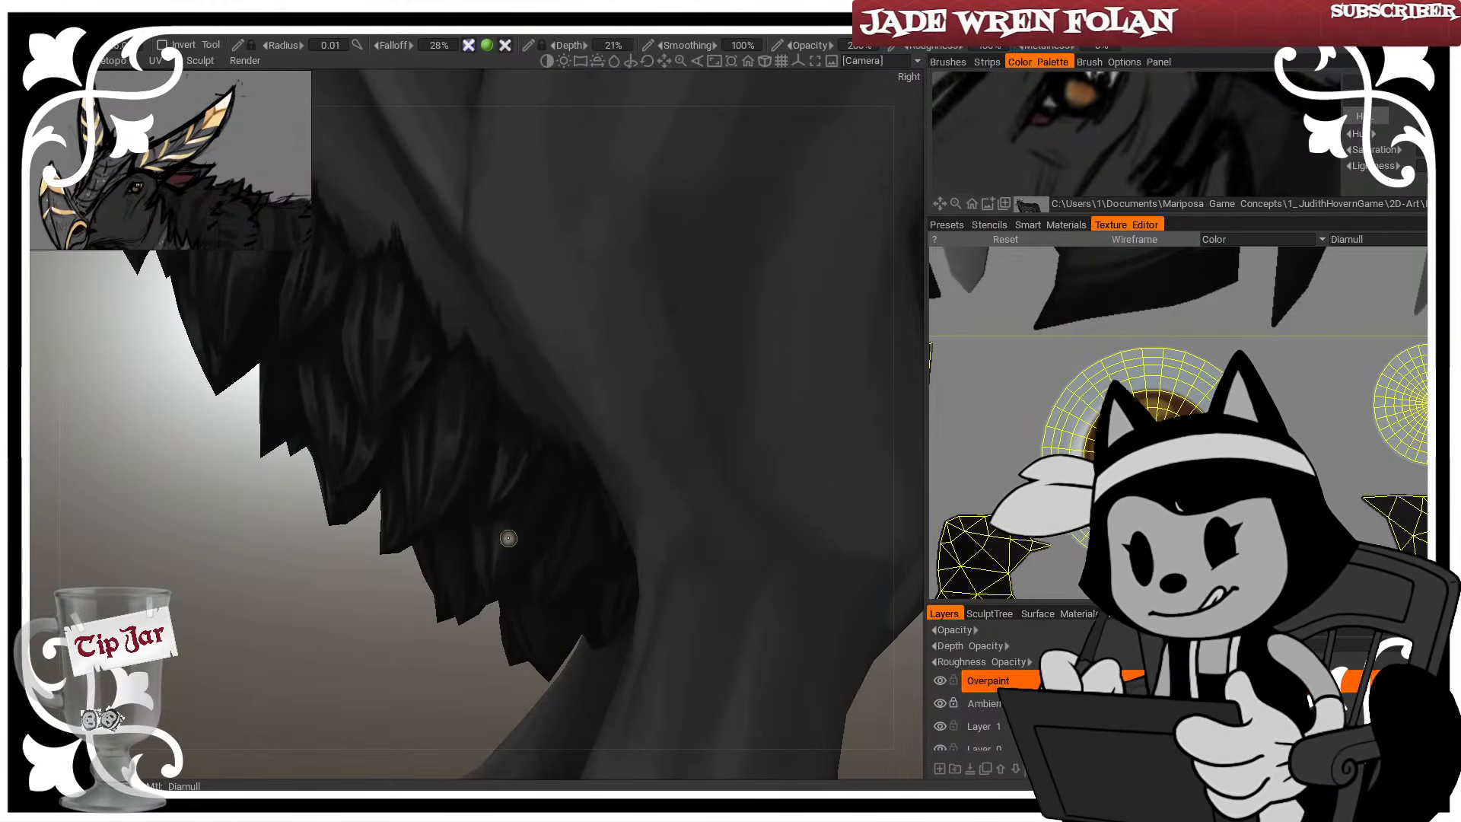
Add strands to the lower feathers nearest the front leg with brush radii between 0.01 and 0.013
right_click_drag(506, 533, 523, 512)
left_click_drag(455, 645, 580, 421)
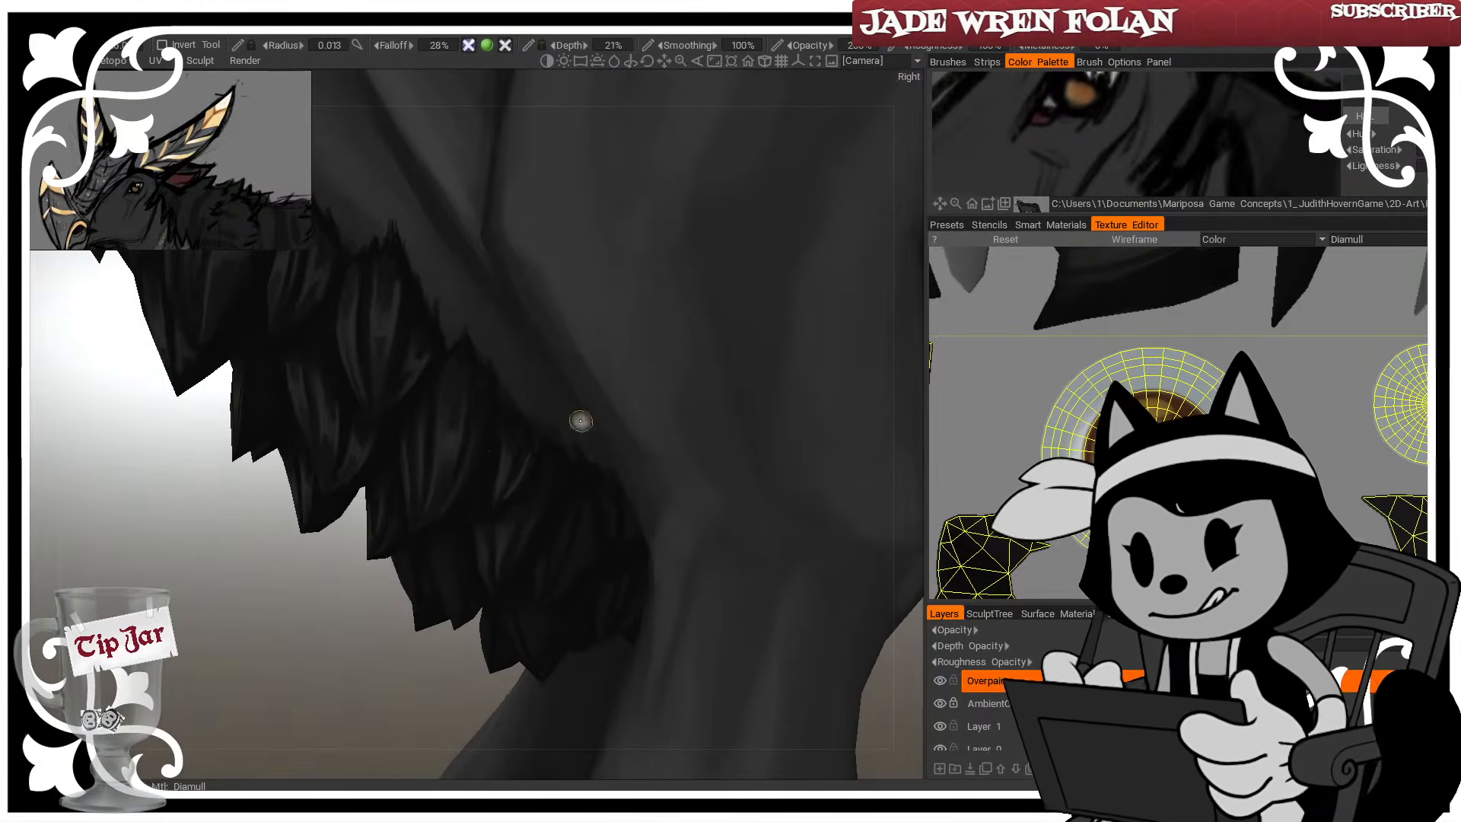
right_click_drag(543, 557, 539, 580)
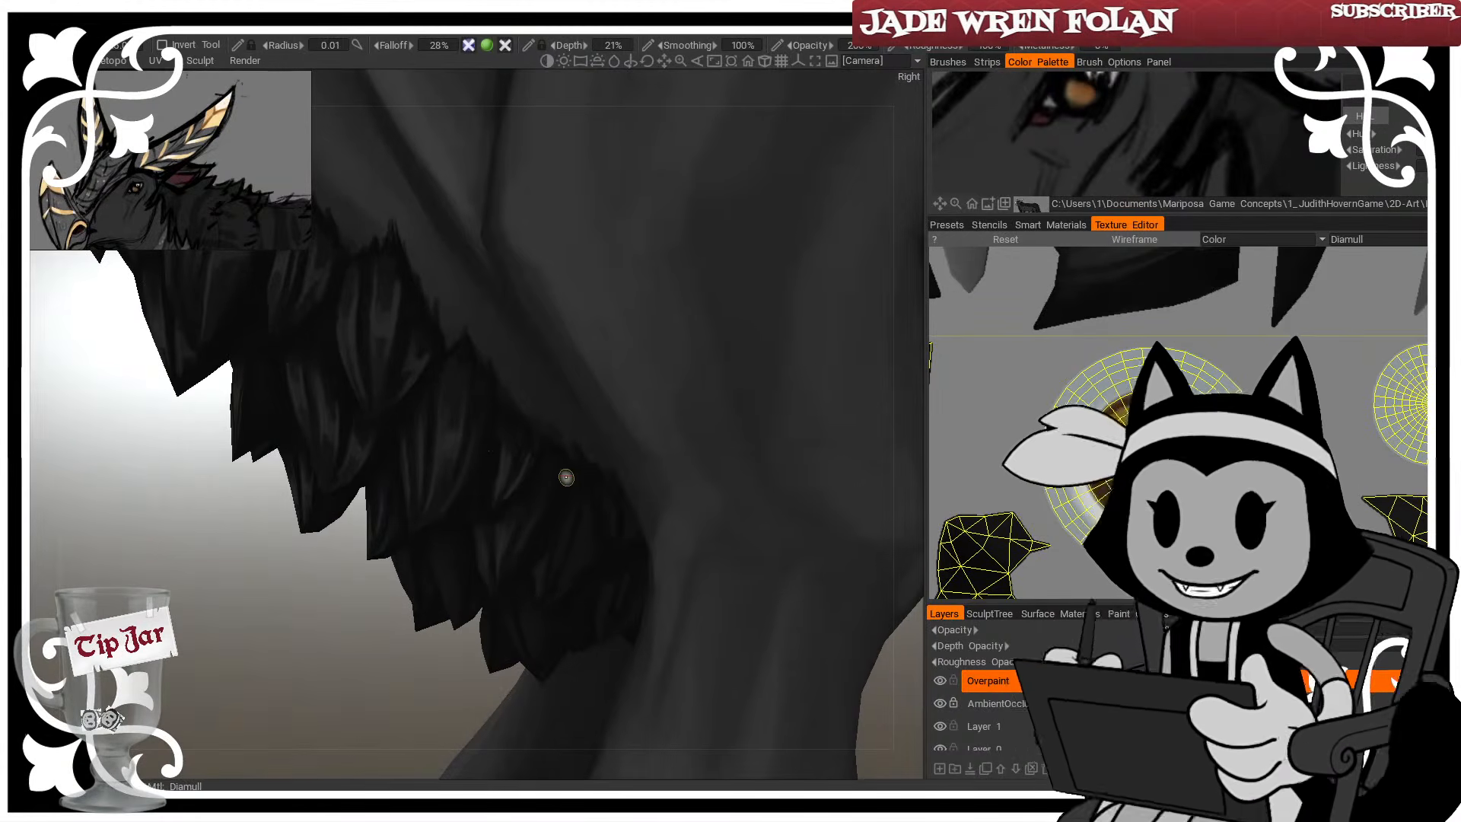
left_click_drag(617, 484, 564, 350)
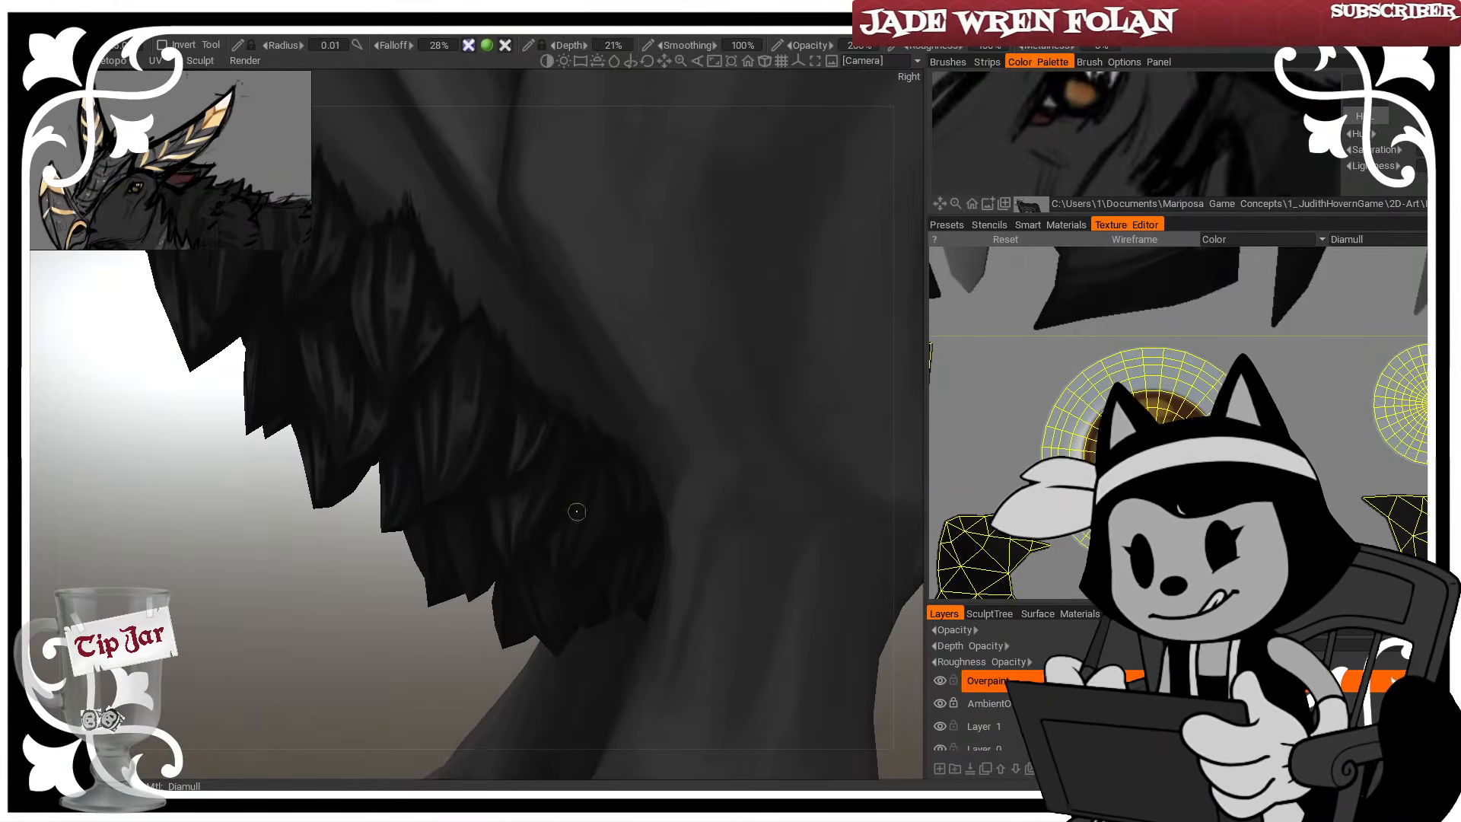
right_click_drag(573, 552, 593, 505)
left_click_drag(445, 665, 378, 691)
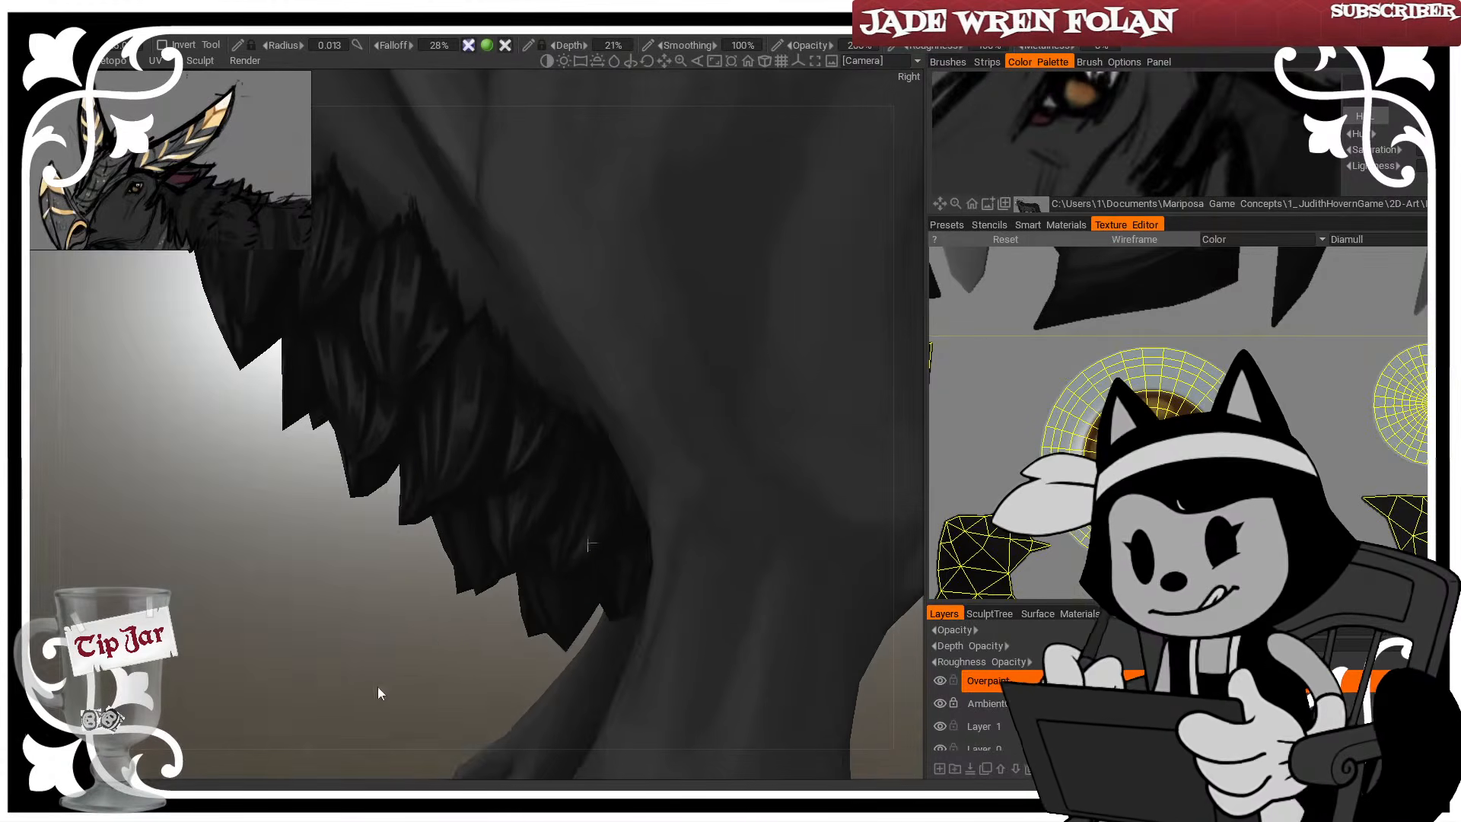
Refine the highlight strands on the lower feathers beside the front leg, reducing the brush radius from 0.013 to 0.01
right_click_drag(581, 541, 591, 540)
left_click_drag(489, 640, 587, 522)
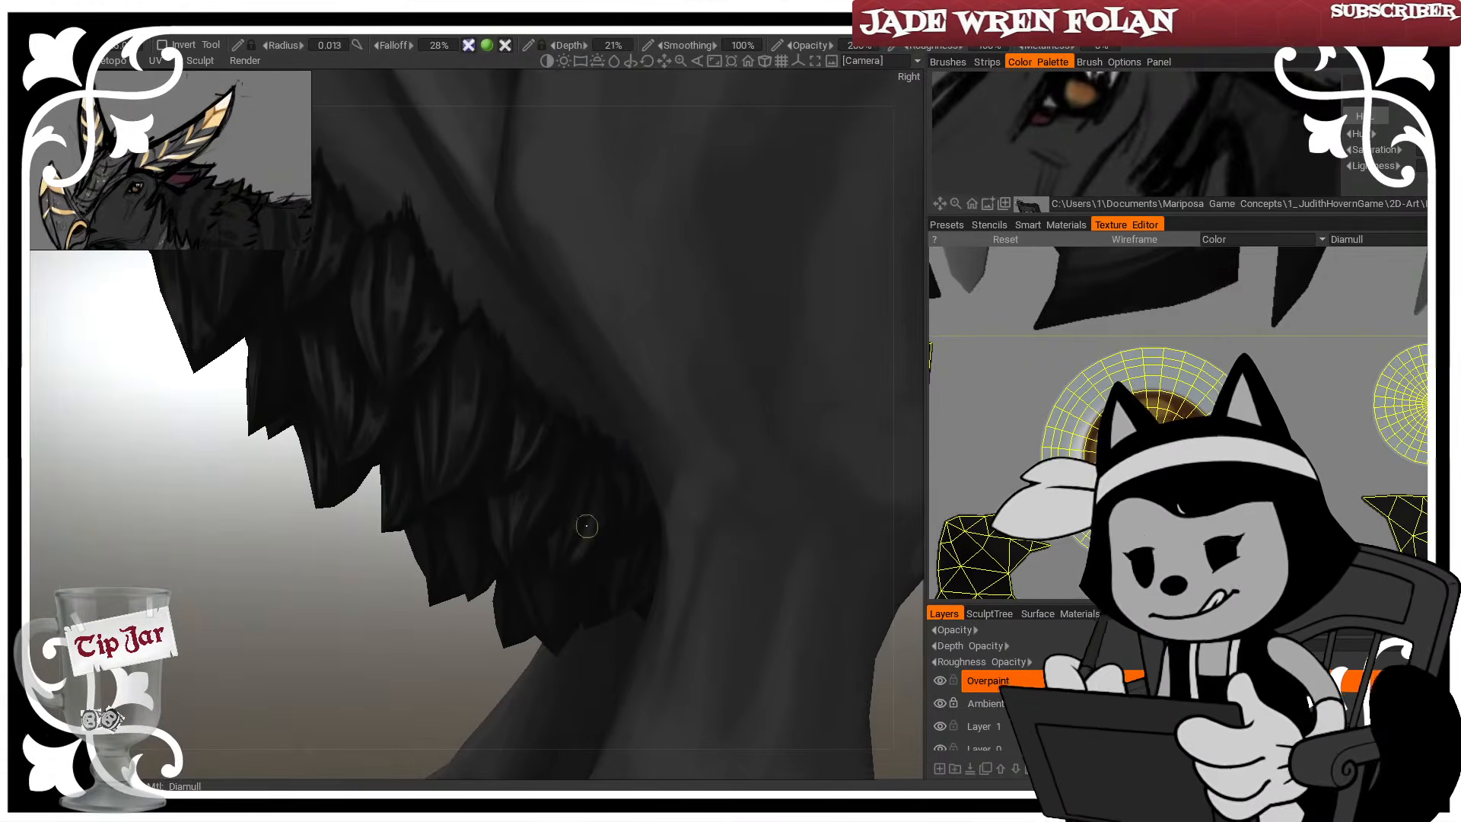
right_click_drag(548, 554, 555, 540)
left_click_drag(484, 661, 492, 633)
left_click_drag(571, 525, 550, 569)
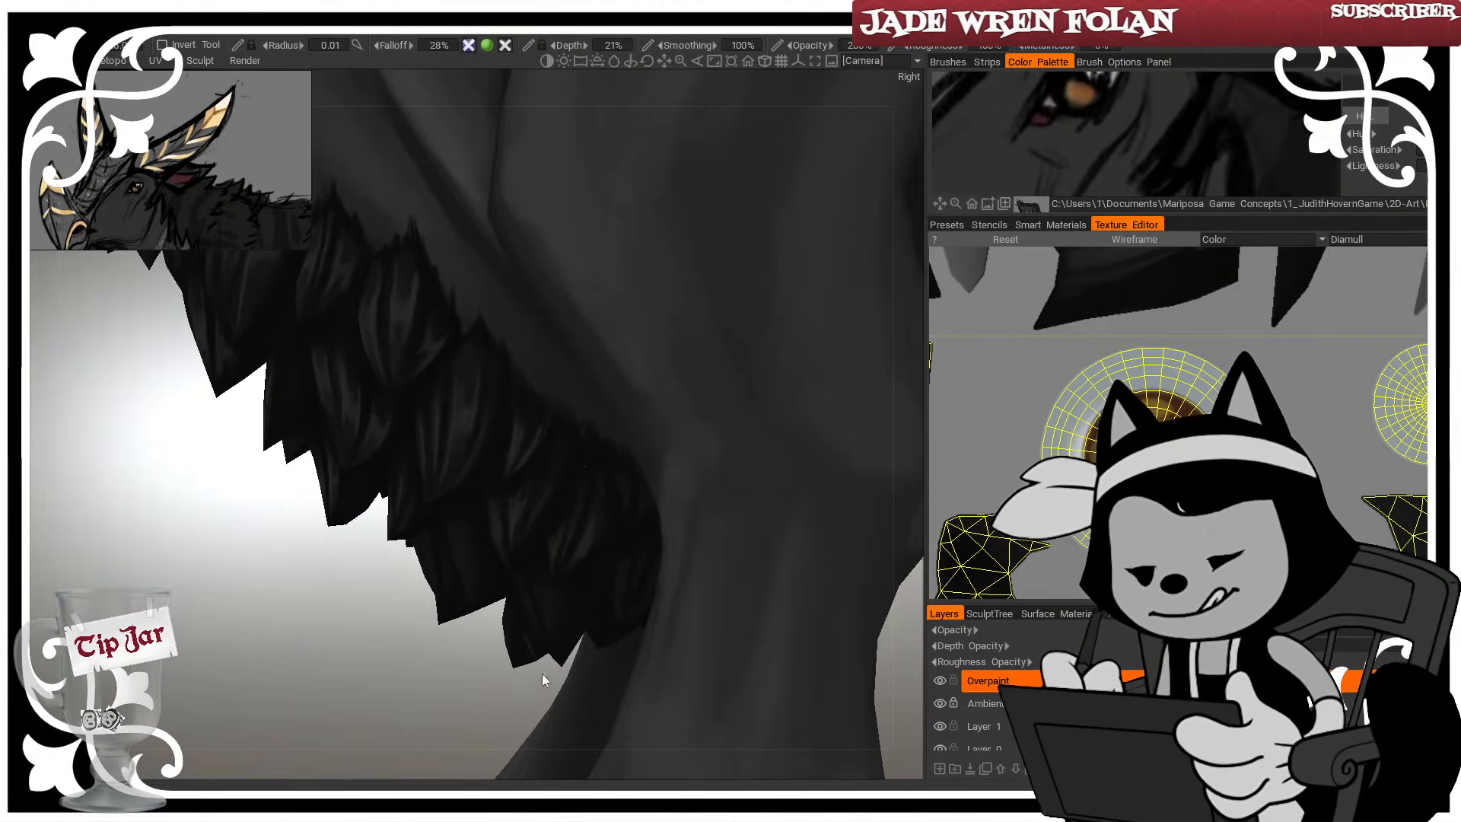
left_click_drag(437, 697, 427, 661)
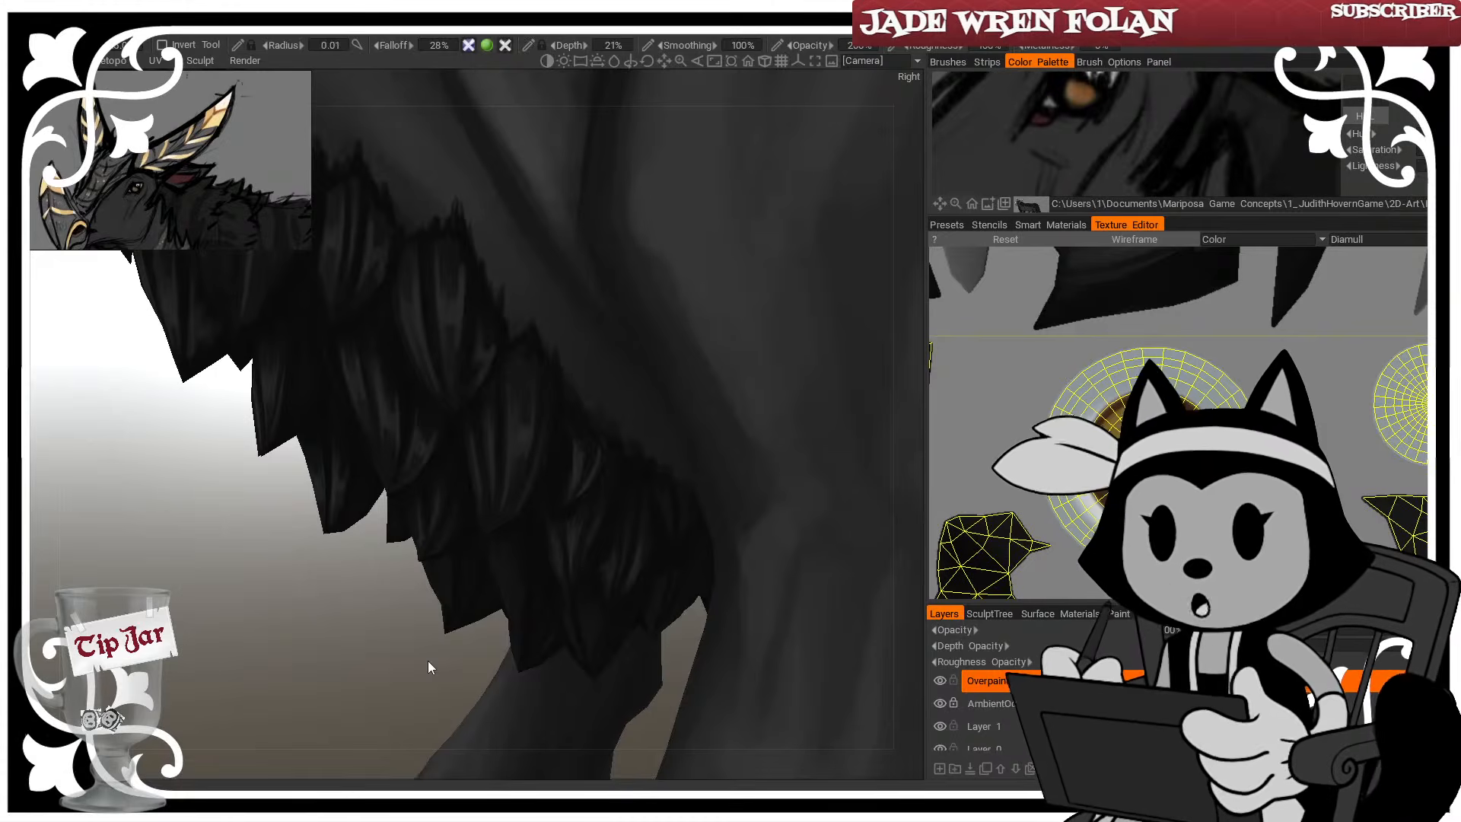
mouse_move(335, 691)
left_mouse_down()
mouse_move(366, 692)
mouse_move(336, 673)
mouse_move(324, 687)
mouse_move(282, 639)
left_mouse_up()
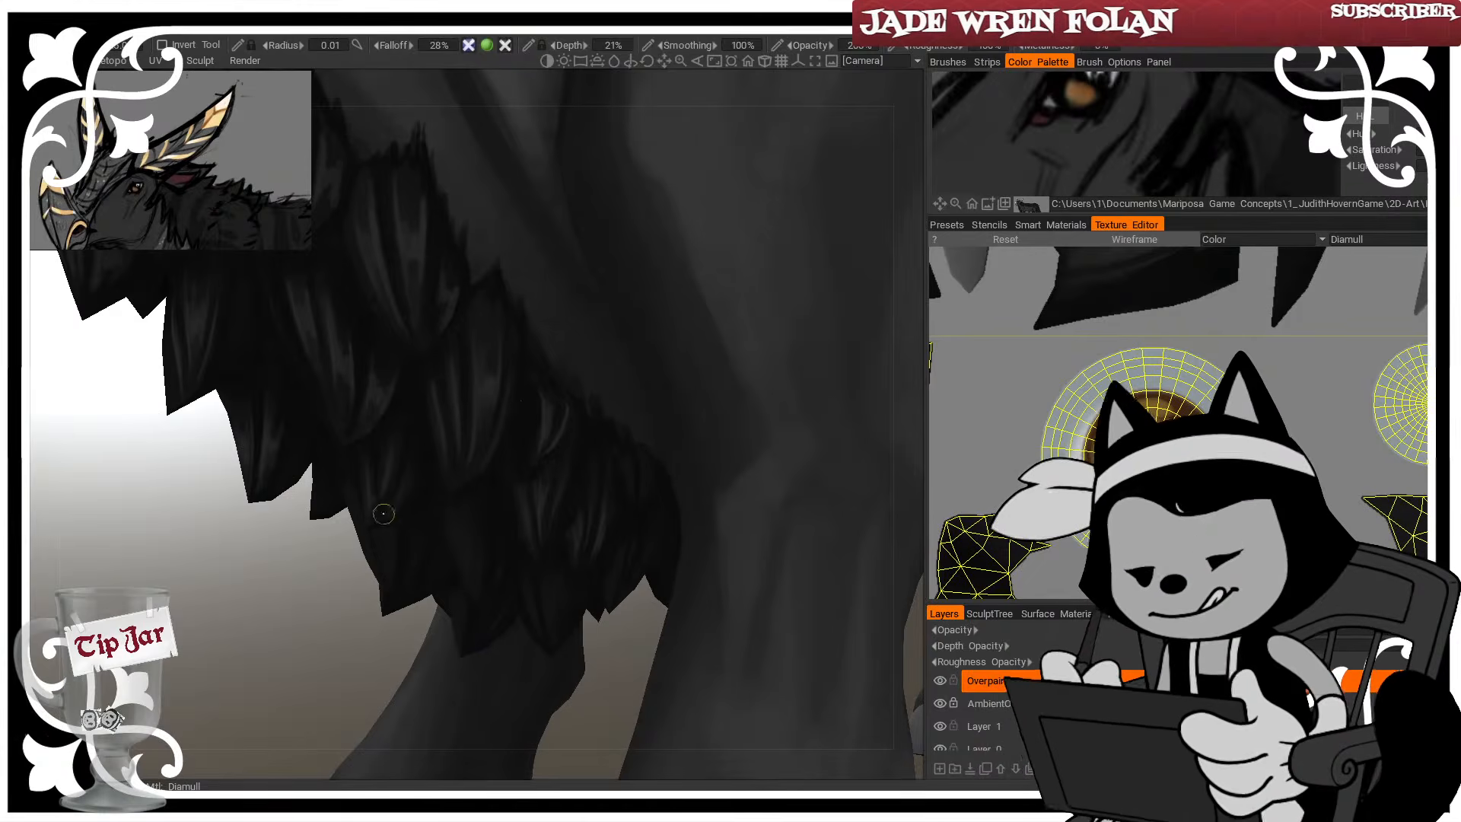
Paint highlight strands on the lowest ruff feathers above the front leg with brush radii of 0.01 and 0.011
left_click_drag(358, 648, 330, 659)
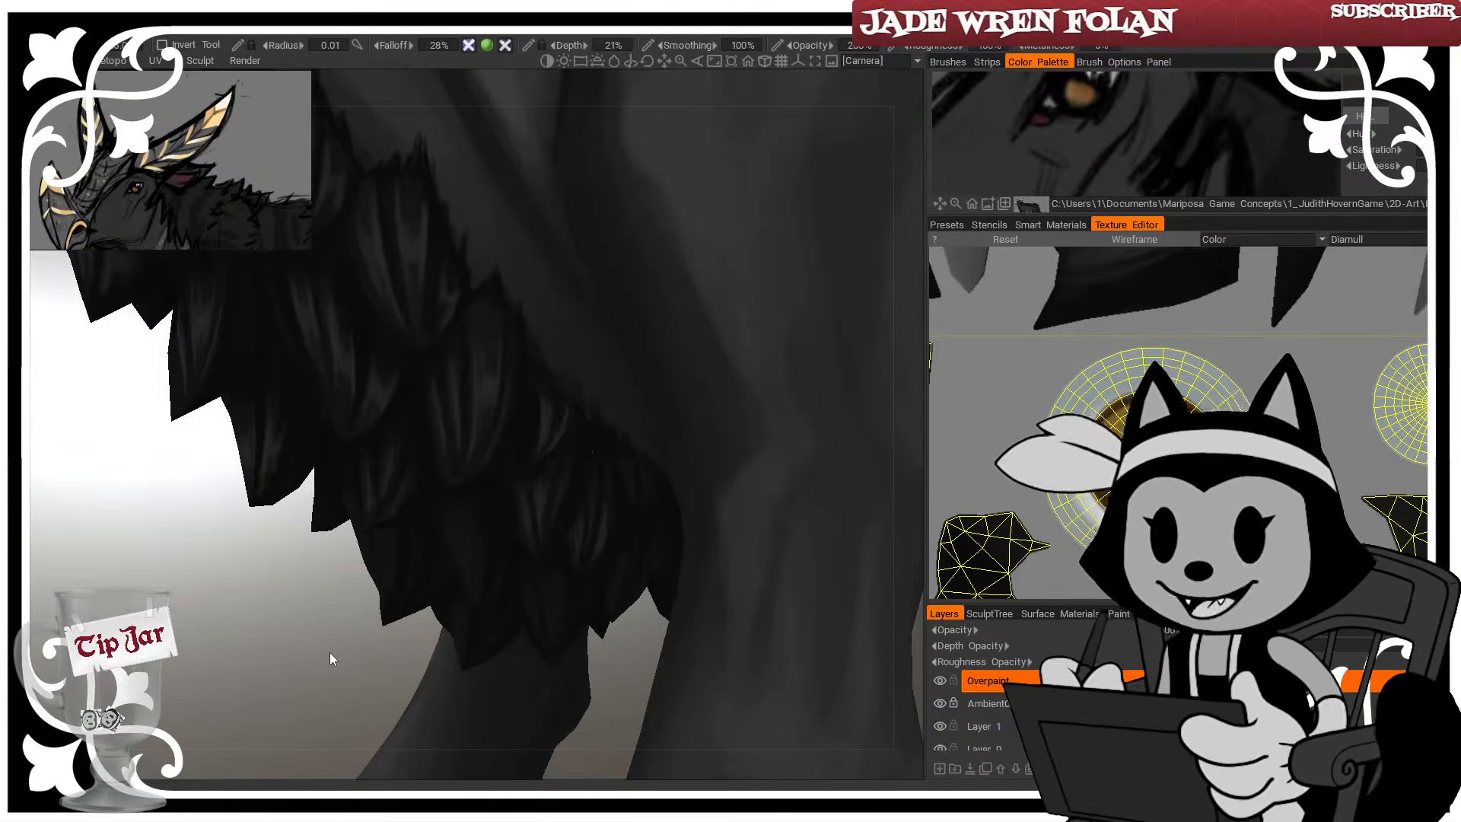
left_click_drag(271, 691, 235, 714)
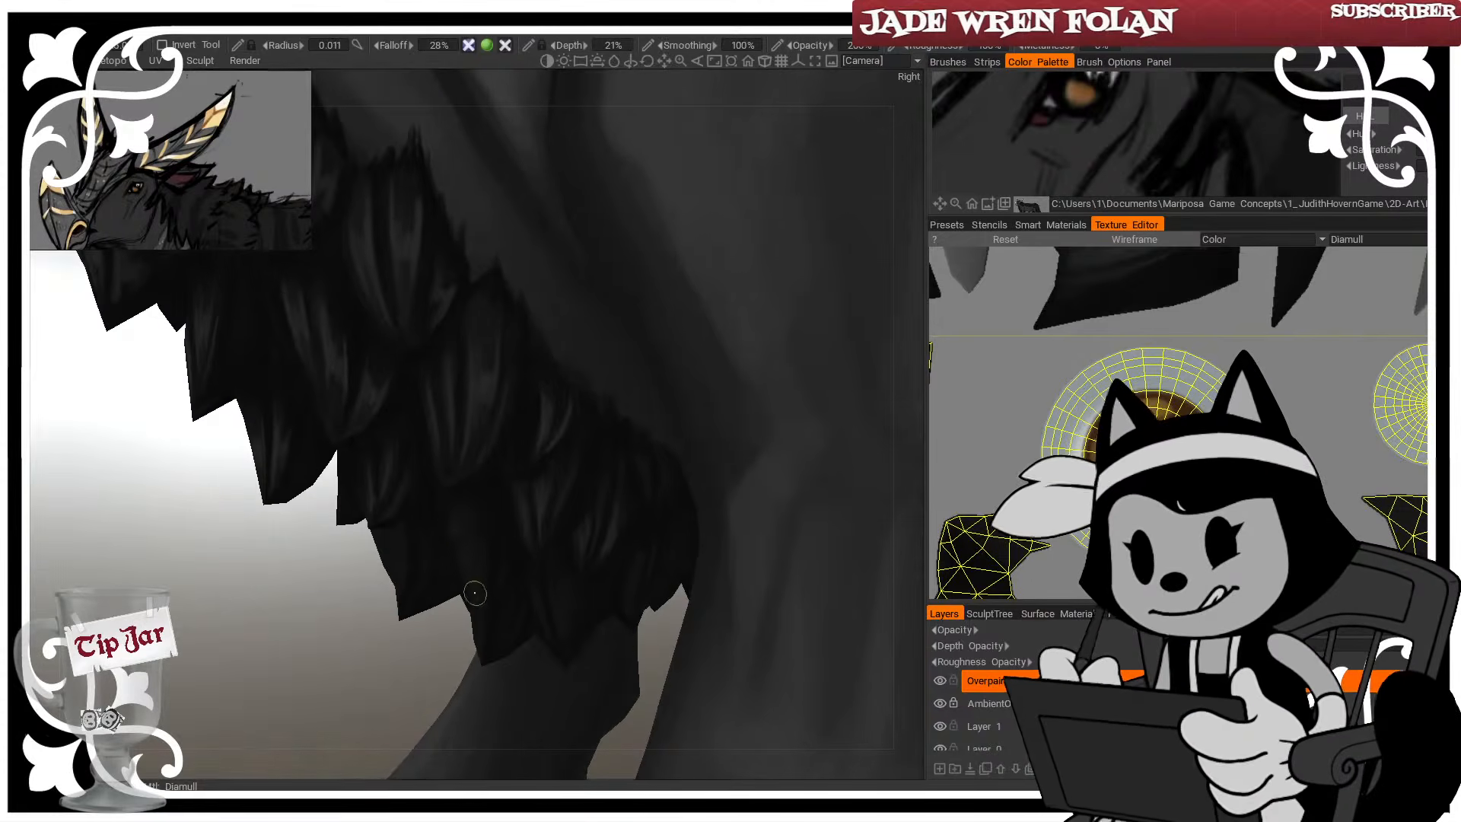
left_click_drag(456, 528, 472, 591)
left_click_drag(388, 674, 327, 679)
left_click_drag(457, 536, 470, 579)
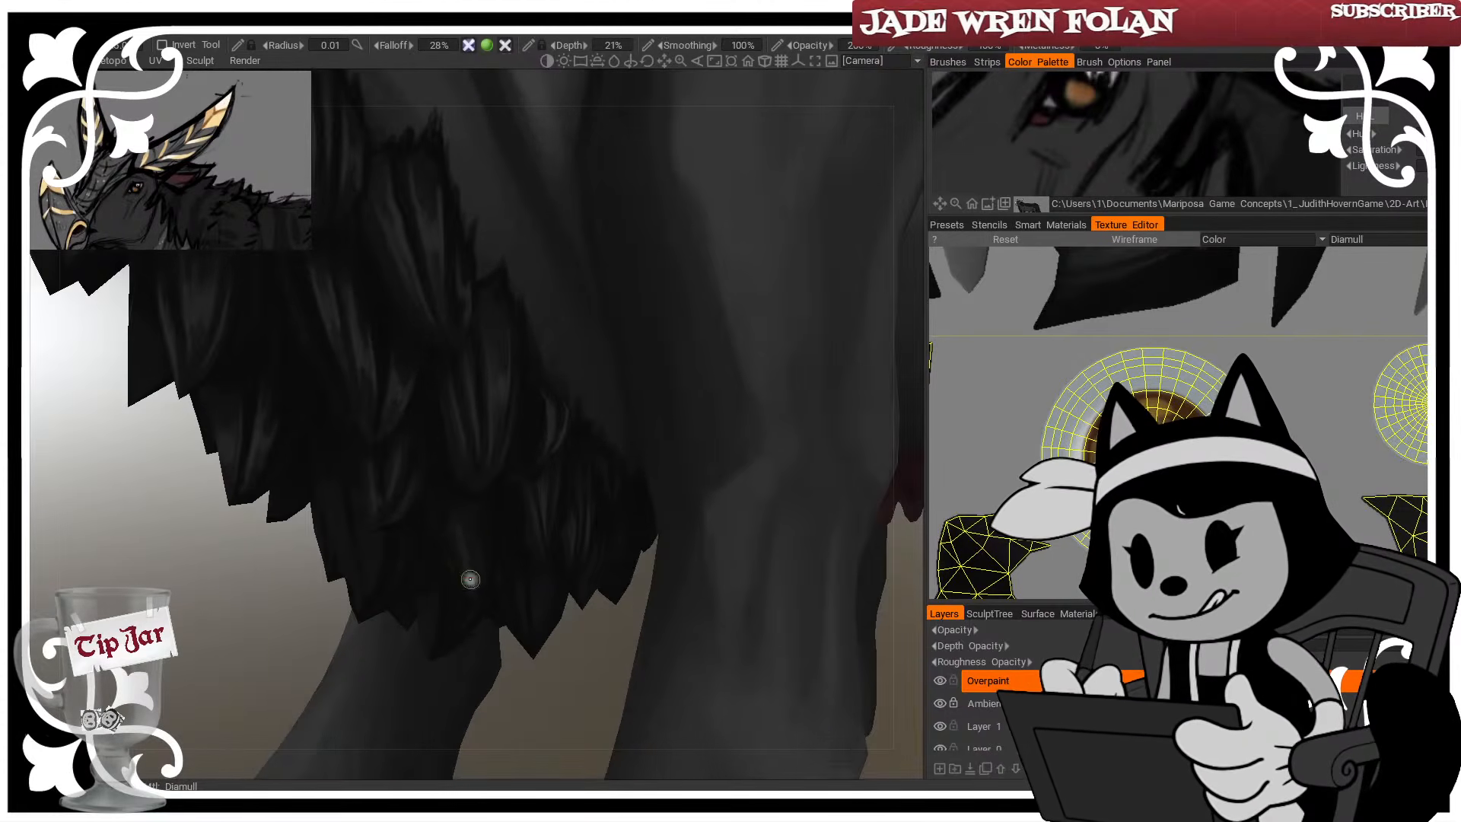
left_click_drag(252, 681, 156, 667)
left_click_drag(458, 533, 481, 567)
key("bracketleft")
left_click_drag(381, 679, 427, 693)
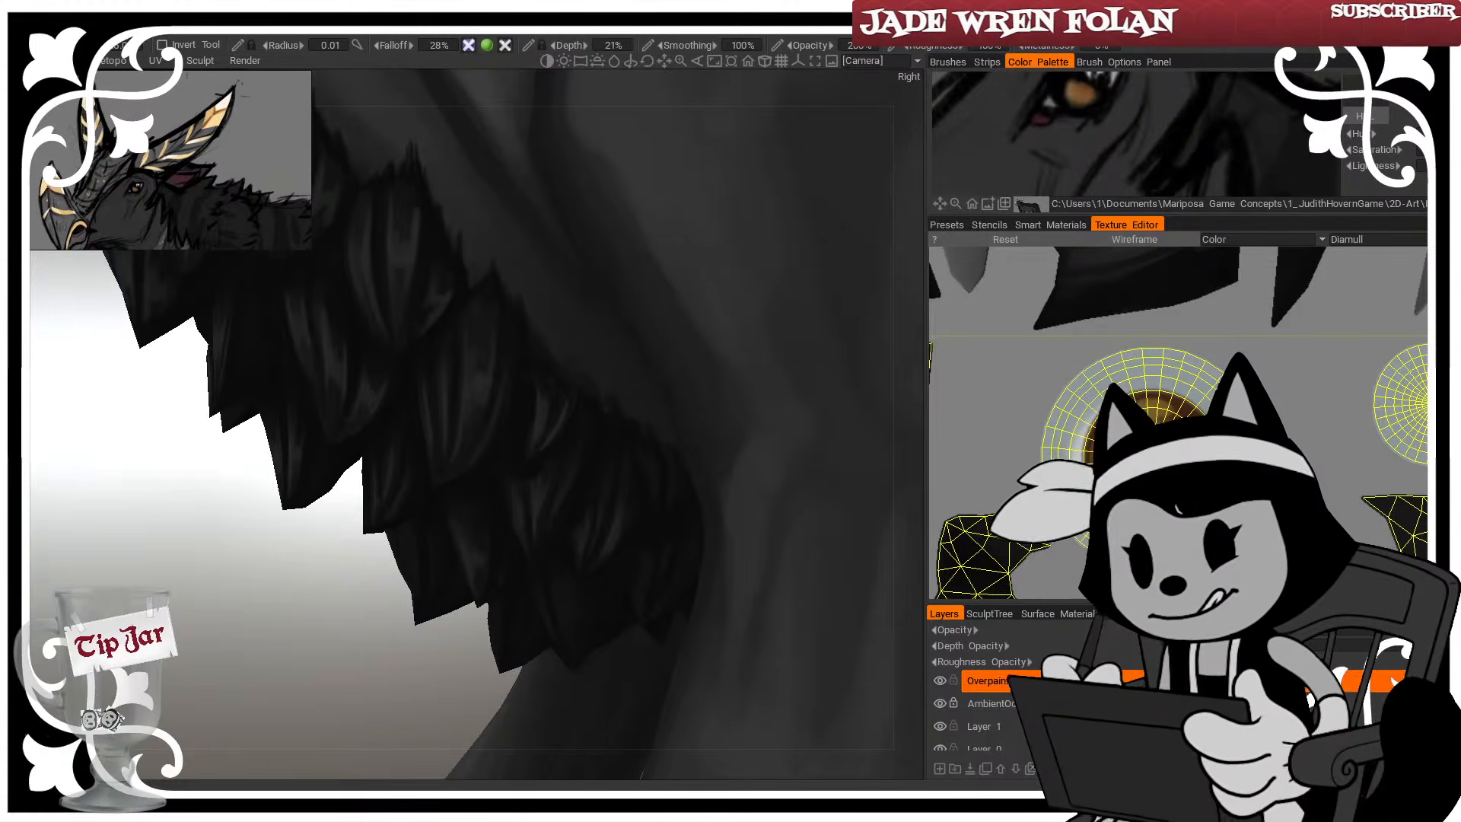
Switch to the web browser and preview the Cryptids Island map, lake monster and submarine images from the Poptropica results
mouse_move(8, 426)
left_mouse_down()
mouse_move(2, 289)
mouse_move(229, 434)
mouse_move(441, 128)
mouse_move(403, 100)
mouse_move(394, 69)
left_mouse_up()
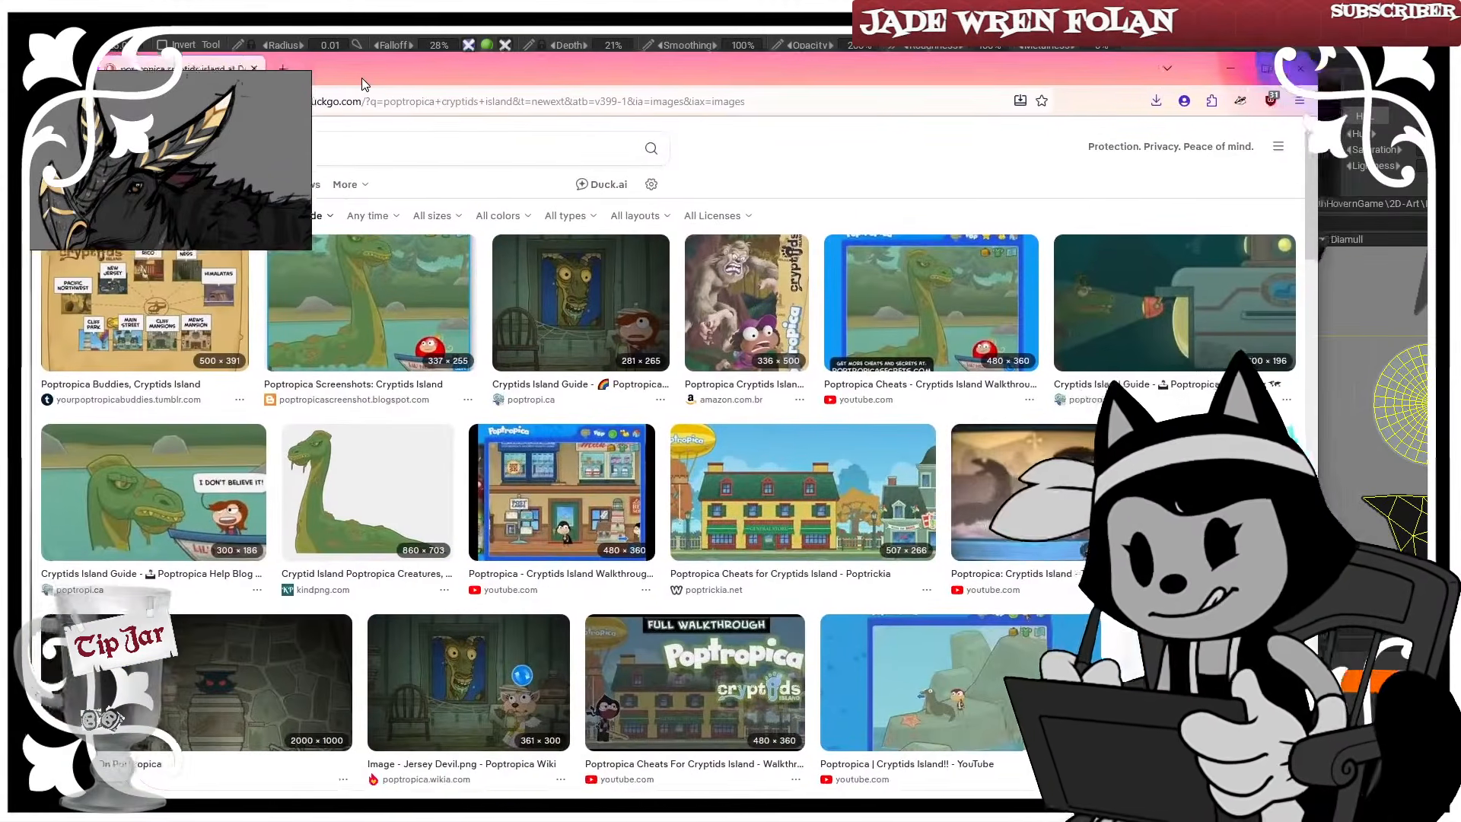
left_click(270, 320)
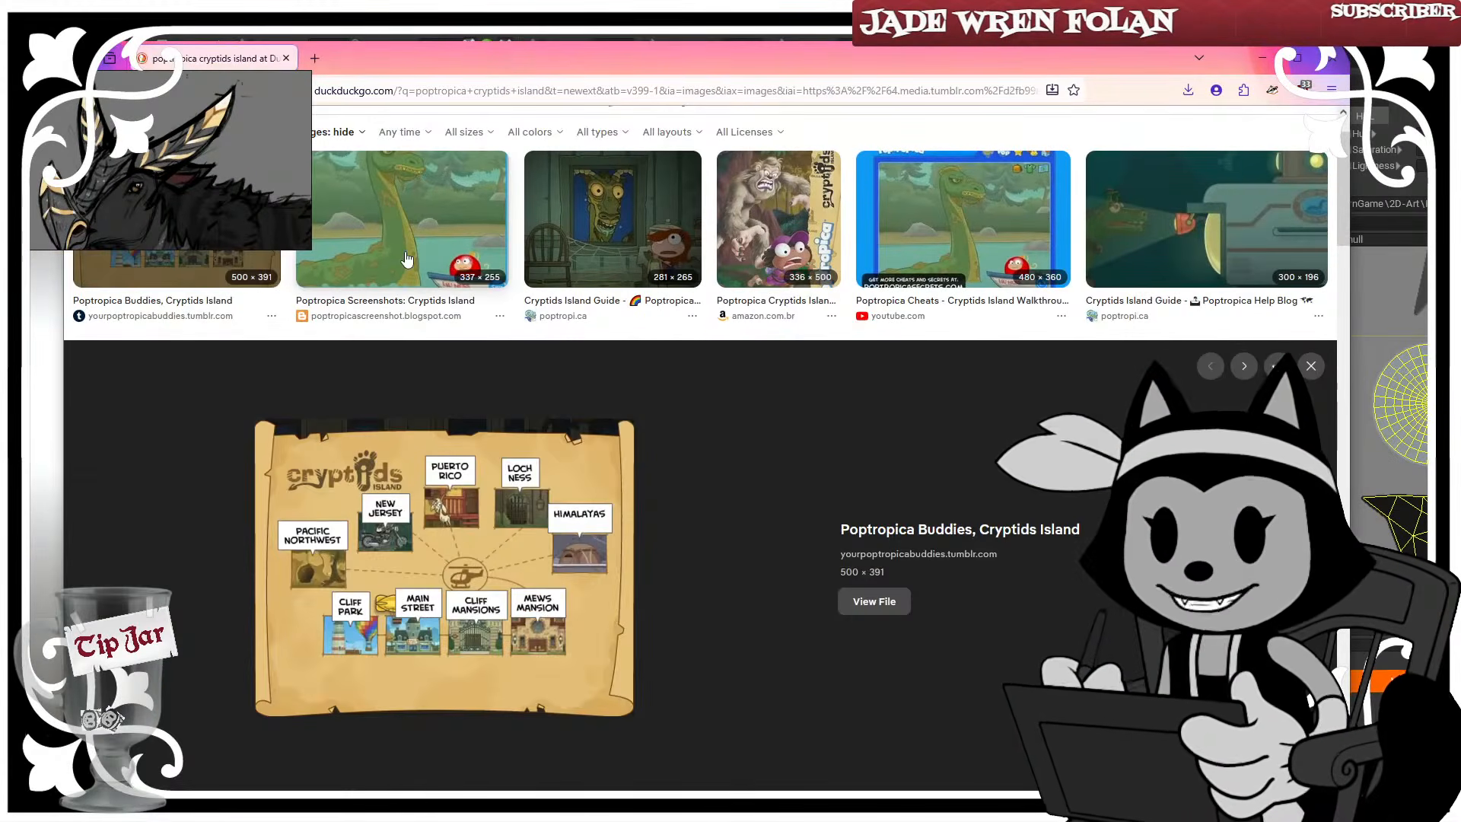
left_click(404, 263)
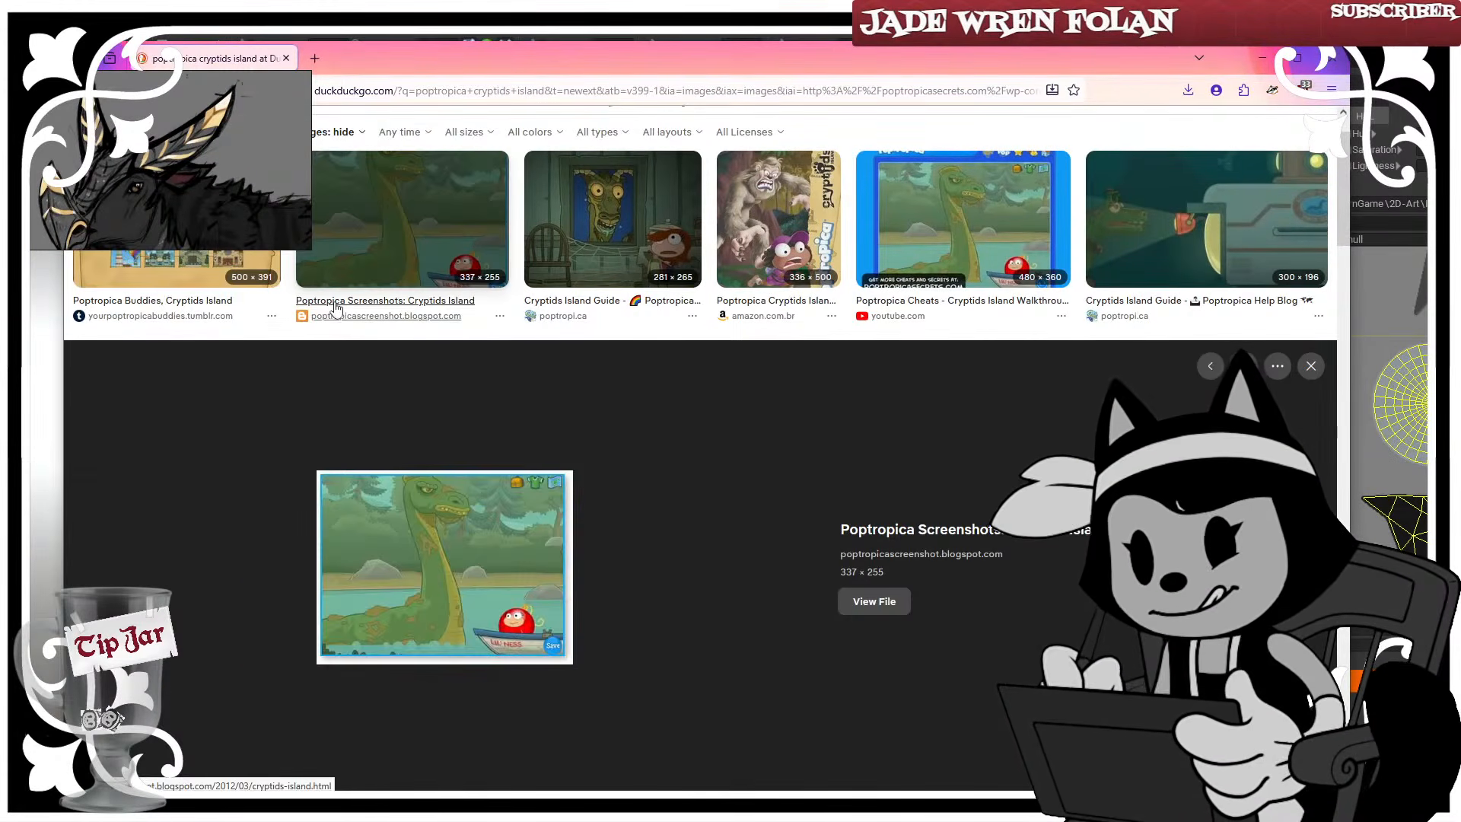
scroll(48, 289, "up", 2)
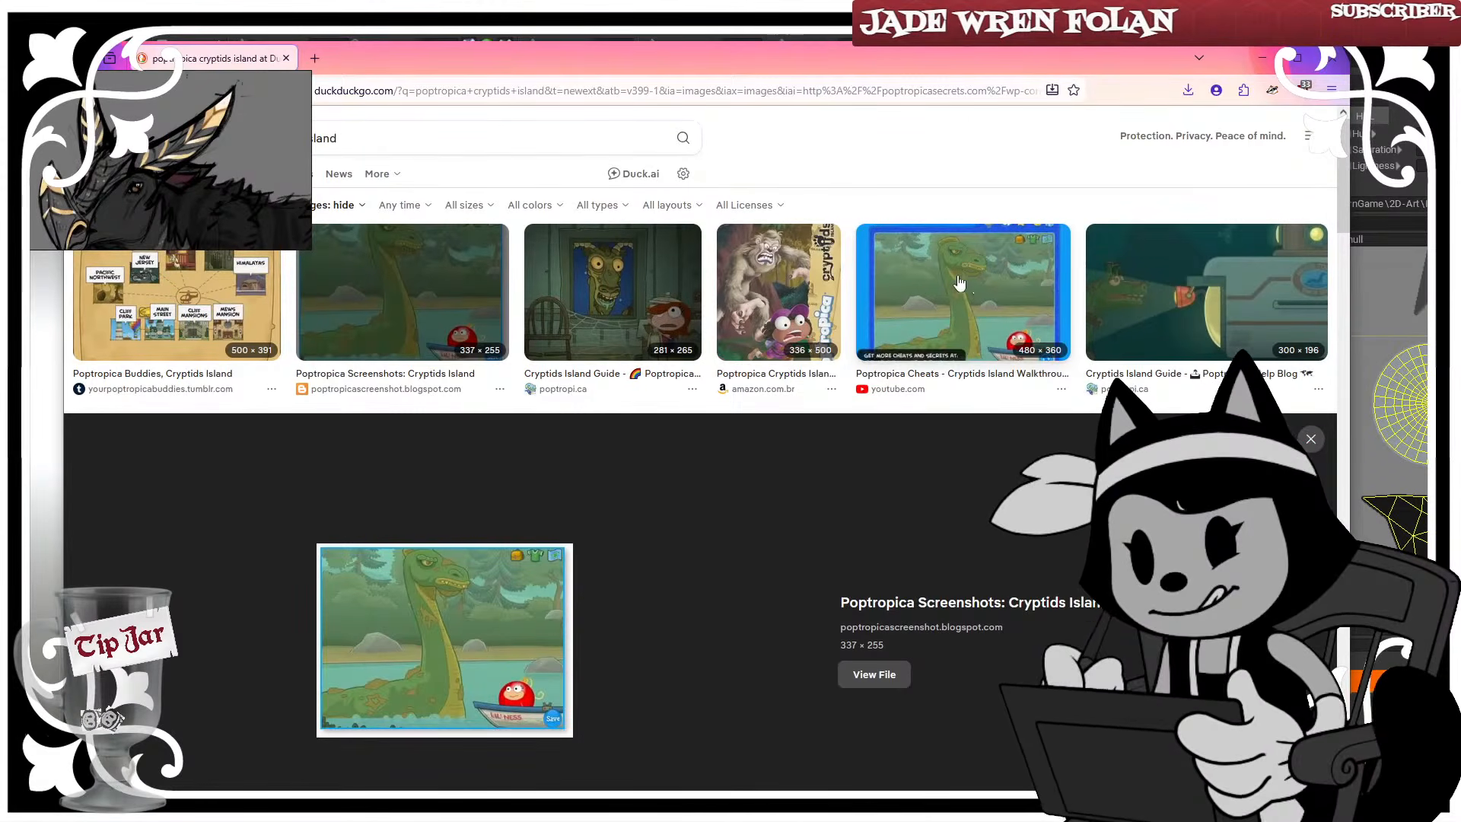
left_click(1218, 266)
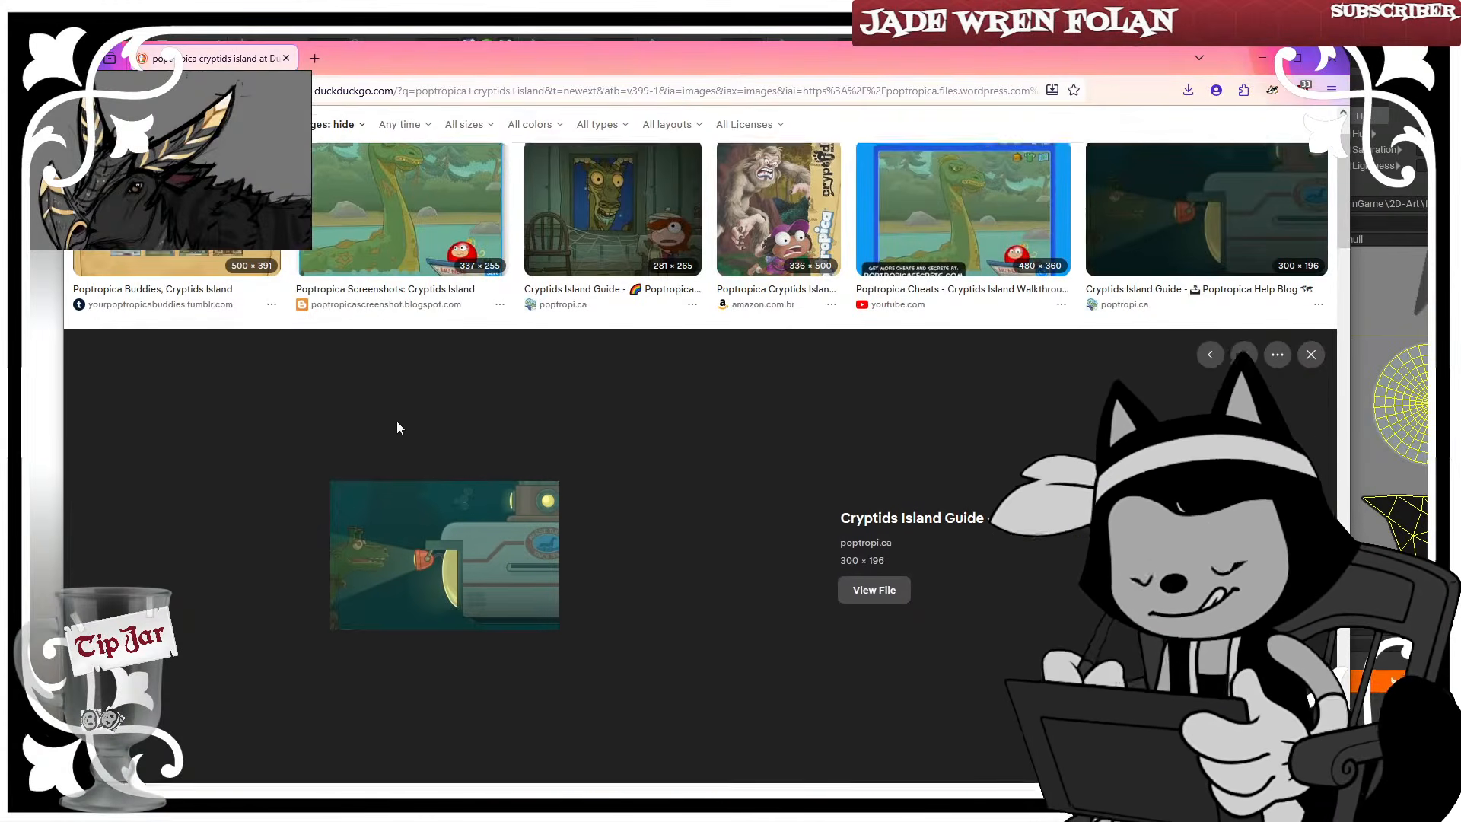
Browse further down the Poptropica Cryptids Island image results and preview the Jersey Devil and Best Islands On Poptropica images
scroll(397, 420, "down", 4)
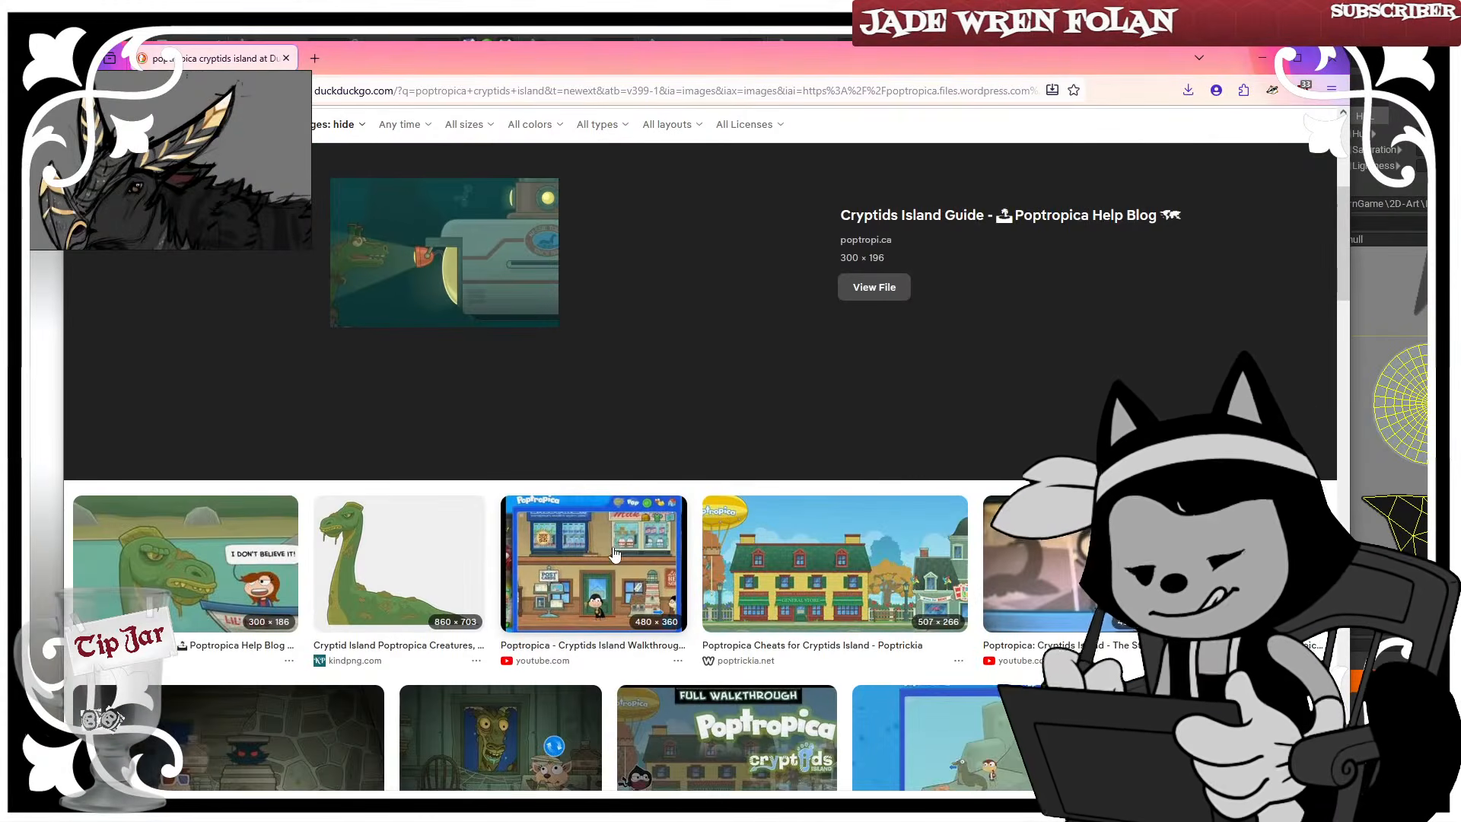
scroll(615, 553, "down", 1)
scroll(590, 440, "down", 3)
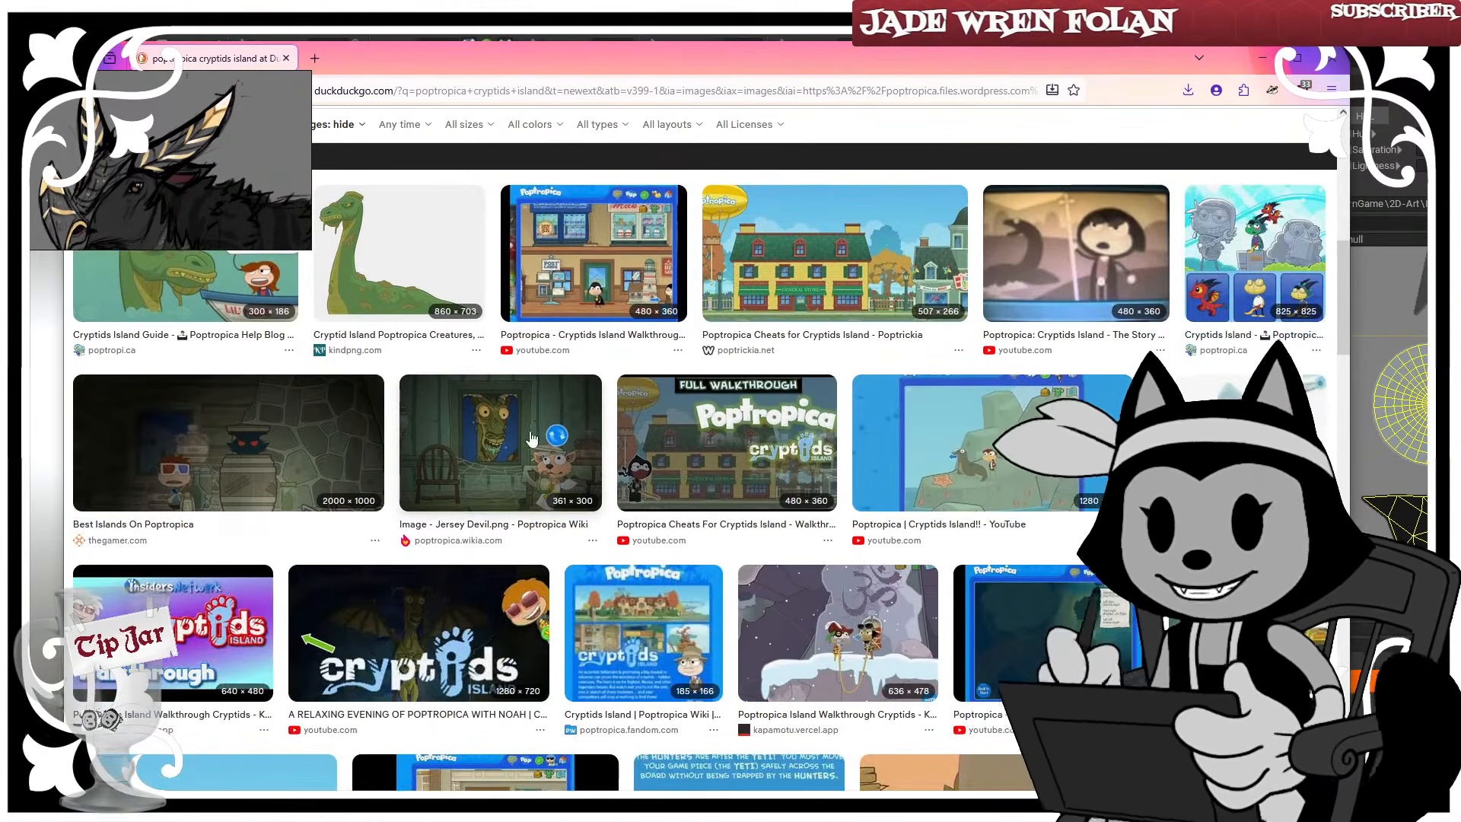
scroll(529, 438, "down", 3)
scroll(515, 417, "up", 5)
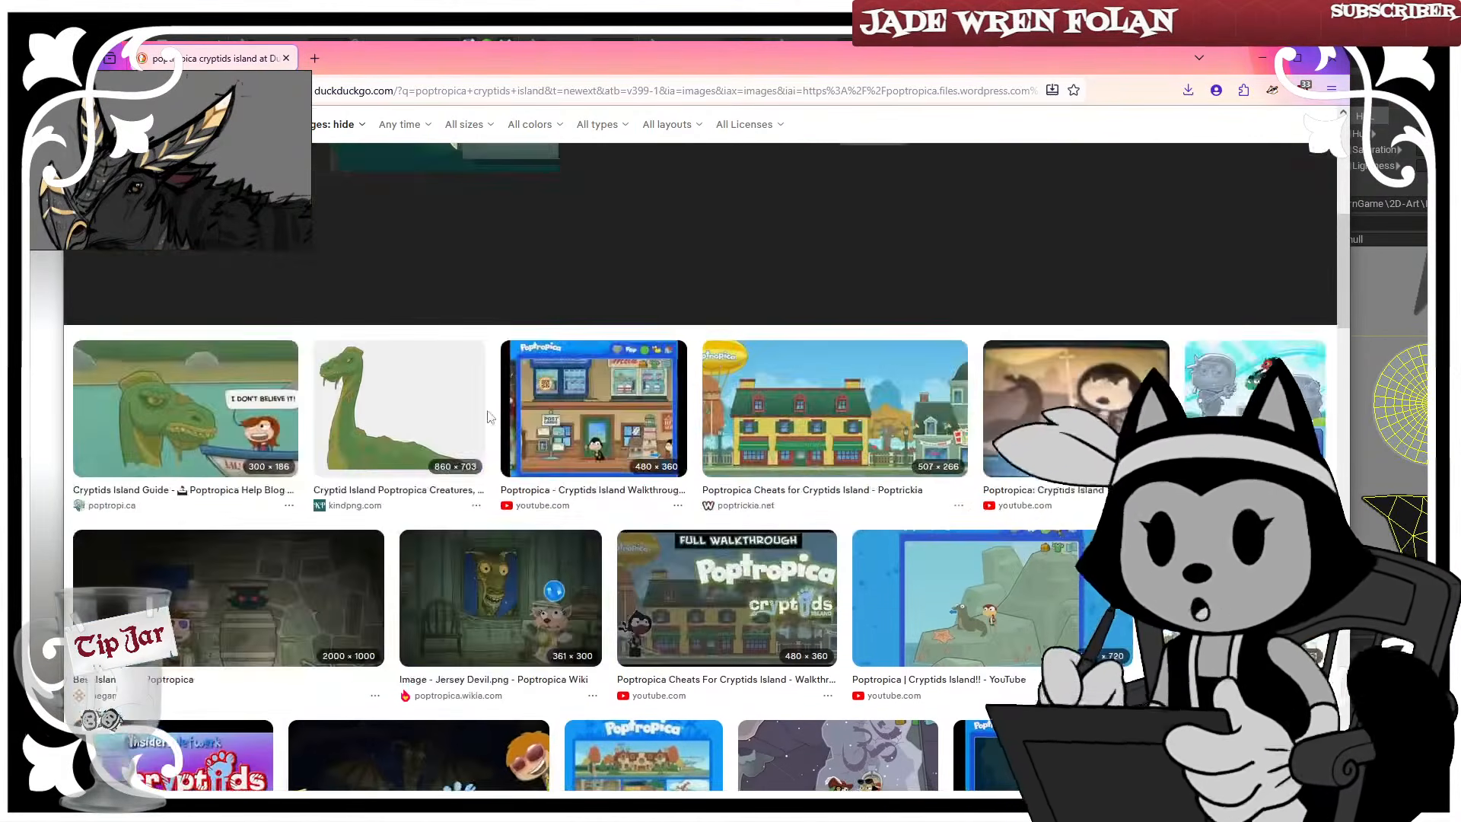
left_click(450, 580)
scroll(432, 459, "up", 2)
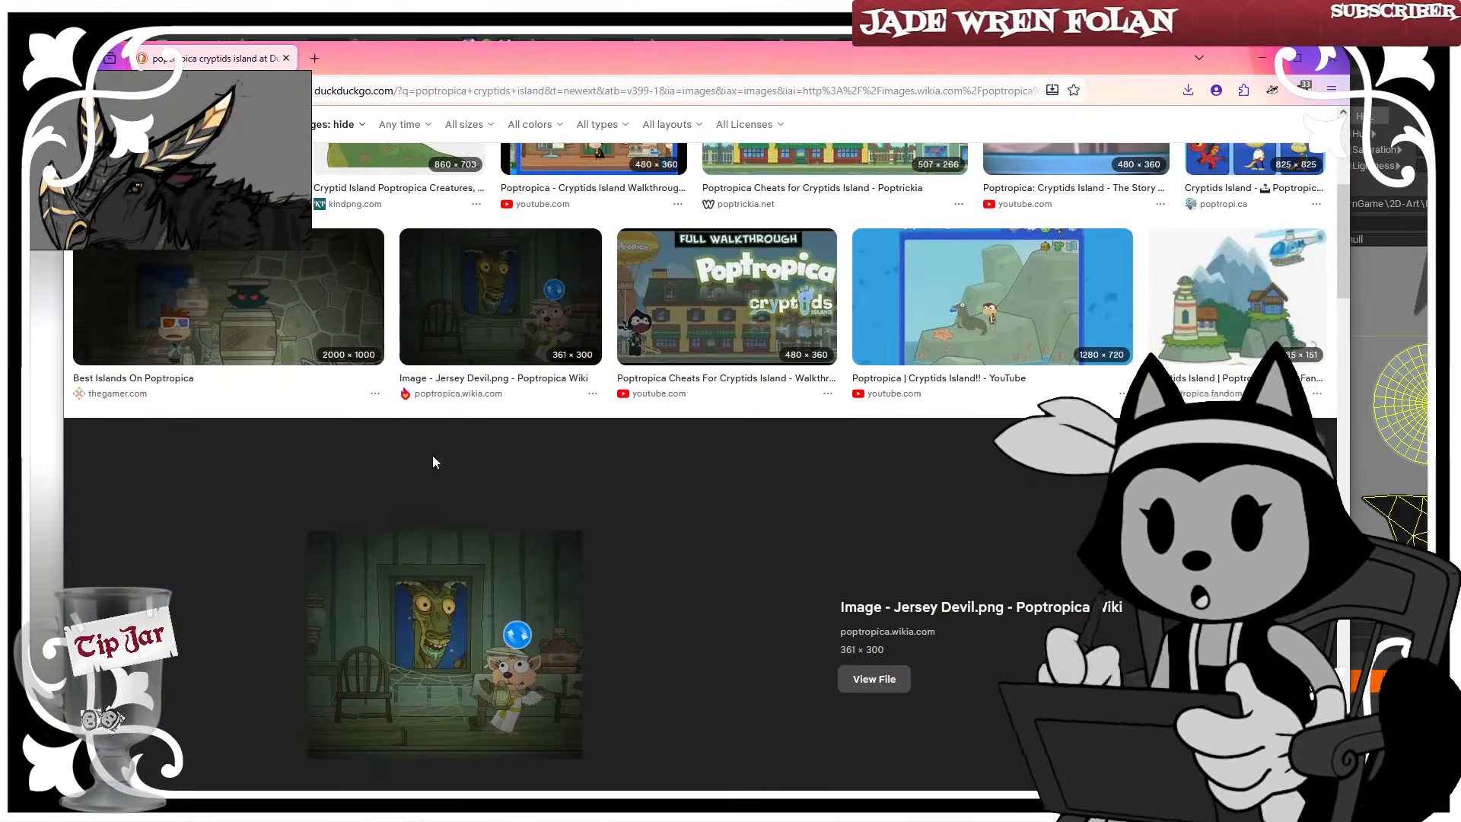
left_click(301, 348)
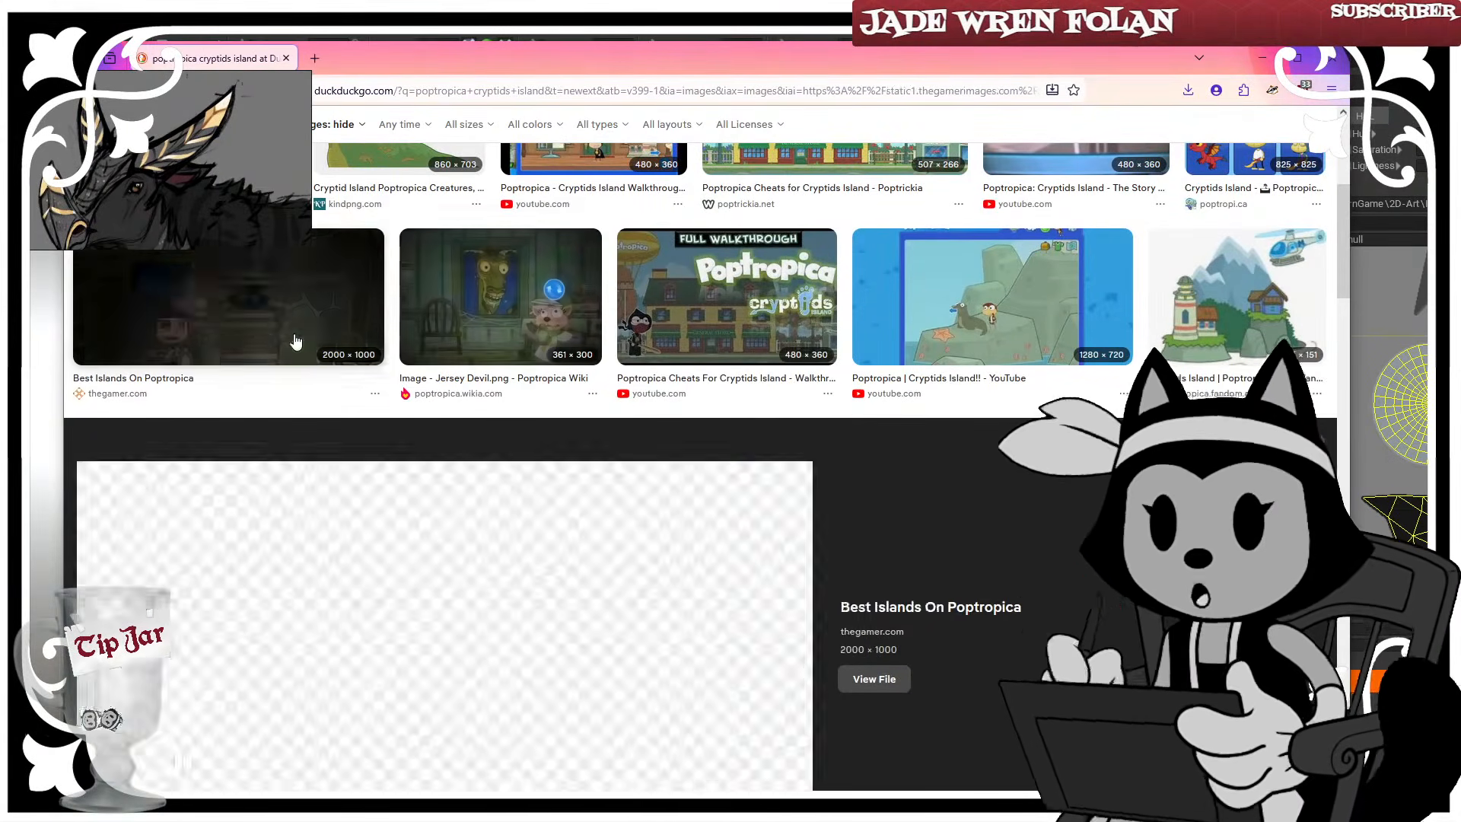
Look over the Poptropica Cryptids Island image results in the browser, including the large preview
scroll(640, 444, "up", 6)
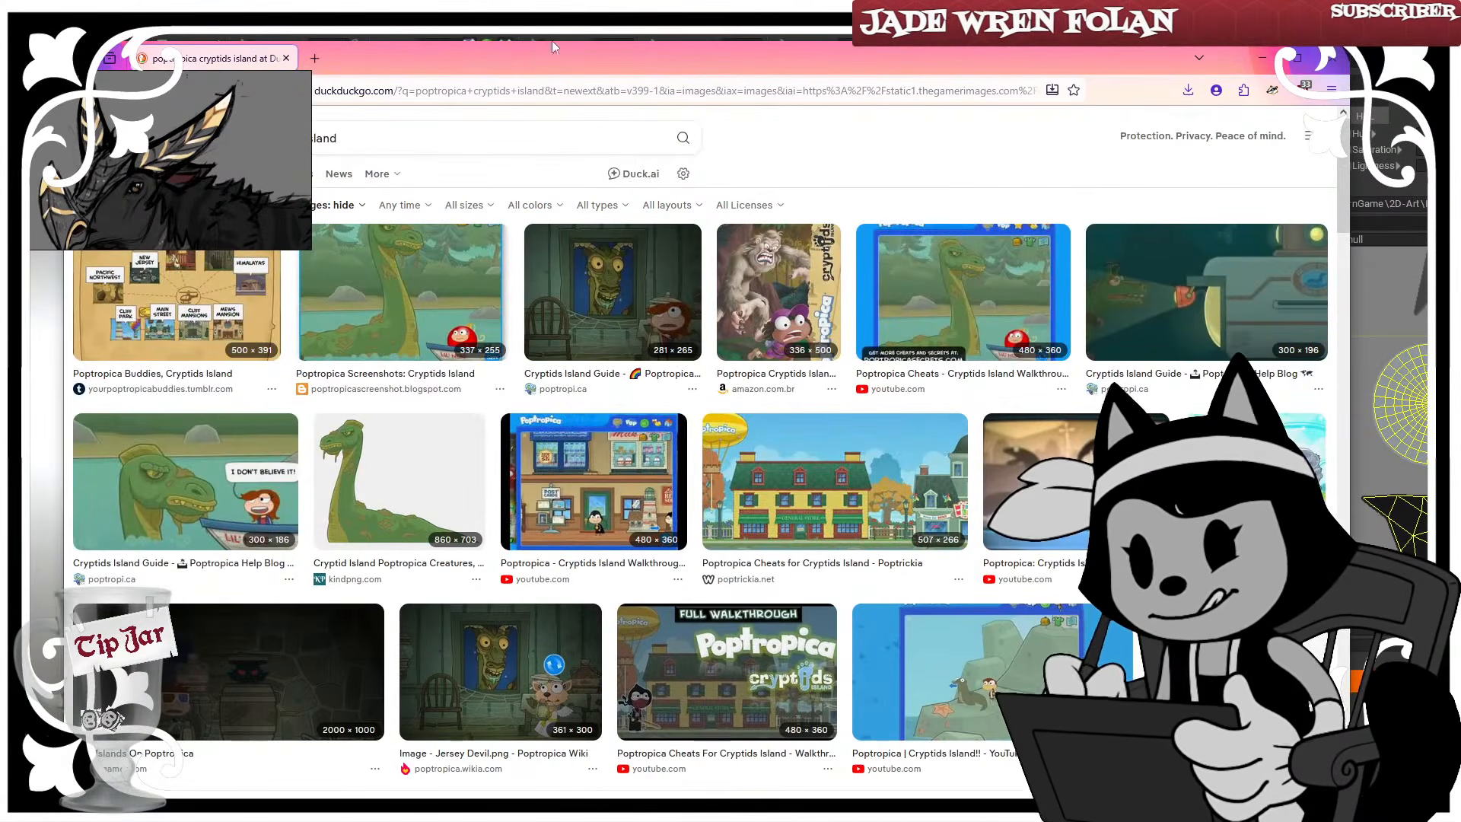
left_click_drag(554, 73, 30, 261)
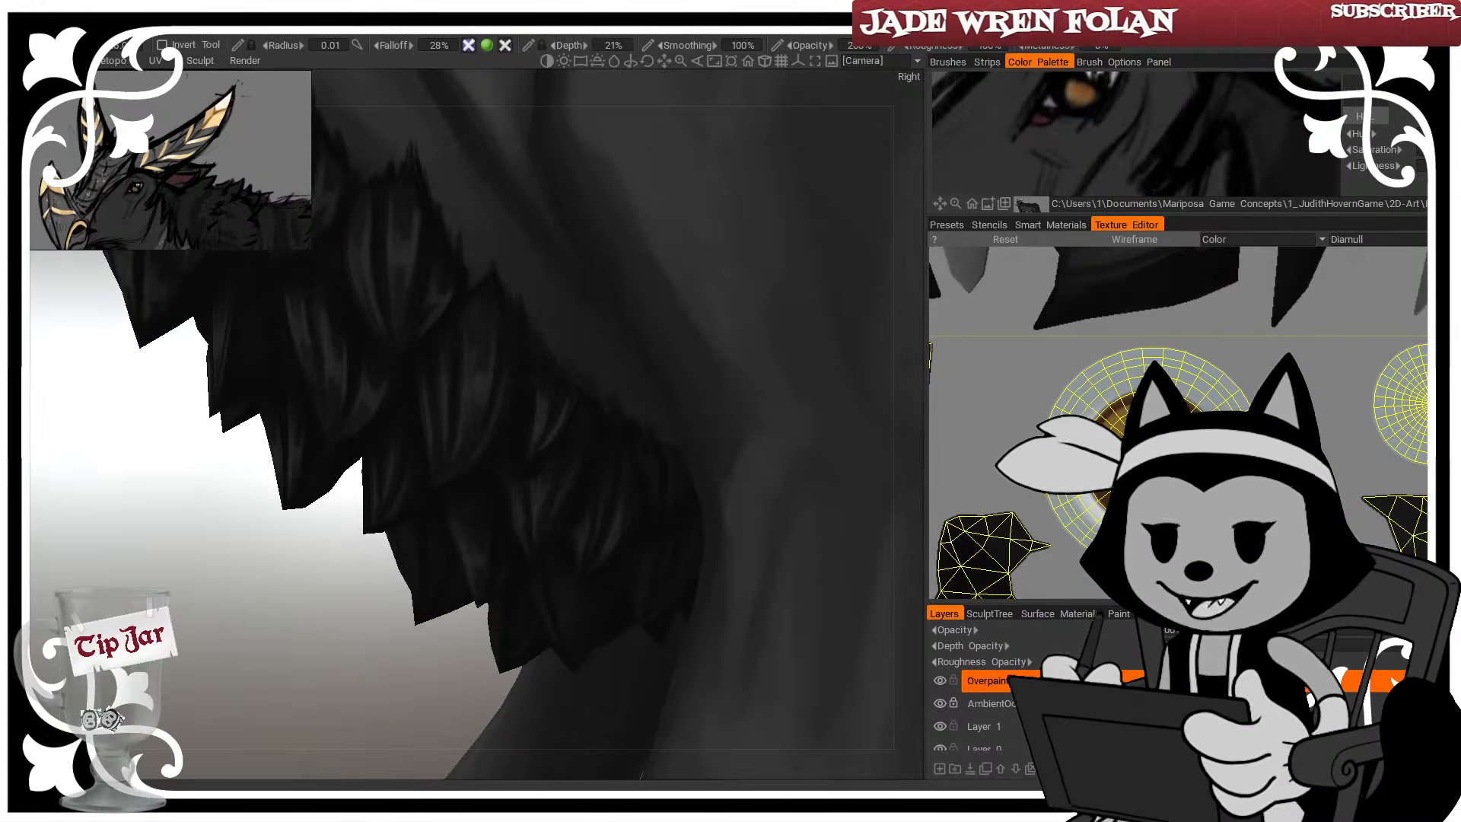
left_click_drag(1460, 457, 428, 67)
Examine the Poptropica Mythology Island images, including the wallpaper and the Mythology Island wiki picture, and close the browser window
left_click(481, 664)
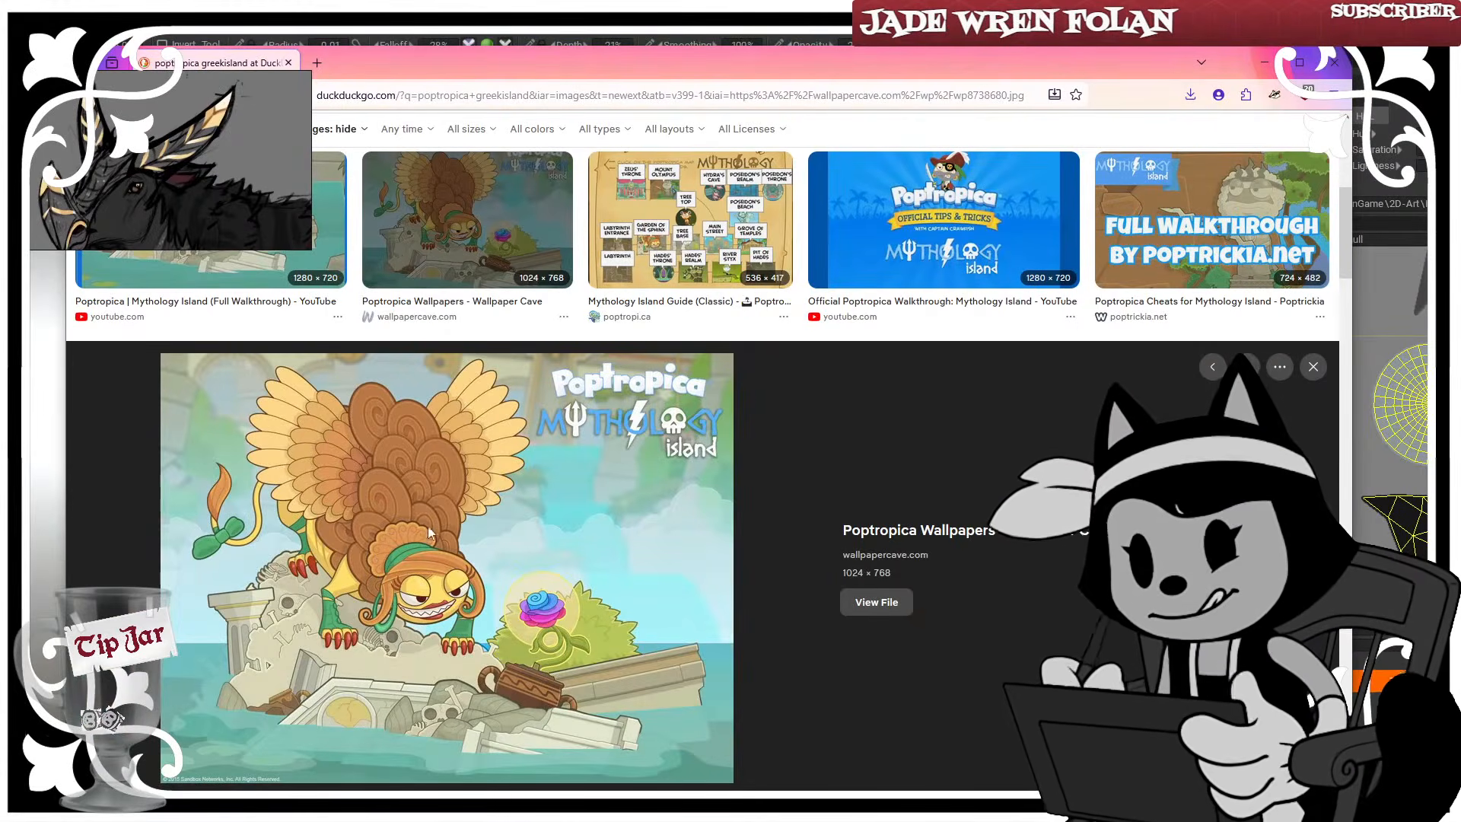
scroll(611, 483, "up", 1)
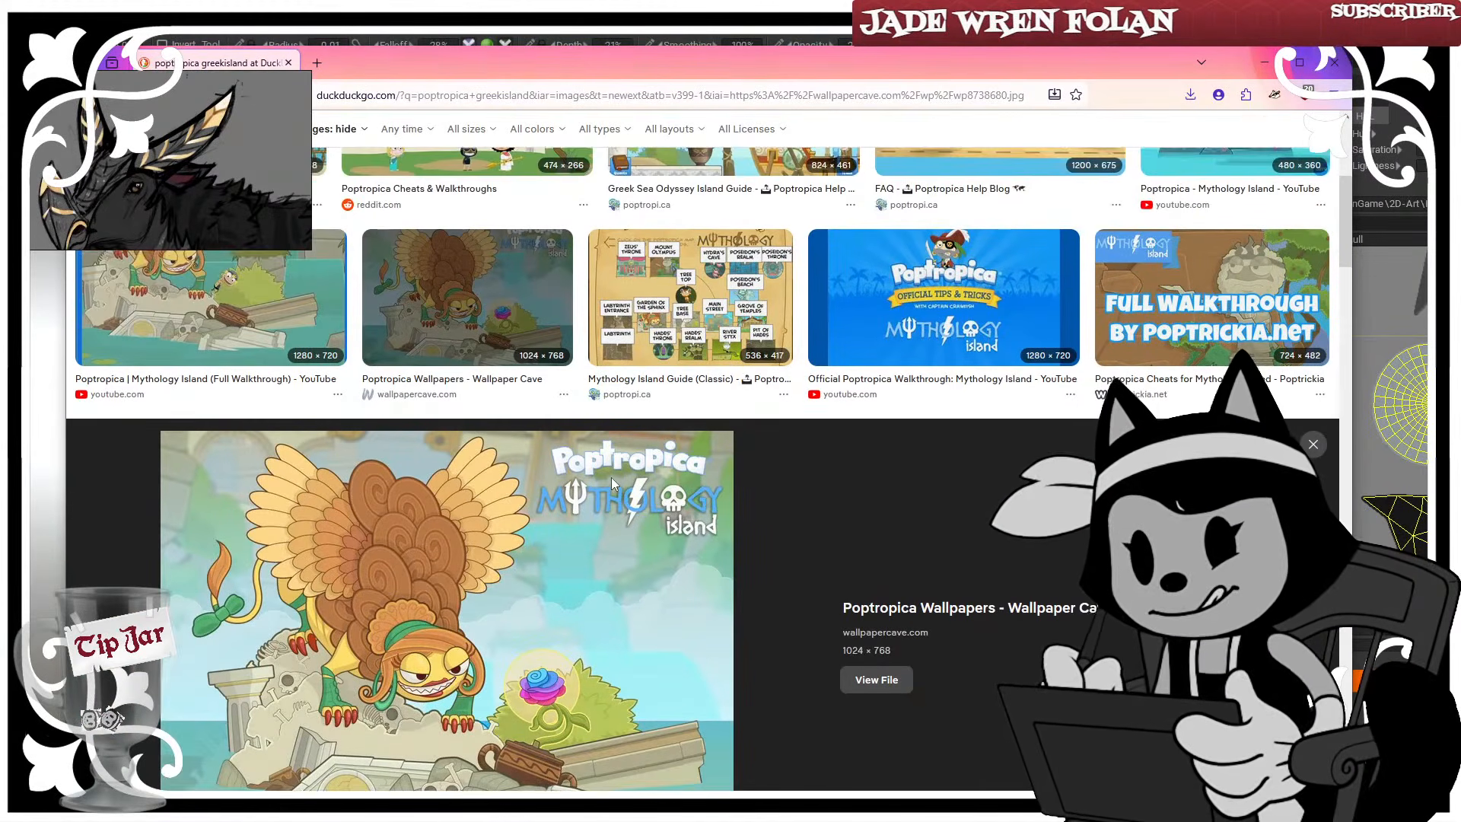
scroll(466, 501, "up", 3)
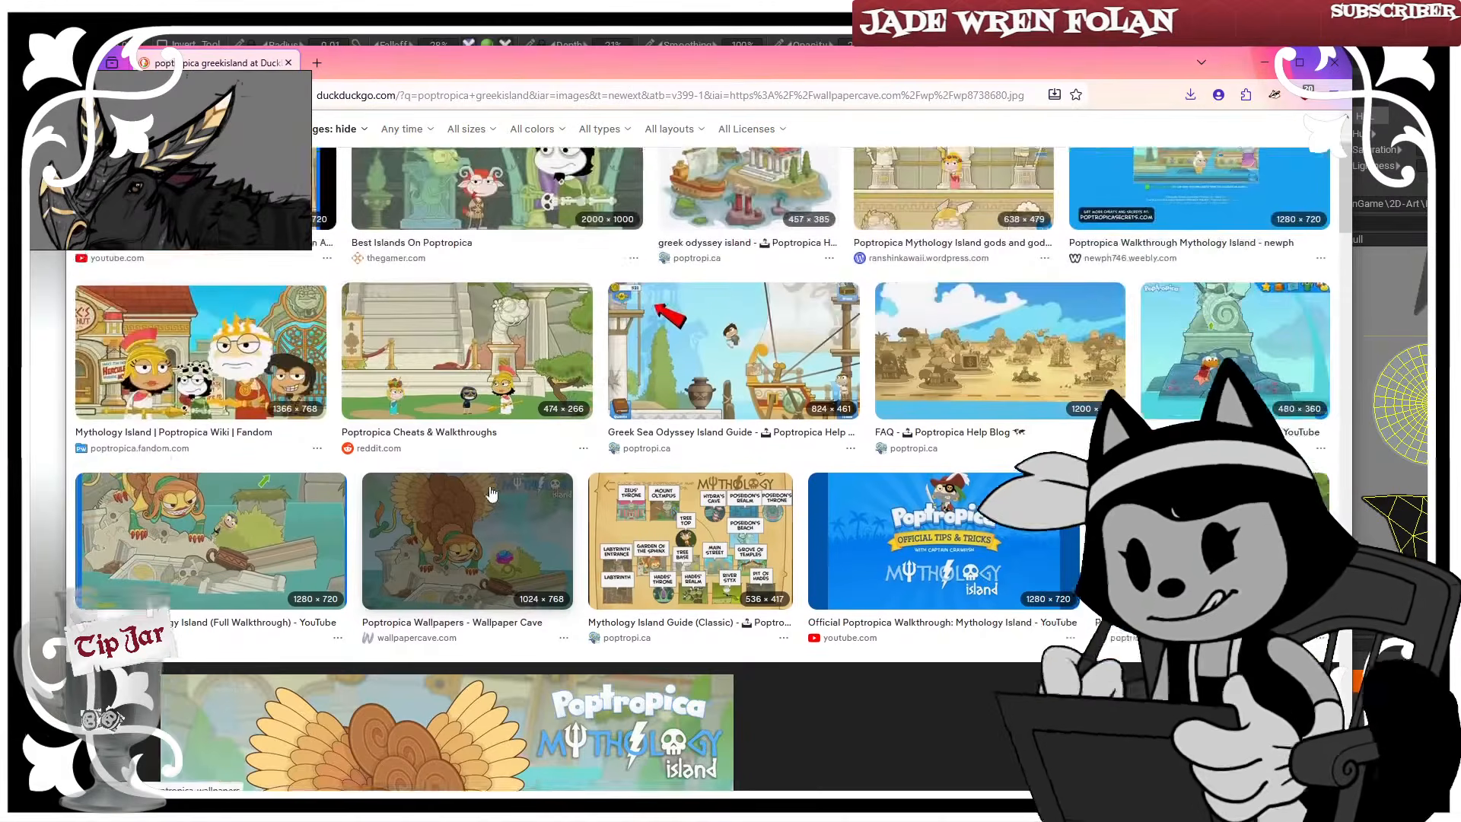
scroll(490, 493, "up", 2)
left_click(261, 472)
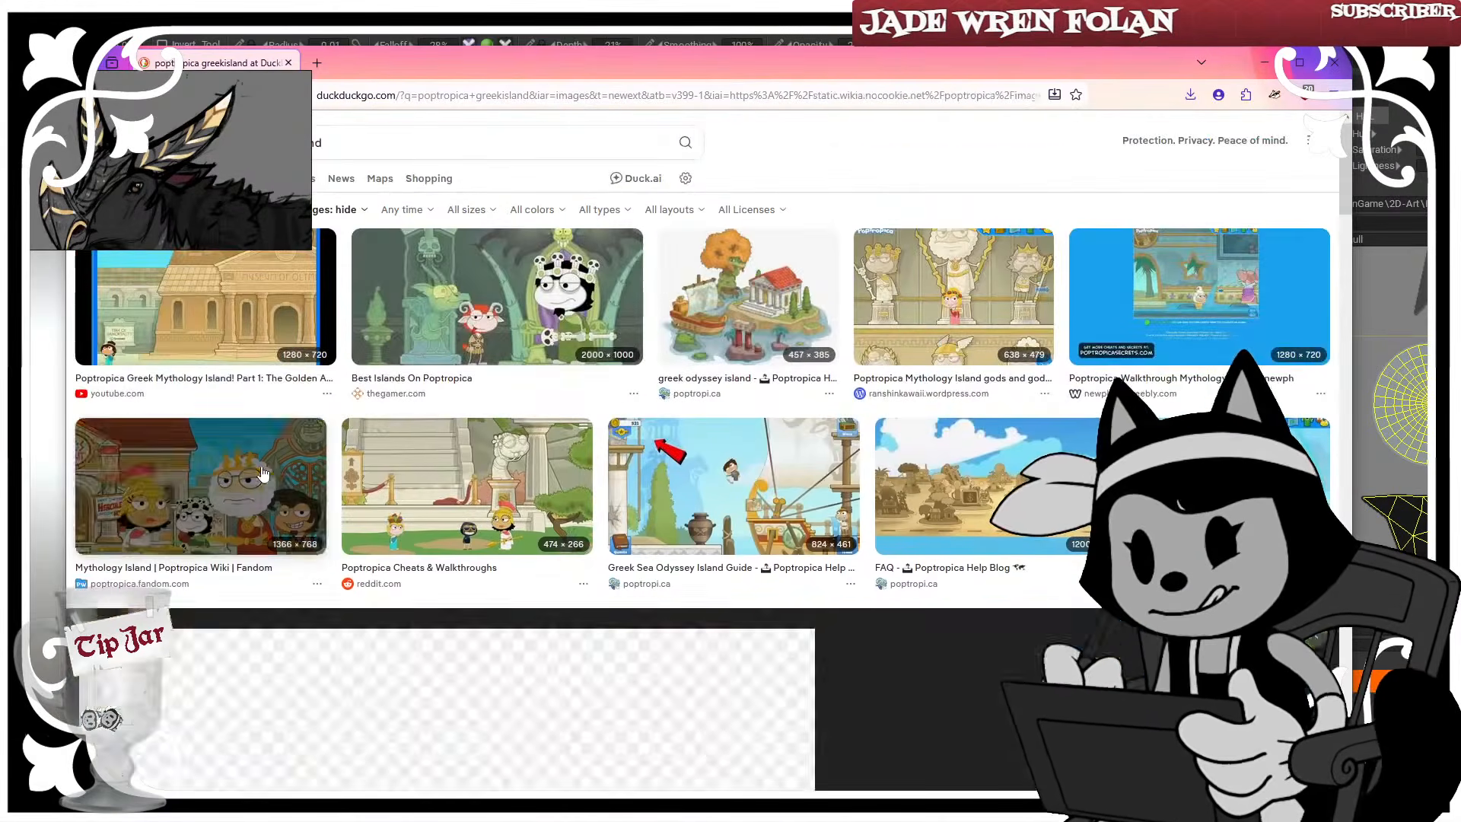
scroll(432, 652, "down", 1)
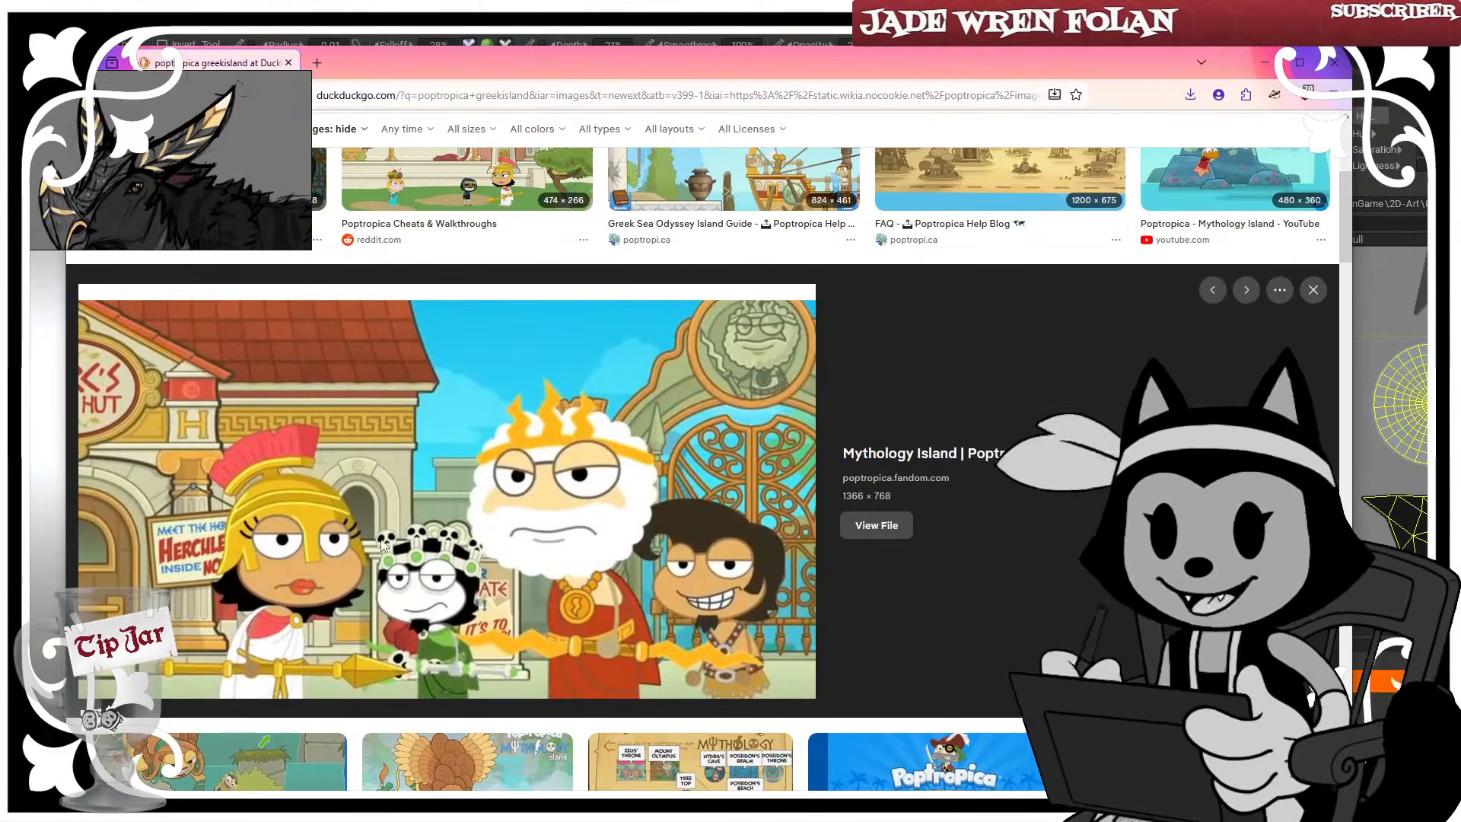
scroll(417, 484, "up", 4)
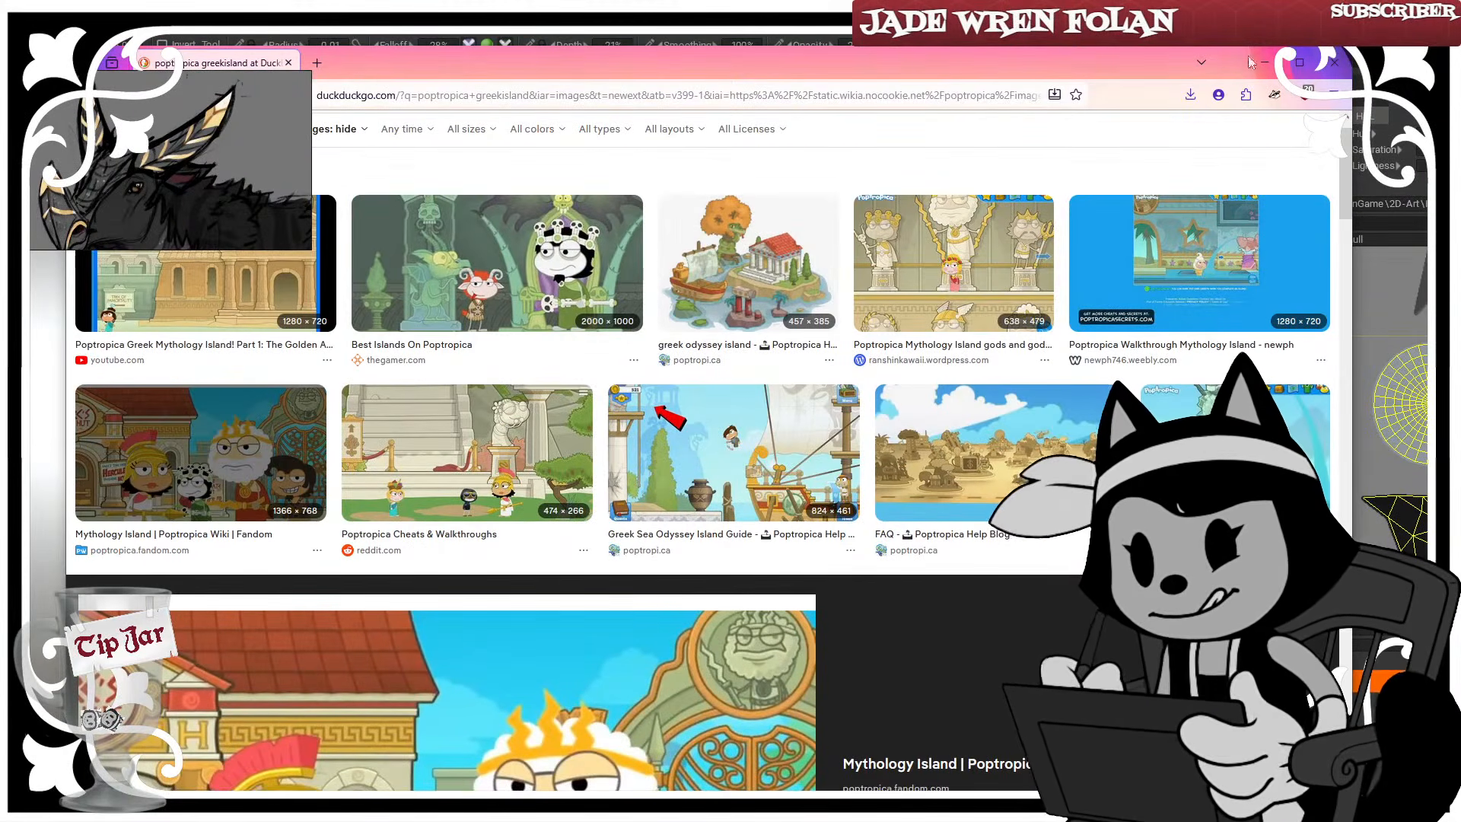
left_click(1333, 64)
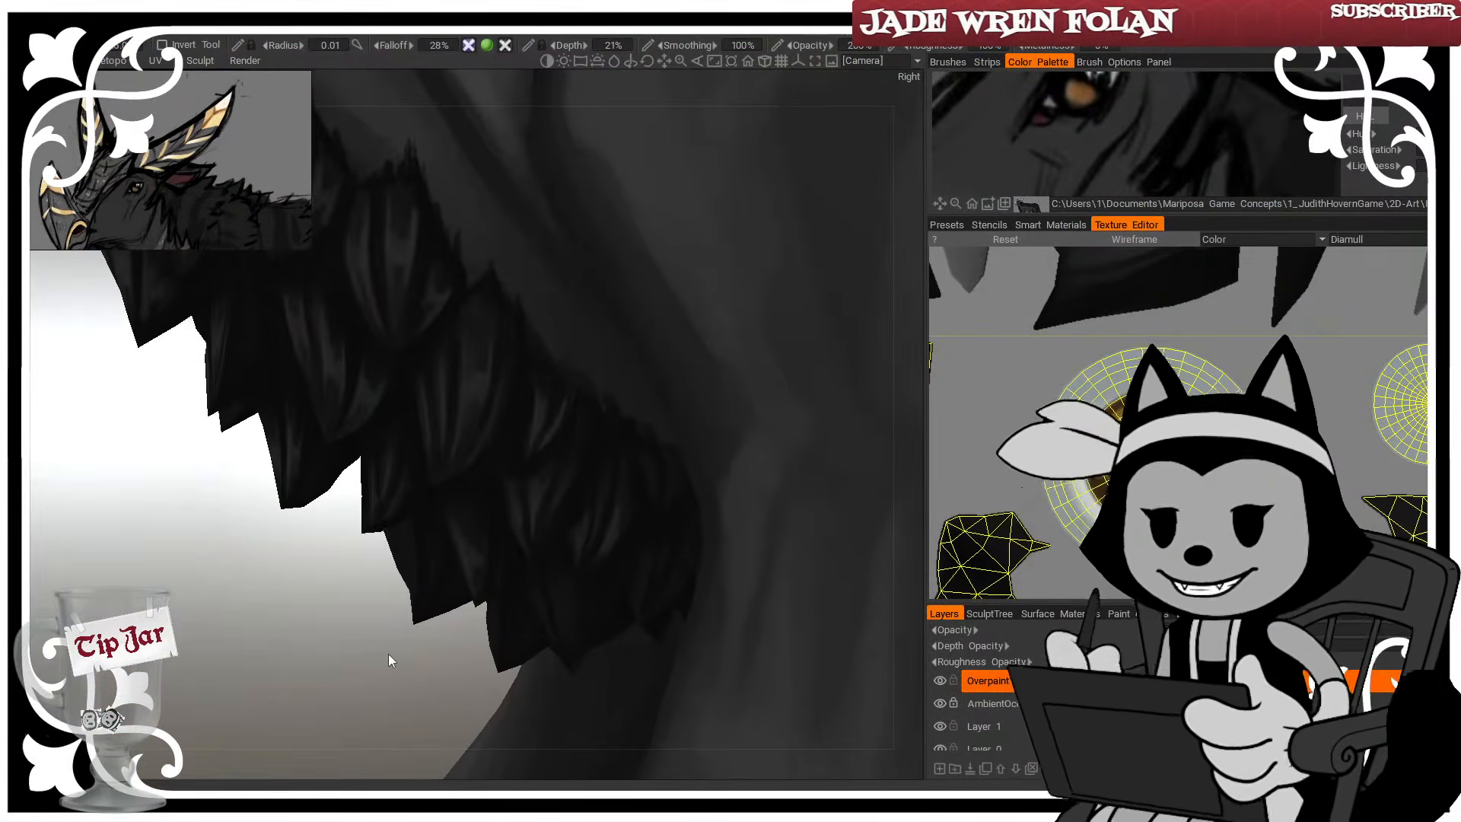
Paint light hair strands on the lowest fur tuft in front of the leg with a small brush of about 0.014 radius
left_click_drag(388, 654, 326, 627)
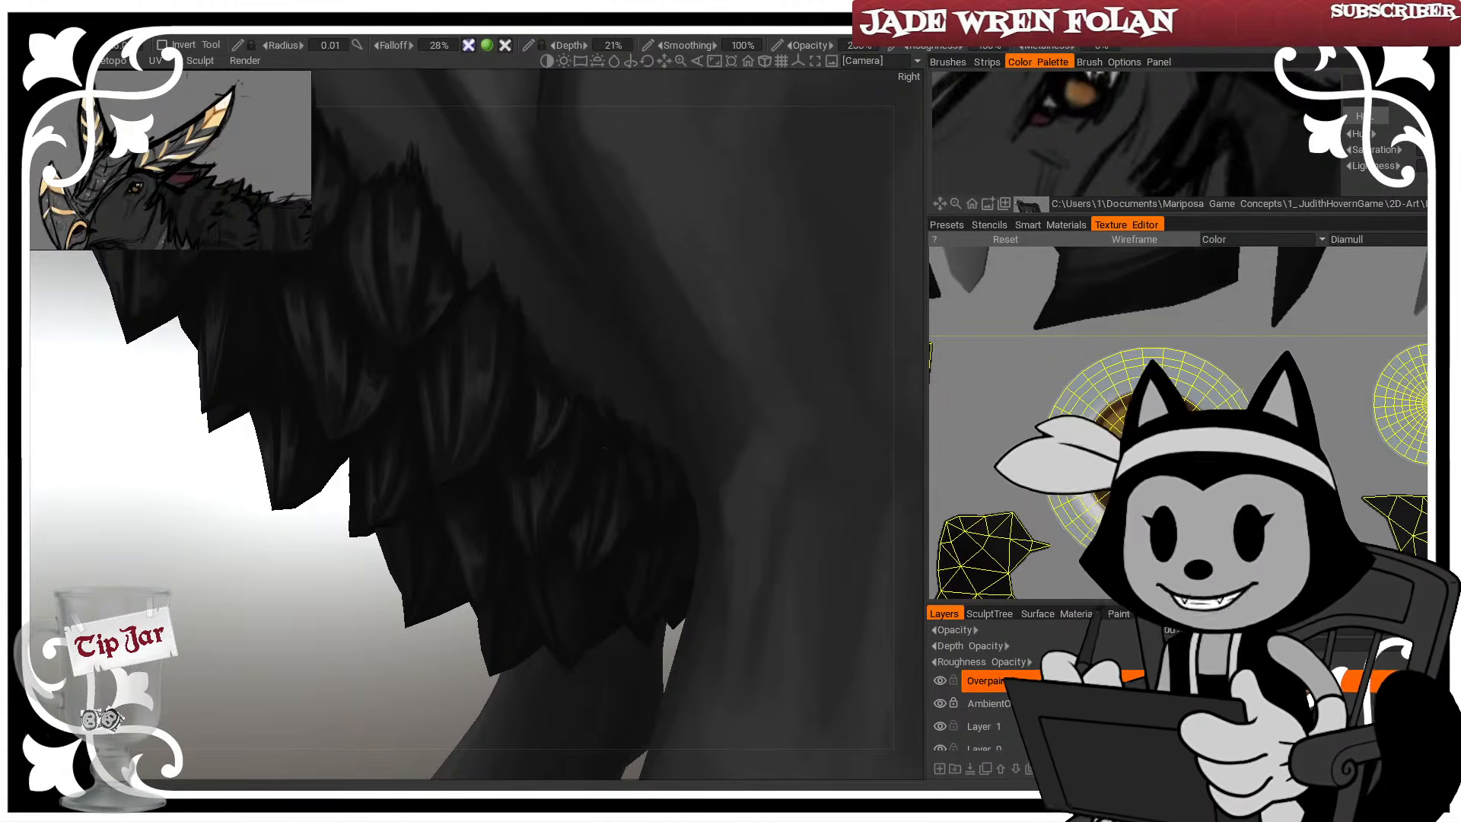
mouse_move(31, 395)
left_mouse_down()
mouse_move(568, 229)
mouse_move(515, 207)
mouse_move(413, 118)
mouse_move(383, 63)
mouse_move(399, 71)
mouse_move(364, 81)
mouse_move(30, 396)
left_mouse_up()
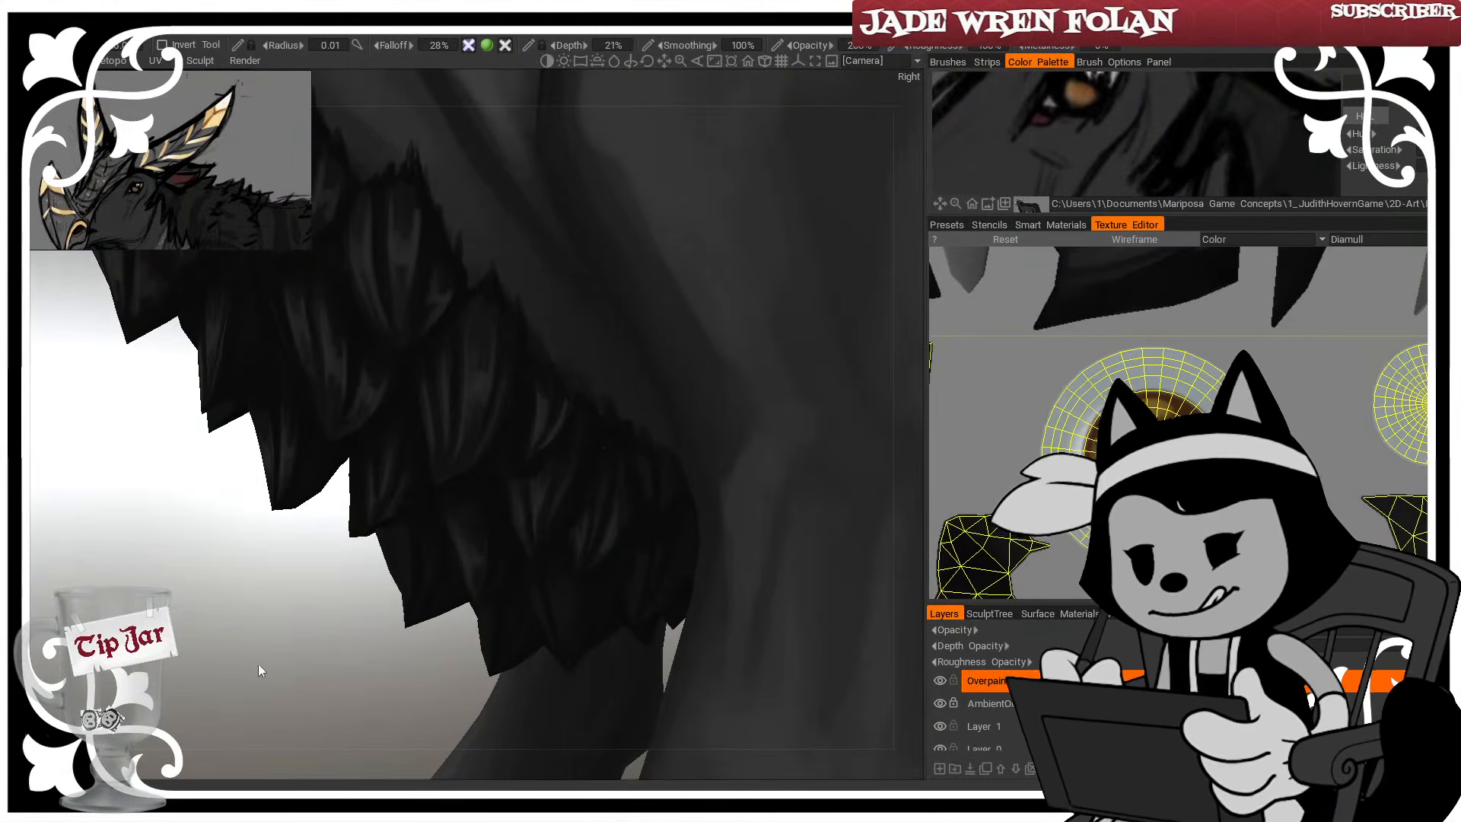
left_click_drag(258, 664, 312, 633)
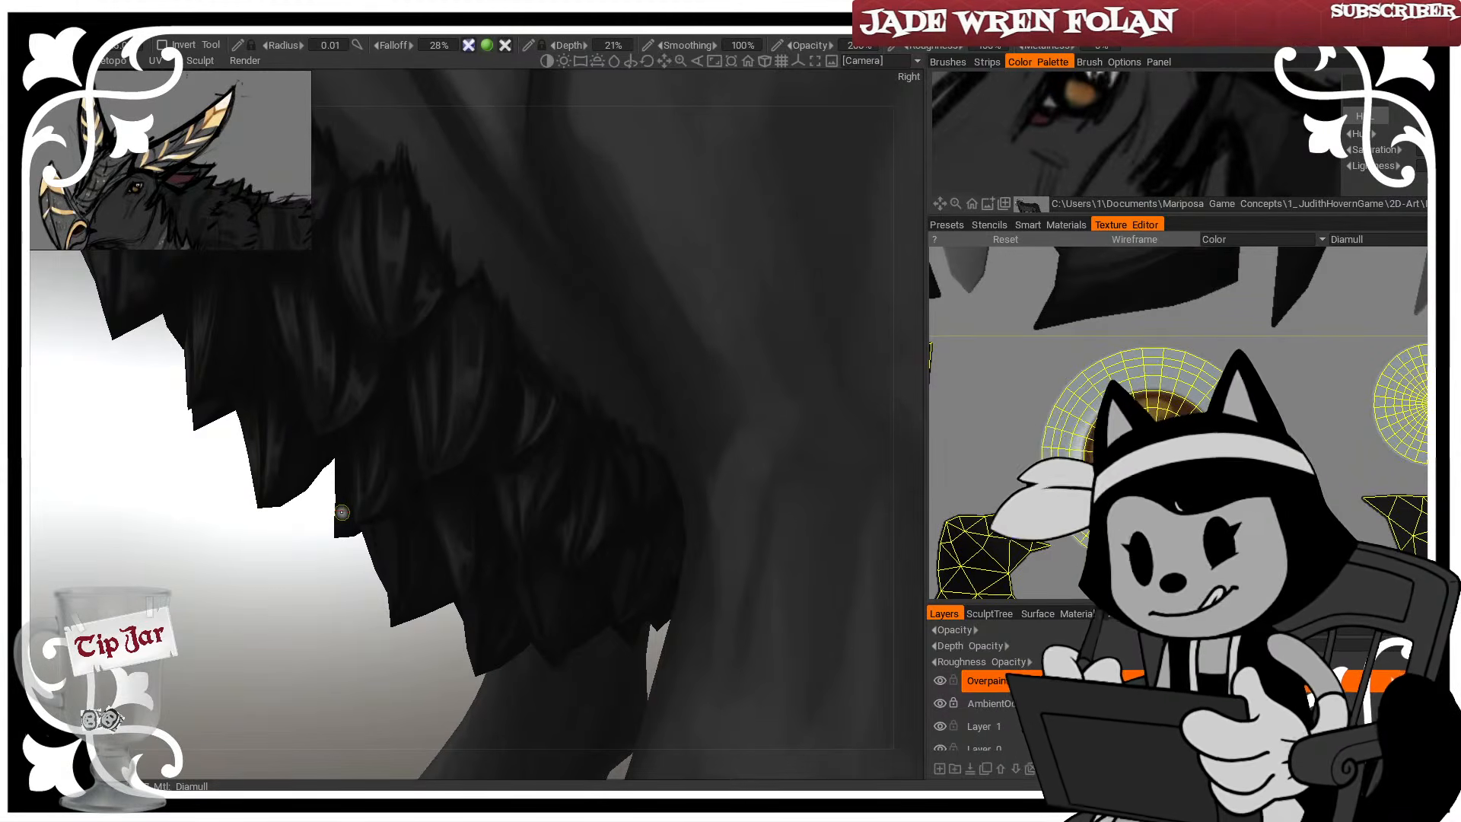
left_click_drag(247, 679, 278, 703)
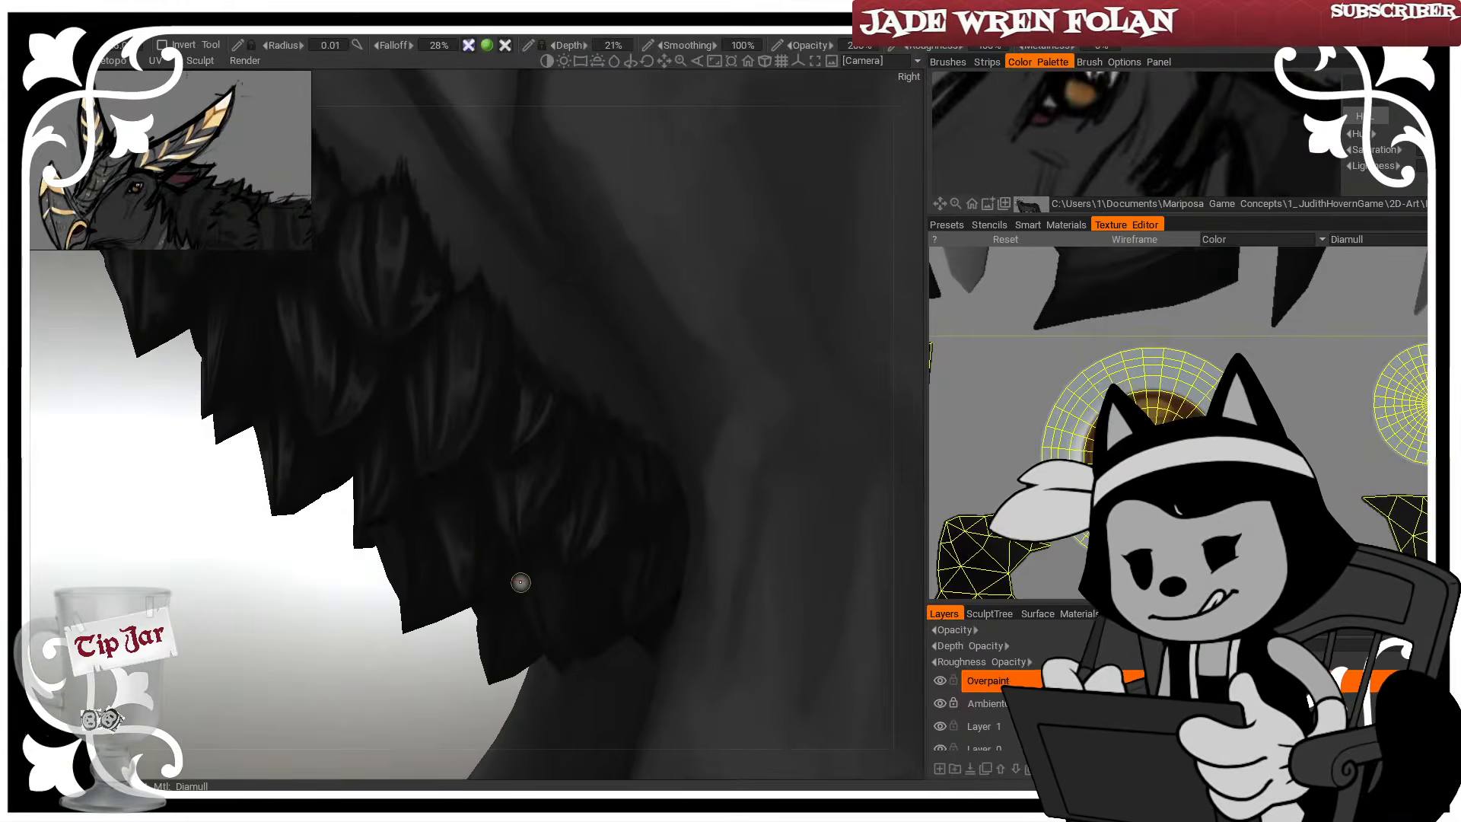
left_click_drag(520, 580, 560, 656)
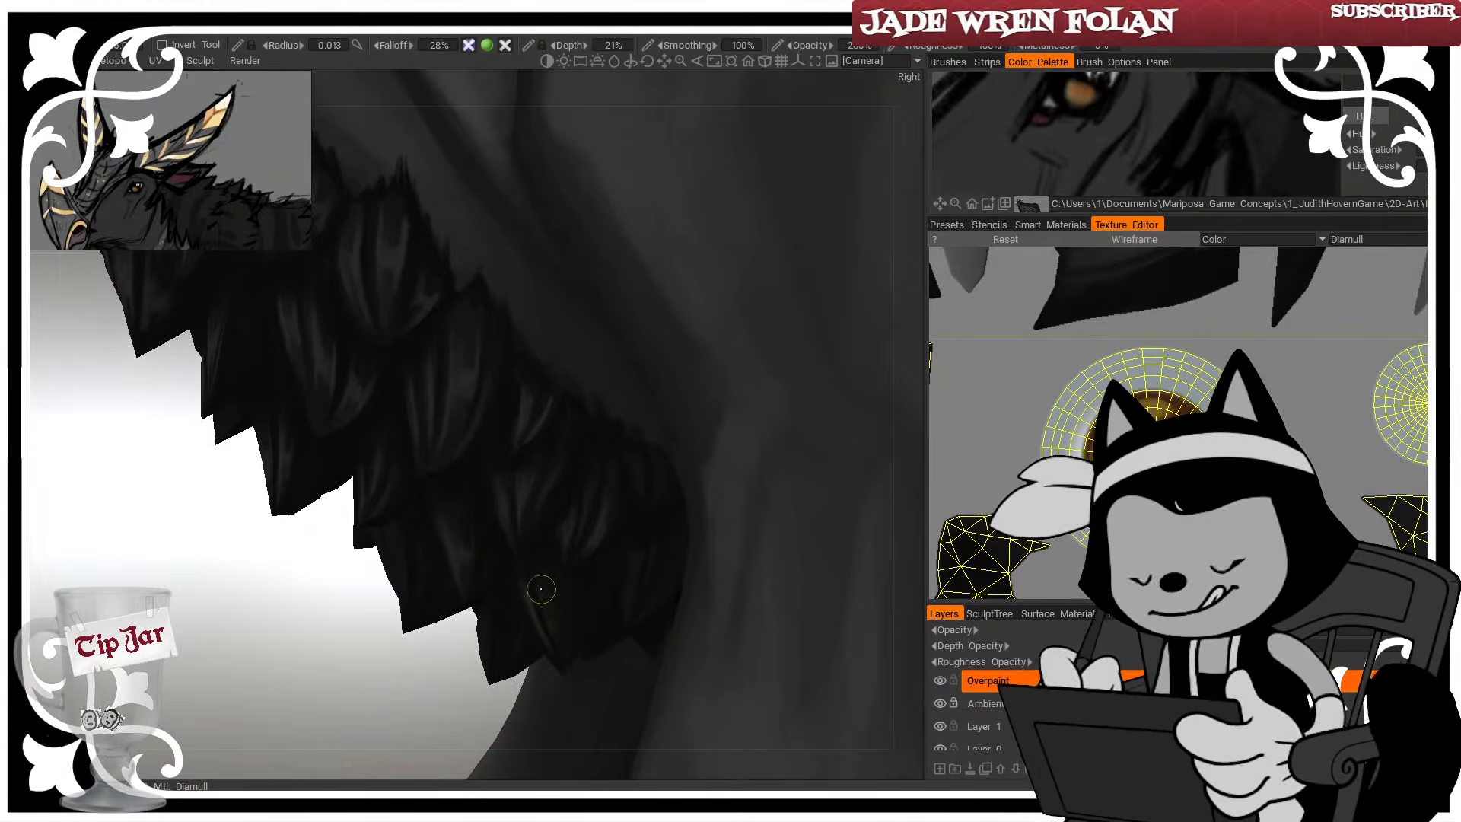
left_click_drag(364, 714, 381, 714)
left_click_drag(549, 601, 561, 615)
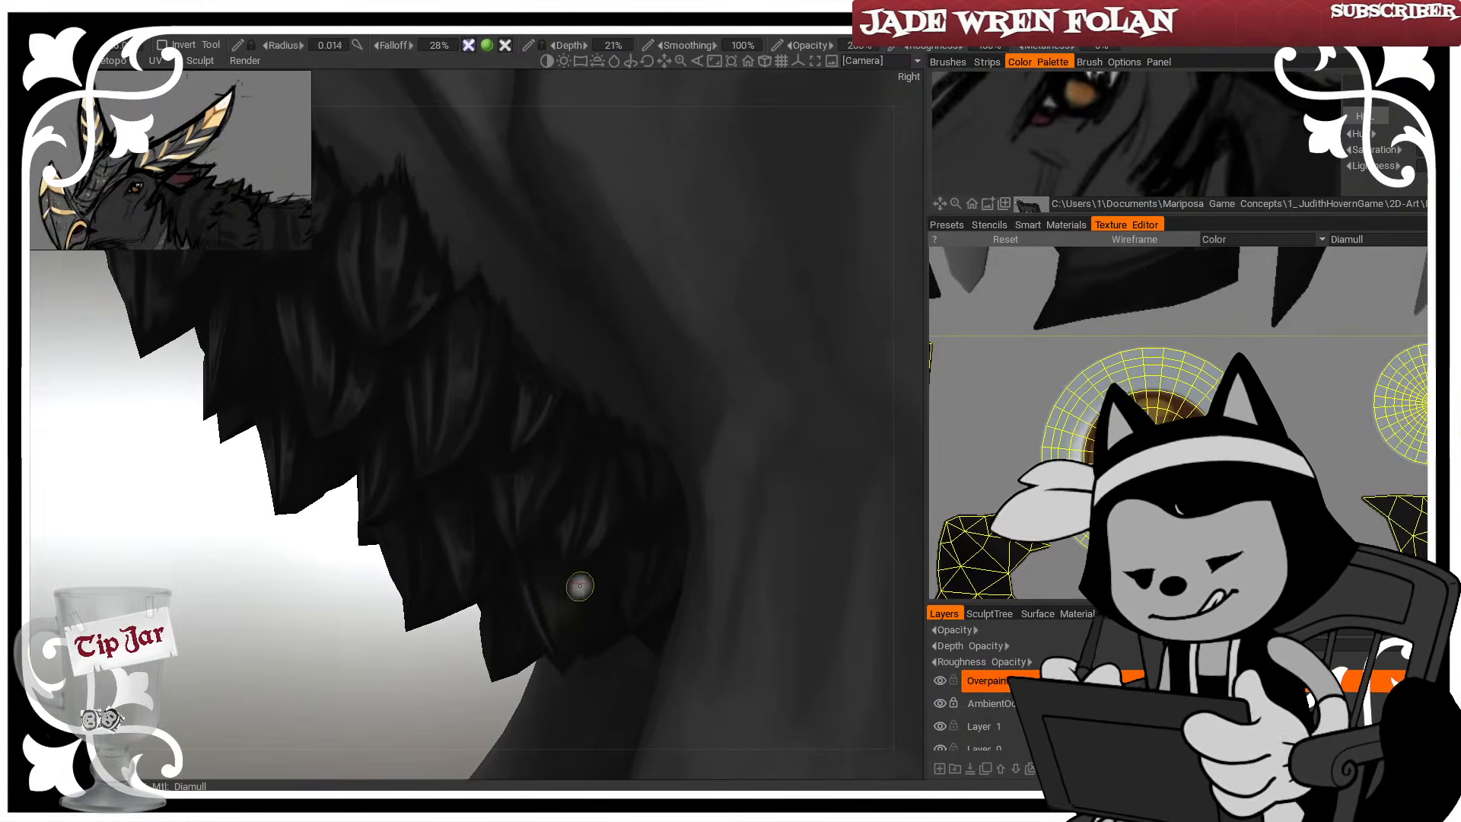
left_click_drag(342, 685, 395, 688)
left_click_drag(577, 600, 565, 645)
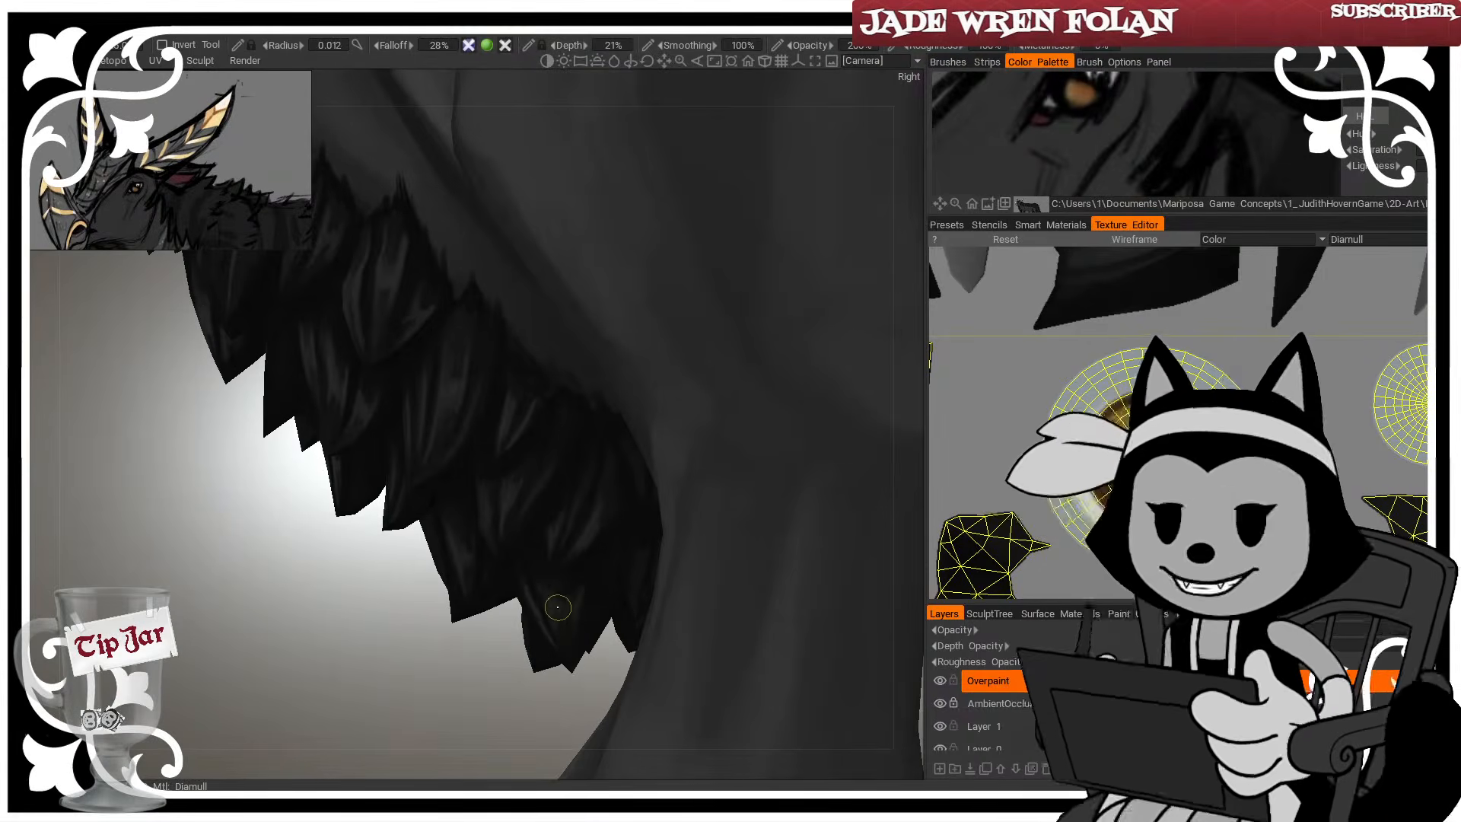
Build up the shading and highlights toward the tip of the lowest fur tuft, varying the brush radius between 0.012 and 0.022
left_click_drag(506, 685, 554, 687)
left_click_drag(537, 585, 561, 613)
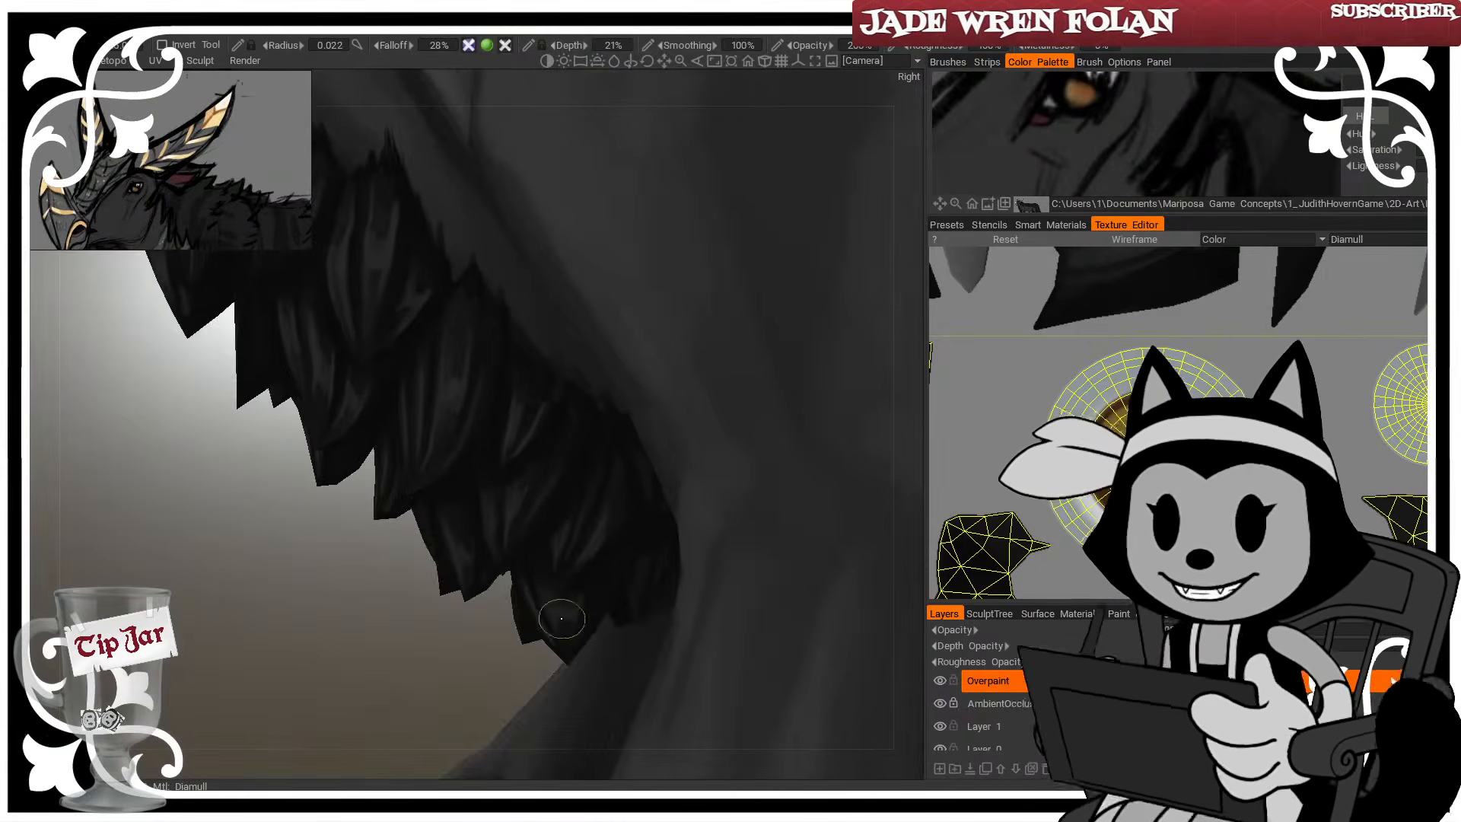
left_click_drag(487, 694, 378, 691)
left_click_drag(597, 588, 589, 624)
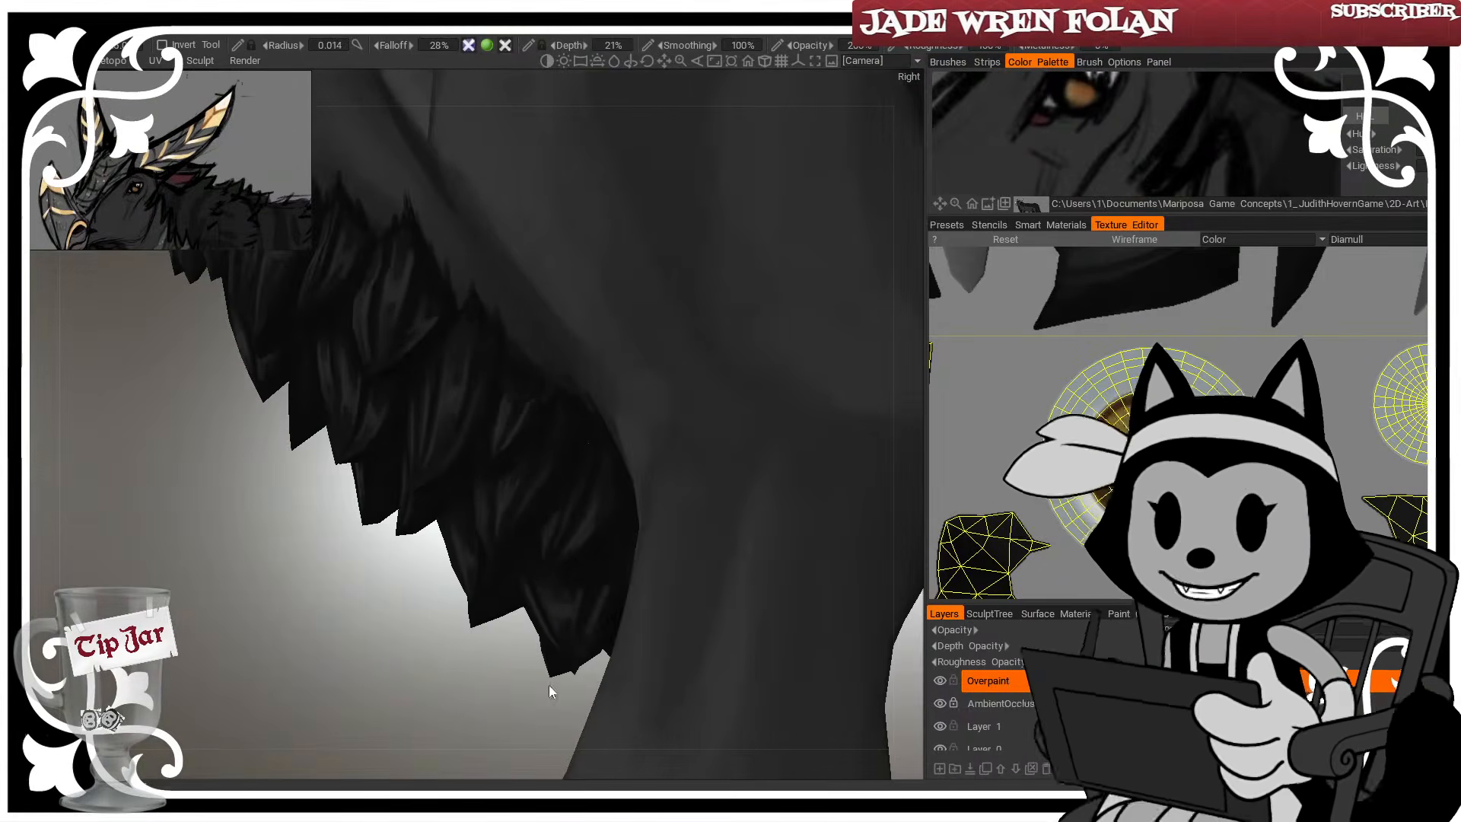
left_click_drag(549, 690, 495, 730)
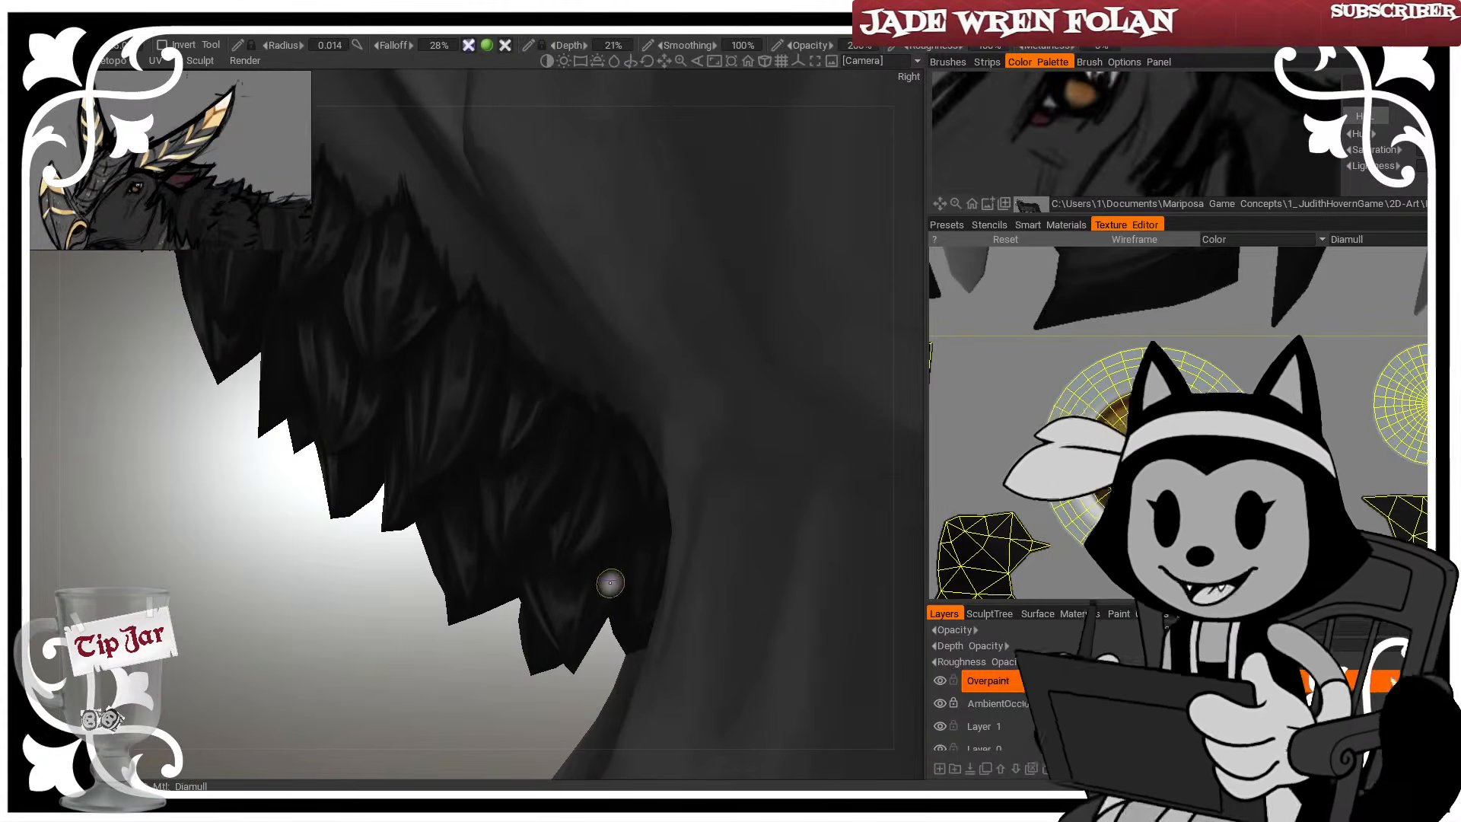
left_click_drag(610, 582, 581, 651)
Paint hair strands on the rearmost fur tufts beside the leg and check the mesh edges in wireframe
left_click_drag(492, 770, 522, 768)
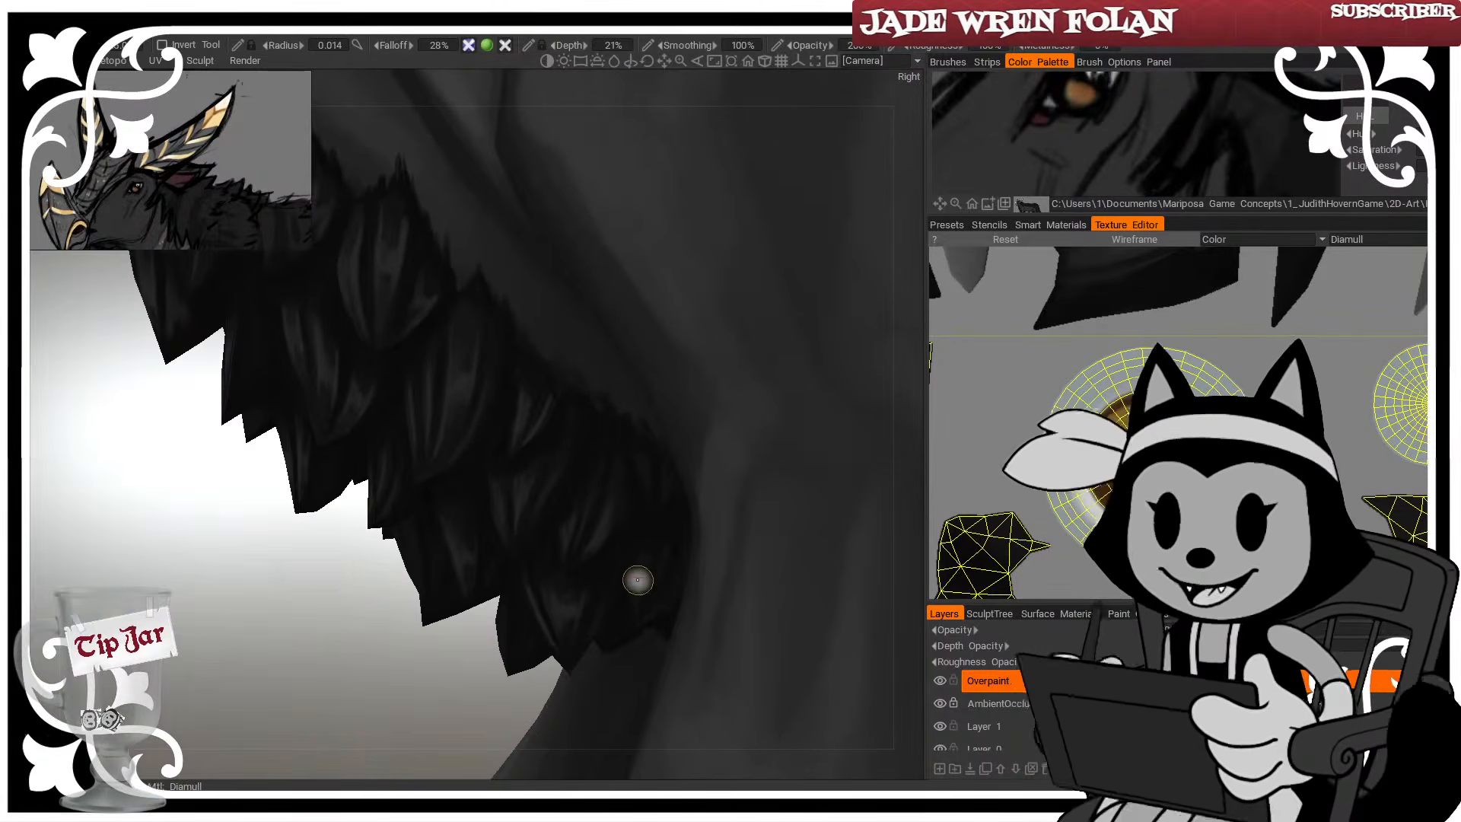
left_click_drag(638, 562, 635, 586)
mouse_move(329, 764)
left_mouse_down()
mouse_move(357, 764)
mouse_move(373, 738)
left_mouse_up()
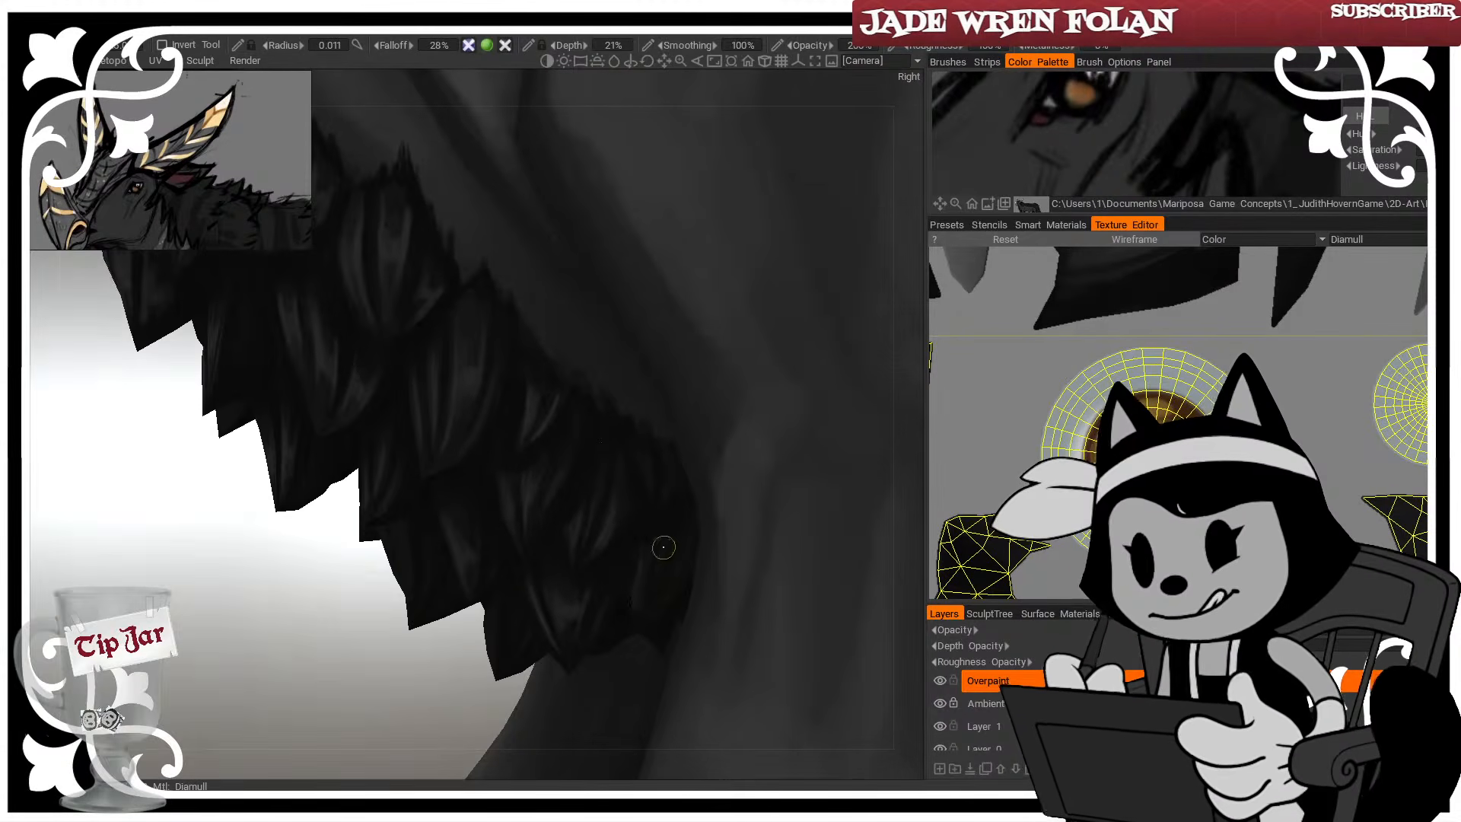
left_click_drag(686, 496, 656, 599)
left_click_drag(337, 717, 393, 678)
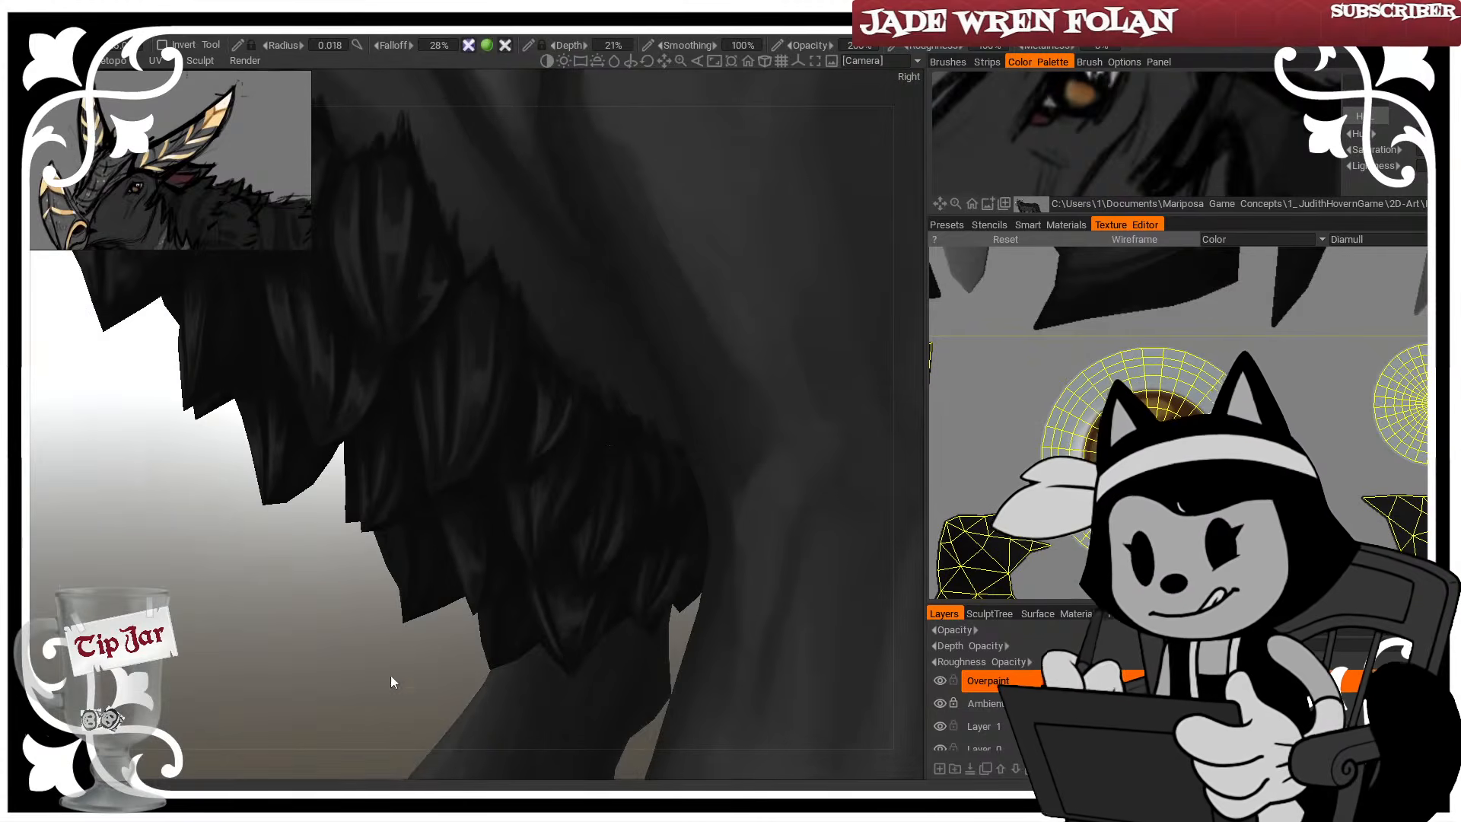
key("w")
key("w")
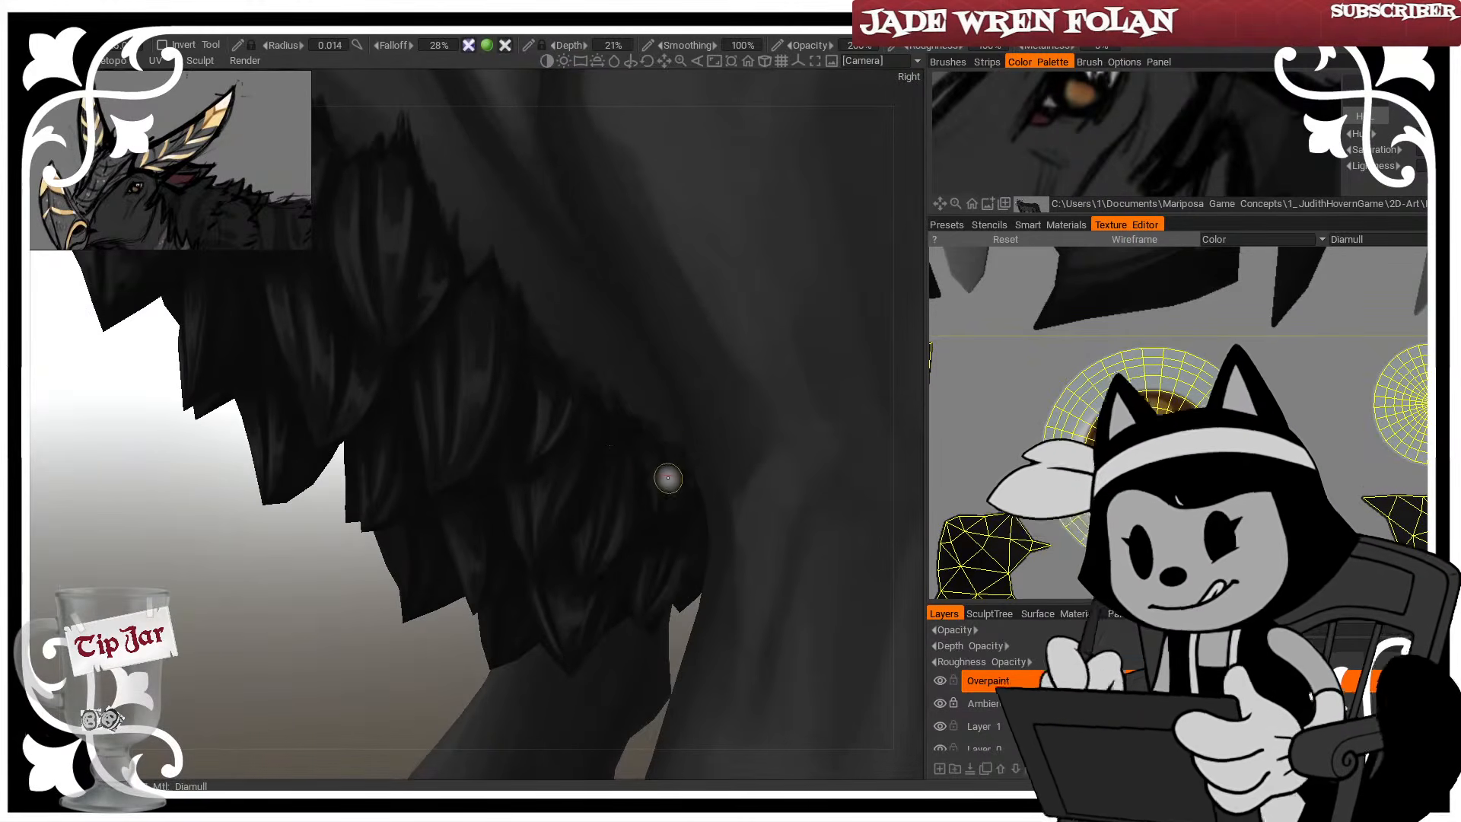
Begin painting strands on the large tuft at the front edge of the fur, adjusting the brush radius from 0.010 to 0.023
mouse_move(353, 733)
left_mouse_down()
mouse_move(401, 730)
mouse_move(396, 708)
left_mouse_up()
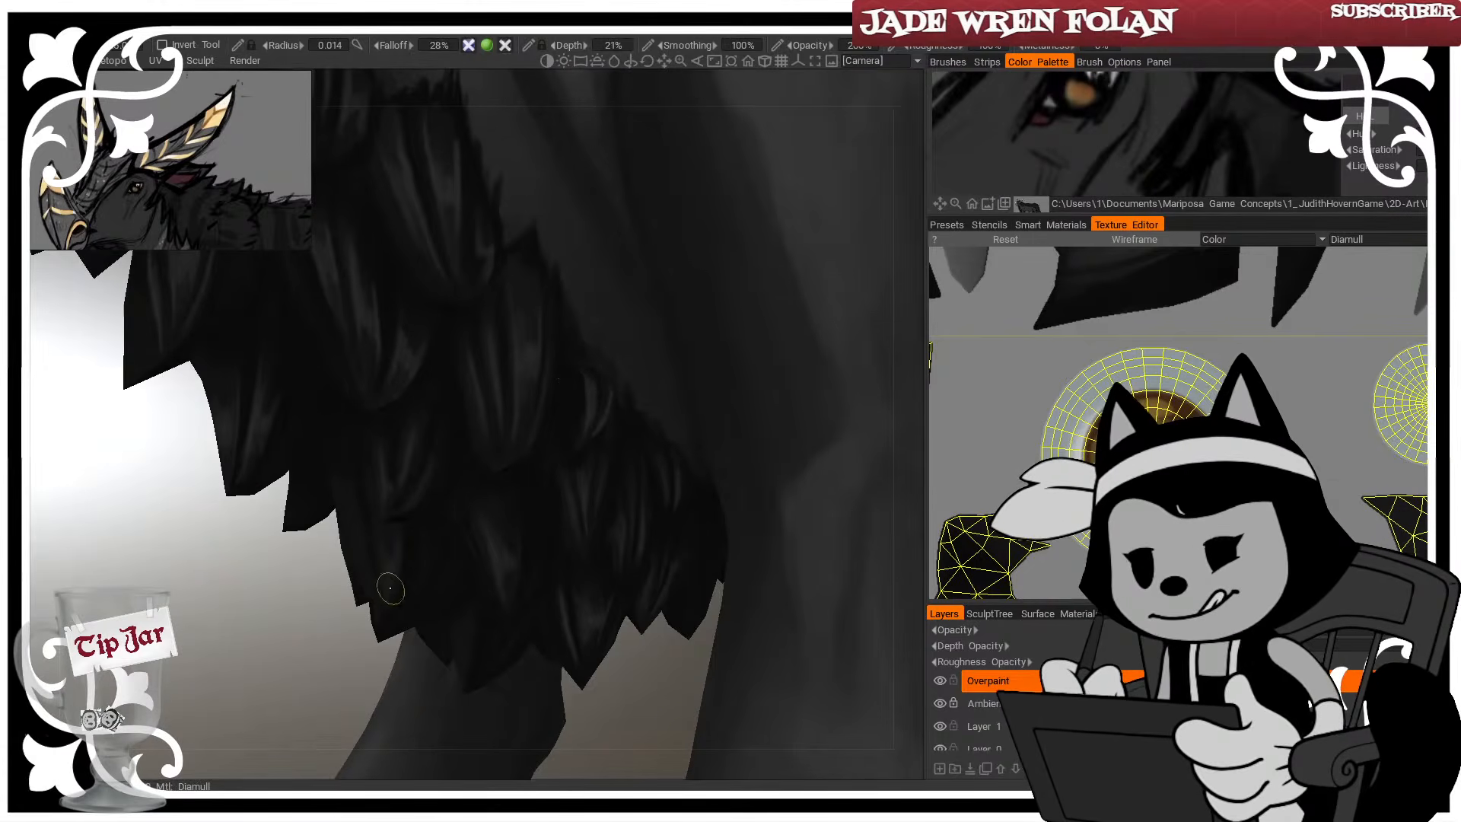
mouse_move(391, 588)
left_mouse_down()
mouse_move(386, 705)
mouse_move(391, 575)
left_mouse_up()
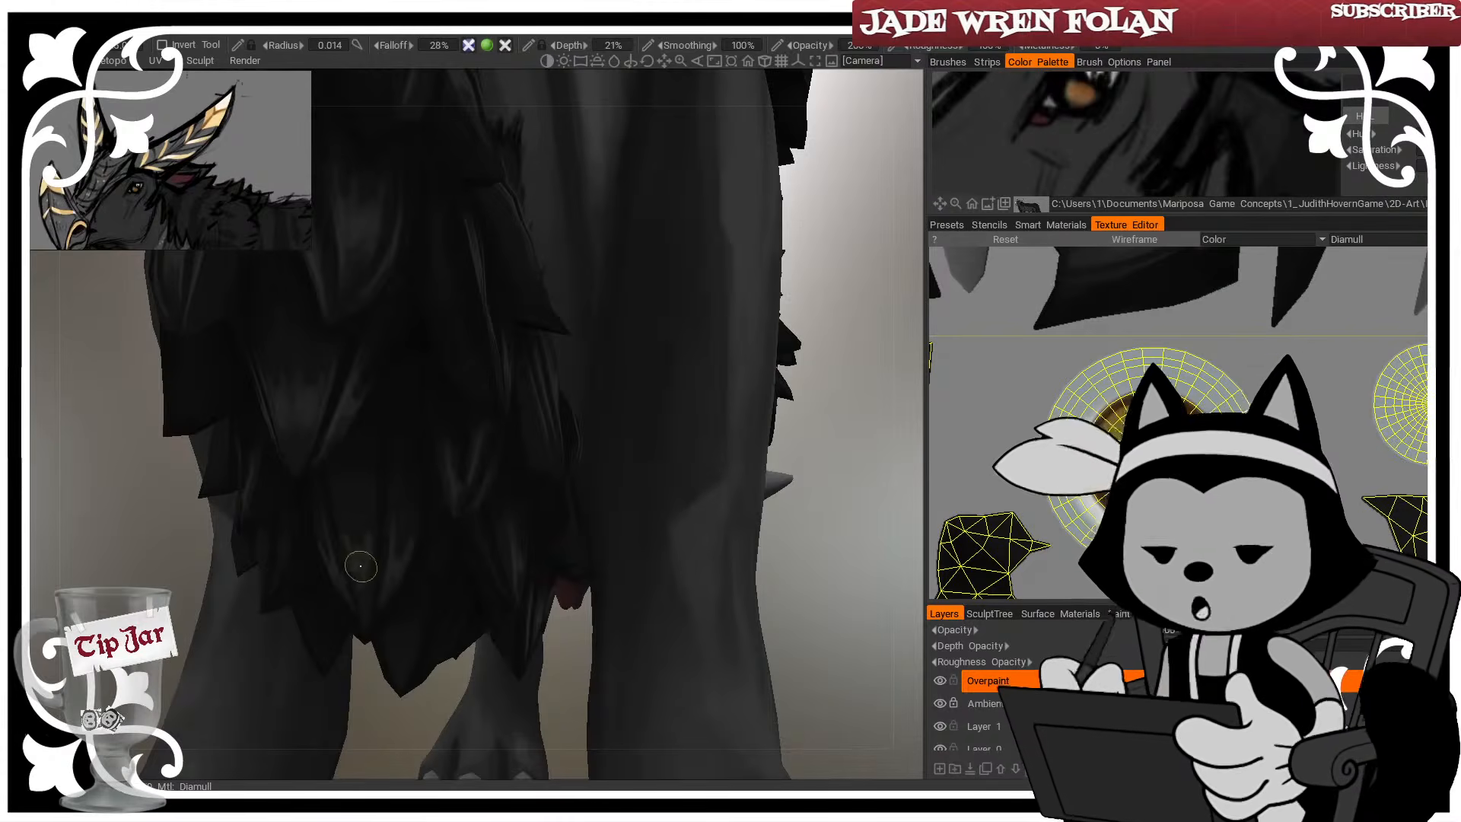
key("[")
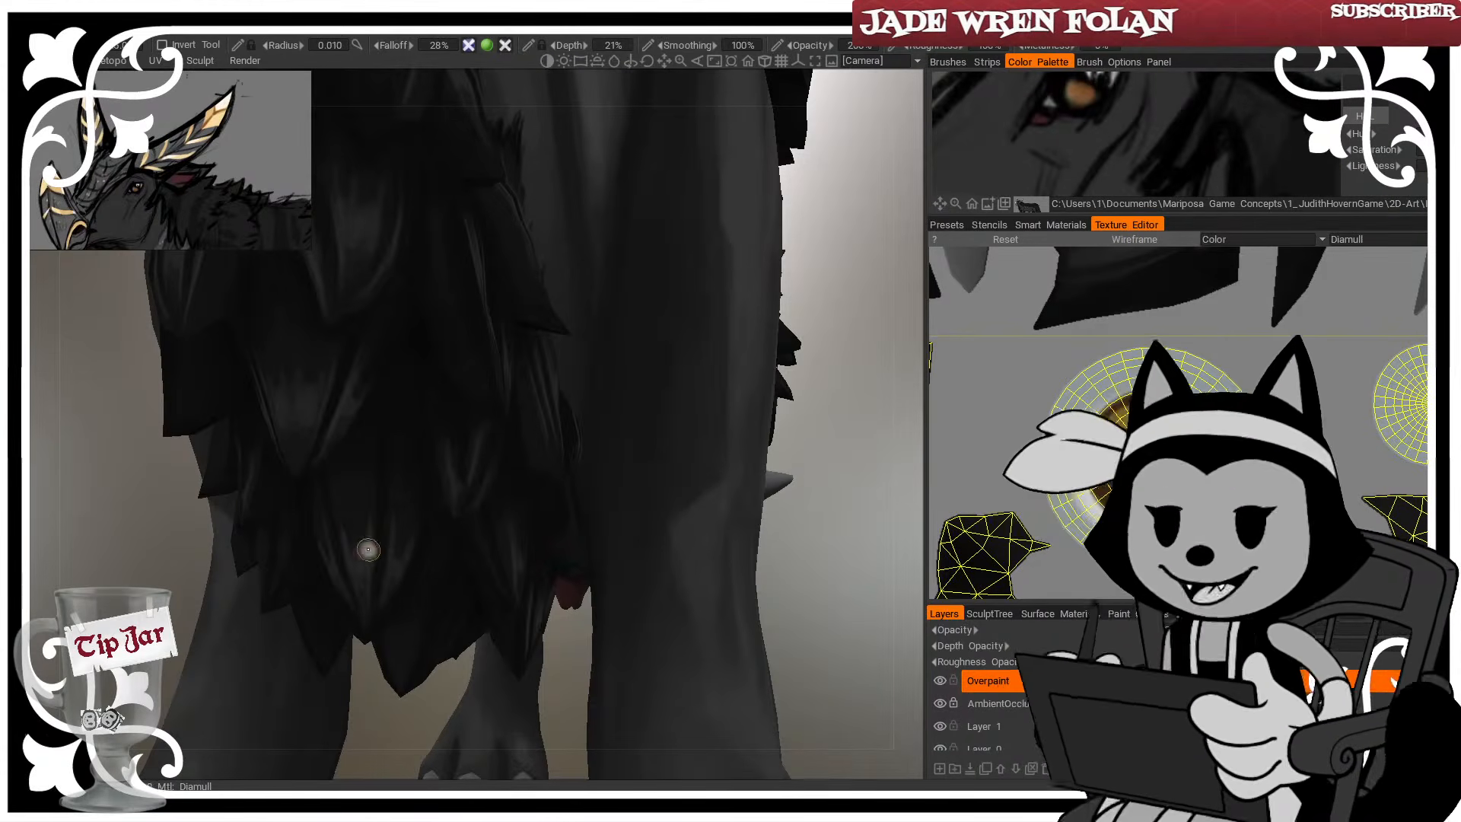
left_click_drag(411, 450, 841, 381)
key("bracketright")
key("bracketright")
key("bracketright")
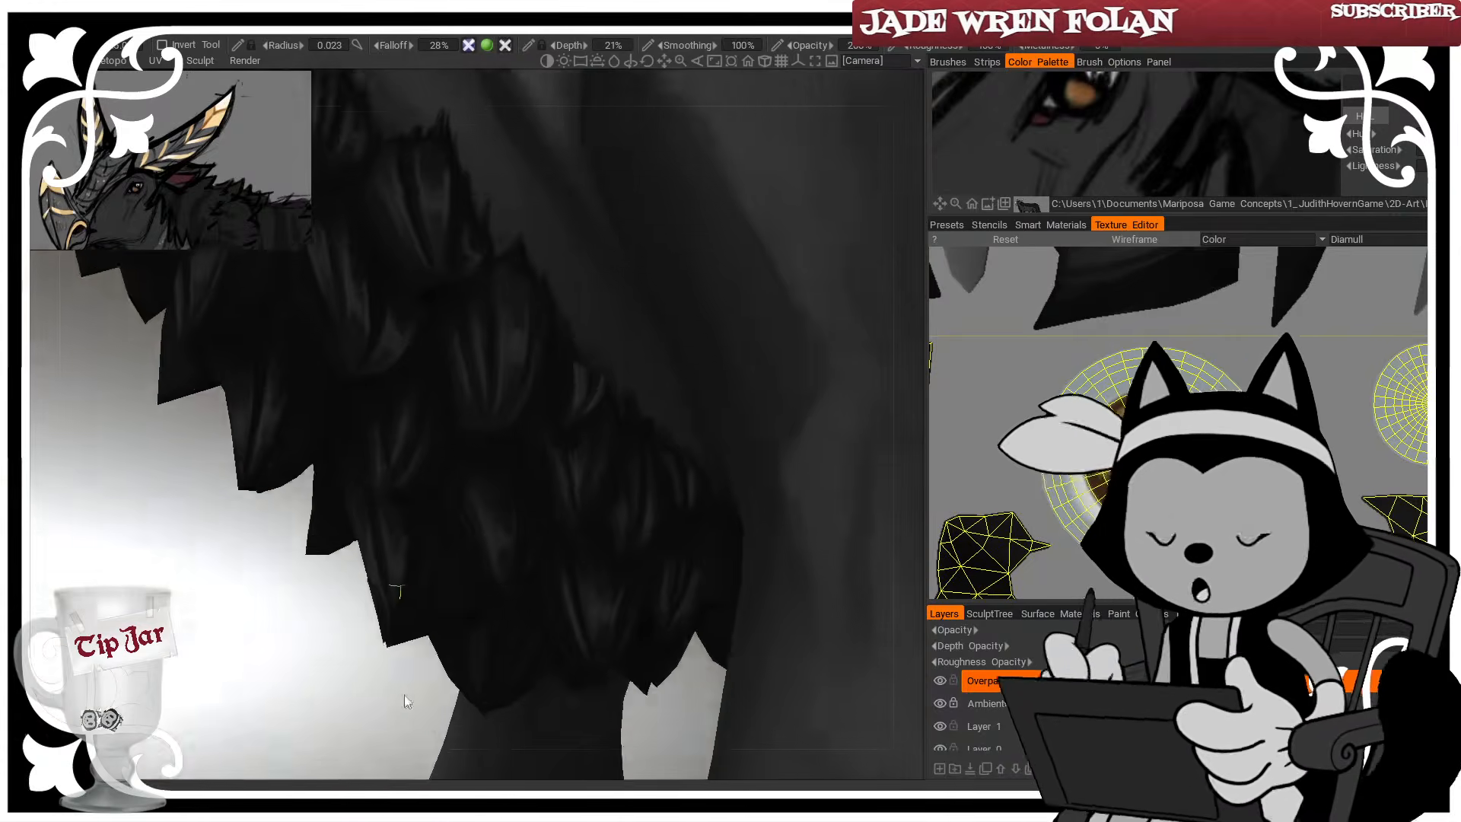
Paint curved highlight strands down the large front fur tuft with a brush radius of about 0.024
mouse_move(430, 673)
middle_mouse_down()
mouse_move(404, 695)
mouse_move(411, 654)
middle_mouse_up()
key("bracketleft")
key("bracketleft")
key("bracketleft")
key("bracketright")
key("bracketright")
middle_click_drag(424, 554, 300, 726)
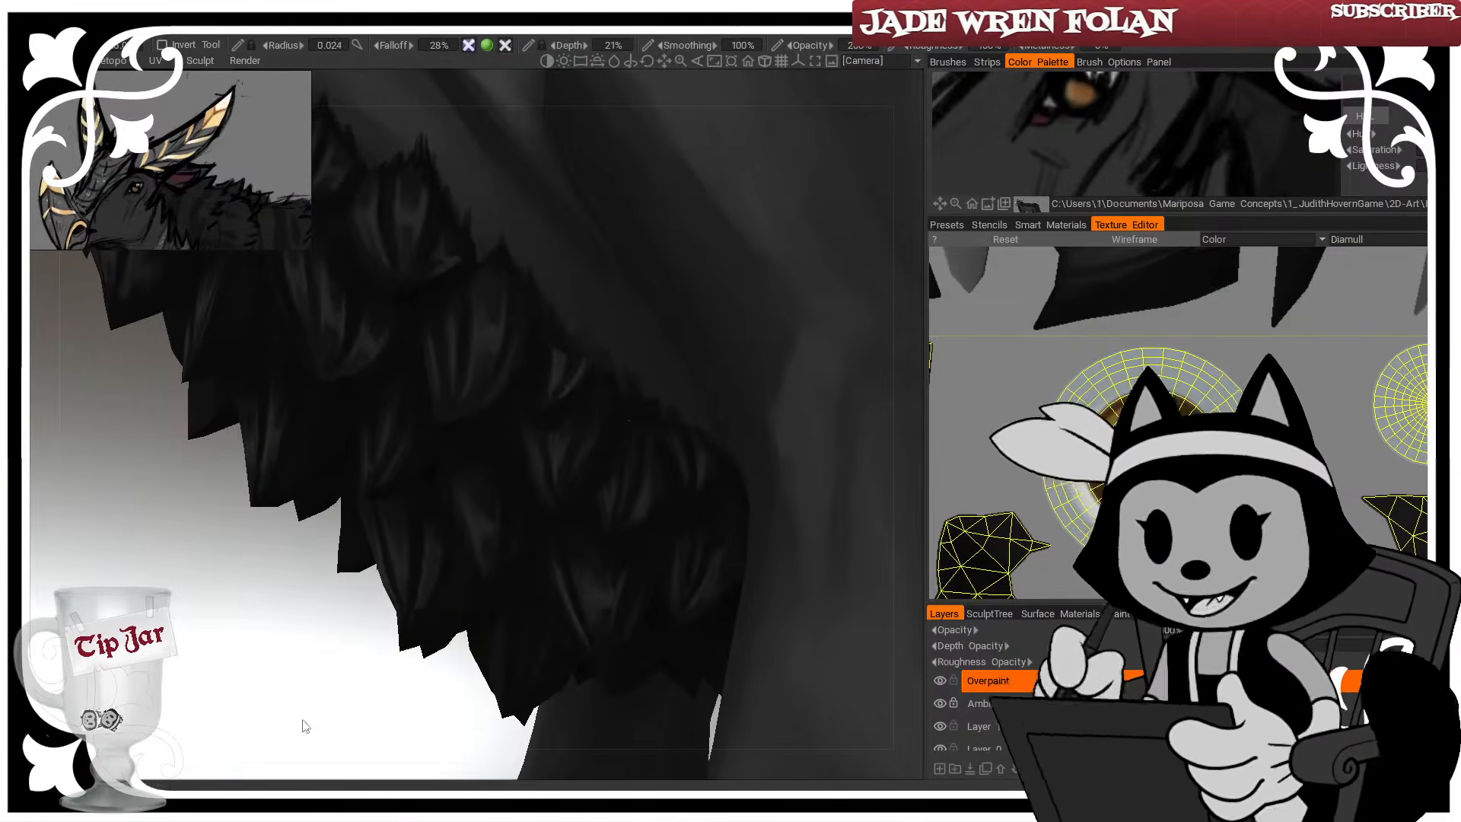
Refine the front tuft's highlights toward its tip from the front view with a brush radius of 0.018
key("bracketright")
mouse_move(384, 704)
middle_mouse_down()
mouse_move(417, 710)
mouse_move(339, 710)
mouse_move(505, 636)
middle_mouse_up()
key("bracketleft")
key("bracketleft")
middle_click_drag(391, 684, 483, 695)
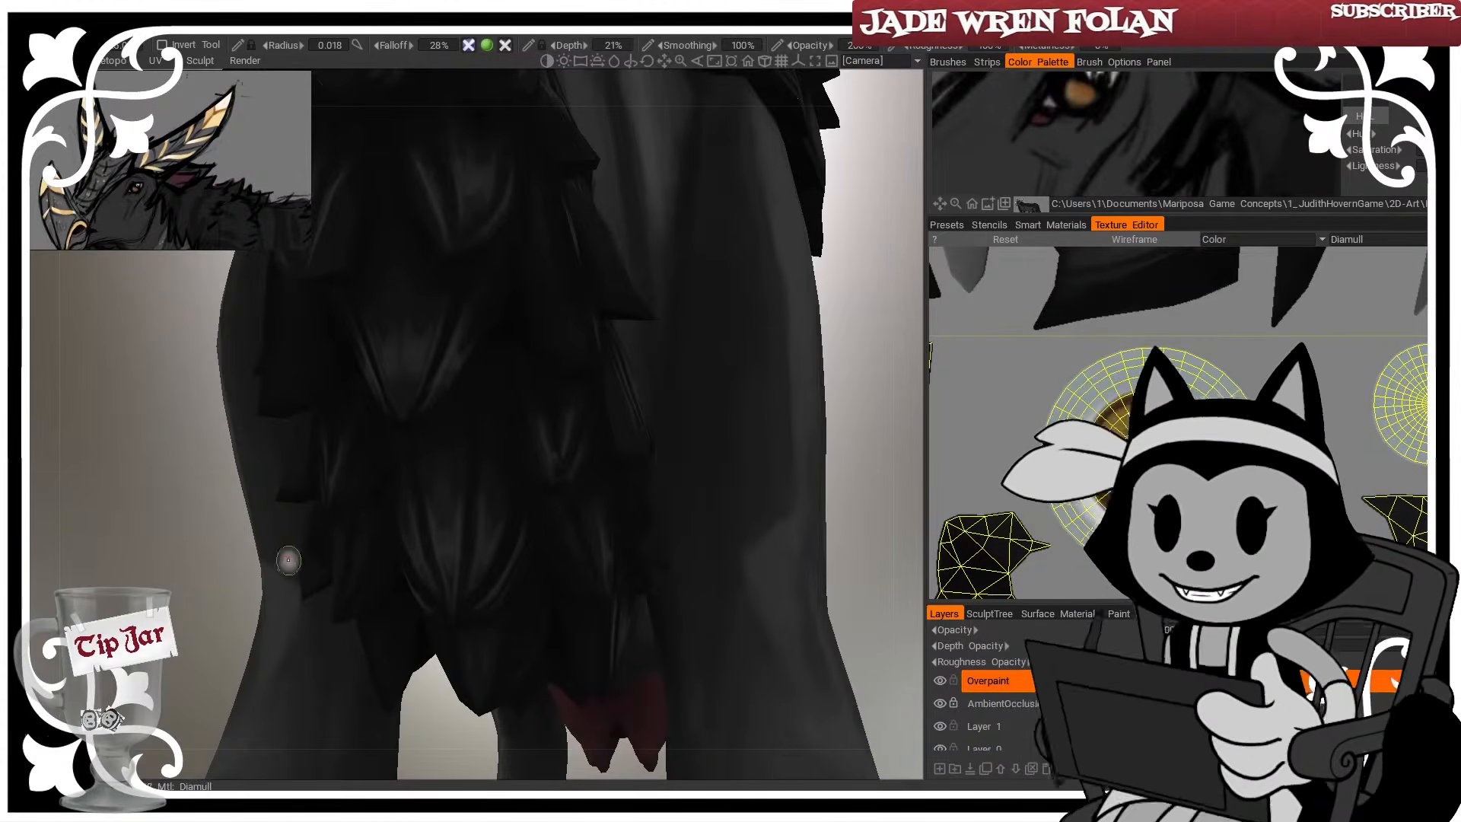
Paint and blend the base shading of the bottommost front tuft above the red underside, using a brush radius from 0.011 to 0.015
middle_click_drag(367, 504, 320, 335)
middle_click_drag(875, 437, 776, 399)
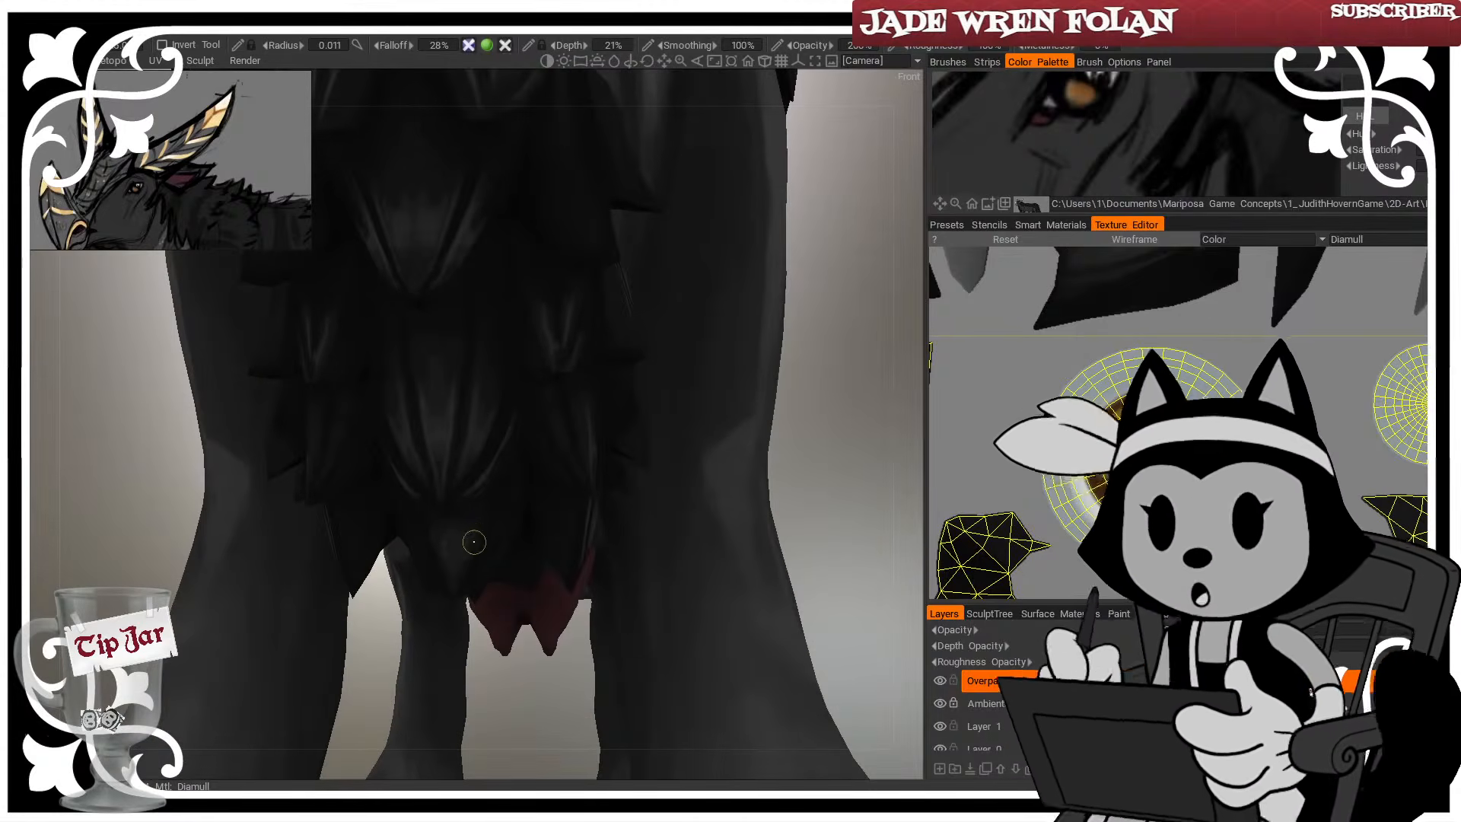
left_click_drag(450, 546, 457, 550, "shift")
mouse_move(486, 674)
left_mouse_down()
mouse_move(464, 608)
mouse_move(470, 537)
left_mouse_up()
left_click_drag(606, 665, 509, 624)
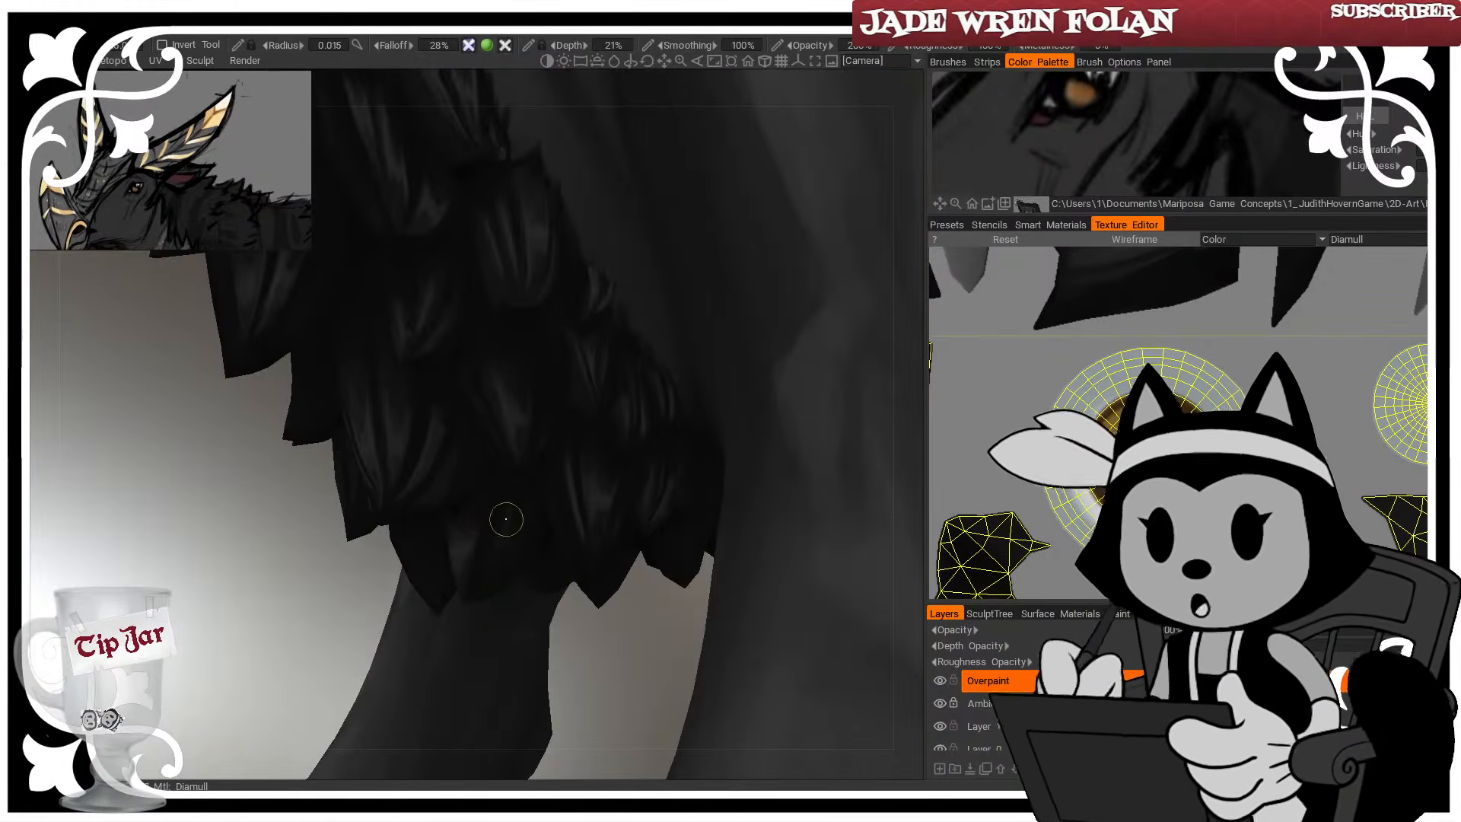
Paint lighter strands across the bottommost tuft with a brush radius up to 0.019 and check its geometry in wireframe
mouse_move(505, 532)
left_mouse_down()
mouse_move(507, 555)
mouse_move(605, 636)
left_mouse_up()
left_click_drag(496, 584, 505, 567)
left_click_drag(247, 647, 266, 709)
left_click_drag(412, 680, 502, 659)
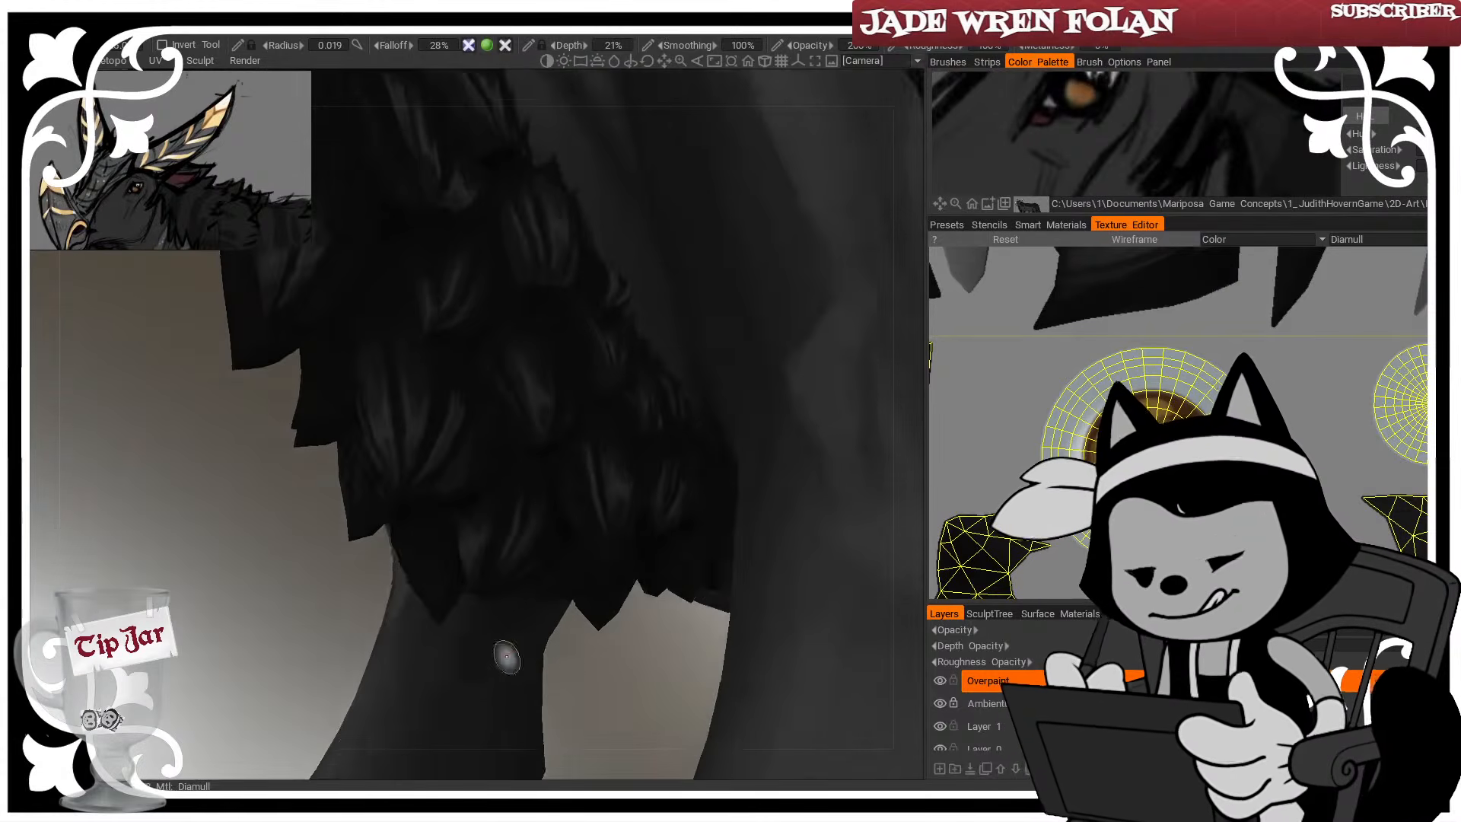
key("w")
key("w")
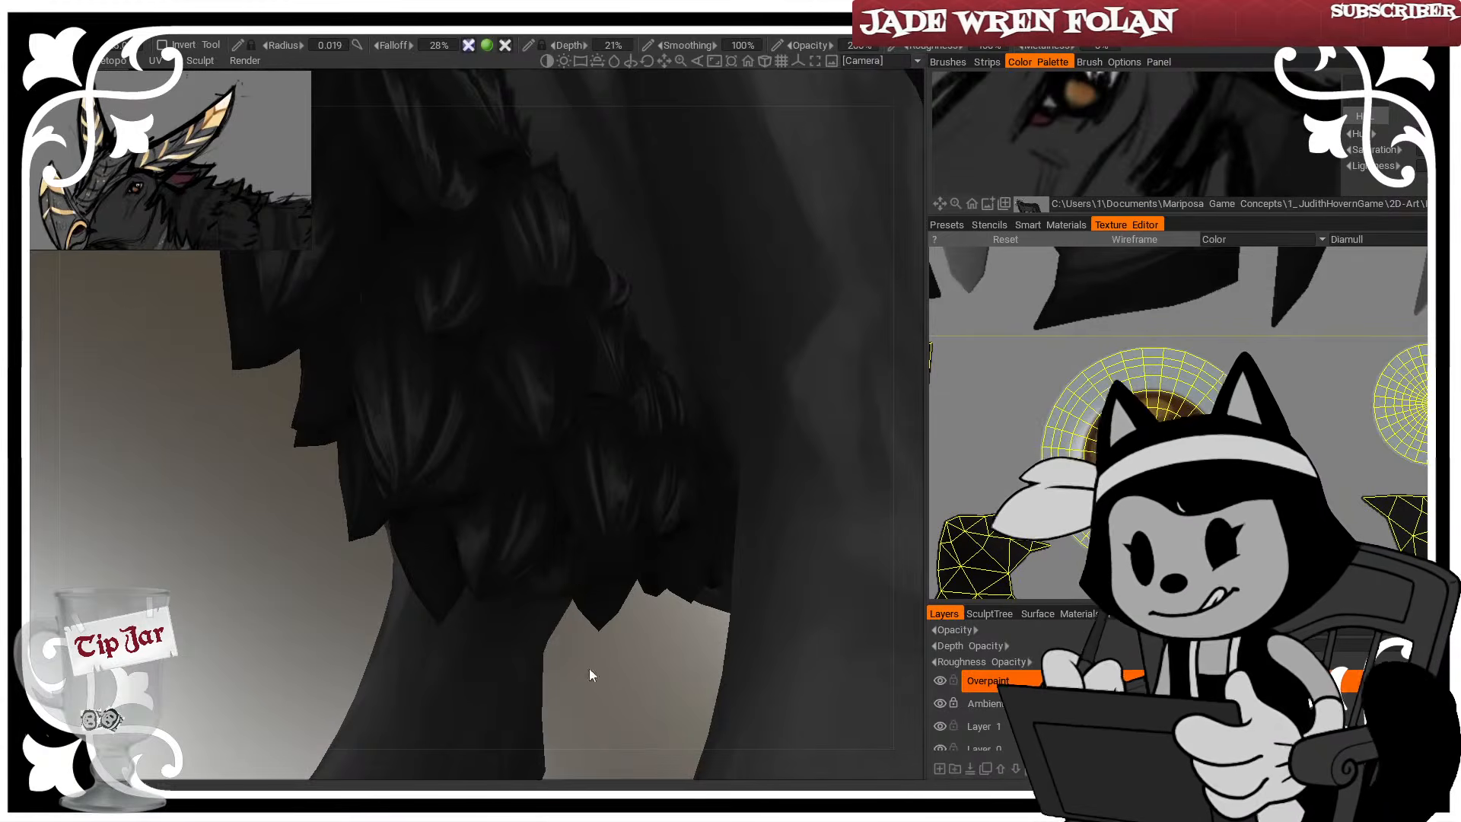
Paint strands on the lower tuft beside the leg, using the wireframe to locate its edges
left_click_drag(588, 675, 561, 570)
key("w")
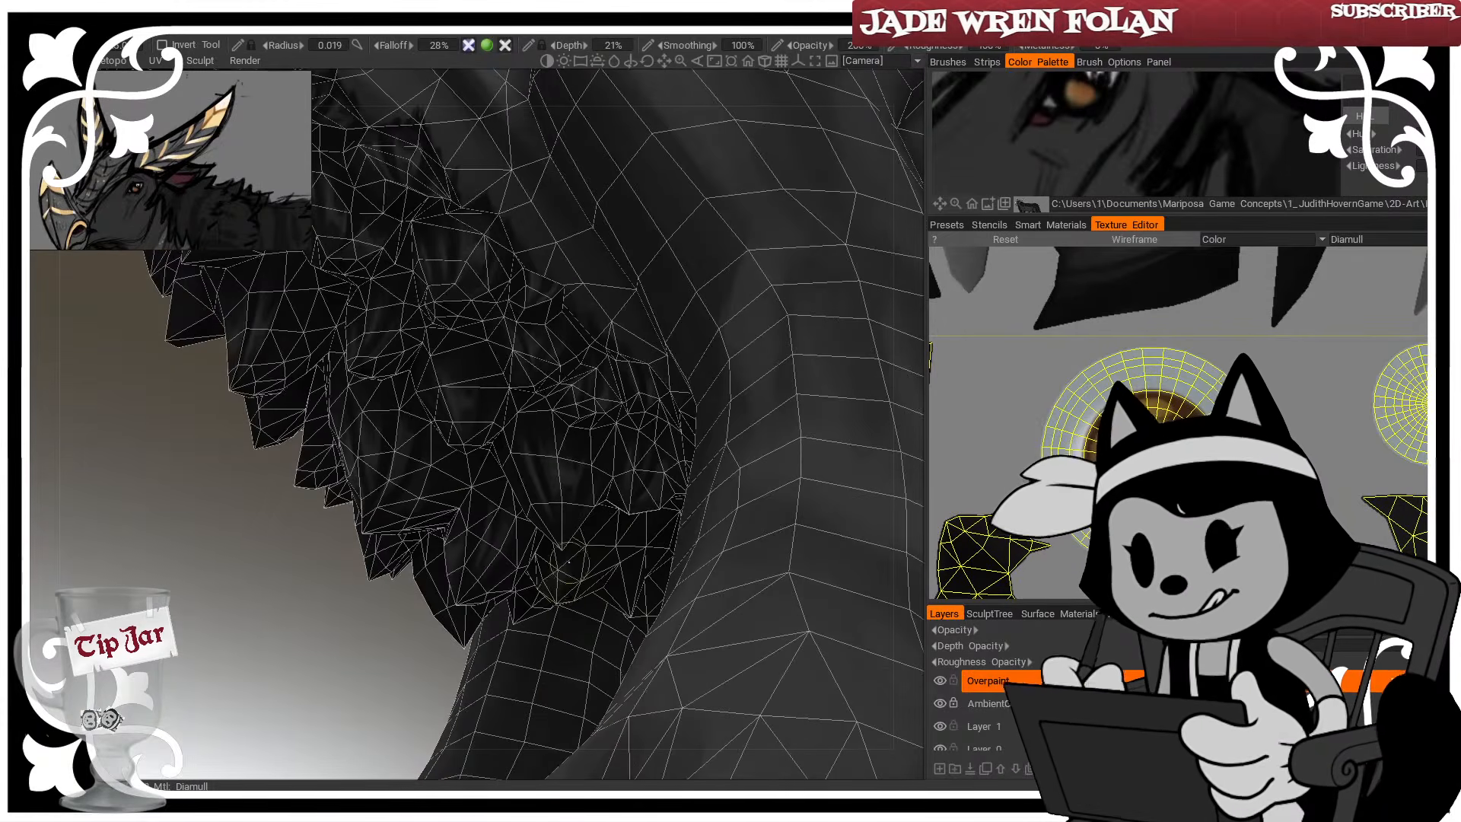
key("w")
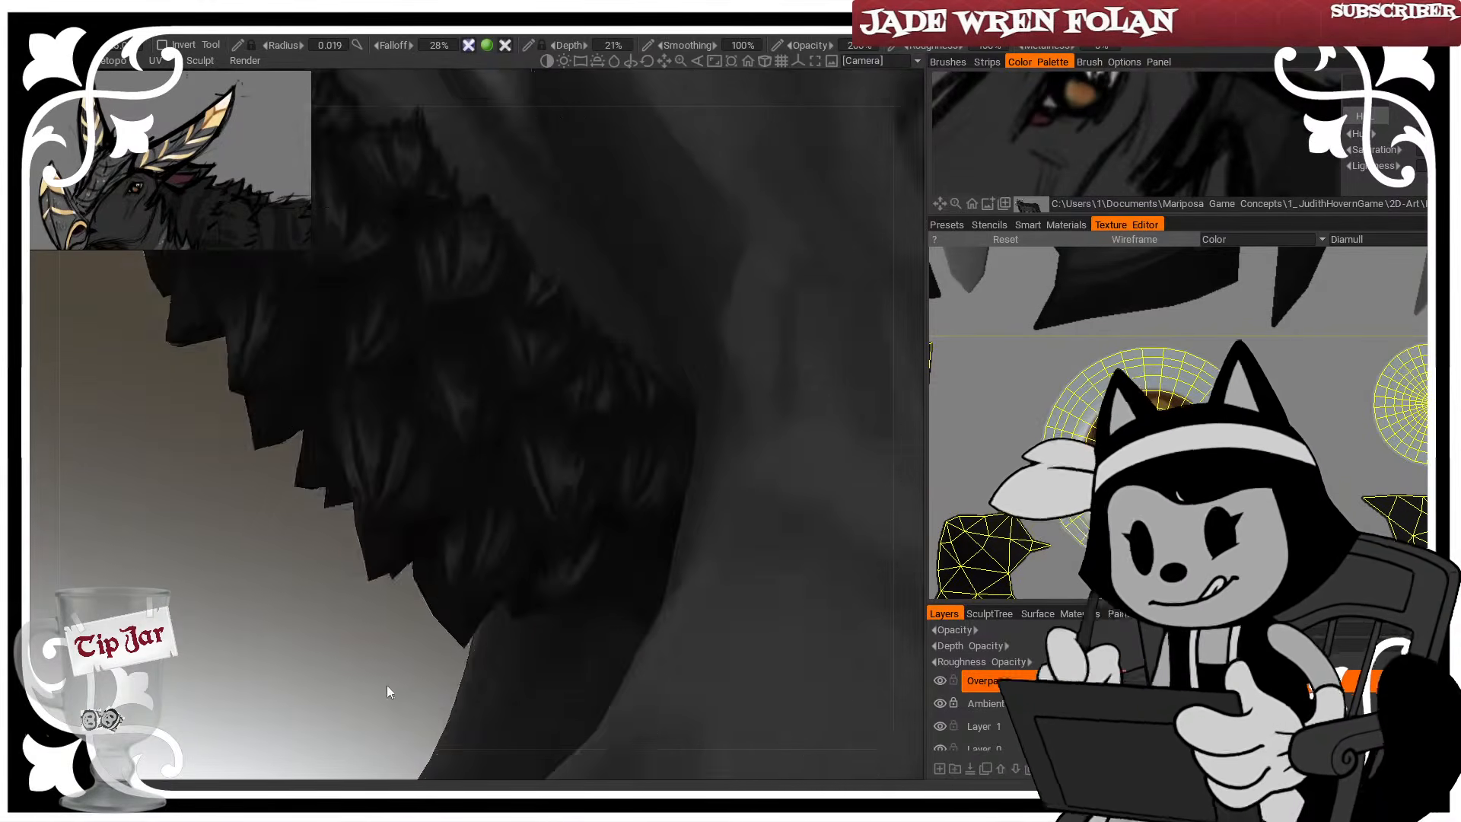
Shade and blend the small side tuft flanking the bottommost front tuft, using brush radii between 0.031 and 0.015
left_click_drag(385, 687, 487, 710)
key("w")
key("w")
left_click_drag(583, 710, 649, 698, "shift")
key("bracketright")
key("bracketright")
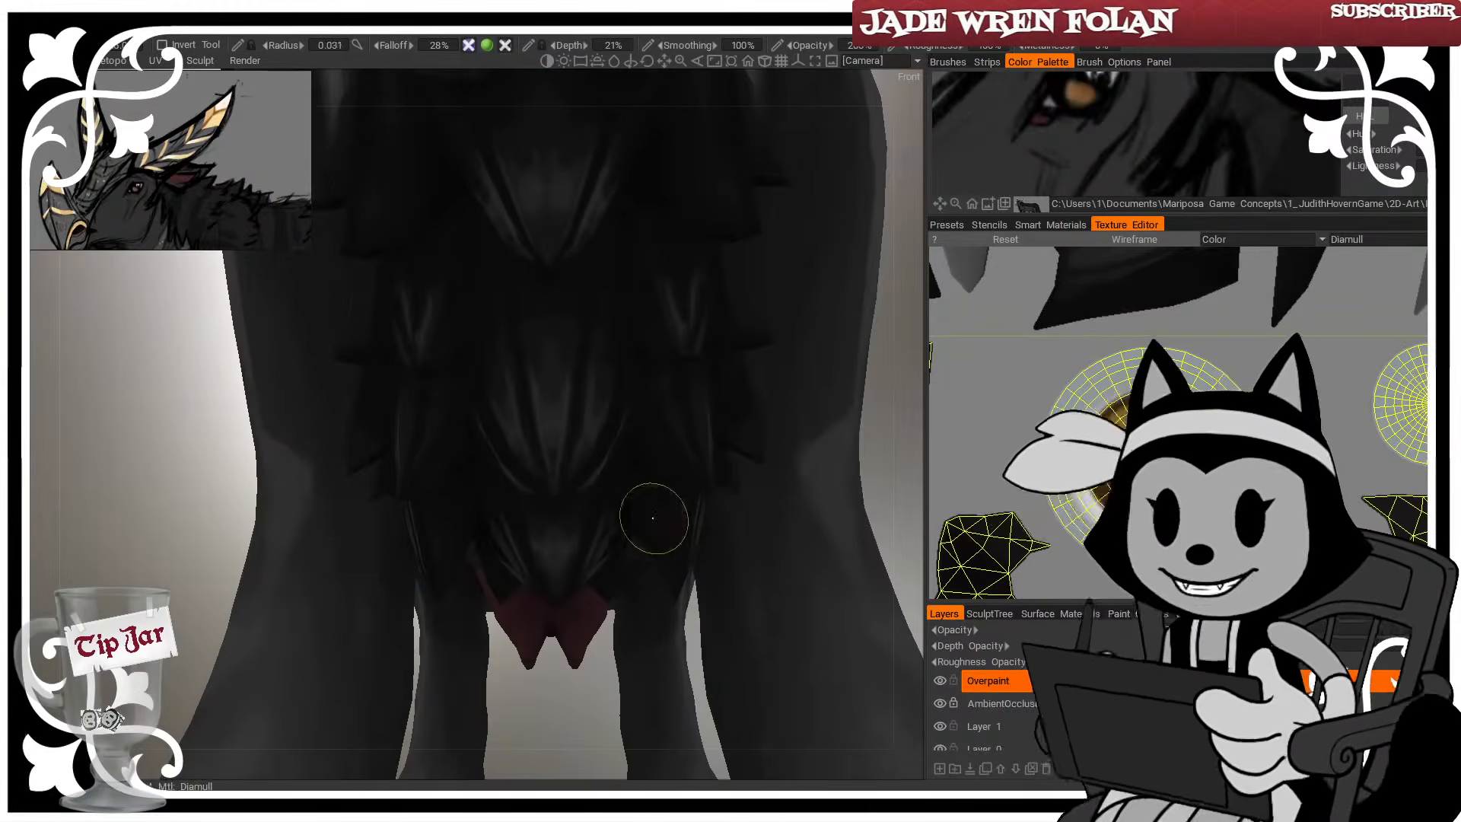
key("bracketleft")
key("bracketleft")
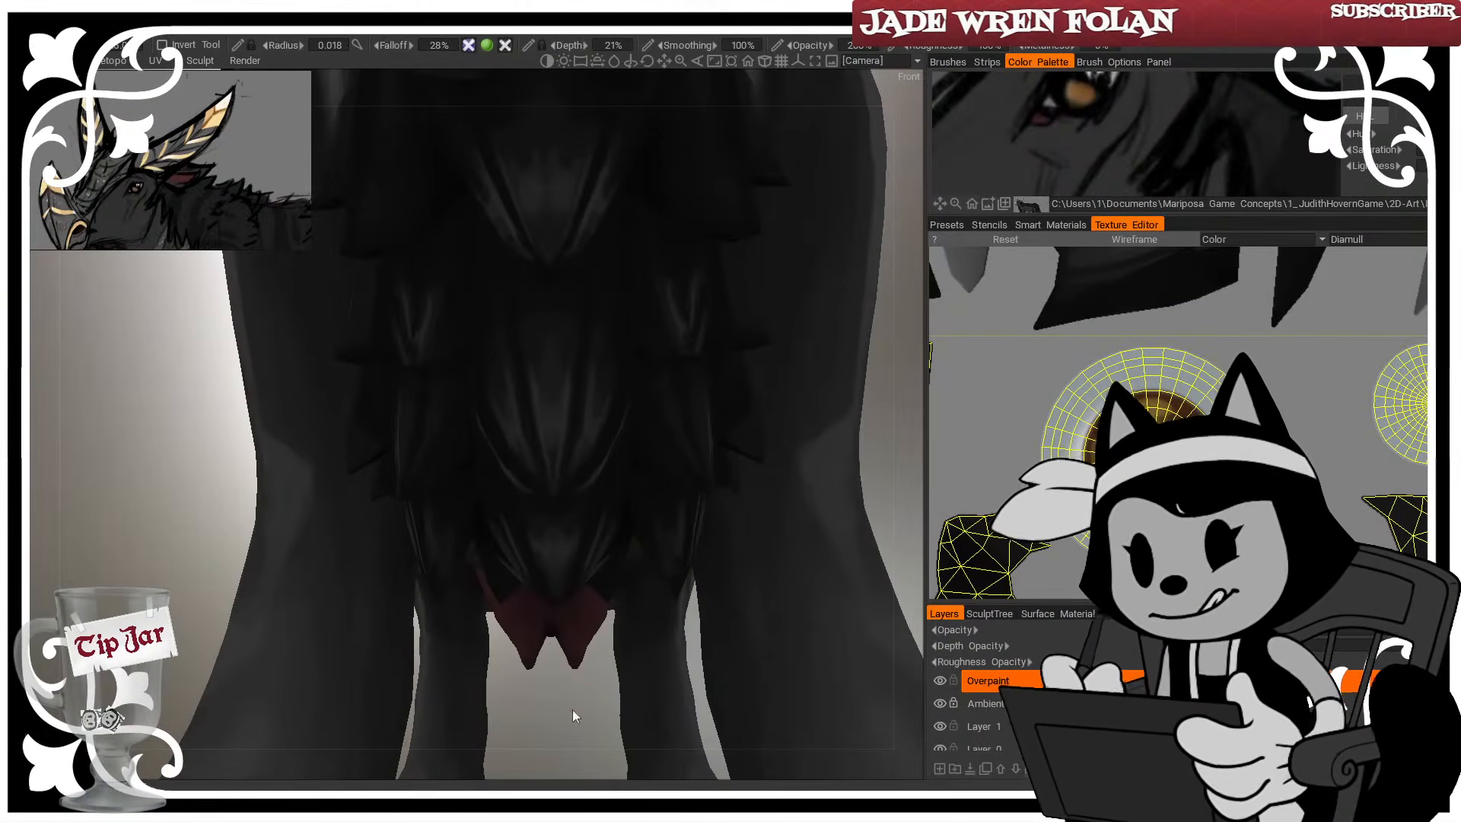
left_click_drag(572, 715, 669, 570)
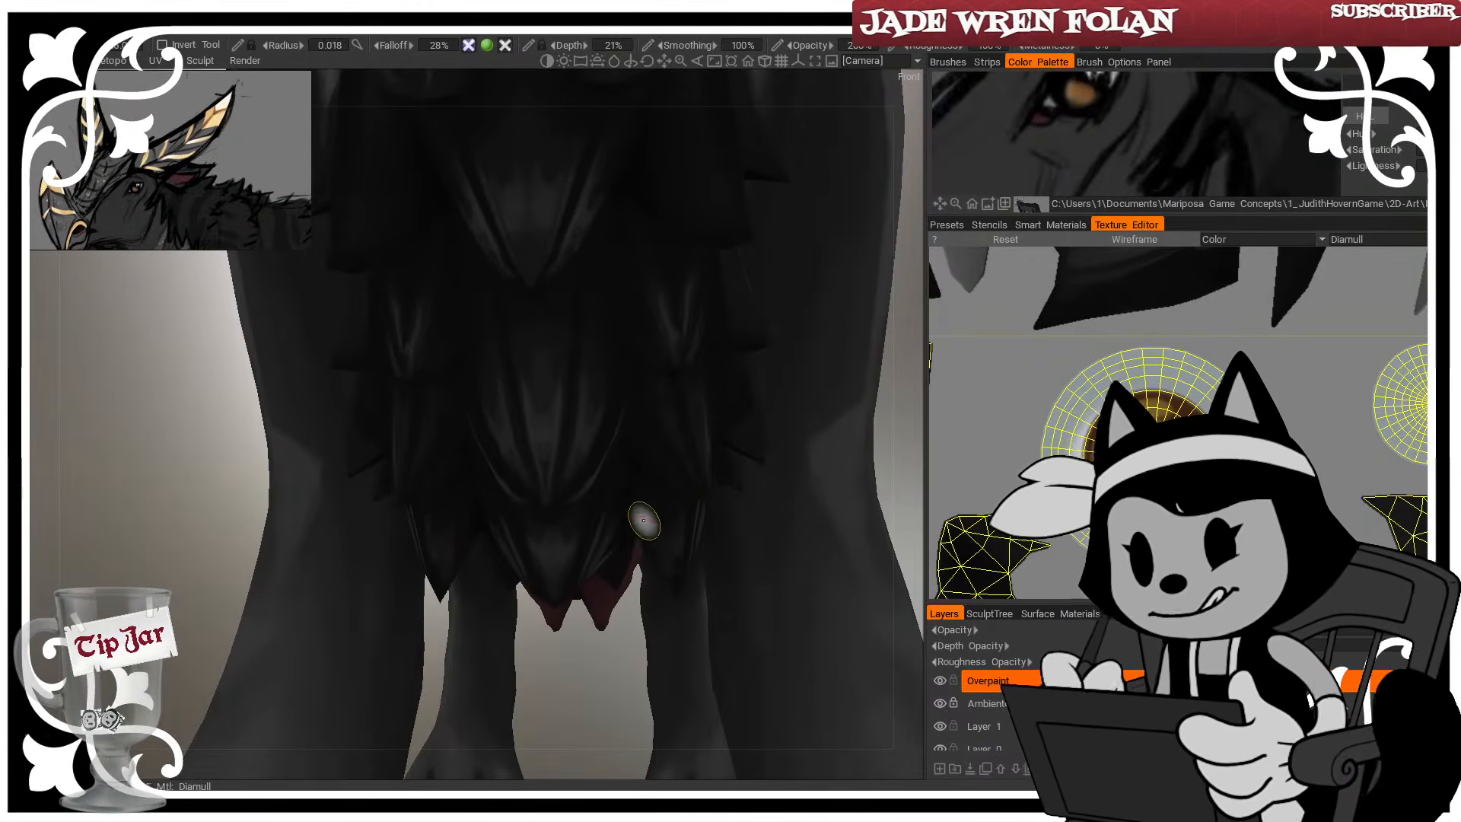
key("bracketleft")
Touch up the strands and shading of the side chest tufts in front of the leg with a brush radius from 0.015 to 0.023
left_click_drag(621, 659, 342, 631)
left_click_drag(494, 640, 627, 416)
scroll(630, 419, "up", 6)
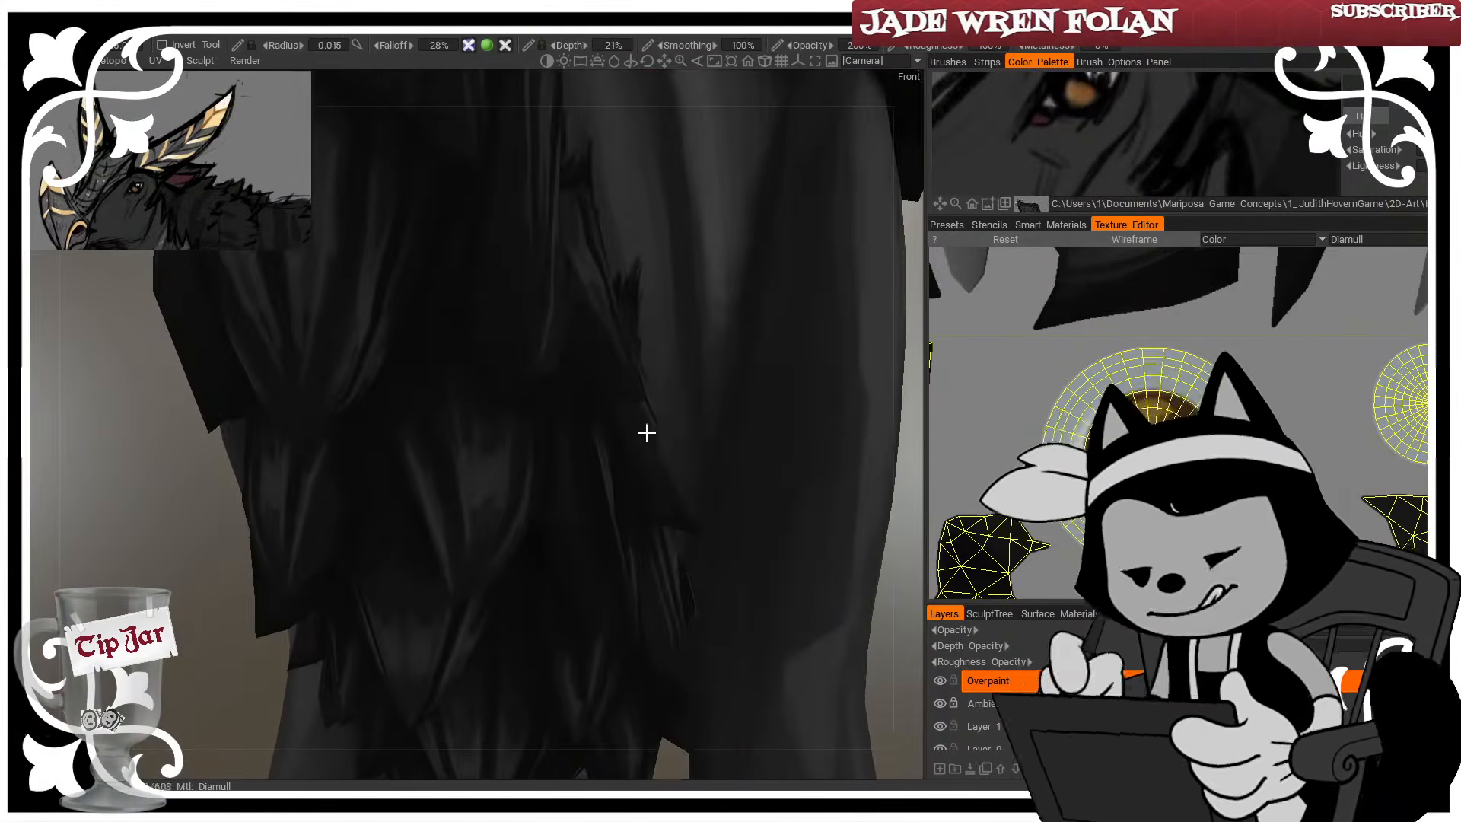
left_click_drag(883, 654, 909, 604)
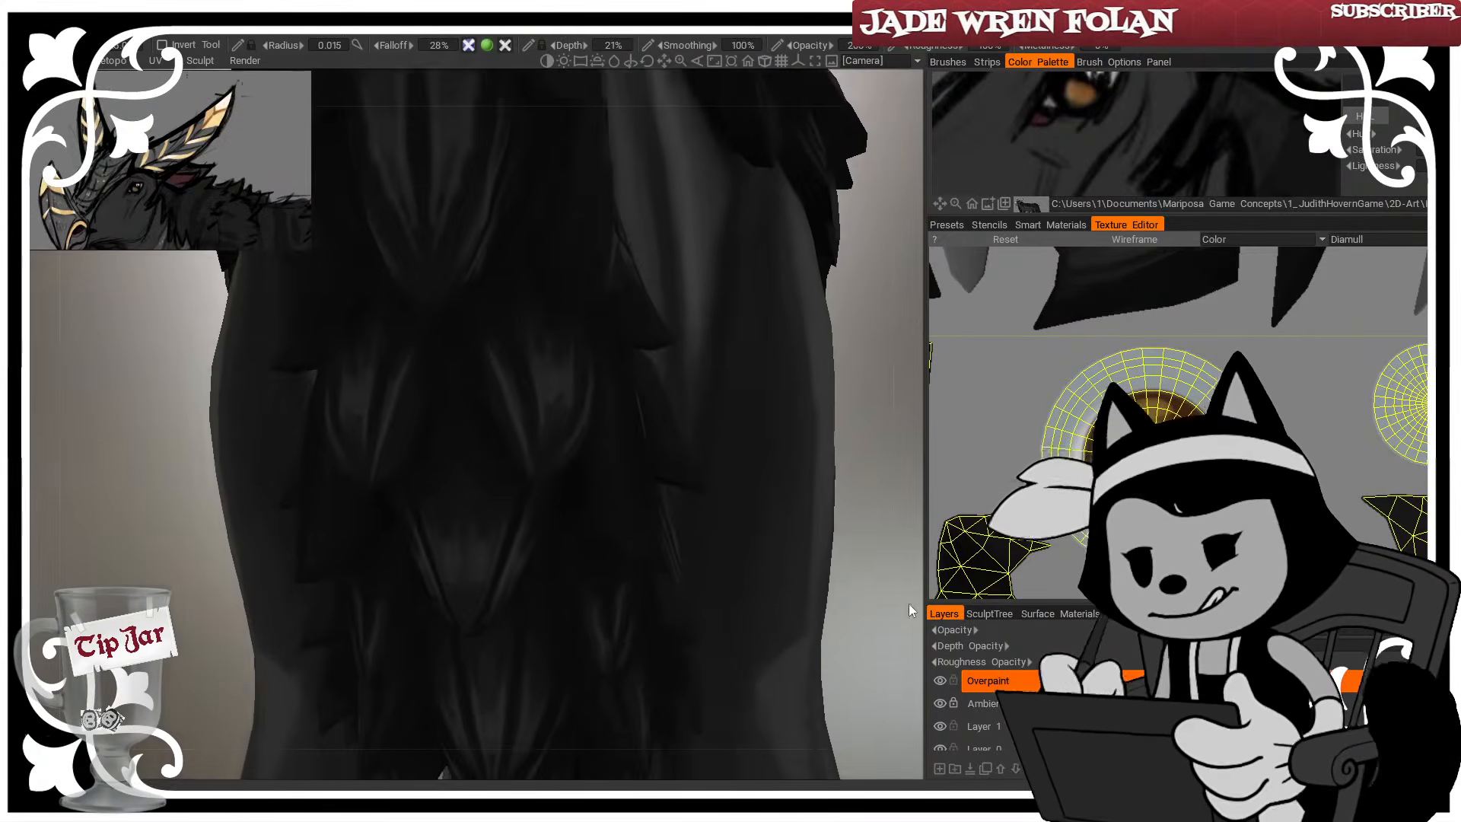
mouse_move(610, 511)
left_mouse_down()
mouse_move(614, 497)
mouse_move(629, 510)
left_mouse_up()
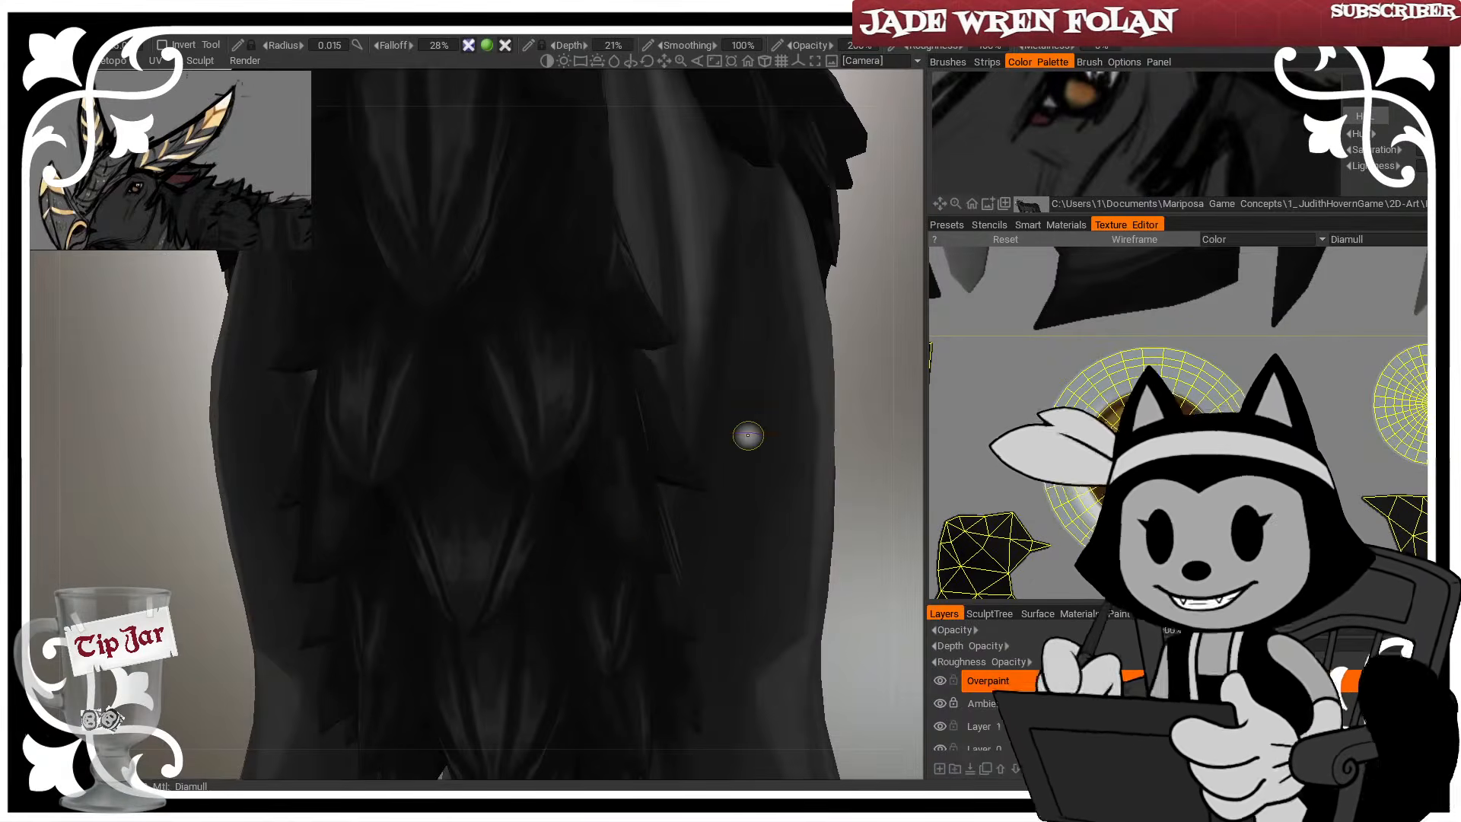
middle_click_drag(740, 470, 695, 486)
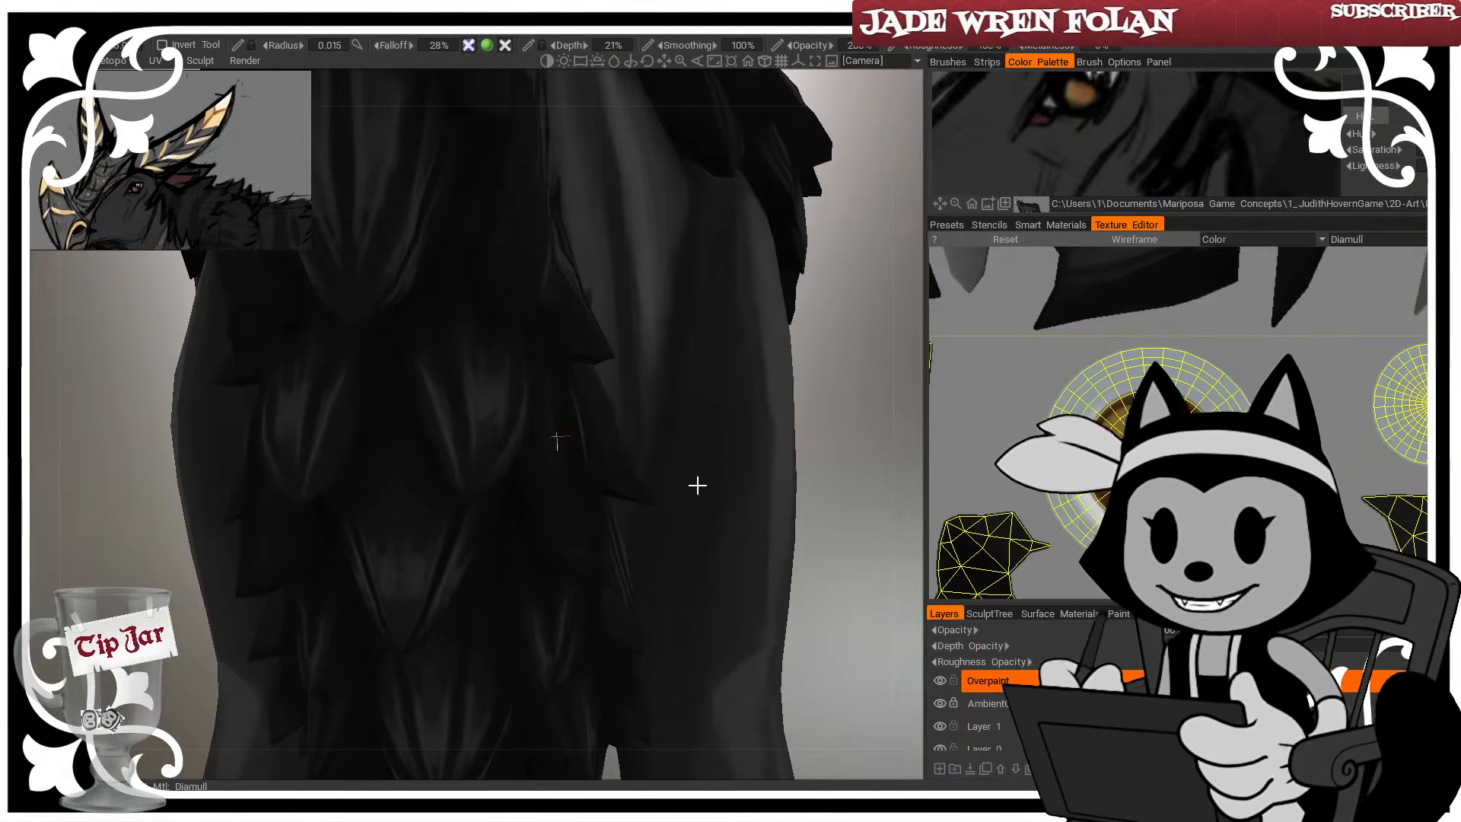
mouse_move(575, 530)
left_mouse_down()
mouse_move(564, 508)
mouse_move(548, 518)
mouse_move(563, 499)
left_mouse_up()
left_click_drag(877, 375, 867, 407)
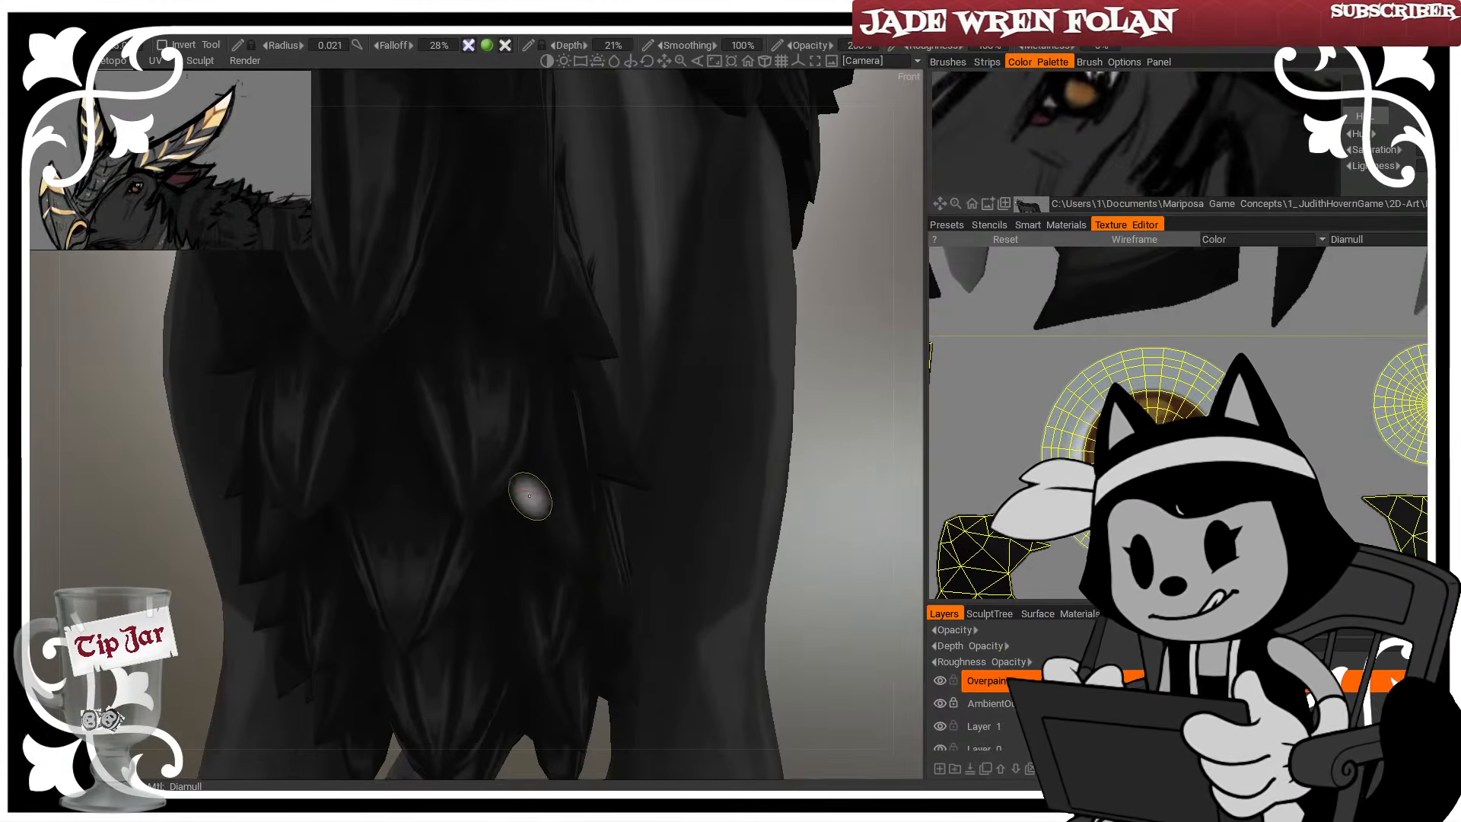
left_click_drag(540, 514, 587, 561)
mouse_move(851, 507)
left_mouse_down()
mouse_move(773, 505)
mouse_move(808, 502)
left_mouse_up()
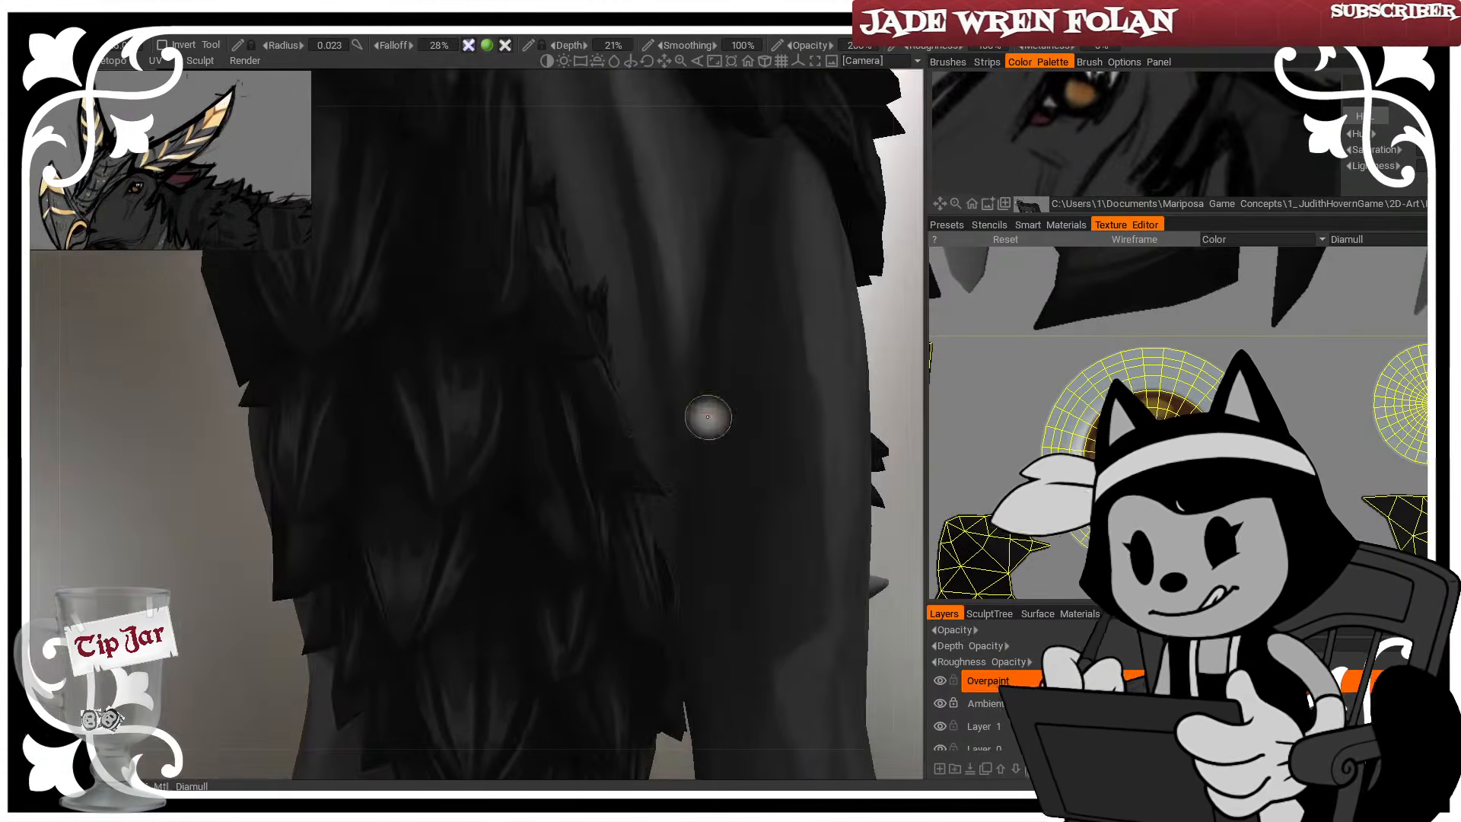
left_click_drag(228, 696, 499, 485)
Paint the dark base outlines of the fur tufts behind the front leg with a brush radius of 0.010, locating their edges in wireframe
scroll(414, 484, "down", 5)
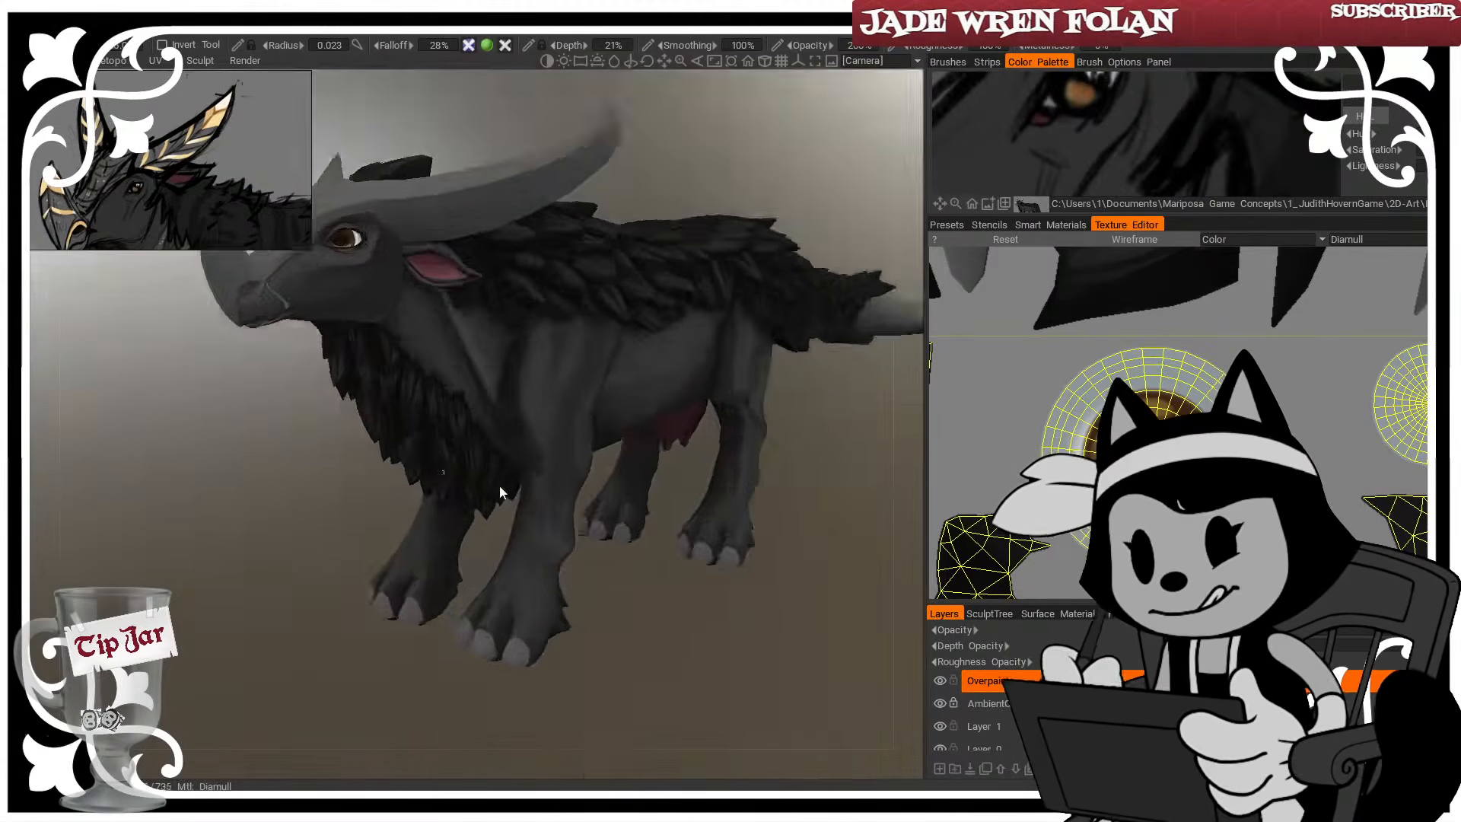
scroll(470, 532, "up", 5)
left_click_drag(470, 533, 536, 597)
scroll(487, 533, "down", 5)
scroll(472, 532, "up", 6)
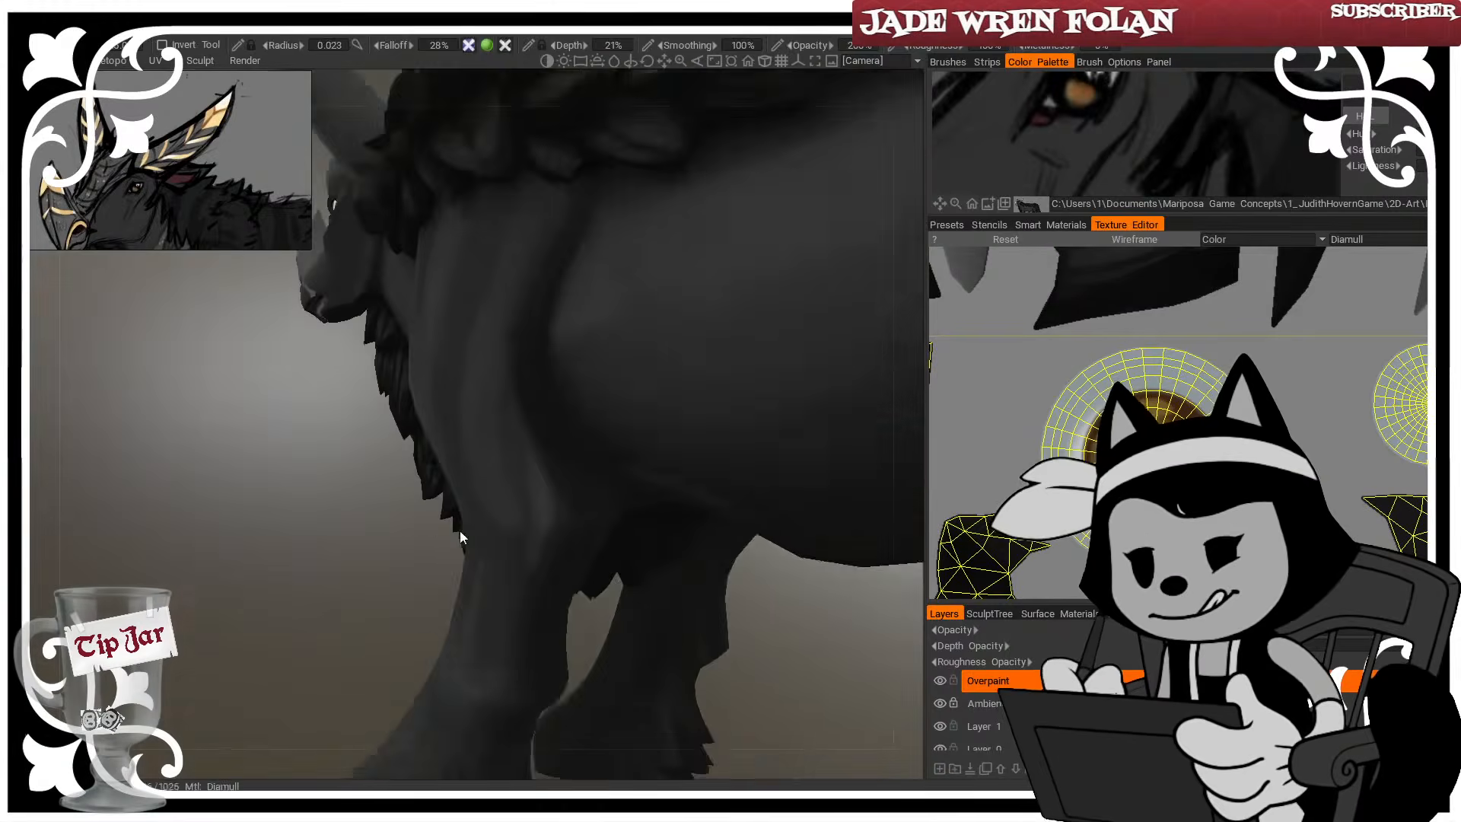
left_click_drag(312, 432, 407, 450)
scroll(414, 499, "up", 3)
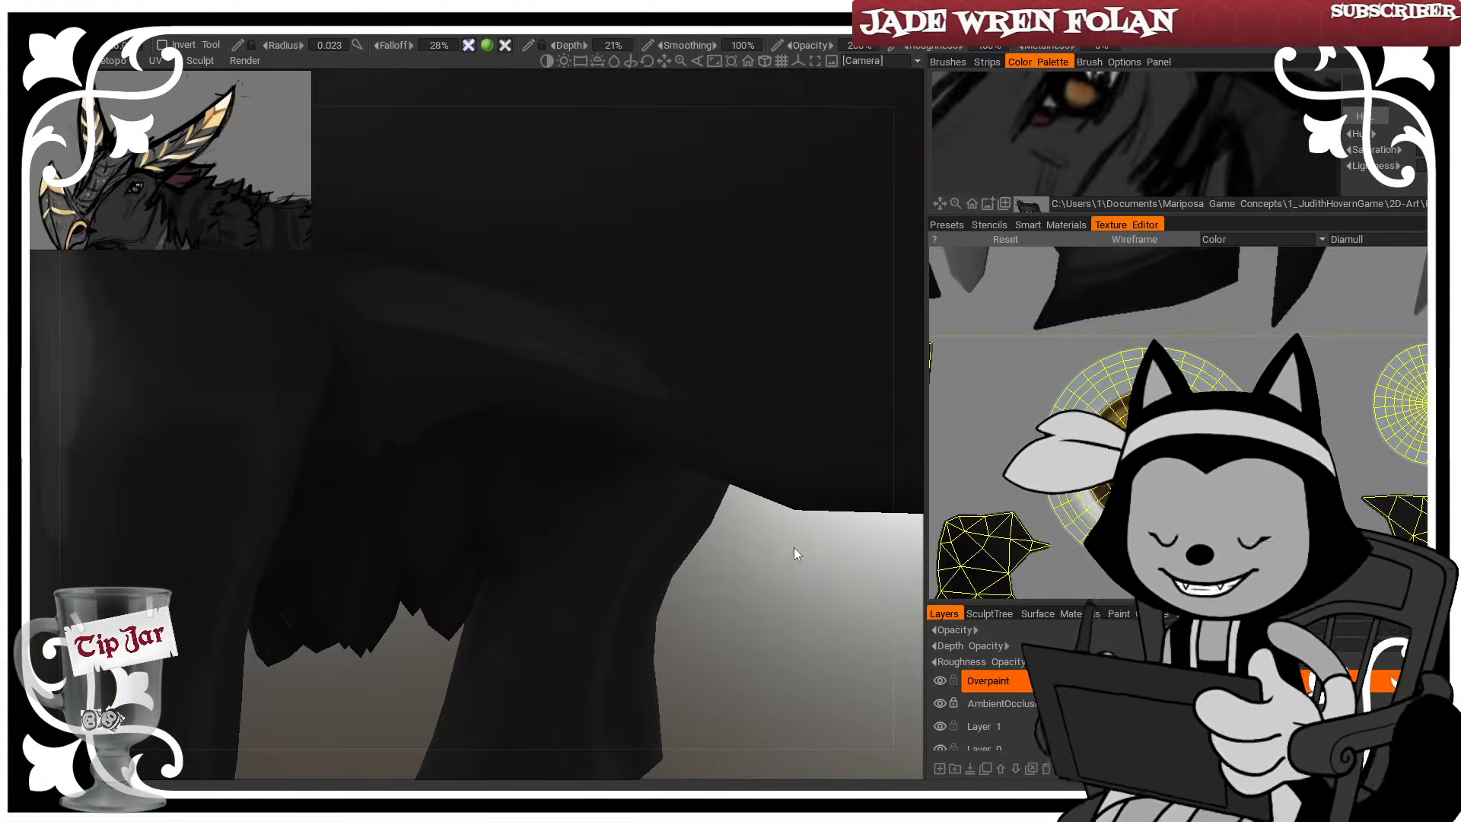
left_click_drag(793, 546, 833, 618)
key("w")
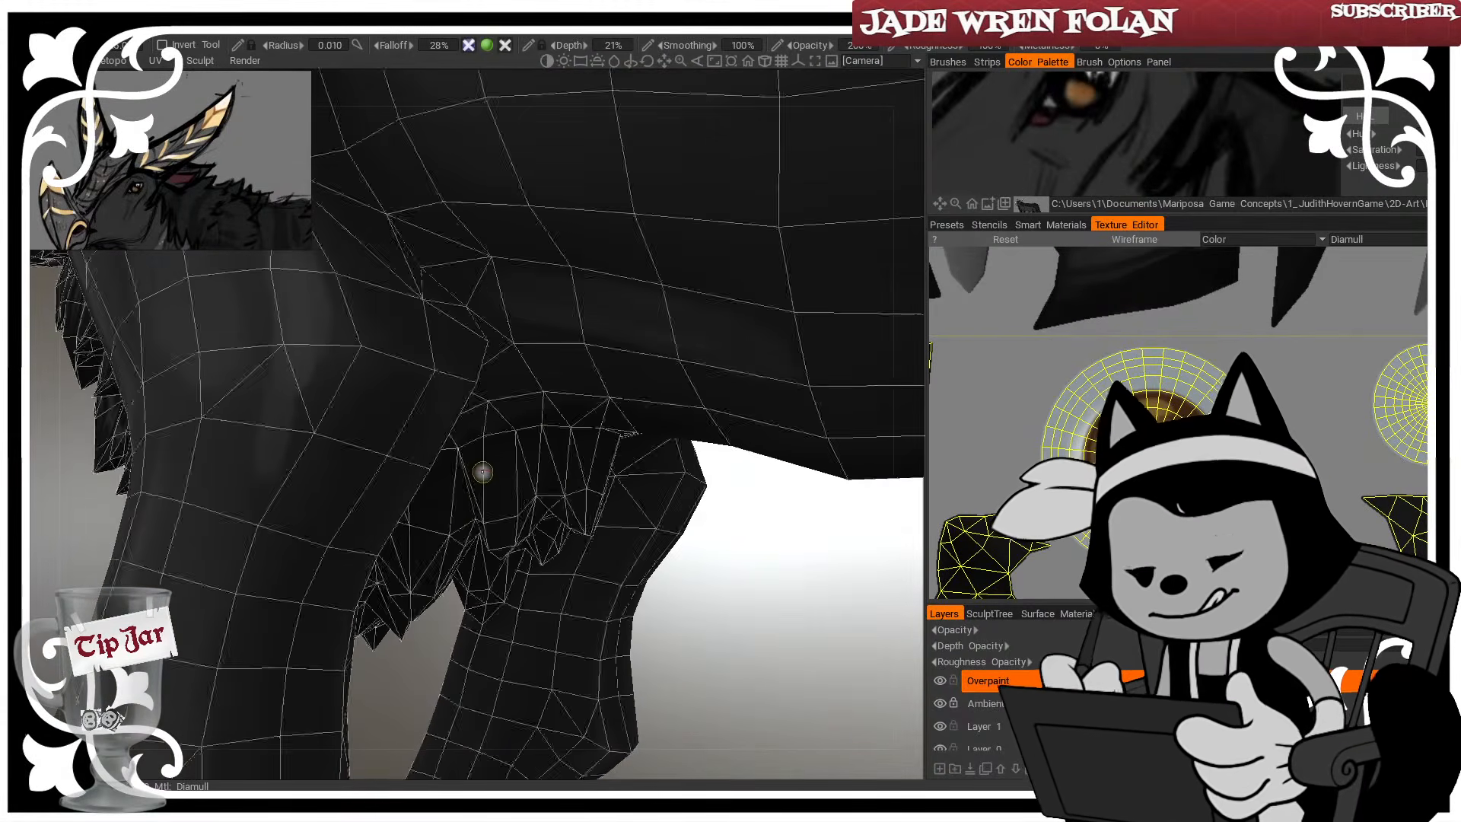
key("w")
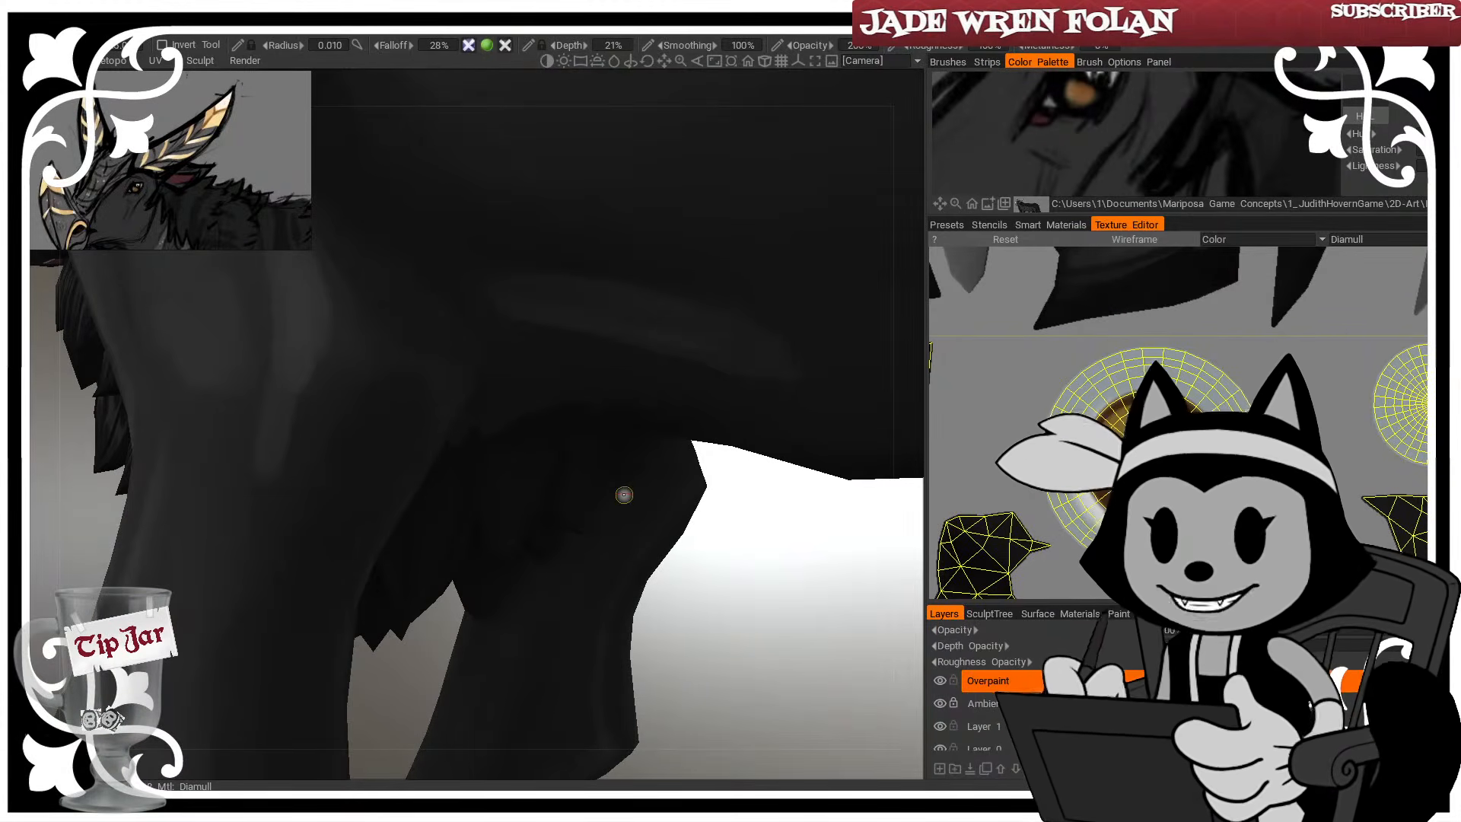
left_click_drag(762, 588, 773, 587)
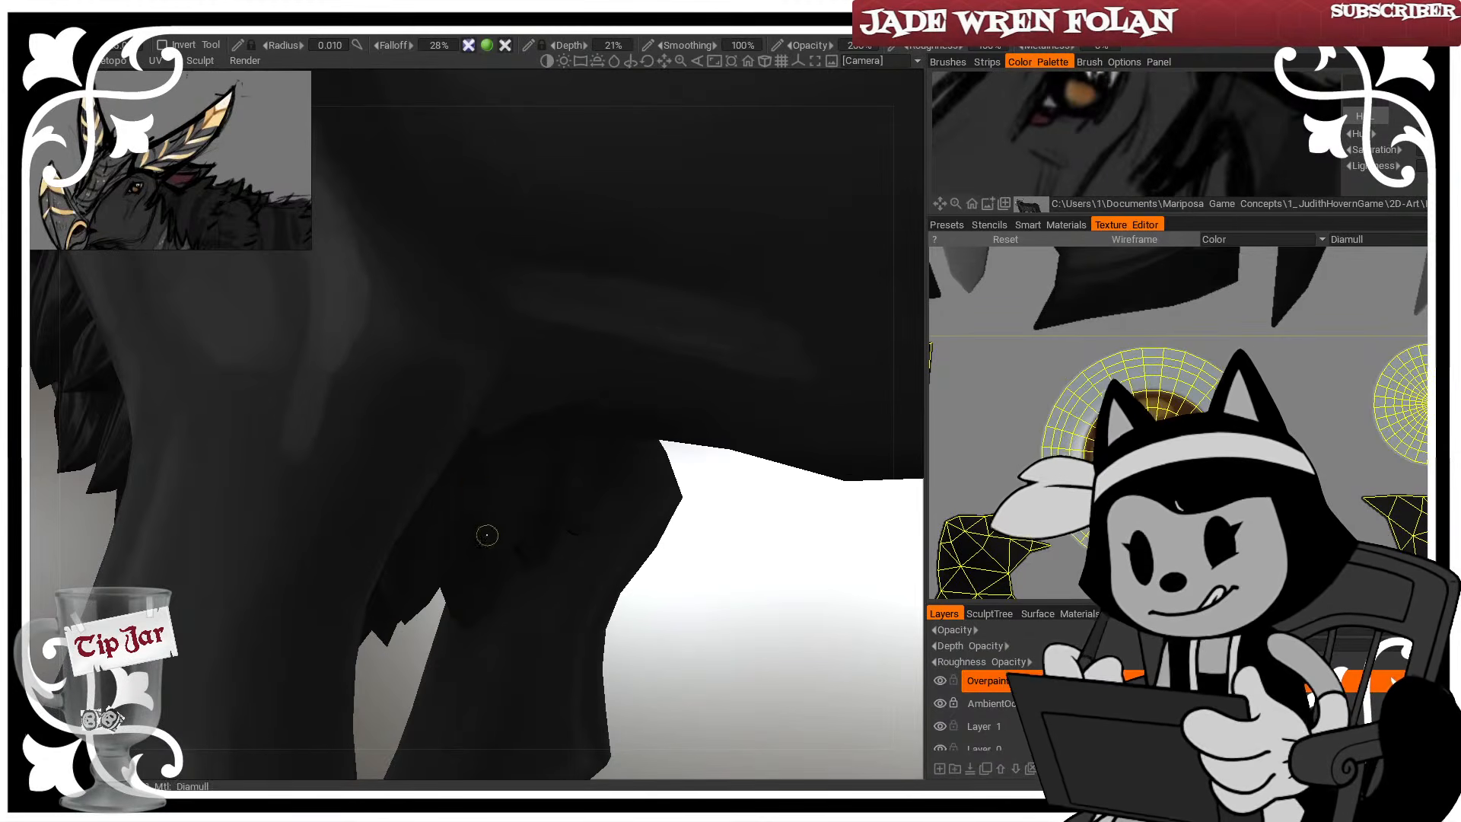
left_click_drag(743, 700, 753, 706)
Paint lighter strands on the upper middle tuft behind the front leg, reducing the brush radius from 0.025 to 0.014
key("bracketright")
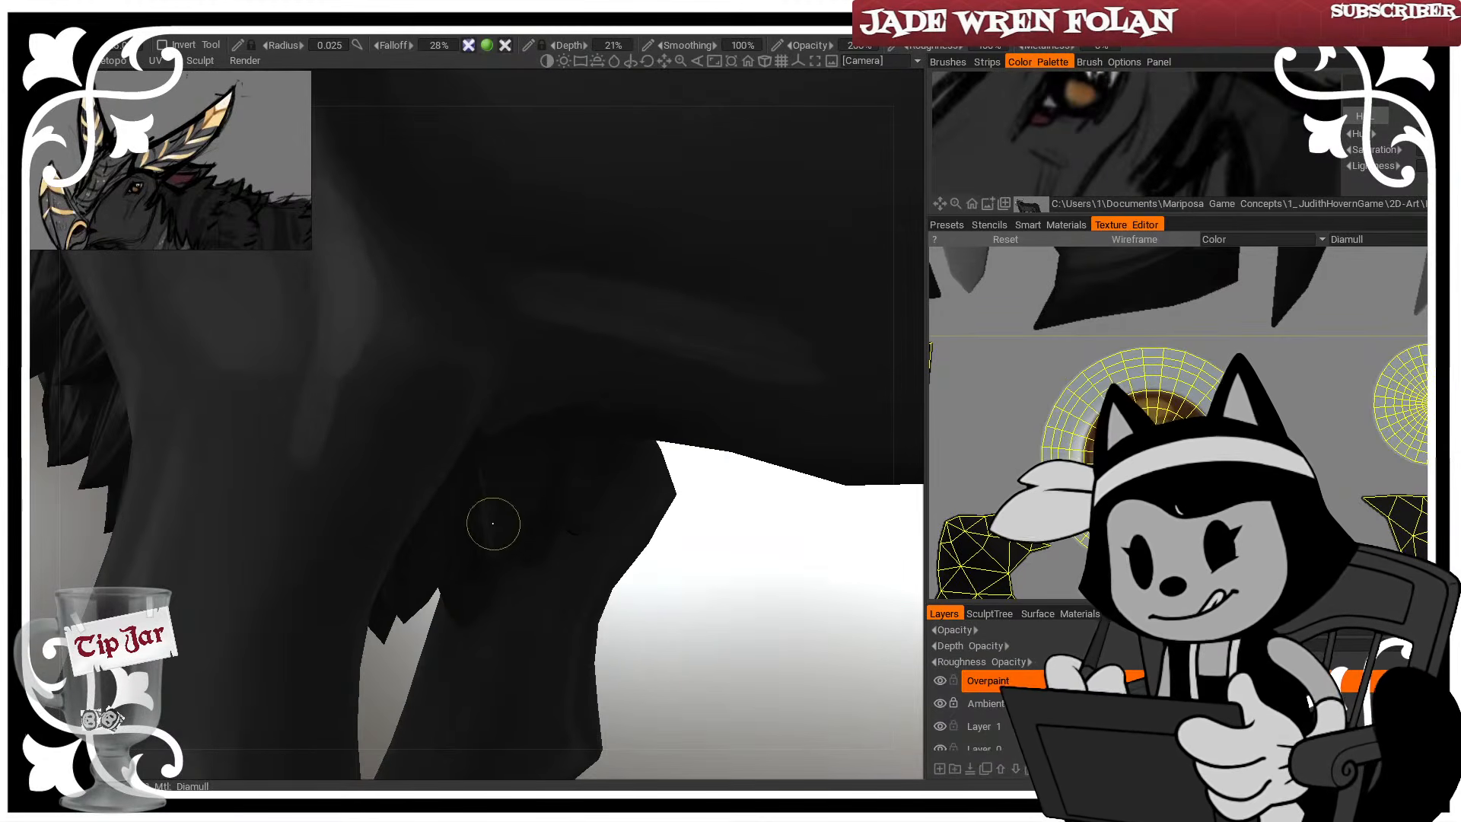
left_click_drag(536, 454, 515, 528)
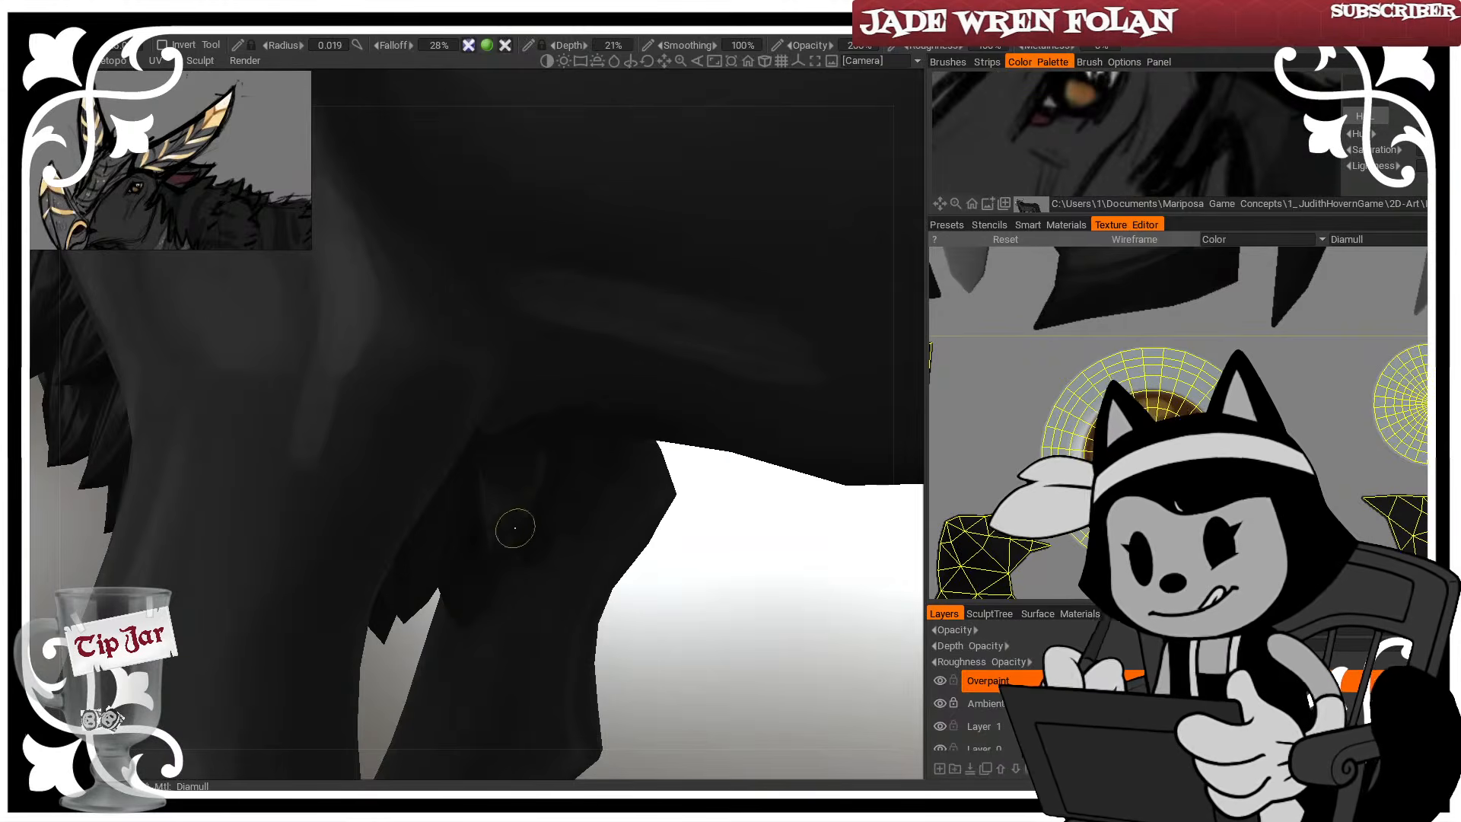
left_click_drag(744, 550, 677, 564)
left_click_drag(541, 498, 532, 522)
mouse_move(541, 466)
left_mouse_down()
mouse_move(525, 525)
mouse_move(512, 502)
mouse_move(521, 525)
left_mouse_up()
left_click_drag(743, 635, 803, 648)
Paint strands on the rearmost upper tuft under the belly with a brush radius of 0.014, using the wireframe to follow its edges
key("w")
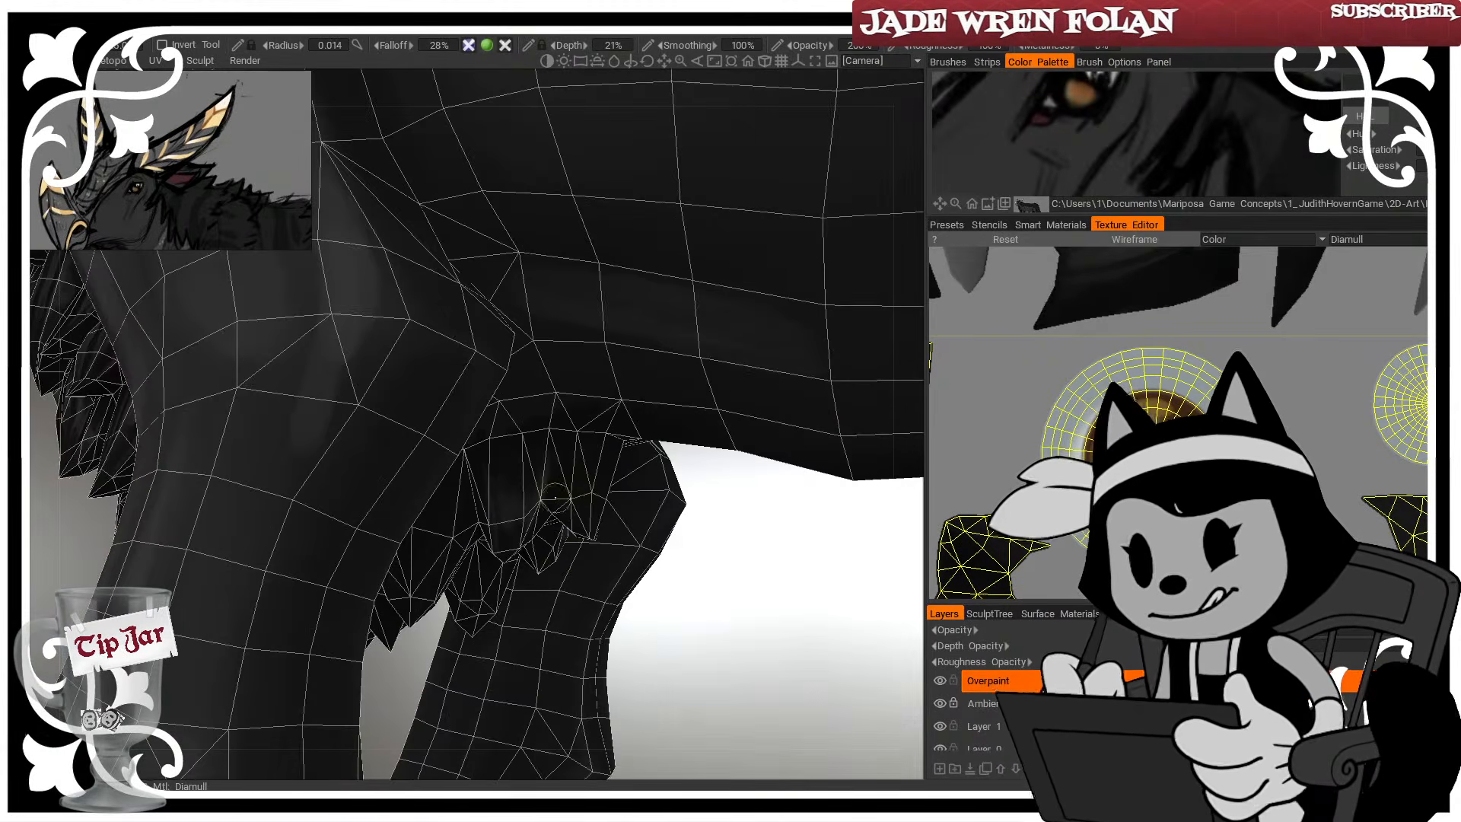
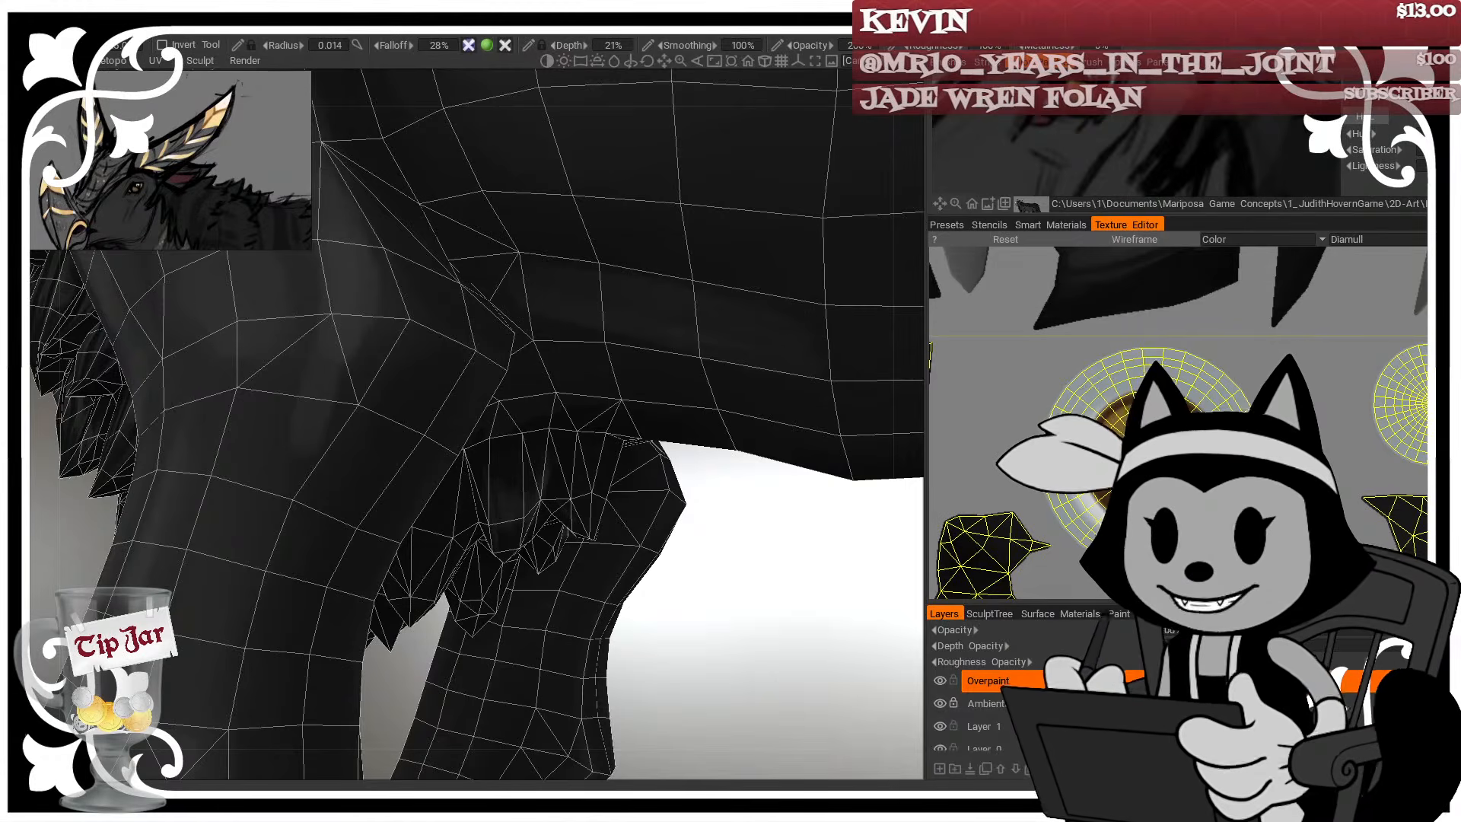
key("w")
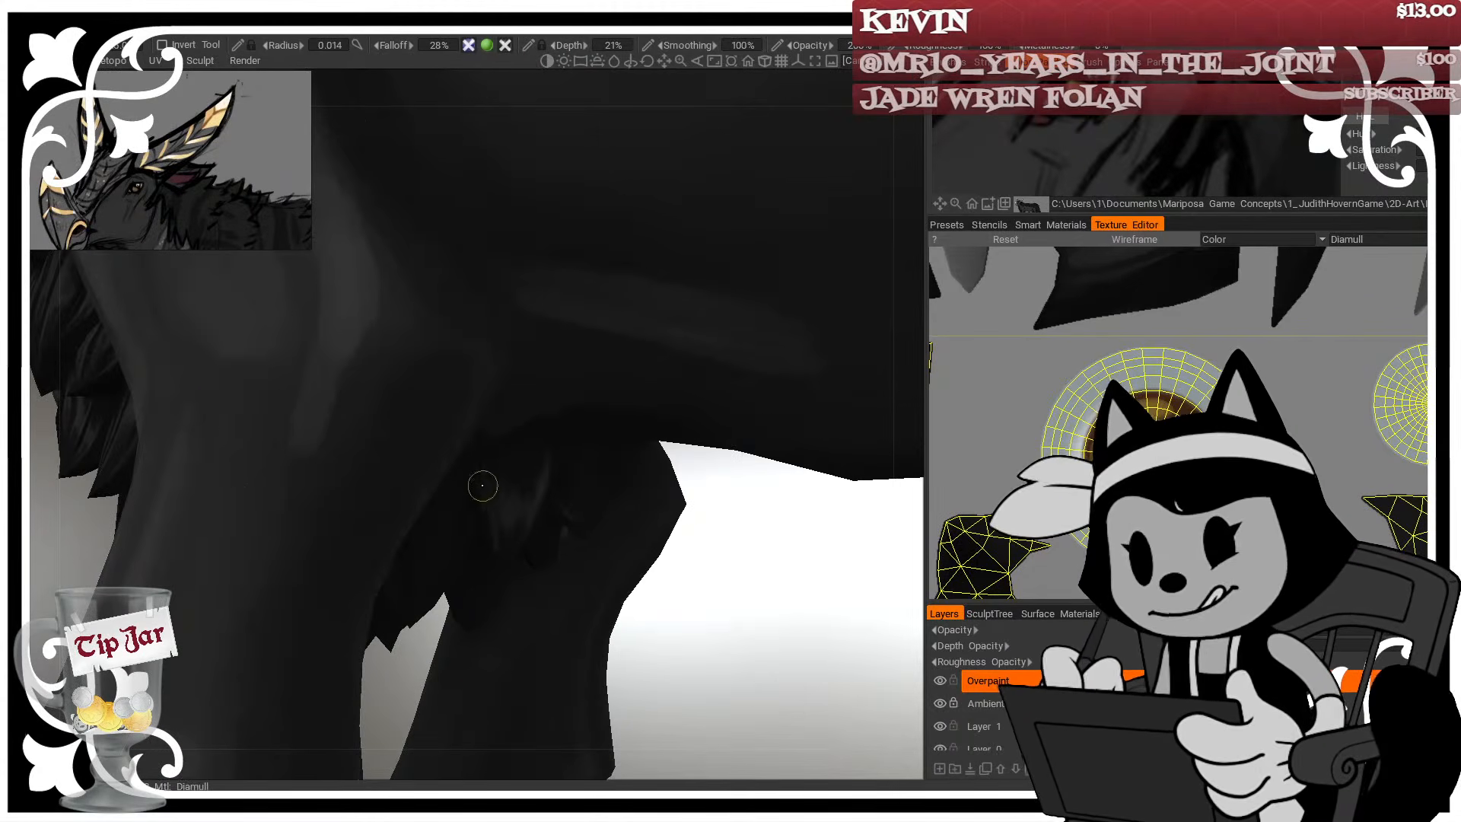
key("w")
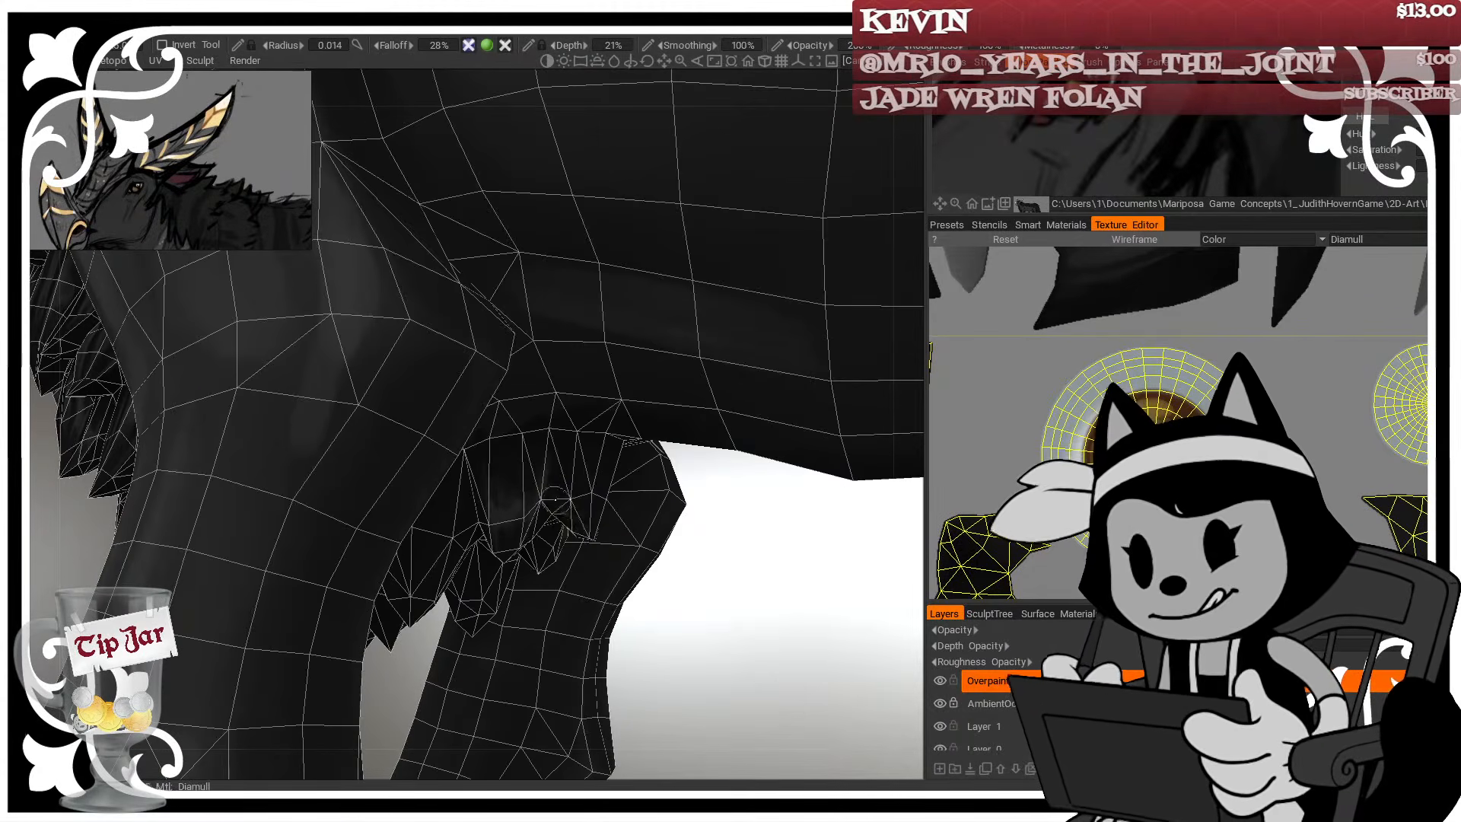
left_click_drag(579, 499, 592, 460)
left_click_drag(705, 682, 731, 670)
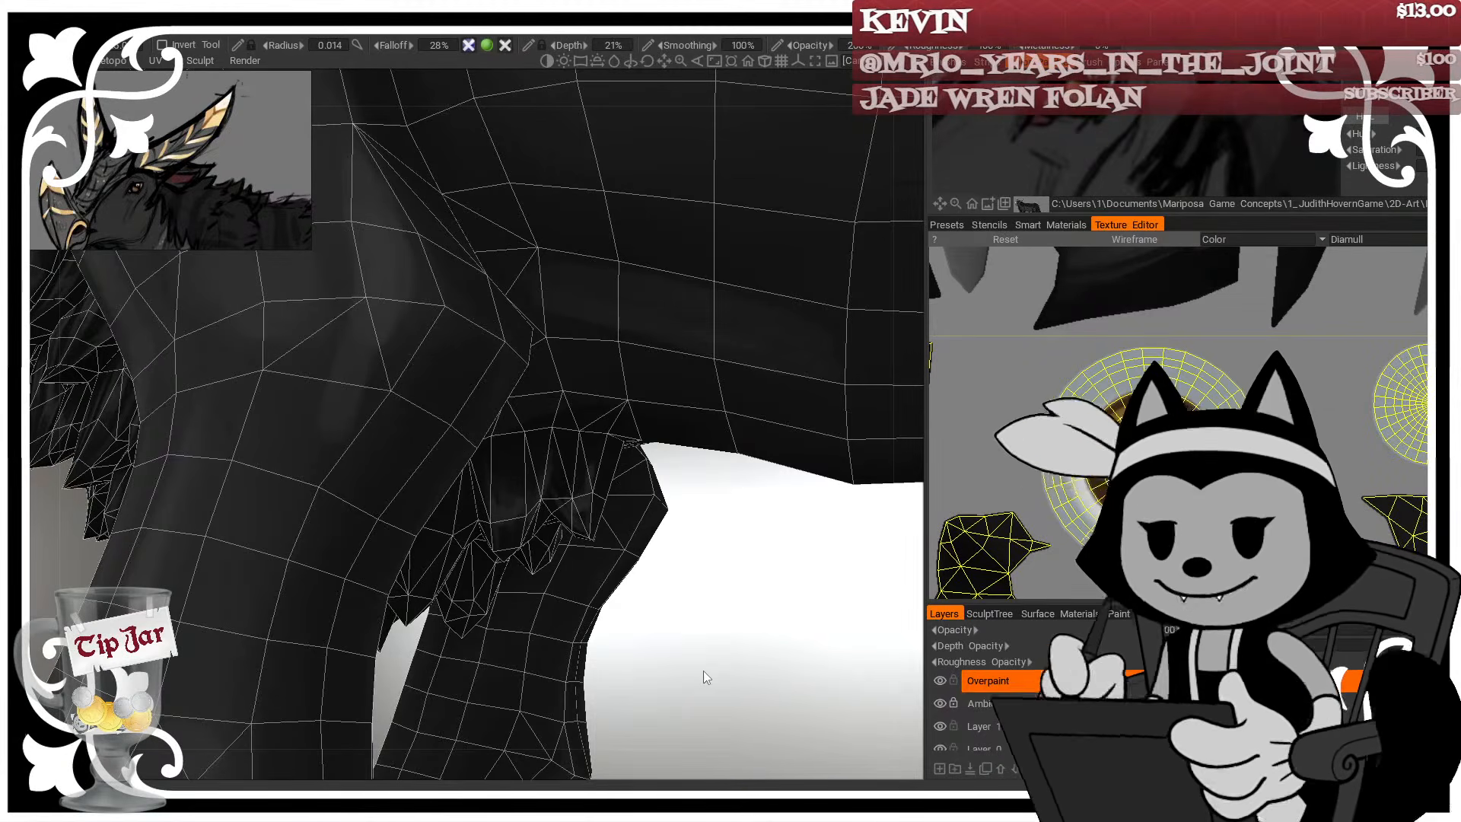
key("w")
mouse_move(699, 613)
left_mouse_down()
mouse_move(675, 566)
mouse_move(599, 597)
mouse_move(592, 586)
left_mouse_up()
key("w")
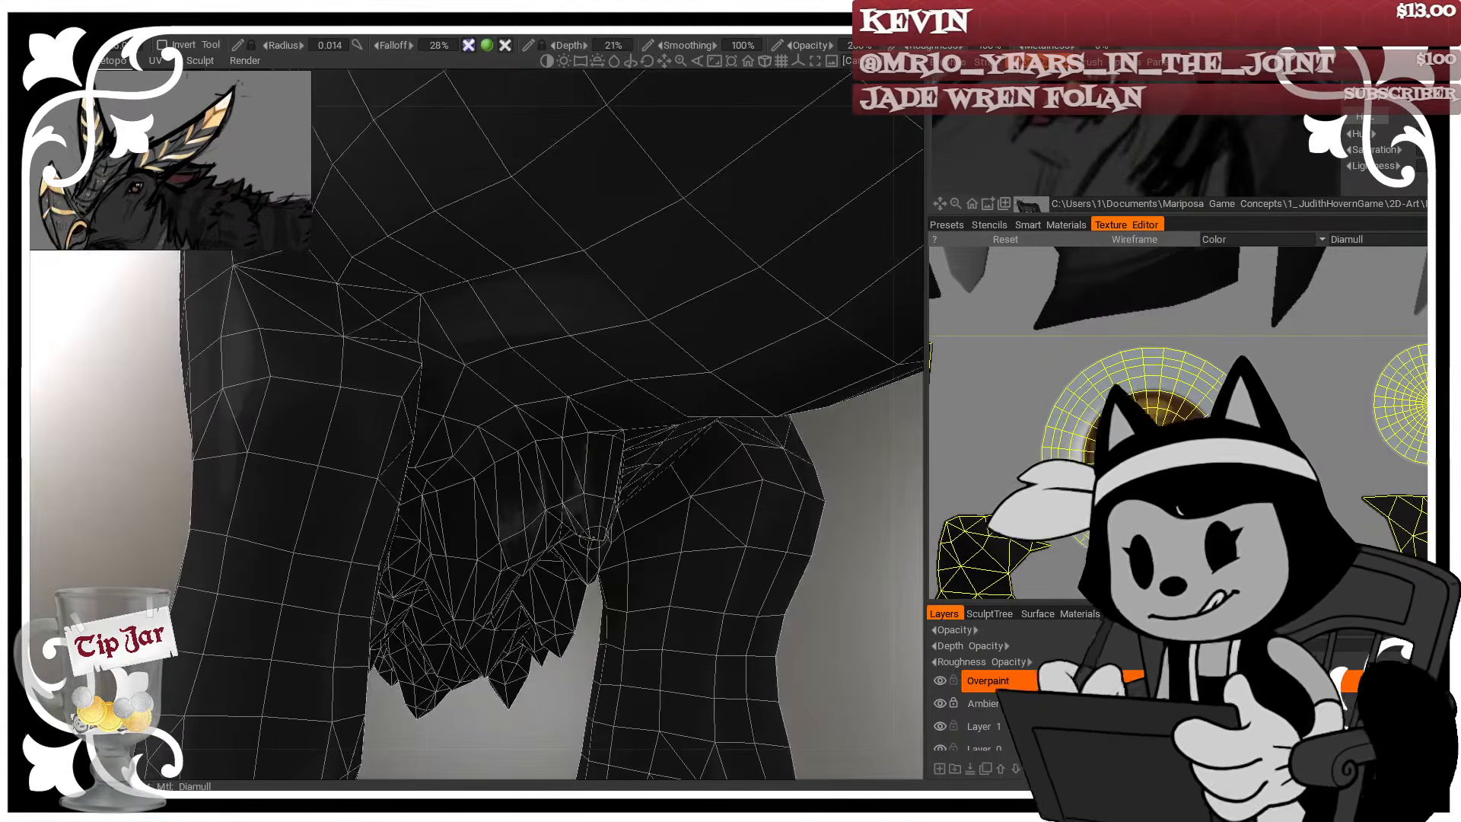
Paint strands on the tuft closest to the front leg with a brush radius from 0.023 down to 0.01, using the wireframe as a guide
key("w")
left_click_drag(518, 738, 561, 649)
key("w")
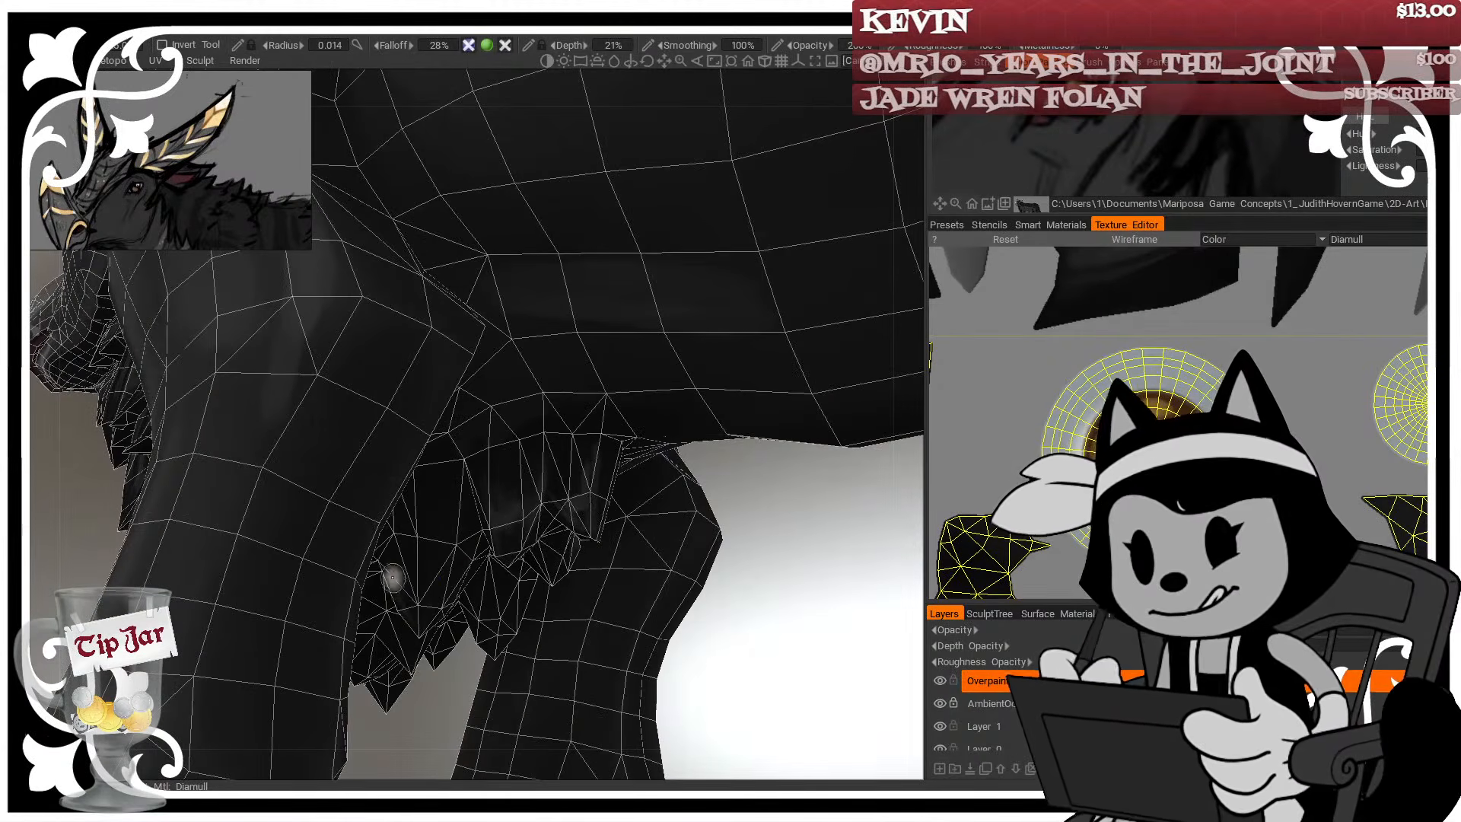
key("bracketright")
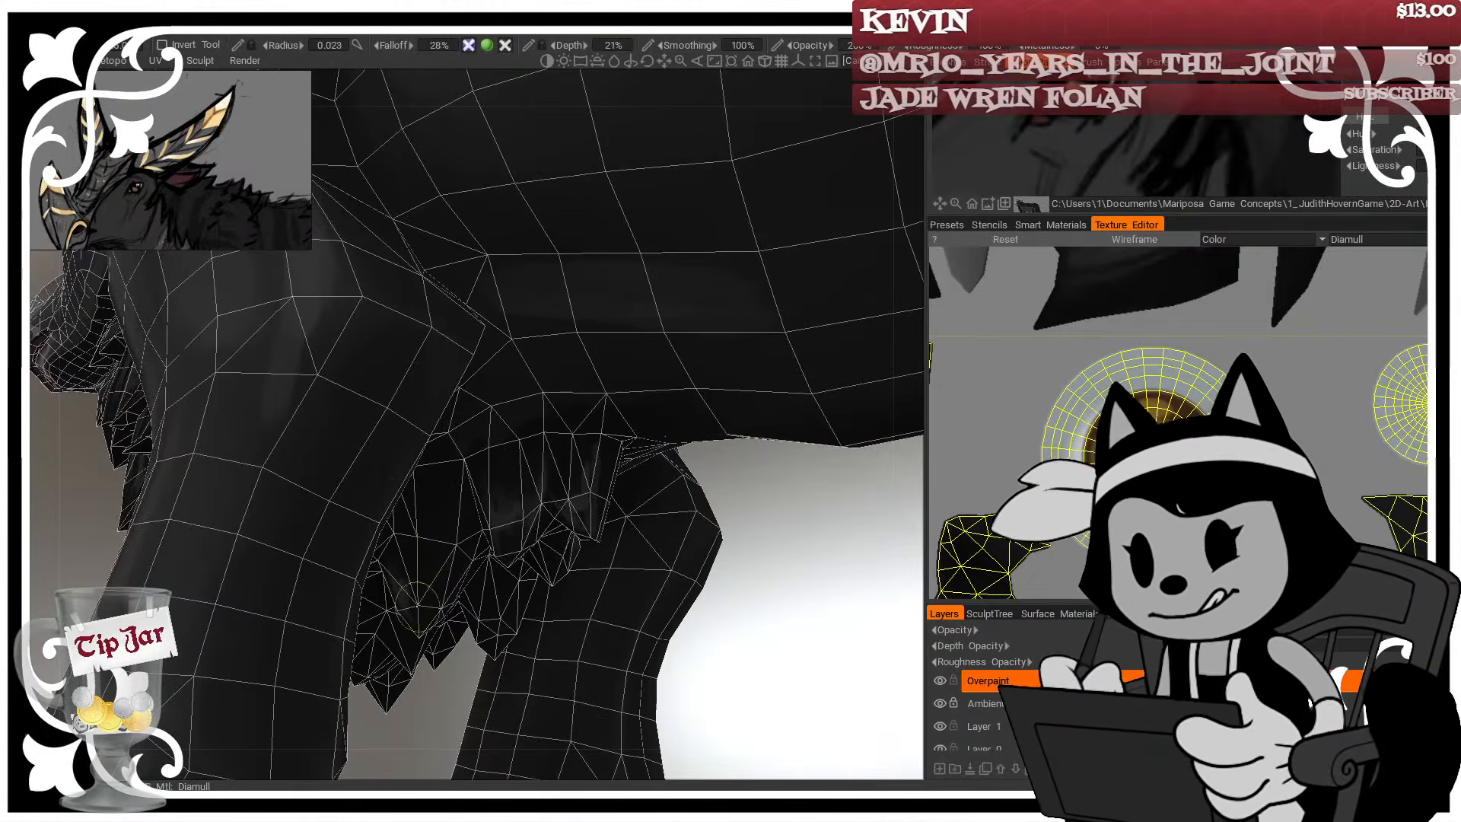
key("bracketleft")
key("bracketleft")
key("bracketleft")
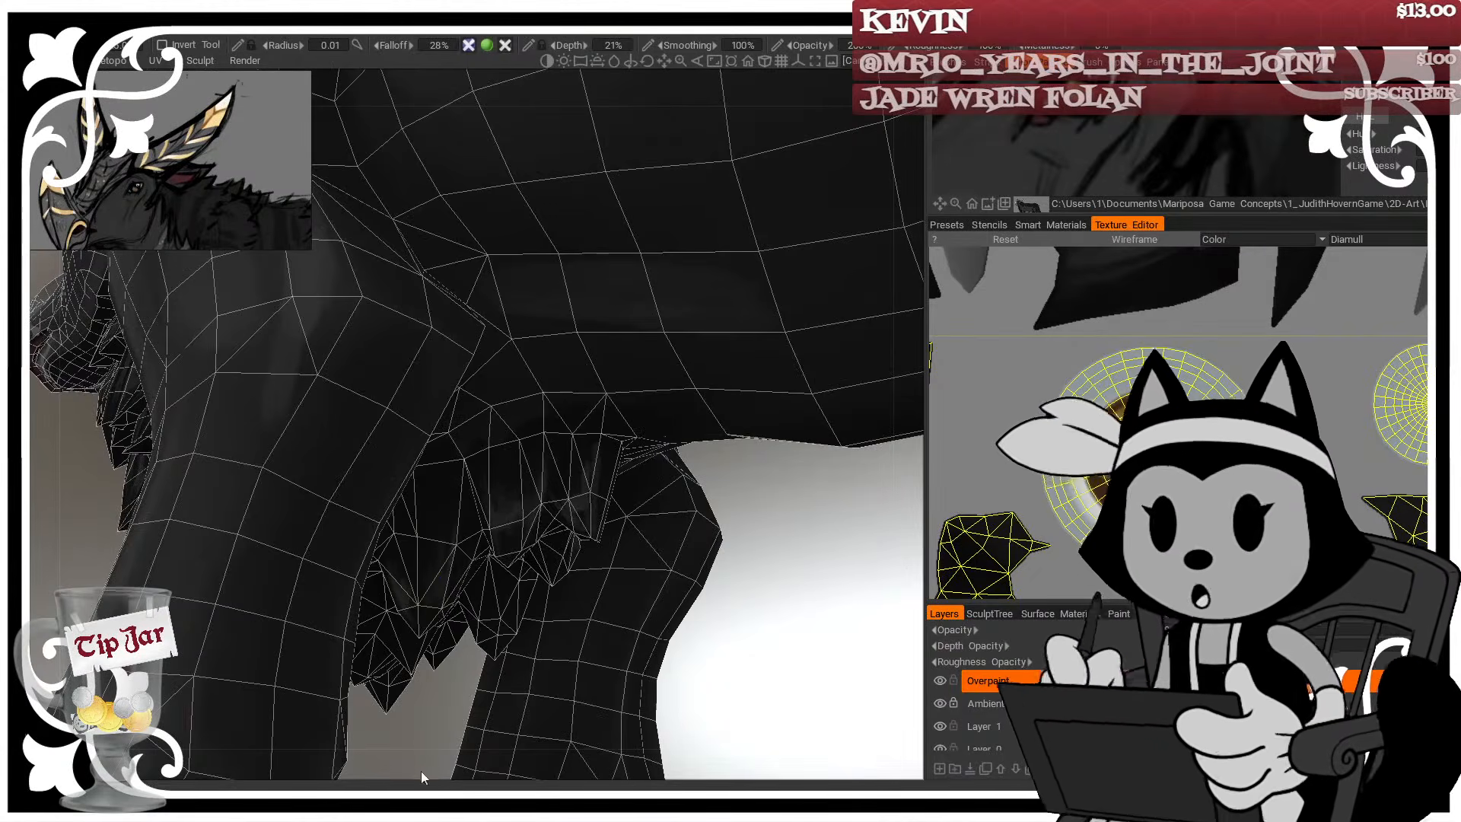
key("w")
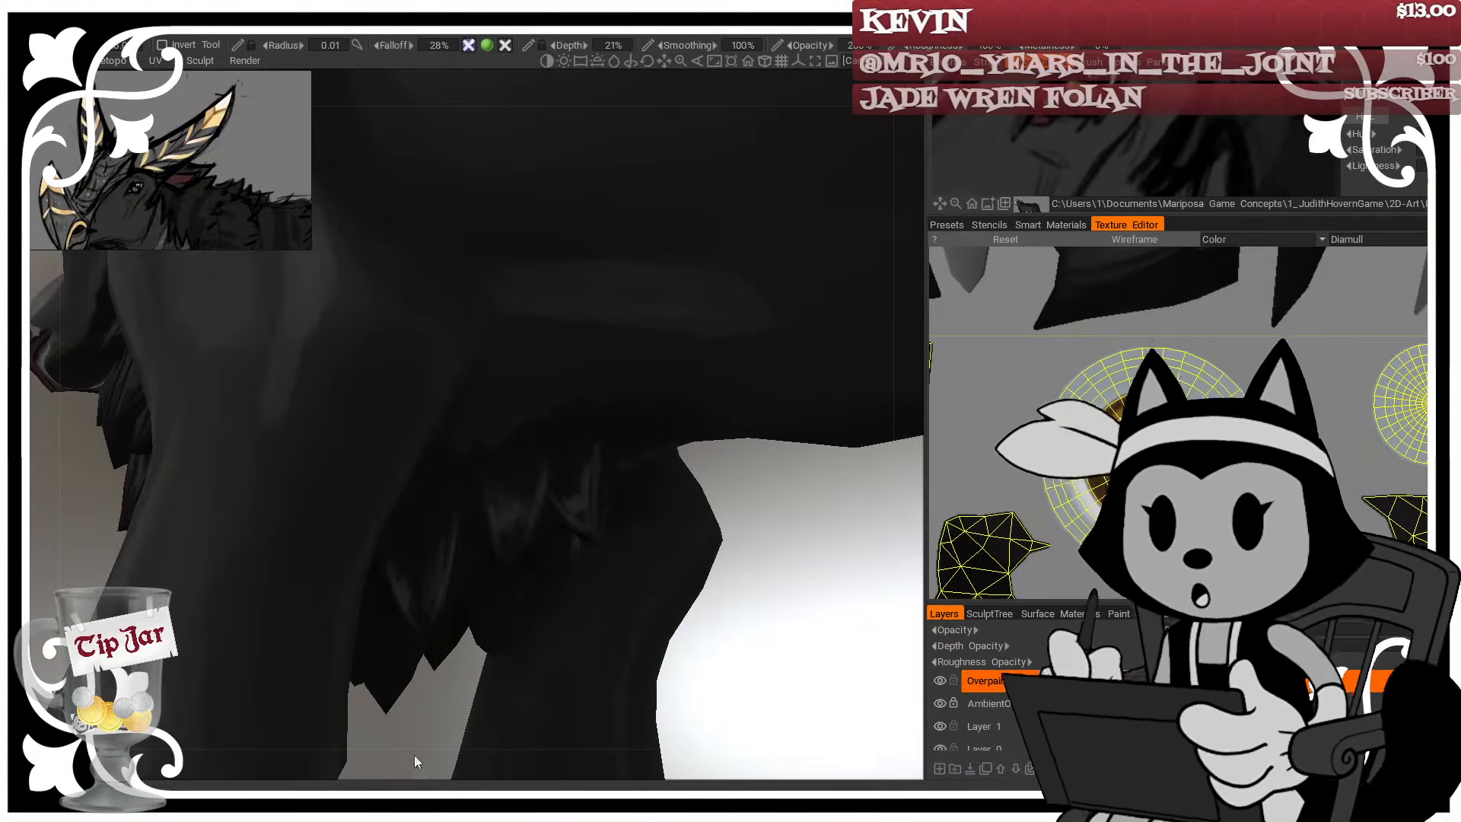
Paint the shading of the lower tufts behind the front leg in wireframe with a brush radius of about 0.011
key("bracketright")
key("w")
left_click_drag(443, 739, 493, 648)
mouse_move(707, 687)
left_mouse_down()
mouse_move(590, 700)
mouse_move(674, 679)
left_mouse_up()
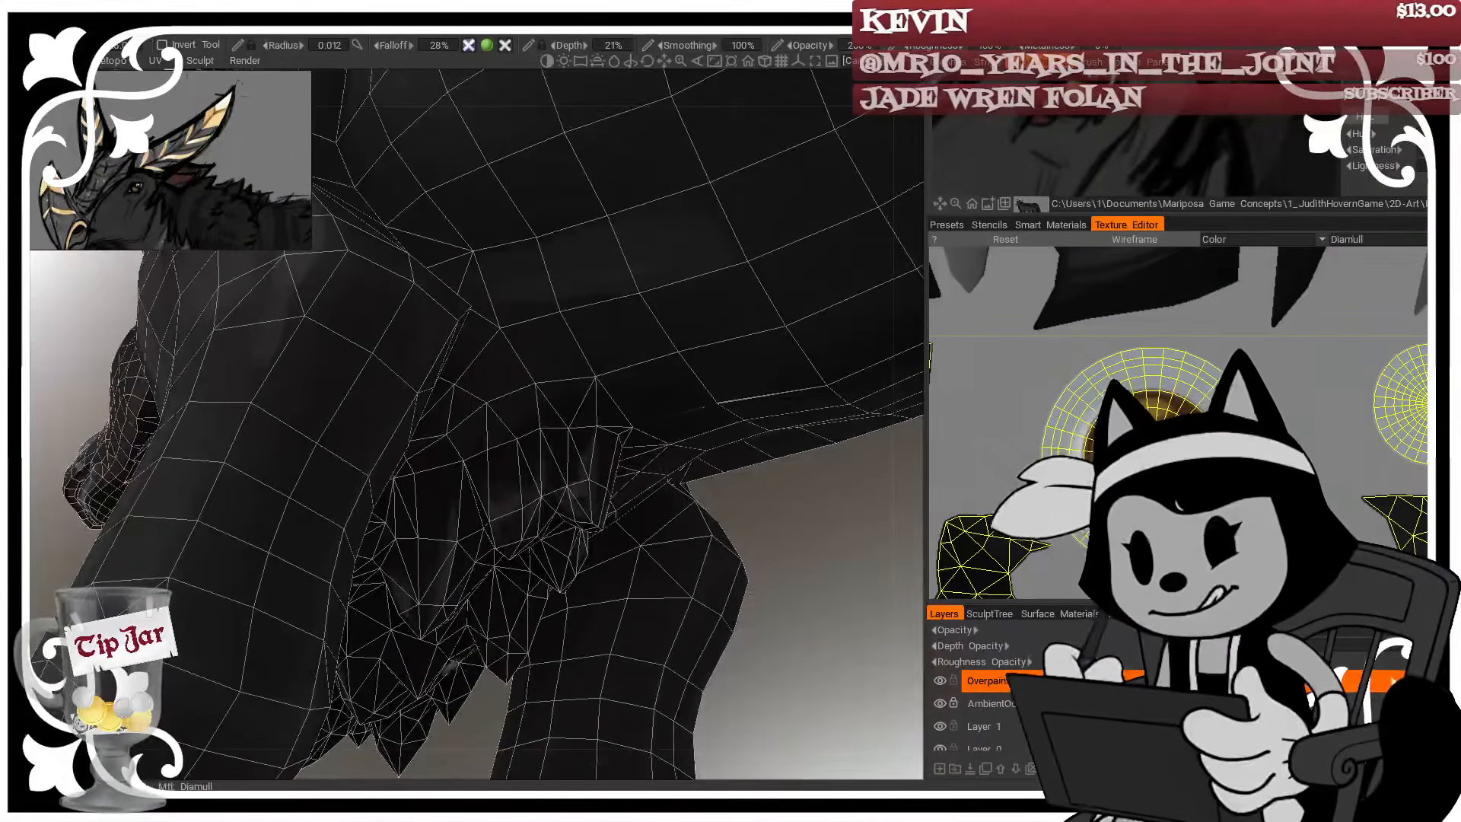
key("bracketright")
key("bracketright")
key("bracketleft")
key("bracketleft")
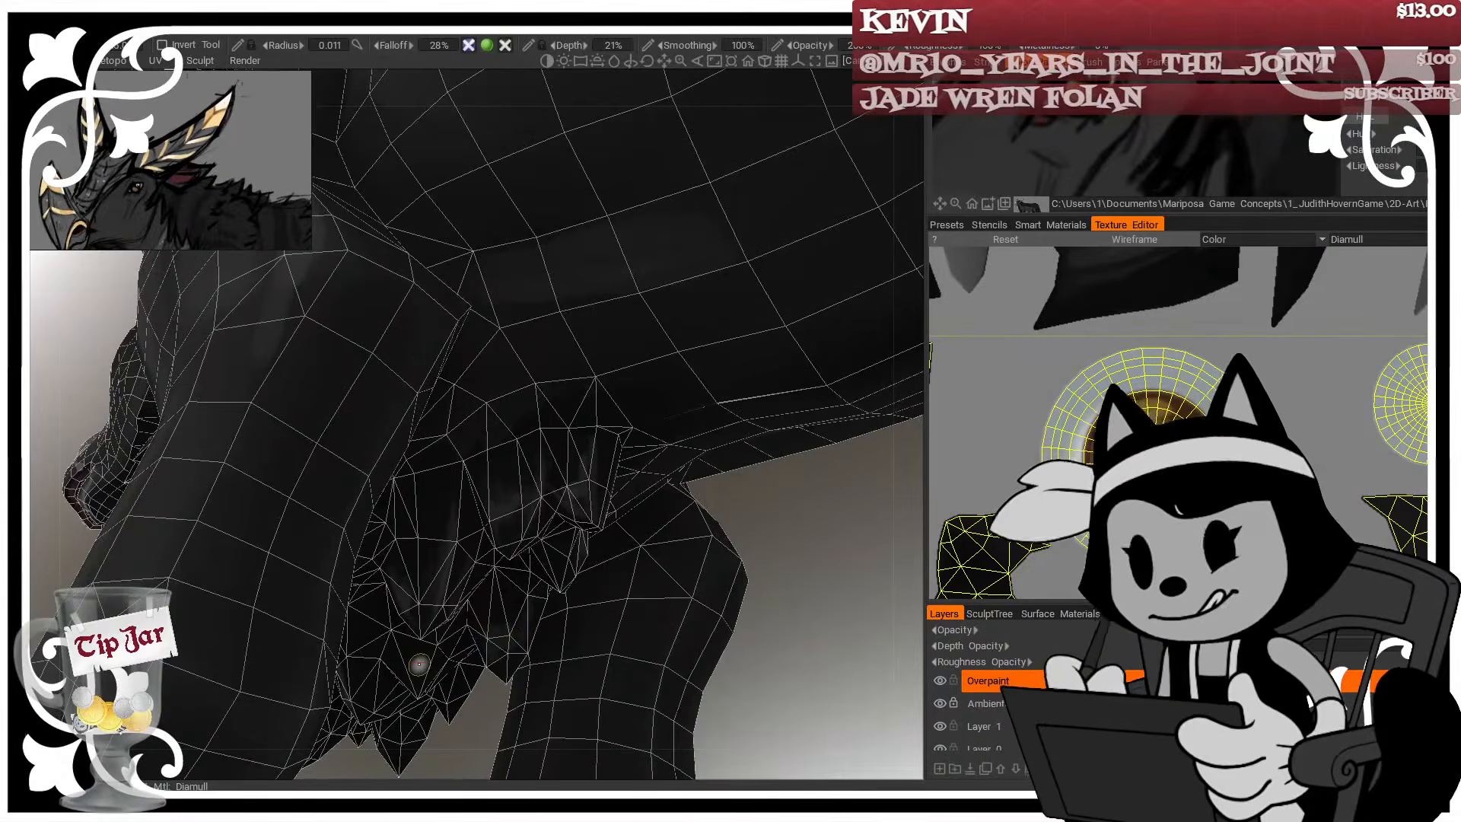
left_click_drag(831, 659, 829, 683)
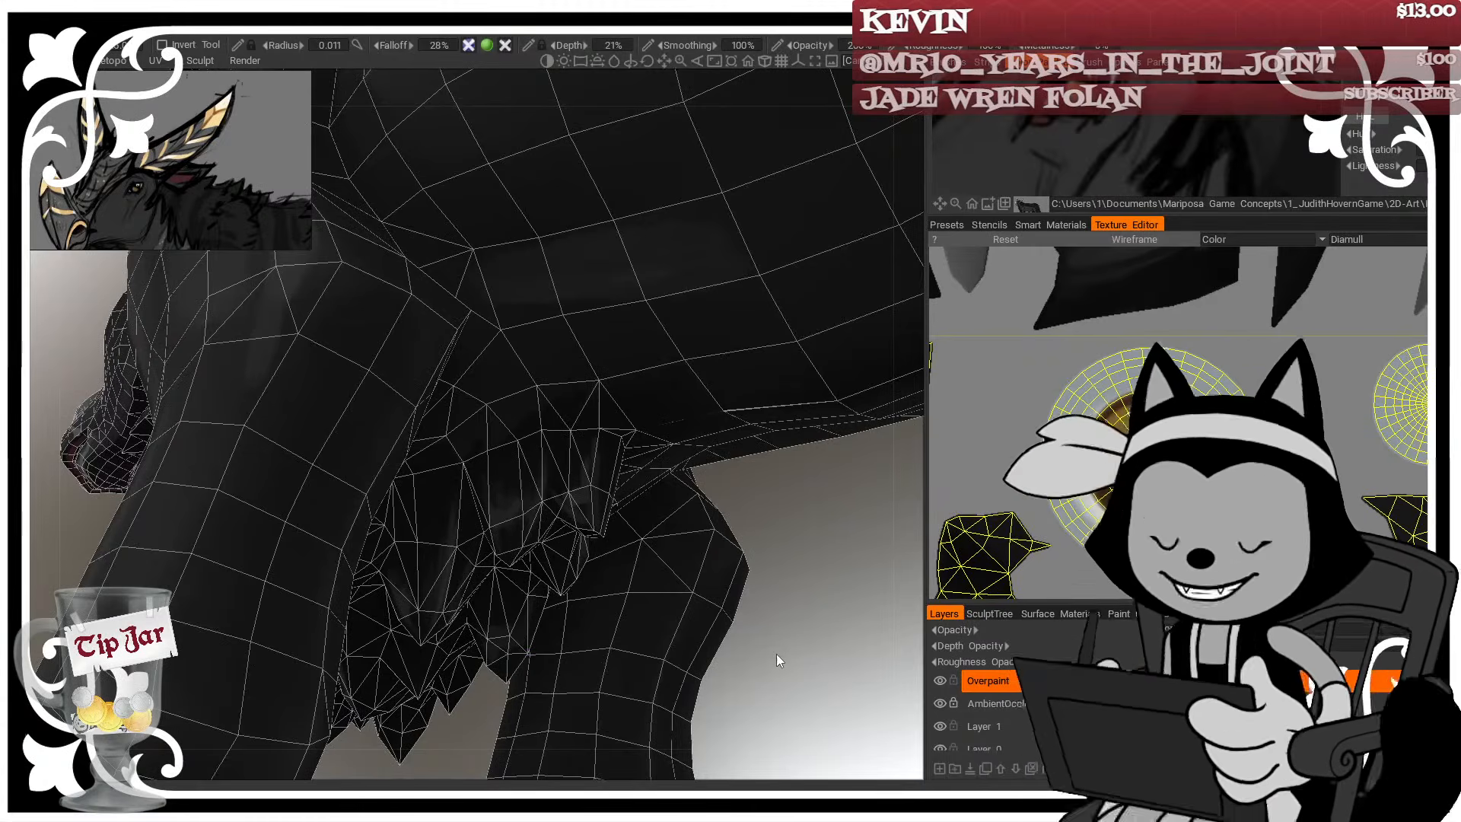
mouse_move(776, 655)
left_mouse_down()
mouse_move(770, 577)
mouse_move(850, 581)
mouse_move(779, 647)
left_mouse_up()
key("w")
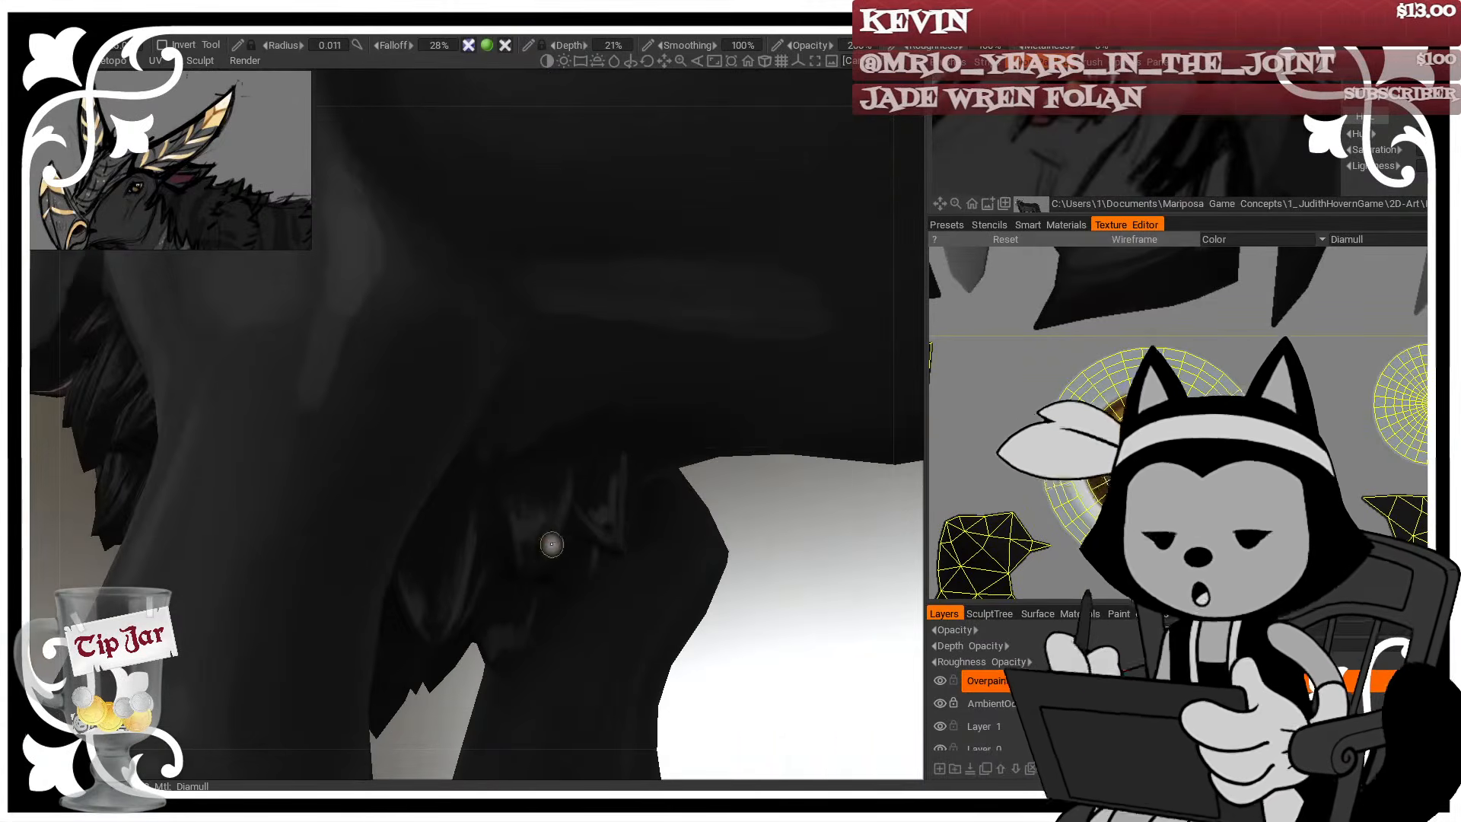
Blend the strands of the upper tufts behind the front leg with a brush radius of 0.021, then 0.016
key("bracketright")
key("bracketright")
key("bracketright")
mouse_move(519, 544)
left_mouse_down()
mouse_move(515, 525)
mouse_move(547, 556)
left_mouse_up()
left_click_drag(429, 600, 429, 620)
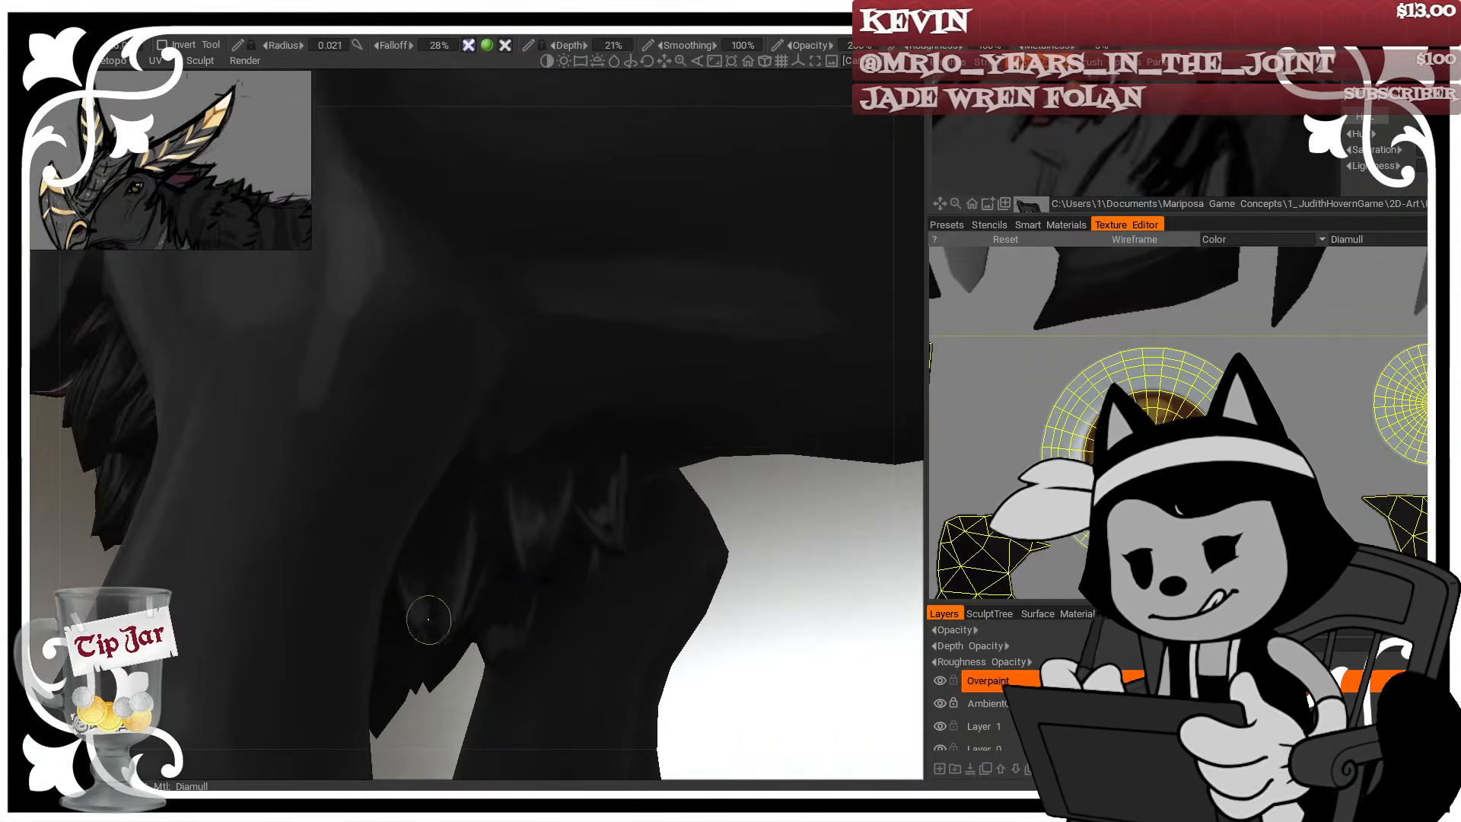
key("bracketleft")
Examine the tufts behind the front leg and the chest fur with and without the wireframe, comparing how their strands are painted
mouse_move(792, 608)
left_mouse_down()
mouse_move(726, 628)
mouse_move(818, 600)
mouse_move(815, 675)
mouse_move(743, 687)
left_mouse_up()
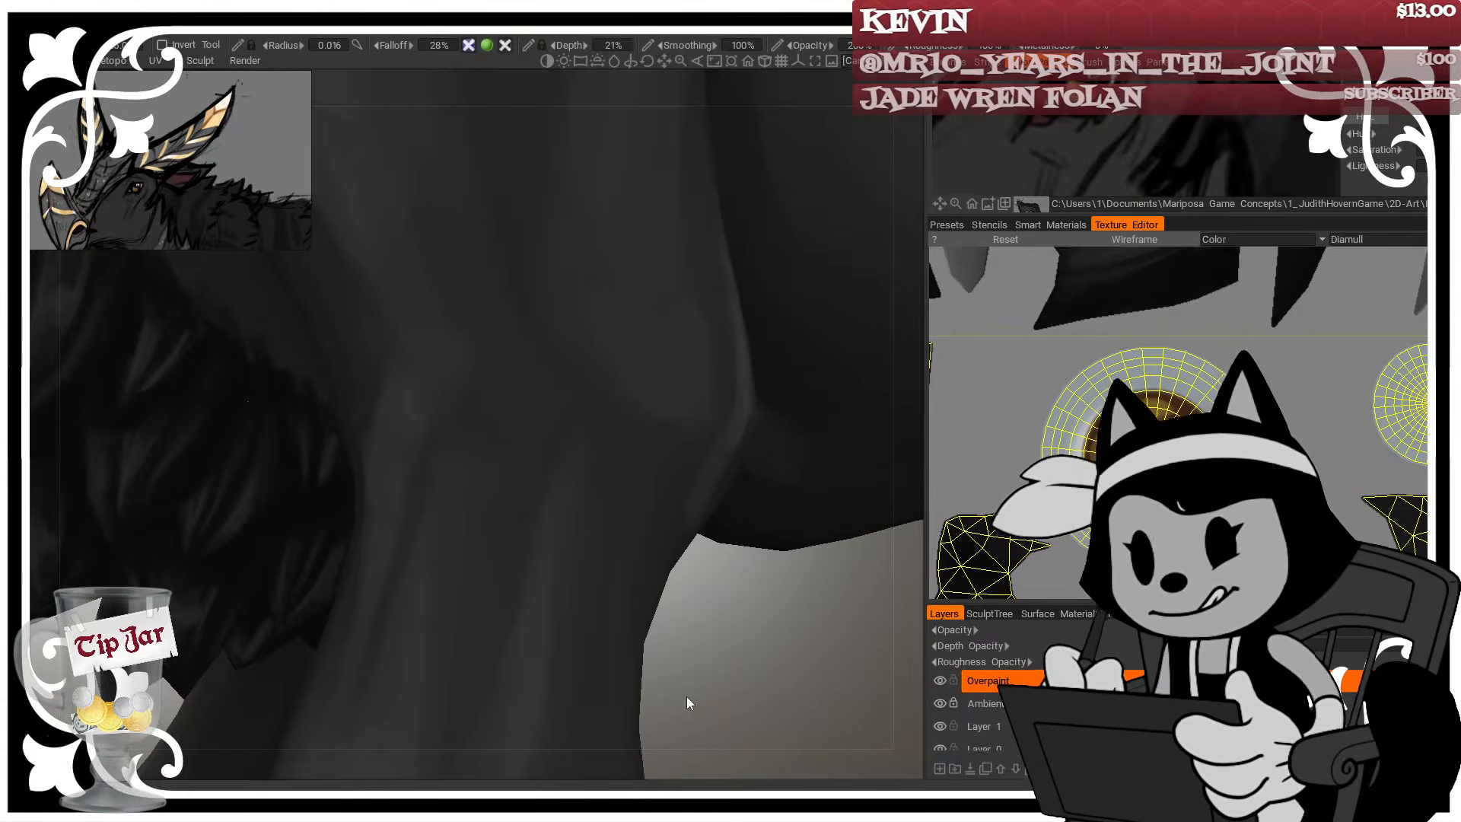
left_click_drag(753, 658, 468, 737)
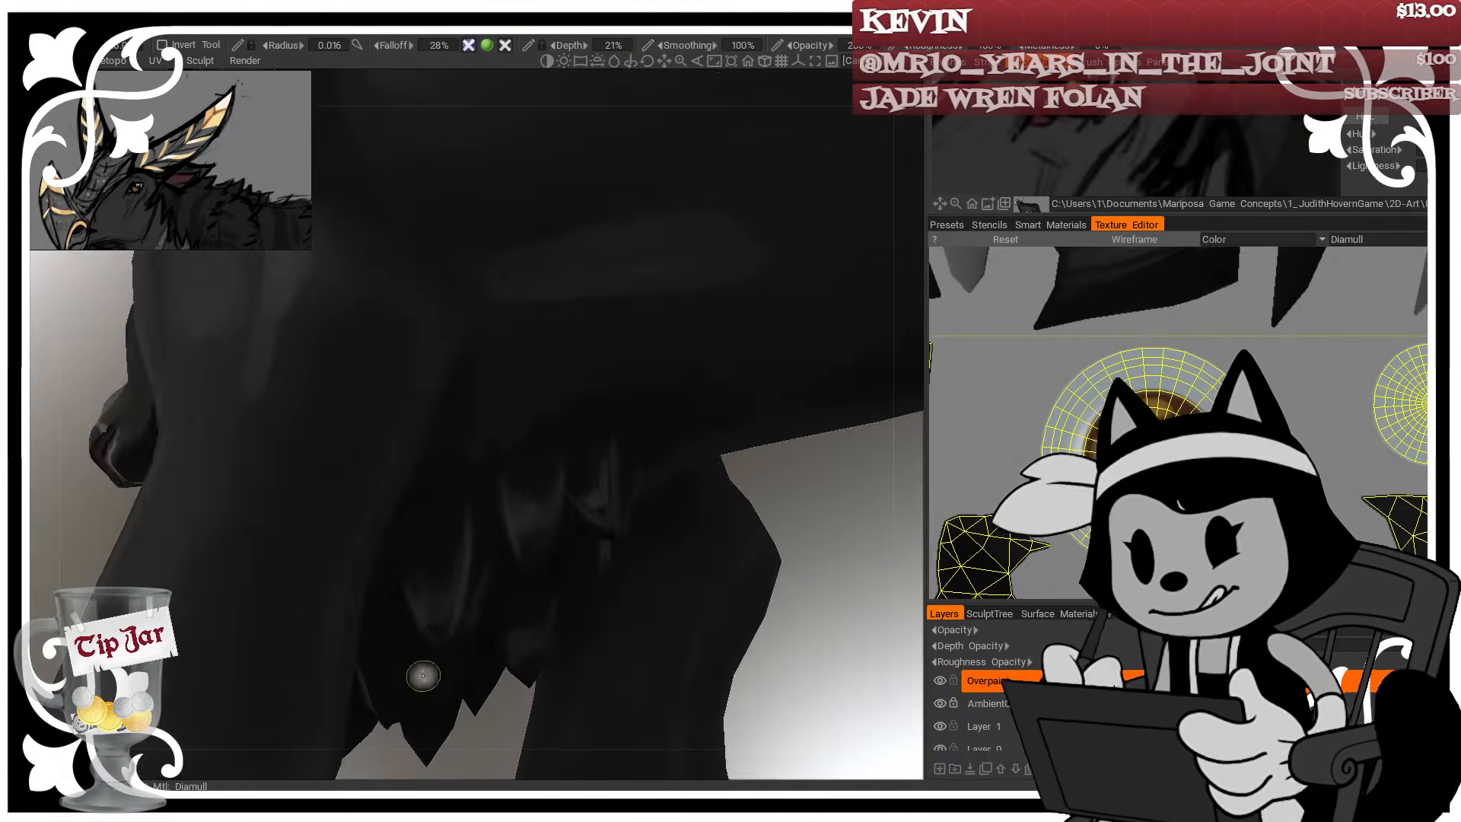
left_click_drag(464, 717, 474, 700)
key("w")
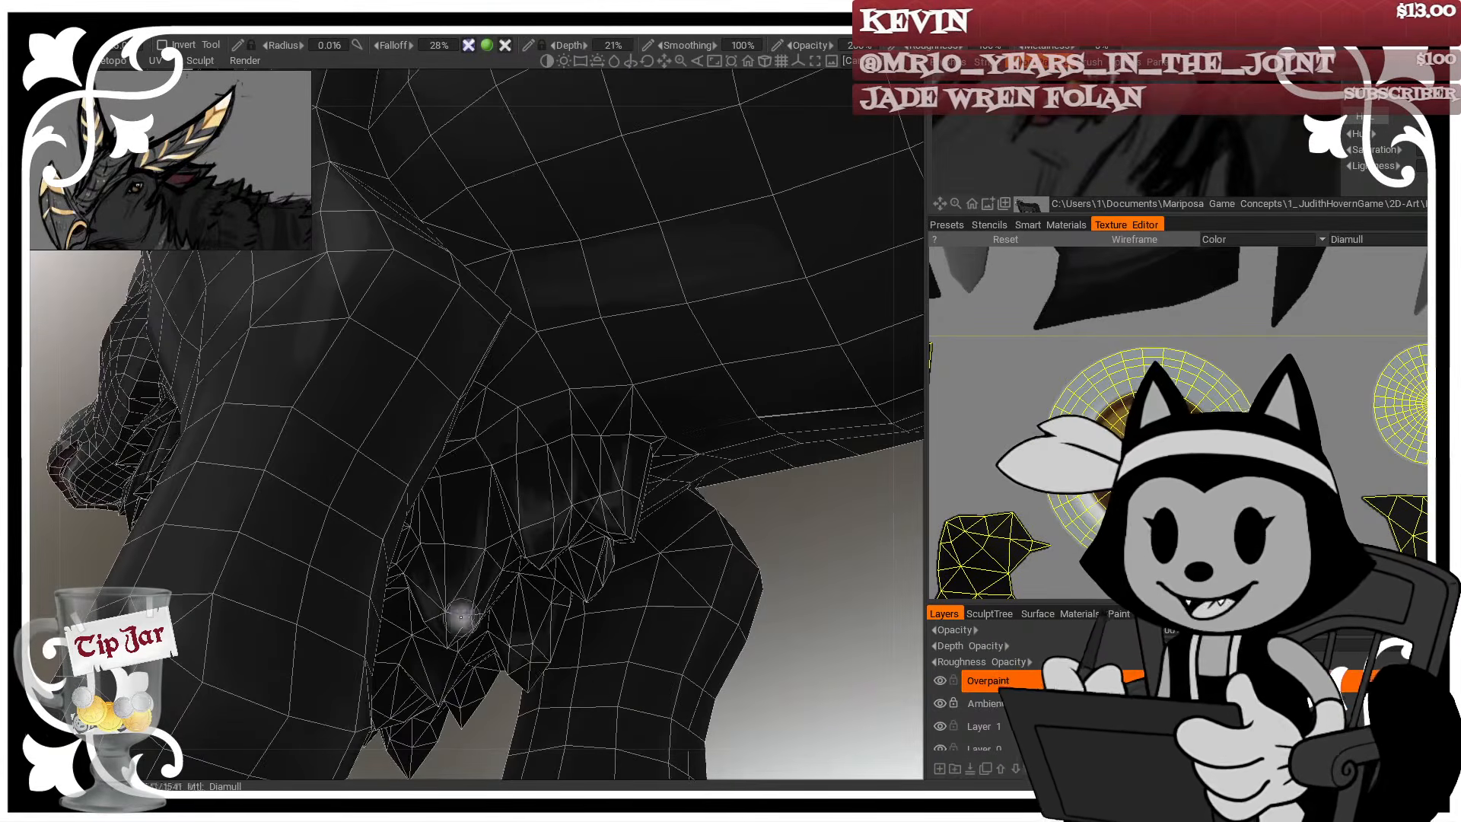
left_click_drag(761, 656, 977, 650)
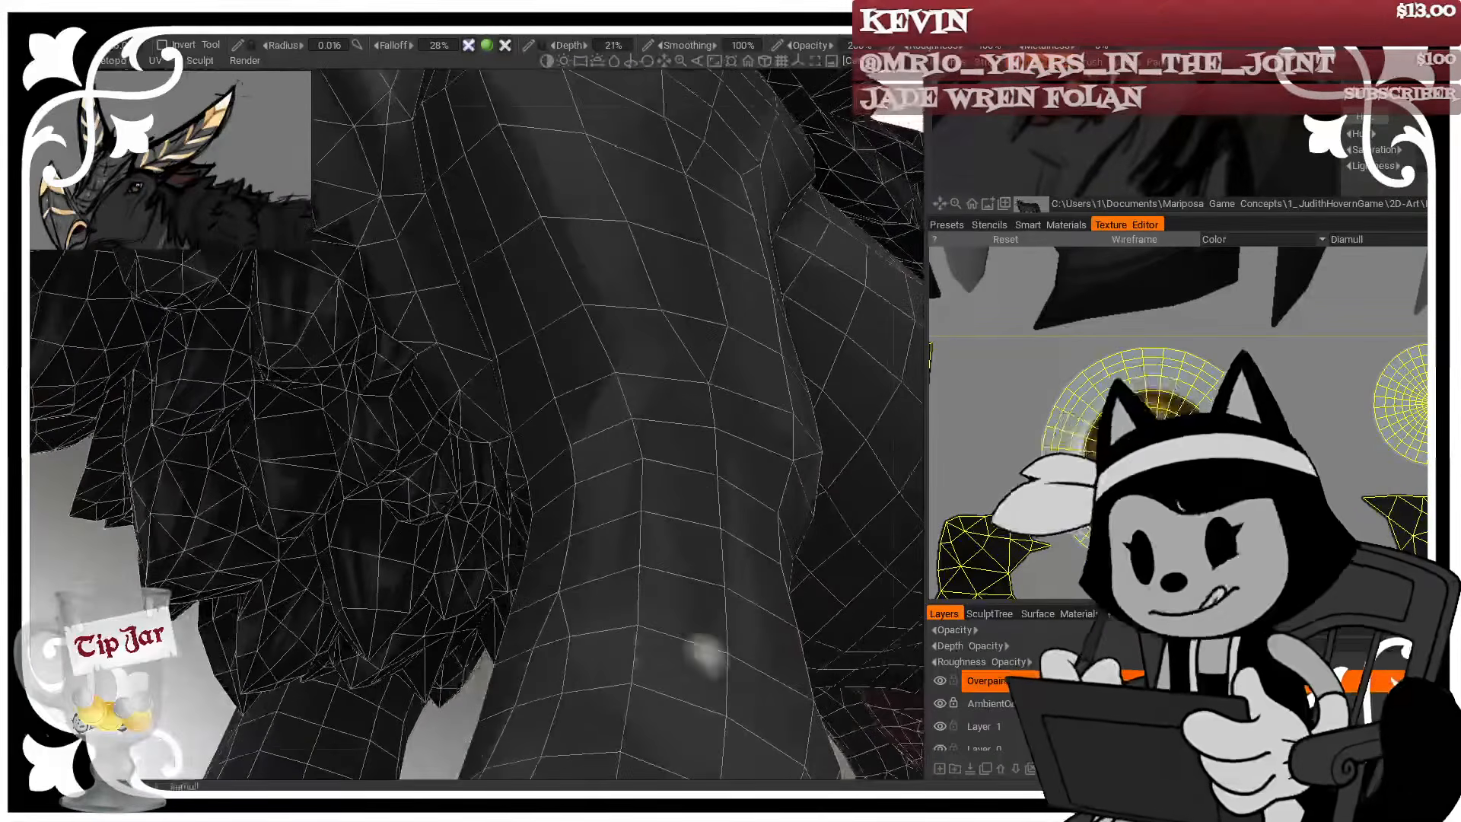
middle_click_drag(364, 597, 458, 429)
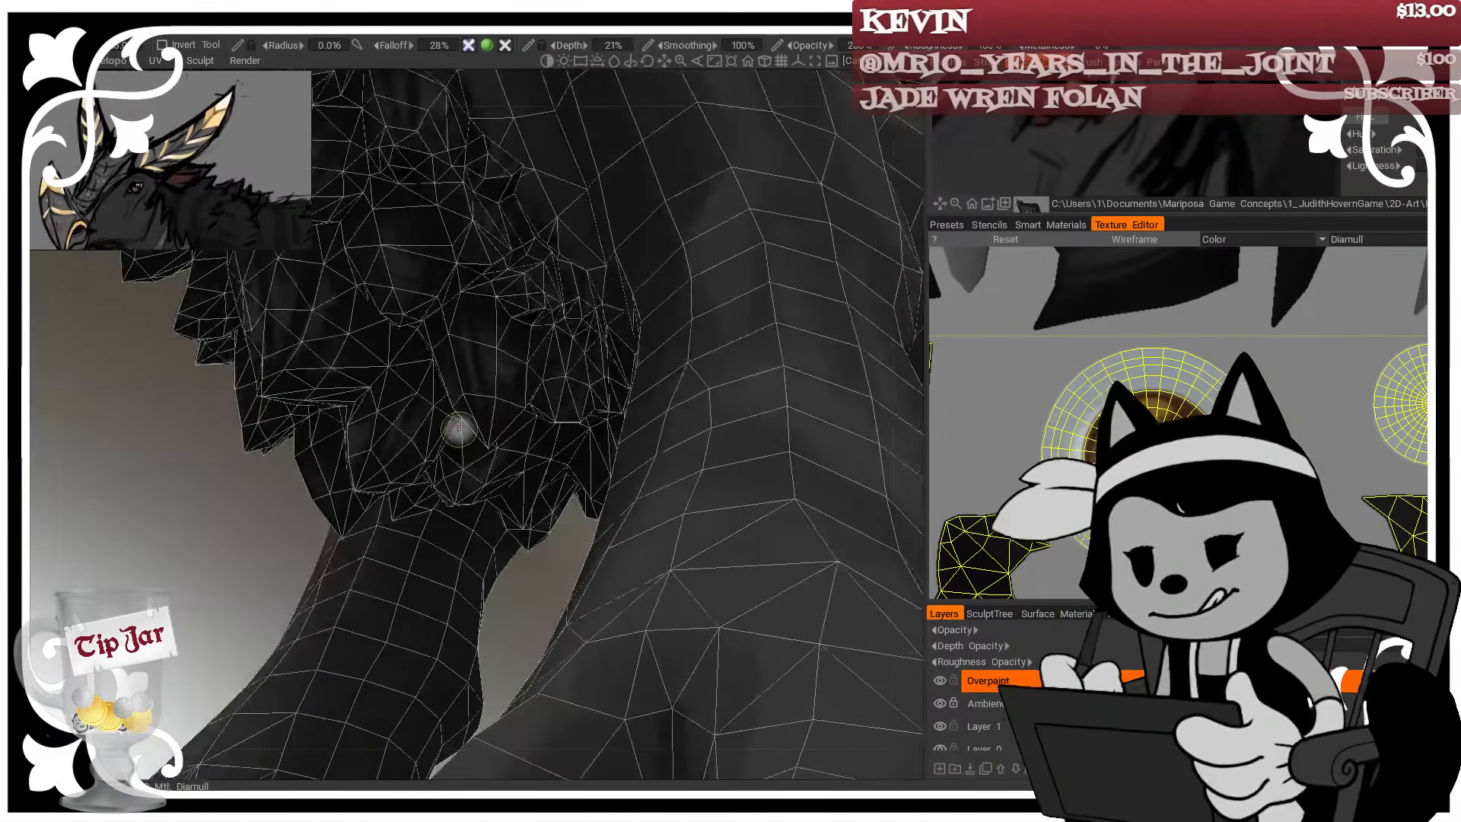
key("w")
key("w")
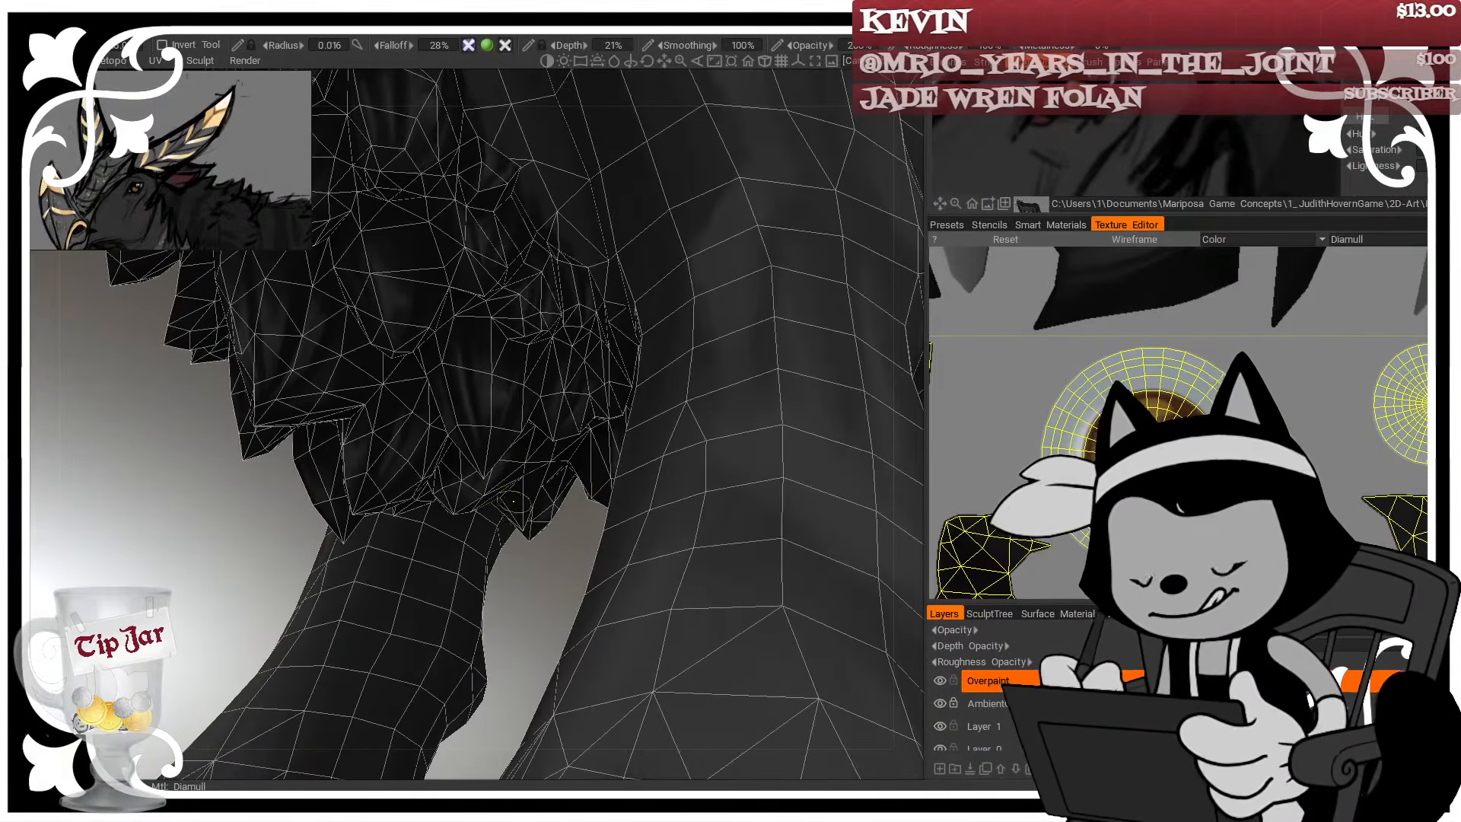
key("]")
key("[")
key("[")
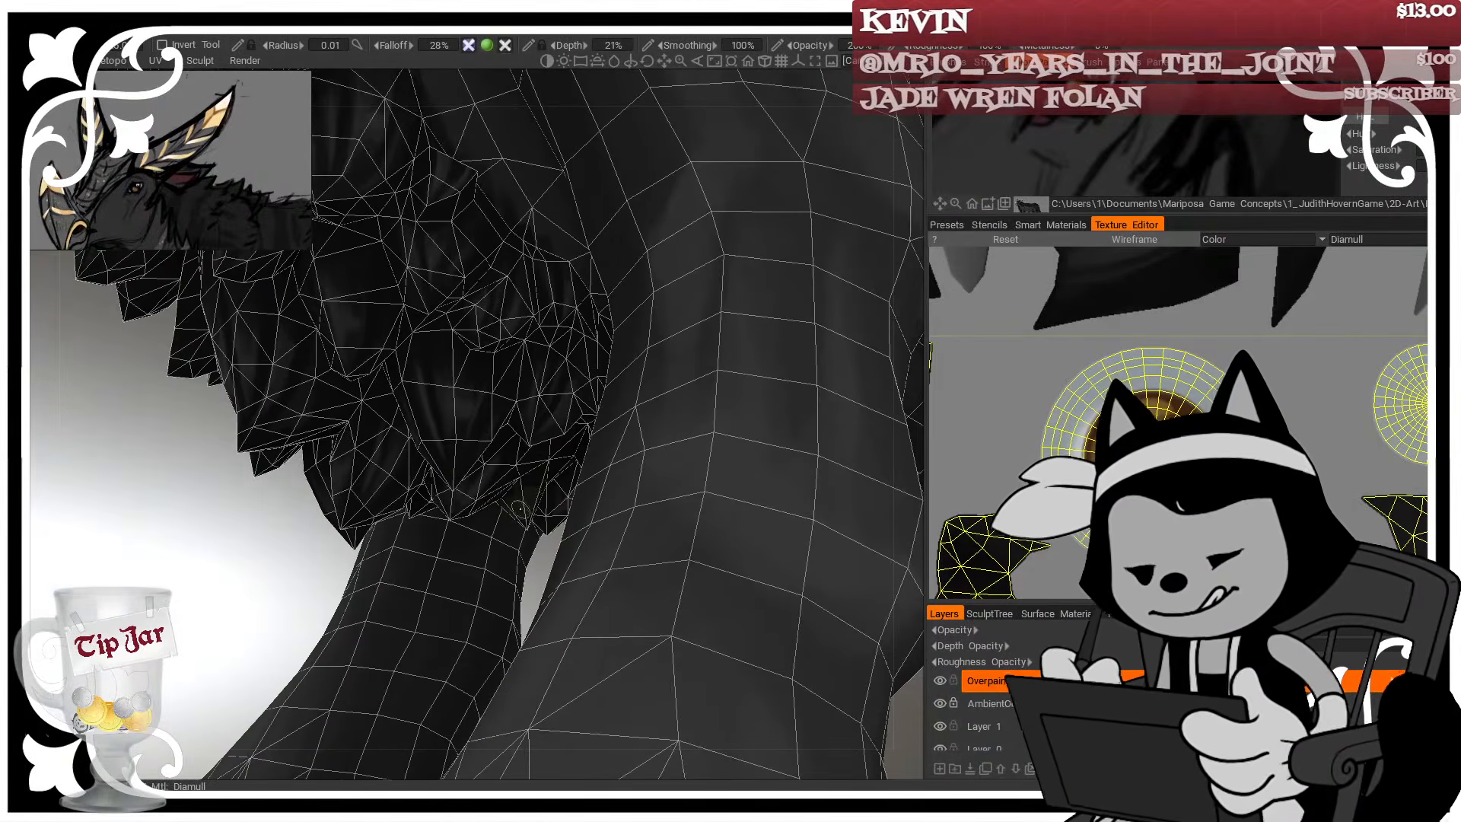
key("w")
mouse_move(539, 583)
left_mouse_down()
mouse_move(518, 598)
mouse_move(565, 581)
left_mouse_up()
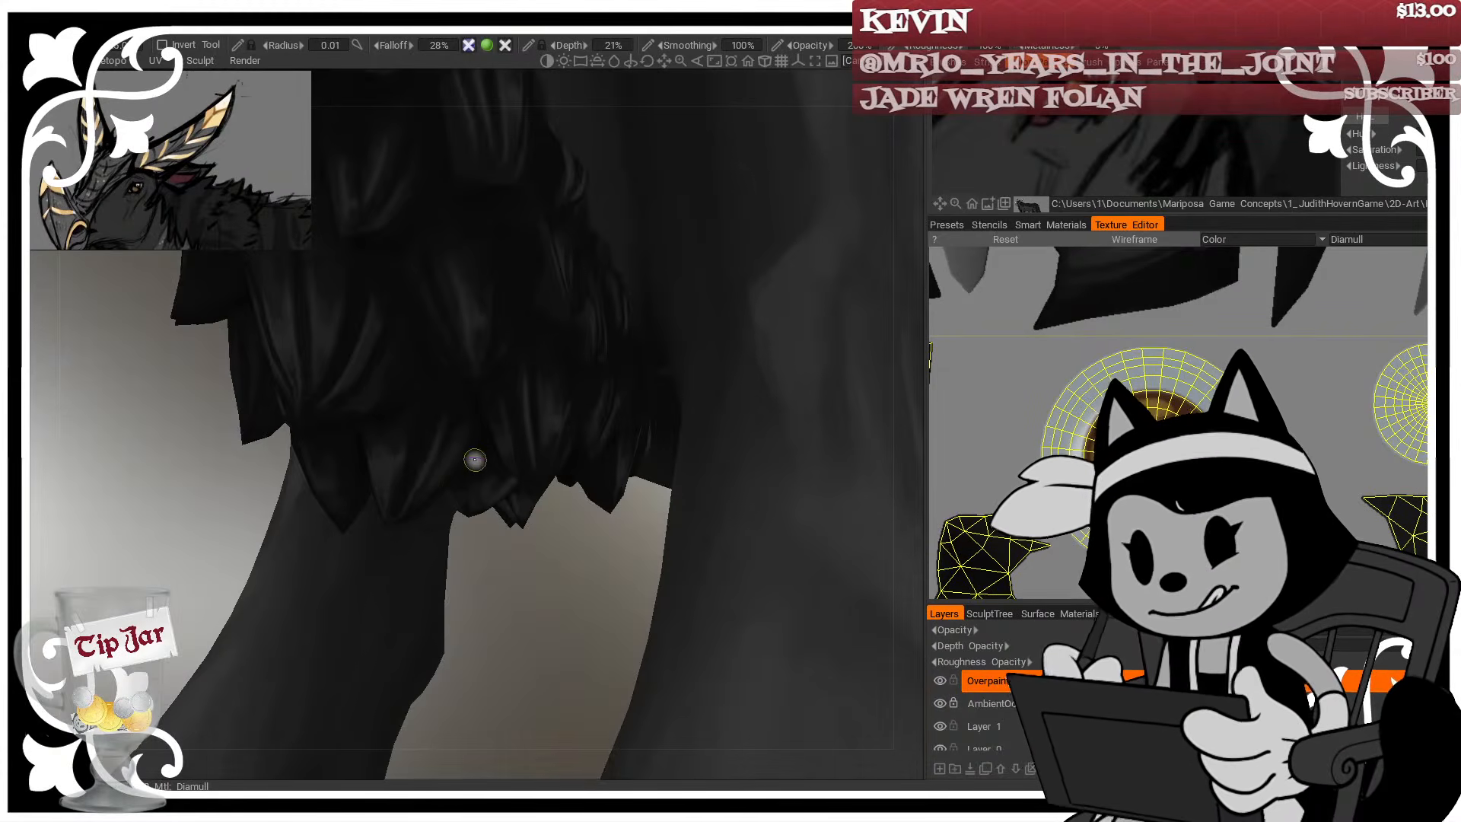
middle_click_drag(512, 502, 515, 731)
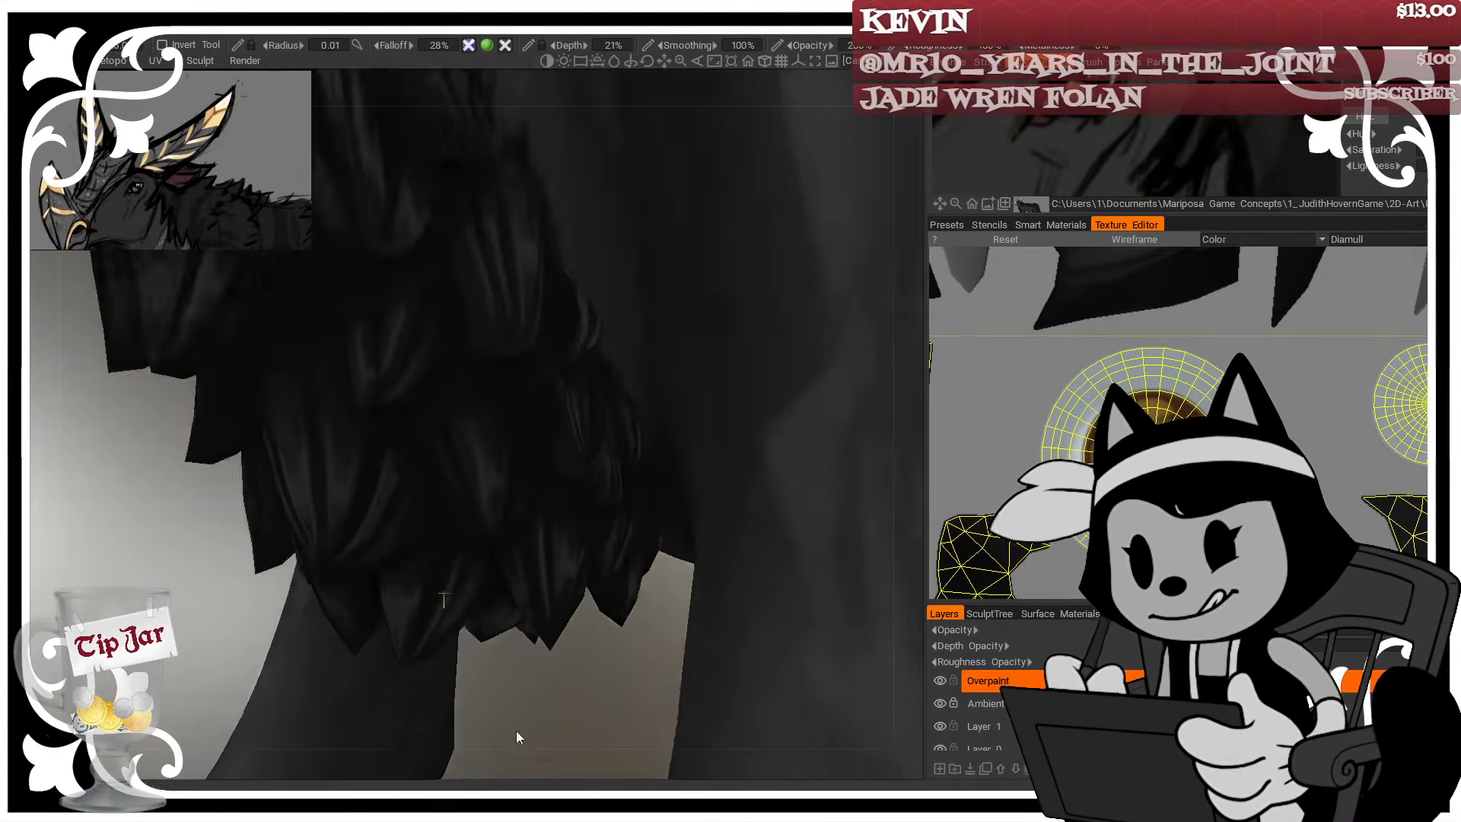
right_click_drag(516, 730, 489, 550)
left_click_drag(209, 436, 240, 532)
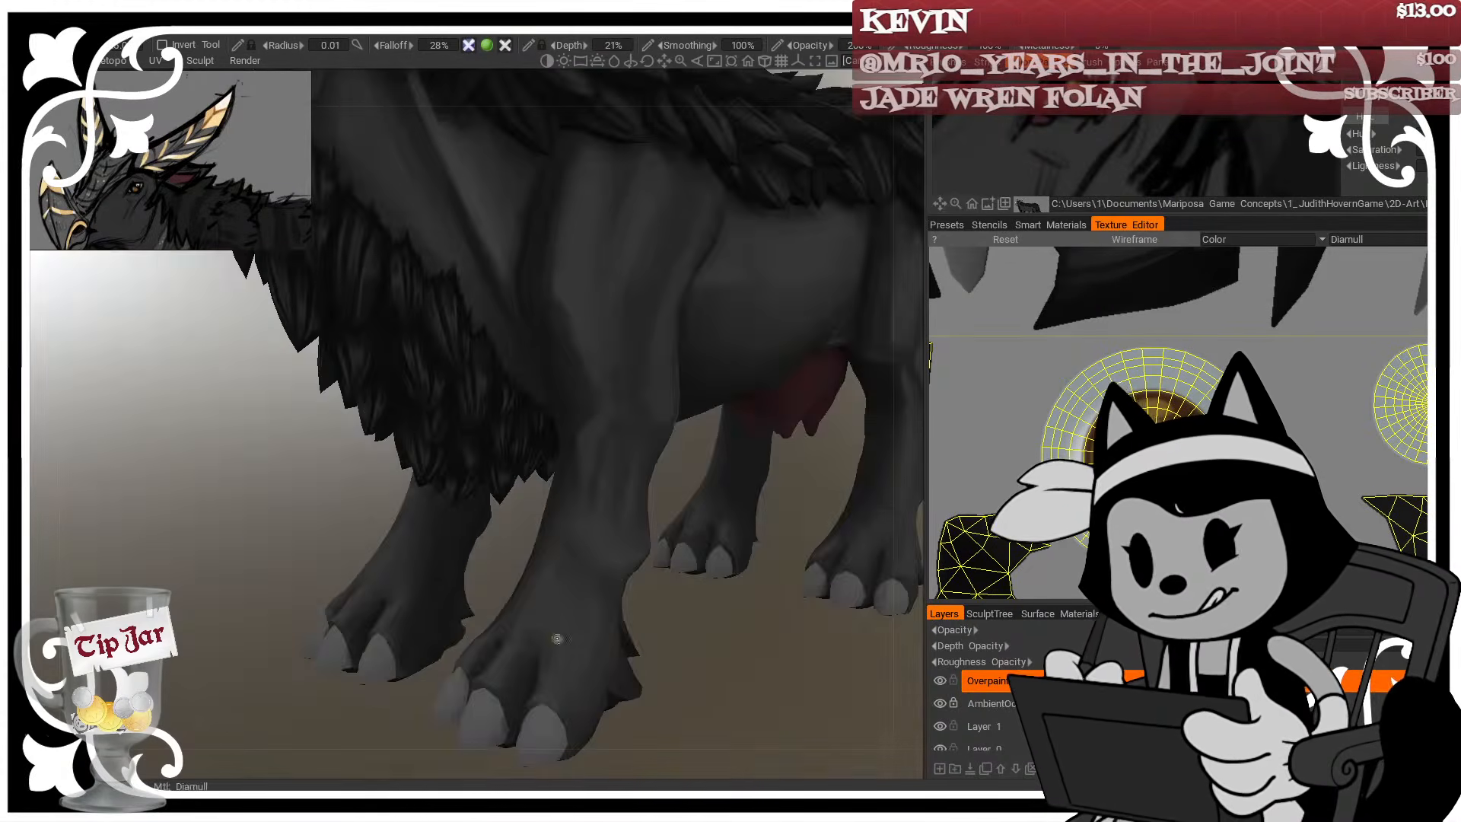
left_click_drag(557, 638, 705, 604)
scroll(705, 604, "up", 5)
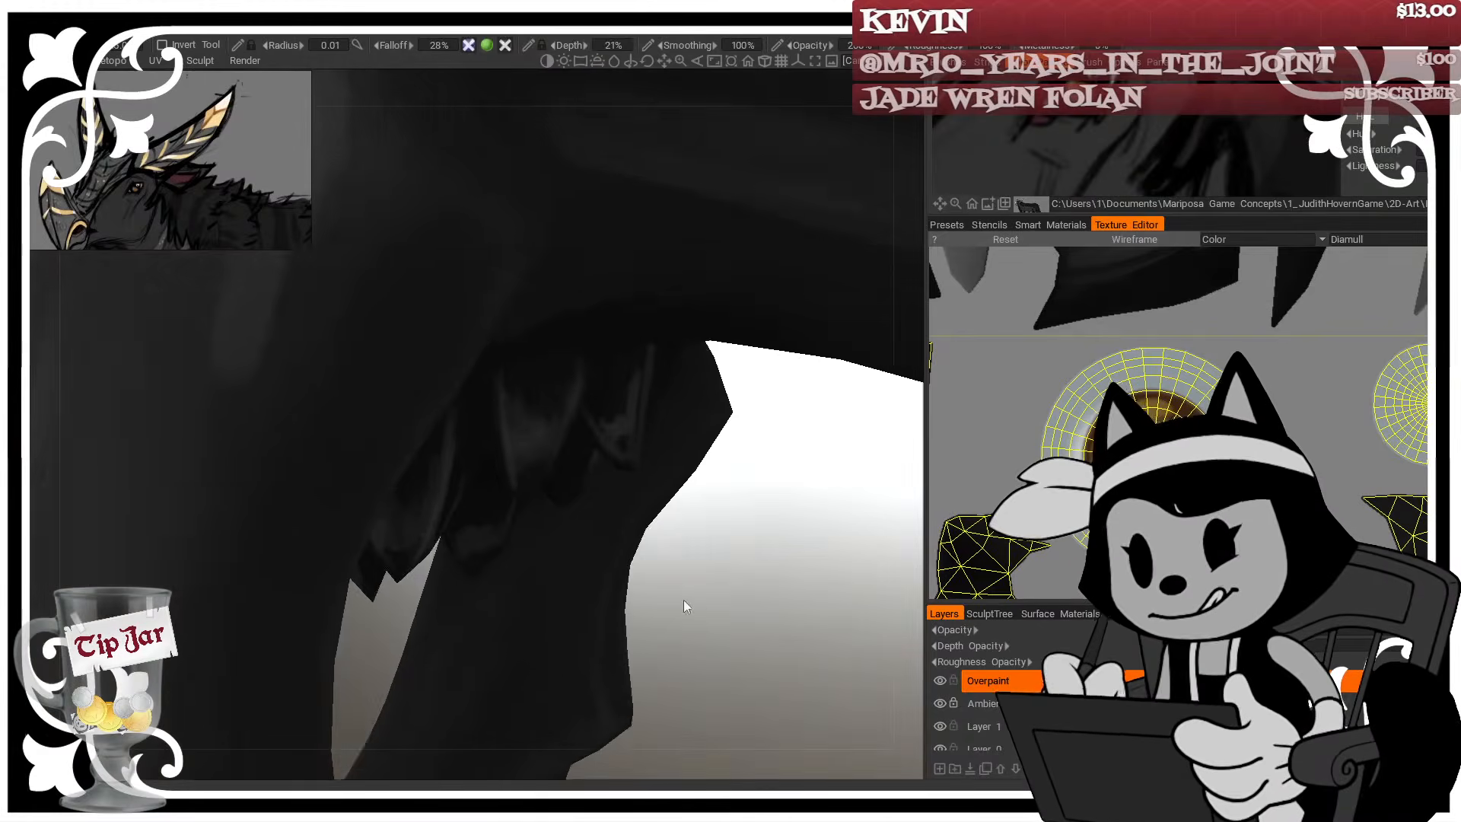
Tone down and blend the strand highlights on the upper tufts behind the front leg with a brush radius of 0.046
left_click_drag(719, 582, 674, 585)
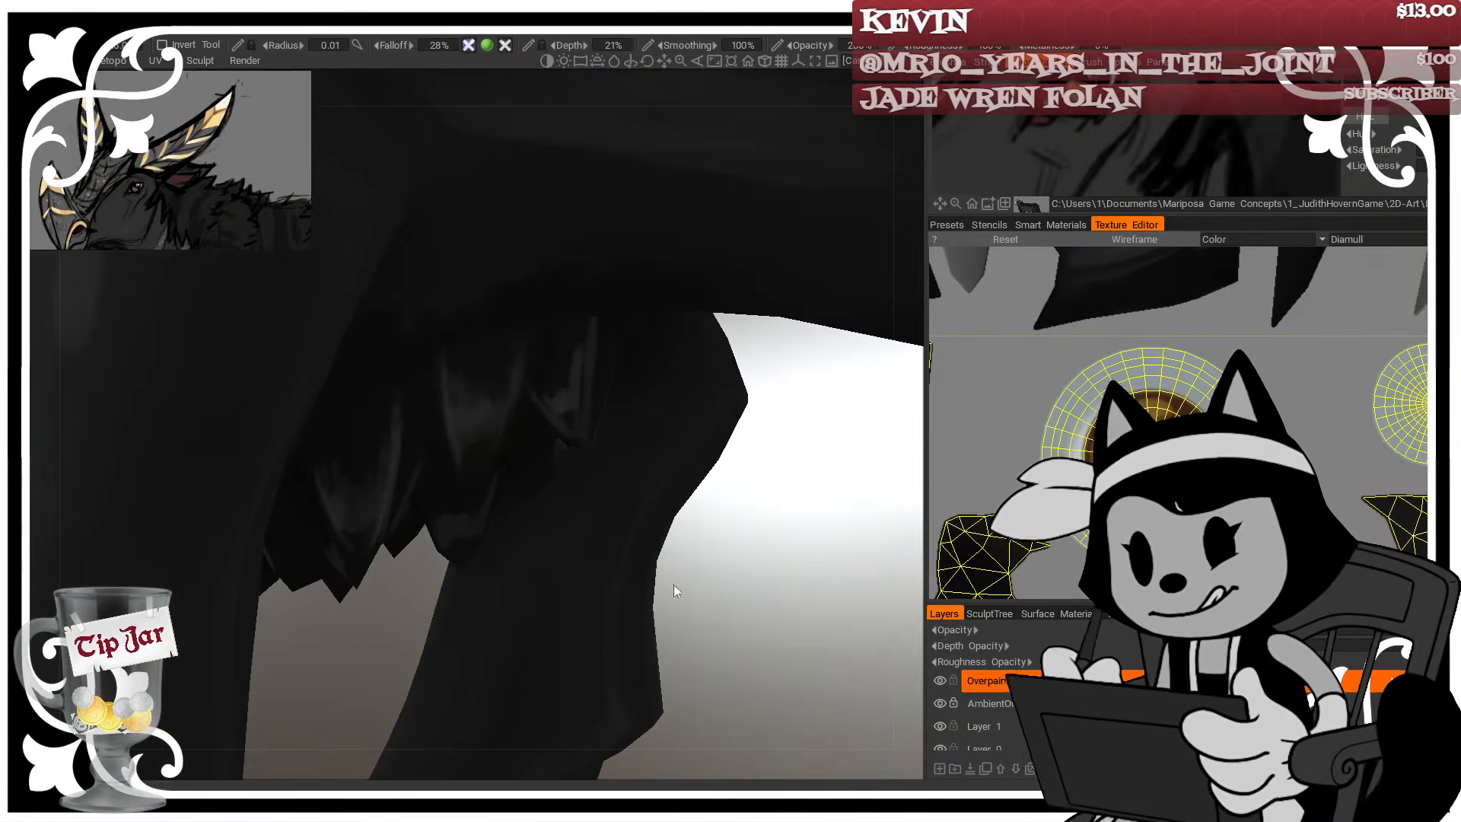
key("bracketright")
key("bracketright")
key("bracketright")
key("bracketright")
key("bracketright")
key("bracketright")
key("bracketright")
key("bracketright")
key("bracketright")
key("bracketright")
key("bracketright")
key("bracketright")
key("bracketright")
key("bracketright")
key("bracketright")
key("bracketright")
left_click_drag(474, 435, 499, 372)
left_click_drag(741, 512, 736, 542)
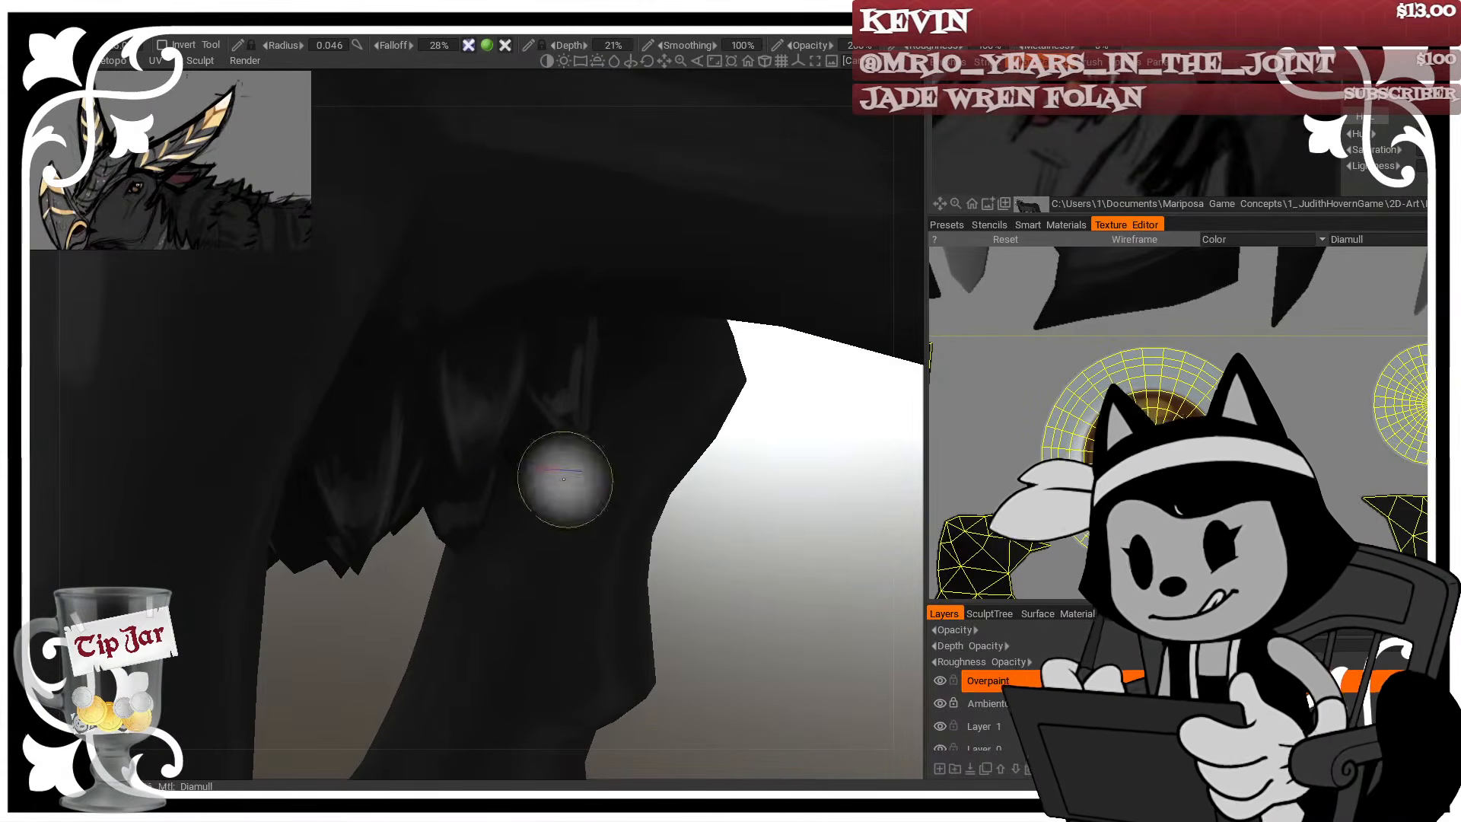
left_click_drag(354, 513, 375, 431)
left_click_drag(708, 570, 696, 525)
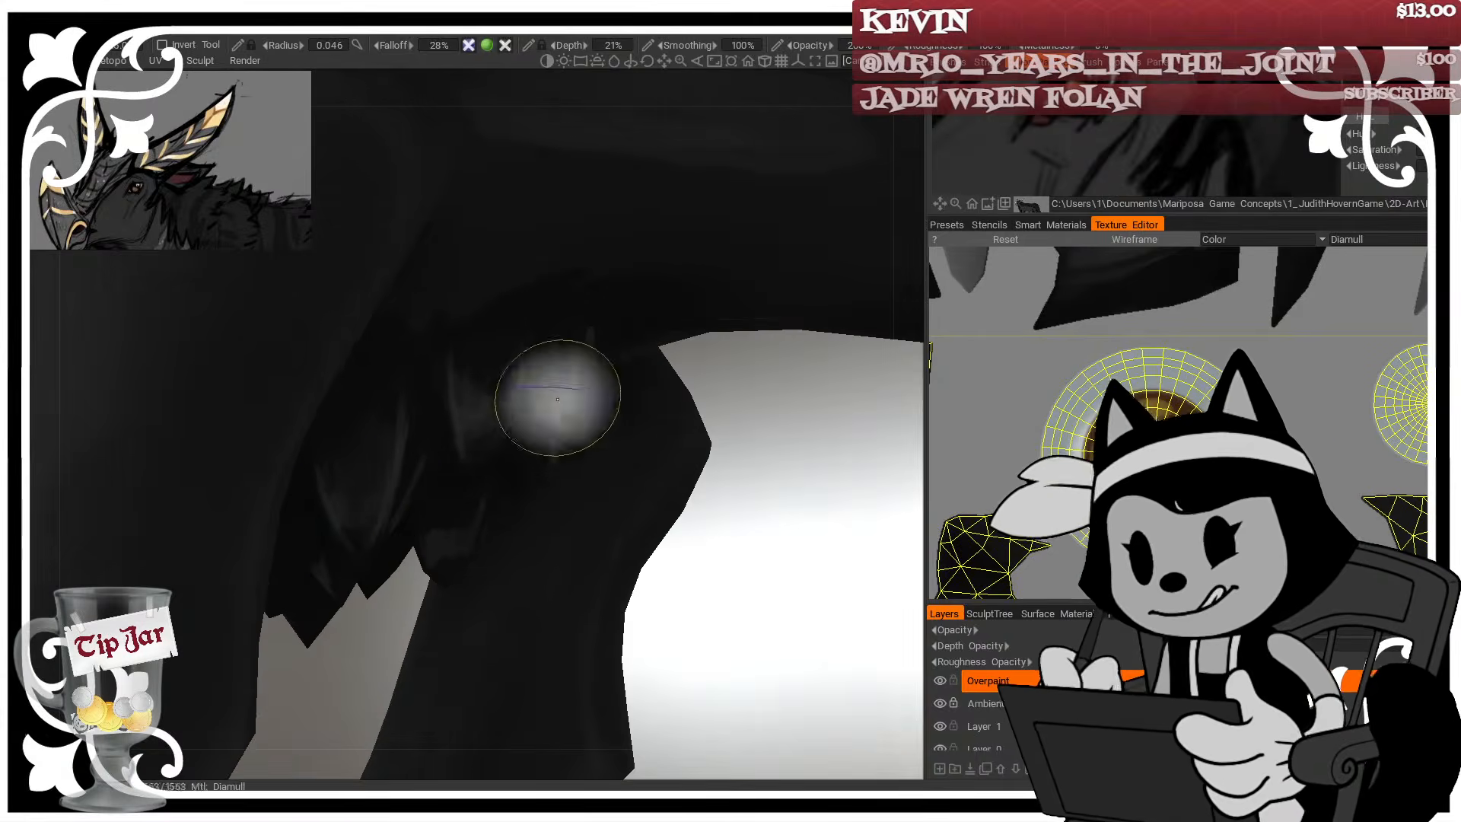
mouse_move(450, 346)
left_mouse_down()
mouse_move(469, 395)
mouse_move(489, 385)
left_mouse_up()
left_click_drag(351, 449, 352, 477)
left_click_drag(712, 544, 749, 525)
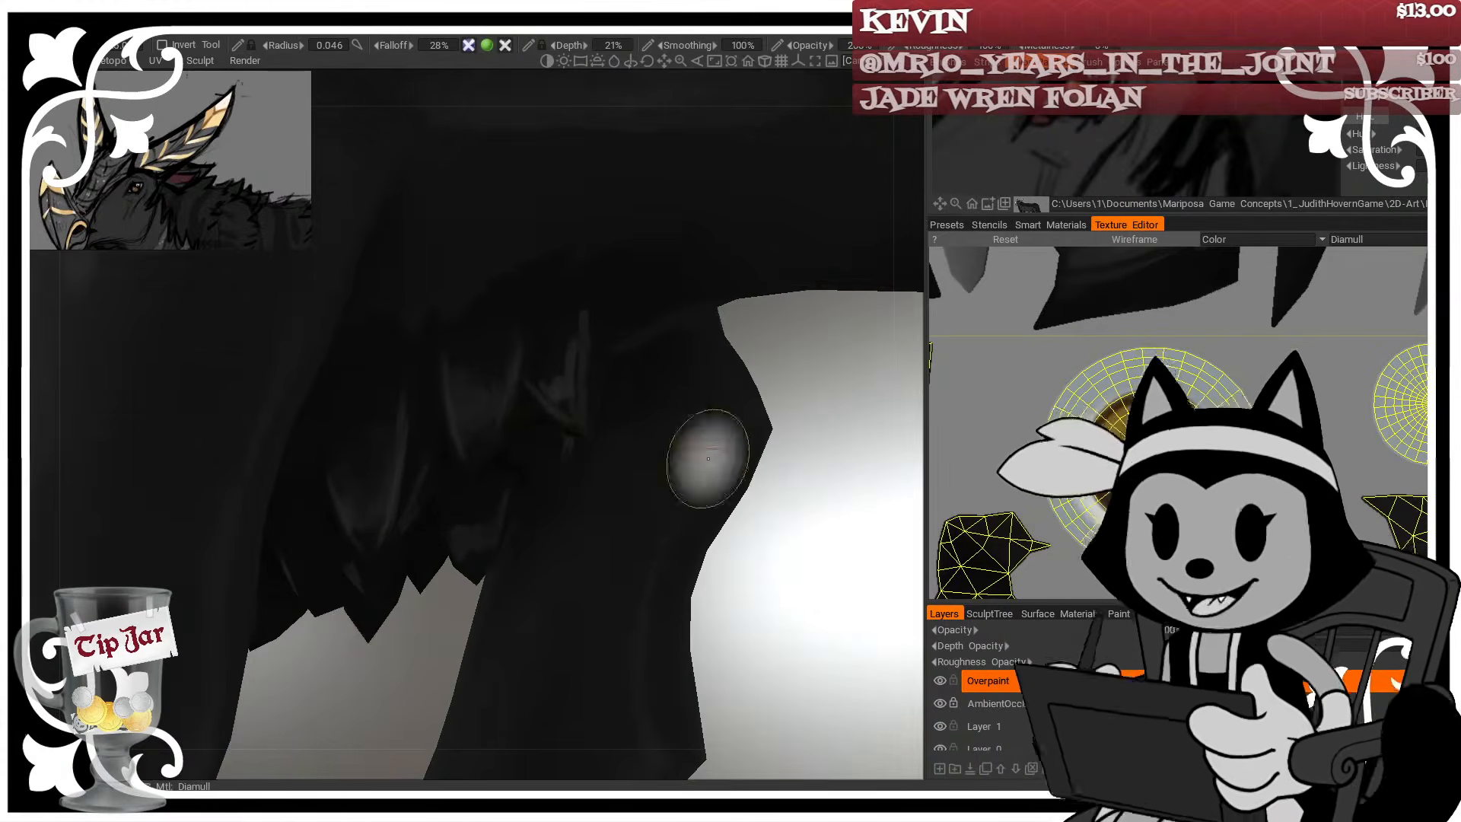
left_click_drag(541, 354, 569, 398)
left_click_drag(778, 689, 780, 659)
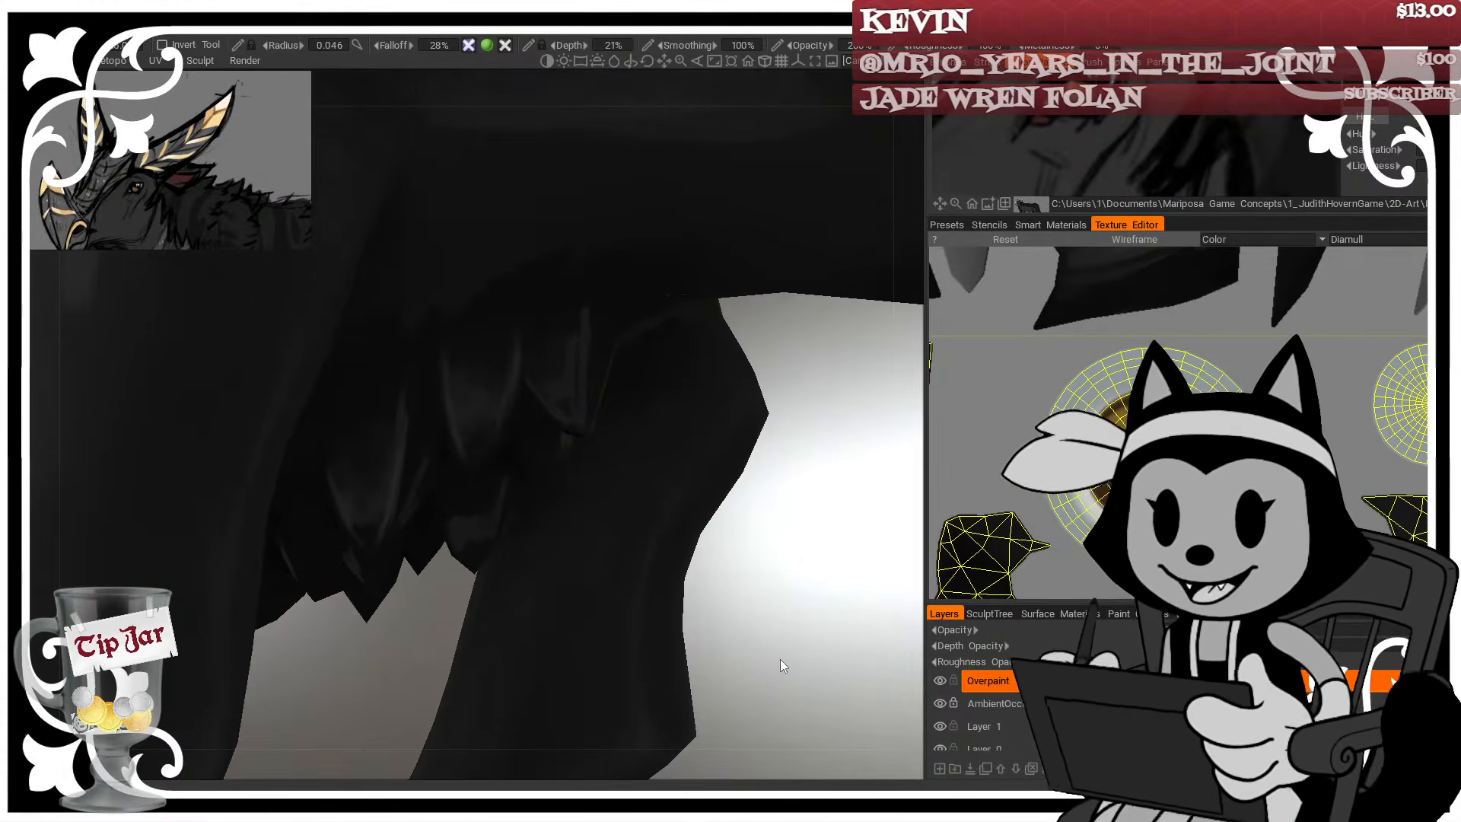
Shade the lower tufts behind the front leg with an enlarged brush of about 0.06, then return the radius to 0.046
key("bracketright")
key("bracketright")
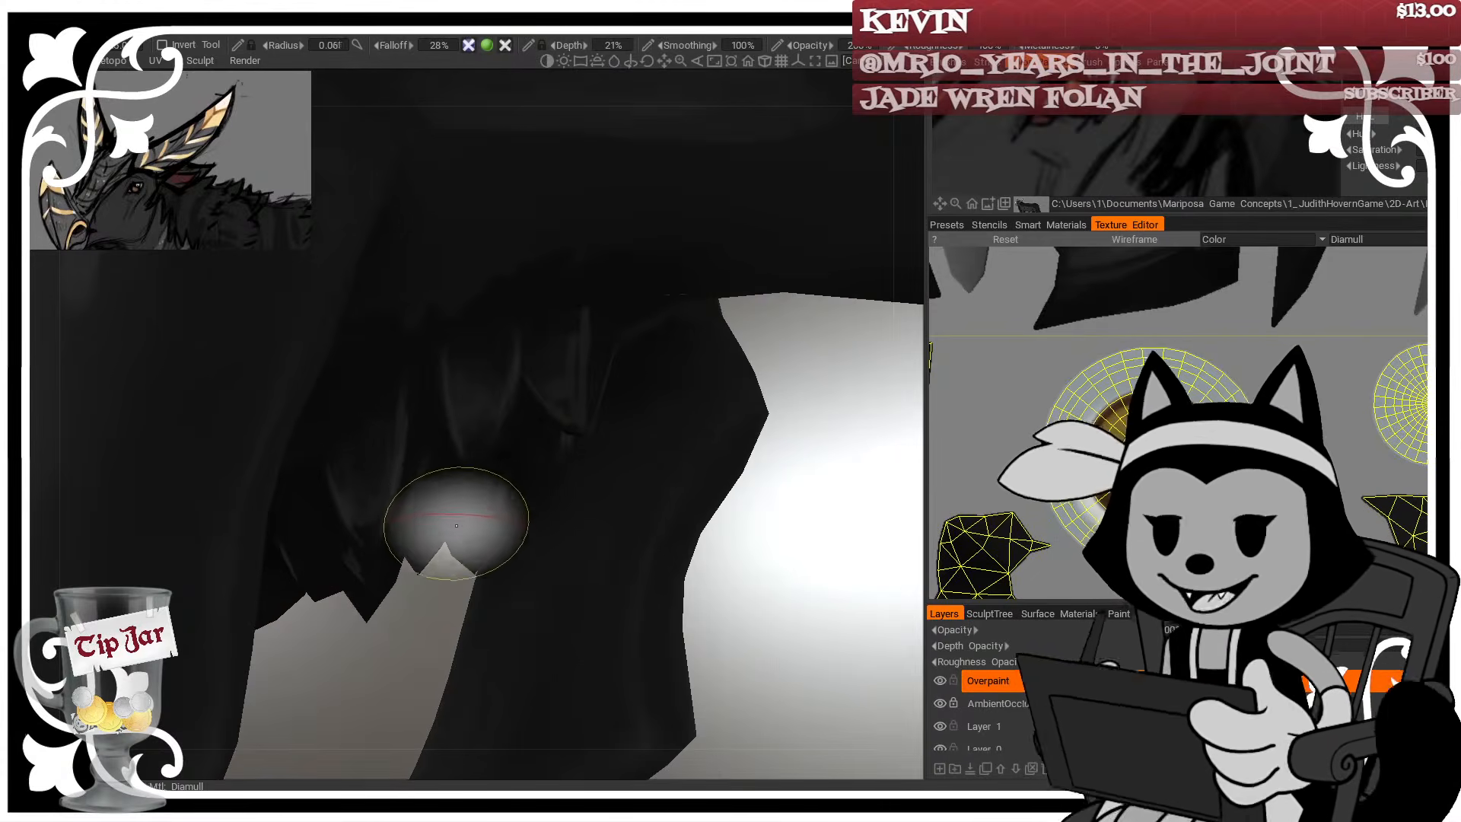
left_click_drag(450, 521, 478, 488)
key("bracketleft")
key("bracketleft")
key("bracketleft")
key("bracketleft")
left_click_drag(803, 528, 771, 500)
mouse_move(454, 677)
left_mouse_down()
mouse_move(404, 691)
mouse_move(491, 635)
mouse_move(480, 597)
left_mouse_up()
key("bracketright")
key("bracketright")
mouse_move(664, 714)
left_mouse_down()
mouse_move(743, 694)
mouse_move(913, 701)
mouse_move(723, 636)
mouse_move(682, 724)
mouse_move(671, 704)
left_mouse_up()
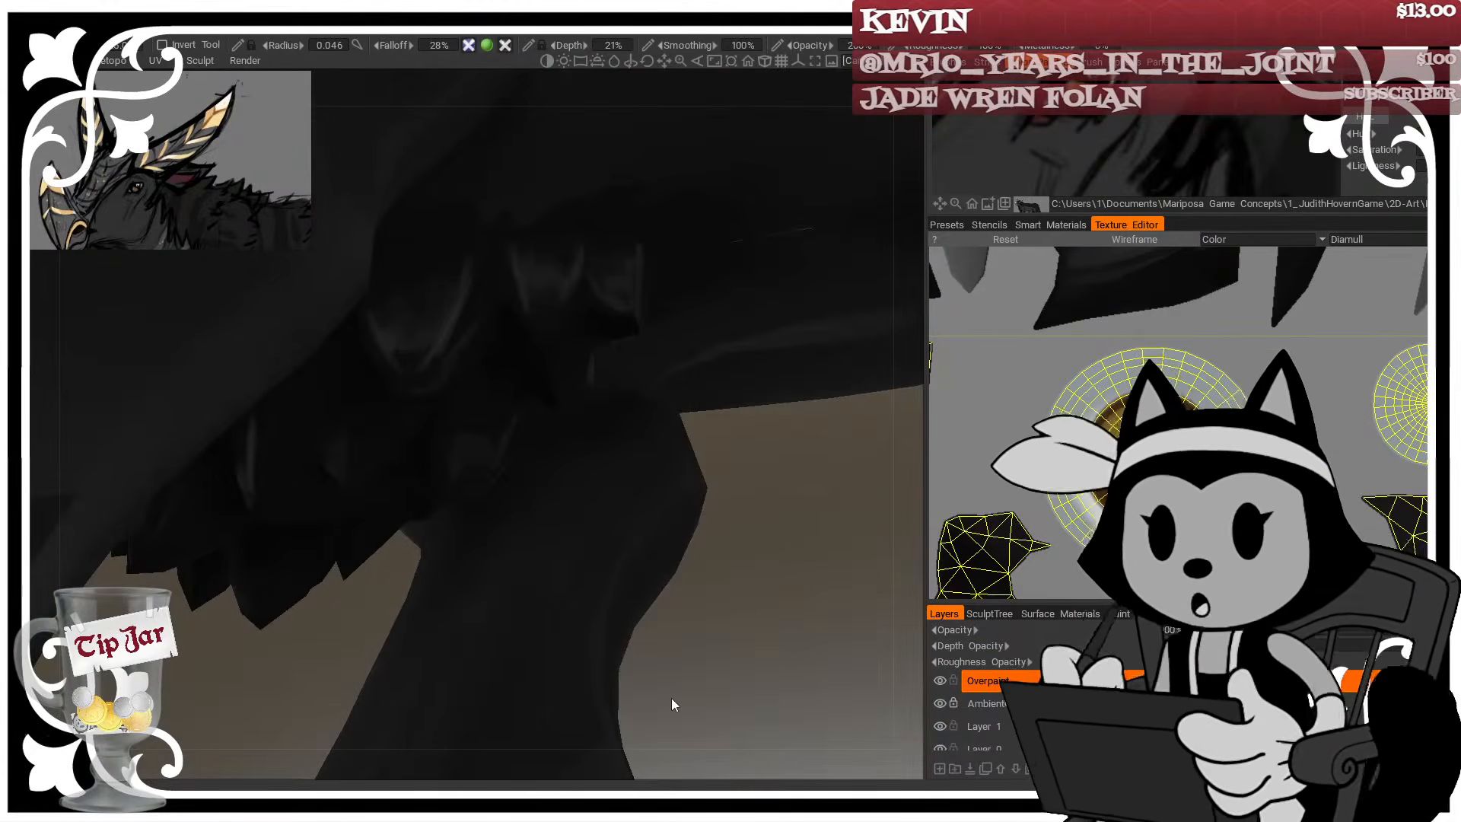
Paint a highlight along the rim of the lower middle tuft with a brush radius of 0.011, using the wireframe to find its edge
mouse_move(766, 733)
left_mouse_down()
mouse_move(740, 561)
mouse_move(773, 573)
mouse_move(371, 707)
mouse_move(391, 587)
left_mouse_up()
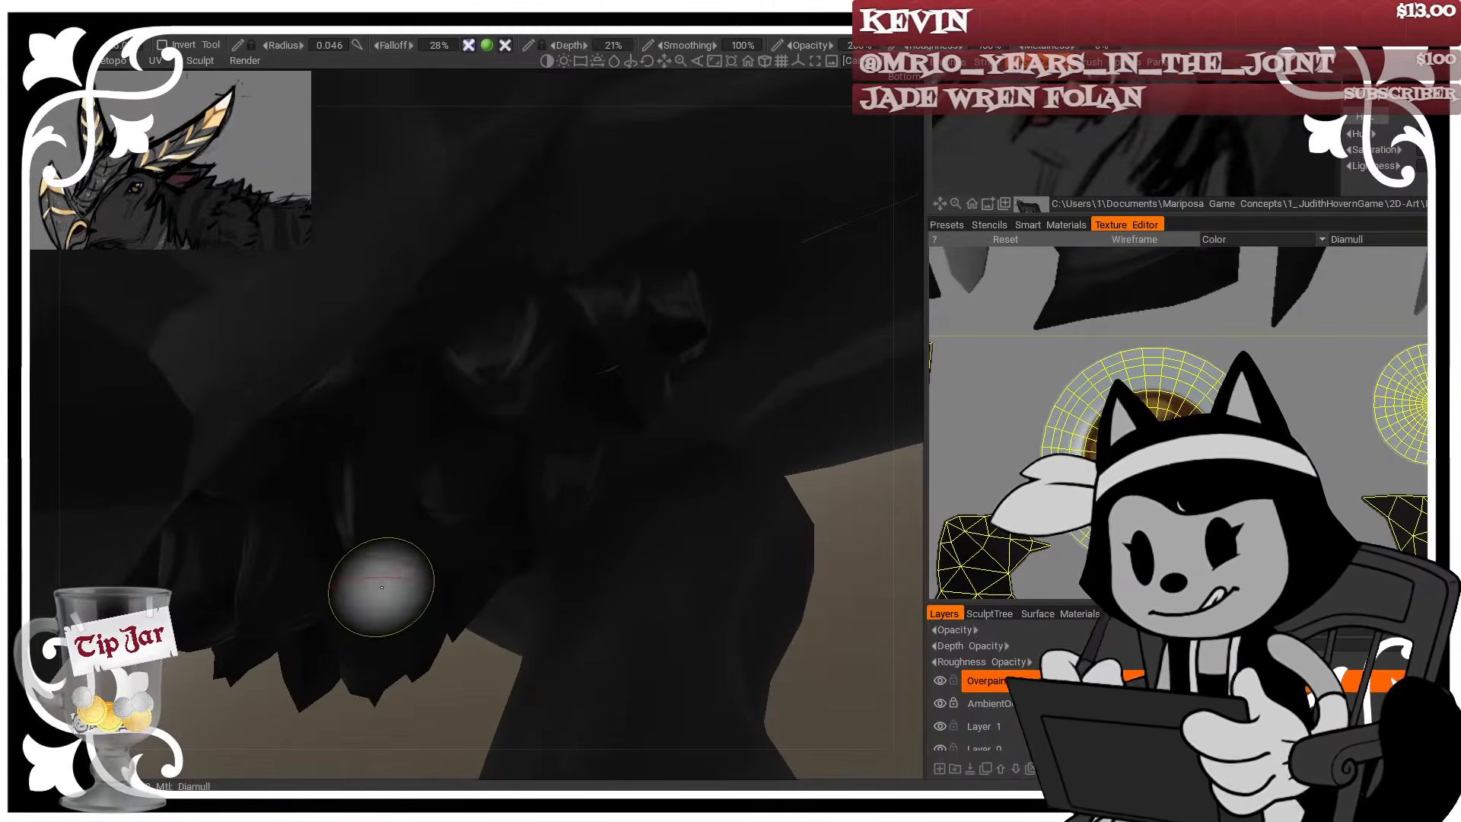
key("w")
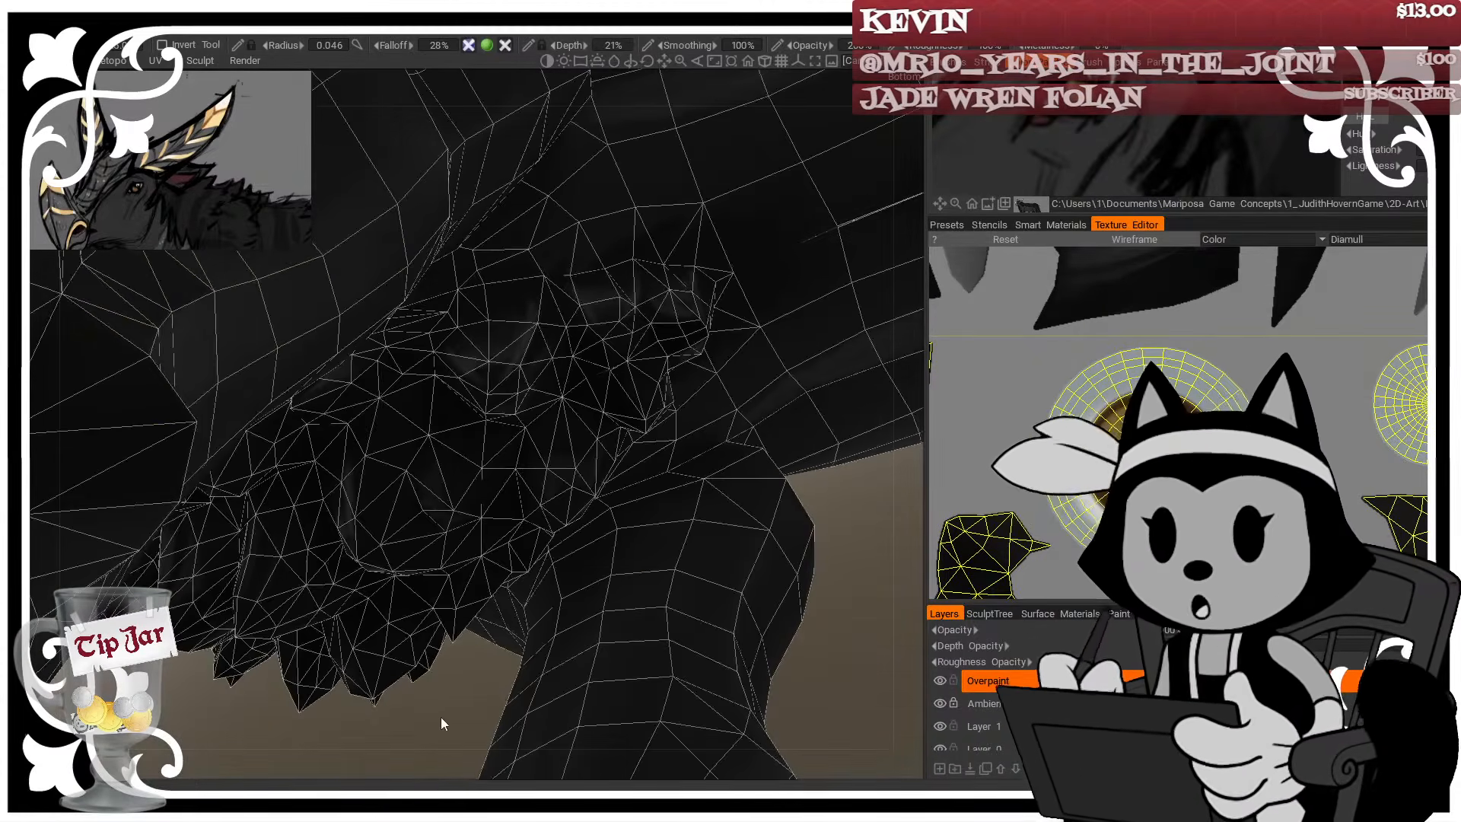
key("bracketleft")
key("bracketleft")
key("bracketleft")
key("bracketleft")
key("bracketleft")
key("bracketleft")
key("bracketleft")
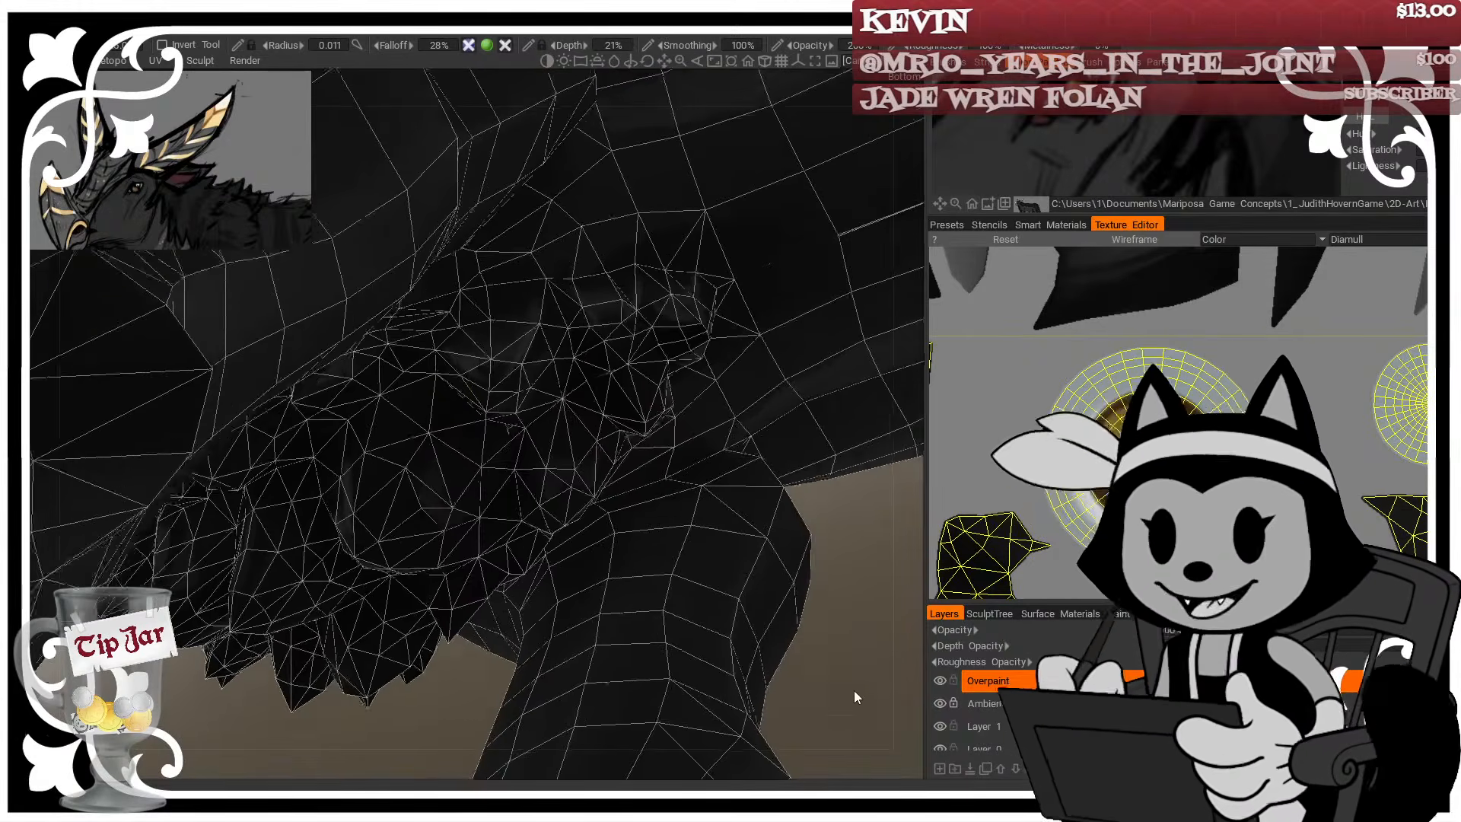
key("w")
left_click_drag(423, 741, 468, 646)
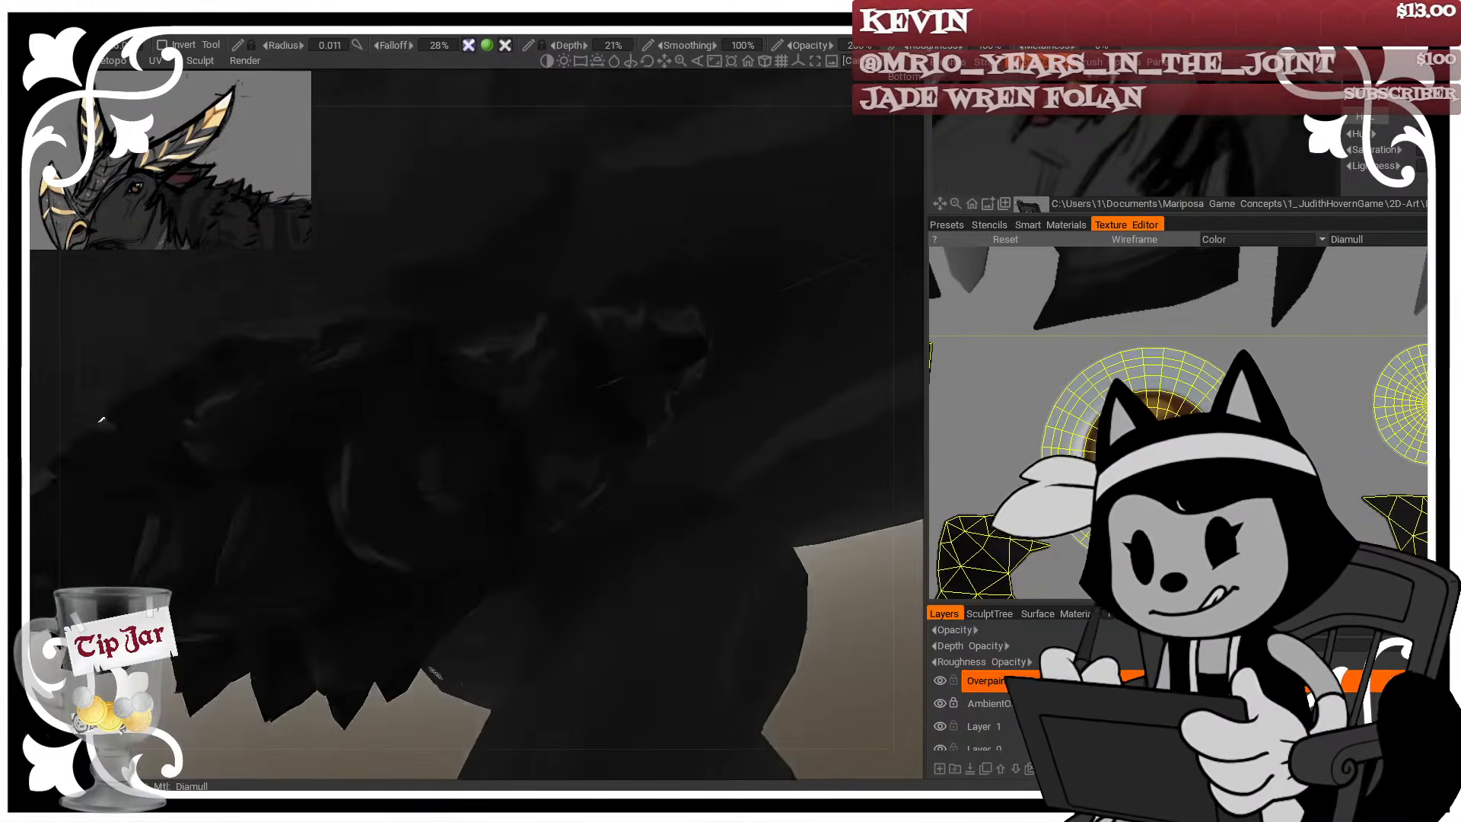
key("w")
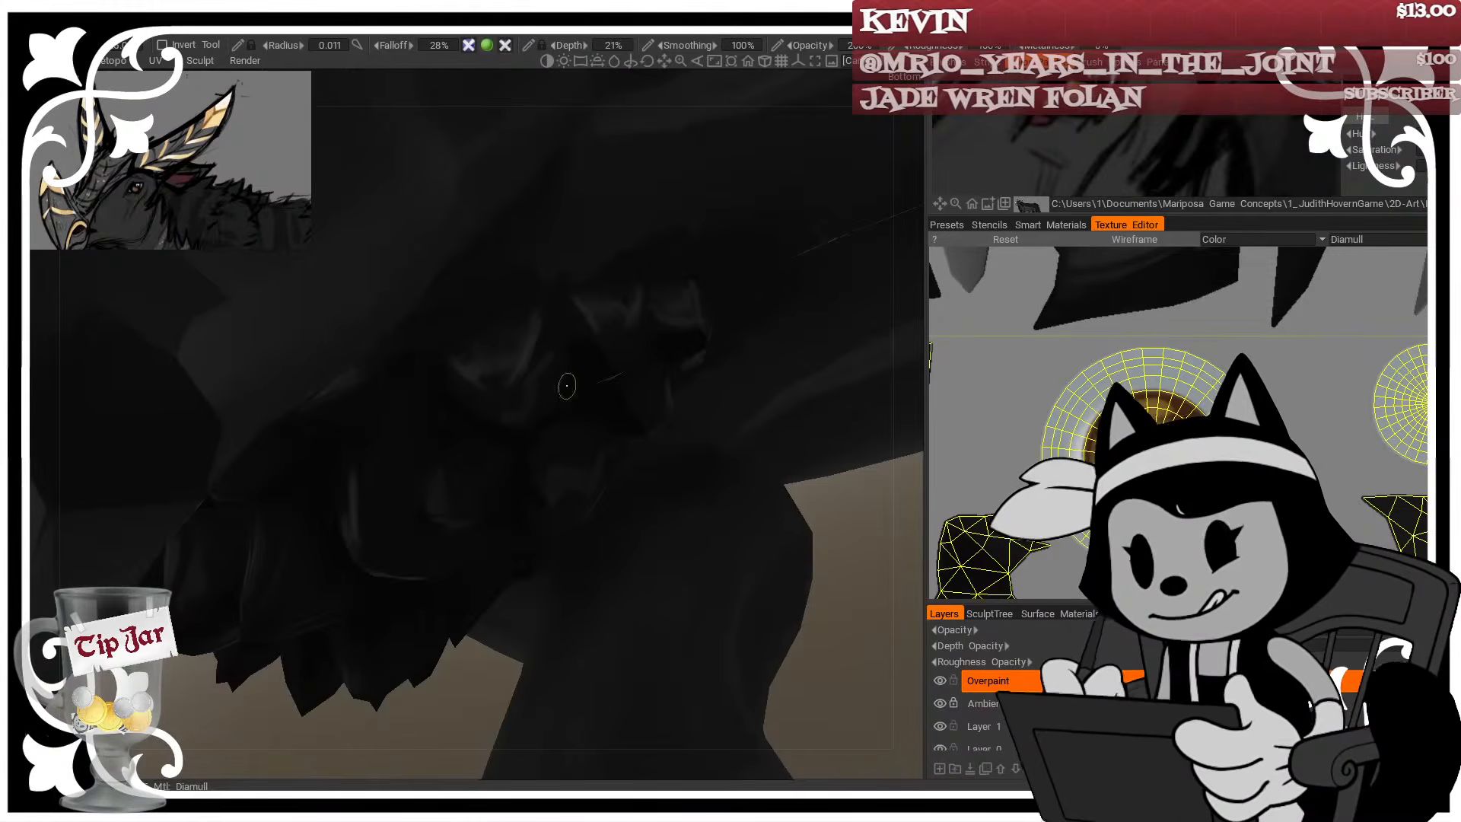
Refine the strands on the upper tufts behind the front leg with a brush radius of 0.011
left_click_drag(390, 717, 313, 759)
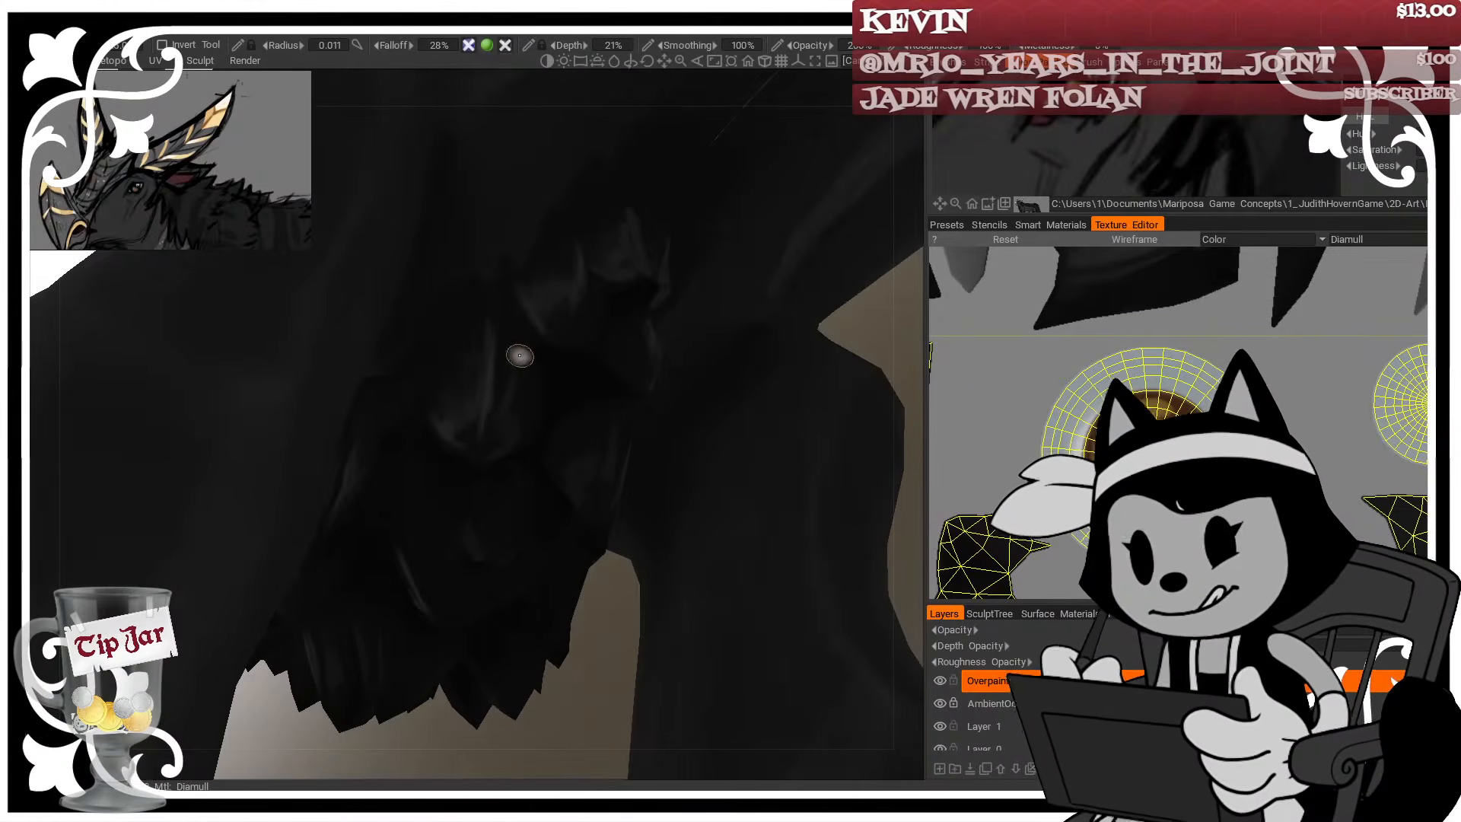
left_click_drag(580, 663, 530, 386)
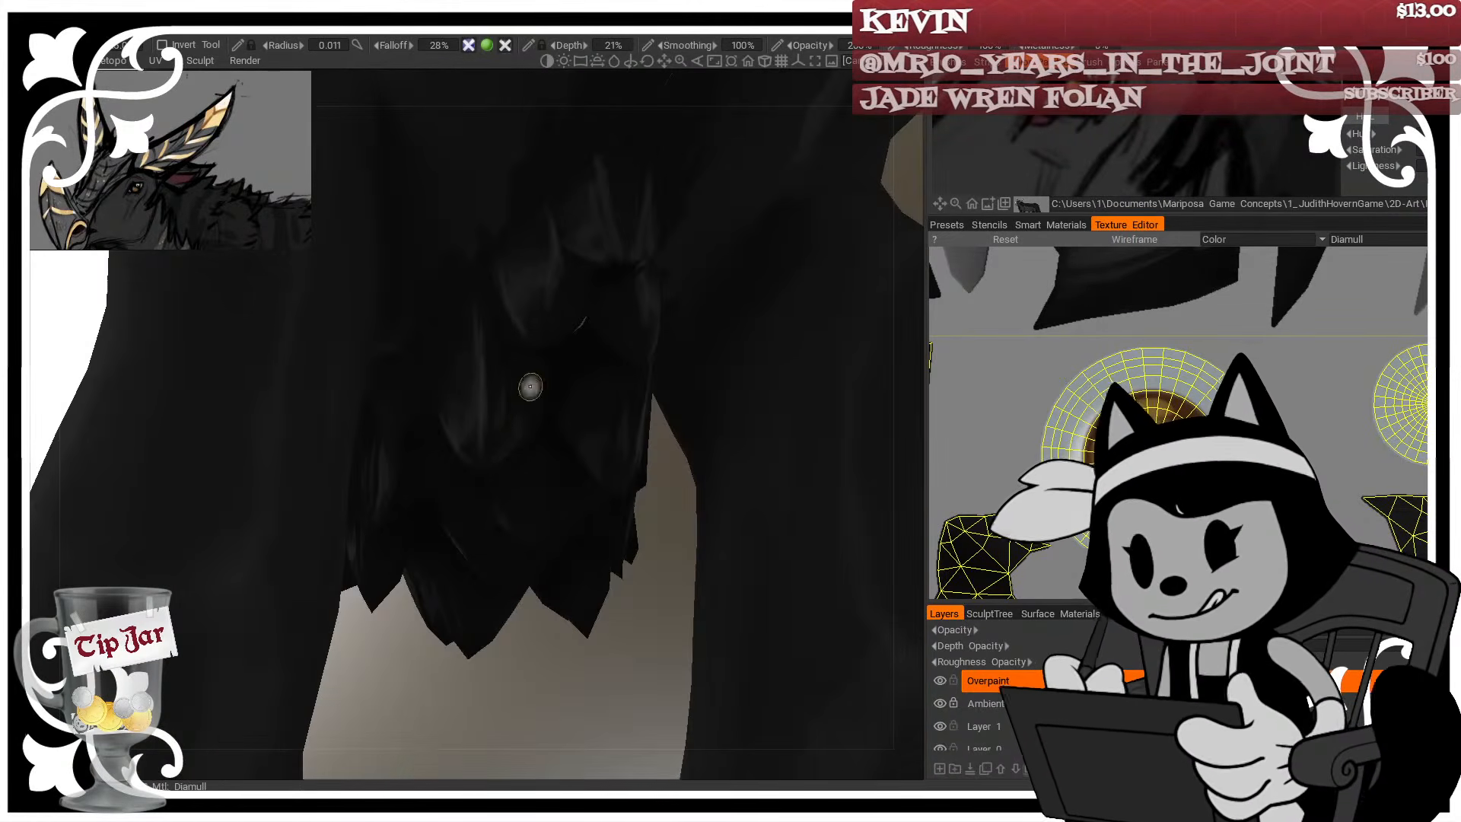
mouse_move(493, 670)
left_mouse_down()
mouse_move(482, 360)
mouse_move(468, 395)
left_mouse_up()
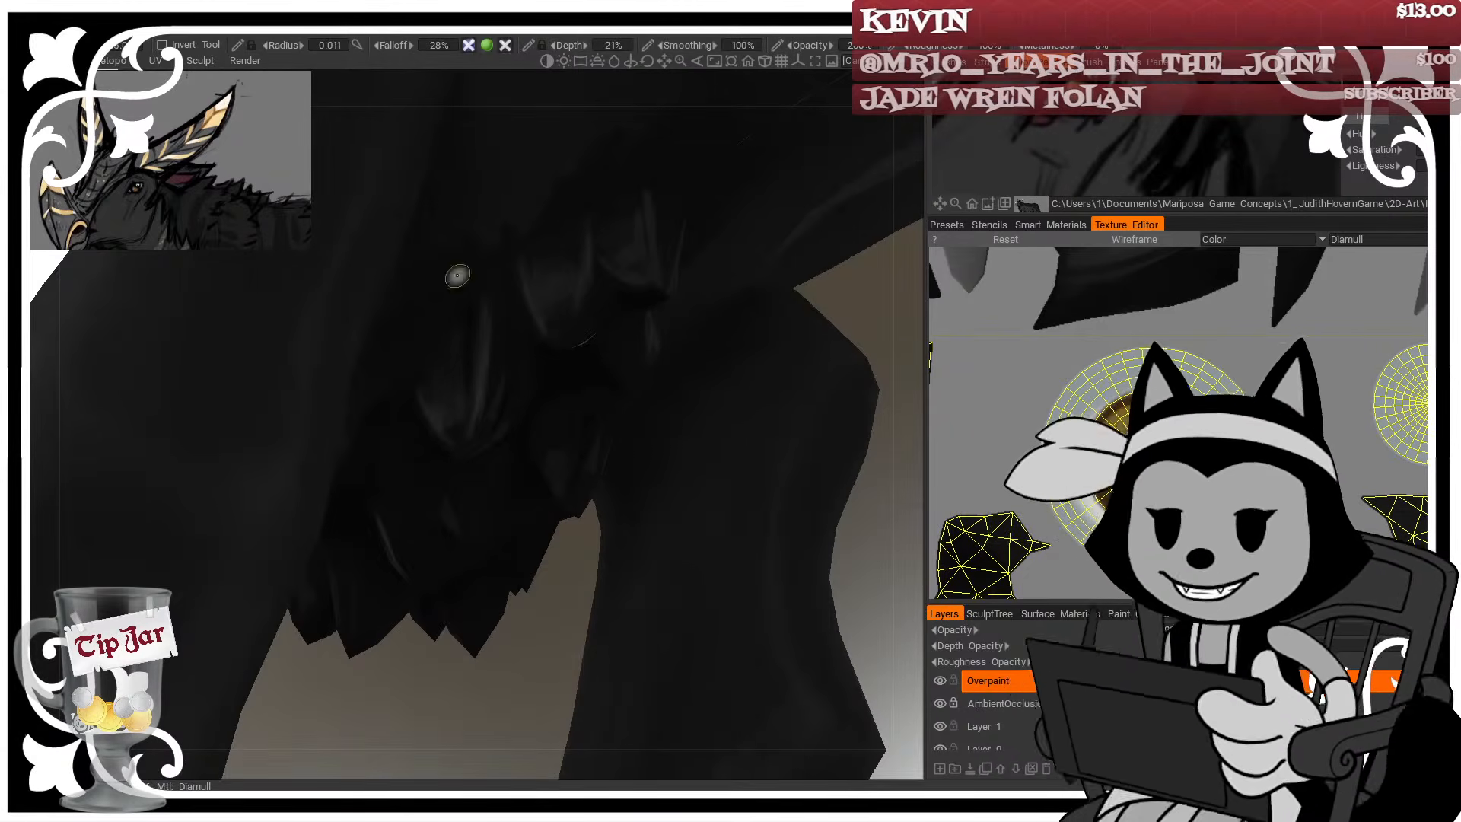
Shade the roots of the tufts where they meet the front leg with a brush radius of 0.019, then 0.025
left_click_drag(470, 731, 477, 675)
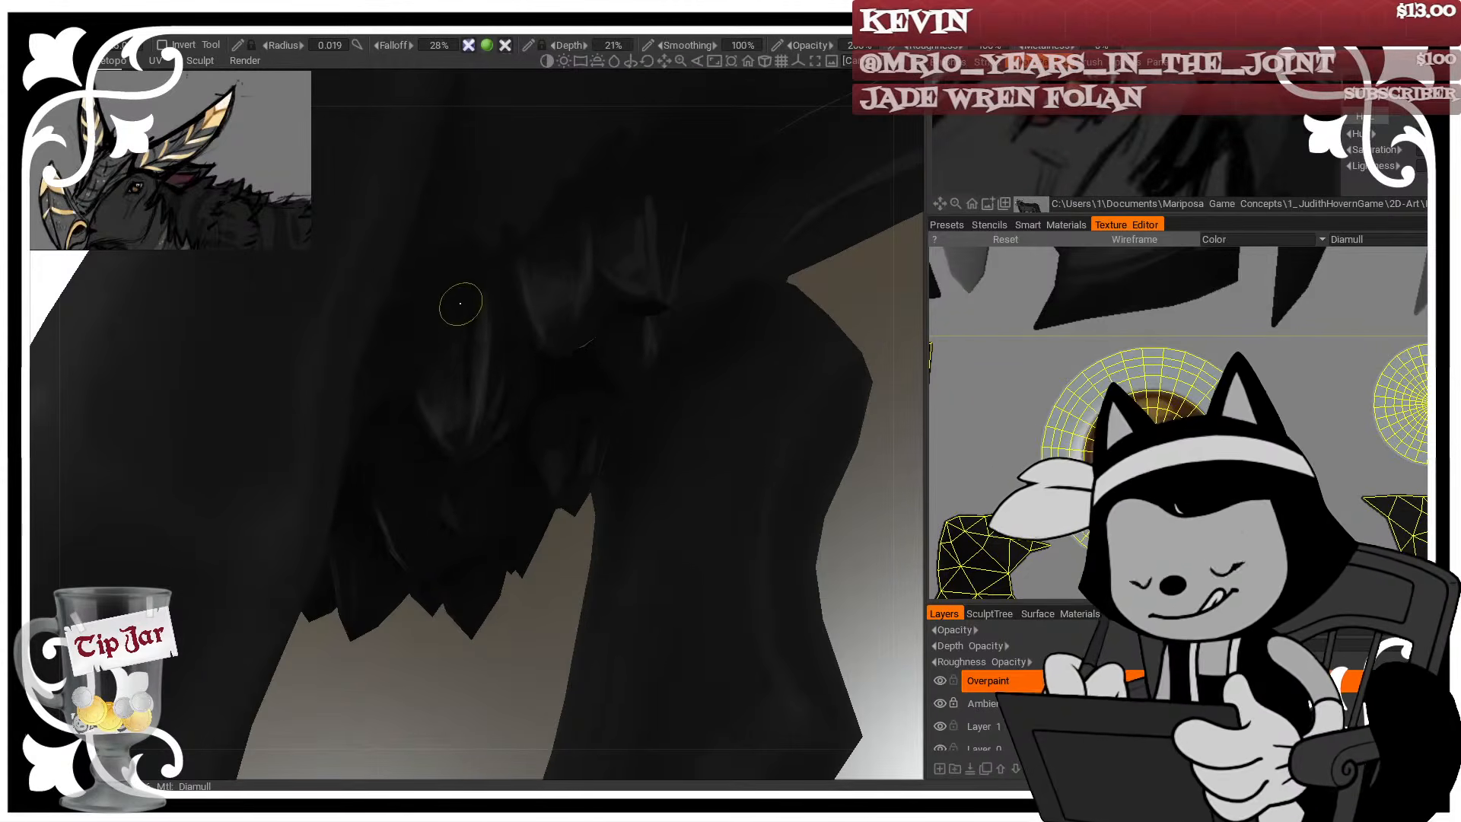
left_click_drag(368, 677, 411, 682)
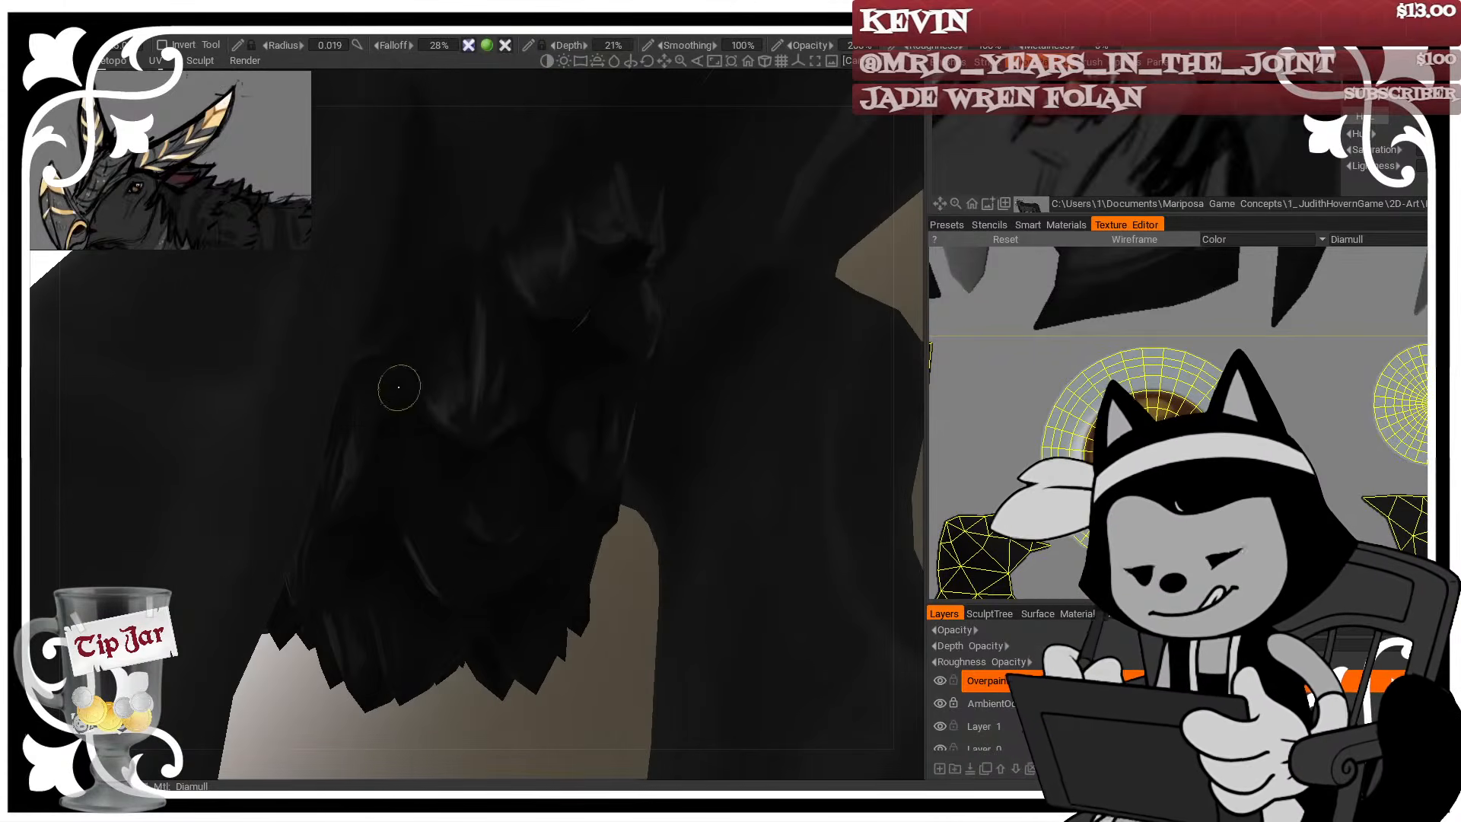
mouse_move(449, 753)
left_mouse_down()
mouse_move(564, 682)
mouse_move(470, 631)
left_mouse_up()
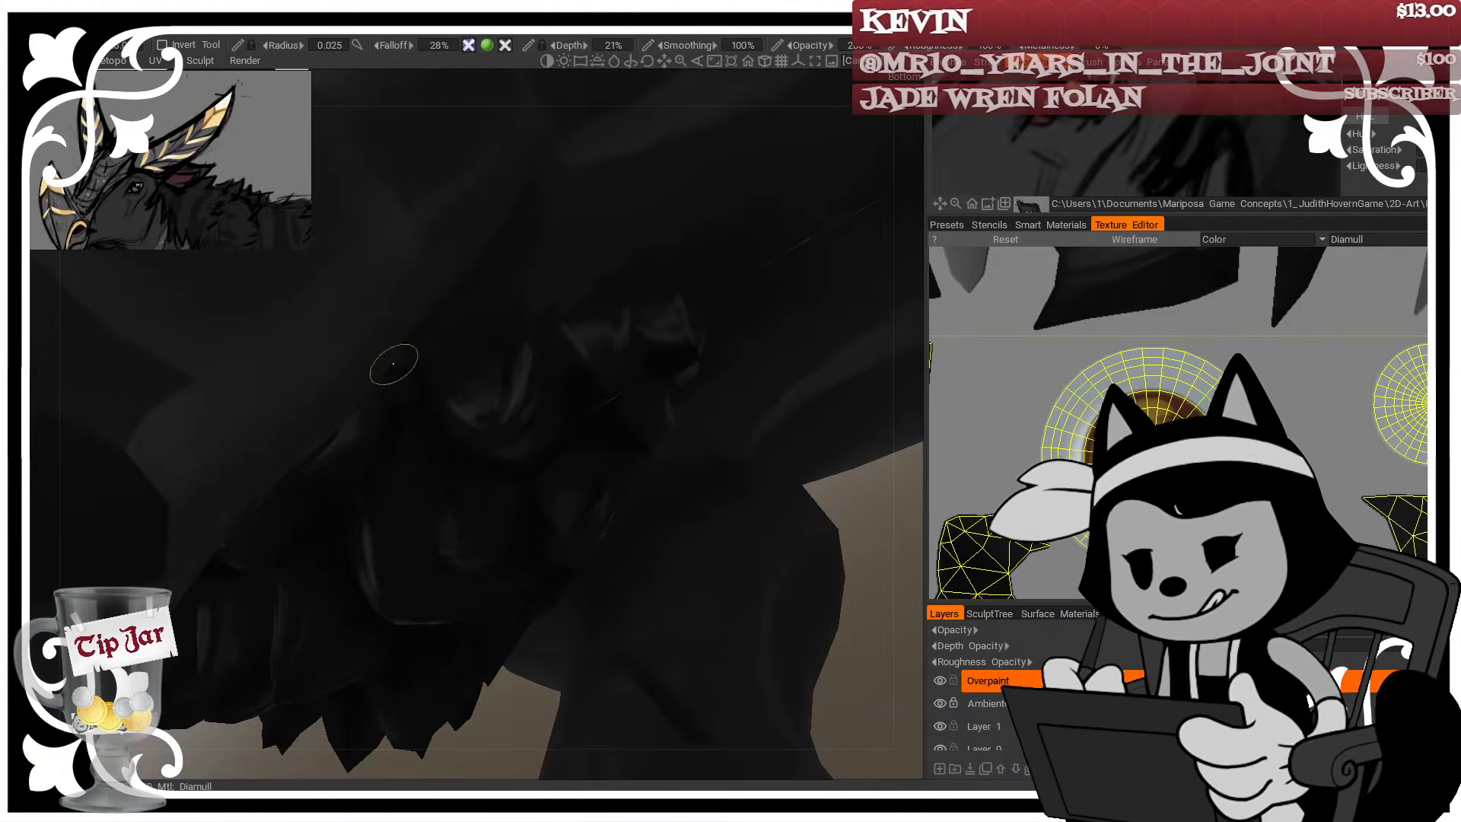
mouse_move(851, 537)
left_mouse_down()
mouse_move(857, 522)
mouse_move(846, 541)
left_mouse_up()
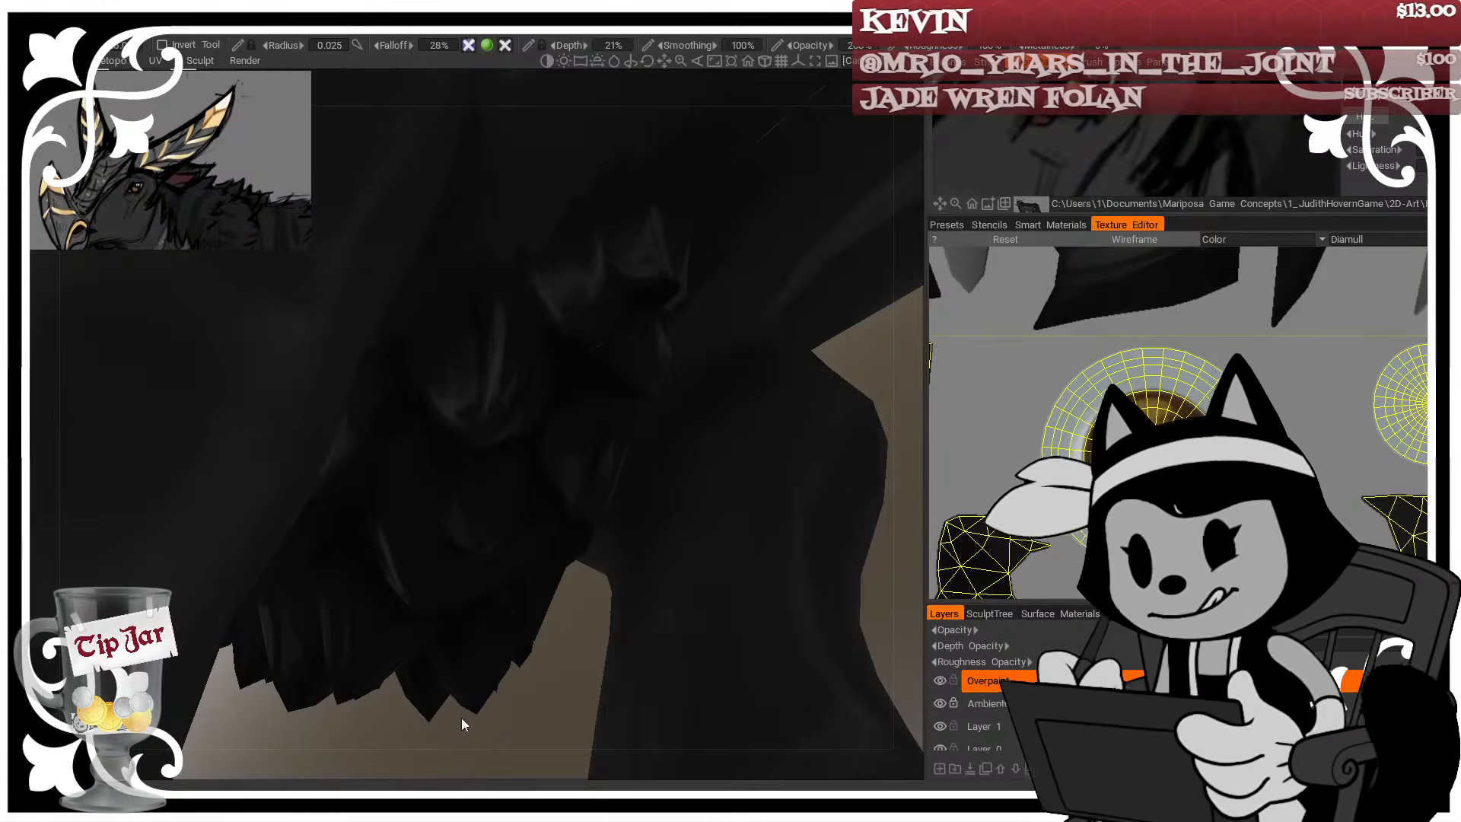
left_click_drag(581, 603, 555, 694)
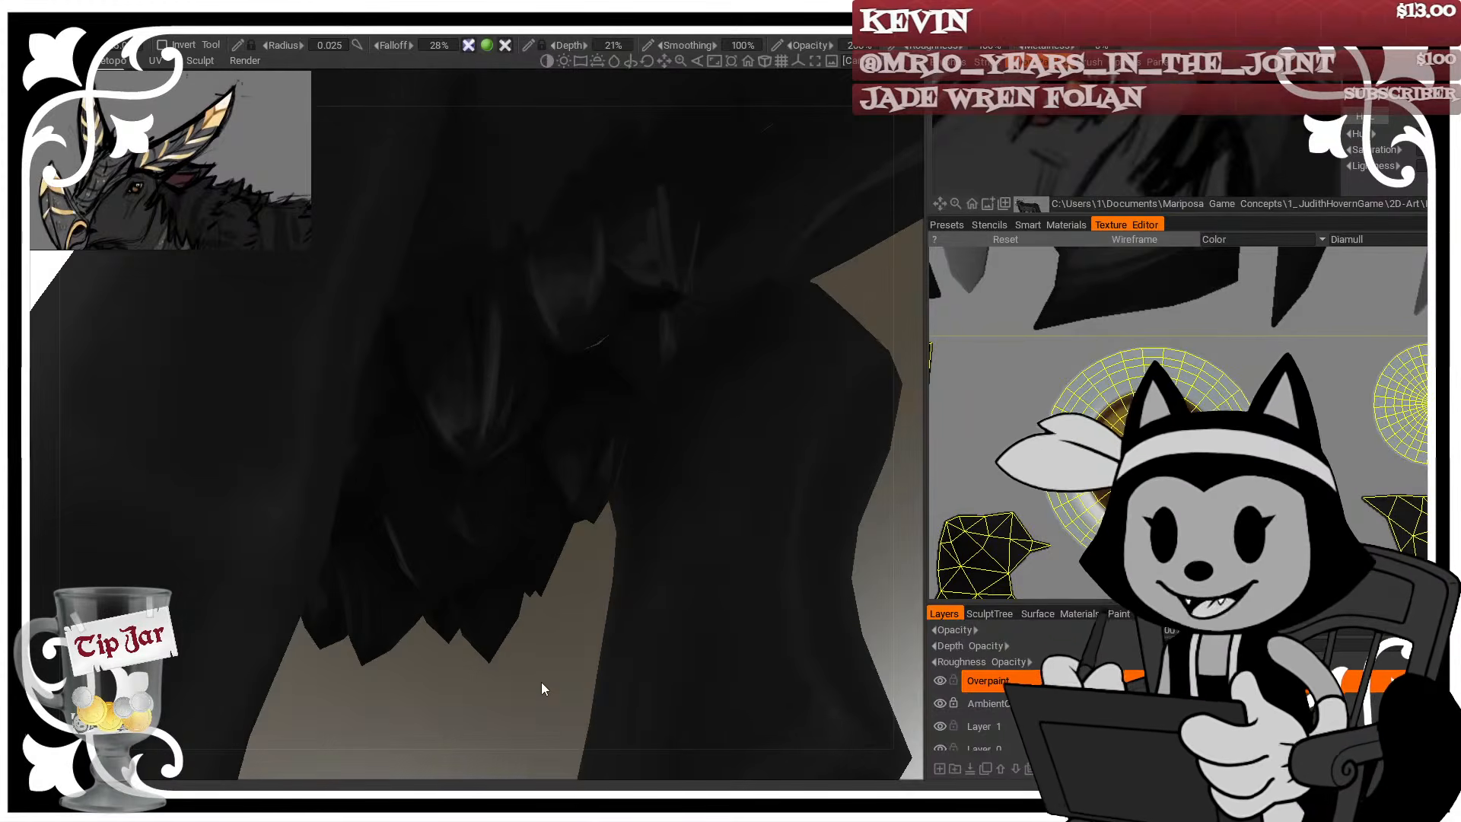
scroll(456, 534, "down", 5)
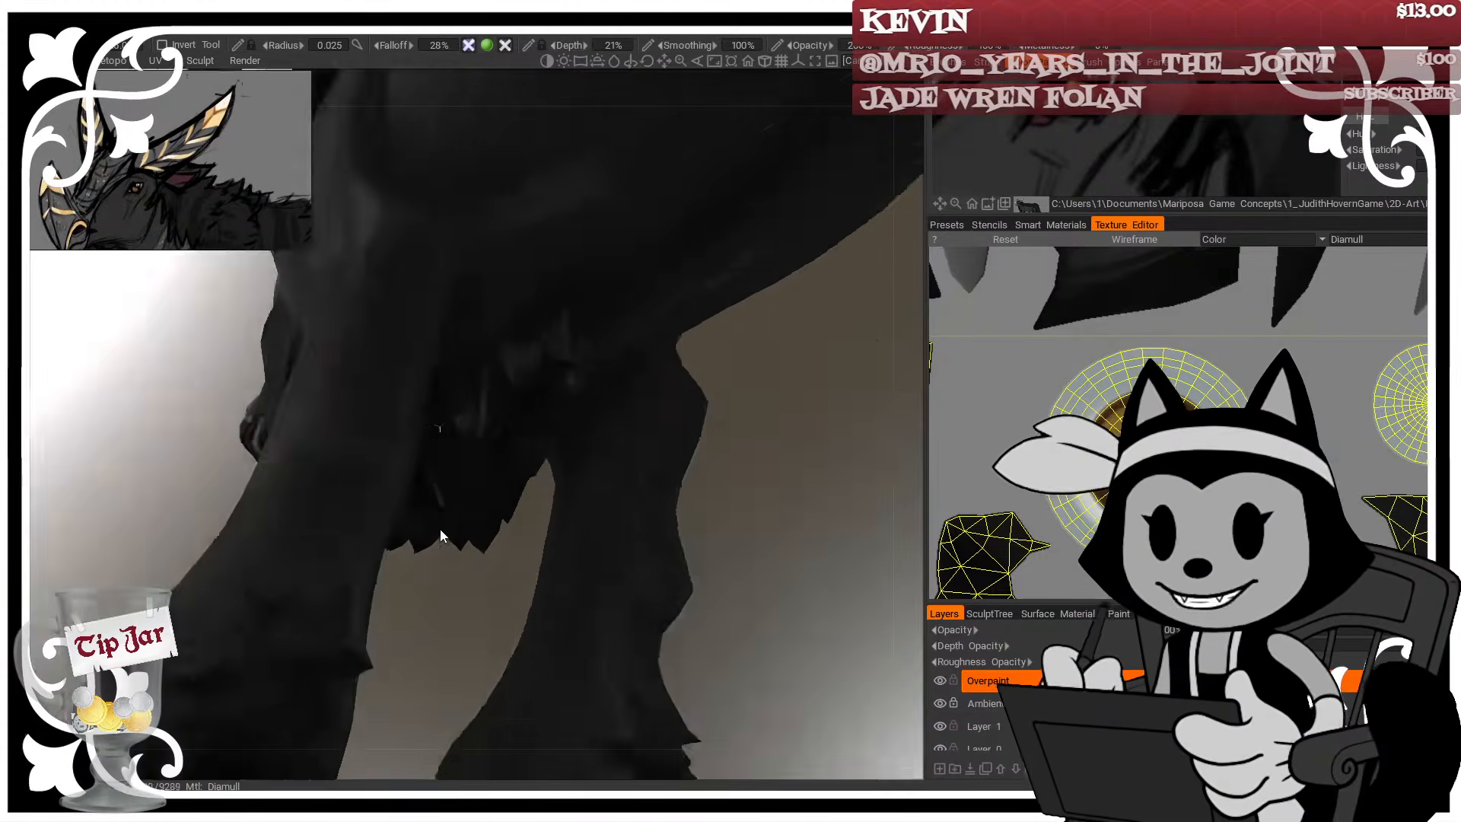
mouse_move(440, 528)
left_mouse_down()
mouse_move(738, 578)
mouse_move(445, 518)
left_mouse_up()
scroll(459, 408, "up", 5)
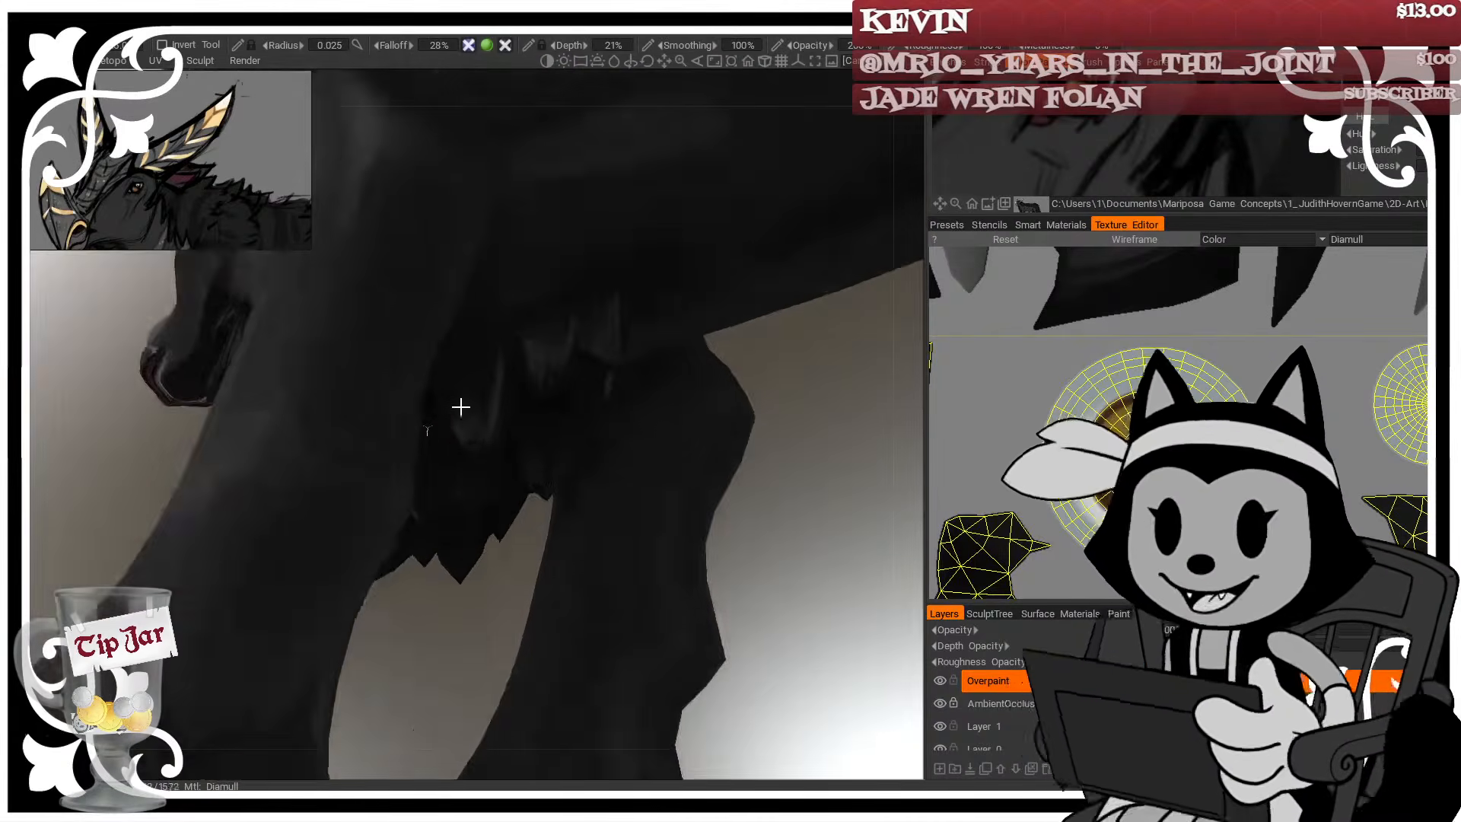
left_click_drag(468, 449, 343, 698)
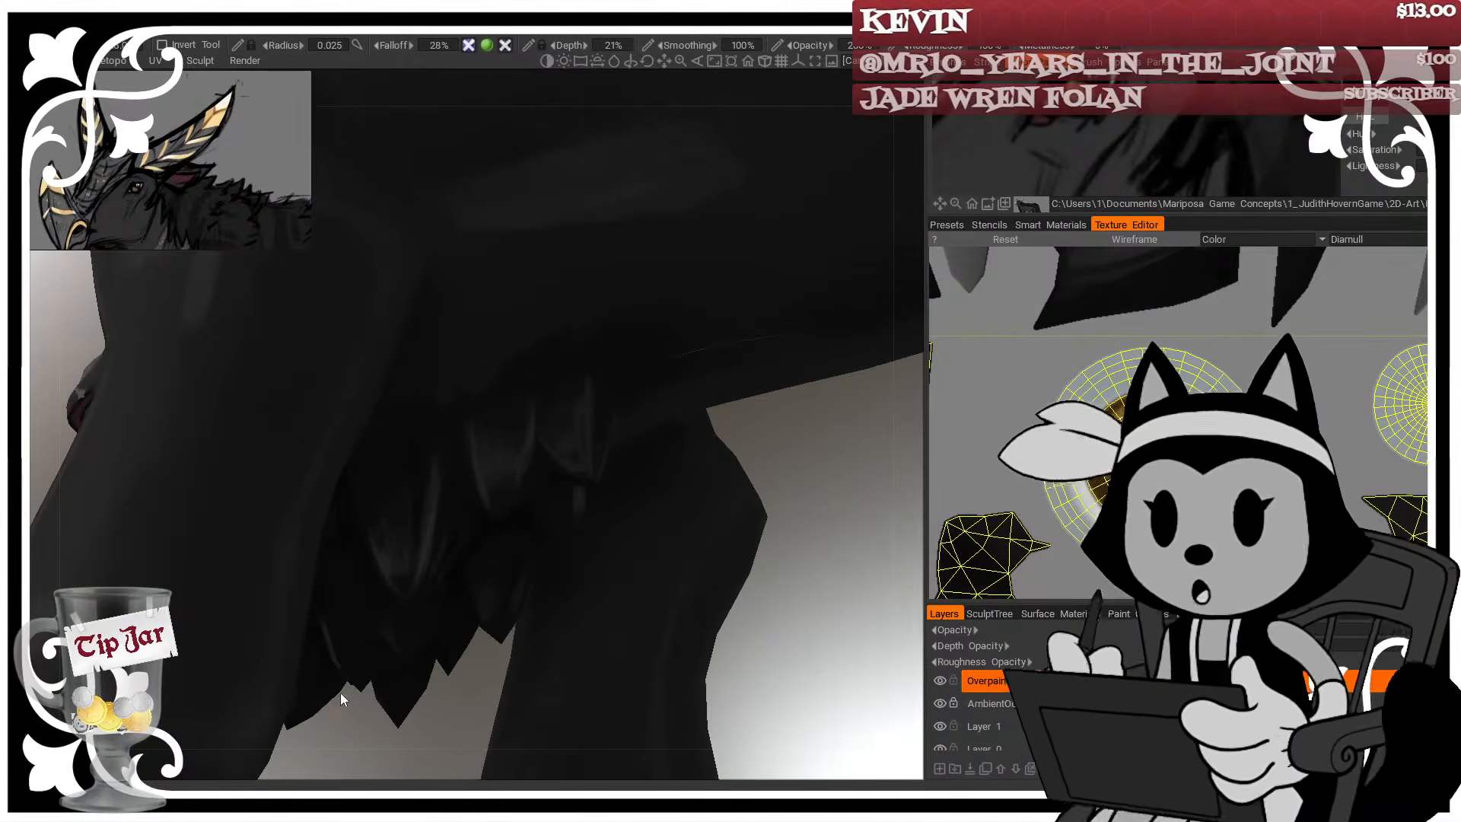
Refine the strands on the upper and middle tufts behind the front leg with a brush radius of 0.016, then 0.013
mouse_move(792, 417)
left_mouse_down()
mouse_move(785, 473)
mouse_move(833, 410)
left_mouse_up()
key("bracketleft")
key("bracketleft")
key("bracketleft")
key("bracketleft")
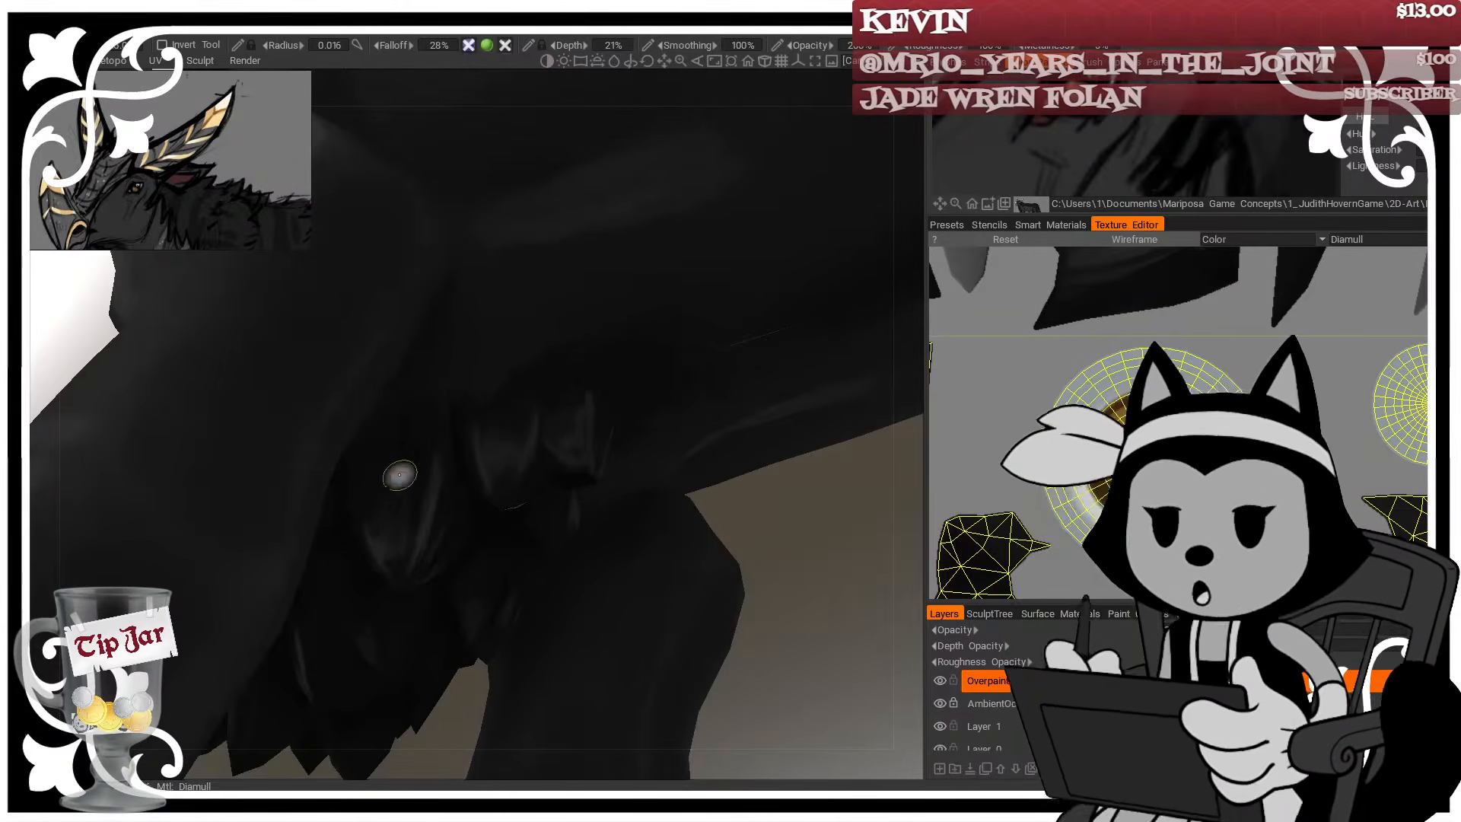
left_click_drag(399, 475, 752, 477)
left_click_drag(624, 434, 422, 472)
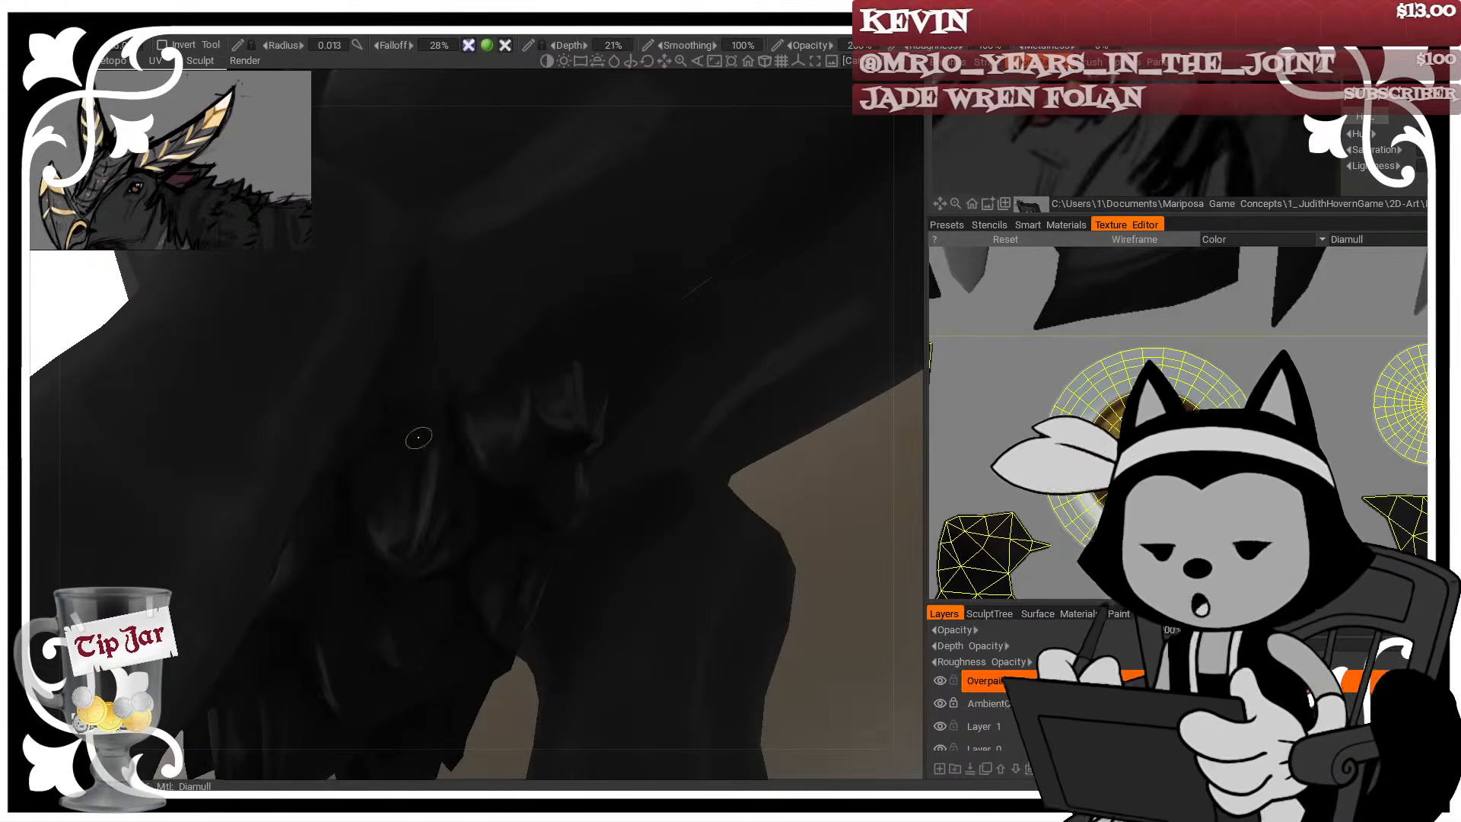
left_click_drag(530, 540, 422, 410)
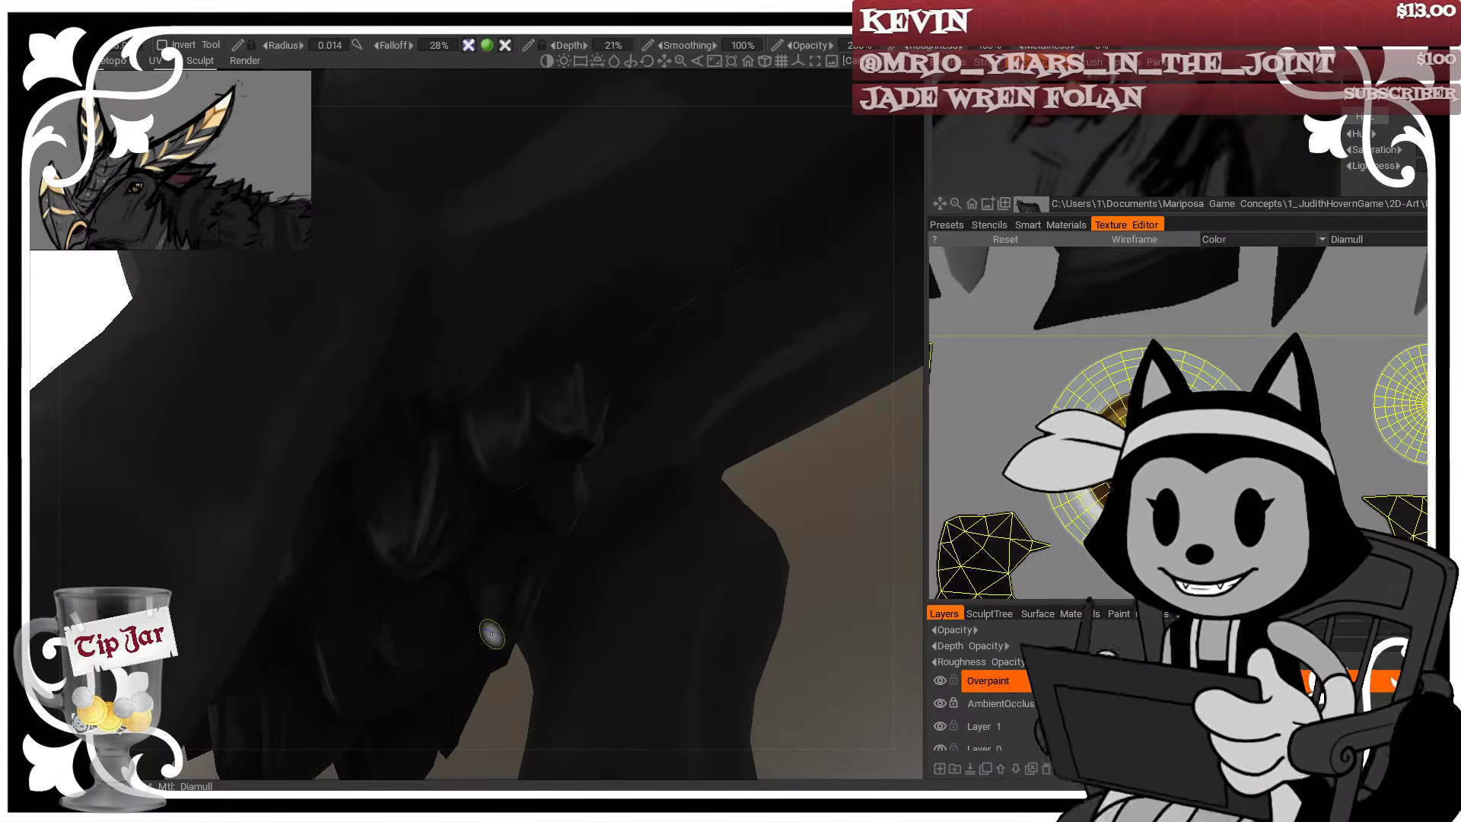
Shade around the upper tufts behind the front leg with a brush radius of 0.014, then 0.018
left_click_drag(492, 634, 799, 527)
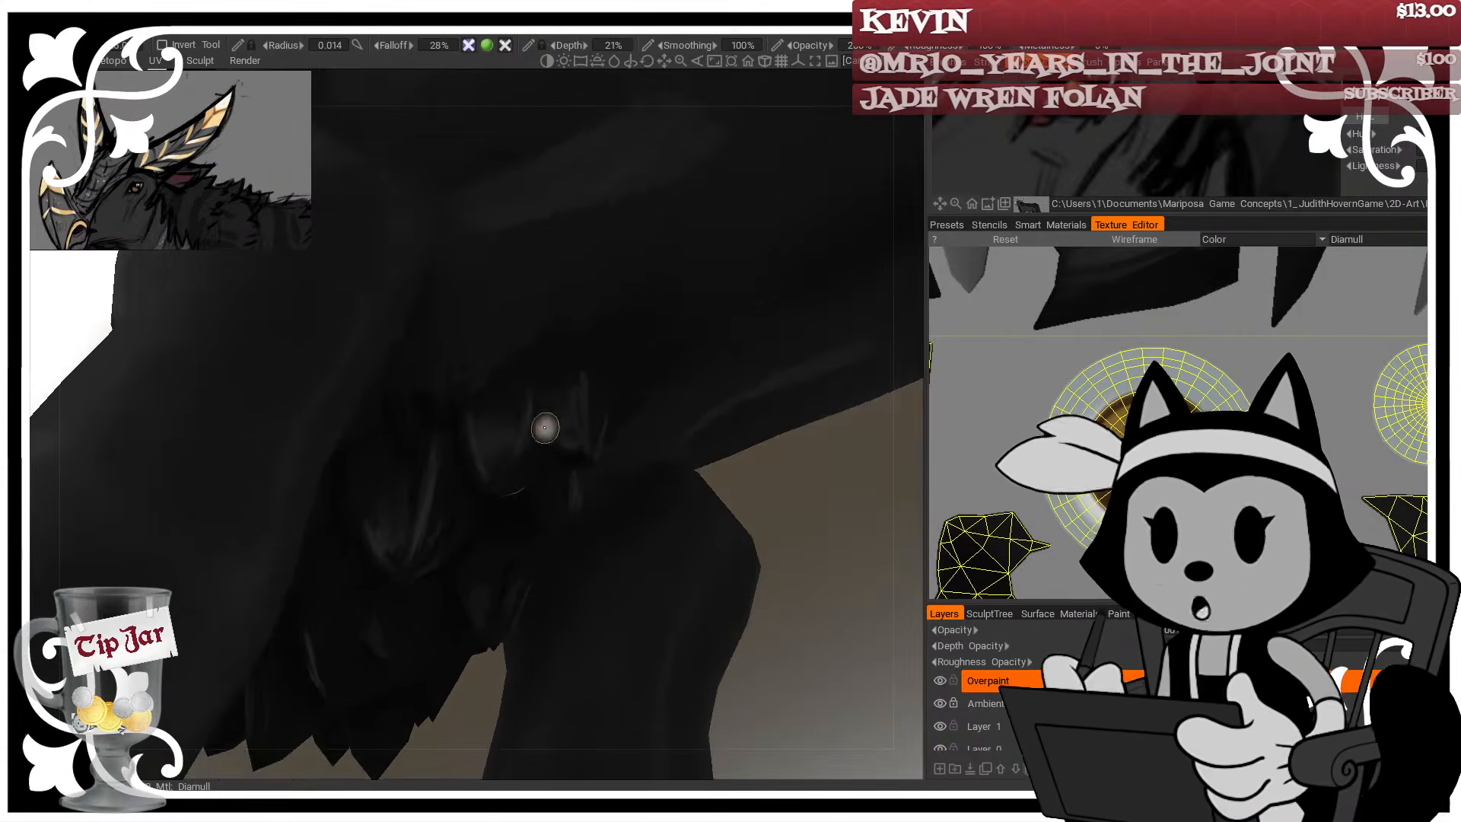
left_click_drag(759, 482, 783, 479)
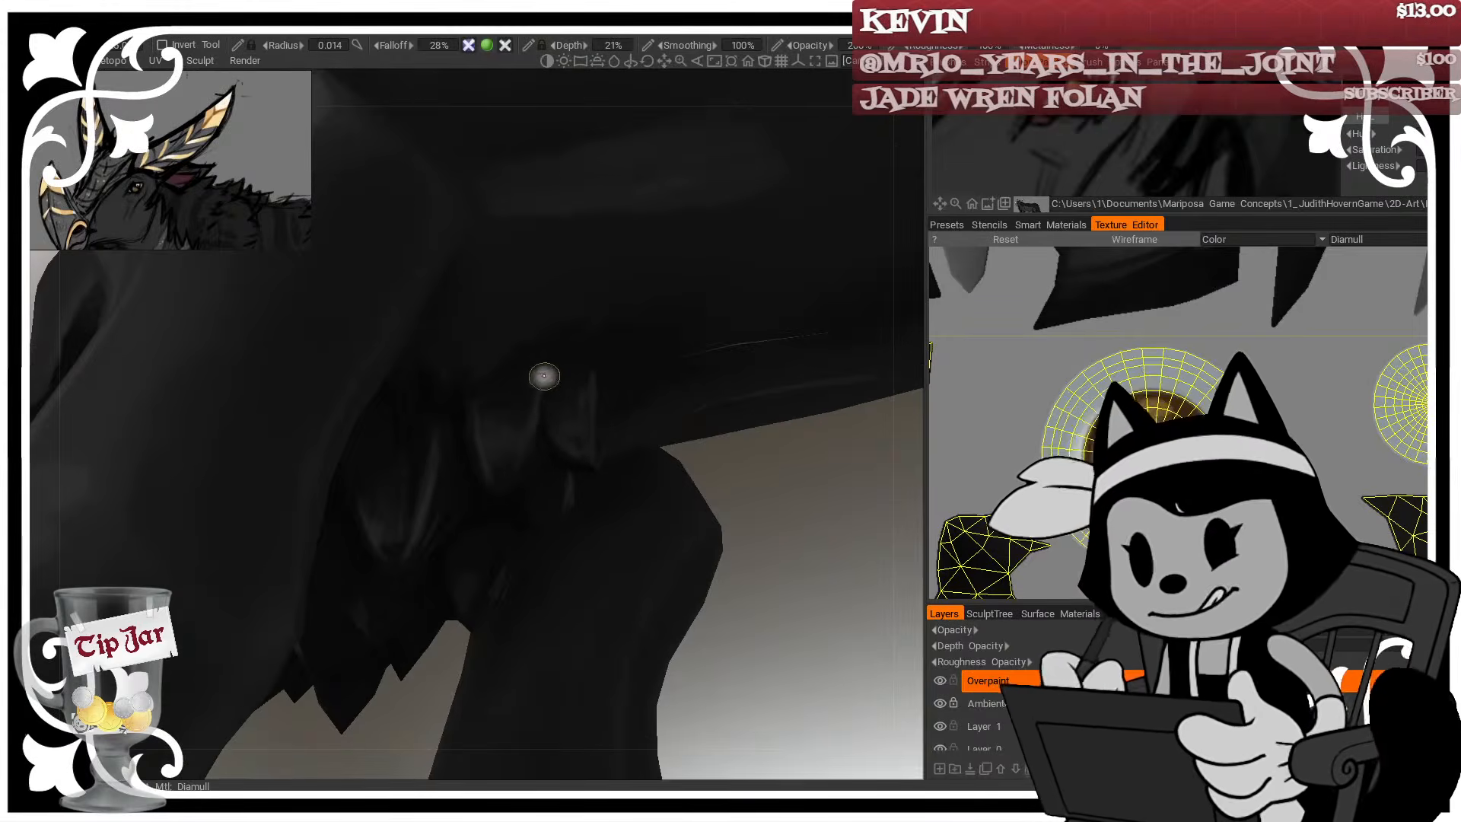
mouse_move(753, 543)
left_mouse_down()
mouse_move(760, 522)
mouse_move(512, 385)
left_mouse_up()
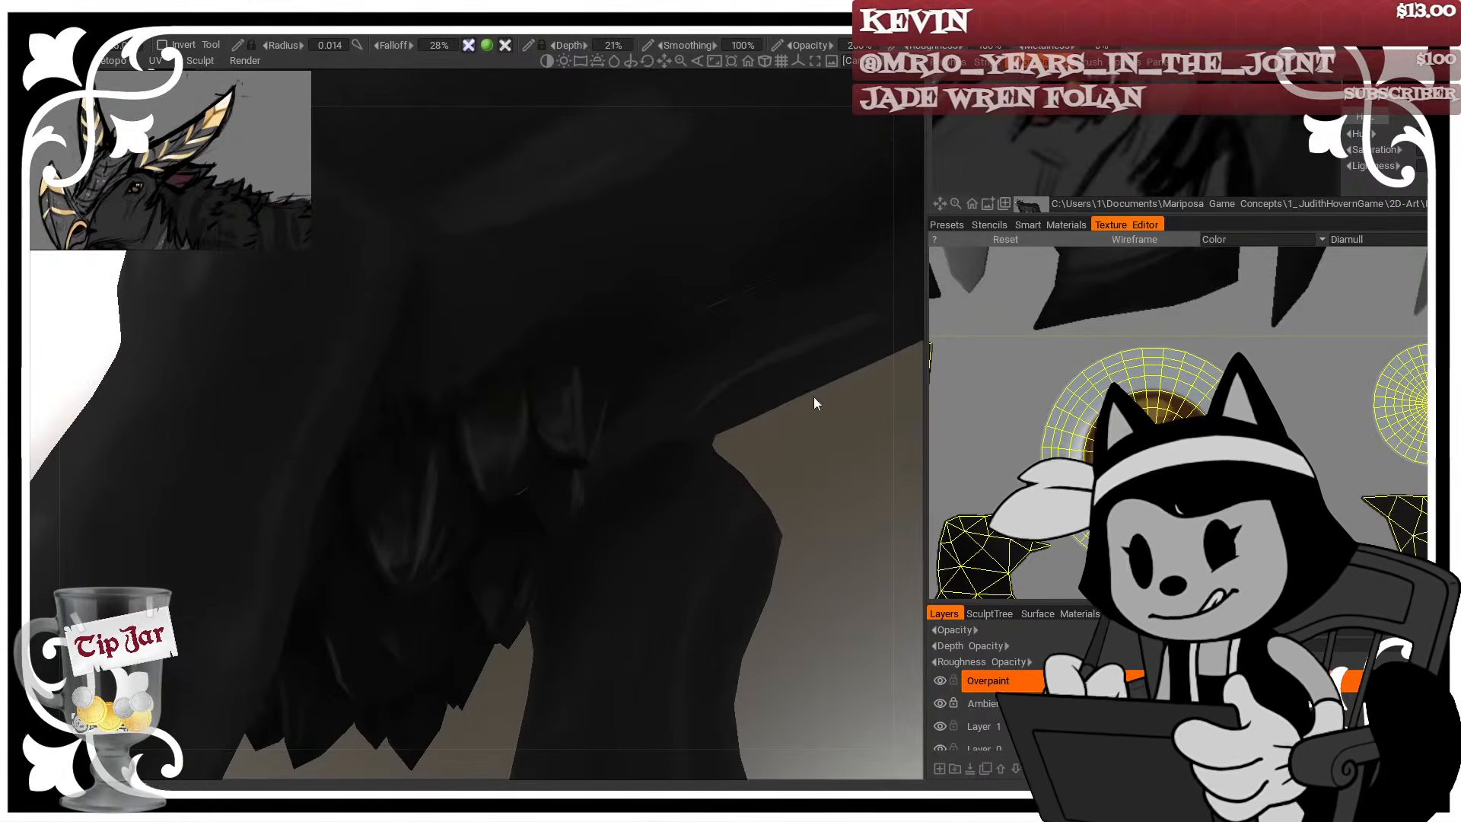
left_click_drag(814, 403, 452, 391)
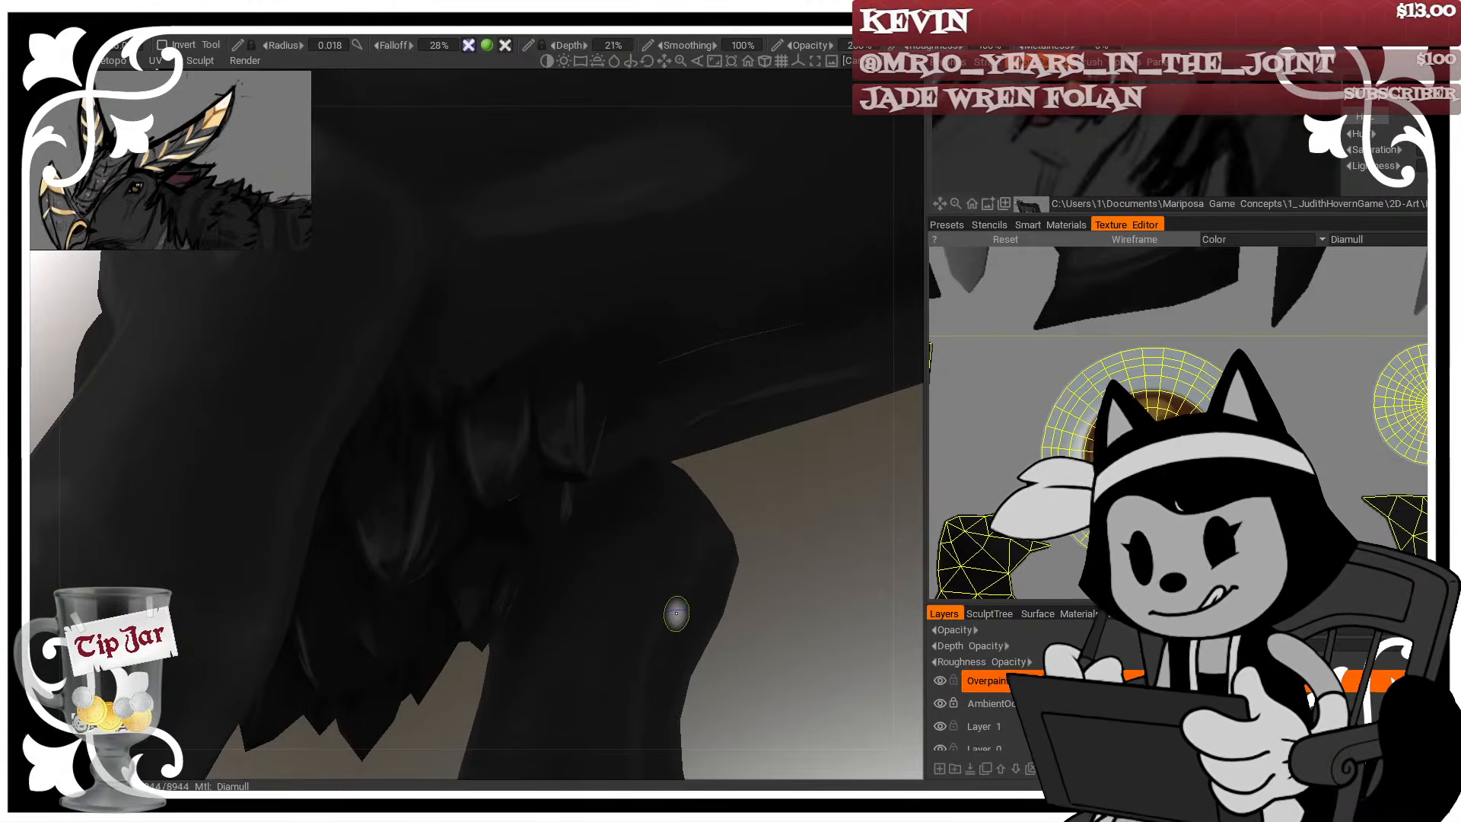
left_click_drag(676, 614, 399, 577)
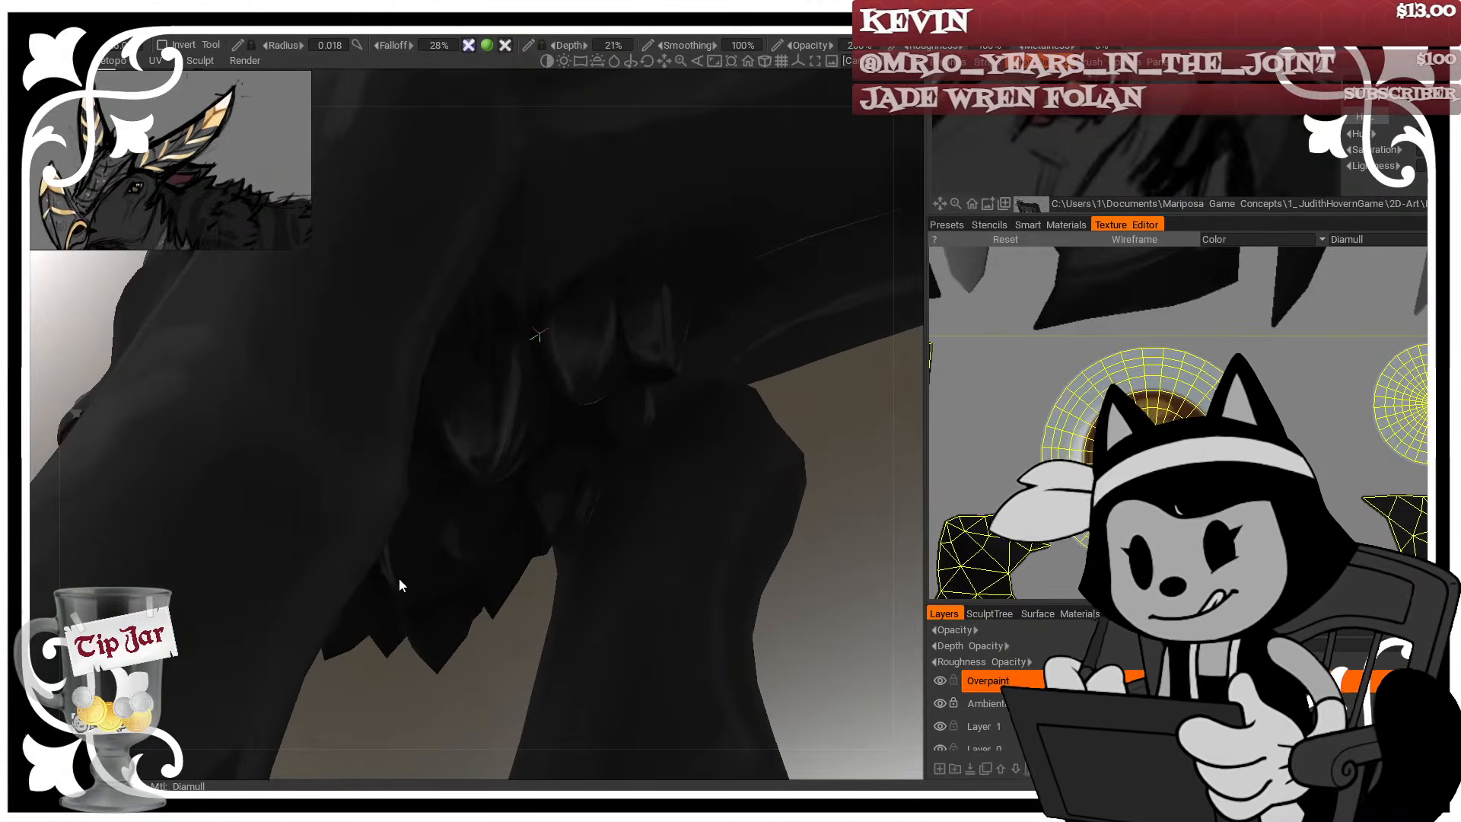
Touch up the lower middle tuft with a brush radius of 0.018, toggling the wireframe to check its edges
mouse_move(457, 735)
left_mouse_down()
mouse_move(427, 721)
mouse_move(440, 652)
left_mouse_up()
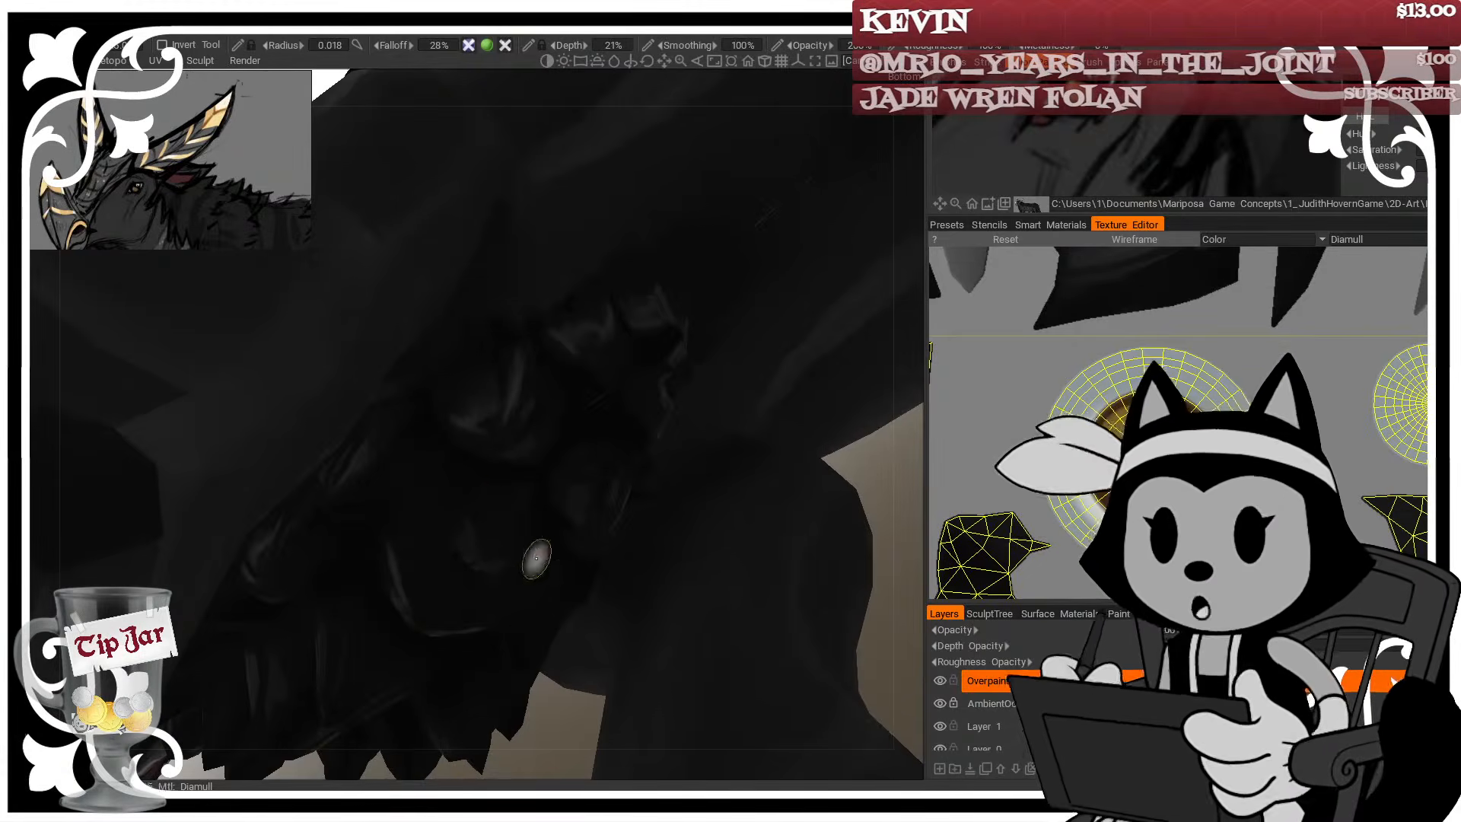
key("w")
key("w")
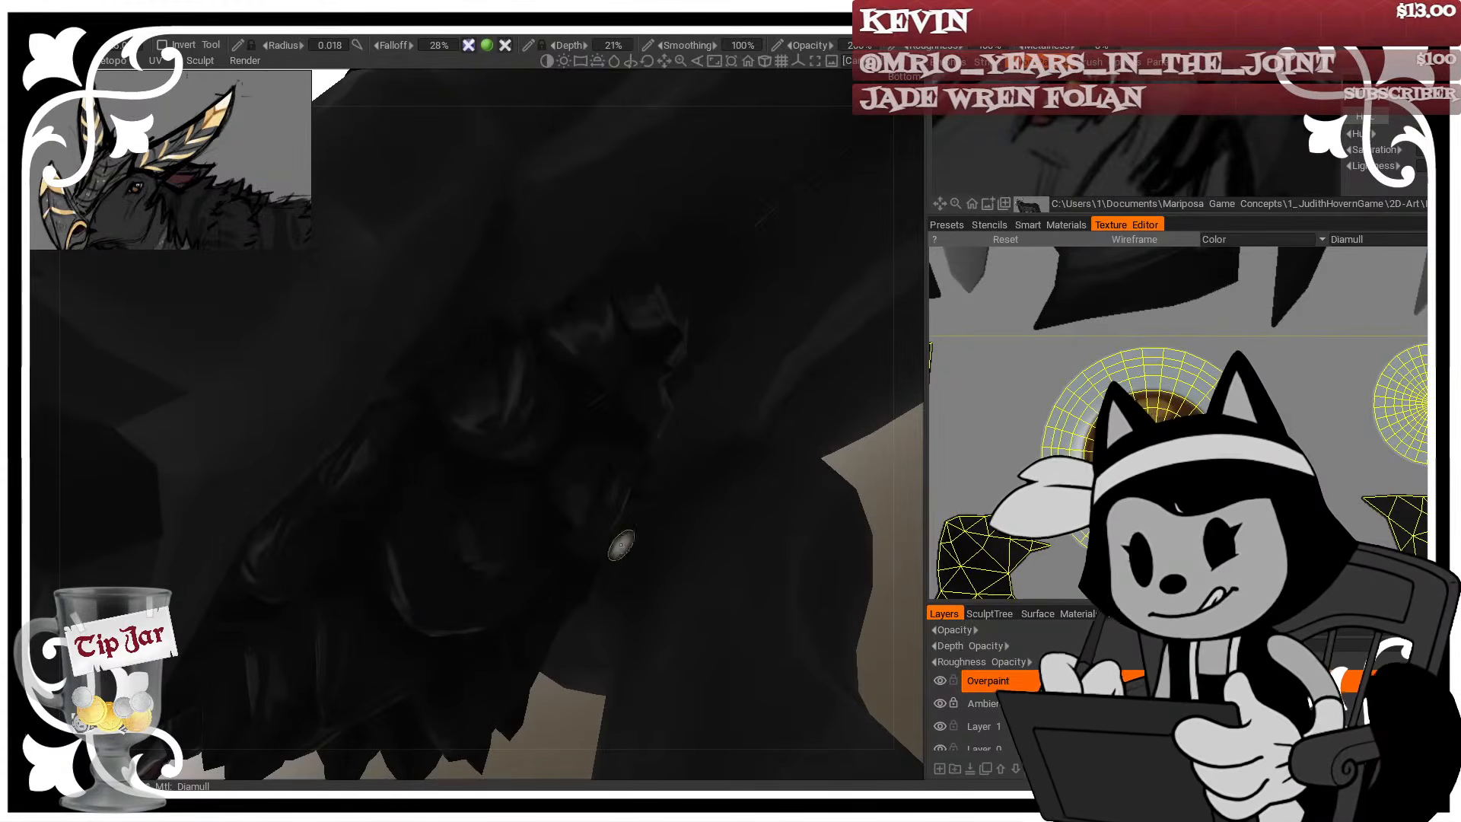
key("w")
key("w")
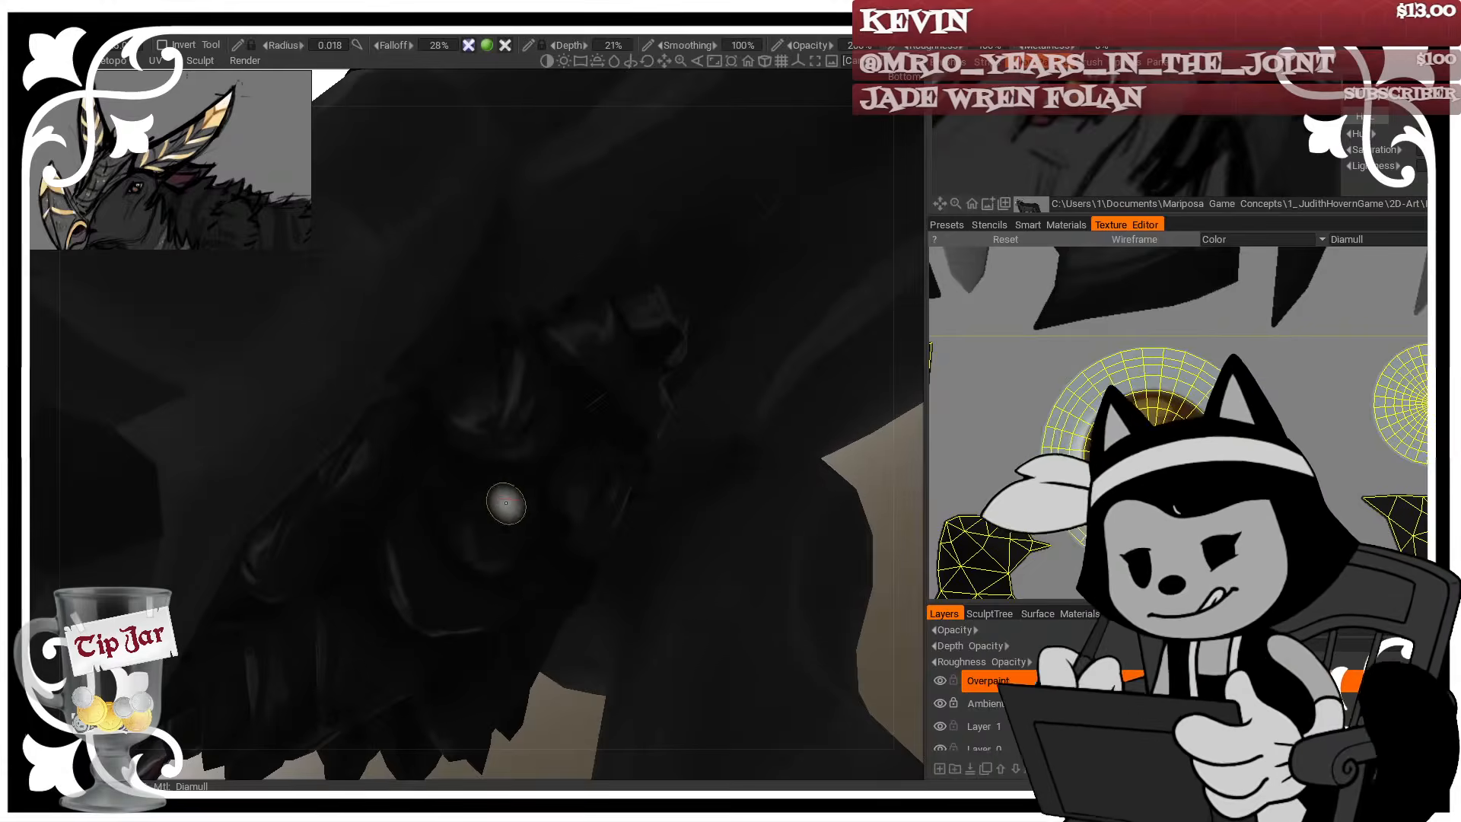
Soften the highlights on the lower tufts behind the front leg with the brush enlarged to a radius of about 0.06
left_click_drag(841, 447, 867, 412)
key("bracketright")
key("bracketright")
key("bracketright")
key("bracketright")
key("bracketright")
key("bracketright")
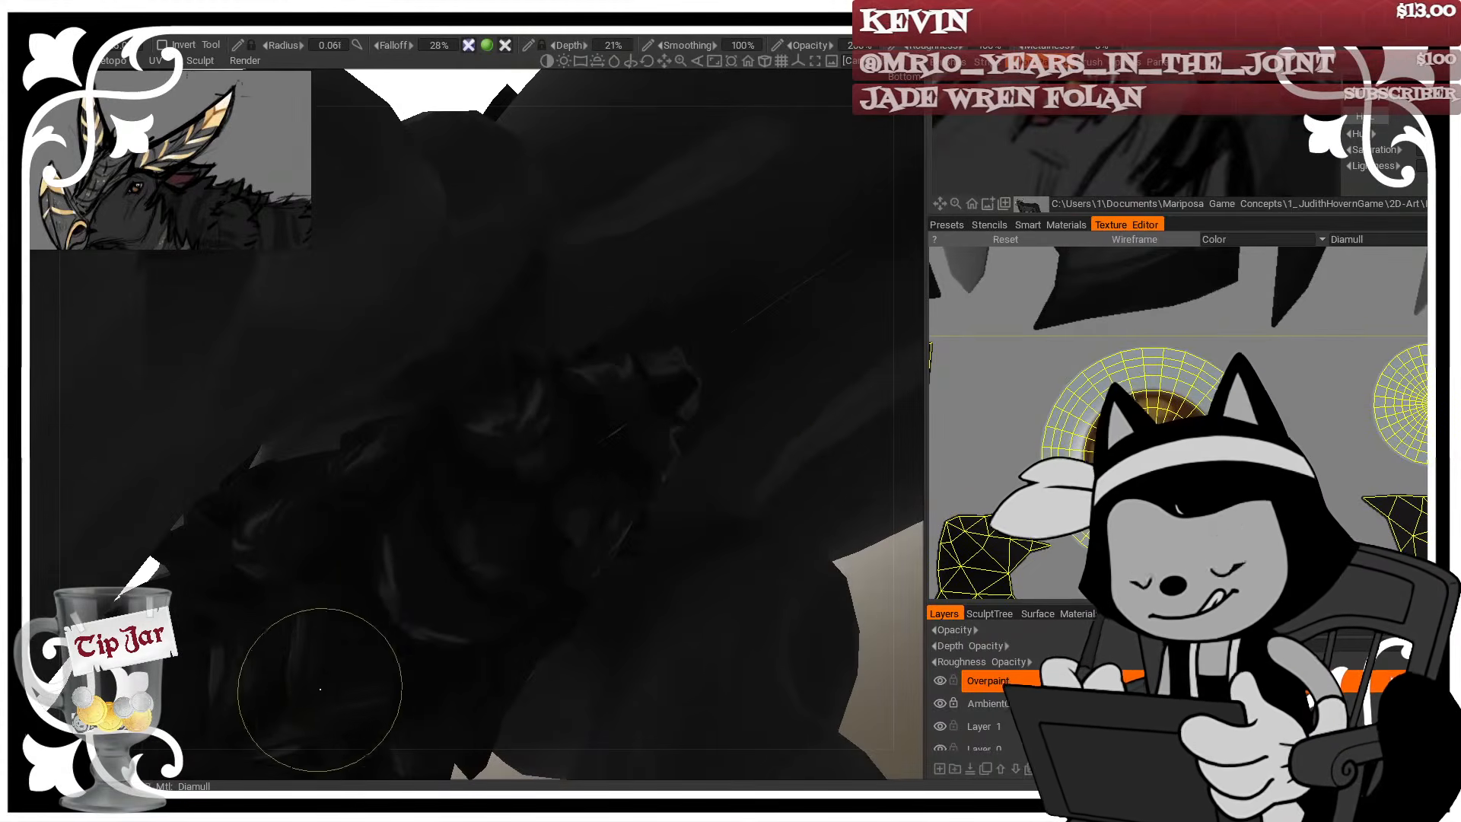
mouse_move(396, 666)
left_mouse_down("shift")
mouse_move(392, 559)
mouse_move(447, 607)
mouse_move(462, 512)
left_mouse_up("shift")
left_click_drag(860, 601, 884, 620)
mouse_move(544, 533)
left_mouse_down("shift")
mouse_move(522, 460)
mouse_move(515, 505)
left_mouse_up("shift")
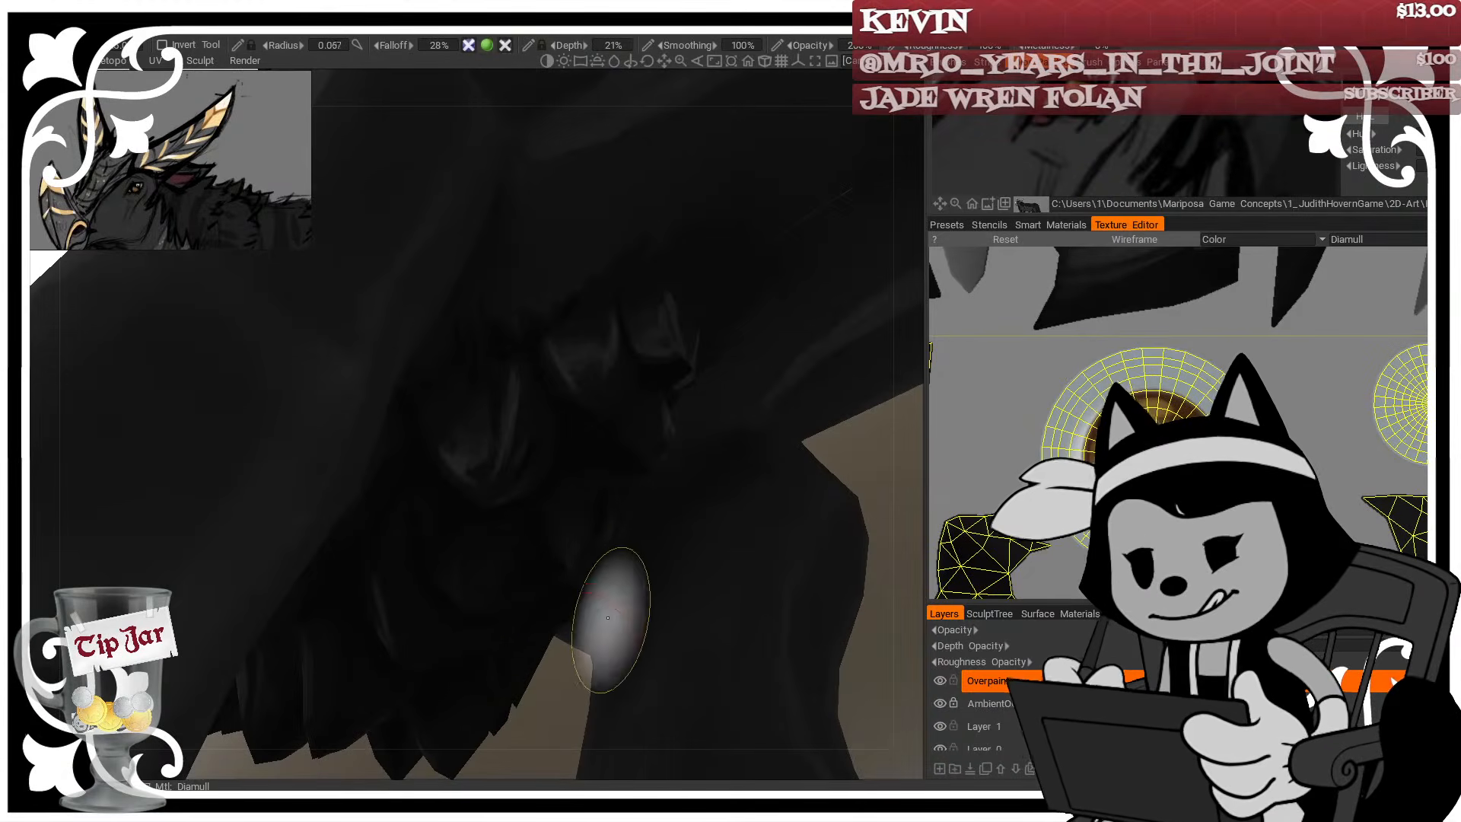
Shade the tuft edges next to the far front leg with a brush radius of 0.026
key("bracketleft")
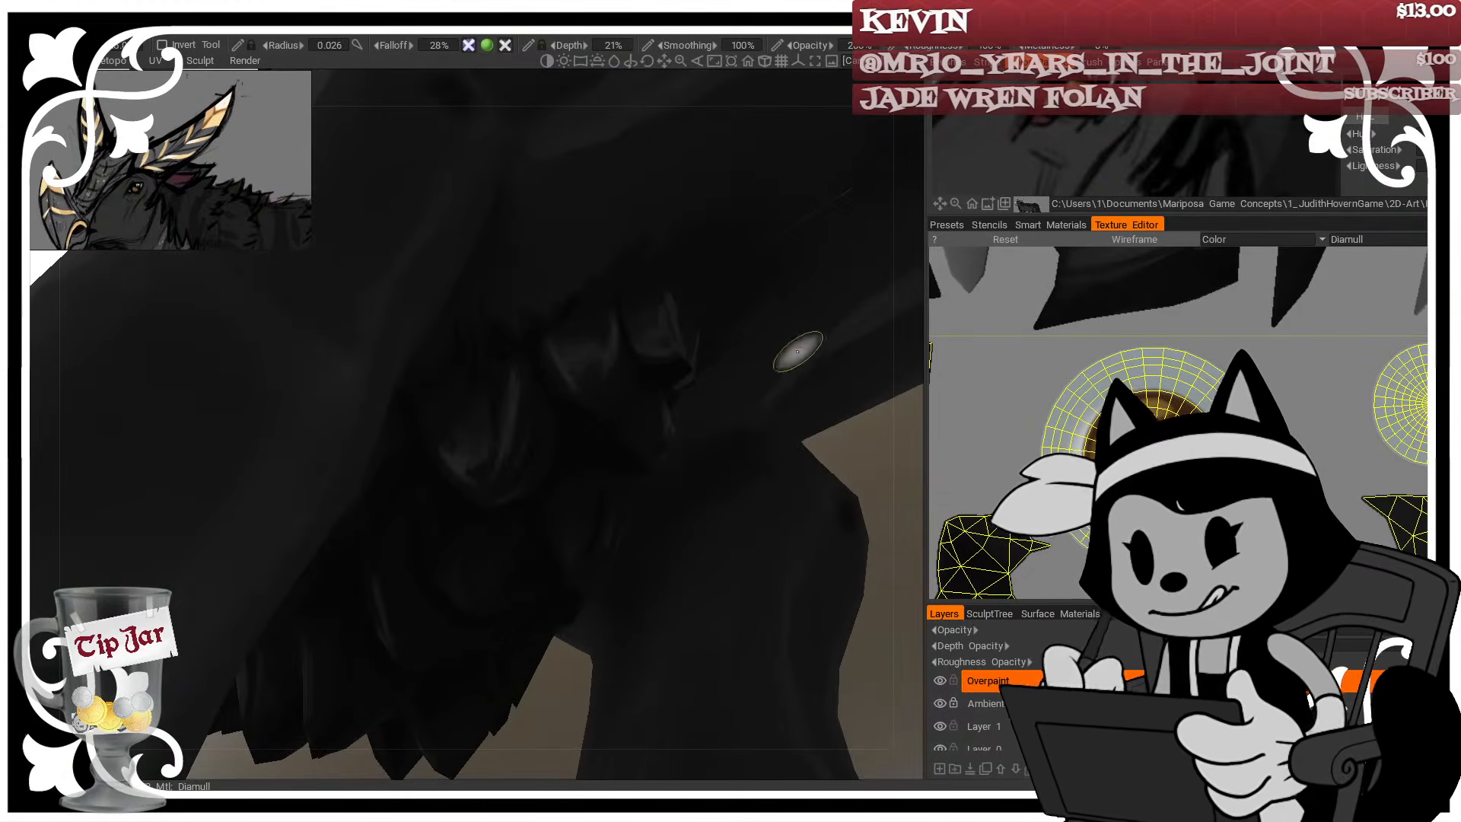
key("bracketleft")
key("bracketleft")
key("bracketleft")
key("bracketleft")
key("bracketleft")
key("bracketleft")
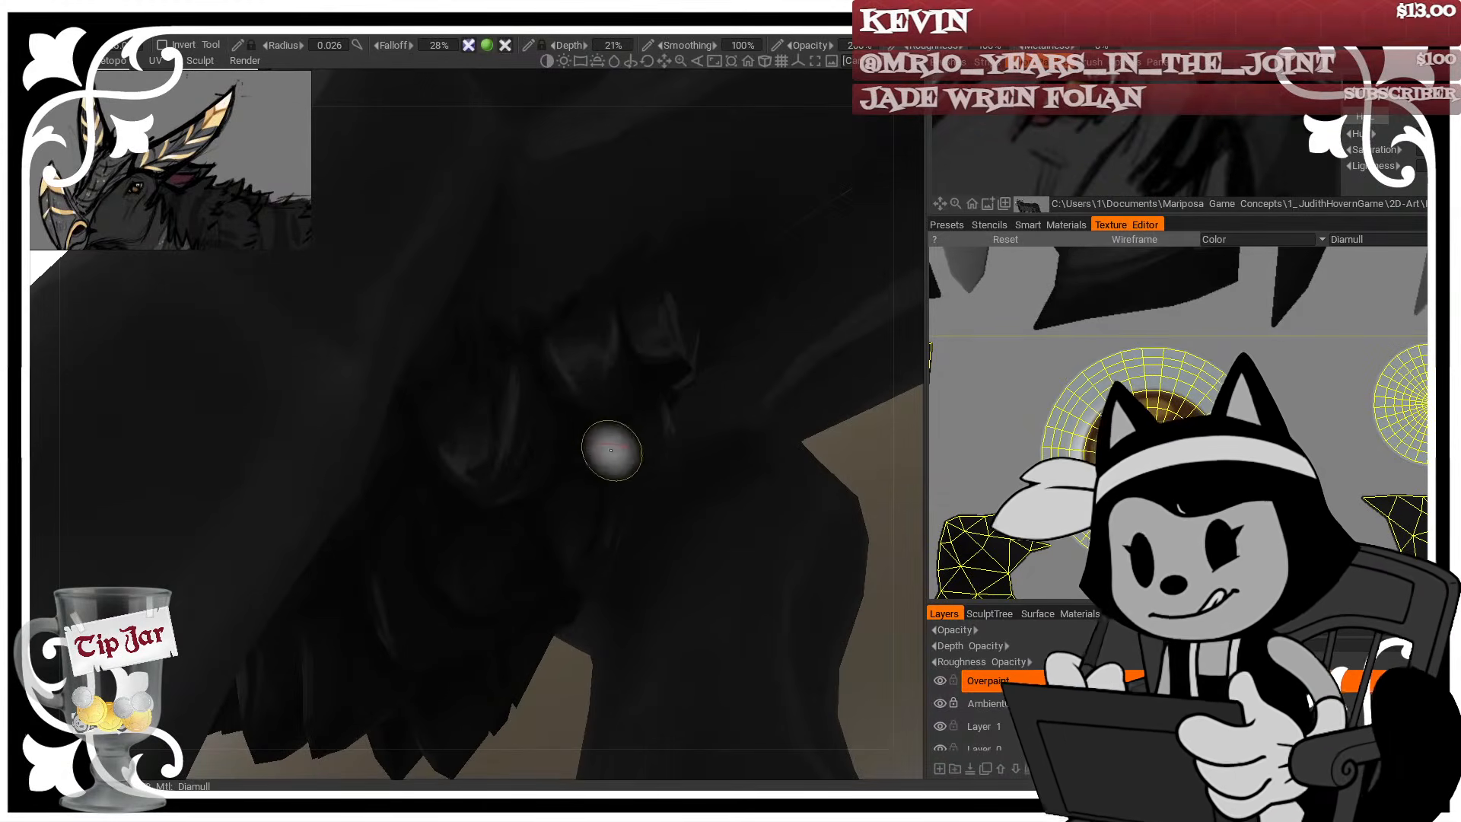
Shade the lower end of the chest fur from the front with a brush radius of up to 0.177, then 0.111
key("bracketright")
key("bracketright")
key("bracketright")
key("bracketright")
middle_click_drag(604, 484, 535, 465)
scroll(534, 472, "up", 5)
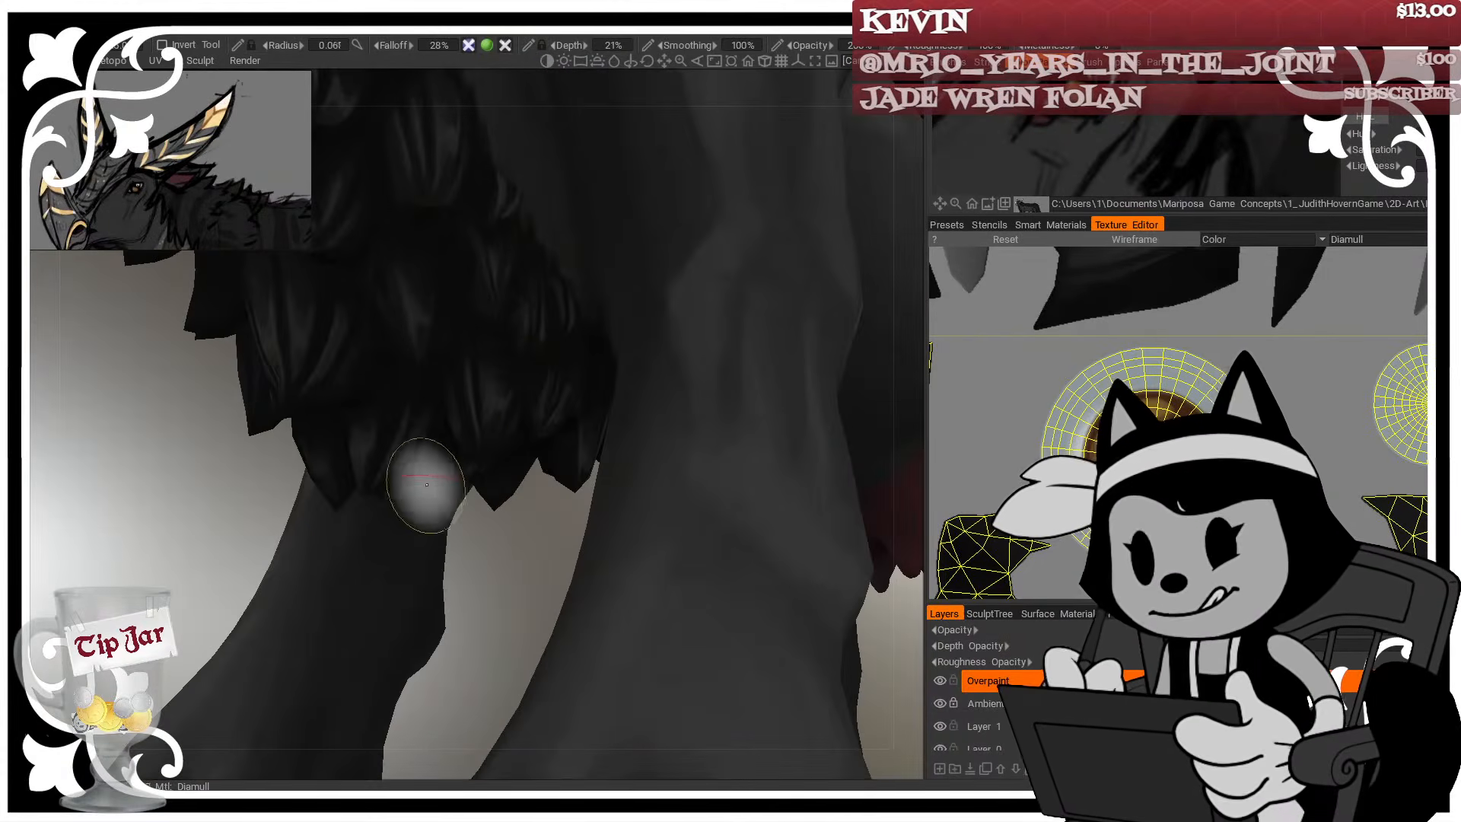
key("bracketright")
key("bracketright")
key("bracketright")
key("bracketright")
key("bracketright")
key("bracketright")
key("bracketright")
key("bracketright")
key("bracketright")
key("bracketright")
scroll(490, 485, "down", 3)
key("bracketleft")
key("bracketleft")
key("bracketleft")
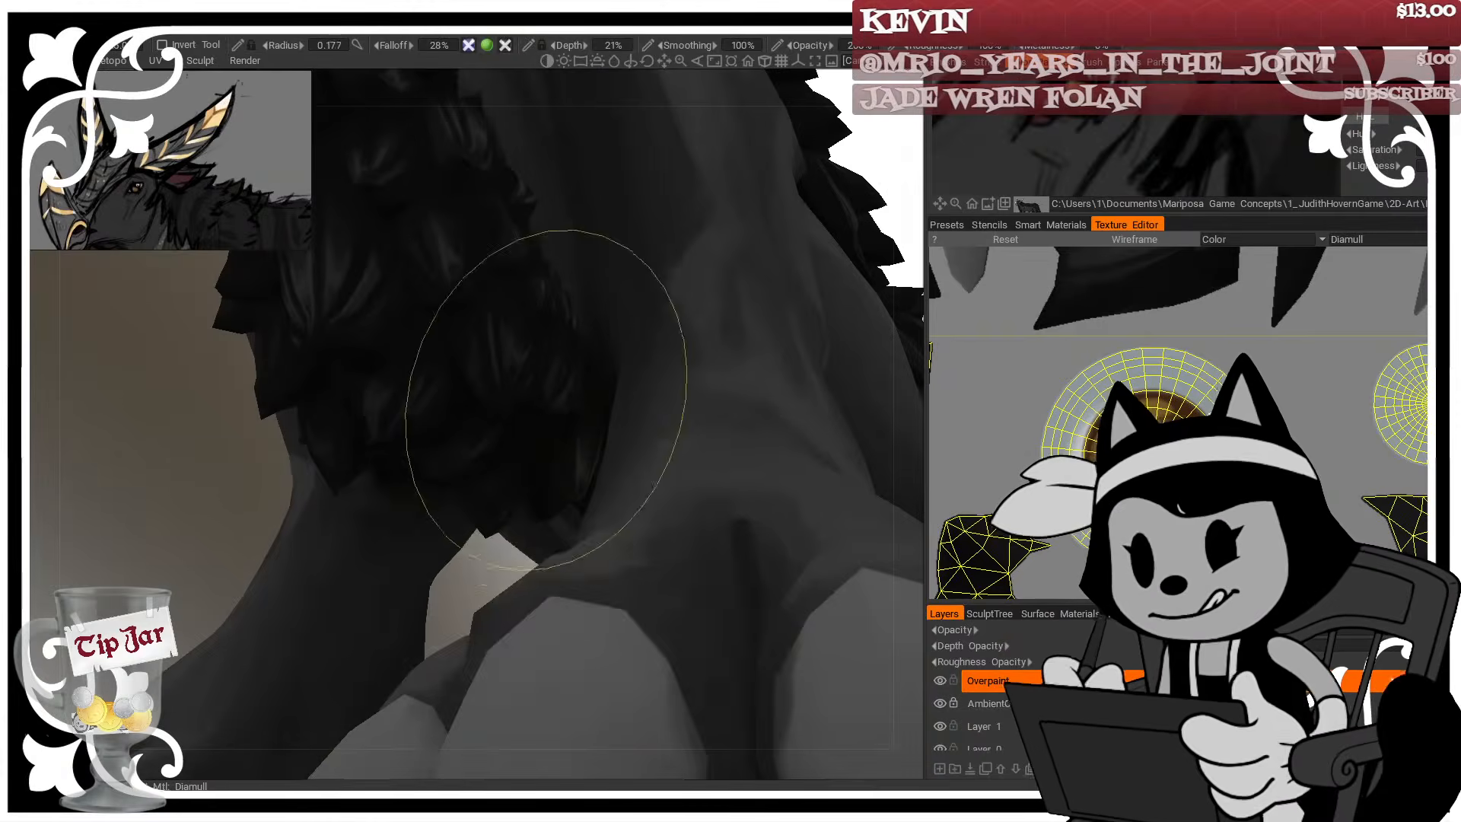
scroll(520, 587, "up", 3)
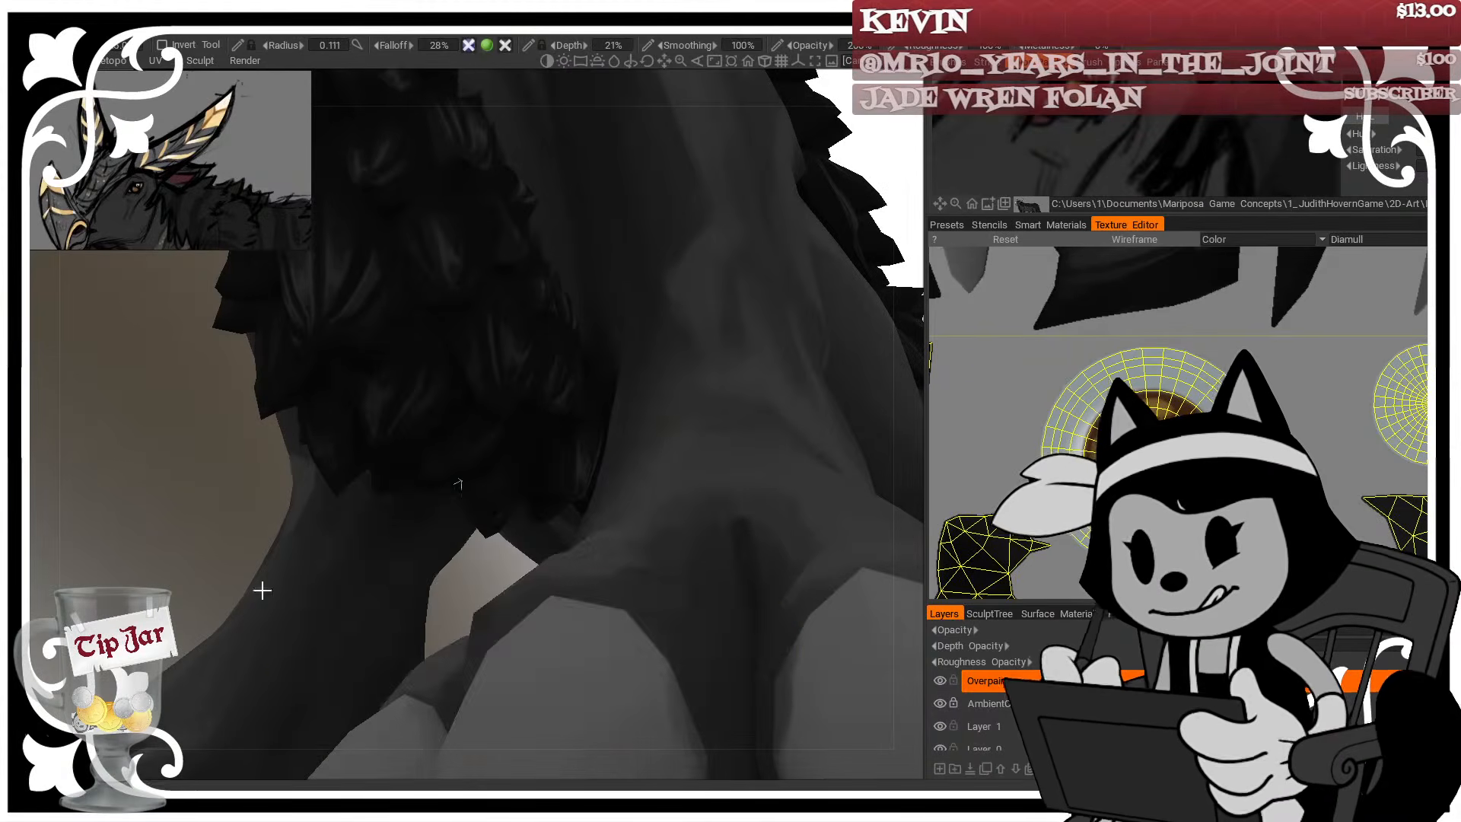
Examine the chest fur and the tufts behind the front leg from the front, side and rear
scroll(584, 457, "down", 5)
scroll(507, 617, "up", 2)
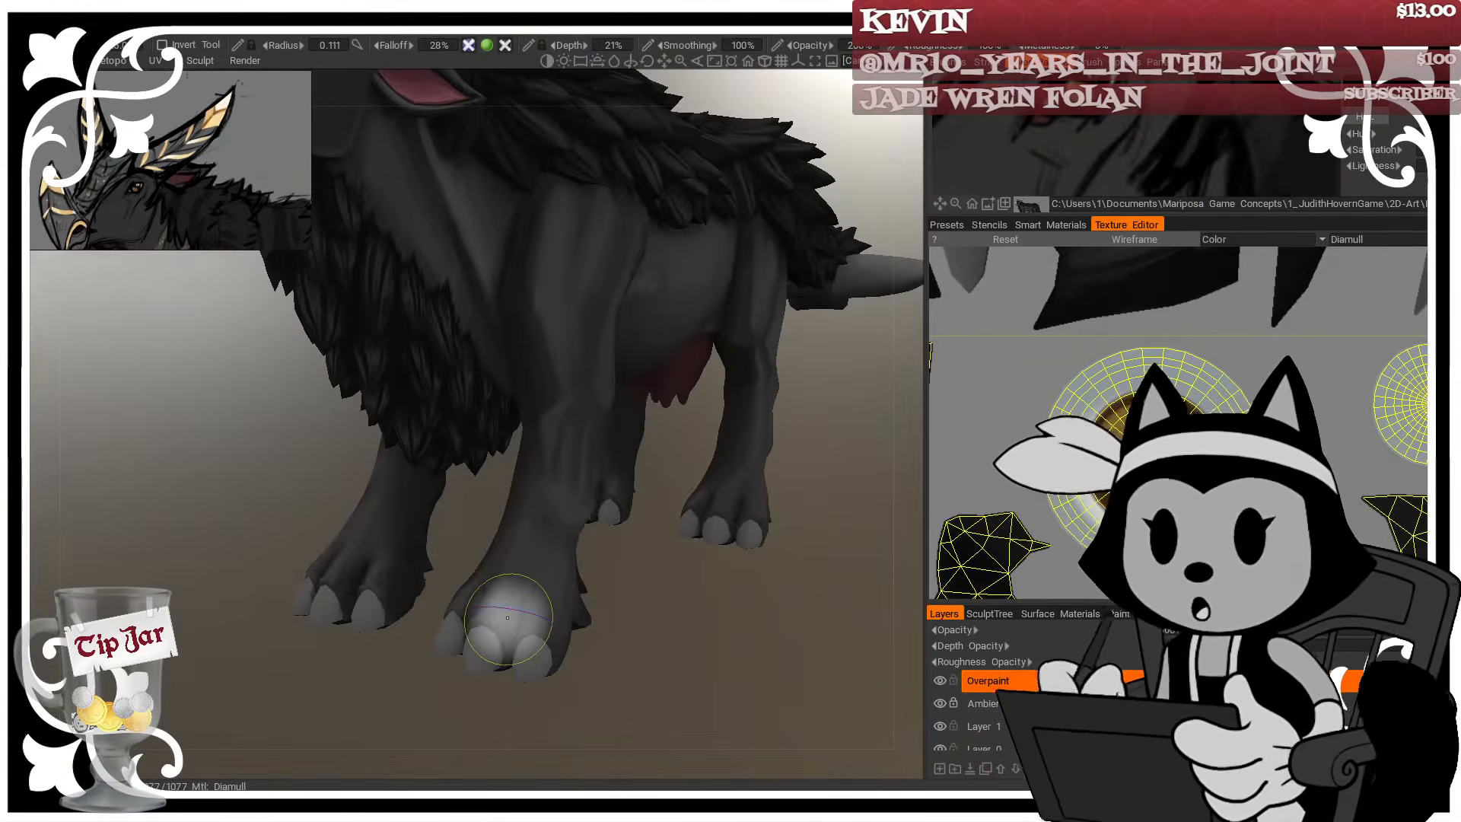
scroll(571, 462, "down", 2)
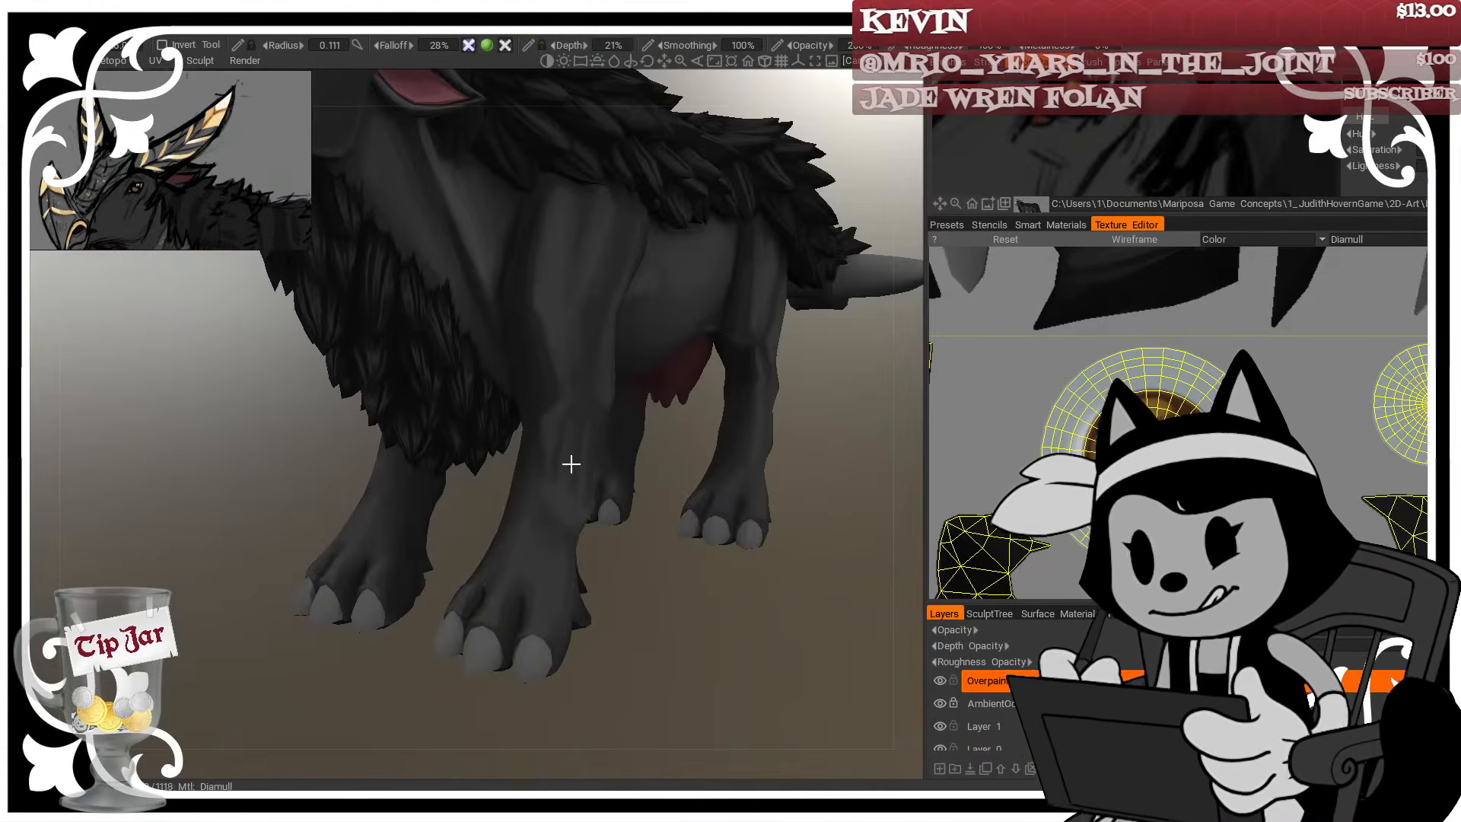
scroll(656, 498, "up", 5)
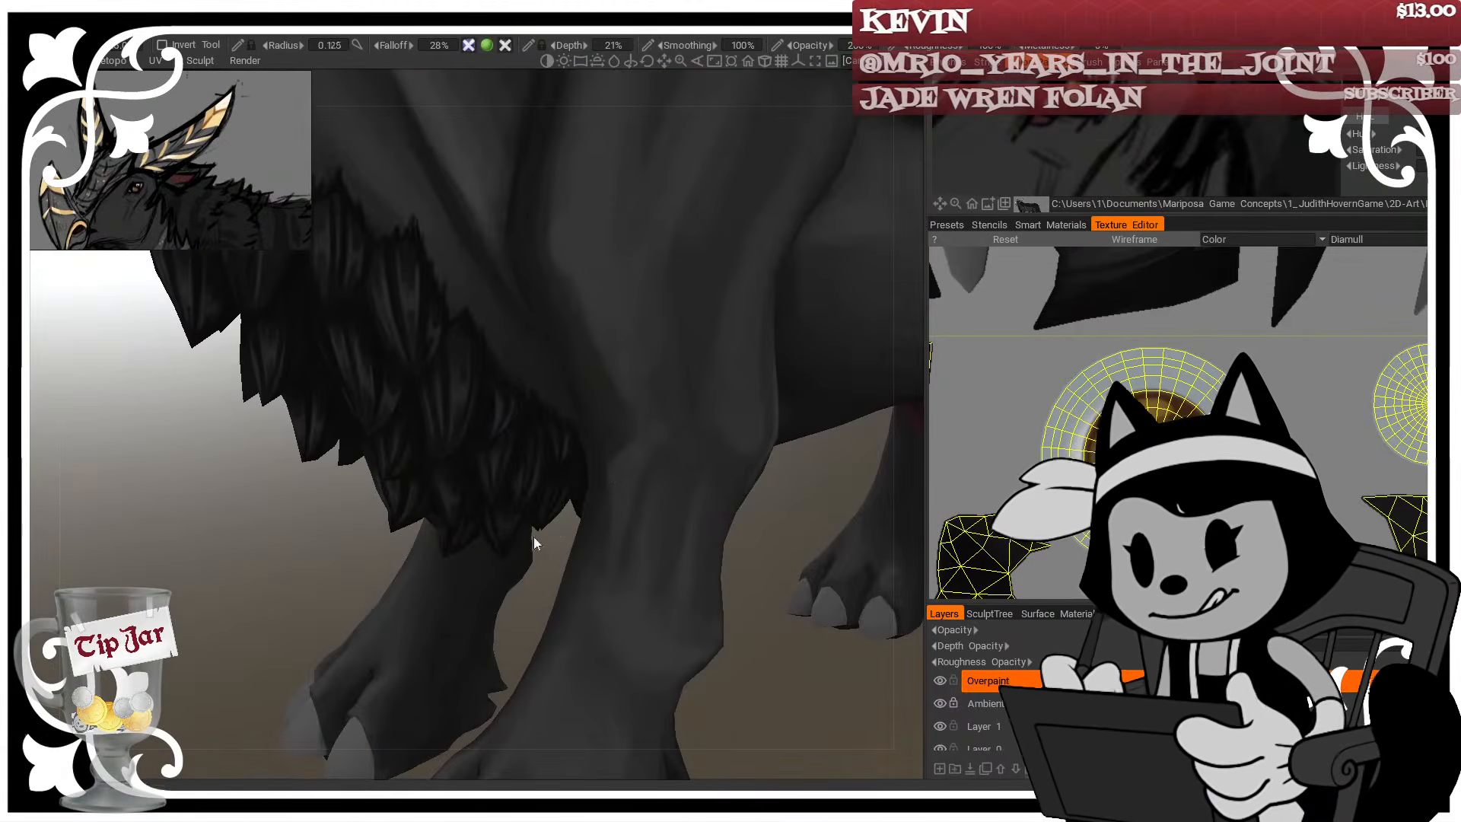
scroll(656, 674, "up", 3)
scroll(655, 670, "down", 2)
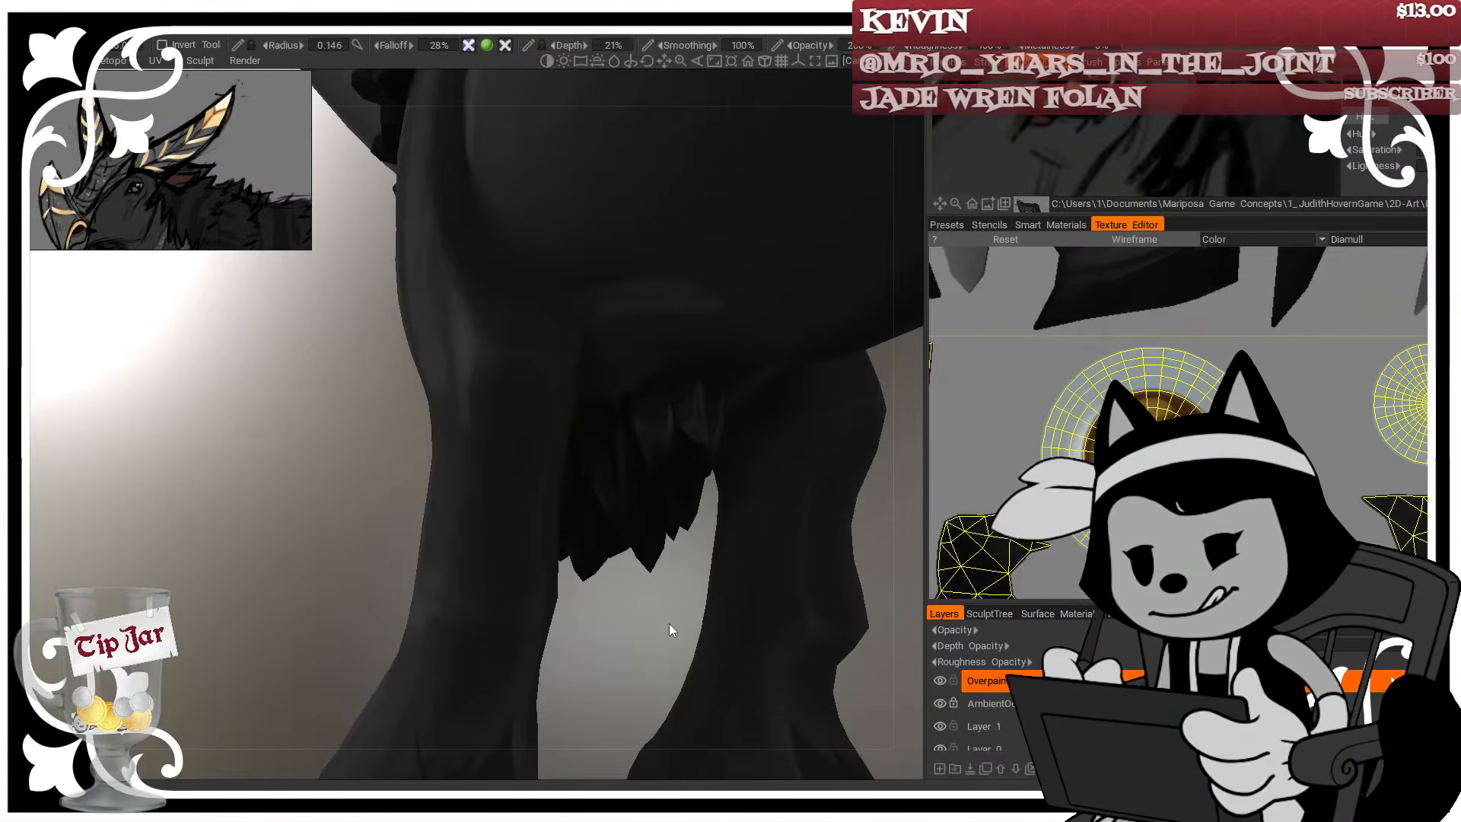
scroll(498, 489, "down", 2)
scroll(551, 503, "up", 2)
left_click_drag(598, 509, 541, 505, "alt")
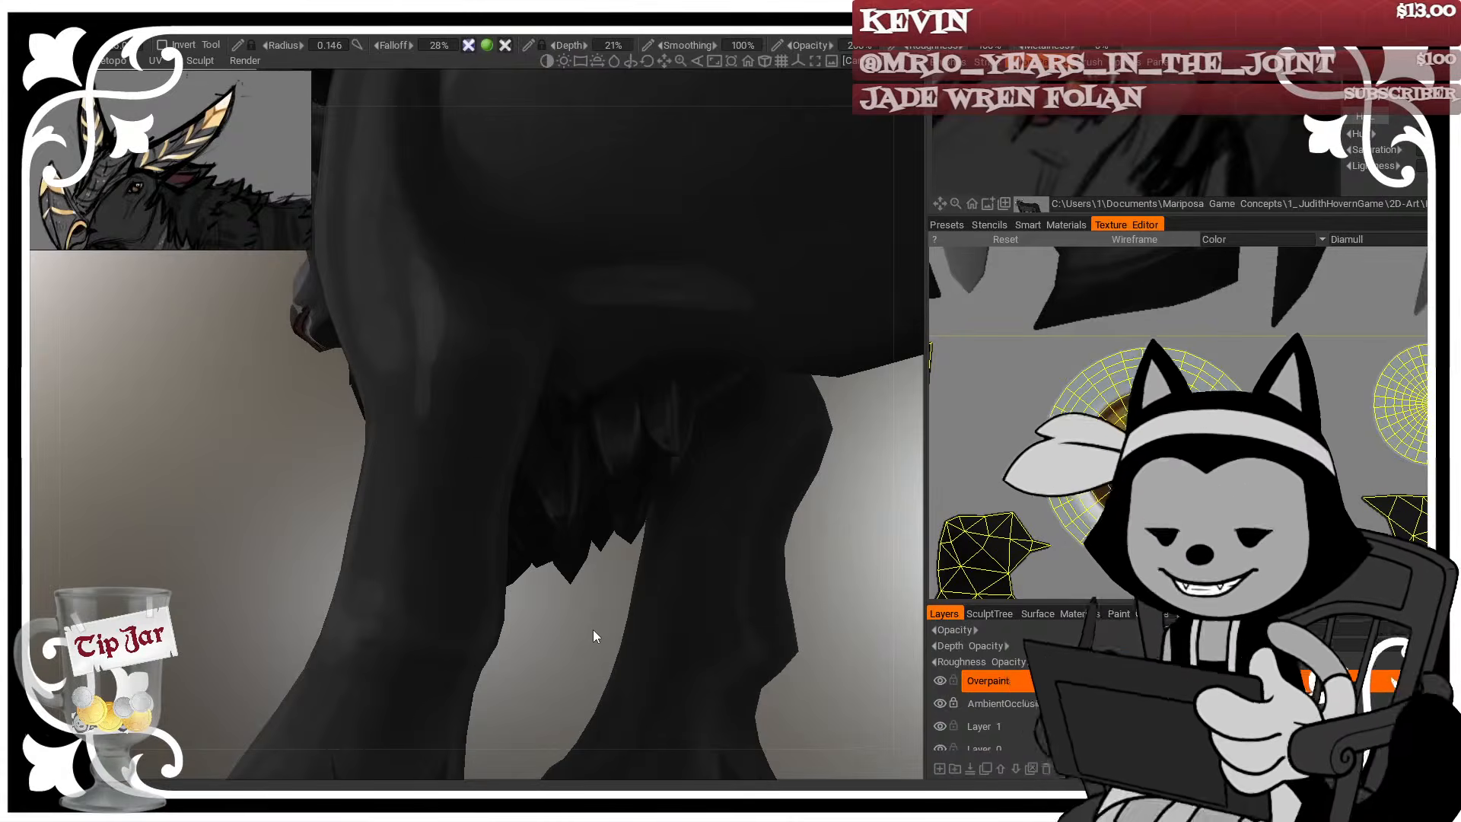
left_click_drag(495, 551, 566, 586, "alt")
scroll(466, 525, "down", 3)
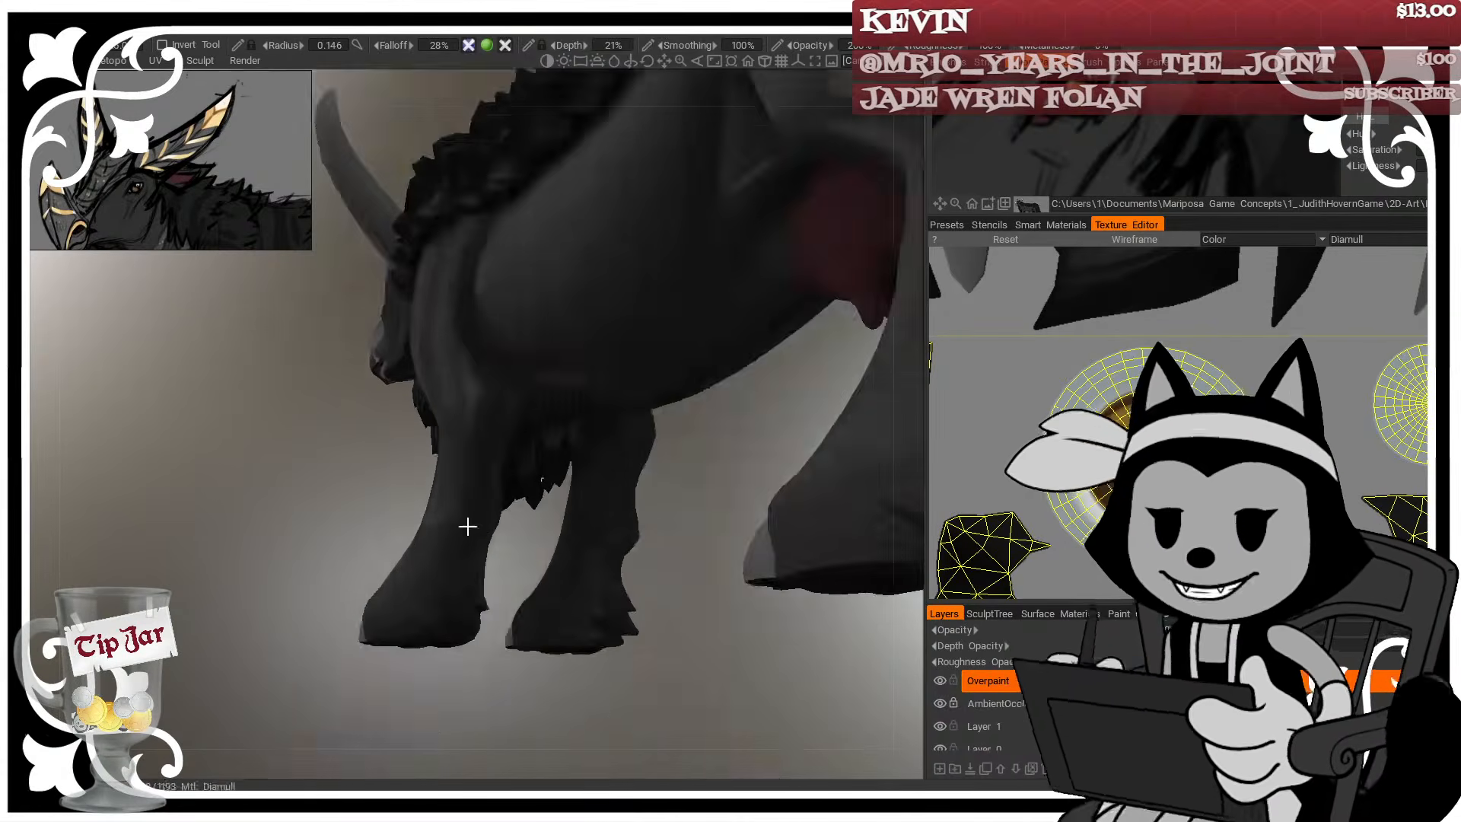
left_click_drag(466, 525, 631, 538, "alt")
scroll(629, 538, "up", 5)
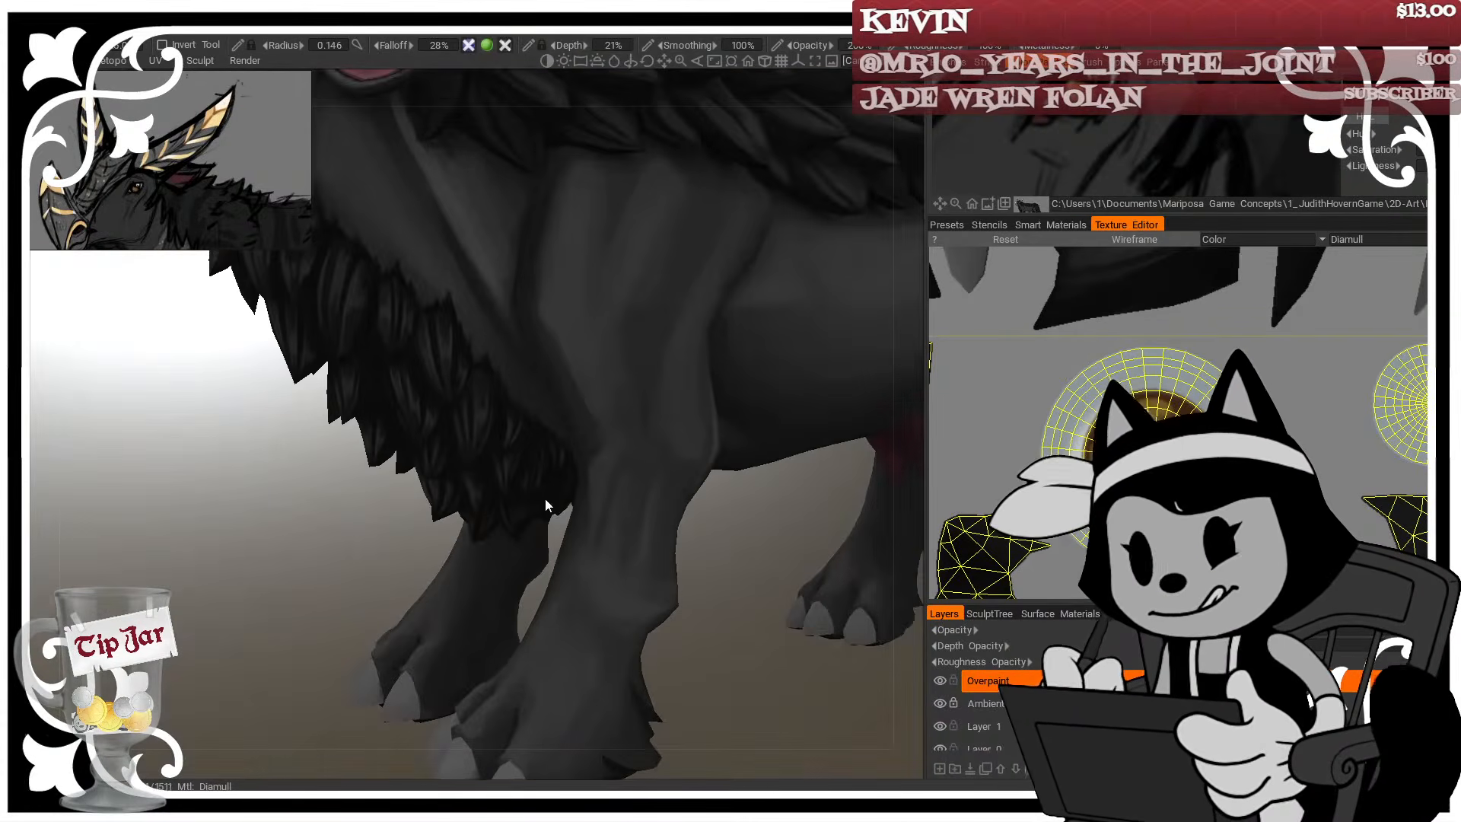
left_click_drag(744, 579, 739, 480, "alt")
Shade the bottom tufts of the chest fur with a brush radius of 0.200, then reduce it to 0.142
key("bracketright")
key("bracketright")
key("bracketright")
mouse_move(494, 461)
left_mouse_down()
mouse_move(476, 477)
mouse_move(519, 488)
left_mouse_up()
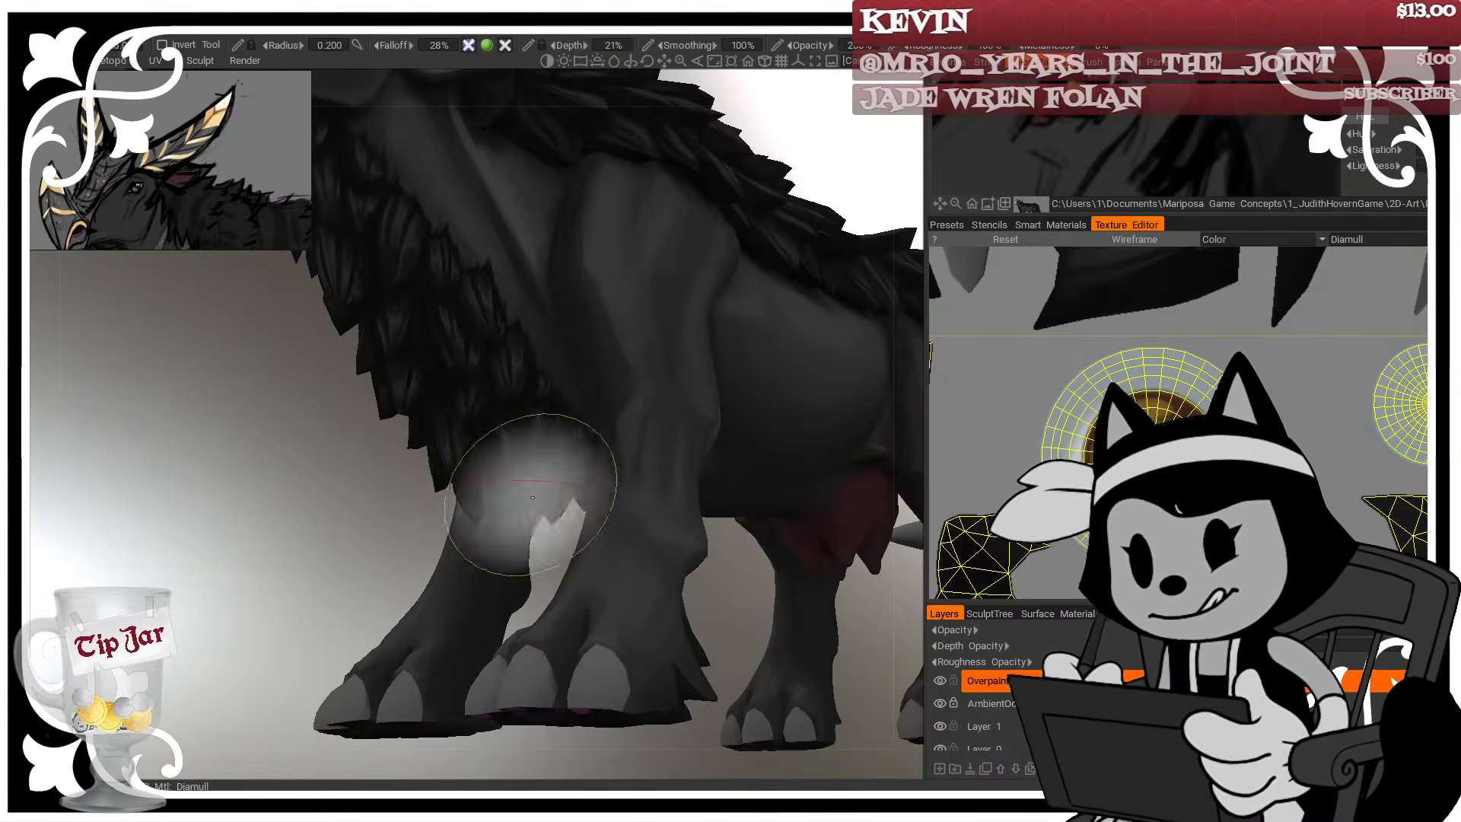
left_click_drag(457, 578, 282, 623, "alt")
key("bracketleft")
key("bracketleft")
key("bracketleft")
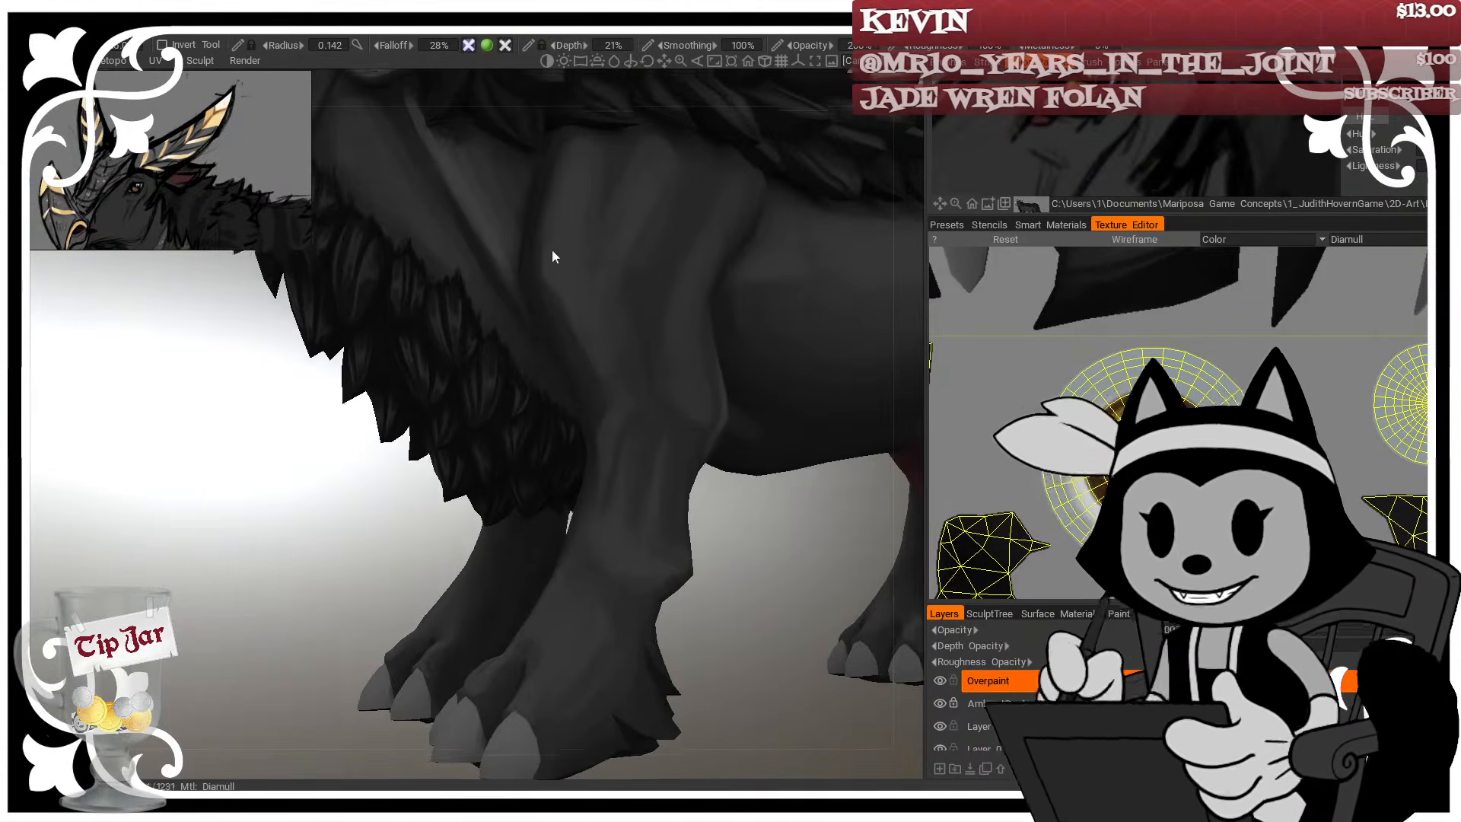
Set the paint colour to a near-black with red, green and blue at 2.939
scroll(512, 500, "down", 5)
mouse_move(511, 499)
left_mouse_down("alt")
mouse_move(809, 528)
mouse_move(742, 545)
mouse_move(692, 530)
mouse_move(403, 524)
mouse_move(359, 505)
mouse_move(418, 465)
mouse_move(402, 519)
left_mouse_up("alt")
right_click_drag(401, 519, 391, 574, "alt")
left_click_drag(390, 573, 326, 595, "alt")
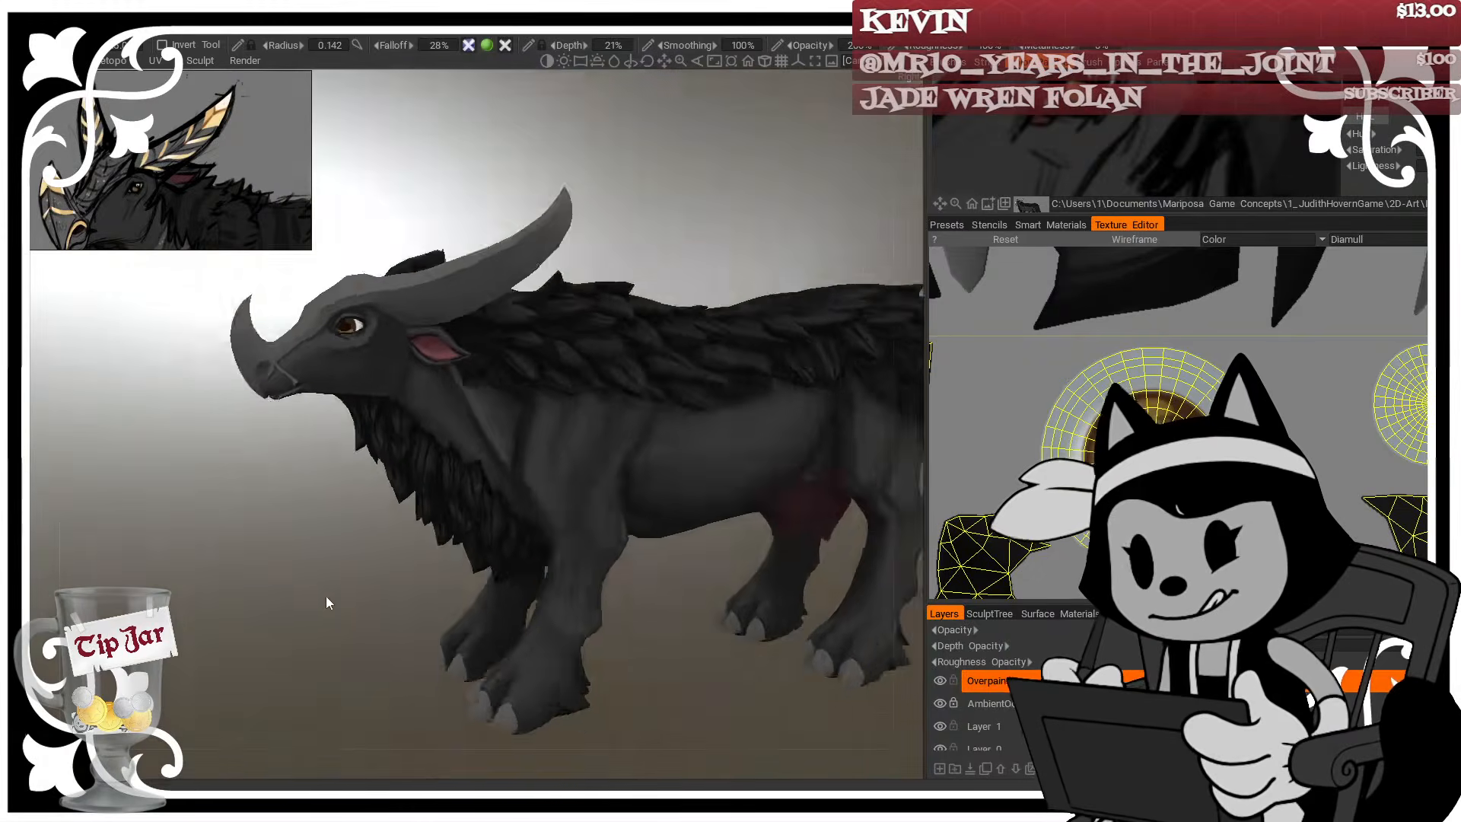
right_click_drag(326, 596, 331, 656, "alt")
left_click_drag(331, 656, 439, 599, "alt")
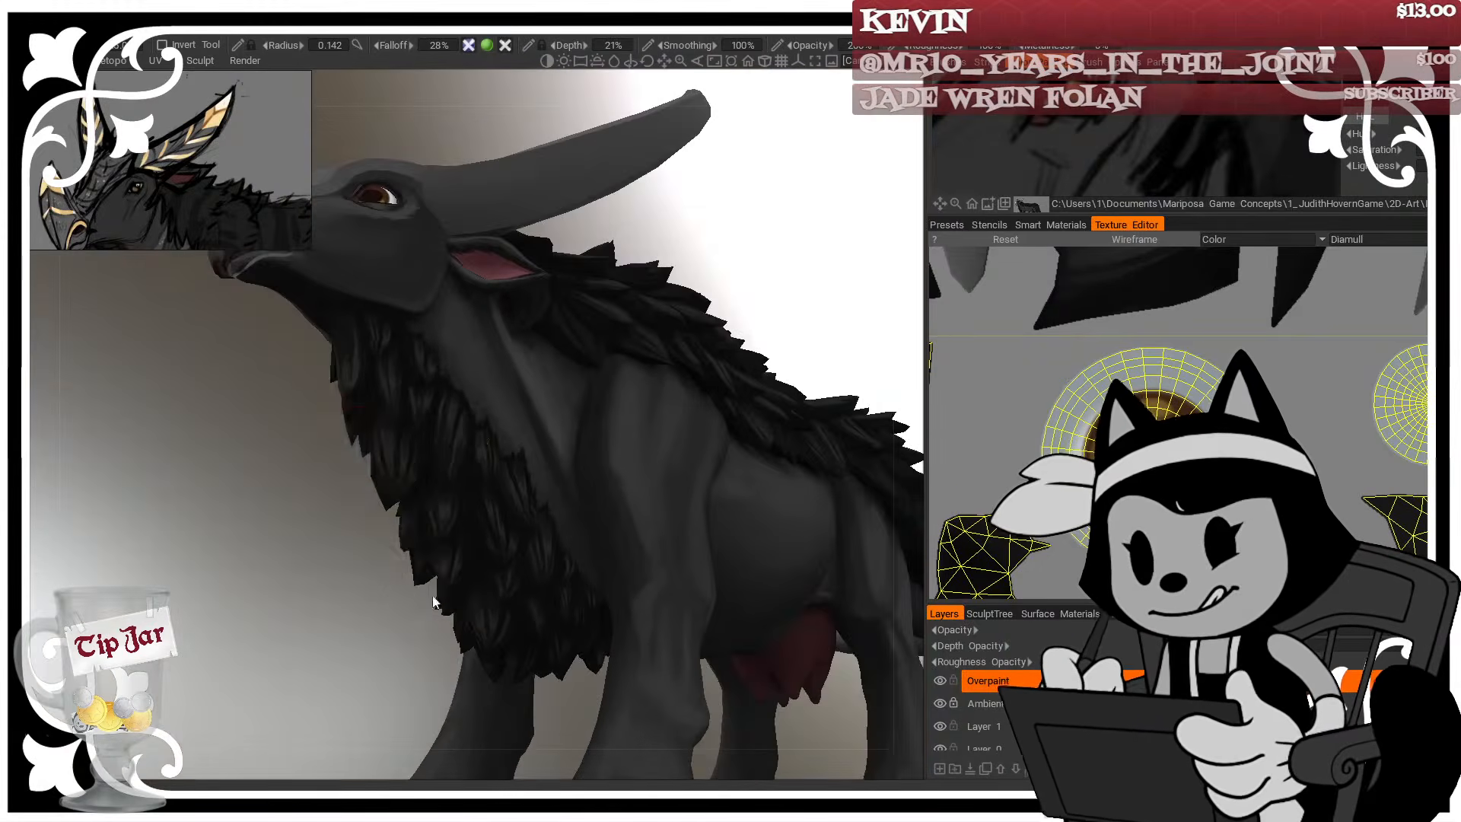
key("[")
mouse_move(711, 239)
left_mouse_down()
mouse_move(744, 195)
mouse_move(738, 288)
left_mouse_up()
key("c")
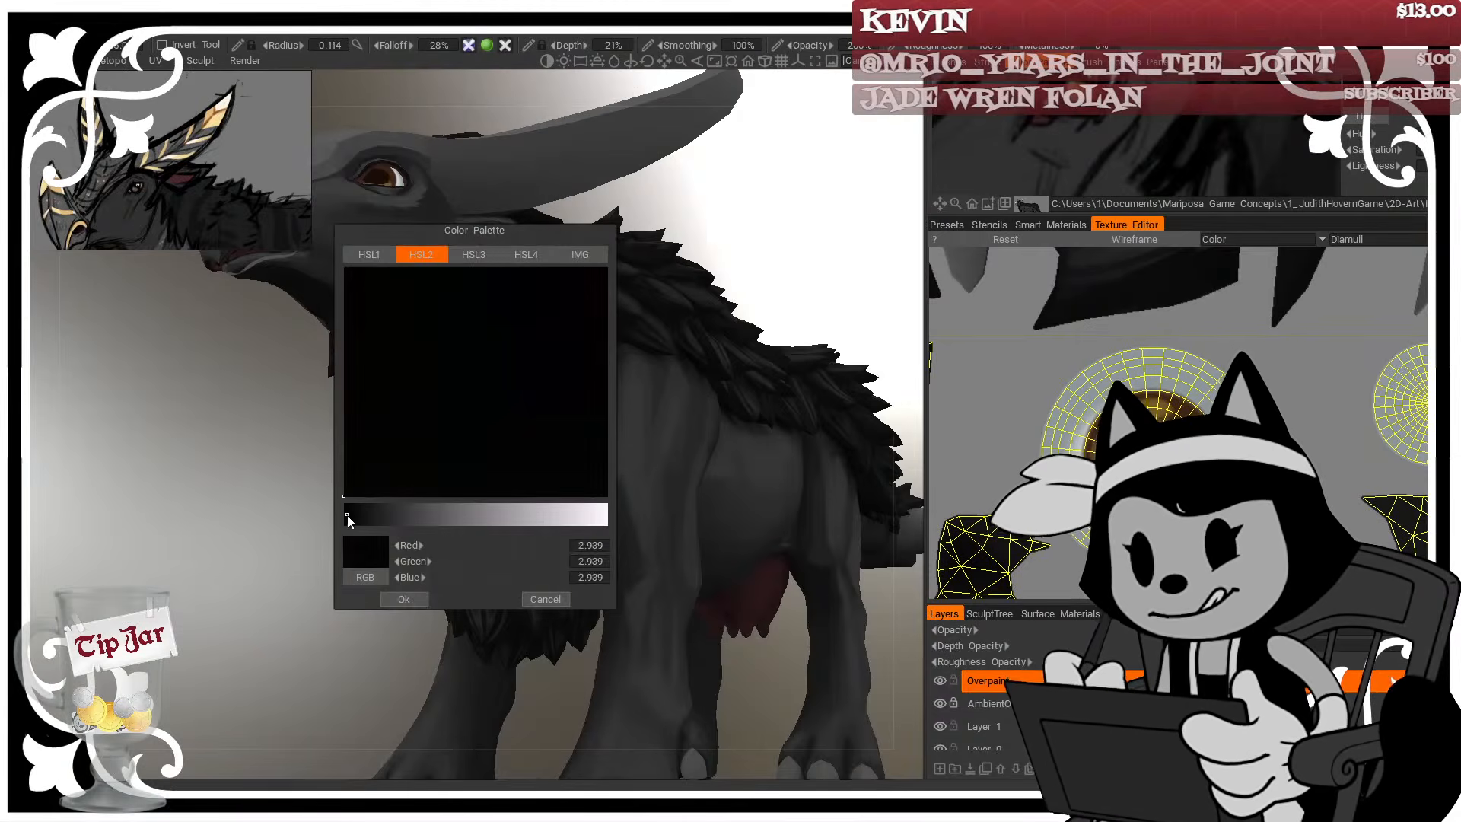
left_click(400, 600)
left_click_drag(399, 601, 423, 529)
Darken the chest fur with a brush radius of 0.125, then 0.097
key("[")
mouse_move(694, 281)
left_mouse_down()
mouse_move(697, 295)
mouse_move(633, 307)
mouse_move(684, 277)
mouse_move(704, 388)
left_mouse_up()
key("]")
mouse_move(466, 704)
left_mouse_down()
mouse_move(411, 711)
mouse_move(435, 710)
left_mouse_up()
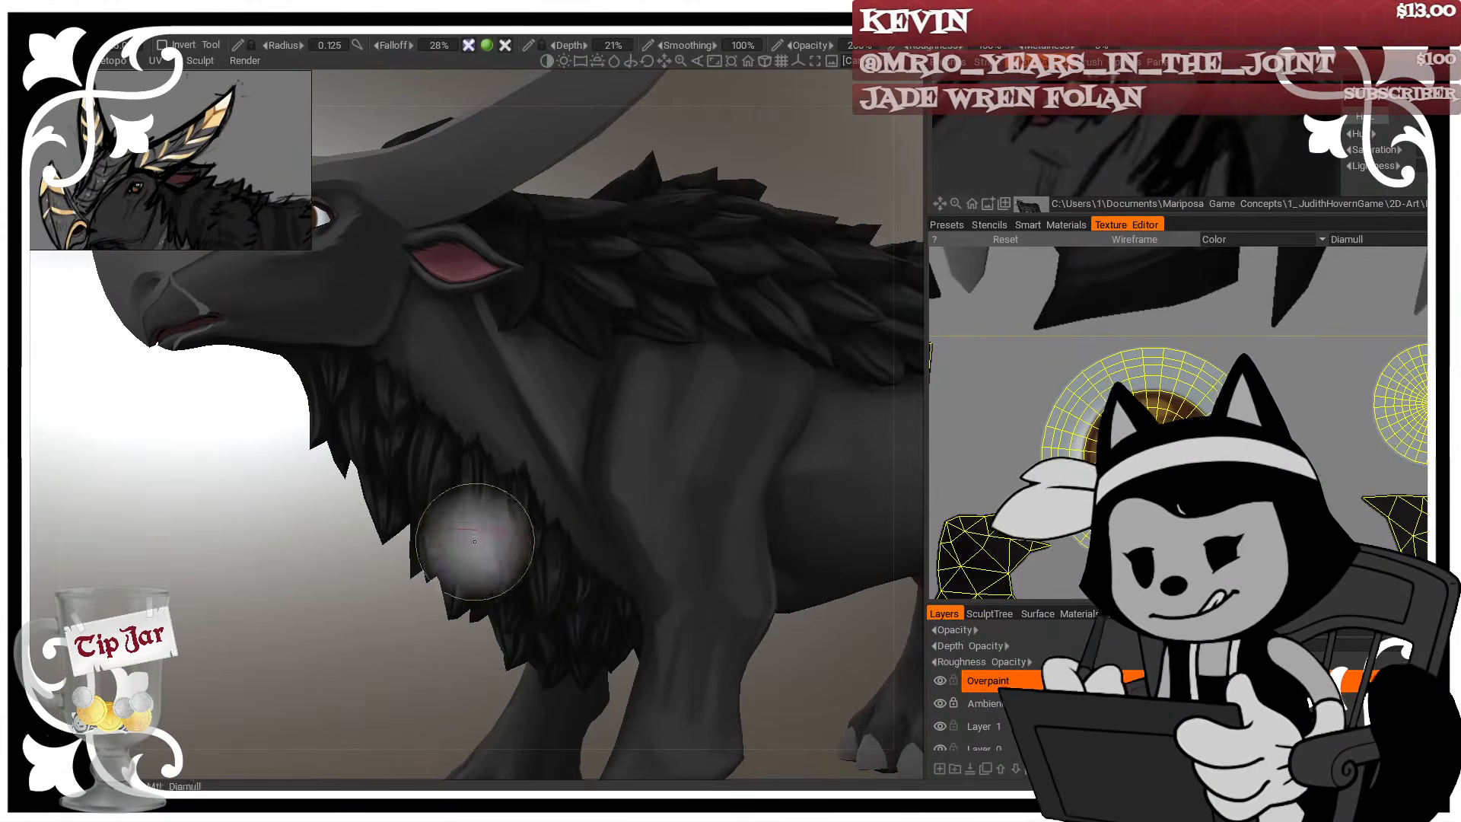
key("[")
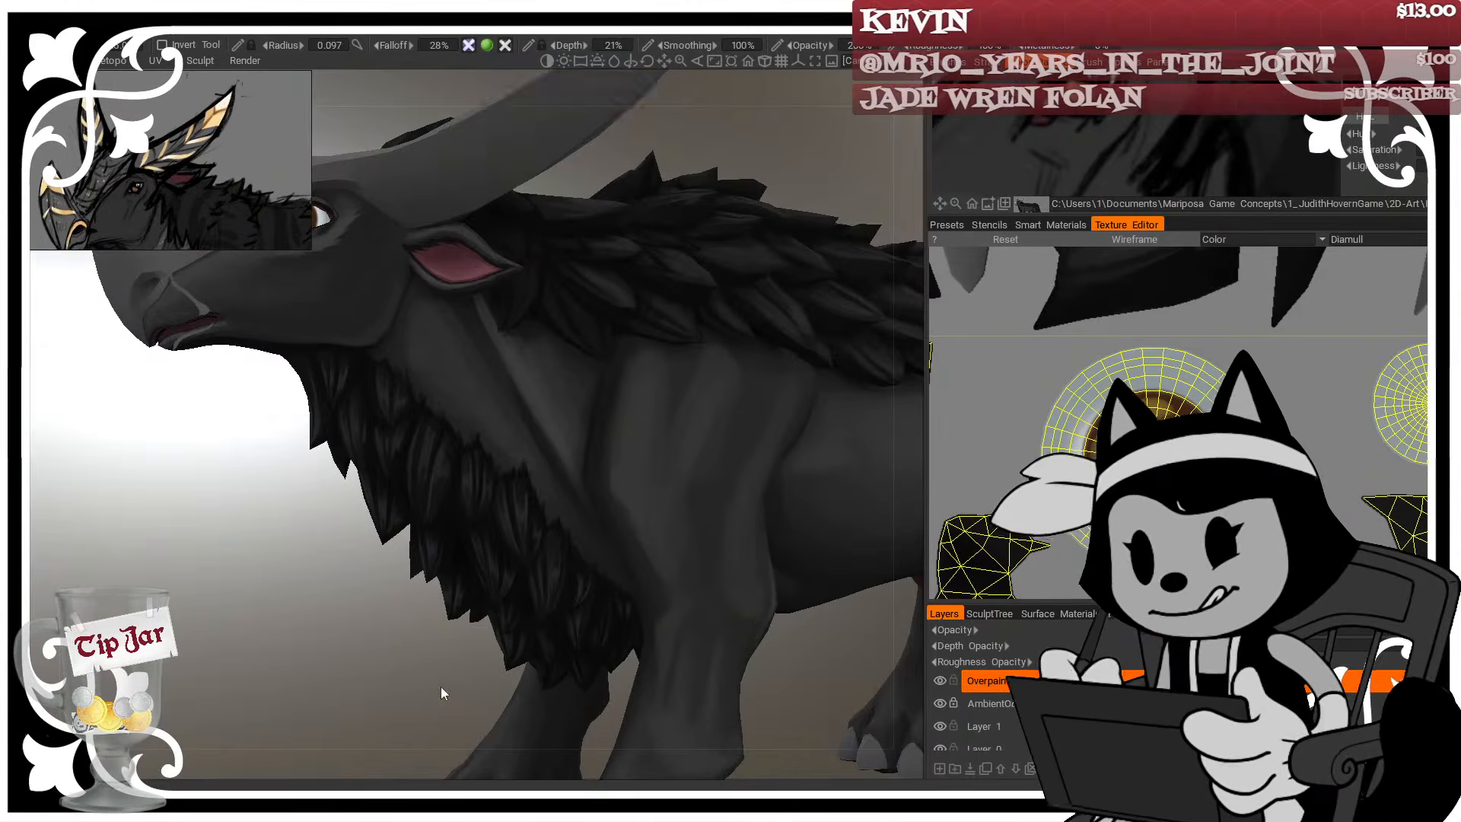
Examine the whole creature from the side and front to judge the painted fur against the body
right_click_drag(440, 686, 340, 617)
left_click_drag(340, 618, 642, 555)
left_click_drag(746, 578, 394, 549)
right_click_drag(395, 549, 428, 601)
left_click_drag(428, 600, 367, 601)
right_click_drag(367, 601, 408, 542)
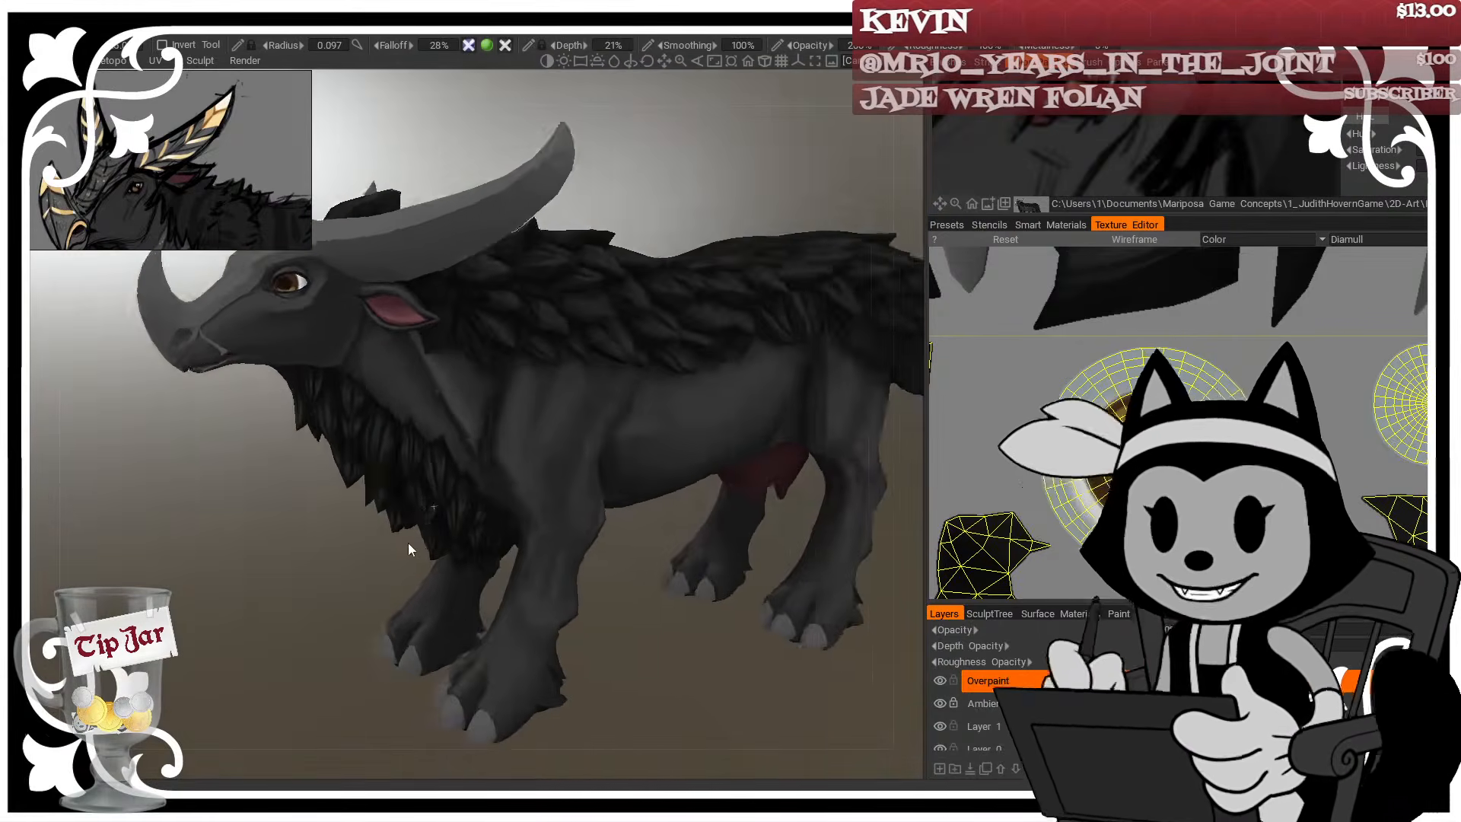
left_click_drag(296, 583, 281, 510)
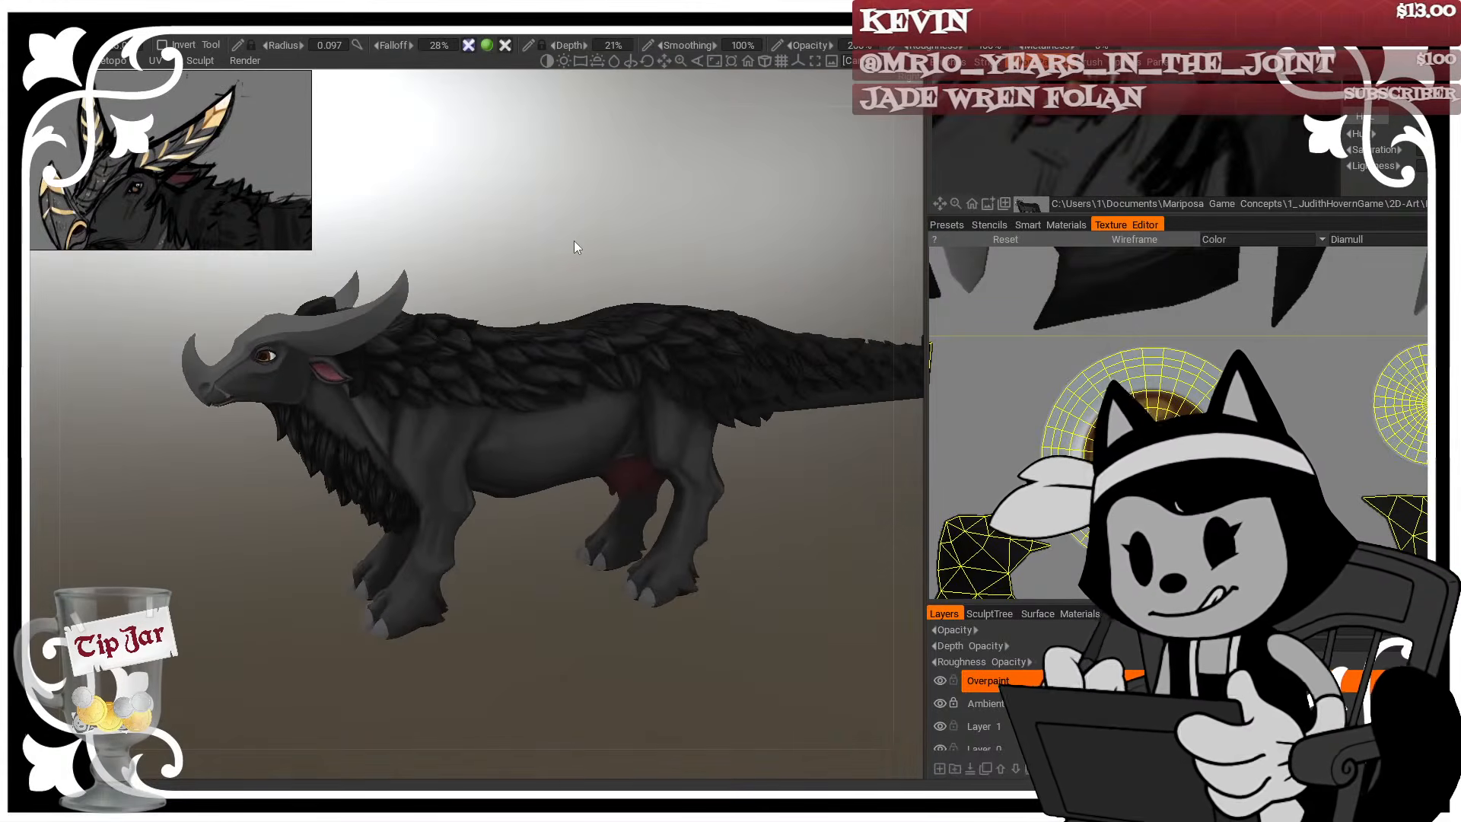
scroll(574, 236, "up", 1)
left_click_drag(560, 227, 609, 284)
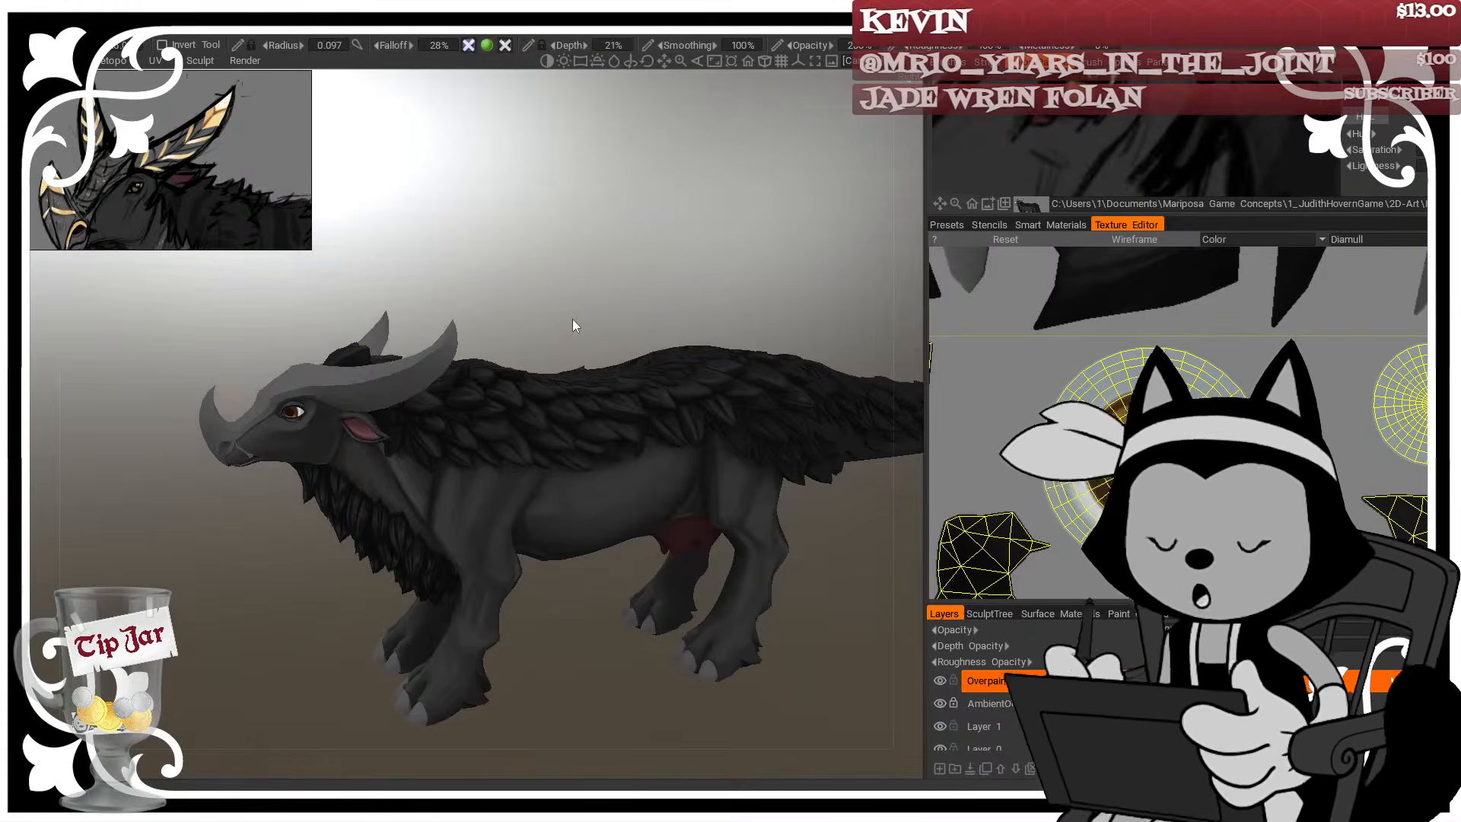
Examine the creature's fur along the neck, back, flank and tail from the side, rear and above
right_click_drag(639, 313, 701, 221)
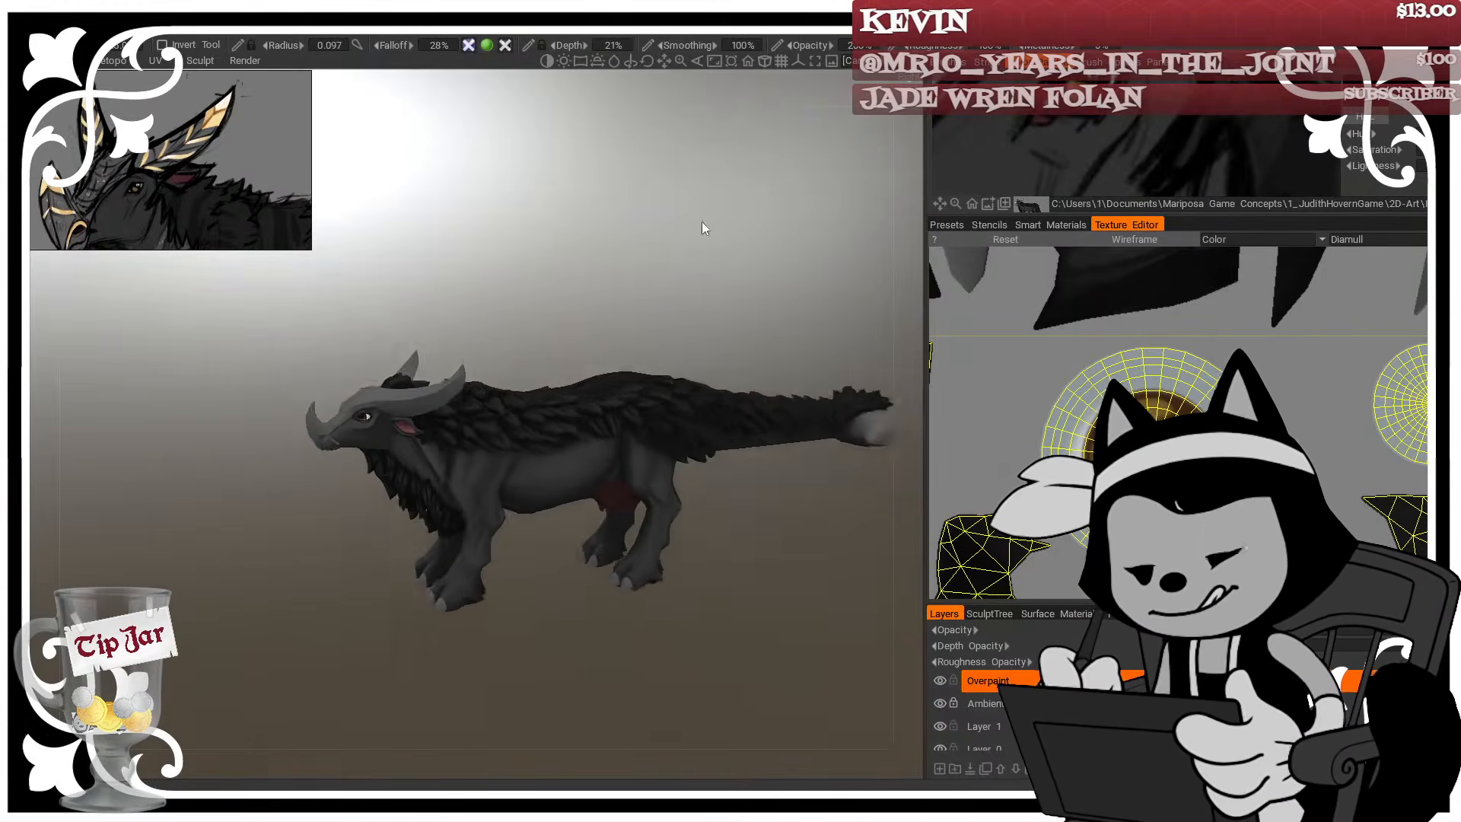
left_click_drag(701, 222, 646, 275)
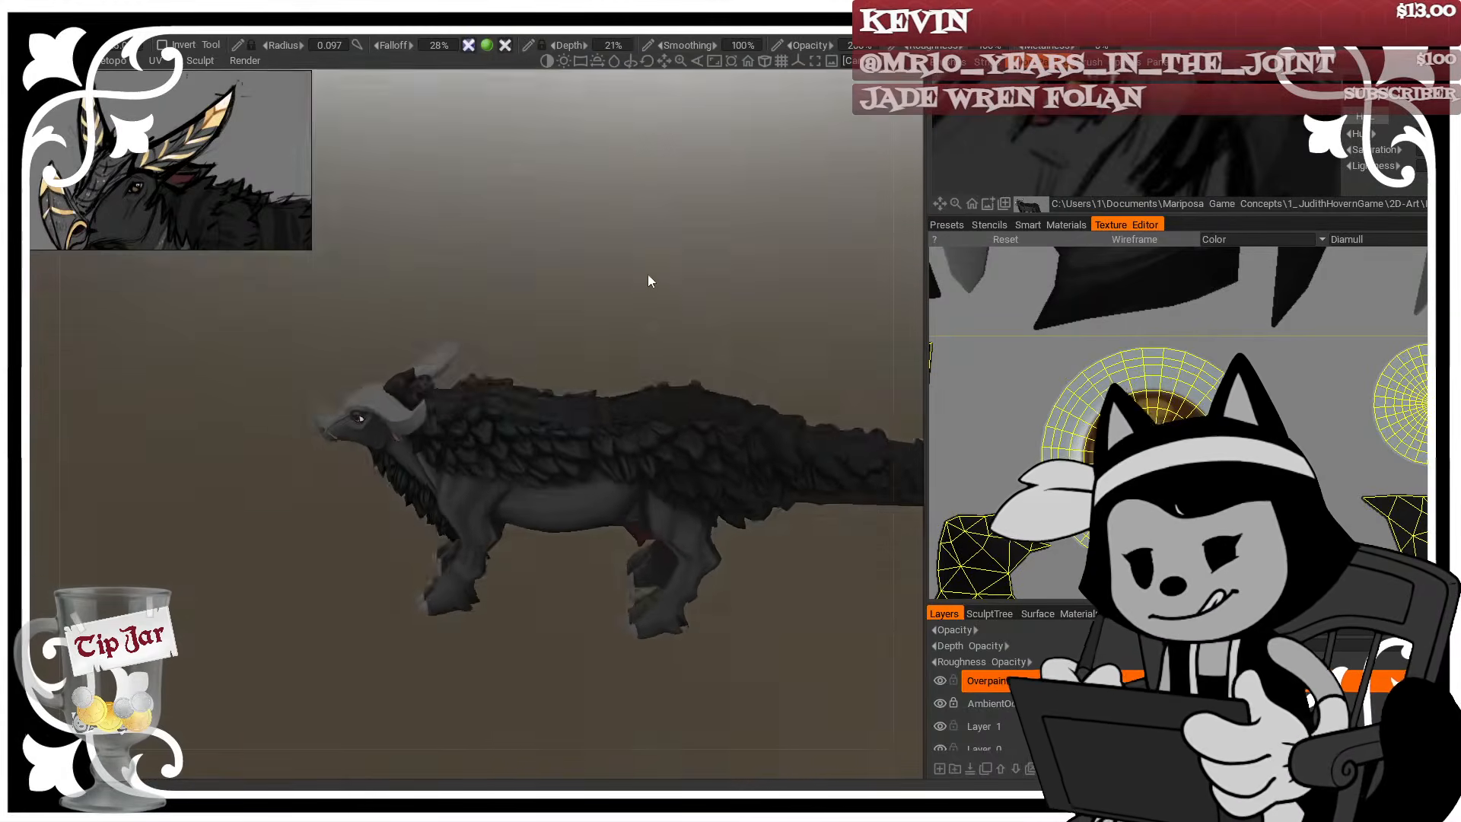
right_click_drag(647, 274, 671, 302)
left_click_drag(671, 301, 652, 299)
right_click_drag(651, 298, 700, 310)
left_click_drag(702, 317, 632, 297)
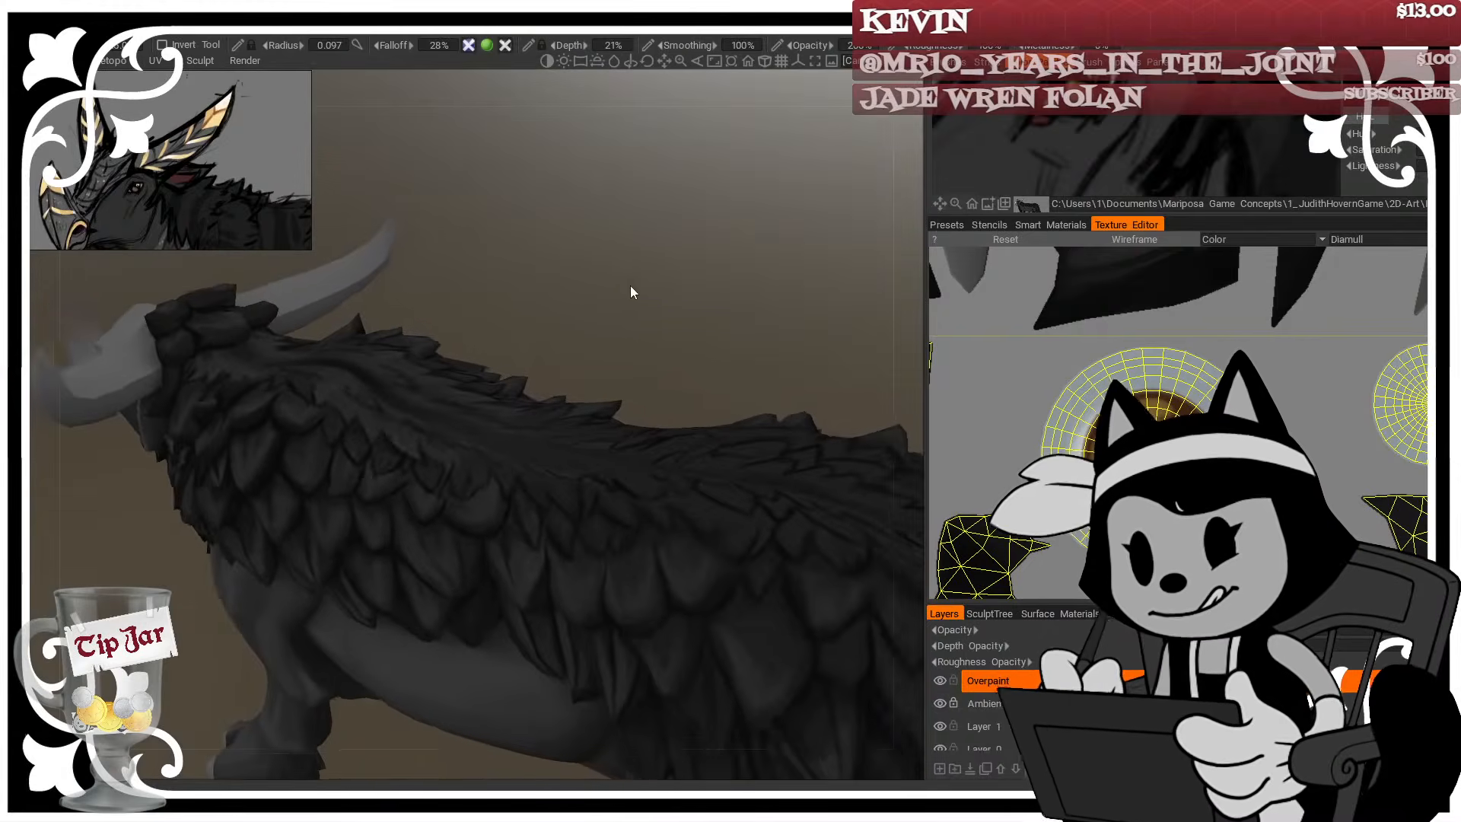
right_click_drag(632, 297, 657, 298)
left_click_drag(641, 286, 719, 207)
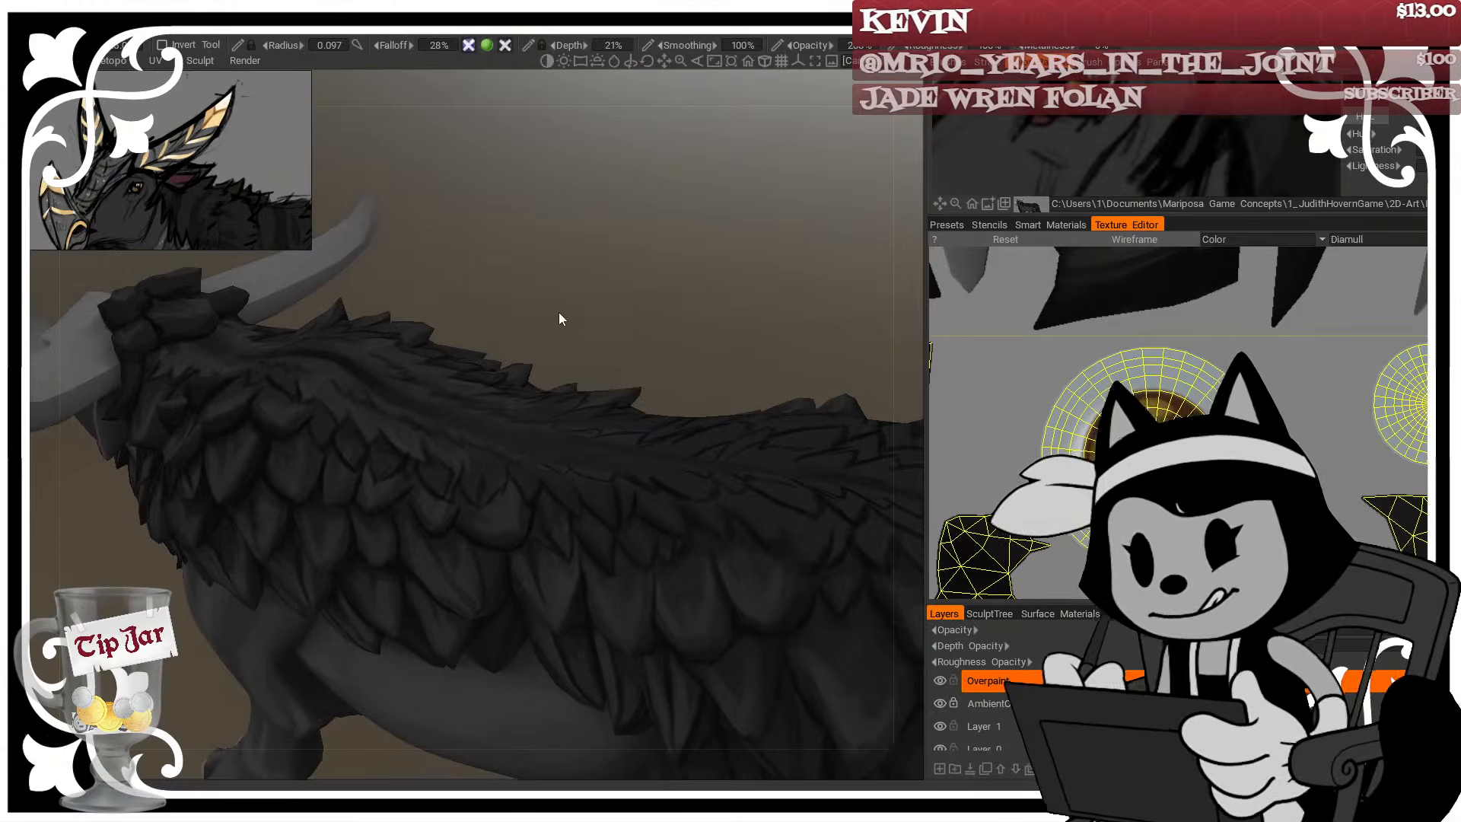
left_click_drag(560, 323, 558, 344)
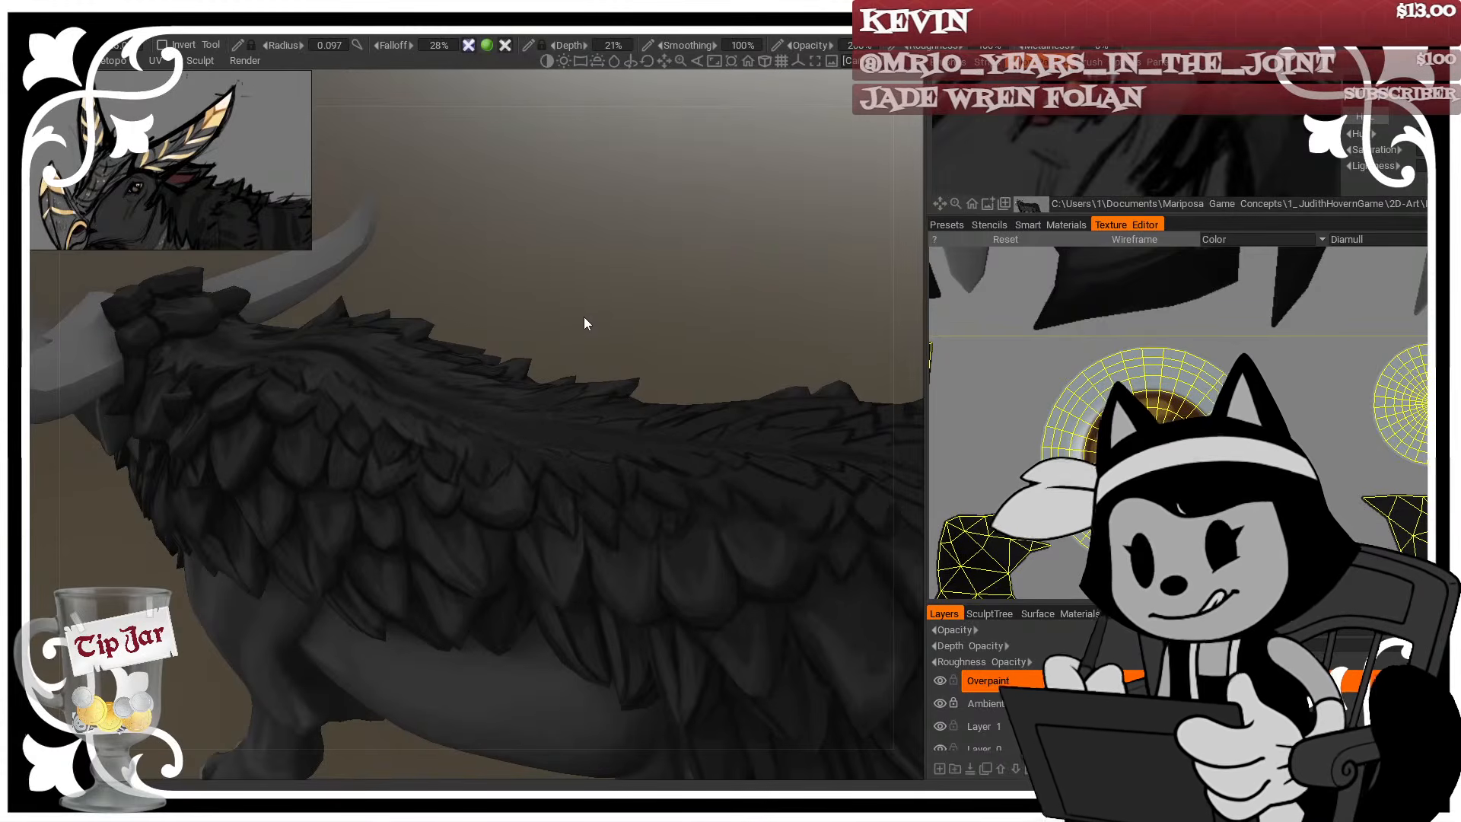
left_click_drag(580, 321, 573, 318)
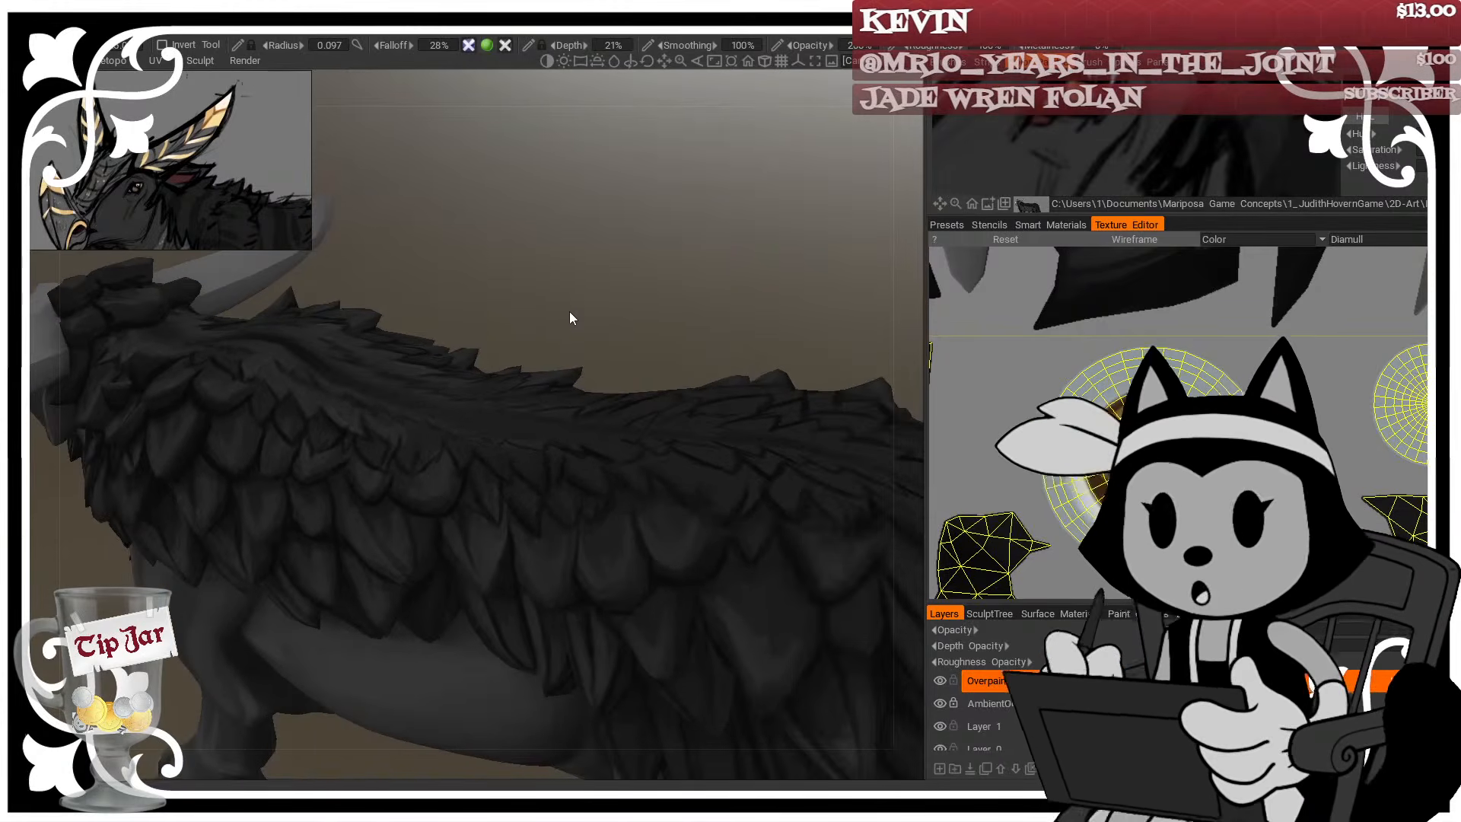
scroll(536, 312, "down", 5)
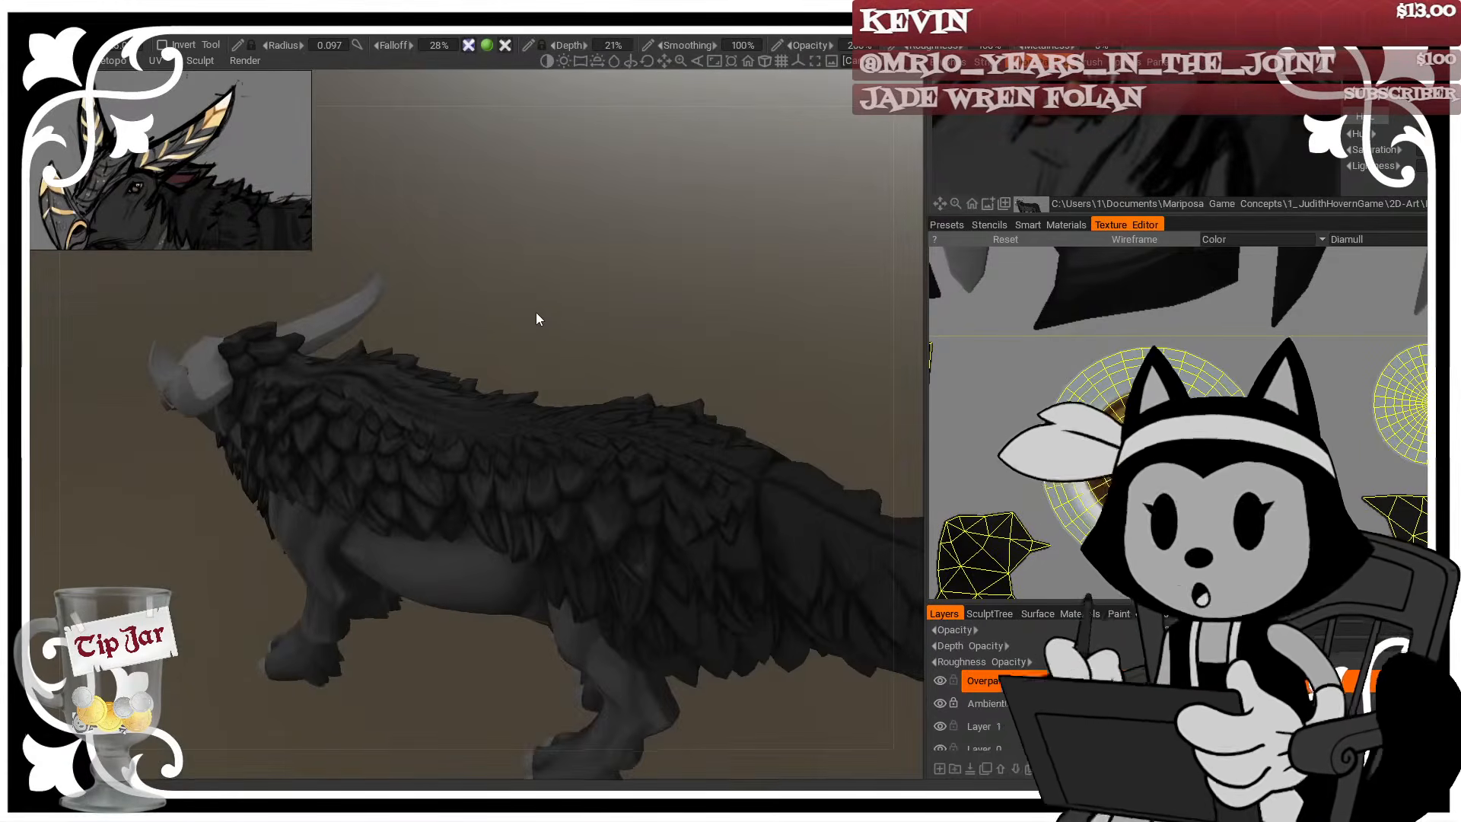
Define the fur tufts along the tail's side with a brush depth of 115% and a radius of 0.028, then 0.018
mouse_move(535, 312)
left_mouse_down()
mouse_move(753, 297)
mouse_move(609, 274)
mouse_move(567, 319)
mouse_move(642, 307)
mouse_move(702, 334)
mouse_move(799, 311)
mouse_move(717, 254)
mouse_move(750, 251)
mouse_move(619, 254)
mouse_move(636, 313)
mouse_move(441, 331)
mouse_move(541, 309)
mouse_move(593, 424)
mouse_move(633, 349)
mouse_move(514, 596)
left_mouse_up()
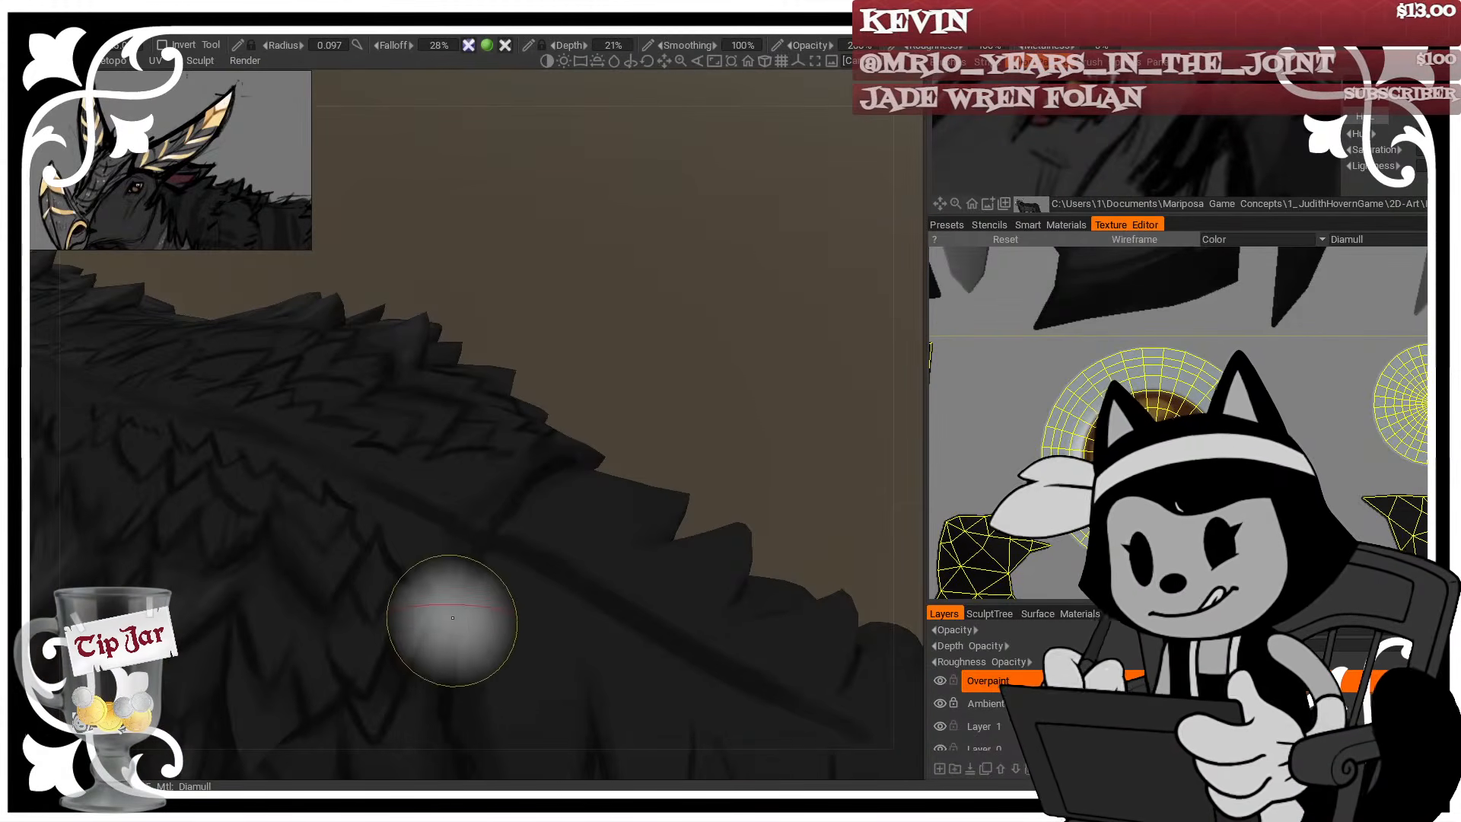
mouse_move(553, 449)
left_mouse_down()
mouse_move(619, 443)
mouse_move(613, 349)
mouse_move(528, 339)
mouse_move(603, 326)
mouse_move(542, 338)
left_mouse_up()
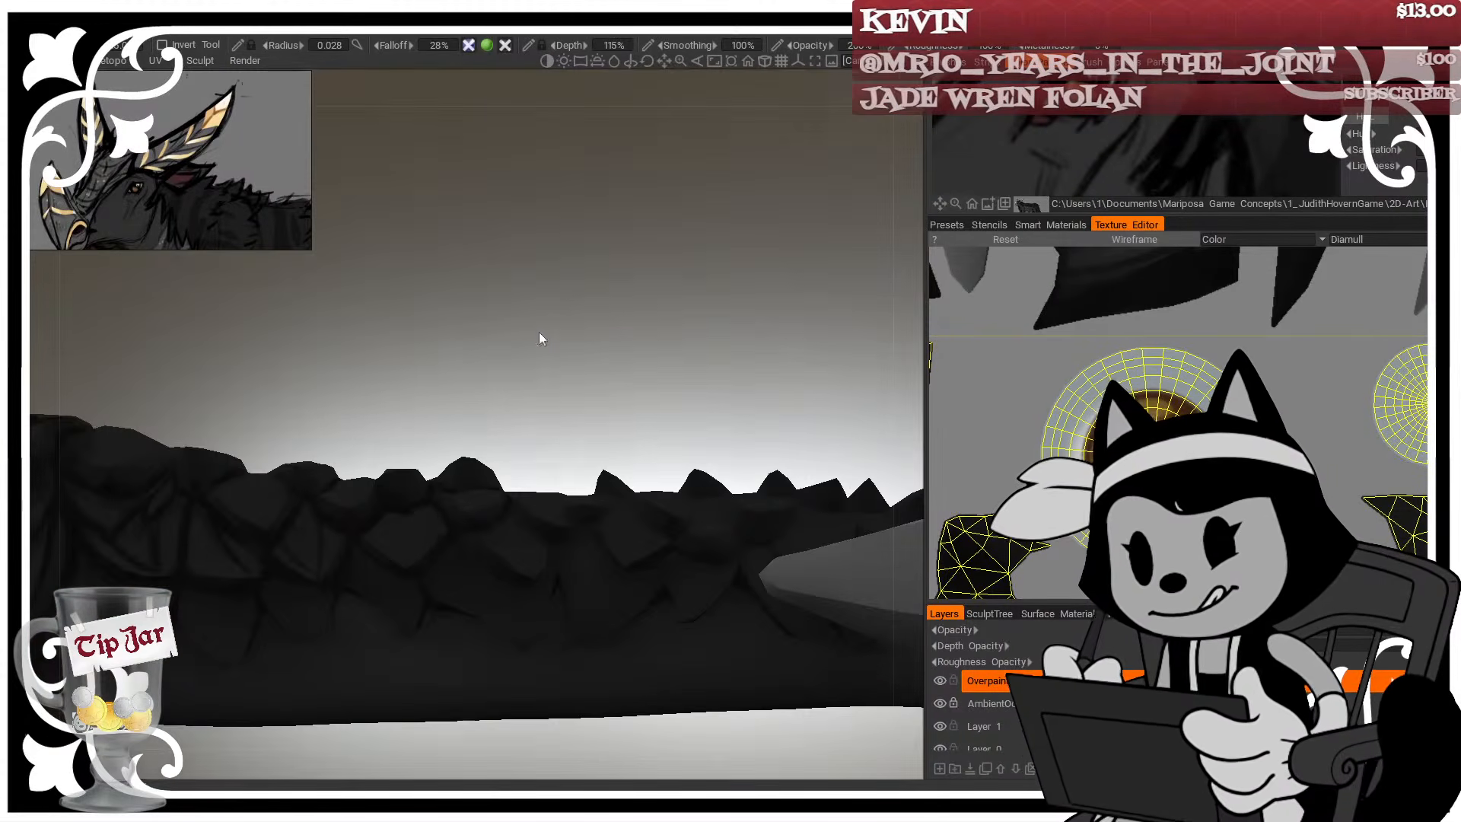
left_click_drag(505, 562, 484, 474, "alt")
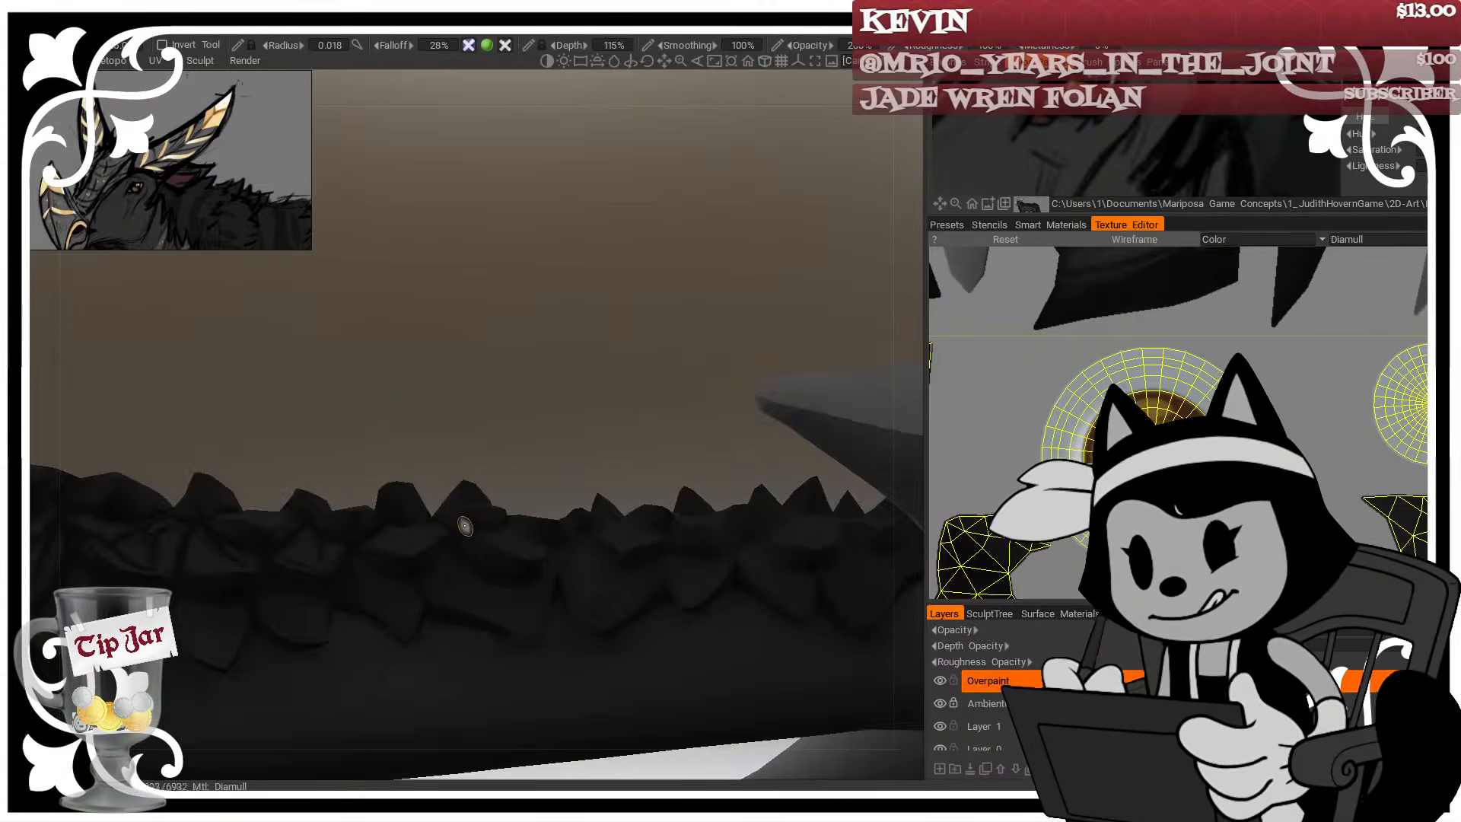
key("w")
key("w")
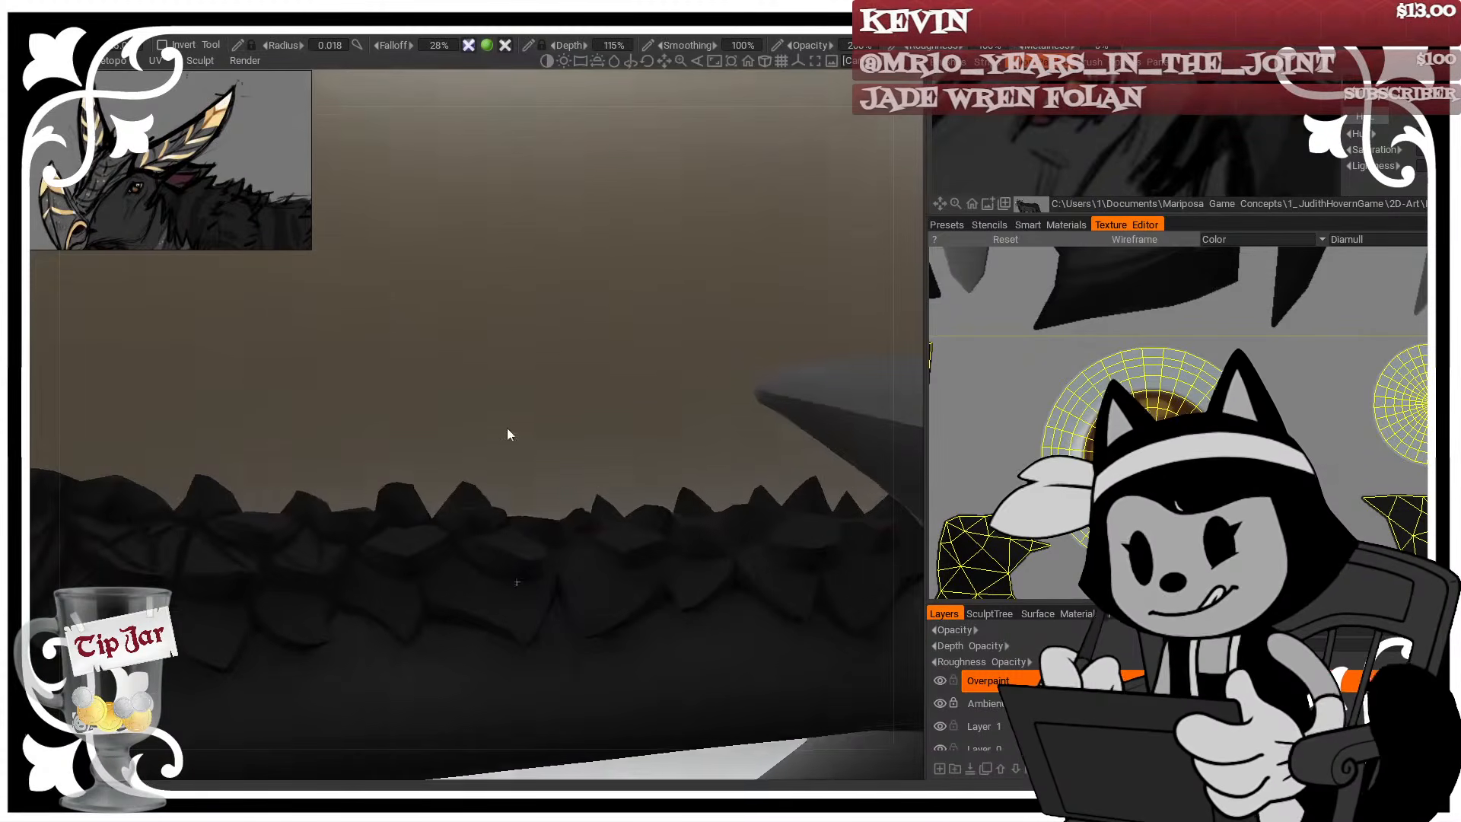
left_click_drag(507, 427, 441, 576, "alt")
left_click_drag(477, 451, 378, 565, "alt")
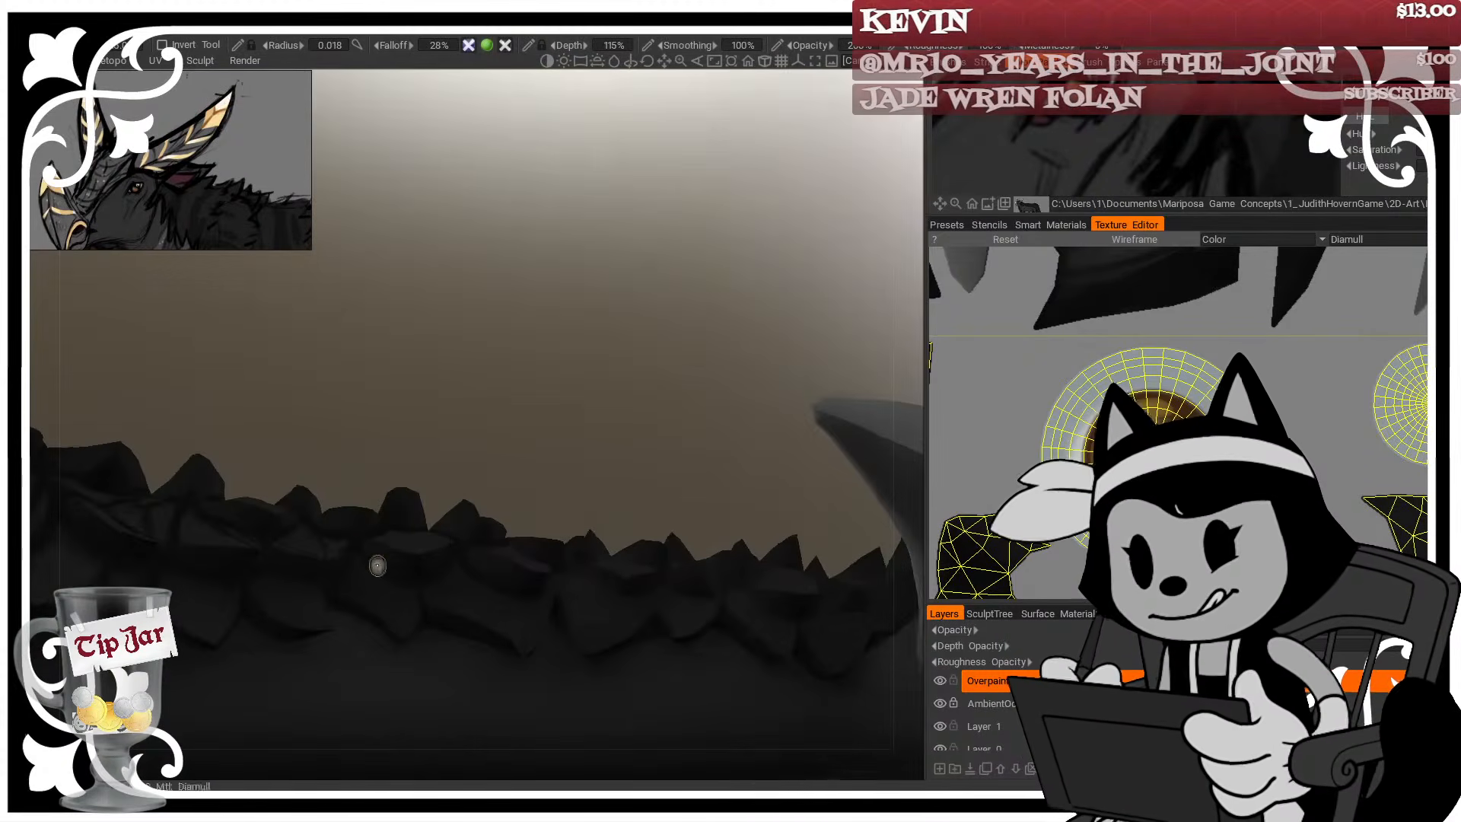
Shade the tail tufts toward the tip more broadly with a brush radius of 0.071, then 0.083
mouse_move(424, 430)
left_mouse_down("alt")
mouse_move(350, 565)
mouse_move(422, 362)
mouse_move(175, 582)
left_mouse_up("alt")
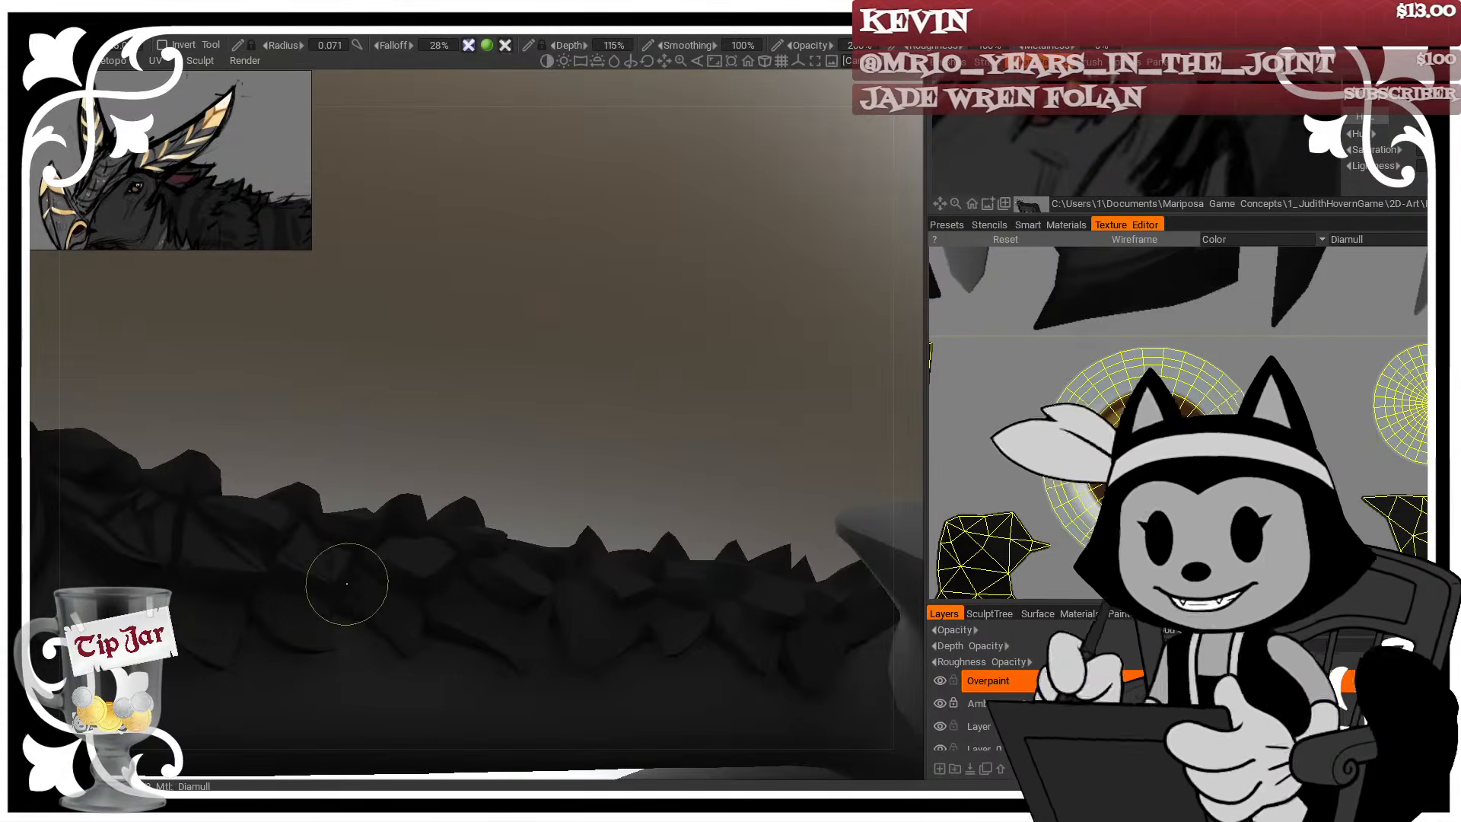
mouse_move(520, 375)
left_mouse_down()
mouse_move(473, 484)
mouse_move(548, 513)
left_mouse_up()
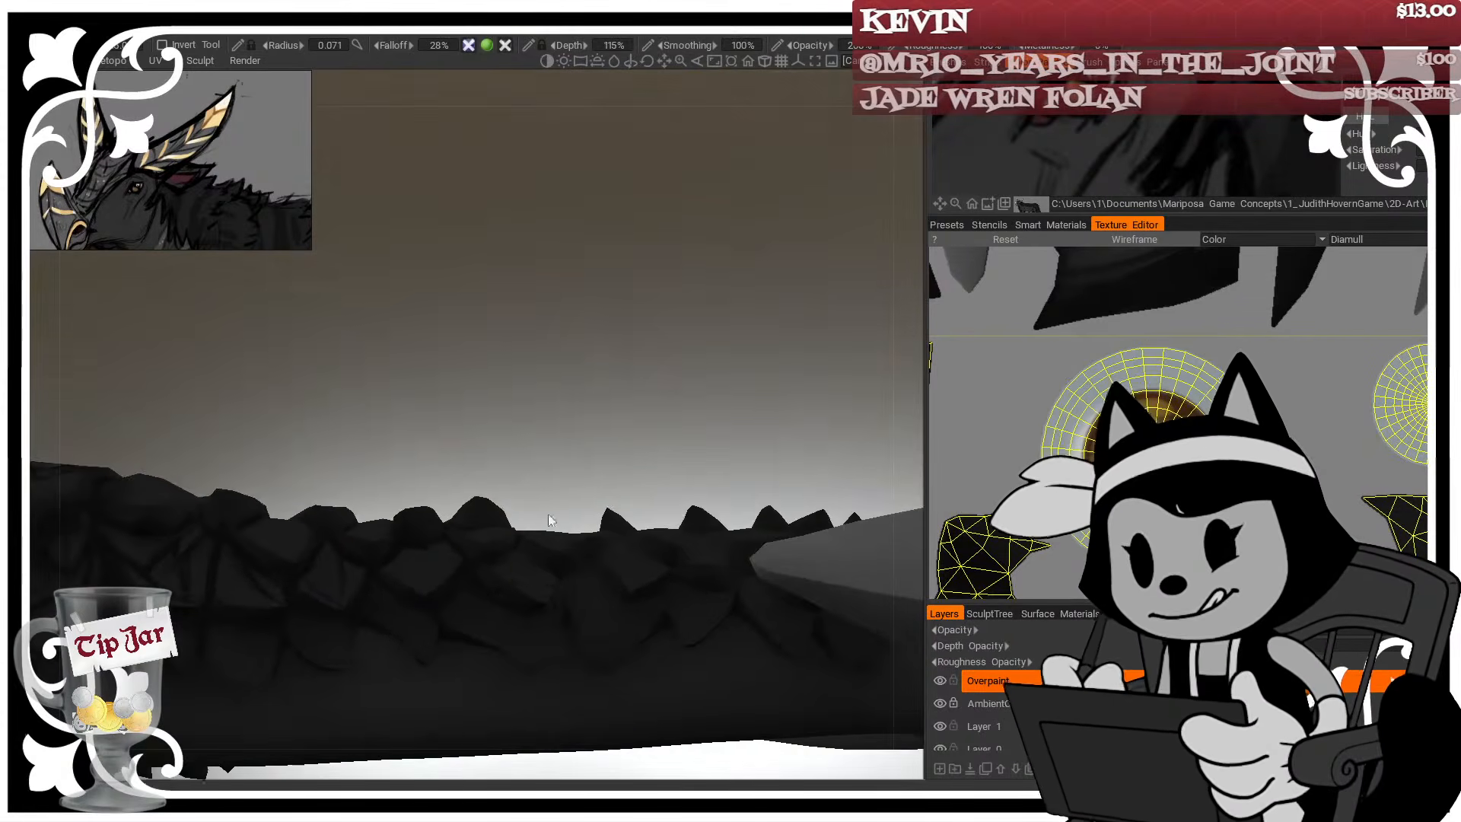
mouse_move(642, 415)
left_mouse_down()
mouse_move(683, 489)
mouse_move(541, 368)
left_mouse_up()
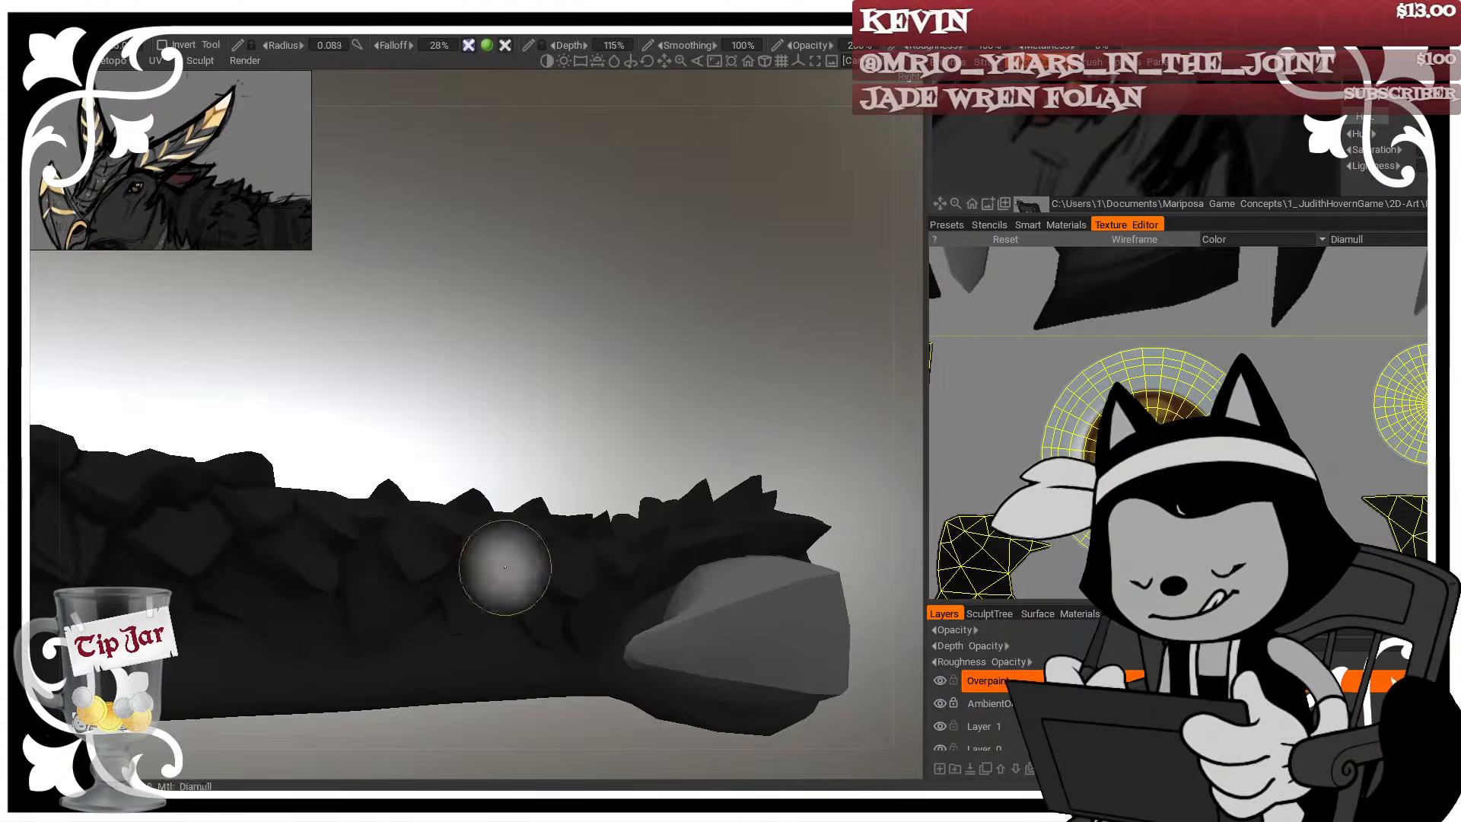
left_click_drag(567, 495, 638, 466)
mouse_move(686, 401)
left_mouse_down()
mouse_move(660, 431)
mouse_move(677, 443)
mouse_move(674, 502)
mouse_move(770, 386)
left_mouse_up()
mouse_move(740, 472)
left_mouse_down()
mouse_move(753, 484)
mouse_move(492, 381)
mouse_move(596, 398)
mouse_move(645, 262)
left_mouse_up()
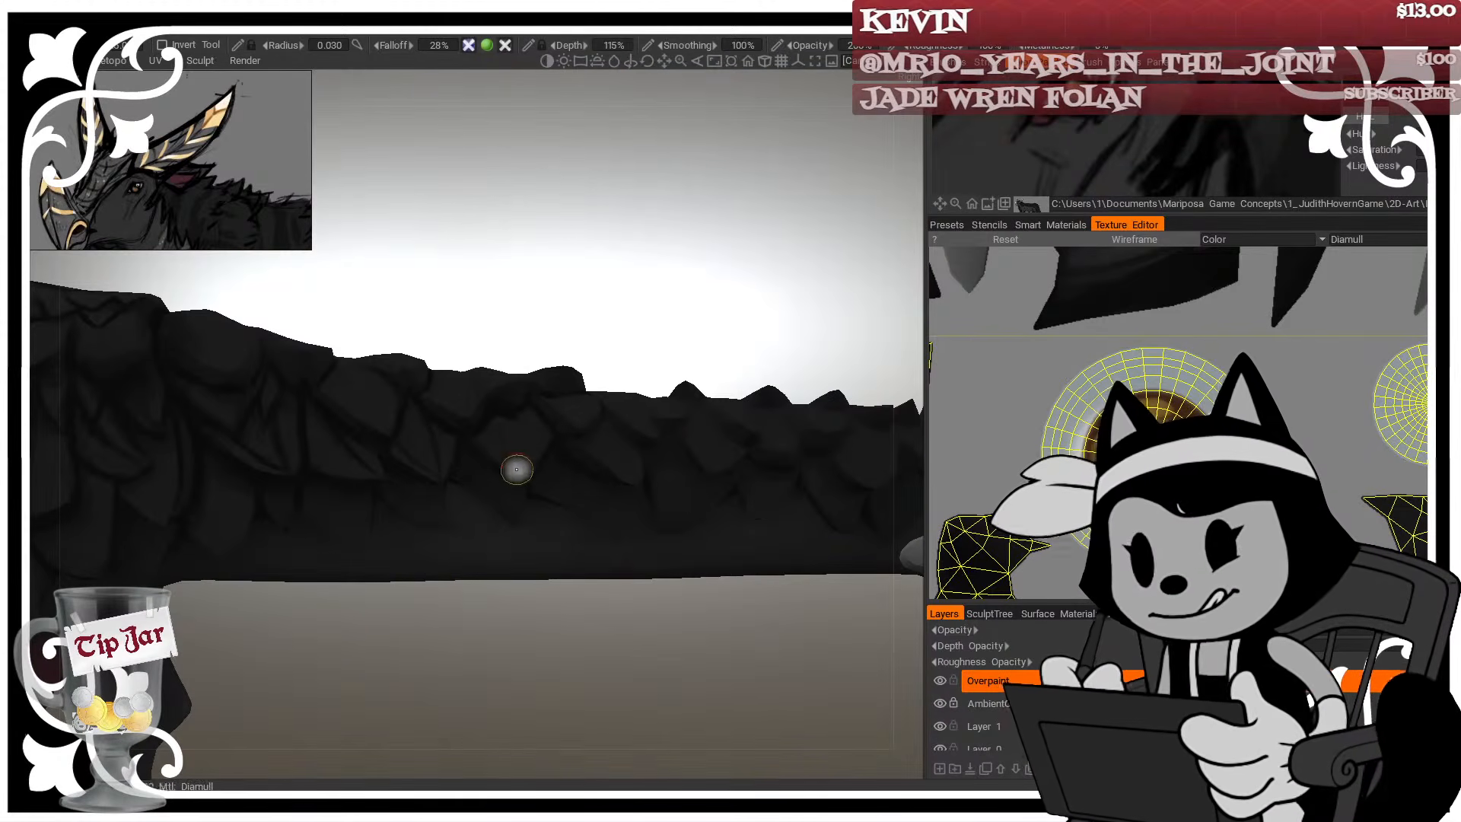
Darken the gaps between the mid-tail tufts with brush radii of 0.030, 0.038 and 0.027
left_click_drag(535, 484, 512, 408)
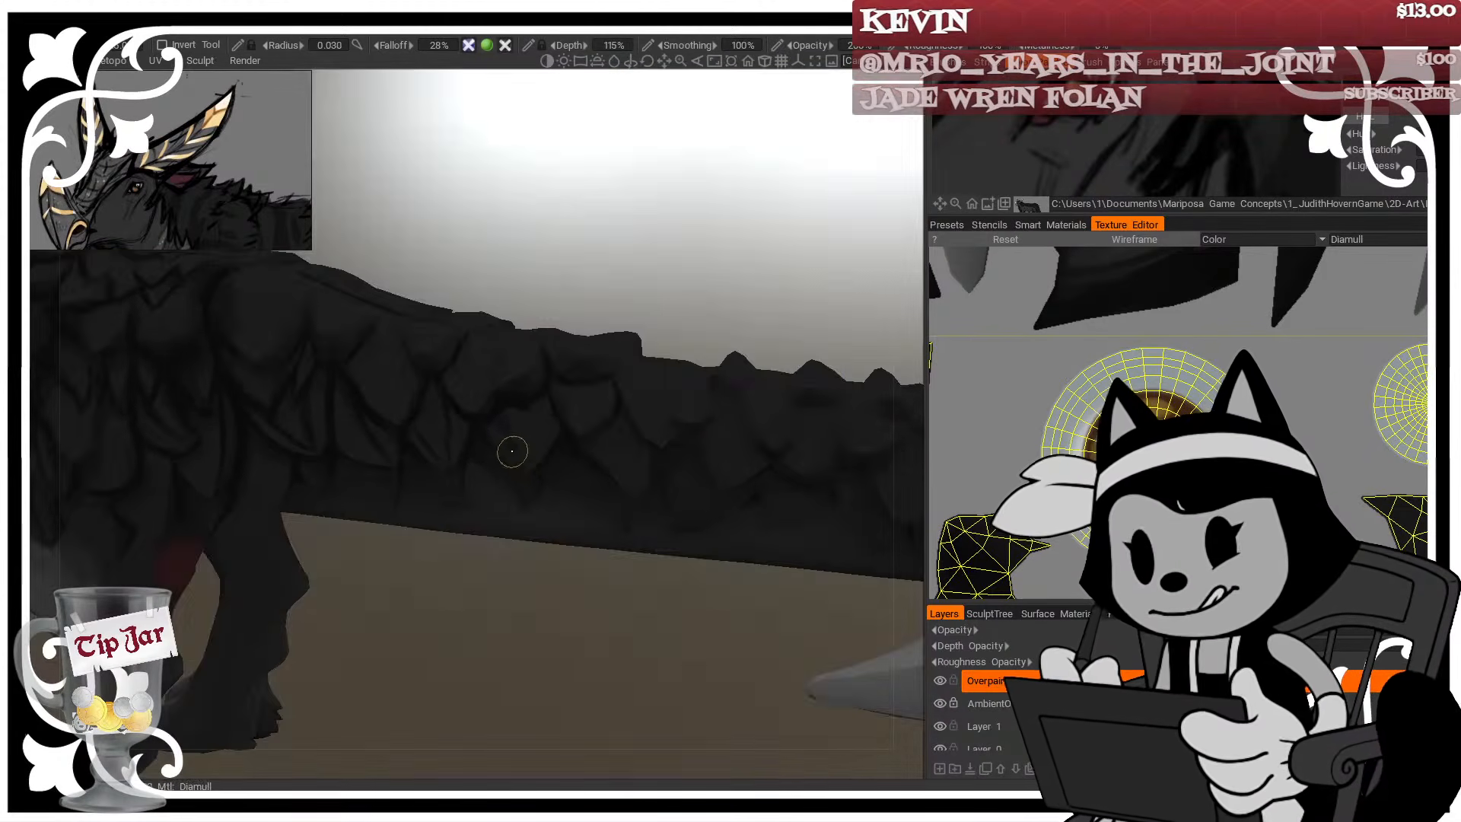
mouse_move(572, 301)
left_mouse_down()
mouse_move(594, 241)
mouse_move(576, 282)
left_mouse_up()
left_click_drag(660, 242, 678, 261)
left_click_drag(657, 325, 665, 262)
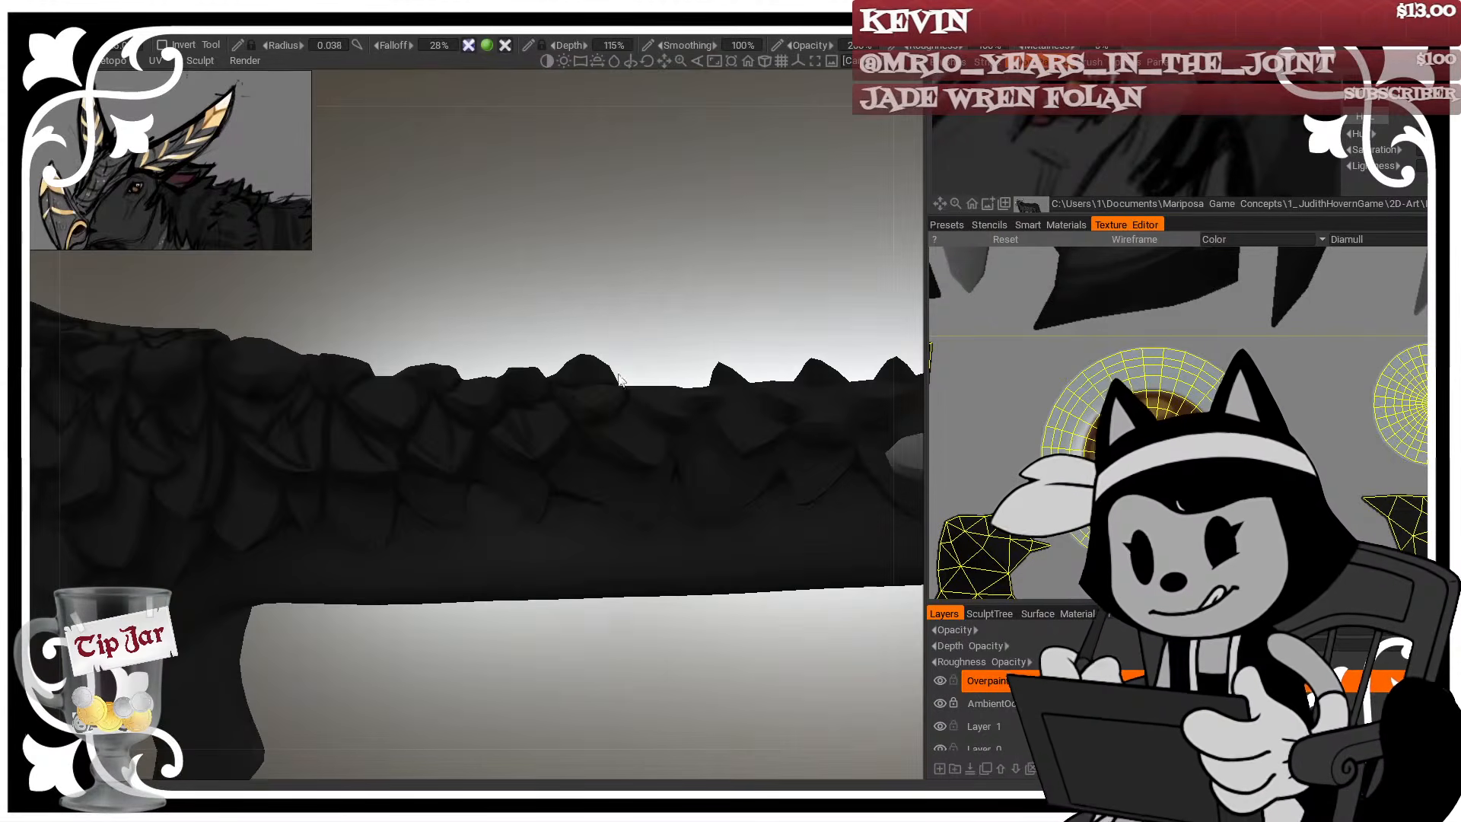
left_click_drag(643, 356, 649, 486)
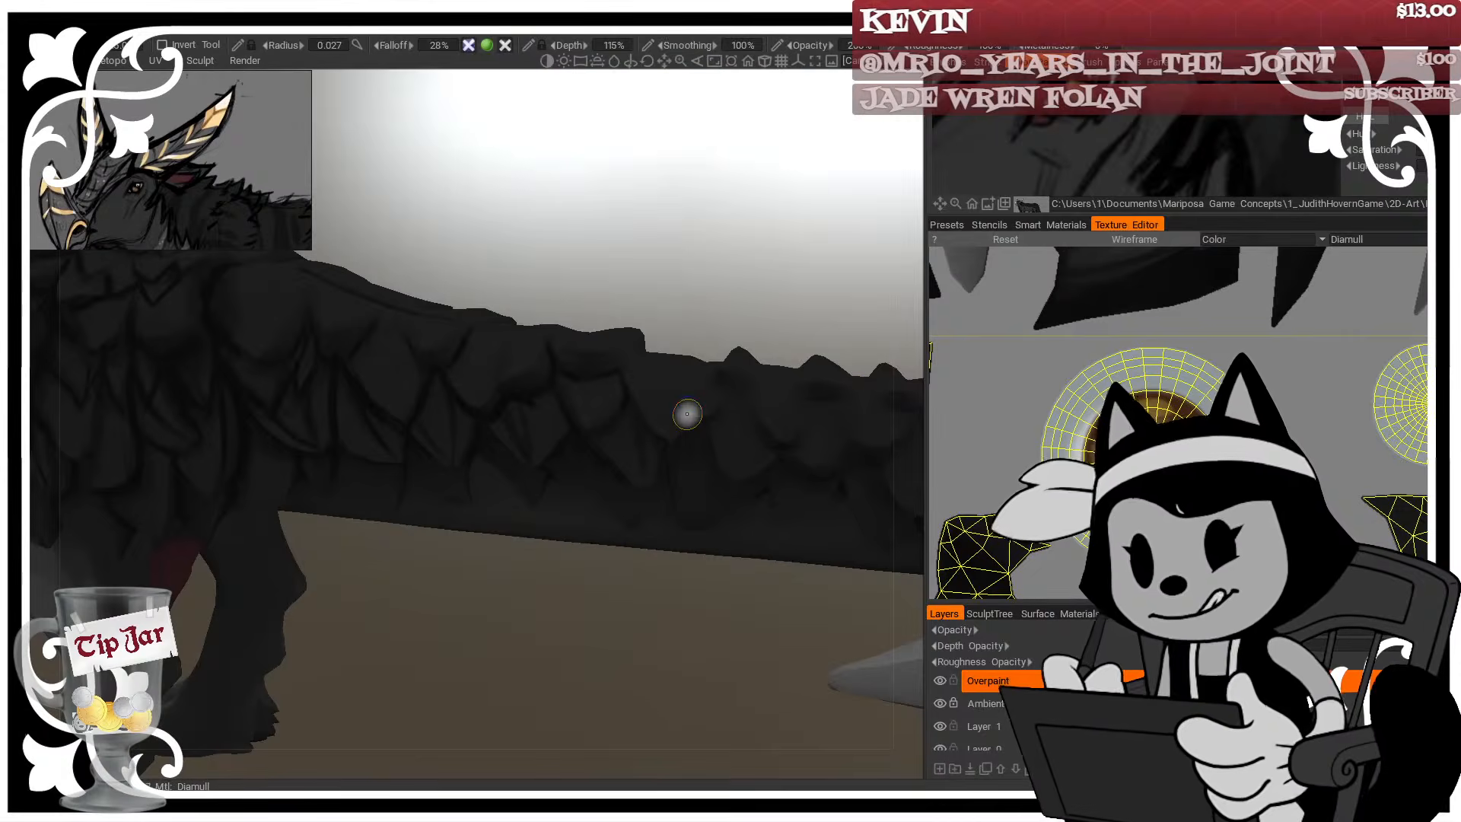
left_click_drag(537, 293, 574, 406)
left_click_drag(554, 339, 550, 330)
Check the mid-tail tufts against the wireframe and paint their dark edges with a brush radius of 0.030, then 0.026
key("w")
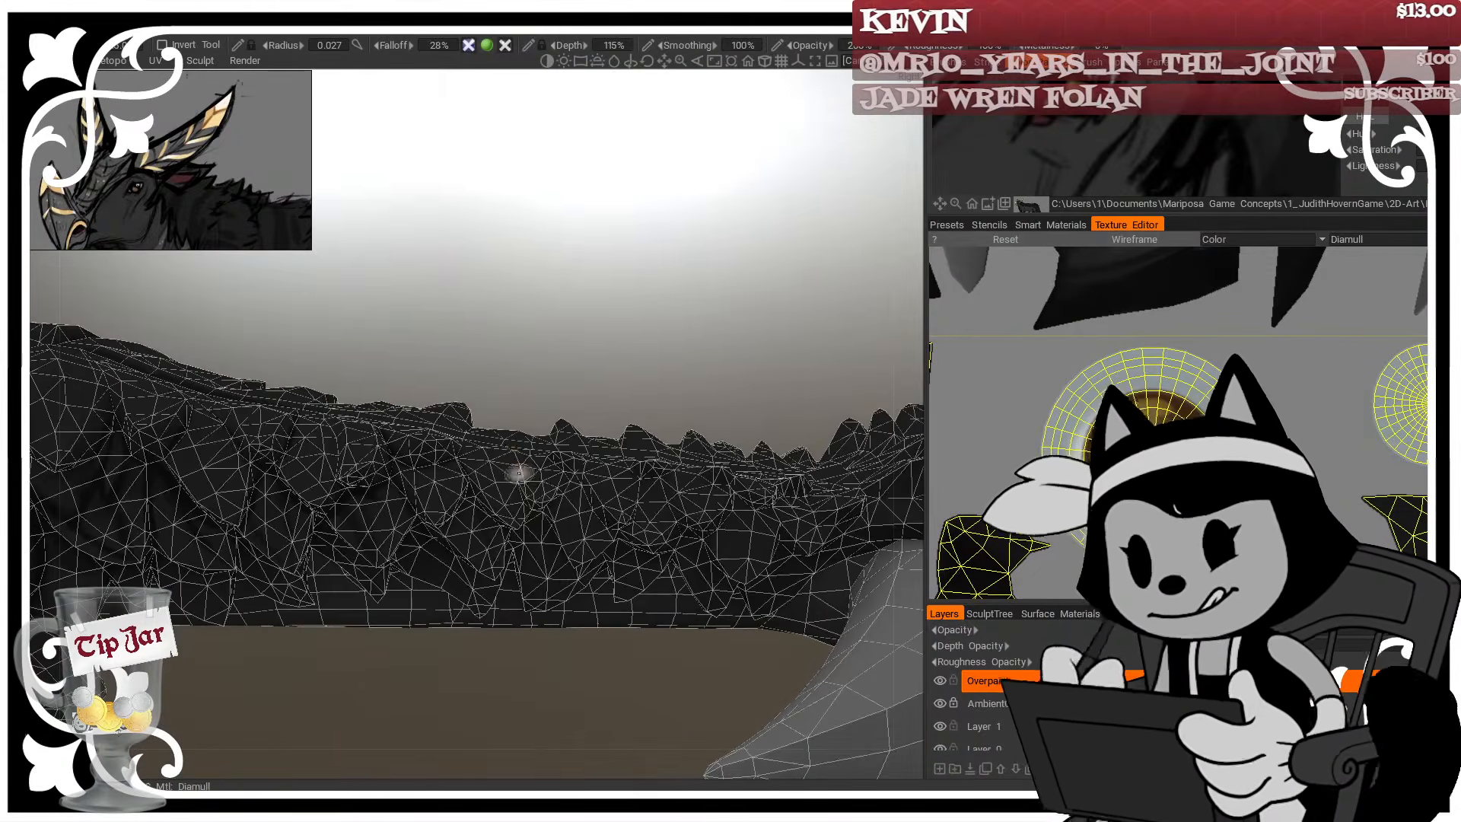
left_click_drag(513, 462, 532, 505)
key("w")
left_click_drag(618, 350, 601, 361)
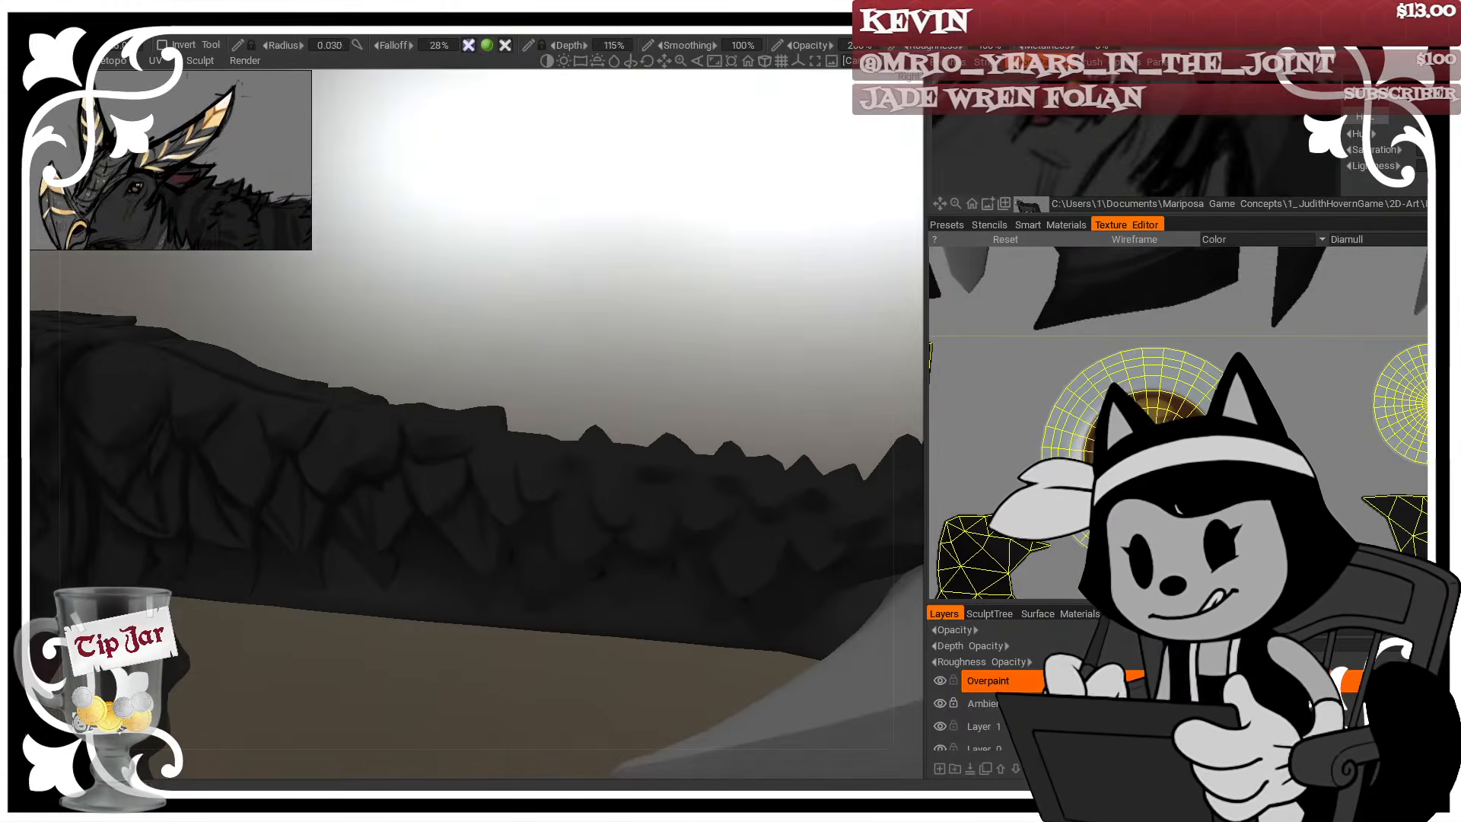
left_click_drag(563, 470, 555, 502)
left_click_drag(615, 375, 630, 405)
left_click_drag(588, 462, 604, 431)
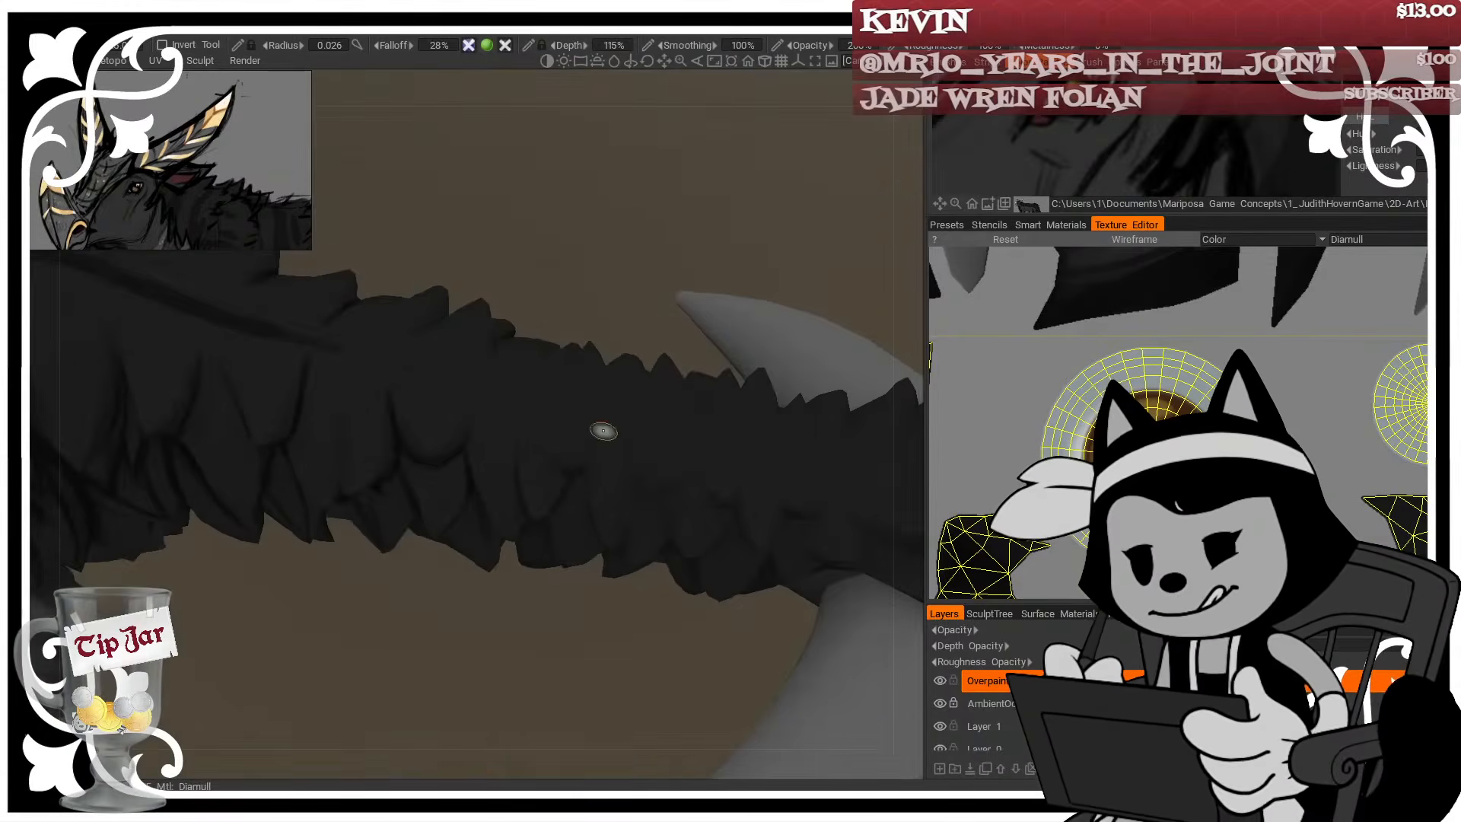
Outline the tufts on the upper side of the mid-tail along the mesh edges, using brush radii of 0.021 and 0.029
left_click_drag(637, 256, 634, 293)
key("w")
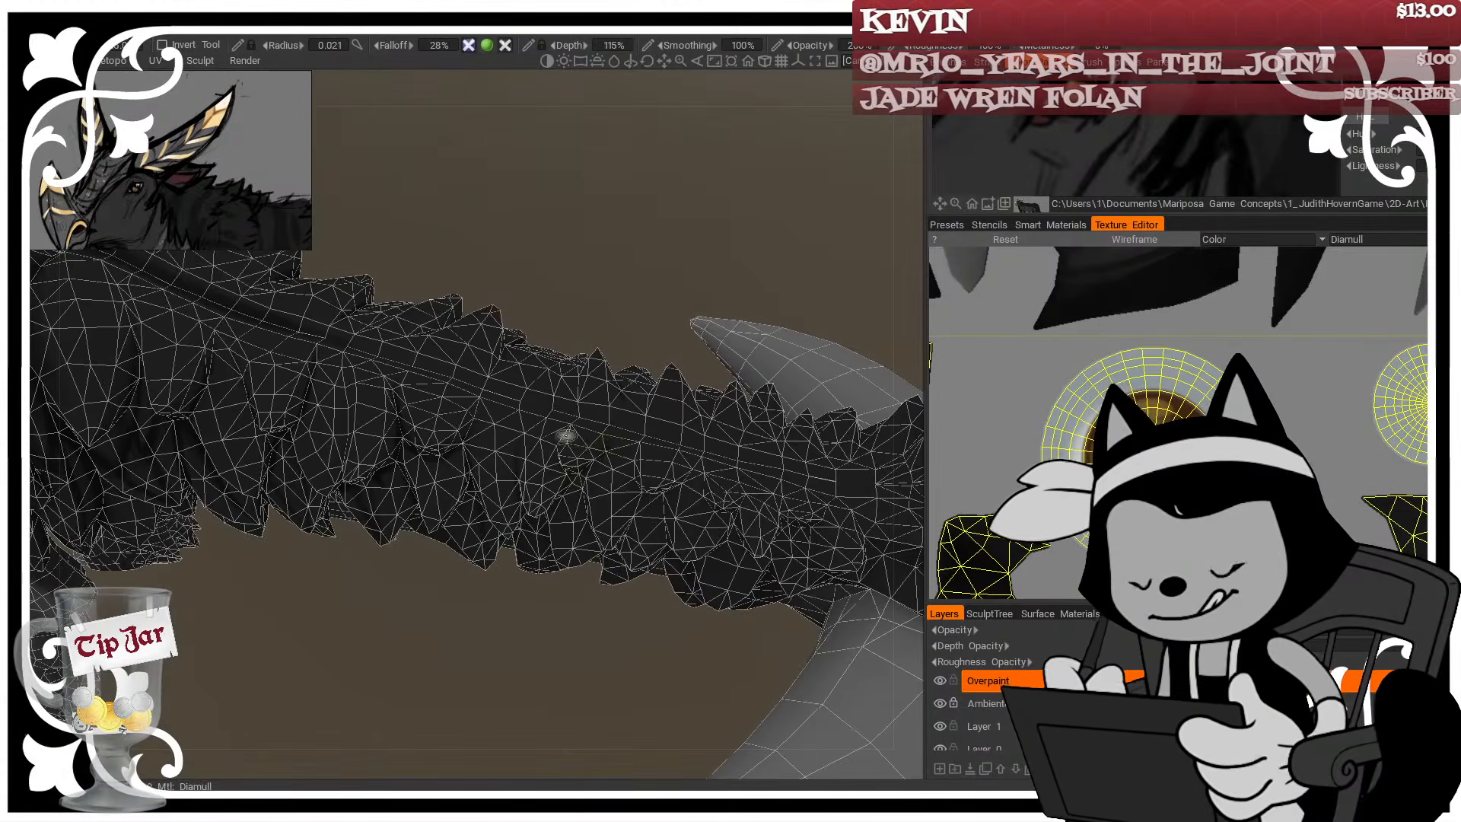
key("w")
left_click_drag(586, 387, 557, 426)
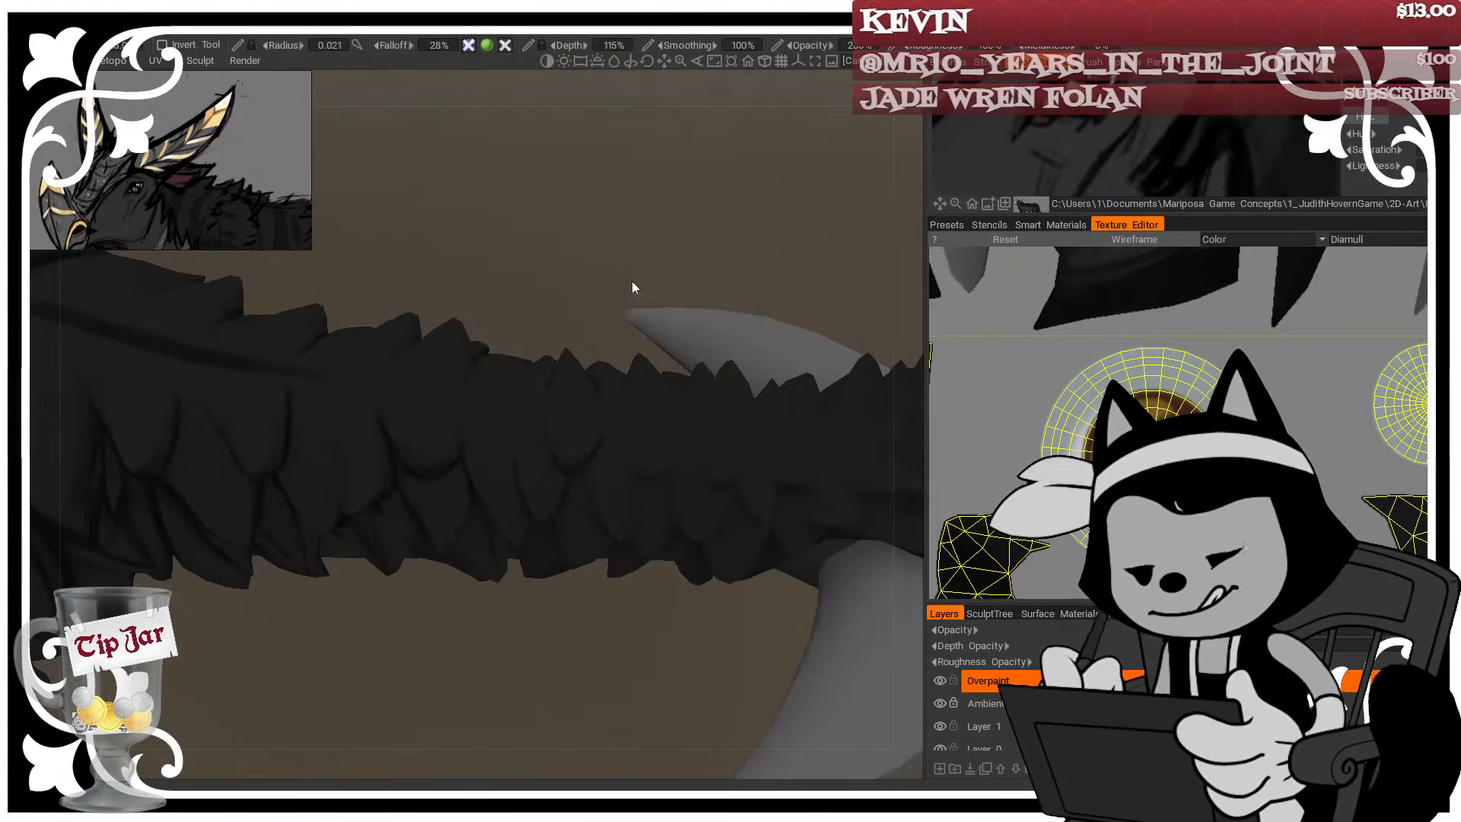
mouse_move(634, 287)
left_mouse_down()
mouse_move(600, 231)
mouse_move(634, 454)
left_mouse_up()
left_click_drag(662, 342, 682, 359)
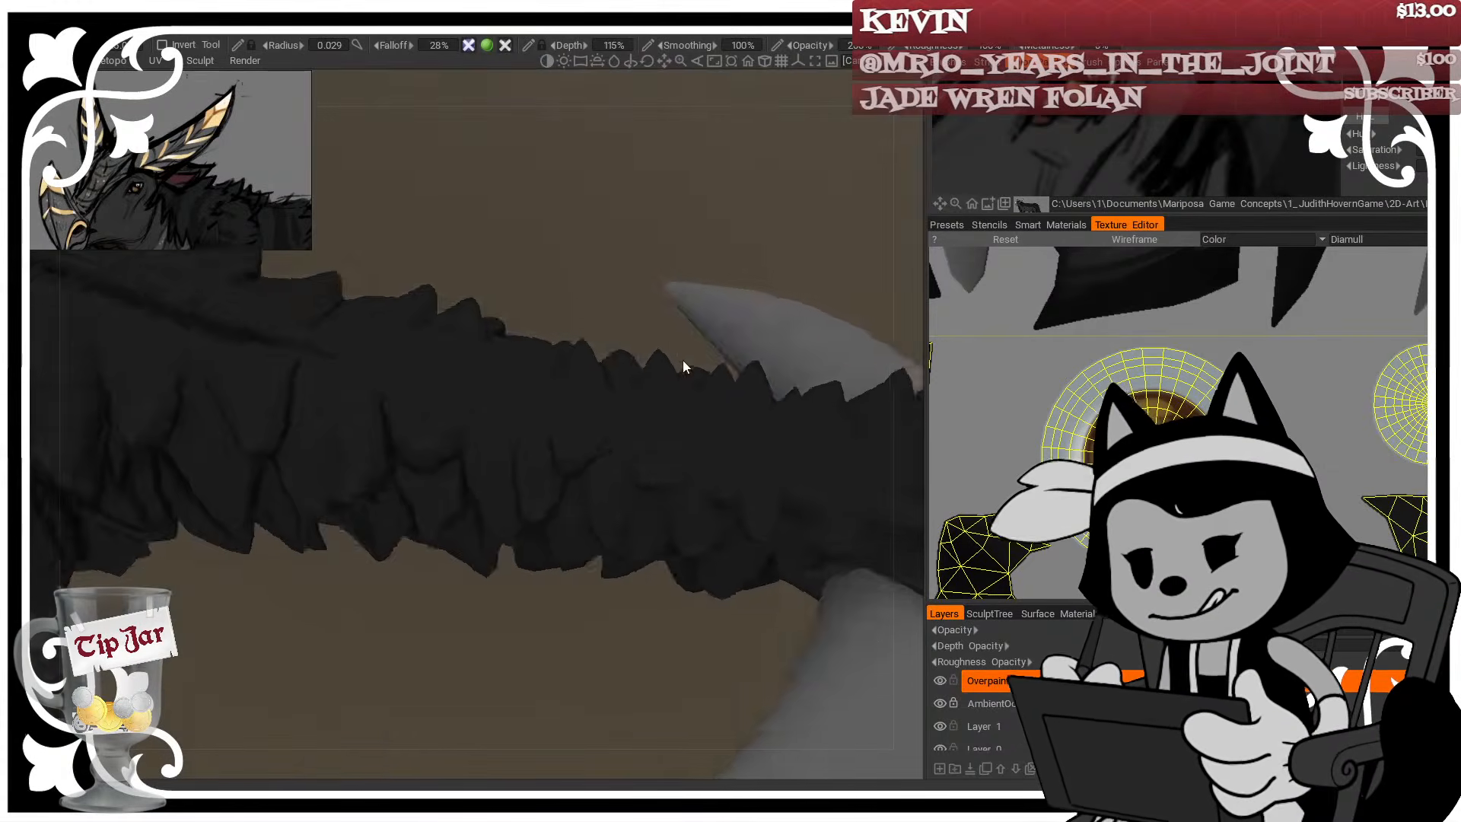
Extend the dark tuft outlines farther toward the tail's tip with a brush radius of 0.029, following the wireframe
key("w")
left_click_drag(629, 446, 658, 484)
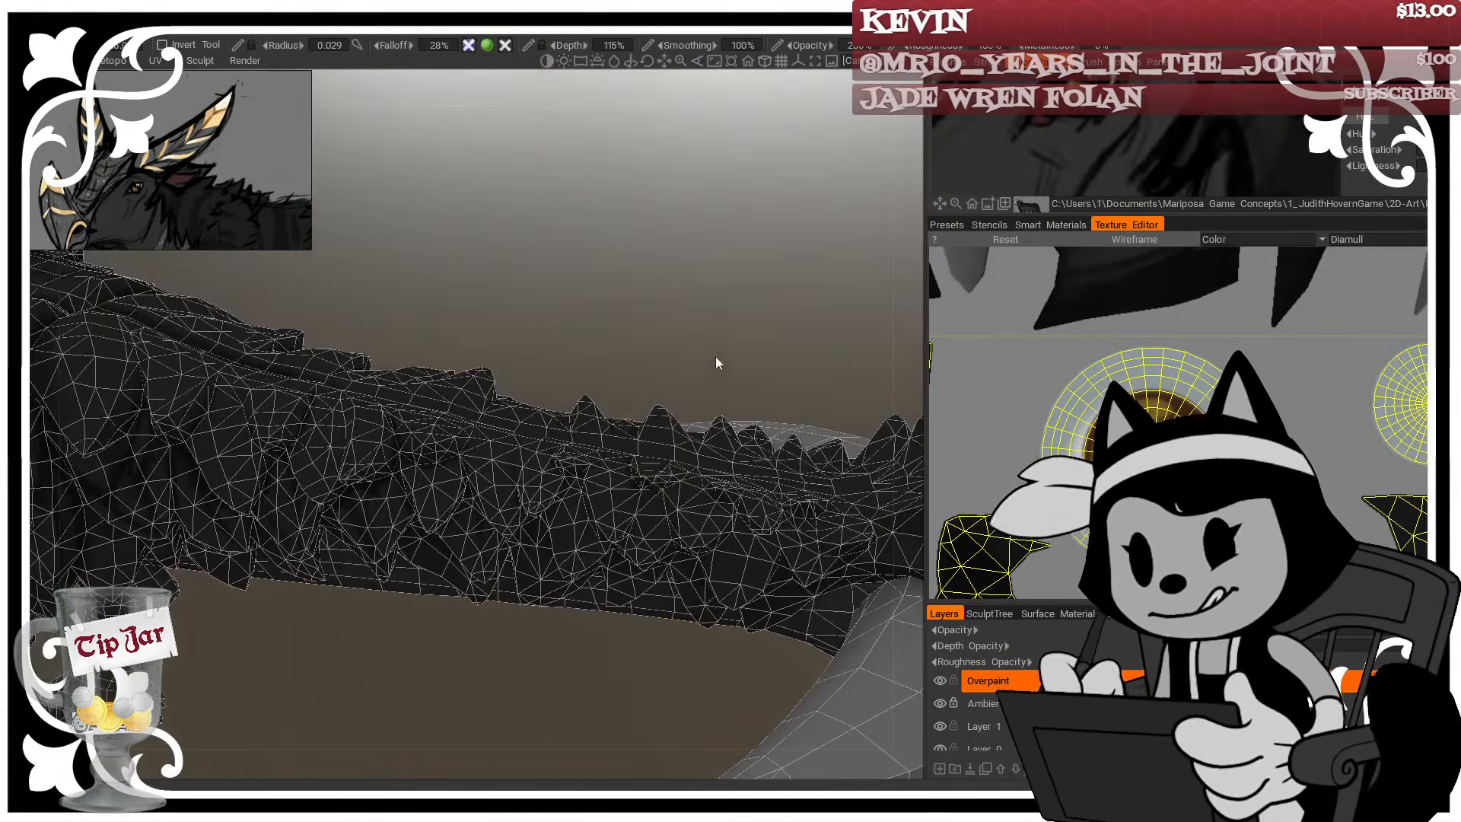
key("w")
left_click_drag(715, 357, 663, 490)
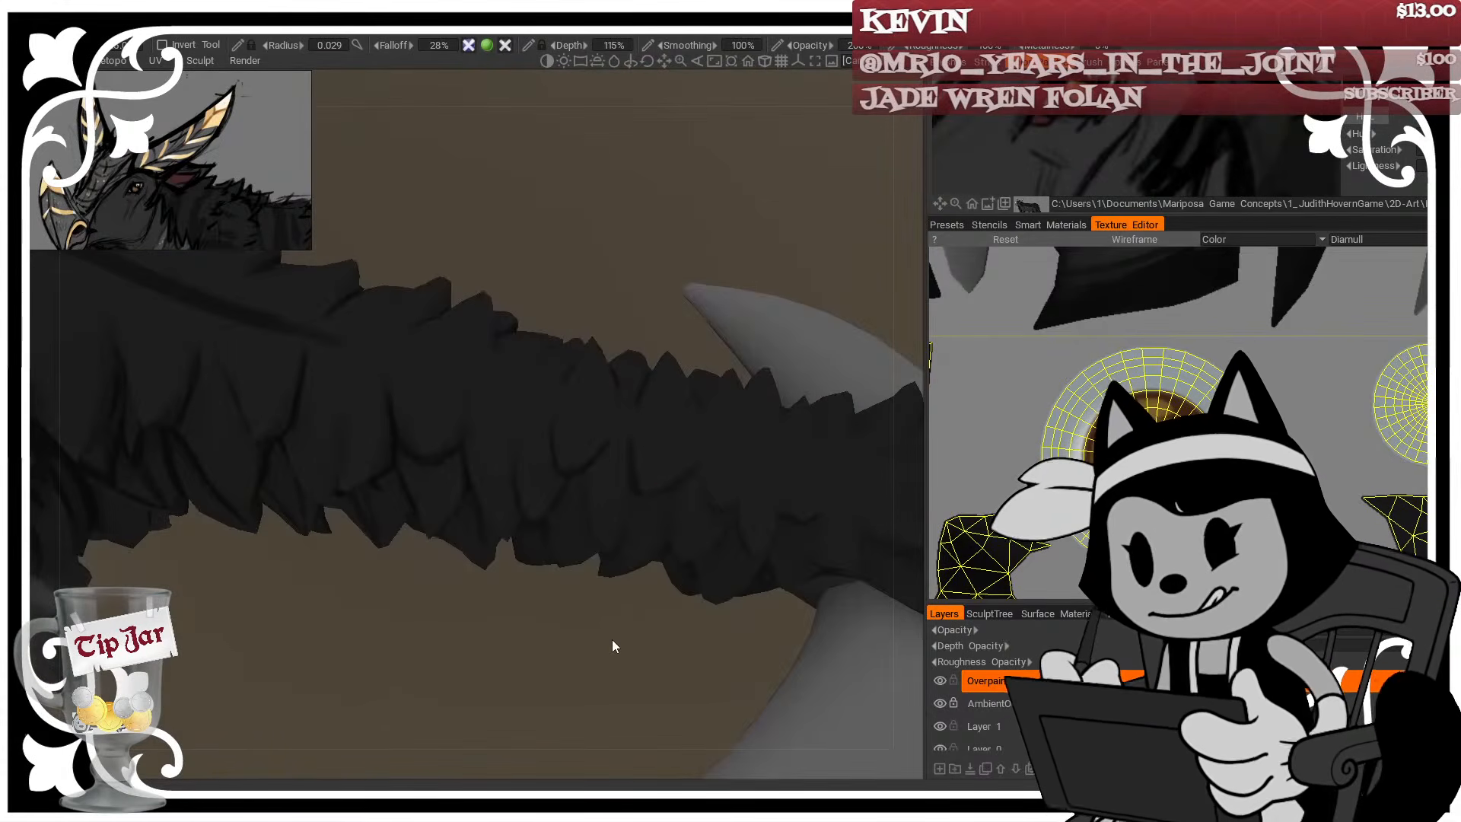
left_click_drag(611, 645, 488, 648)
left_click_drag(679, 228, 773, 179)
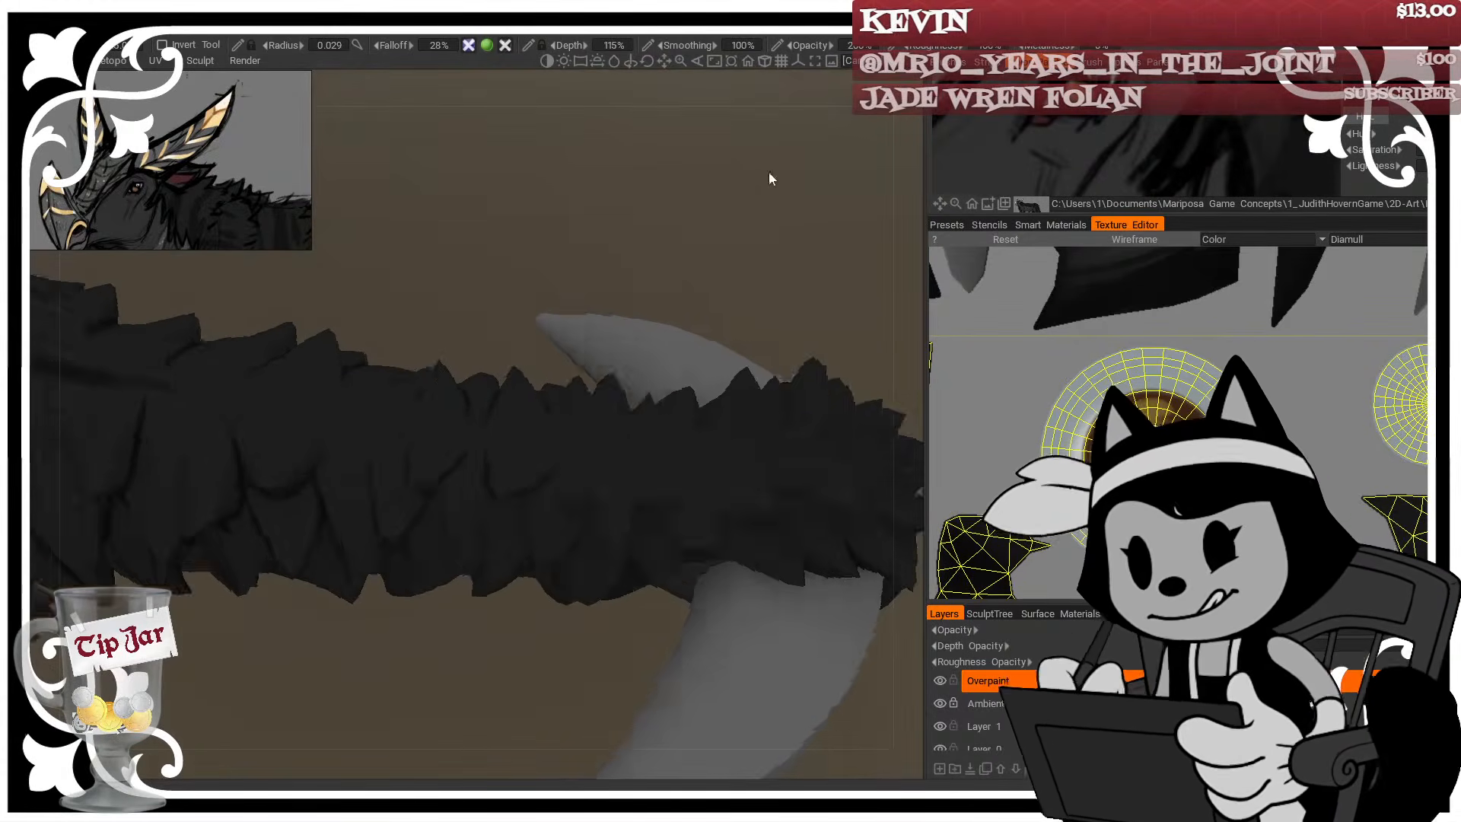
Outline the small tufts just before the tail's horn-like spikes, reducing the brush radius to 0.020 and checking the wireframe
key("w")
key("w")
left_click_drag(668, 236, 566, 495)
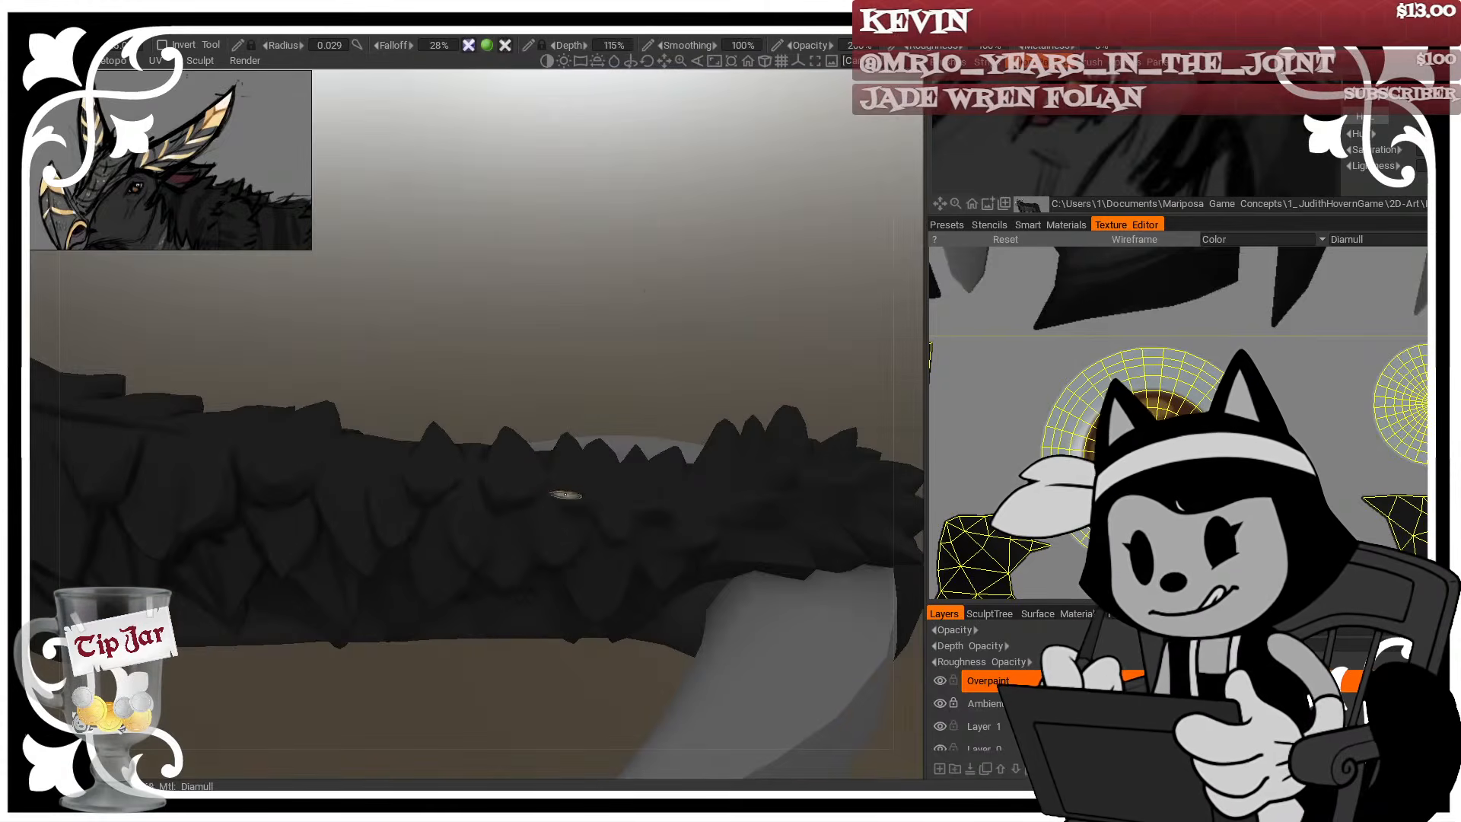
left_click_drag(644, 297, 644, 301)
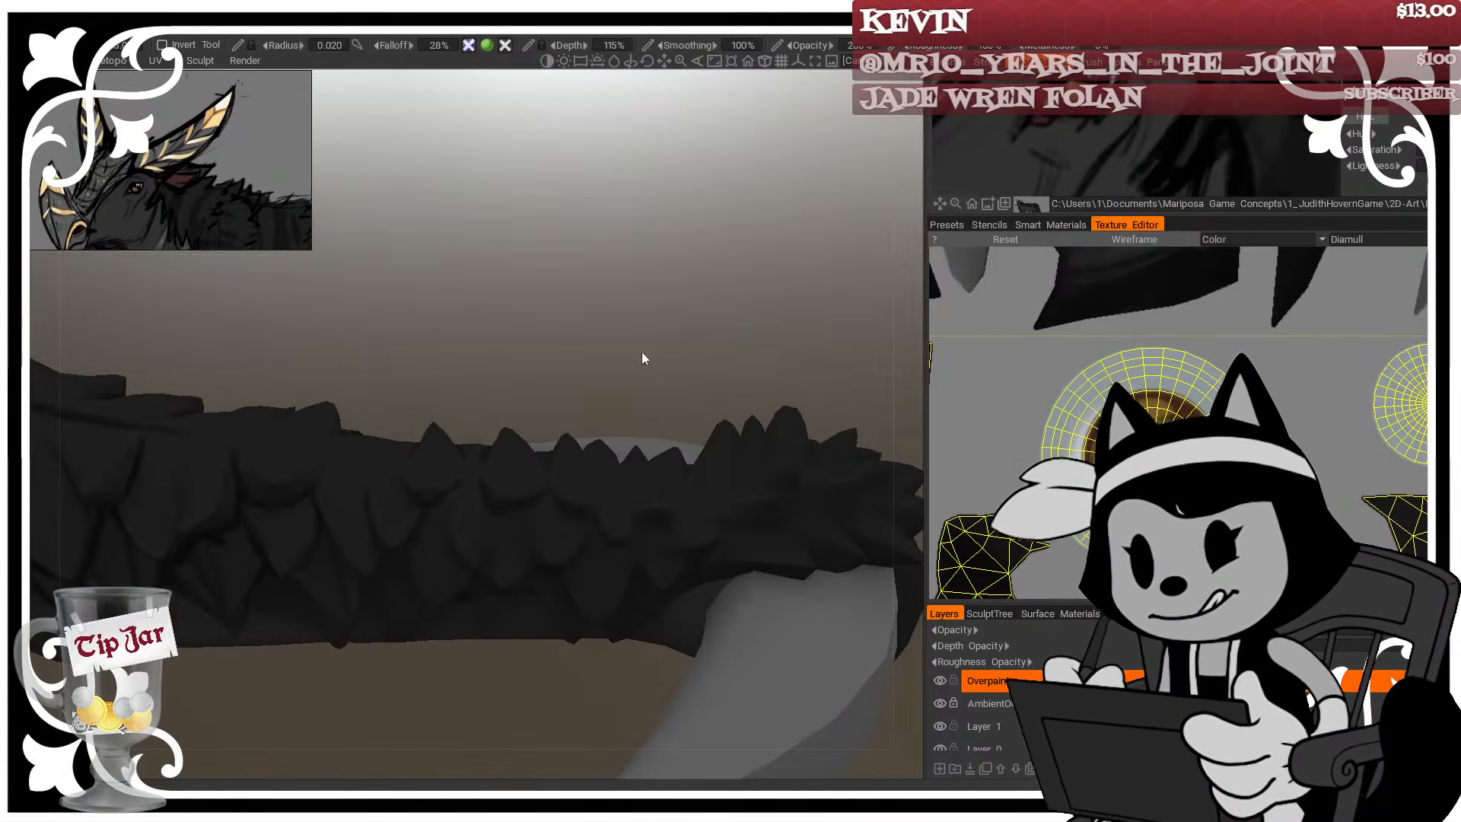
left_click_drag(643, 357, 593, 509)
key("w")
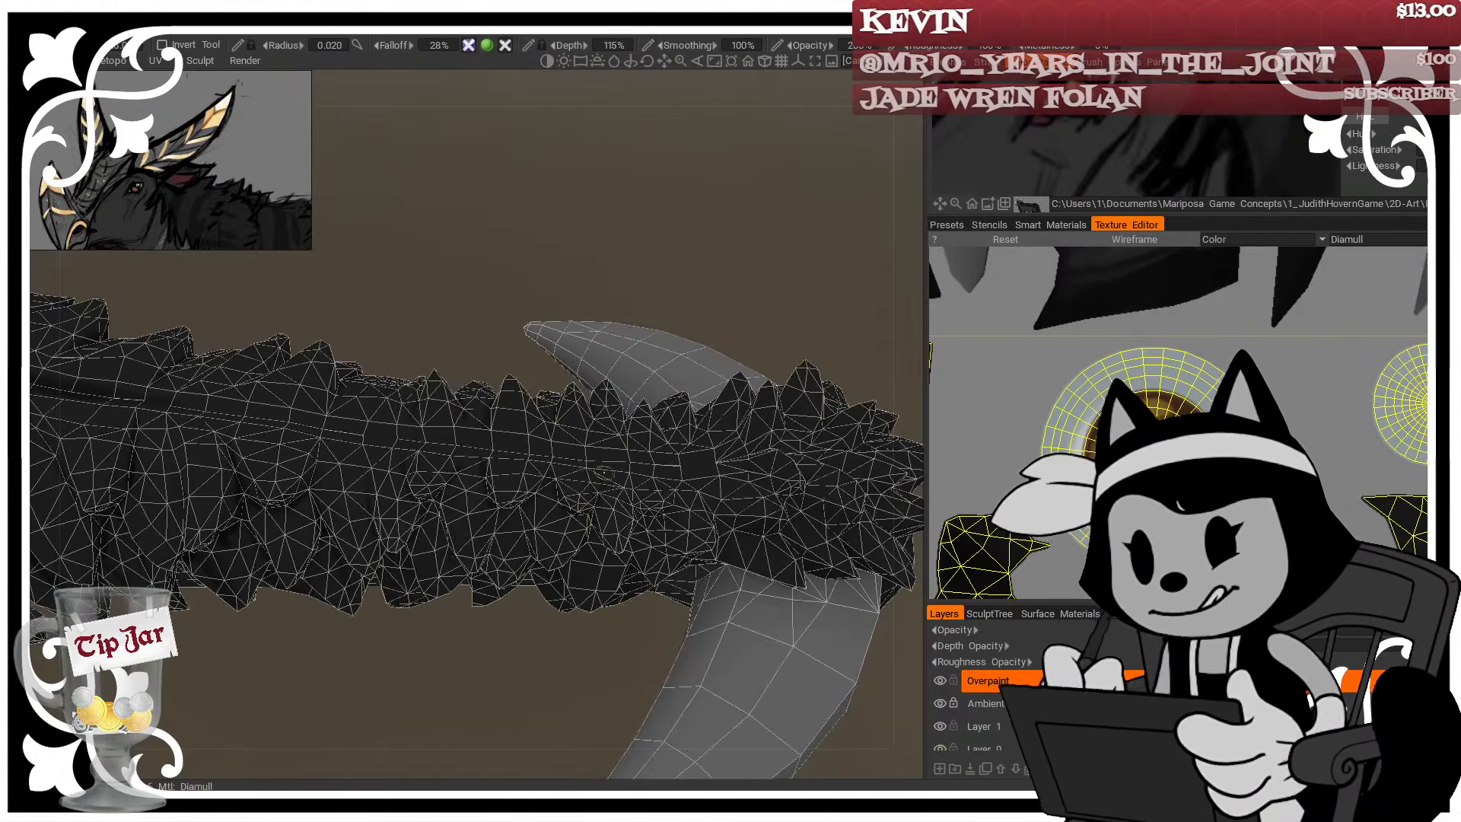
key("w")
Shade and separate the tufts around the base of the tail spikes with brush radii of 0.033, 0.020 and 0.016
mouse_move(738, 261)
left_mouse_down()
mouse_move(761, 202)
mouse_move(751, 281)
mouse_move(704, 335)
mouse_move(719, 251)
left_mouse_up()
key("w")
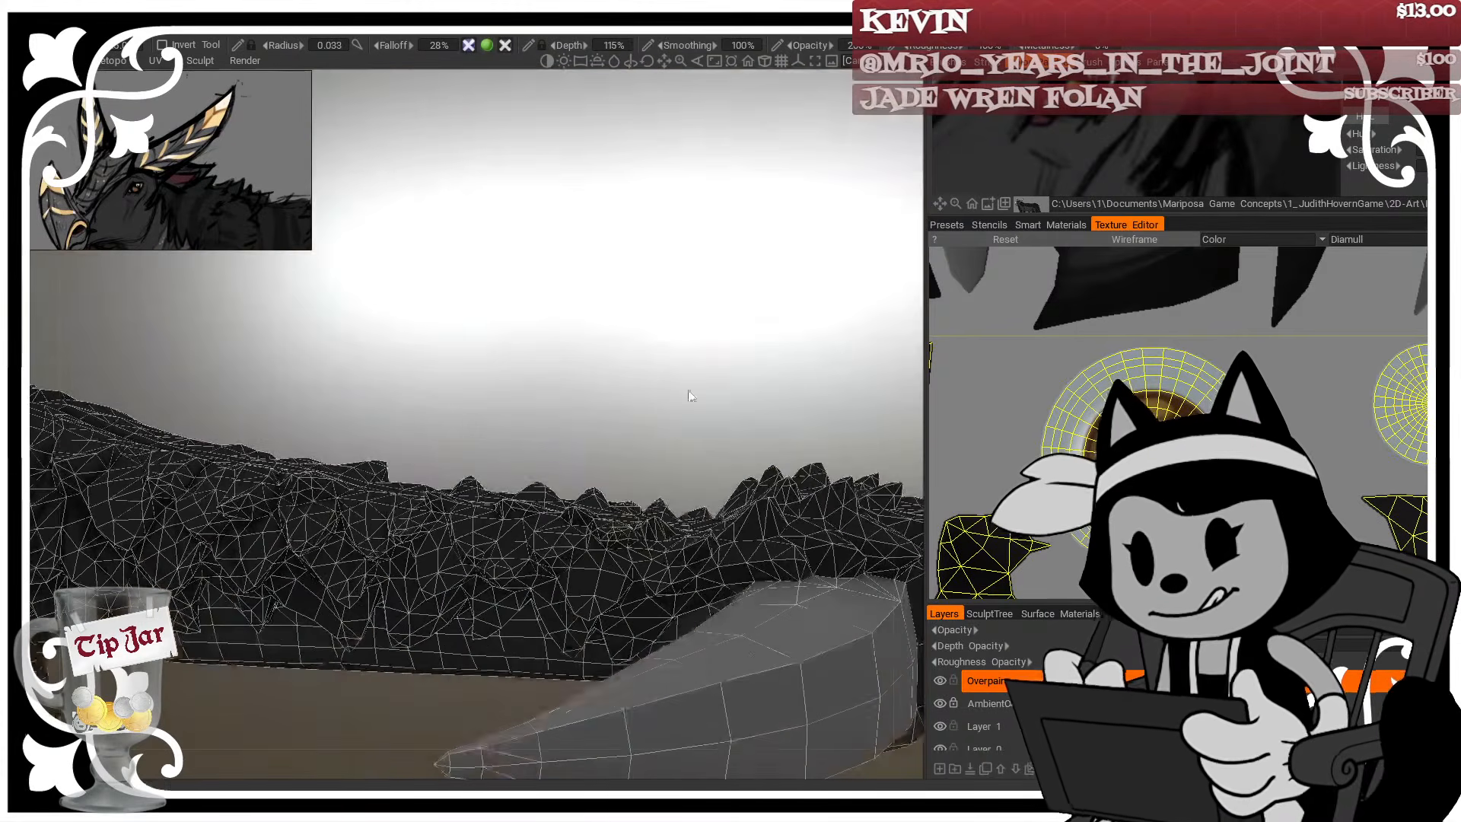
left_click_drag(711, 323, 636, 404)
key("w")
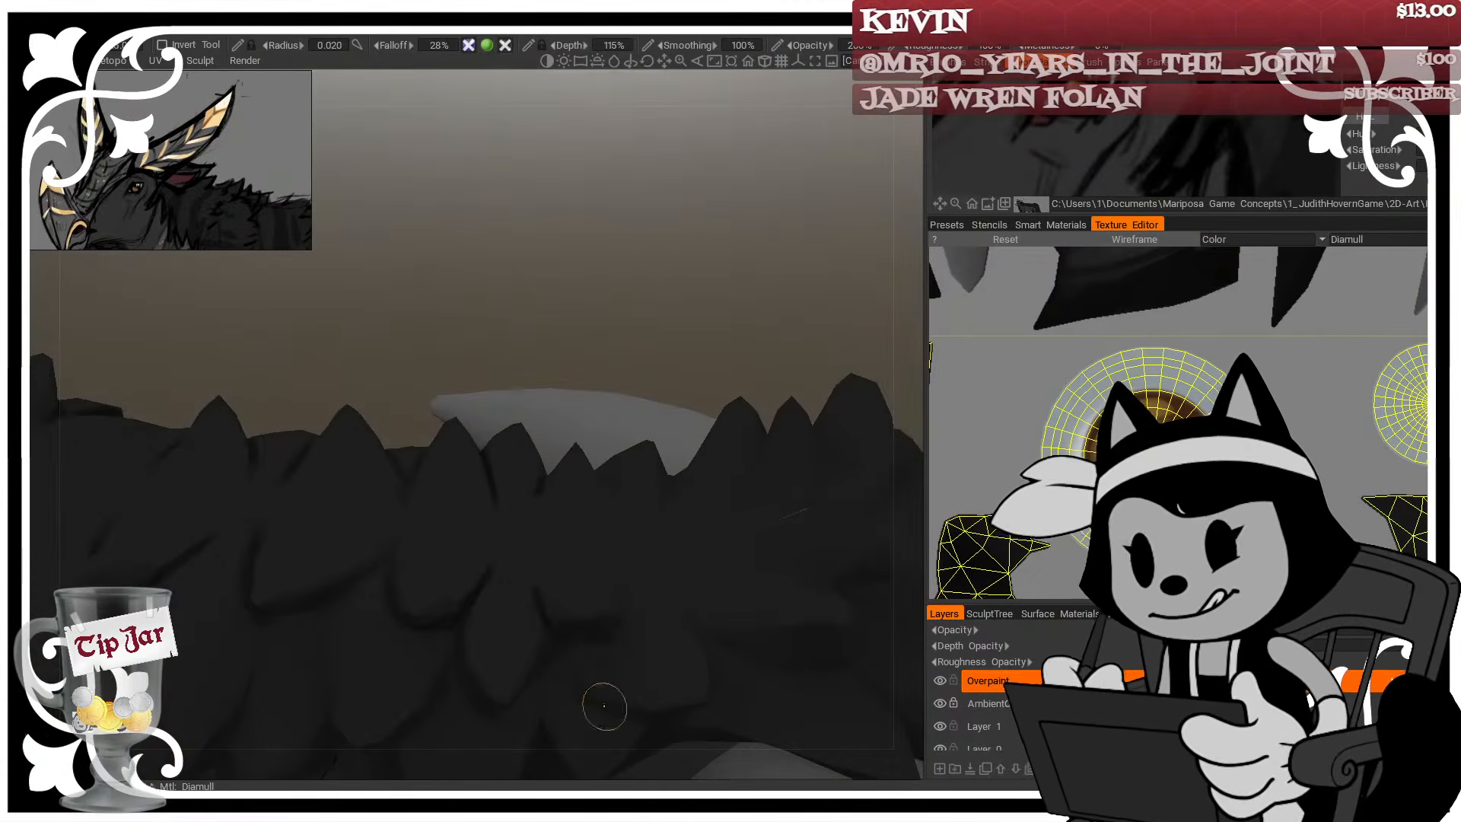
left_click_drag(687, 318, 659, 277)
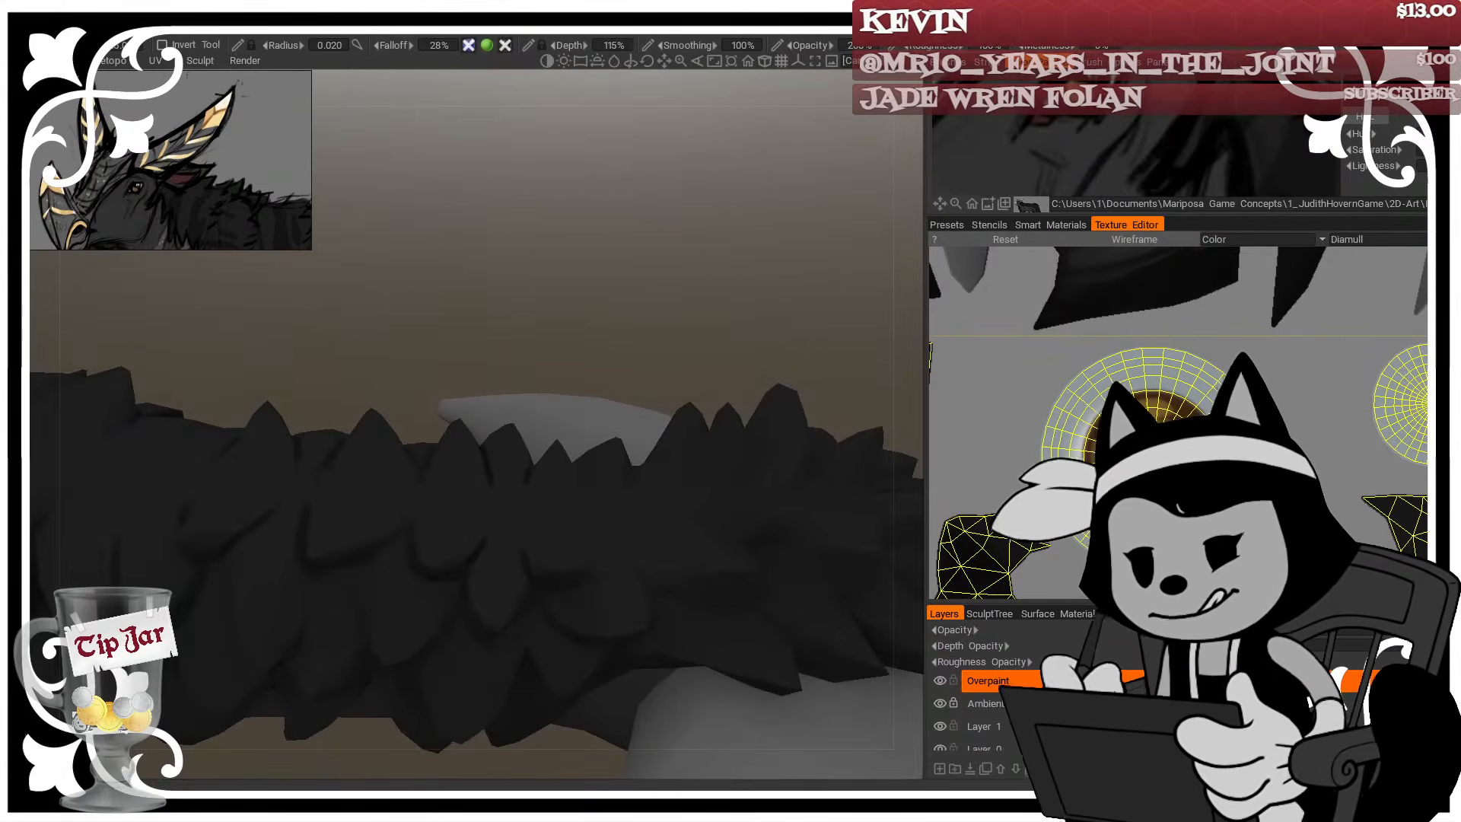
mouse_move(520, 271)
left_mouse_down()
mouse_move(718, 328)
mouse_move(625, 534)
left_mouse_up()
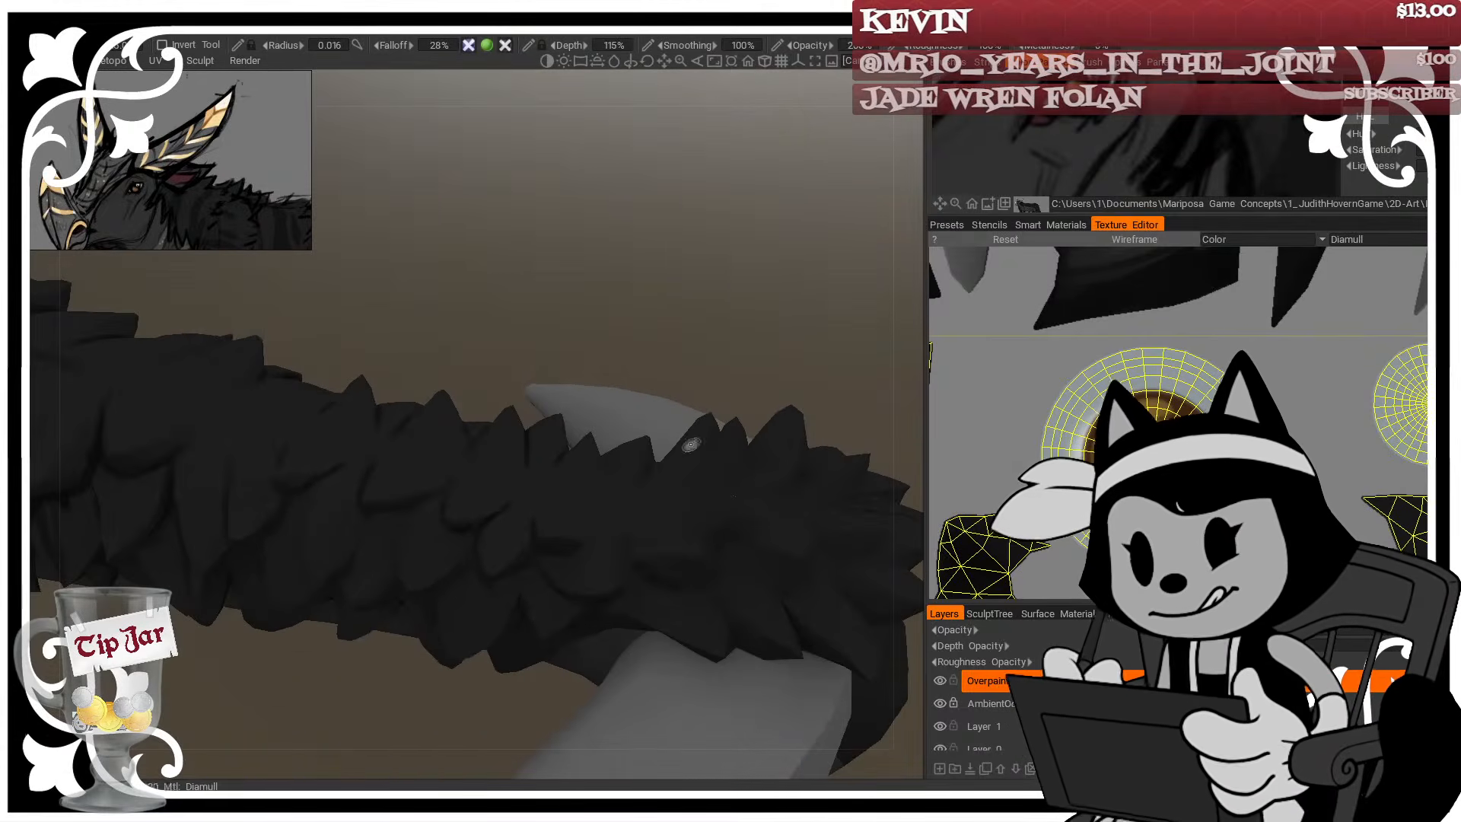
Define the tufts along the tail's side just before the spikes, using brush radii of 0.016, 0.021 and 0.042
left_click_drag(690, 445, 644, 561)
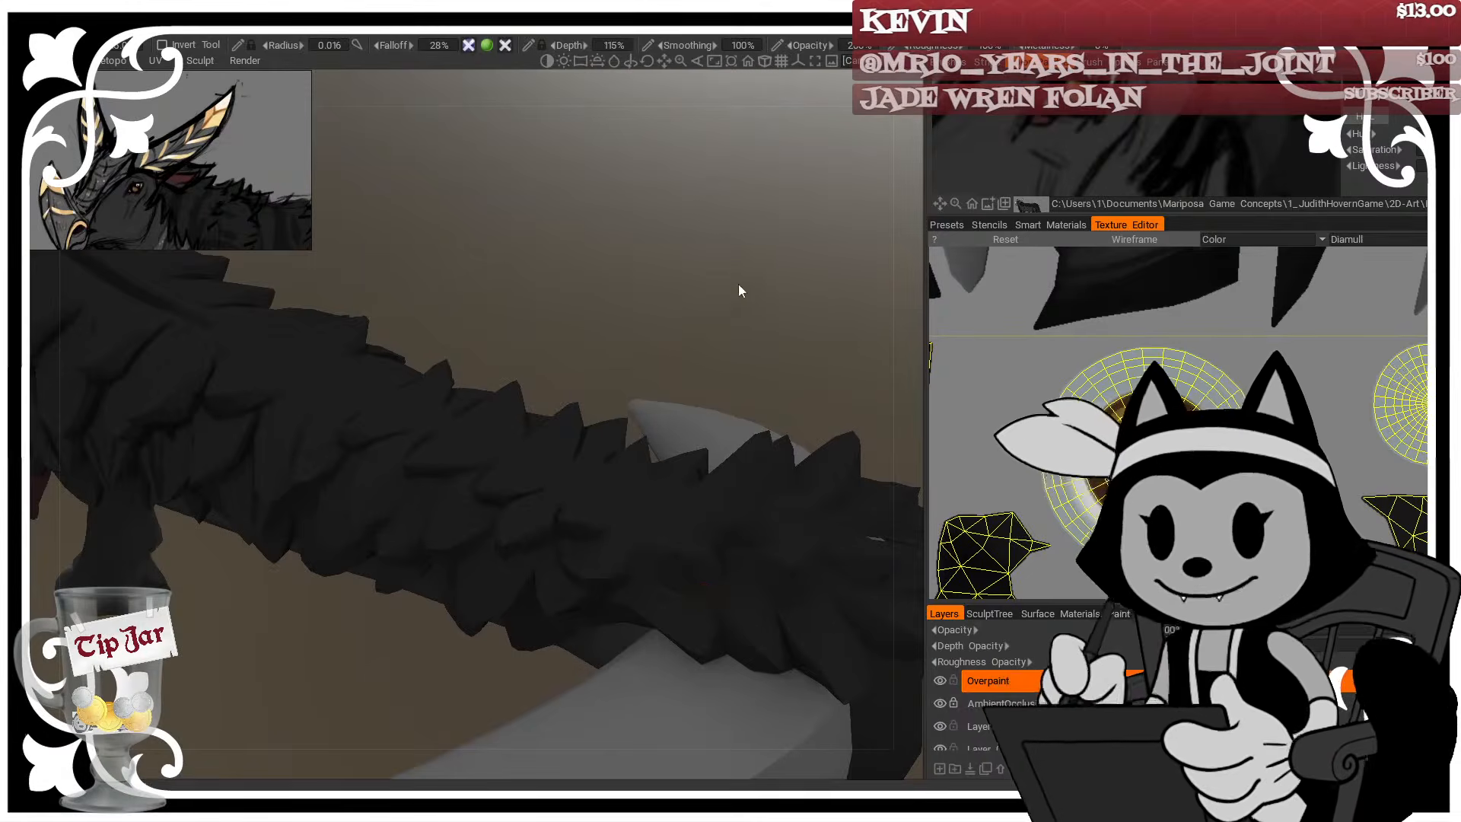
left_click_drag(675, 577, 745, 297)
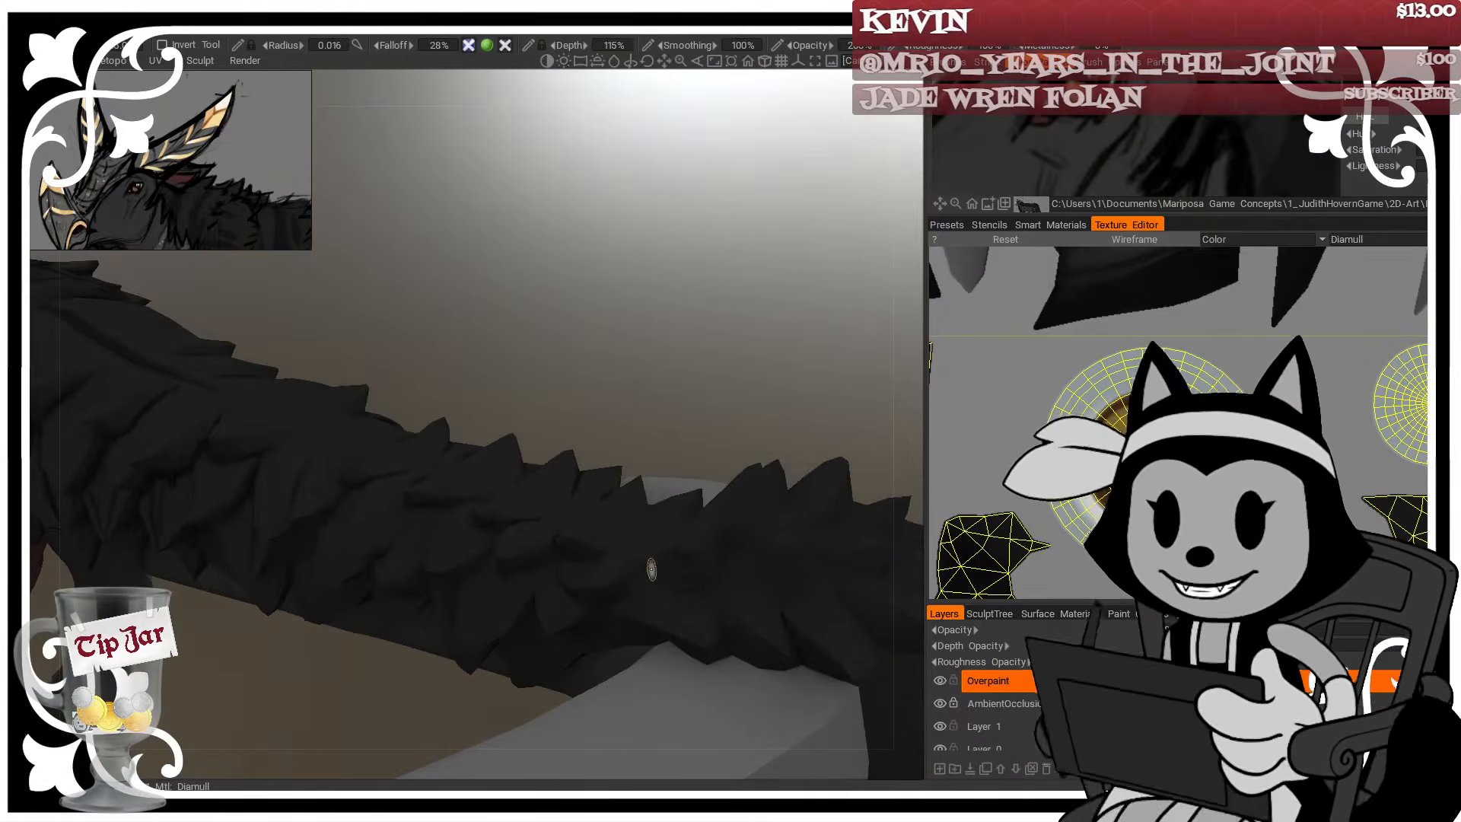
mouse_move(777, 349)
left_mouse_down()
mouse_move(726, 576)
mouse_move(818, 403)
mouse_move(786, 272)
left_mouse_up()
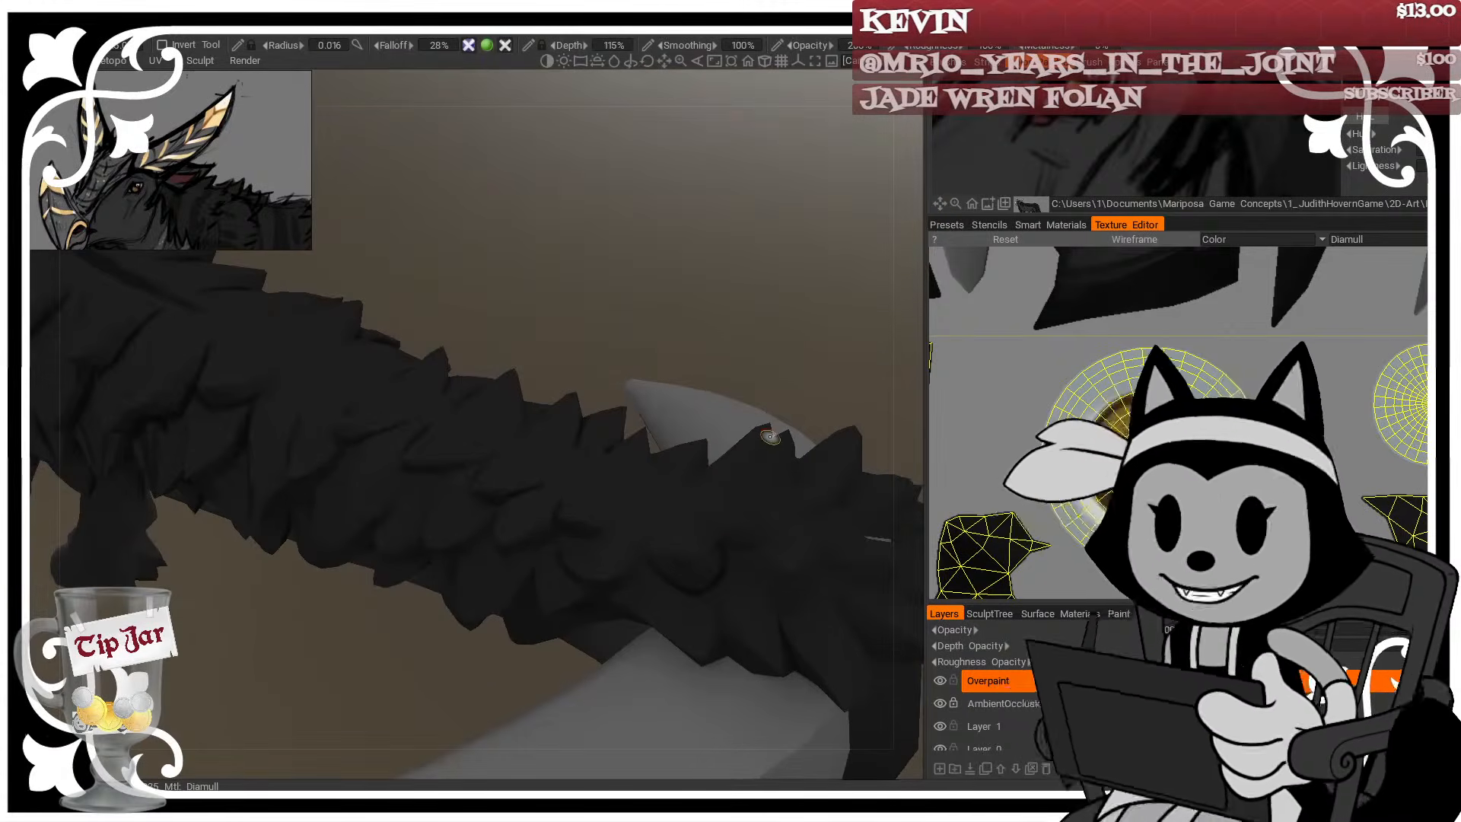
left_click_drag(719, 207, 683, 347)
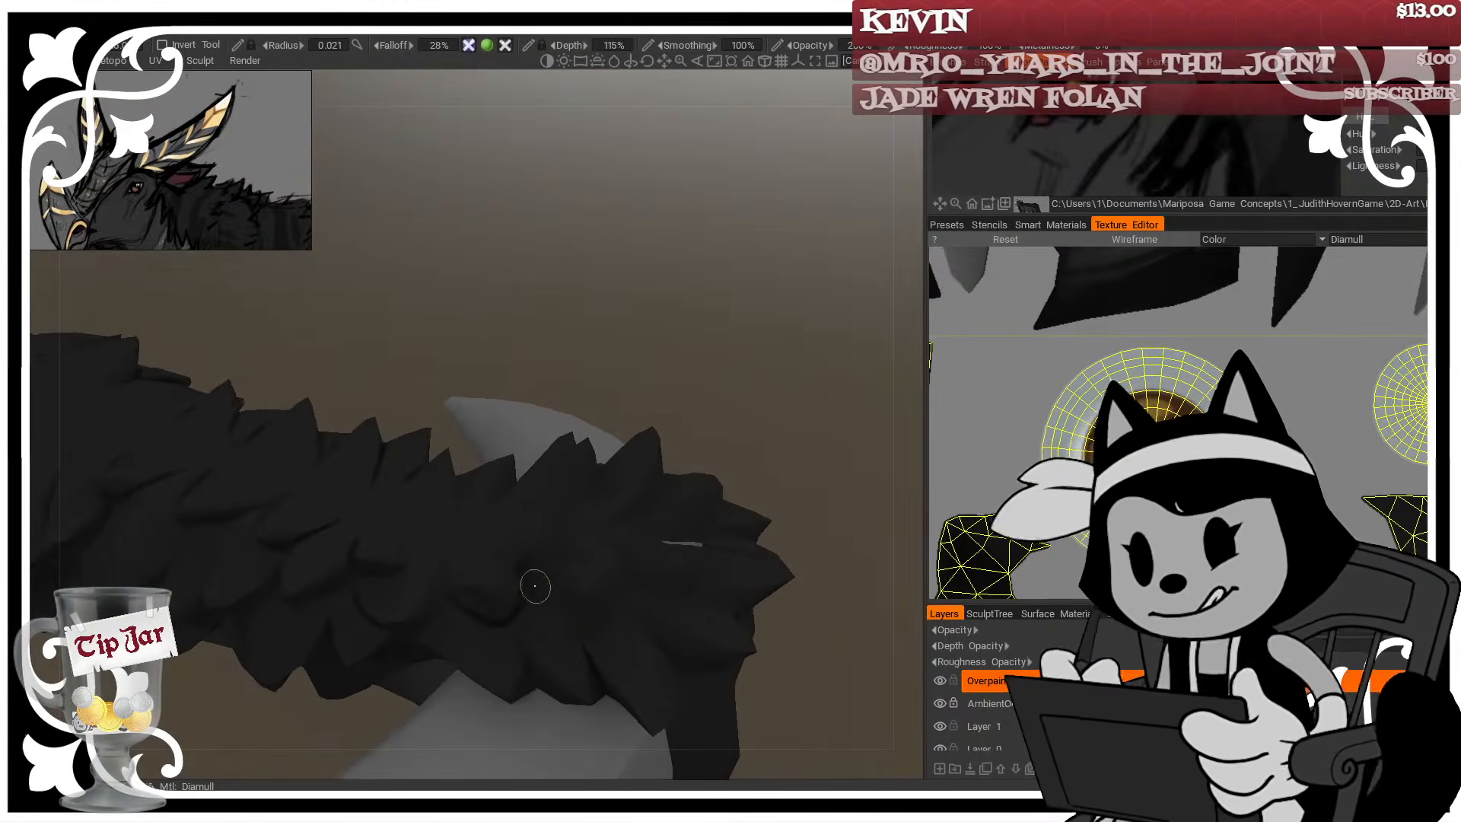
left_click_drag(535, 586, 571, 620)
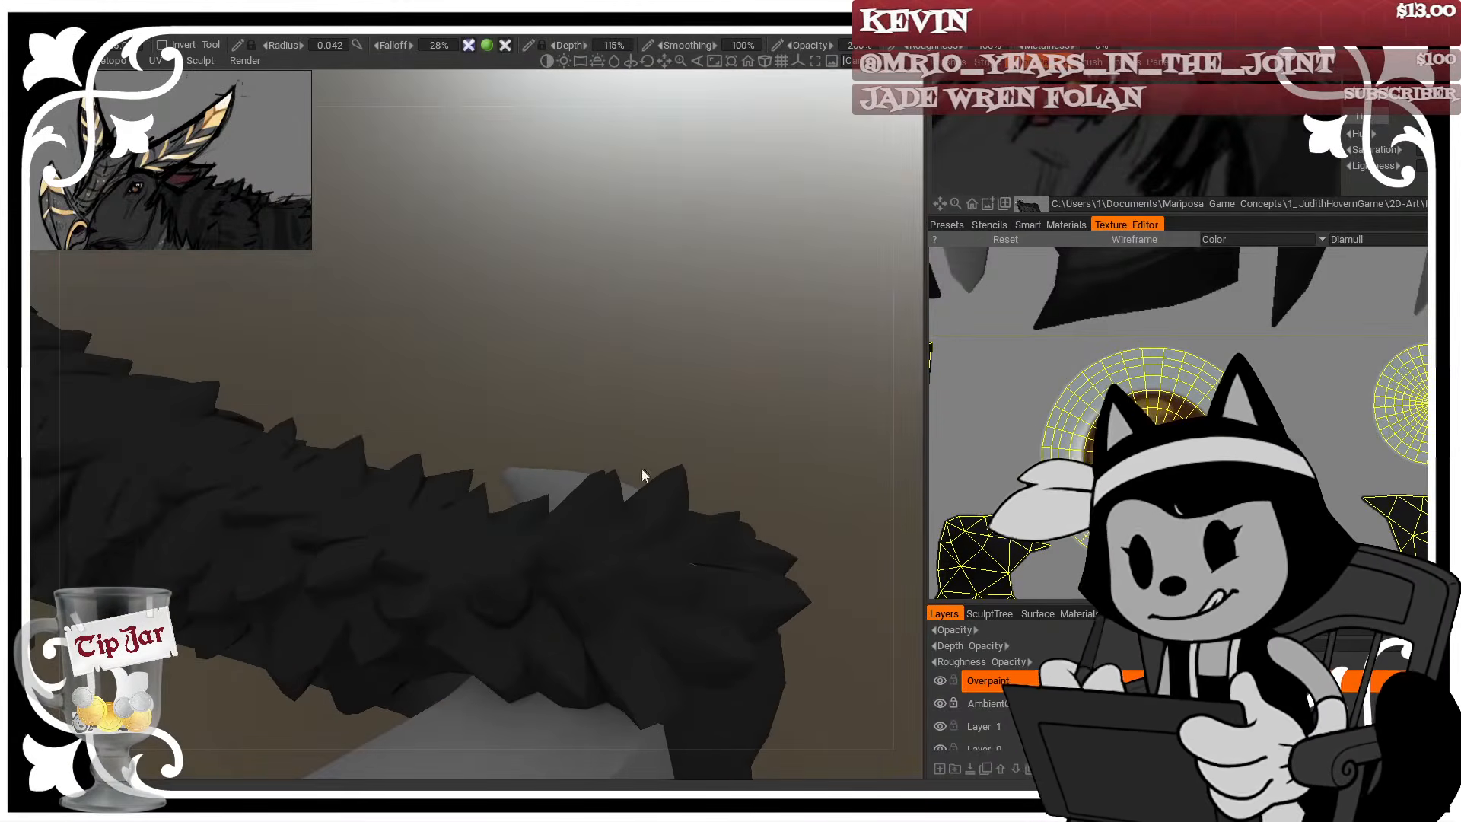
left_click_drag(642, 471, 596, 596)
mouse_move(746, 411)
left_mouse_down()
mouse_move(649, 531)
mouse_move(652, 499)
left_mouse_up()
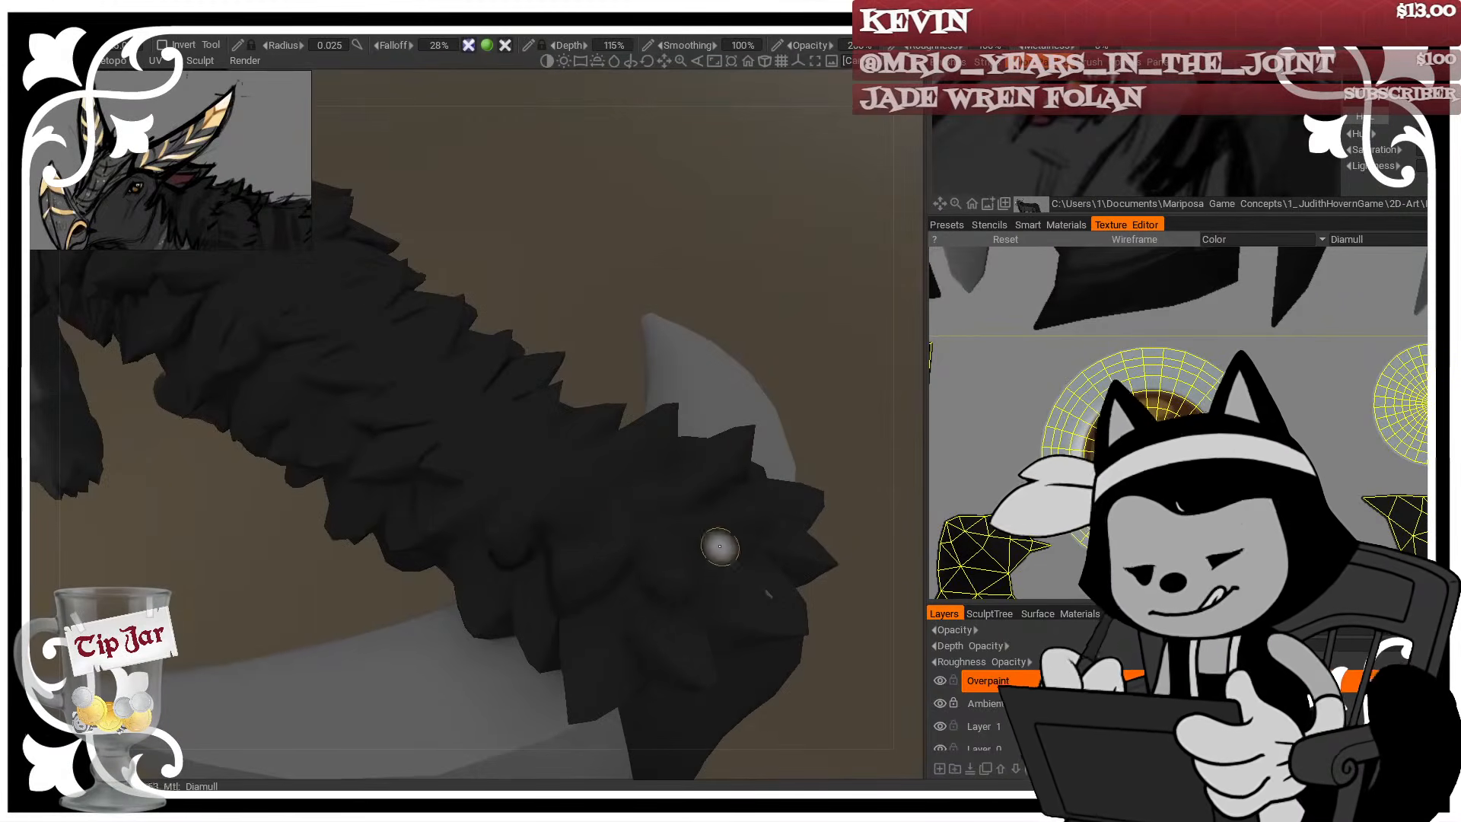
Shade the tufts on top of the tail between the two spikes with brush radii of 0.025 and 0.019
left_click_drag(720, 547, 681, 577, "alt")
left_click_drag(830, 415, 678, 609)
left_click_drag(904, 327, 701, 594)
left_click_drag(873, 396, 714, 583)
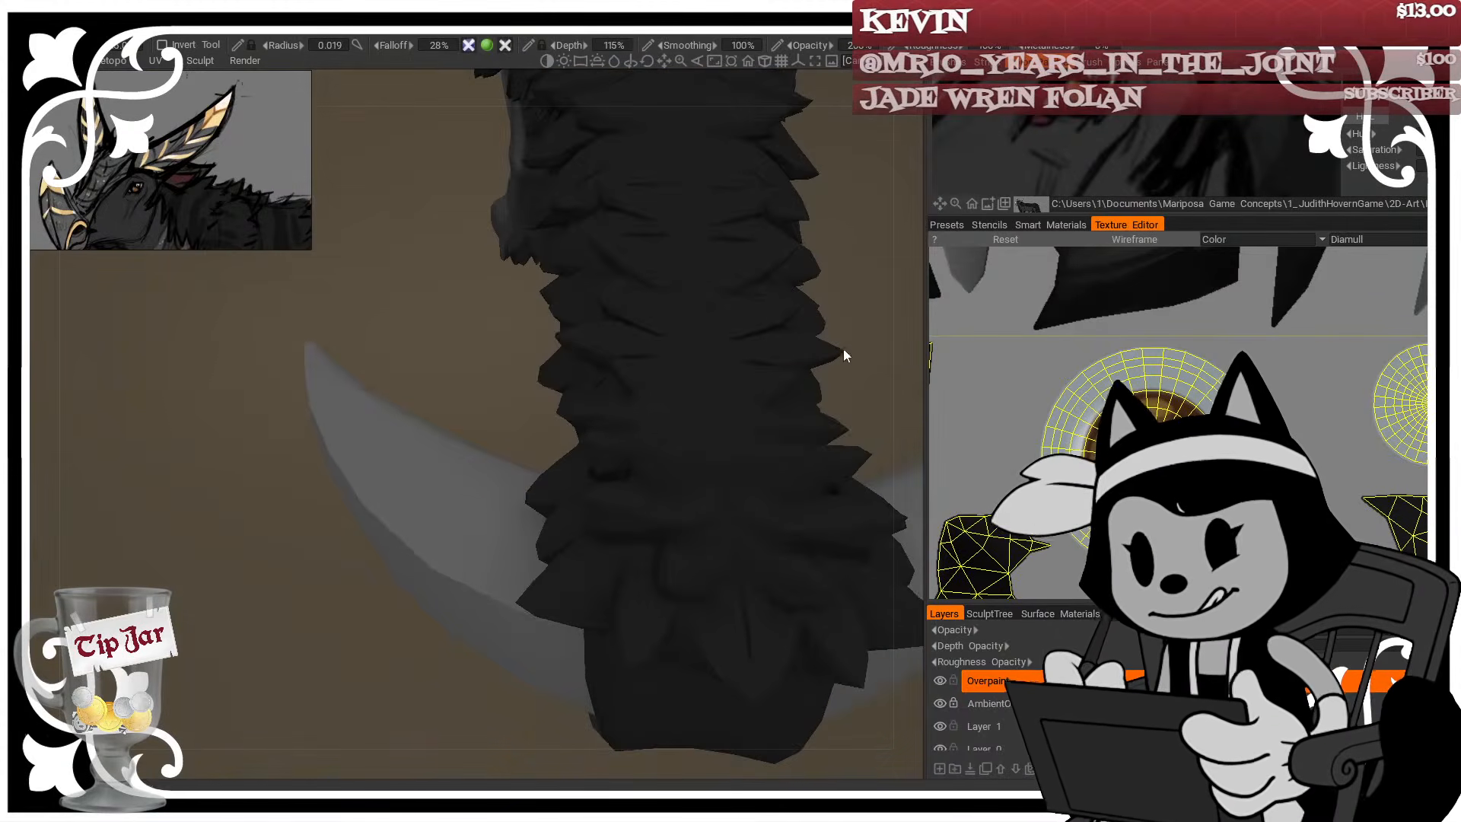
left_click_drag(845, 355, 652, 603)
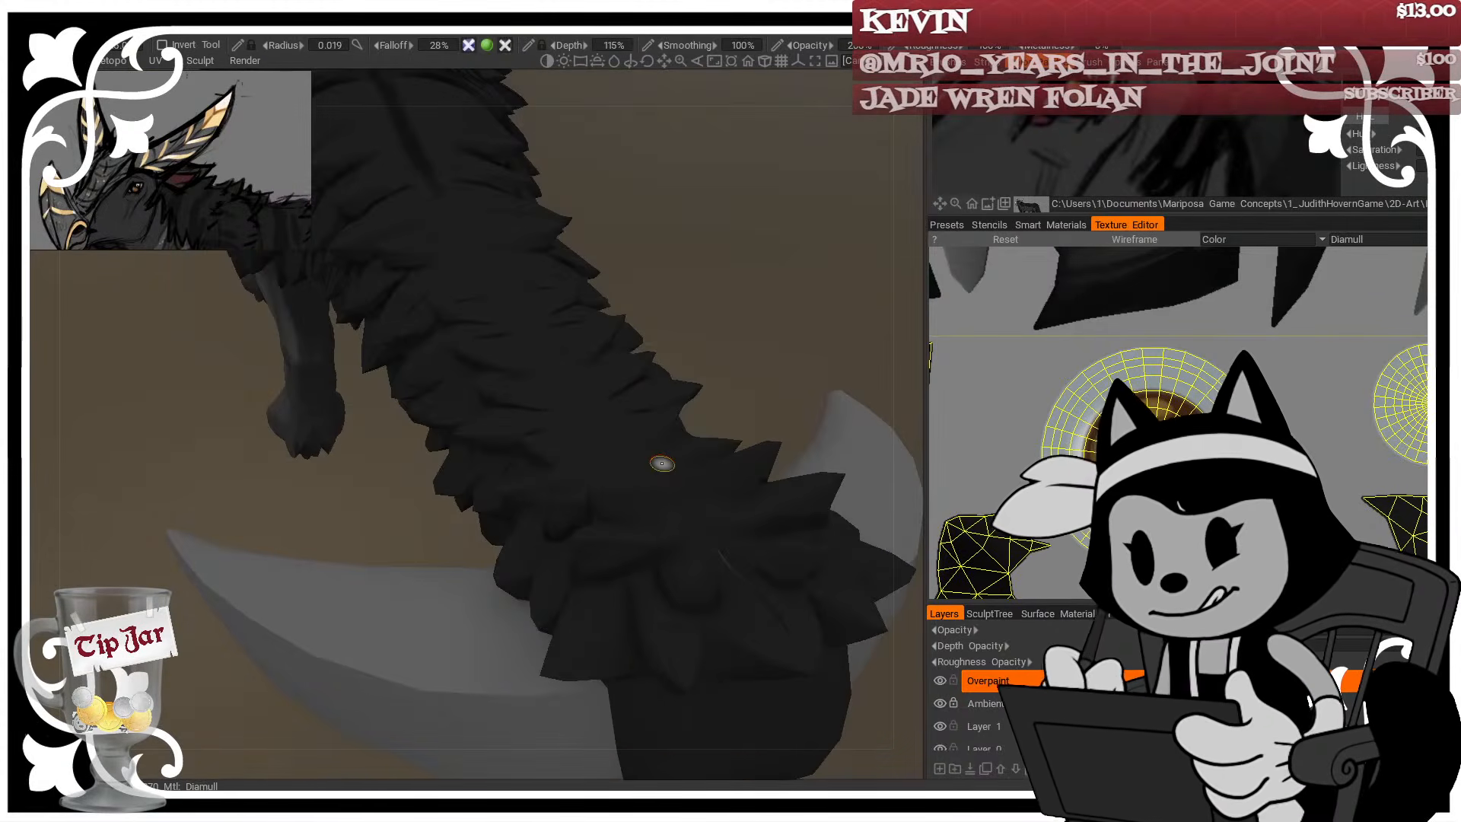
Deepen the shadows between the tufts above the near spike, enlarging the brush radius to 0.031 and 0.036
left_click_drag(662, 463, 534, 423)
left_click_drag(704, 331, 677, 221)
left_click_drag(742, 365, 563, 372)
left_click_drag(560, 426, 533, 472)
left_click_drag(613, 380, 678, 390)
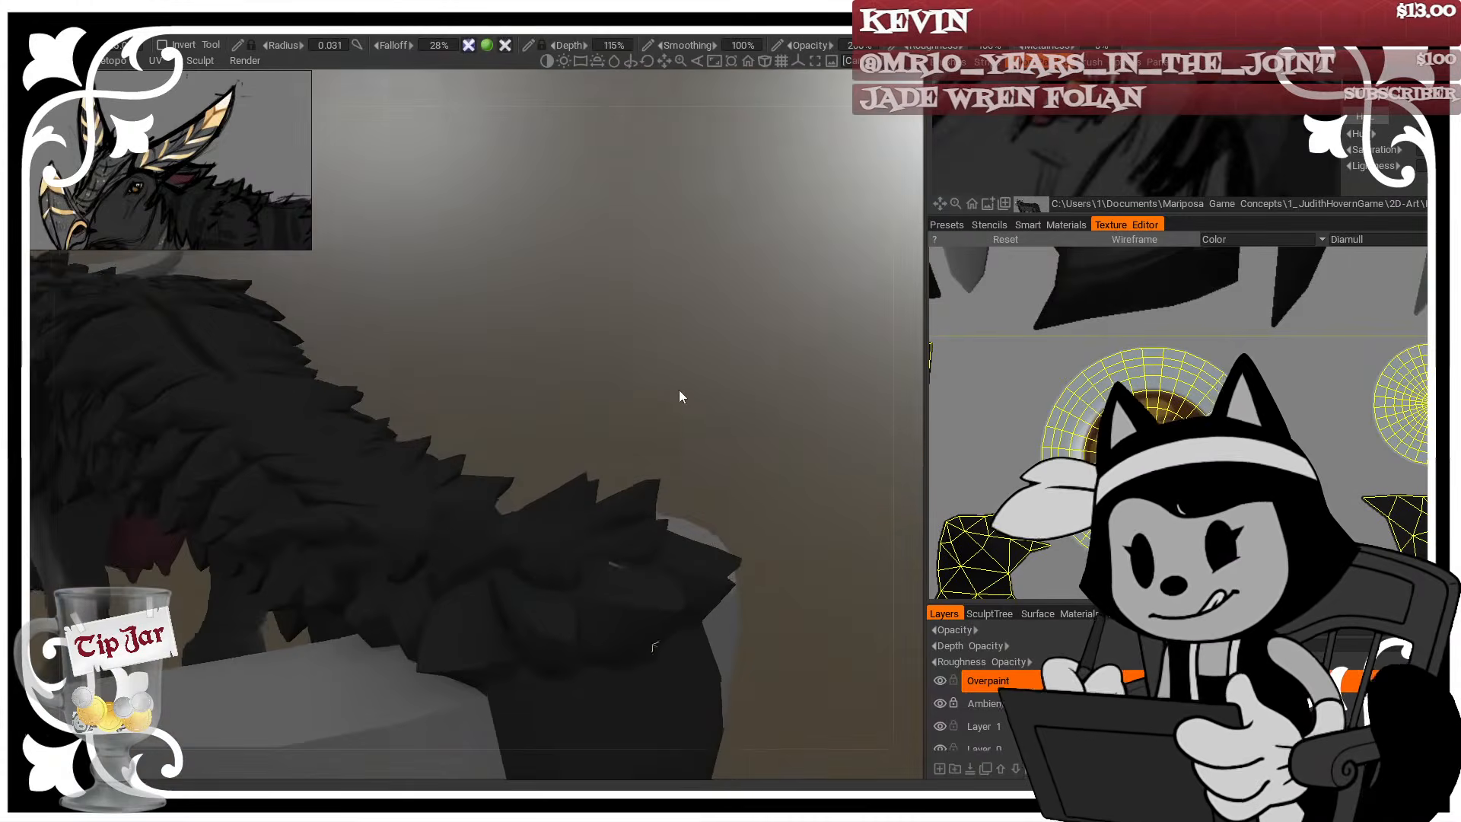
mouse_move(740, 615)
left_mouse_down()
mouse_move(532, 555)
mouse_move(500, 652)
left_mouse_up()
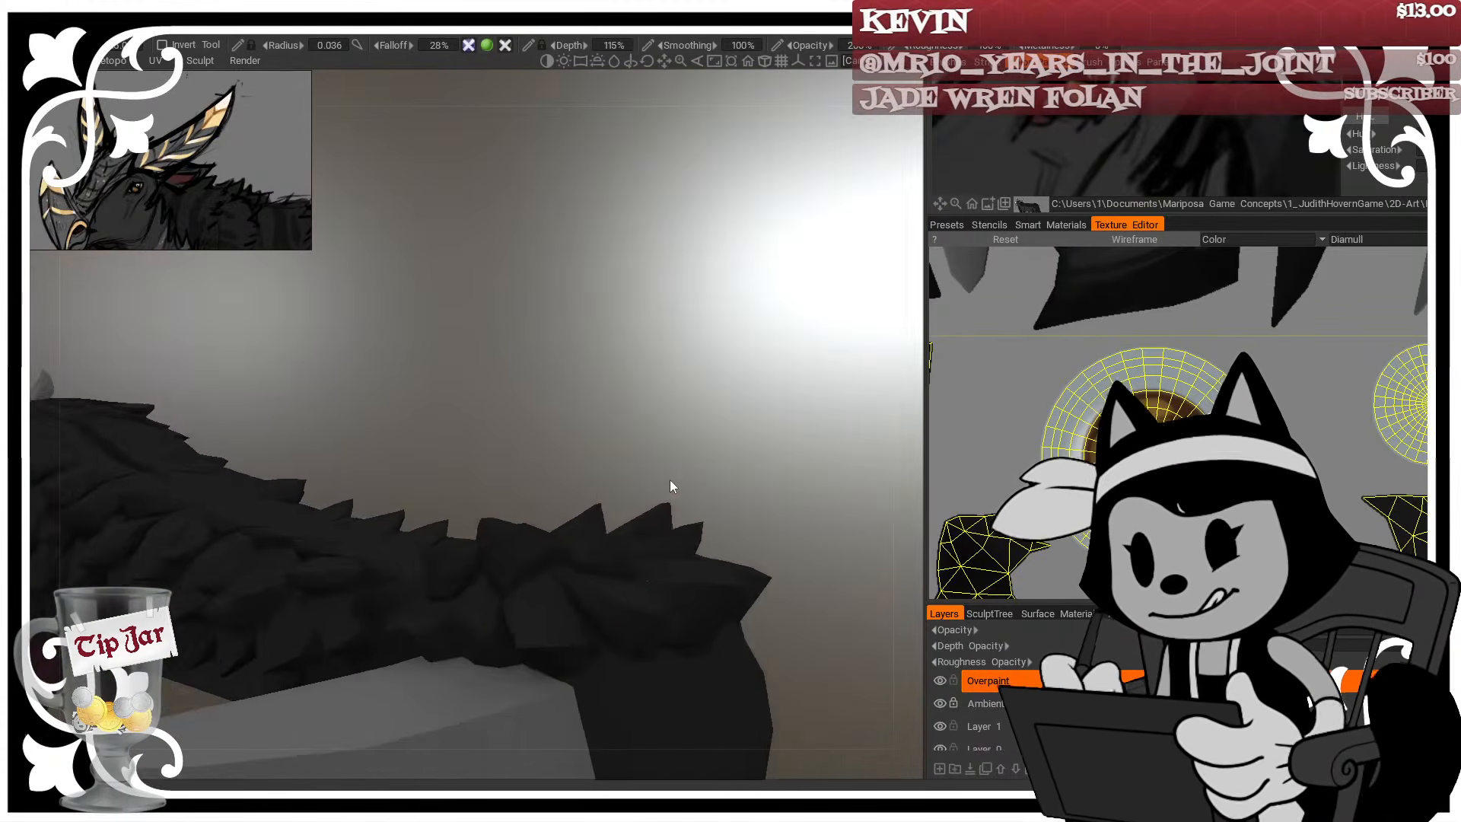
Blend broader shading over the tufts where the tail meets the near spike, raising the brush radius to 0.053
left_click_drag(670, 479, 525, 578)
left_click_drag(643, 357, 706, 337)
left_click_drag(519, 600, 452, 540)
left_click_drag(551, 396, 464, 487)
left_click_drag(449, 592, 342, 619)
left_click_drag(435, 358, 473, 421)
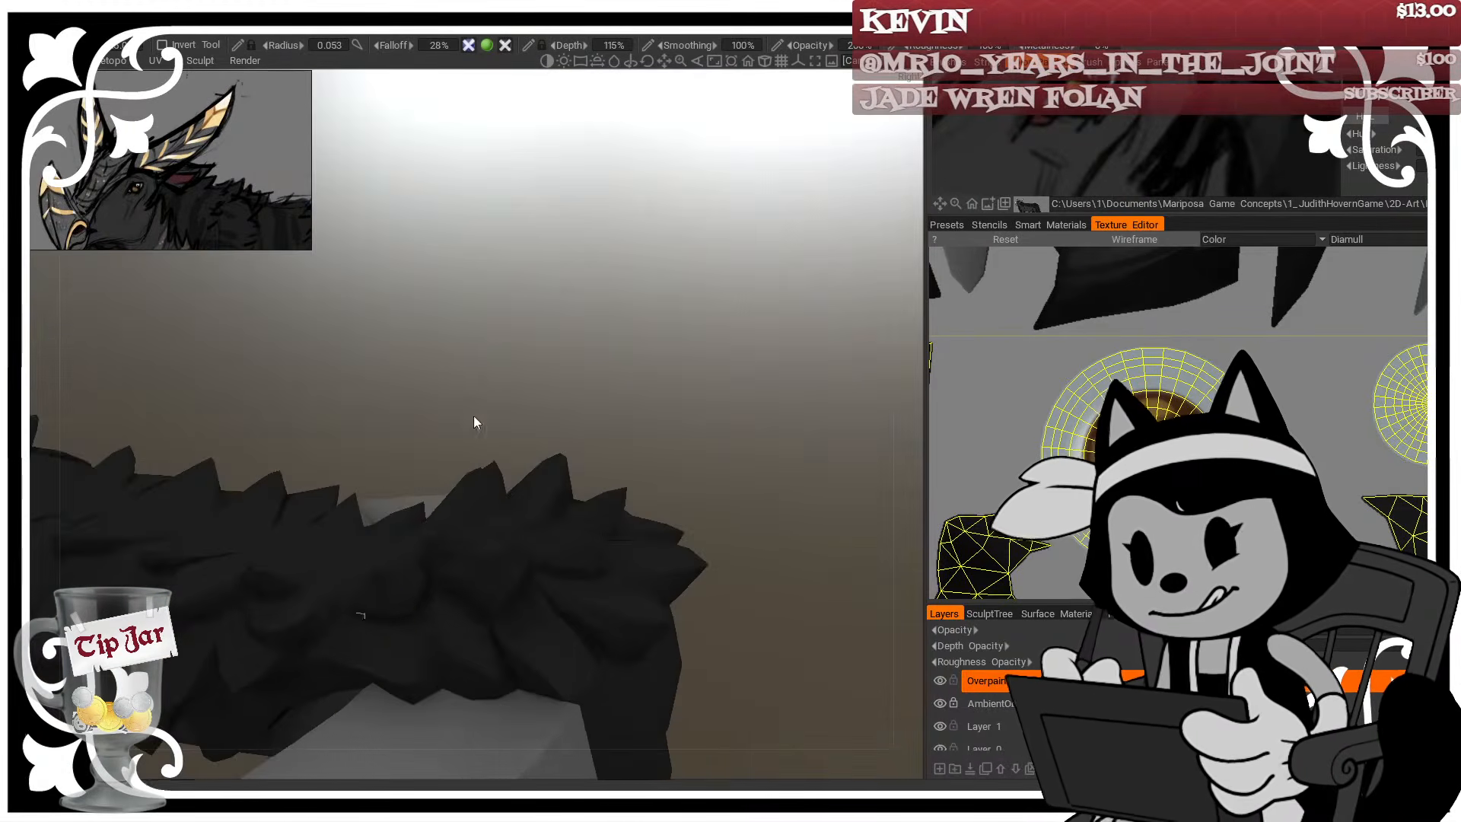
Sharpen the dark gaps between the tufts above the near spike with a brush radius of 0.022
left_click_drag(431, 646, 447, 681)
left_click_drag(518, 619, 645, 605)
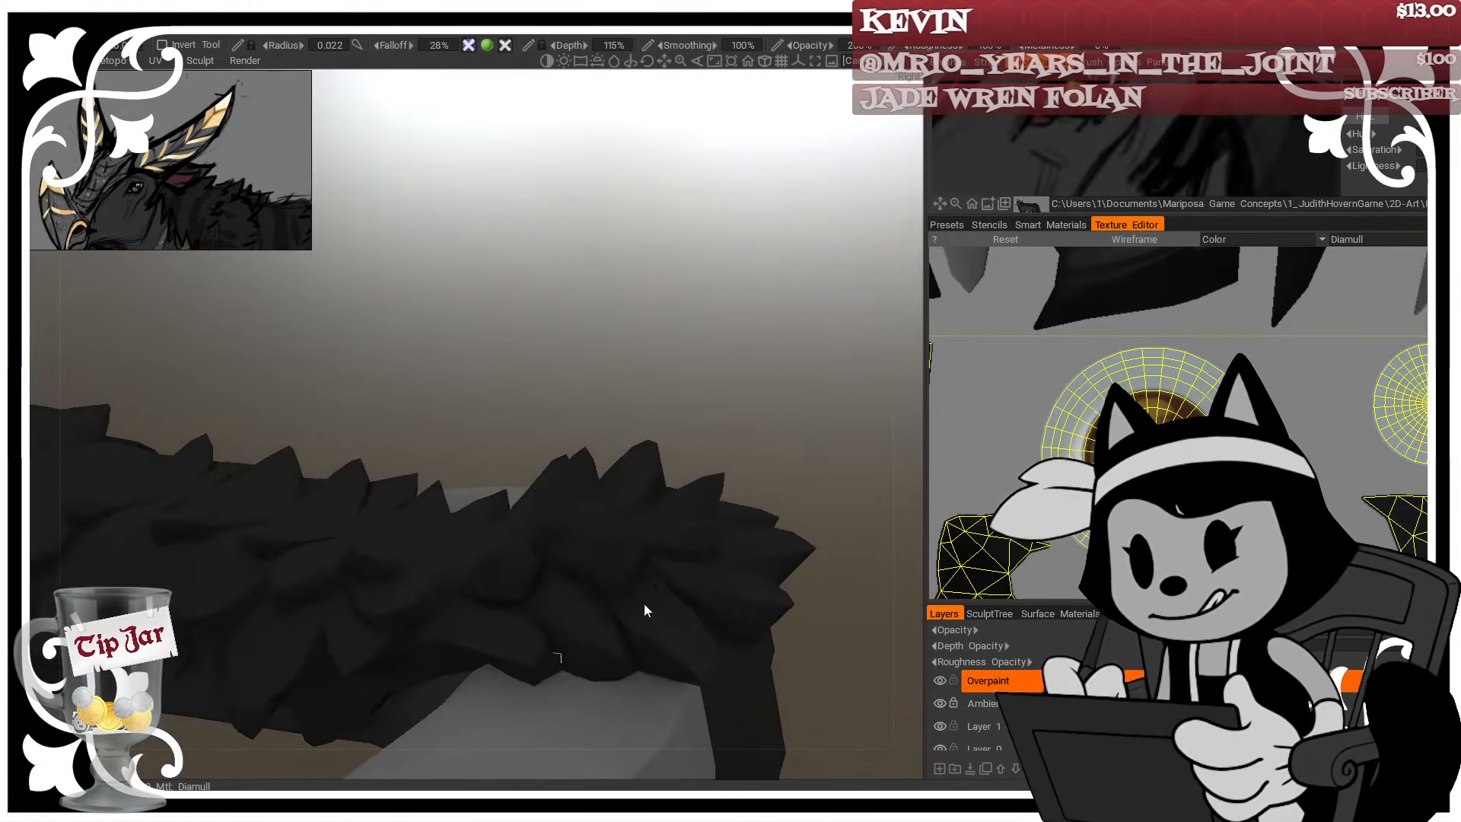
left_click_drag(520, 563, 573, 563)
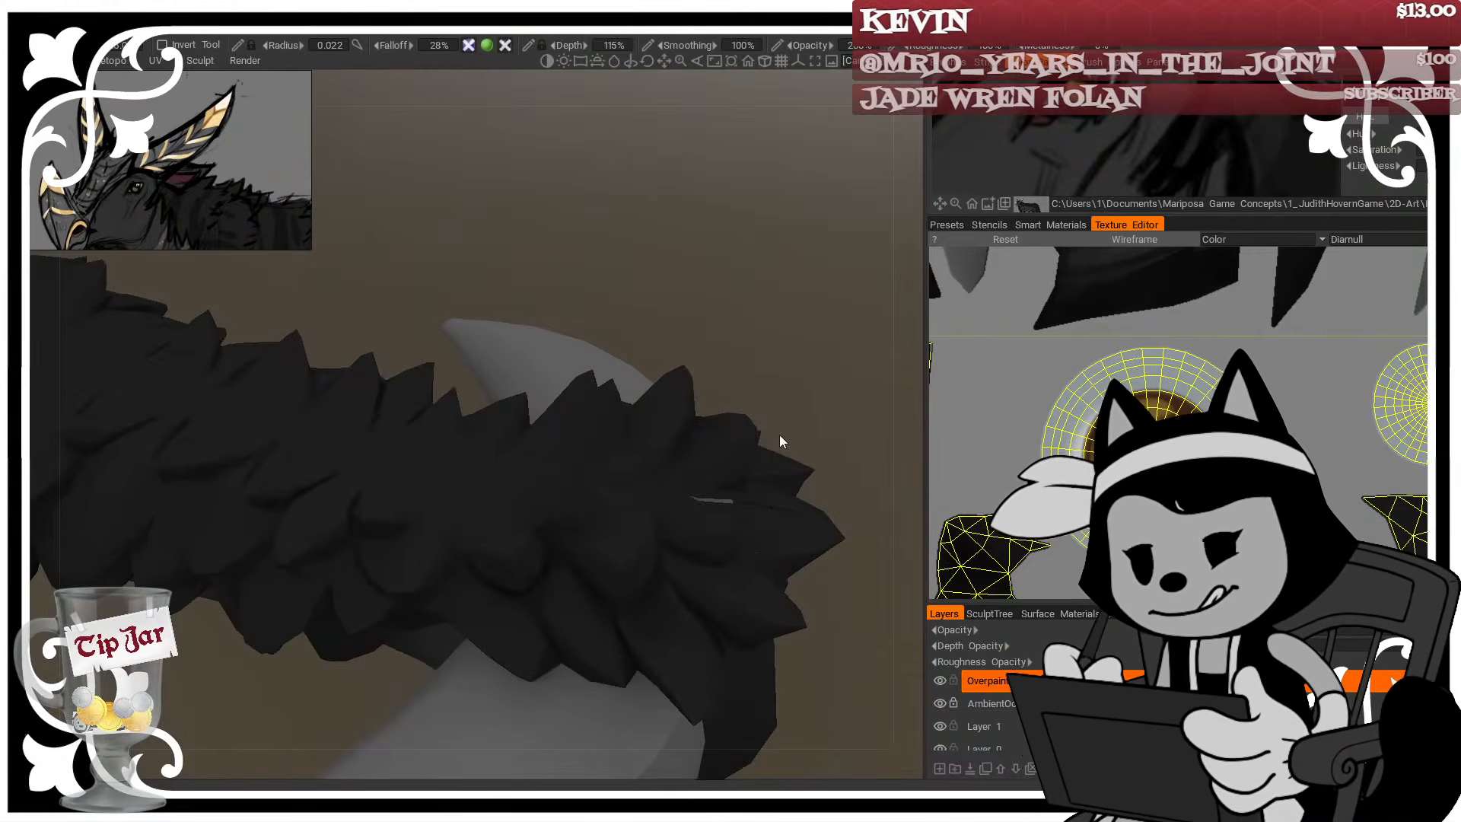
left_click_drag(779, 435, 775, 293)
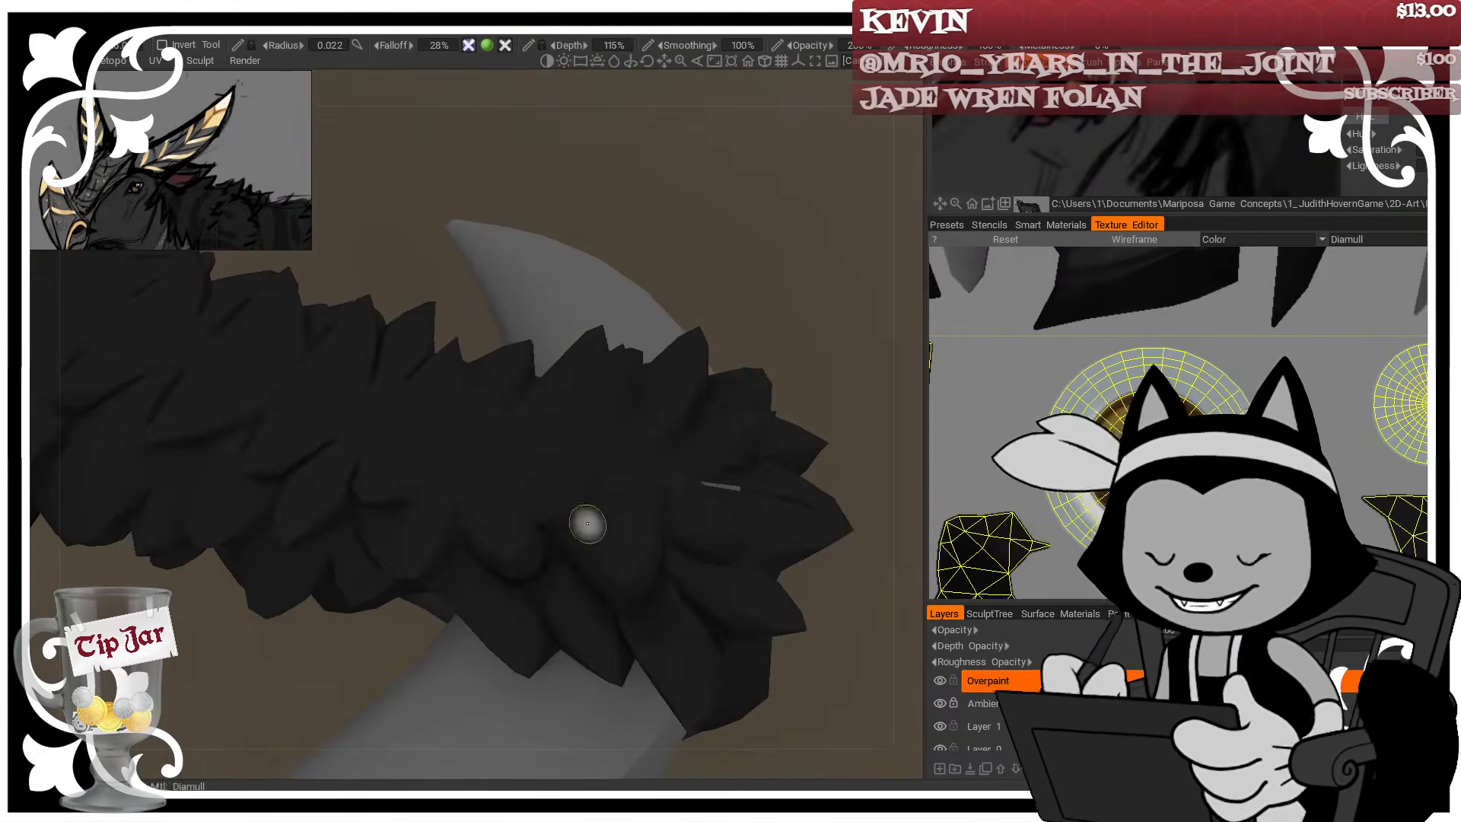
Reduce the brush radius to 0.016 and refine the tuft edges around the spikes against the wireframe
key("[")
key("[")
key("[")
key("w")
mouse_move(832, 335)
left_mouse_down()
mouse_move(753, 351)
mouse_move(888, 294)
left_mouse_up()
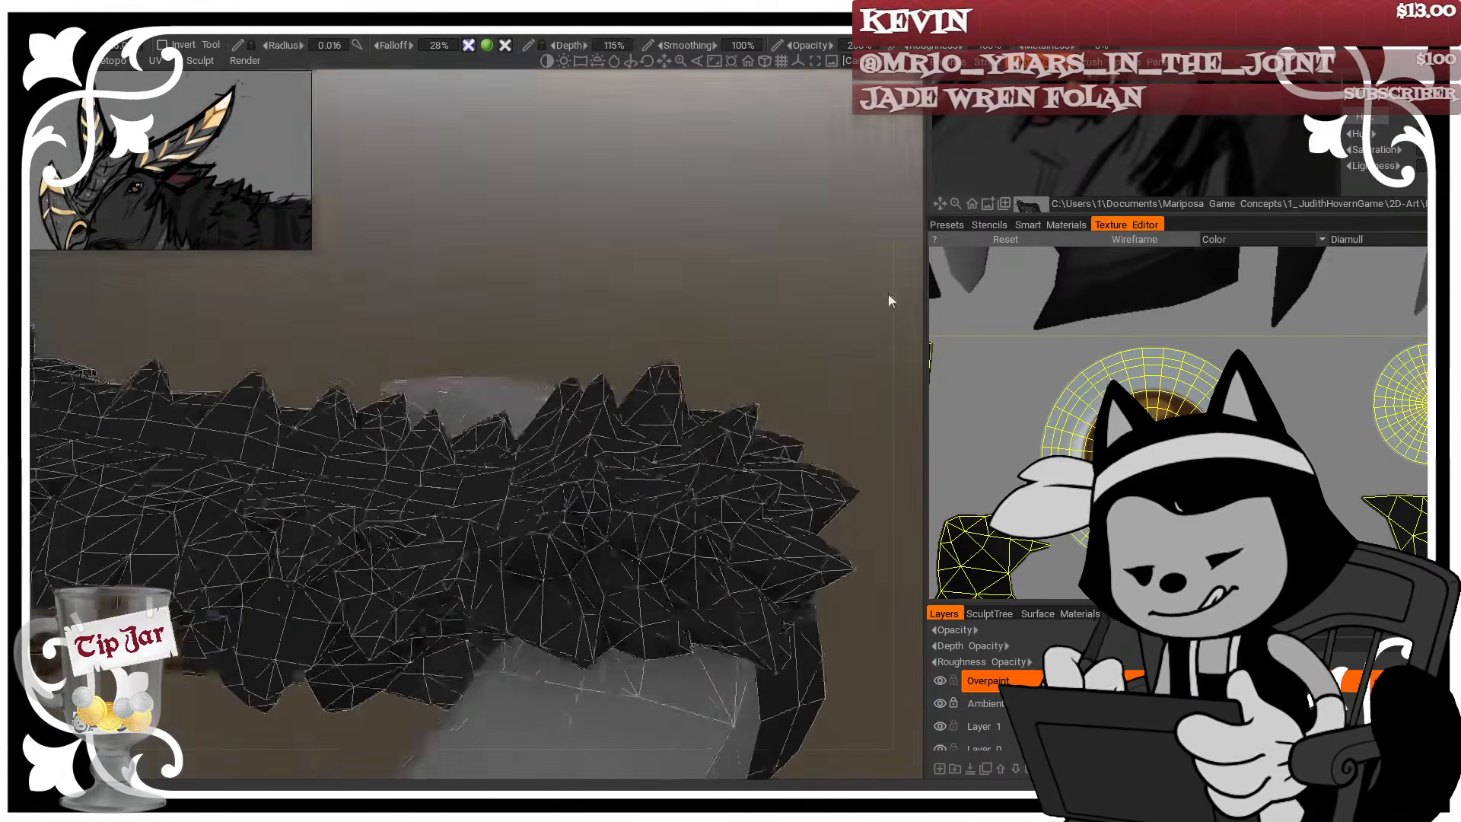
key("w")
left_click_drag(778, 335, 684, 365)
Enlarge the brush radius to 0.036 for shading the upper tufts beside the far spike
key("]")
key("]")
key("]")
key("]")
key("]")
key("]")
key("]")
key("]")
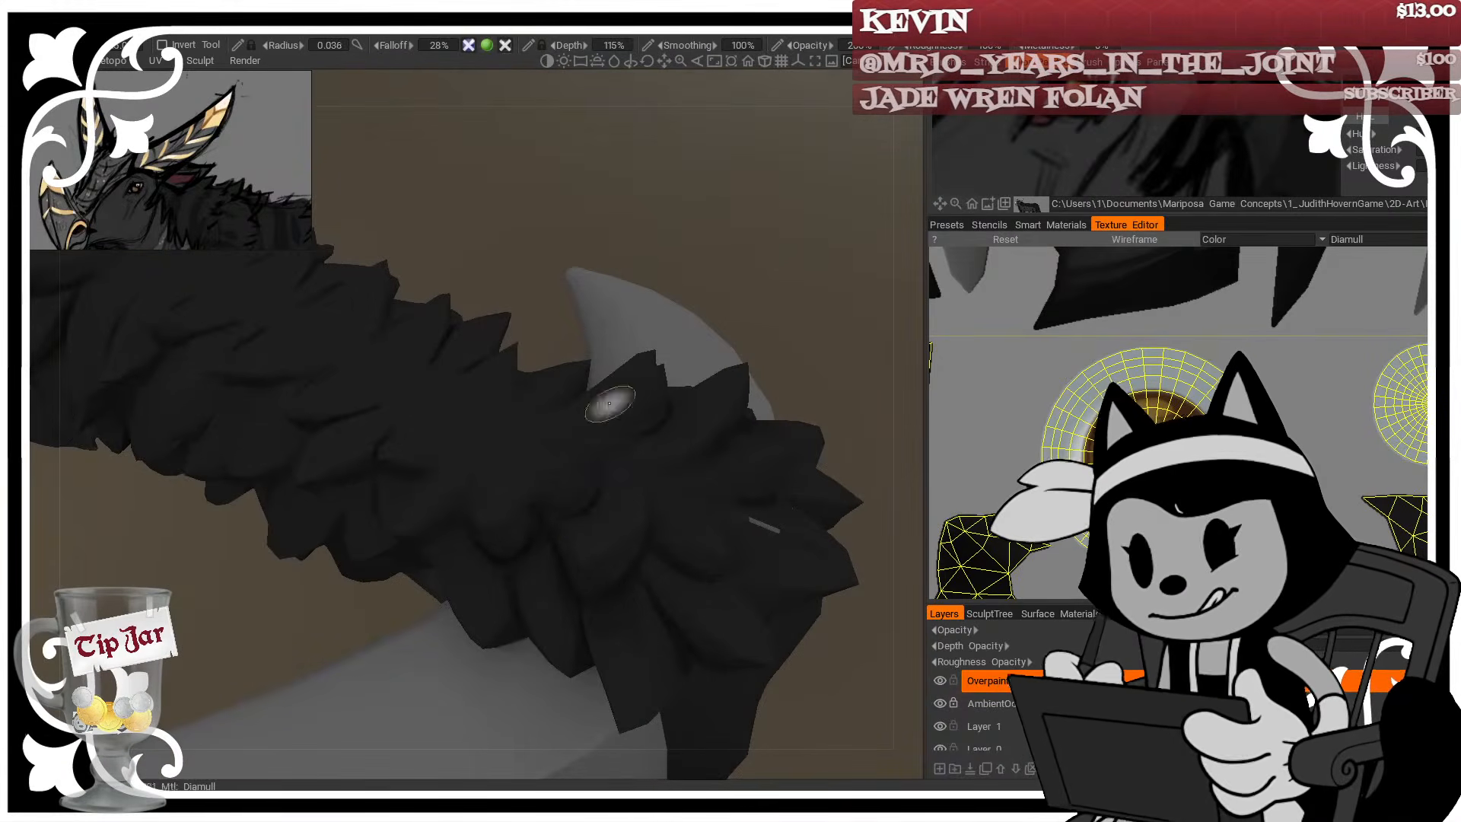
Shade the tufts between the spikes with a brush radius of 0.027, checking their shapes in wireframe
key("[")
key("[")
key("[")
left_click_drag(802, 316, 603, 422)
key("w")
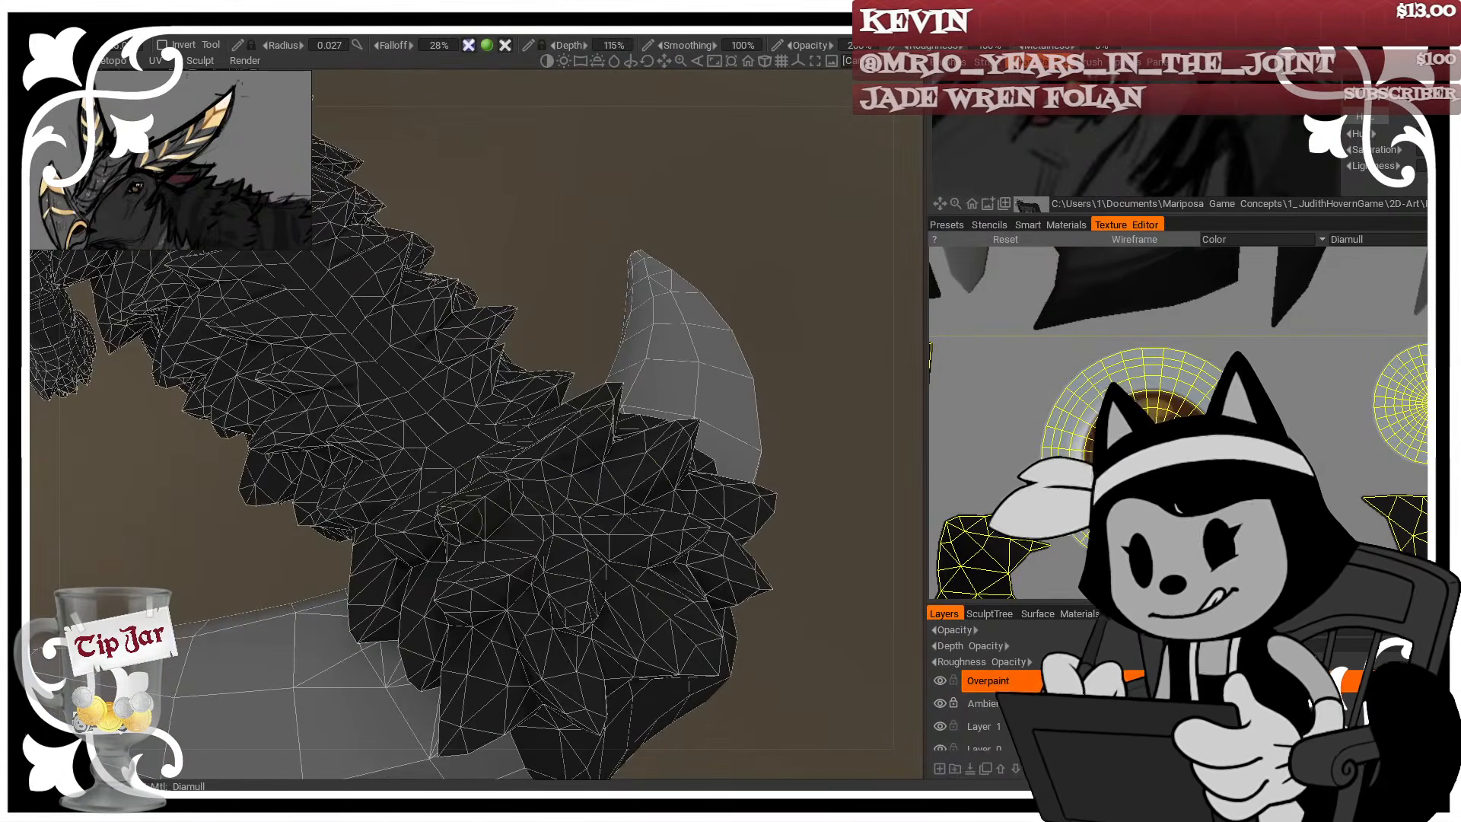
key("w")
mouse_move(756, 368)
left_mouse_down()
mouse_move(759, 336)
mouse_move(749, 381)
mouse_move(735, 359)
mouse_move(670, 356)
mouse_move(652, 381)
left_mouse_up()
key("w")
Outline the overlapping tufts near the far spike with a brush radius of 0.017, following the mesh edges in wireframe
key("[")
key("[")
key("[")
key("[")
key("[")
key("[")
key("[")
key("[")
key("w")
mouse_move(630, 248)
left_mouse_down()
mouse_move(616, 238)
mouse_move(593, 266)
left_mouse_up()
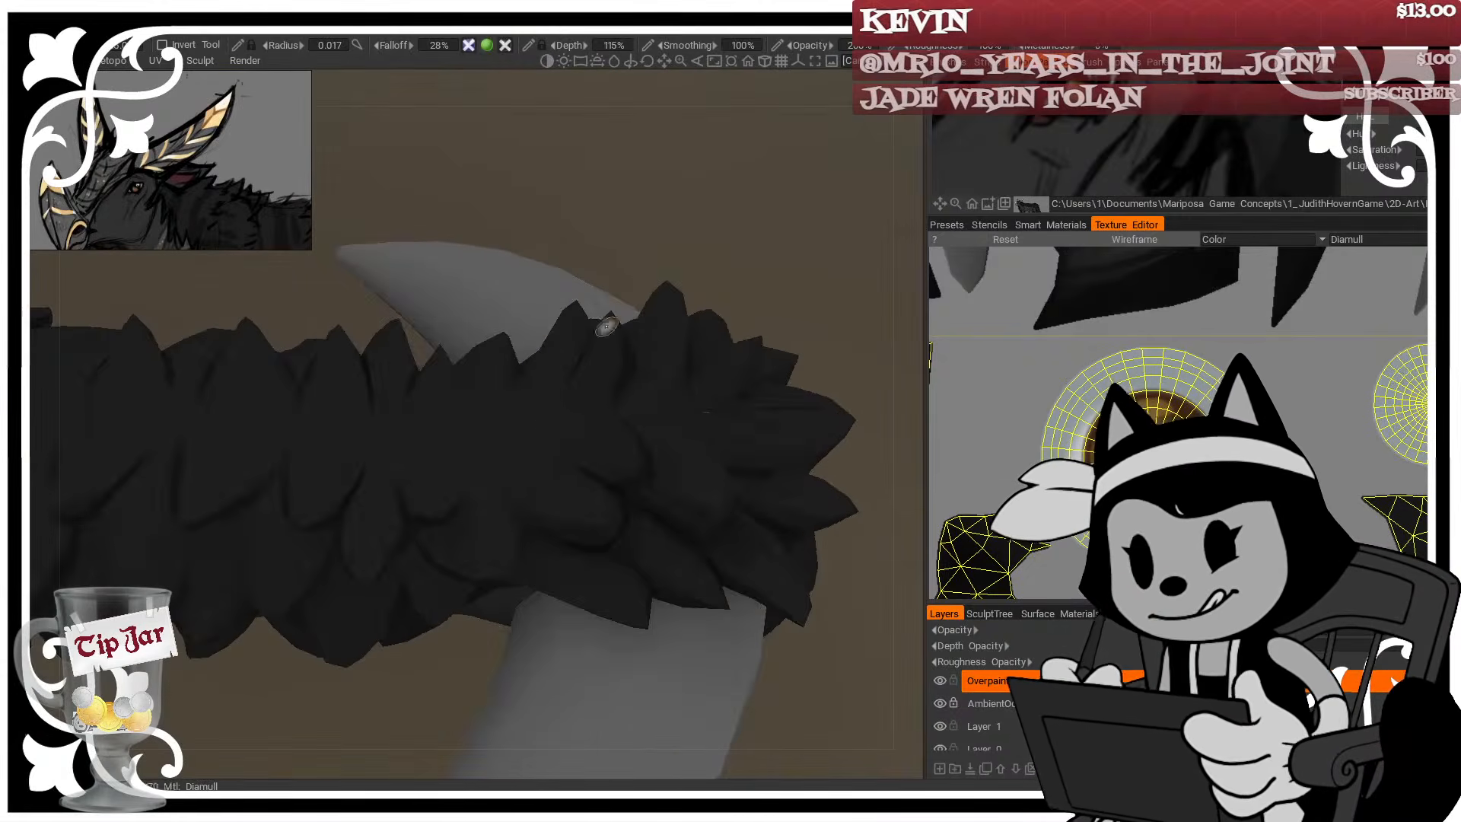
key("w")
key("w")
mouse_move(723, 213)
left_mouse_down()
mouse_move(581, 318)
mouse_move(606, 273)
left_mouse_up()
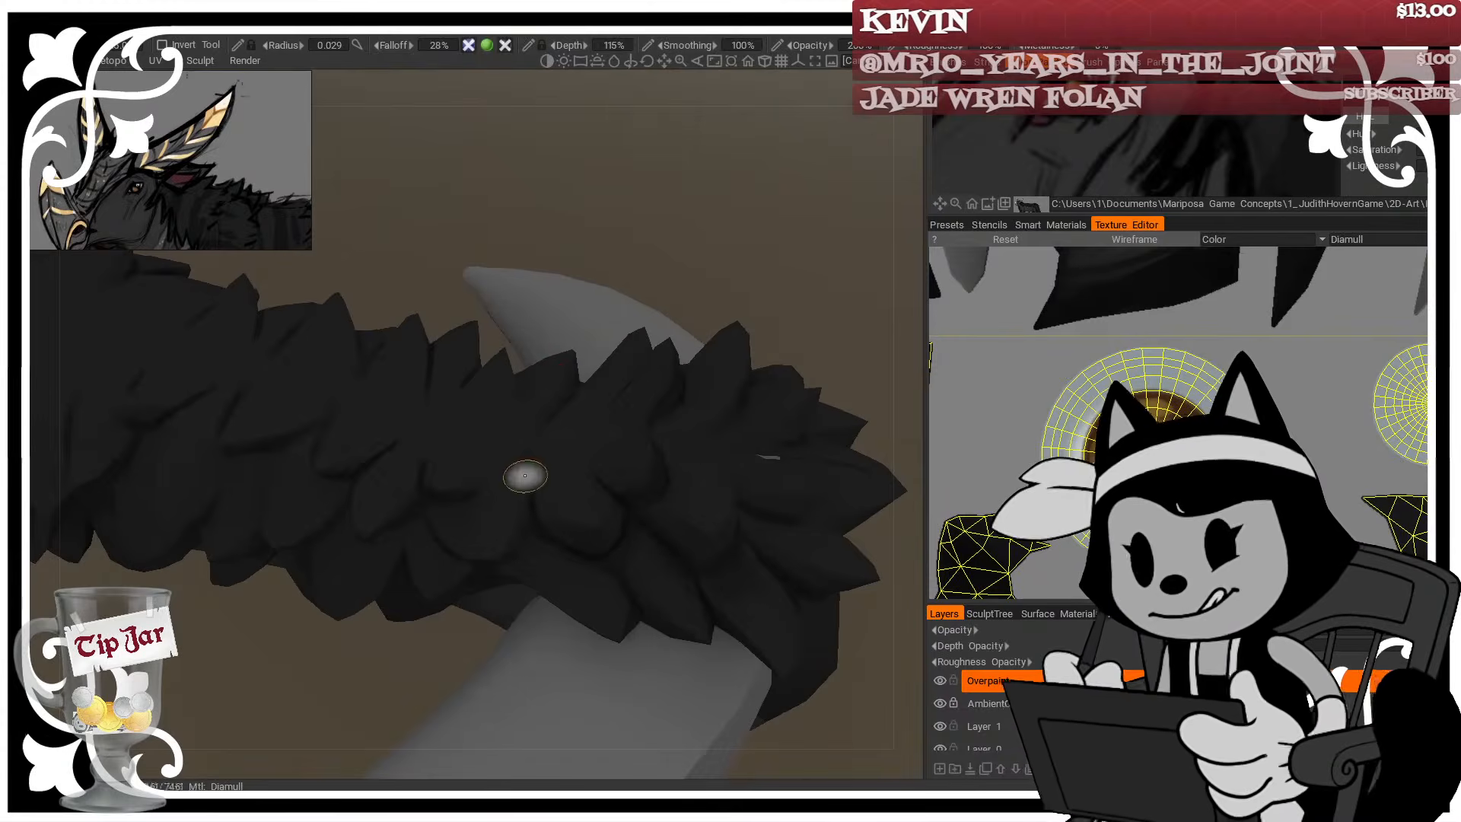
Shade beneath the rounded tufts just before the near spike with brush radii of 0.029, 0.037 and 0.036
mouse_move(526, 506)
left_mouse_down()
mouse_move(538, 528)
mouse_move(527, 508)
left_mouse_up()
left_click_drag(637, 283, 633, 242)
key("bracketright")
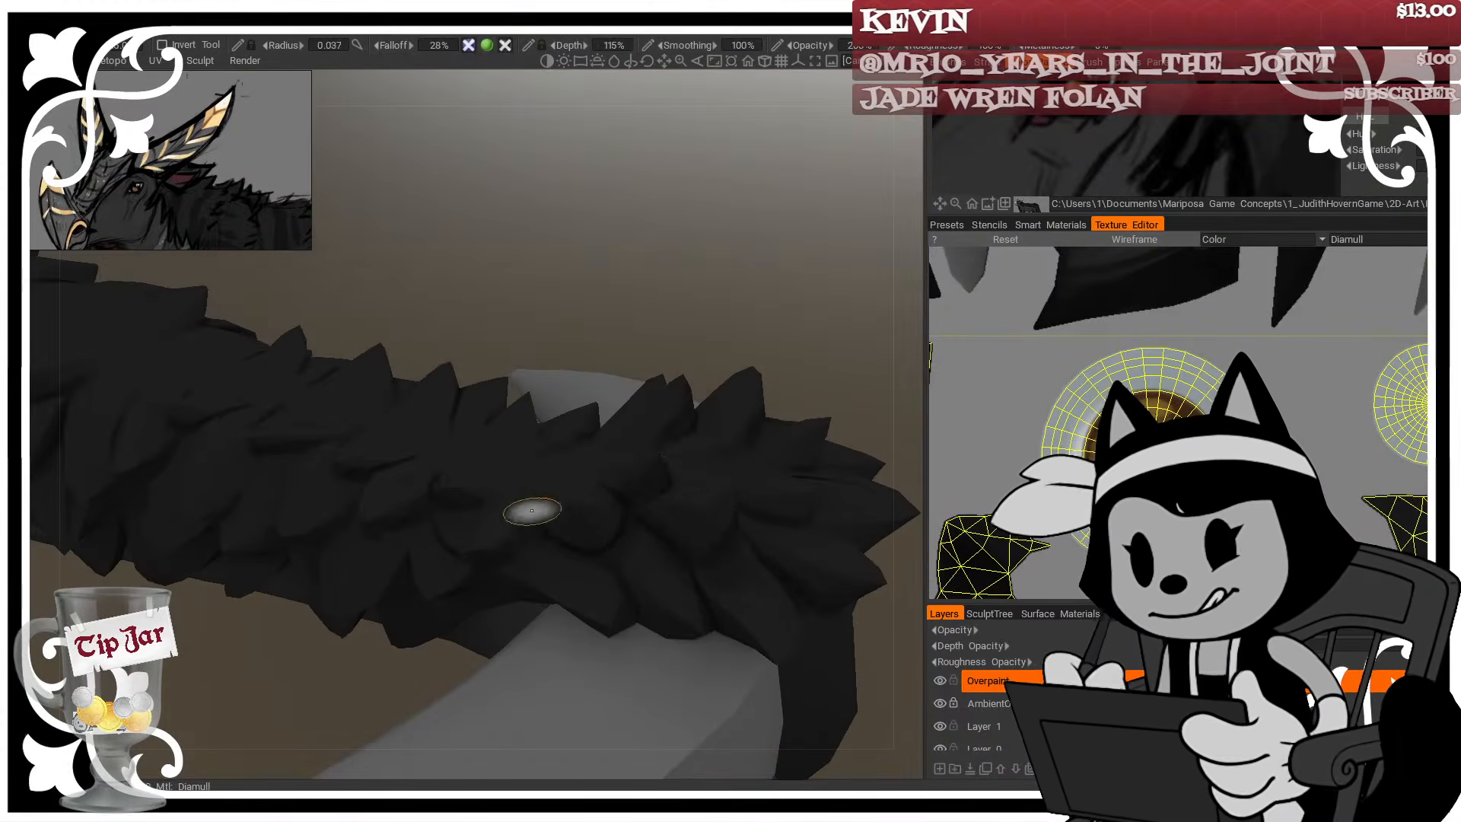
key("bracketleft")
left_click_drag(531, 521, 501, 574)
left_click_drag(633, 293, 614, 361)
left_click_drag(620, 297, 585, 360)
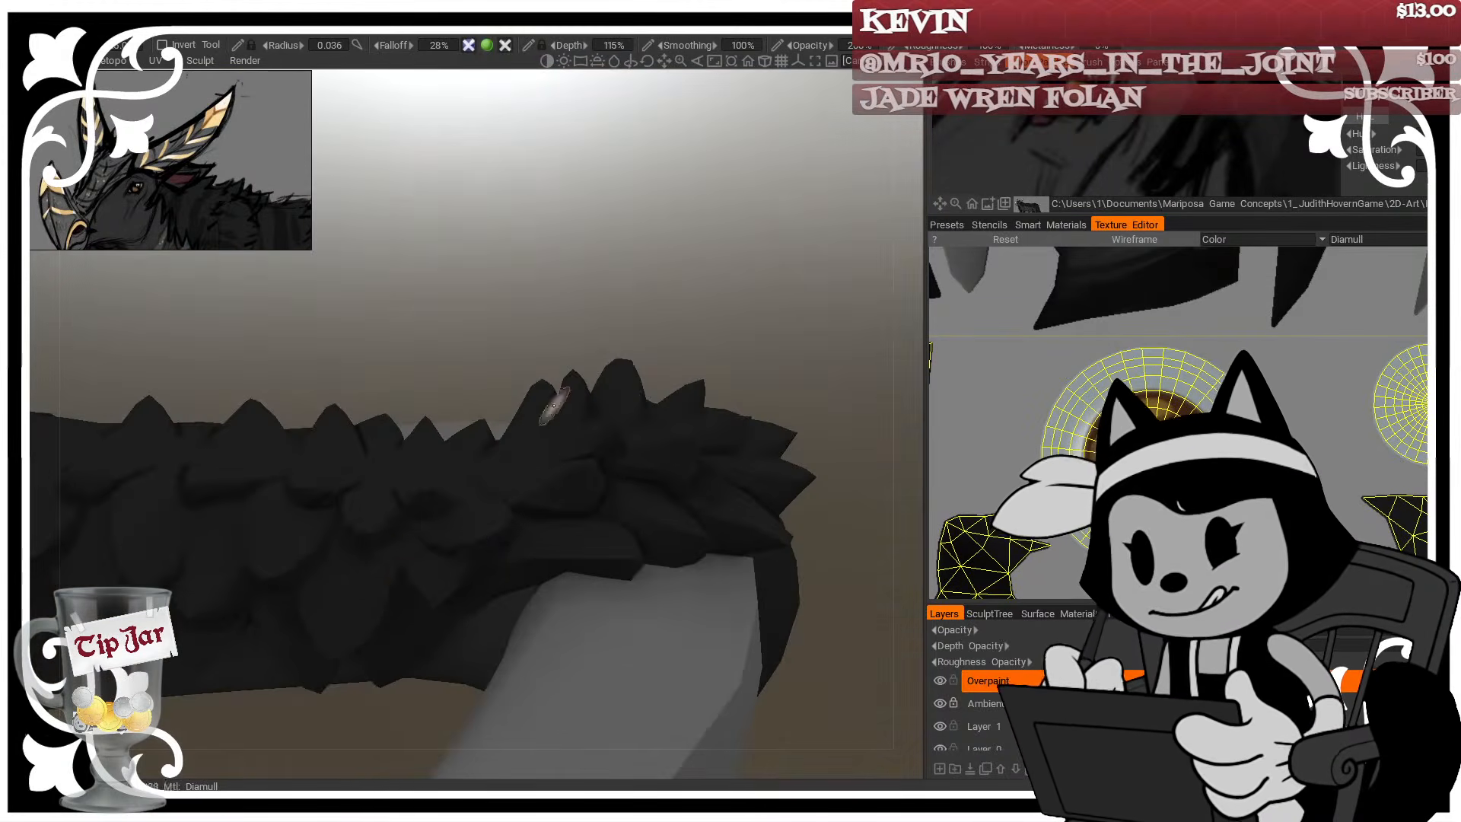
Paint the lower tufts on the tail's flank before the near spike with brush radii of 0.033, 0.023 and 0.018
left_click_drag(438, 397, 408, 586)
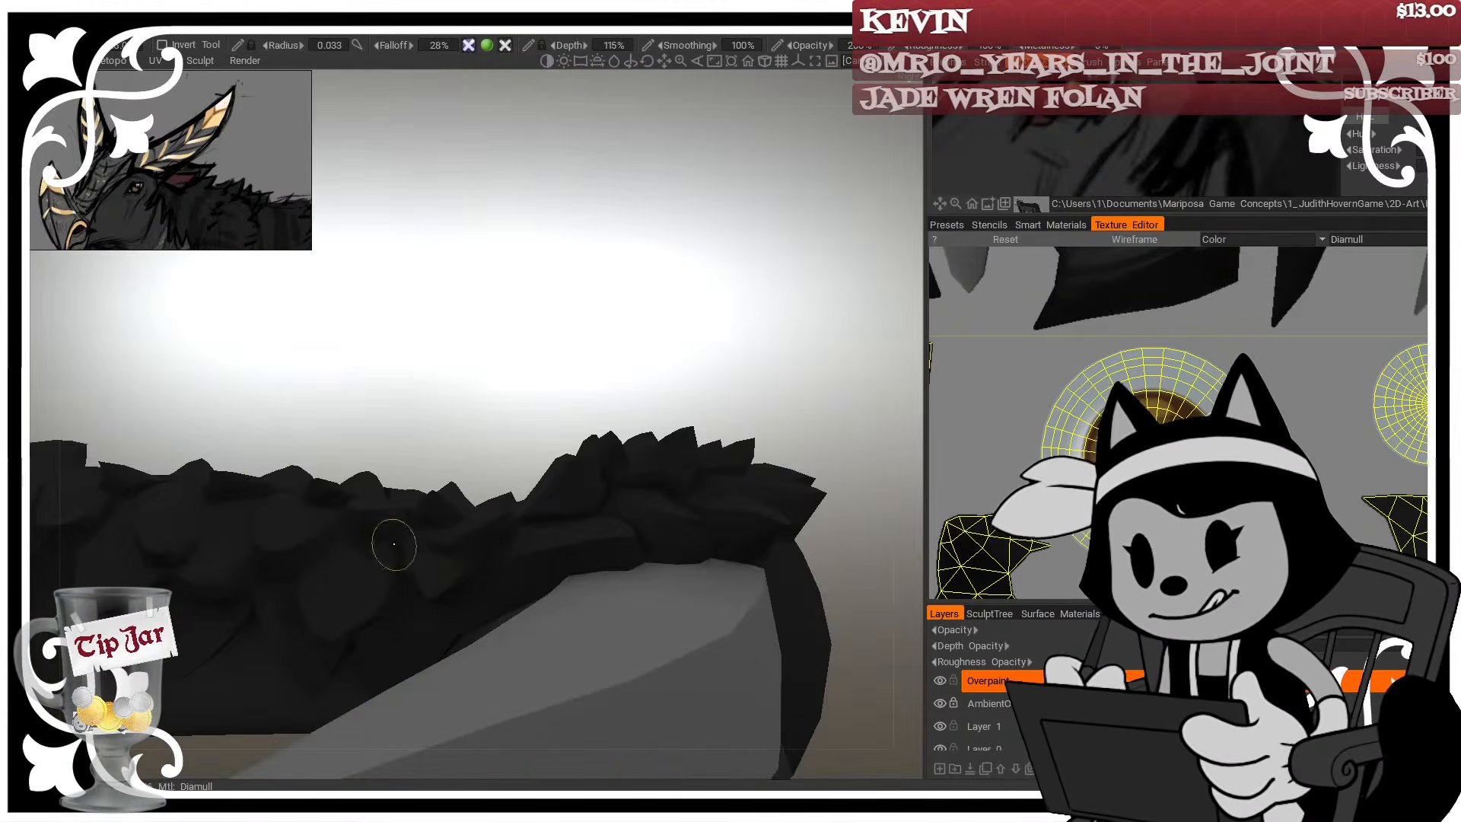
left_click_drag(407, 407, 375, 626)
left_click_drag(407, 383, 374, 383)
left_click_drag(363, 325, 285, 448)
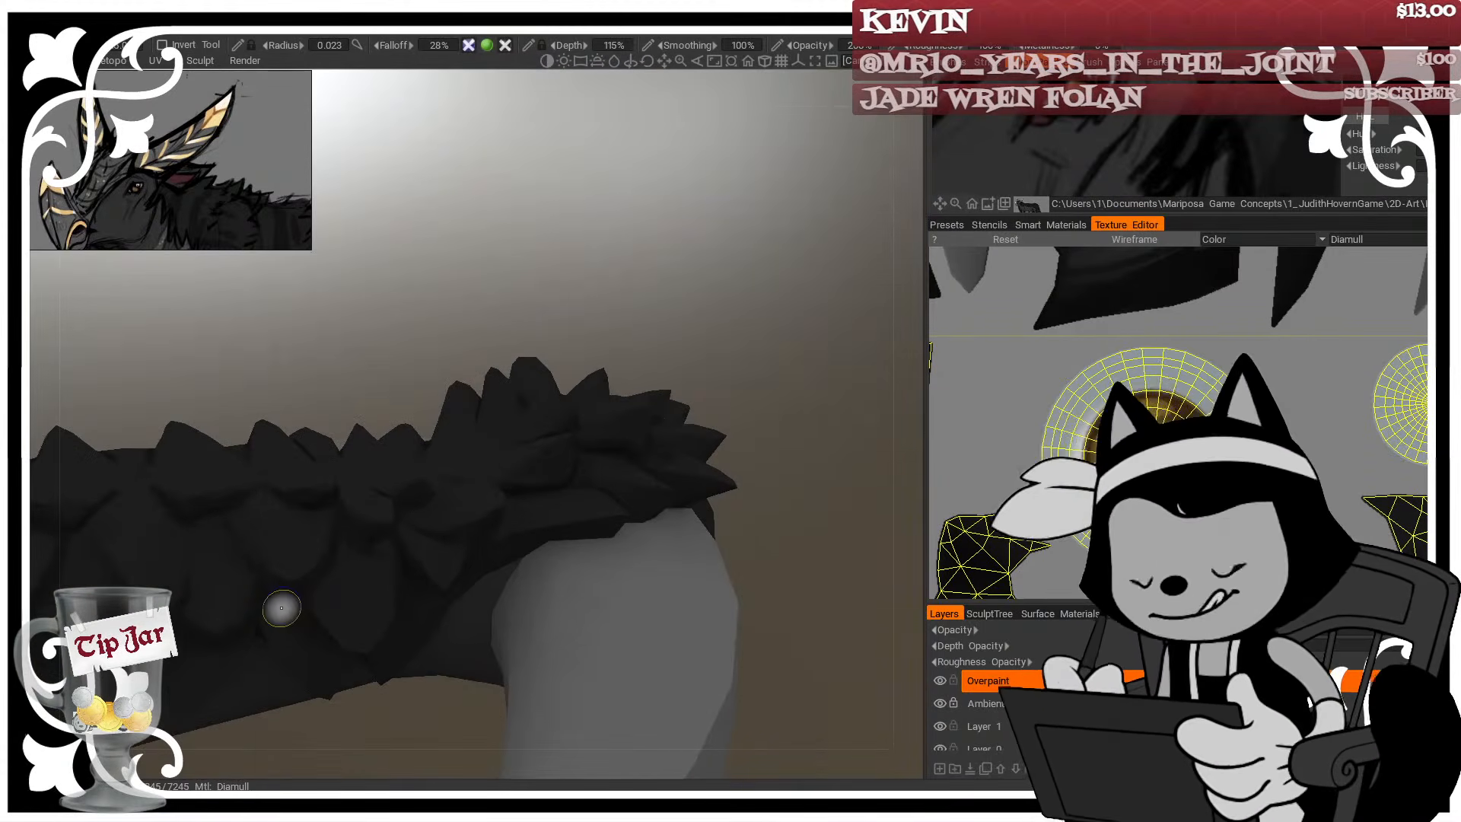
left_click_drag(281, 607, 359, 378)
left_click_drag(456, 322, 327, 466)
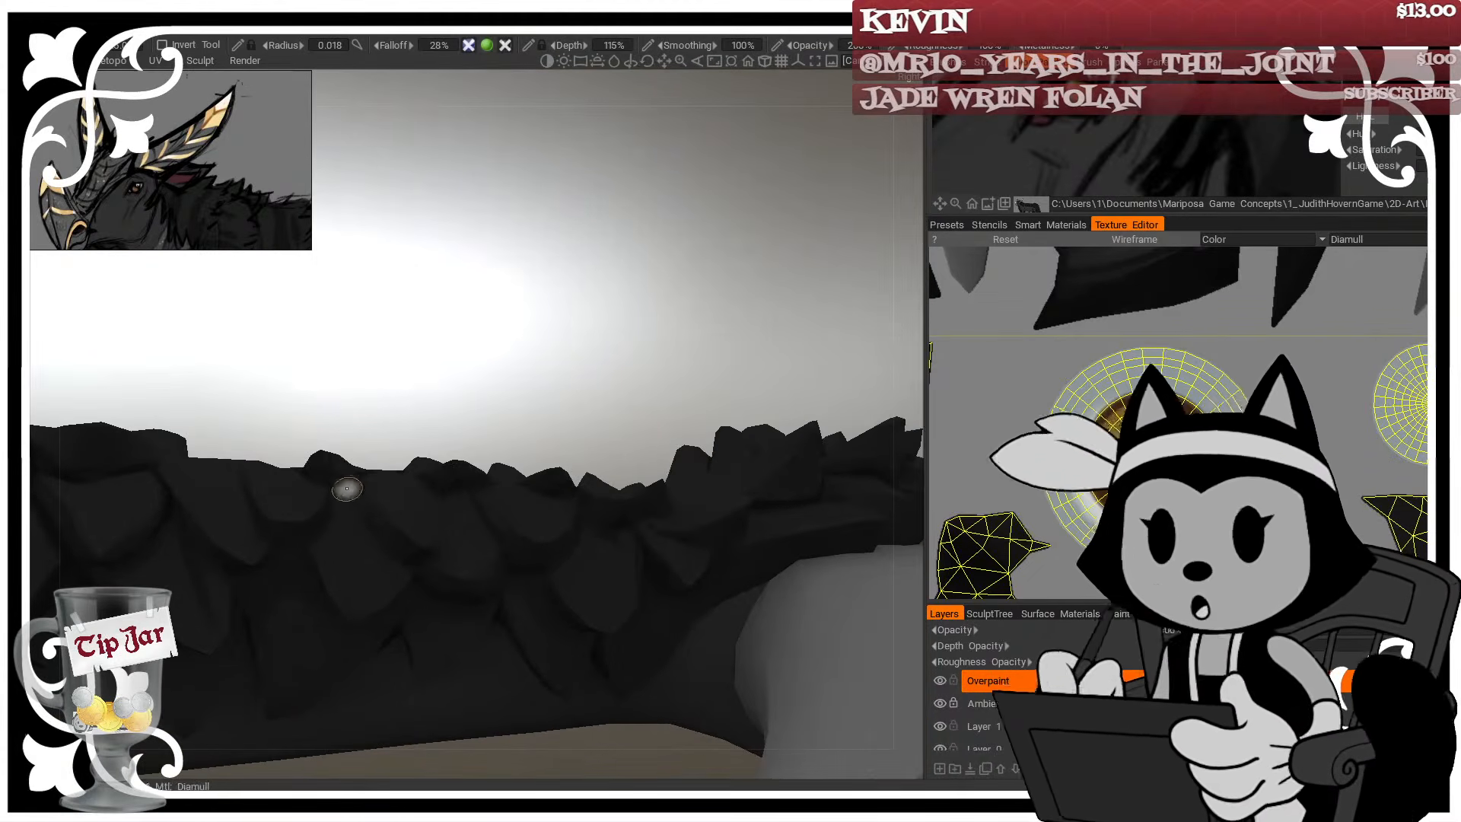
Outline and shade the row of pointed tufts along the tail's flank, using brush radii of 0.018, 0.035 and 0.043
mouse_move(439, 410)
left_mouse_down()
mouse_move(411, 316)
mouse_move(401, 437)
mouse_move(443, 457)
left_mouse_up()
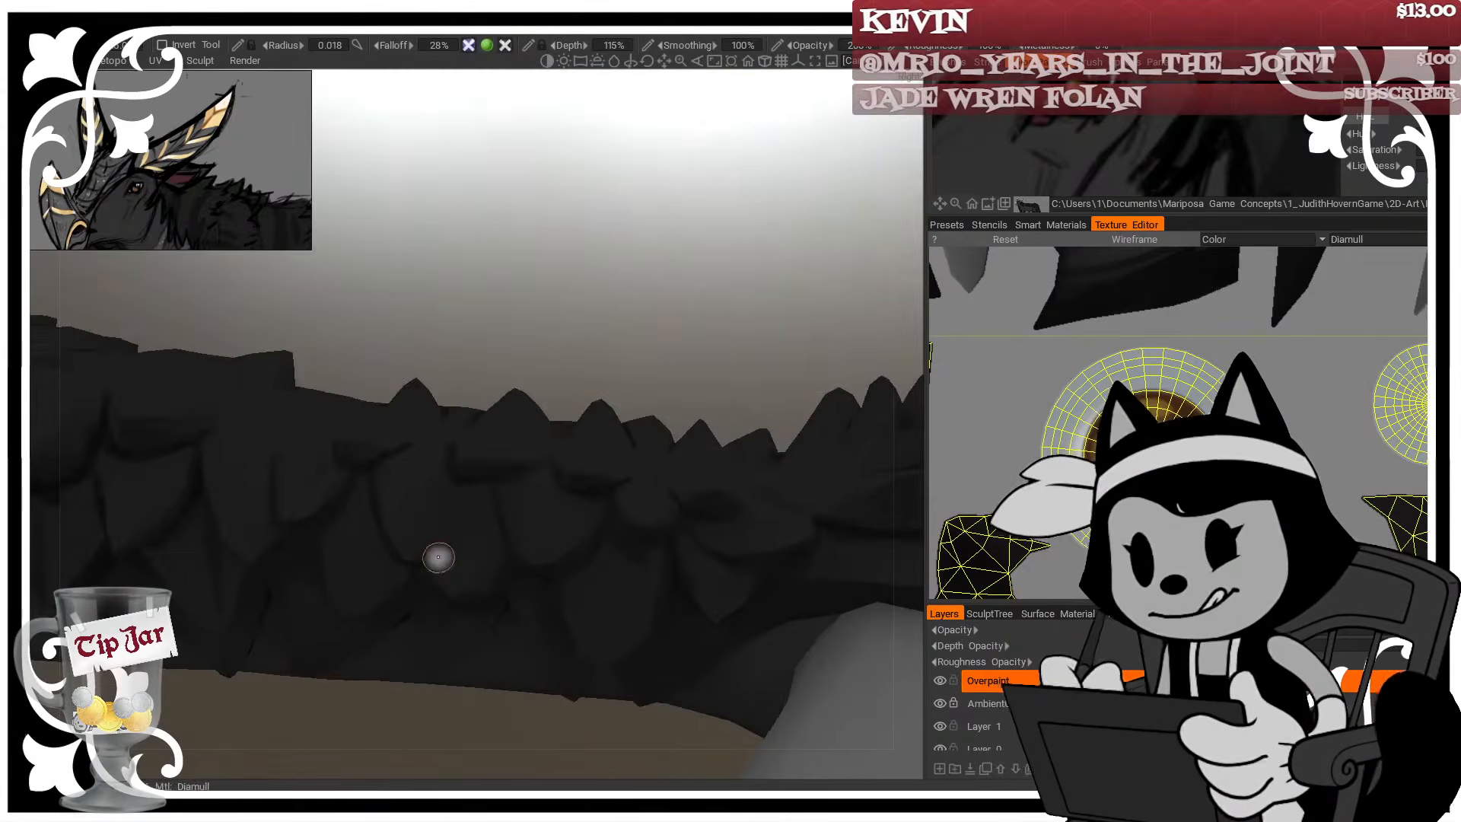
left_click_drag(551, 355, 441, 505)
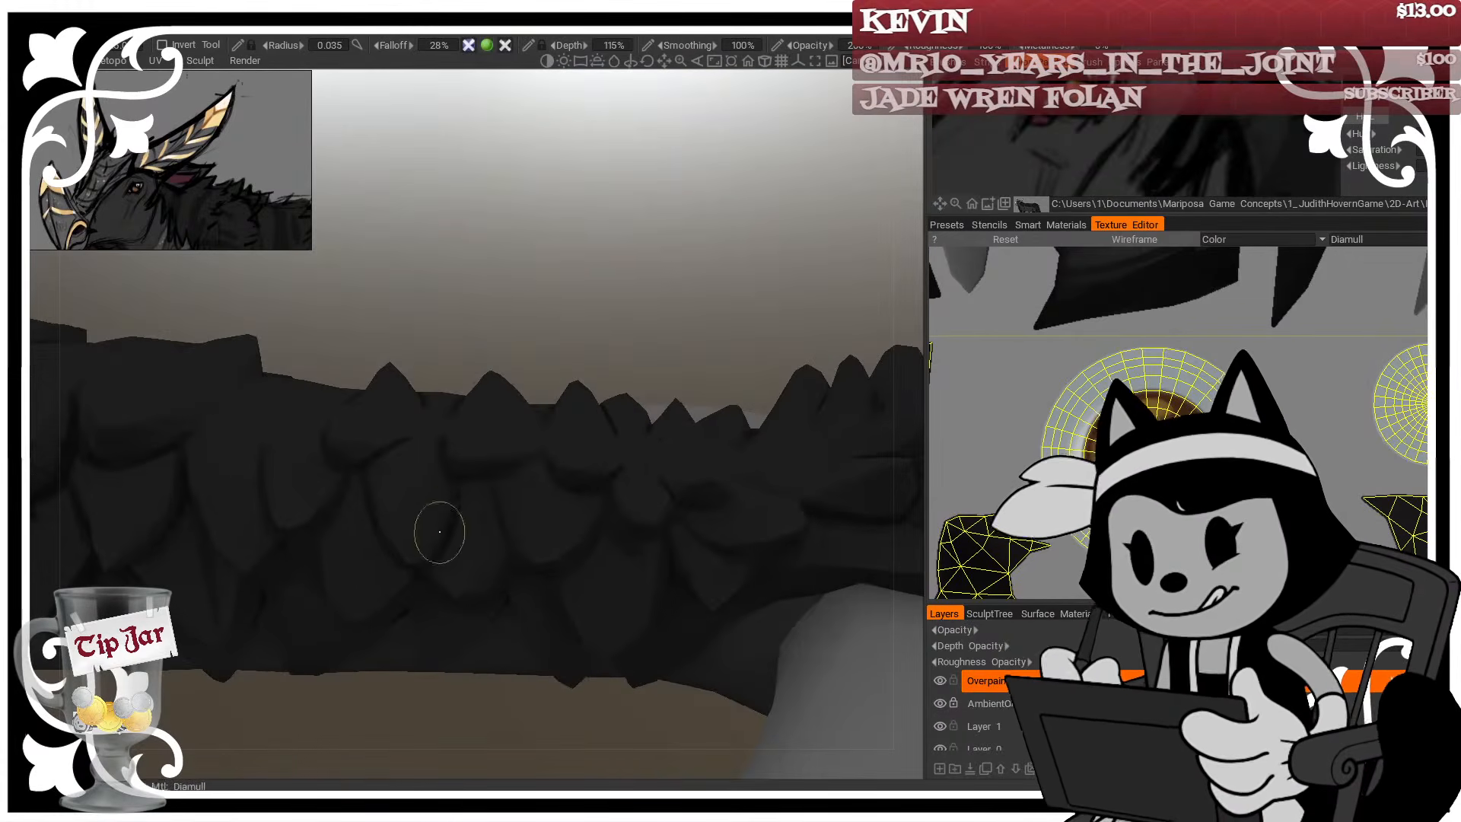
left_click_drag(369, 463, 530, 326)
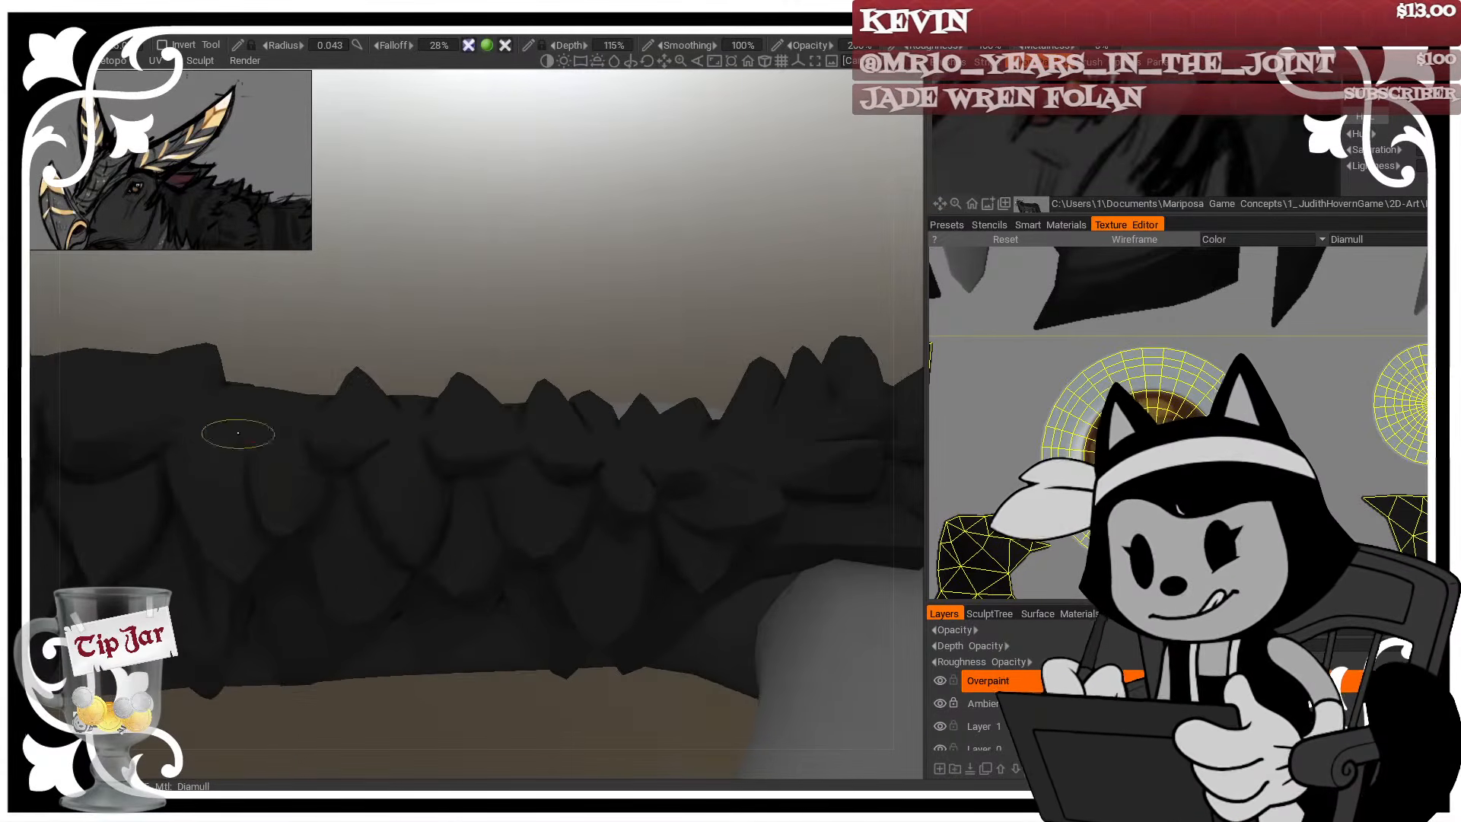
mouse_move(316, 479)
left_mouse_down()
mouse_move(421, 303)
mouse_move(395, 327)
left_mouse_up()
left_click_drag(340, 421, 386, 432)
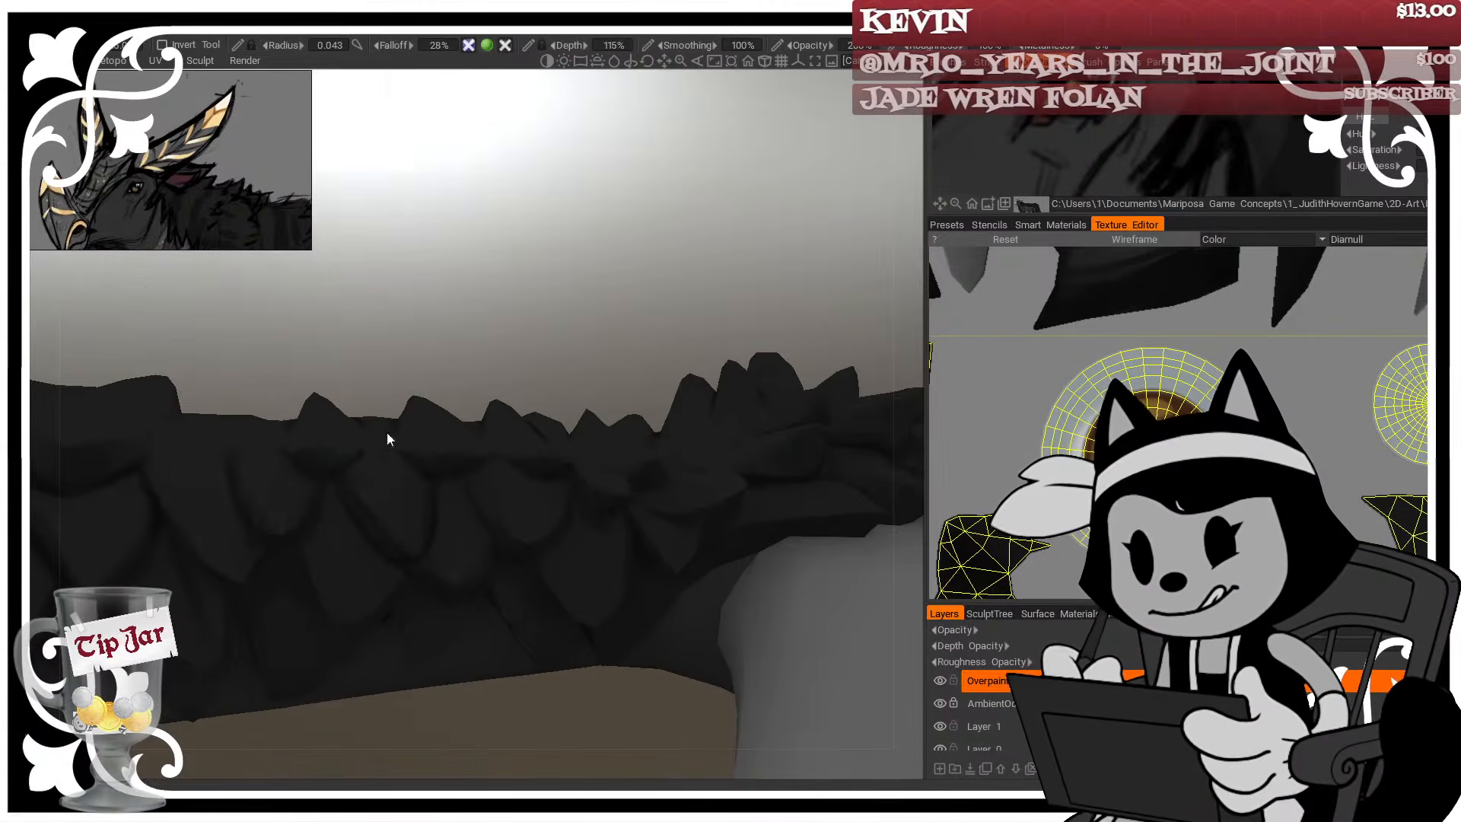
Blend wide soft shadows under the flank tufts toward the tail's underside with a brush radius of 0.074
key("bracketright")
key("bracketright")
key("bracketright")
mouse_move(305, 541)
left_mouse_down()
mouse_move(297, 555)
mouse_move(343, 529)
left_mouse_up()
left_click_drag(426, 509, 373, 425, "alt")
left_click_drag(329, 511, 301, 552)
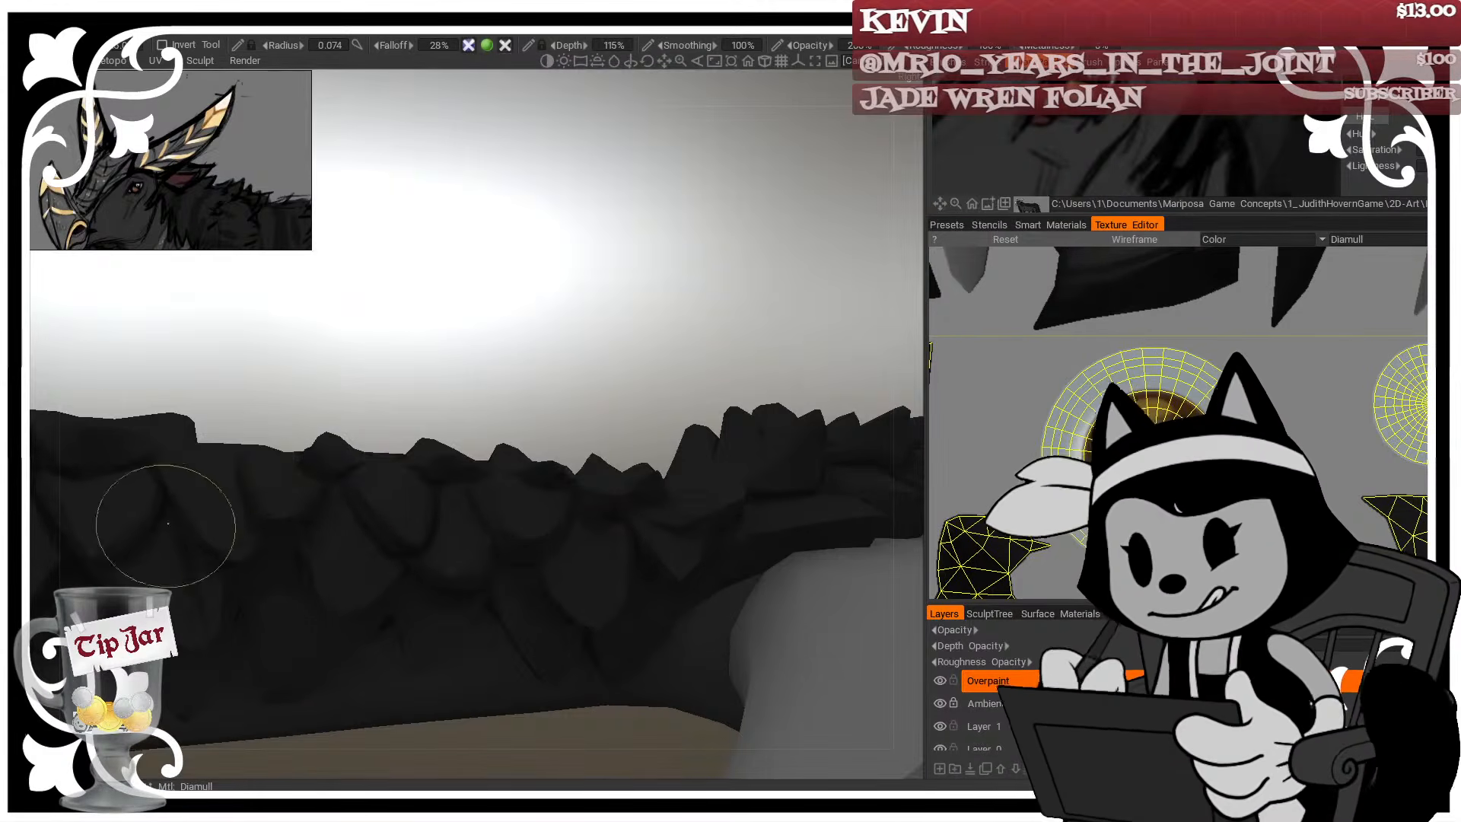
left_click_drag(544, 361, 359, 505, "alt")
left_click_drag(485, 393, 456, 483, "alt")
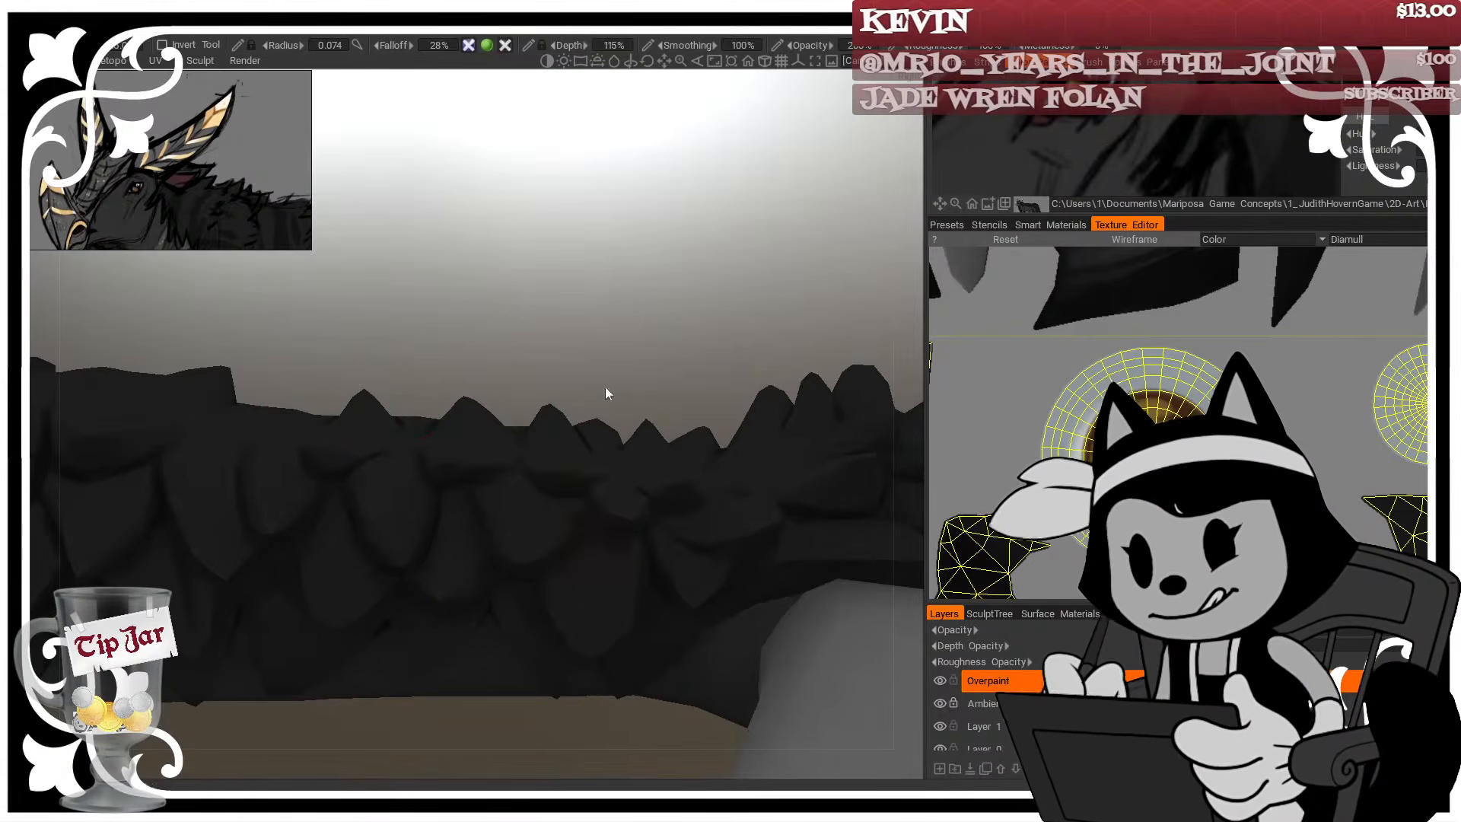
Reduce the brush radius to 0.014 and draw crisp dark outlines around the lower flank tufts along the mid-tail
key("bracketleft")
key("bracketleft")
key("bracketleft")
key("bracketleft")
key("bracketleft")
key("bracketleft")
key("bracketleft")
key("bracketleft")
mouse_move(581, 500)
left_mouse_down("alt")
mouse_move(697, 317)
mouse_move(579, 504)
mouse_move(629, 441)
mouse_move(632, 313)
mouse_move(584, 506)
mouse_move(608, 479)
mouse_move(581, 492)
mouse_move(590, 525)
mouse_move(688, 426)
mouse_move(643, 533)
mouse_move(631, 502)
left_mouse_up("alt")
key("bracketleft")
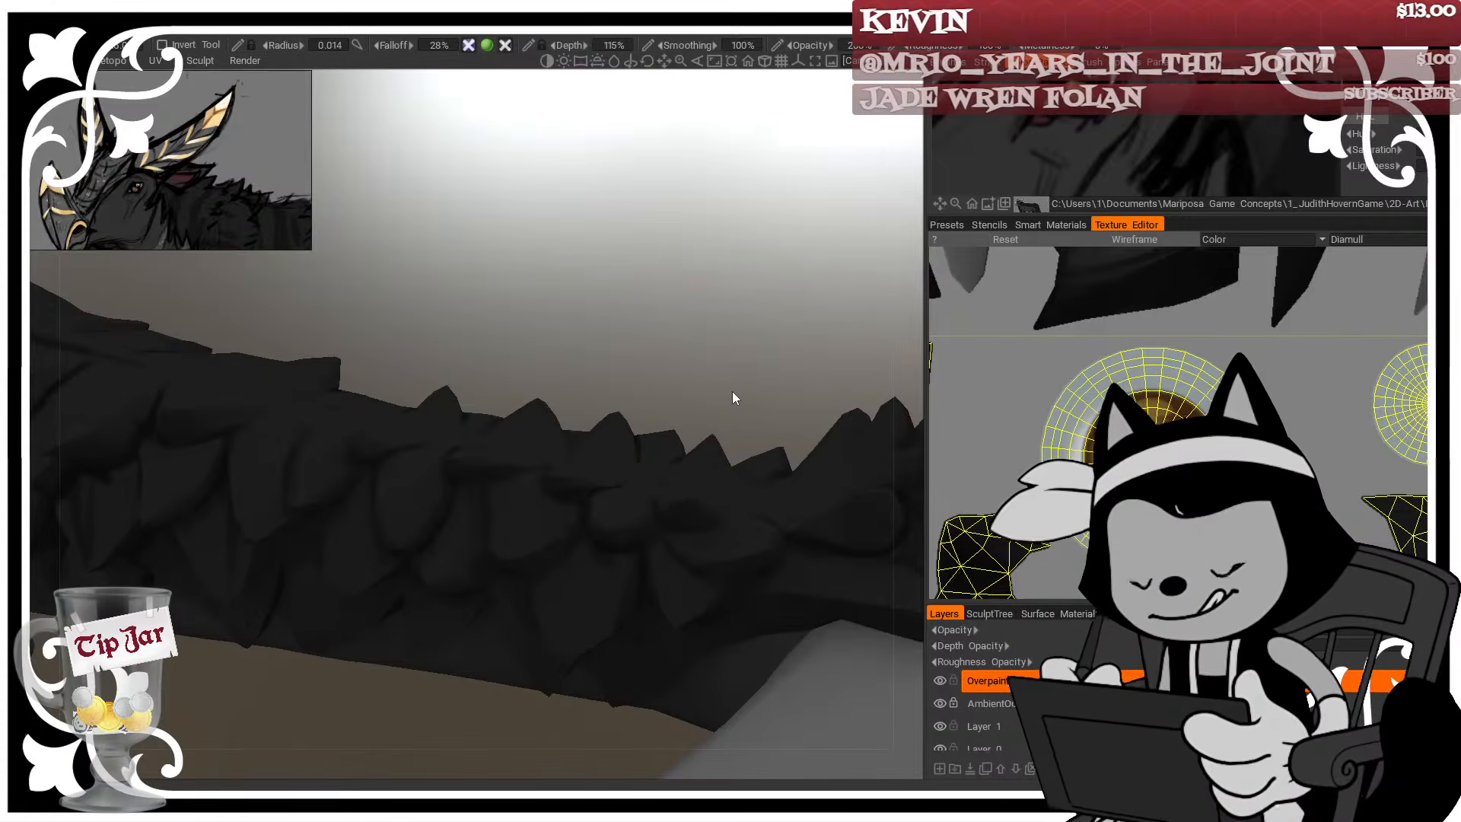
left_click_drag(559, 216, 651, 309, "alt")
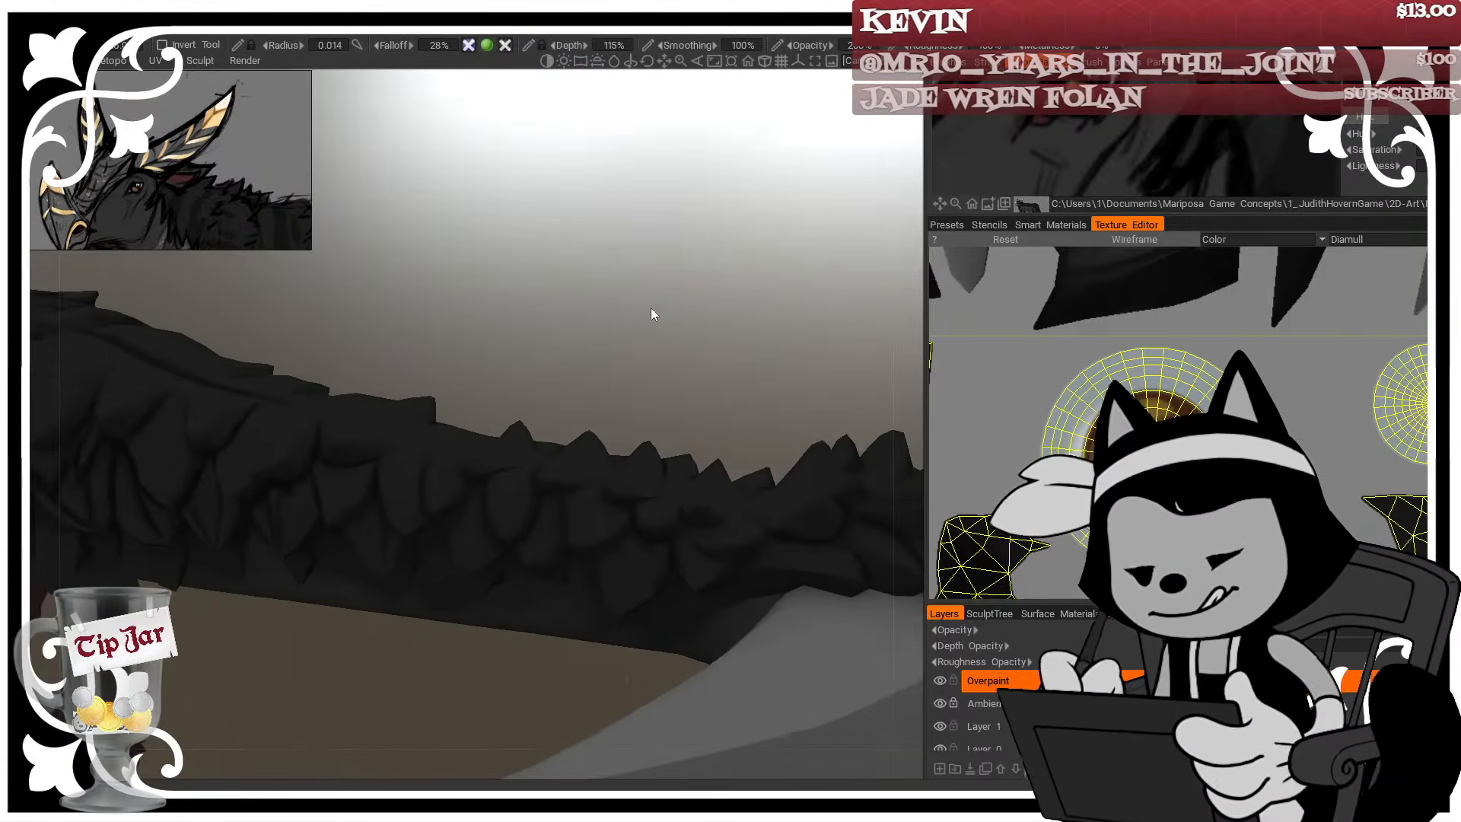
left_click_drag(600, 231, 710, 294, "alt")
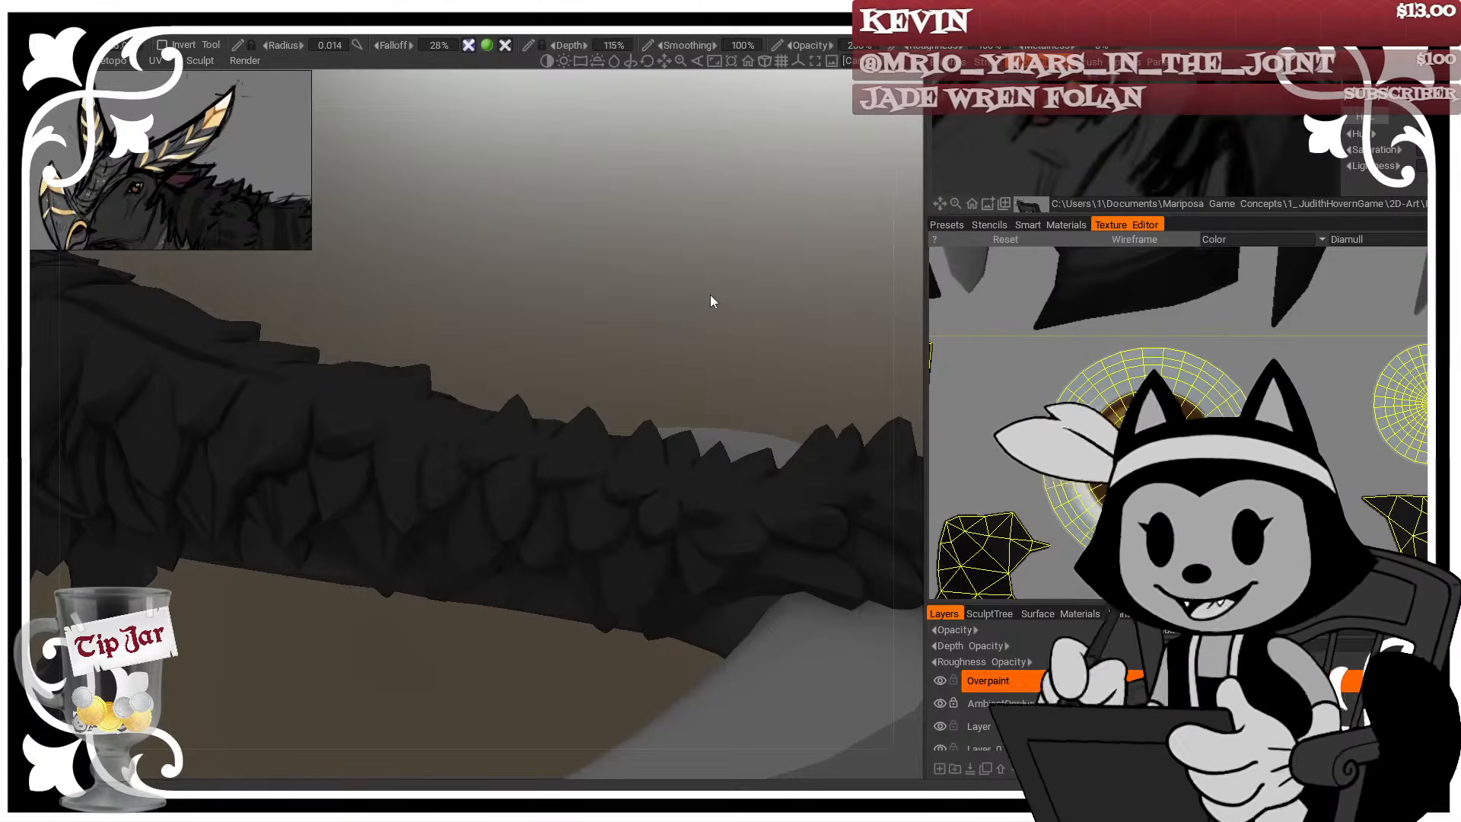
Refine the lower flank tufts in front of the near tail spike with brush radii of 0.015, 0.025 and 0.019
left_click_drag(711, 302, 570, 566, "alt")
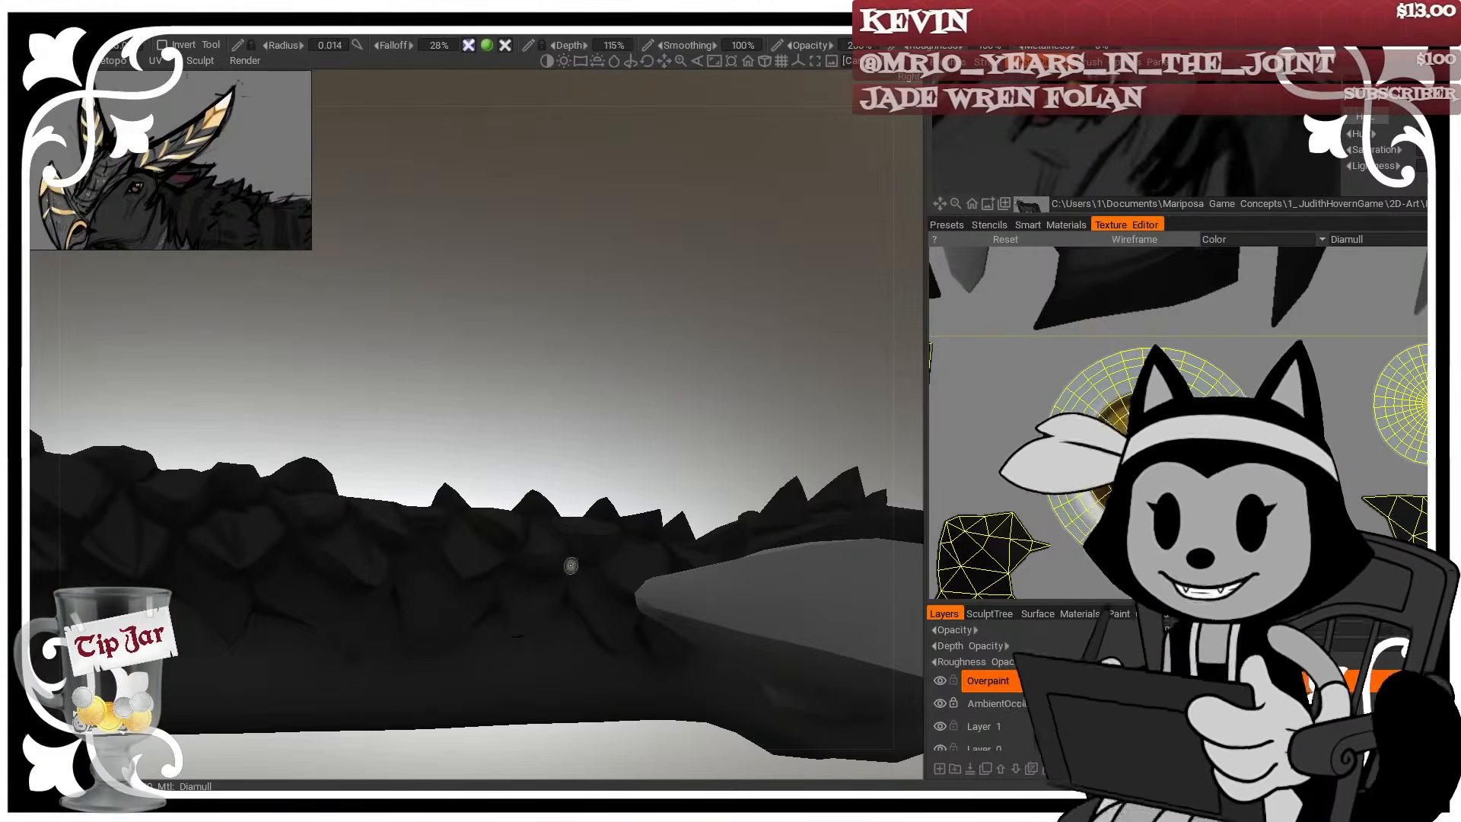
left_click_drag(591, 510, 607, 386, "alt")
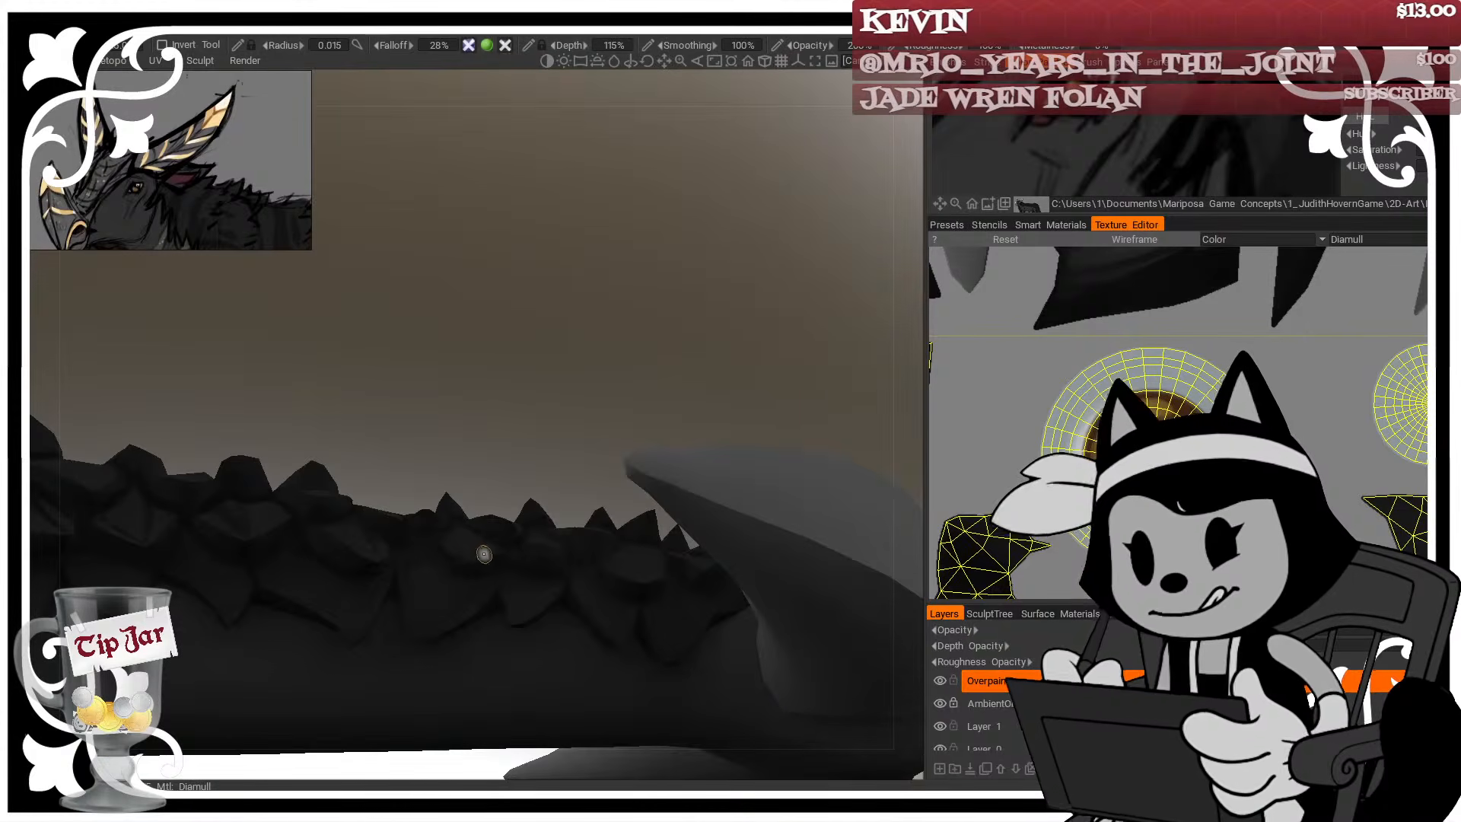
left_click_drag(503, 573, 519, 491, "alt")
key("bracketright")
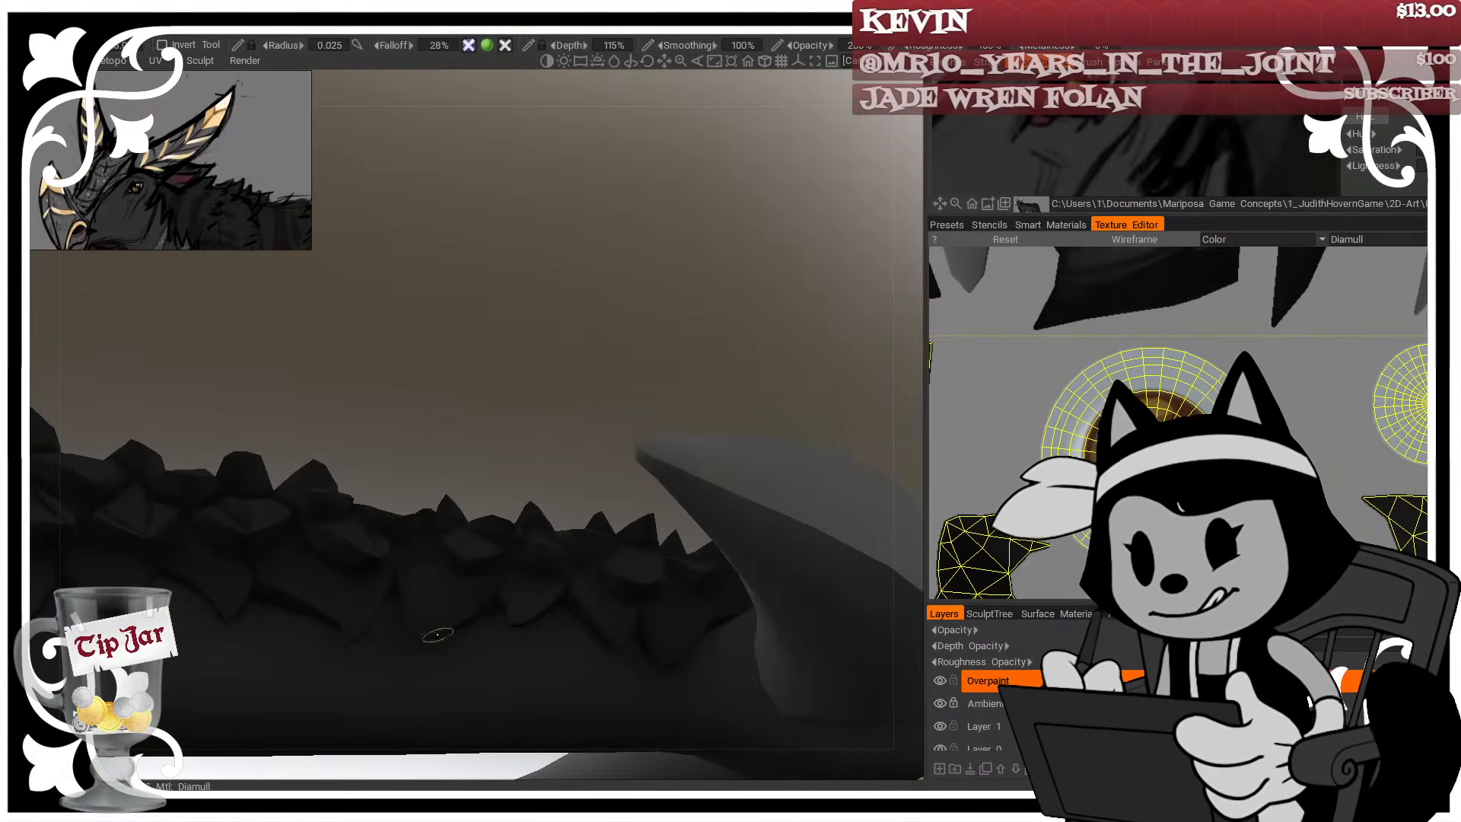
mouse_move(507, 561)
left_mouse_down("alt")
mouse_move(561, 429)
mouse_move(489, 403)
mouse_move(392, 549)
mouse_move(414, 557)
mouse_move(410, 627)
left_mouse_up("alt")
key("bracketright")
key("bracketleft")
key("bracketleft")
left_click_drag(434, 551, 411, 630)
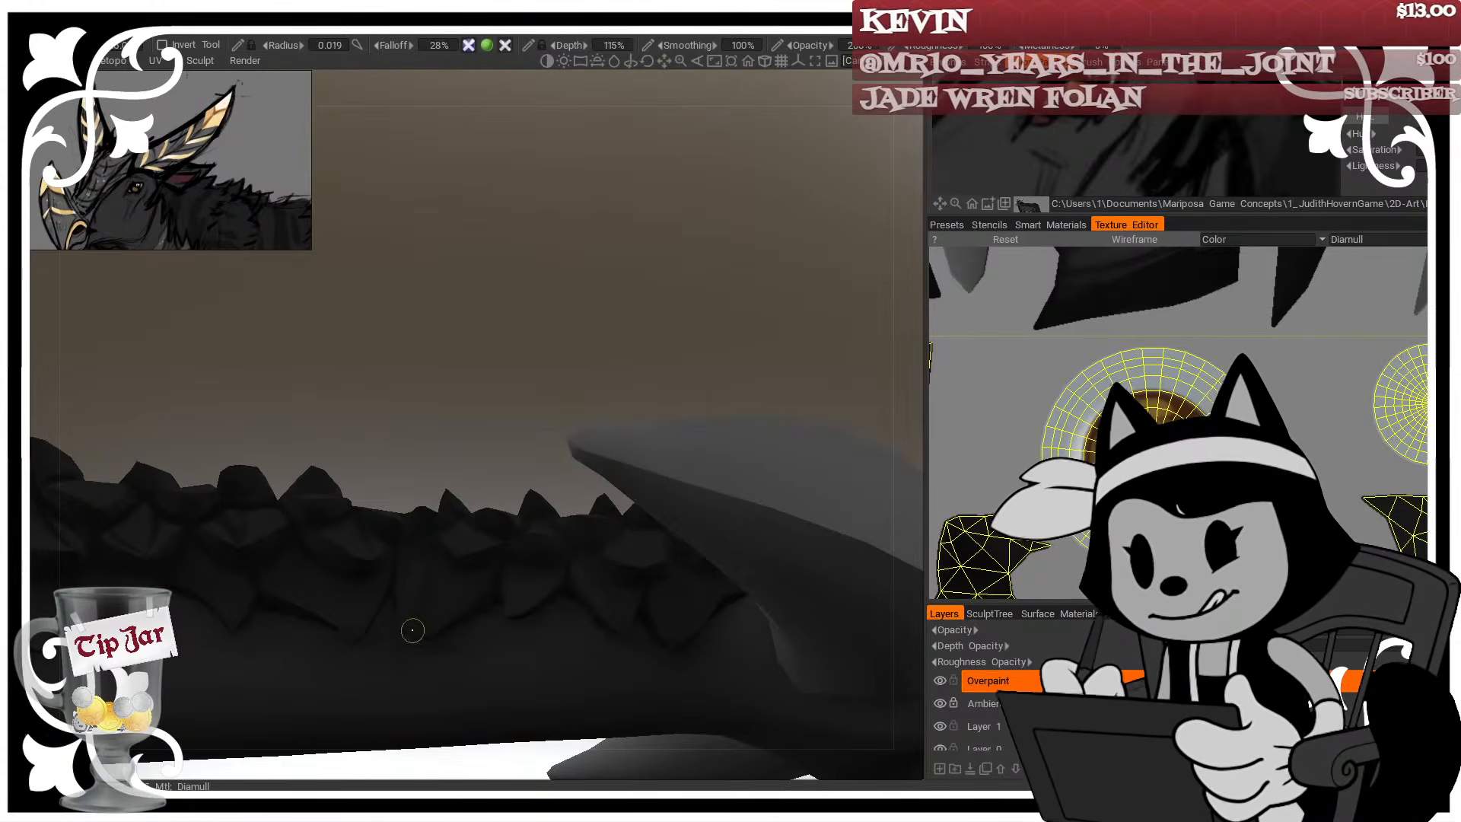
Outline small pointed tufts across the upper mid-tail with brush radii of 0.020, 0.026 and 0.021
left_click_drag(428, 509, 508, 466, "alt")
mouse_move(522, 404)
left_mouse_down()
mouse_move(536, 424)
mouse_move(544, 319)
mouse_move(516, 396)
left_mouse_up()
left_click_drag(395, 360, 374, 419)
right_click_drag(374, 420, 354, 449)
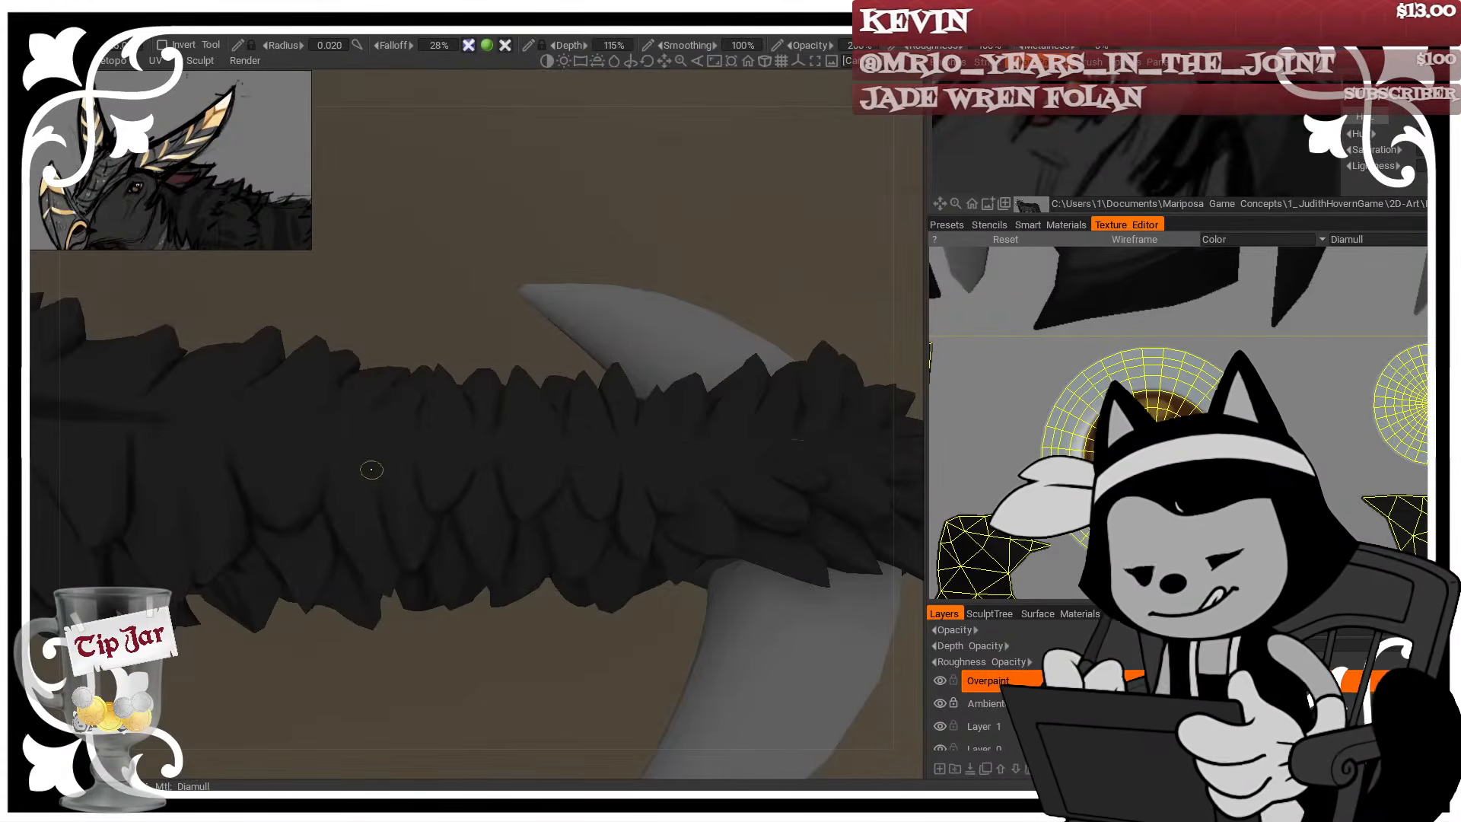
left_click_drag(423, 420, 382, 480)
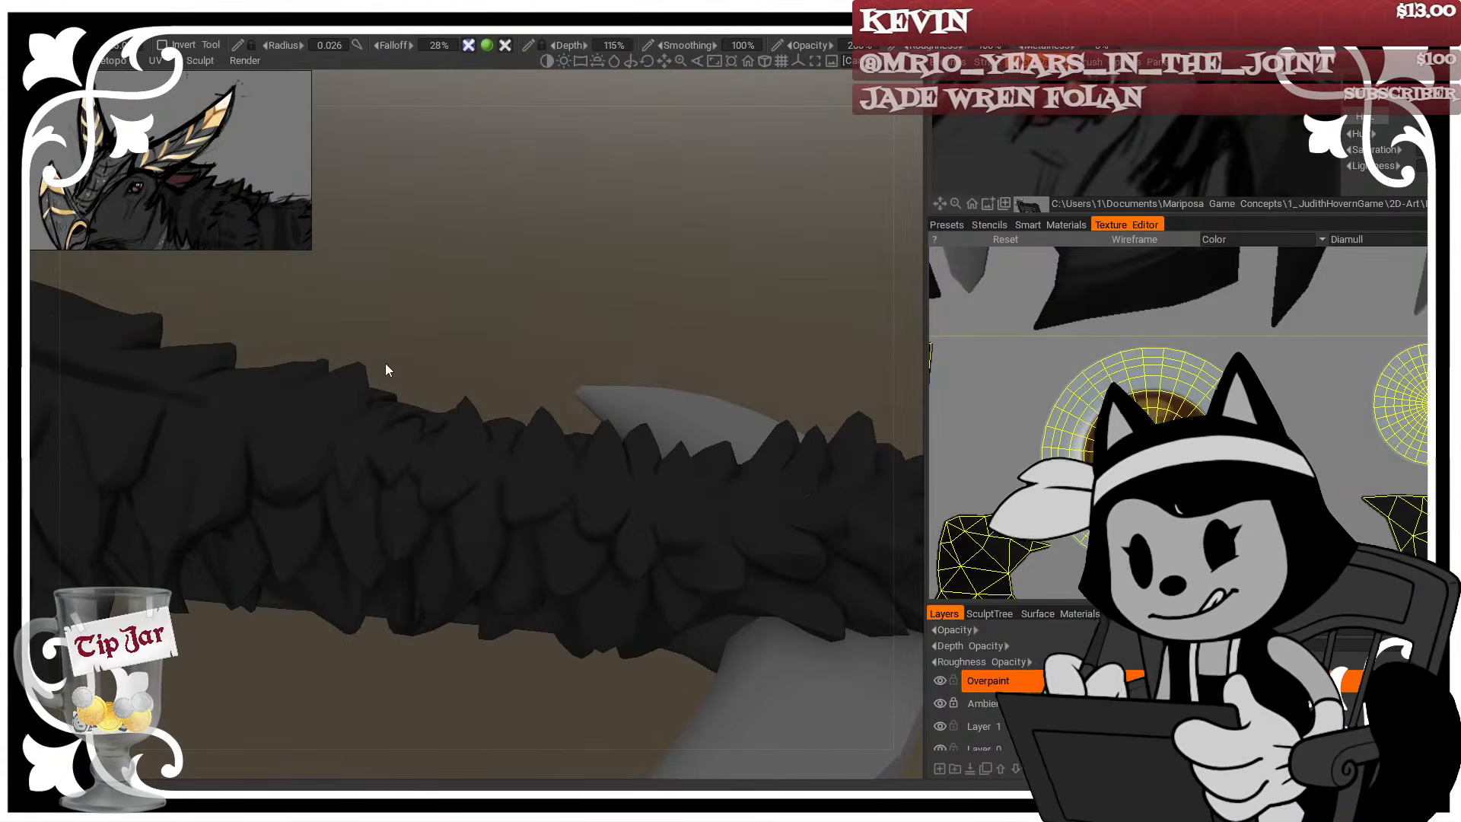
left_click_drag(482, 384, 553, 377)
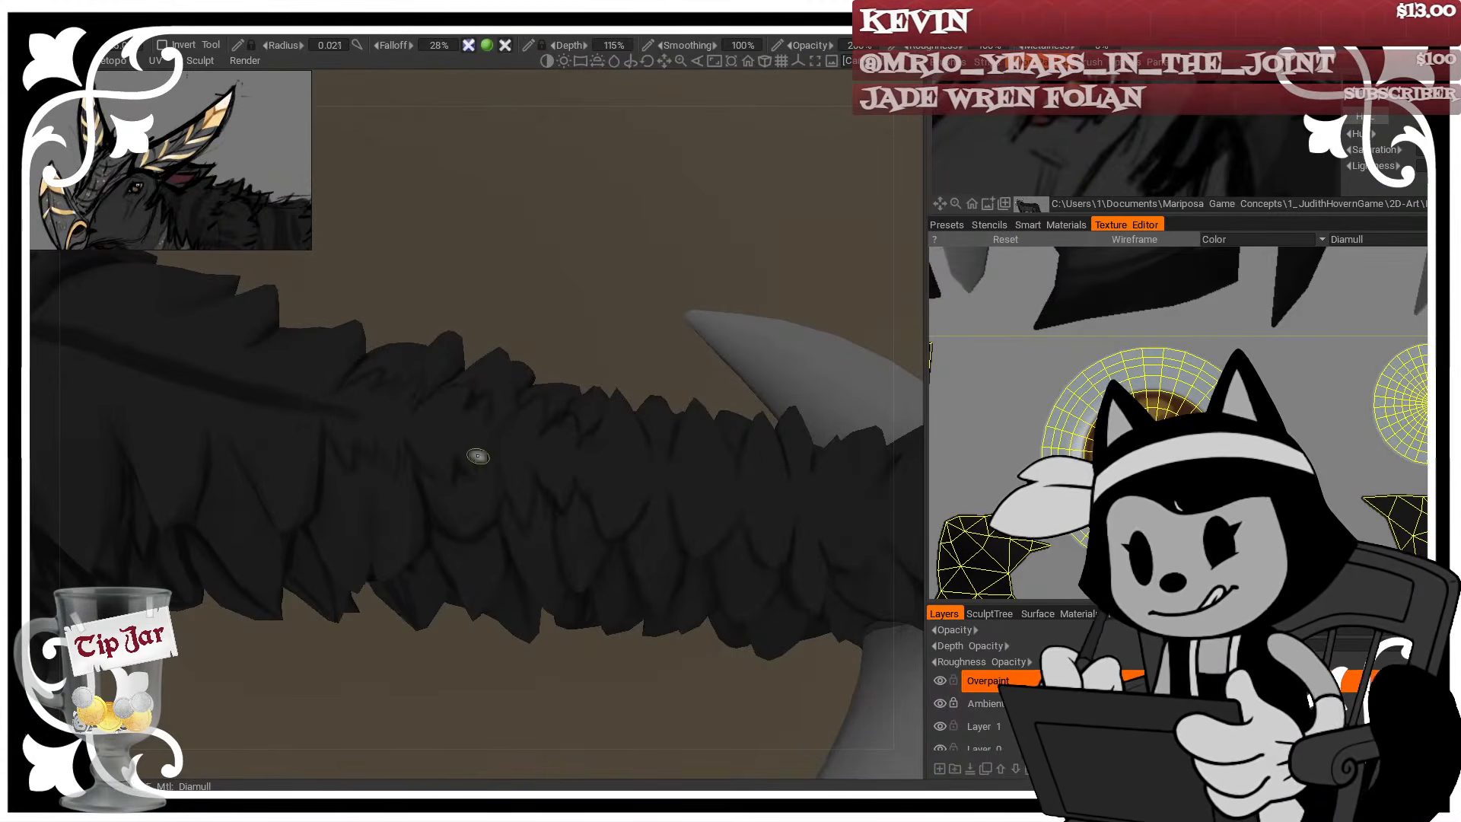
Extend the dark center line from the back down the top of the tail with brush radii of 0.040 and 0.068
mouse_move(502, 336)
left_mouse_down()
mouse_move(564, 192)
mouse_move(440, 350)
mouse_move(352, 365)
mouse_move(377, 299)
left_mouse_up()
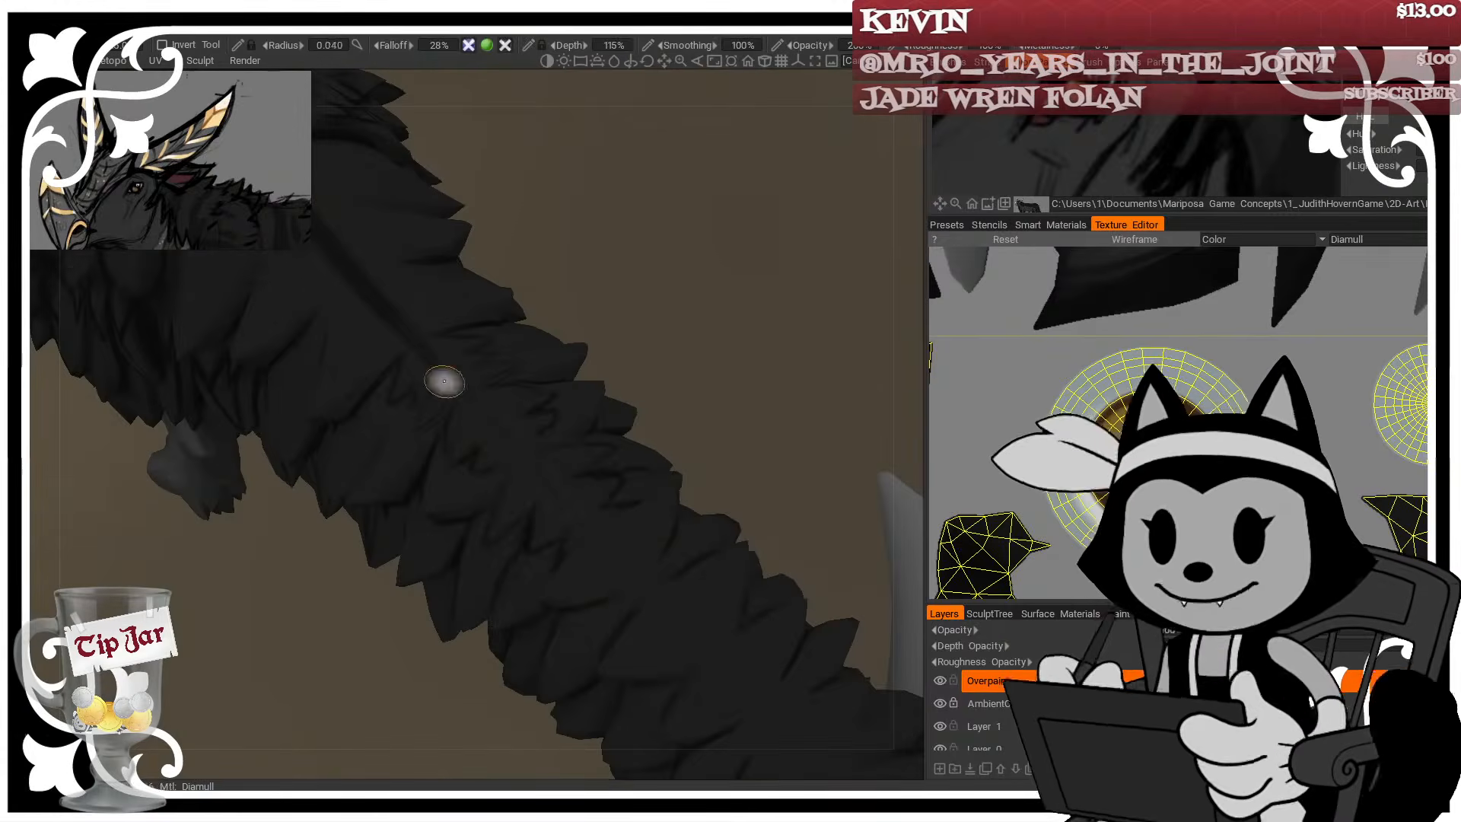
left_click_drag(444, 381, 760, 750)
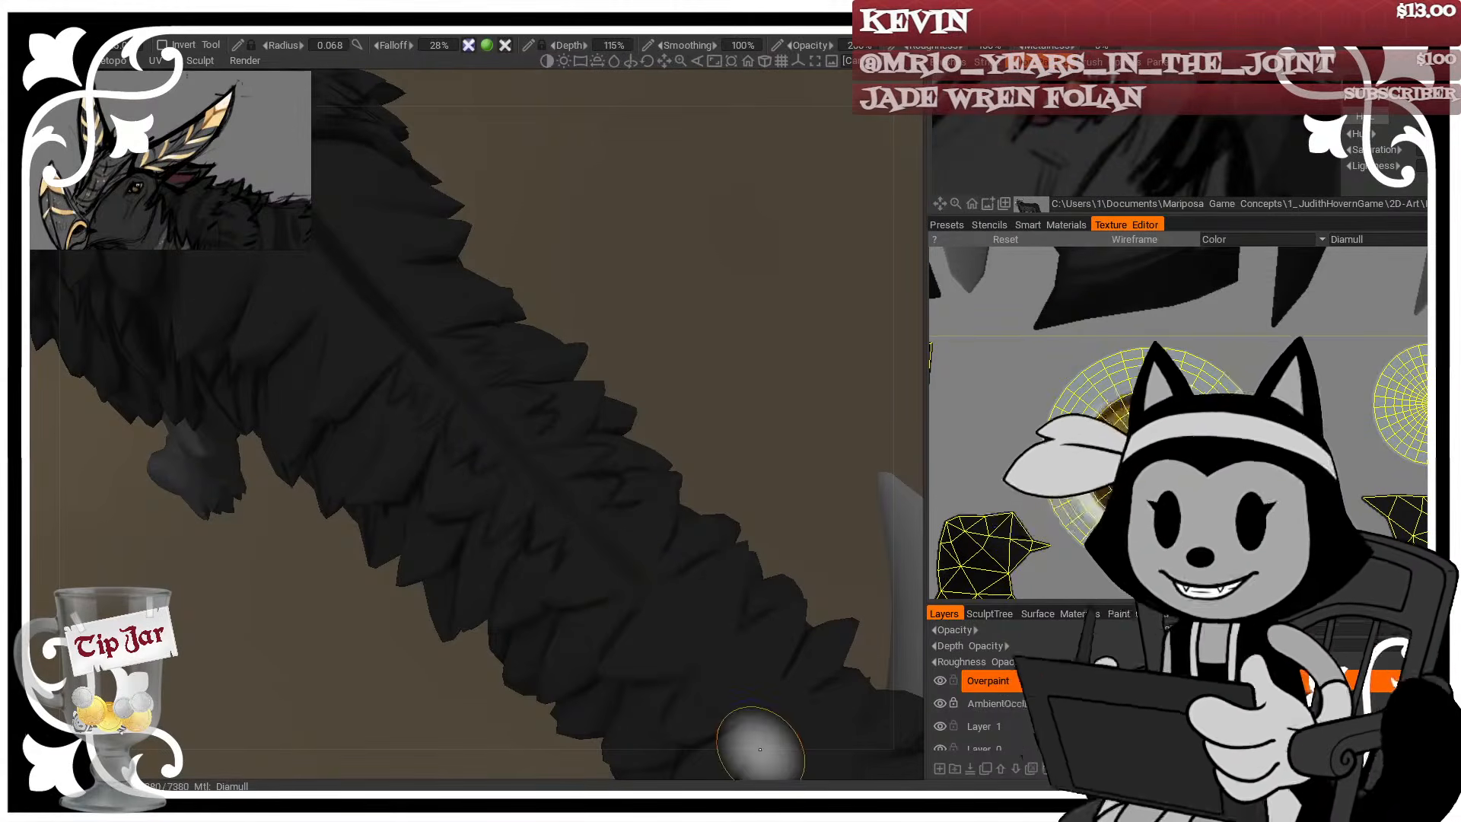
right_click_drag(627, 350, 563, 340)
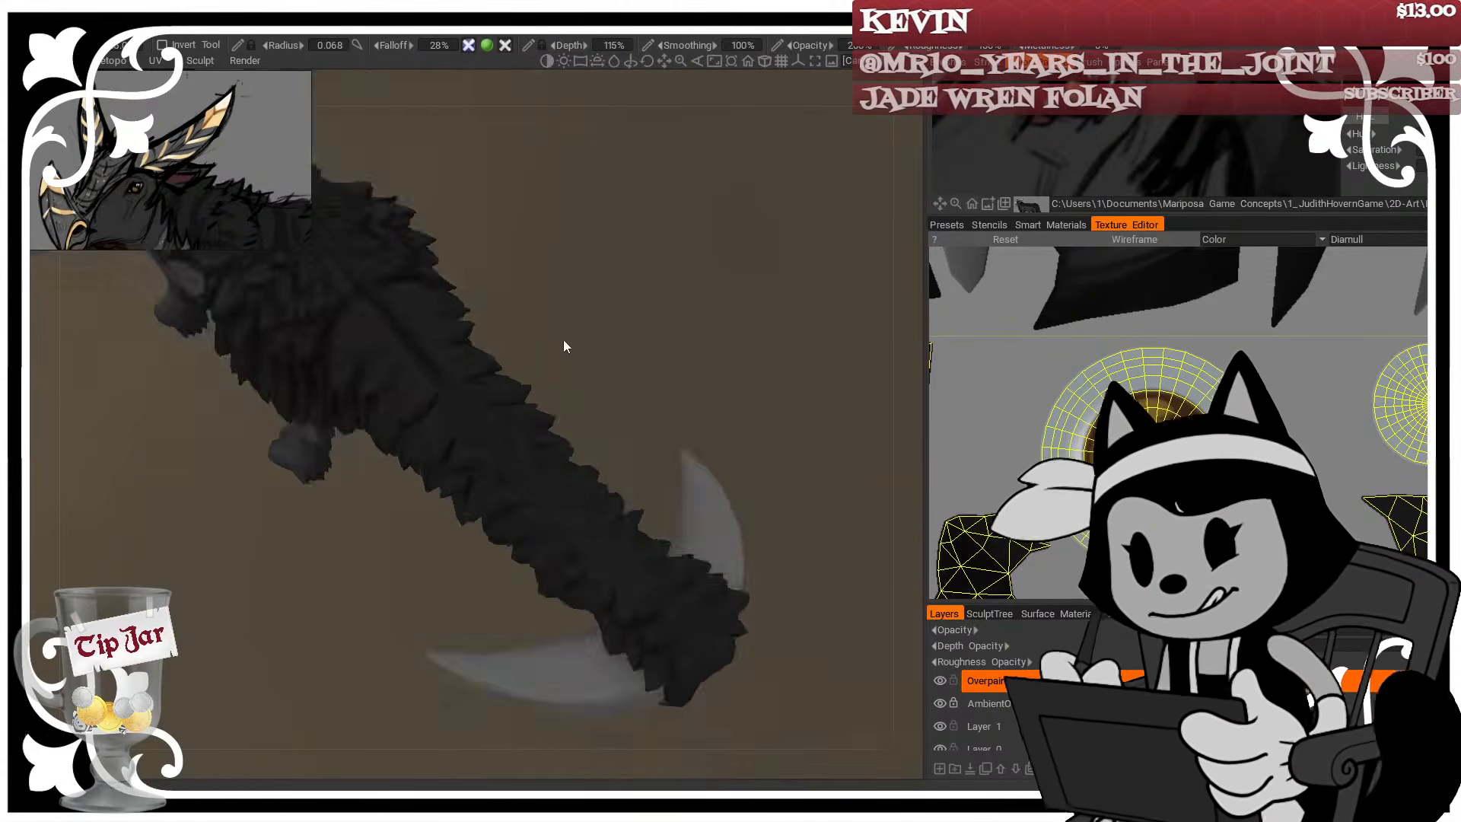
mouse_move(563, 340)
left_mouse_down()
mouse_move(534, 222)
mouse_move(620, 247)
mouse_move(600, 292)
left_mouse_up()
right_click_drag(600, 291, 563, 350)
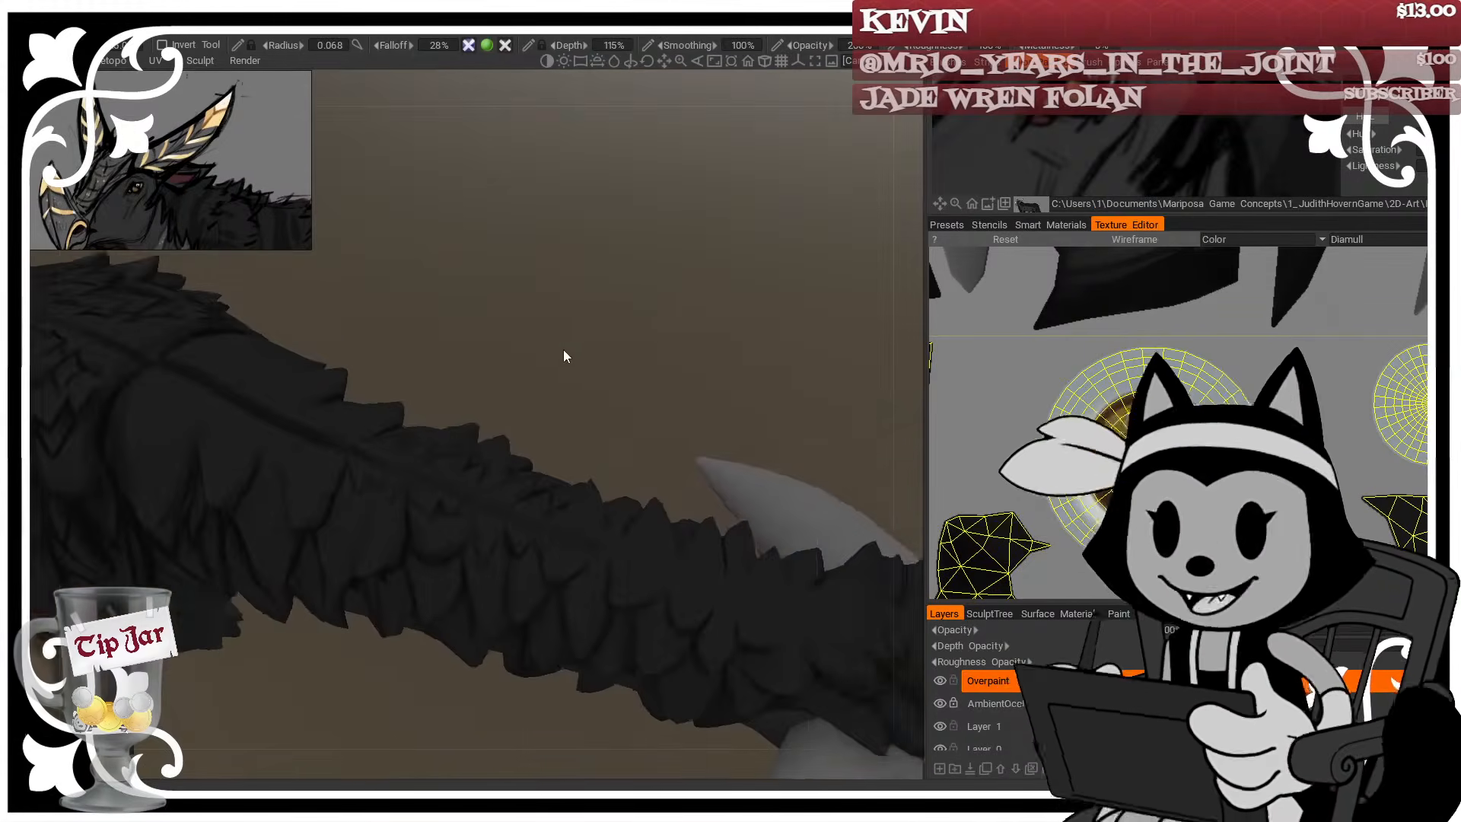
left_click_drag(564, 350, 569, 330)
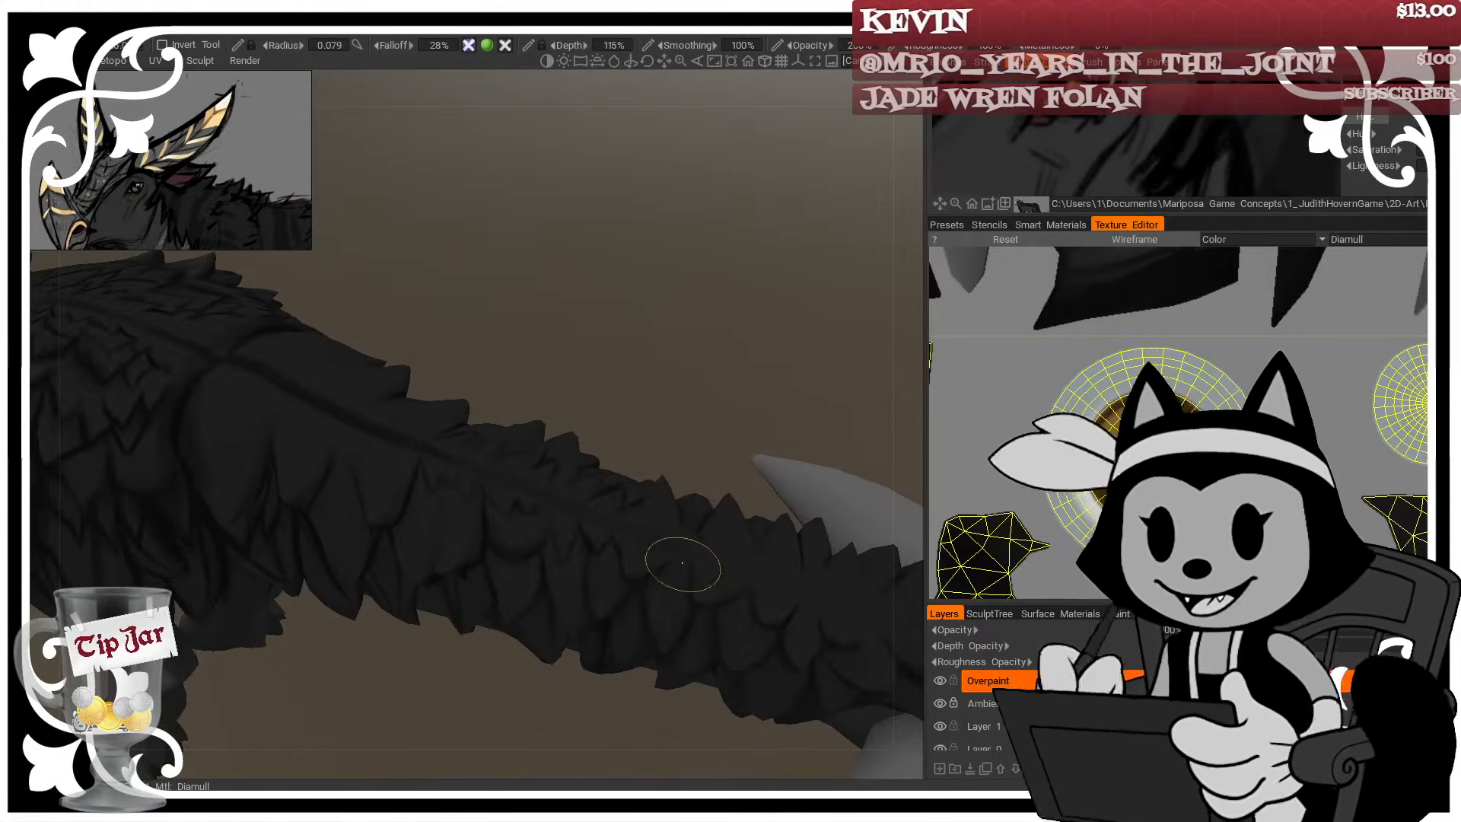
Shade softly between the mid-tail flank tufts with wide brush radii of 0.079, 0.063 and 0.084
left_click_drag(751, 423, 544, 561)
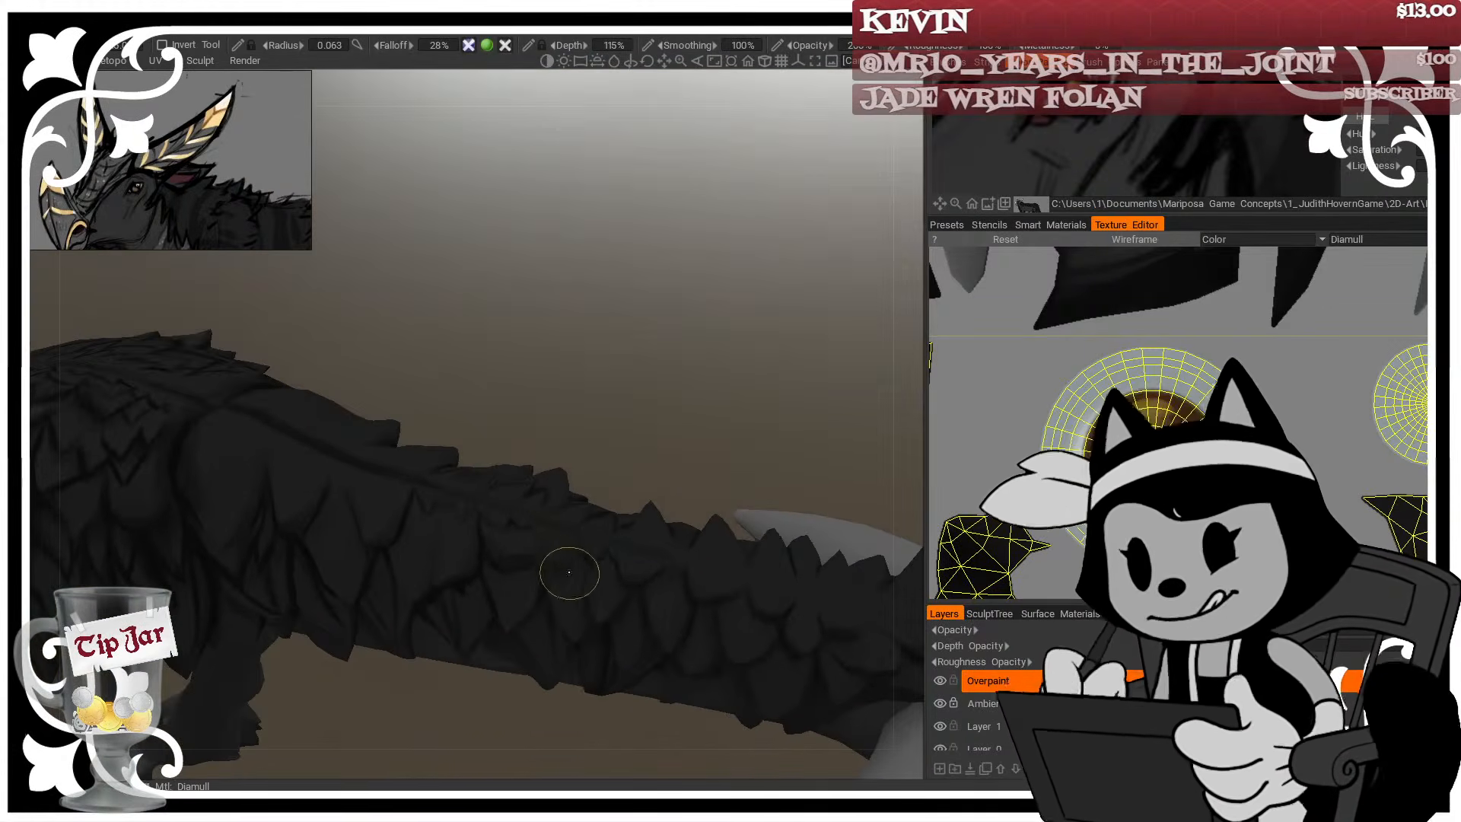
mouse_move(610, 451)
left_mouse_down()
mouse_move(642, 385)
mouse_move(636, 344)
left_mouse_up()
mouse_move(532, 415)
left_mouse_down()
mouse_move(537, 470)
mouse_move(458, 433)
mouse_move(534, 399)
mouse_move(537, 370)
left_mouse_up()
mouse_move(525, 445)
left_mouse_down()
mouse_move(542, 372)
mouse_move(625, 354)
left_mouse_up()
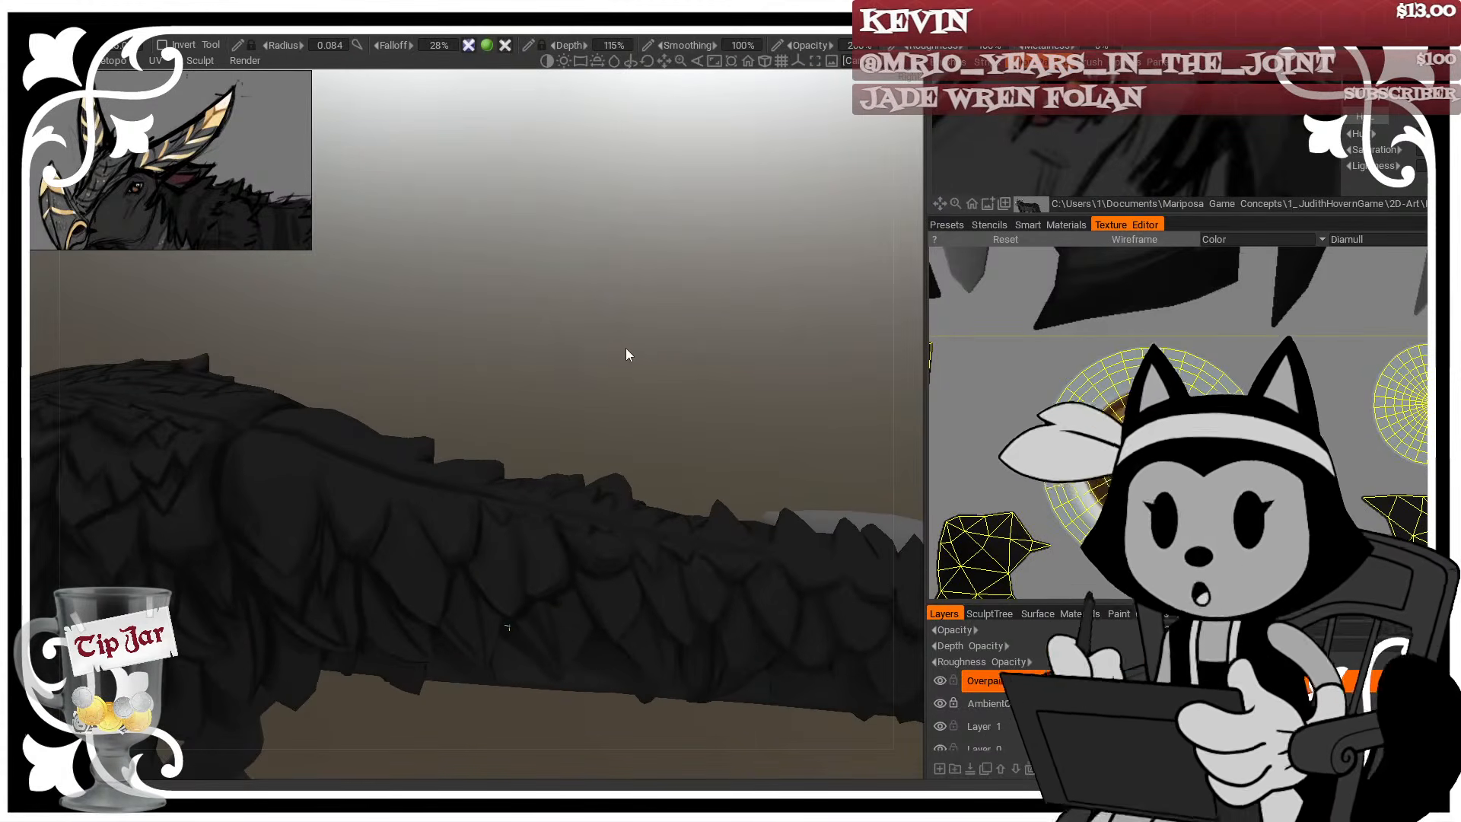
Outline the long tufts at the tail base below the center line, using brush radii of 0.035, 0.041, 0.030 and 0.042
right_click_drag(385, 491, 350, 494)
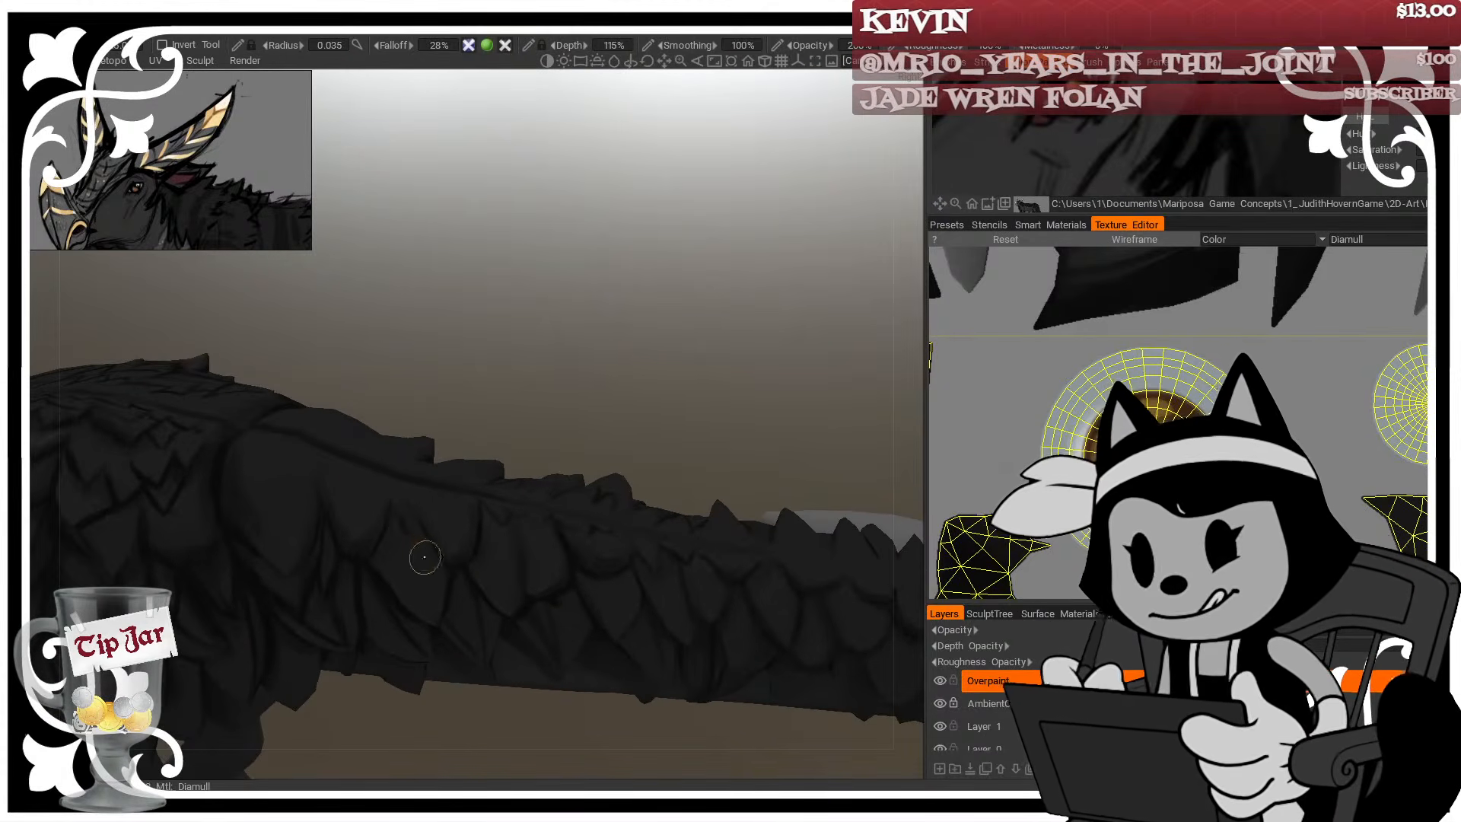
left_click_drag(433, 338, 524, 258)
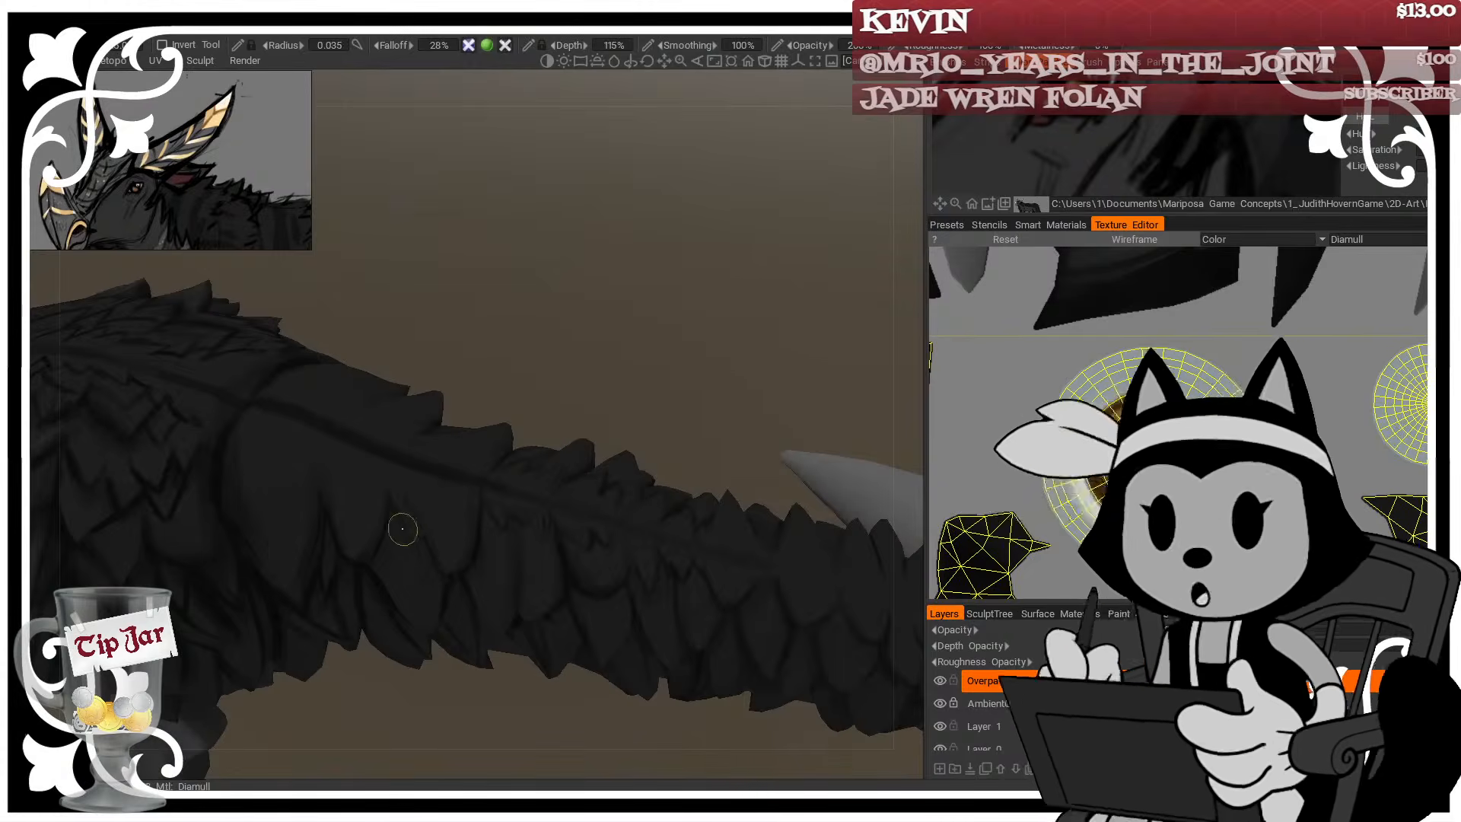
mouse_move(563, 398)
left_mouse_down()
mouse_move(613, 375)
mouse_move(545, 388)
left_mouse_up()
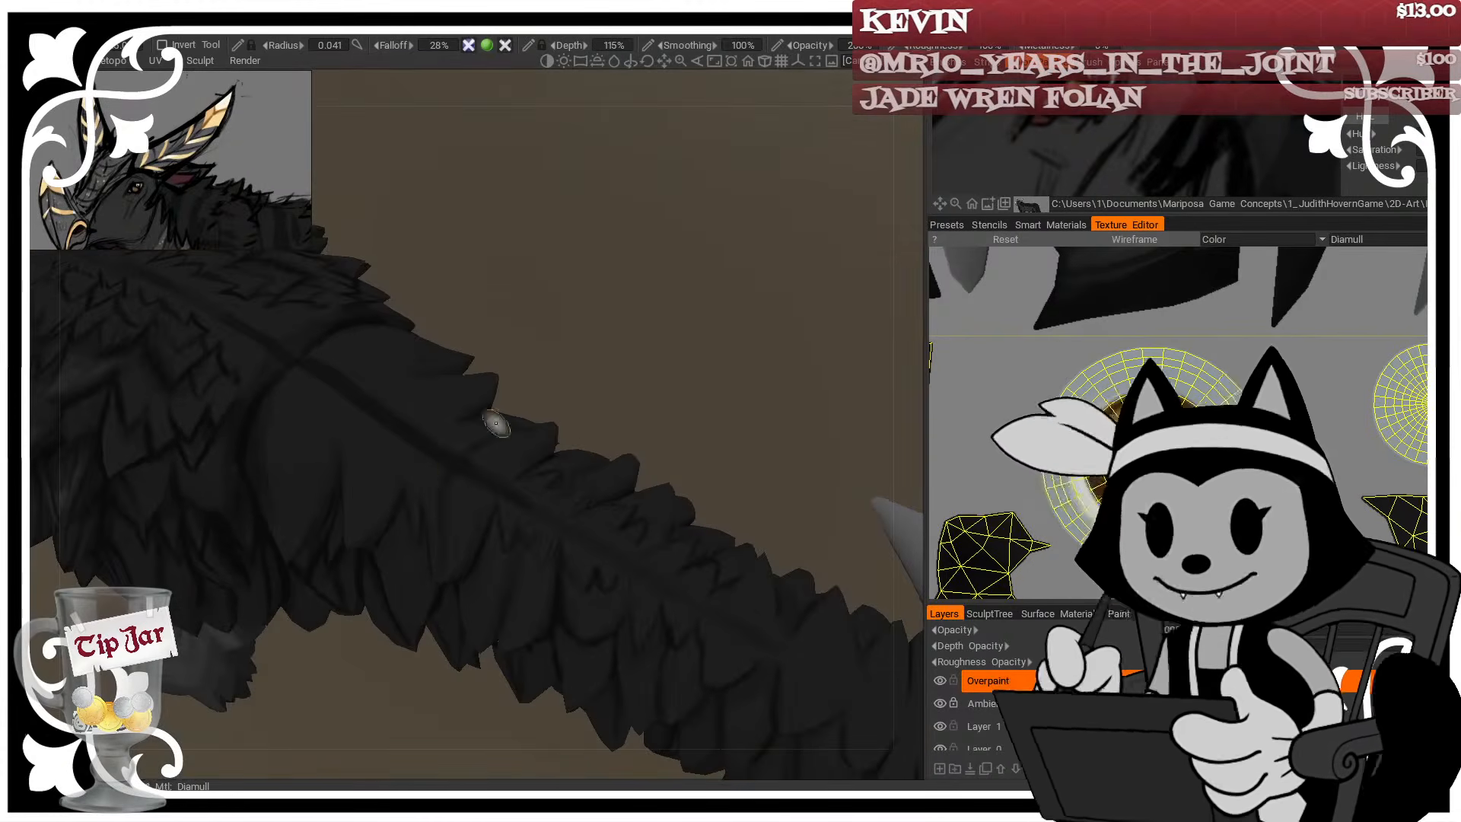
left_click_drag(653, 363, 669, 344)
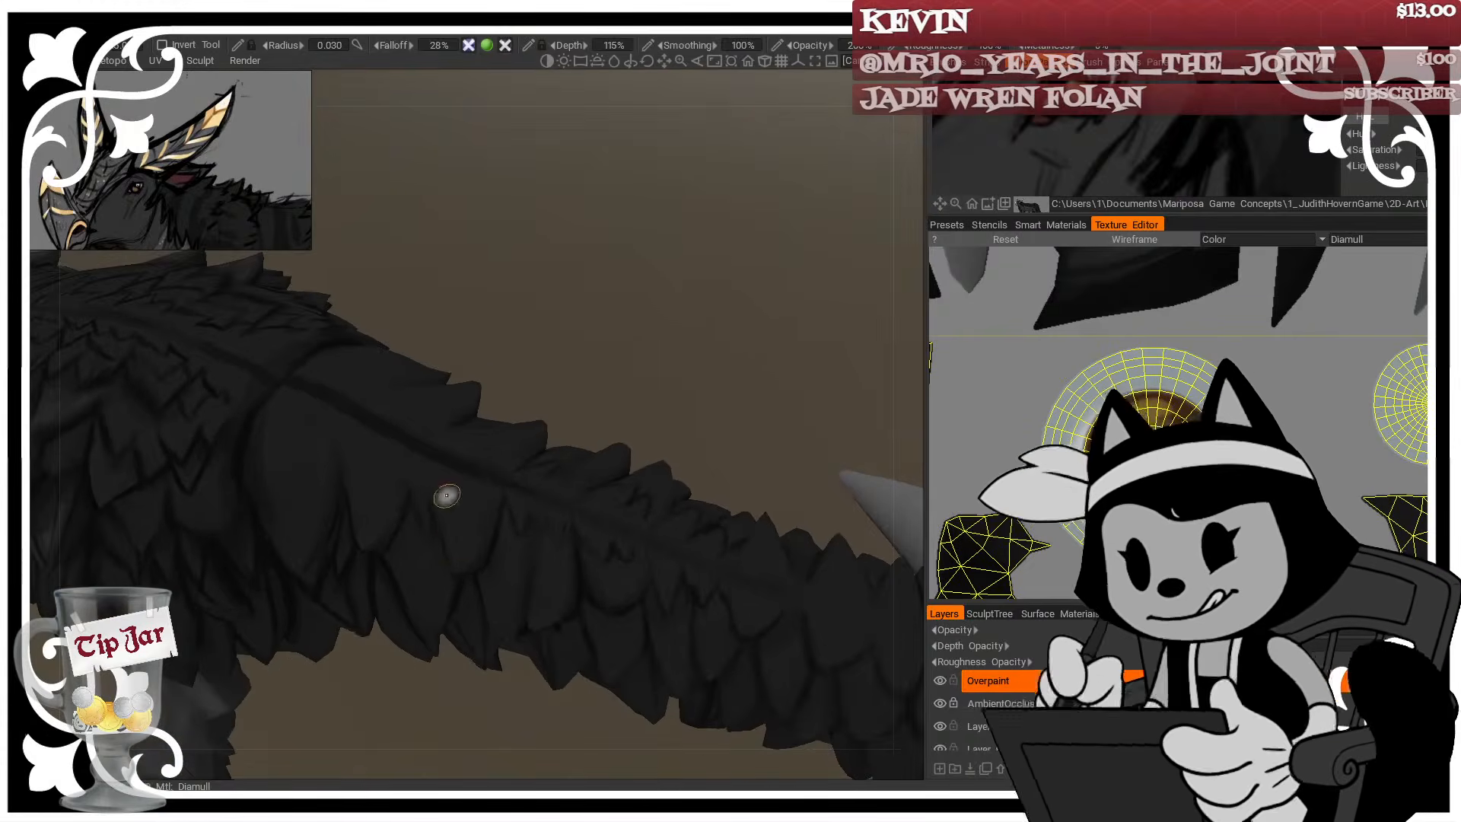
left_click_drag(594, 387, 536, 357)
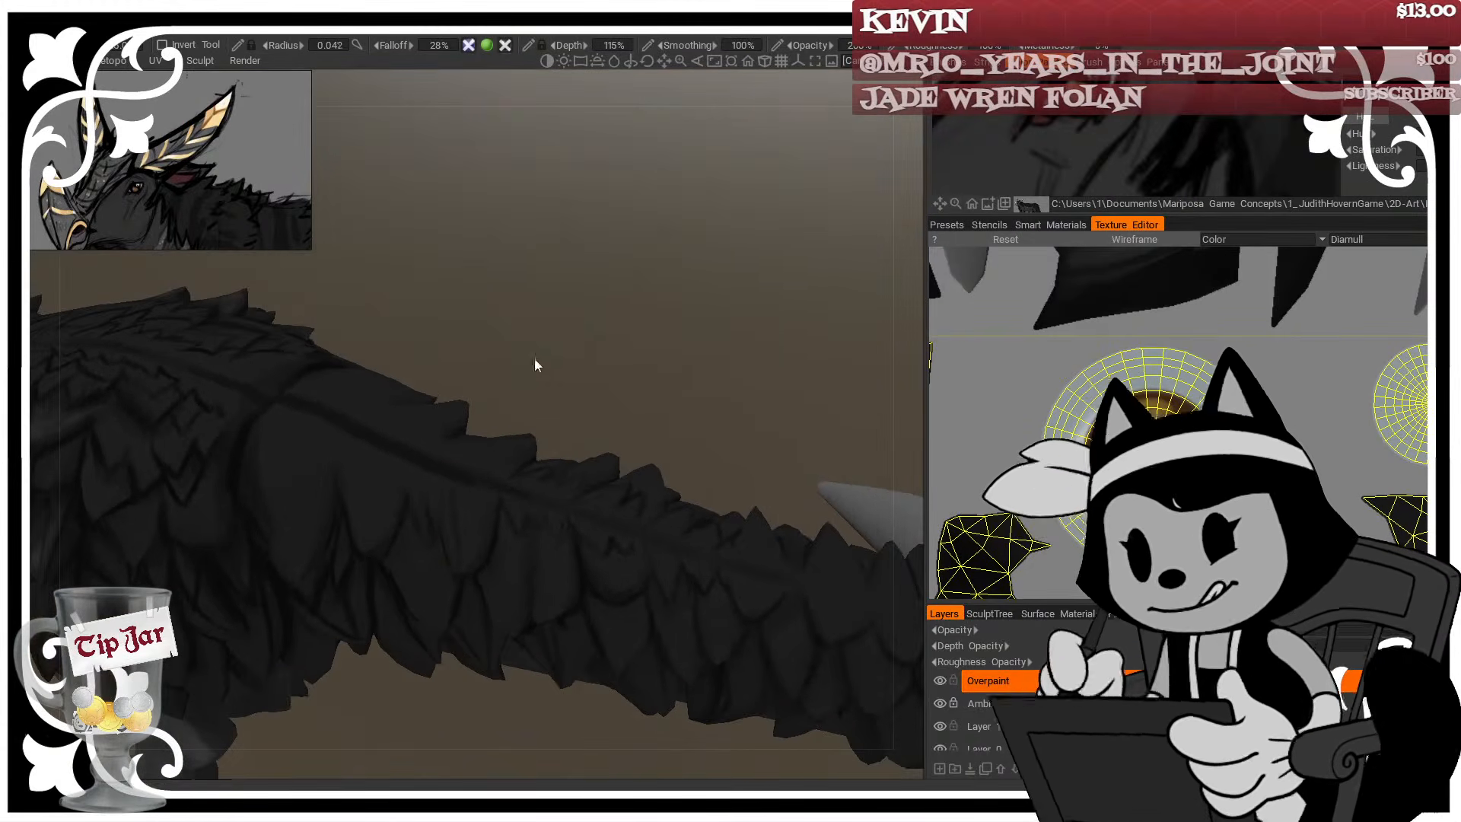
mouse_move(442, 488)
left_mouse_down()
mouse_move(463, 571)
mouse_move(454, 499)
left_mouse_up()
mouse_move(626, 388)
left_mouse_down()
mouse_move(643, 347)
mouse_move(638, 367)
left_mouse_up()
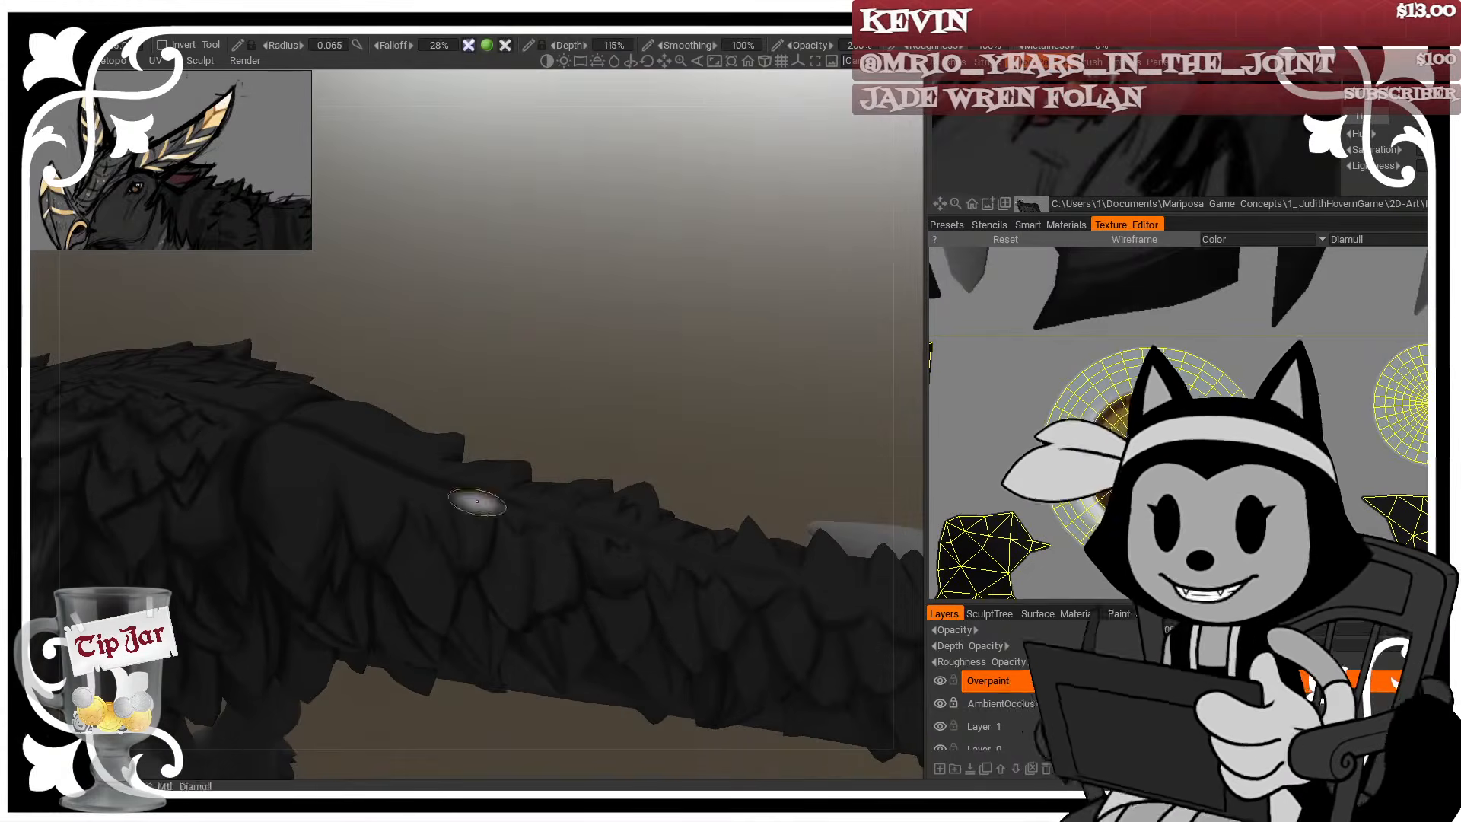
Deepen the shadows around the tail-base tufts and down the flank with brush radii of 0.065 and 0.061
left_click_drag(477, 499, 458, 549)
left_click_drag(608, 358, 597, 388)
left_click_drag(528, 528, 529, 615)
mouse_move(660, 427)
left_mouse_down()
mouse_move(661, 379)
mouse_move(660, 420)
left_mouse_up()
left_click_drag(563, 607, 554, 619)
left_click_drag(711, 393, 705, 340)
left_click_drag(529, 589, 566, 542)
mouse_move(701, 413)
left_mouse_down()
mouse_move(705, 394)
mouse_move(758, 395)
left_mouse_up()
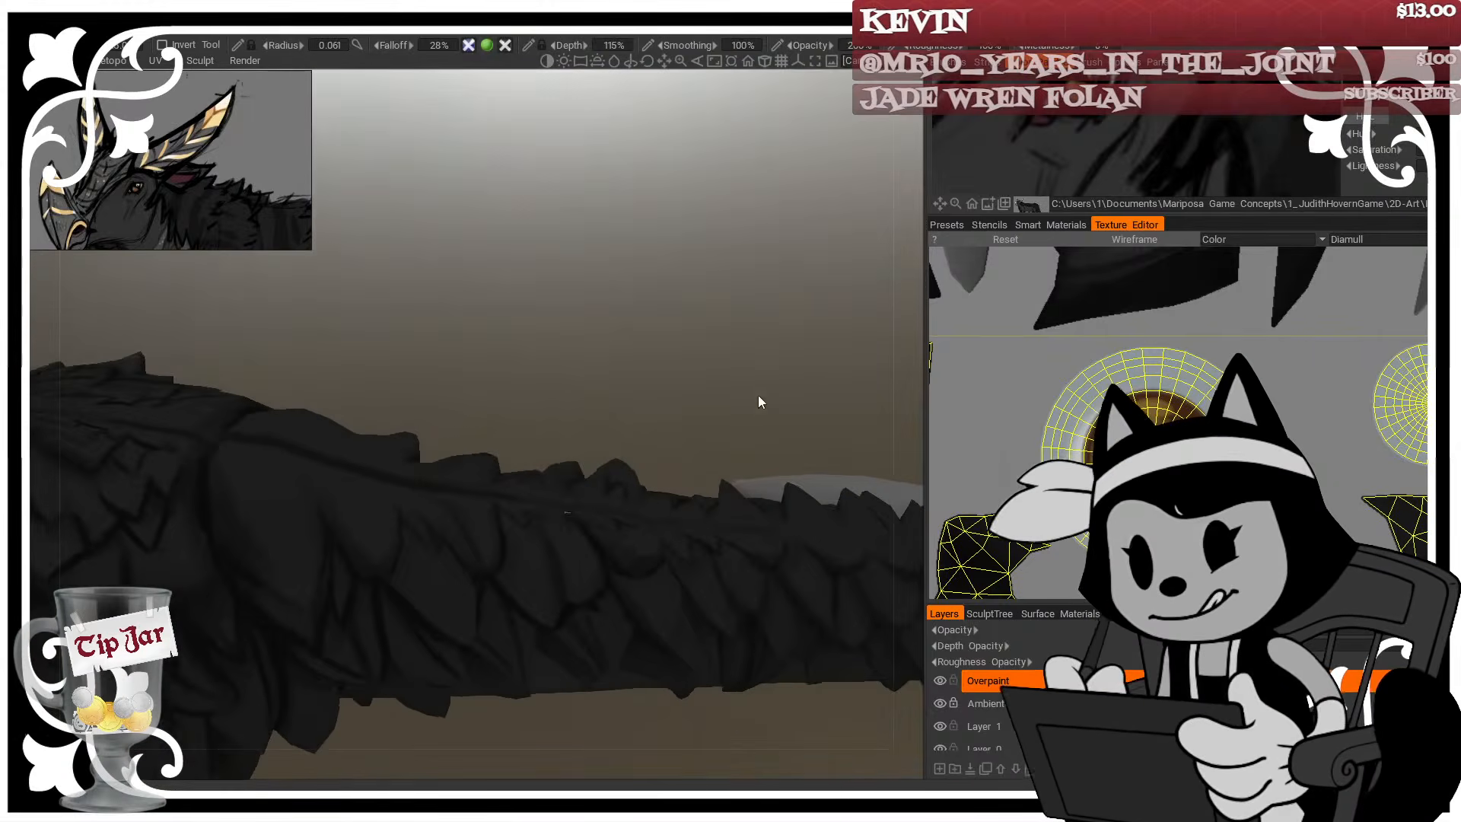
Define the tufts where the hip meets the tail base with brush radii of 0.035 and 0.041
mouse_move(381, 365)
left_mouse_down()
mouse_move(386, 340)
mouse_move(245, 473)
mouse_move(440, 309)
mouse_move(320, 426)
mouse_move(266, 407)
mouse_move(244, 496)
left_mouse_up()
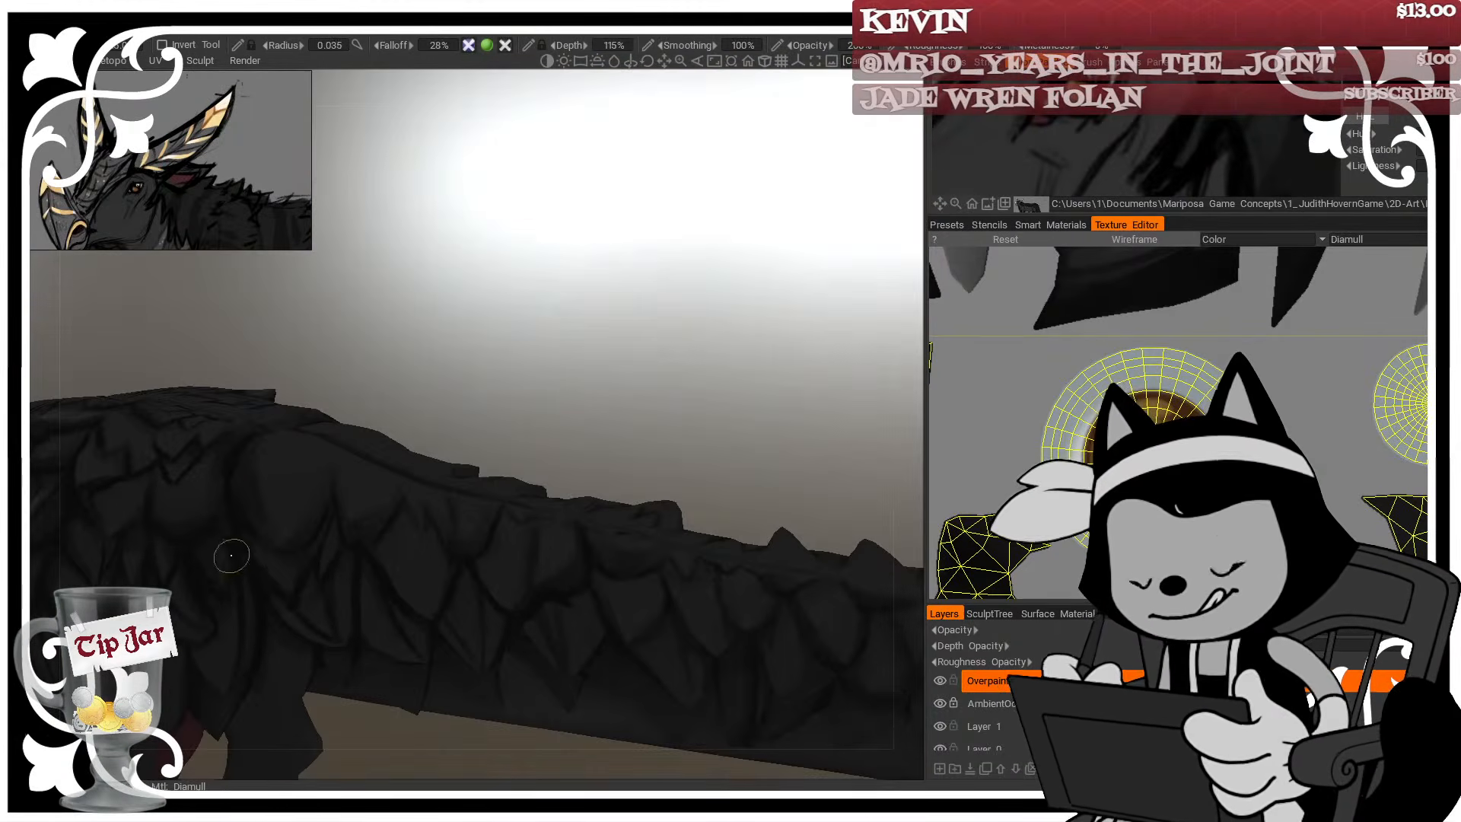
mouse_move(567, 401)
left_mouse_down()
mouse_move(568, 413)
mouse_move(476, 423)
mouse_move(441, 457)
left_mouse_up()
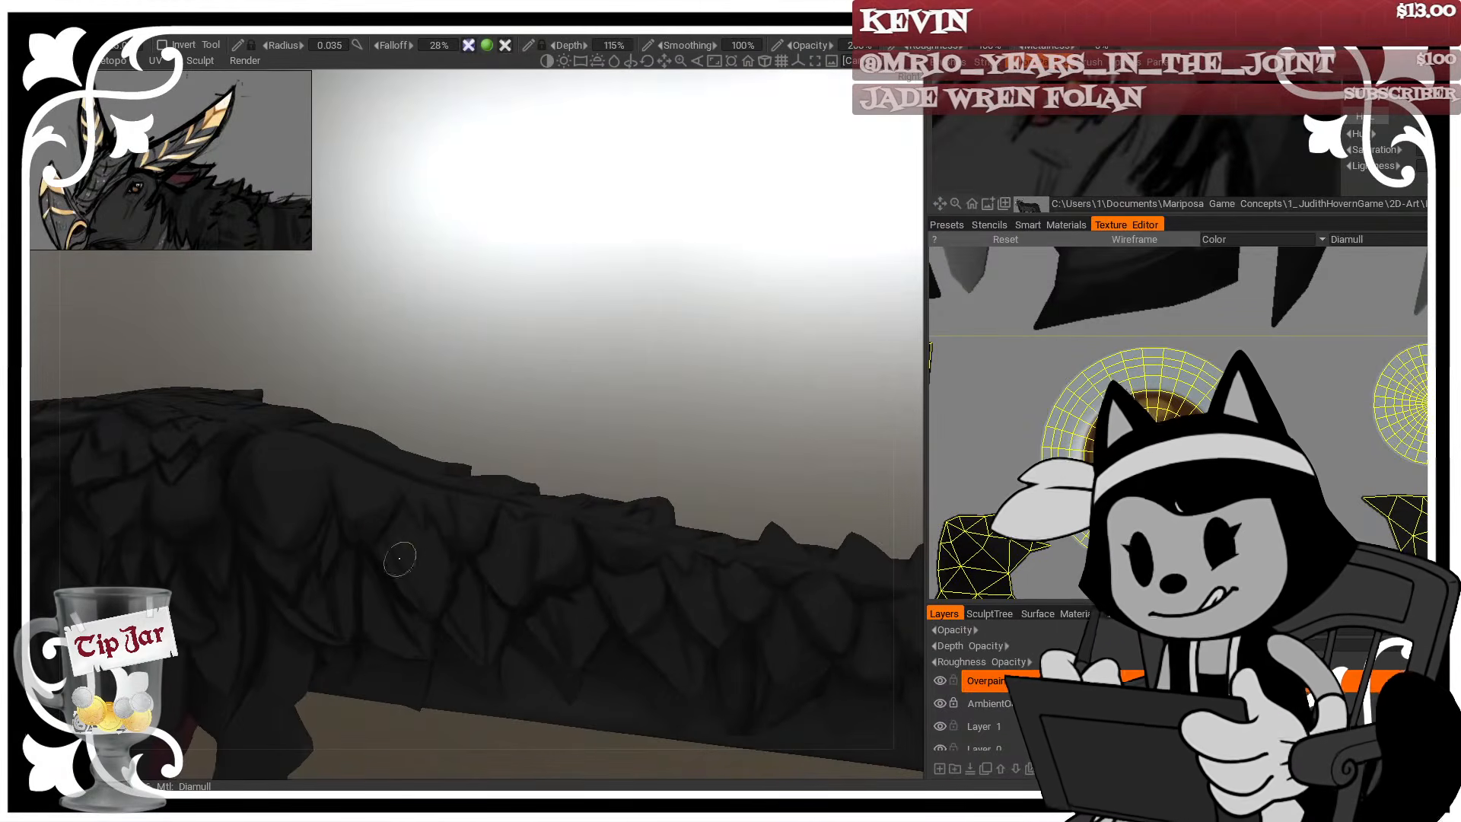
mouse_move(399, 559)
left_mouse_down()
mouse_move(432, 457)
mouse_move(560, 389)
mouse_move(515, 329)
left_mouse_up()
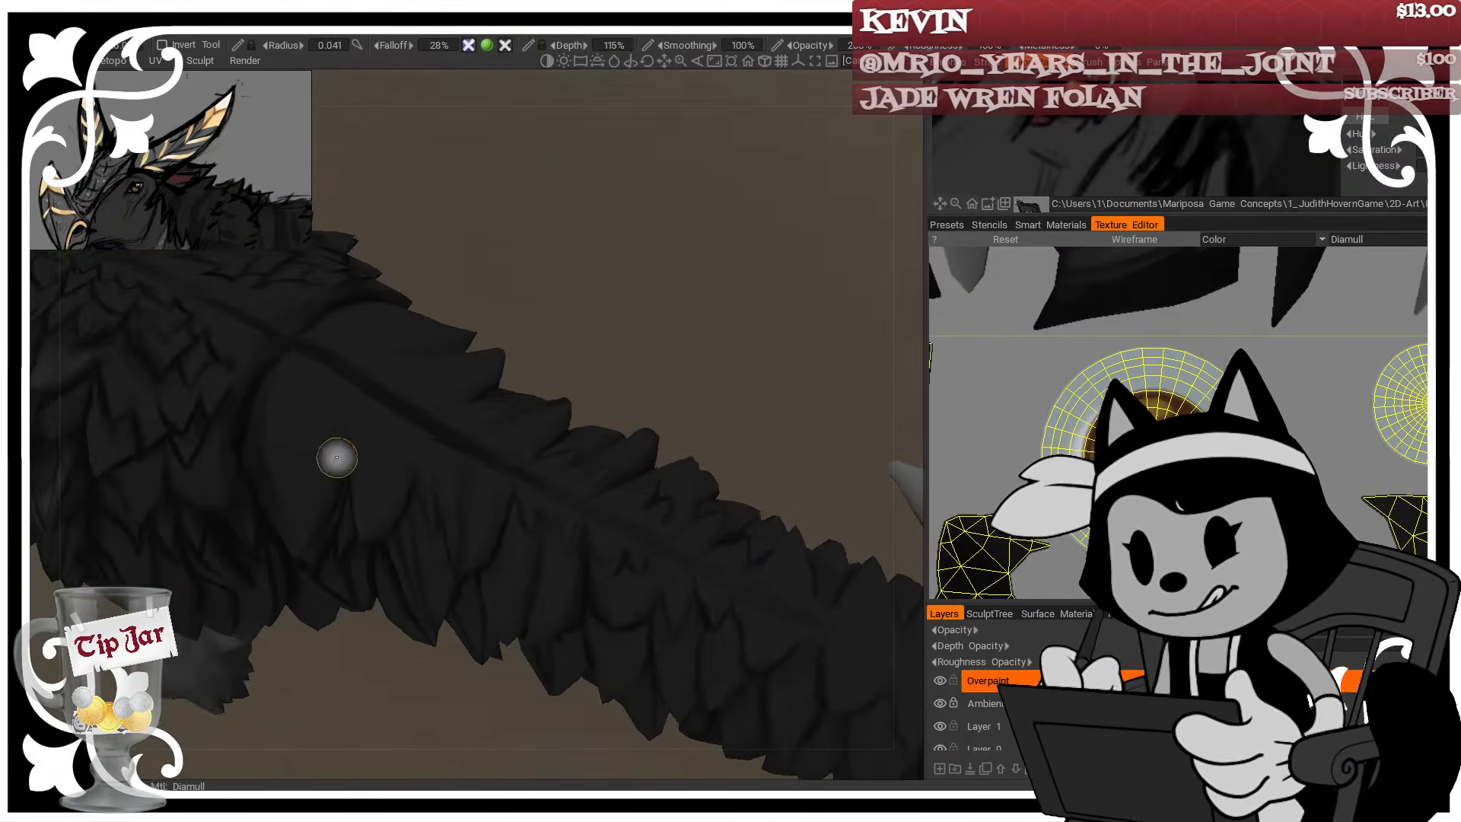
left_click_drag(456, 289, 339, 406)
left_click_drag(447, 316, 350, 398)
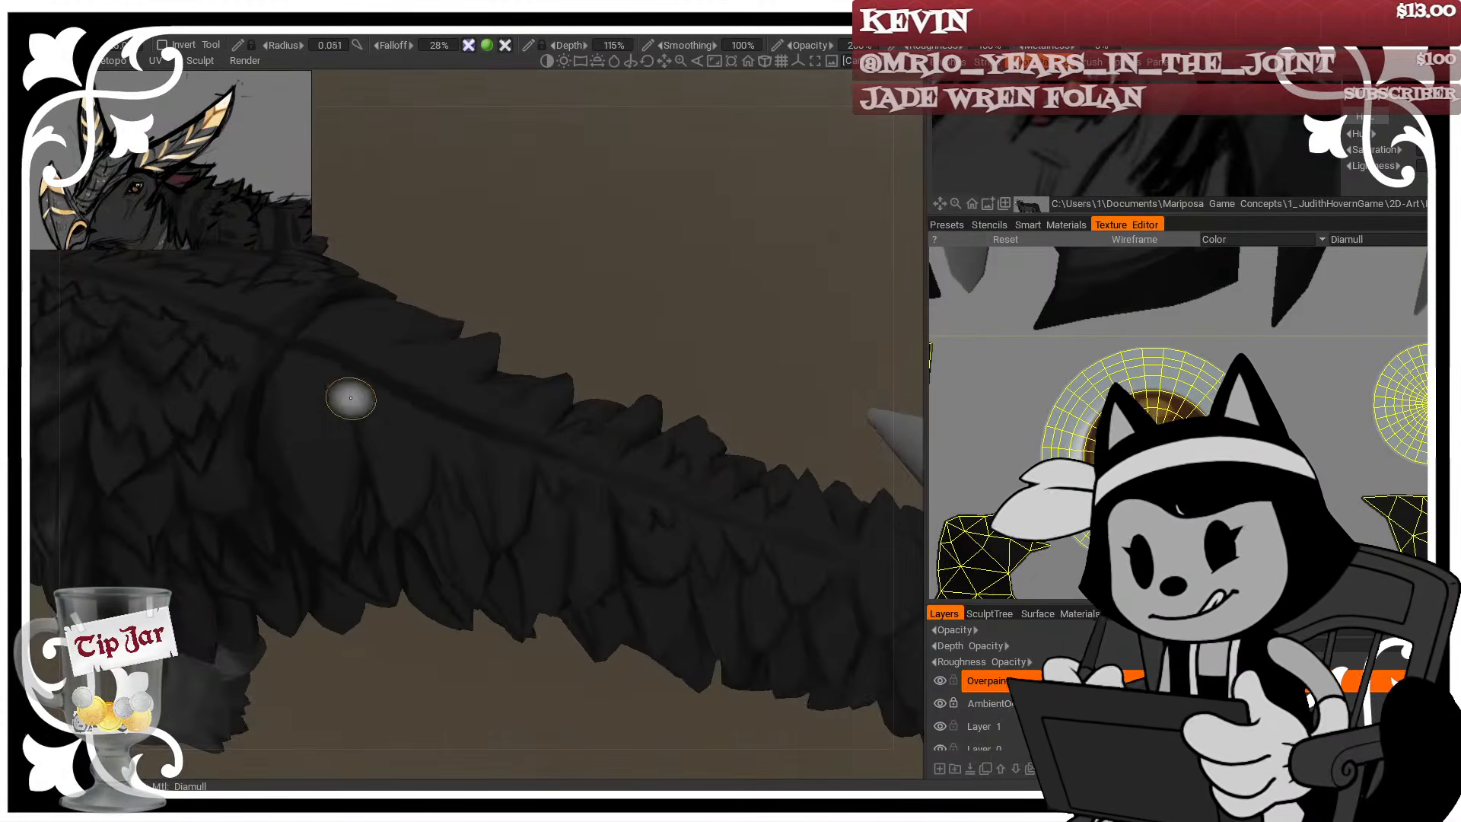
Draw finer tuft outlines over the smooth hip area and beside the center line, with brush radii between 0.025 and 0.031
left_click_drag(385, 294, 277, 411)
right_click_drag(277, 411, 306, 427)
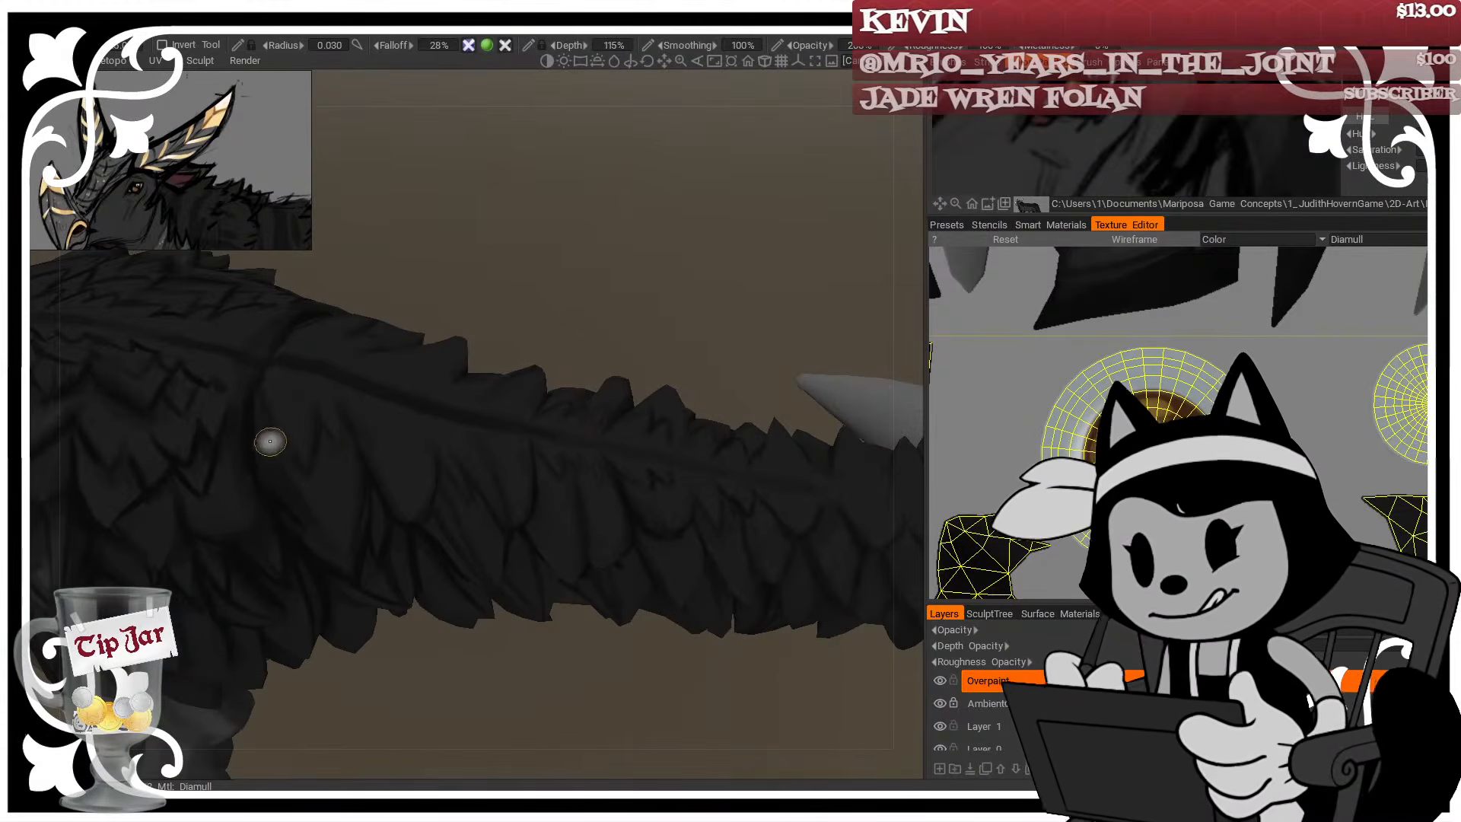
left_click_drag(290, 465, 405, 297)
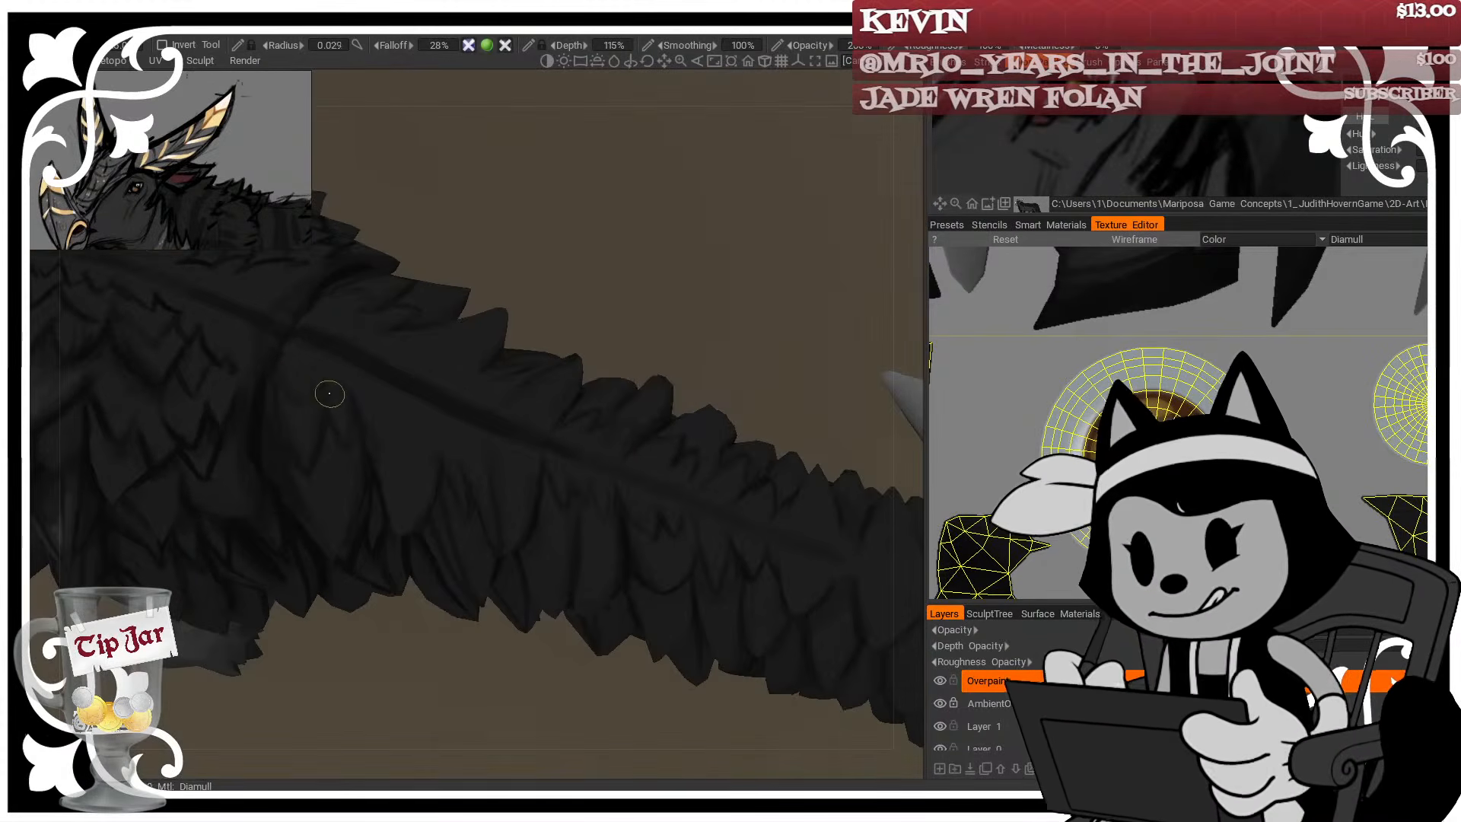
left_click_drag(406, 352, 584, 143)
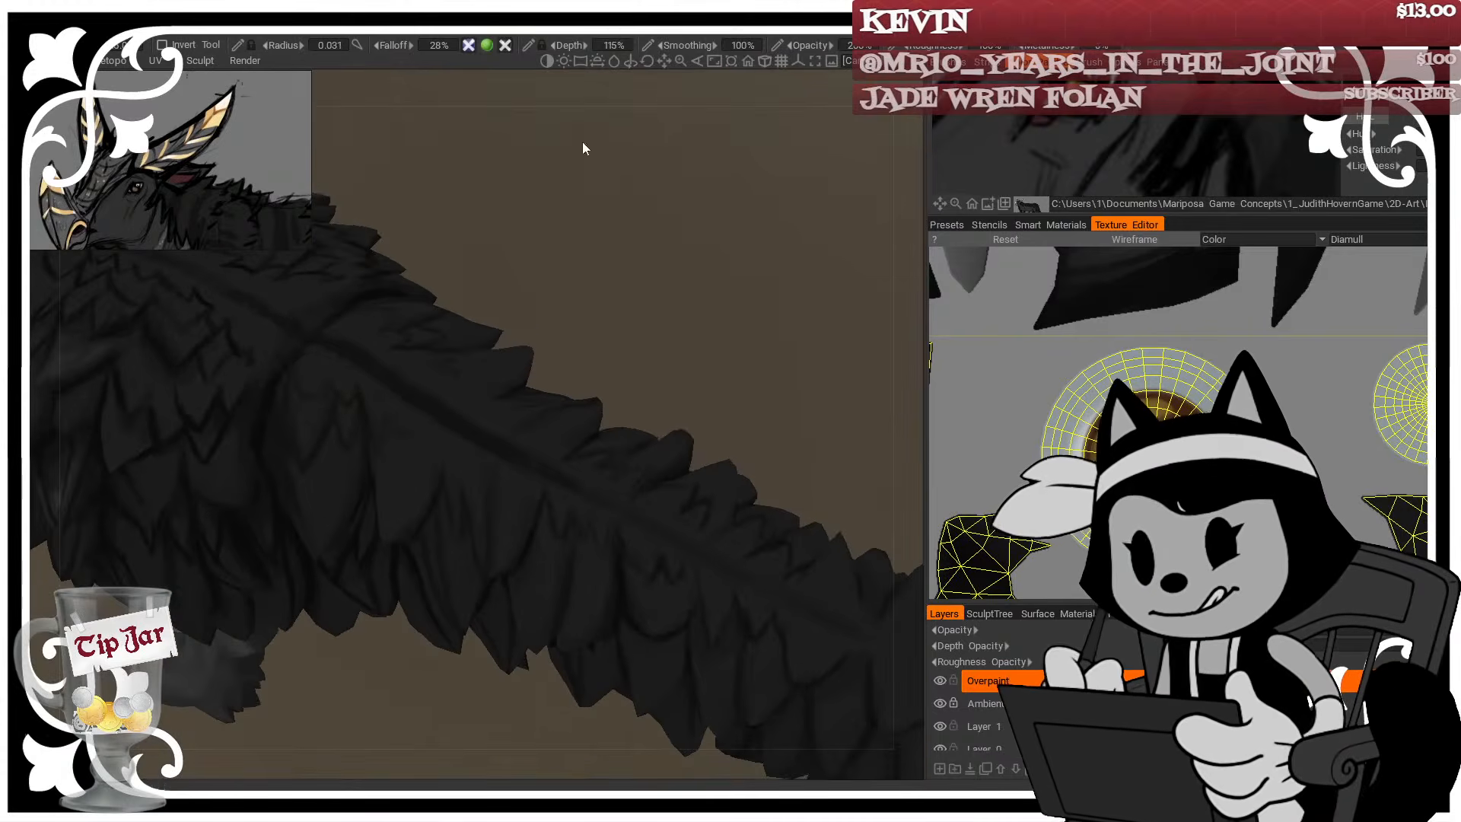
left_click_drag(325, 278, 386, 180)
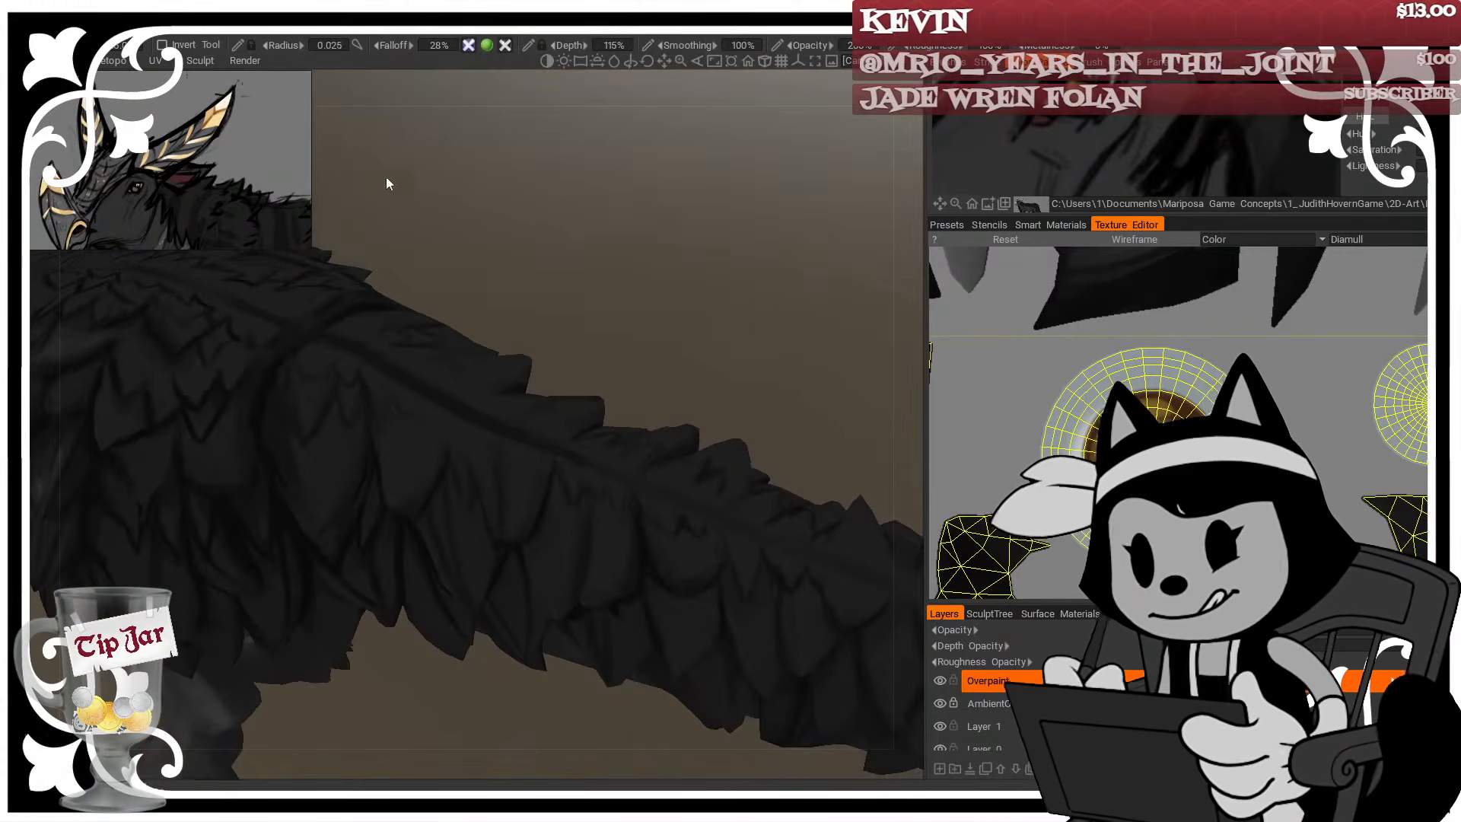
left_click_drag(303, 248, 535, 187)
left_click_drag(376, 249, 364, 169)
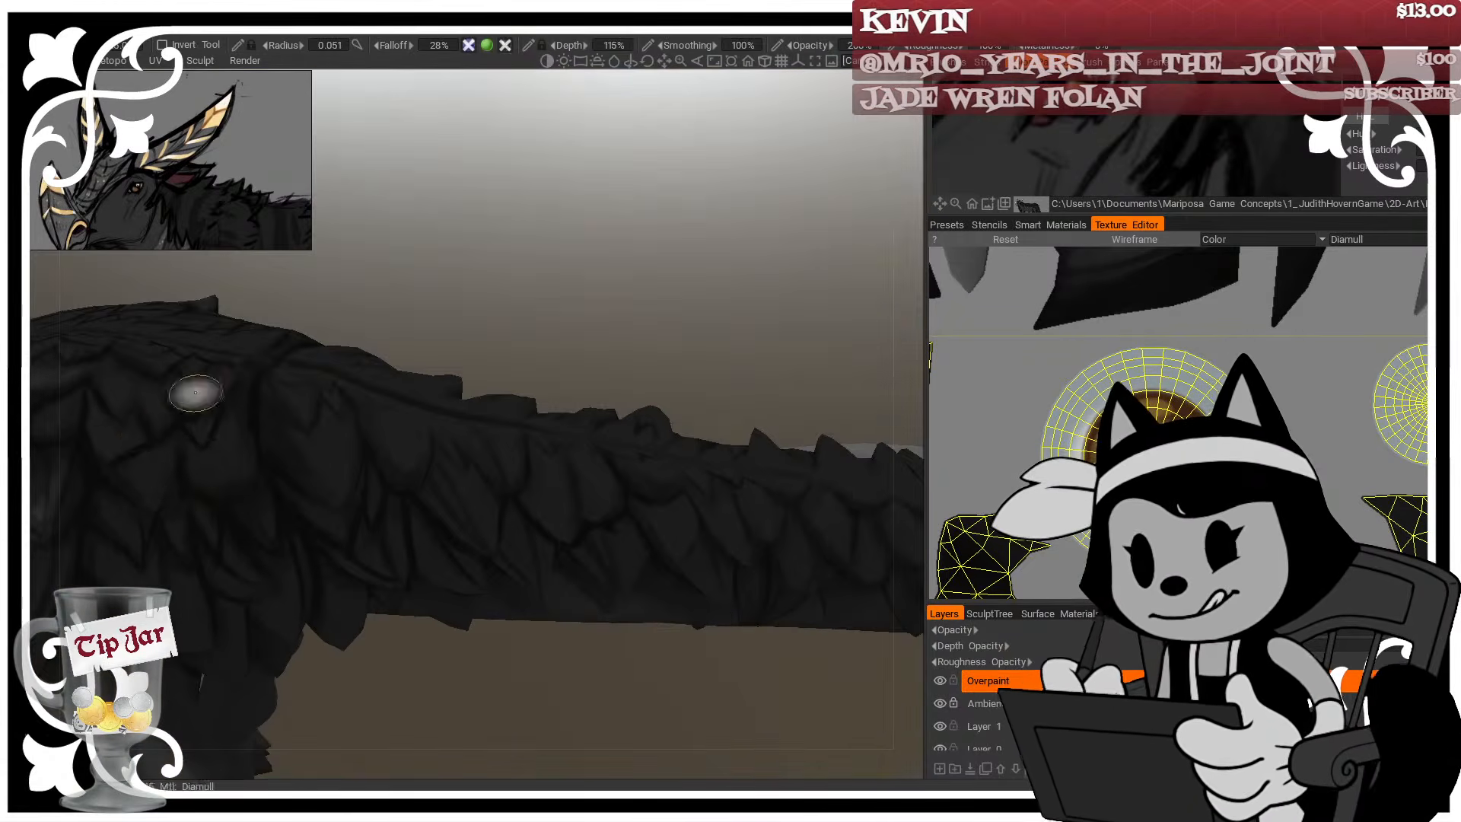
Blend soft shading over the hip and tail-base tufts with brush radii of 0.051, 0.065 and 0.059, and review the whole creature
left_click_drag(262, 314, 268, 271)
mouse_move(387, 259)
left_mouse_down()
mouse_move(452, 314)
mouse_move(444, 339)
mouse_move(496, 324)
left_mouse_up()
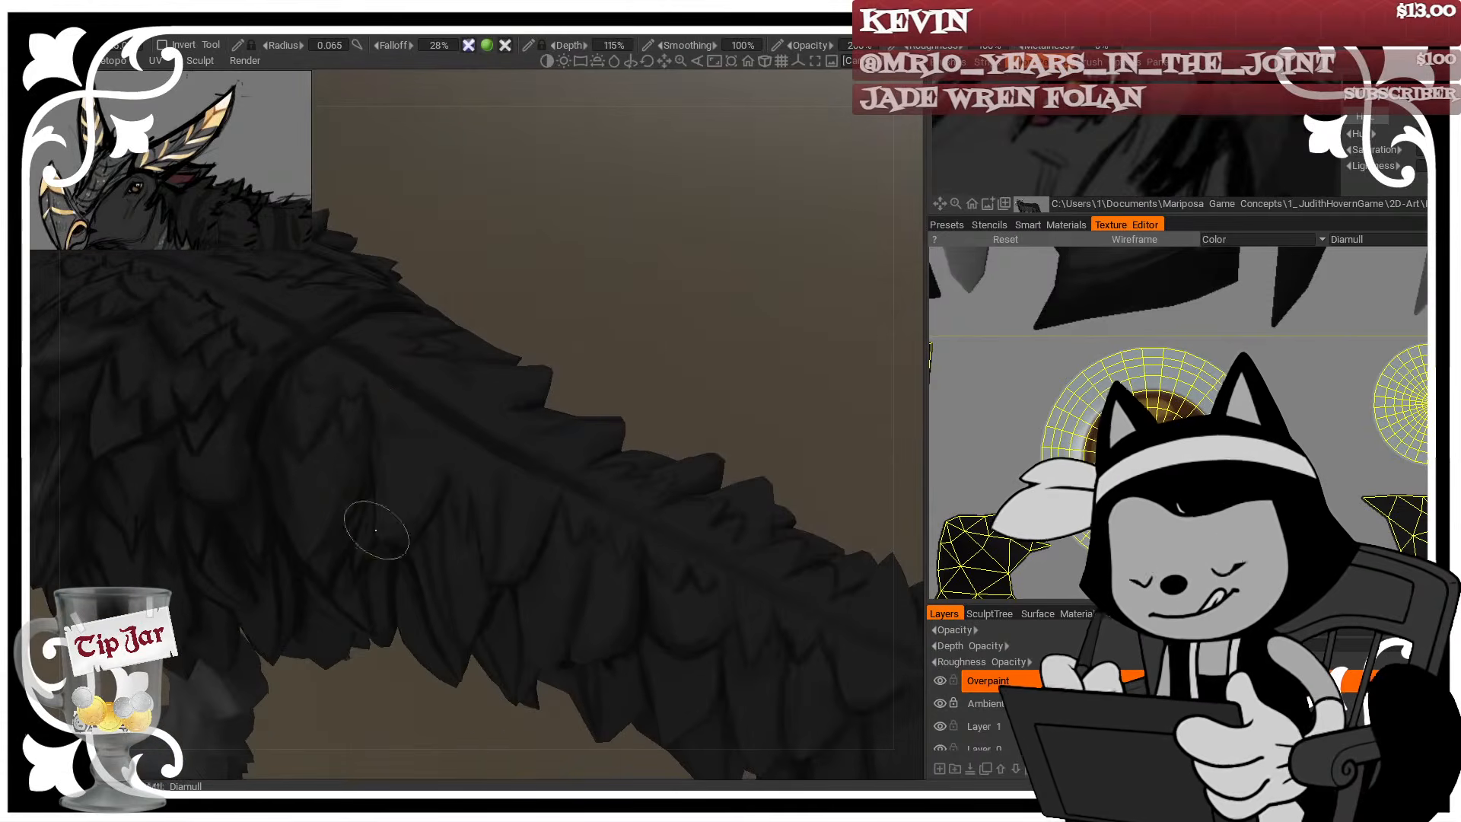
key("bracketright")
mouse_move(535, 259)
left_mouse_down()
mouse_move(565, 292)
mouse_move(562, 331)
left_mouse_up()
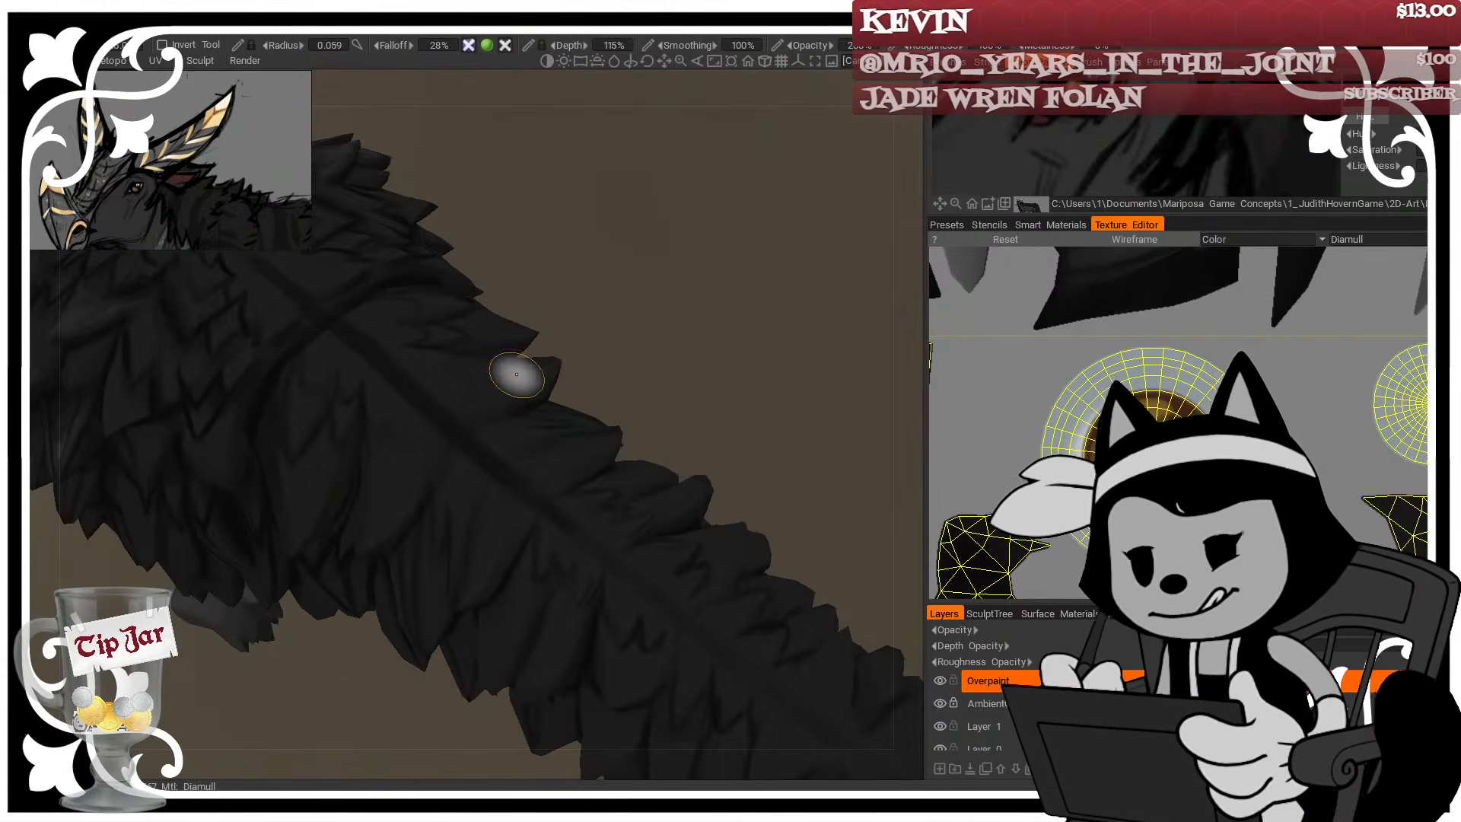
right_click_drag(826, 409, 648, 354)
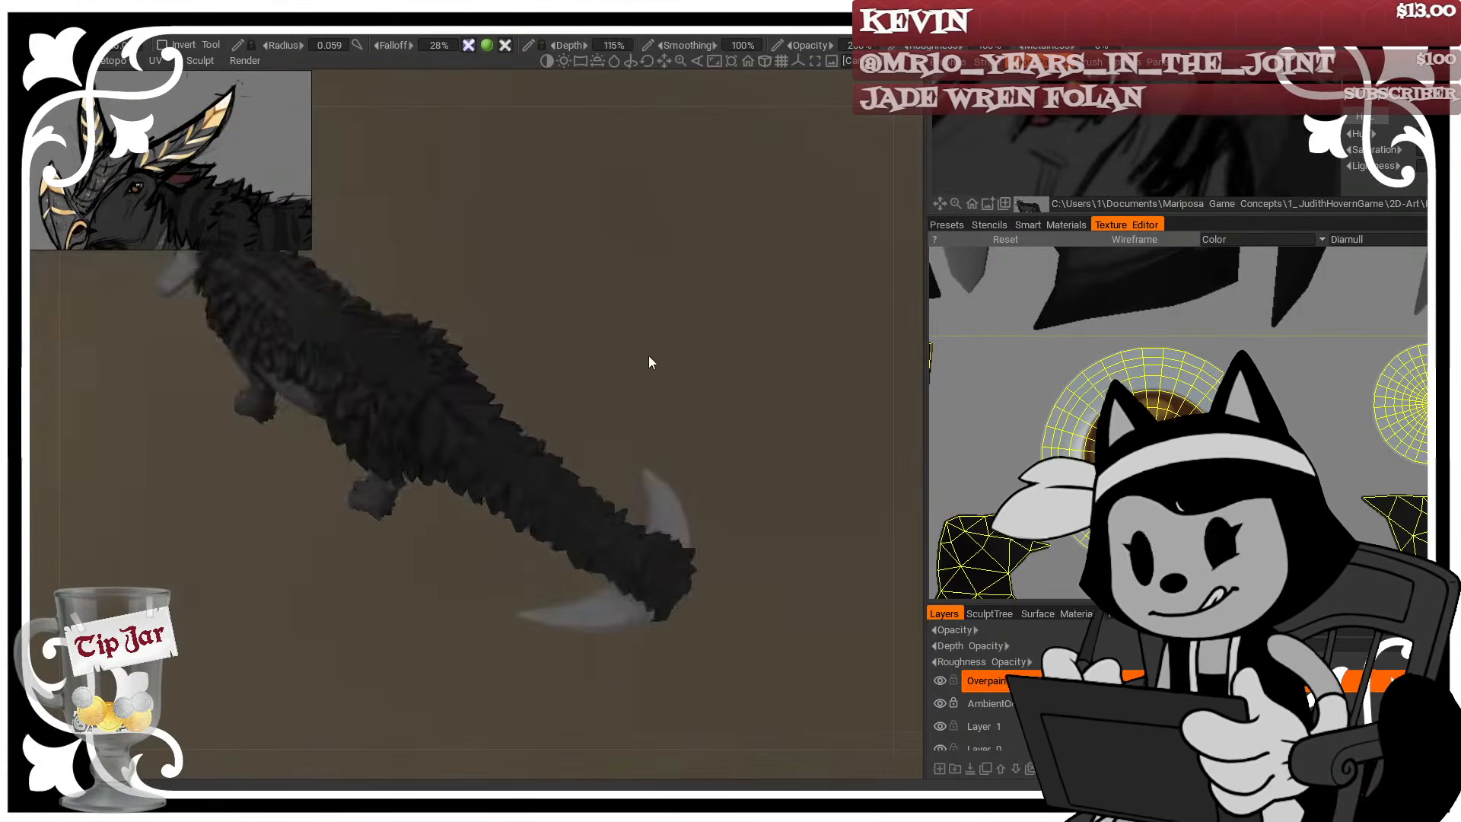
left_click_drag(648, 354, 522, 318)
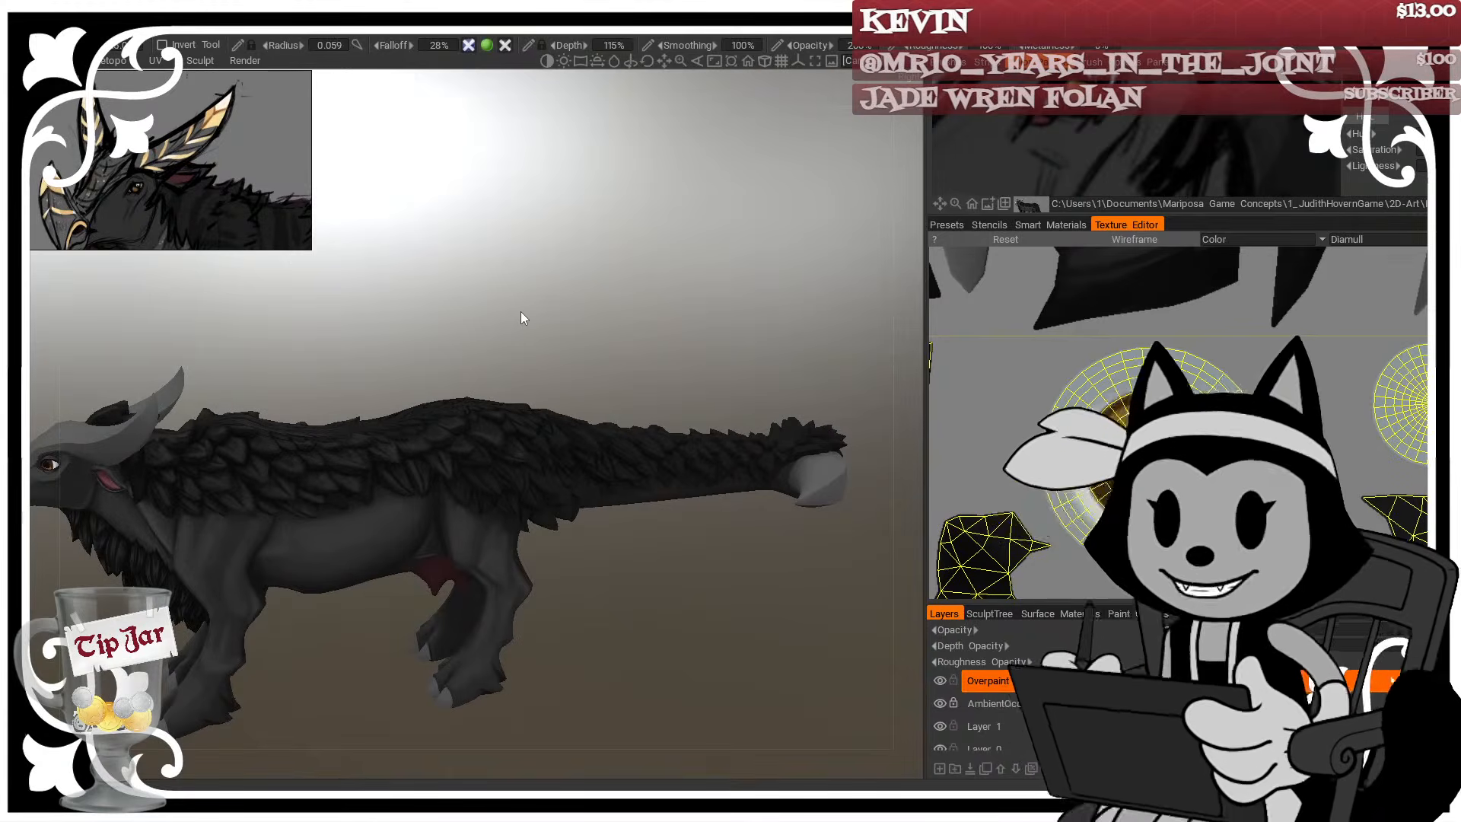
left_click_drag(520, 312, 604, 622)
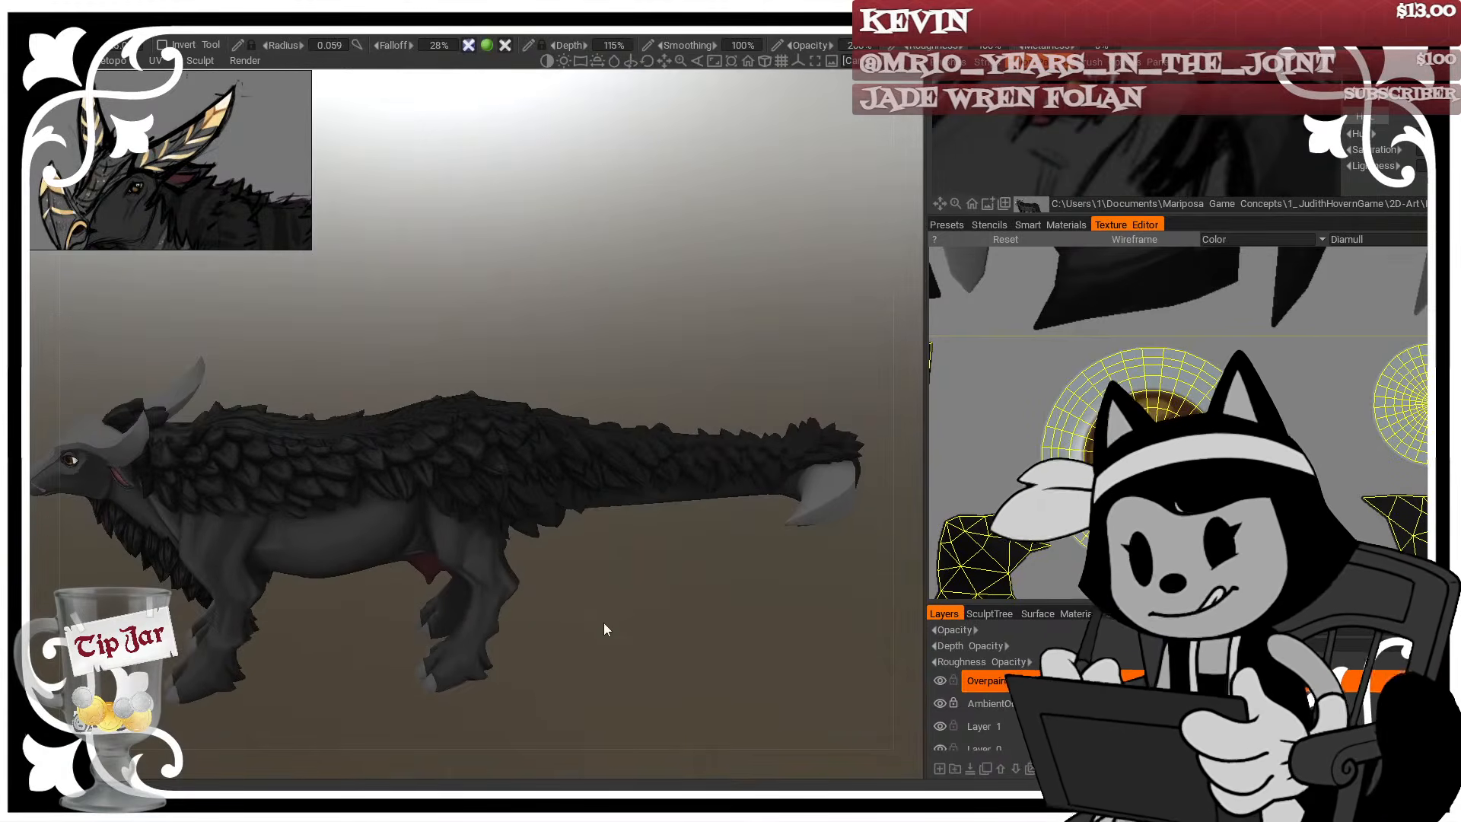
Outline the fur tufts on the hip beside the tail base with a brush radius of 0.028
scroll(685, 344, "up", 2)
mouse_move(691, 337)
left_mouse_down()
mouse_move(766, 281)
mouse_move(681, 327)
mouse_move(715, 330)
mouse_move(509, 245)
left_mouse_up()
scroll(715, 330, "up", 4)
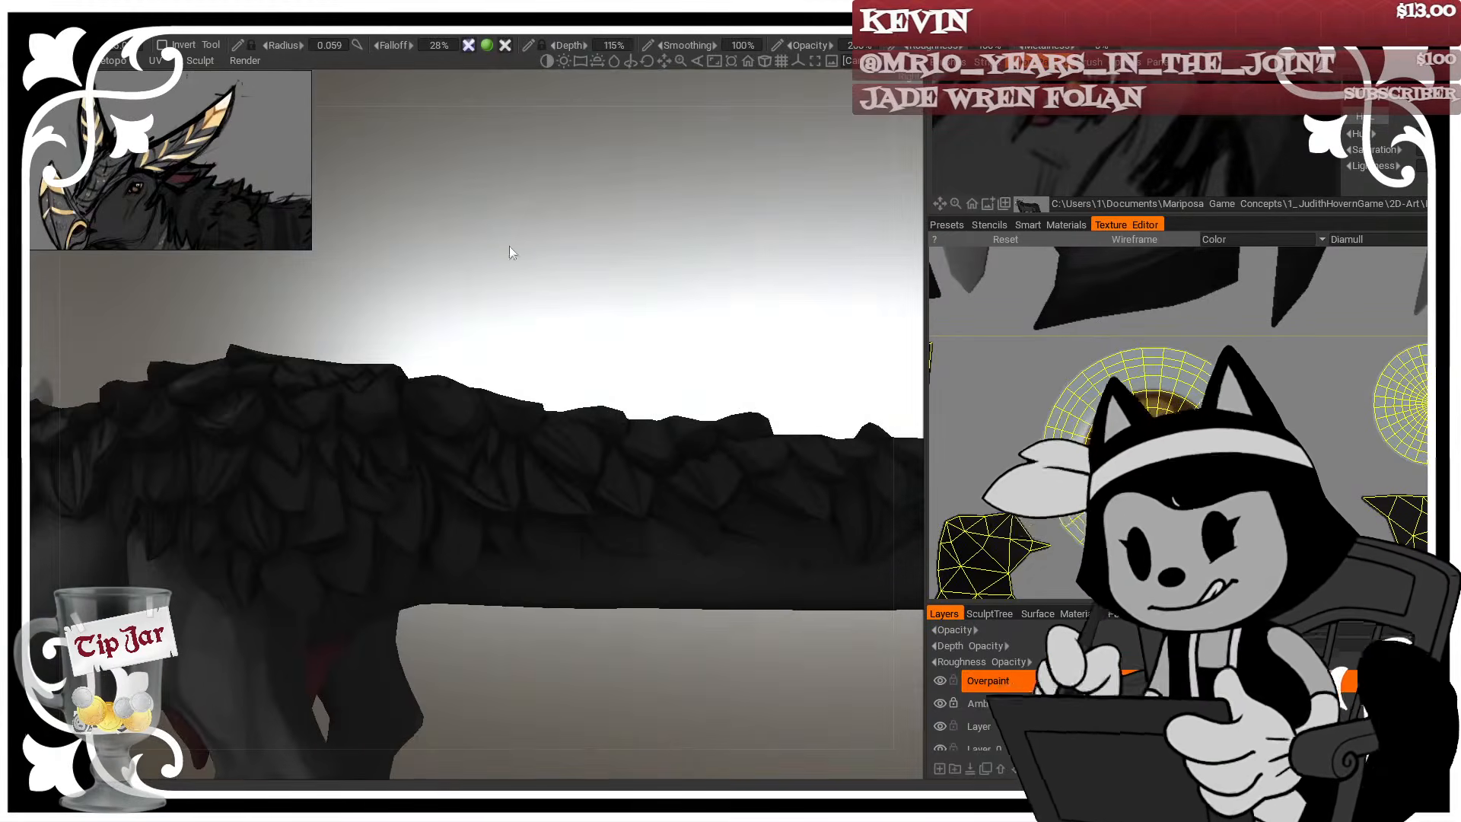
key("bracketleft")
key("bracketleft")
key("bracketleft")
key("bracketleft")
key("bracketleft")
key("bracketleft")
mouse_move(463, 356)
left_mouse_down()
mouse_move(438, 272)
mouse_move(366, 517)
left_mouse_up()
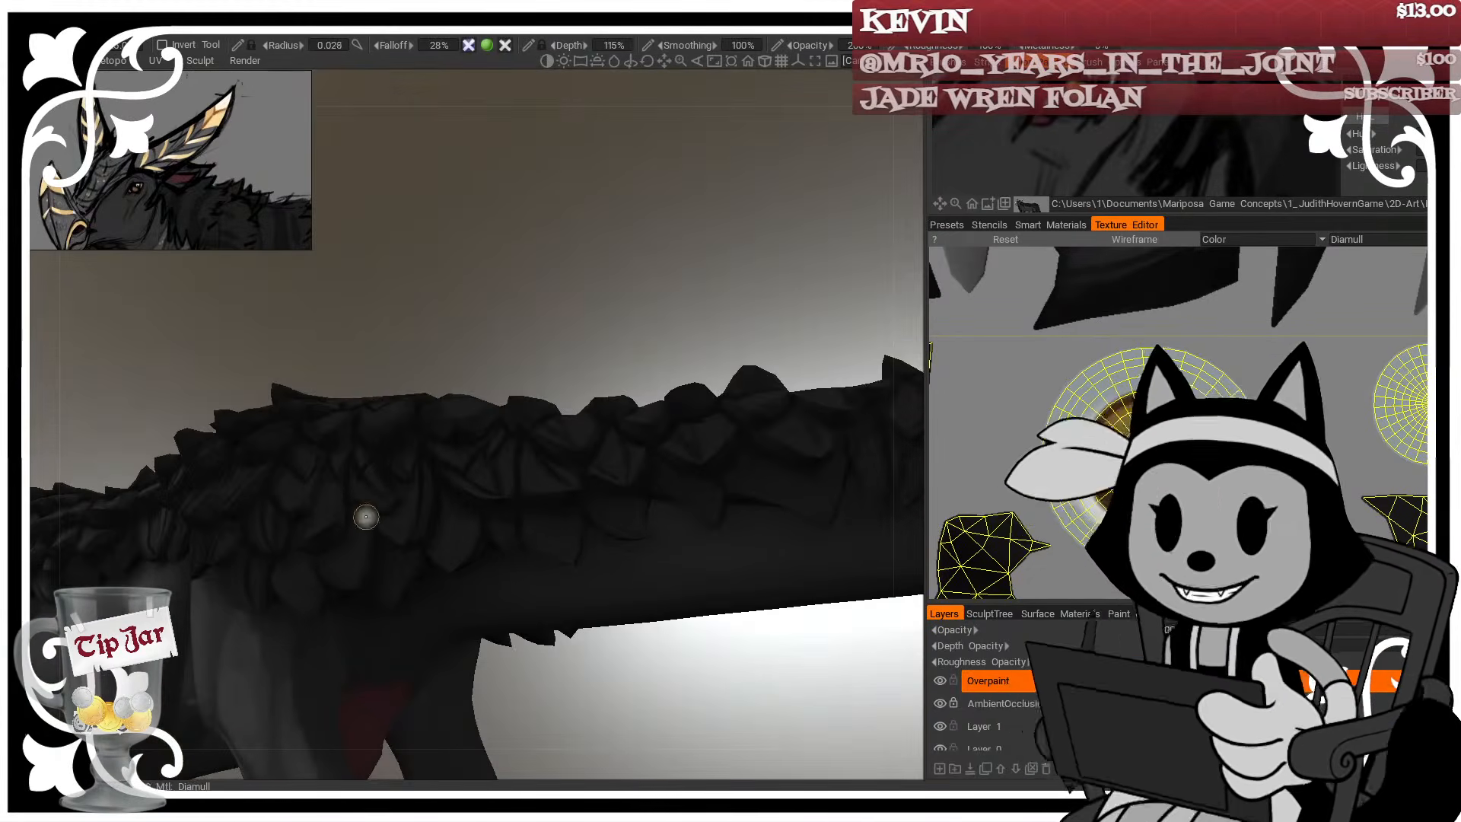
Add finer lines between the hip tufts with a brush radius of 0.023
mouse_move(450, 352)
left_mouse_down()
mouse_move(417, 323)
mouse_move(475, 285)
mouse_move(414, 335)
left_mouse_up()
key("bracketright")
key("bracketright")
key("bracketright")
key("bracketleft")
key("bracketleft")
key("bracketleft")
key("bracketleft")
key("bracketleft")
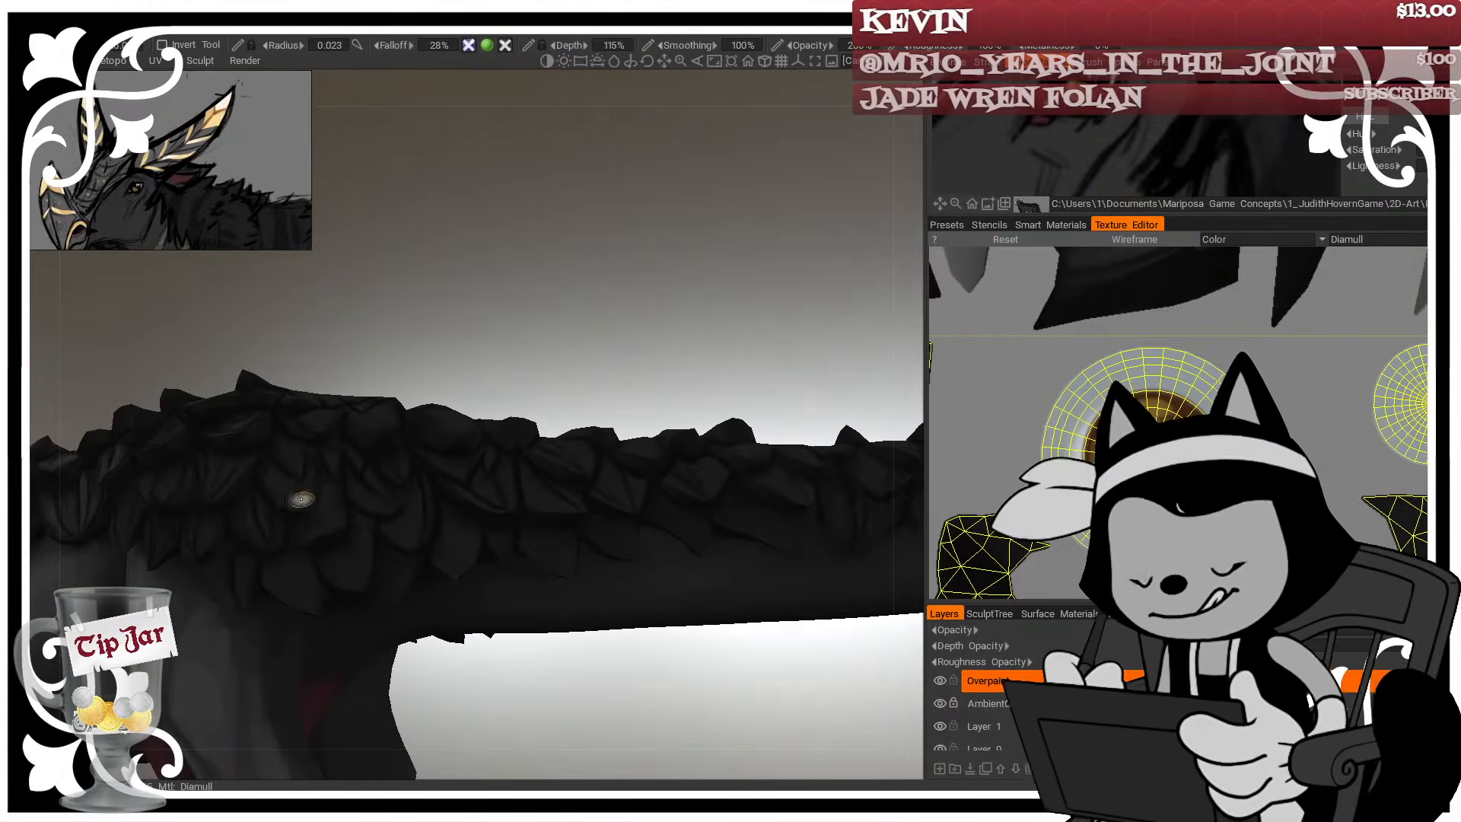
left_click_drag(290, 490, 335, 423)
Shade the hip and tail-base tufts more softly with brush radii of 0.038, 0.042 and 0.061
key("bracketright")
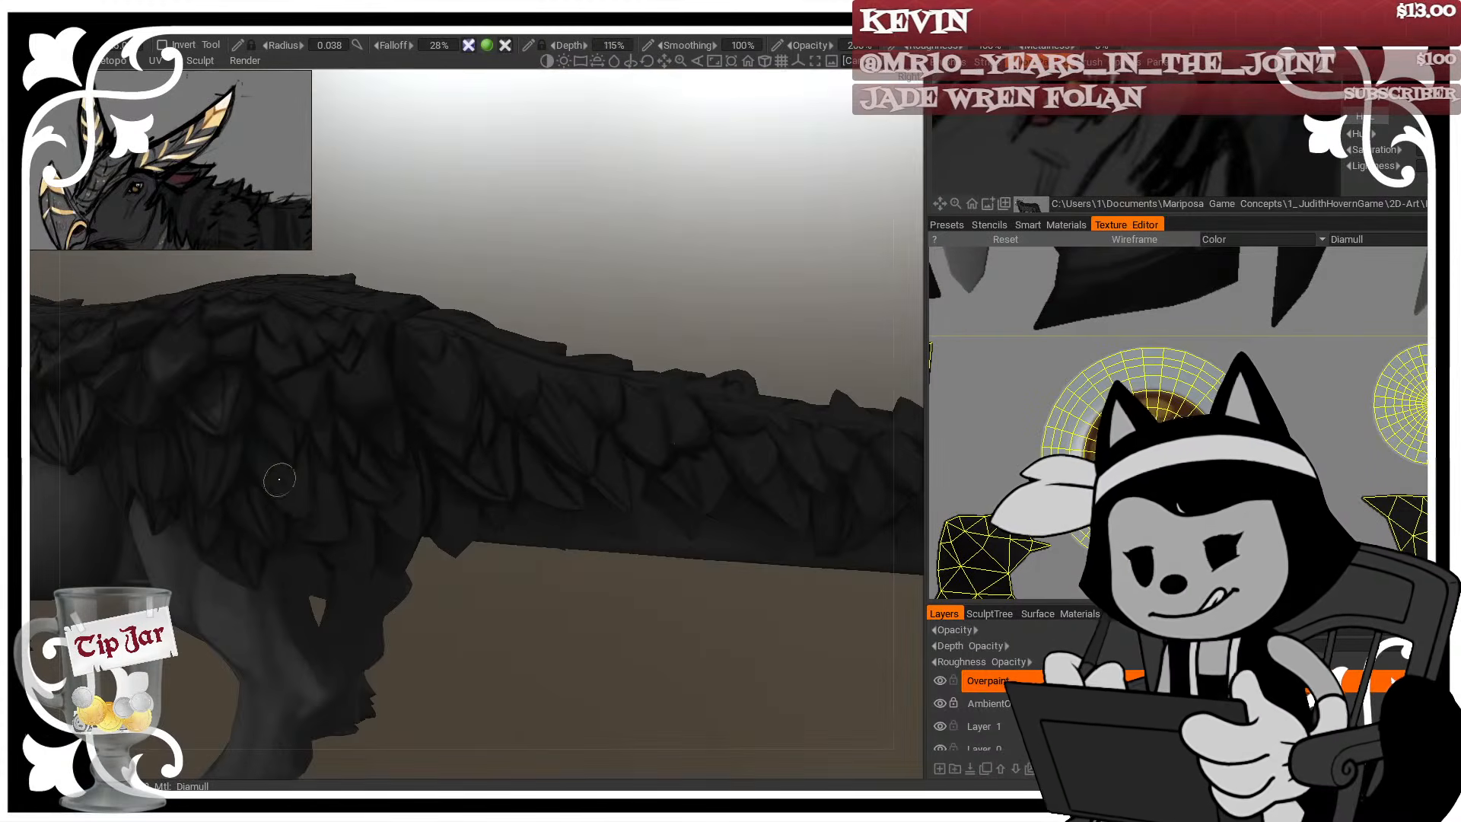
mouse_move(439, 259)
left_mouse_down()
mouse_move(293, 467)
mouse_move(486, 248)
mouse_move(426, 290)
mouse_move(375, 515)
left_mouse_up()
key("bracketright")
key("bracketright")
key("bracketright")
key("bracketright")
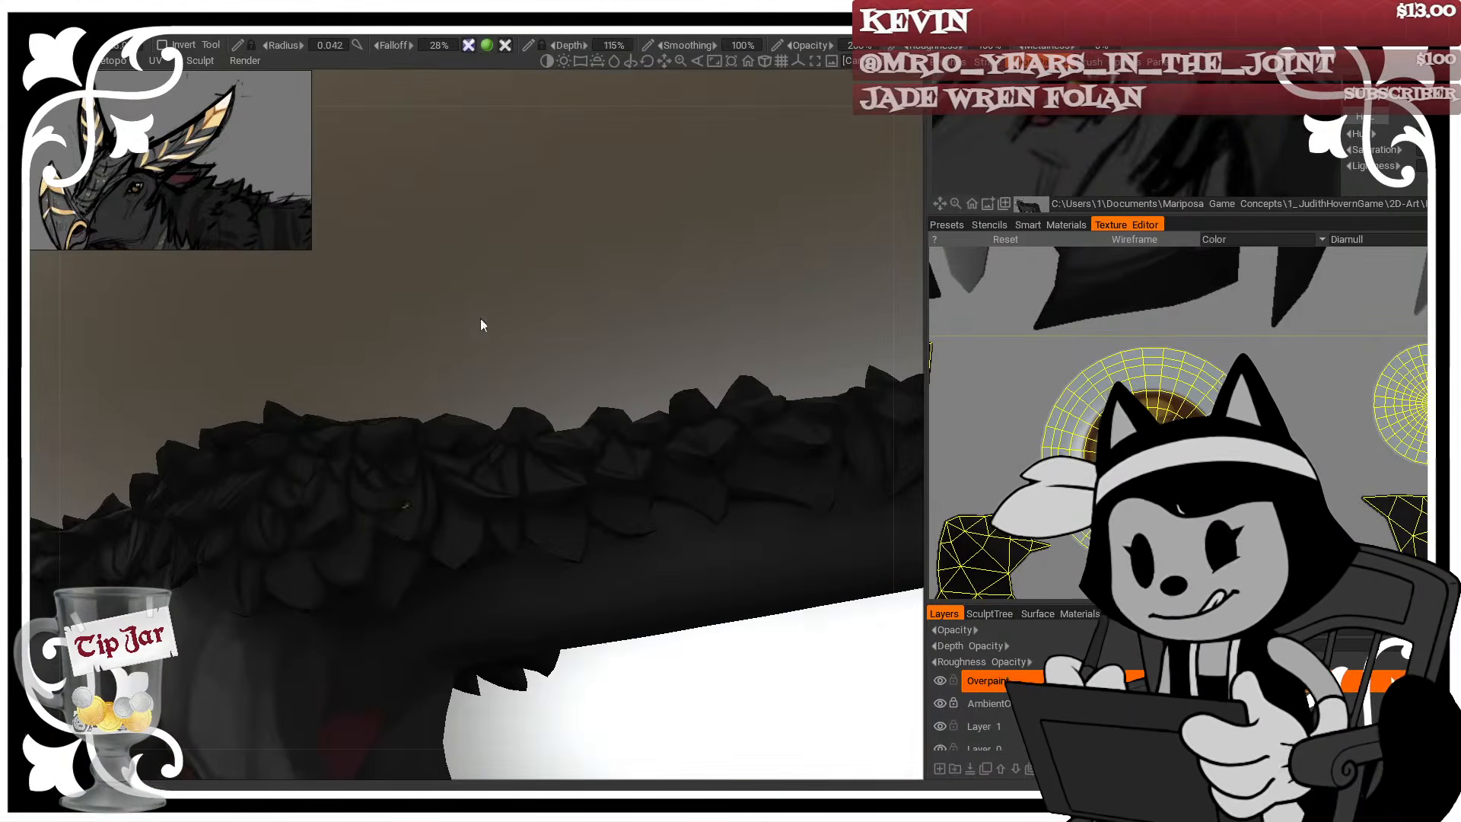
left_click_drag(481, 325, 398, 513)
key("bracketright")
key("bracketright")
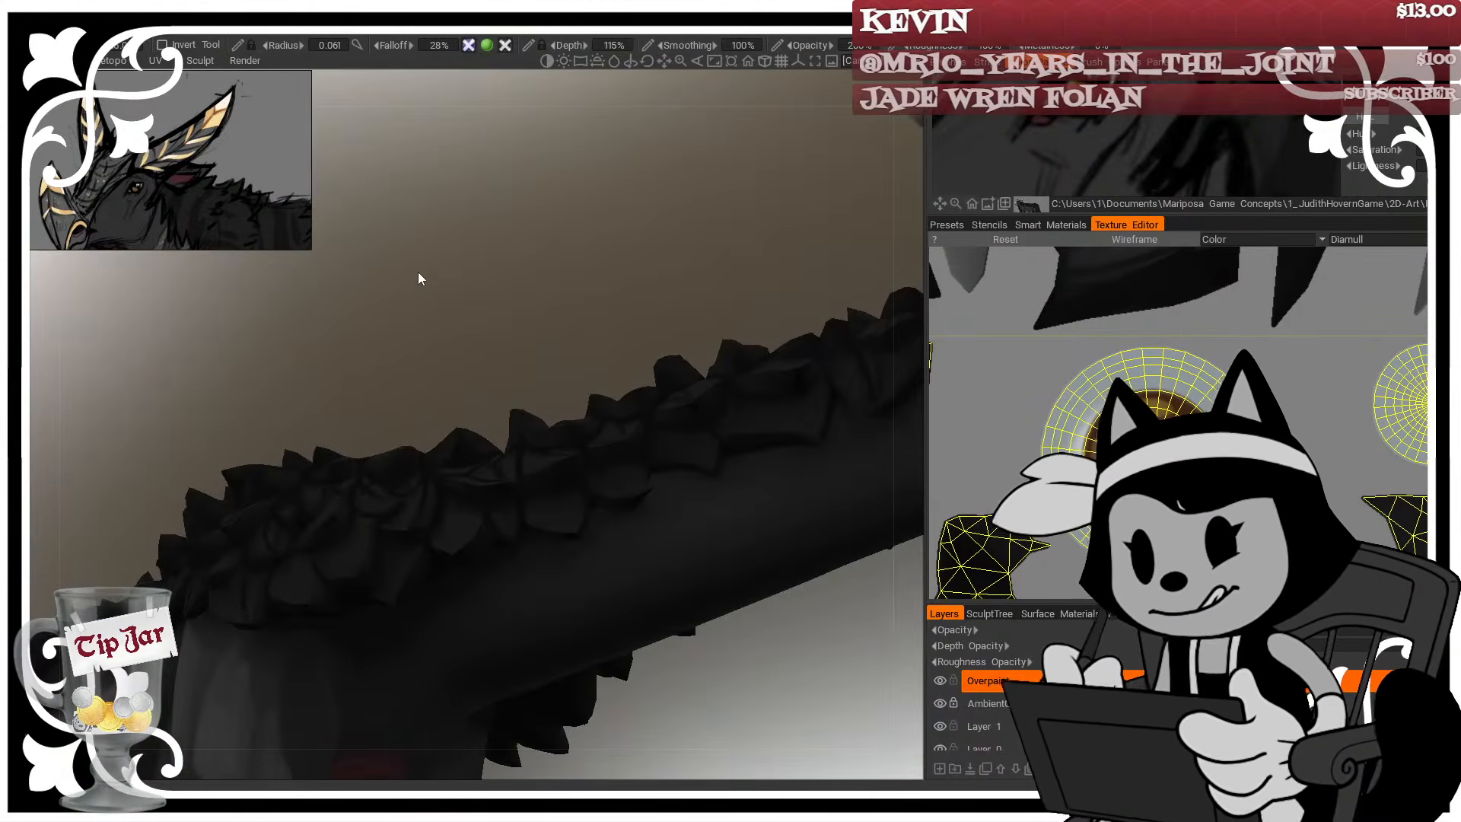
left_click_drag(417, 279, 586, 386)
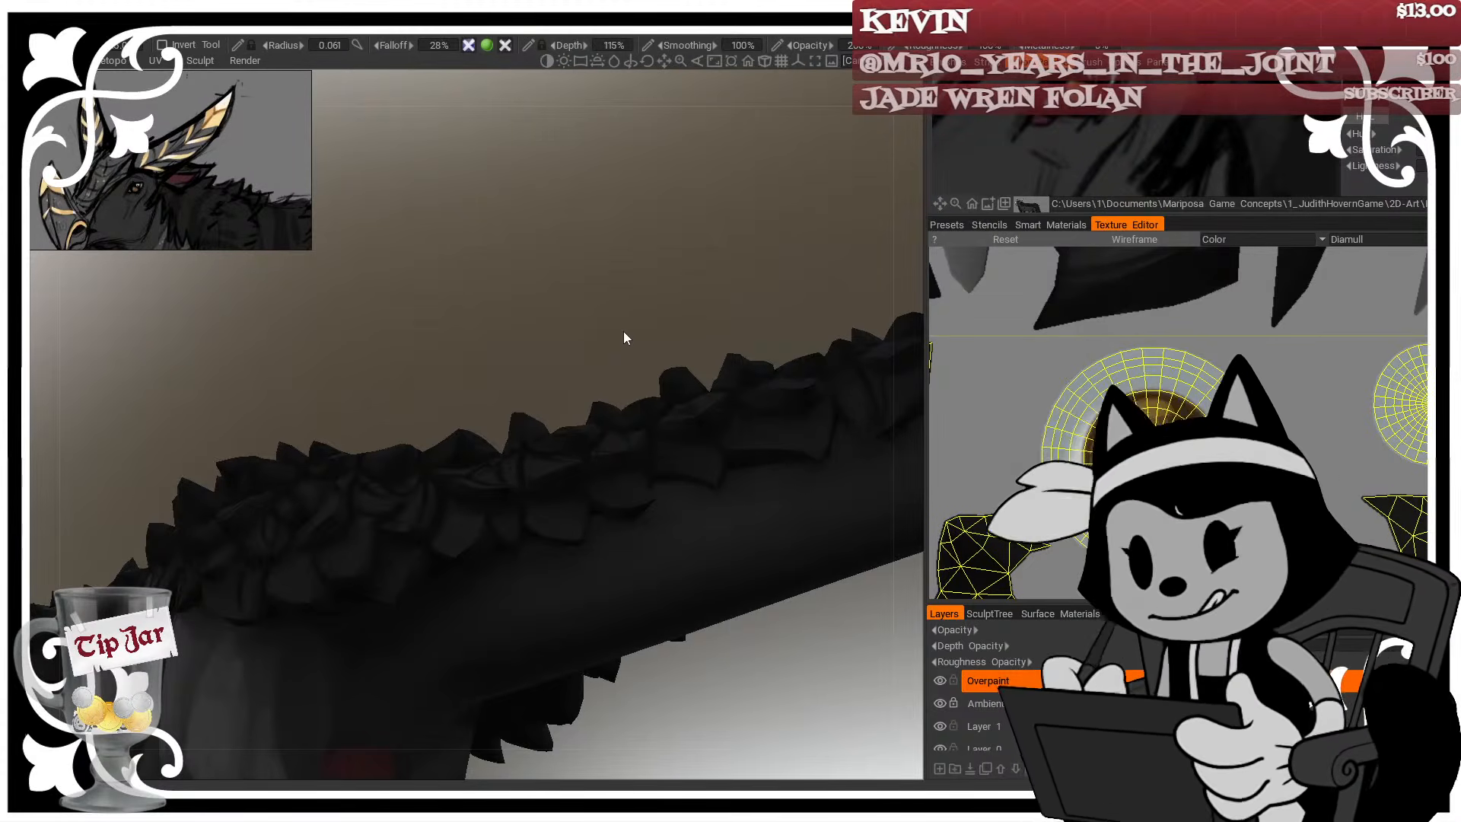
left_click_drag(605, 330, 637, 369)
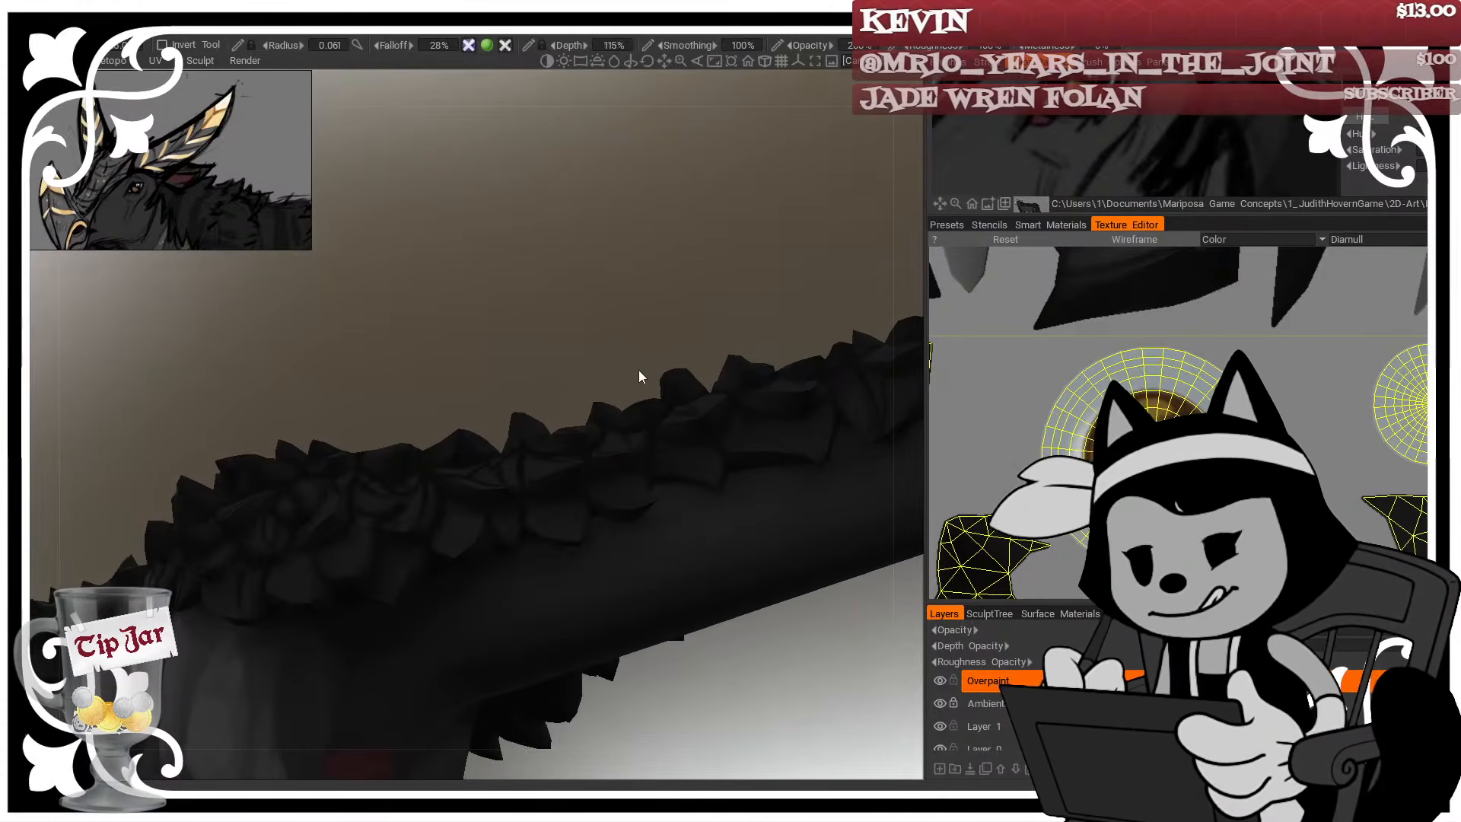
Define the tufts along the upper edge of the tail base with a brush radius of 0.028
left_click_drag(716, 323, 702, 352)
key("bracketleft")
key("bracketleft")
key("bracketleft")
key("bracketleft")
left_click_drag(721, 263, 691, 319)
key("bracketleft")
key("bracketleft")
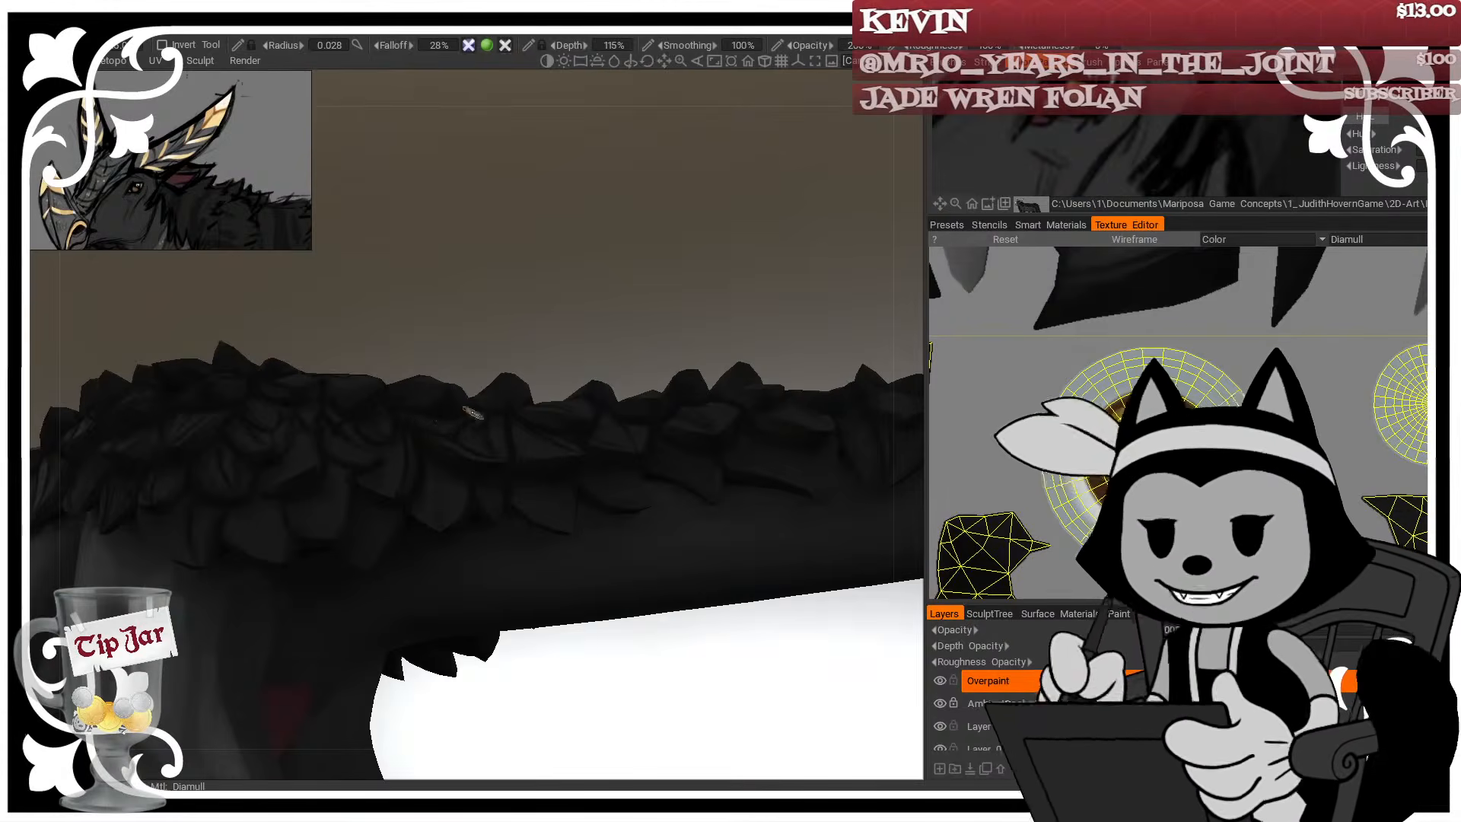
Sharpen the tuft edges where the hip meets the tail with a brush radius of 0.022
mouse_move(491, 320)
left_mouse_down("shift")
mouse_move(508, 365)
mouse_move(496, 240)
left_mouse_up("shift")
key("bracketright")
key("bracketright")
key("bracketleft")
key("bracketleft")
key("bracketleft")
left_click_drag(396, 312, 404, 373, "shift")
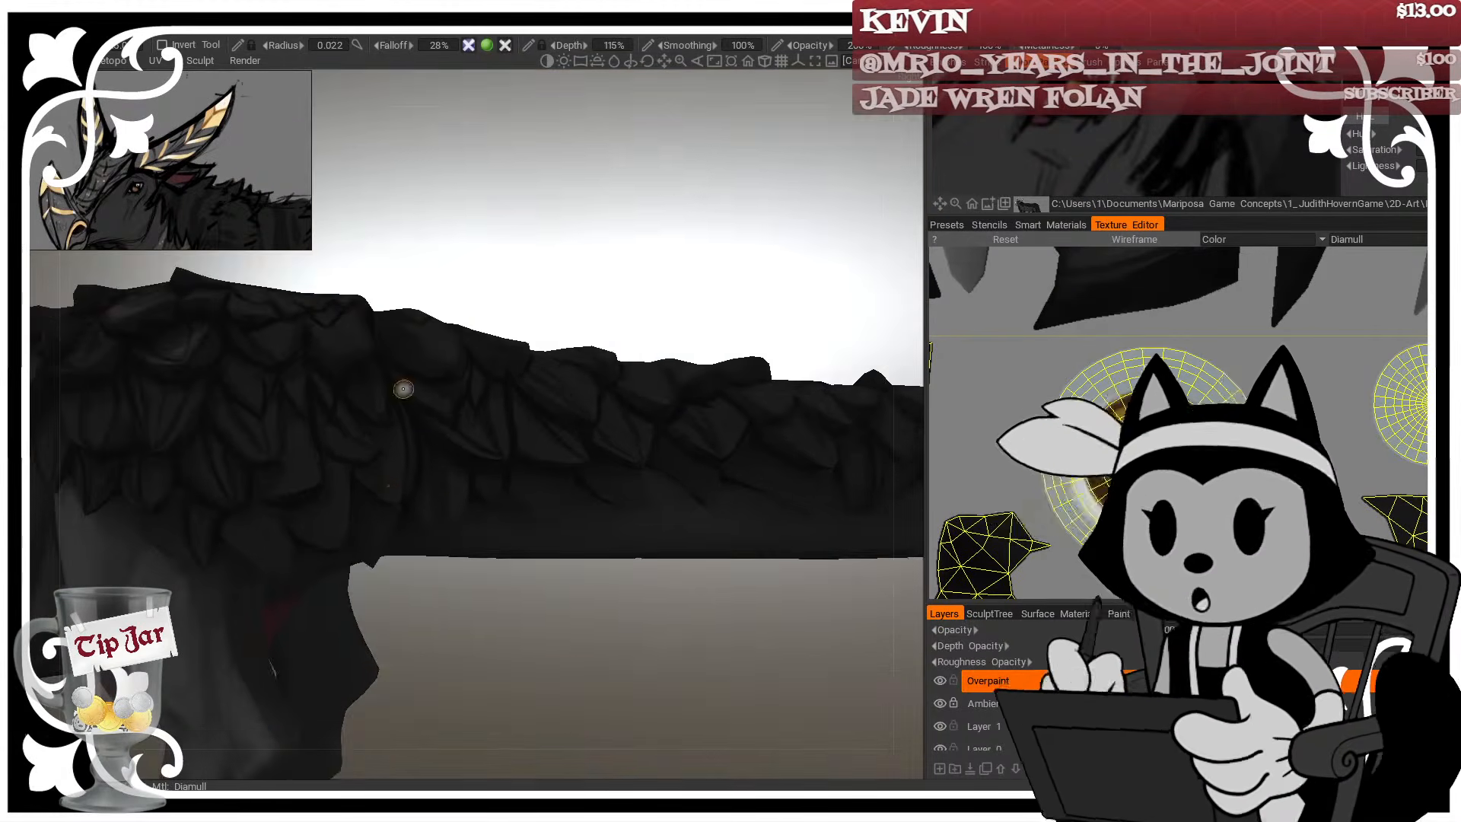
Shape the lowest row of hip tufts above the hind leg with brush radii of 0.032 and 0.031
left_click_drag(434, 288, 377, 322)
key("bracketright")
key("bracketright")
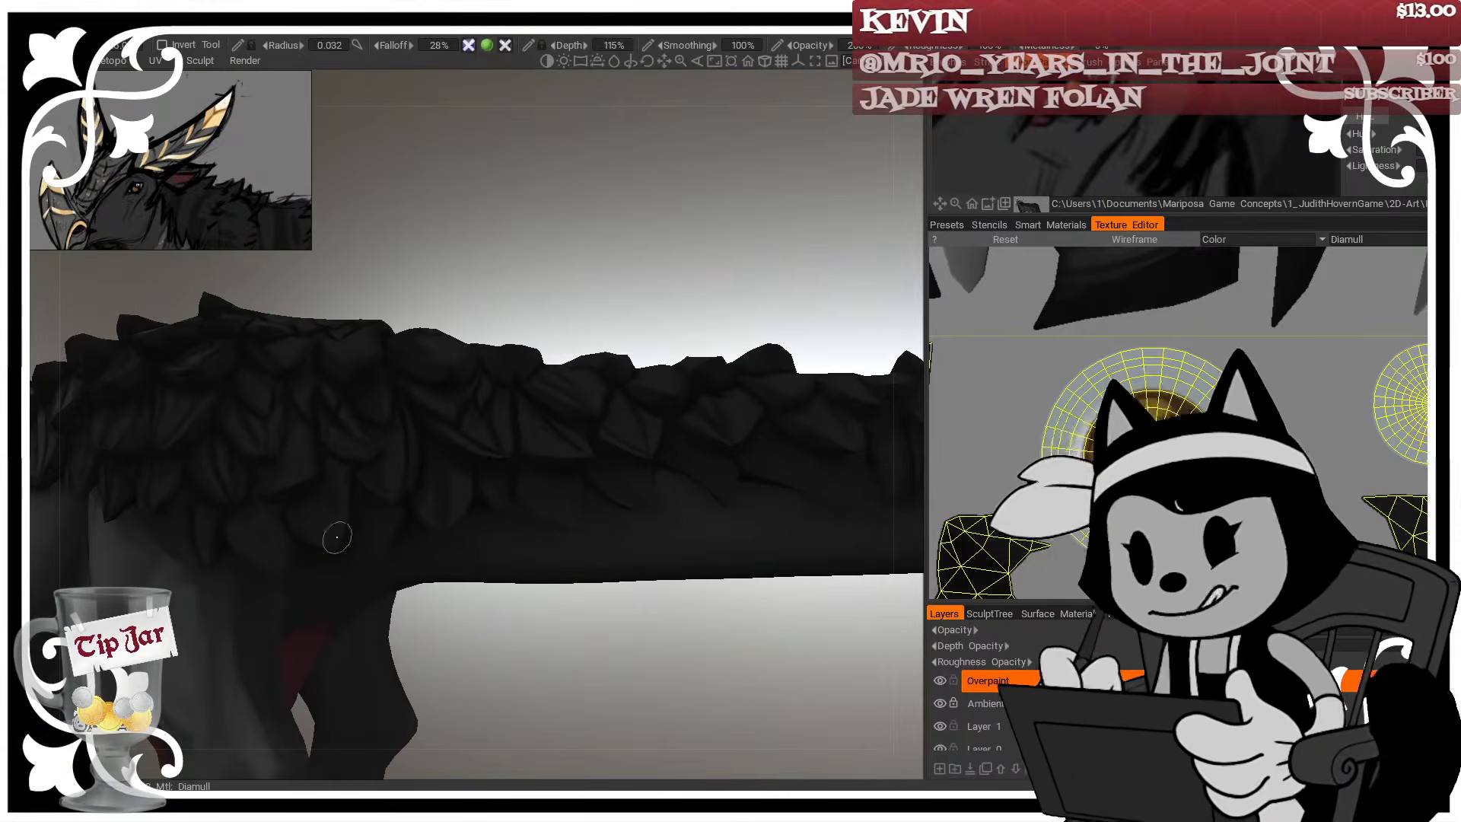
key("bracketright")
key("bracketright")
mouse_move(350, 470)
left_mouse_down("alt")
mouse_move(308, 522)
mouse_move(277, 485)
left_mouse_up("alt")
key("bracketleft")
key("bracketleft")
key("bracketleft")
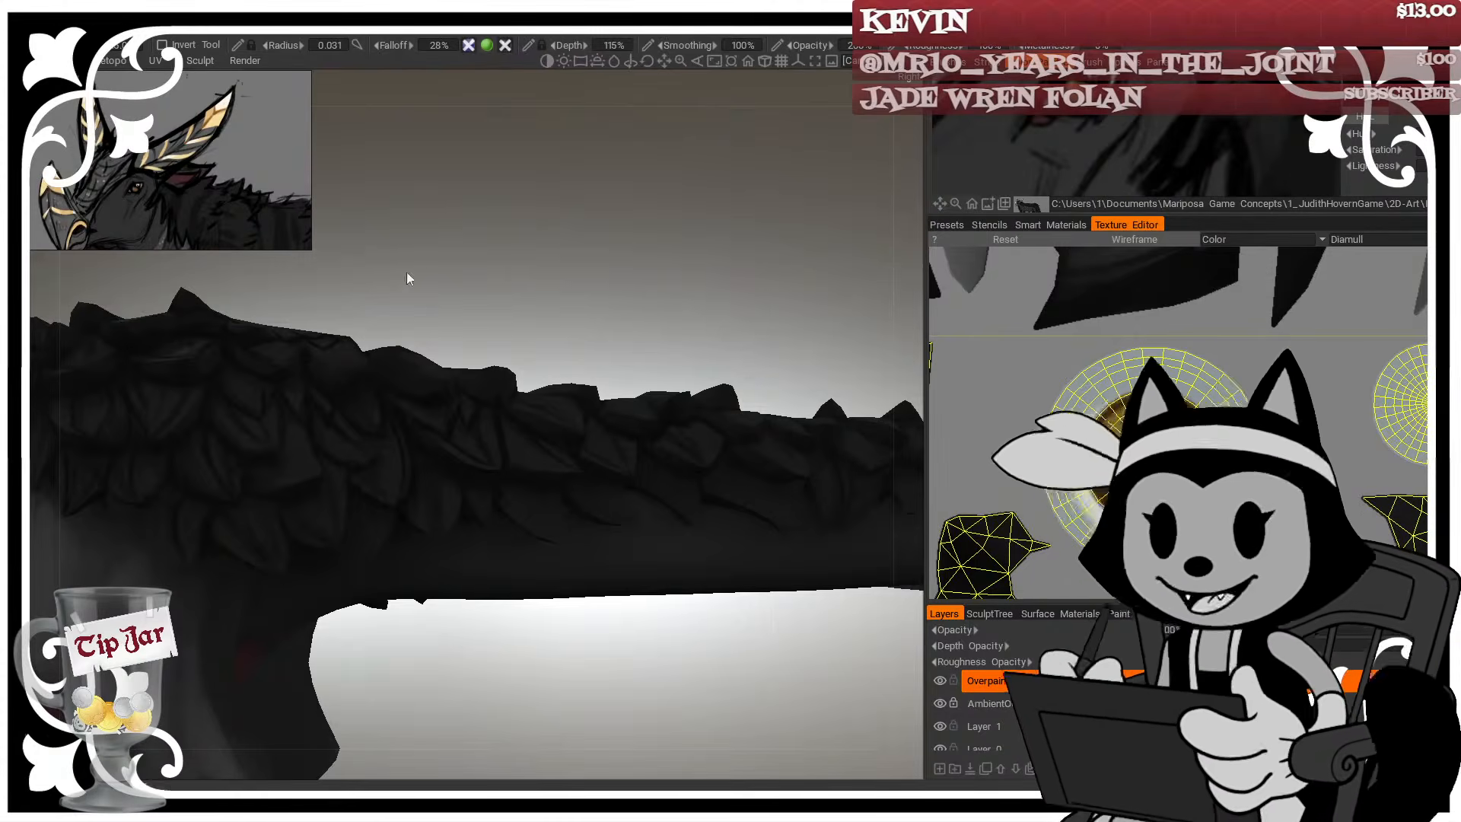
Refine the outlines of the lower hip tufts with brush radii of 0.024 and 0.022
mouse_move(406, 271)
left_mouse_down()
mouse_move(388, 308)
mouse_move(369, 297)
mouse_move(357, 339)
left_mouse_up()
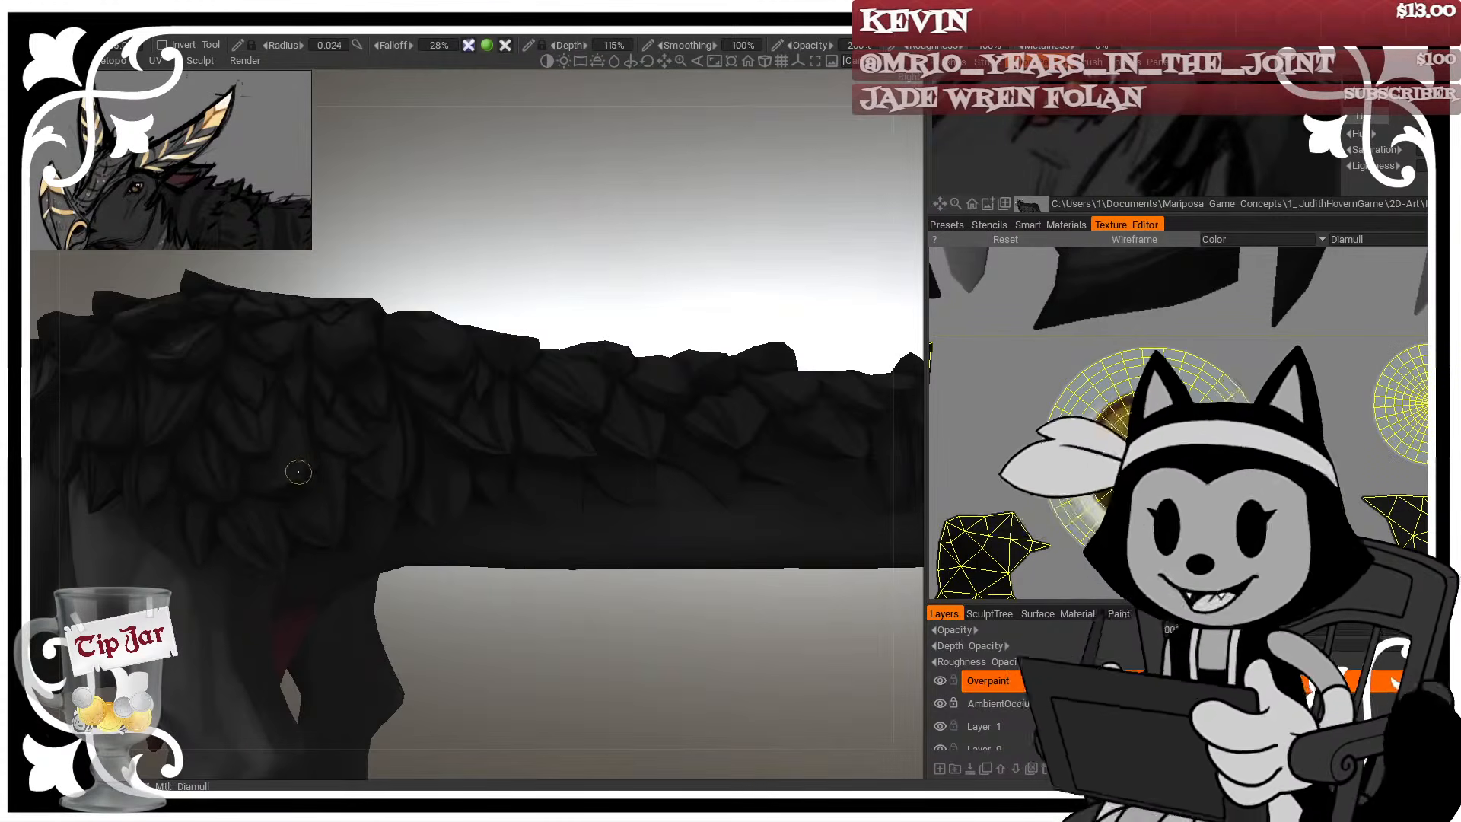
left_click_drag(308, 459, 495, 284, "alt")
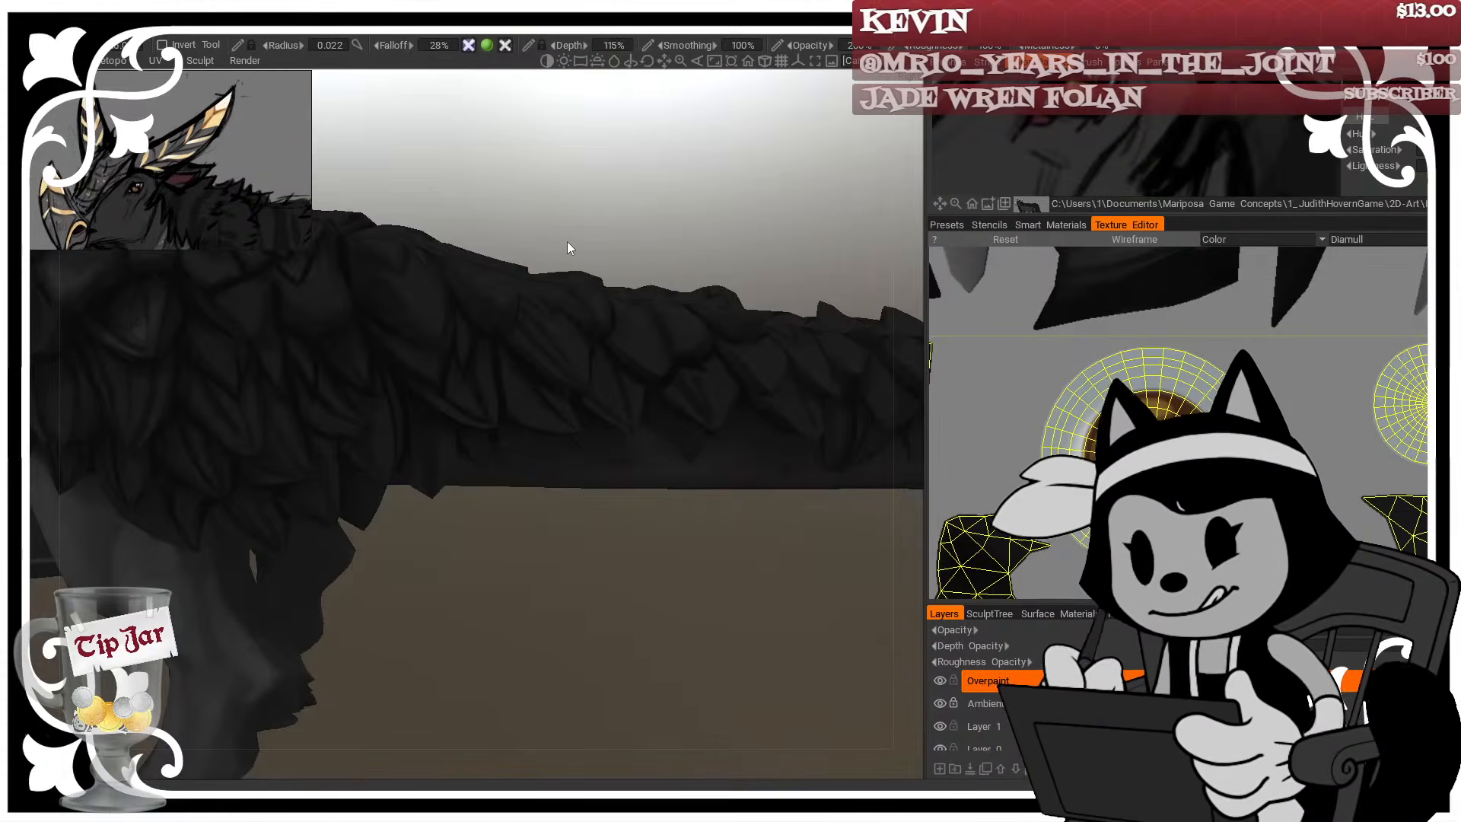
left_click_drag(567, 248, 663, 496, "alt")
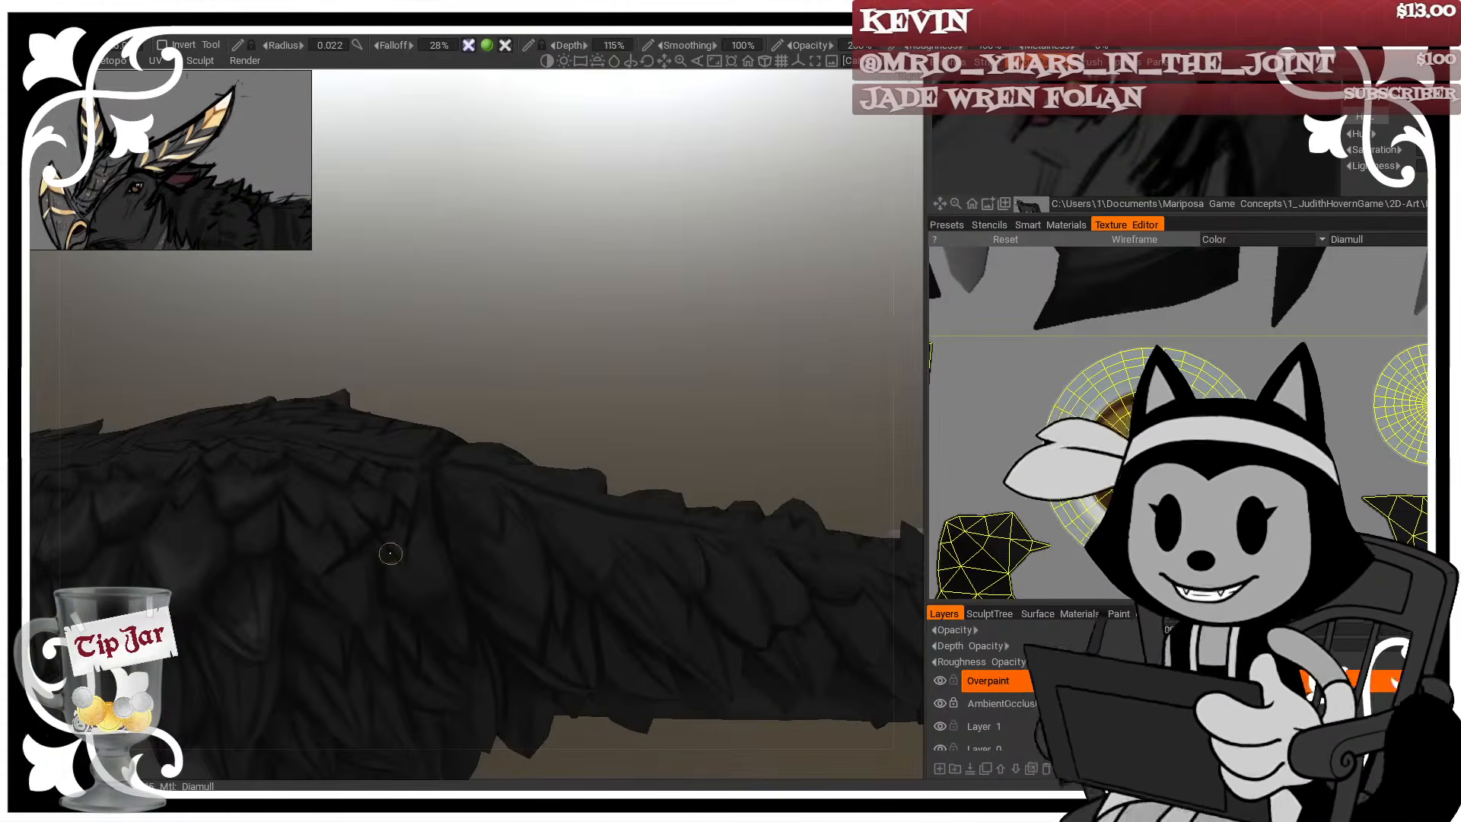
Blend shading over the rump and tail-base tufts with brush radii of 0.041, 0.045 and 0.049
left_click_drag(421, 576, 446, 391, "alt")
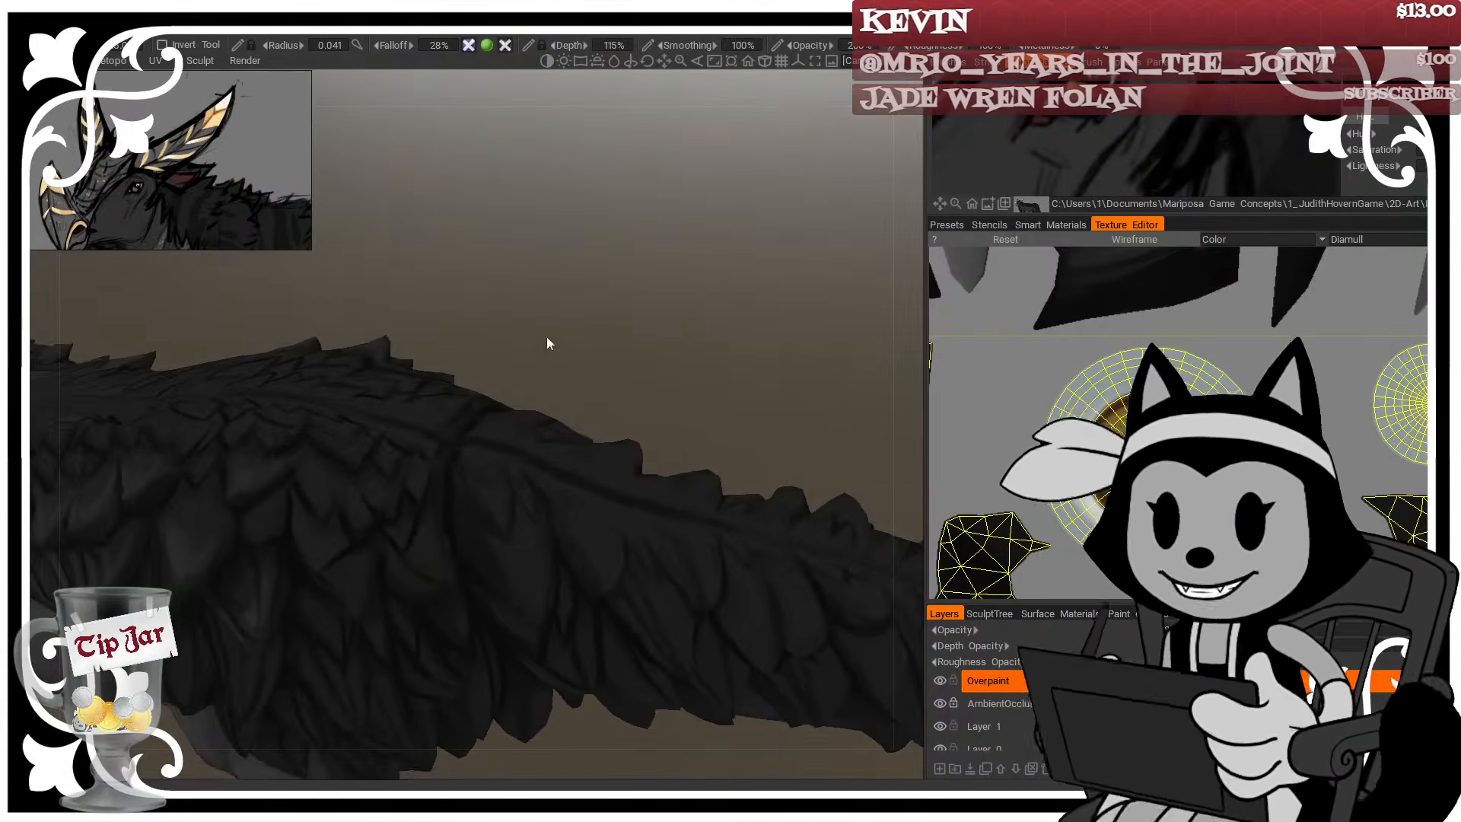
left_click_drag(548, 343, 513, 509, "alt")
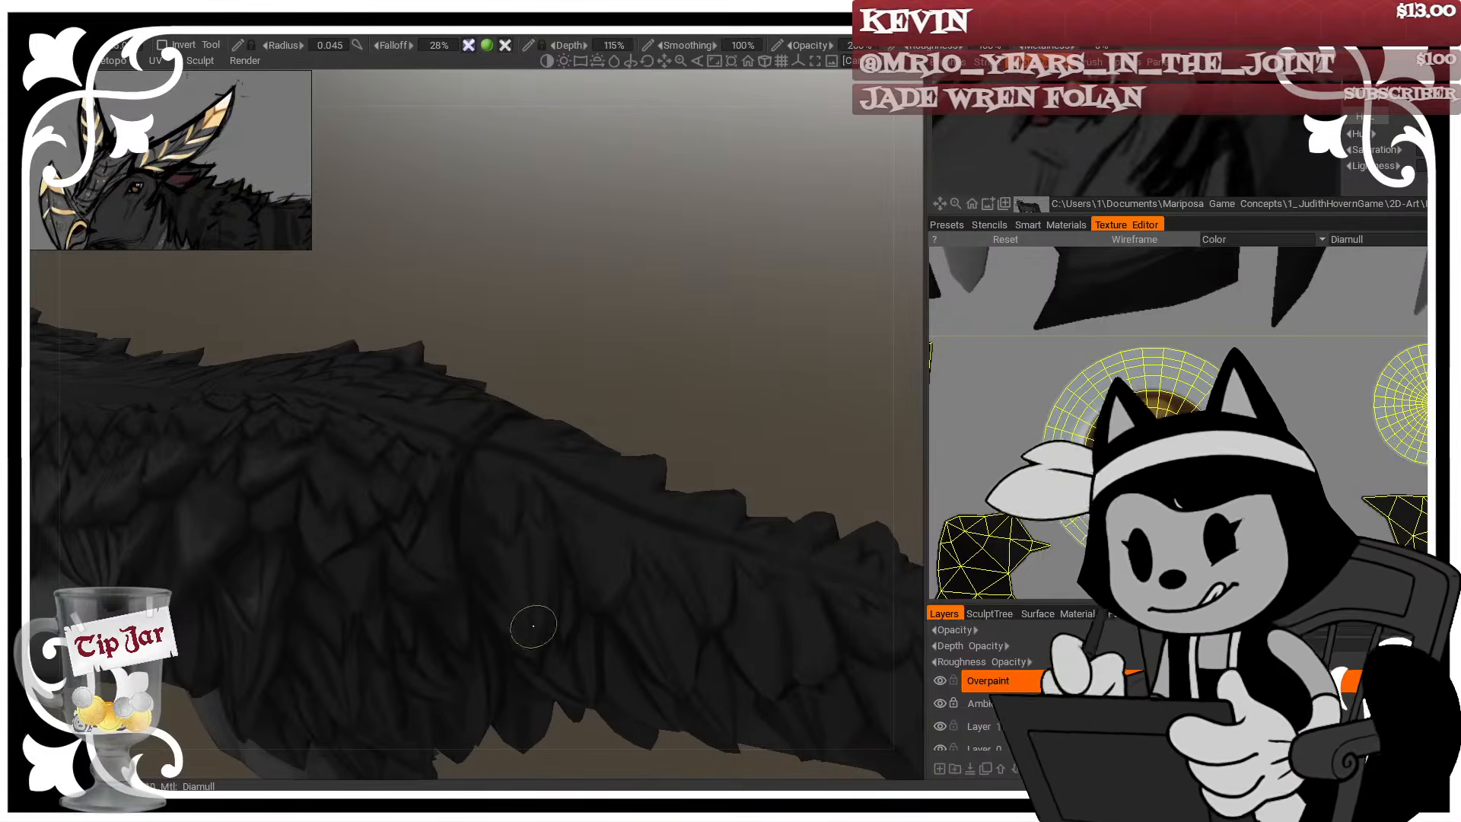
left_click_drag(587, 466, 413, 515, "alt")
left_click_drag(466, 442, 359, 548, "alt")
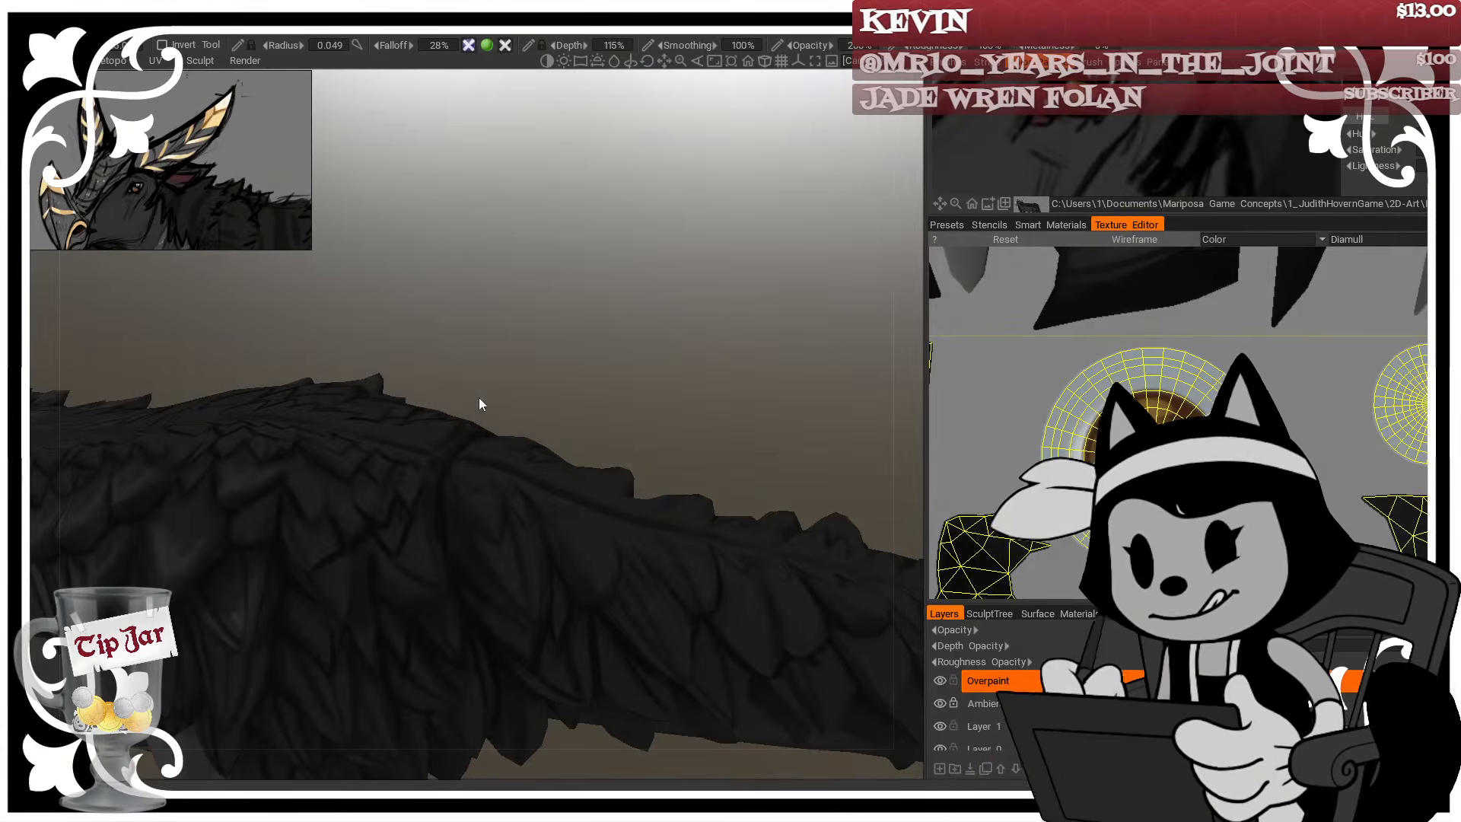
Outline the tufts on the upper tail below the center line with brush radii of 0.020 and 0.027
right_click_drag(478, 397, 586, 317, "alt")
mouse_move(586, 317)
left_mouse_down("alt")
mouse_move(555, 309)
mouse_move(432, 368)
mouse_move(620, 349)
mouse_move(547, 326)
mouse_move(666, 315)
mouse_move(691, 251)
mouse_move(685, 349)
mouse_move(457, 312)
mouse_move(565, 196)
mouse_move(659, 182)
mouse_move(586, 210)
mouse_move(680, 212)
mouse_move(684, 304)
mouse_move(662, 313)
mouse_move(662, 335)
mouse_move(610, 271)
mouse_move(606, 310)
mouse_move(677, 367)
mouse_move(580, 332)
mouse_move(692, 332)
mouse_move(541, 335)
mouse_move(661, 261)
mouse_move(494, 272)
left_mouse_up("alt")
left_click_drag(527, 417, 499, 414, "alt")
right_click_drag(499, 414, 487, 423)
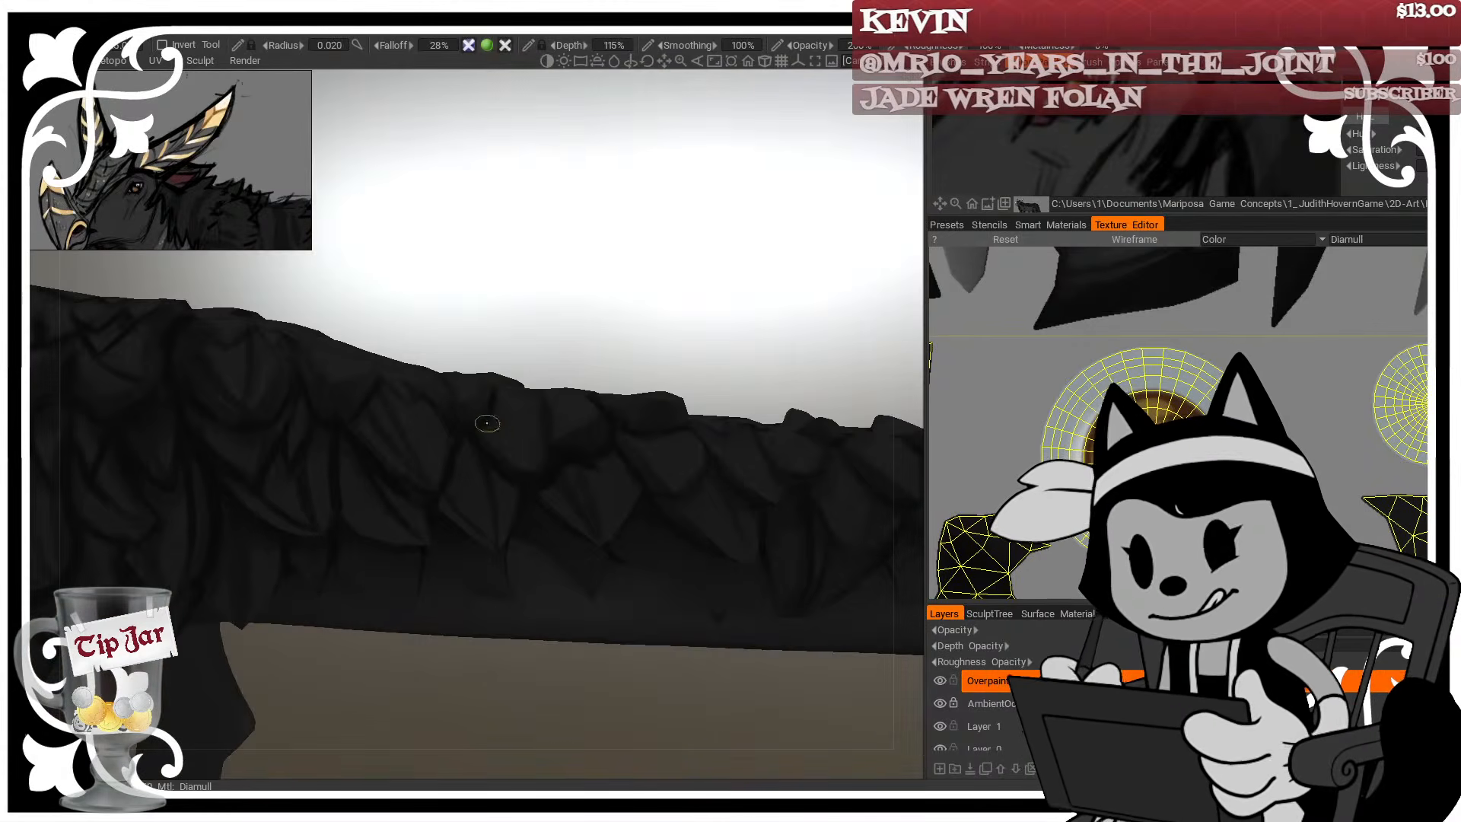
left_click_drag(525, 281, 525, 426, "alt")
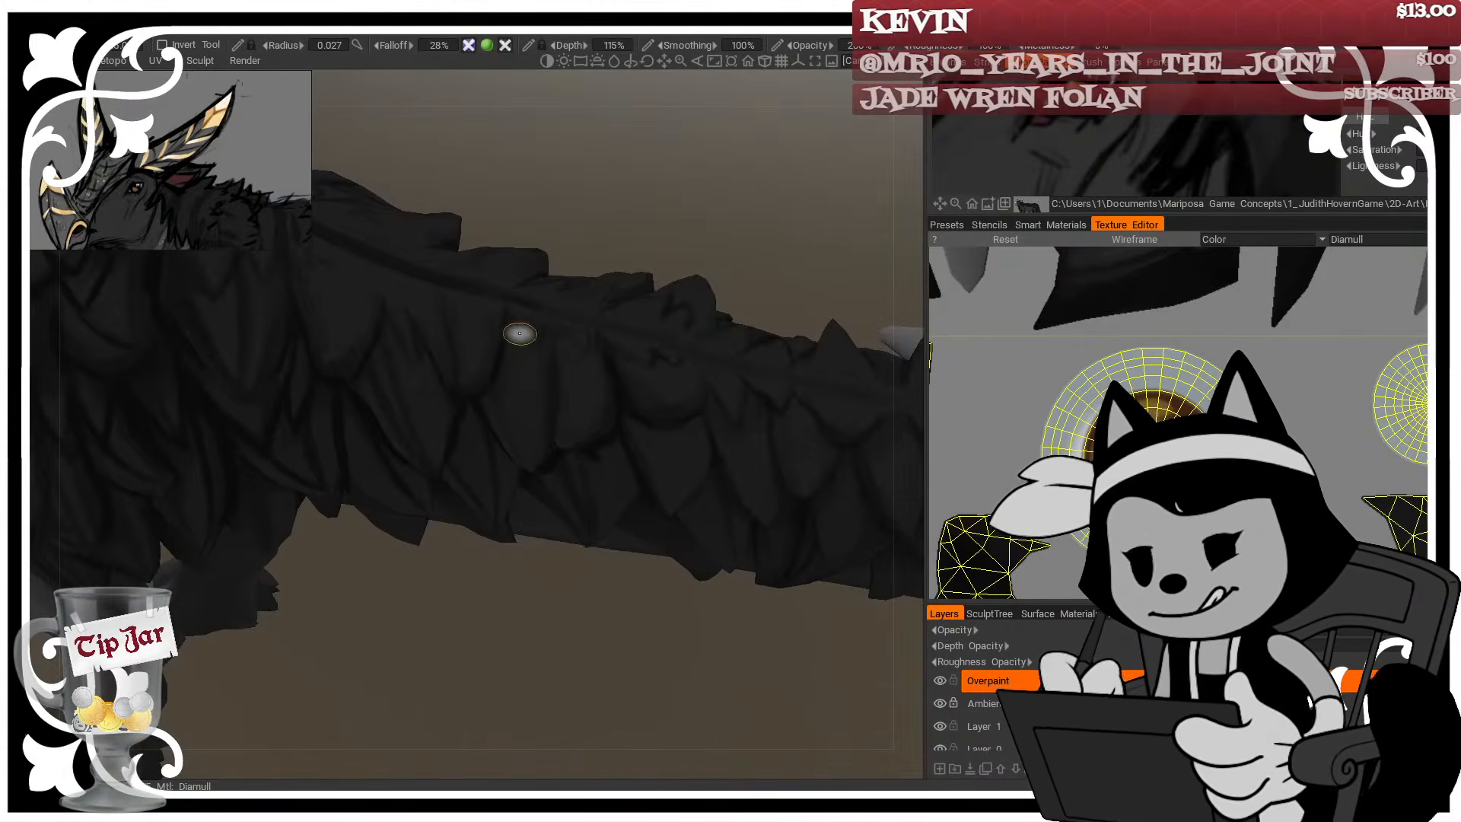
right_click_drag(539, 381, 536, 389)
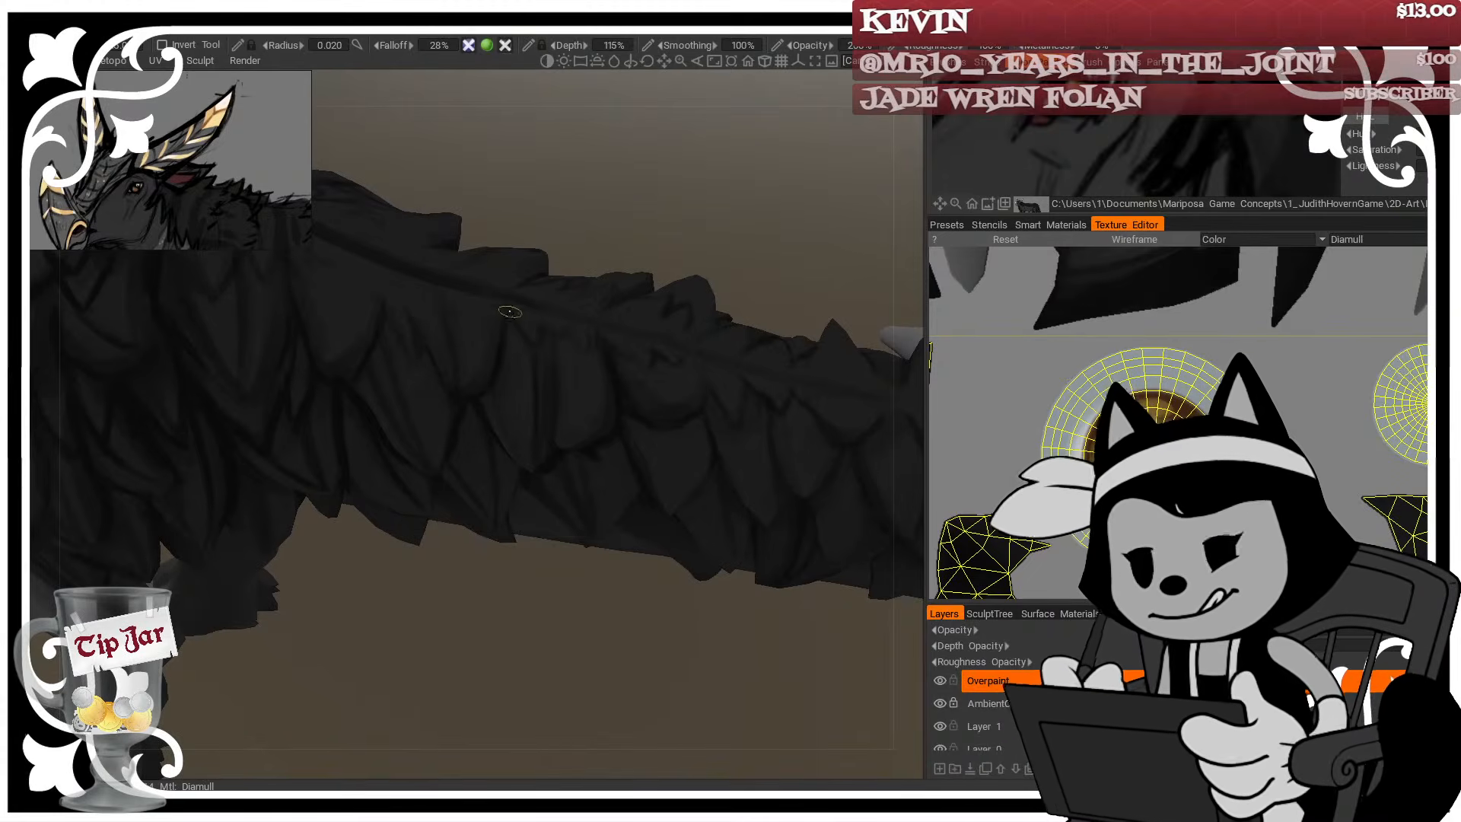
left_click_drag(685, 114, 637, 297)
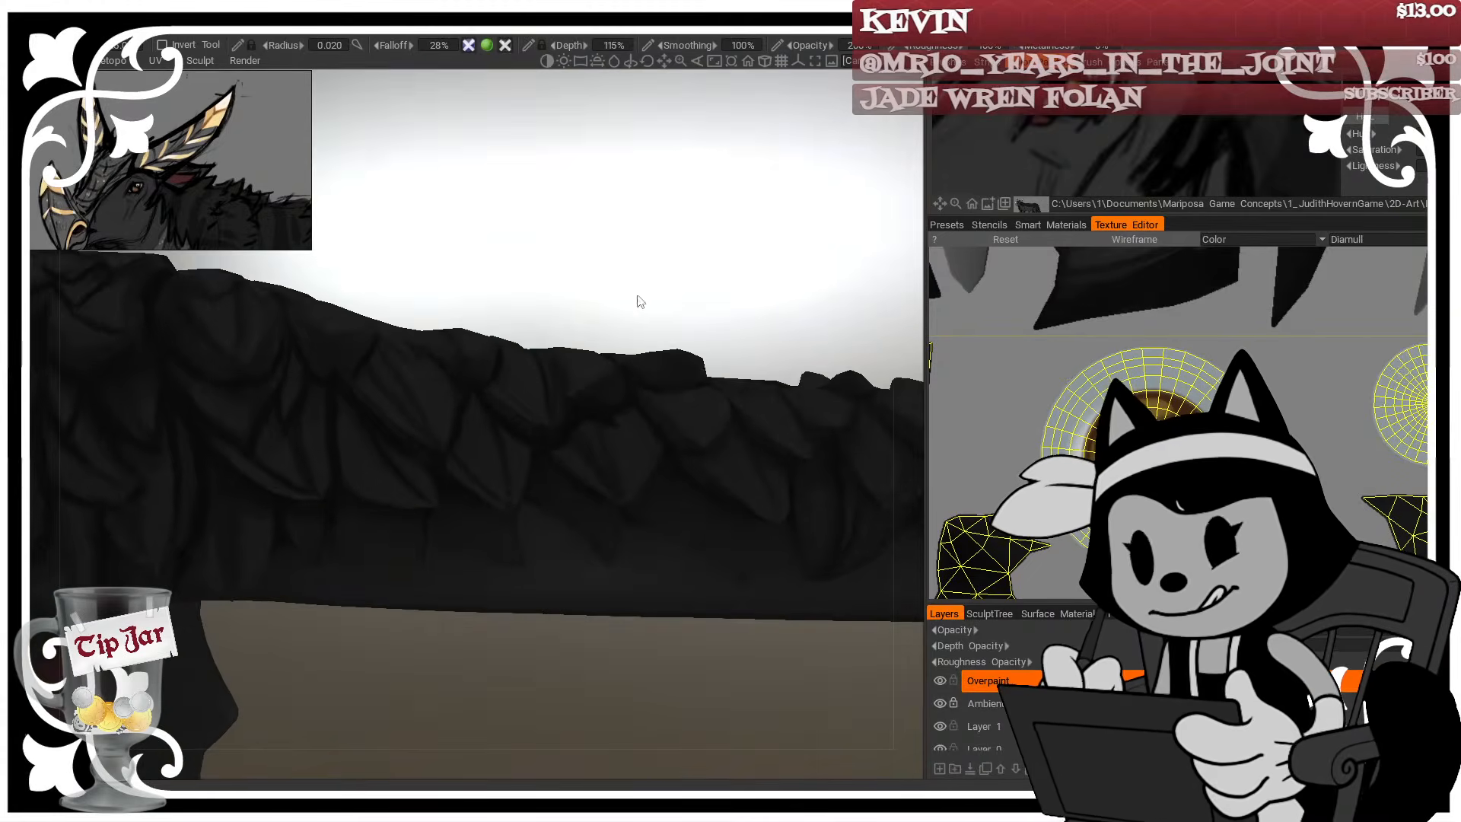
Detail the mid-tail tufts with a brush radius of 0.015 and shade them with a radius of 0.036
left_click_drag(605, 434, 633, 246)
key("bracketleft")
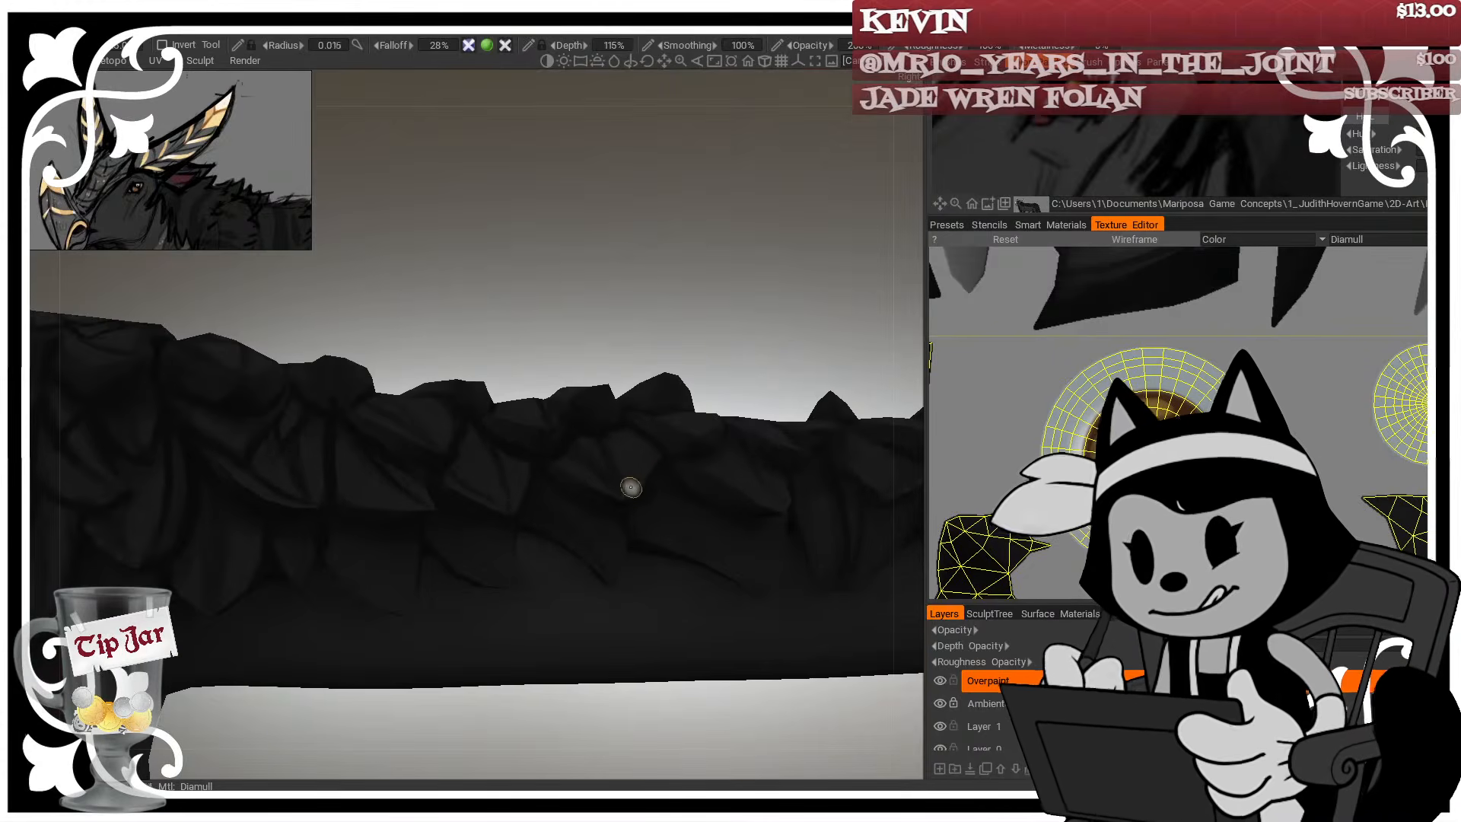
key("bracketright")
left_click_drag(658, 433, 658, 358, "alt")
key("bracketright")
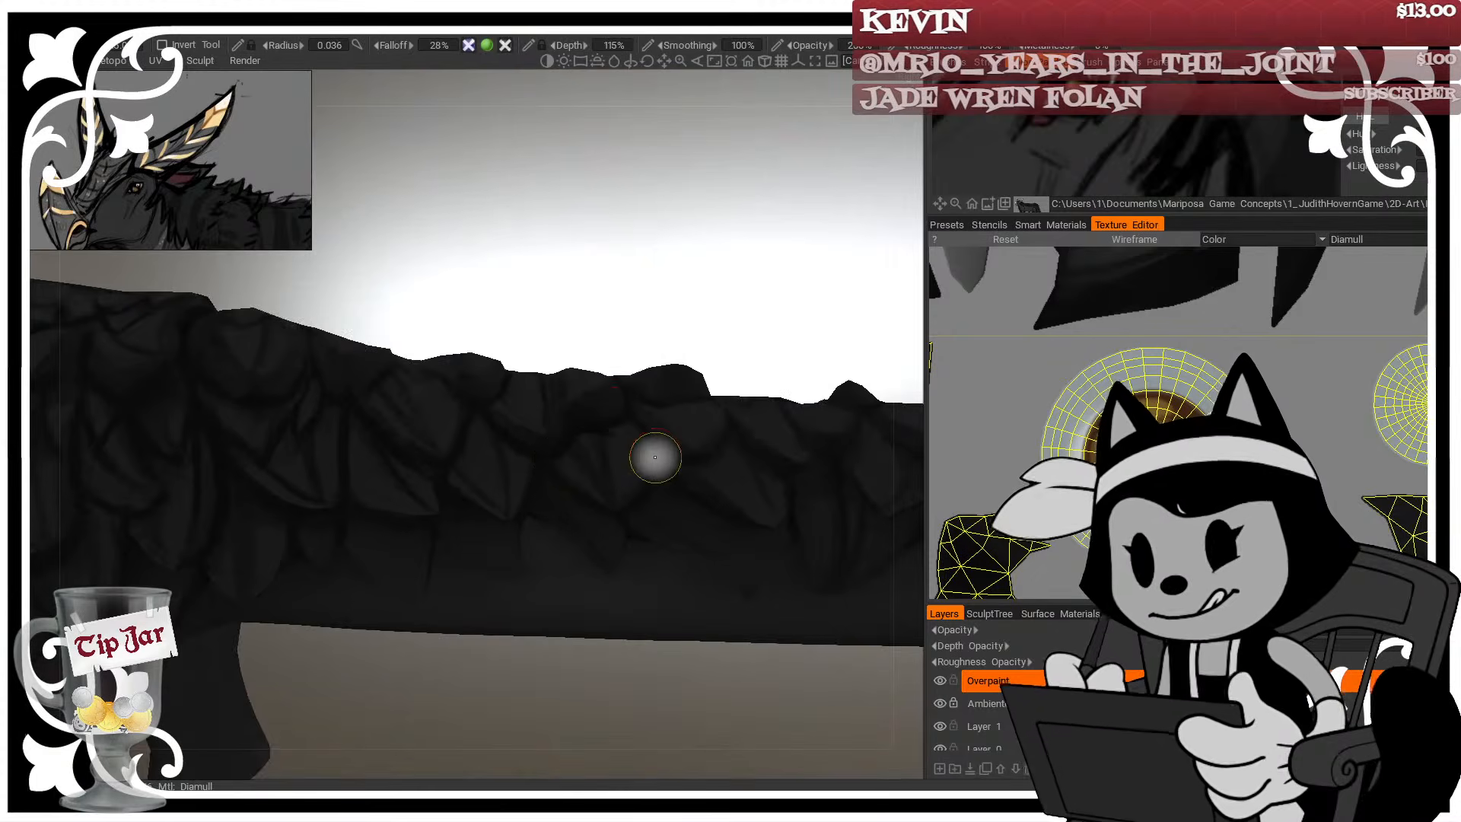
middle_click_drag(646, 456, 437, 502, "alt")
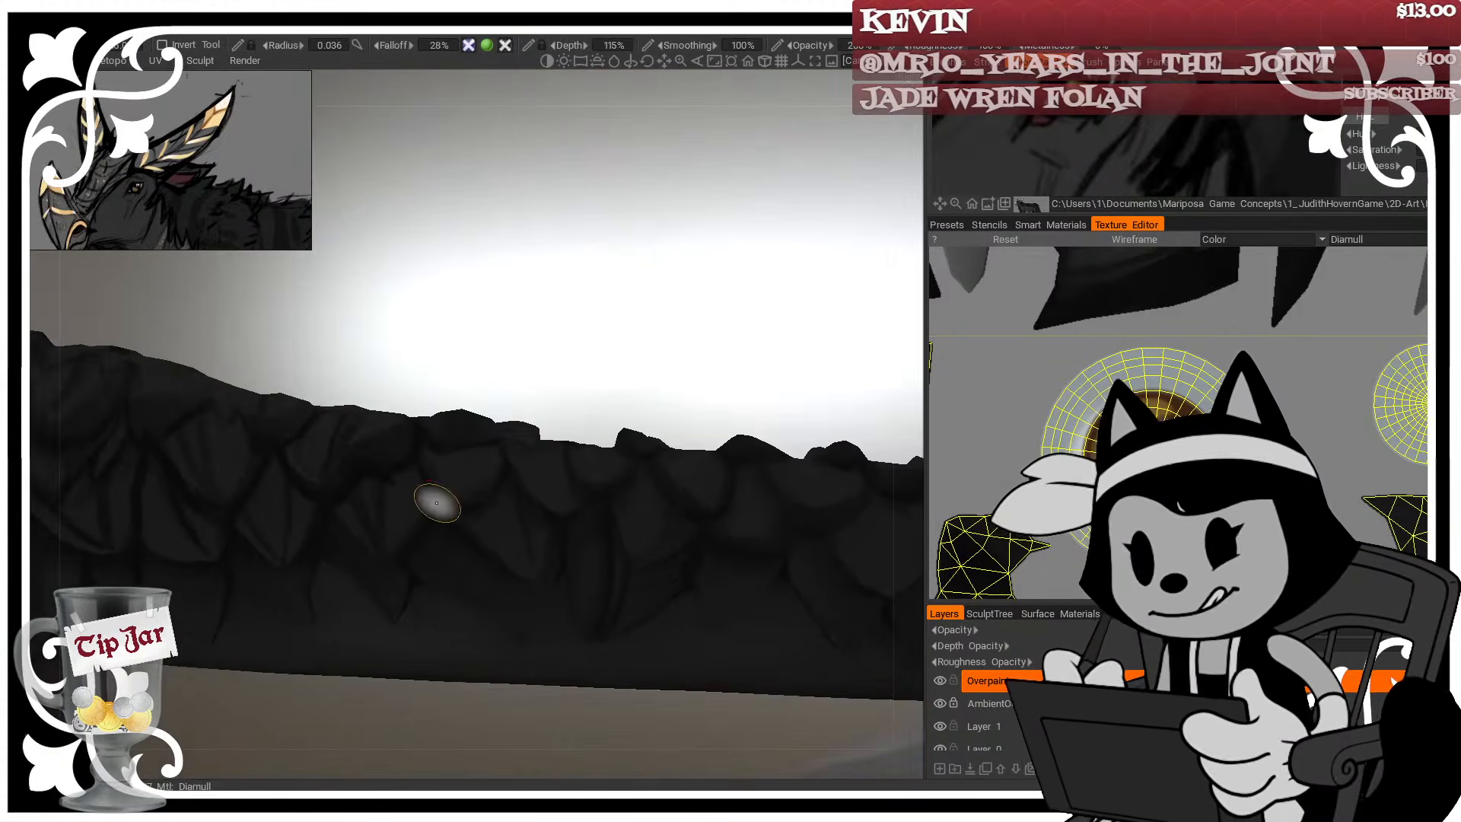
Draw fine edges on the lower mid-tail tufts with brush radii of 0.016 and 0.018
left_click_drag(437, 502, 701, 344, "alt")
key("bracketleft")
key("bracketleft")
key("bracketleft")
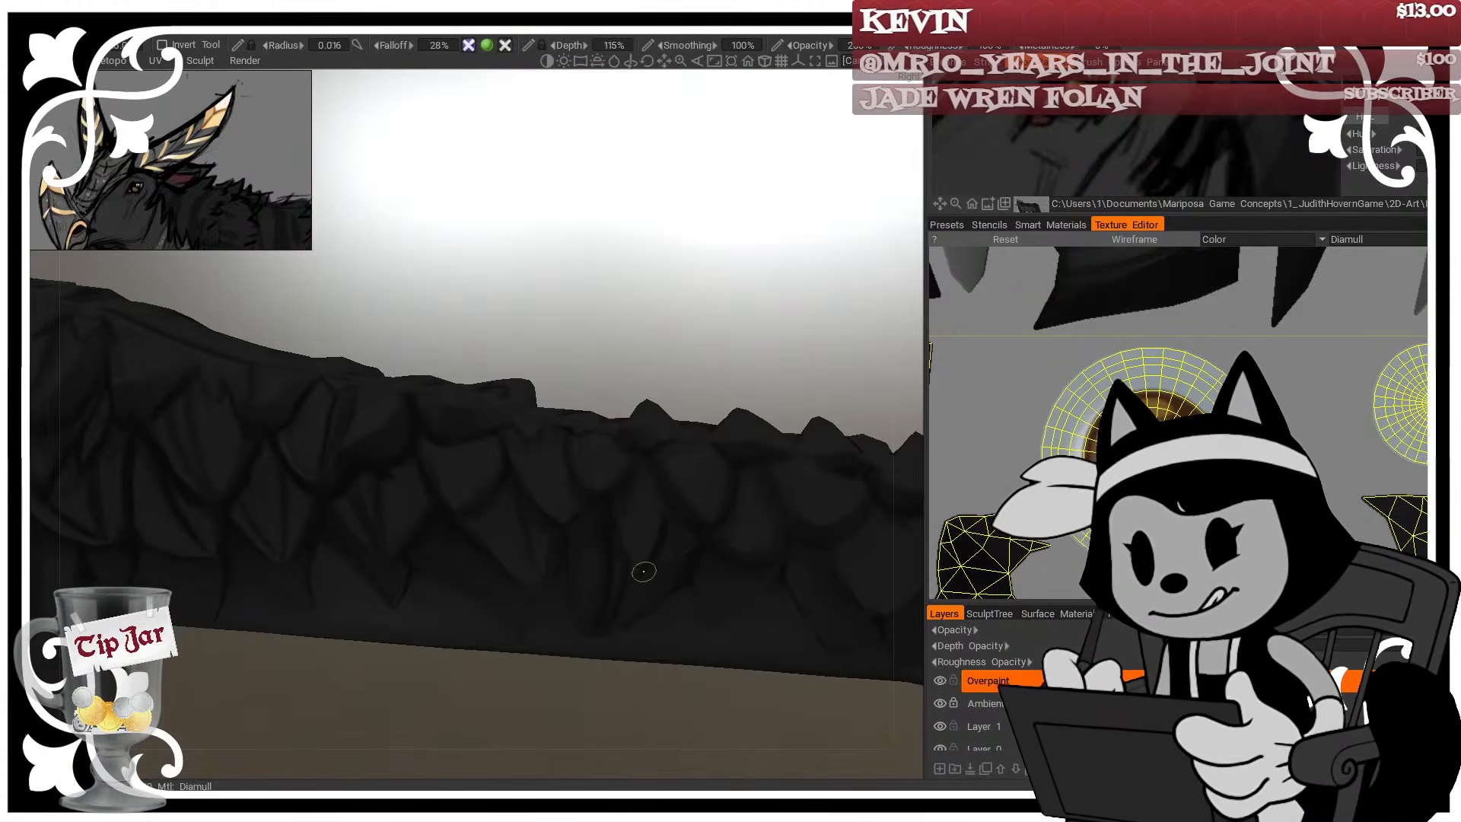
mouse_move(642, 574)
left_mouse_down("alt")
mouse_move(714, 426)
mouse_move(653, 555)
left_mouse_up("alt")
key("bracketleft")
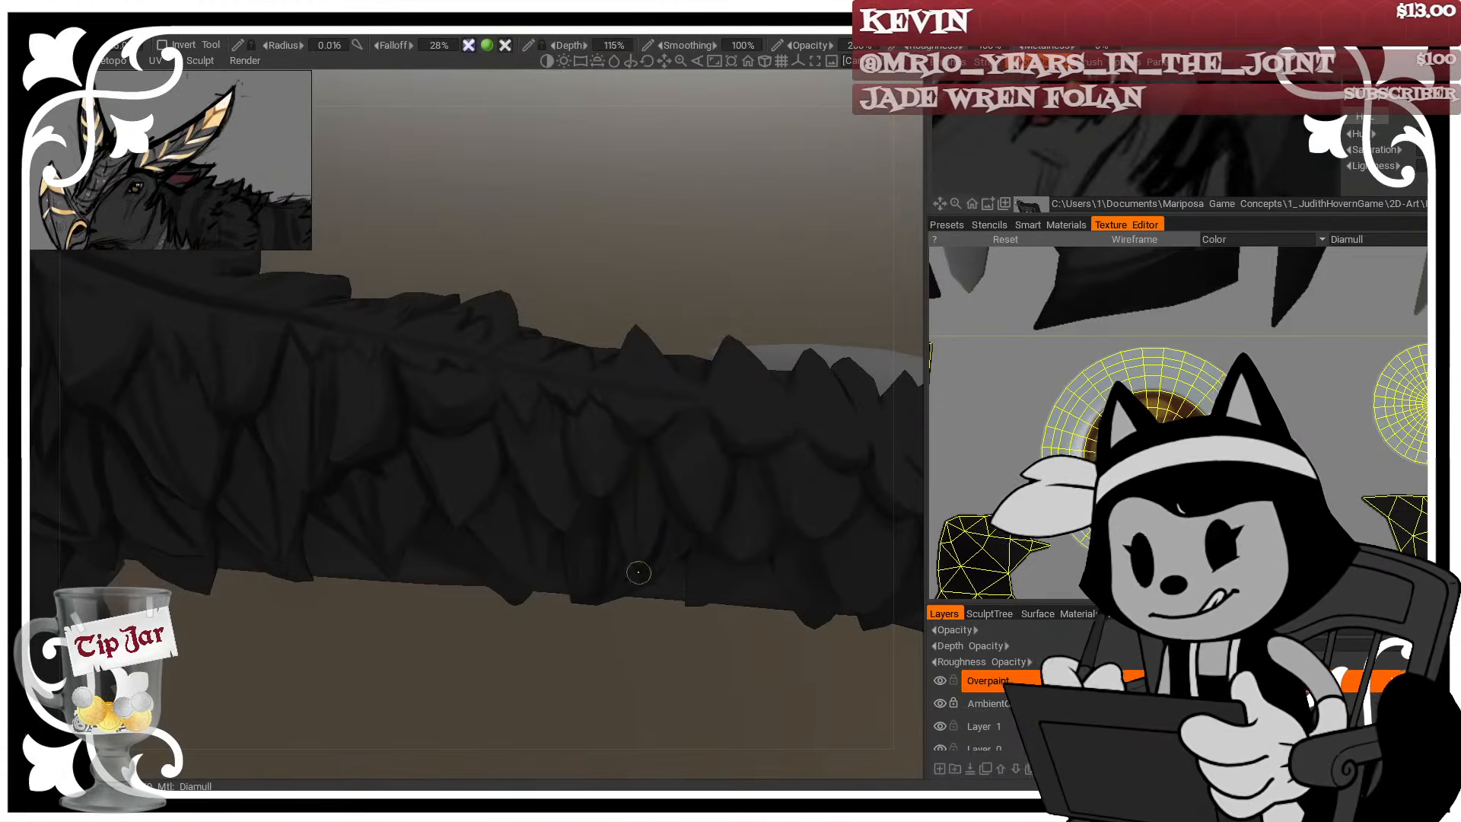
left_click_drag(622, 469, 685, 329, "alt")
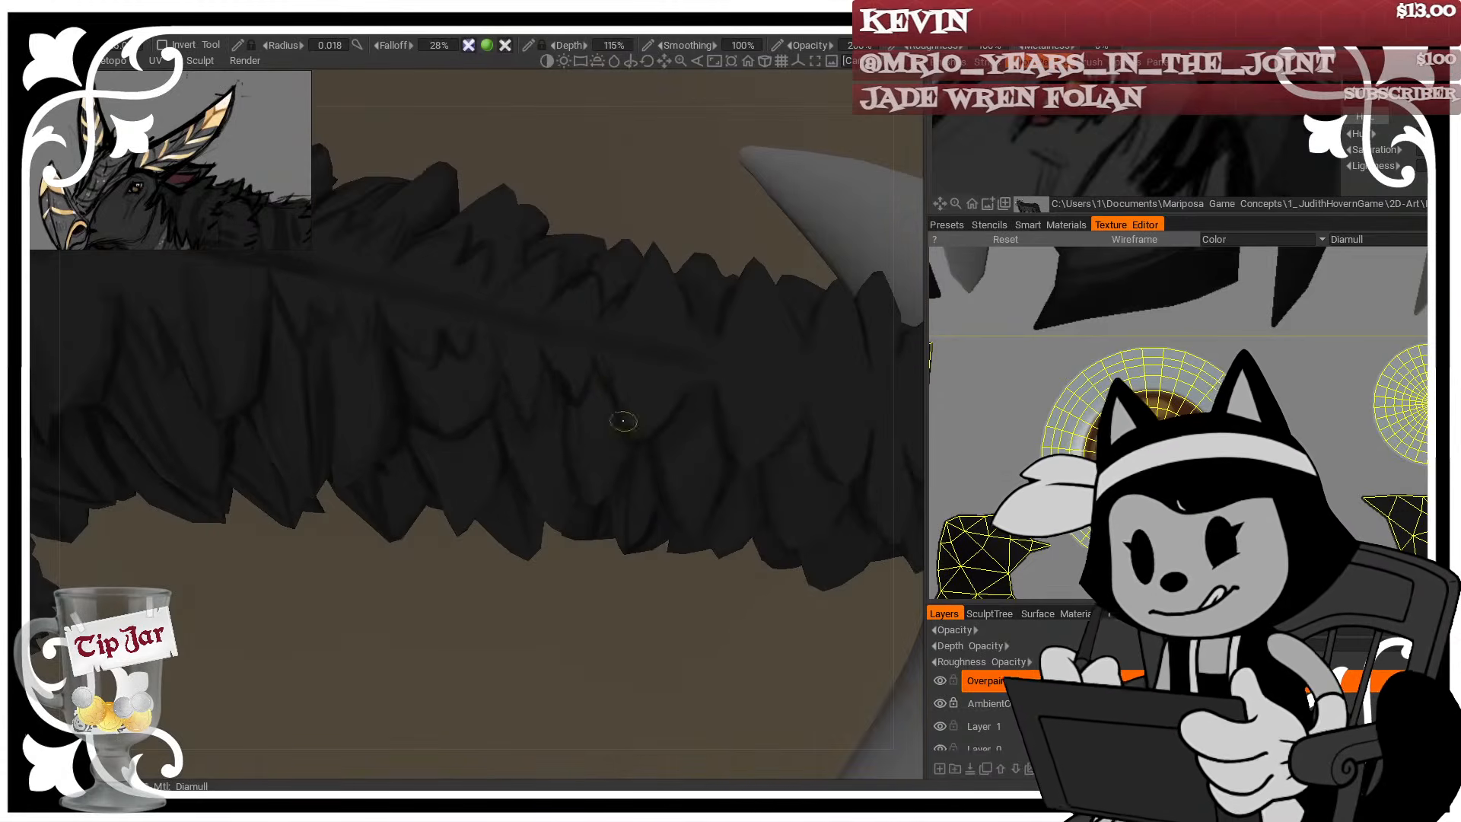
Shade between the mid-tail tufts beside the center line with brush radii of 0.032 and 0.031
key("bracketright")
left_click_drag(544, 227, 524, 327)
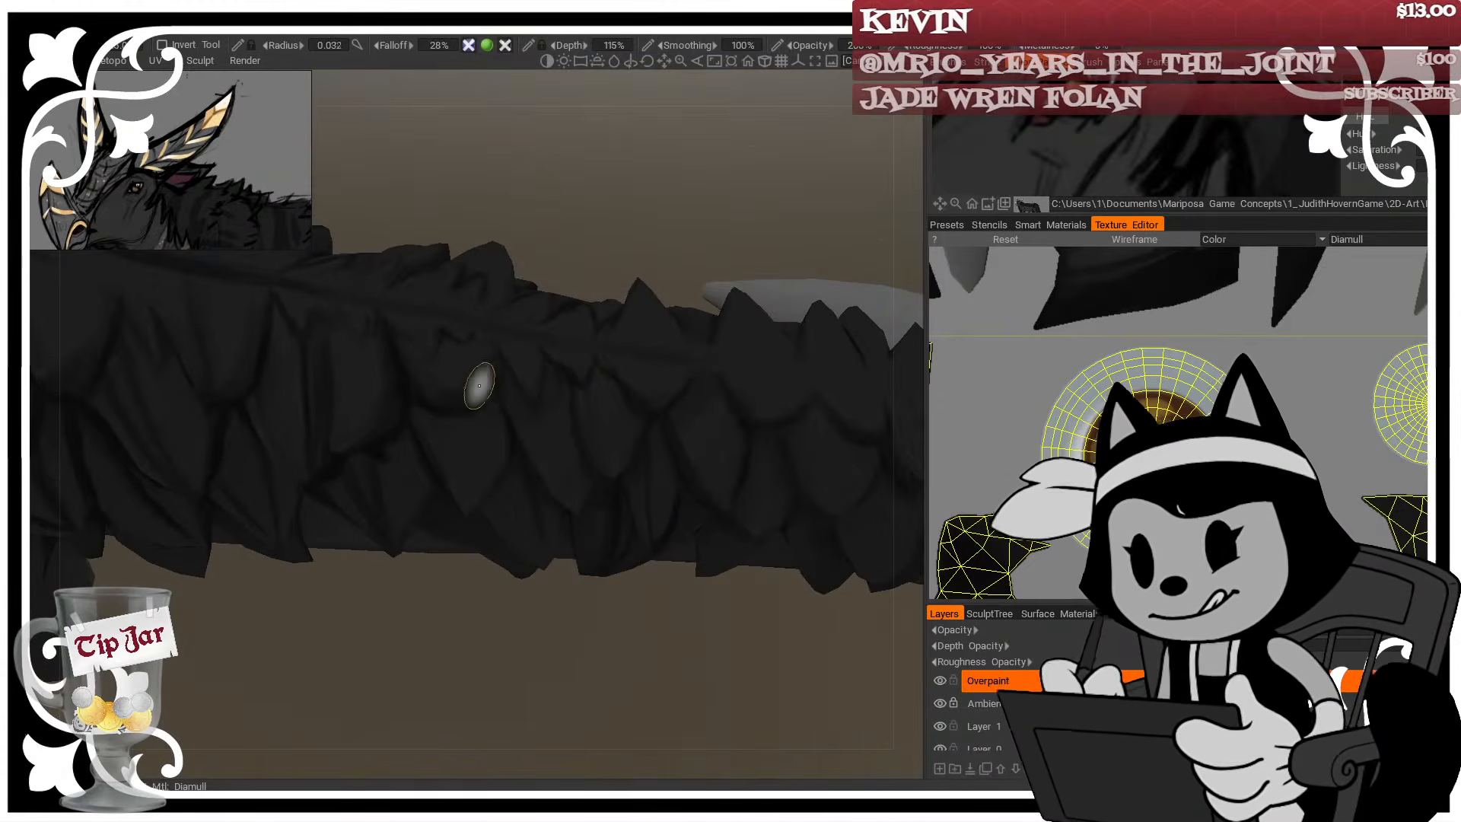
left_click_drag(554, 231, 642, 234)
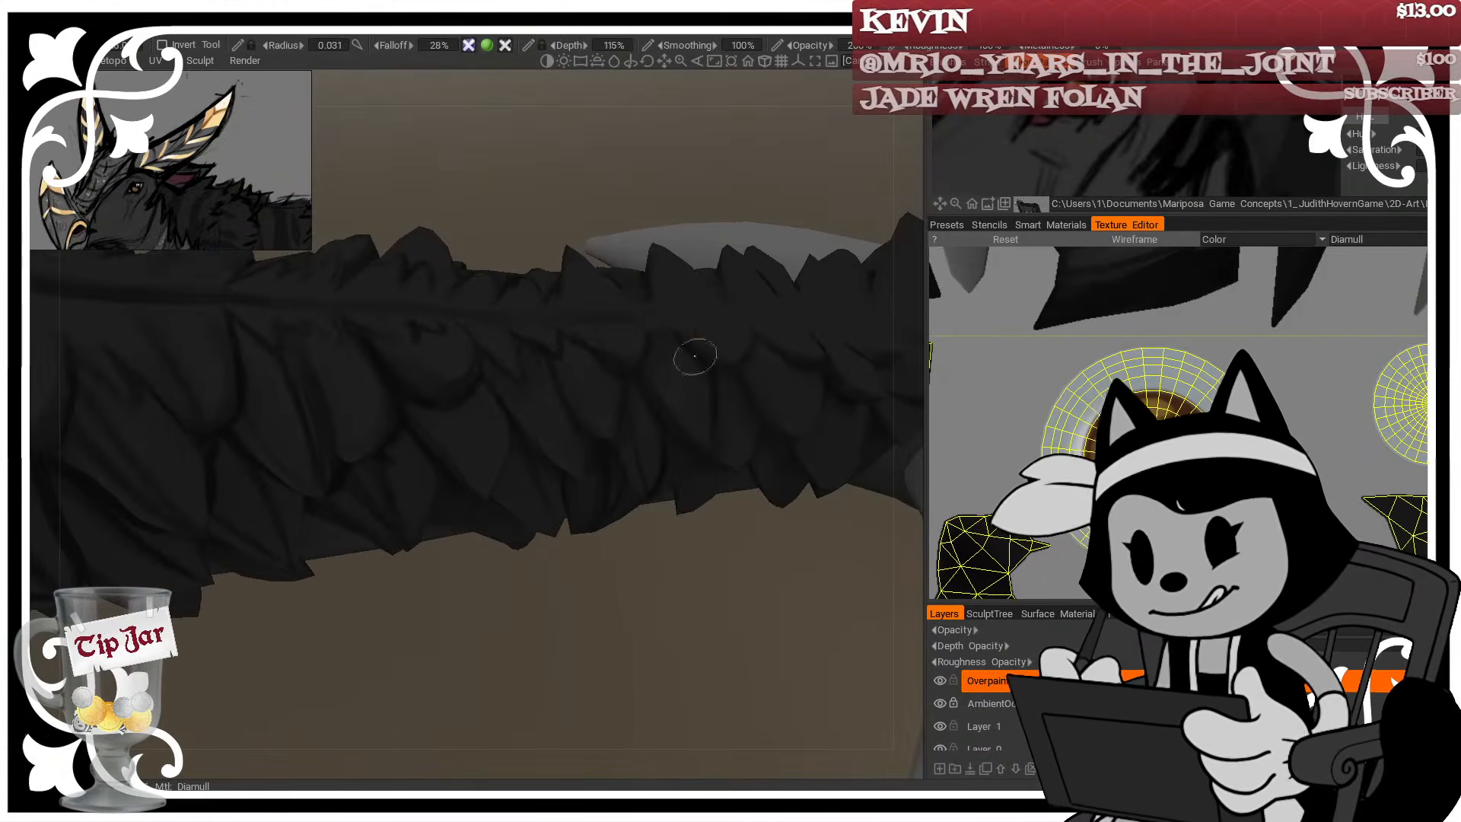
left_click_drag(679, 173, 647, 305)
Blend soft shading over the tufts from mid-tail toward the tail tip with brush radii of 0.067, 0.056 and 0.061
key("bracketright")
key("bracketleft")
key("bracketleft")
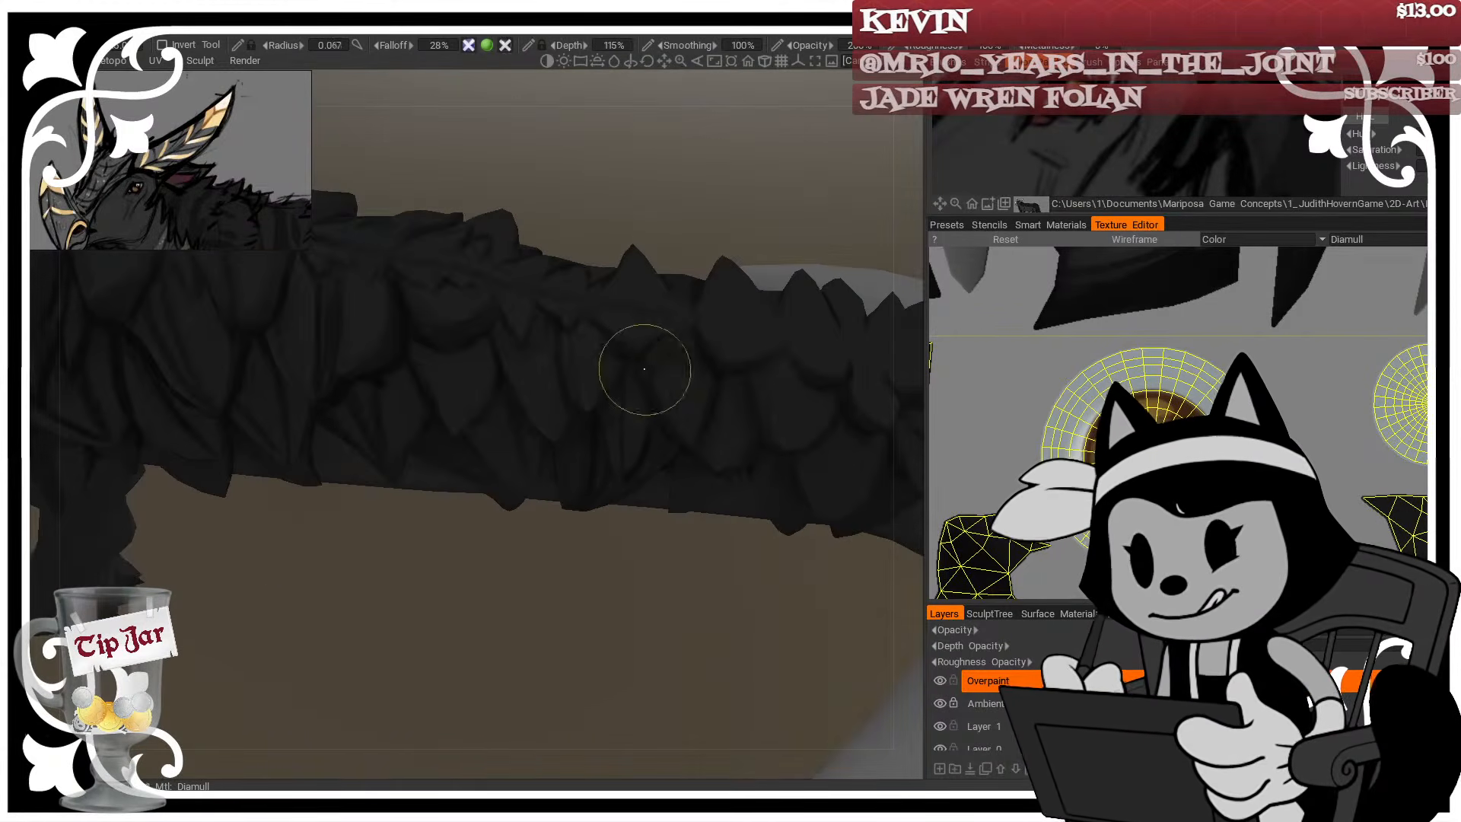
middle_click_drag(621, 380, 401, 421)
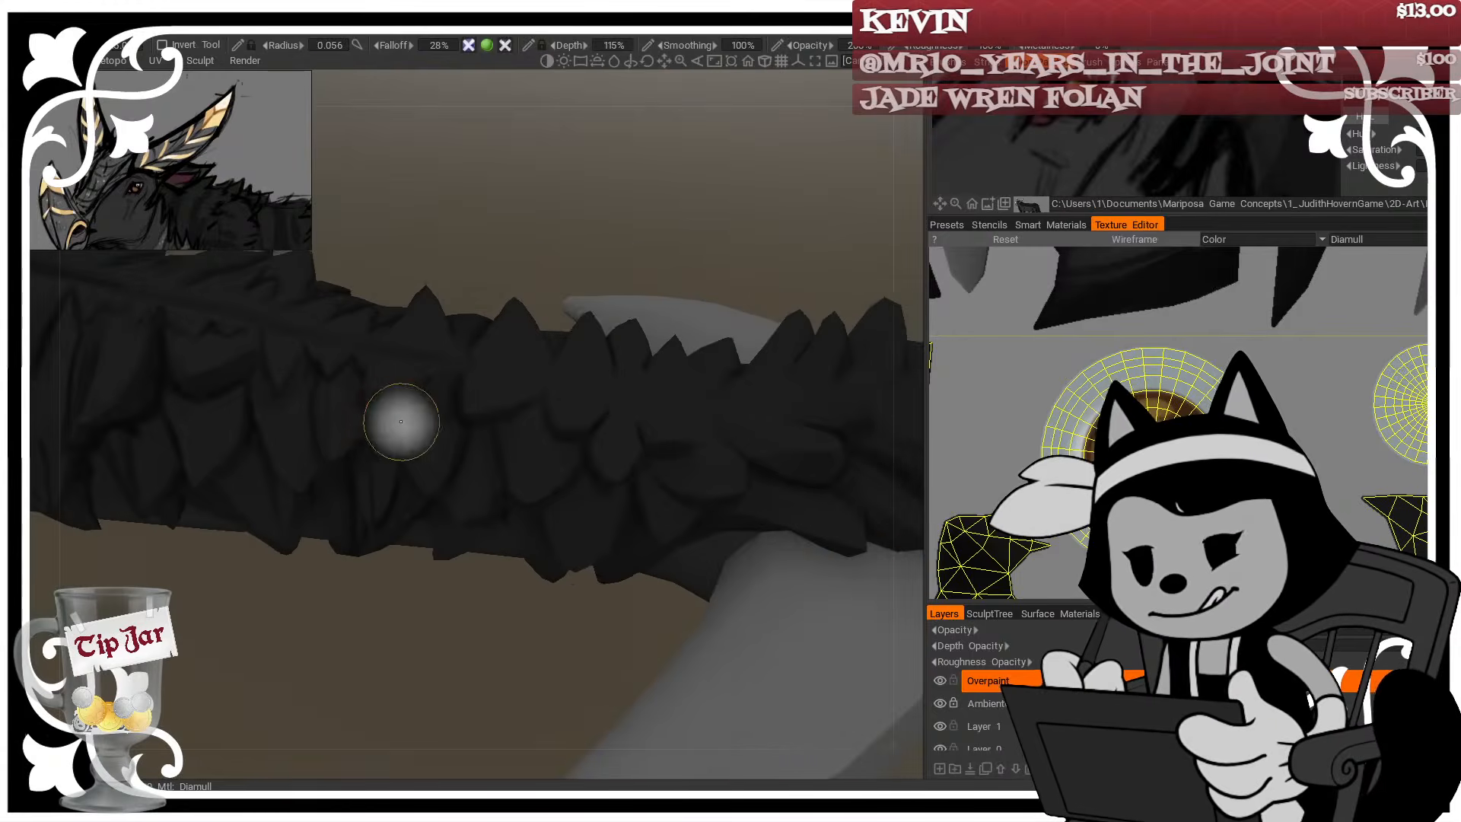
key("bracketright")
left_click_drag(654, 249, 621, 277)
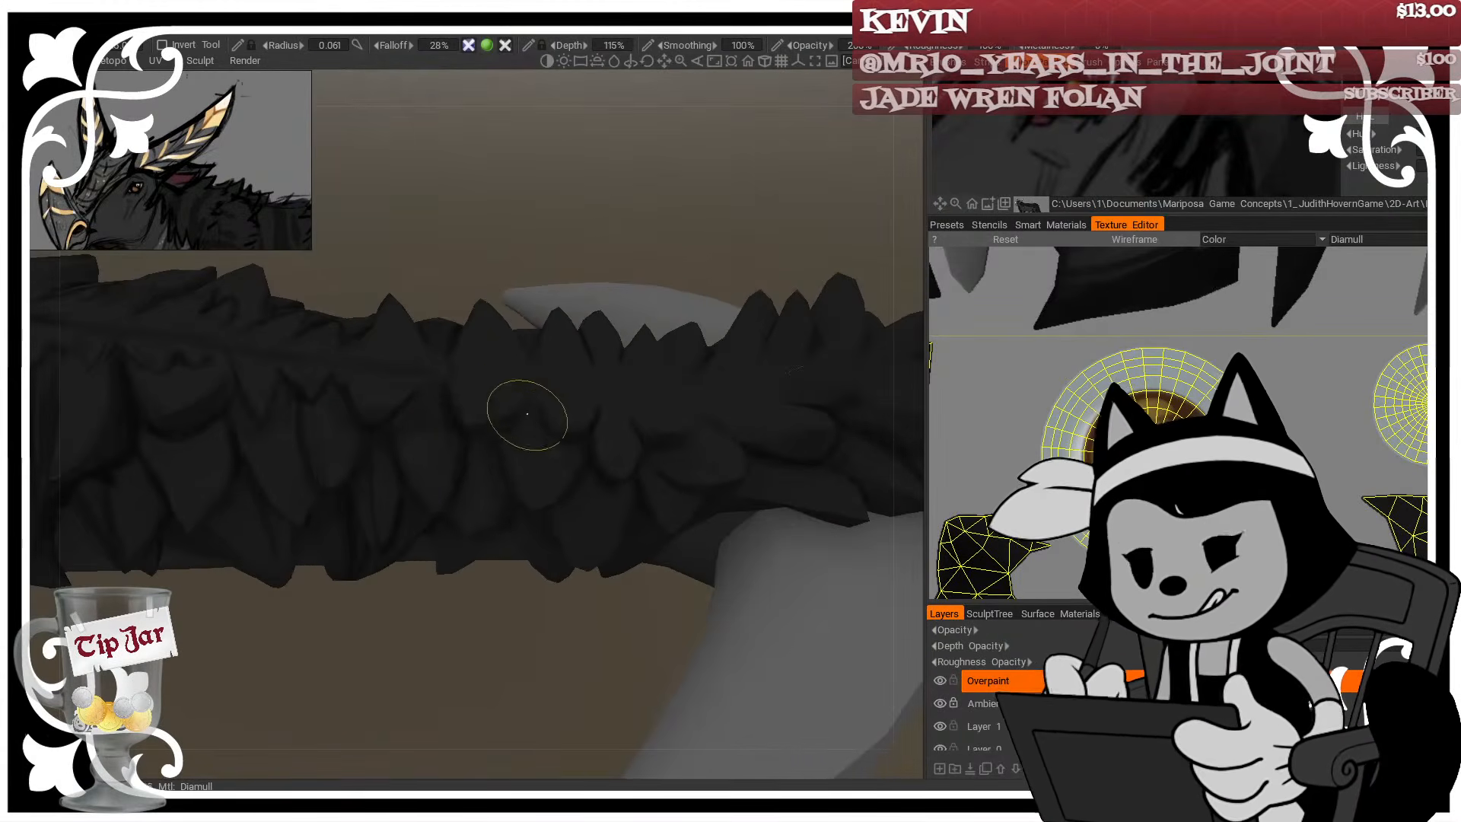
left_click_drag(679, 276, 621, 477)
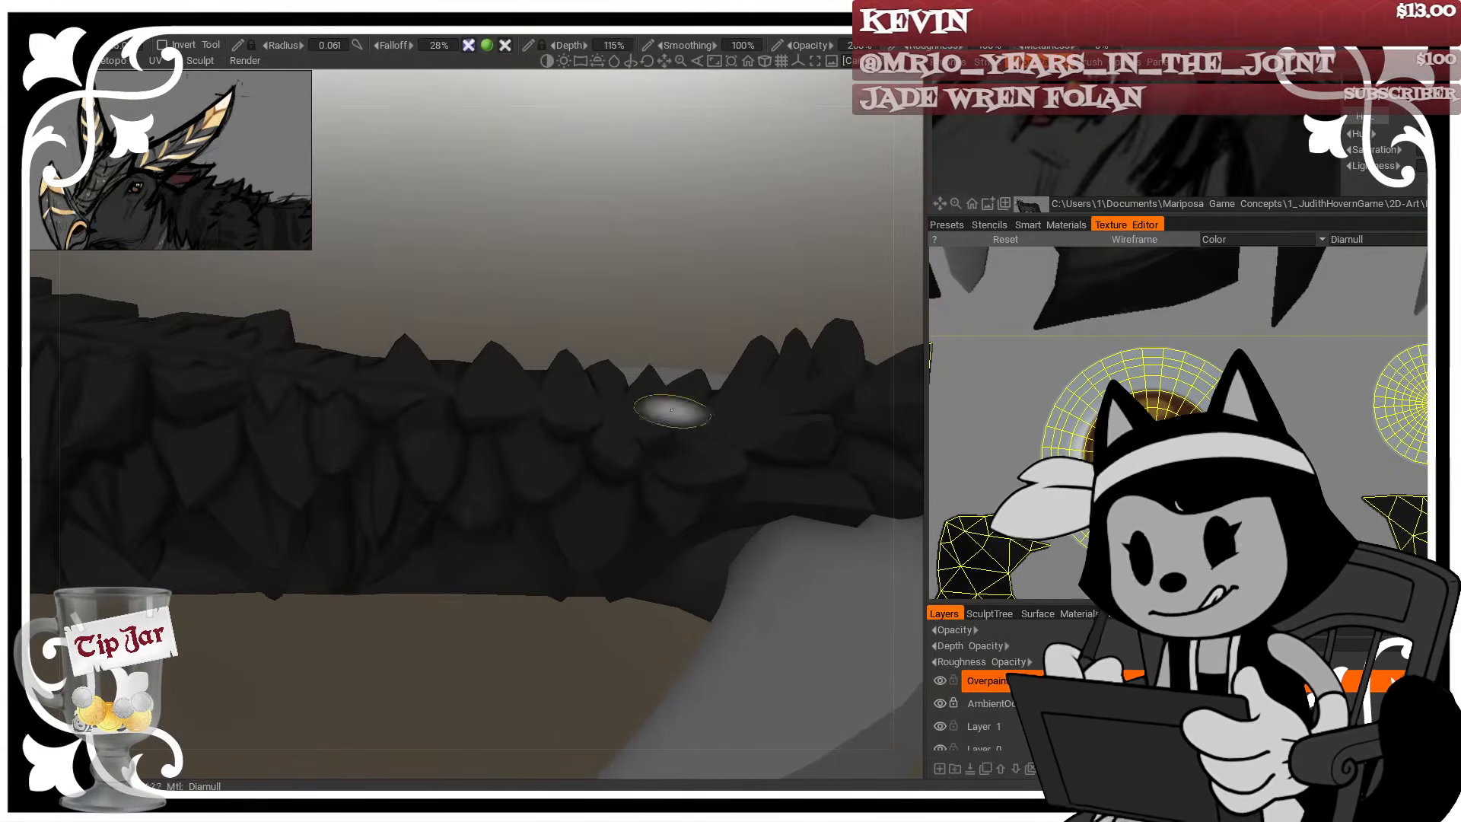
mouse_move(716, 304)
left_mouse_down()
mouse_move(747, 258)
mouse_move(719, 294)
left_mouse_up()
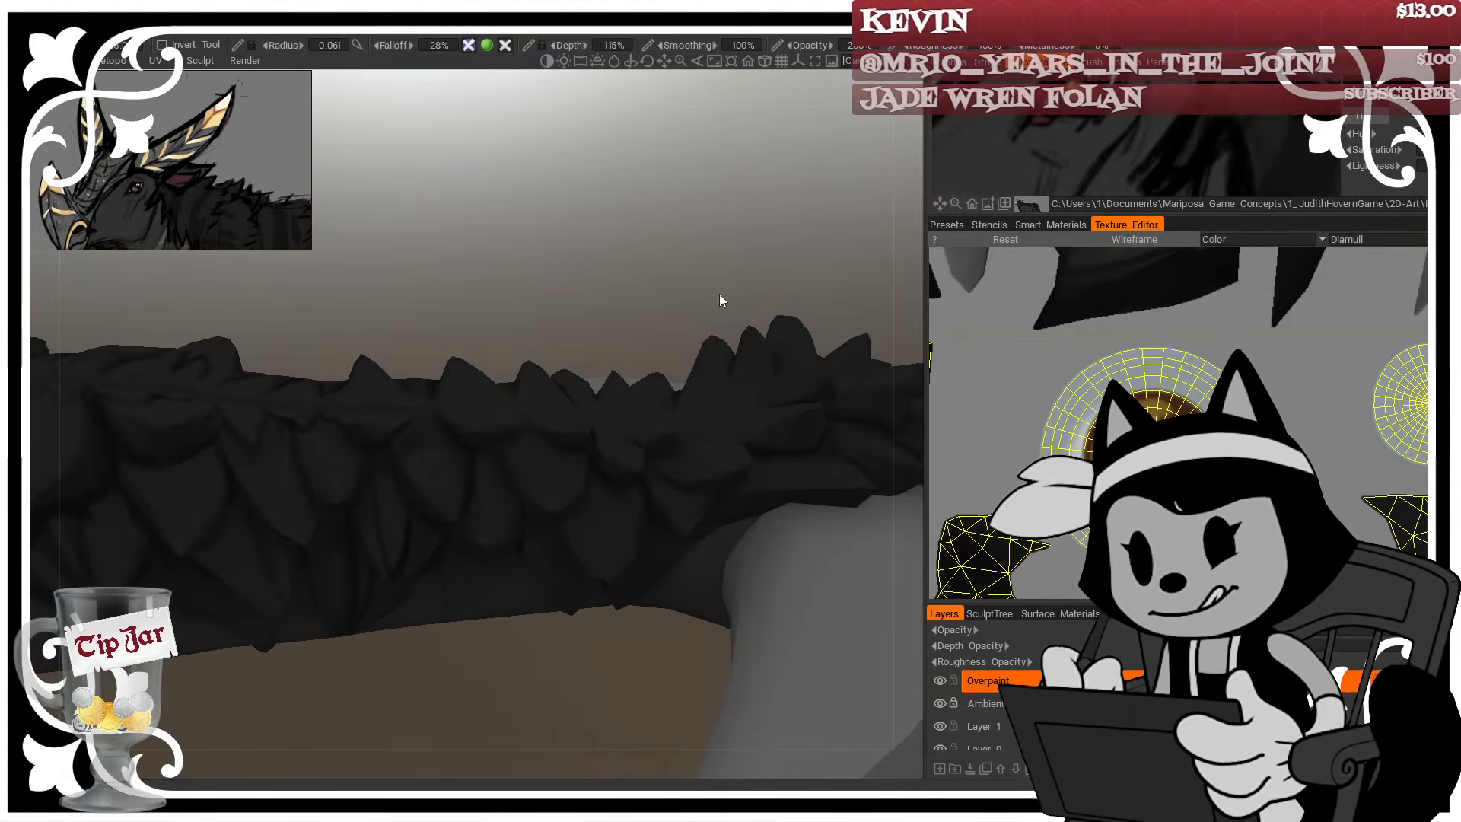
Draw small pointed fur tufts along the center line just before the tail-end cluster with a brush radius of 0.016
left_click_drag(719, 294, 628, 623)
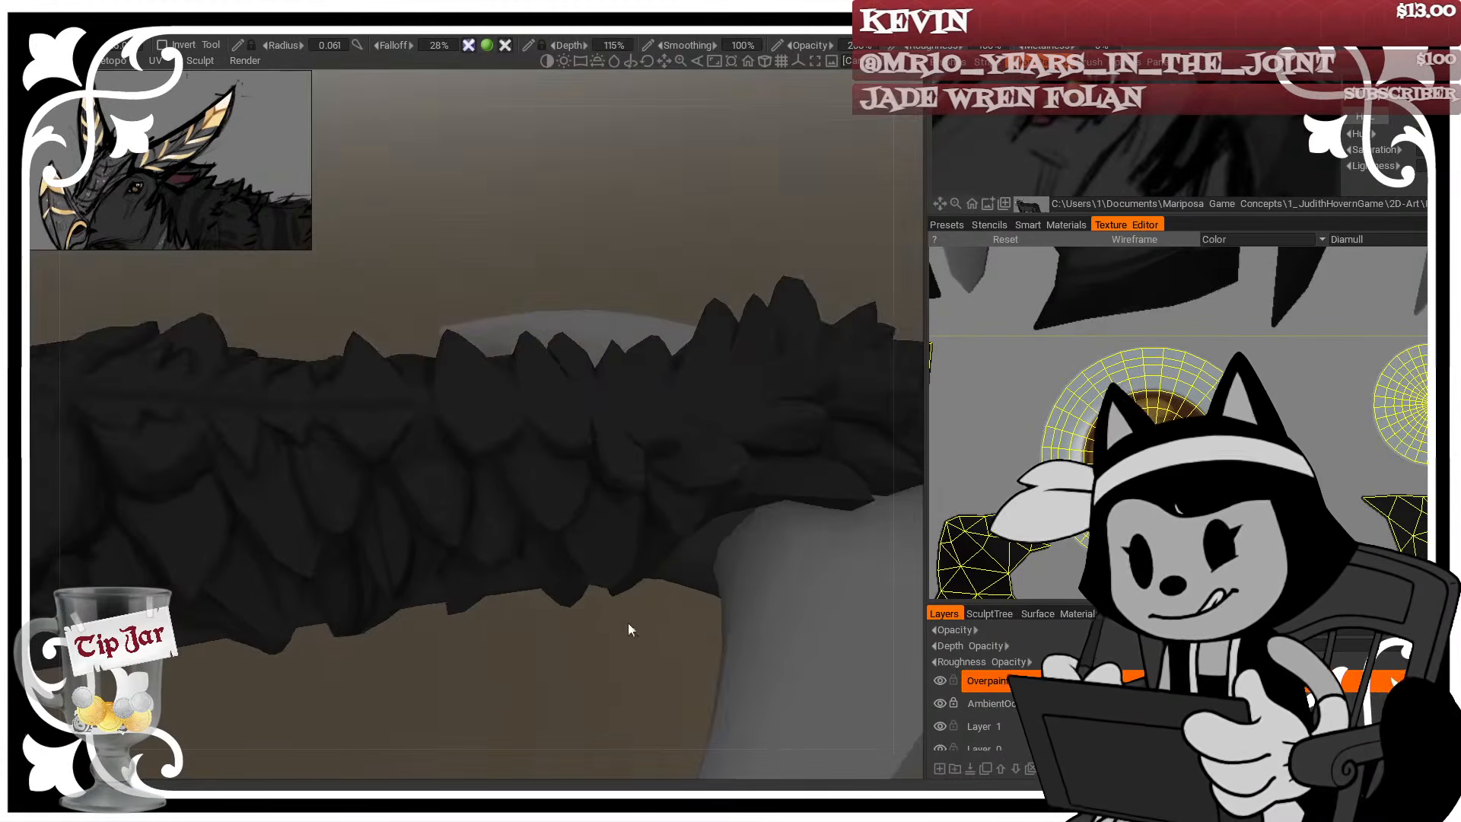
left_click_drag(679, 192, 684, 115)
left_click_drag(663, 268, 630, 421)
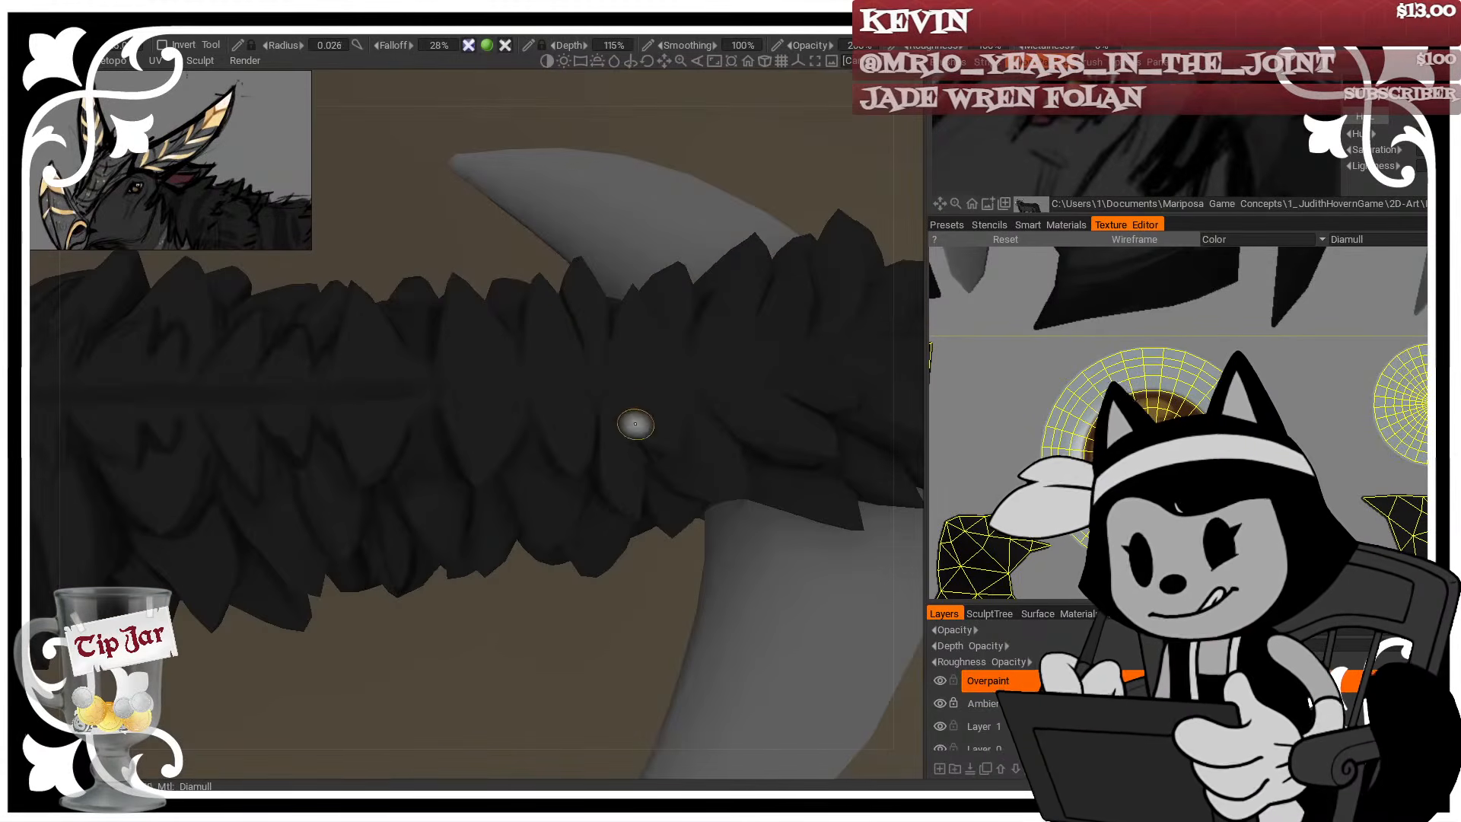
key("w")
key("w")
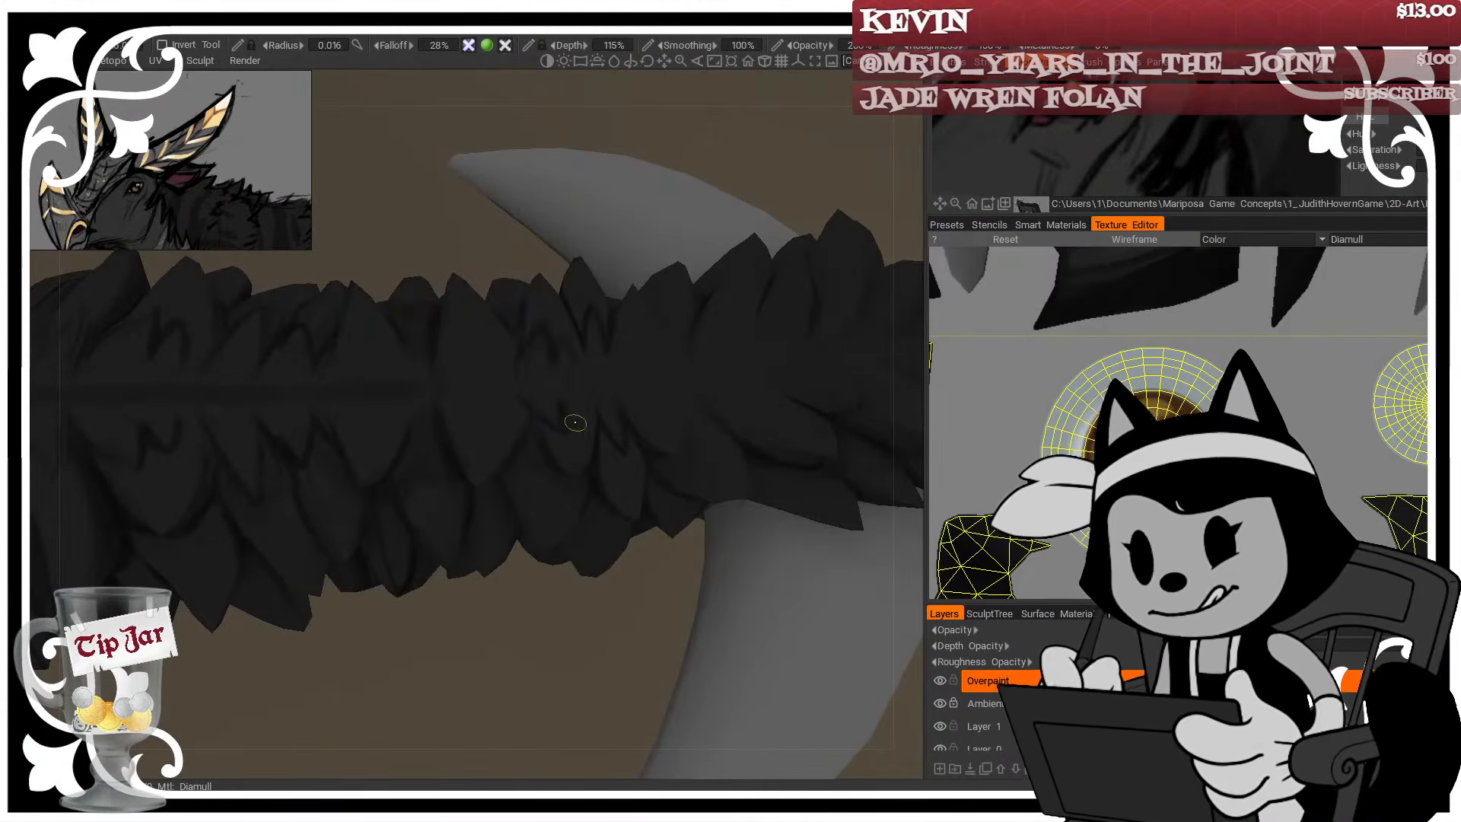
Darken the tail's center line with a brush radius of 0.031 and extend the small tuft edges beside it with 0.019
key("bracketright")
key("bracketright")
key("bracketright")
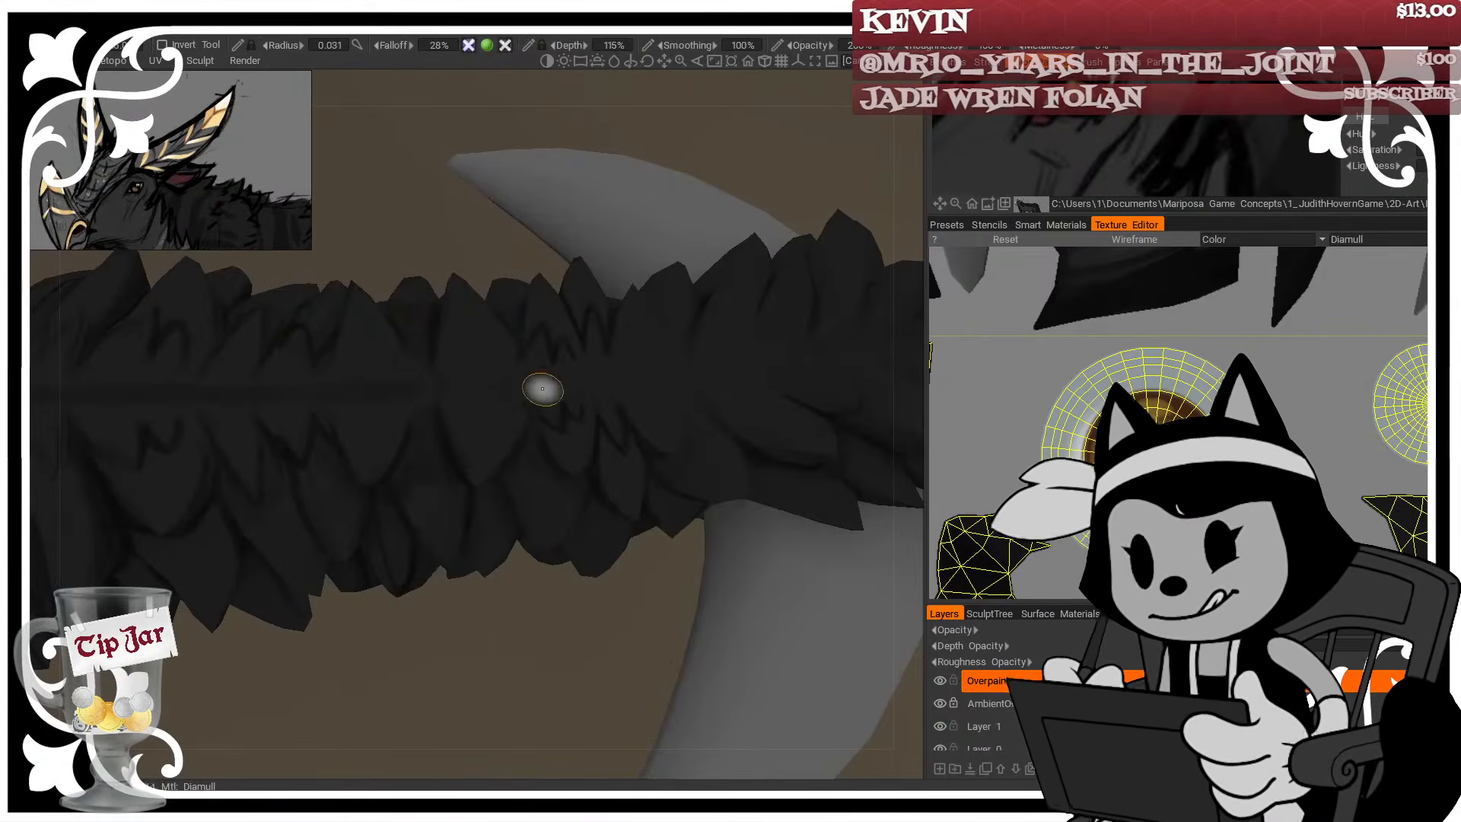
right_click_drag(535, 382, 398, 287)
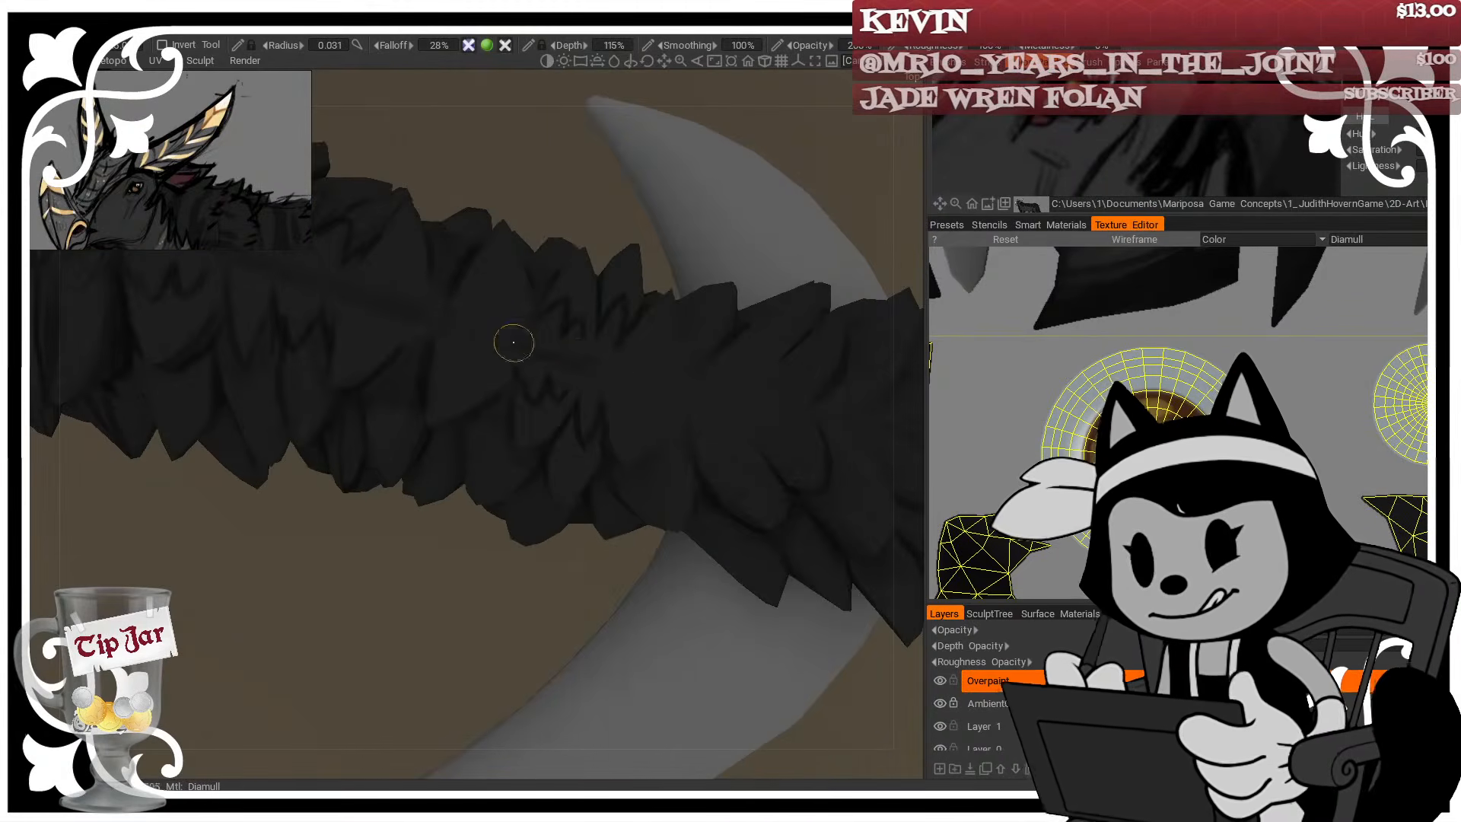
right_click_drag(513, 637, 426, 358)
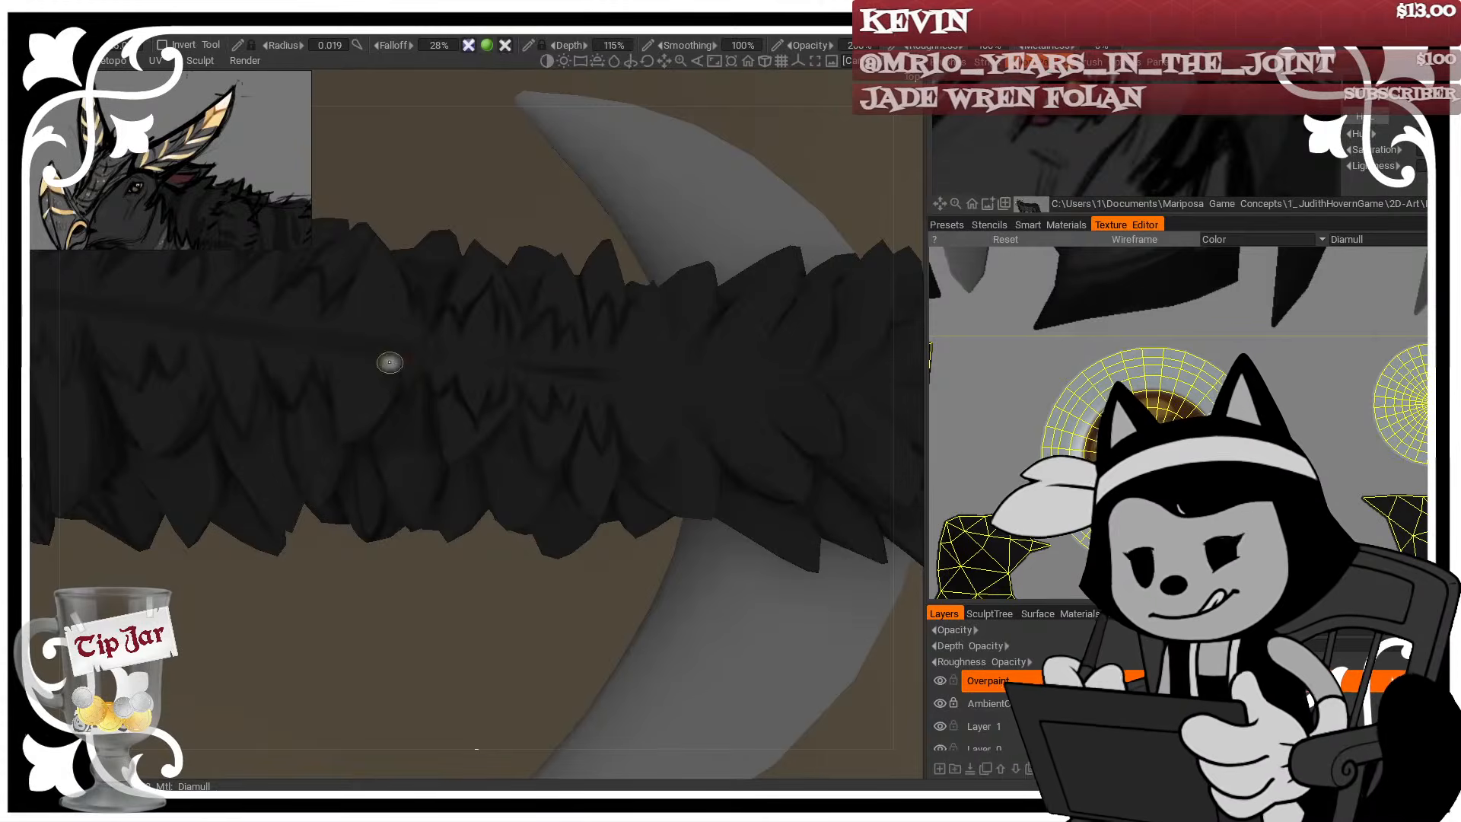
right_click_drag(324, 348, 244, 391)
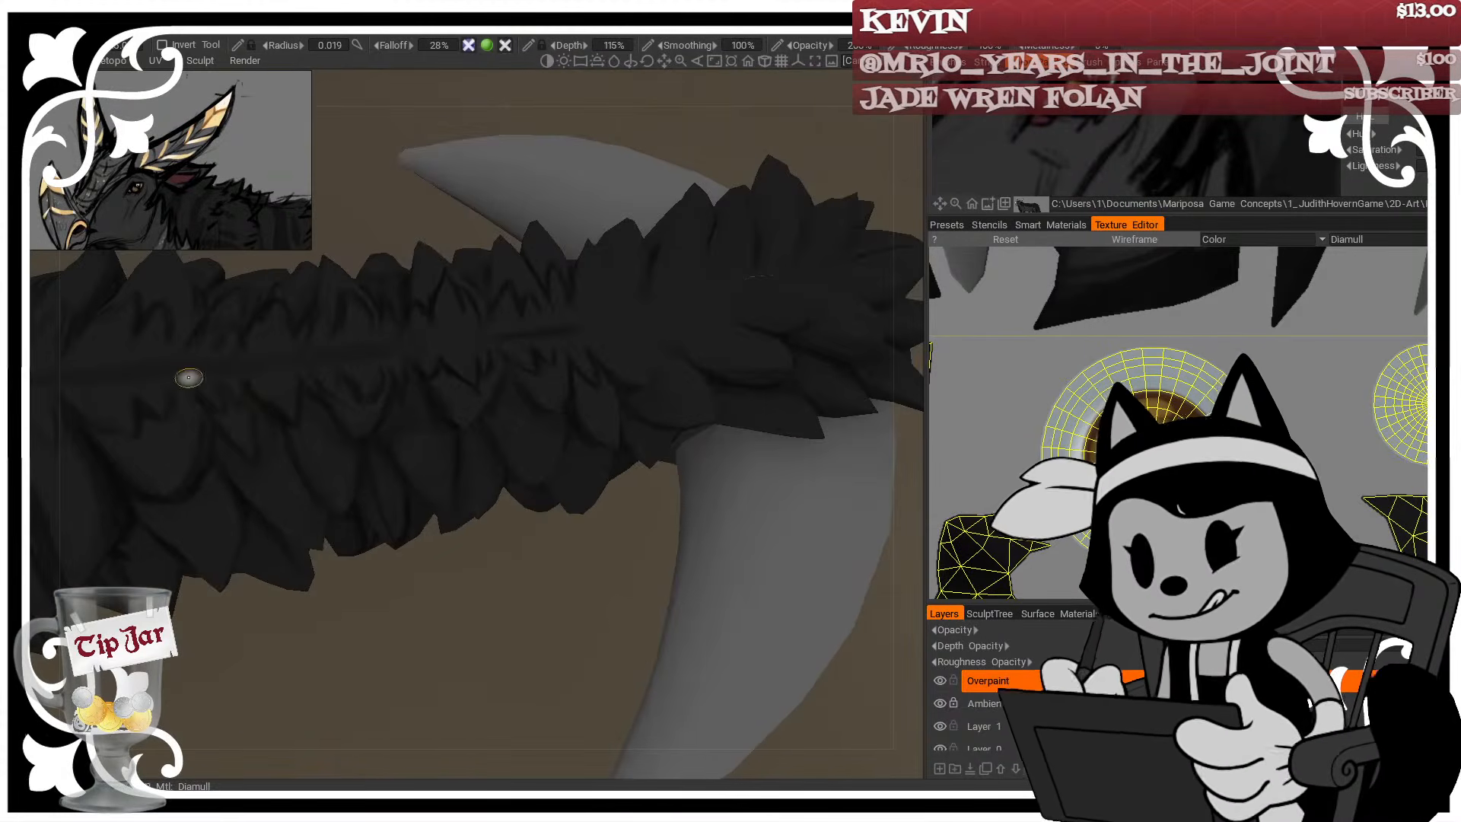
Shade the tufts beside the tail's center line with brush radii of 0.023, 0.065 and 0.047
left_click_drag(166, 395, 177, 416)
key("bracketright")
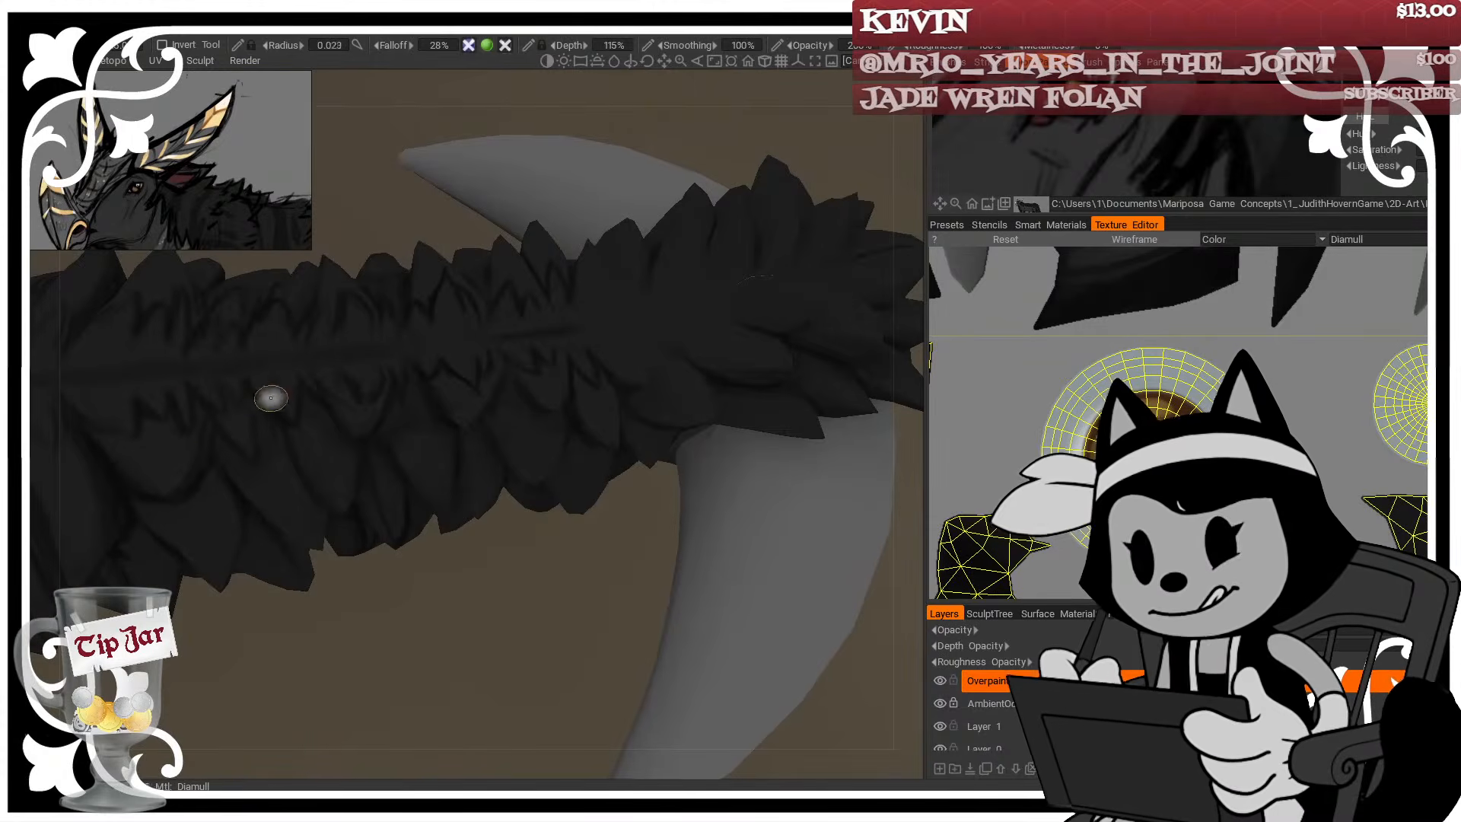
key("bracketright")
key("bracketright")
key("bracketright")
key("bracketright")
key("bracketright")
key("bracketright")
key("bracketright")
key("bracketright")
key("bracketright")
key("bracketright")
key("bracketright")
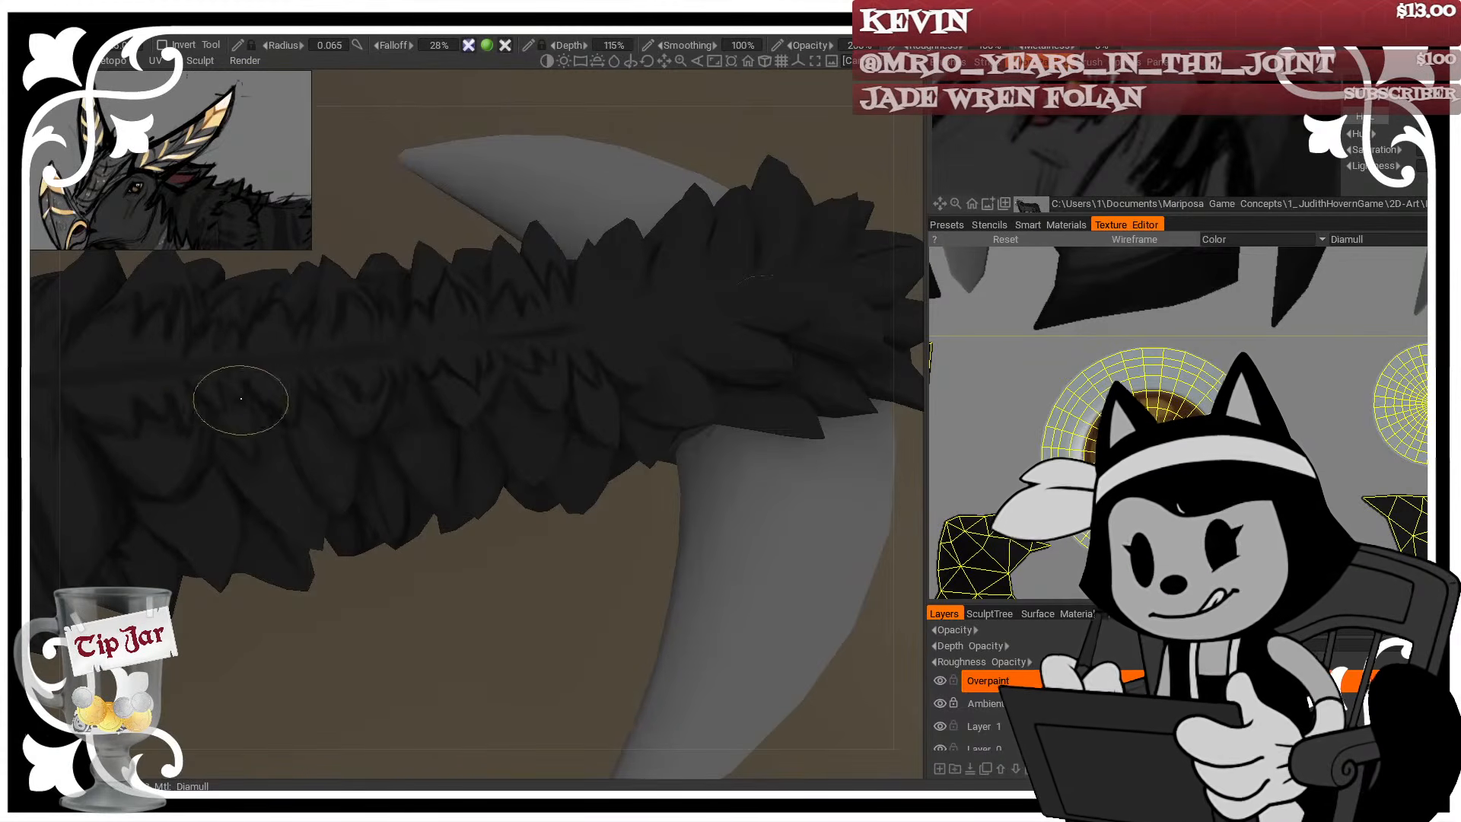
key("bracketleft")
key("bracketleft")
key("bracketleft")
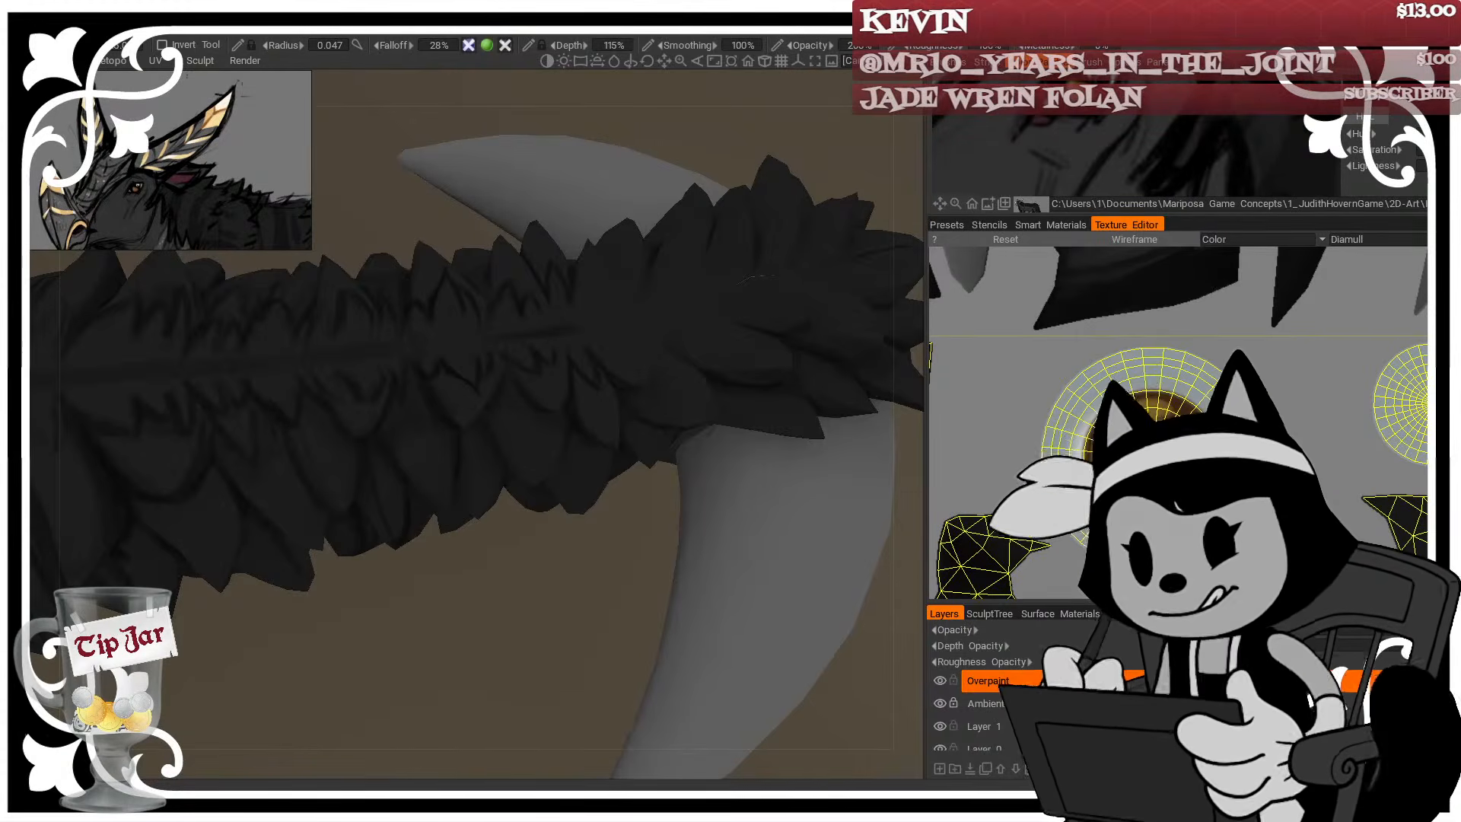
Add small tuft edges beside the mid-tail center line with brush radii of 0.032 and 0.020
middle_click_drag(403, 632, 408, 679)
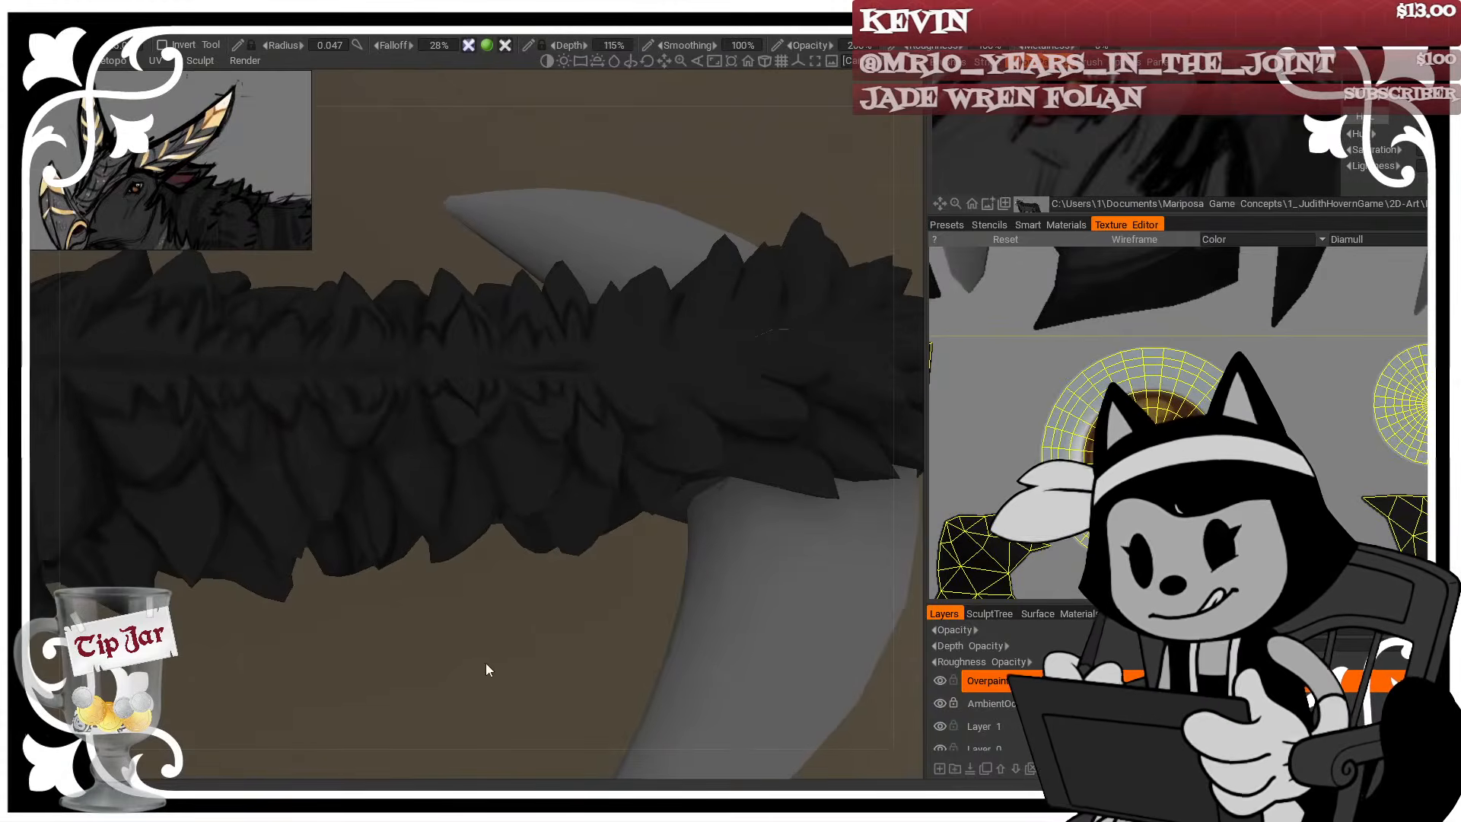
mouse_move(353, 585)
middle_mouse_down()
mouse_move(443, 626)
mouse_move(606, 369)
middle_mouse_up()
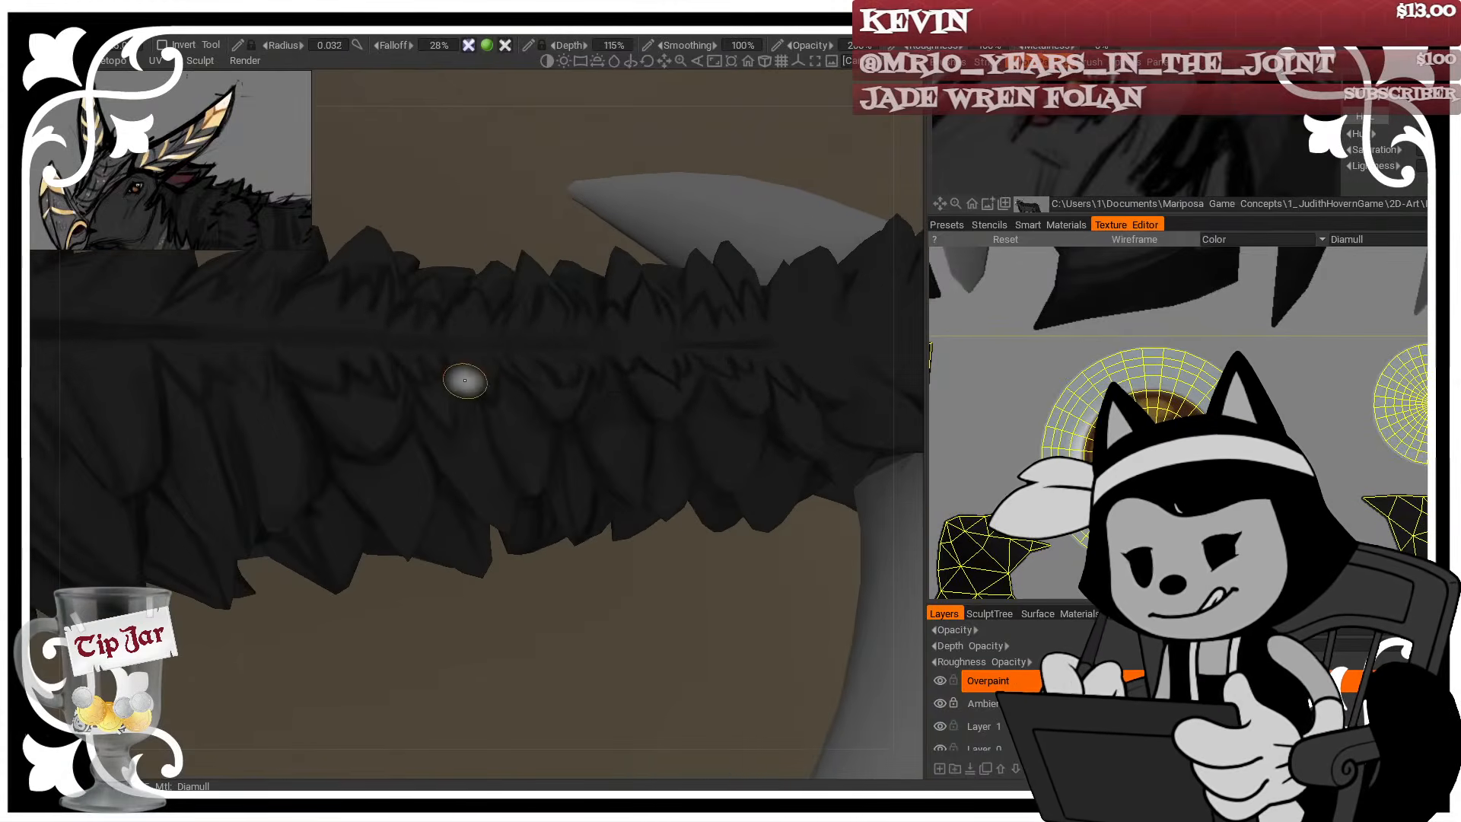
key("[")
key("[")
key("bracketright")
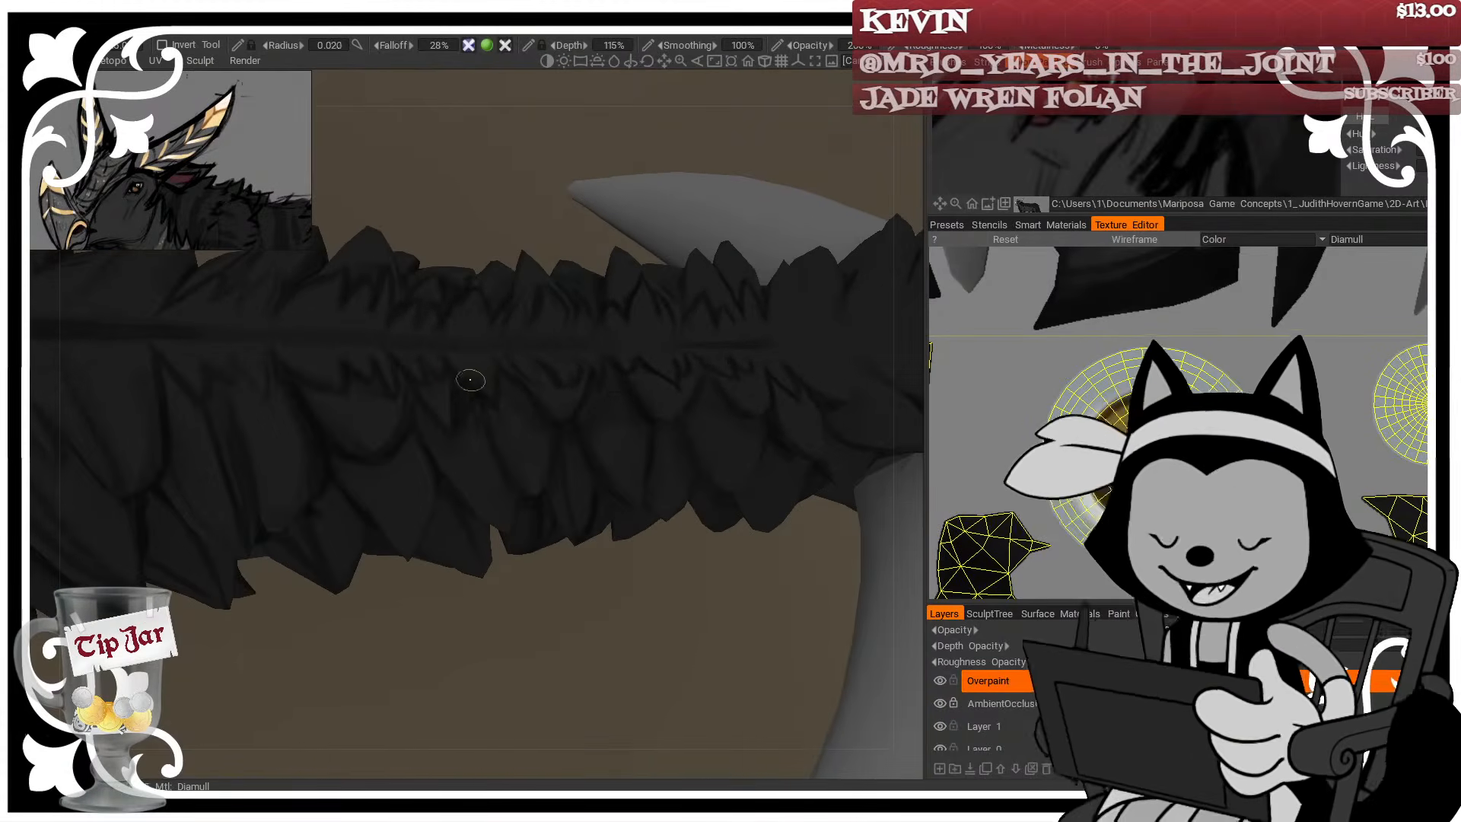
key("bracketright")
key("bracketright")
key("bracketright")
Shade the mid-tail side tufts with brush radii of 0.129 and 0.067, and refine the tufts near the center line with 0.024
mouse_move(564, 586)
middle_mouse_down()
mouse_move(414, 424)
mouse_move(428, 556)
mouse_move(326, 414)
middle_mouse_up()
key("bracketright")
key("bracketright")
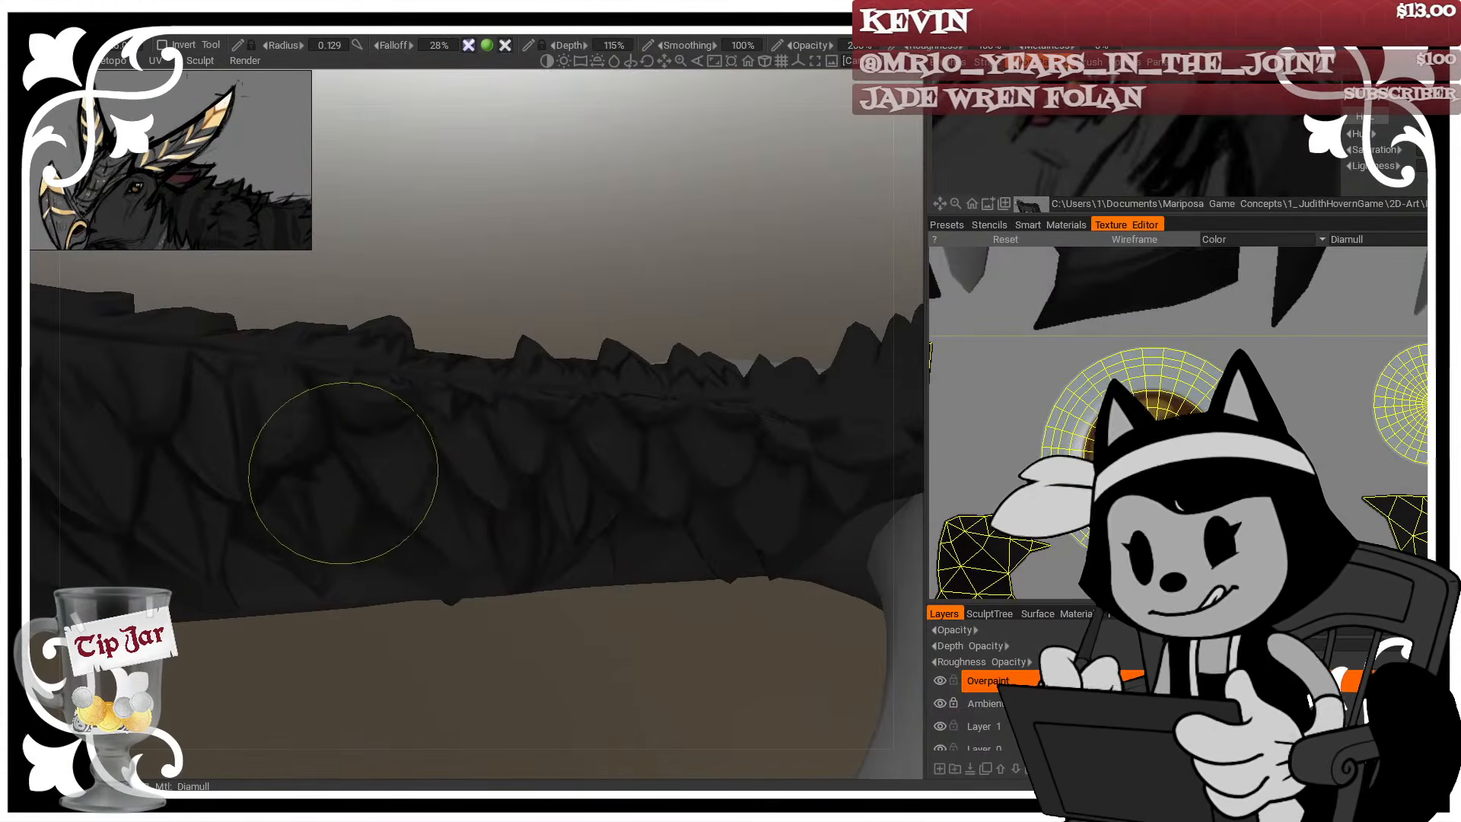
mouse_move(505, 665)
middle_mouse_down()
mouse_move(466, 483)
mouse_move(408, 489)
mouse_move(472, 350)
mouse_move(309, 473)
middle_mouse_up()
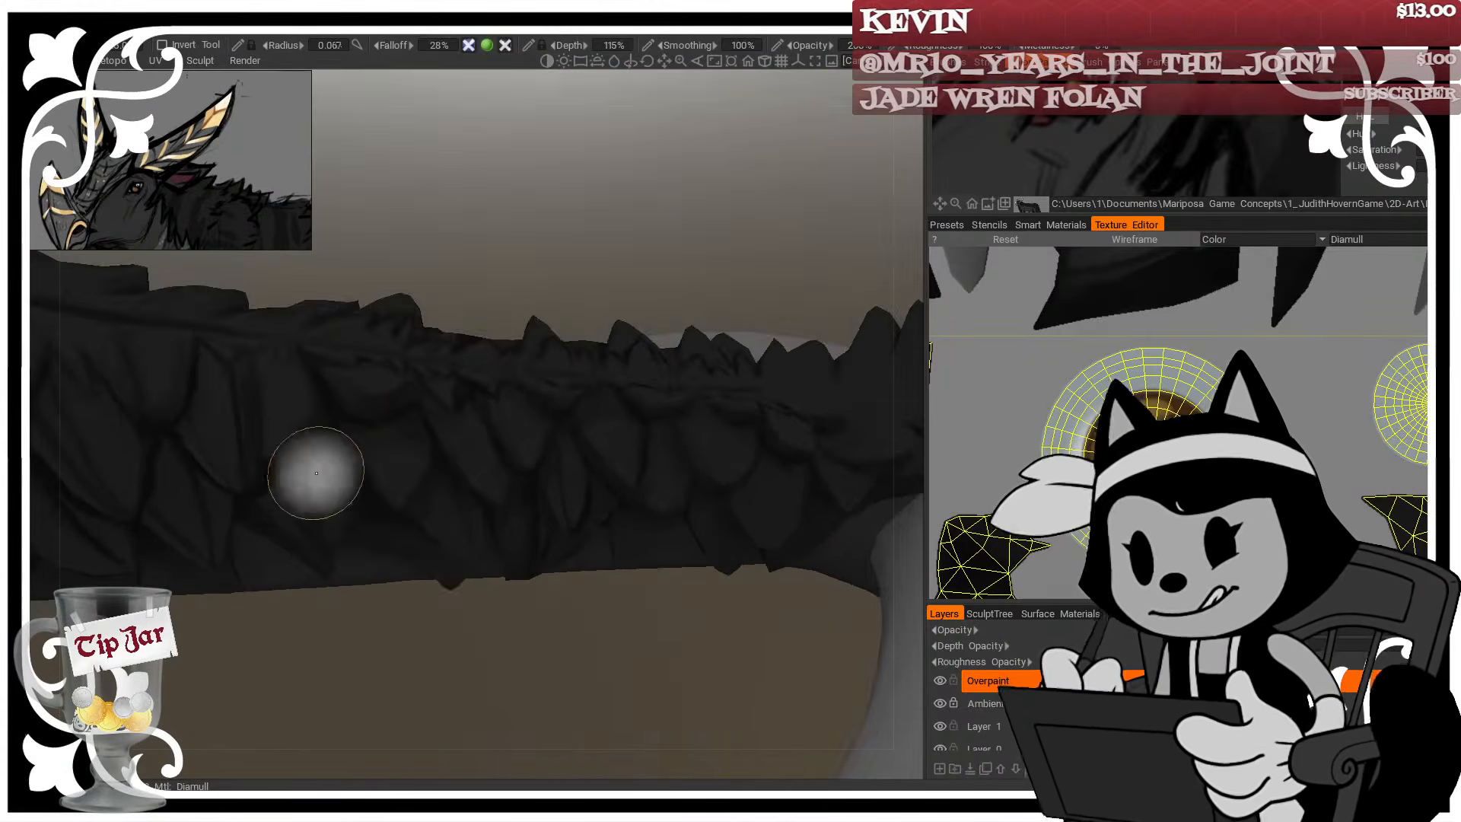
key("bracketleft")
key("bracketleft")
key("bracketleft")
middle_click_drag(295, 342, 287, 358)
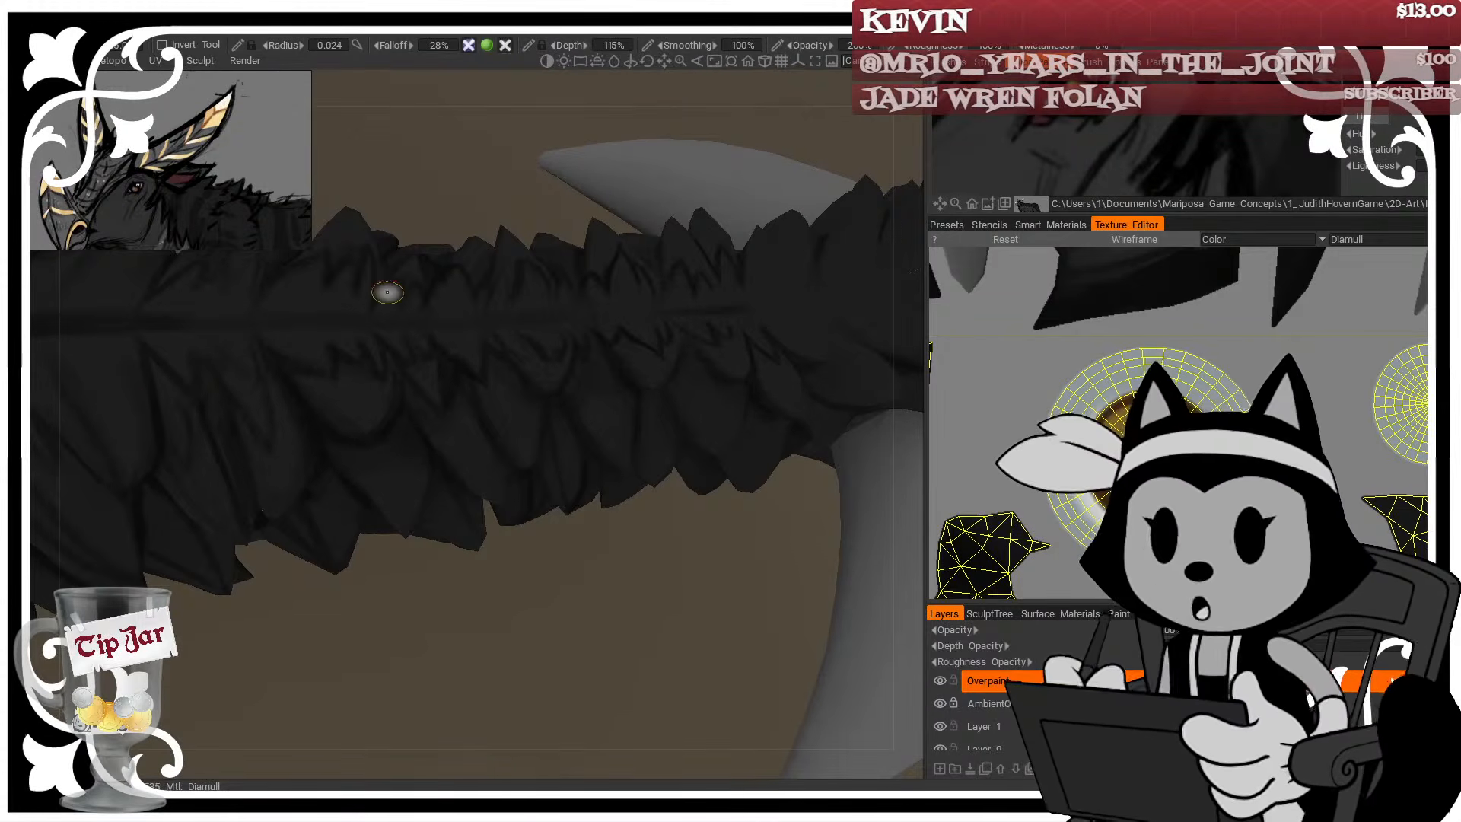
Draw fine edges on the large mid-tail tufts with a brush radius of 0.017 and thicken them with 0.023
middle_click_drag(387, 292, 398, 373)
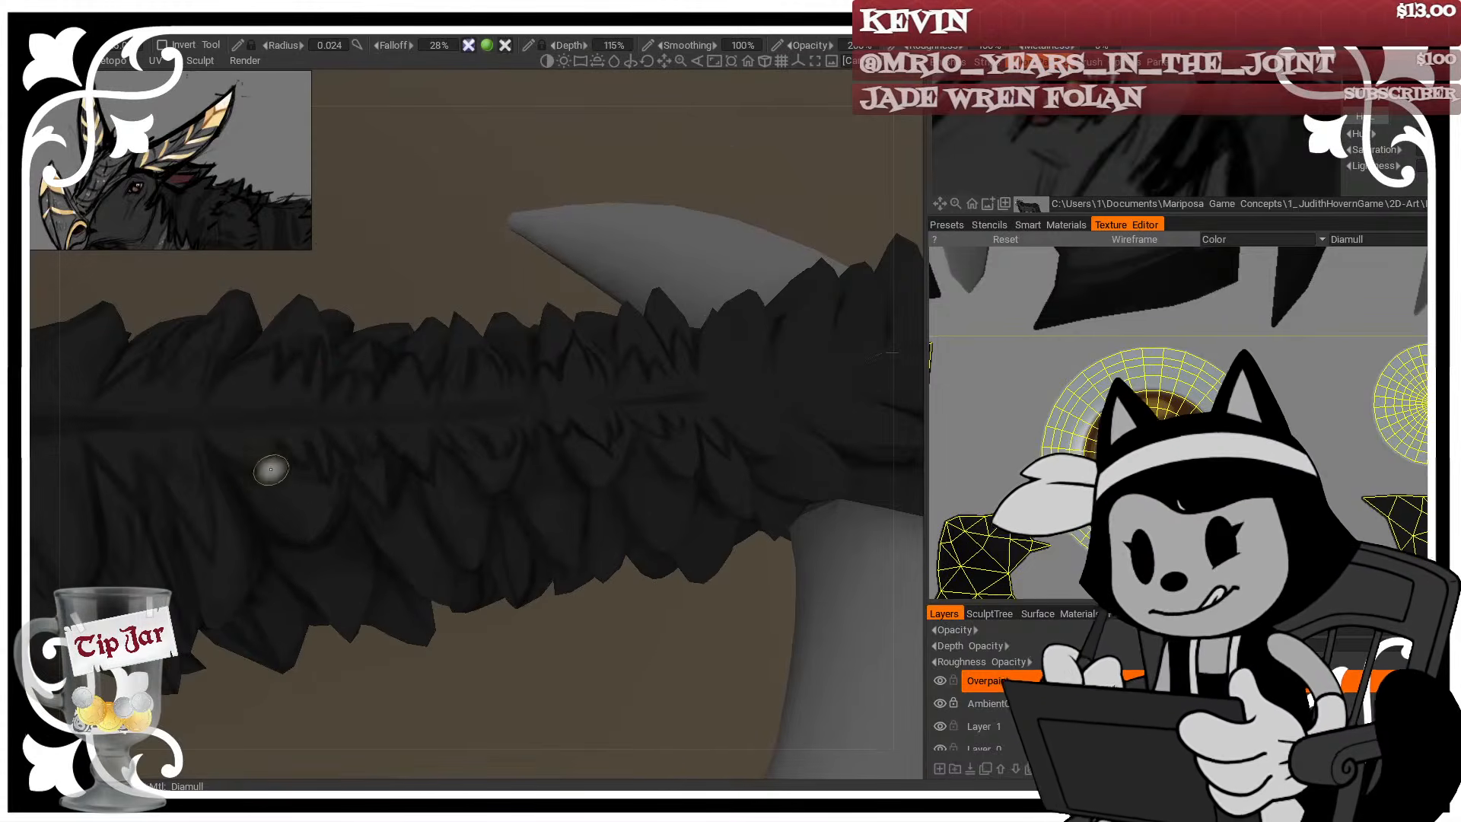
key("[")
key("[")
left_click_drag(272, 464, 318, 557)
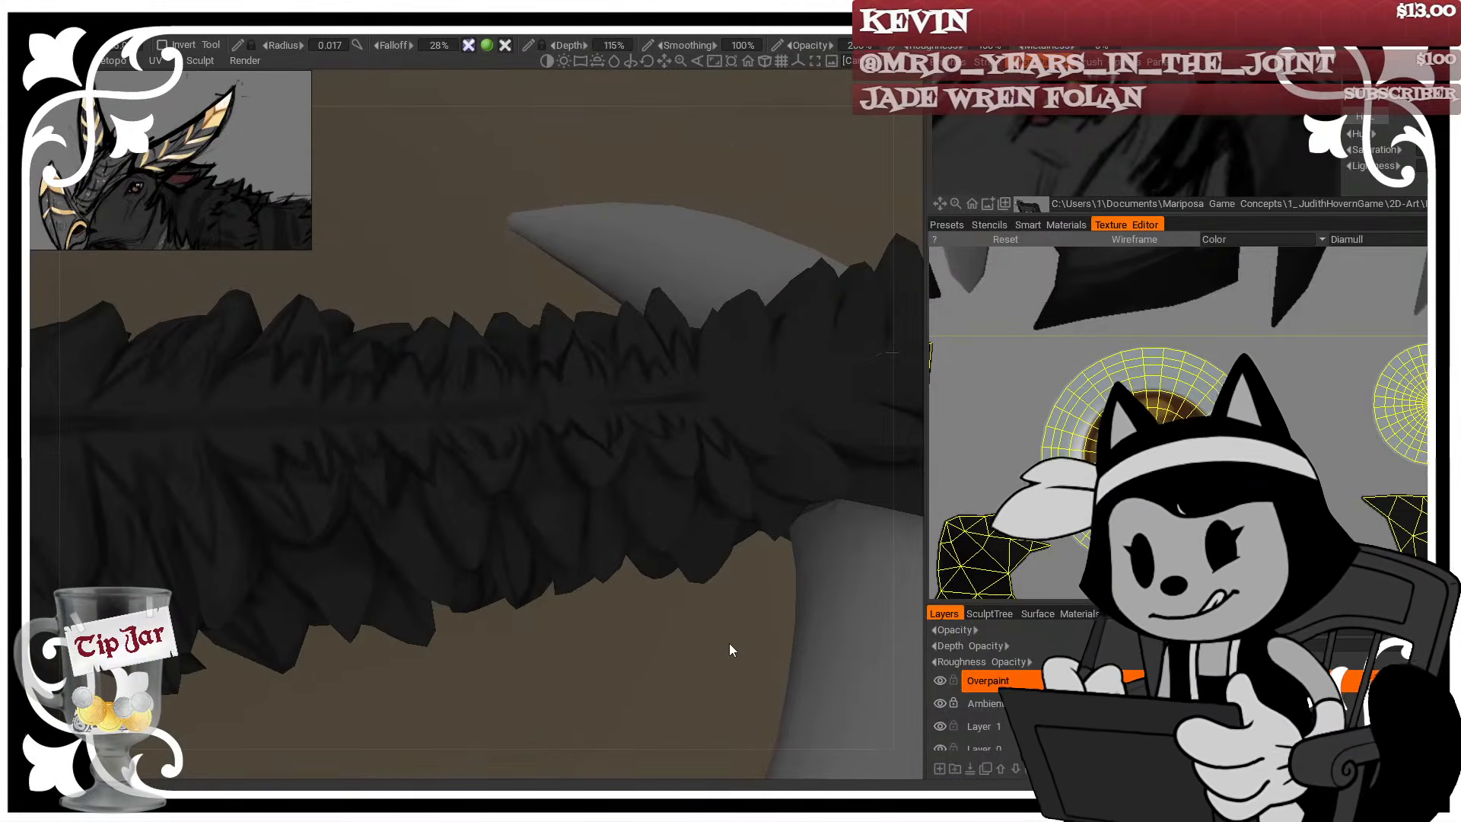
left_click_drag(729, 643, 569, 740)
key("]")
key("]")
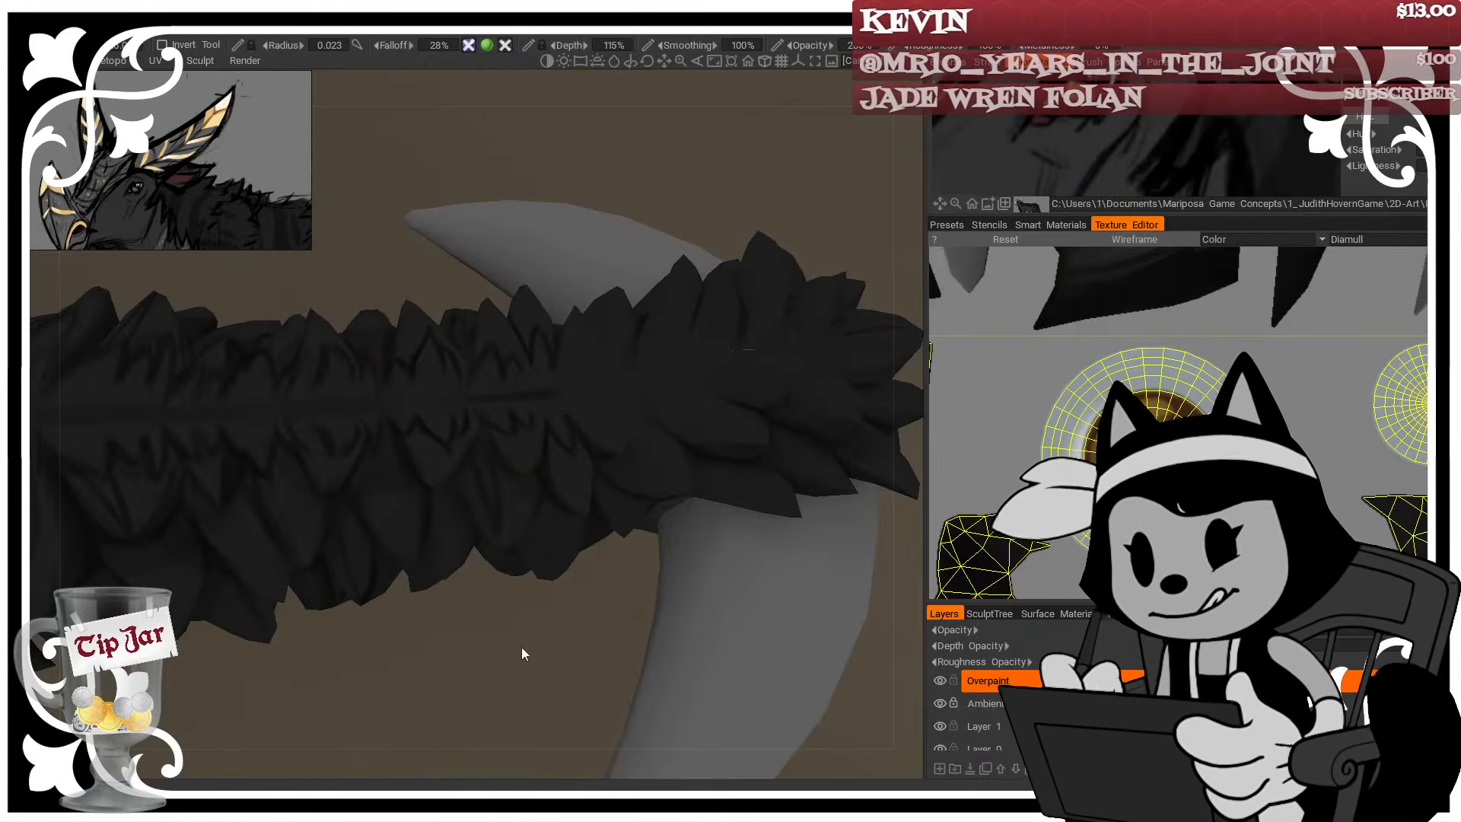
Shade between the tufts beside the center line and on the tail's side with a brush radius of 0.030
left_click_drag(522, 647, 524, 675)
key("]")
key("]")
mouse_move(520, 419)
left_mouse_down()
mouse_move(537, 438)
mouse_move(544, 423)
left_mouse_up()
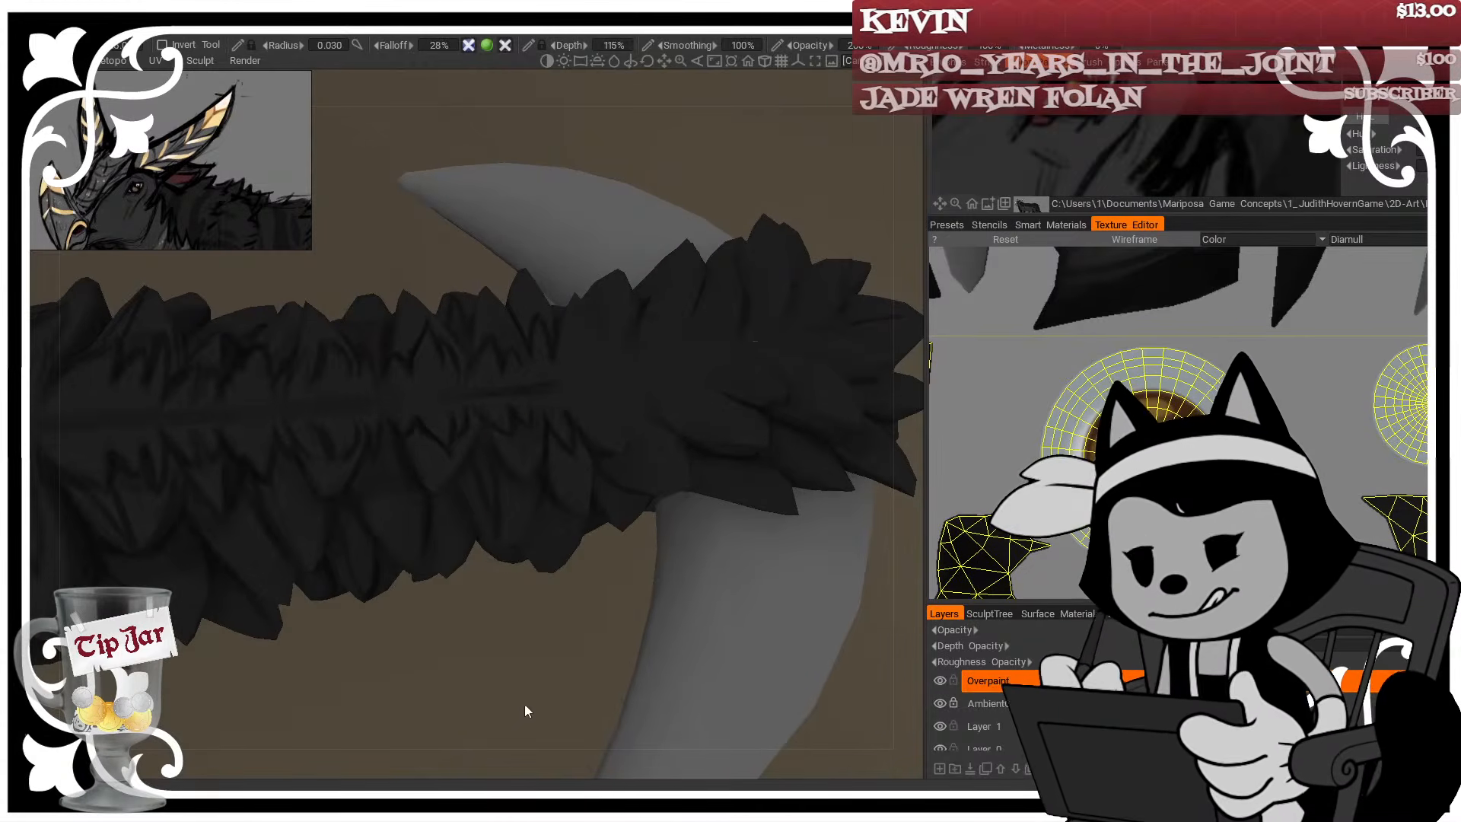
mouse_move(525, 710)
left_mouse_down()
mouse_move(509, 675)
mouse_move(587, 681)
mouse_move(578, 654)
left_mouse_up()
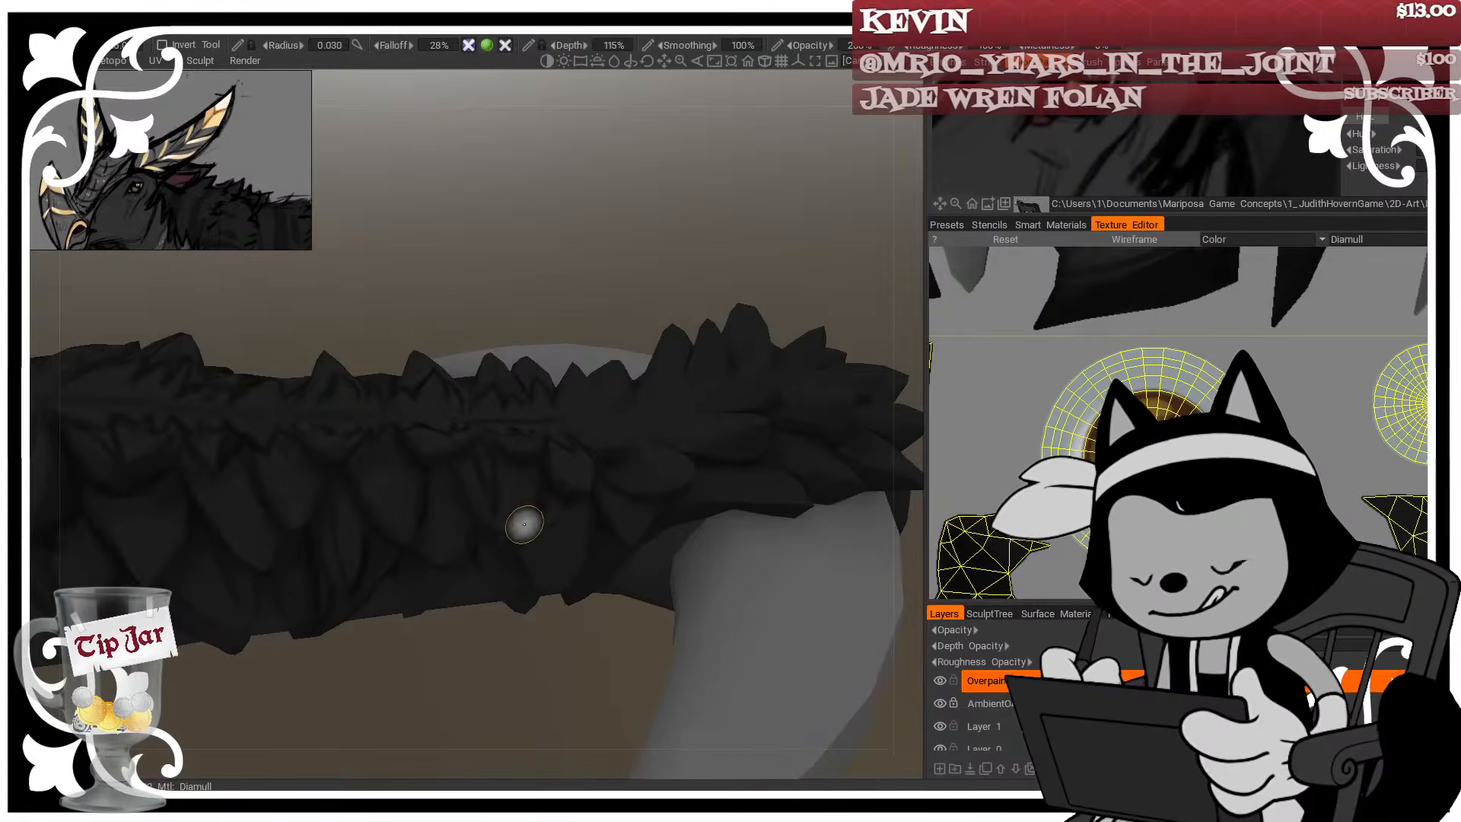
left_click_drag(590, 710, 574, 626)
mouse_move(556, 676)
left_mouse_down()
mouse_move(576, 595)
mouse_move(548, 468)
left_mouse_up()
Outline the side tufts near the tail-end cluster with brush radii of 0.021 and 0.015
key("]")
key("[")
key("[")
key("[")
key("[")
key("[")
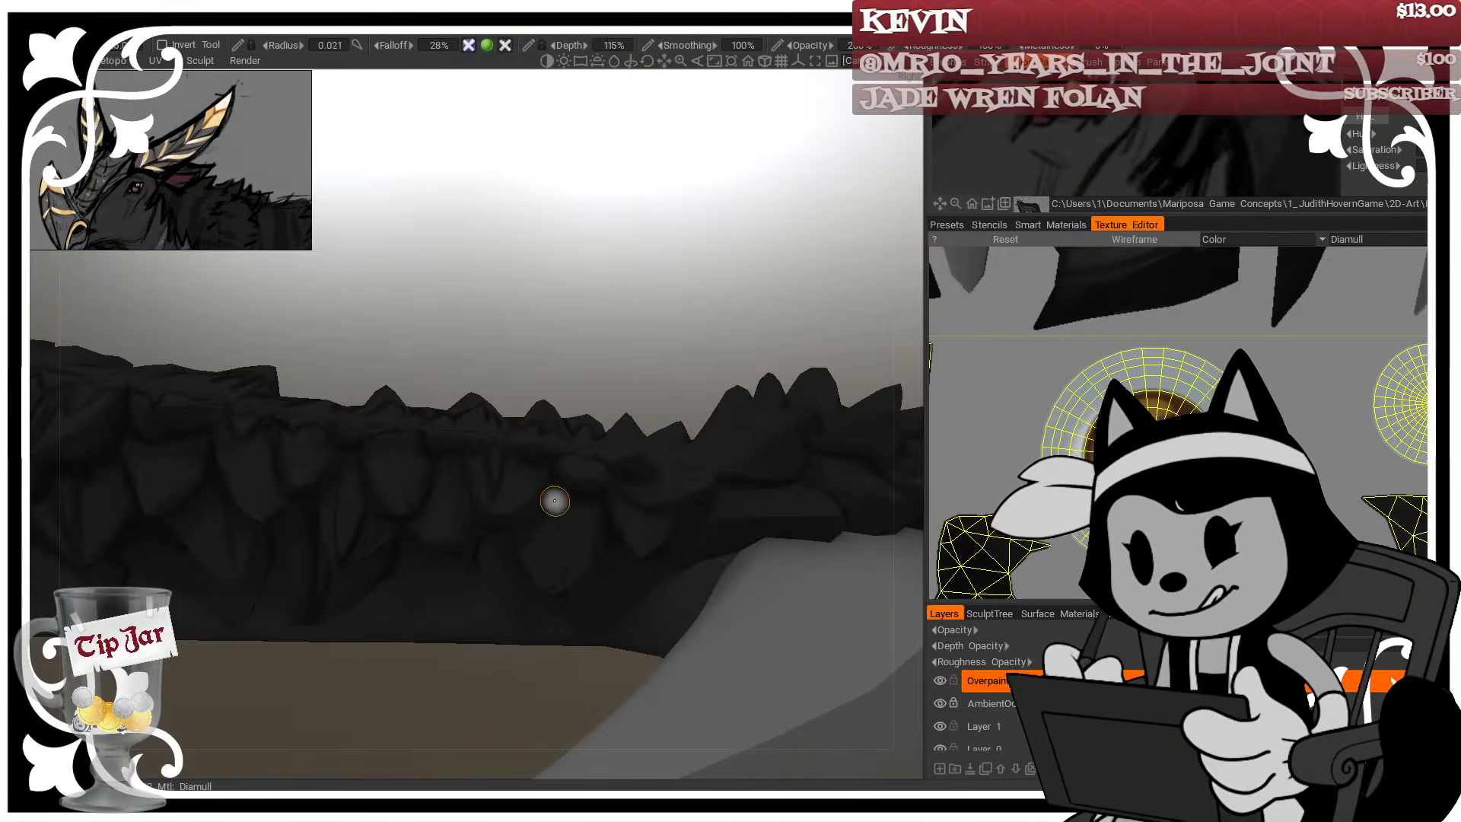
left_click_drag(597, 531, 629, 443)
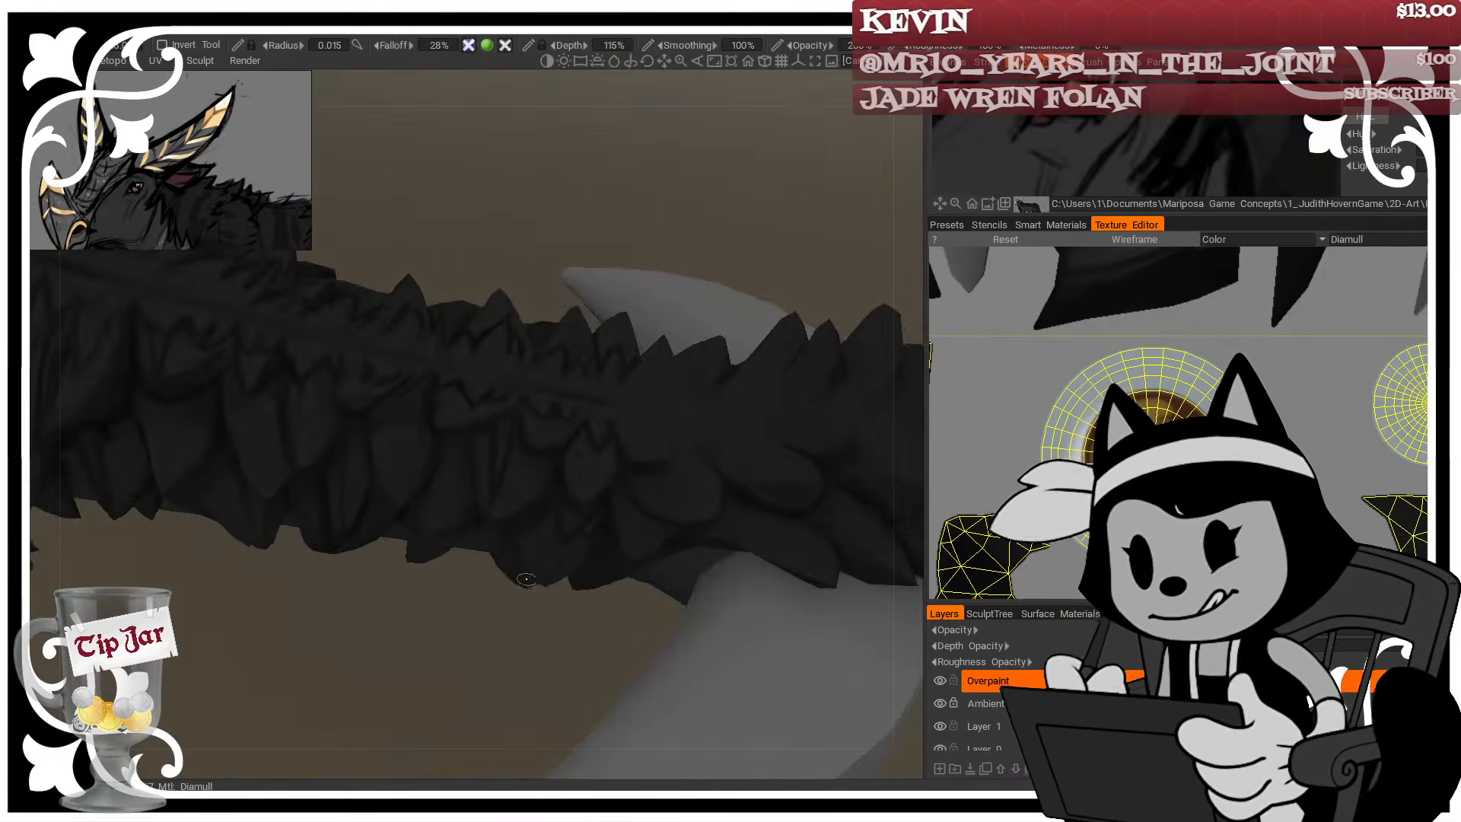
left_click_drag(566, 523, 590, 671, "alt")
Shade the tufts leading into the tail-end cluster with a brush radius of 0.037
key("]")
key("]")
key("]")
key("]")
key("]")
key("]")
key("]")
key("]")
key("]")
key("]")
key("]")
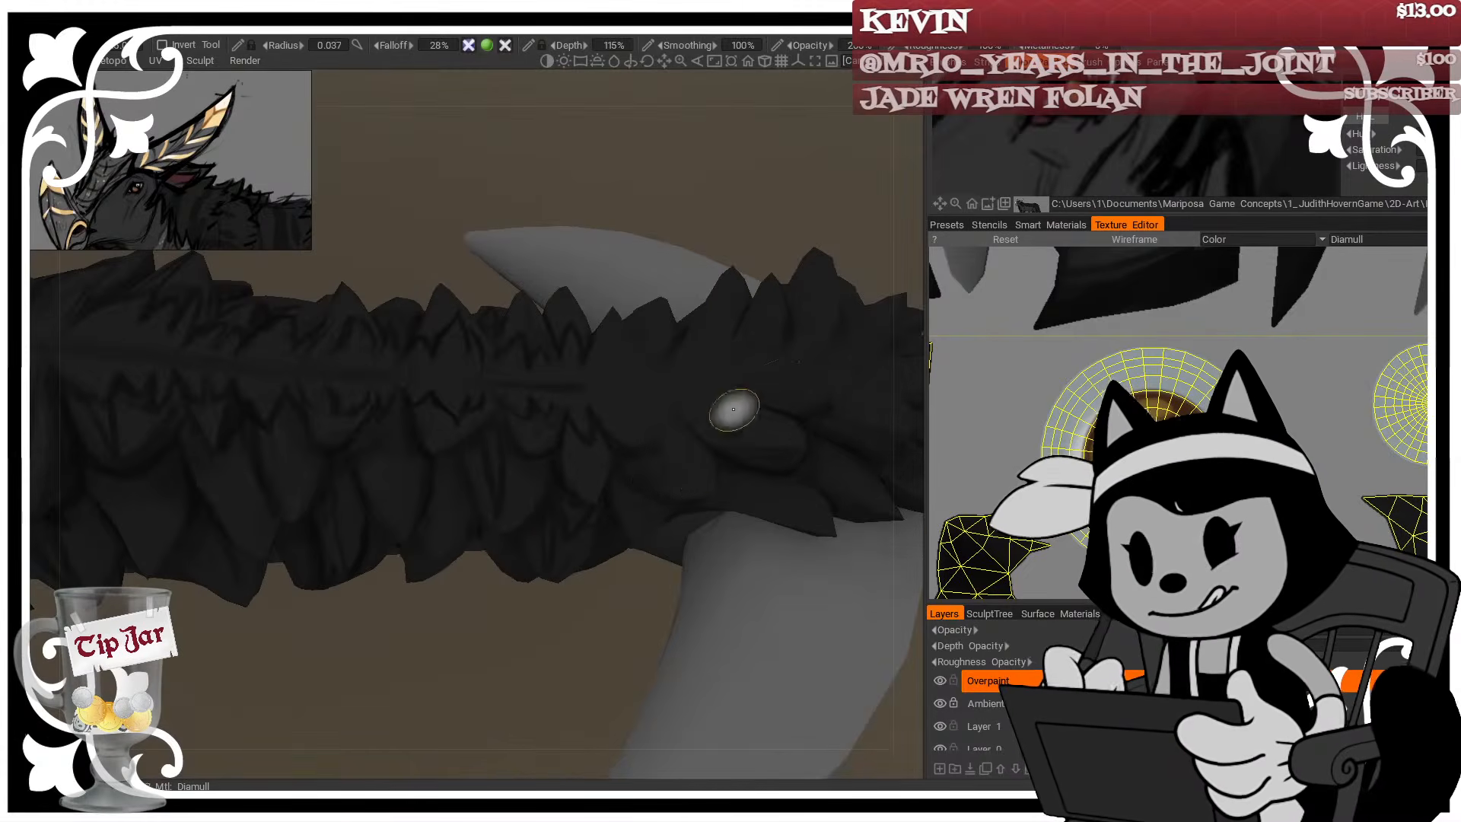
left_click_drag(733, 409, 651, 450, "alt")
left_click_drag(659, 397, 736, 479, "alt")
Draw fine edges on the tufts at the base of the tail-end cluster with brush radii of 0.015 and 0.017
key("[")
key("[")
key("[")
key("[")
key("[")
key("[")
key("[")
key("[")
key("[")
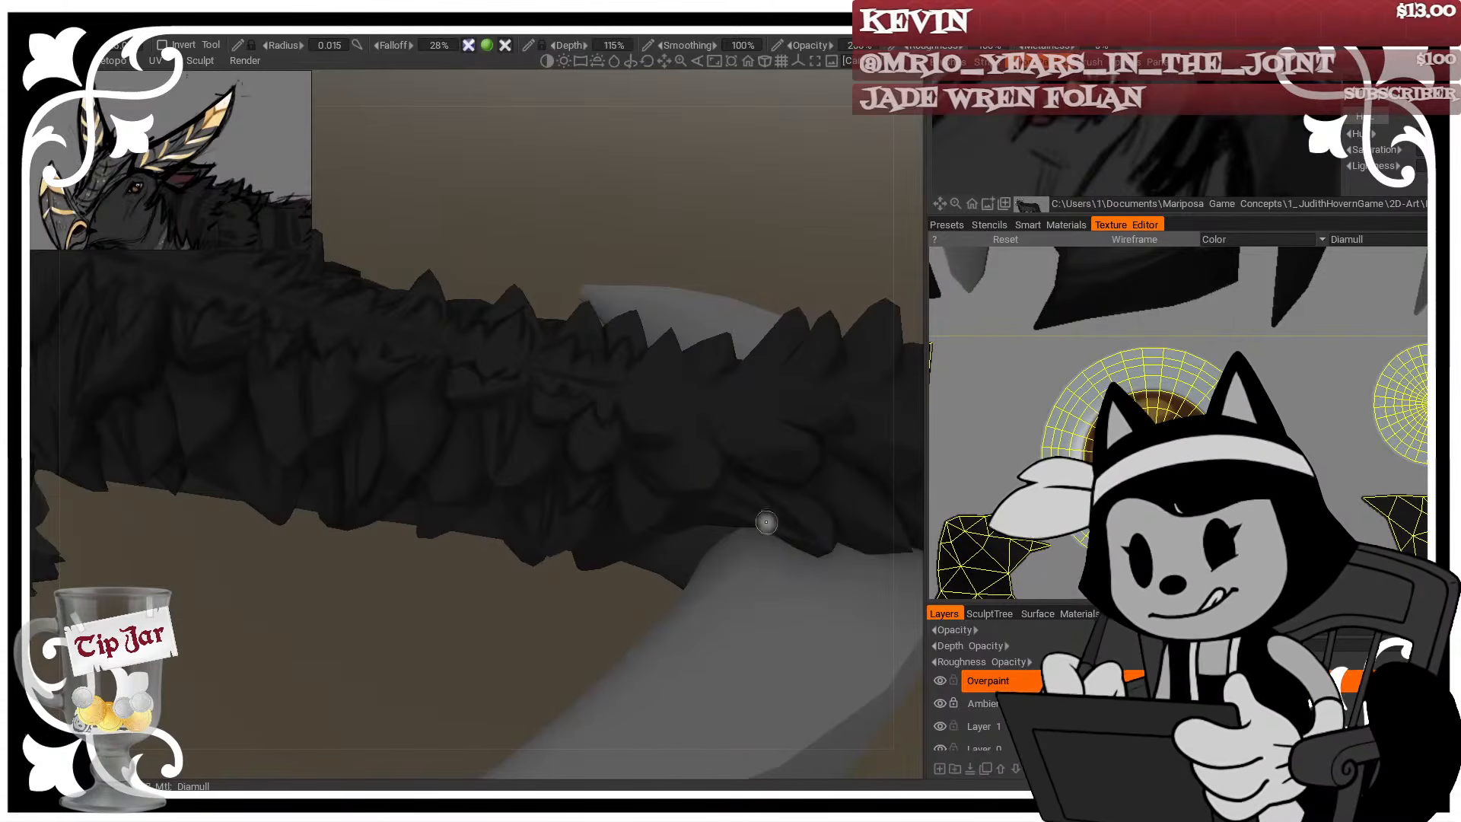
left_click_drag(766, 522, 514, 674, "alt")
left_click_drag(446, 226, 288, 454, "alt")
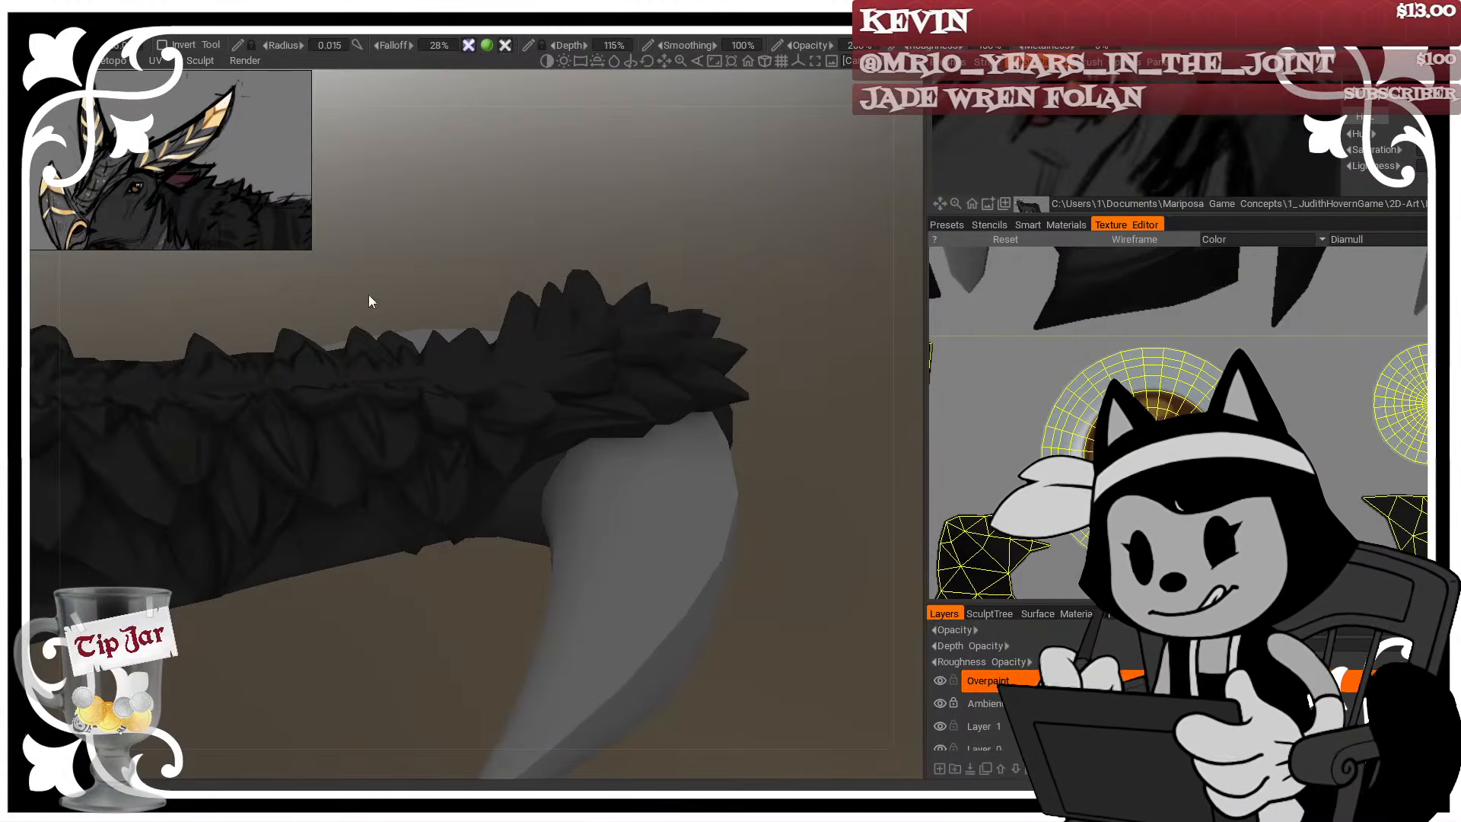
left_click_drag(369, 296, 423, 236, "alt")
left_click_drag(706, 197, 581, 439, "alt")
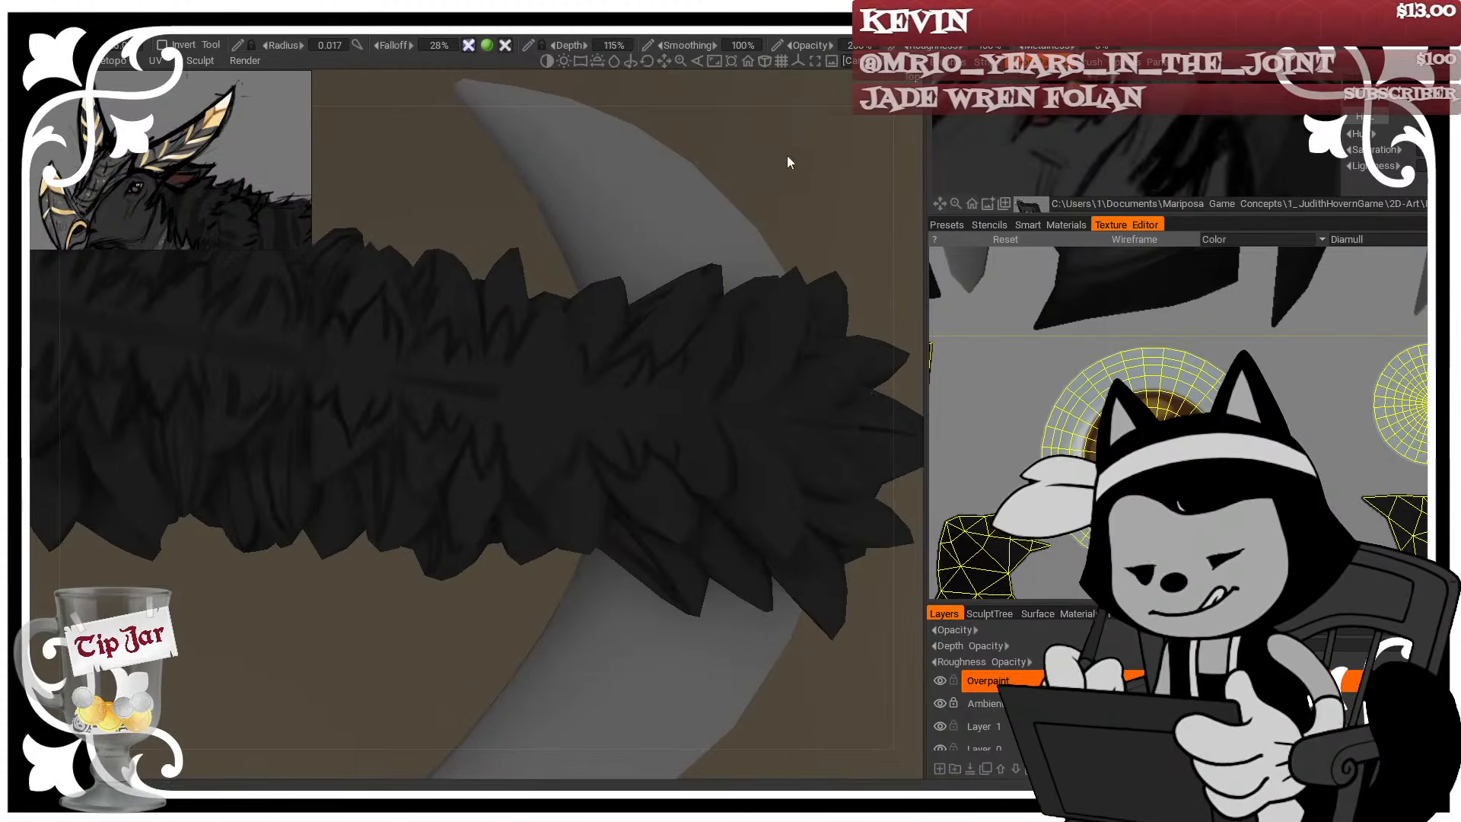
Add small pointed tufts along the center line where the tail joins the end cluster with a brush radius of 0.017
left_click_drag(787, 162, 761, 229)
key("w")
left_click_drag(726, 284, 691, 299)
key("w")
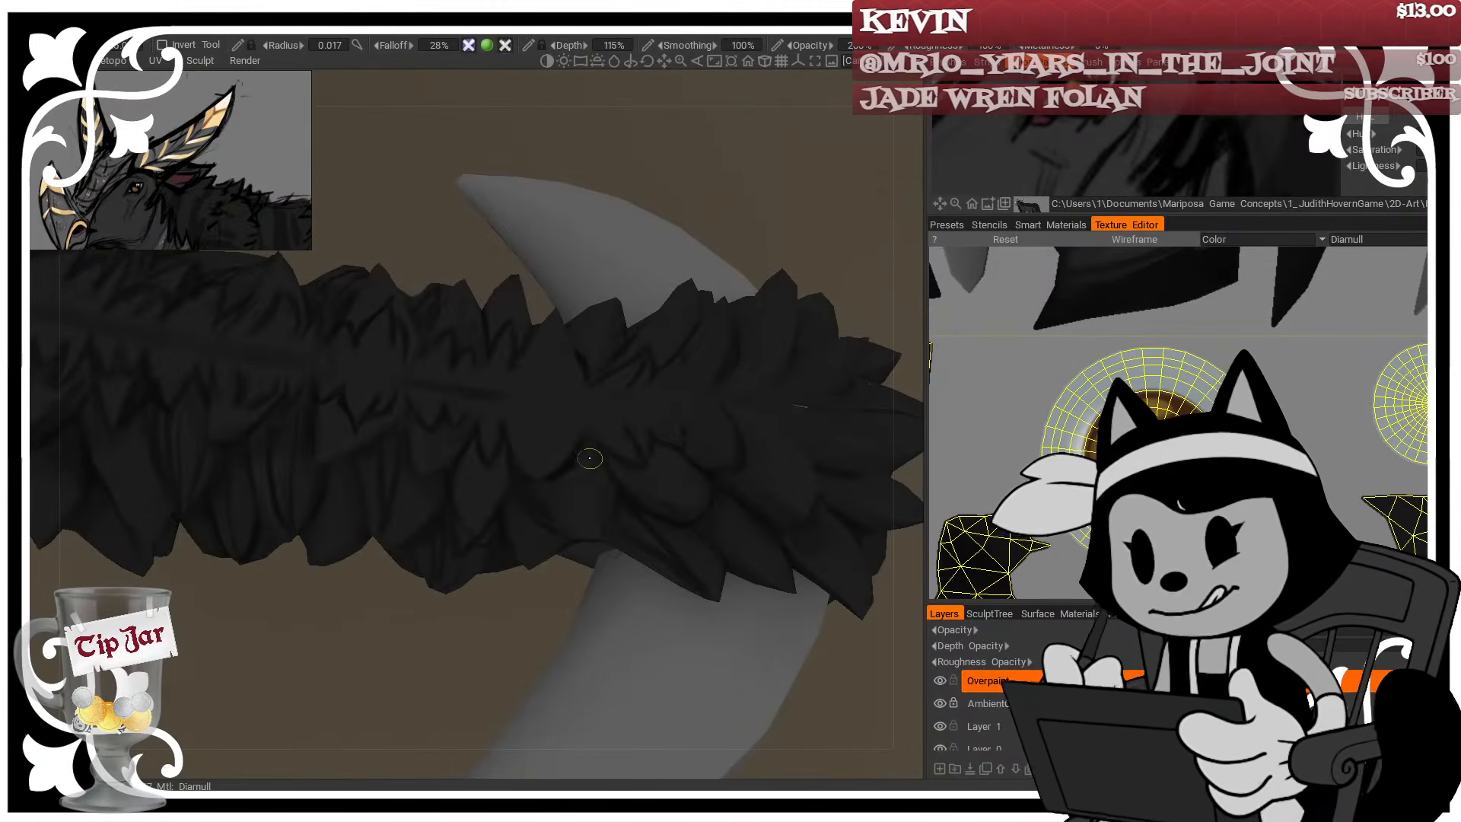
left_click_drag(727, 237, 738, 210)
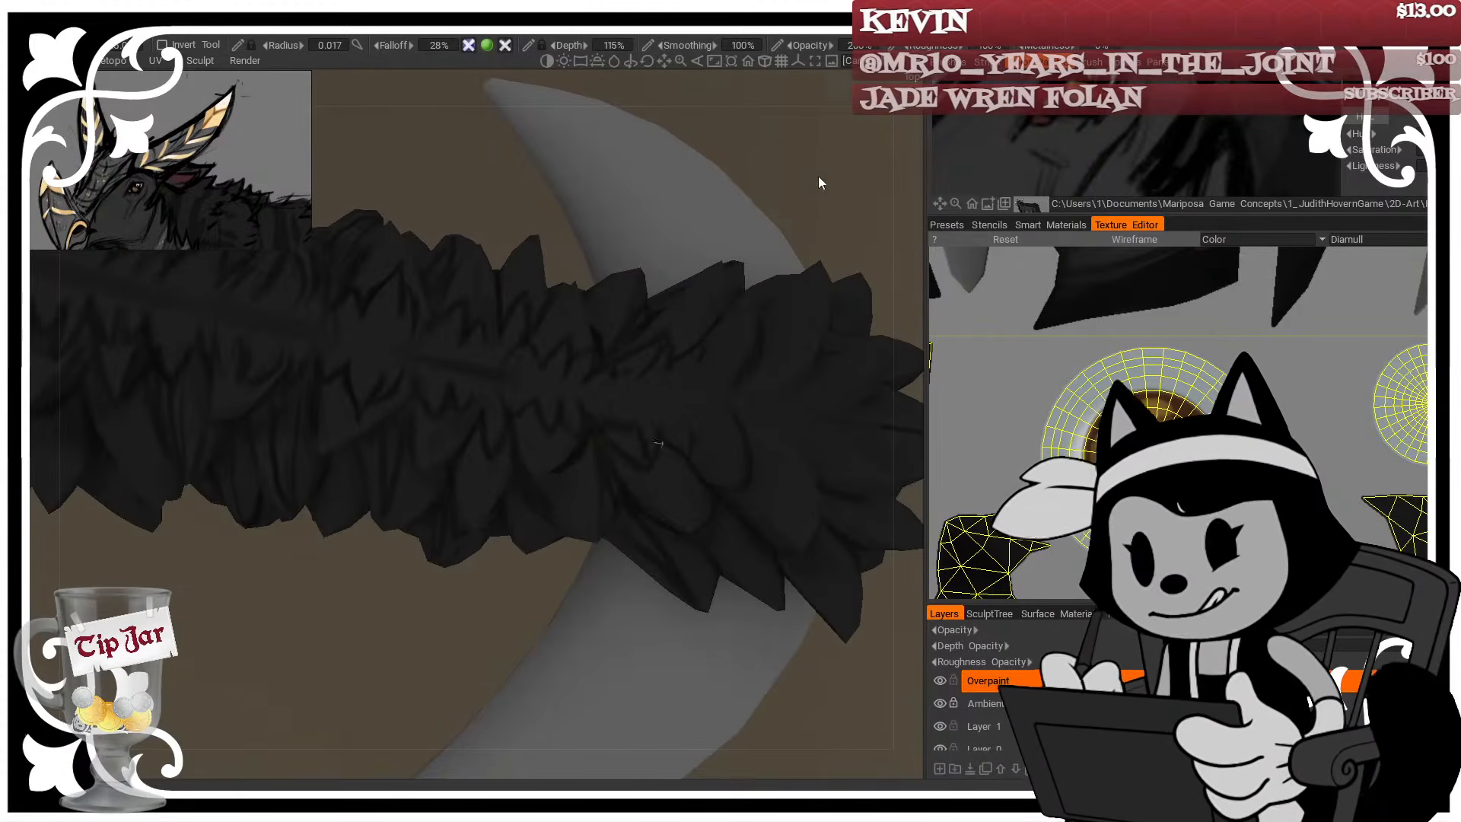
left_click_drag(819, 177, 766, 306, "alt")
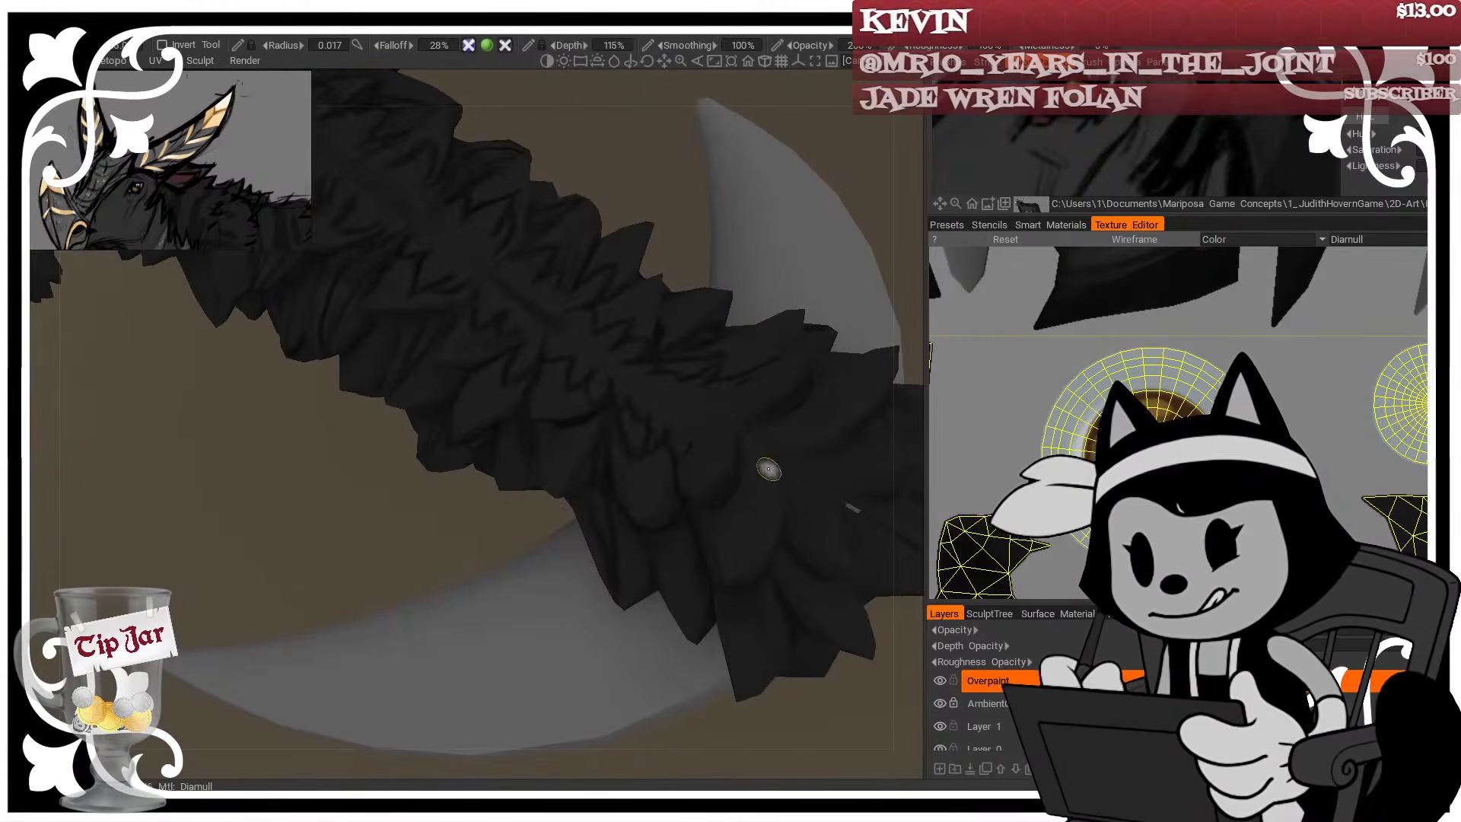
left_click_drag(782, 543, 821, 690, "alt")
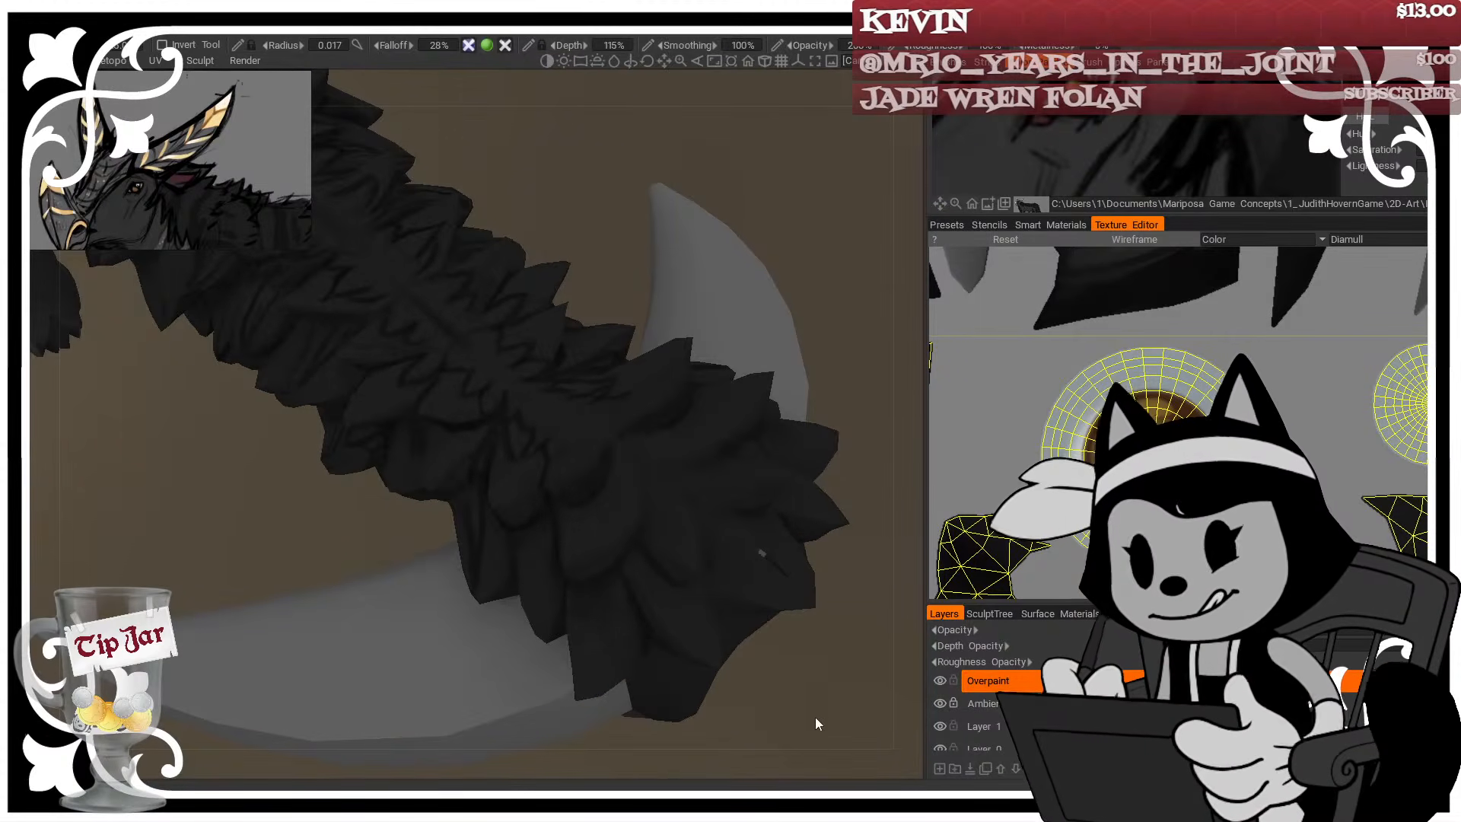
left_click_drag(756, 750, 733, 720, "alt")
Examine the tail-end tufts with and without the wireframe, from behind and from the side
key("w")
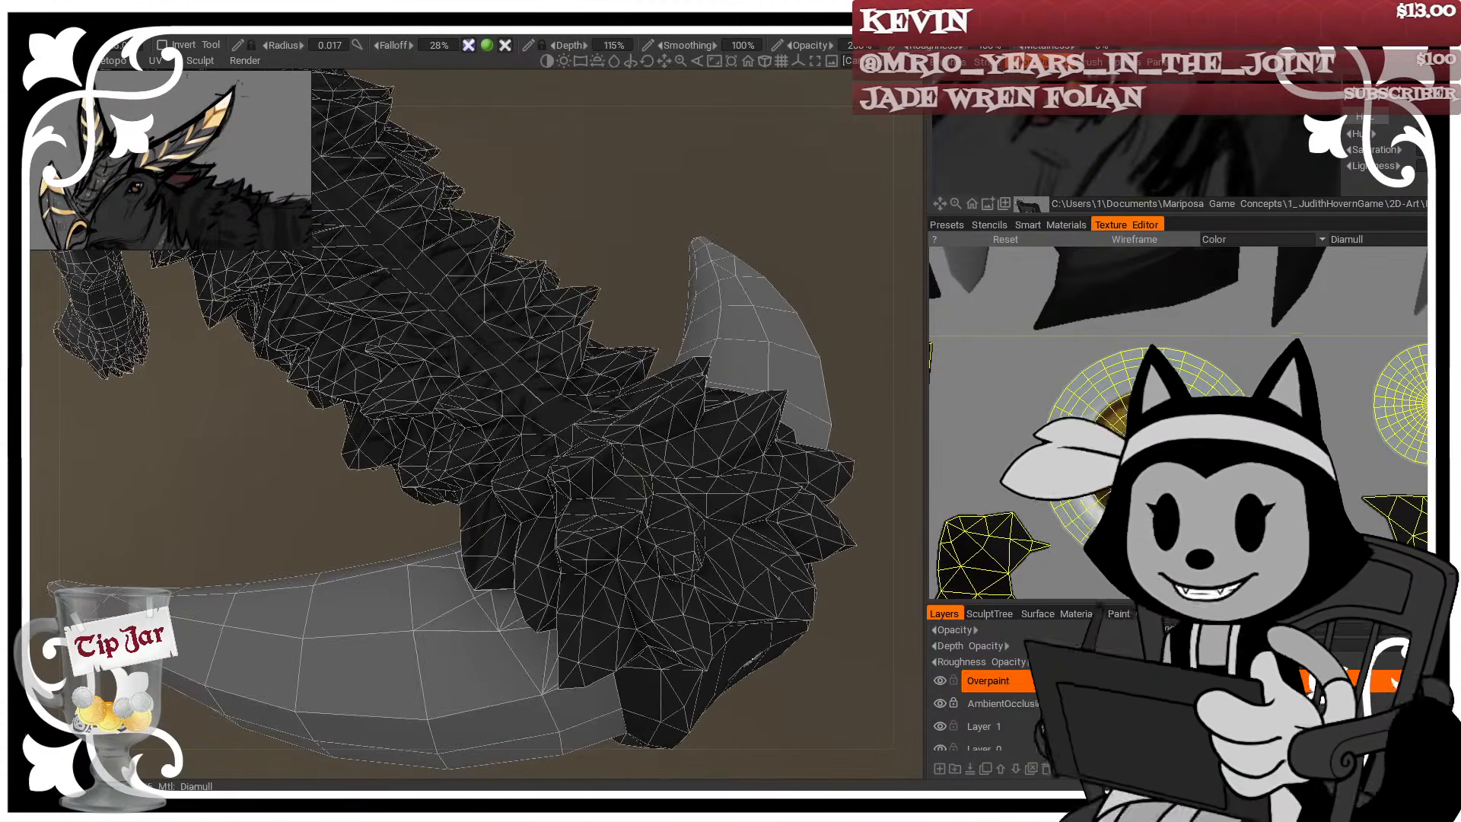
mouse_move(616, 554)
left_mouse_down("alt")
mouse_move(858, 319)
mouse_move(641, 542)
left_mouse_up("alt")
key("w")
left_click_drag(809, 334, 767, 449, "alt")
key("w")
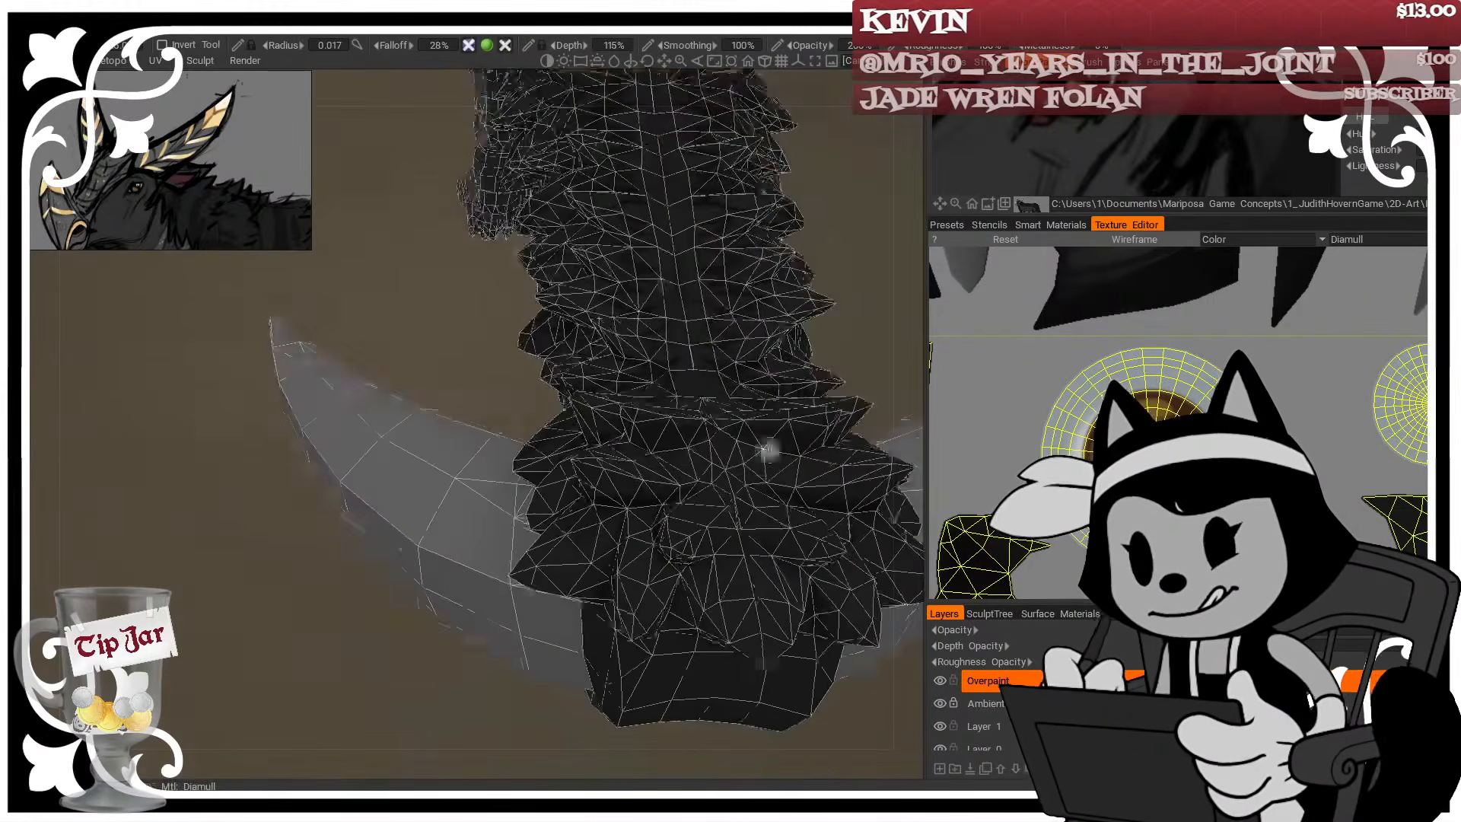
left_click_drag(849, 323, 680, 603, "alt")
key("w")
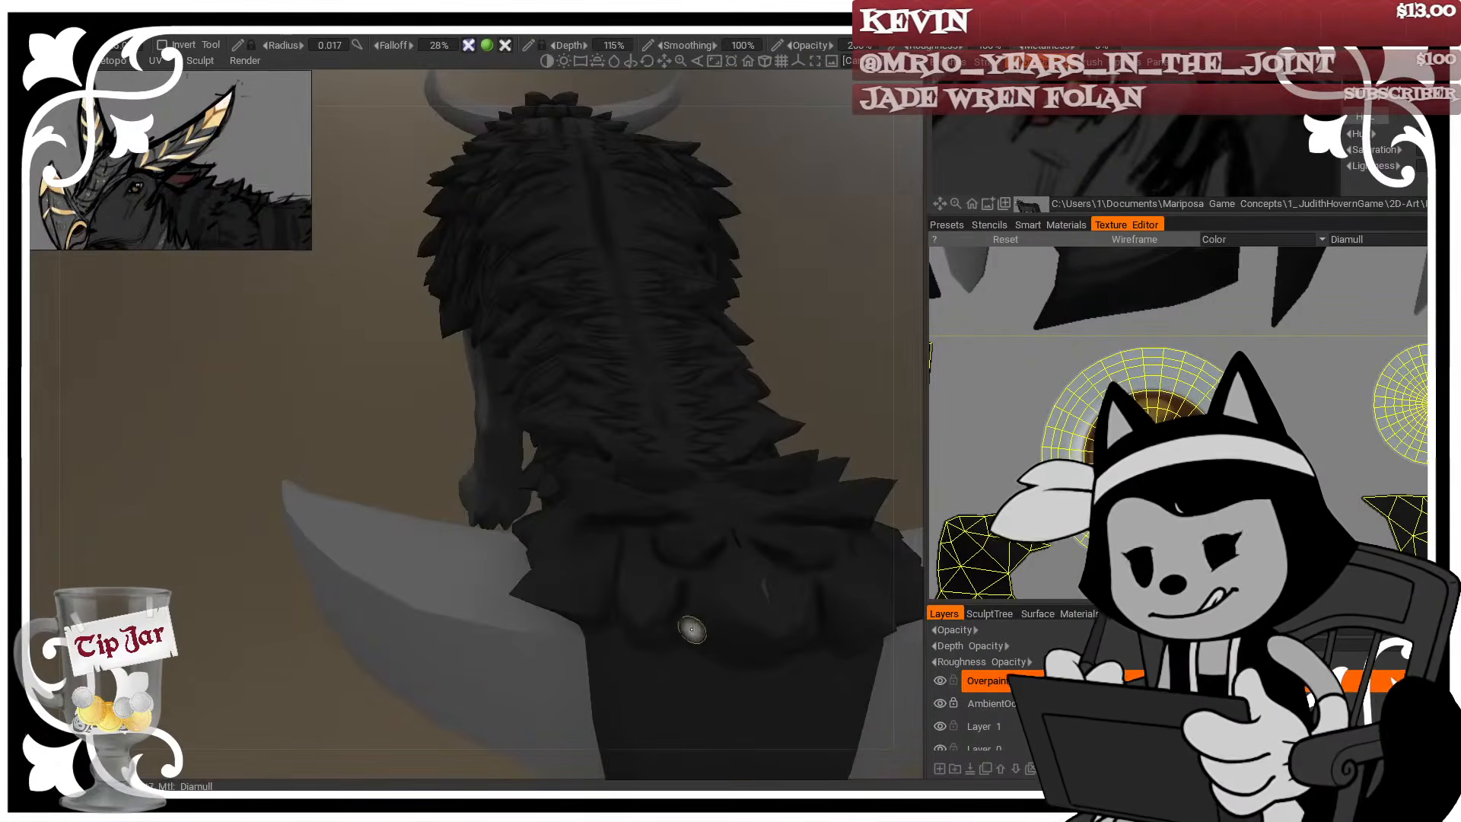
mouse_move(742, 442)
left_mouse_down("alt")
mouse_move(869, 310)
mouse_move(669, 587)
left_mouse_up("alt")
right_click_drag(669, 587, 732, 621)
left_click_drag(733, 621, 779, 377, "alt")
right_click_drag(609, 591, 579, 586)
left_click_drag(579, 586, 792, 391, "alt")
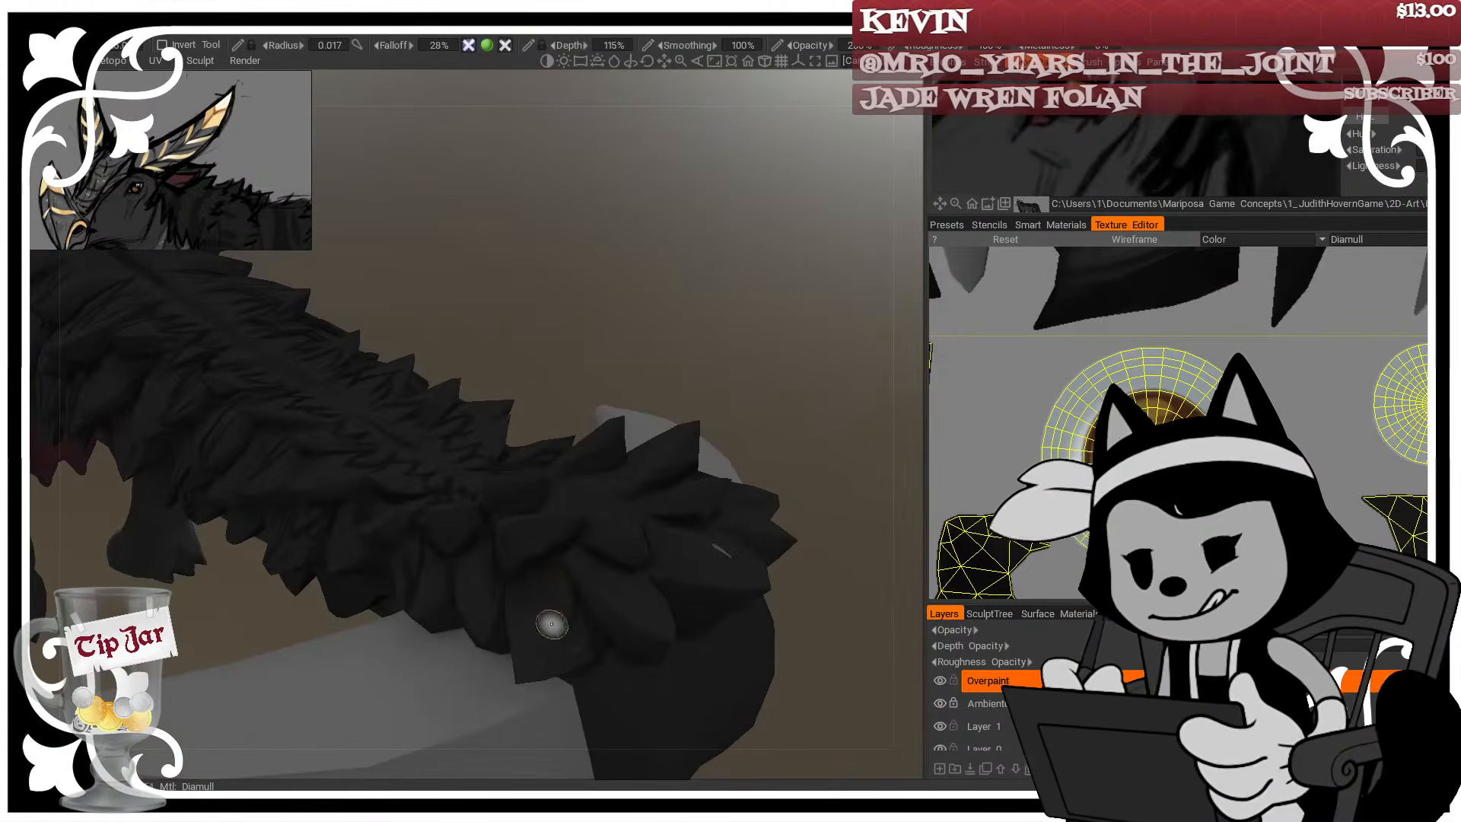
Shade and edge the tufts on the near side of the tail-end cluster with brush radii of 0.039 and 0.020
right_click_drag(575, 593, 597, 594)
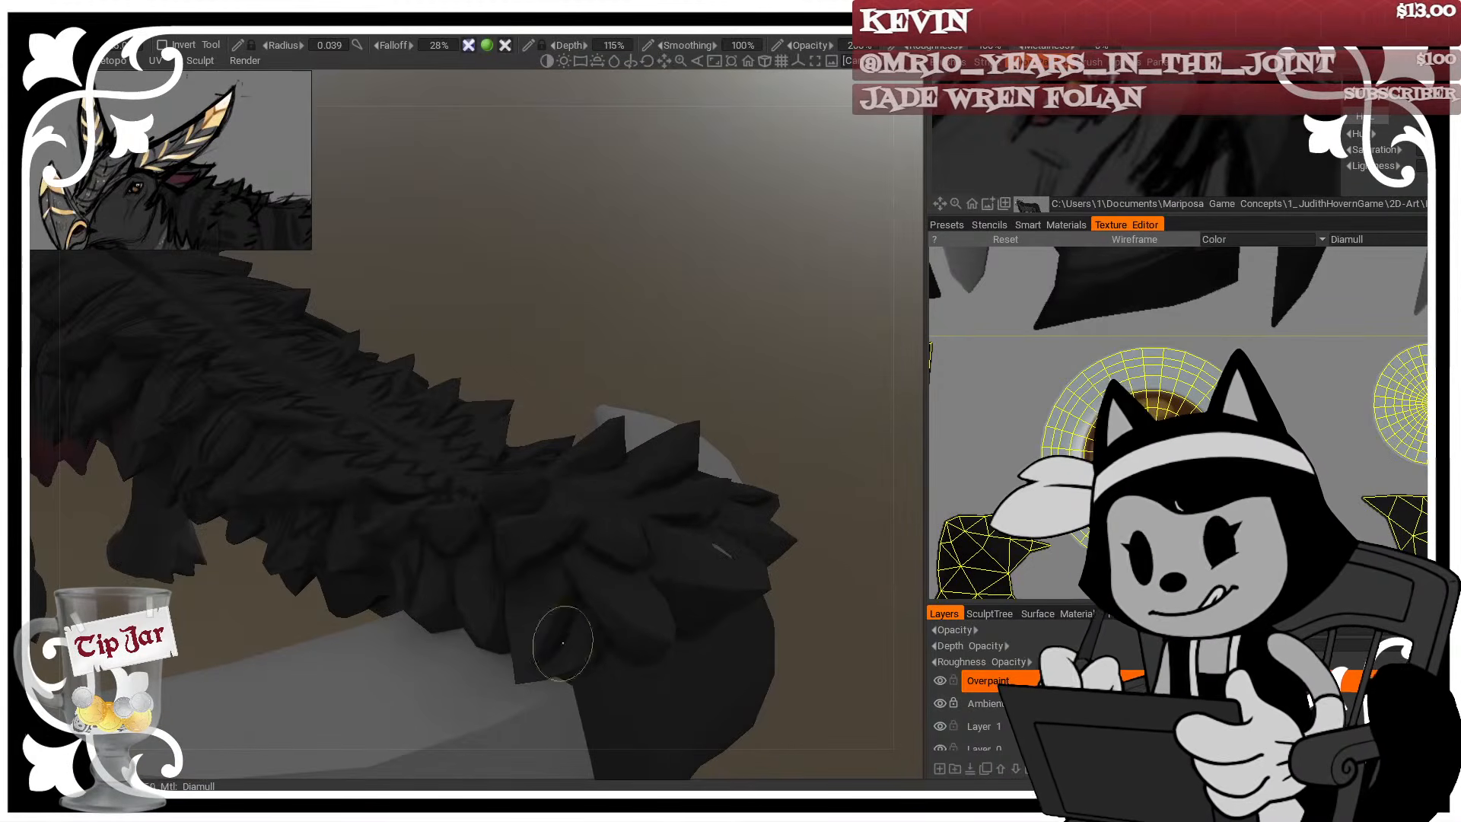
left_click_drag(720, 411, 704, 468, "alt")
right_click_drag(601, 559, 592, 559)
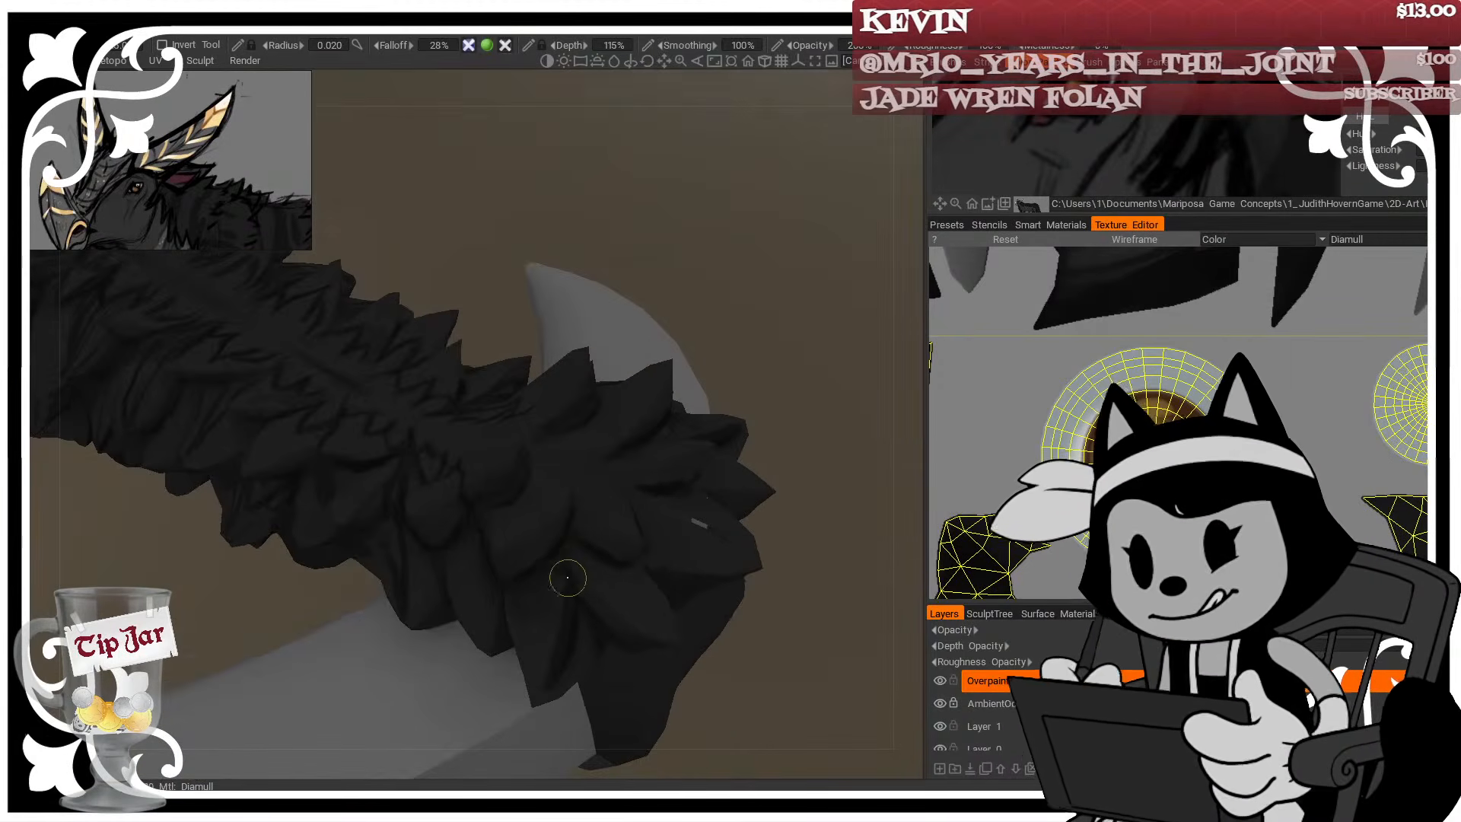
left_click_drag(671, 365, 662, 420, "alt")
right_click_drag(586, 536, 591, 536)
left_click_drag(607, 553, 575, 530)
right_click_drag(677, 424, 673, 424)
left_click_drag(675, 415, 671, 358, "alt")
right_click_drag(541, 490, 537, 489)
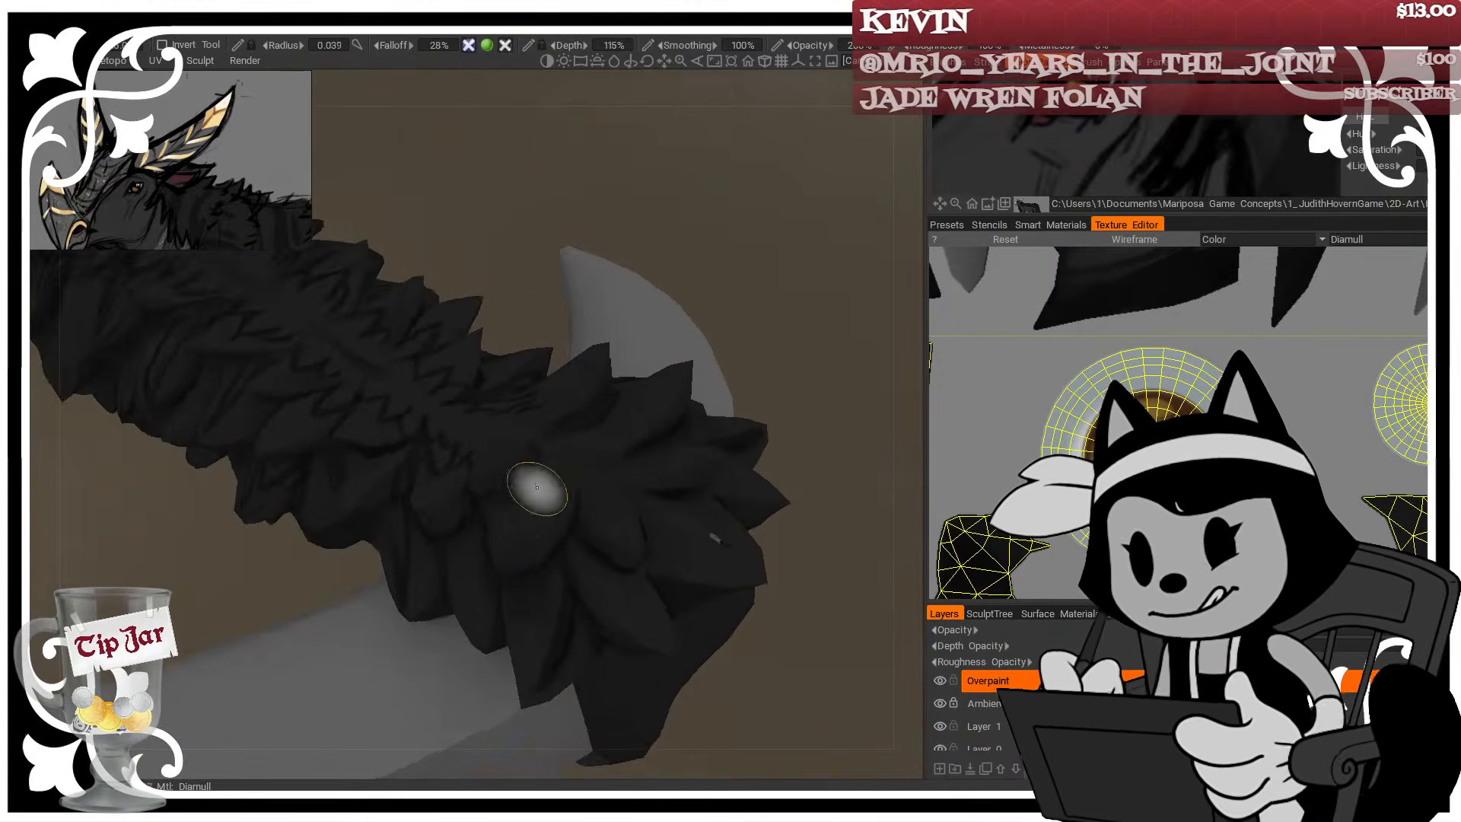
Refine the shading of the tufts at the base of the tail-end cluster with a brush radius of 0.024
left_click_drag(502, 548, 532, 486)
mouse_move(646, 318)
left_mouse_down("alt")
mouse_move(733, 350)
mouse_move(724, 374)
left_mouse_up("alt")
right_click_drag(527, 578, 512, 589)
left_click_drag(788, 265, 792, 304, "alt")
right_click_drag(585, 502, 568, 457)
mouse_move(761, 251)
left_mouse_down("alt")
mouse_move(857, 241)
mouse_move(791, 267)
left_mouse_up("alt")
right_click_drag(511, 548, 512, 548)
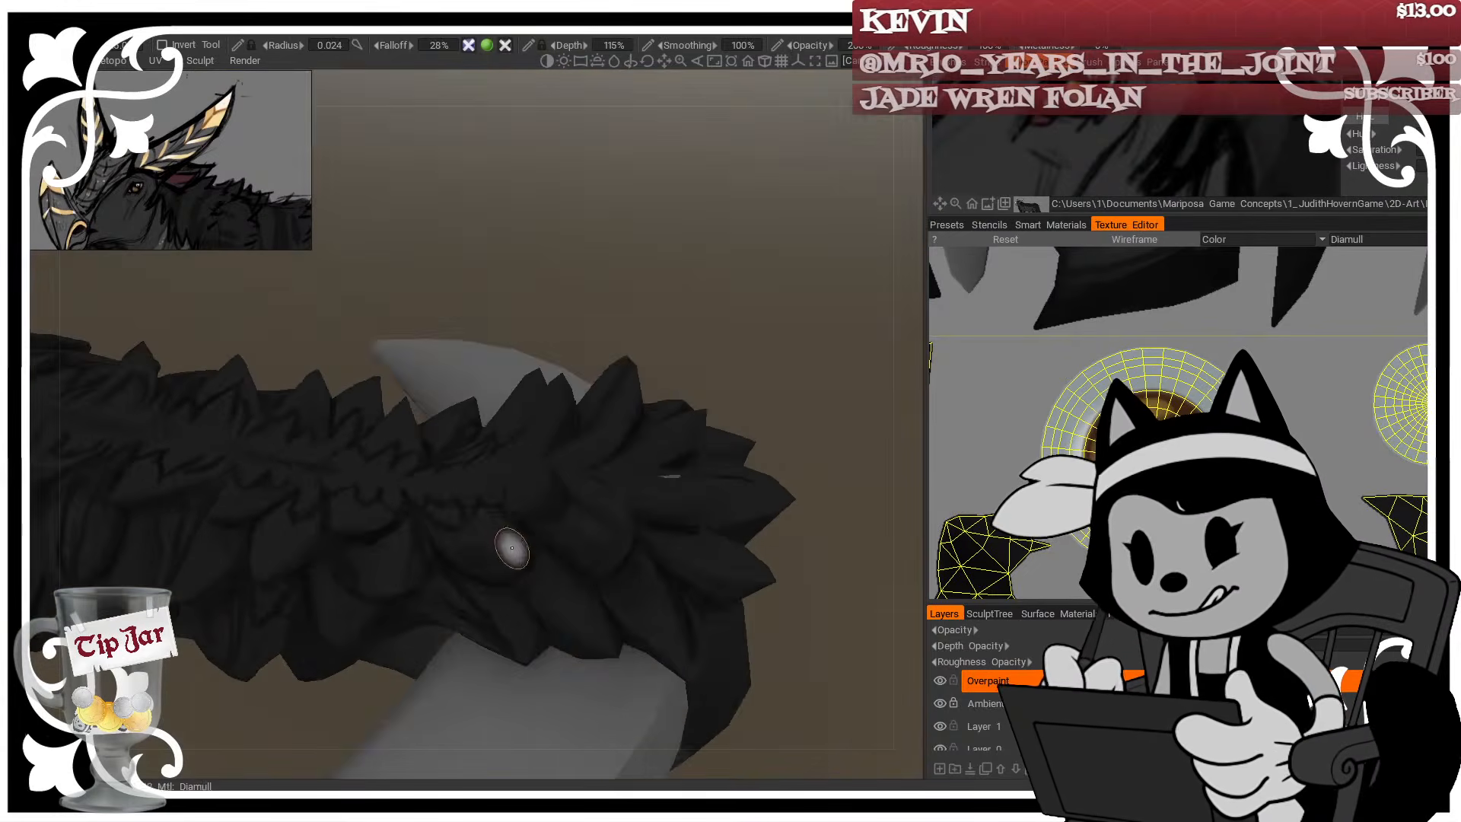
left_click_drag(512, 548, 601, 441, "alt")
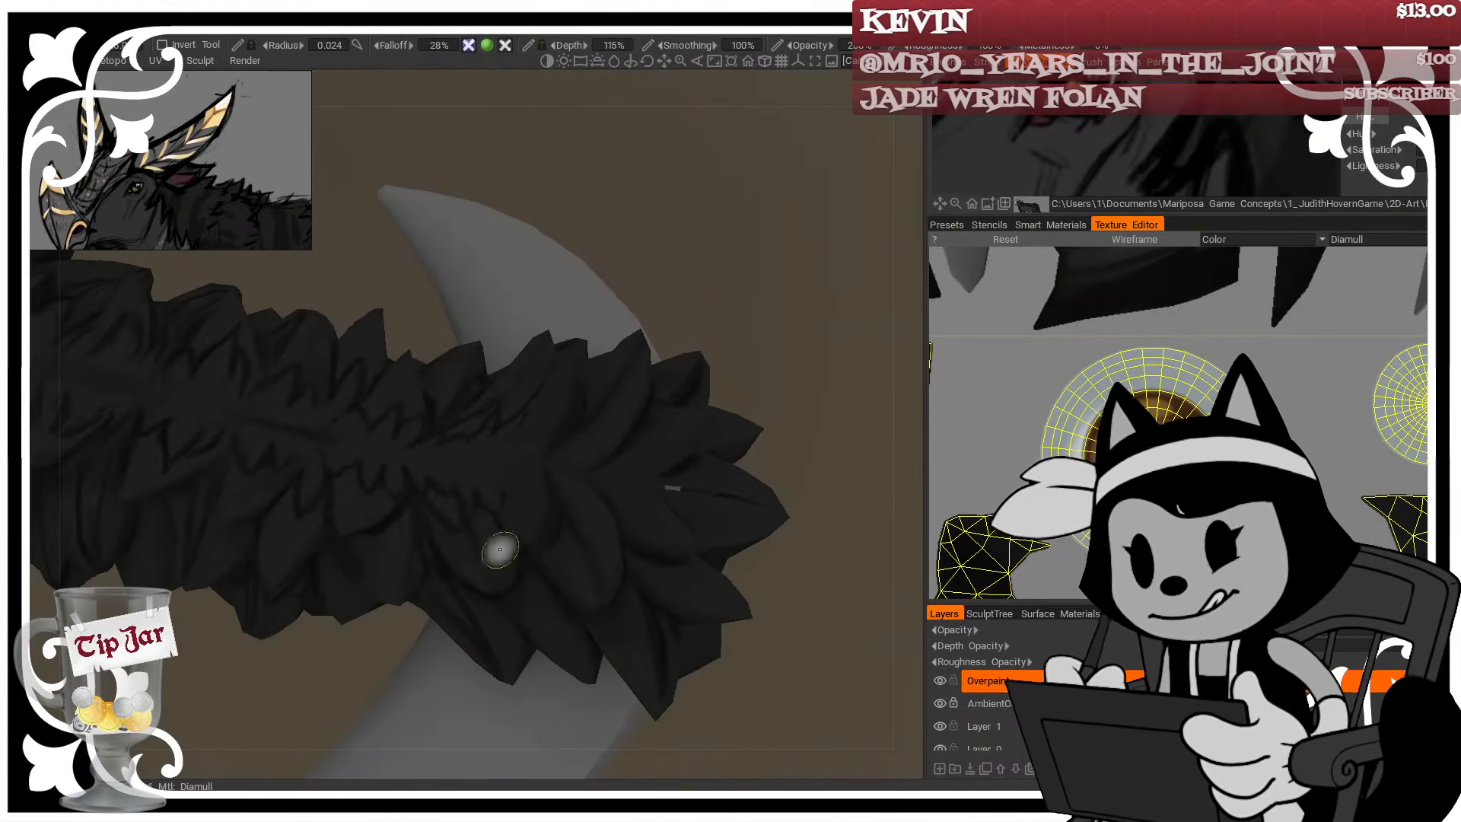
left_click_drag(500, 548, 548, 515, "alt")
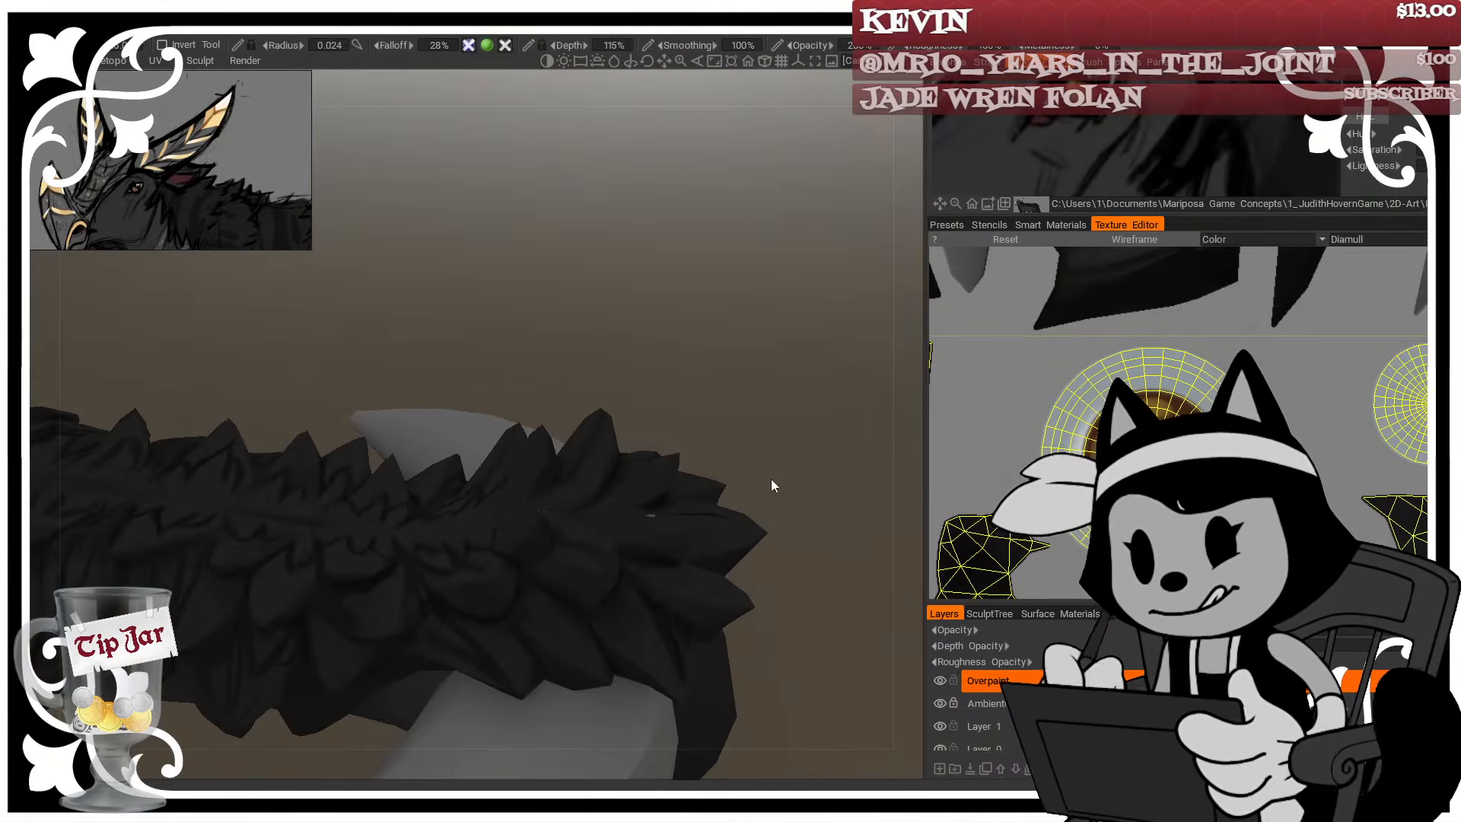
Examine the painted tail fur against the whole creature's body from the side and from a distance
left_click_drag(855, 396, 1007, 382, "alt")
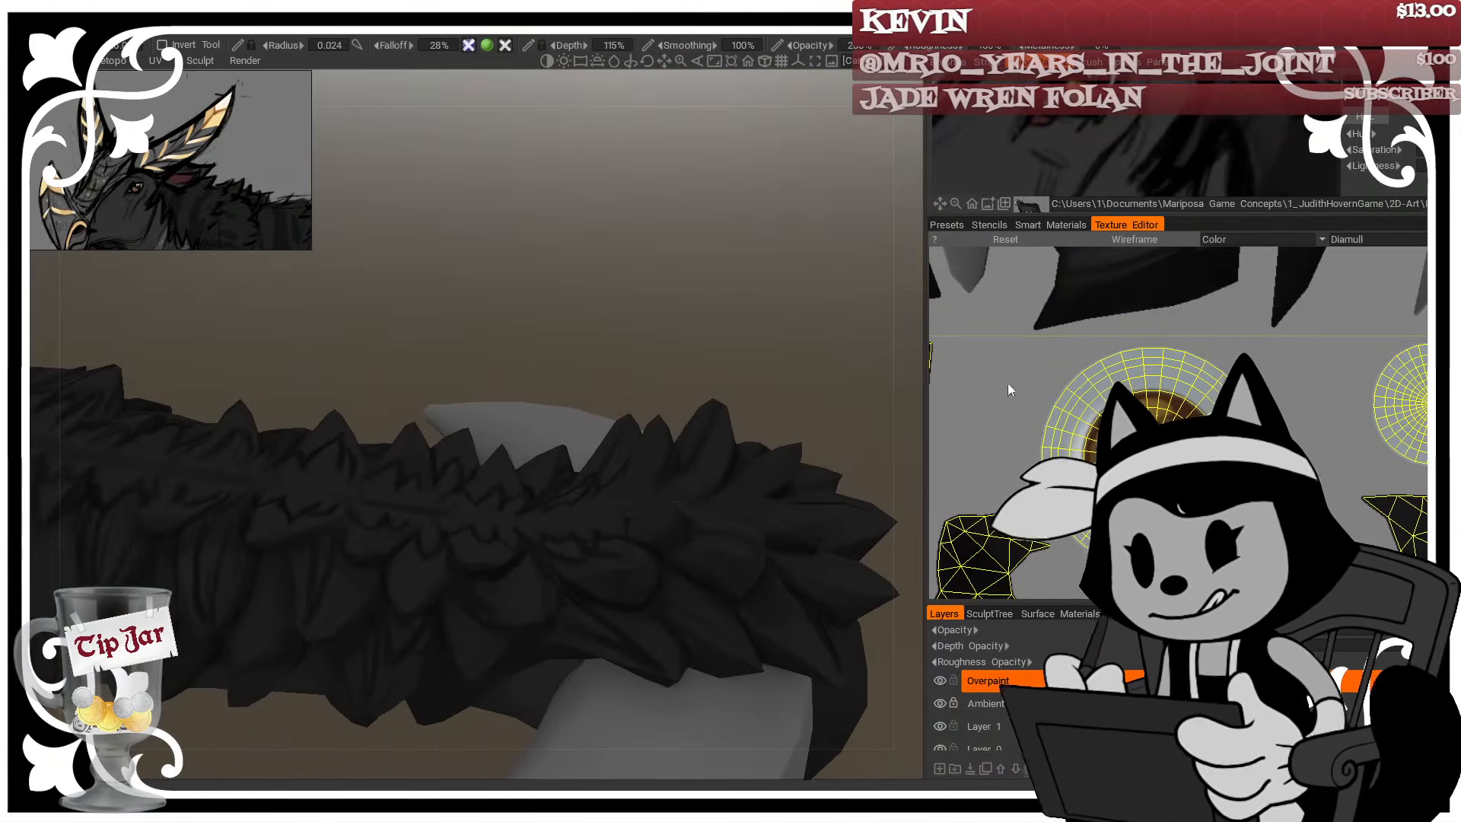
right_click_drag(664, 354, 678, 269, "alt")
left_click_drag(679, 270, 535, 343, "alt")
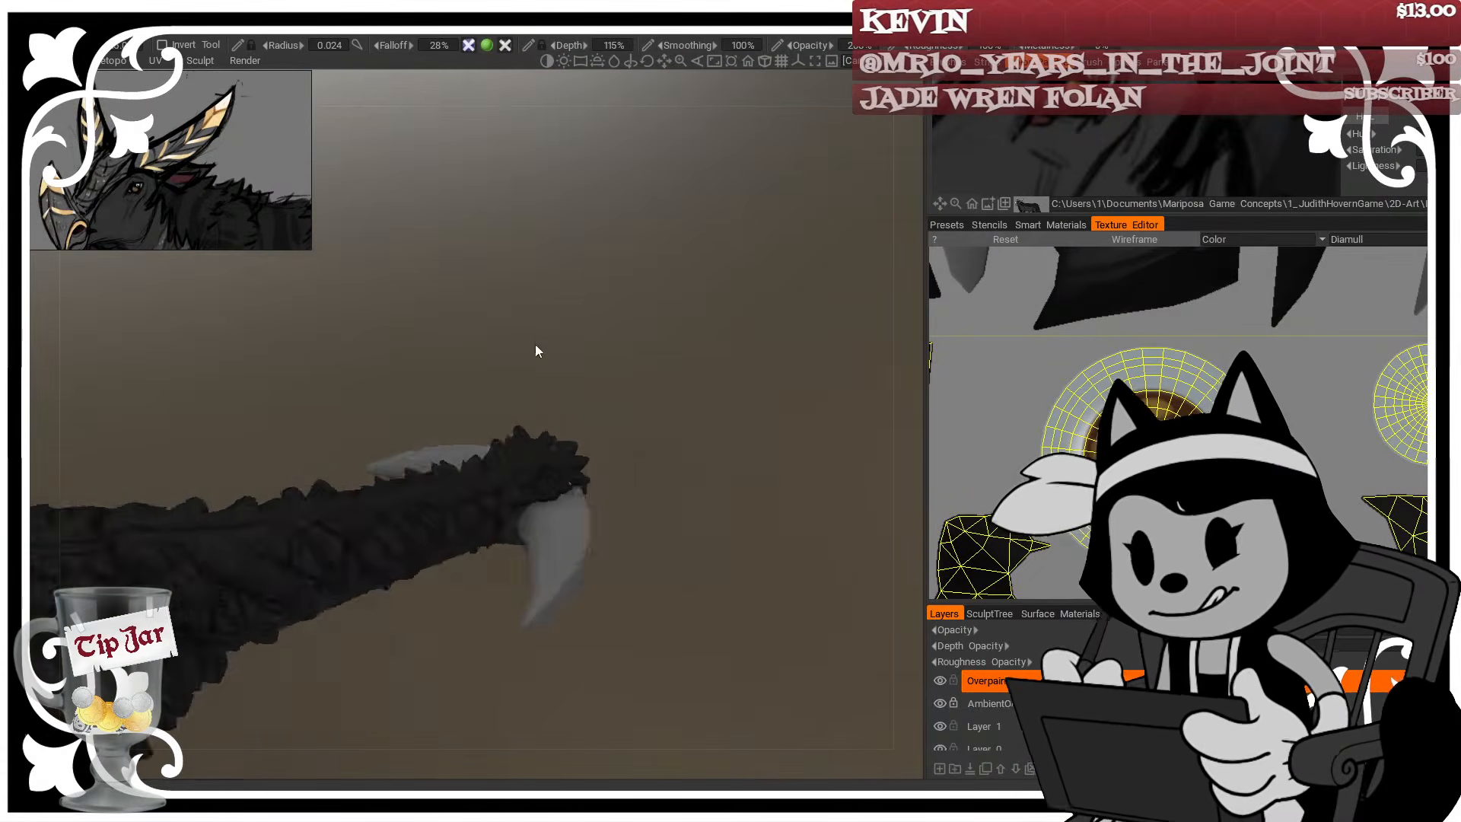
middle_click_drag(536, 344, 715, 354, "alt")
left_click_drag(620, 310, 501, 274, "alt")
middle_click_drag(499, 271, 646, 266, "alt")
left_click_drag(647, 266, 625, 313, "alt")
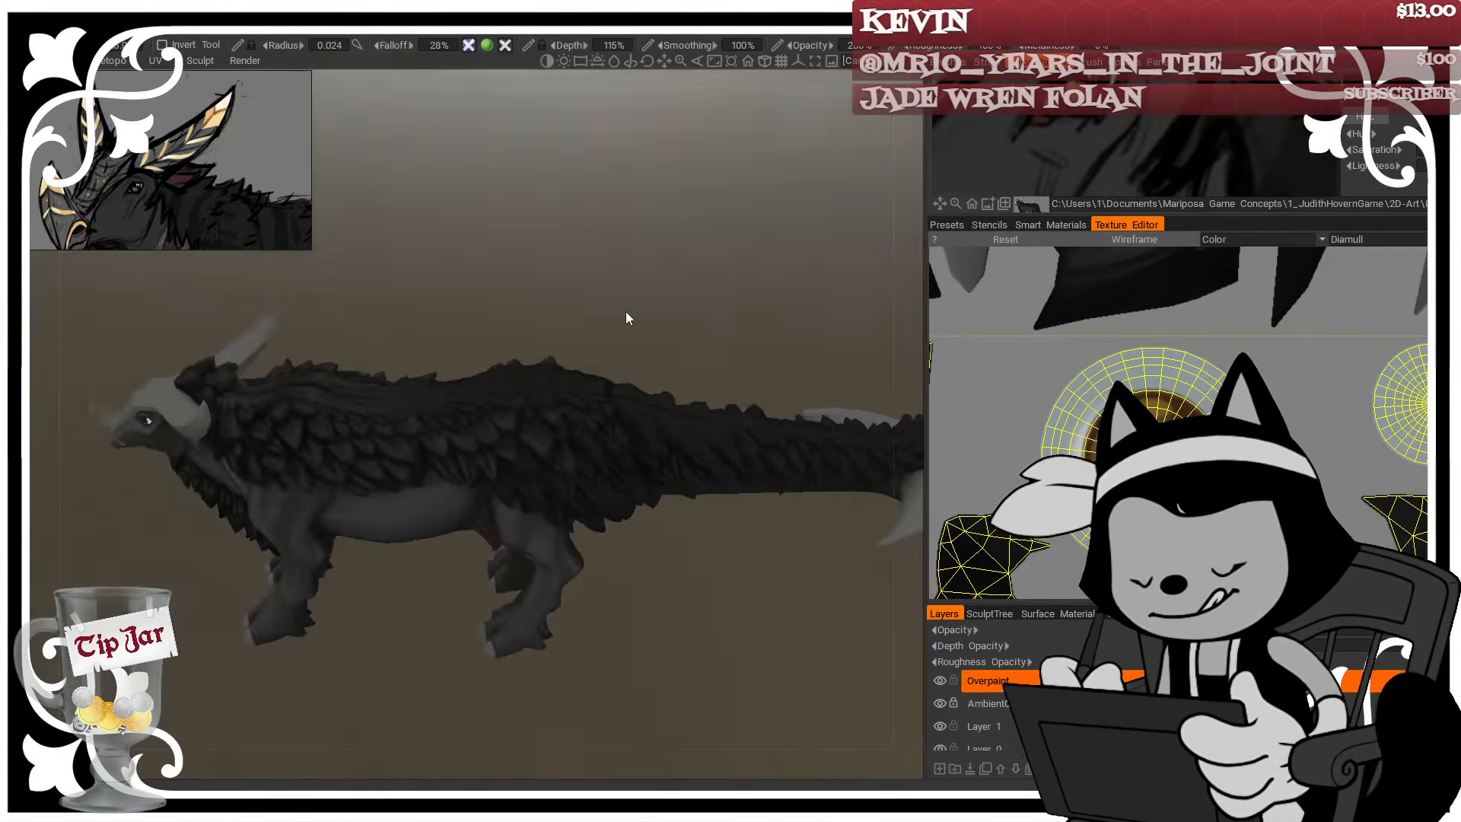
middle_click_drag(625, 313, 468, 322, "alt")
right_click_drag(468, 323, 546, 284, "alt")
left_click_drag(547, 285, 583, 186, "alt")
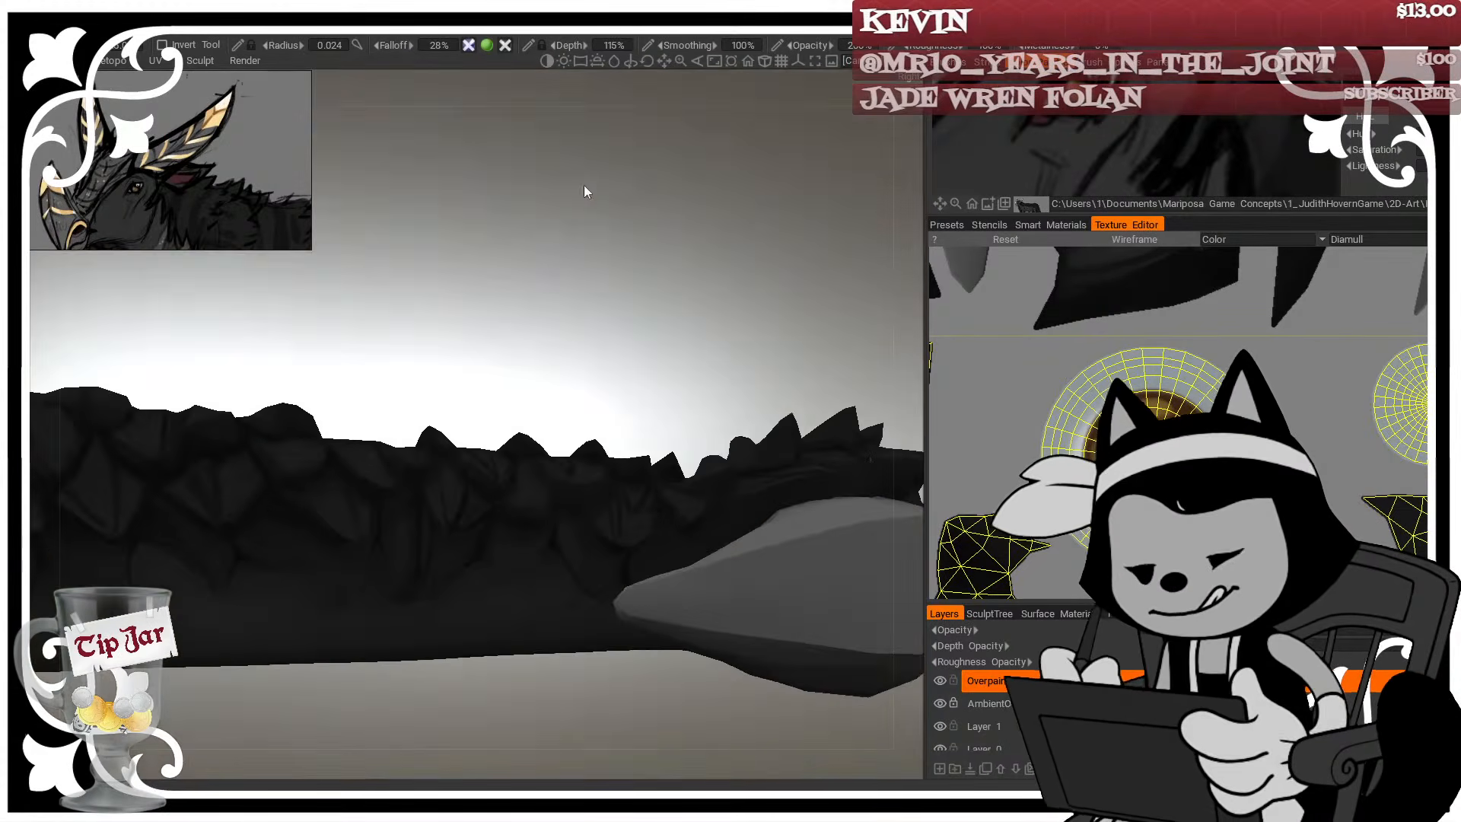
Paint the lower row of tufts on the tail's side near the spikes with brush radii of 0.038 and 0.017
left_click_drag(590, 447, 522, 557, "alt")
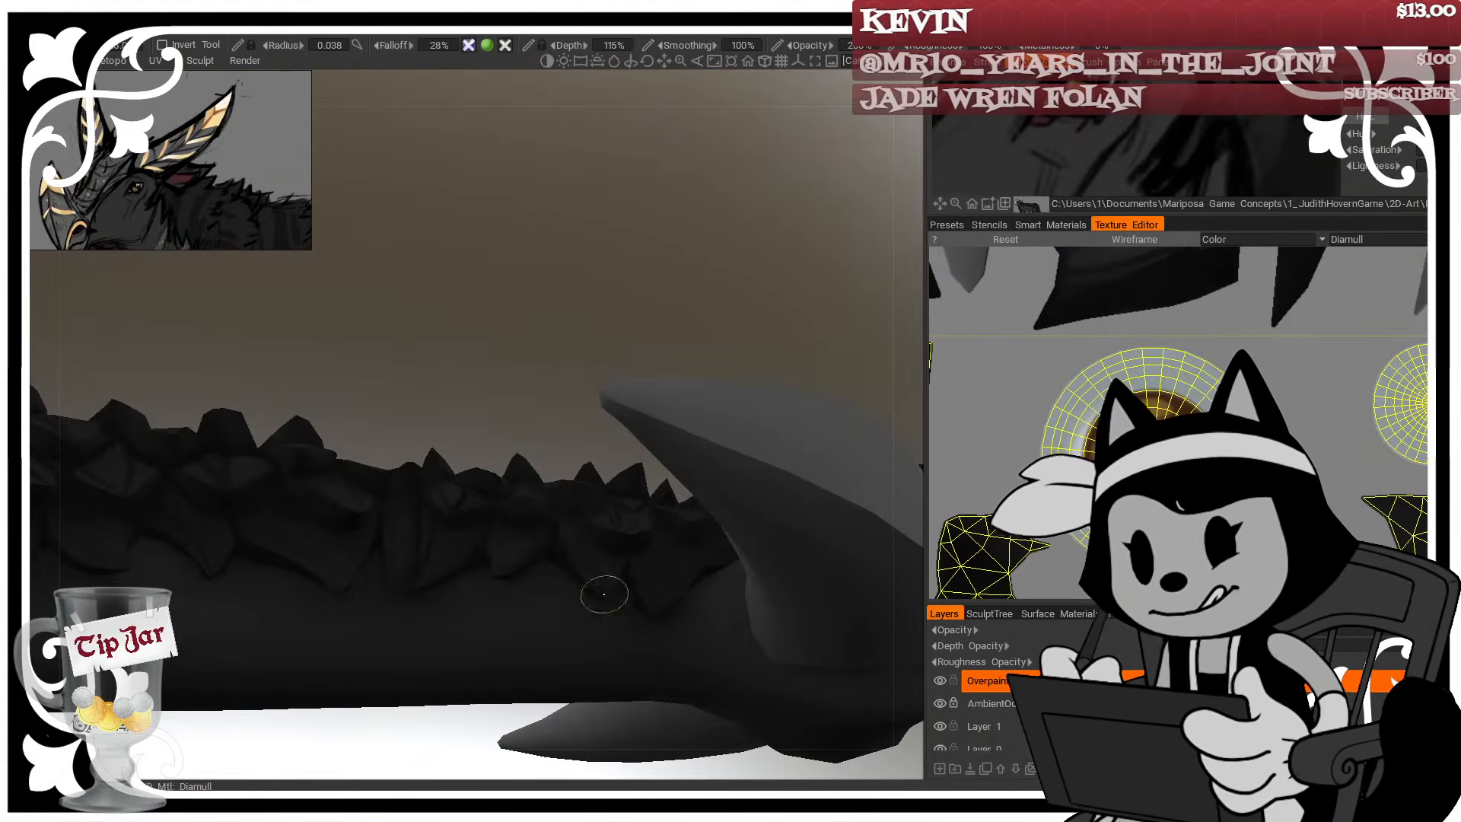
left_click_drag(597, 590, 574, 455, "alt")
key("bracketleft")
key("bracketleft")
key("bracketleft")
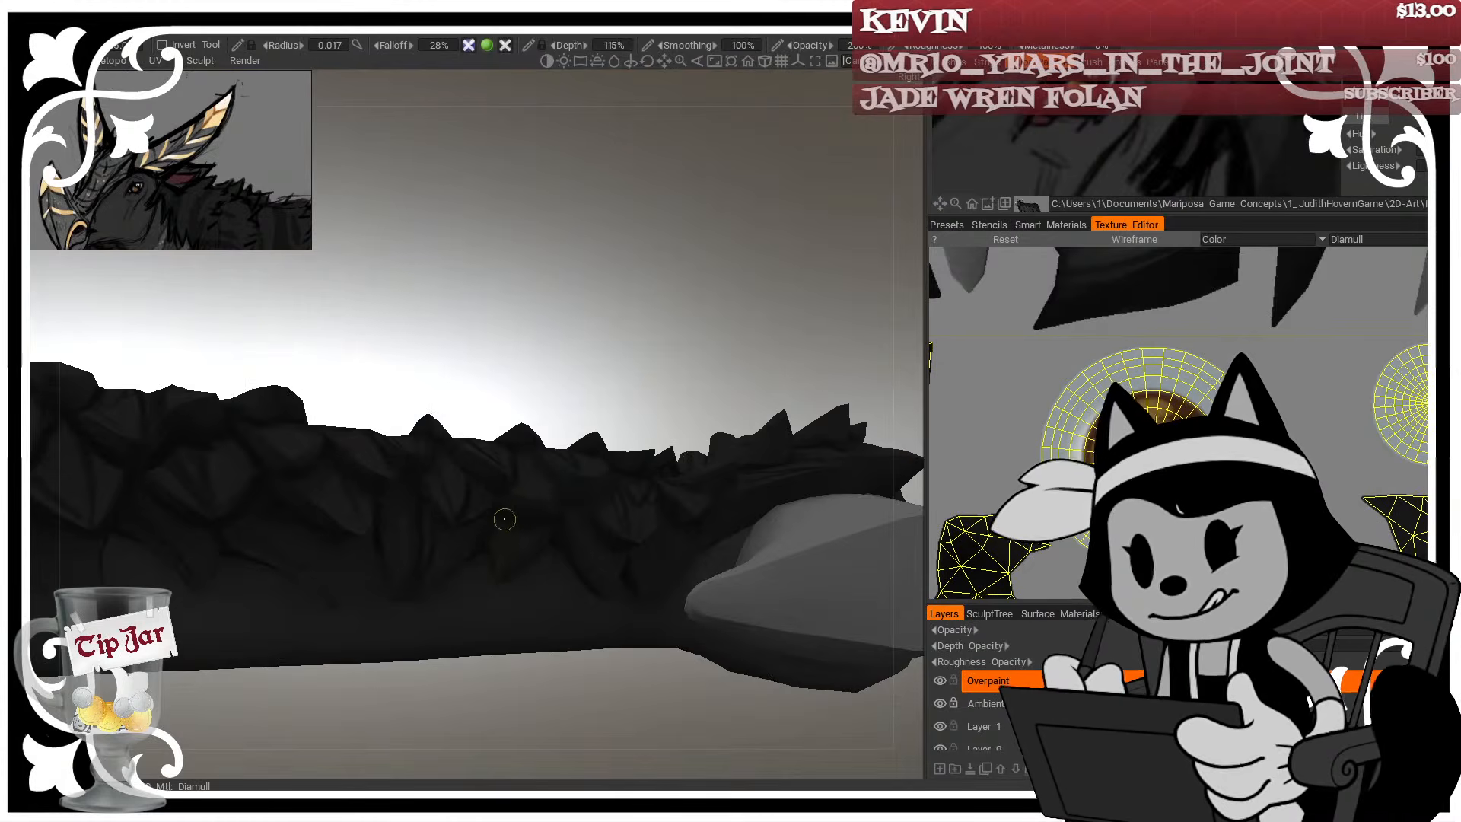
left_click_drag(515, 528, 592, 329, "alt")
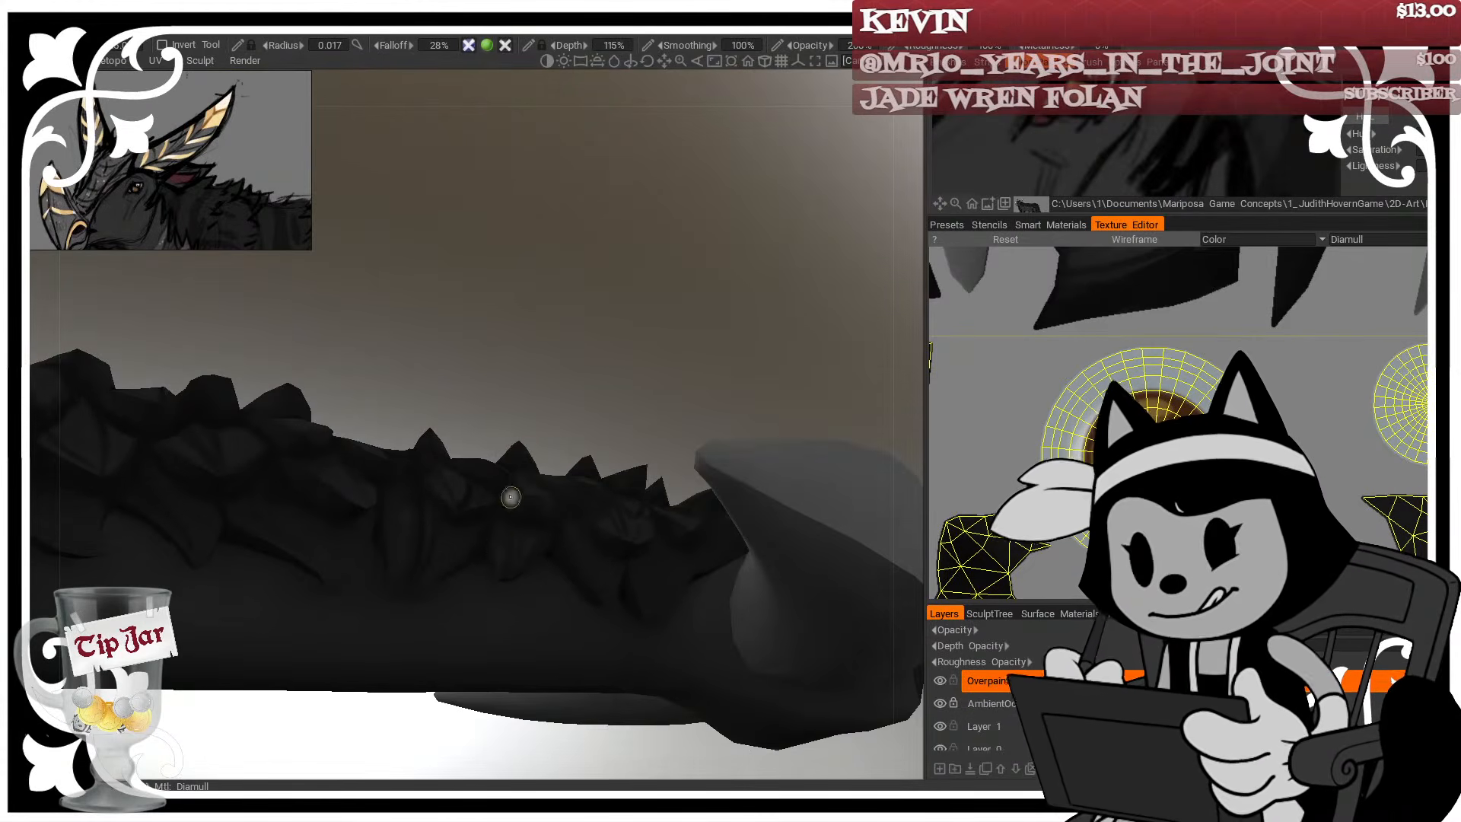
Shade and outline the mid-tail tufts along the fur's lower edge with brush radii of 0.026 and 0.015
left_click_drag(510, 497, 359, 550, "alt")
left_click_drag(377, 496, 355, 572, "alt")
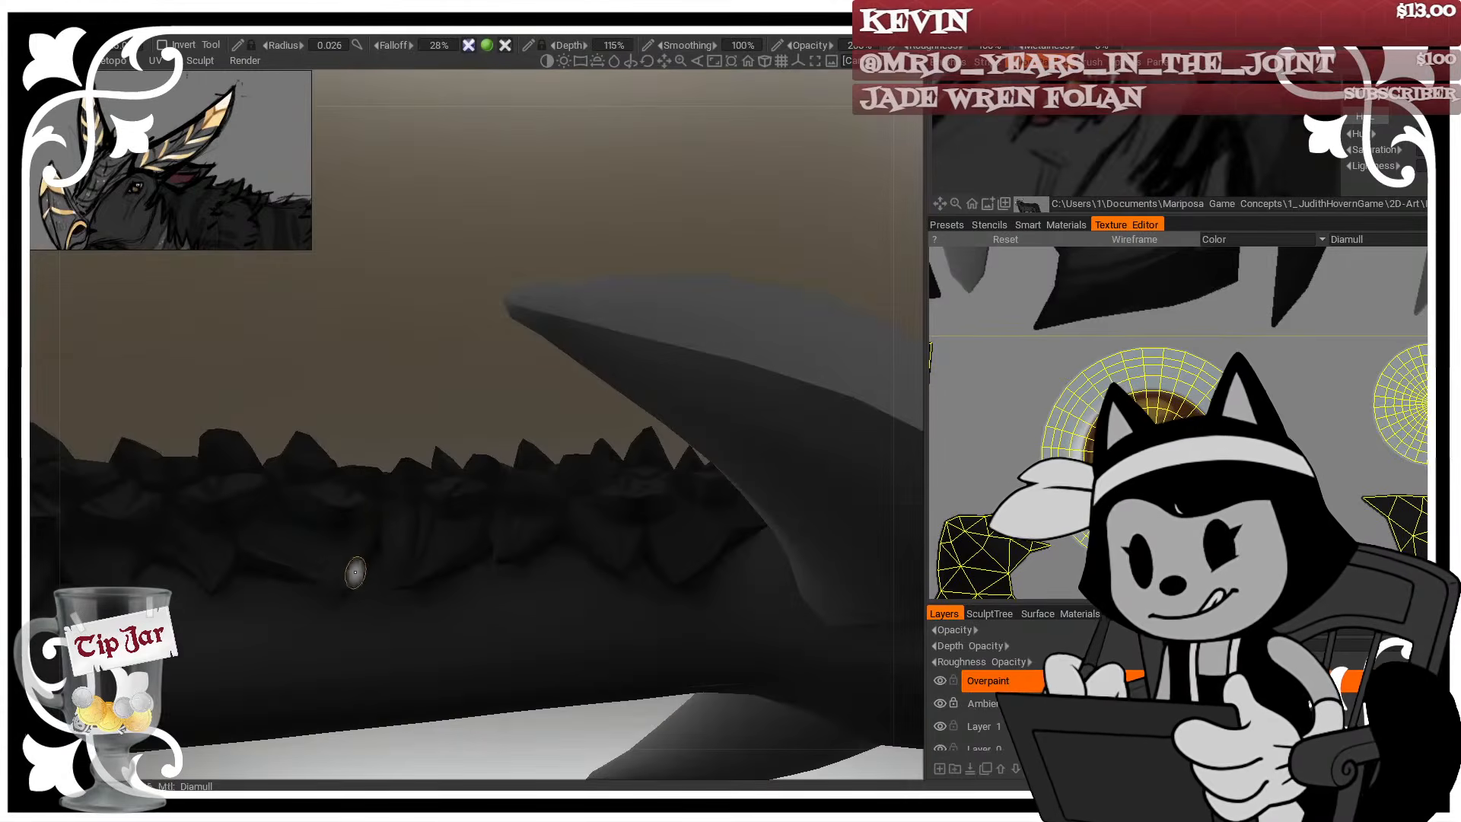
key("bracketleft")
key("bracketleft")
key("bracketleft")
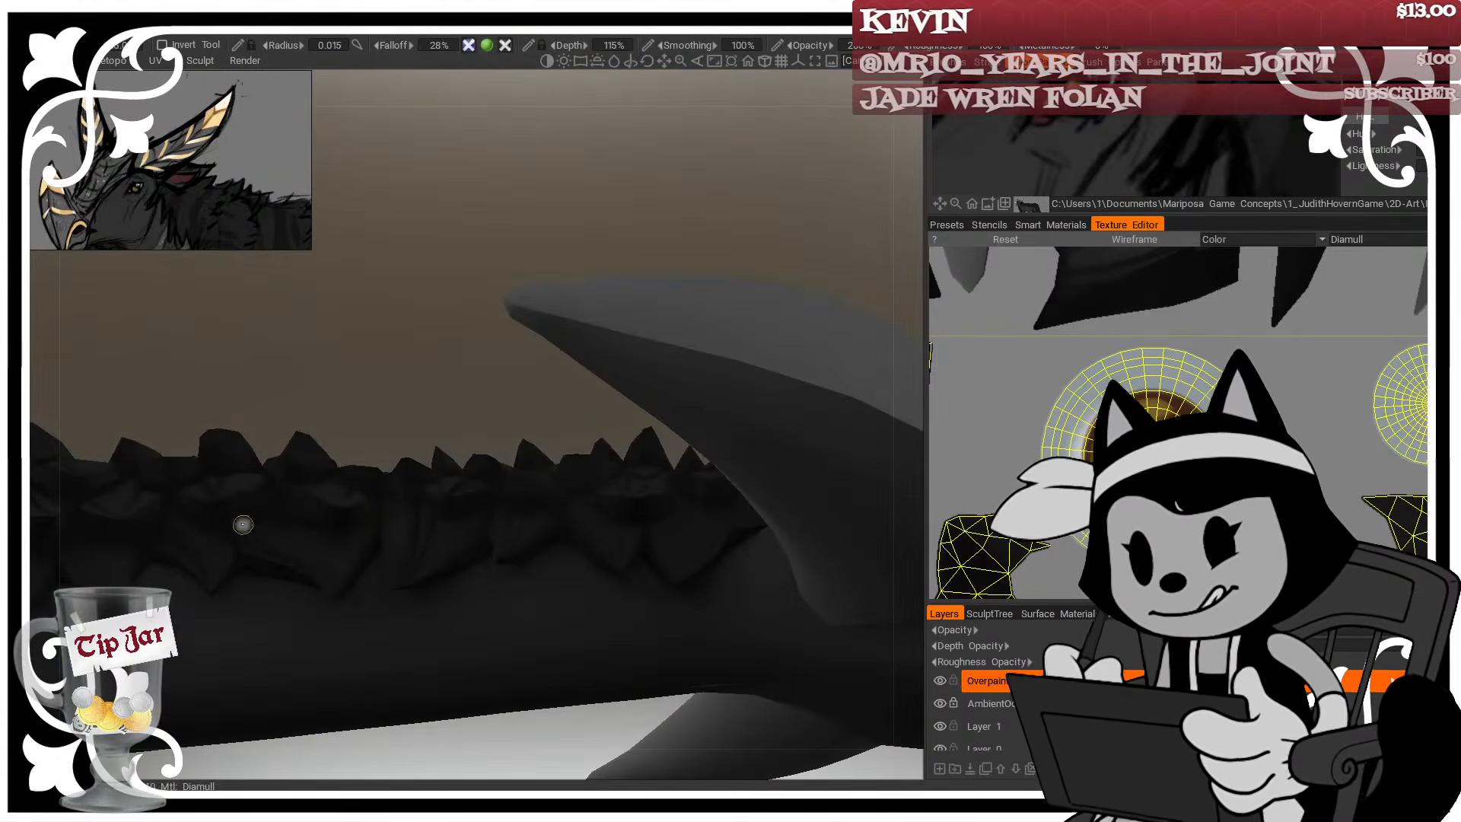
Extend the lower tuft row along the tail toward the body with brush radii of 0.022, 0.027 and 0.018
left_click_drag(285, 389, 257, 506, "alt")
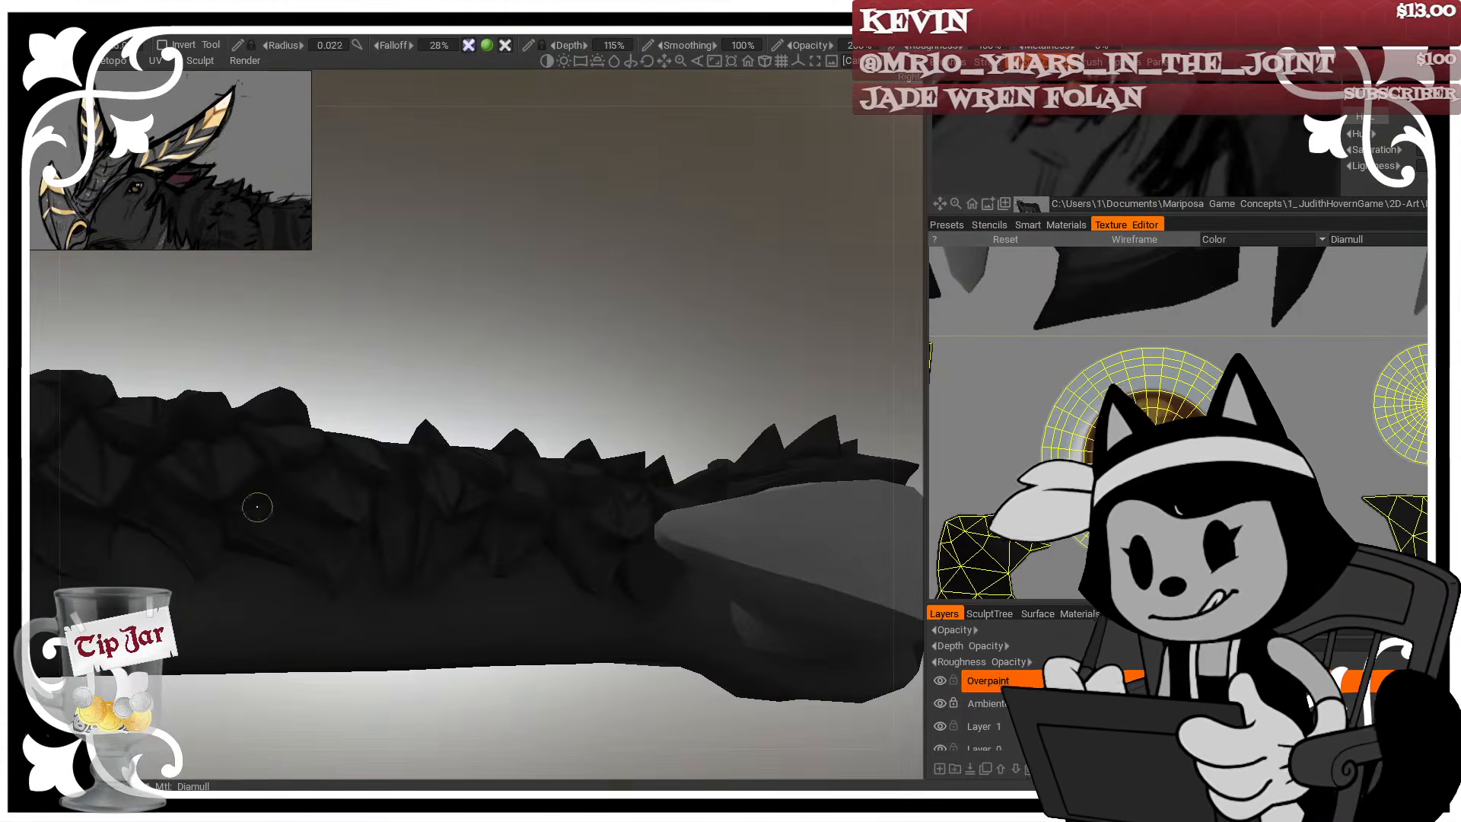
mouse_move(306, 555)
left_mouse_down("alt")
mouse_move(391, 359)
mouse_move(186, 515)
left_mouse_up("alt")
key("bracketright")
key("bracketright")
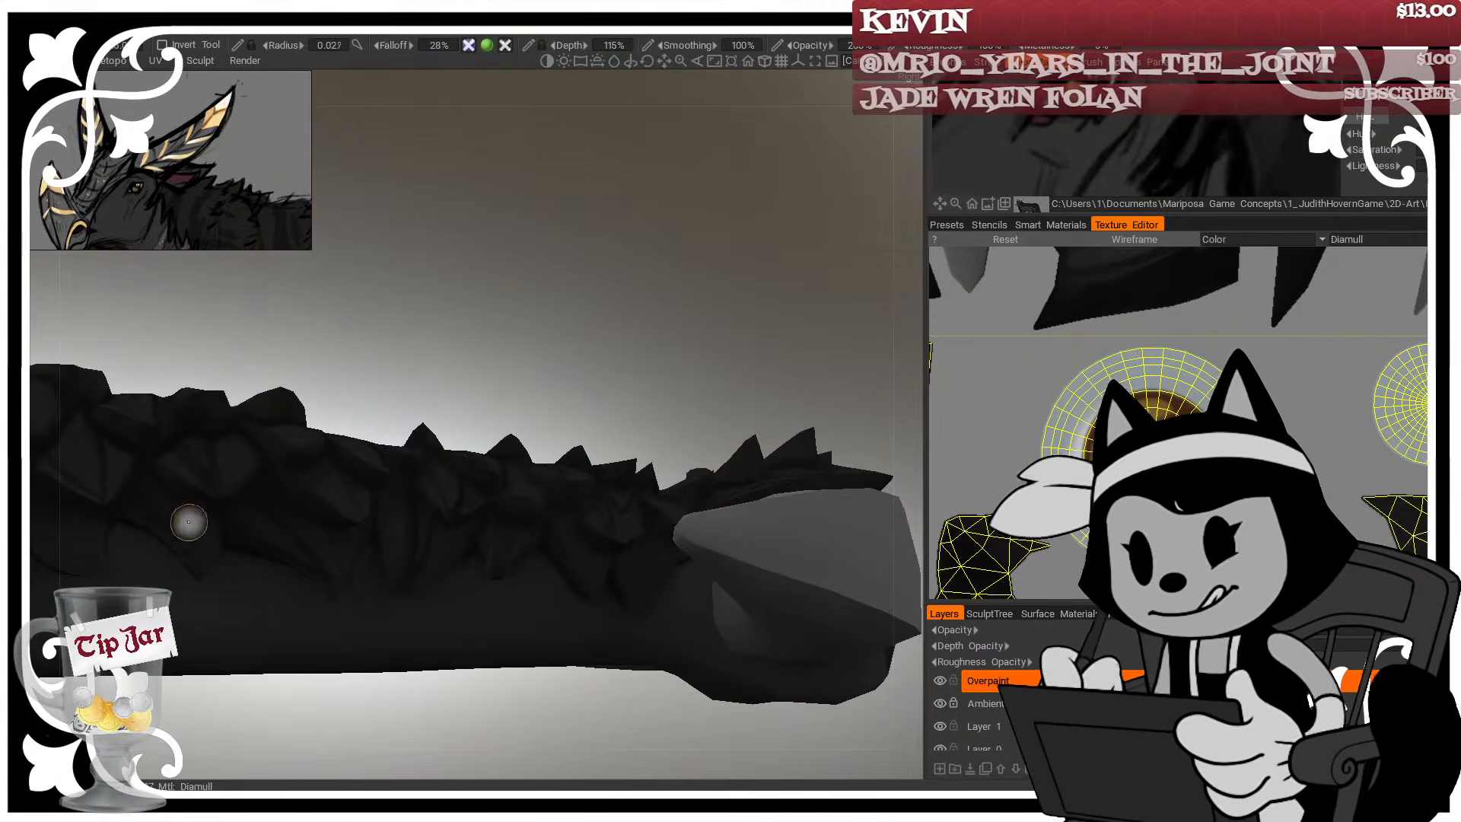
mouse_move(466, 403)
left_mouse_down("alt")
mouse_move(603, 427)
mouse_move(619, 336)
left_mouse_up("alt")
key("bracketleft")
key("bracketleft")
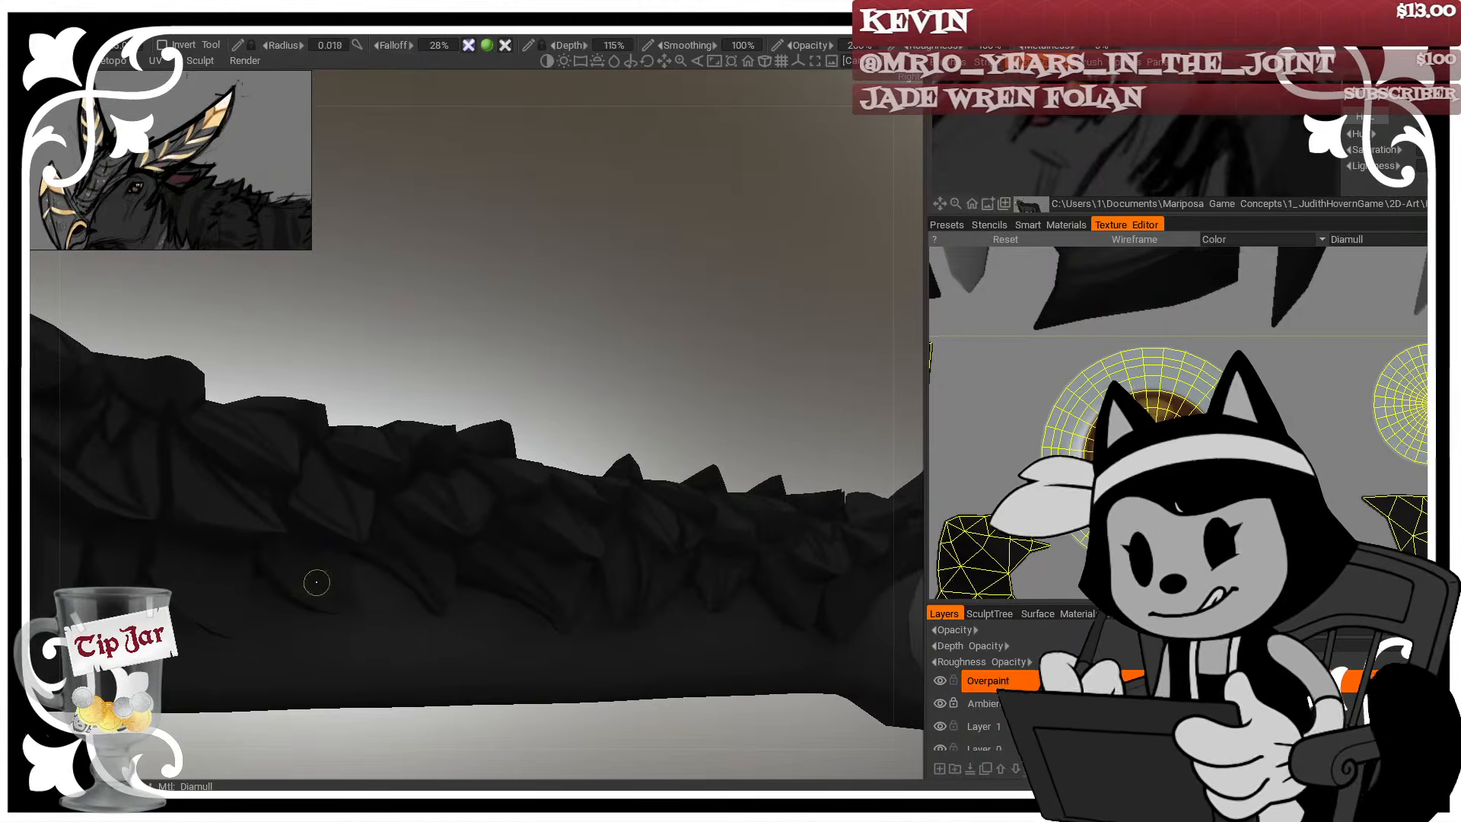
Define the hanging tuft points on the tail's side closer to the body with brush radii of 0.026, 0.028 and 0.014
left_click_drag(375, 393, 222, 620, "alt")
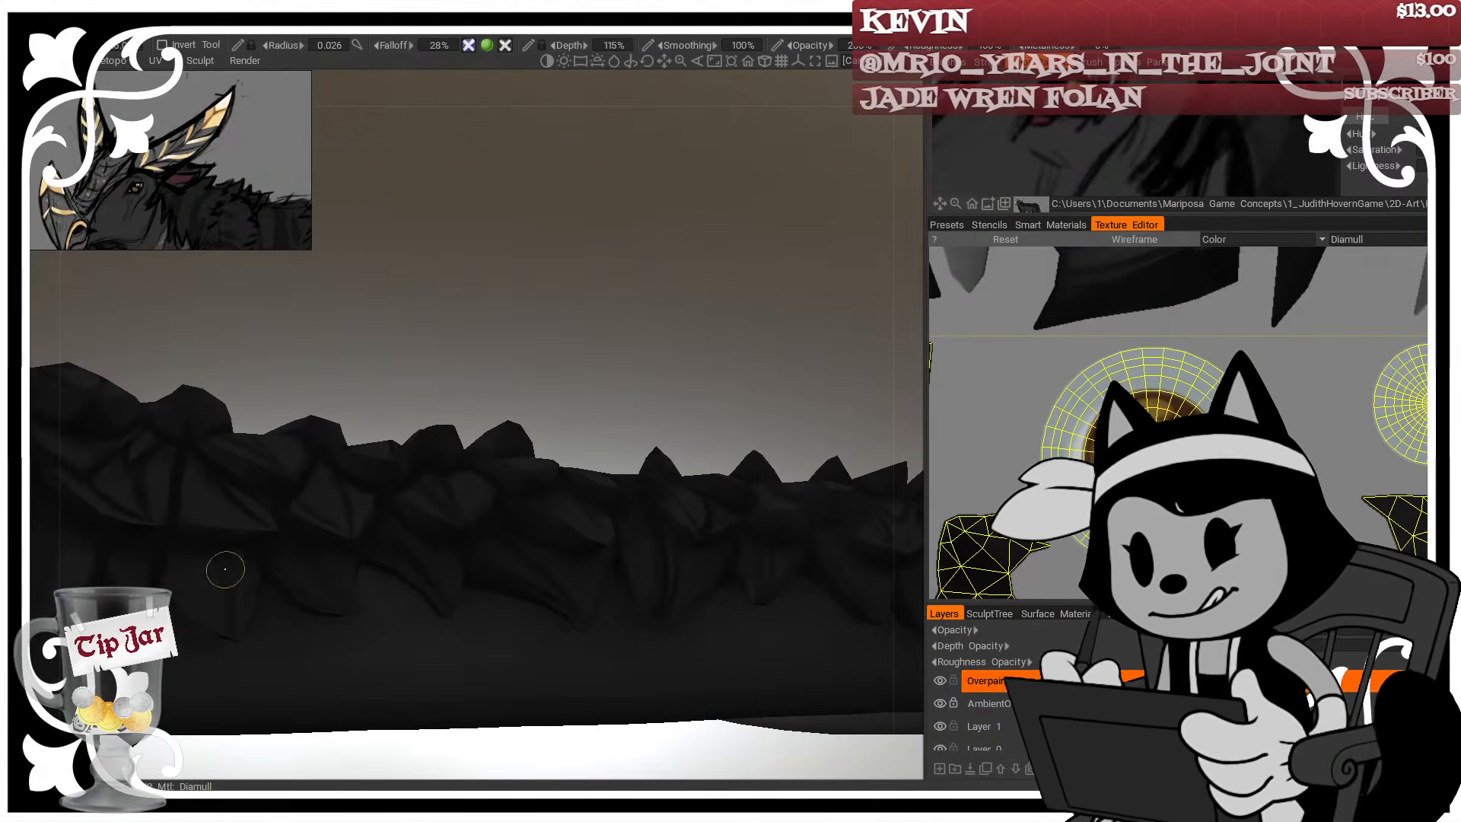
key("bracketright")
key("bracketright")
key("bracketright")
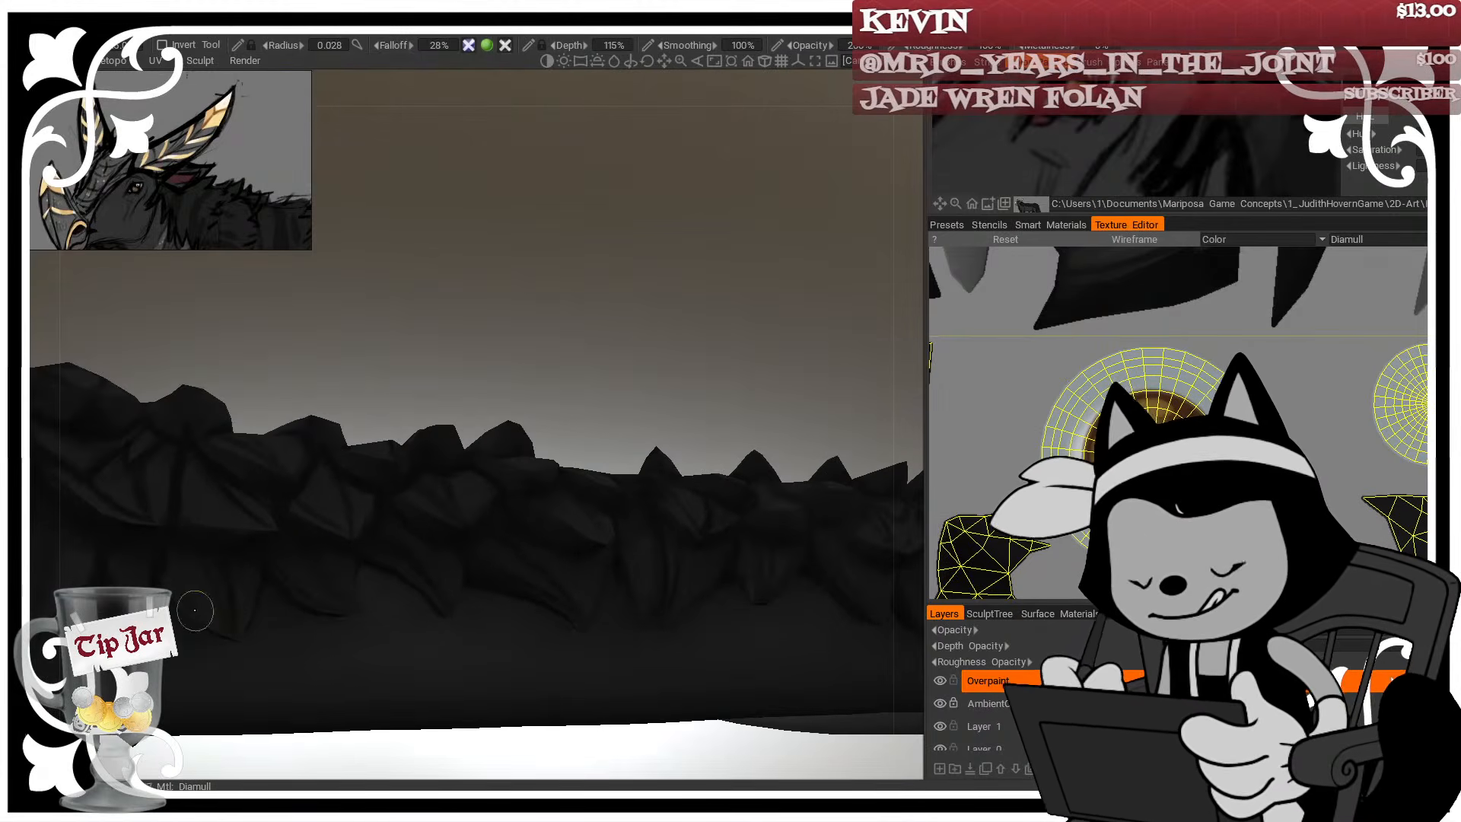
left_click_drag(250, 587, 205, 487, "alt")
key("bracketright")
key("bracketright")
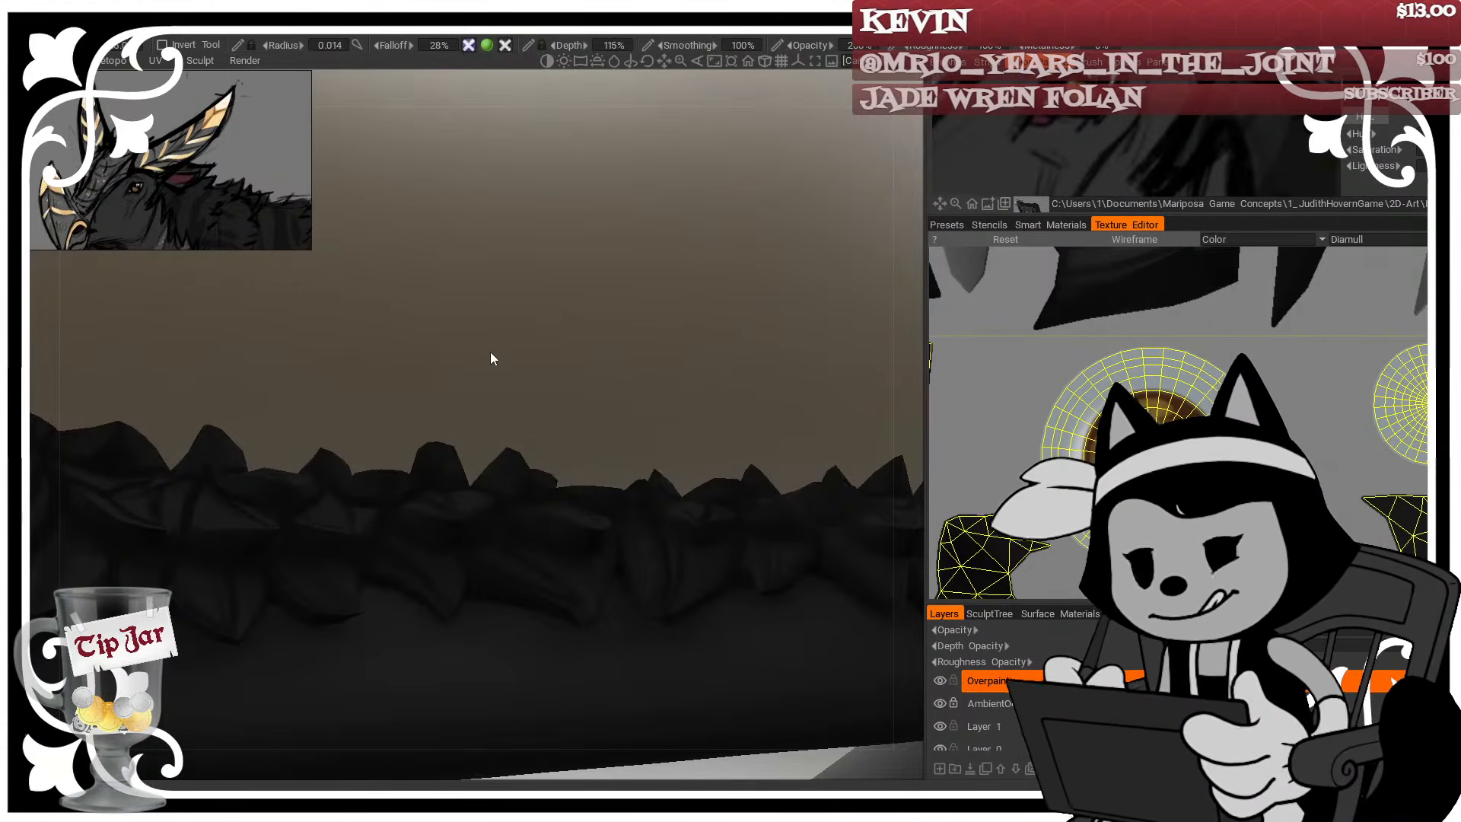
Examine the tail fur and tail-end cluster from above and follow it back to the hips
left_click_drag(491, 353, 512, 333, "alt")
left_click_drag(595, 358, 412, 435, "alt")
right_click_drag(543, 441, 363, 420, "alt")
left_click_drag(362, 420, 420, 534, "alt")
middle_click_drag(787, 684, 576, 615, "alt")
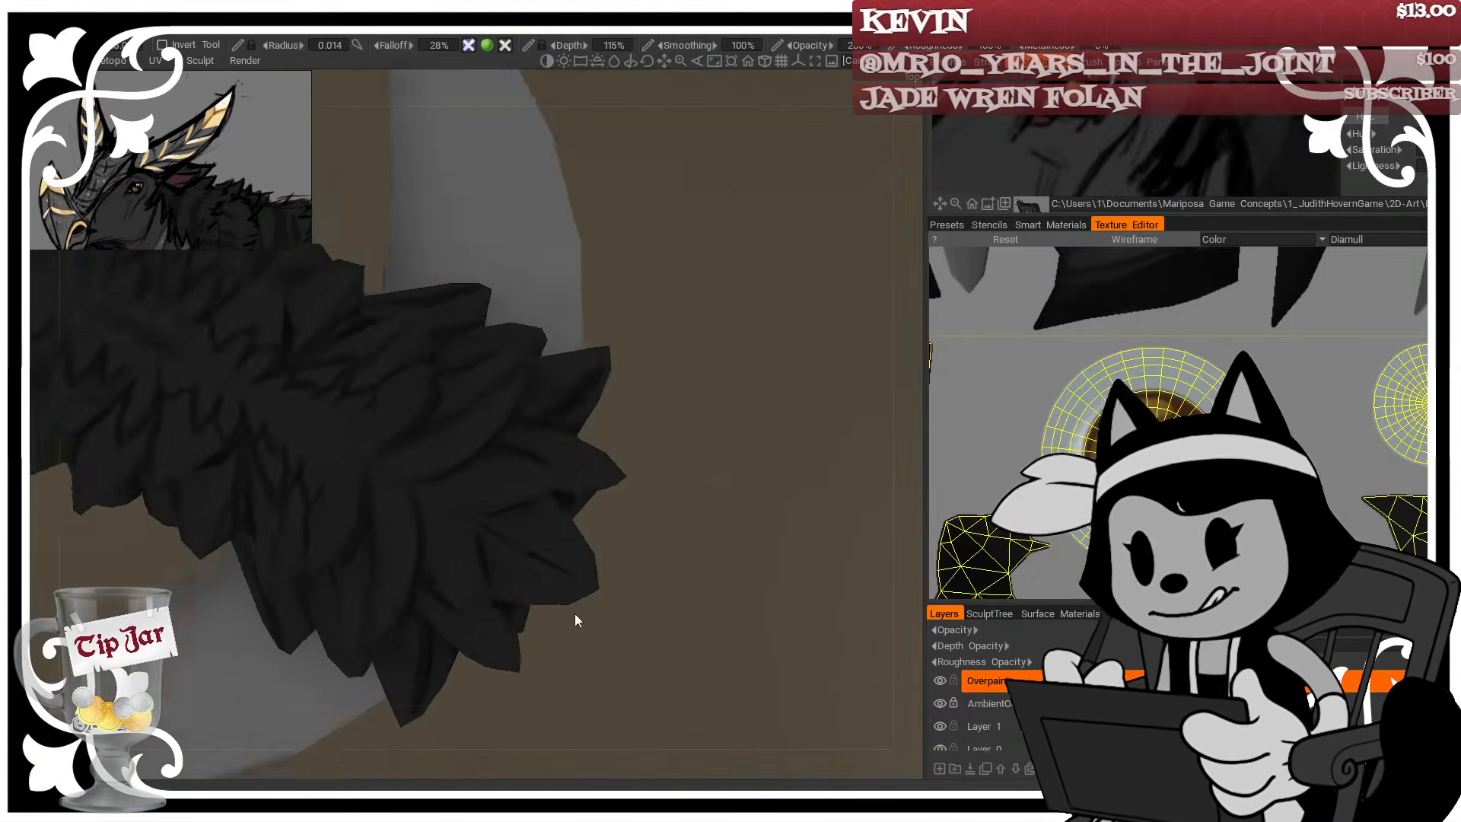
right_click_drag(576, 615, 674, 553, "alt")
right_click_drag(716, 625, 706, 629, "alt")
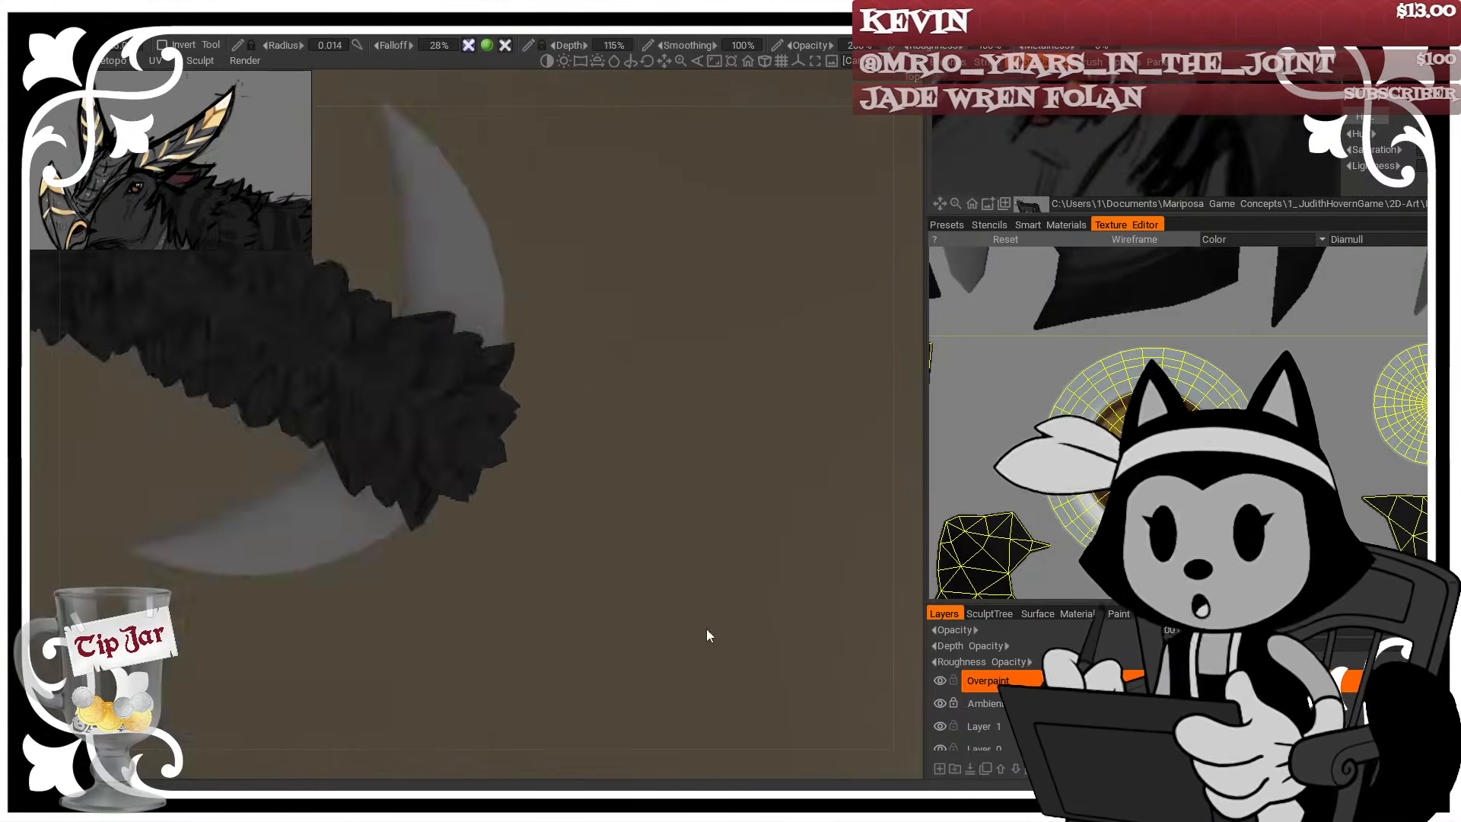
left_click_drag(706, 629, 601, 558, "alt")
left_click_drag(597, 618, 333, 533, "alt")
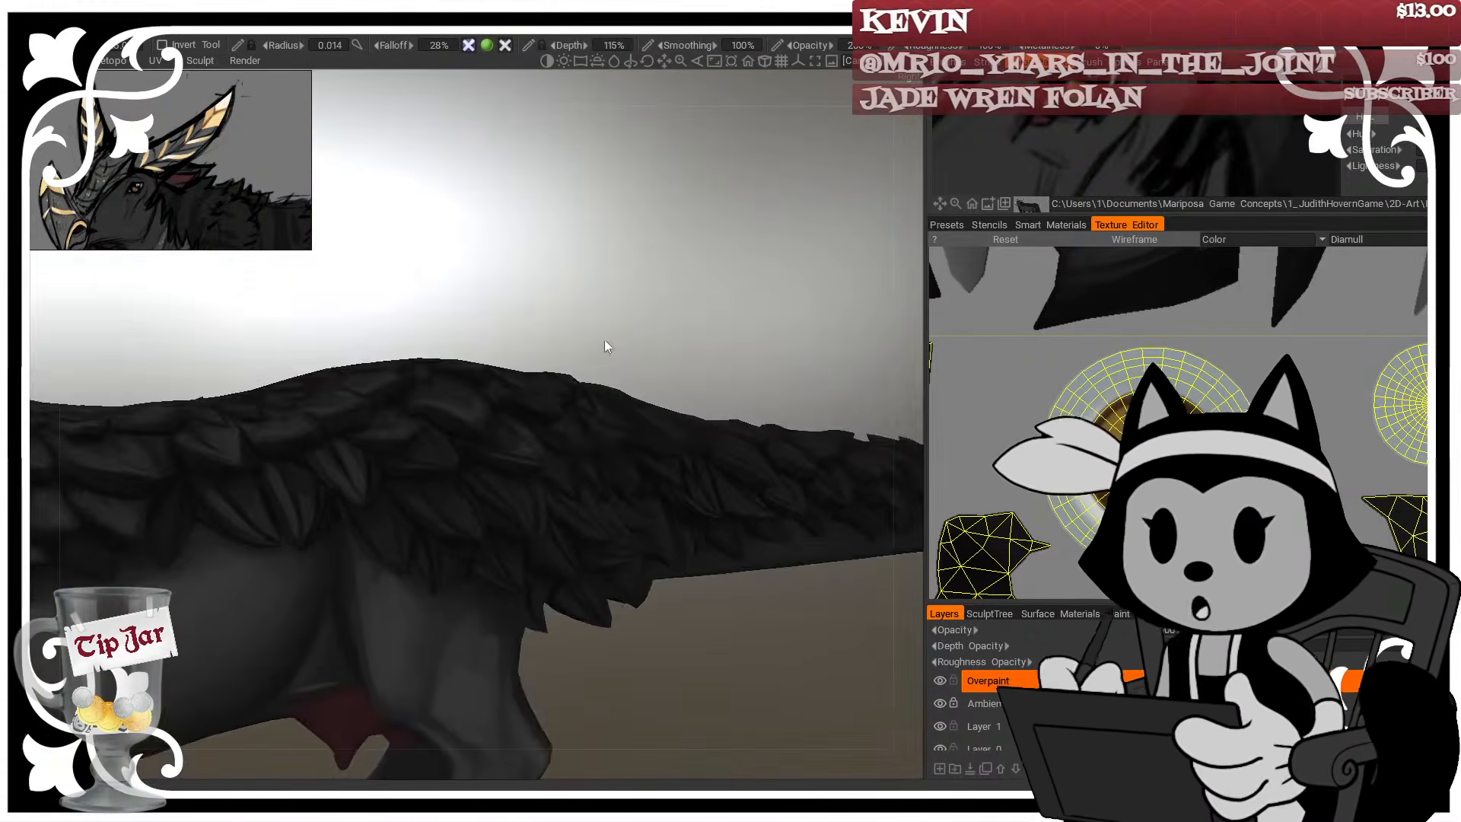
Touch up the tufts over the hip where the tail begins with brush radii of 0.025 and 0.031
left_click_drag(604, 341, 617, 308, "alt")
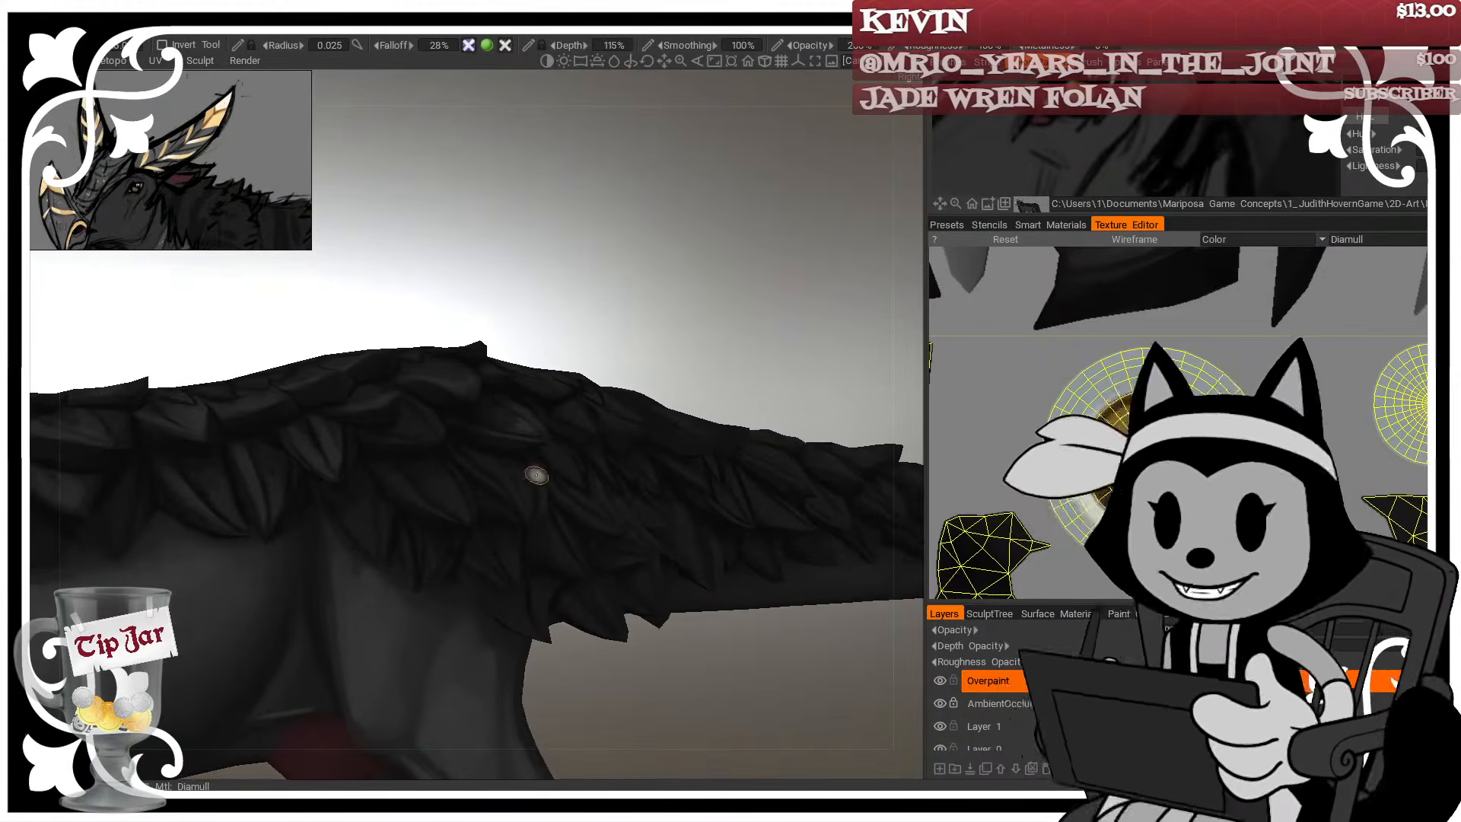
left_click_drag(537, 475, 462, 591, "alt")
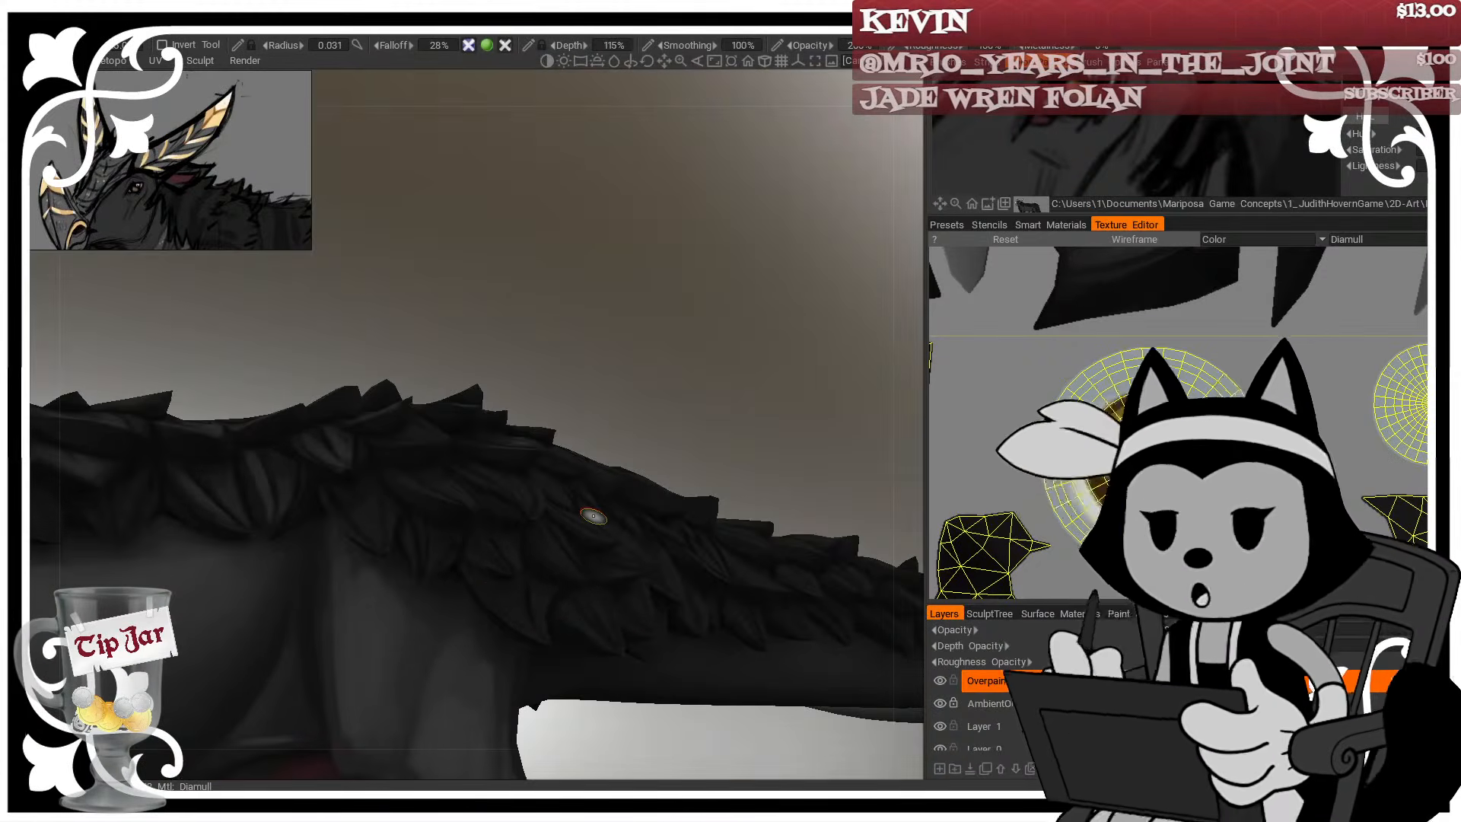
left_click_drag(594, 516, 366, 547, "alt")
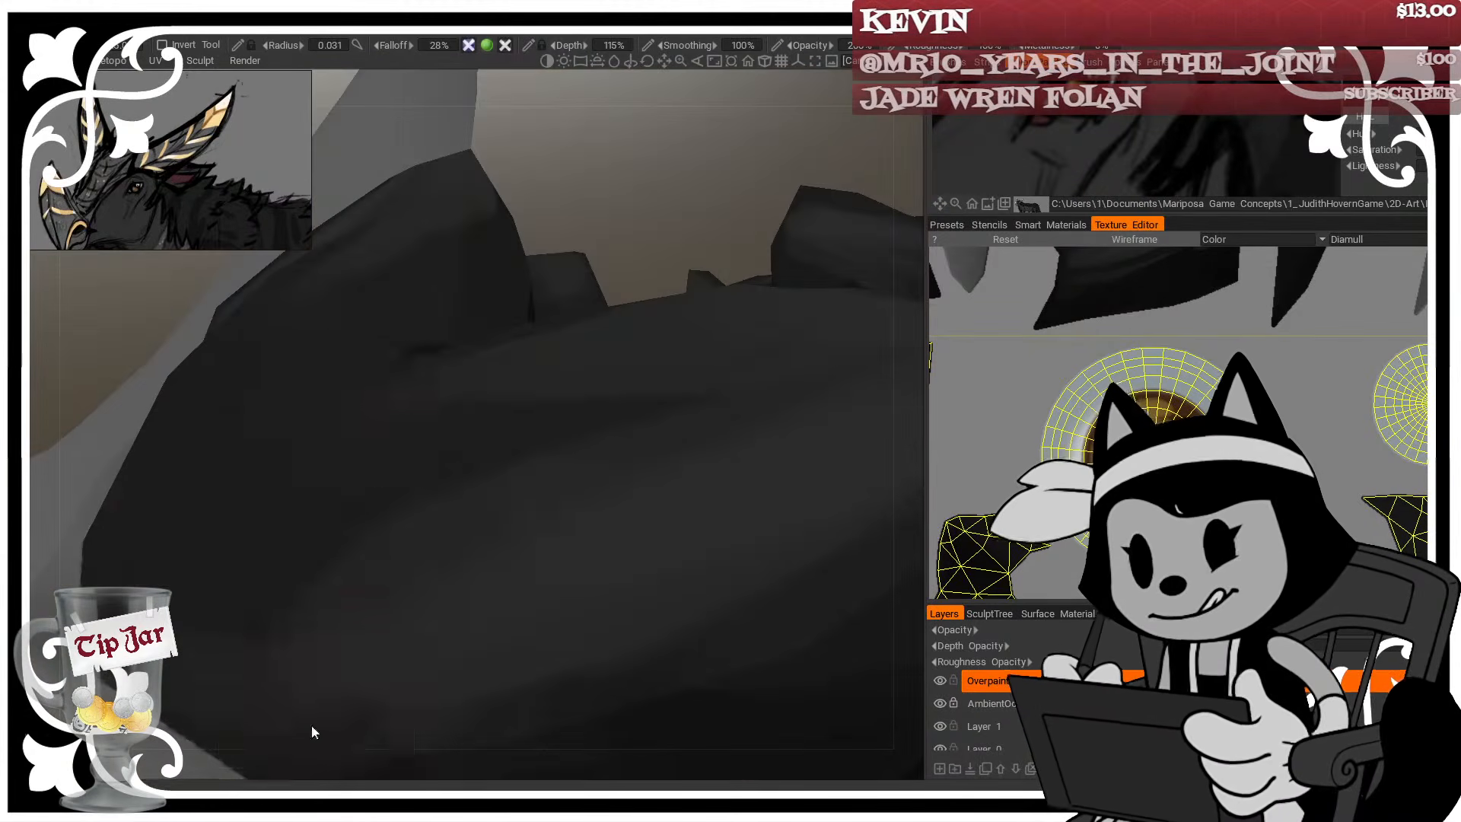
Inspect the creature's ear area, underside and tail underside up close for unfinished painting
right_click(316, 805)
left_click(555, 306)
left_click_drag(555, 307, 593, 465, "alt")
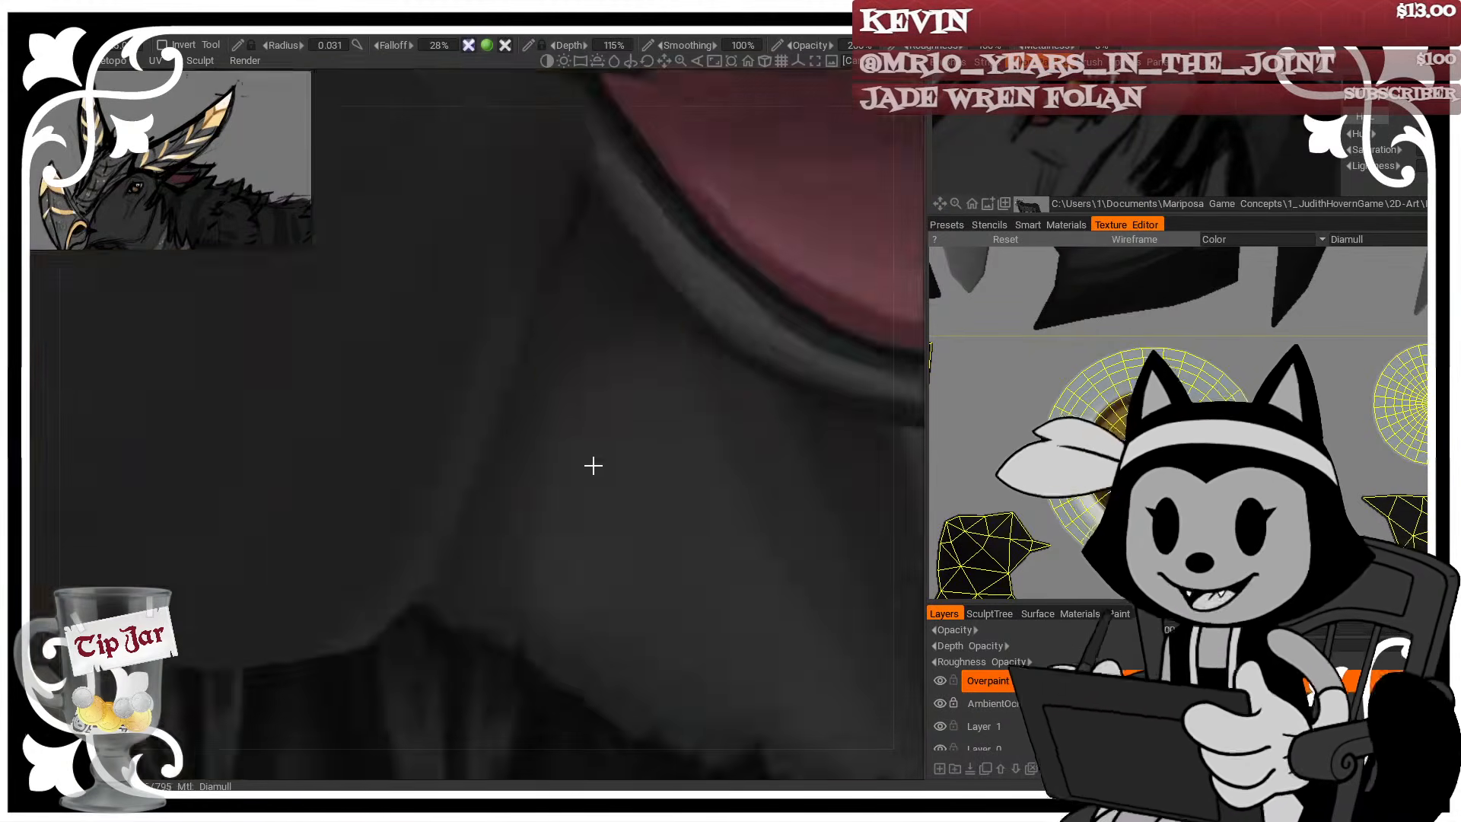
right_click_drag(594, 466, 568, 398, "alt")
left_click_drag(568, 398, 467, 302, "alt")
middle_click_drag(601, 487, 538, 404, "alt")
right_click_drag(538, 404, 564, 466, "alt")
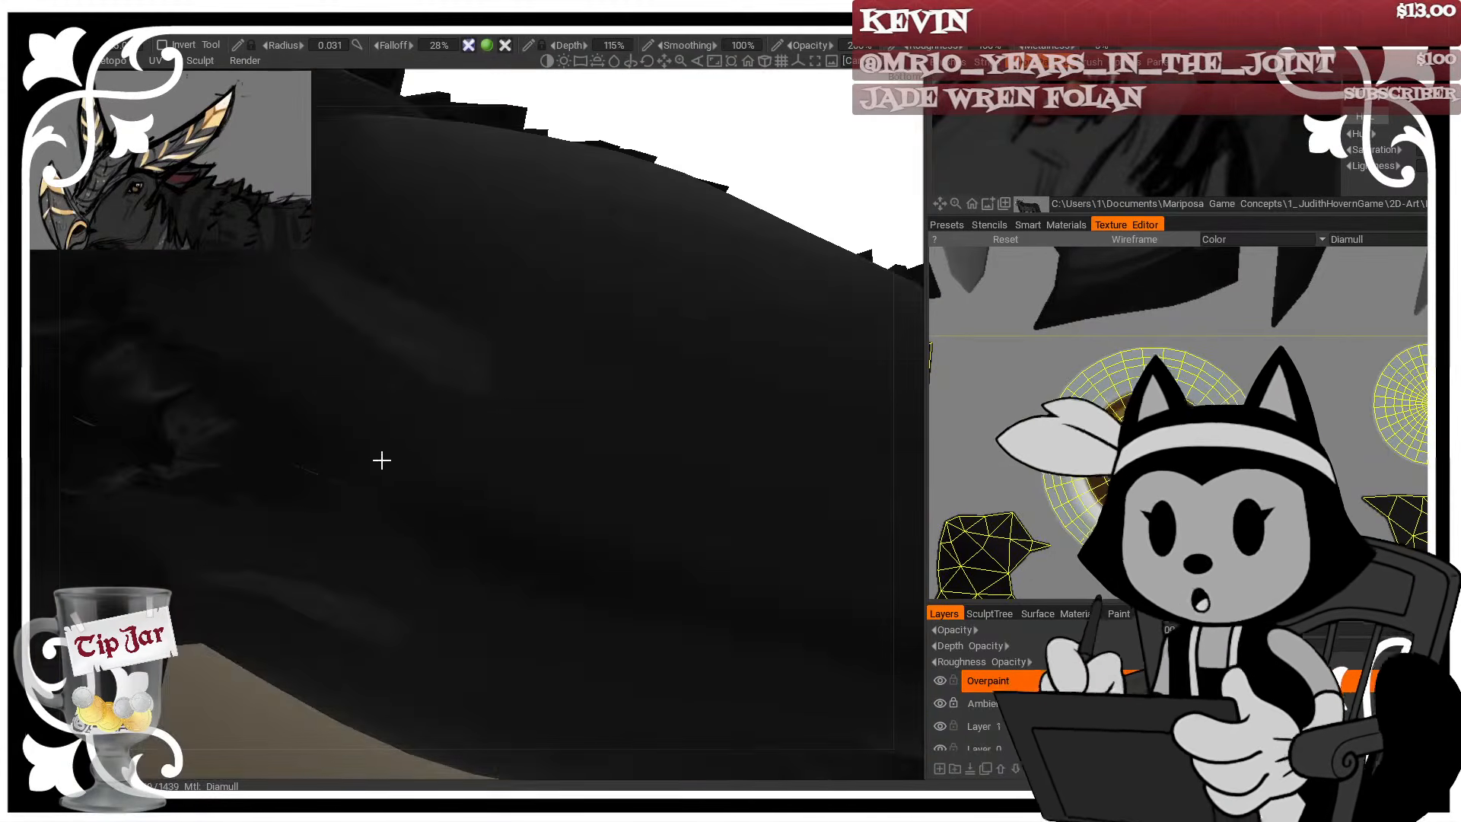
left_click_drag(382, 460, 355, 505, "alt")
middle_click_drag(355, 505, 498, 424, "alt")
right_click_drag(498, 424, 499, 445, "alt")
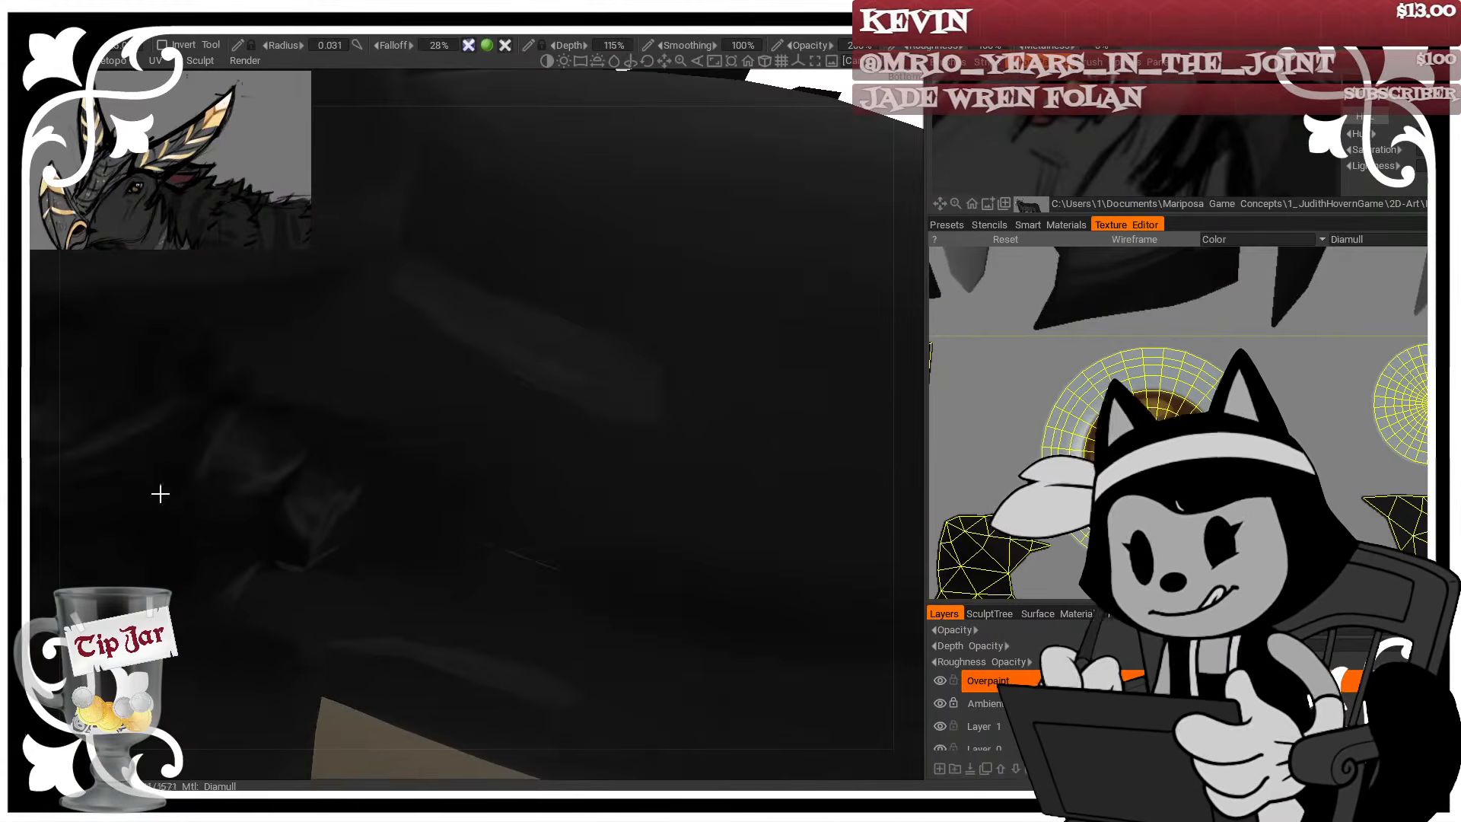
middle_click_drag(160, 494, 295, 514, "alt")
right_click_drag(601, 474, 561, 342, "alt")
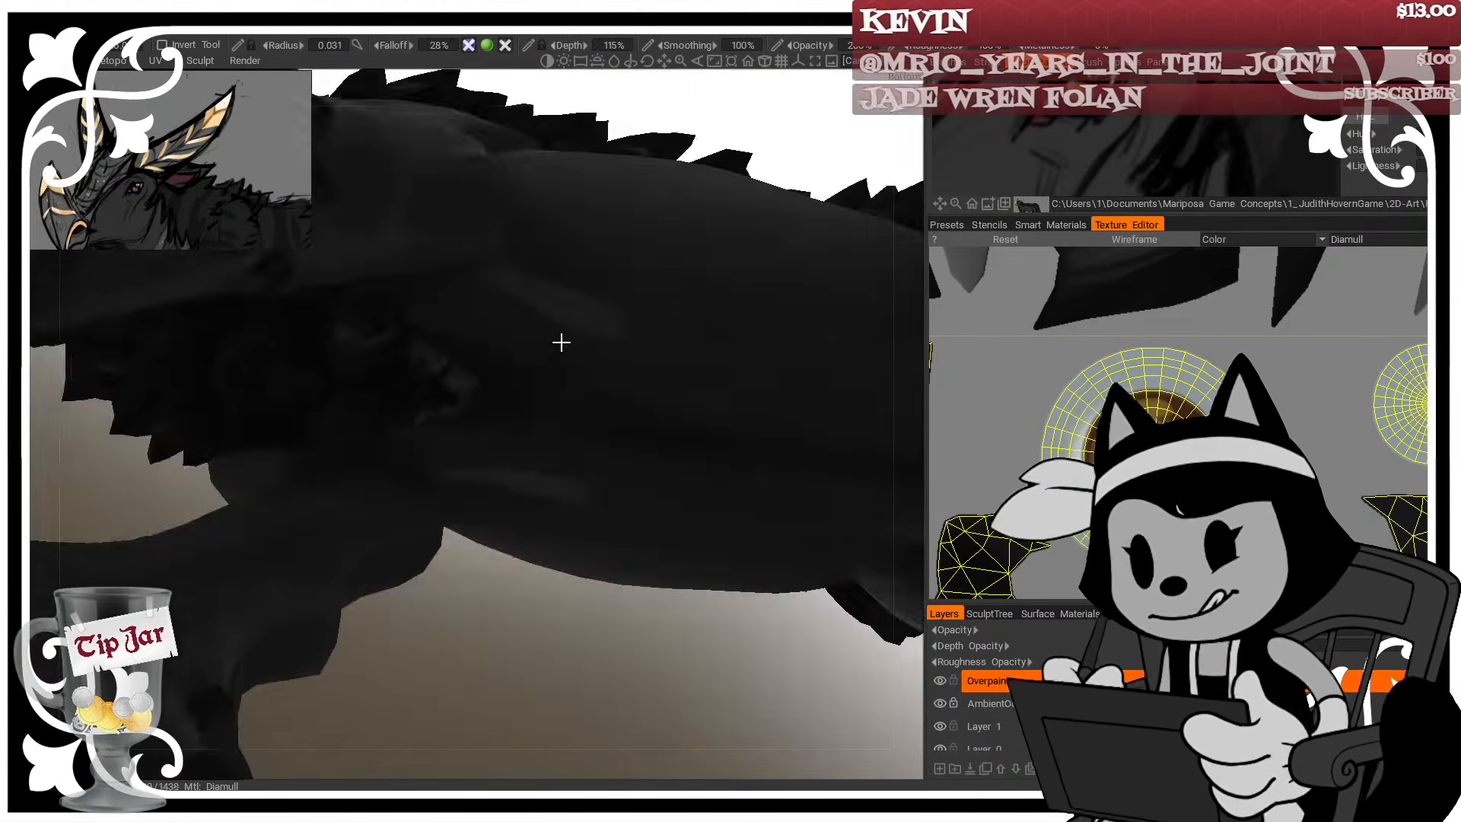
left_click_drag(560, 342, 525, 506, "alt")
middle_click_drag(601, 525, 455, 532, "alt")
right_click_drag(455, 533, 411, 415, "alt")
left_click_drag(411, 414, 473, 496, "alt")
right_click_drag(473, 496, 518, 501, "alt")
right_click_drag(454, 632, 518, 647, "alt")
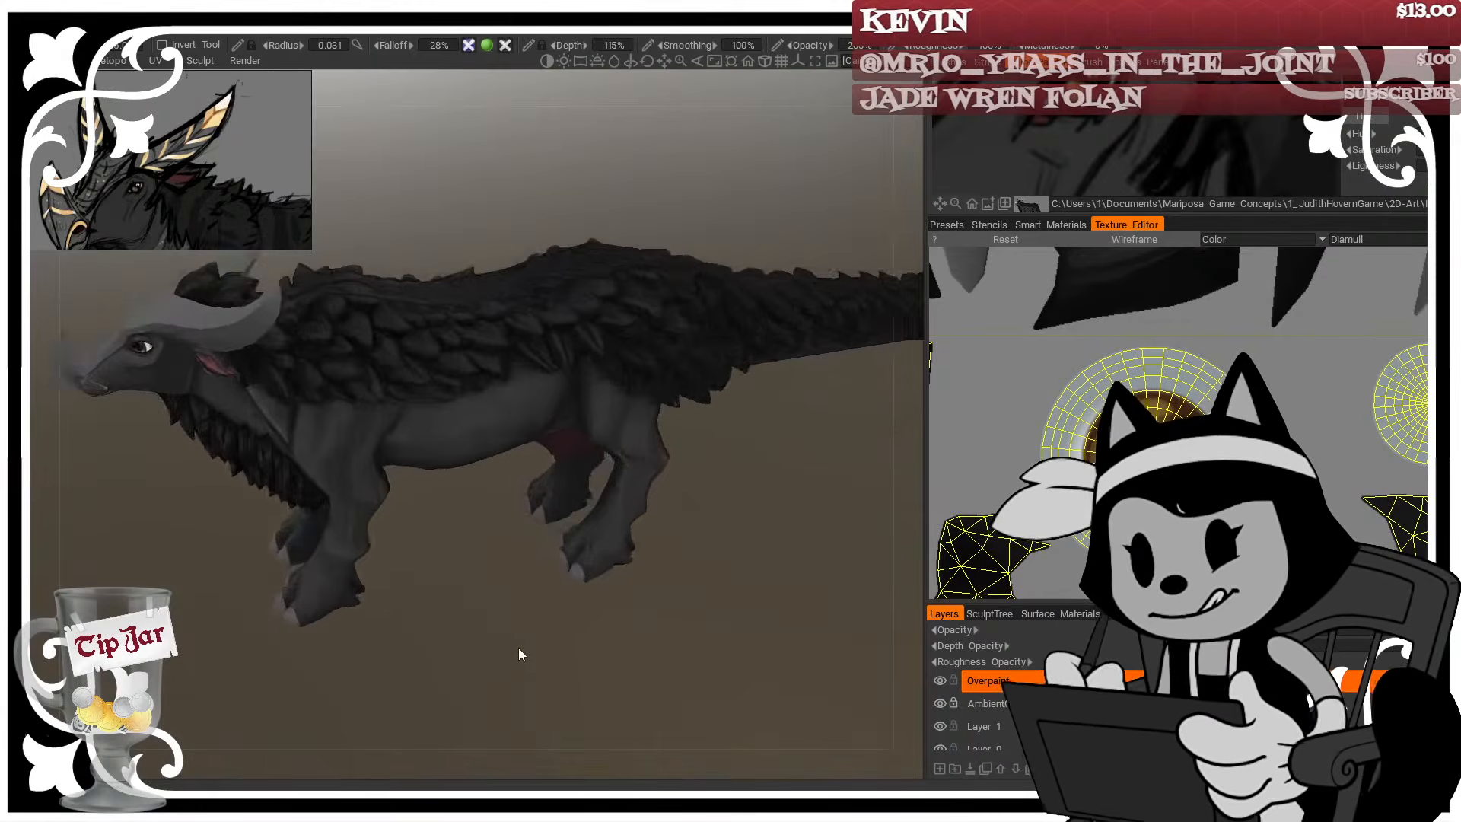
View the whole creature from a front three-quarter angle and hide the concept reference image over the viewport
left_click_drag(518, 646, 628, 658, "alt")
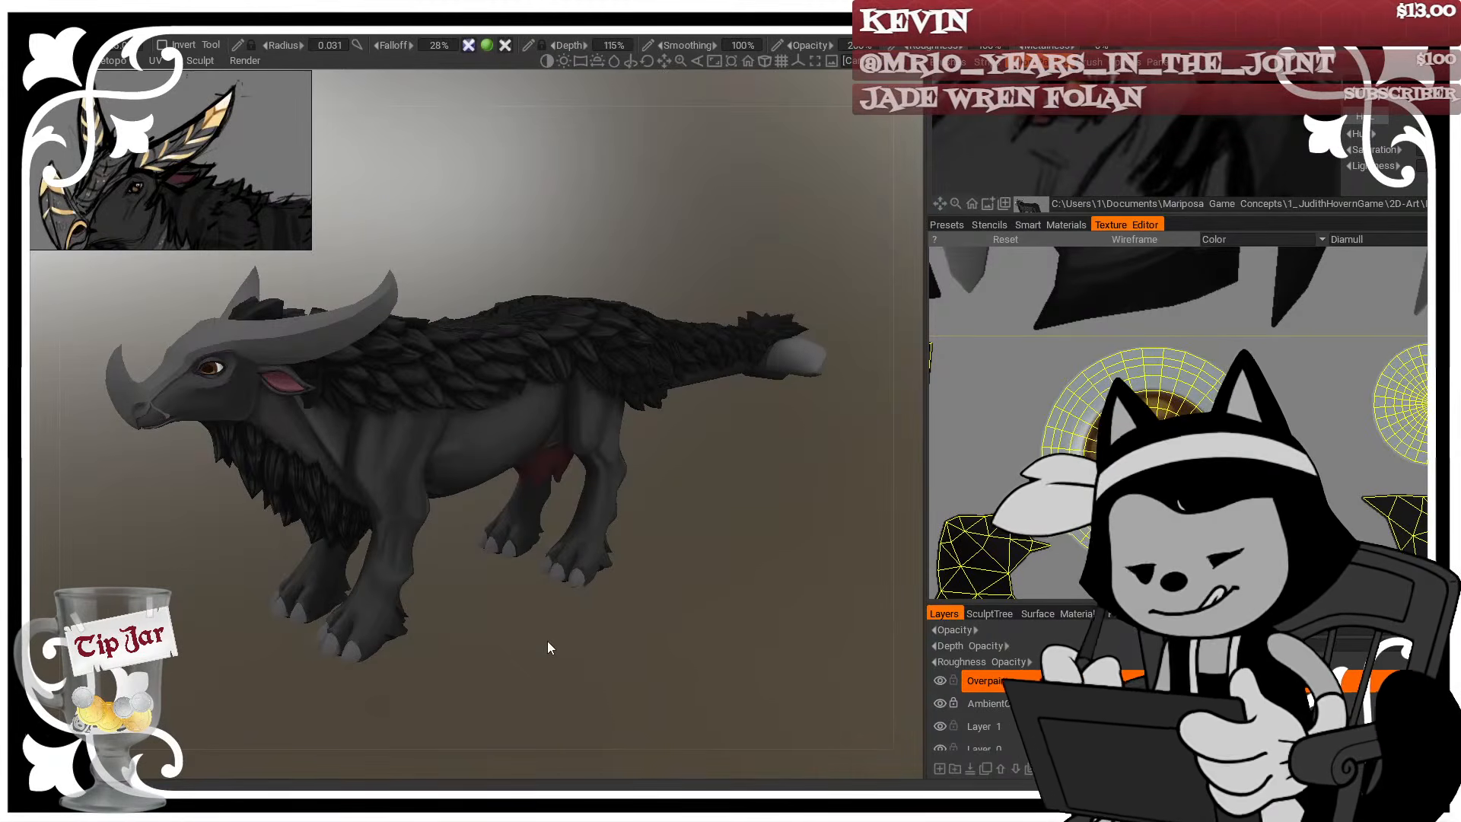
left_click_drag(550, 647, 596, 662, "alt")
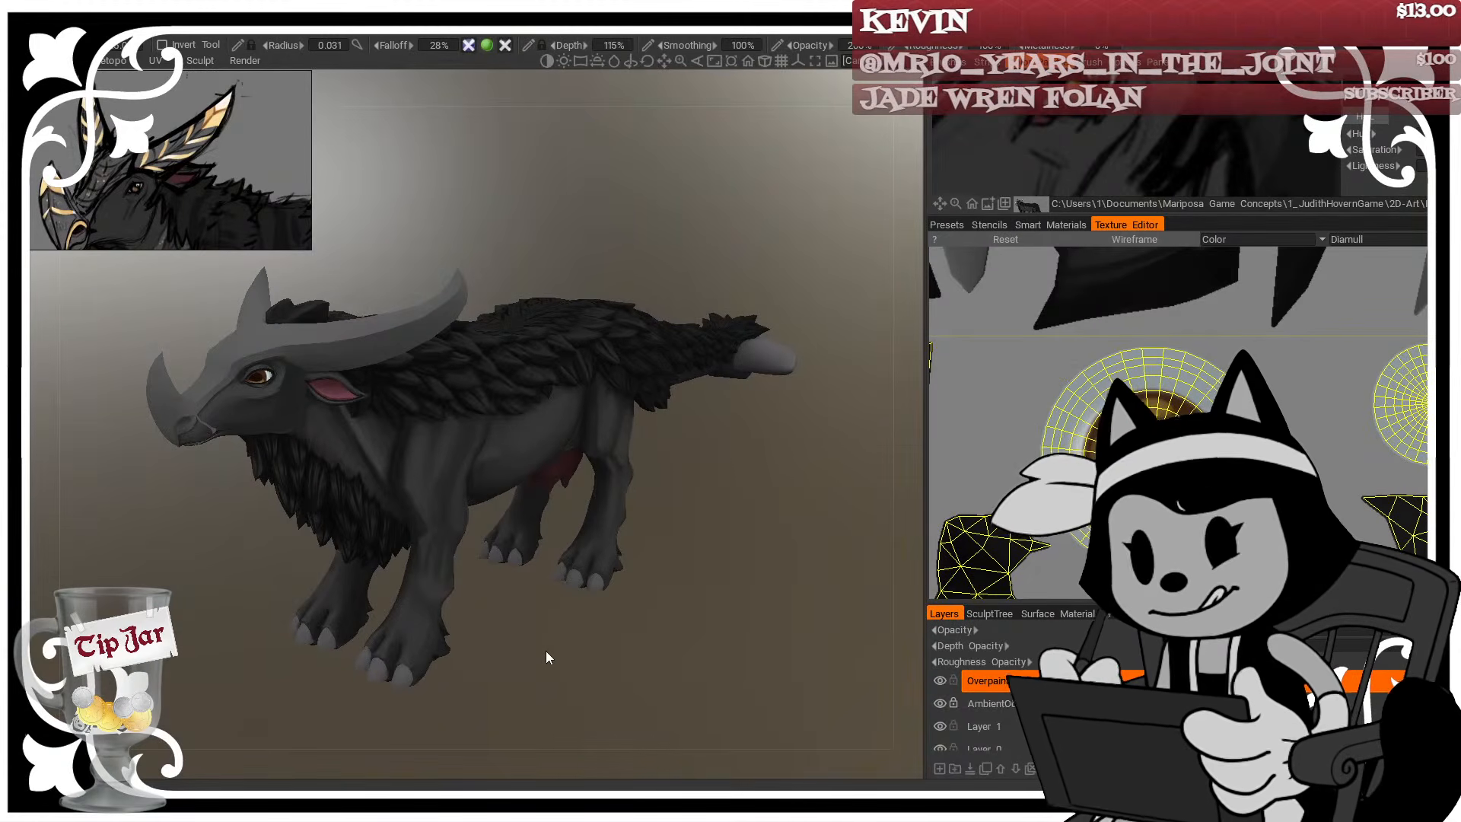
right_click(263, 178)
left_click(274, 567)
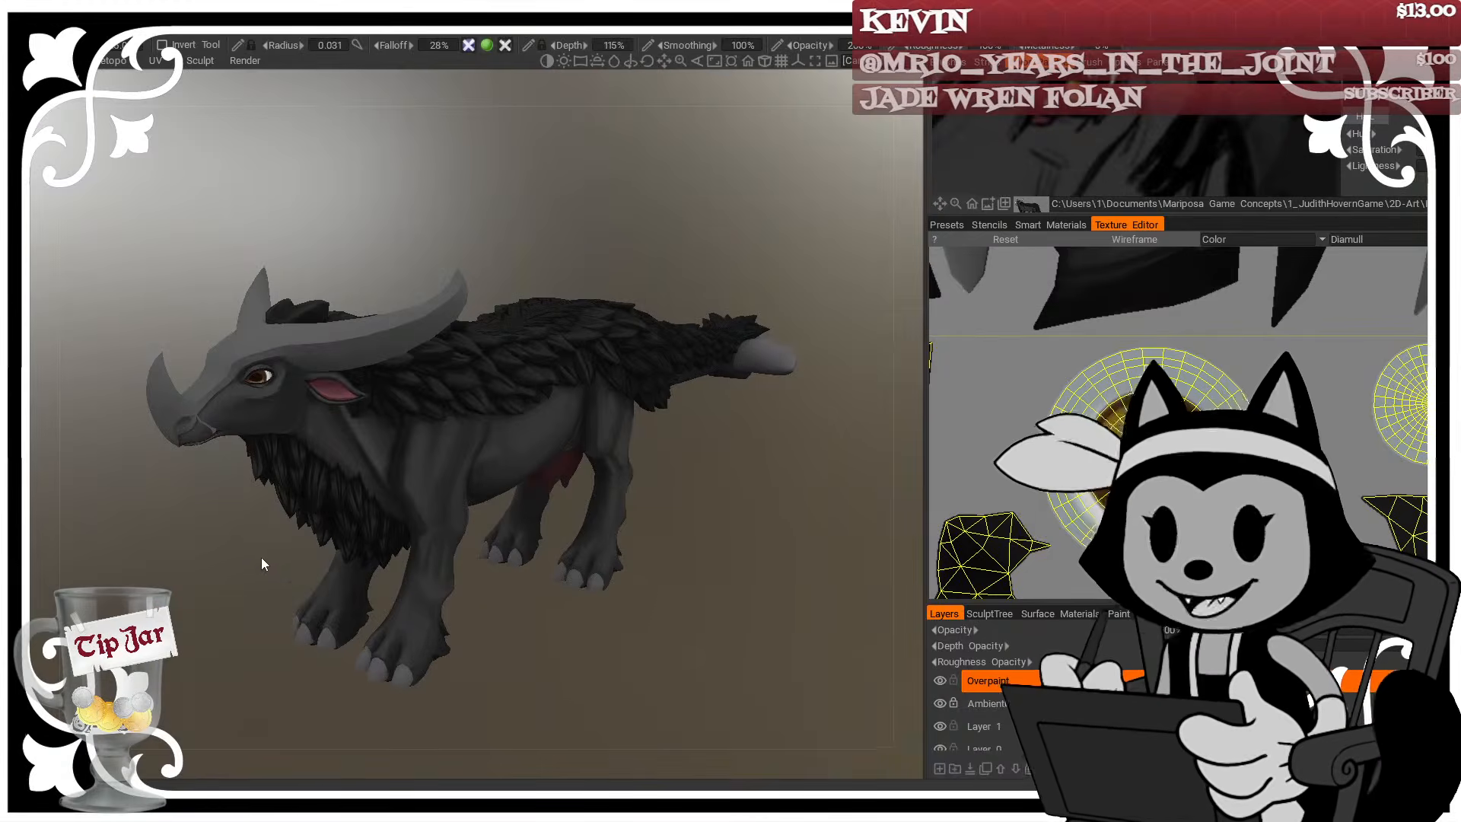
Compare the creature with and without the hand-painted detail by toggling the Overpaint layer's visibility, leaving the layer shown
left_click_drag(262, 564, 761, 624, "alt")
left_click_drag(789, 683, 725, 582, "alt")
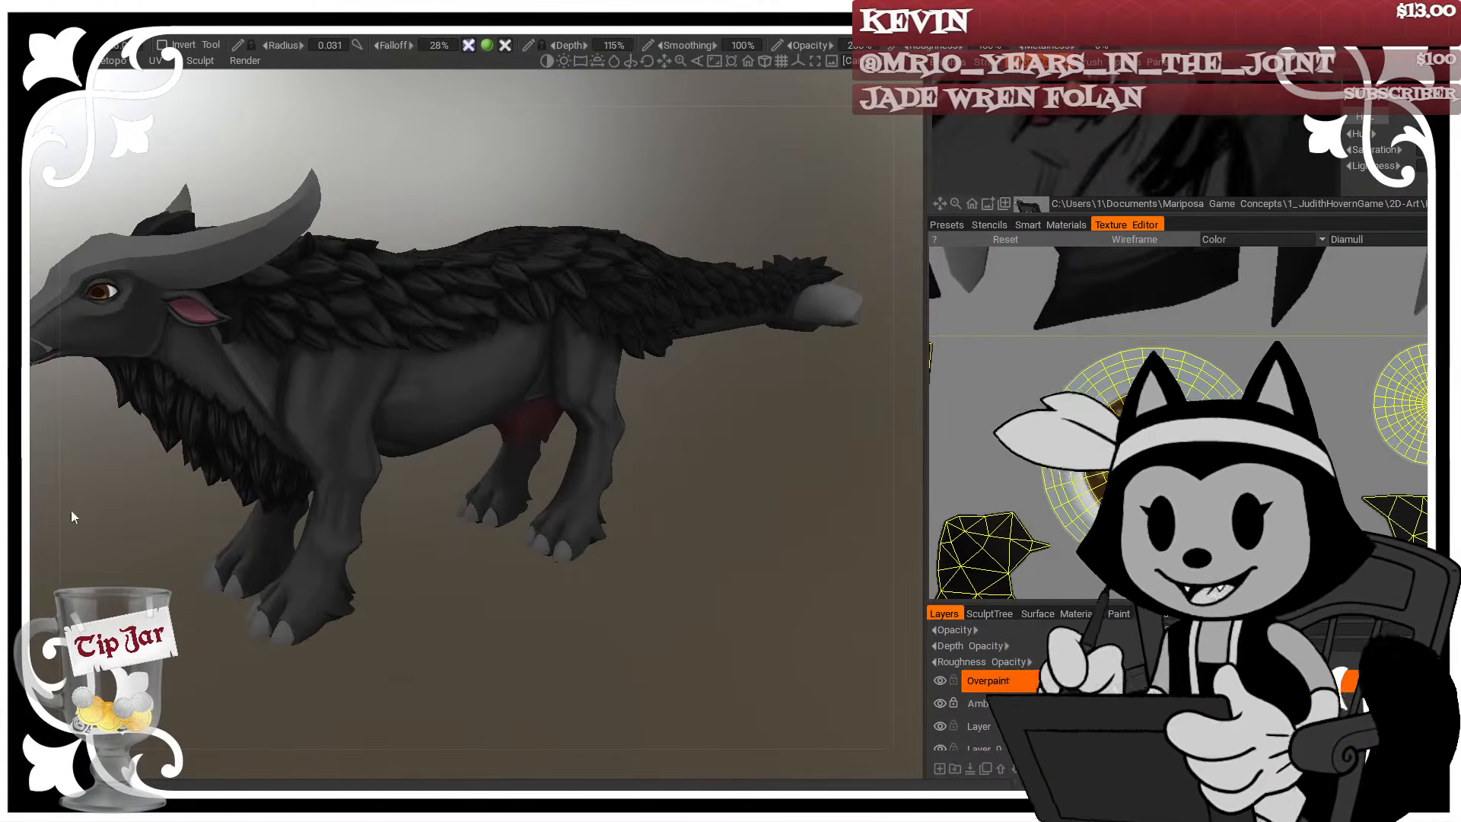
left_click_drag(726, 616, 773, 618, "alt")
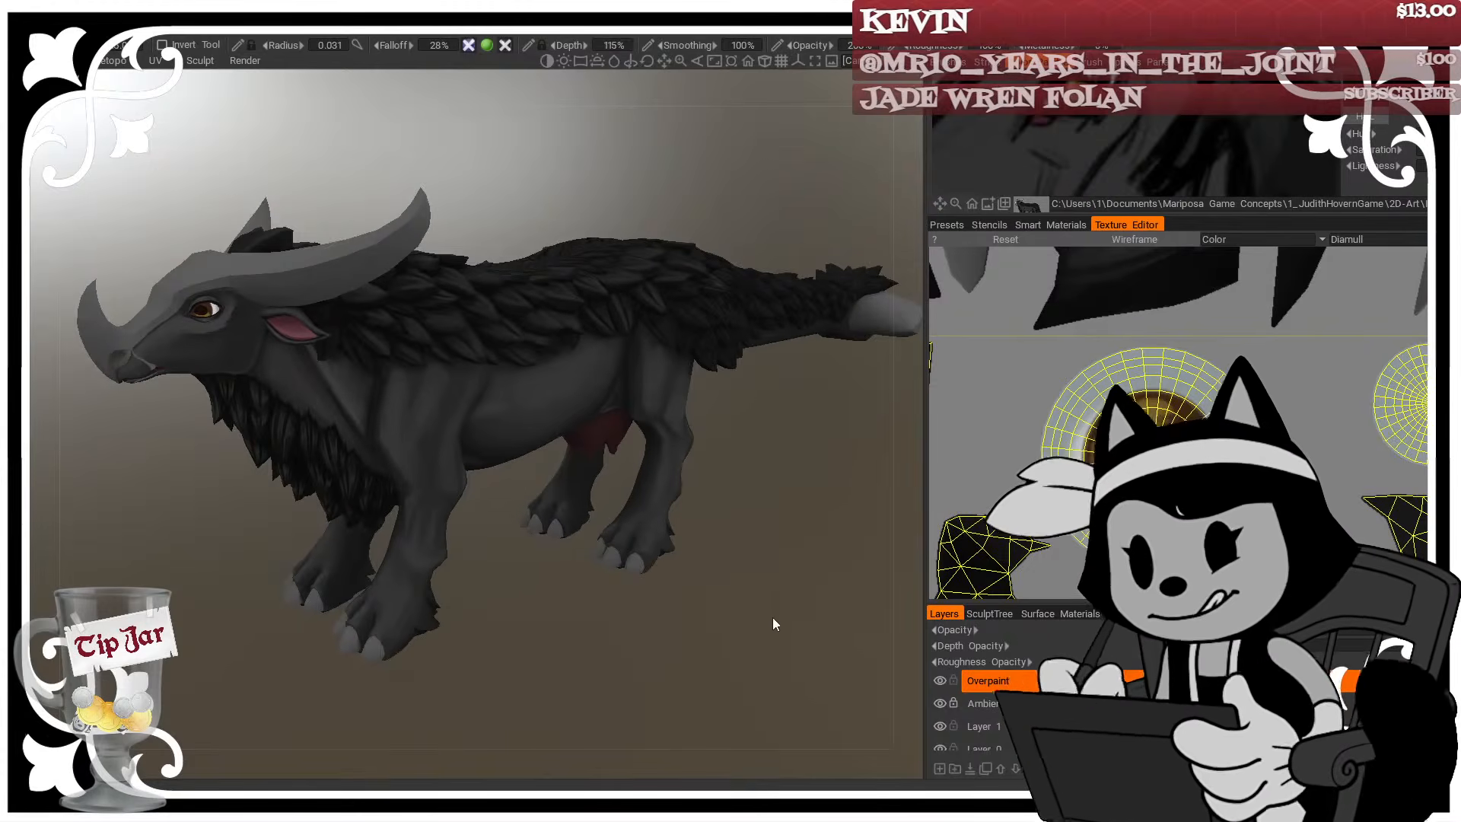
left_click(936, 679)
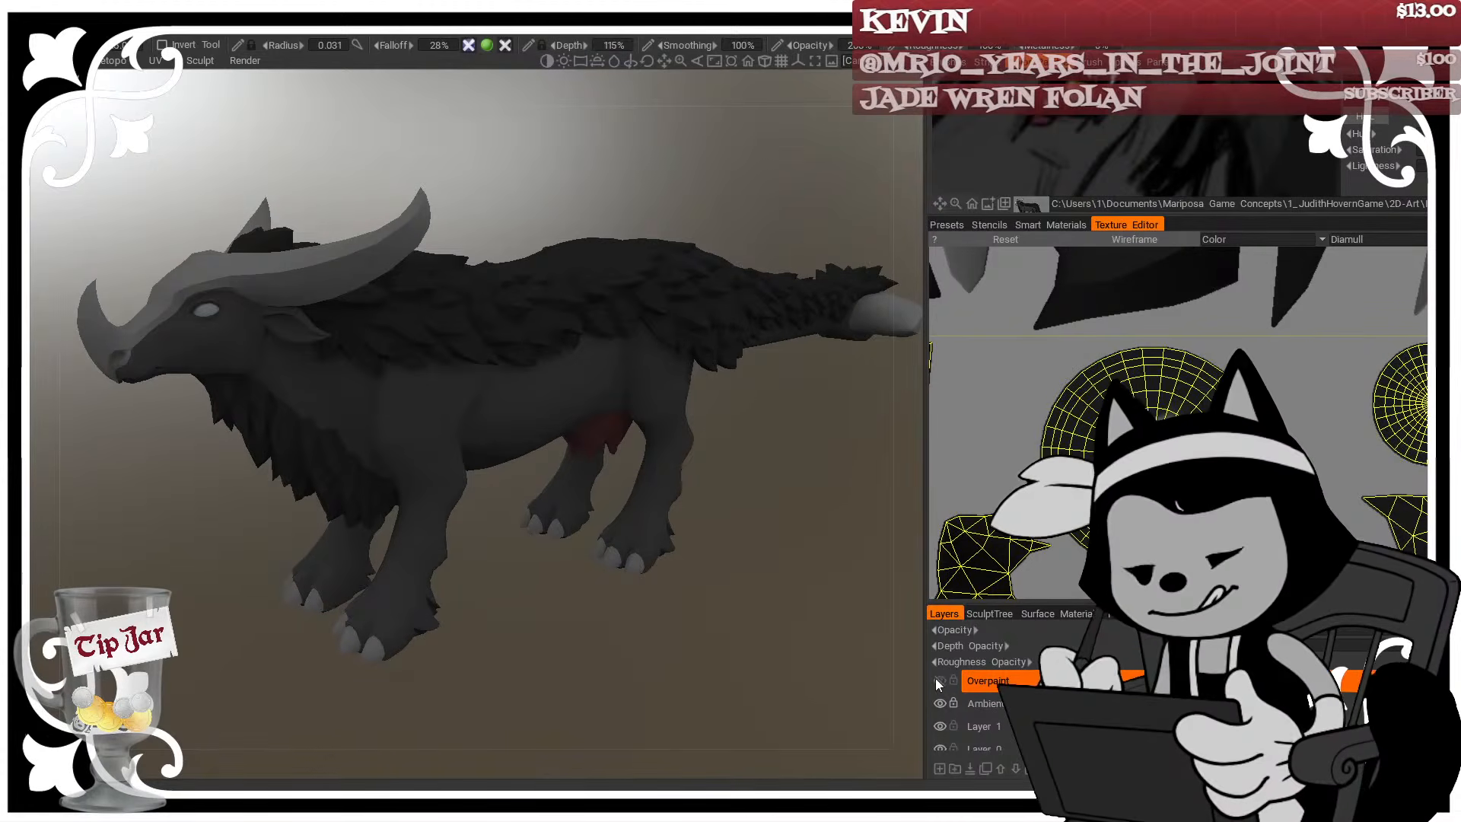
left_click(938, 679)
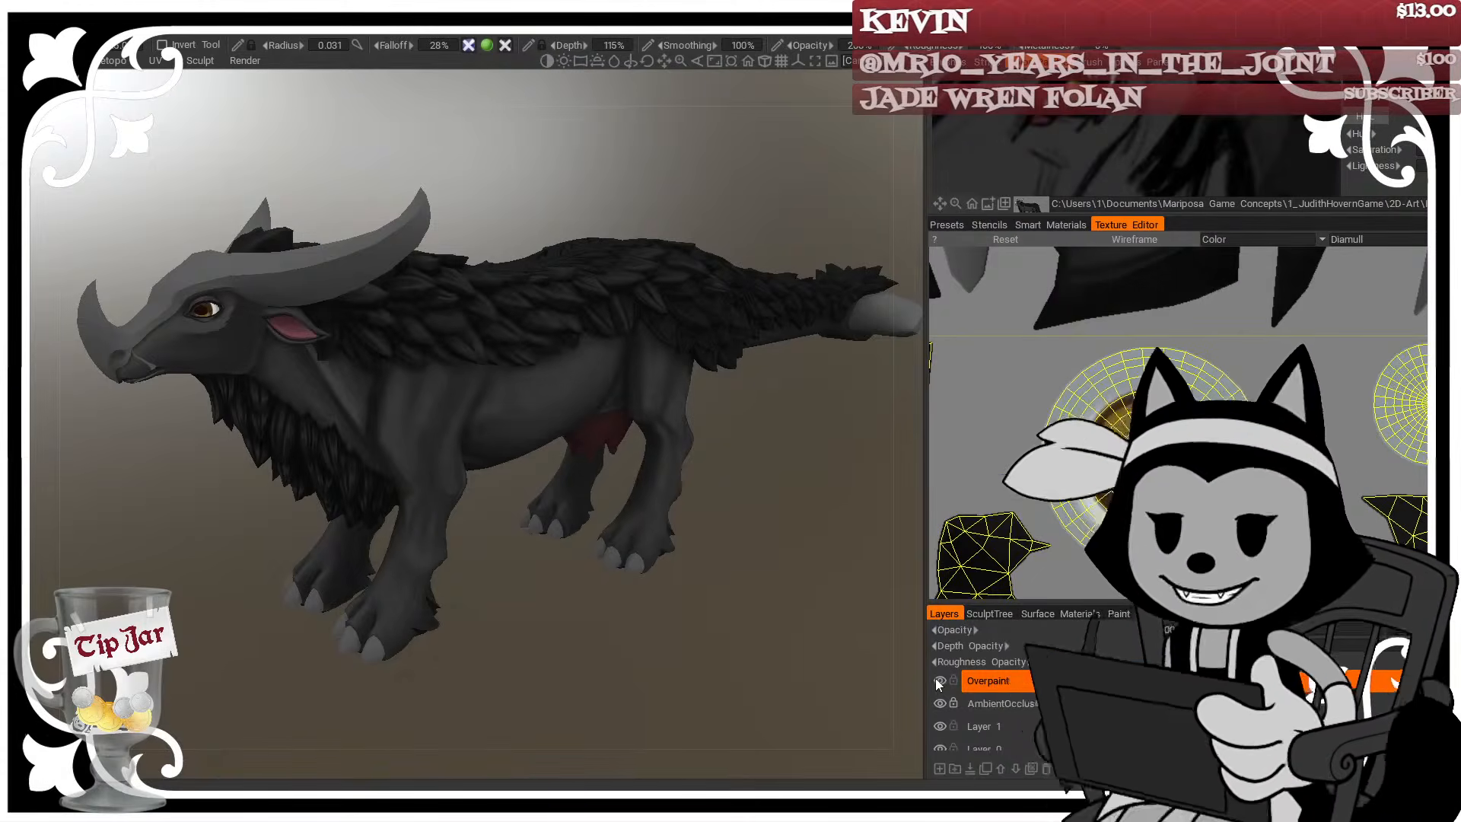
left_click(938, 680)
left_click(938, 680)
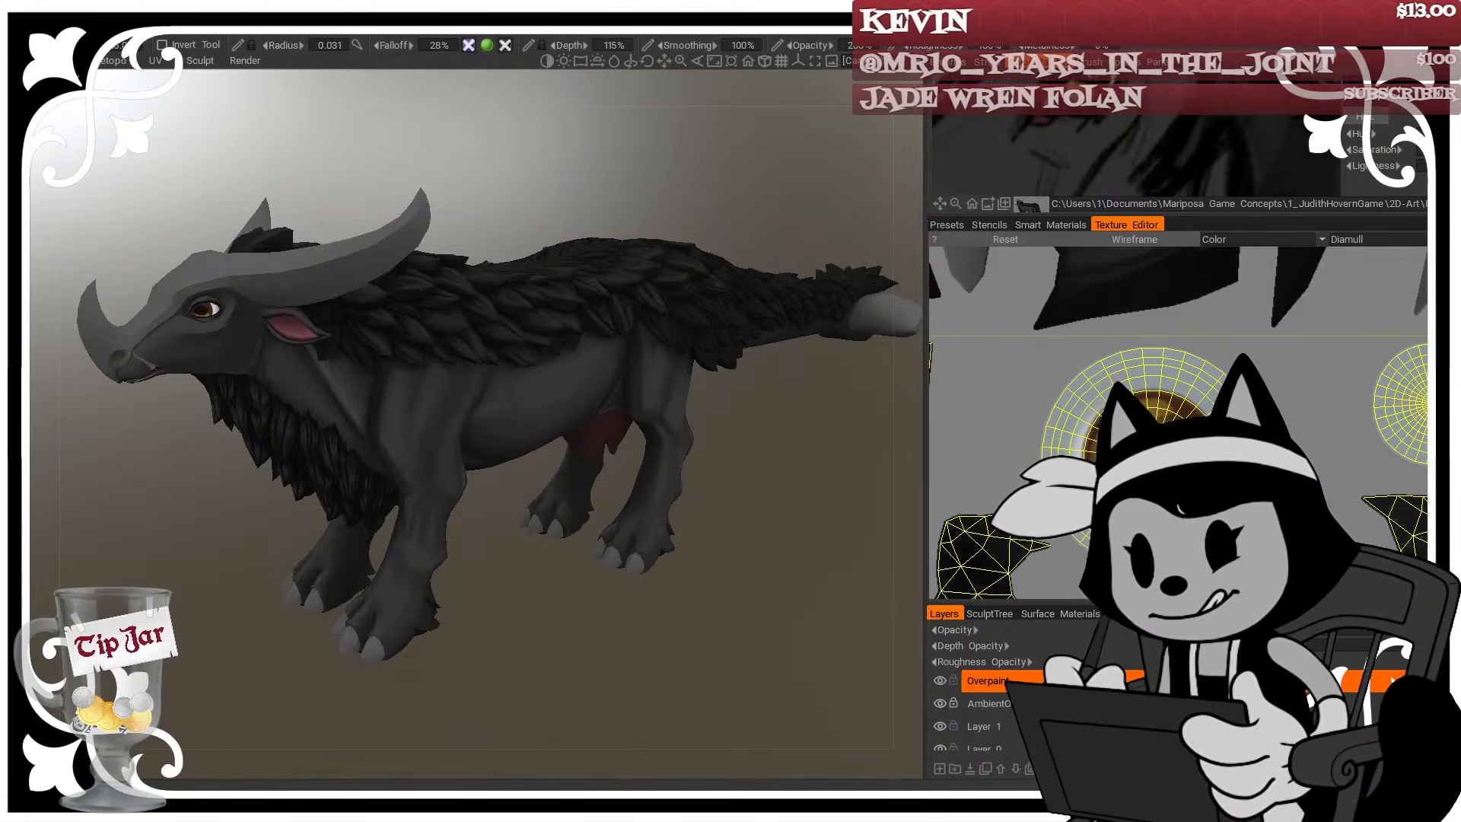
Review the painted creature from side and front three-quarter angles, checking its head, mane, body fur and legs
left_click_drag(561, 642, 415, 671)
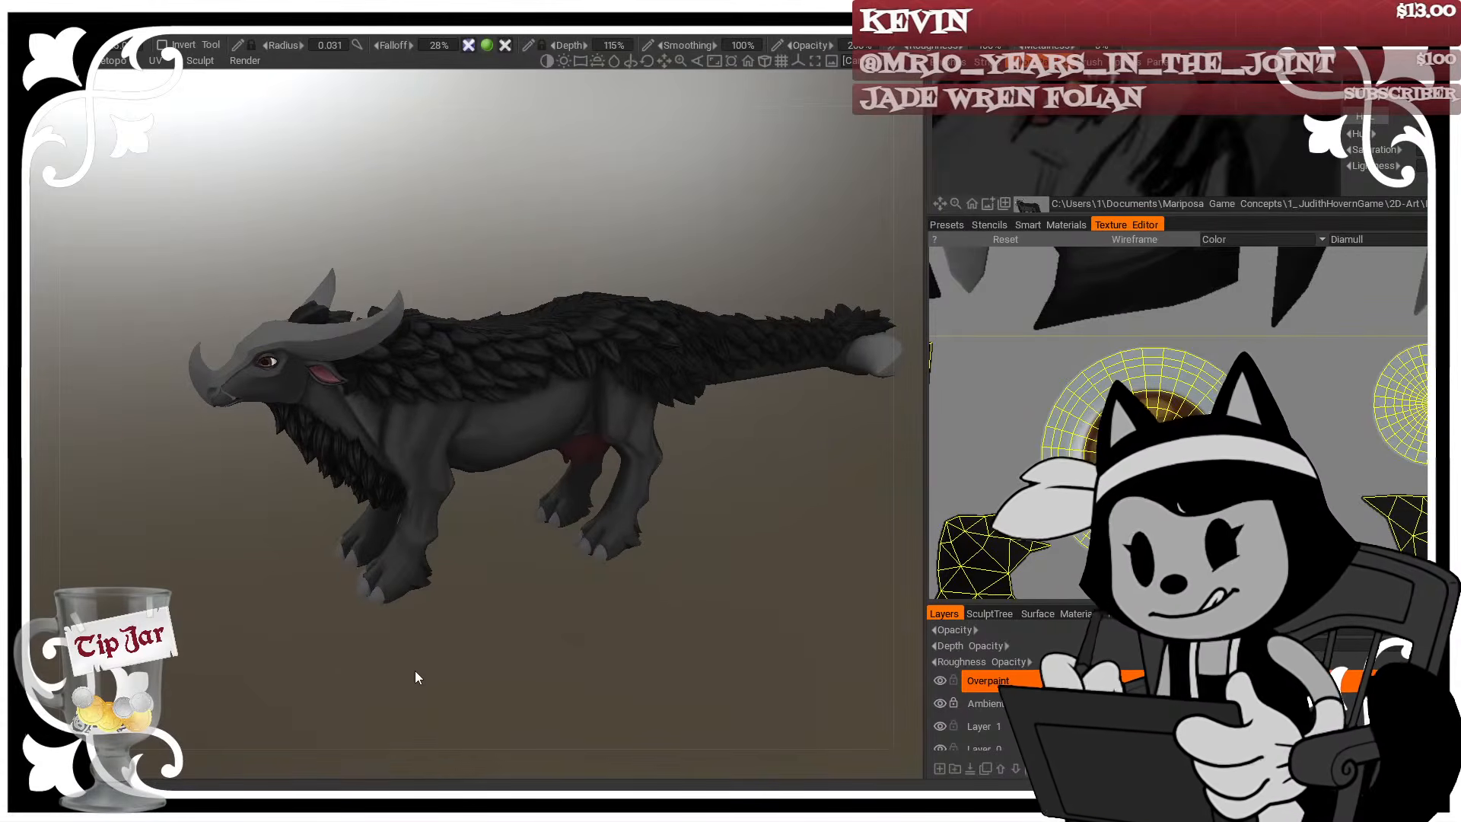
left_click_drag(649, 594, 672, 623)
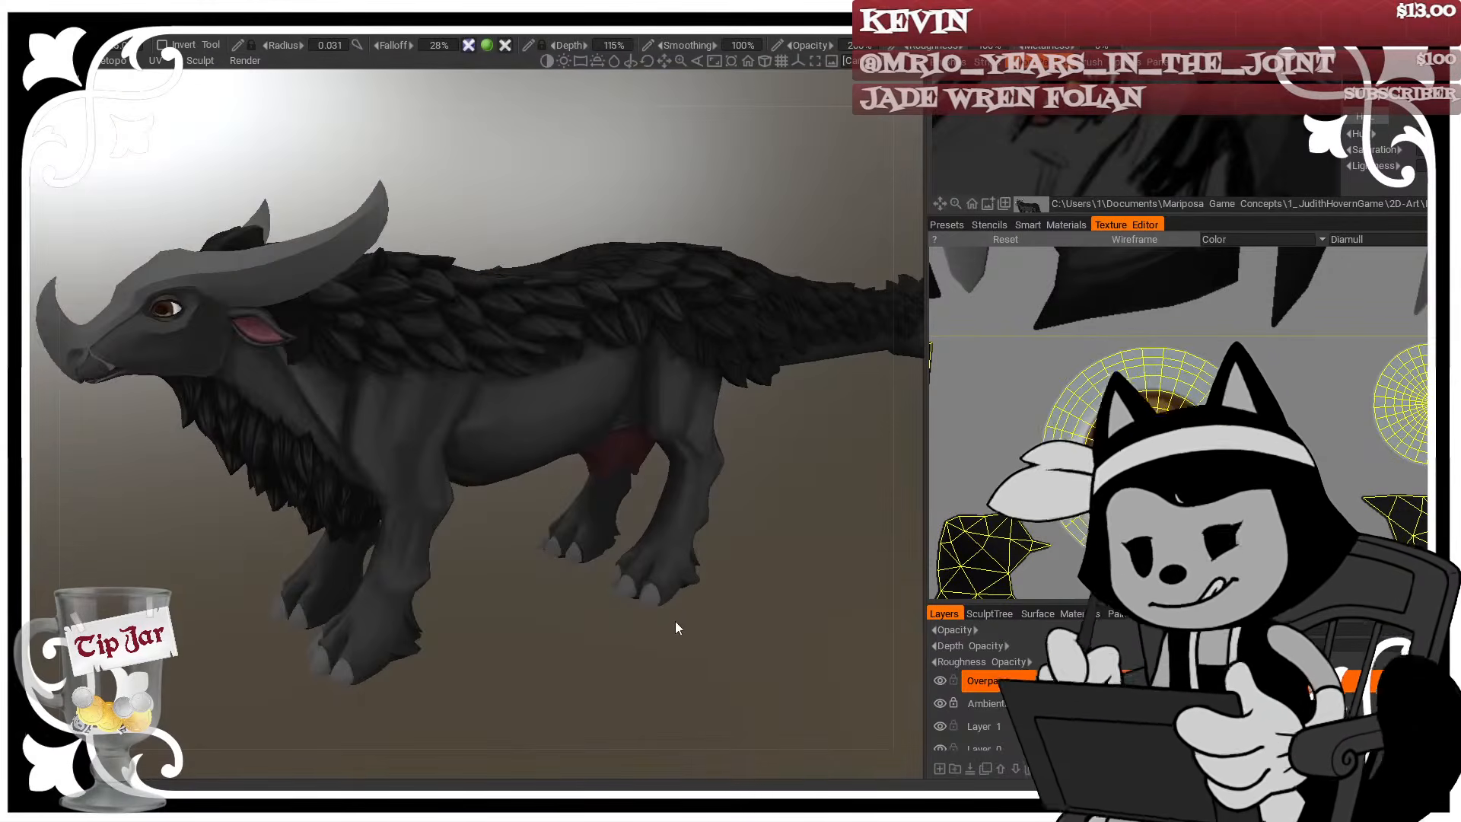
scroll(694, 515, "up", 5)
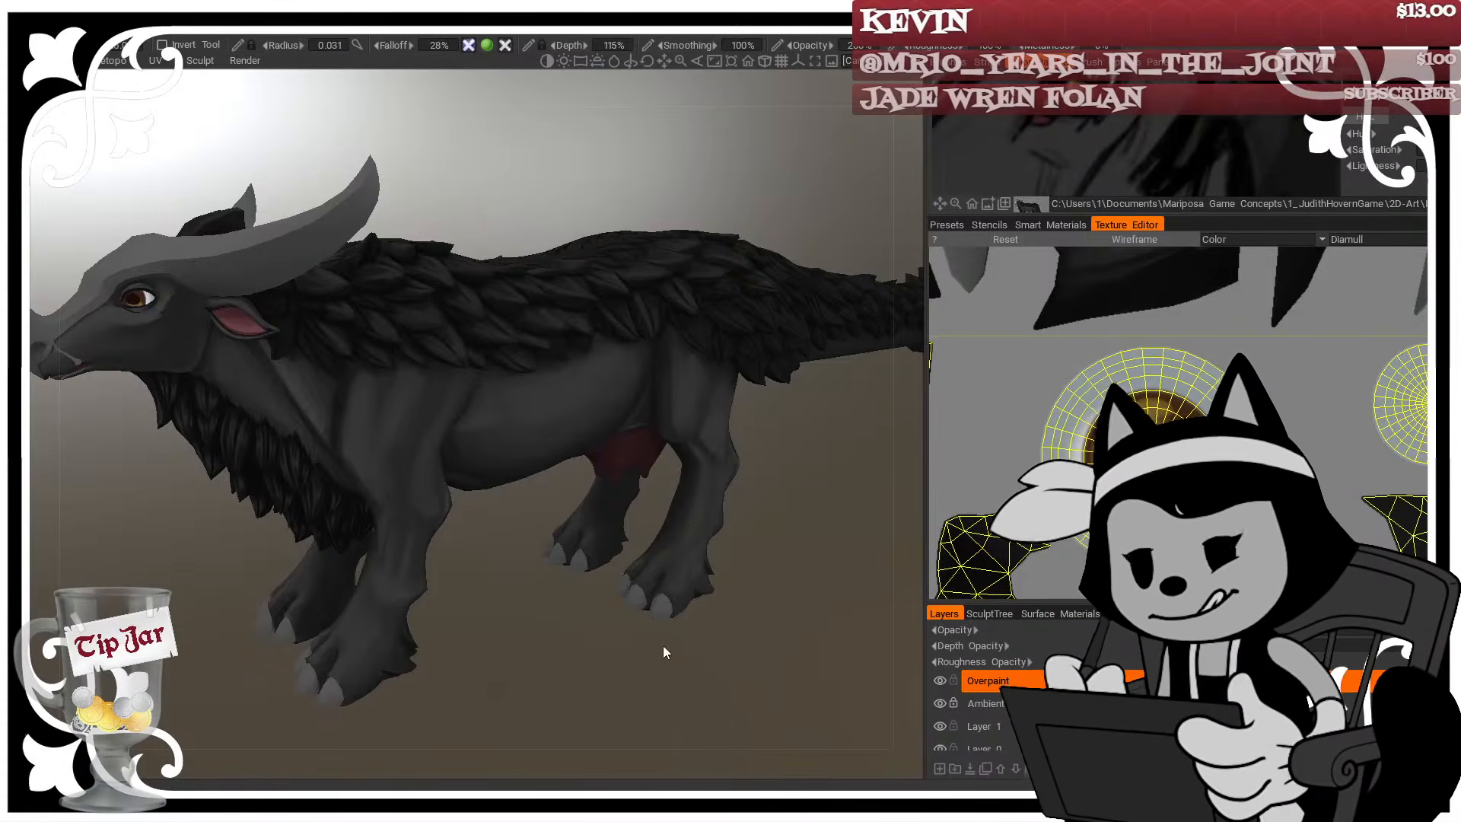
mouse_move(664, 646)
left_mouse_down()
mouse_move(749, 694)
mouse_move(685, 675)
mouse_move(943, 669)
mouse_move(661, 664)
left_mouse_up()
middle_click_drag(578, 628, 513, 608)
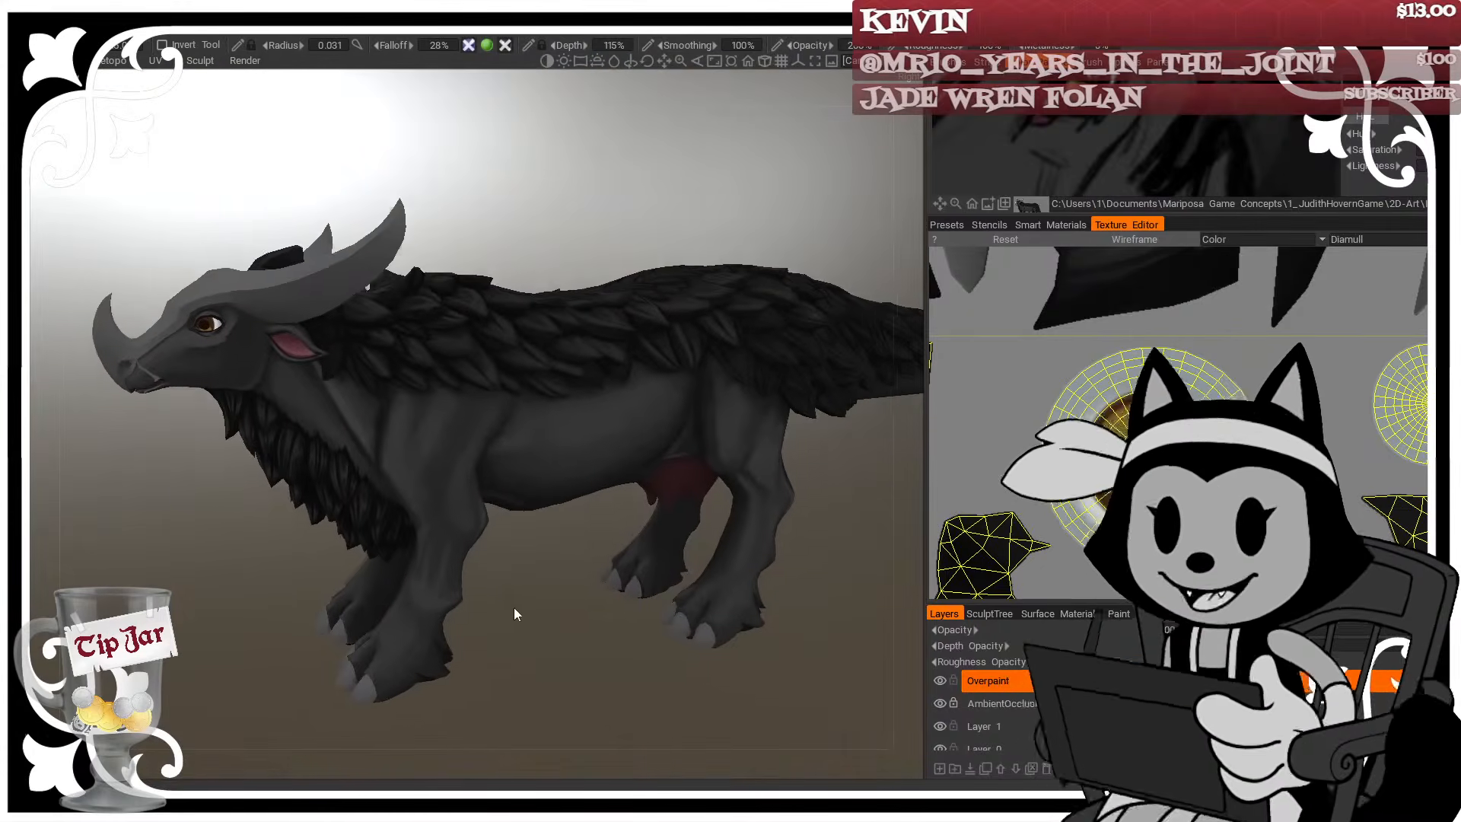
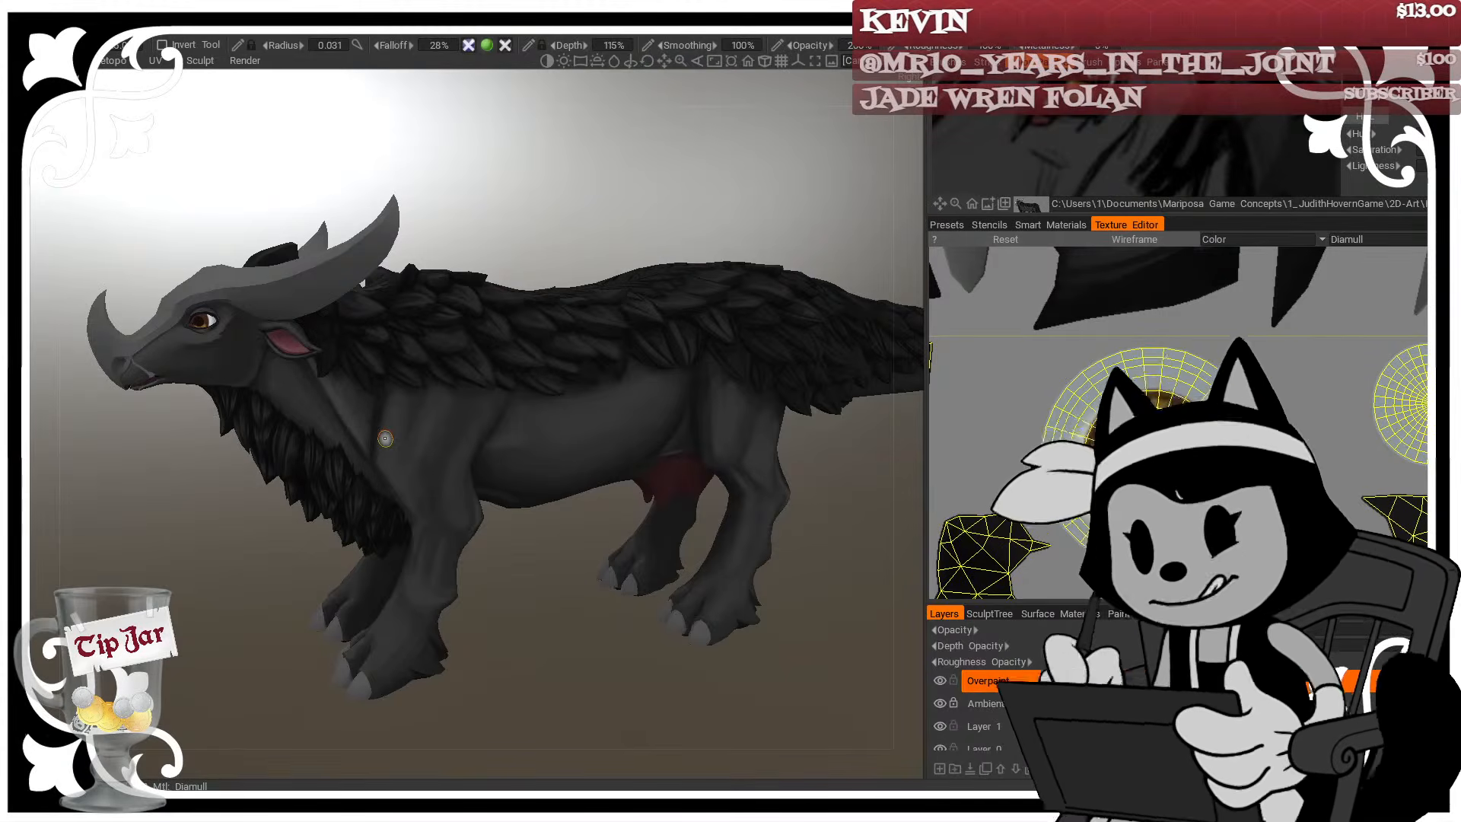
middle_click_drag(437, 510, 594, 610)
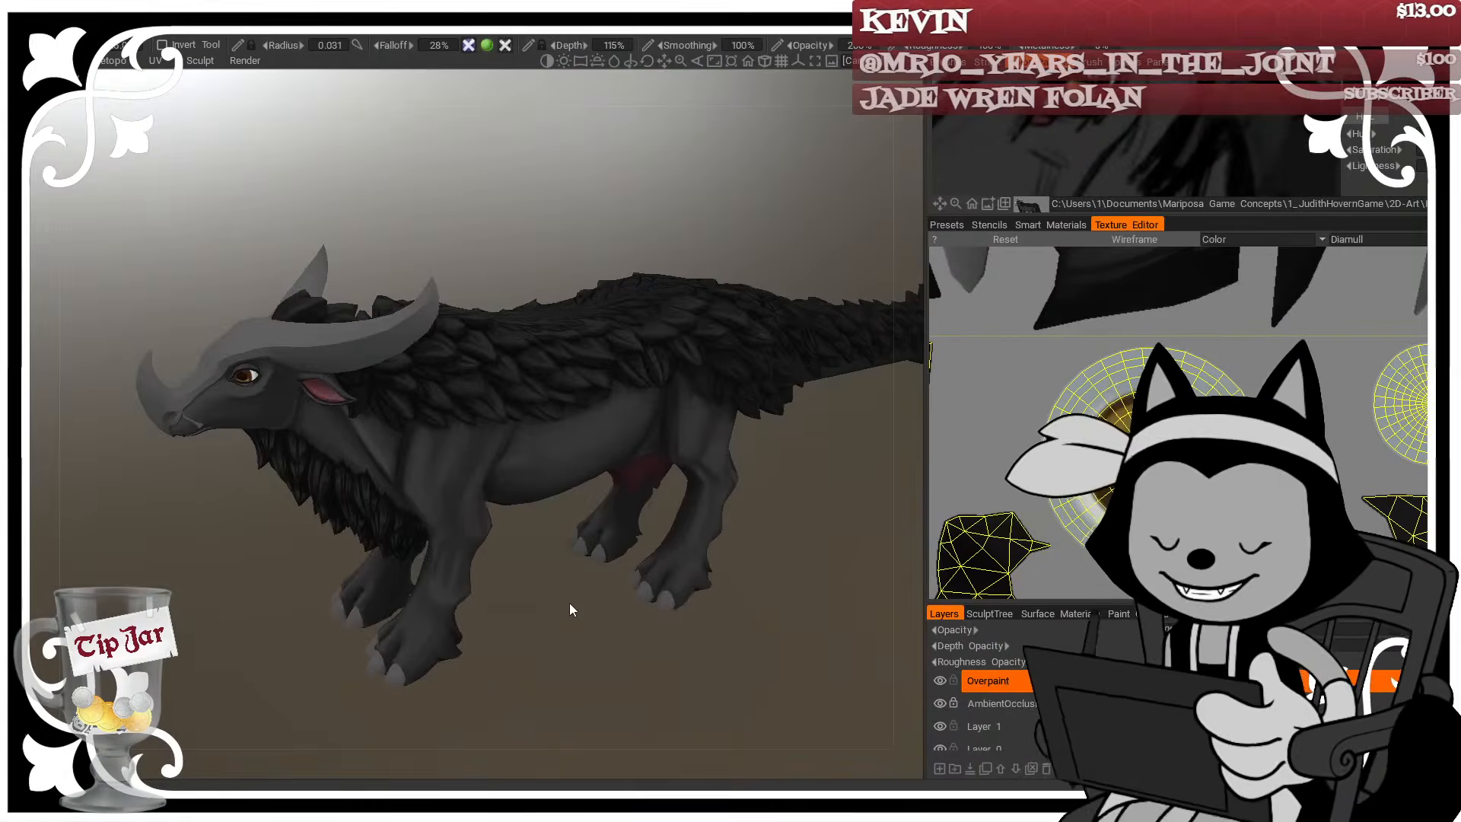